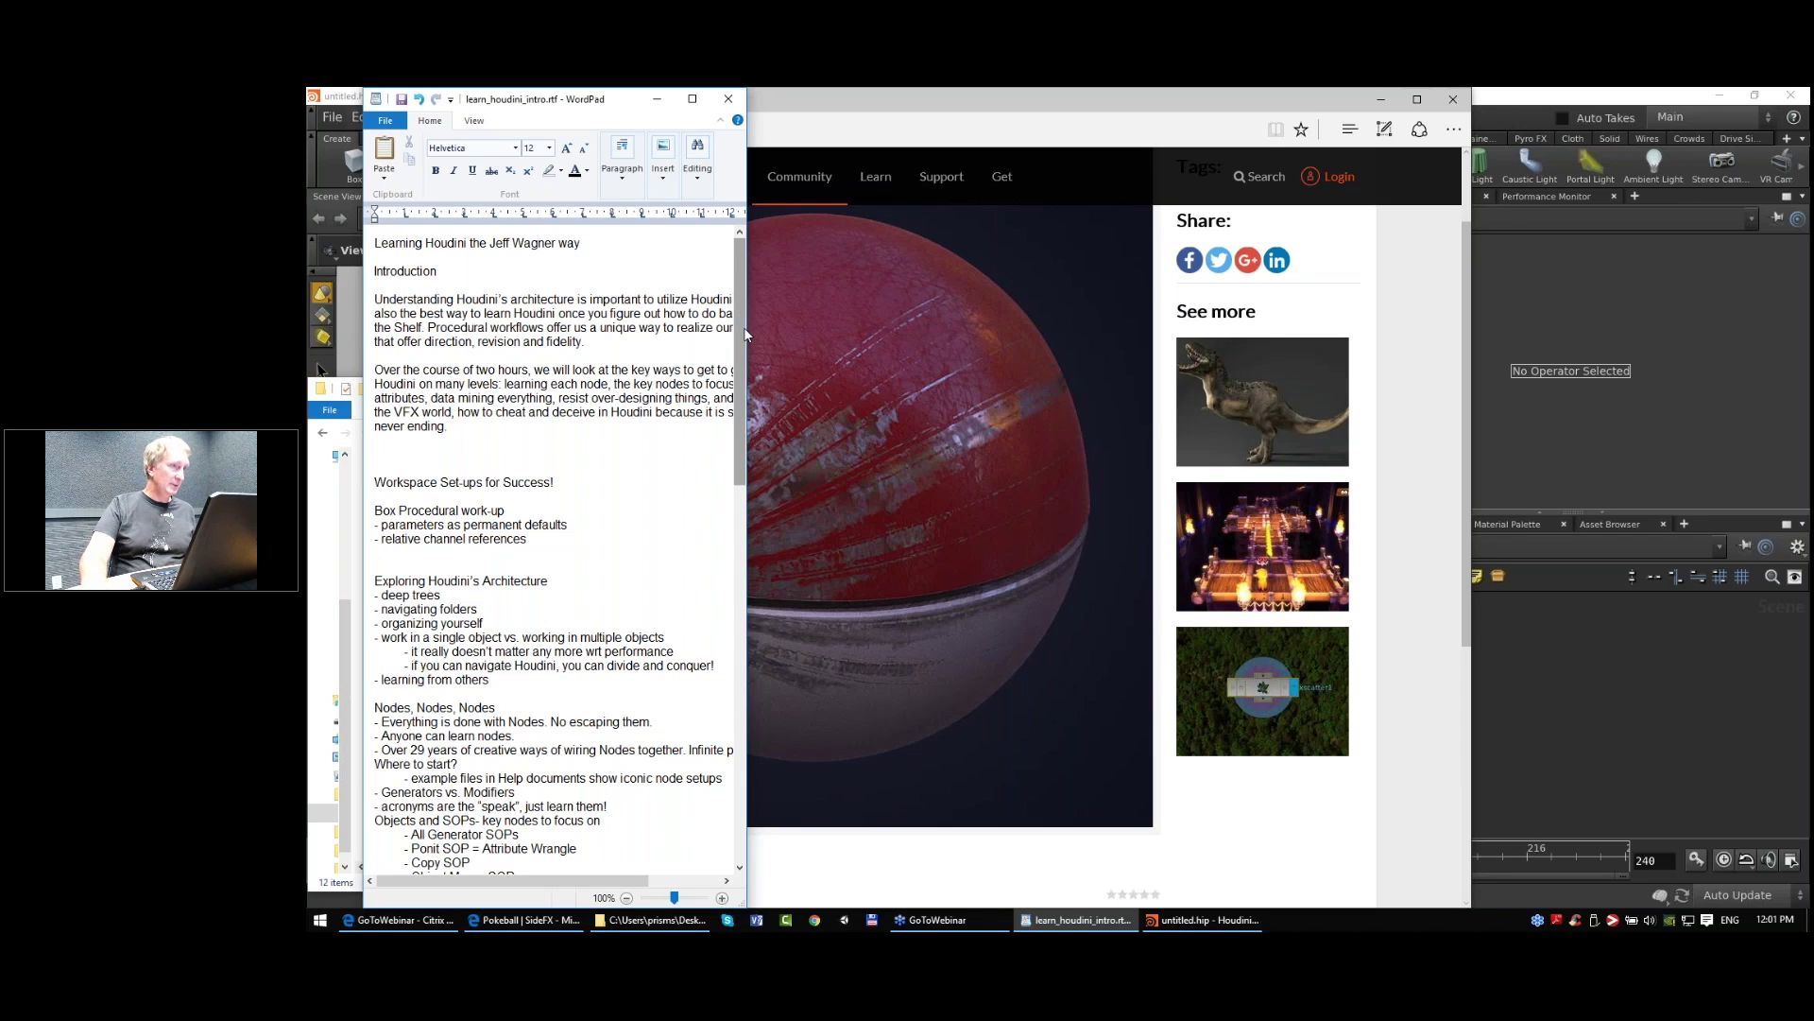
Step: Widen the learn_houdini_intro.rtf notes window, highlight the "Workspace Set-ups for Success!" heading and switch to Houdini
drag(746, 333, 873, 314)
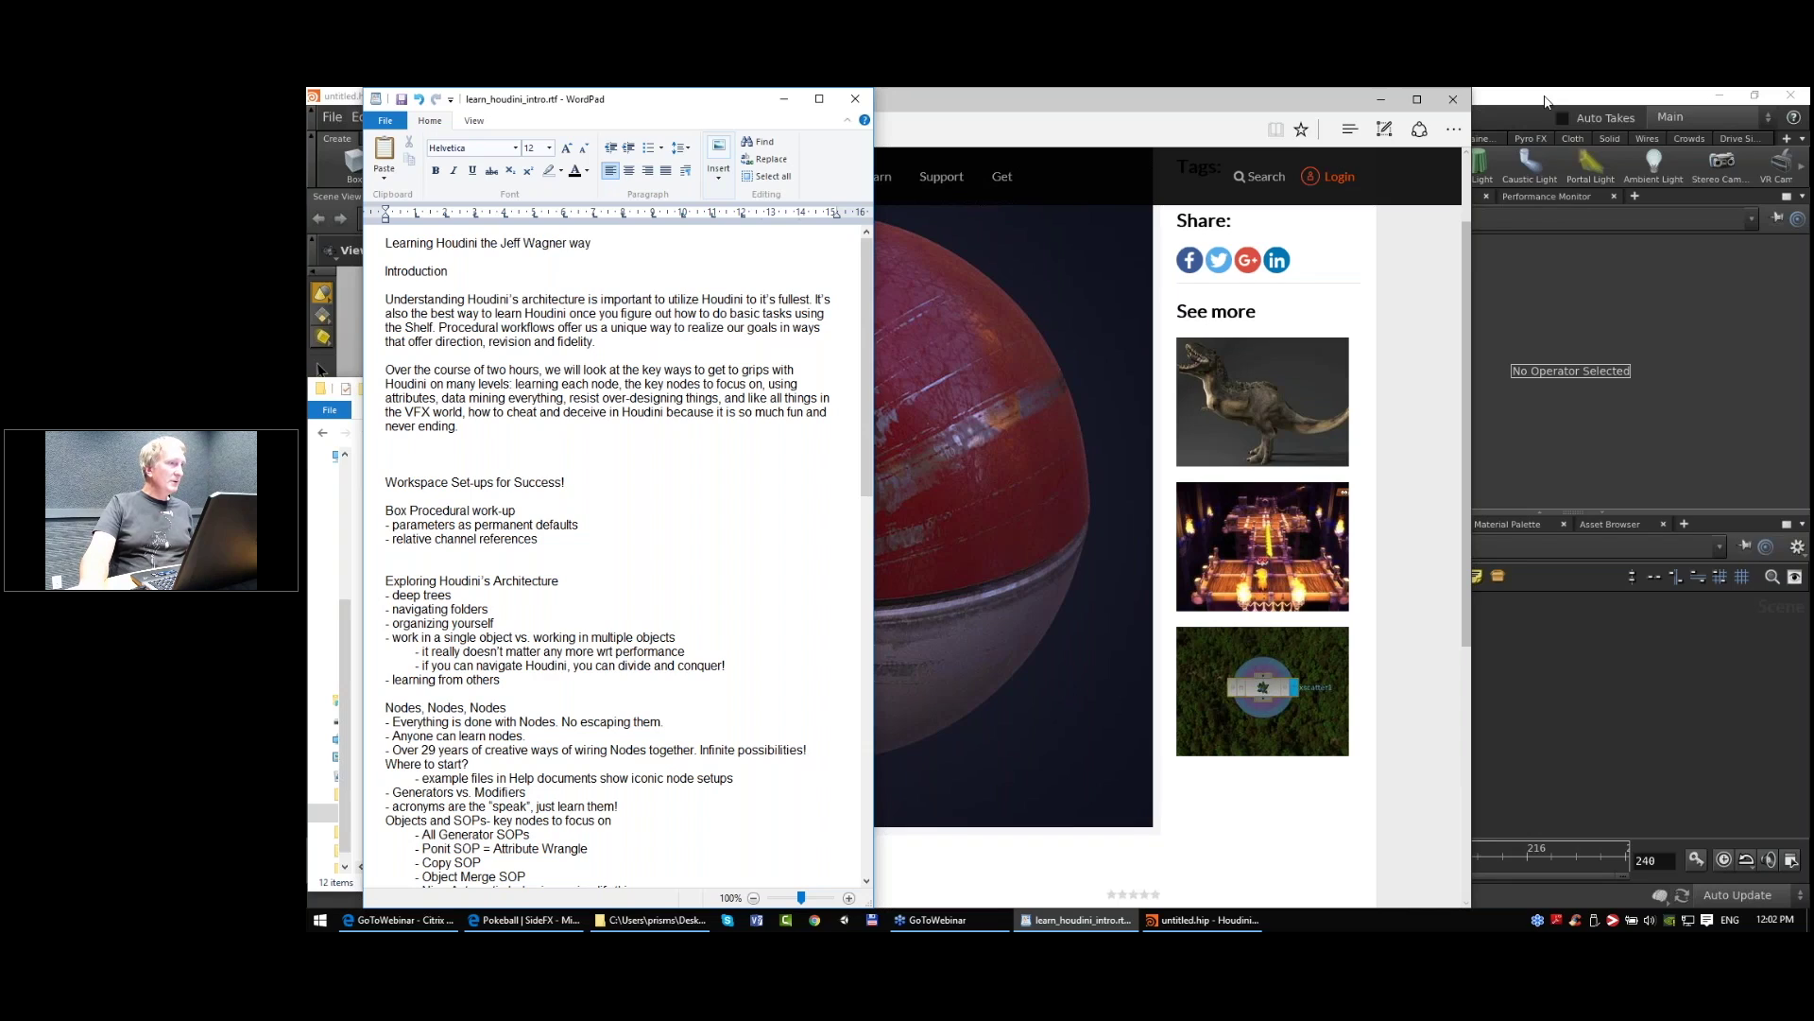
click(377, 485)
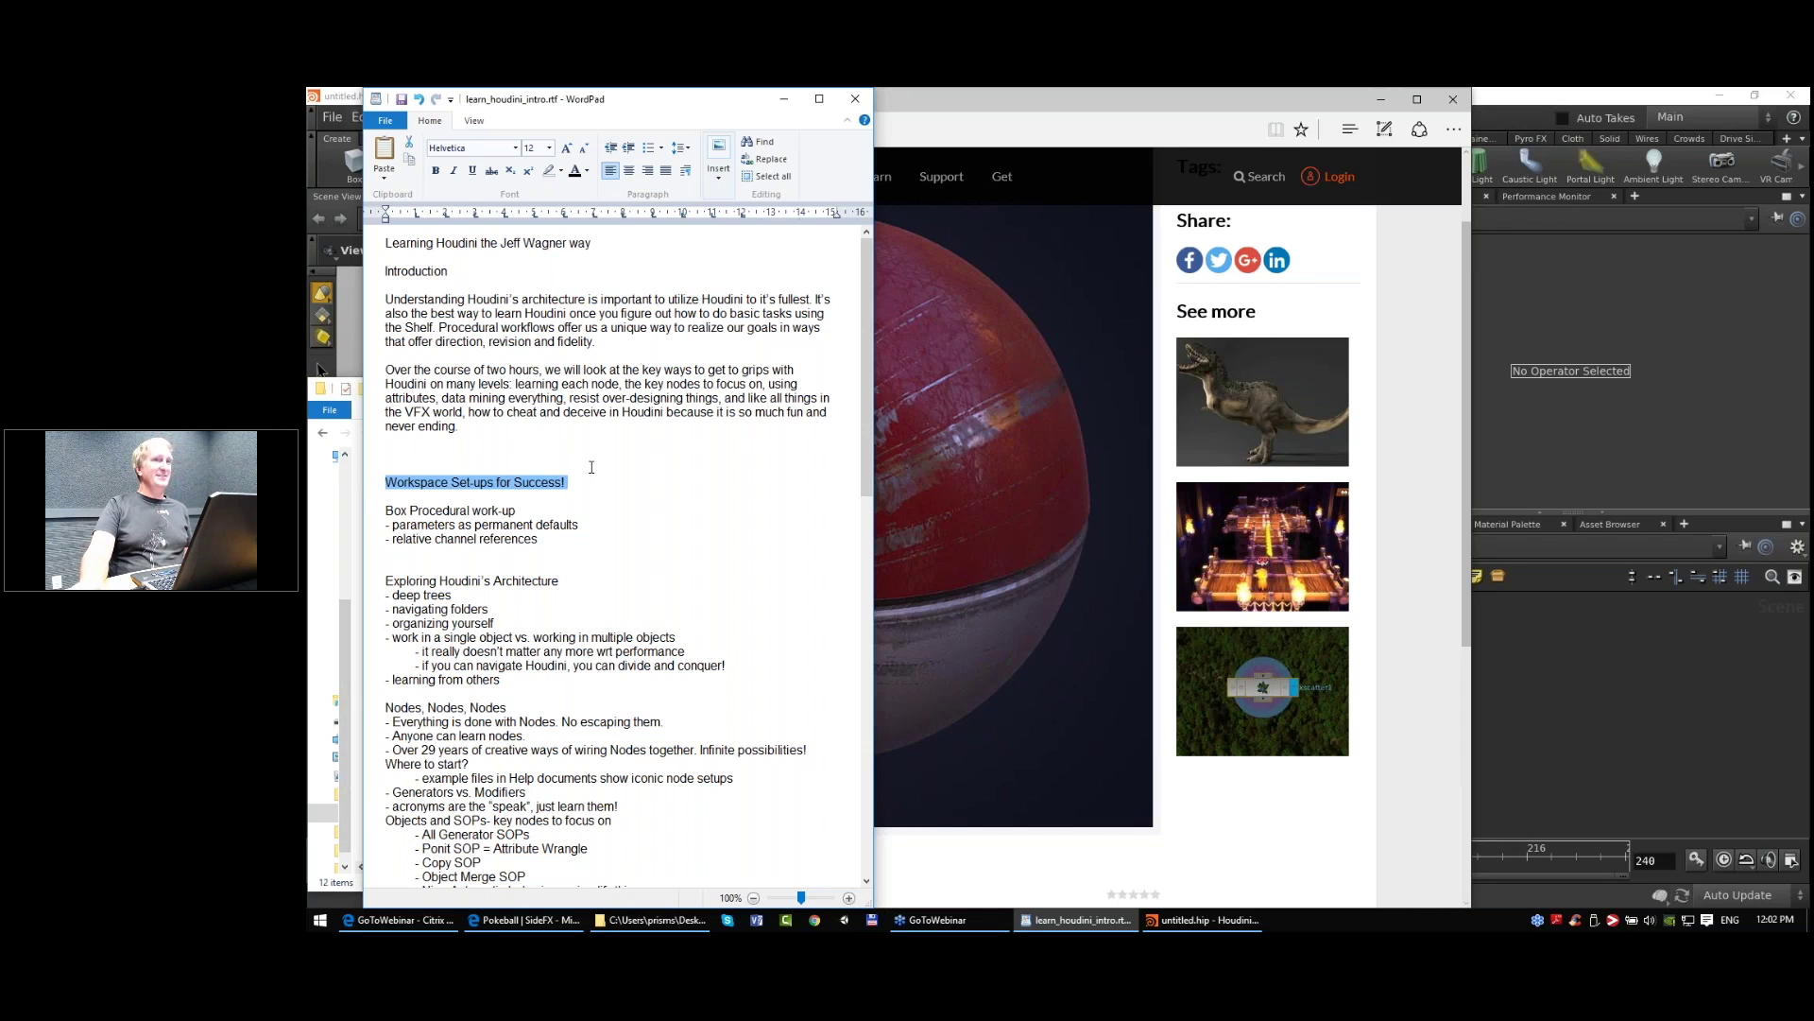
click(1623, 99)
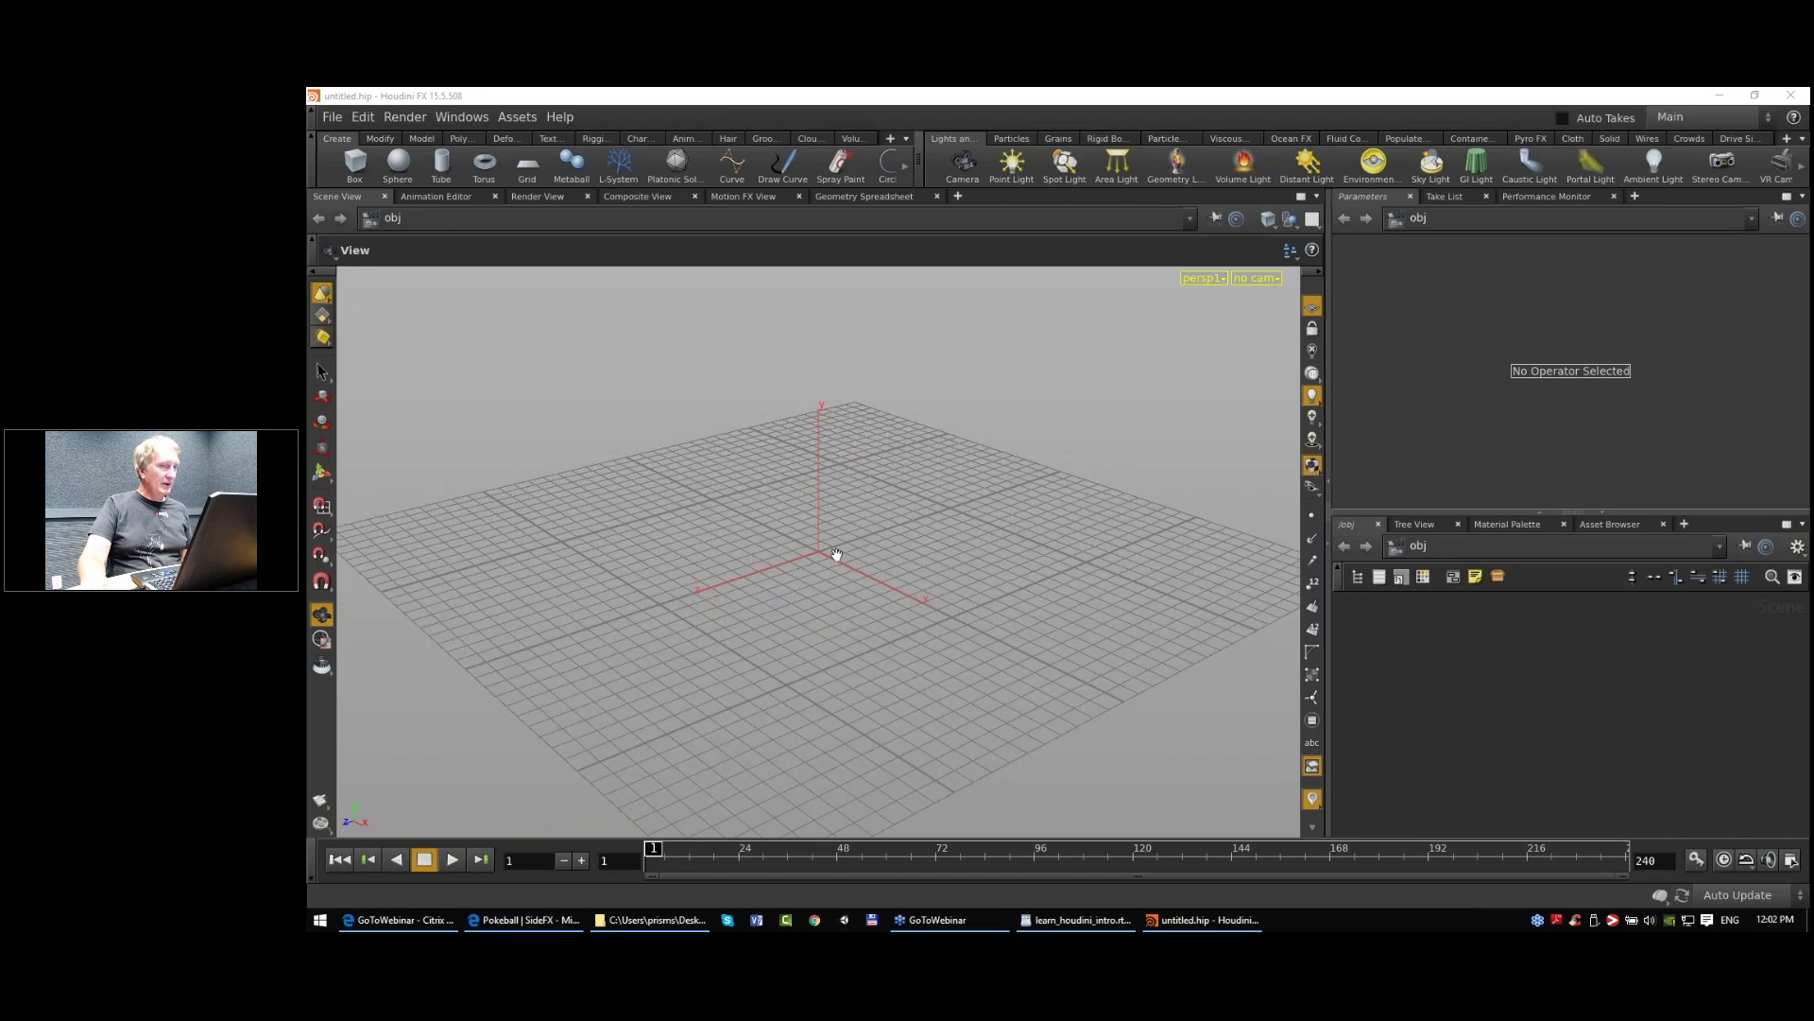
Step: Change the workspace layout to the Technical desktop
click(474, 113)
mouse_move(485, 138)
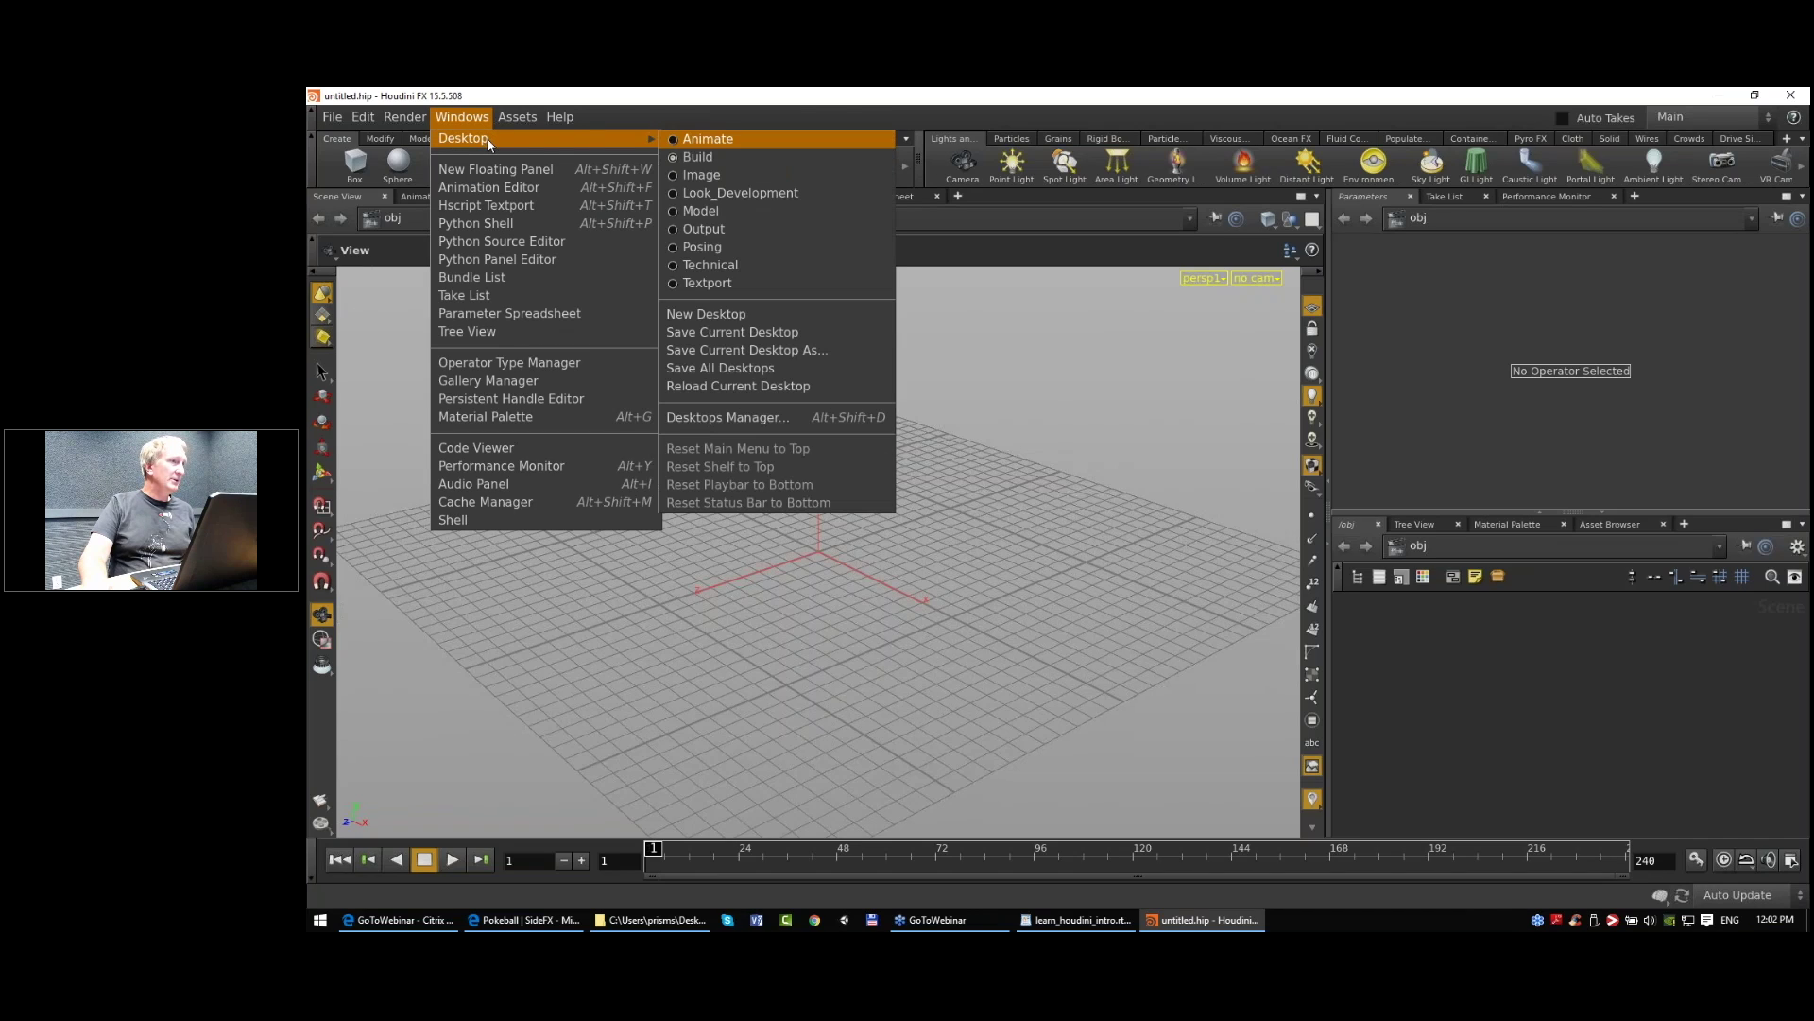
click(719, 268)
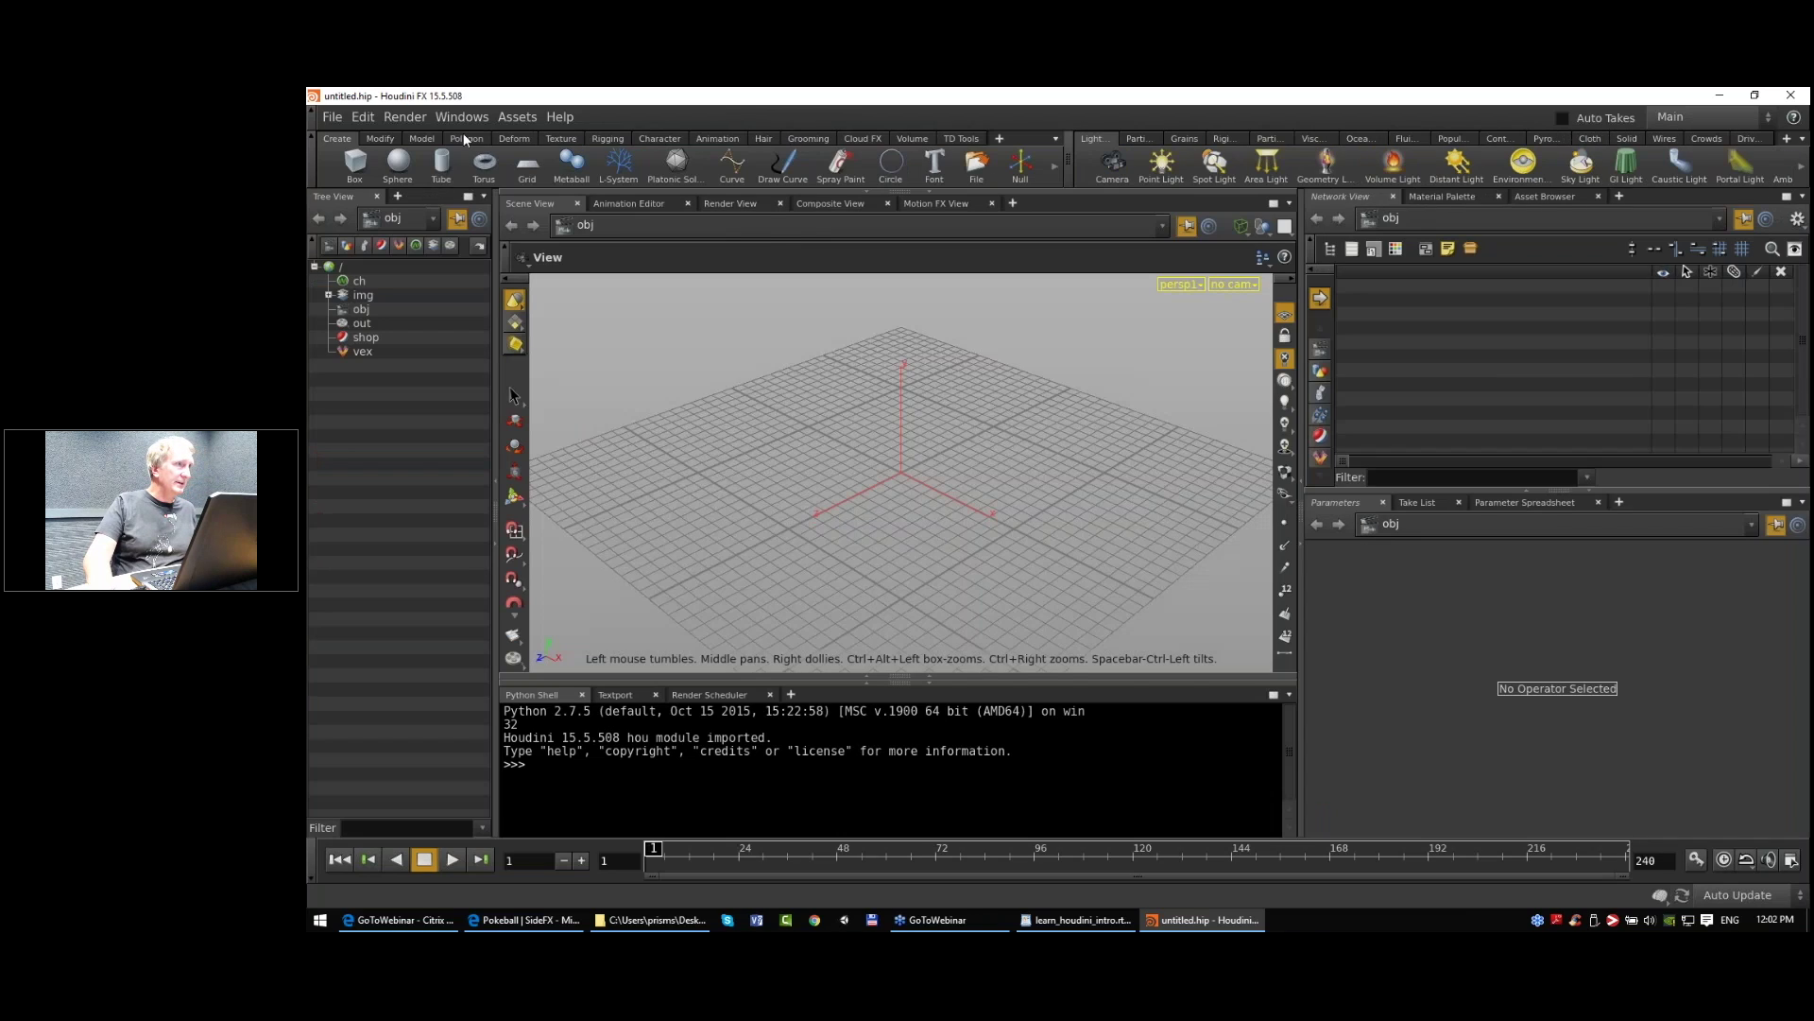
click(461, 116)
mouse_move(605, 138)
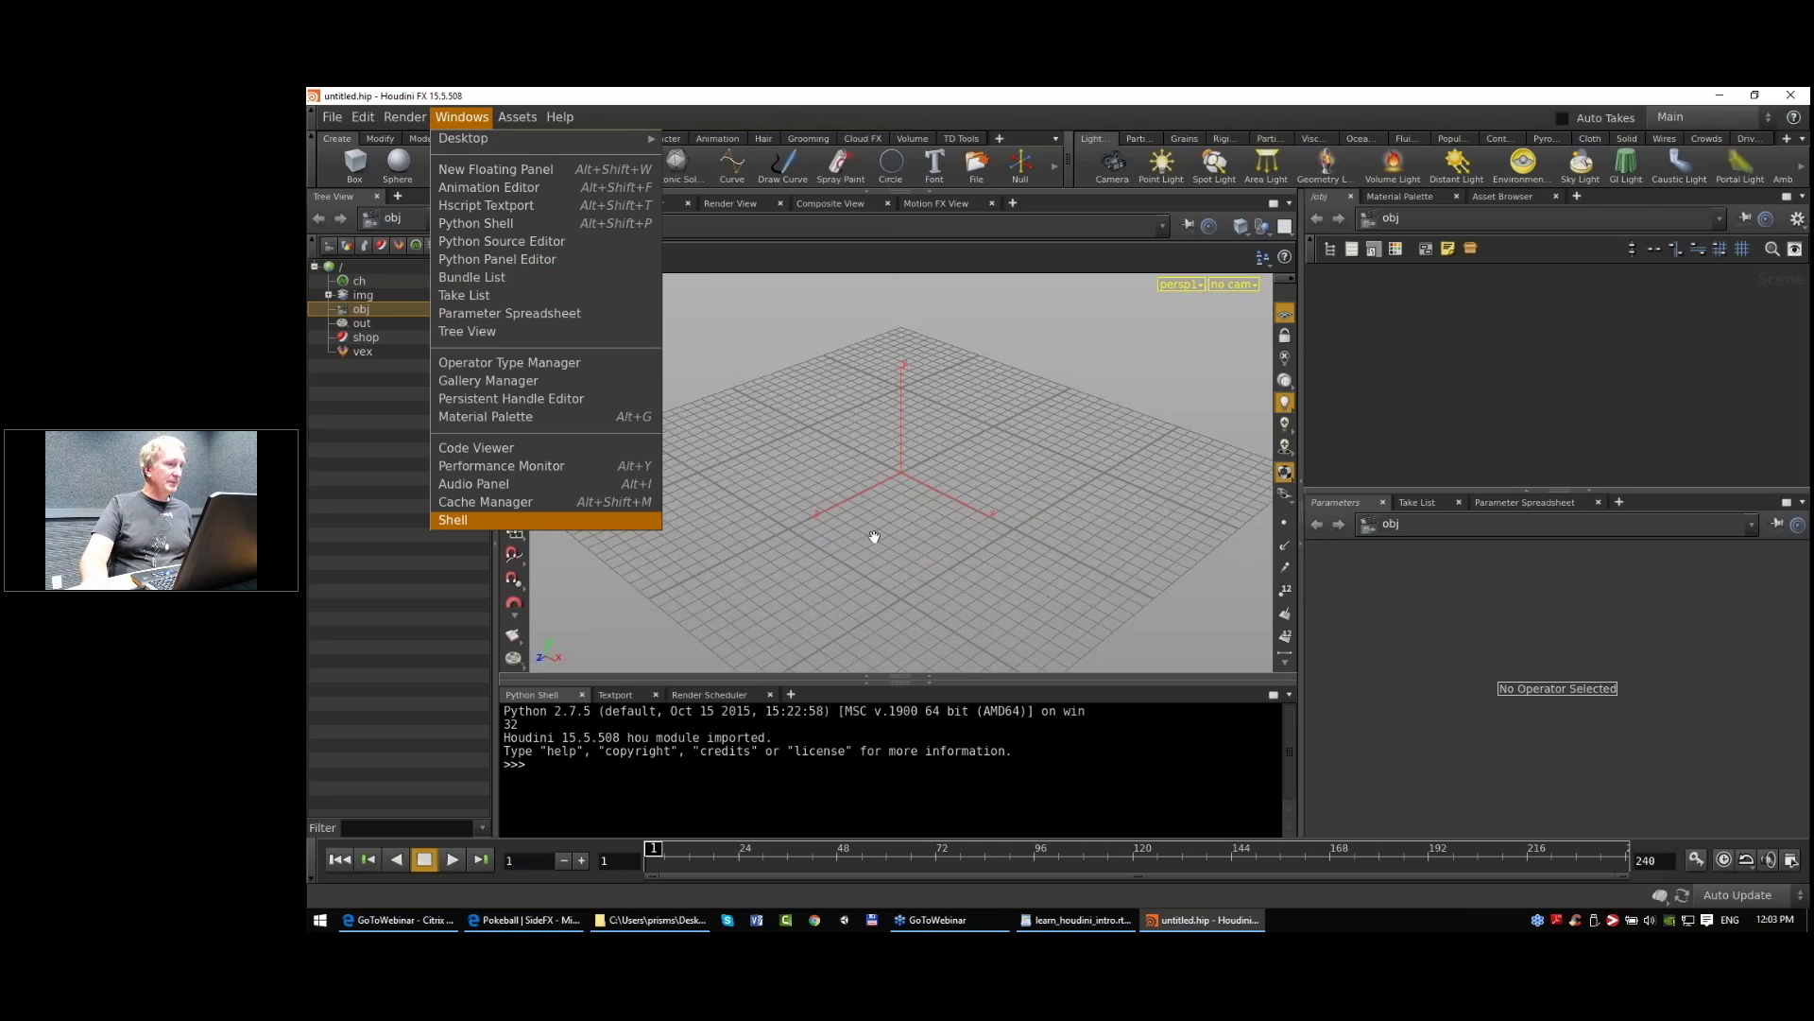
click(564, 616)
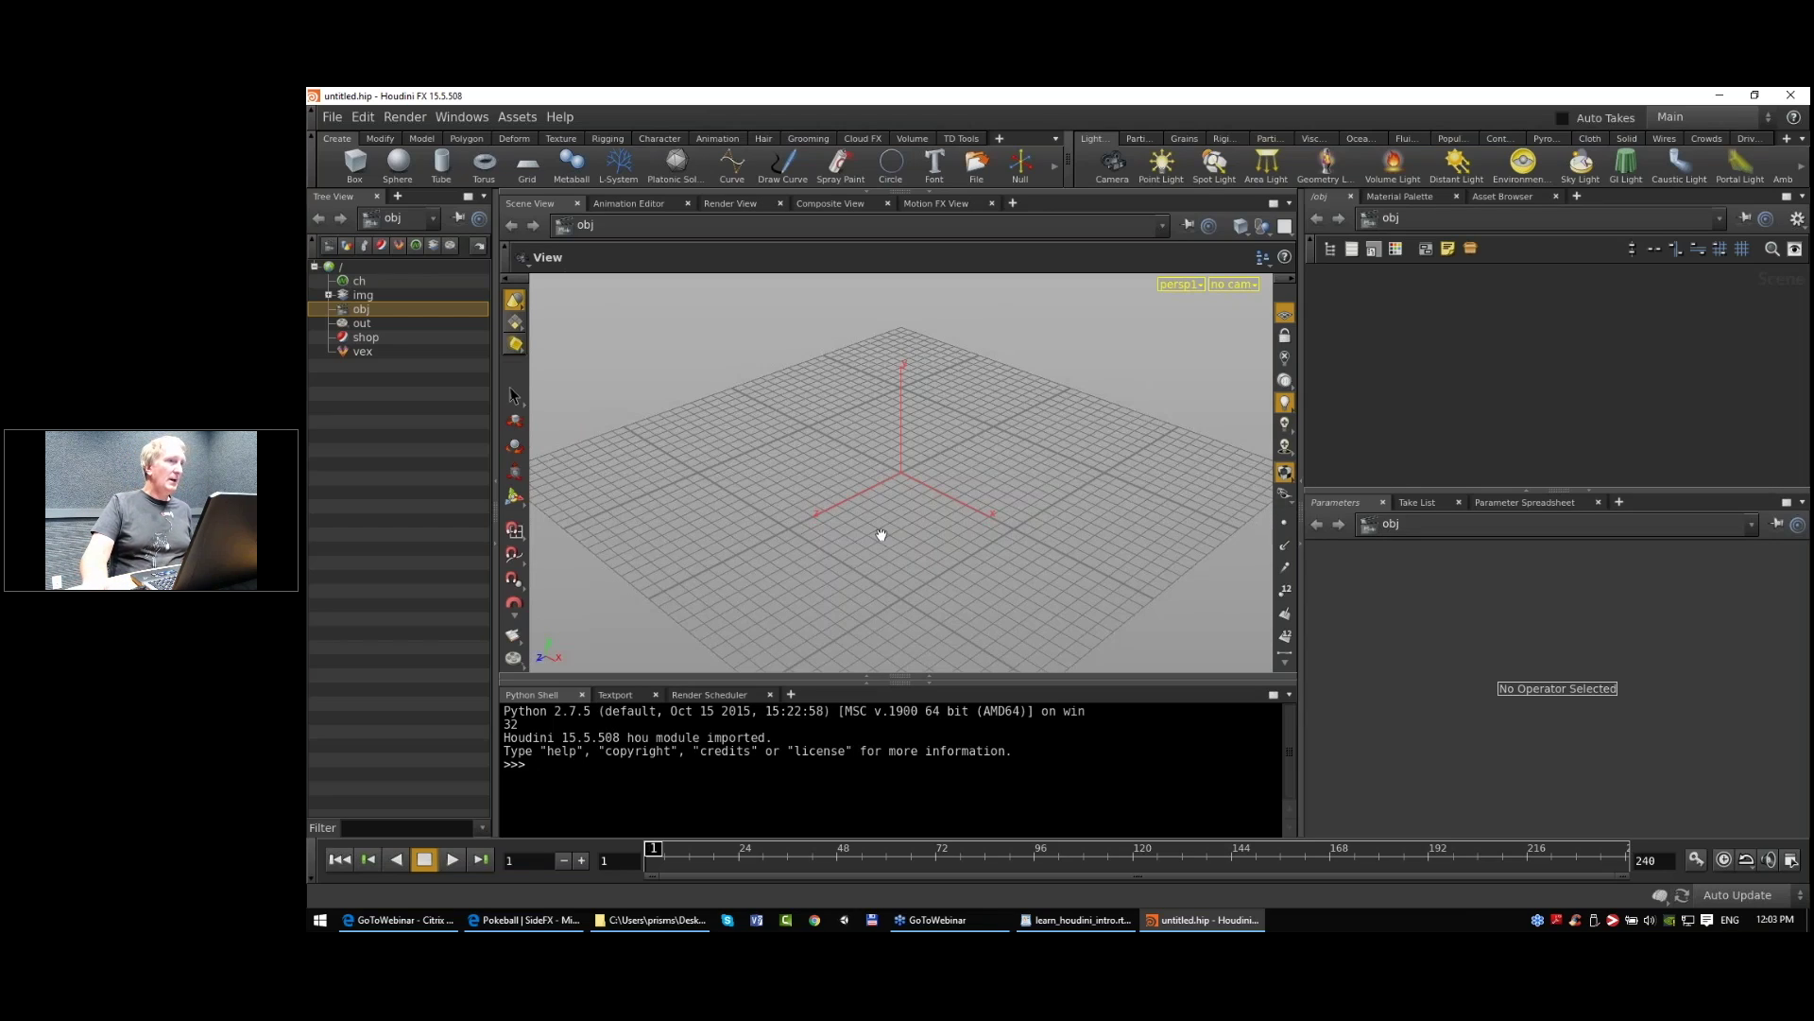
Step: Open the scene trail_sop.hip from the bookmarked $HIP/Desktop/2016.07.21_learn_houdini/files/ folder
click(340, 118)
click(343, 158)
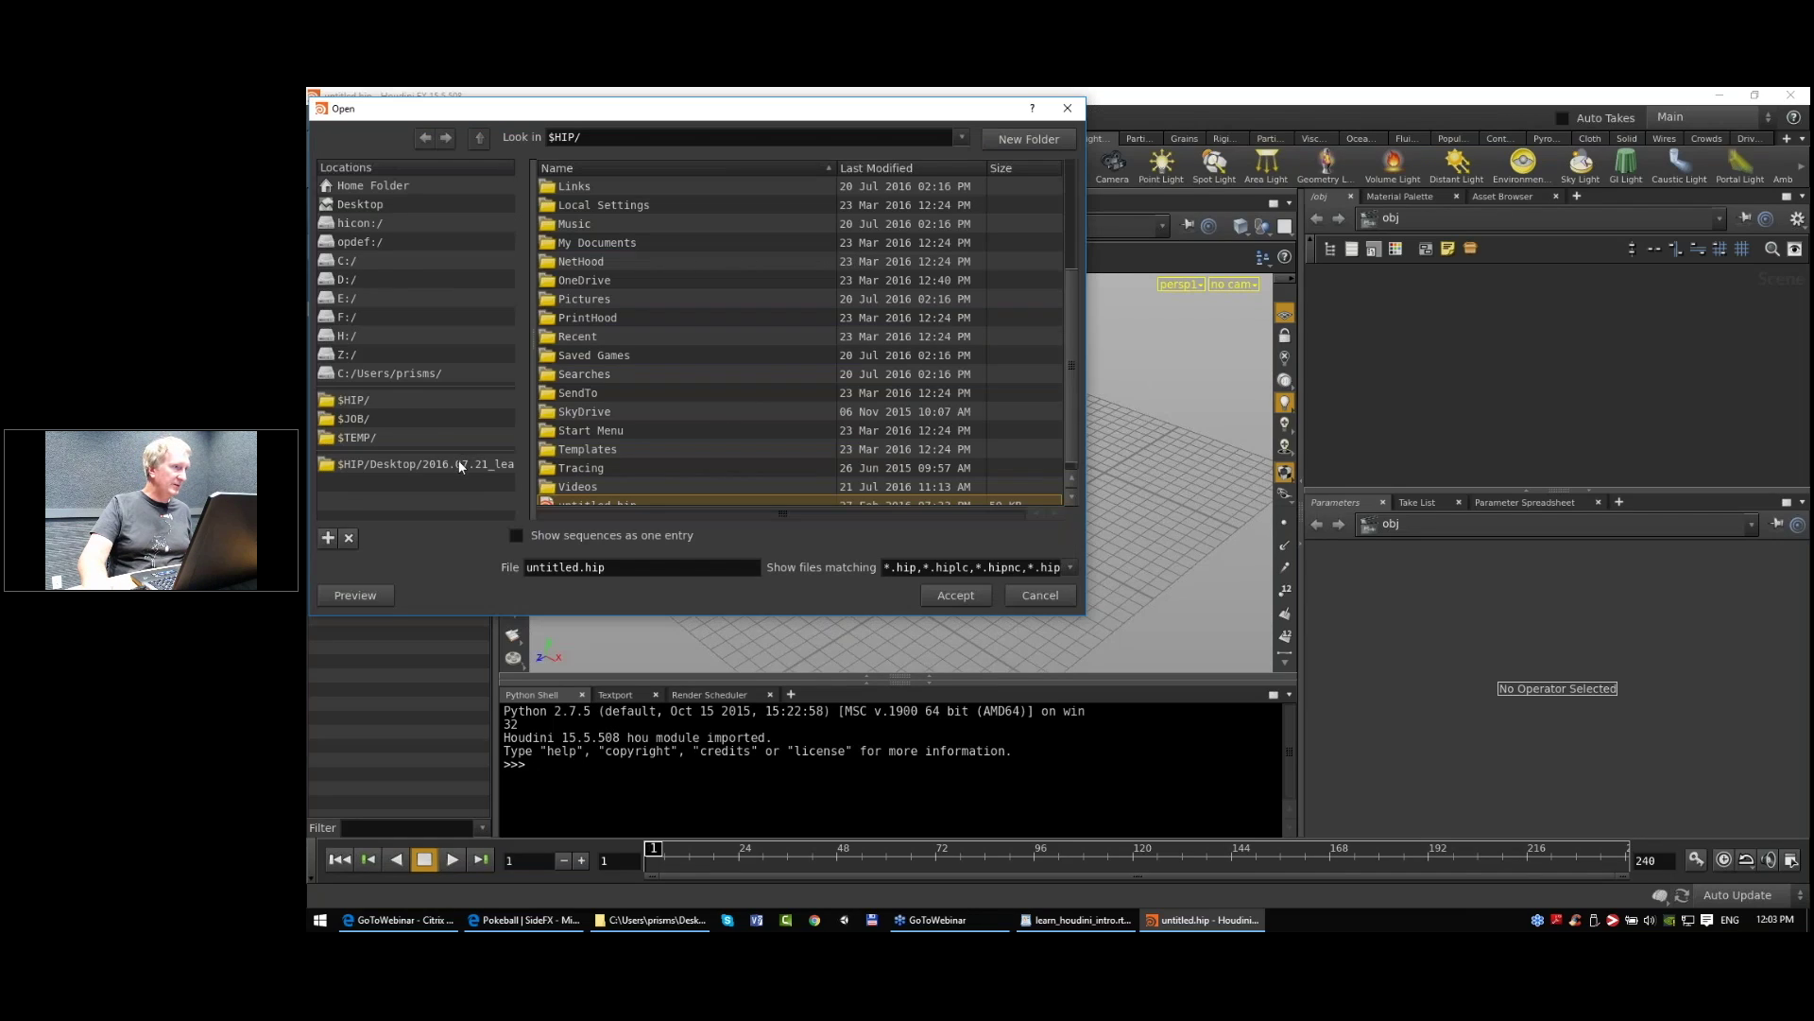
click(458, 462)
click(605, 375)
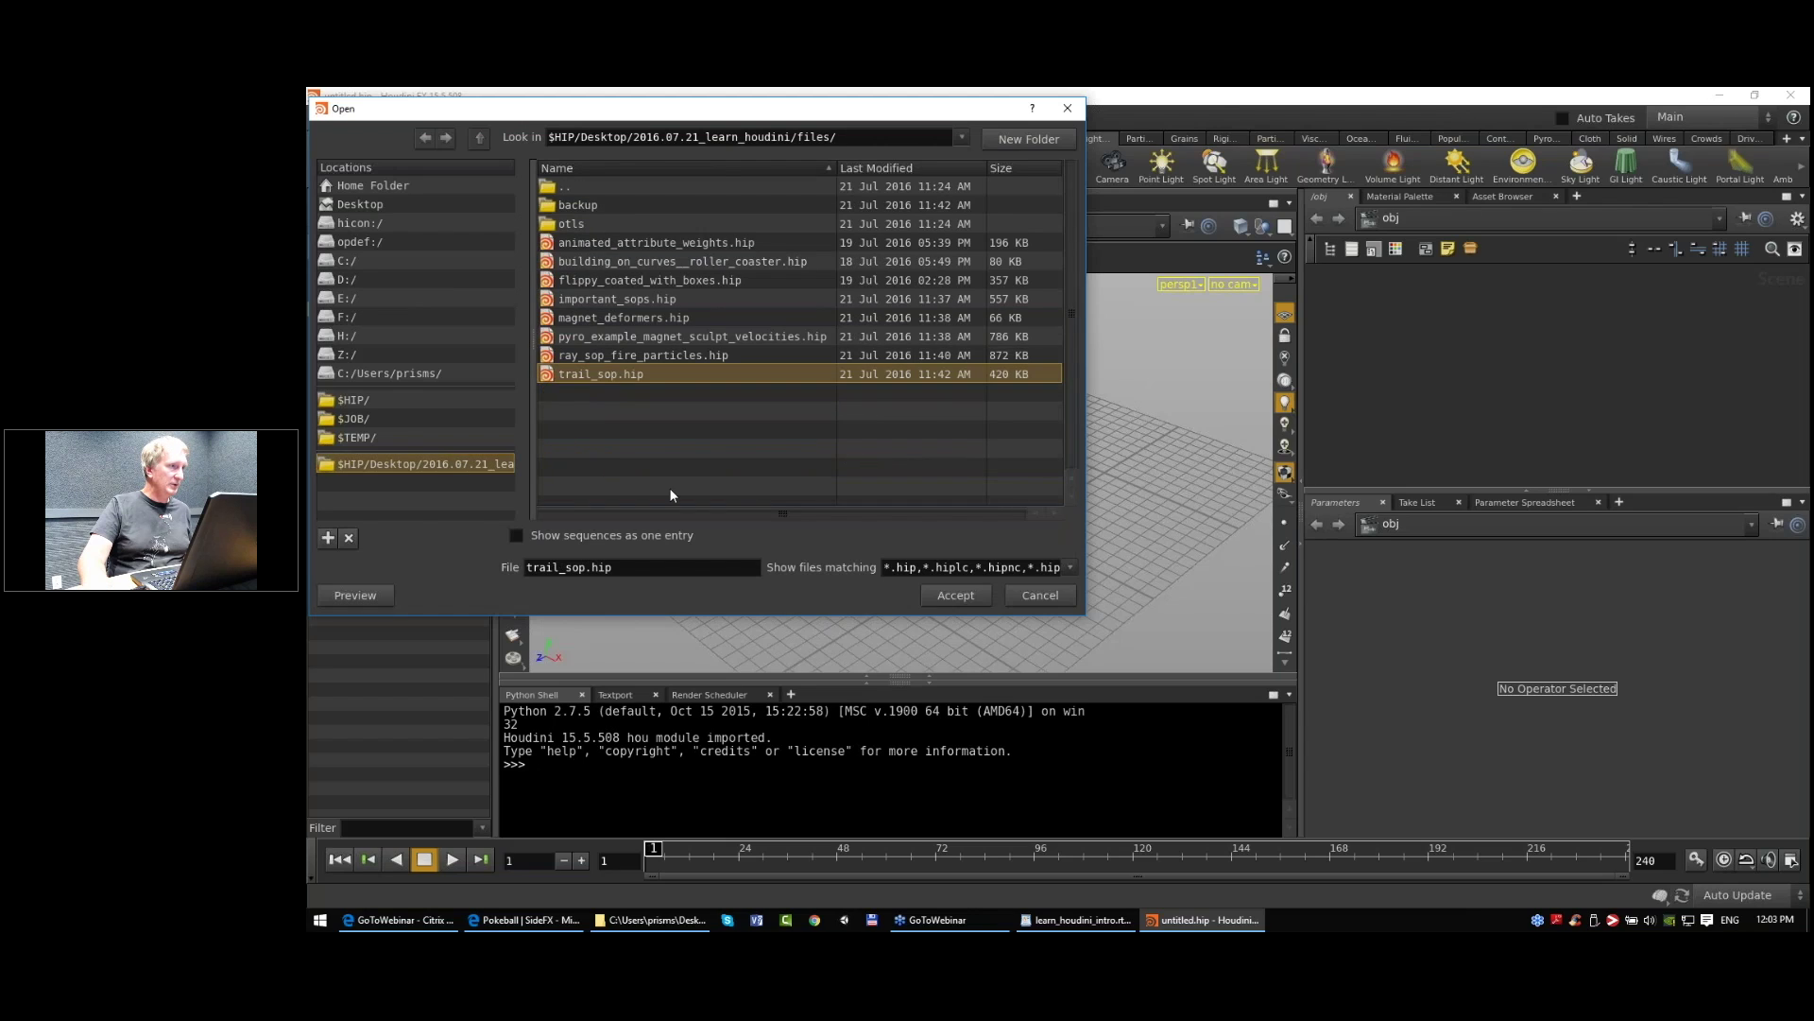
click(964, 598)
click(978, 625)
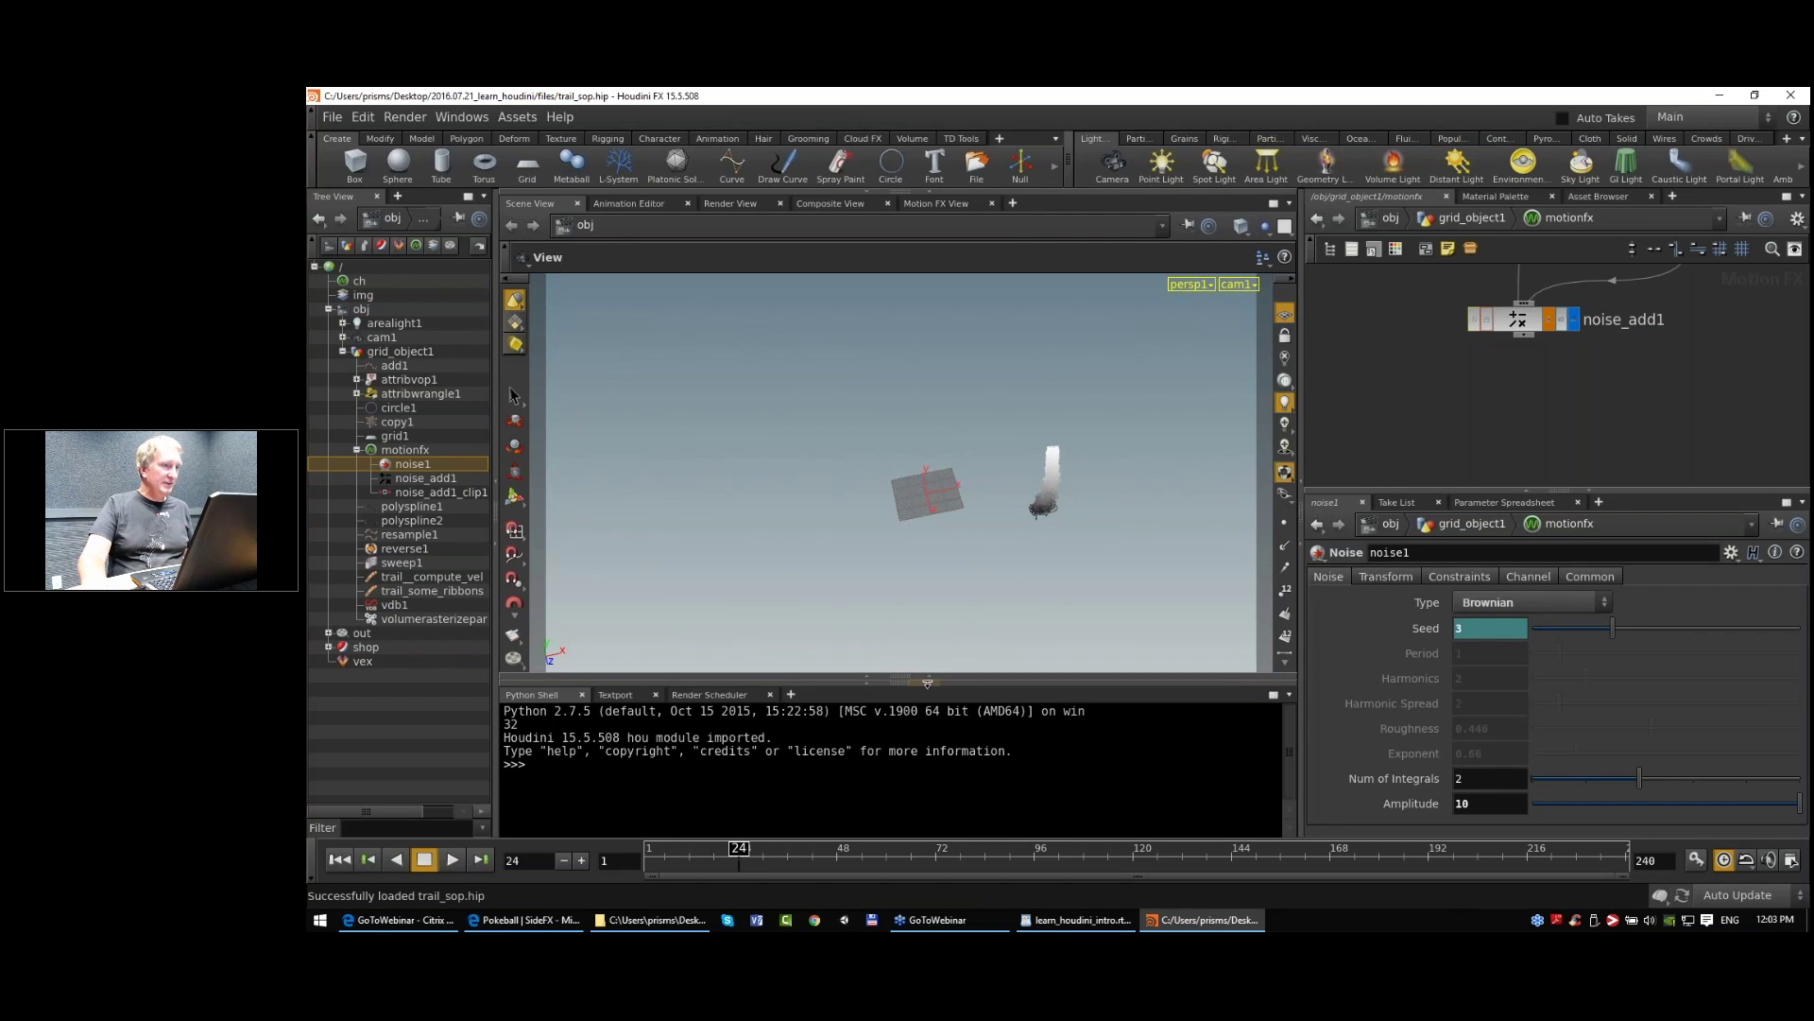
Step: Adjust the width of the Tree View pane so its nested node names fit
key(h)
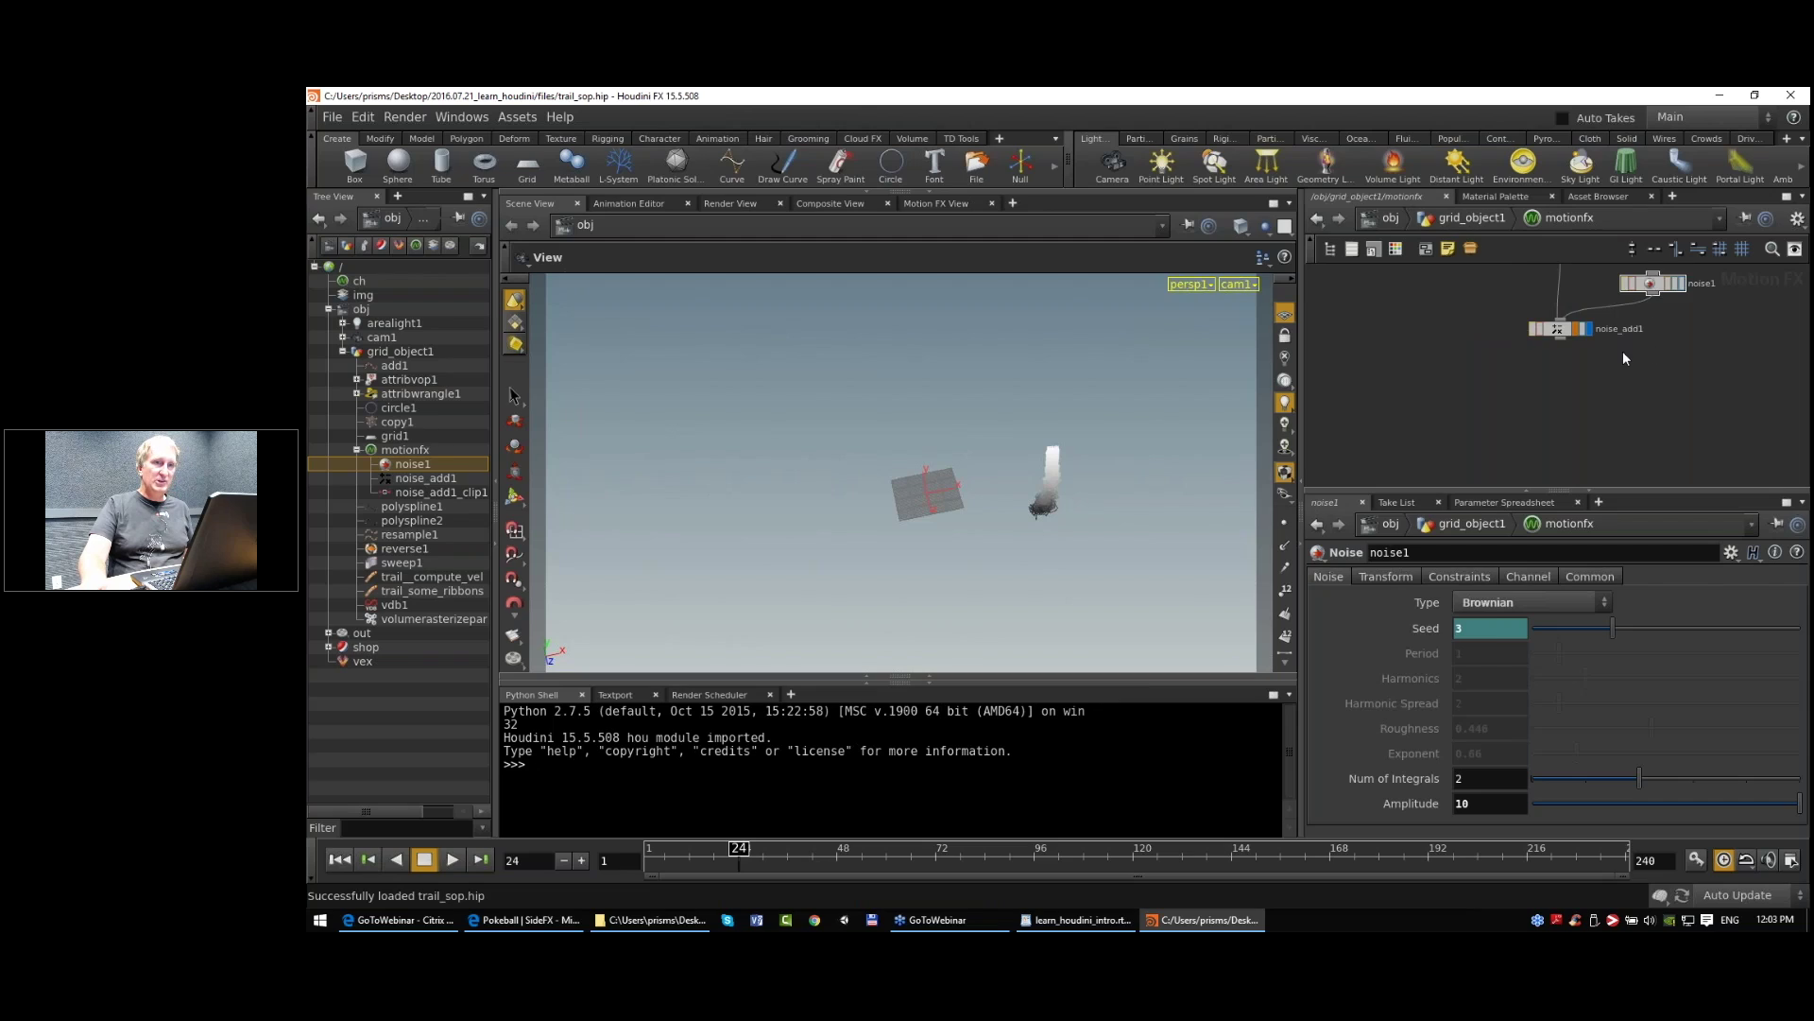
middle_drag(1606, 437, 1608, 380)
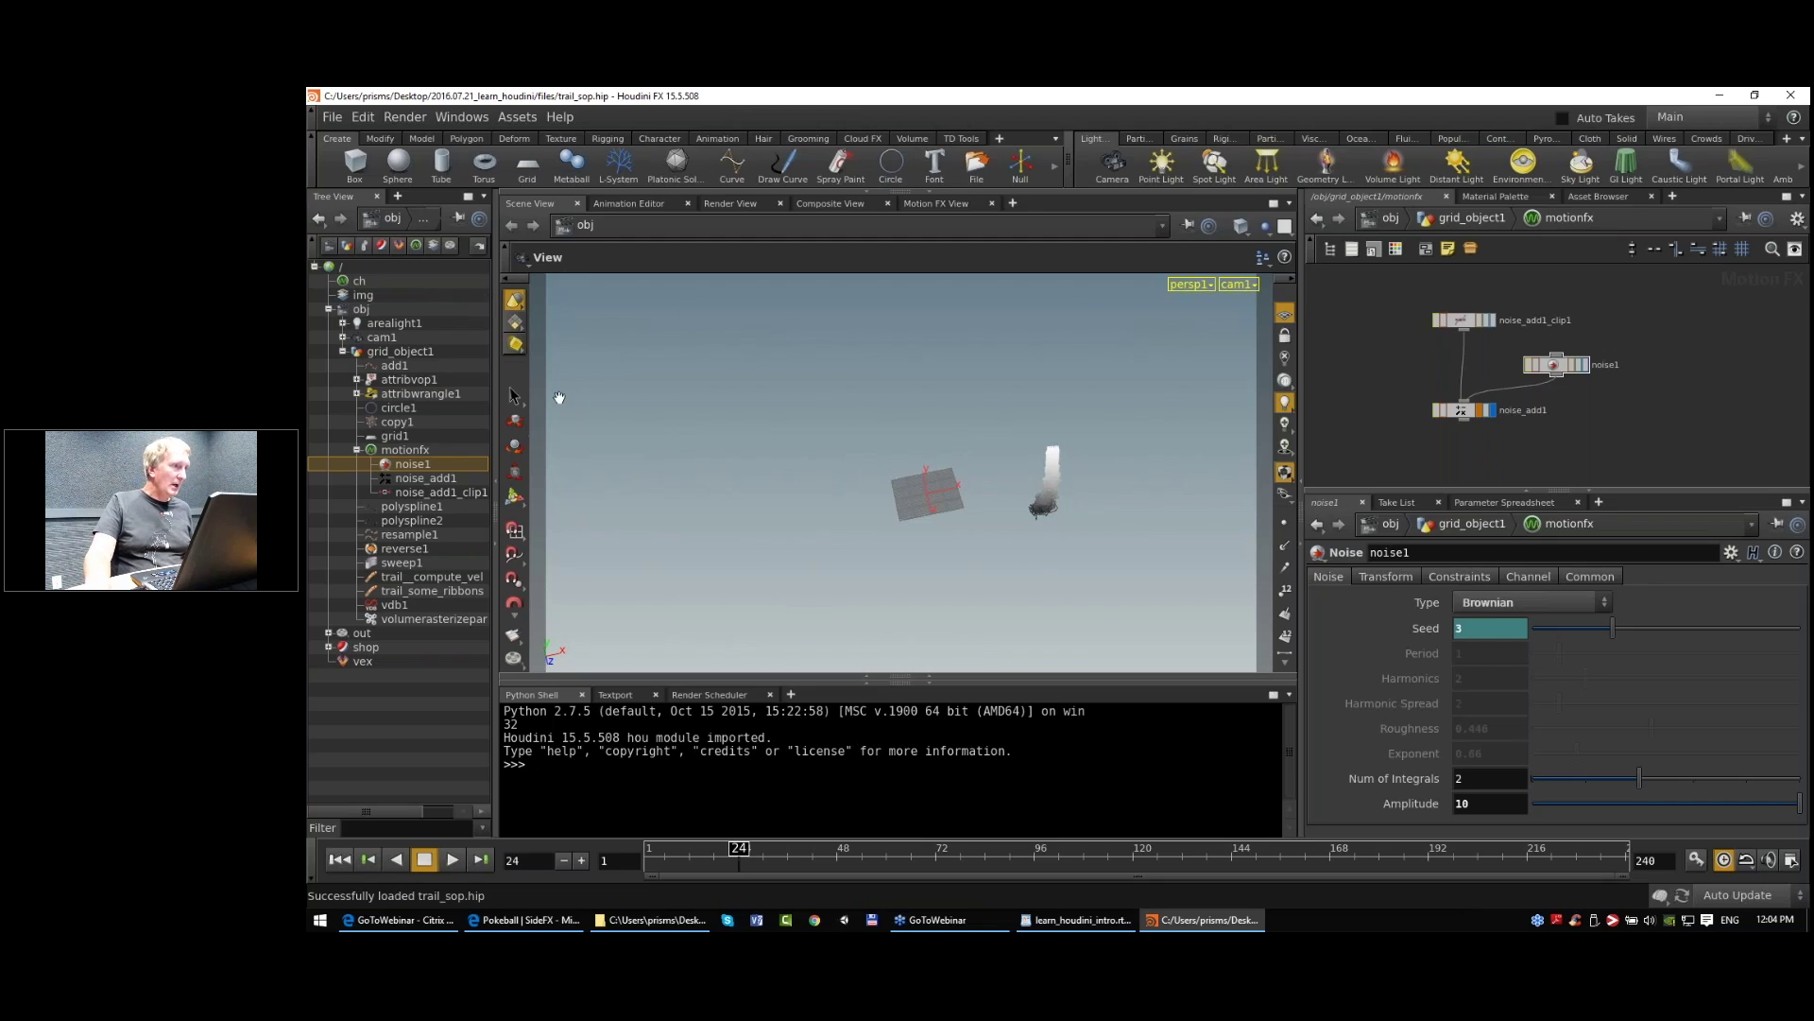
drag(495, 421, 469, 420)
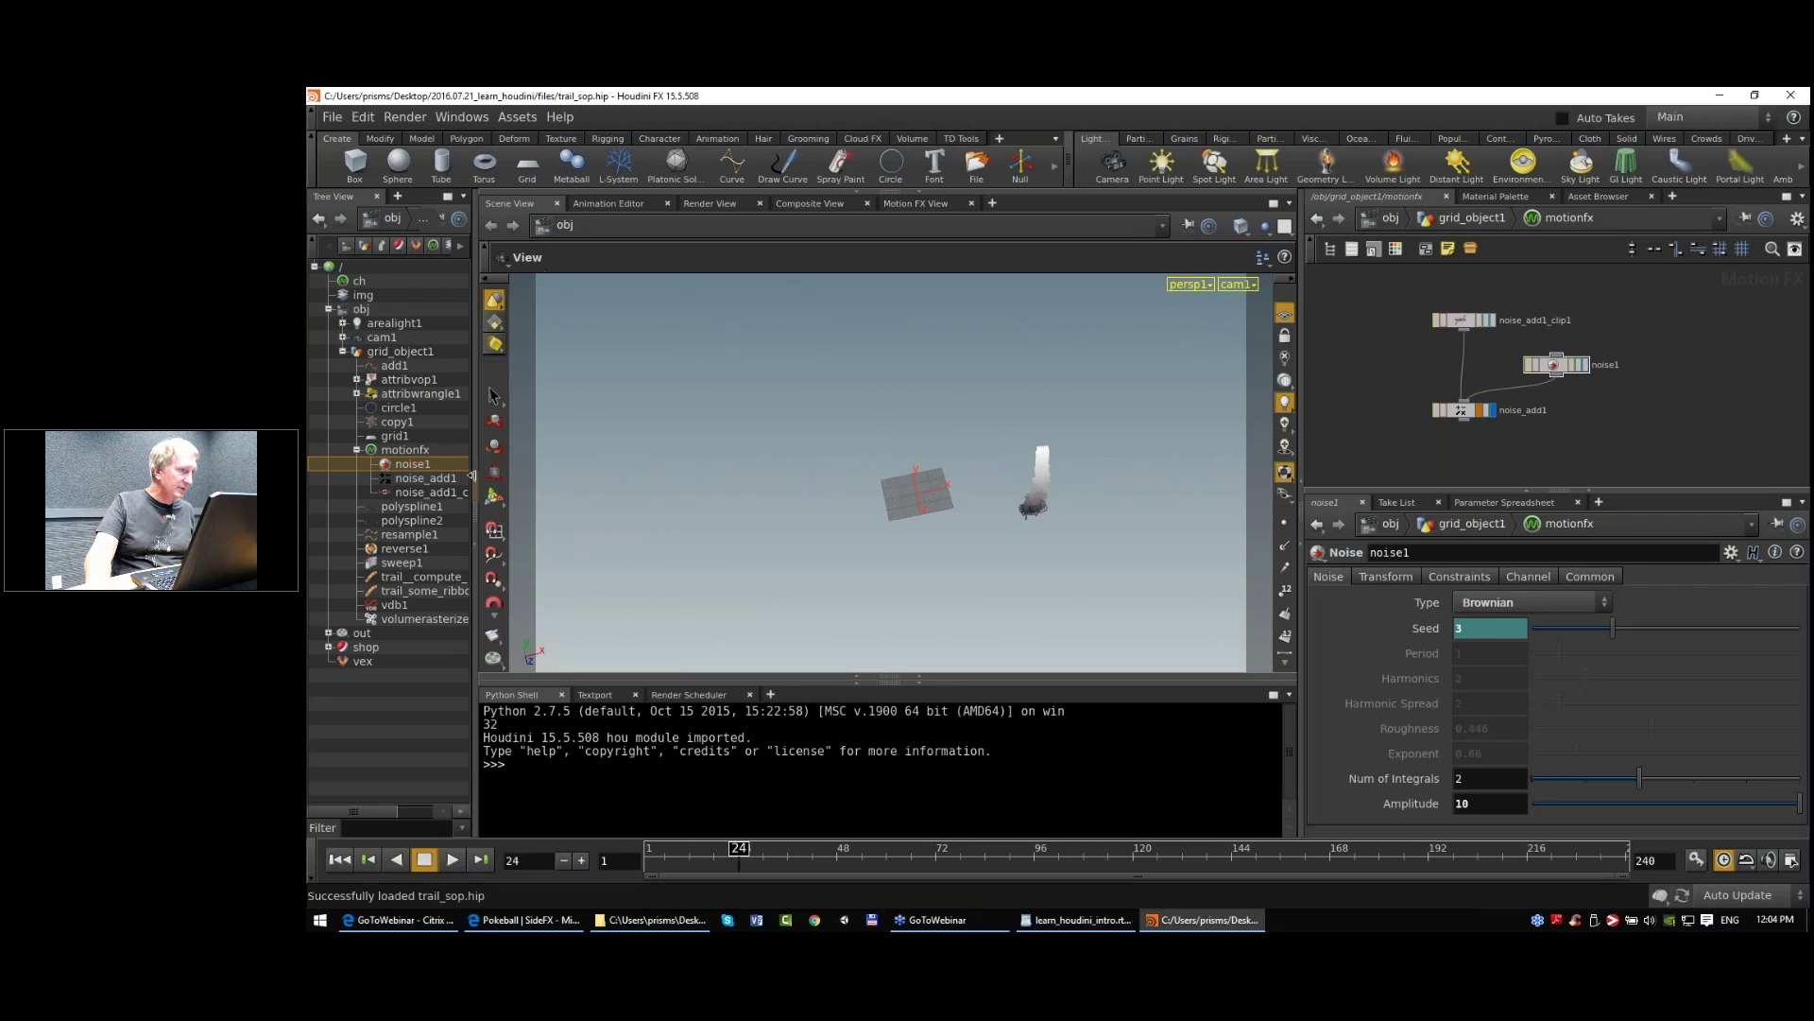
drag(471, 476, 505, 449)
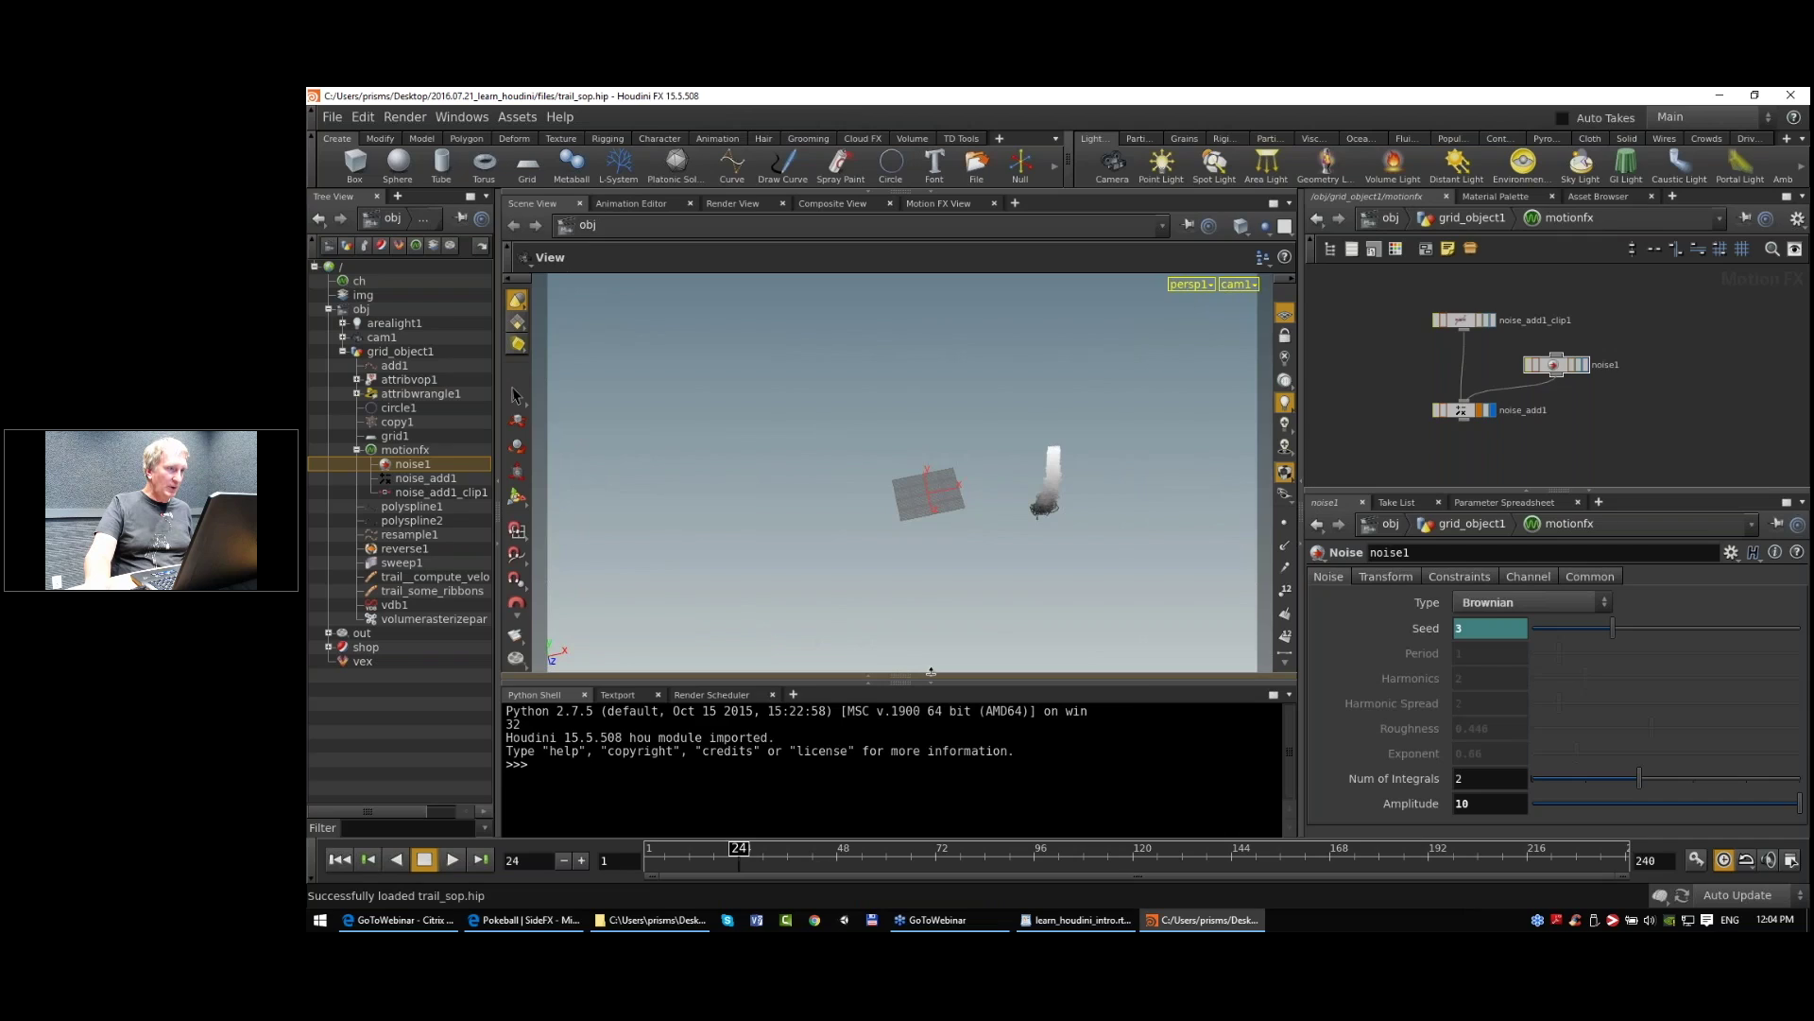
Step: Reveal the hidden Geometry Spreadsheet pane beneath the scene view and restore the Houdini window from its maximized size
click(931, 671)
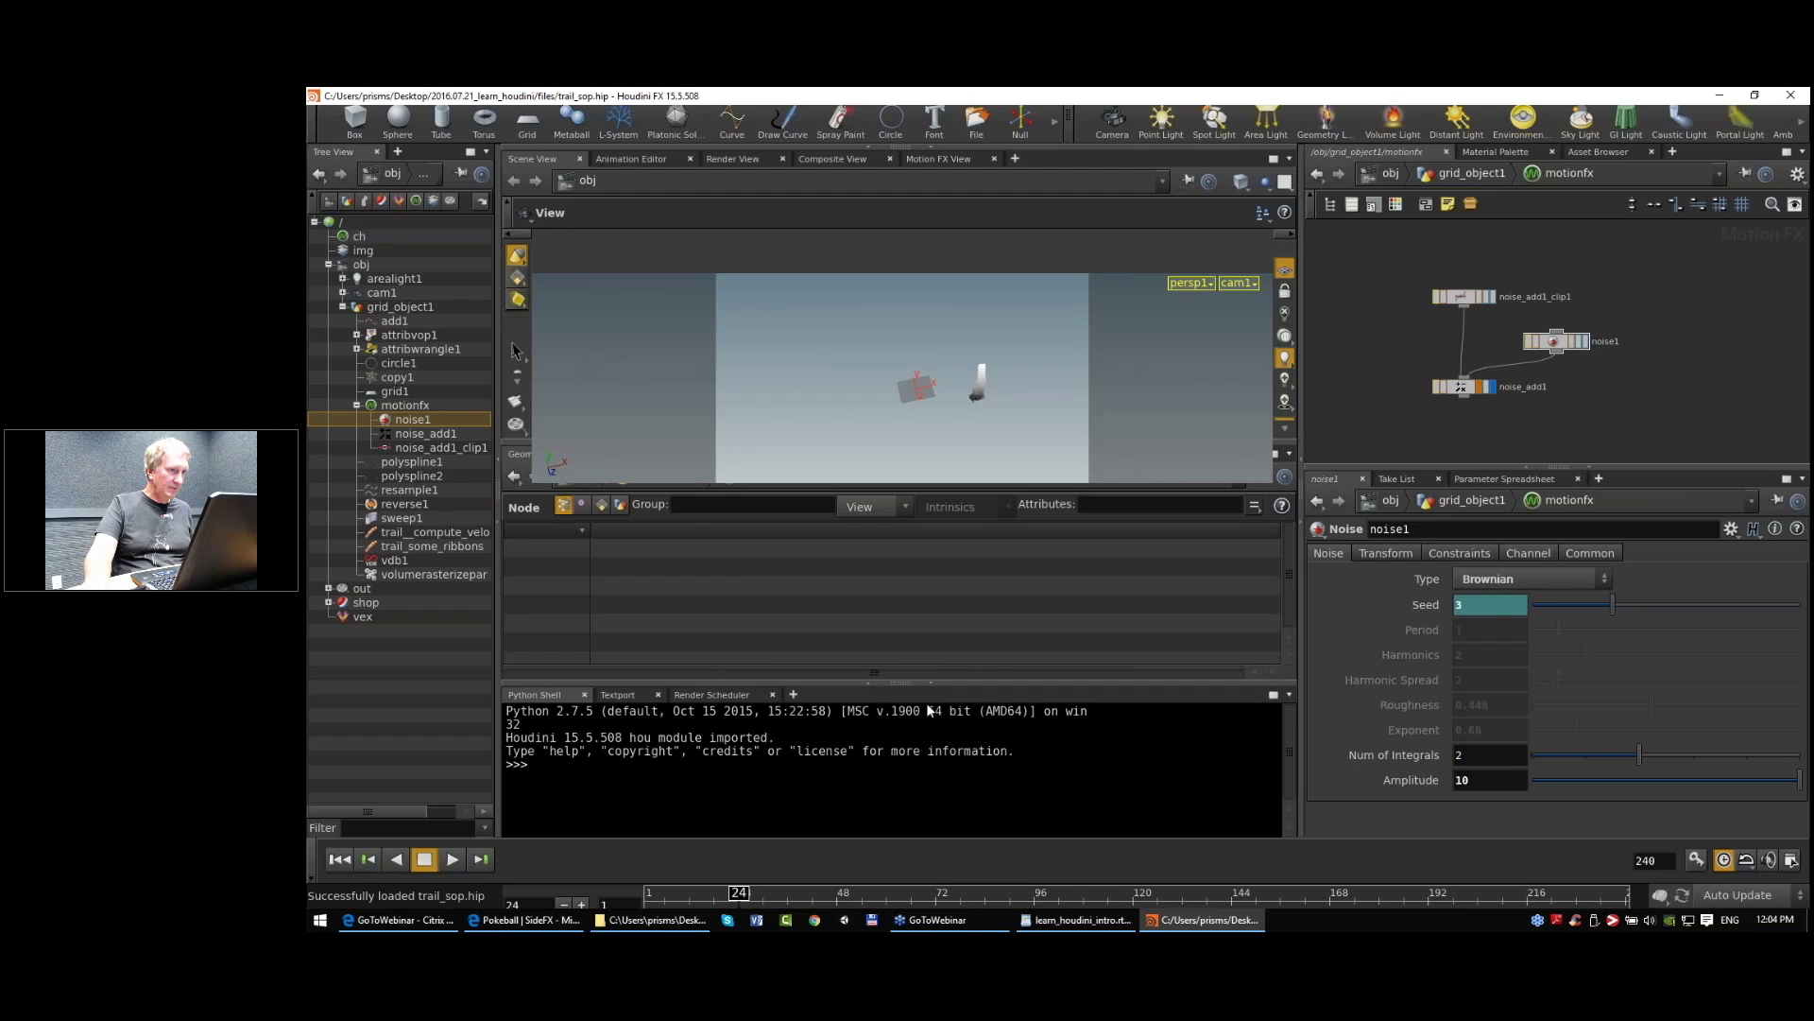
click(1080, 486)
click(1098, 635)
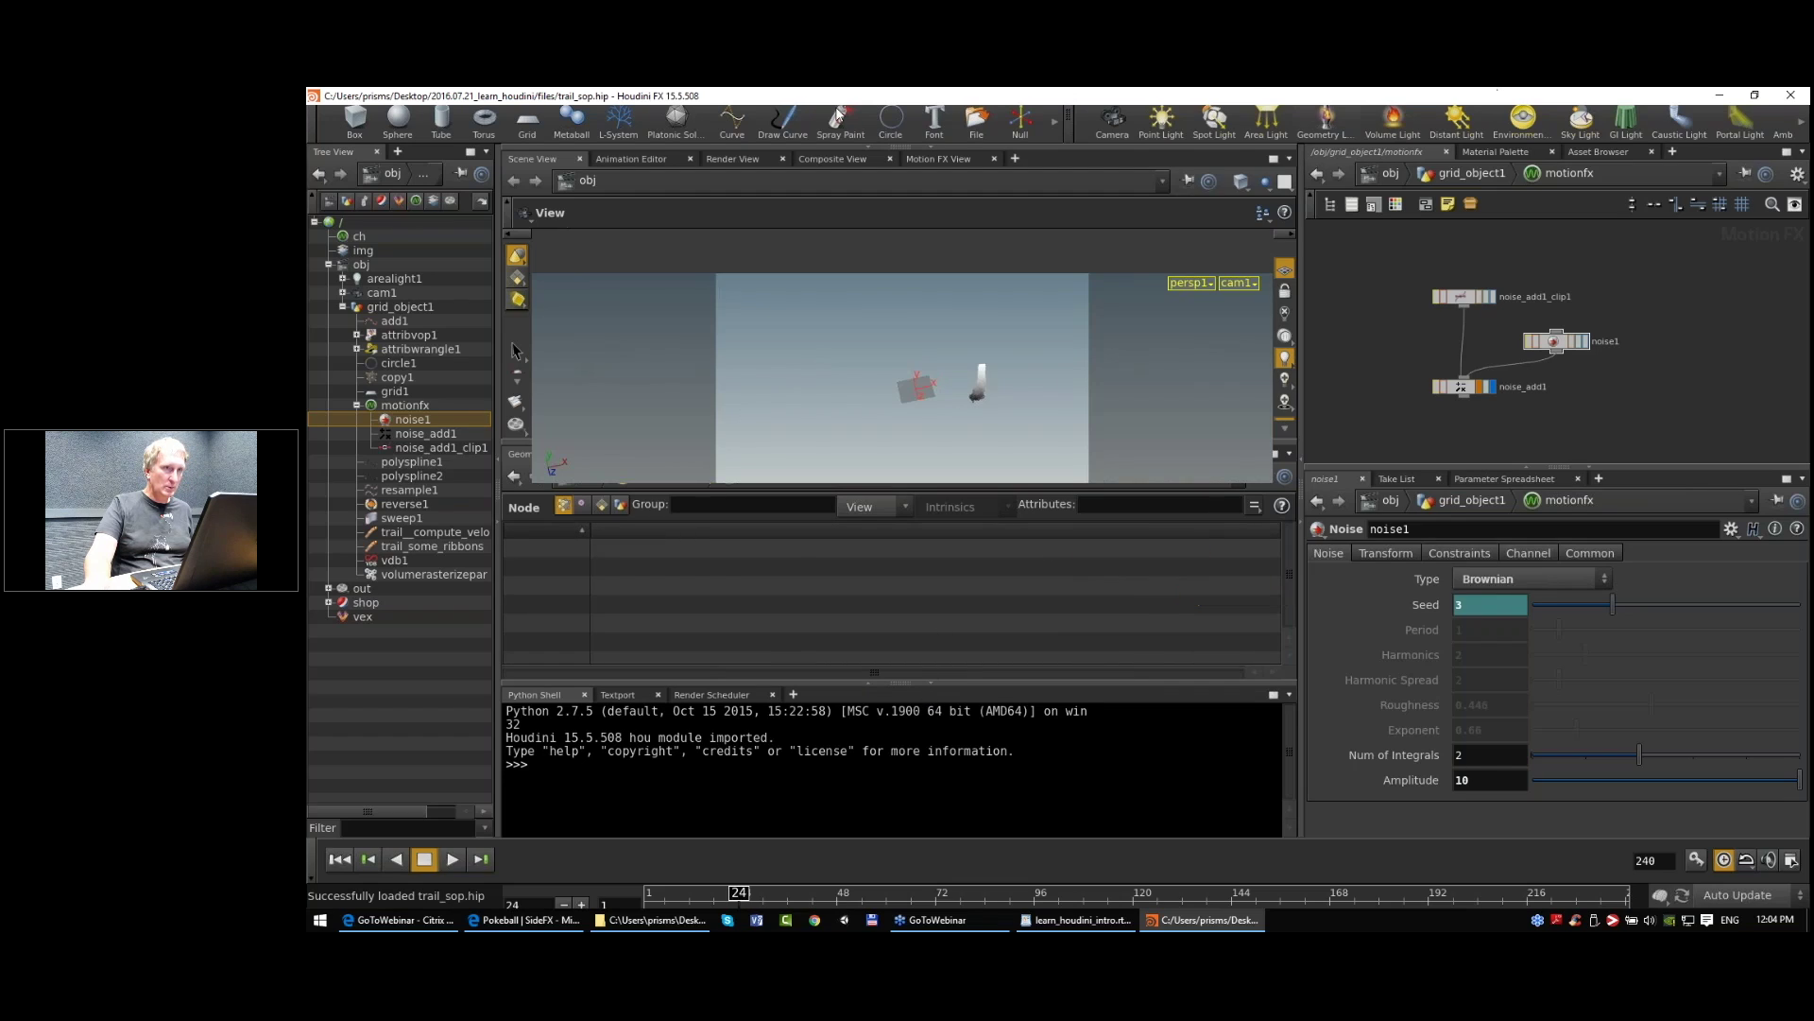
click(1758, 98)
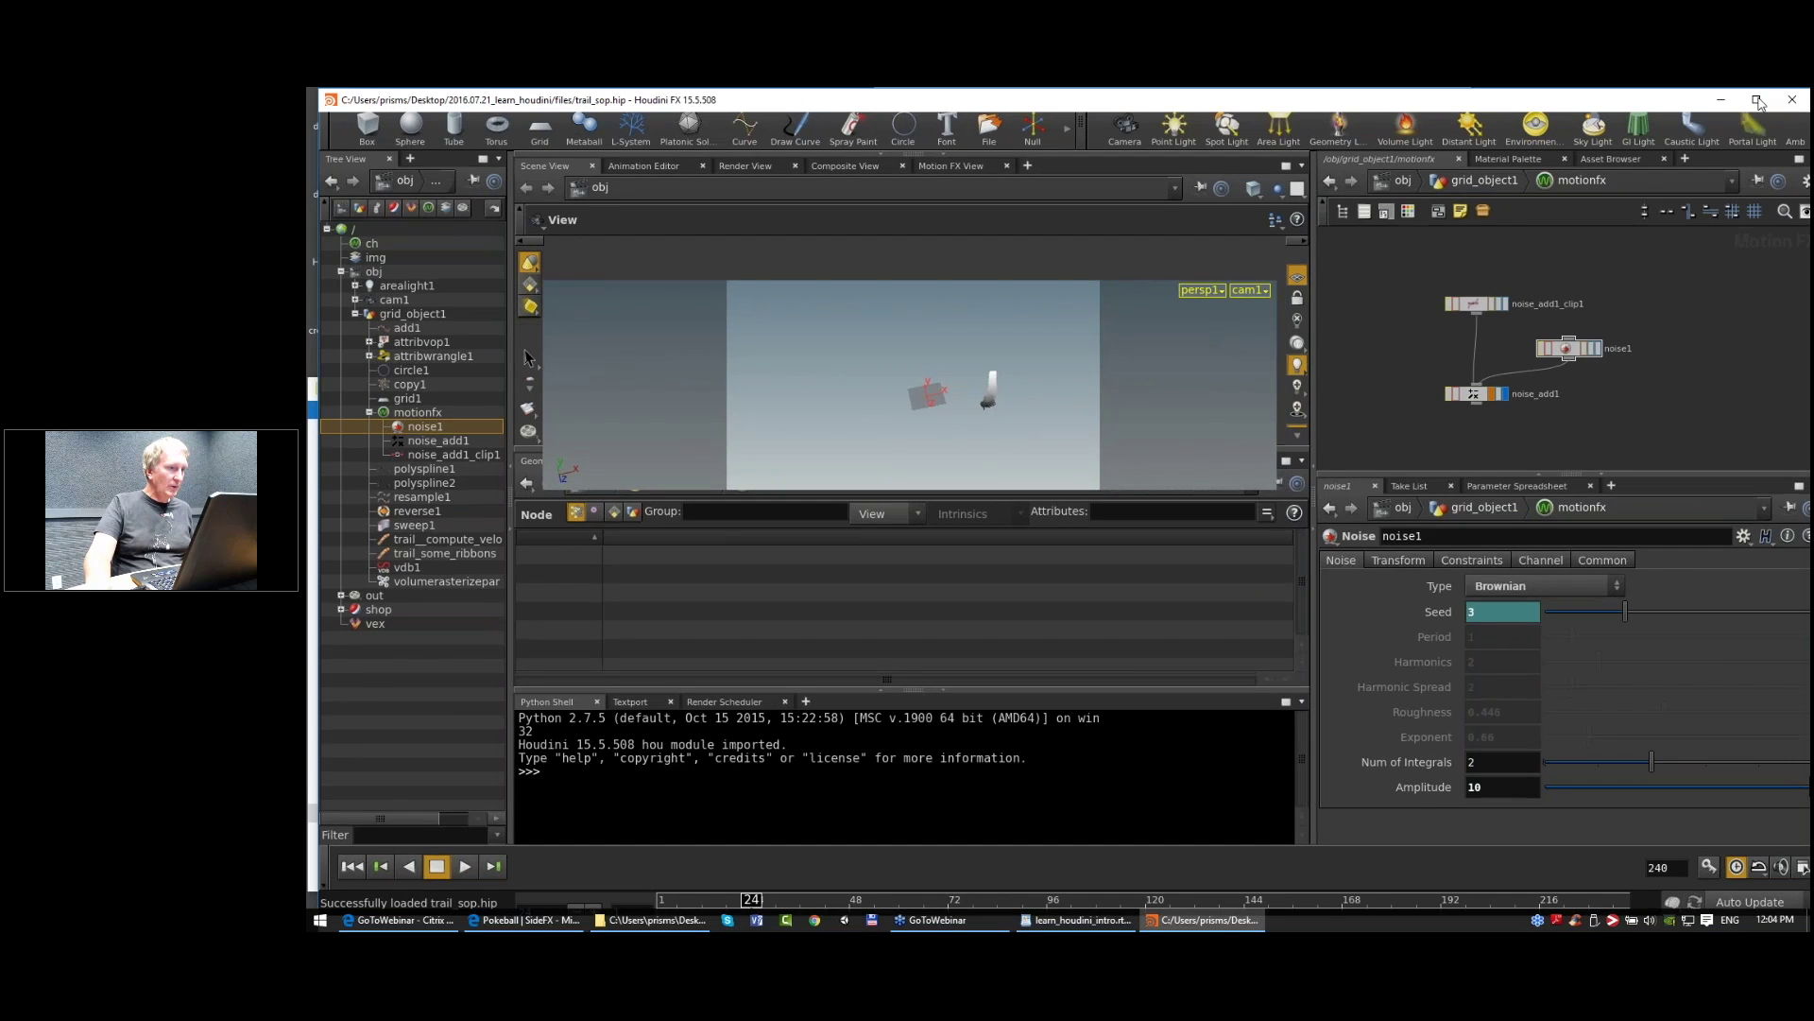
click(1758, 99)
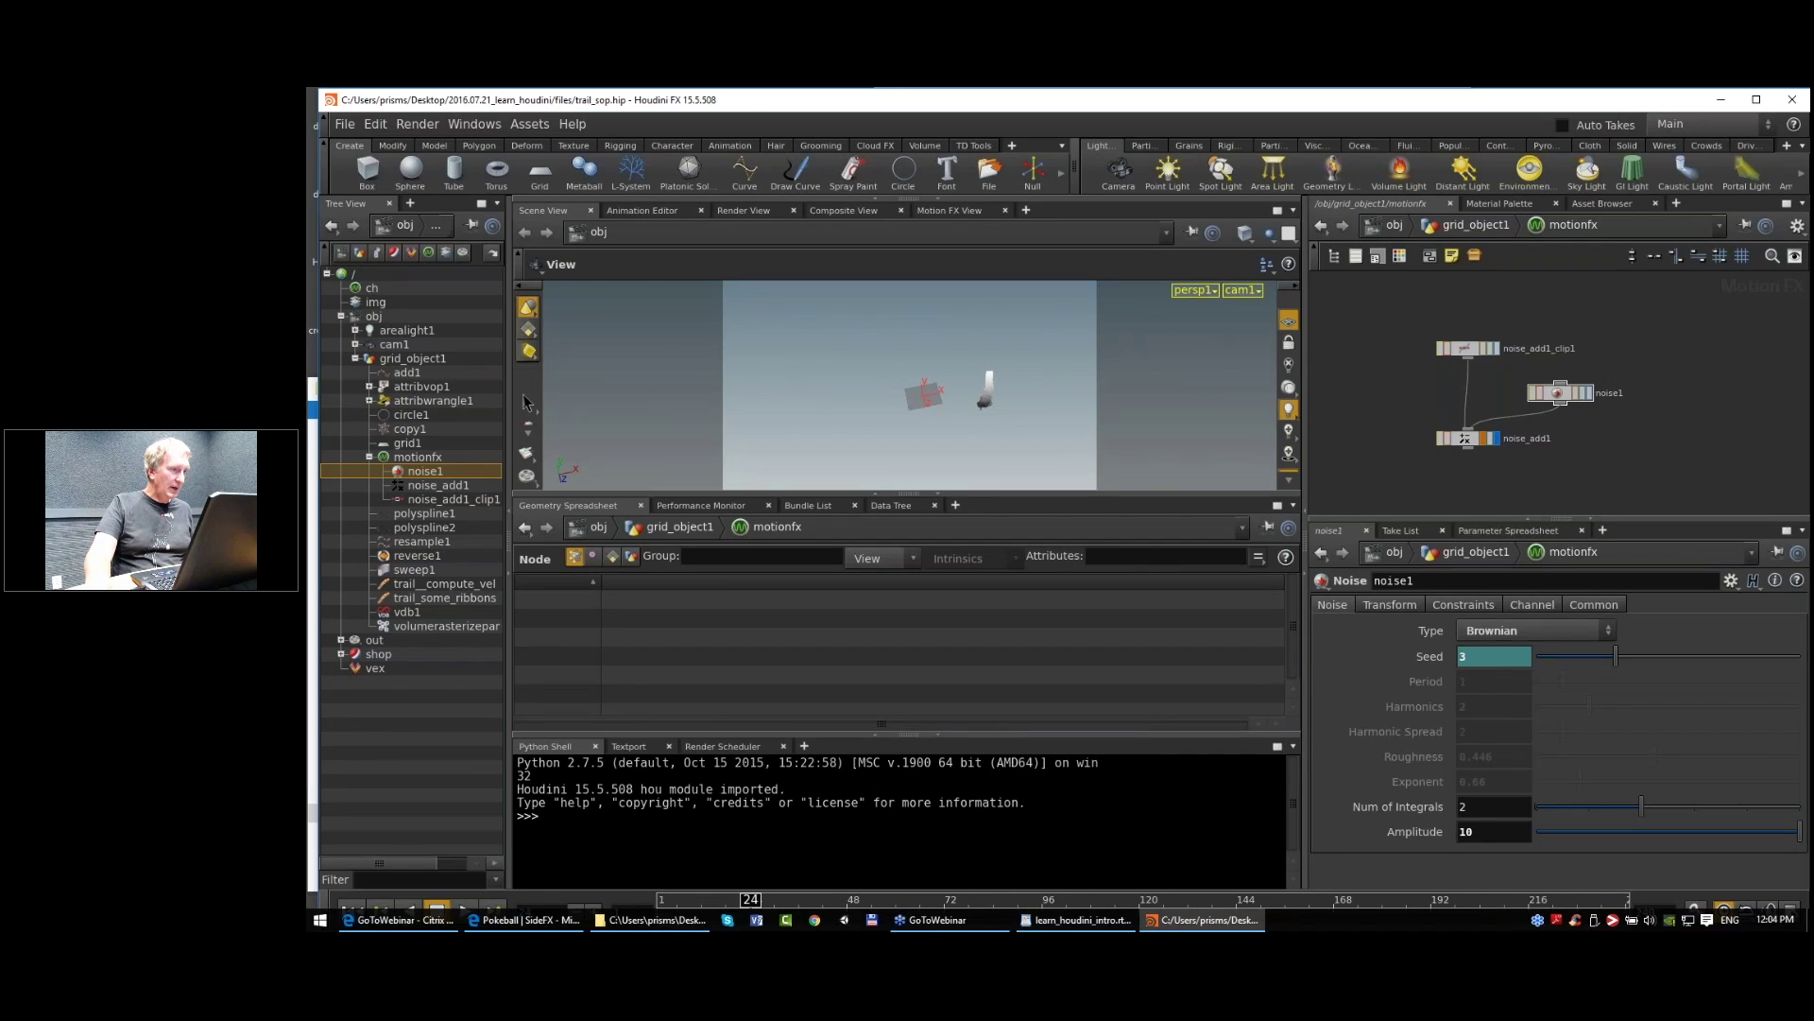
Step: Show the Textport, collapse its pane and enlarge the scene view above the Geometry Spreadsheet
click(631, 747)
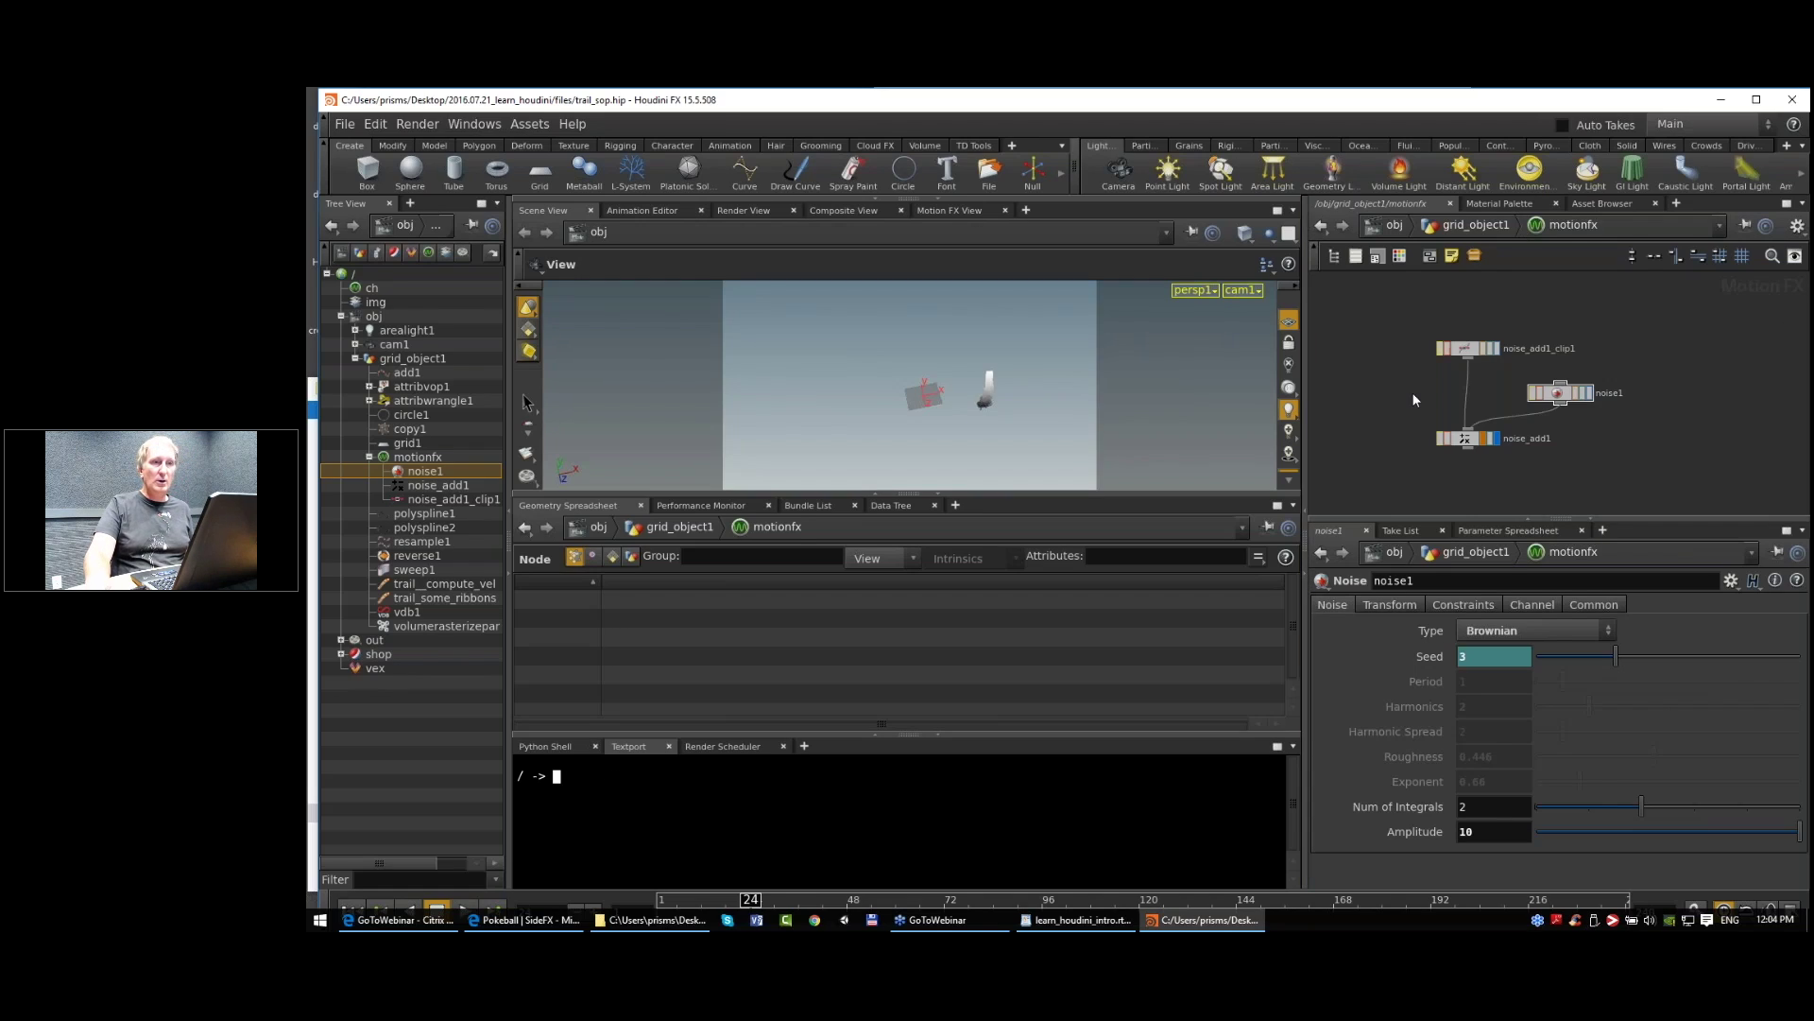
click(937, 733)
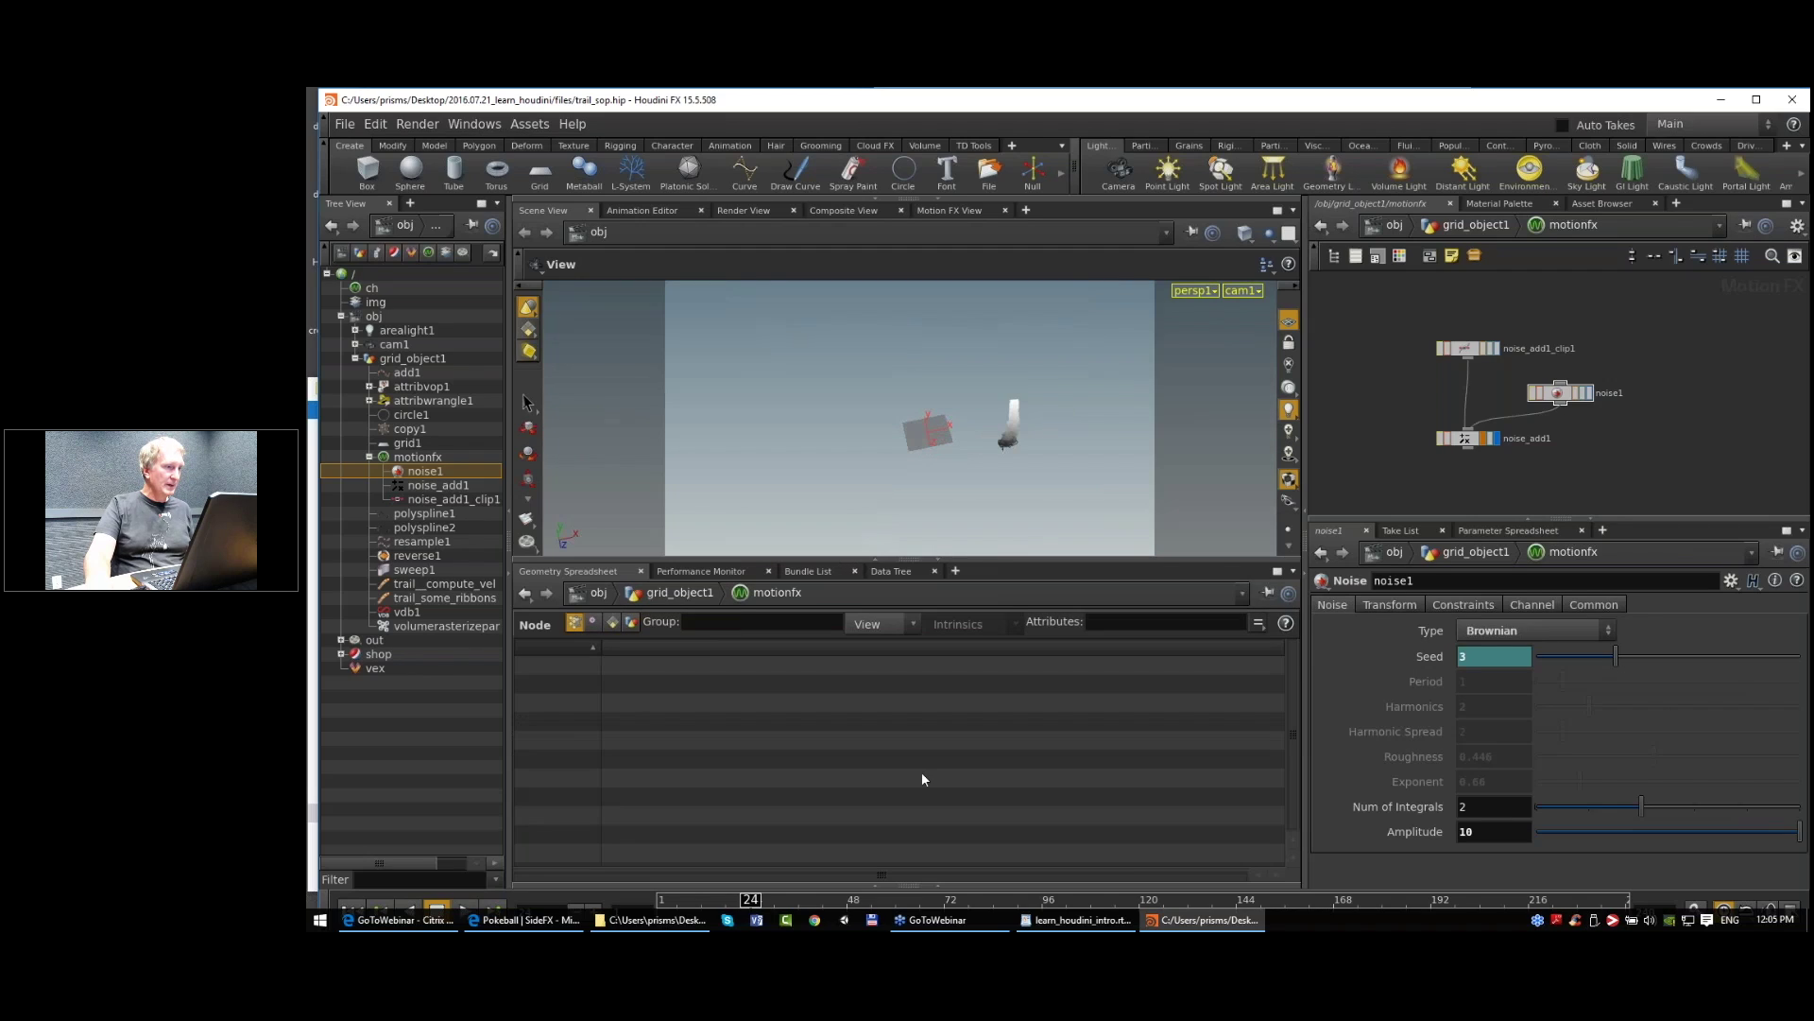
drag(1073, 562, 1071, 647)
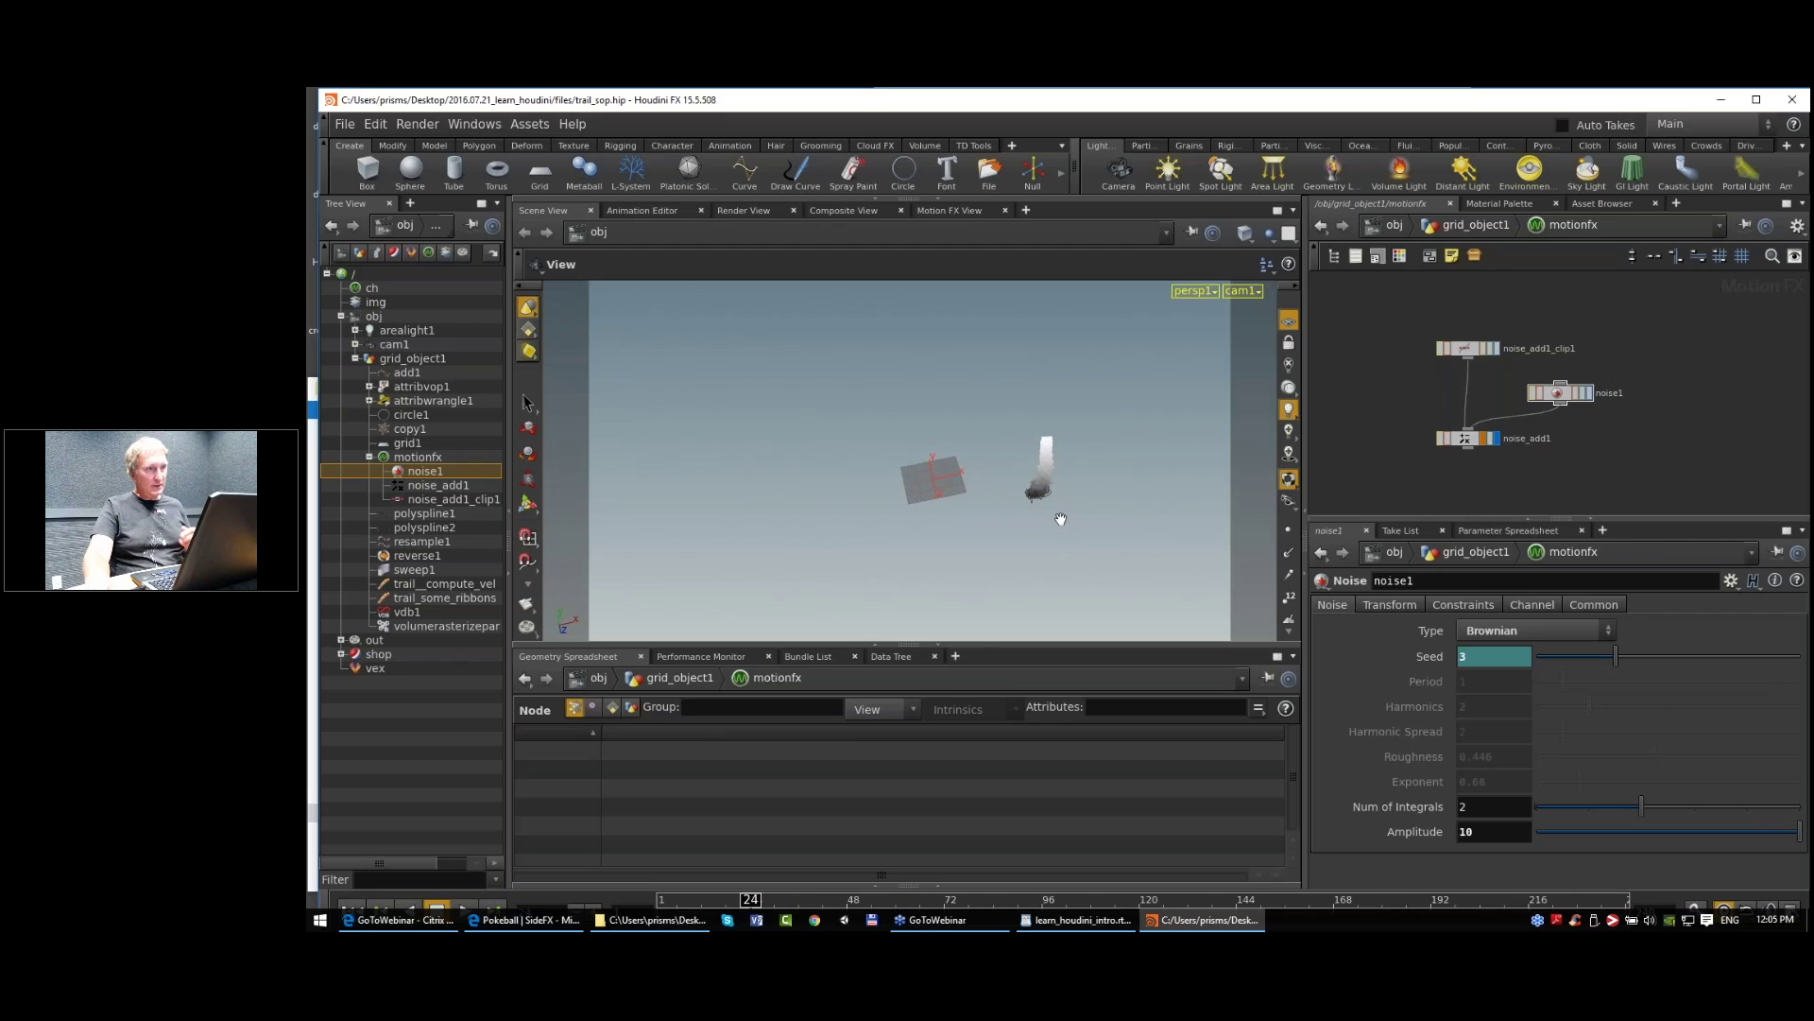
Step: Go up from motionfx to the obj level and collapse the motionfx, grid_object1 and obj branches of the node tree
middle_drag(1404, 422, 1425, 411)
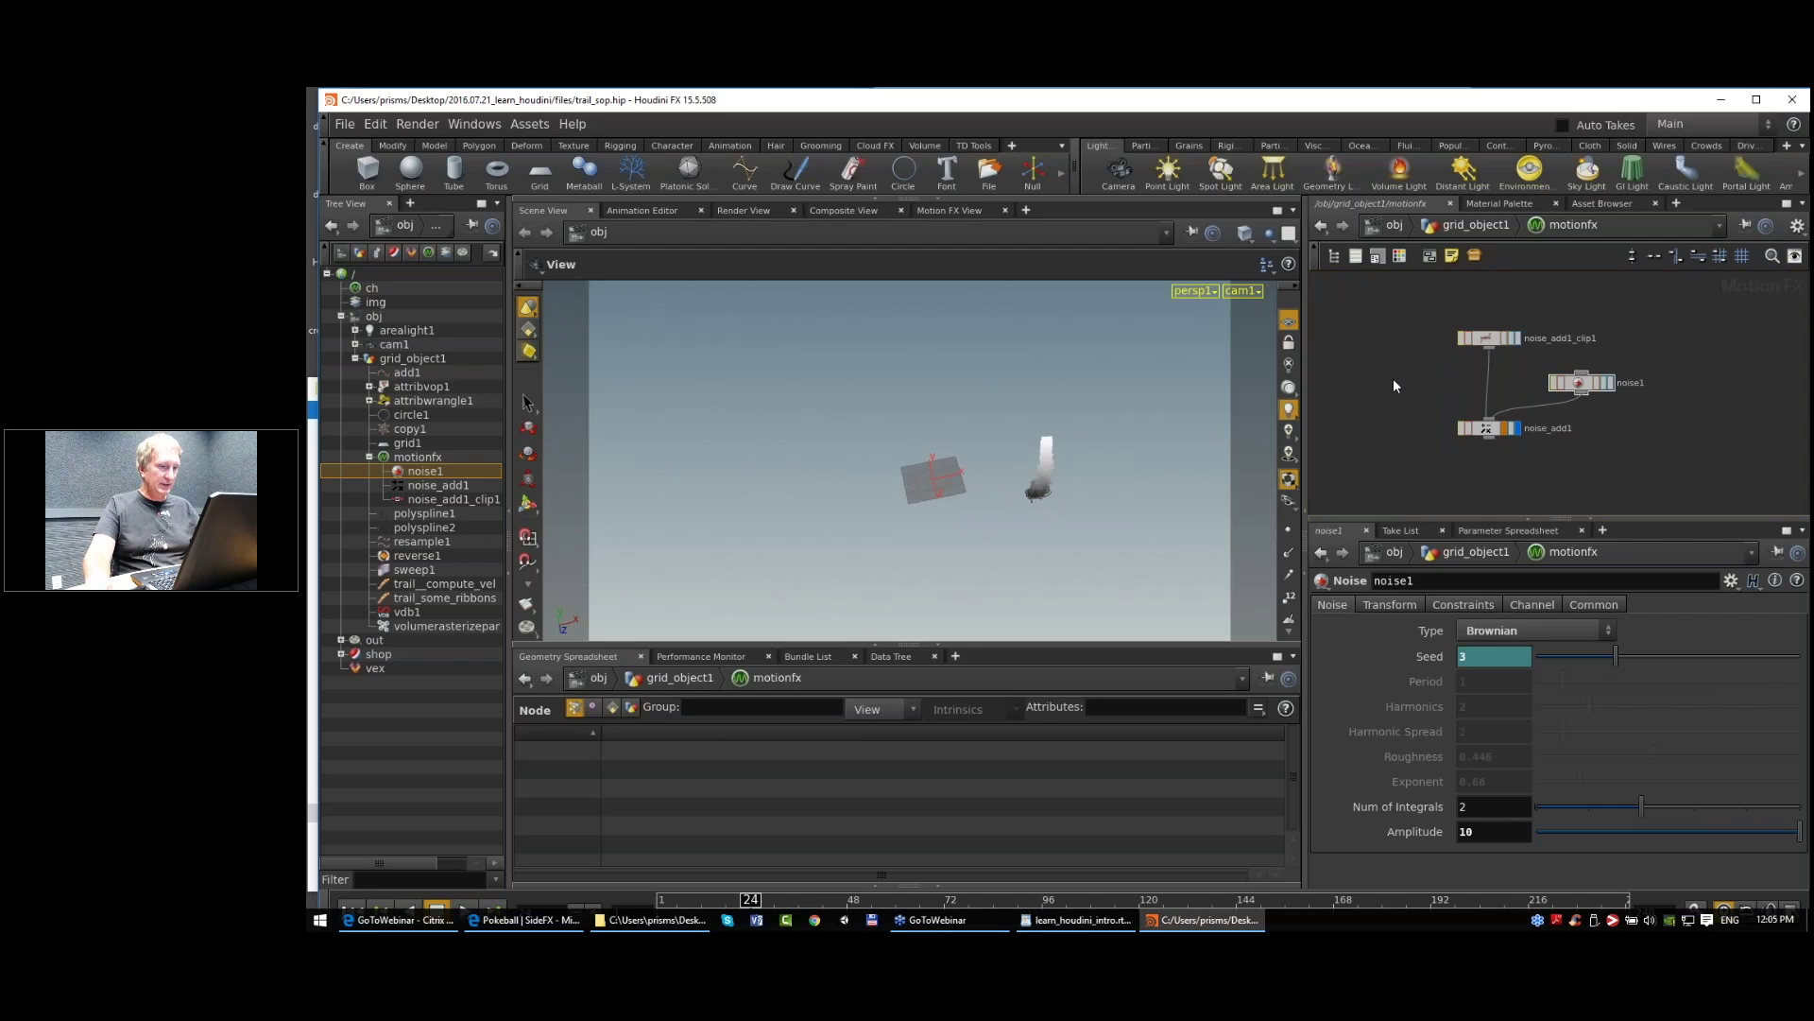
key(u)
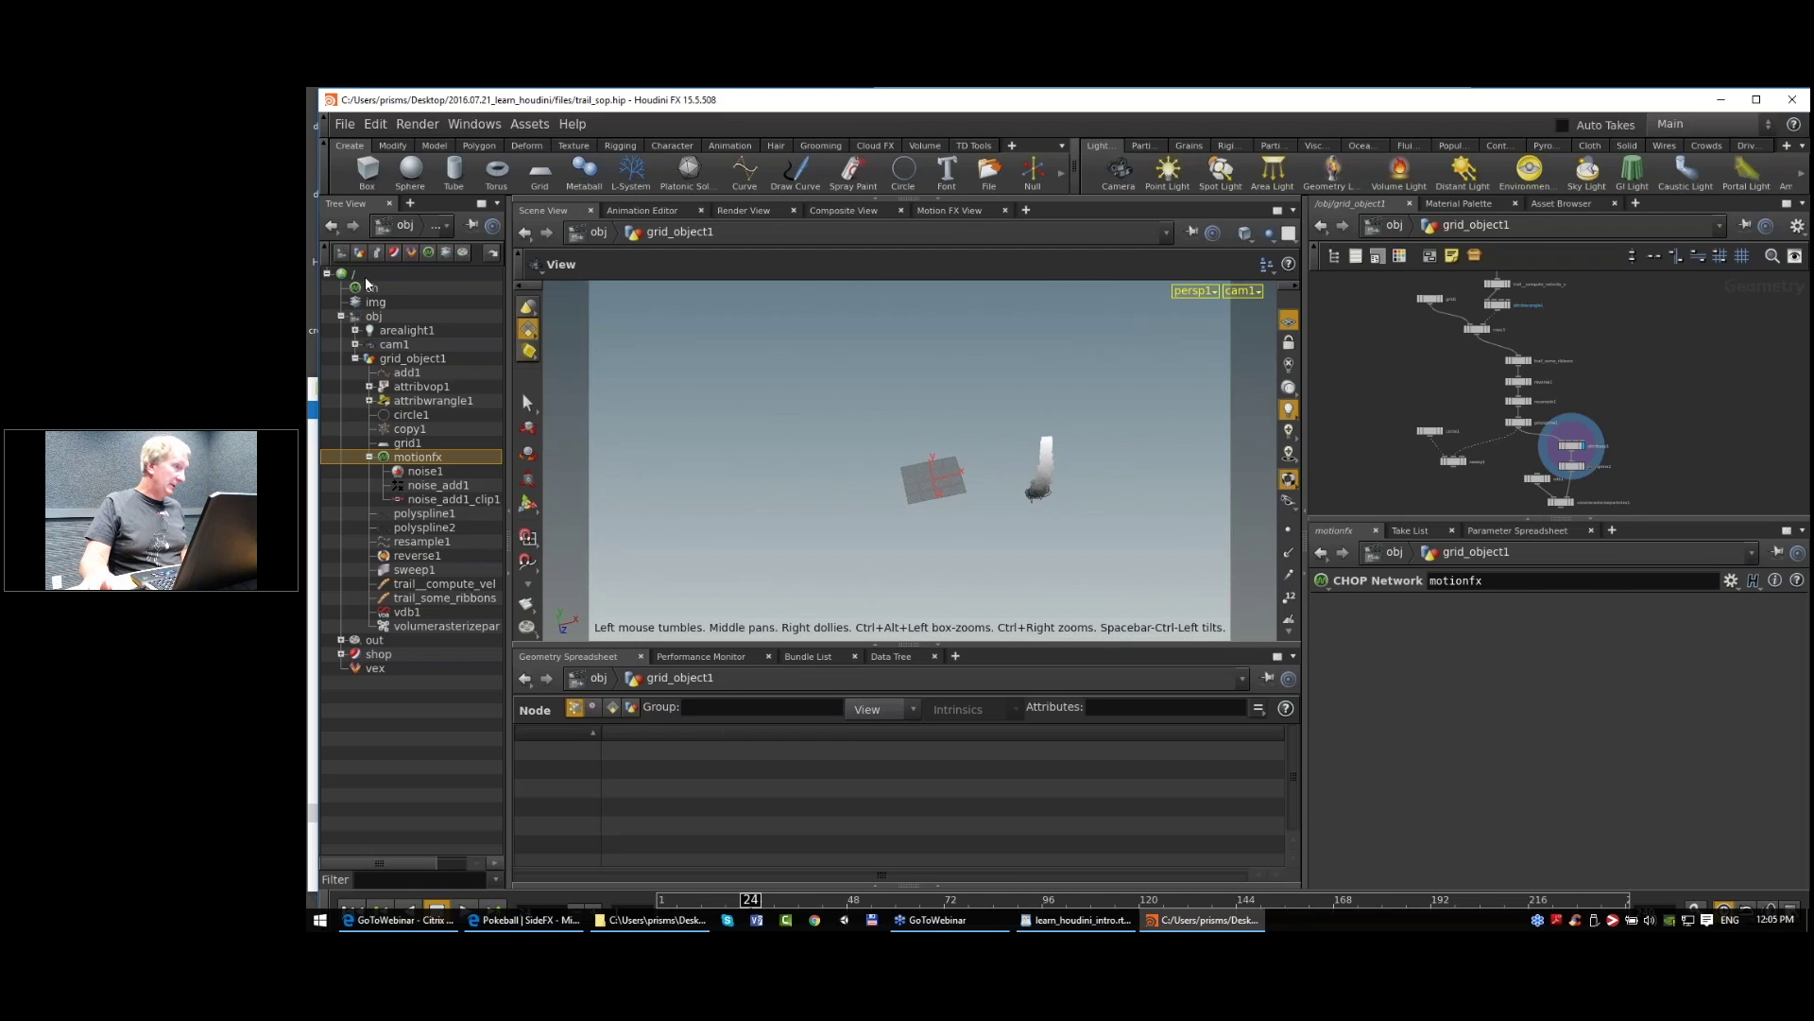
click(386, 318)
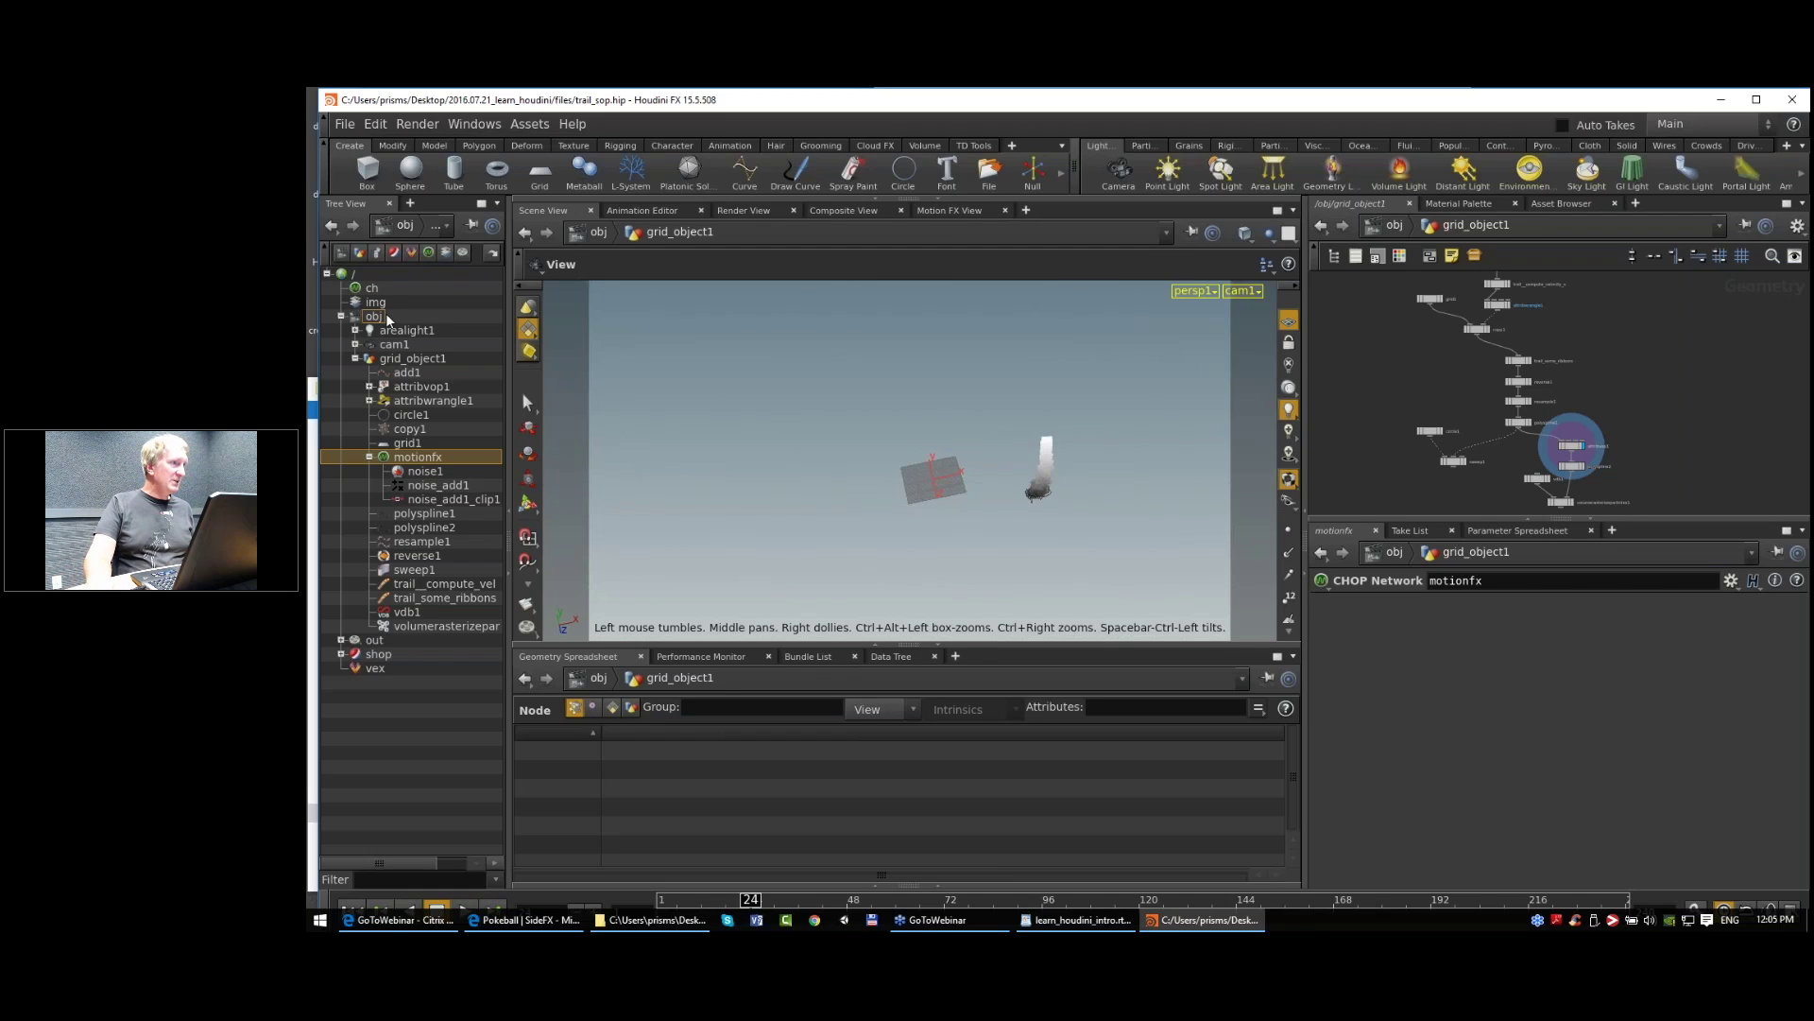
click(370, 456)
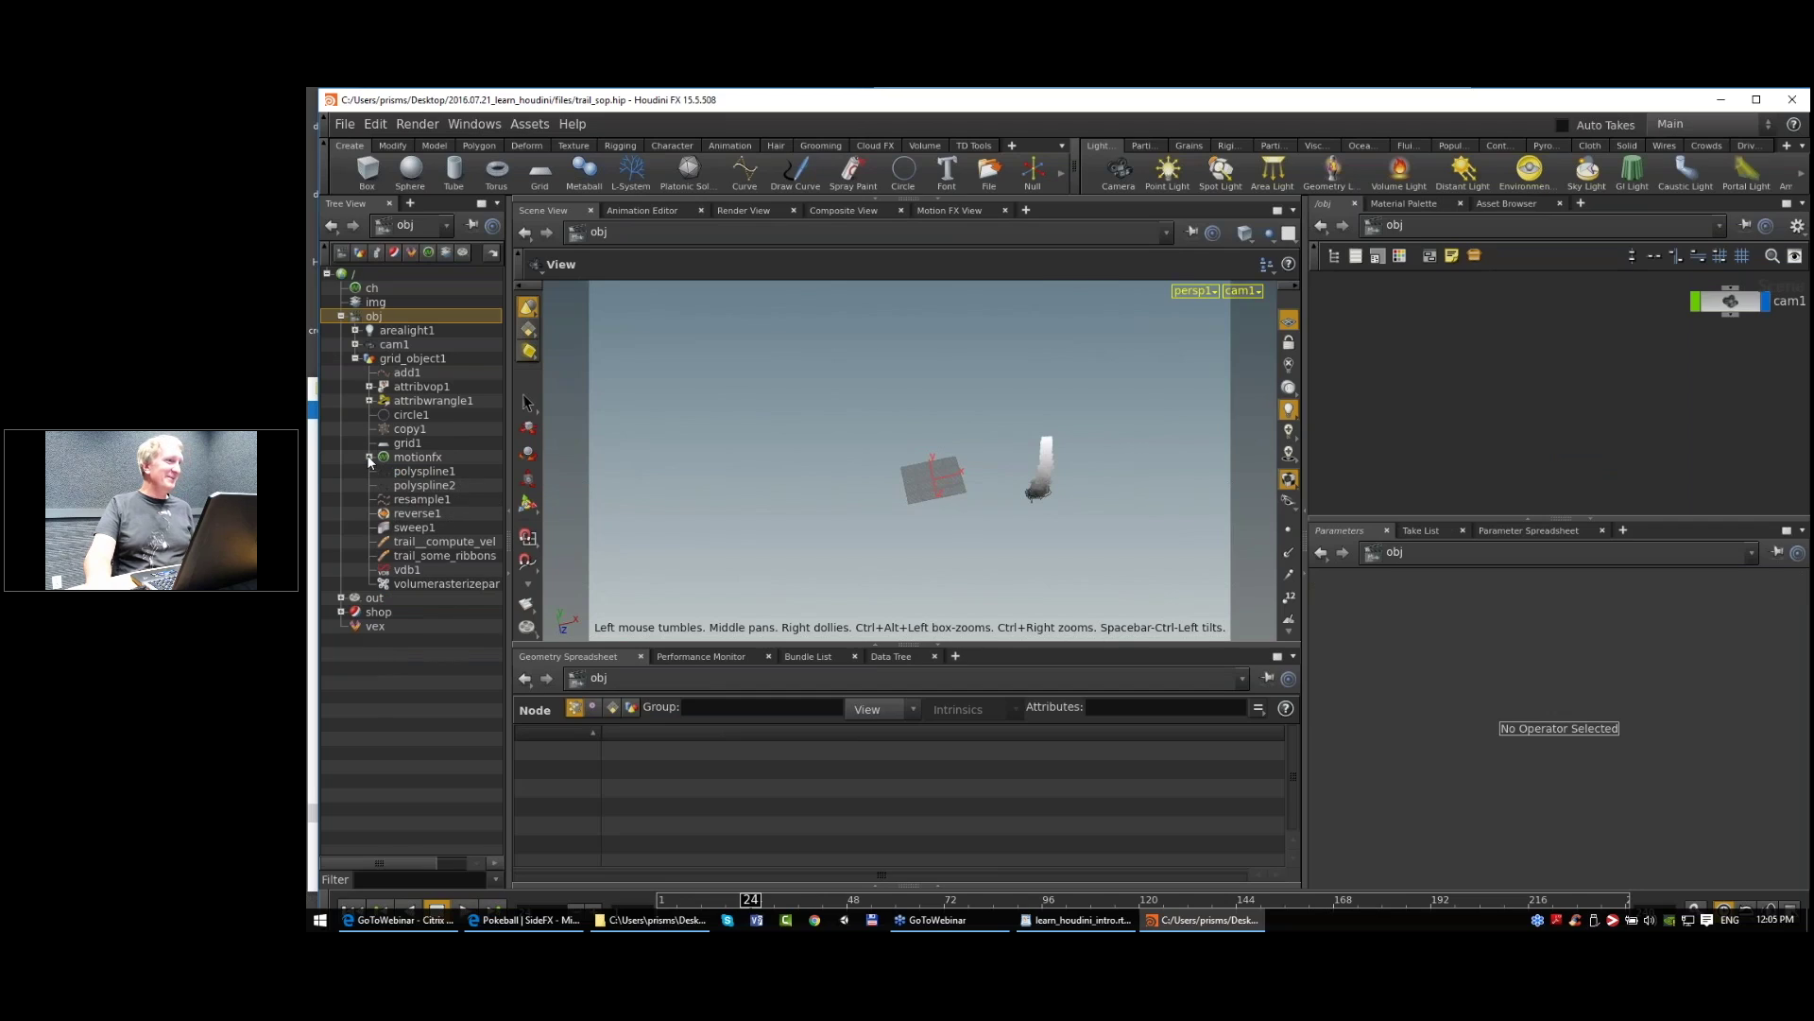
click(355, 358)
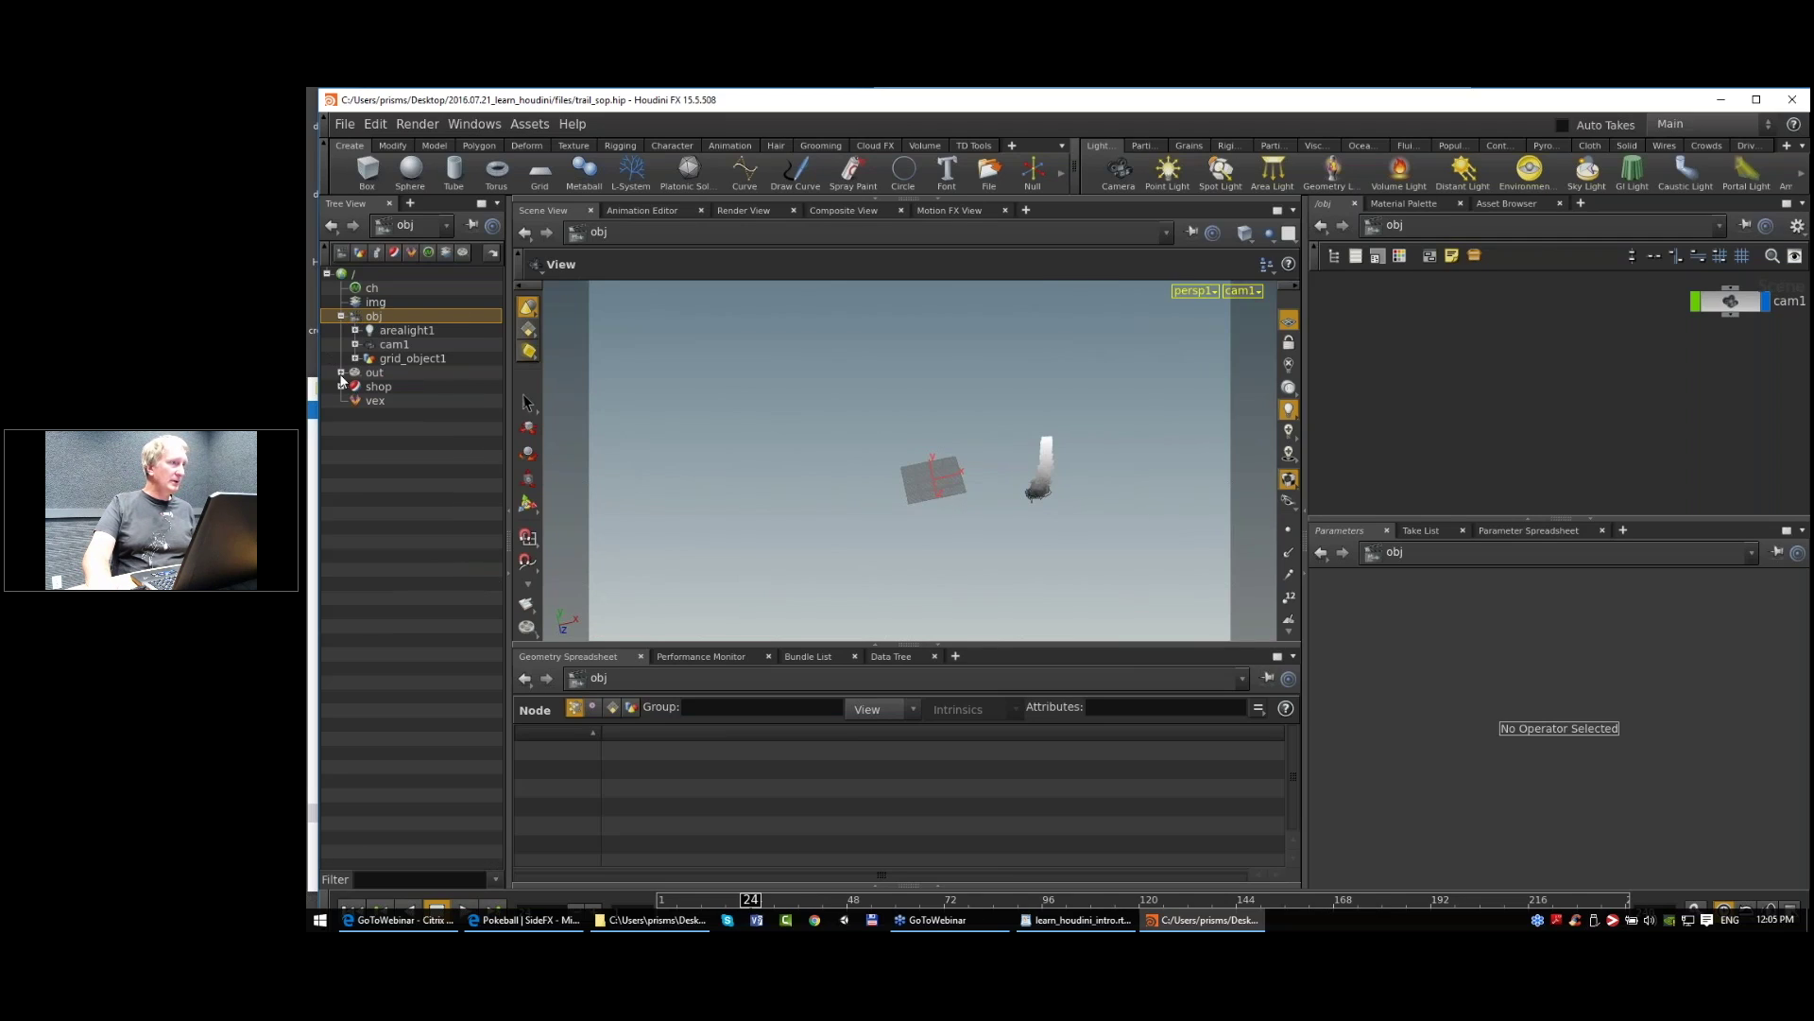
click(340, 315)
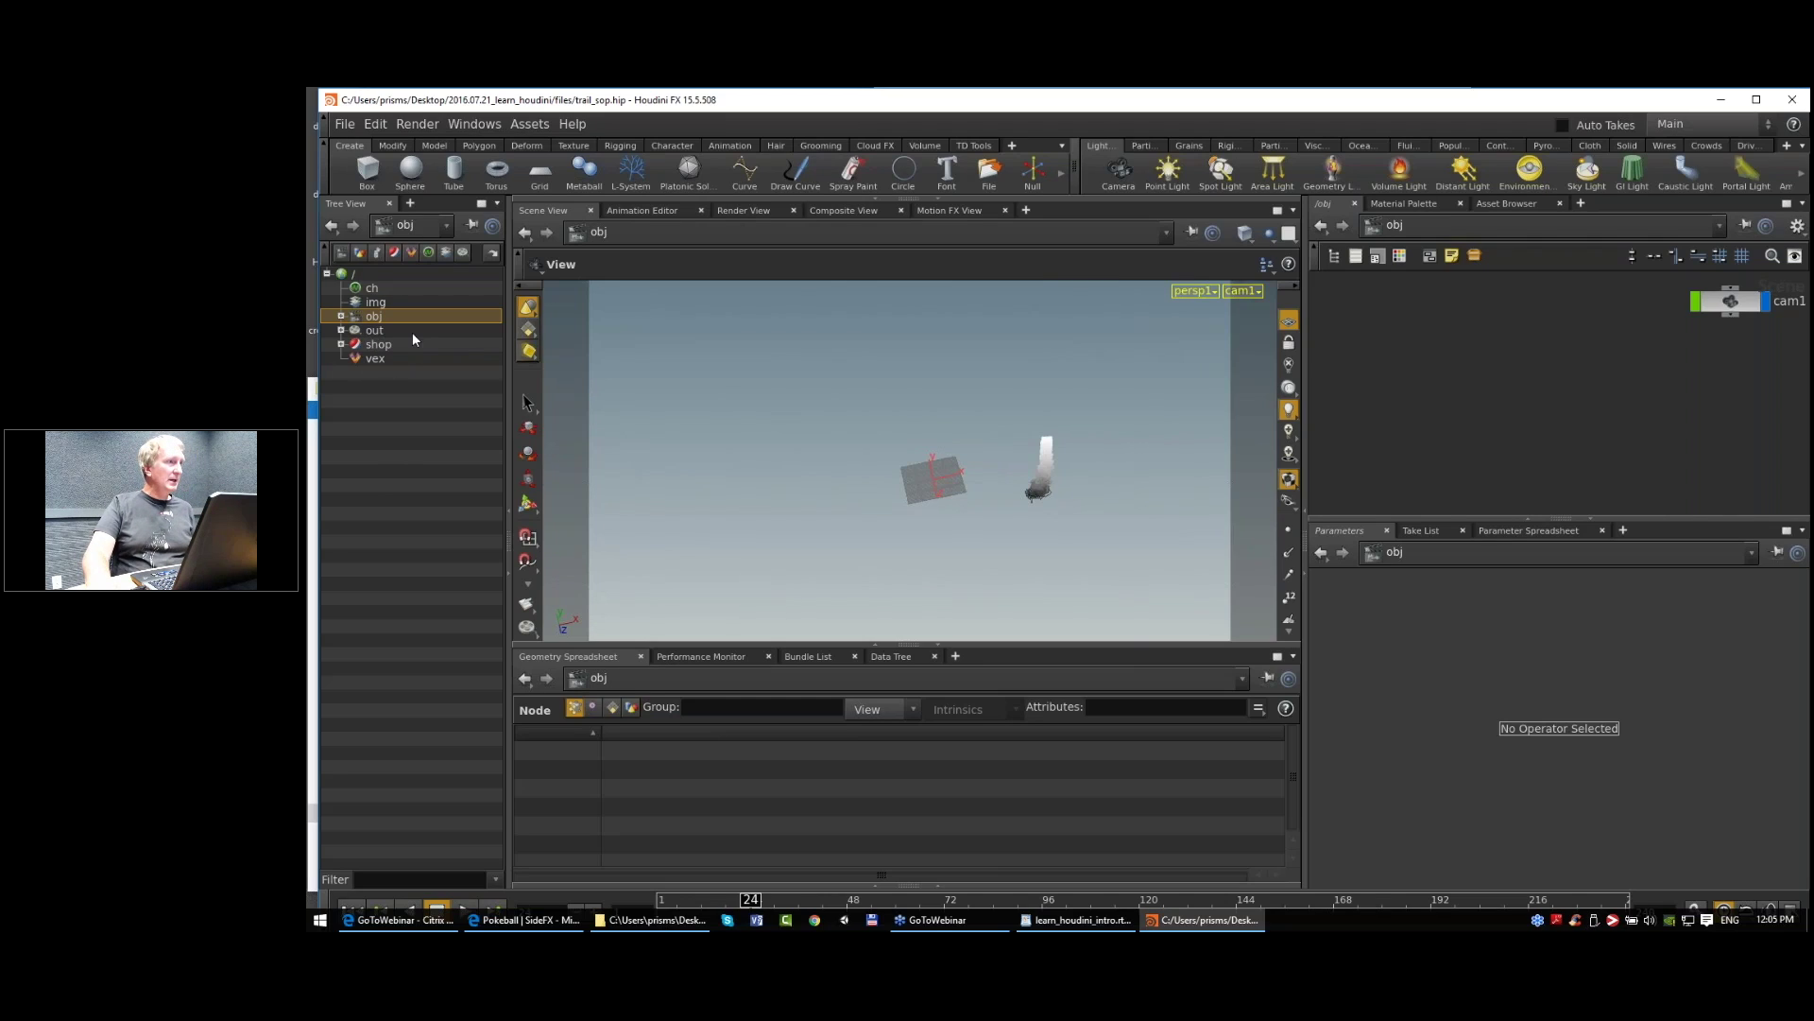
Step: Expand obj and grid_object1 in the node tree, select attribvop1 and look over the surrounding network
click(341, 317)
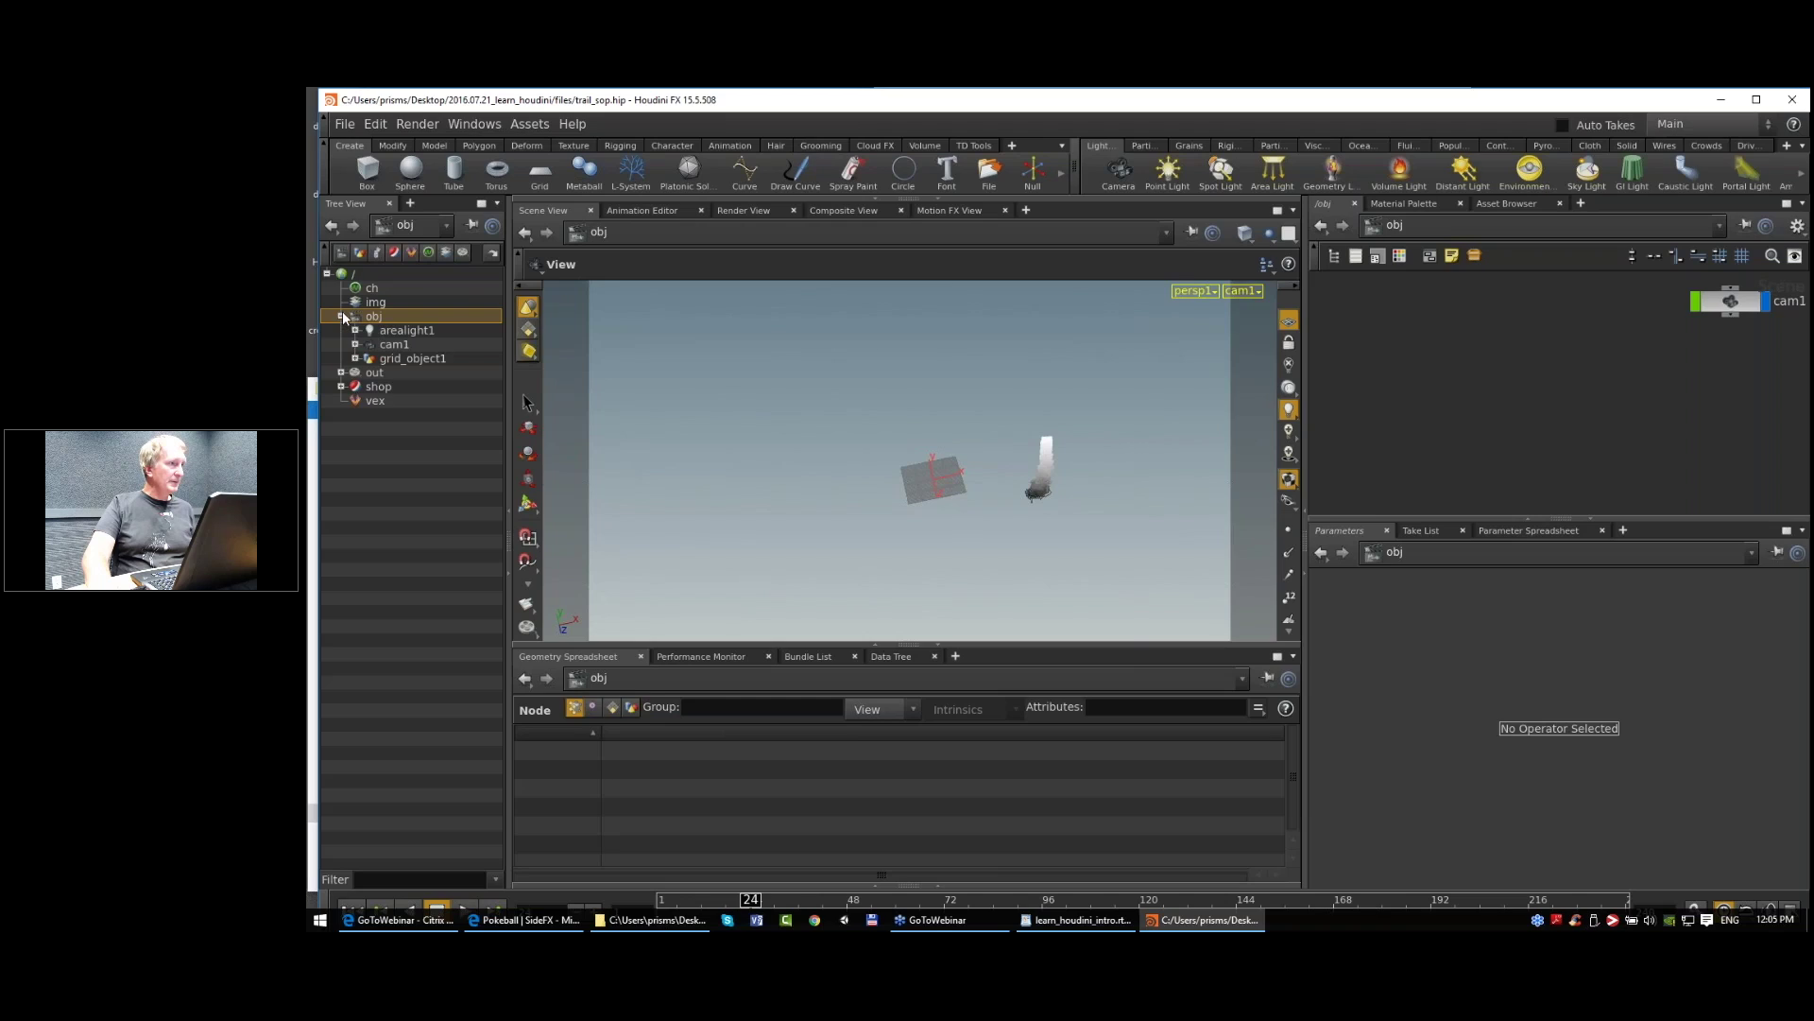
click(389, 357)
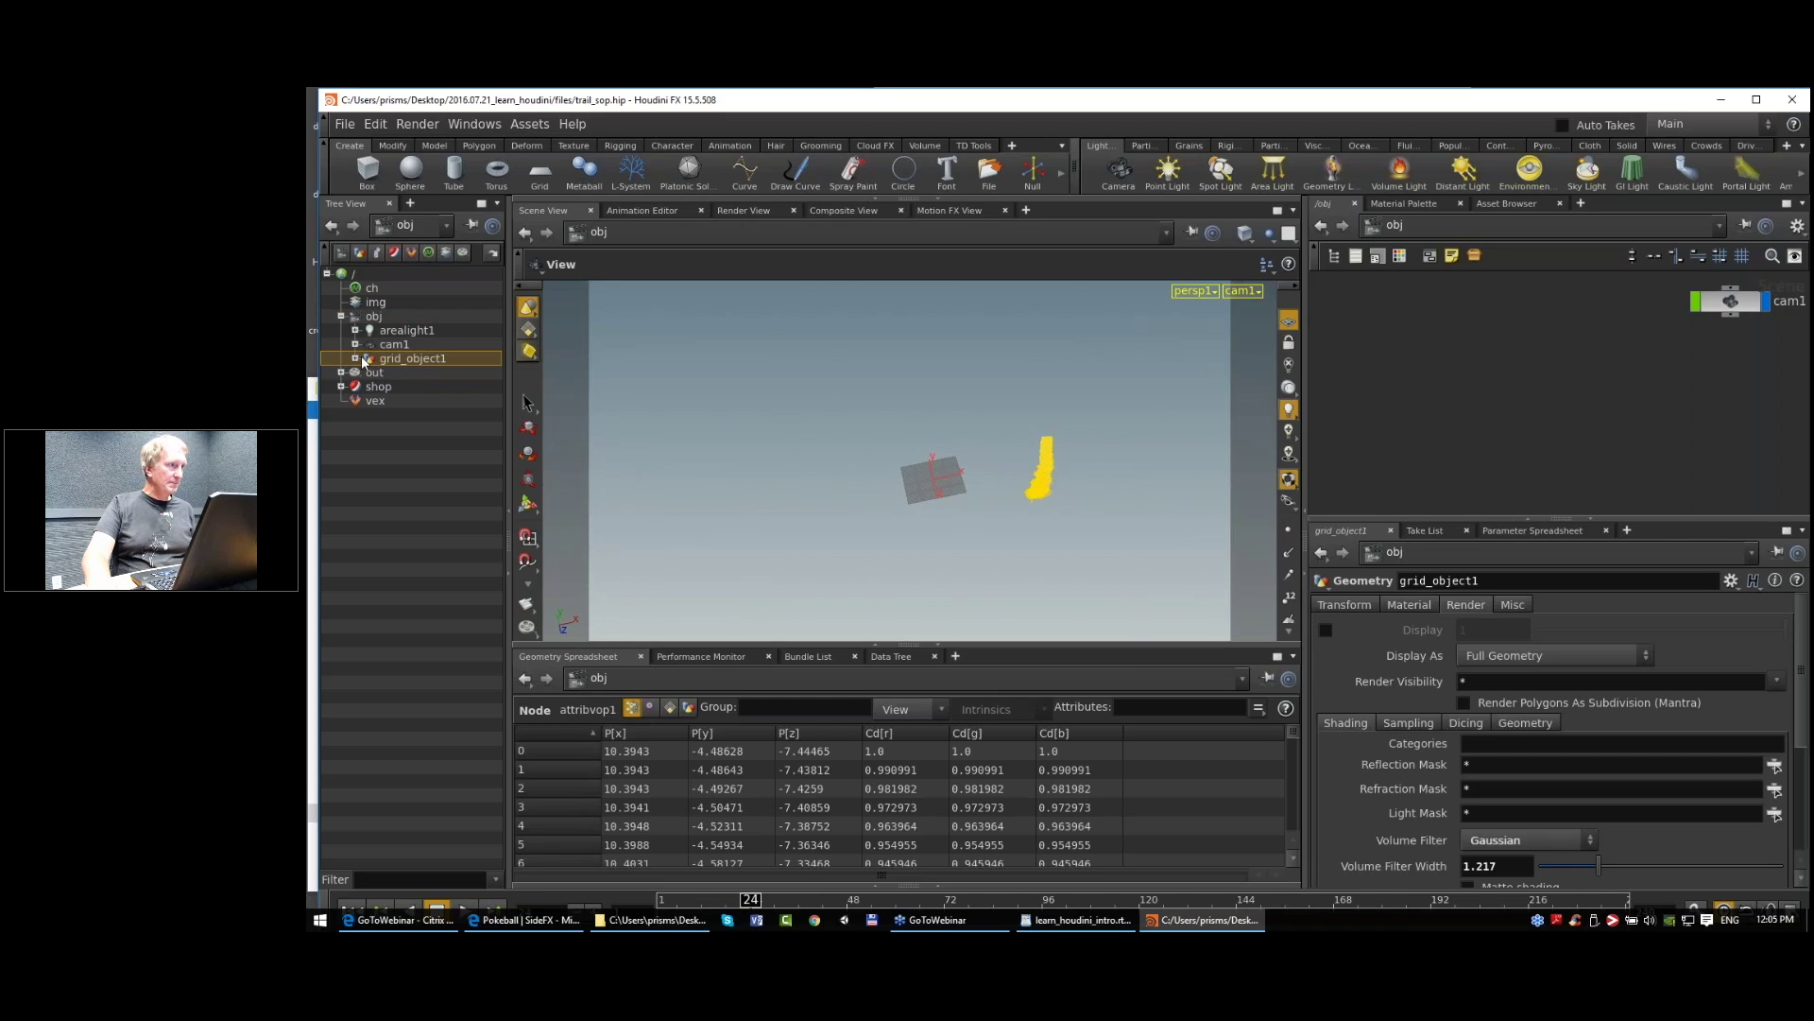
click(355, 358)
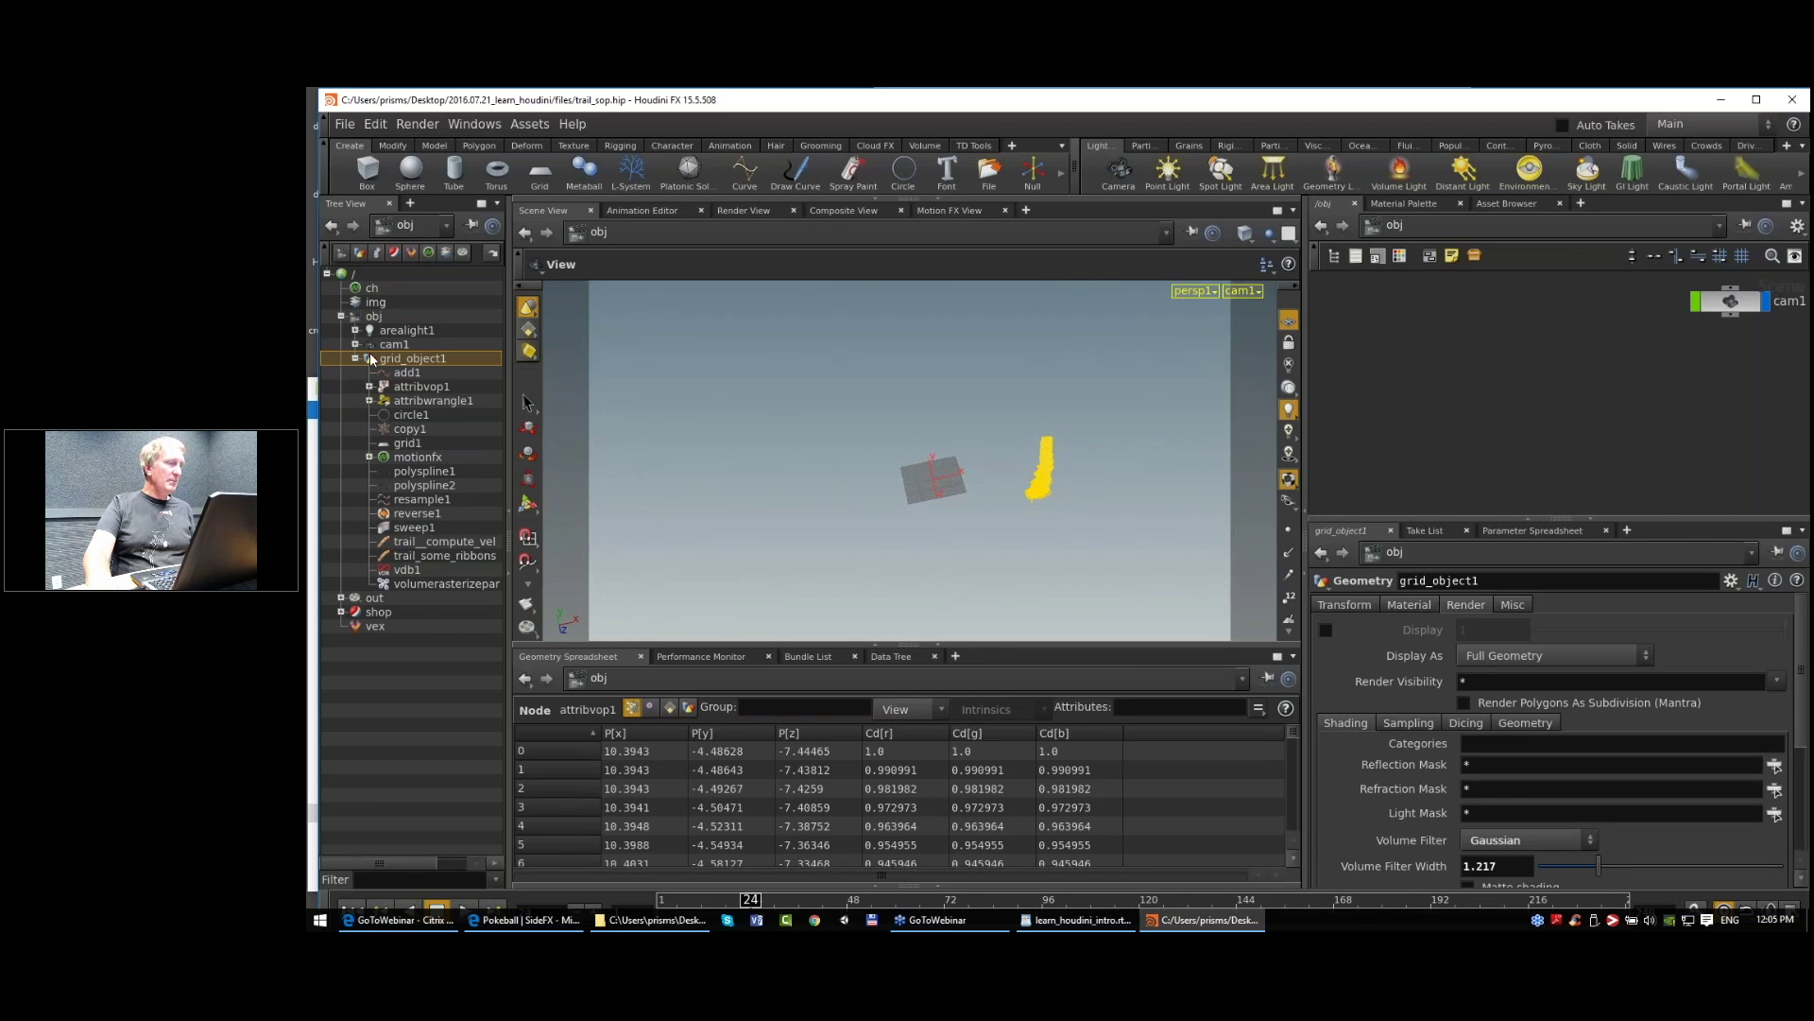
click(405, 389)
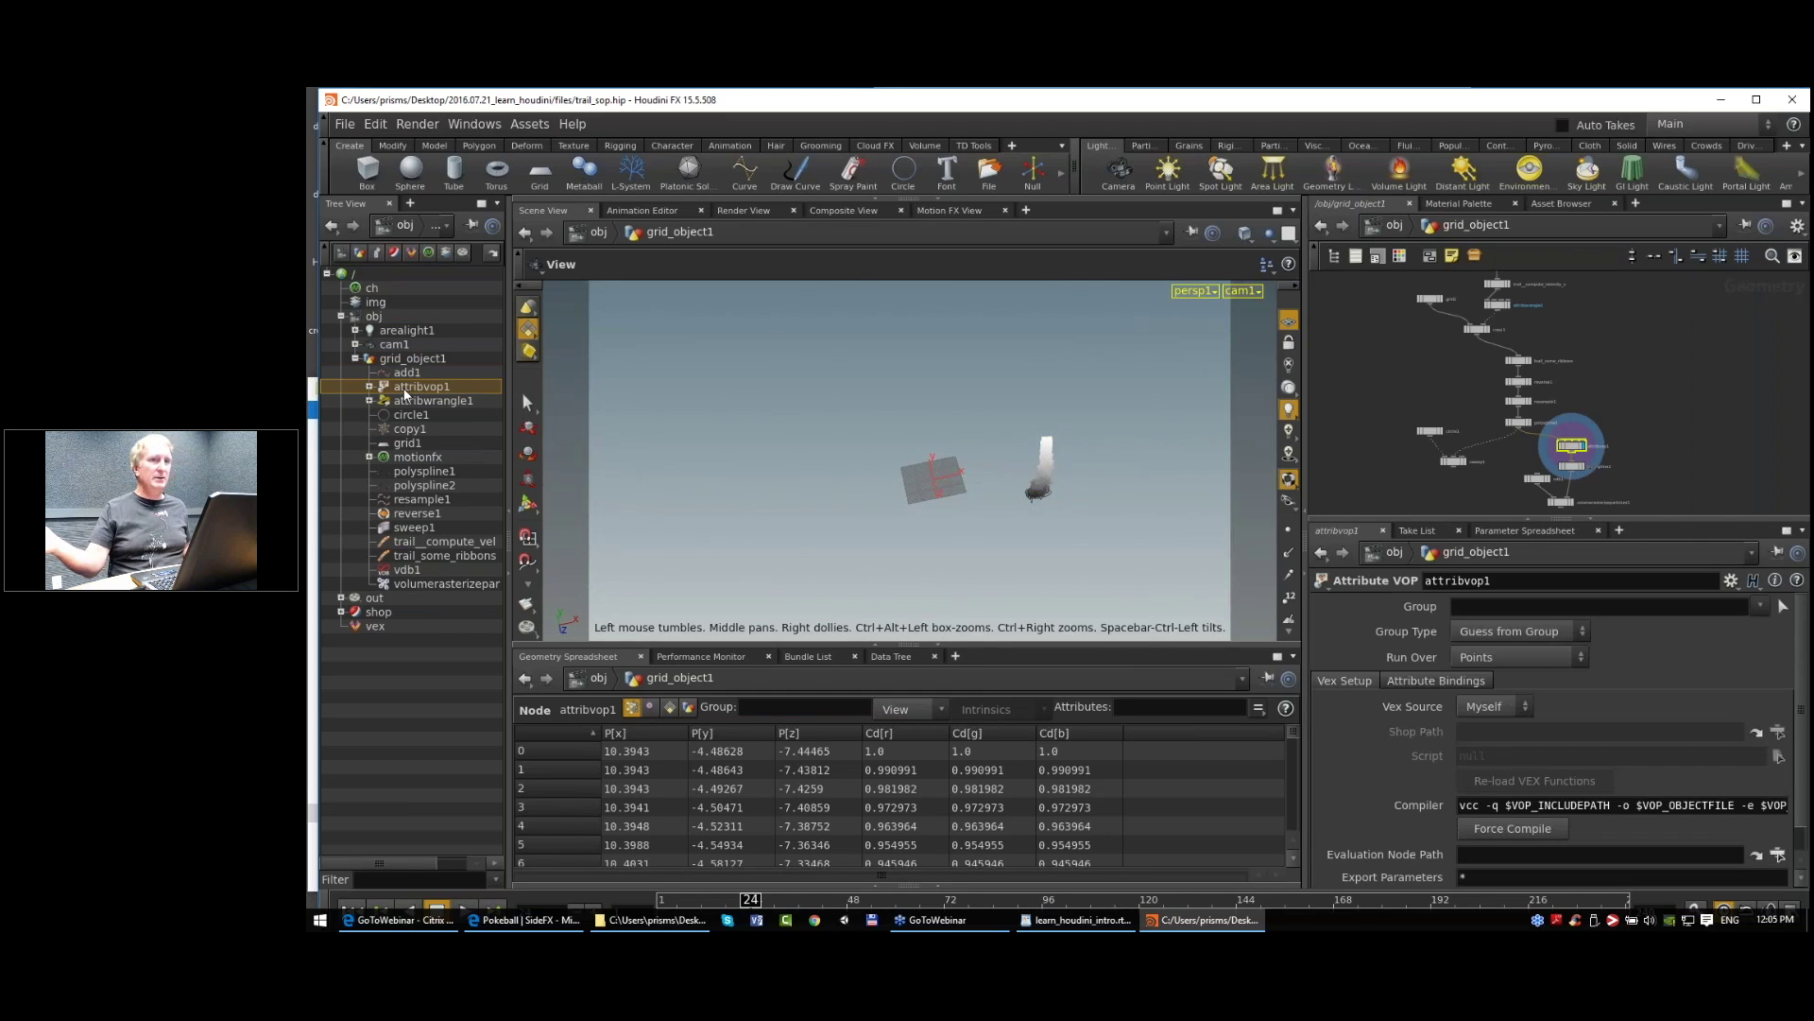
scroll(1597, 324, down, 2)
middle_drag(1598, 324, 1579, 378)
scroll(1569, 353, up, 3)
middle_drag(1559, 508, 1657, 327)
middle_drag(1643, 439, 1621, 521)
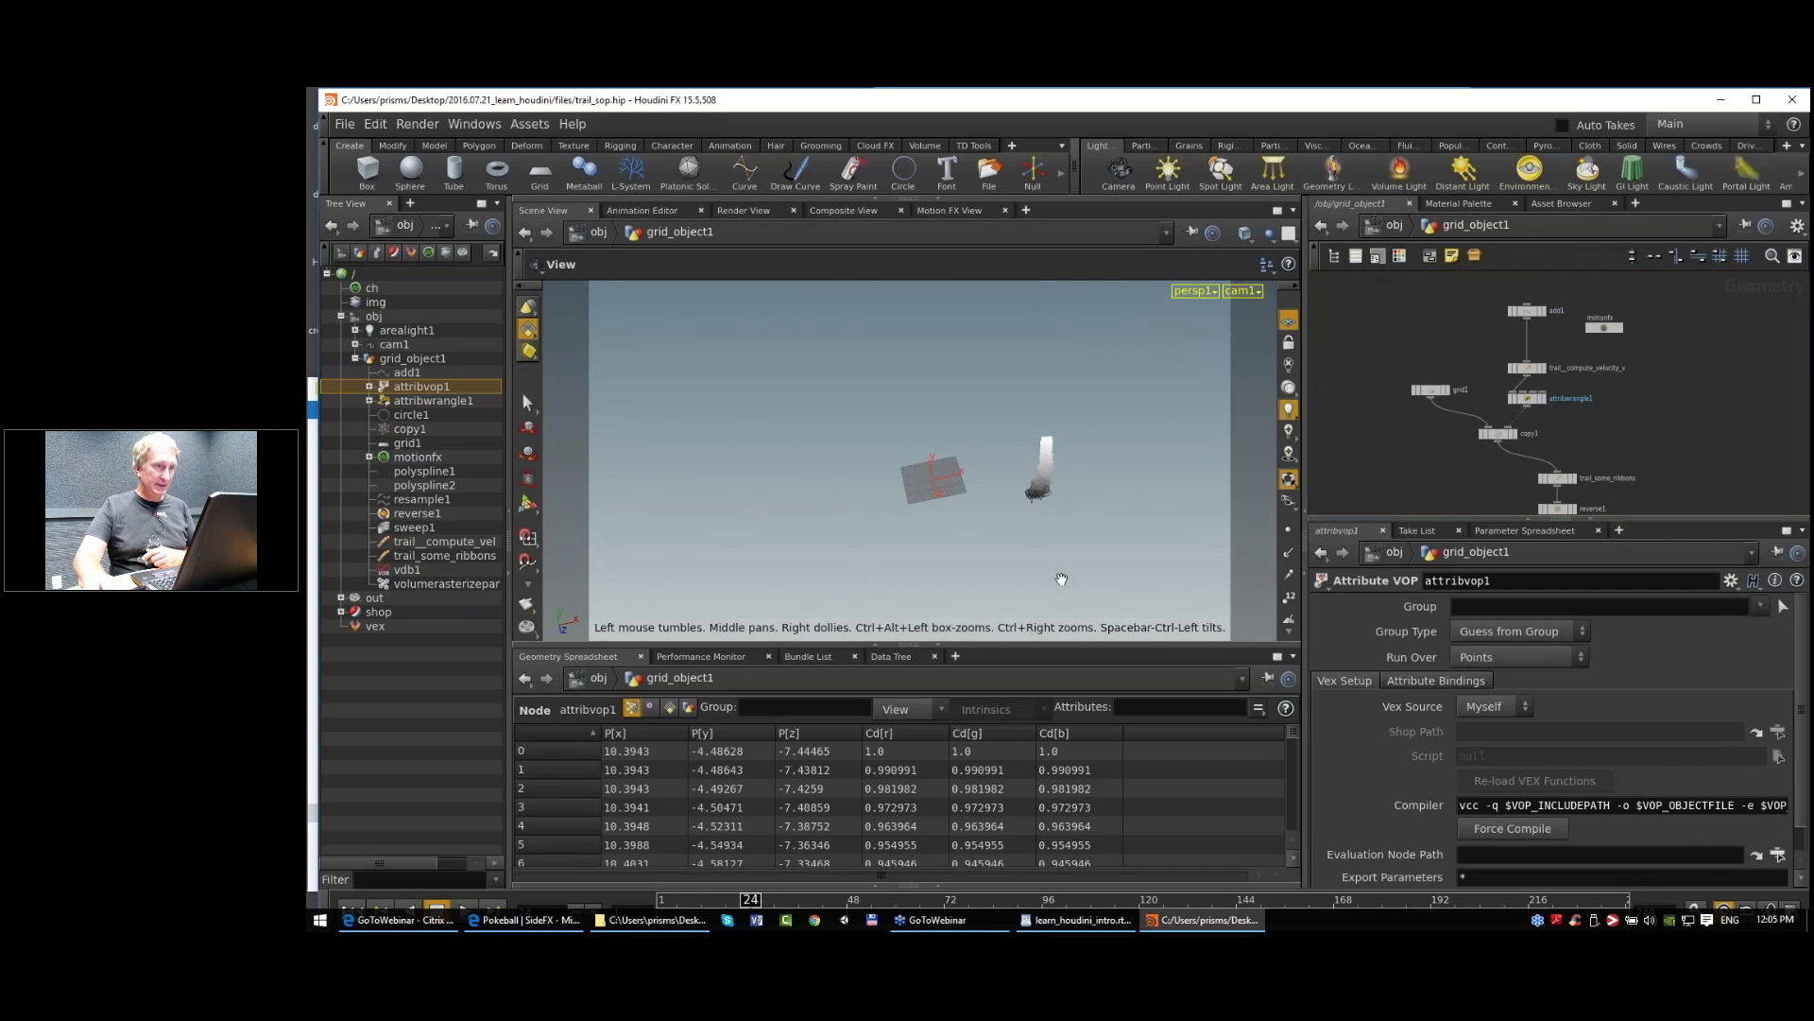
Step: Play the ribbon trail animation in the scene view and return the timeline to frame 1
click(464, 905)
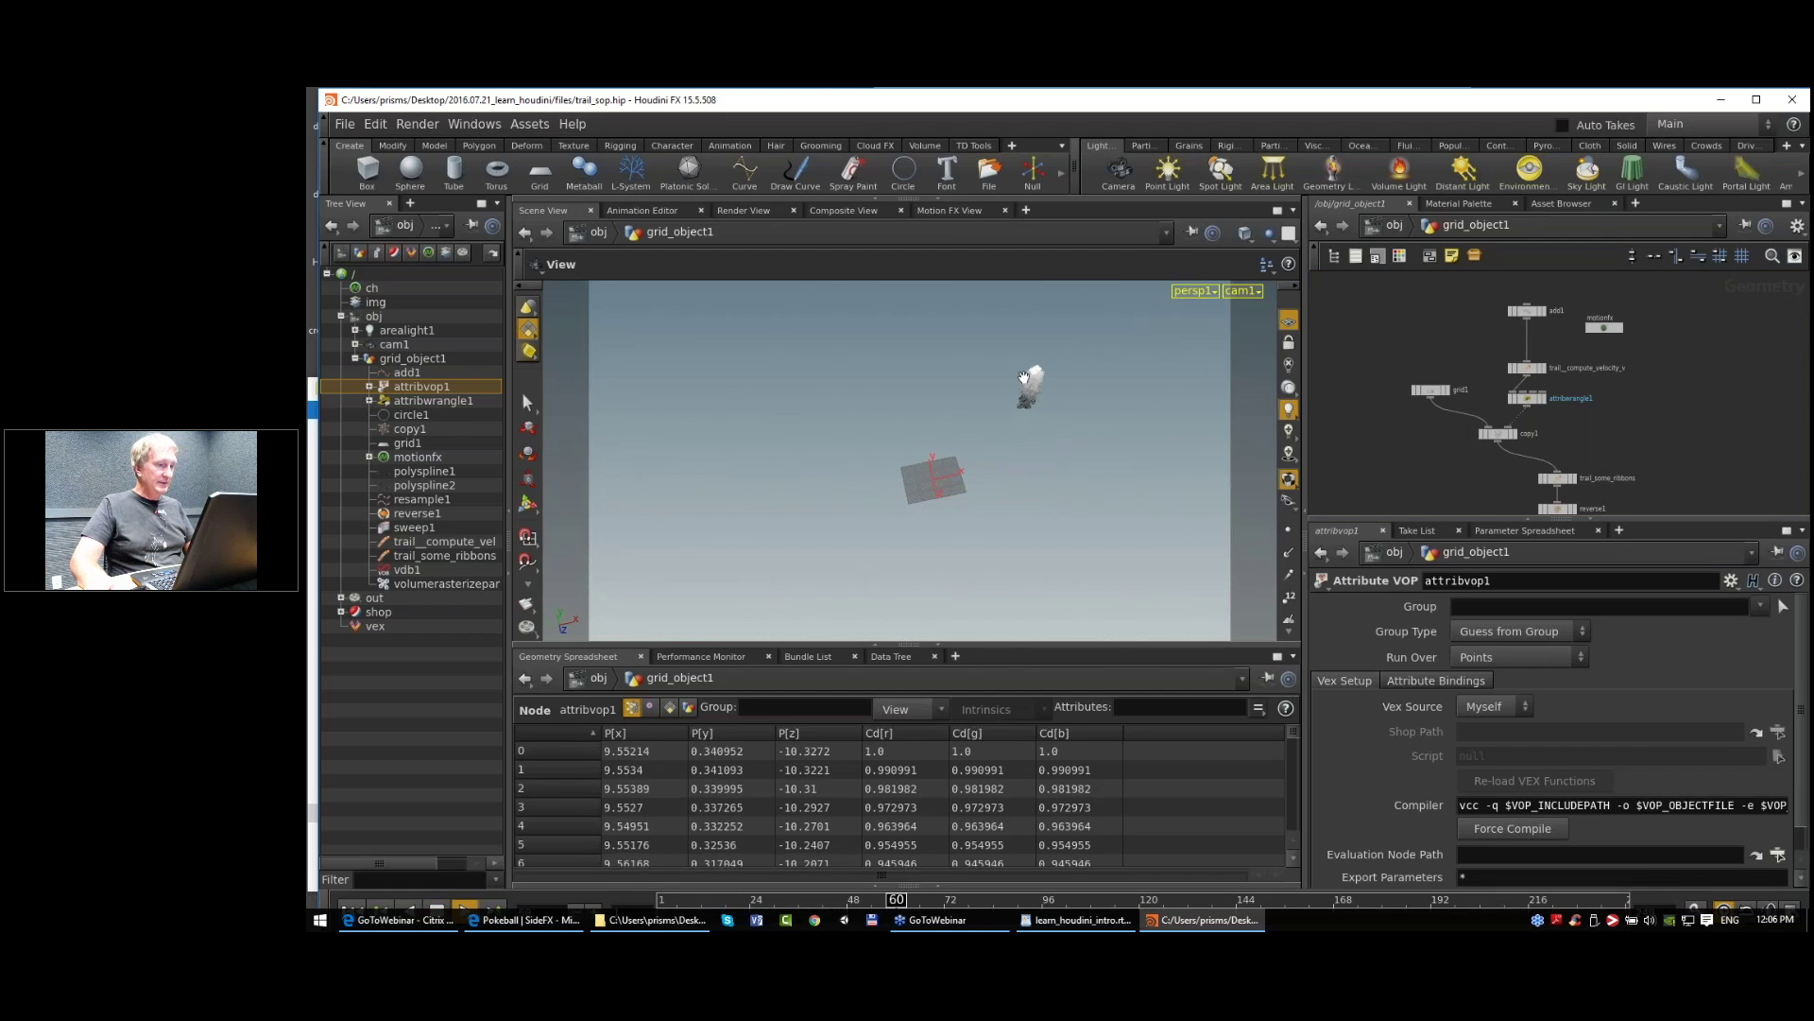
scroll(1067, 403, up, 3)
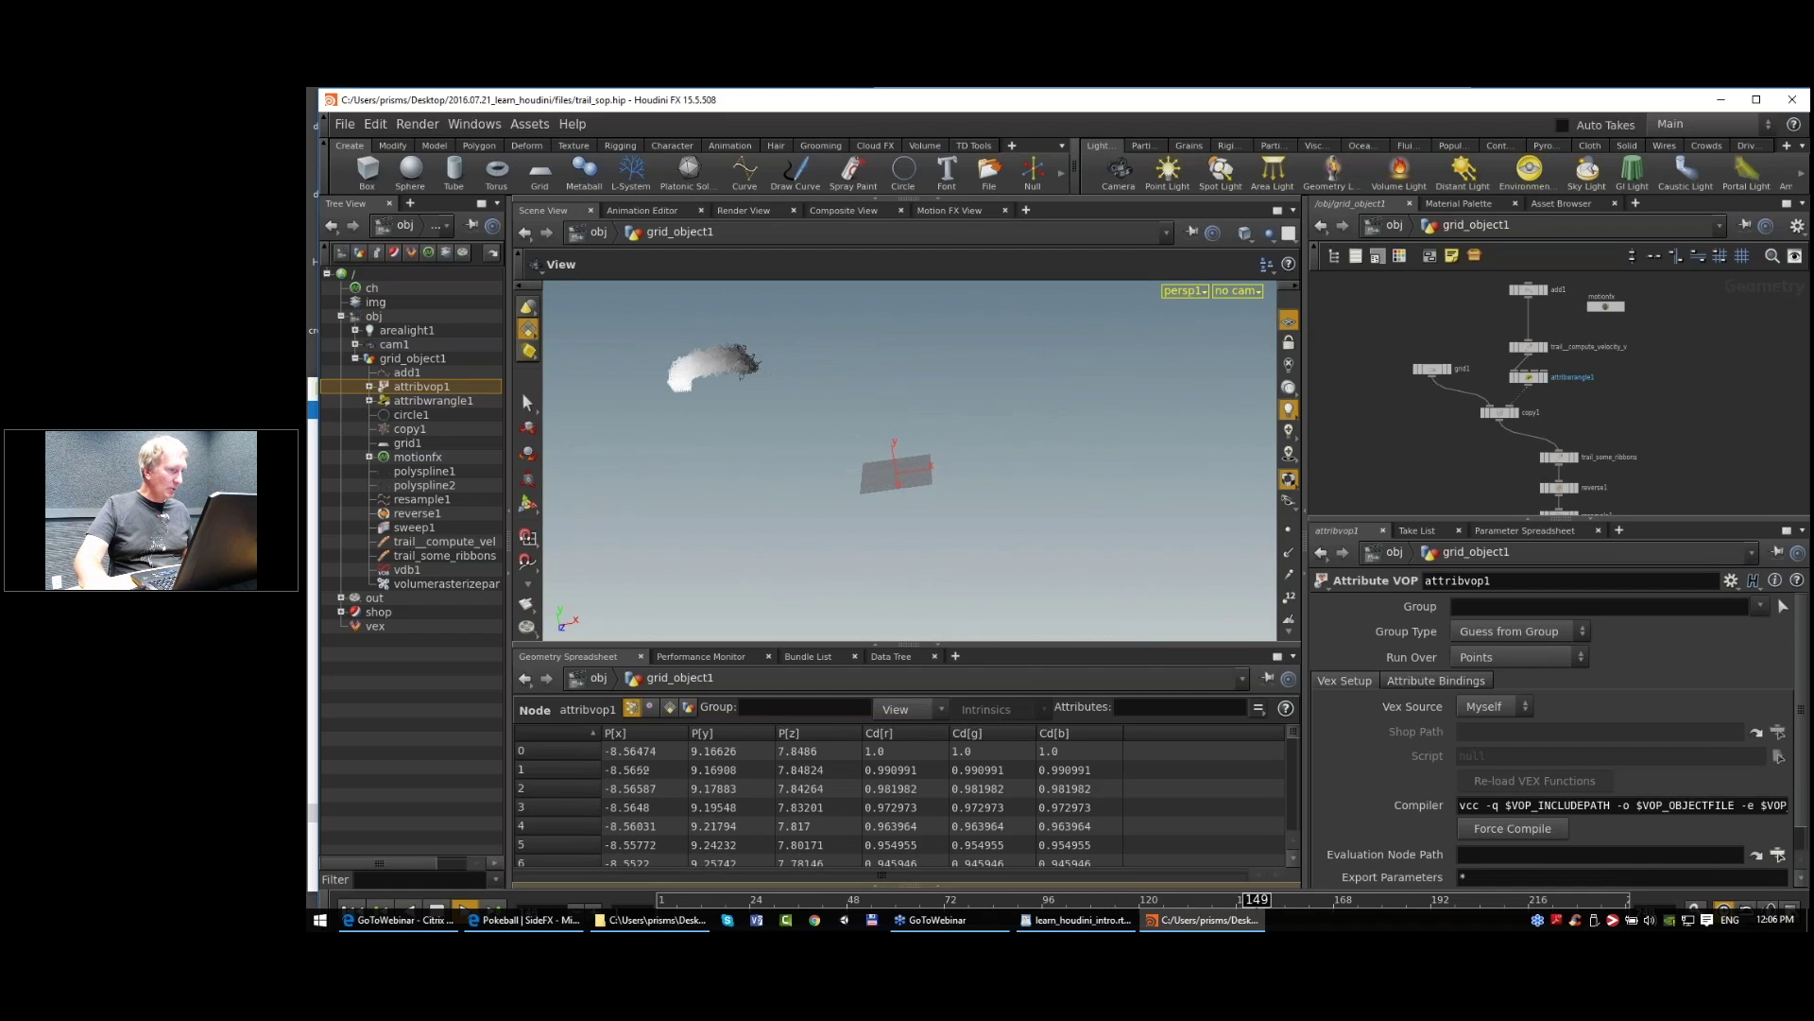
click(658, 899)
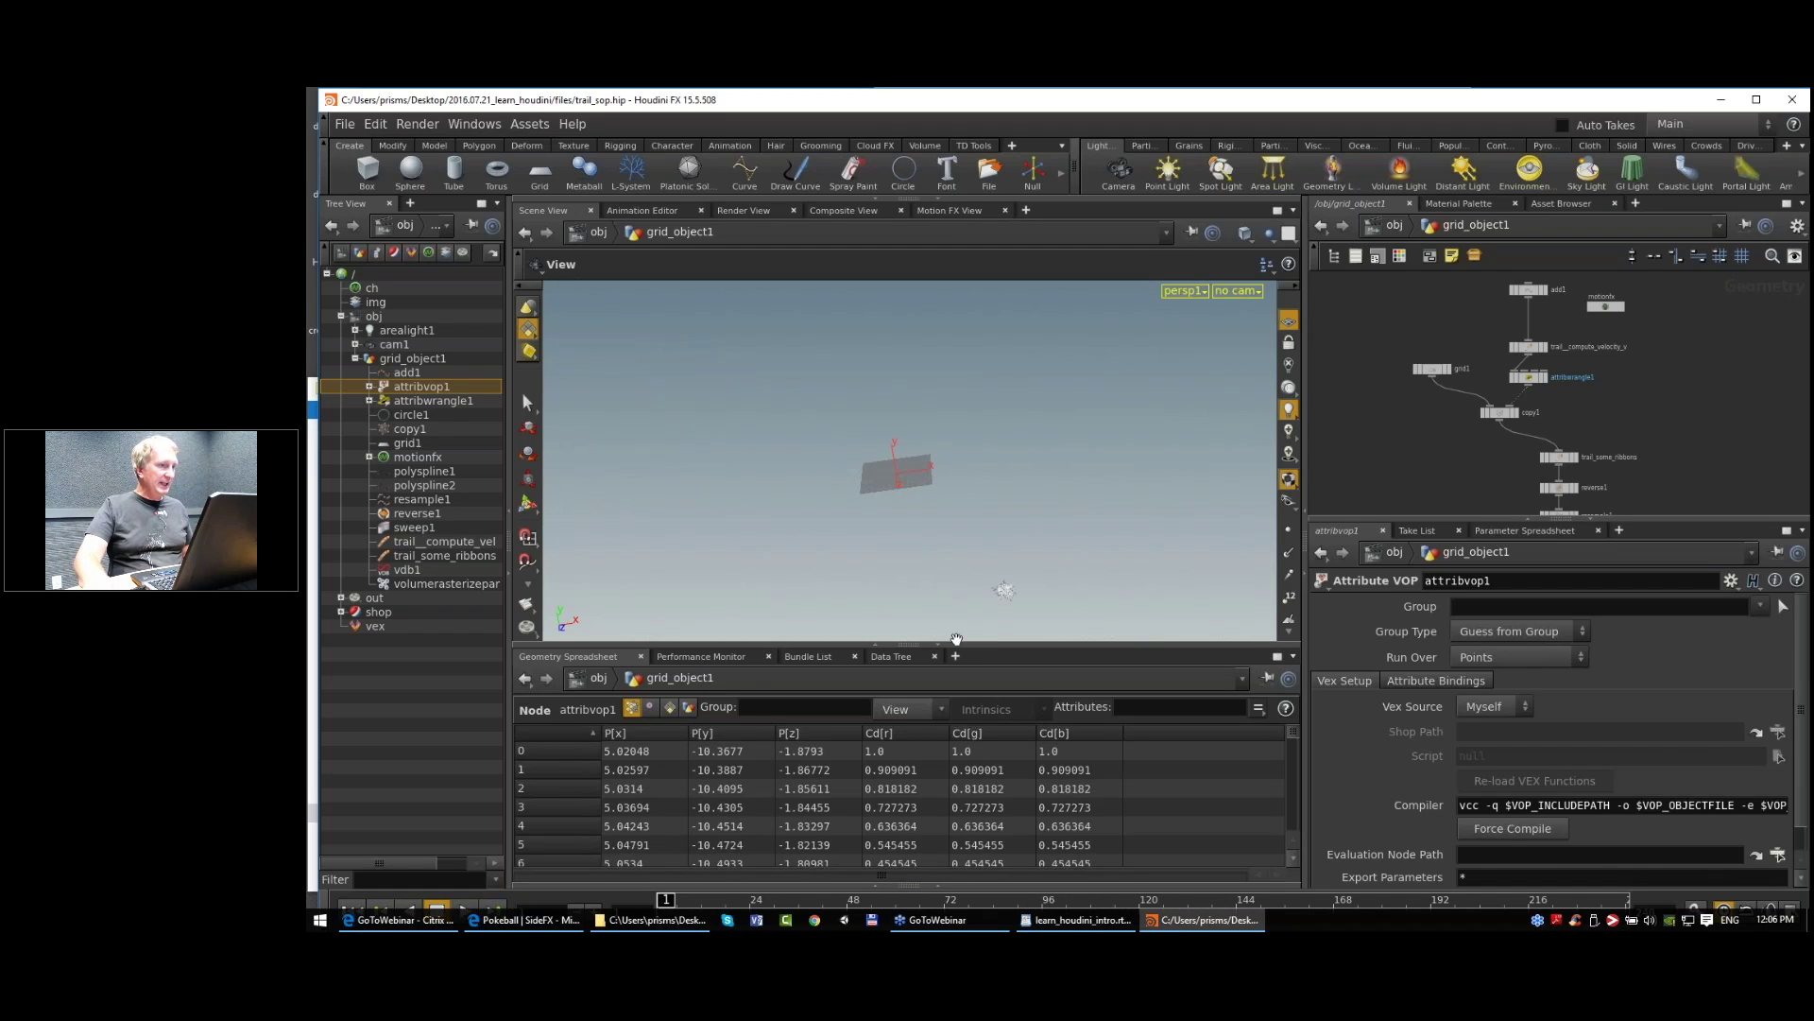
Step: View the Performance Monitor and return to the Geometry Spreadsheet
click(701, 656)
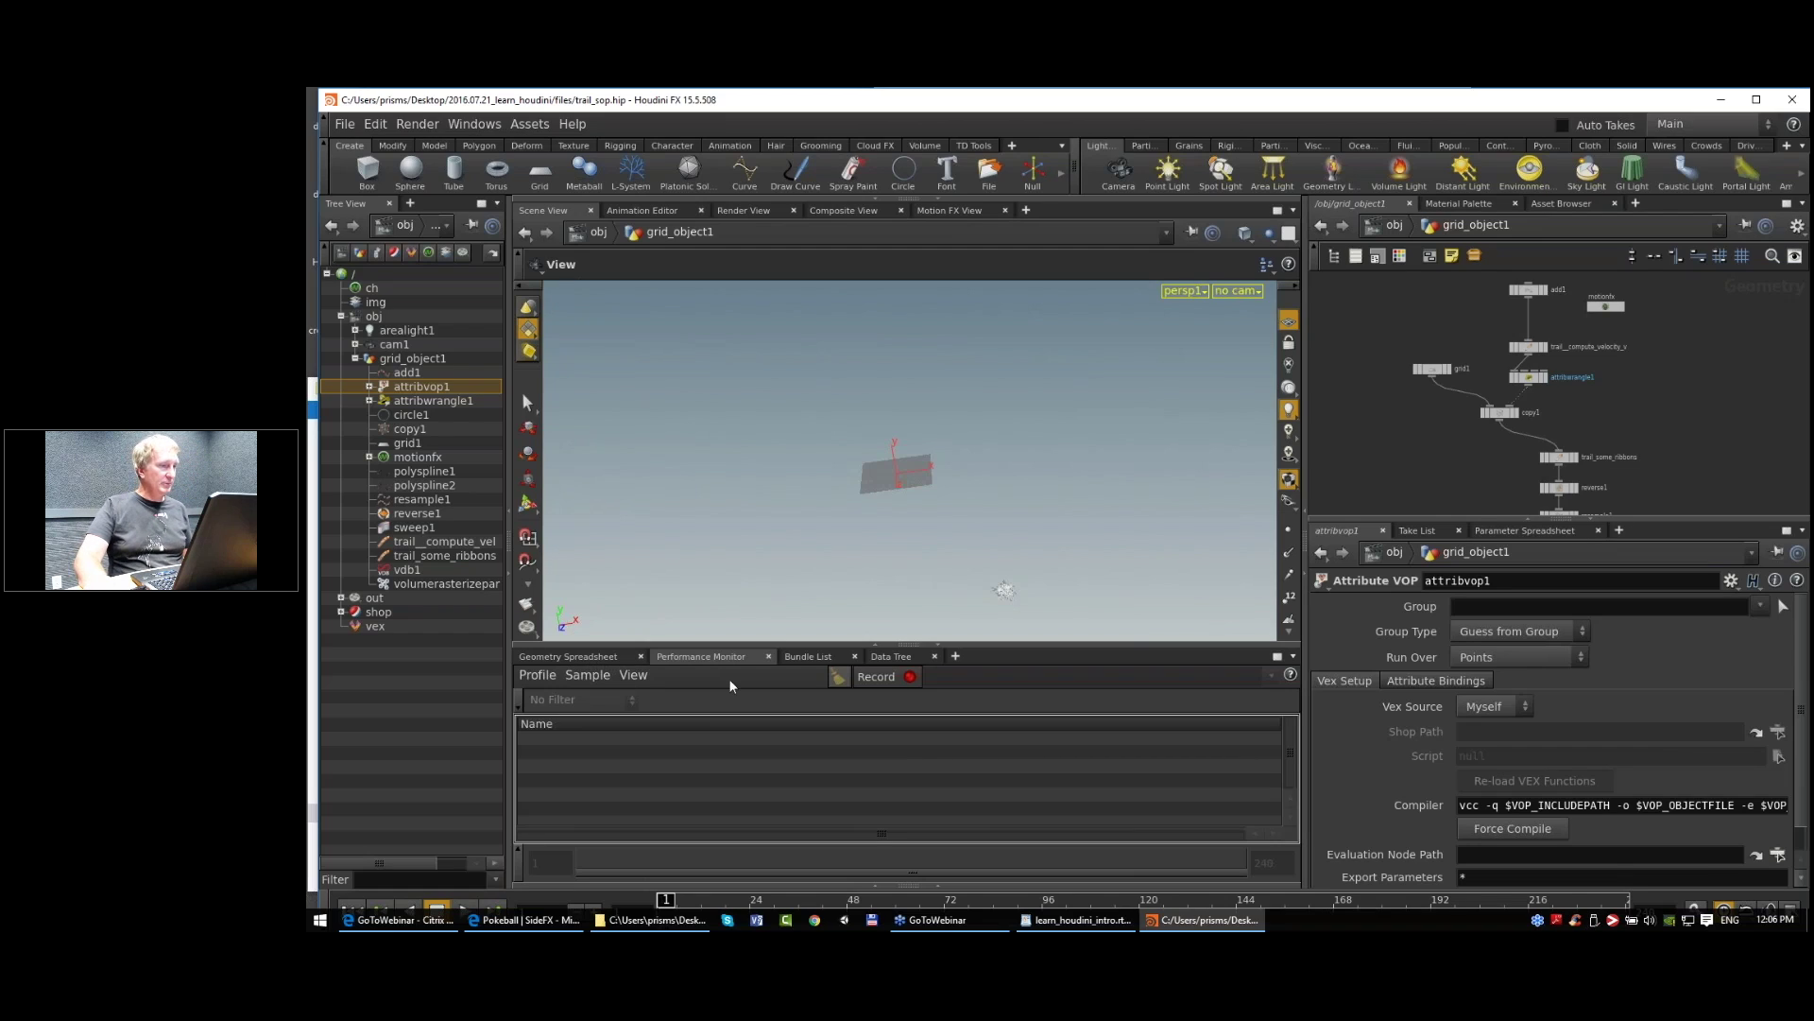
click(584, 657)
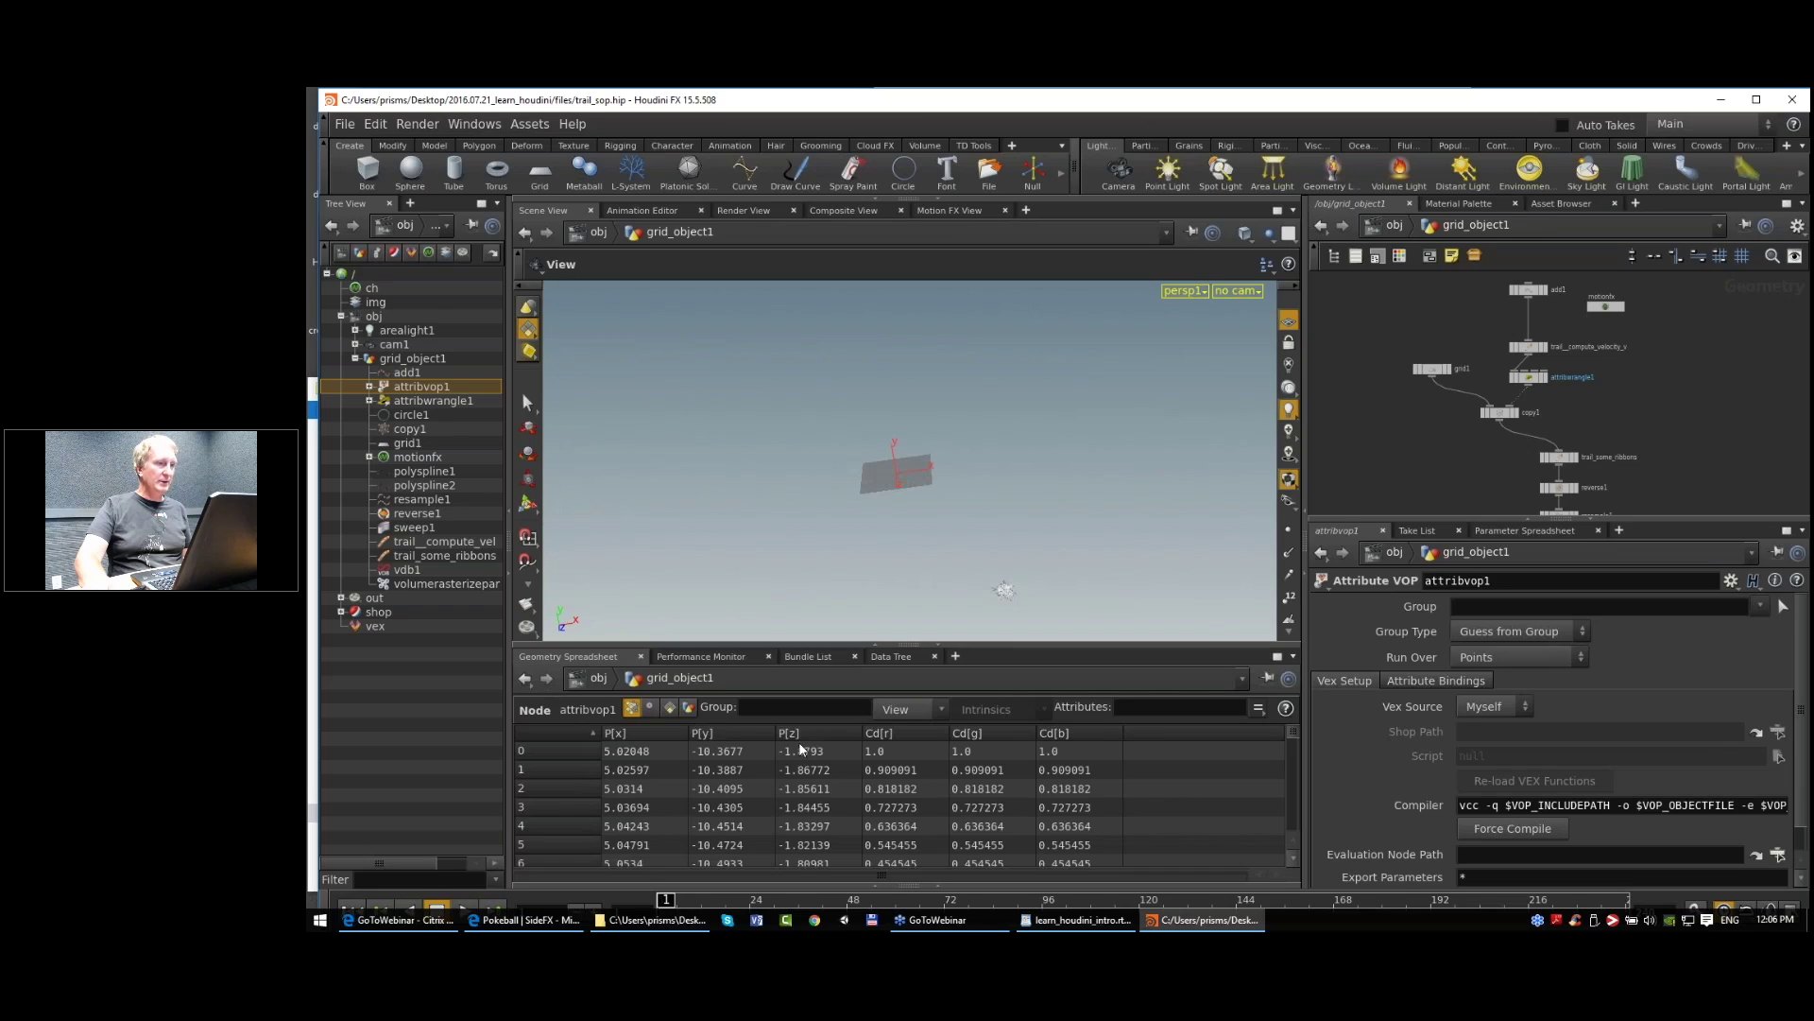
Step: Examine the grid_object1 network from add1 through the velocity trail and attribwrangle1, and from grid1, down to copy1
scroll(1550, 390, down, 2)
mouse_move(1551, 390)
middle_down()
mouse_move(1529, 333)
mouse_move(1550, 381)
middle_up()
drag(1508, 326, 1503, 351)
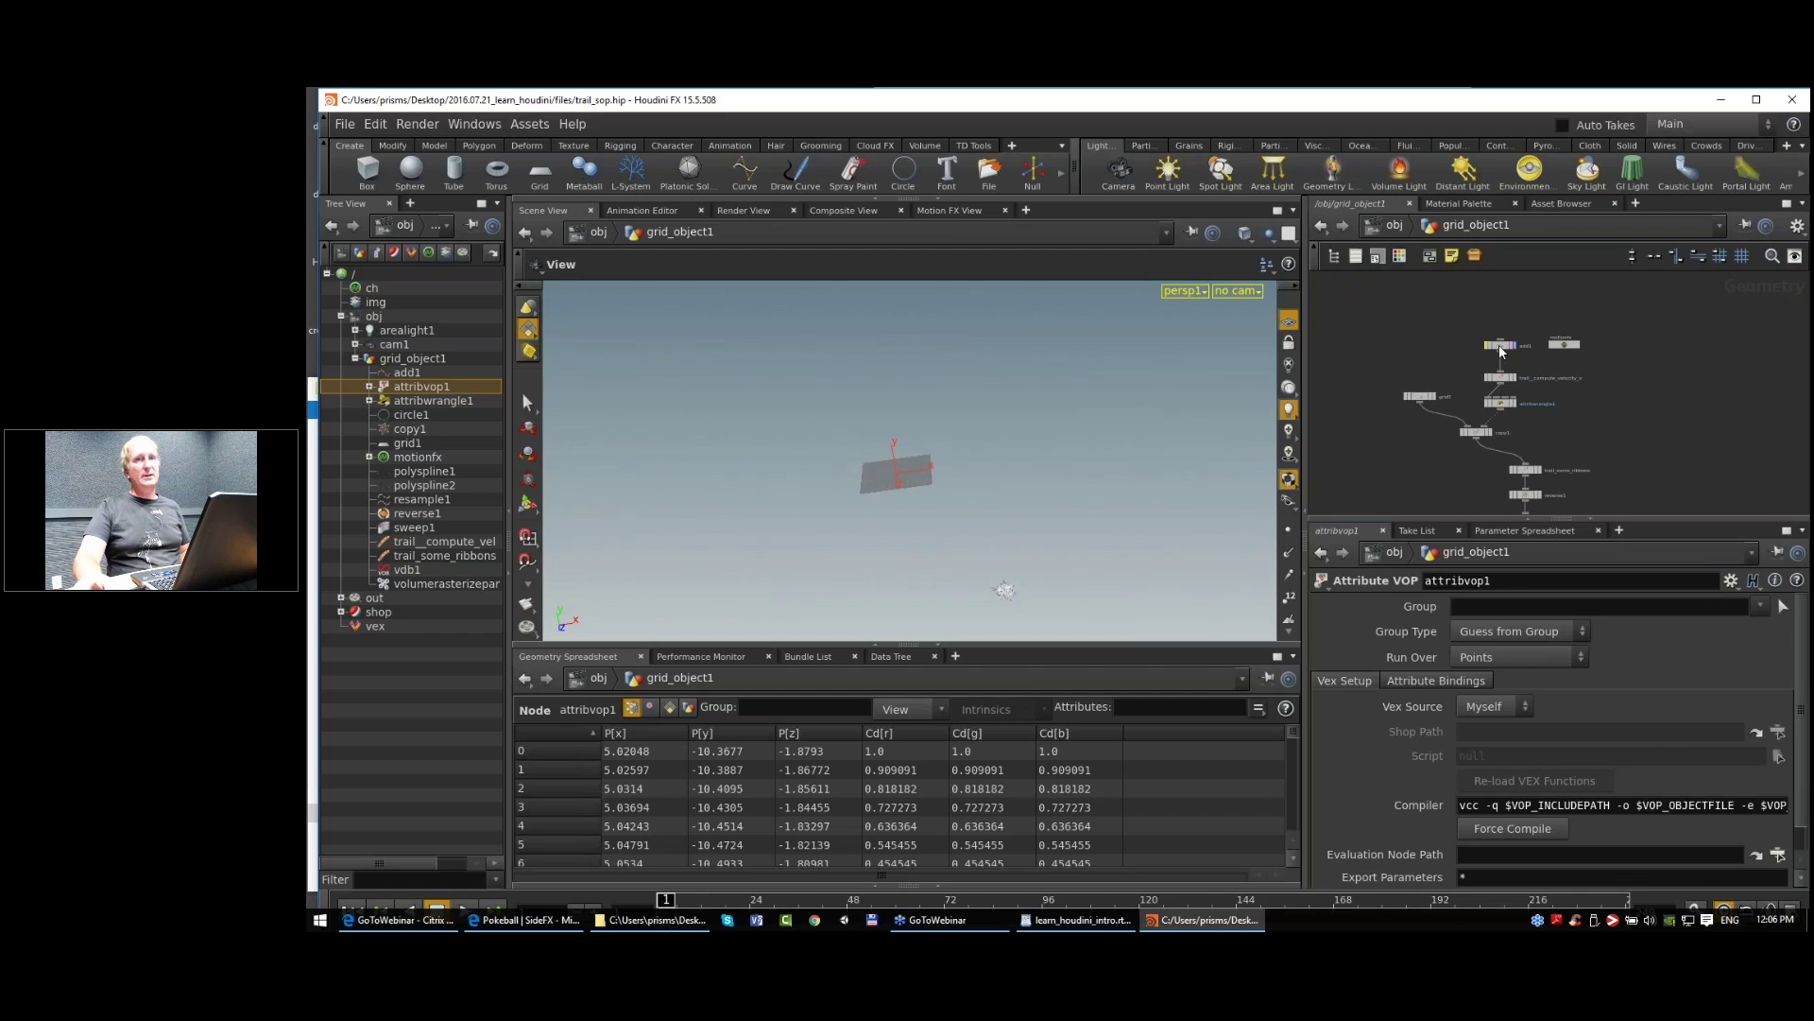
scroll(1504, 472, up, 2)
middle_drag(1466, 431, 1456, 444)
drag(1456, 445, 1450, 451)
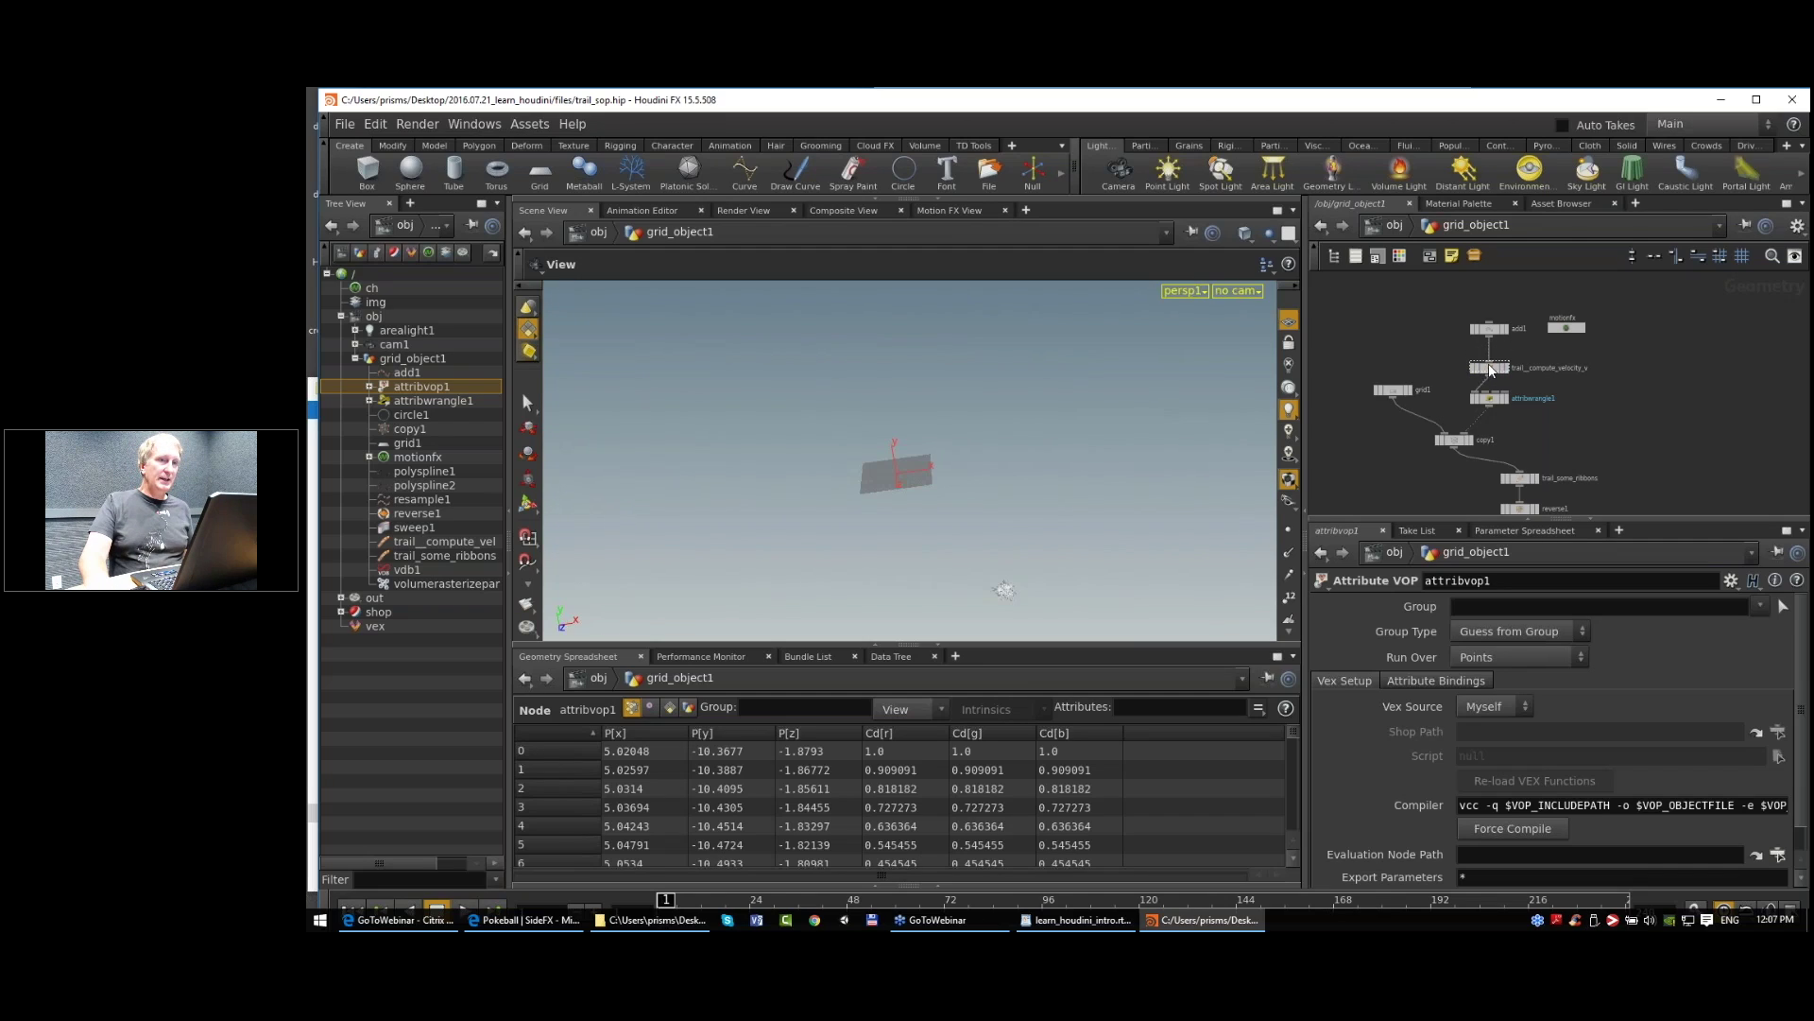
scroll(1432, 355, up, 2)
mouse_move(1431, 355)
middle_down()
mouse_move(1421, 370)
mouse_move(1448, 375)
mouse_move(1462, 347)
middle_up()
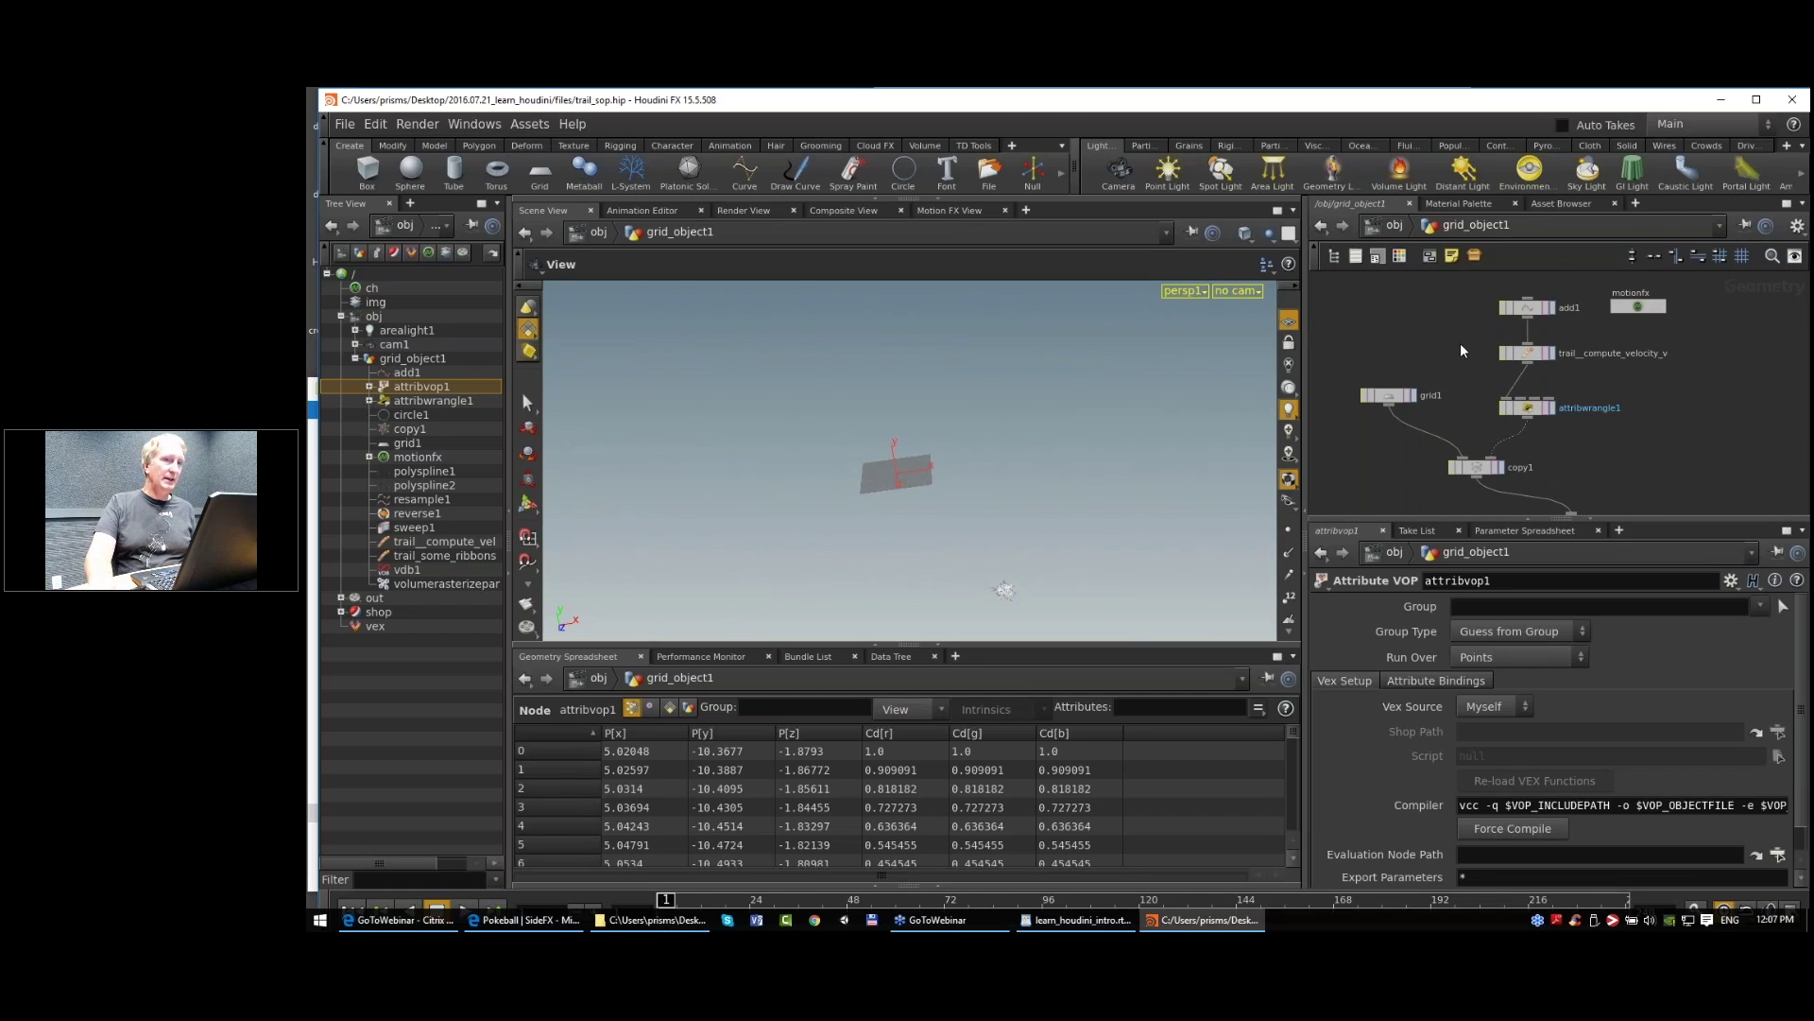
scroll(1471, 347, down, 1)
middle_drag(1462, 366, 1466, 350)
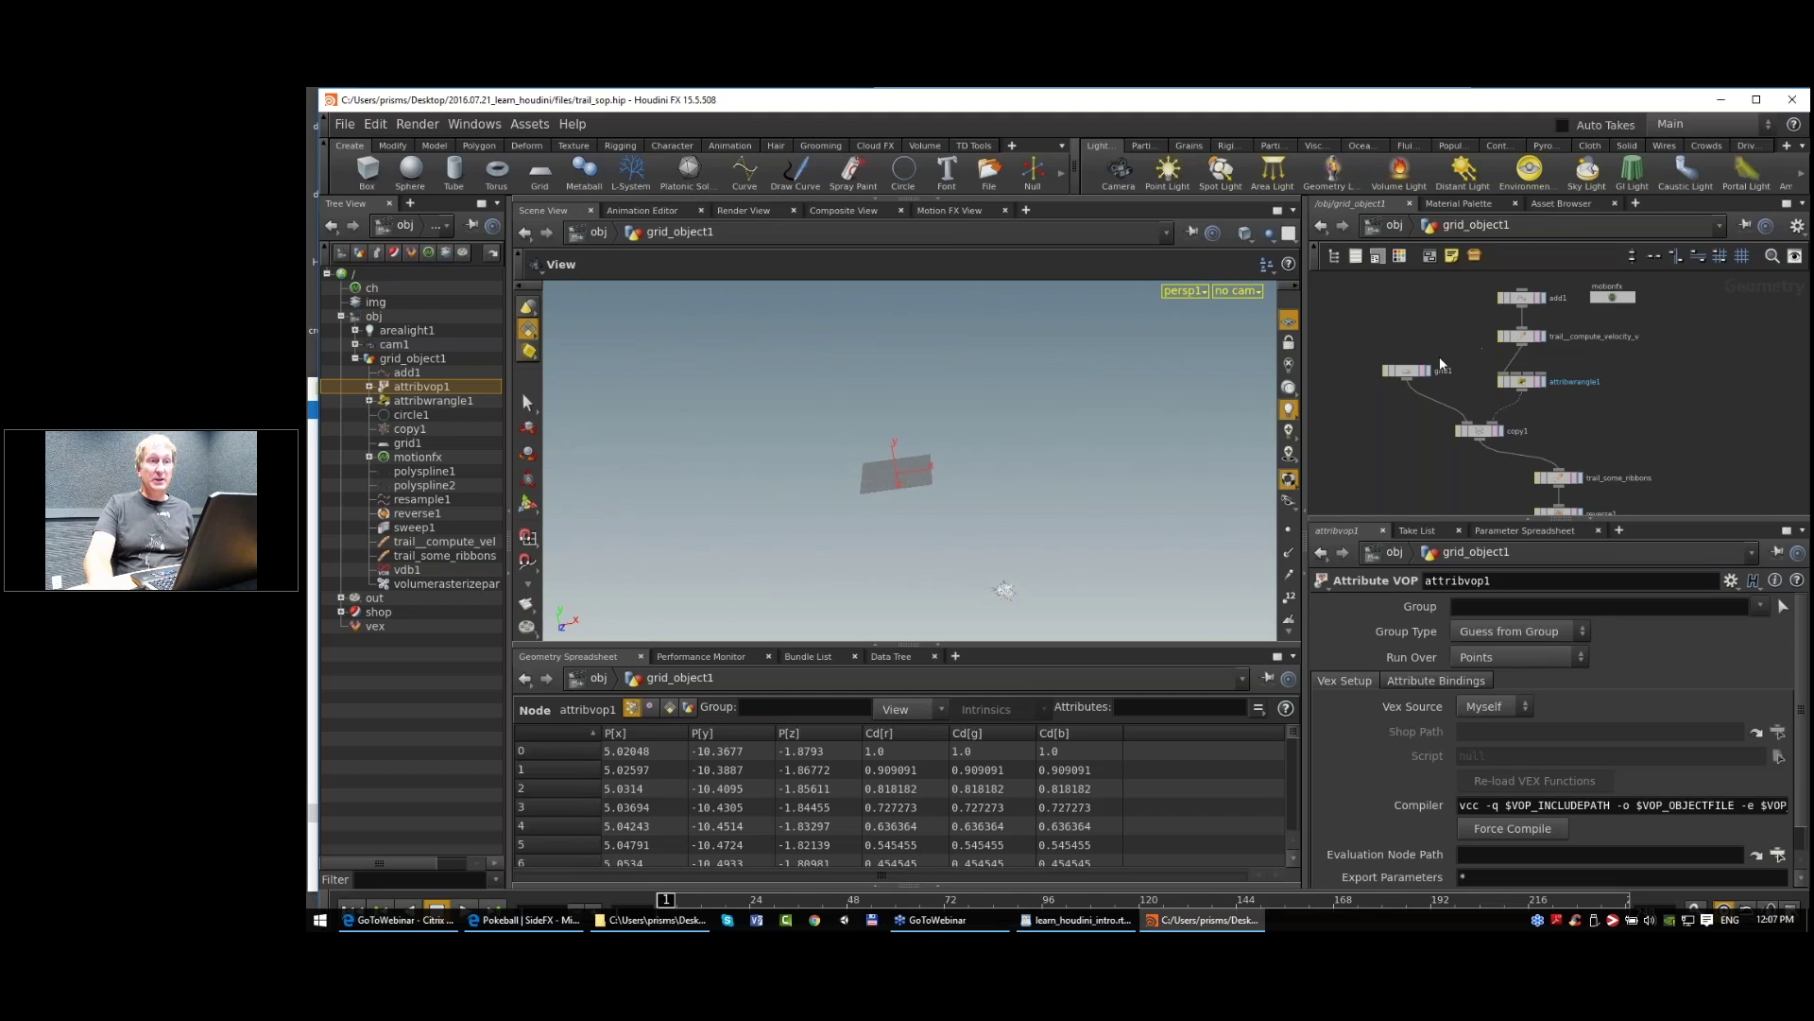
drag(1408, 376, 1419, 387)
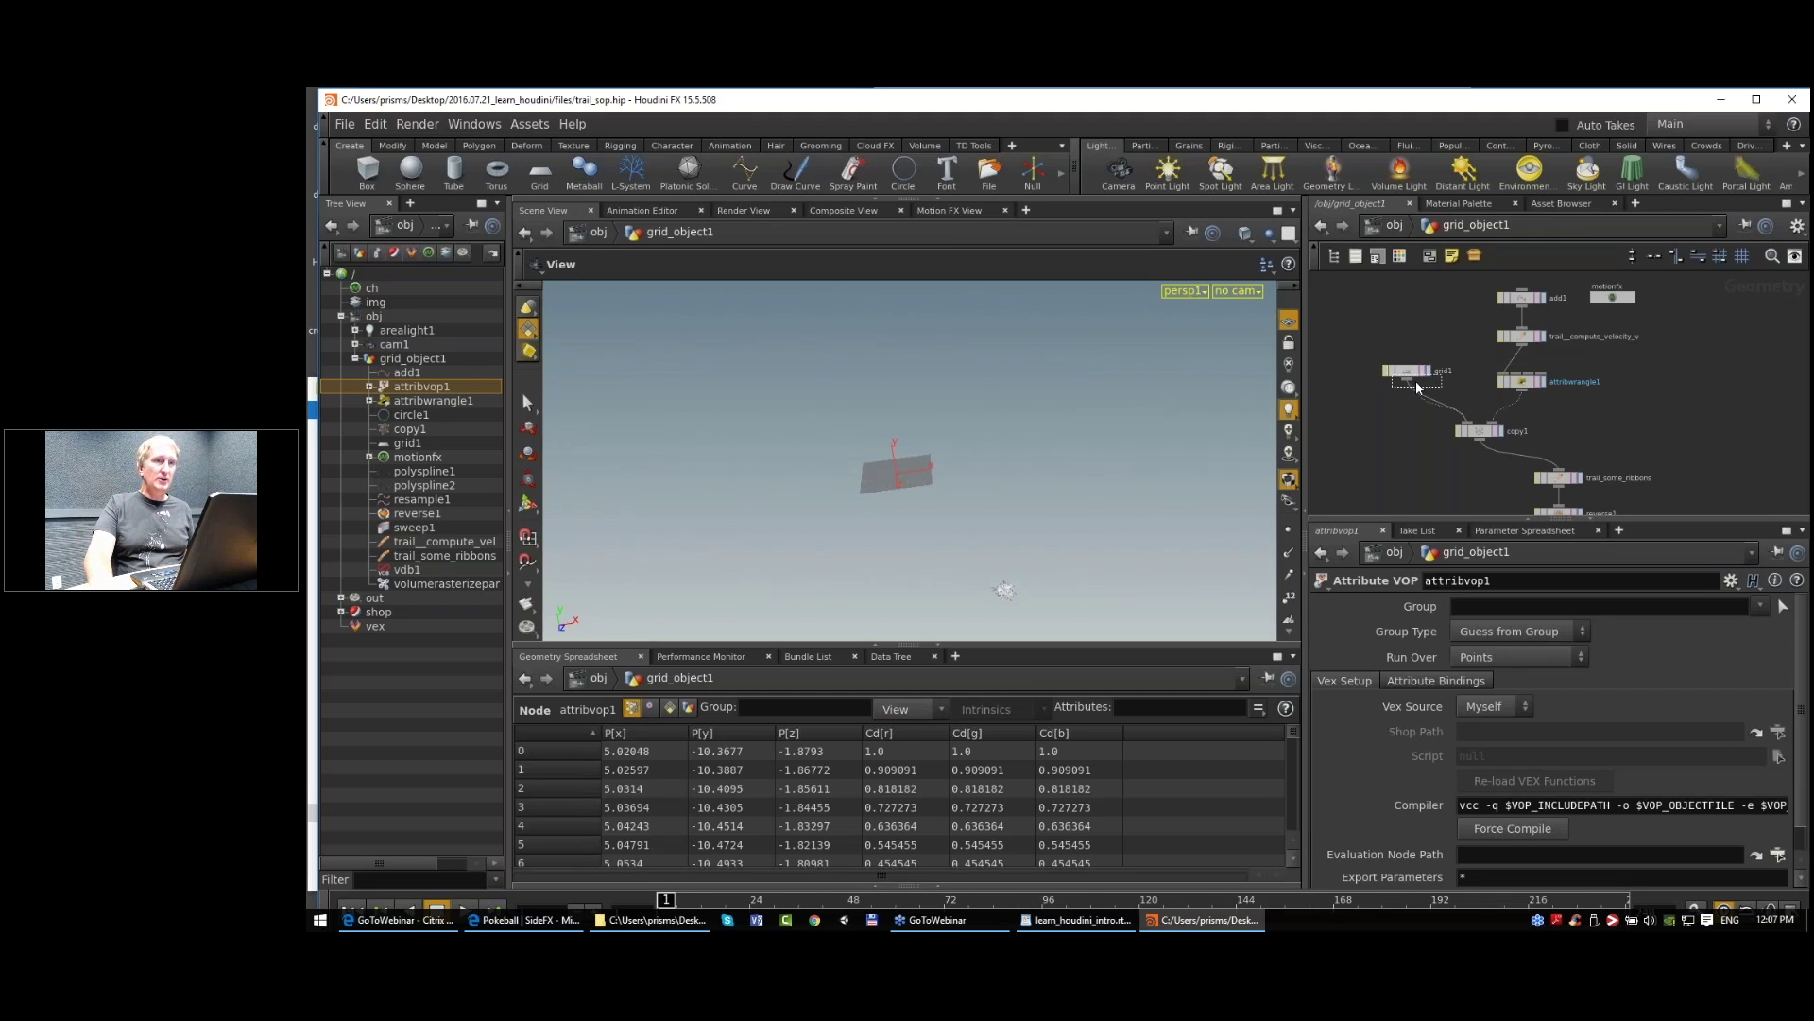
scroll(1482, 409, up, 2)
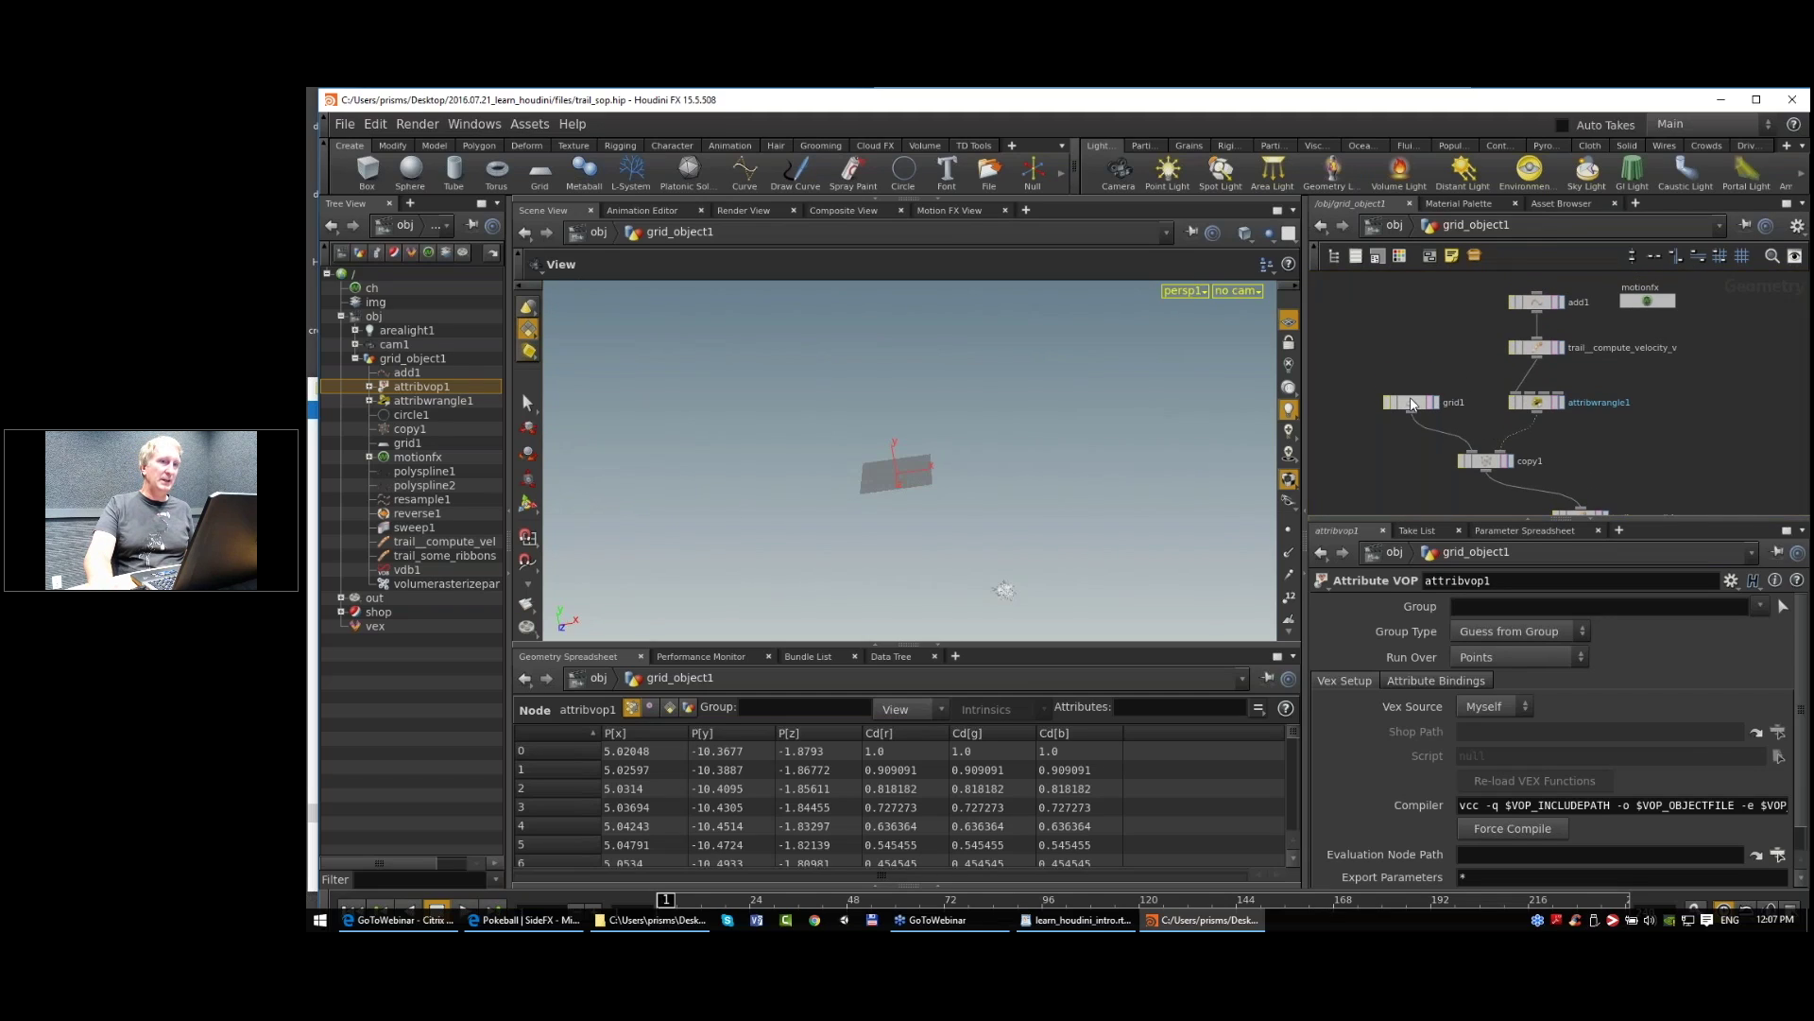
drag(1410, 396, 1422, 407)
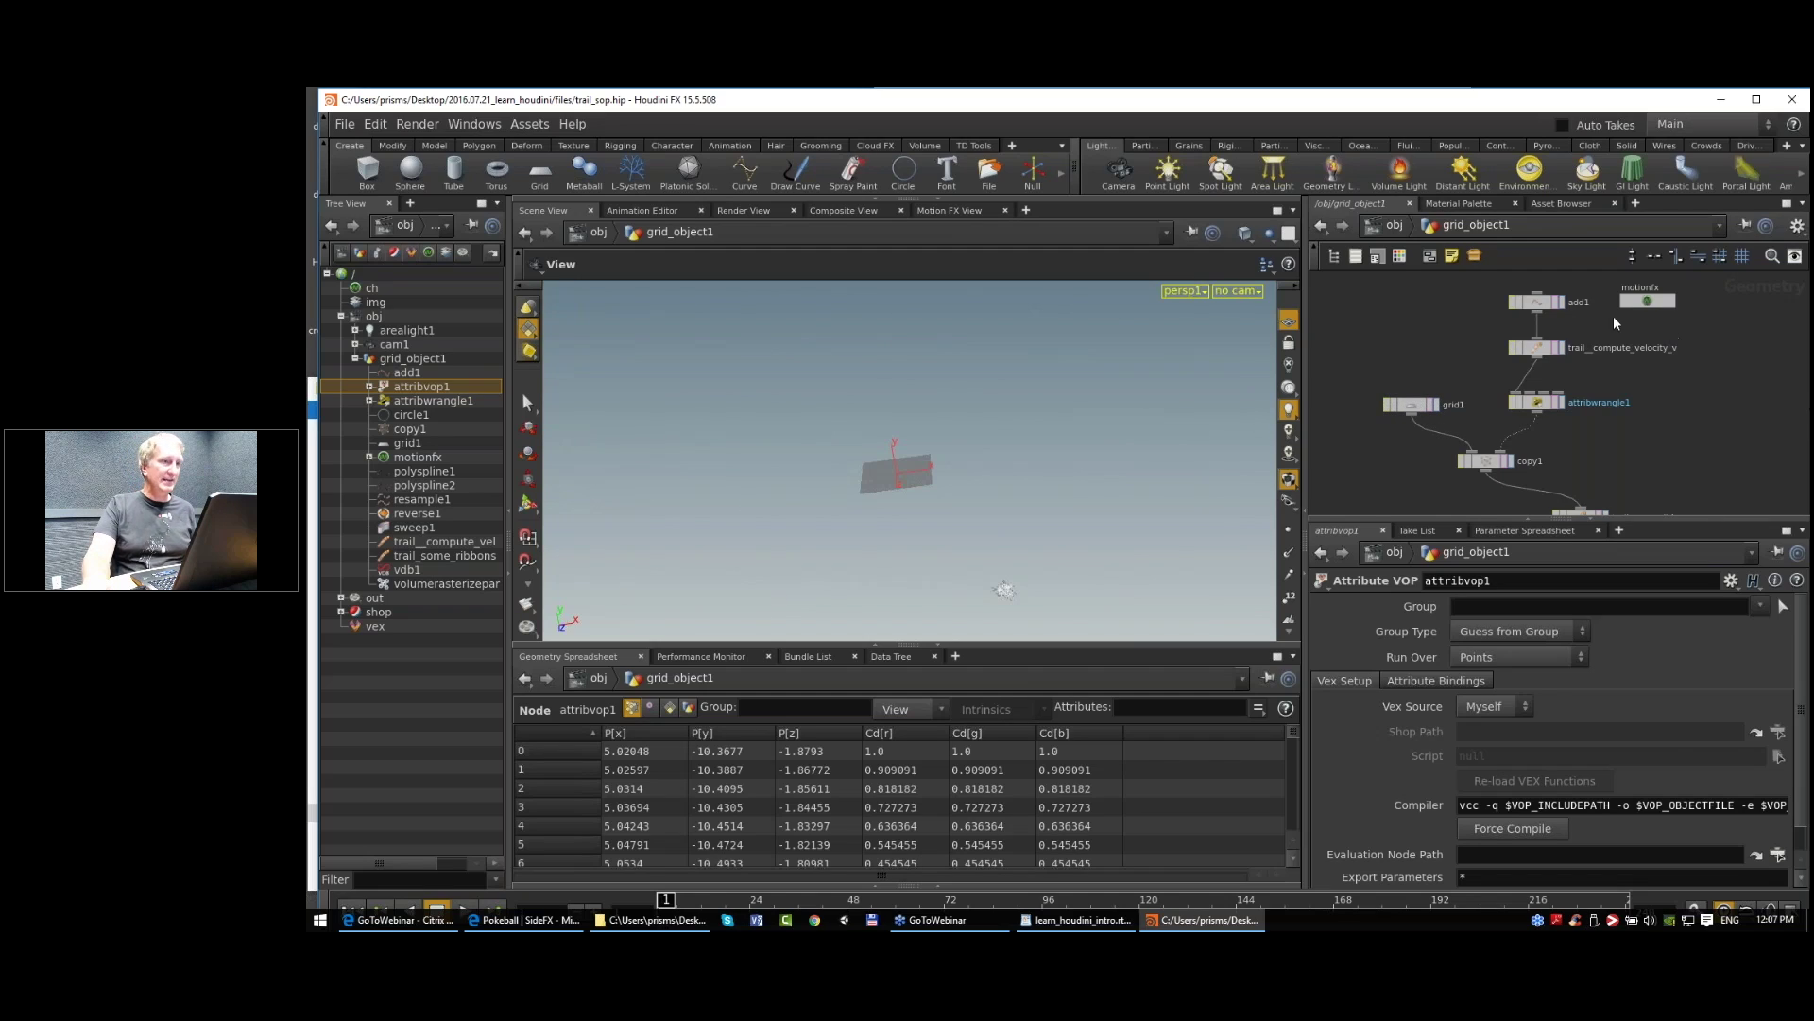
Step: Display the add1 node and inspect its point position in the parameters and Geometry Spreadsheet
click(1561, 305)
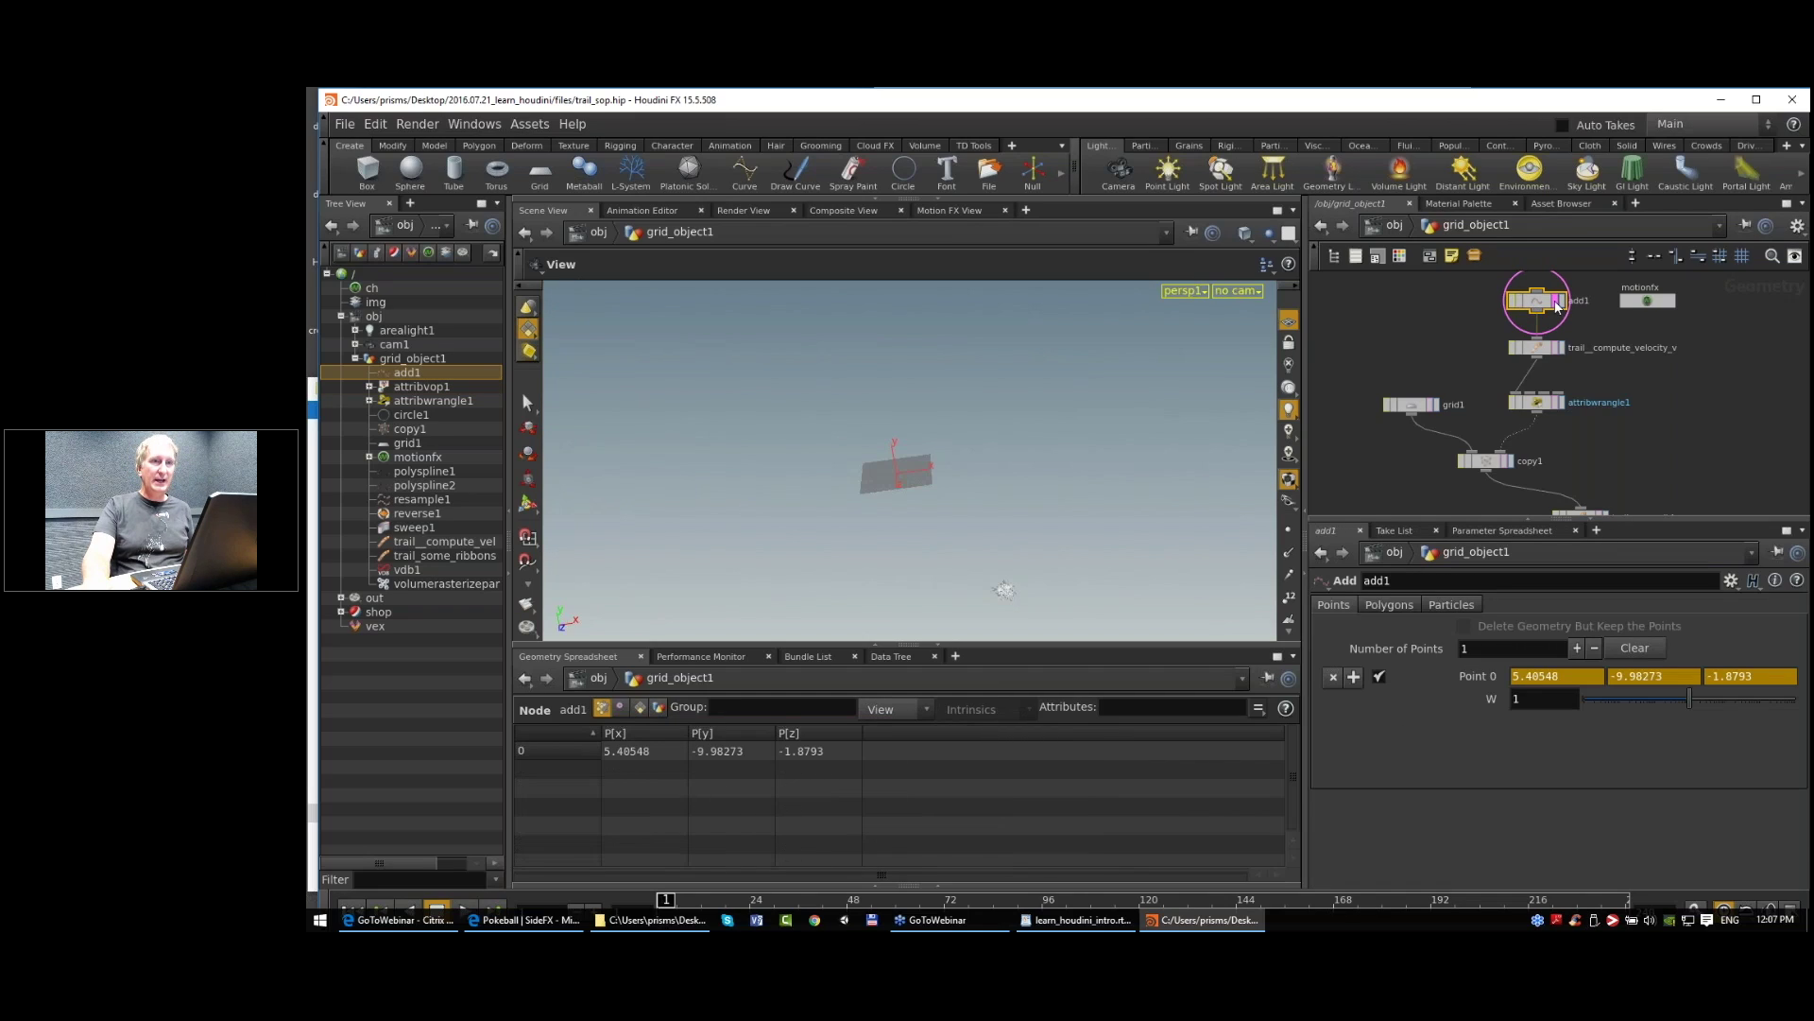
mouse_move(1569, 298)
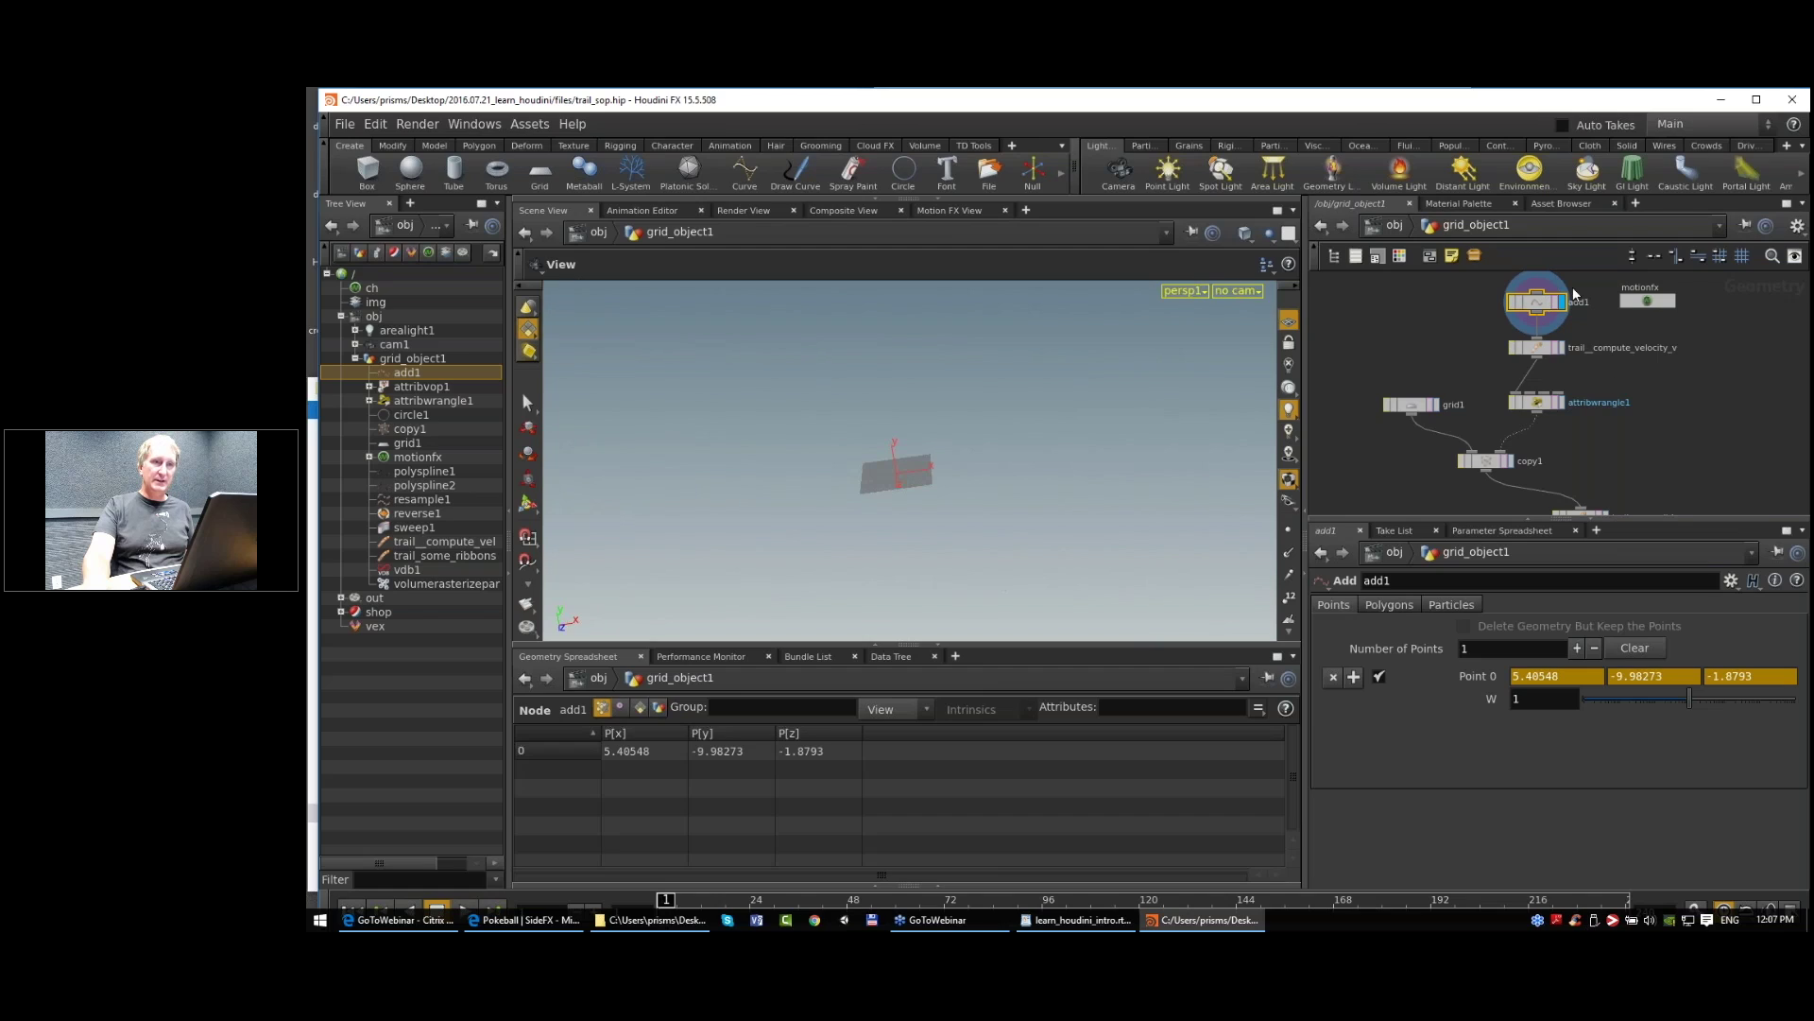
middle_drag(1472, 332, 1459, 352)
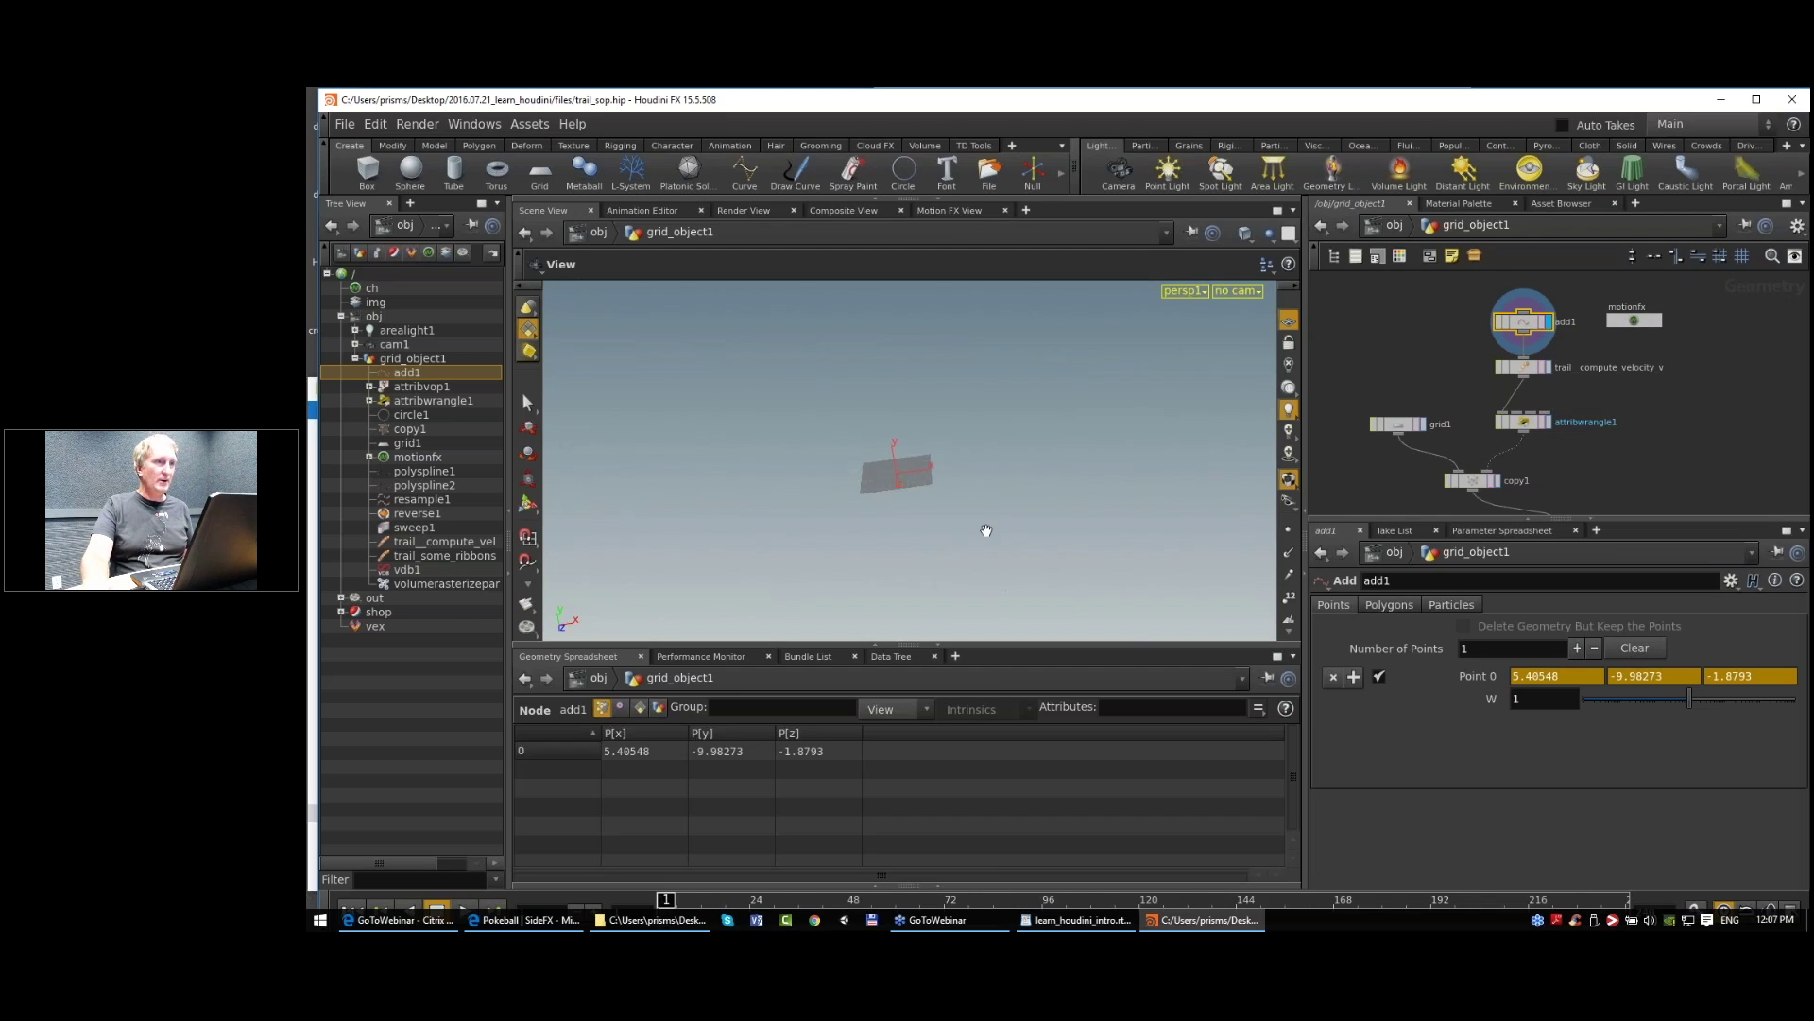
Step: Start a new empty scene, discarding the changes to trail_sop.hip
click(345, 124)
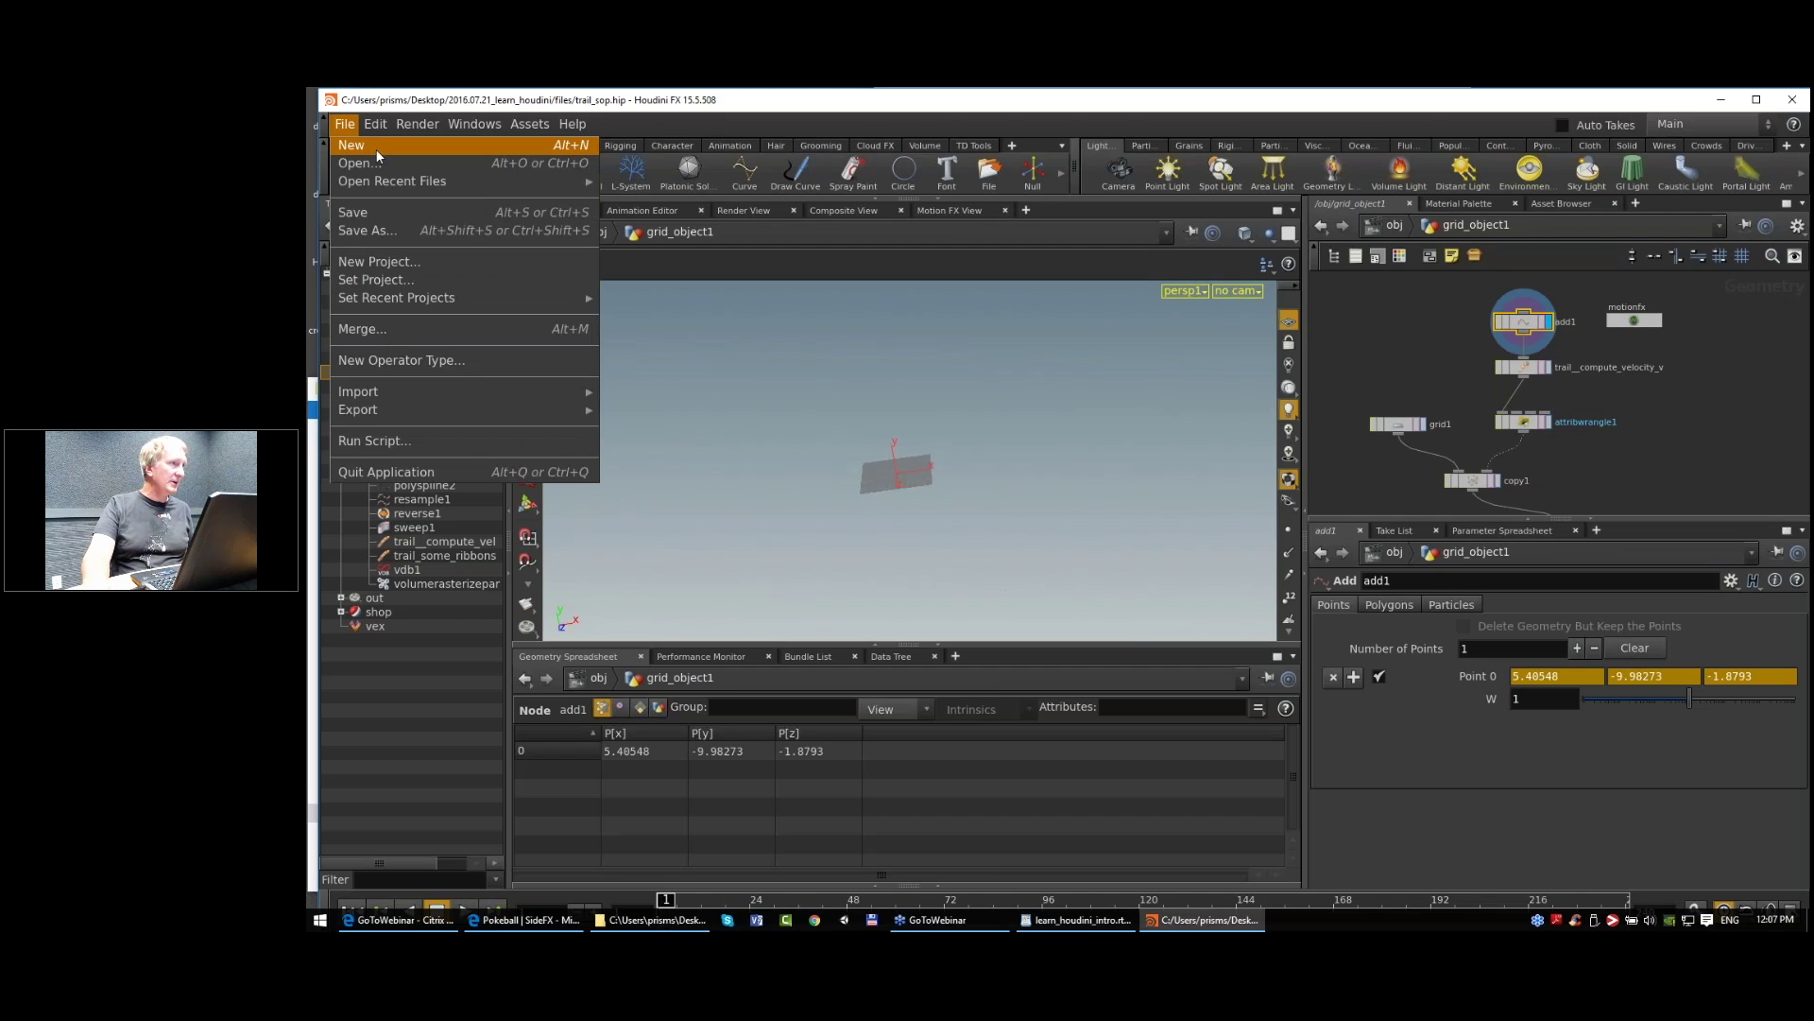
click(378, 145)
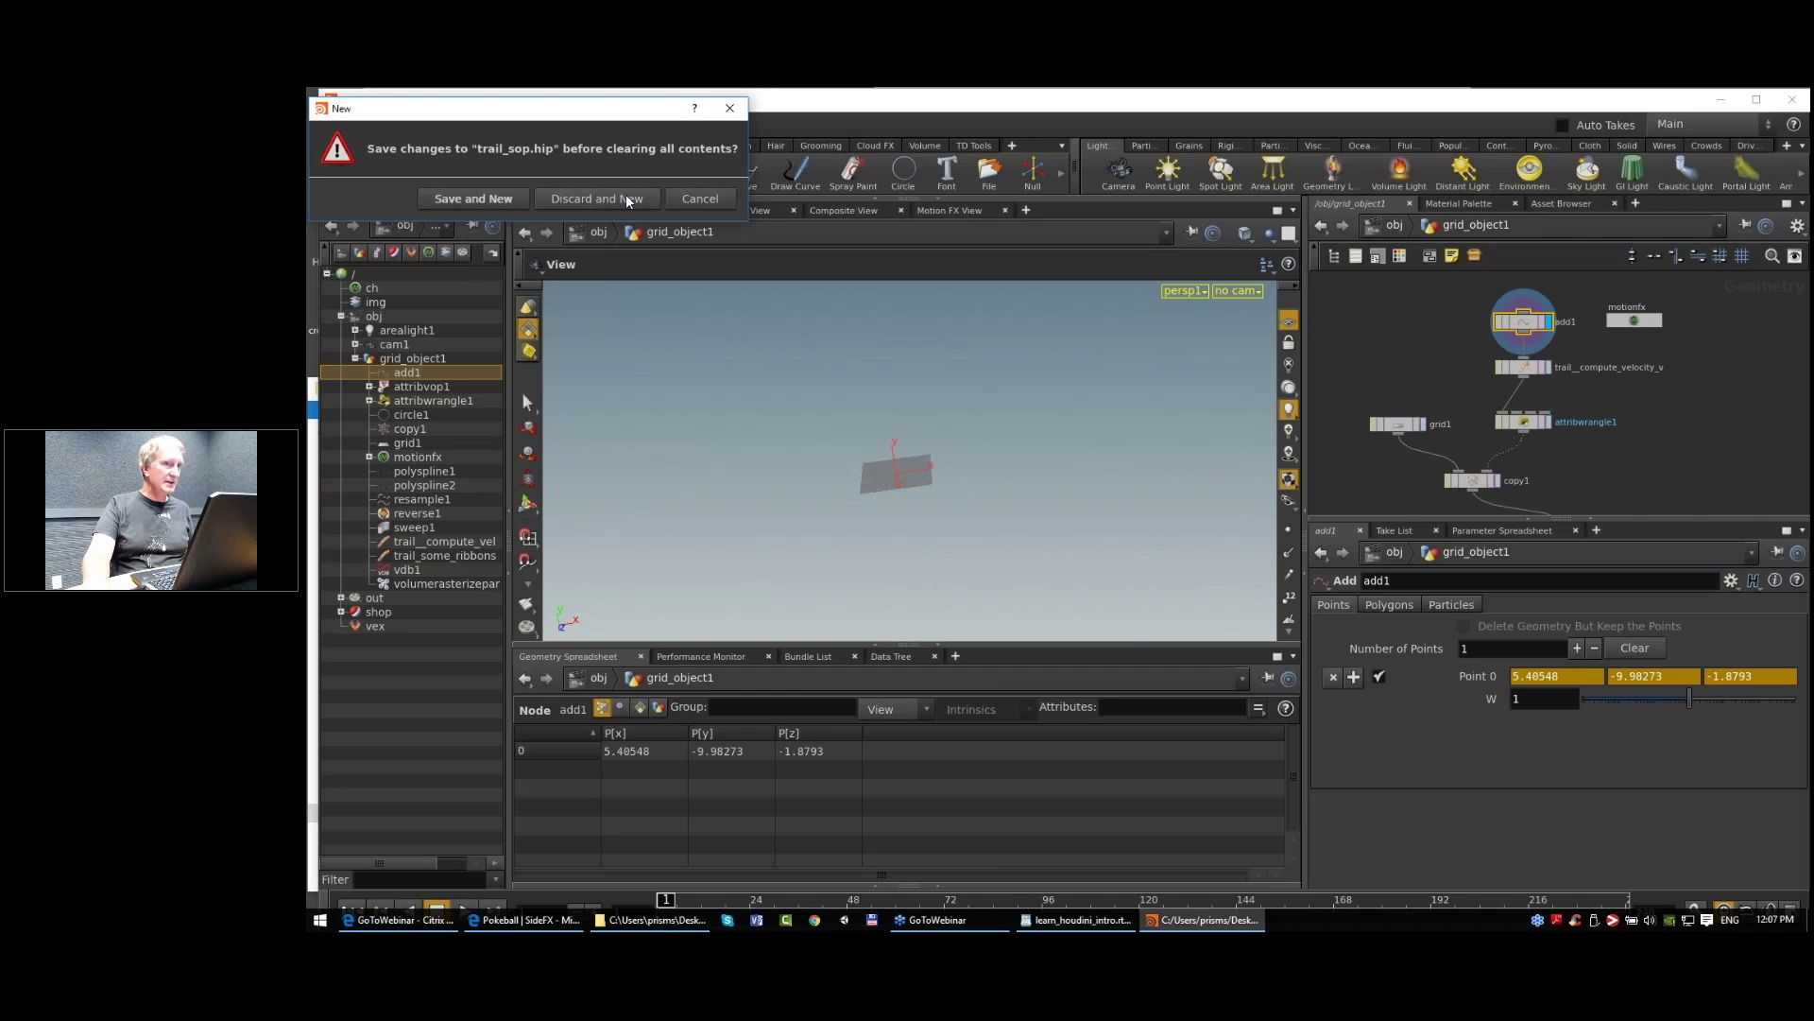
click(628, 200)
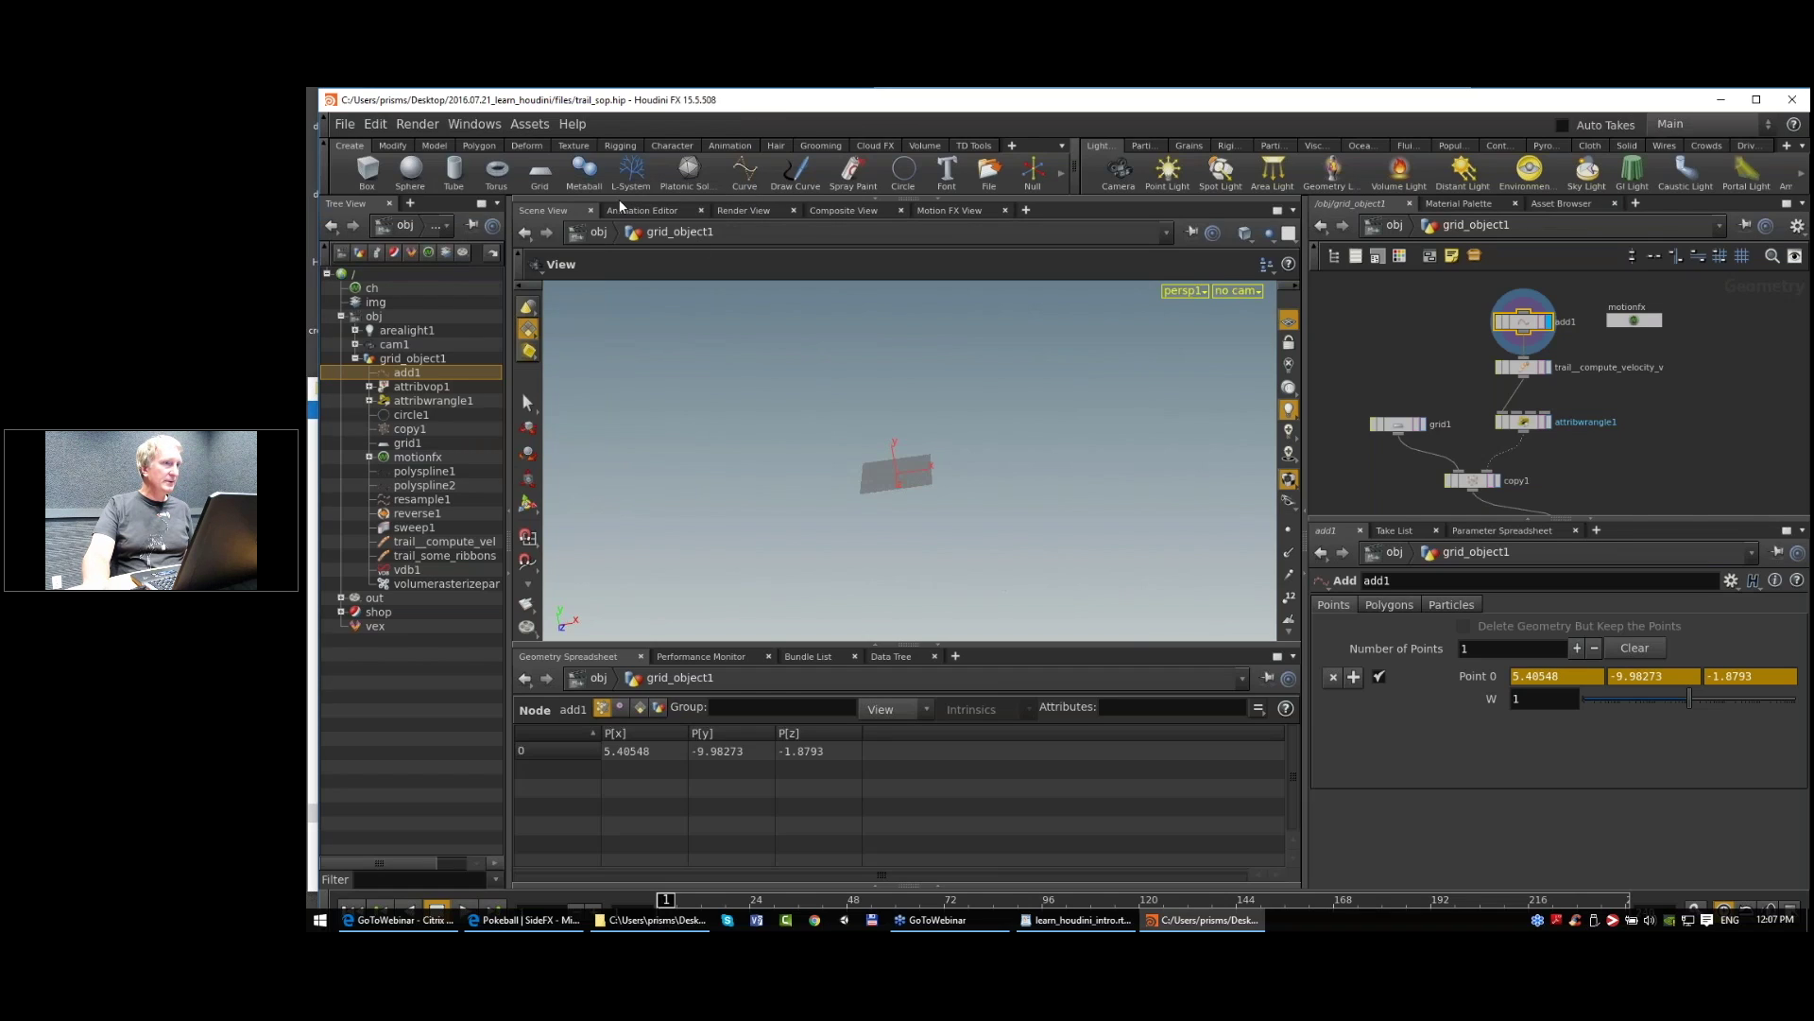
click(476, 123)
click(746, 315)
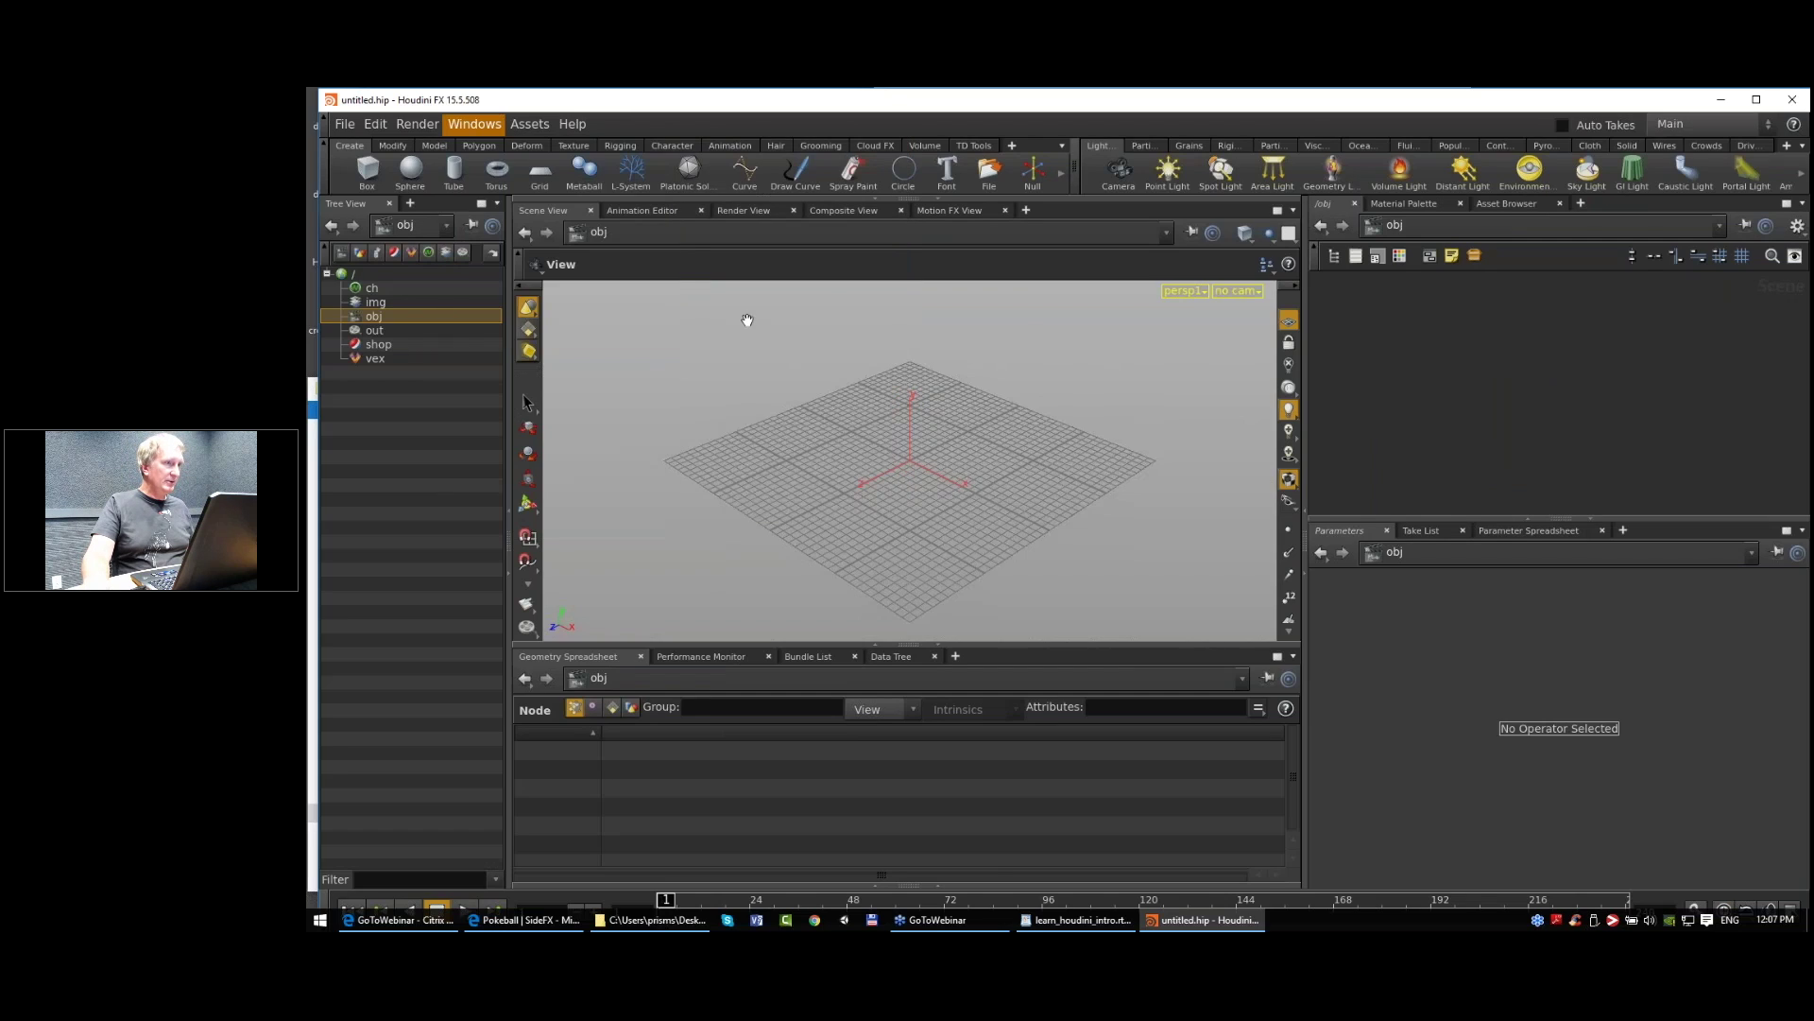
Step: Create a grid object at the origin of the scene
drag(932, 462, 973, 473)
key(Tab)
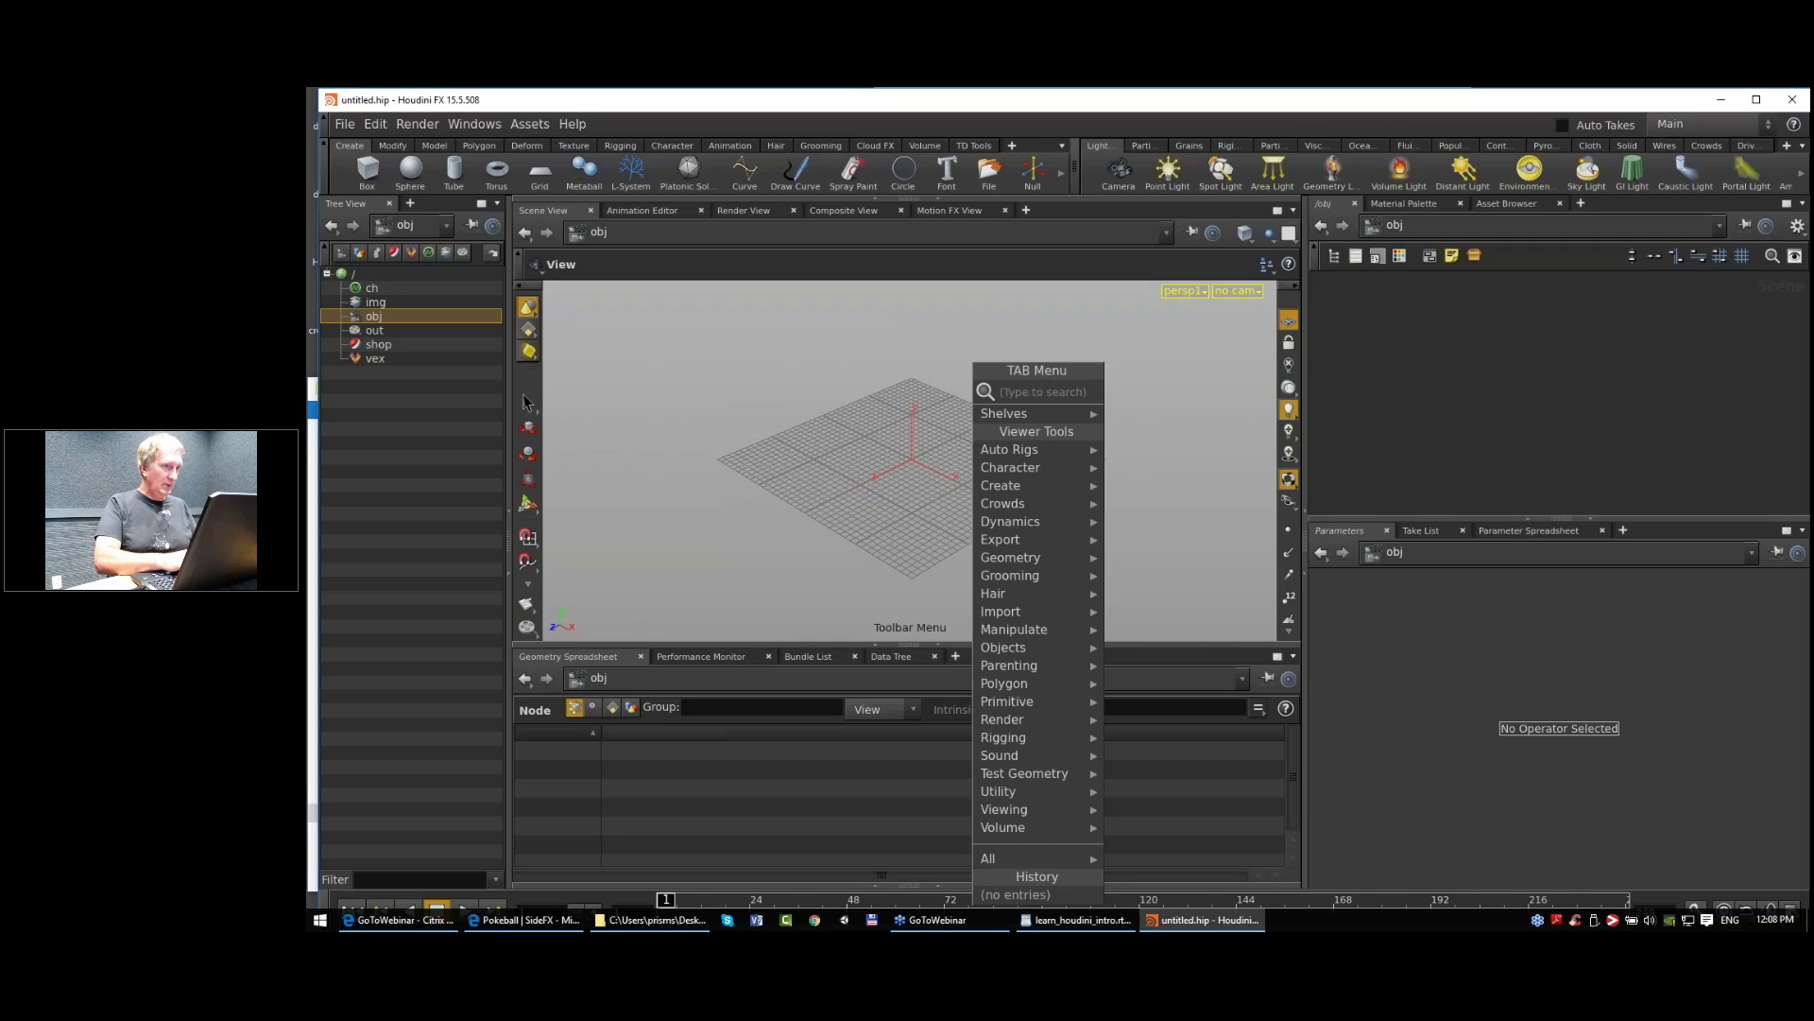
key(Escape)
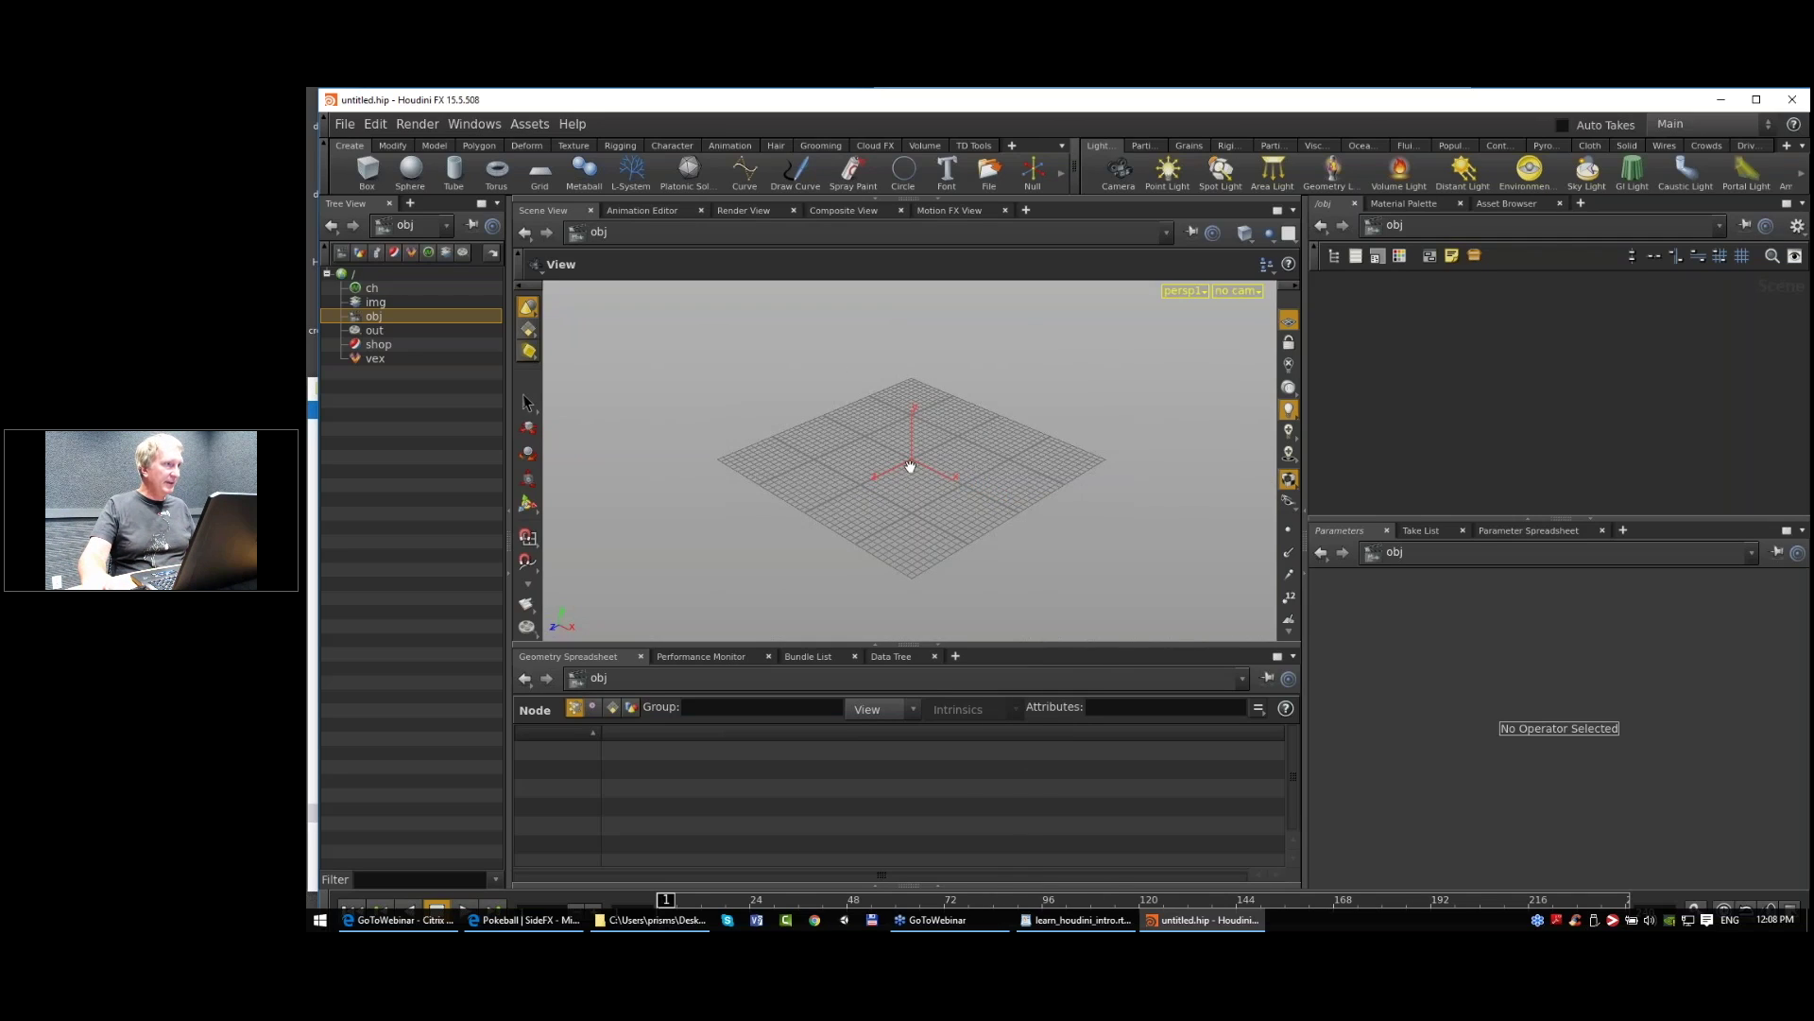
click(539, 172)
key(Return)
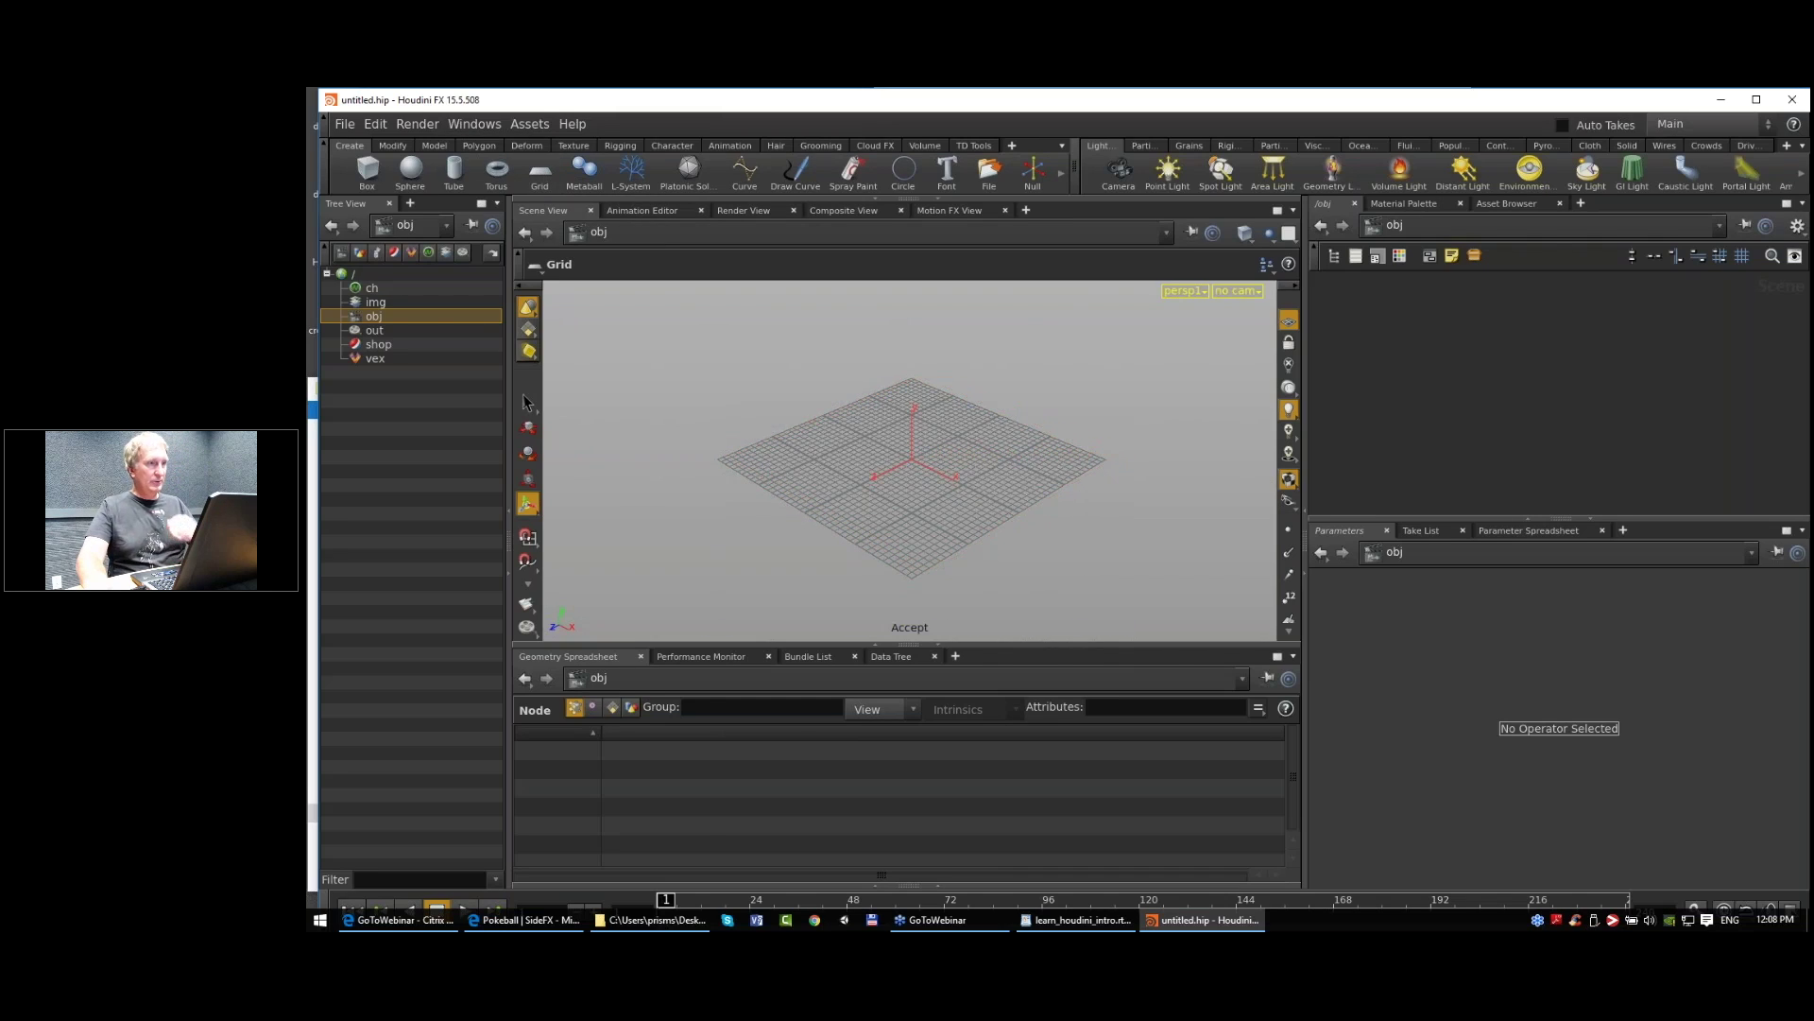
Step: Rename the grid object as trail_grid
double_click(1608, 364)
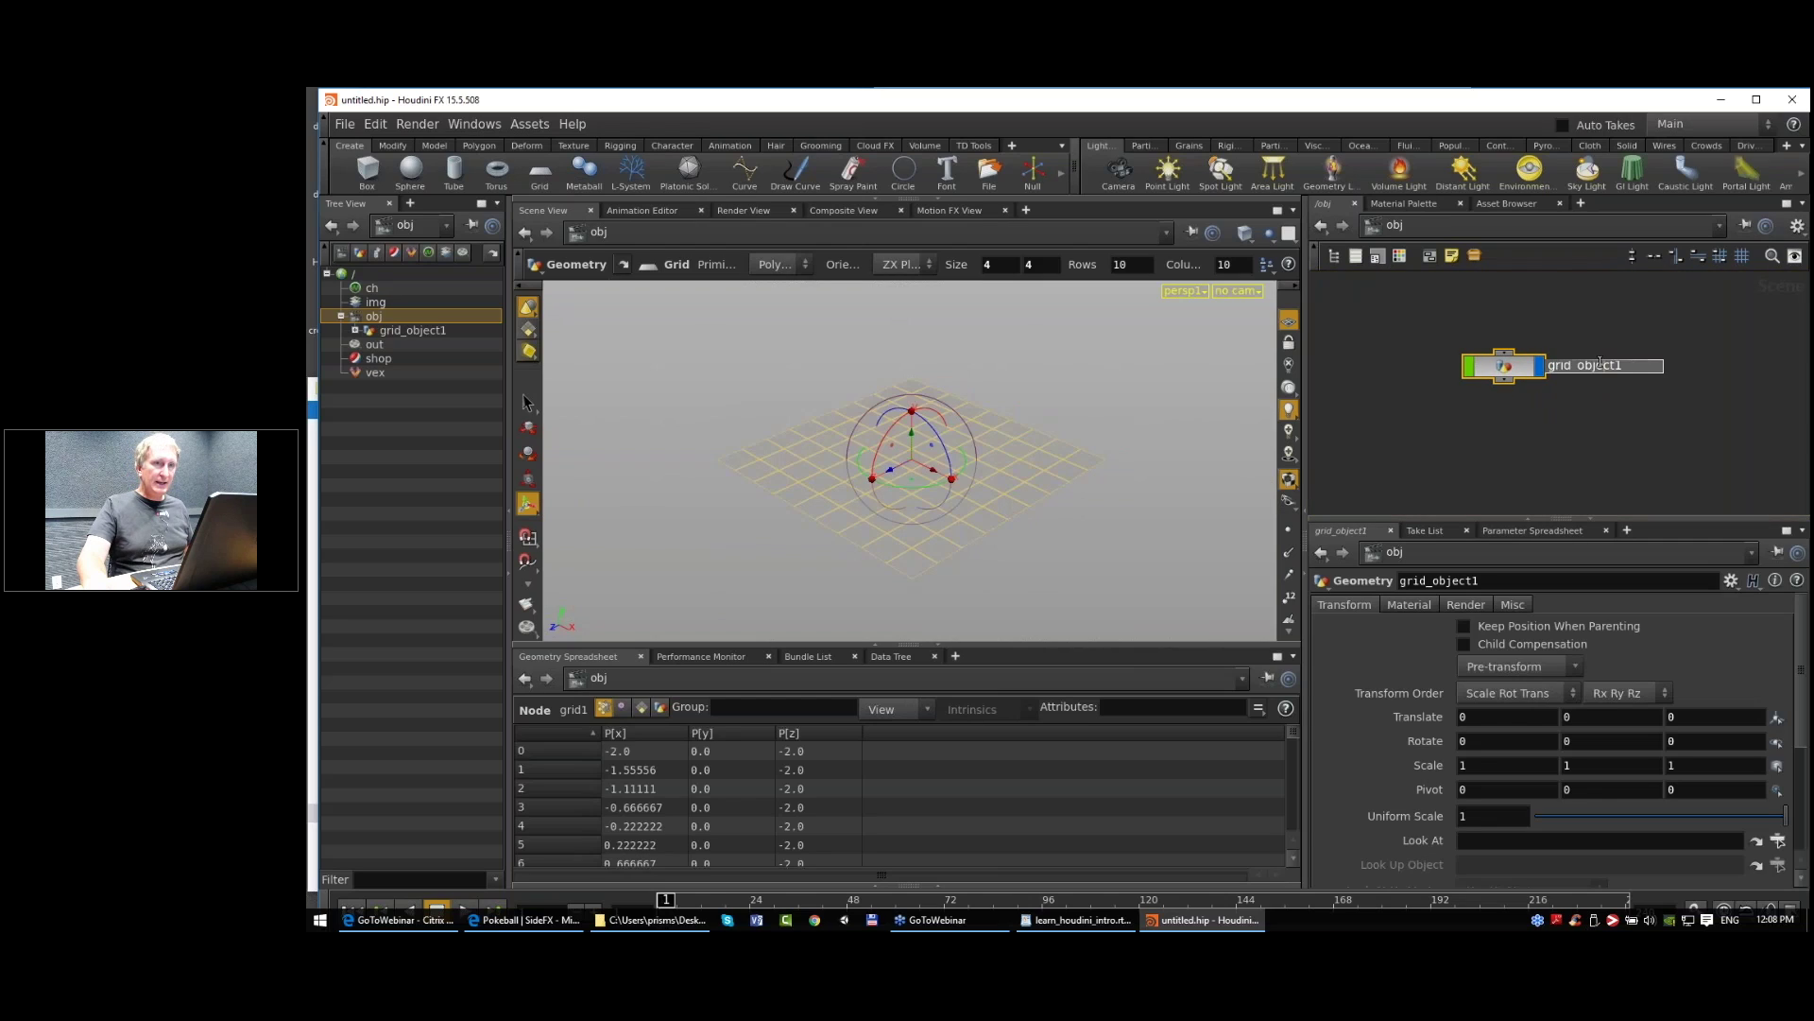
text(trail_grid)
key(Return)
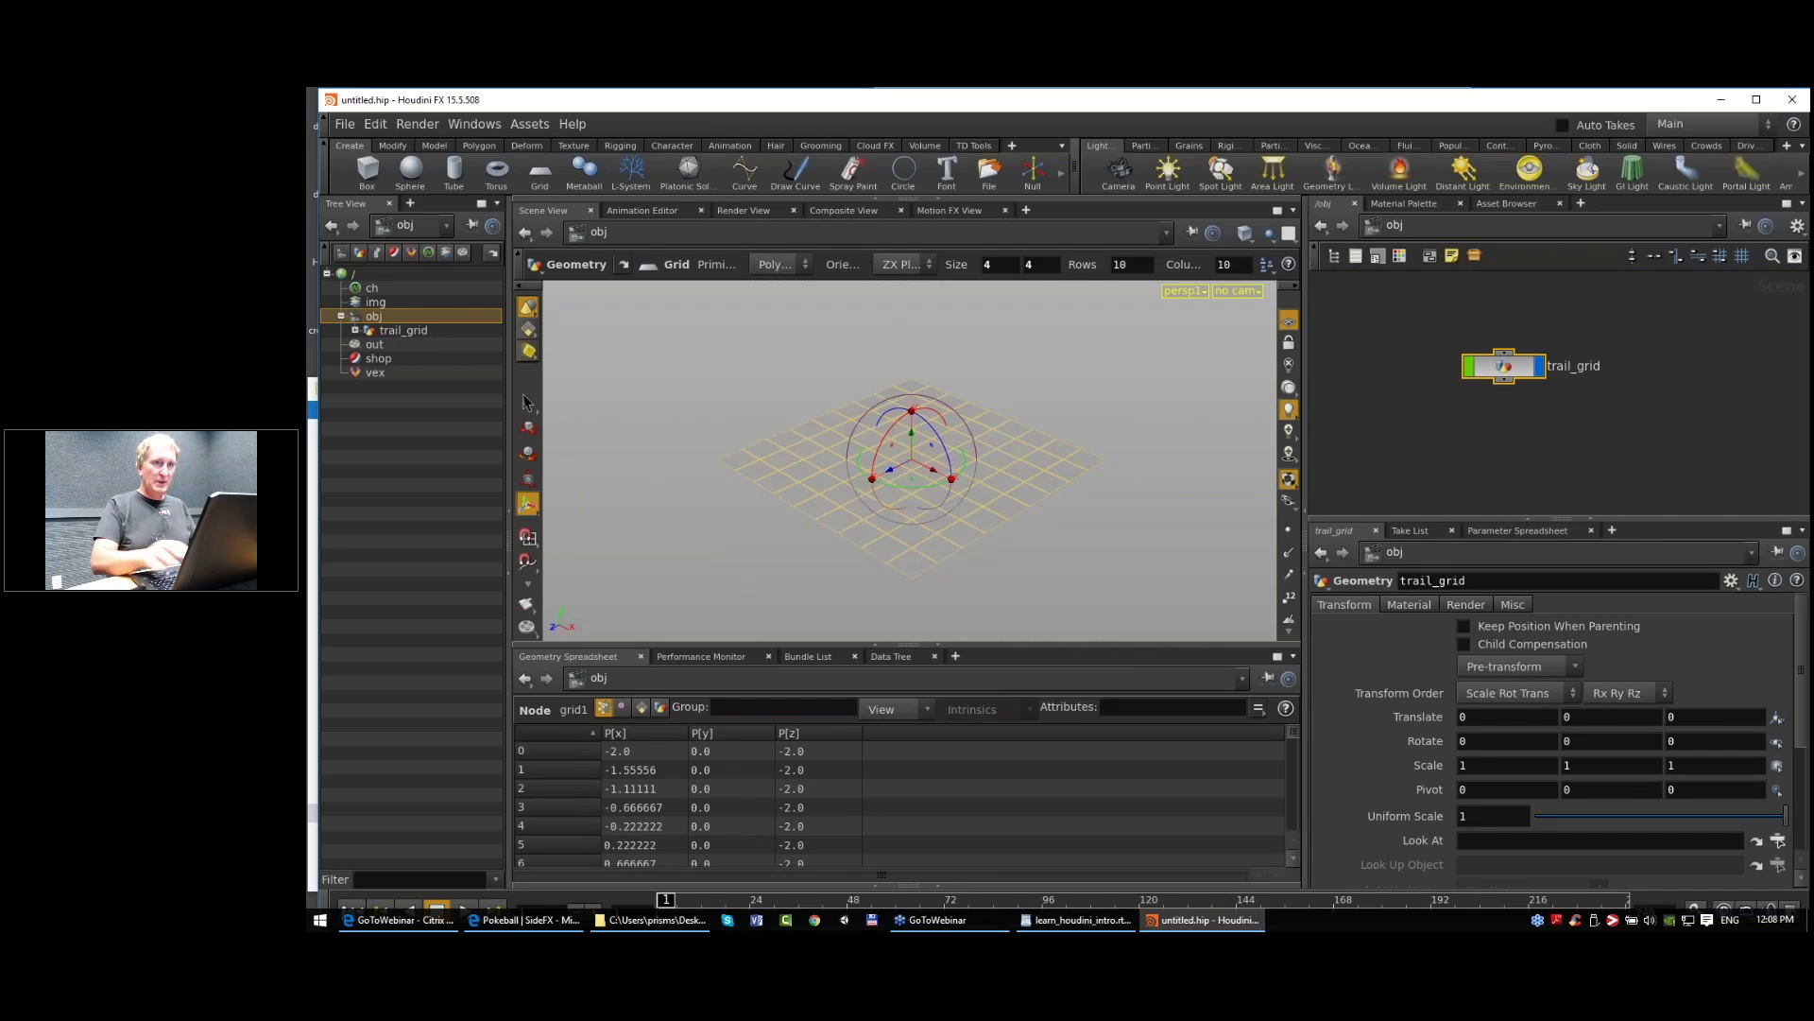
Step: Enter the trail_grid network and set the size of grid1 to 0.2 by 0.2
double_click(1504, 368)
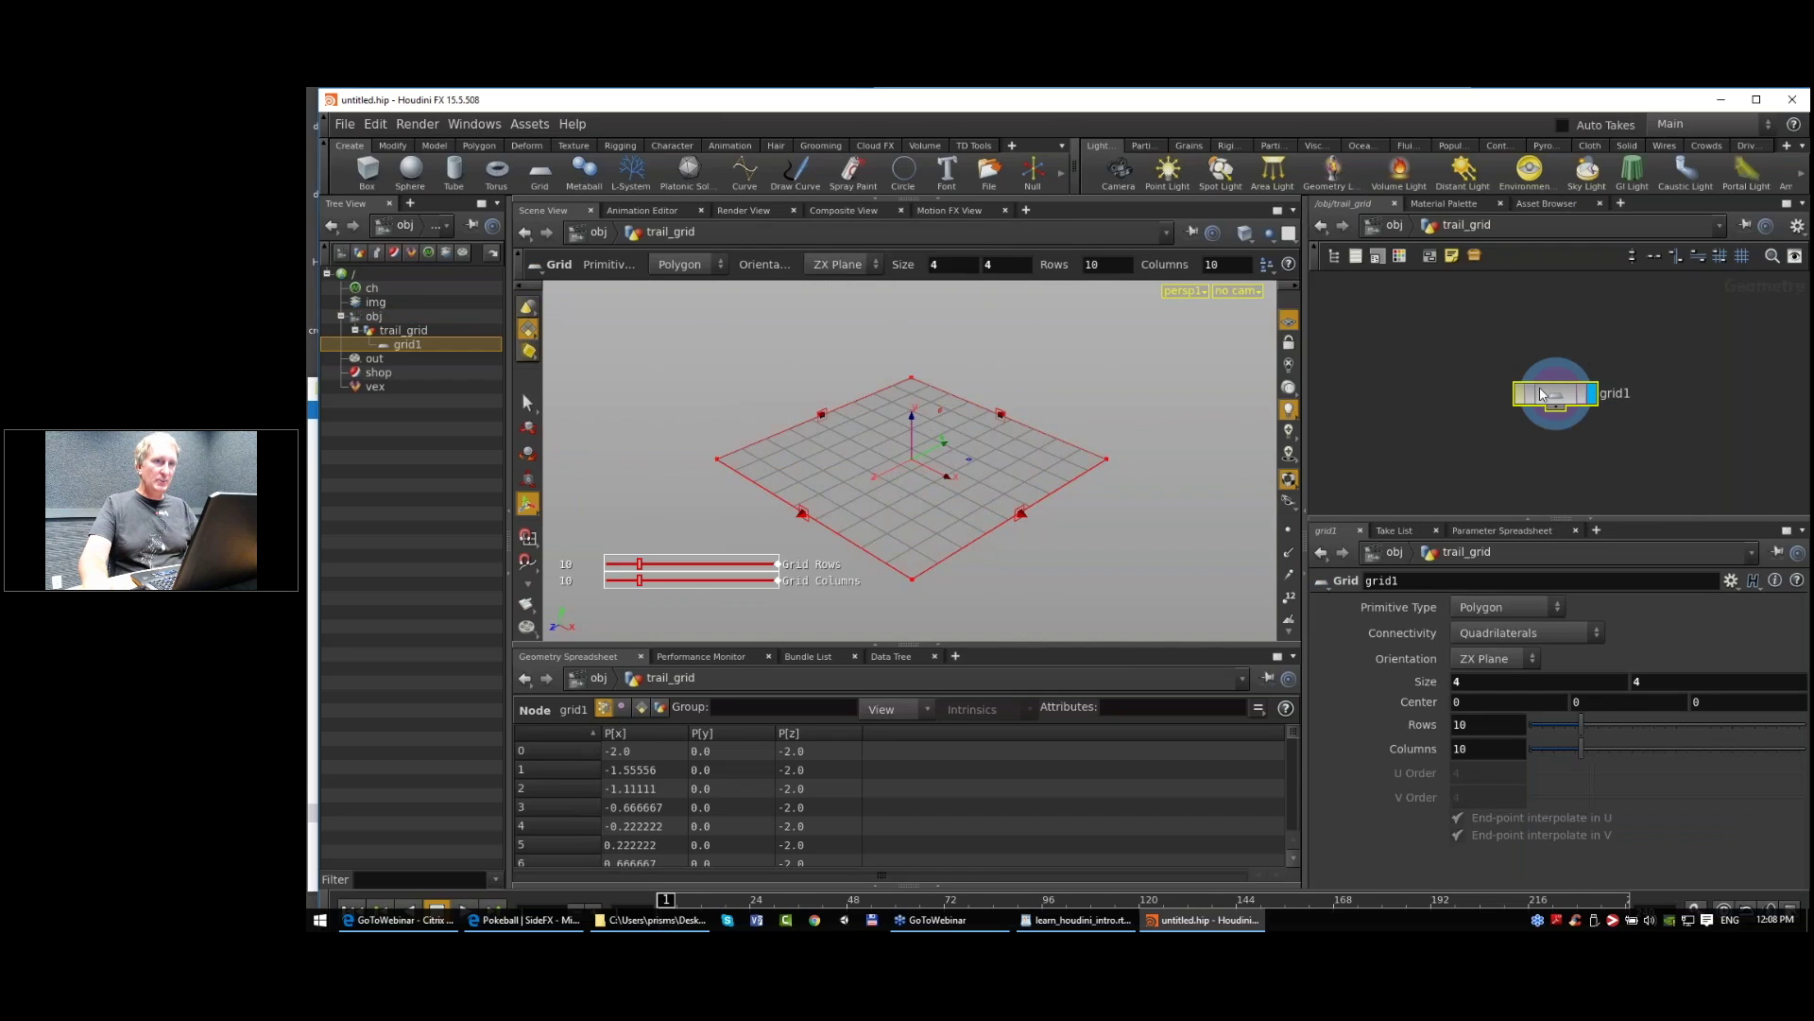
key(Escape)
drag(1012, 417, 969, 482)
key(Return)
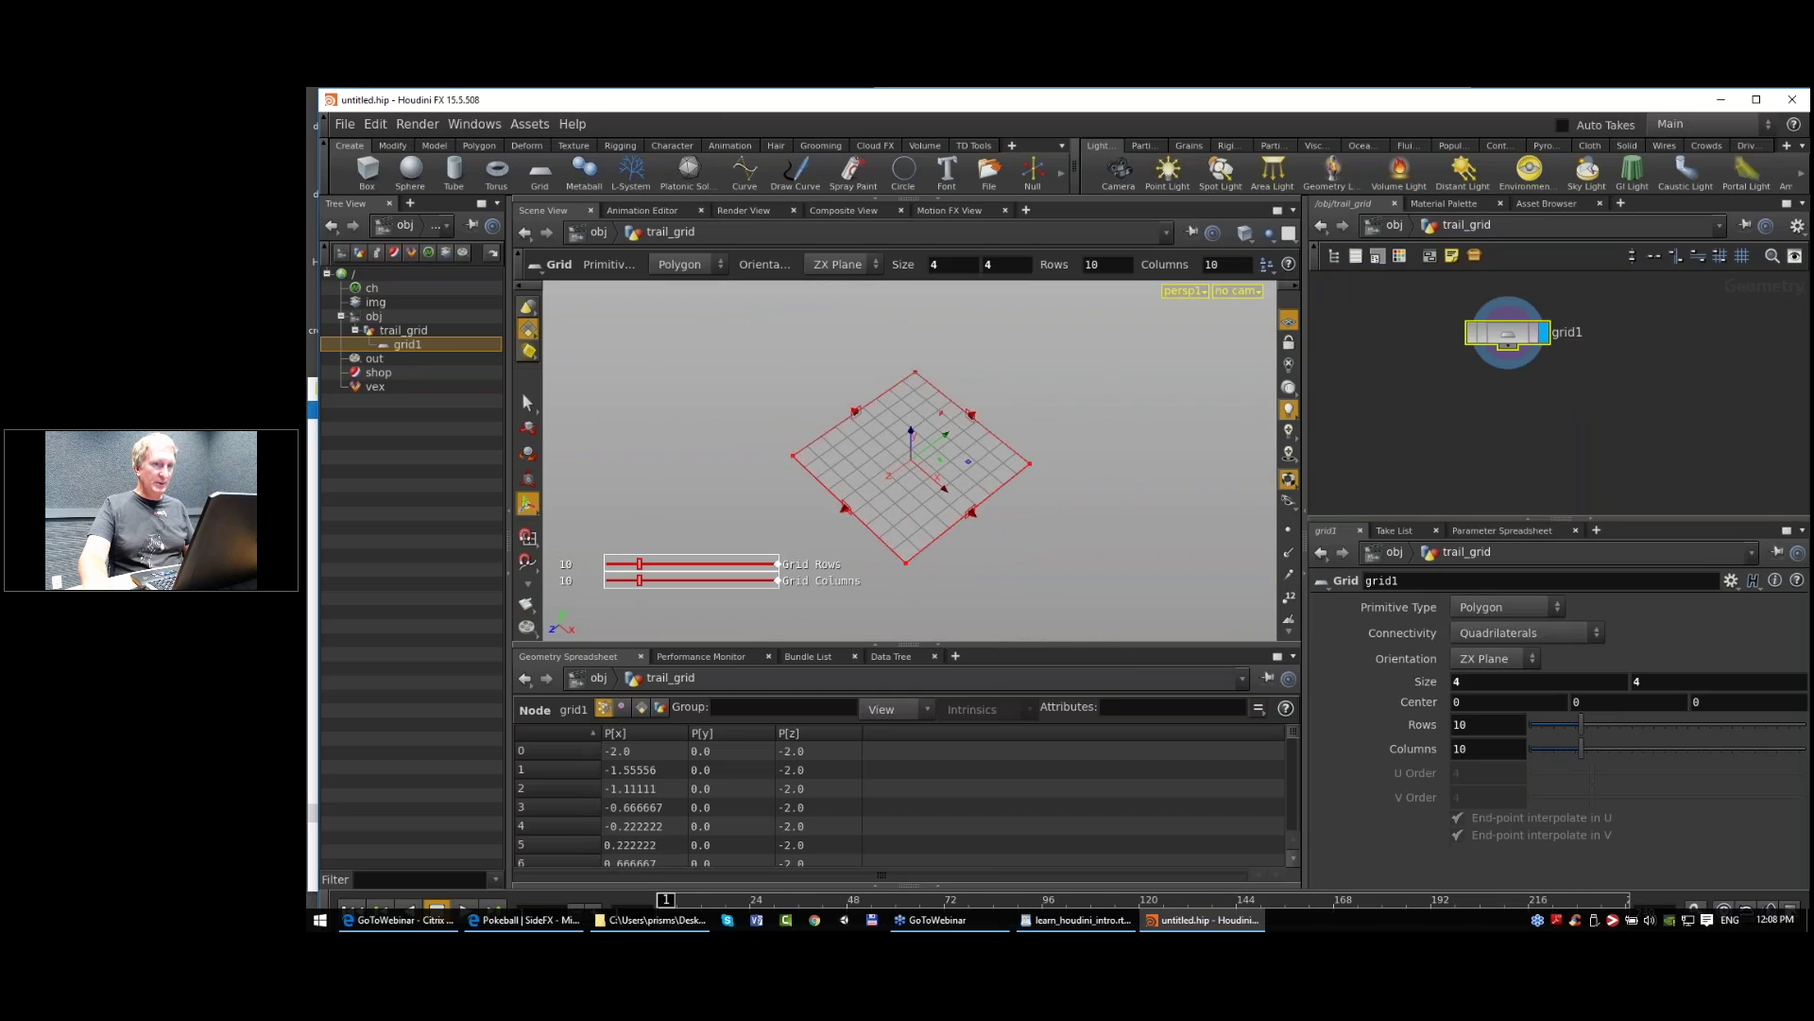
middle_click(1425, 678)
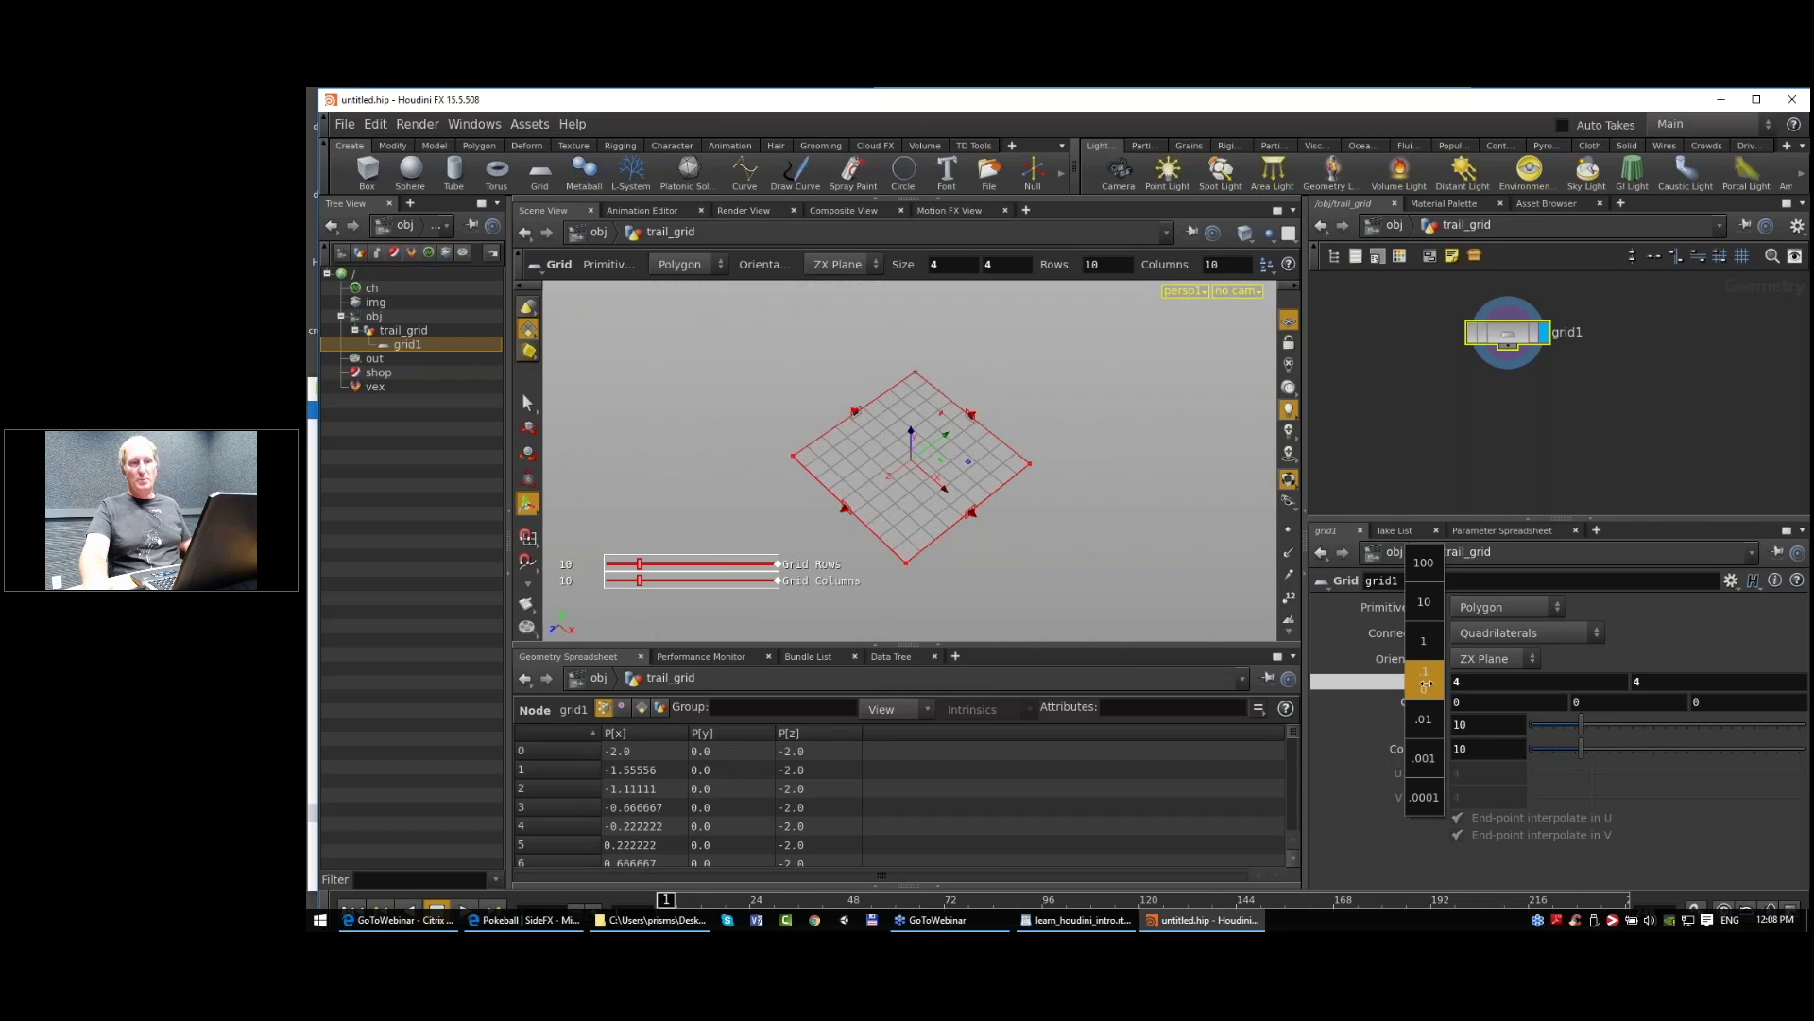
middle_drag(1402, 681, 1337, 687)
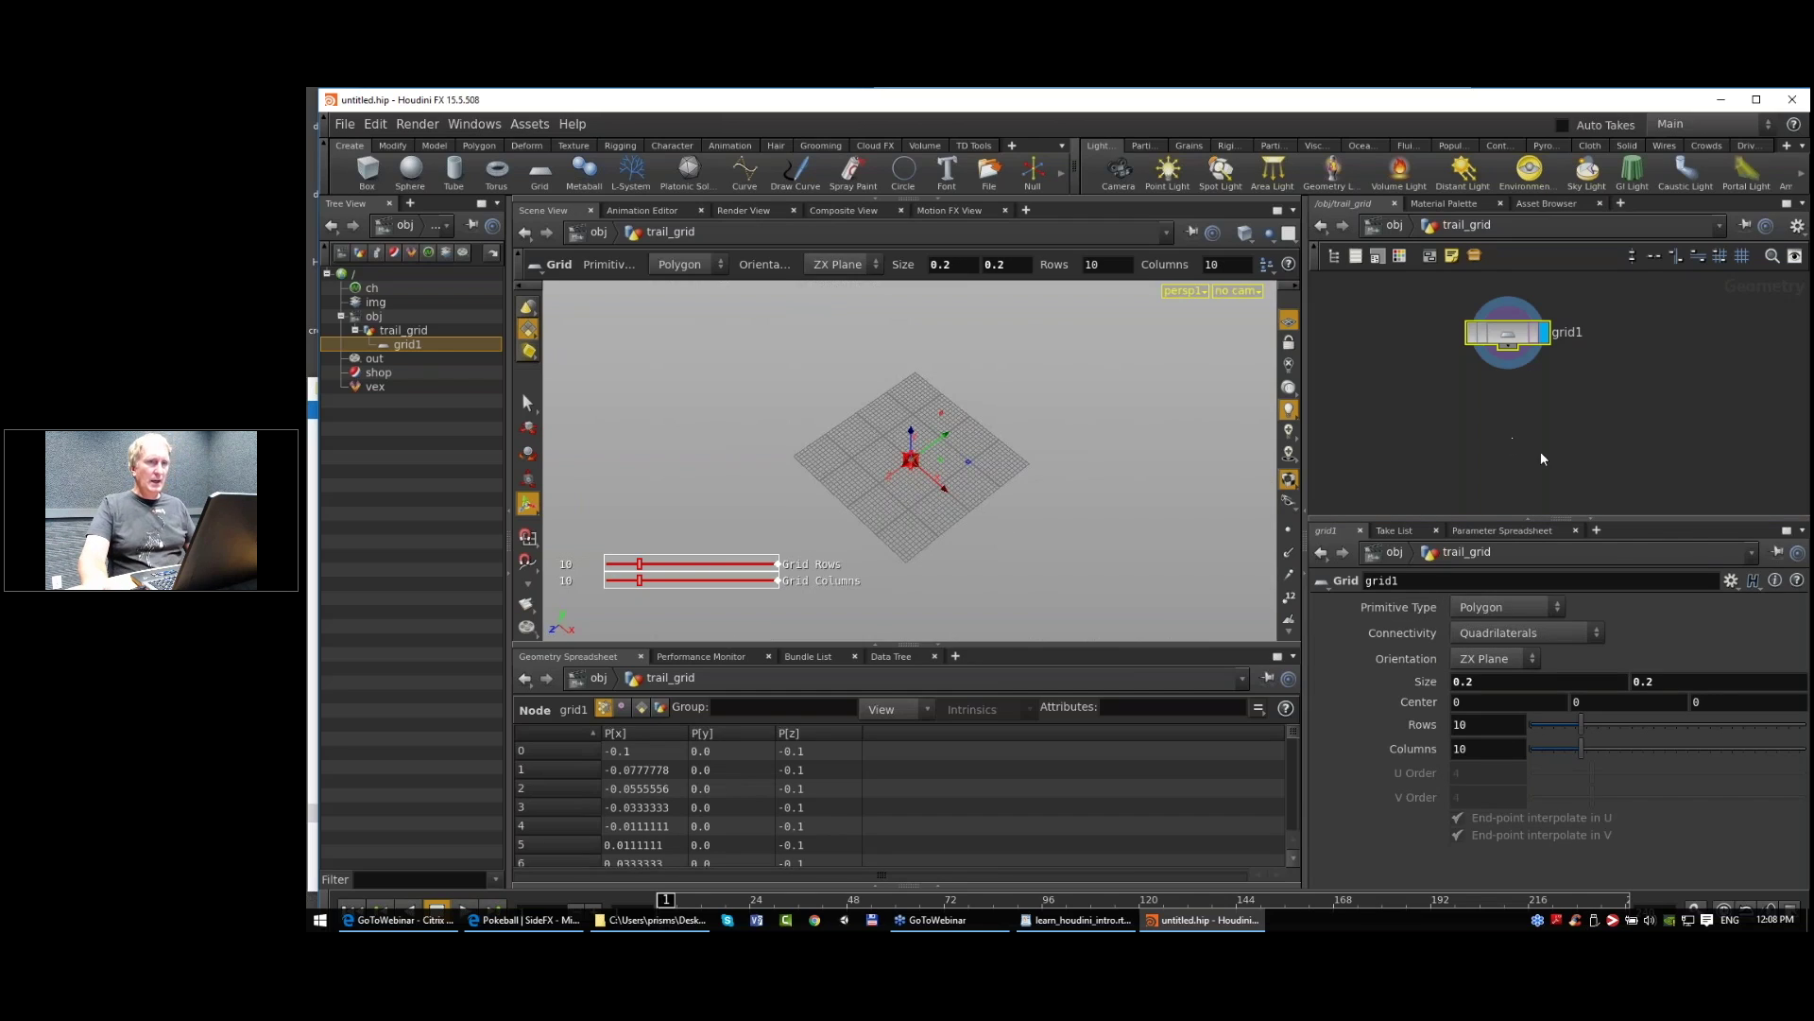
Step: Add a Sphere node beside grid1 in the trail_grid network
mouse_move(1572, 421)
middle_down()
mouse_move(1528, 417)
mouse_move(1639, 416)
mouse_move(1578, 412)
middle_up()
scroll(1585, 388, up, 2)
scroll(1593, 418, up, 1)
scroll(1604, 416, down, 1)
scroll(956, 519, up, 8)
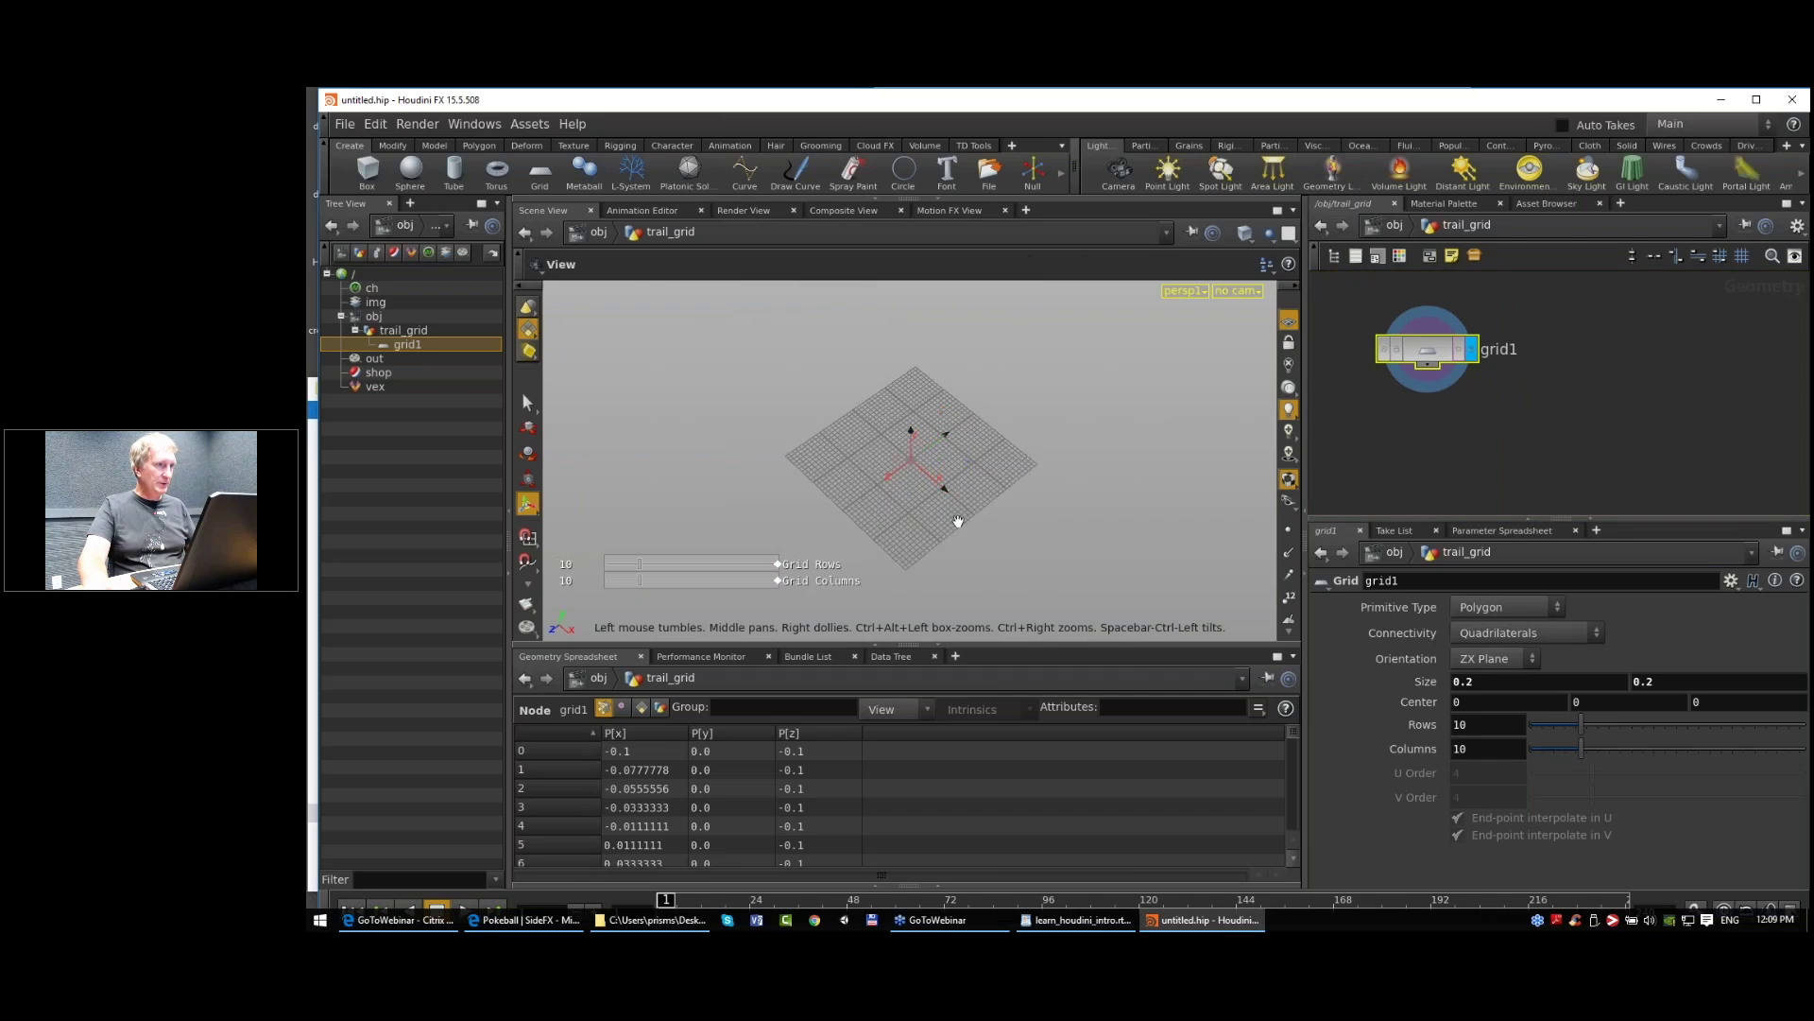
scroll(954, 525, up, 5)
drag(940, 541, 1008, 524)
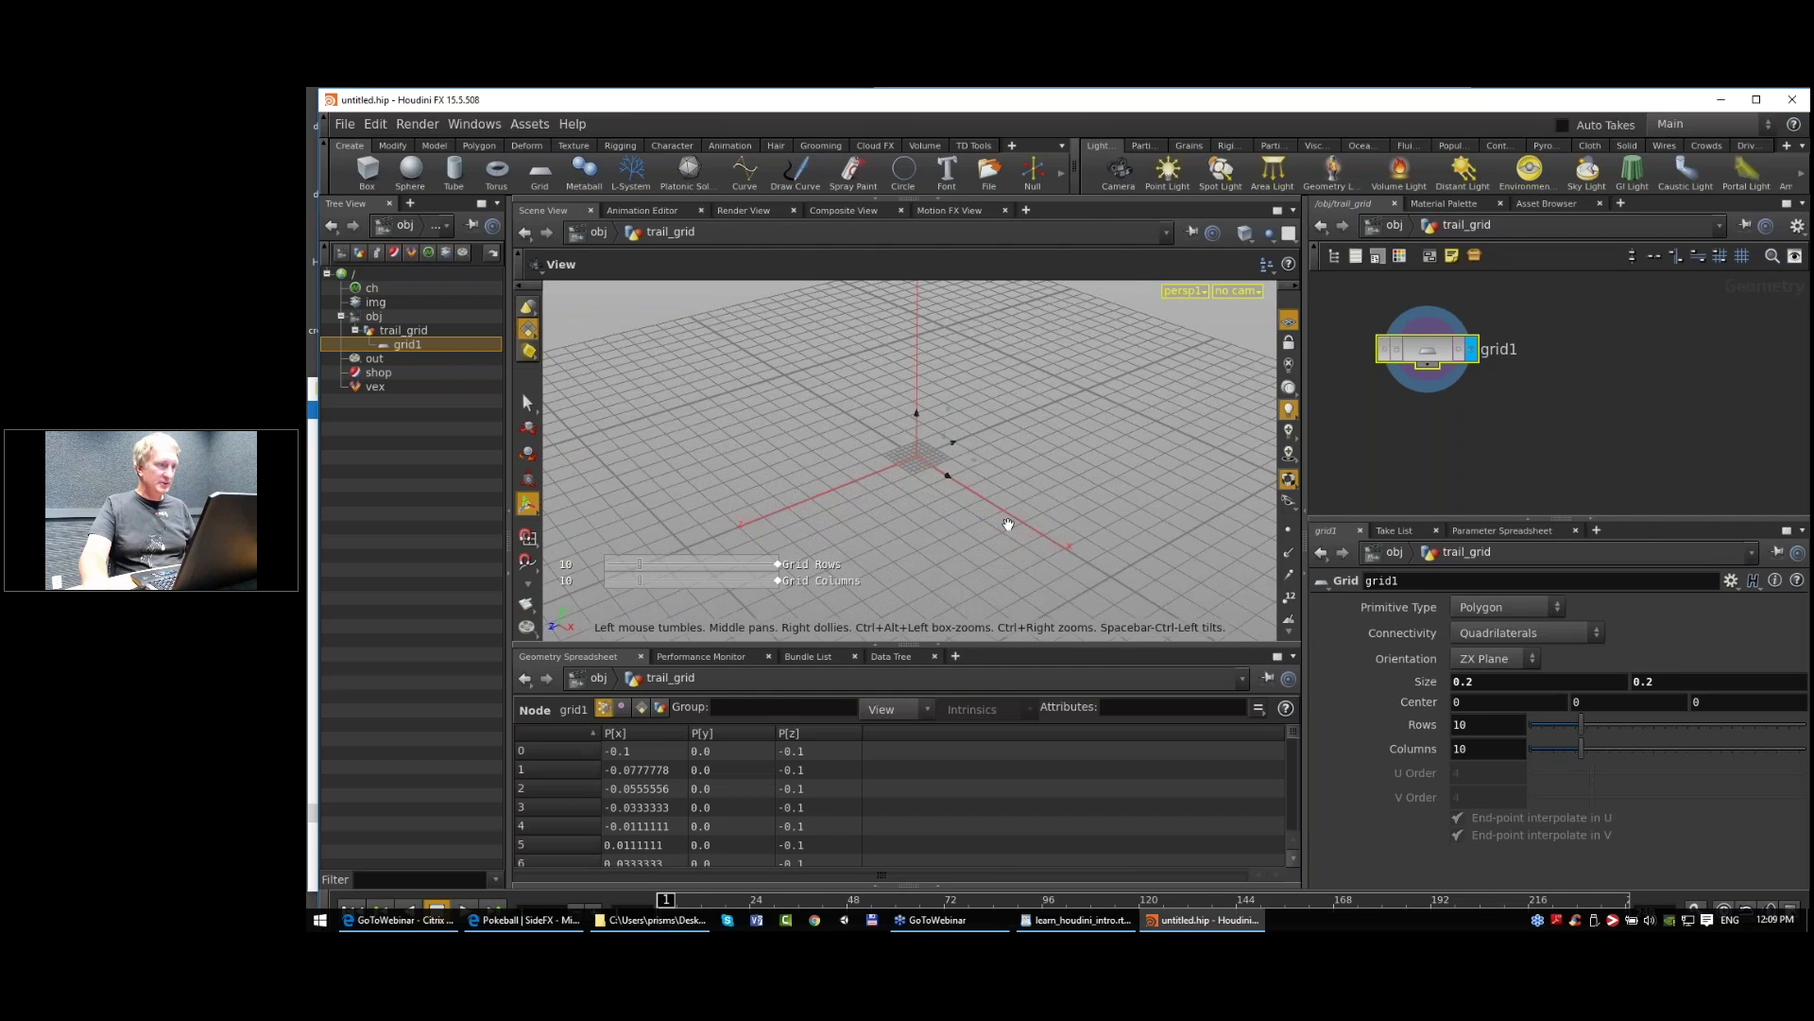
key(Return)
key(Tab)
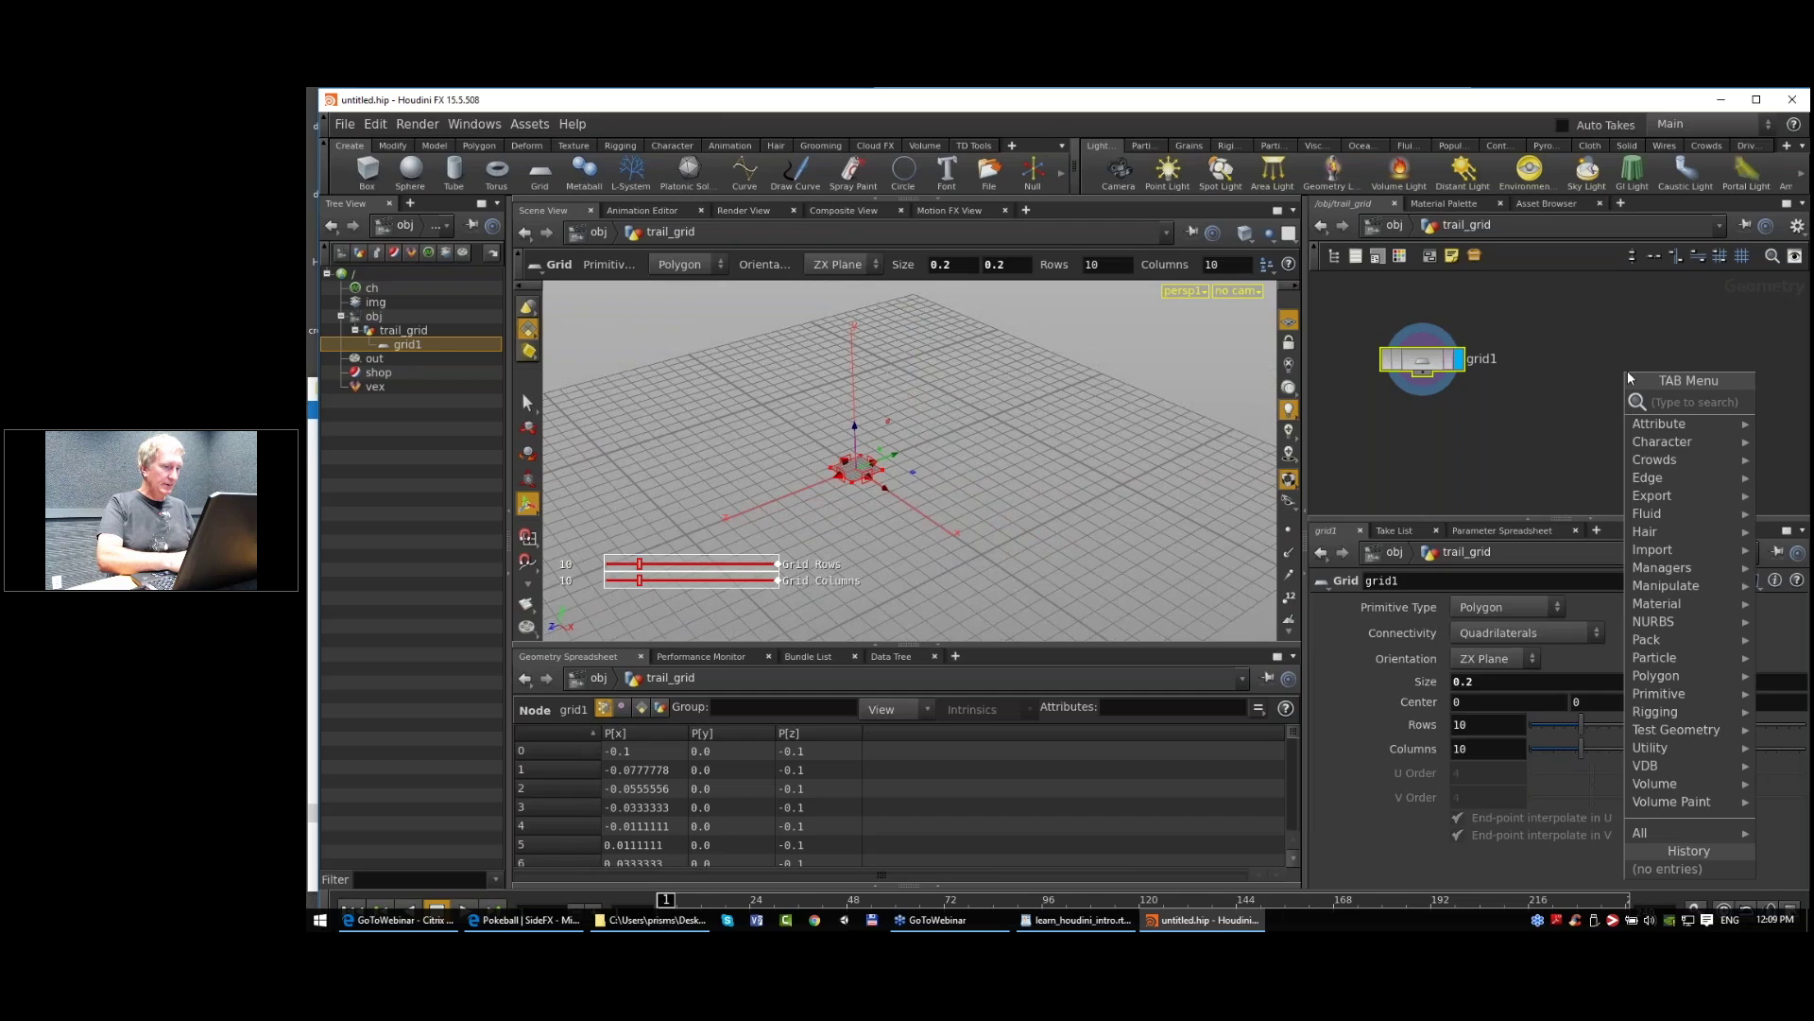
text(trail)
key(Return)
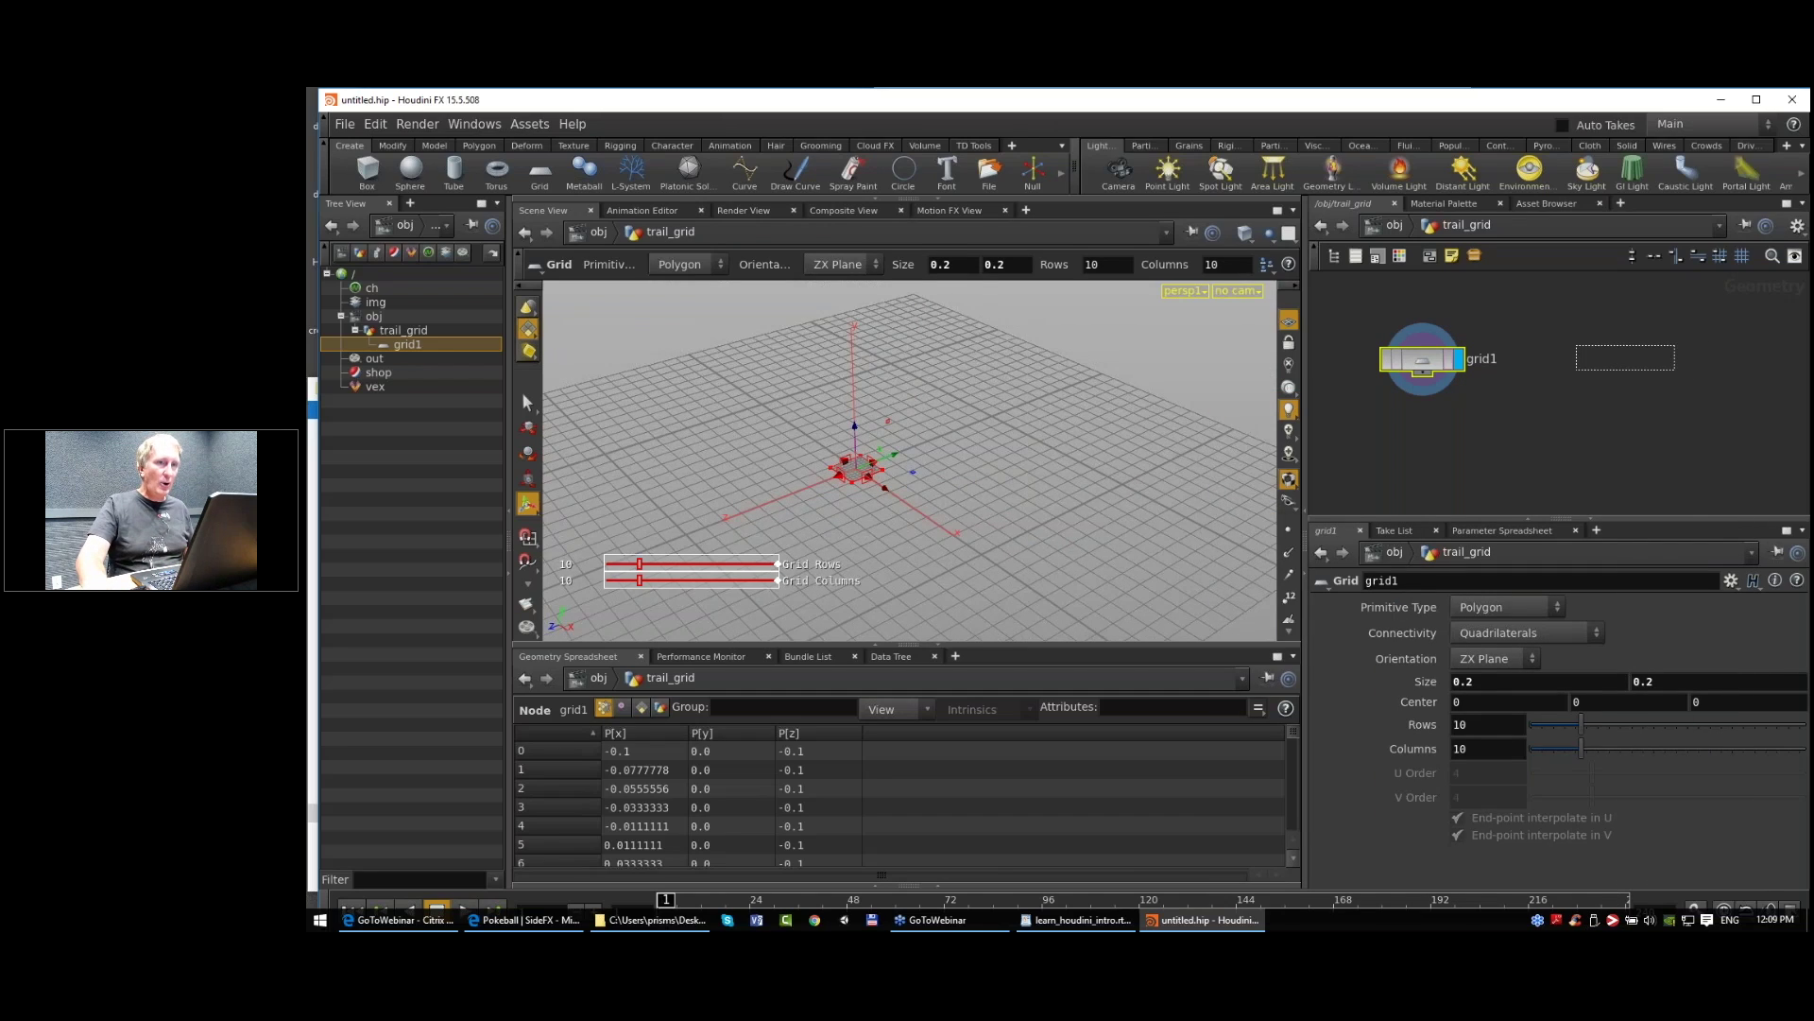
click(1622, 359)
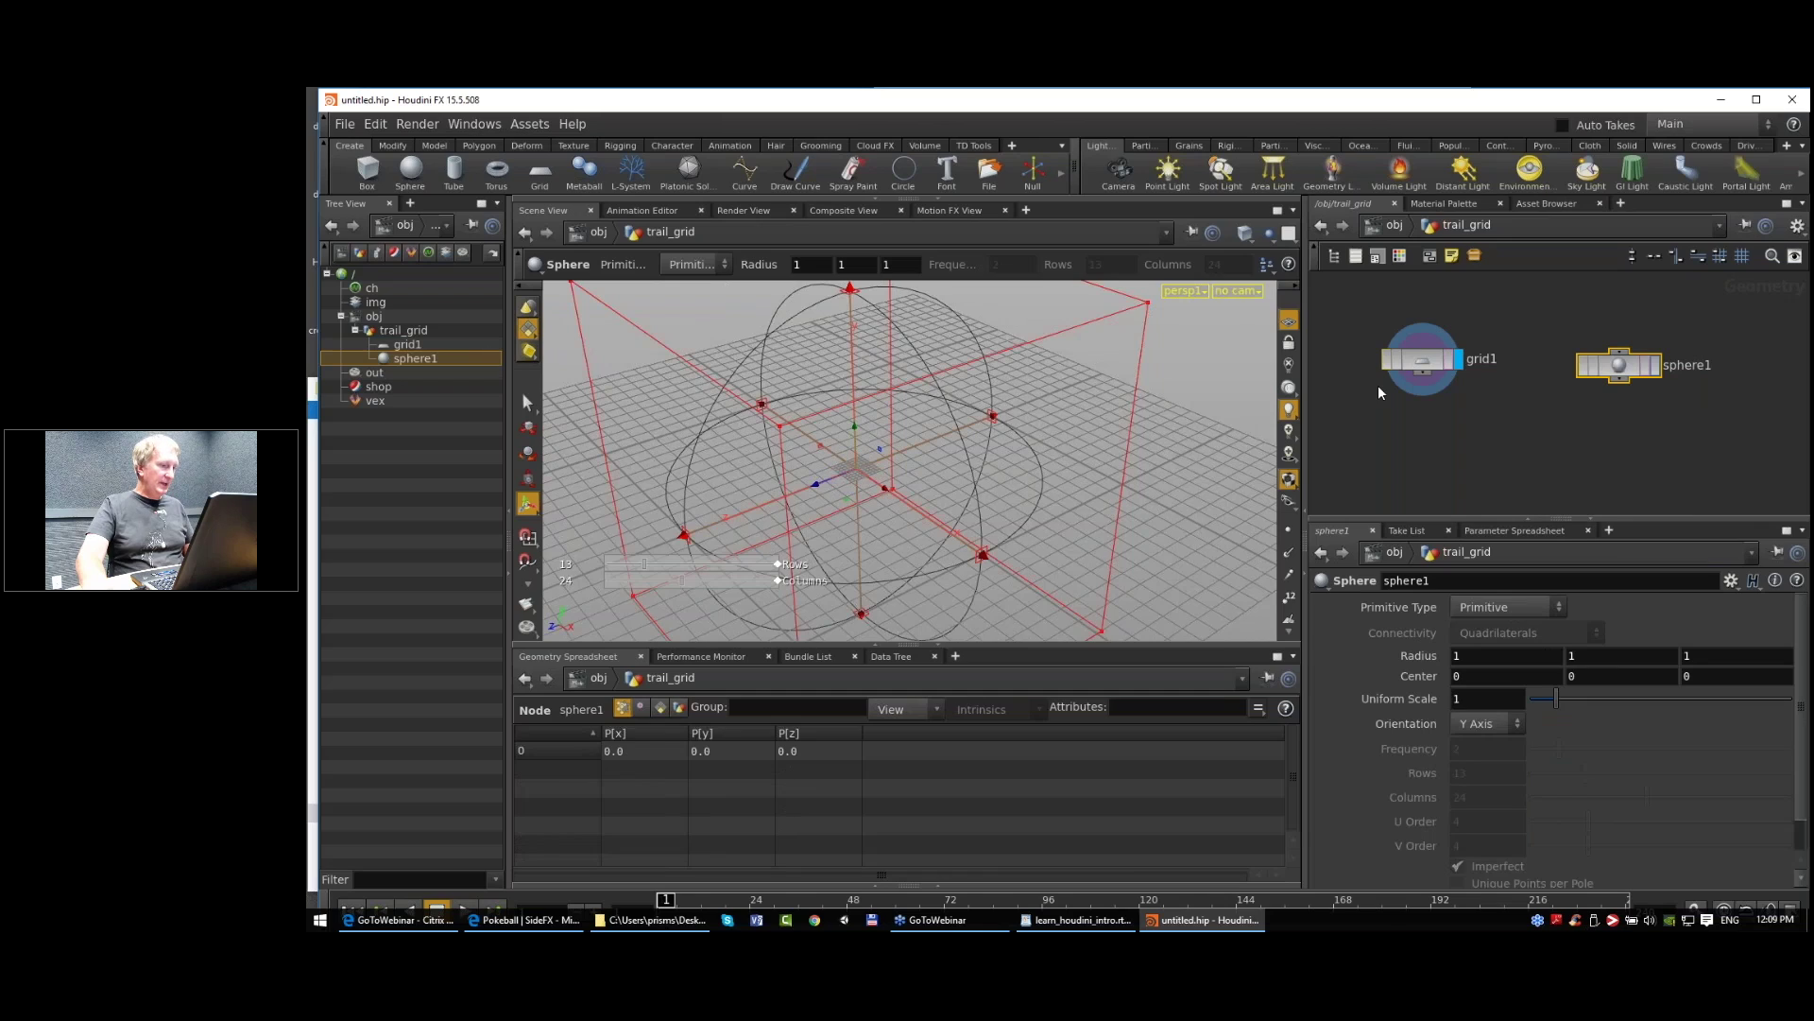
Step: Frame the whole sphere in the scene view and select both grid1 and sphere1 in the network
alt+right_drag(945, 529, 889, 550)
alt+middle_drag(891, 550, 887, 536)
alt+right_drag(887, 536, 898, 511)
alt+middle_drag(899, 510, 914, 511)
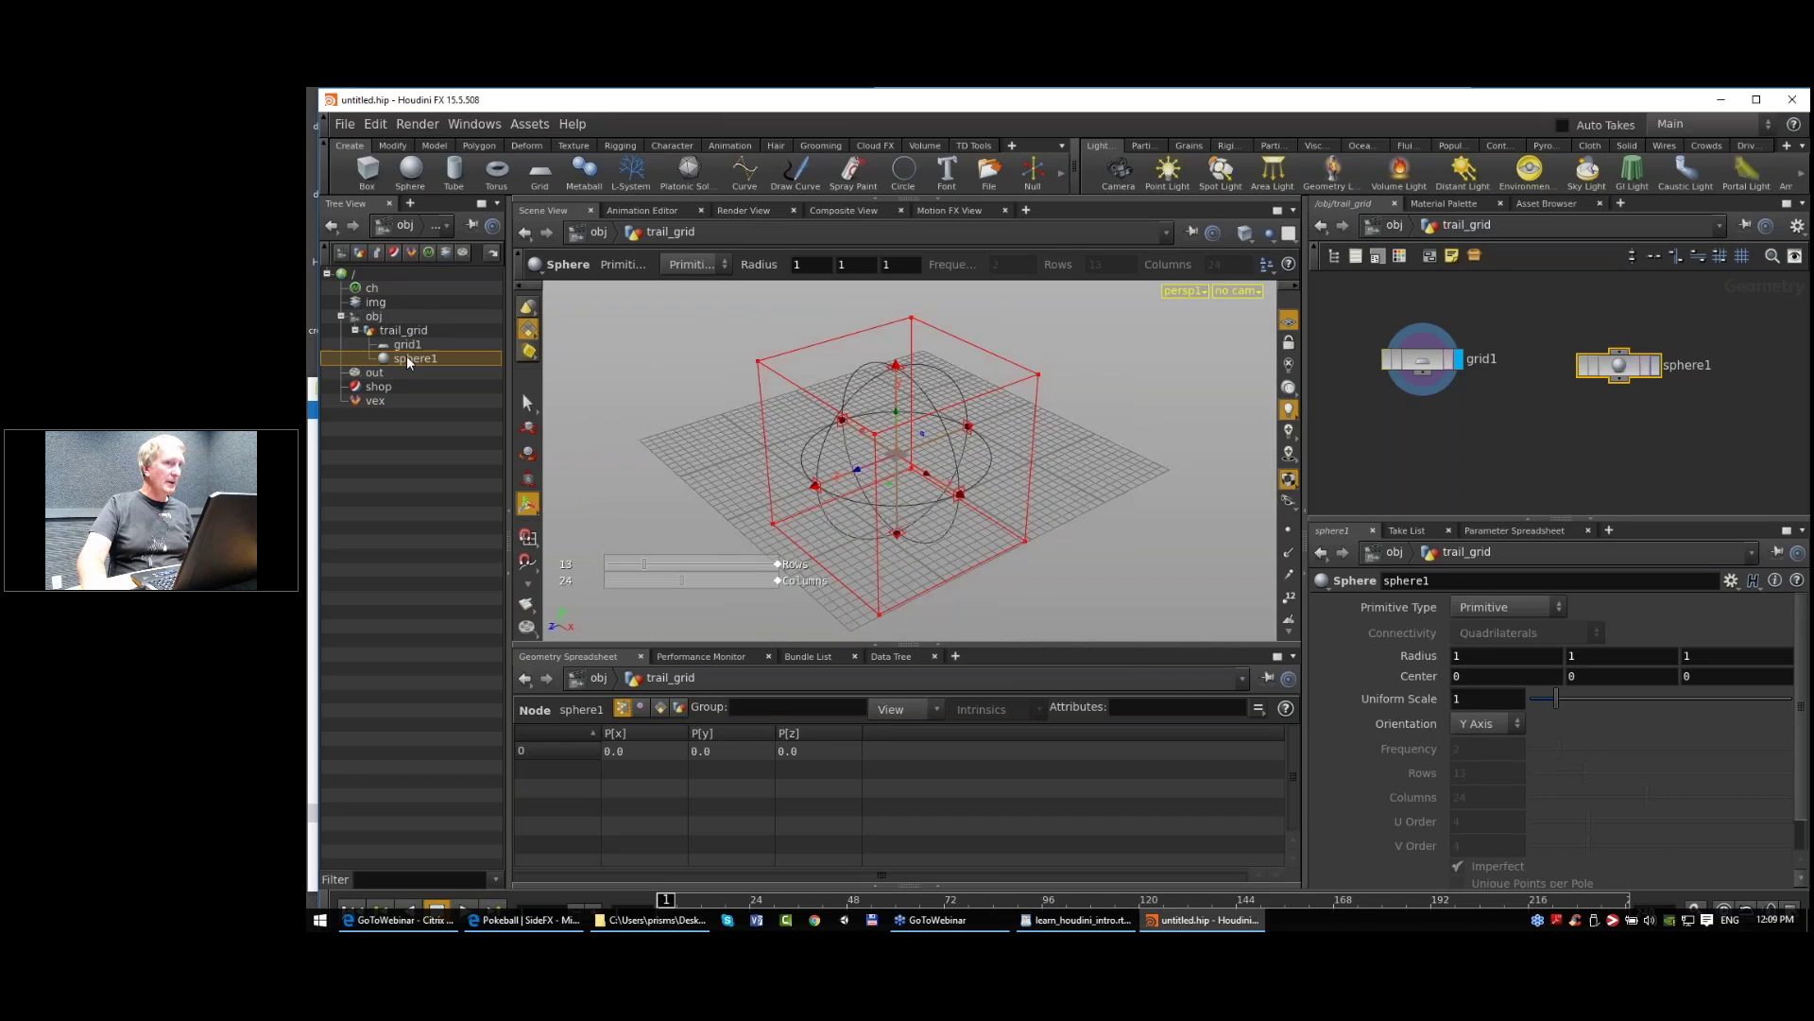
drag(1428, 360, 1437, 371)
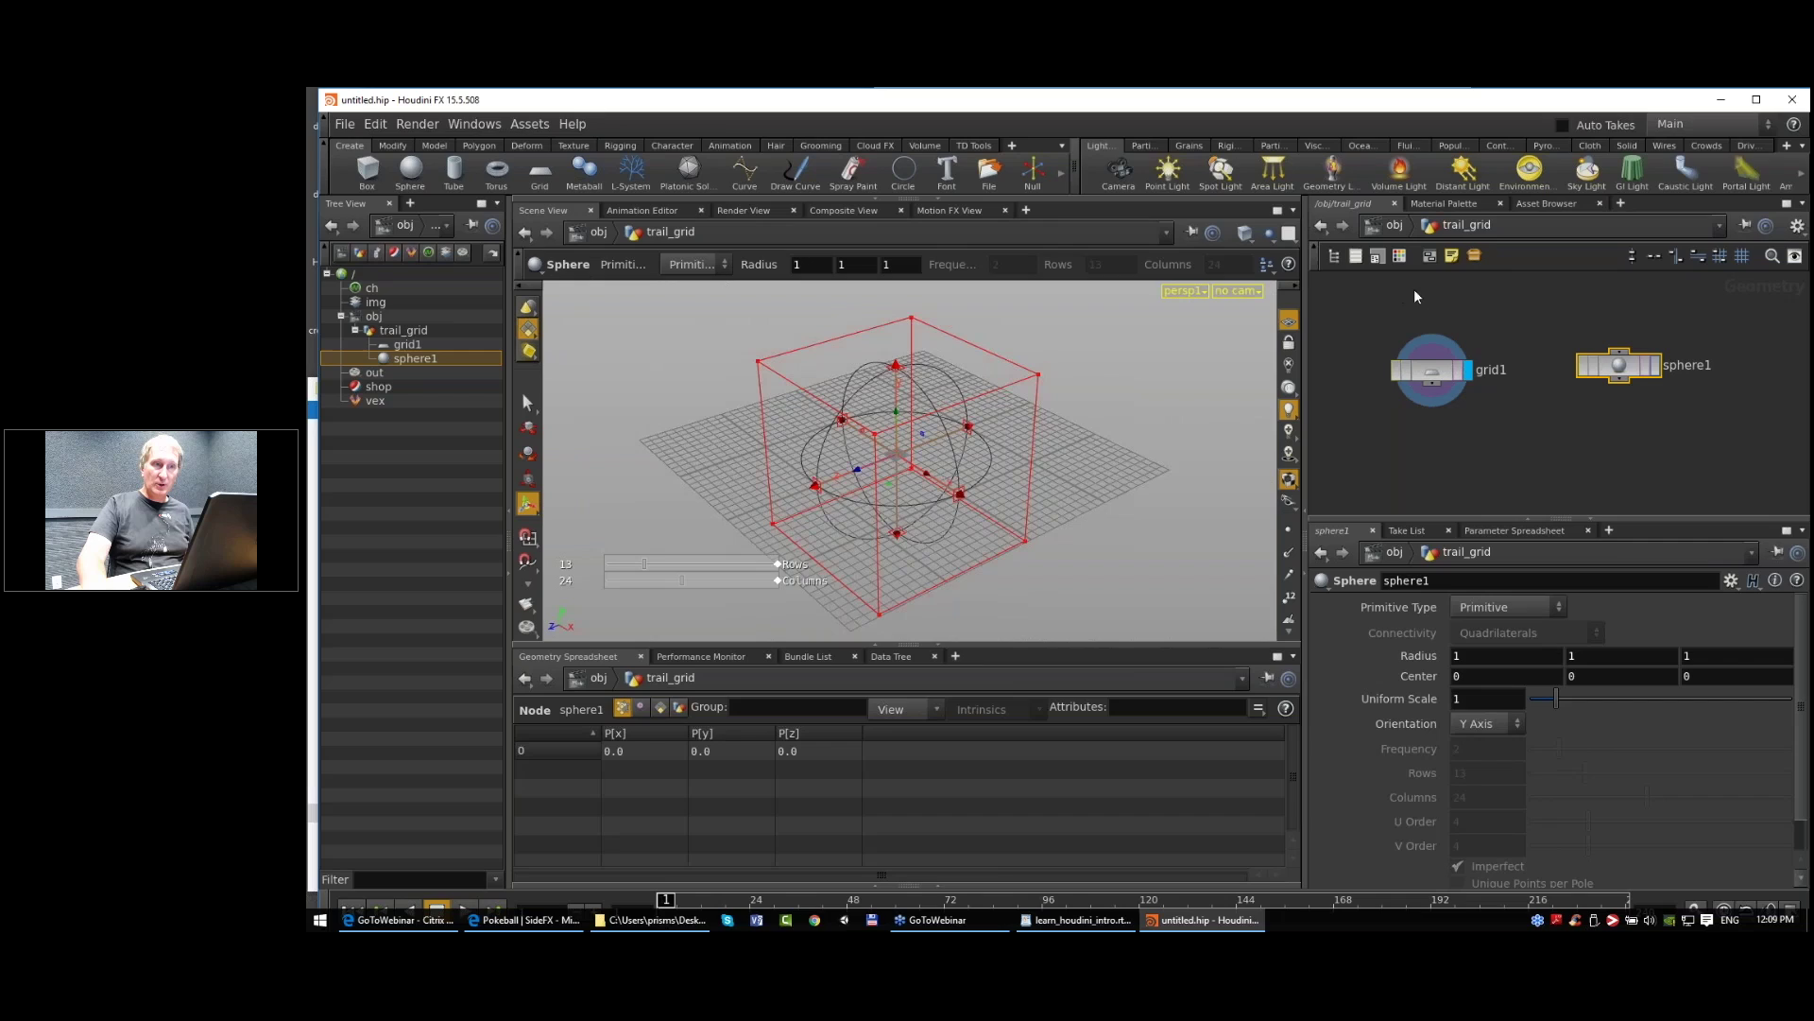
drag(1363, 276, 1741, 461)
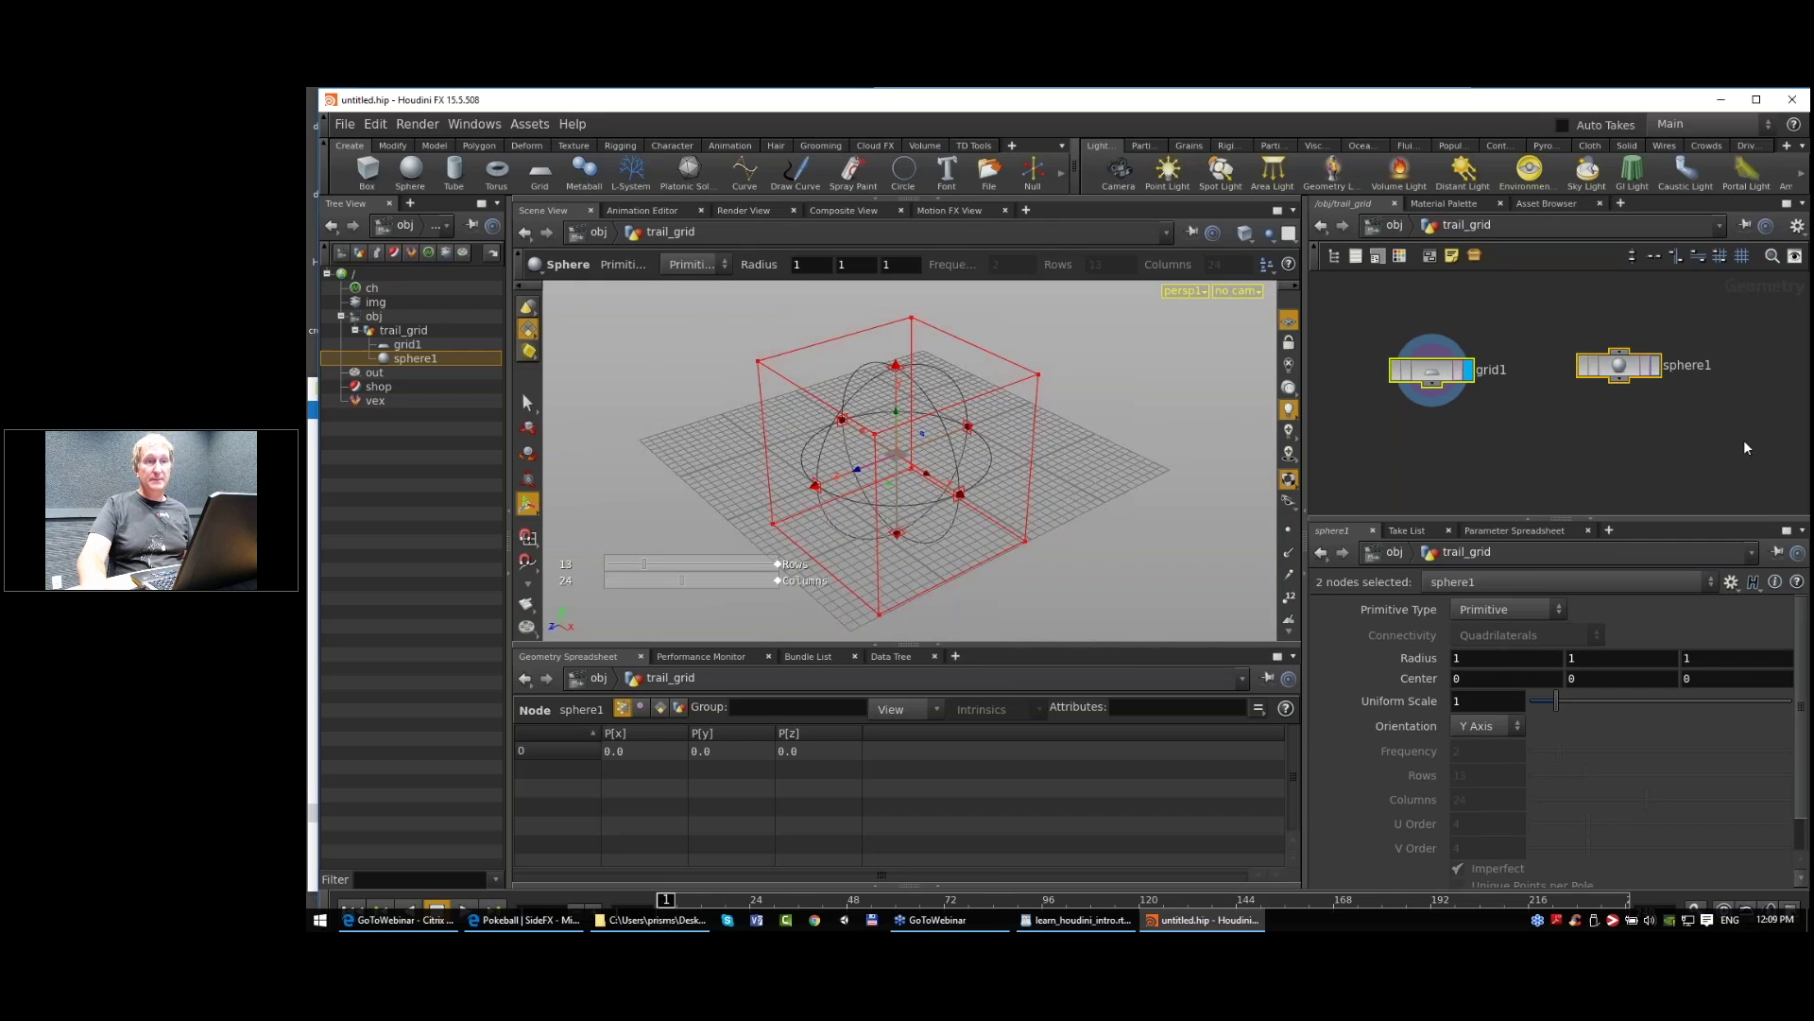
Step: Adjust the placement of grid1 and sphere1, selecting each in turn and leaving sphere1 selected
drag(1617, 370, 1613, 363)
click(1425, 363)
middle_drag(1569, 419, 1568, 425)
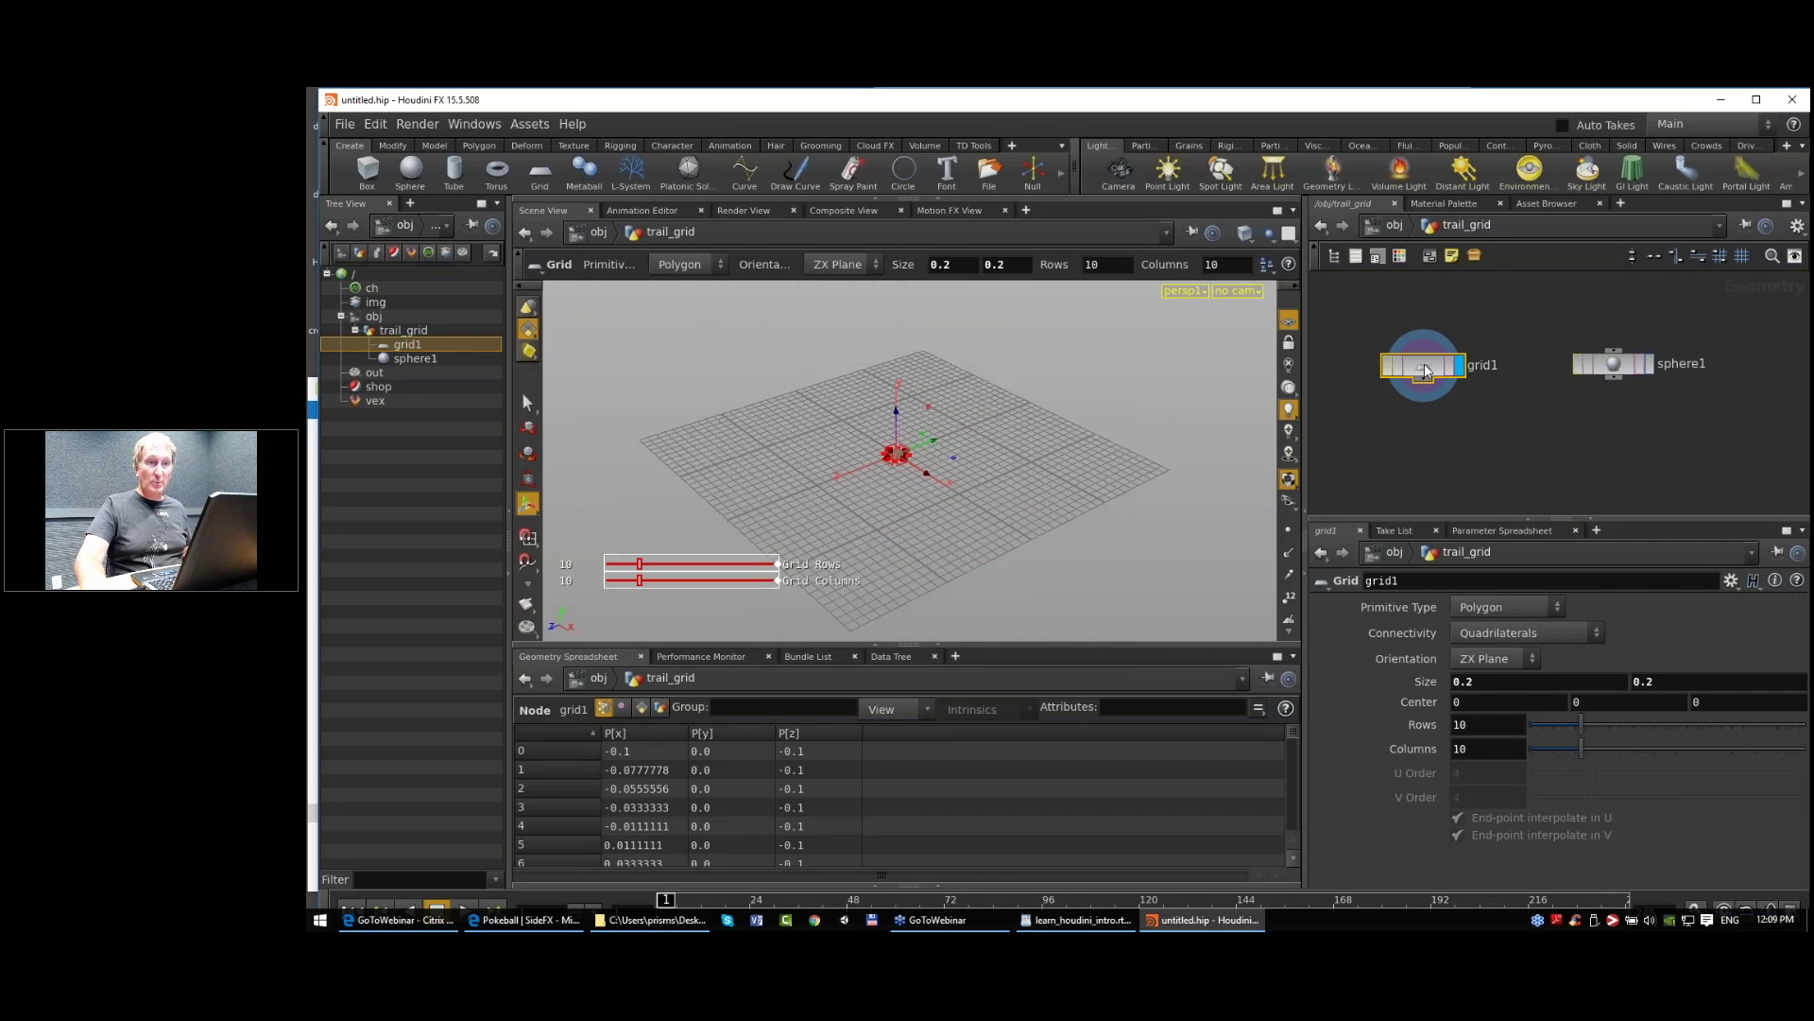
alt+drag(1424, 365, 1445, 365)
mouse_move(1560, 438)
middle_down()
mouse_move(1534, 407)
mouse_move(1545, 430)
middle_up()
click(1598, 355)
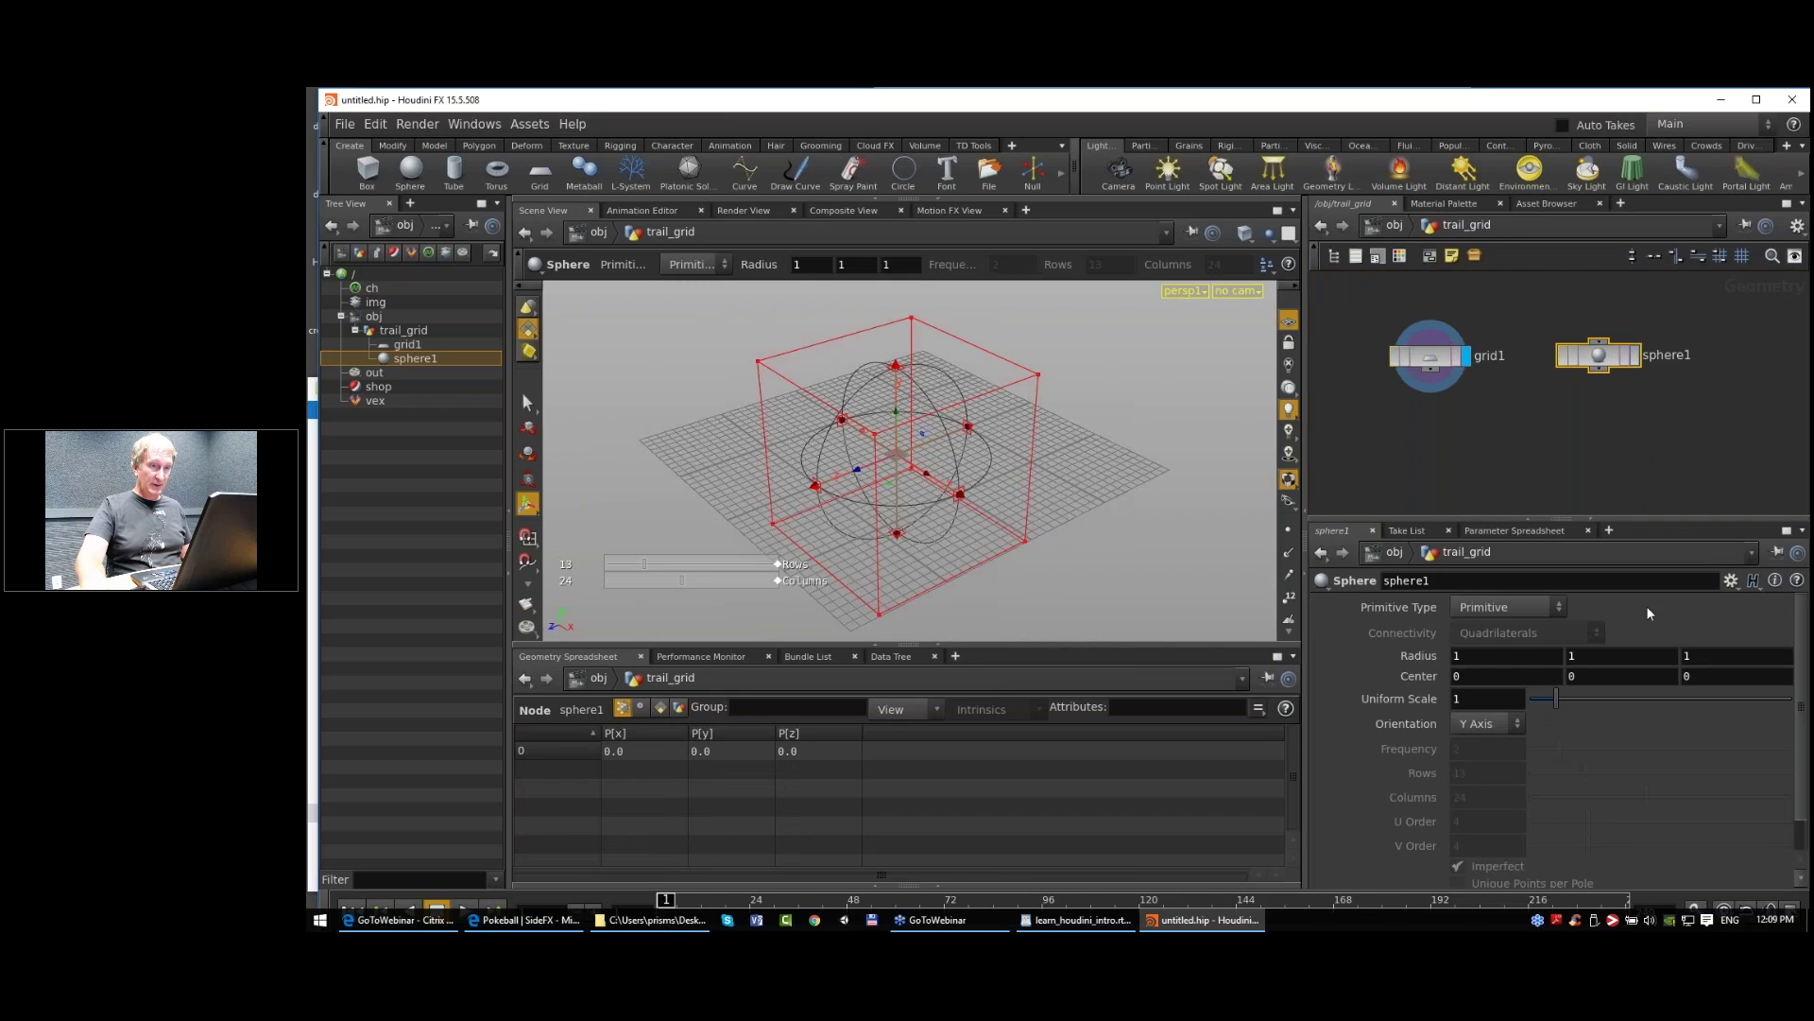
Step: Set the primitive type of sphere1 to Polygon
click(1485, 610)
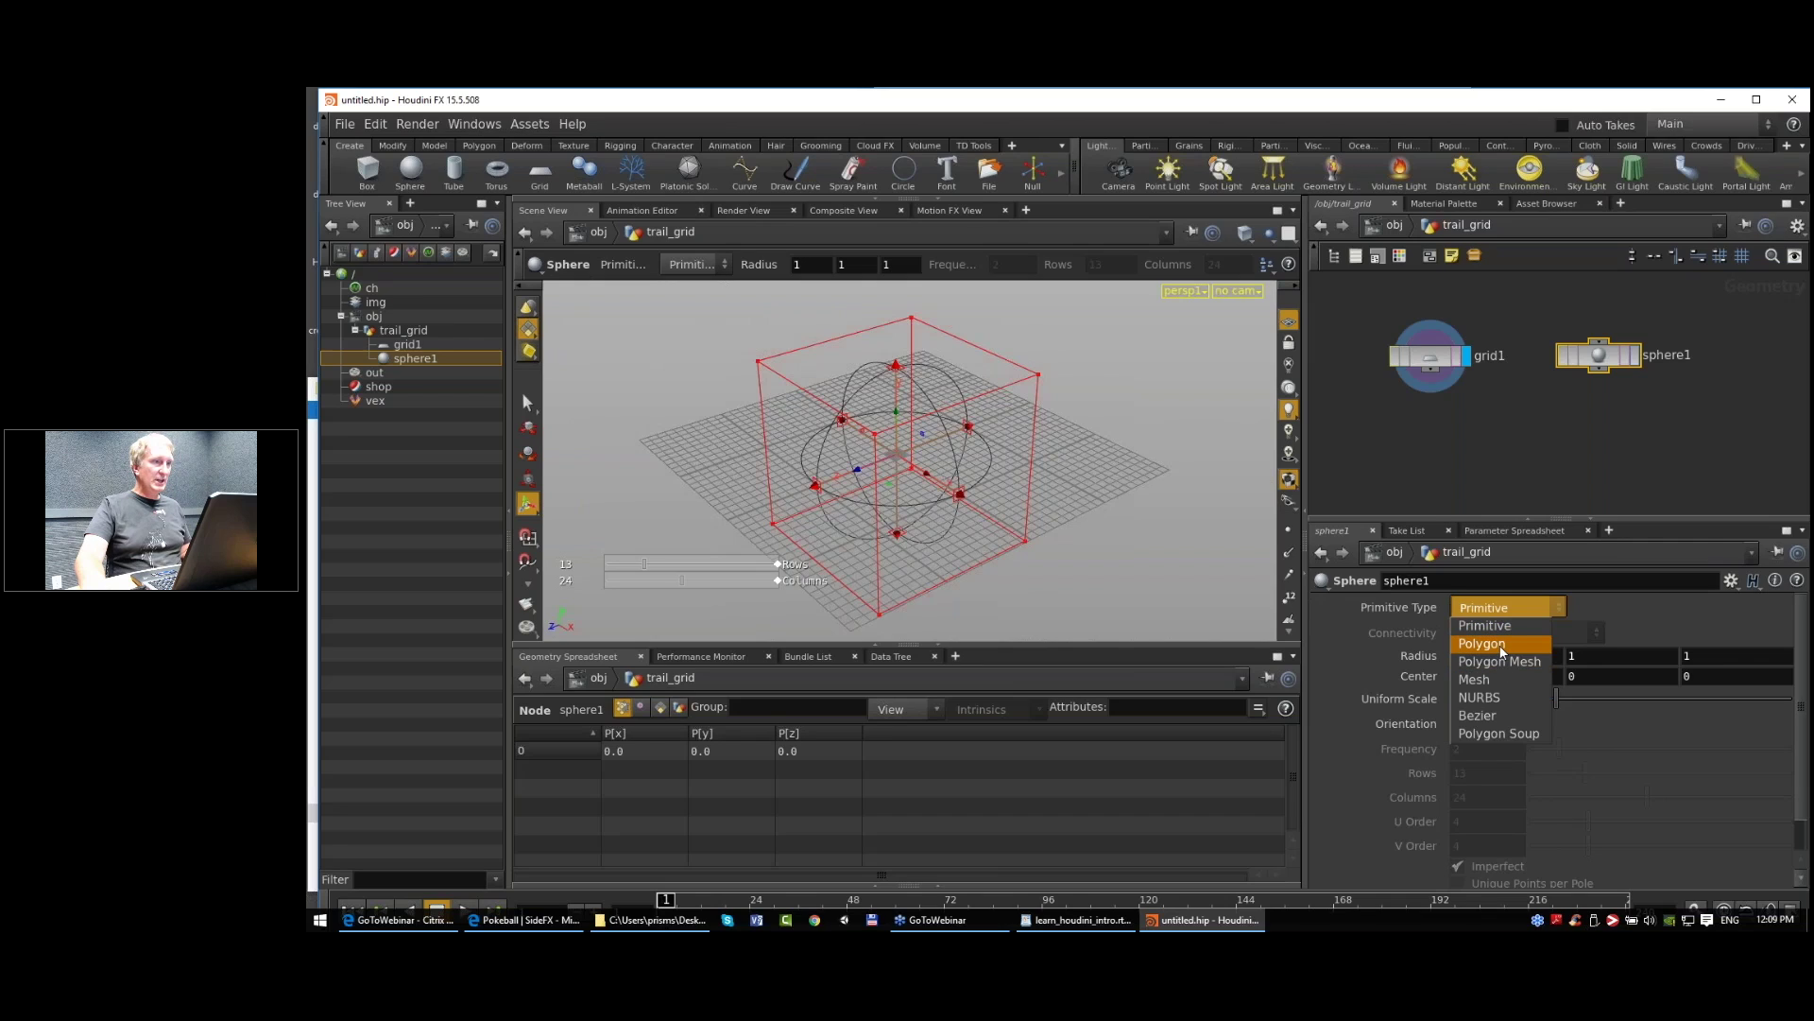
click(1503, 648)
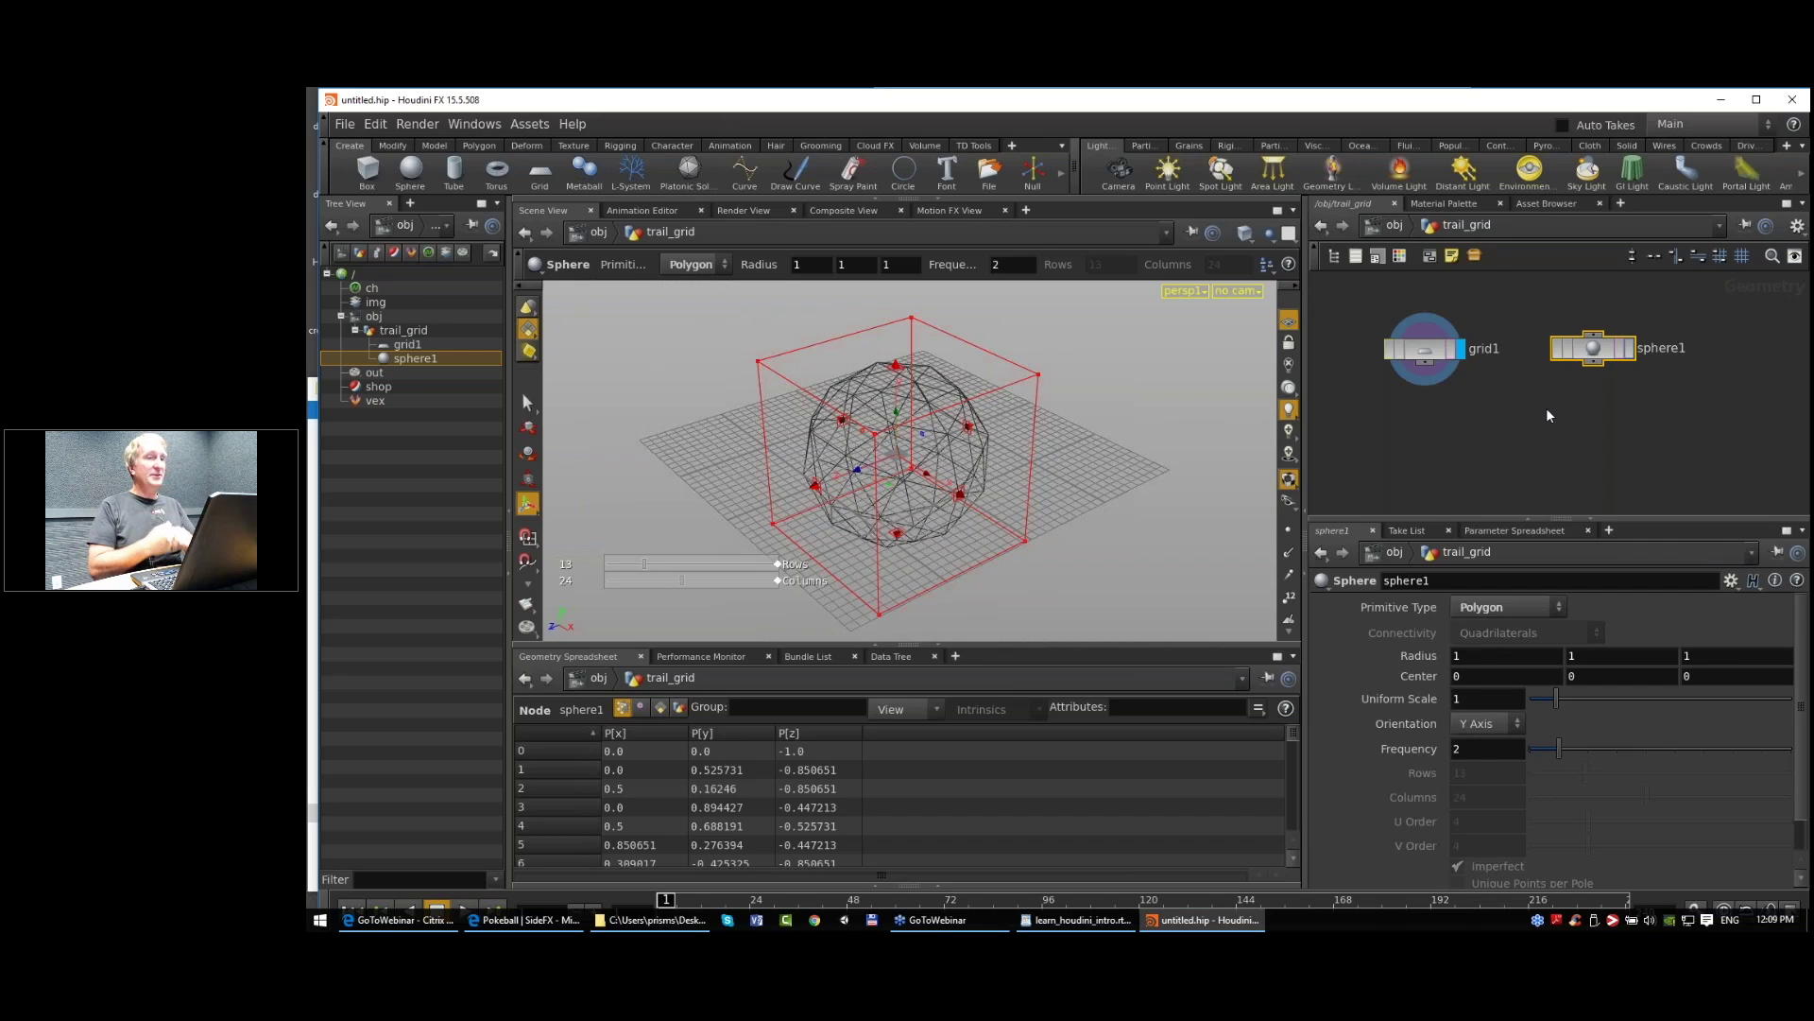
Step: Add a Copy node below grid1 and sphere1 in the trail_grid network
key(Tab)
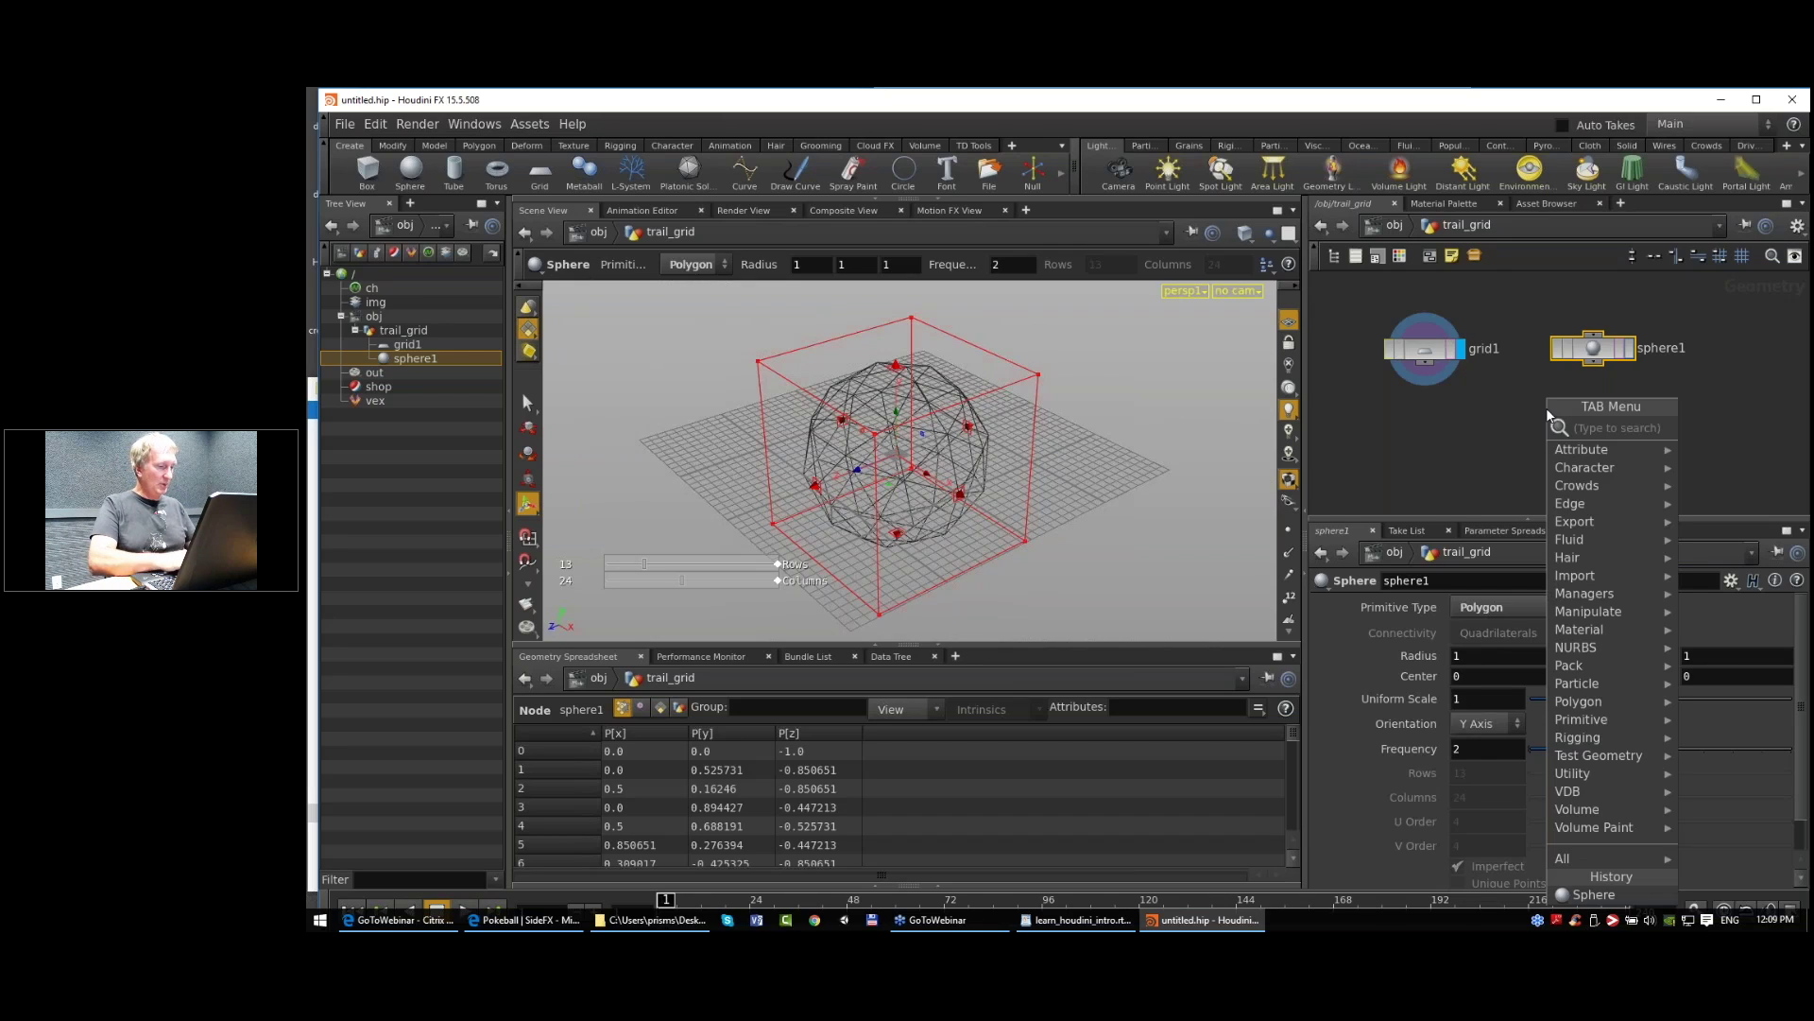
text(copy)
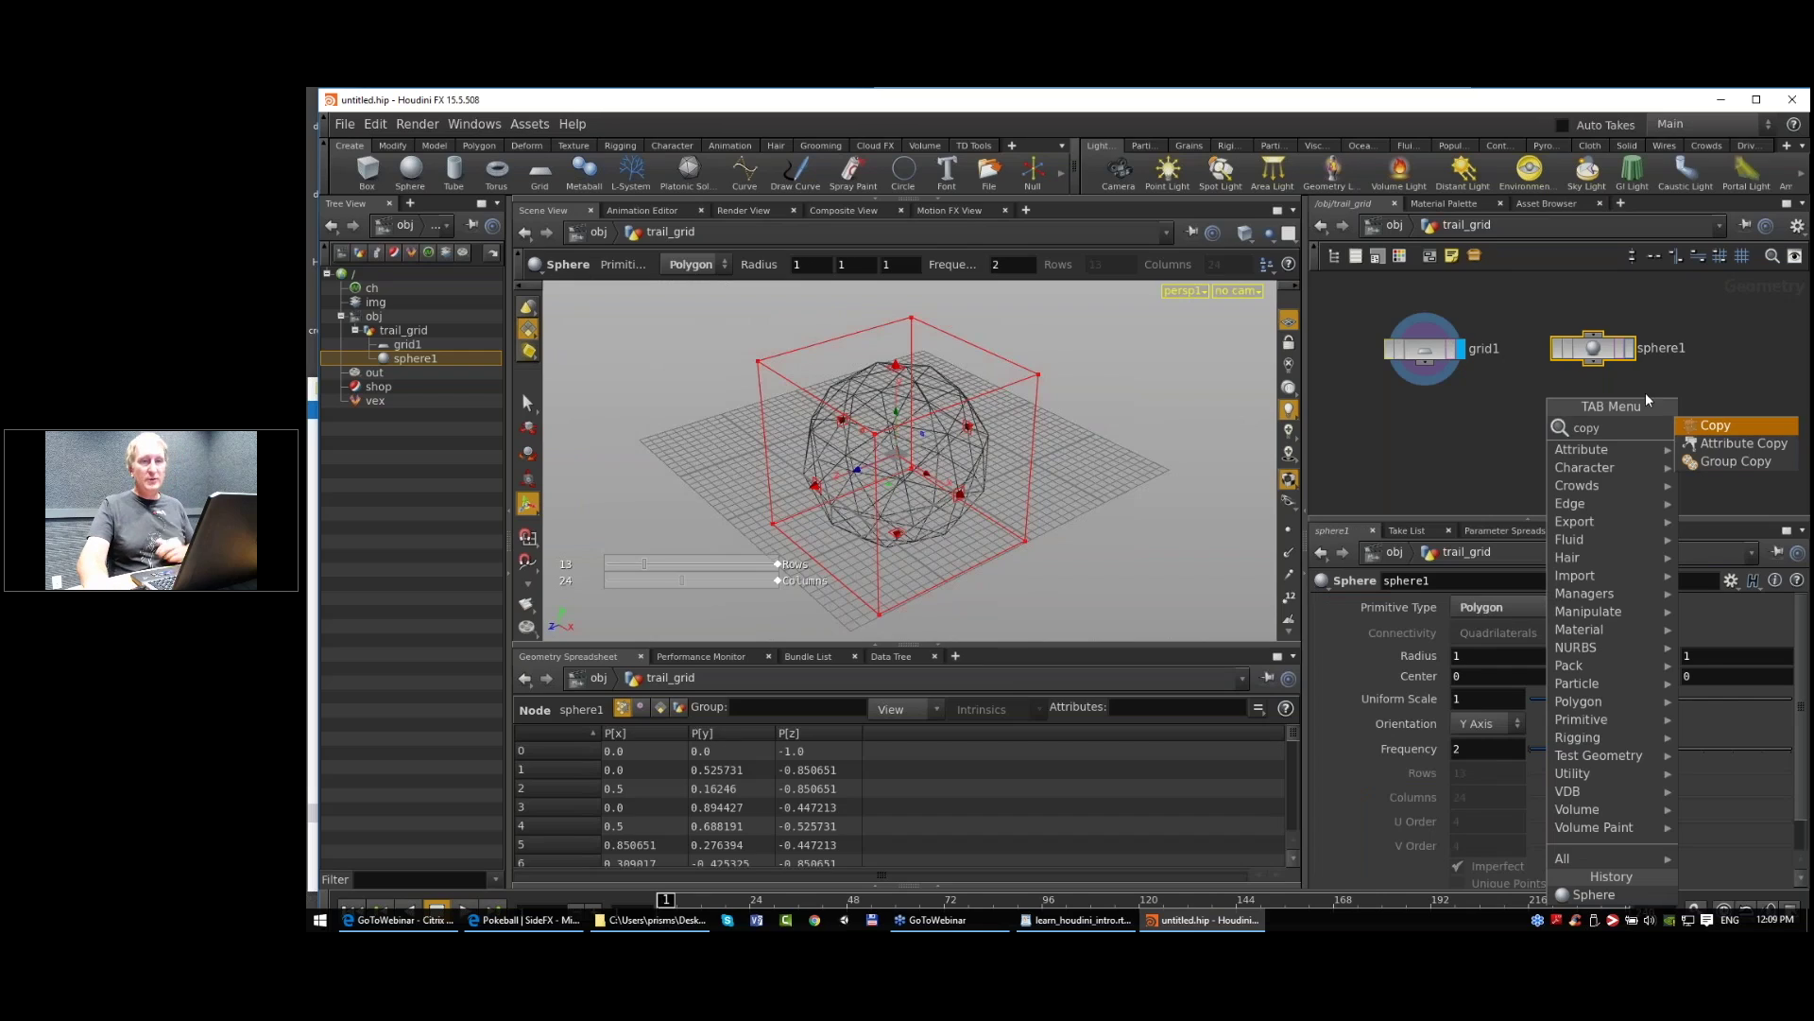
click(1716, 425)
click(1516, 448)
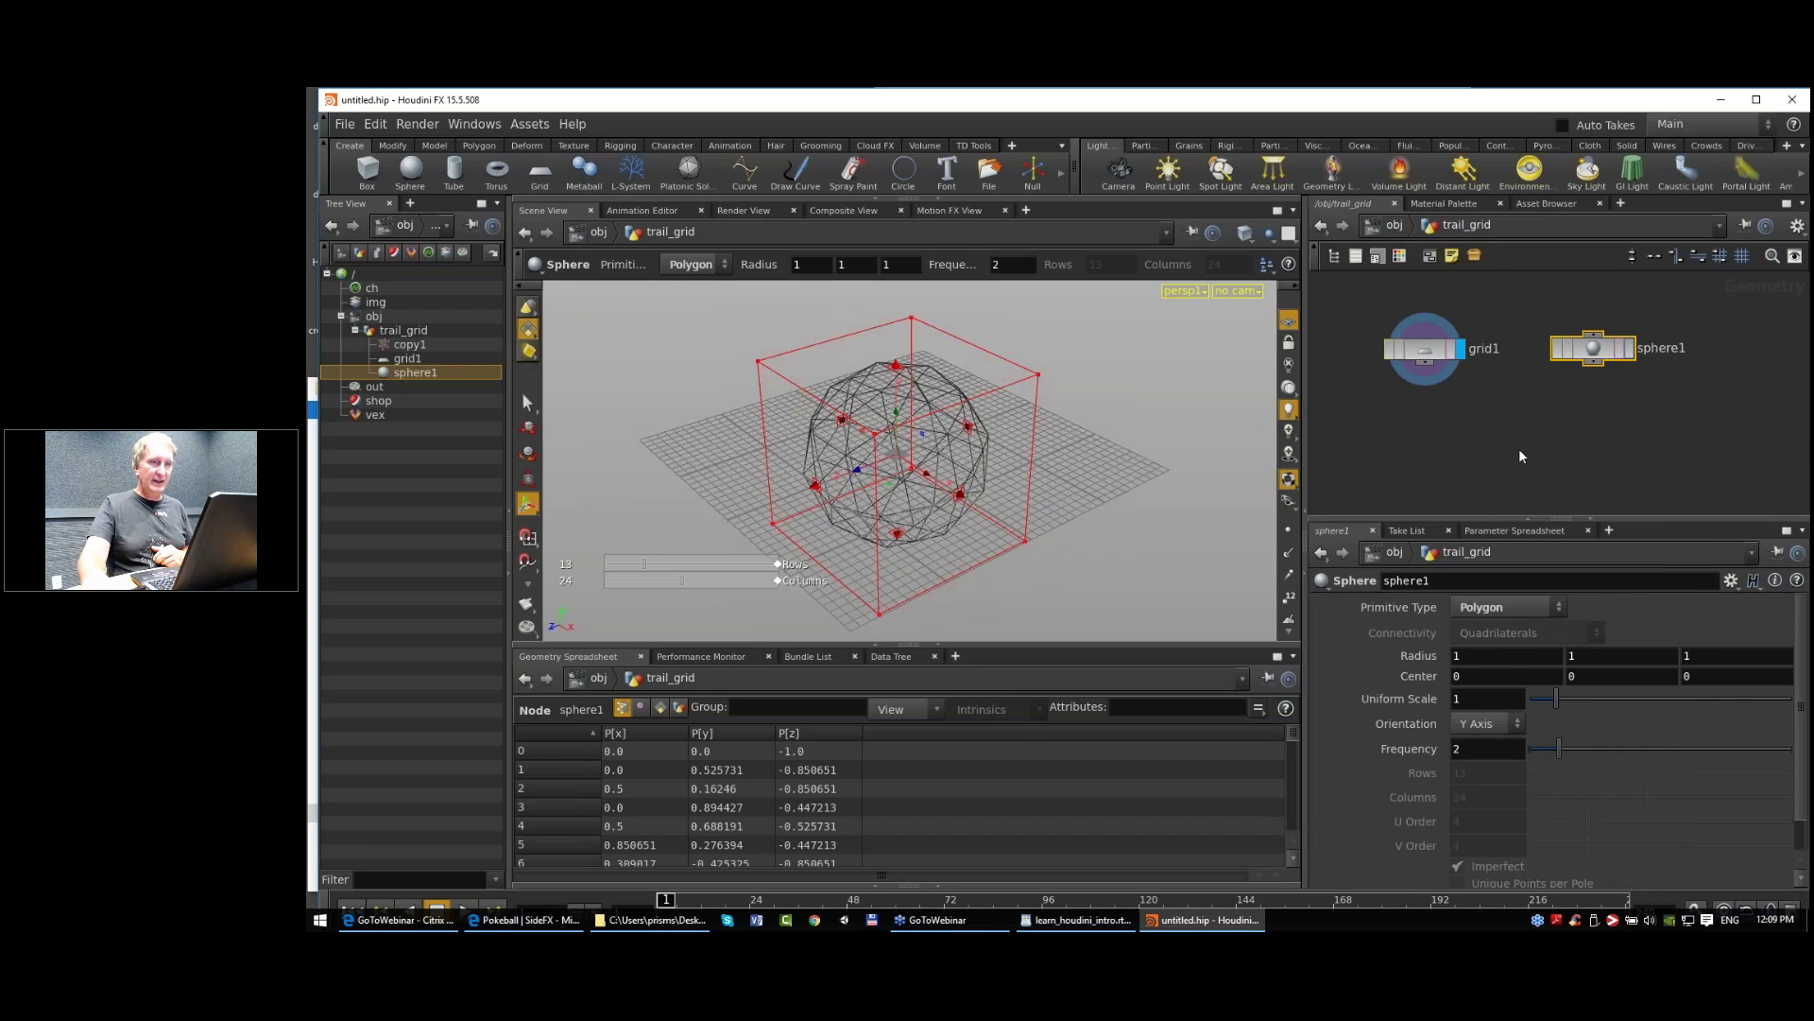
drag(1507, 451, 1510, 457)
middle_drag(1488, 413, 1490, 402)
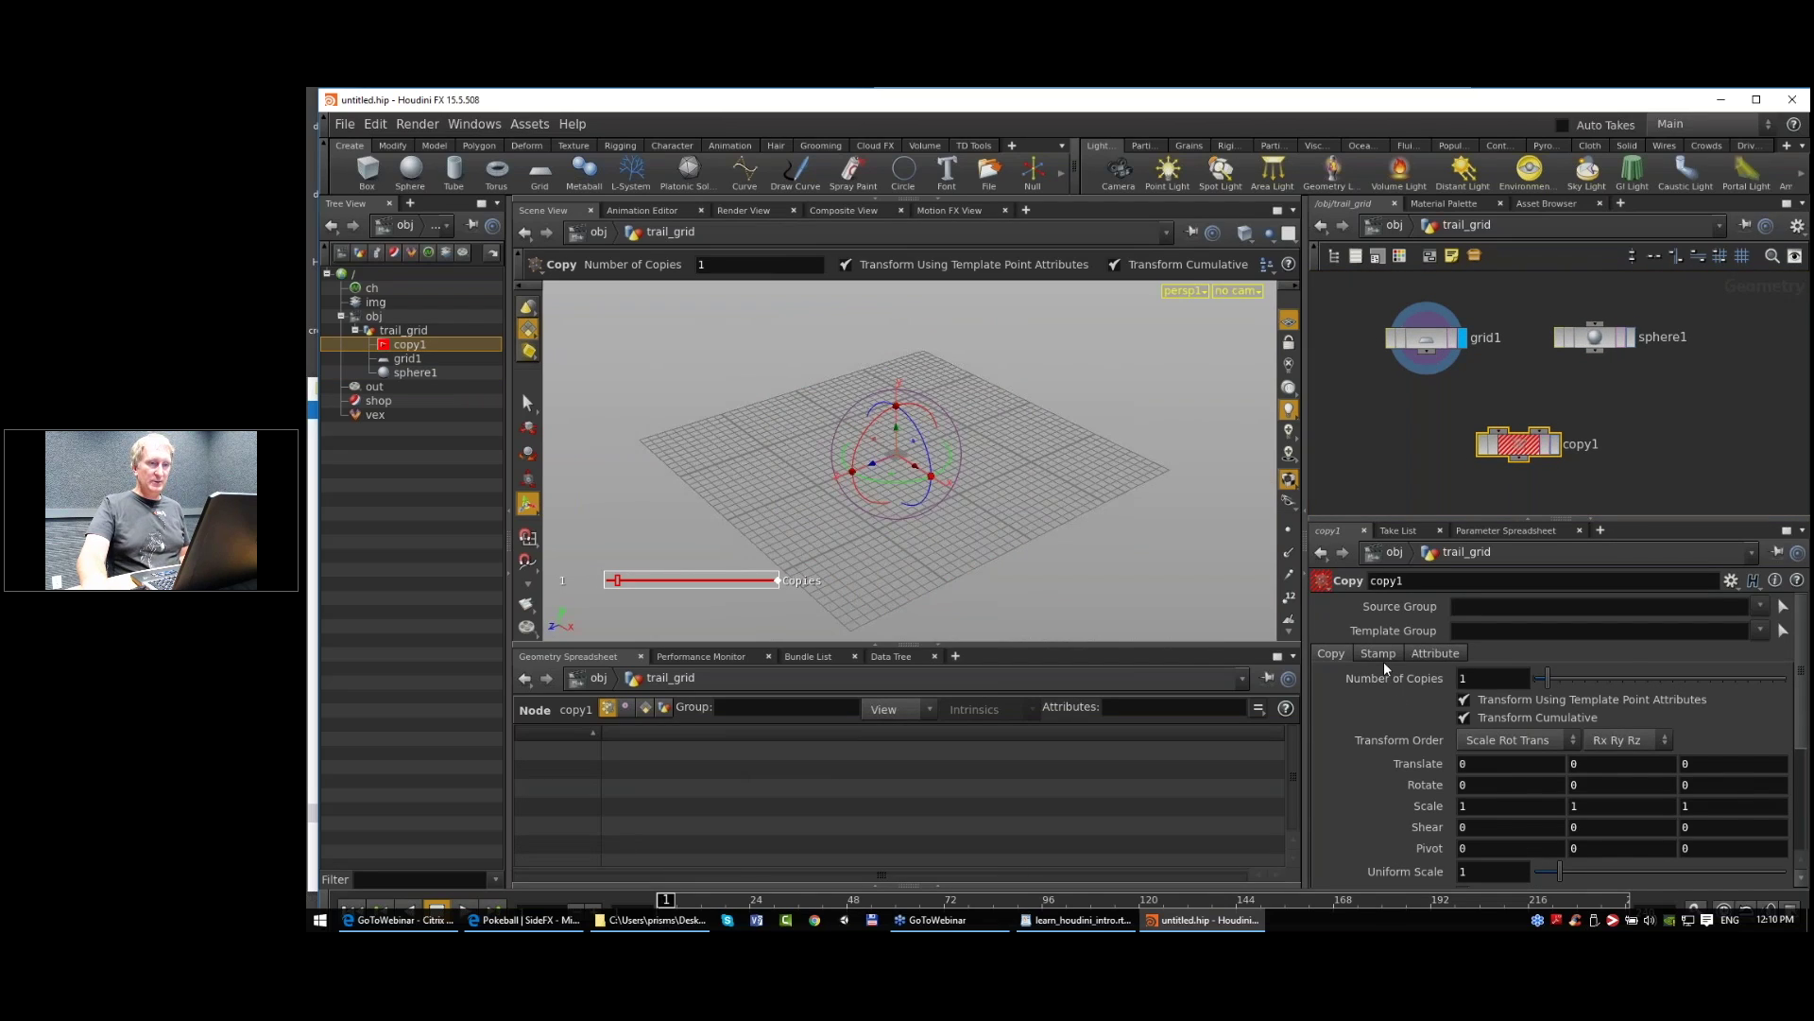
drag(1517, 445, 1517, 447)
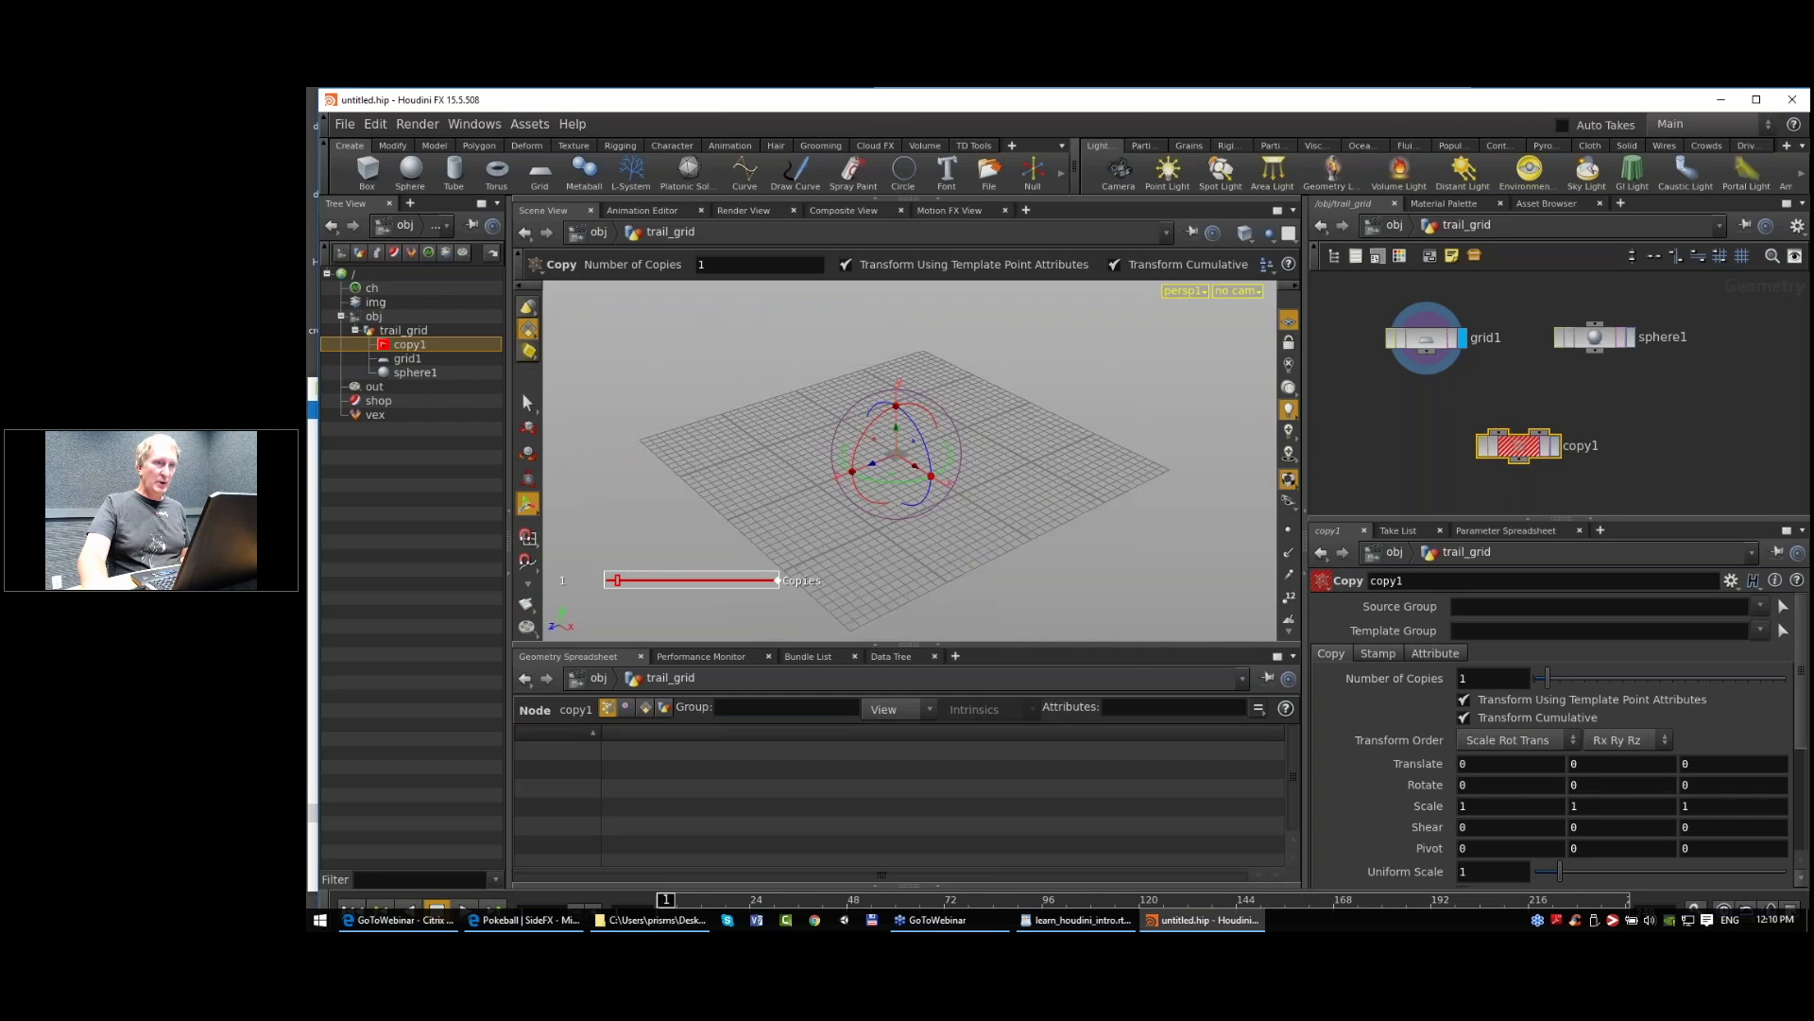
Step: Connect the output of grid1 to the first input of copy1 and look at the grid up close
drag(1426, 357, 1514, 453)
key(space)
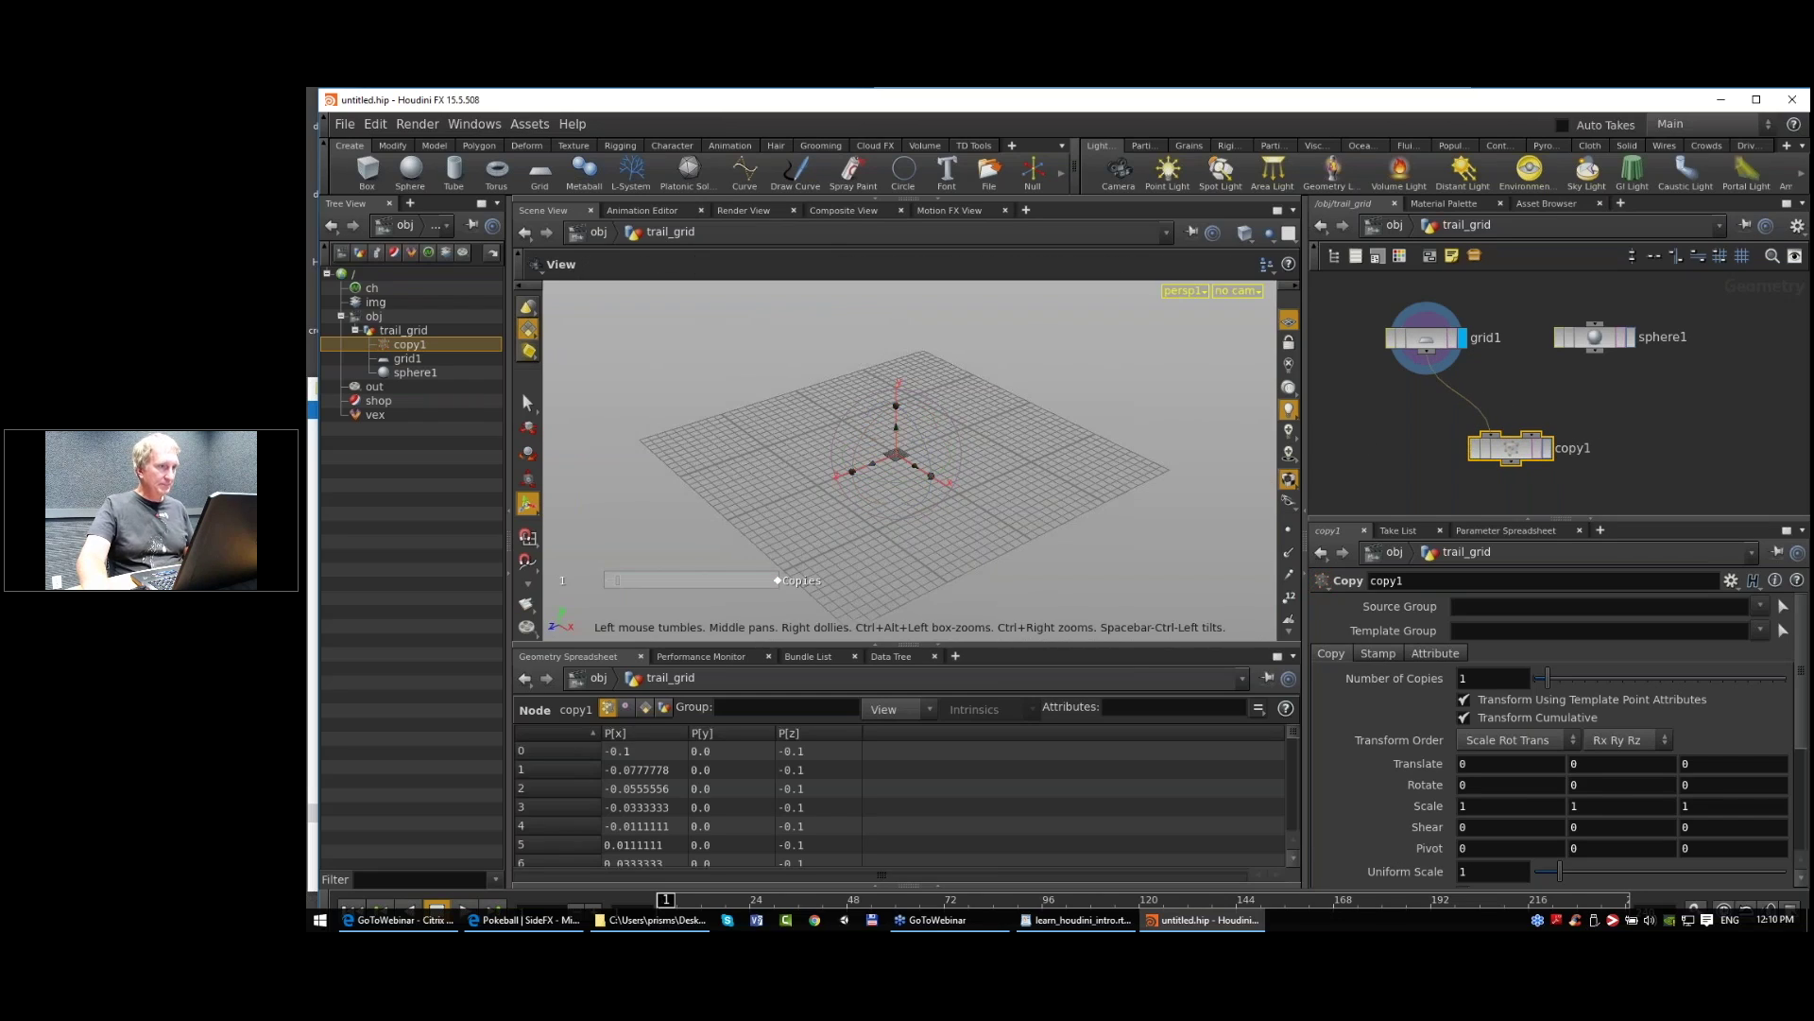
scroll(973, 461, up, 3)
scroll(914, 451, up, 3)
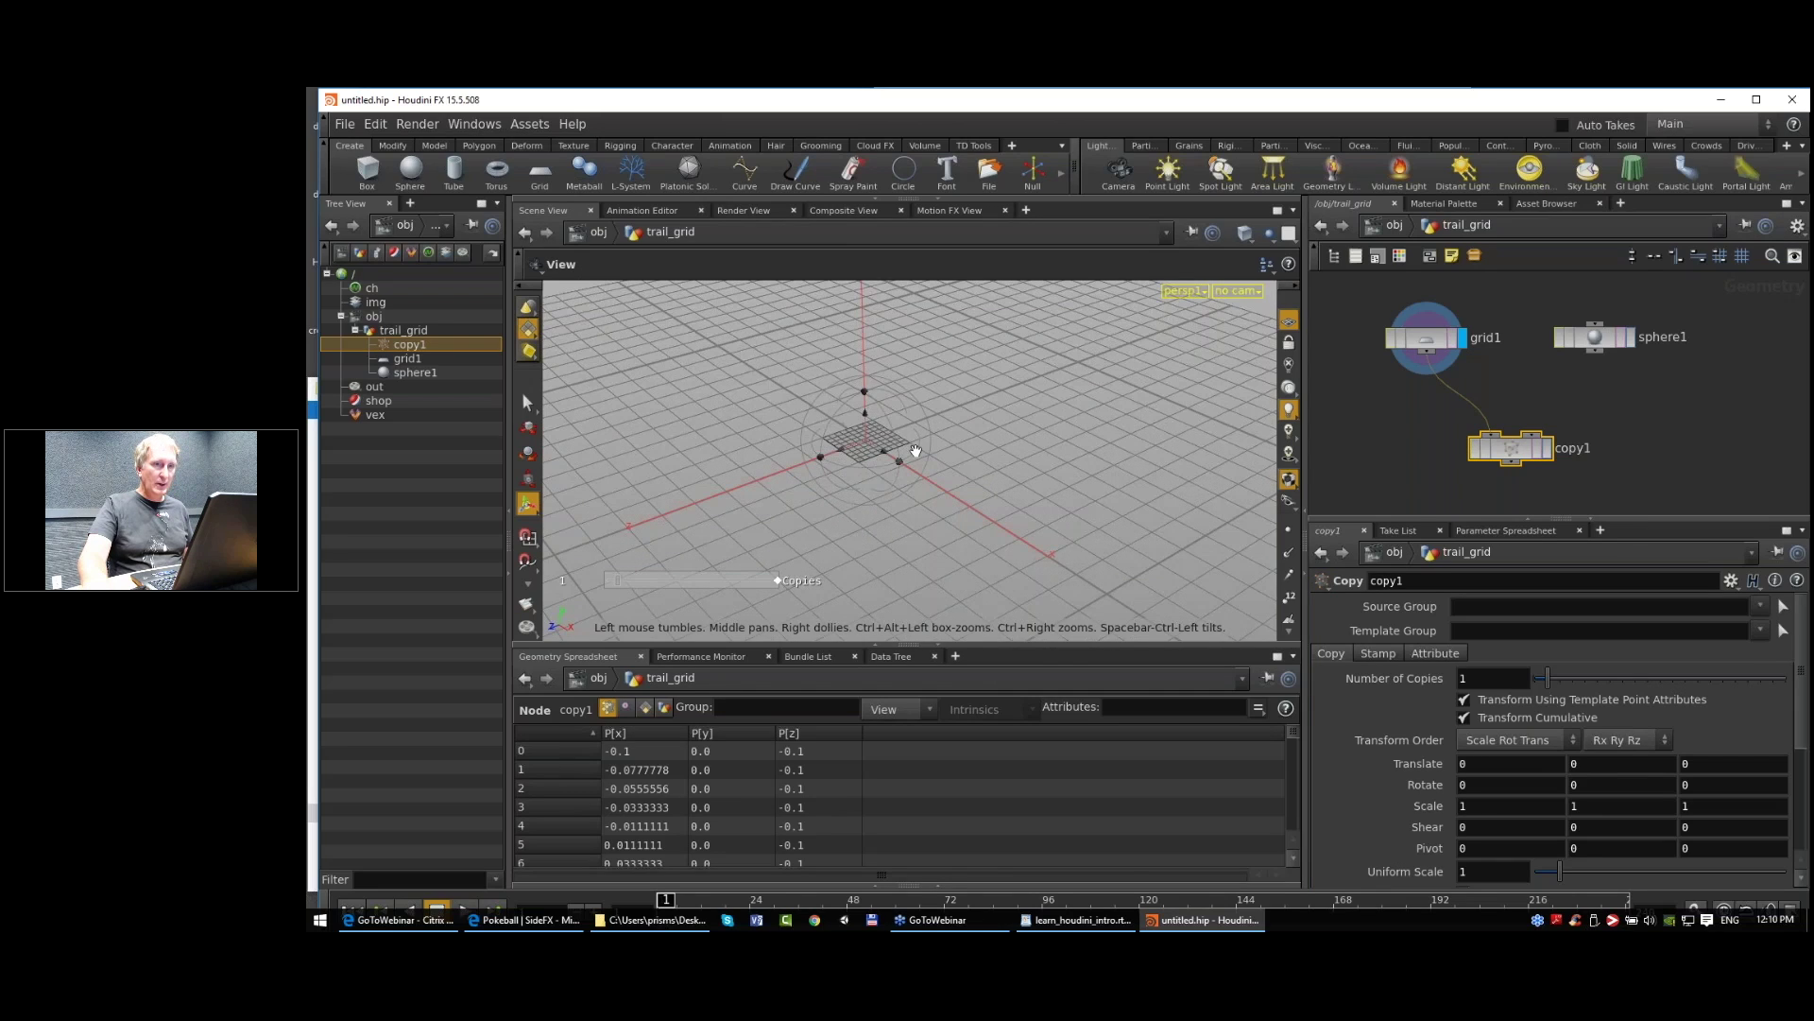
drag(916, 450, 1022, 463)
key(Return)
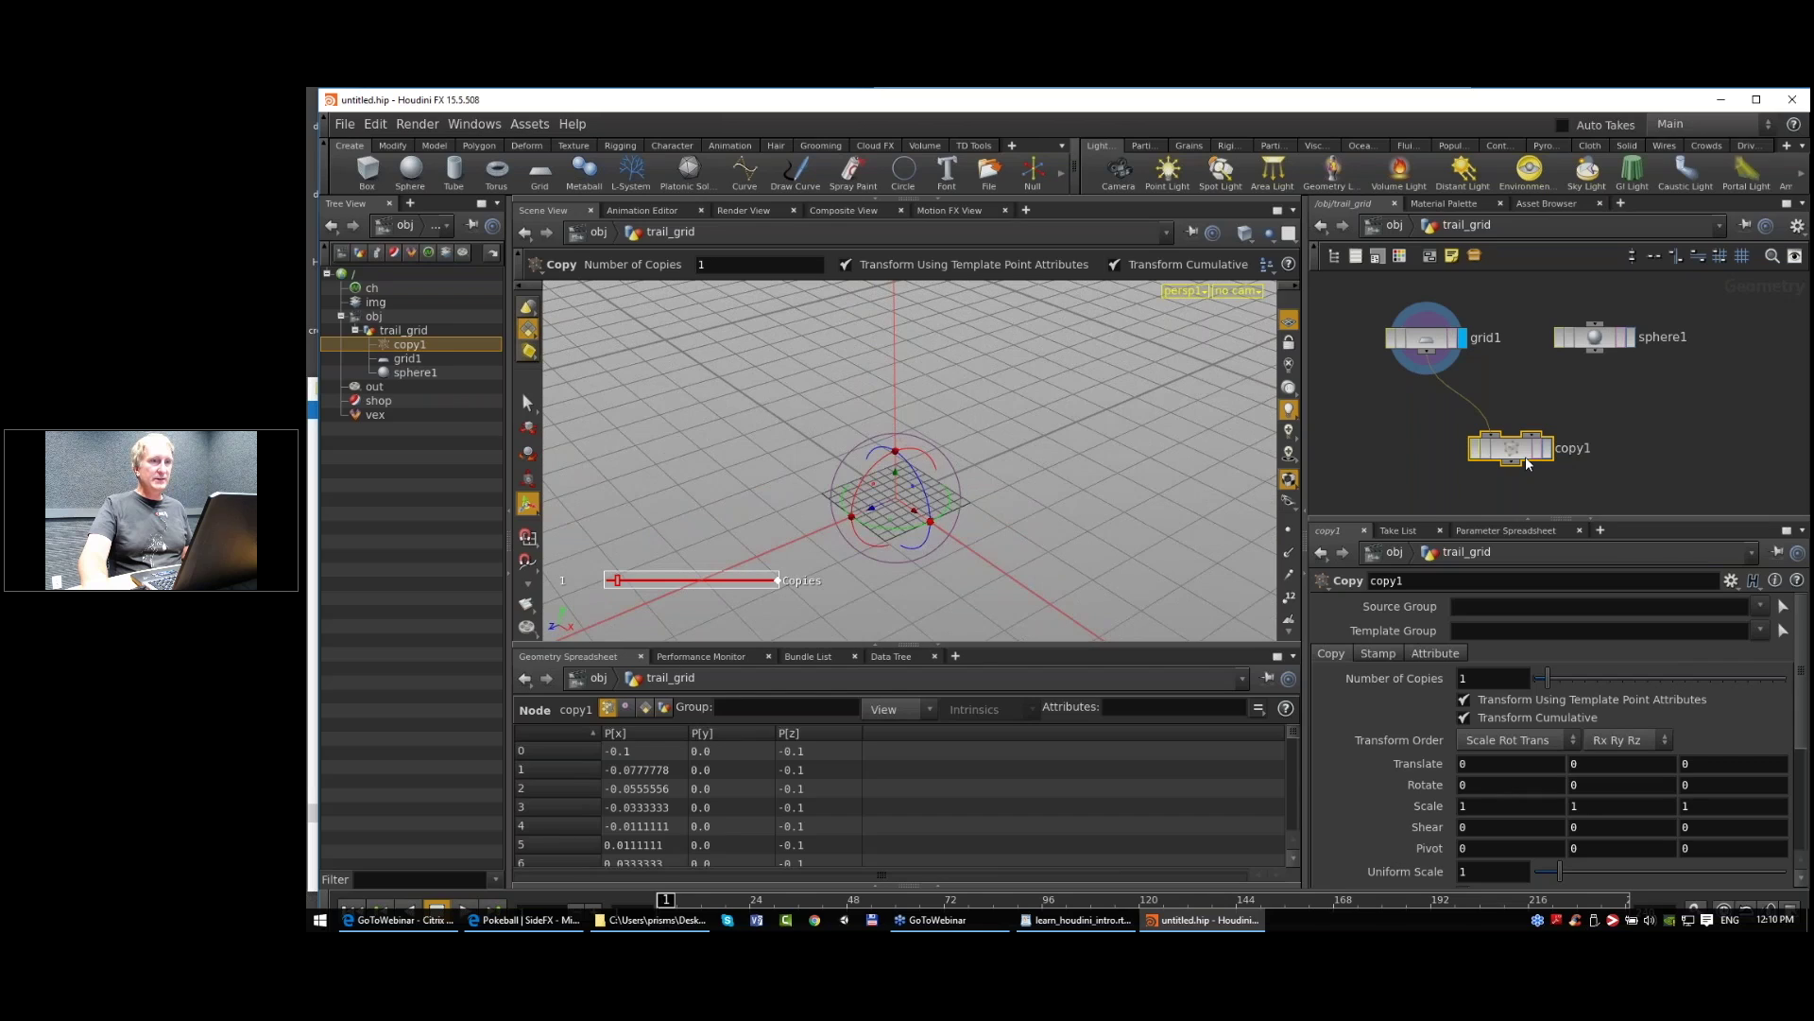
Step: Display copy1, connect sphere1 to its second input as the template, and select copy1
click(1597, 338)
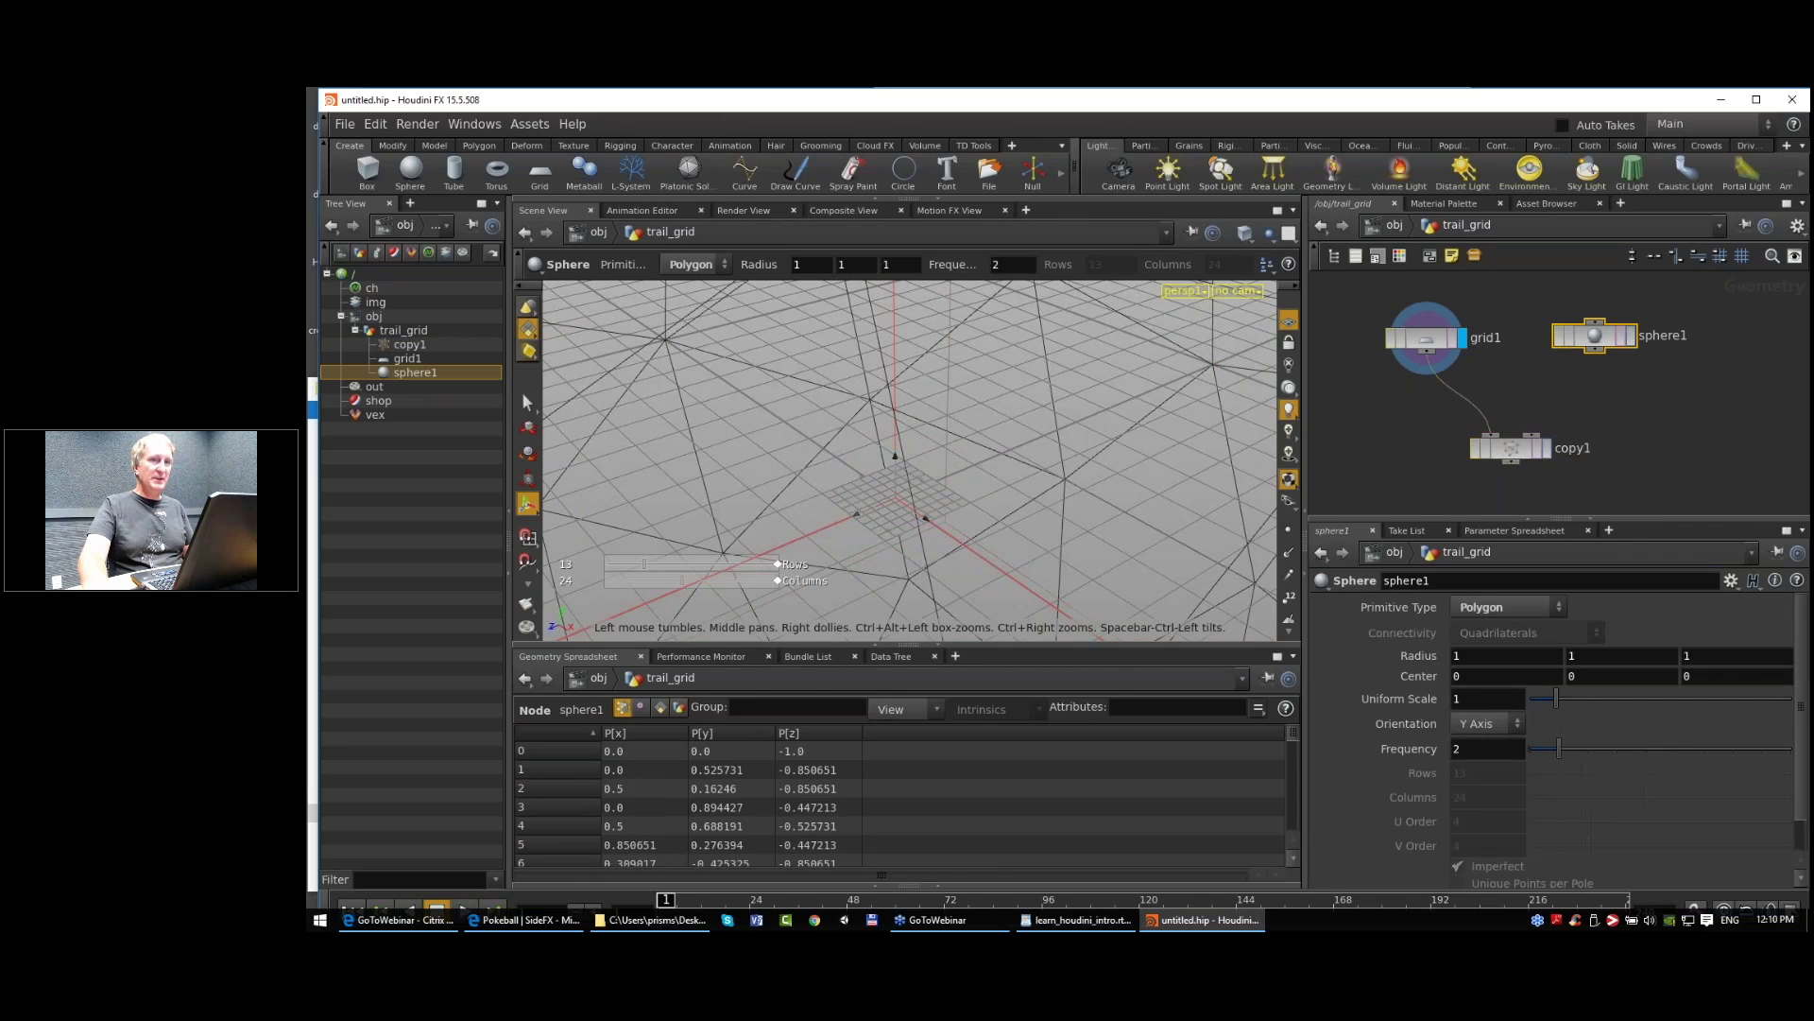
scroll(914, 434, down, 4)
click(1597, 342)
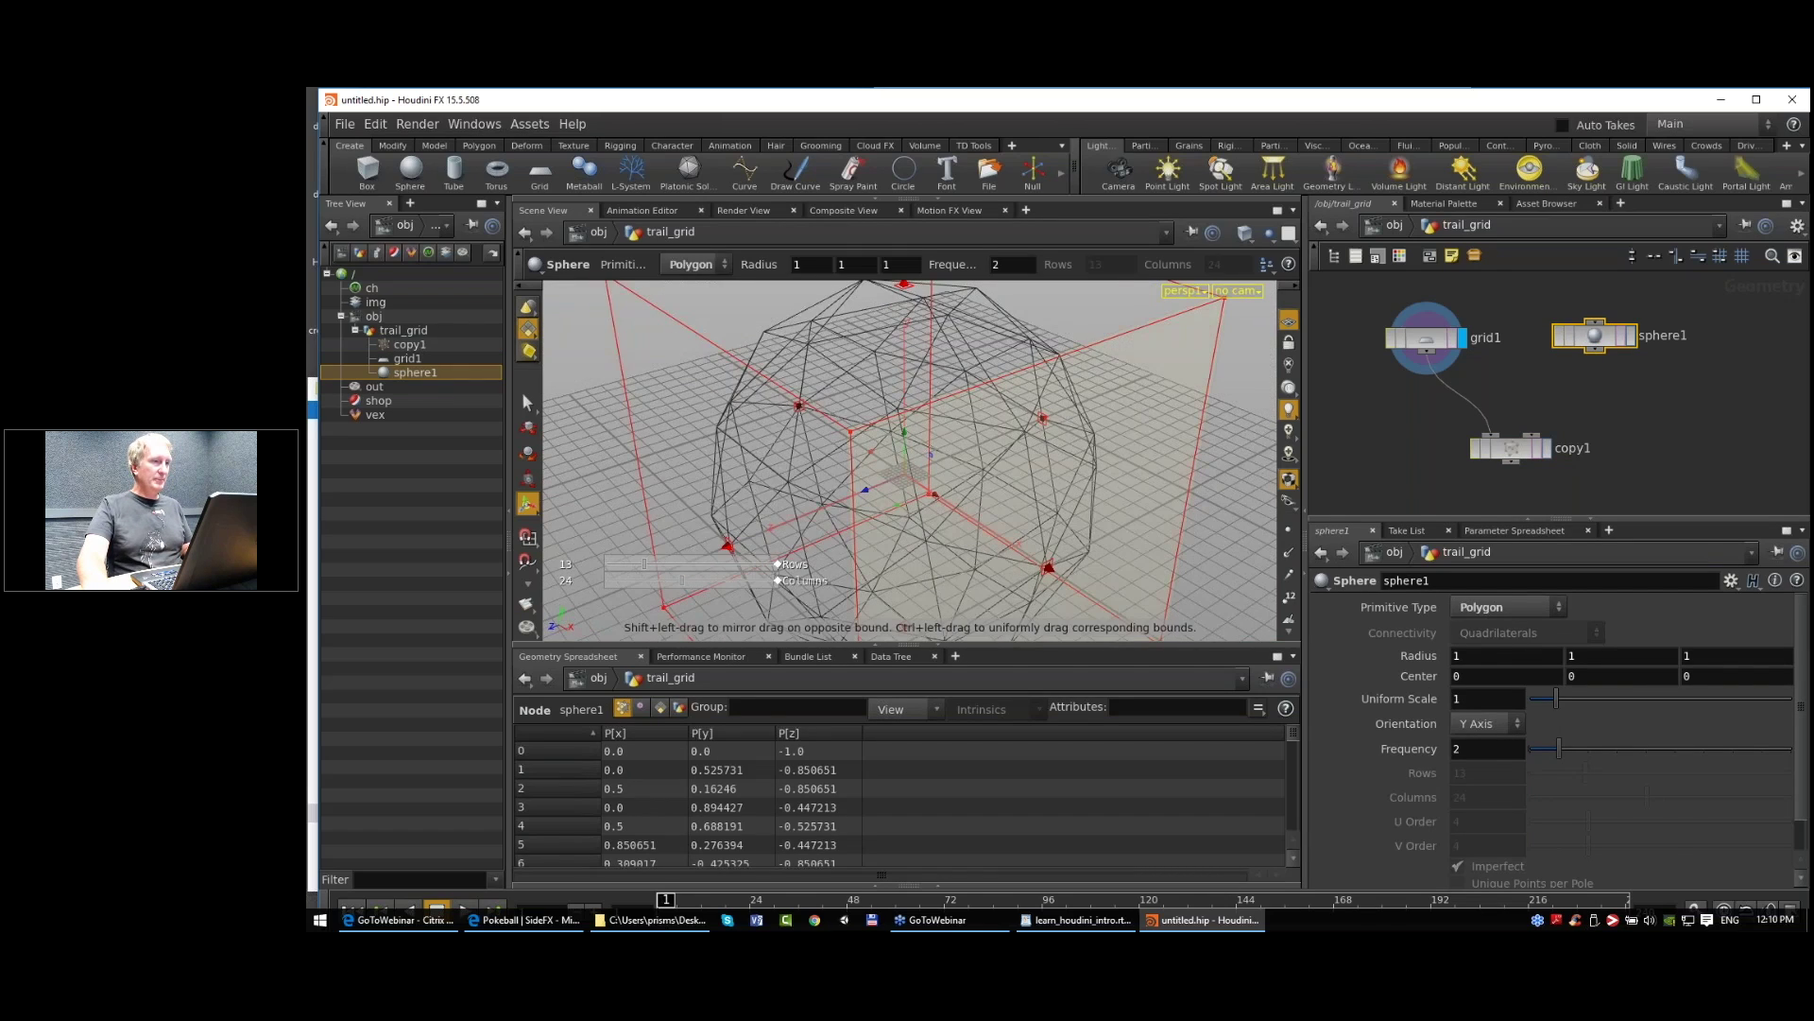
scroll(906, 431, down, 3)
scroll(907, 430, down, 2)
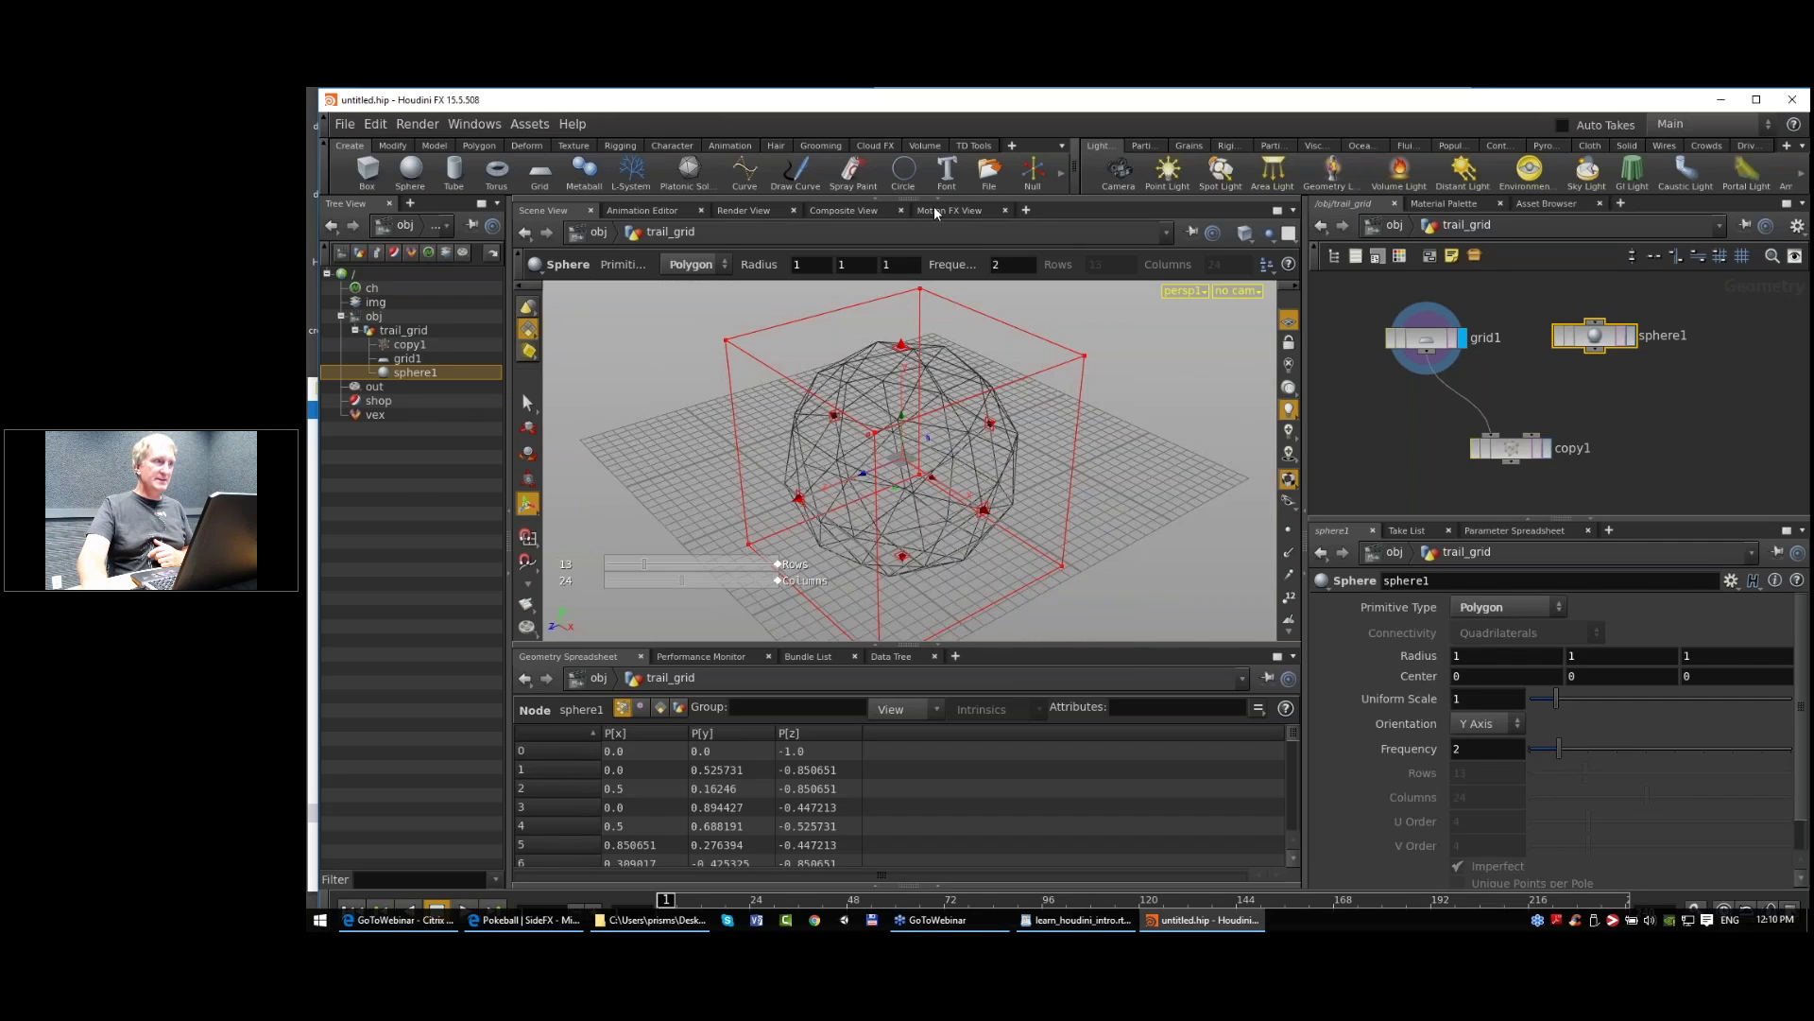
click(1547, 447)
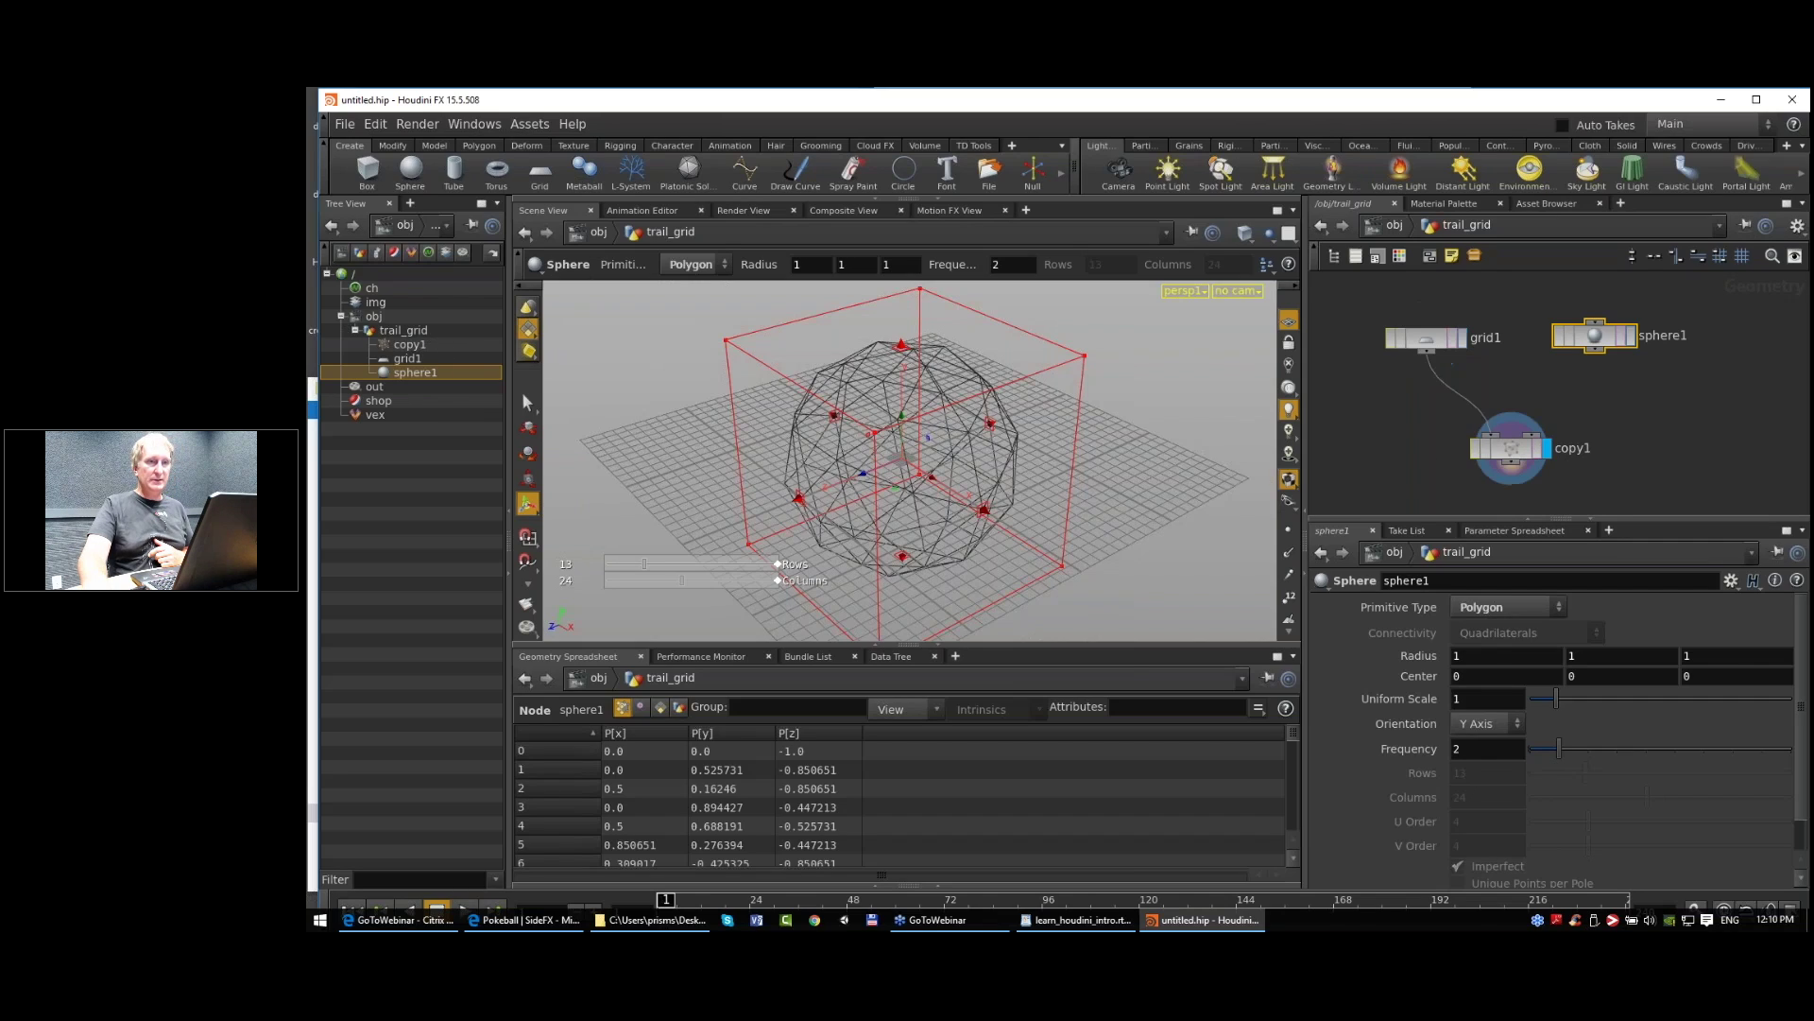
drag(1521, 451, 1520, 473)
drag(1596, 351, 1546, 422)
click(1509, 469)
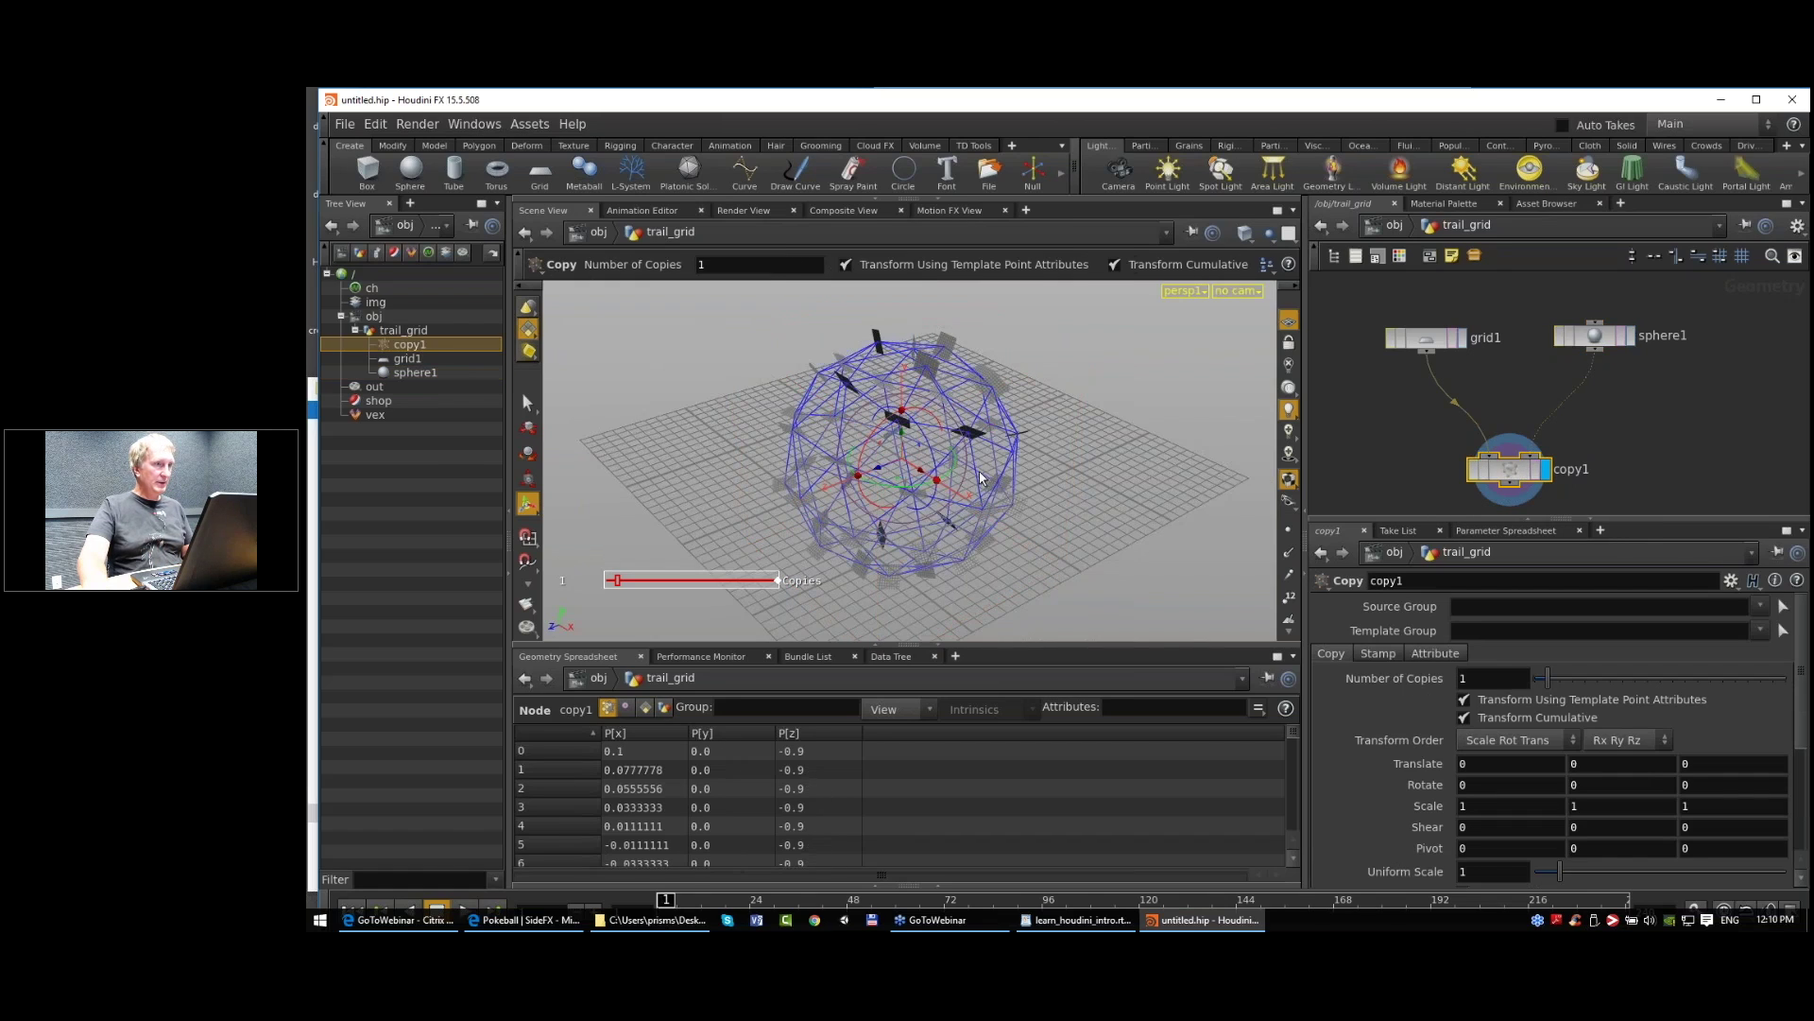
Step: Examine from several angles how the copied grids are oriented on the points of the template sphere
mouse_move(931, 454)
right_down()
mouse_move(983, 465)
mouse_move(960, 461)
right_up()
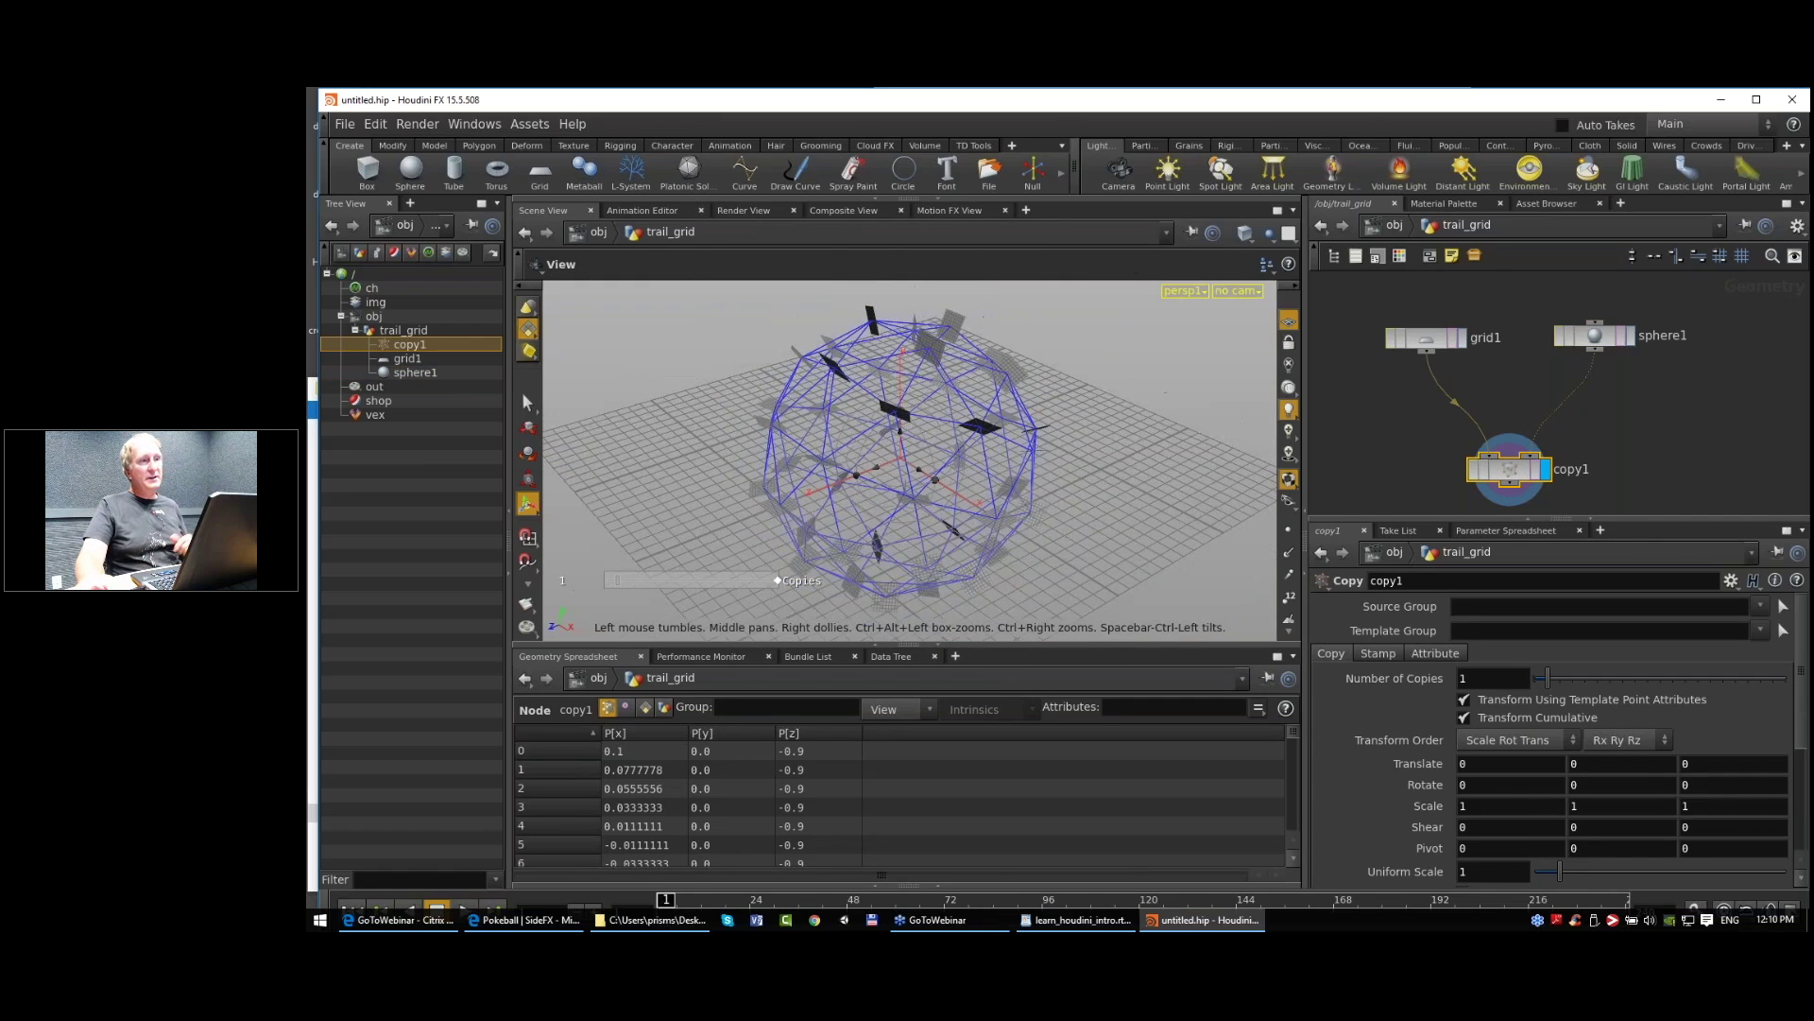
key(Return)
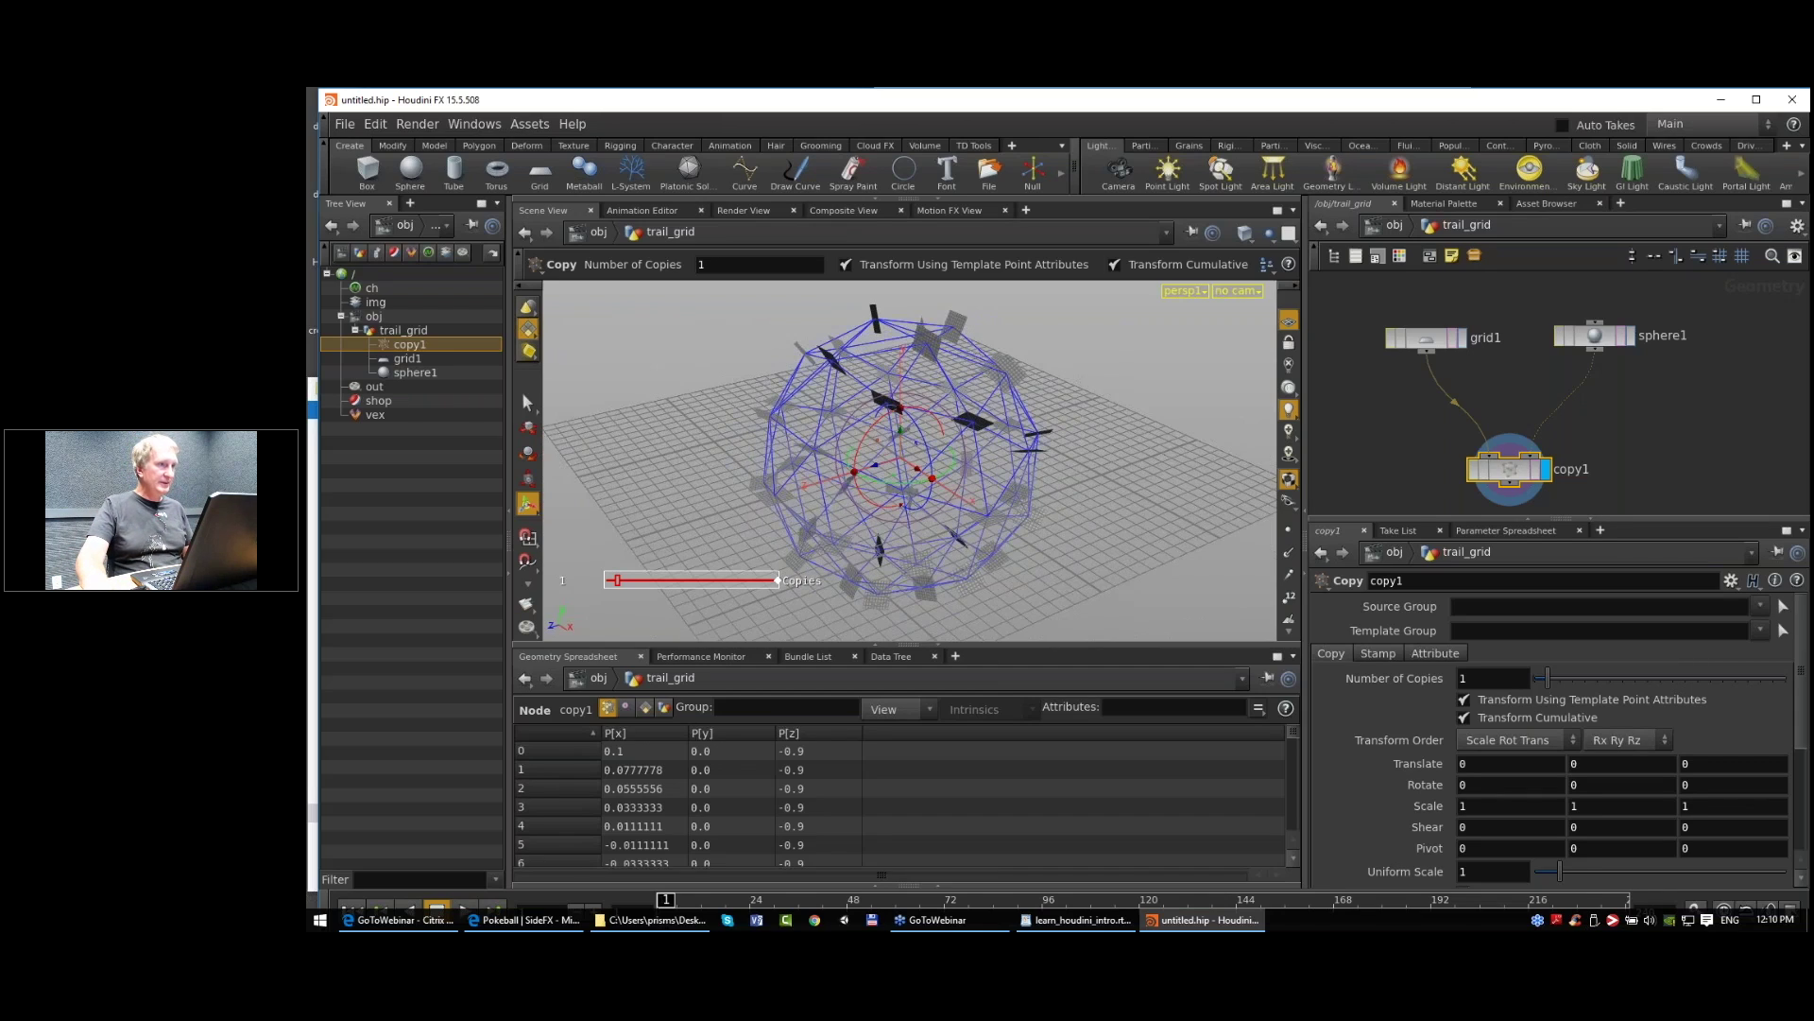
key(Escape)
mouse_move(933, 469)
mouse_down()
mouse_move(924, 418)
mouse_move(926, 477)
mouse_up()
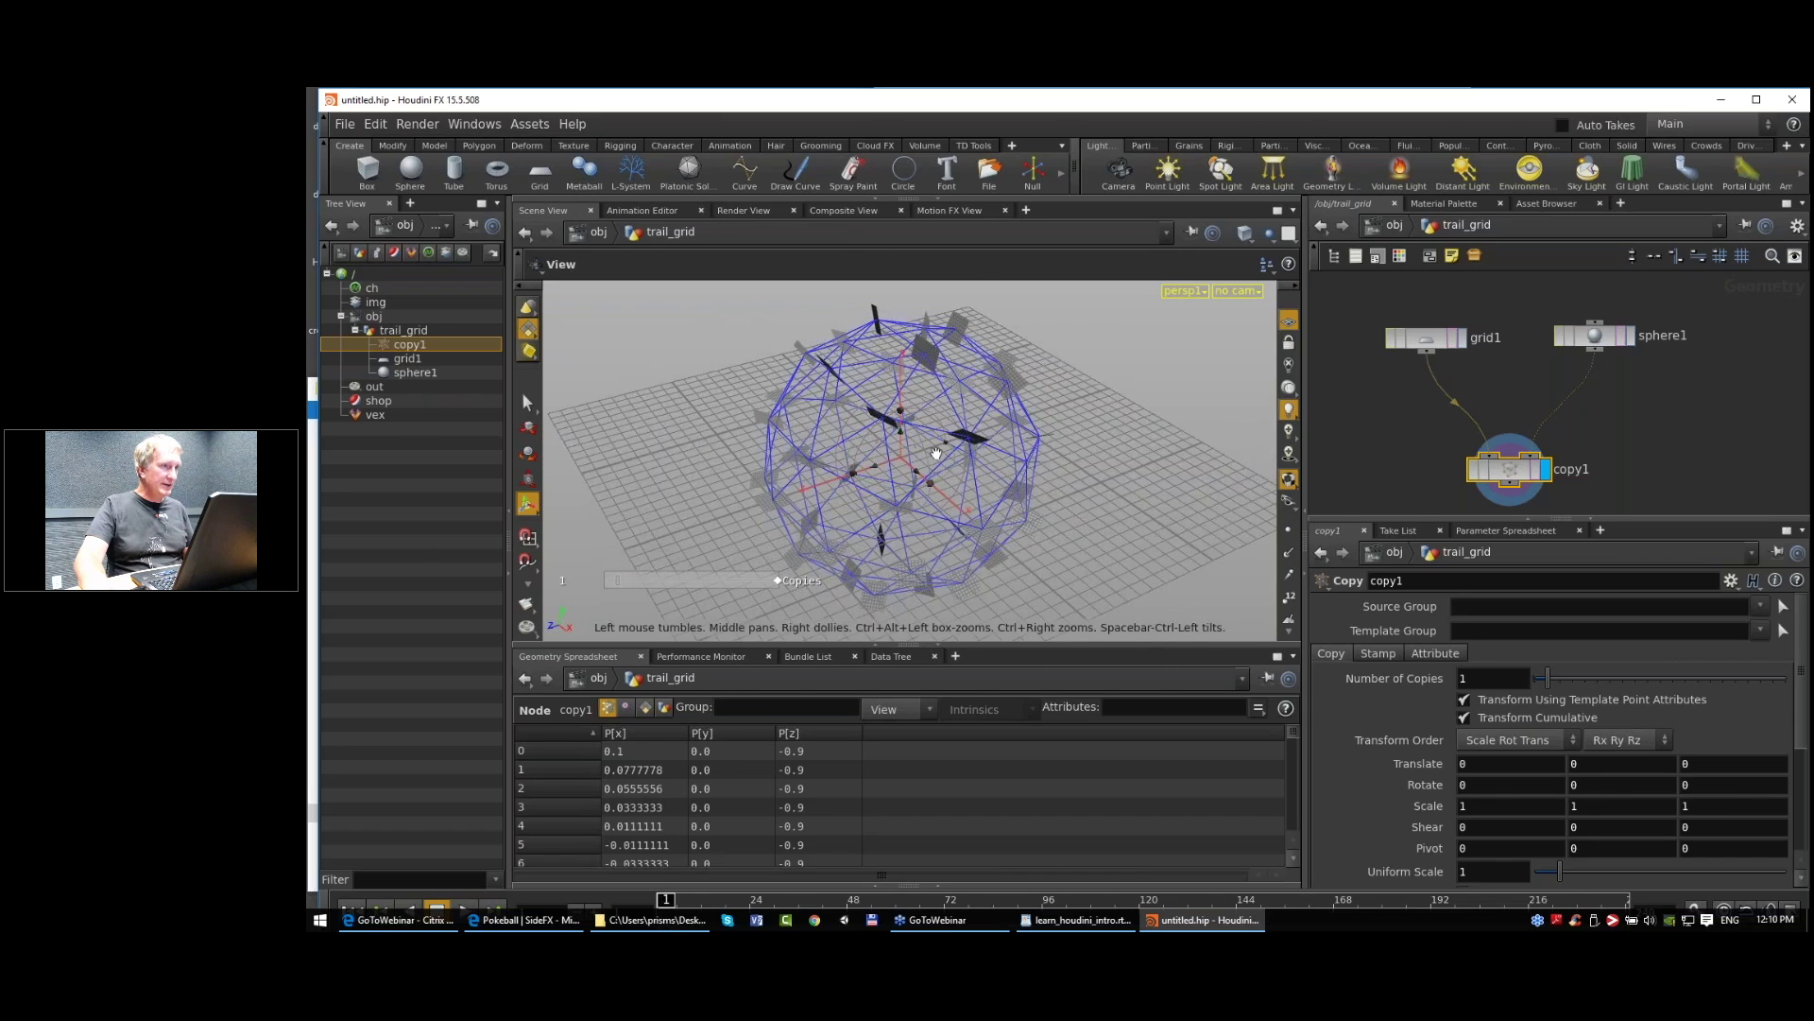
right_drag(936, 454, 880, 430)
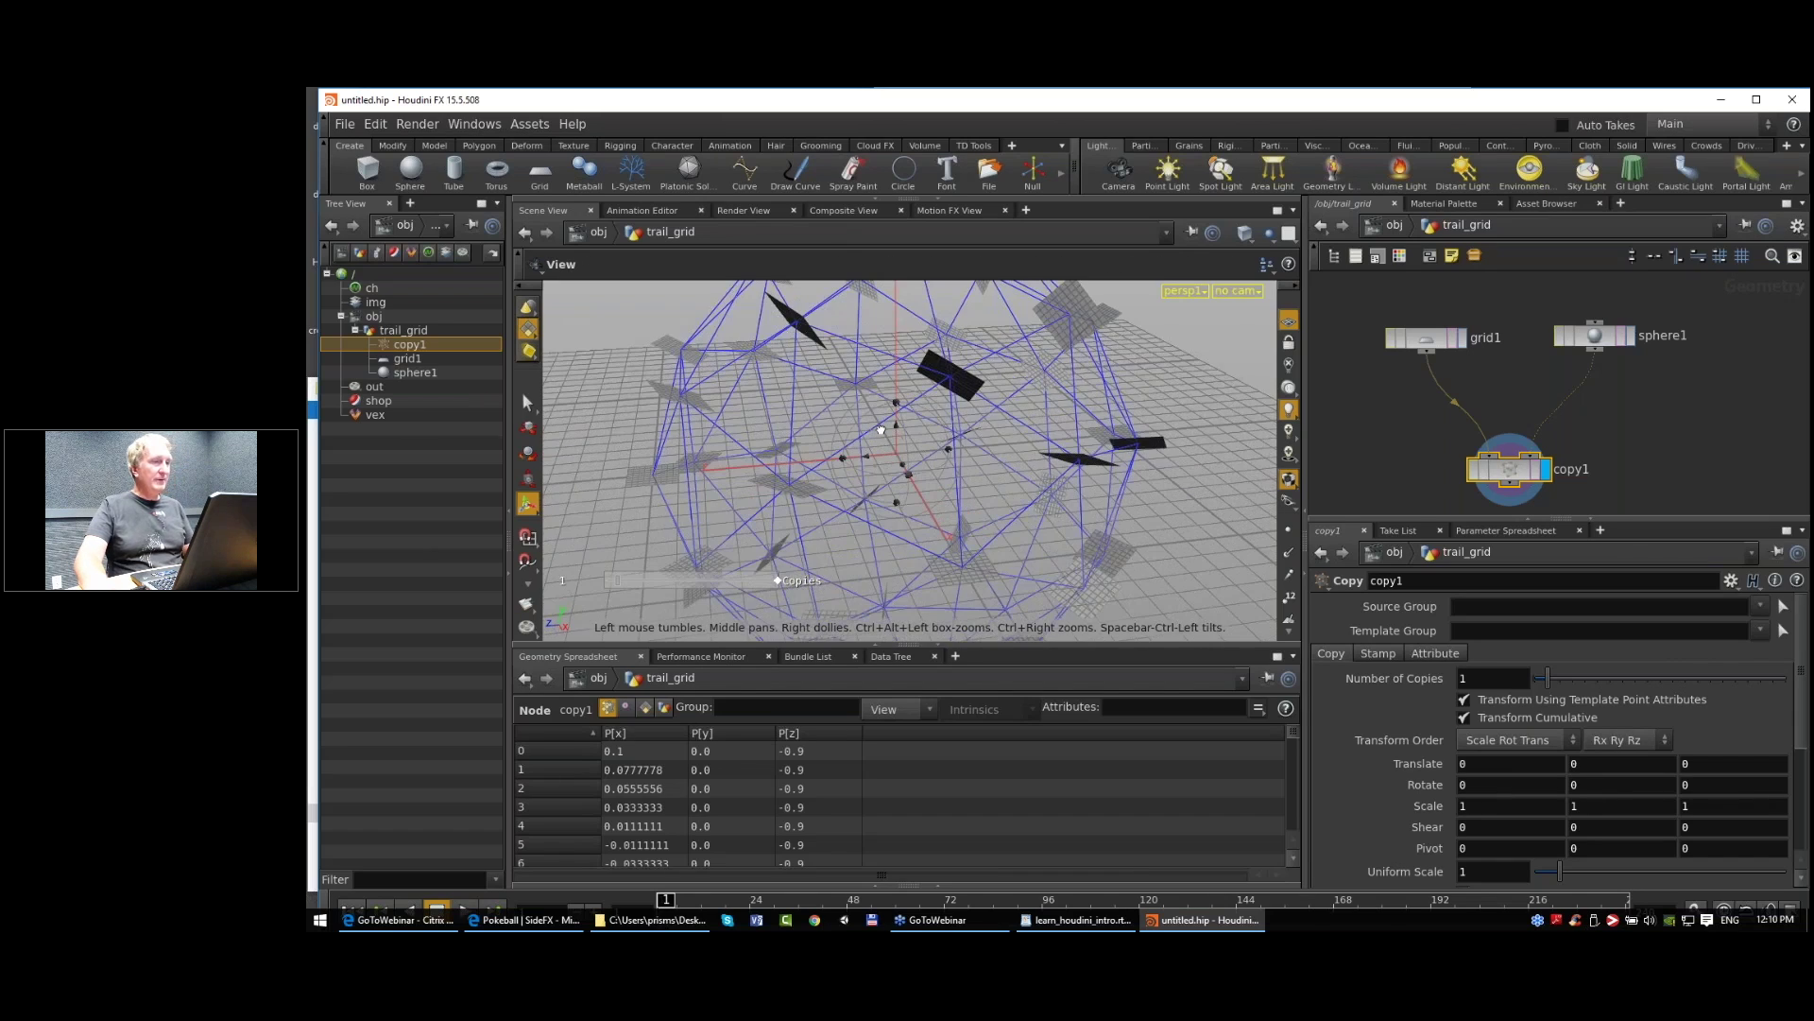
alt+drag(881, 430, 898, 407)
alt+right_drag(898, 407, 874, 421)
alt+drag(874, 421, 938, 435)
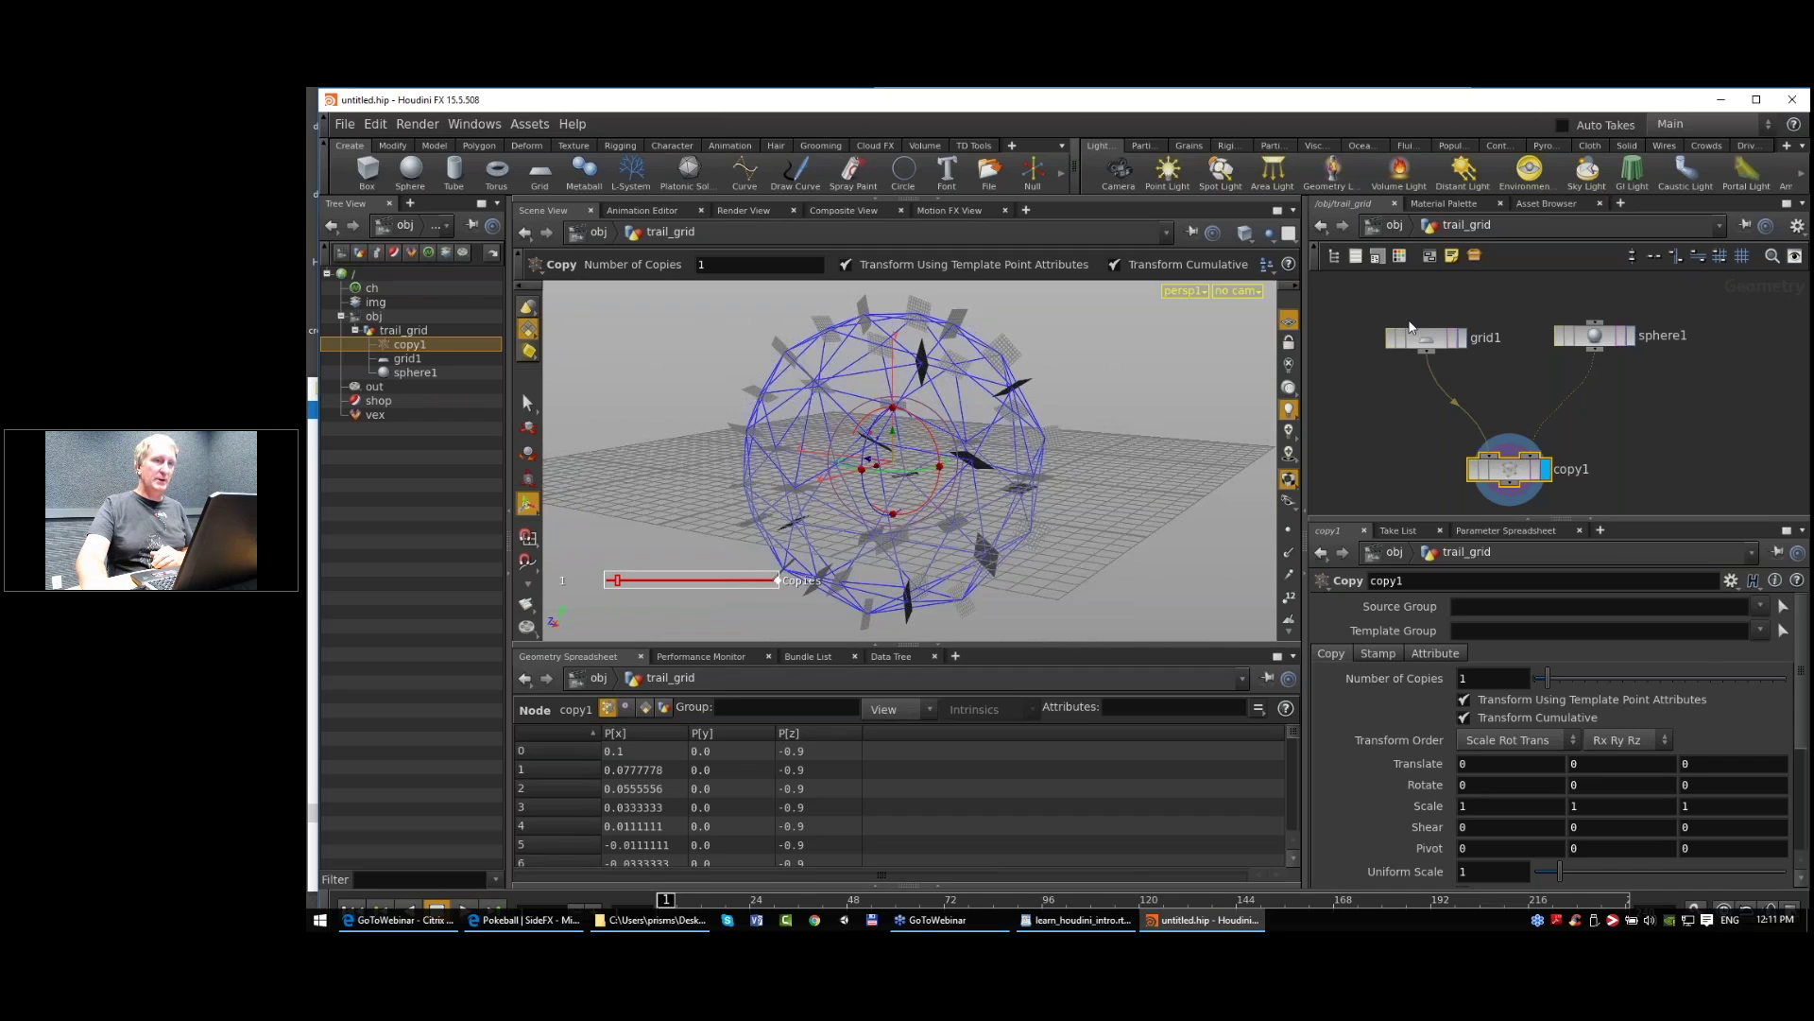
Step: Select and display grid1, framing it in the scene view to examine its orientation
drag(1429, 340, 1417, 340)
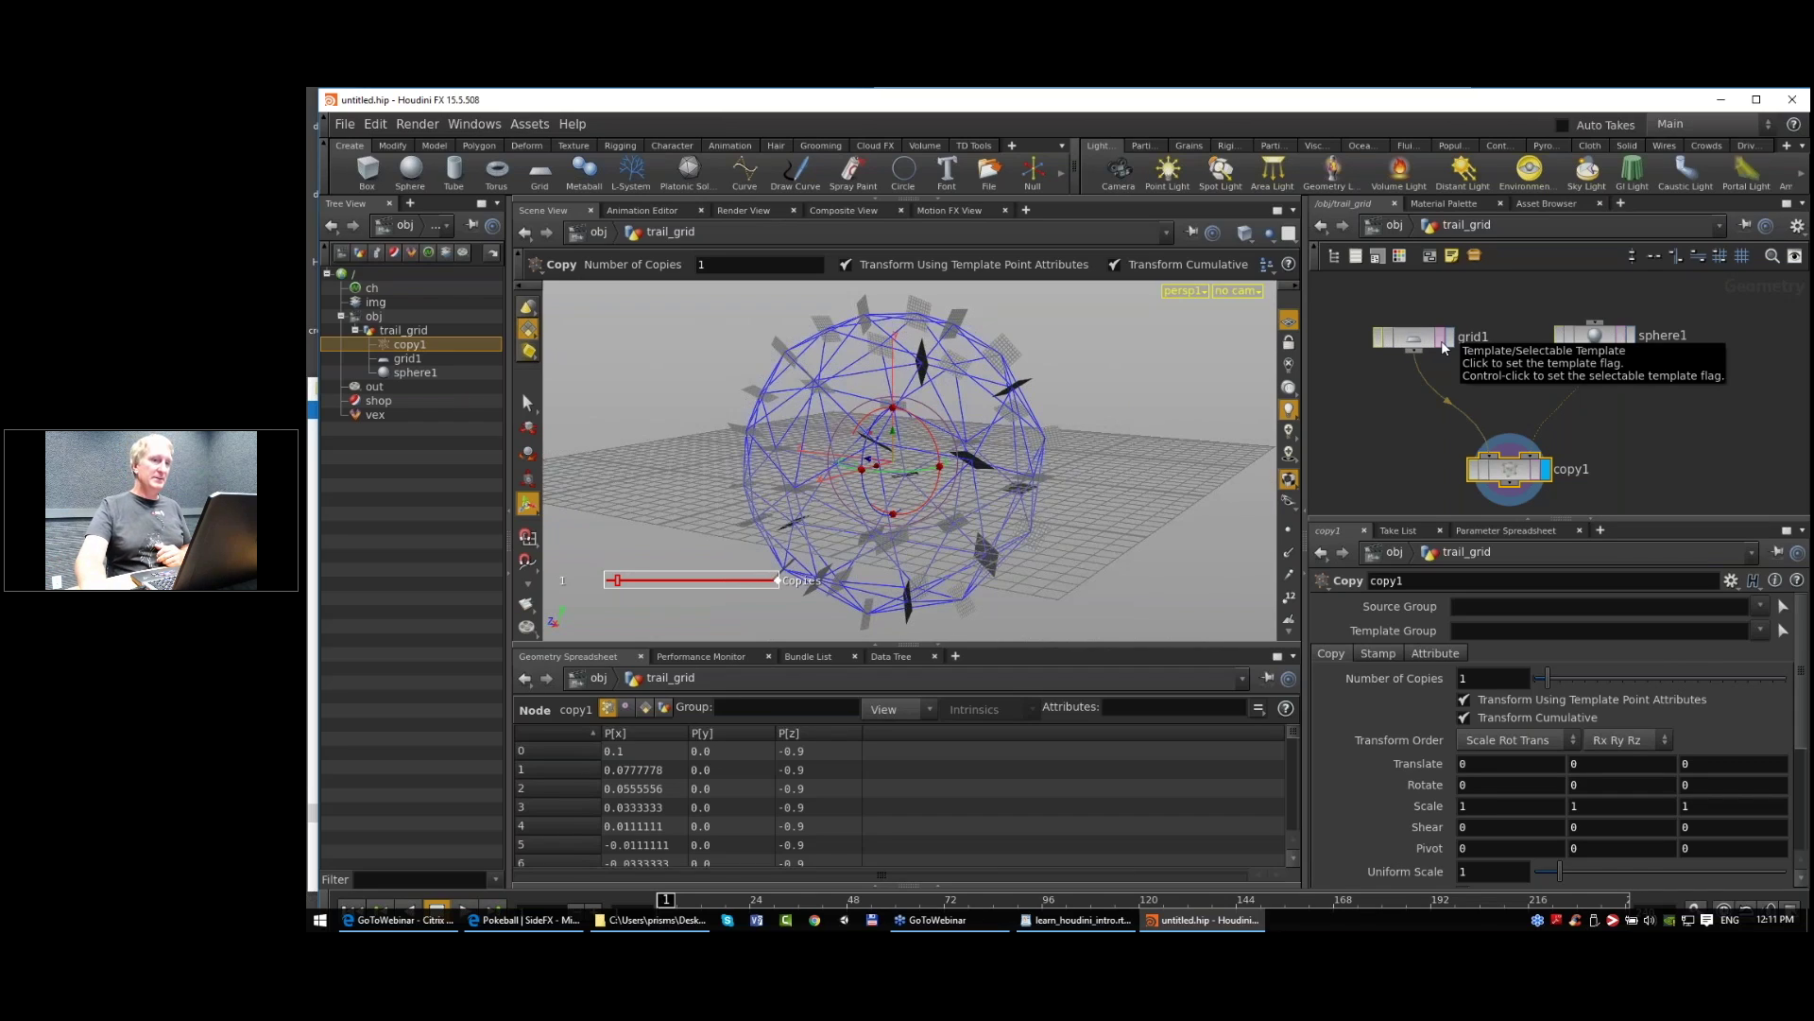
click(1416, 344)
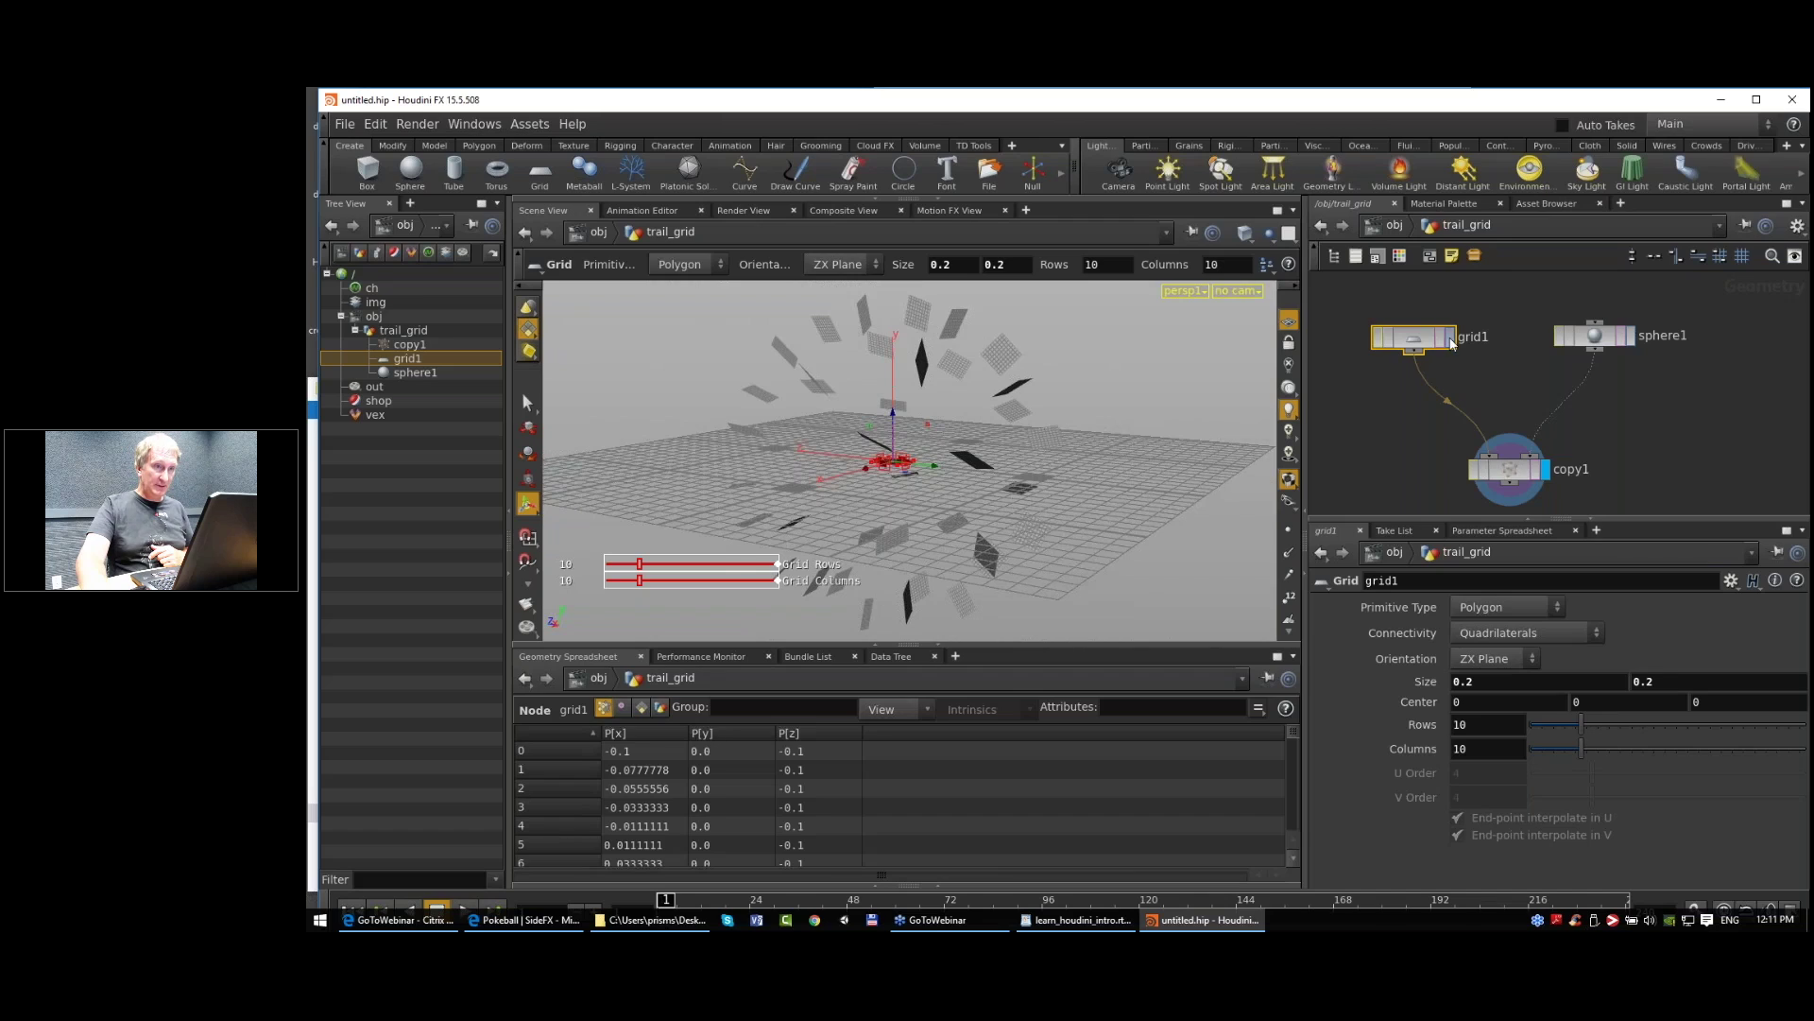
click(1451, 337)
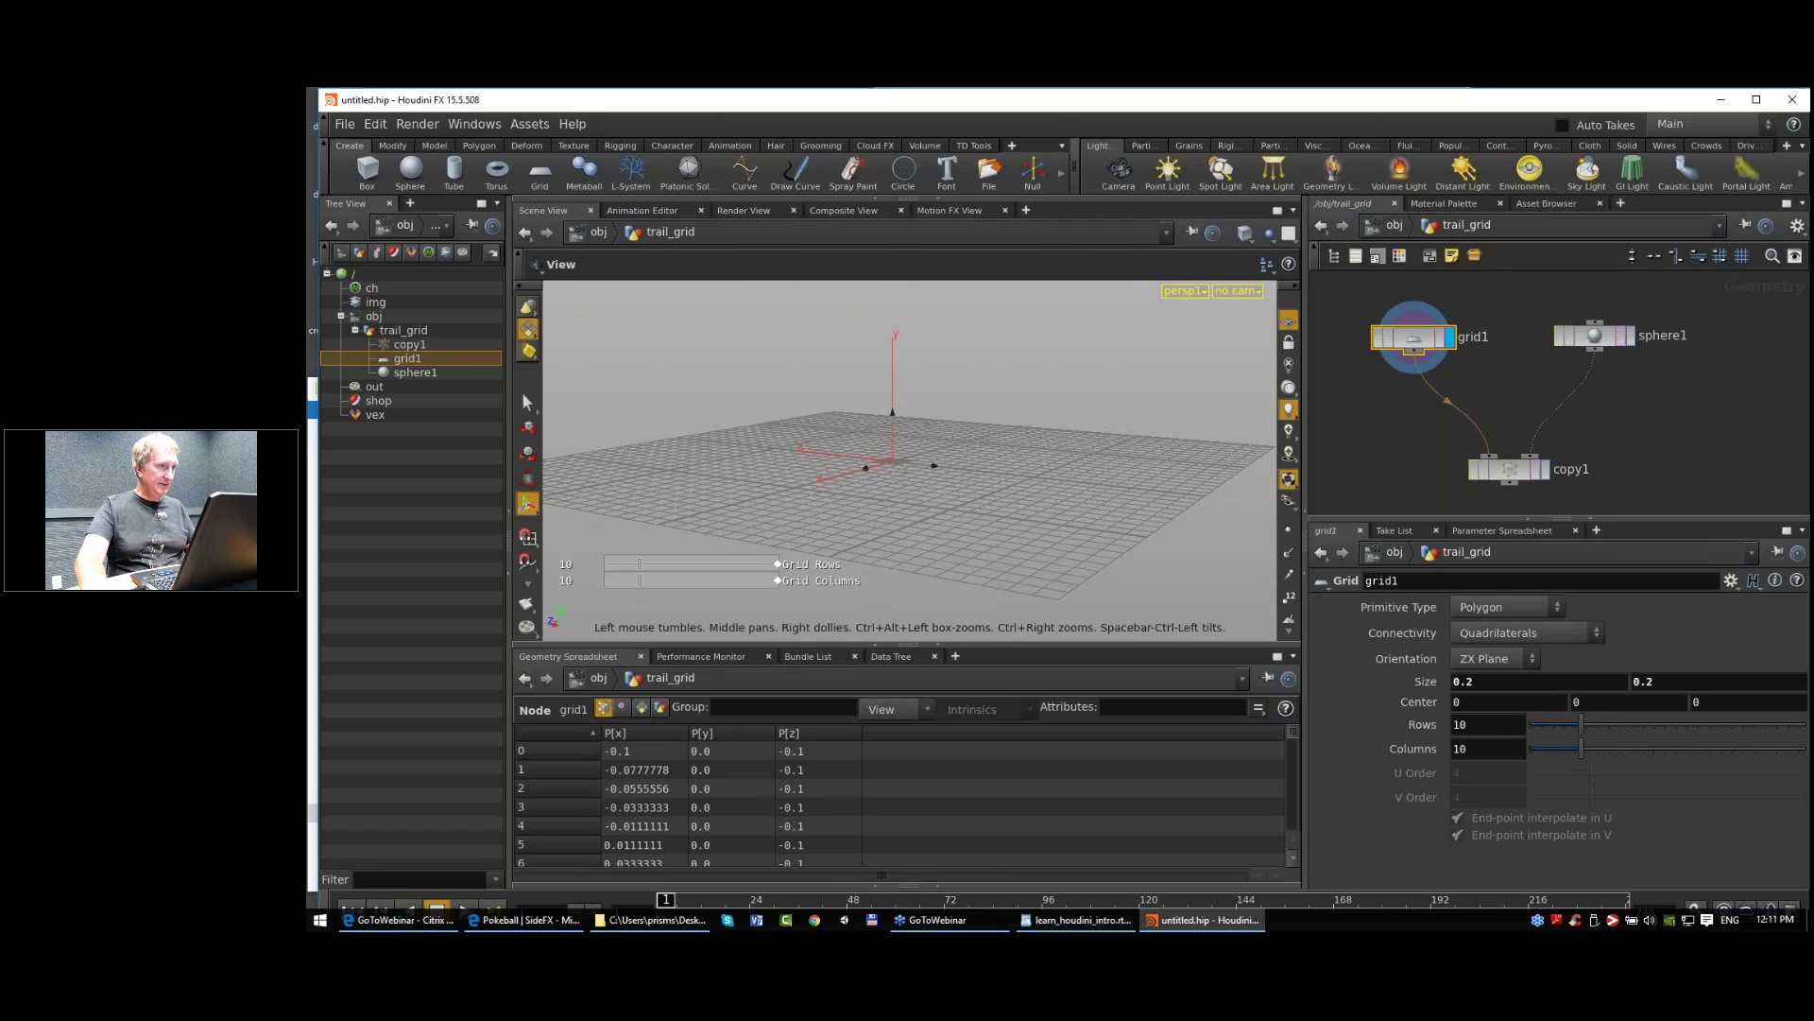
key(space+g)
drag(940, 495, 953, 495)
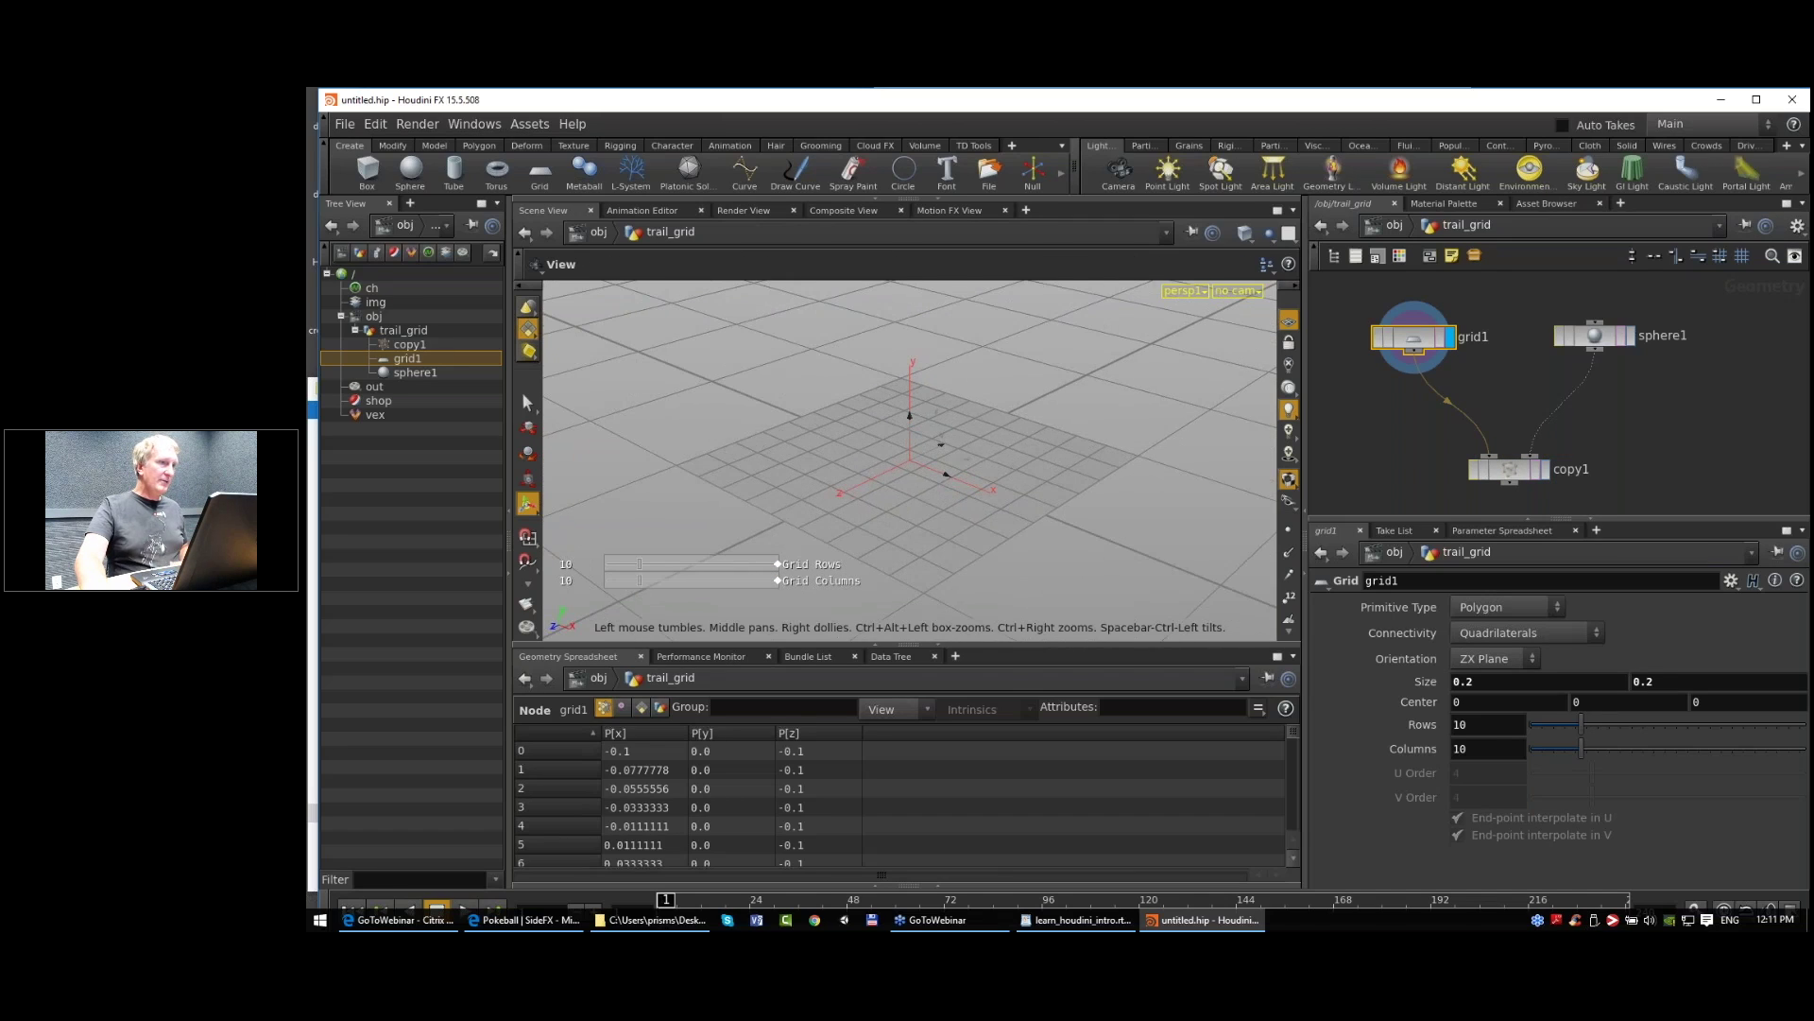
key(Return)
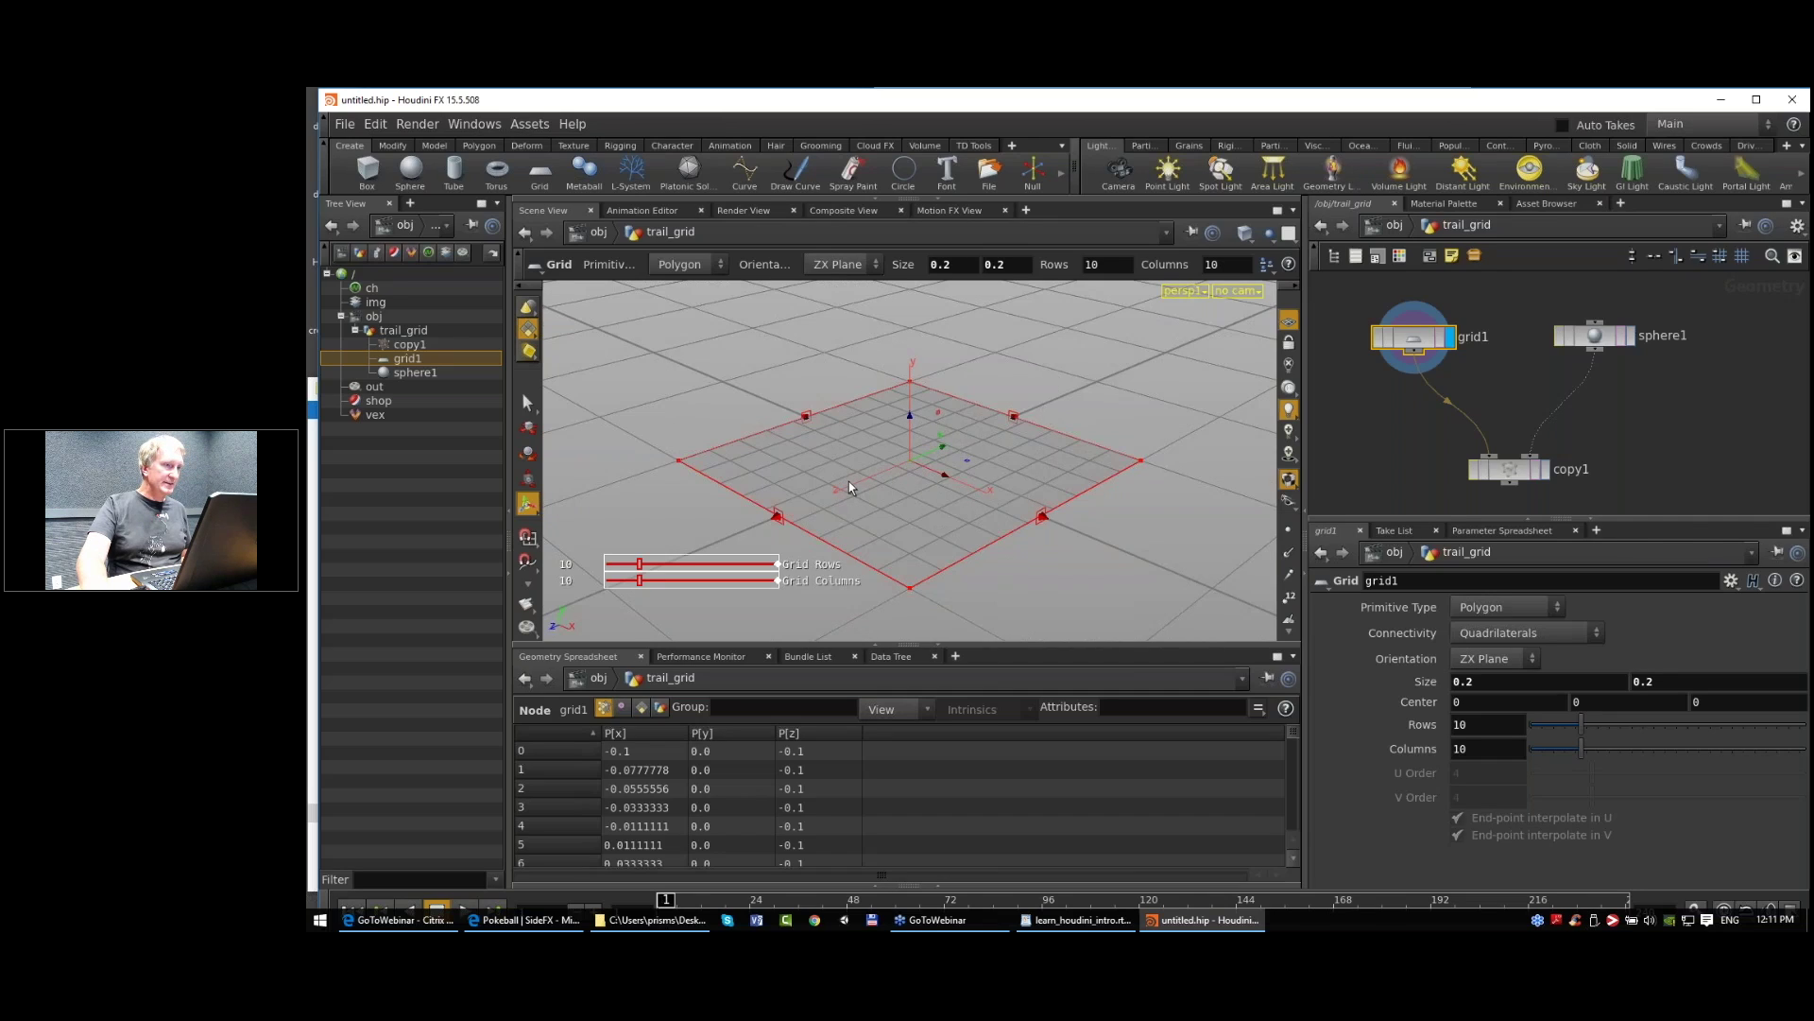
Step: Switch the display back to copy1, select it, and show all the copied grids in the scene view
middle_drag(1431, 449, 1433, 429)
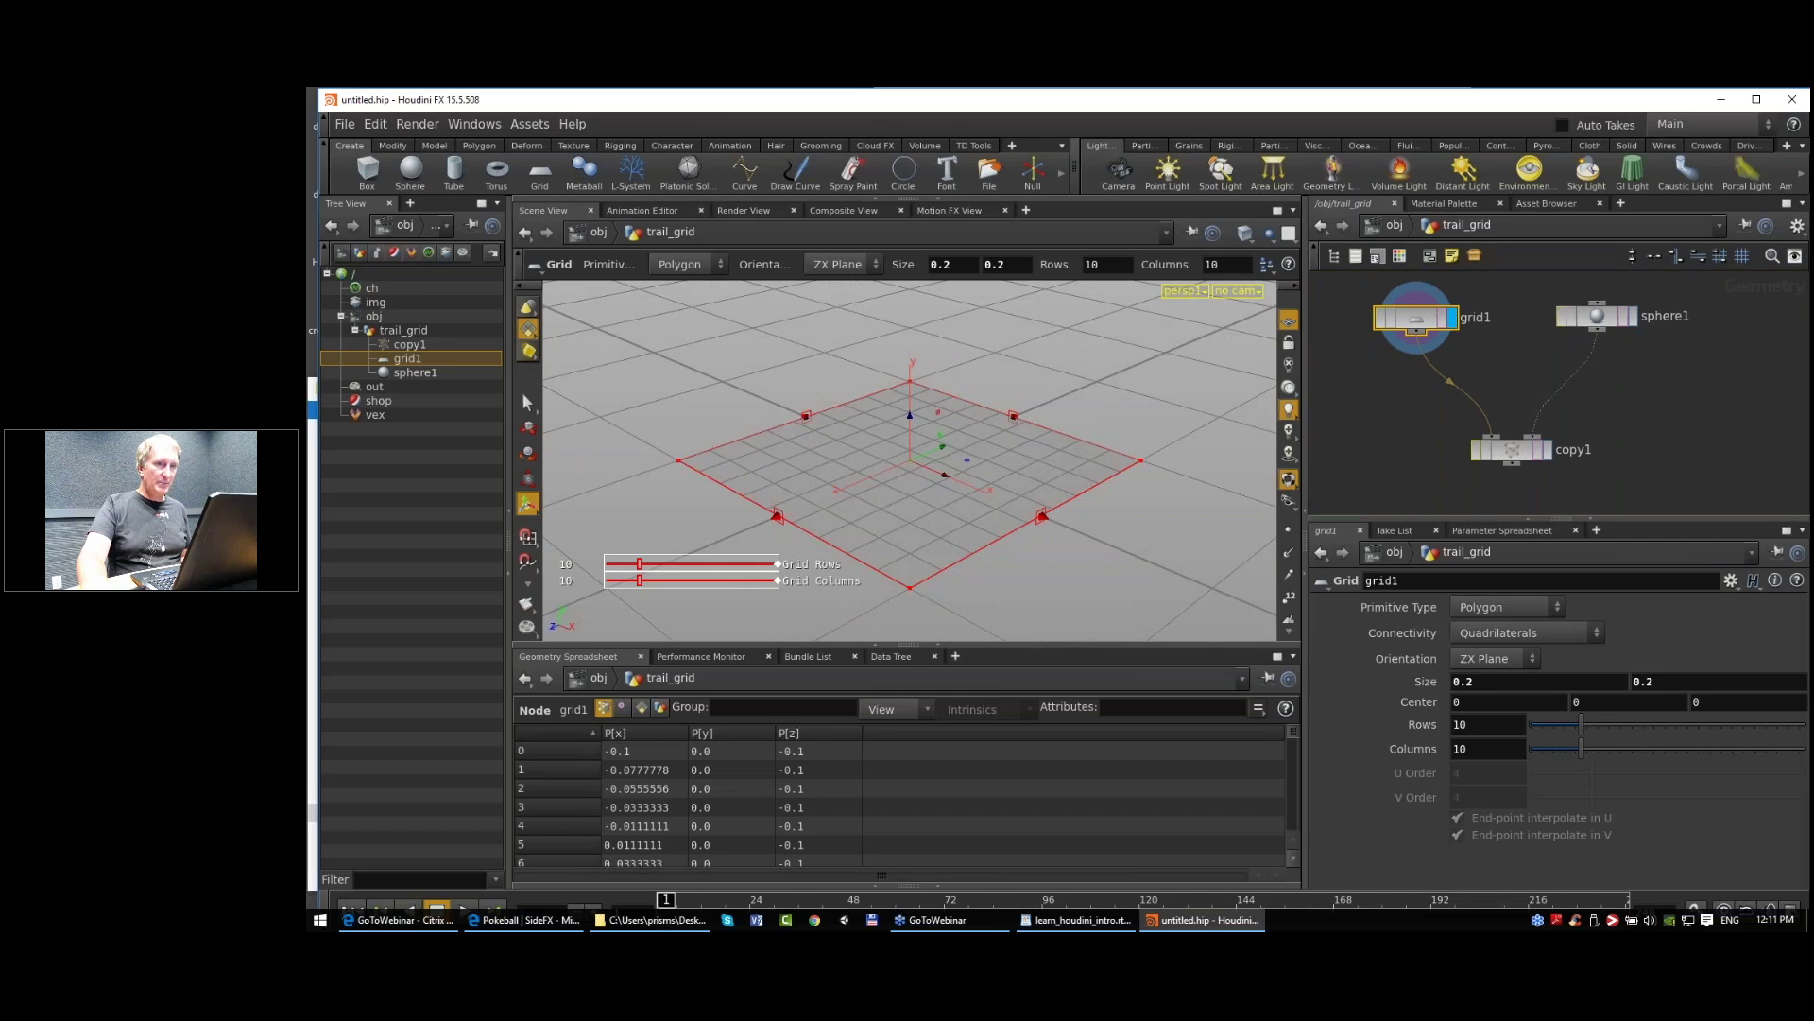
click(1548, 450)
click(1512, 450)
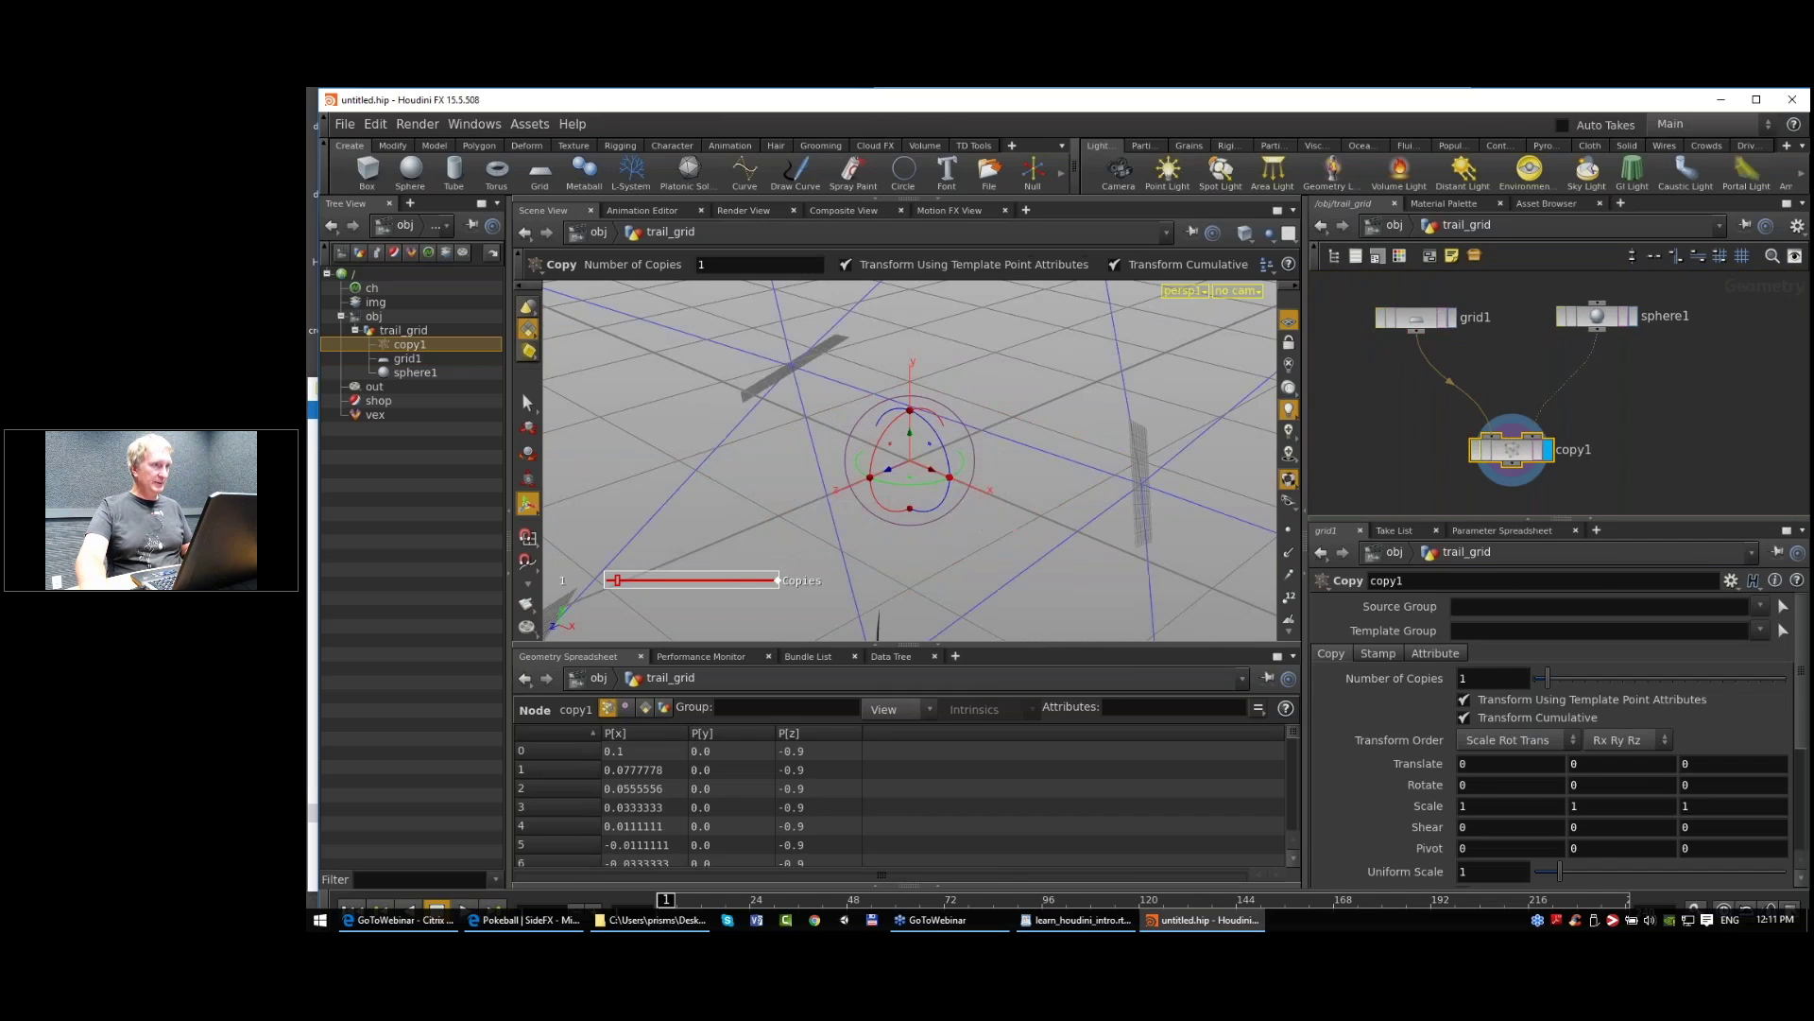
scroll(989, 478, down, 2)
scroll(989, 479, down, 8)
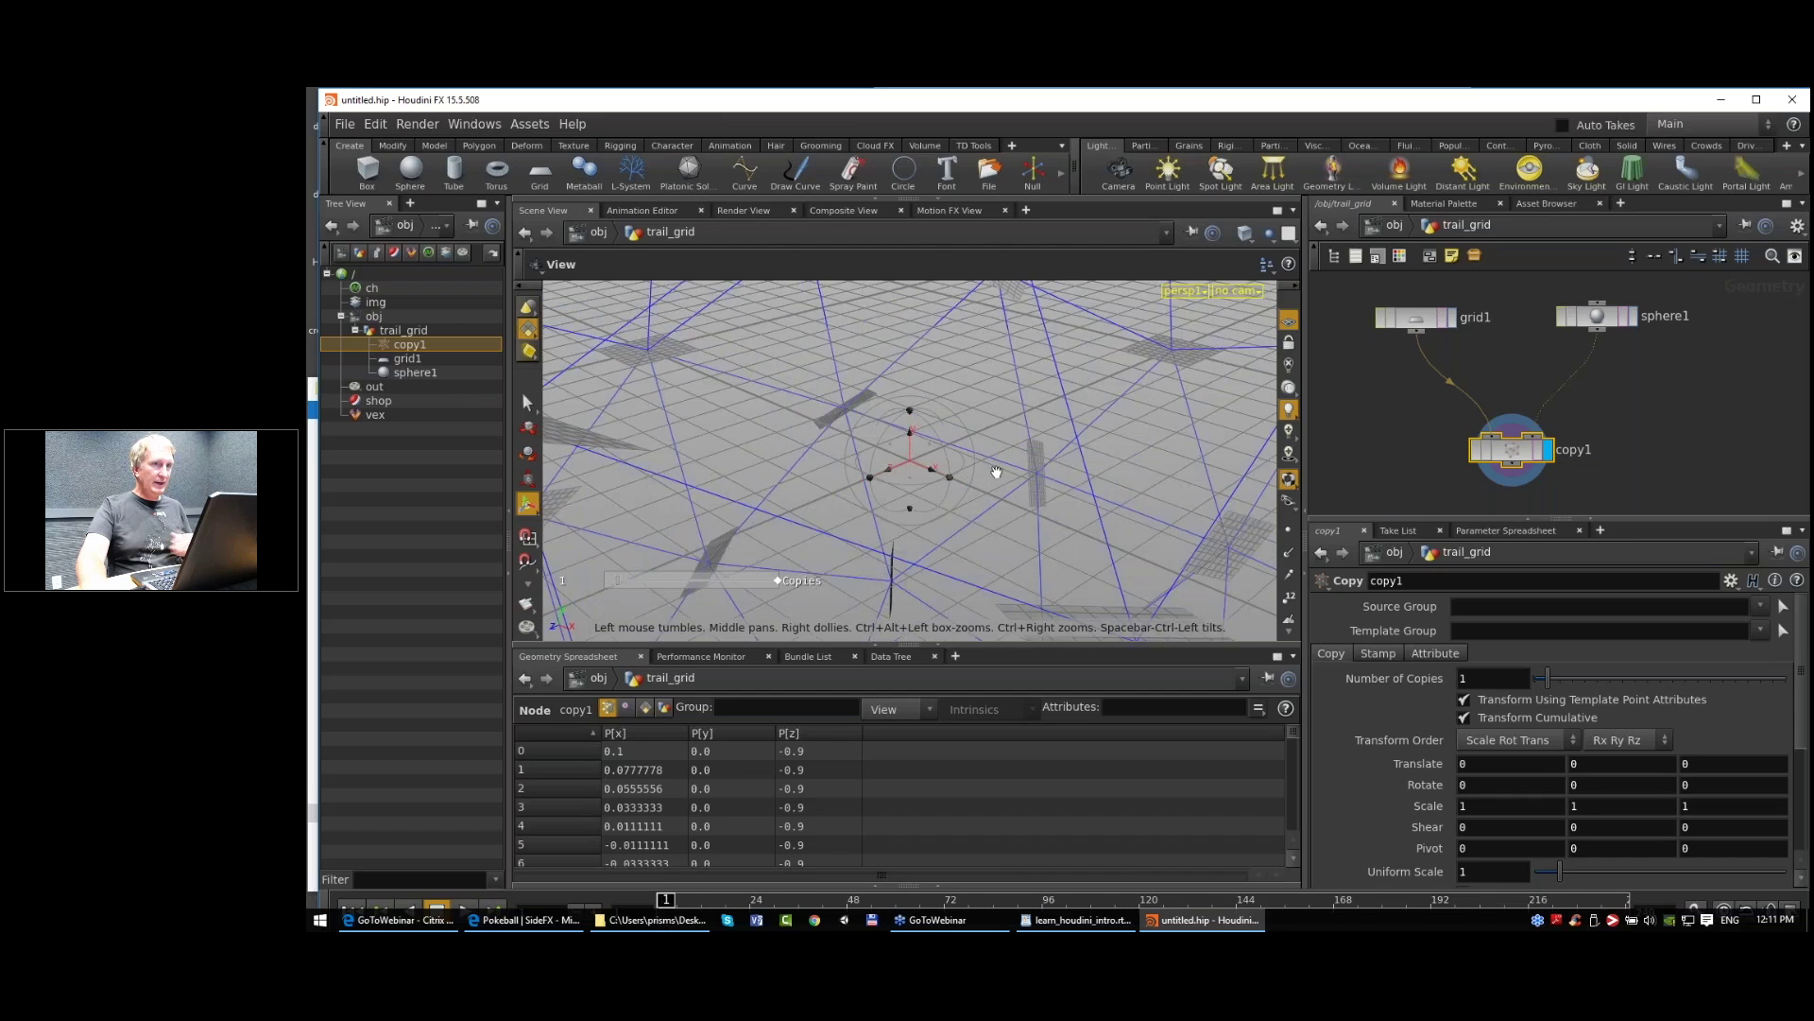
Step: Set the orientation of grid1 to XY Plane so the copies lie flat against the sphere
click(1415, 318)
click(1493, 659)
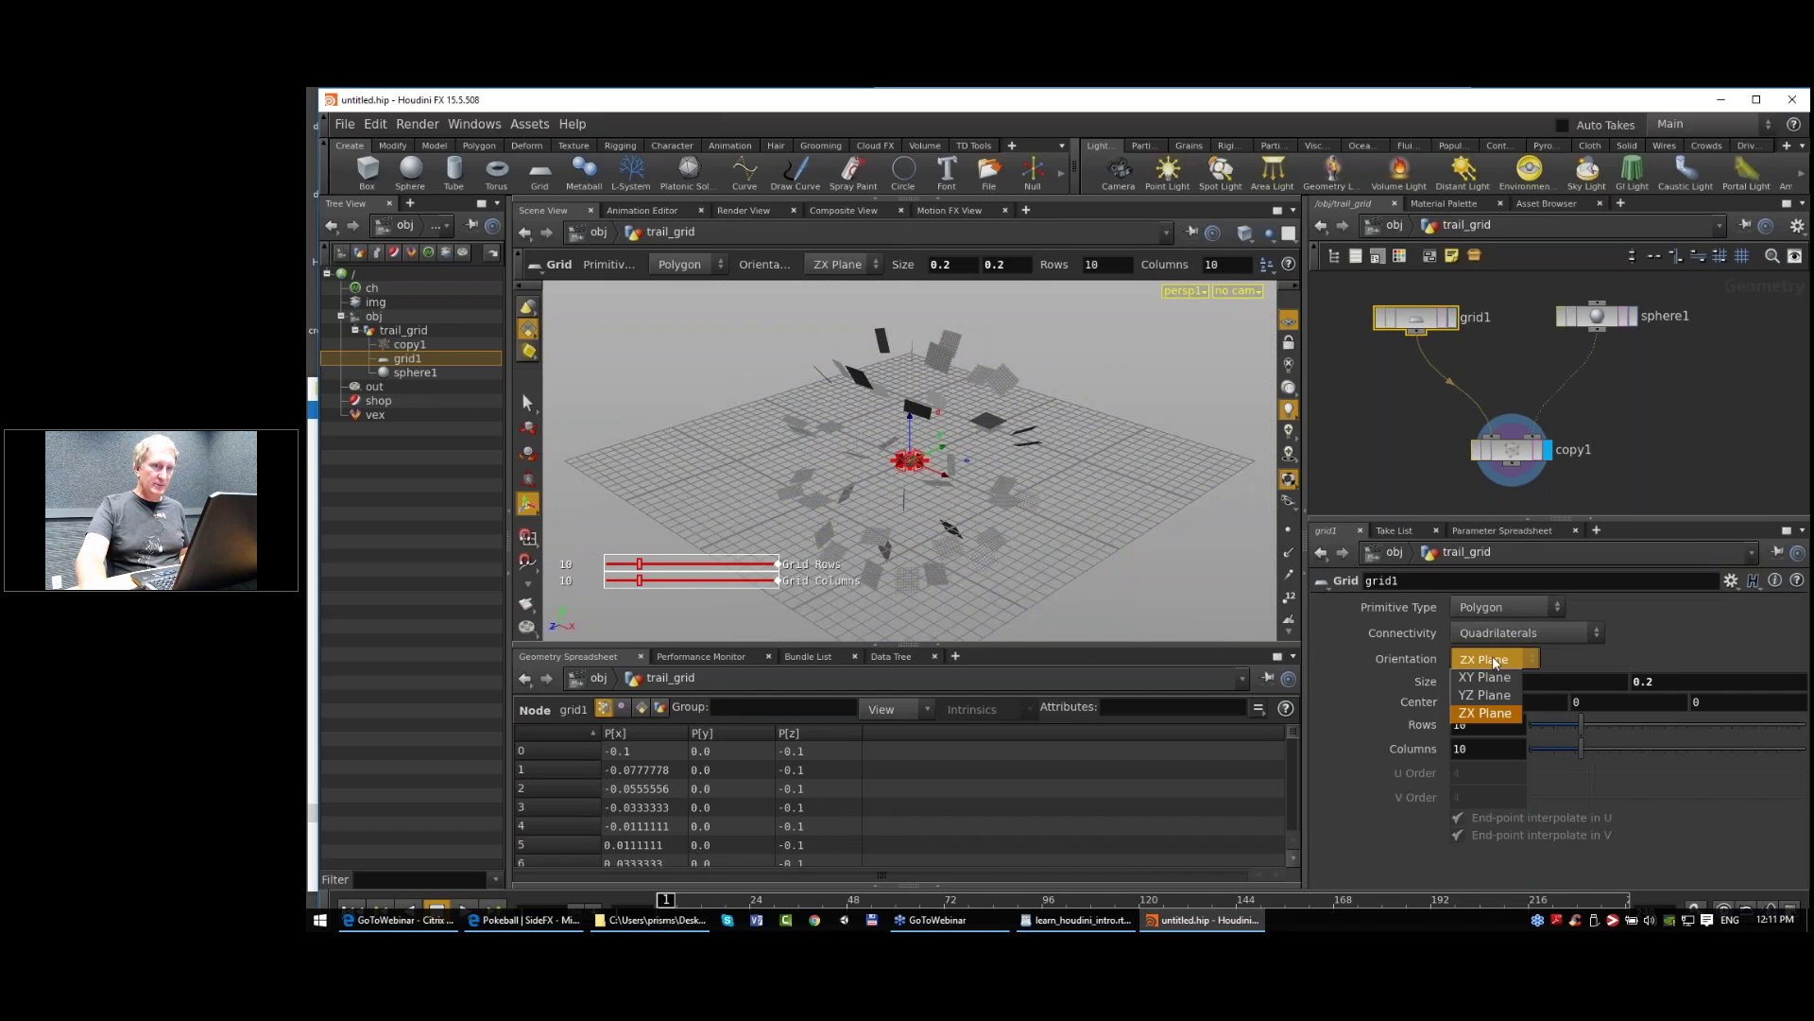
click(1503, 676)
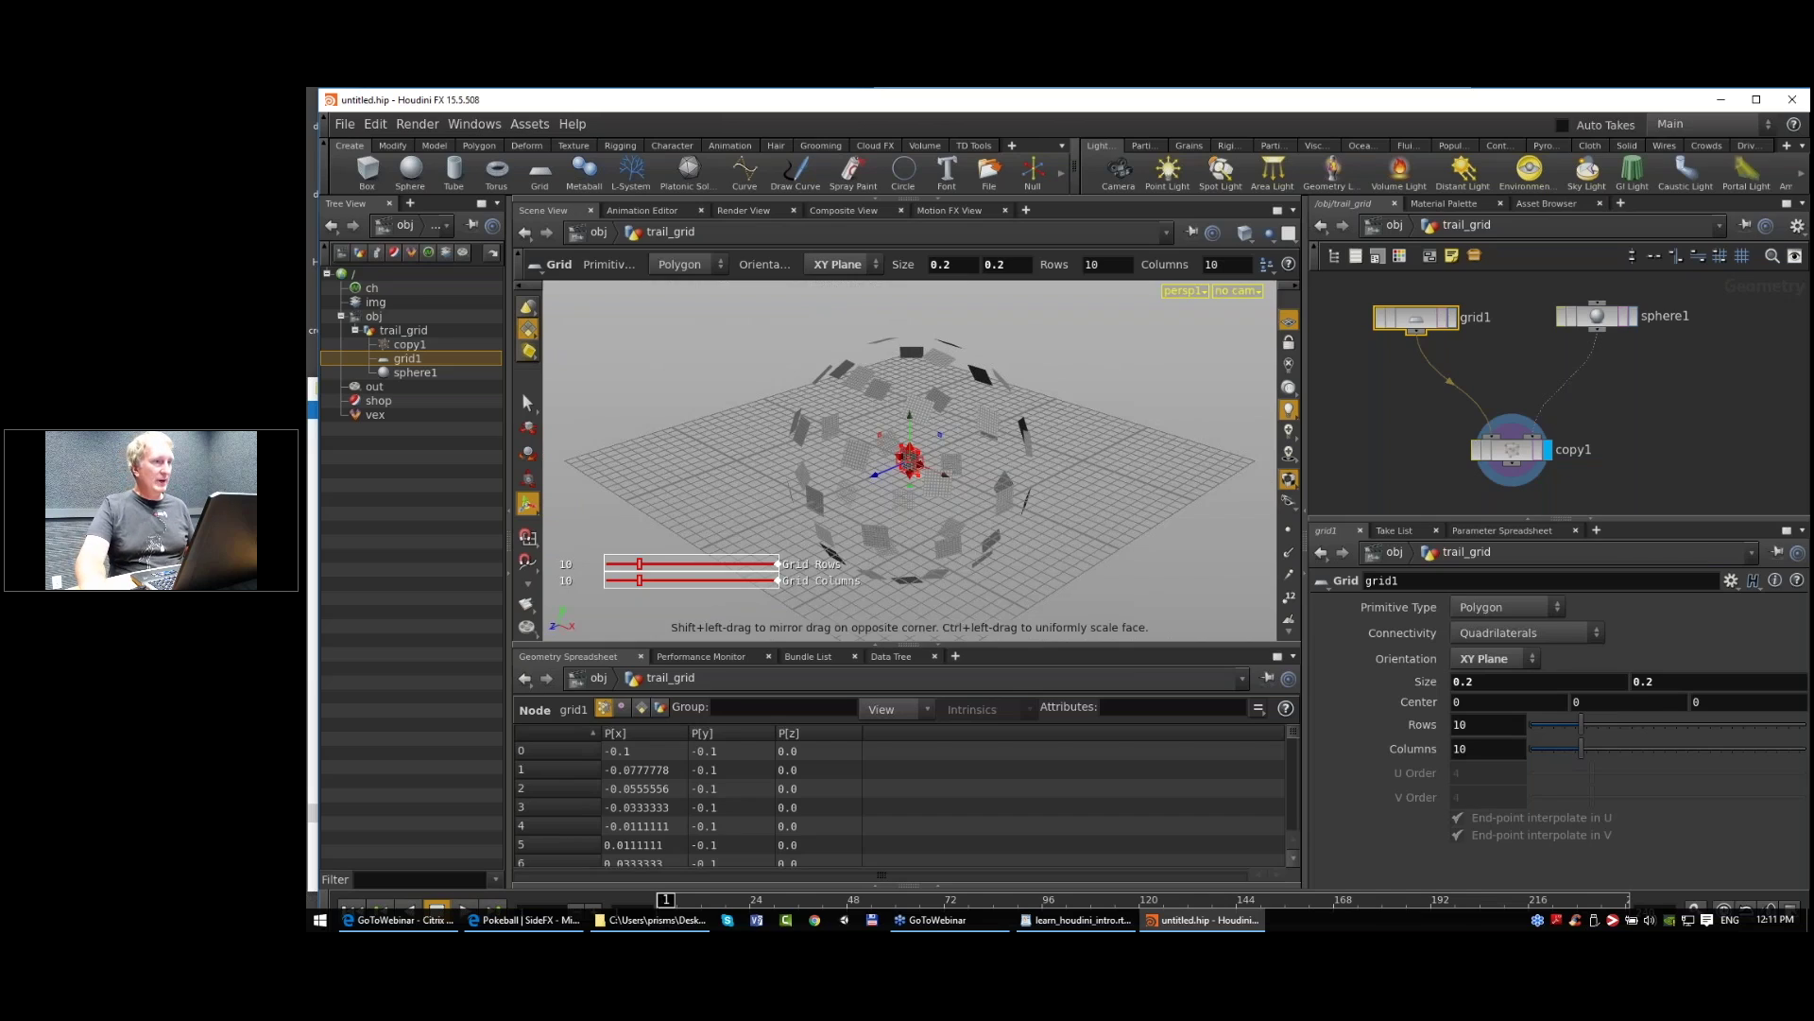
alt+drag(847, 407, 832, 408)
Step: Adjust the placement of copy1 and sphere1, and set copy1 to 2 copies with a Z translation of 0.3
drag(1512, 462, 1514, 471)
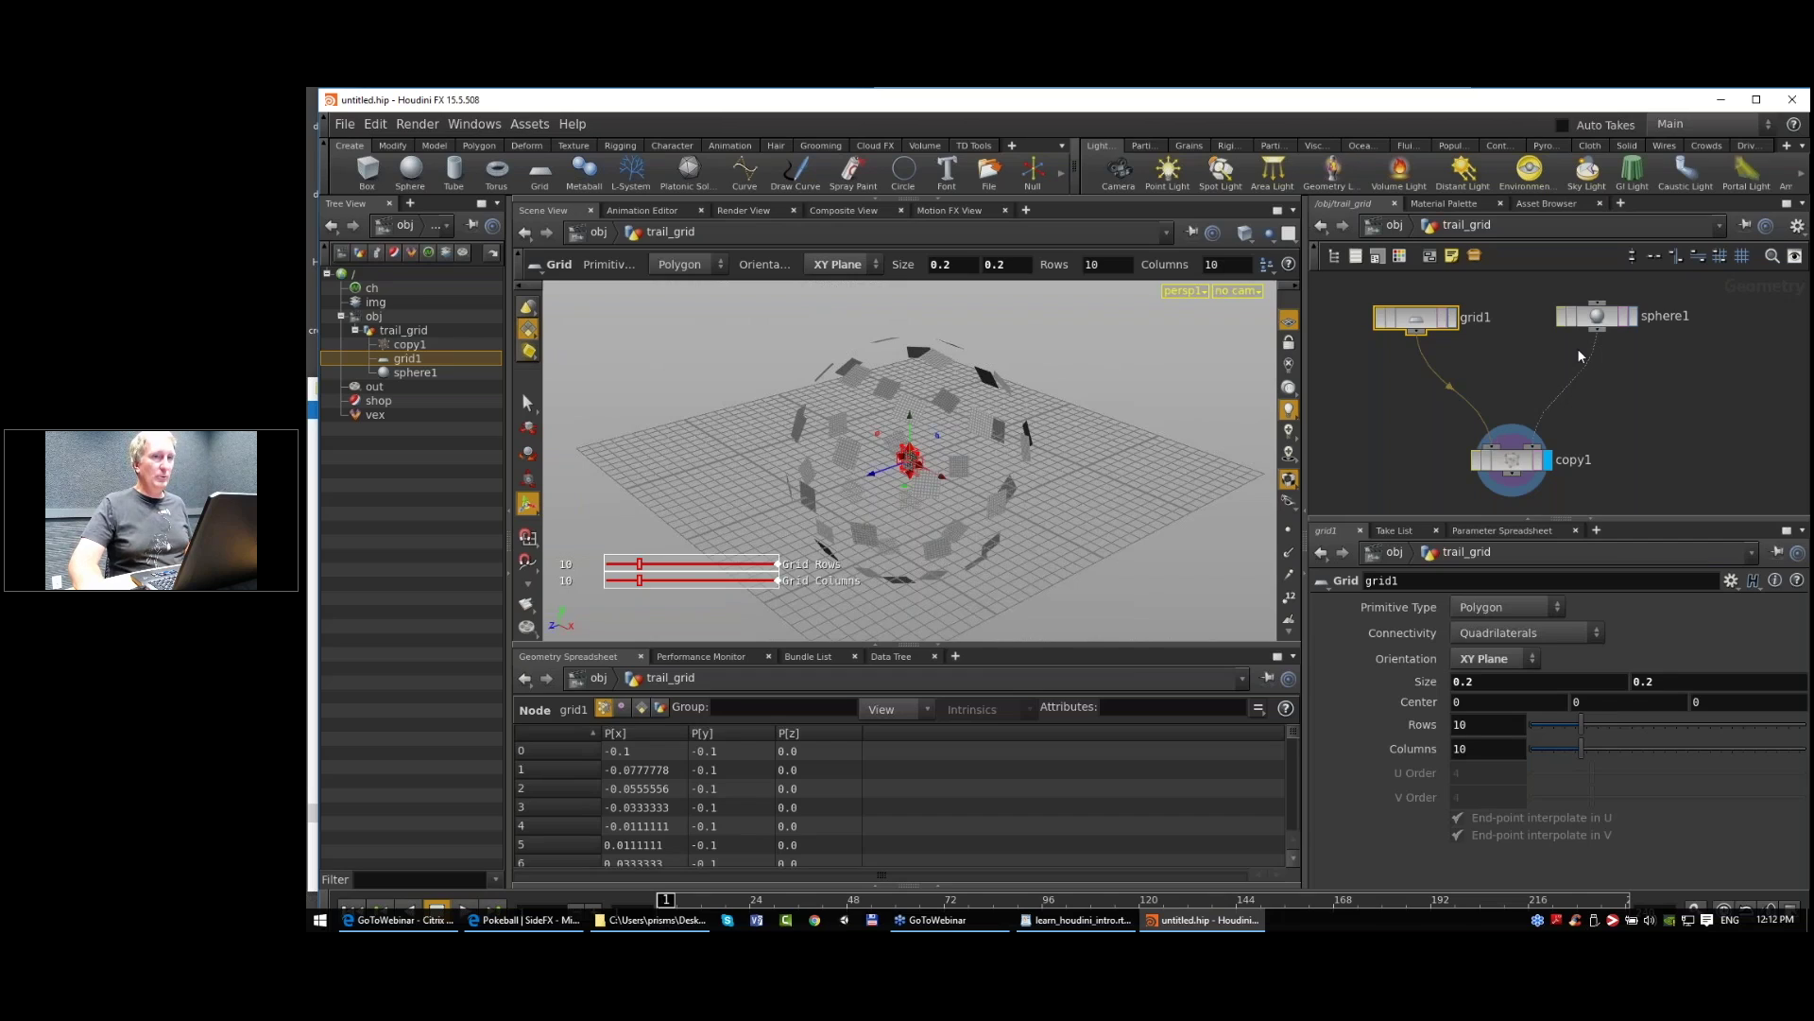
drag(1604, 331, 1607, 348)
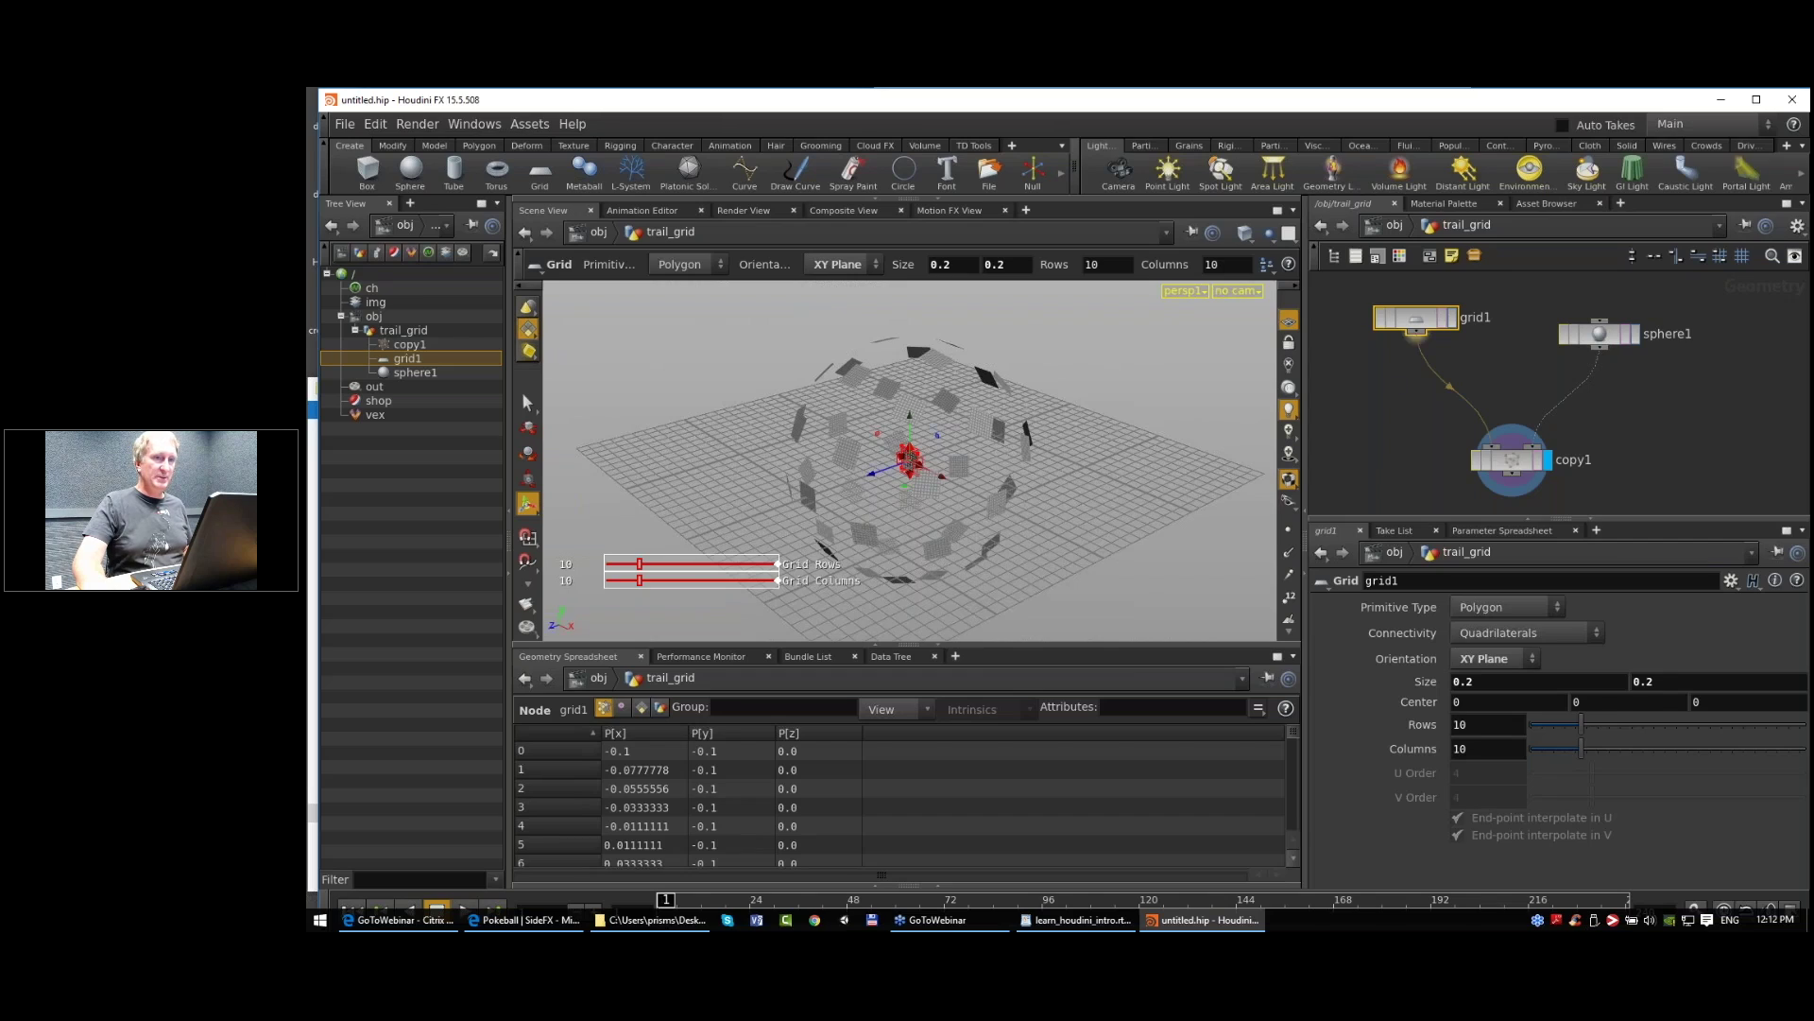
click(1527, 460)
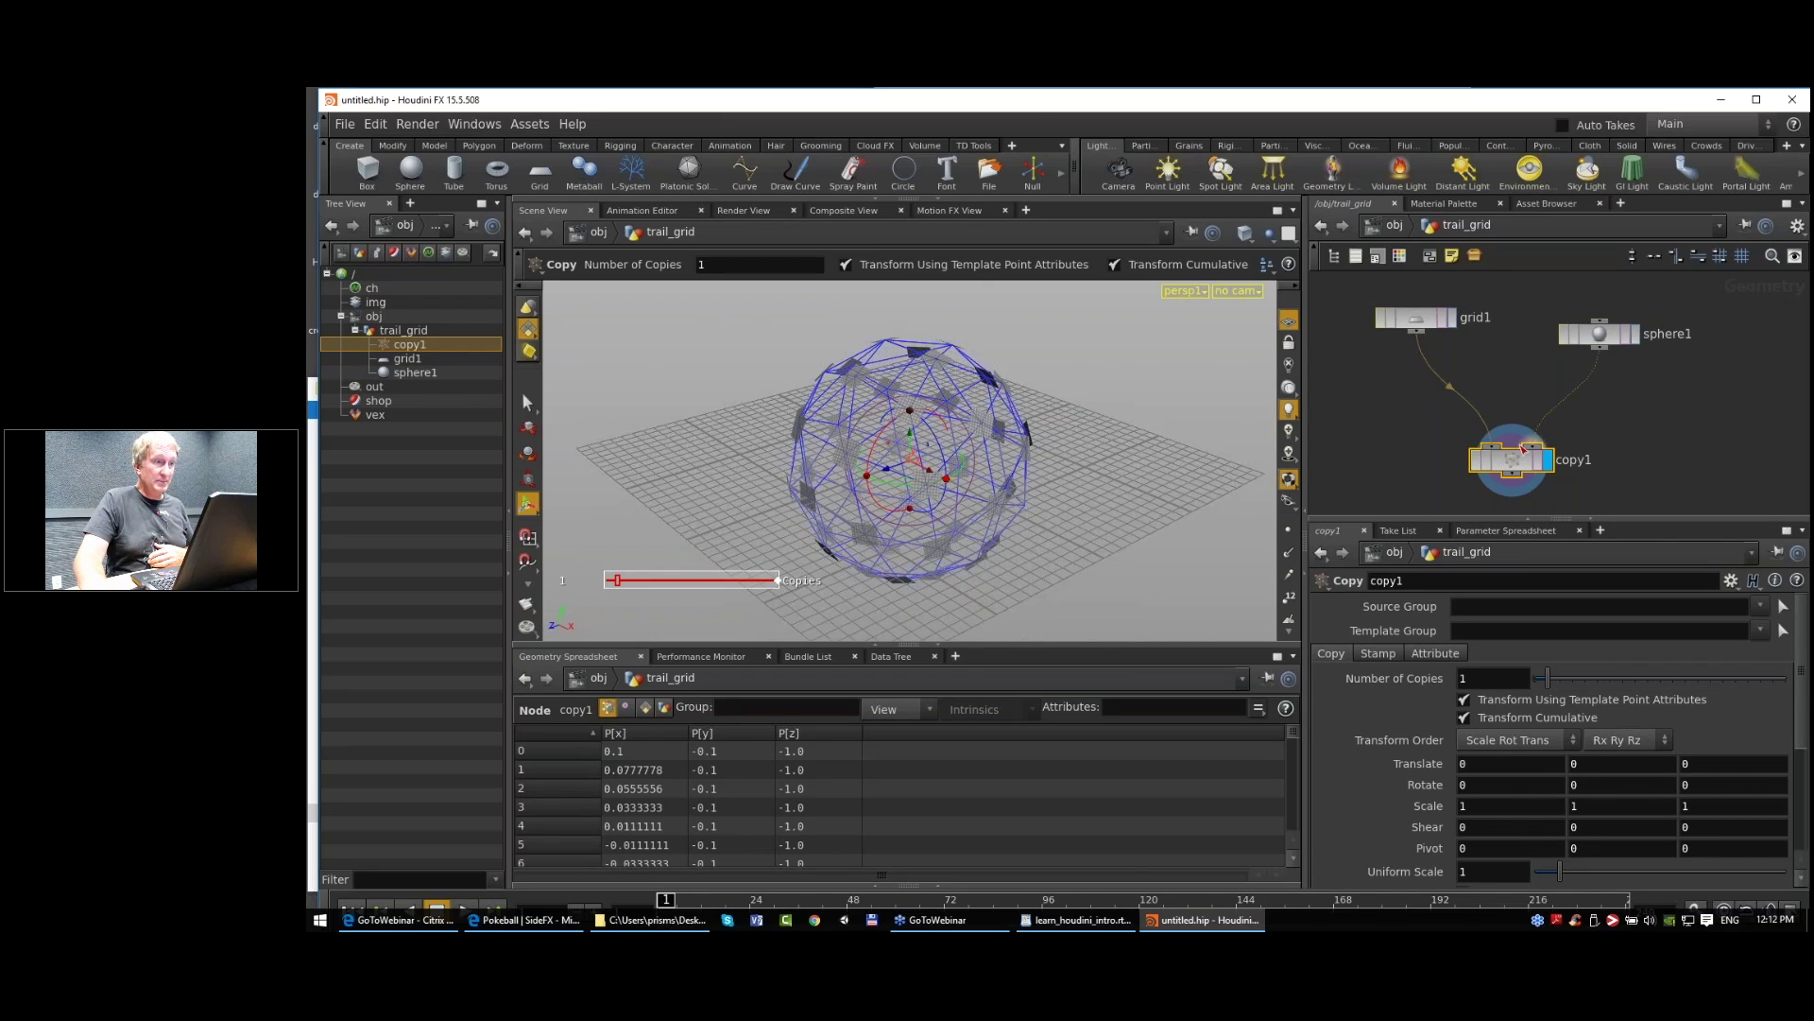
drag(1548, 680, 1559, 682)
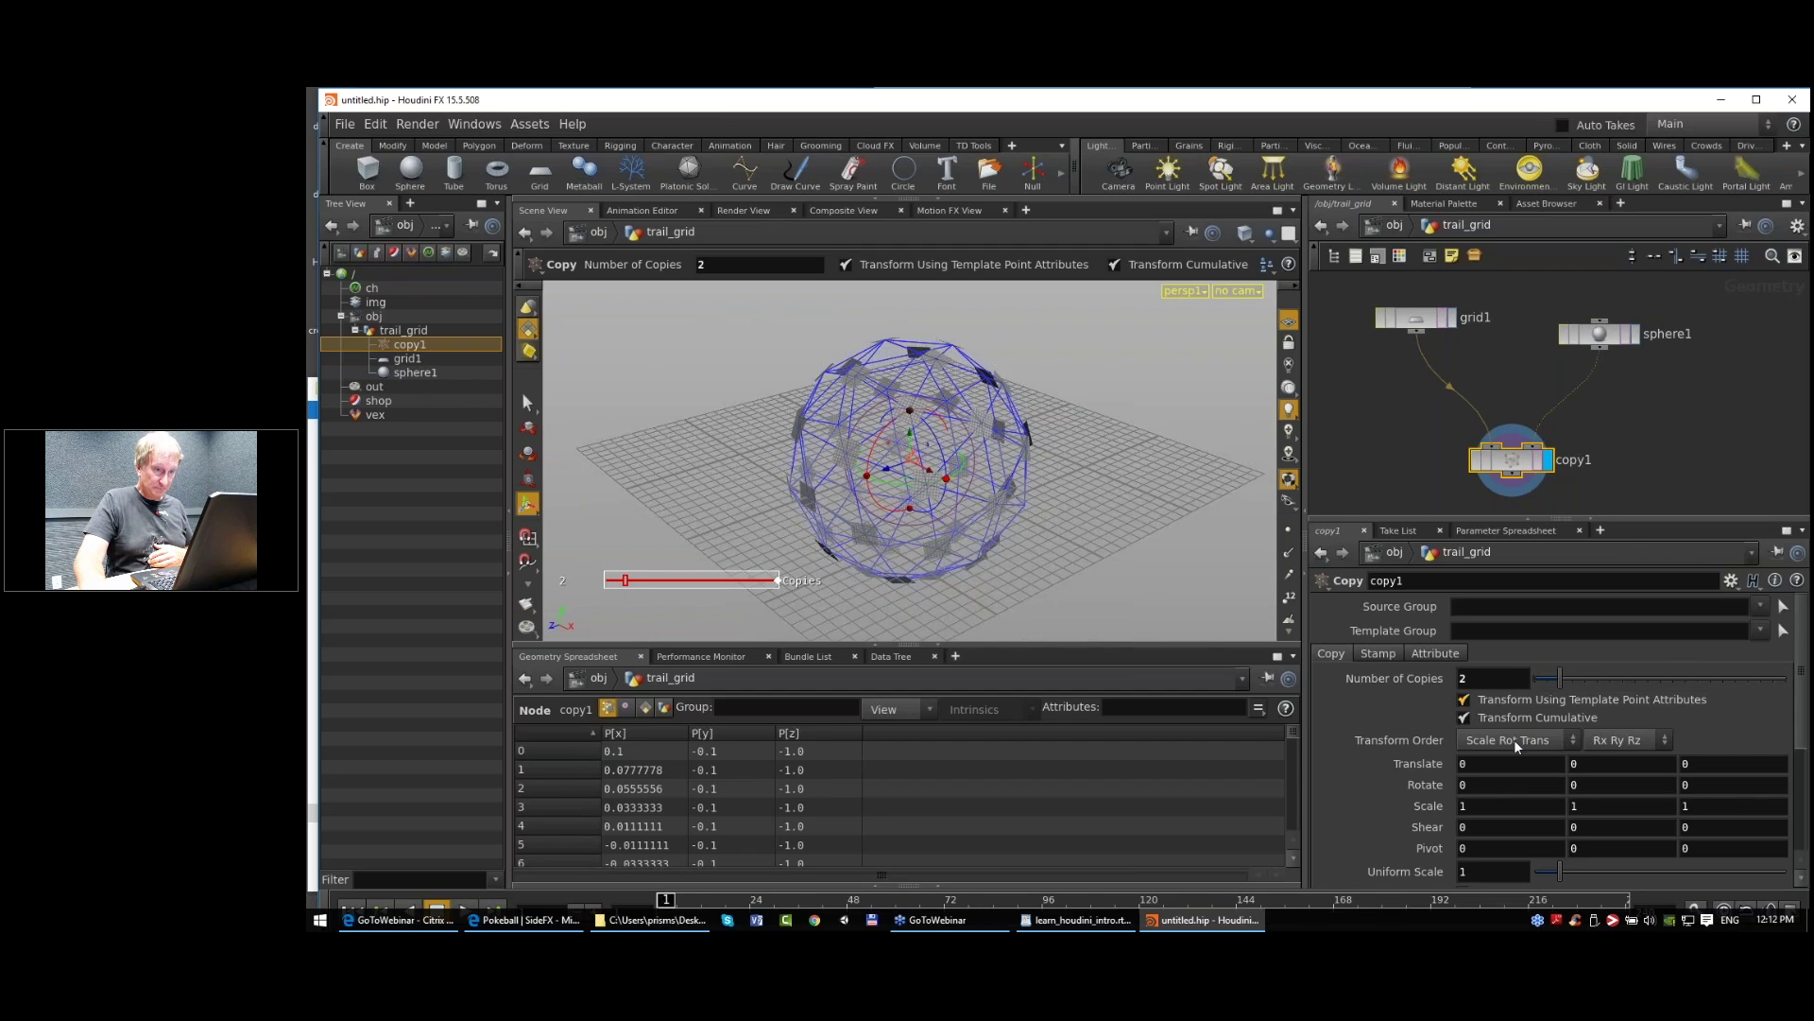
middle_drag(1604, 763, 1760, 764)
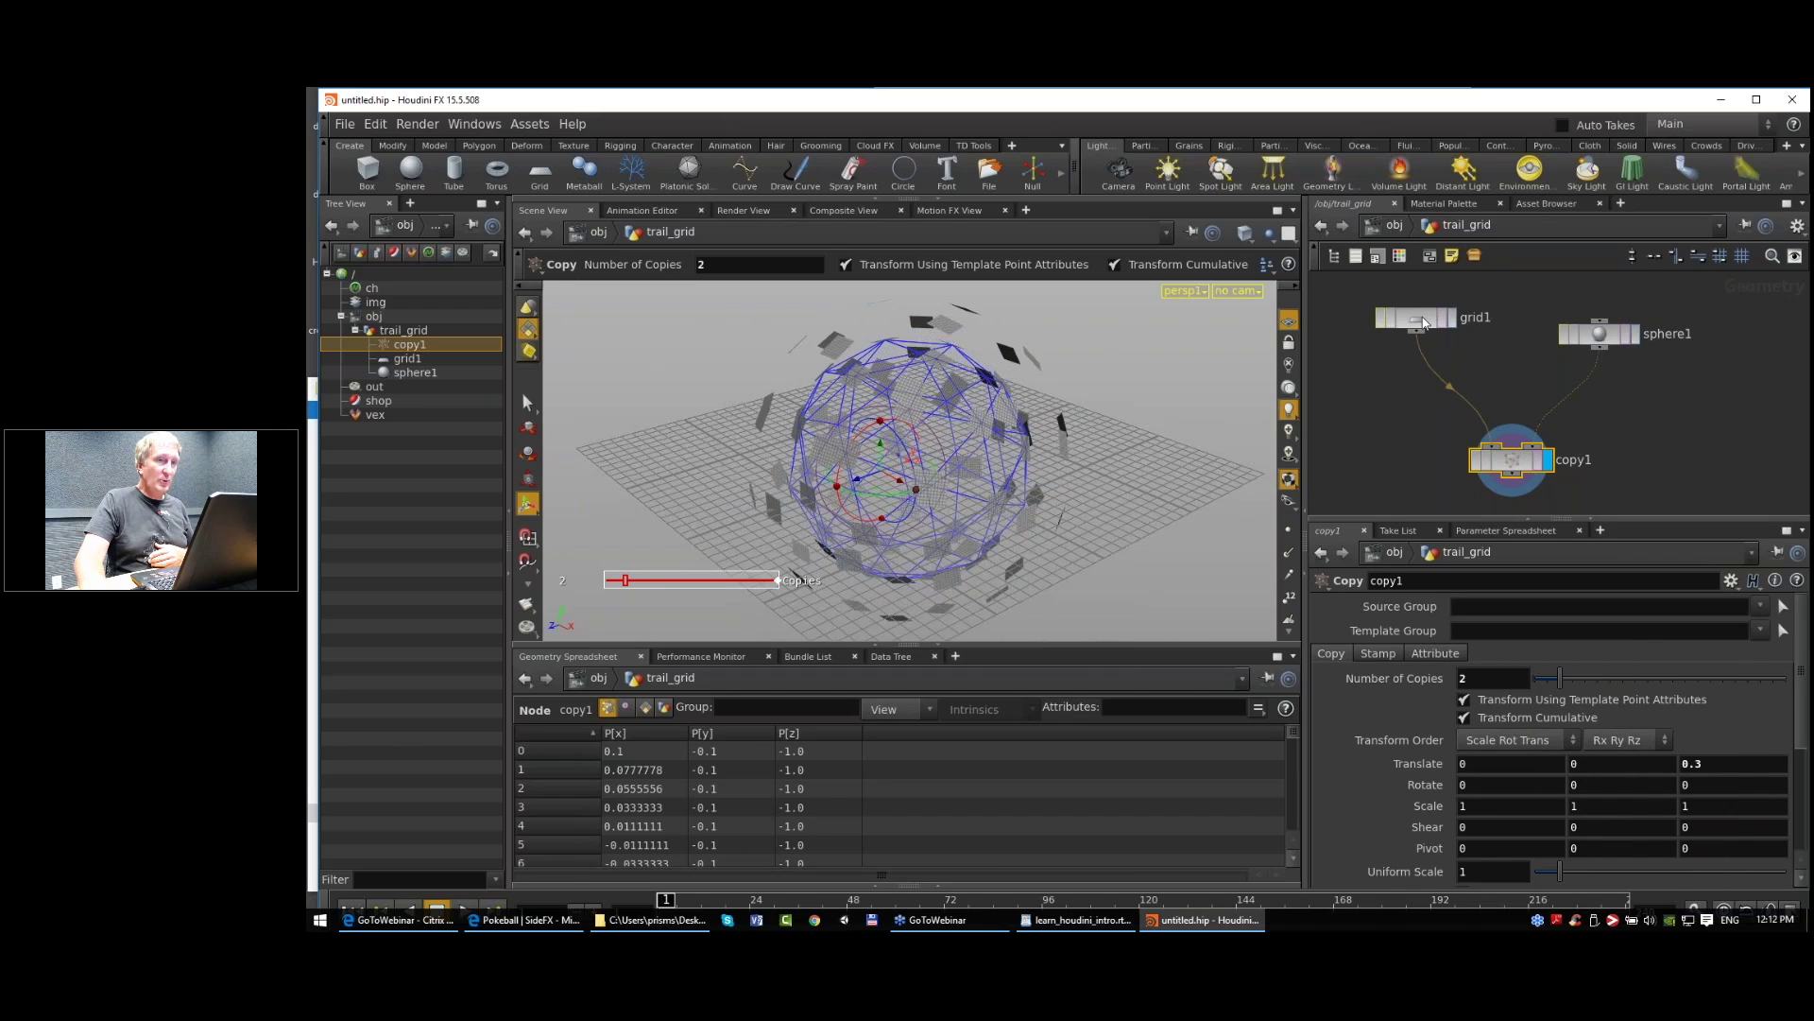
Step: Set both the rows and the columns of grid1 to 2
click(1425, 322)
click(1487, 726)
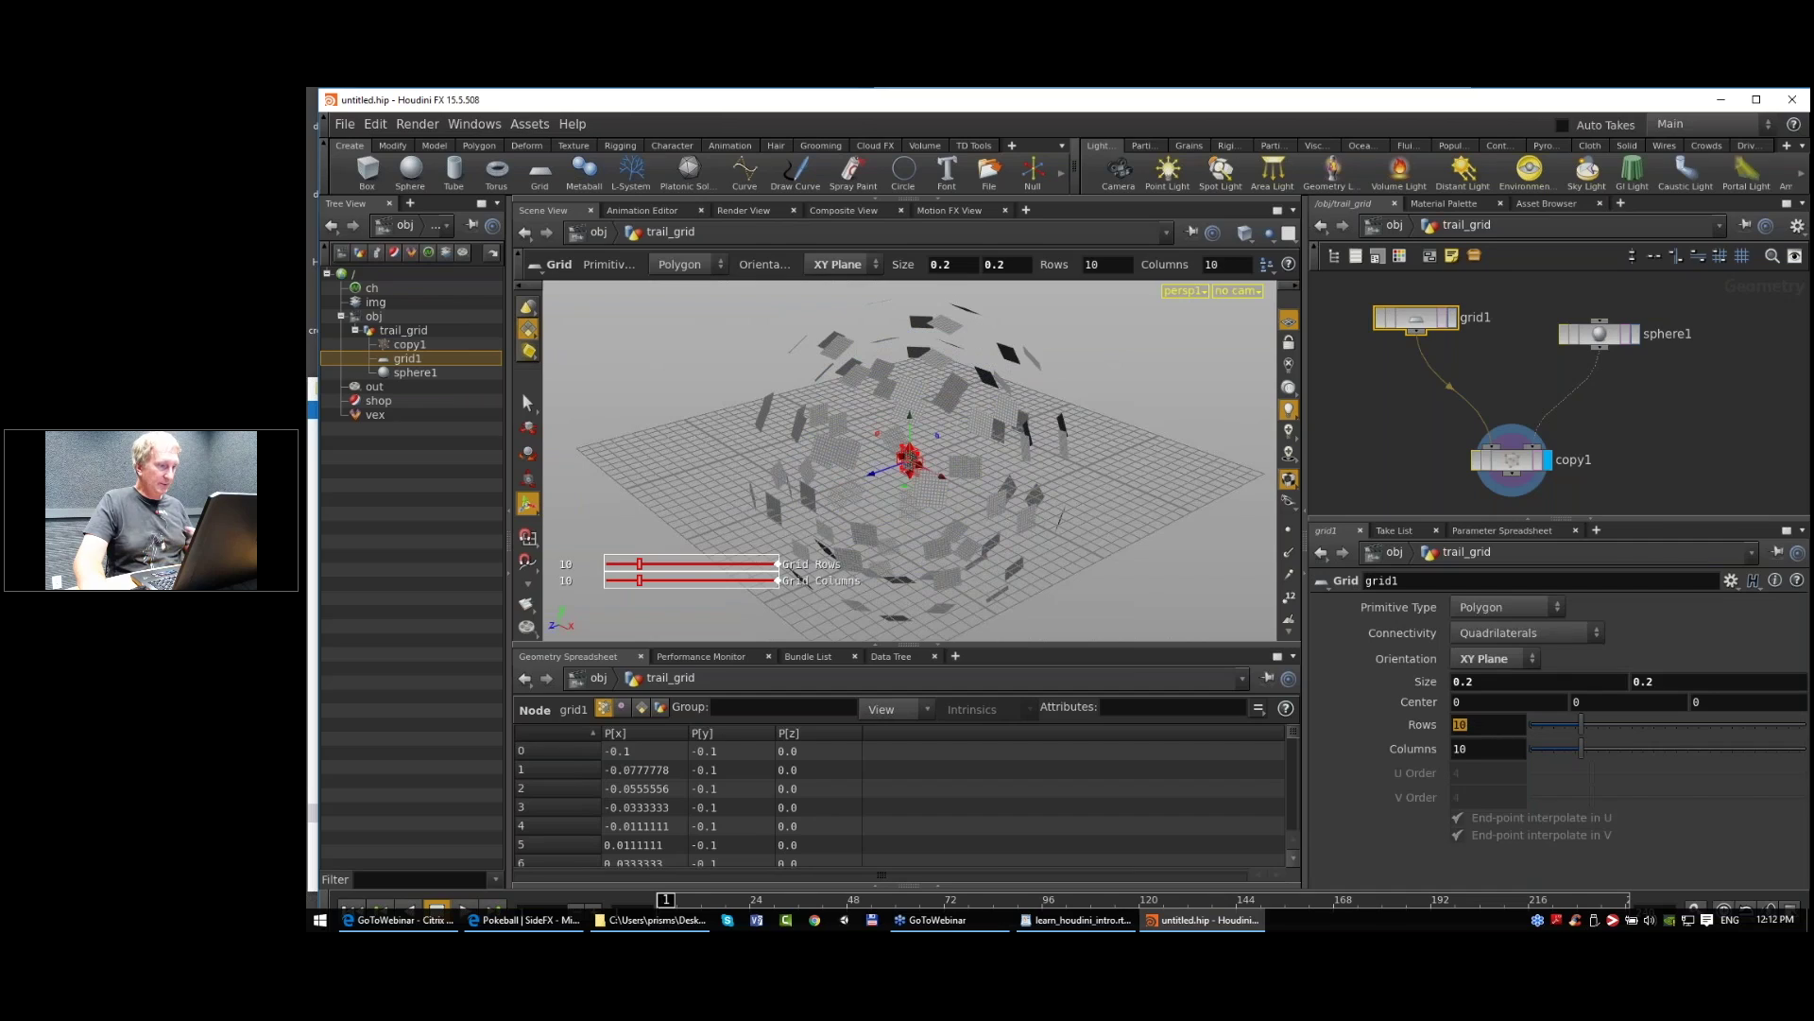
click(1484, 752)
text(2)
key(Return)
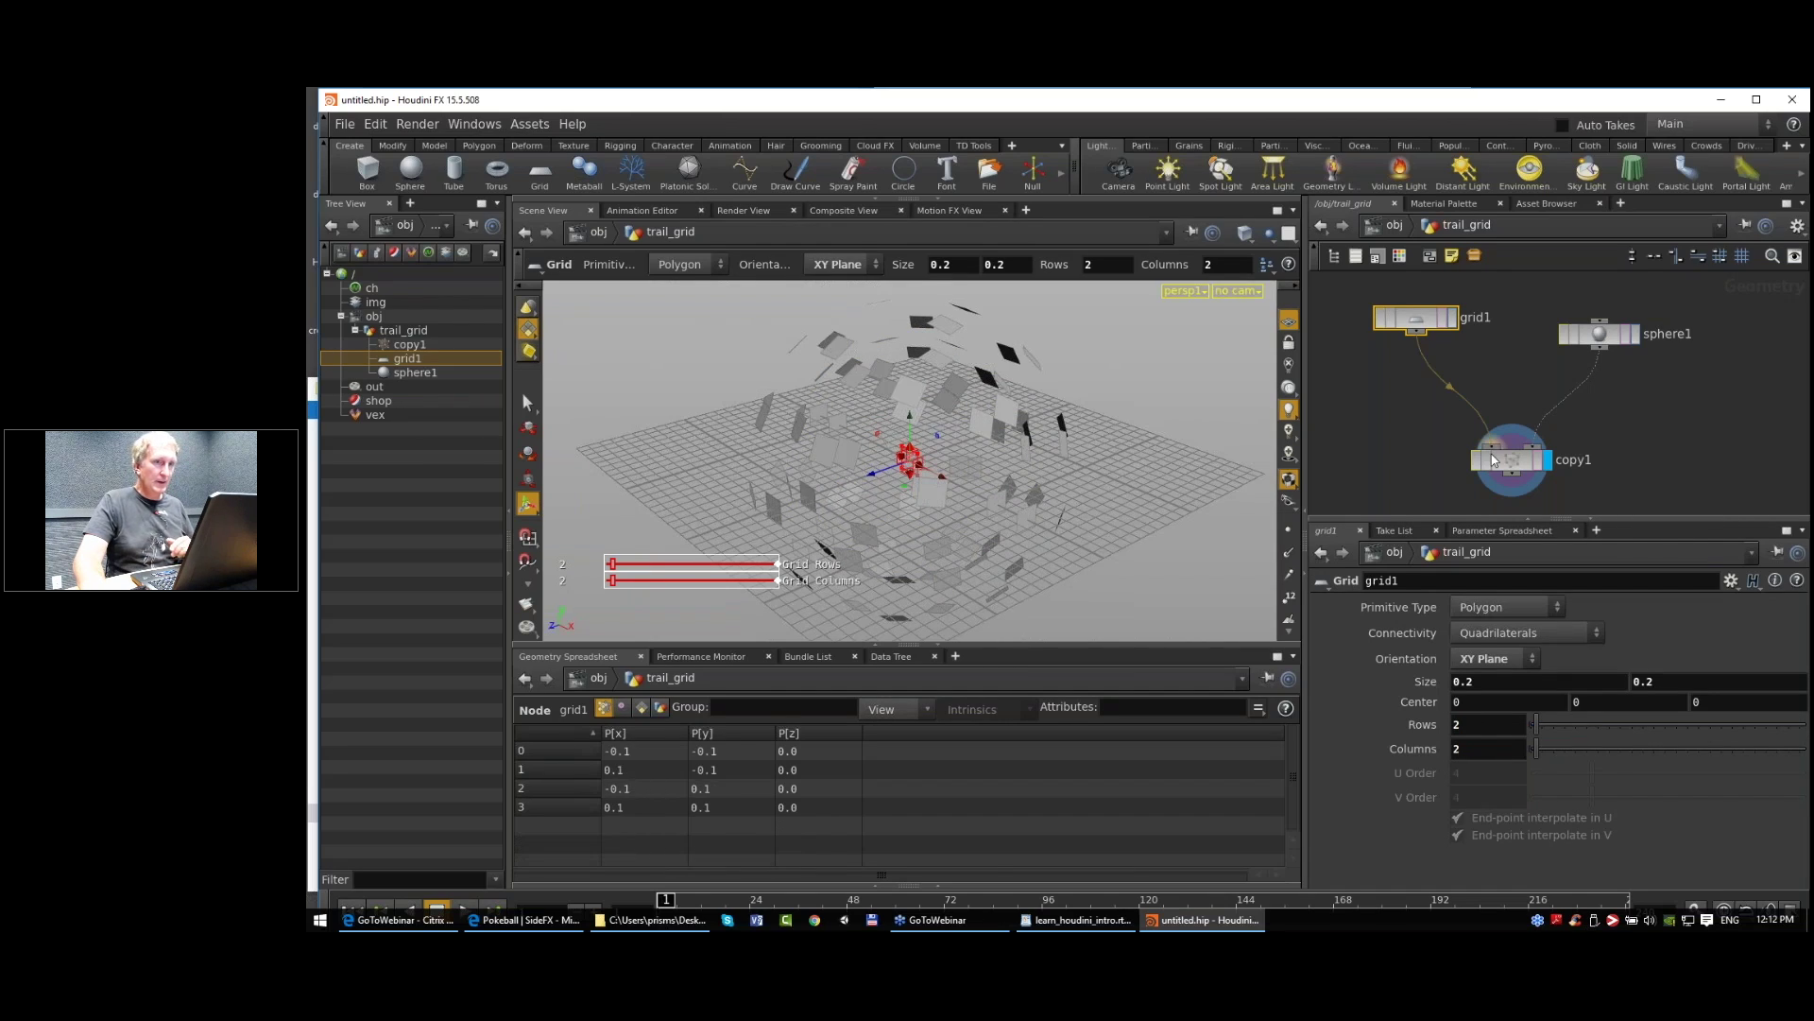
Step: Select copy1, view the simplified copies around the sphere, and adjust the placement of sphere1 and copy1 in the network
click(1516, 463)
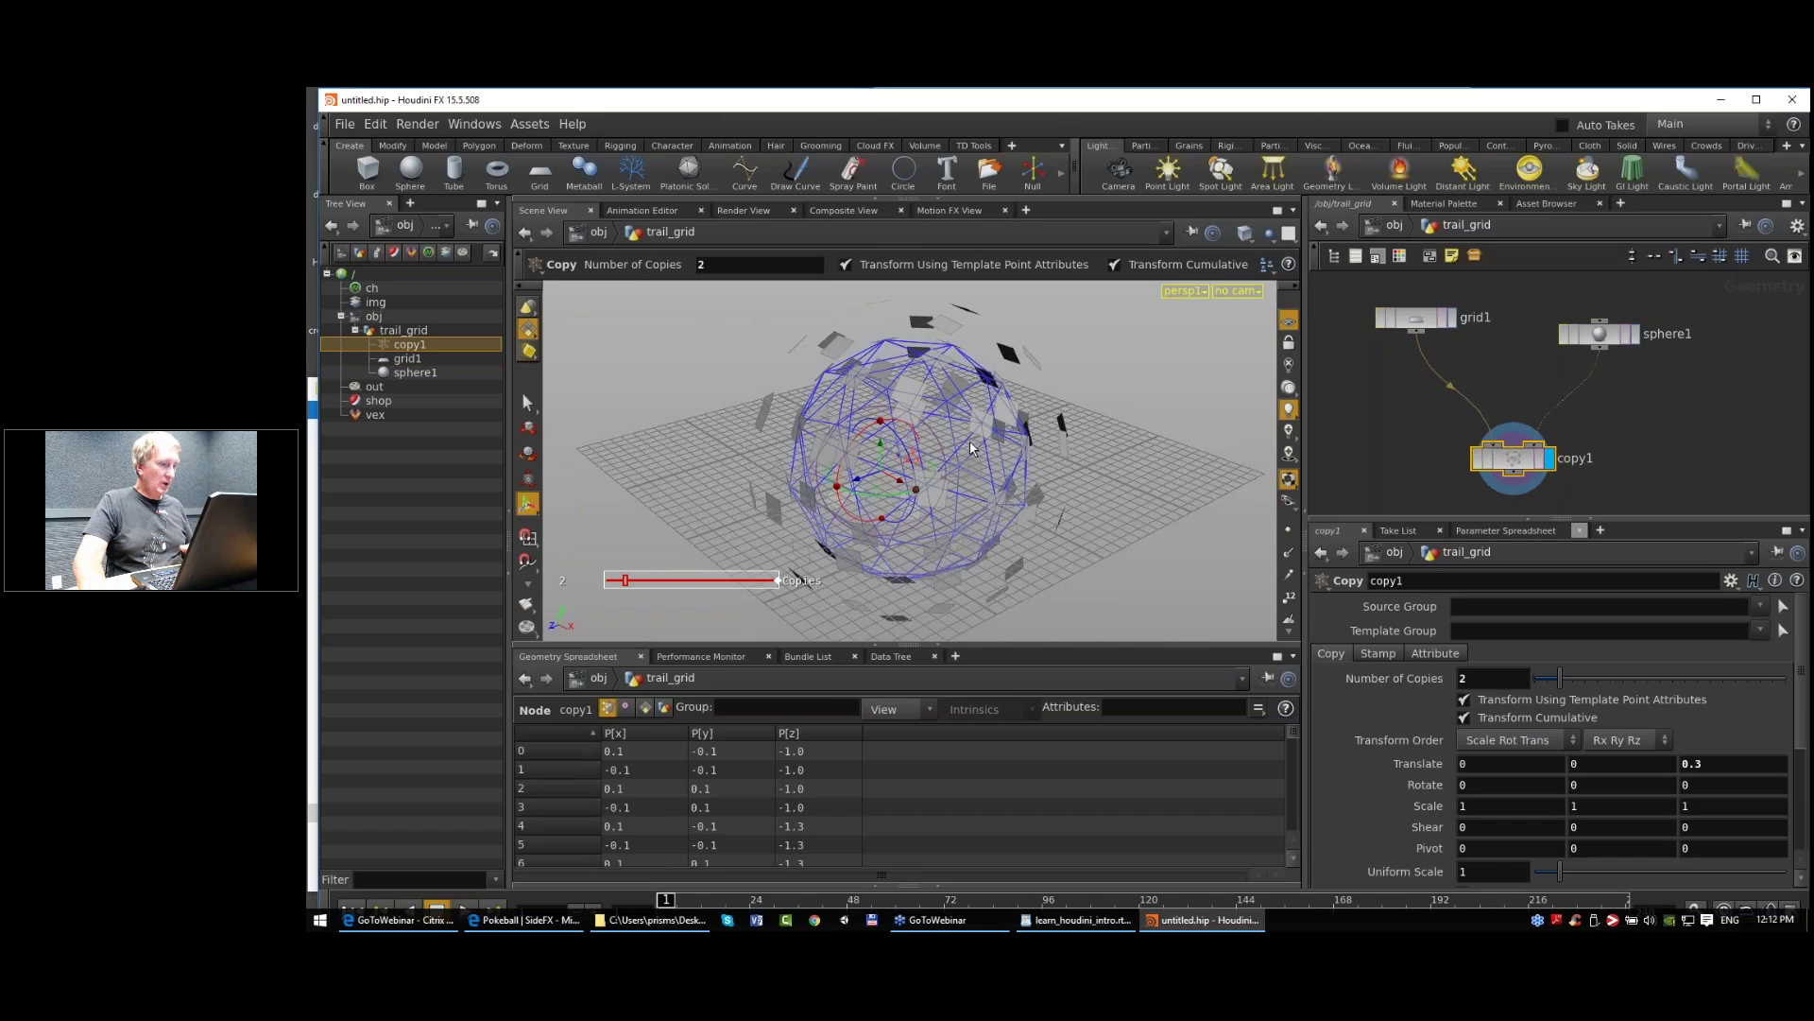
scroll(971, 454, up, 2)
mouse_move(970, 455)
mouse_down()
mouse_move(894, 457)
mouse_move(983, 441)
mouse_move(992, 477)
mouse_up()
drag(1598, 333, 1589, 351)
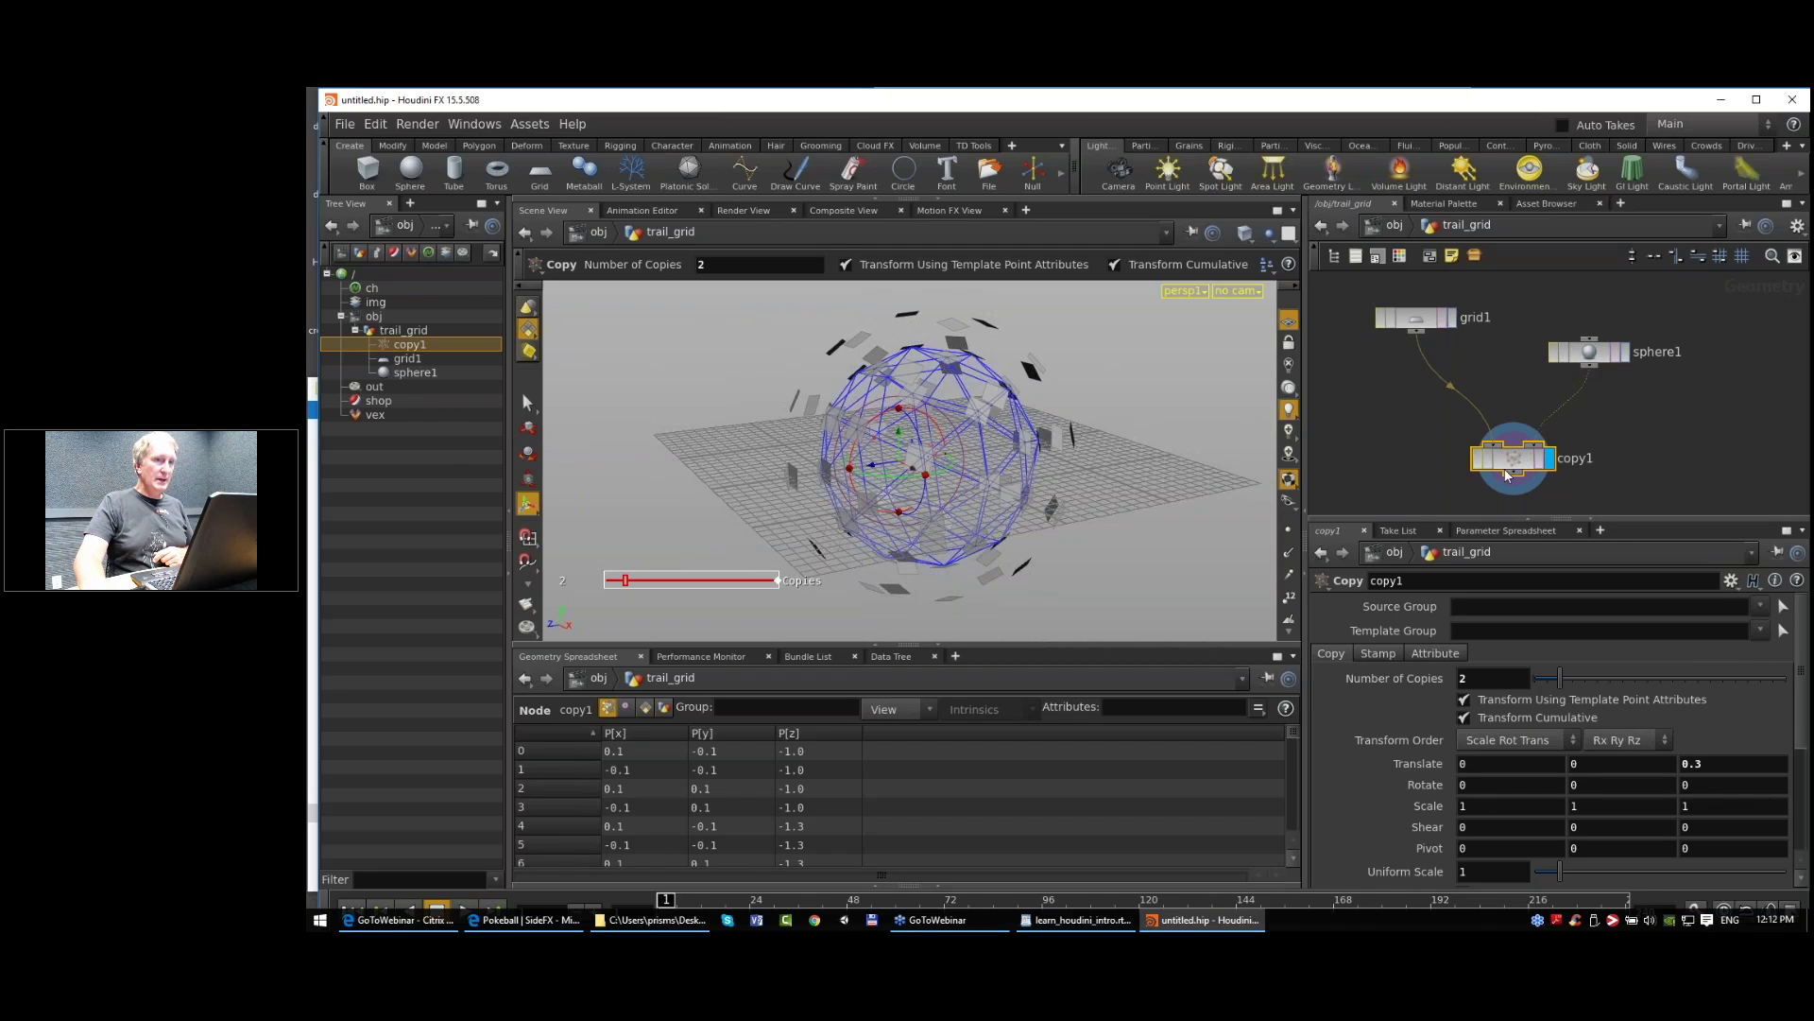
drag(1512, 465, 1507, 460)
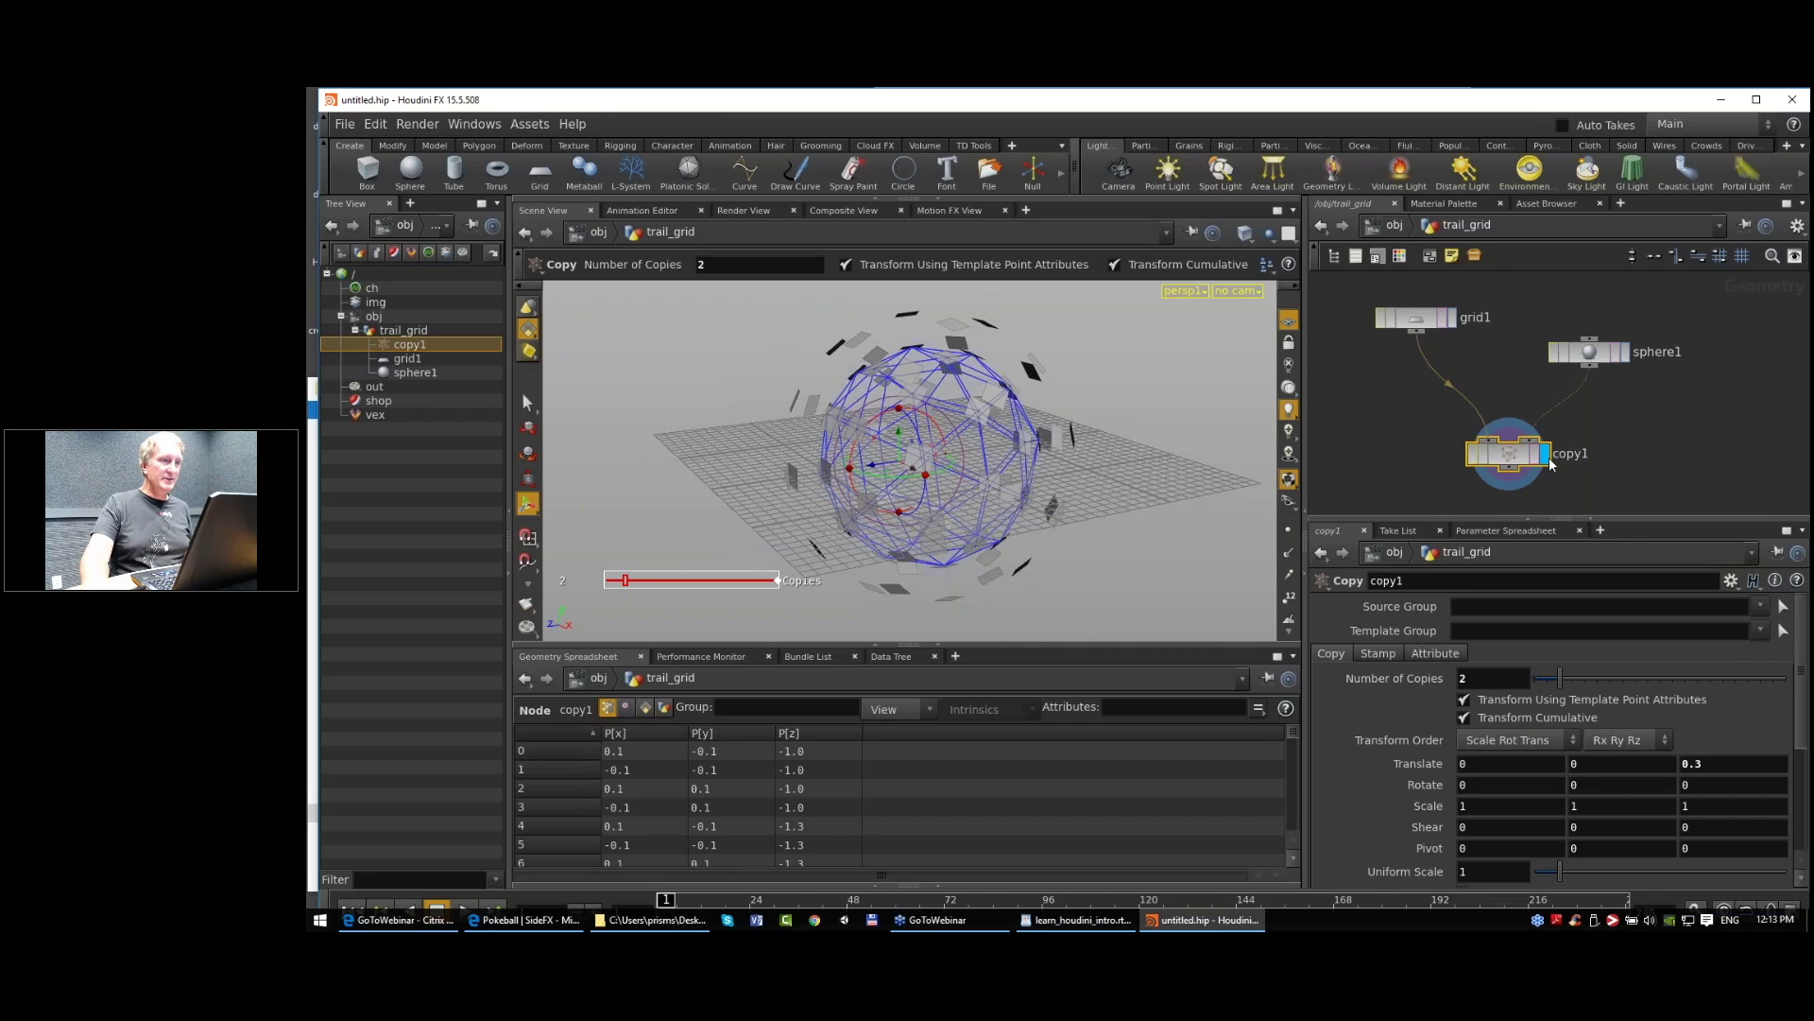
middle_drag(1601, 462, 1599, 443)
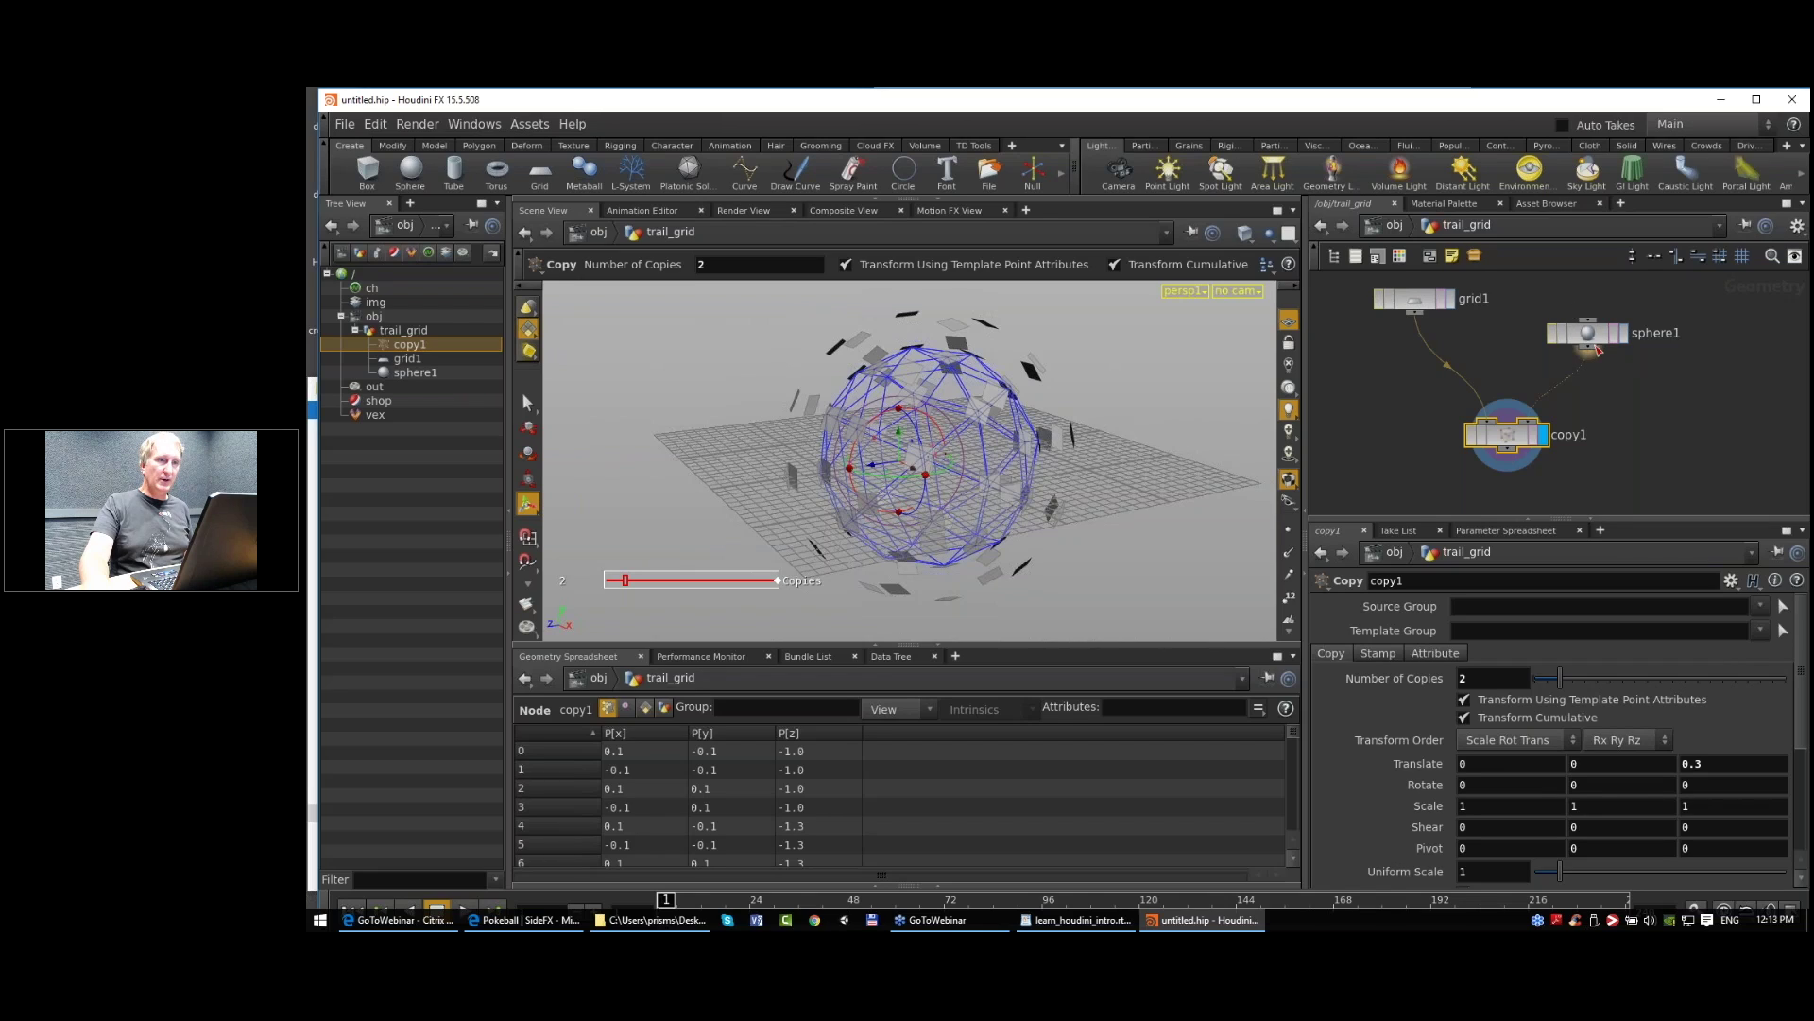
Step: Set the scale of copy1 to 0.4 on all three axes and check the shrunken outer copies around the sphere
click(1410, 295)
click(1505, 444)
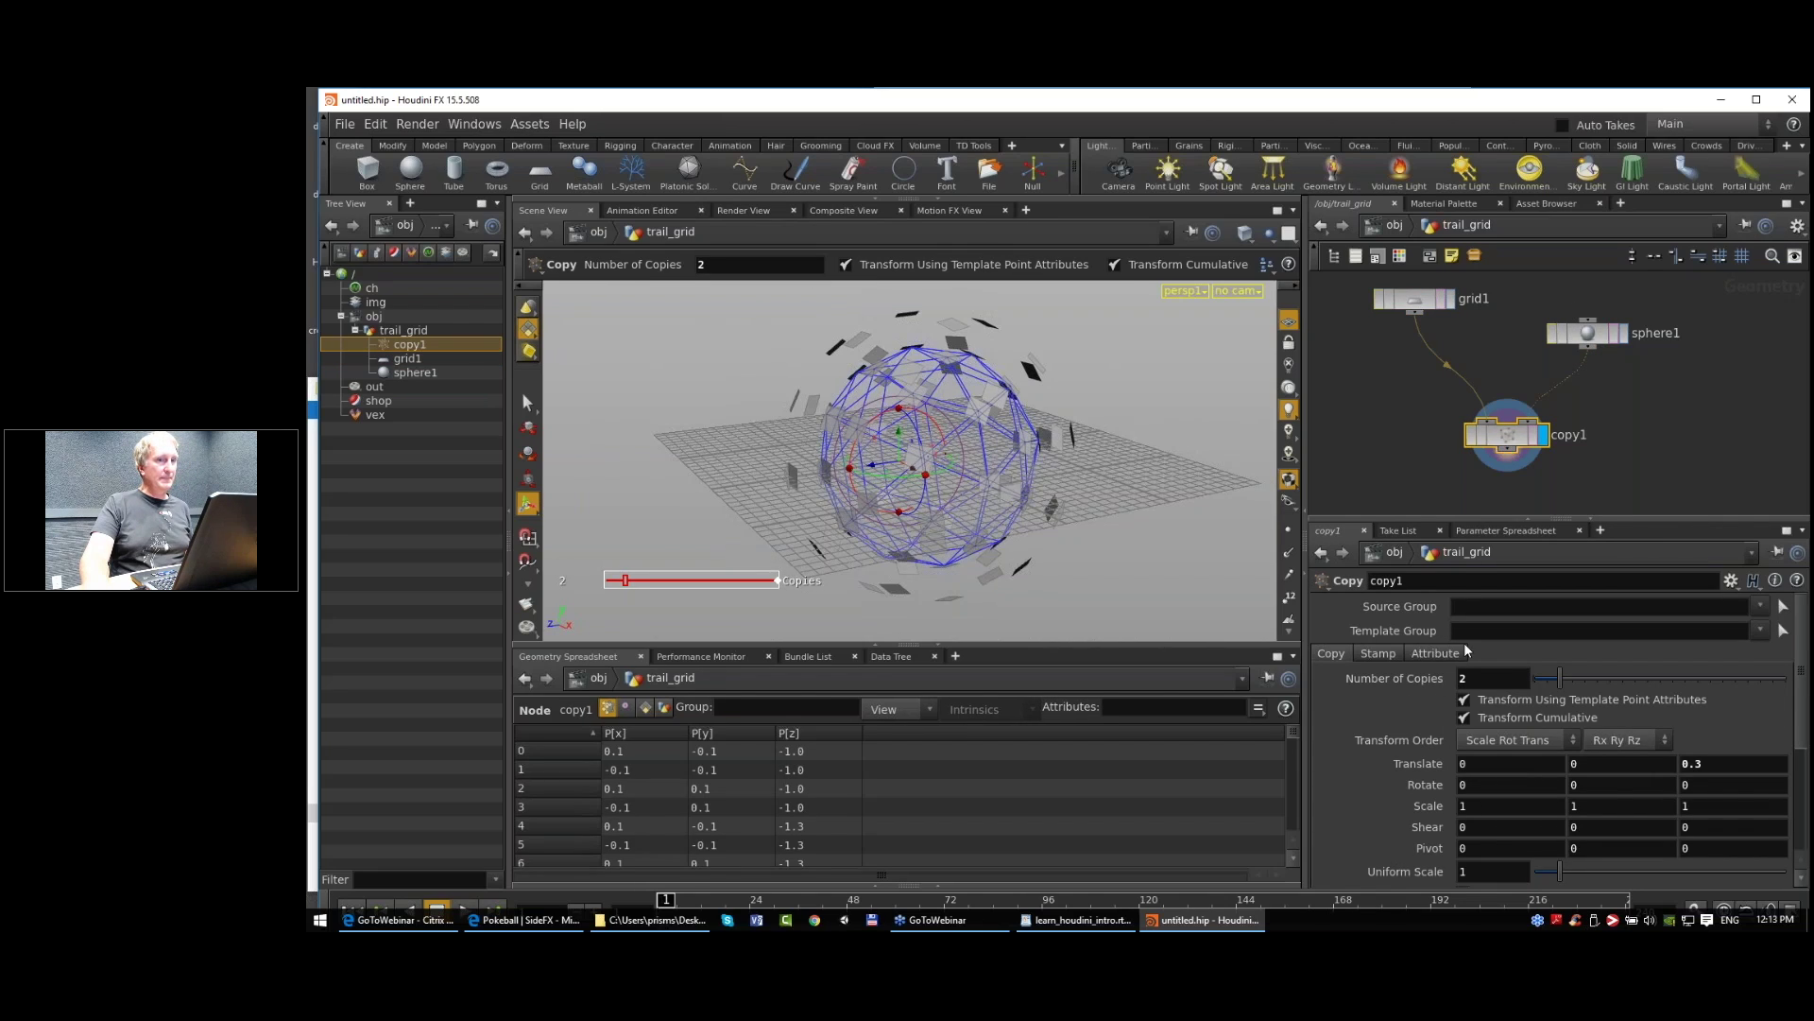
middle_drag(1433, 809, 1410, 763)
key(space)
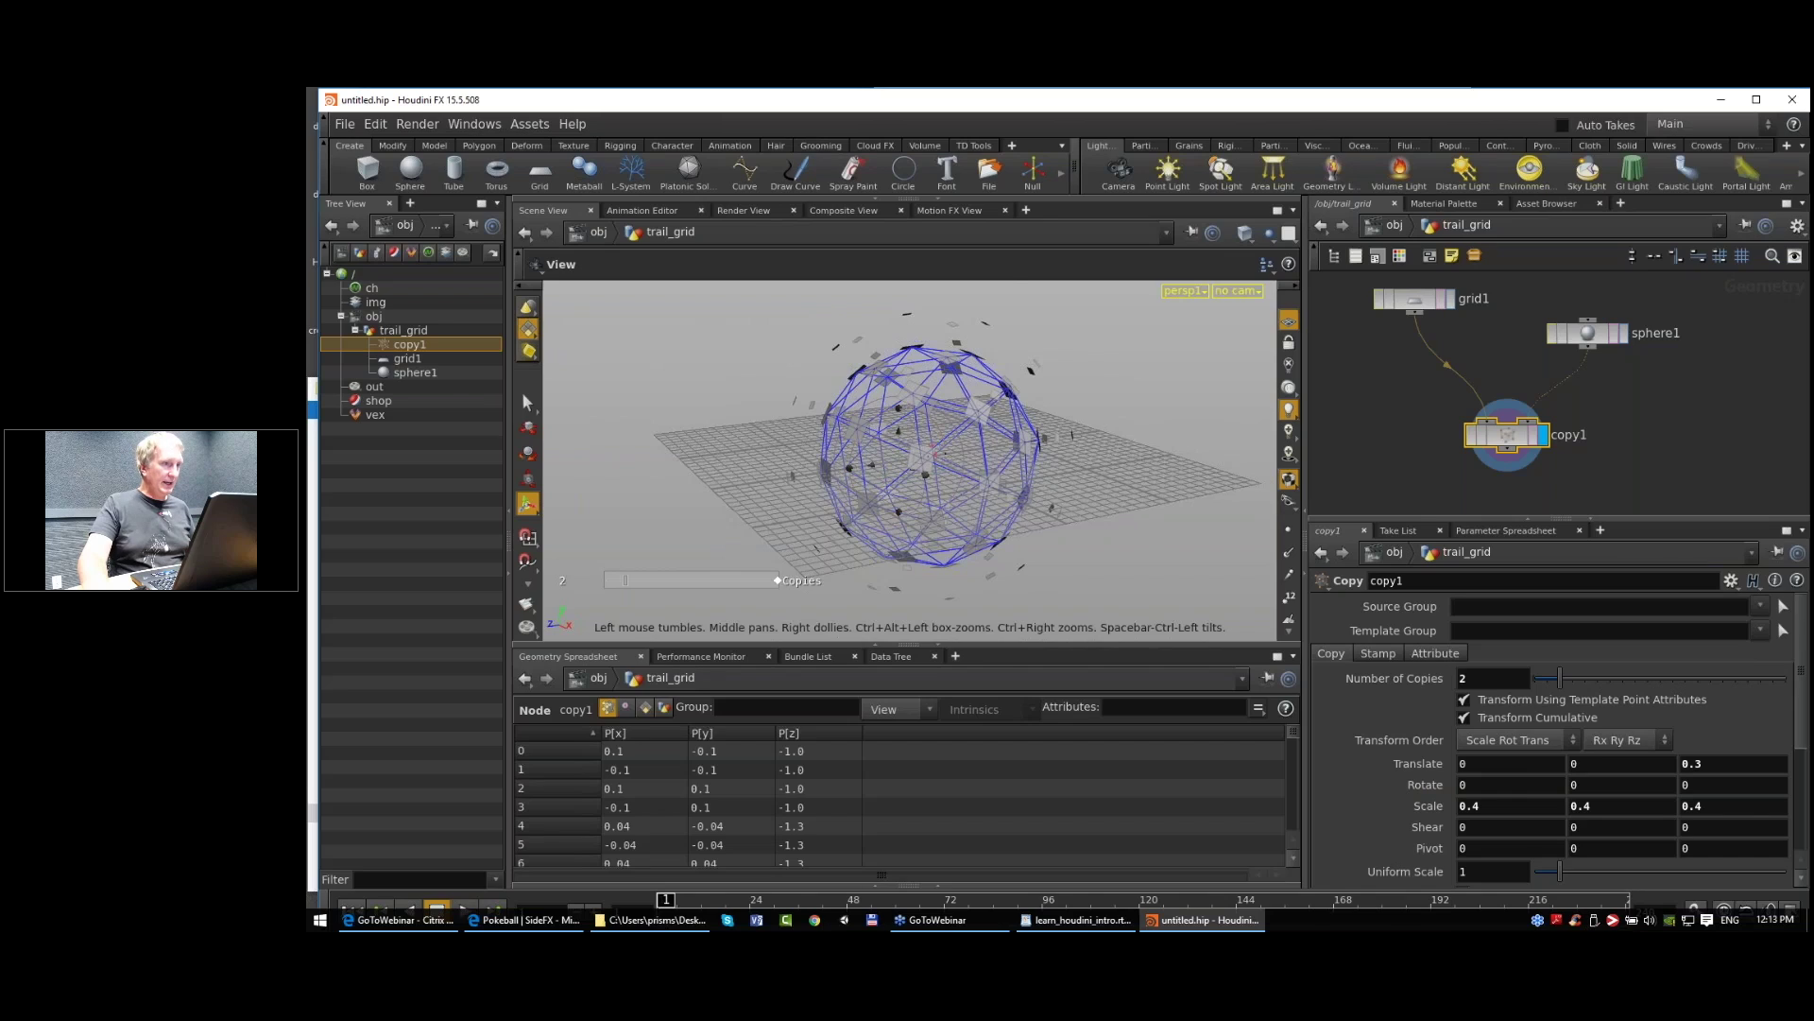
right_drag(931, 463, 956, 498)
mouse_move(956, 498)
mouse_down()
mouse_move(973, 483)
mouse_move(959, 532)
mouse_up()
right_drag(958, 532, 1031, 516)
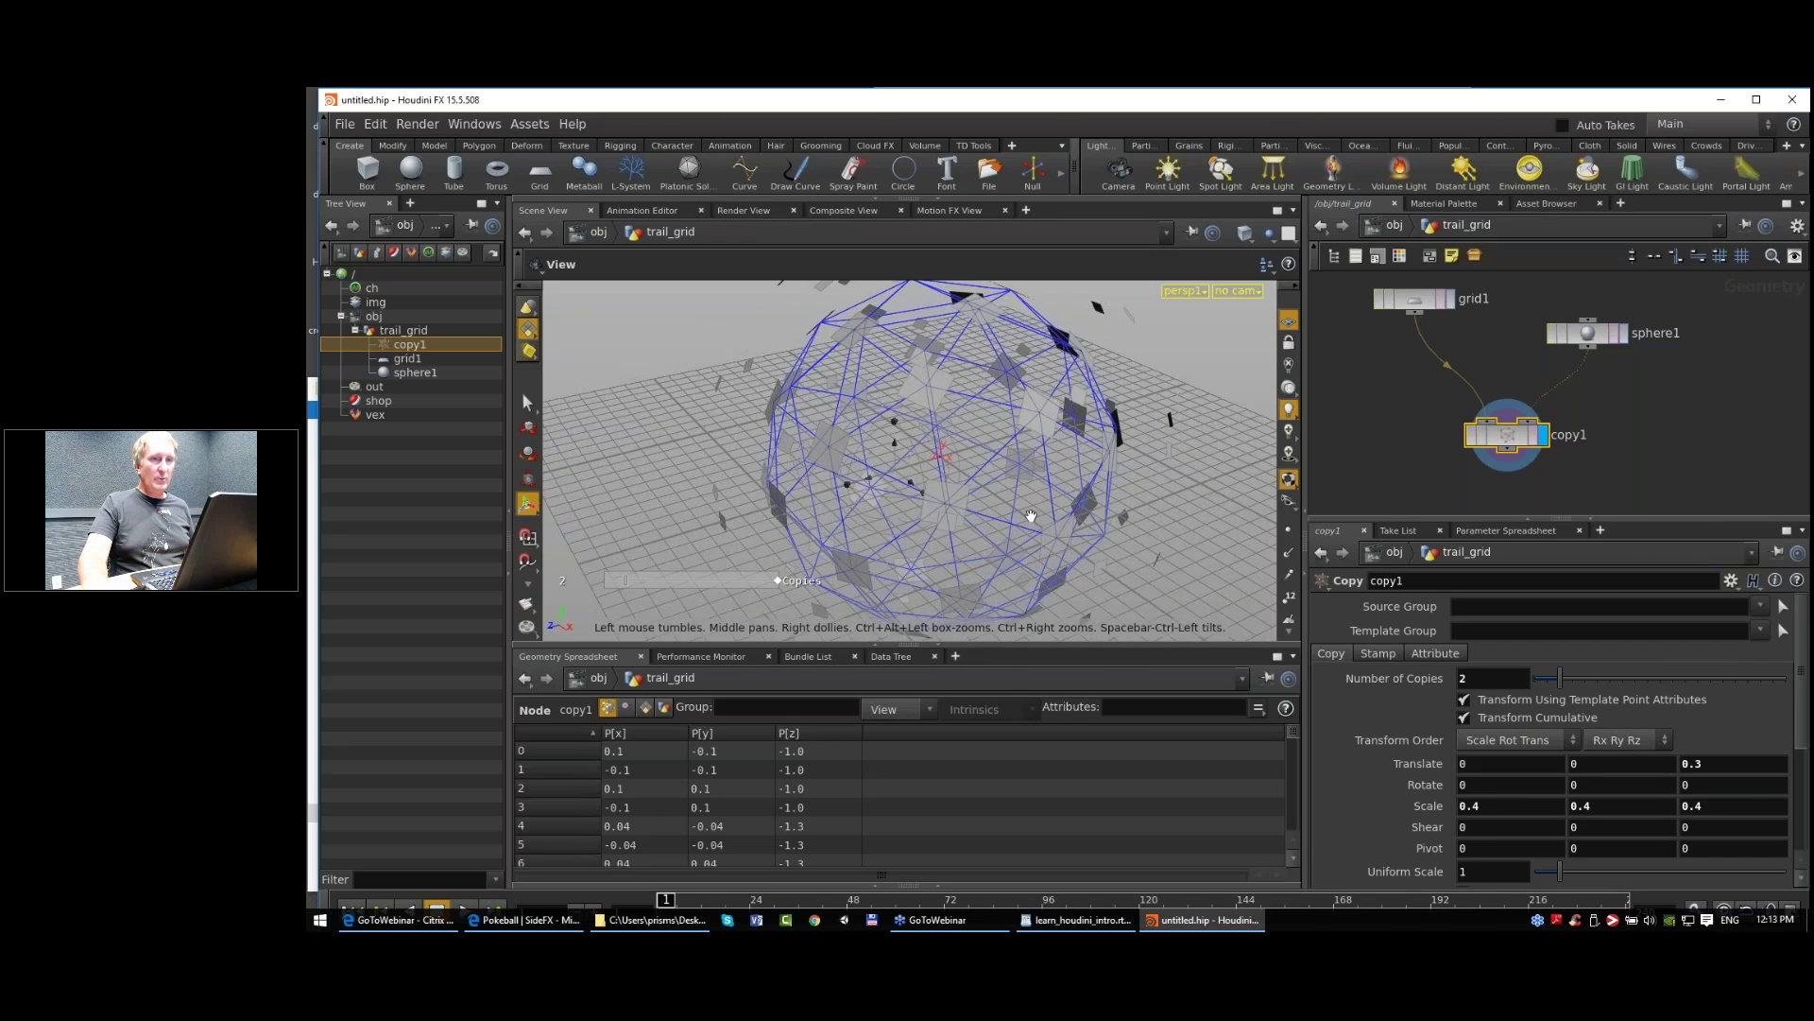
drag(1031, 516, 1037, 494)
right_drag(1037, 495, 1011, 496)
Step: Add a Skin node below copy1, connect copy1 to its first input, and display the skinned result
drag(1592, 333, 1586, 336)
middle_drag(1622, 413, 1609, 359)
middle_drag(1527, 428, 1534, 445)
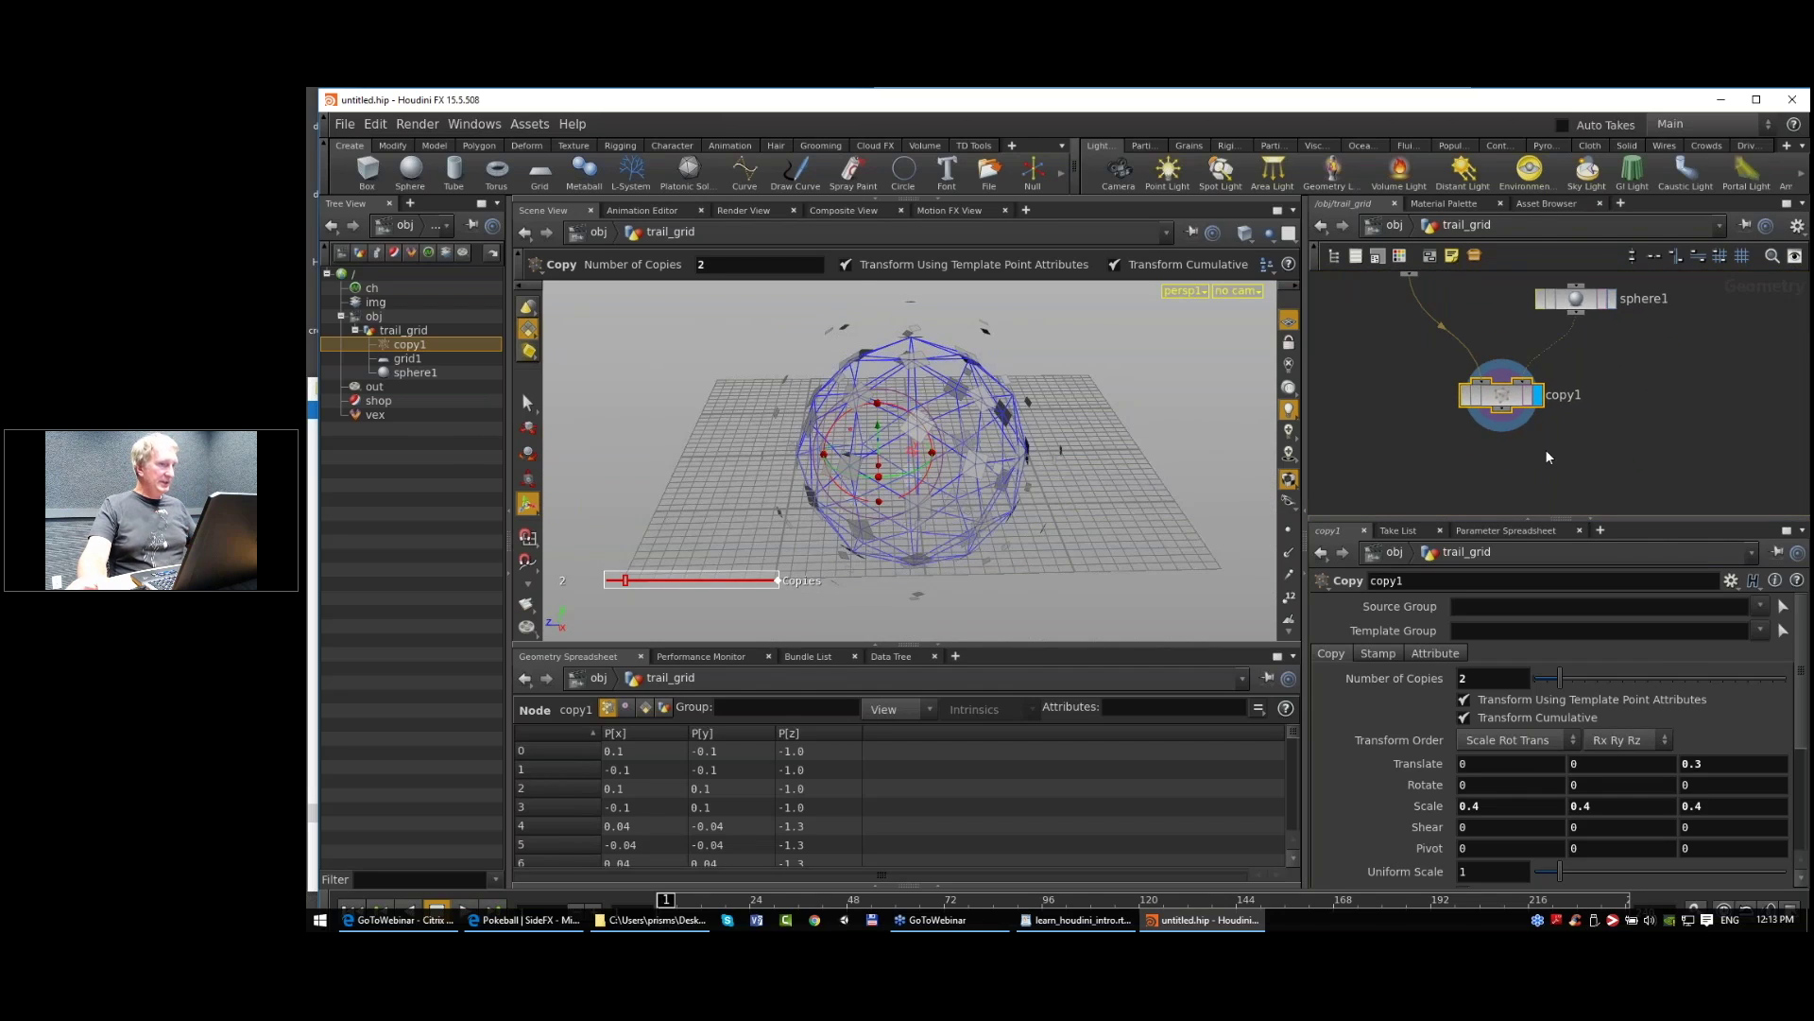
key(Tab)
text(ski)
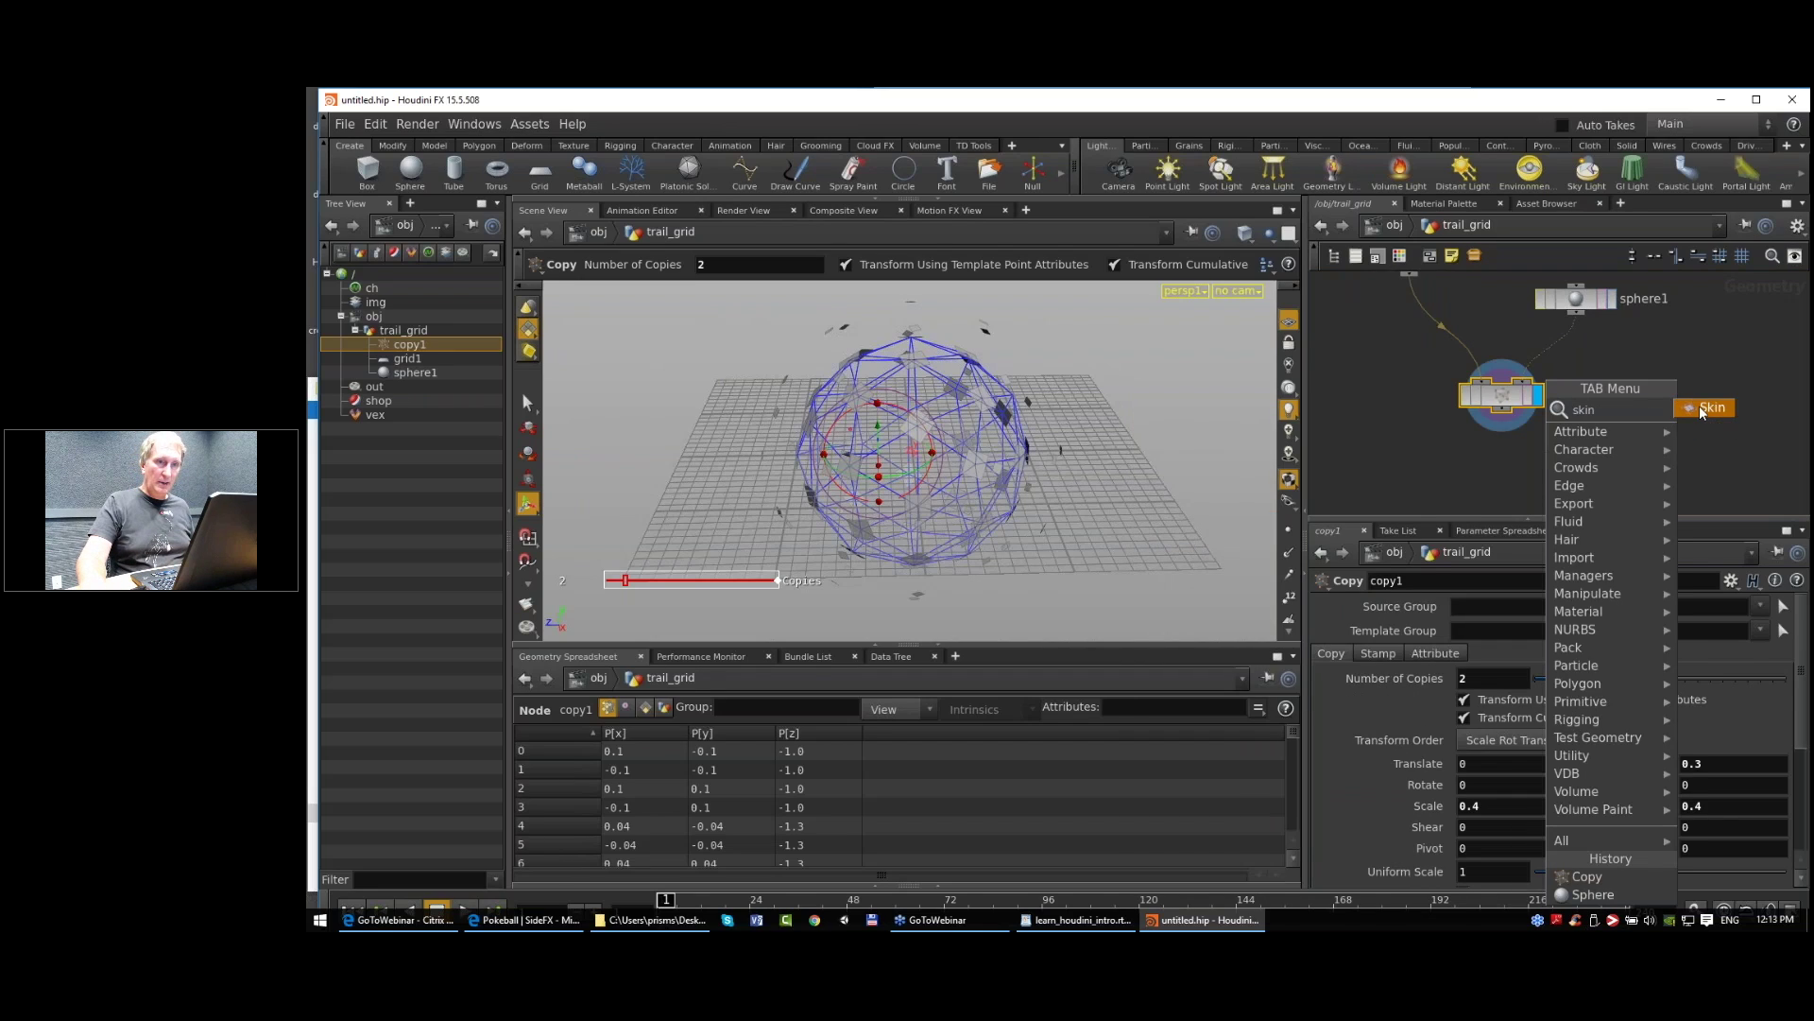
click(1699, 405)
click(1504, 468)
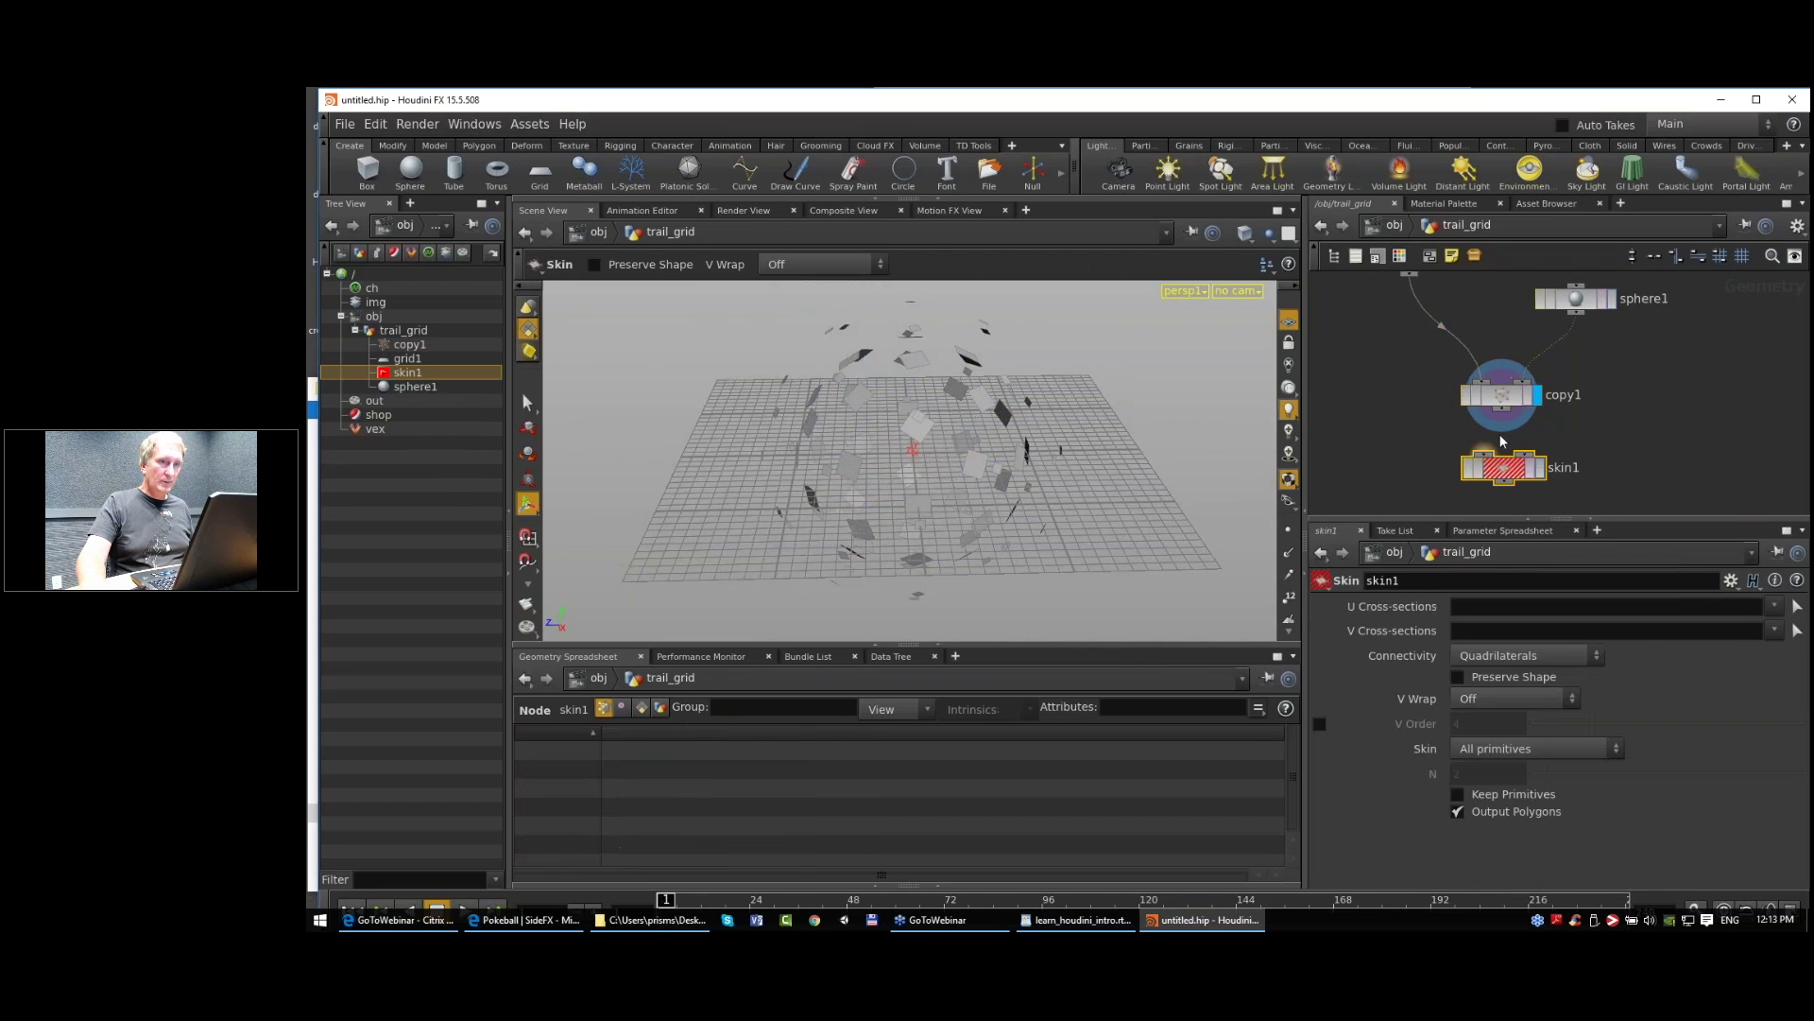
click(1540, 467)
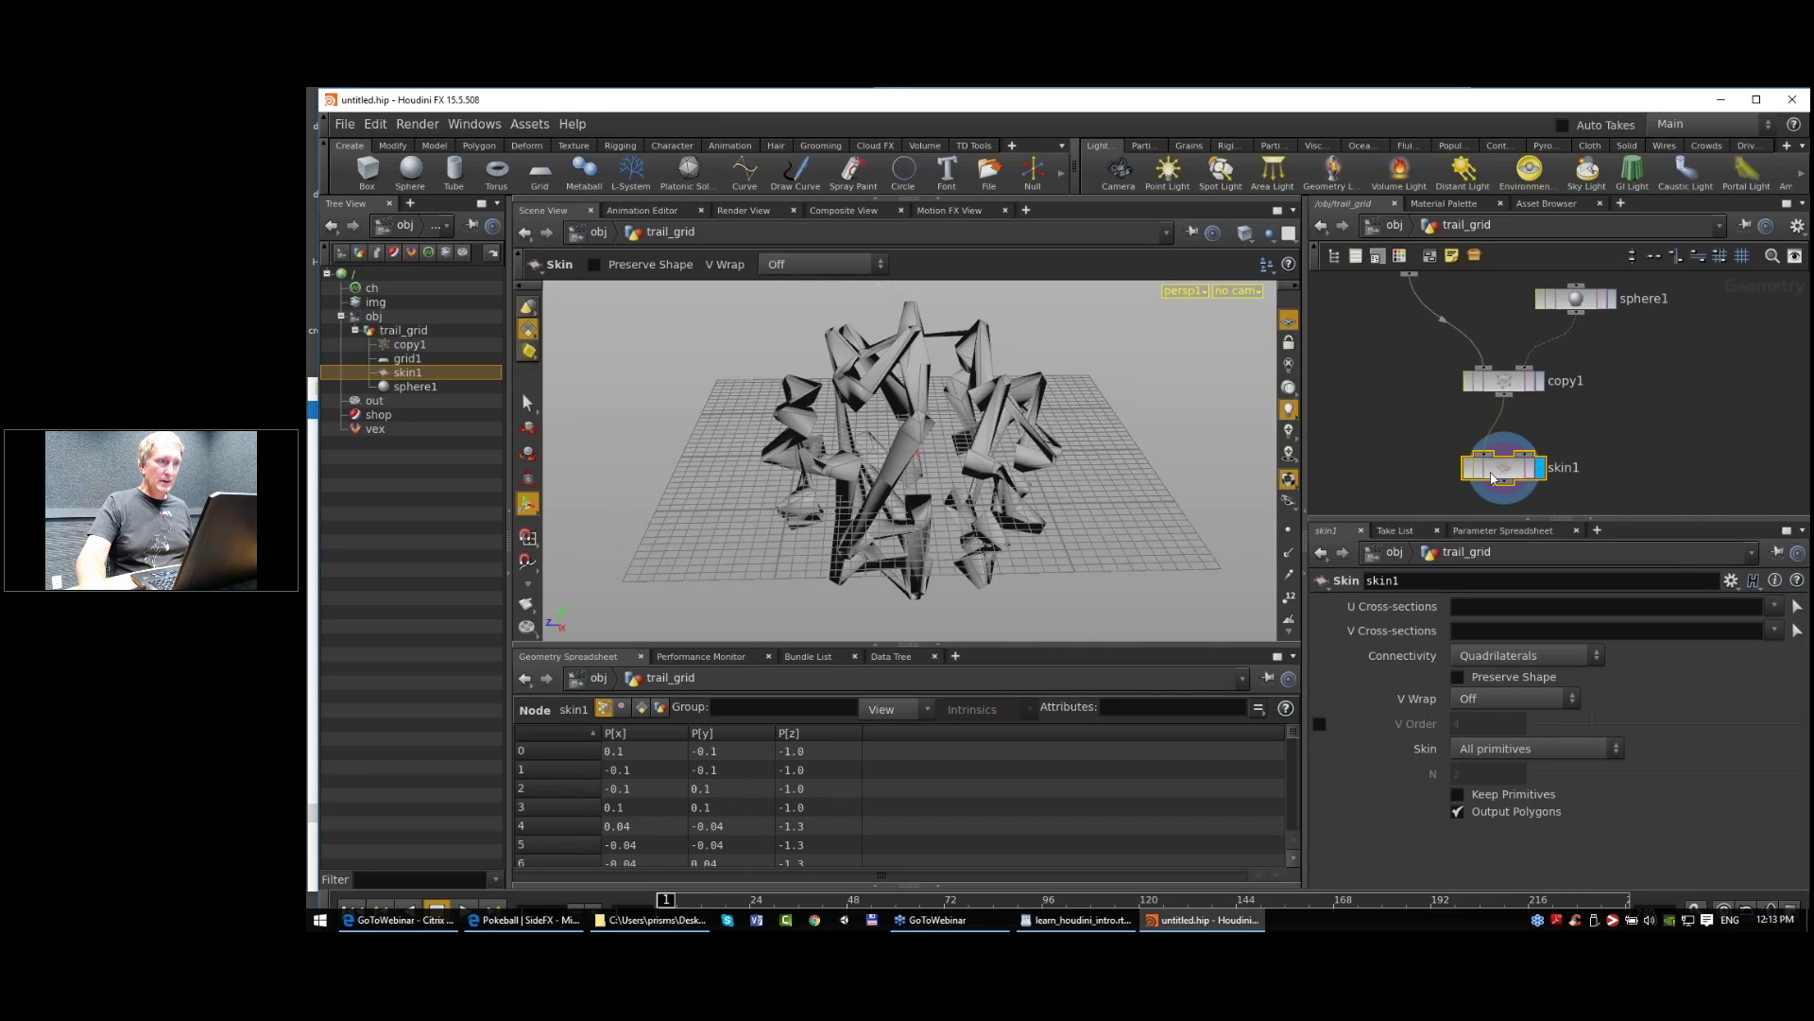
drag(1498, 477, 1498, 457)
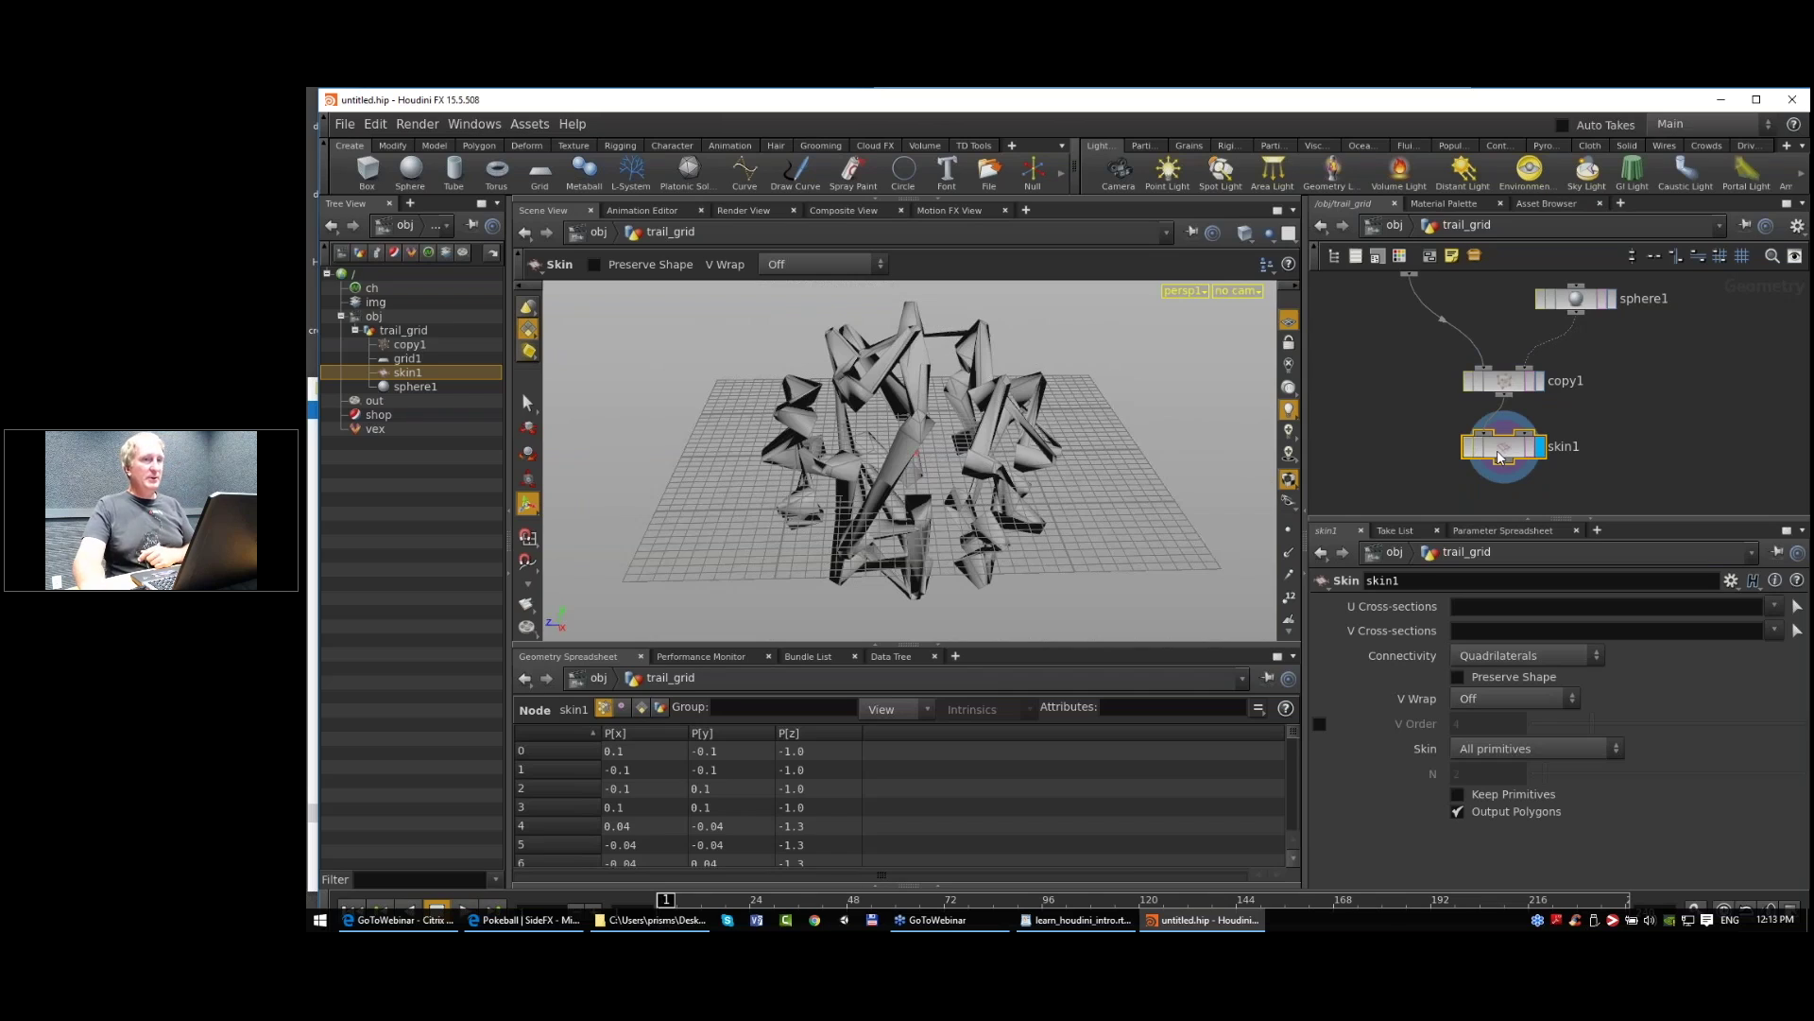
Step: Examine the surface generated by skin1 from another angle in the scene view
key(Escape)
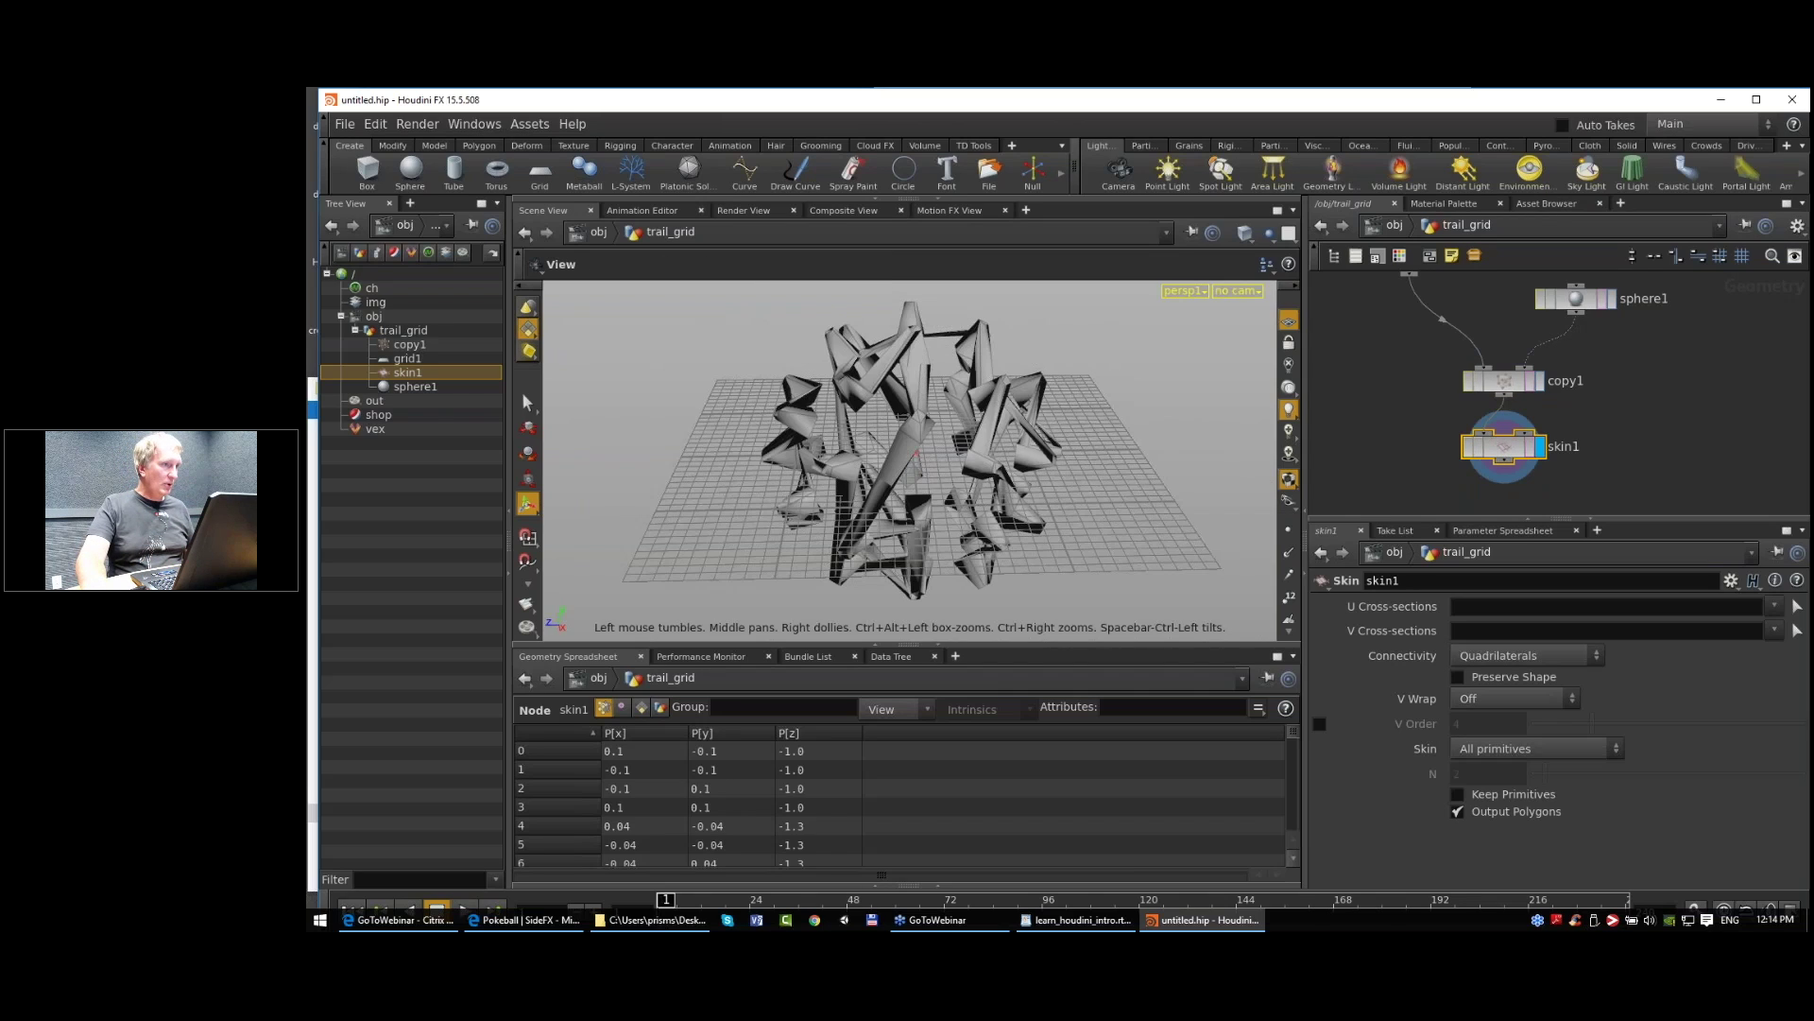
scroll(921, 463, up, 3)
scroll(925, 460, up, 2)
mouse_move(927, 460)
mouse_down()
mouse_move(724, 491)
mouse_move(884, 452)
mouse_move(945, 467)
mouse_up()
scroll(883, 451, down, 5)
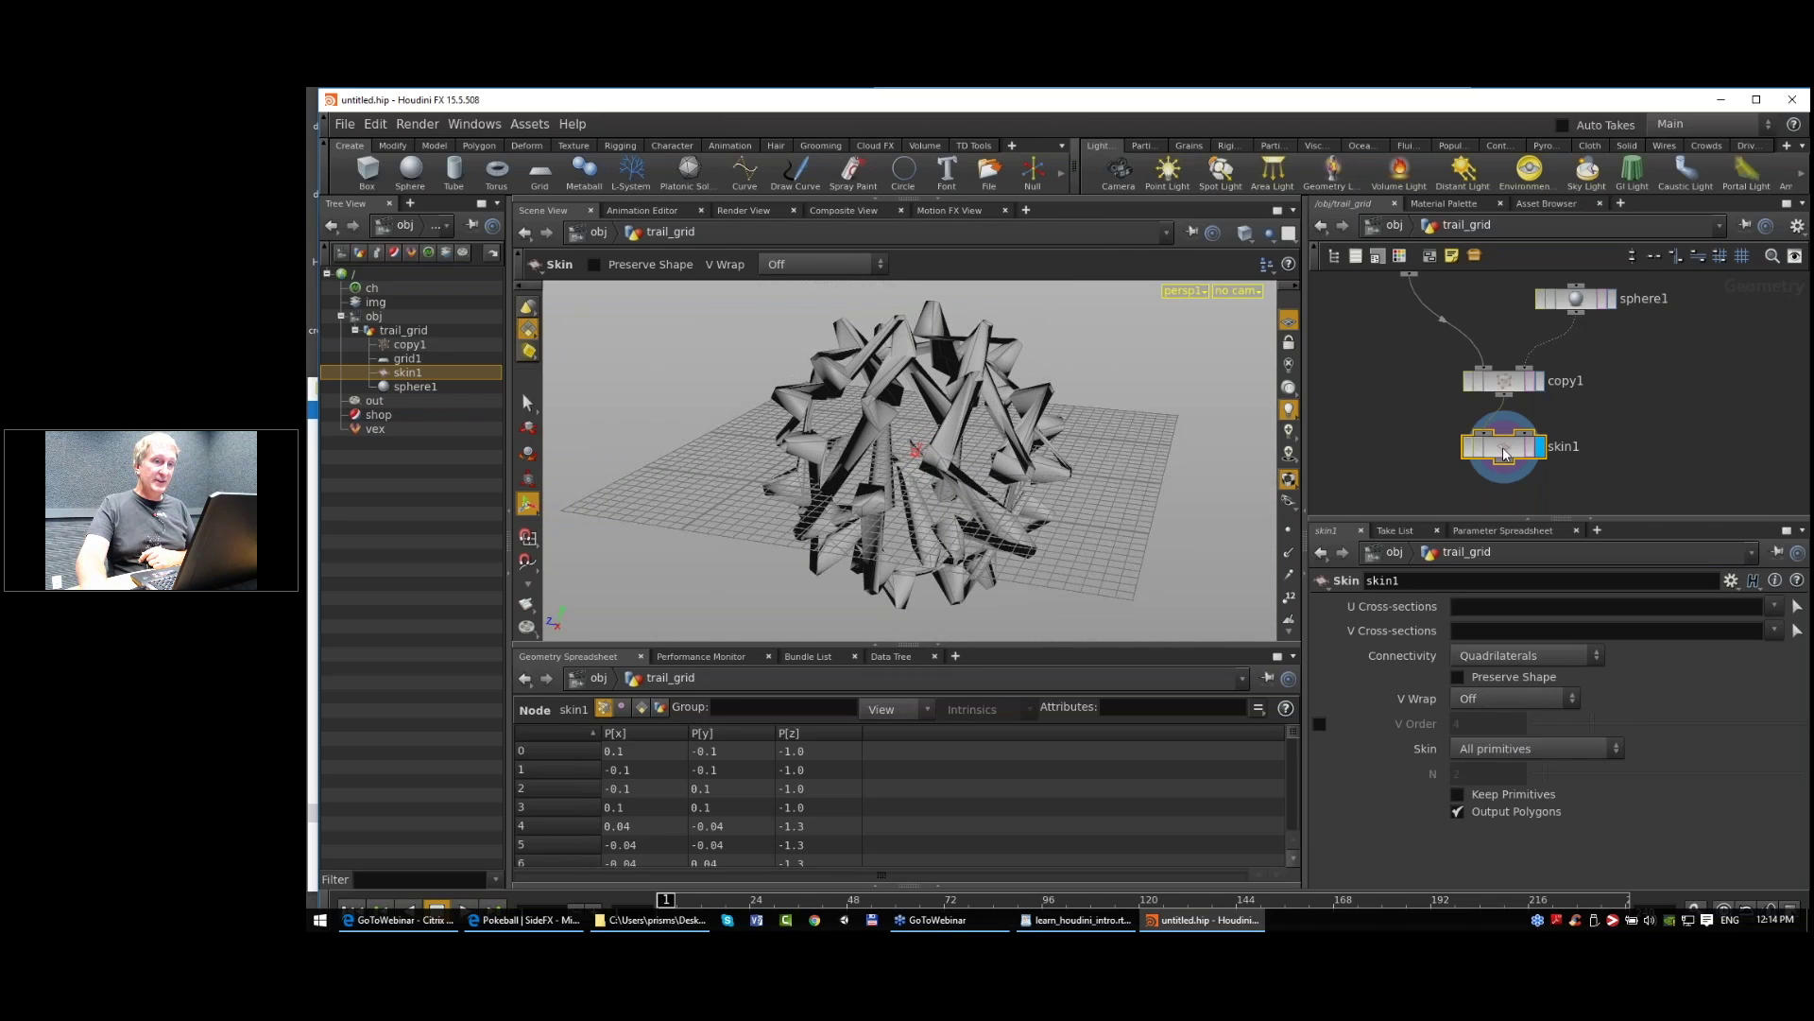
drag(1503, 448, 1503, 449)
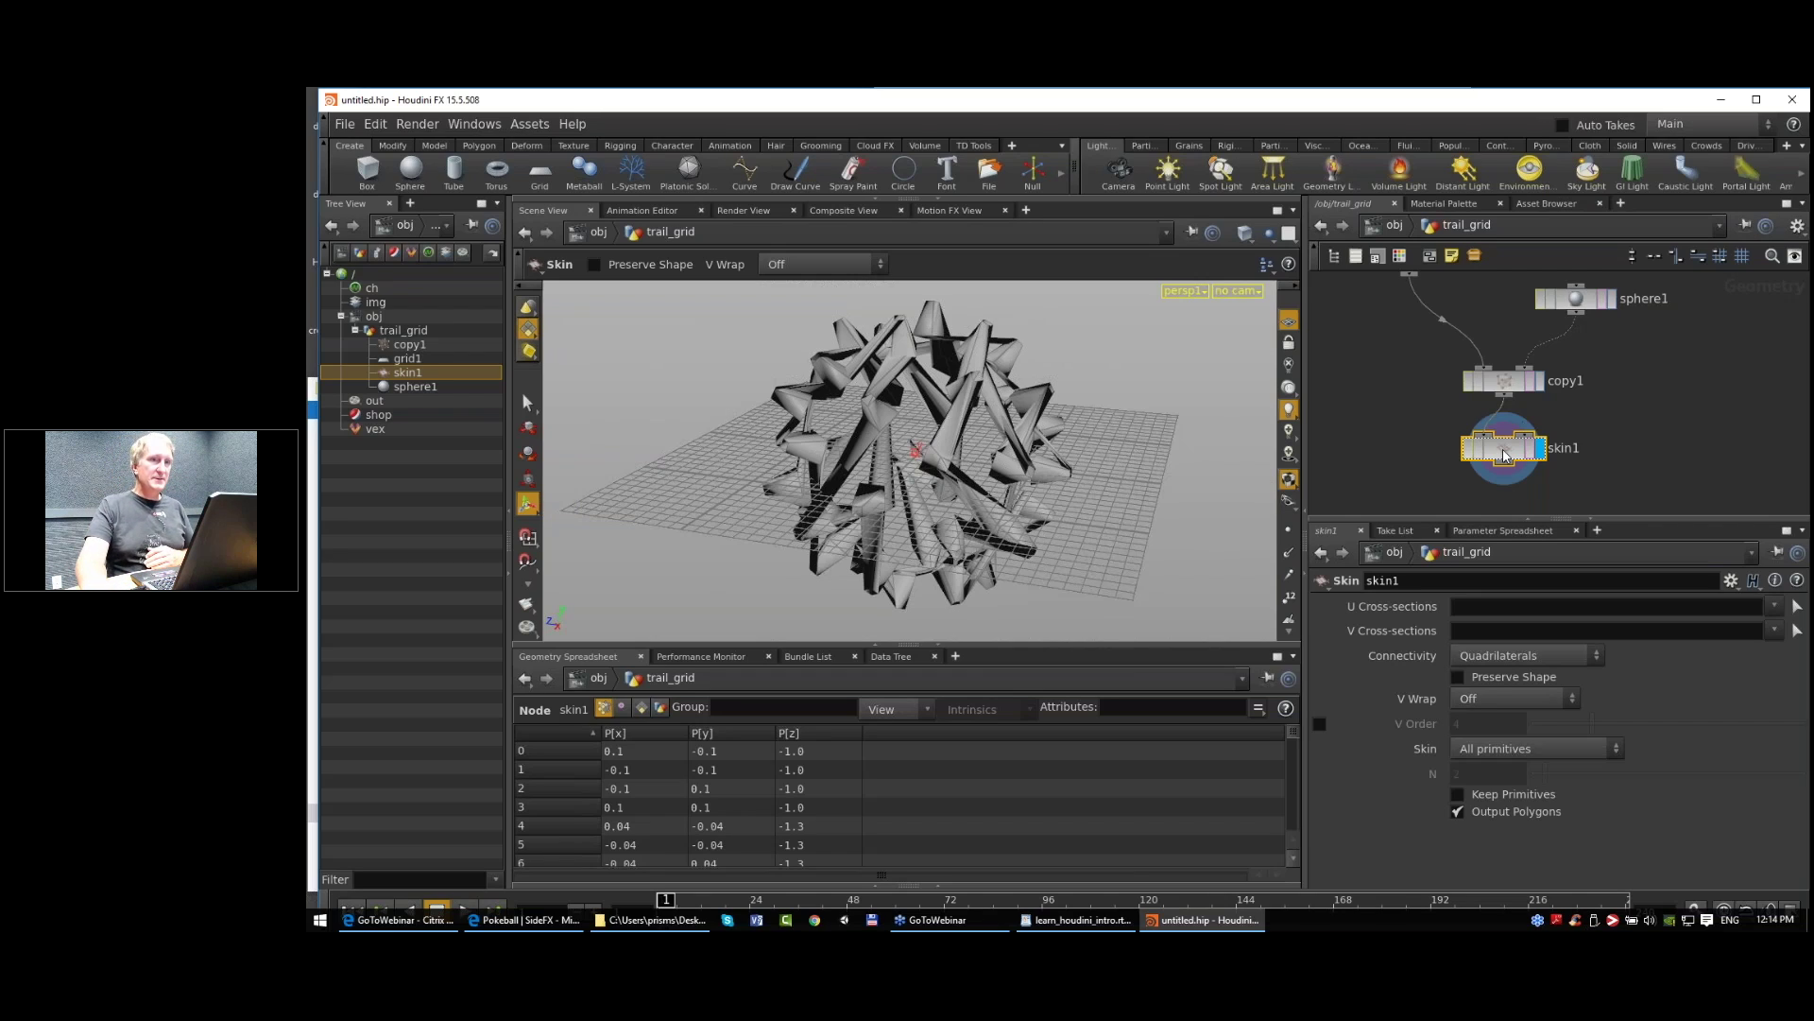
Step: Select and display copy1 with primitive numbers turned on in the scene view
click(1506, 383)
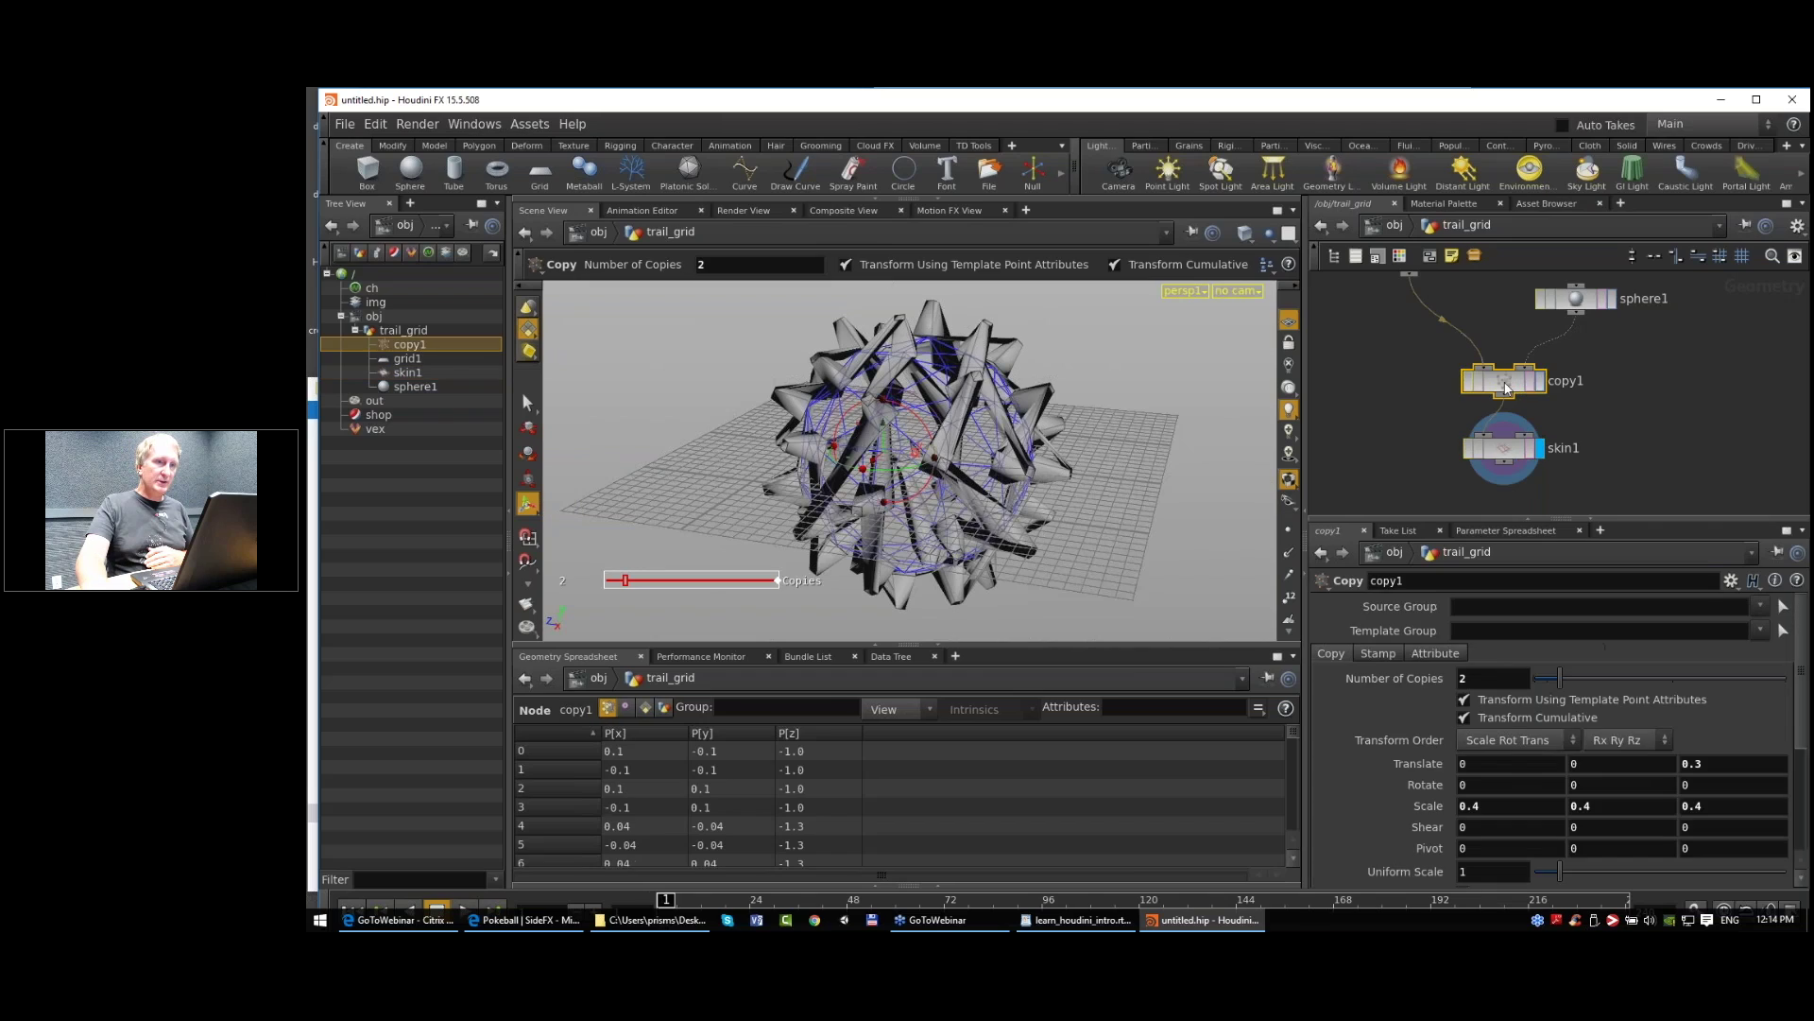
click(1540, 381)
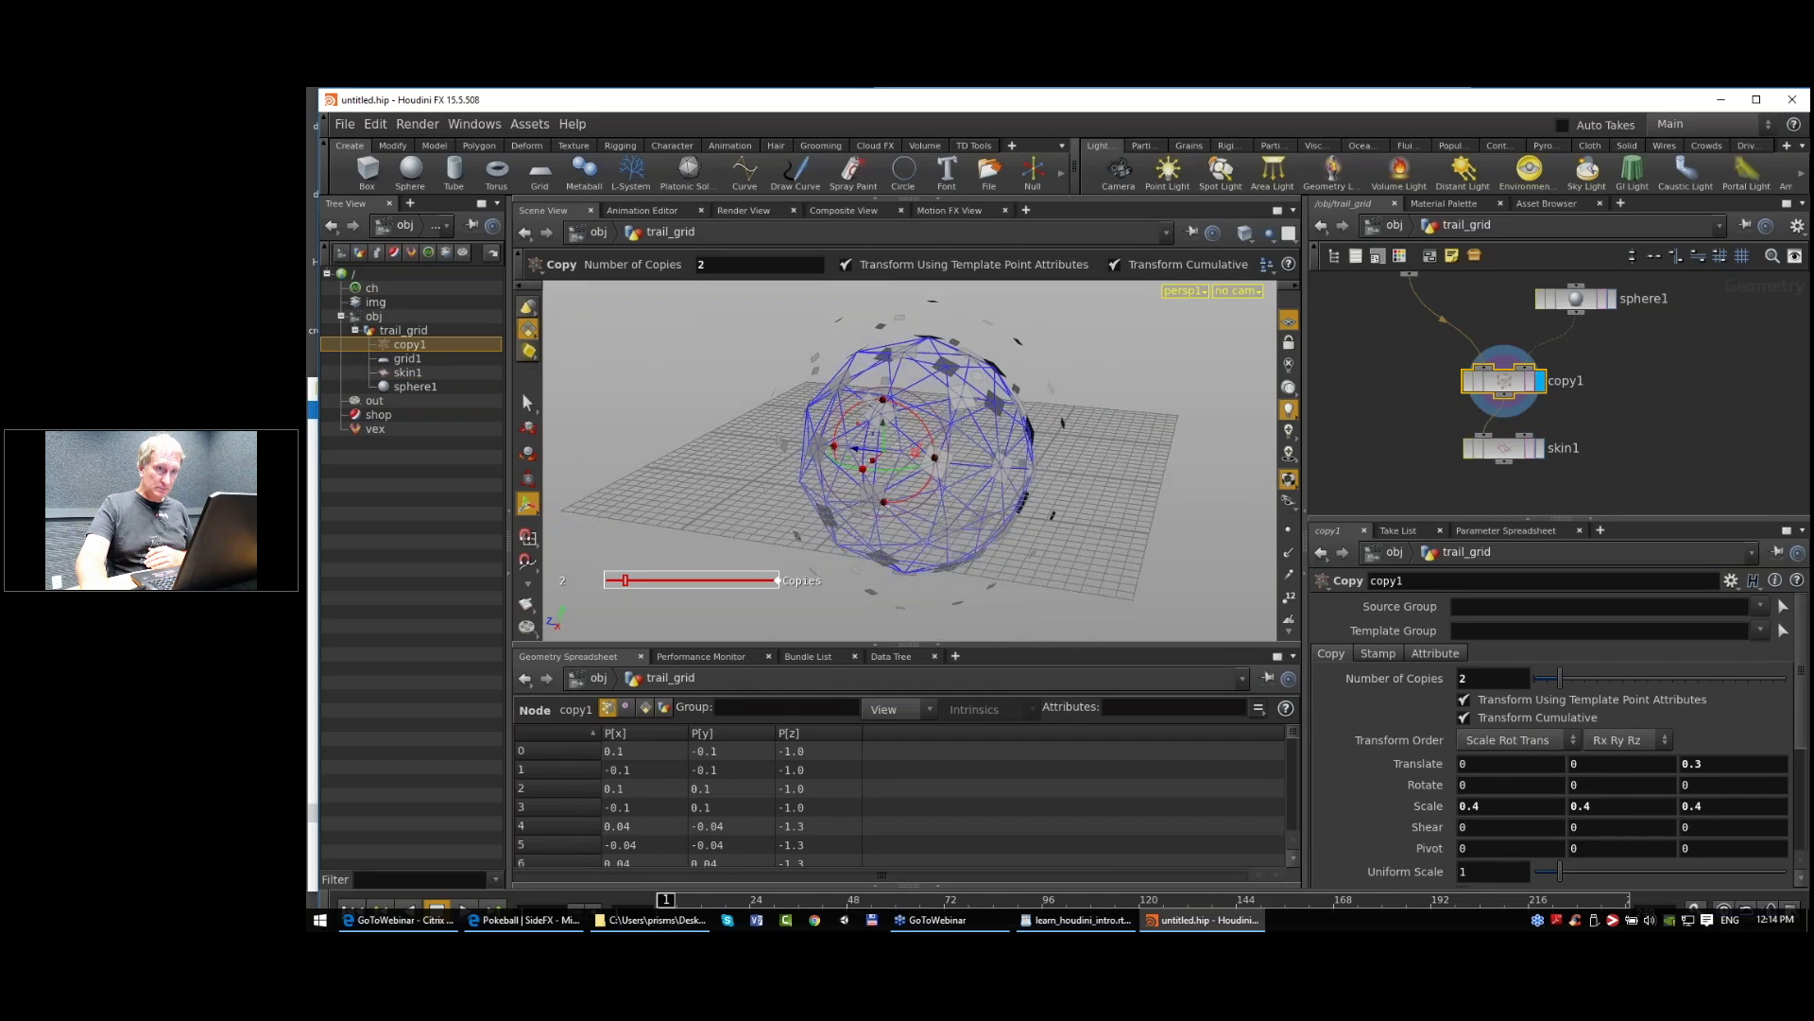
key(Escape)
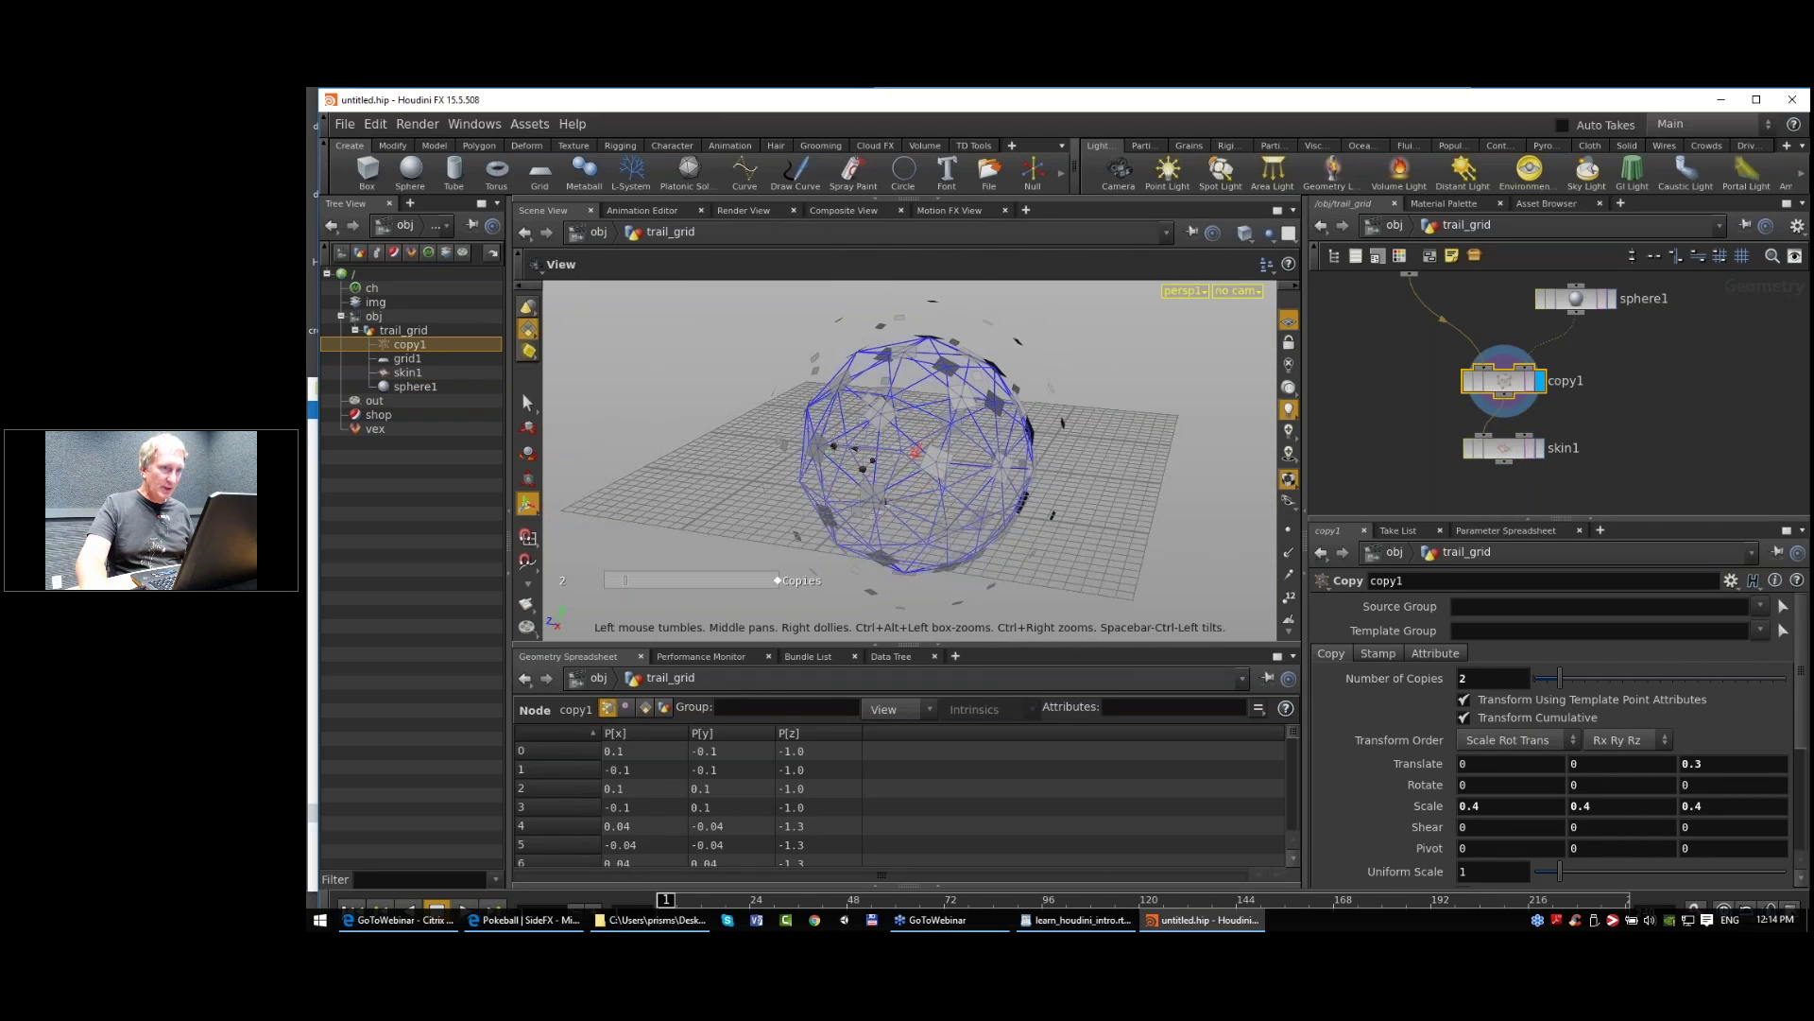
scroll(1034, 443, up, 5)
key(Return)
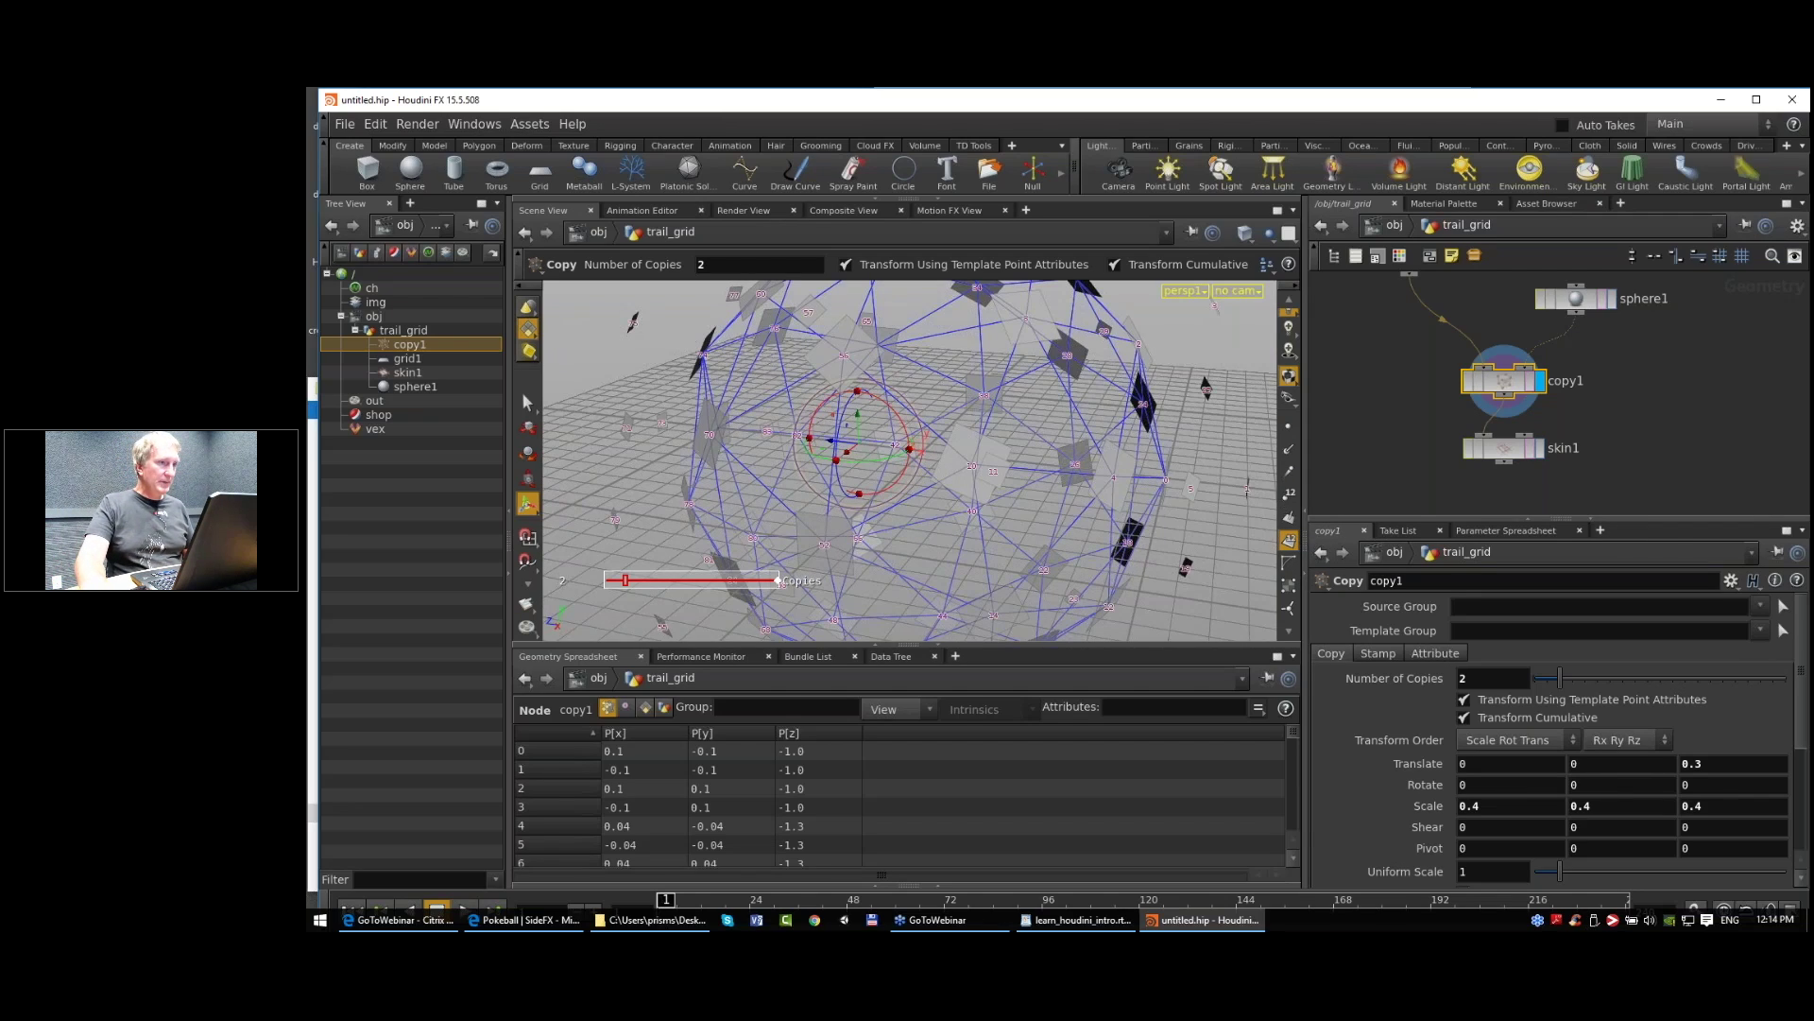
Step: Examine the primitive numbers of the inner and outer grid copies around the sphere, up close and from several angles
key(Escape)
scroll(934, 485, up, 3)
drag(933, 486, 1067, 473)
key(Return)
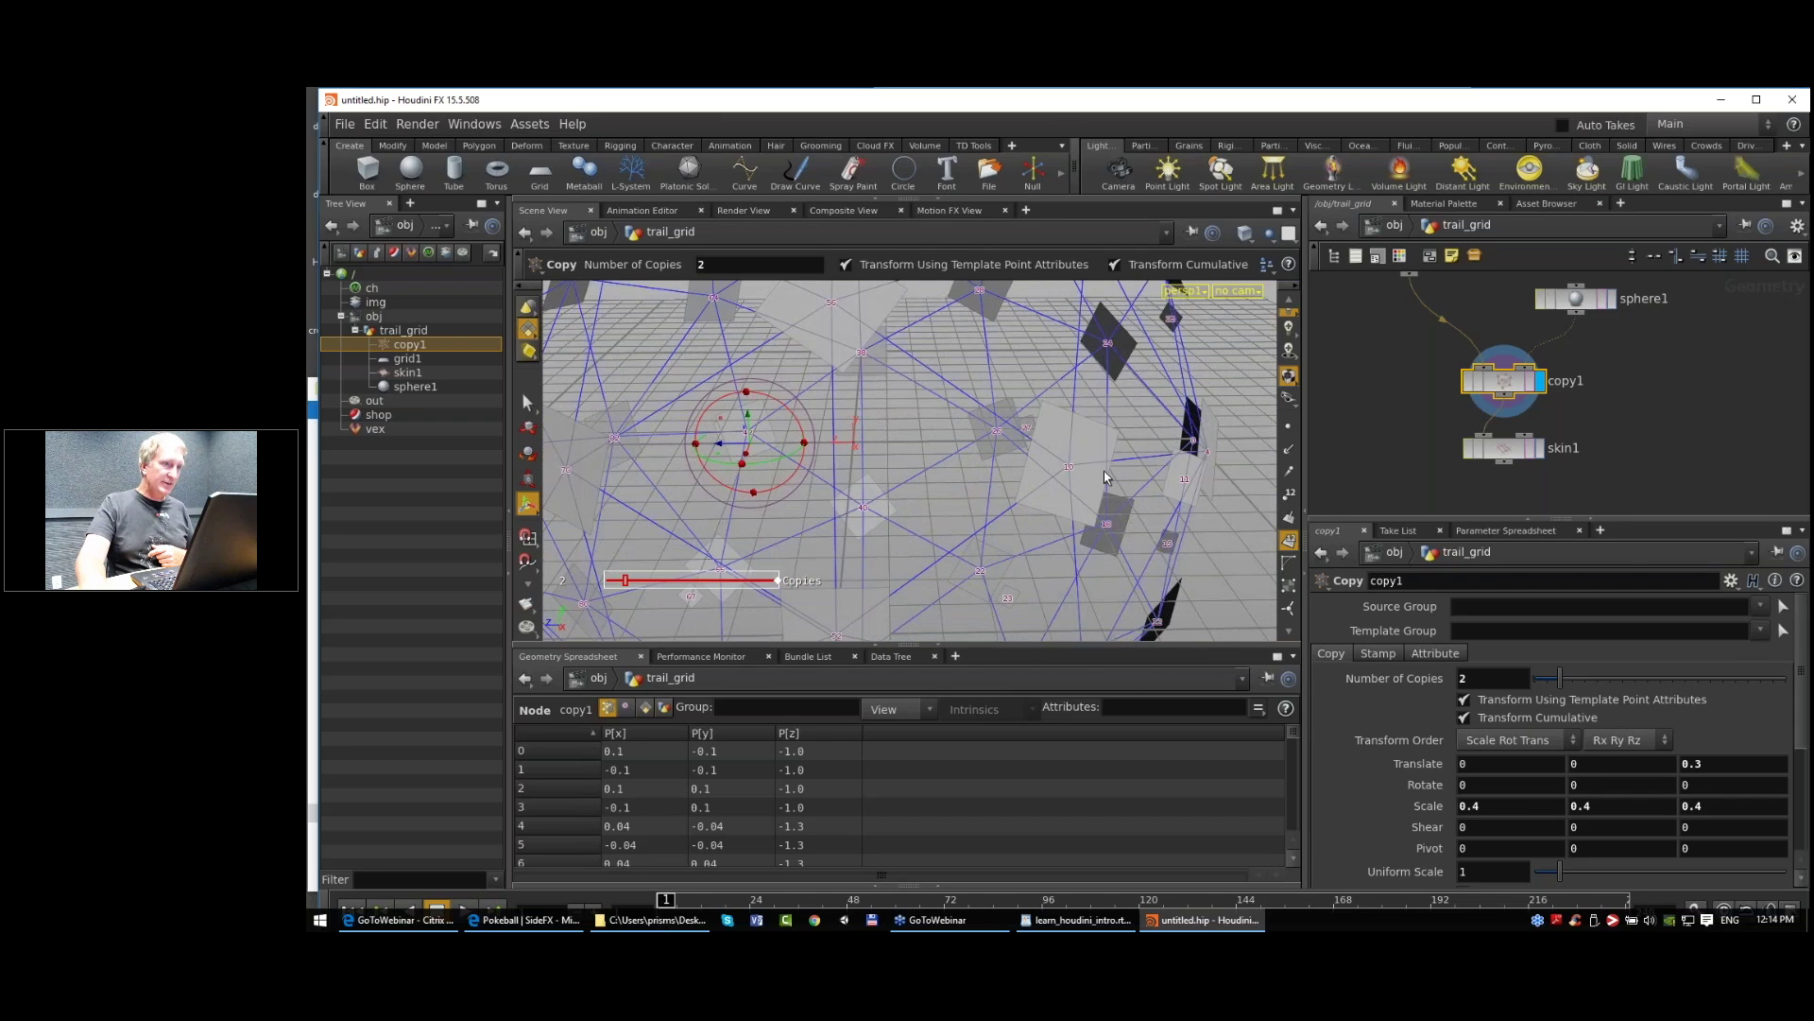
key(Escape)
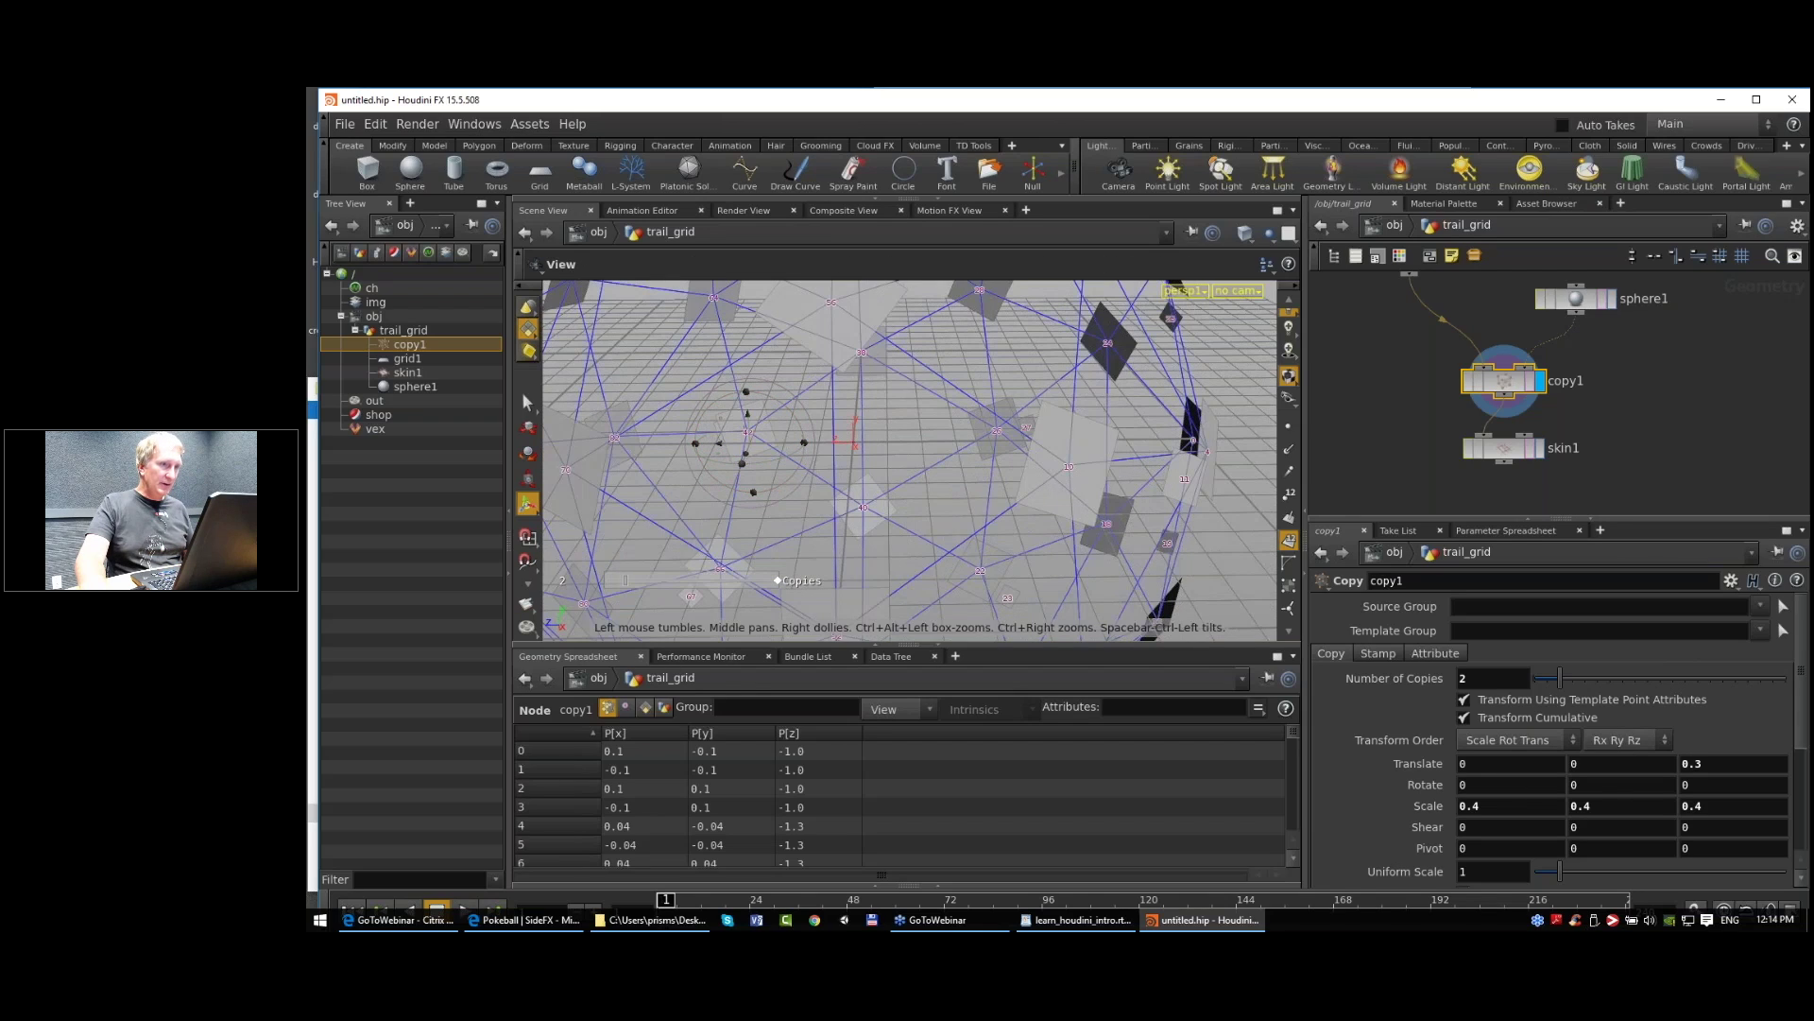
right_drag(1002, 472, 945, 463)
drag(1172, 478, 1224, 470)
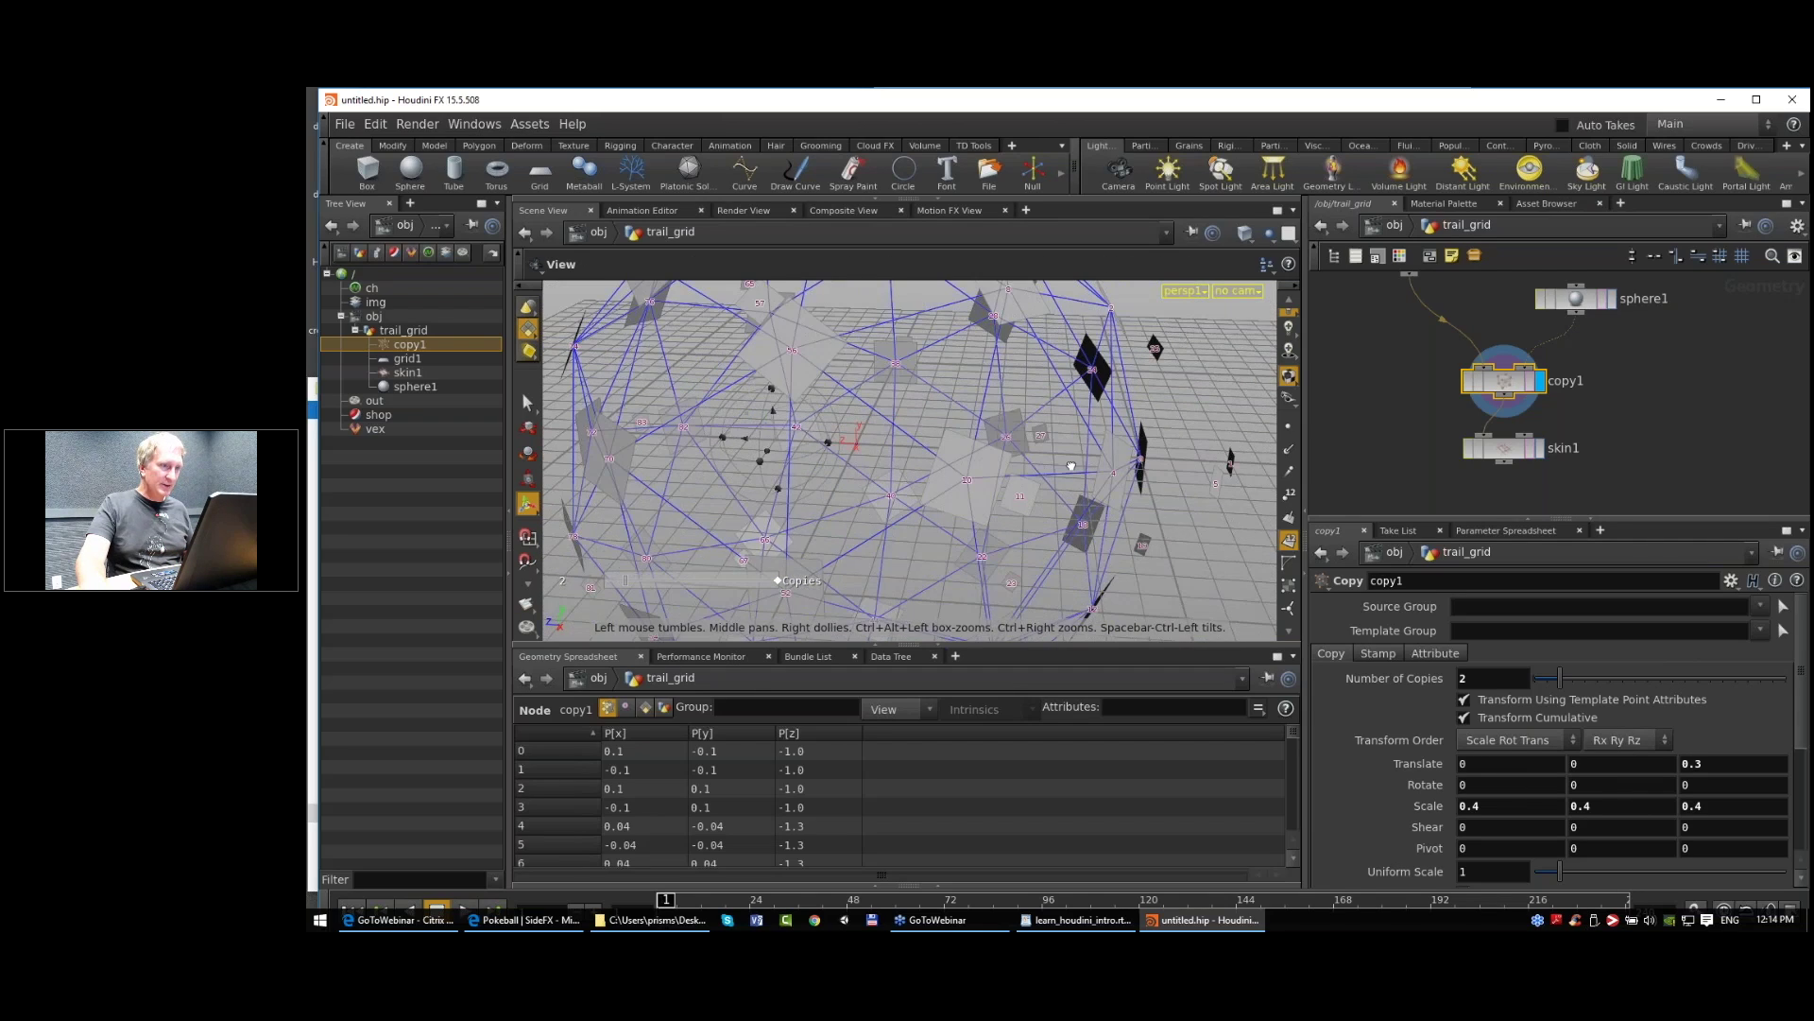
key(Return)
key(Escape)
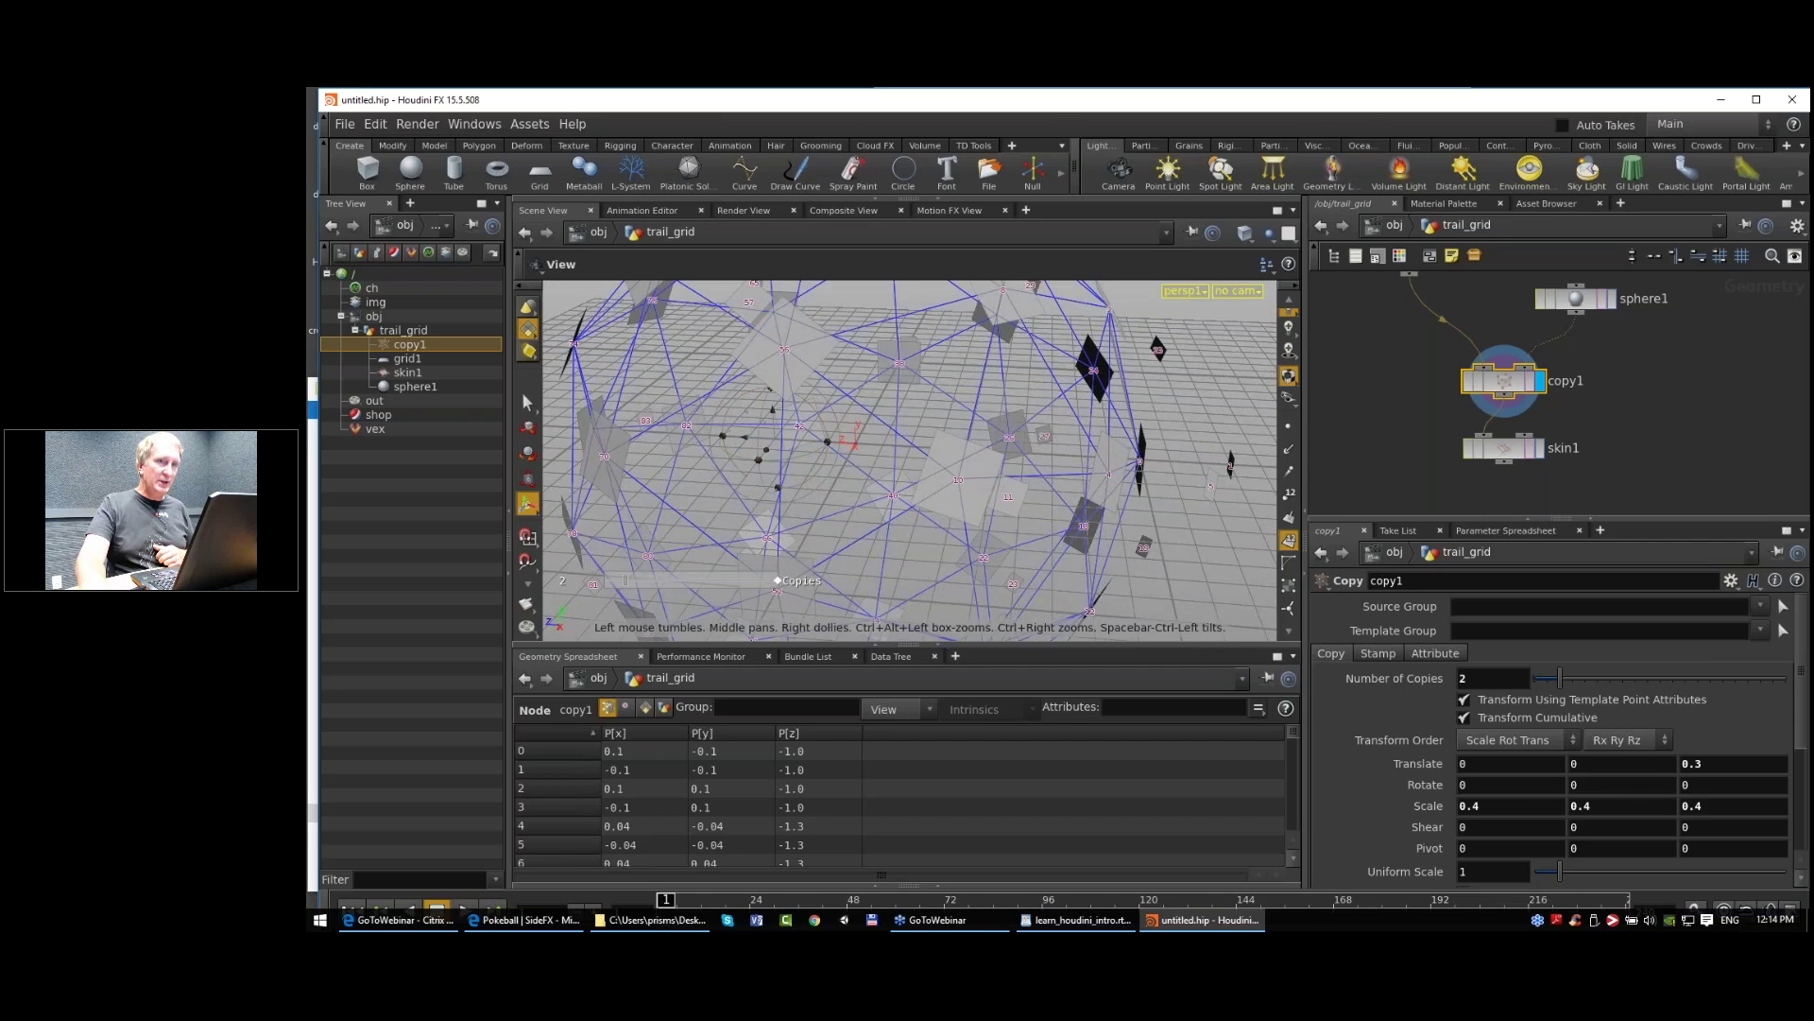
key(Return)
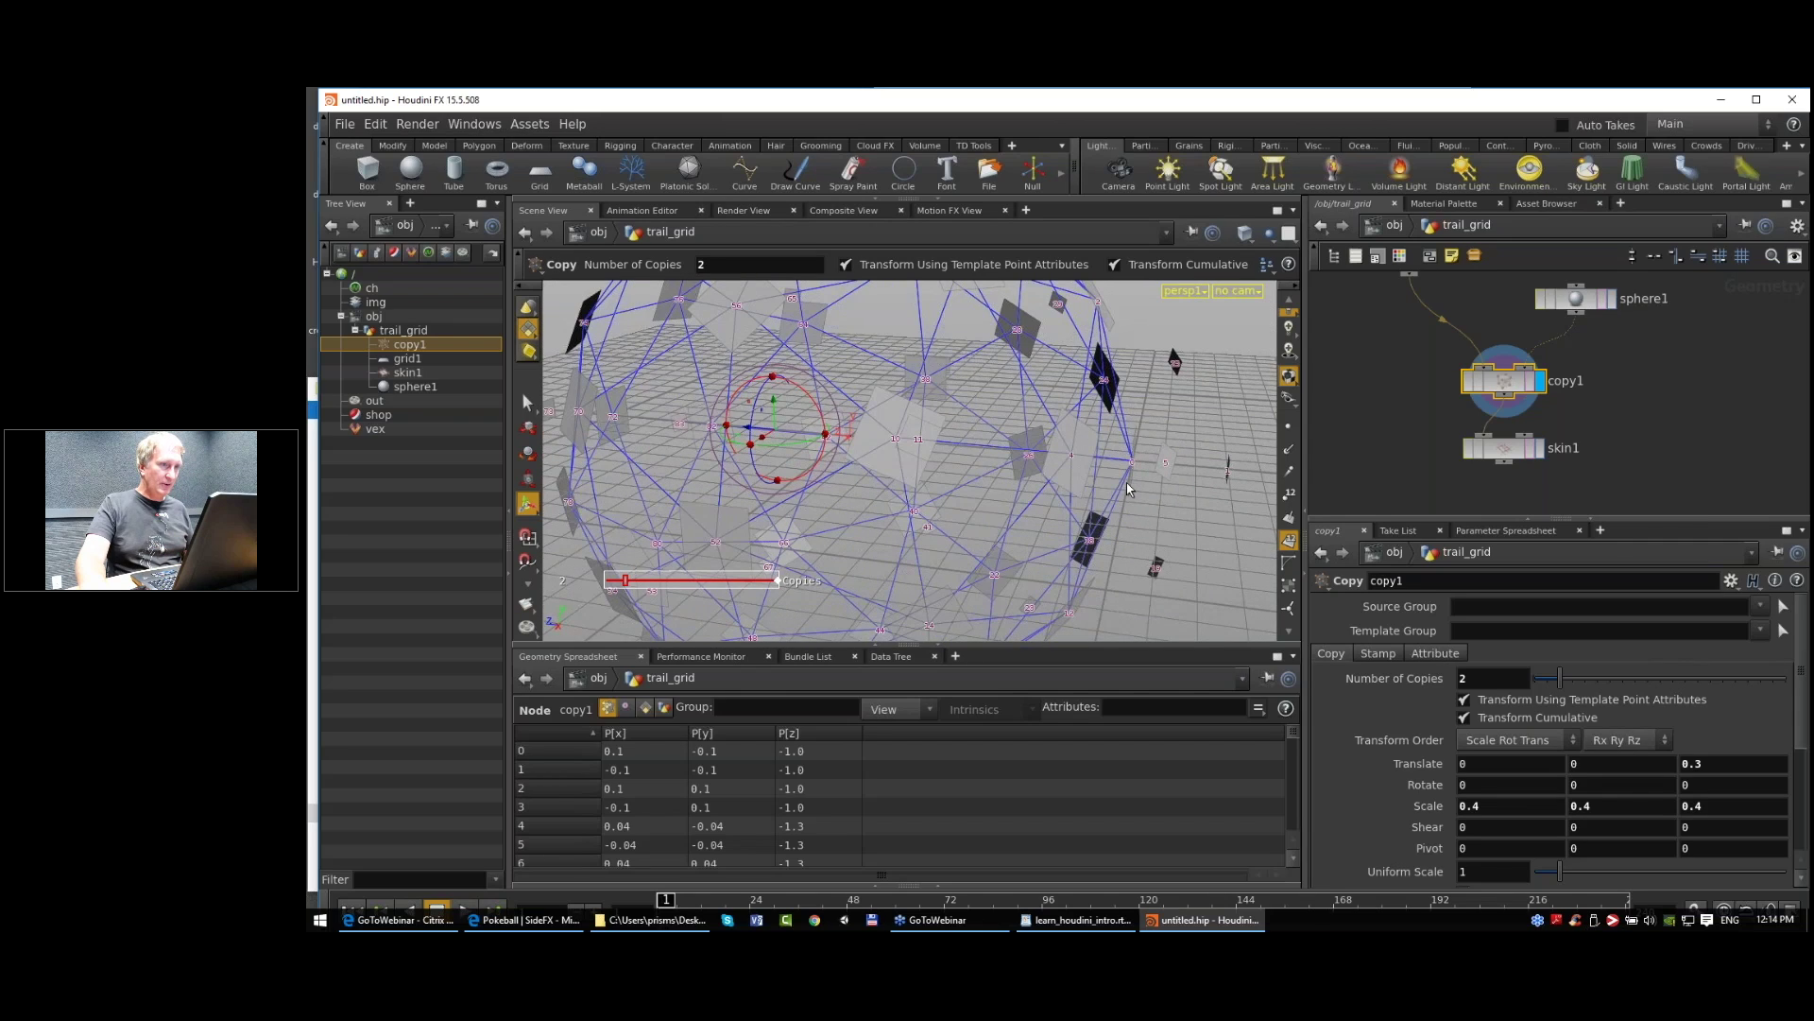
alt+drag(1126, 489, 1158, 485)
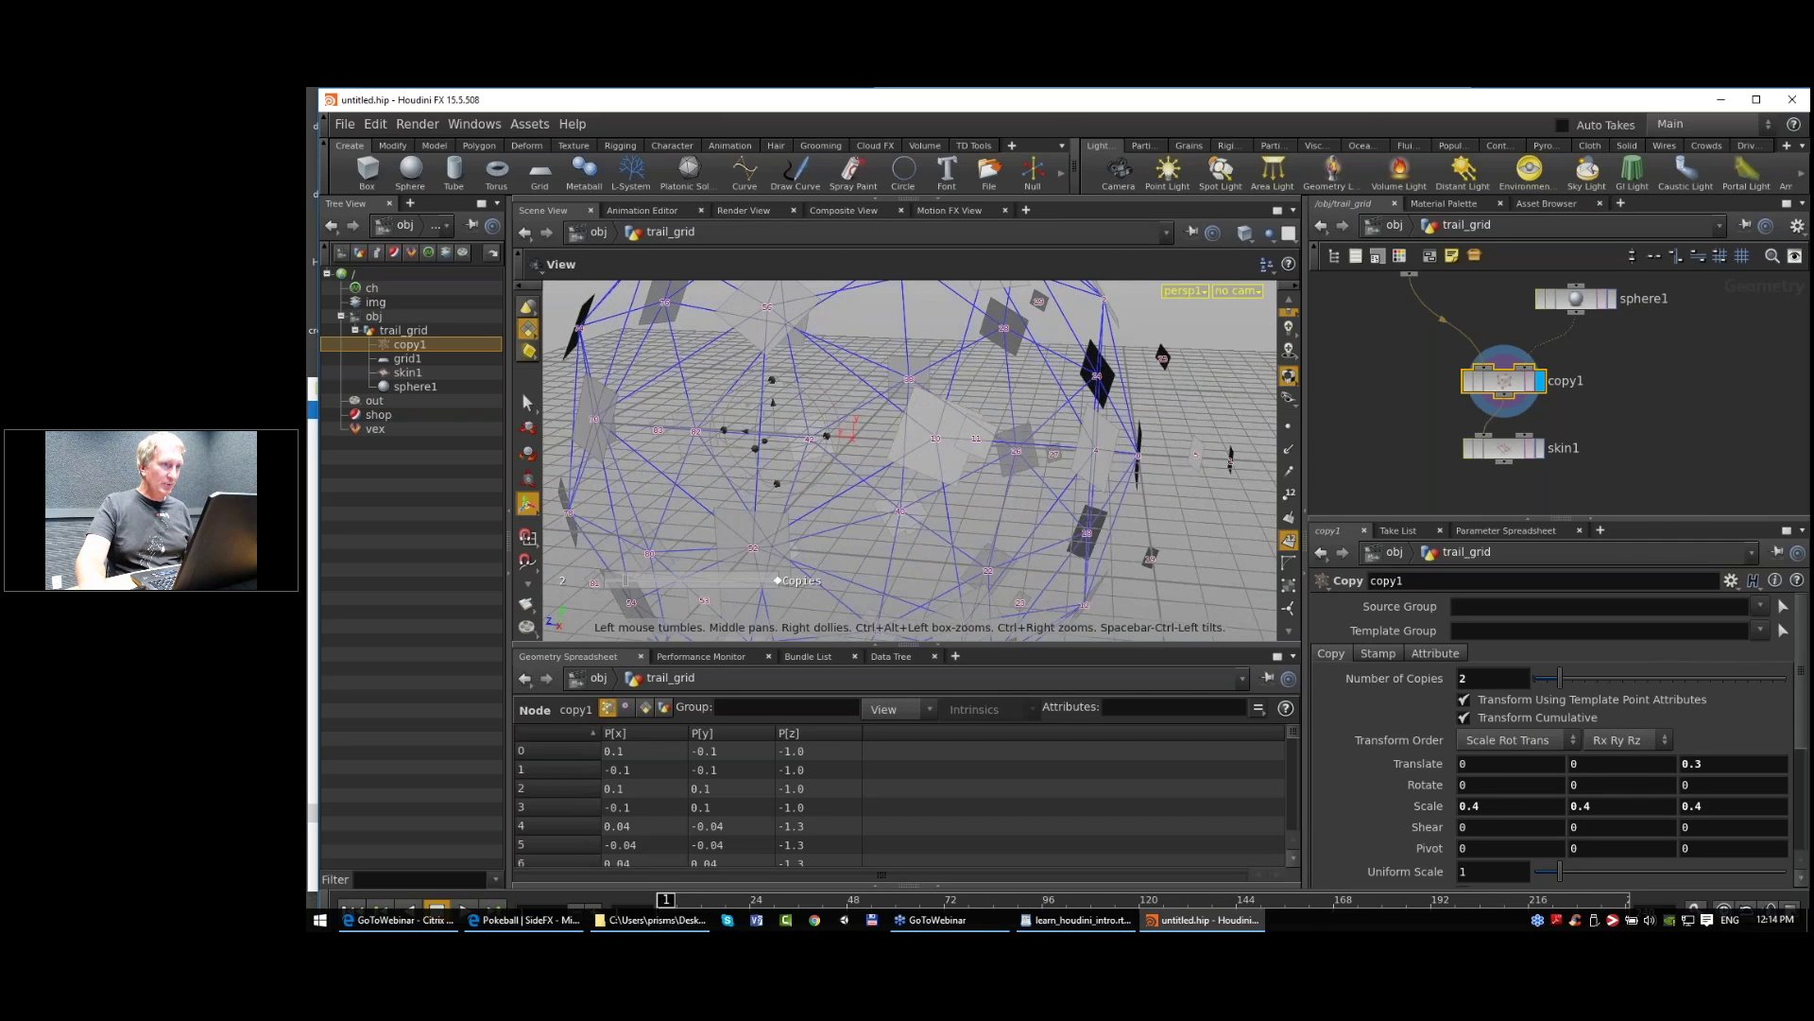
scroll(910, 458, up, 5)
alt+drag(1124, 425, 1042, 545)
scroll(1139, 505, down, 5)
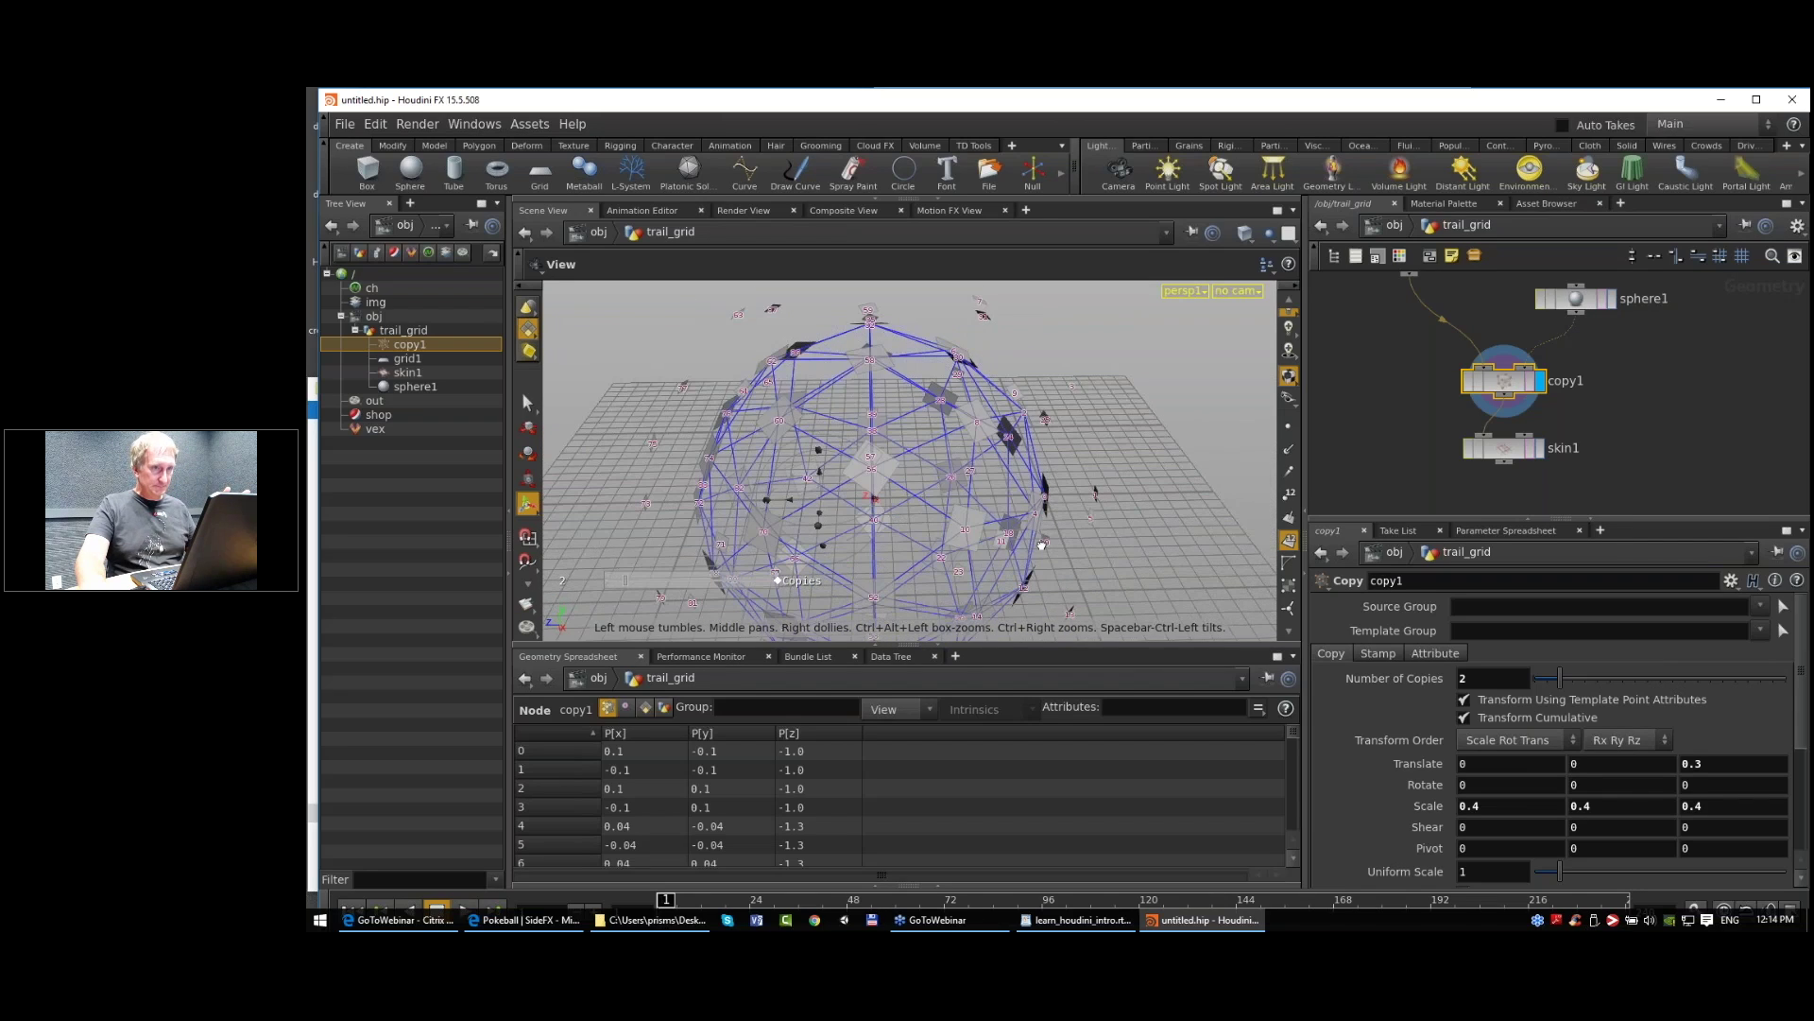
middle_drag(1042, 545, 1076, 521)
Step: Display skin1, set its Skin option to Groups of N primitives, and turn off the primitive numbers
click(1499, 450)
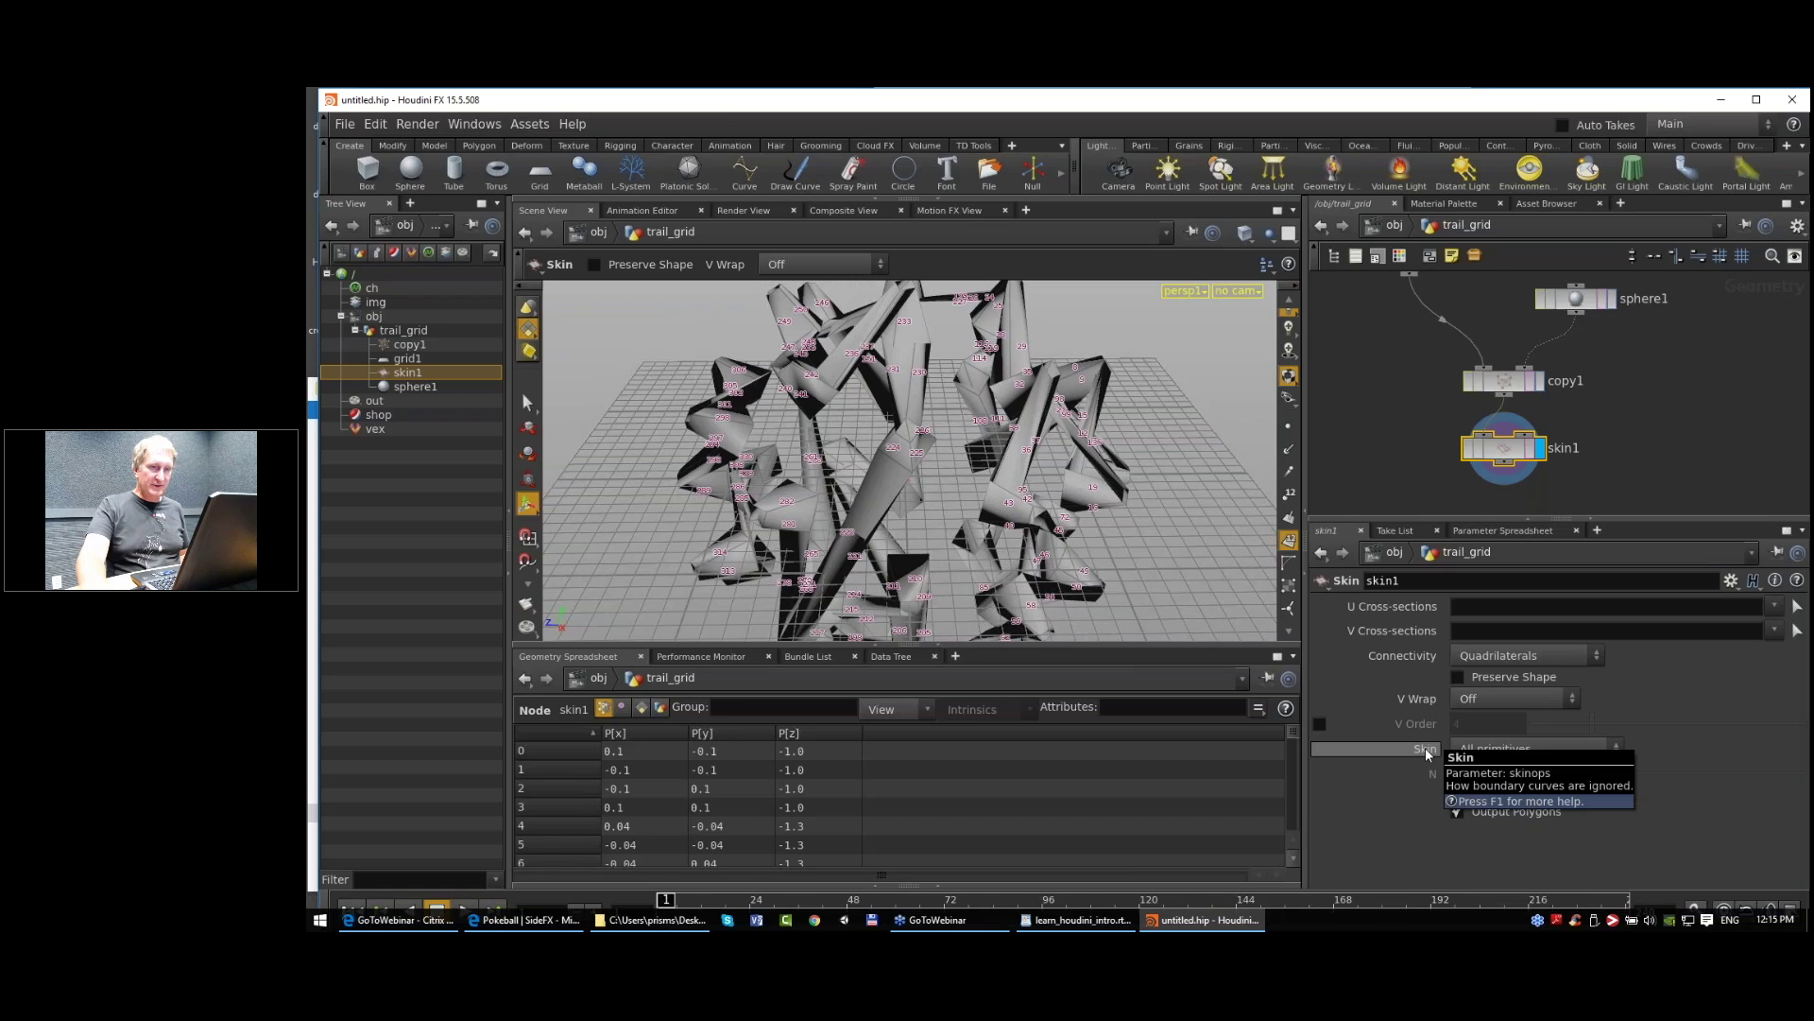
click(1477, 749)
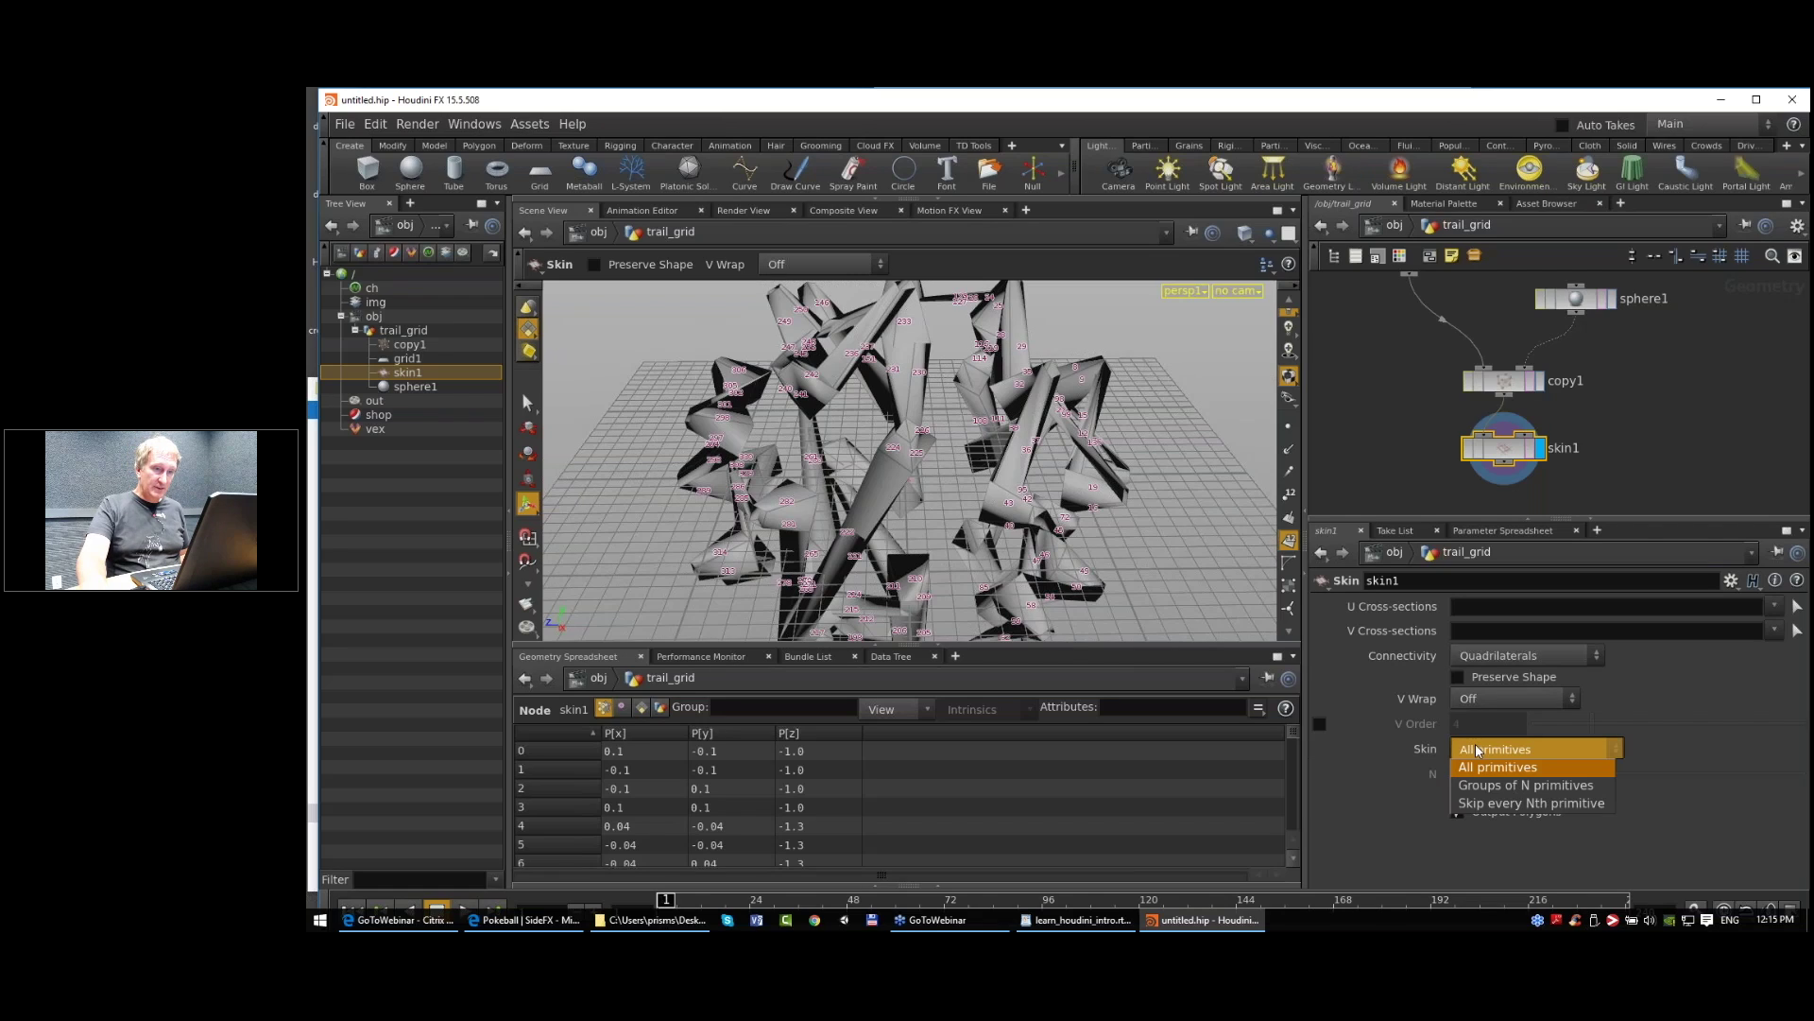
click(1531, 784)
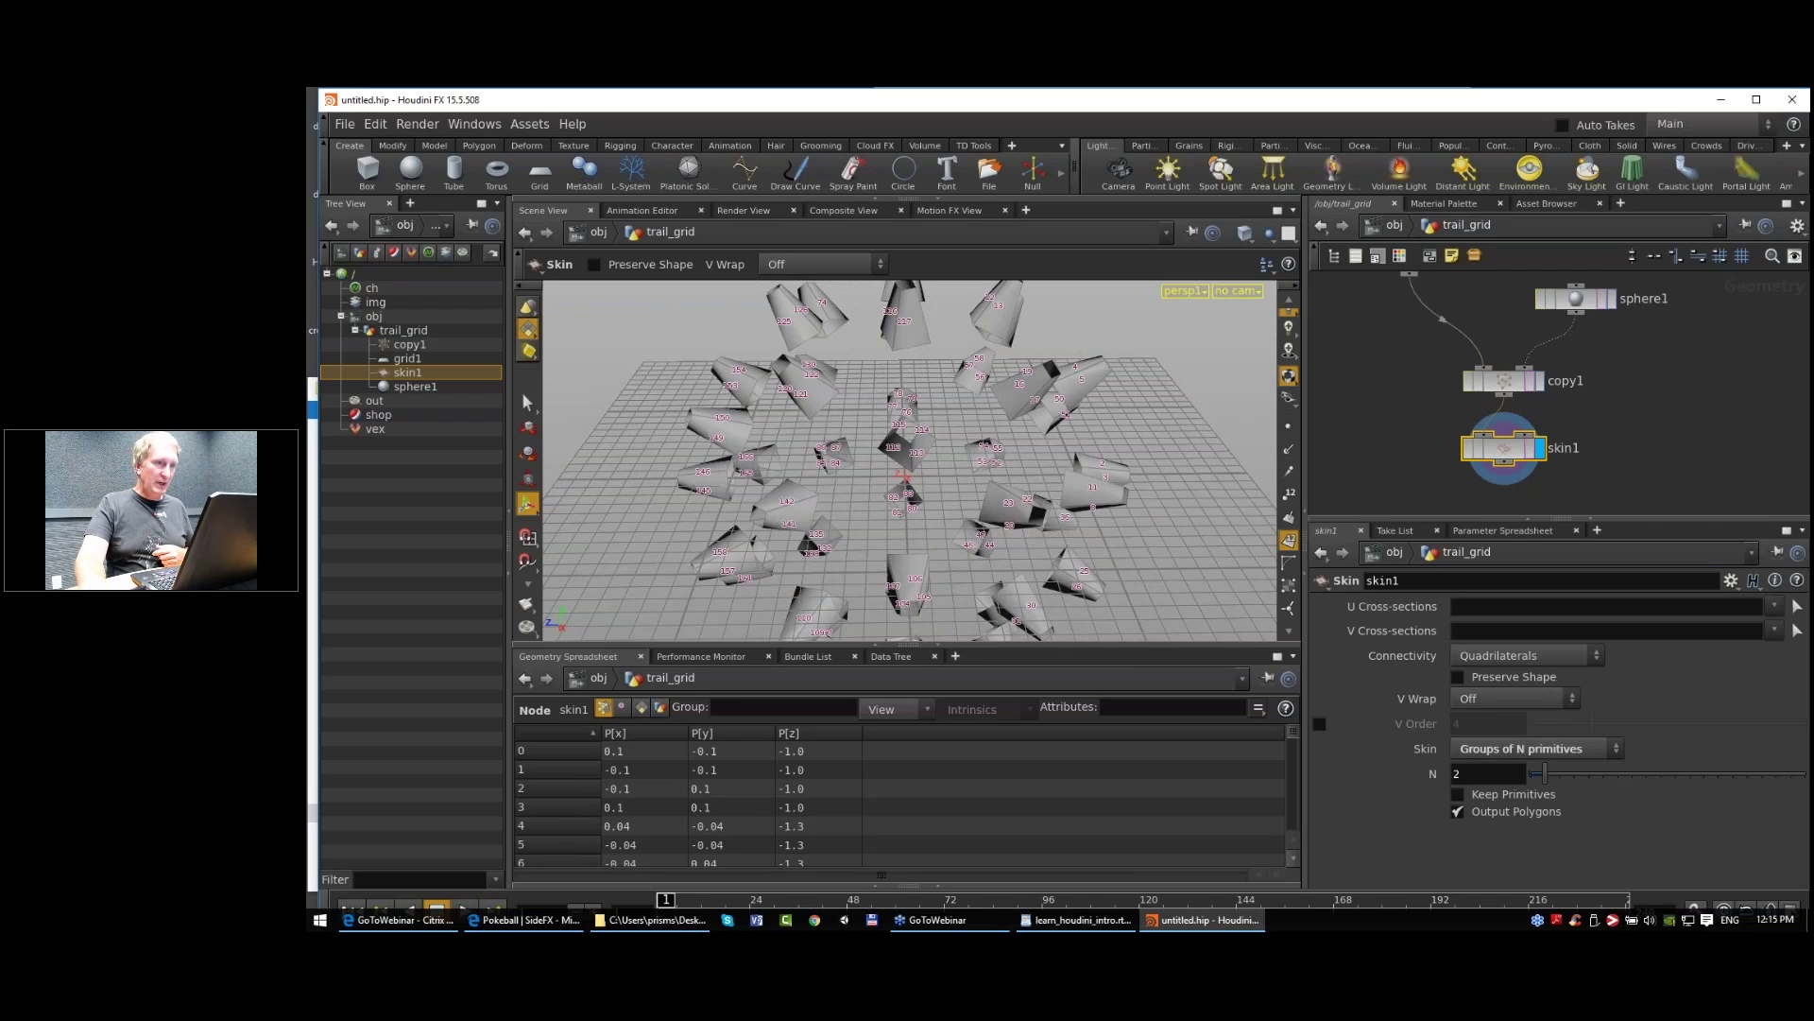
click(1289, 540)
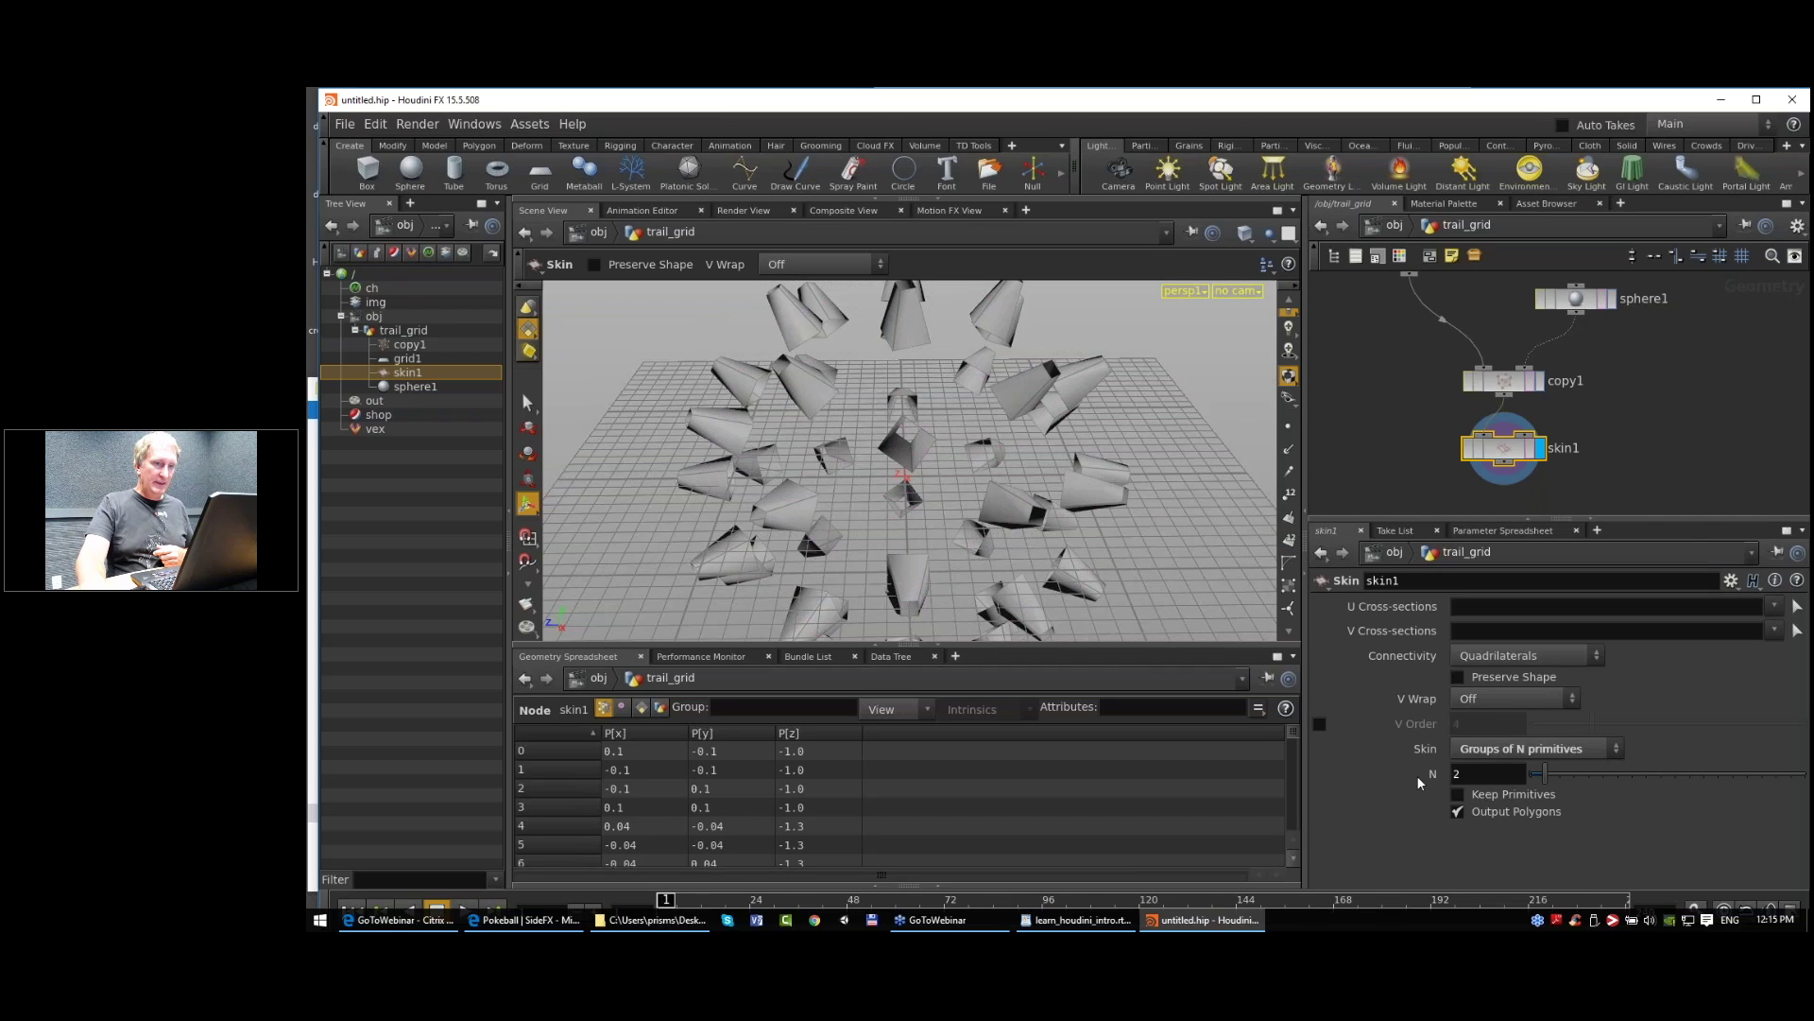
Step: Link skin1's N parameter to copy1's Number of Copies with a copied relative reference
click(1505, 382)
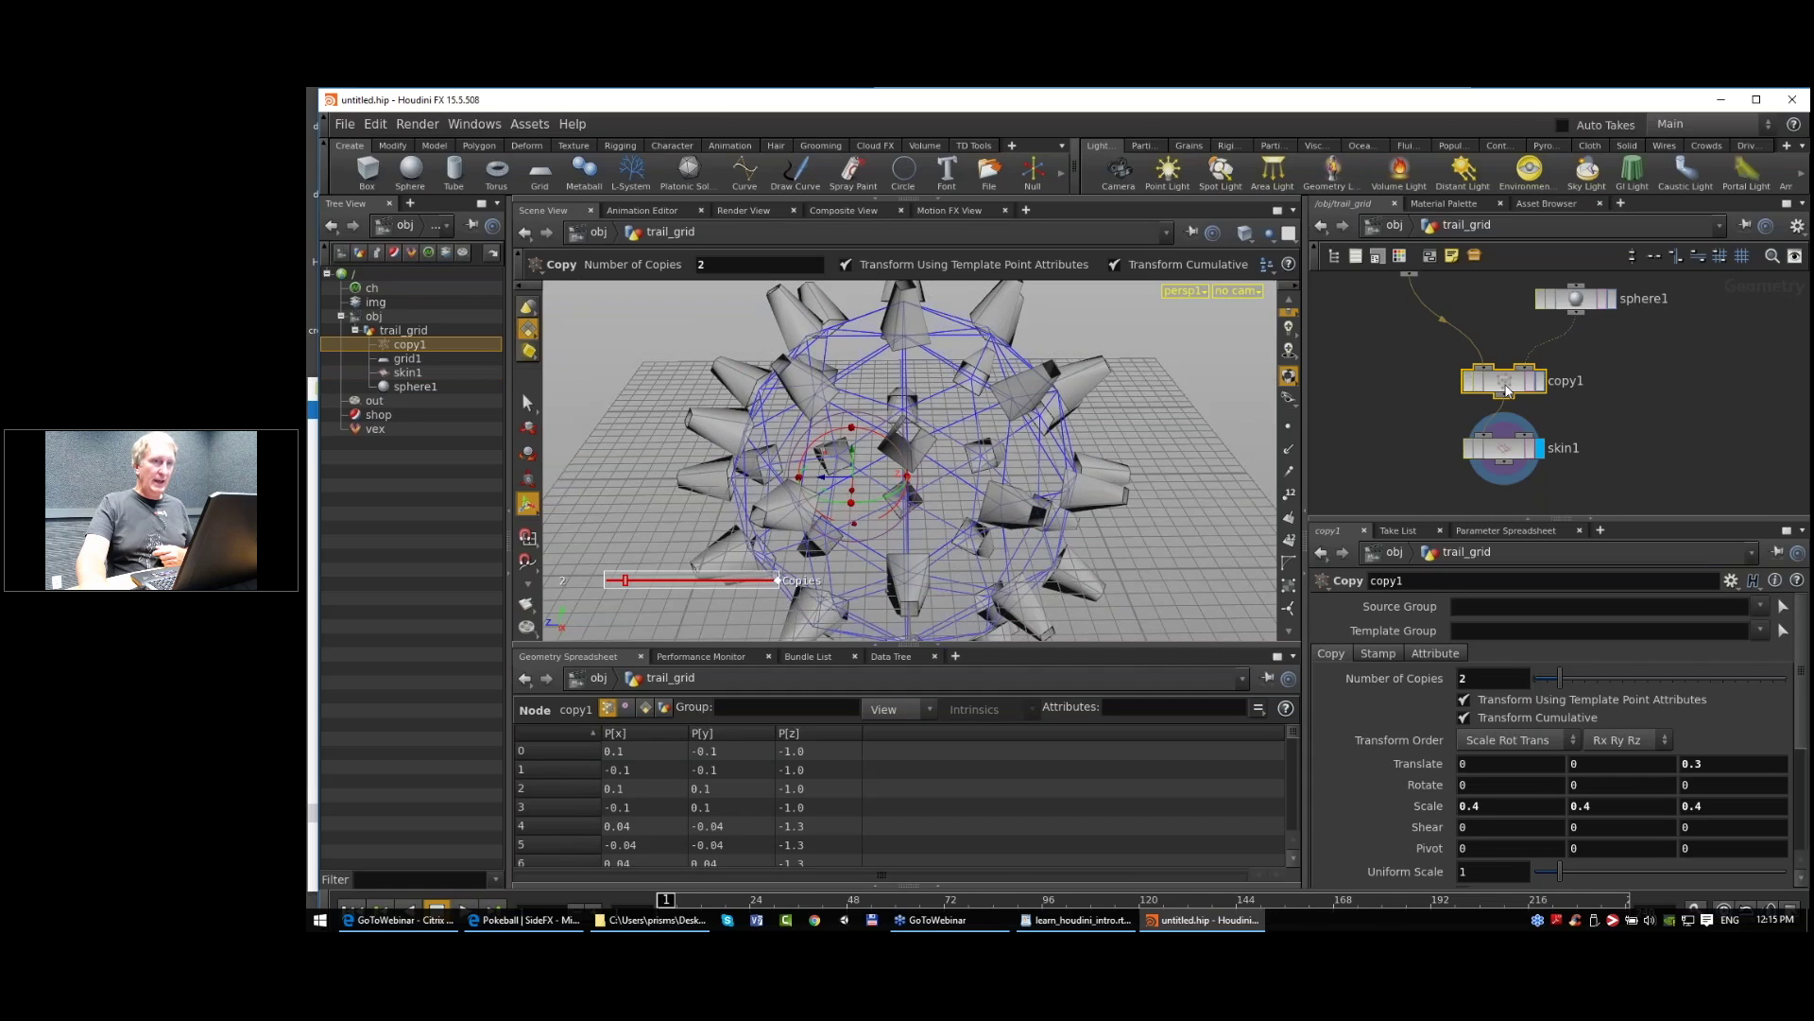
middle_drag(1426, 397, 1417, 377)
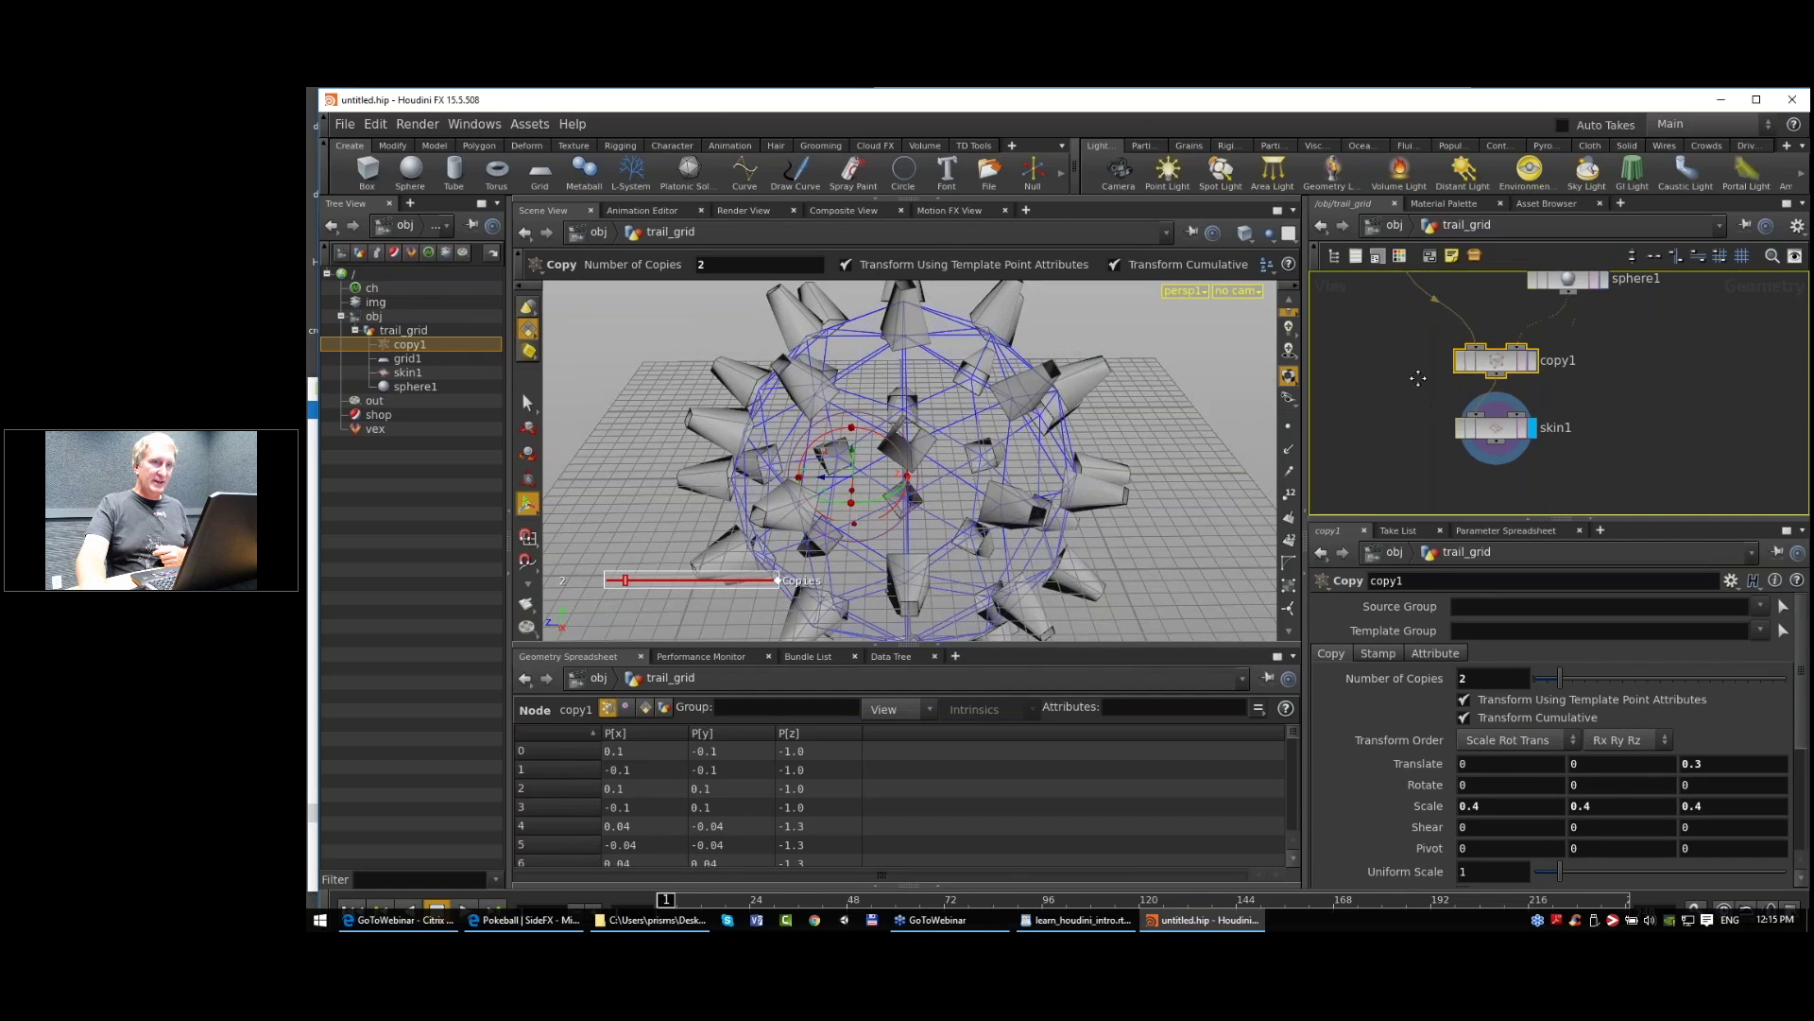
right_click(1462, 678)
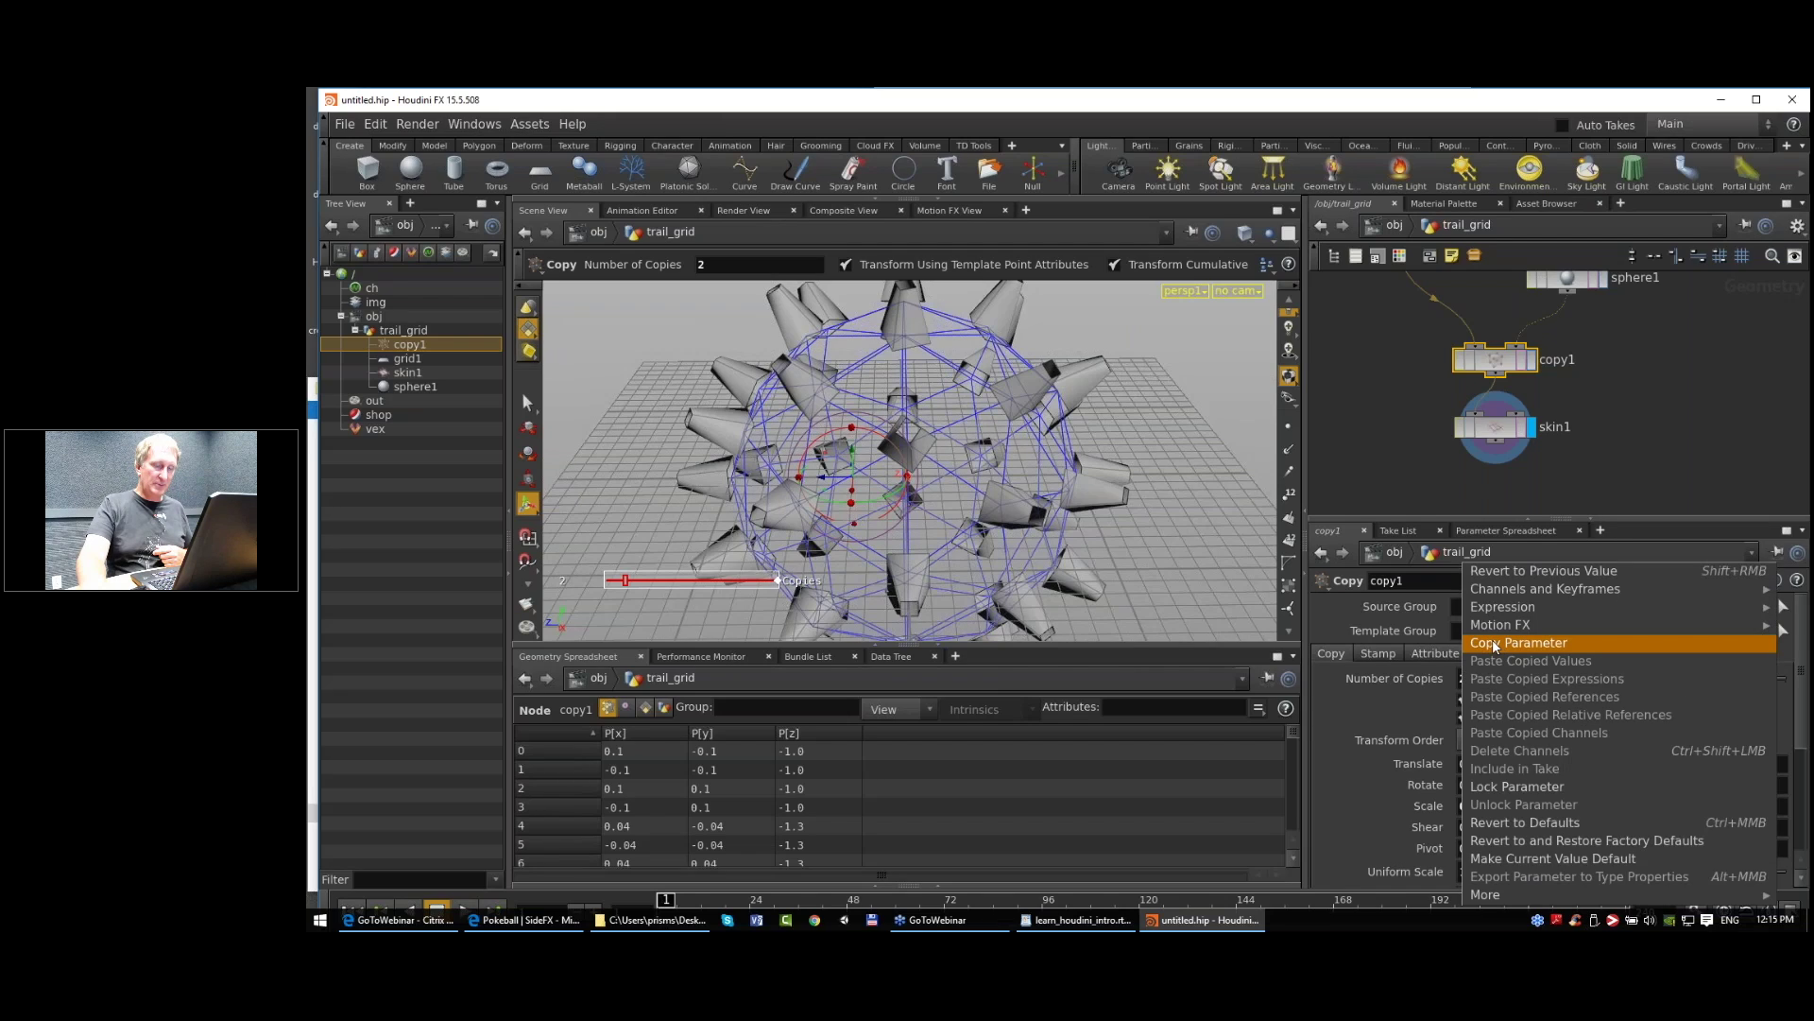
click(1493, 644)
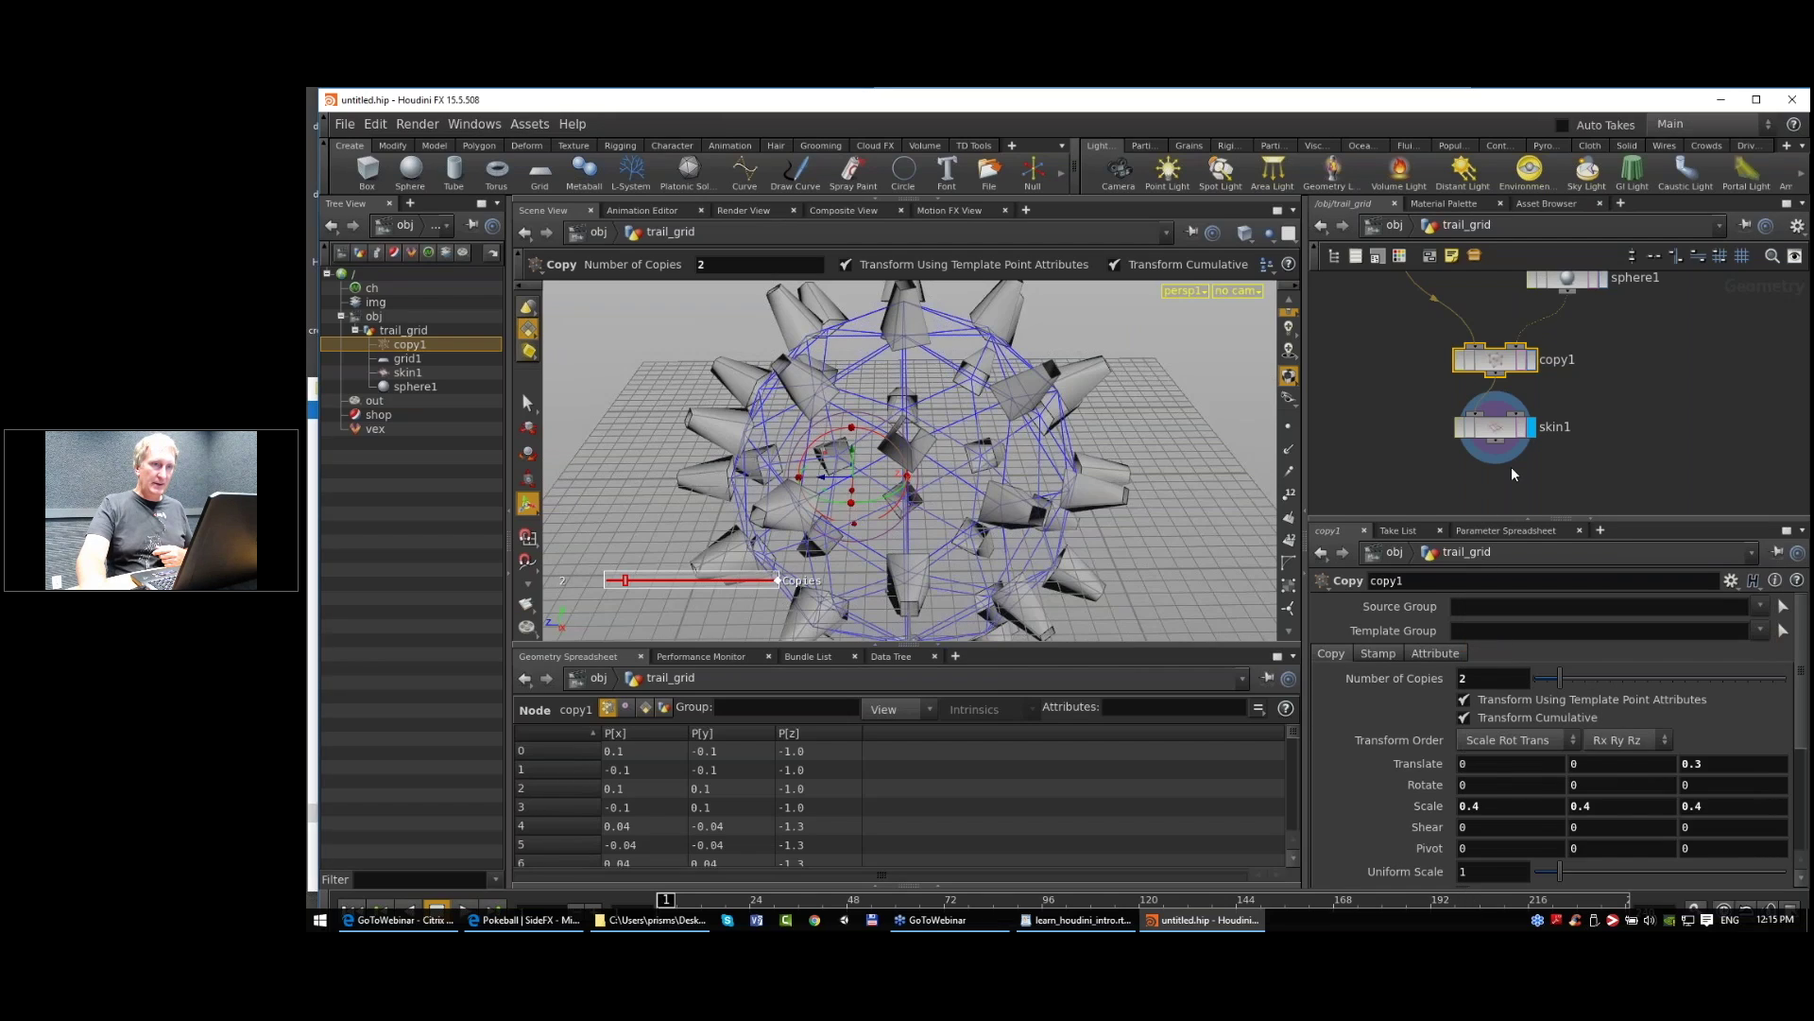
click(1501, 428)
right_click(1502, 775)
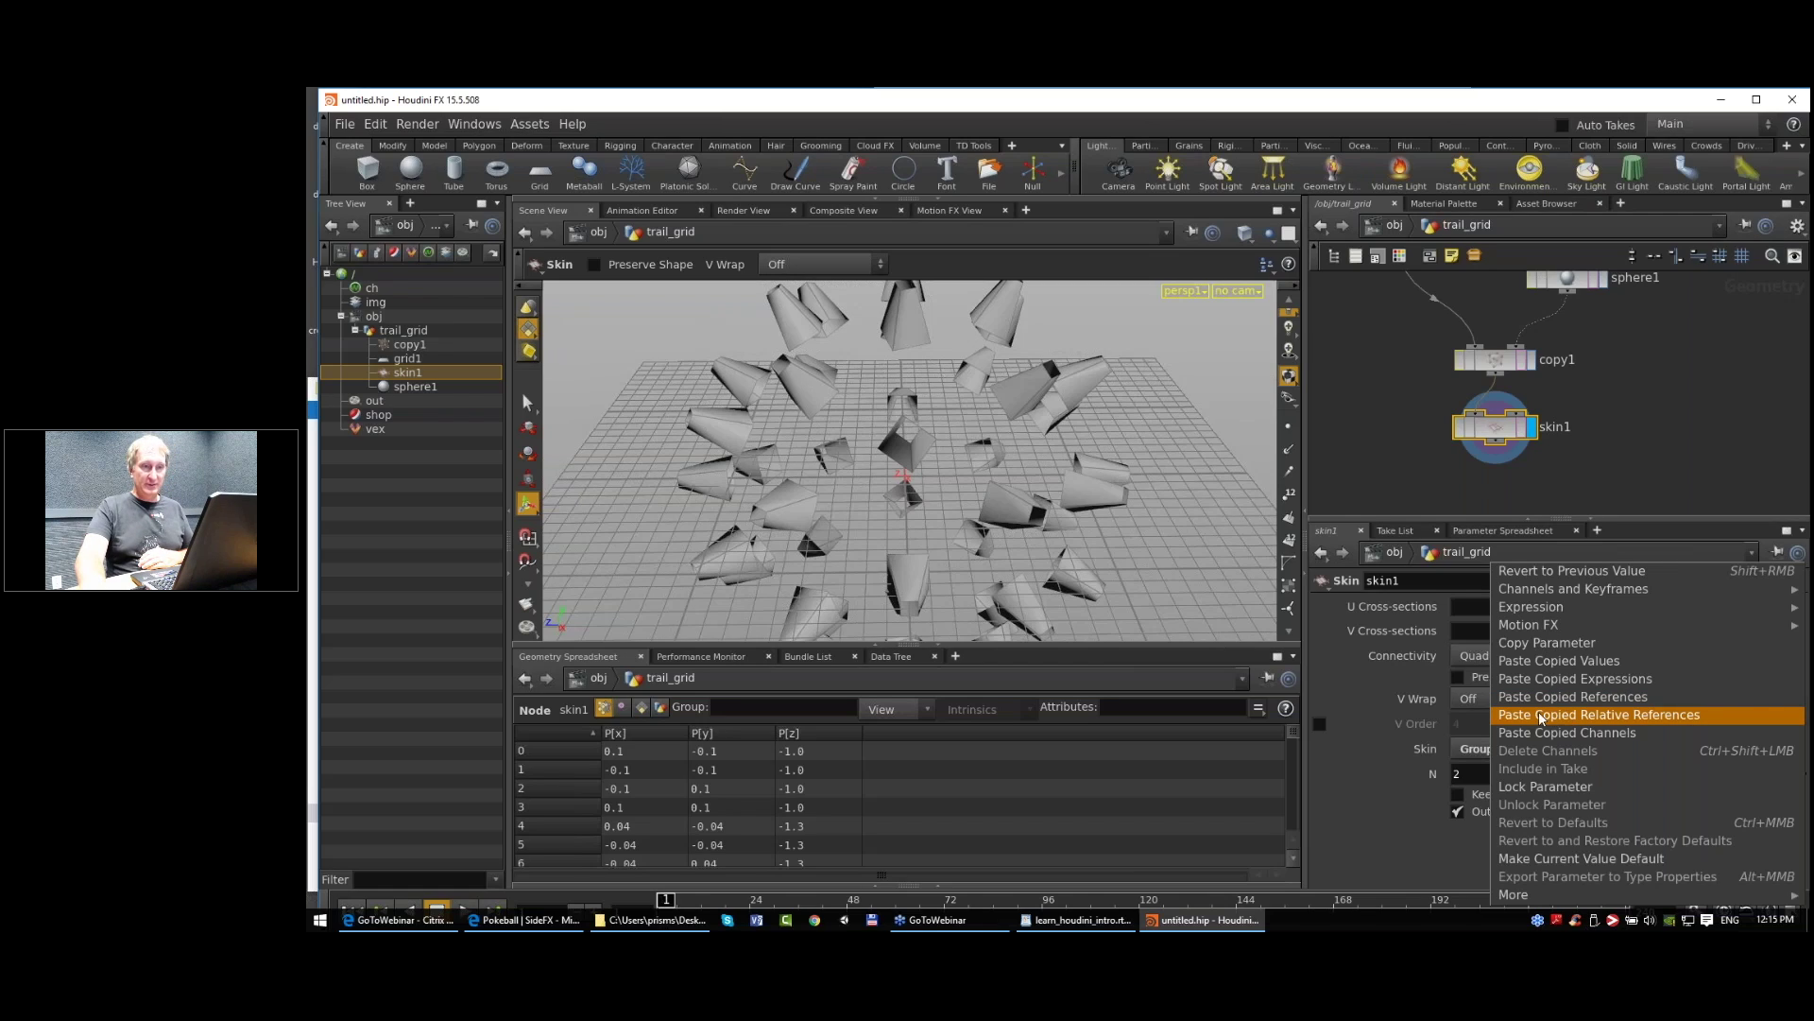
click(1592, 715)
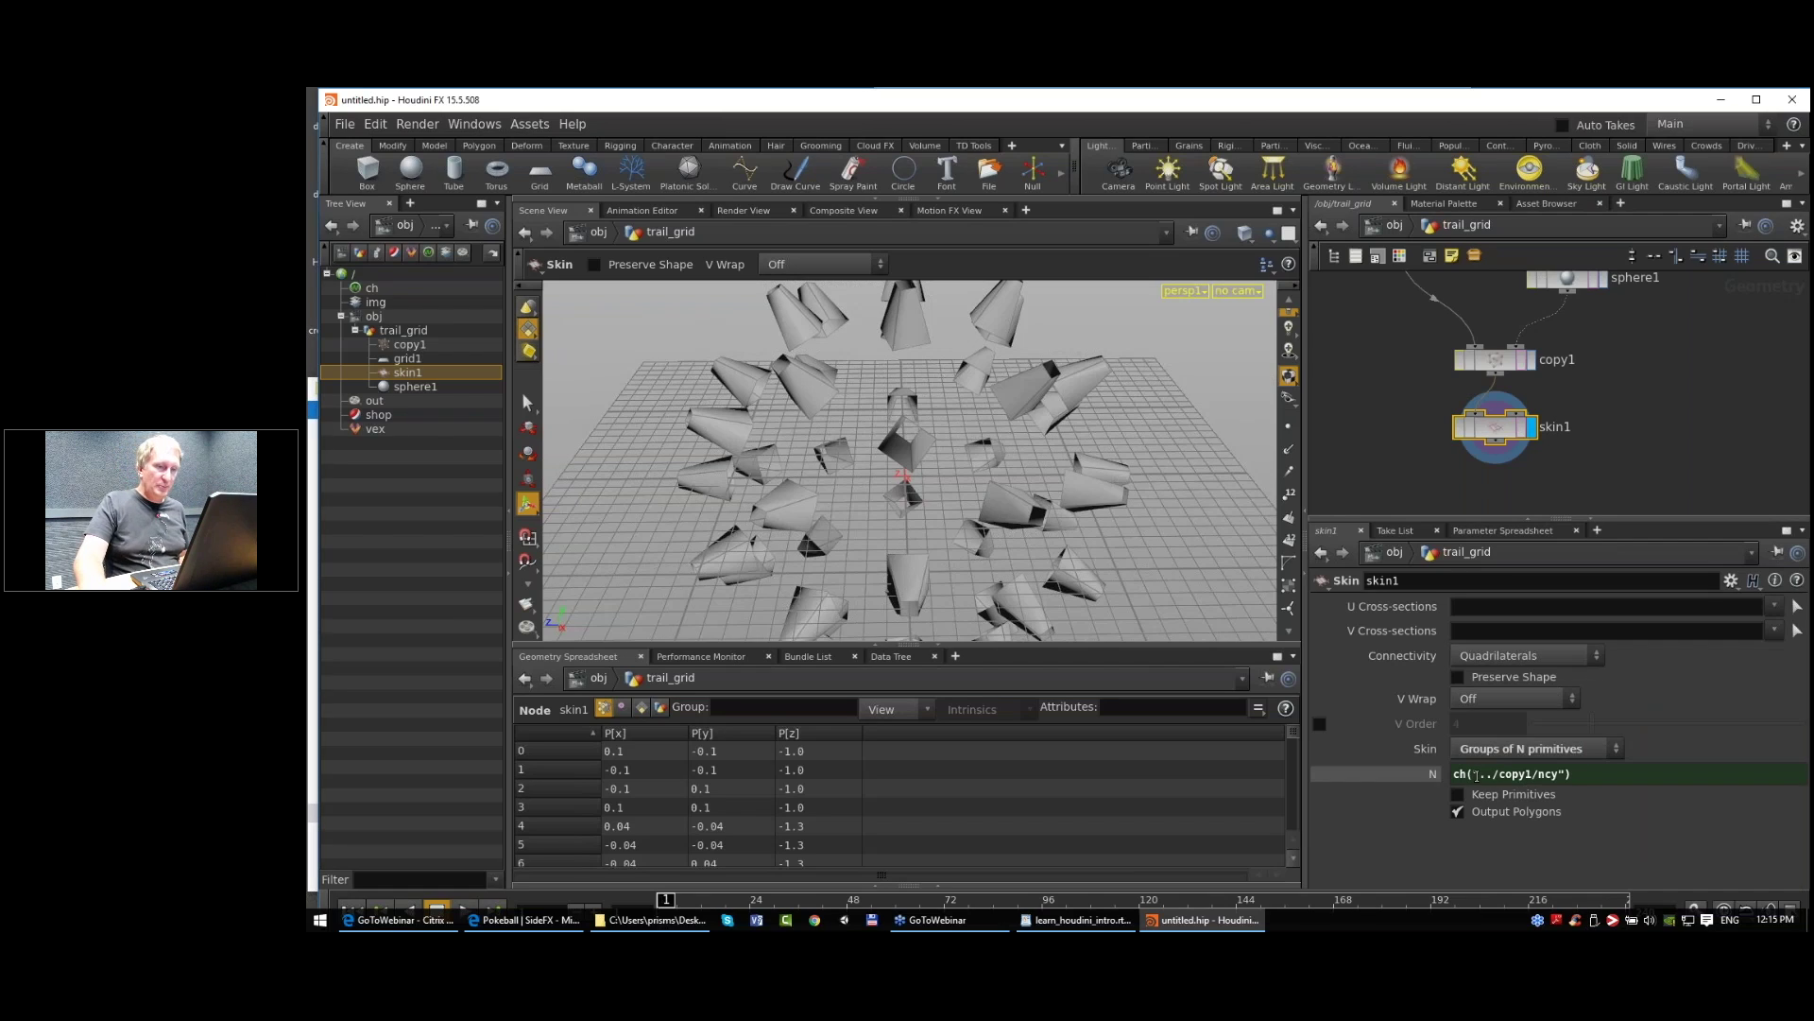
Step: Examine each part of skin1's N expression and match it to the copy1 node and its Number of Copies parameter name
drag(1480, 774, 1499, 776)
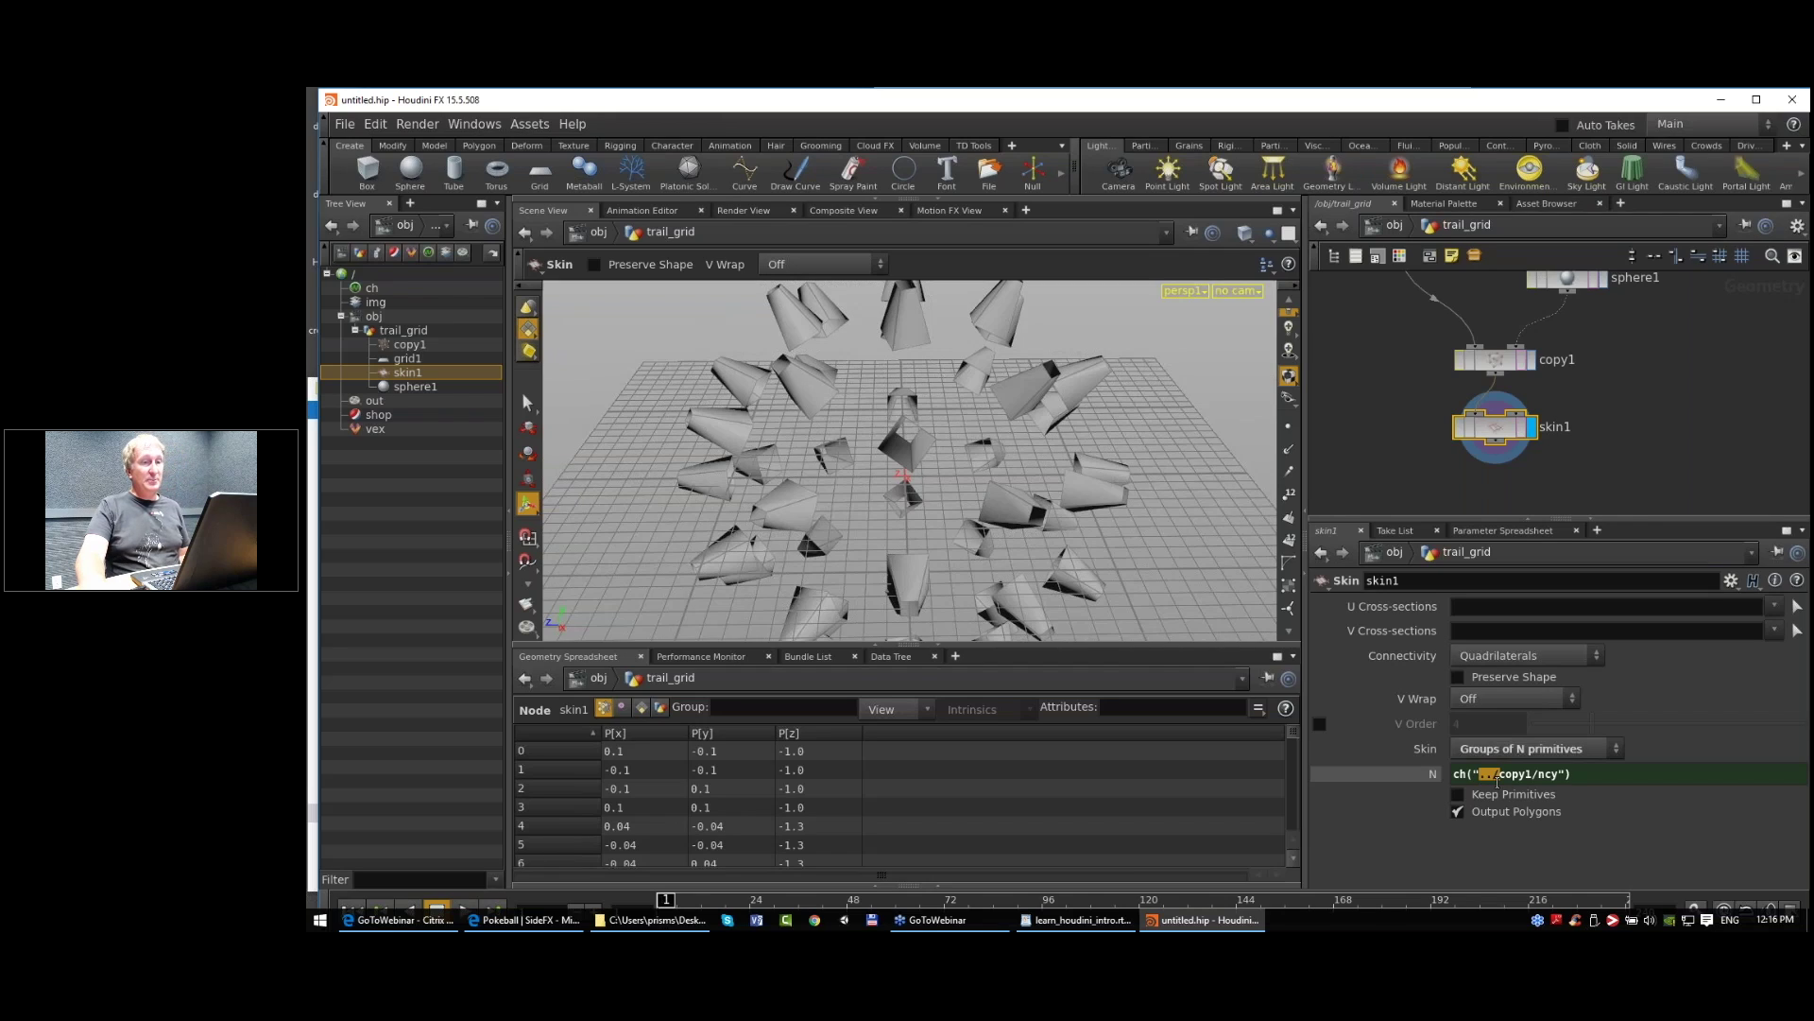
click(1479, 773)
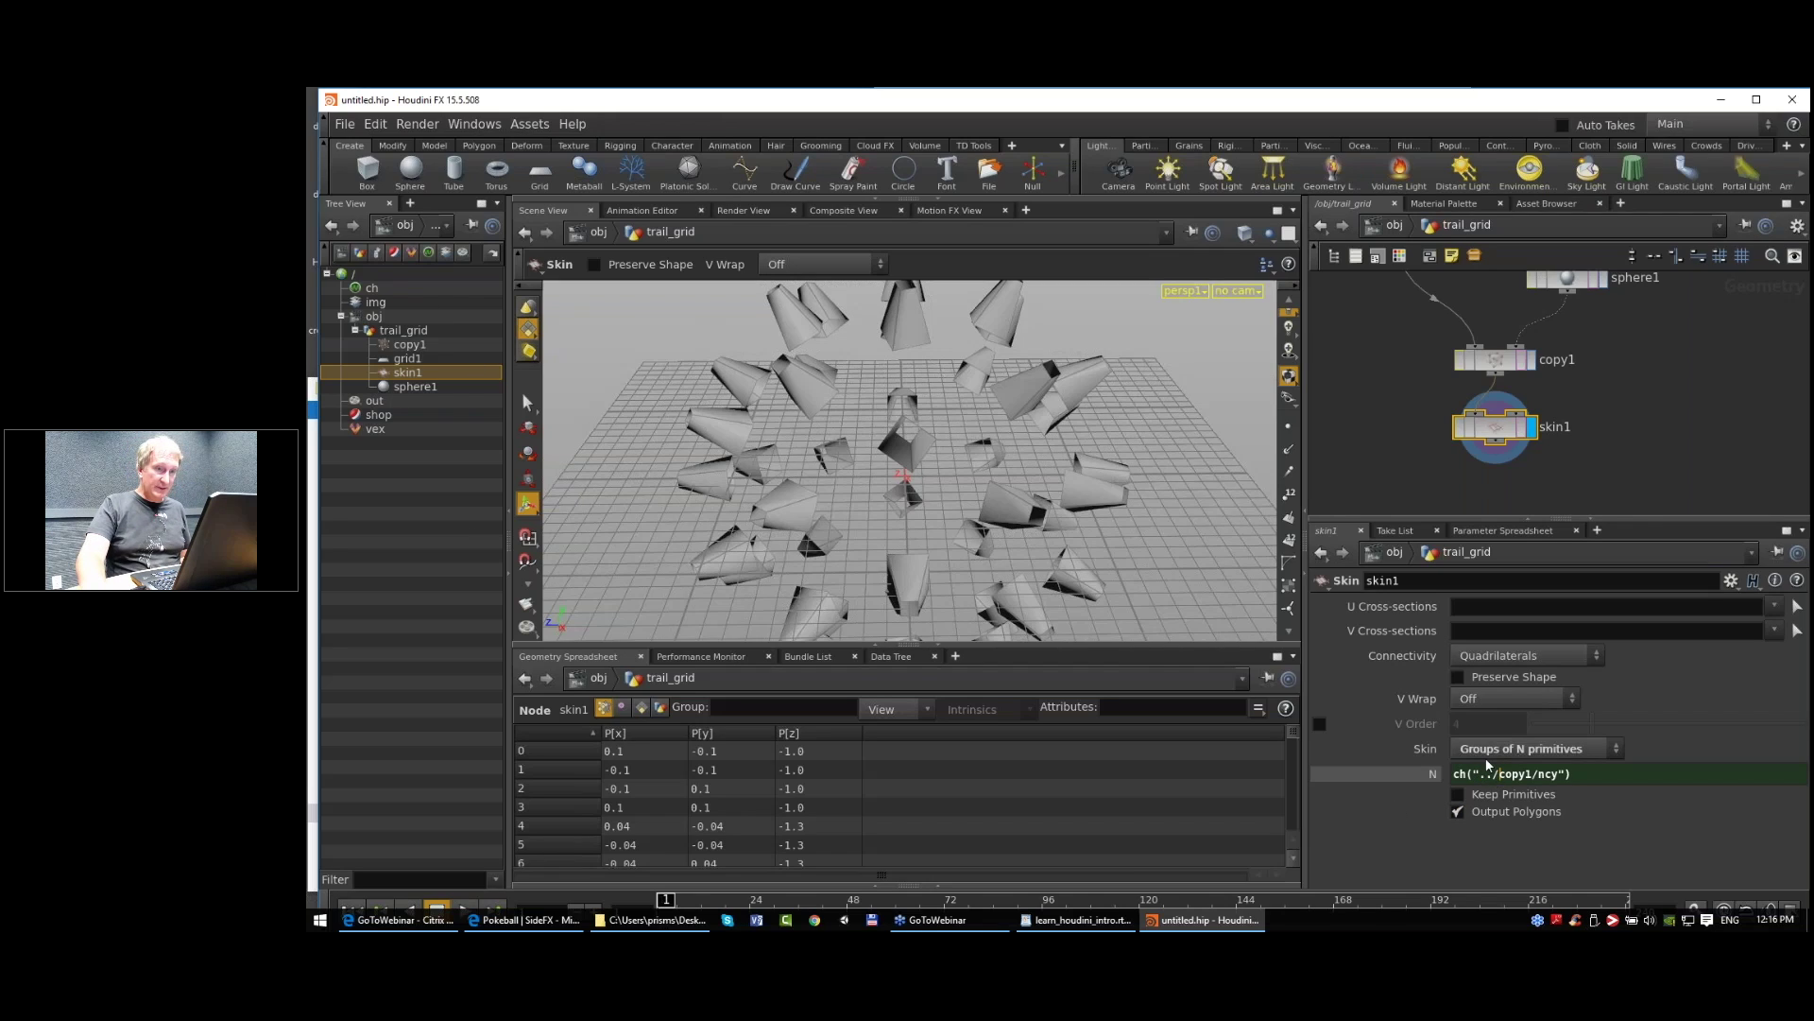
drag(1480, 775, 1555, 783)
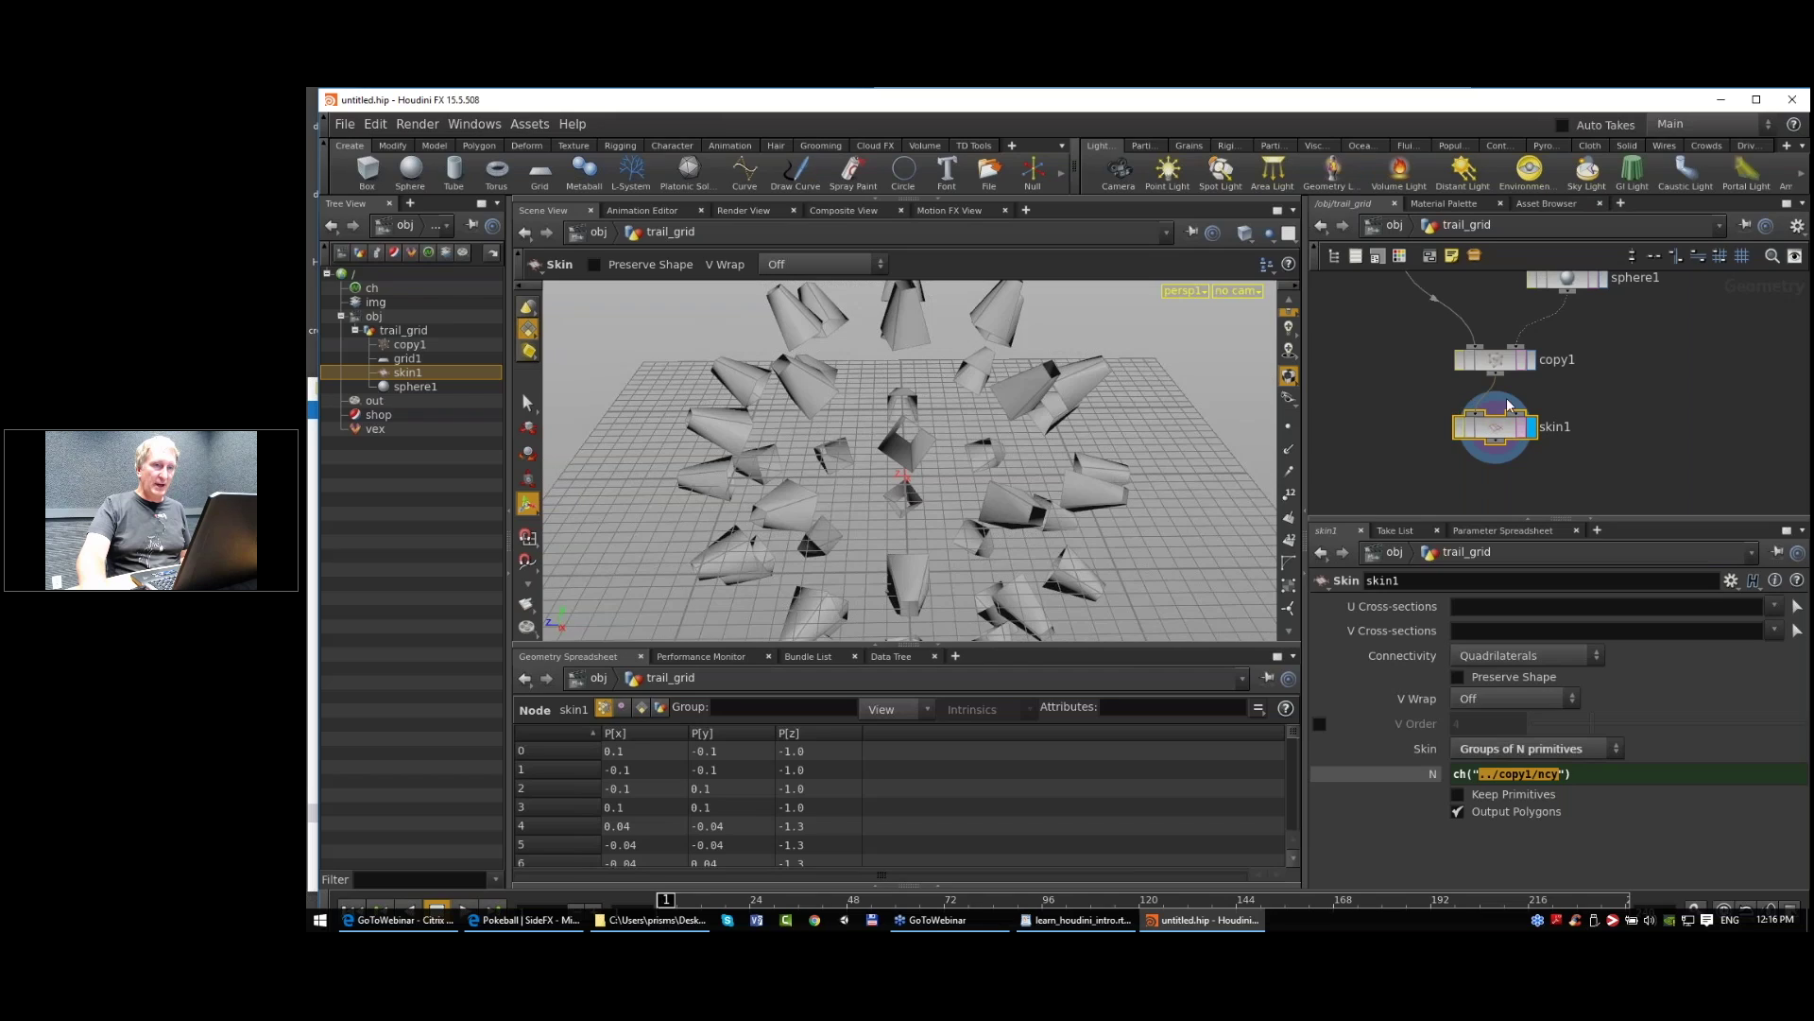
scroll(1671, 384, down, 2)
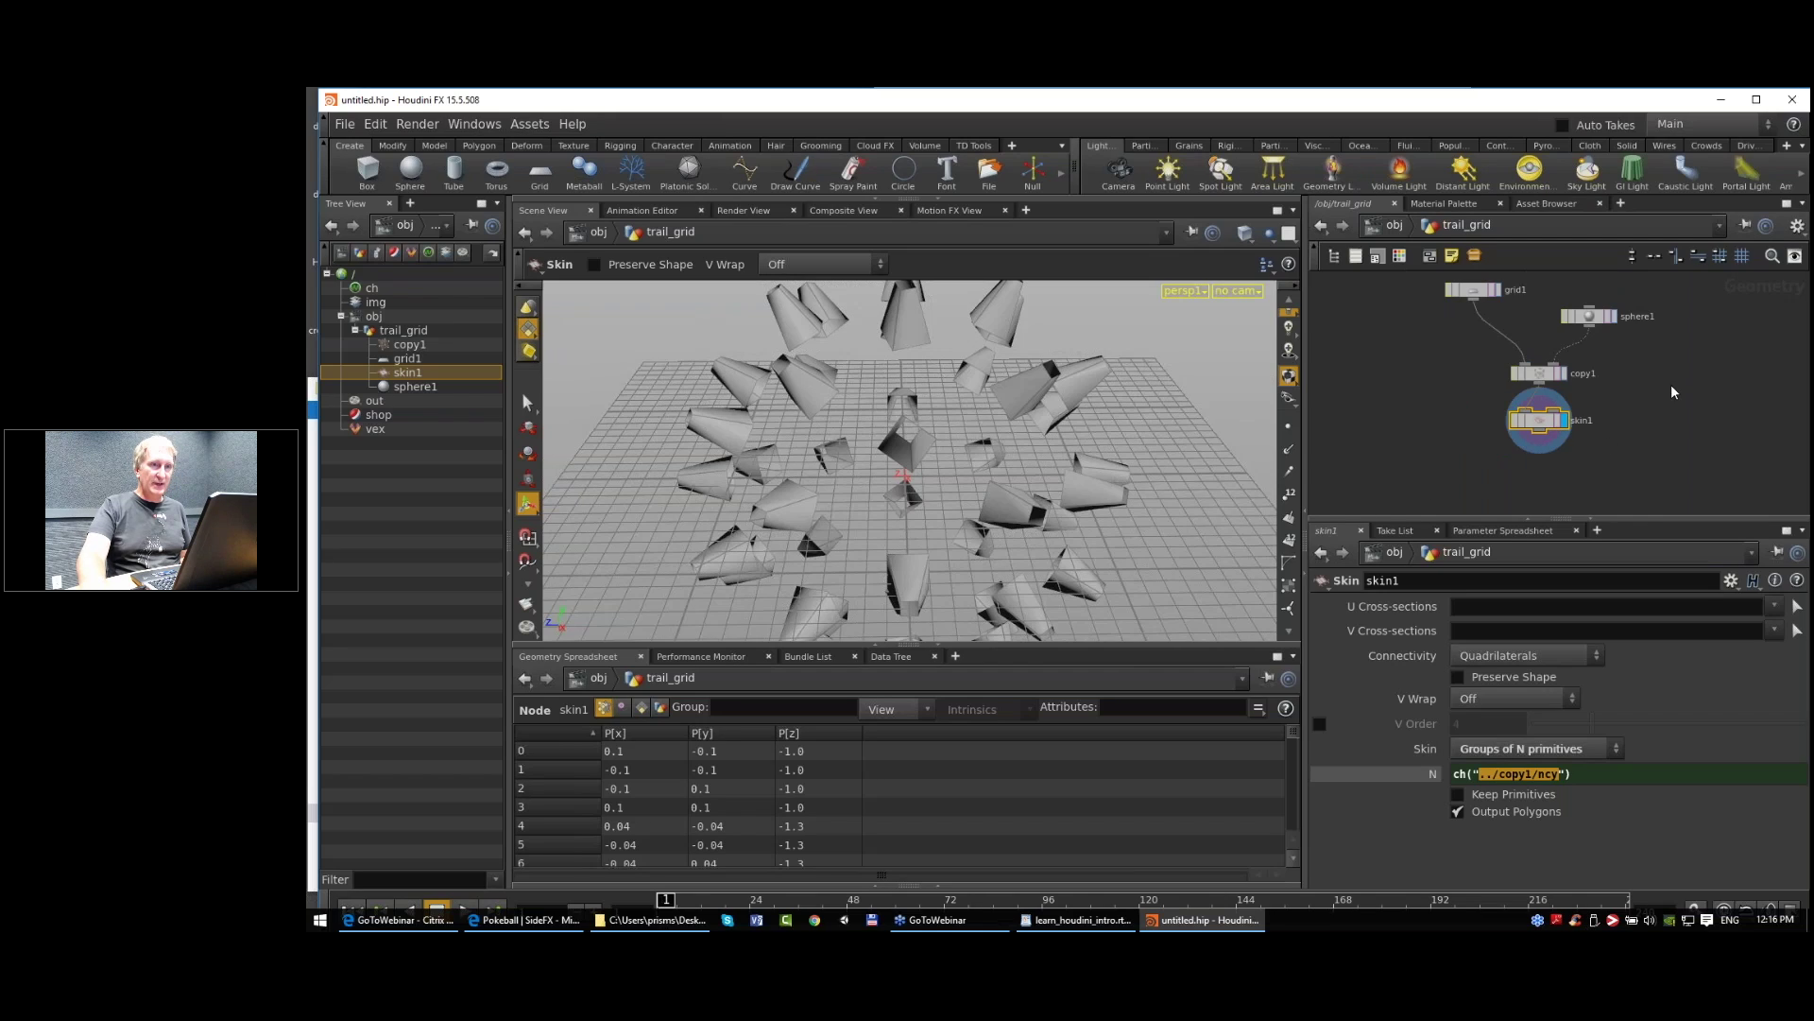
middle_drag(1670, 385, 1651, 425)
drag(1497, 773, 1530, 773)
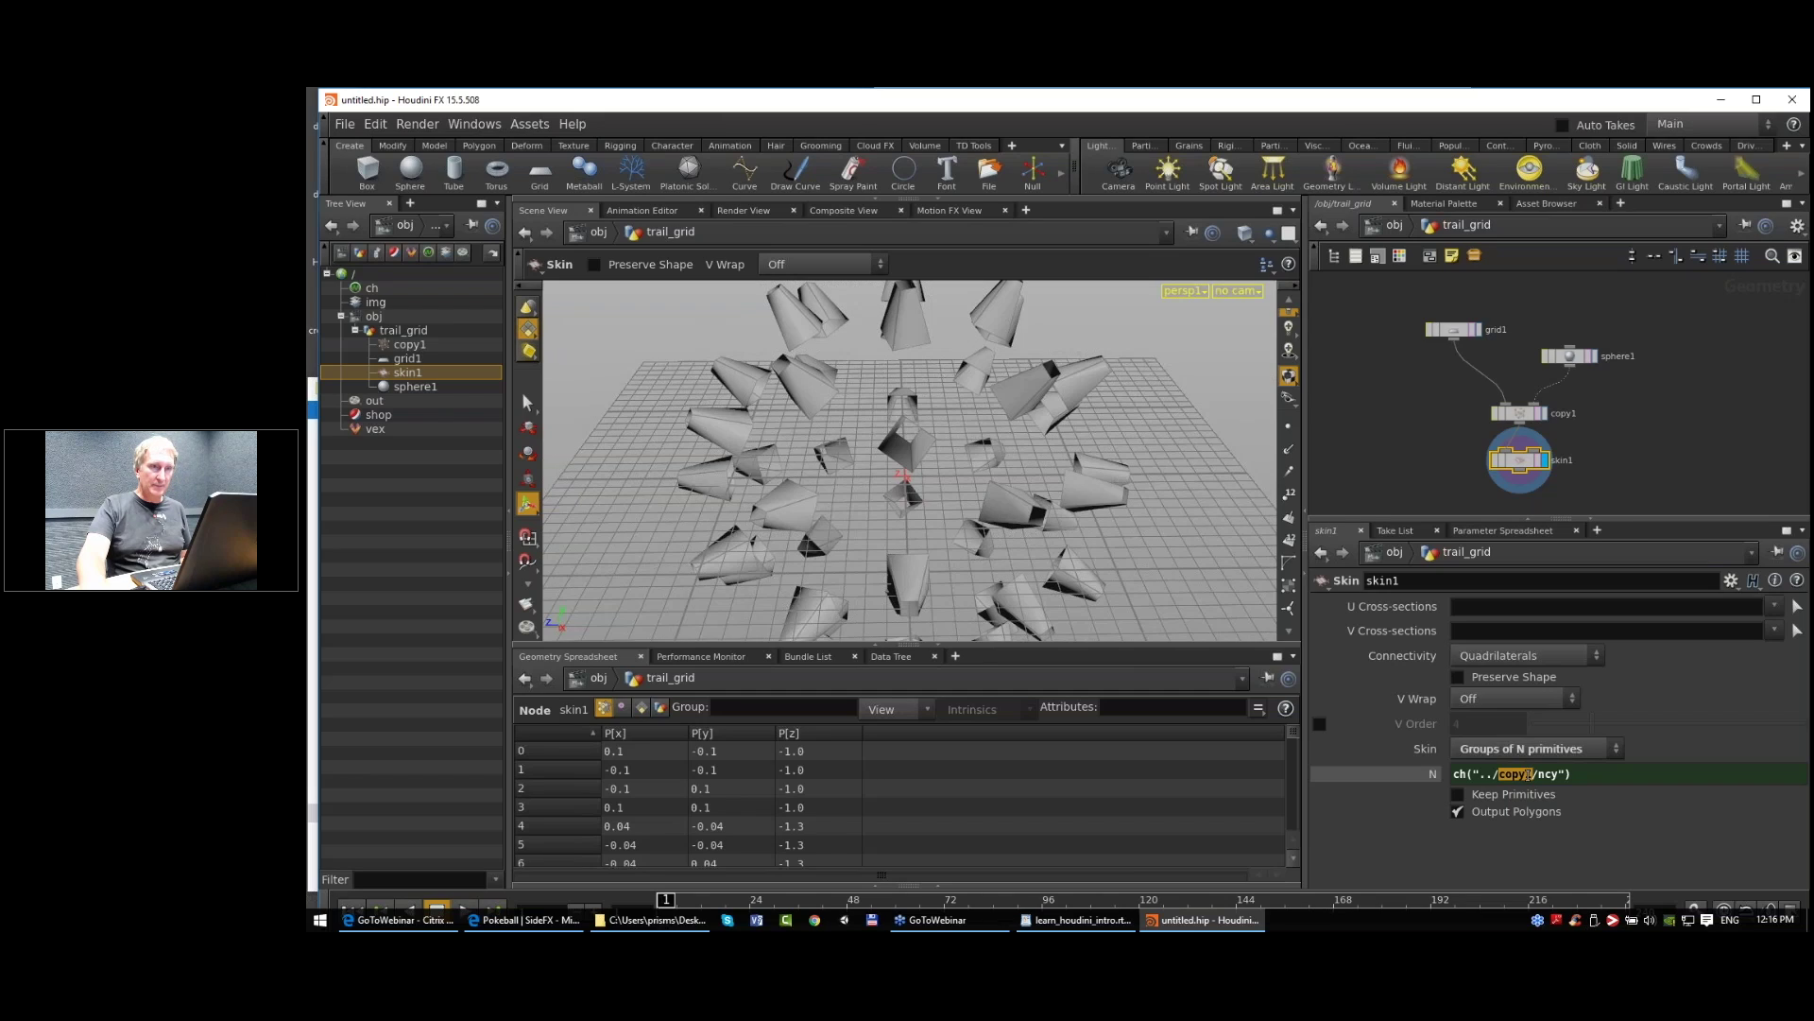
click(1522, 414)
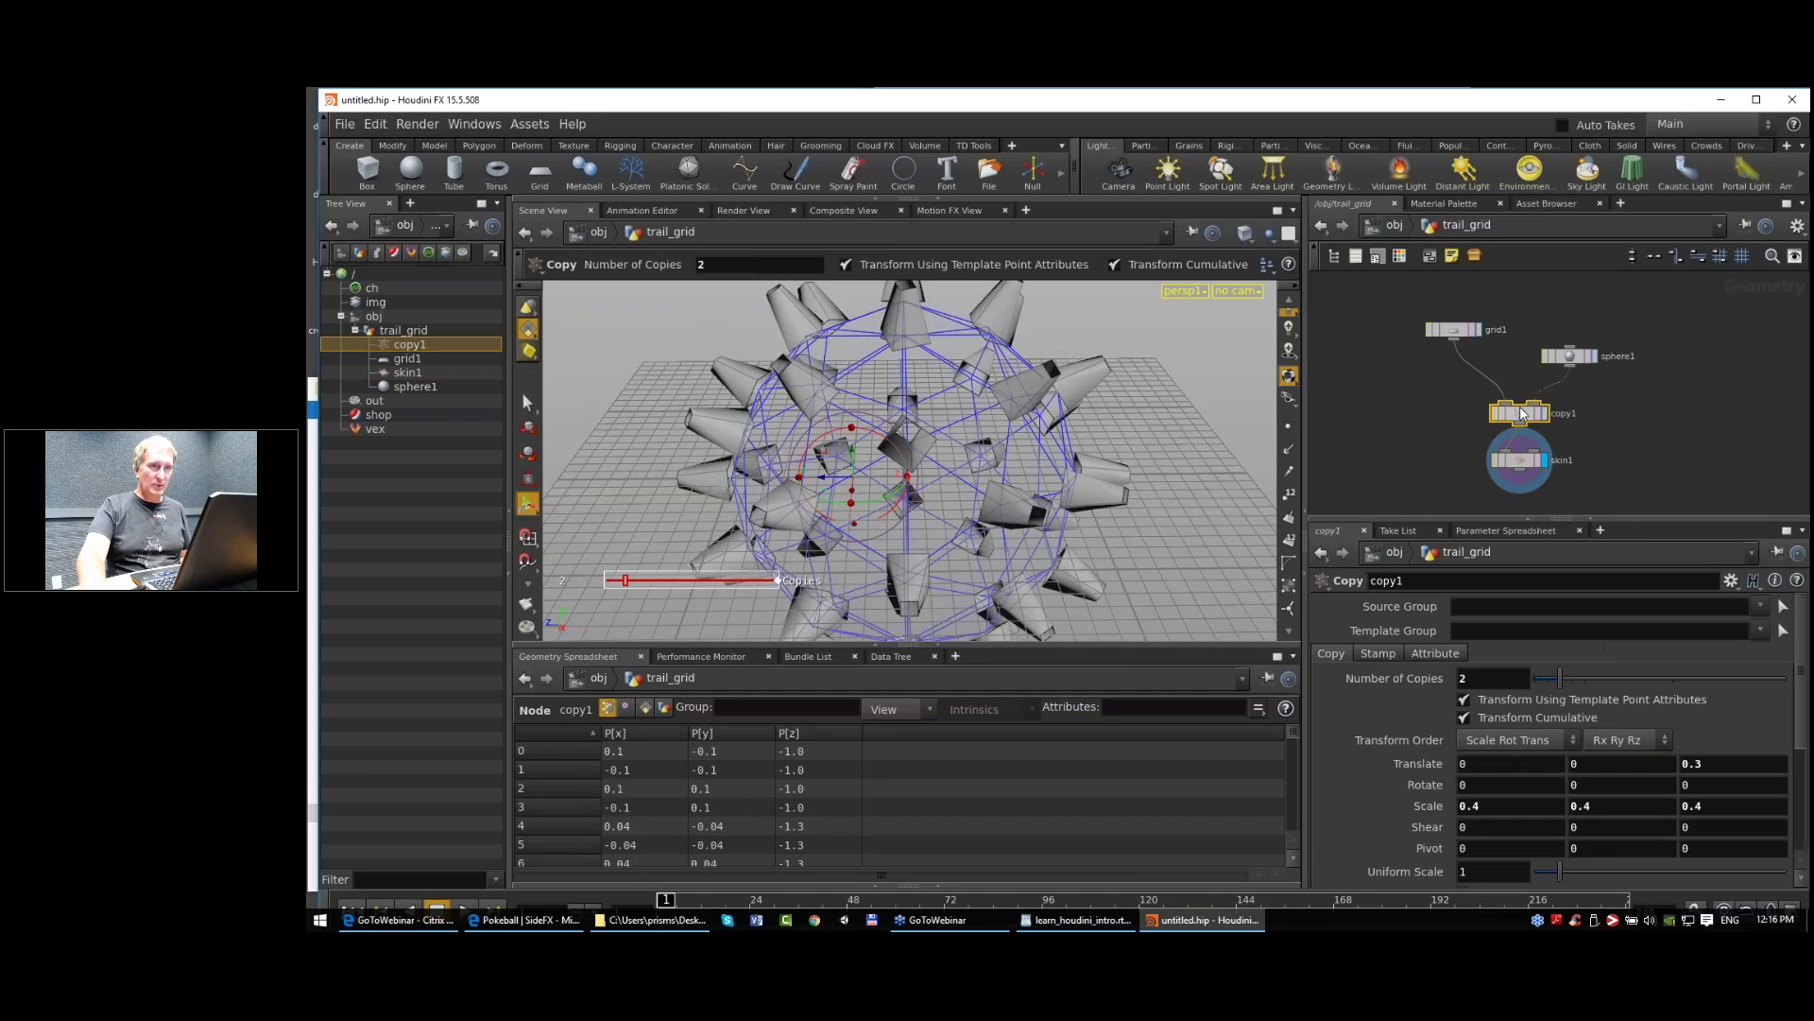
click(1531, 461)
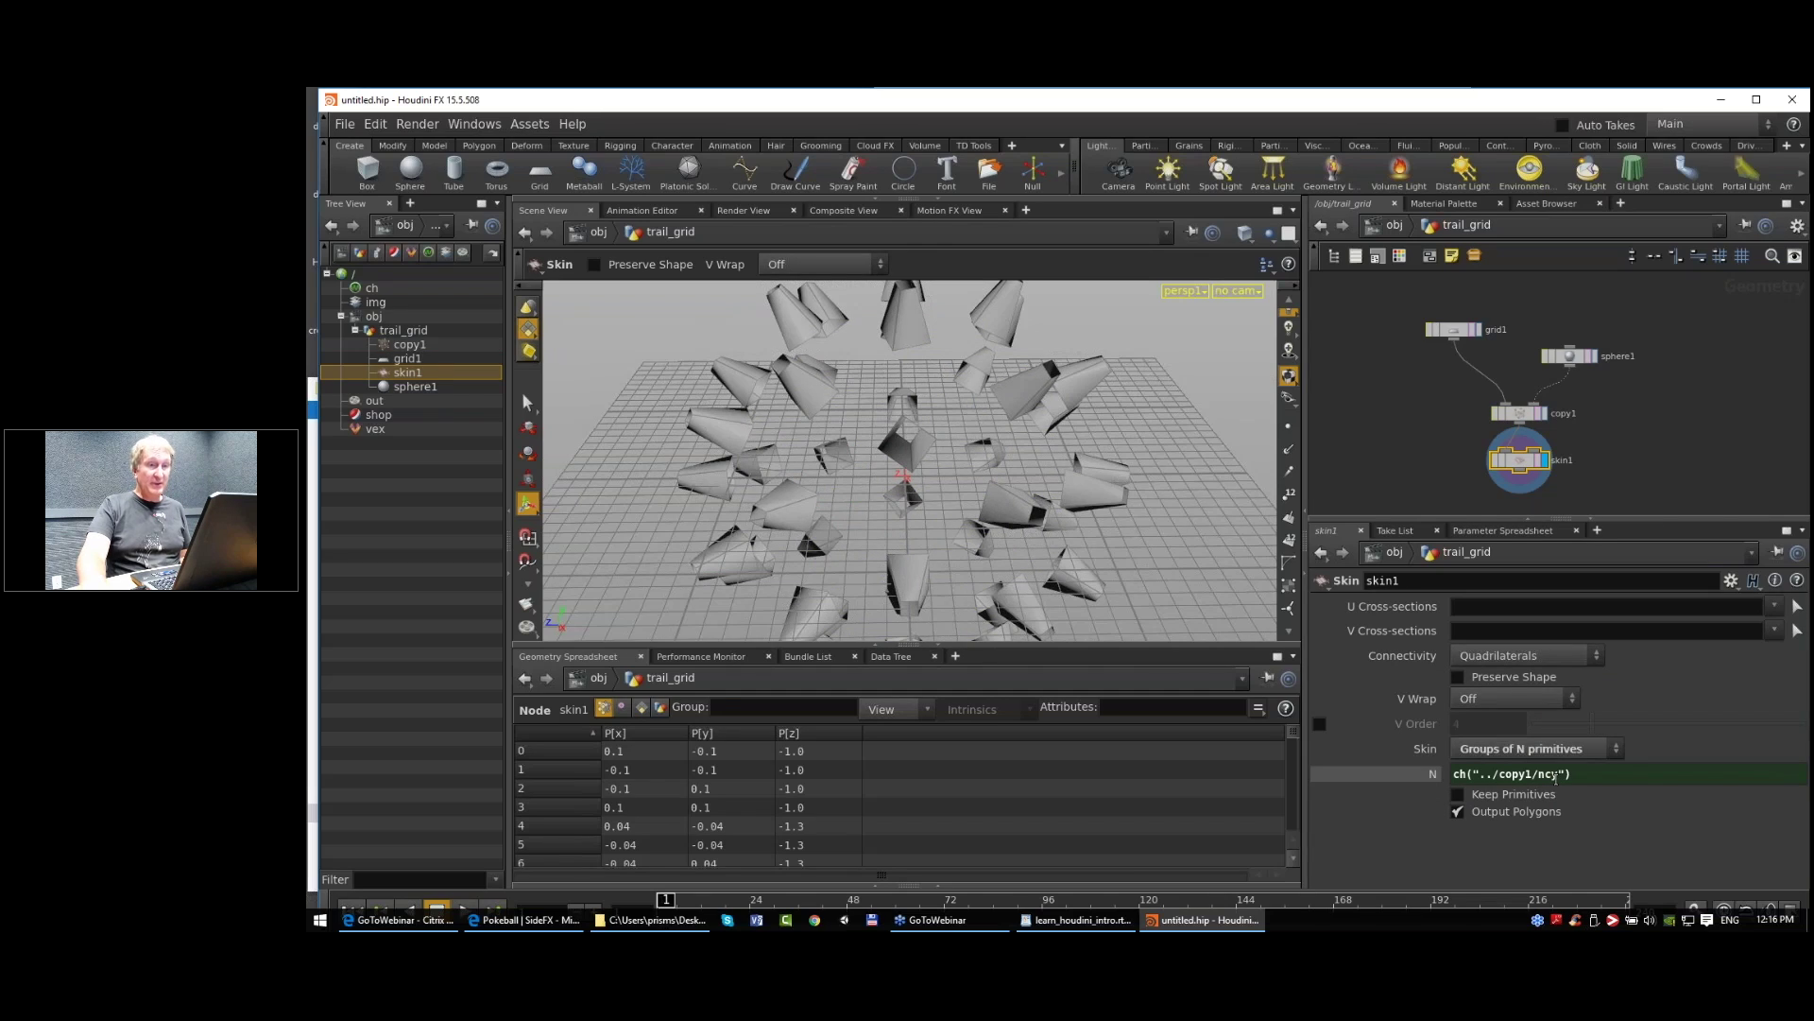
click(1520, 413)
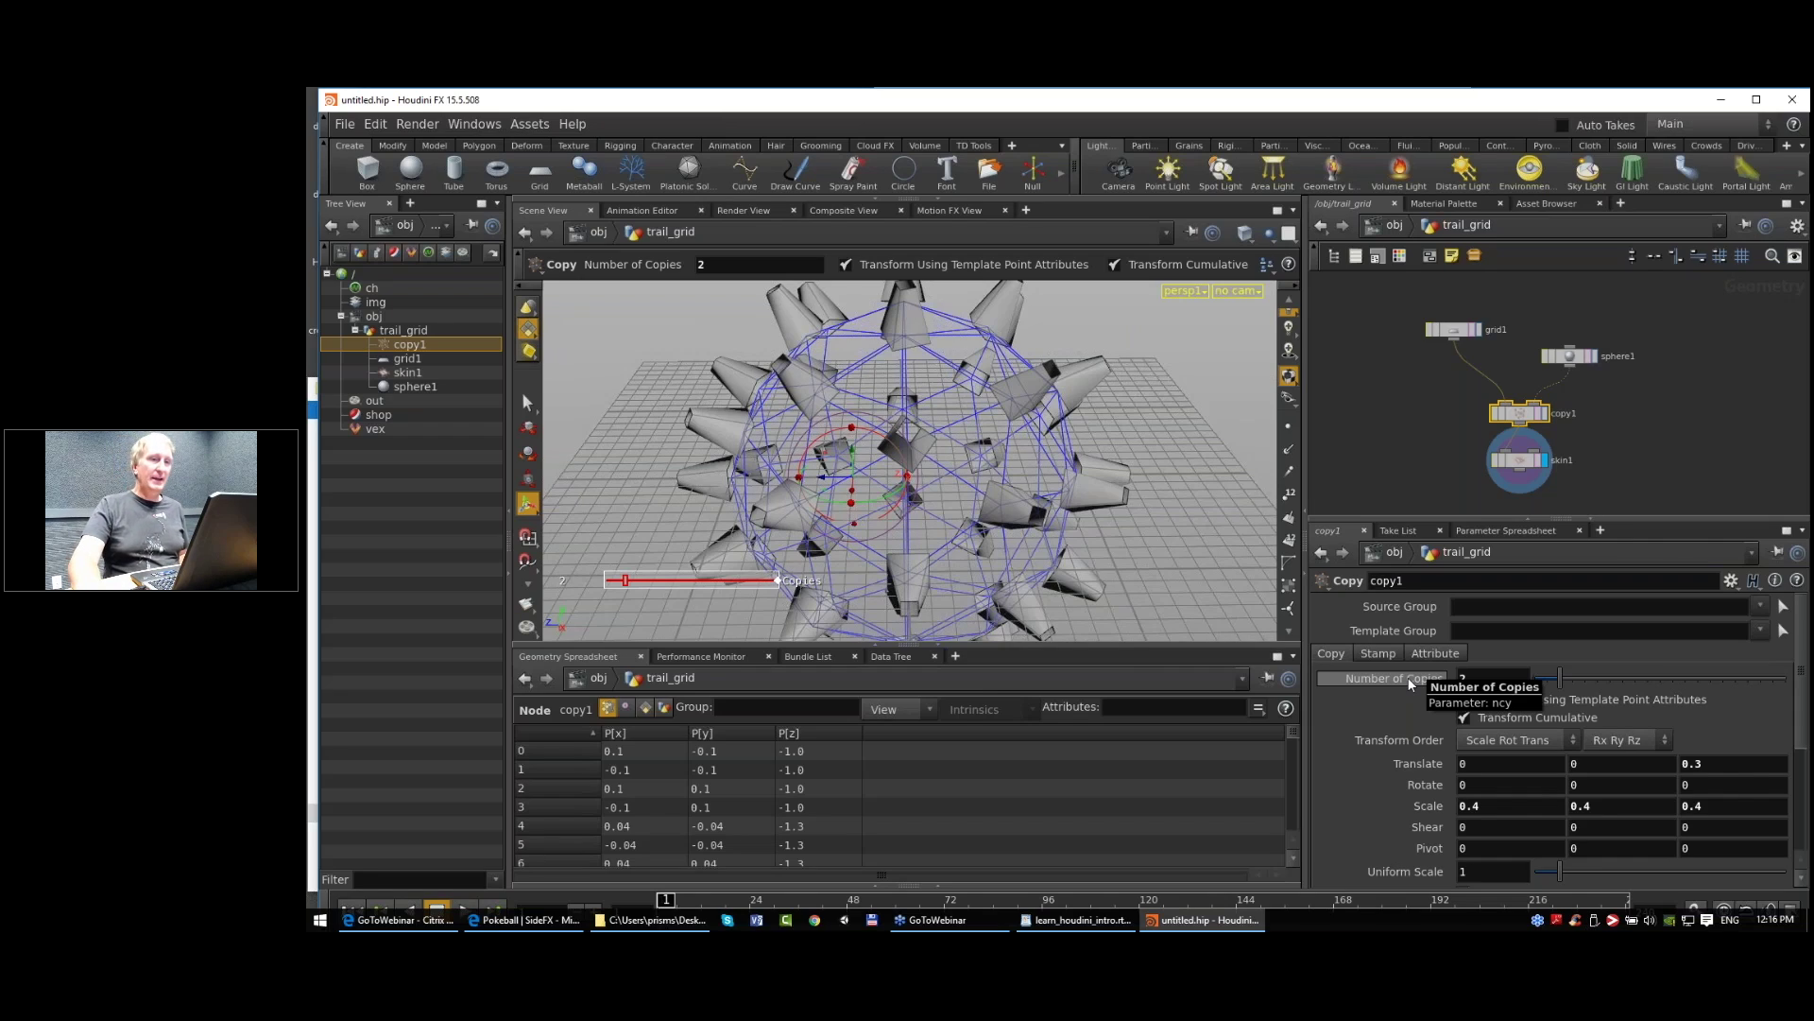
click(1520, 460)
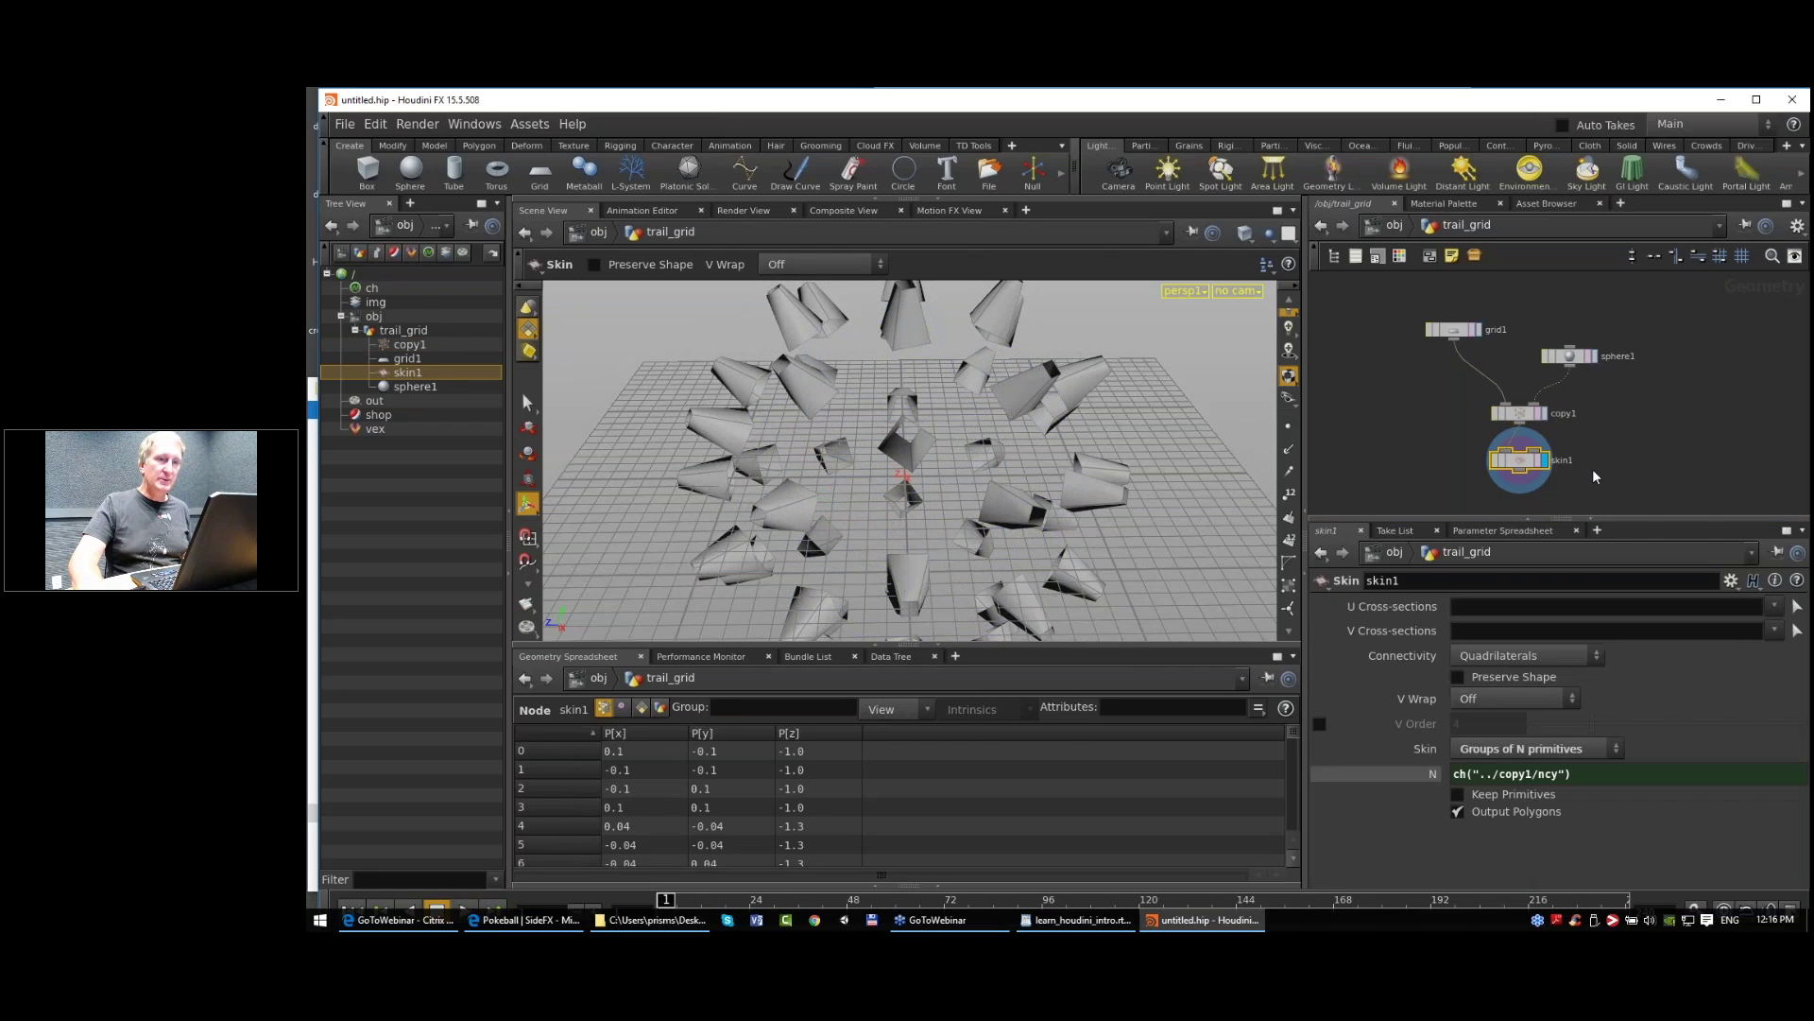
Step: Turn on Show Local Dependency Links in the network editor's display options and inspect the link between copy1 and skin1
scroll(1648, 470, up, 1)
middle_drag(1645, 472, 1634, 467)
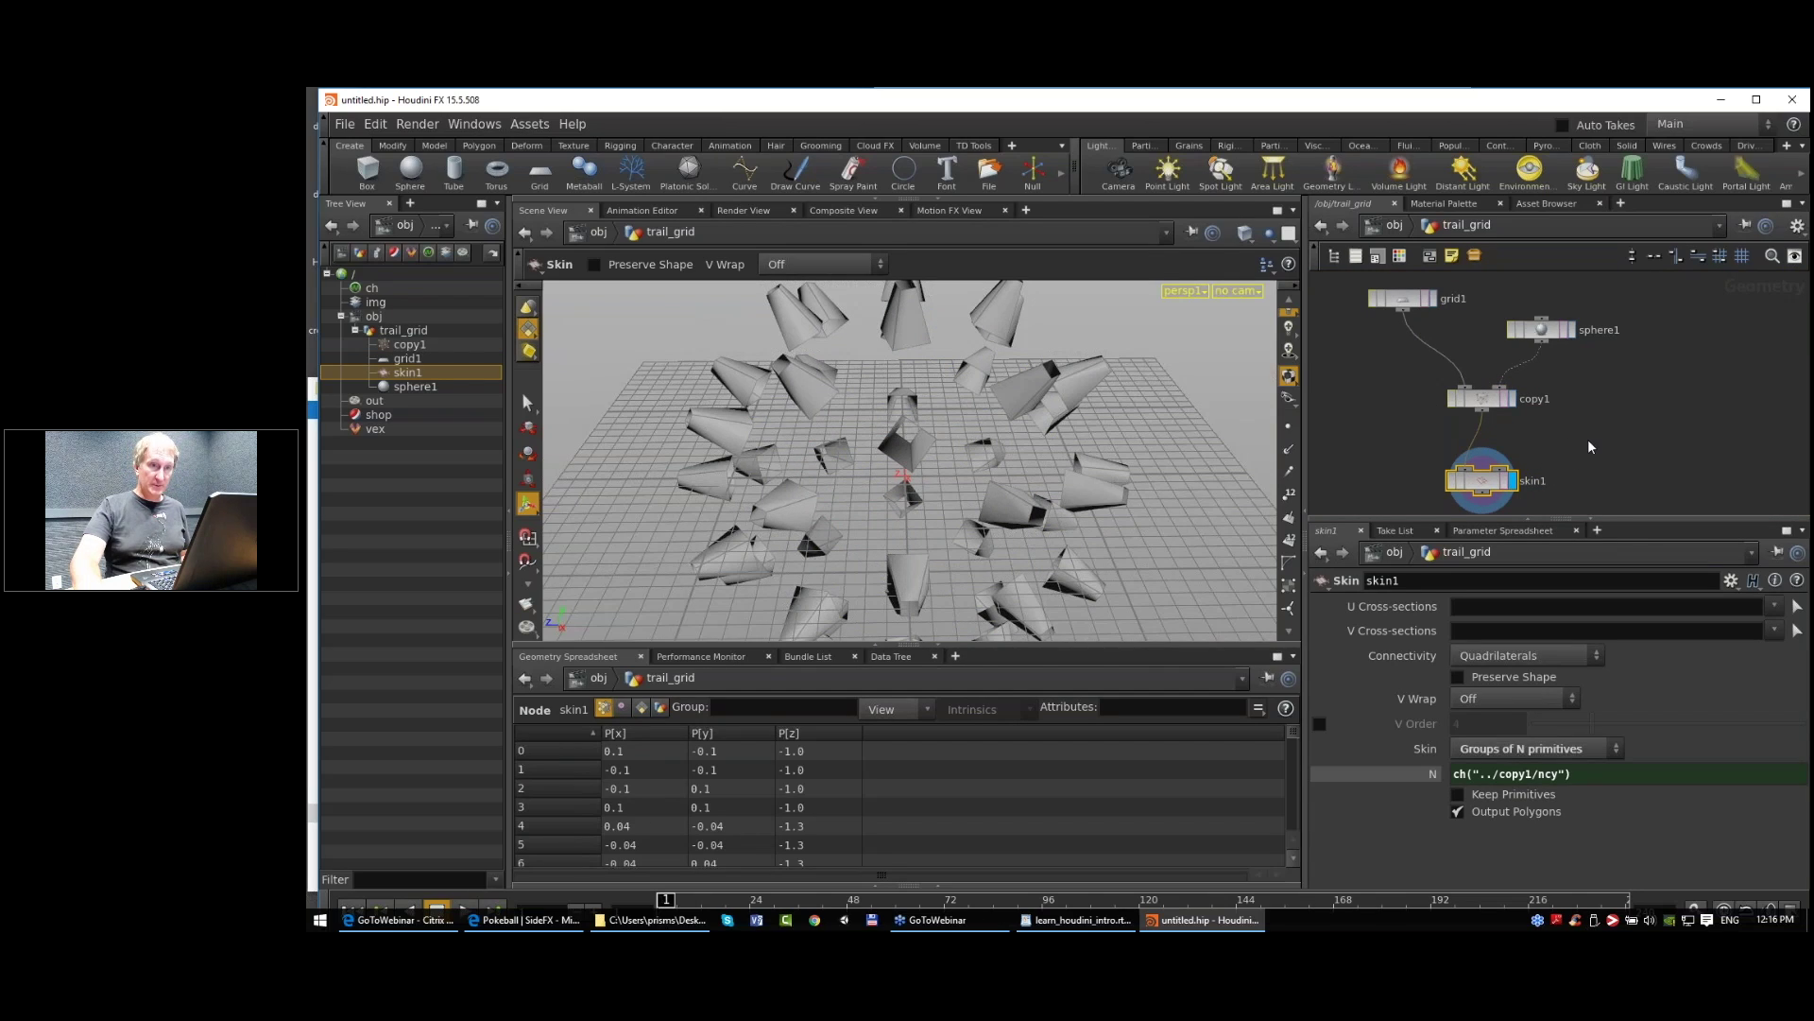
middle_drag(1684, 428, 1681, 428)
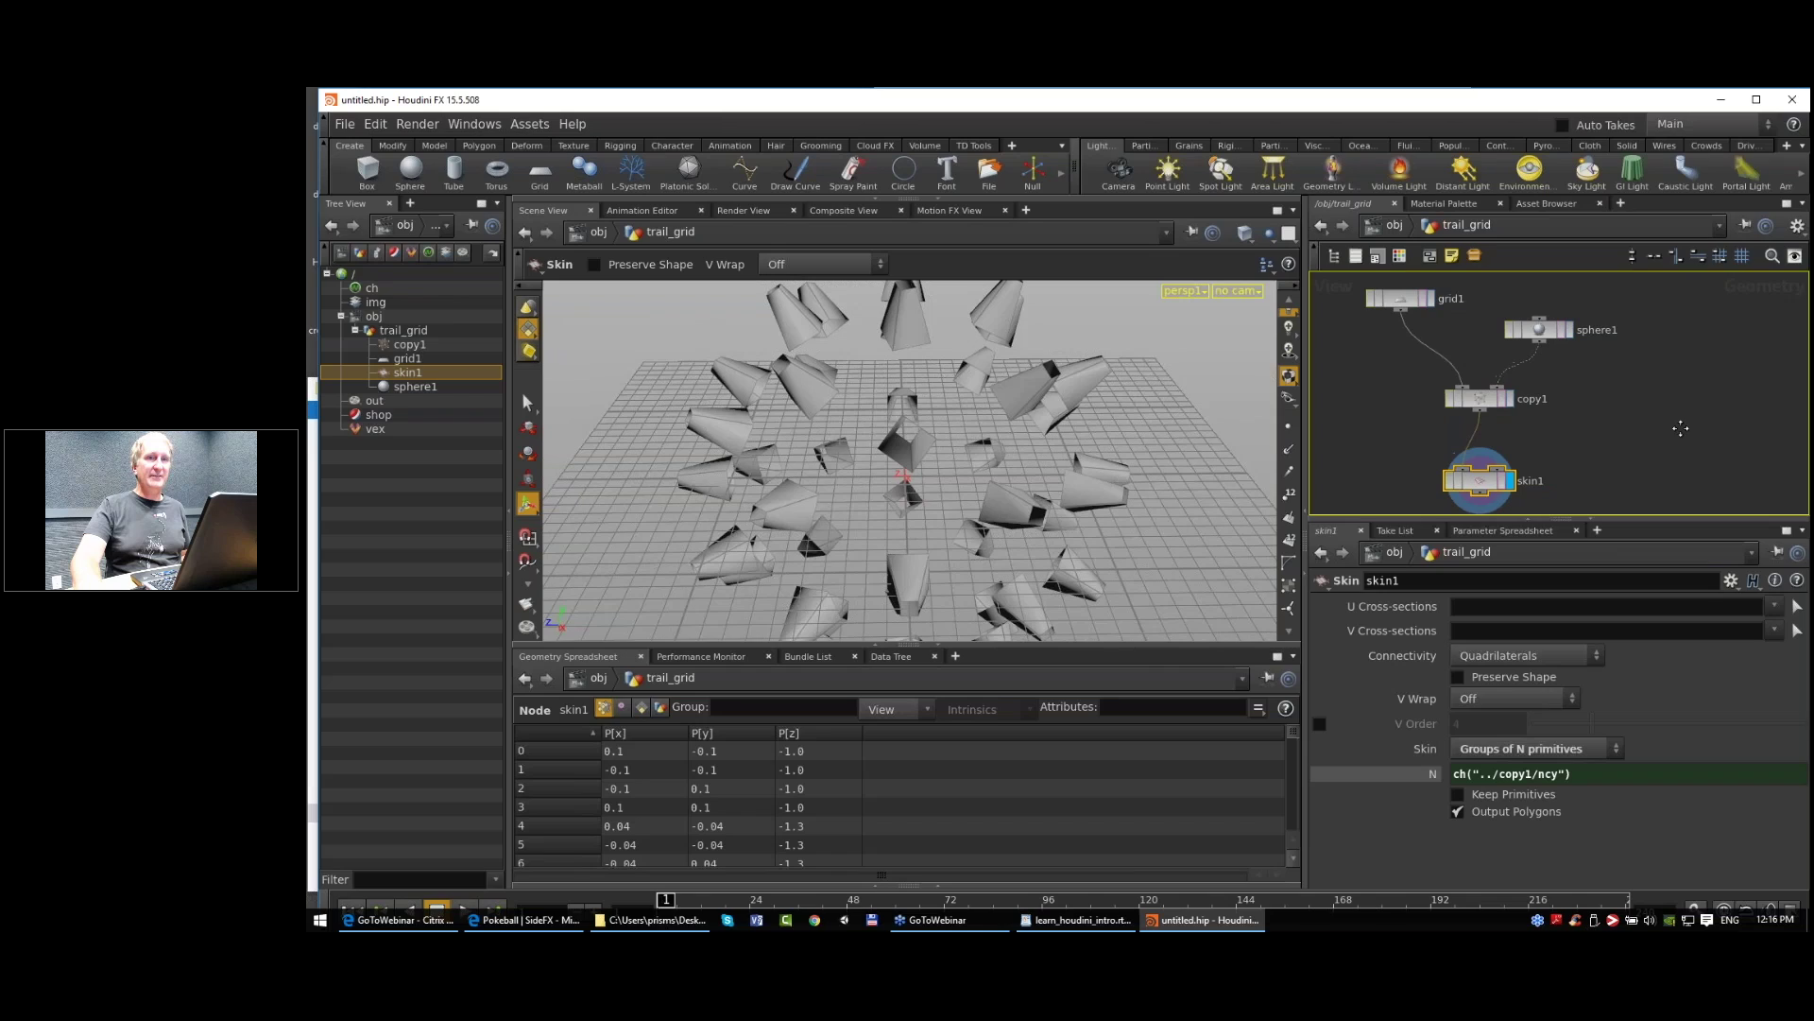
click(1795, 255)
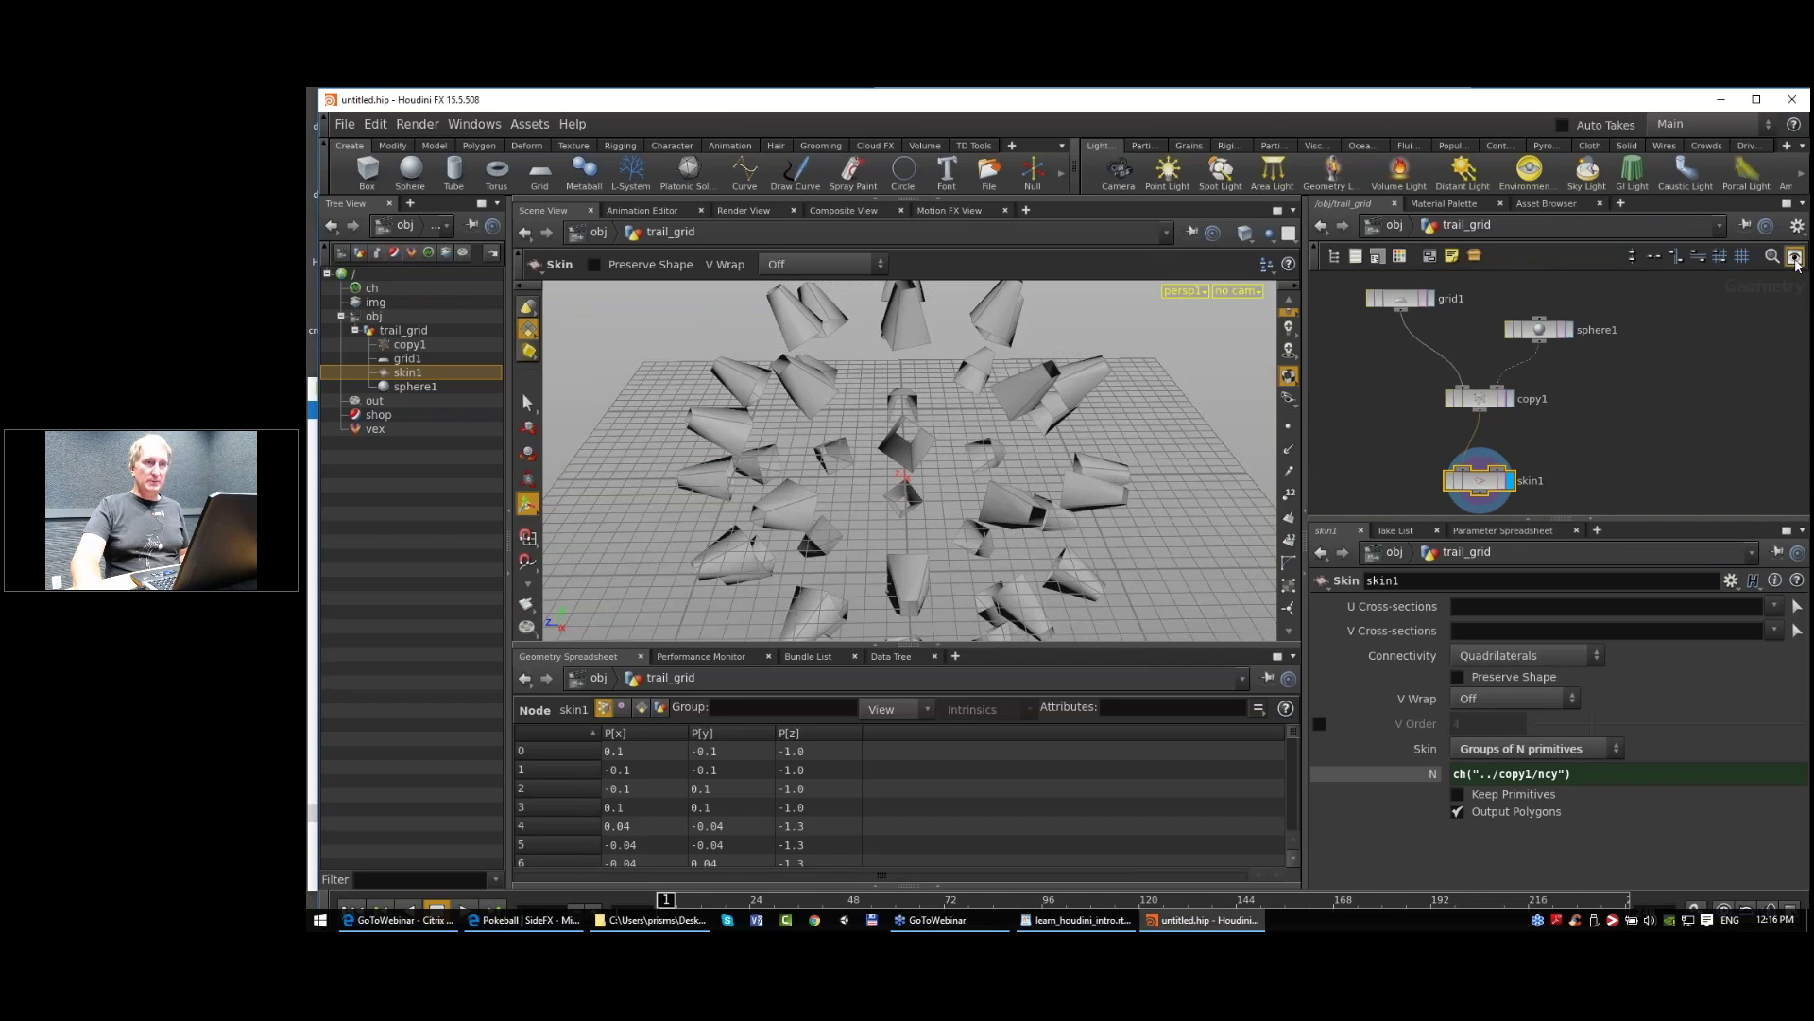
drag(1695, 114, 1144, 282)
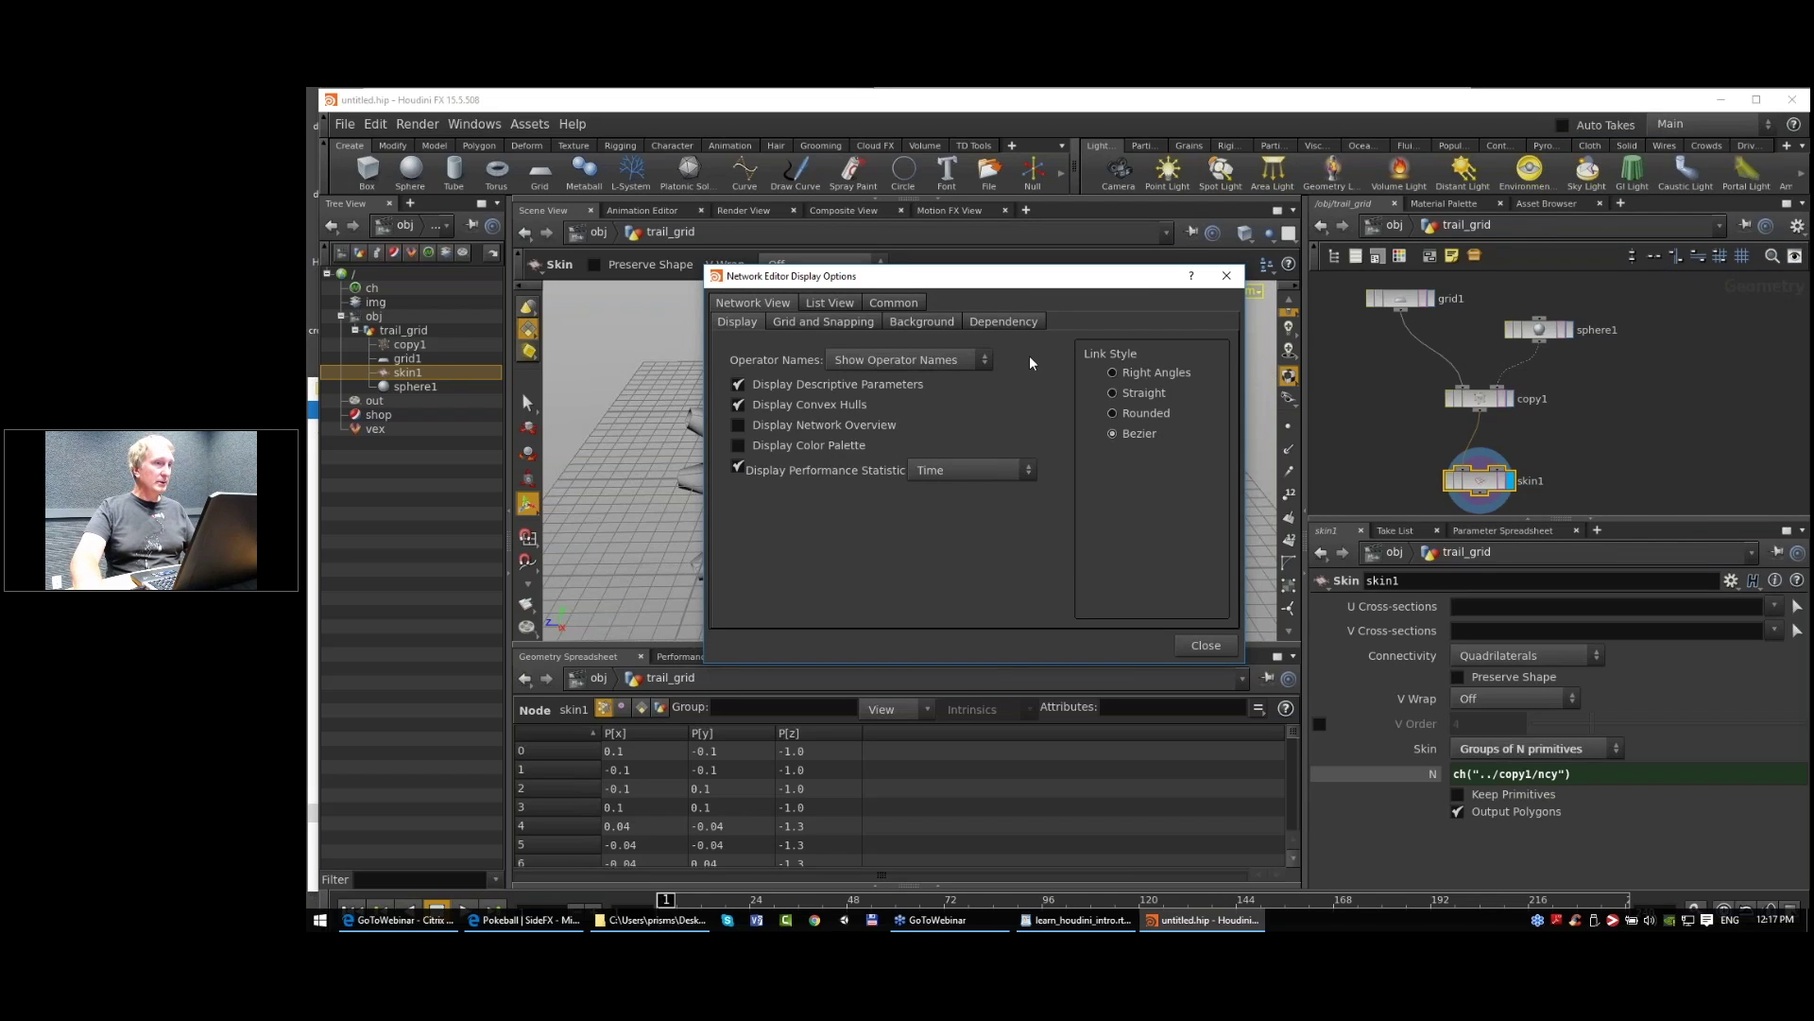
click(999, 324)
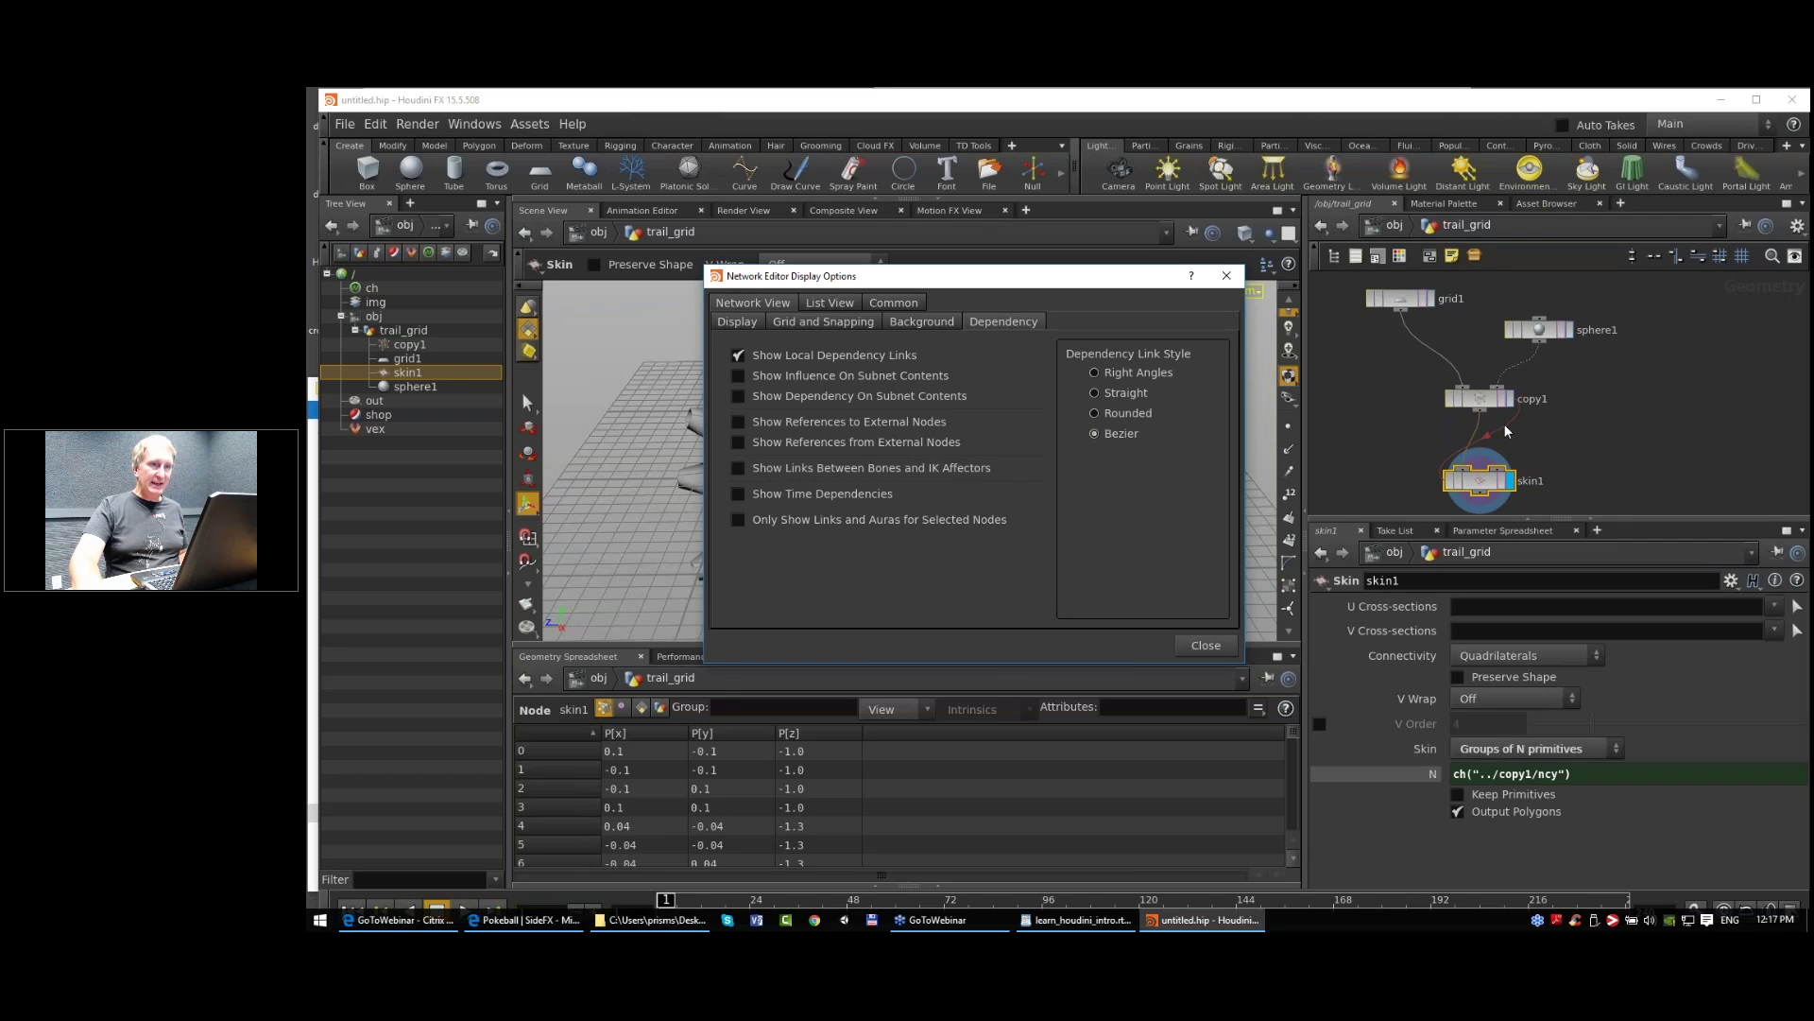
scroll(1506, 431, up, 3)
scroll(1506, 429, down, 4)
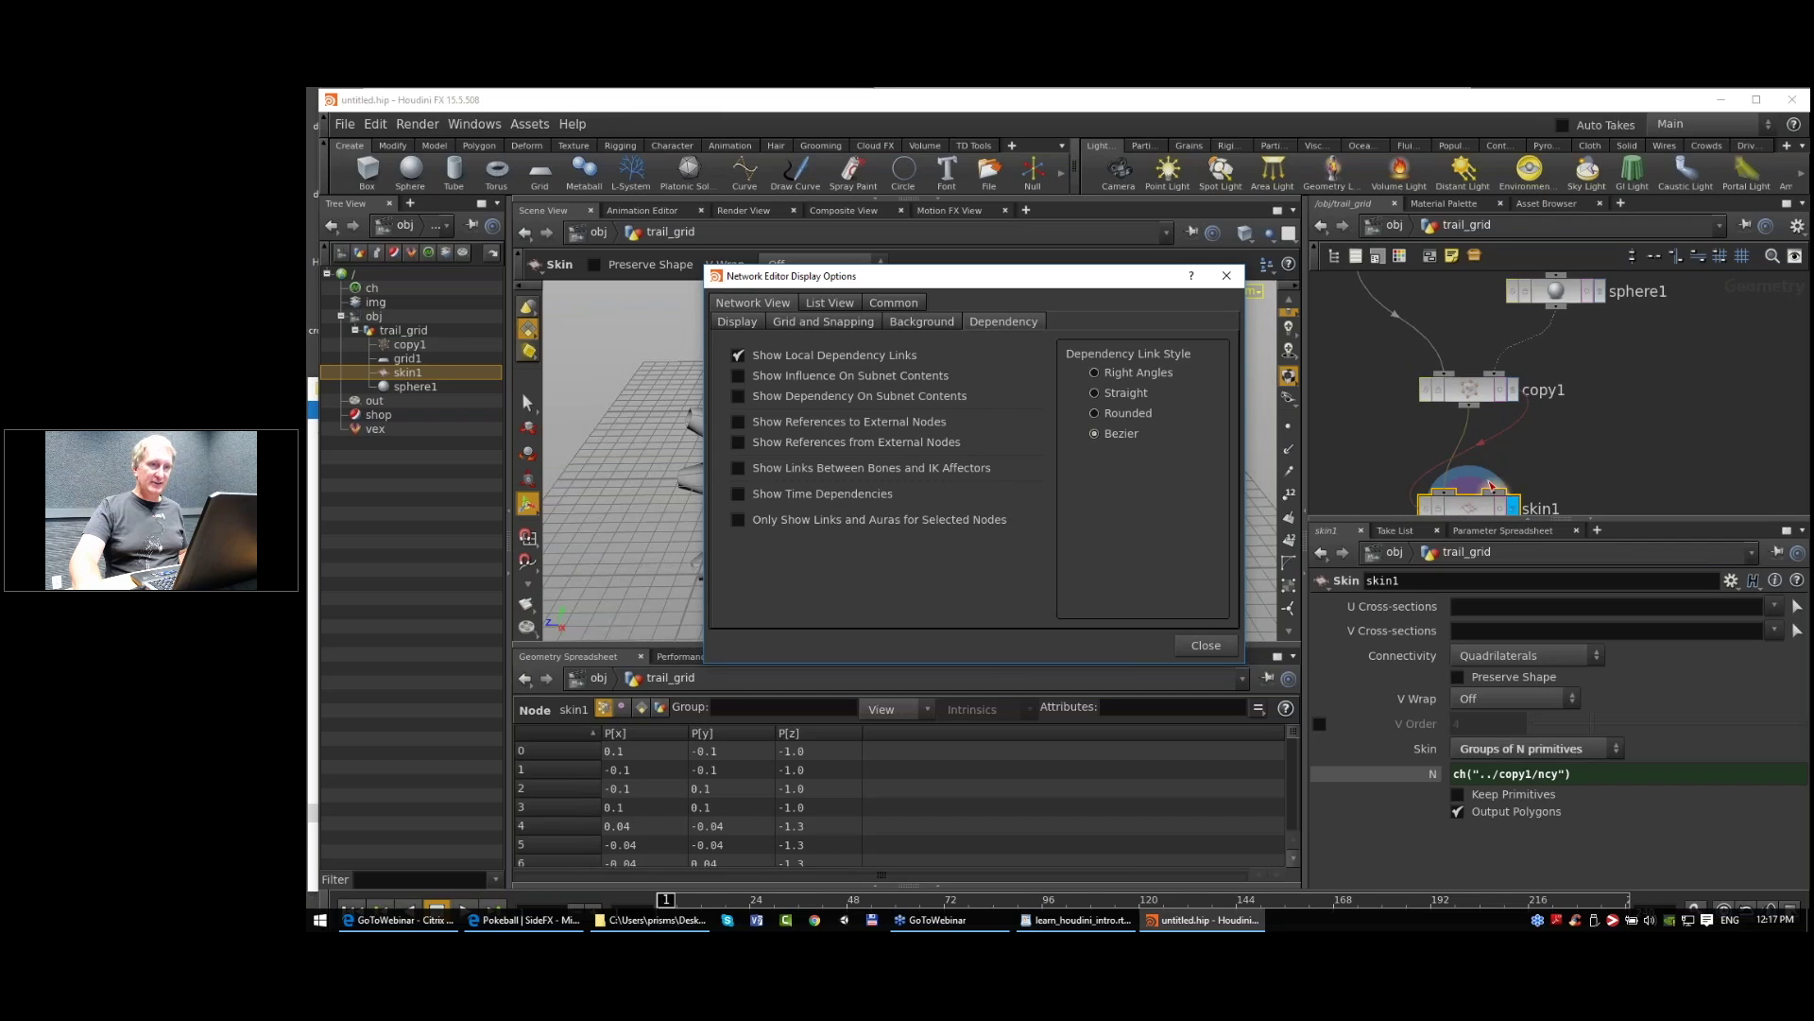
middle_drag(1601, 469, 1615, 420)
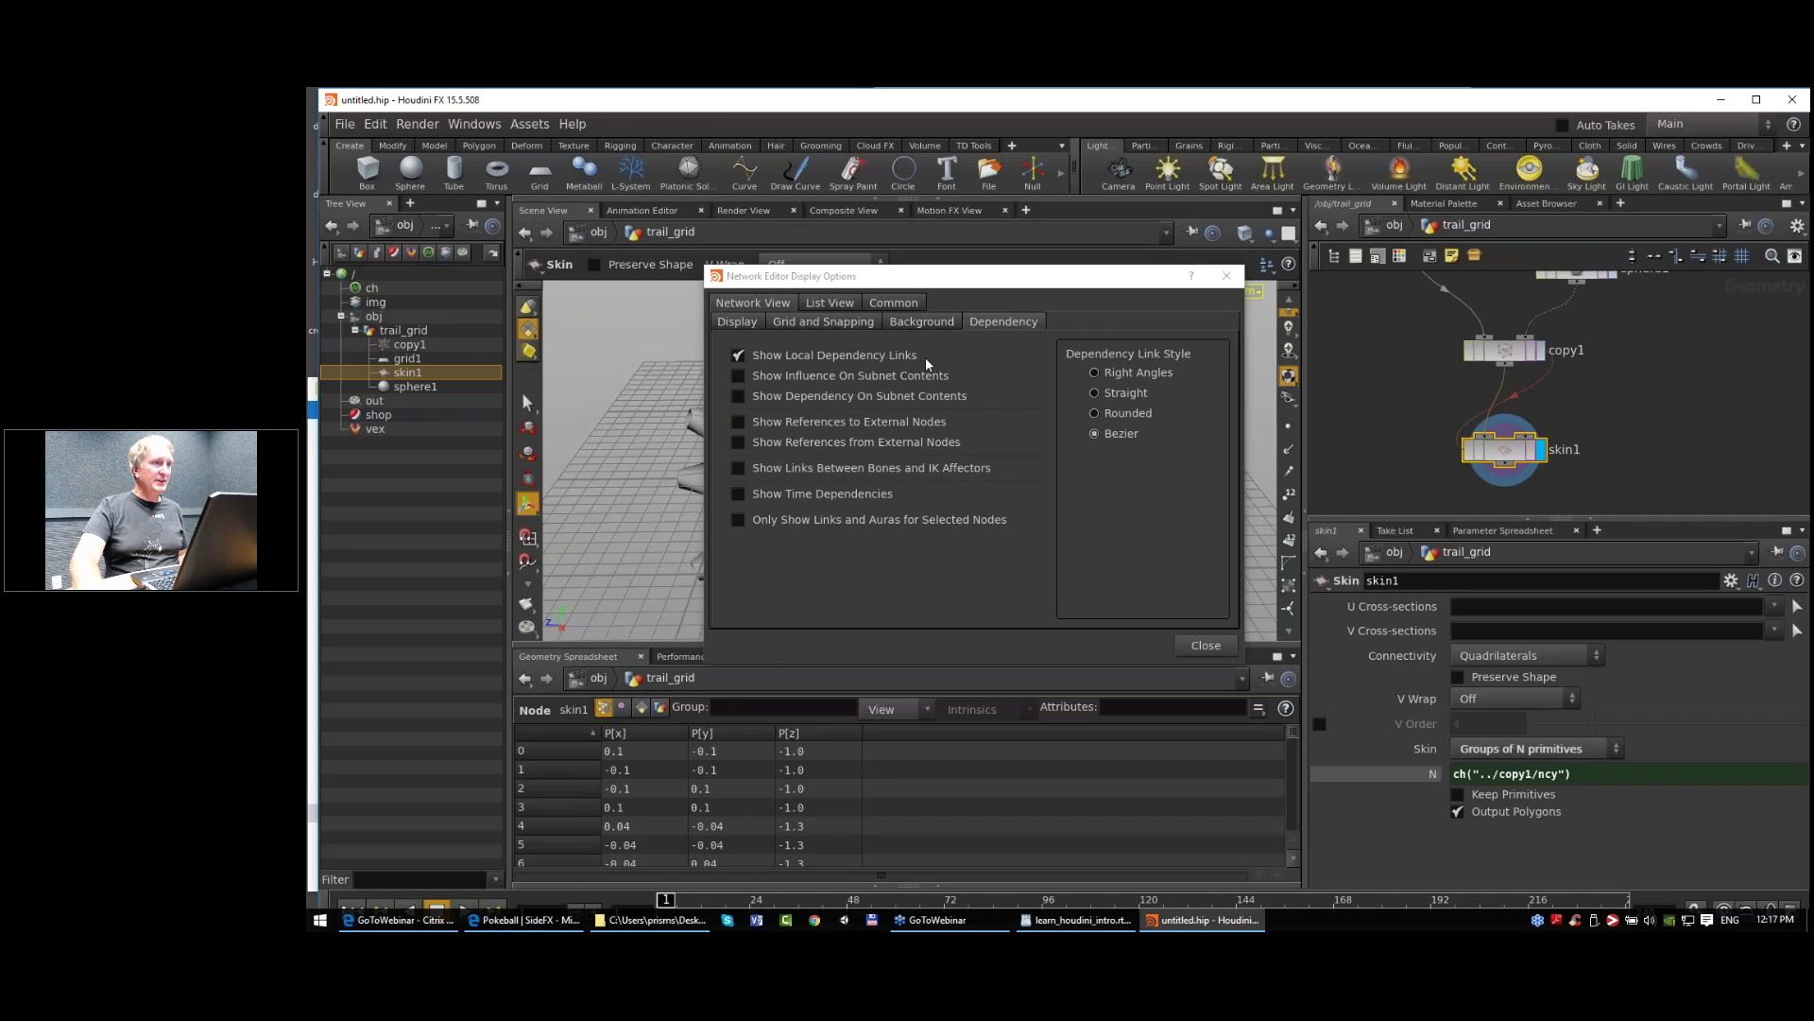
click(1207, 645)
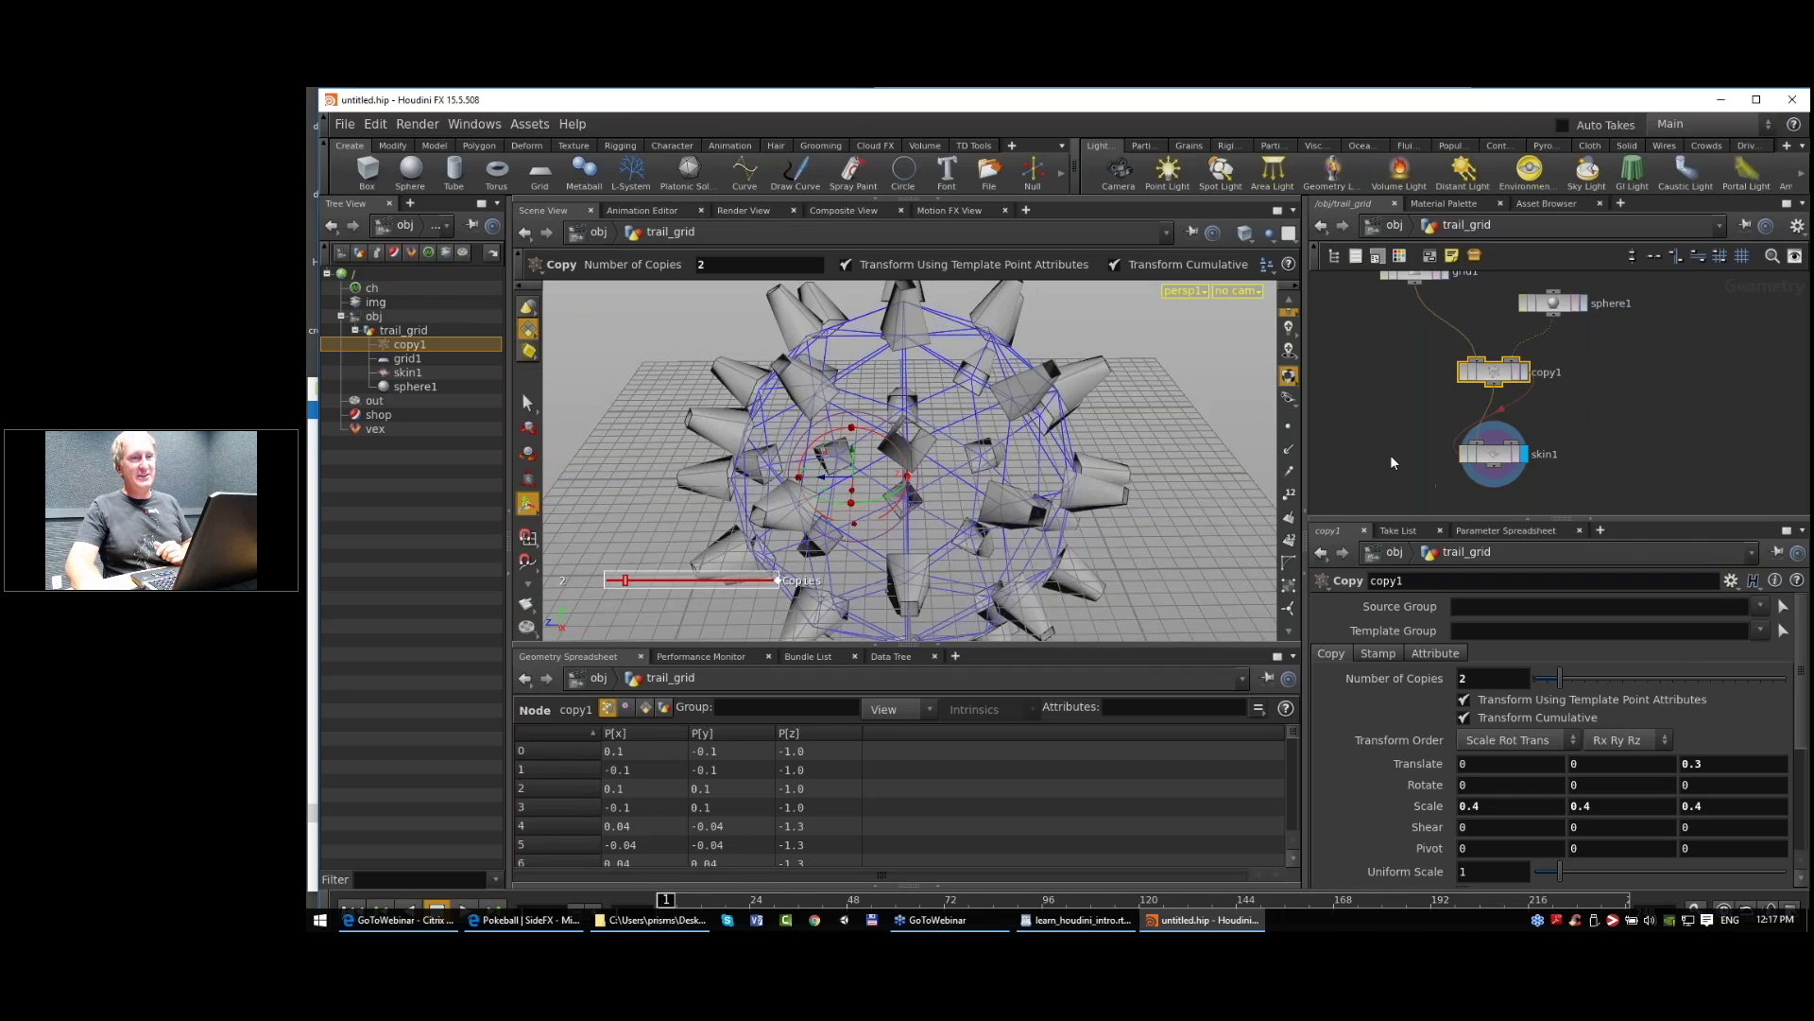
Step: Compare the parameters of skin1 and copy1 at both ends of the dependency link
click(1492, 453)
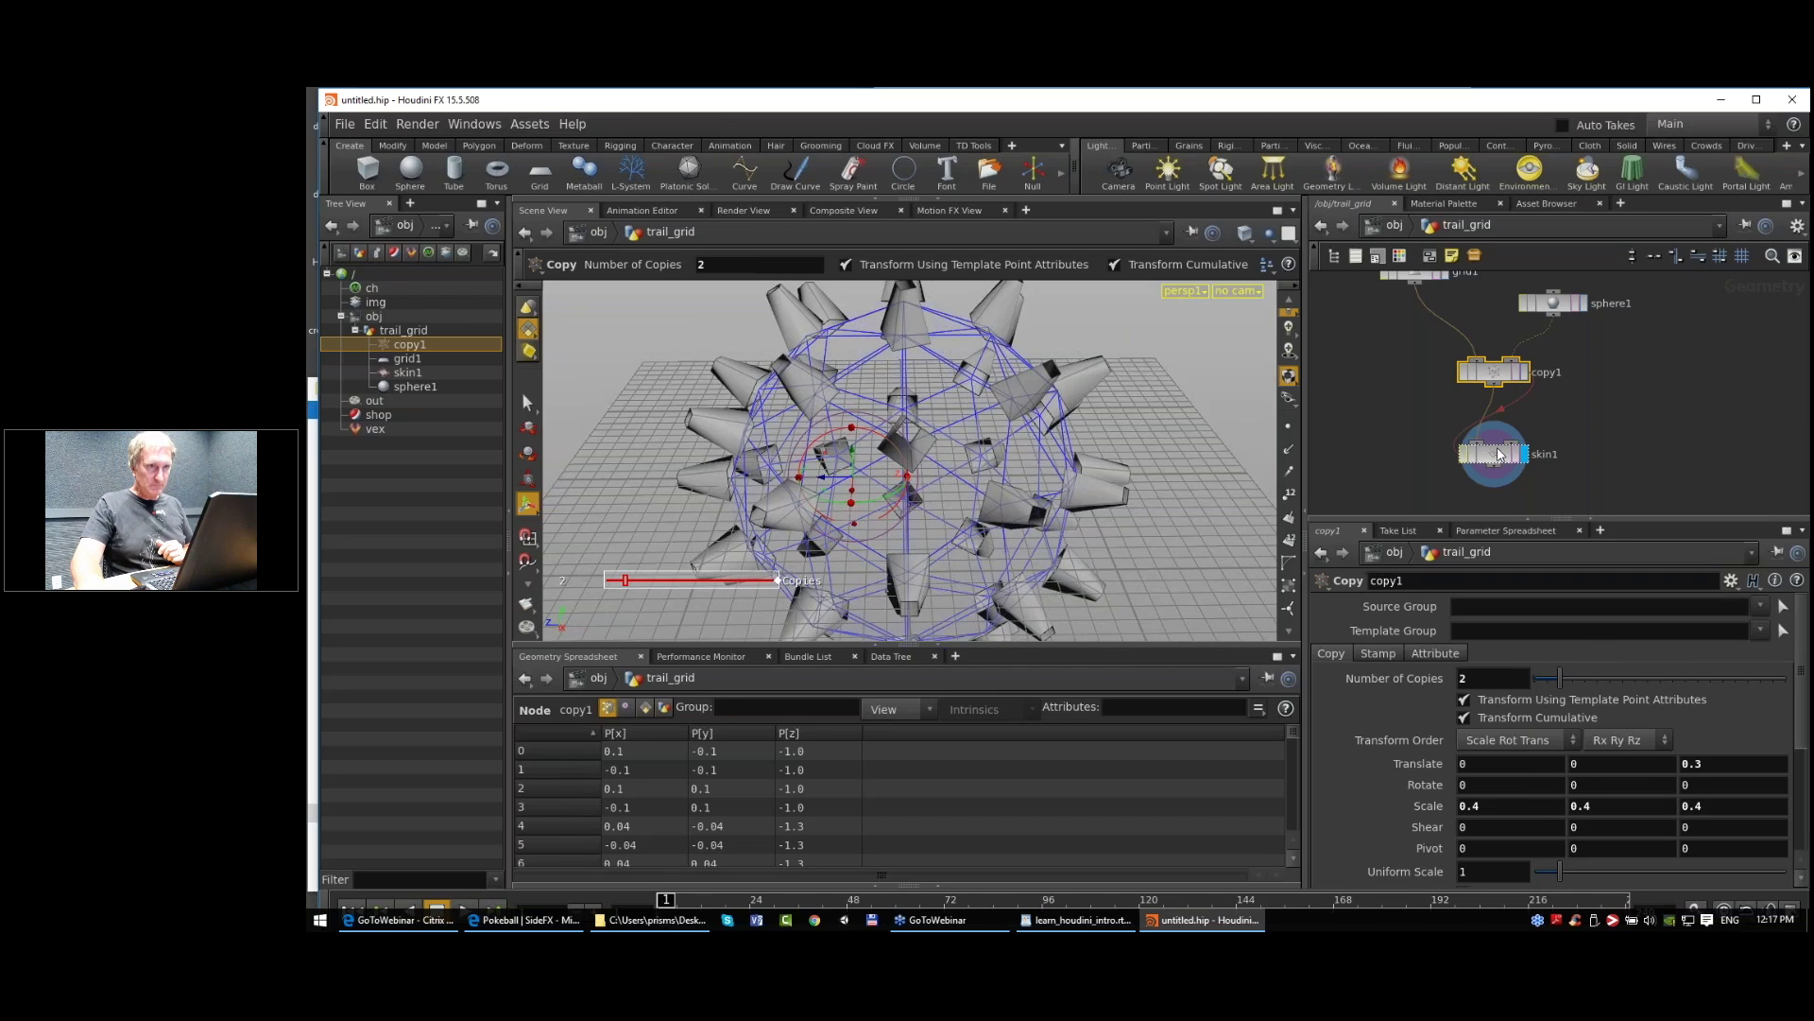
scroll(1582, 478, up, 1)
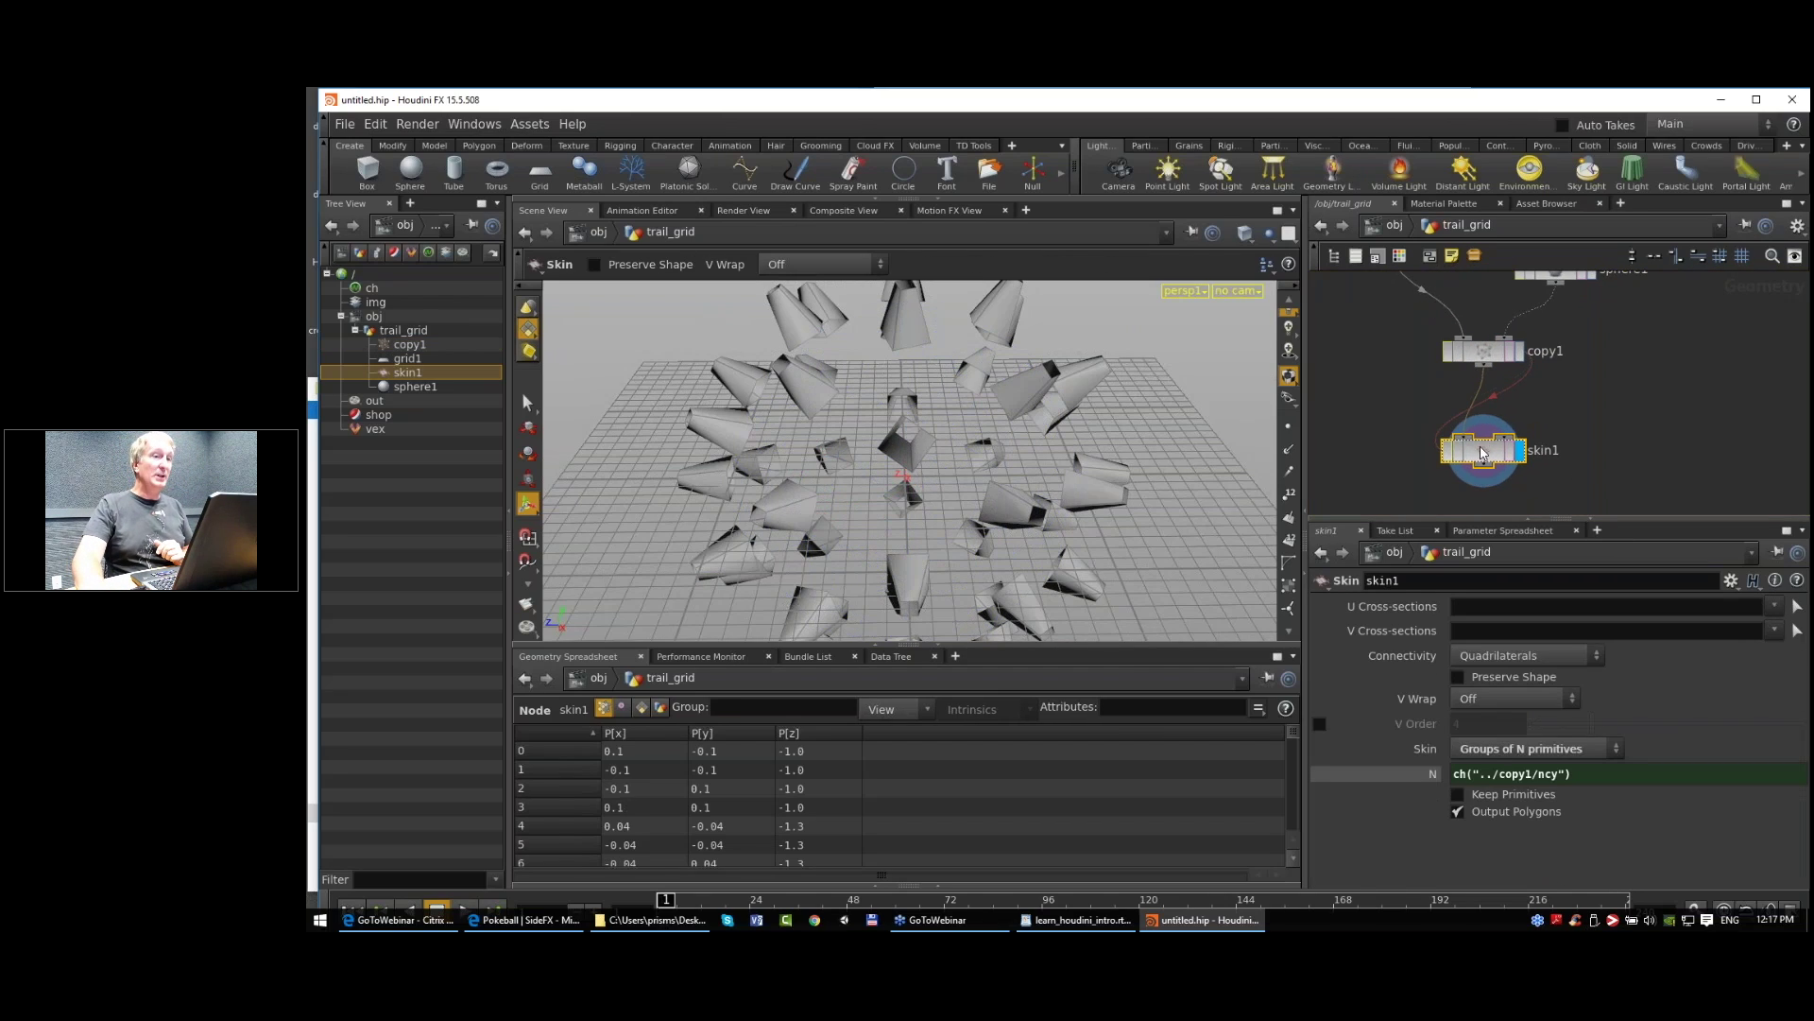
scroll(1559, 436, down, 1)
middle_drag(1559, 436, 1561, 443)
click(1499, 390)
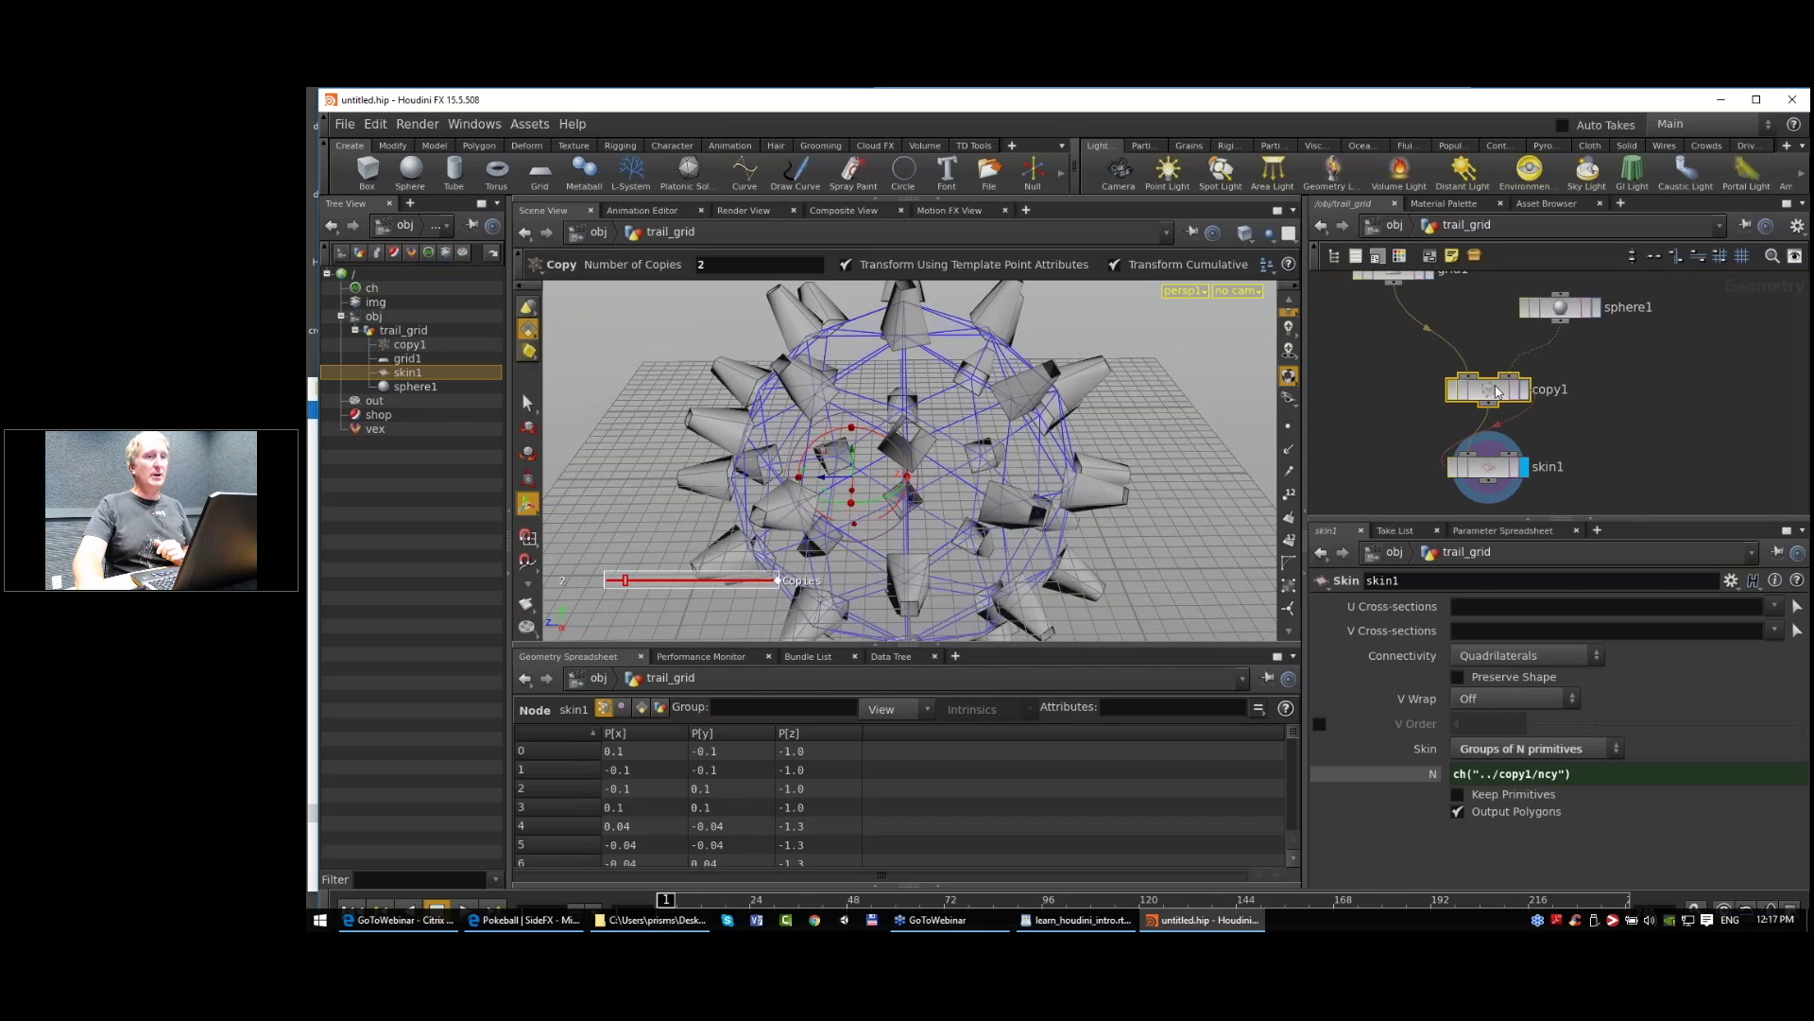
click(1503, 468)
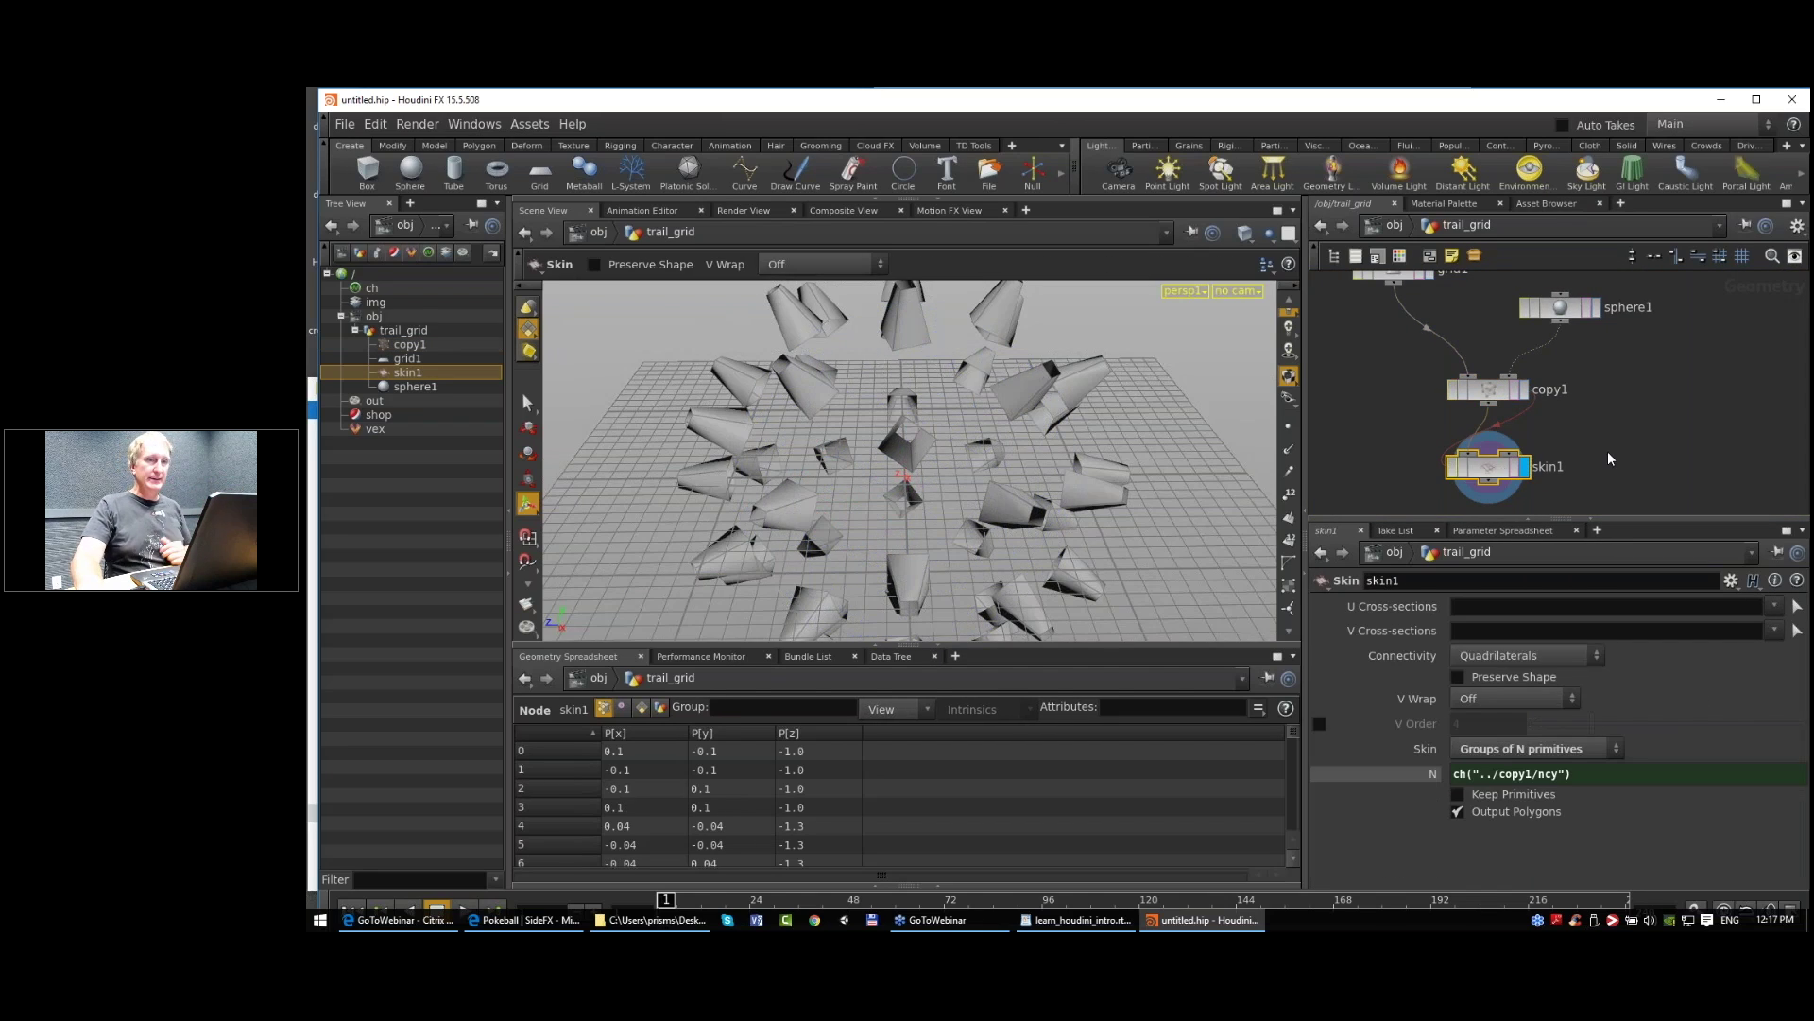
Step: Rename the skin1 node to skin__loft
middle_drag(1505, 474, 1479, 439)
drag(1479, 438, 1479, 436)
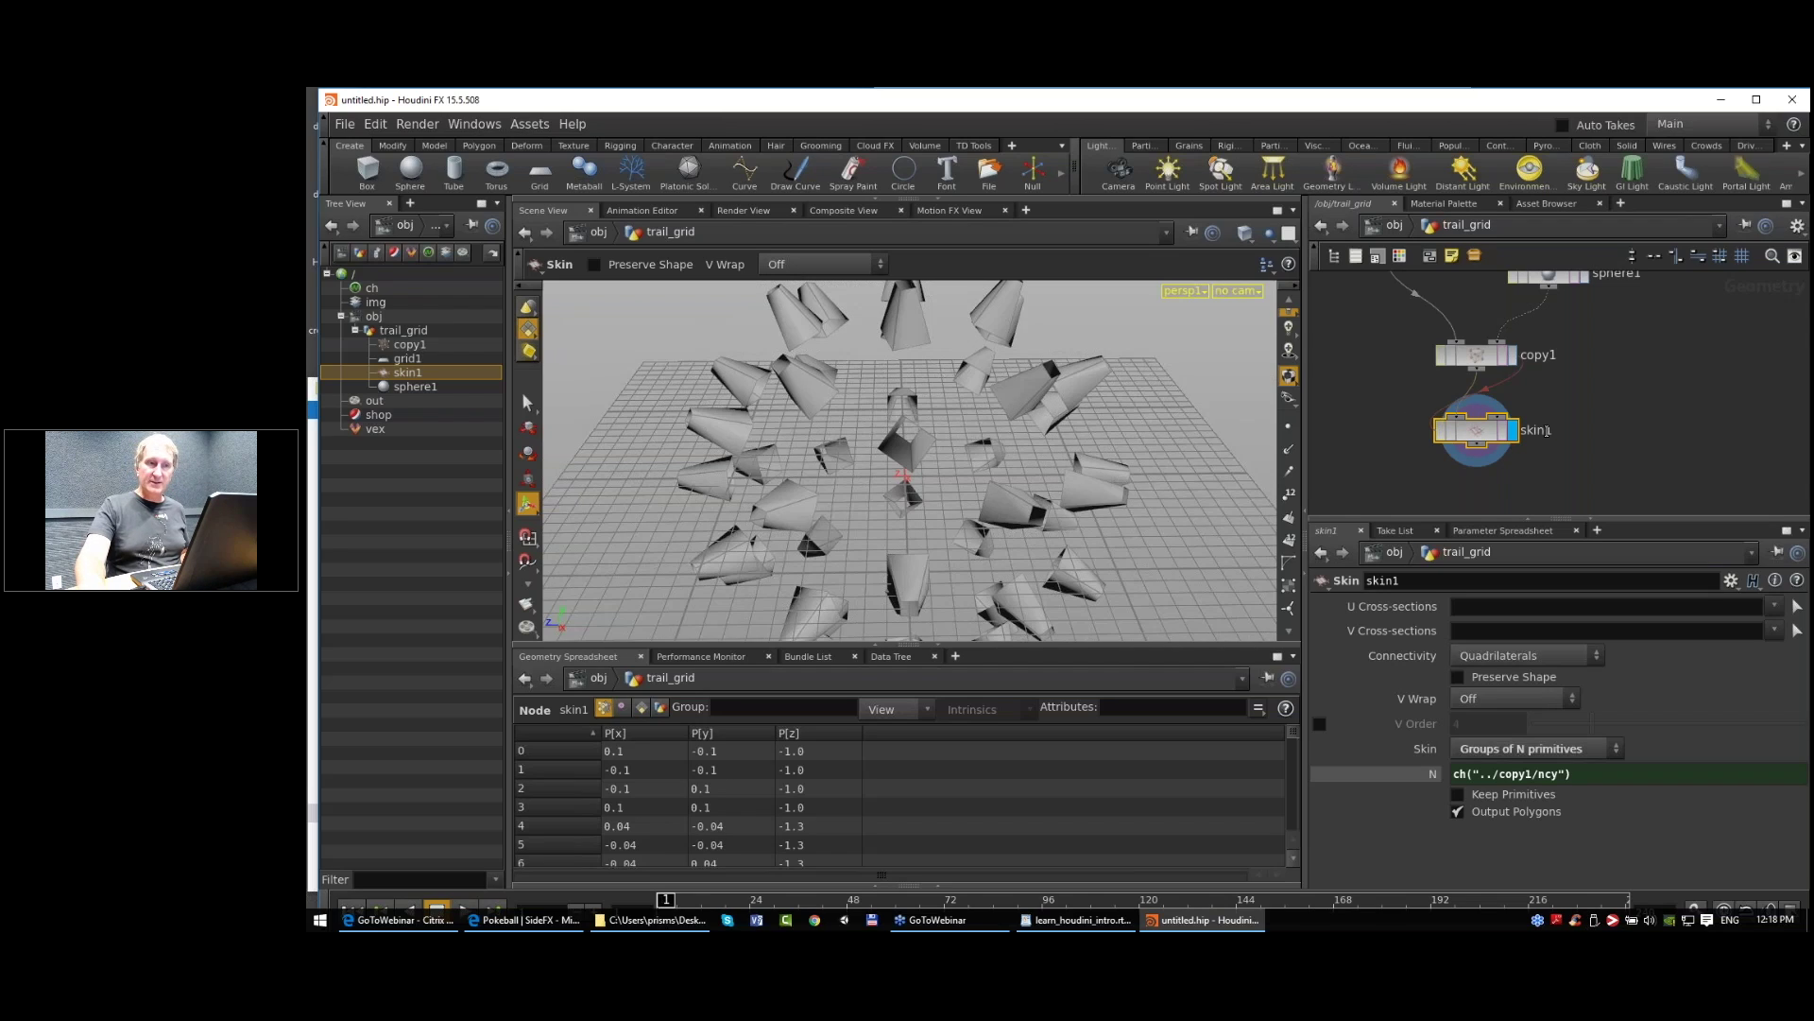
double_click(1547, 431)
text(__loft)
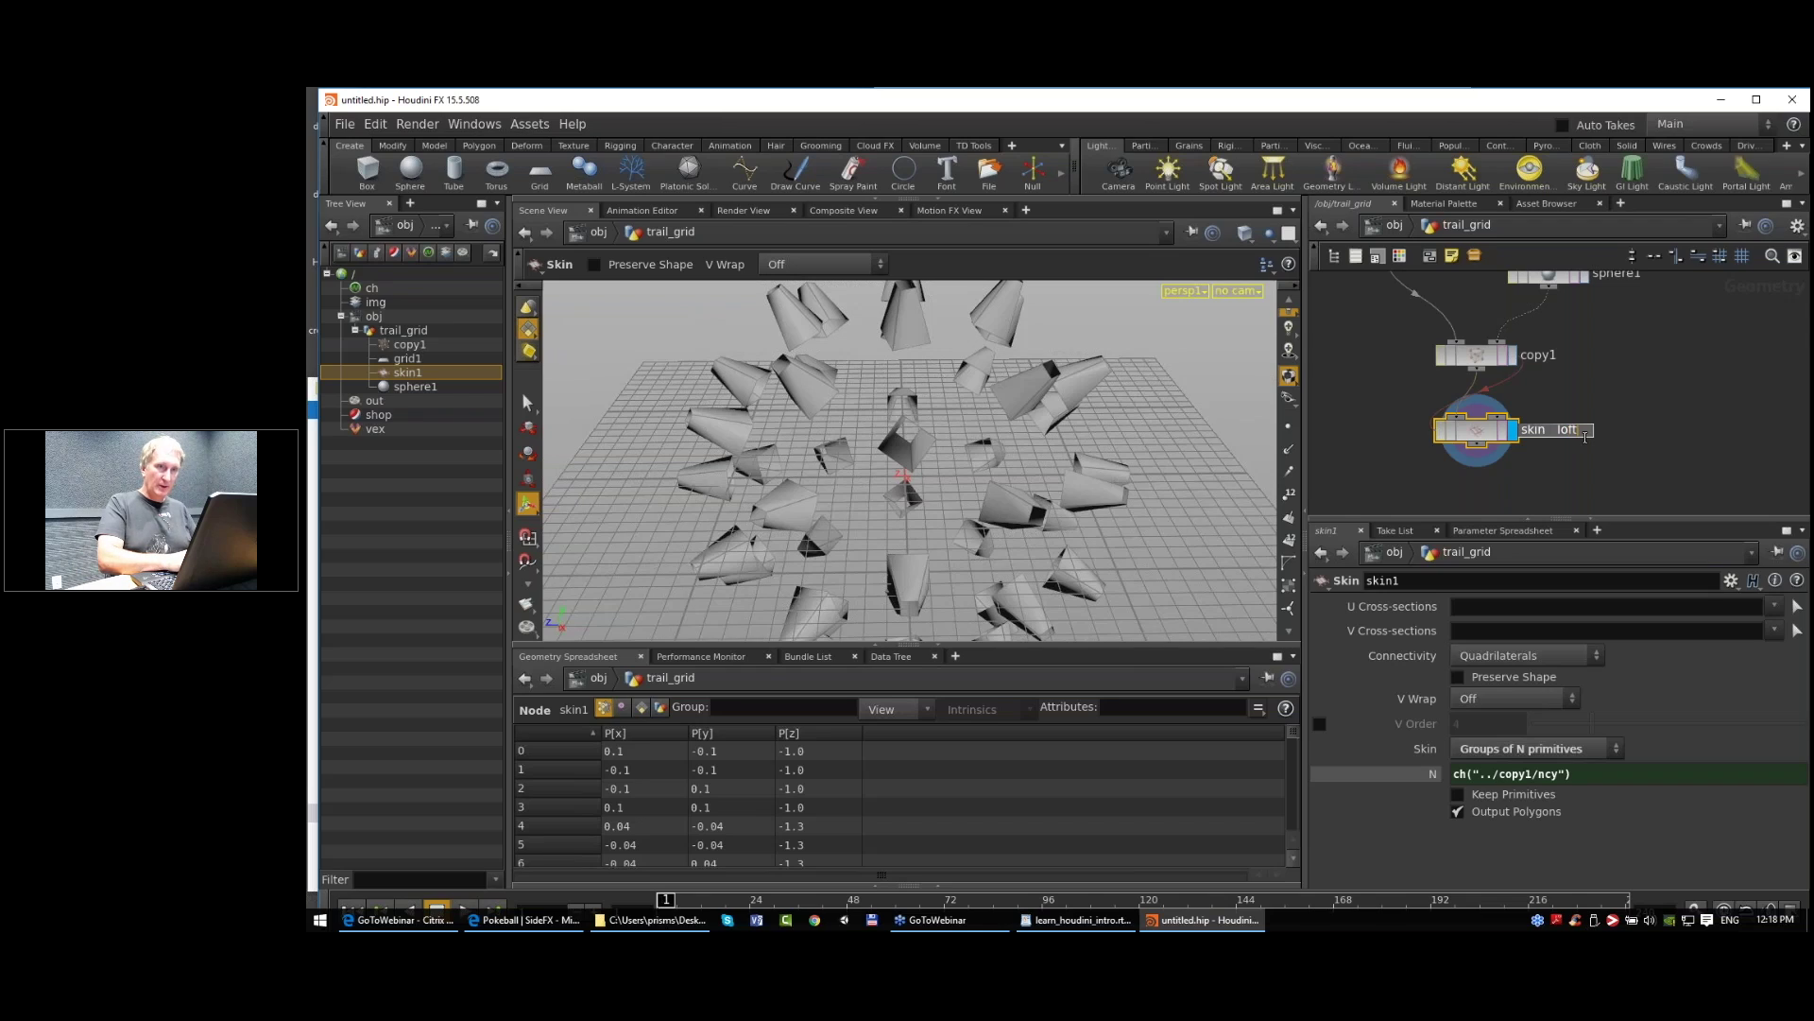
key(Return)
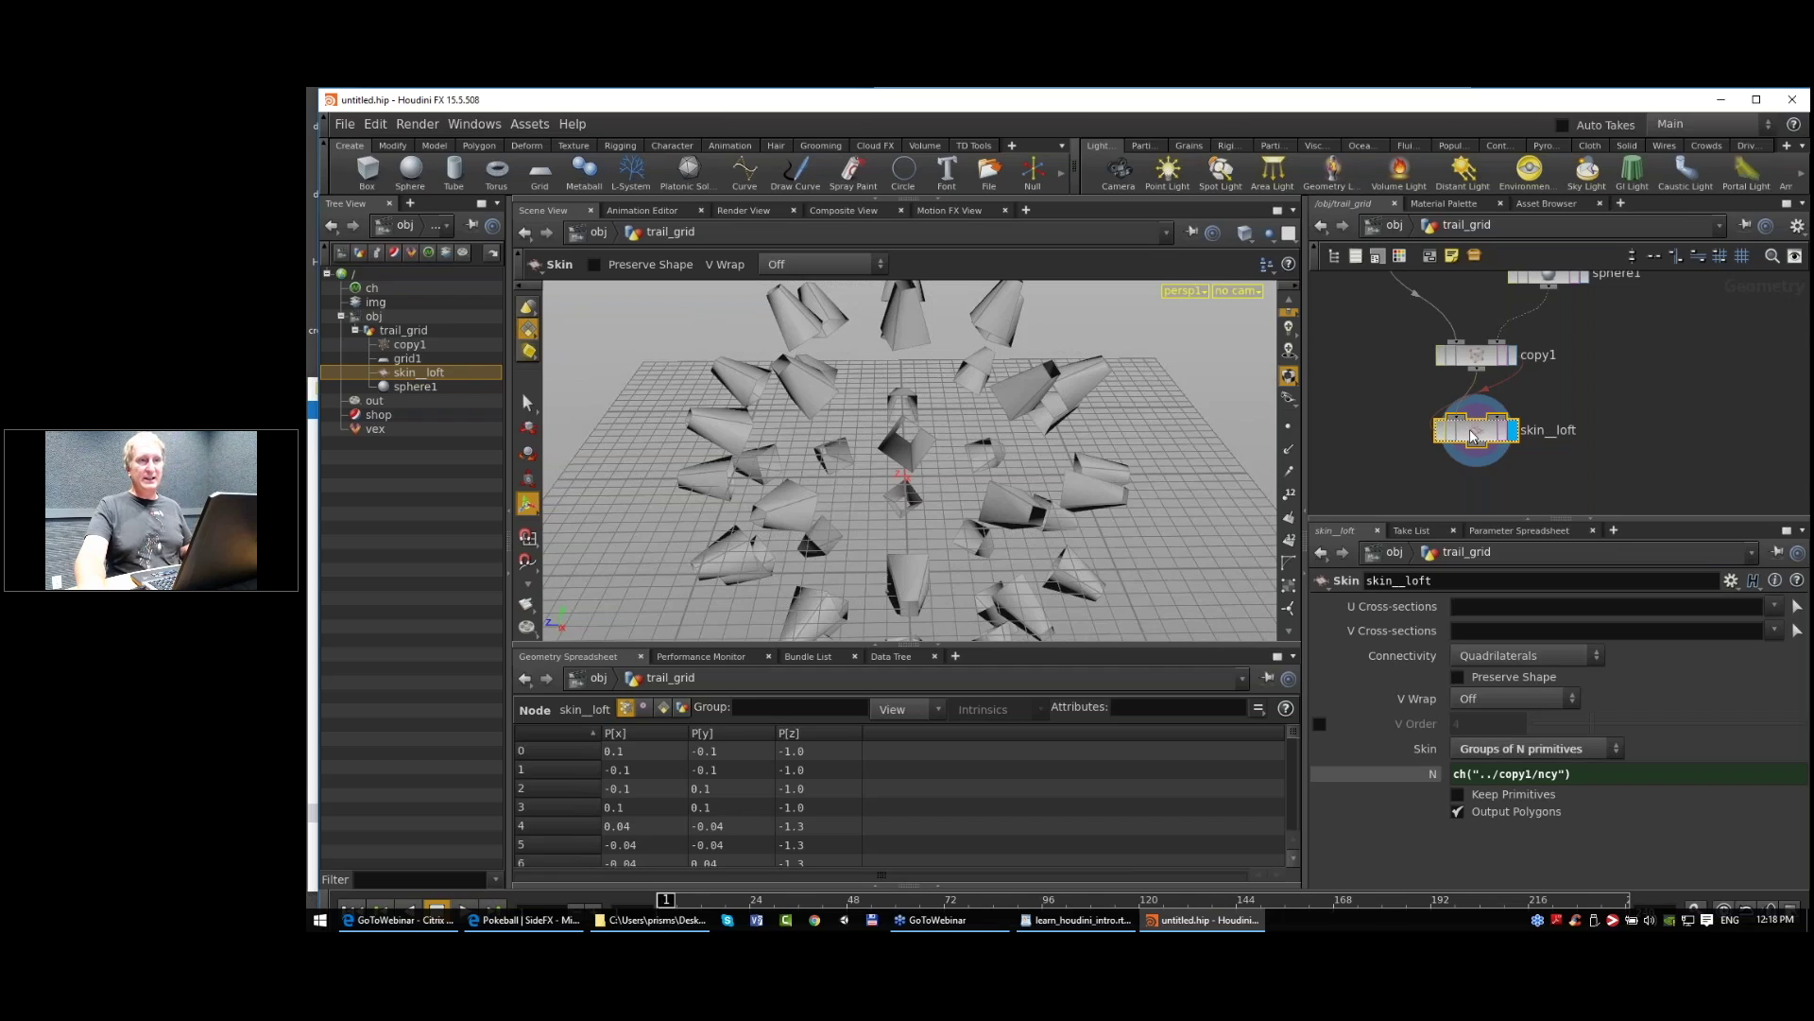
Step: Toggle skin__loft's N parameter between its expression and its evaluated value, leaving the value shown
middle_drag(1478, 508, 1479, 524)
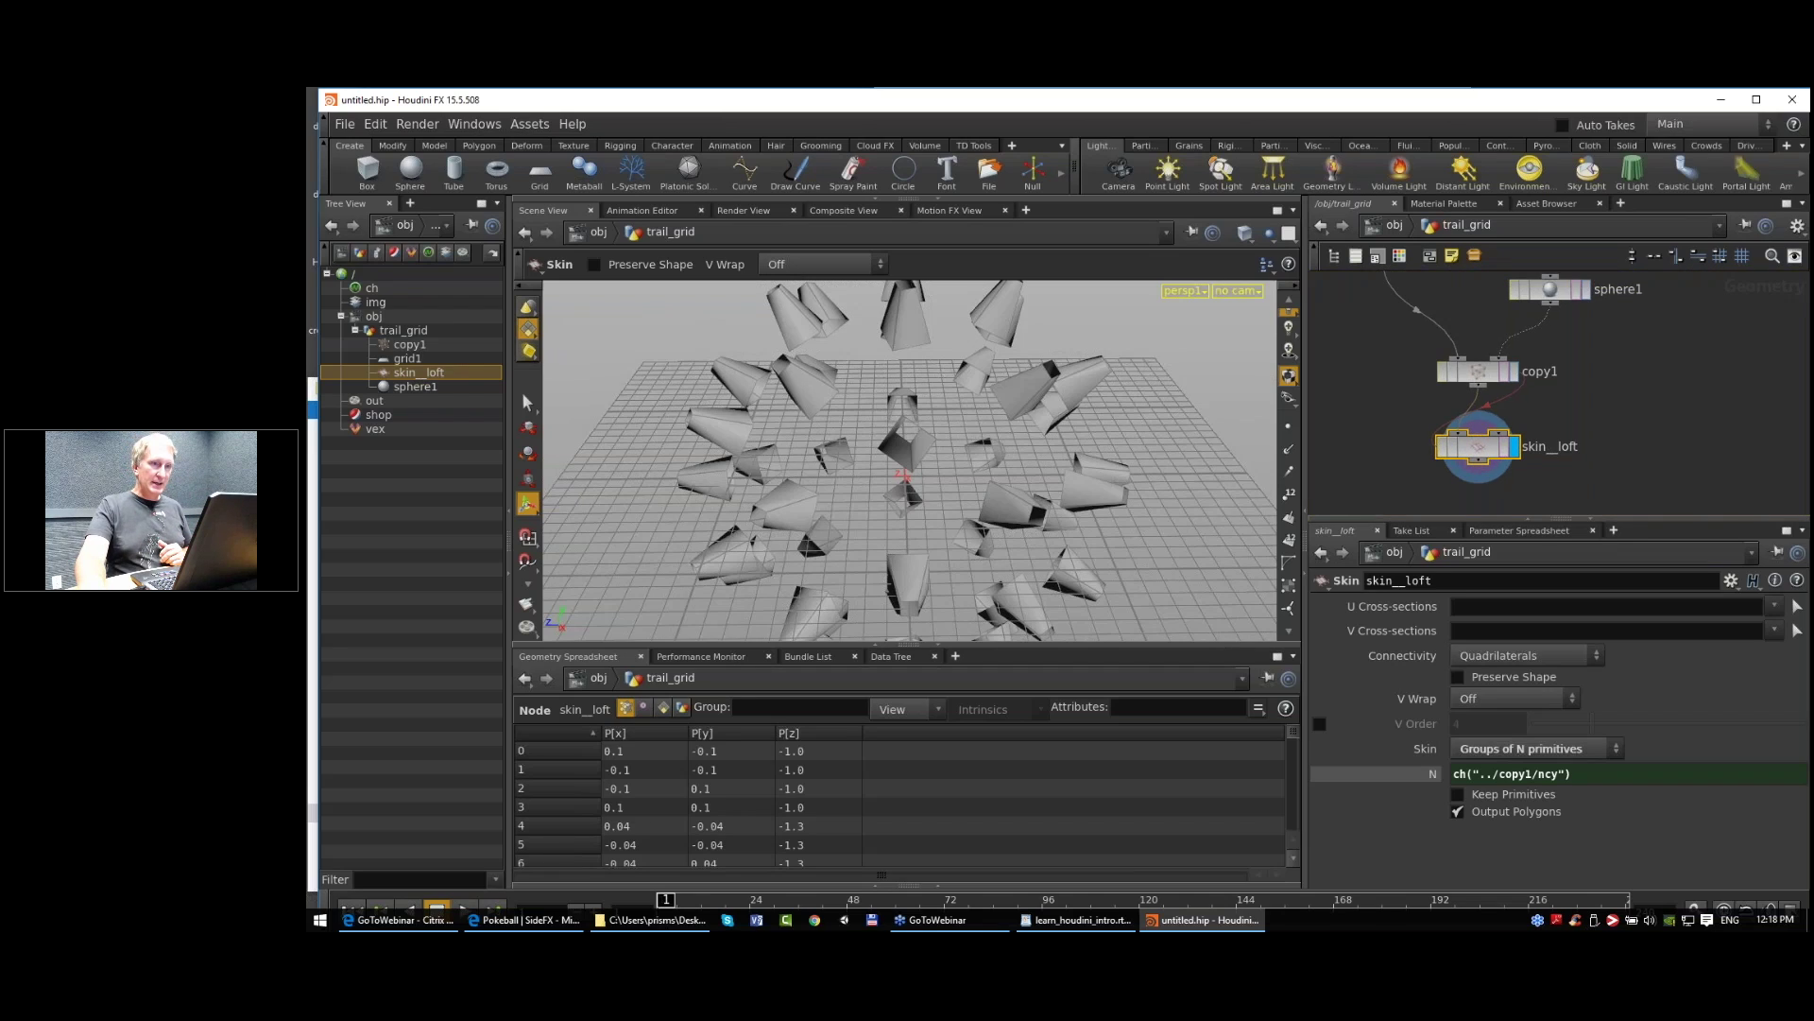
click(1408, 778)
click(1415, 770)
click(1417, 773)
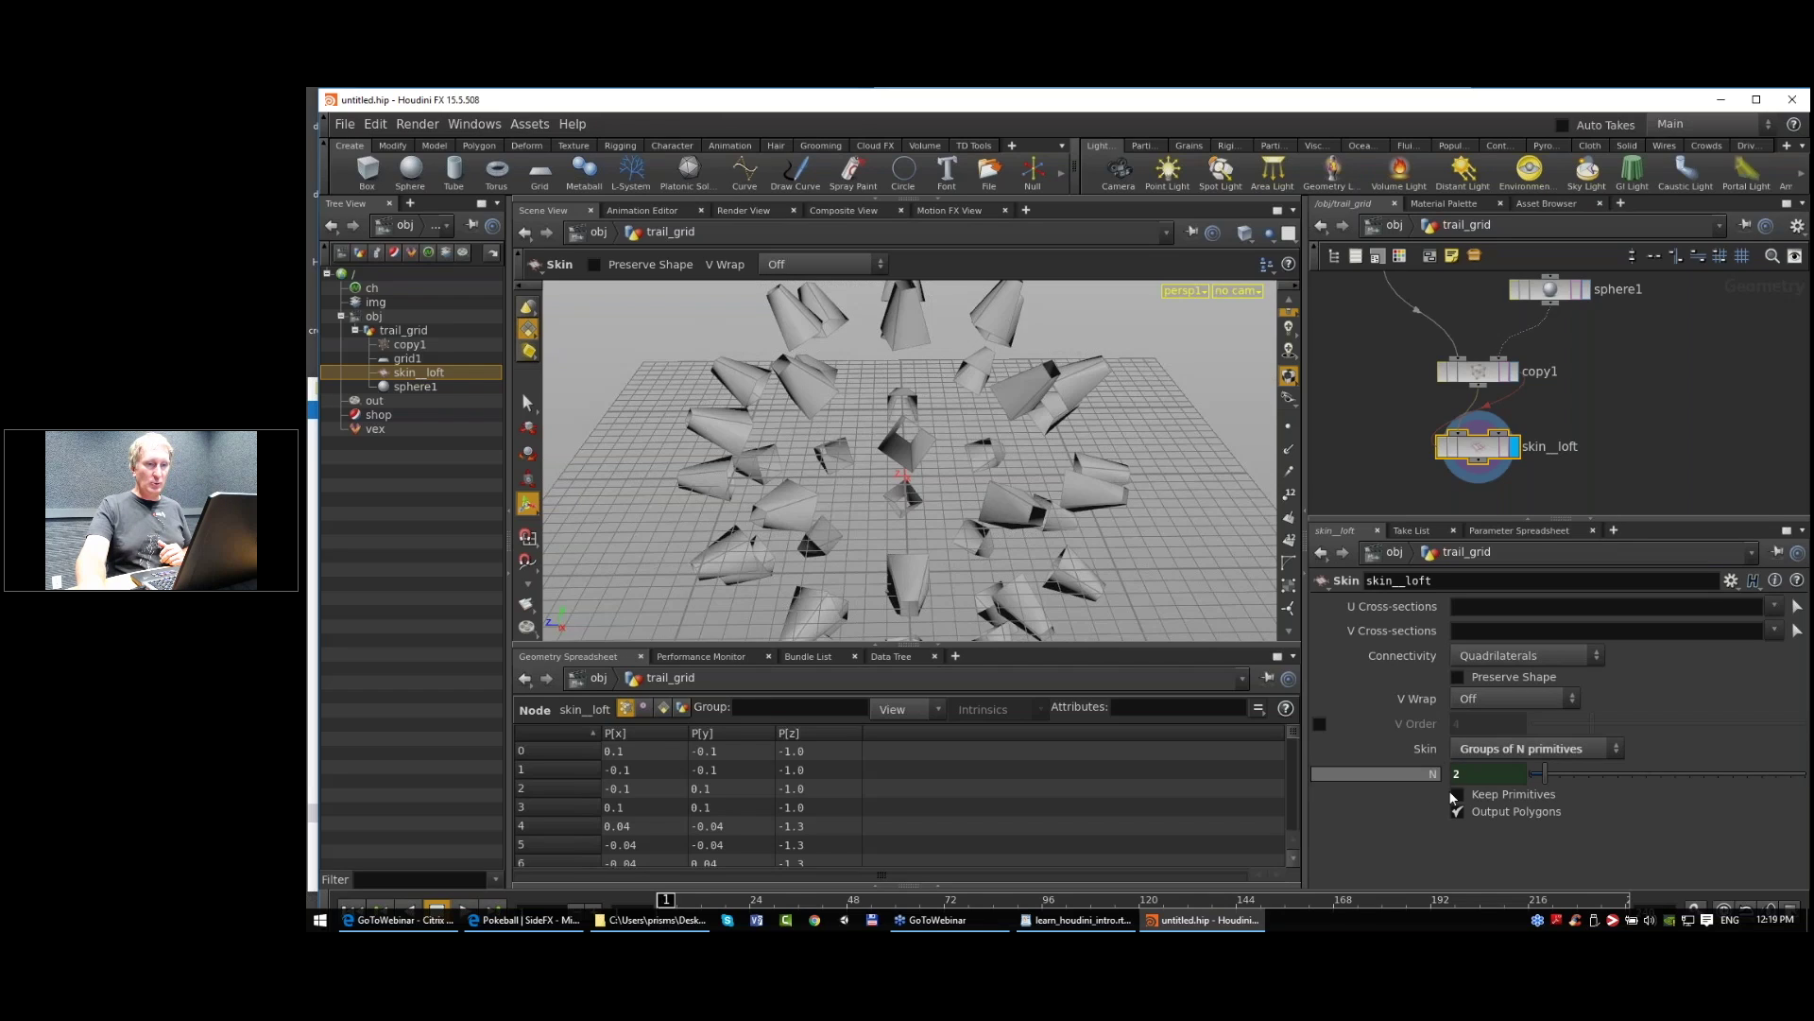
click(1416, 773)
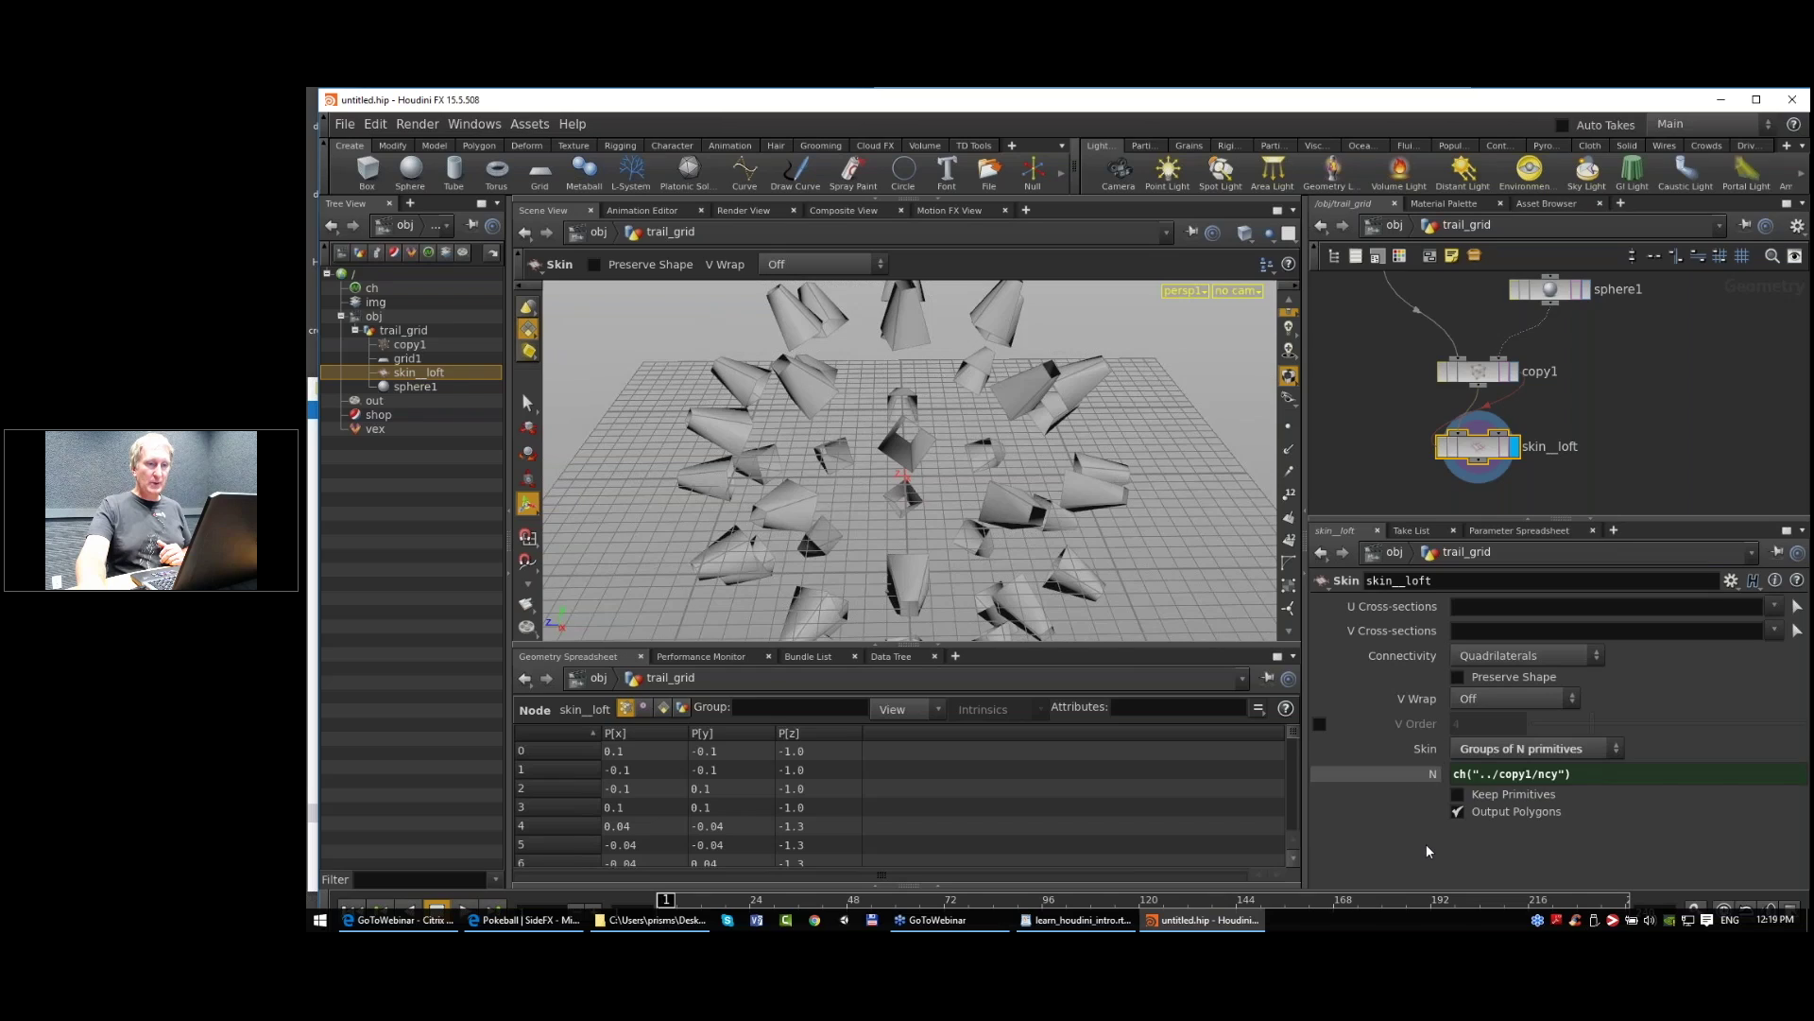
click(1421, 770)
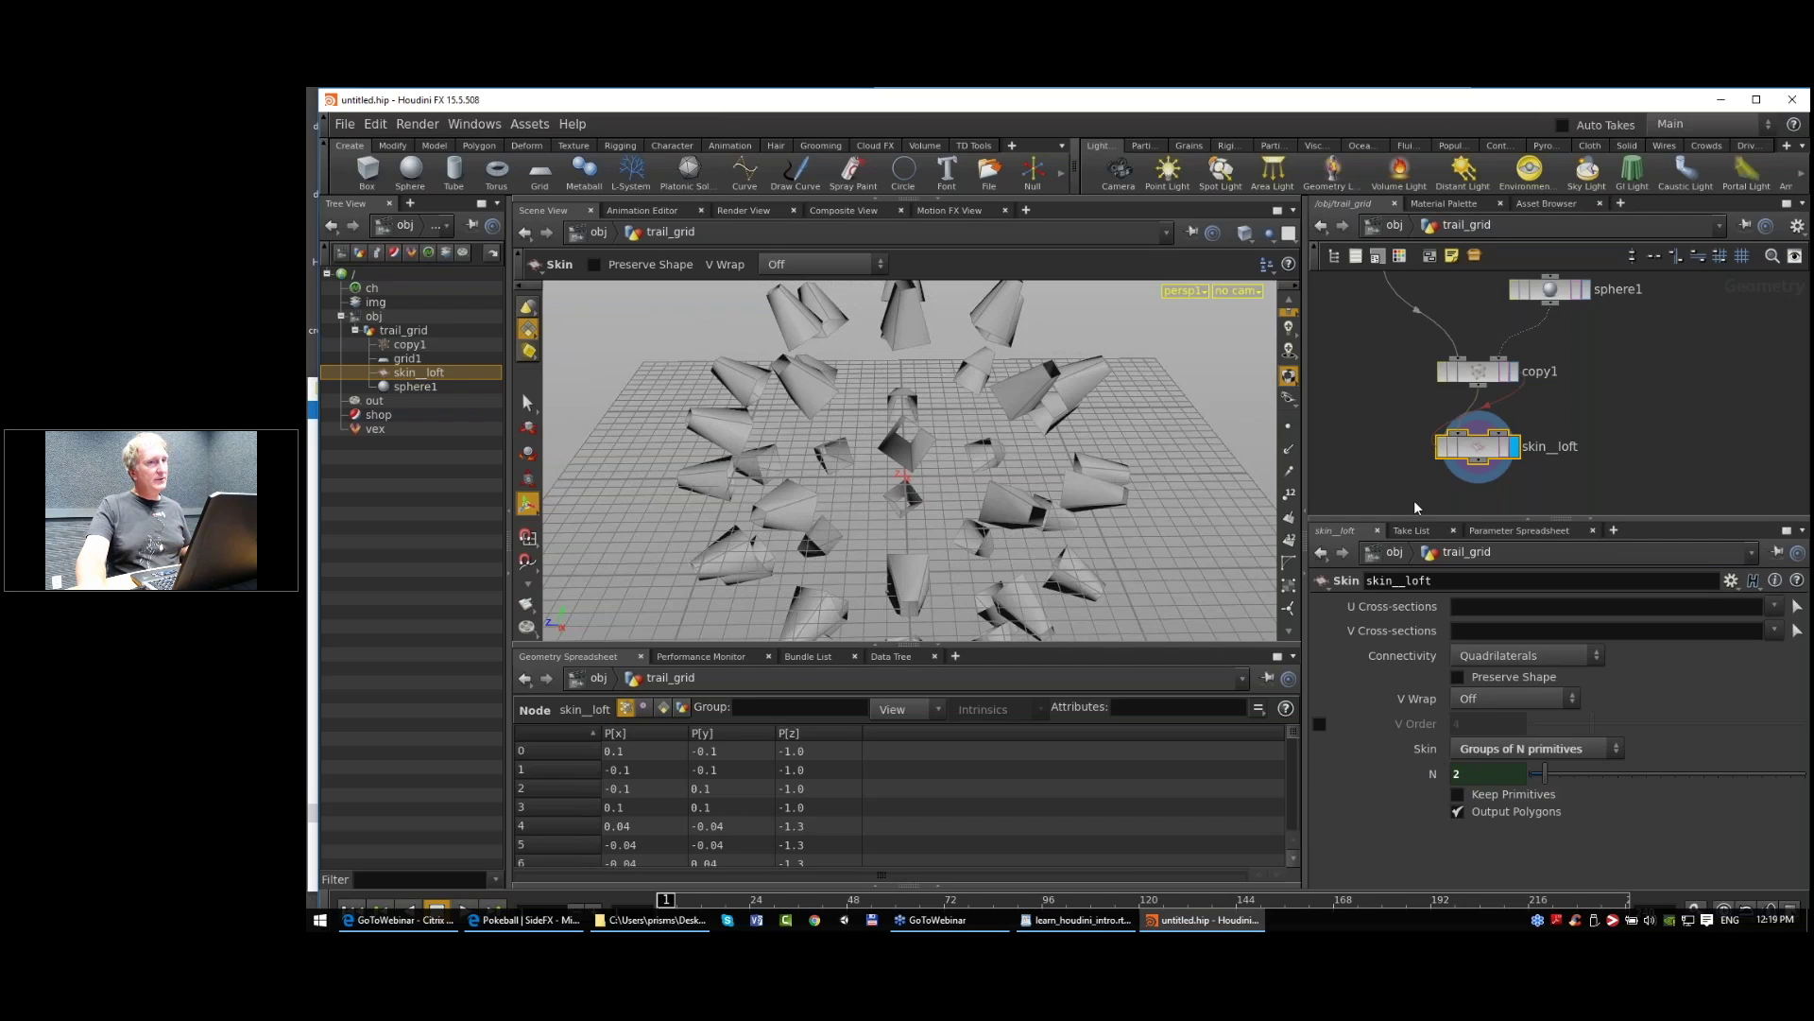
Step: Set copy1's Number of Copies to 6
click(1480, 373)
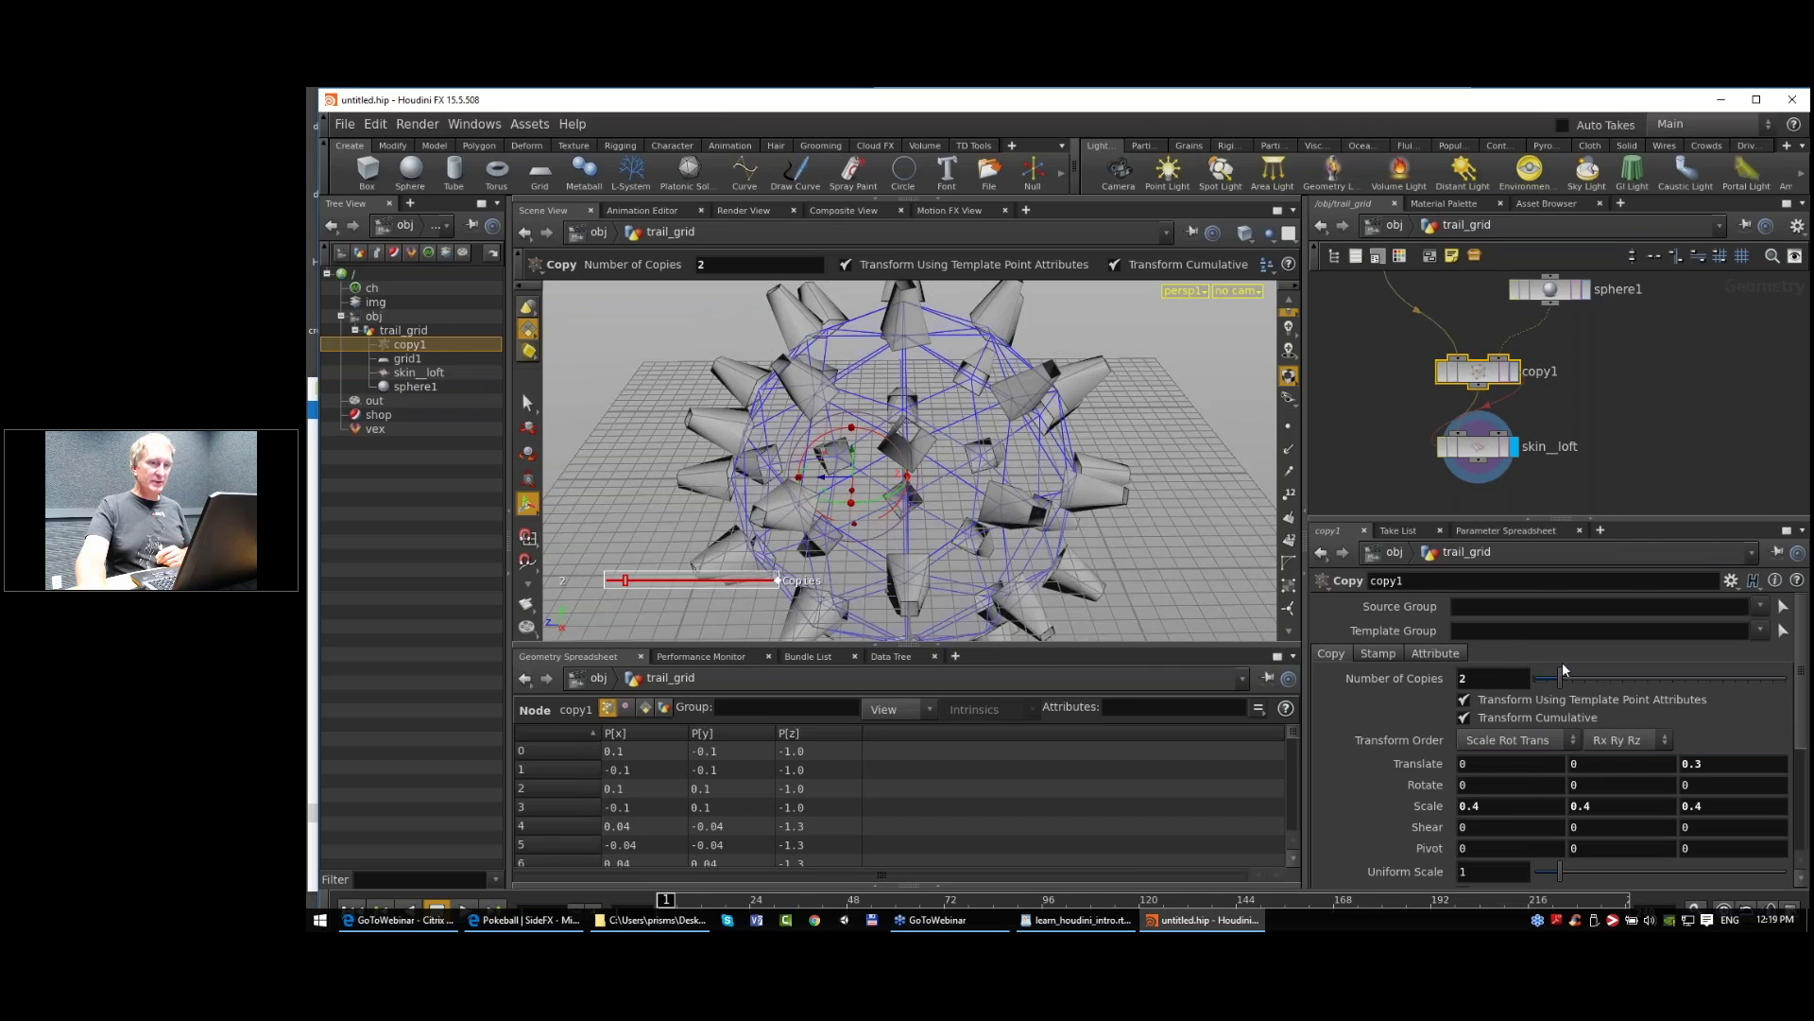
drag(1566, 677, 1607, 684)
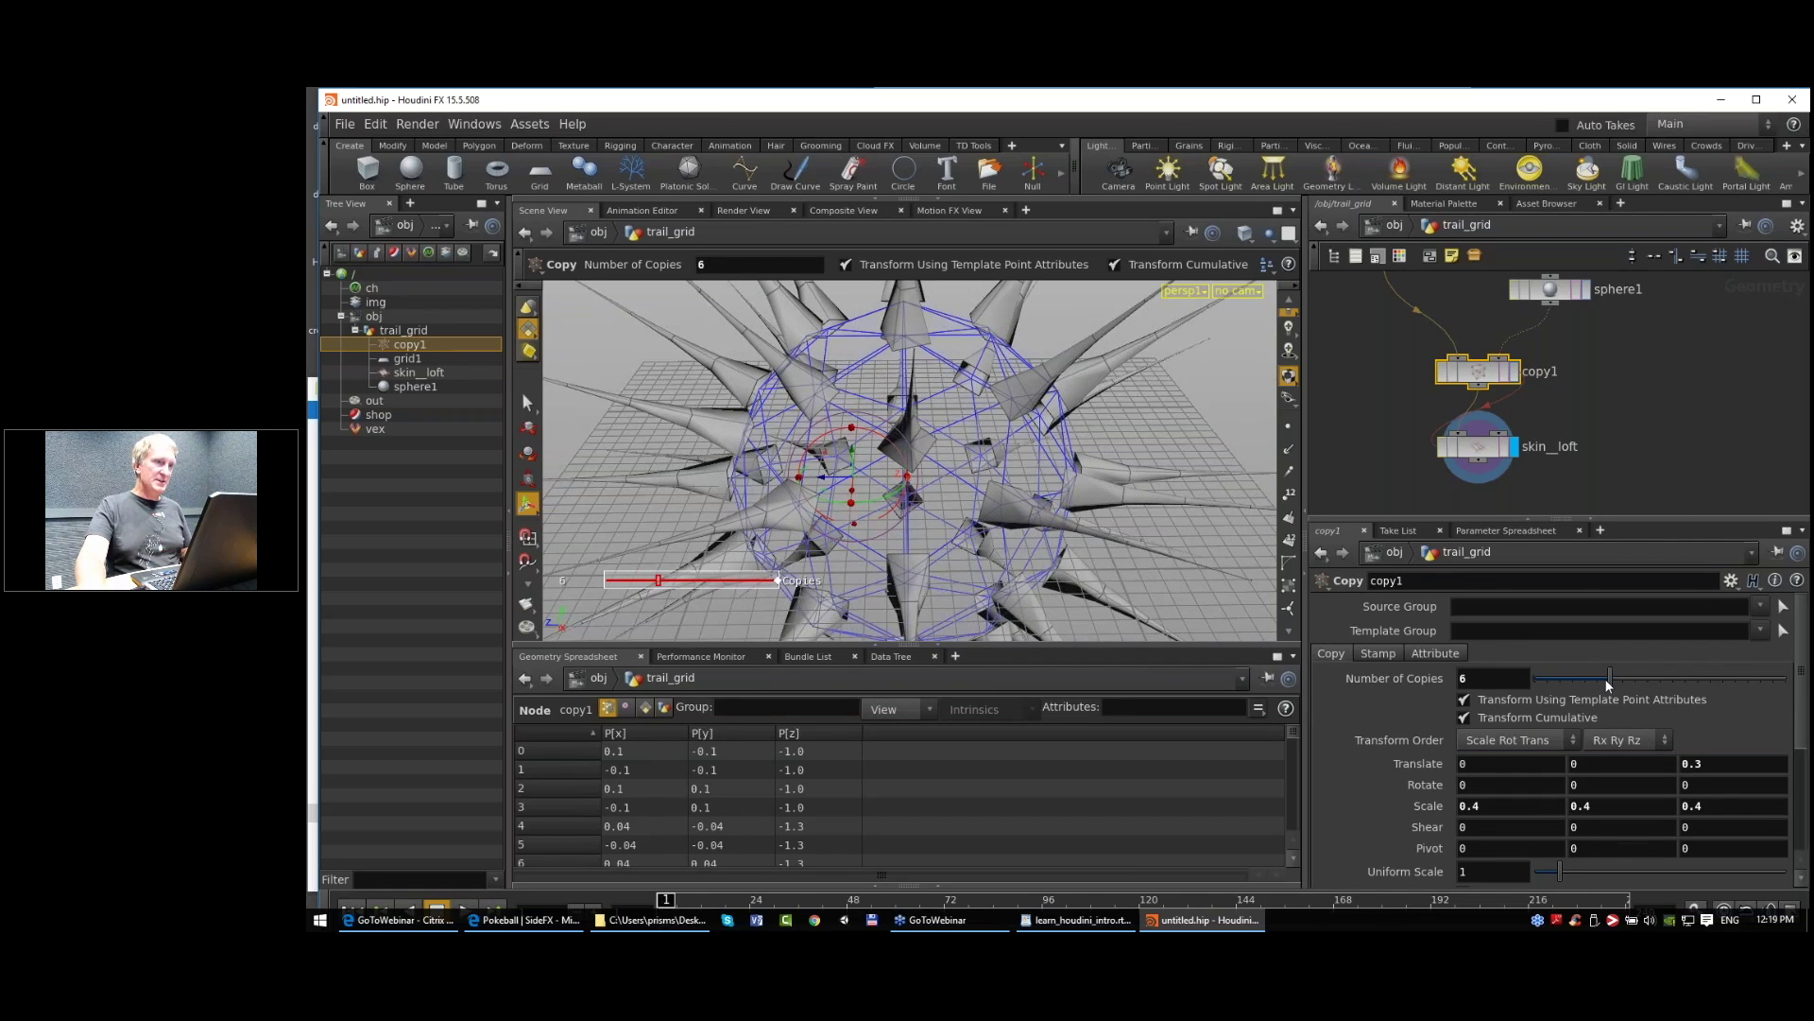
alt+right_drag(926, 441, 868, 446)
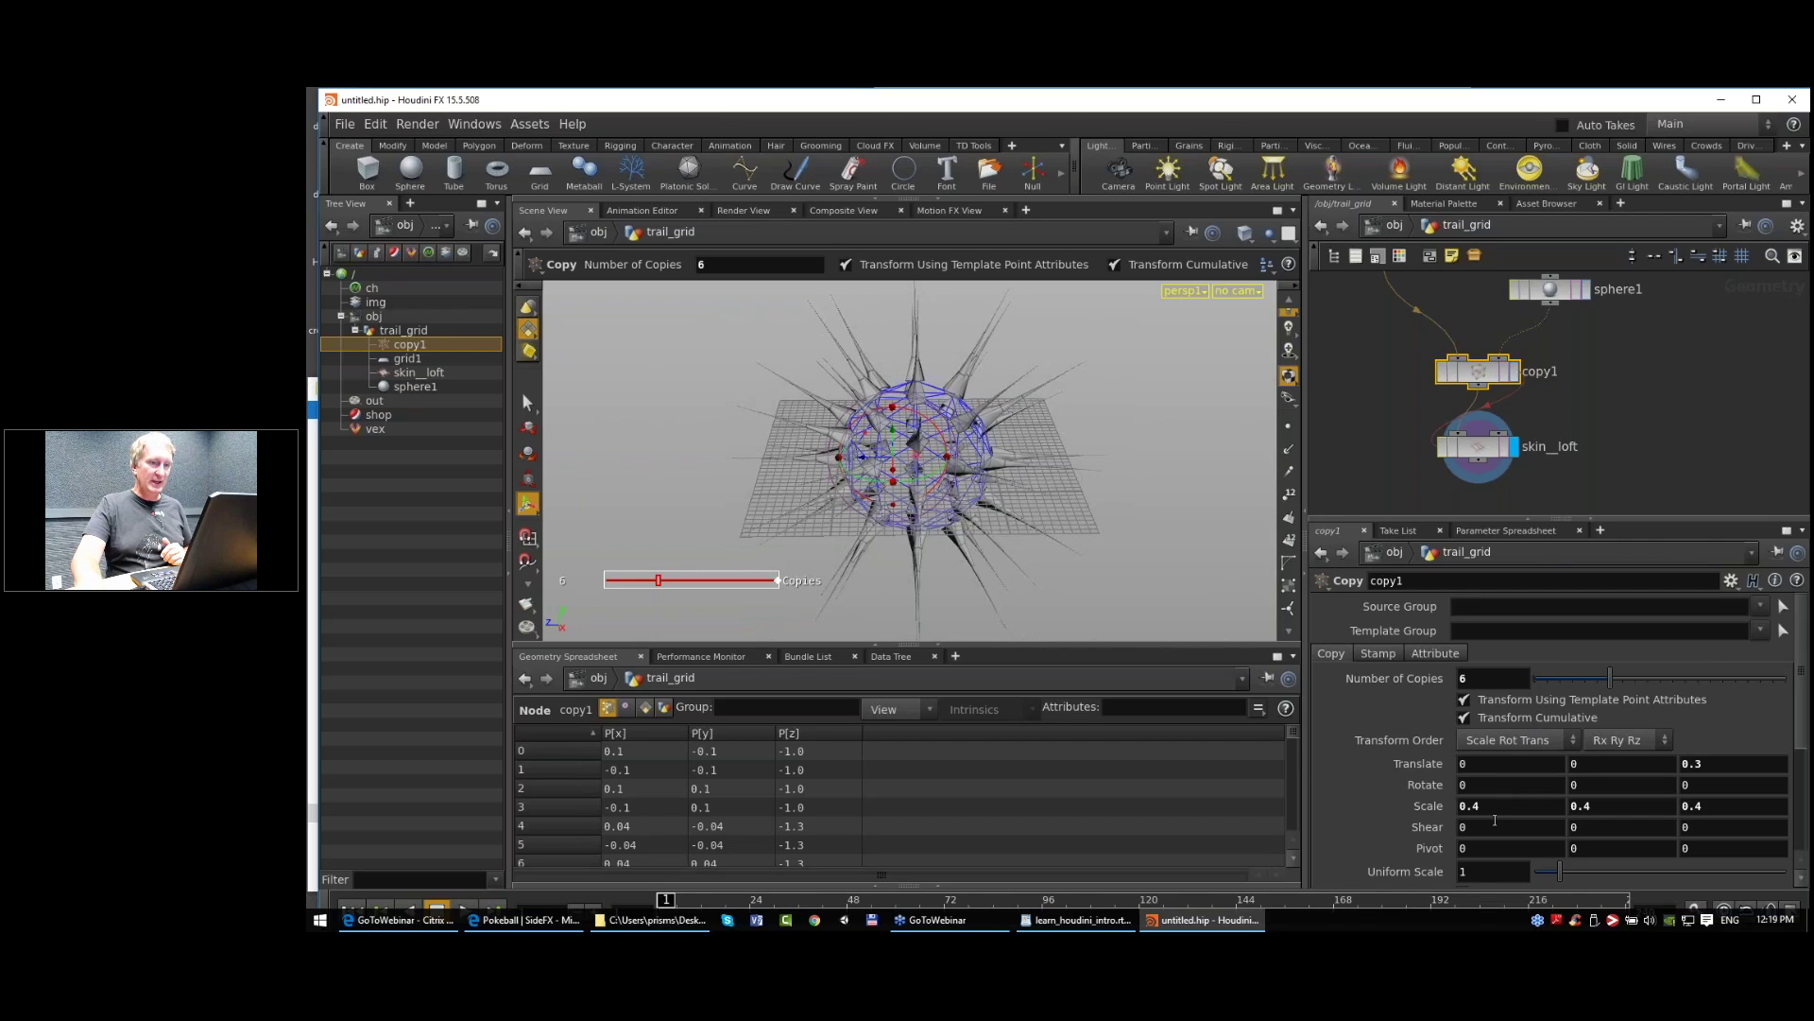
Step: Set copy1's Rotate to 50, 60, 40 and its Y Scale to 0.7 to twist and widen the spikes
middle_drag(1465, 784, 1763, 707)
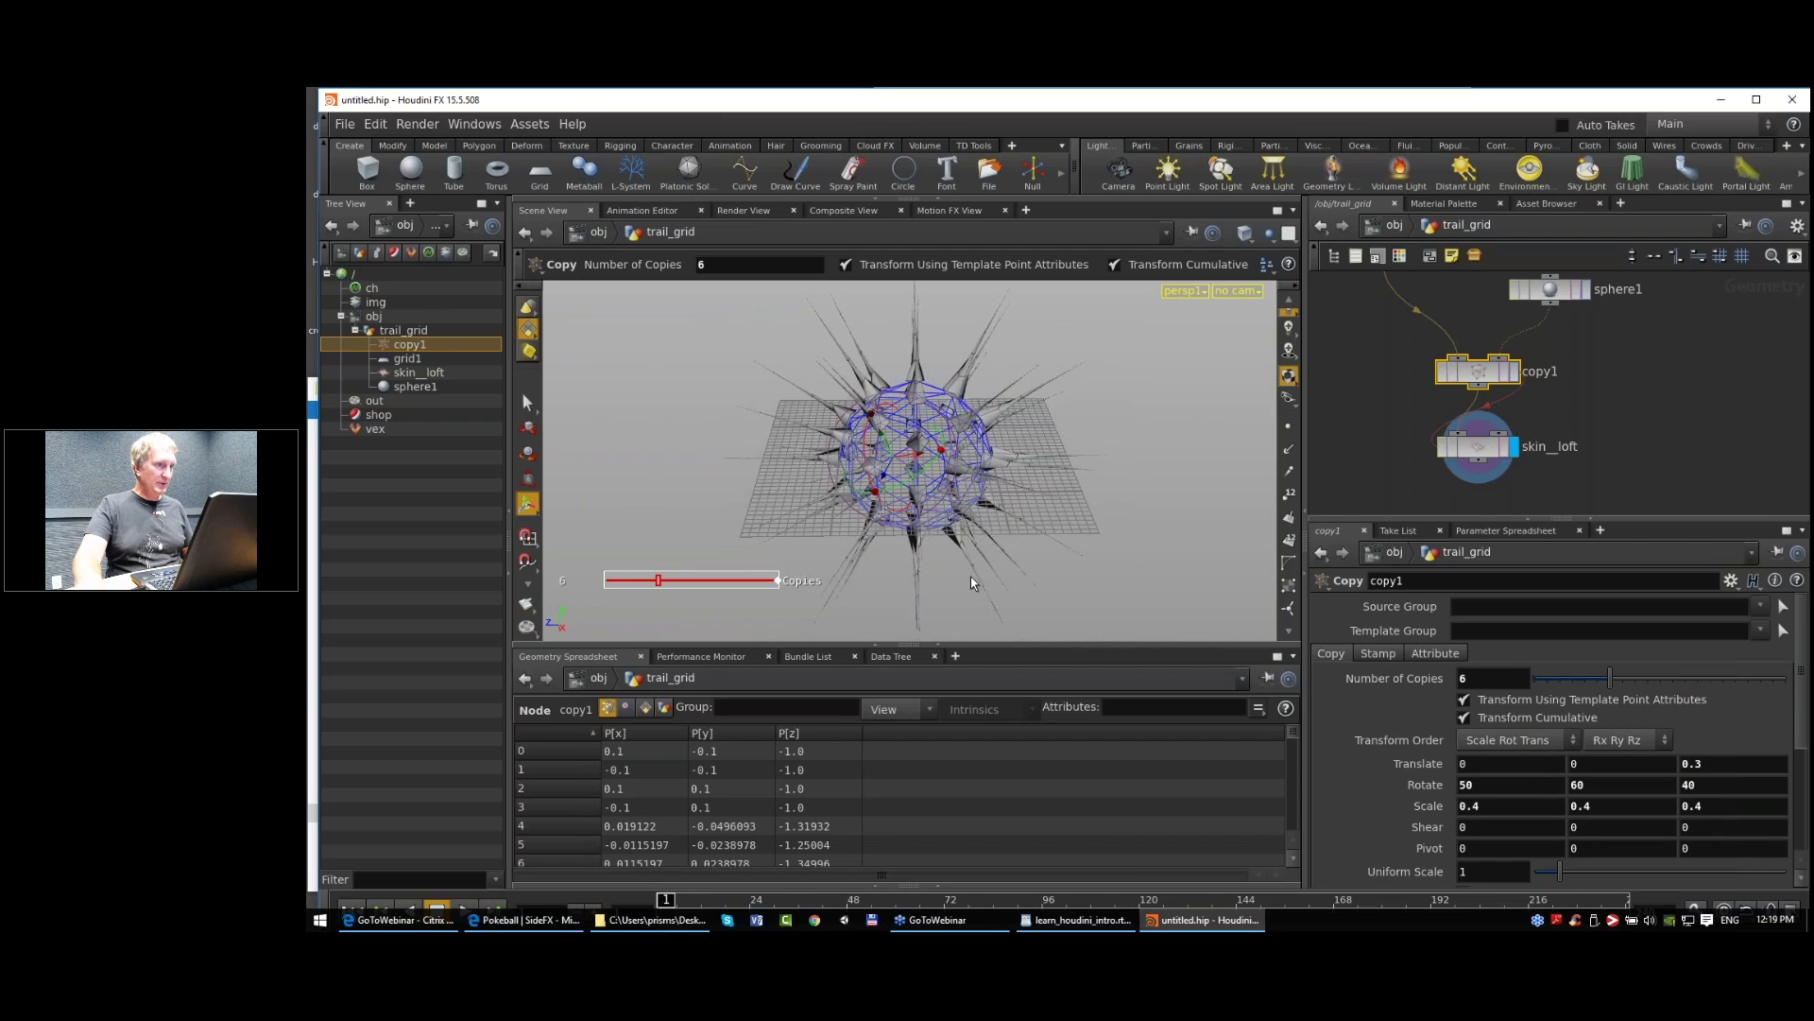
key(space)
scroll(1065, 477, up, 3)
drag(1065, 476, 1002, 480)
scroll(1002, 480, up, 3)
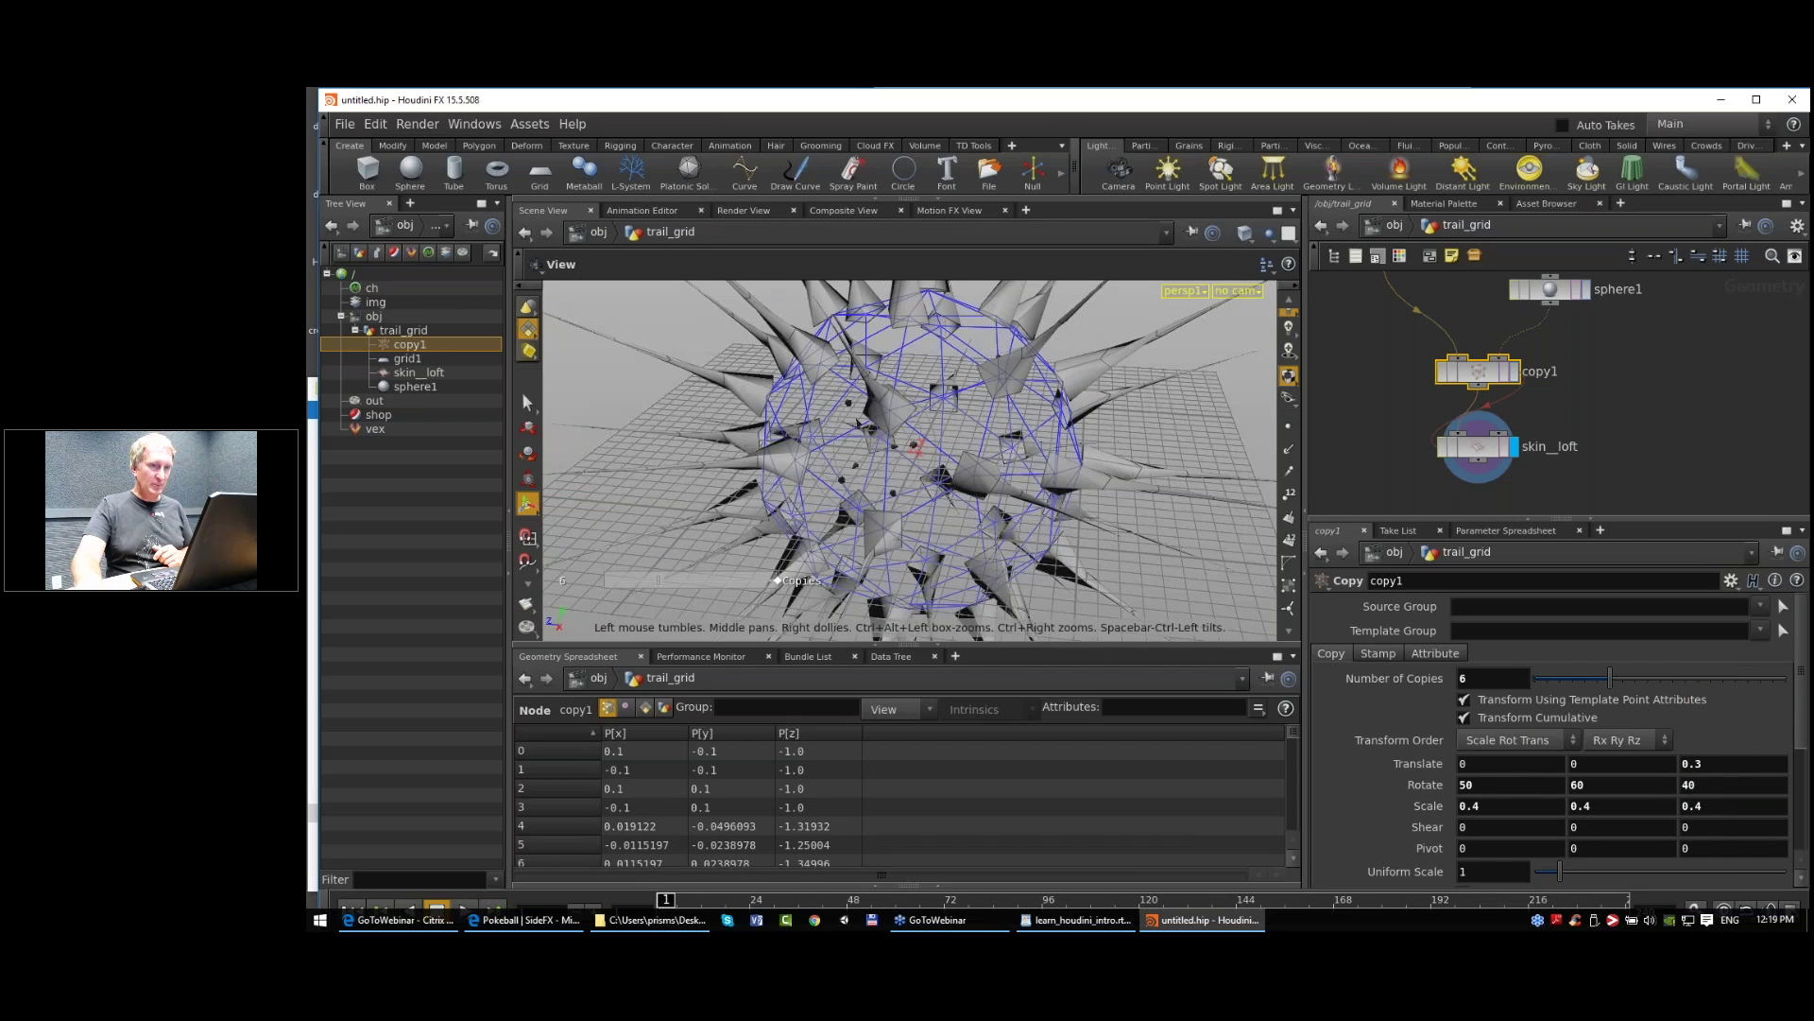
scroll(1001, 480, down, 3)
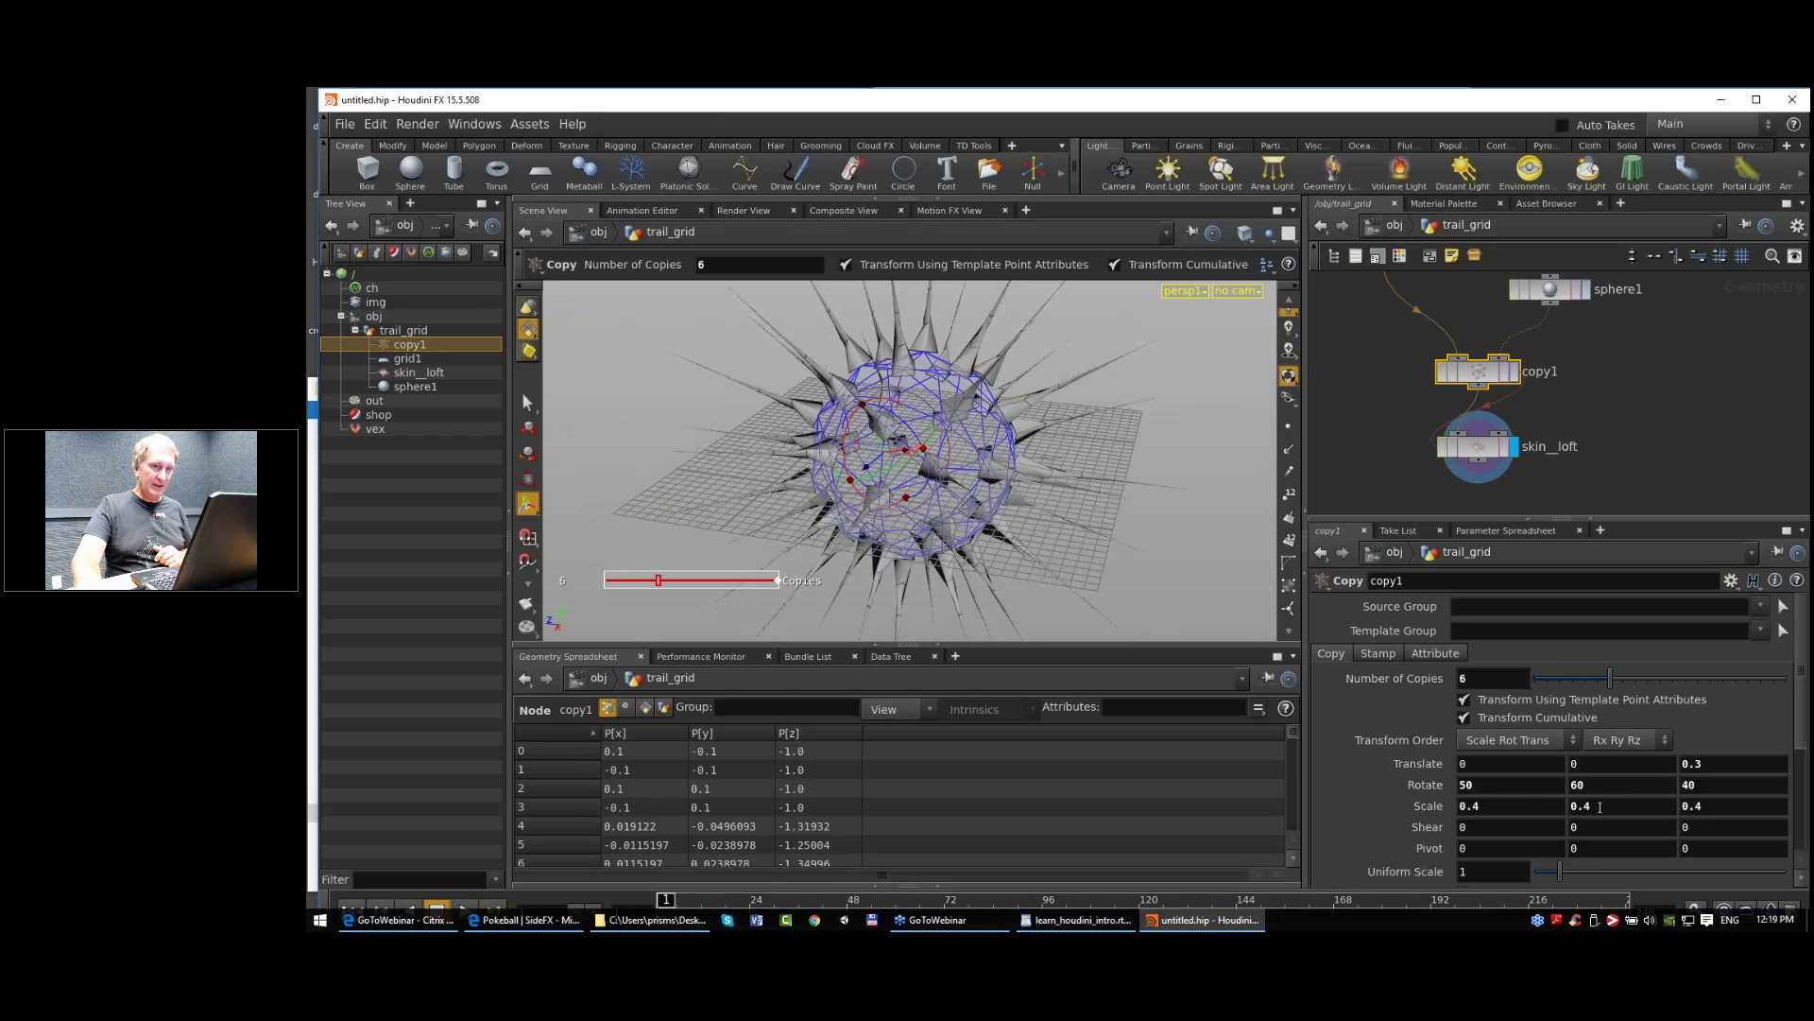
middle_drag(1600, 806, 1650, 803)
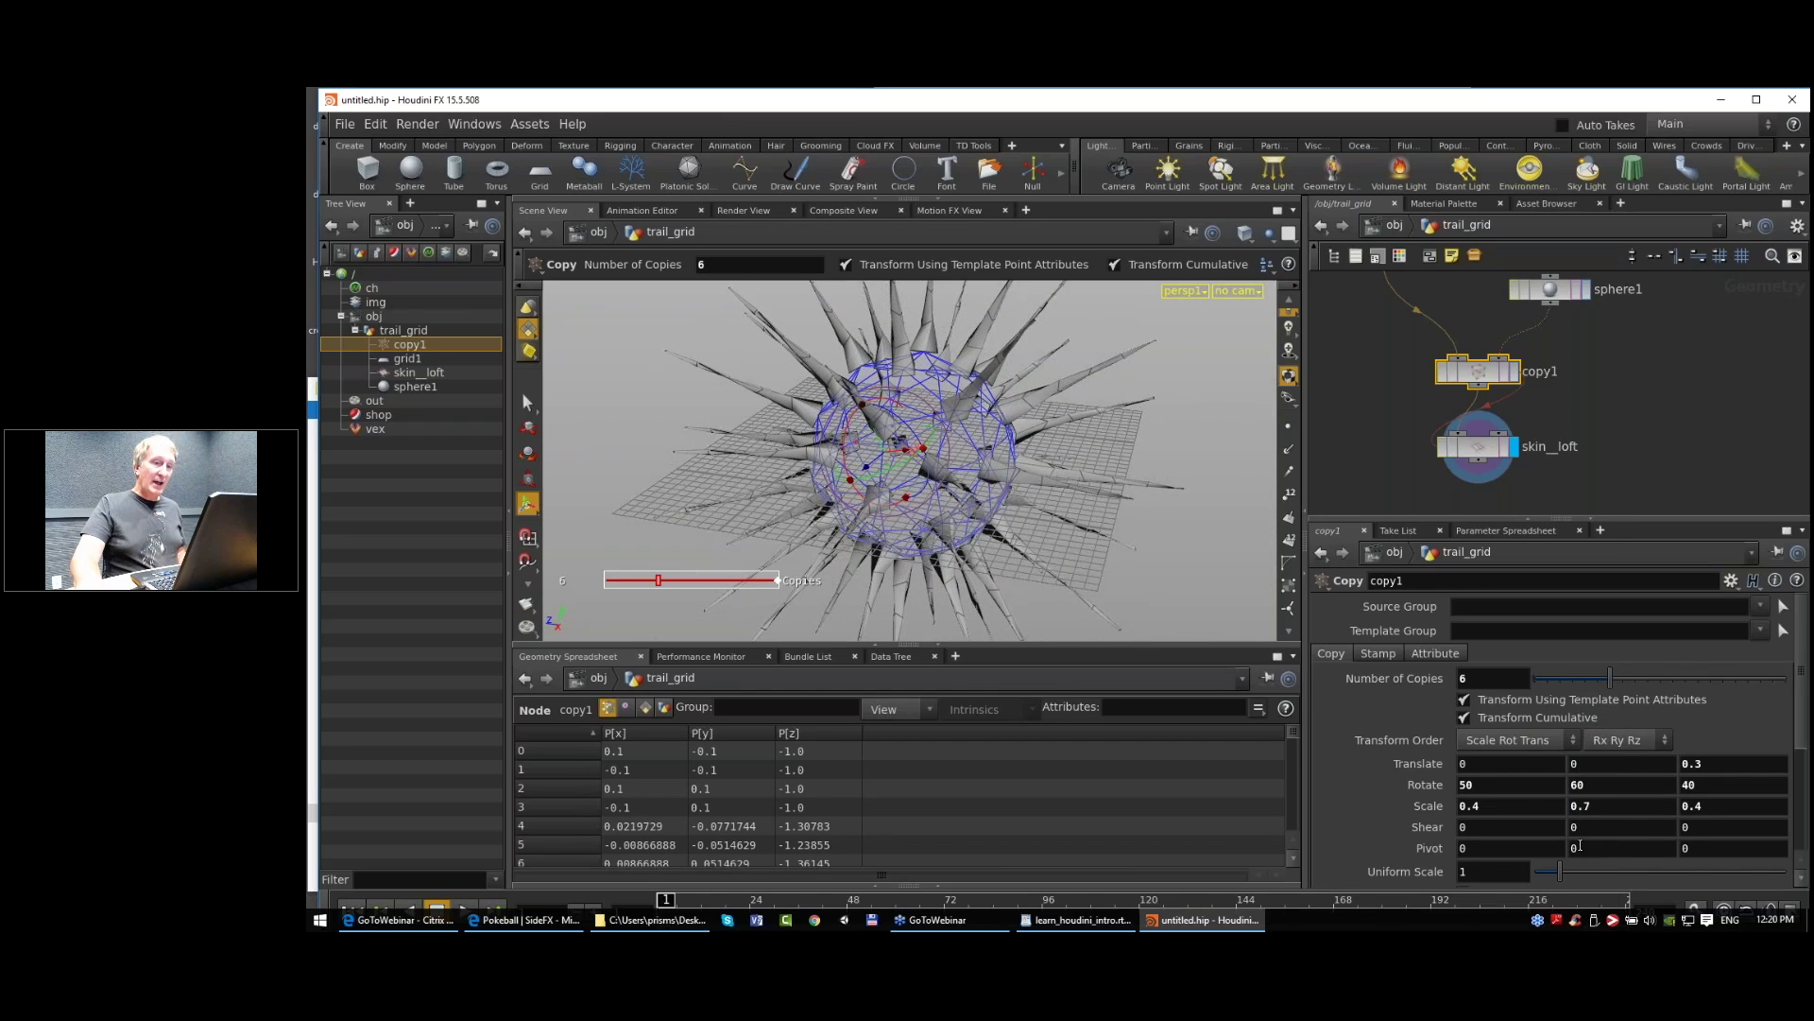
Step: Line up grid1 beside sphere1 in the network and review the parameters of grid1, copy1 and skin__loft
middle_drag(1597, 364, 1681, 452)
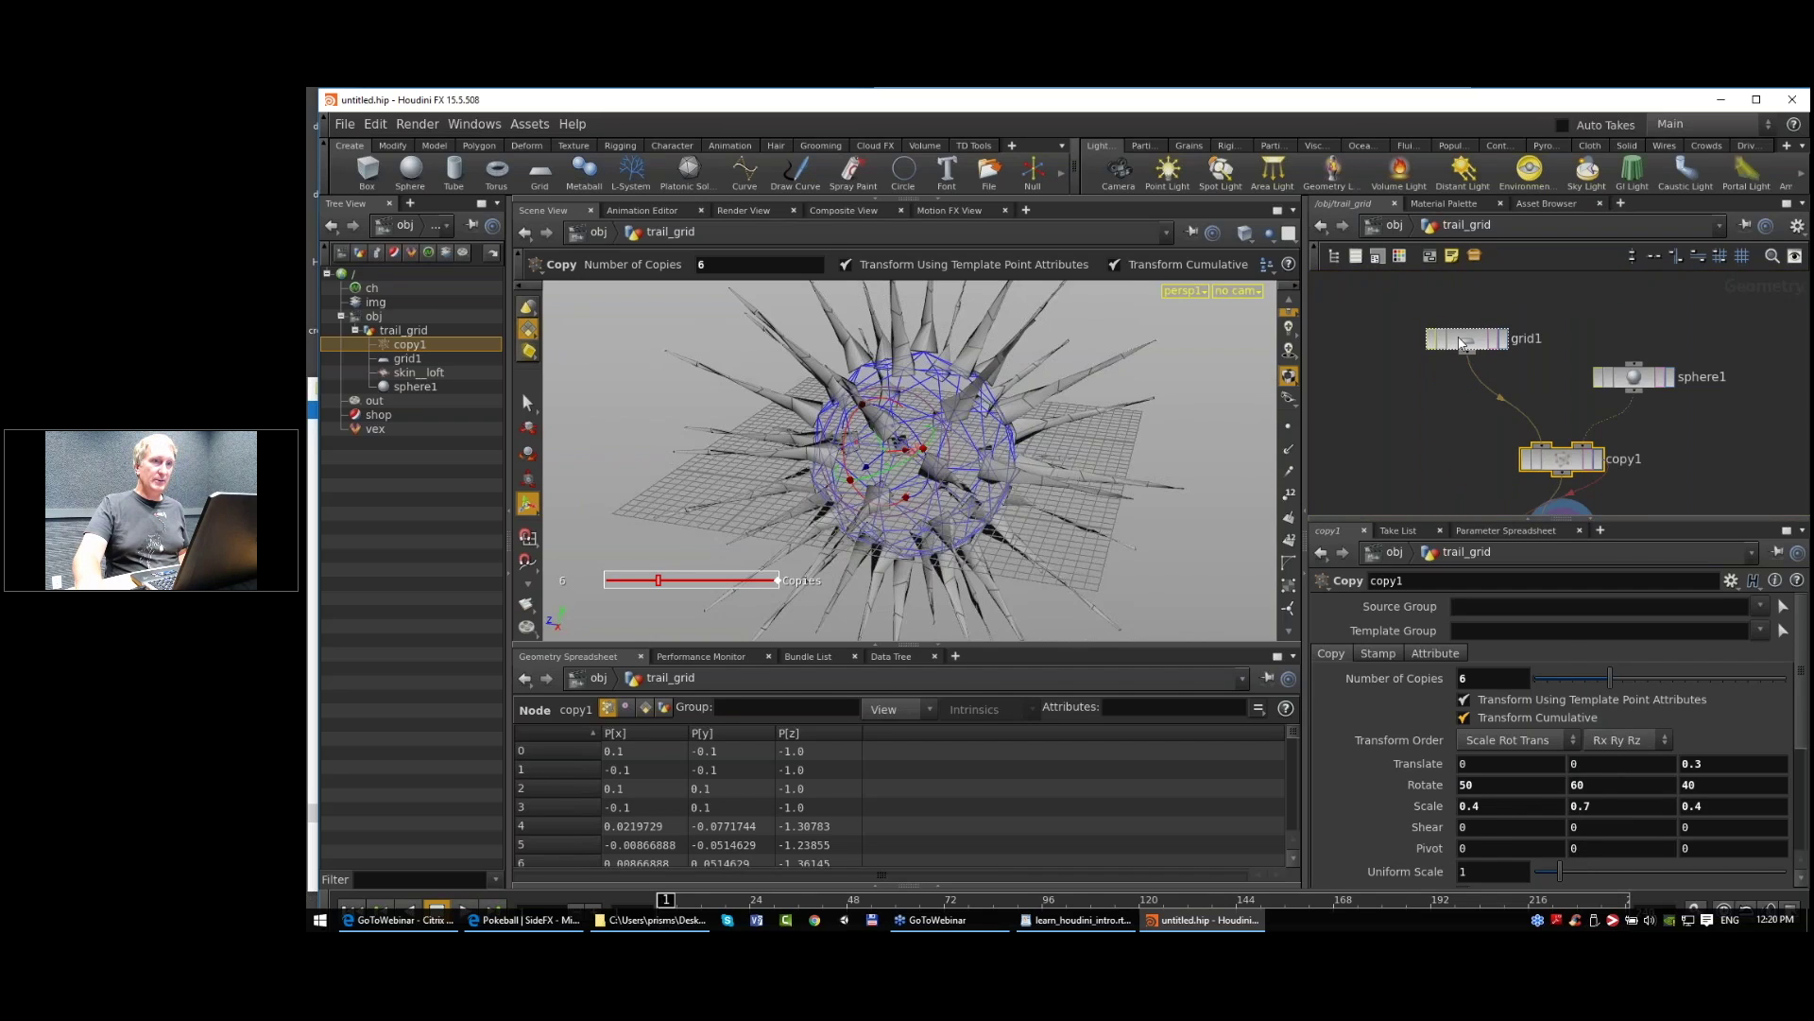
click(1462, 343)
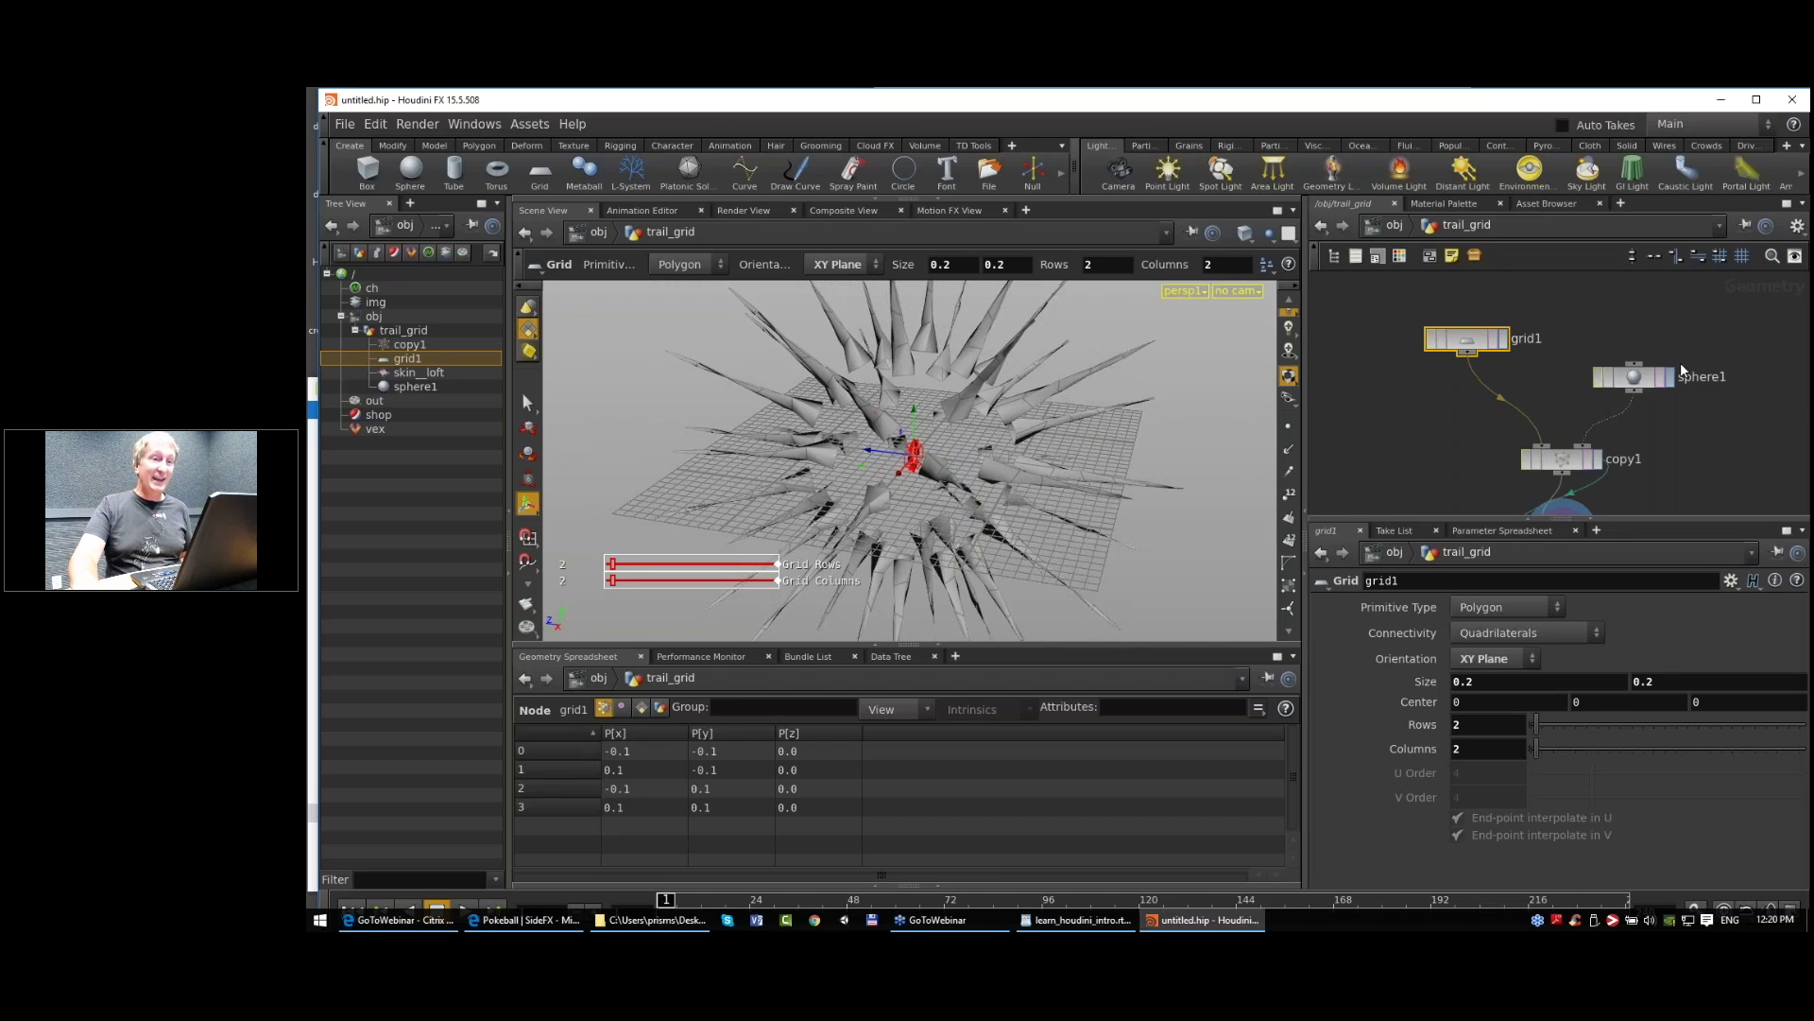
key(h)
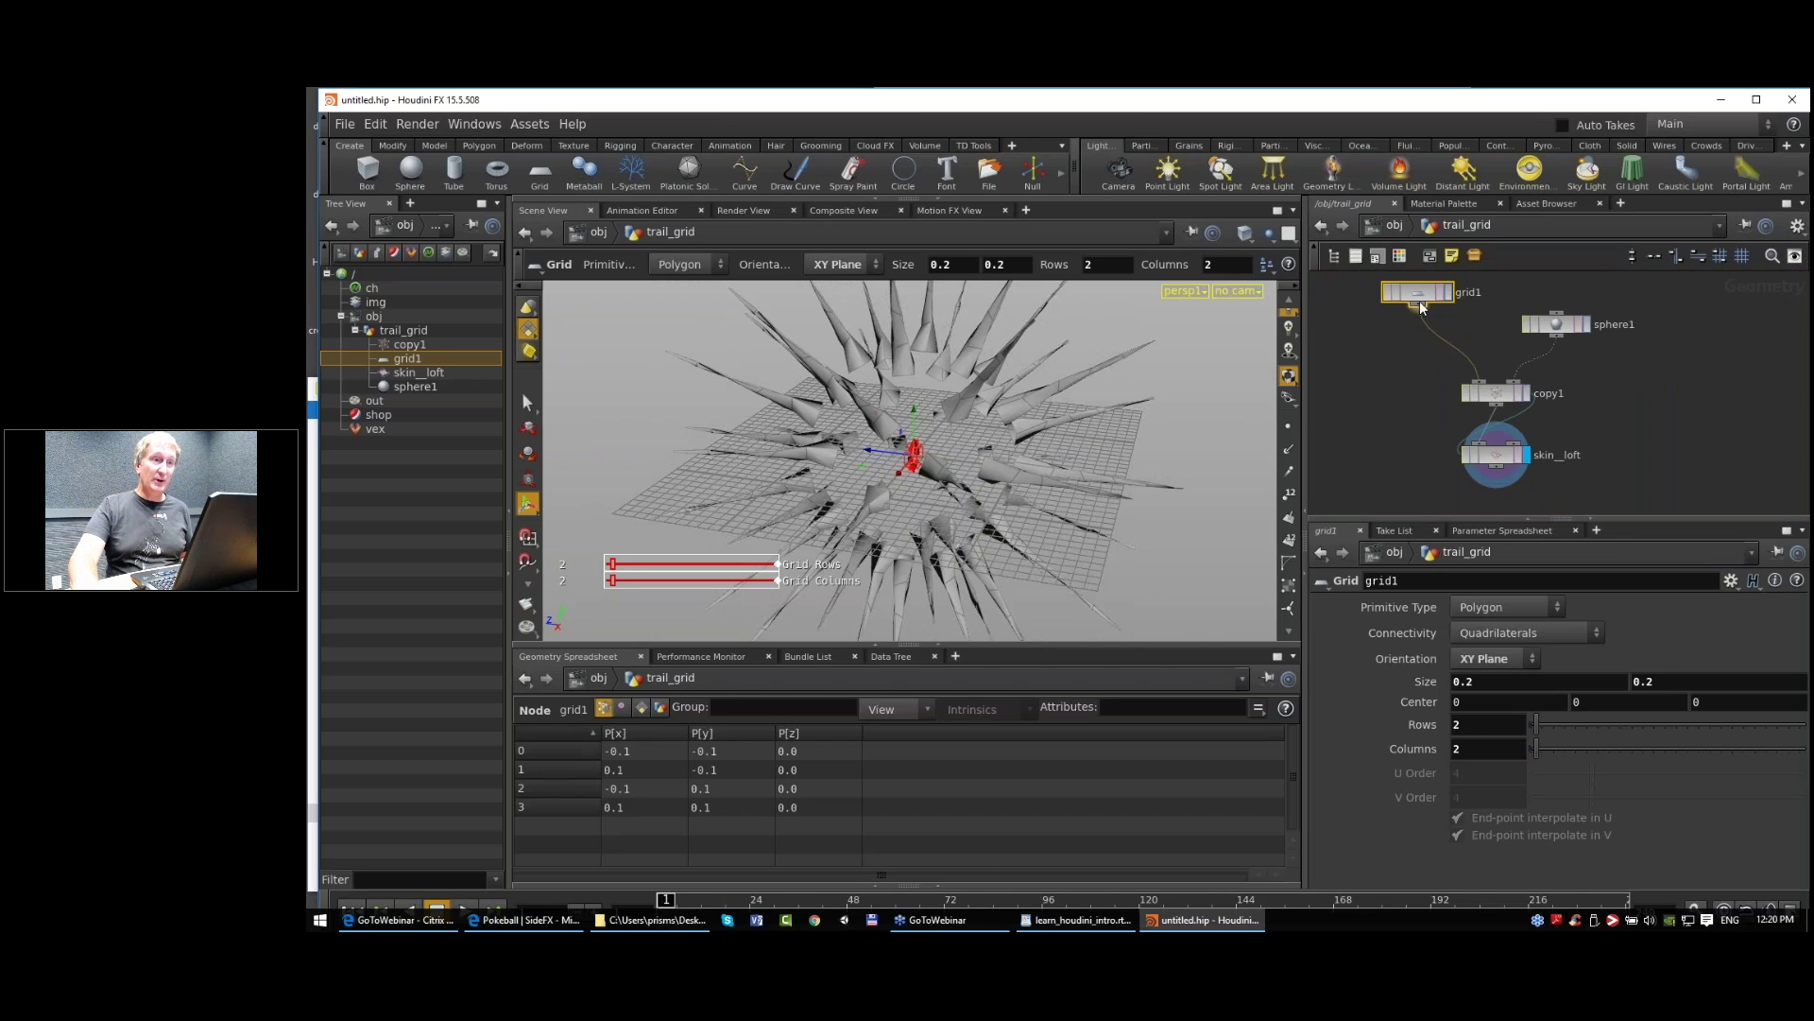
drag(1426, 324, 1426, 324)
click(1495, 393)
click(1426, 323)
click(1495, 394)
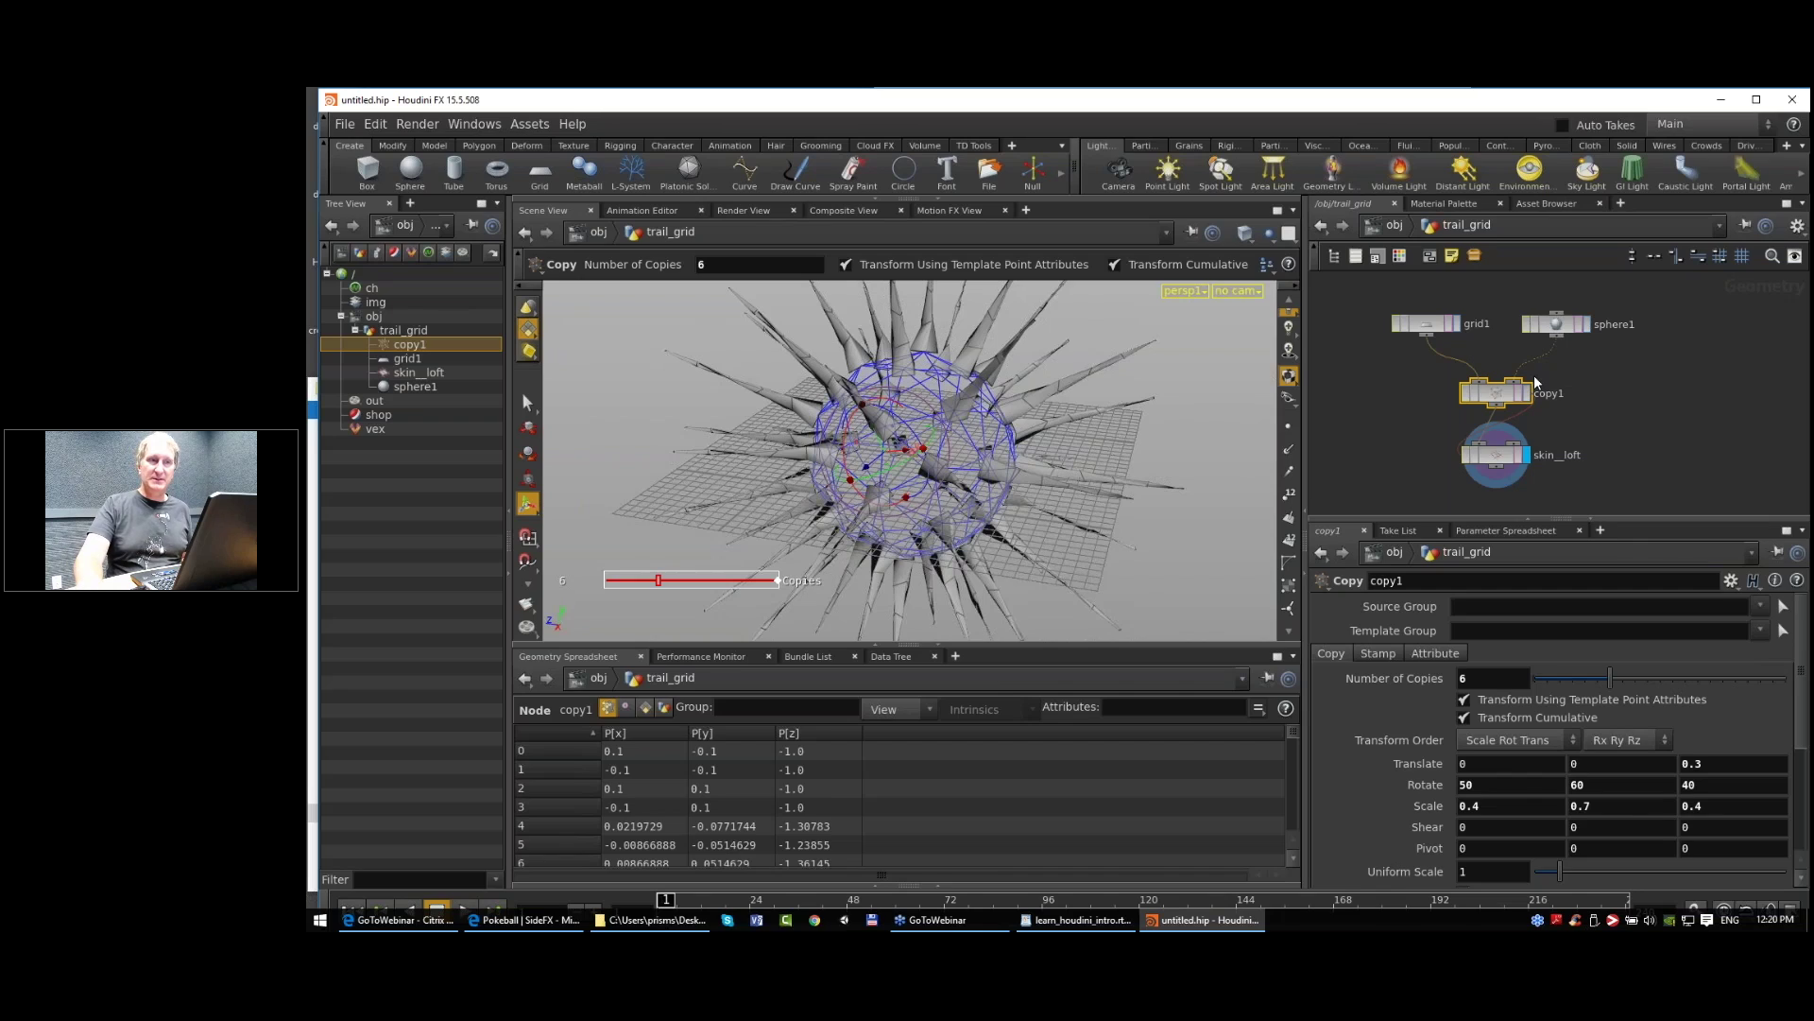
click(1509, 454)
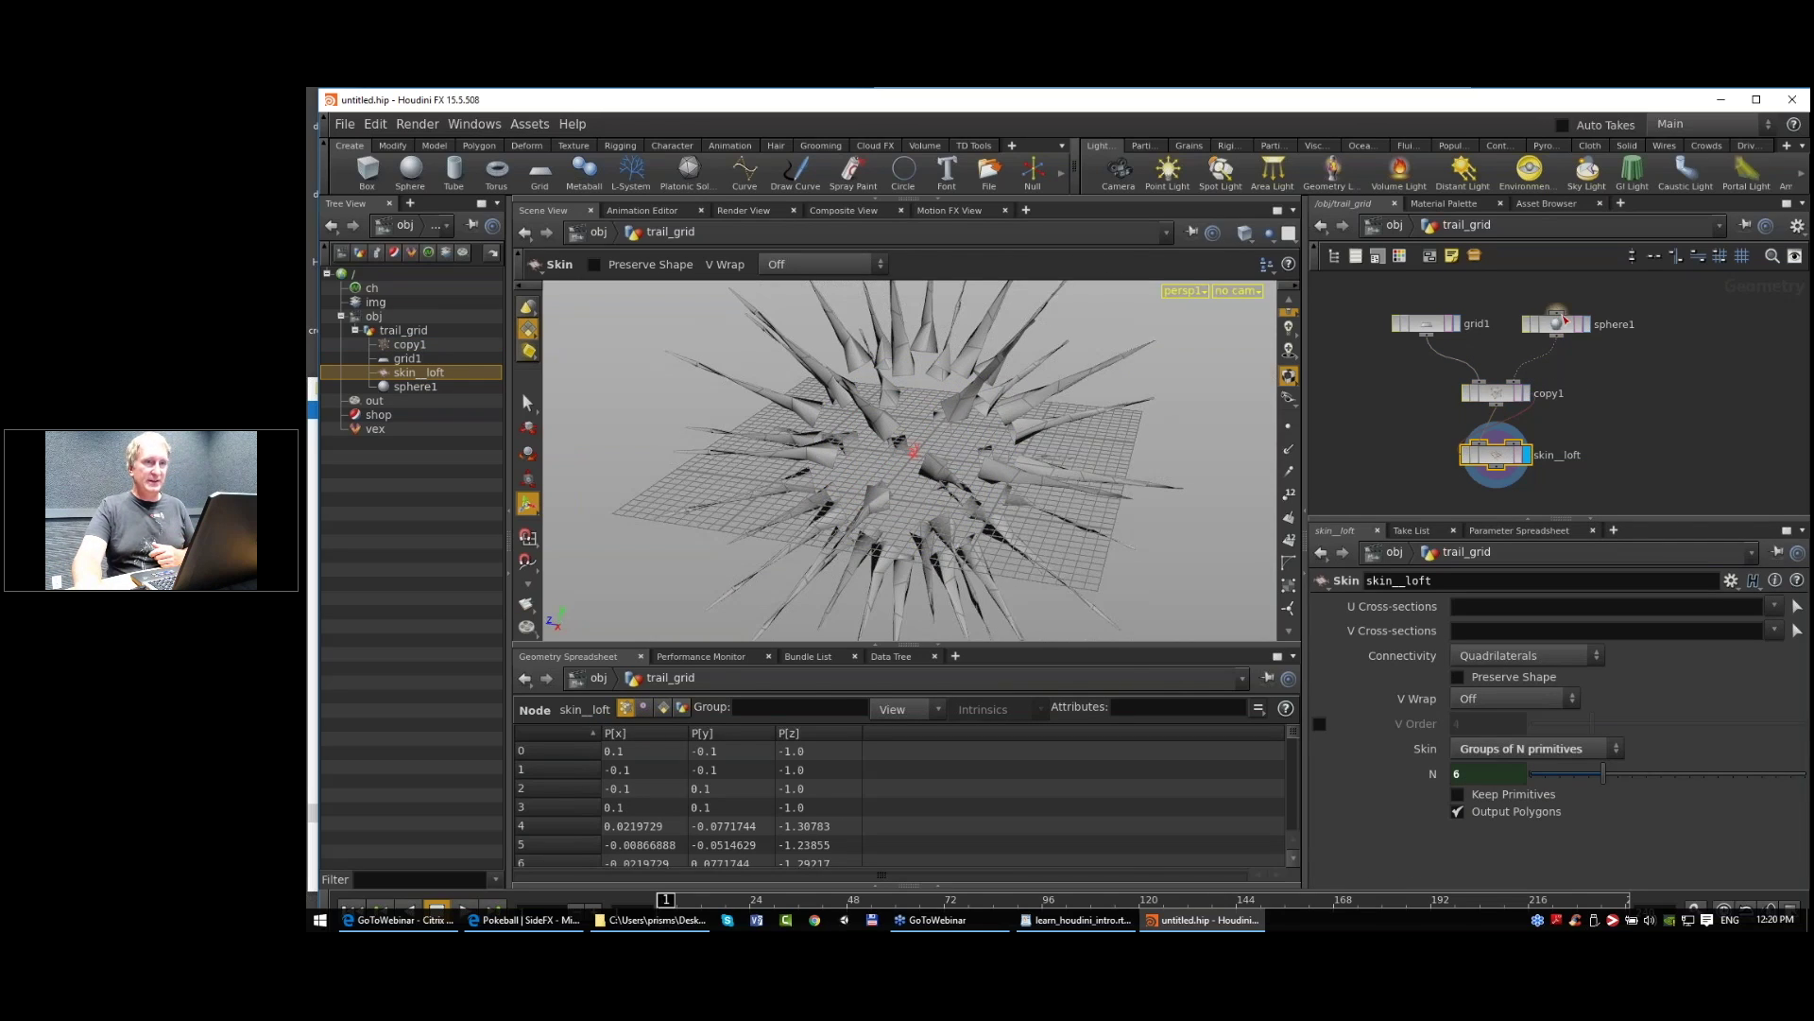
Step: Move sphere1 higher above copy1 to make room in the network for another node
middle_drag(1625, 415, 1623, 455)
drag(1562, 368, 1578, 312)
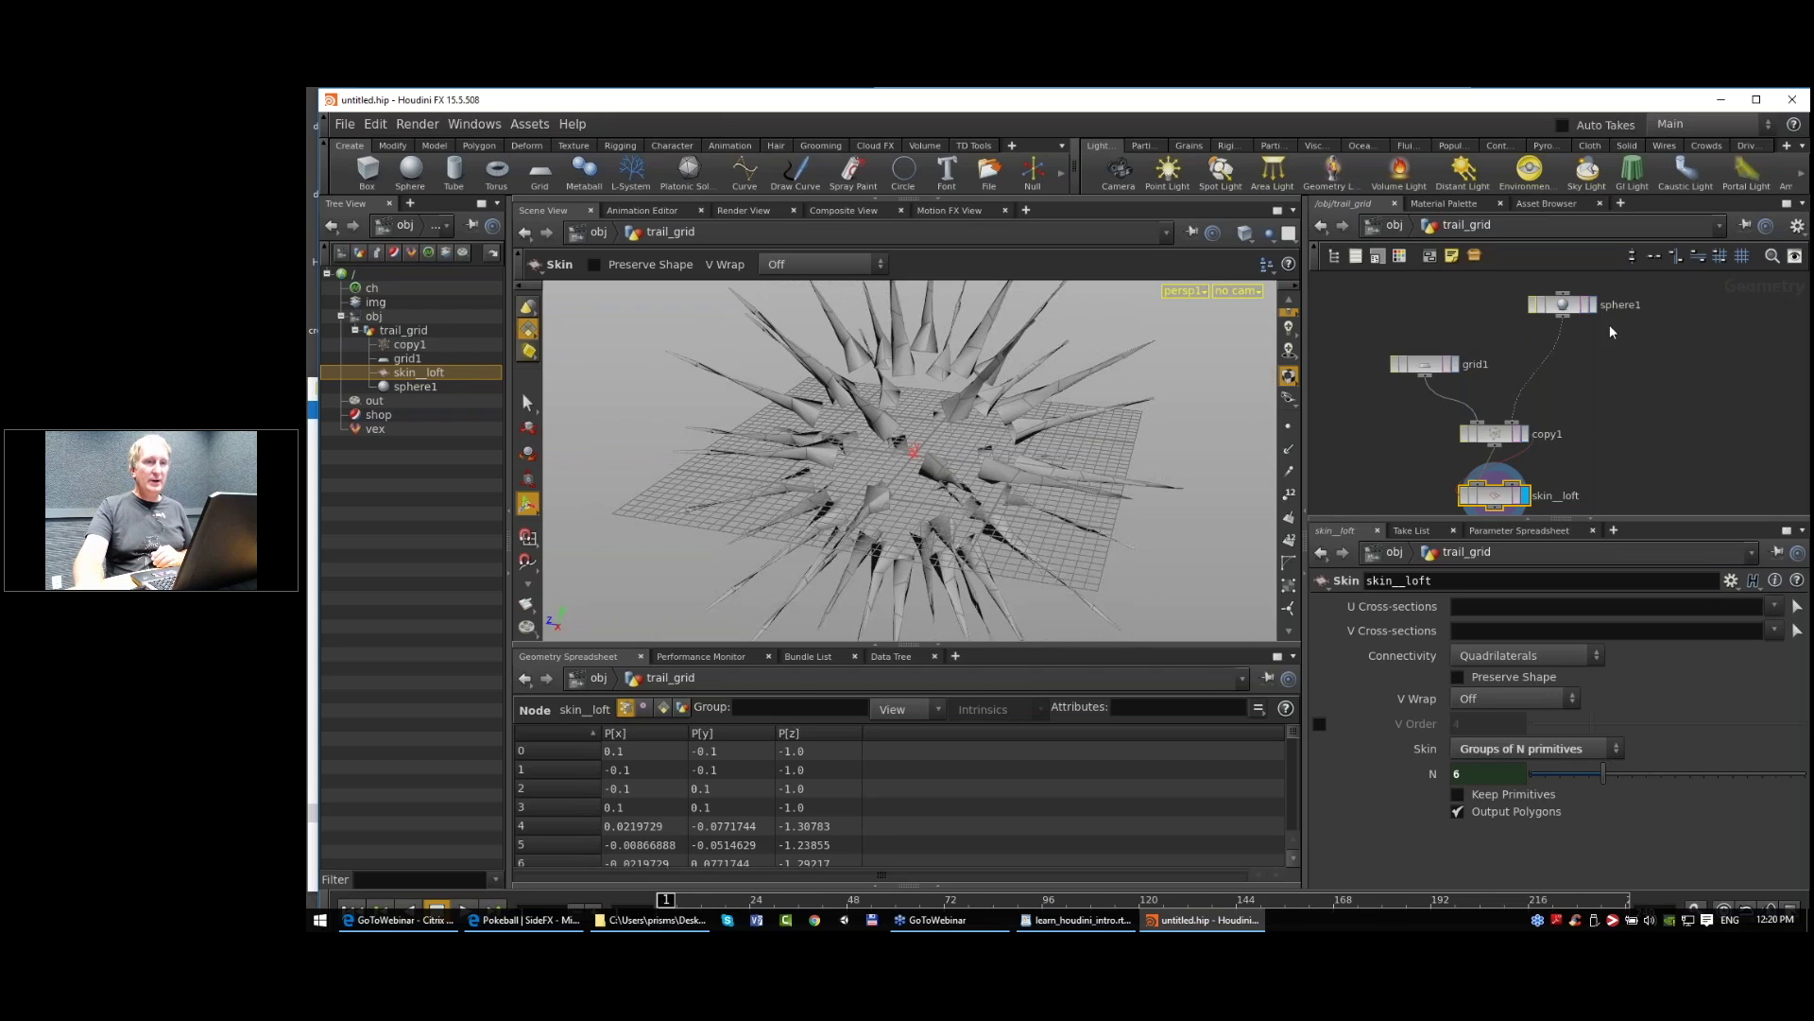
scroll(1614, 342, down, 1)
drag(1577, 368, 1460, 484)
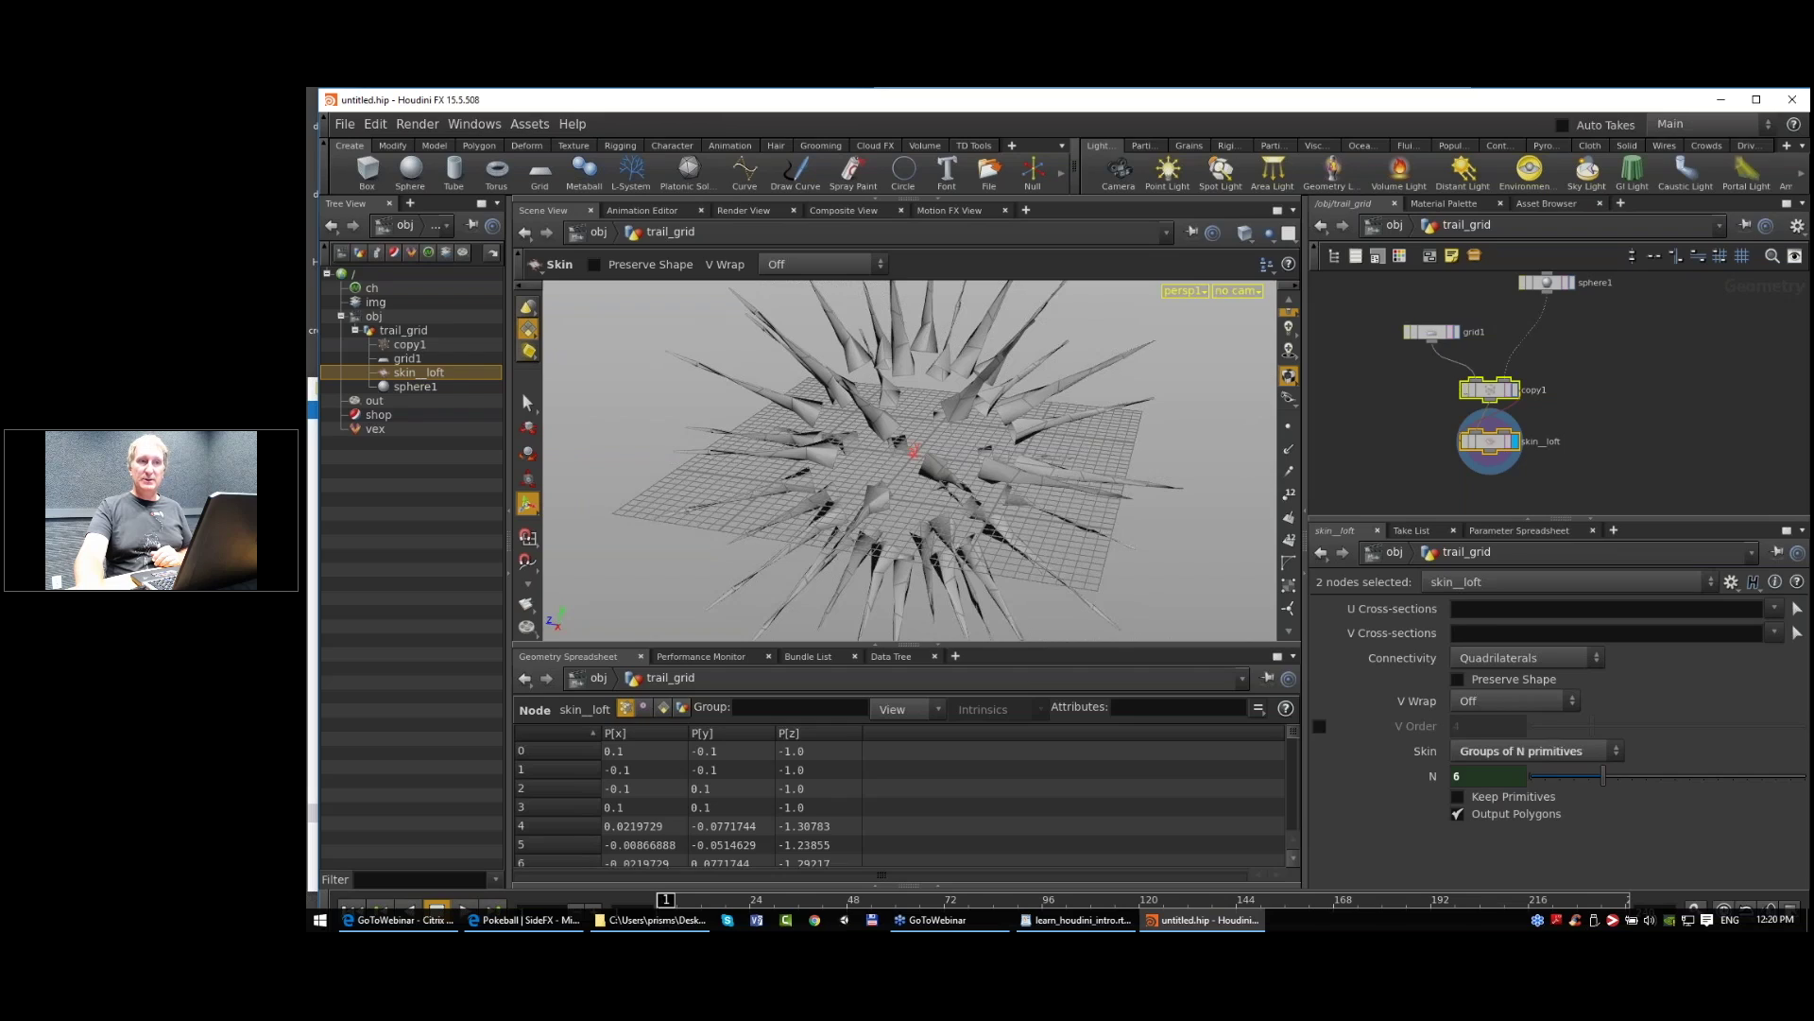
middle_drag(1604, 336, 1576, 370)
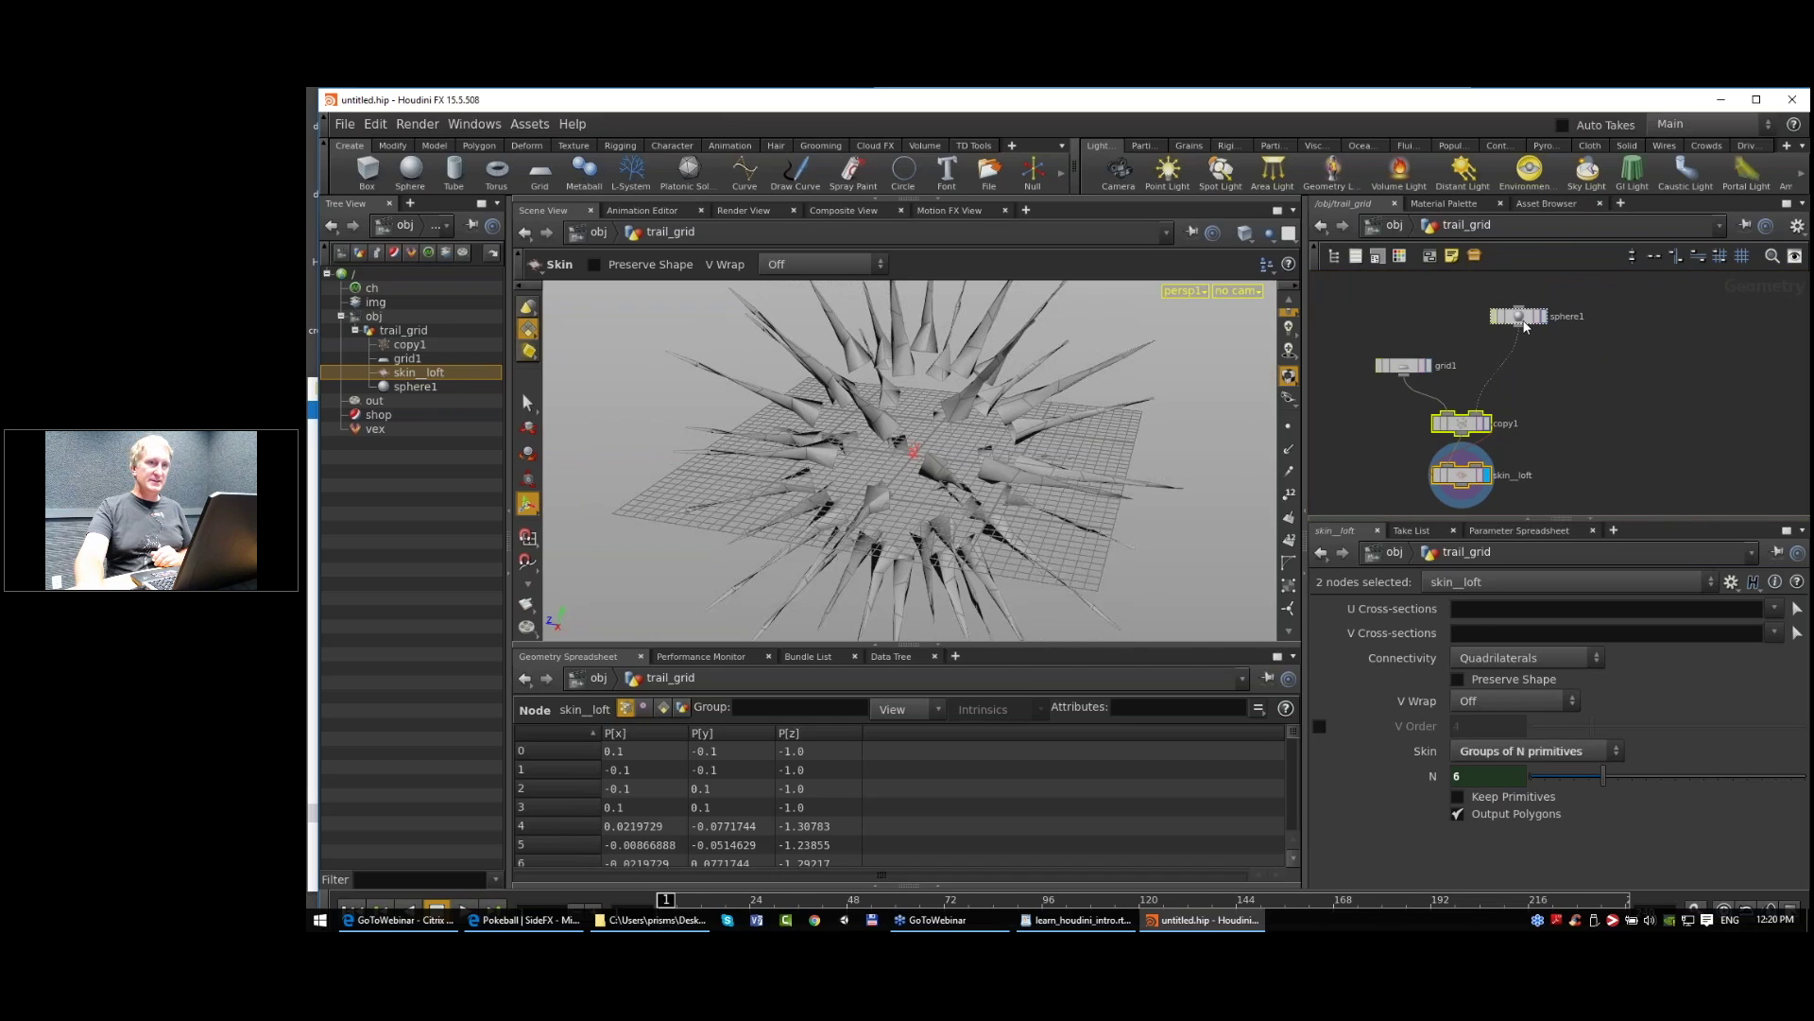
Step: Add a Test Geometry: Rubber Toy node below sphere1 and wire it into copy1's second input in place of sphere1
click(1524, 326)
key(Tab)
key(Escape)
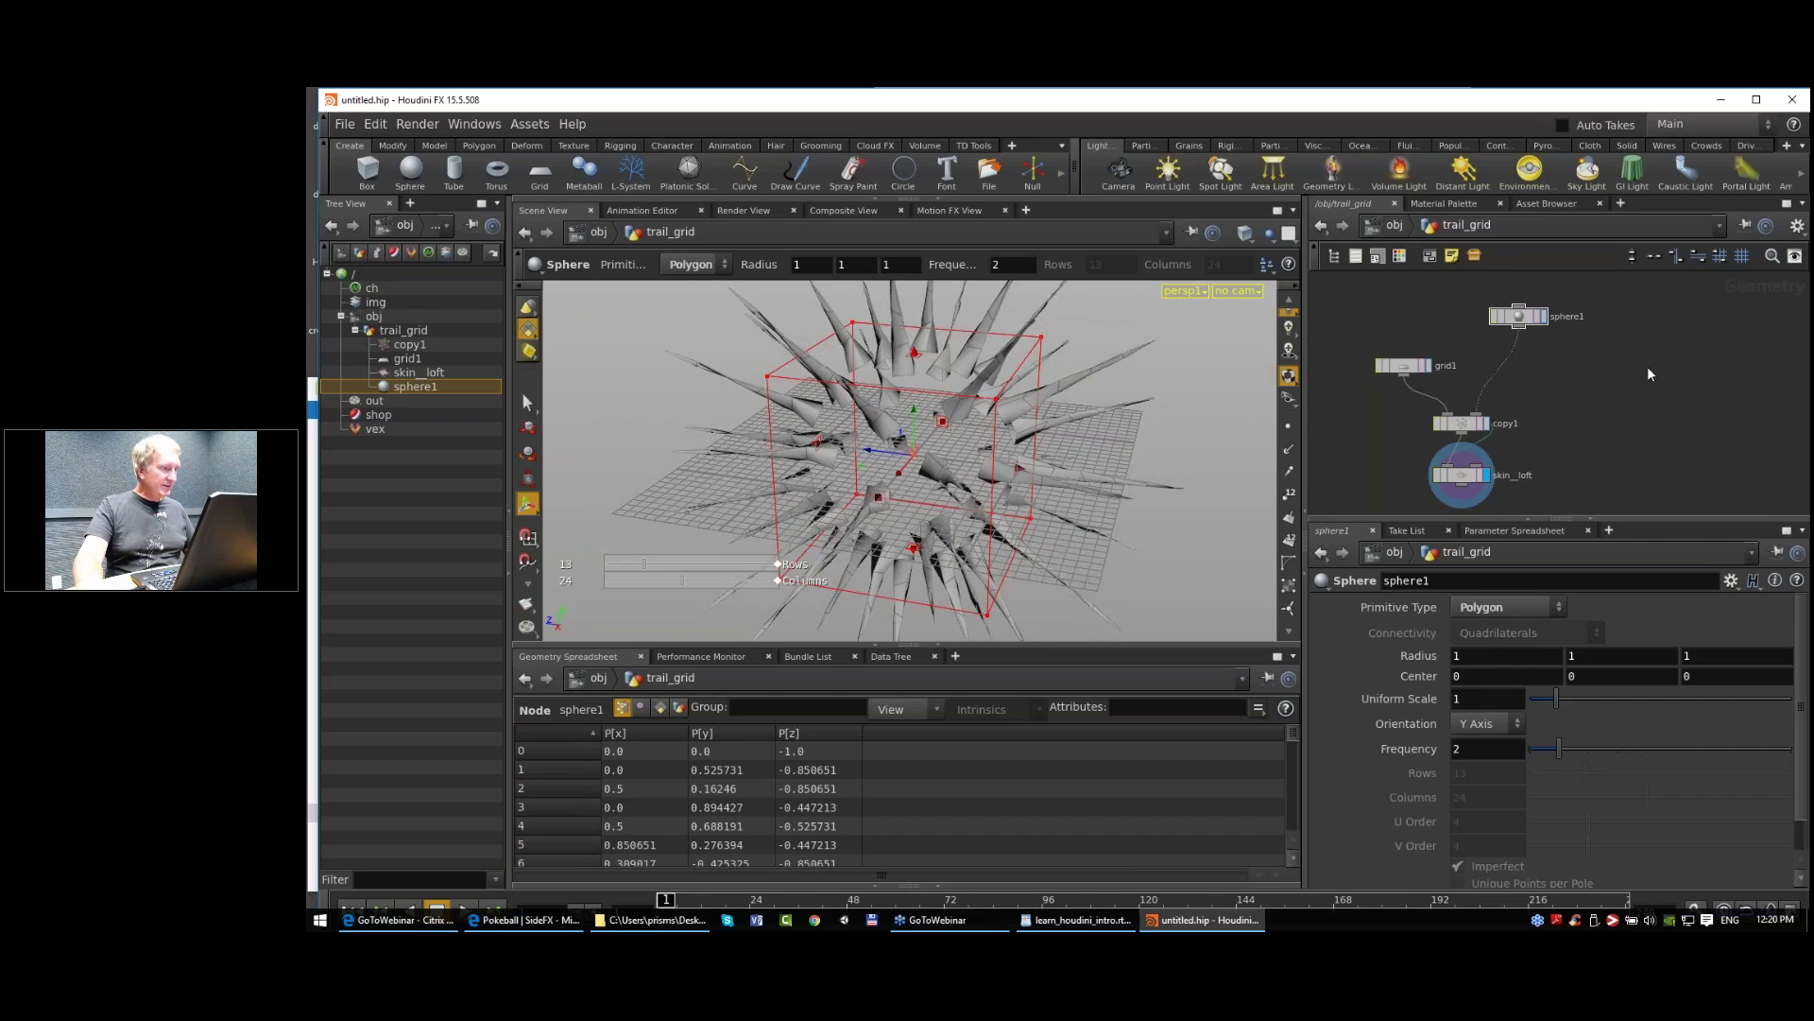
key(Tab)
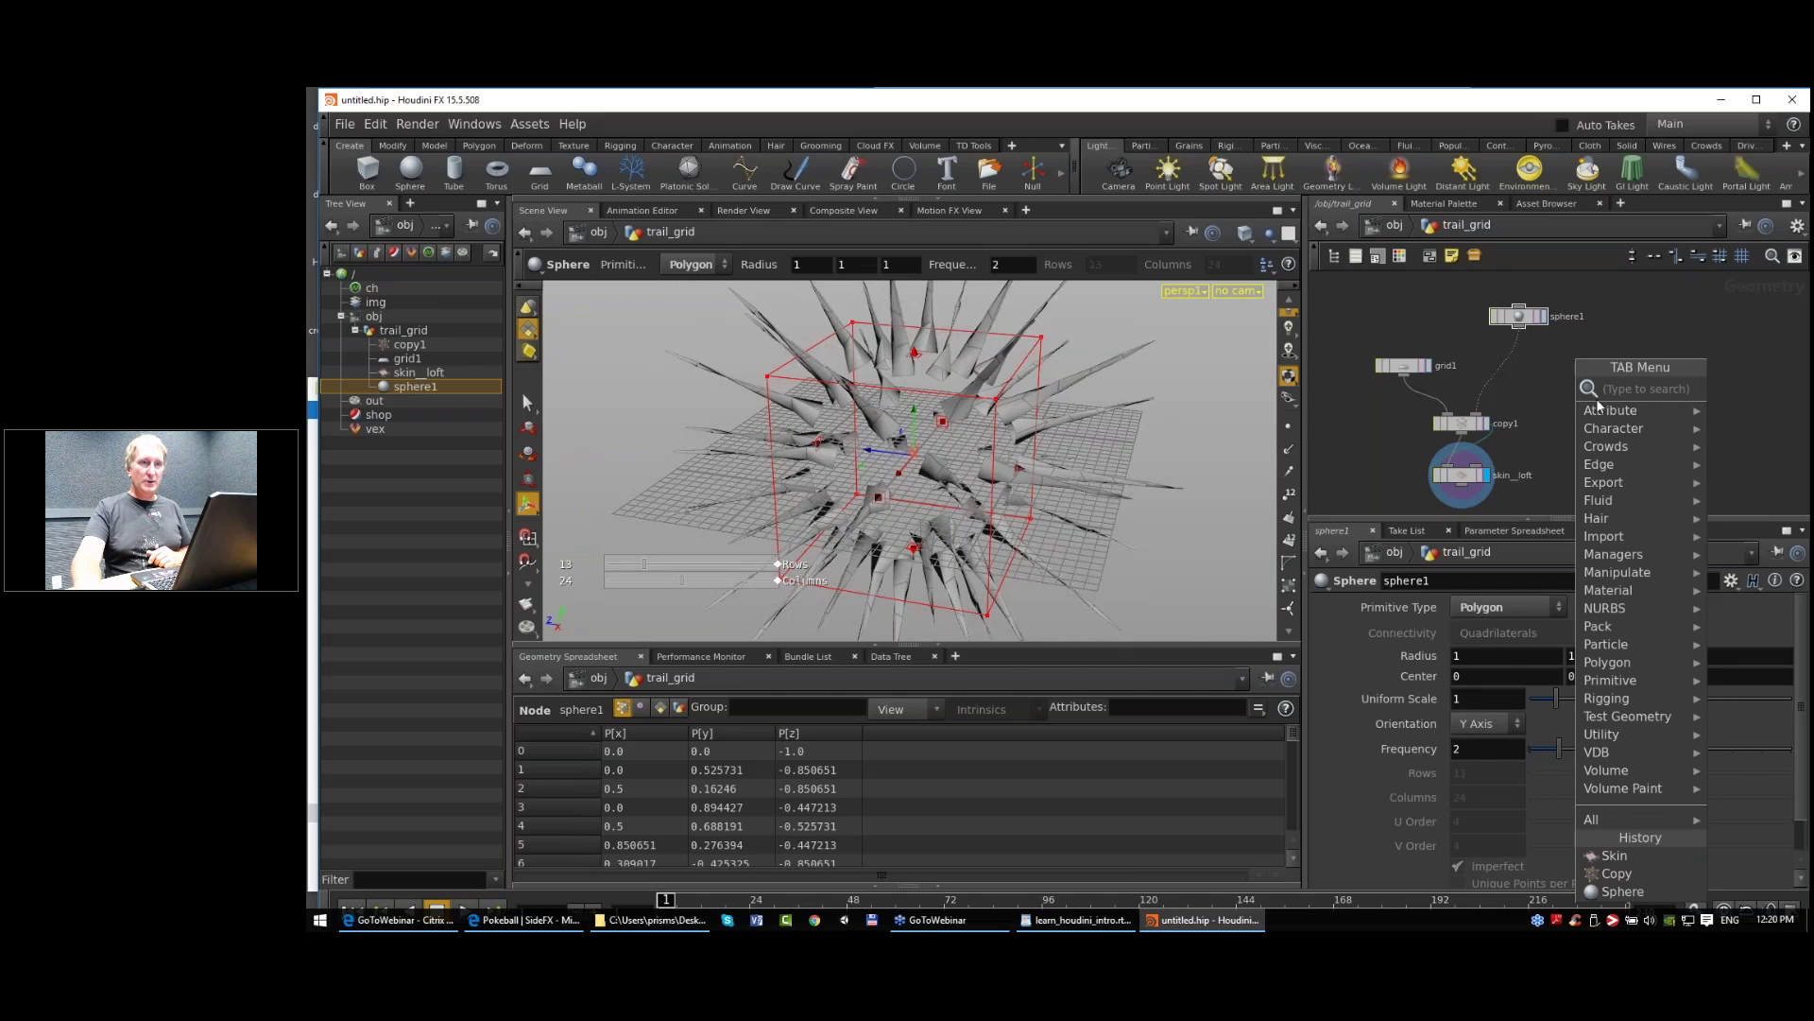
mouse_move(1611, 413)
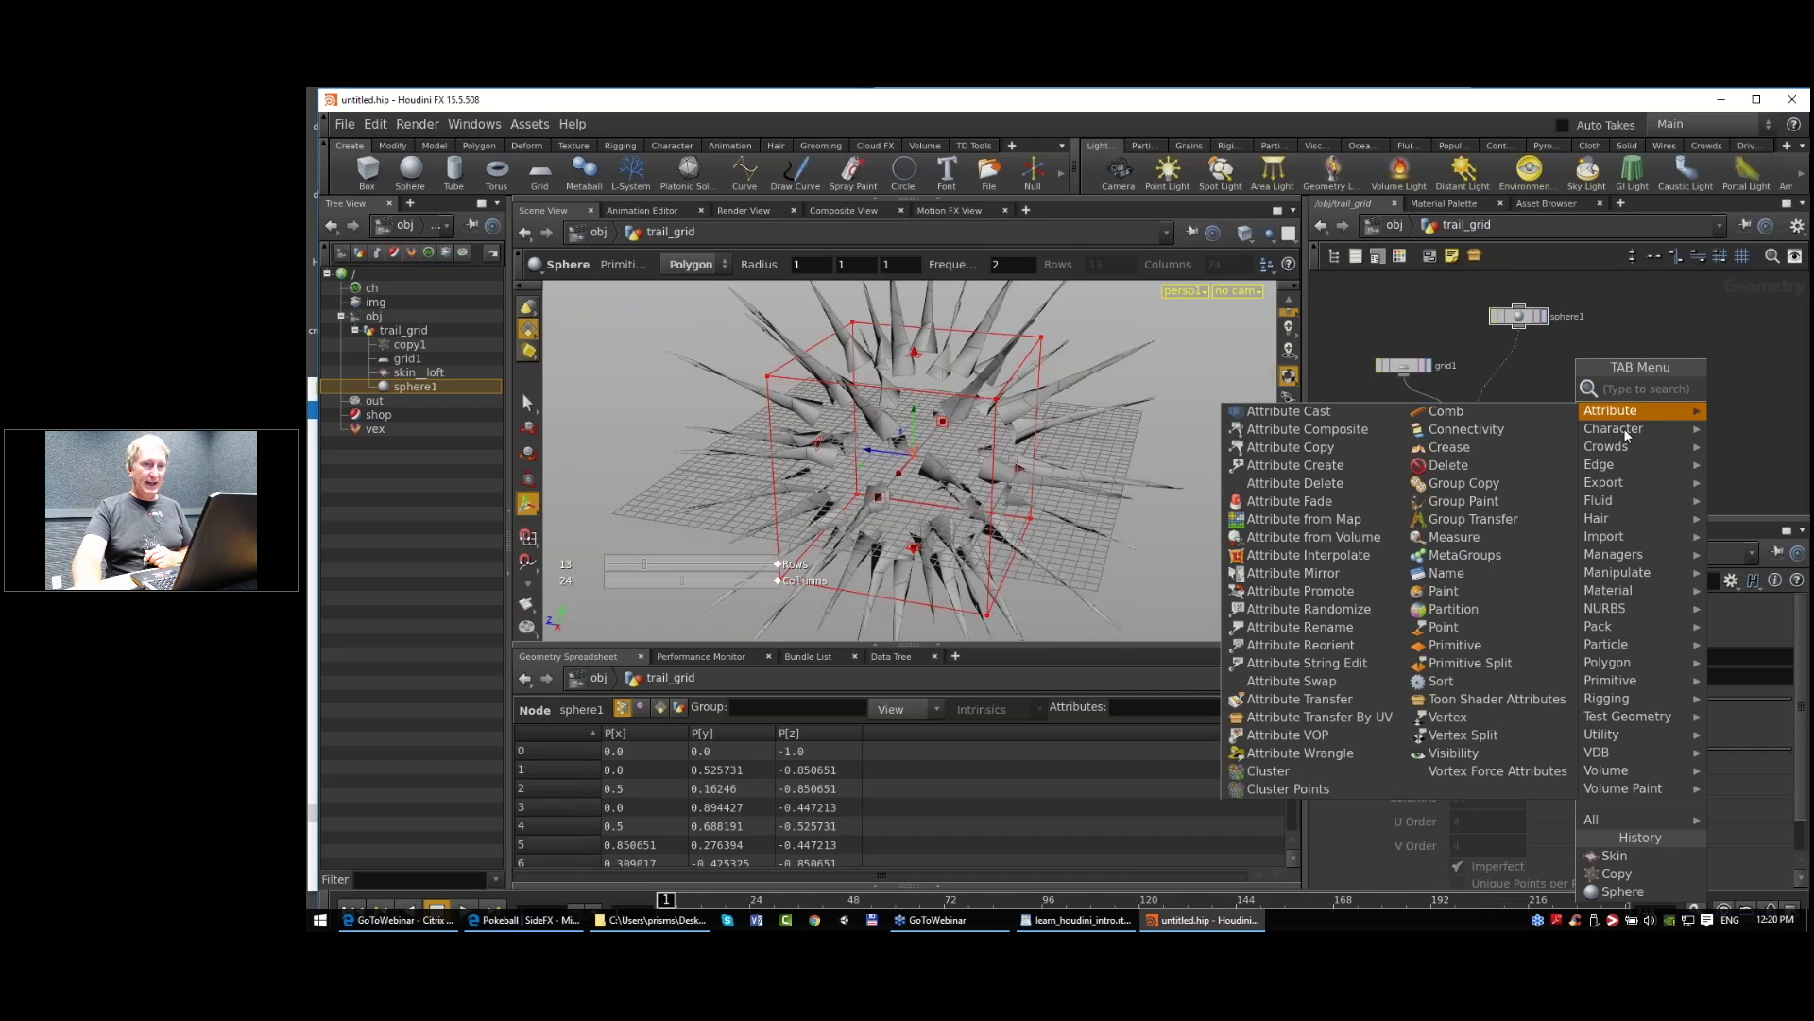
mouse_move(1641, 717)
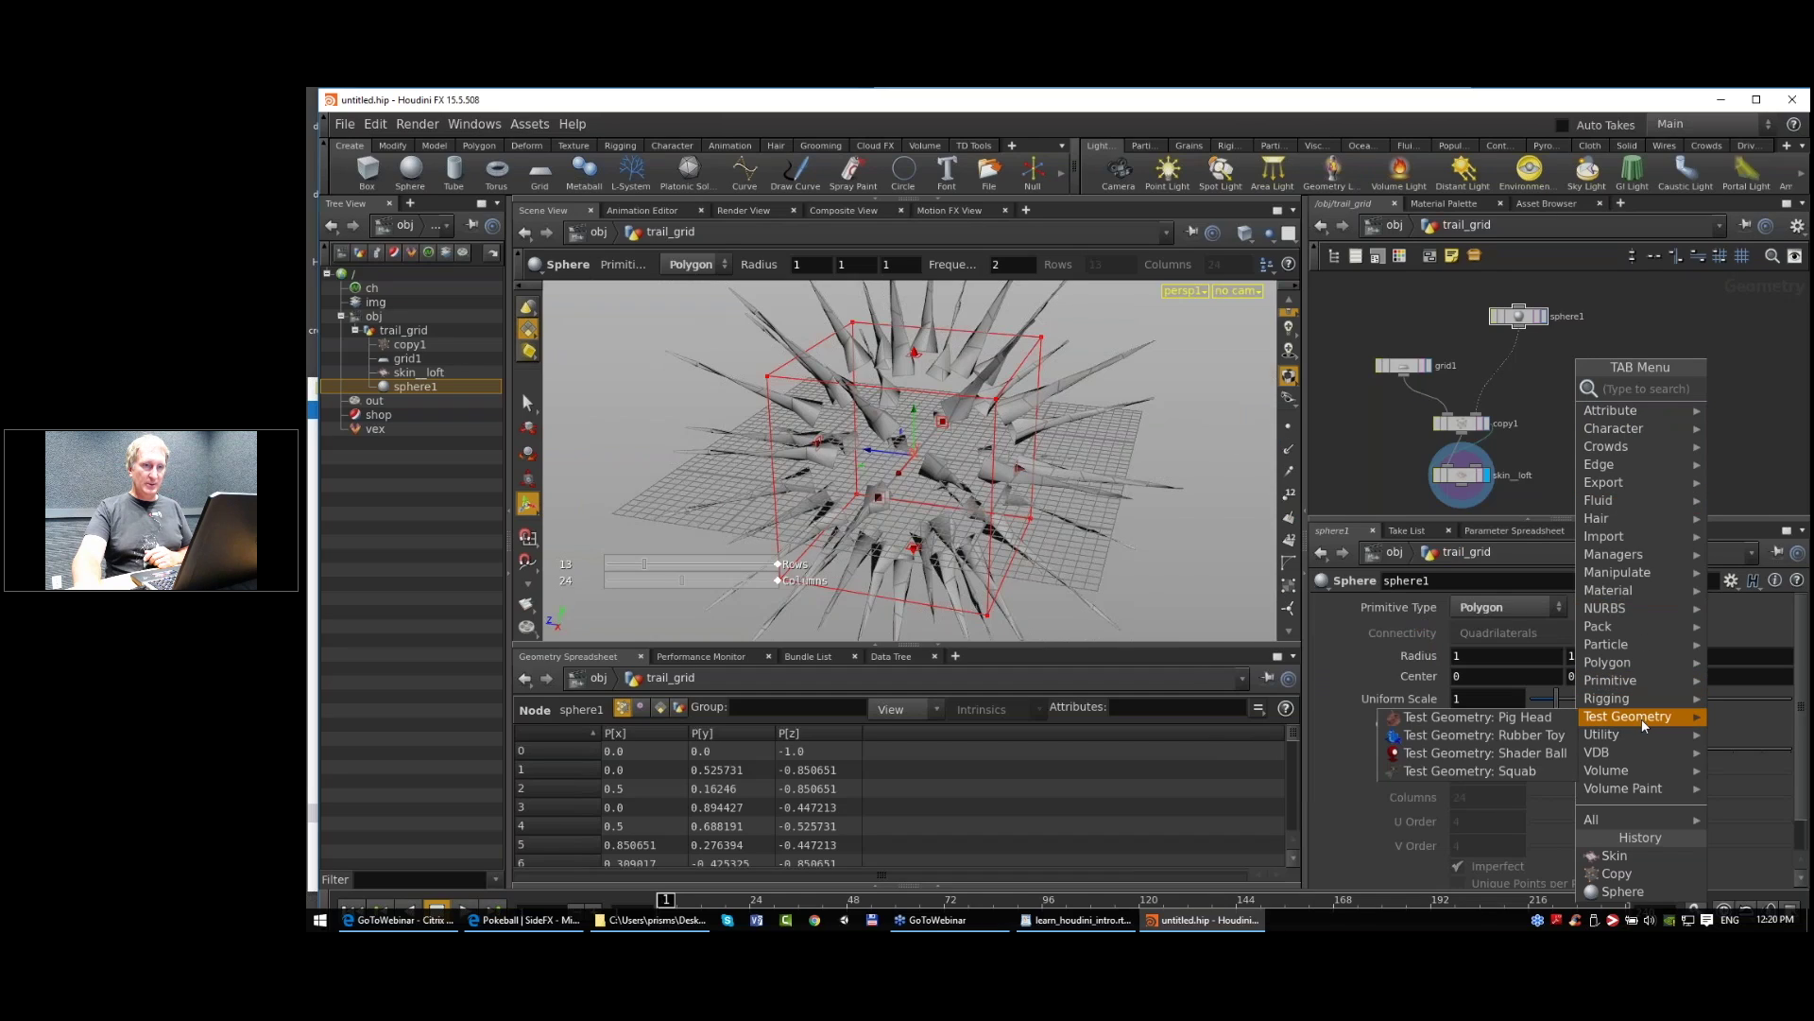
click(1524, 742)
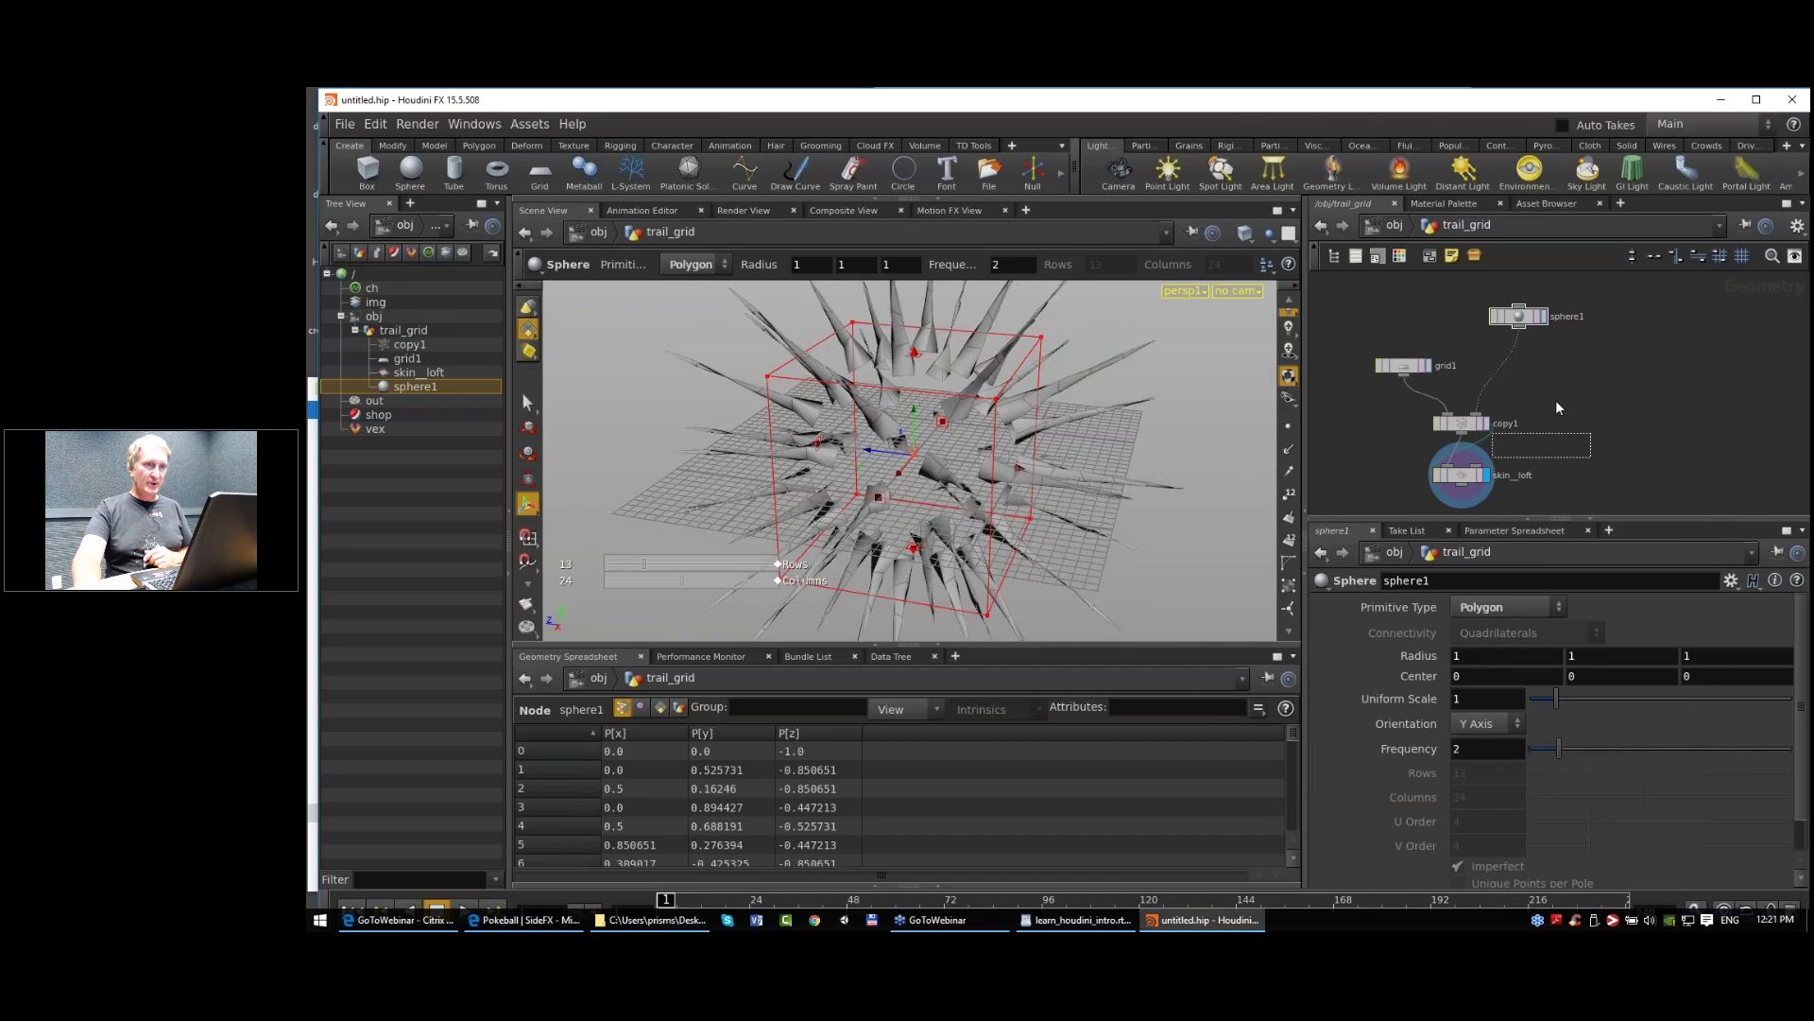
click(1590, 367)
scroll(1571, 369, up, 2)
drag(1438, 432, 1593, 348)
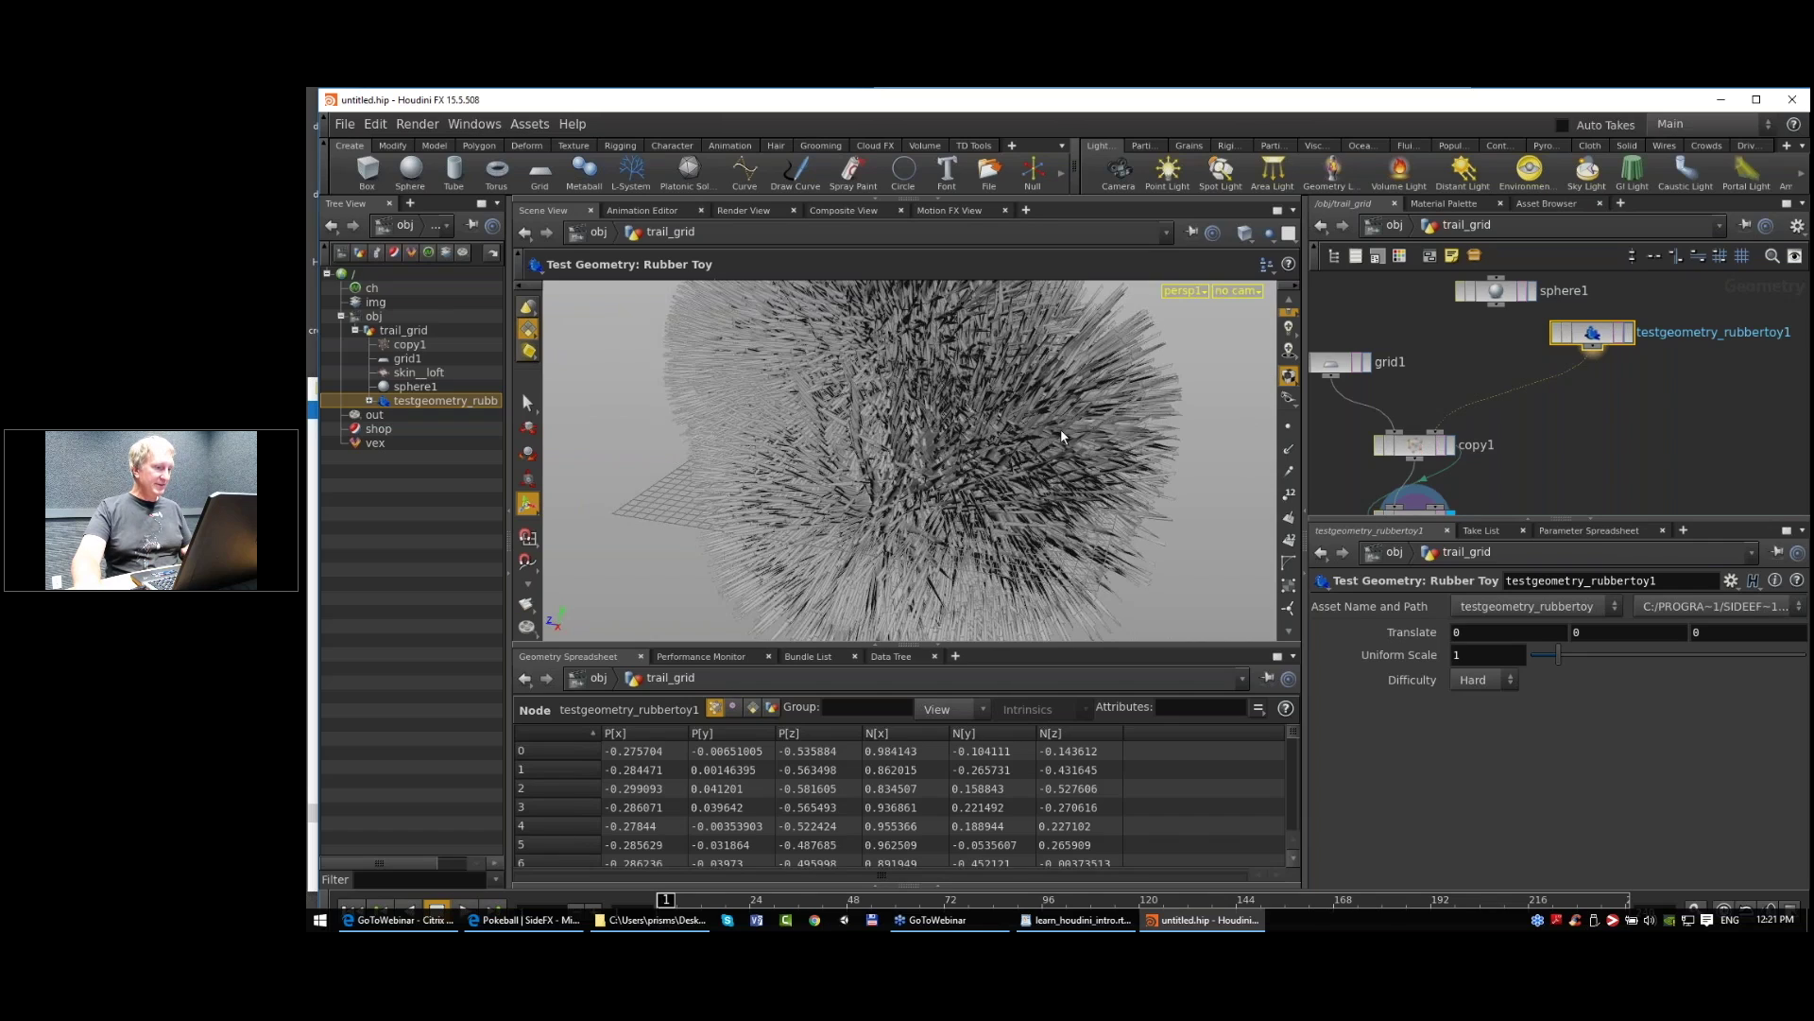
Step: Examine the spikes on the rubber toy up close and from farther away, and the node chain producing them
key(Escape)
scroll(1060, 429, up, 2)
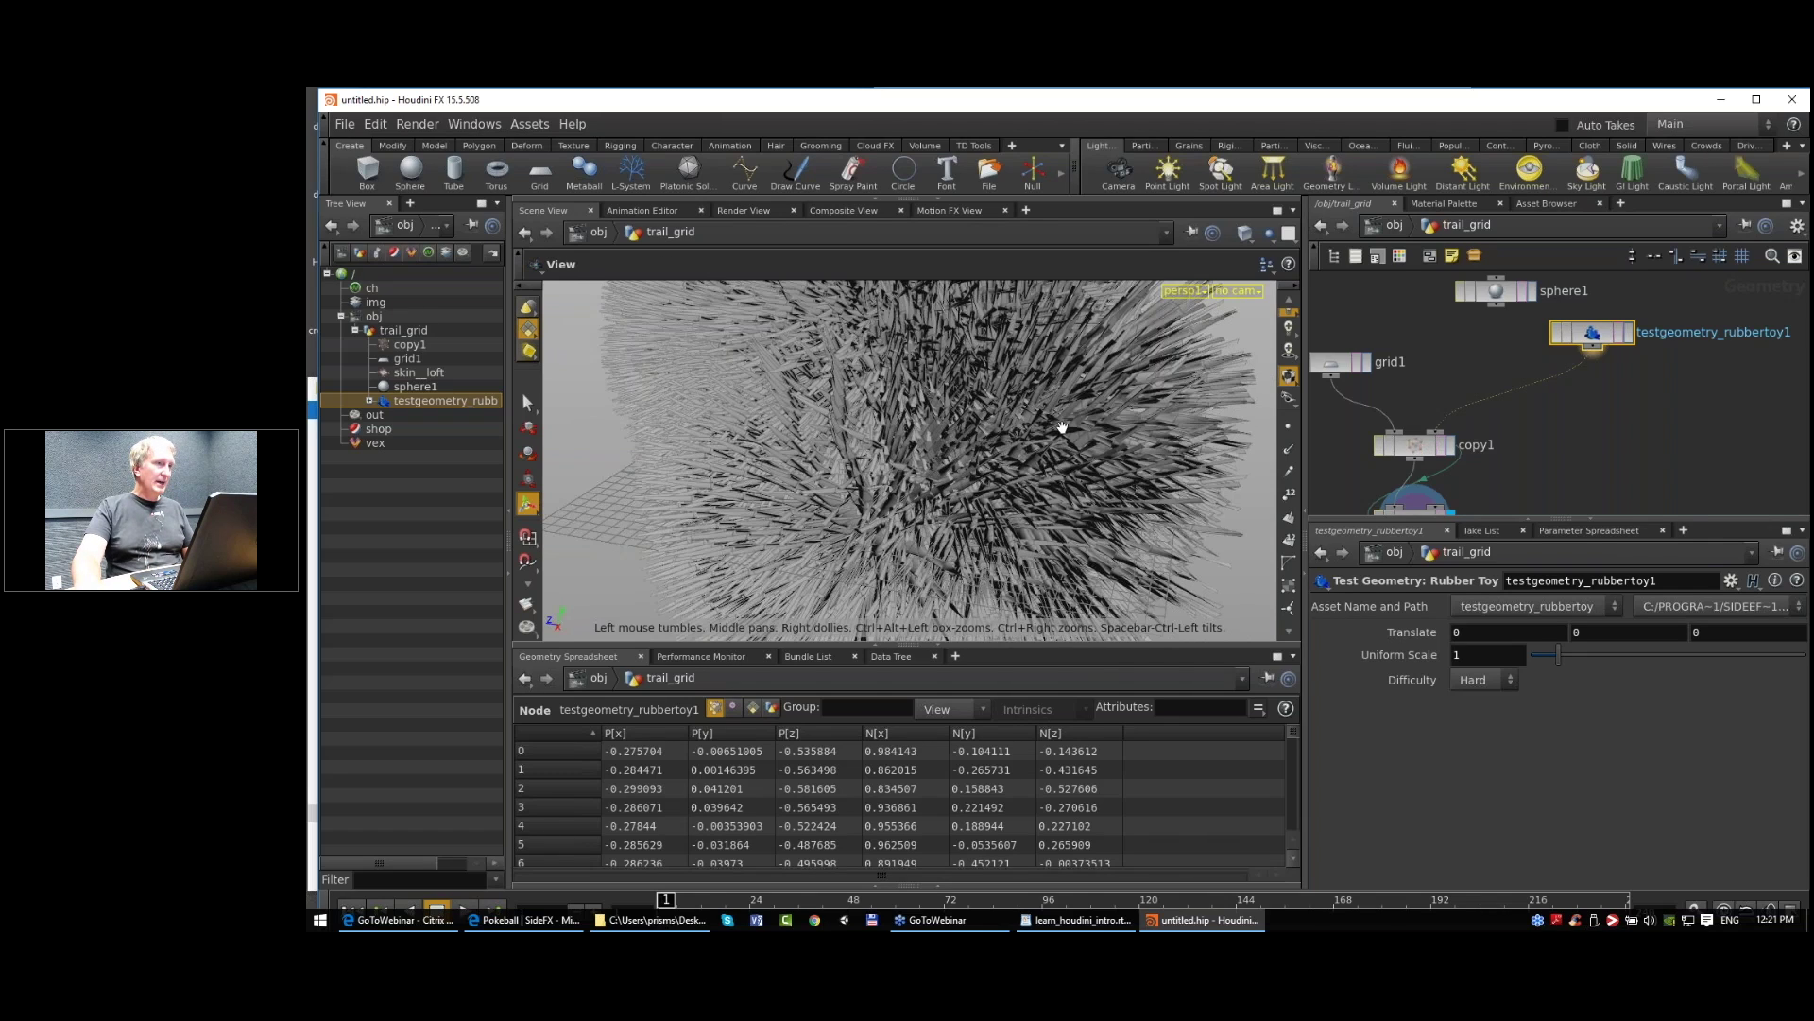
scroll(1062, 427, down, 5)
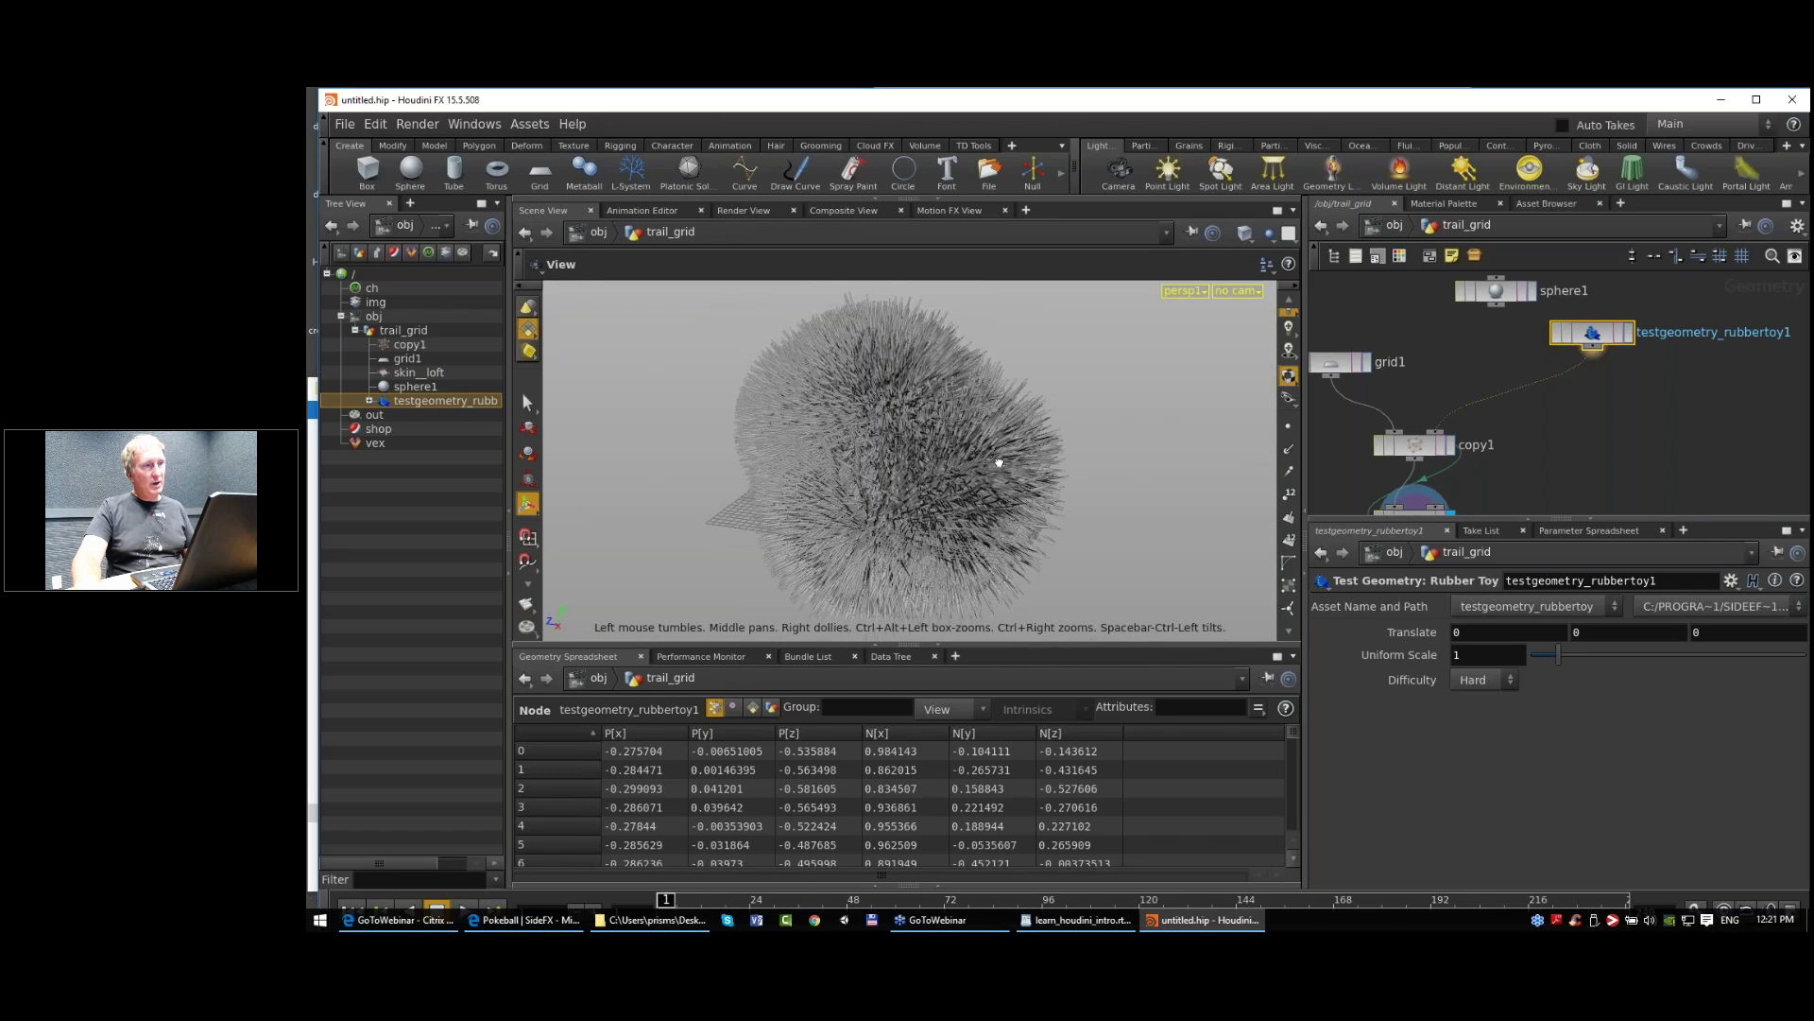
scroll(999, 463, up, 2)
scroll(999, 463, down, 2)
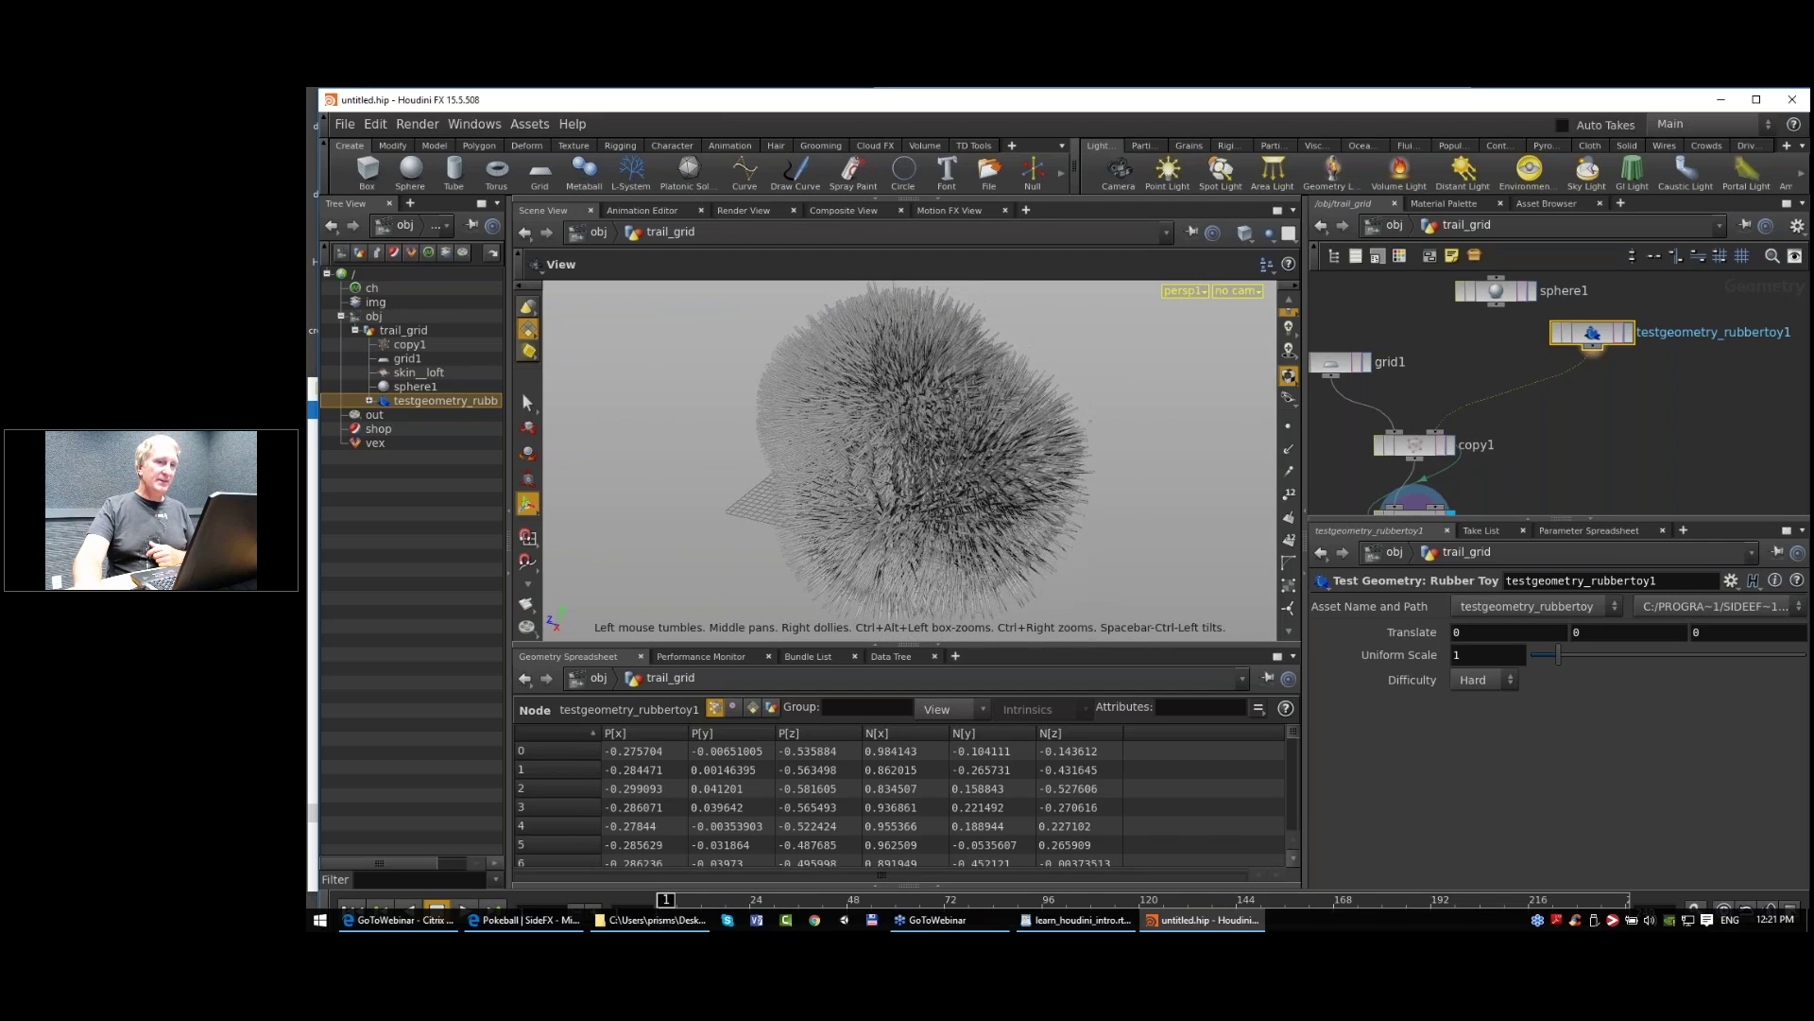
middle_drag(1447, 496, 1472, 482)
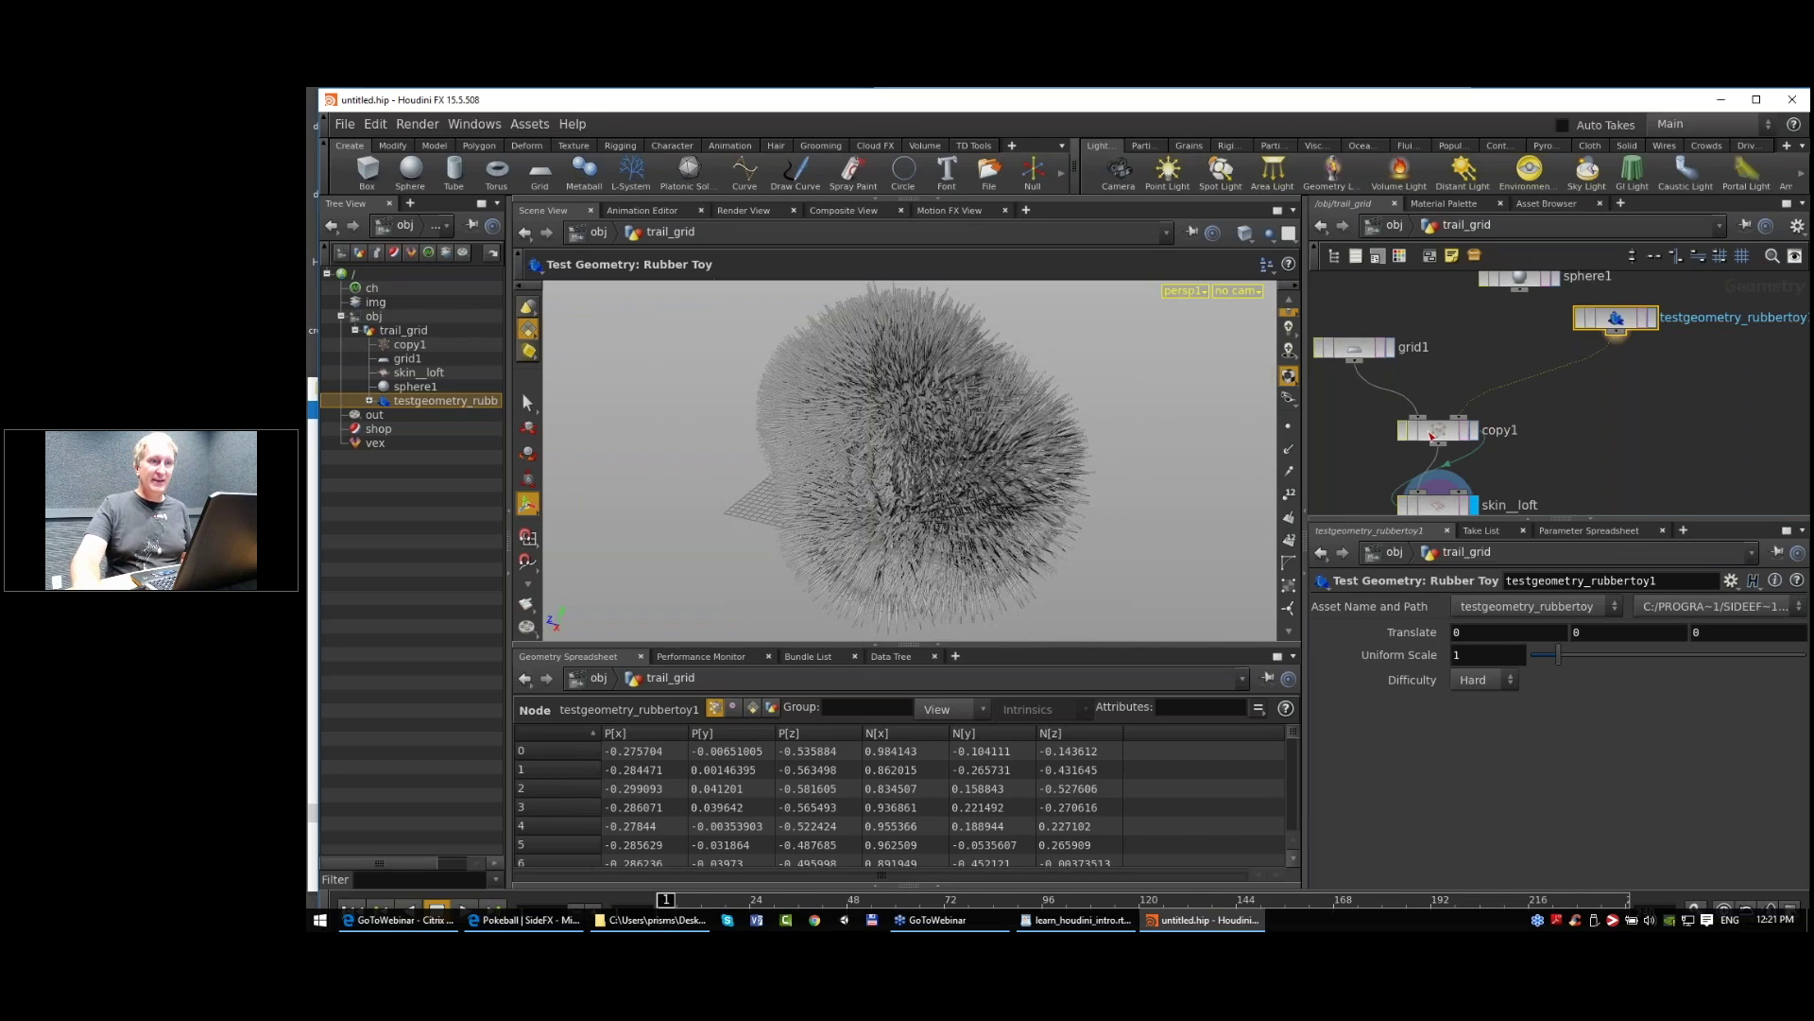
click(1436, 433)
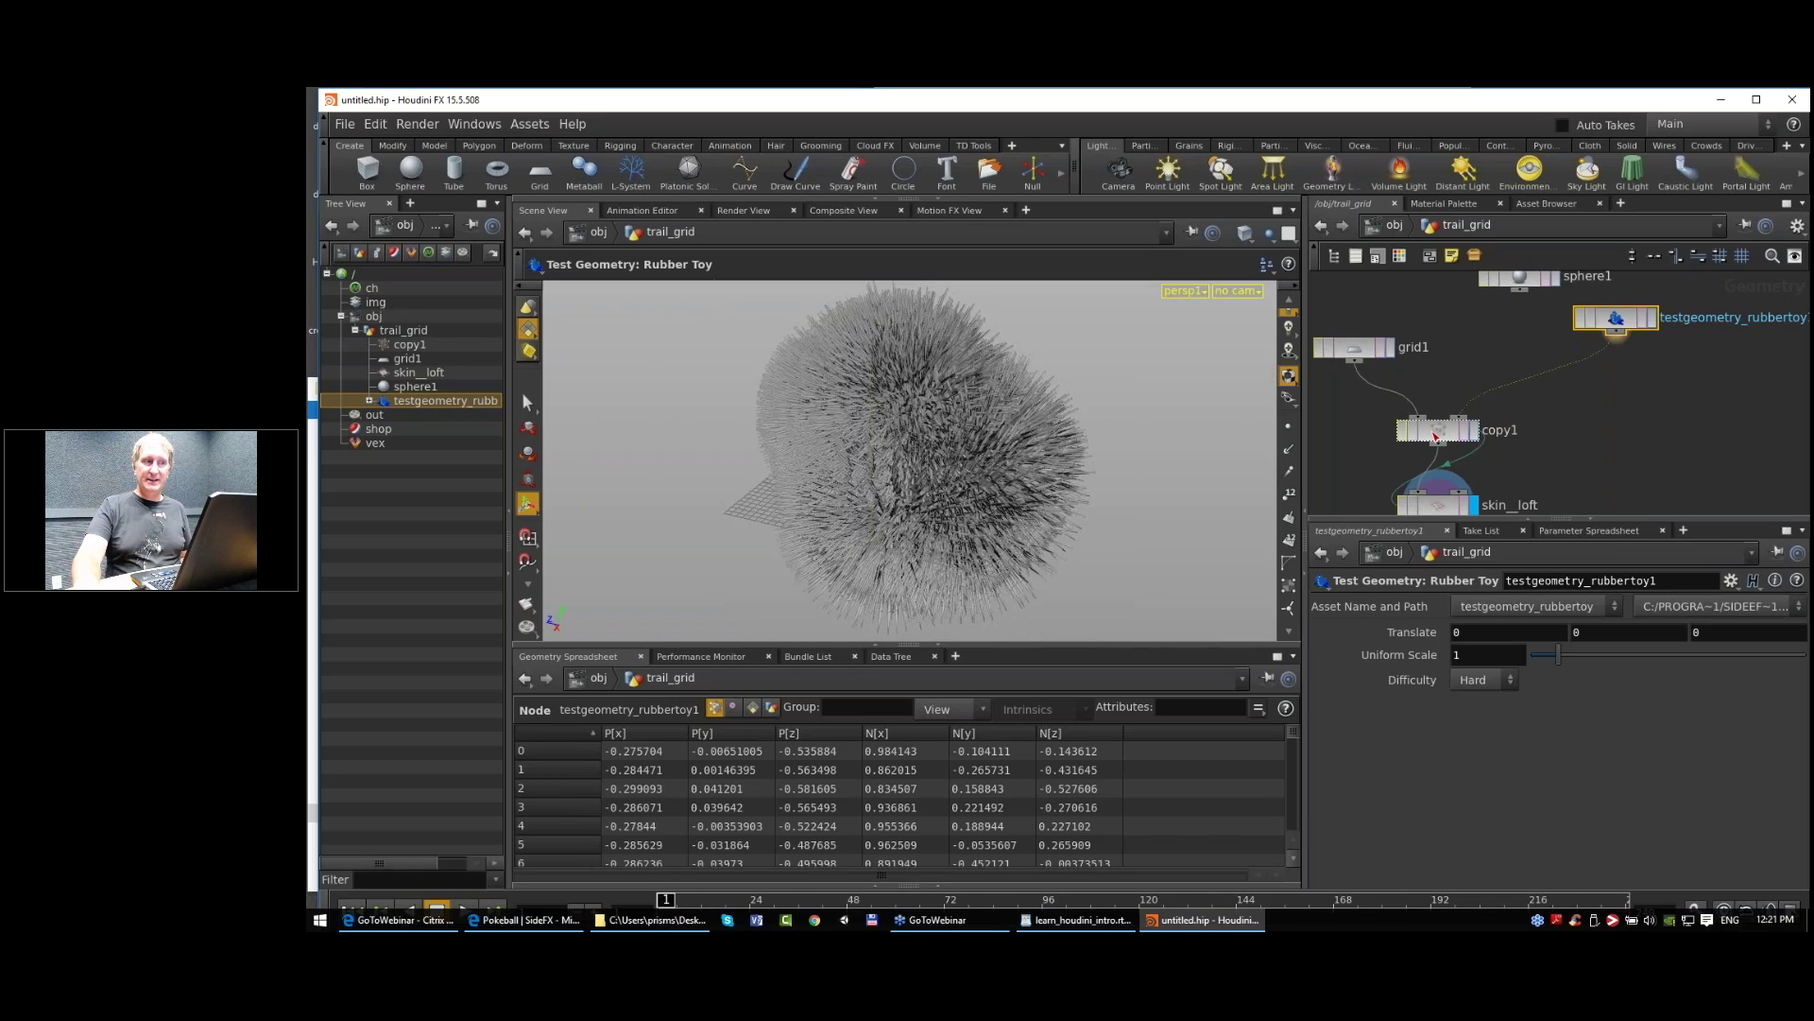
click(1614, 315)
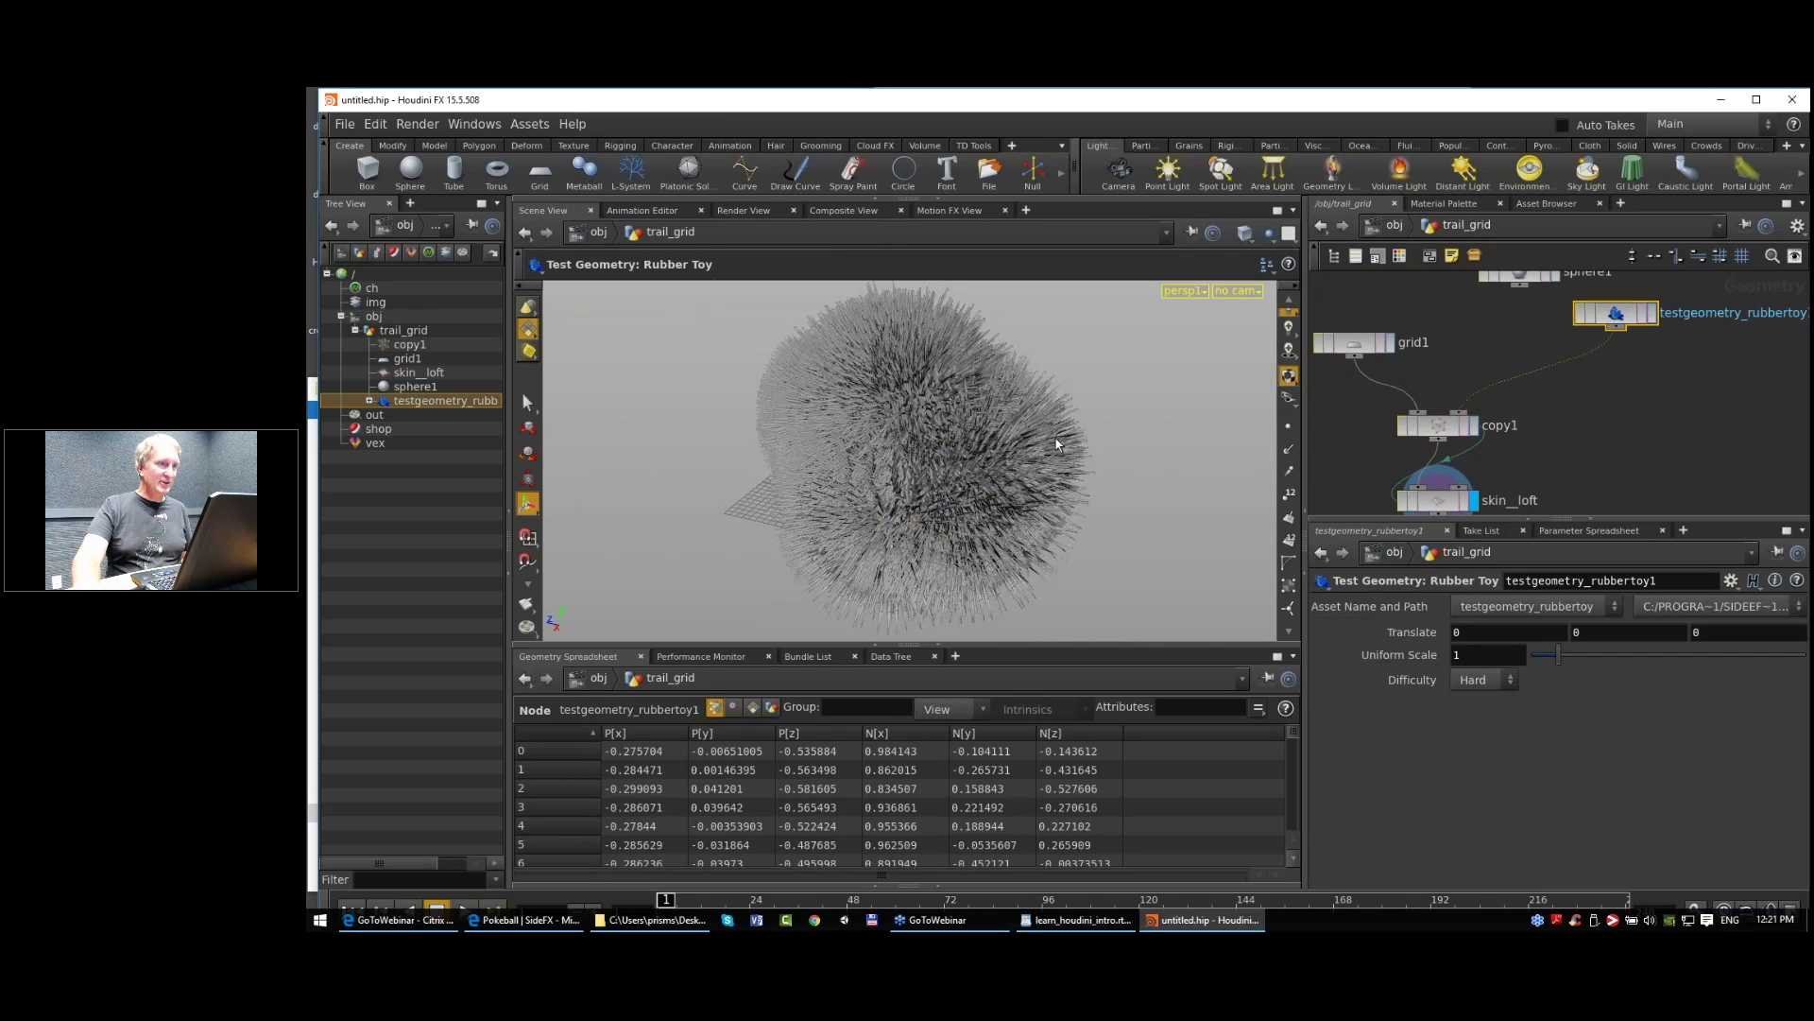
Step: Display the plain rubber toy geometry, and switch the display to copy1 to view the copies around the toy
click(1651, 313)
alt+right_drag(945, 469, 983, 469)
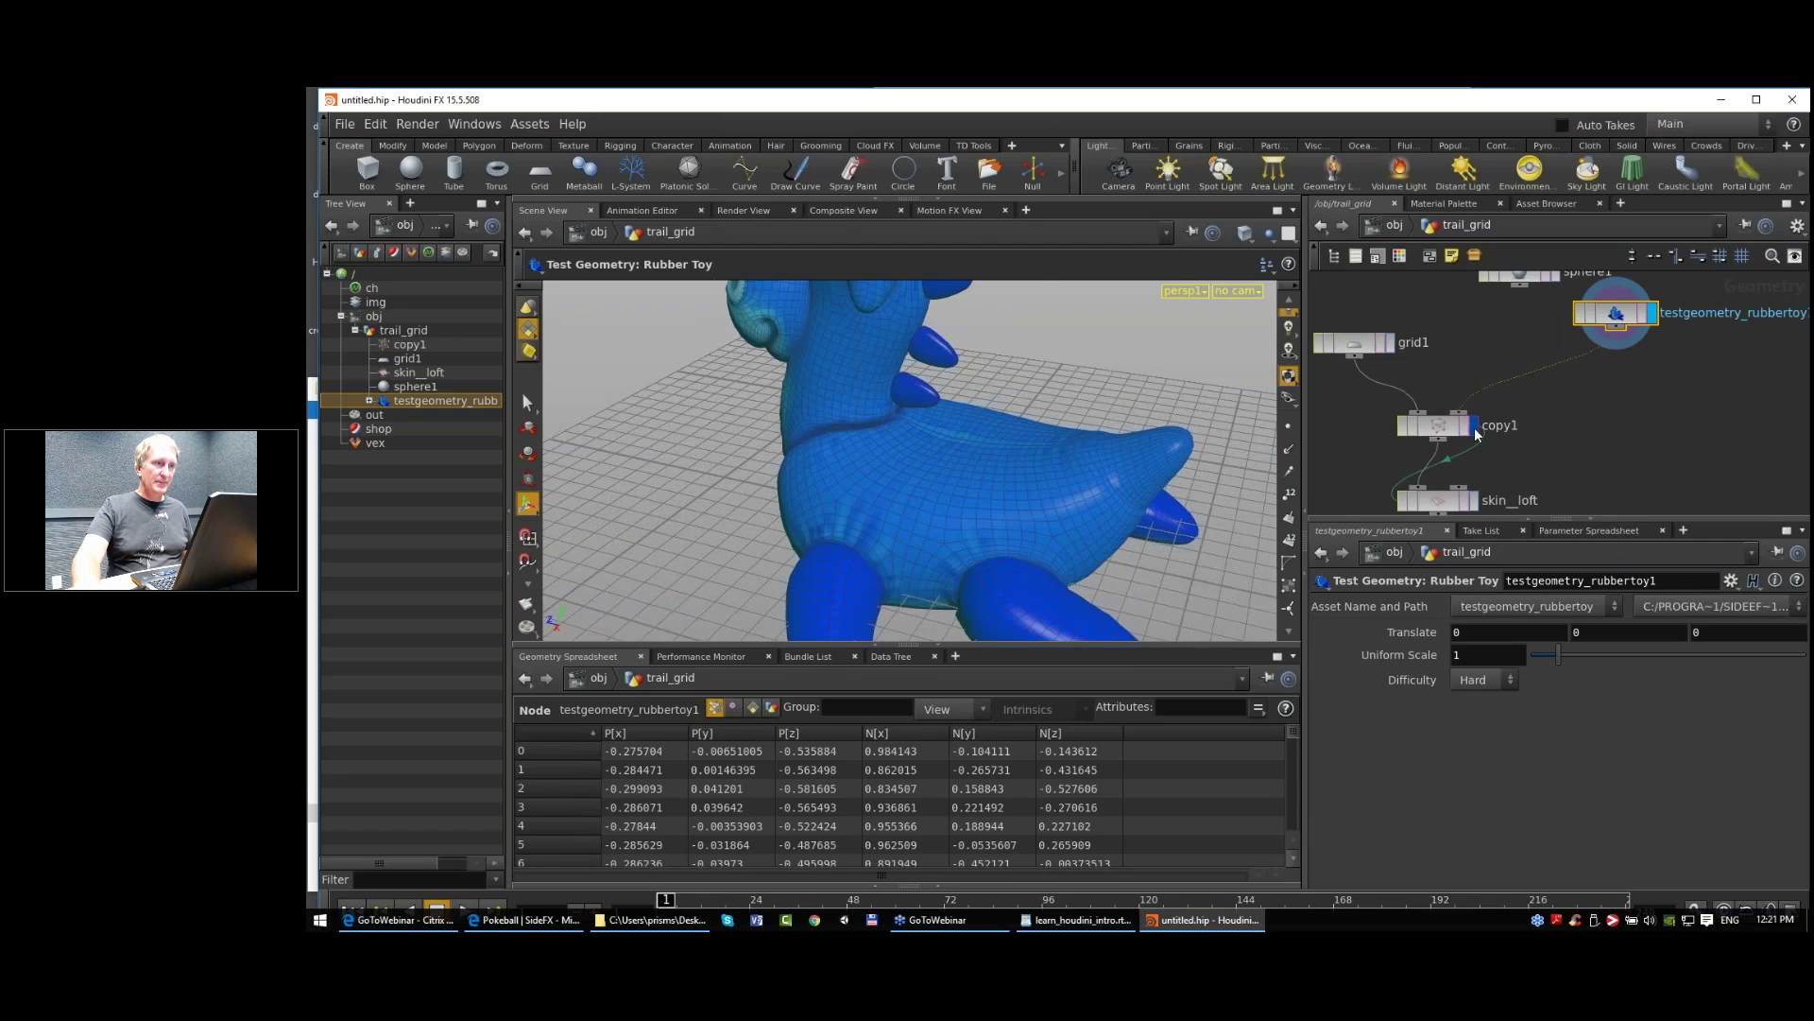
click(1475, 427)
click(1448, 427)
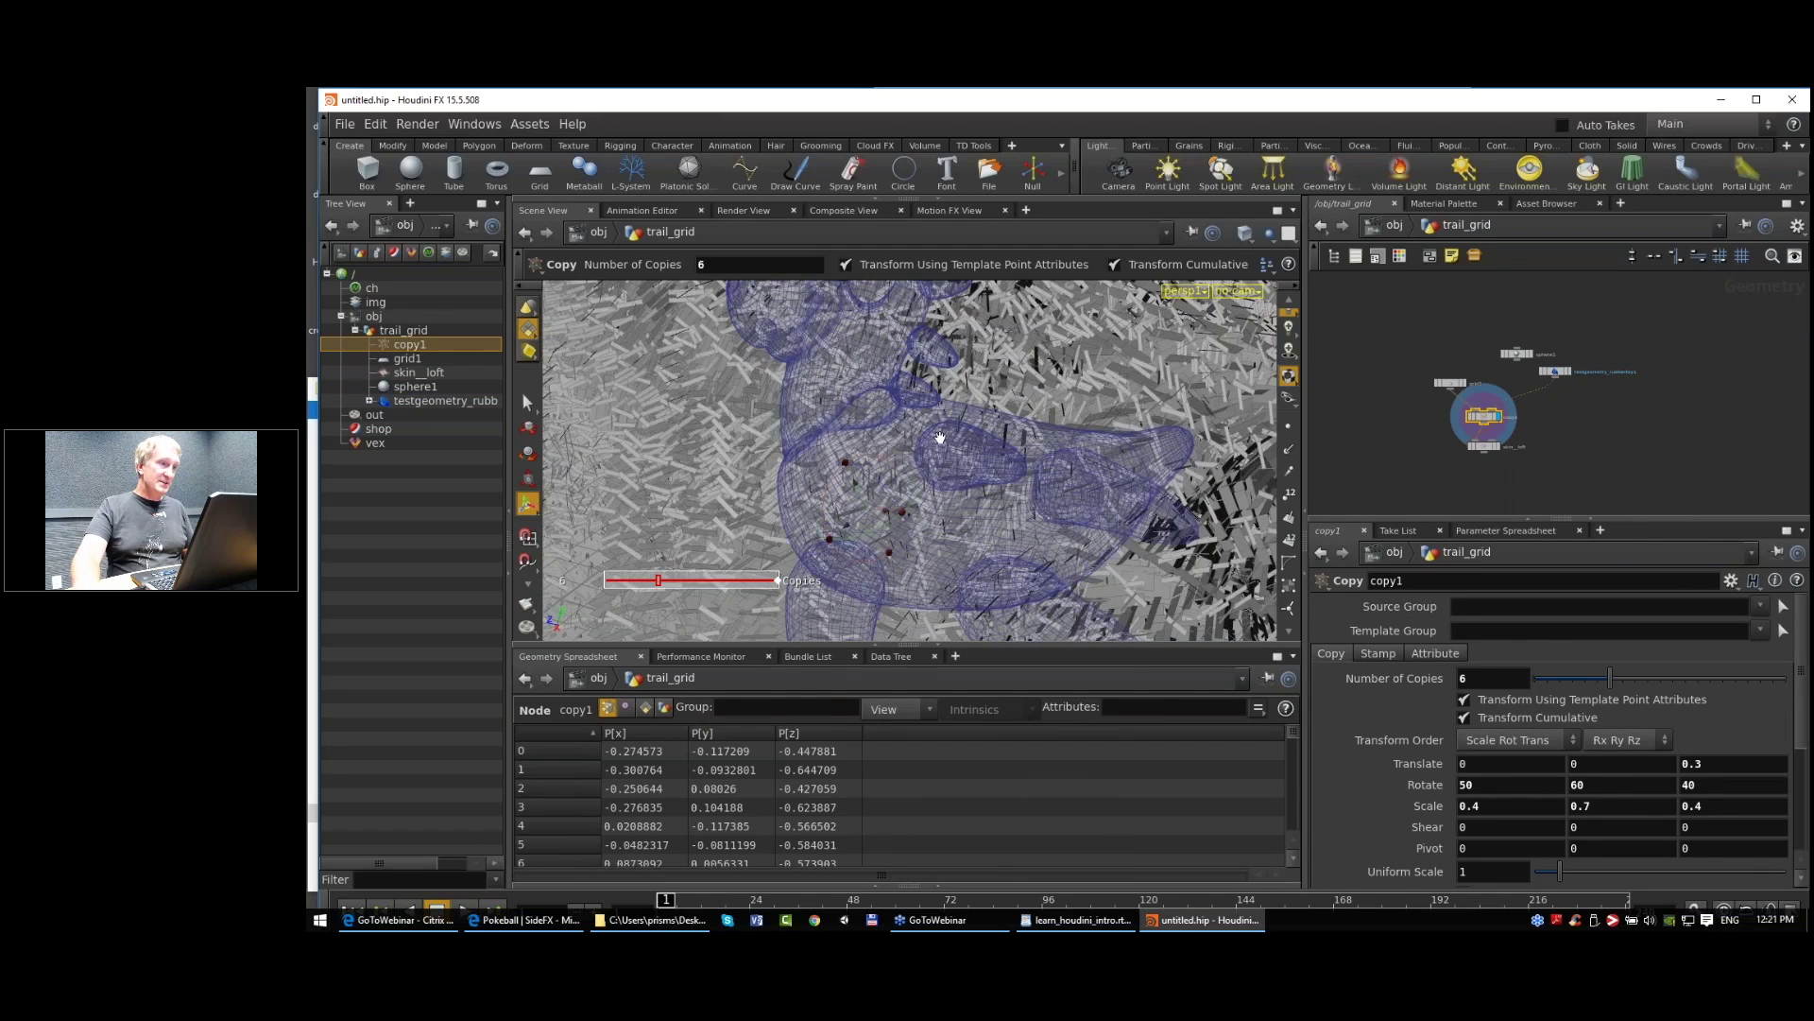
key(space+g)
scroll(1531, 386, up, 3)
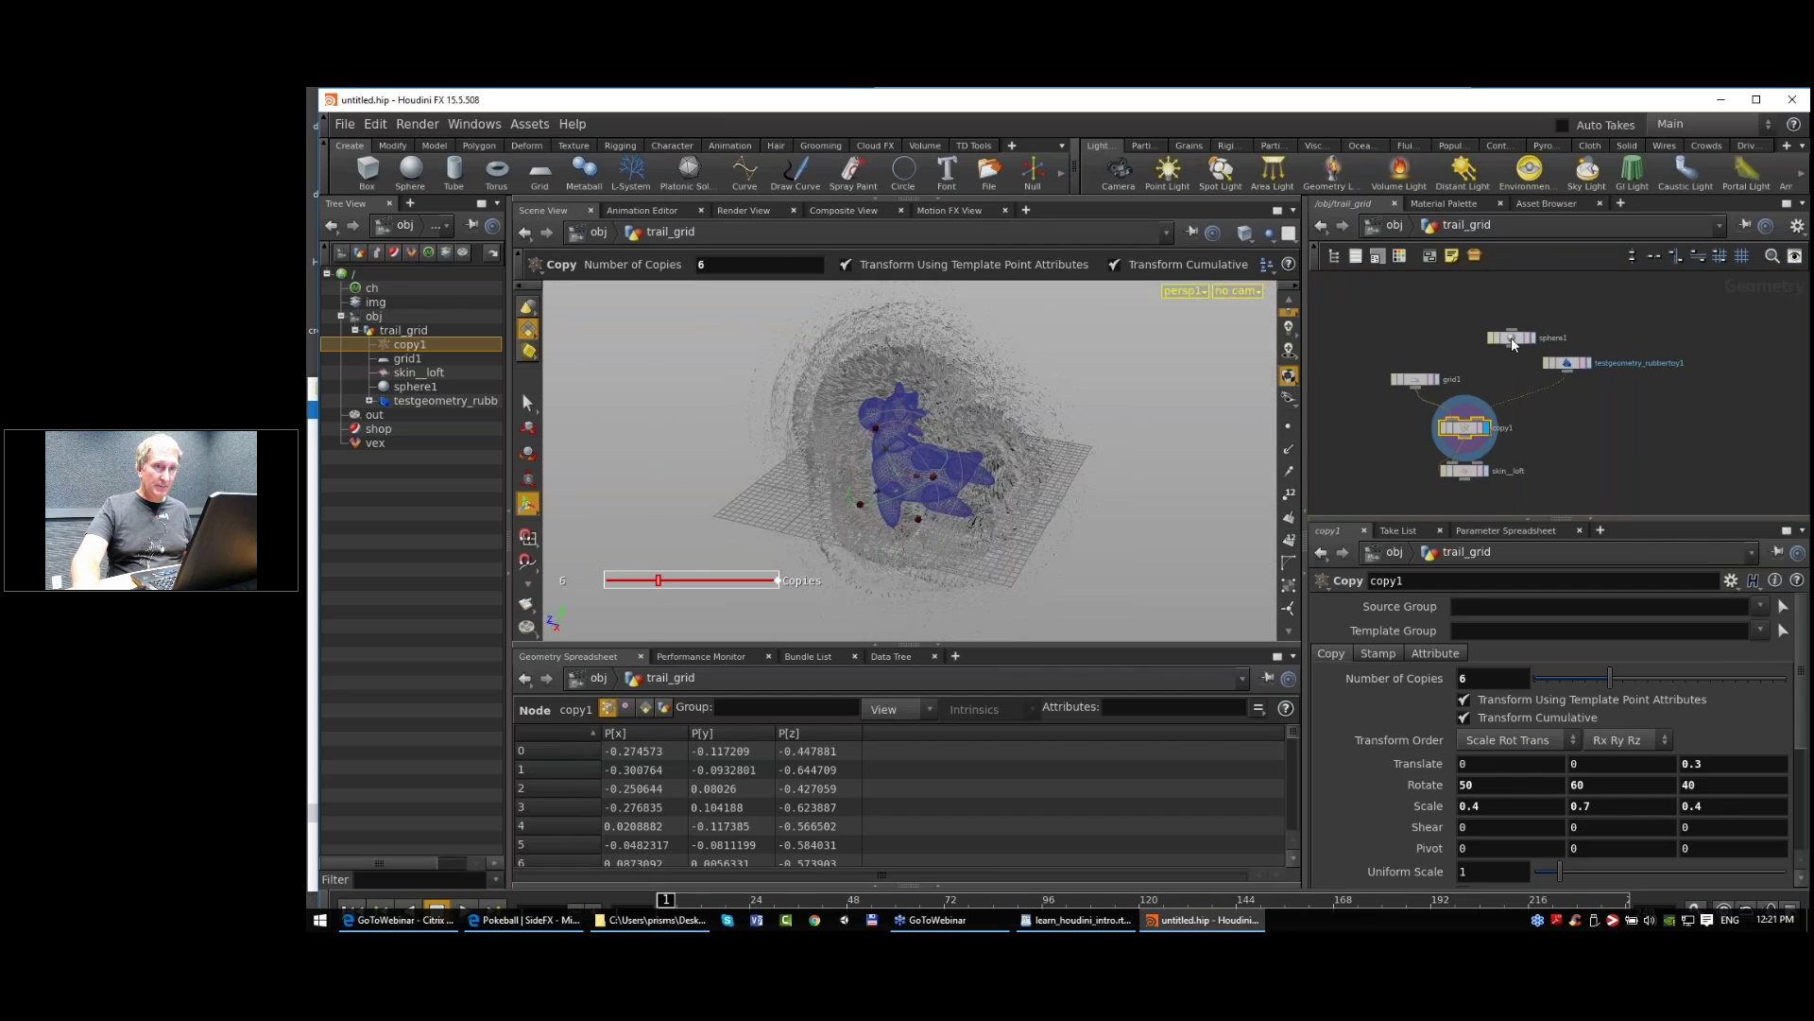
Step: Insert a Mountain node between testgeometry_rubbertoy1 and copy1, align it under the toy node and display its result
scroll(1498, 349, up, 2)
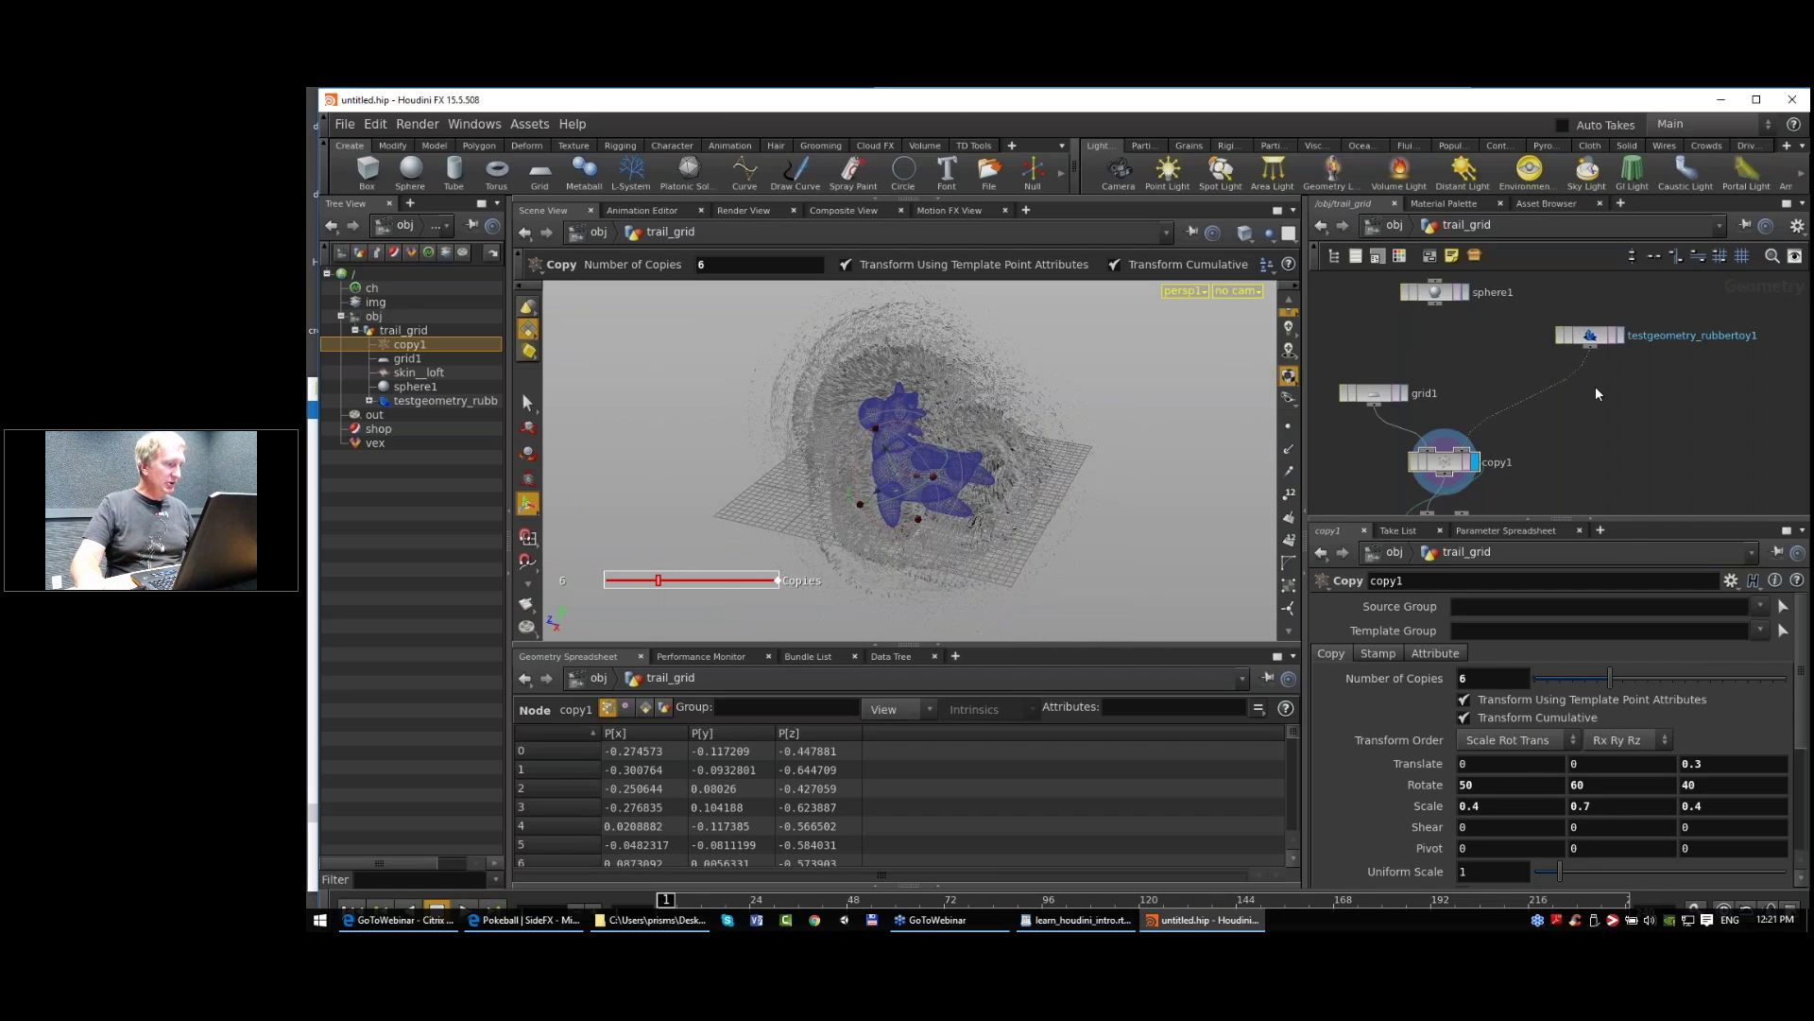
key(Tab)
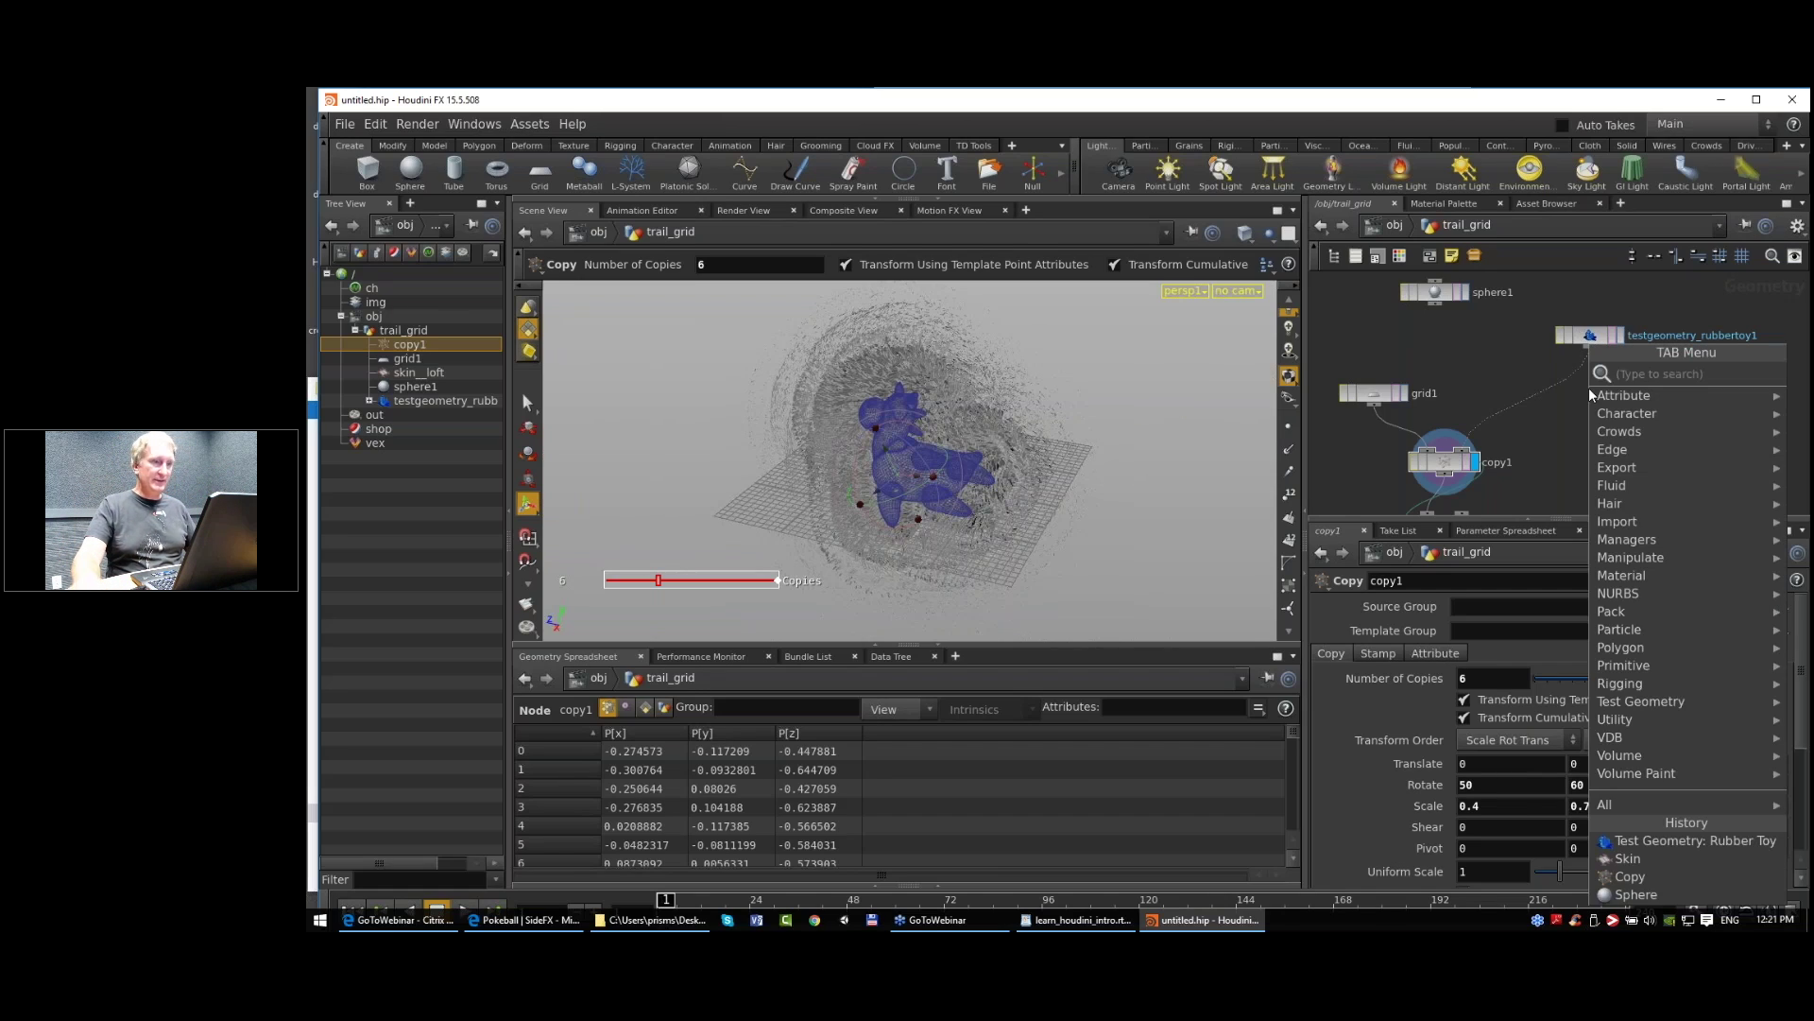
key(Escape)
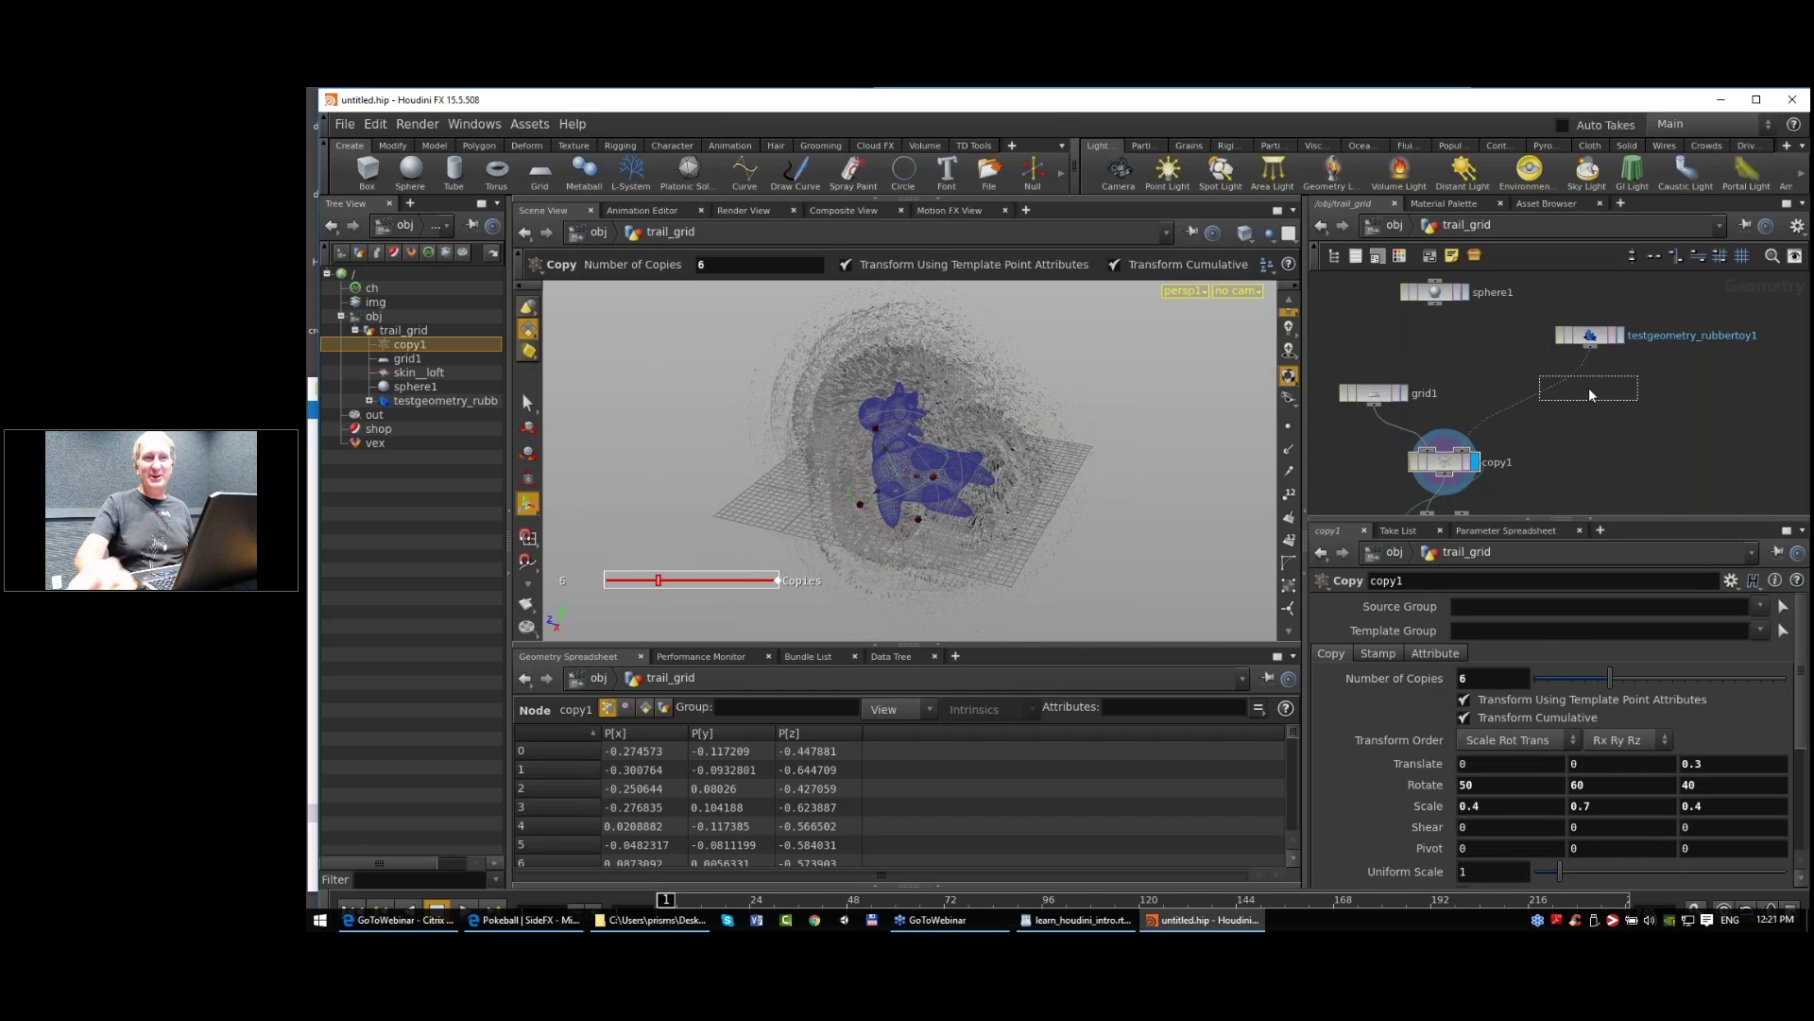
click(1568, 388)
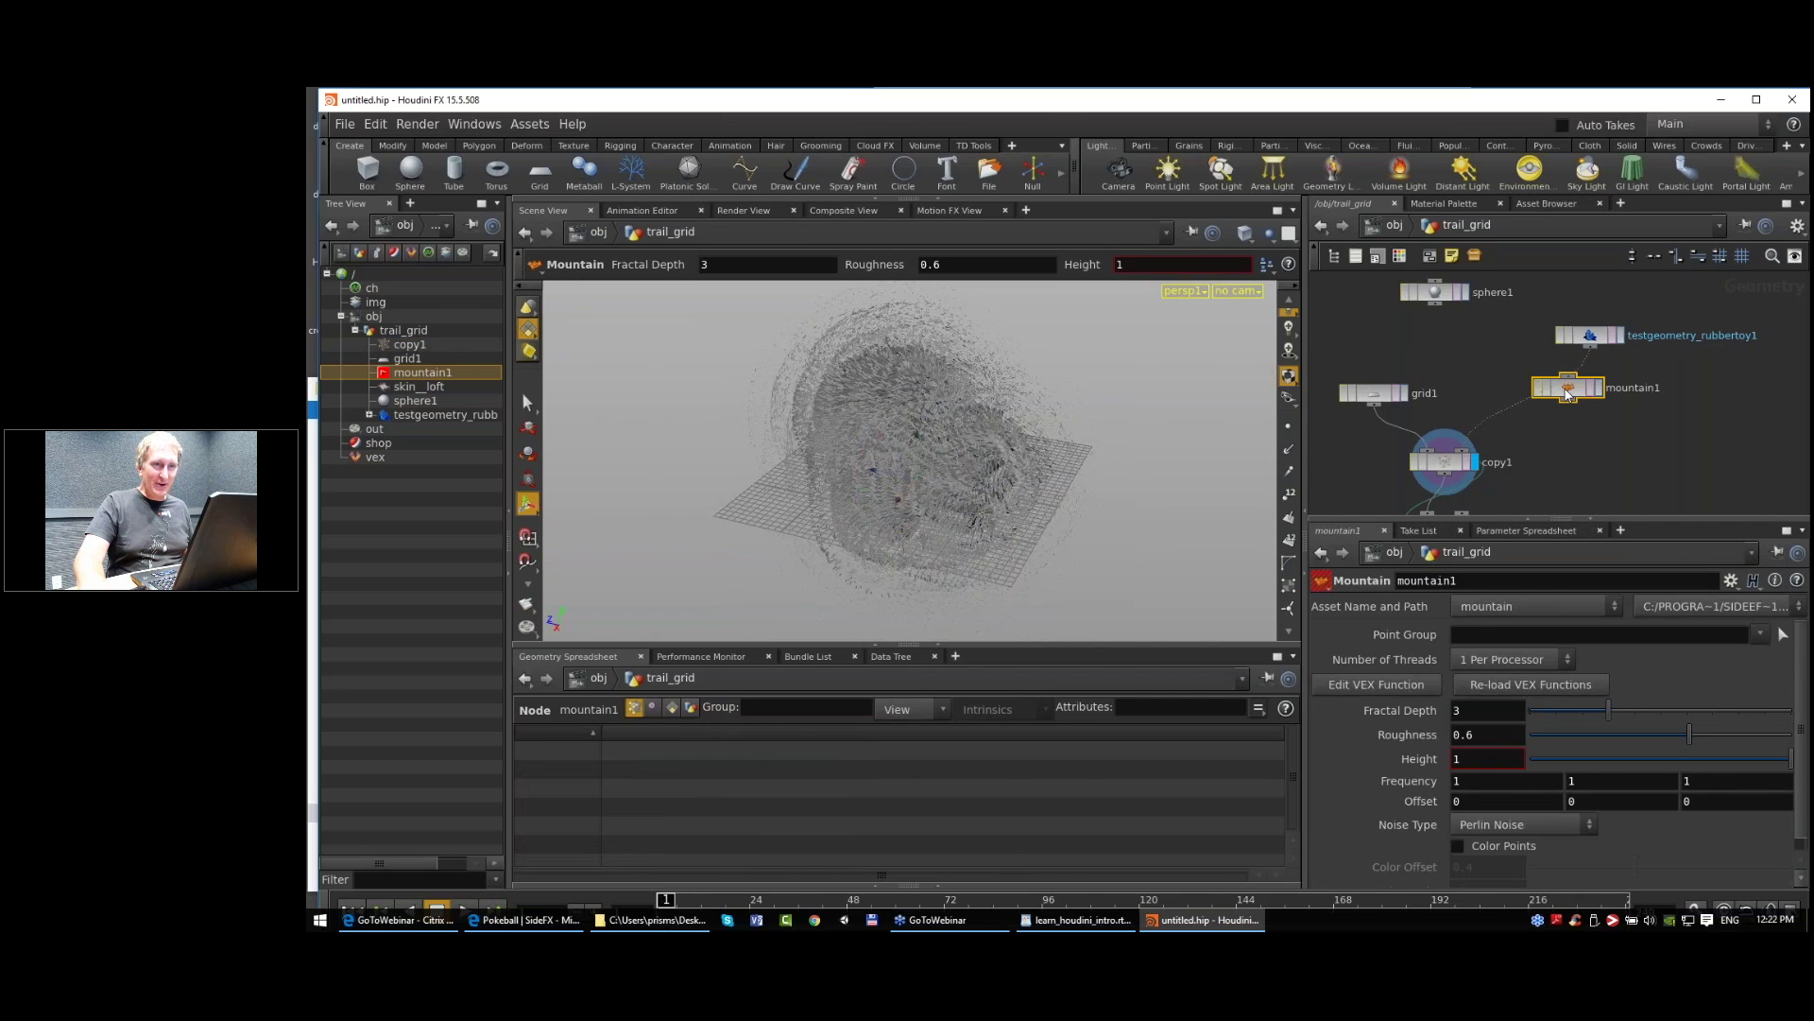
drag(1569, 388, 1590, 394)
click(1620, 393)
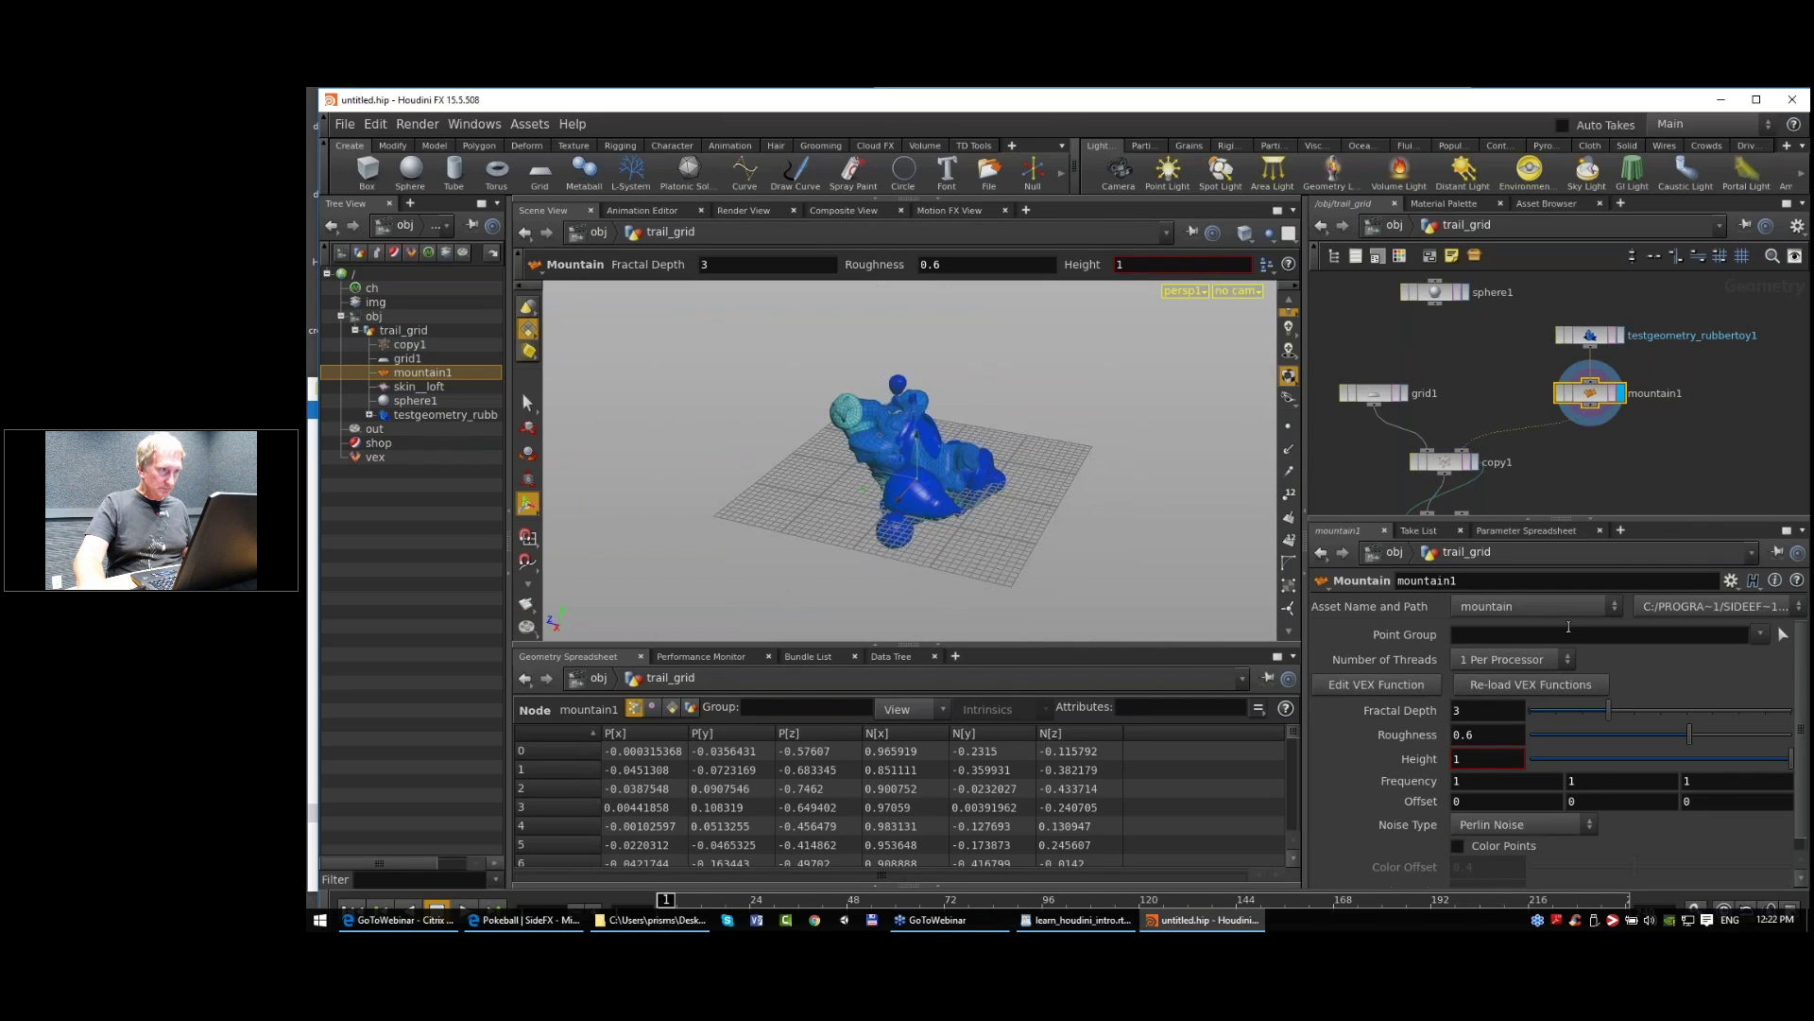
Step: Lower the Mountain node's height to about 0.357 and display the skin__loft result
mouse_move(1595, 801)
middle_down()
mouse_move(1660, 802)
mouse_move(1595, 808)
middle_up()
scroll(1597, 425, up, 2)
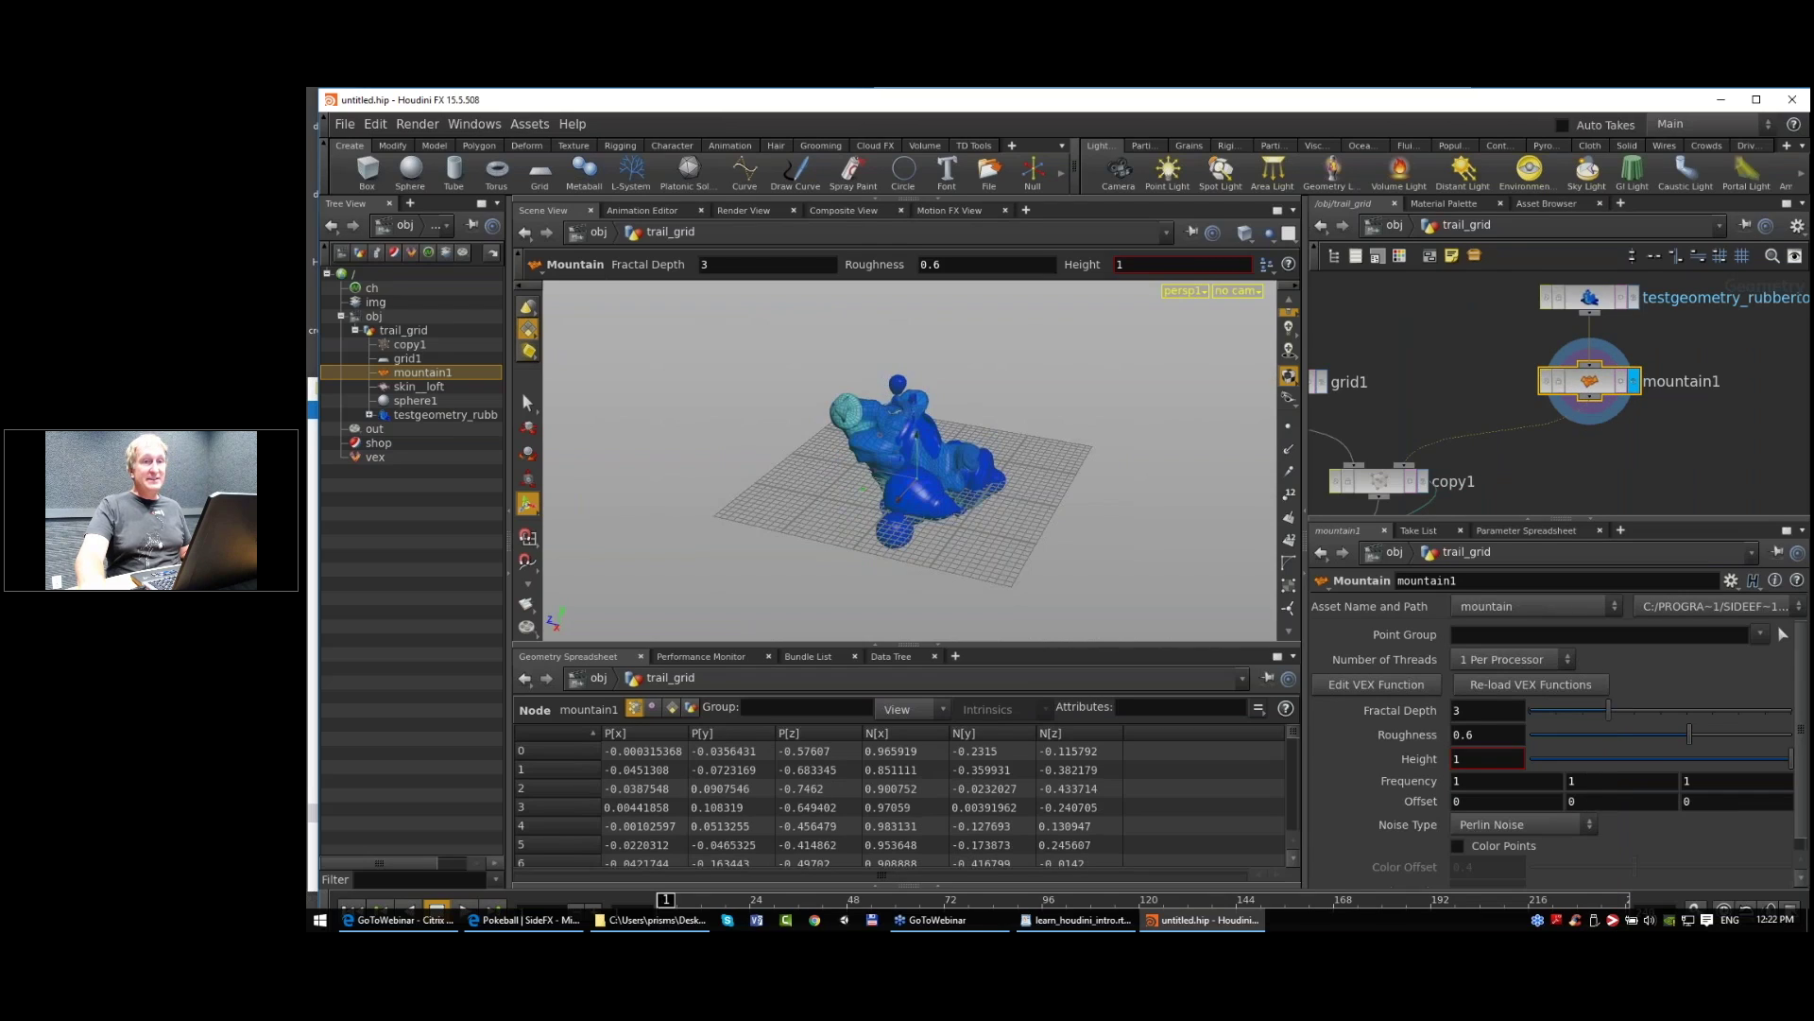
middle_drag(1682, 439, 1639, 454)
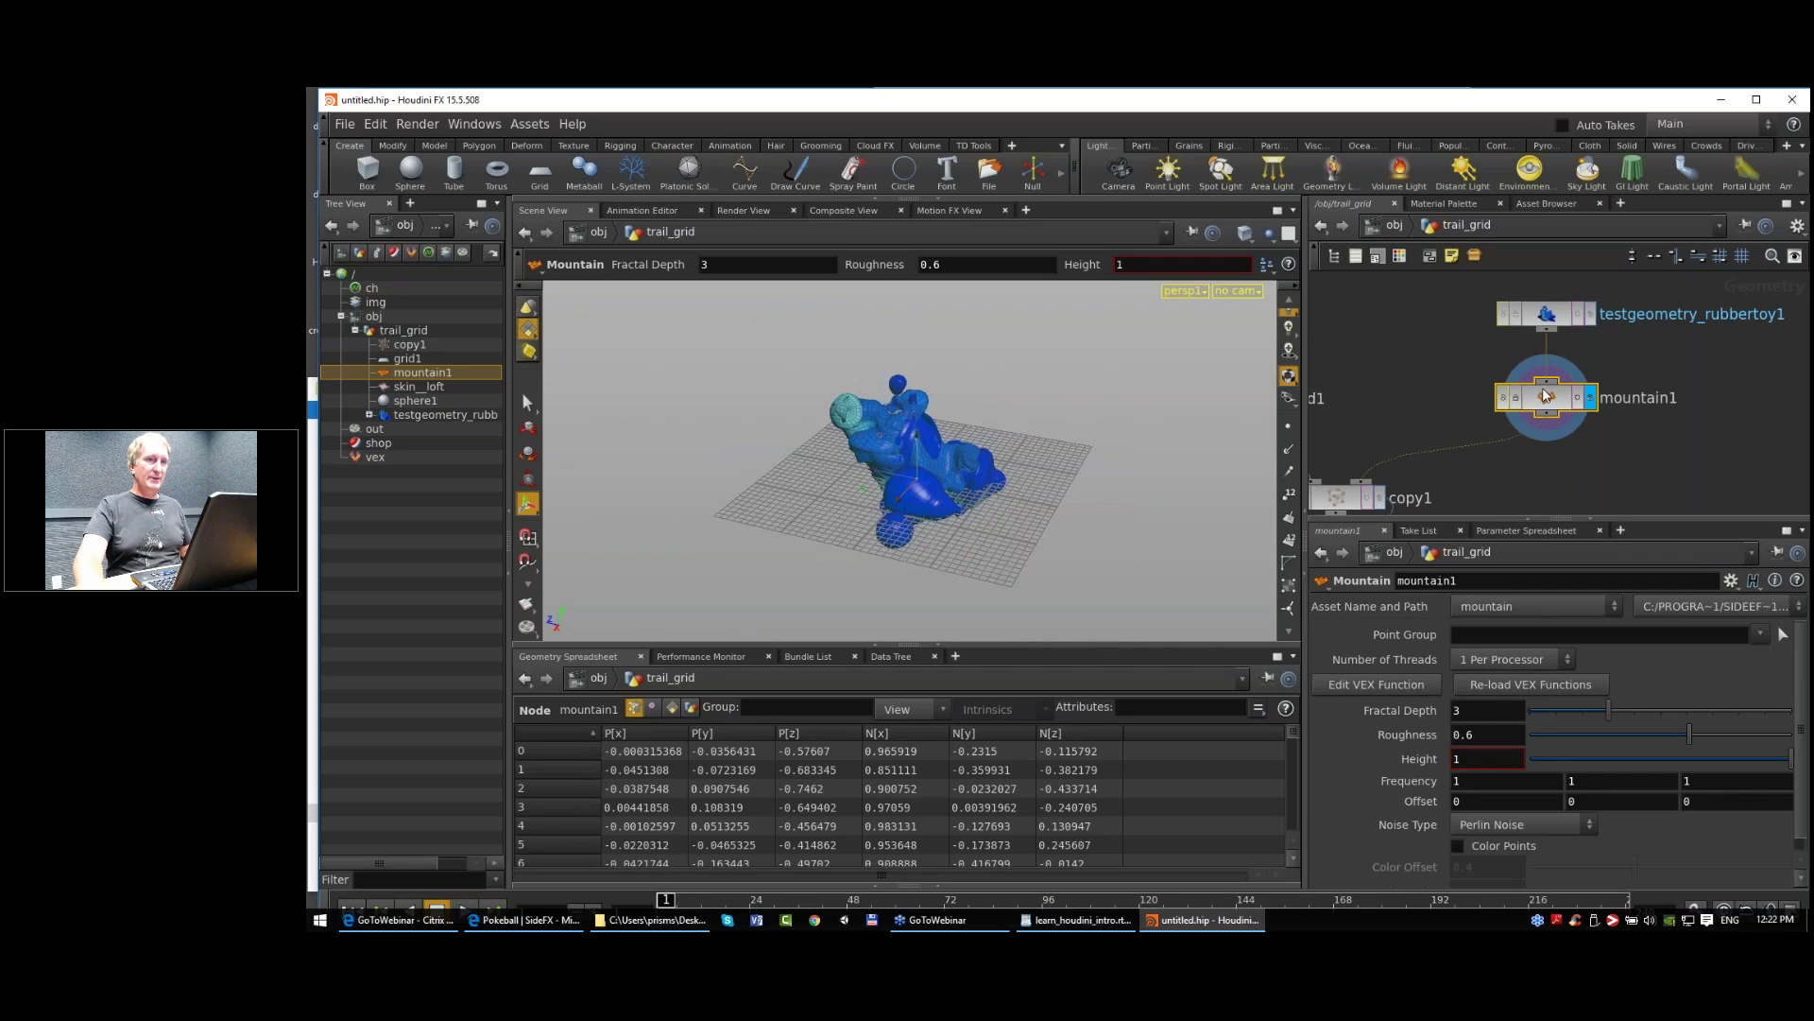
middle_drag(1620, 459, 1599, 444)
scroll(1597, 441, down, 2)
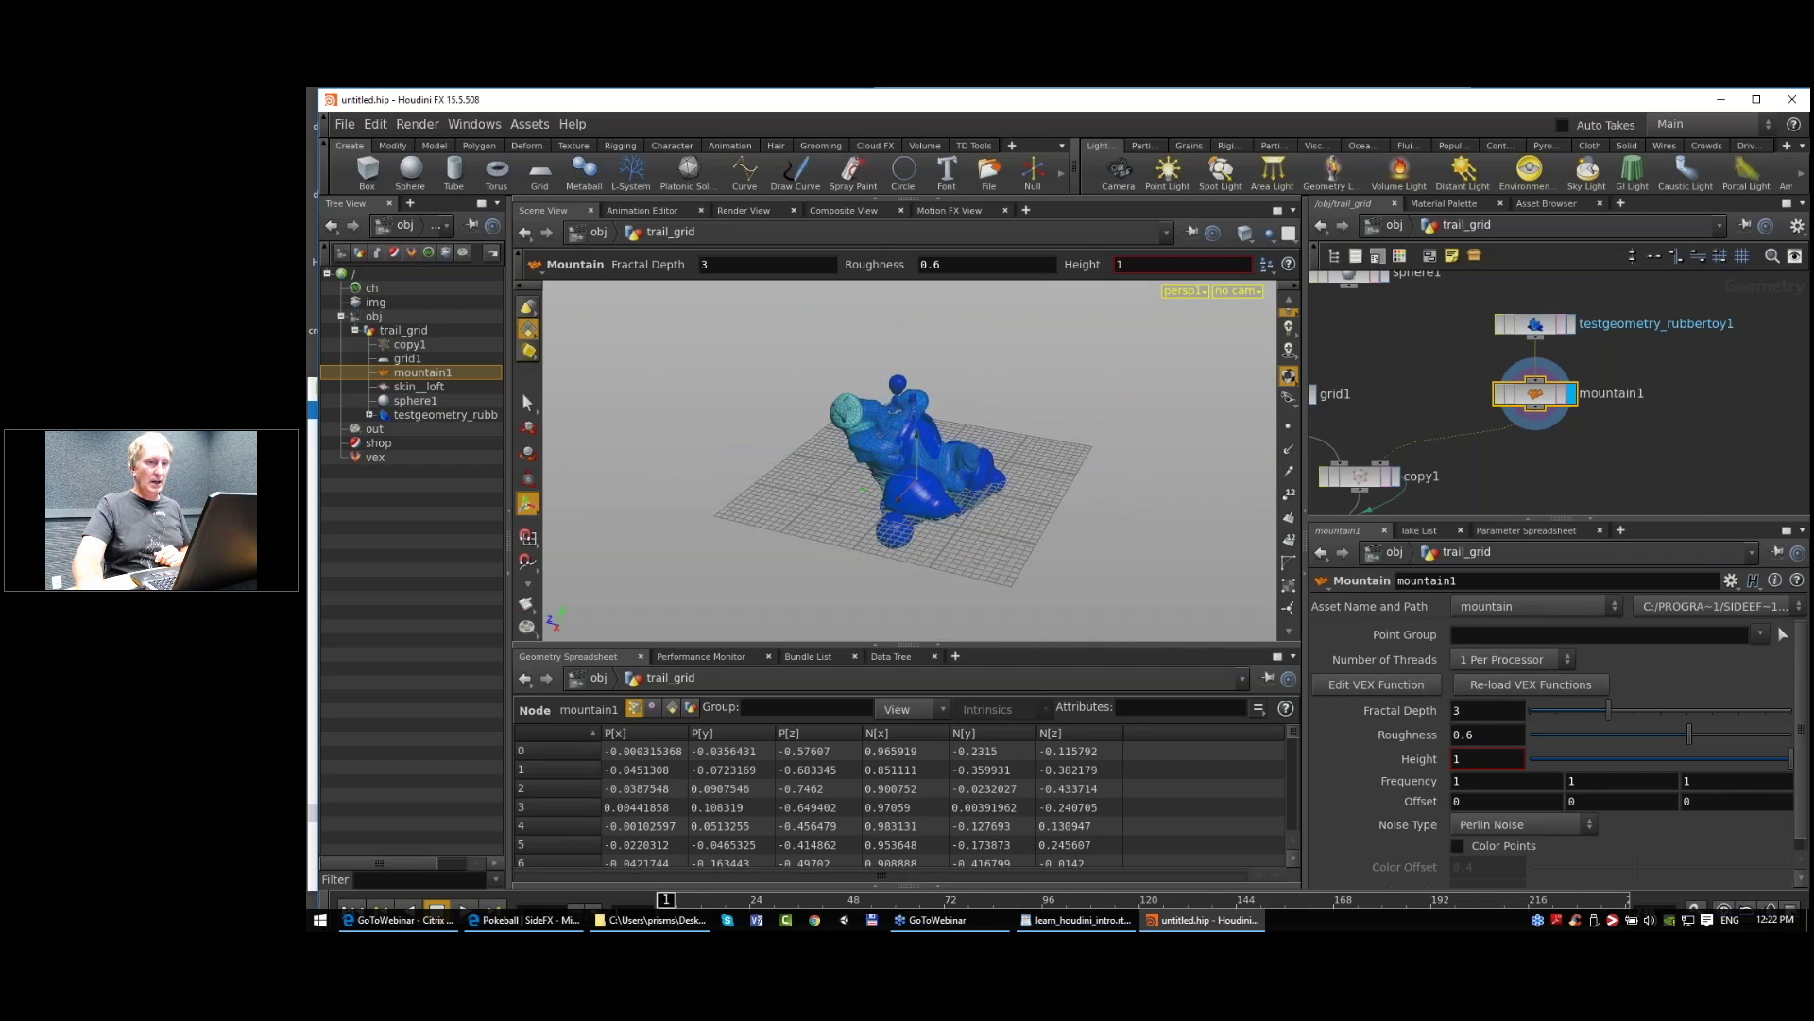
drag(1666, 757, 1622, 758)
middle_drag(1418, 501, 1580, 403)
click(1556, 454)
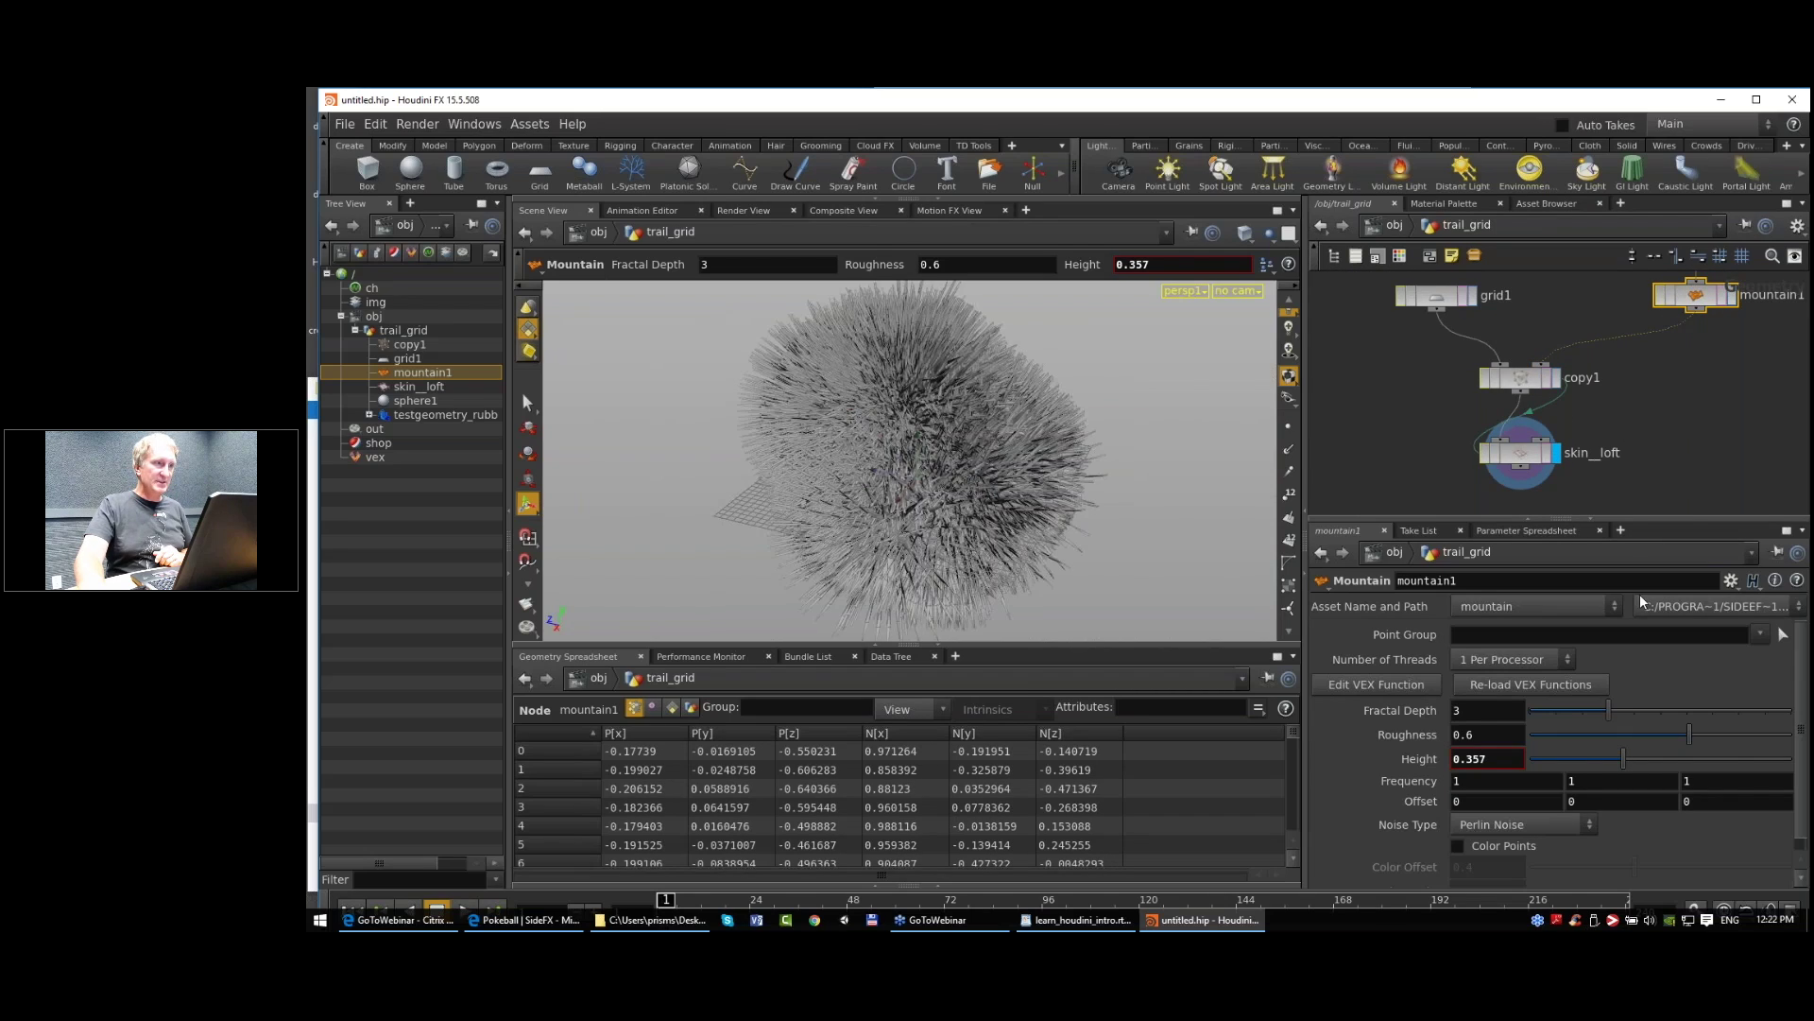
Step: Try a Mountain height of 0.276 on the spikes, and set it to 0.565
drag(1603, 764, 1573, 758)
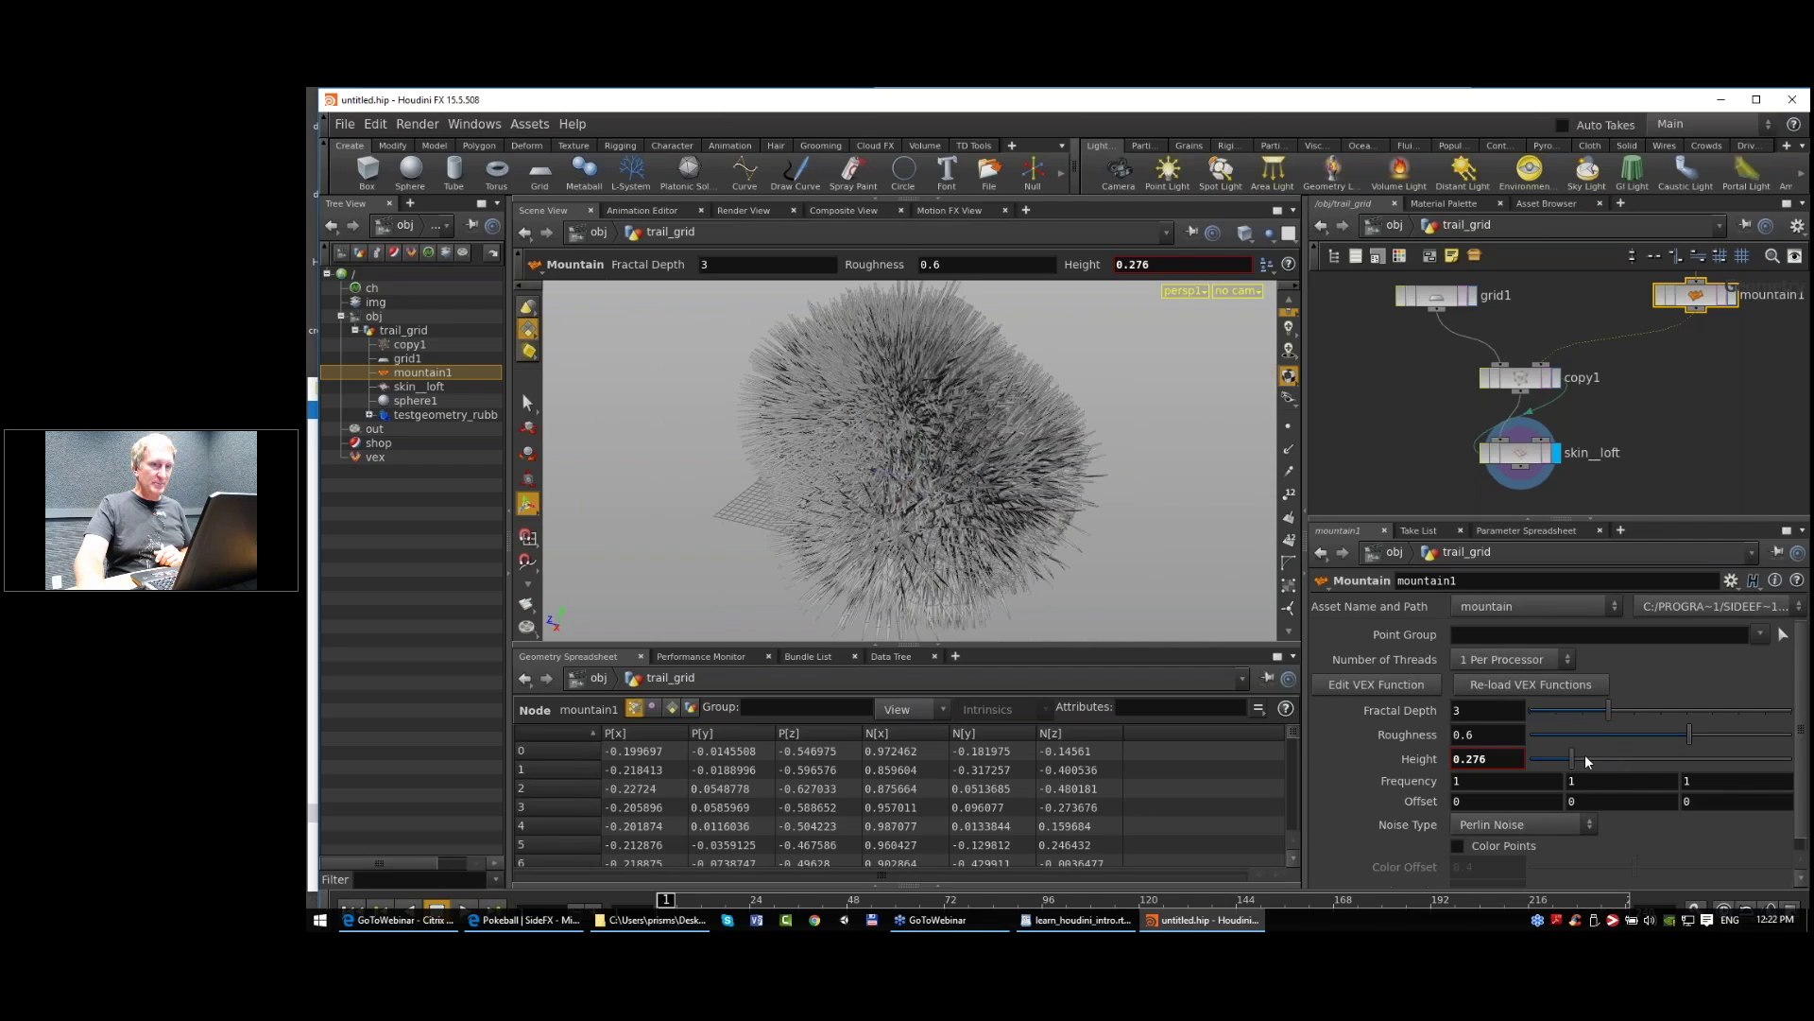
drag(1655, 754, 1677, 754)
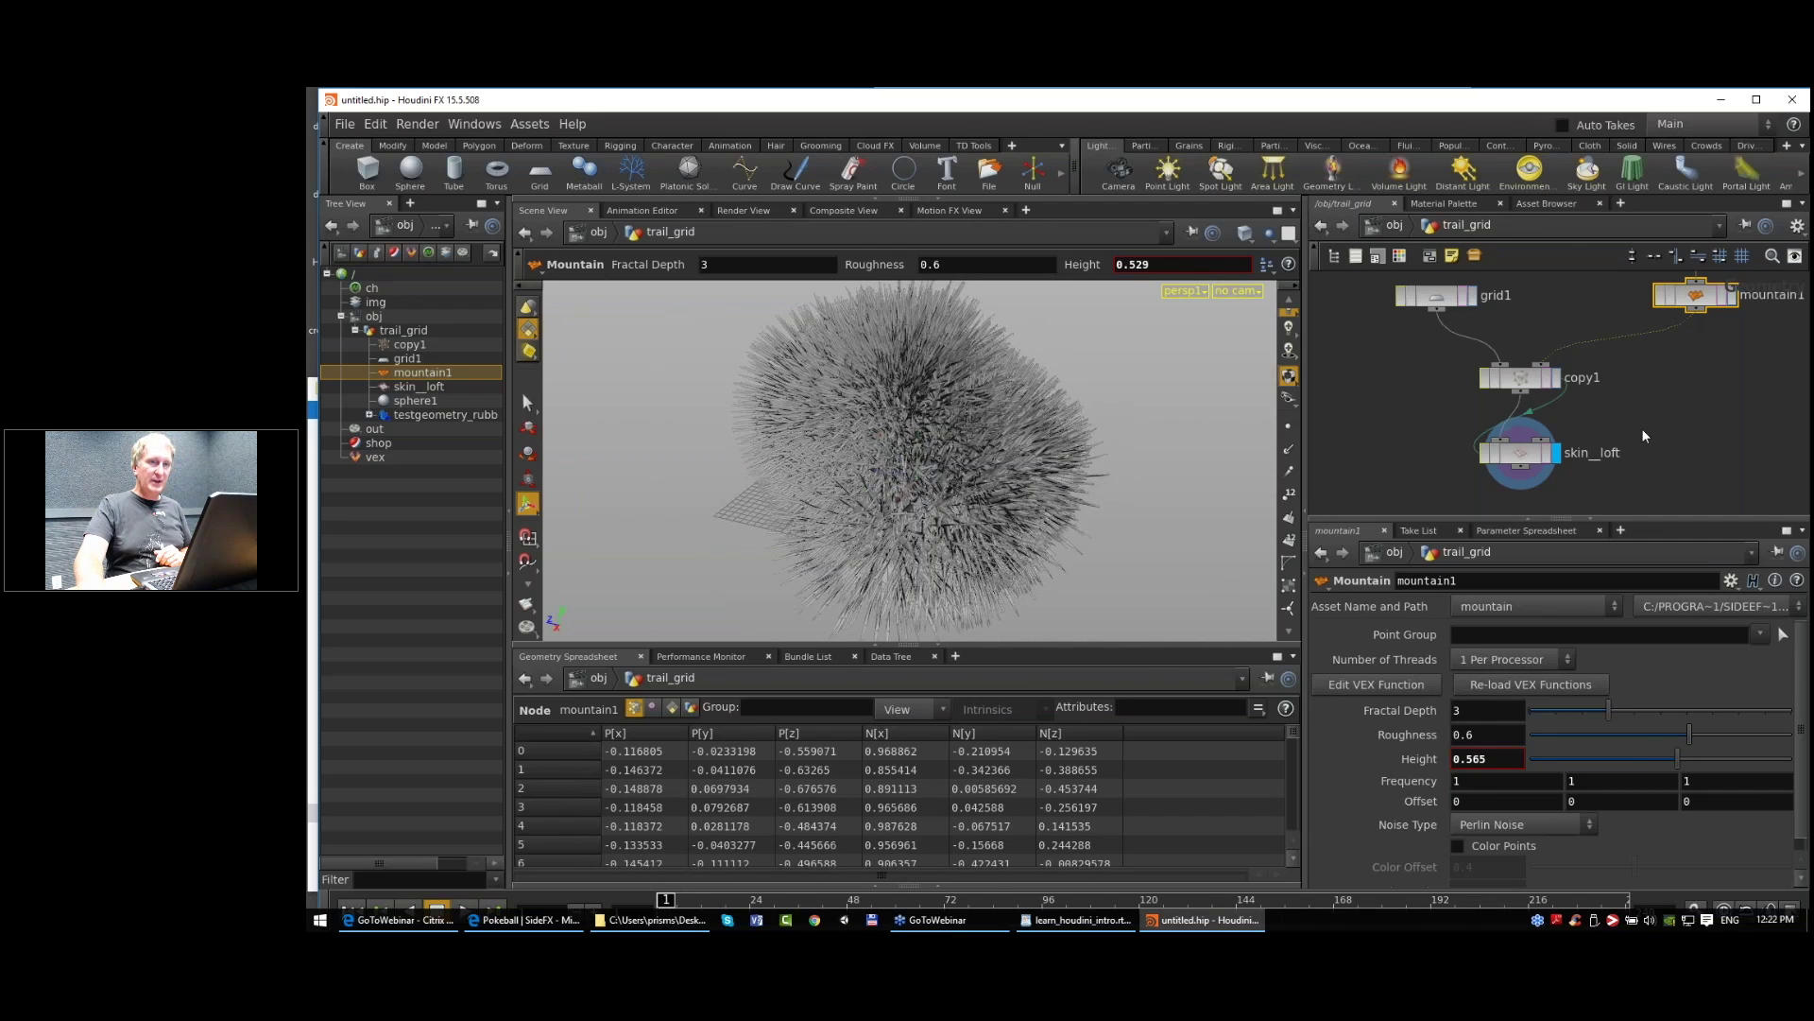
Step: Move the rubber toy, mountain1 and grid1 nodes apart to clear space between sphere1 and copy1
middle_drag(1671, 393, 1599, 499)
click(1562, 374)
scroll(1559, 370, down, 2)
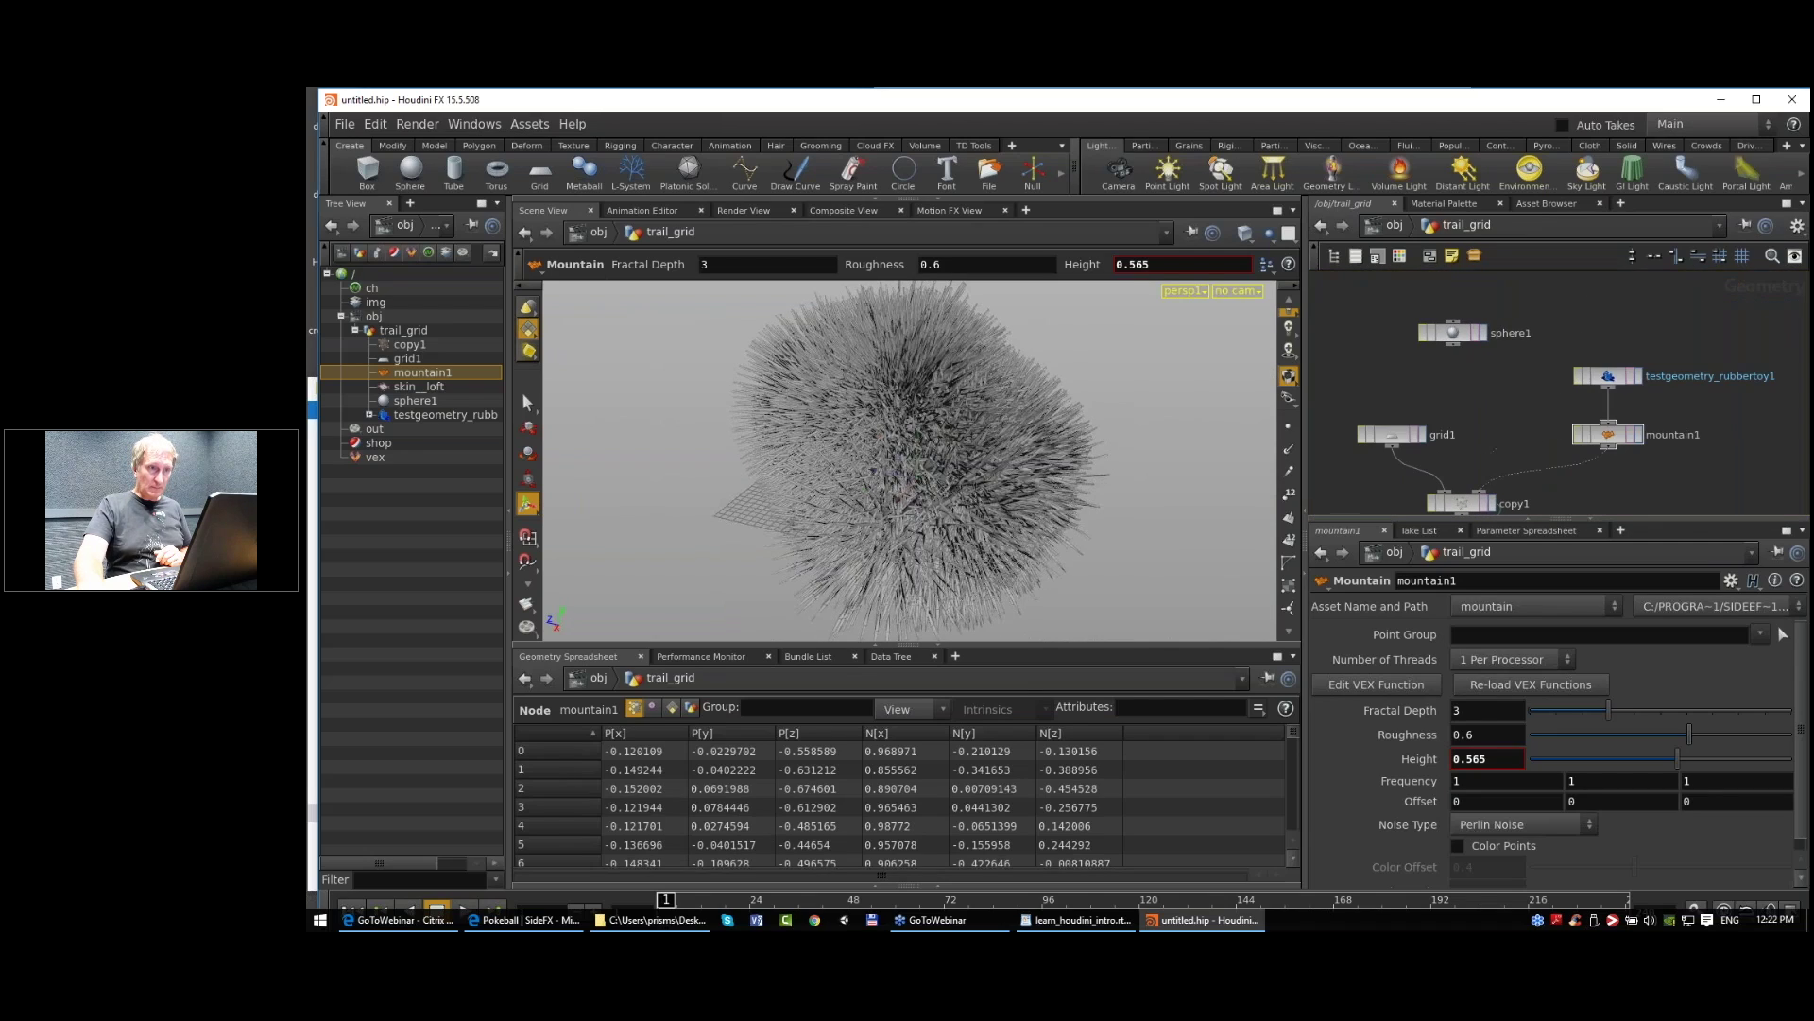
drag(1512, 457, 1636, 314)
click(1527, 390)
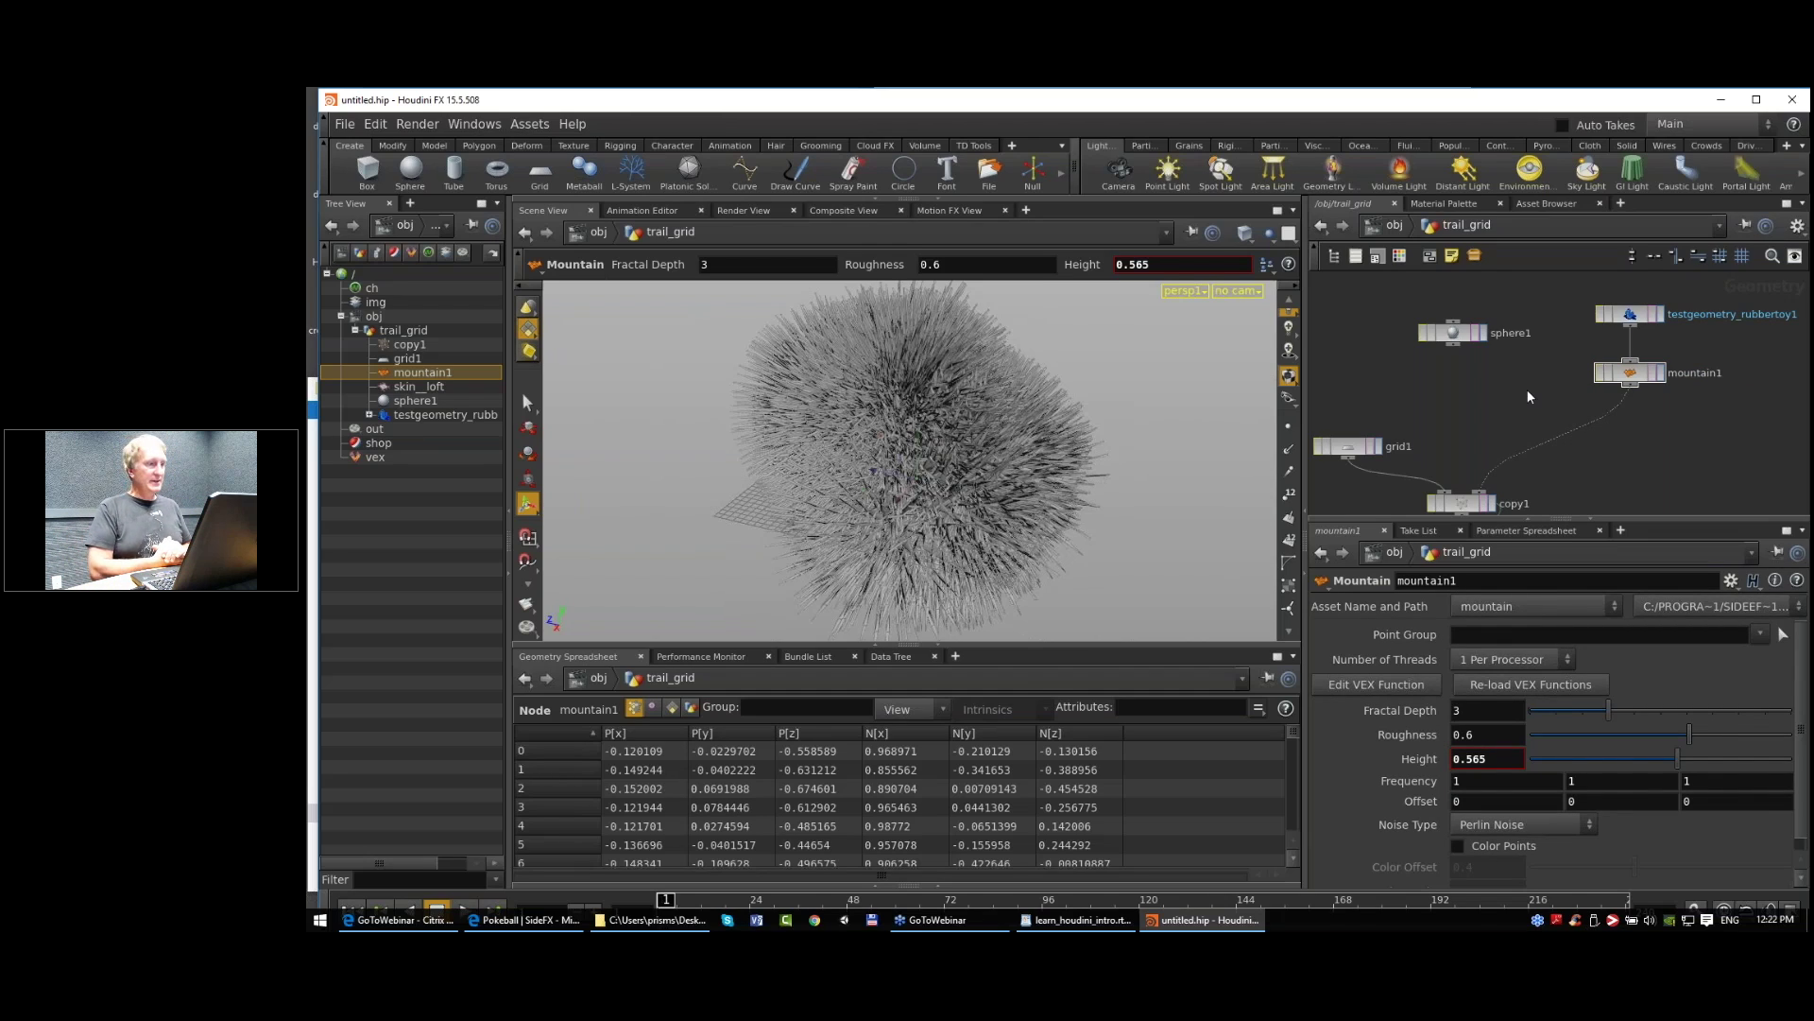
Step: Add a Switch node below sphere1 and wire sphere1 and testgeometry_rubbertoy1 into it in that order
key(Tab)
text(swit)
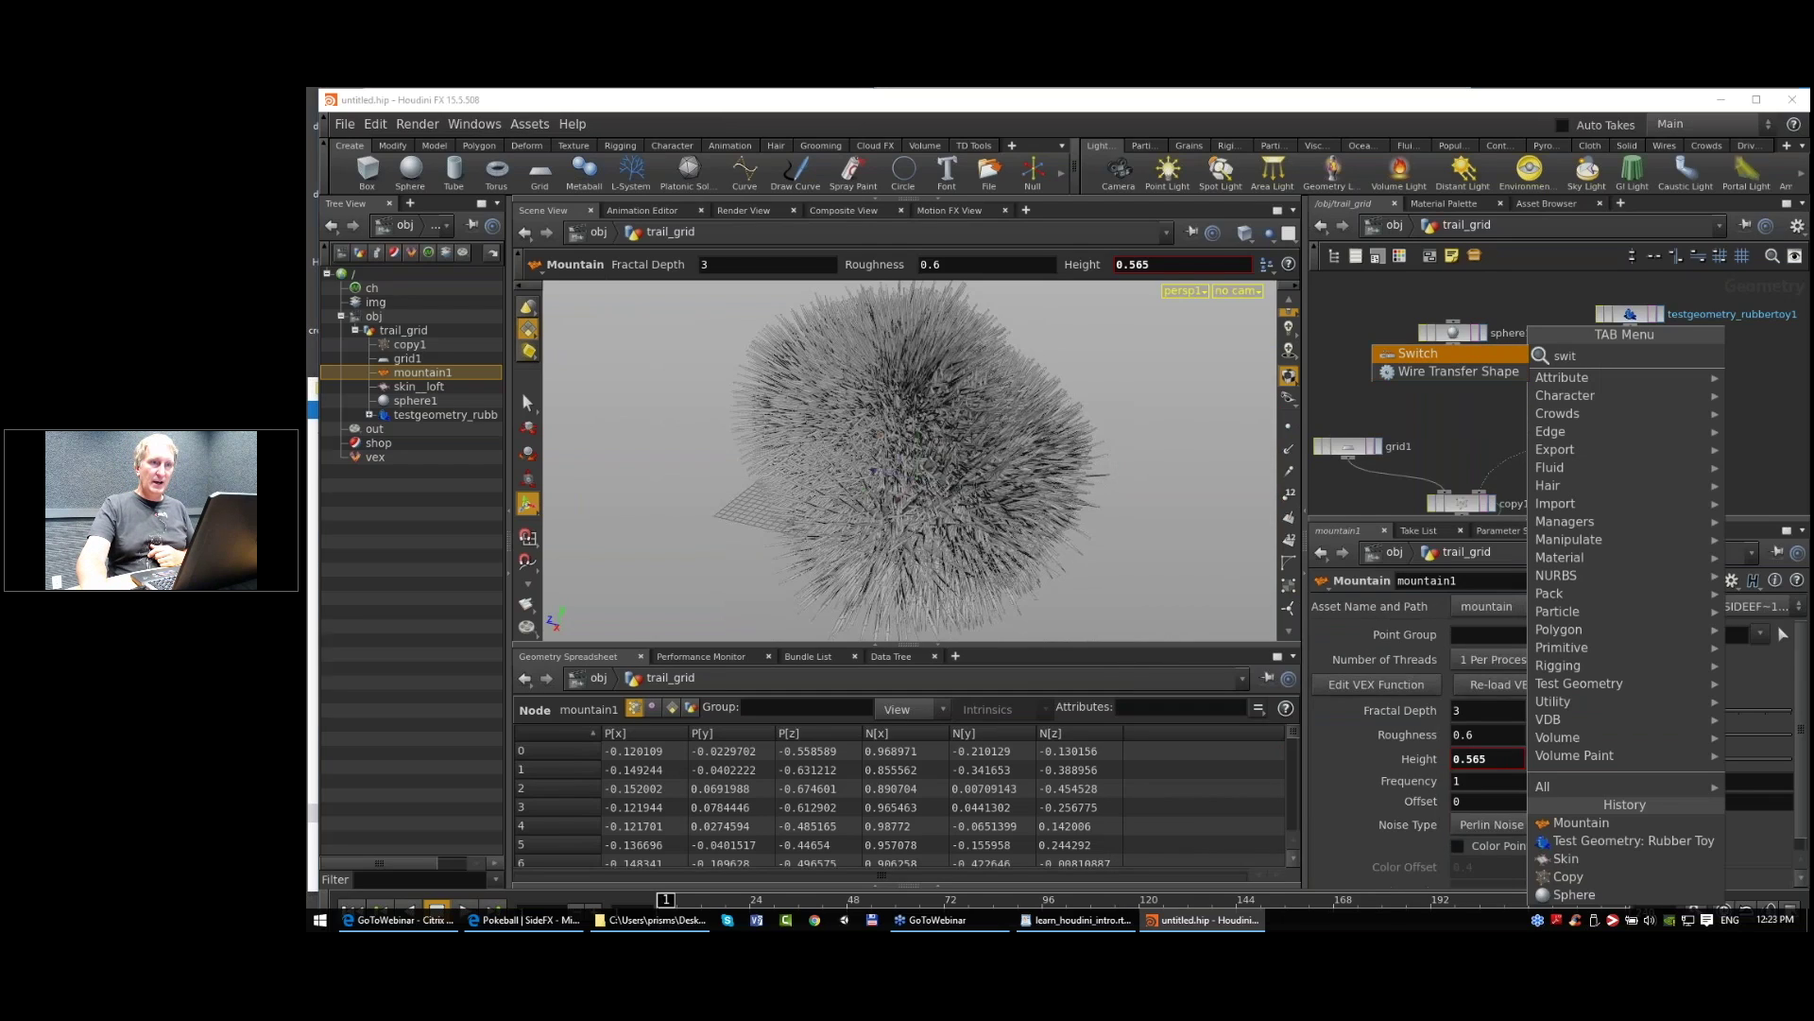
key(Return)
click(1508, 410)
drag(1453, 347, 1510, 398)
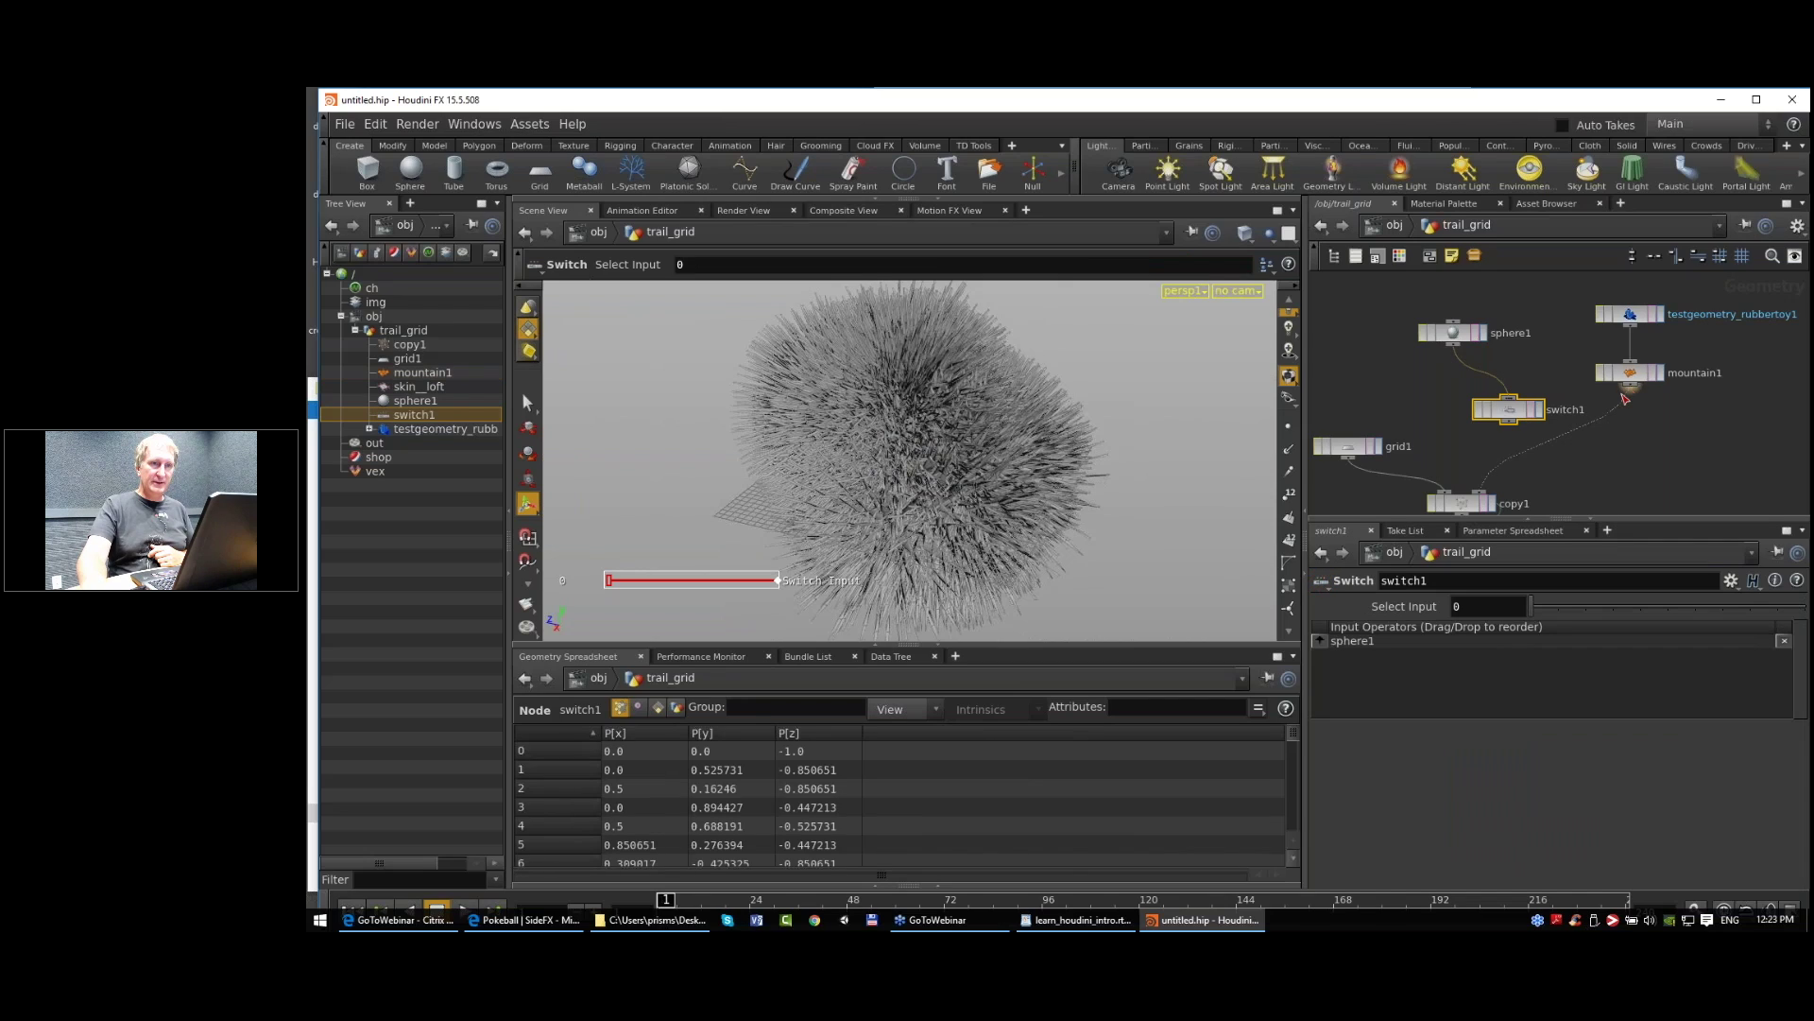
click(1630, 315)
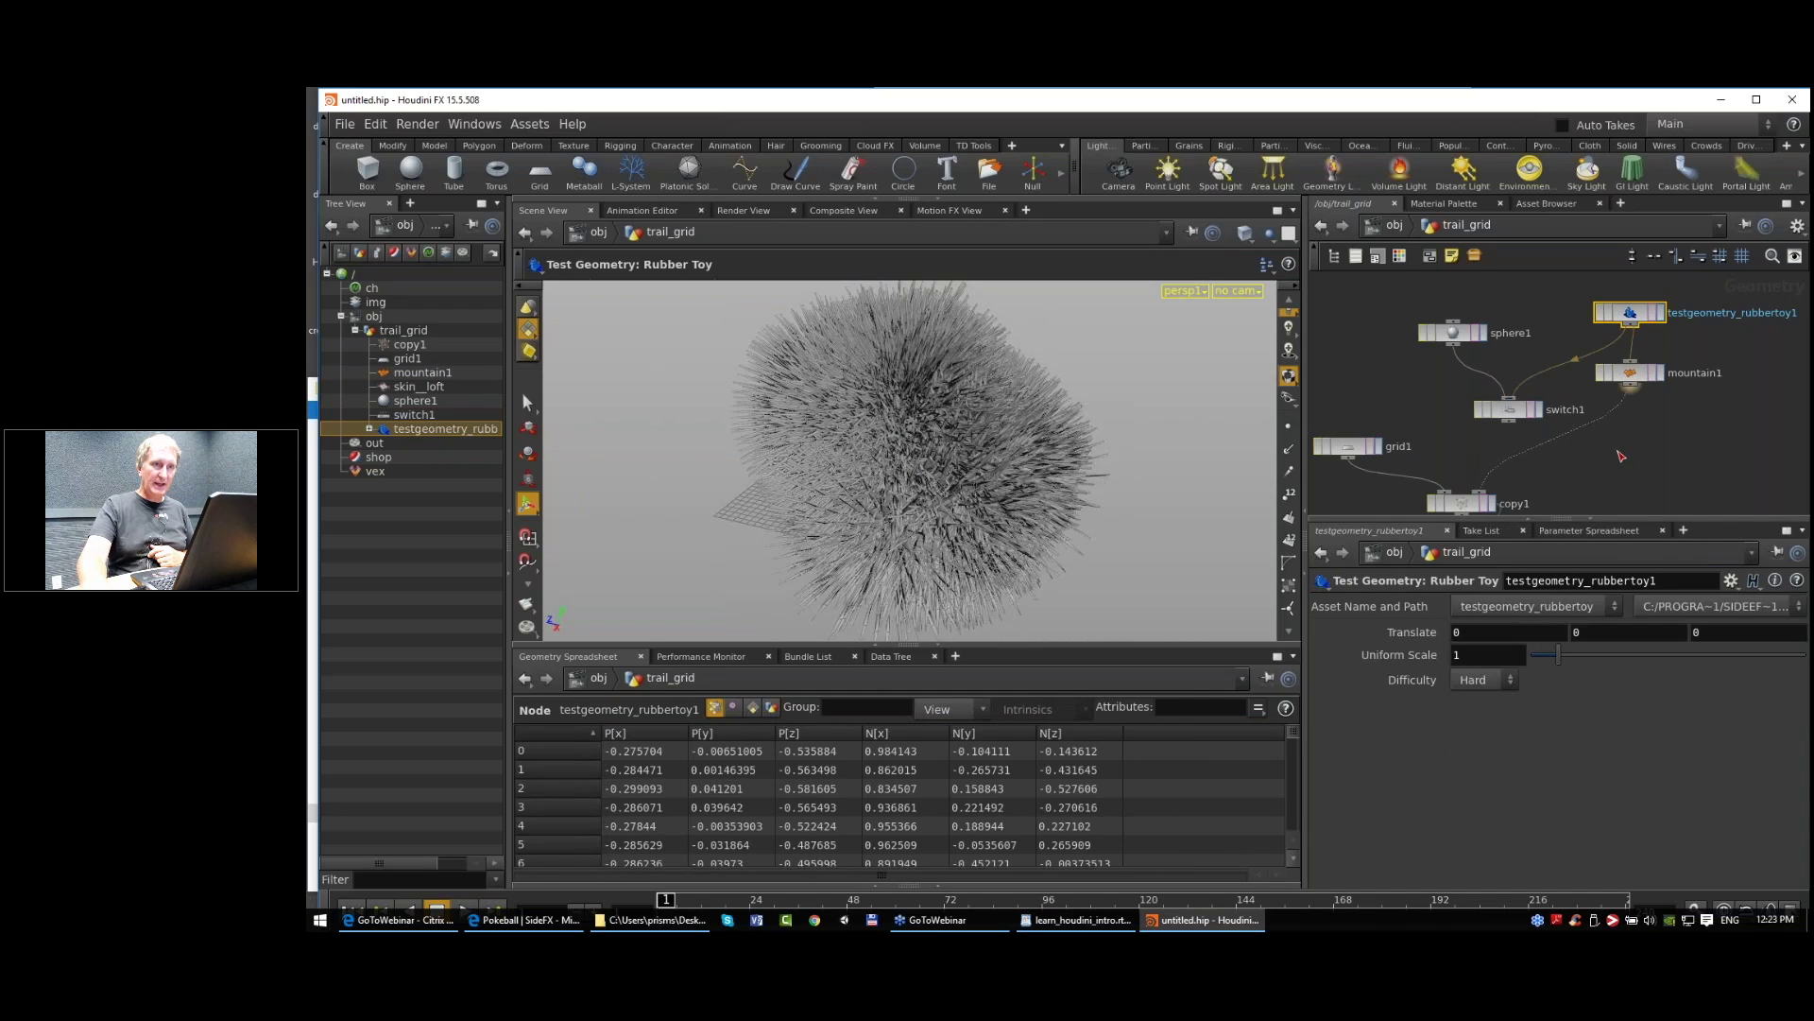
Step: Place mountain1 between switch1 and copy1 so the switch feeds it, and move the rubber toy node beside sphere1's level
drag(1610, 442, 1510, 423)
drag(1558, 465, 1514, 444)
drag(1629, 318, 1610, 340)
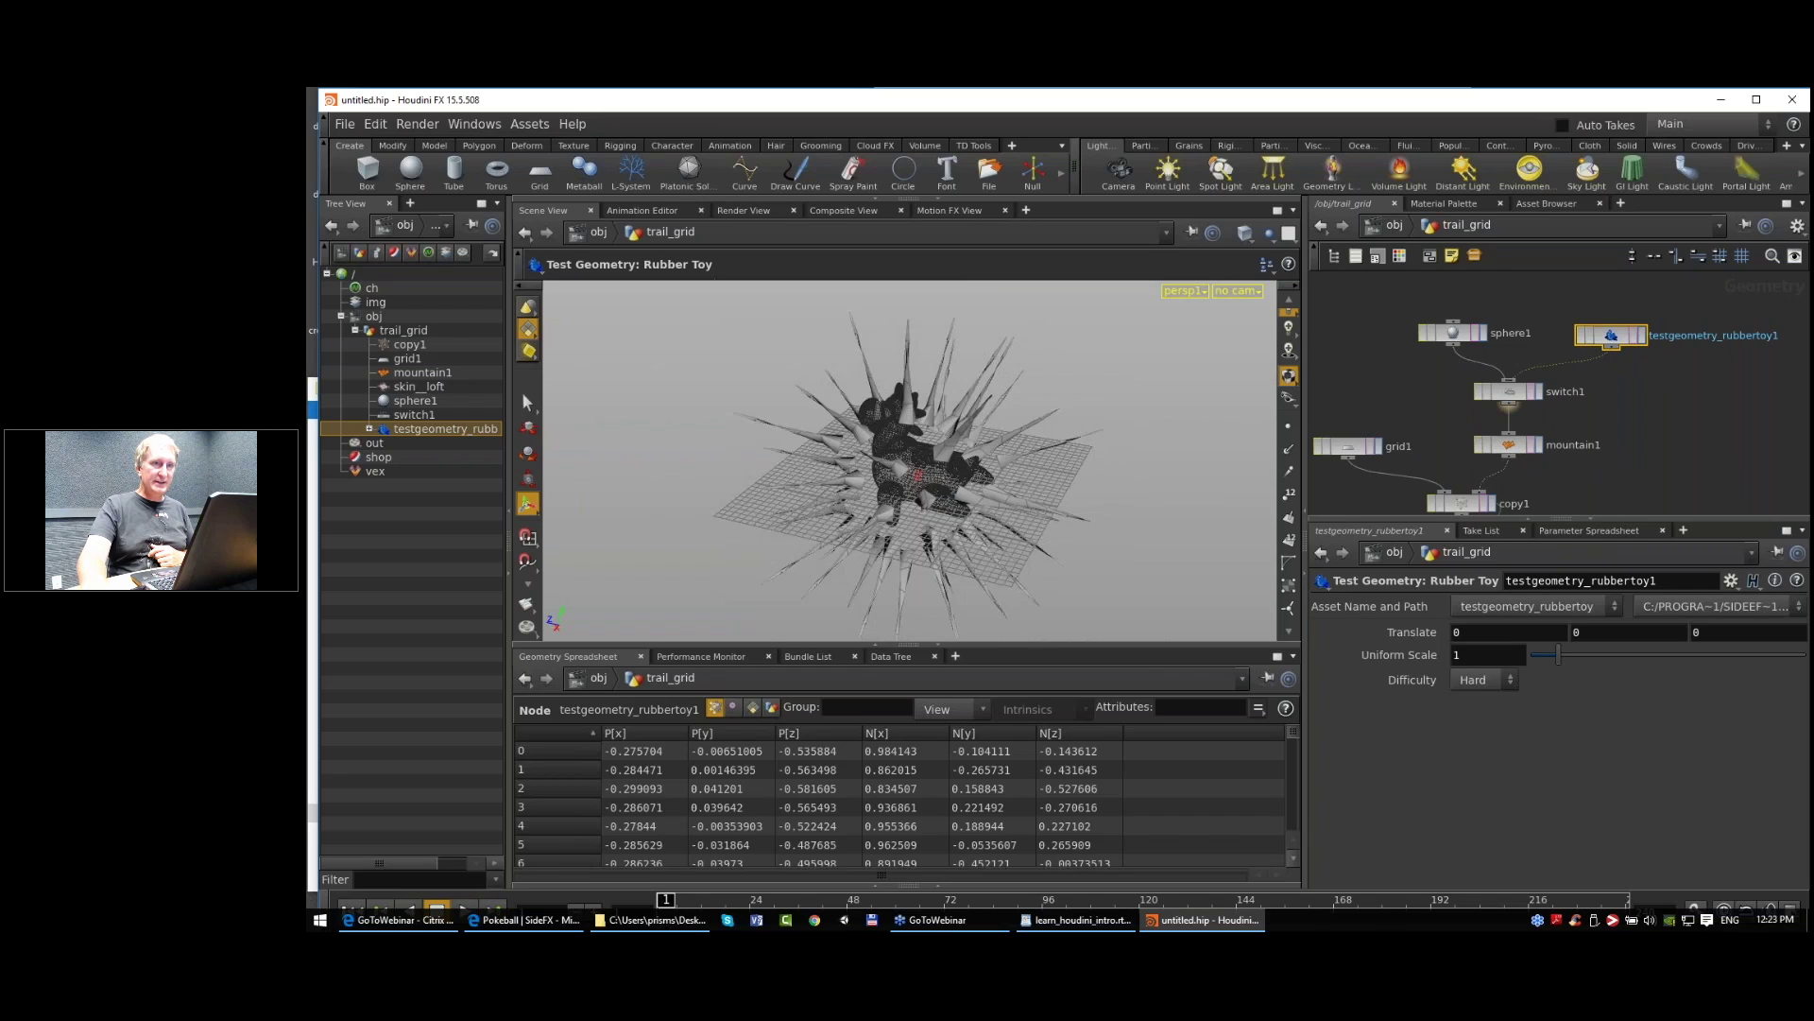
Step: Check the skin__loft settings and set the second Offset value of mountain1 to 2.5
click(1512, 444)
middle_drag(1512, 486, 1552, 389)
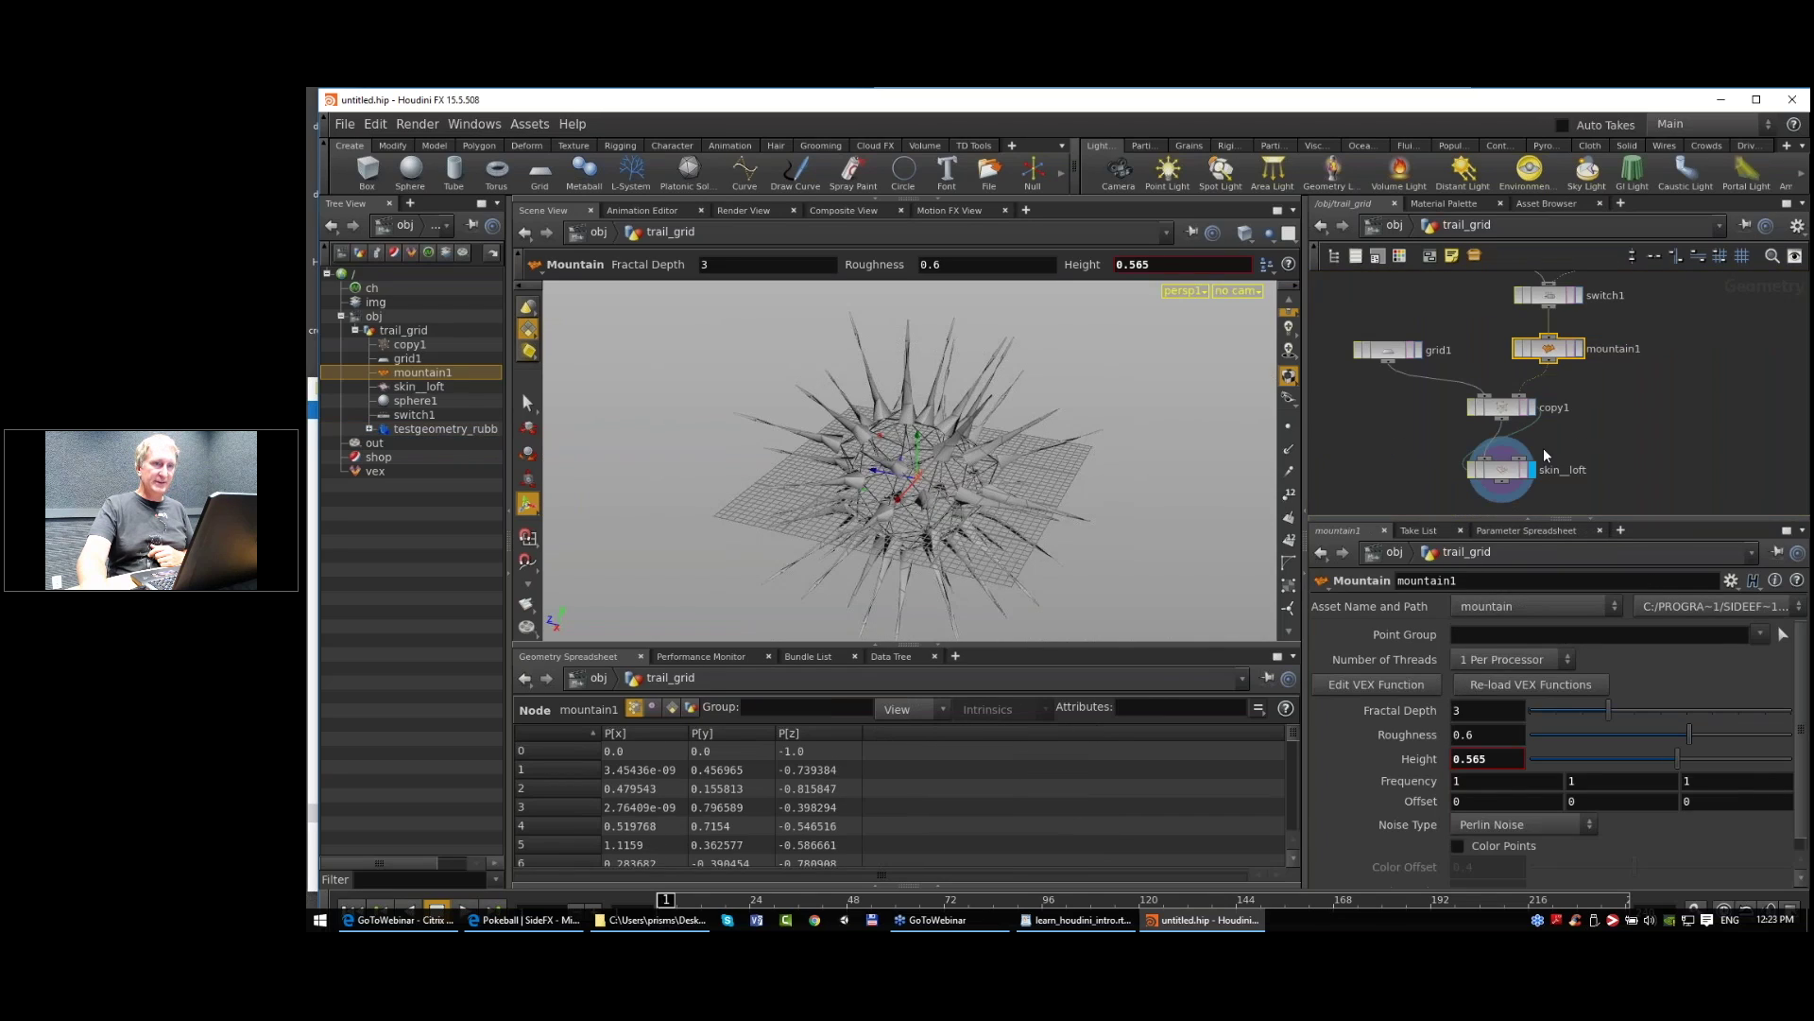
click(1517, 464)
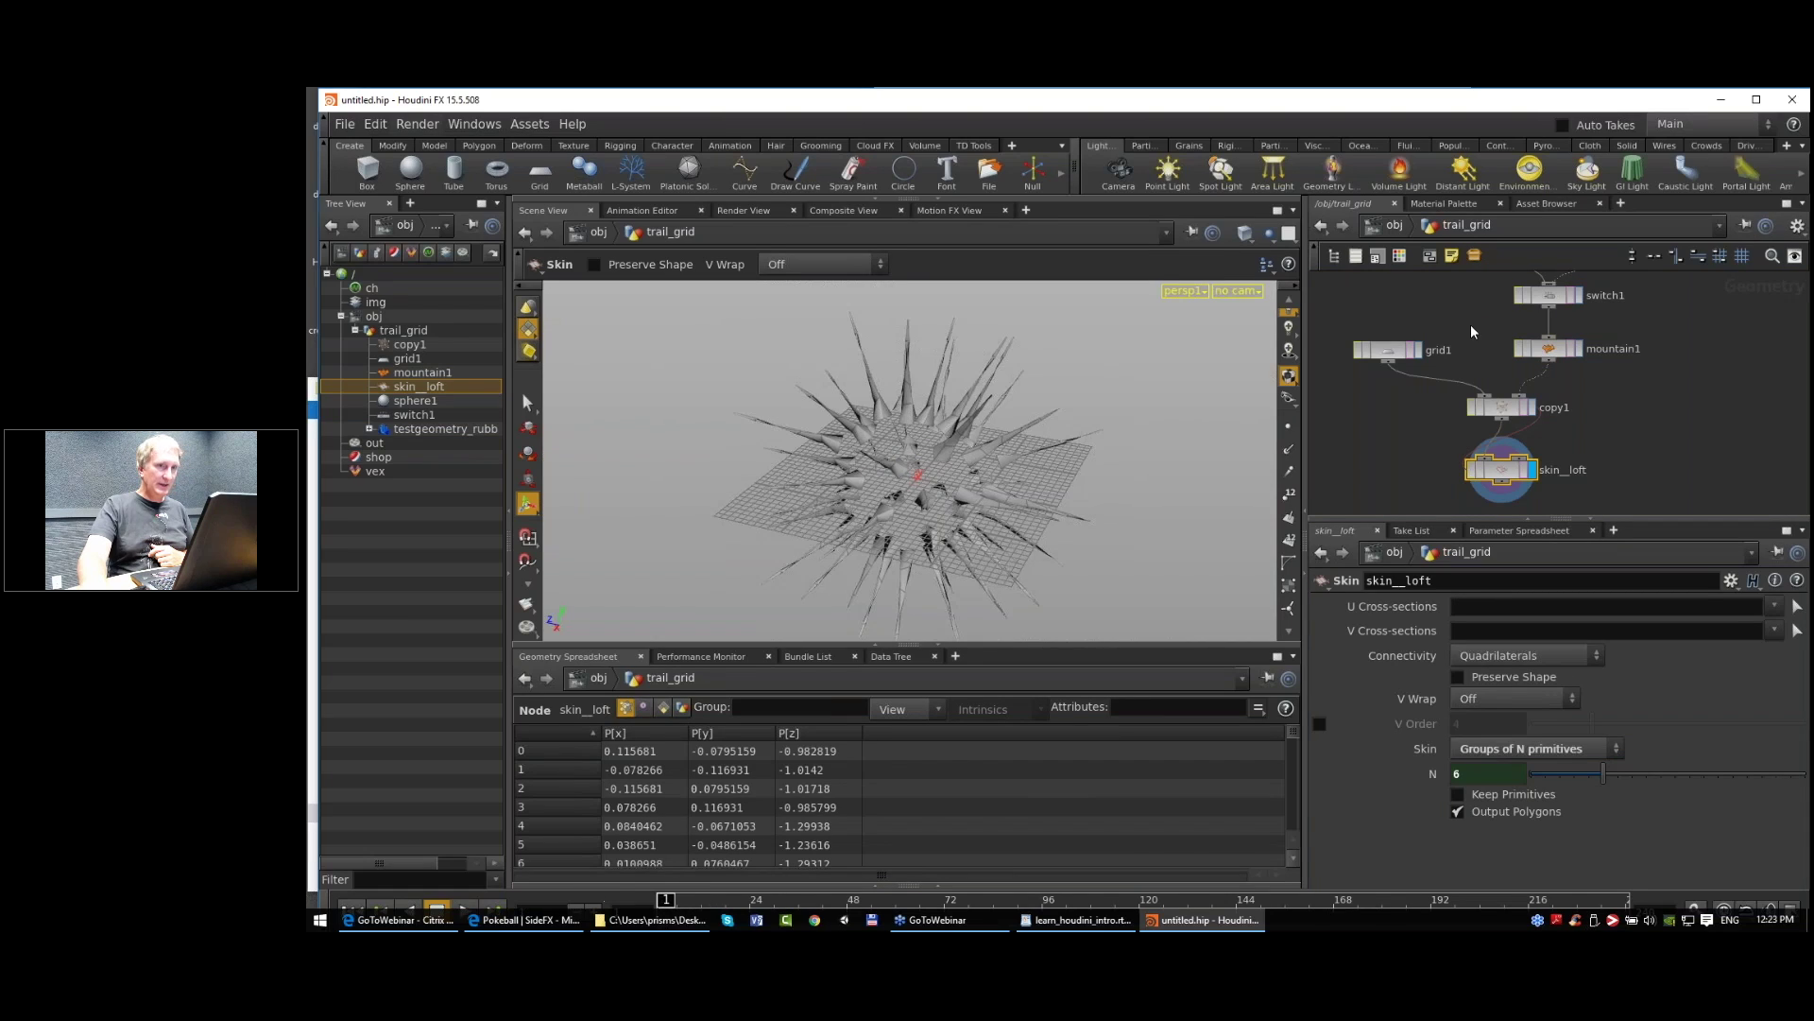
click(1548, 348)
middle_drag(1606, 801, 359, 755)
Step: Move sphere1, testgeometry_rubbertoy1 and switch1 upward as a group, and shift mountain1 up towards the switch
middle_drag(1636, 440, 1594, 453)
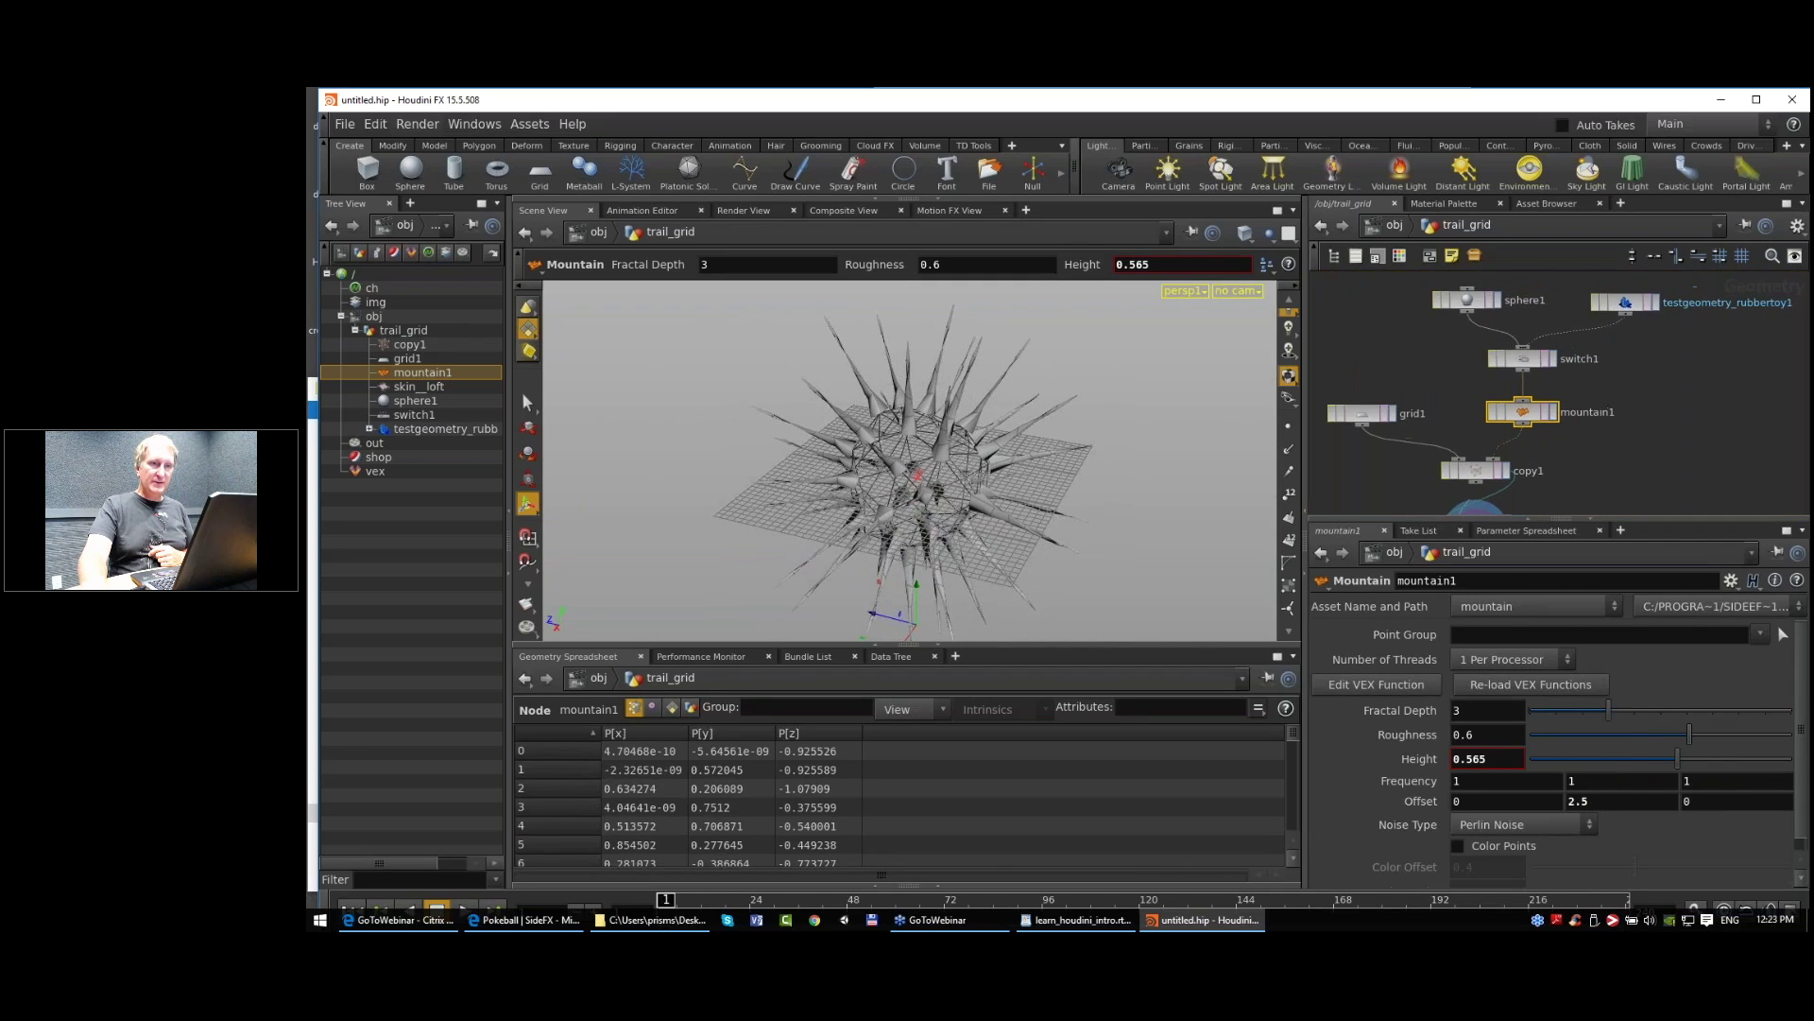
scroll(1572, 413, down, 2)
drag(1454, 296, 1652, 366)
middle_drag(1651, 367, 1650, 457)
drag(1529, 460, 1529, 375)
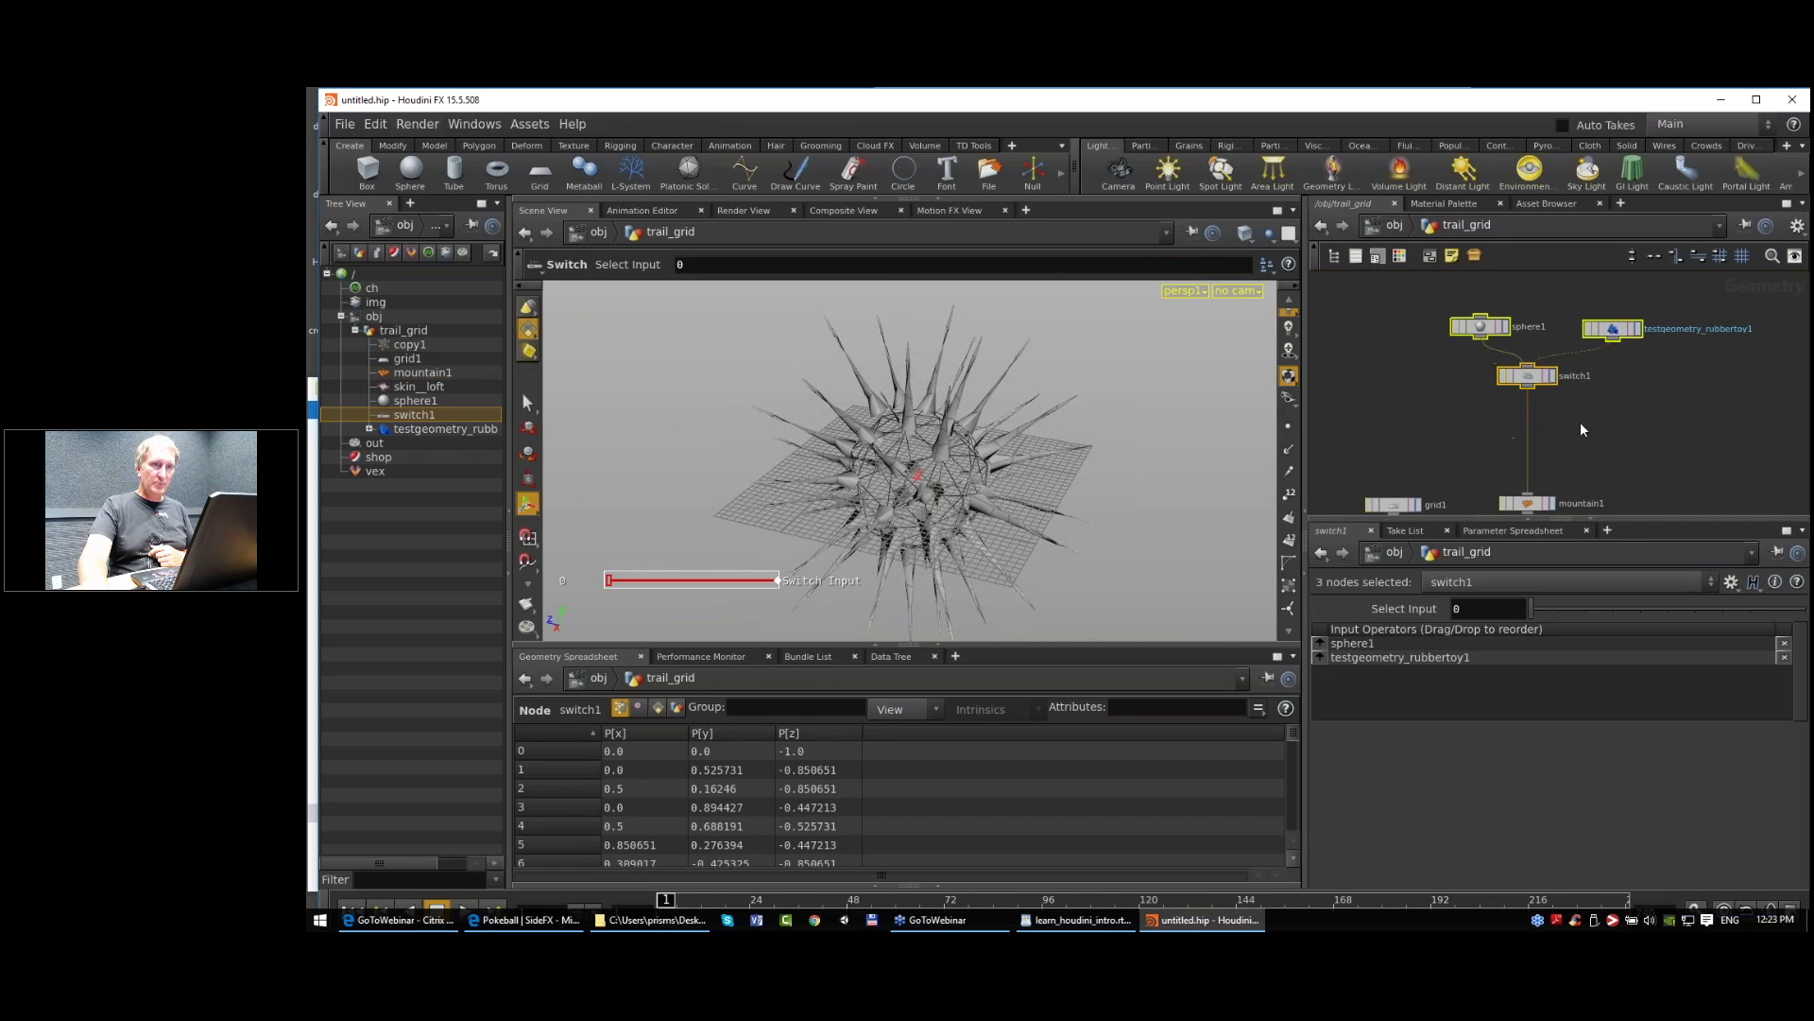
middle_drag(1626, 452, 1608, 356)
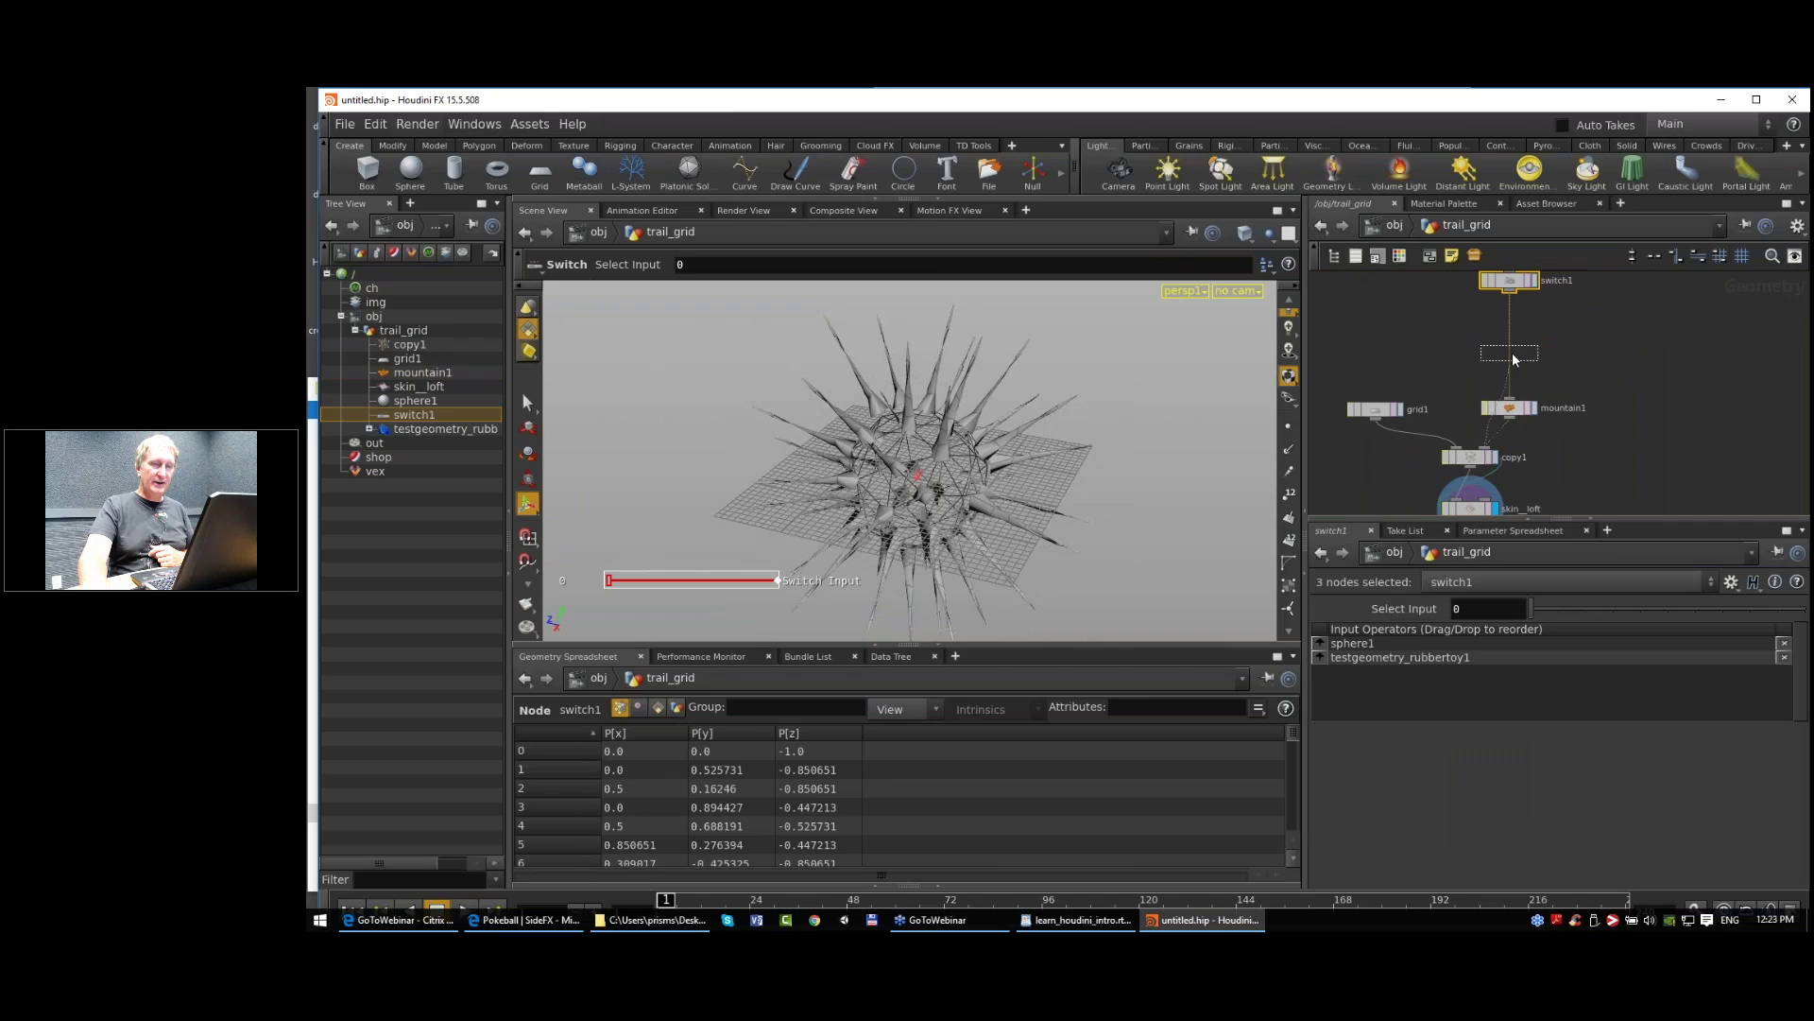
drag(1512, 357, 1512, 355)
Step: Move mountain1, grid1, copy1 and skin__loft down together, and raise mountain1 to leave room above copy1
drag(1350, 373, 1597, 485)
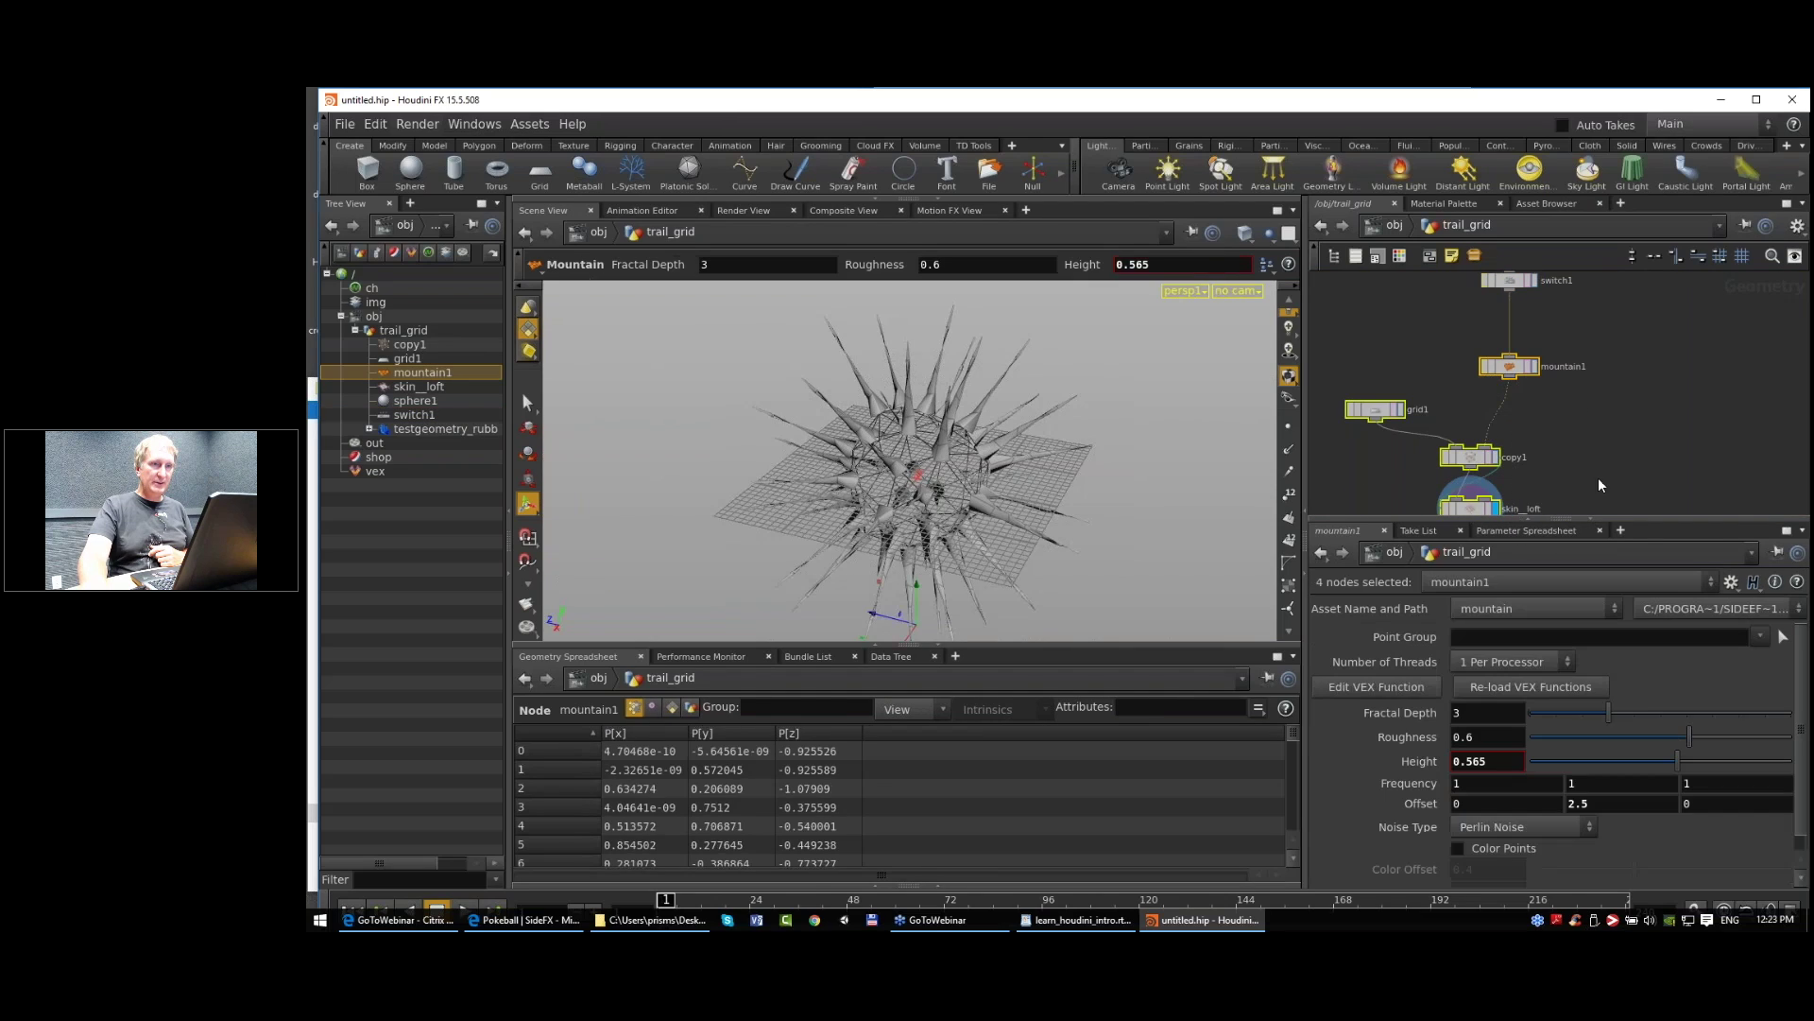
middle_drag(1599, 480, 1586, 420)
drag(1465, 446, 1465, 495)
click(1557, 387)
middle_drag(1556, 387, 1544, 471)
drag(1493, 440, 1493, 413)
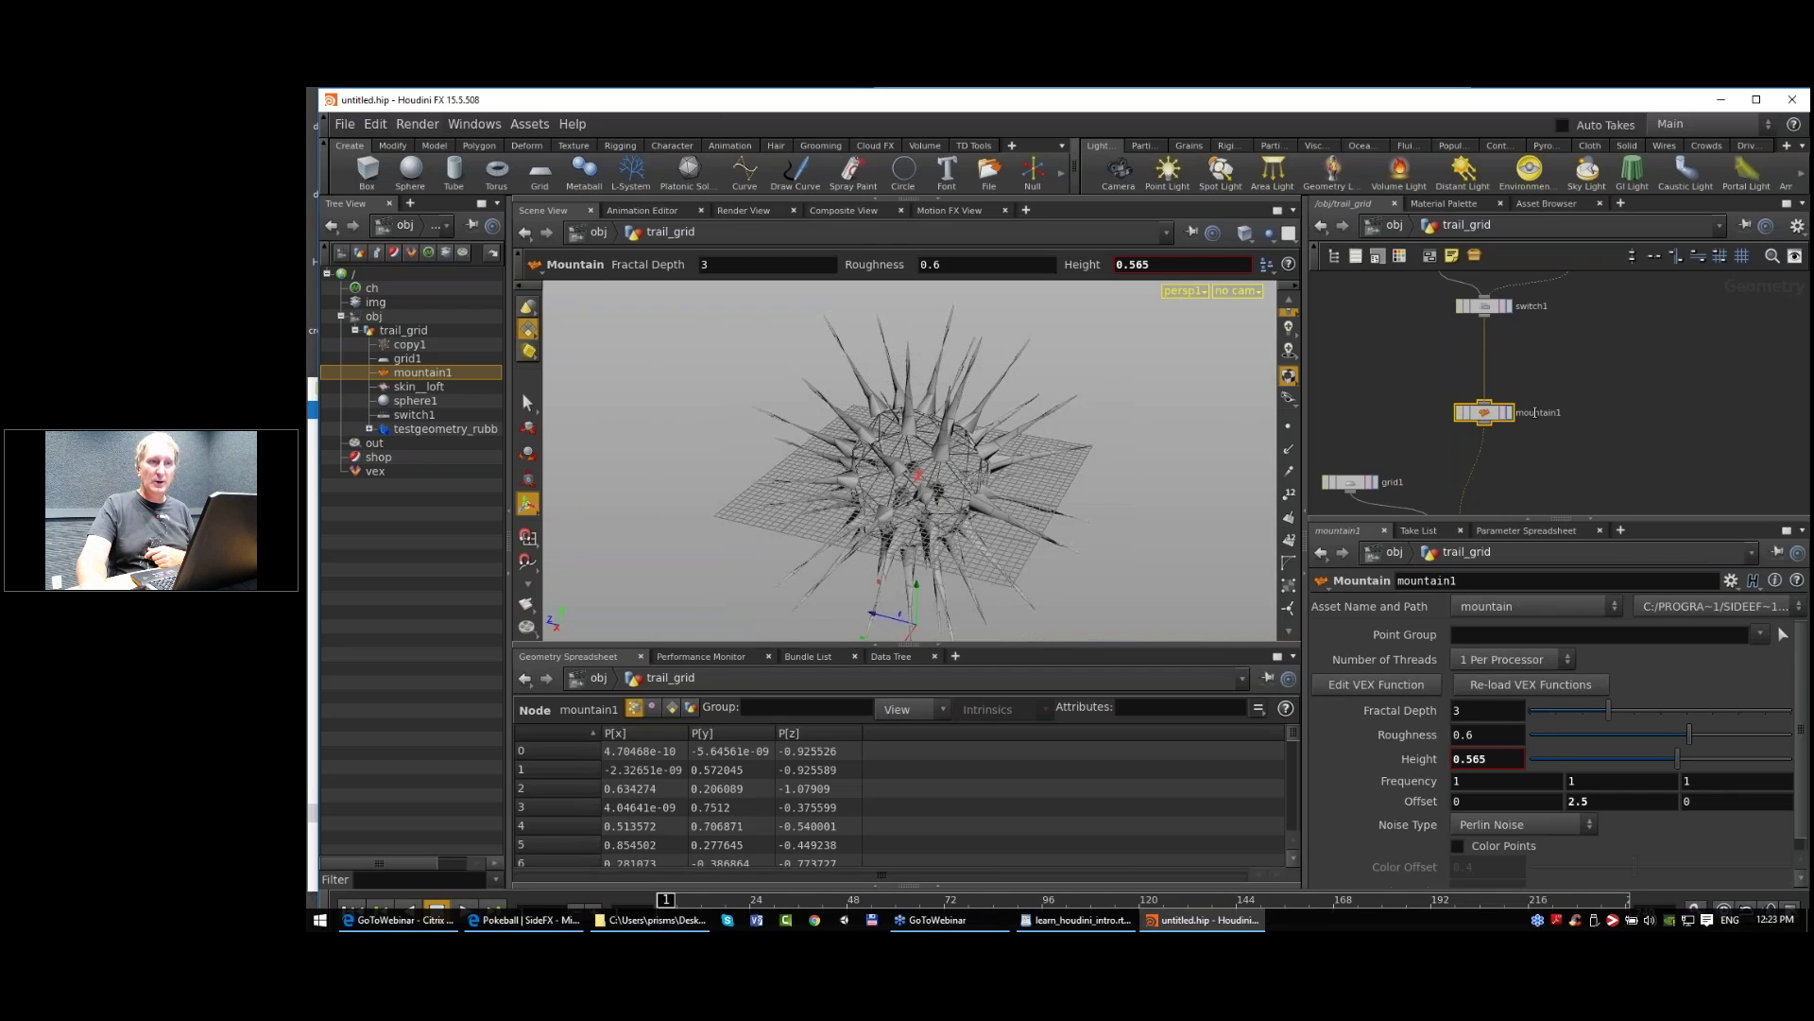
drag(1485, 416, 1487, 388)
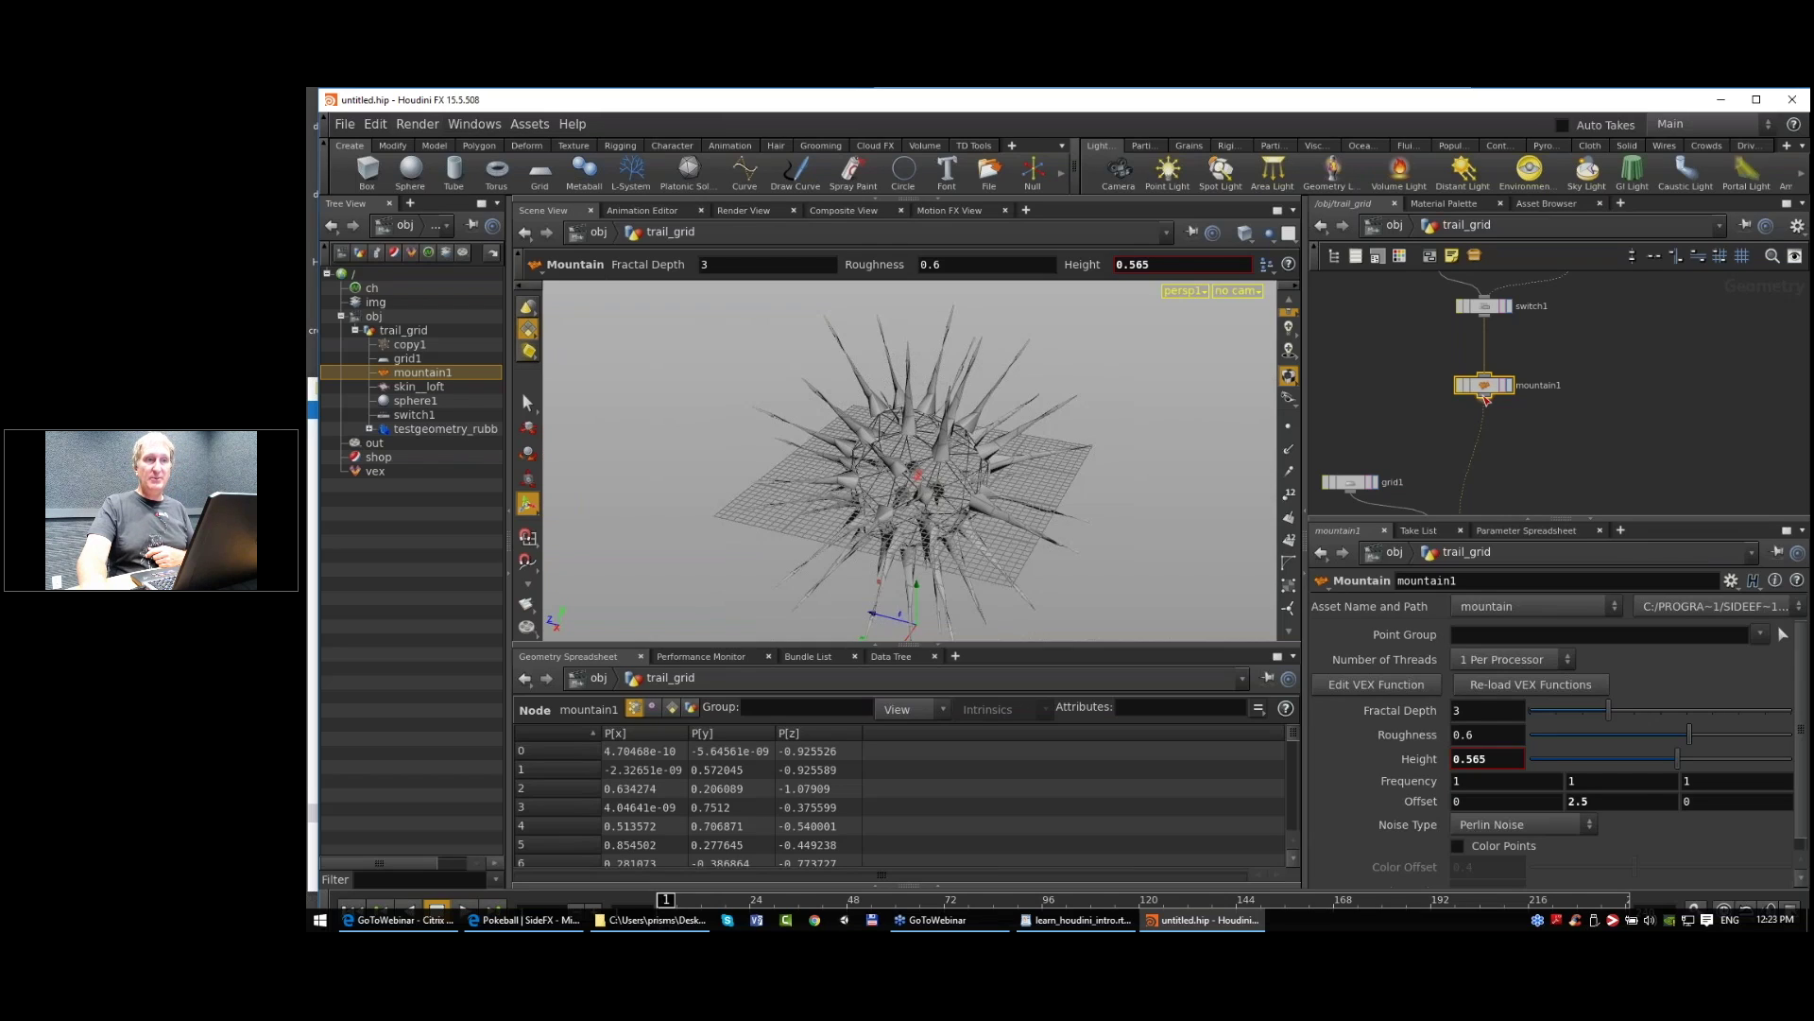
Step: Insert a Null node between mountain1 and copy1 and name it OUT__deformer
key(Tab)
text(nul)
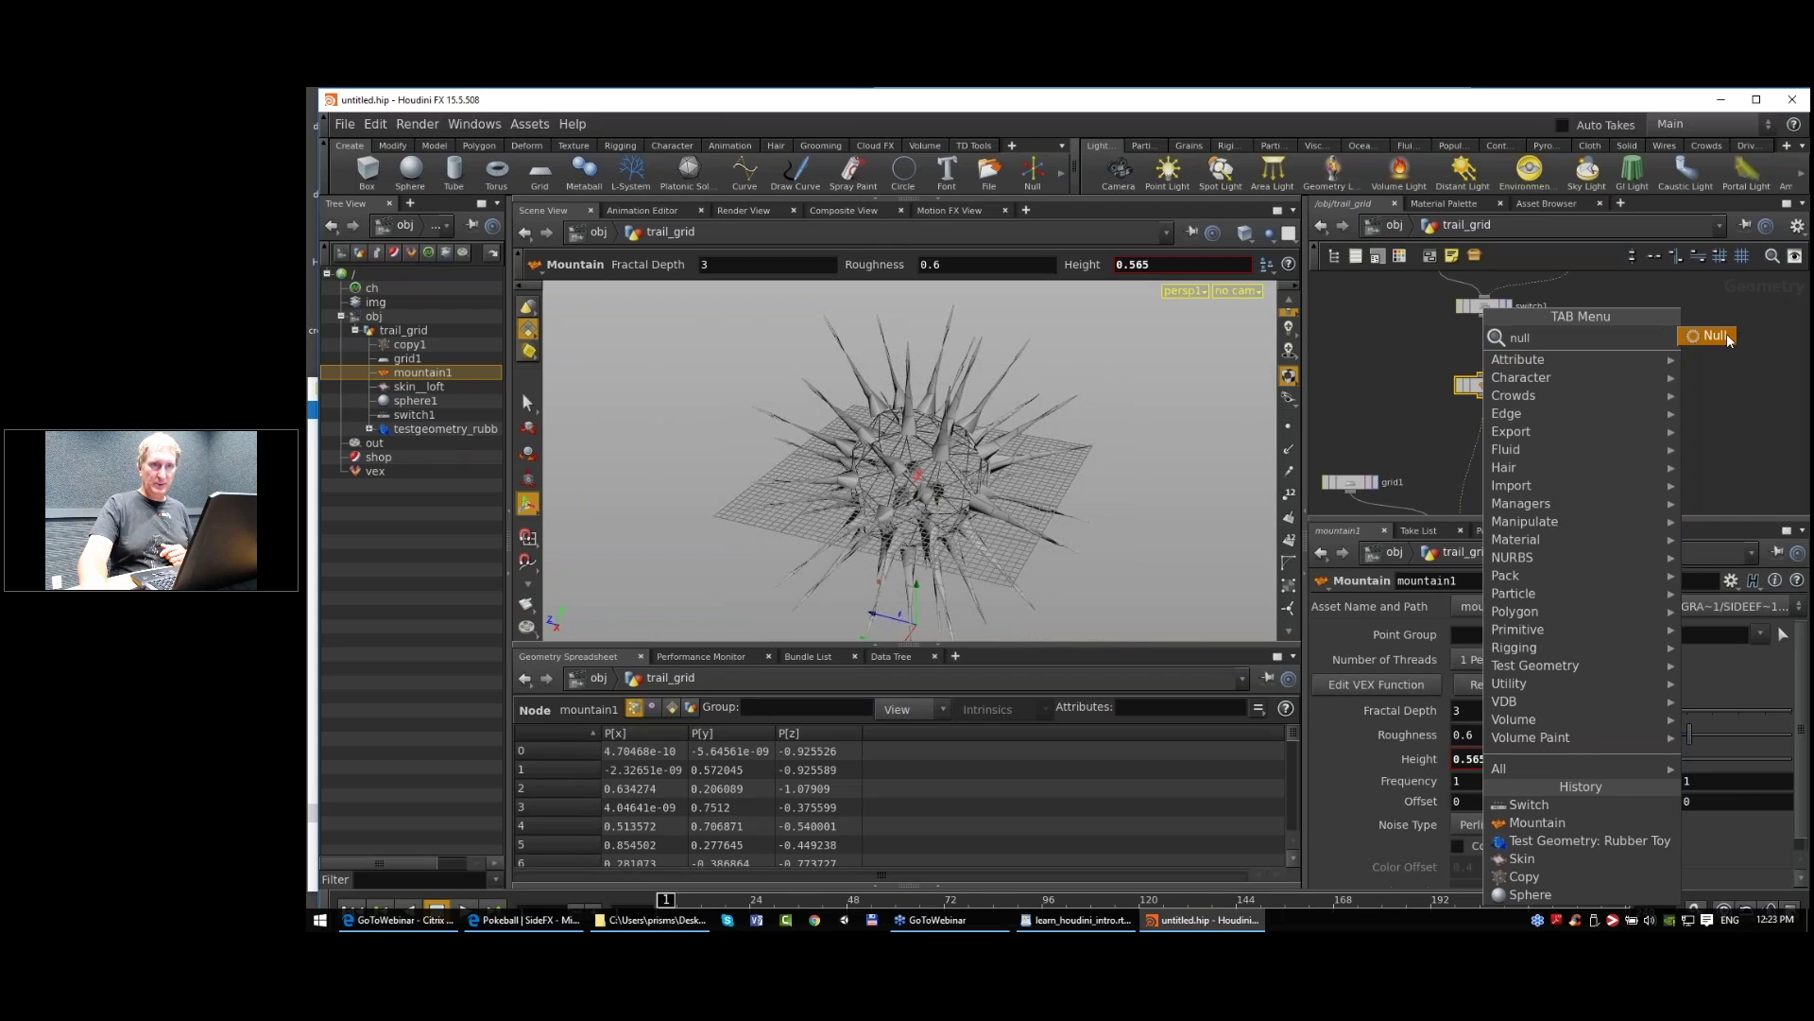
key(Return)
click(1485, 435)
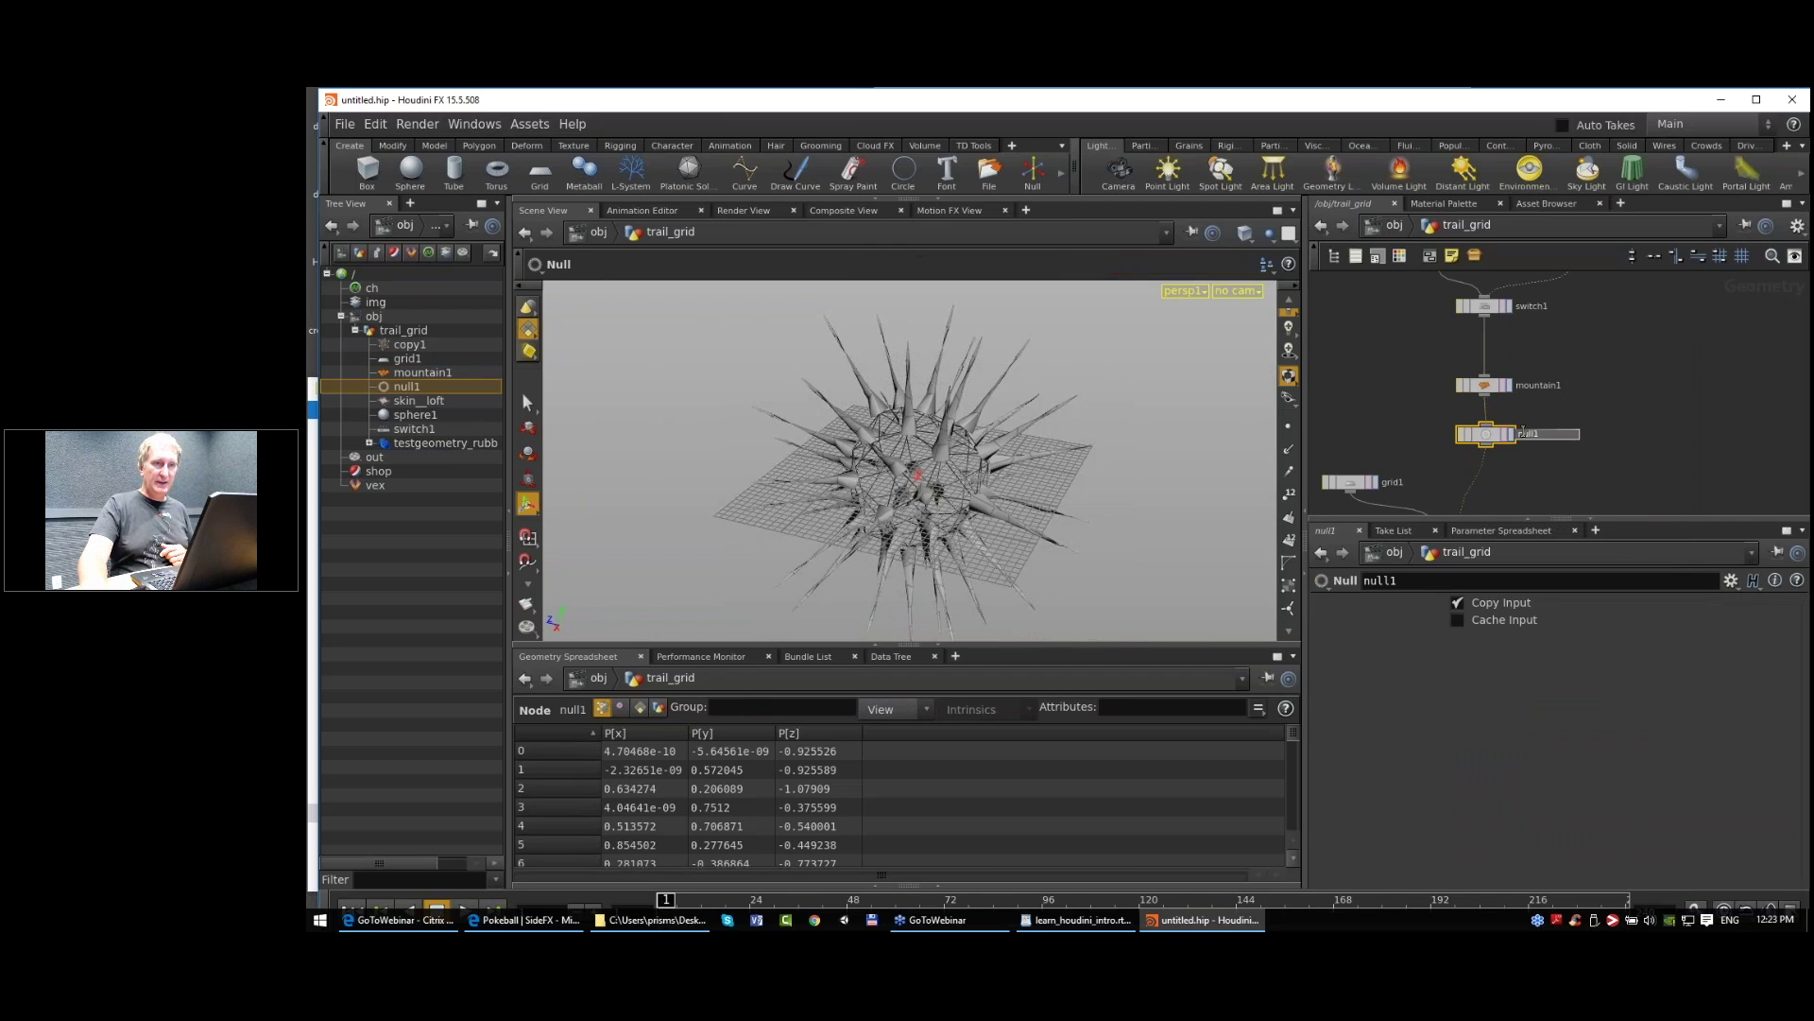
text(OUT)
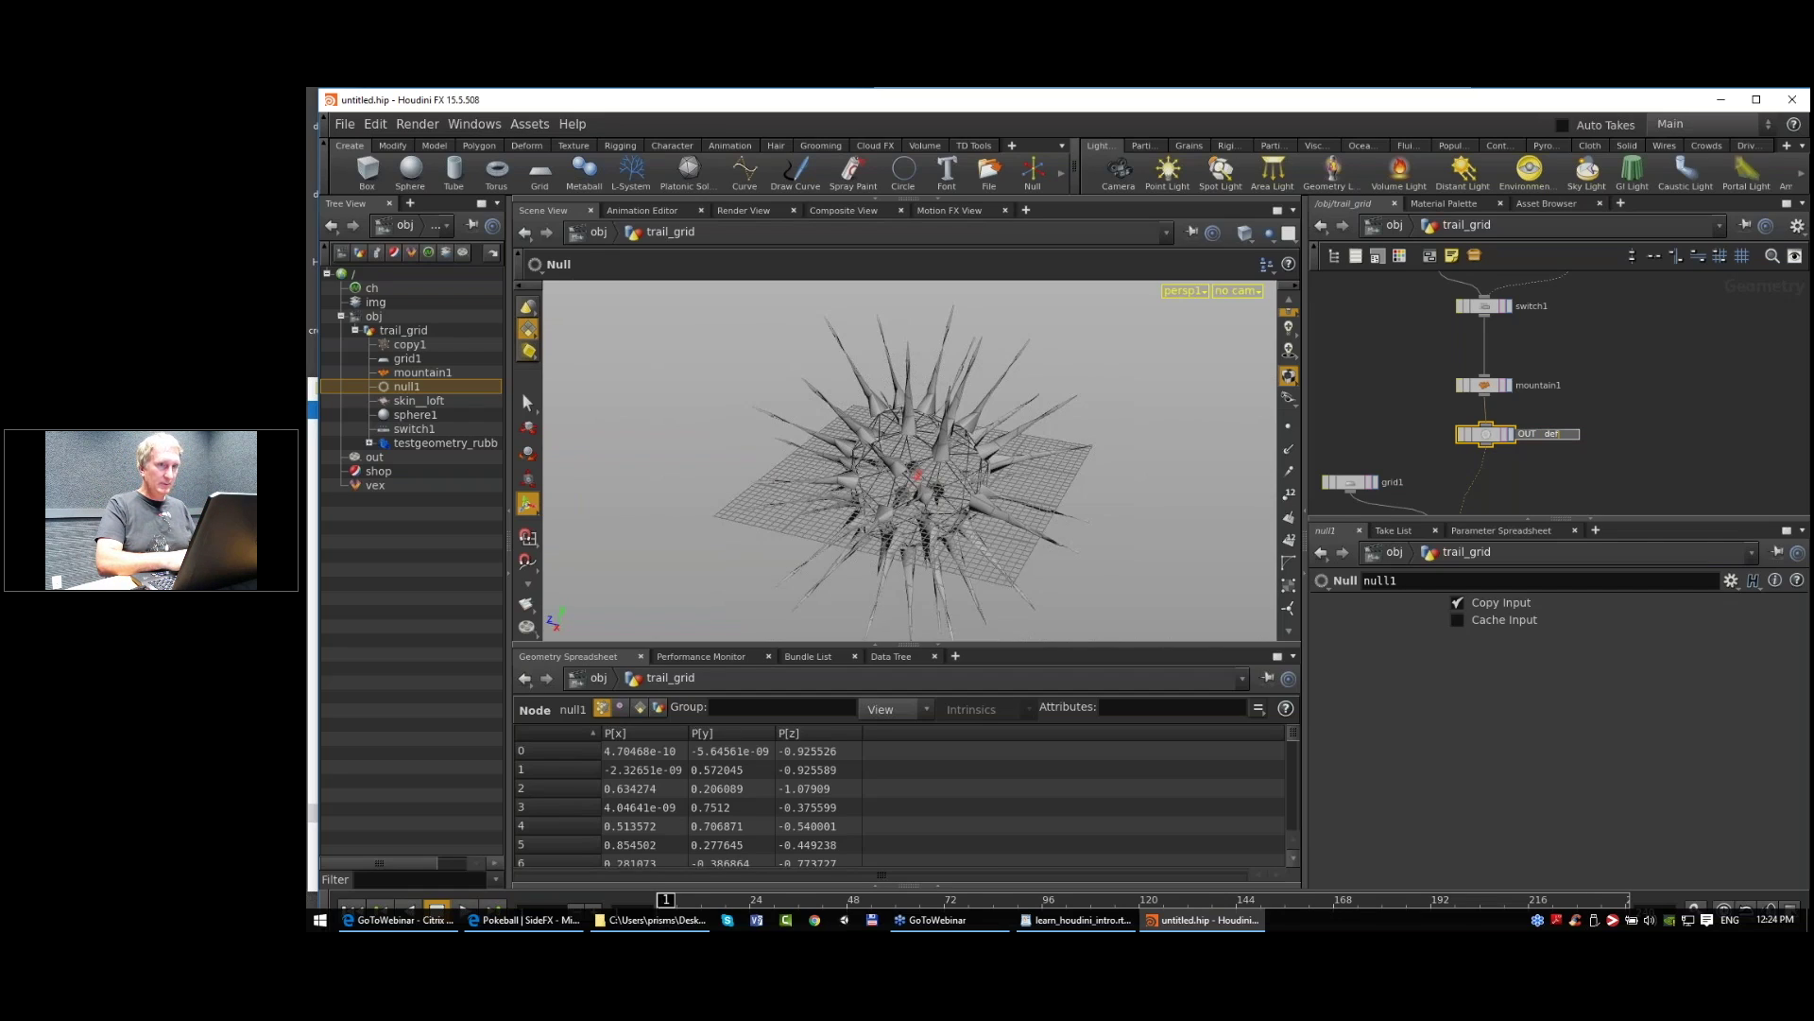
text(_deformer)
key(Return)
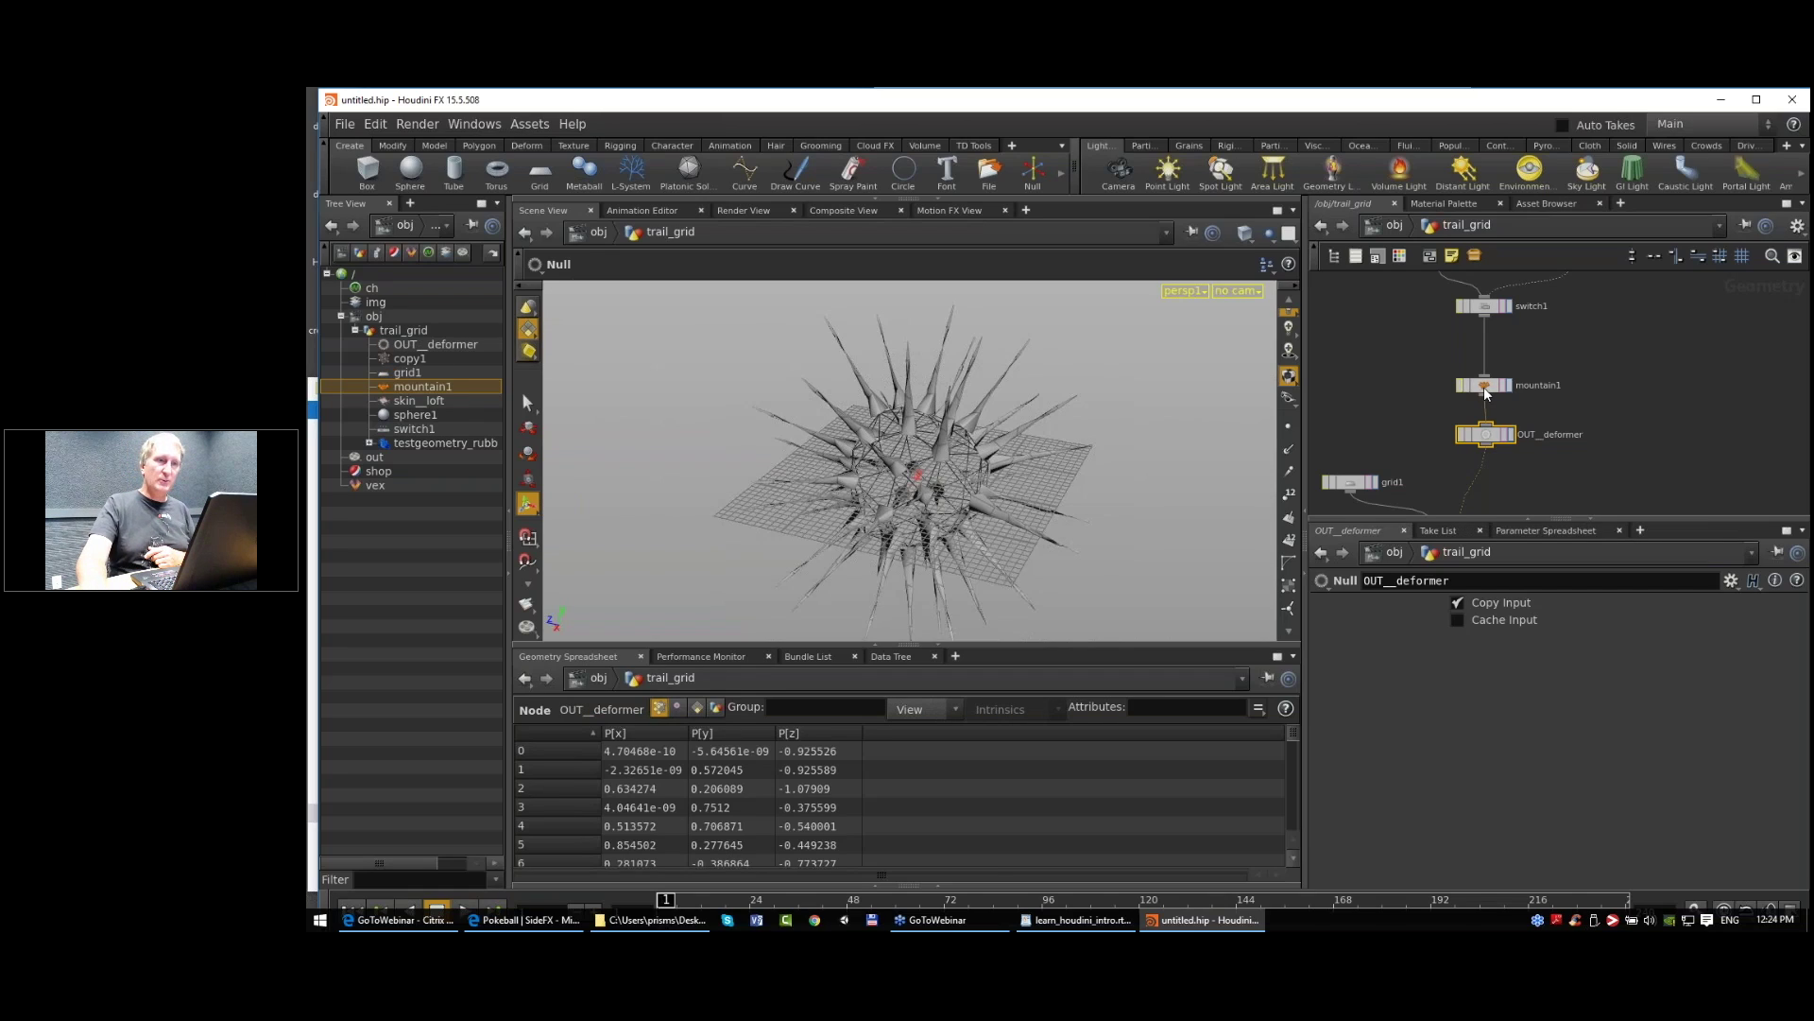
Step: Insert a Null node between switch1 and mountain1 and name it OUT__source_geometry
middle_drag(1531, 343, 1523, 422)
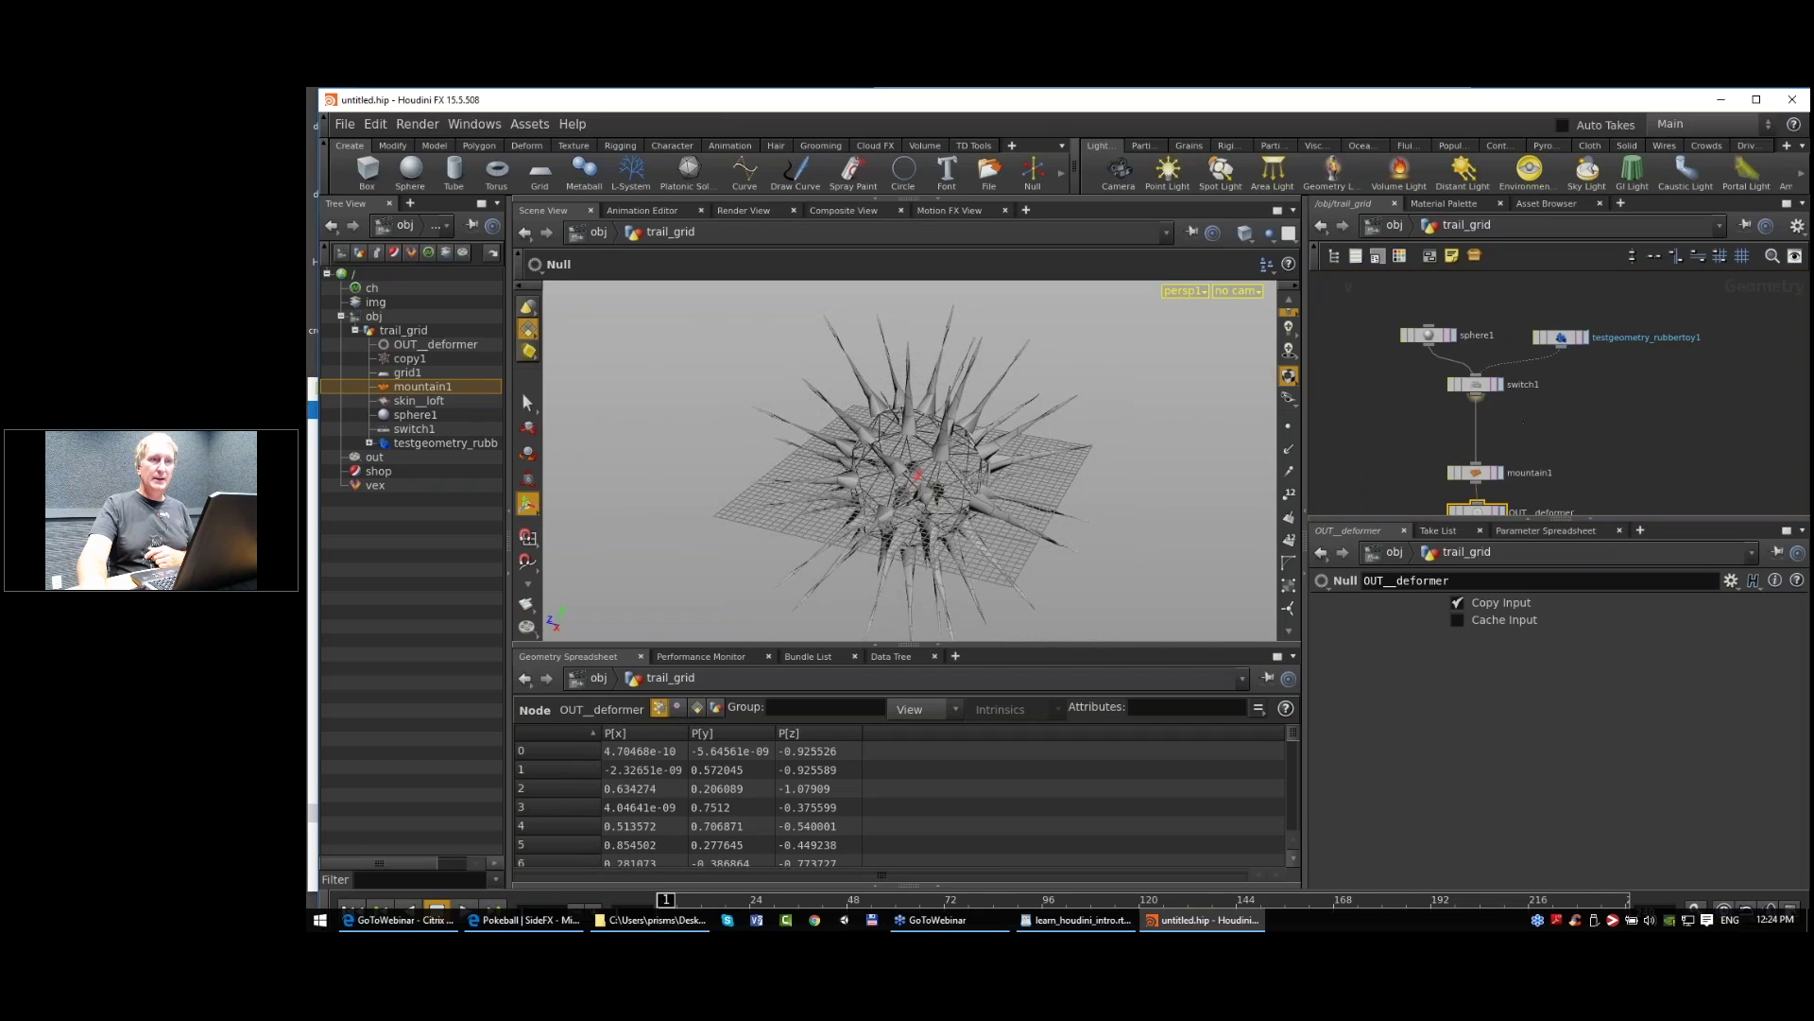
key(Tab)
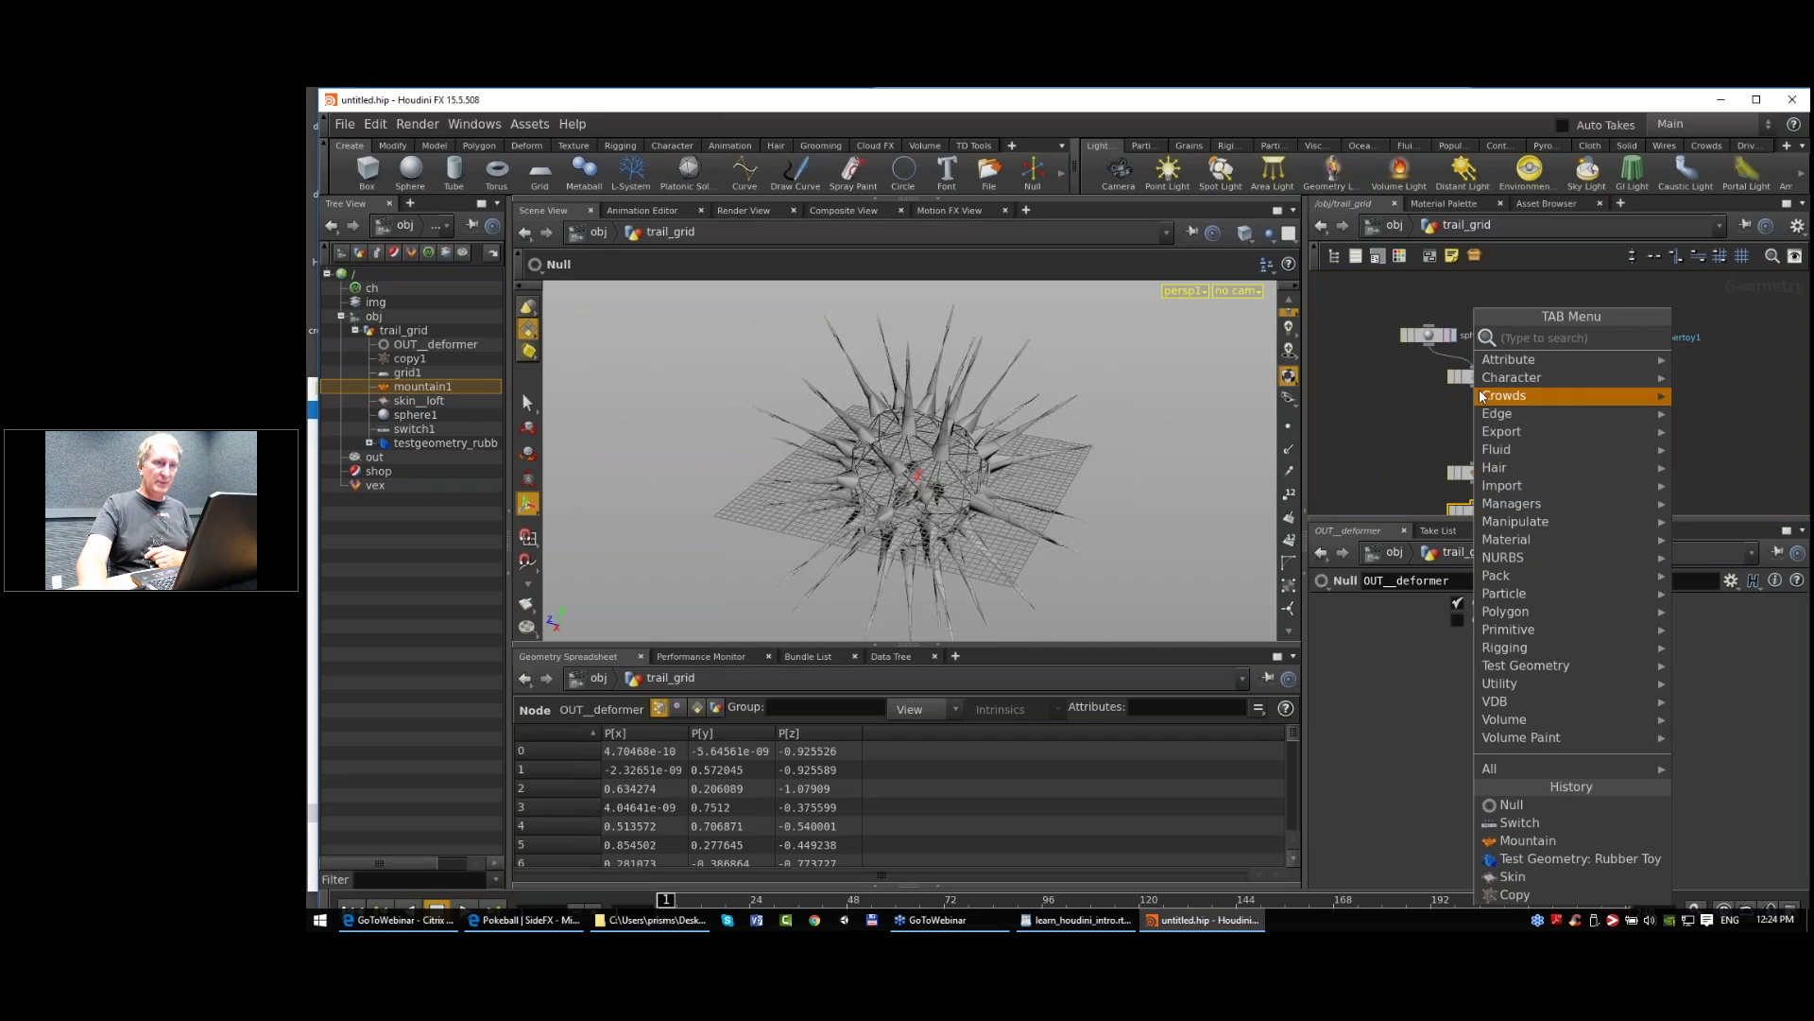
click(1520, 807)
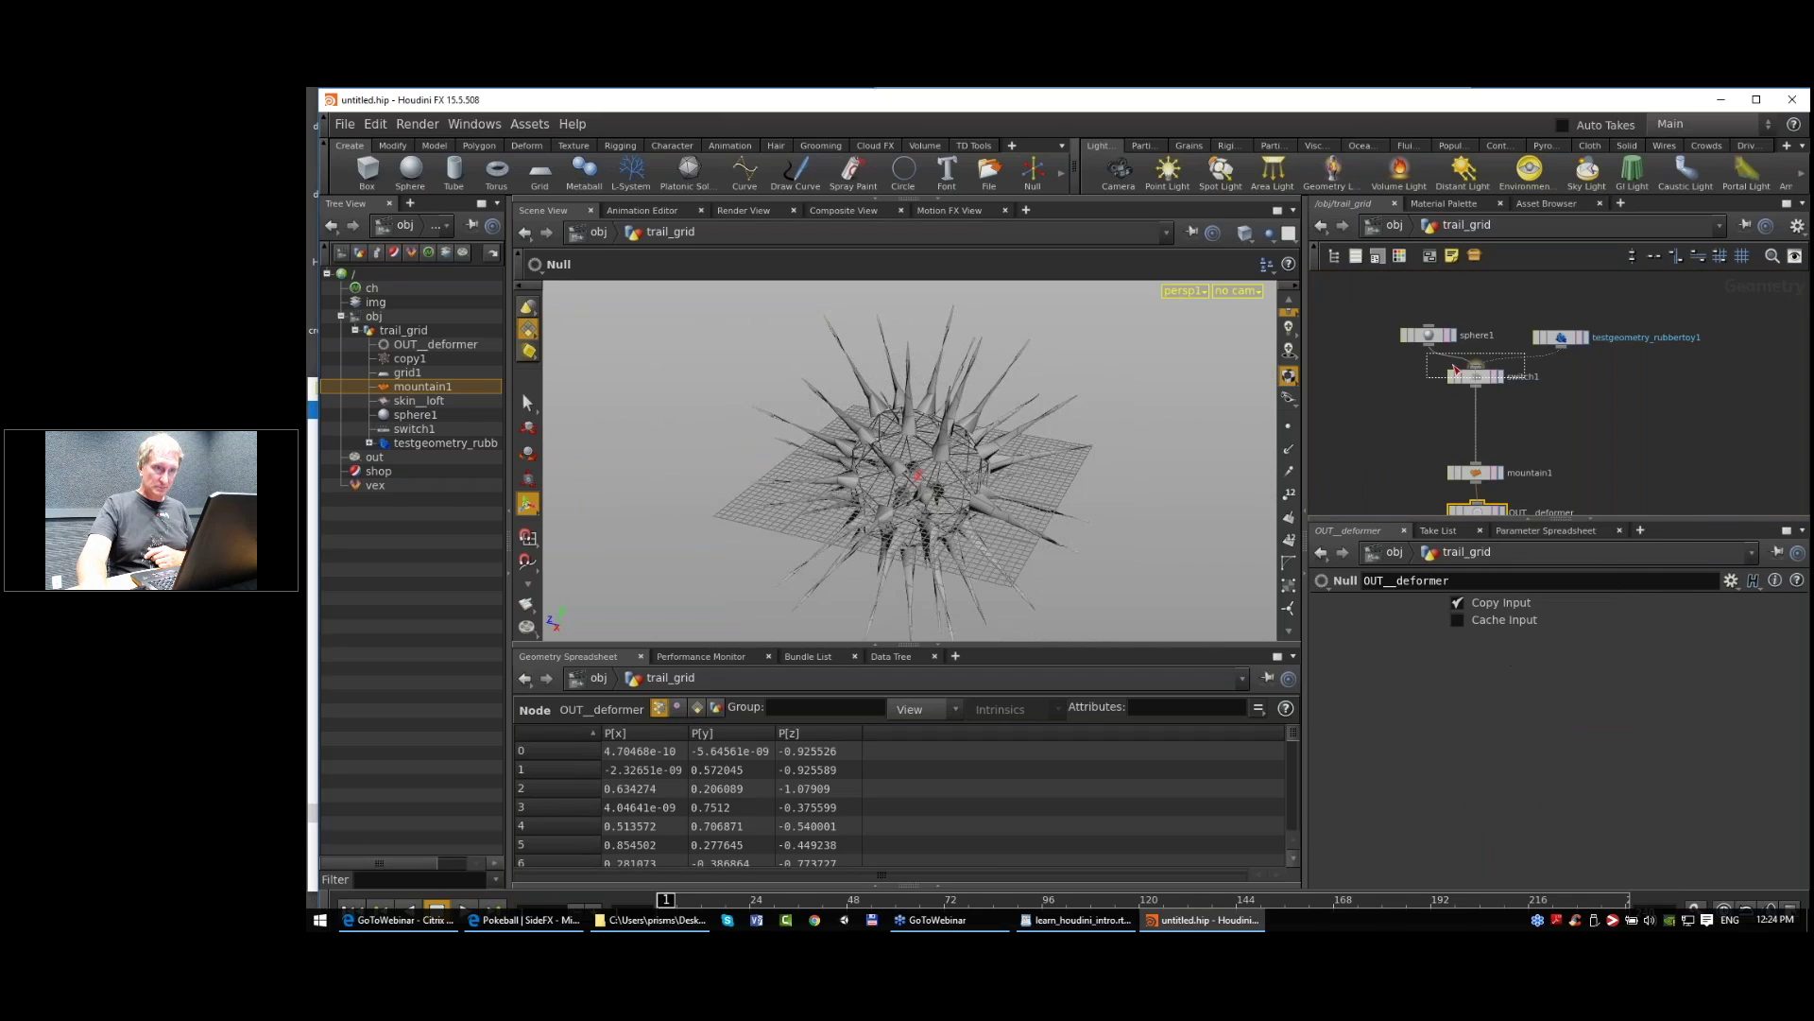
click(1476, 416)
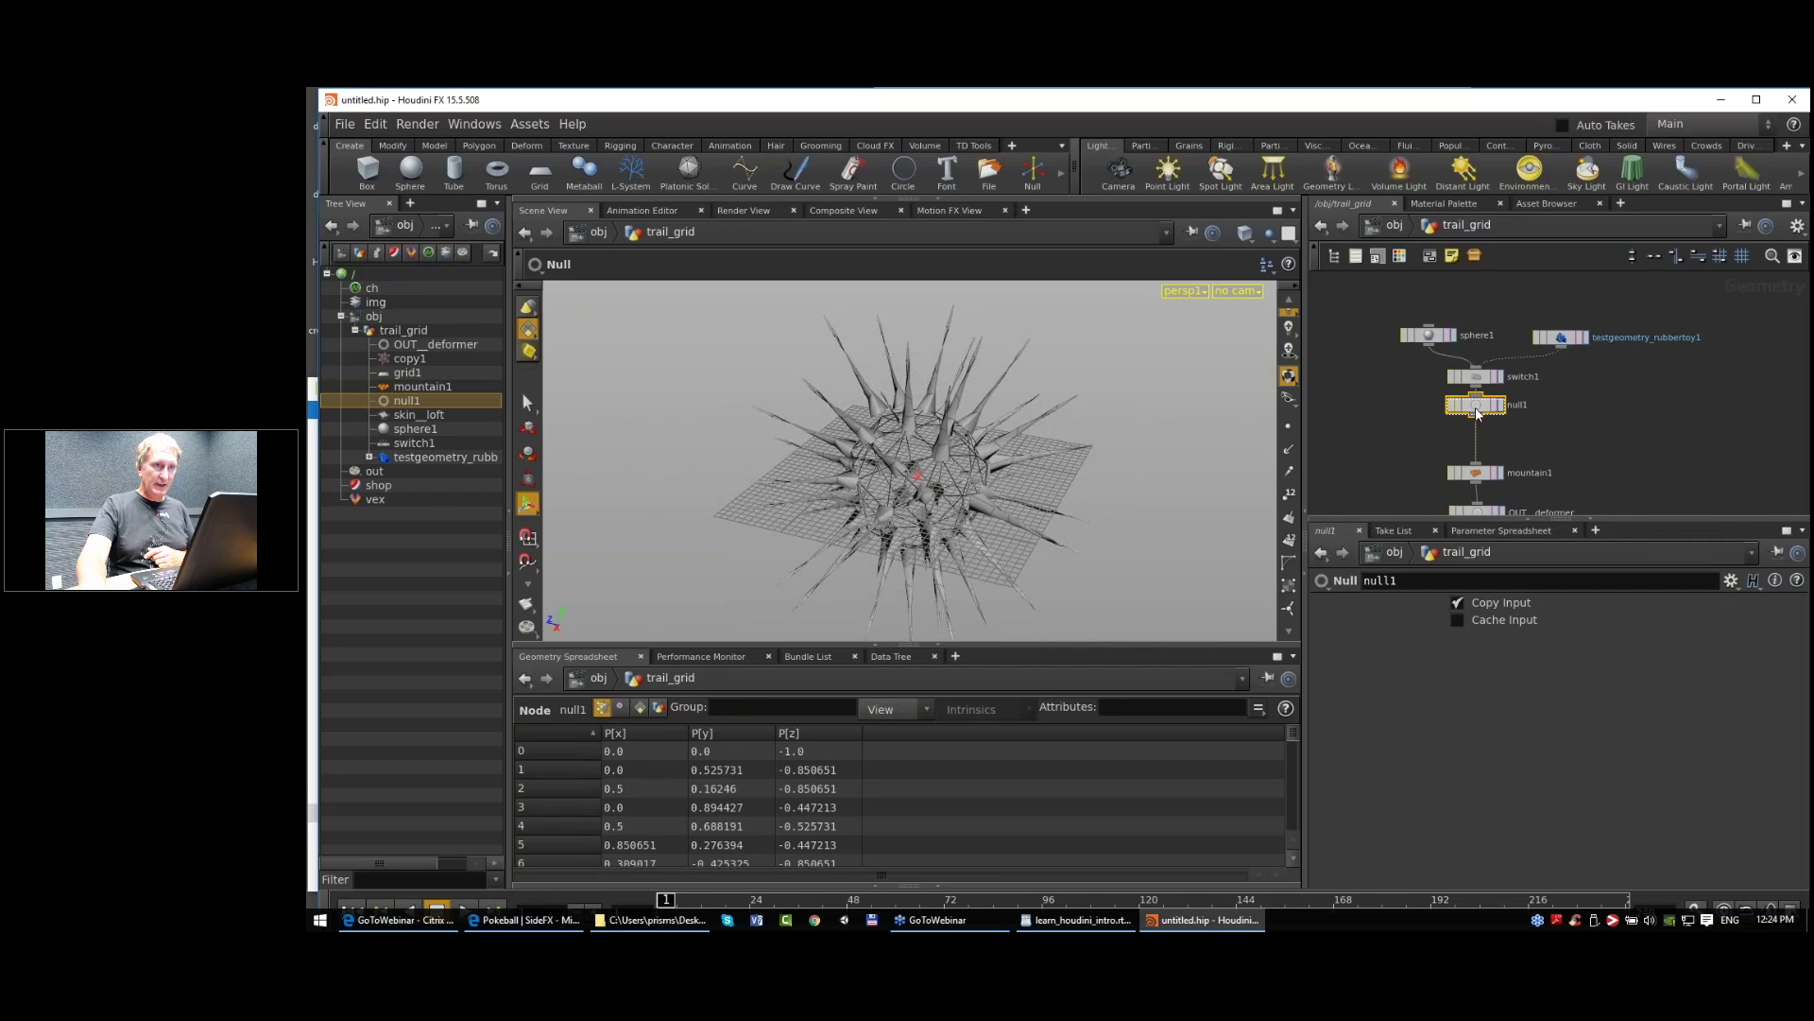
double_click(1516, 406)
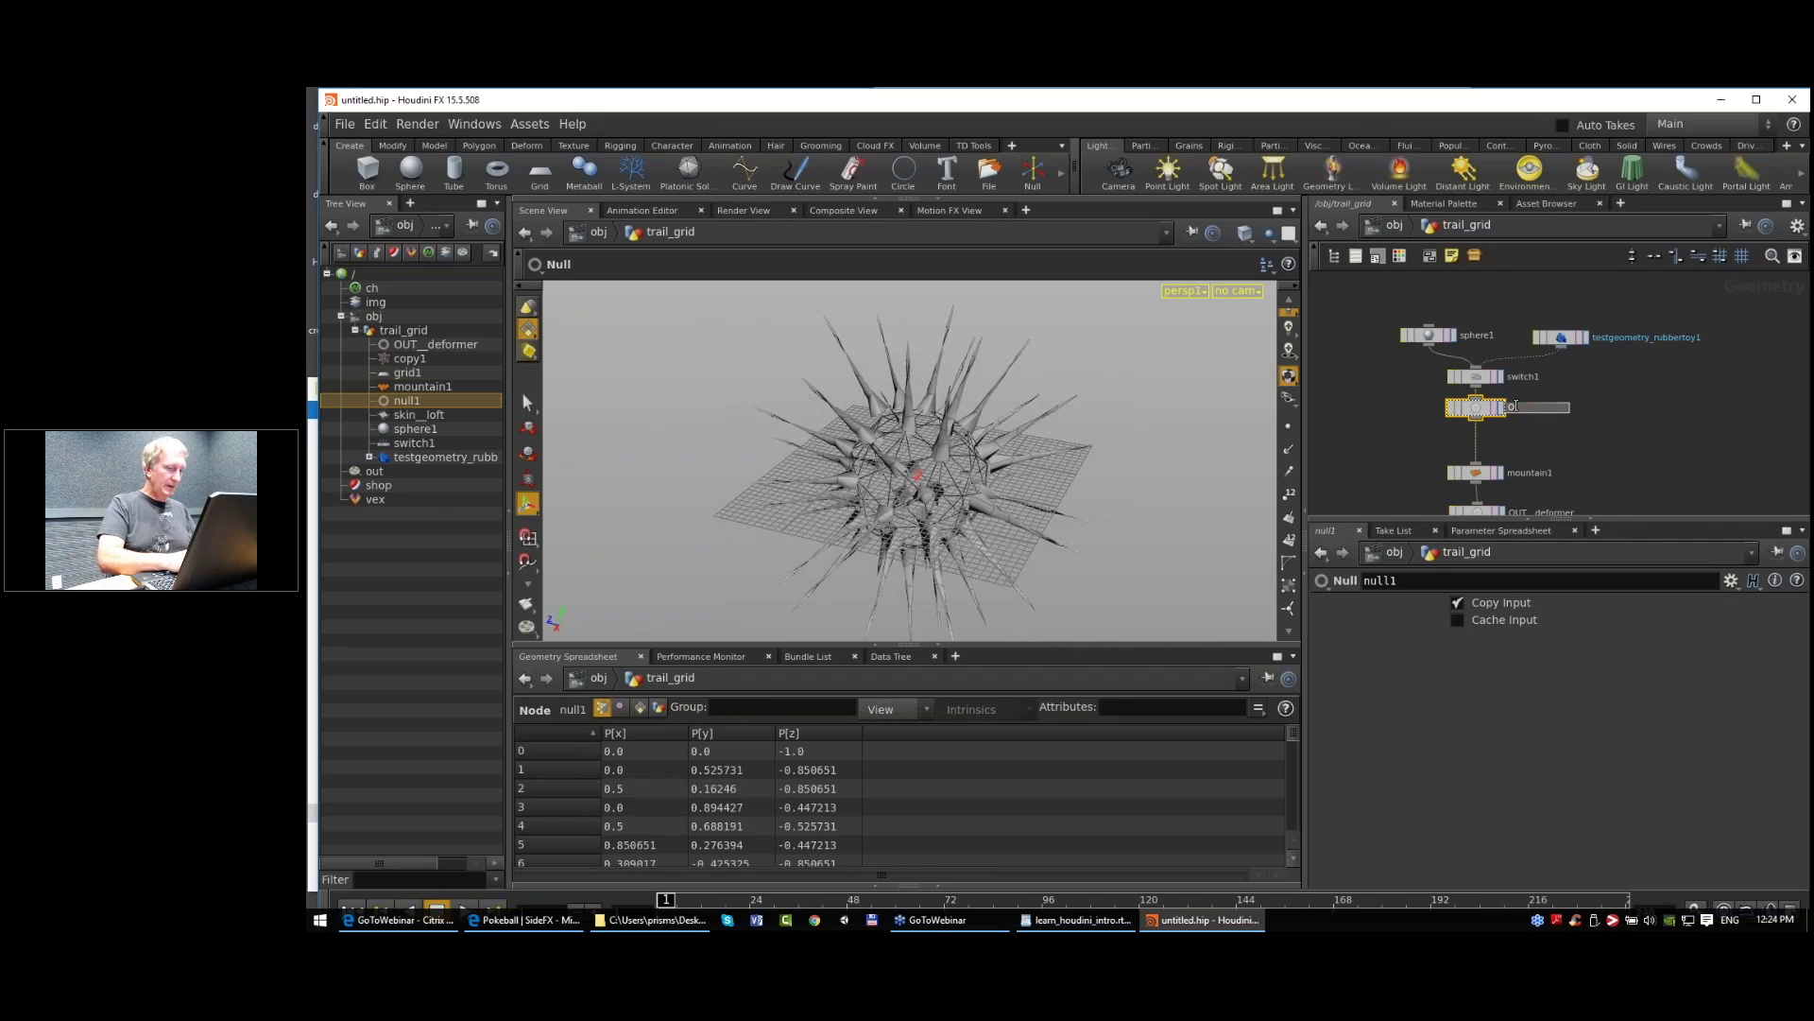
text(OUT_sour)
text(ce_geom)
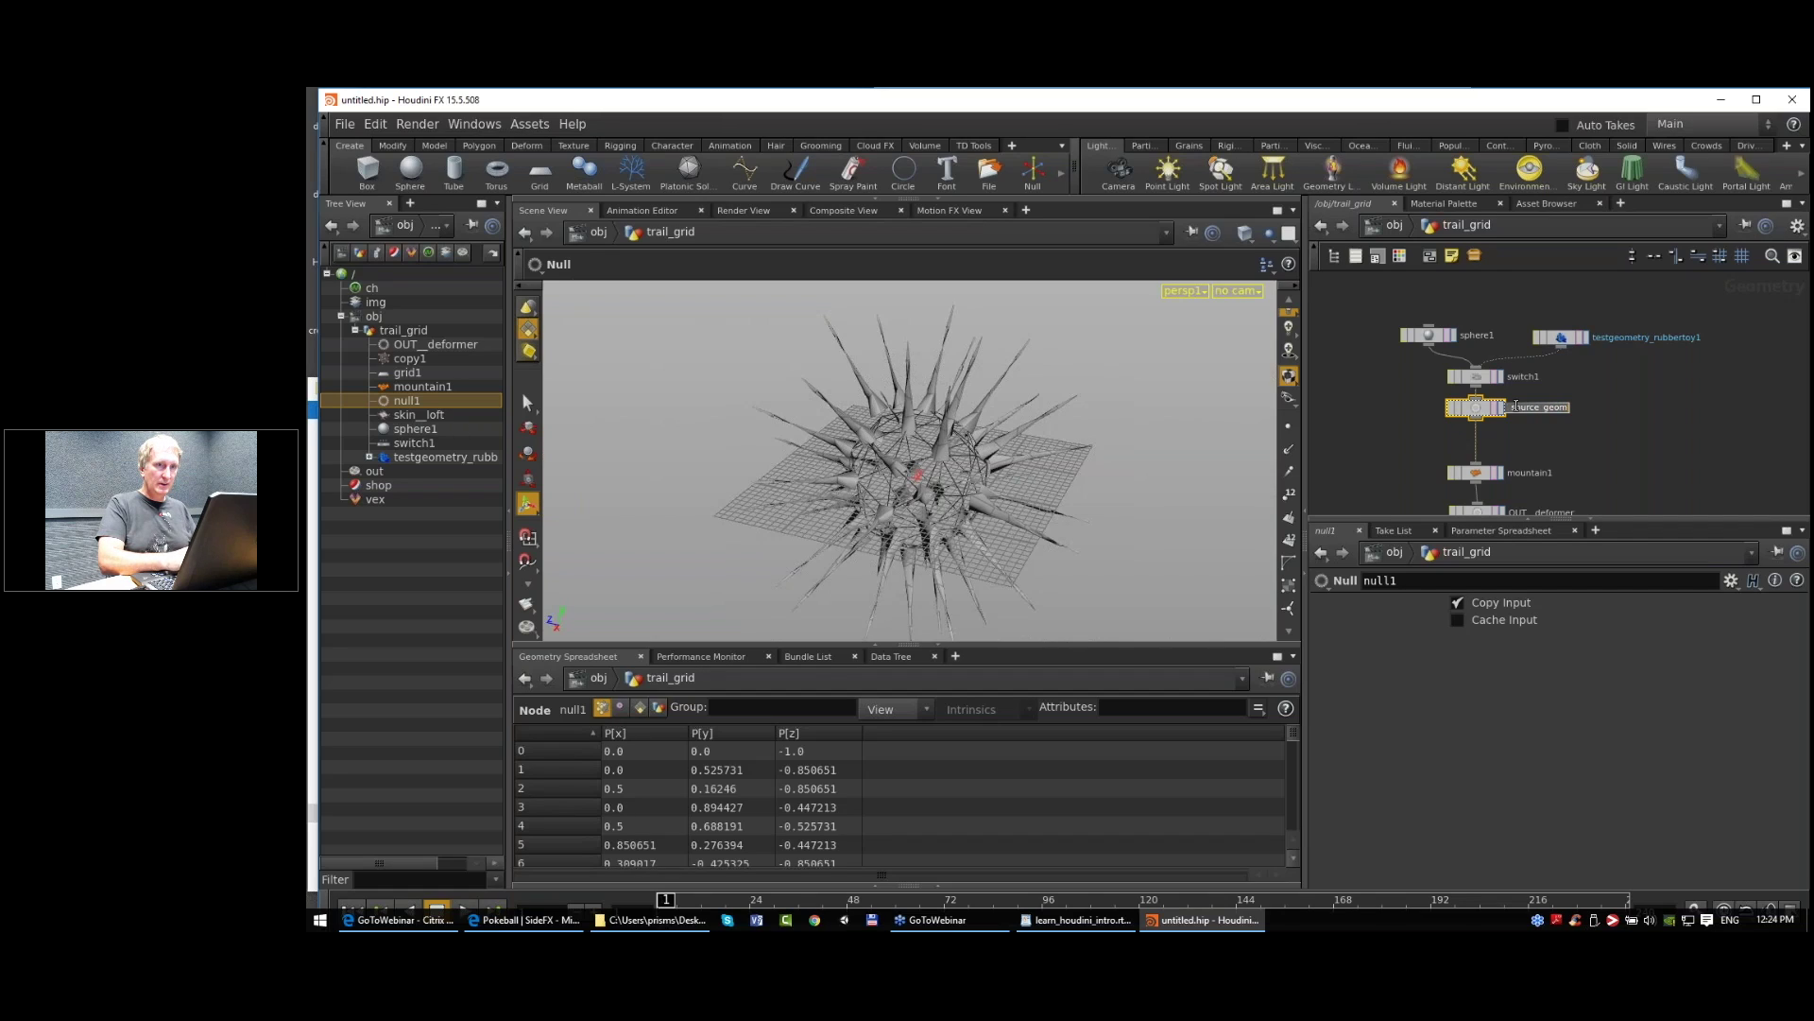
text(etry)
key(Return)
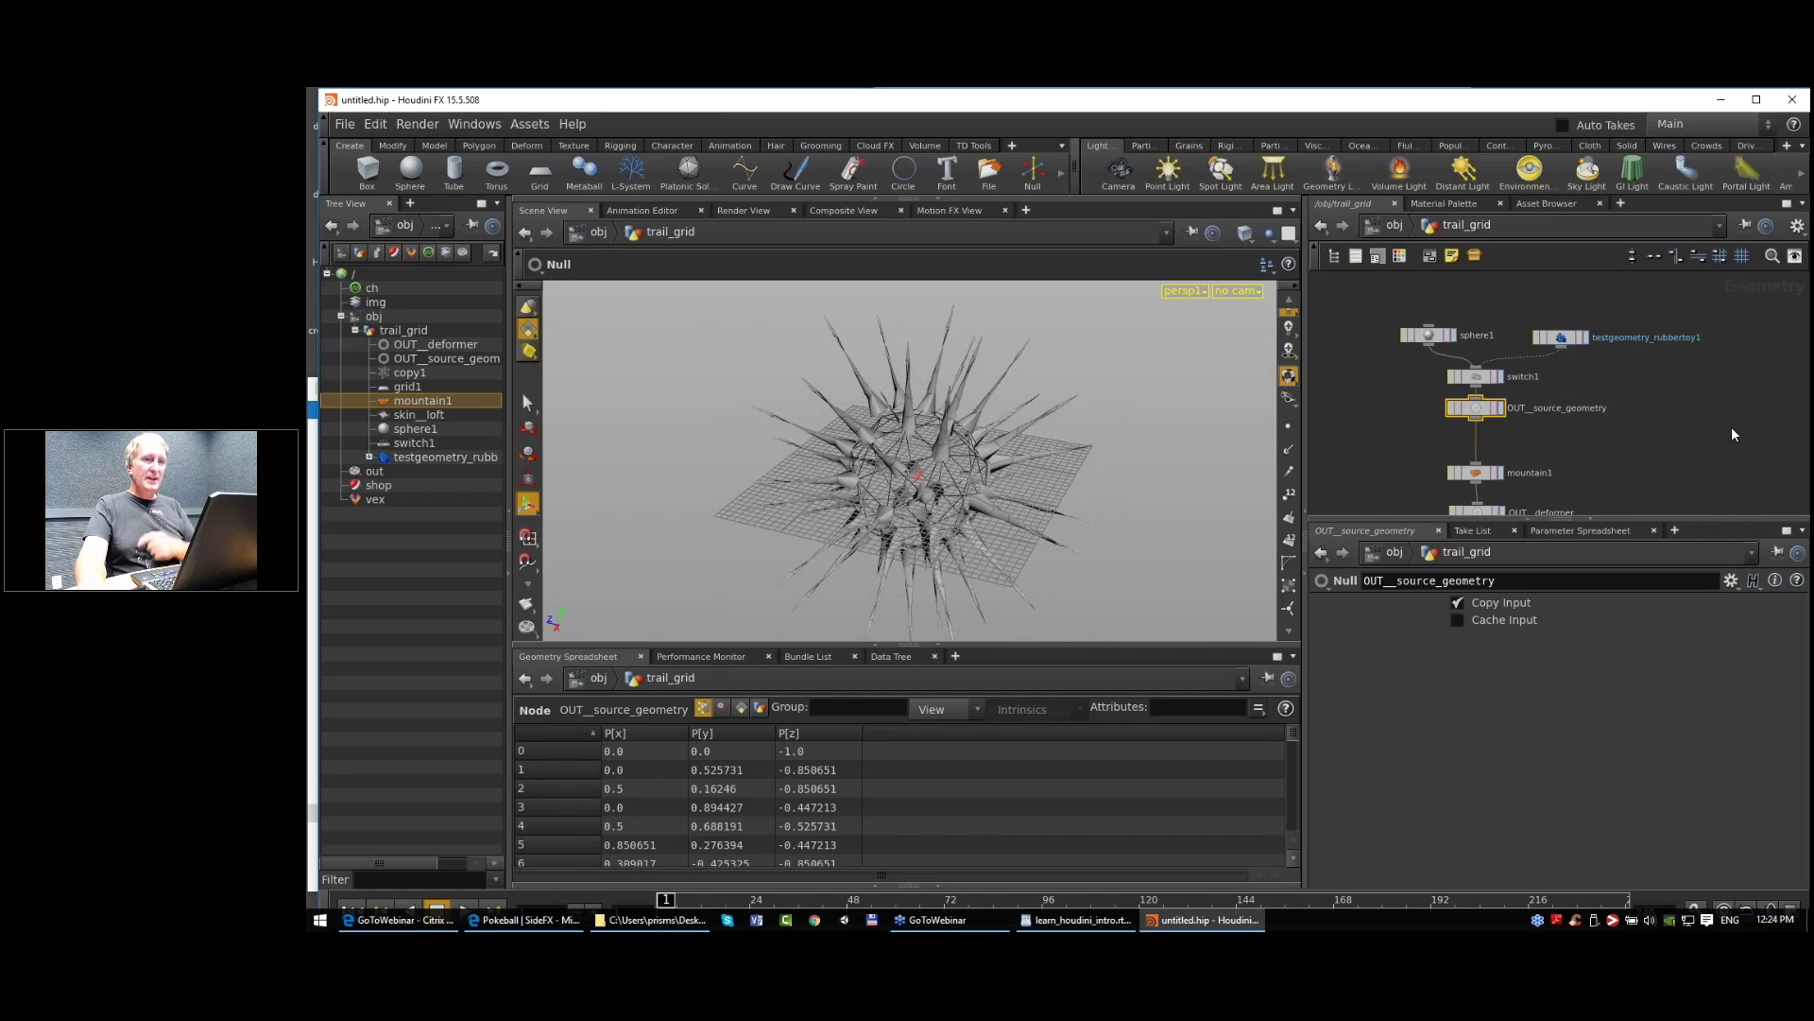
Step: Move mountain1 slightly closer to OUT__deformer and select the OUT__source_geometry node
scroll(1670, 455, down, 3)
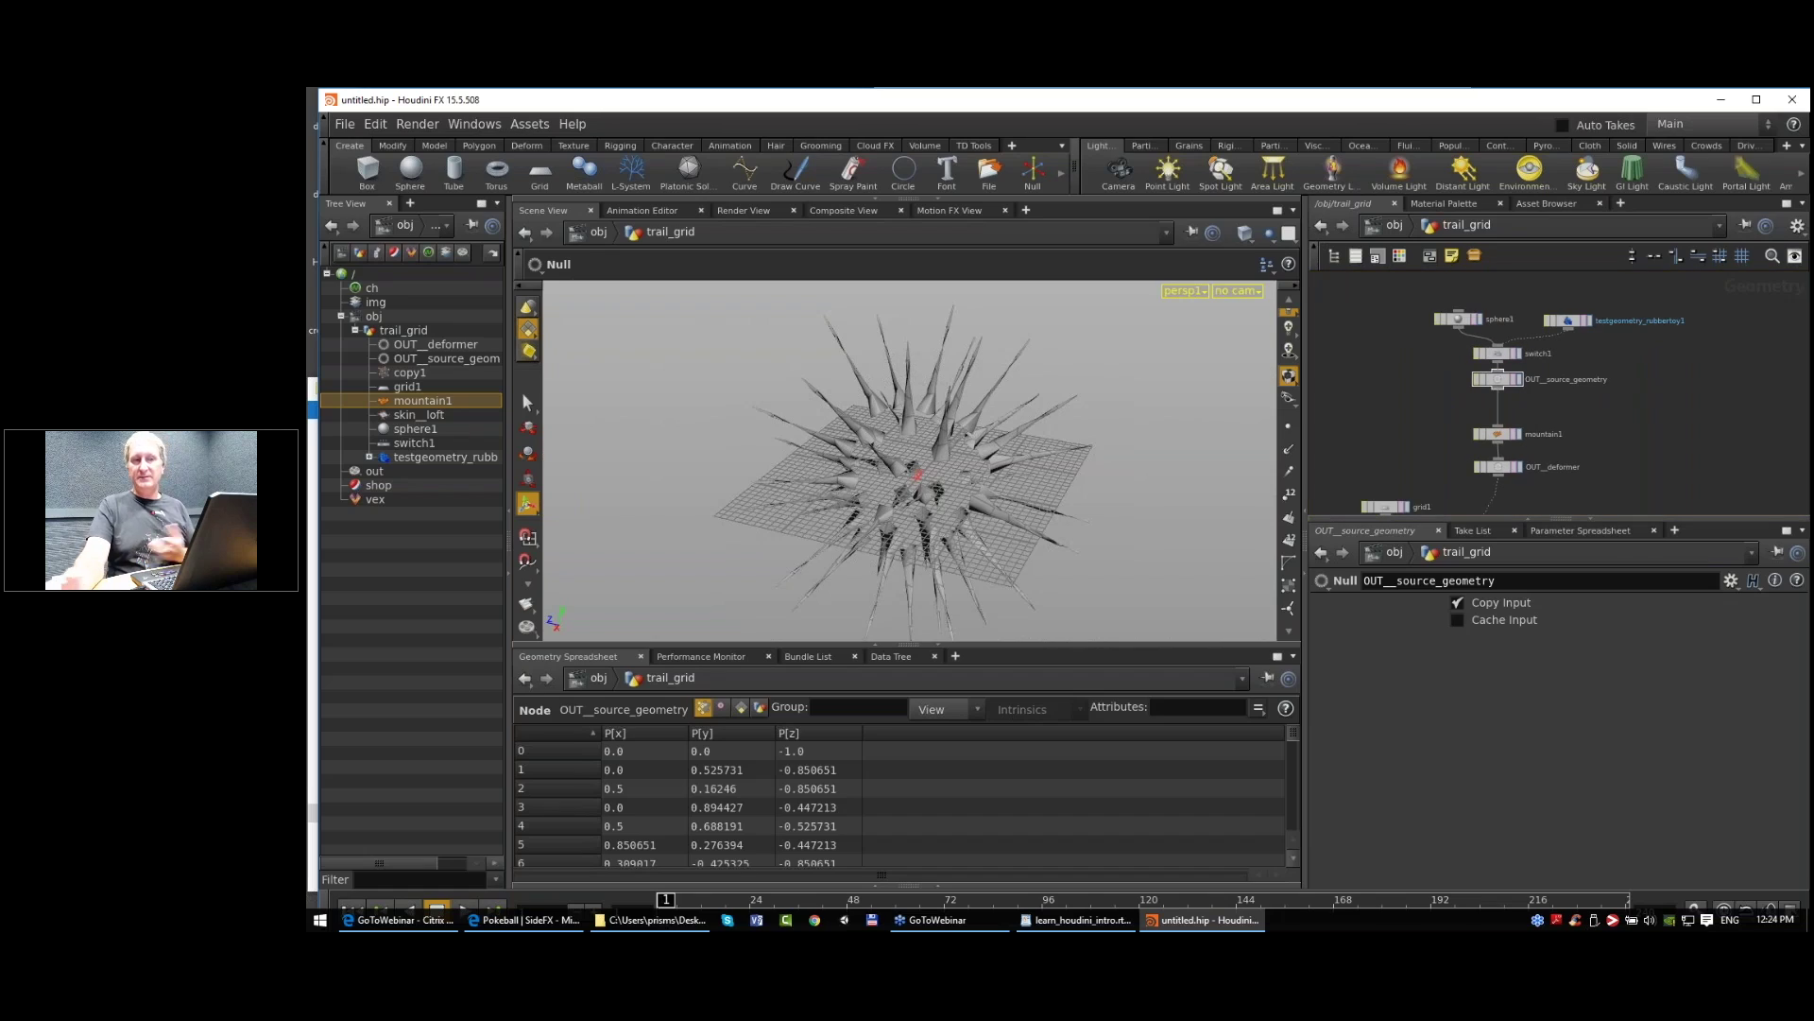
drag(1497, 442, 1497, 450)
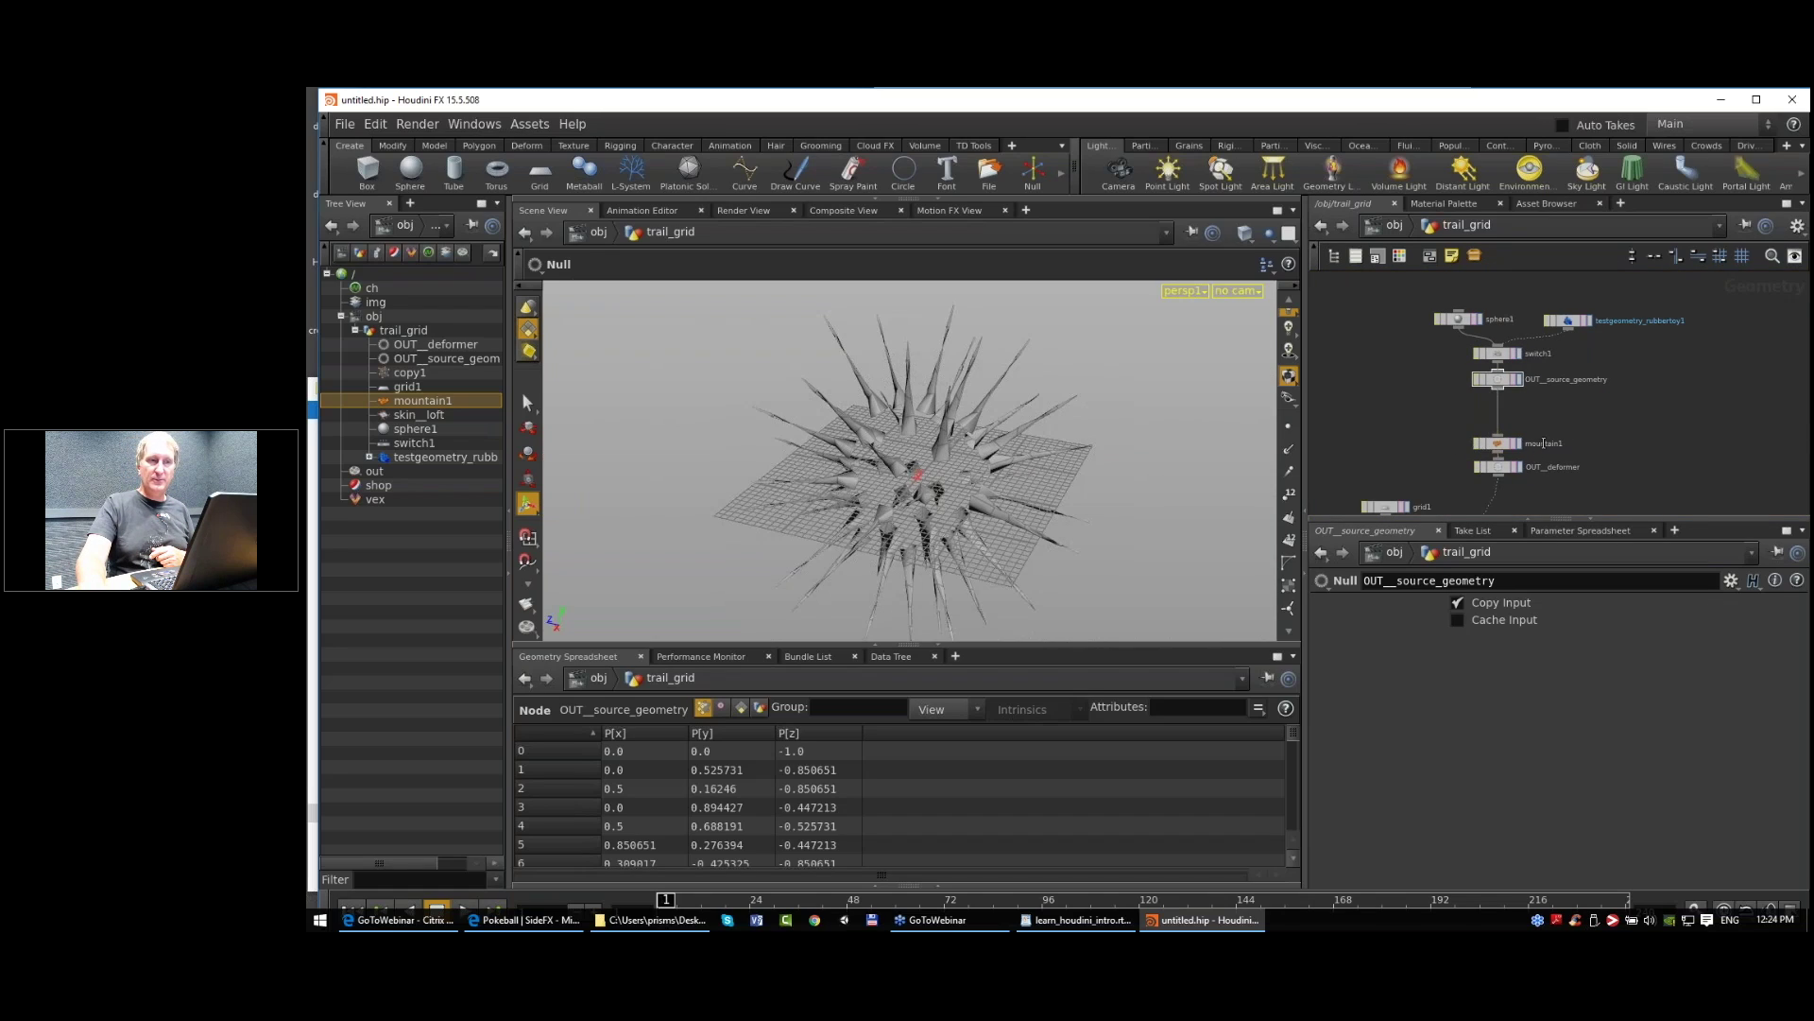
scroll(1543, 442, up, 2)
click(1488, 370)
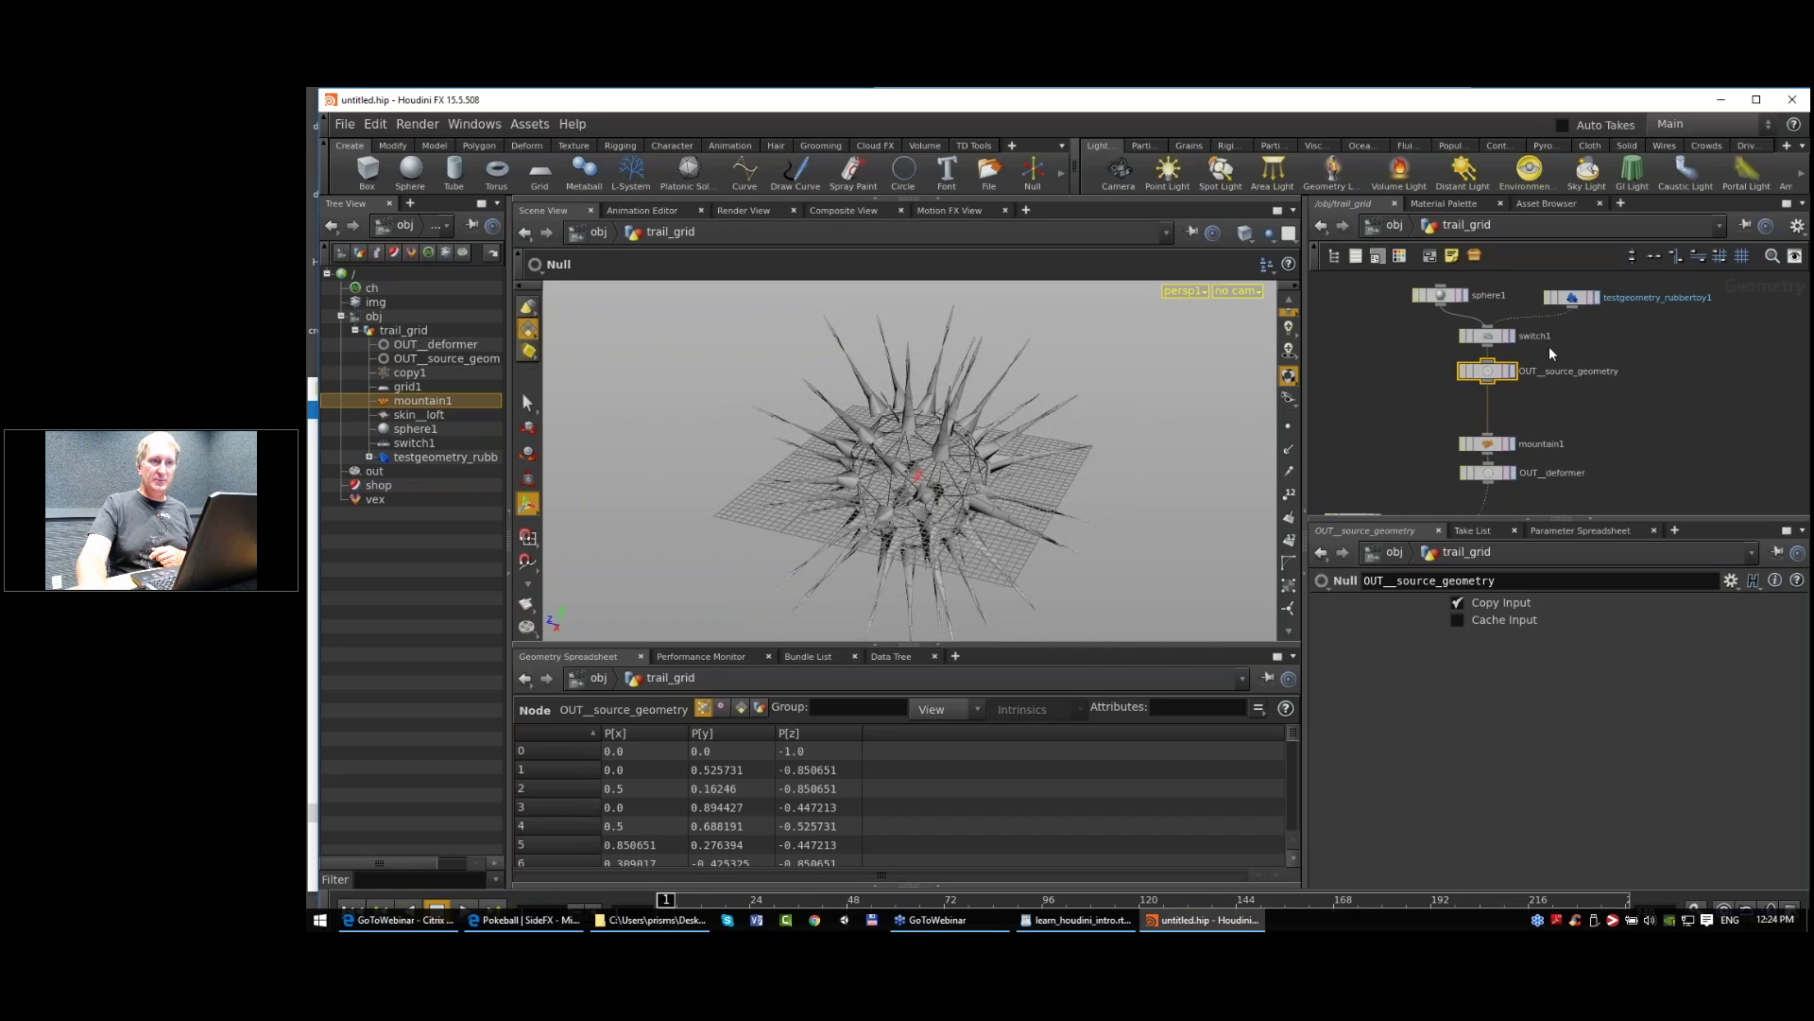
middle_drag(1616, 351, 1611, 383)
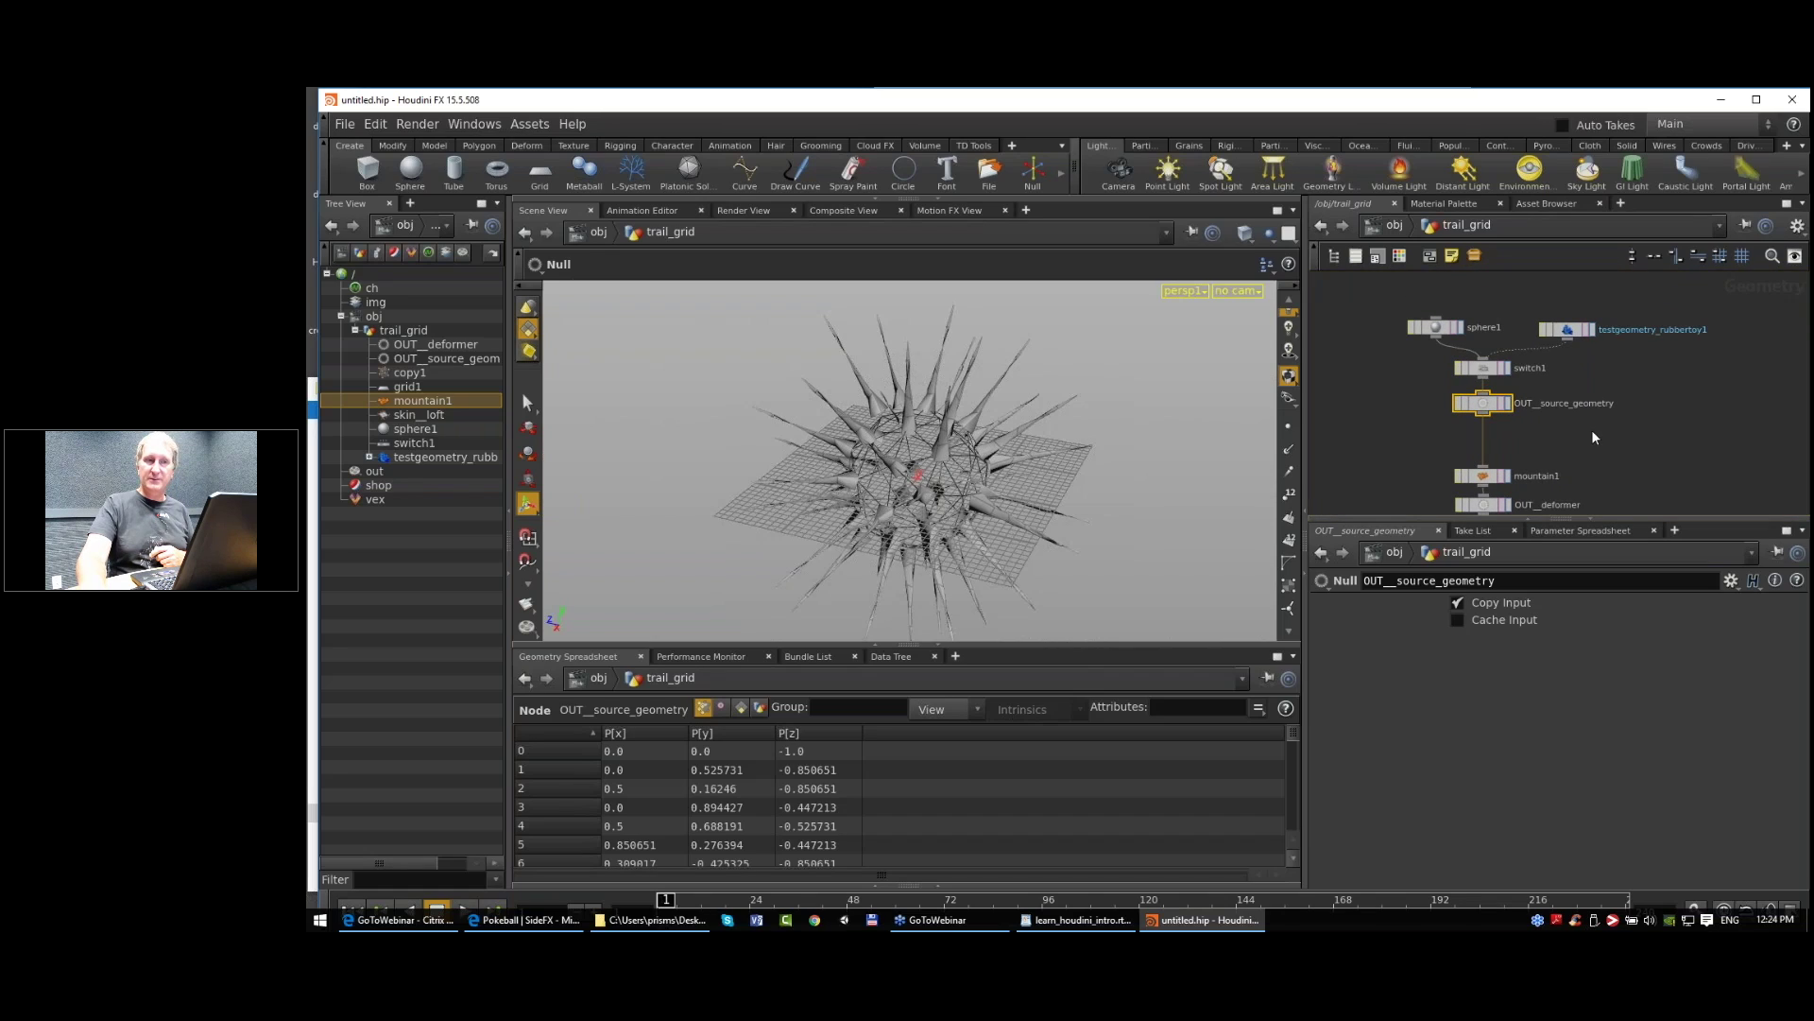
Step: Review the node chain between the source geometry and the final skin, and select the skin__loft node
scroll(1591, 436, down, 2)
middle_drag(1584, 446, 1587, 344)
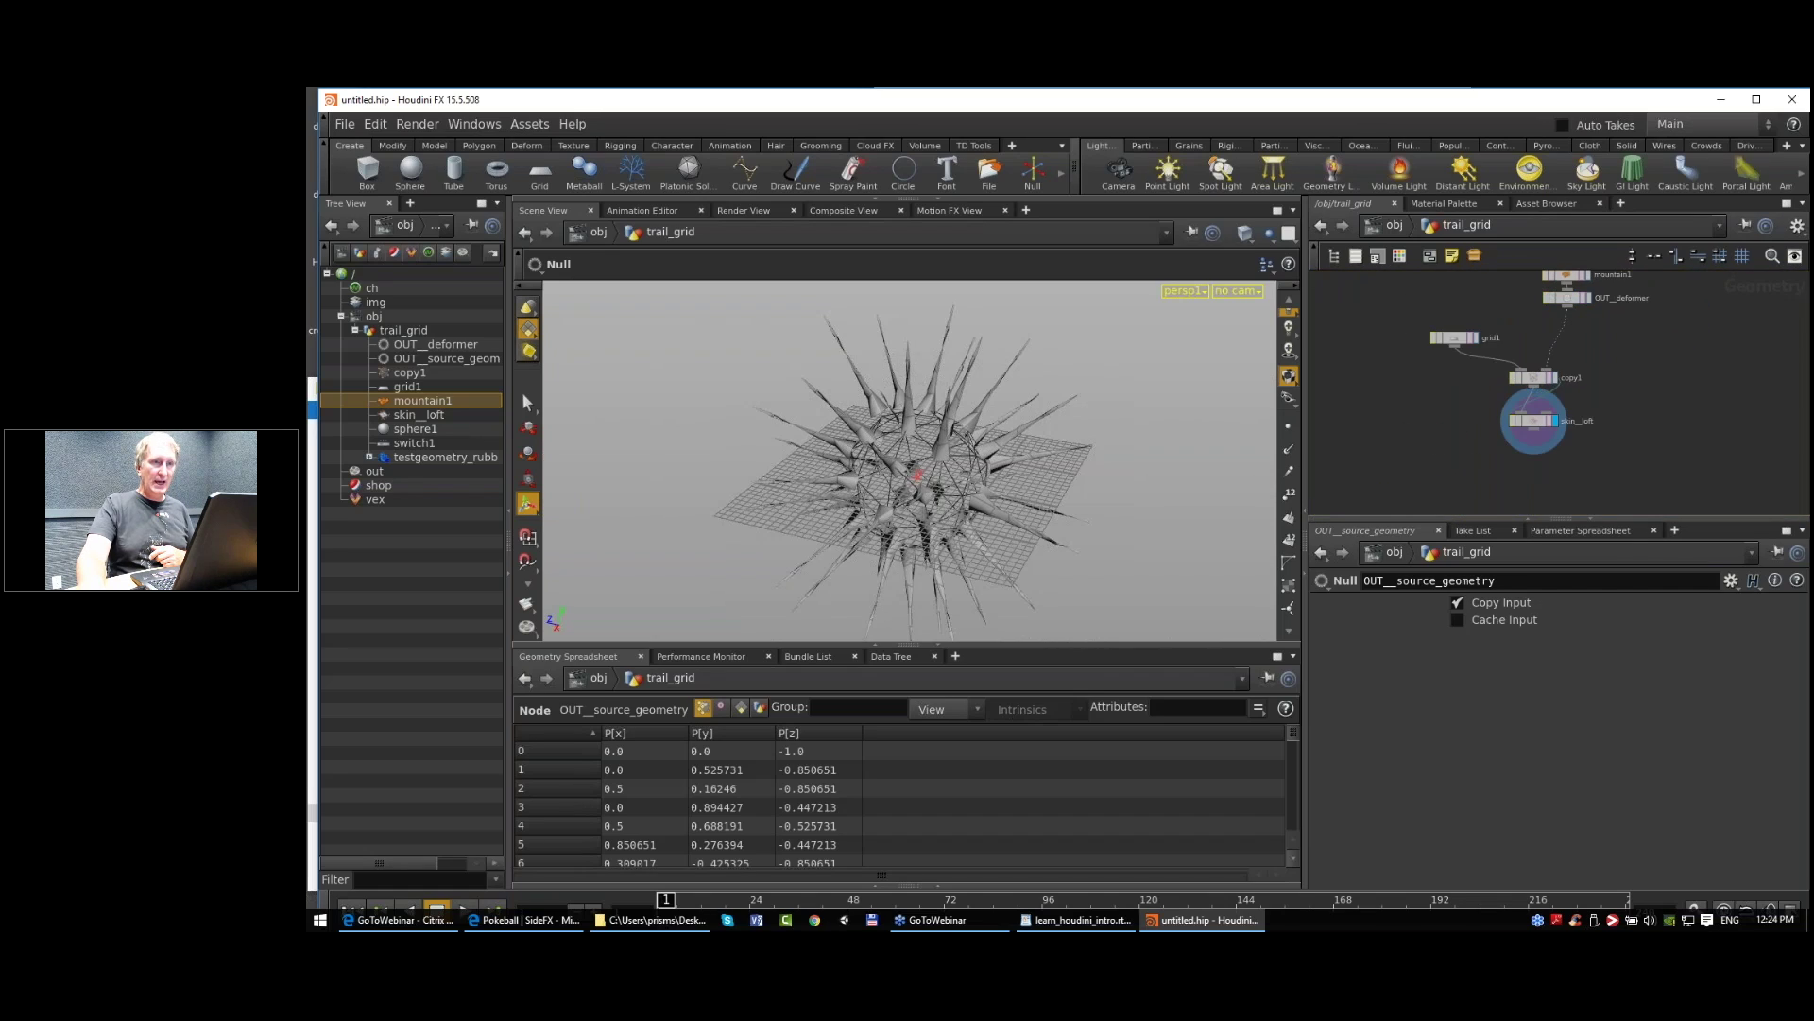
middle_drag(1483, 376, 1431, 401)
scroll(1431, 402, up, 2)
drag(1386, 464, 1563, 350)
middle_drag(1646, 343, 1583, 486)
middle_drag(1604, 393, 1600, 461)
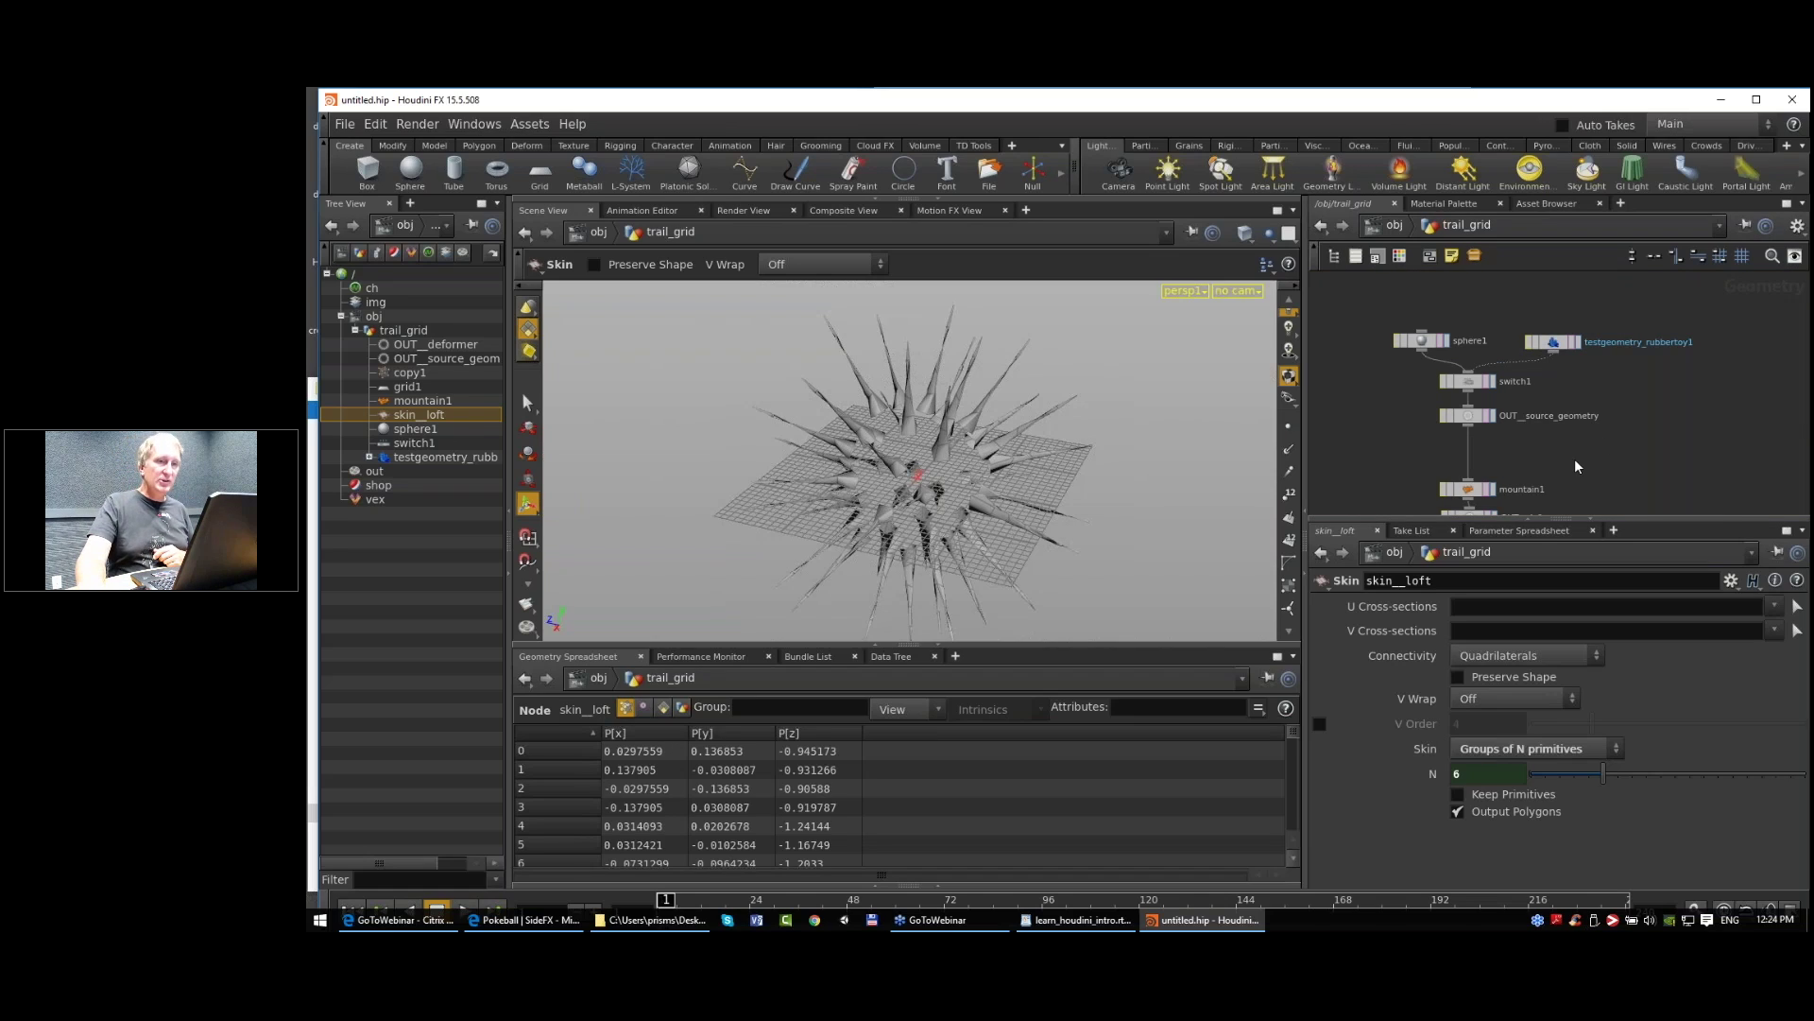
Step: Move OUT__source_geometry down to just above mountain1, leaving a gap below switch1
middle_drag(1575, 462, 1598, 393)
middle_drag(1440, 493, 1452, 401)
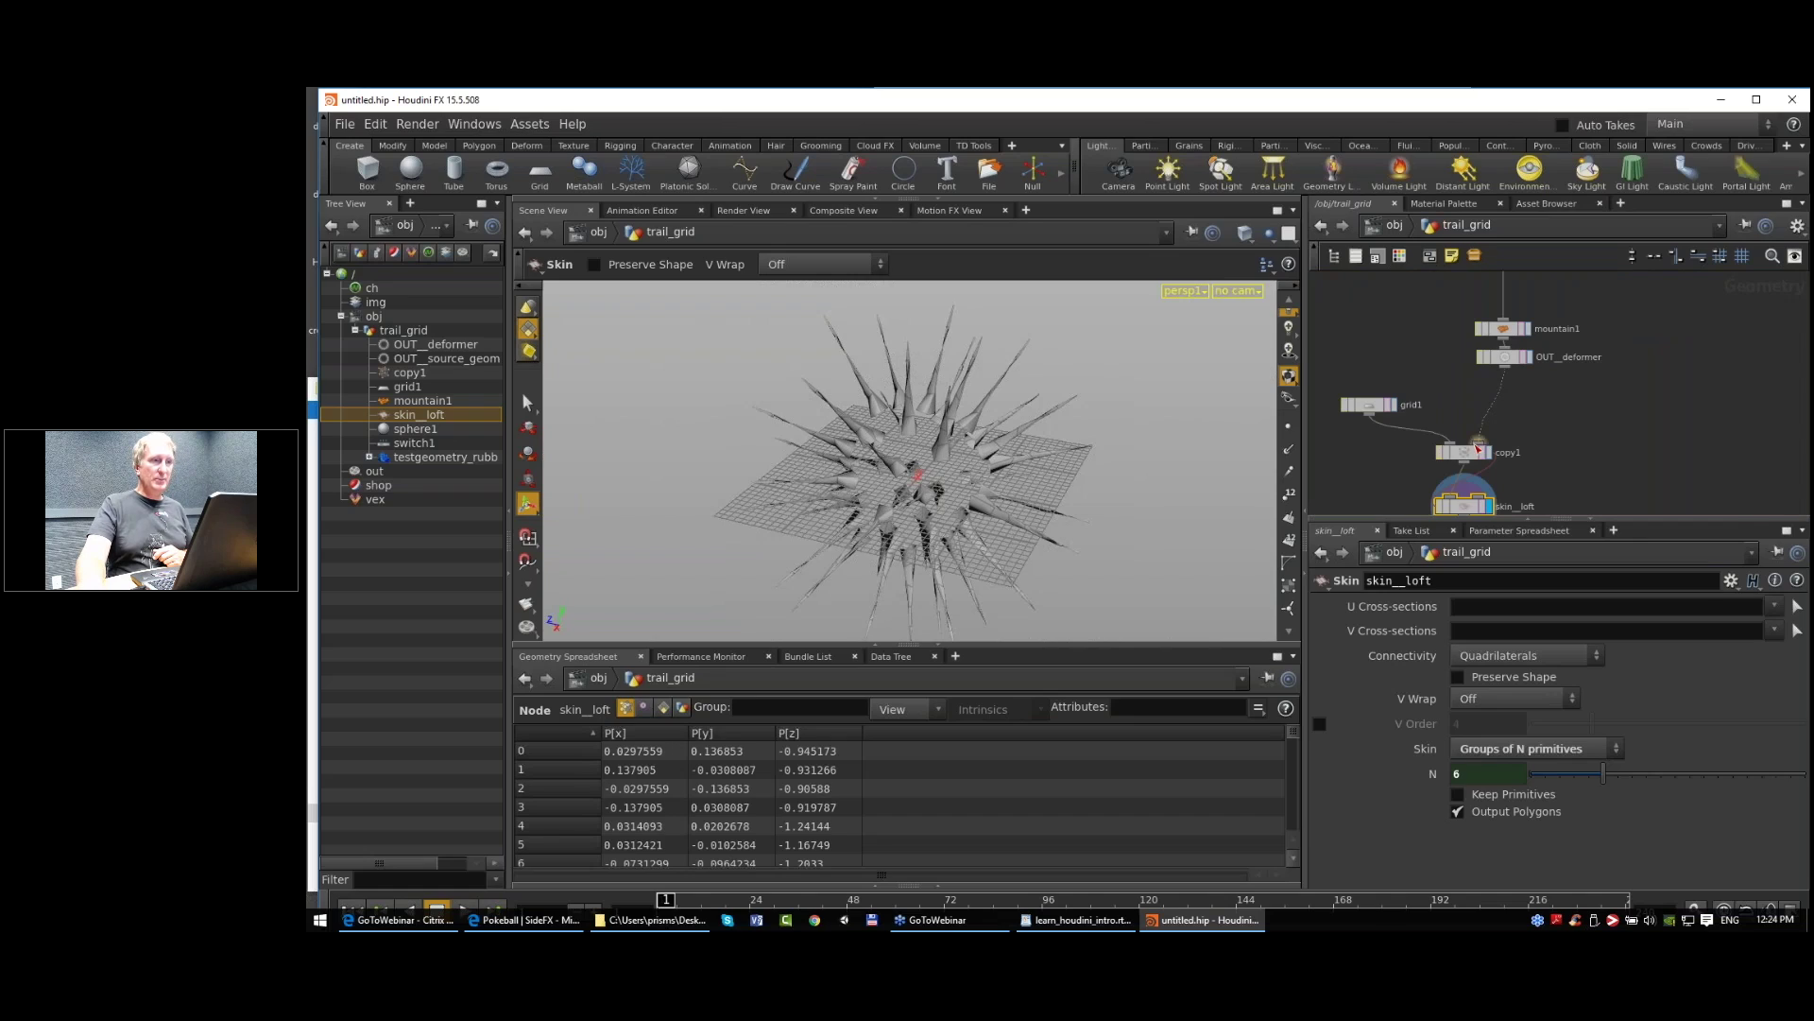
middle_drag(1620, 378, 1566, 417)
drag(1474, 441, 1516, 508)
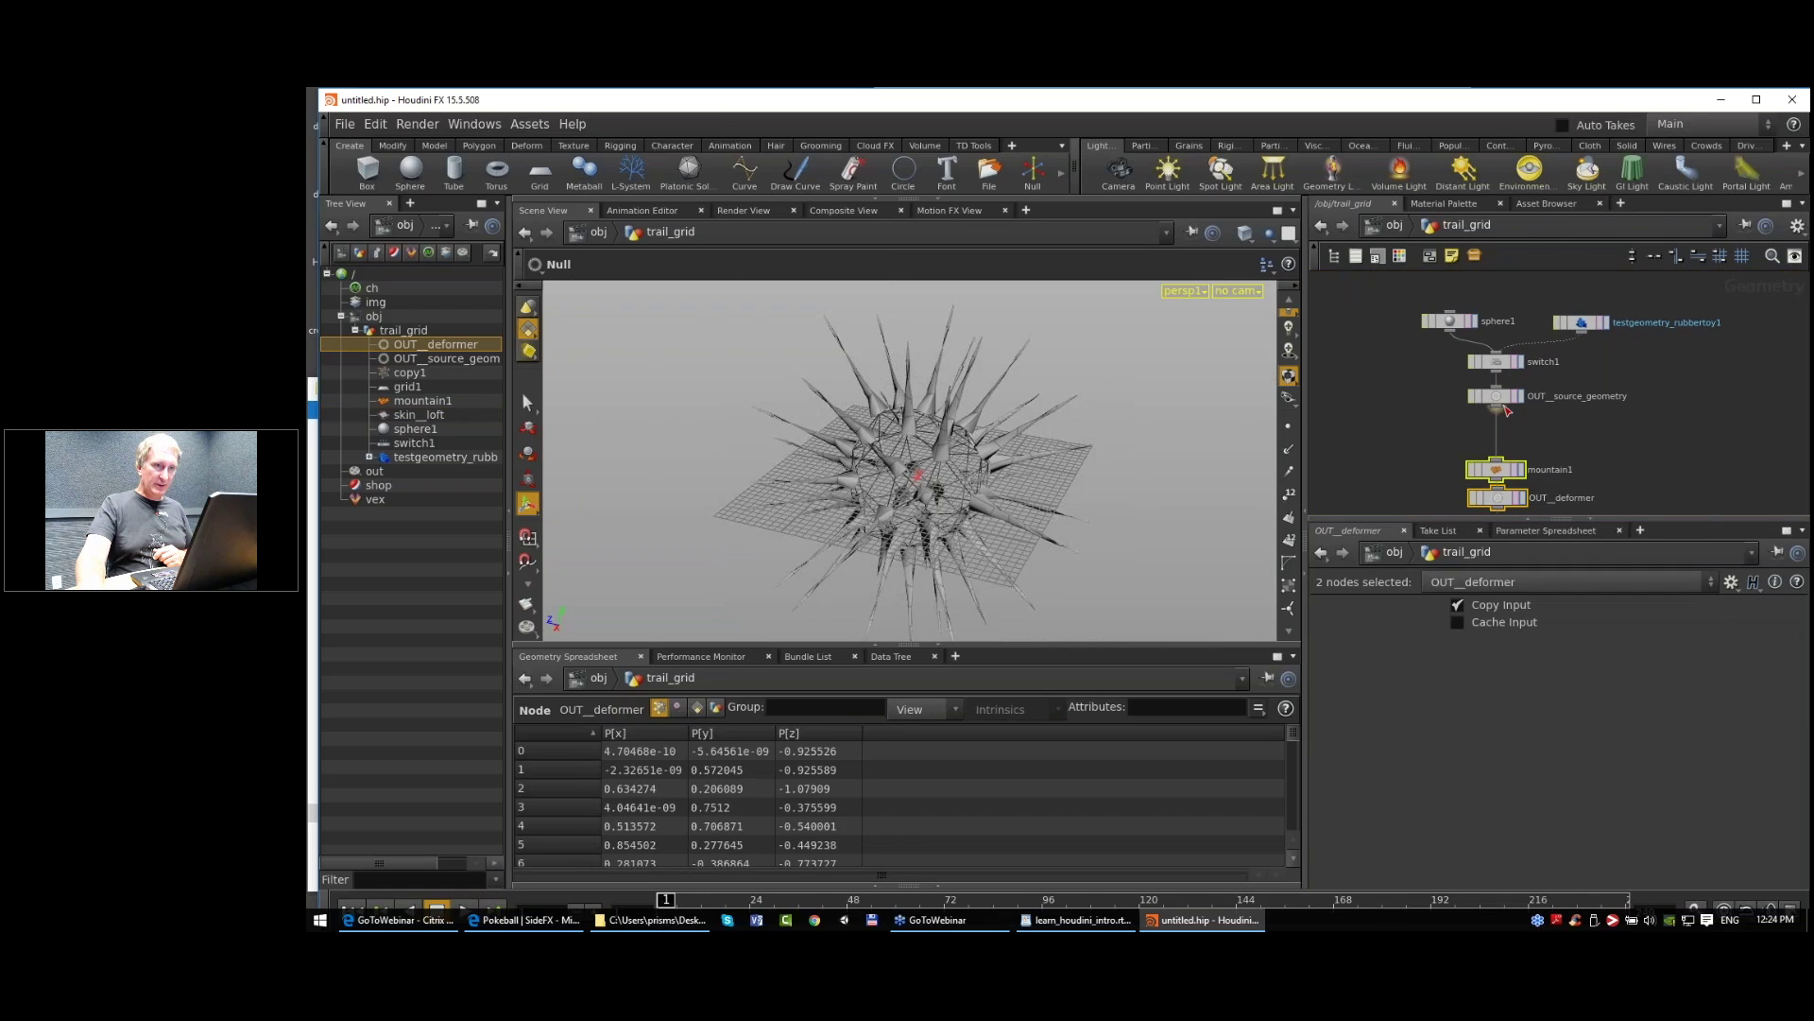
drag(1504, 437, 1505, 437)
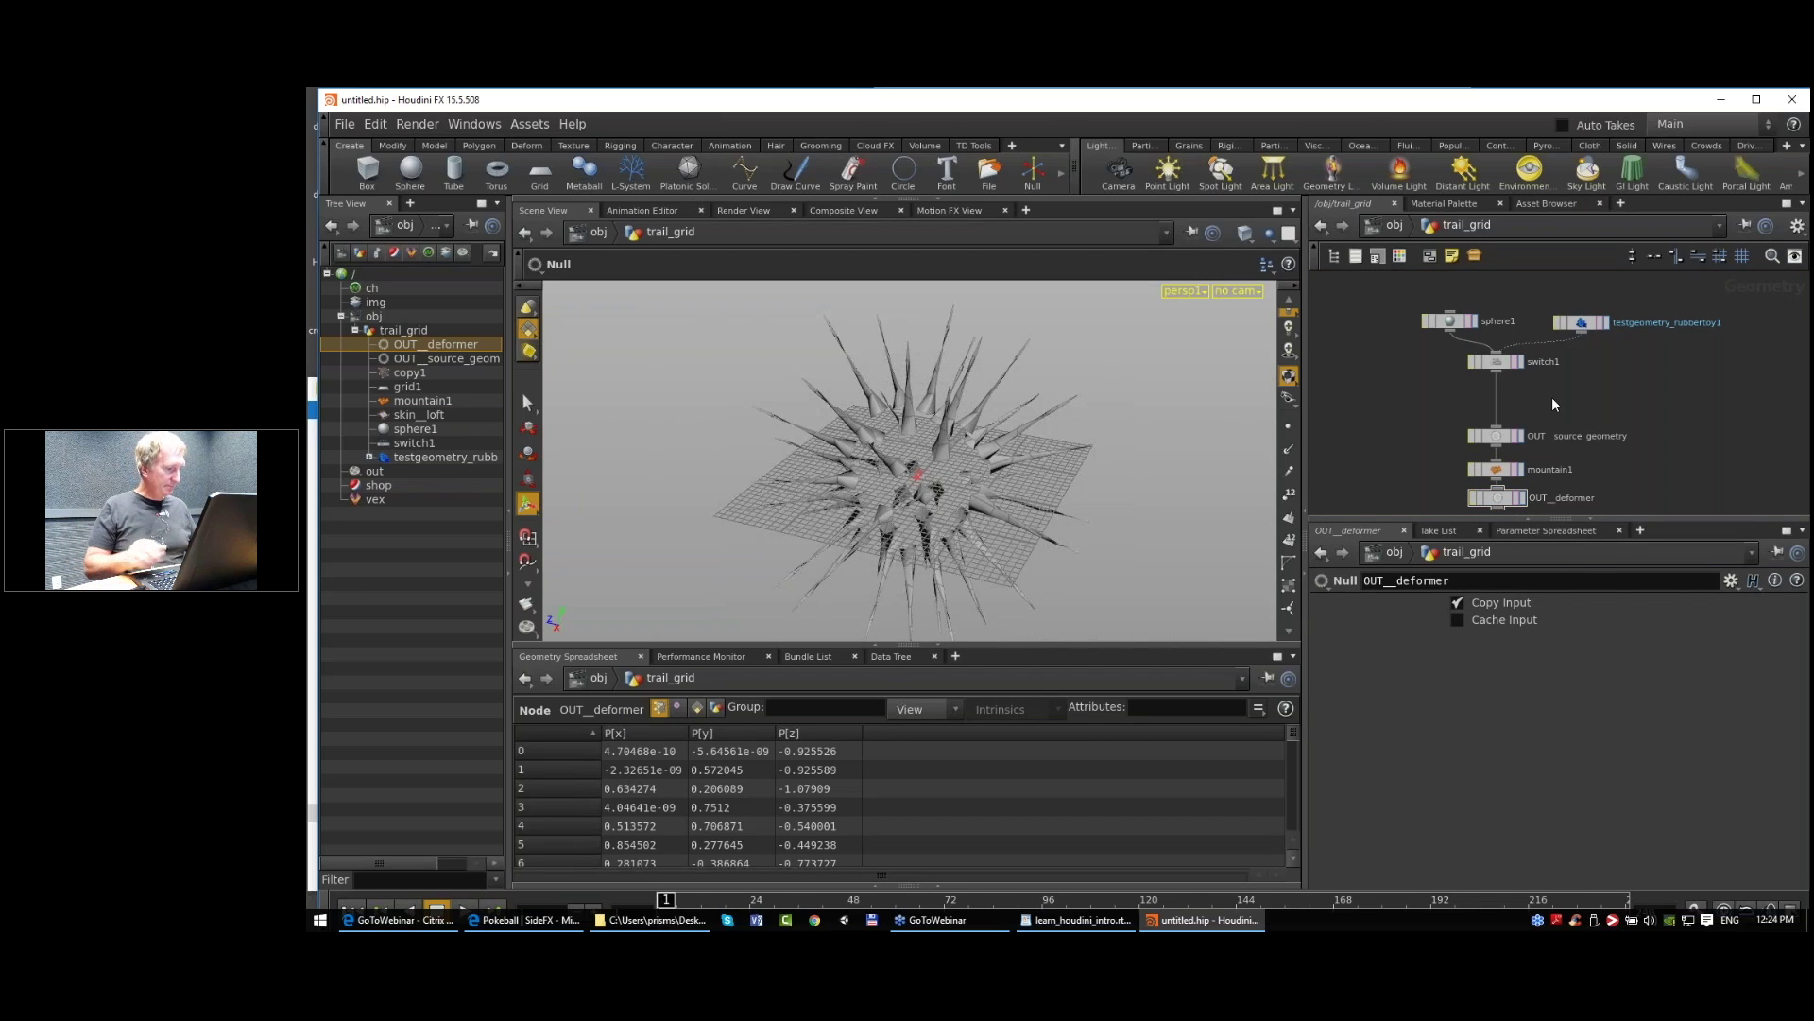
Step: Insert a Scatter node between switch1 and OUT__source_geometry
key(Tab)
text(scatt)
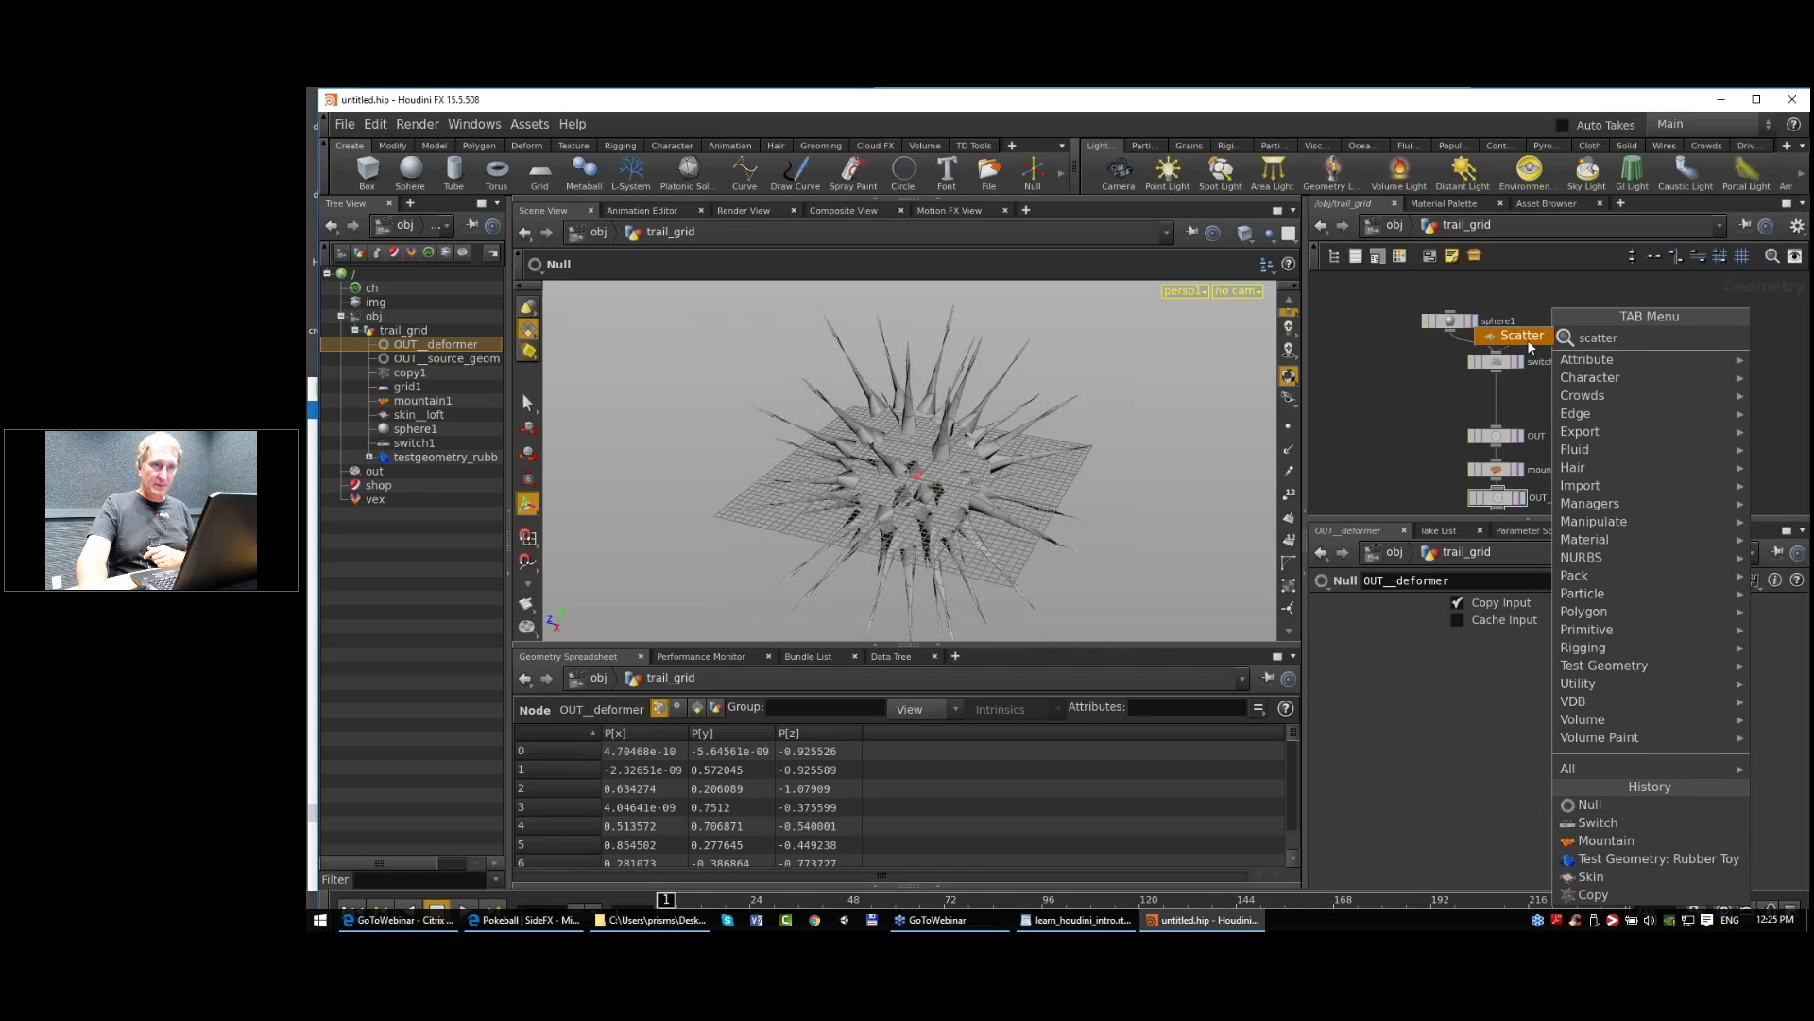
key(Escape)
click(1494, 399)
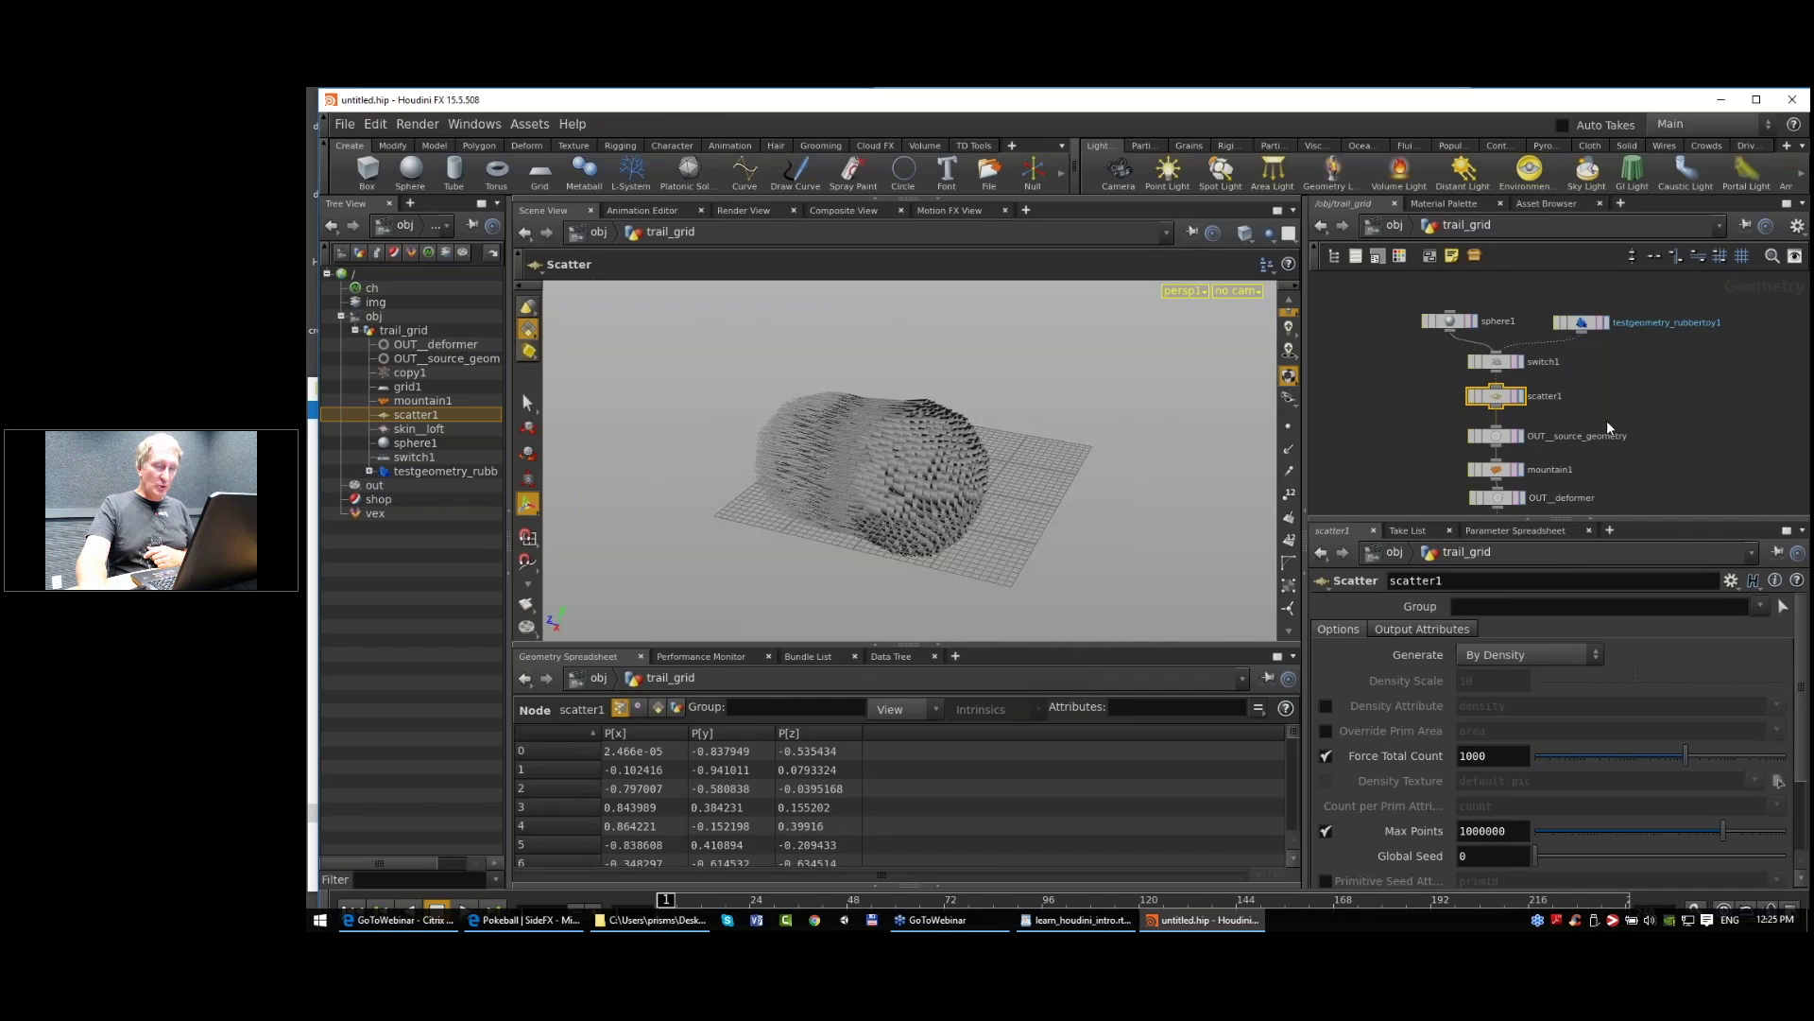
Step: Display the output of scatter1 in the viewport
scroll(1606, 419, down, 3)
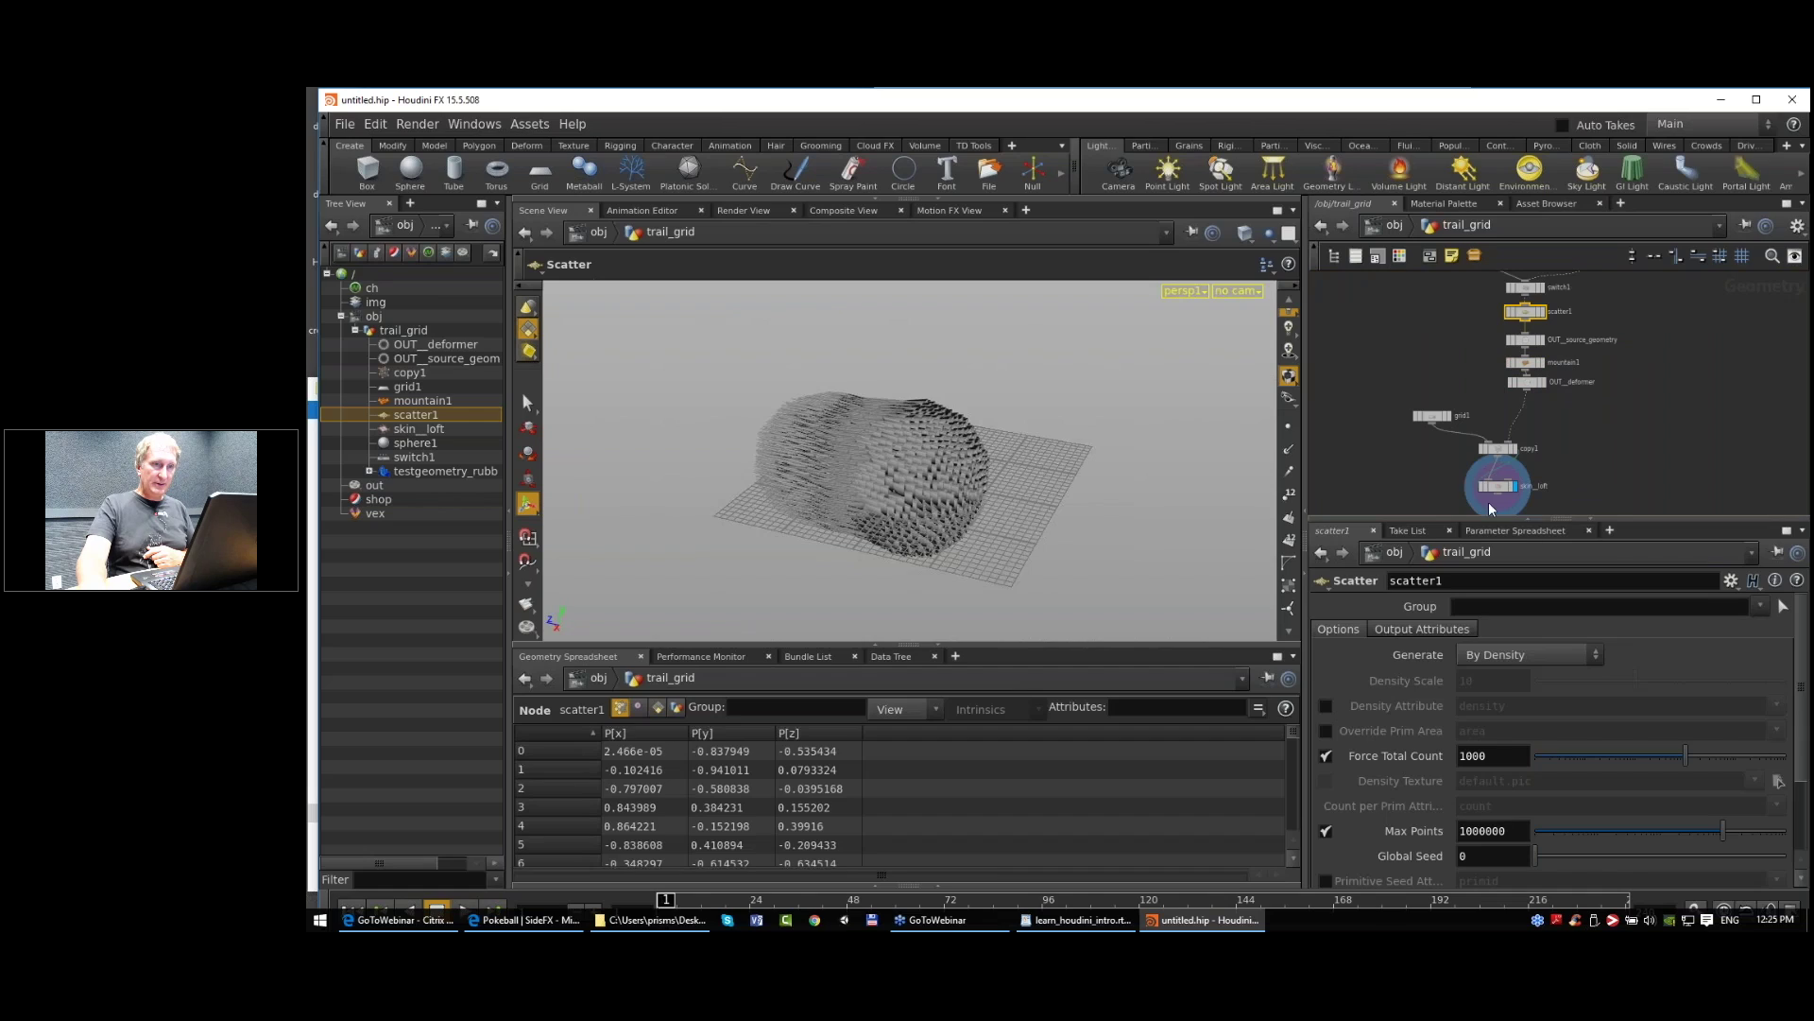
middle_drag(1548, 320, 1532, 382)
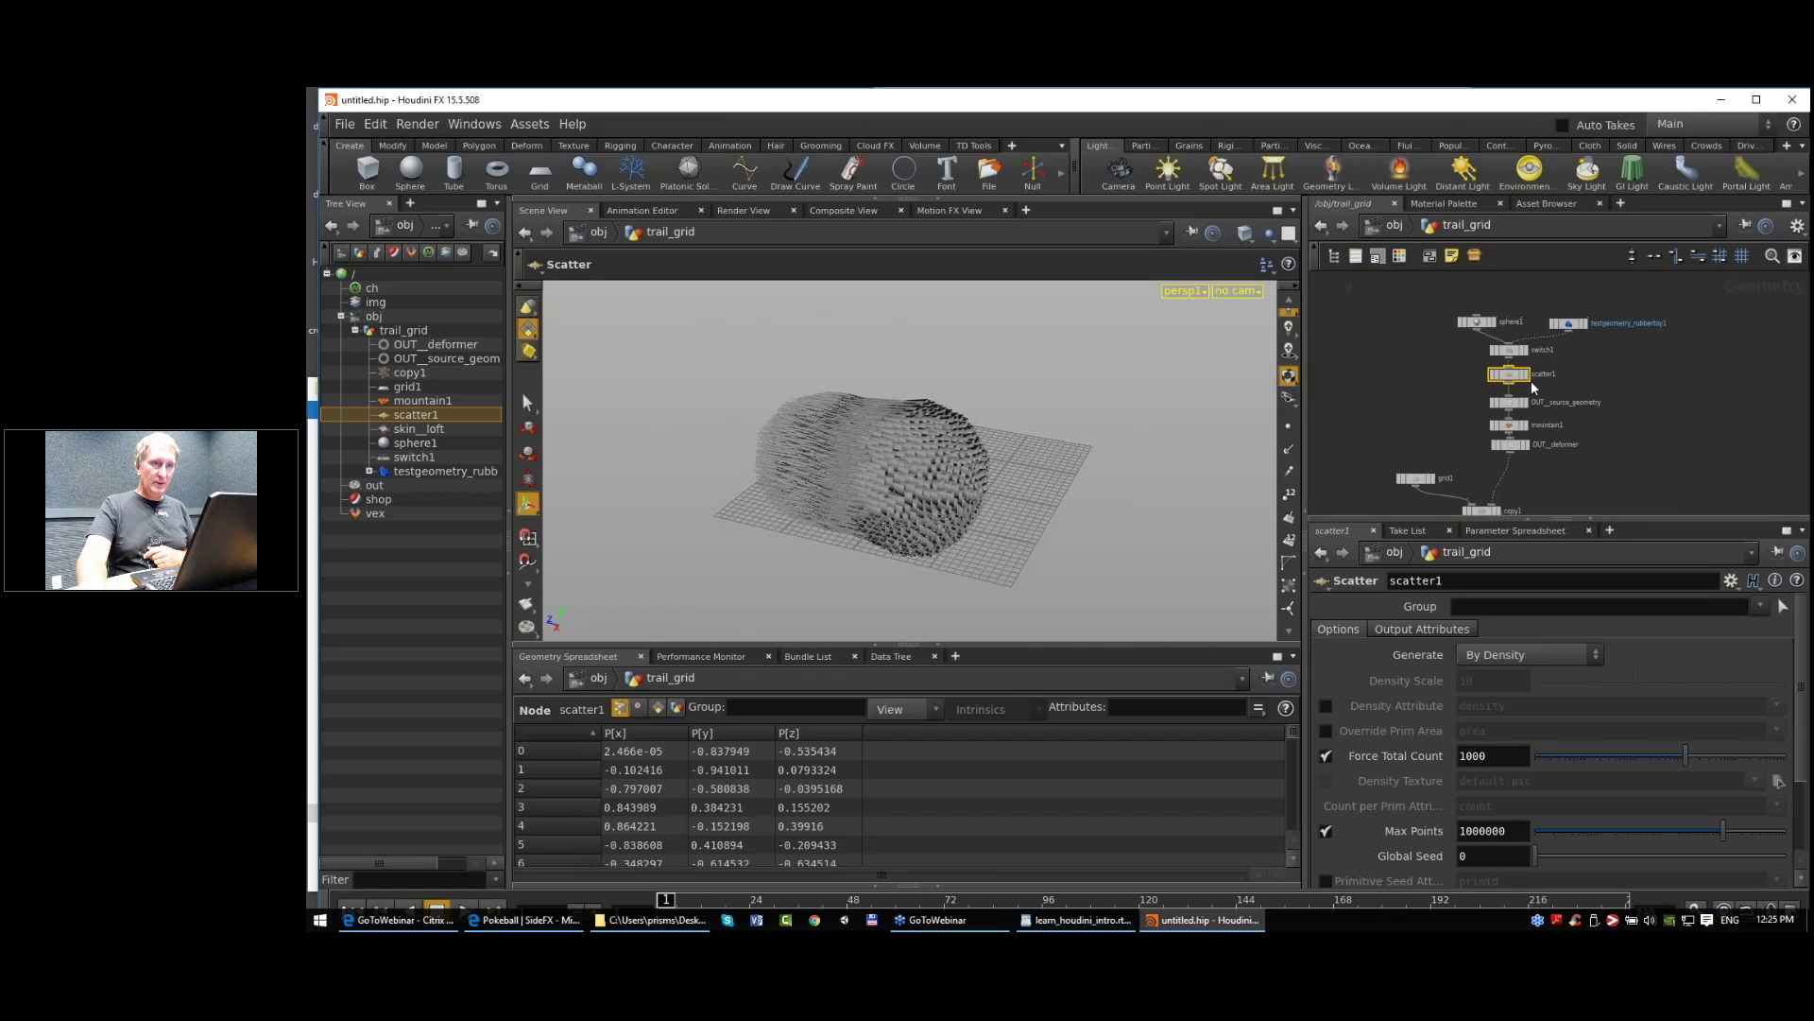
scroll(1530, 382, up, 4)
click(1525, 370)
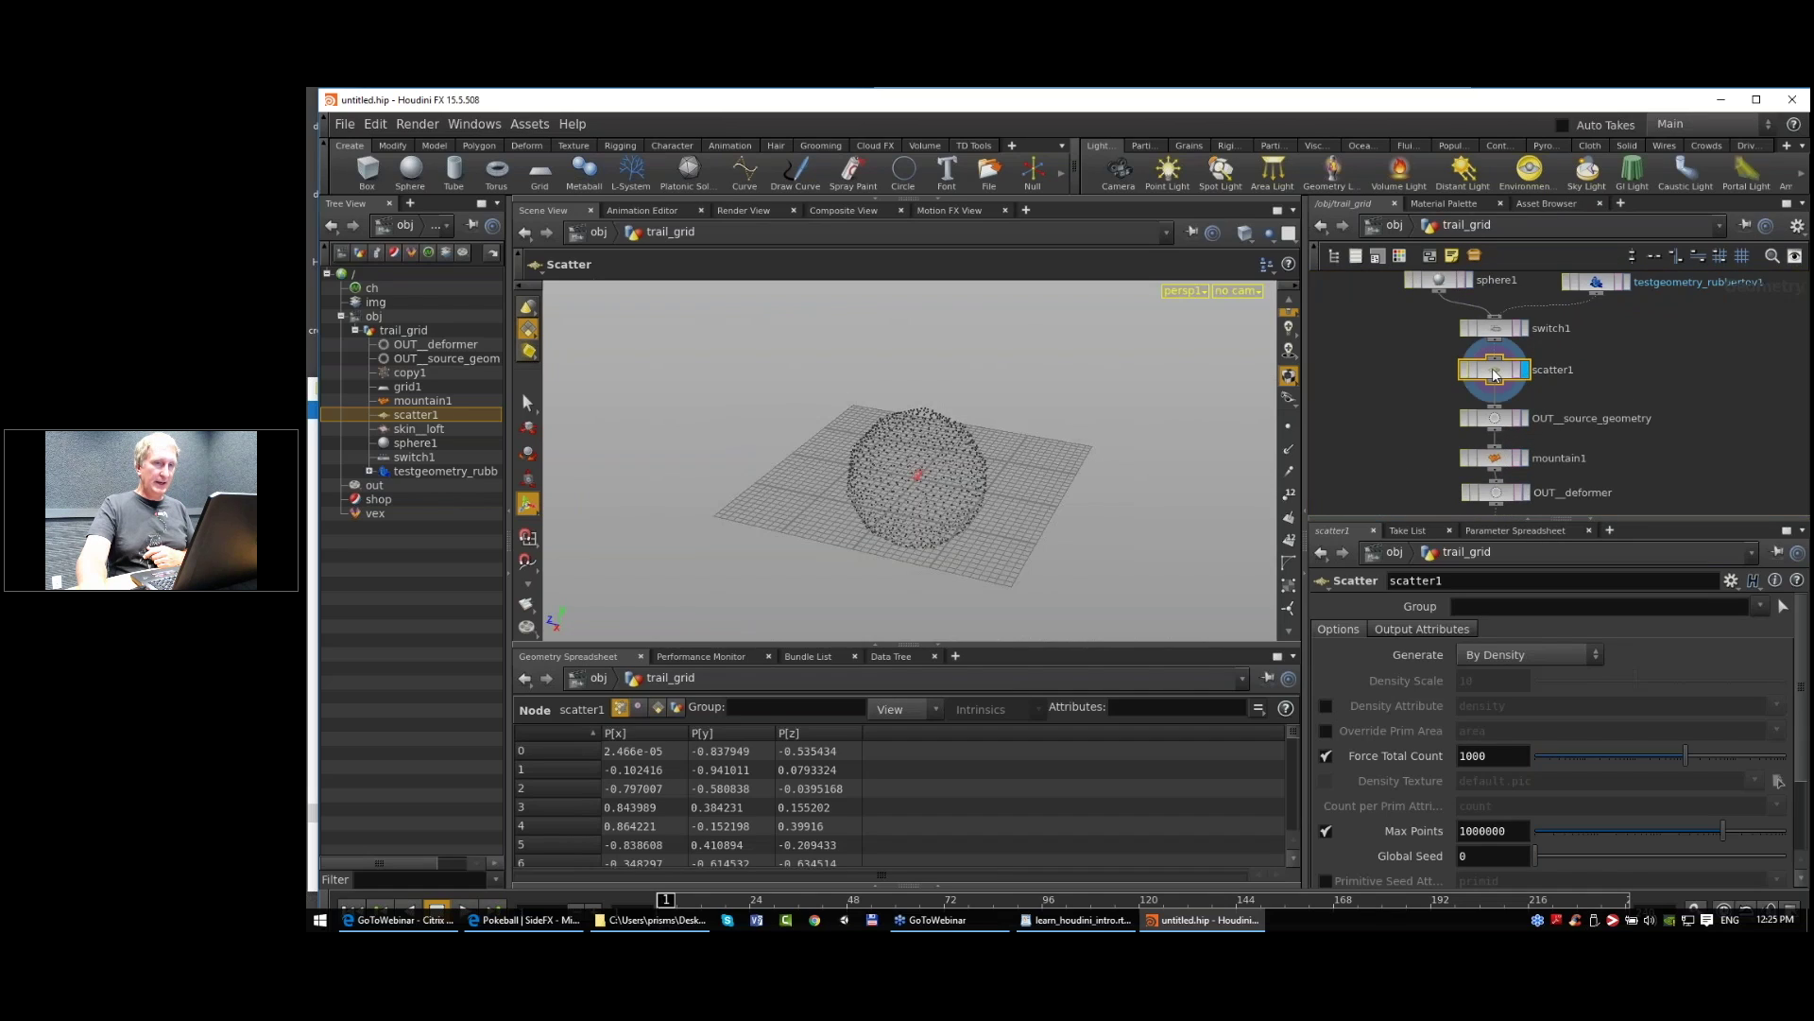
Step: Compare the scattered points with the switch1 sphere wireframe up close, and reselect scatter1
click(1495, 328)
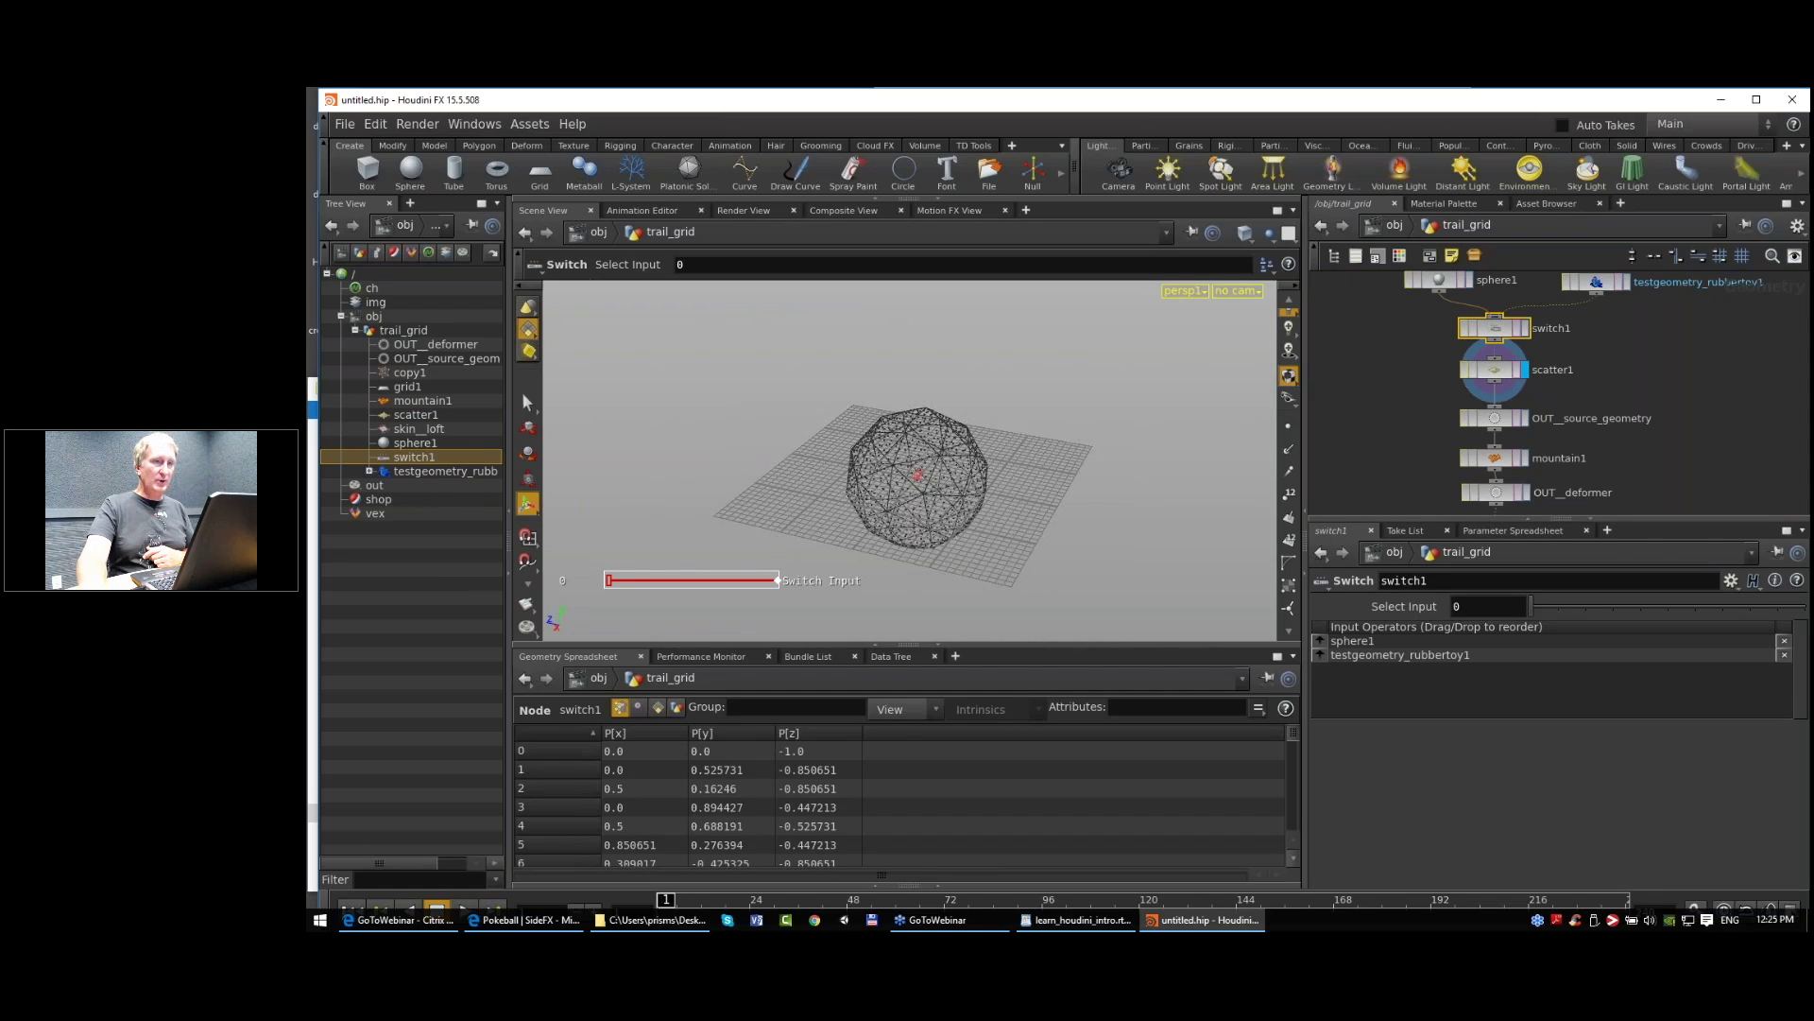
key(Escape)
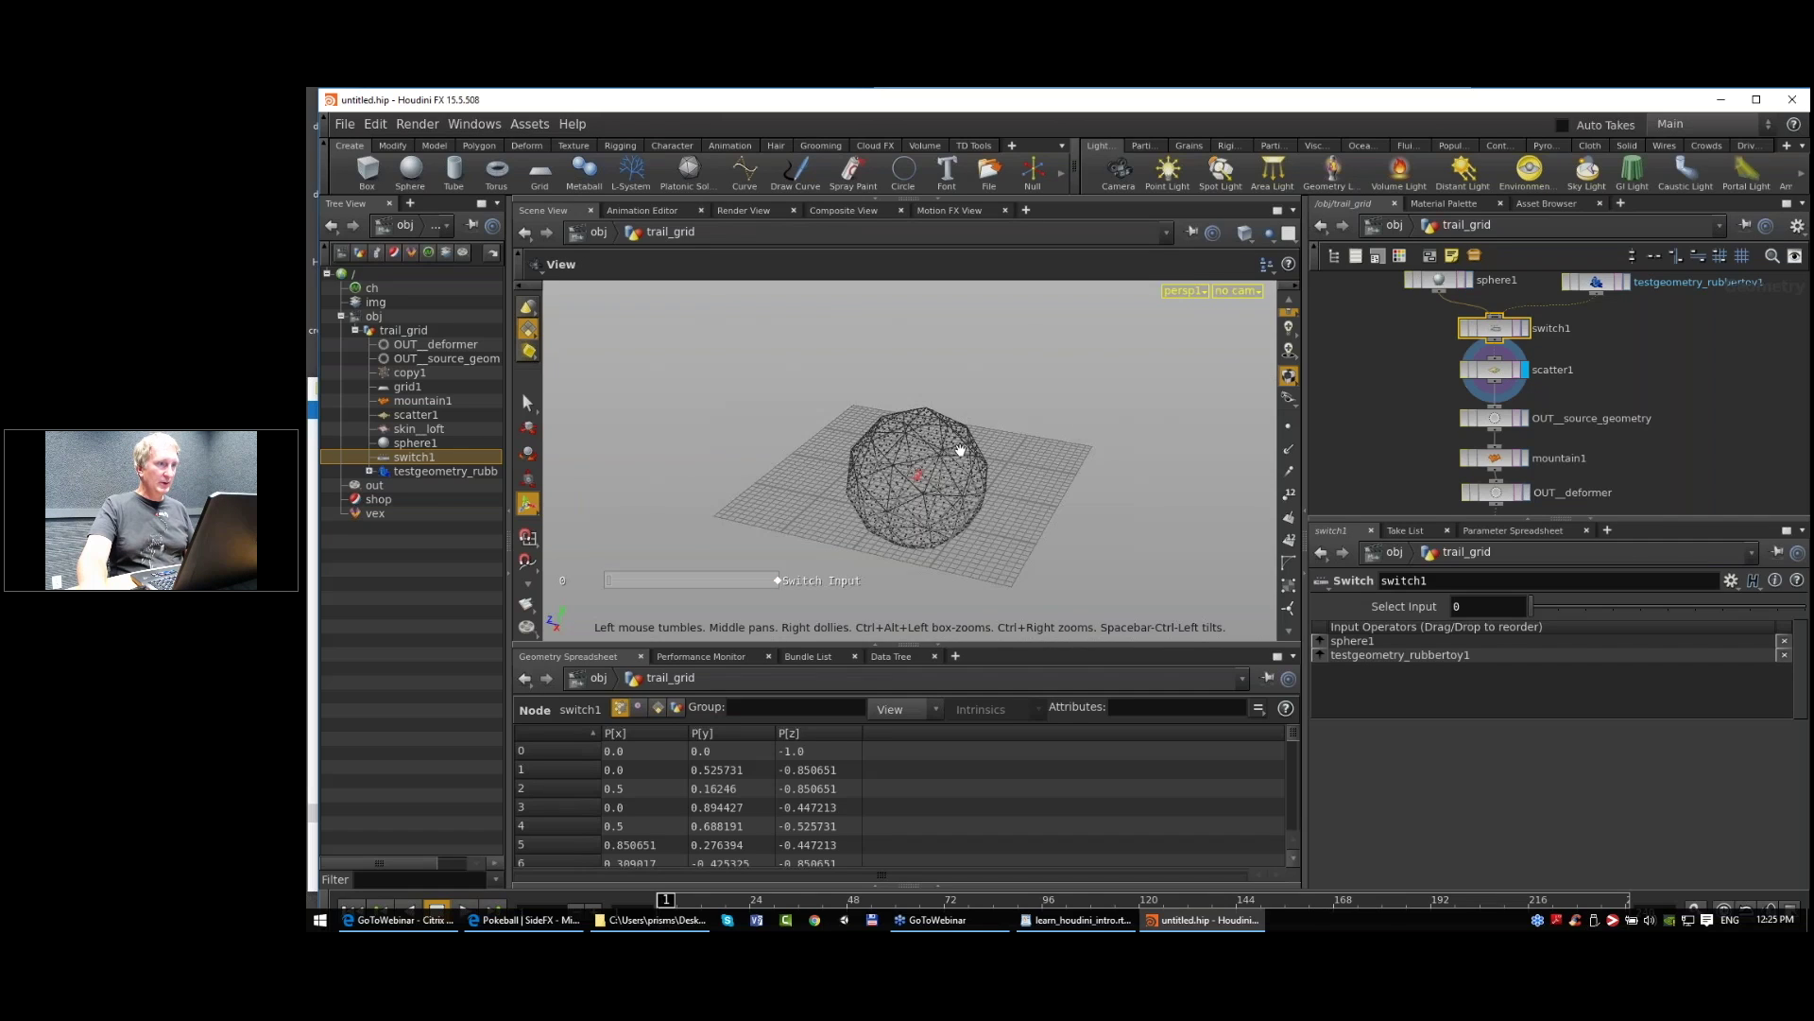
scroll(955, 470, up, 5)
scroll(971, 473, up, 4)
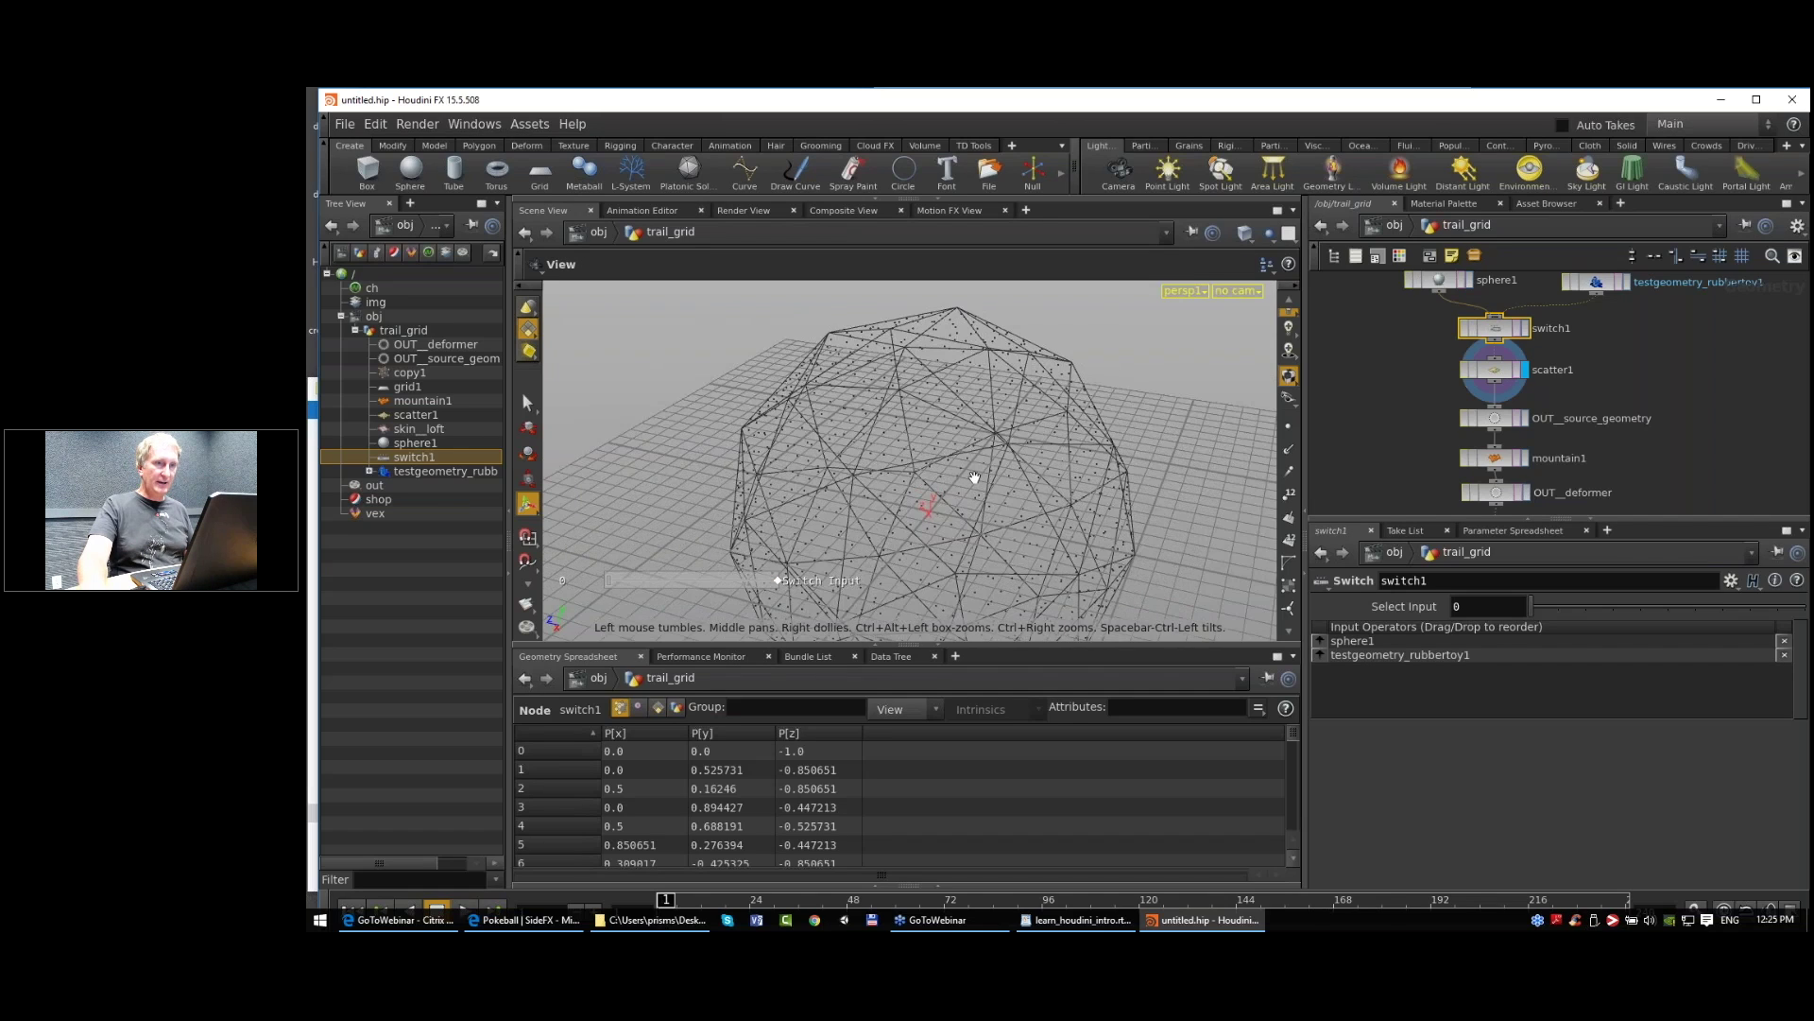
middle_drag(971, 479, 968, 431)
click(1495, 369)
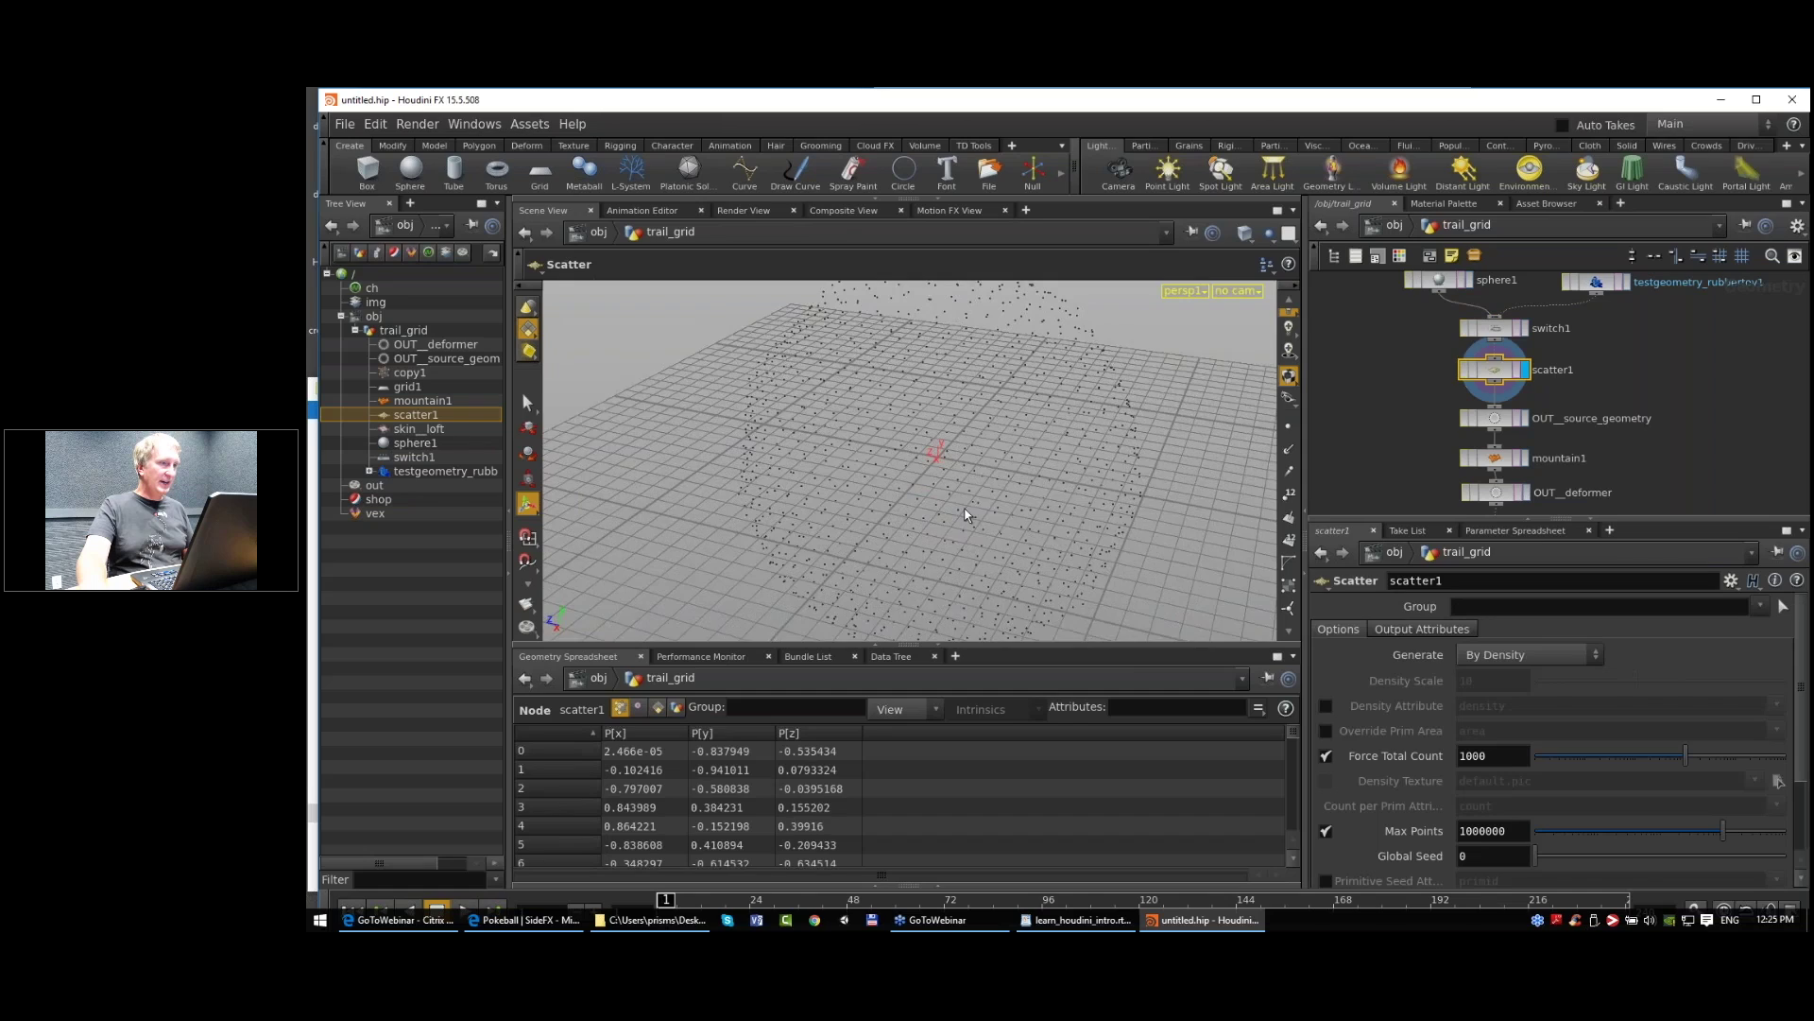
key(Escape)
scroll(954, 505, down, 8)
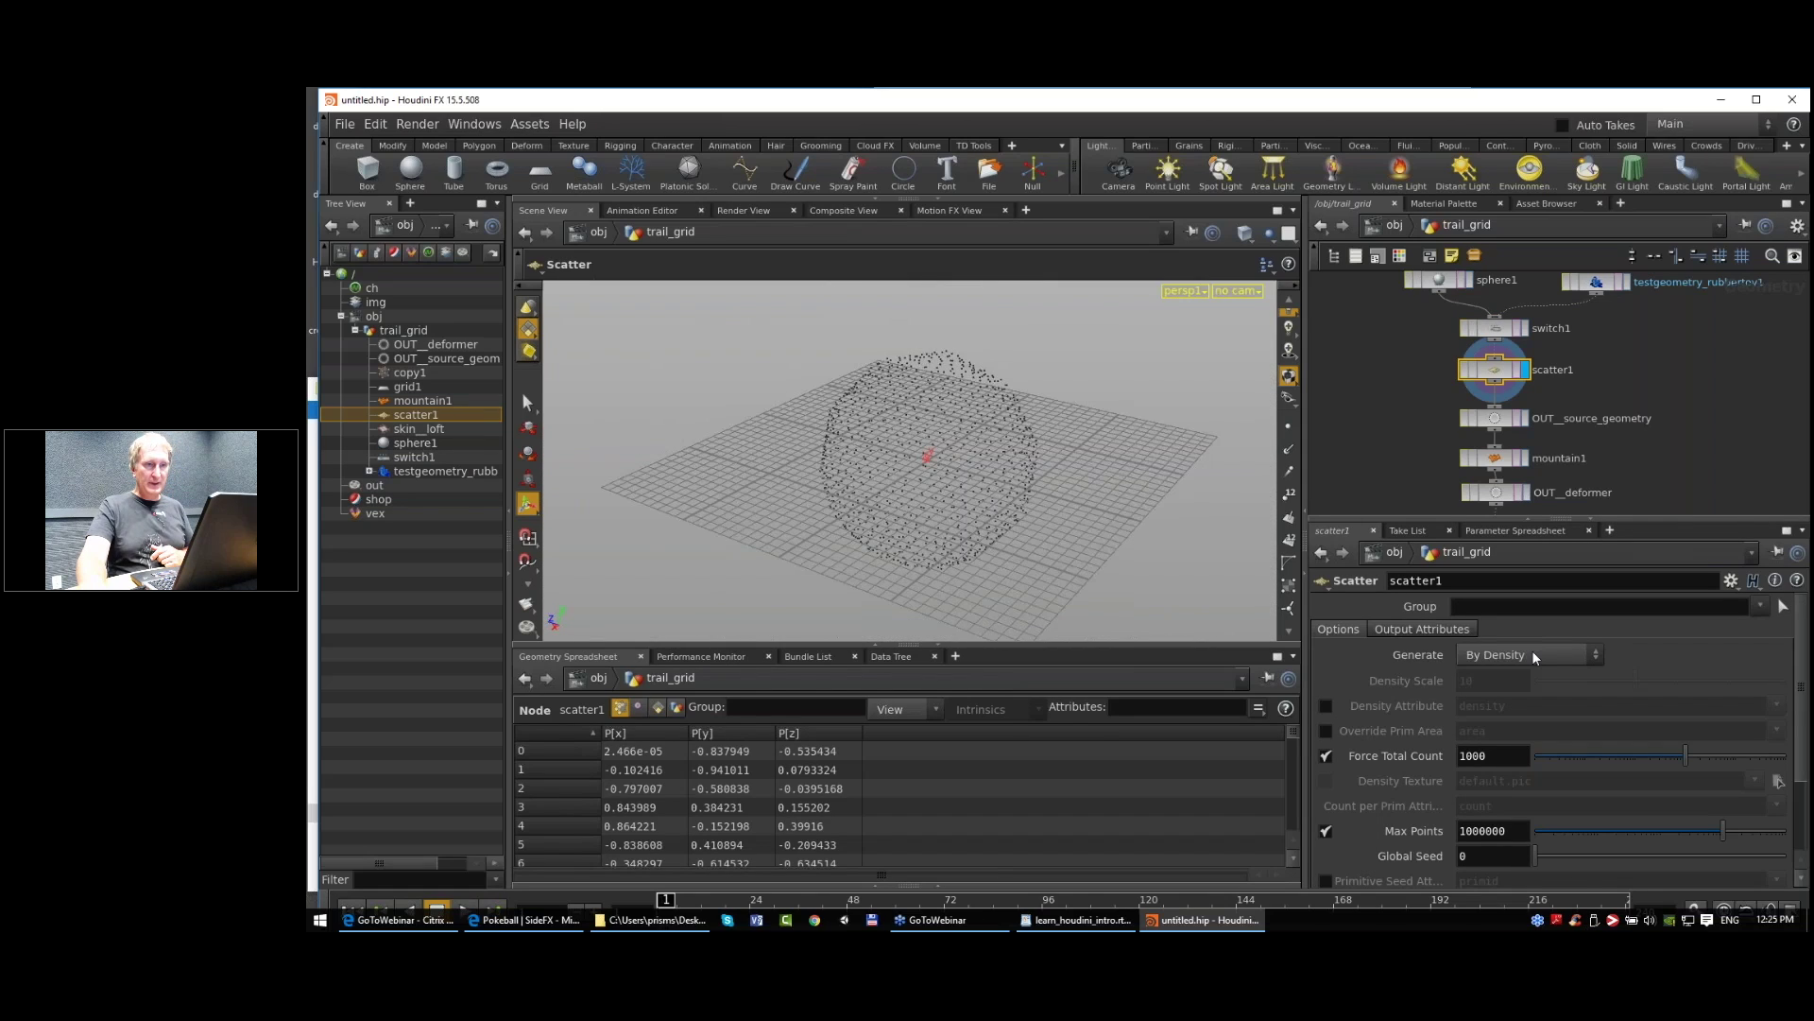
Step: Display the skin__loft result built on the scattered points
scroll(1637, 359, down, 2)
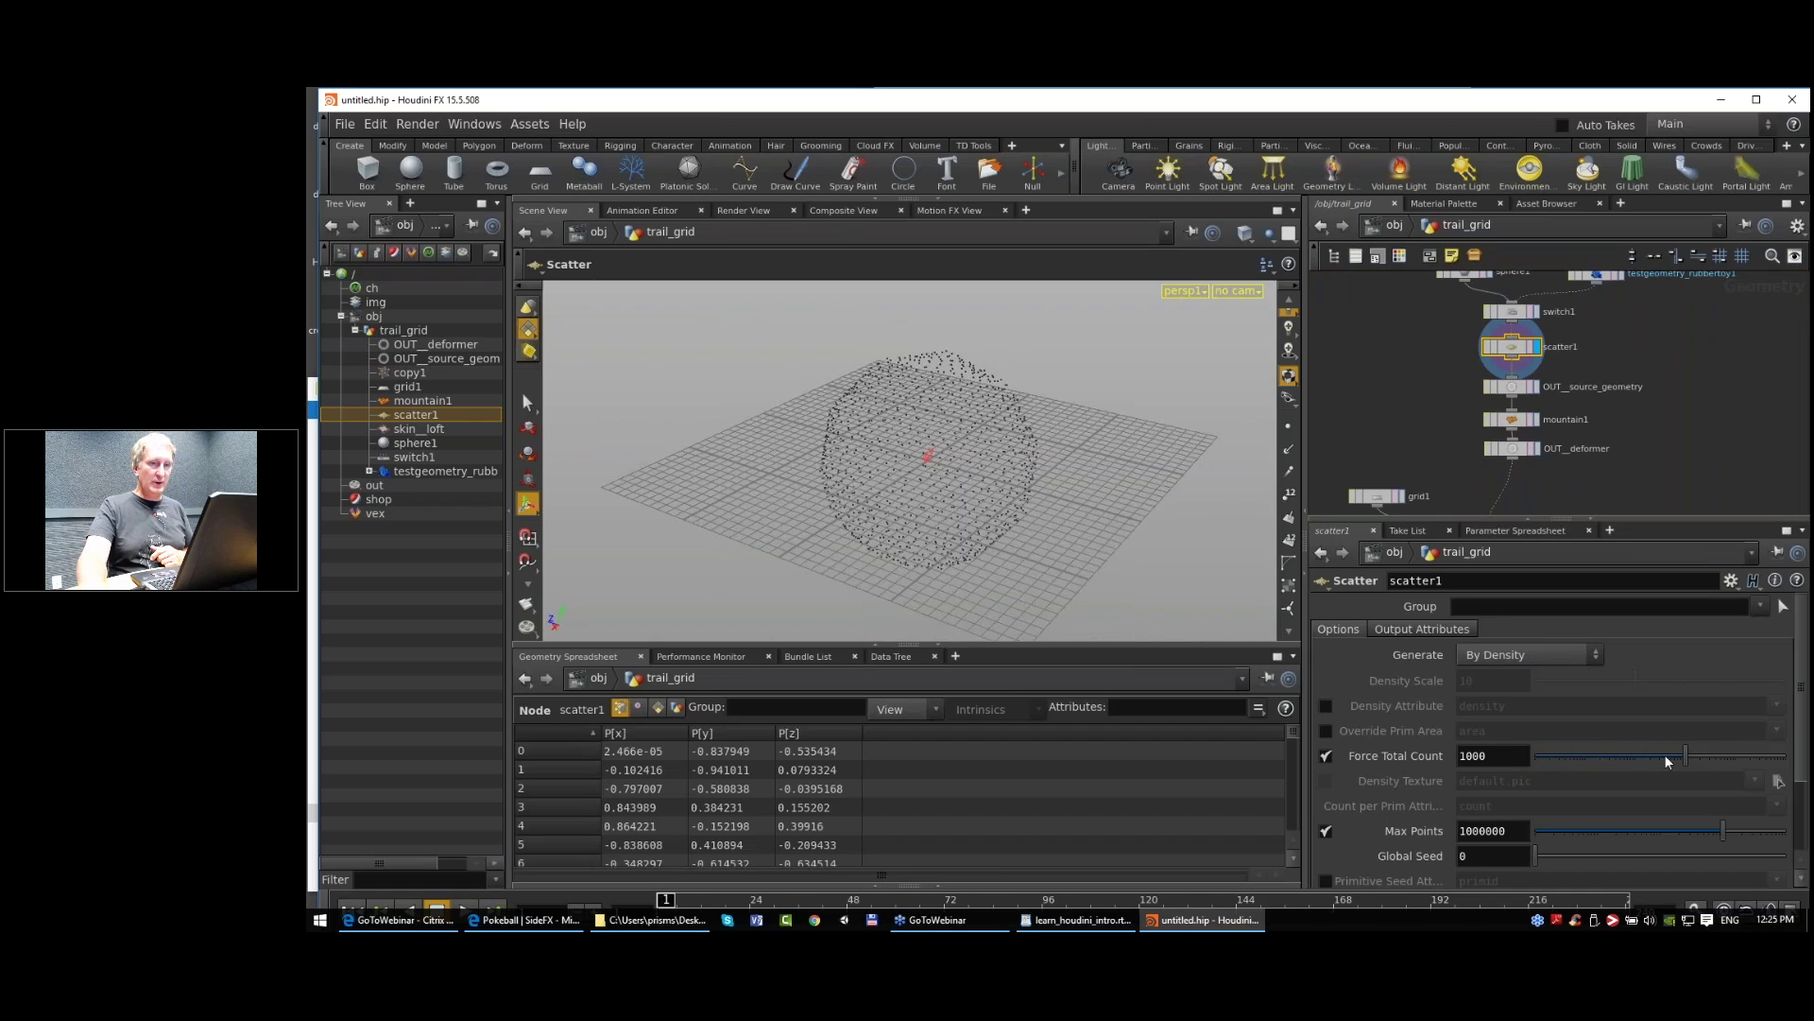
middle_drag(1601, 462, 1609, 327)
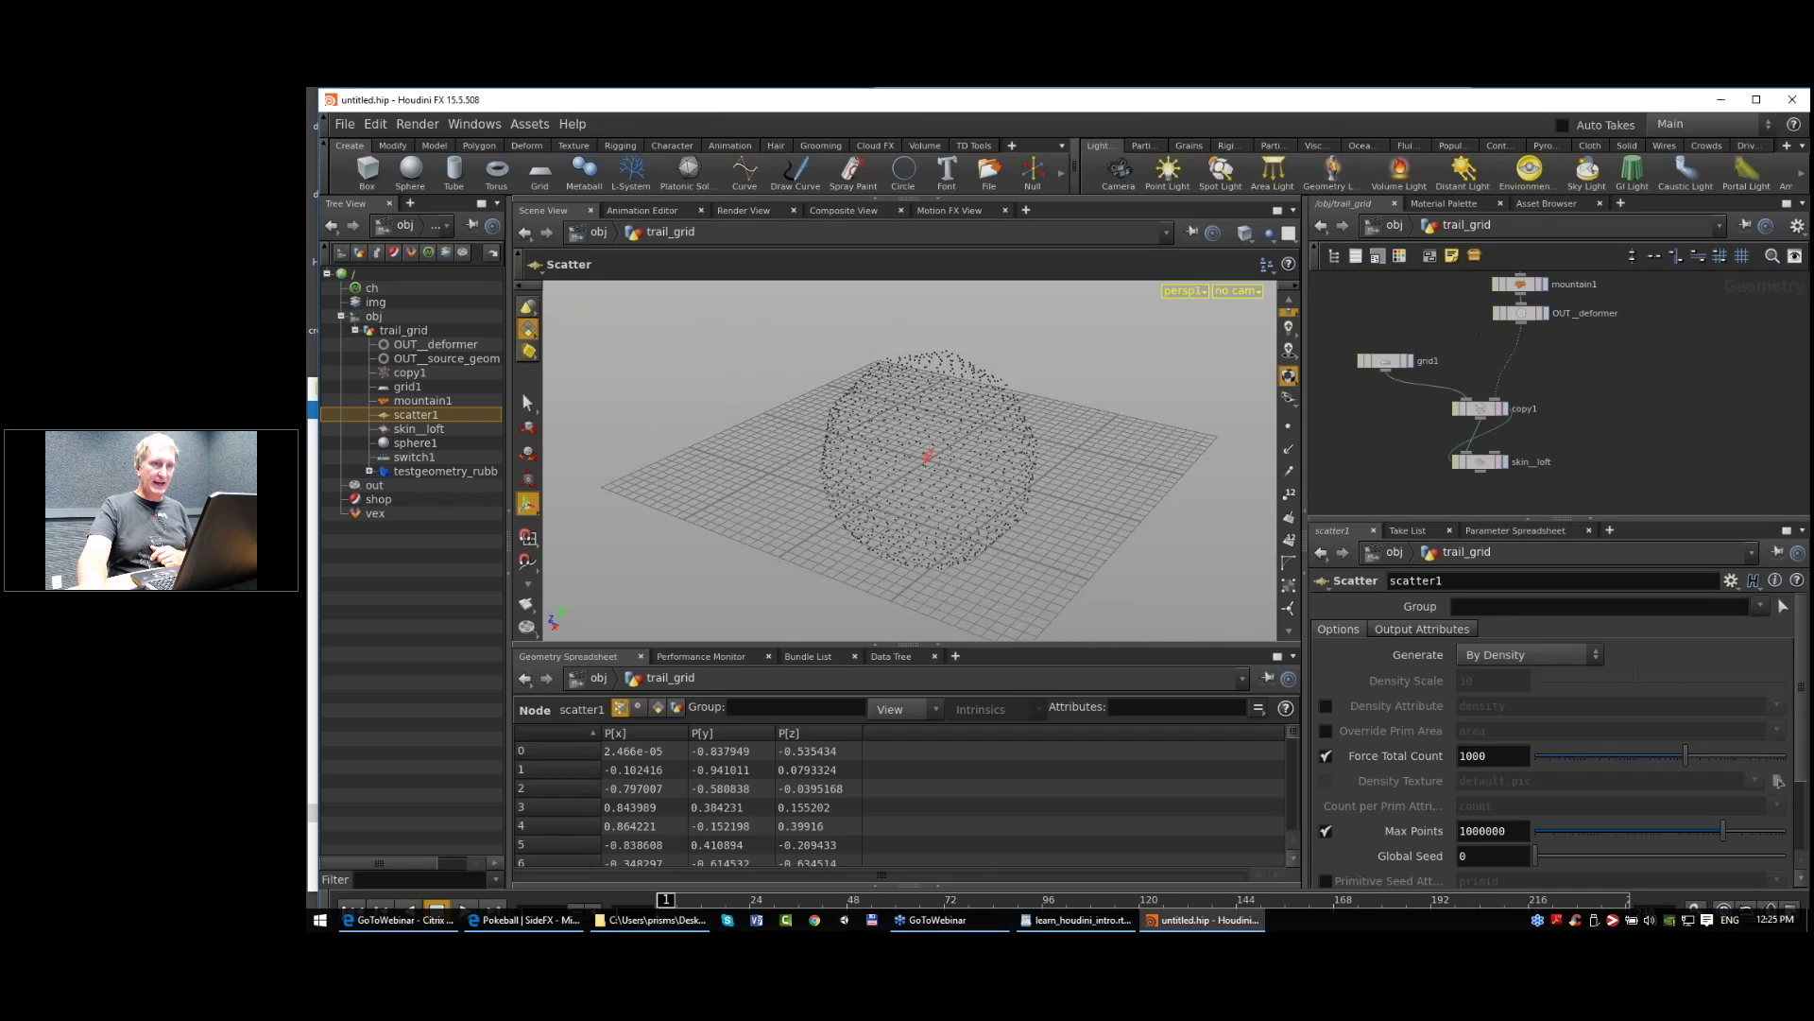
click(1501, 461)
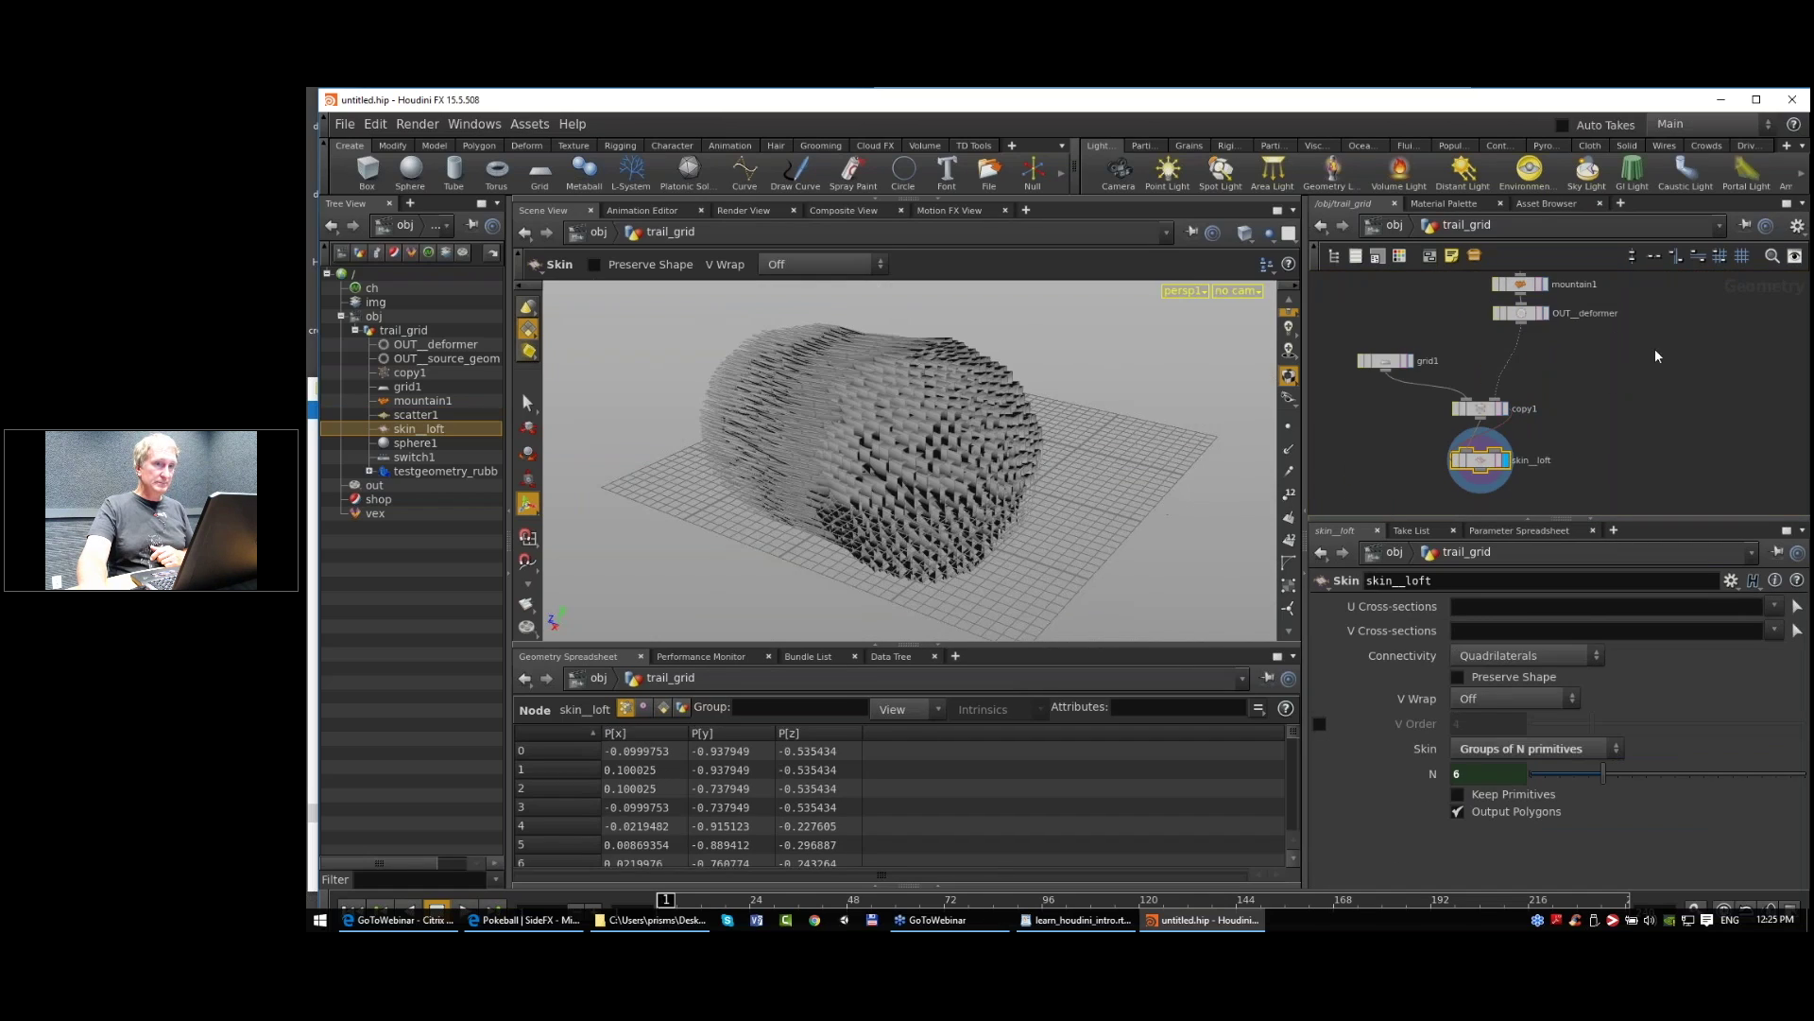
Step: Examine the parameters of copy1 and scatter1 to trace how the copies are oriented
middle_drag(1668, 348, 1574, 471)
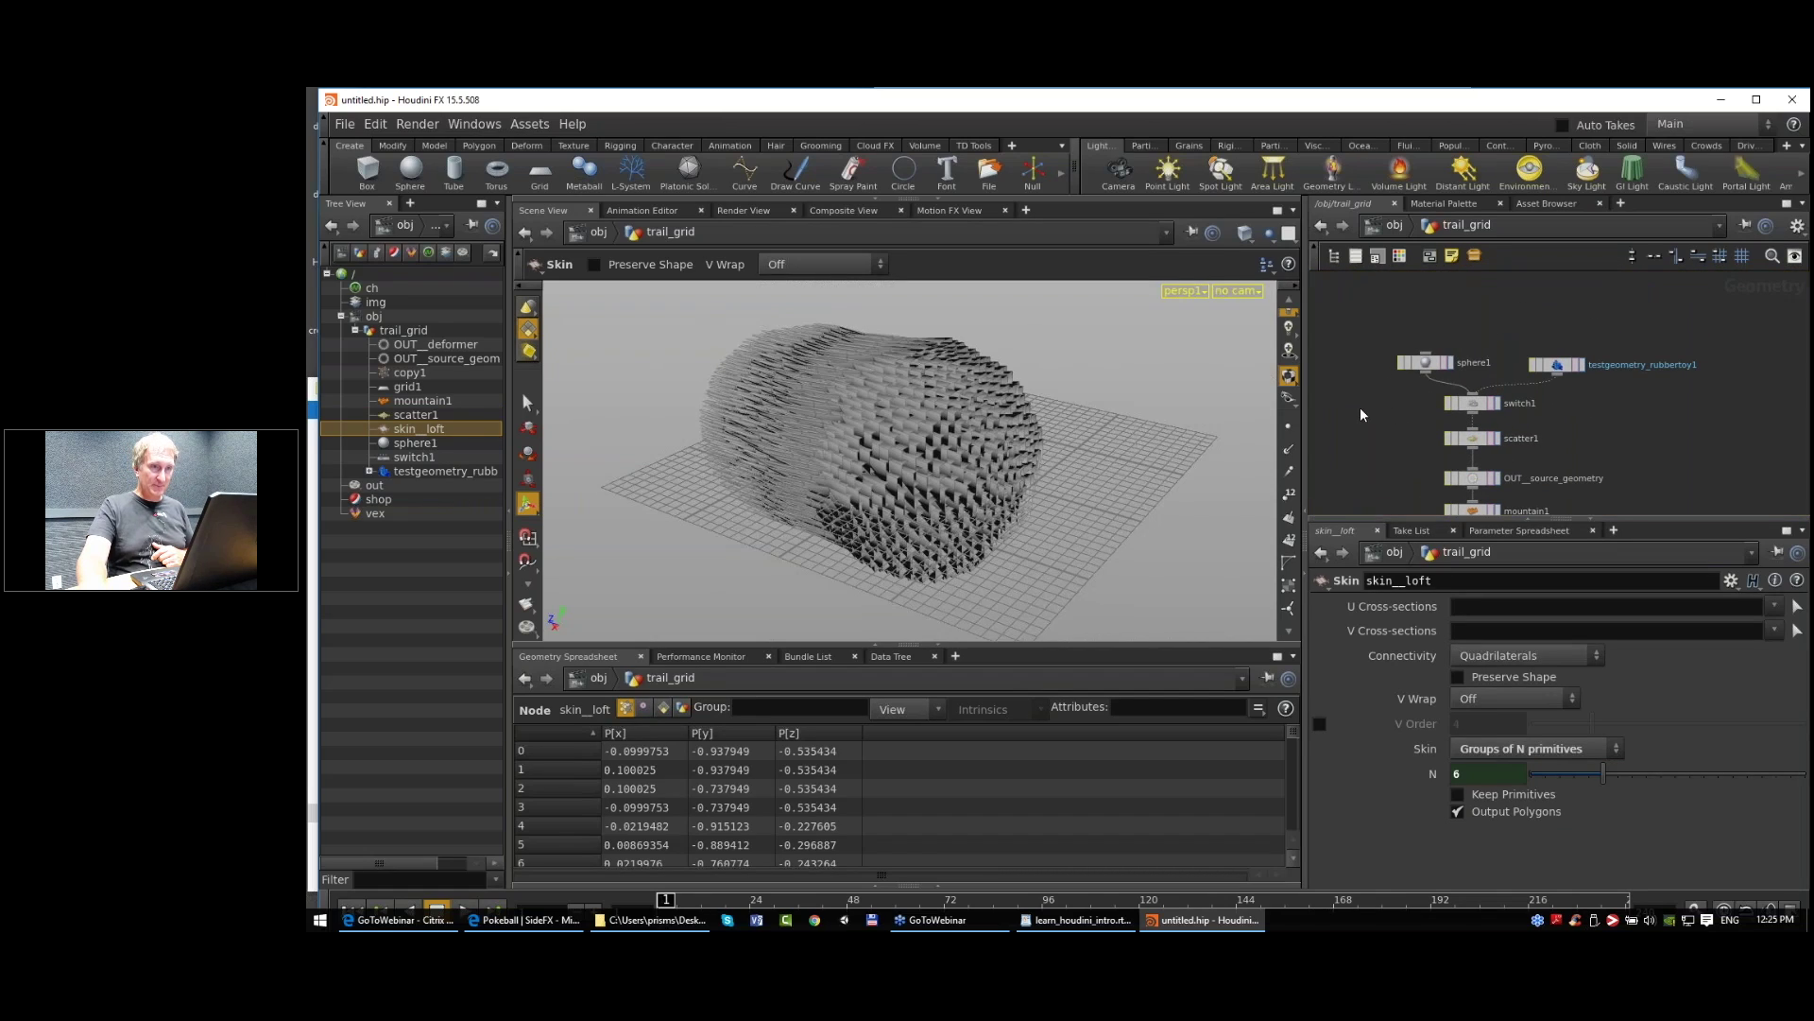
middle_drag(1370, 444, 1398, 262)
click(1463, 454)
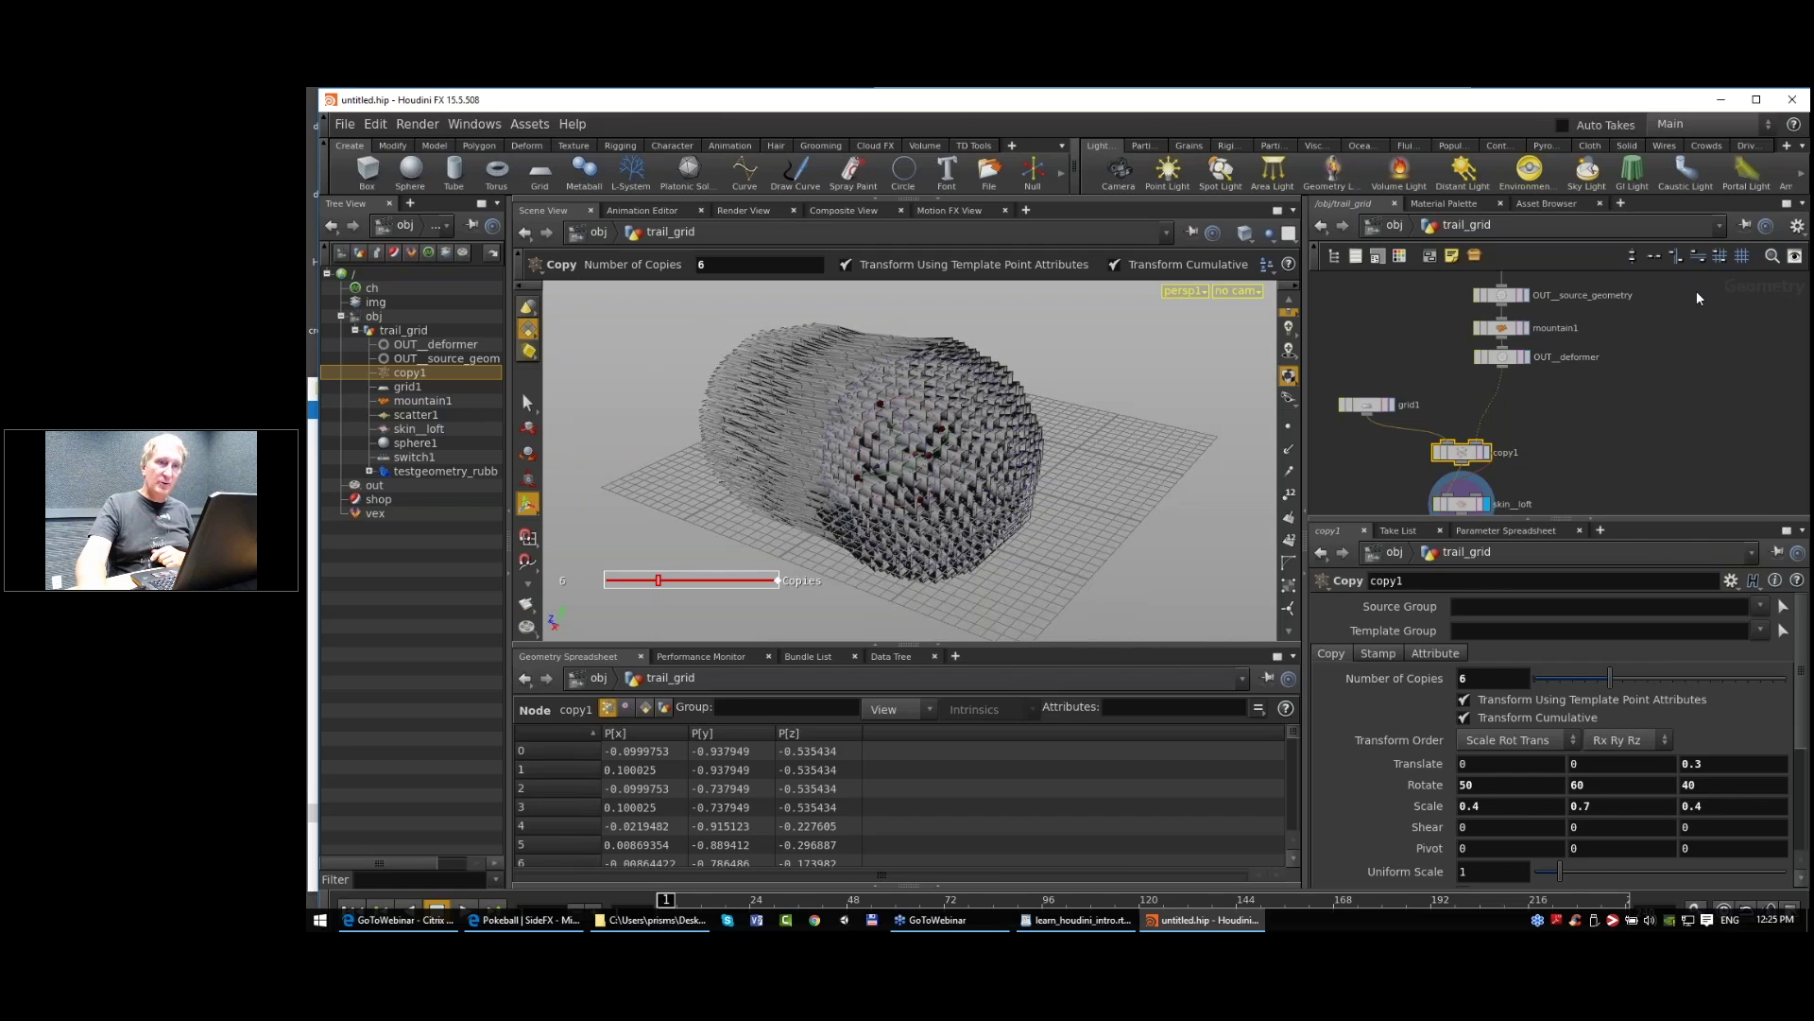
middle_drag(1697, 291, 1694, 429)
scroll(1510, 392, up, 3)
click(1489, 393)
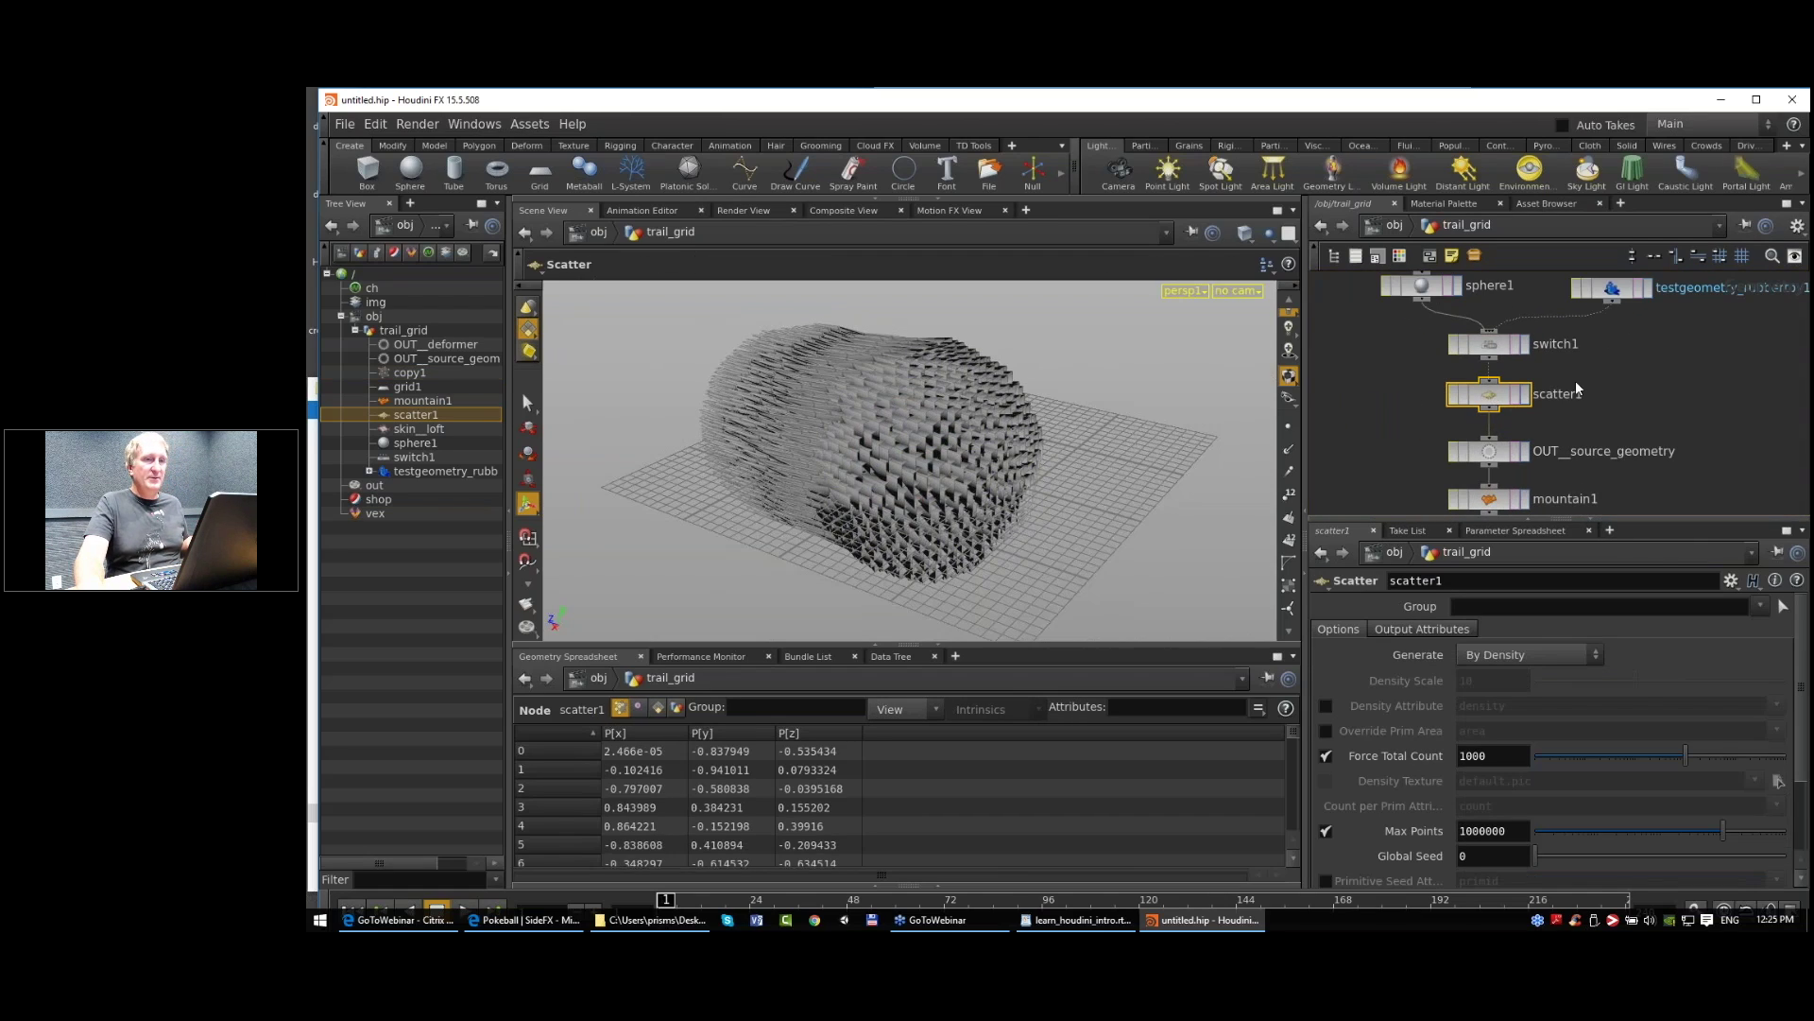
Step: Move sphere1, testgeometry_rubbertoy1 and switch1 up to leave room above scatter1, and shift sphere1 away from the rubber toy node
middle_drag(1597, 355, 1593, 421)
drag(1344, 434, 1641, 374)
drag(1485, 341, 1484, 341)
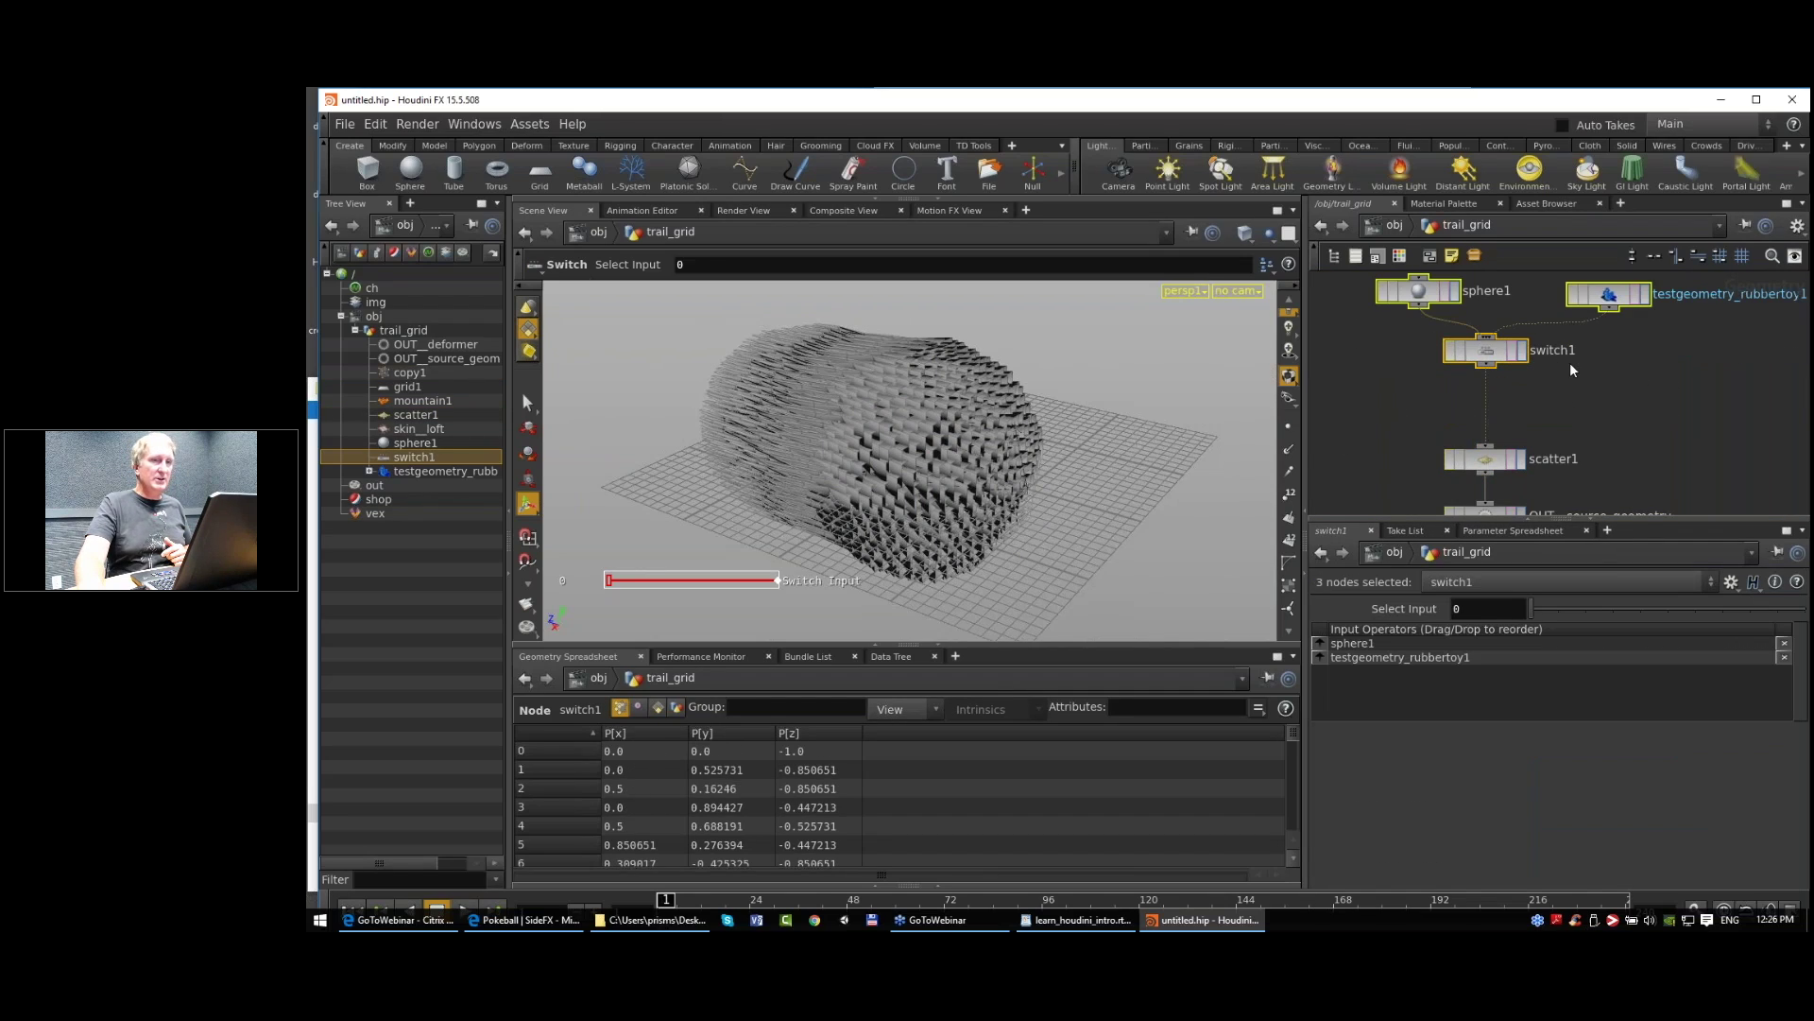
middle_drag(1568, 361, 1579, 413)
drag(1425, 342, 1402, 346)
middle_drag(1716, 477, 1718, 444)
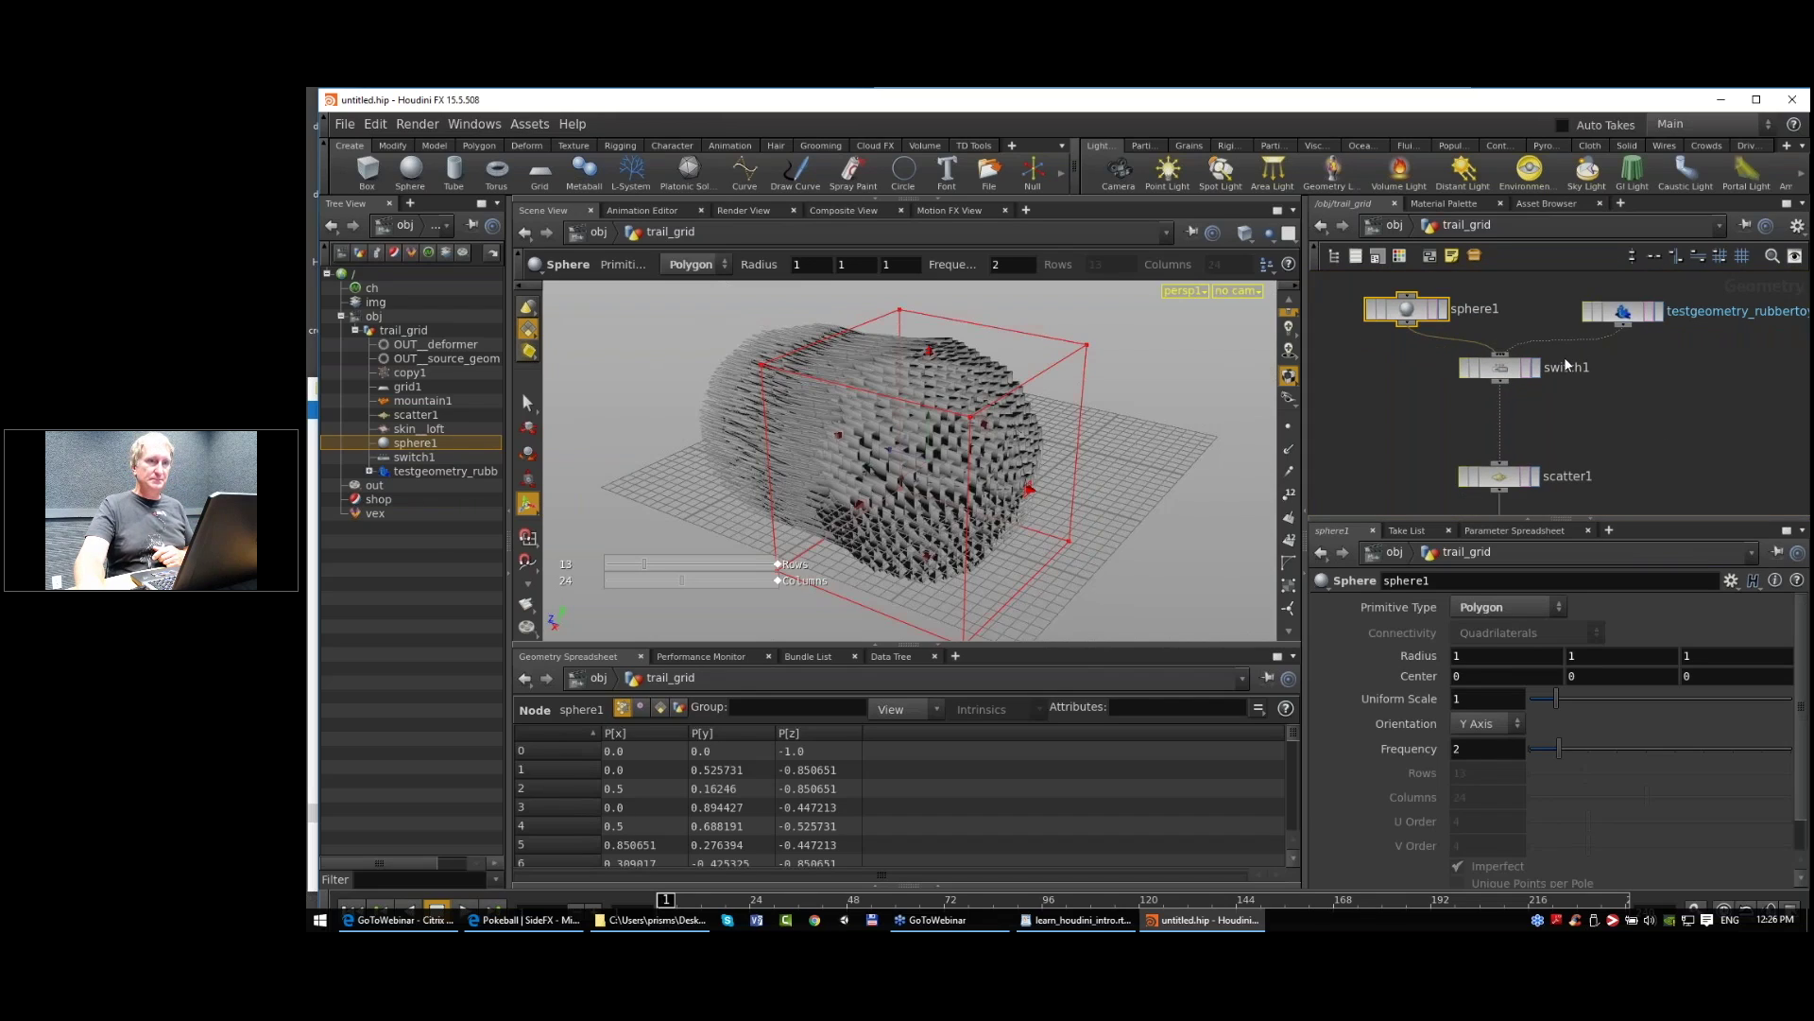
Step: Display switch1 and turn on point normals in the viewport to view the sphere's normals
click(1535, 372)
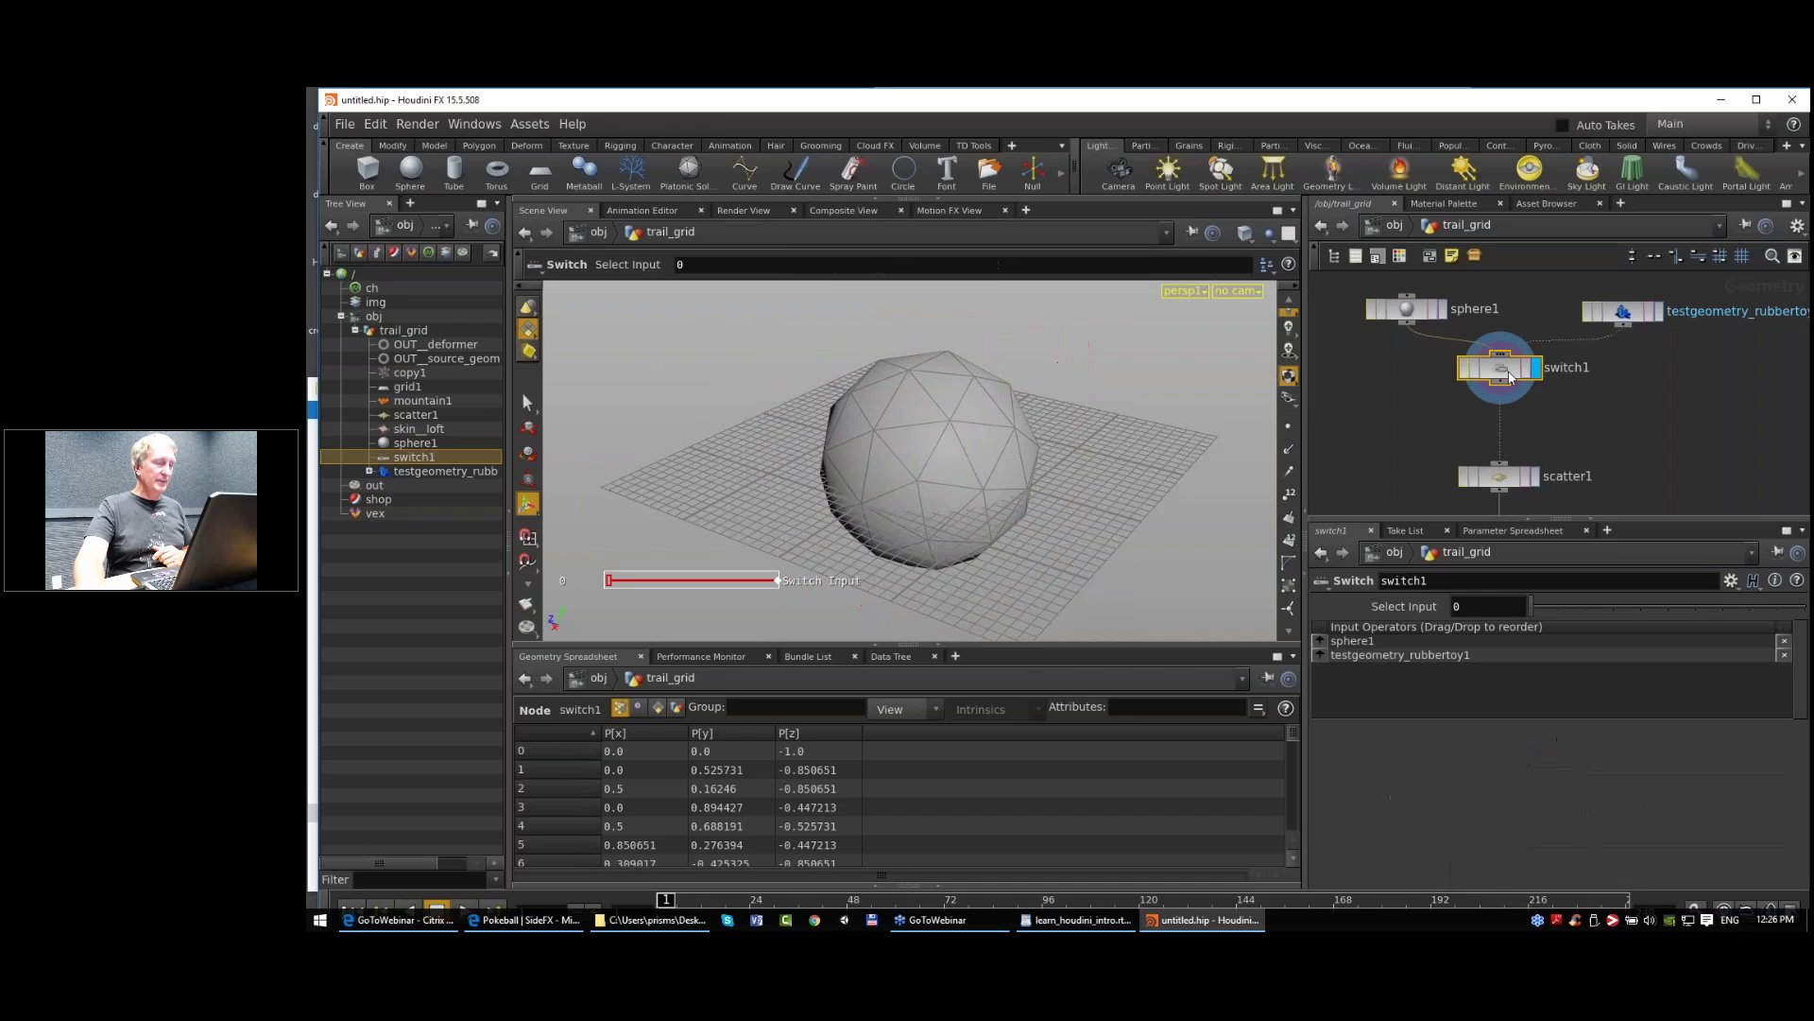
click(1288, 518)
key(Escape)
mouse_move(990, 475)
mouse_down()
mouse_move(1065, 392)
mouse_move(1024, 421)
mouse_move(1000, 465)
mouse_move(1017, 468)
mouse_up()
Step: Display scatter1 to check whether its points carry normals
scroll(1550, 416, down, 4)
middle_drag(1550, 444, 1547, 318)
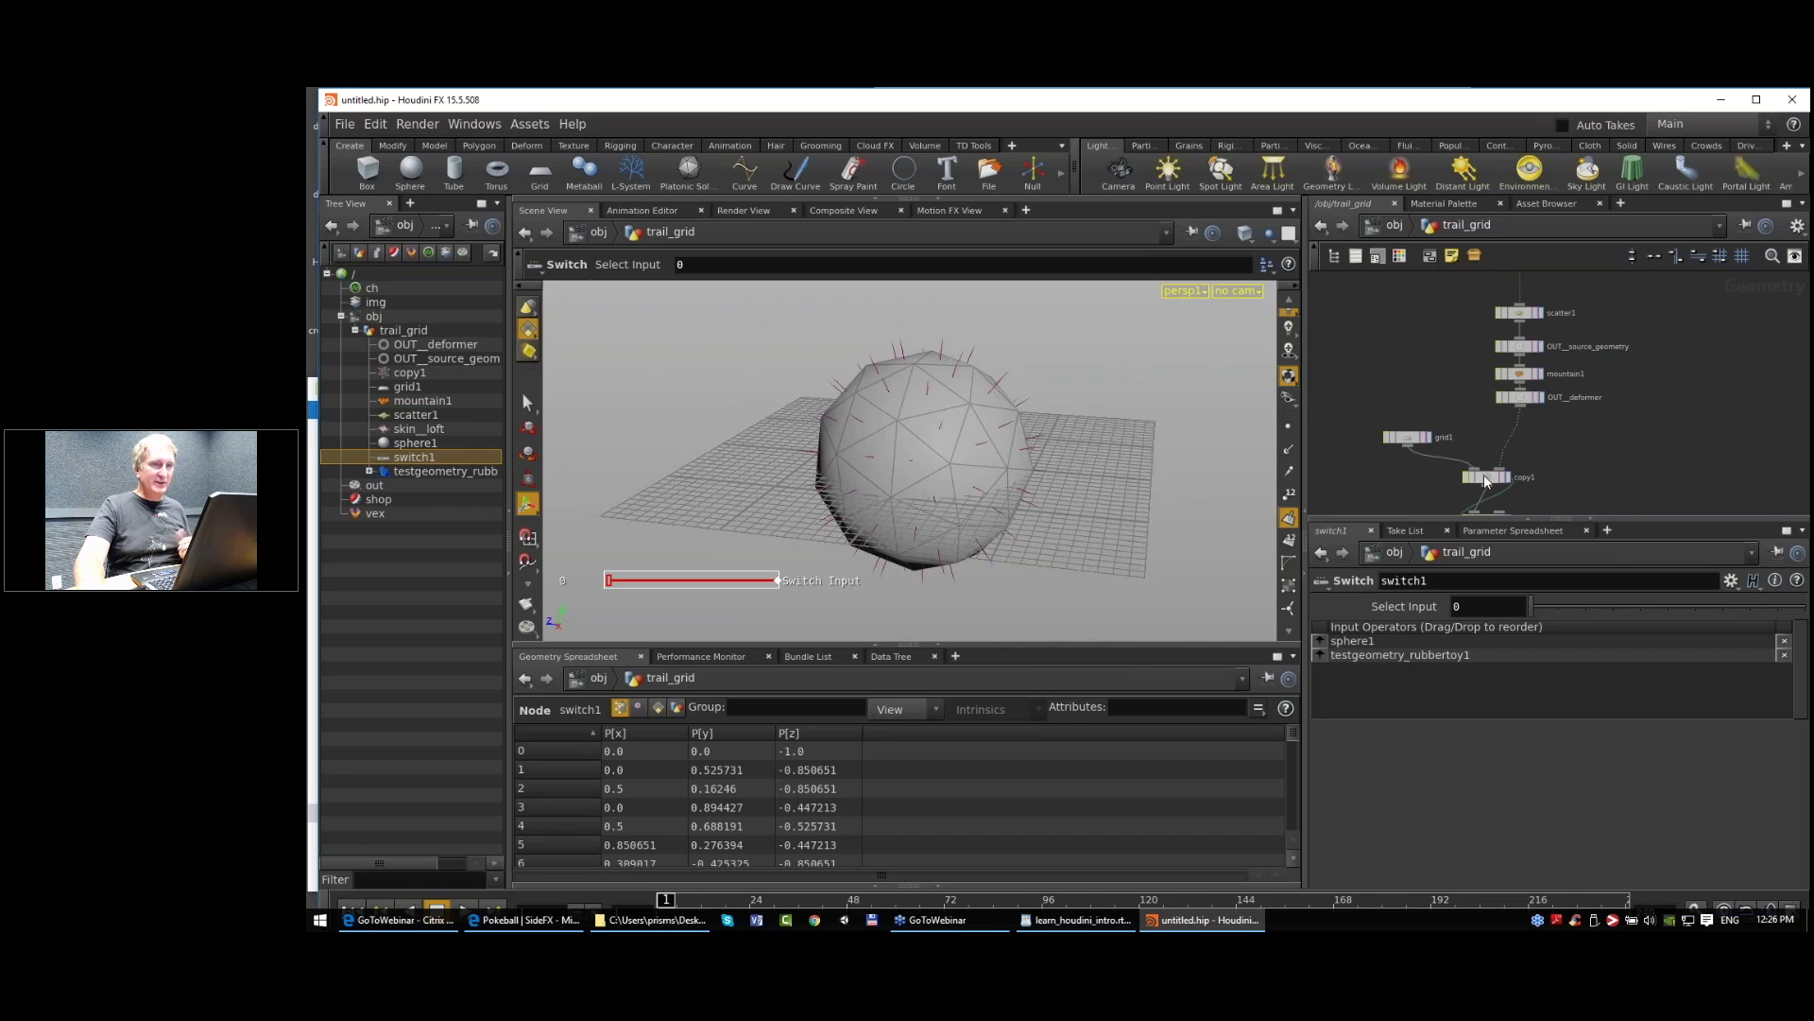
middle_drag(1593, 420, 1569, 502)
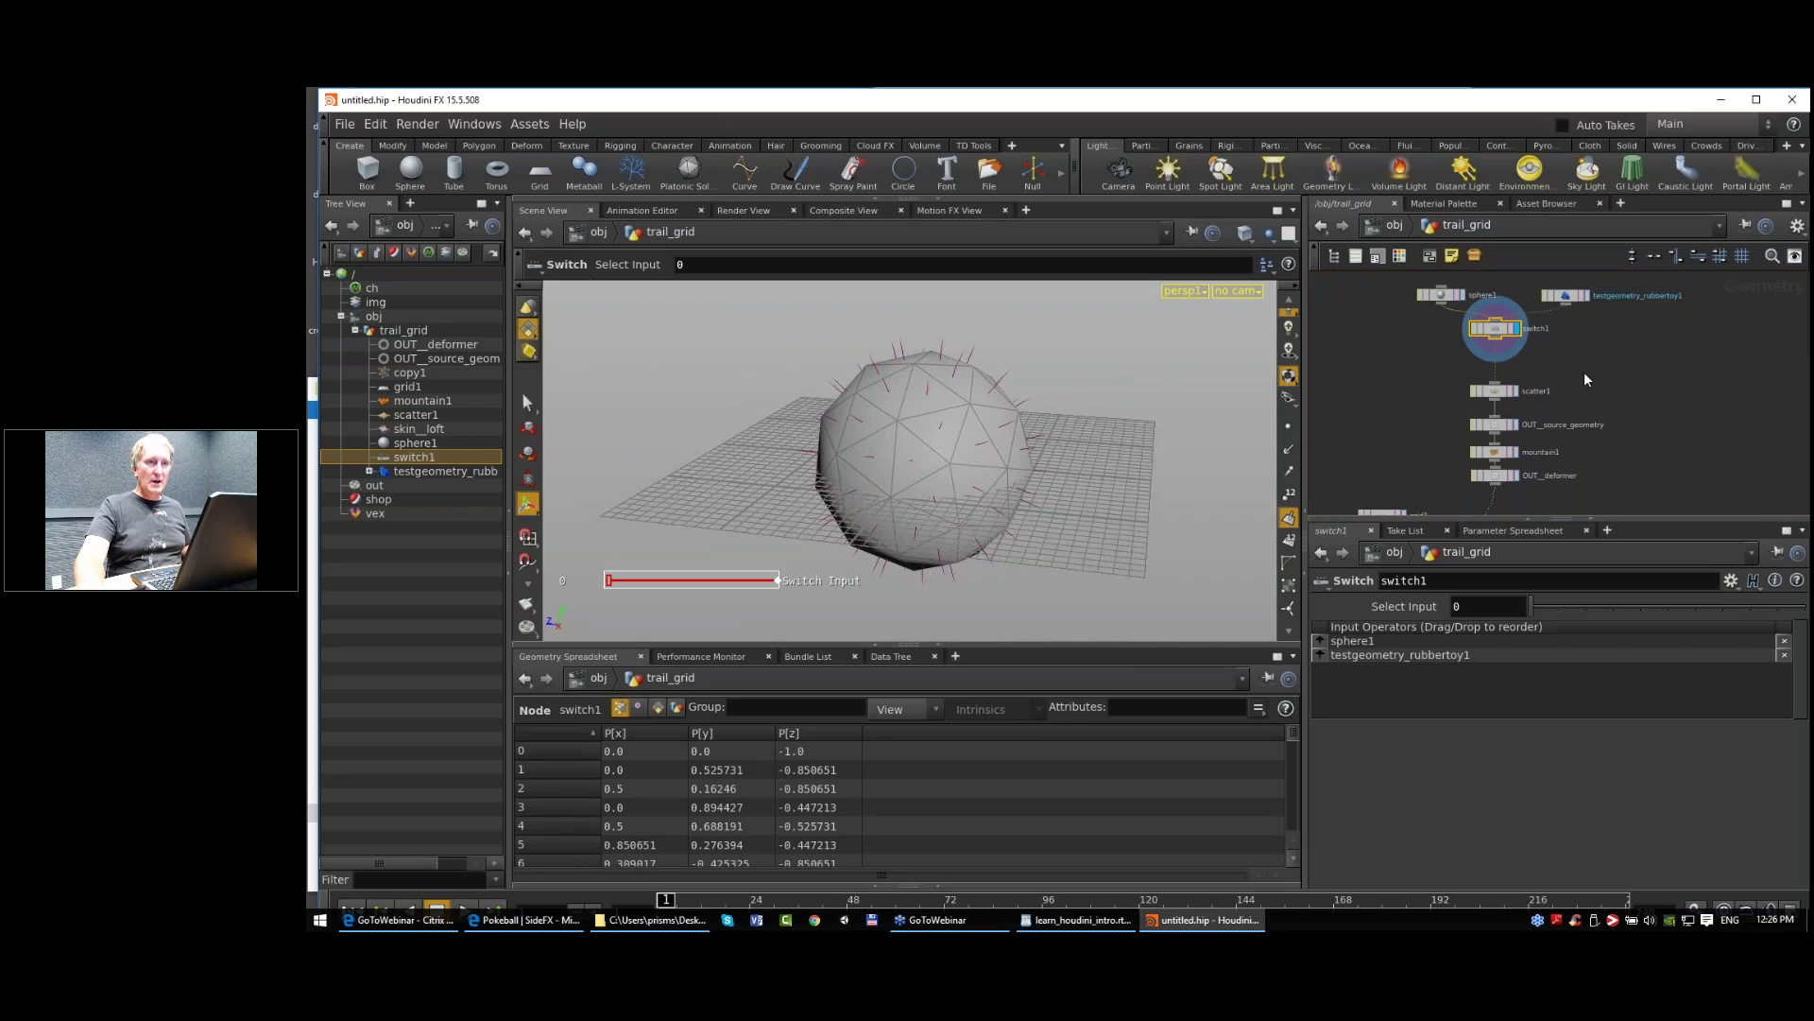
middle_drag(1584, 371, 1581, 422)
click(1494, 445)
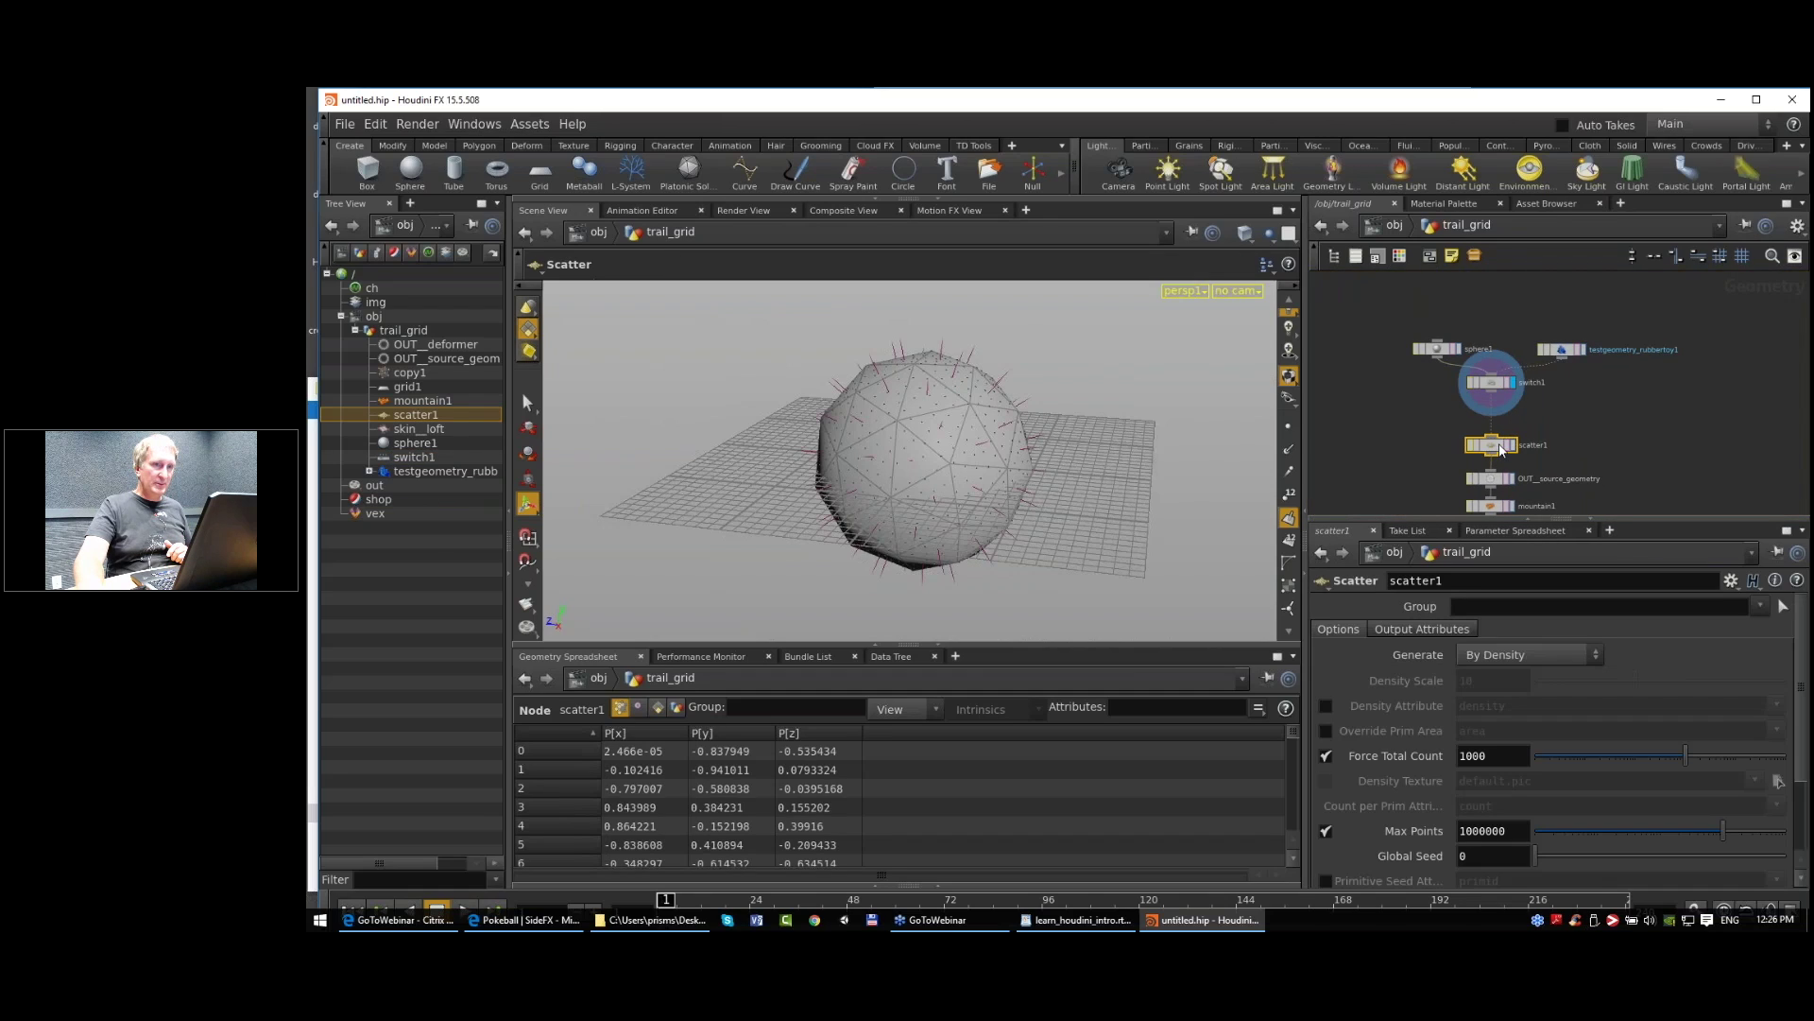
key(r)
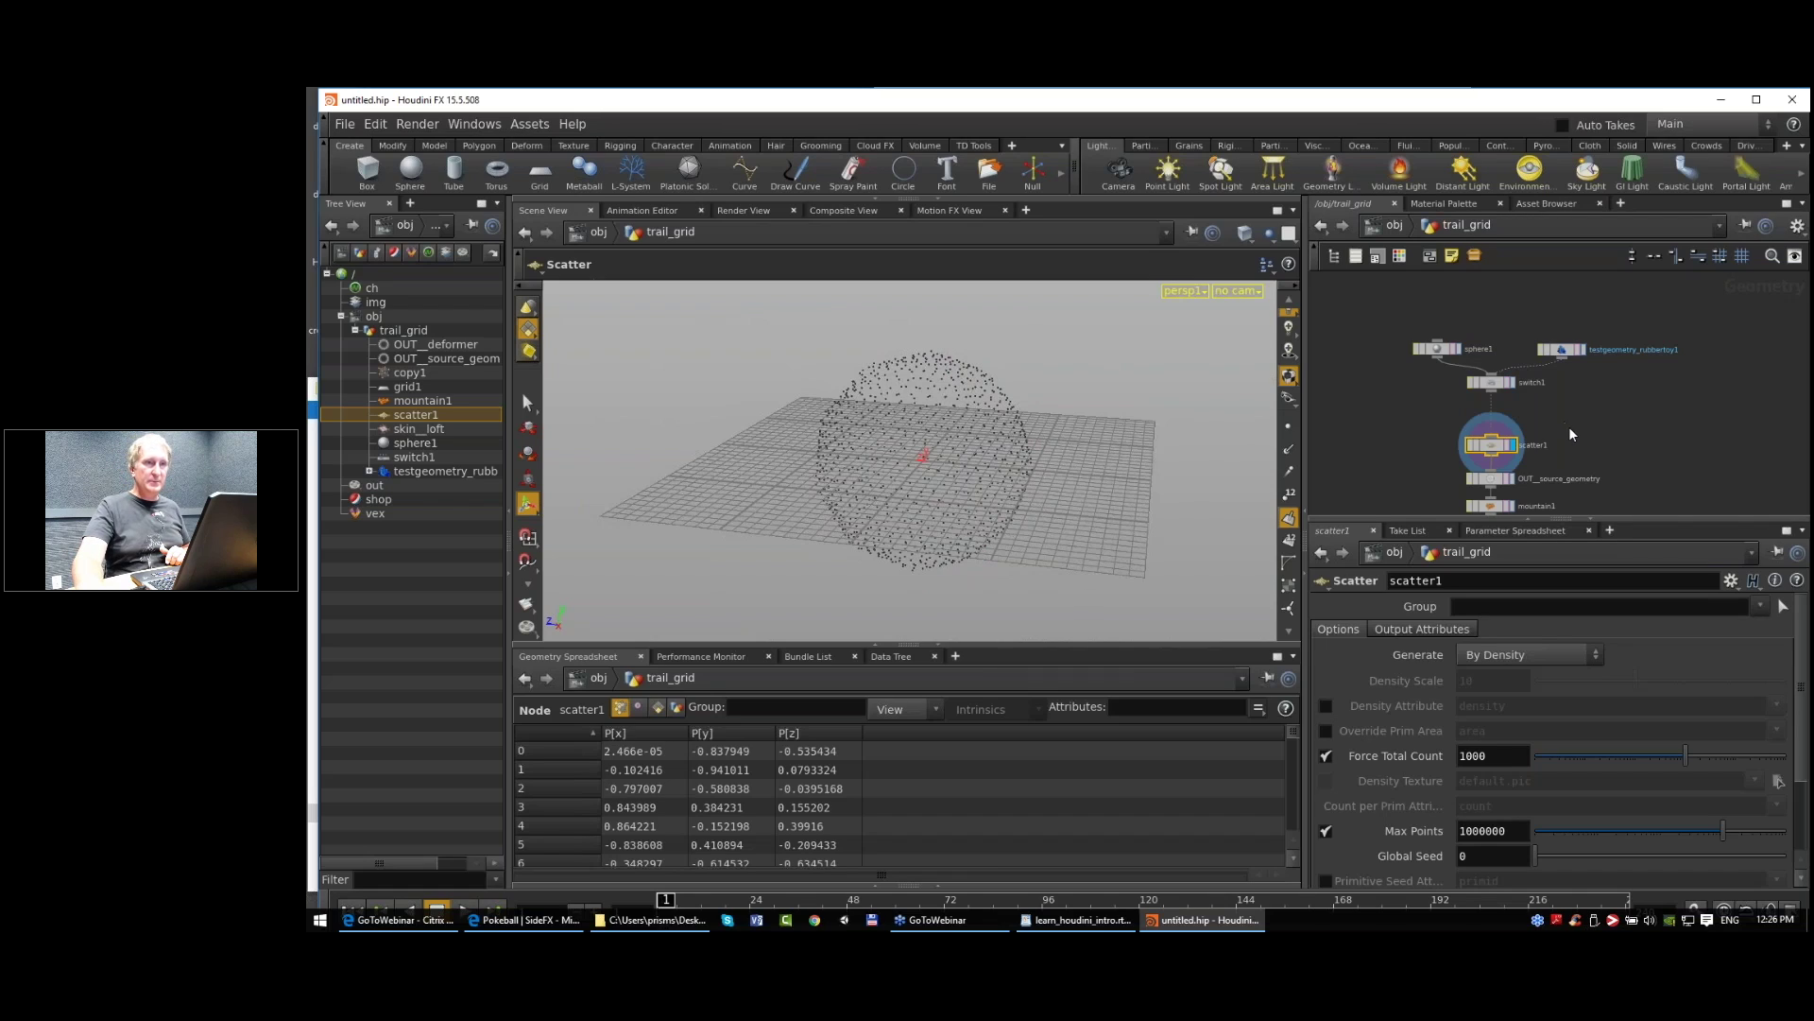
Step: Insert a Normal node between switch1 and scatter1
scroll(1569, 427, up, 3)
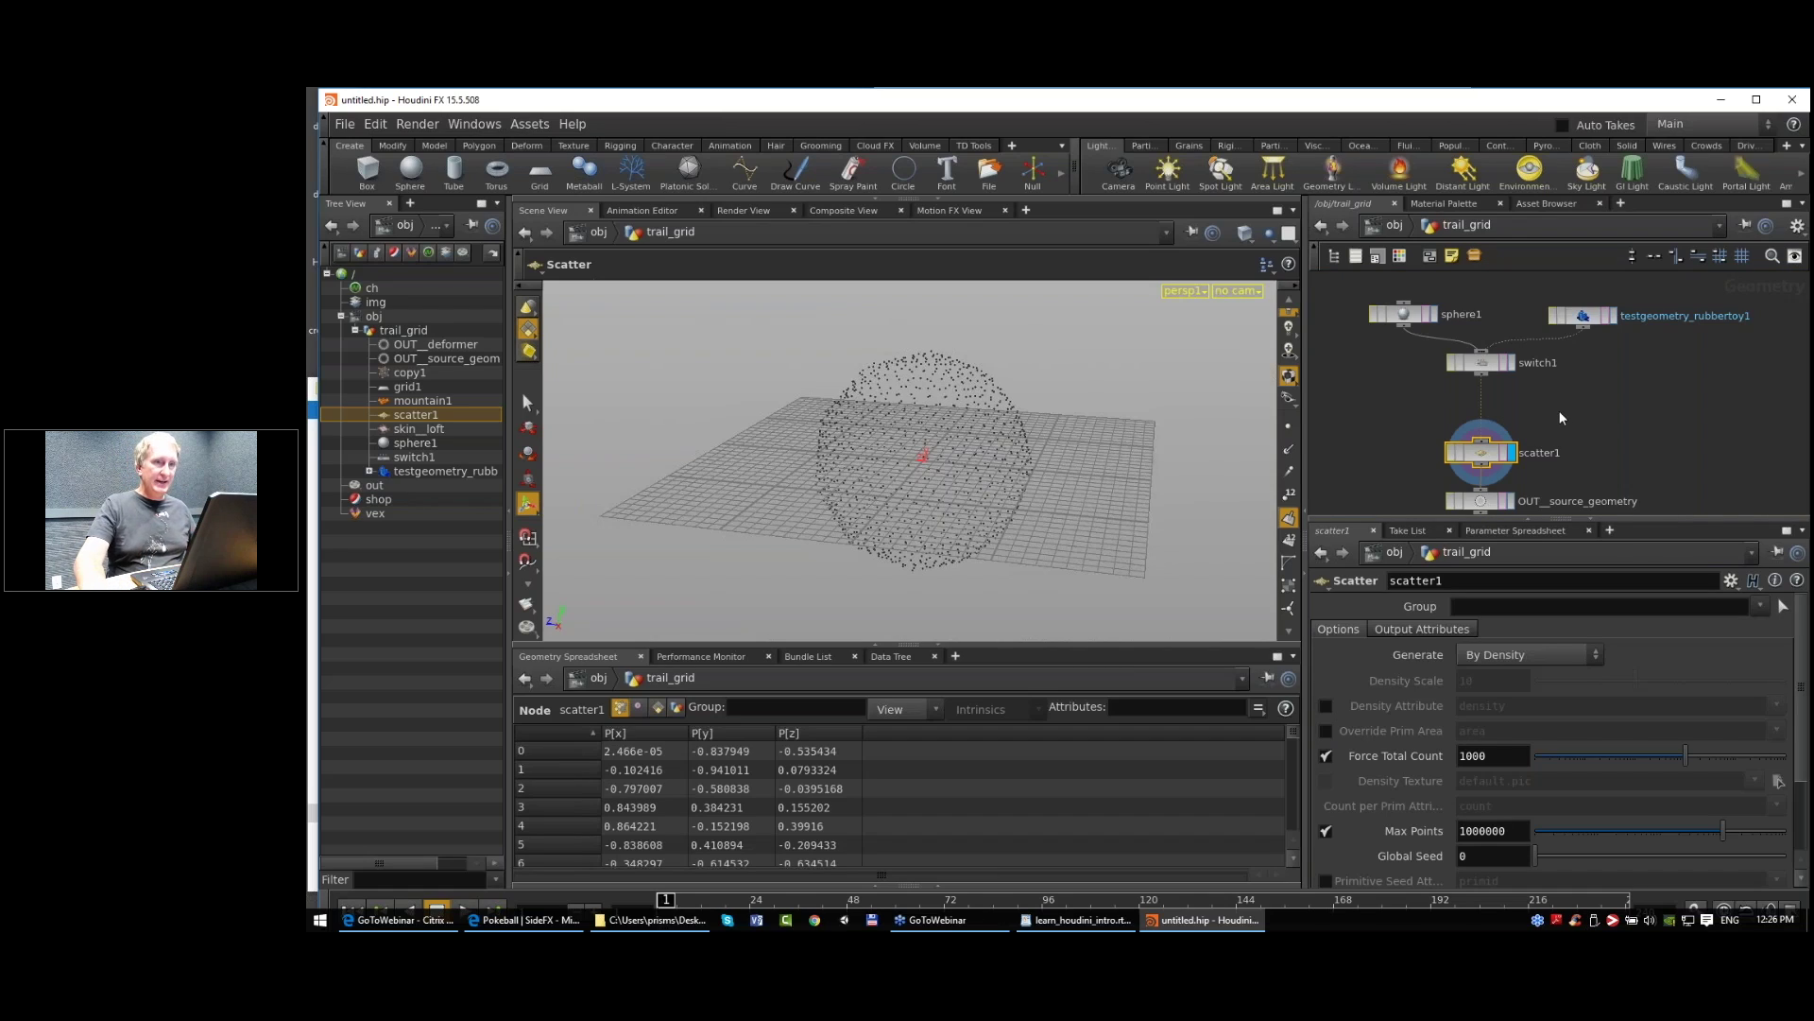
key(Tab)
text(no)
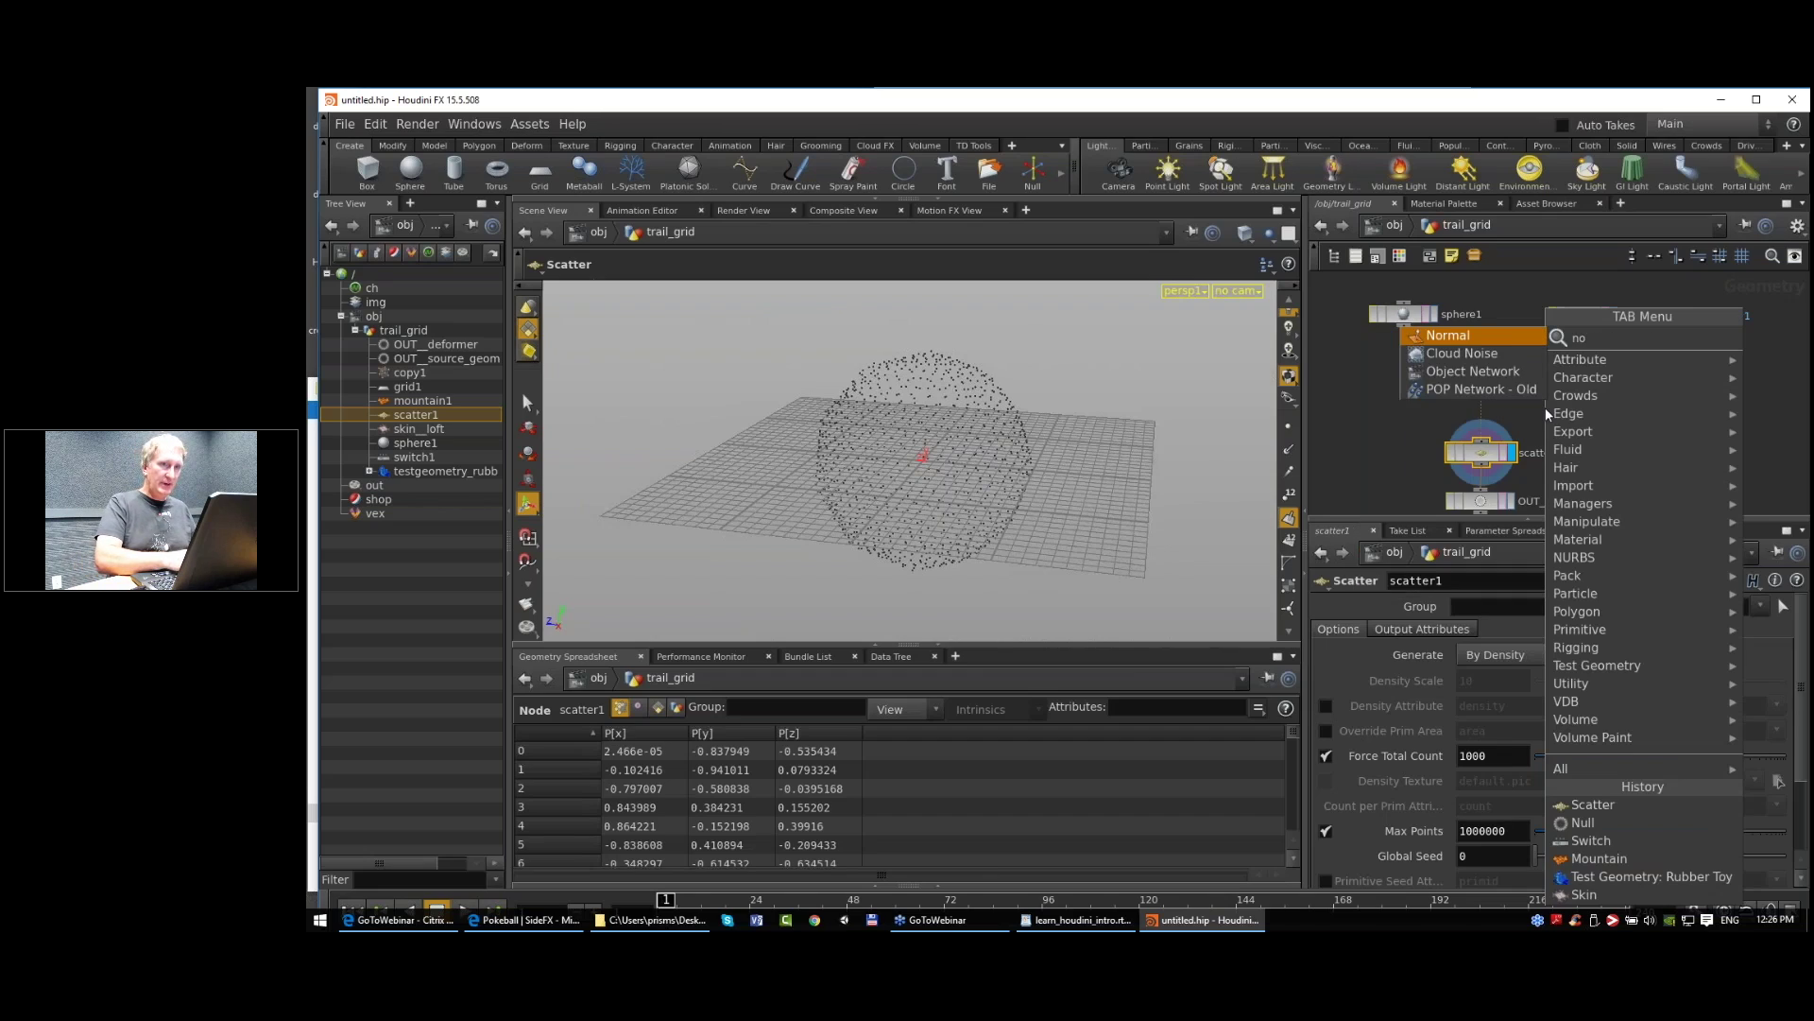
text(r)
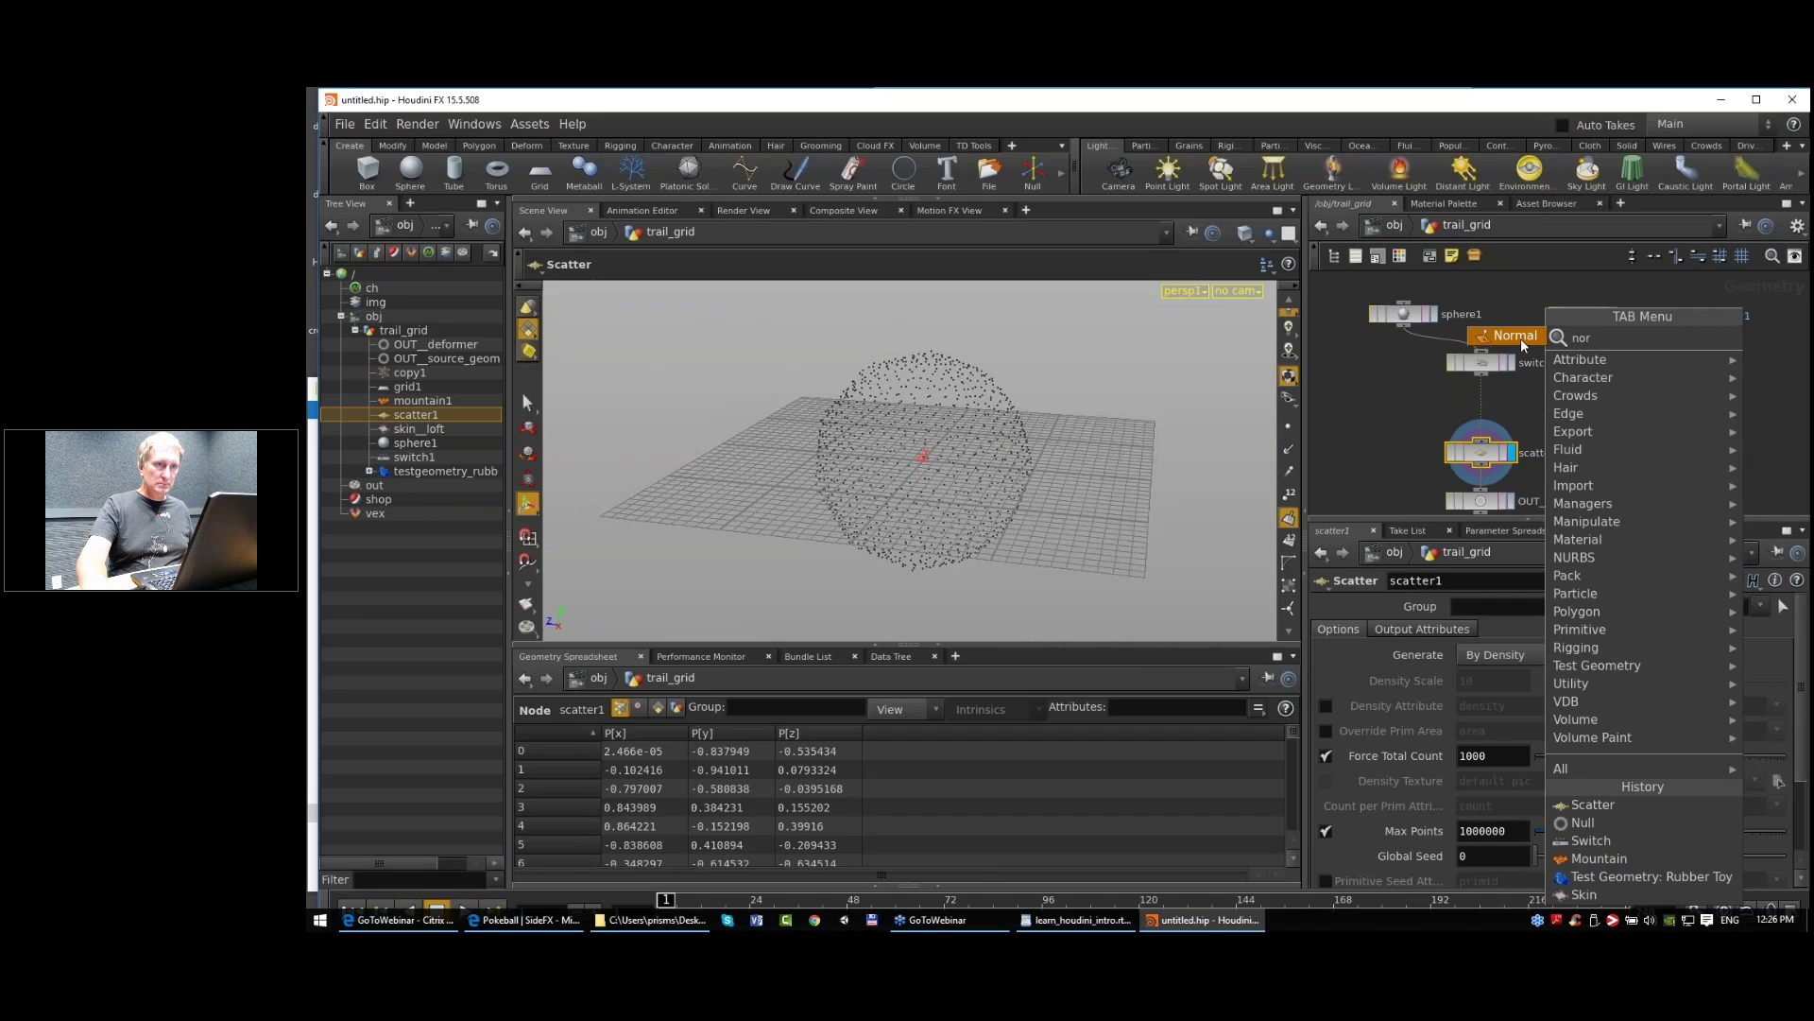
key(Escape)
click(1486, 409)
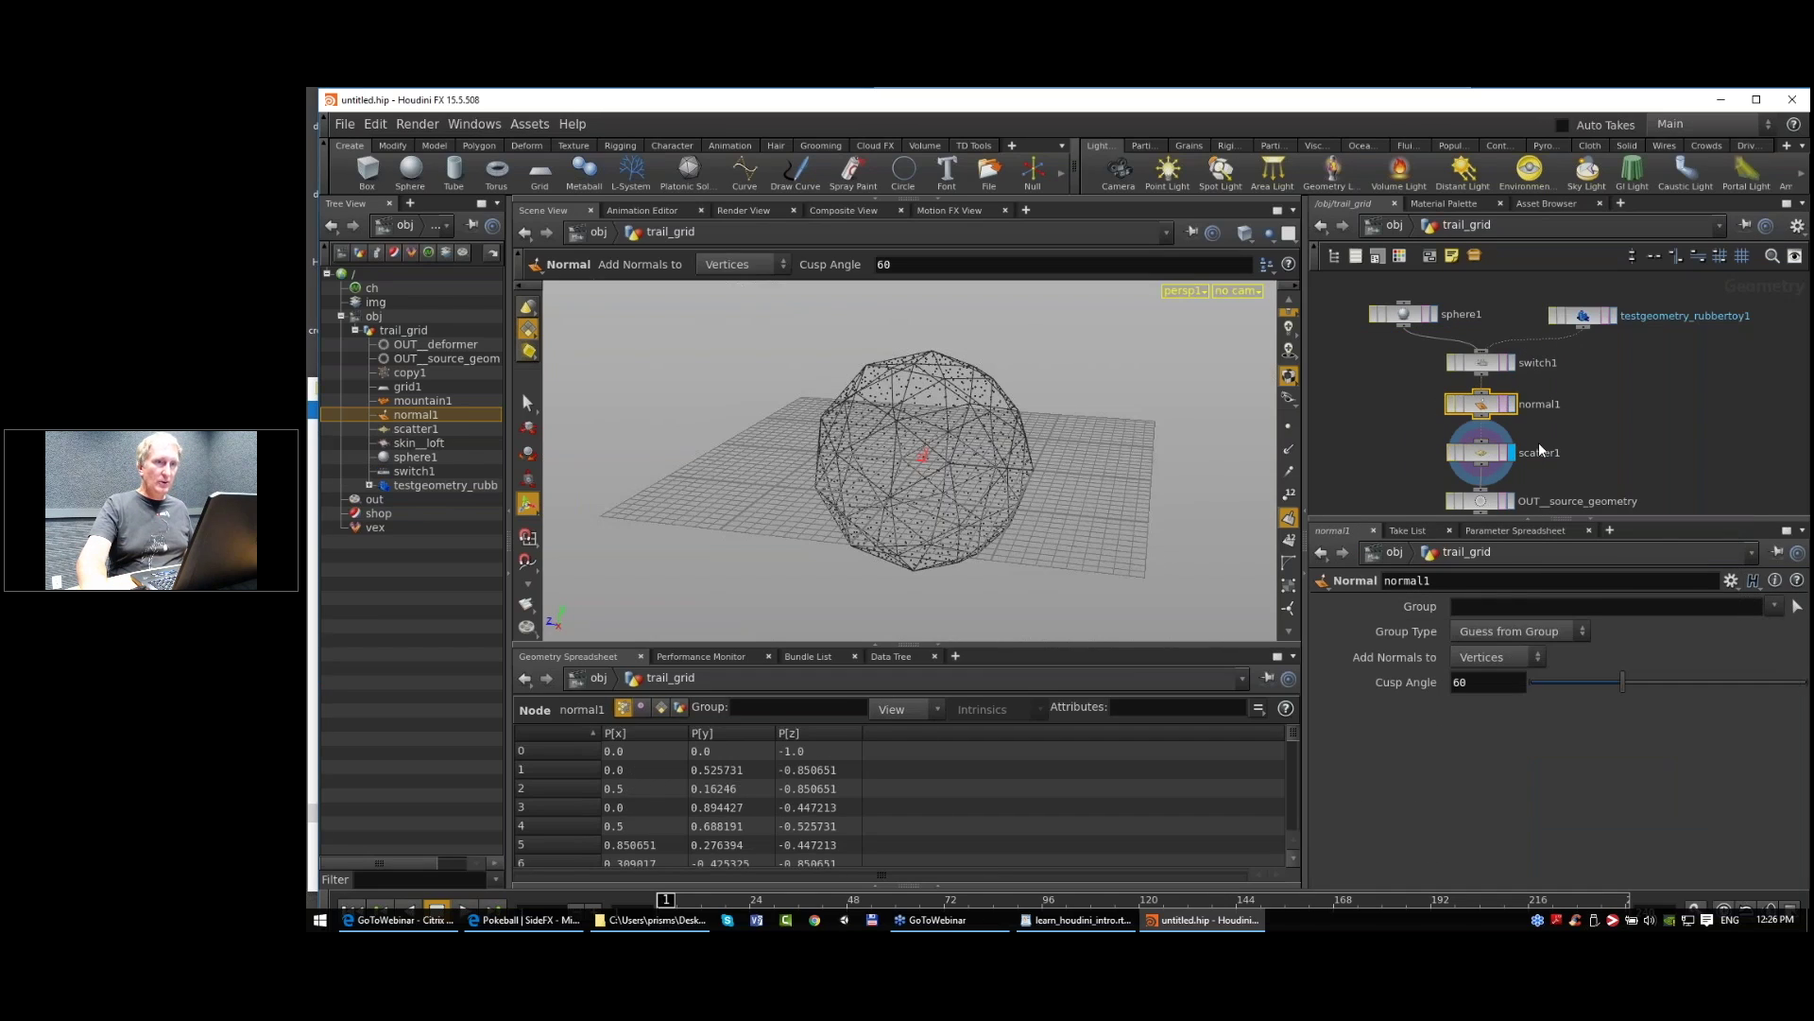
Step: Set normal1 to add normals to Points, and select scatter1 to check its point attributes
click(1501, 662)
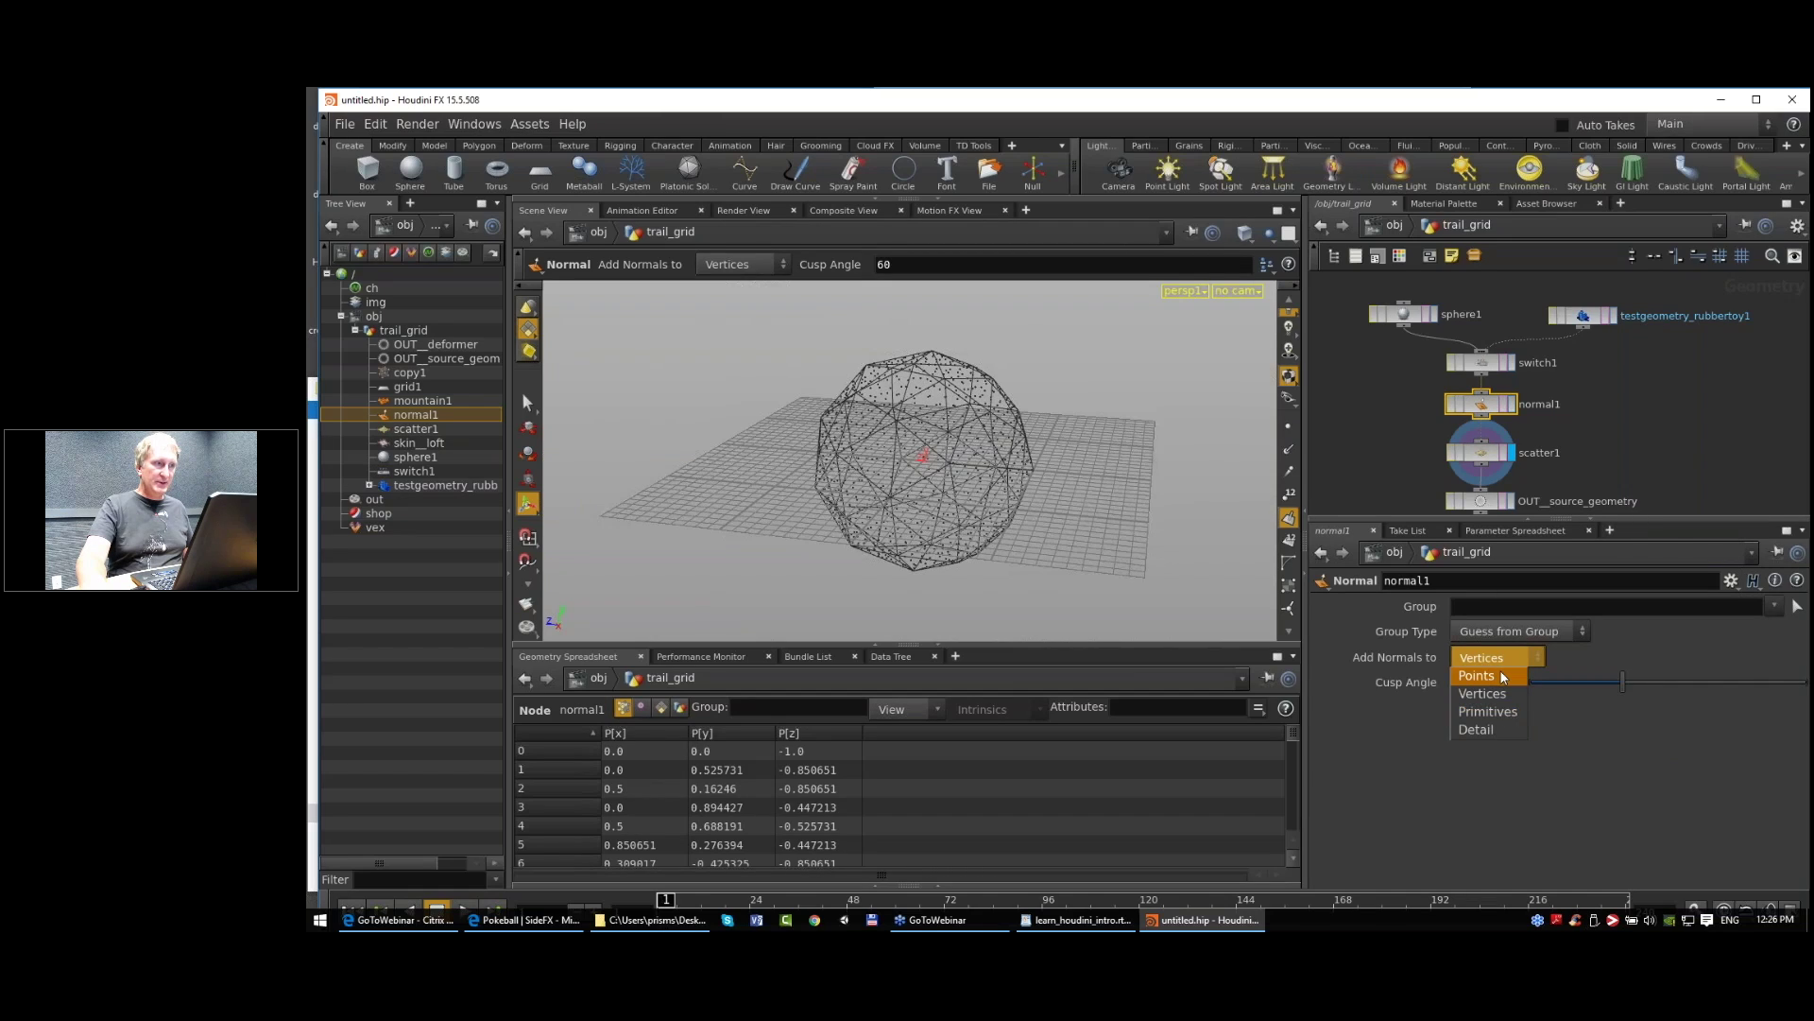
click(1503, 676)
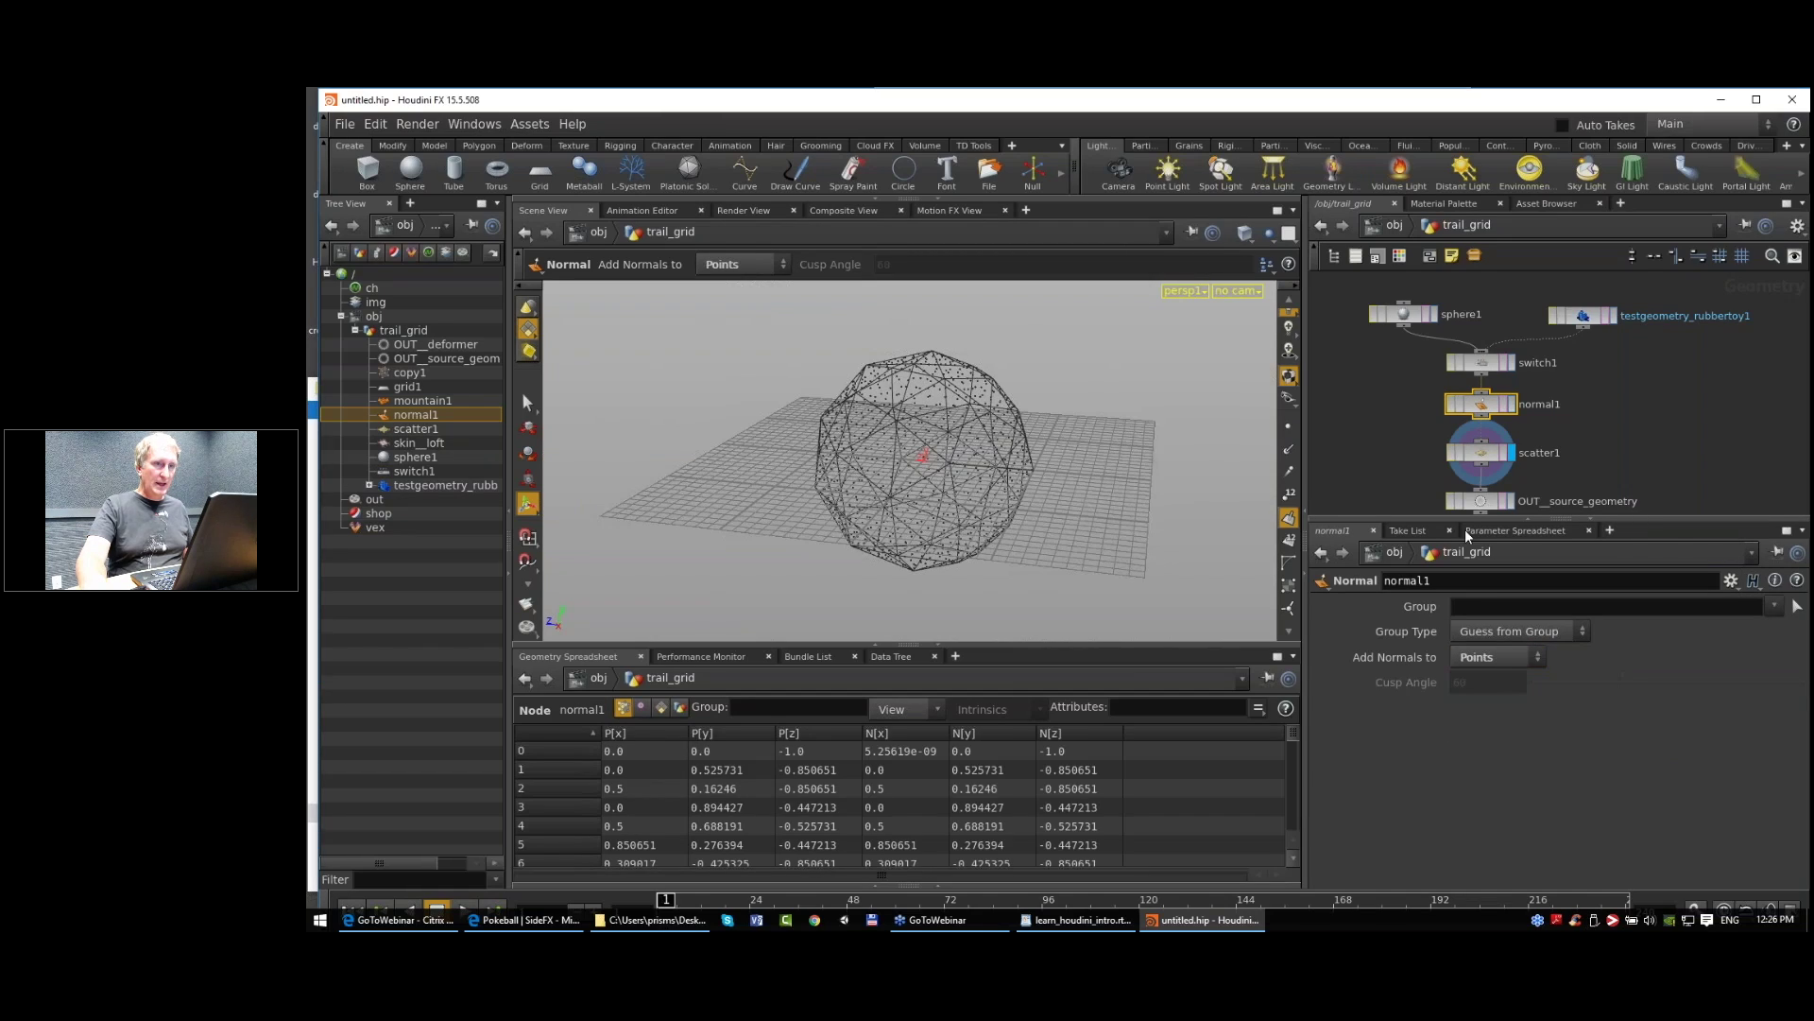
click(1489, 455)
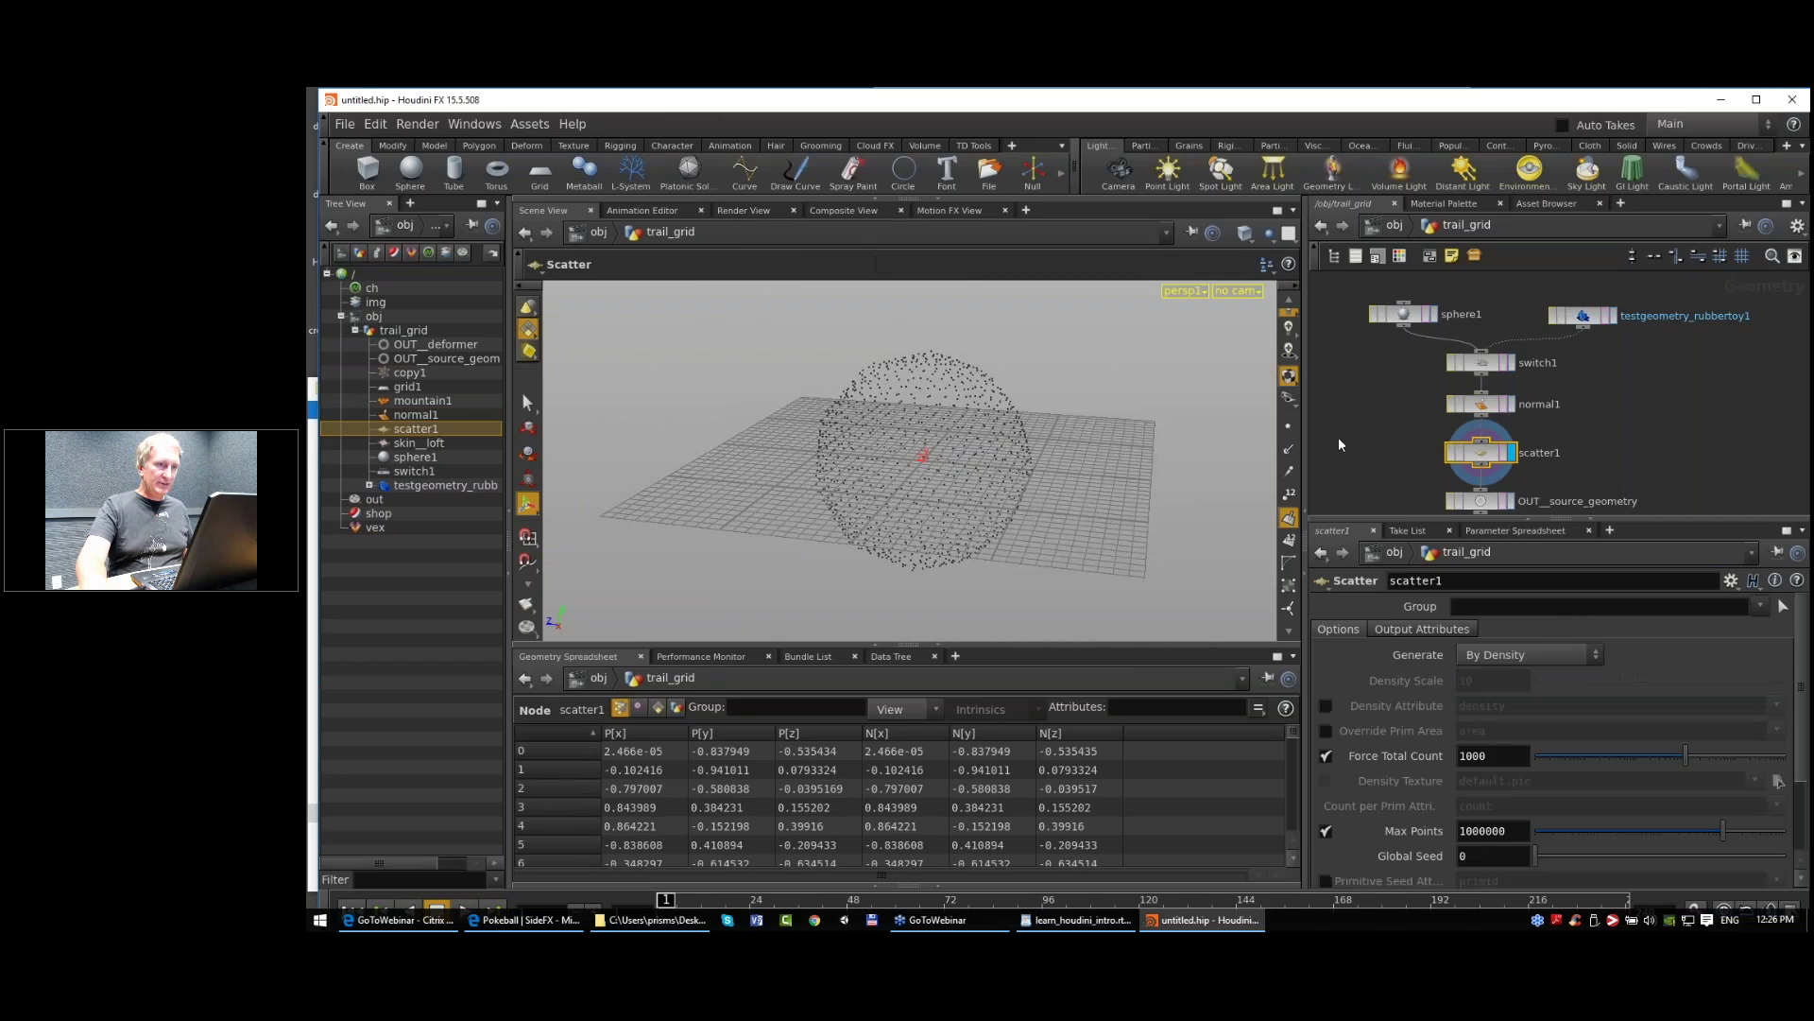
Step: Turn on point normals for the scattered points, and display normal1 with the primitive normals hidden
click(1287, 451)
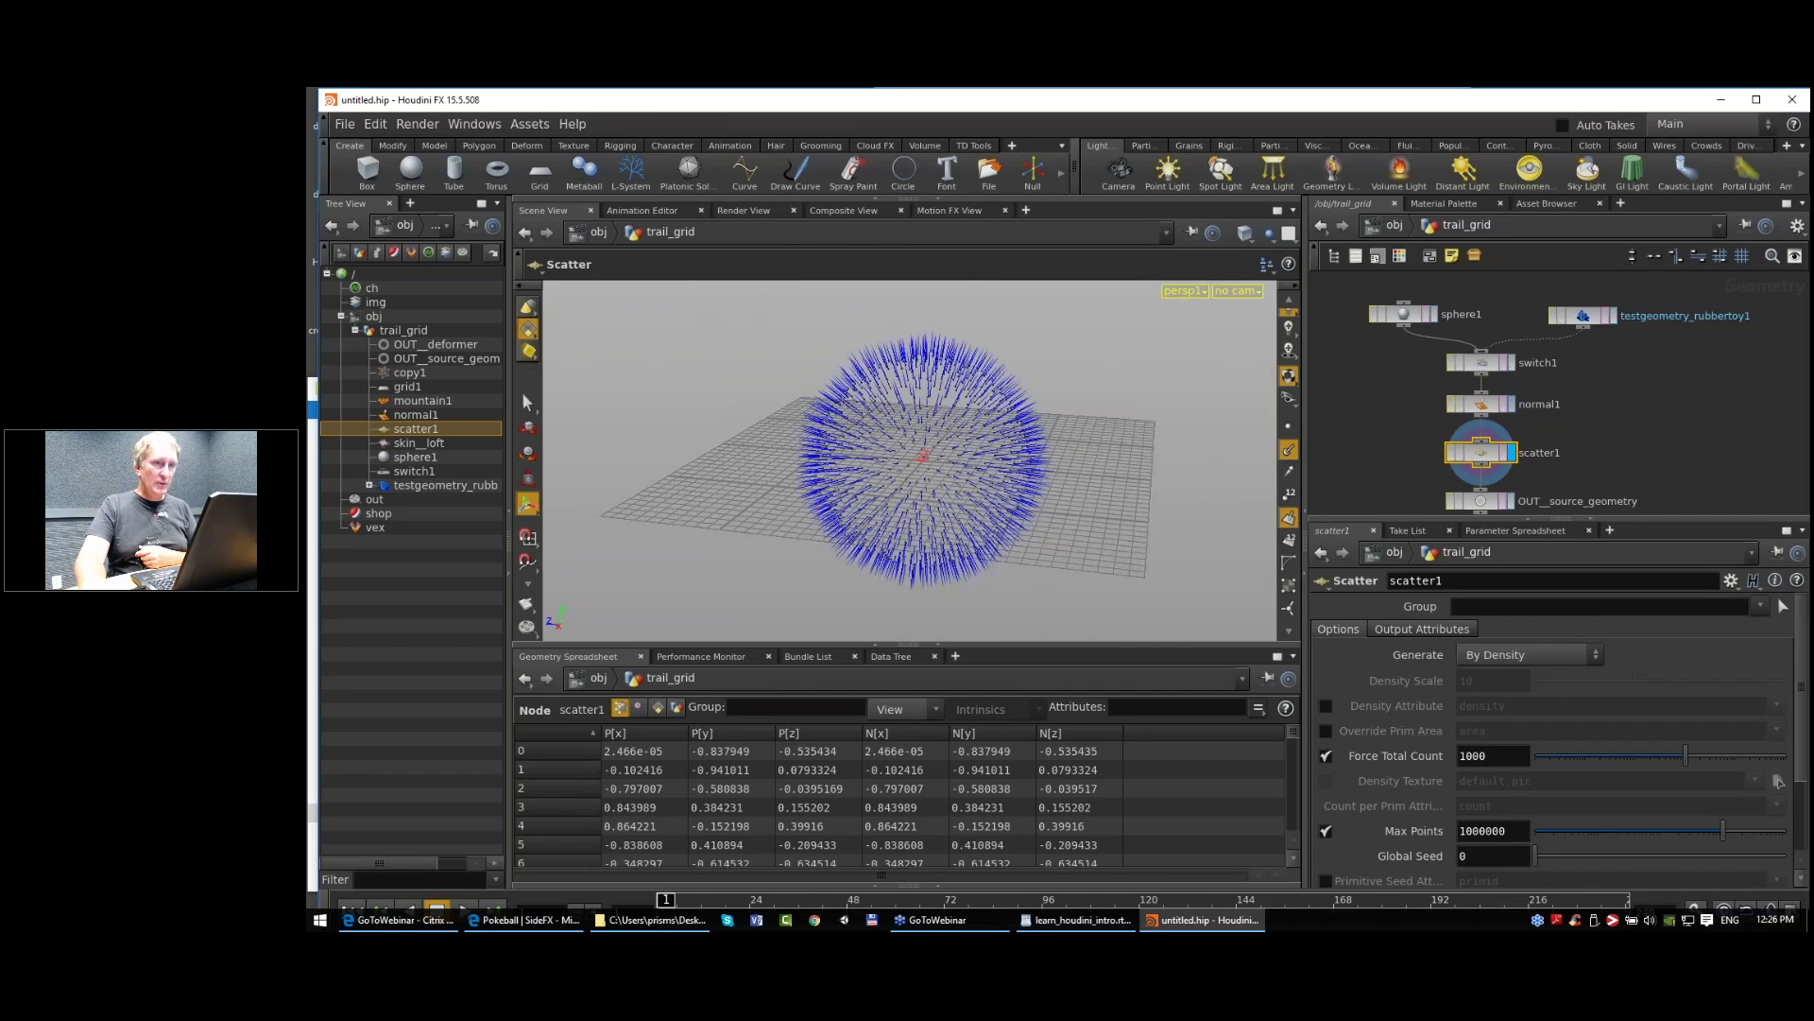
click(1489, 405)
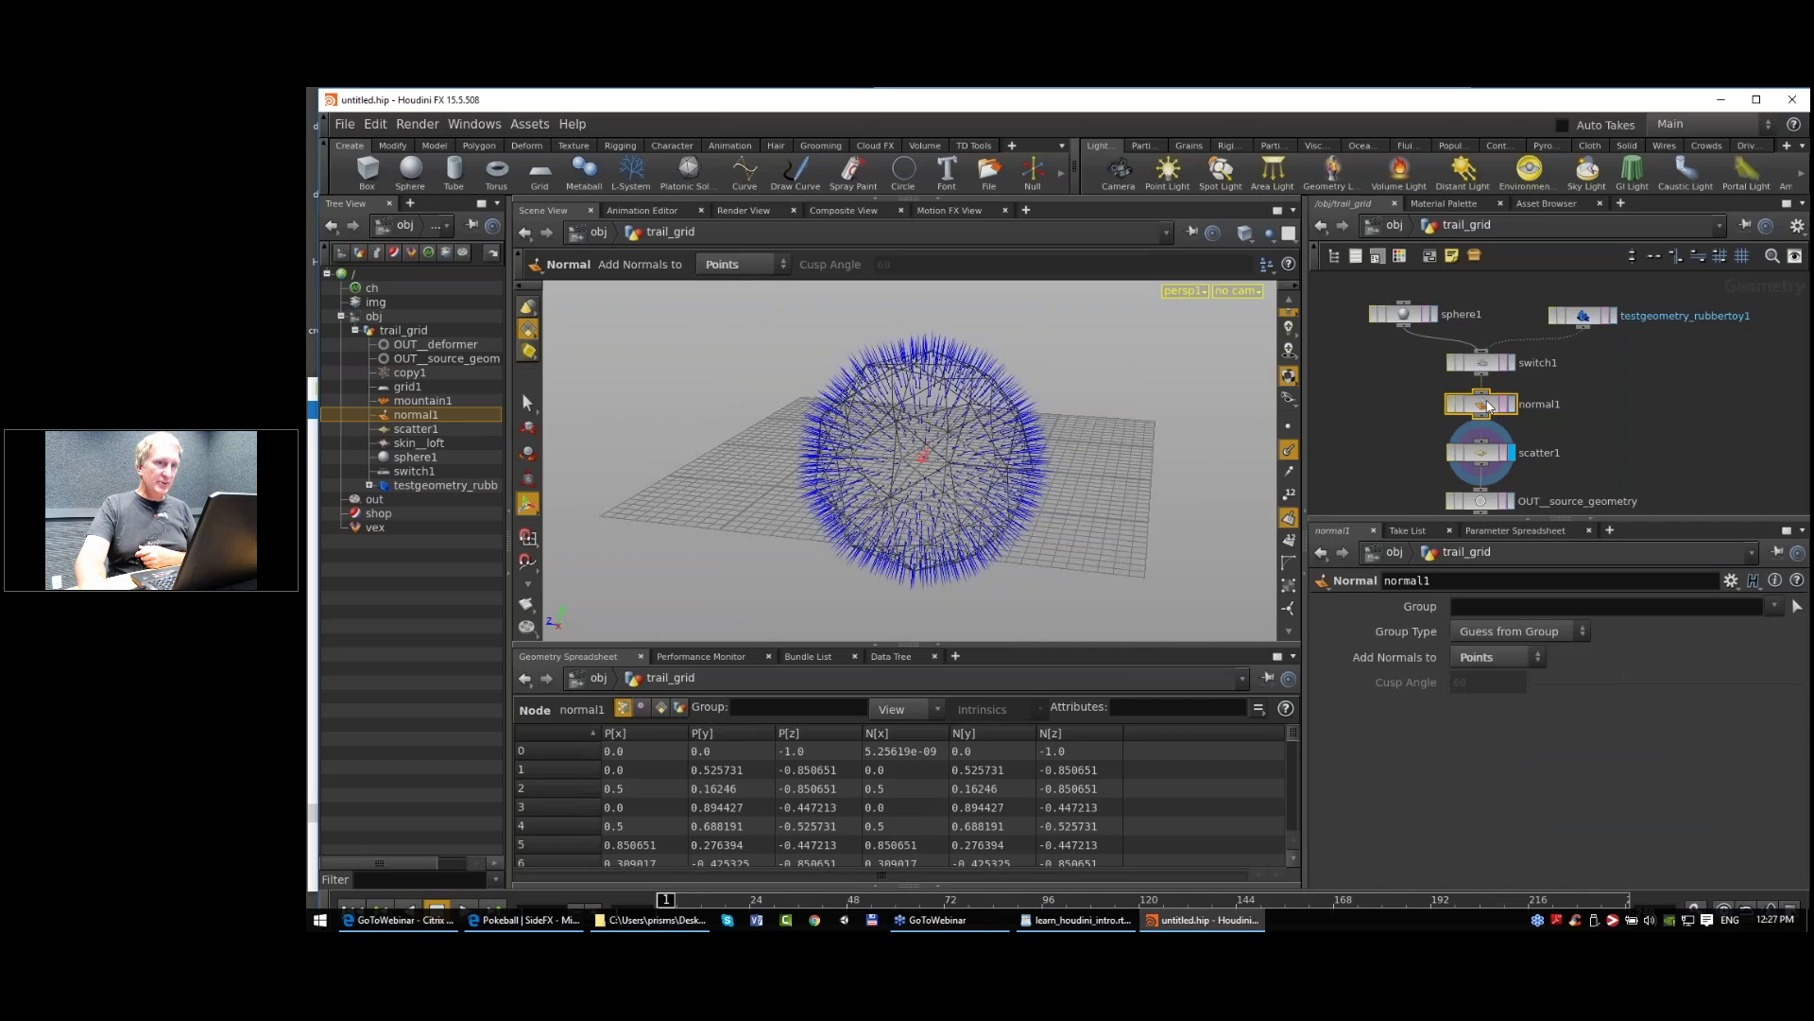
click(1512, 405)
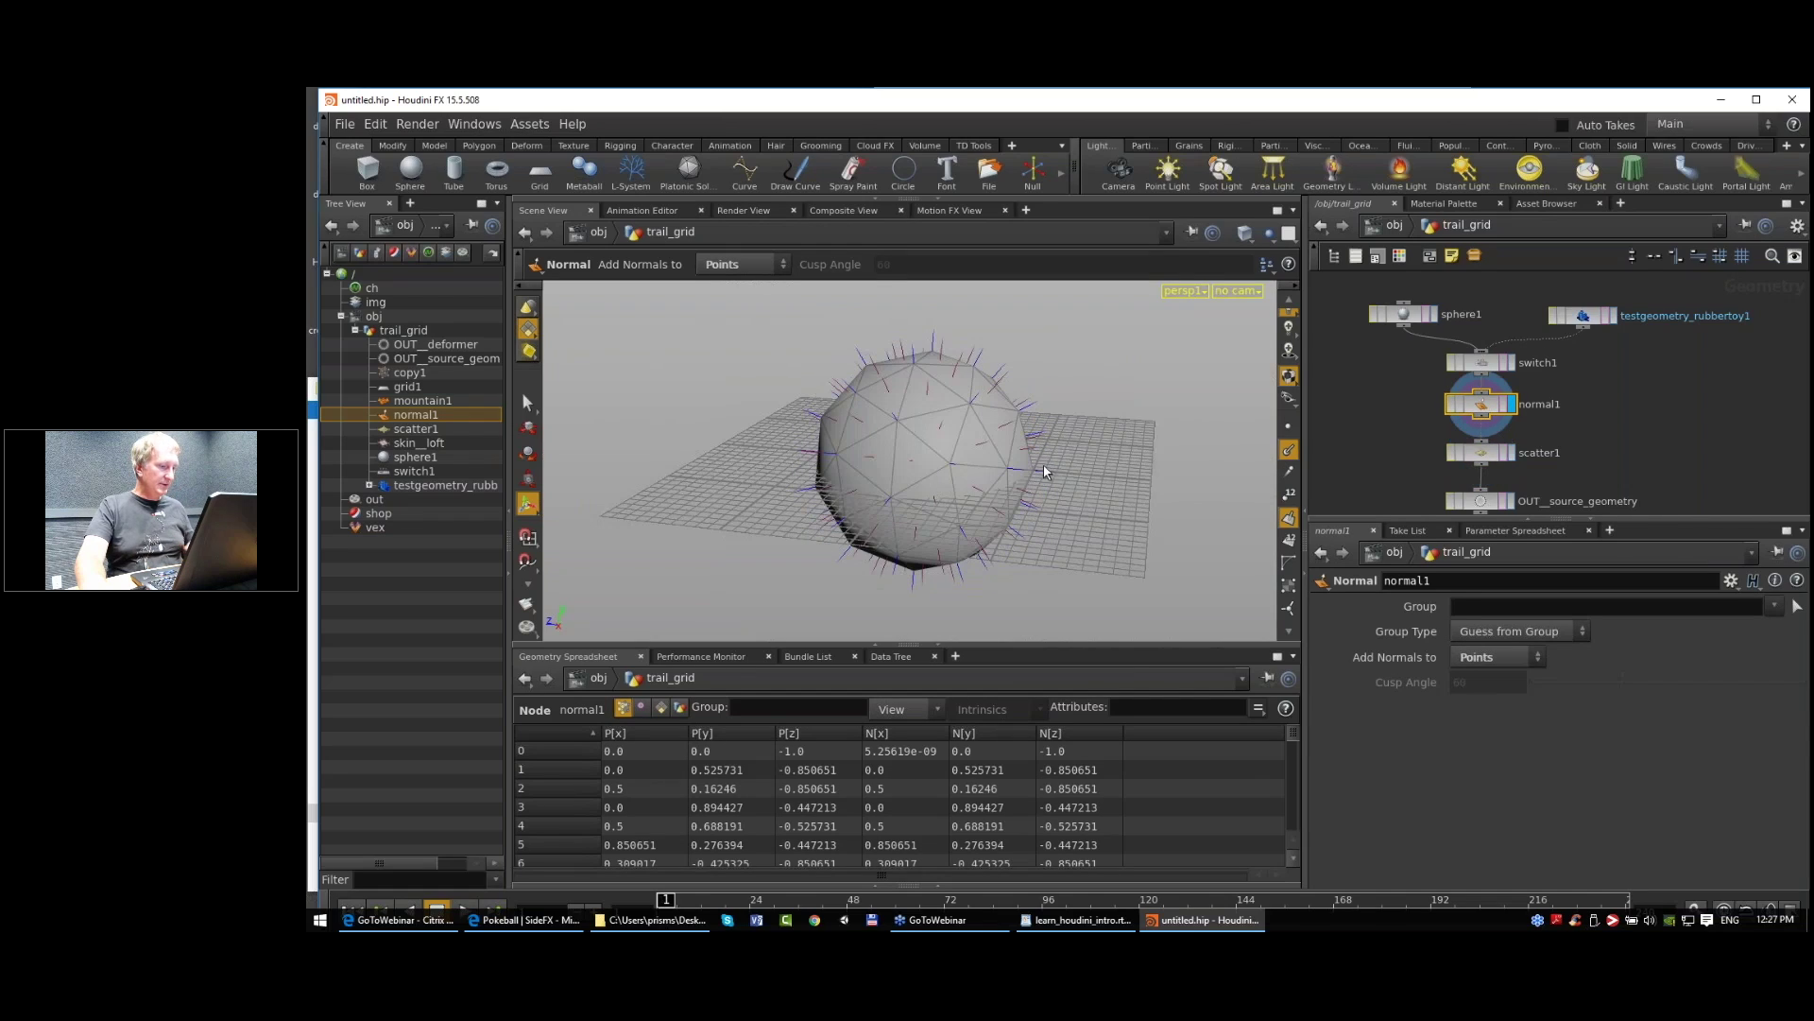
click(1290, 521)
alt+drag(934, 440, 881, 450)
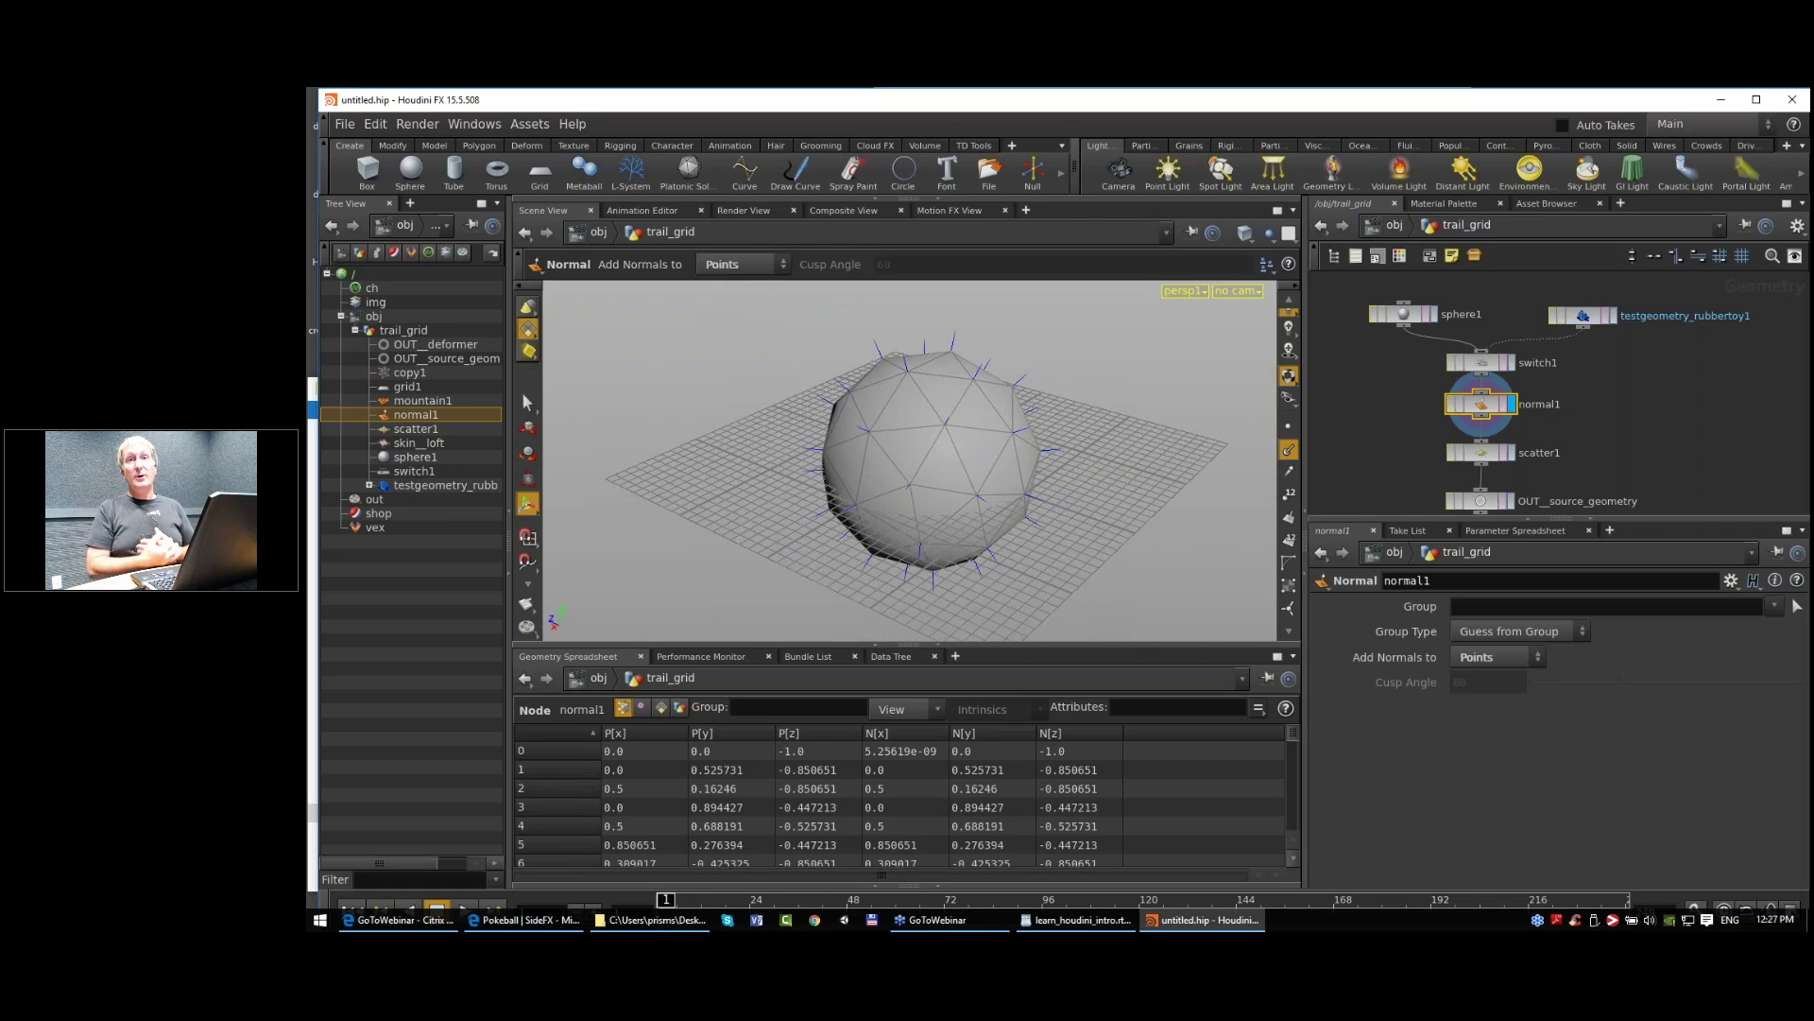
Step: Check the point attributes listed in normal1's node information
middle_click(1486, 409)
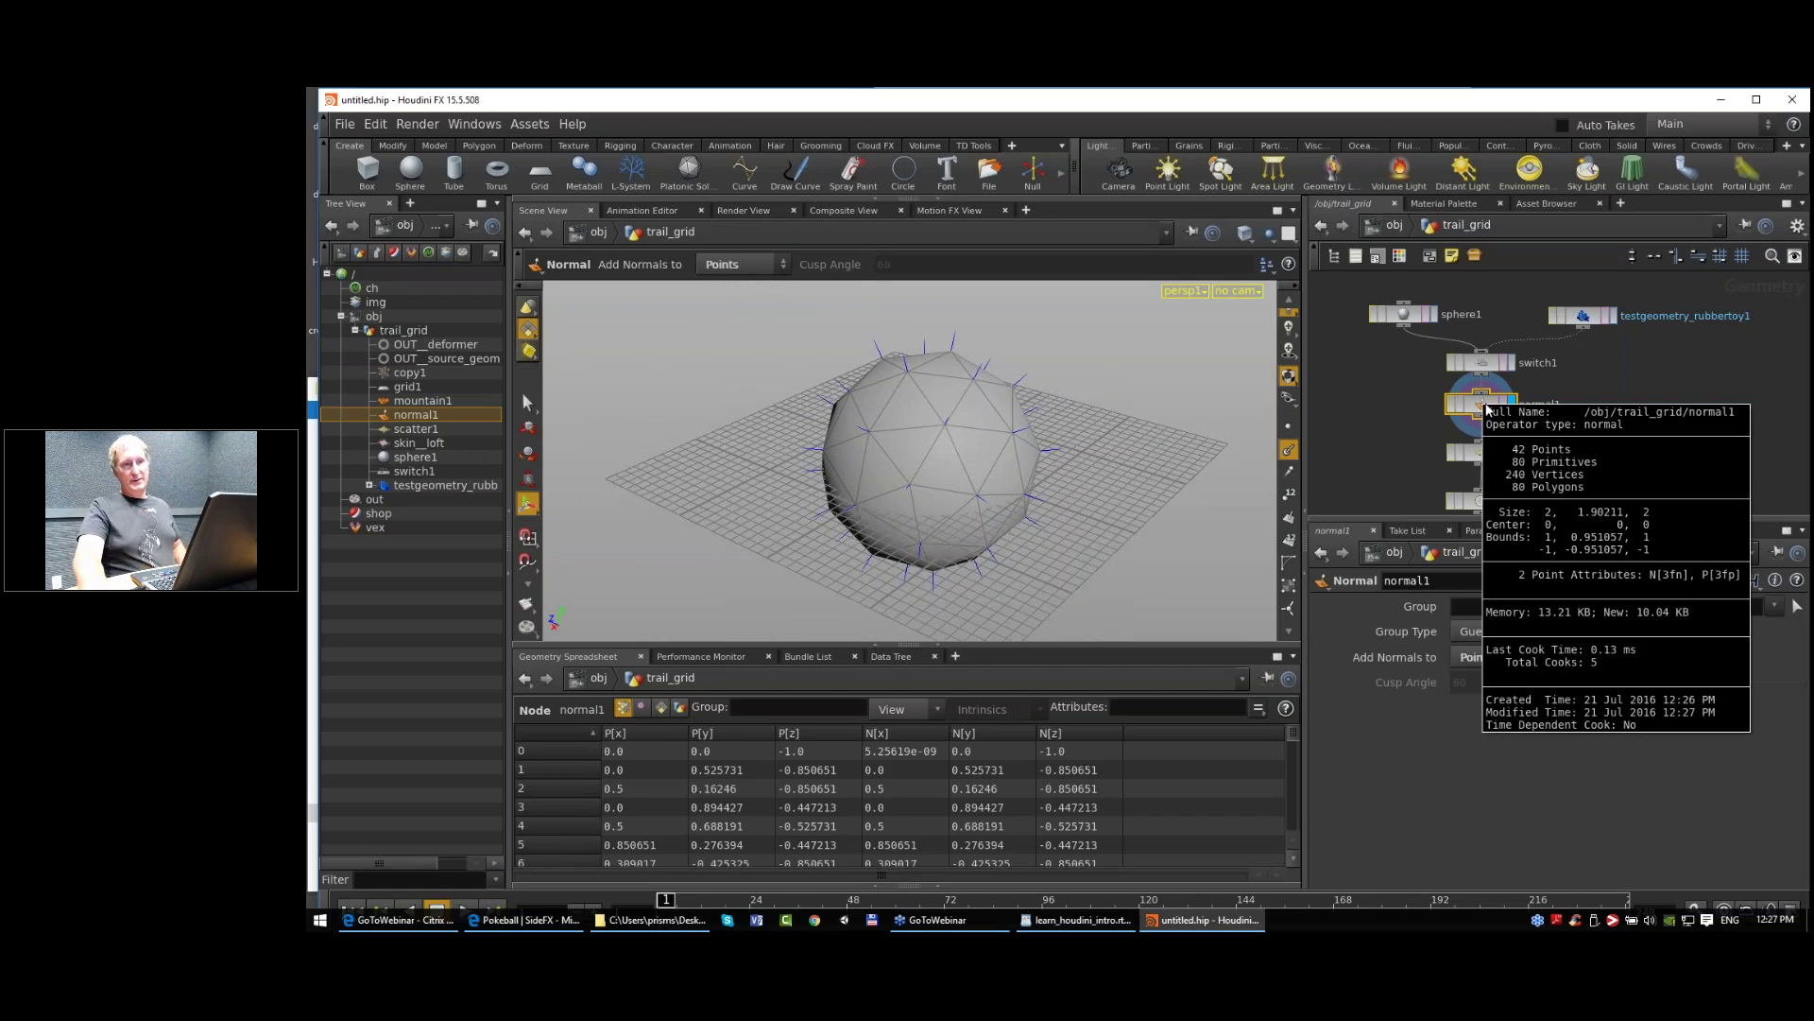
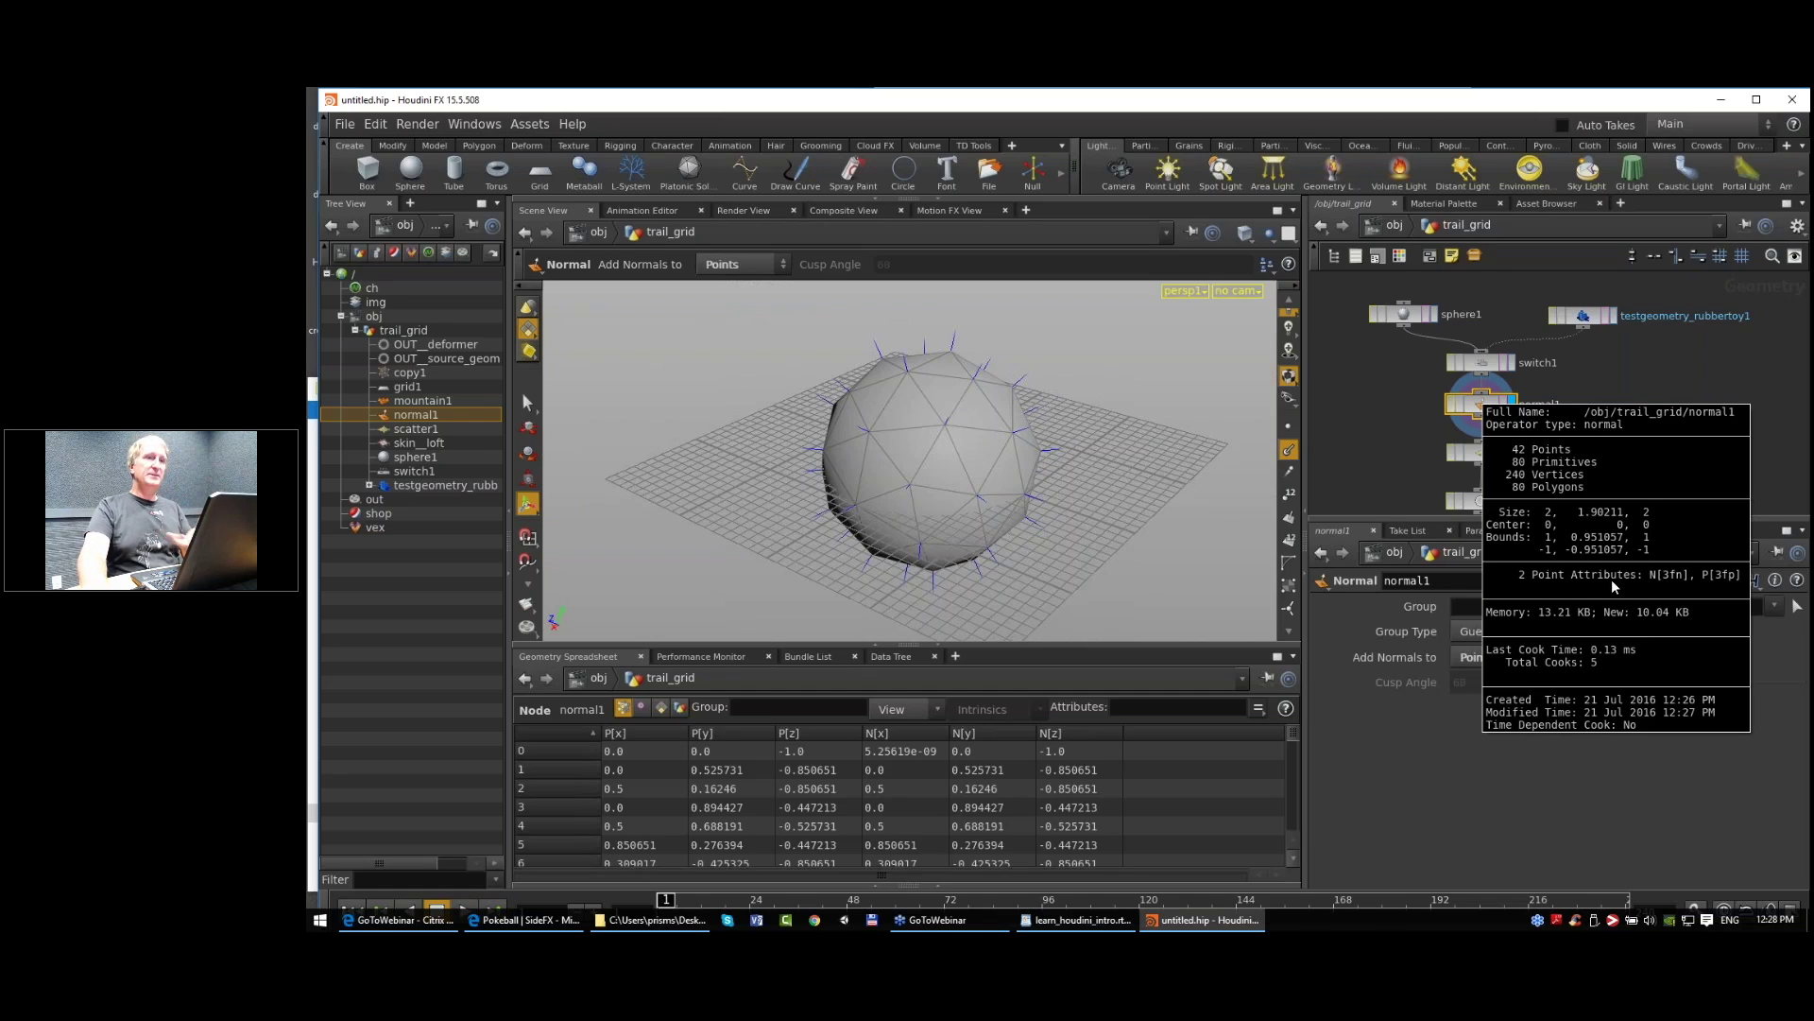
middle_drag(1612, 581, 1612, 580)
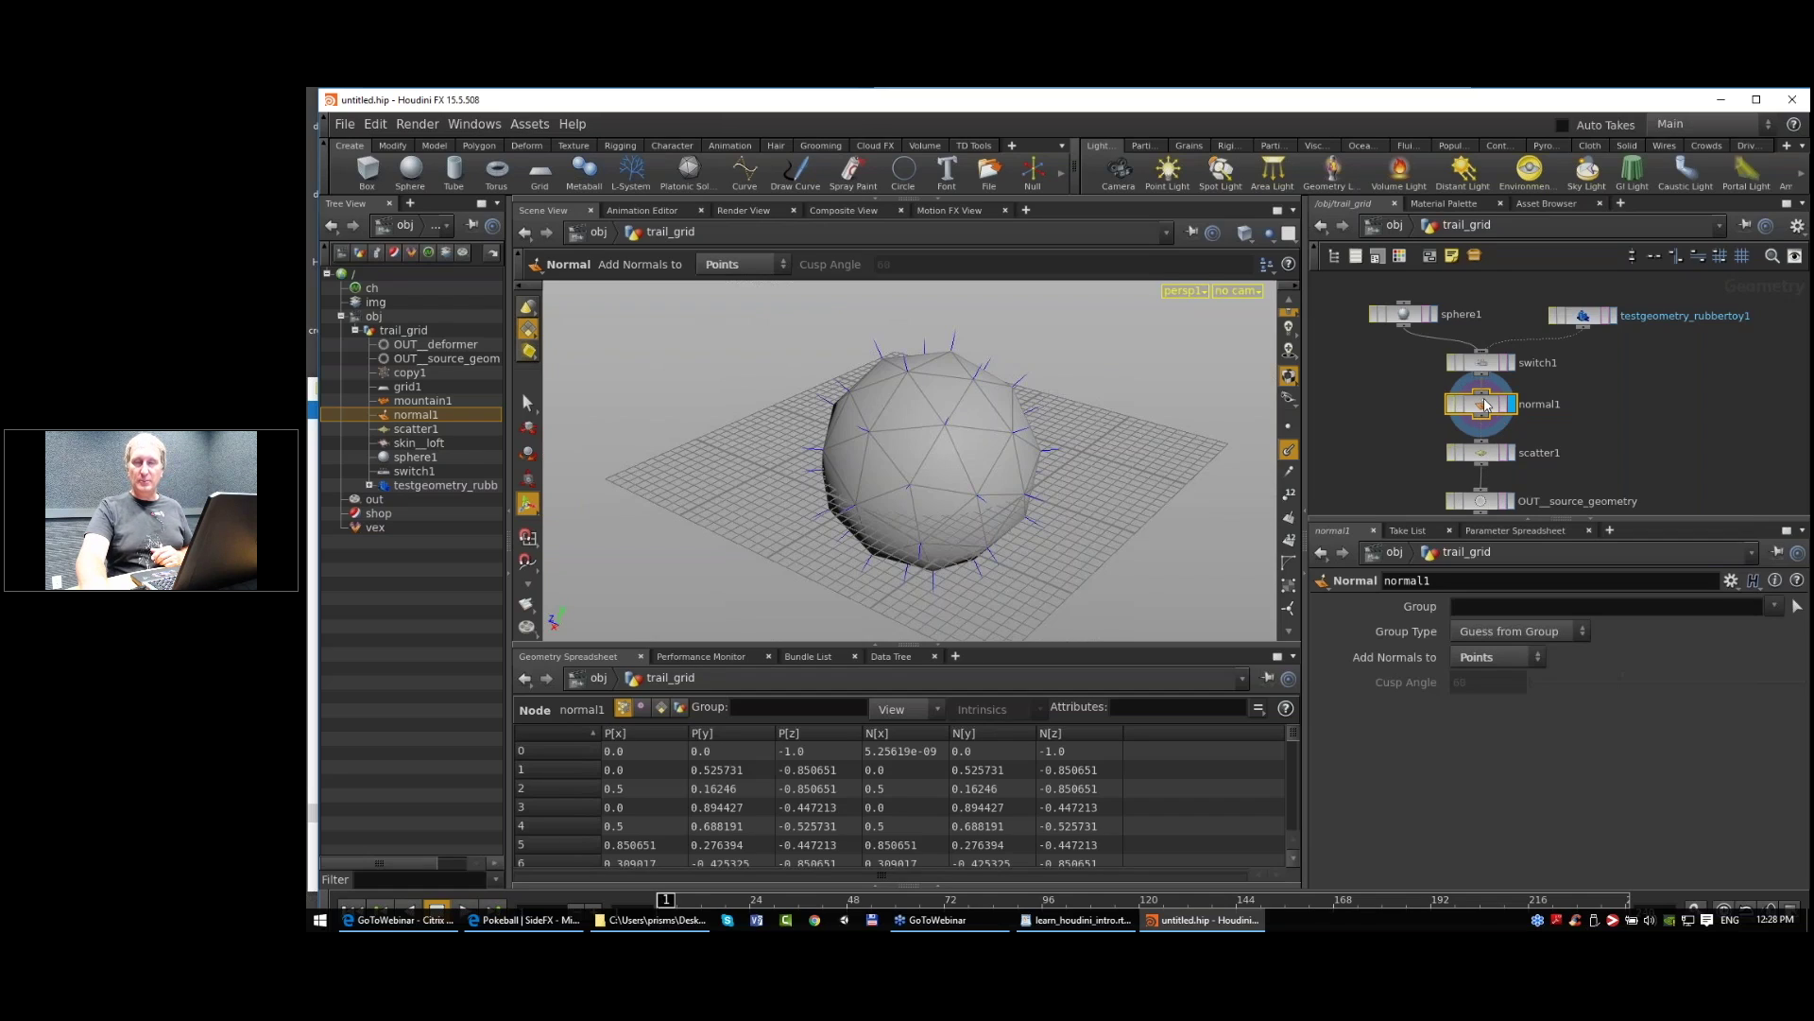
drag(1484, 409, 1487, 412)
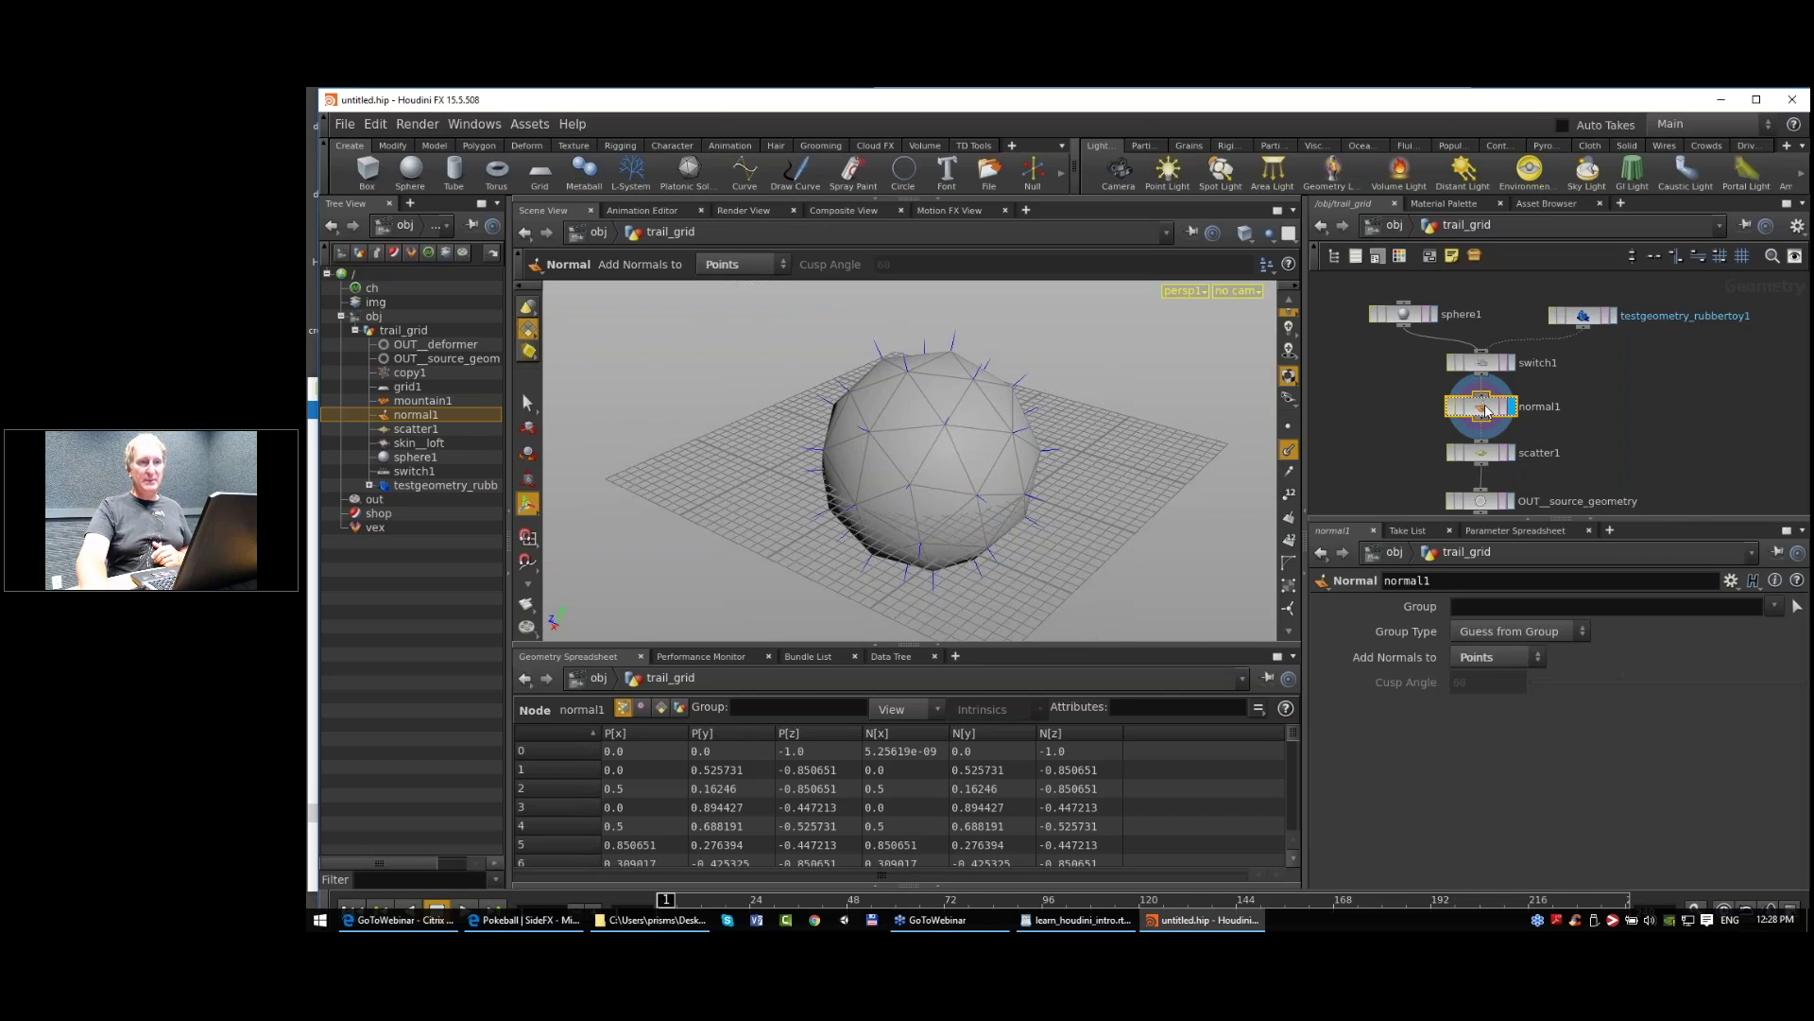
middle_drag(1486, 410, 1593, 626)
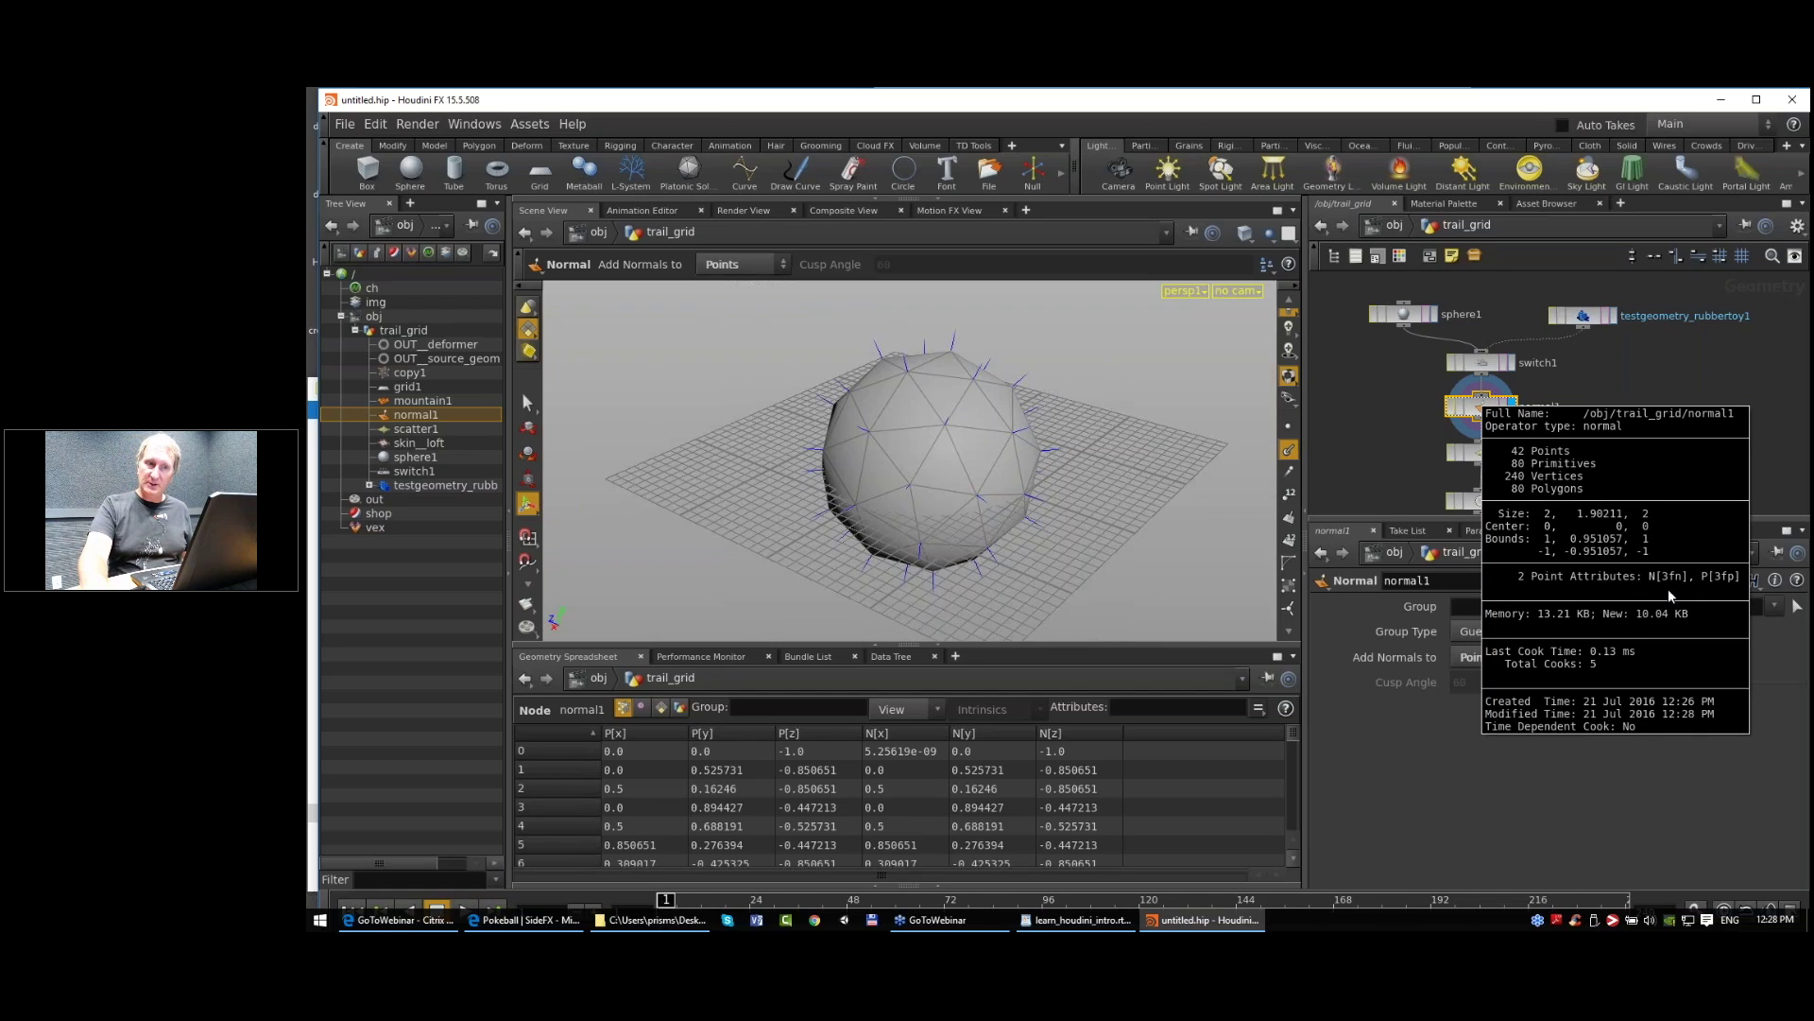
middle_drag(1703, 584, 1703, 584)
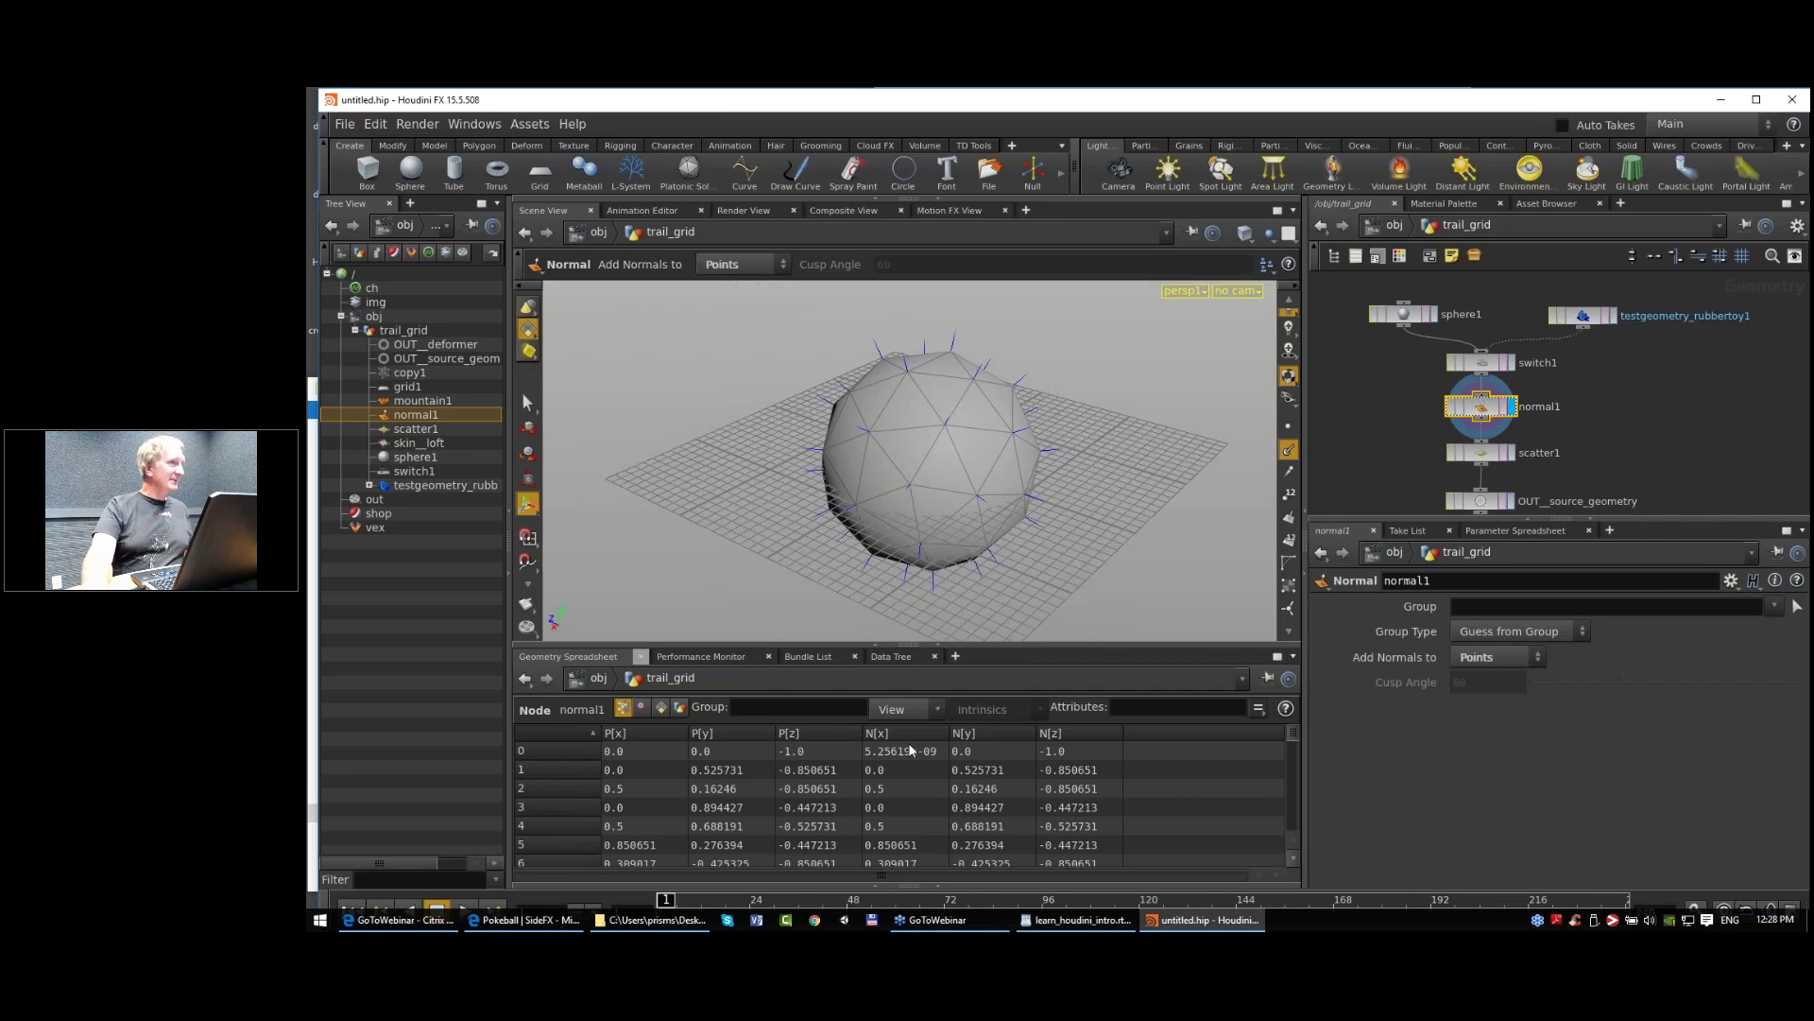
scroll(1567, 395, up, 2)
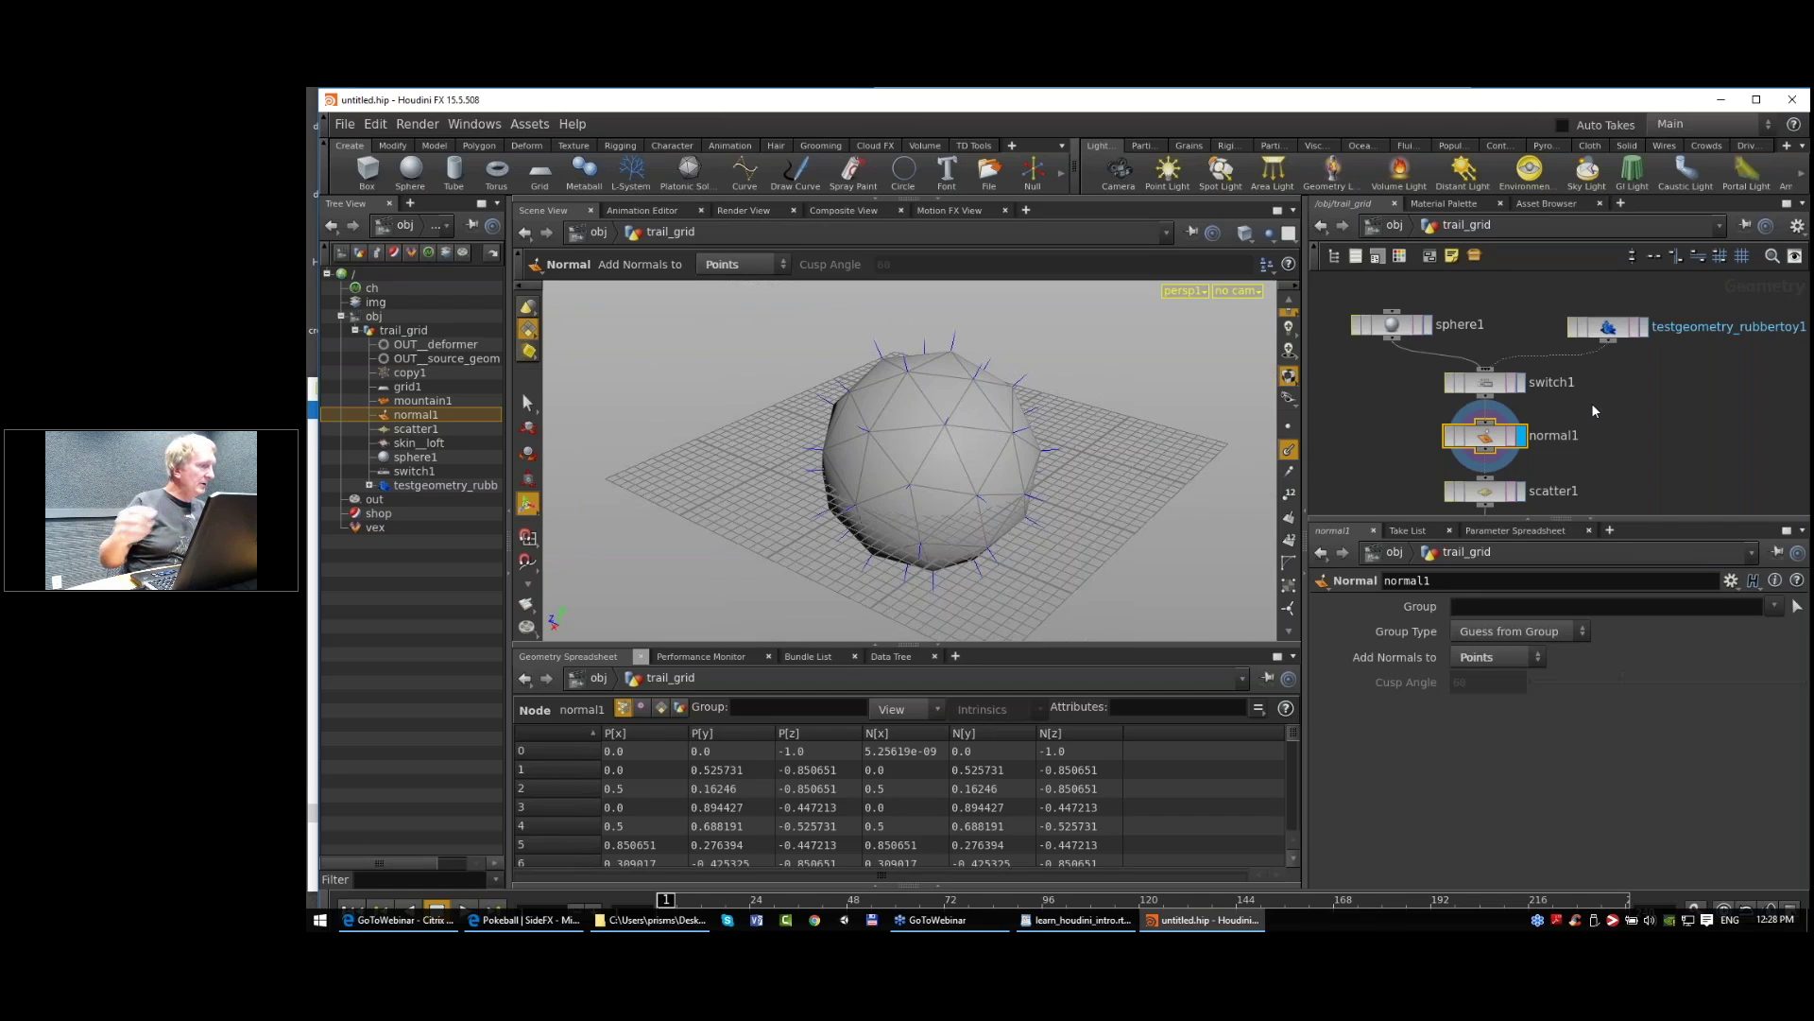
Step: Select skin__loft and examine the value and the expression behind its N parameter
scroll(1602, 397, down, 3)
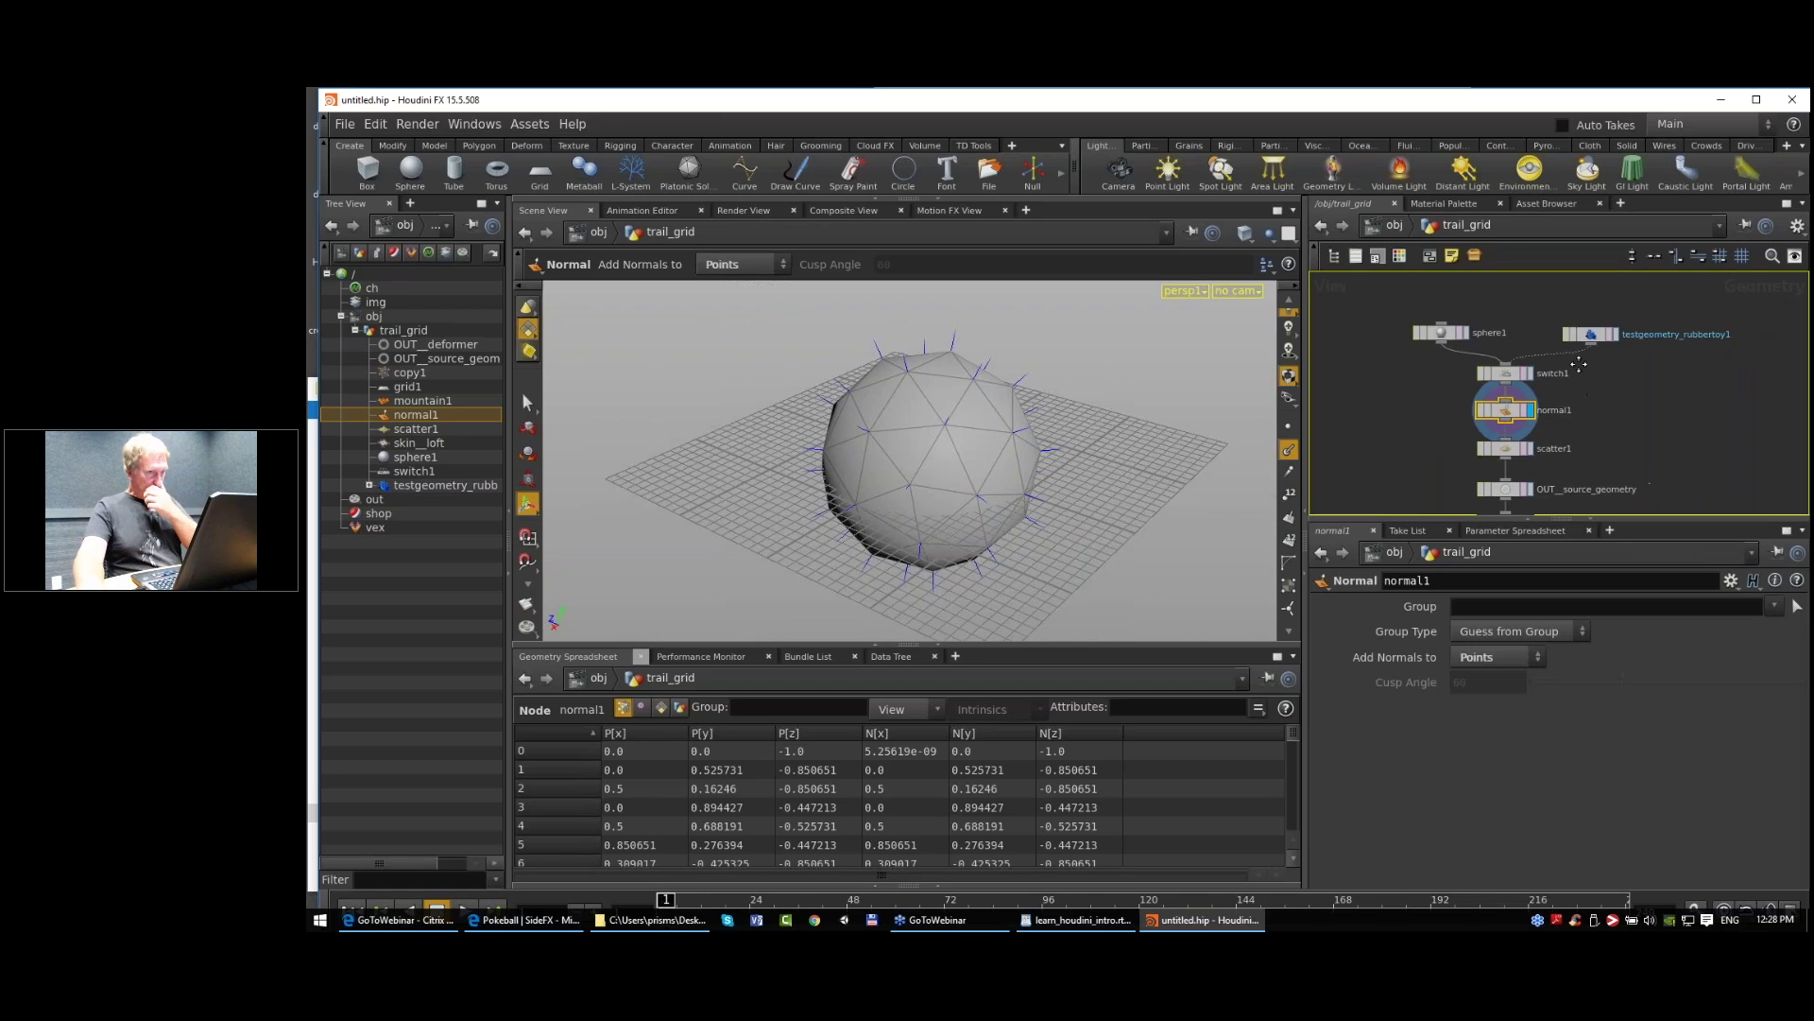
middle_drag(1646, 358, 1638, 210)
scroll(1582, 456, up, 1)
middle_drag(1582, 458, 1624, 333)
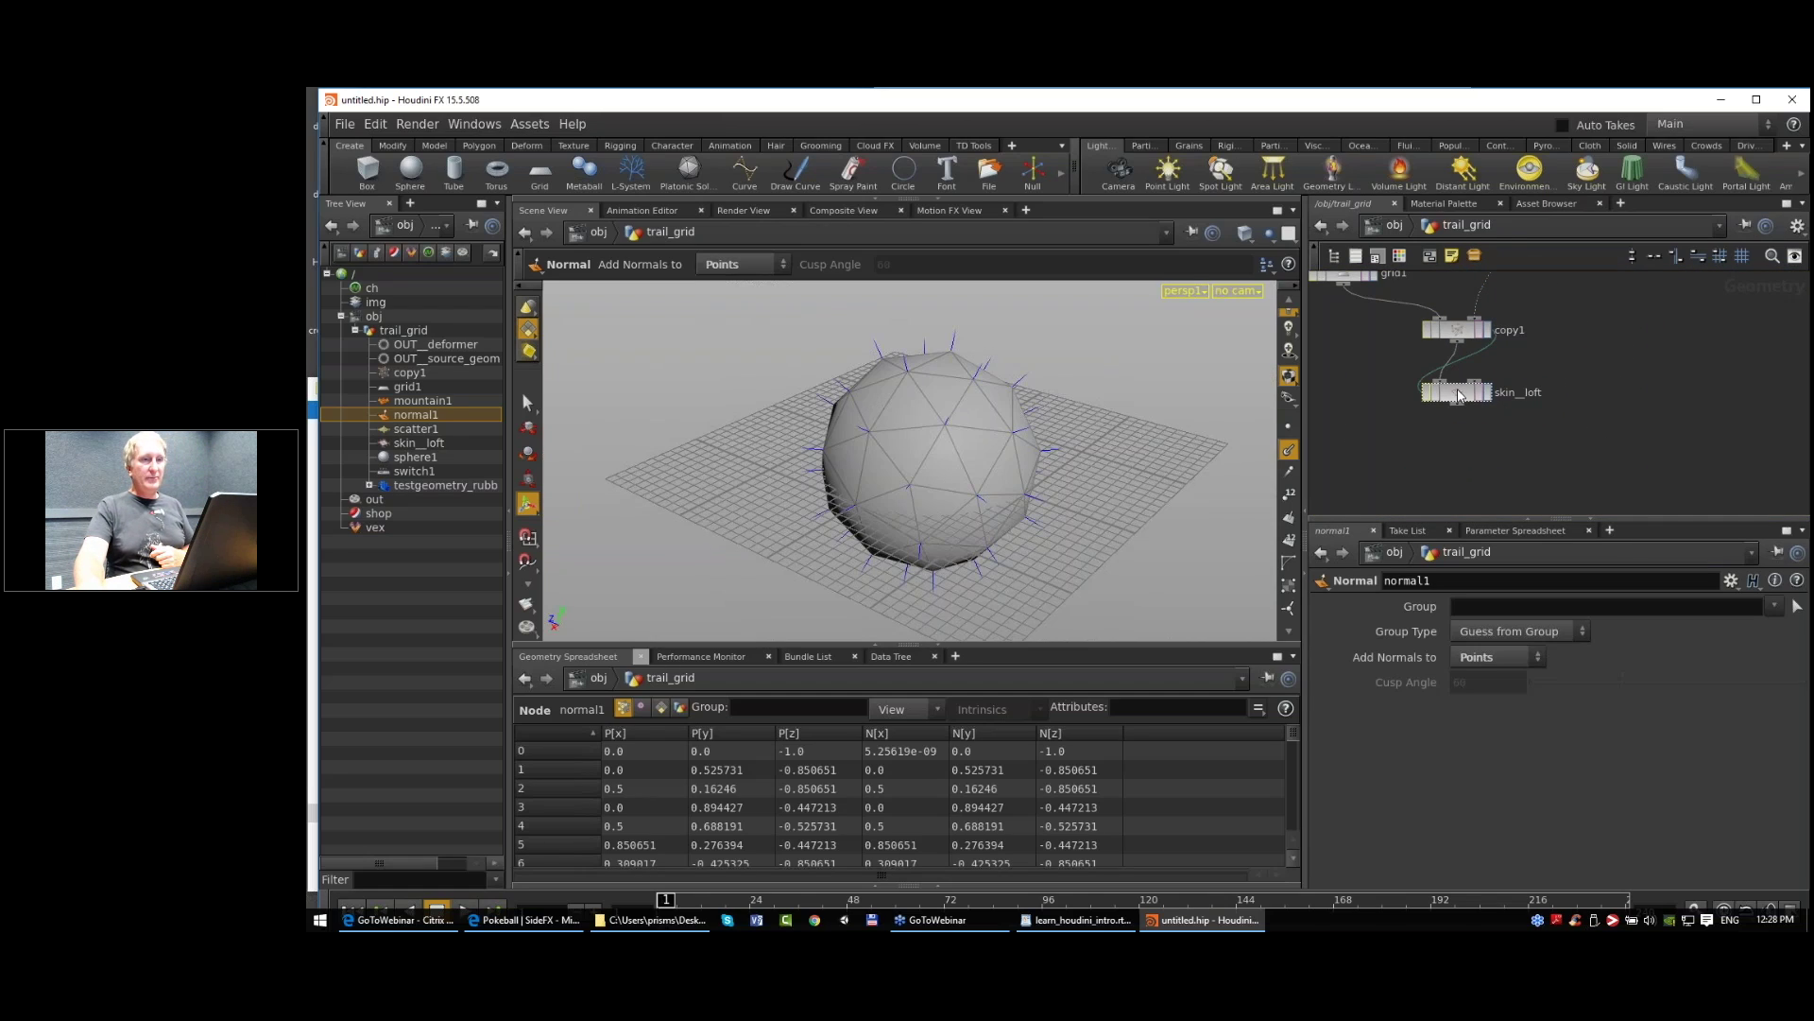
click(1458, 395)
click(1427, 773)
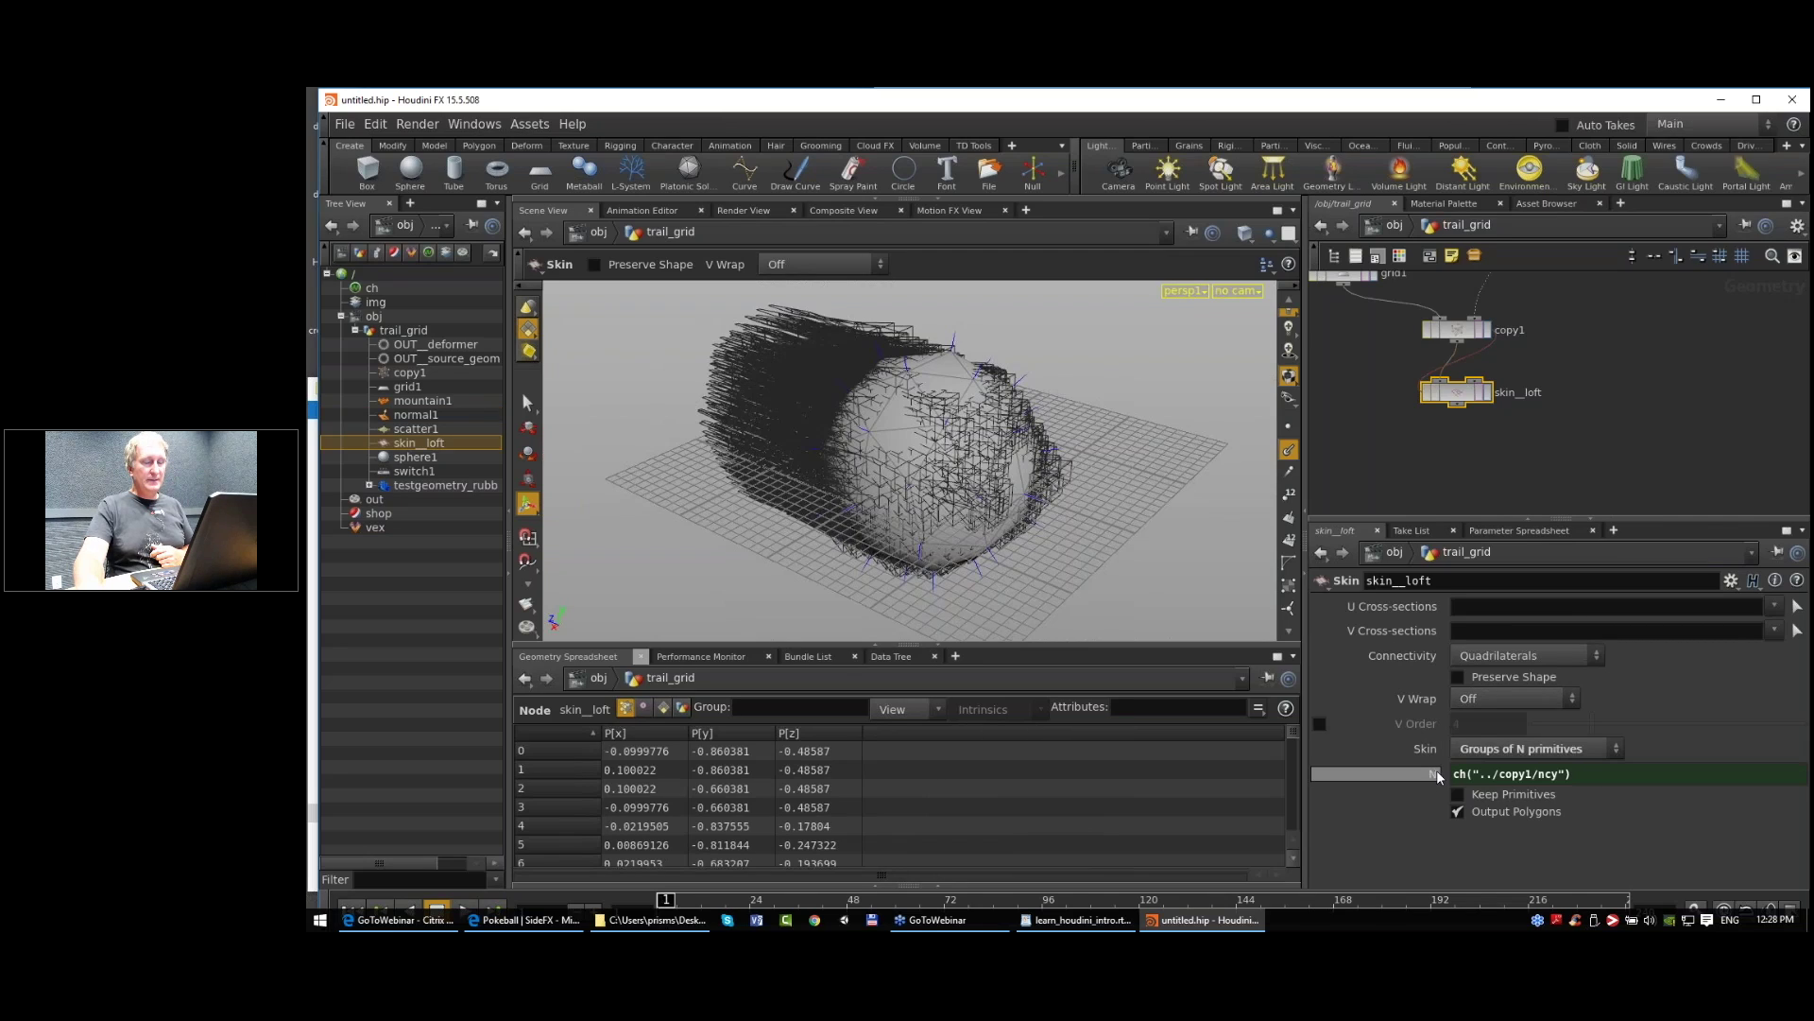
click(1435, 773)
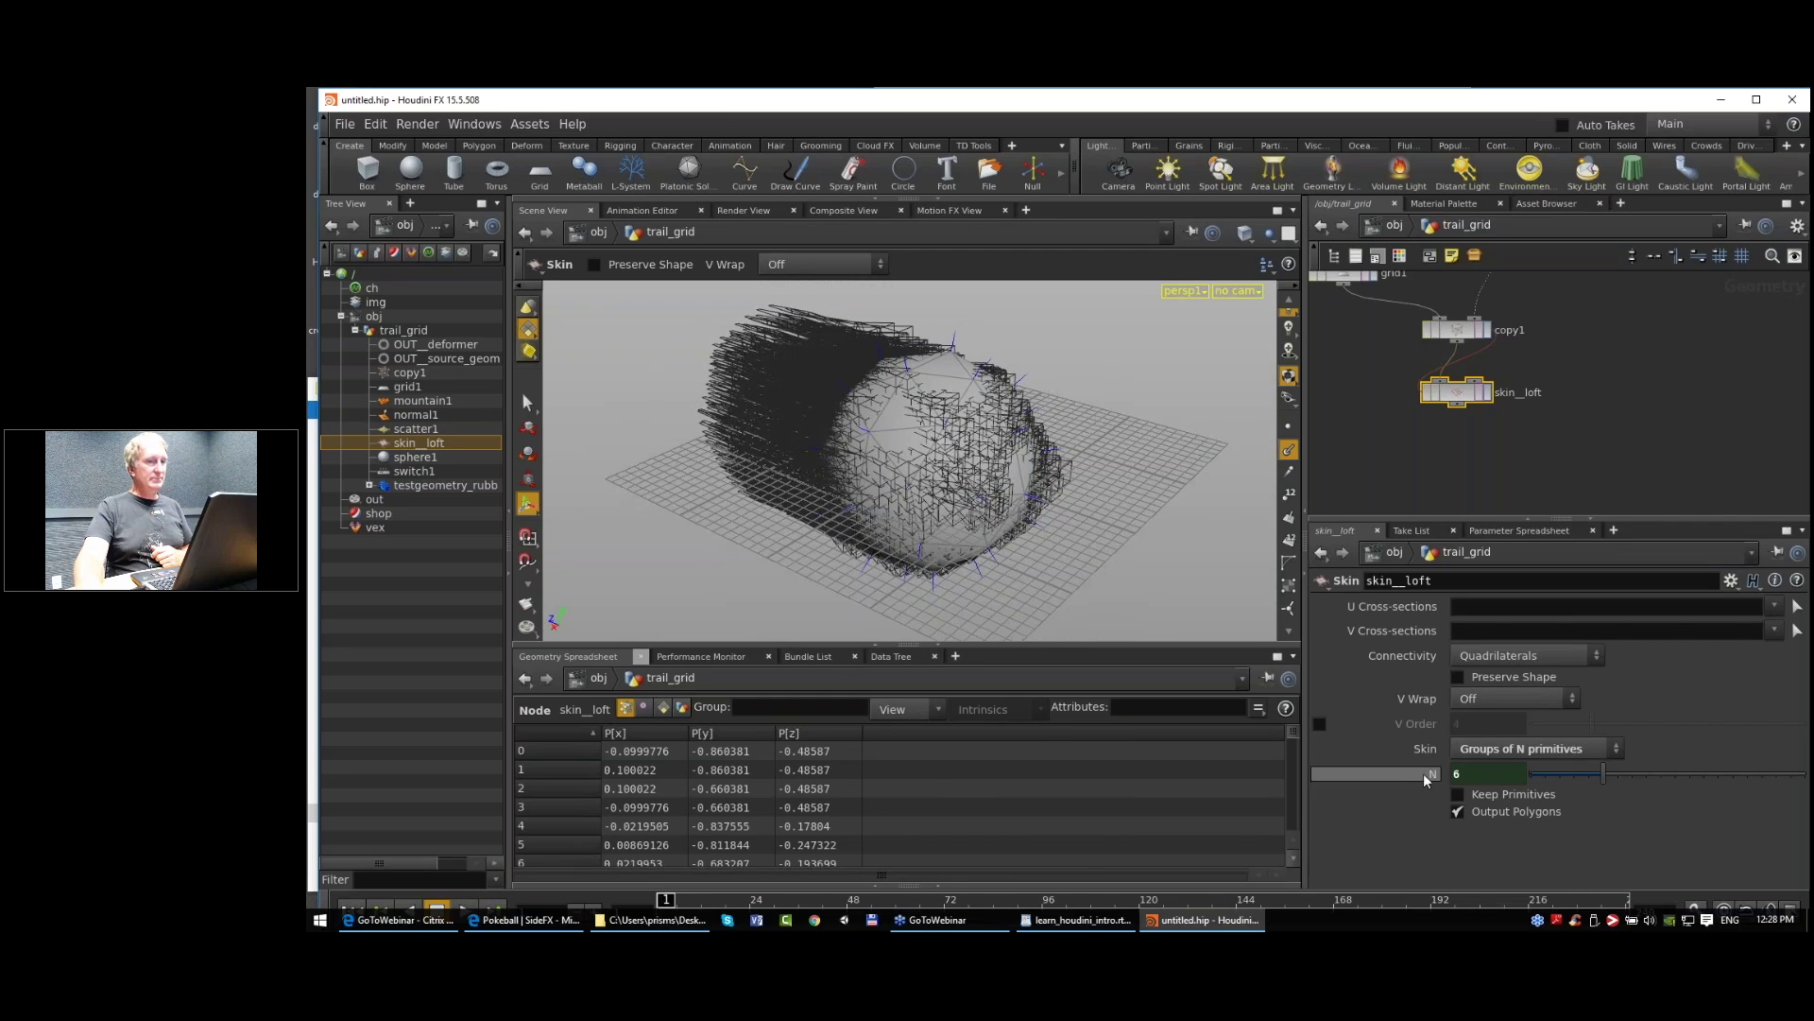
scroll(1567, 371, down, 2)
middle_drag(1578, 367, 1590, 436)
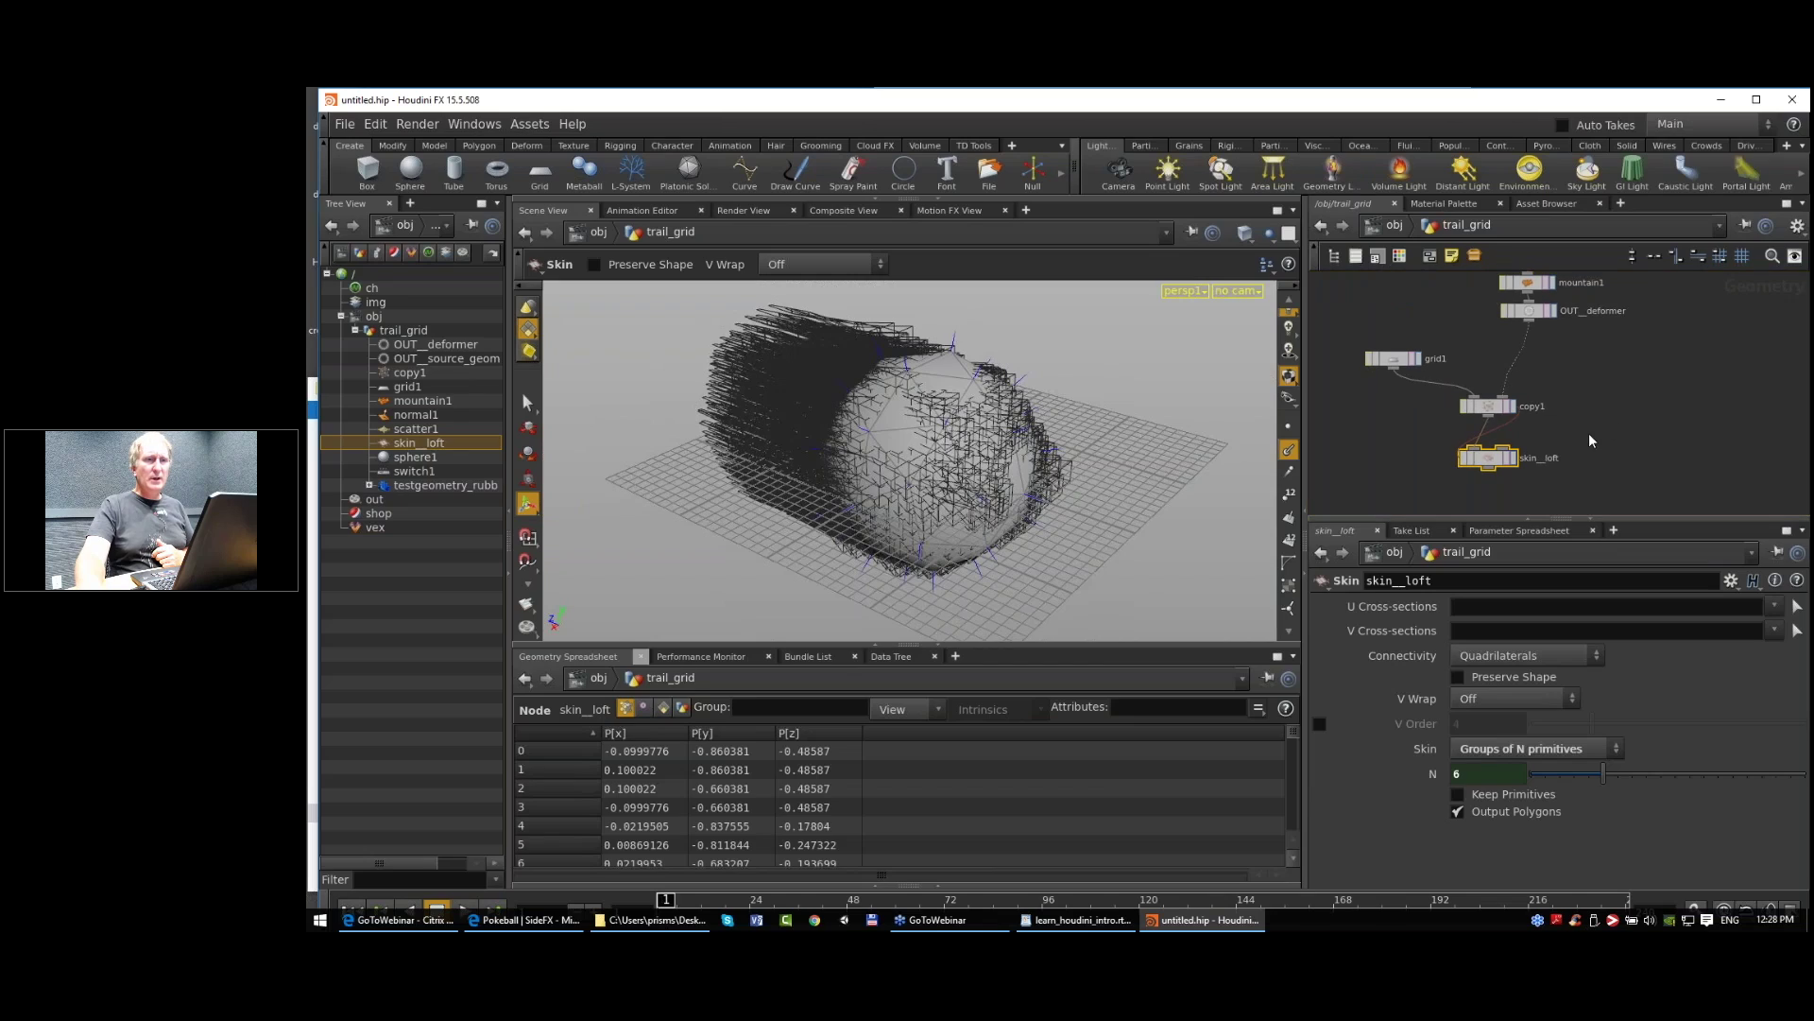
click(1411, 774)
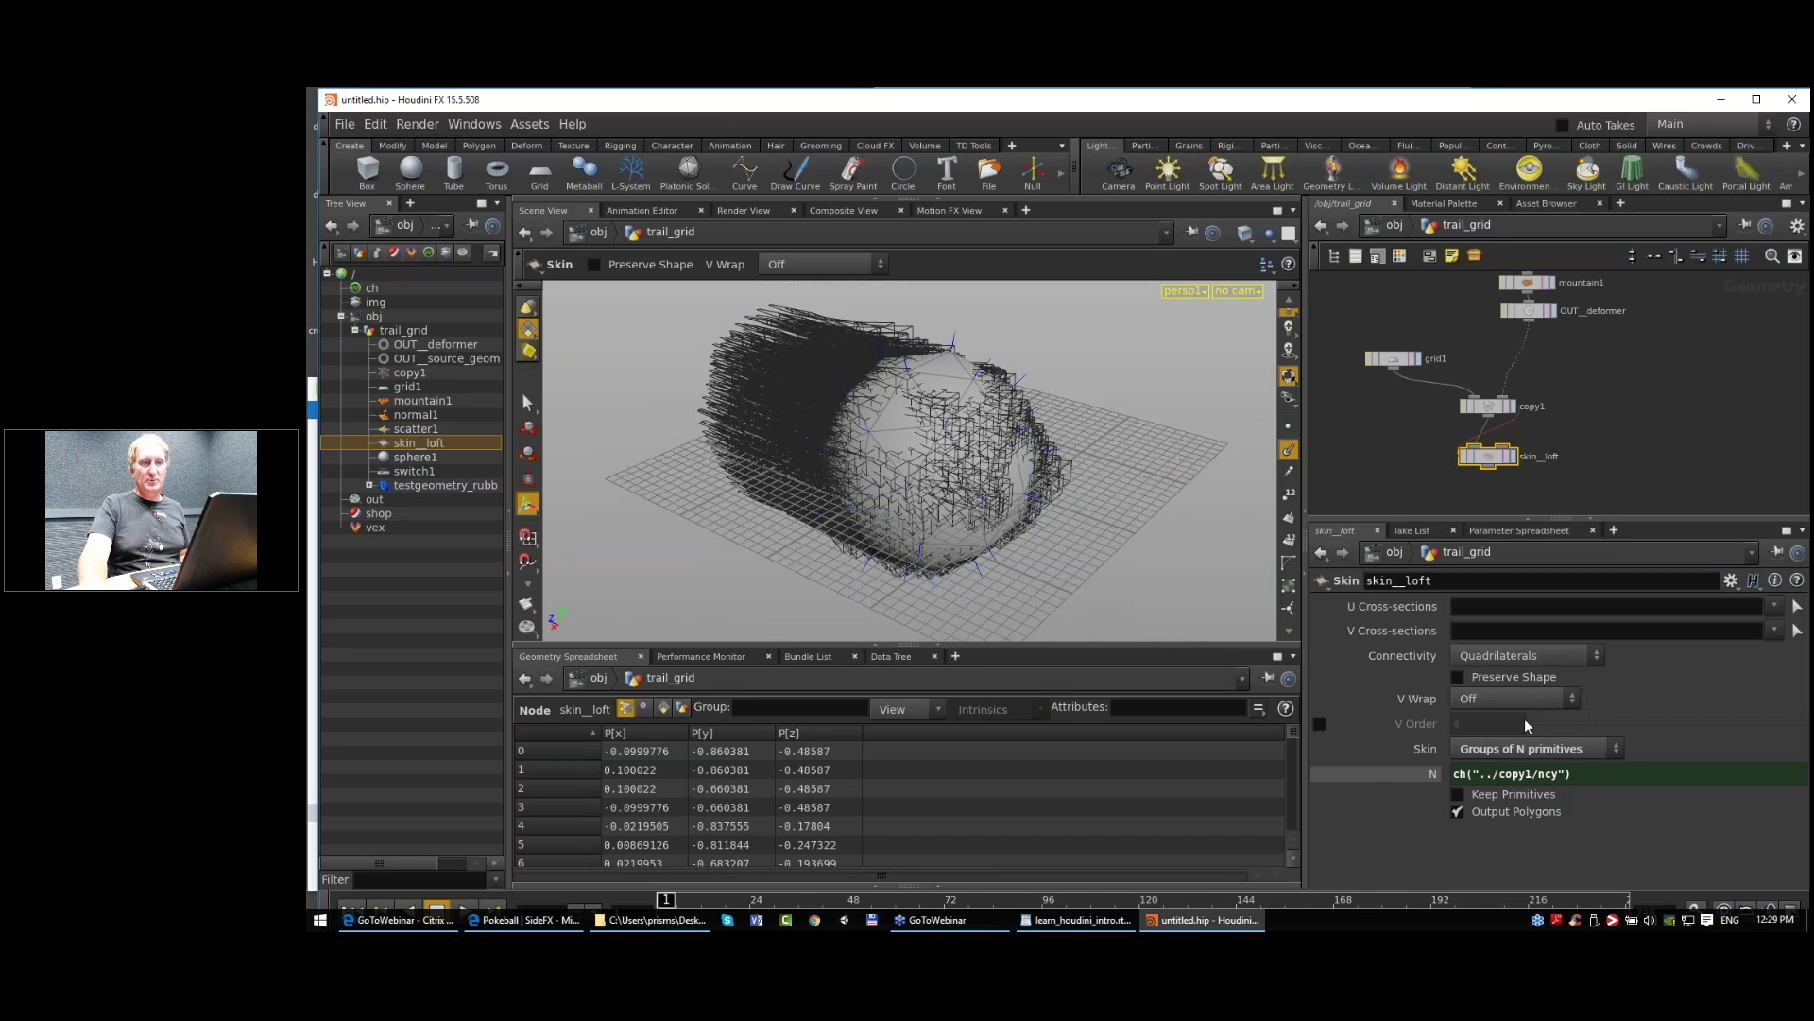
Step: Tidy the spacing of the node chain by repositioning skin__loft and OUT__deformer
middle_drag(1587, 377, 1587, 413)
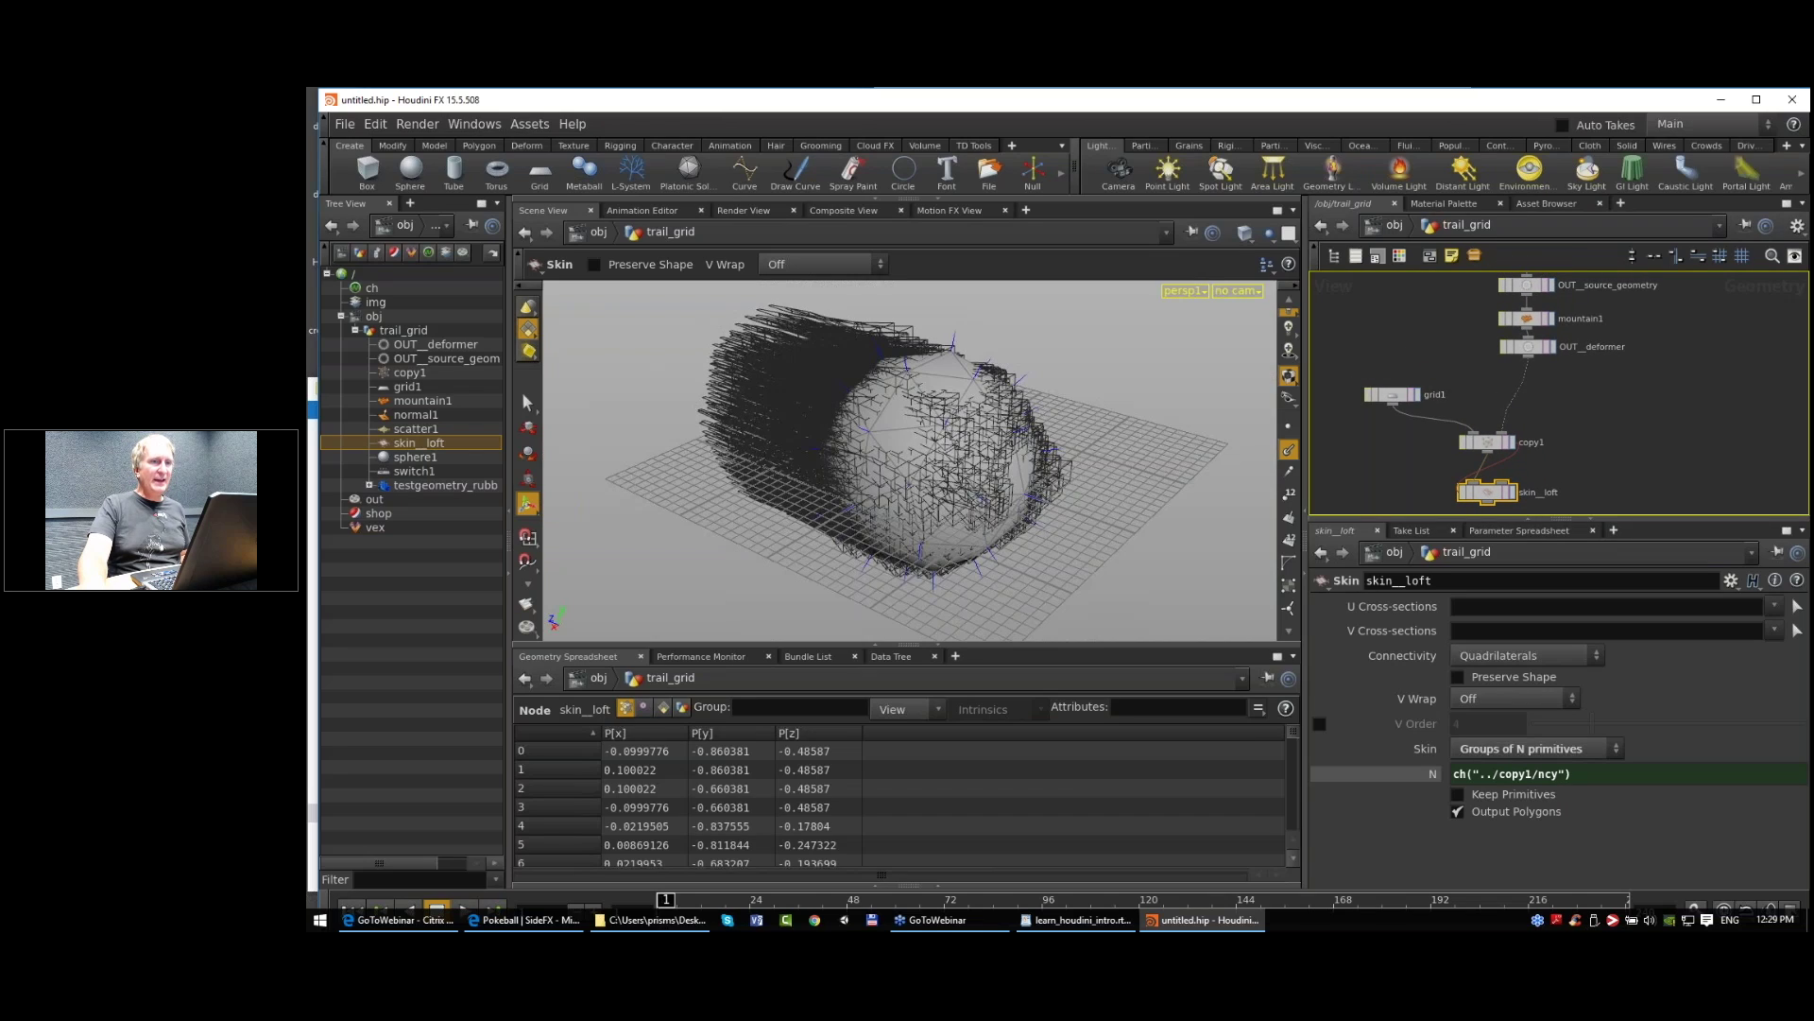
drag(1494, 492, 1494, 477)
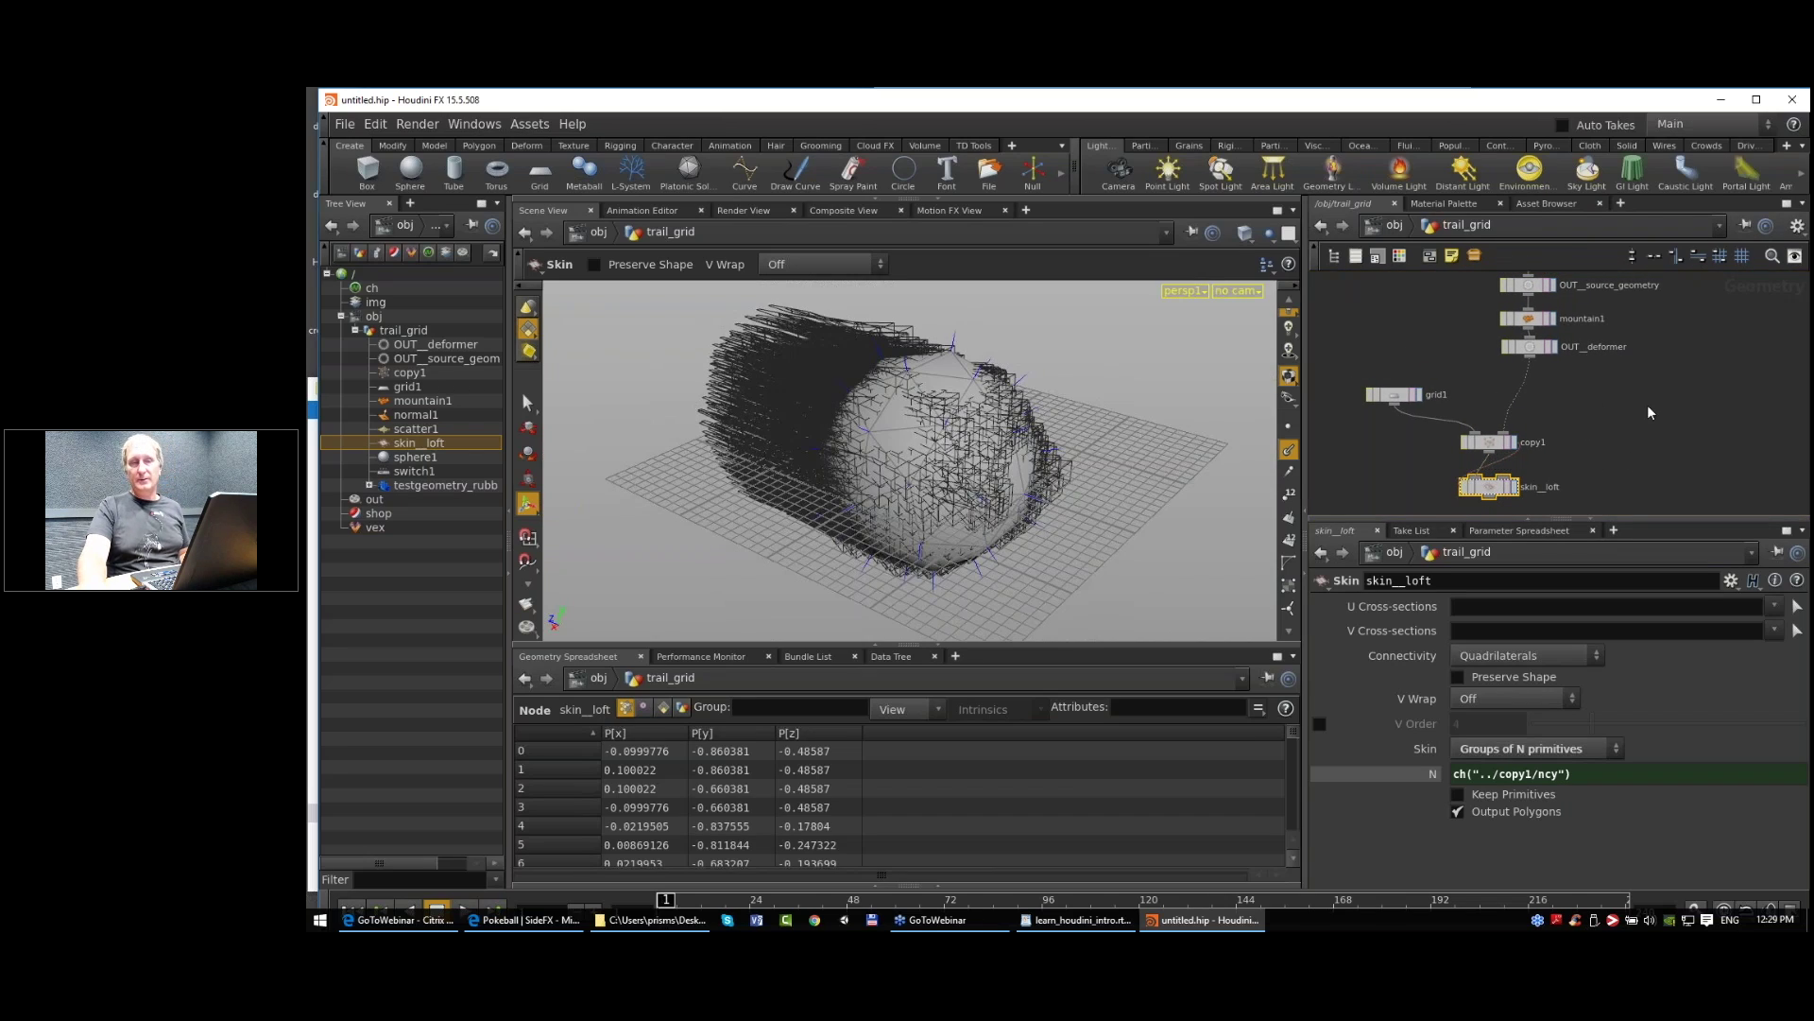
middle_drag(1579, 393, 1582, 424)
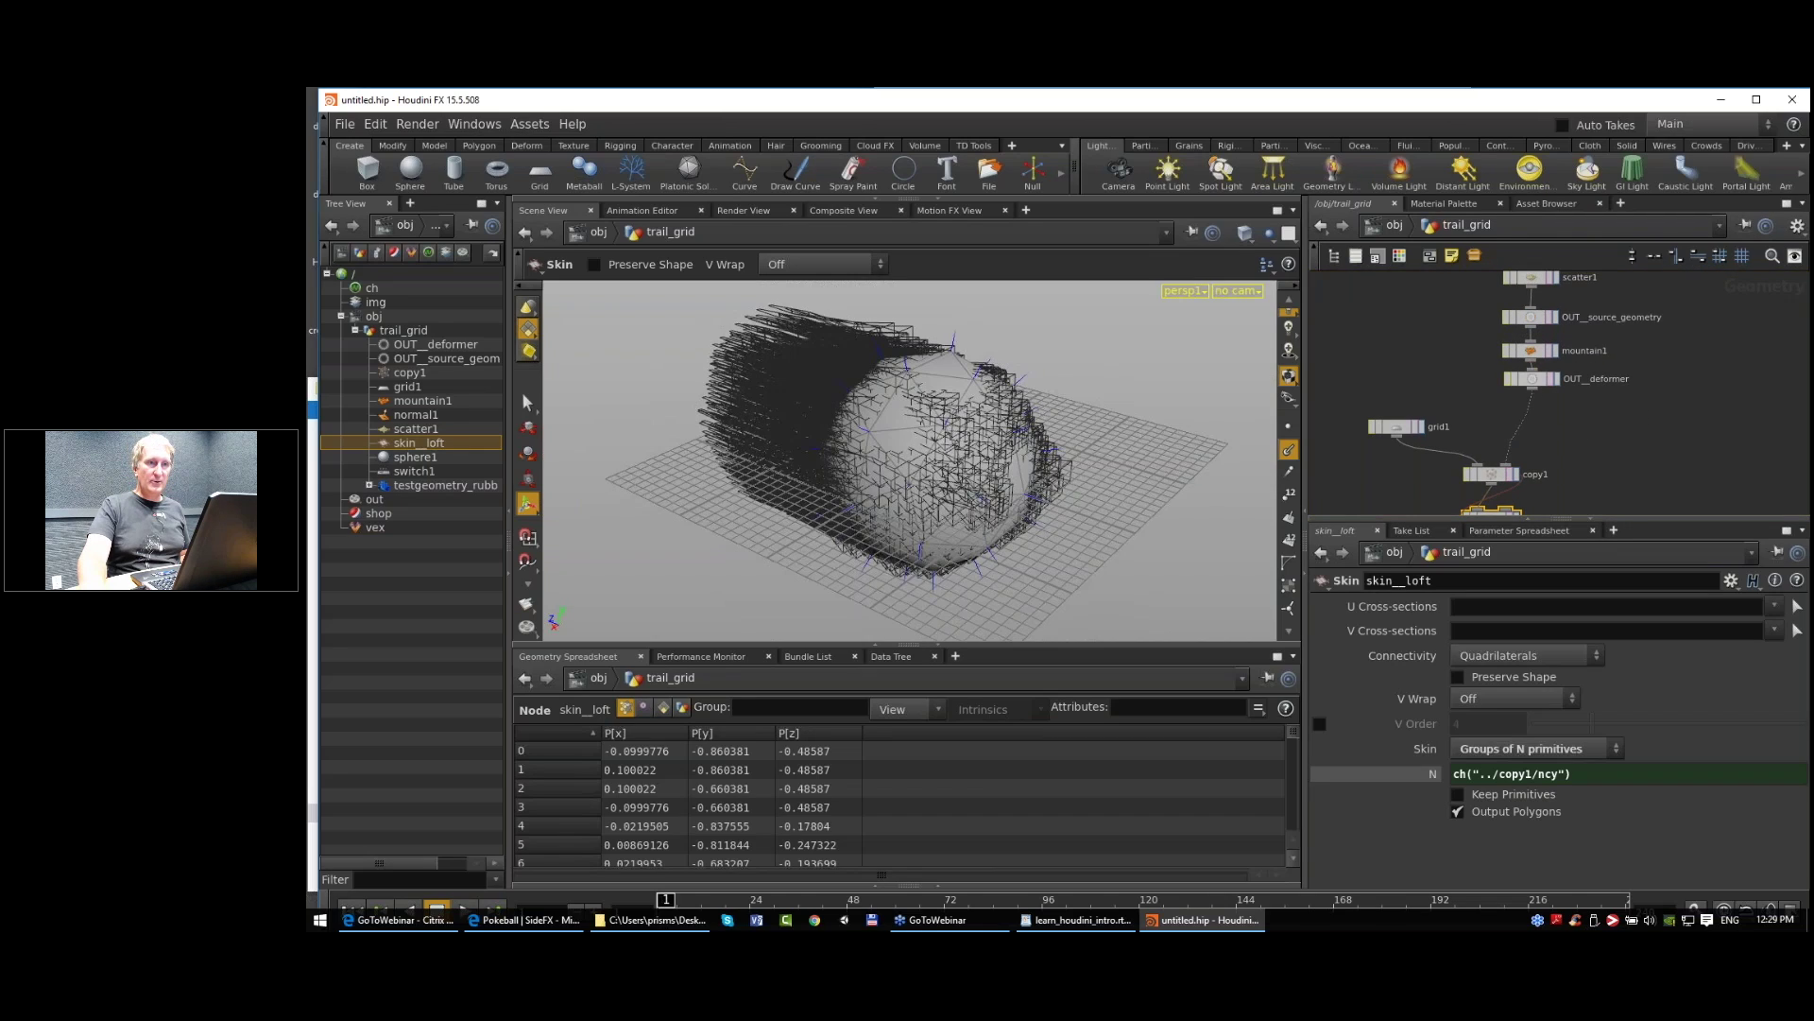
drag(1532, 380, 1532, 397)
middle_drag(1615, 378, 1599, 409)
drag(1532, 432, 1532, 421)
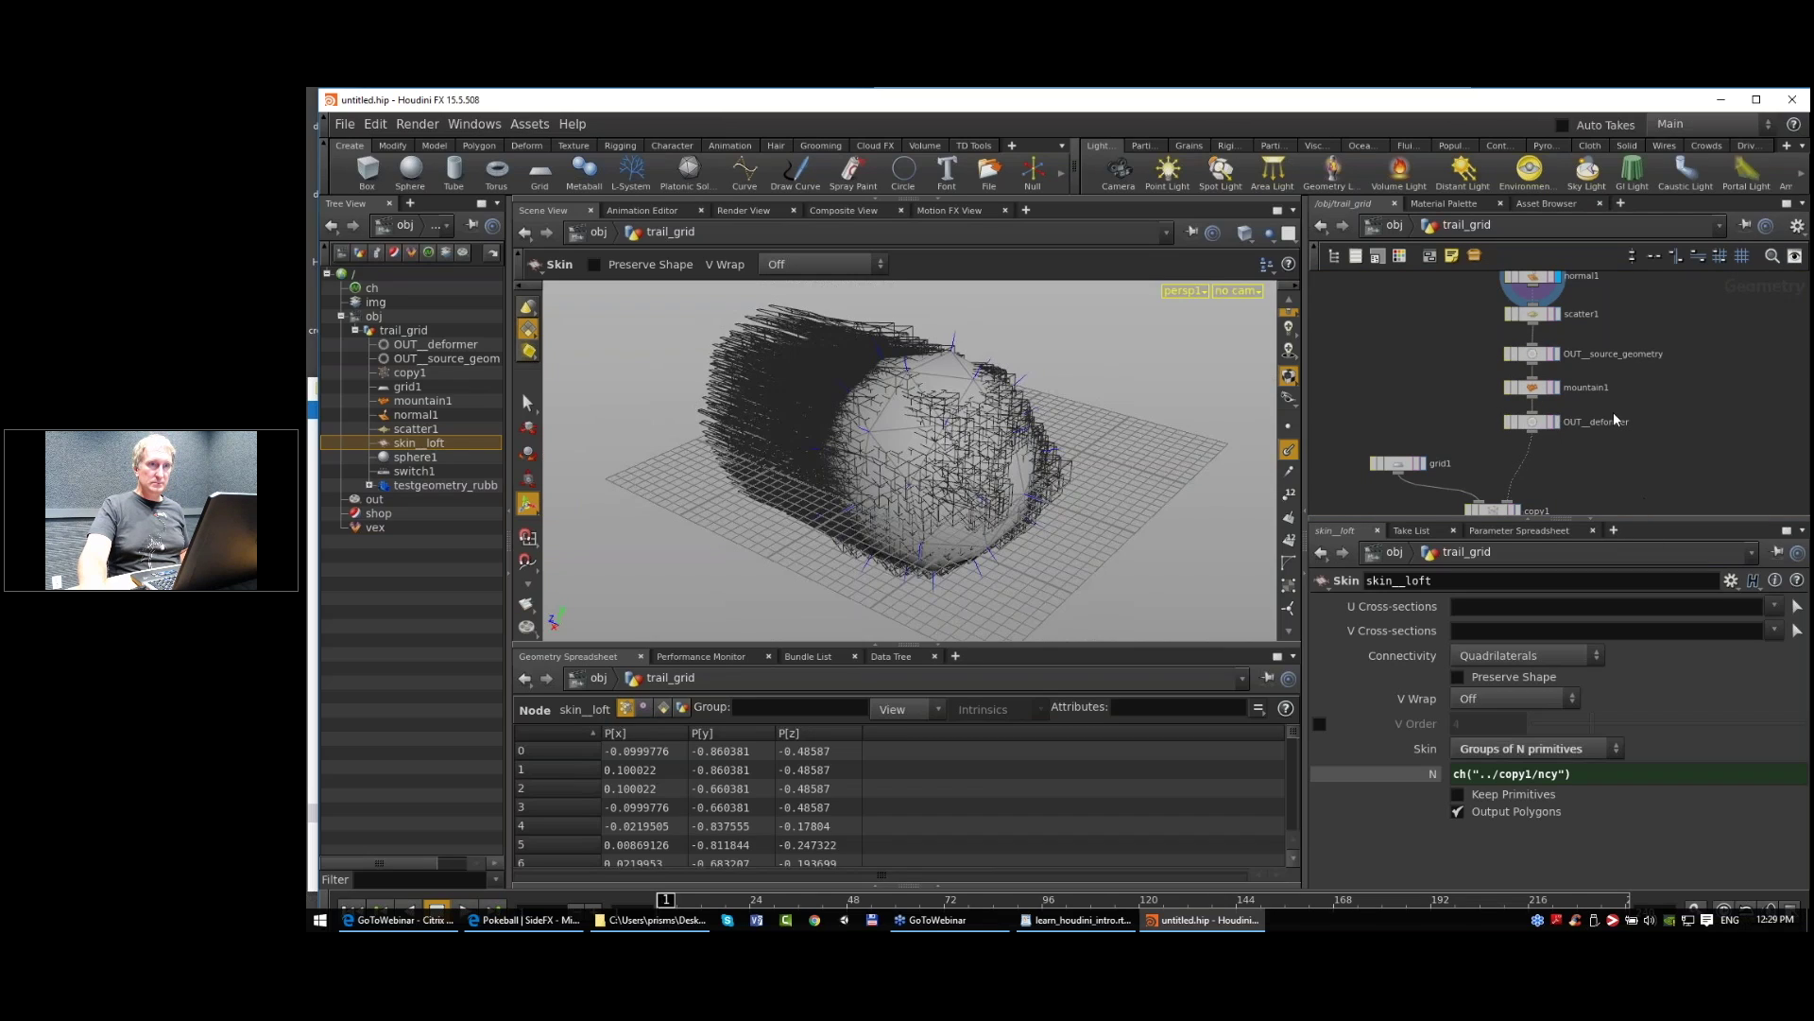
Step: Select scatter1 and display its points with their normals in the viewport
scroll(1637, 412, up, 1)
scroll(1676, 367, down, 1)
middle_drag(1677, 365, 1641, 384)
click(1538, 356)
click(1563, 357)
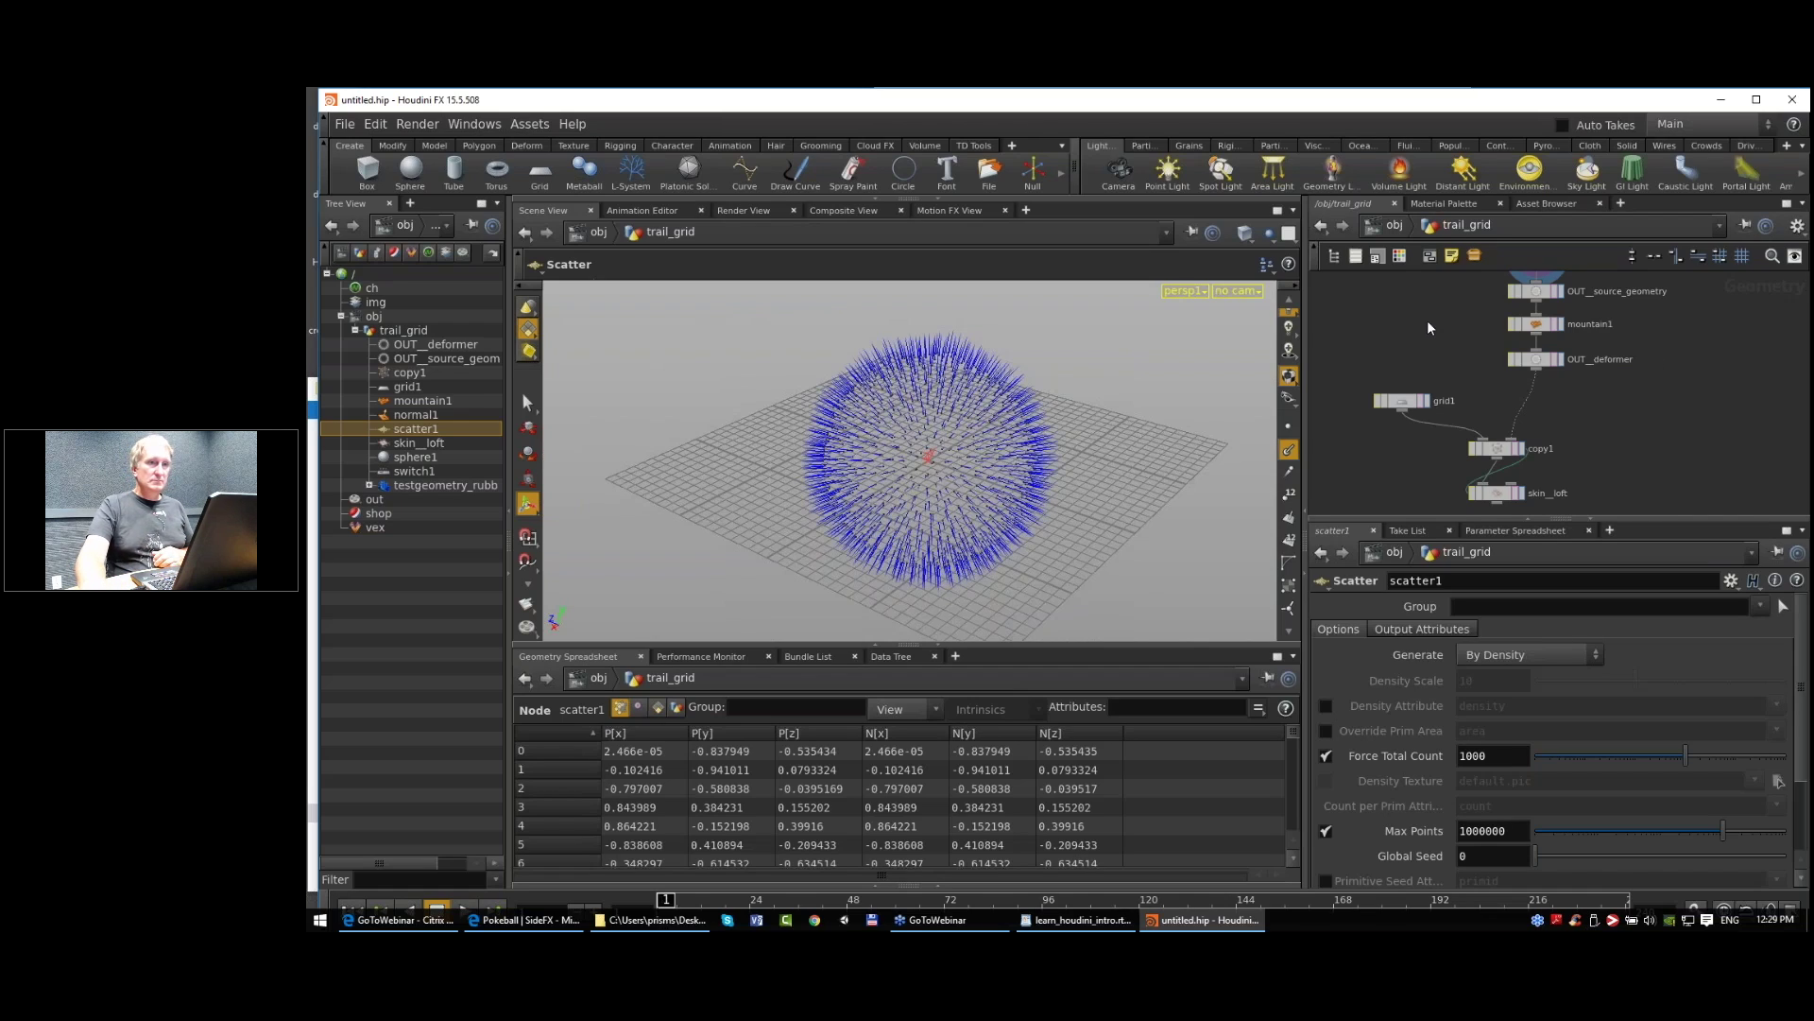
Step: Add a second Sphere node in empty space beside the existing chain and display it
scroll(1428, 322, down, 1)
middle_drag(1780, 287, 1623, 398)
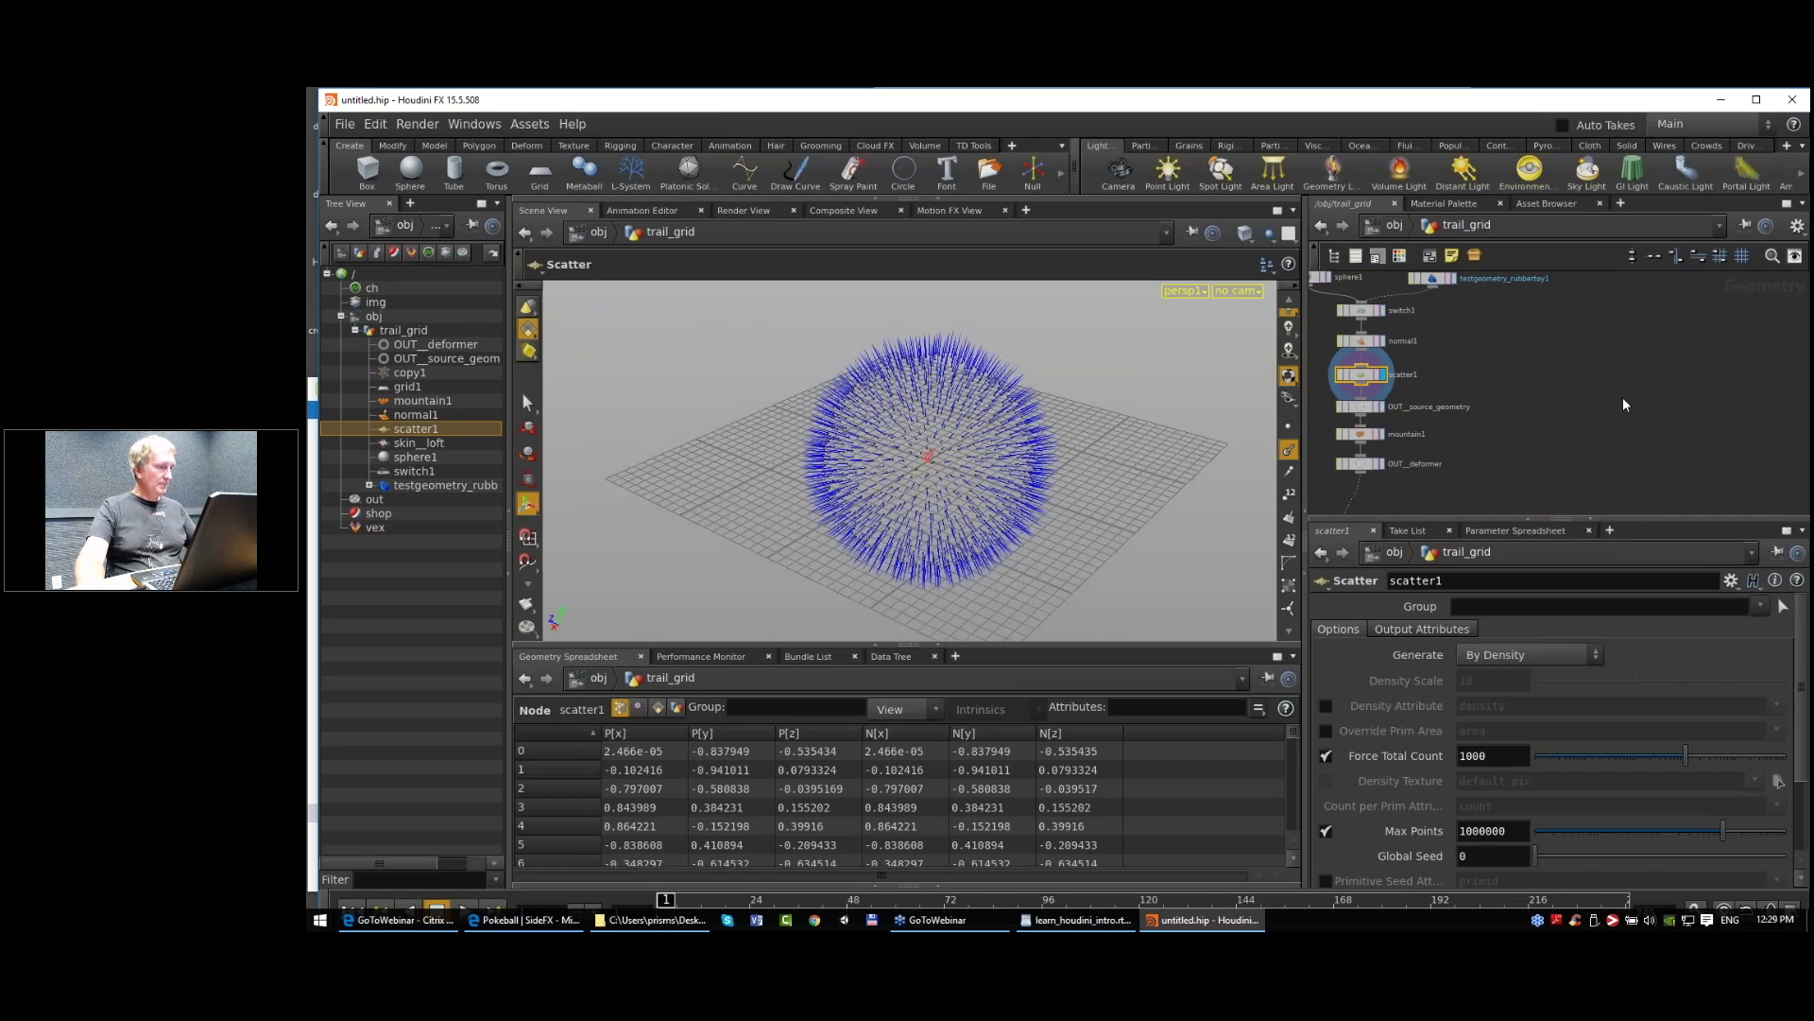
key(Tab)
key(Escape)
key(Tab)
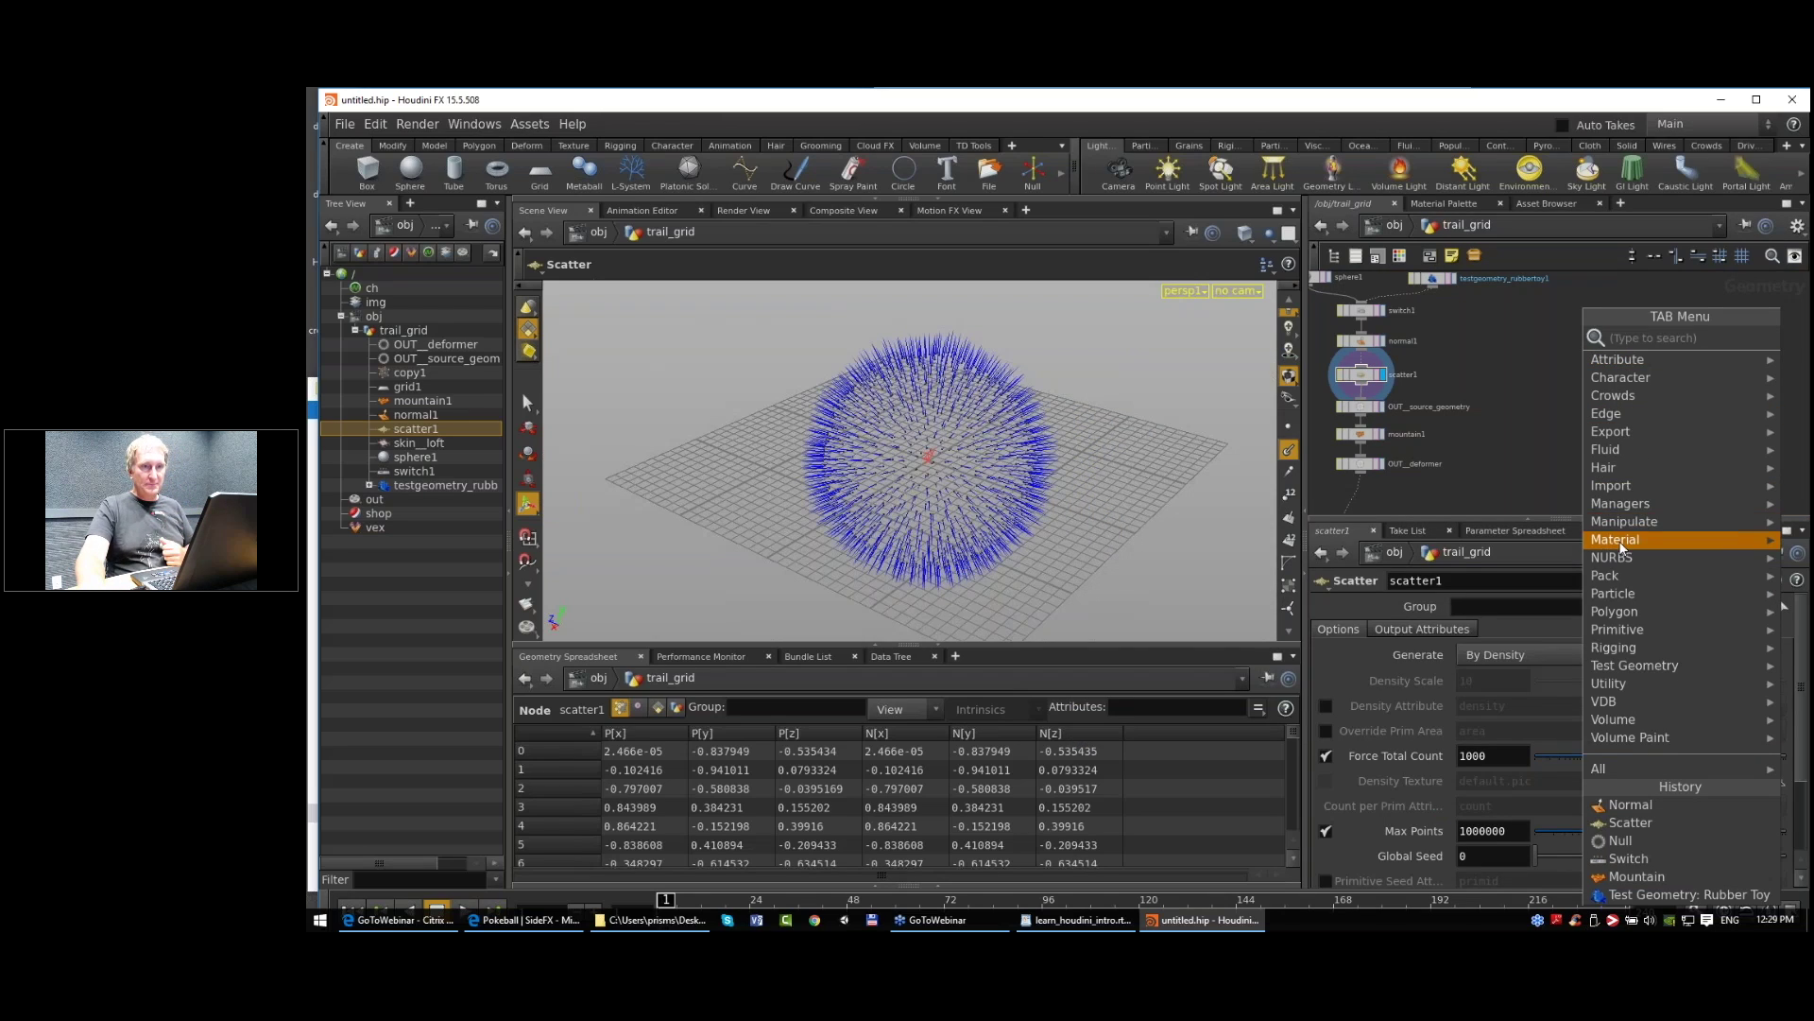
text(sphere)
key(Return)
click(1531, 378)
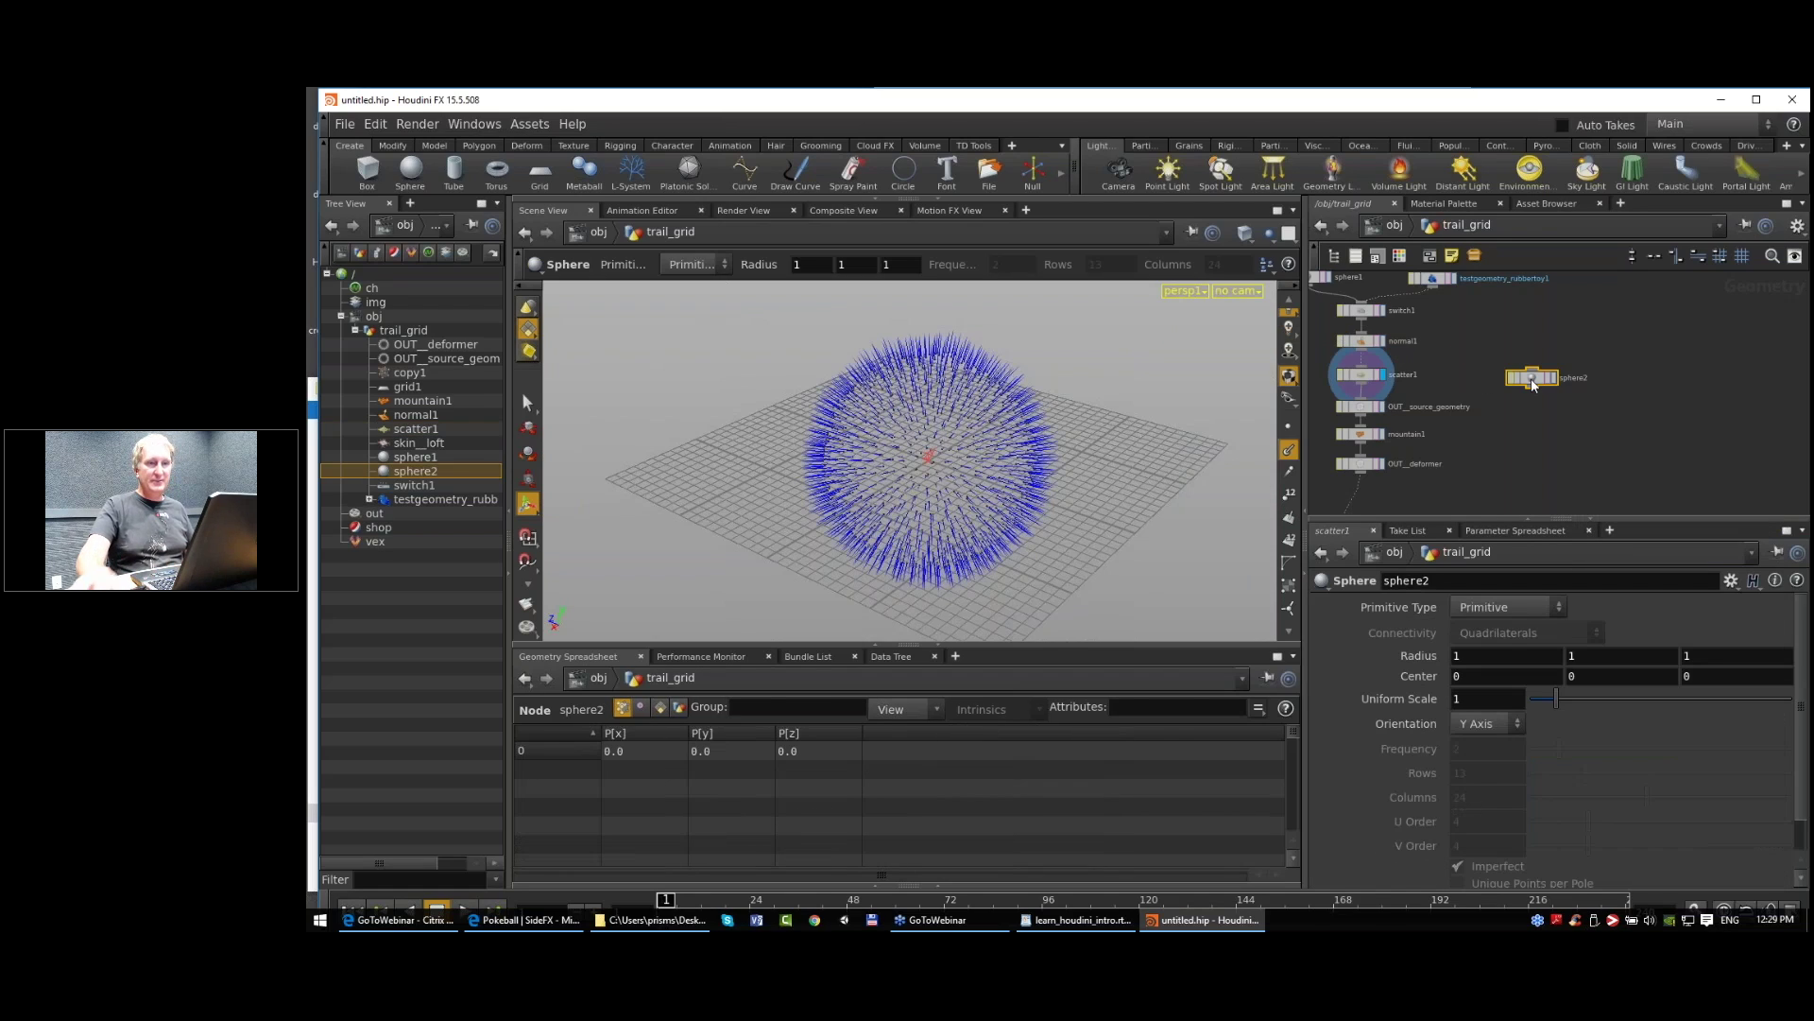
drag(1533, 383, 1556, 376)
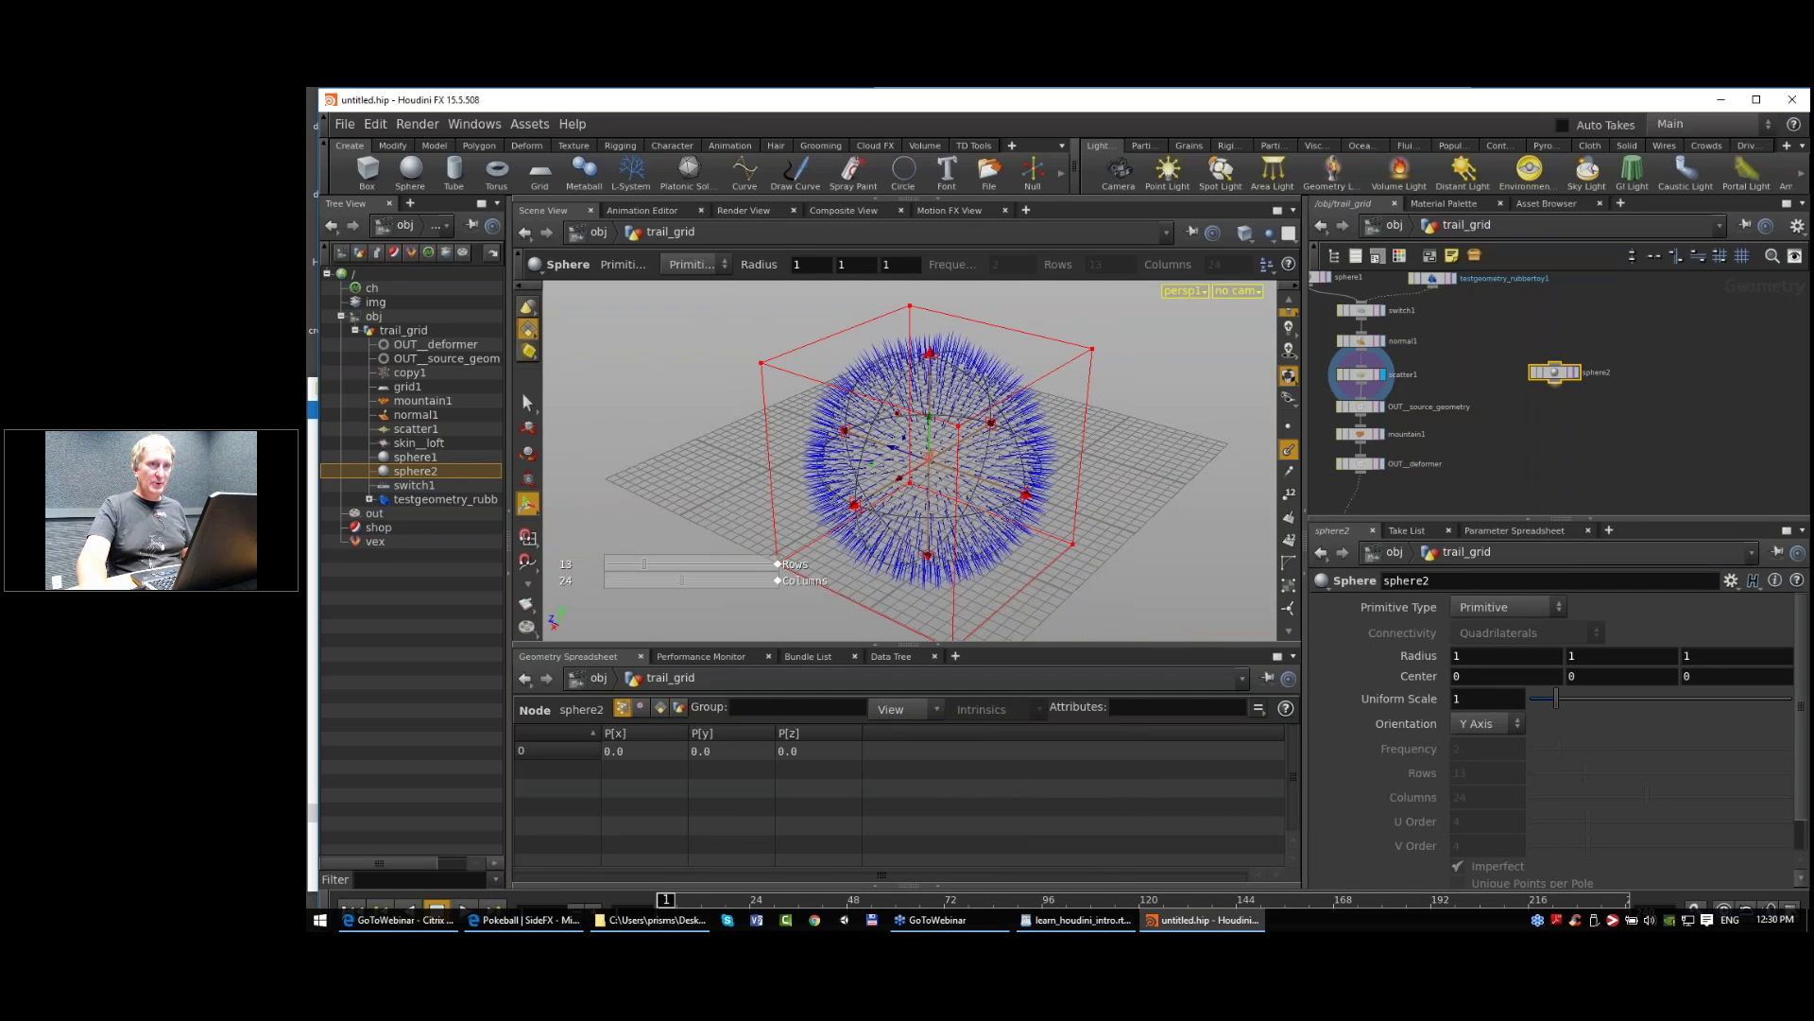
click(1578, 370)
Step: Add a Box node next to sphere2
middle_drag(1623, 420, 1563, 410)
key(Tab)
text(box)
key(Return)
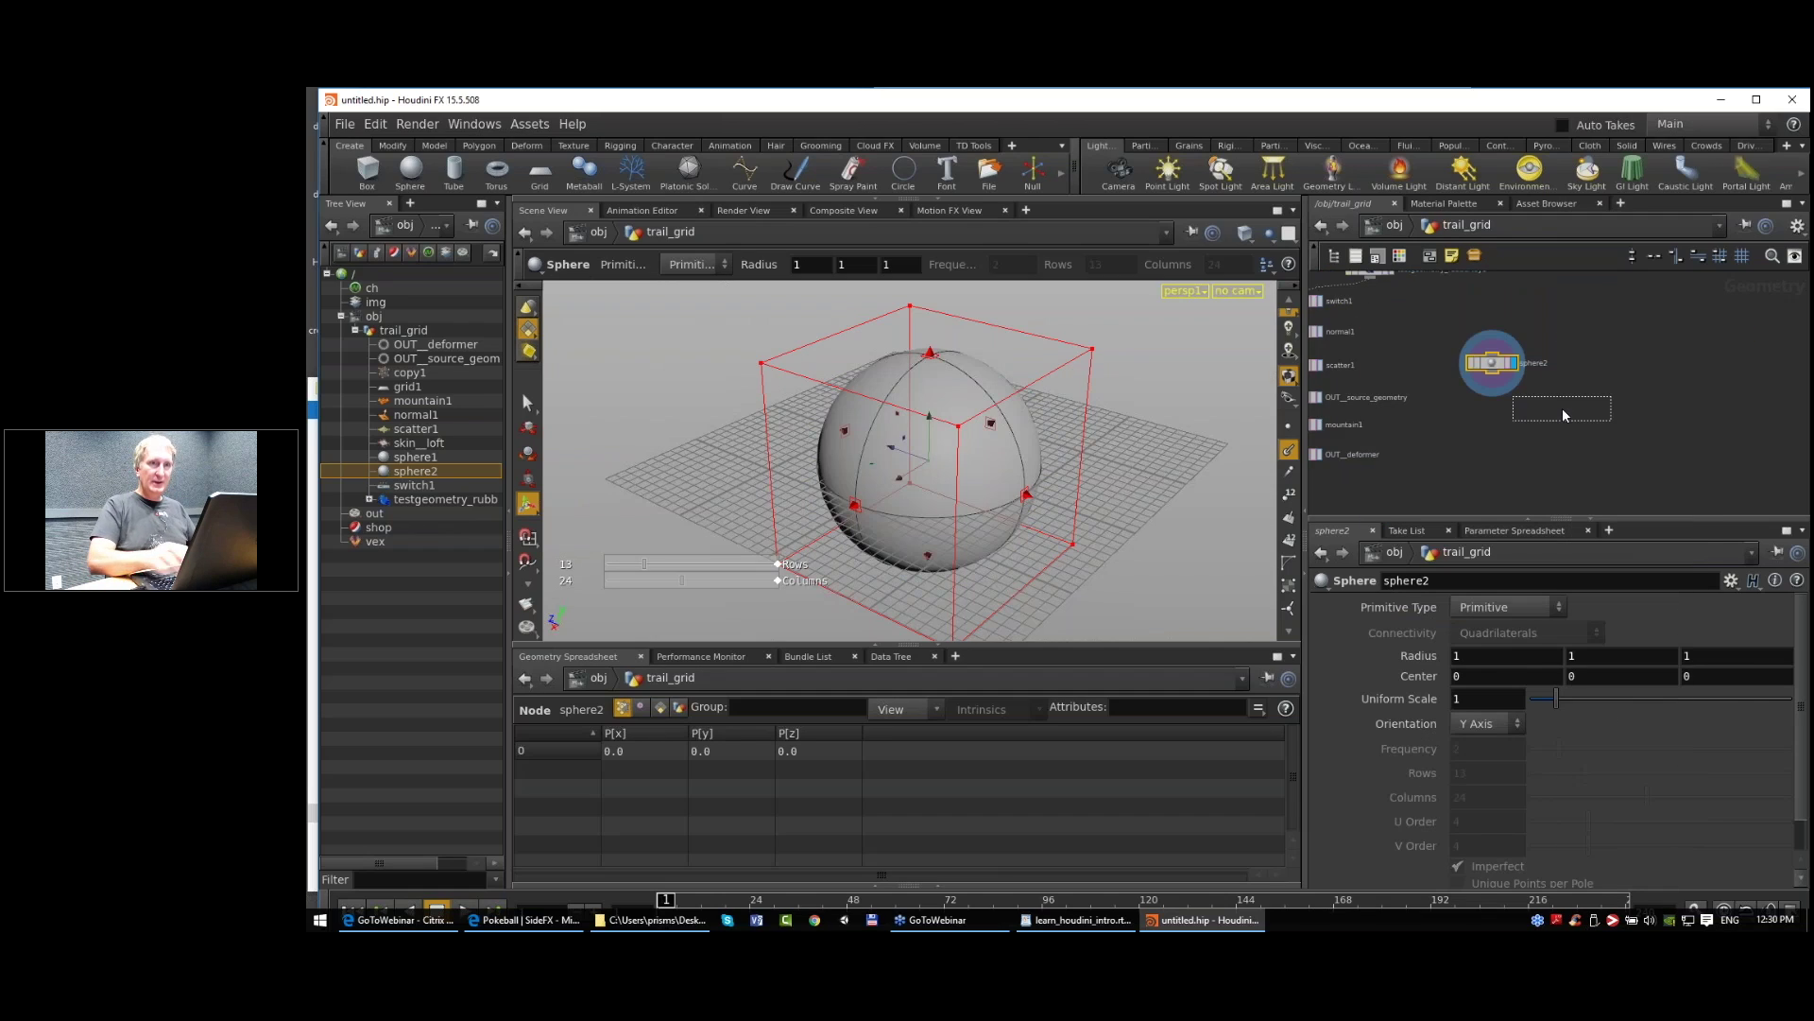
click(1612, 355)
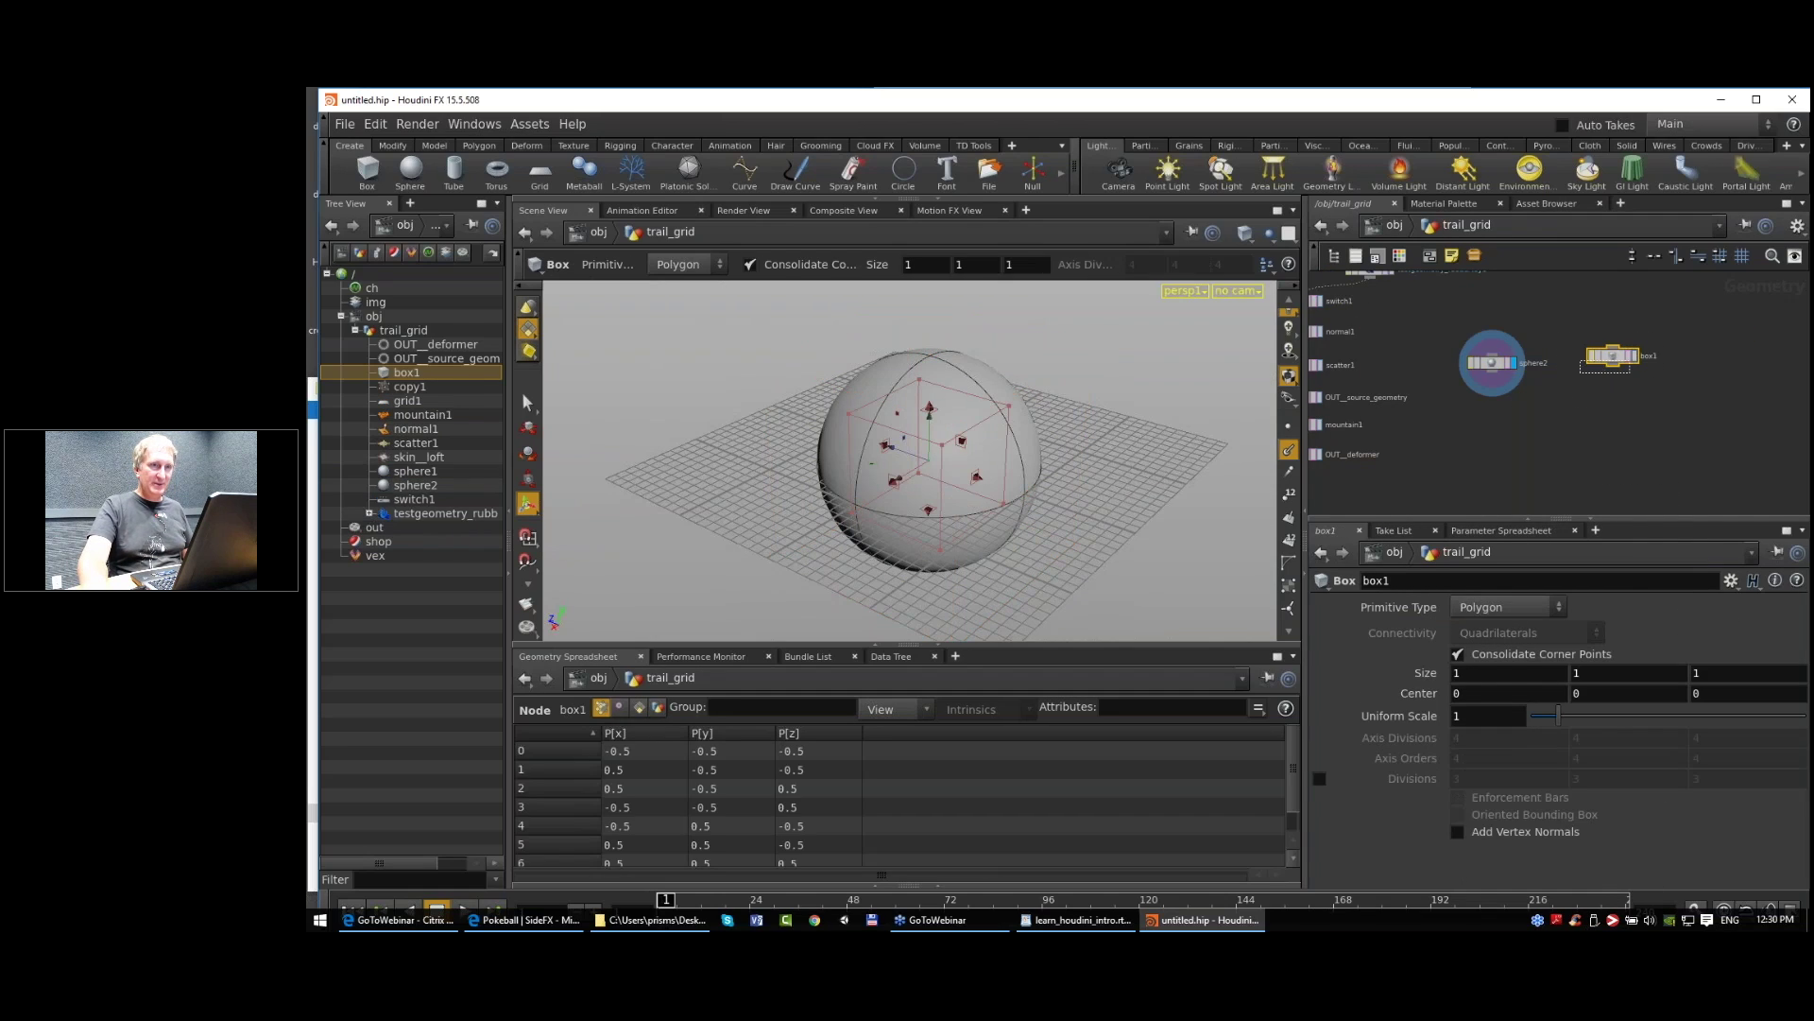
scroll(1512, 364, up, 2)
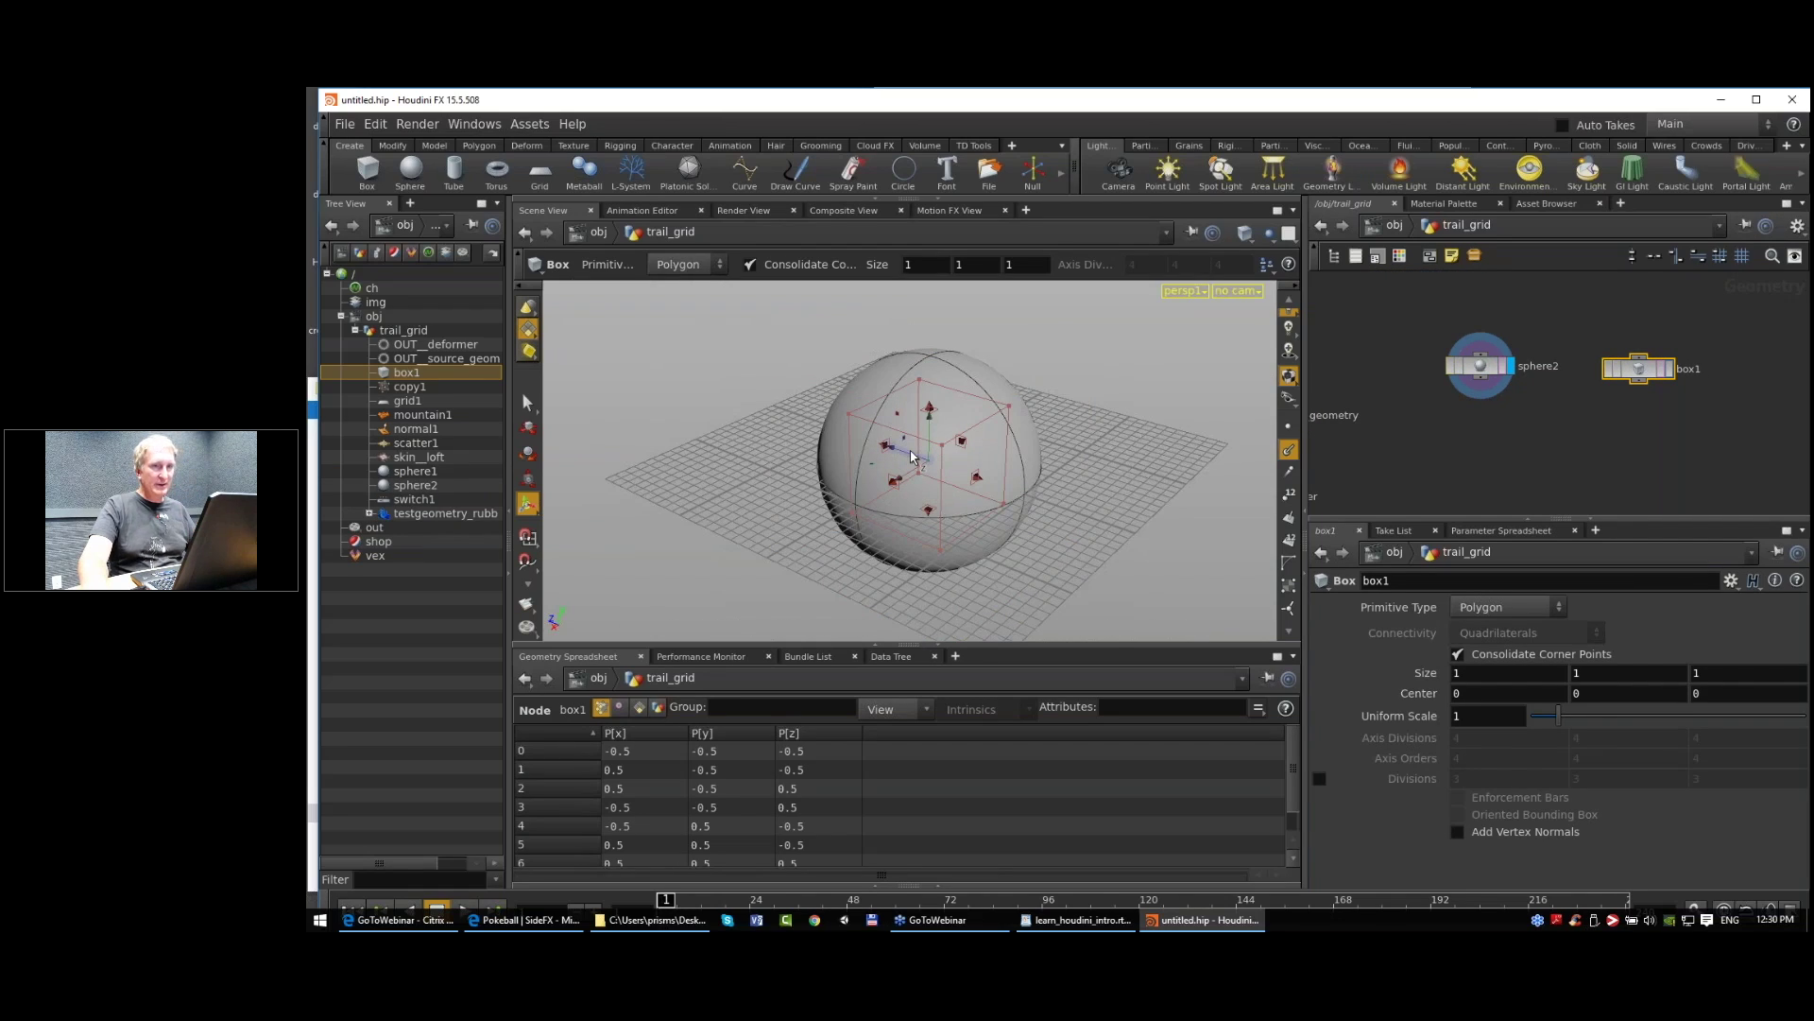
Step: Set the radius of sphere2 to 0.5 on all three axes
drag(905, 458, 1101, 543)
key(Escape)
alt+right_drag(1101, 544, 1068, 543)
alt+middle_drag(1068, 543, 1029, 512)
click(1495, 367)
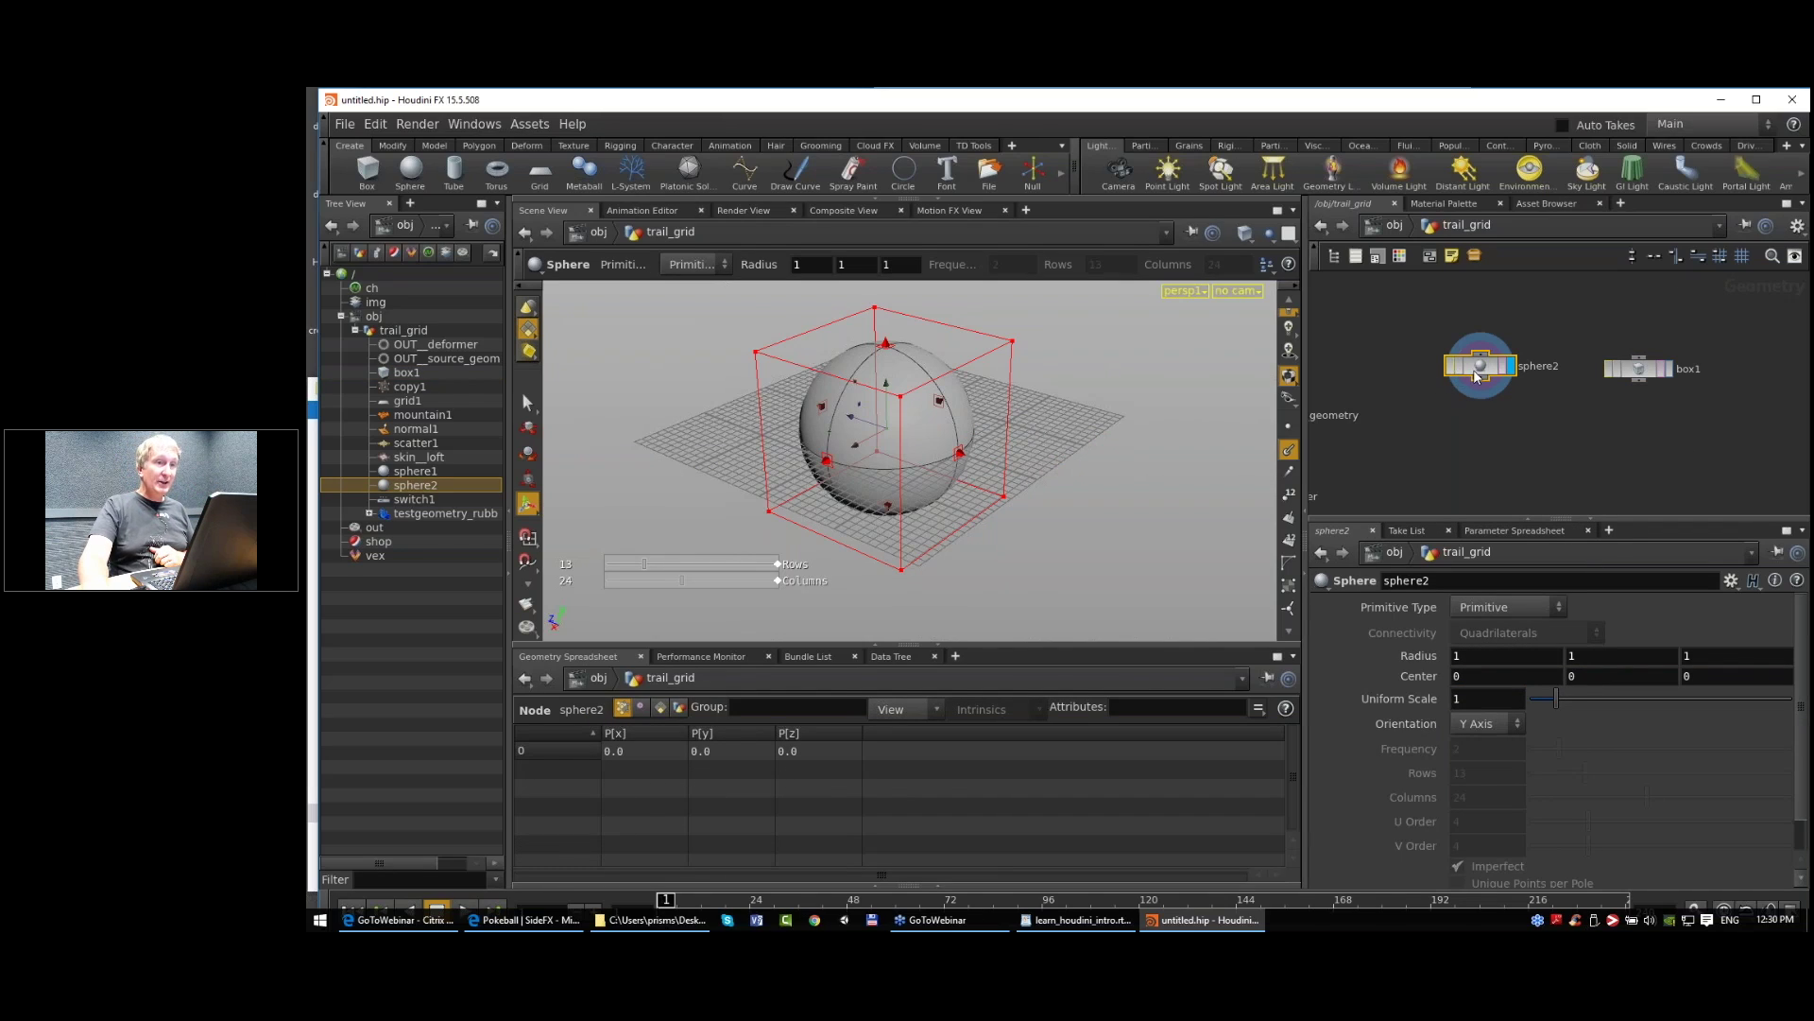
drag(1477, 378, 1478, 381)
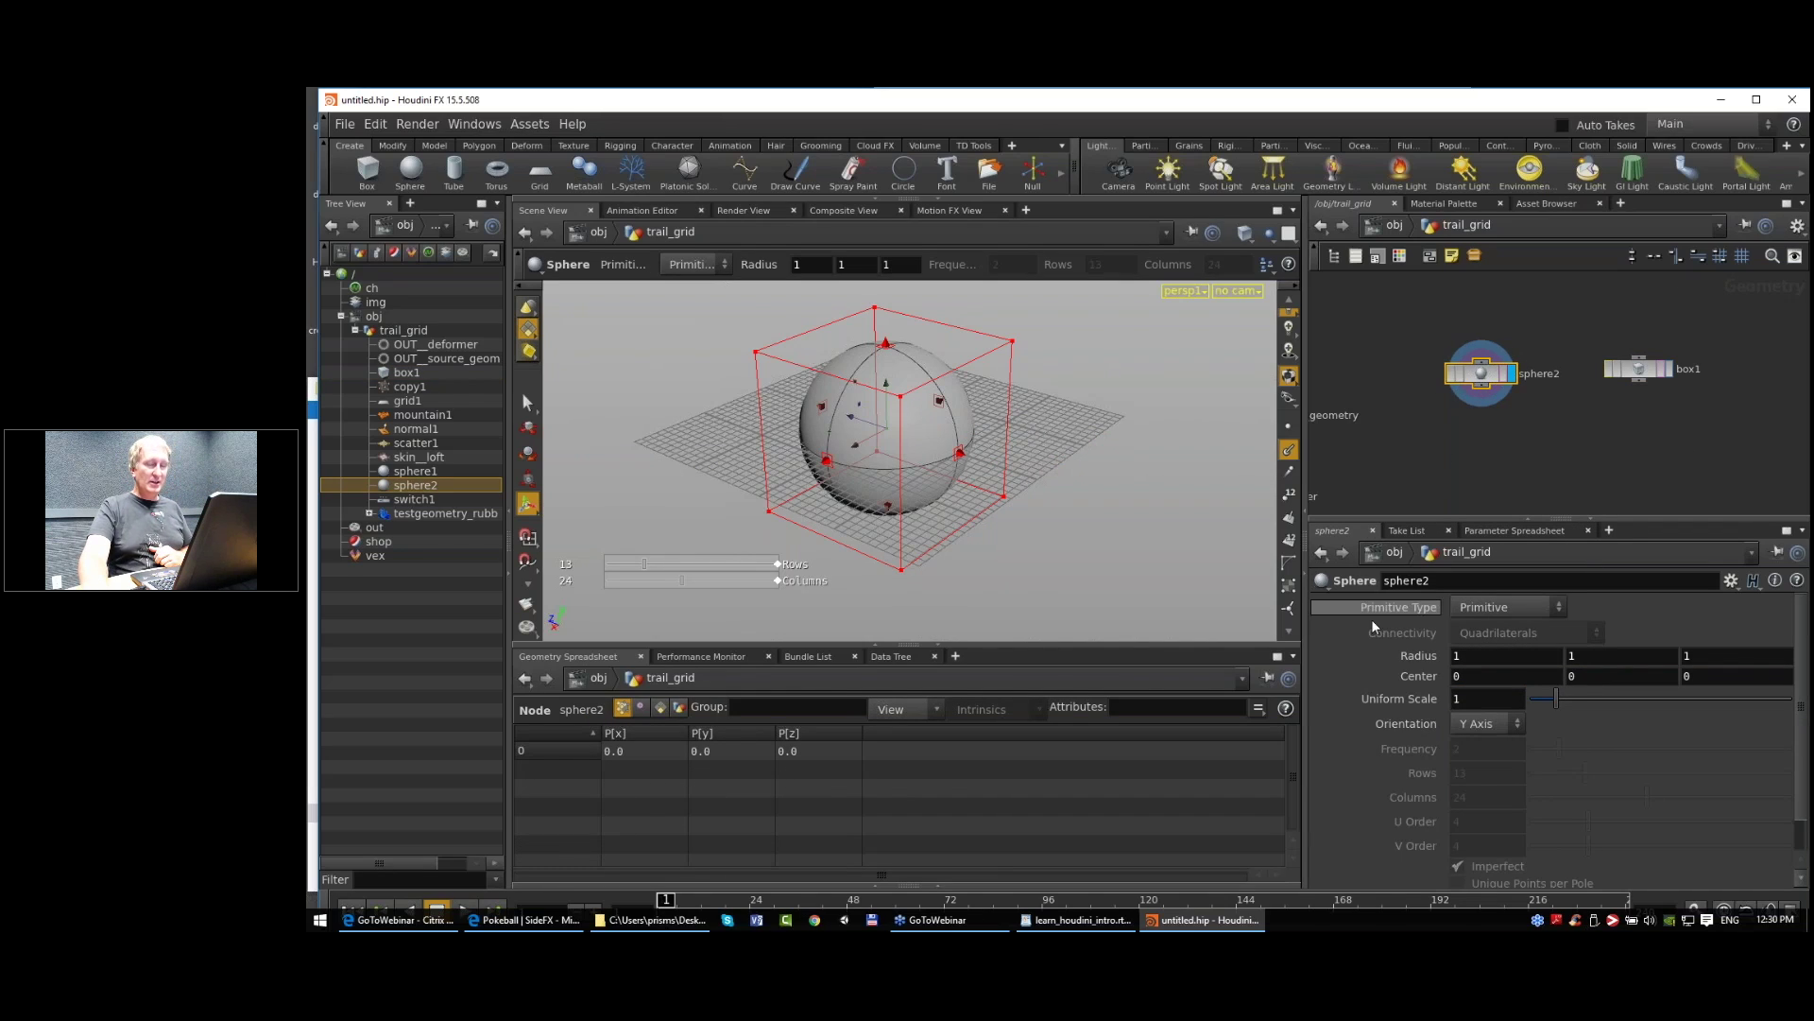
middle_drag(1423, 658, 1360, 663)
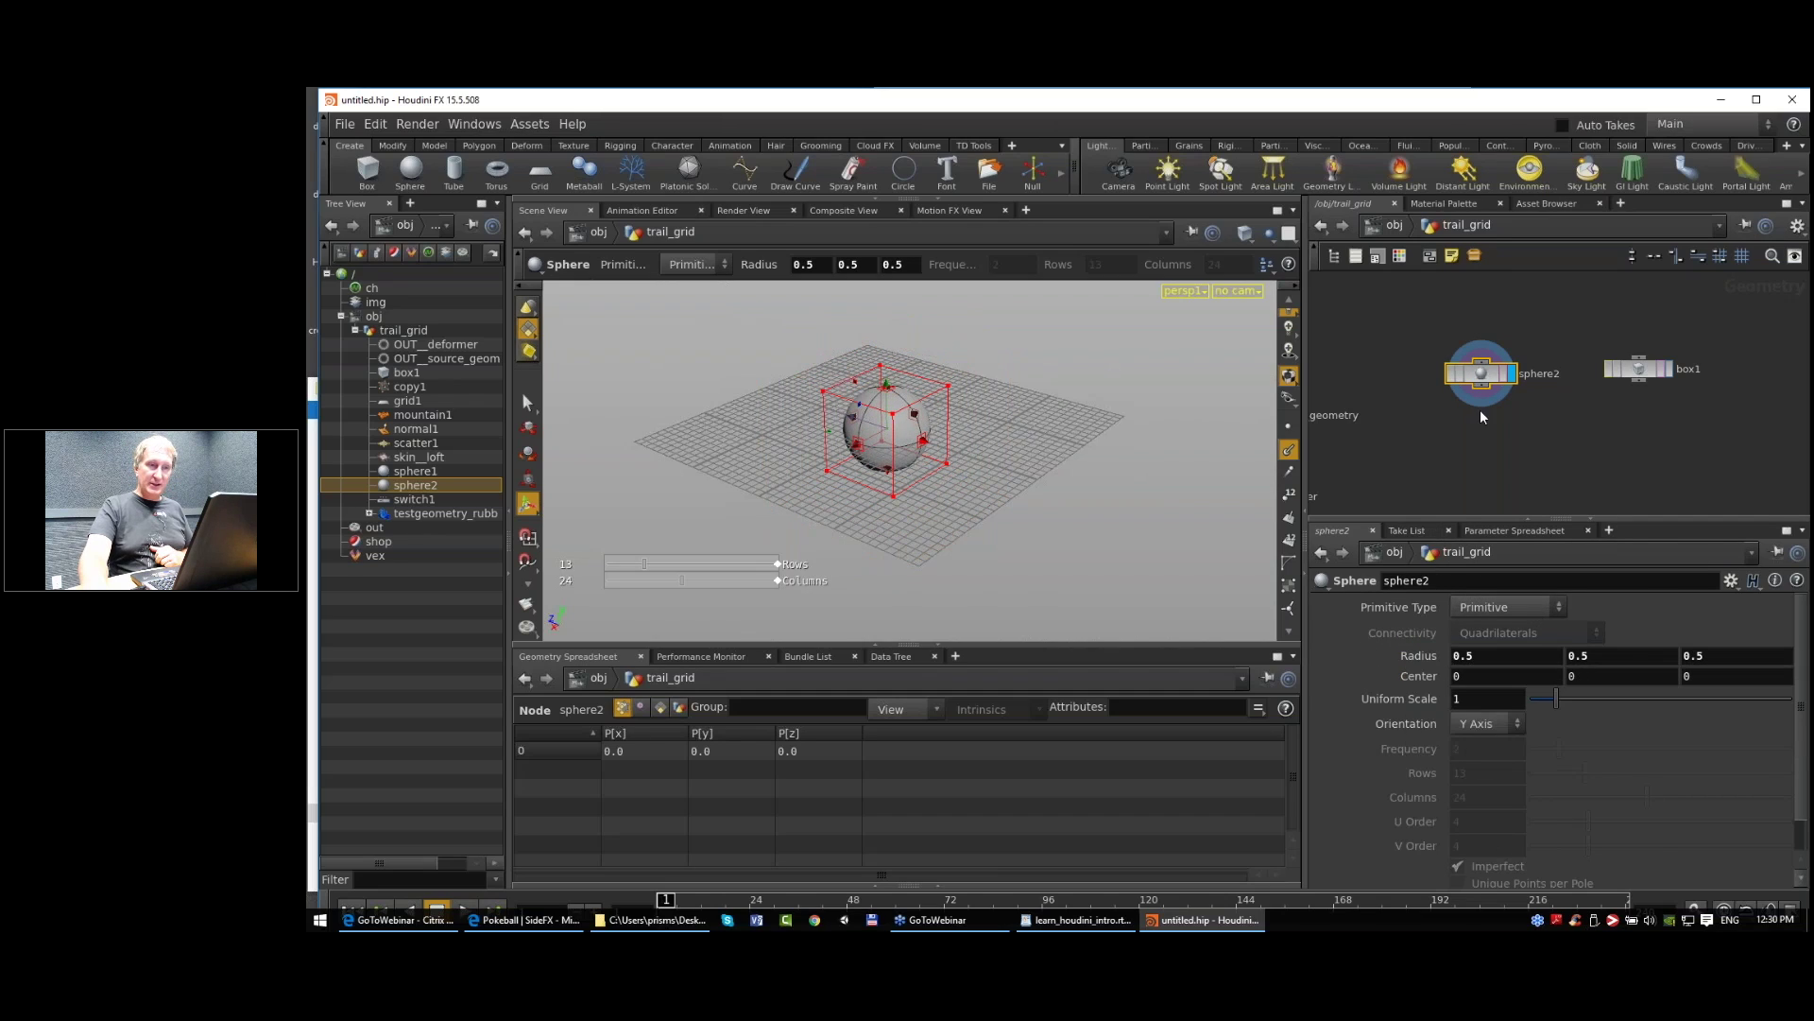
Step: Change the primitive type of sphere2 to Polygon and set its frequency to 4
click(1516, 608)
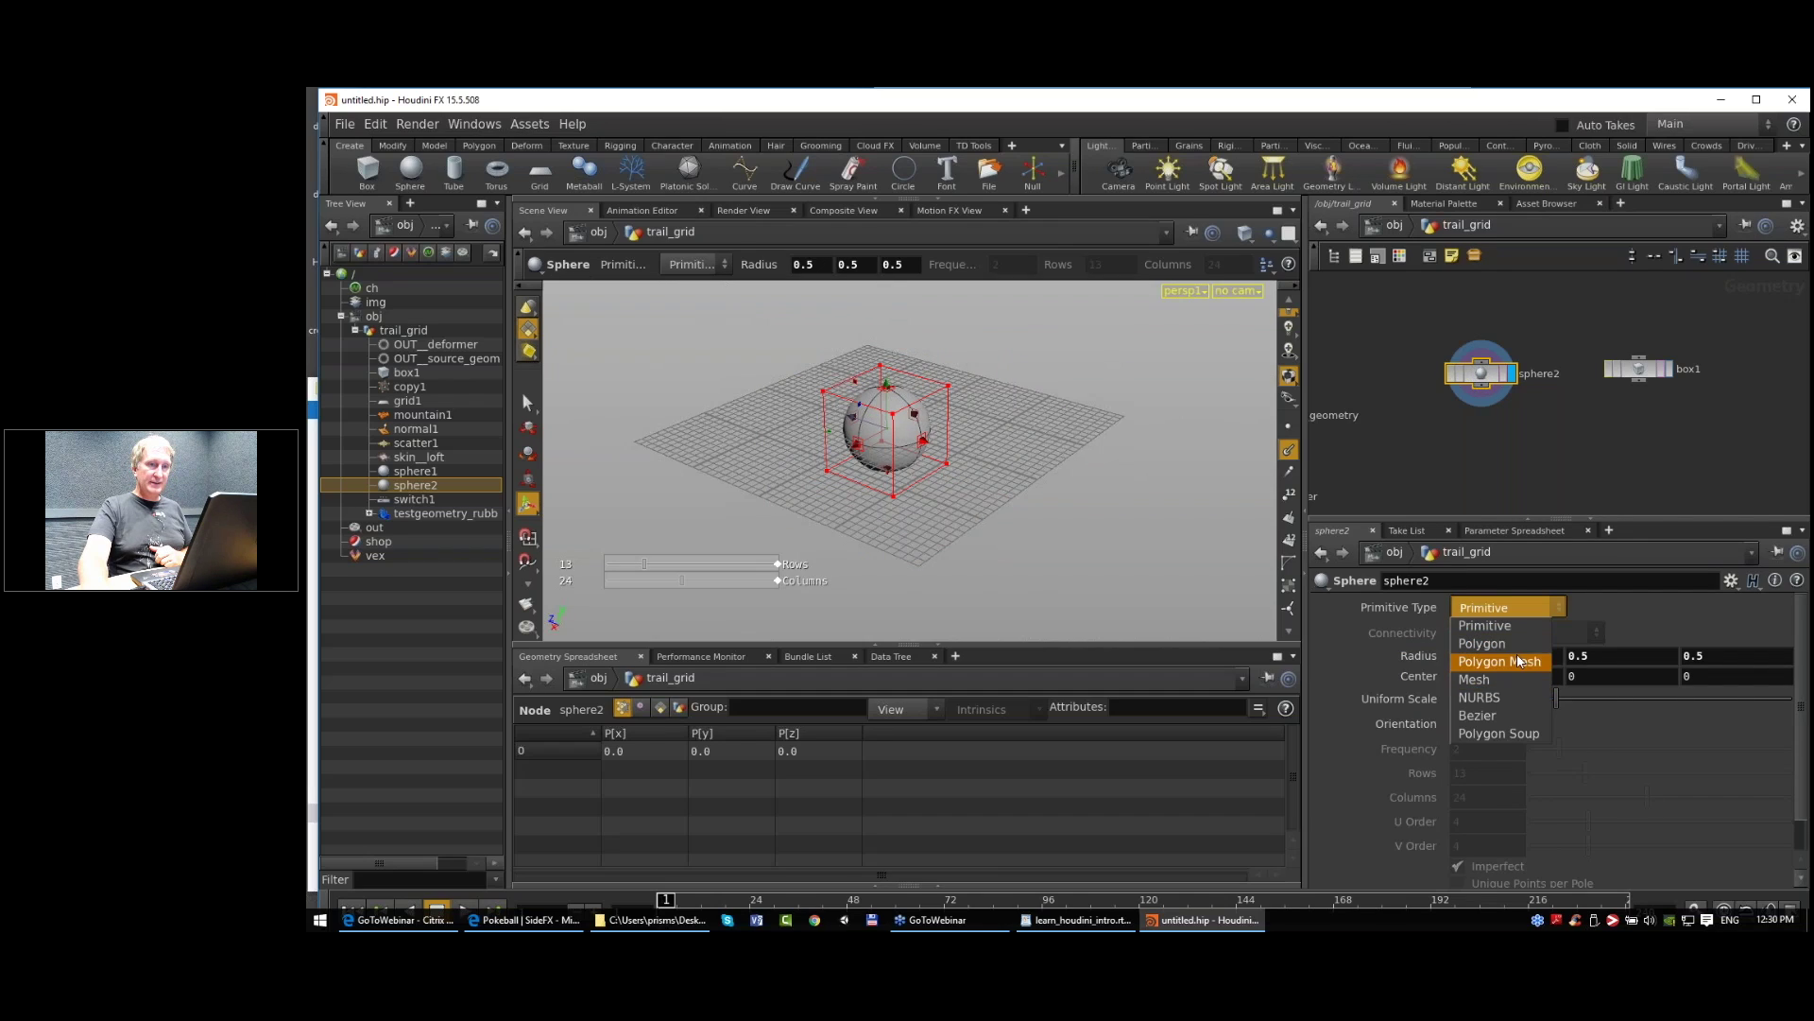
click(1522, 642)
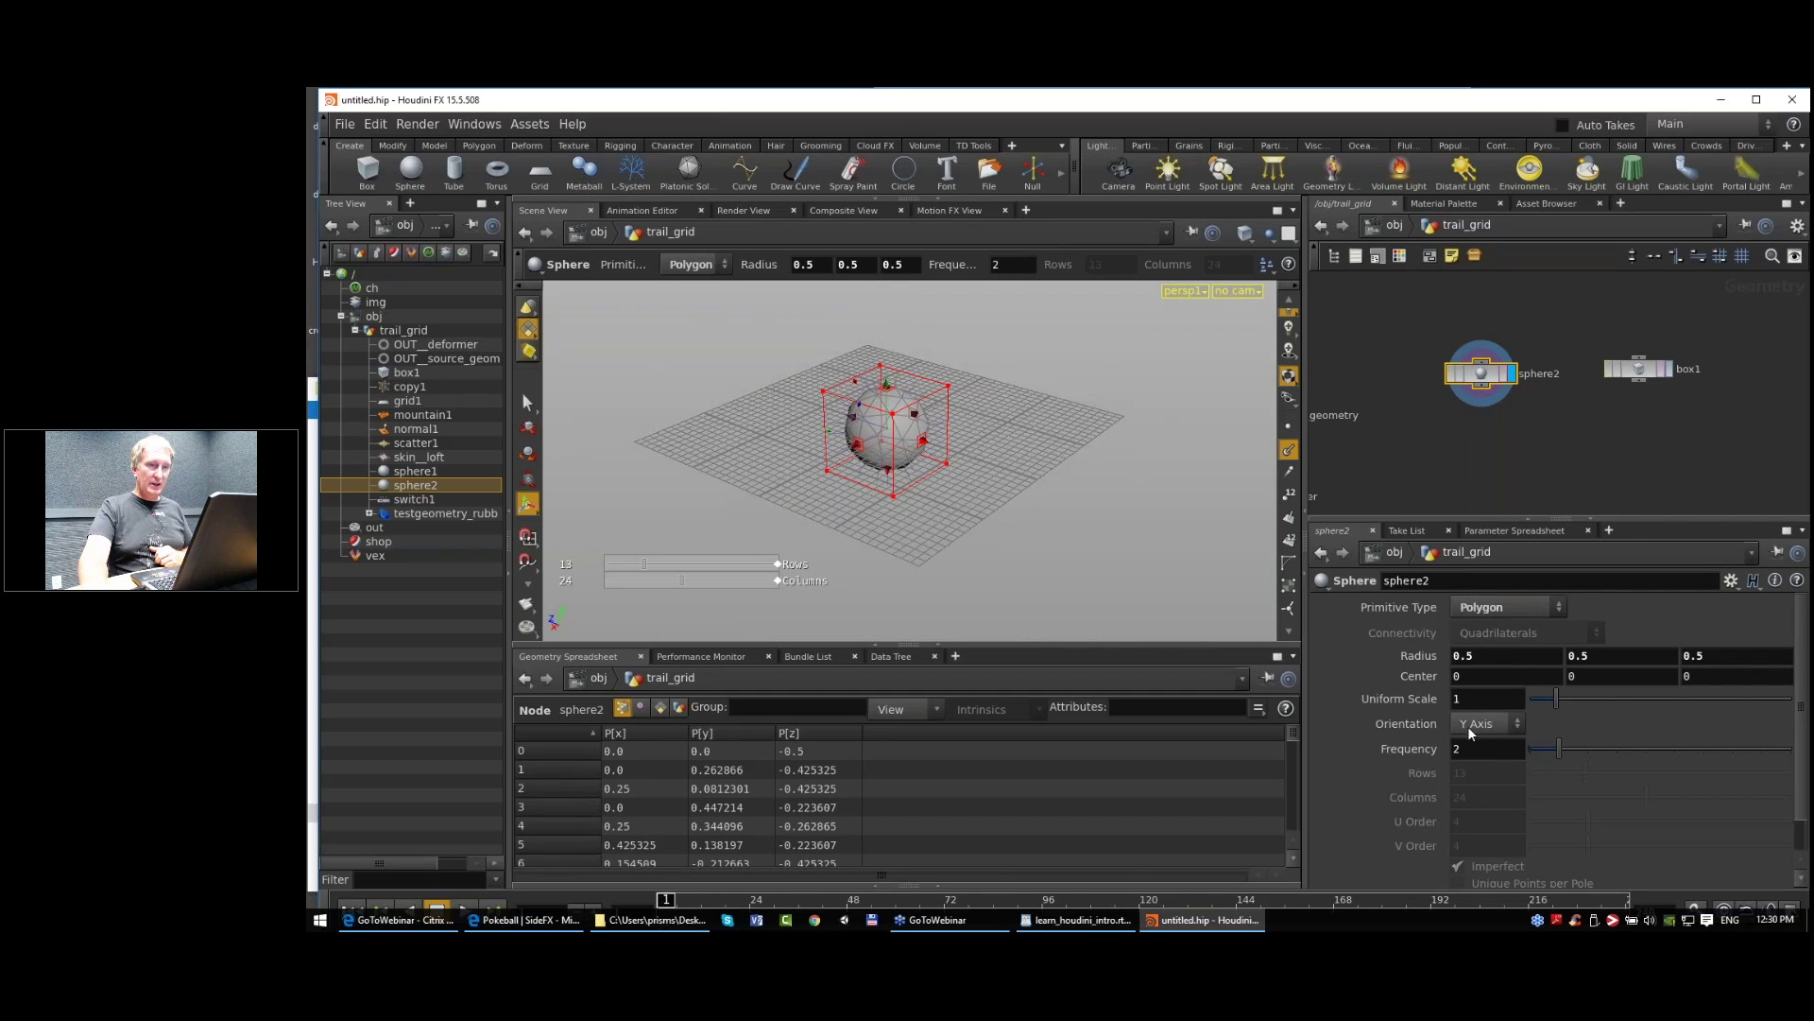
double_click(1486, 751)
text(4)
key(Return)
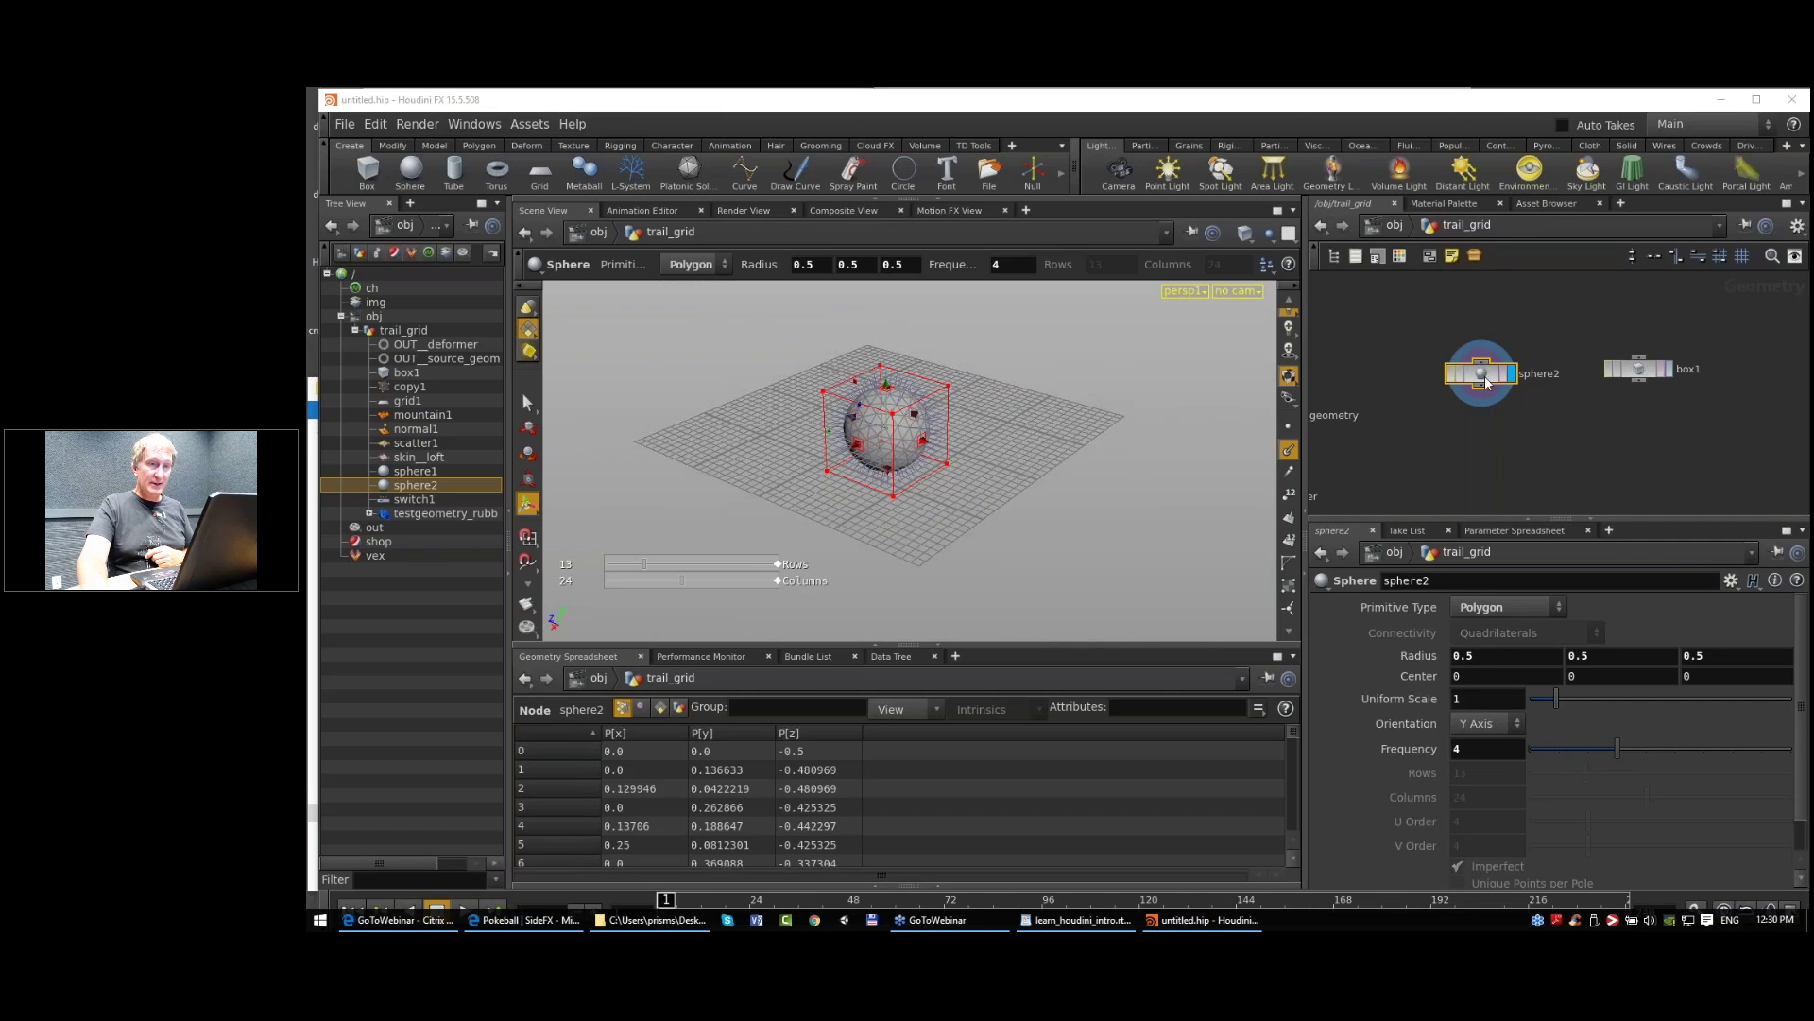
Step: Save the current parameters of sphere2 as the permanent defaults for Sphere nodes
click(1729, 582)
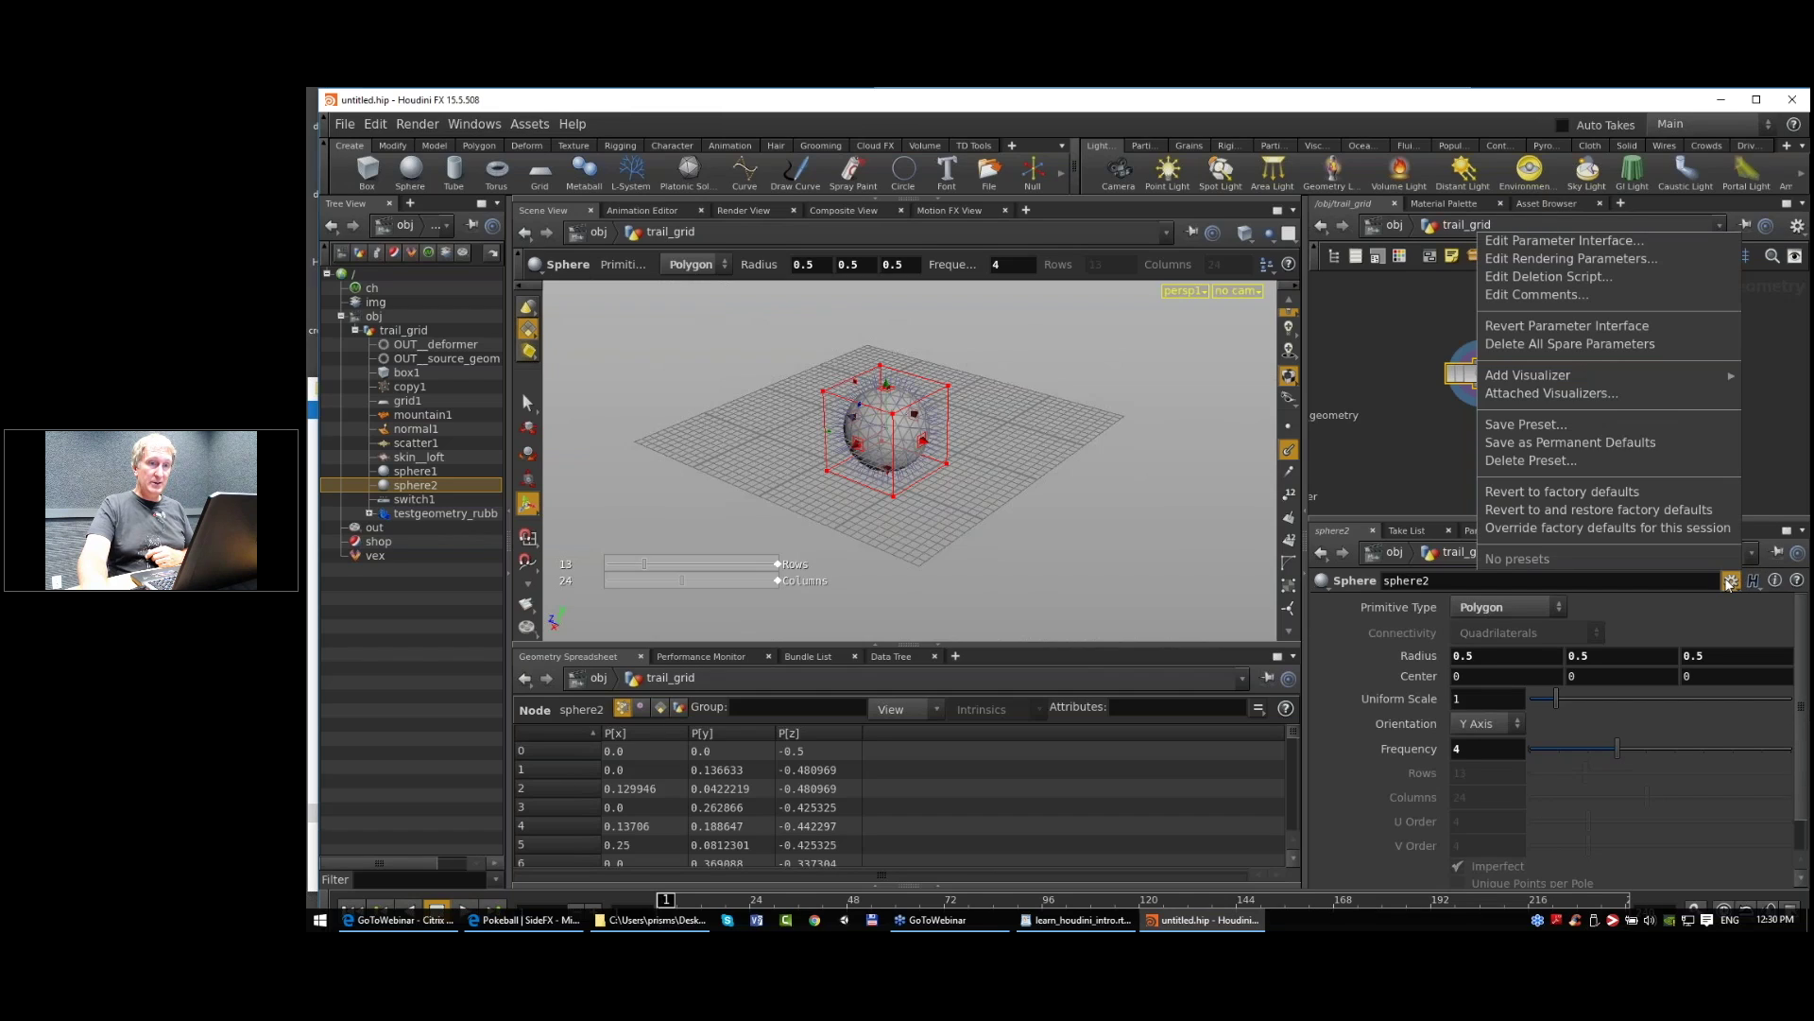
click(1624, 443)
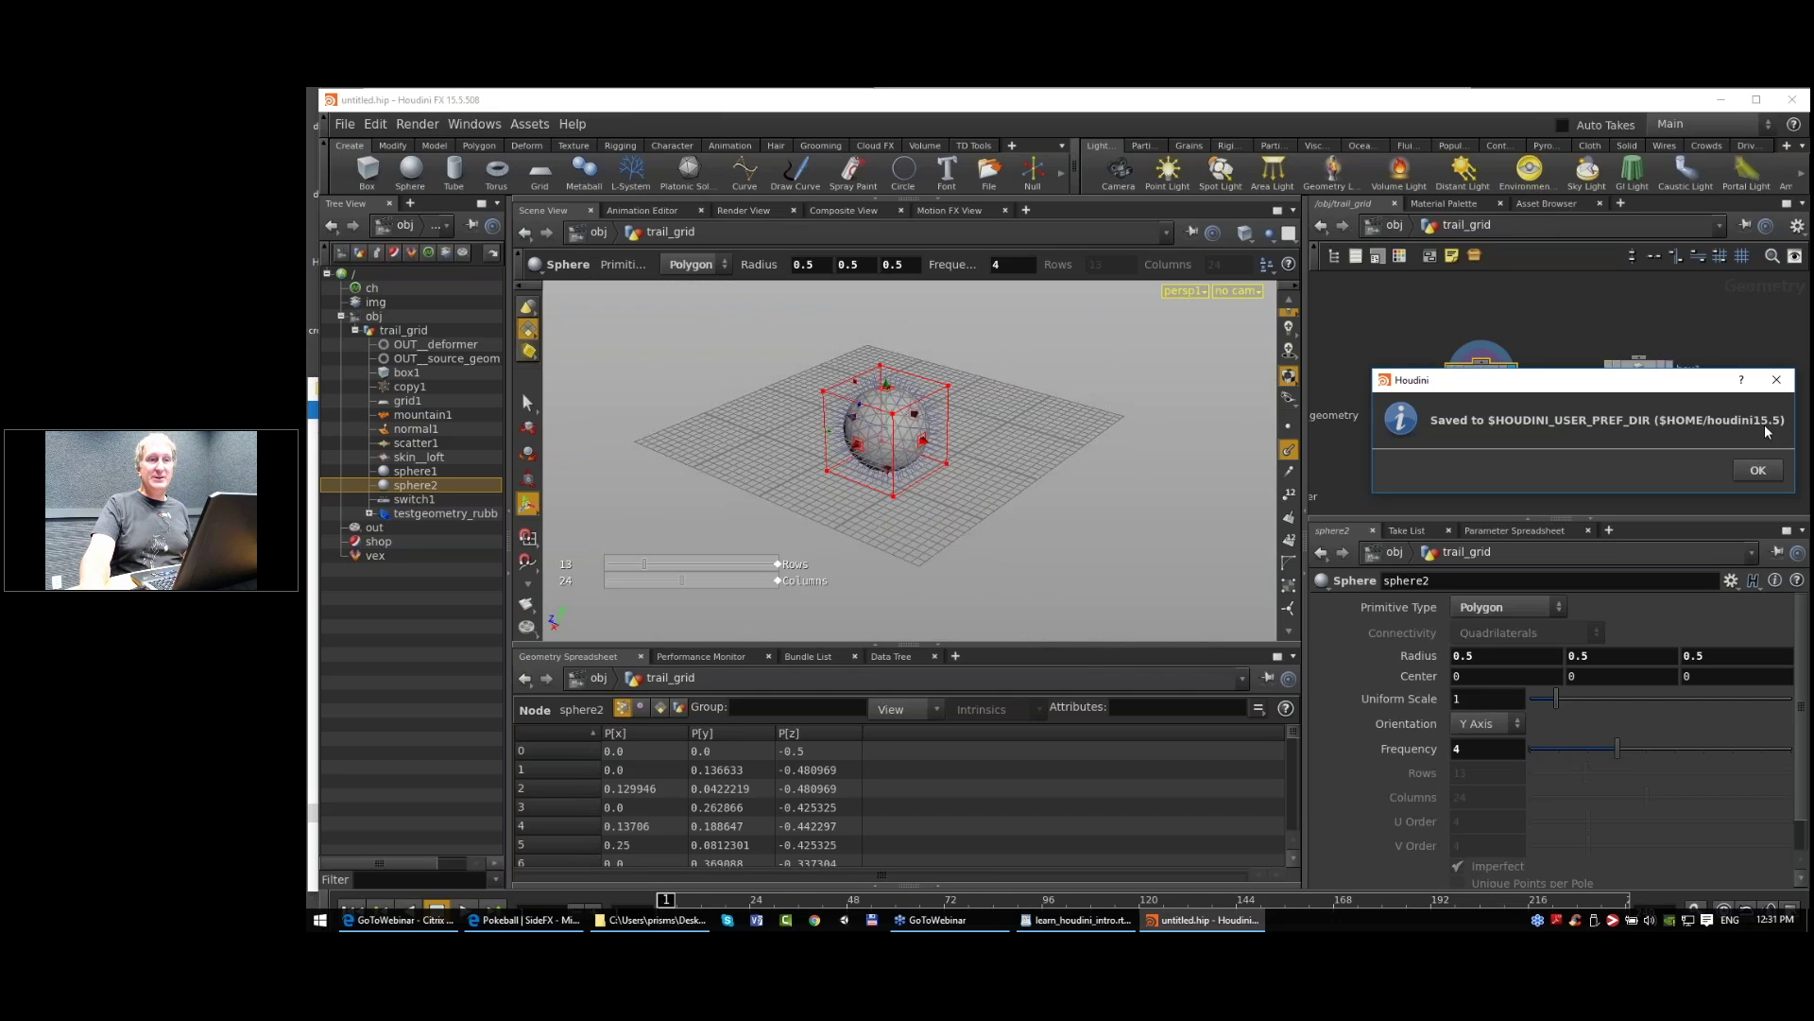
click(1763, 473)
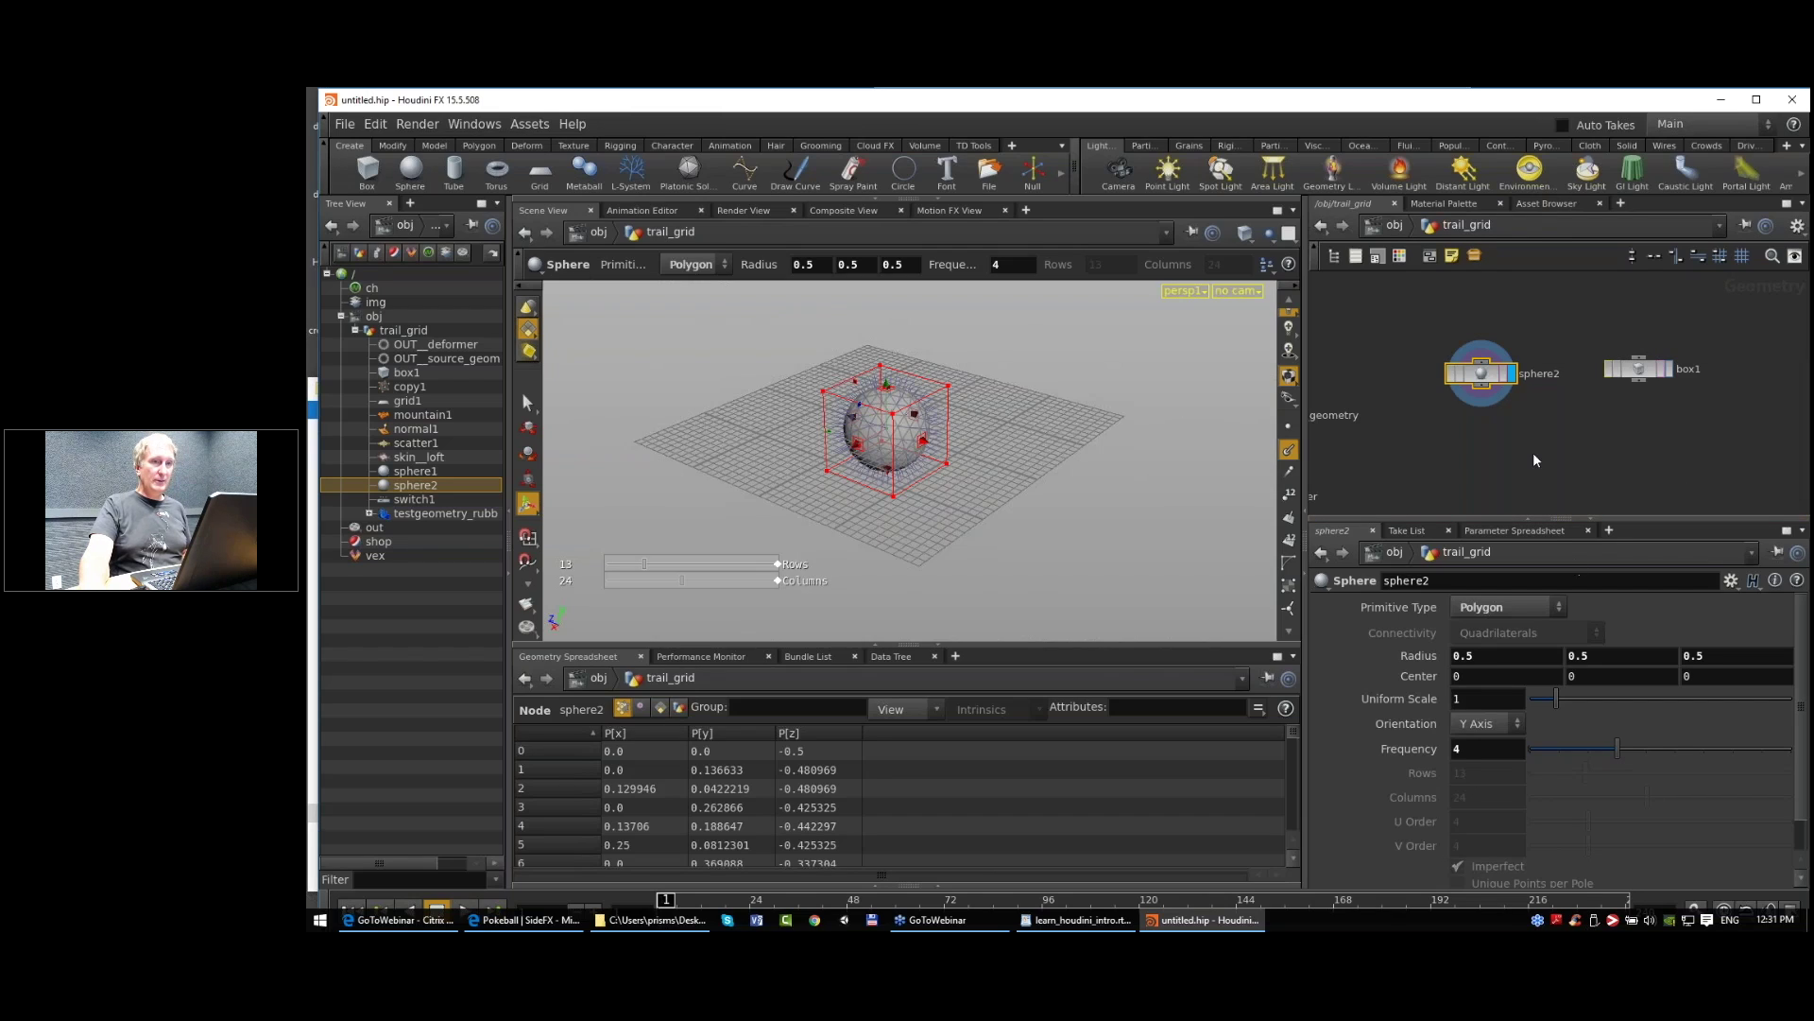
Step: Add a third Sphere node below sphere2 and box1 and display it
key(Tab)
text(sph)
key(Return)
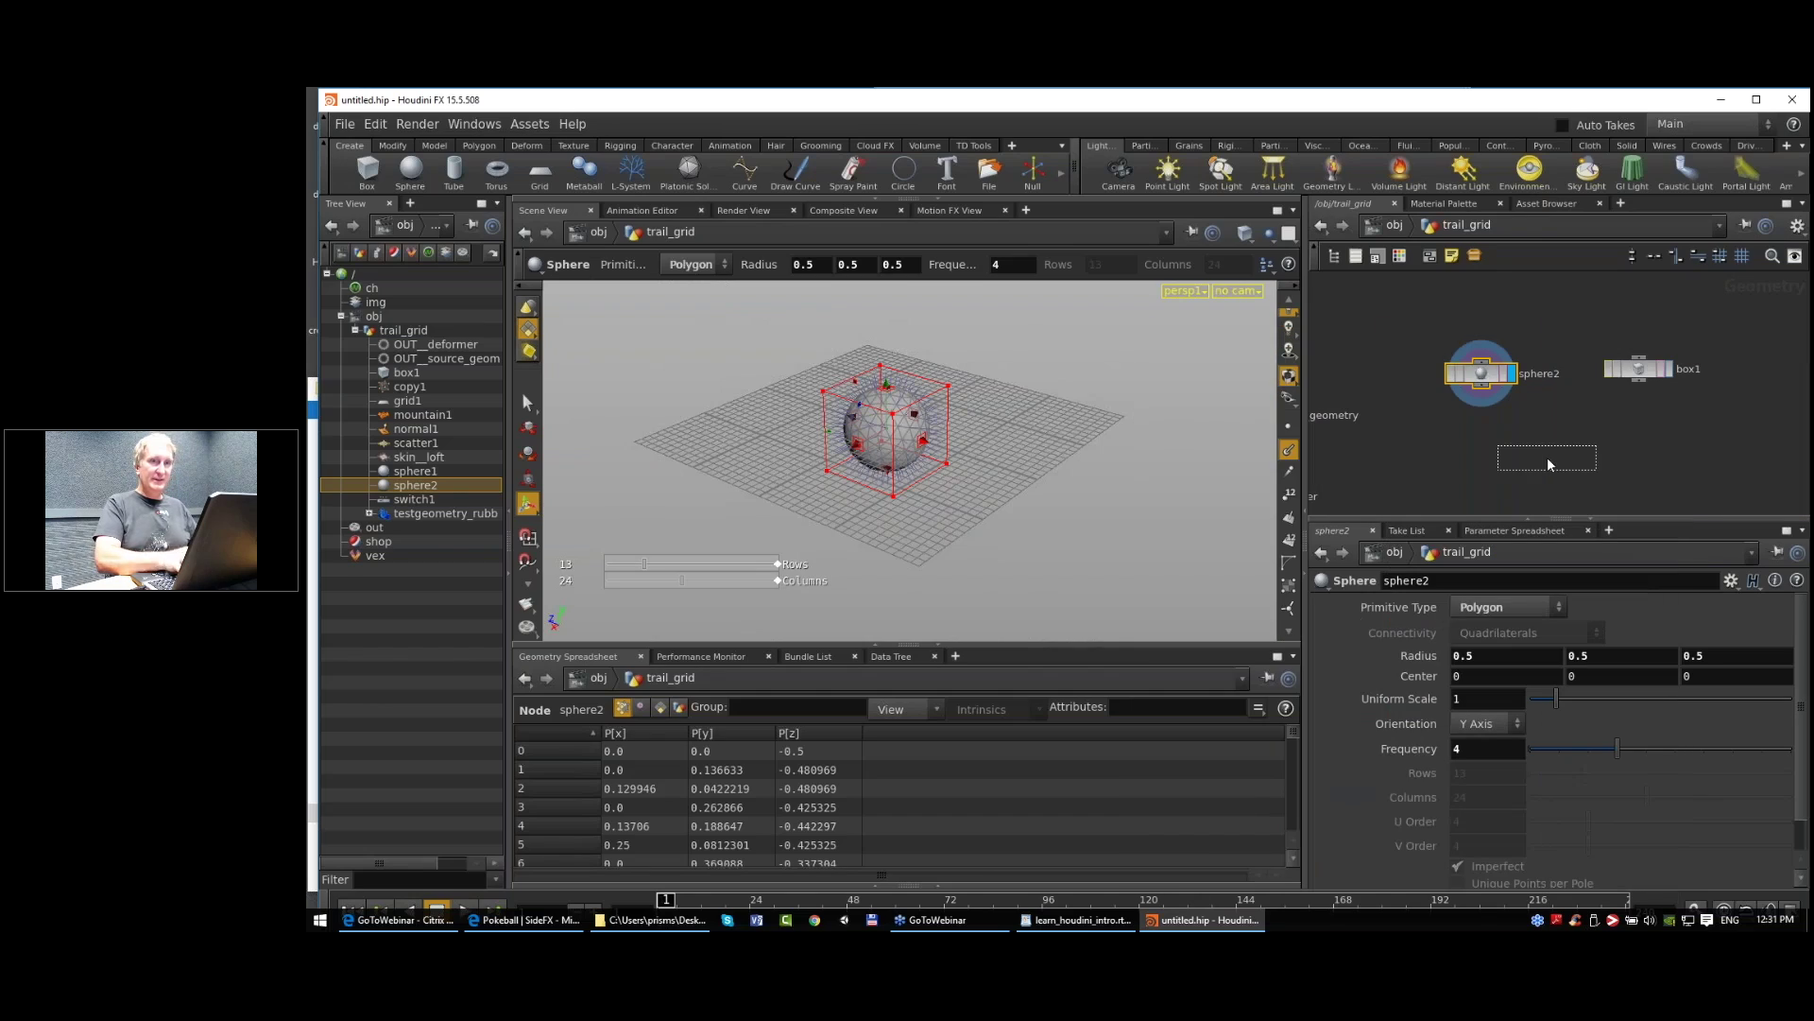
click(1548, 464)
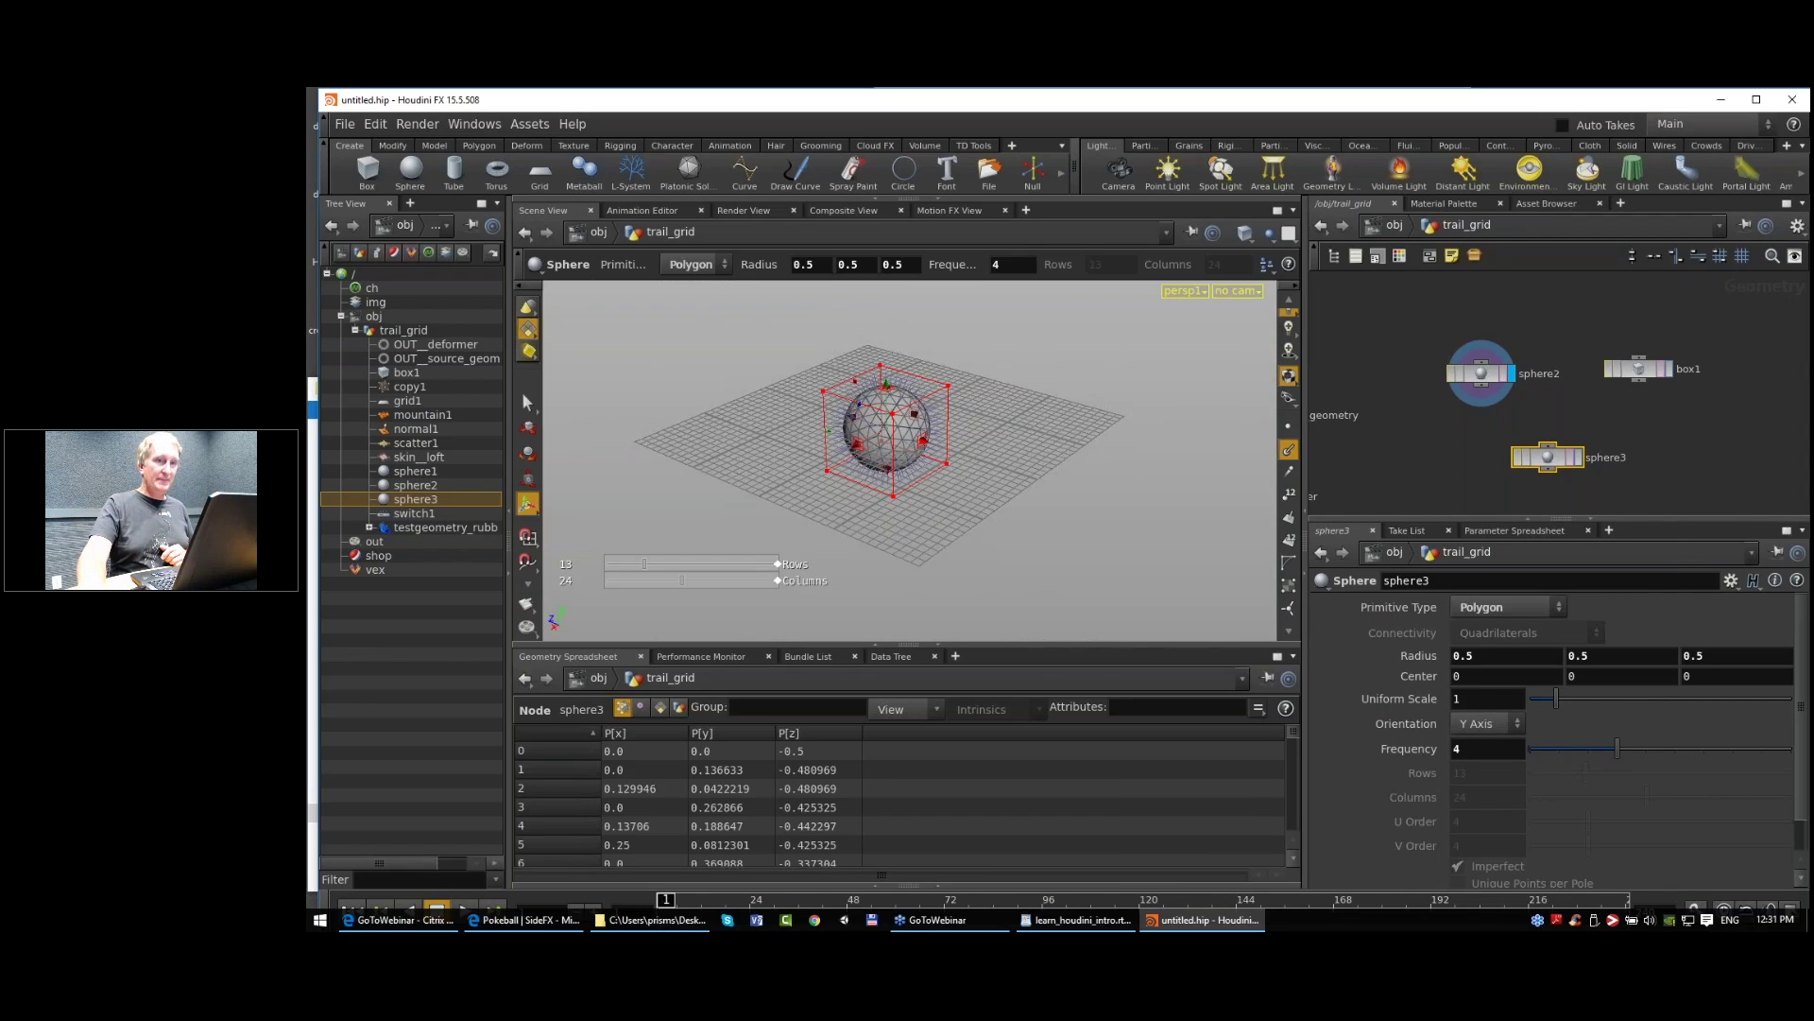
click(1574, 458)
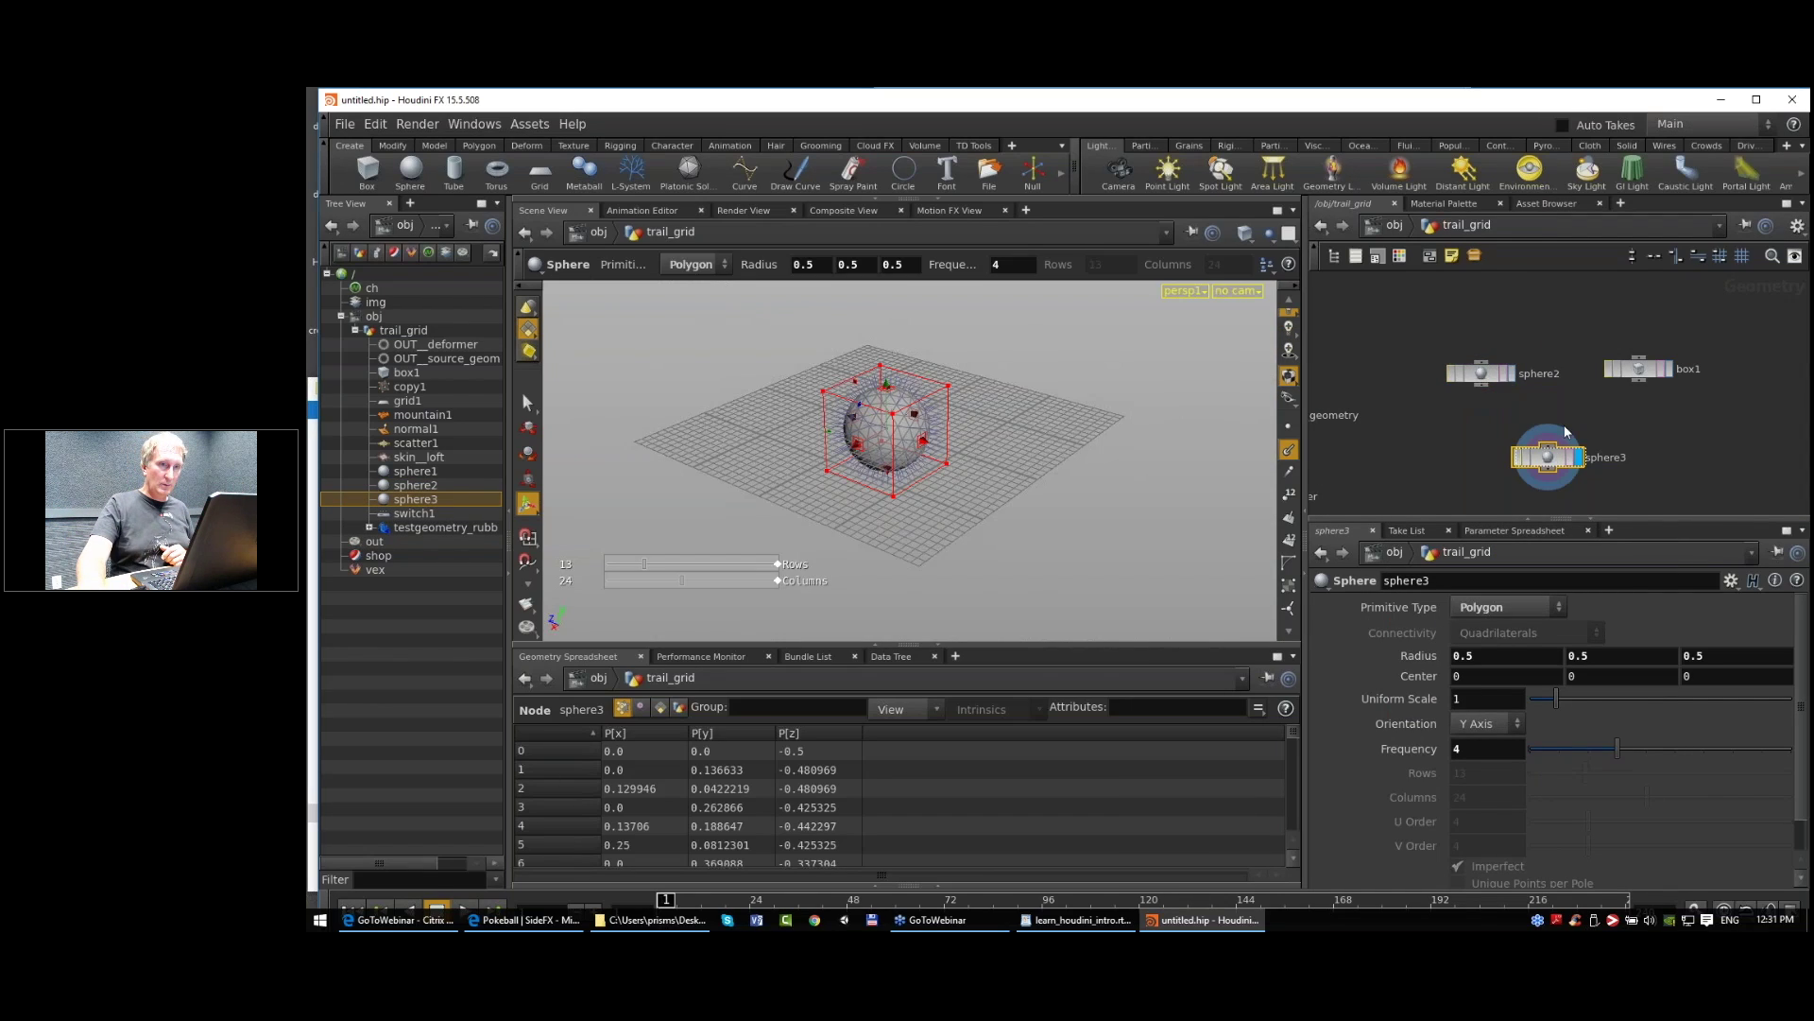
Step: Display scatter1 and copy1 in the main chain to examine how the point normals orient the copies
scroll(1415, 432, down, 2)
middle_drag(1415, 432, 1487, 458)
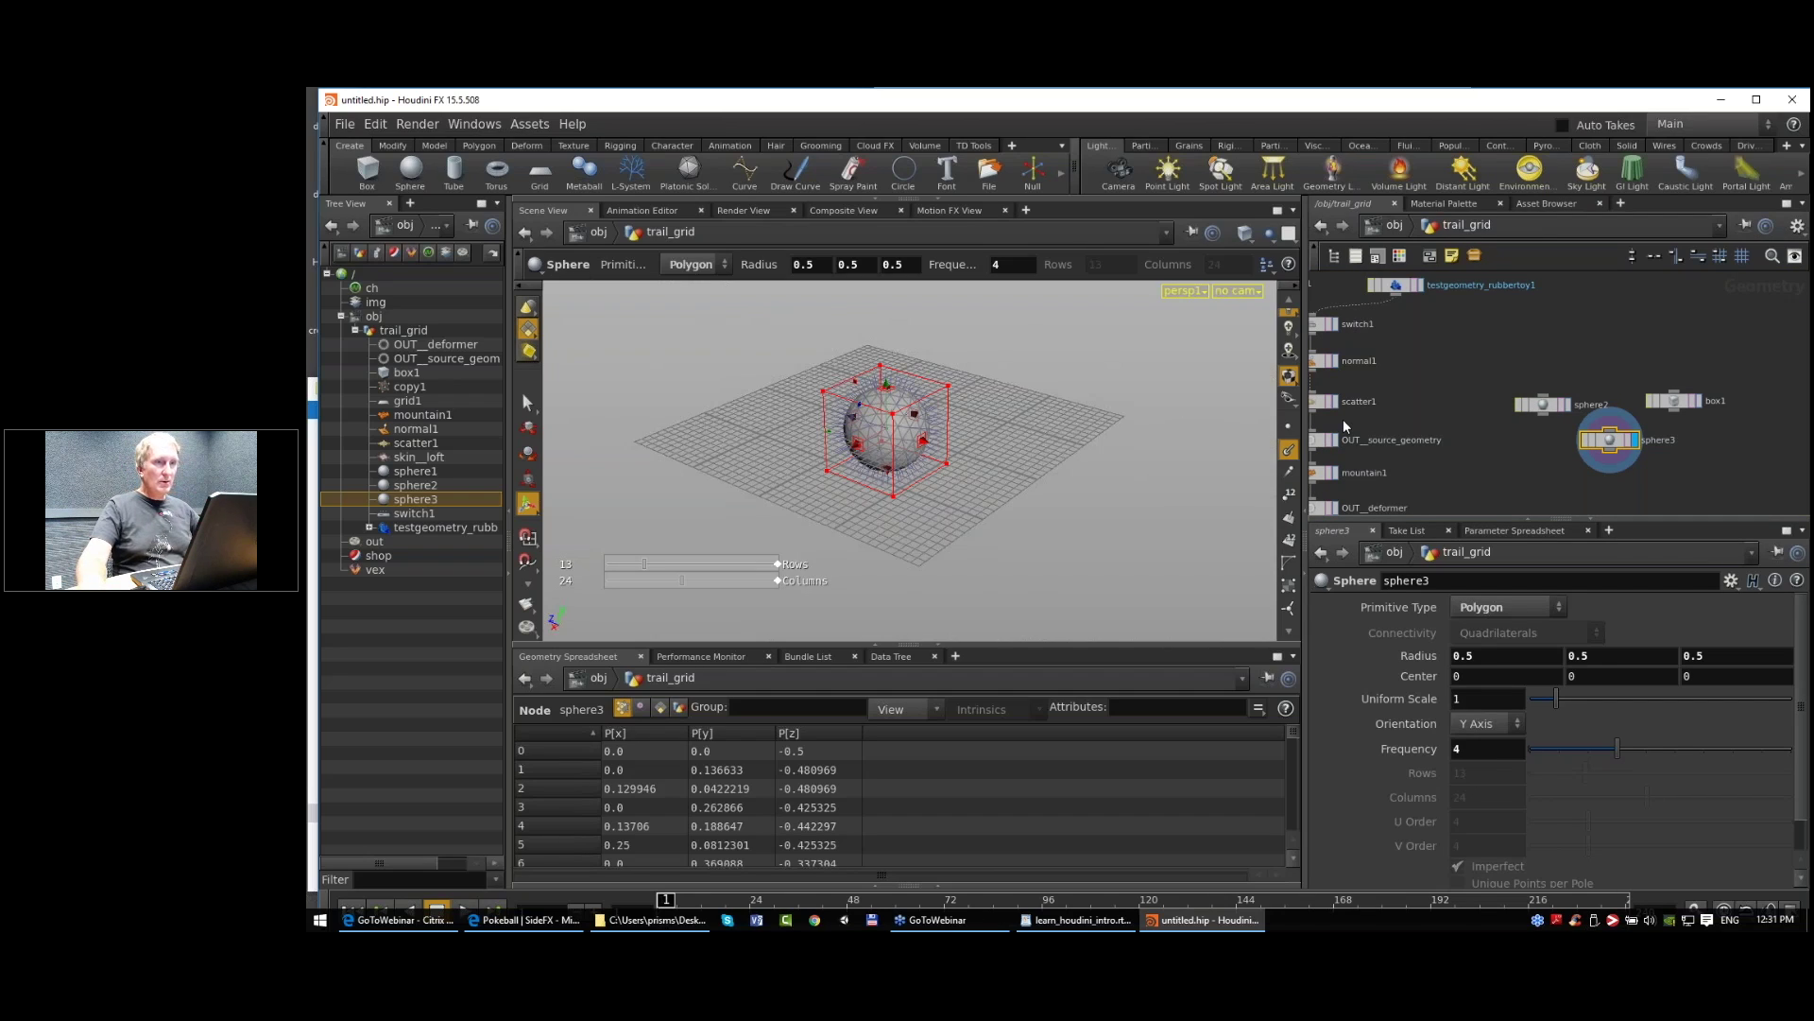
middle_drag(1346, 426, 1541, 241)
scroll(1561, 405, up, 2)
middle_drag(1547, 302, 1561, 405)
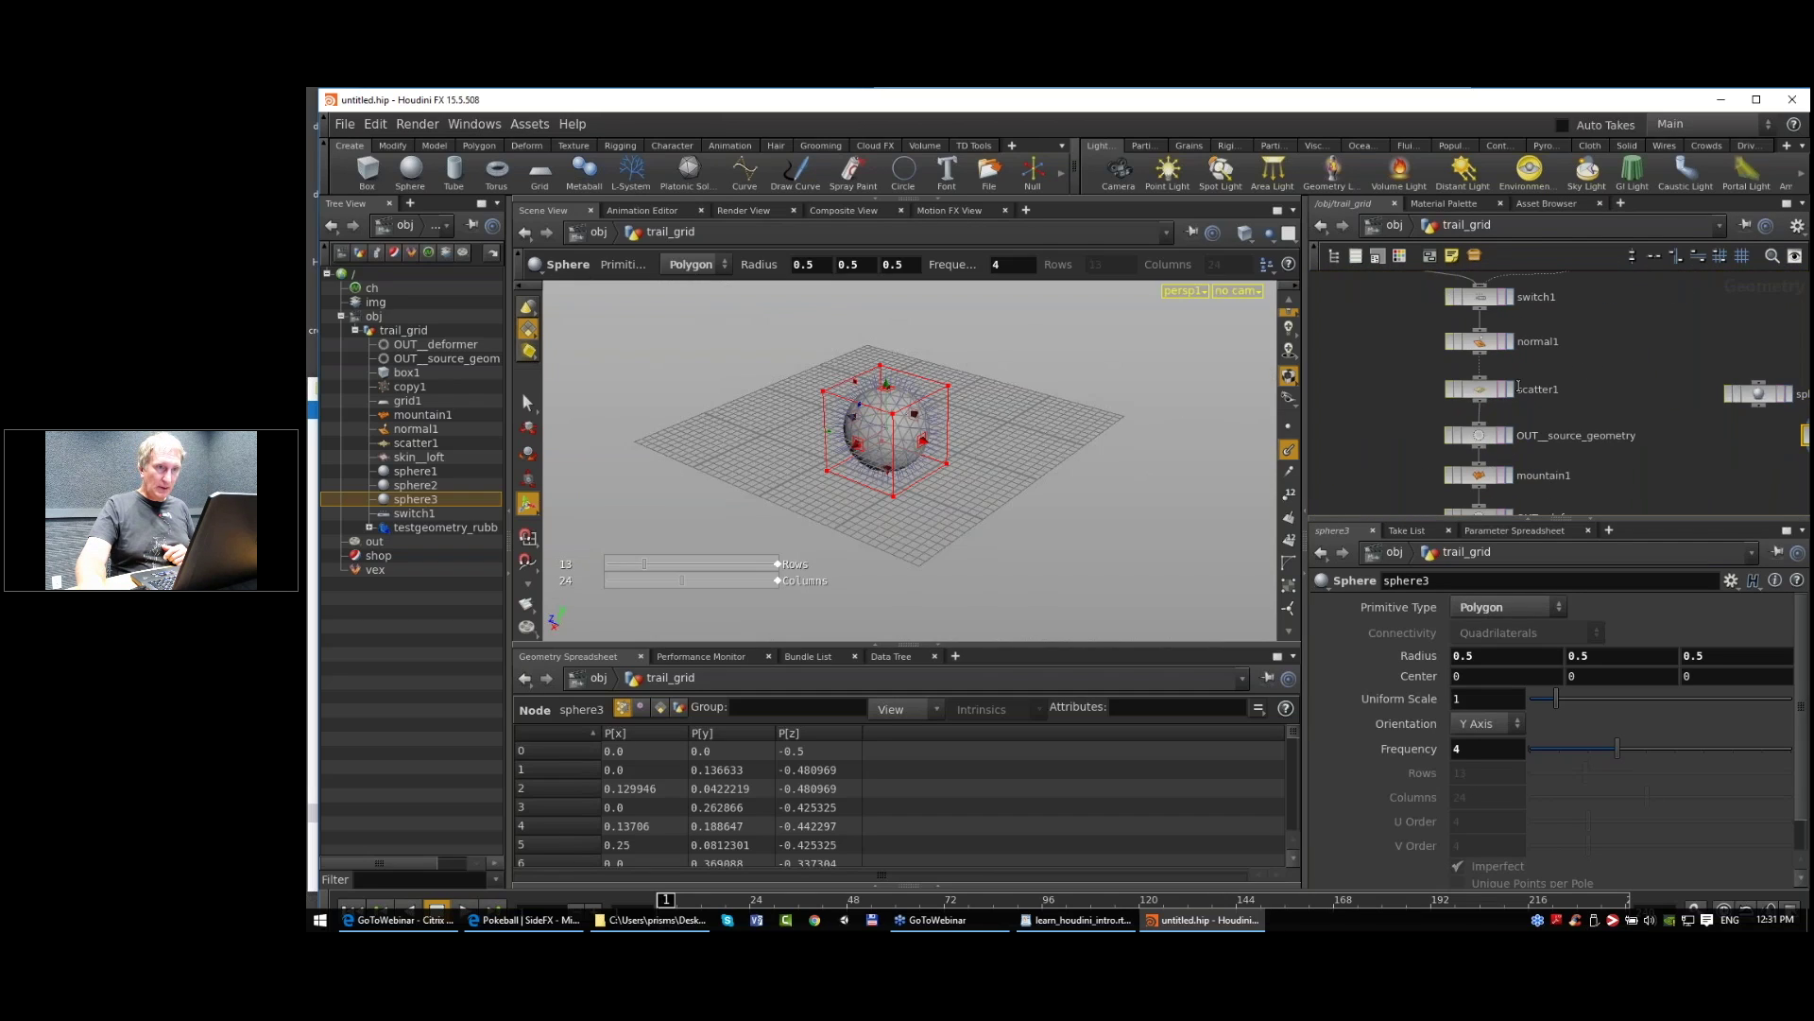
click(1500, 393)
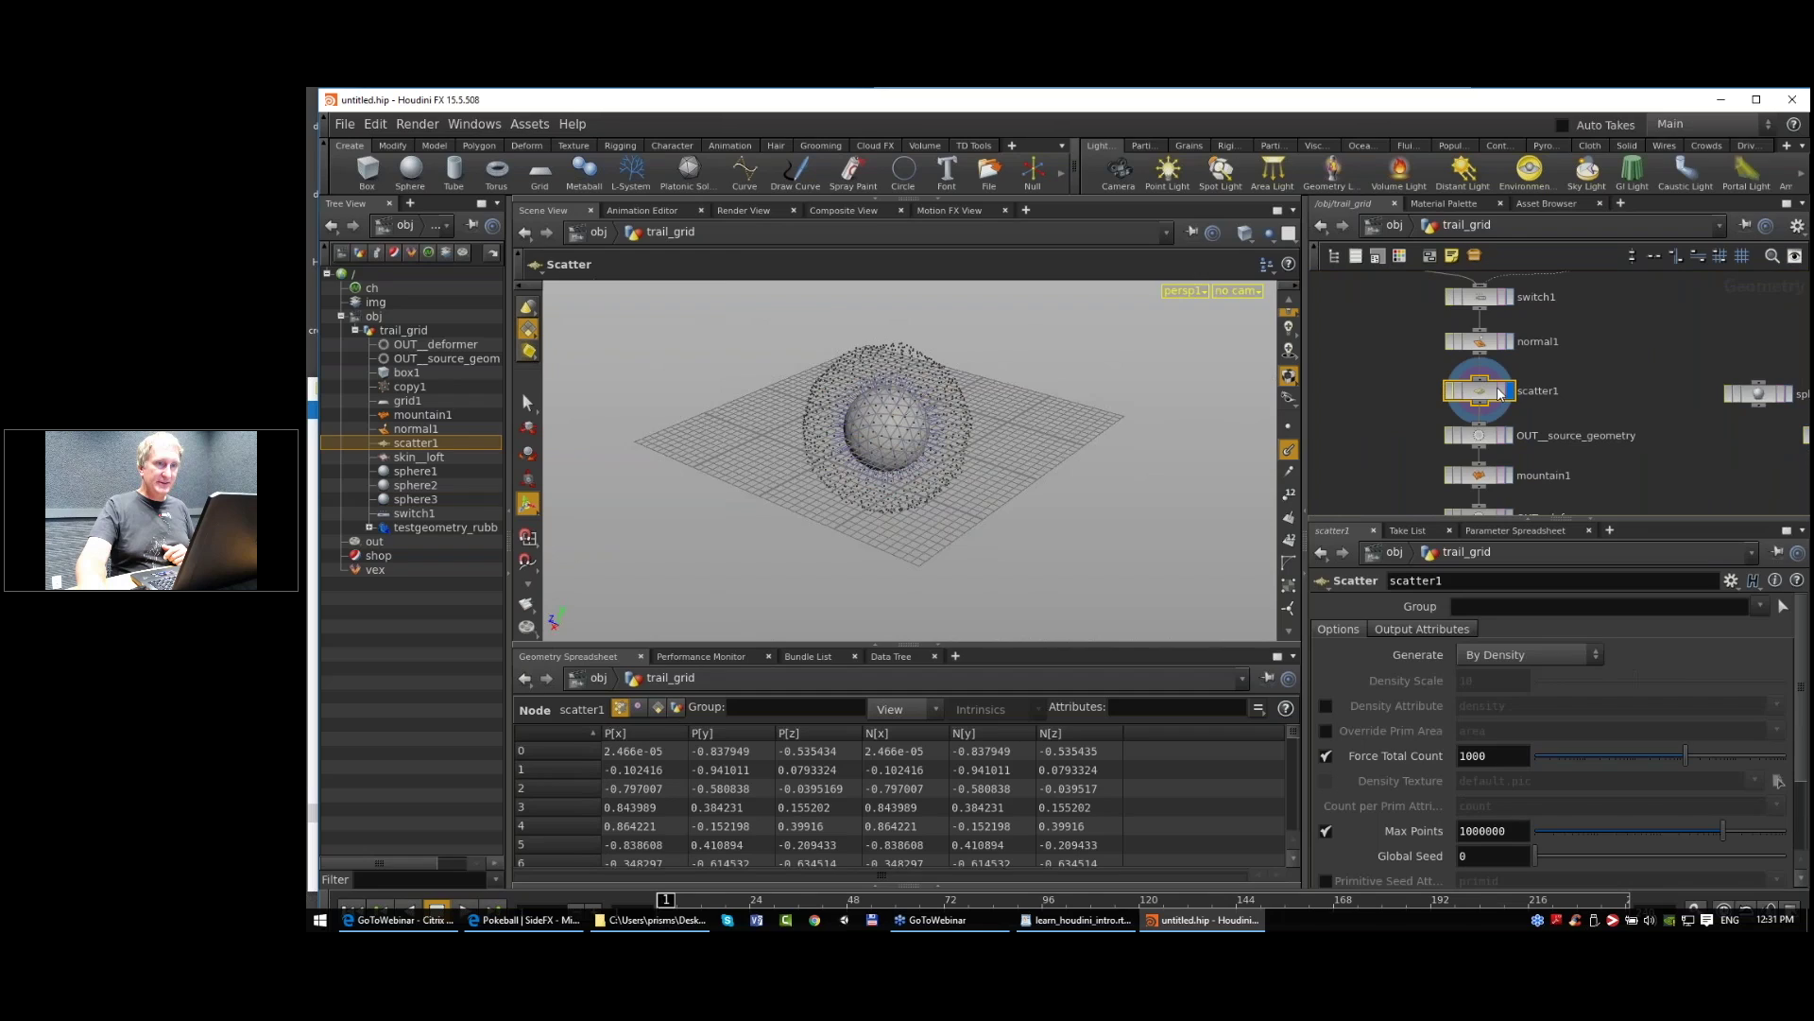
middle_drag(1638, 461, 1646, 298)
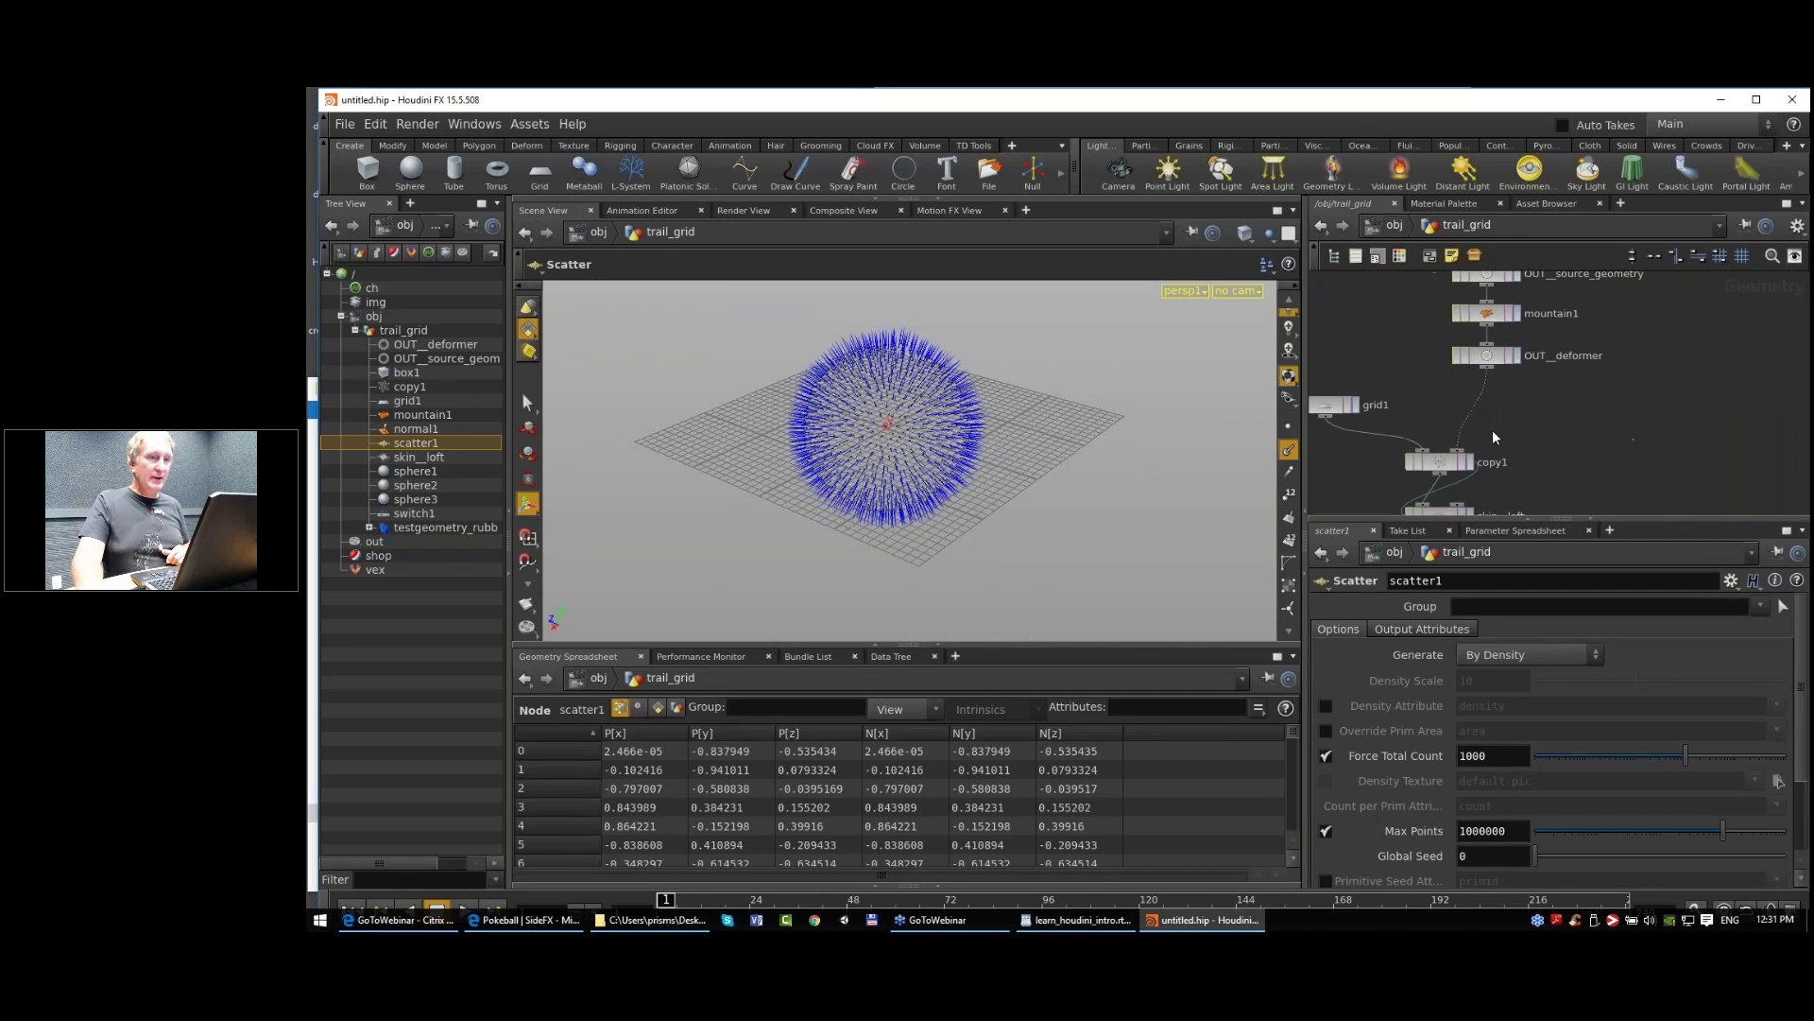
click(1464, 462)
click(1466, 463)
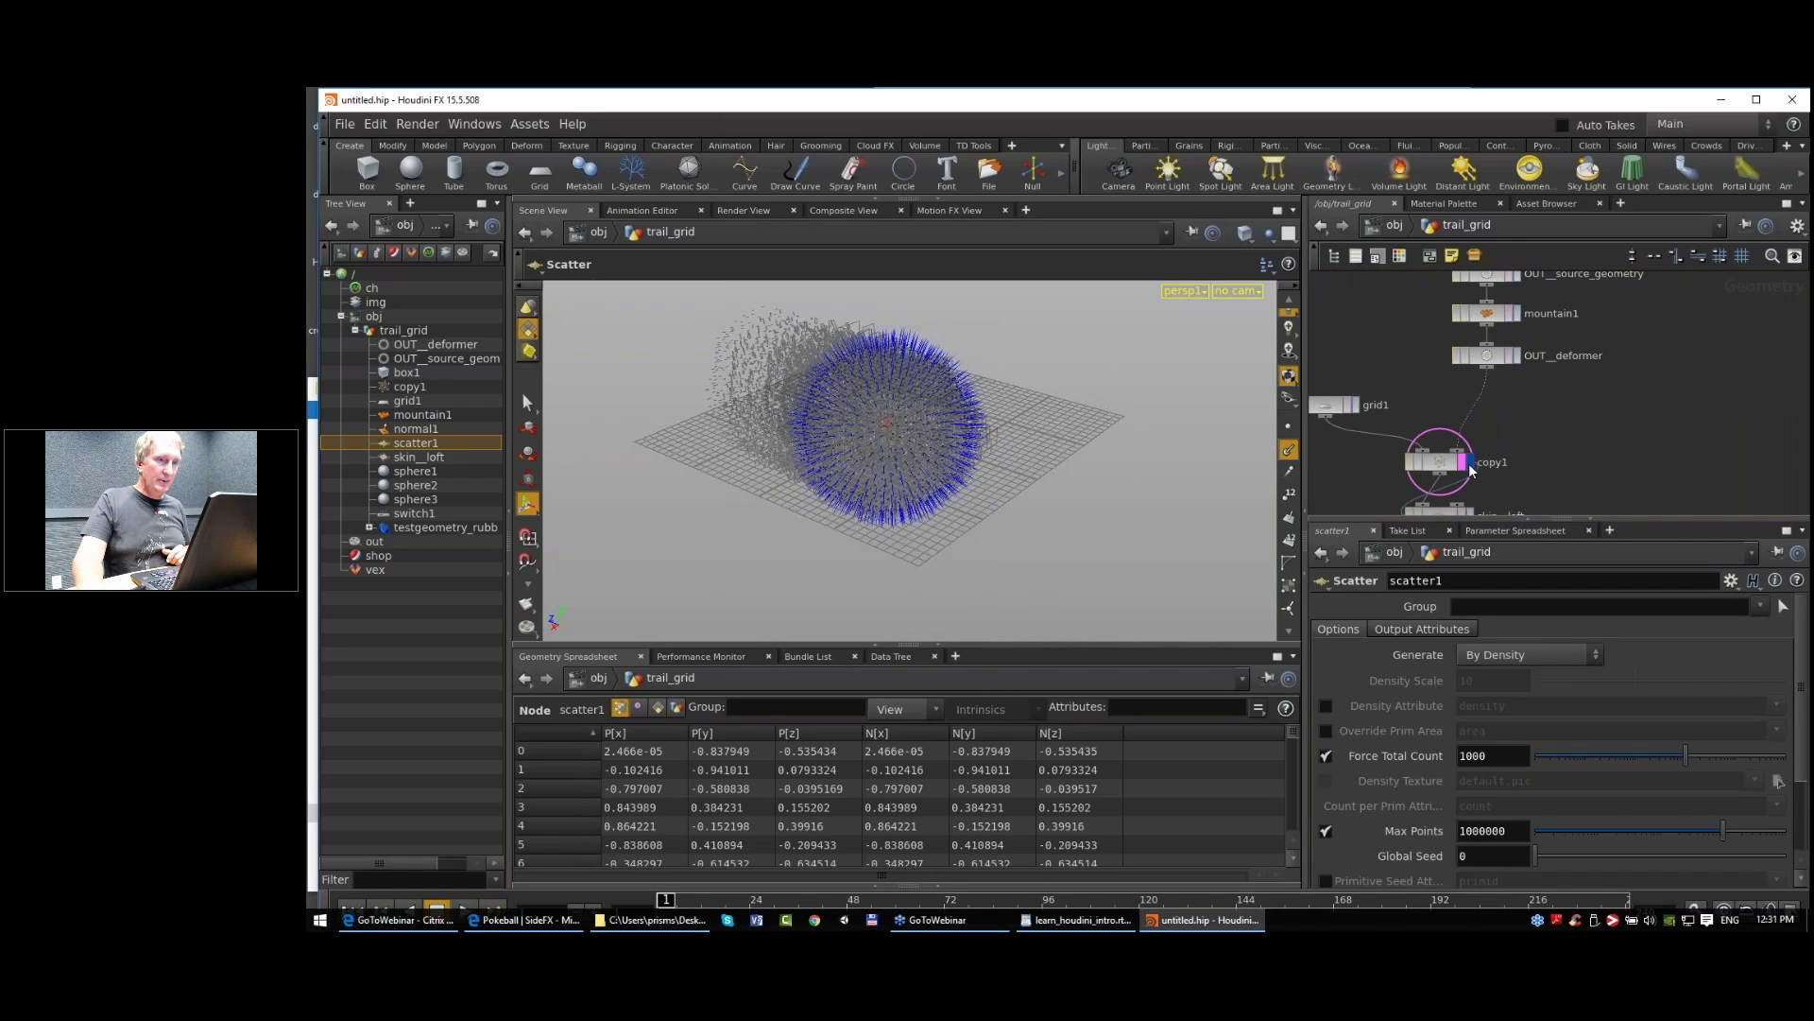
click(1443, 464)
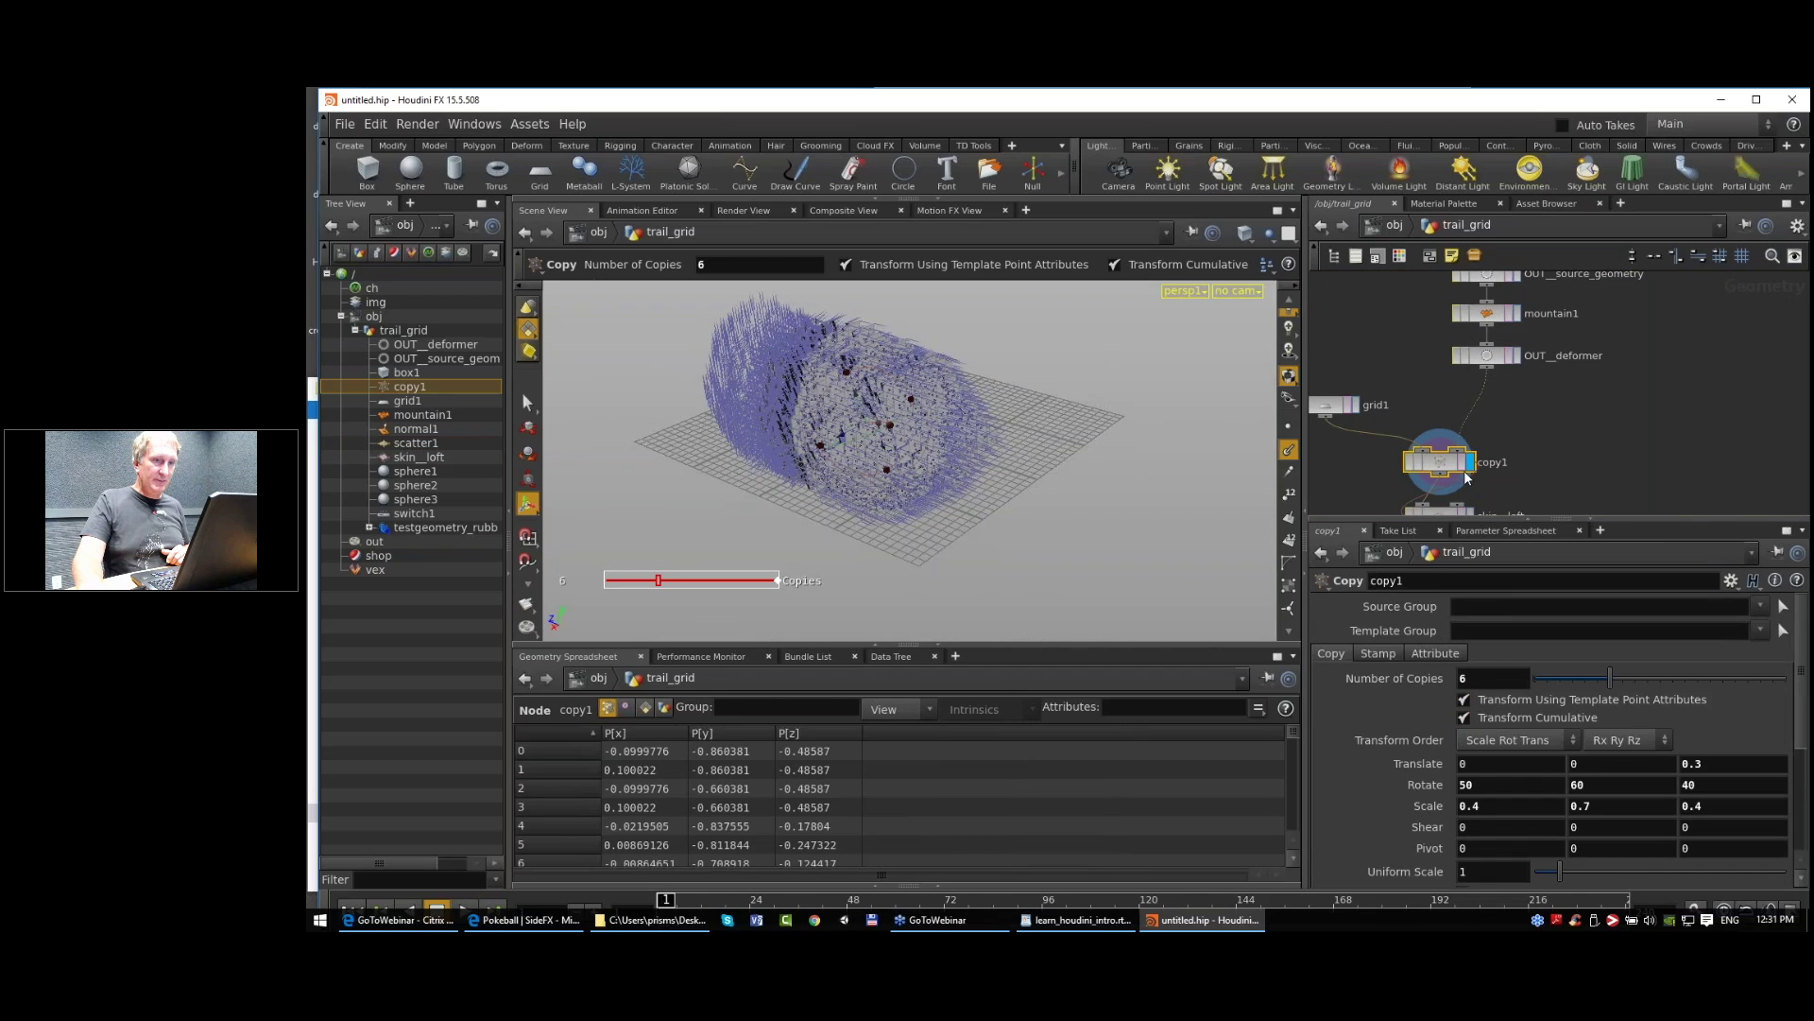
Step: Compare the point normals at normal1, scatter1 and mountain1 by displaying each node in turn
middle_drag(1592, 383, 1589, 480)
middle_click(1493, 415)
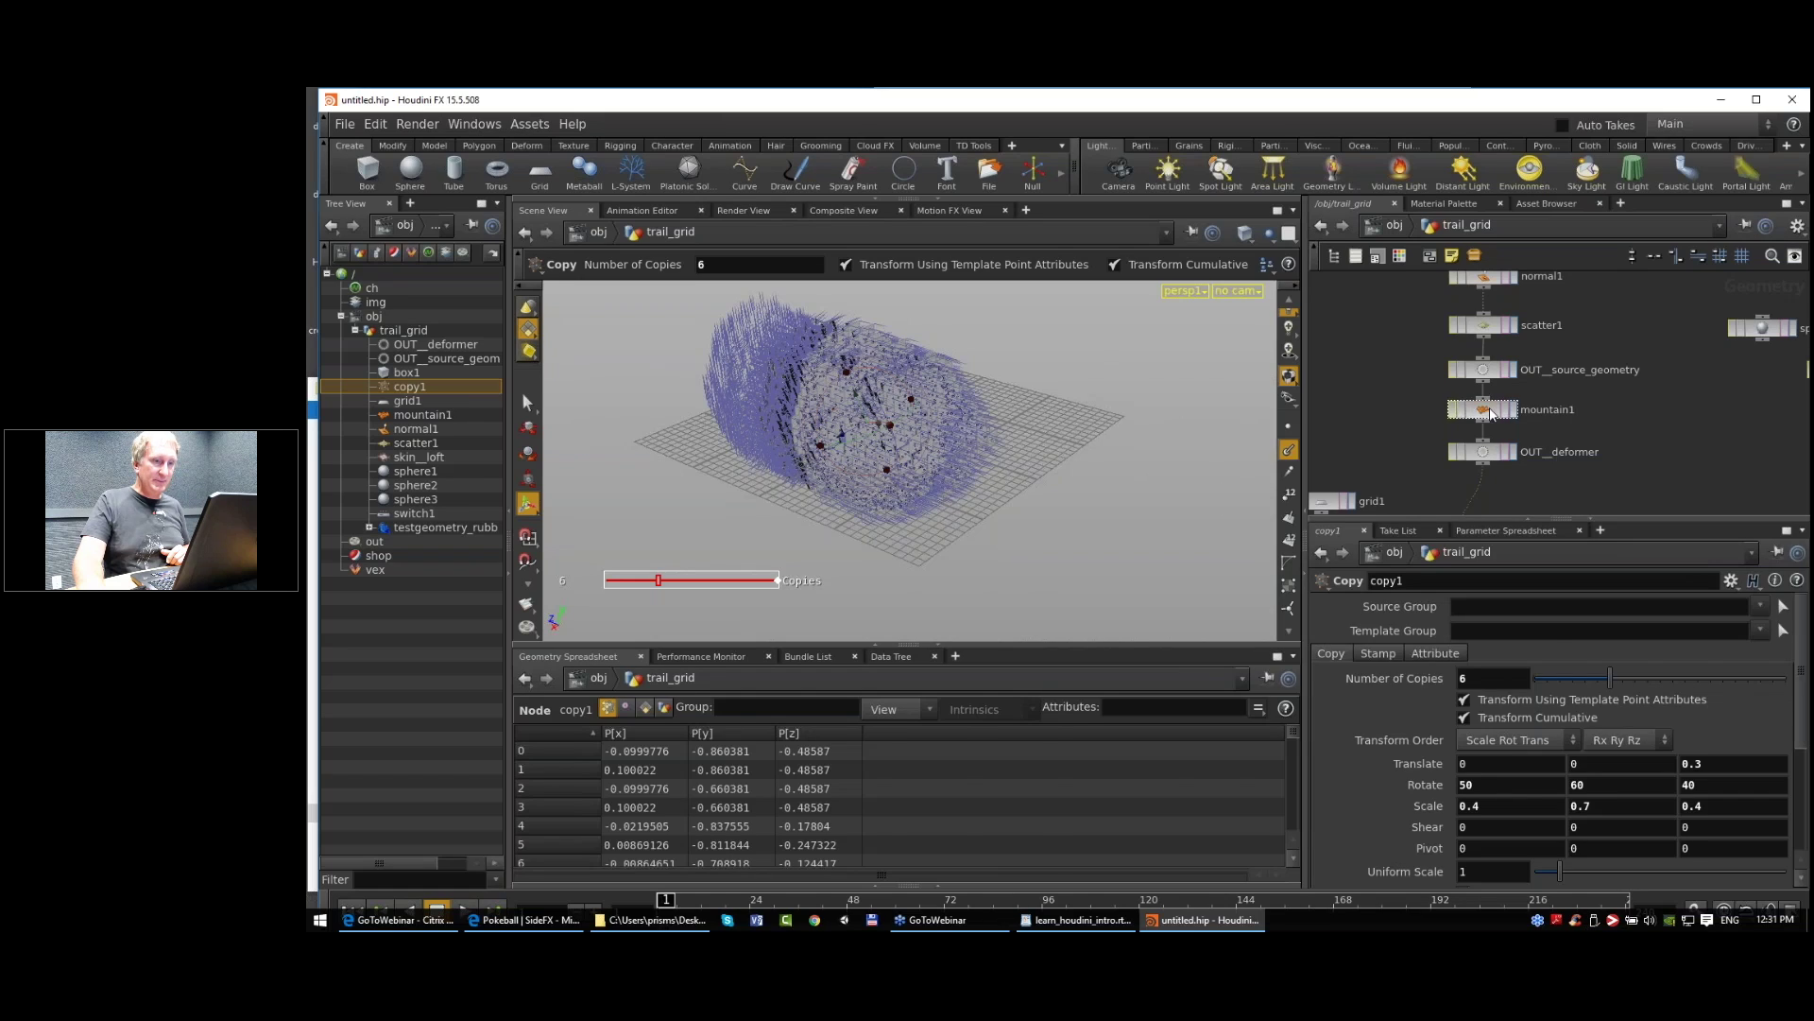
click(1485, 410)
scroll(1607, 389, down, 1)
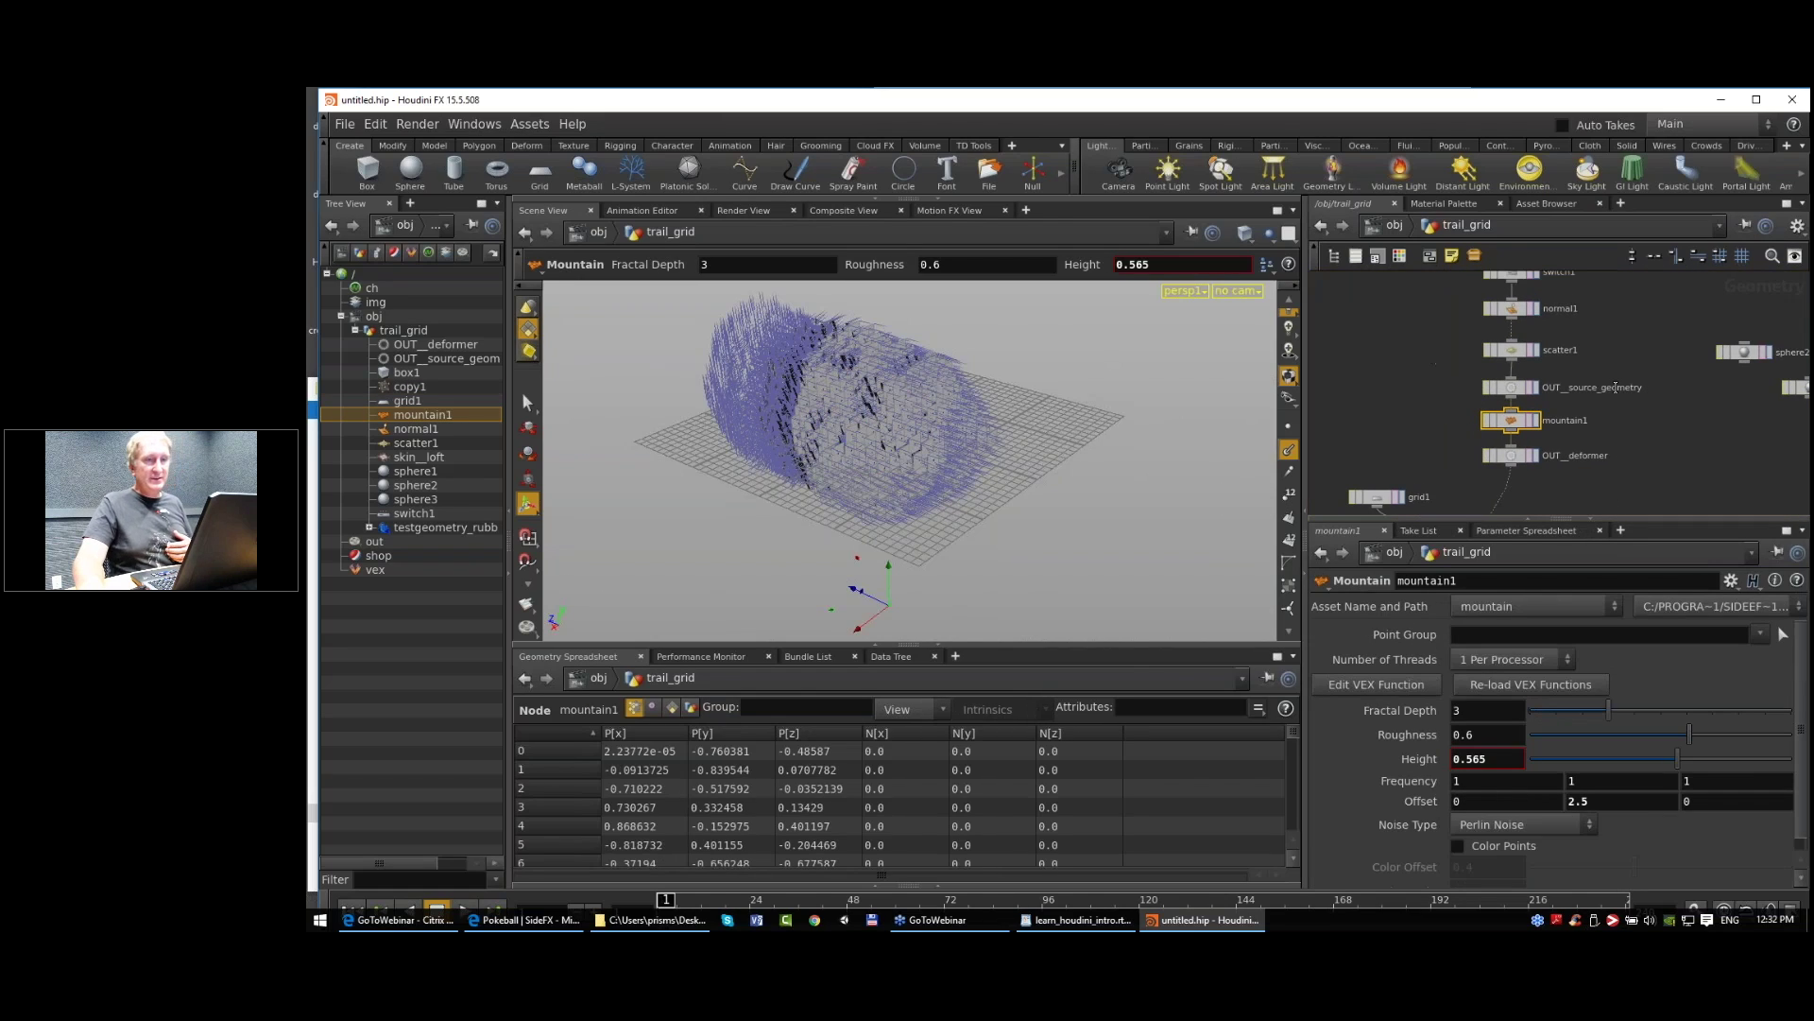
middle_drag(1628, 431, 1549, 456)
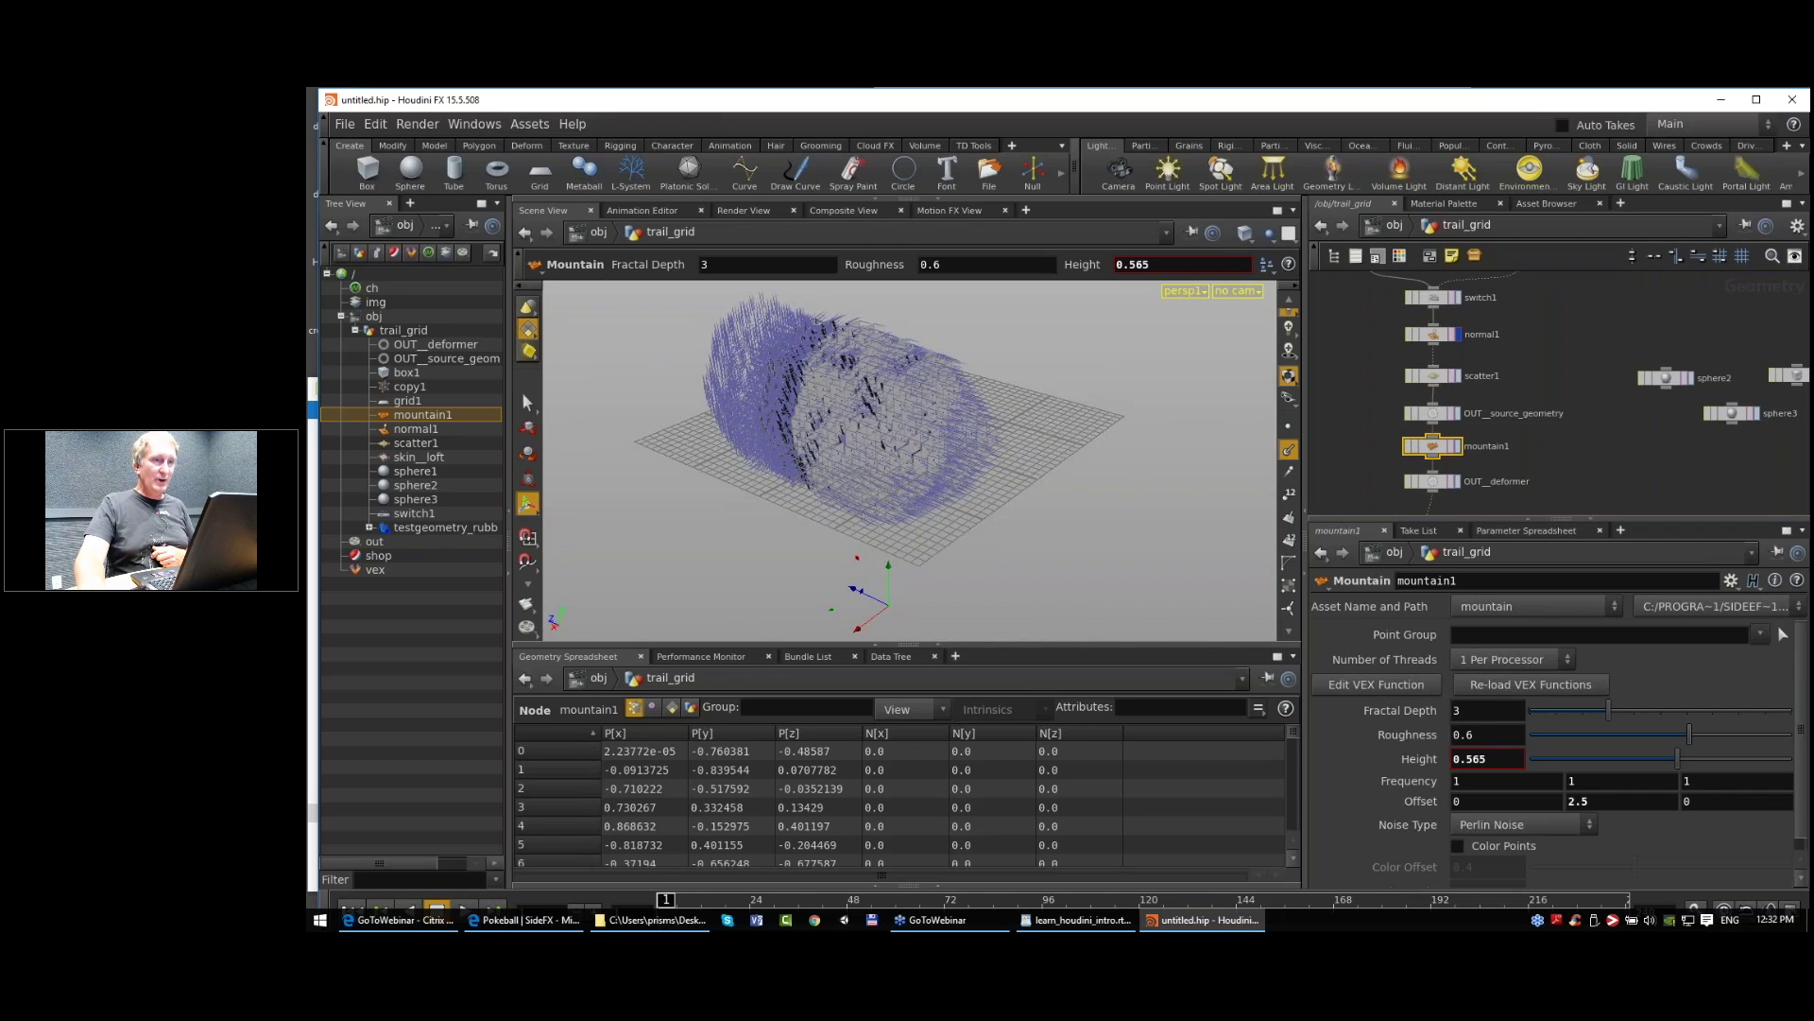
click(1458, 334)
click(1433, 335)
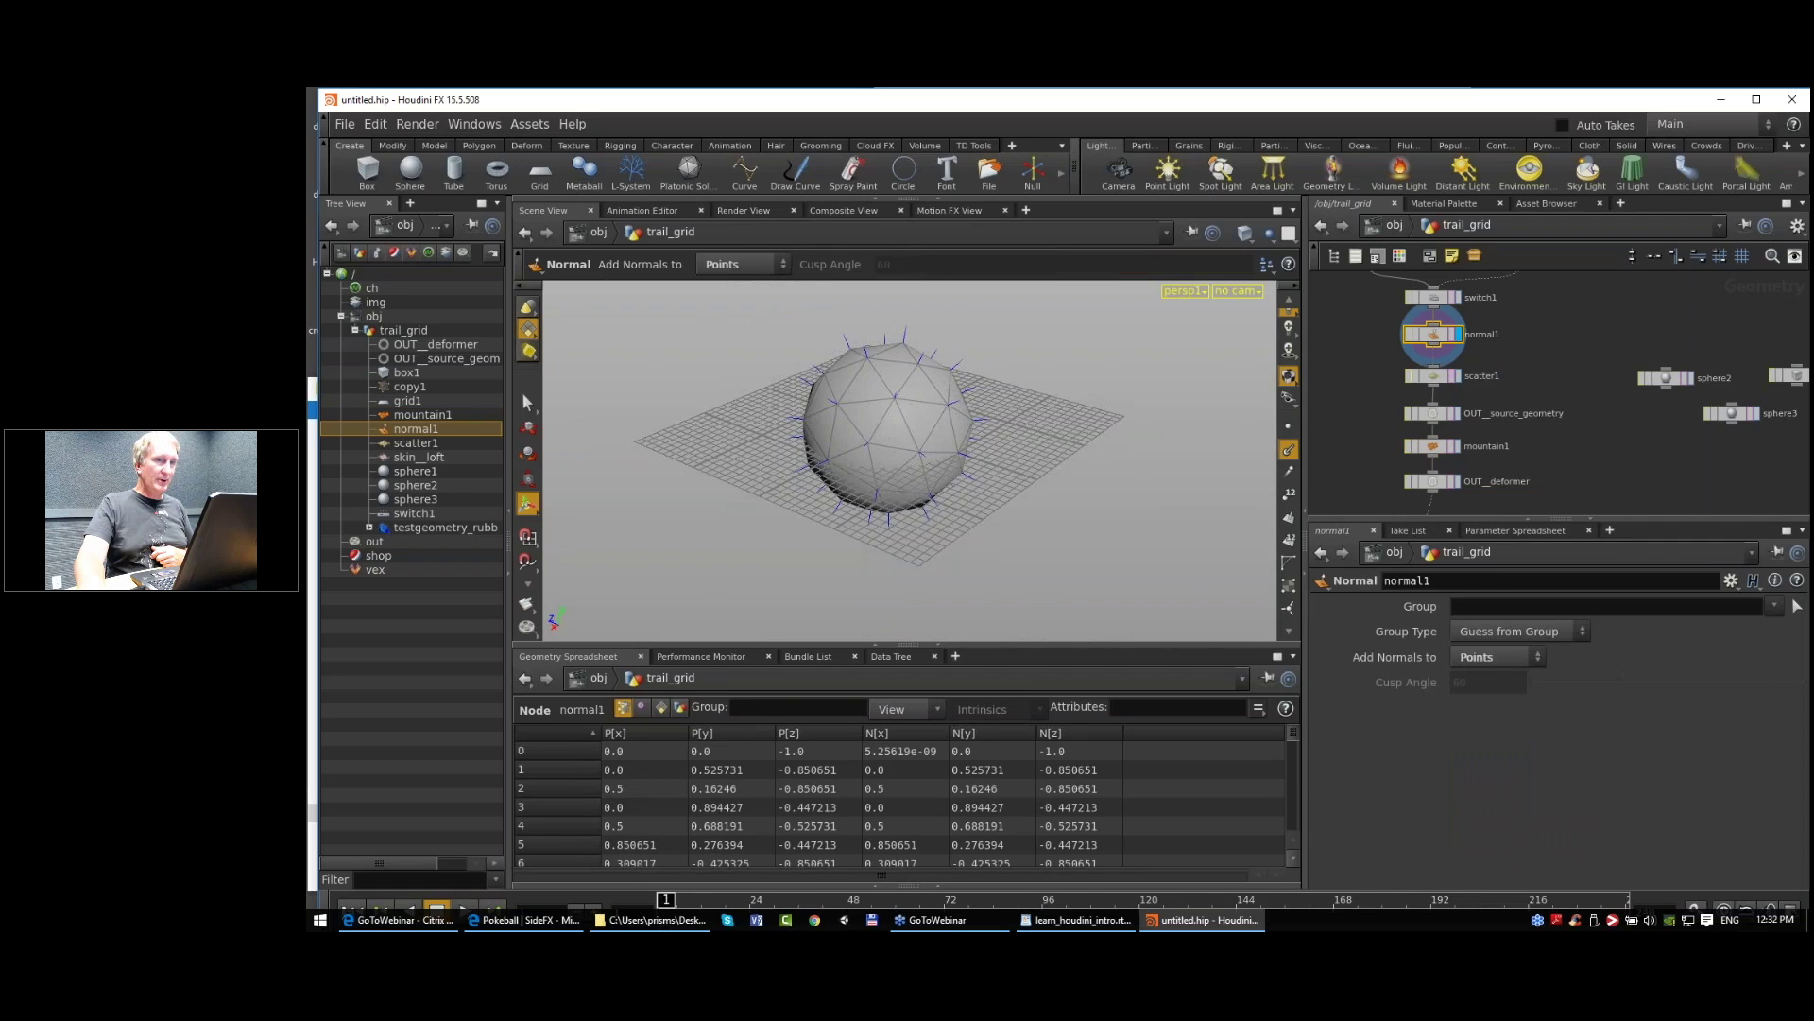
click(1459, 376)
click(1434, 377)
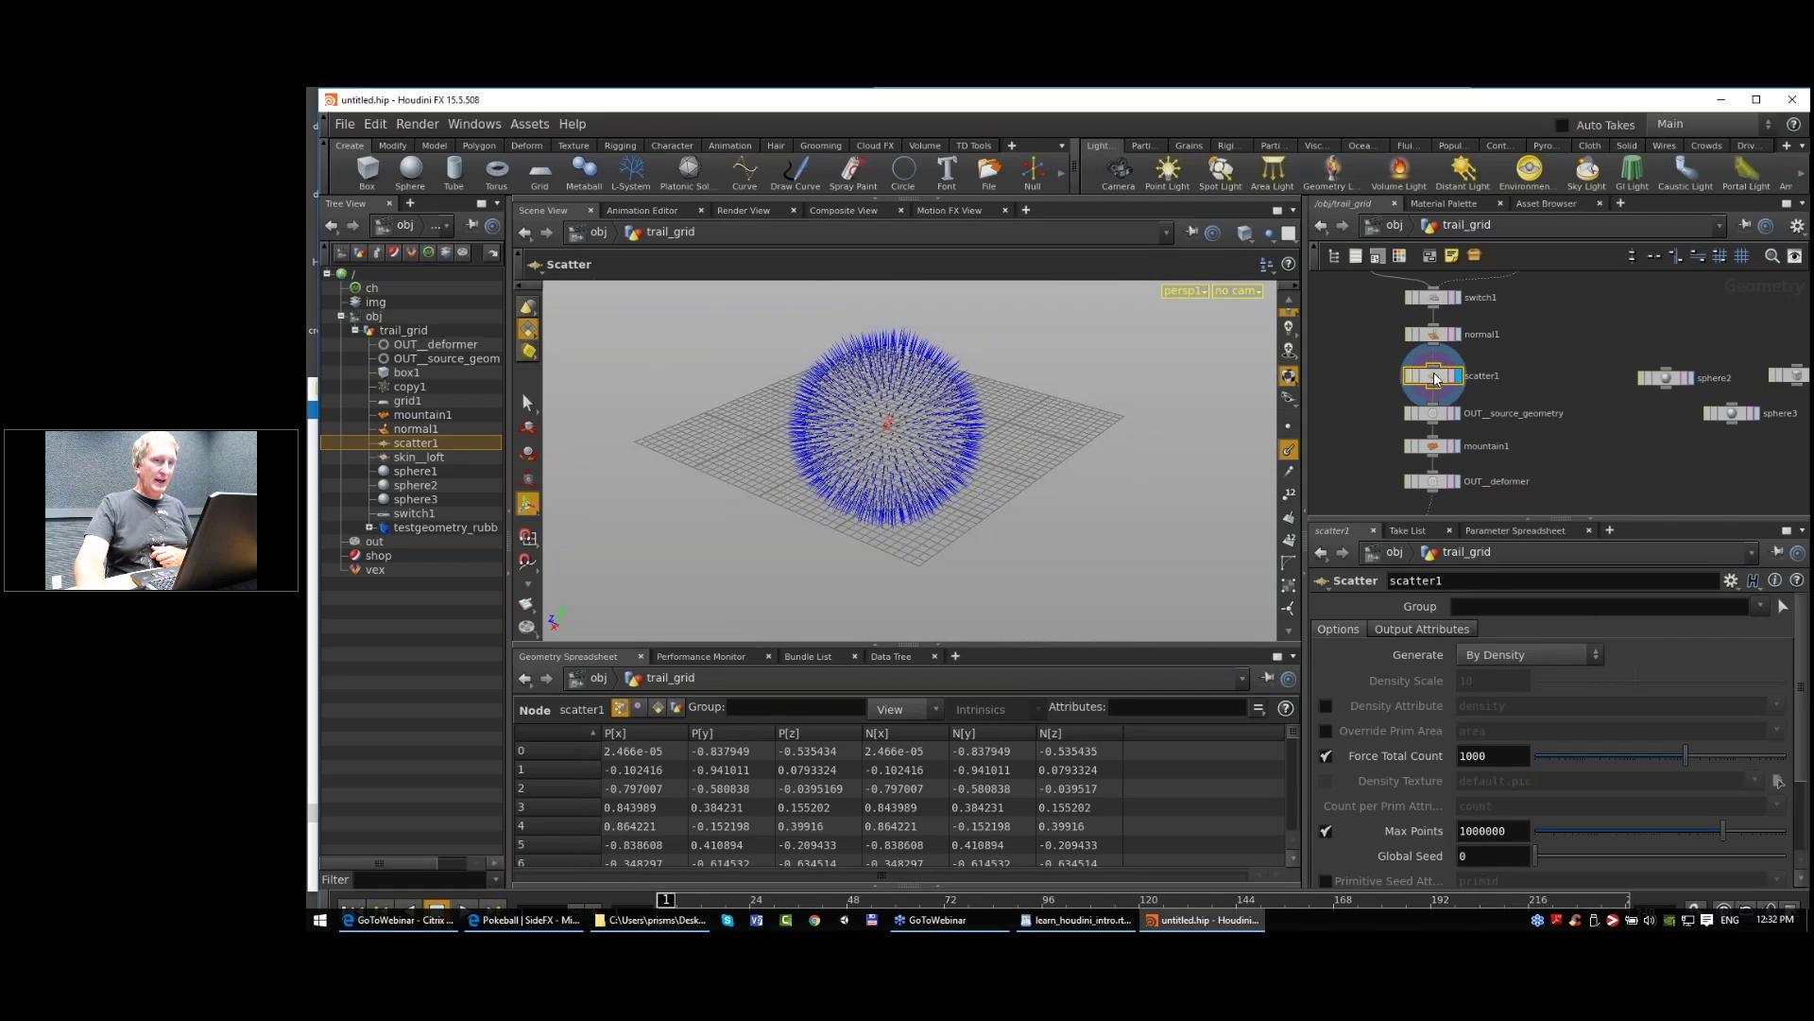
click(1458, 446)
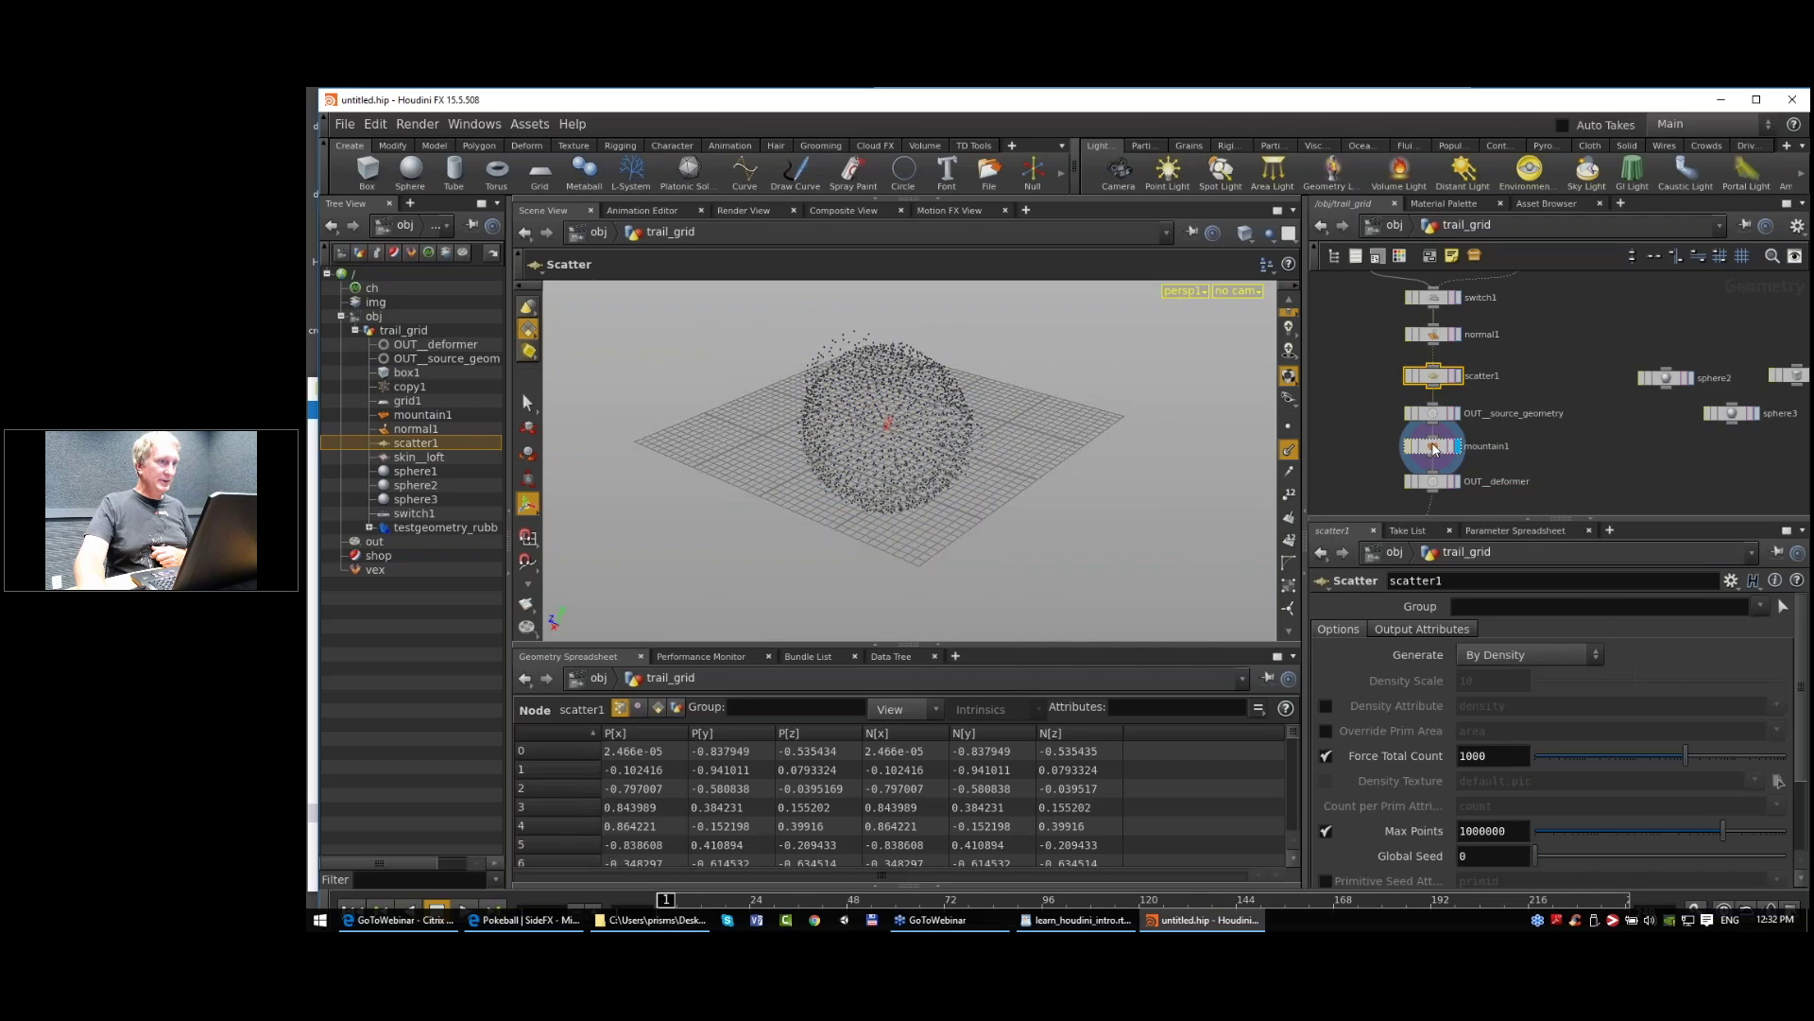
click(1432, 446)
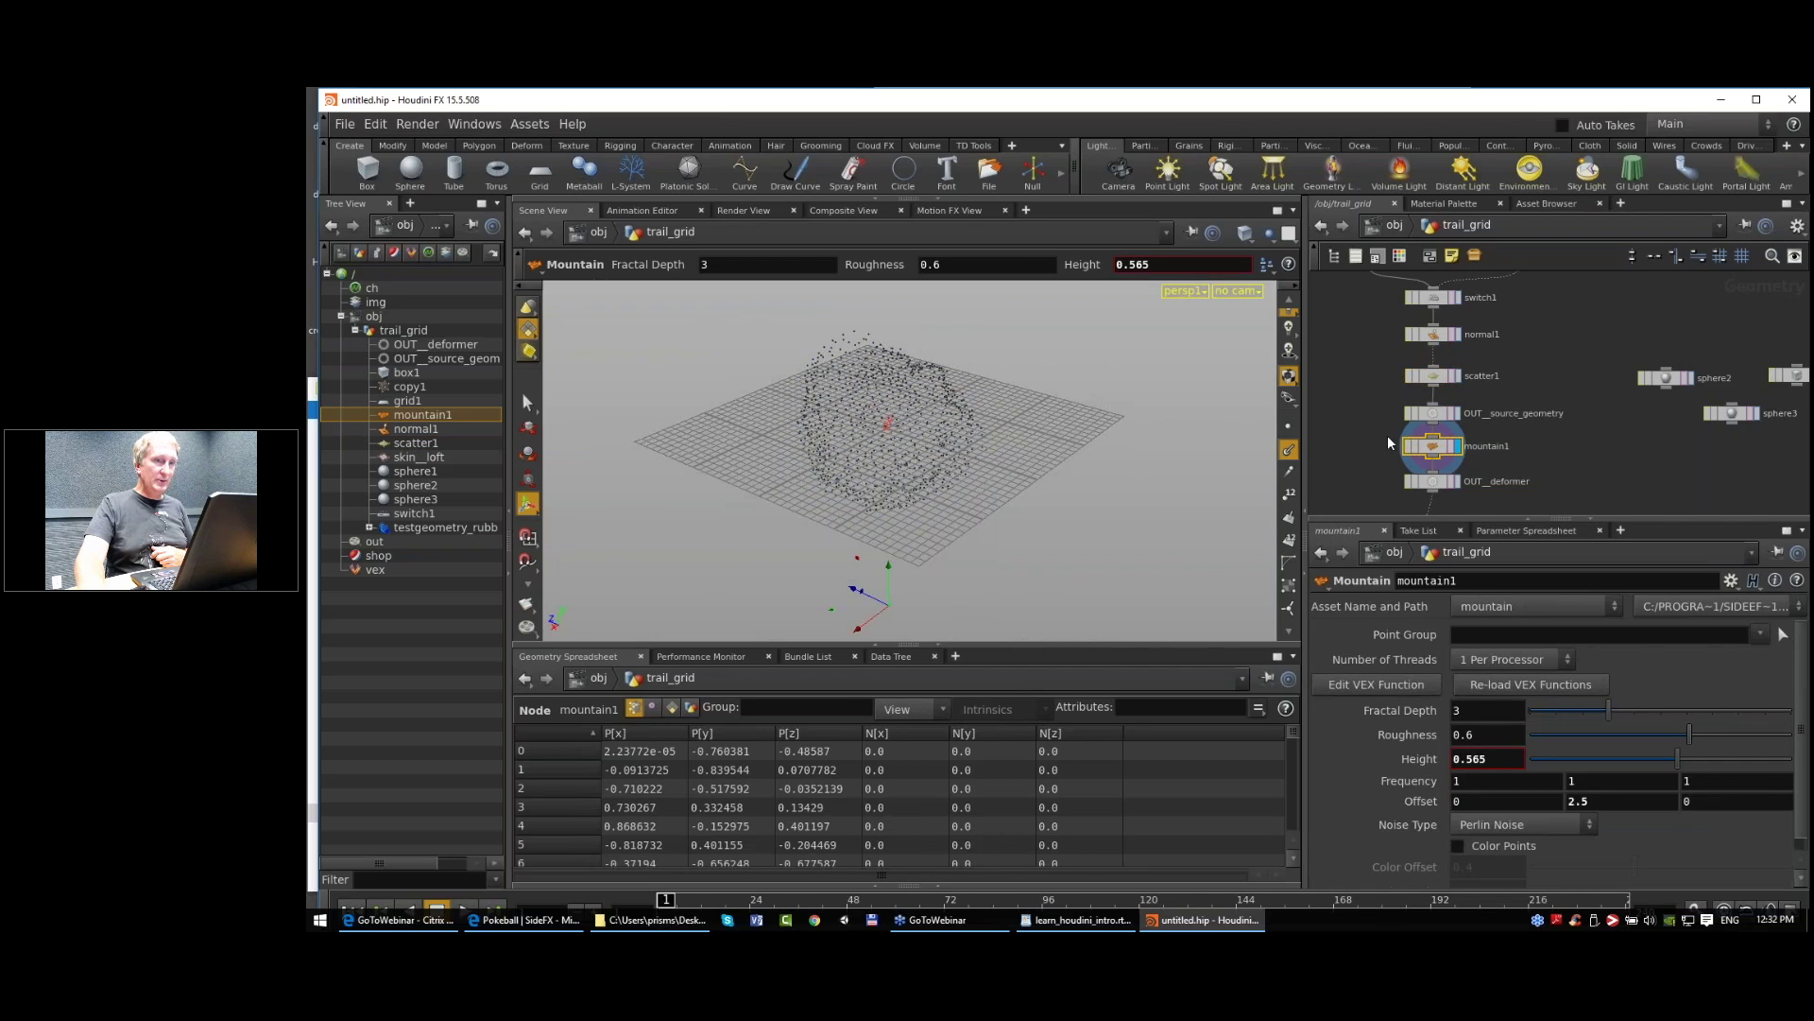
middle_drag(1436, 459, 1461, 388)
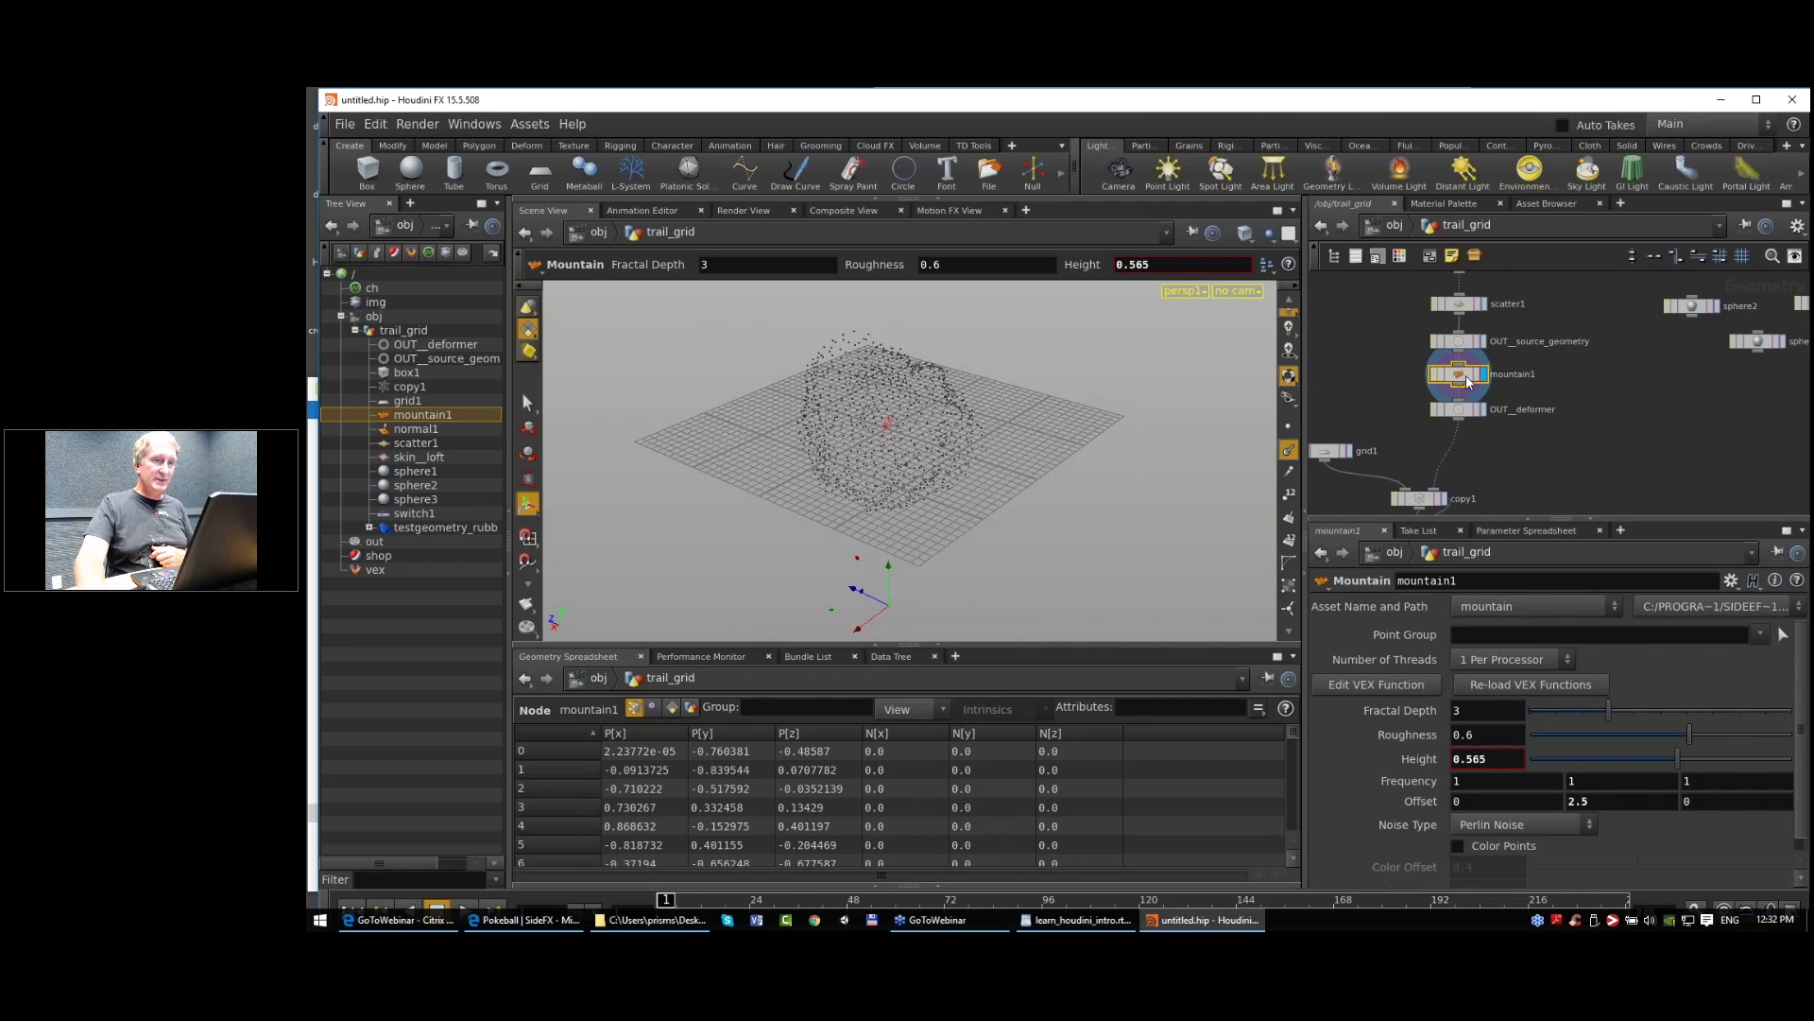
scroll(1560, 751, down, 1)
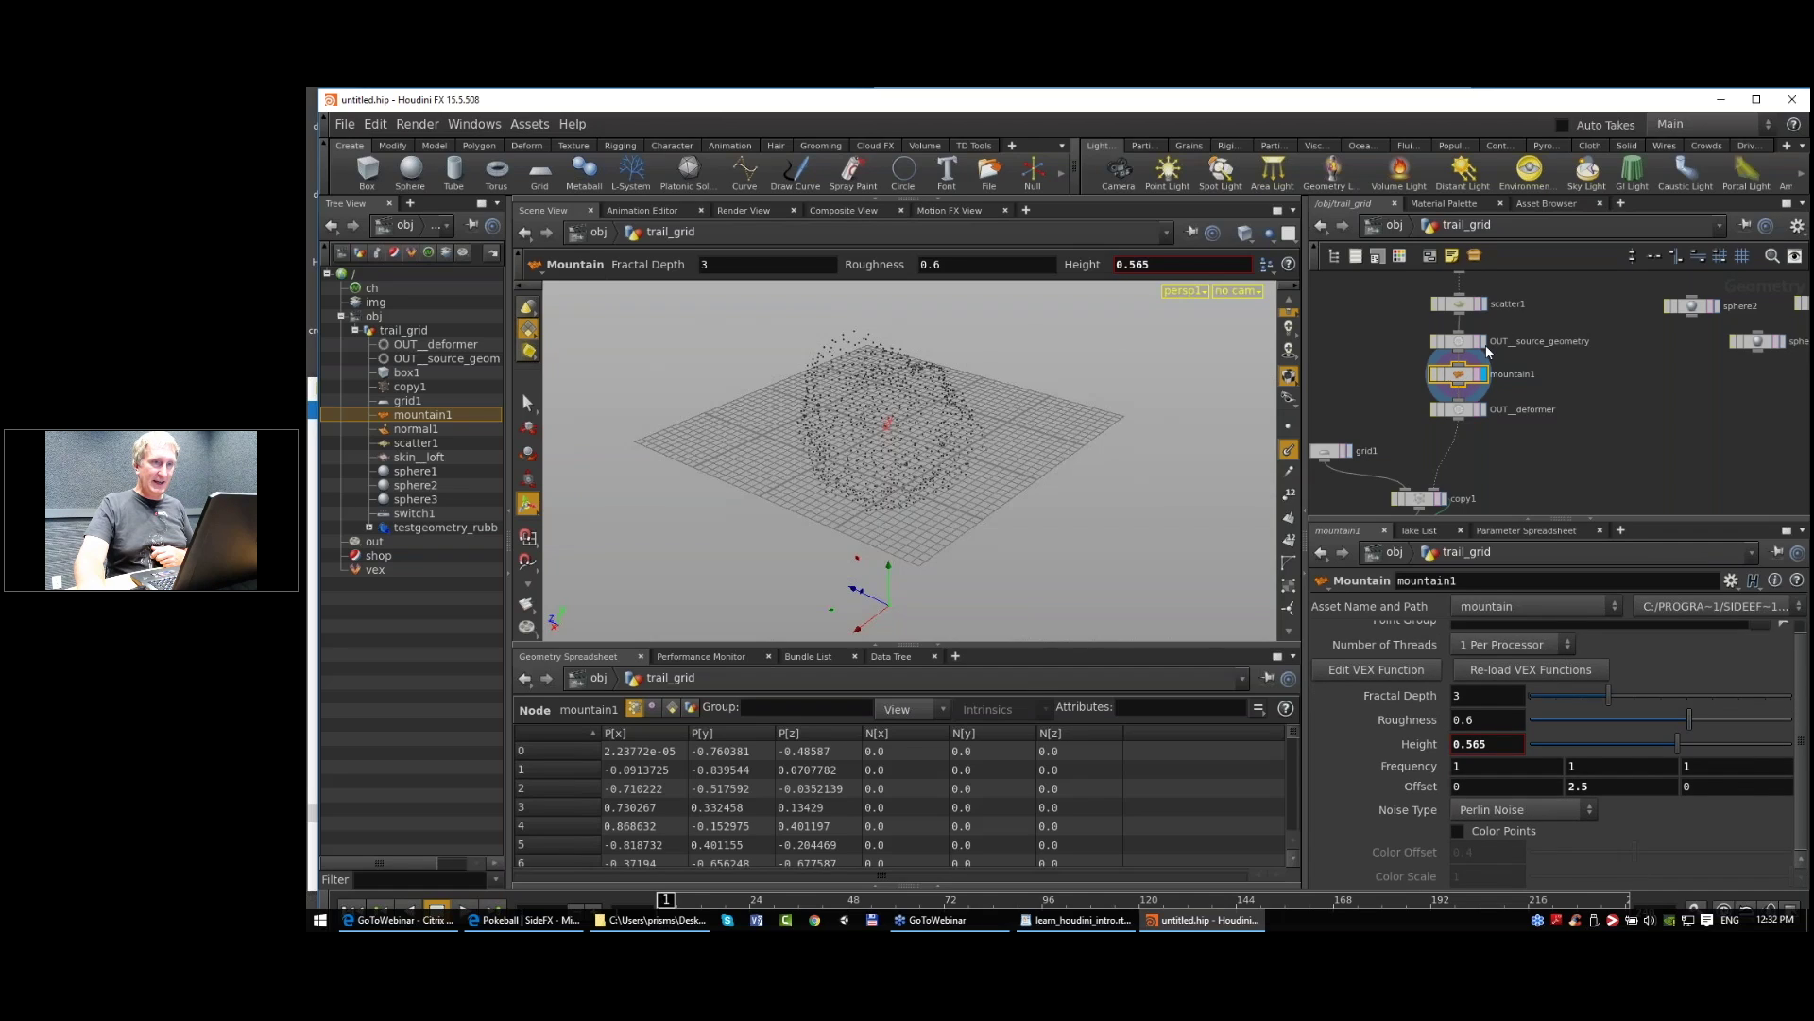
Step: Move scatter1 out of its place above OUT__source_geometry, insert it between OUT__deformer and copy1, and display it
drag(1460, 304, 1455, 452)
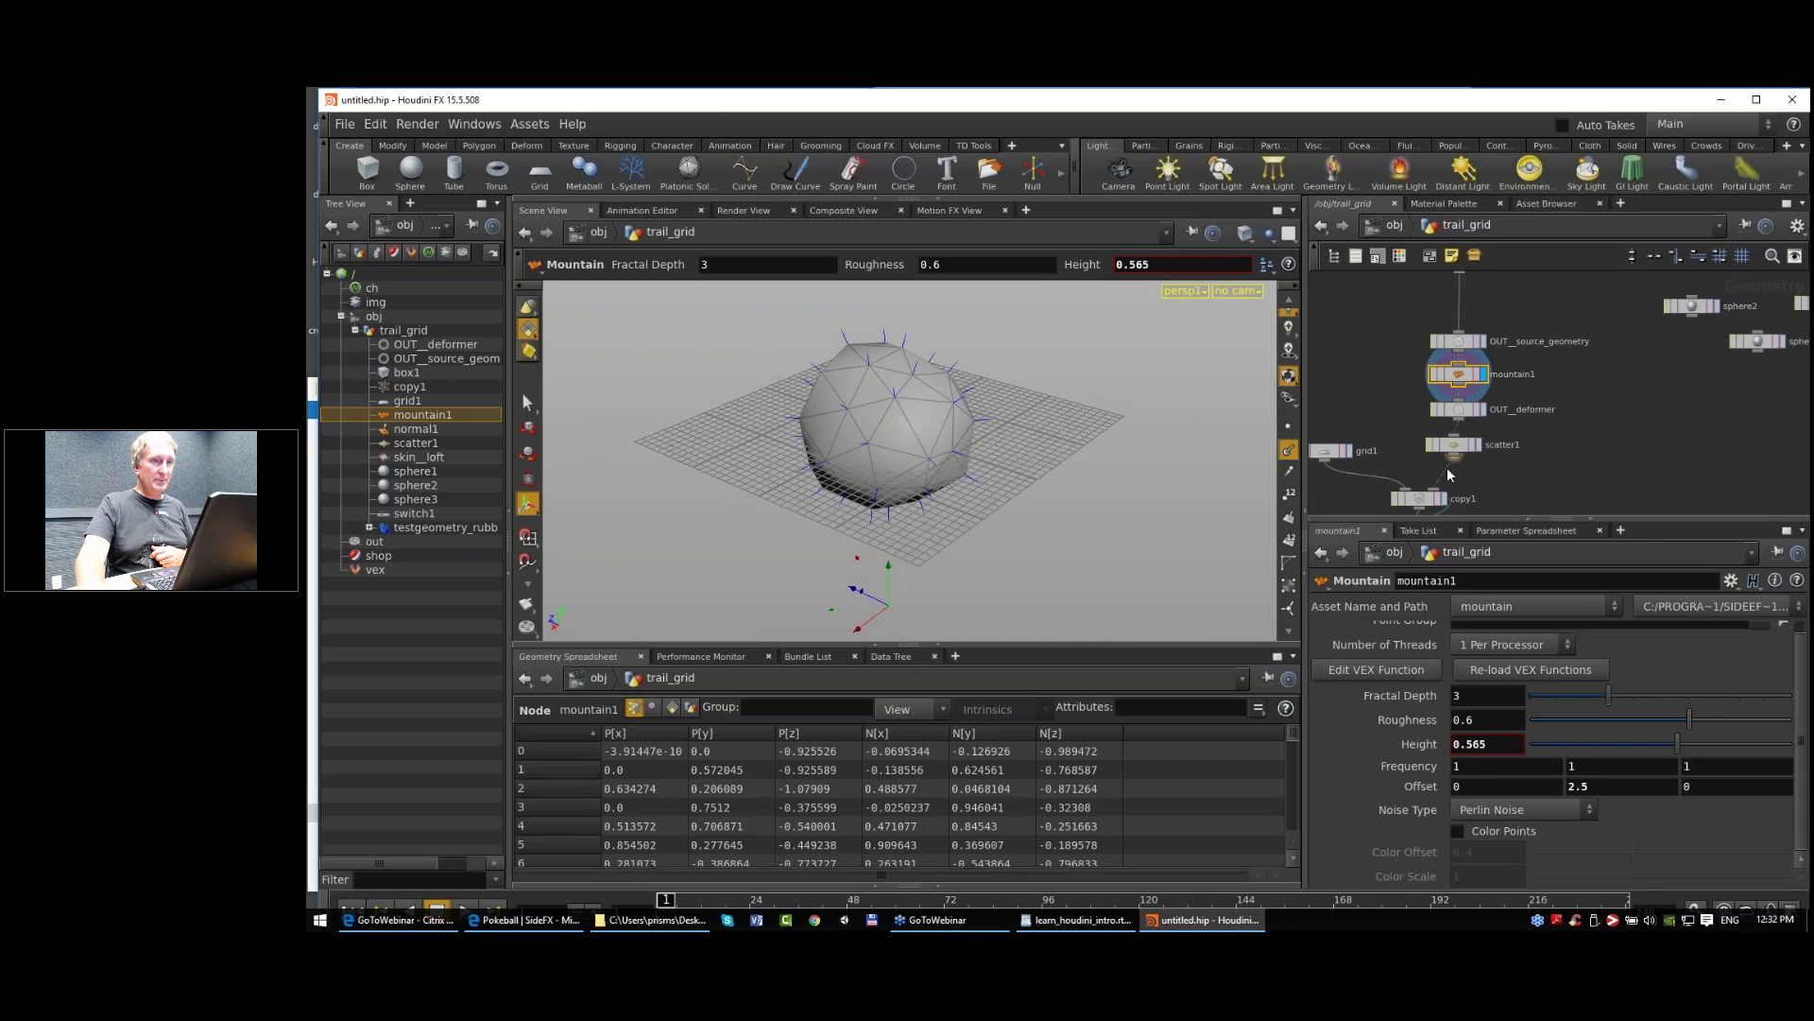
click(1482, 453)
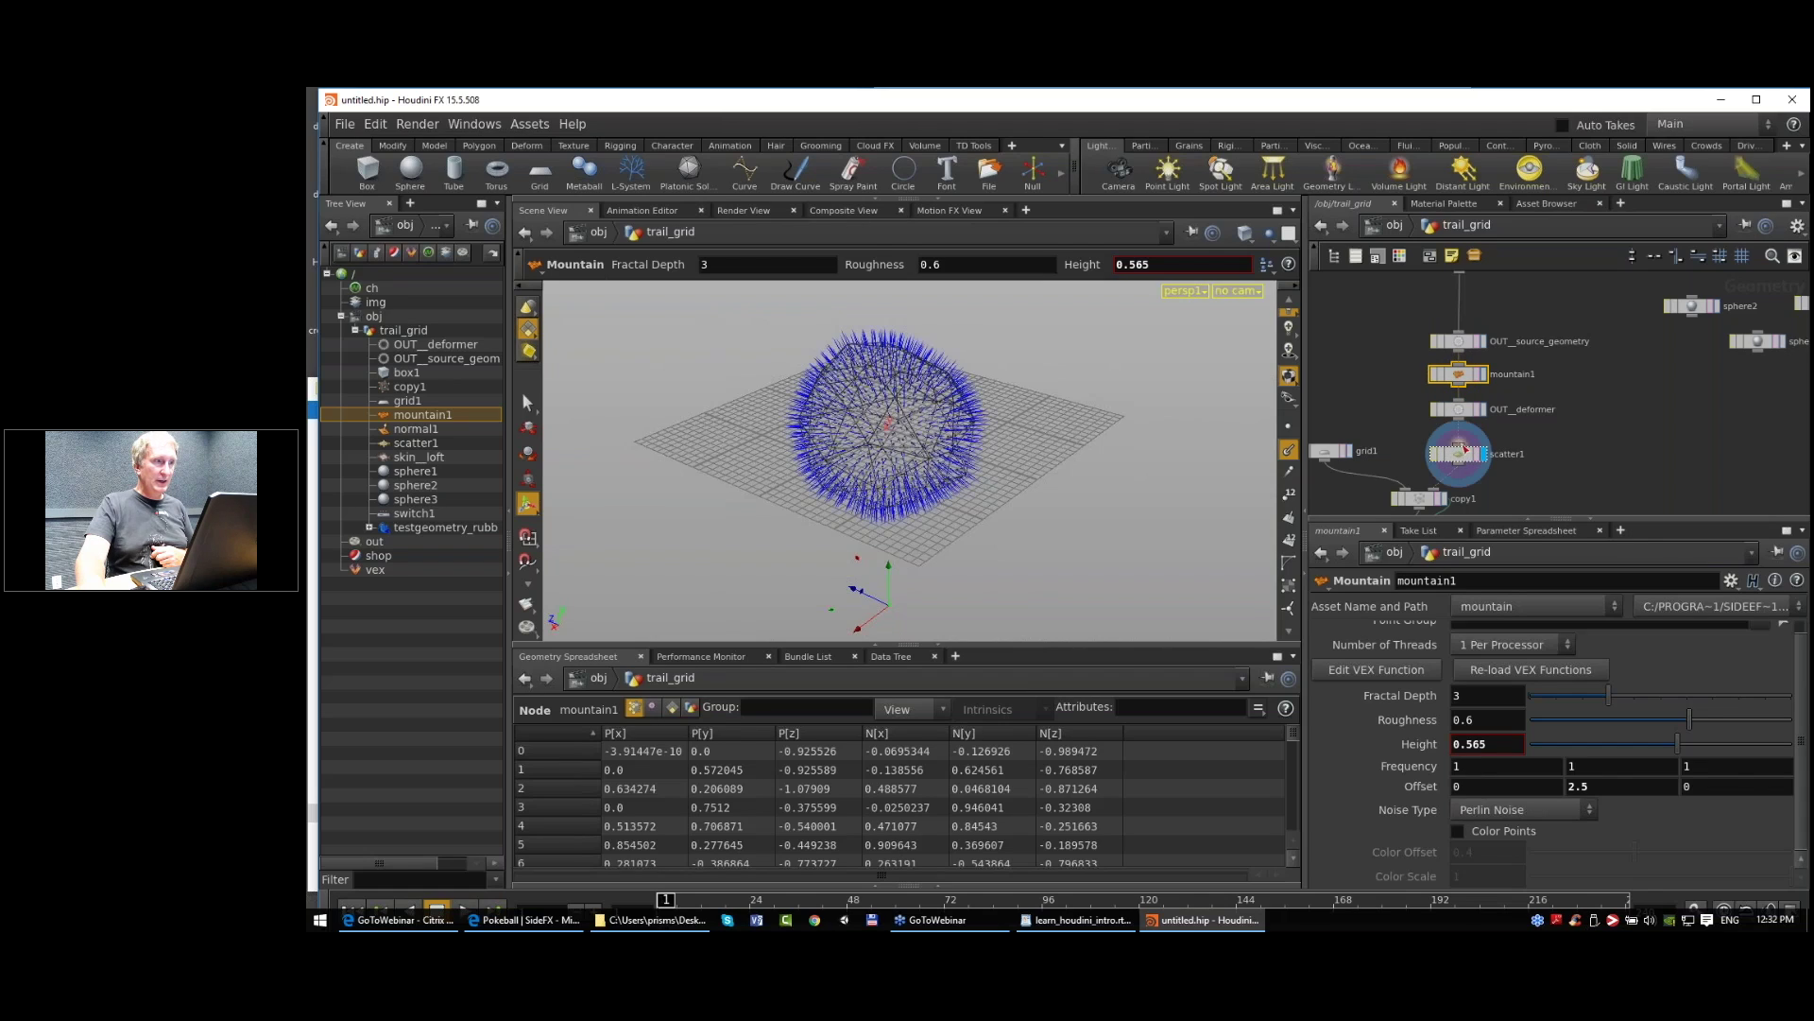
Step: Display copy1 and then skin__loft to examine the spikes built on the deformed sphere
middle_drag(1543, 451, 1565, 353)
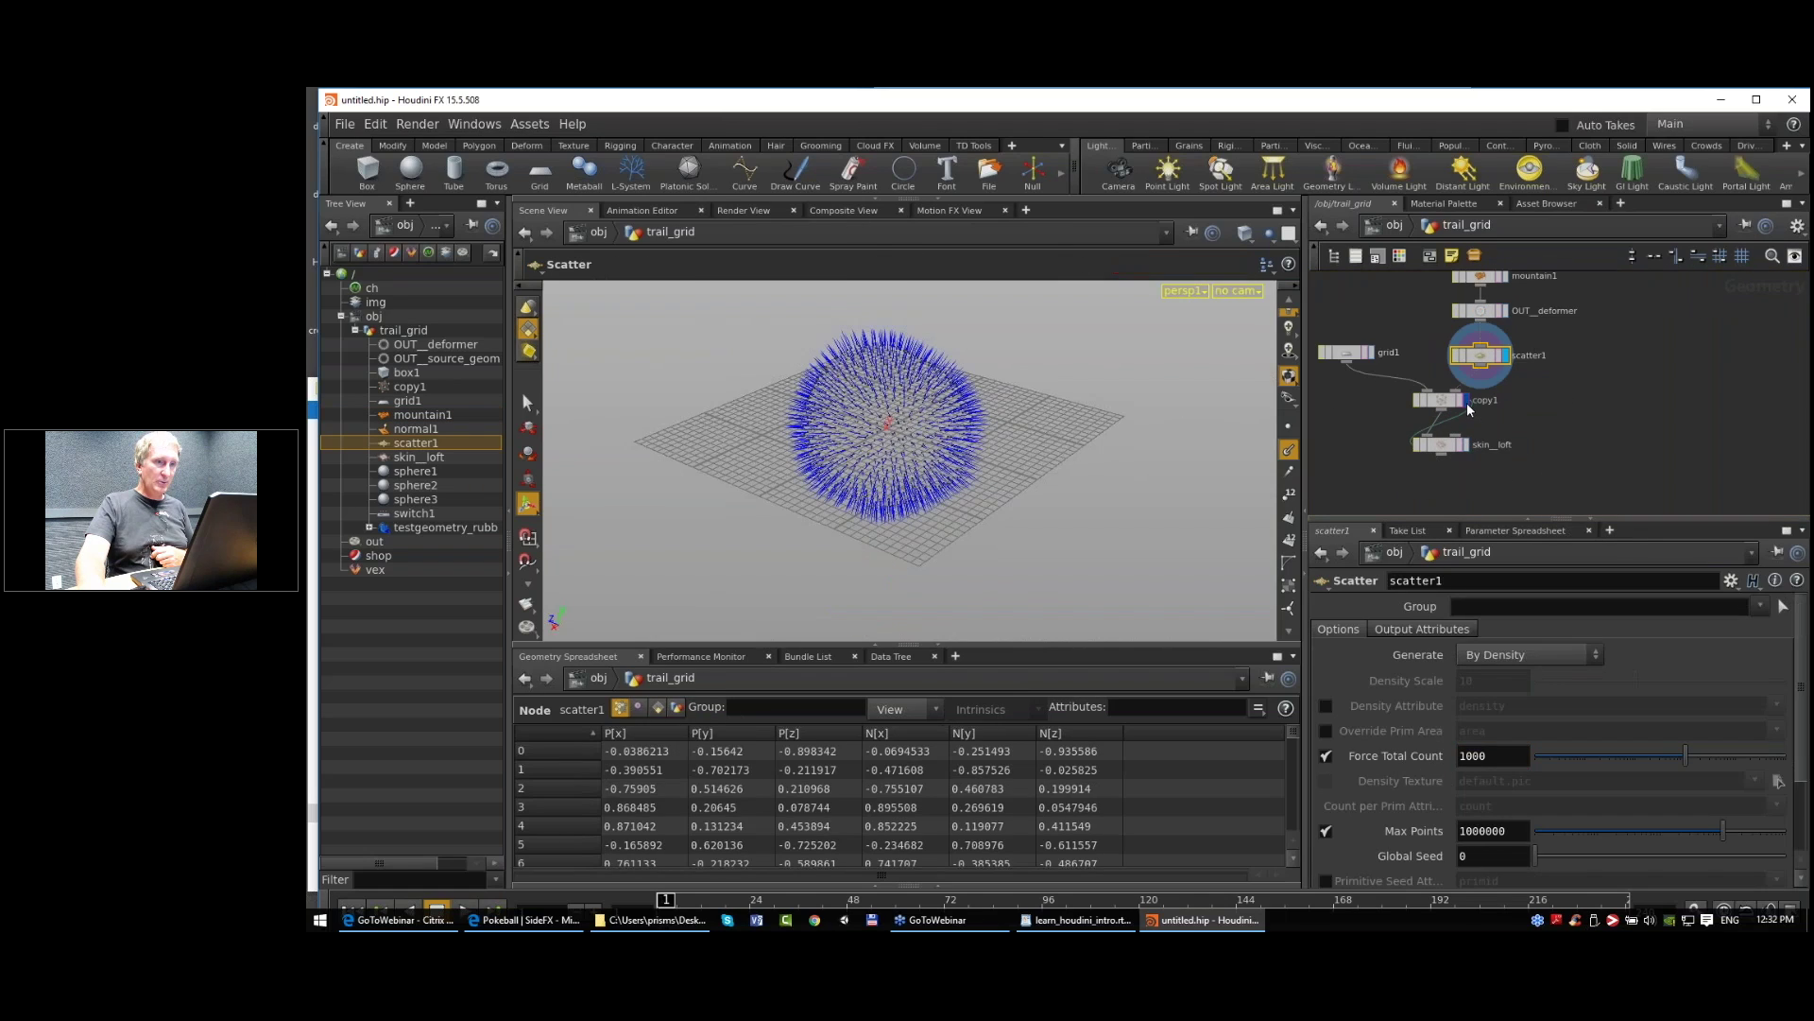
click(1464, 403)
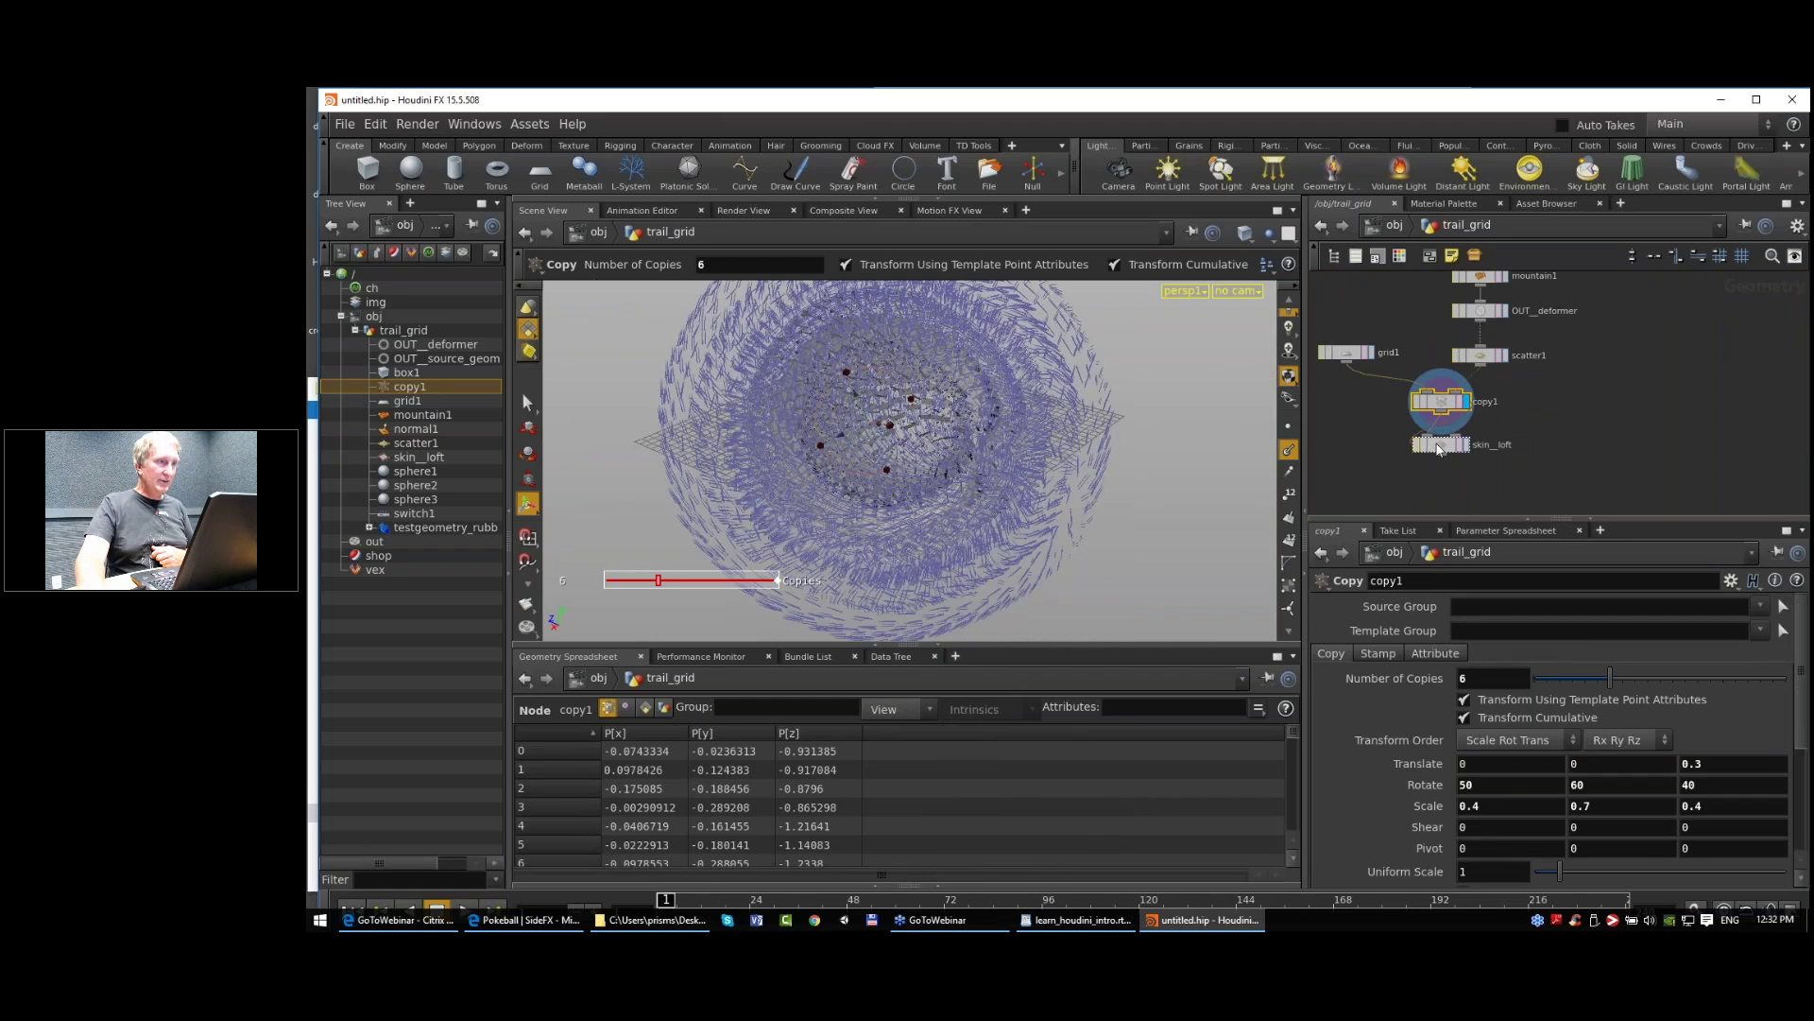
click(1439, 446)
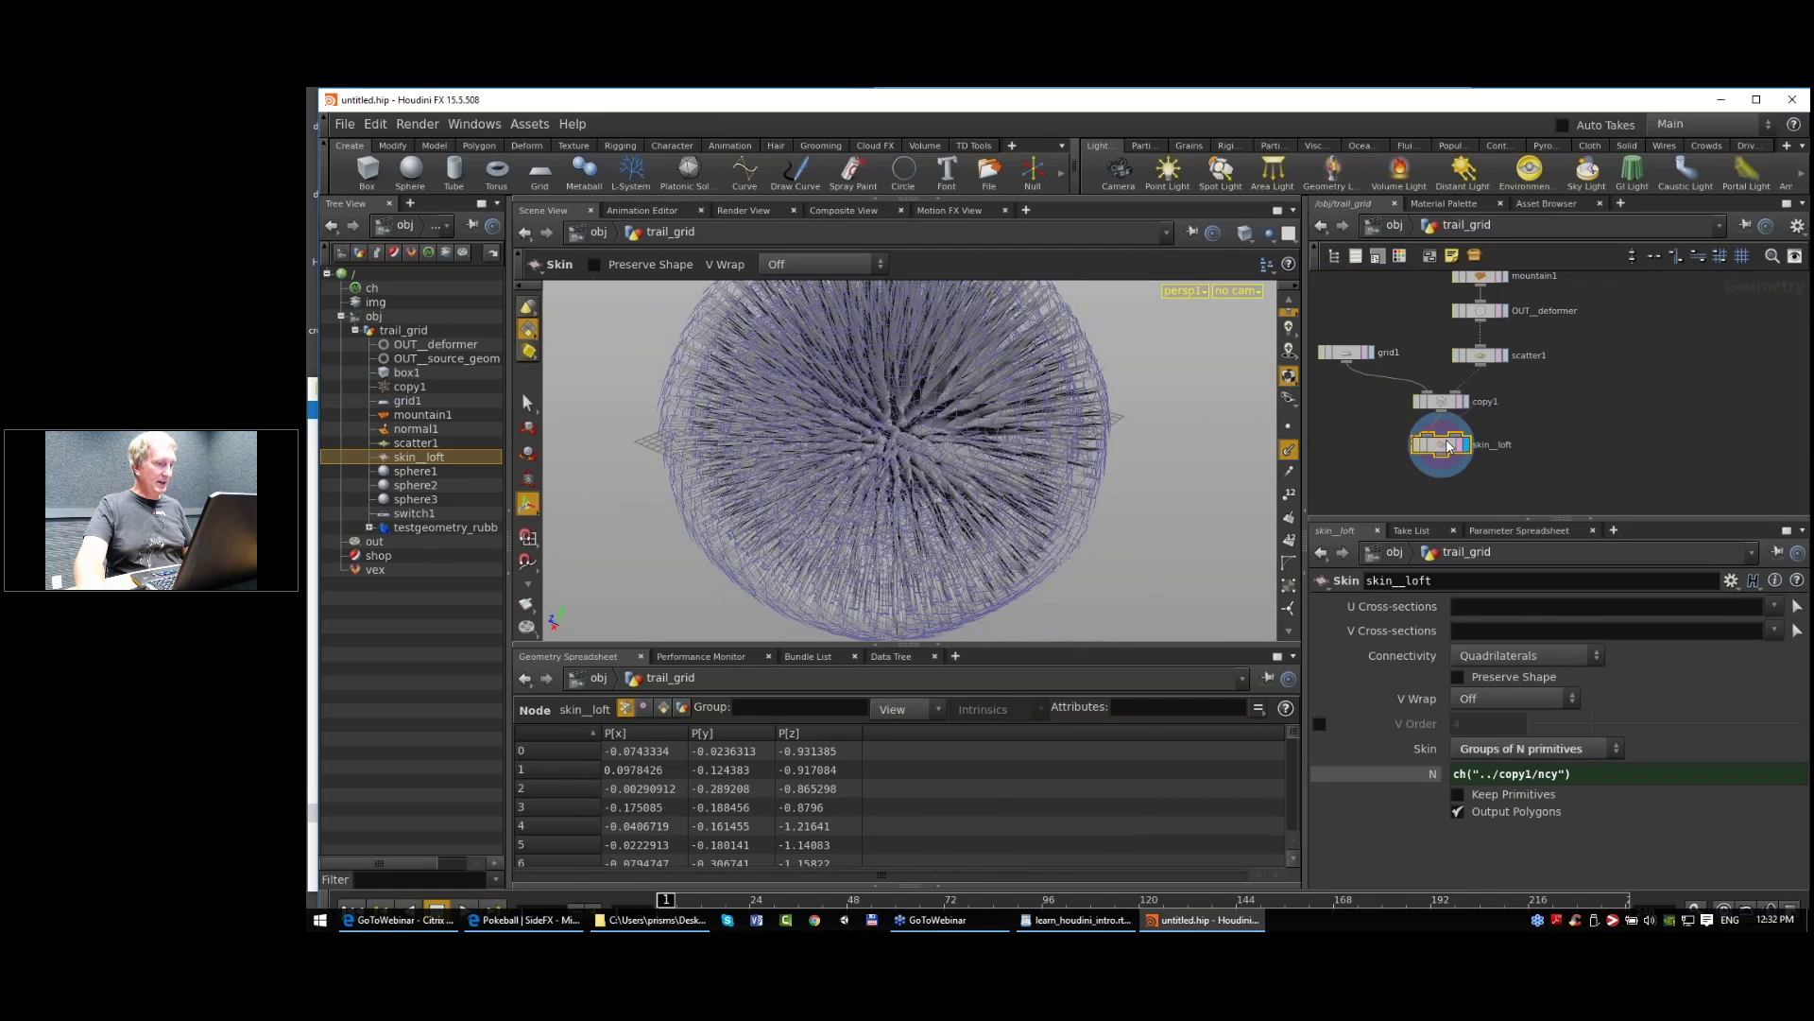
right_drag(1101, 414, 1009, 450)
drag(1008, 450, 973, 498)
right_drag(974, 498, 1000, 498)
drag(1000, 498, 974, 525)
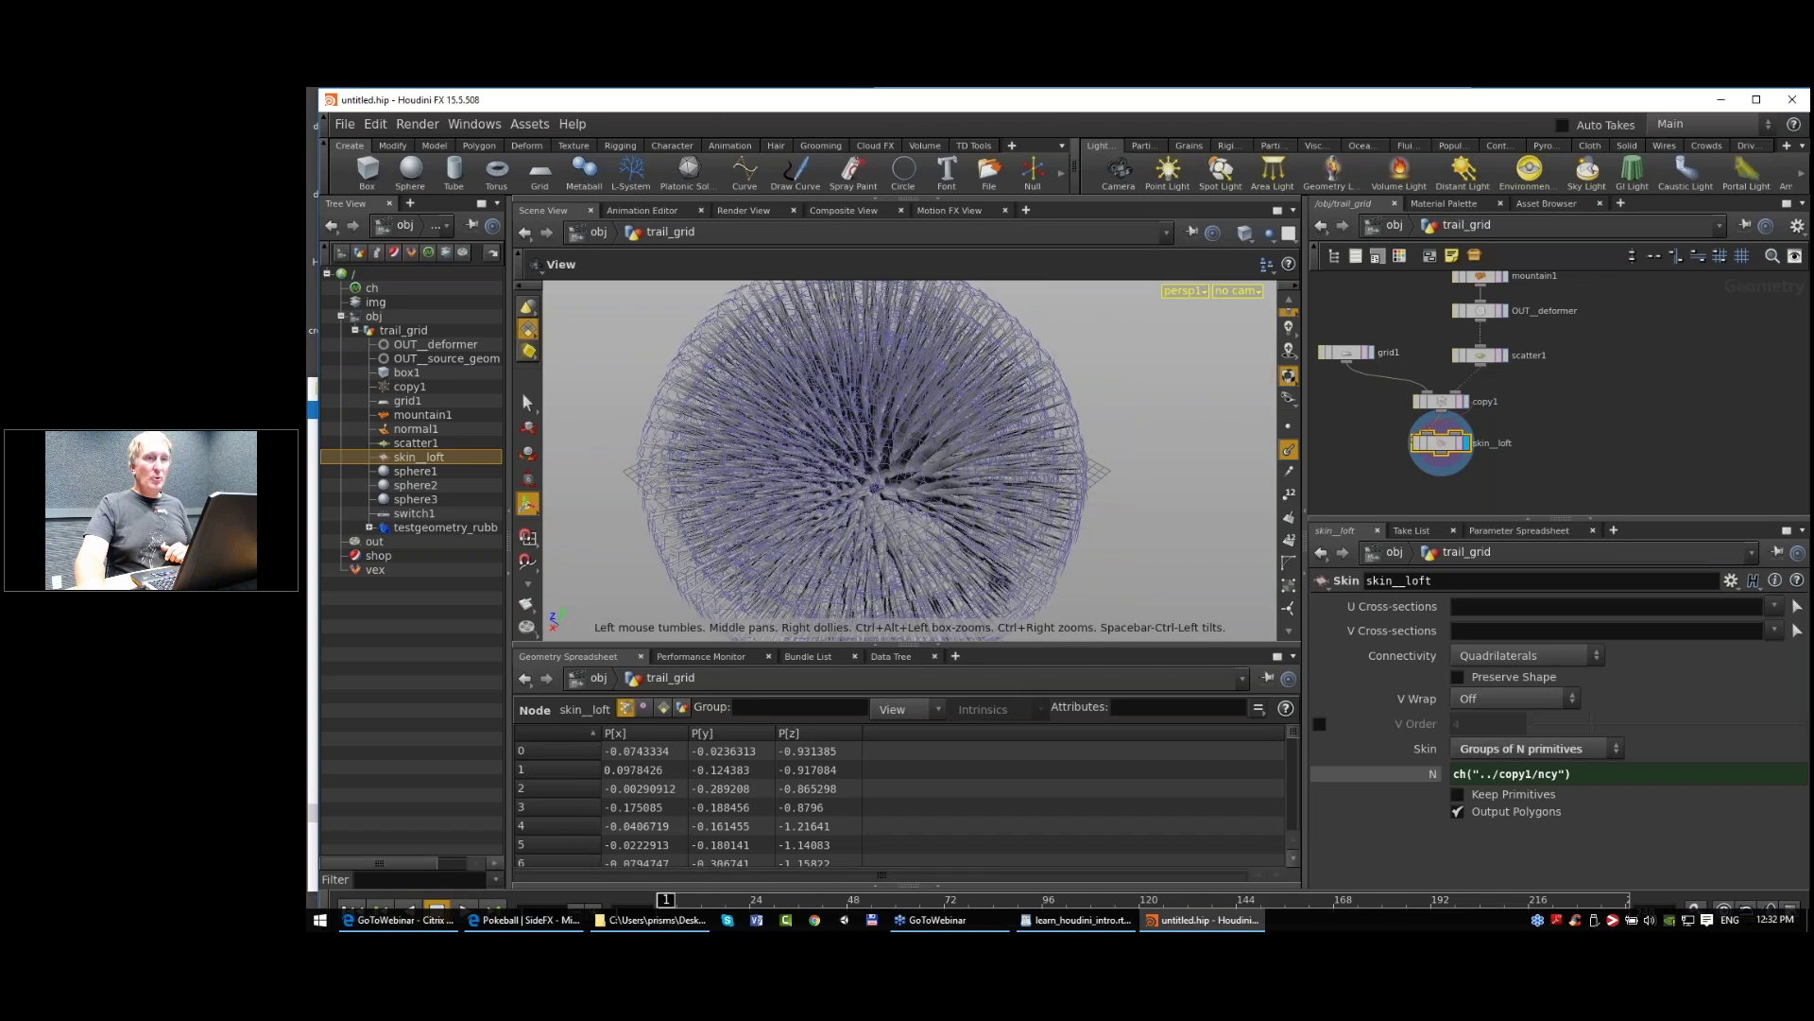
Step: Add a Null node connected to the output of skin__loft
scroll(1675, 422, down, 2)
scroll(1674, 422, down, 1)
middle_drag(1666, 473, 1641, 423)
scroll(1462, 457, up, 3)
middle_drag(1518, 465, 1532, 463)
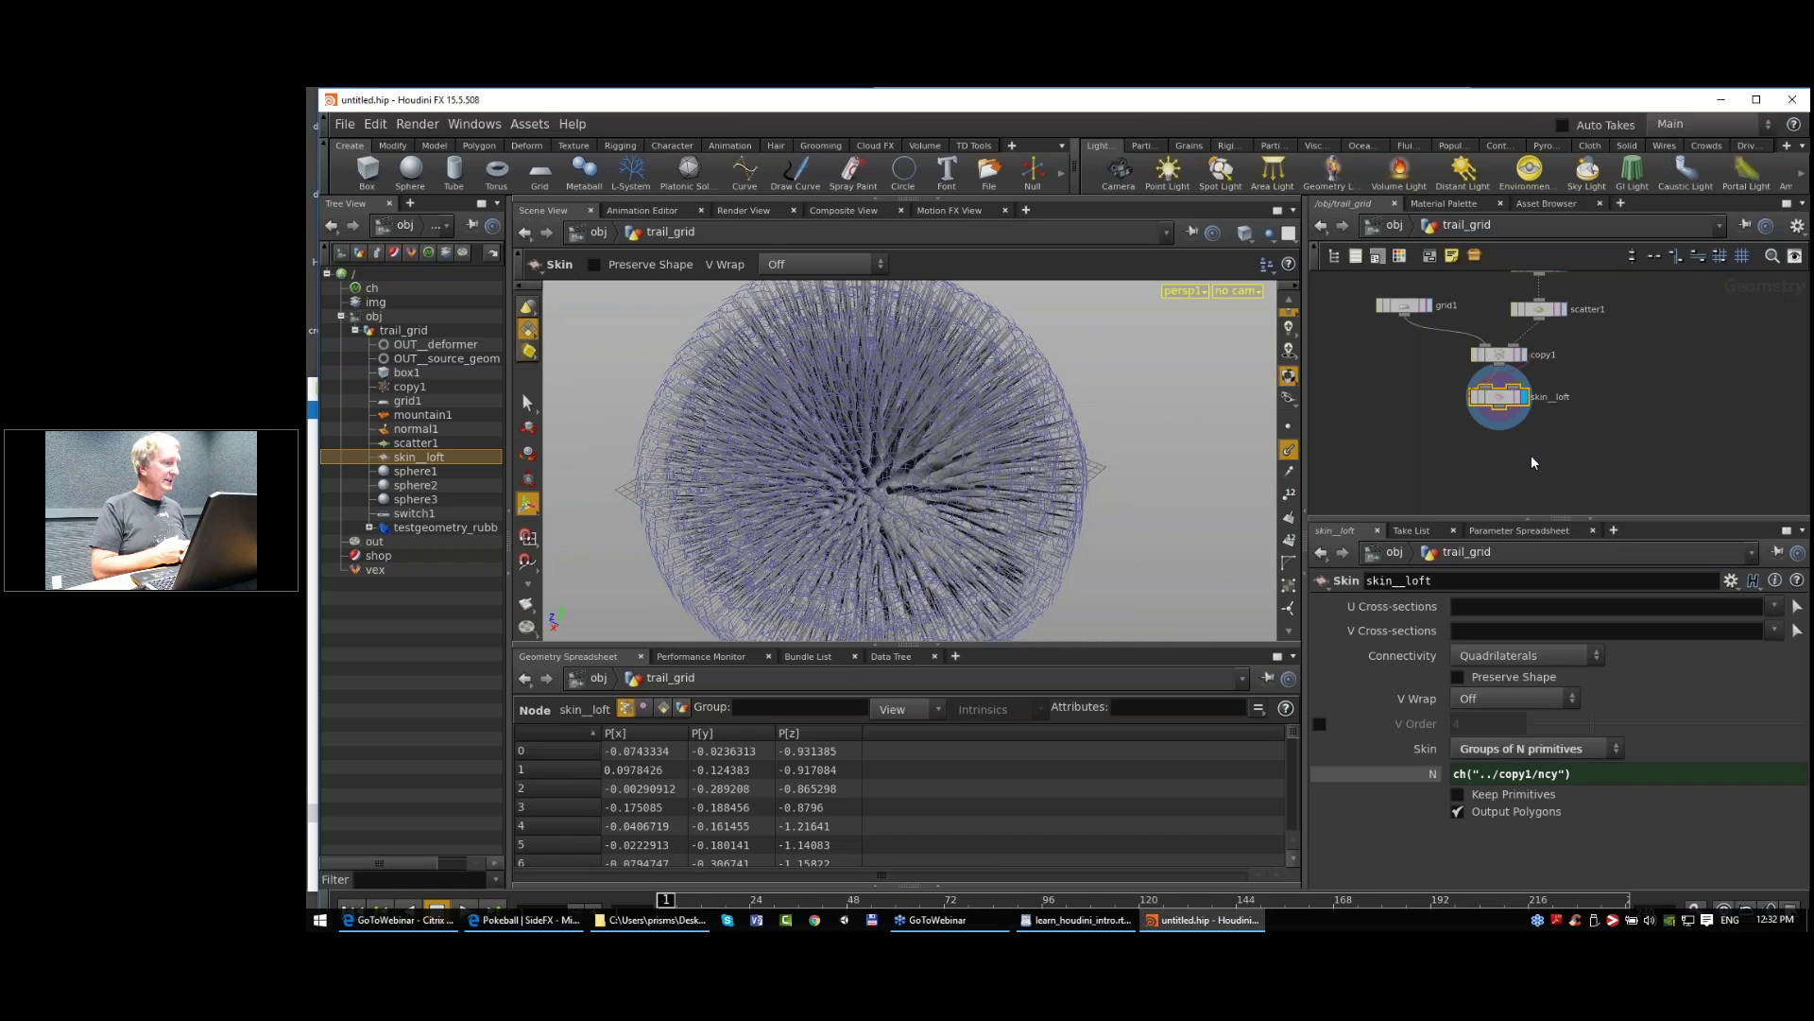
key(Tab)
text(nu)
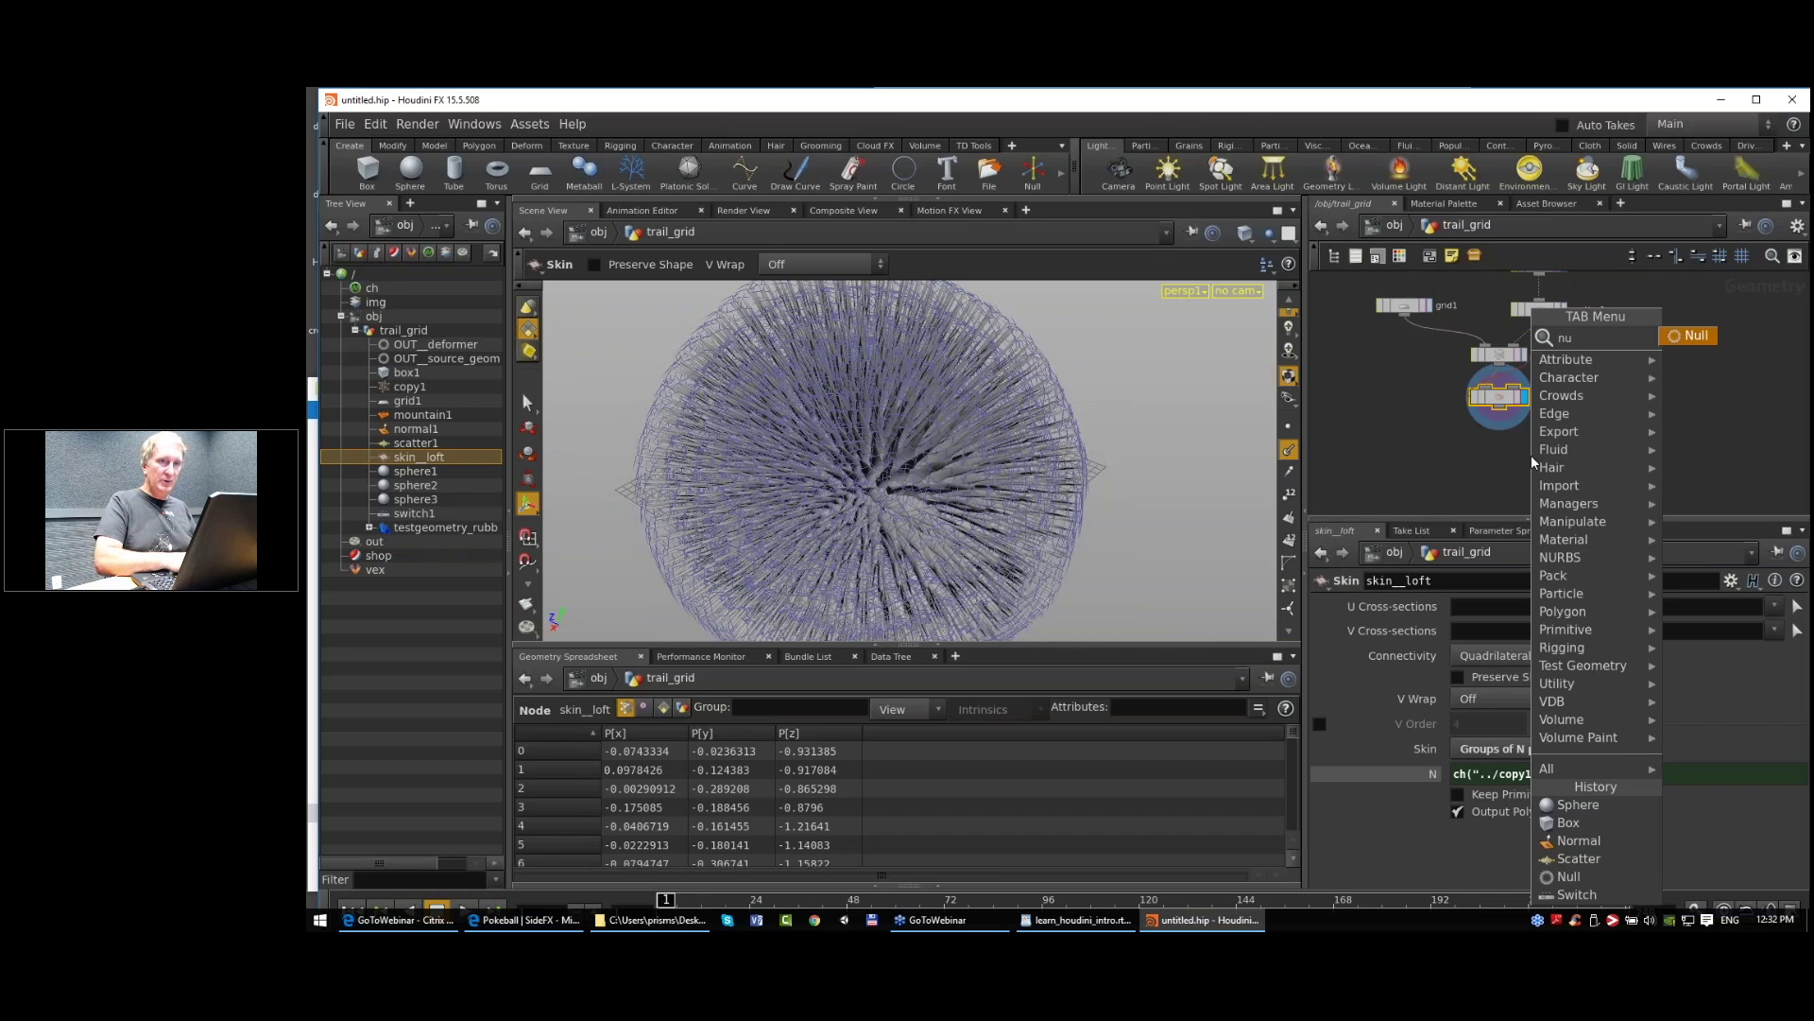
key(Escape)
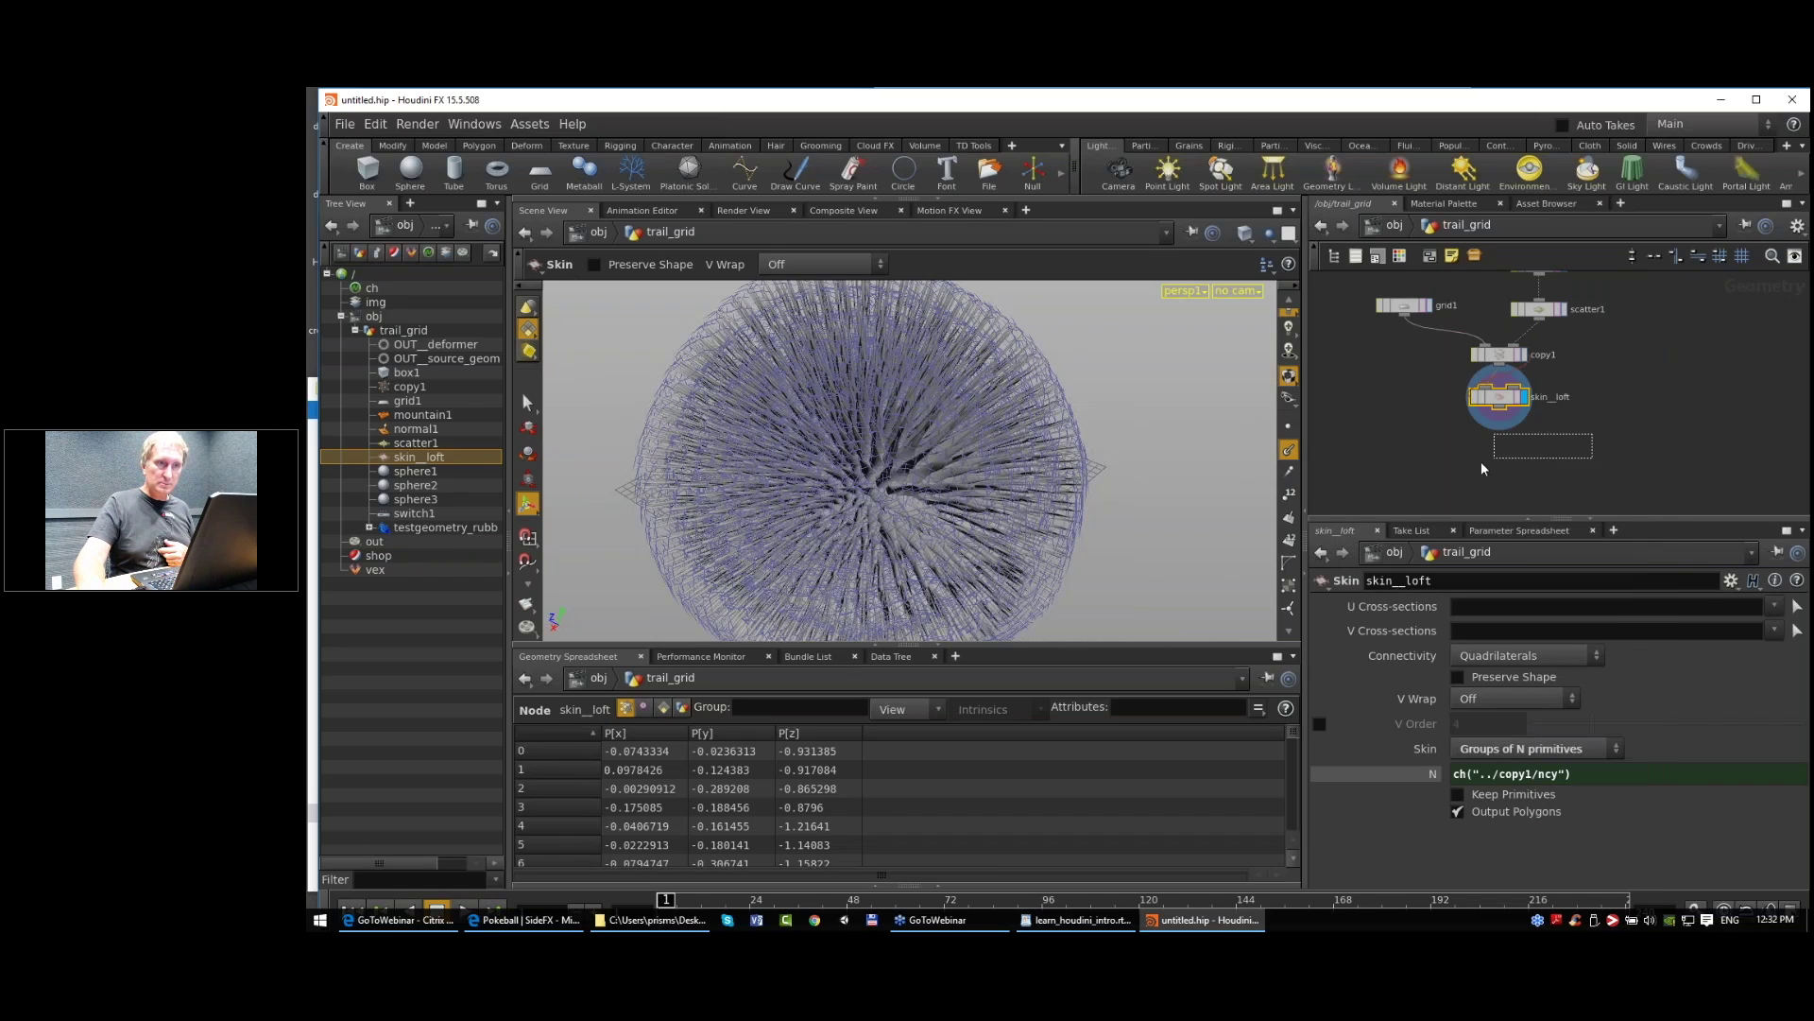
click(1470, 464)
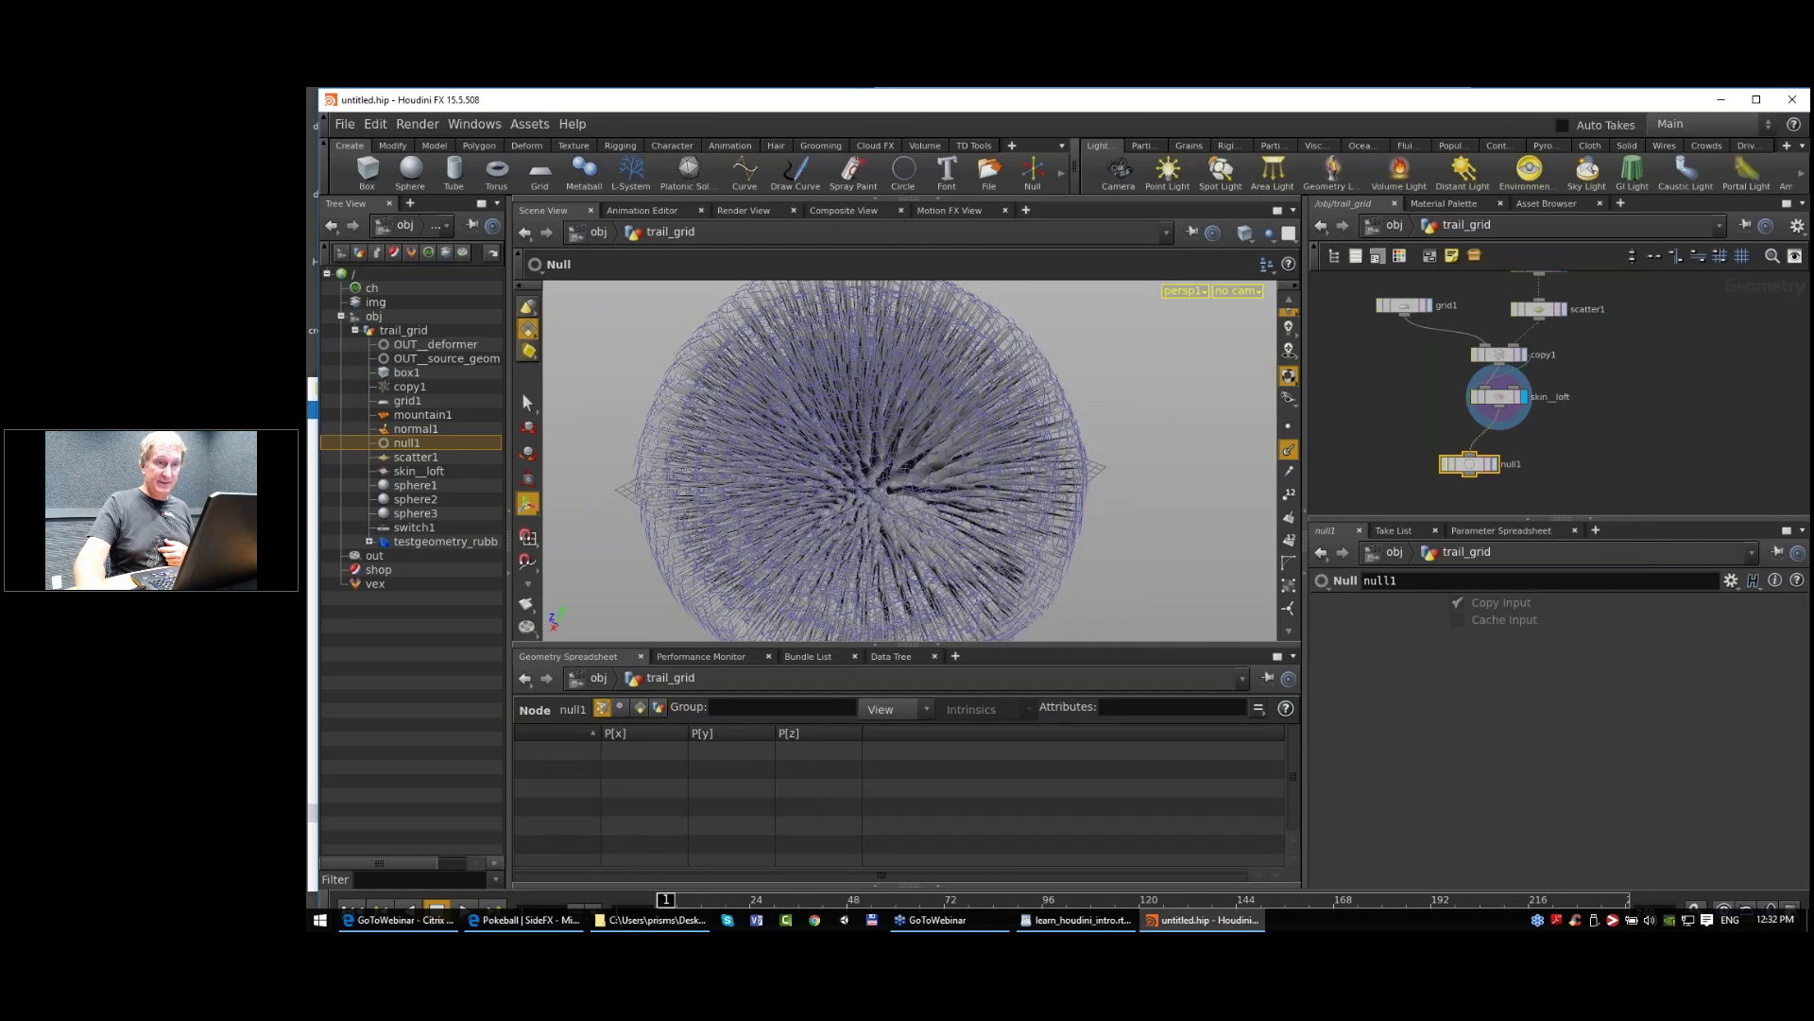
Step: Rename the new Null node as DisplayRender
click(1515, 464)
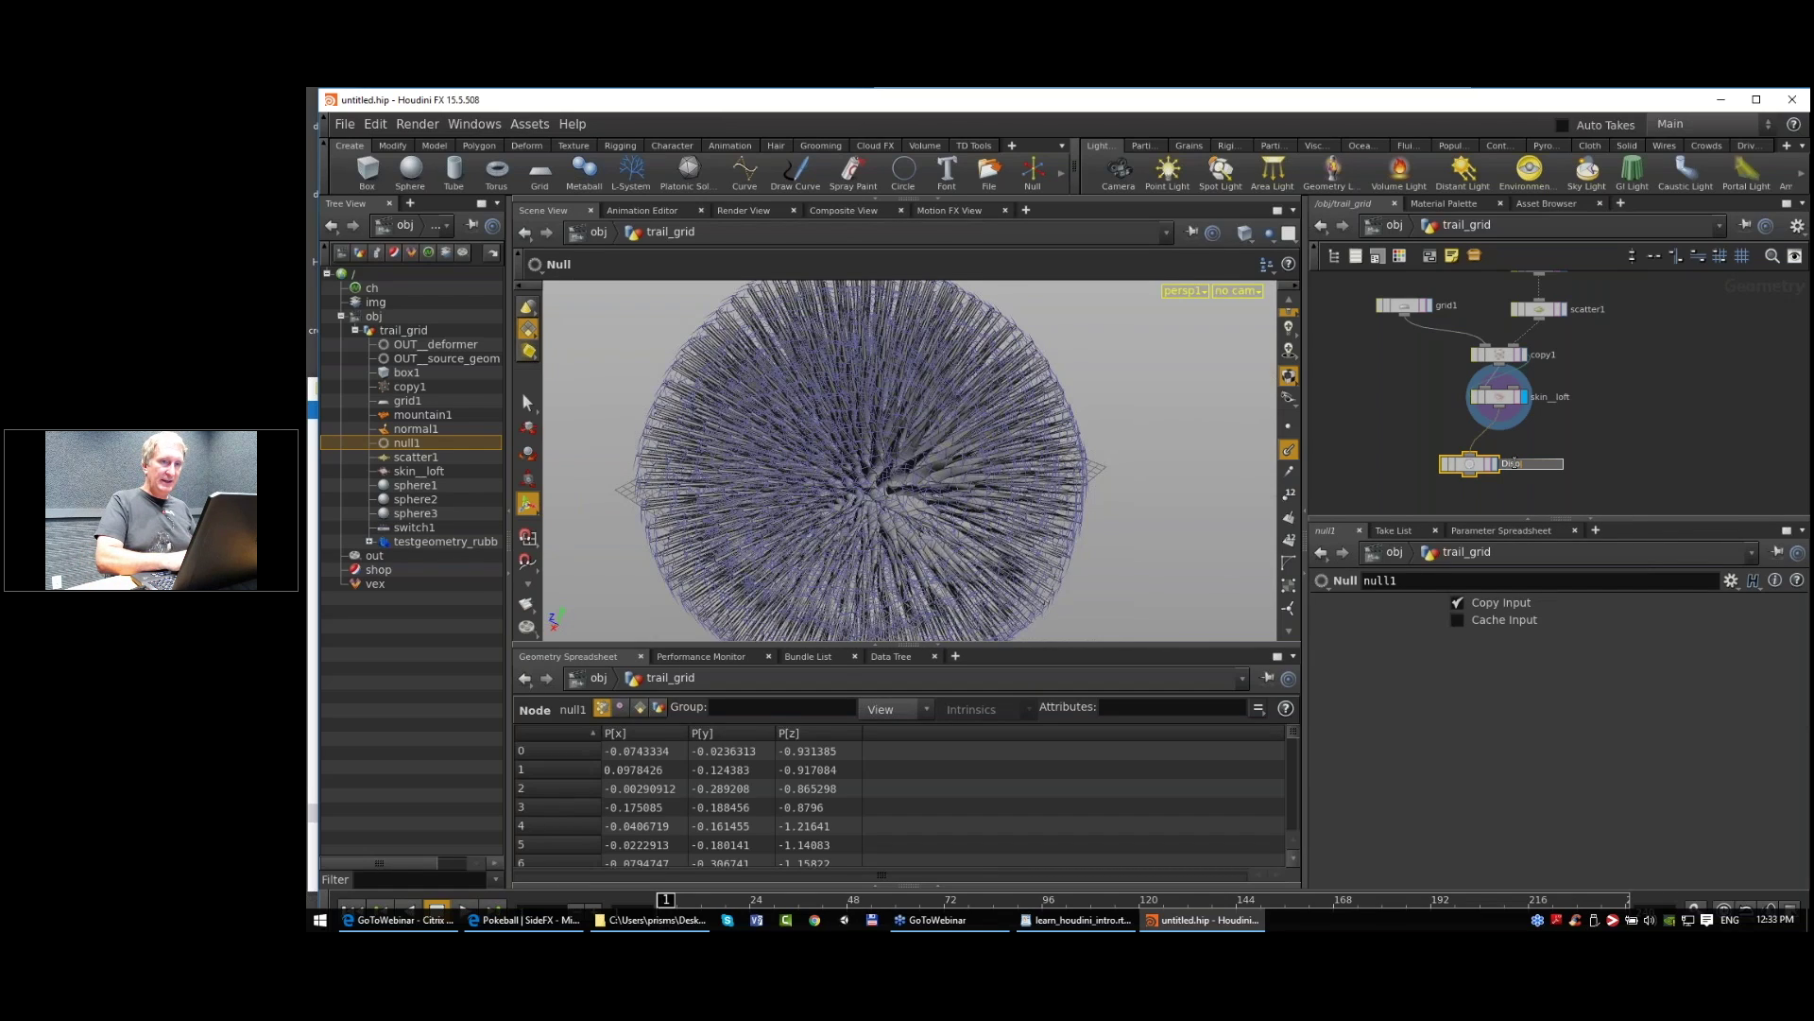
text(DisplayRender)
key(Return)
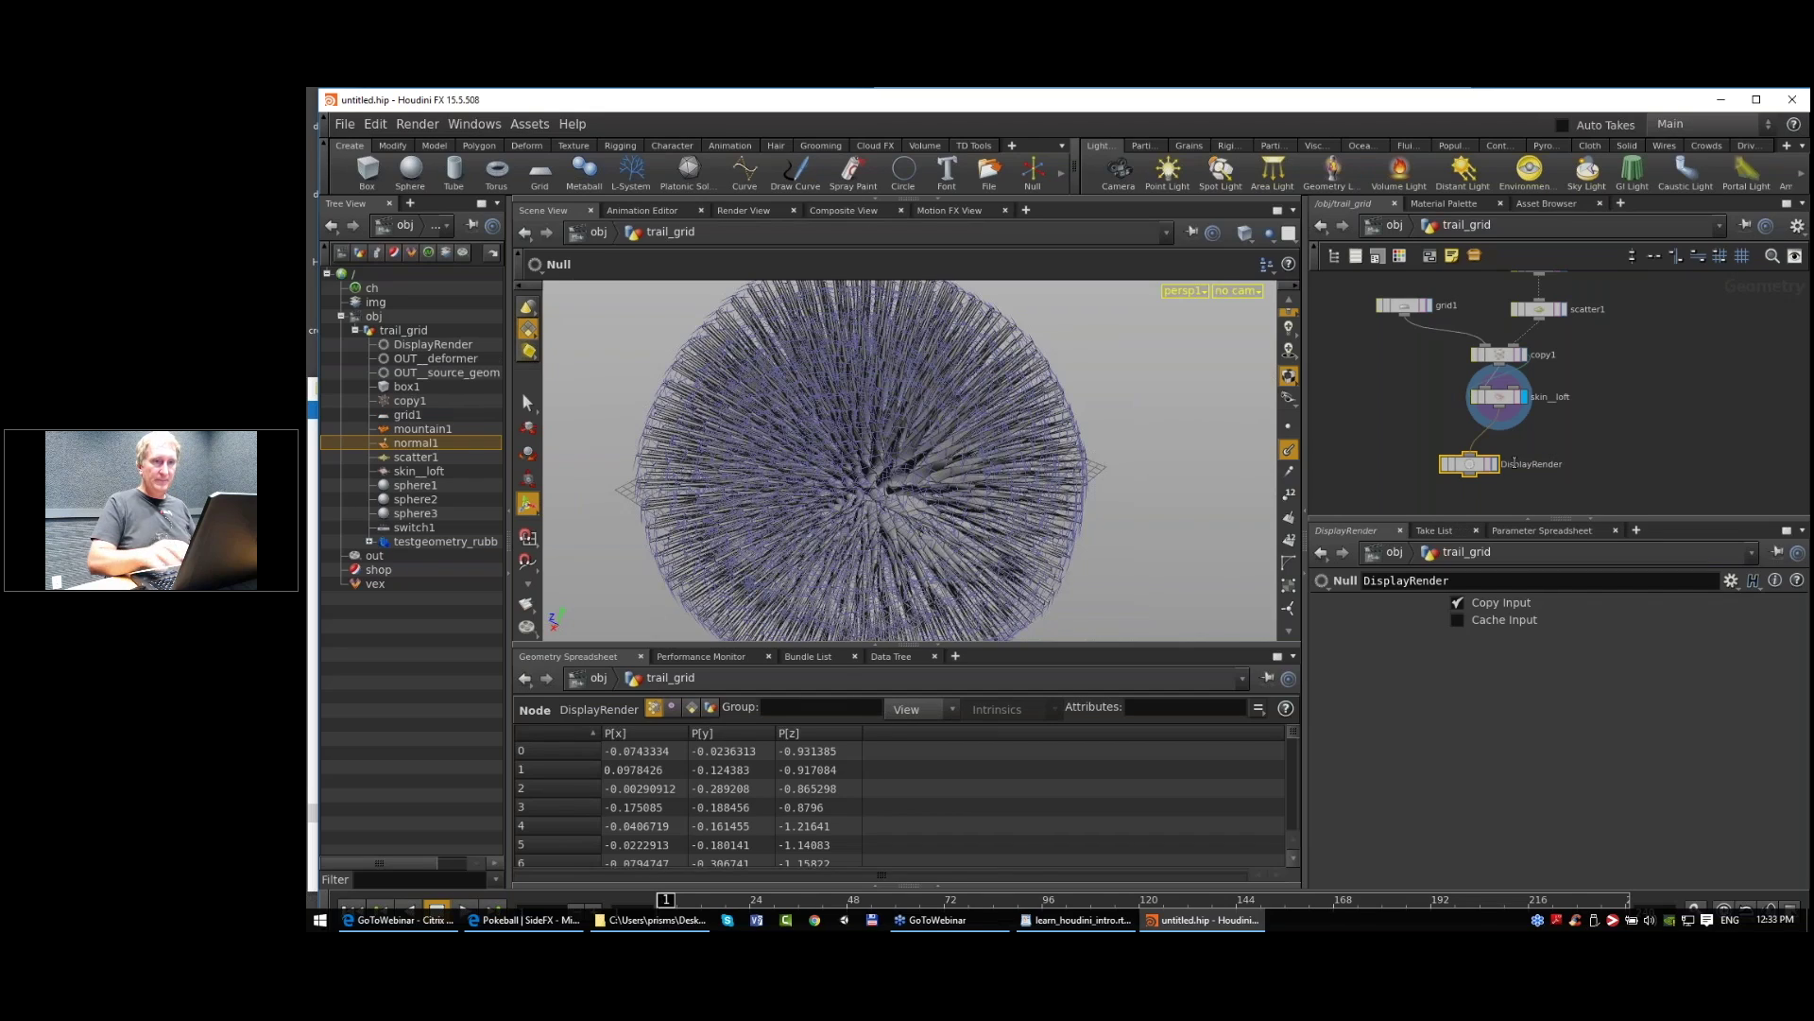
scroll(1601, 359, down, 2)
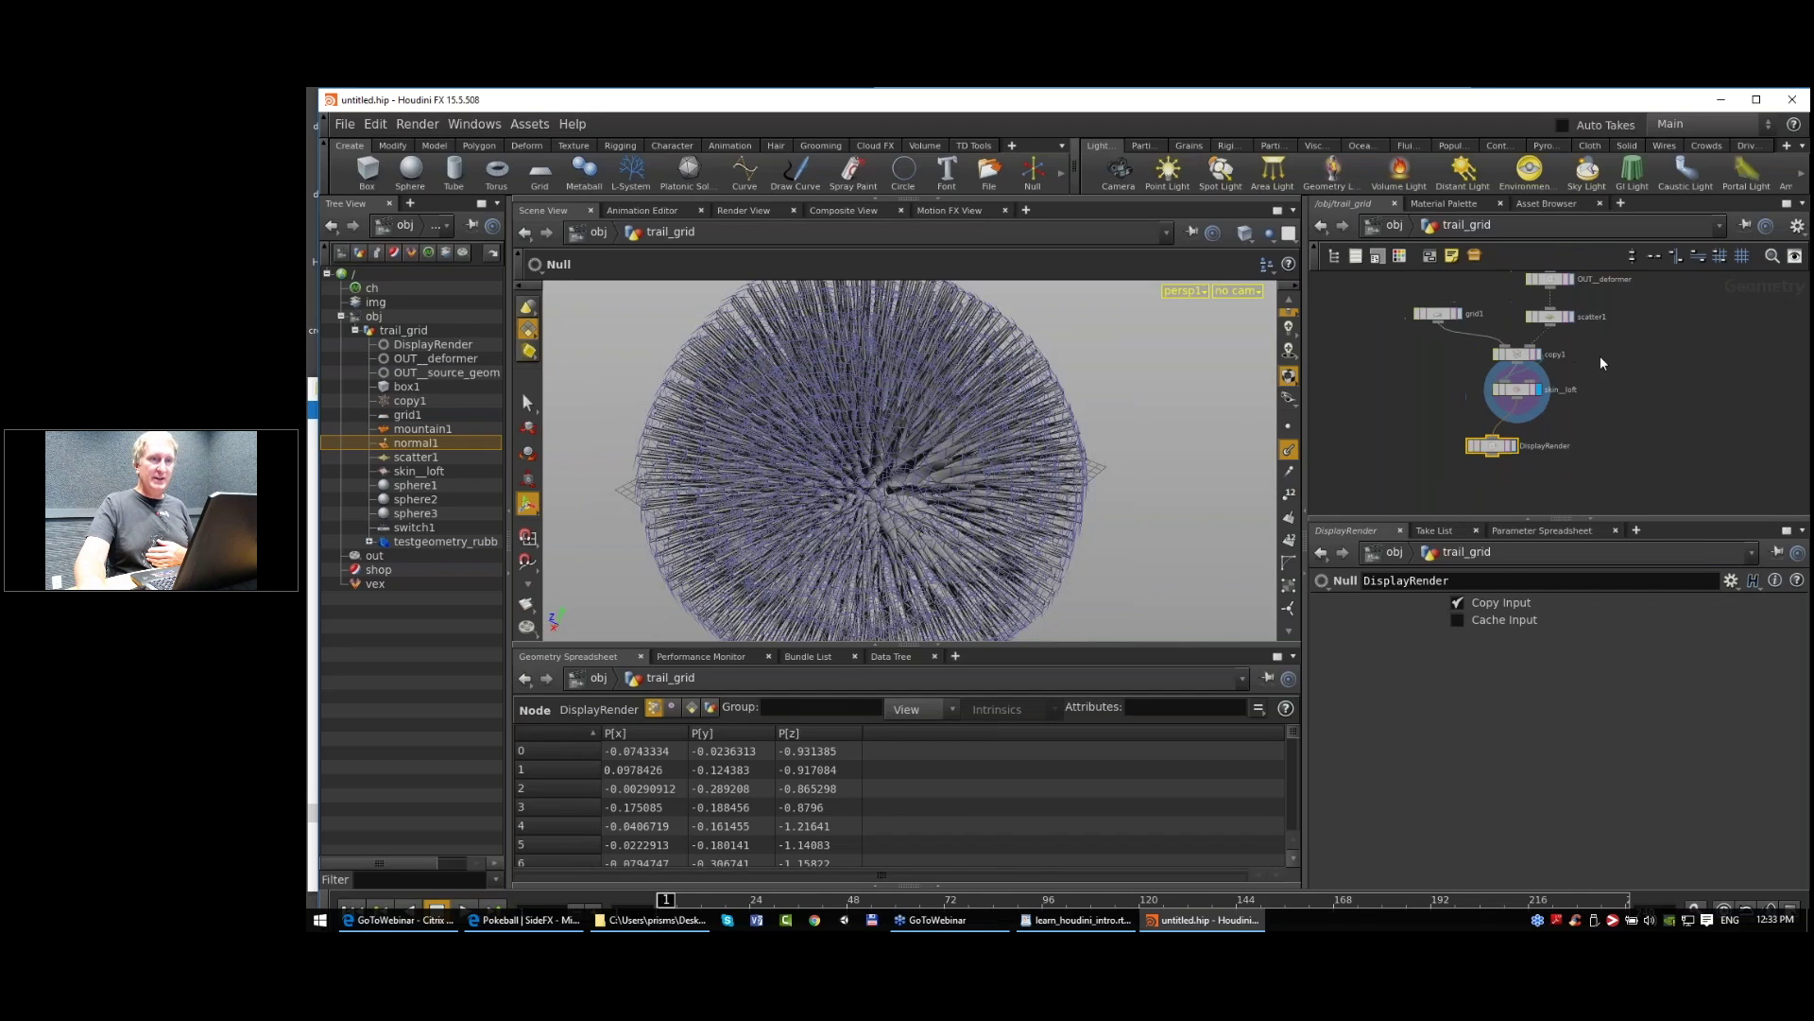
middle_drag(1601, 359, 1571, 413)
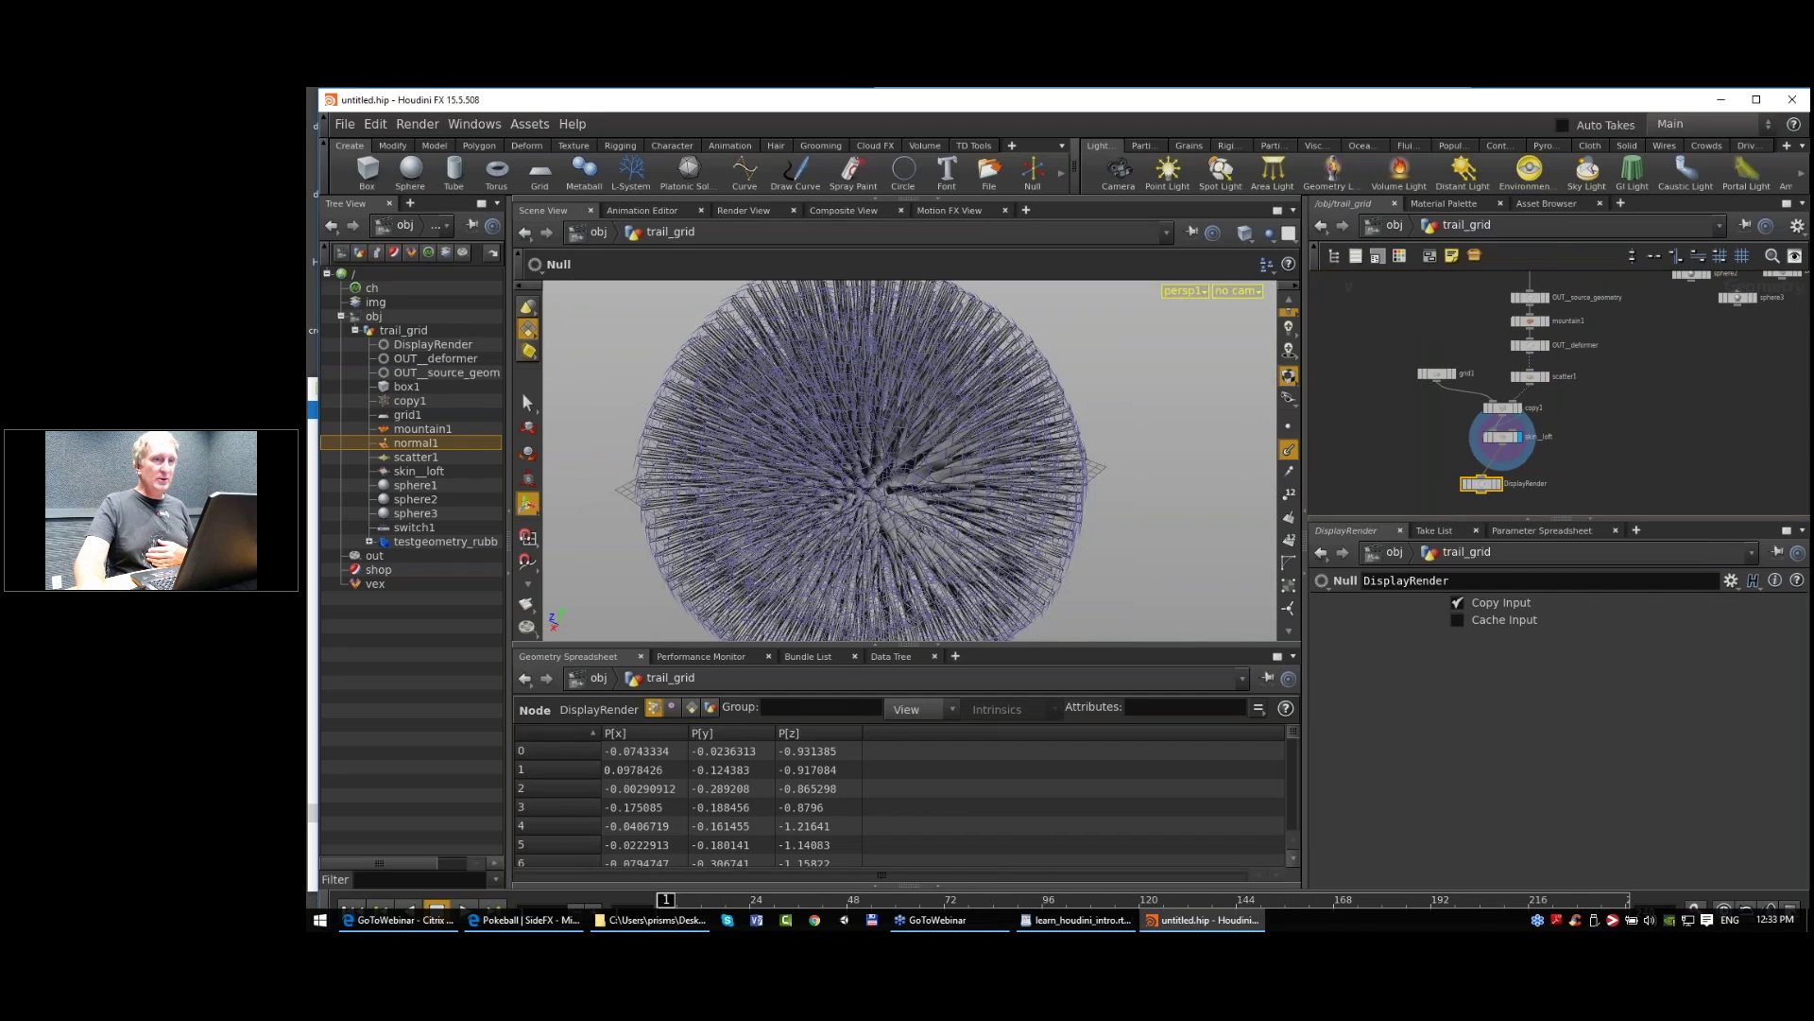
Step: Display mountain1 briefly, reposition the DisplayRender Null below skin__loft, and make DisplayRender the displayed node
click(1548, 298)
click(1548, 322)
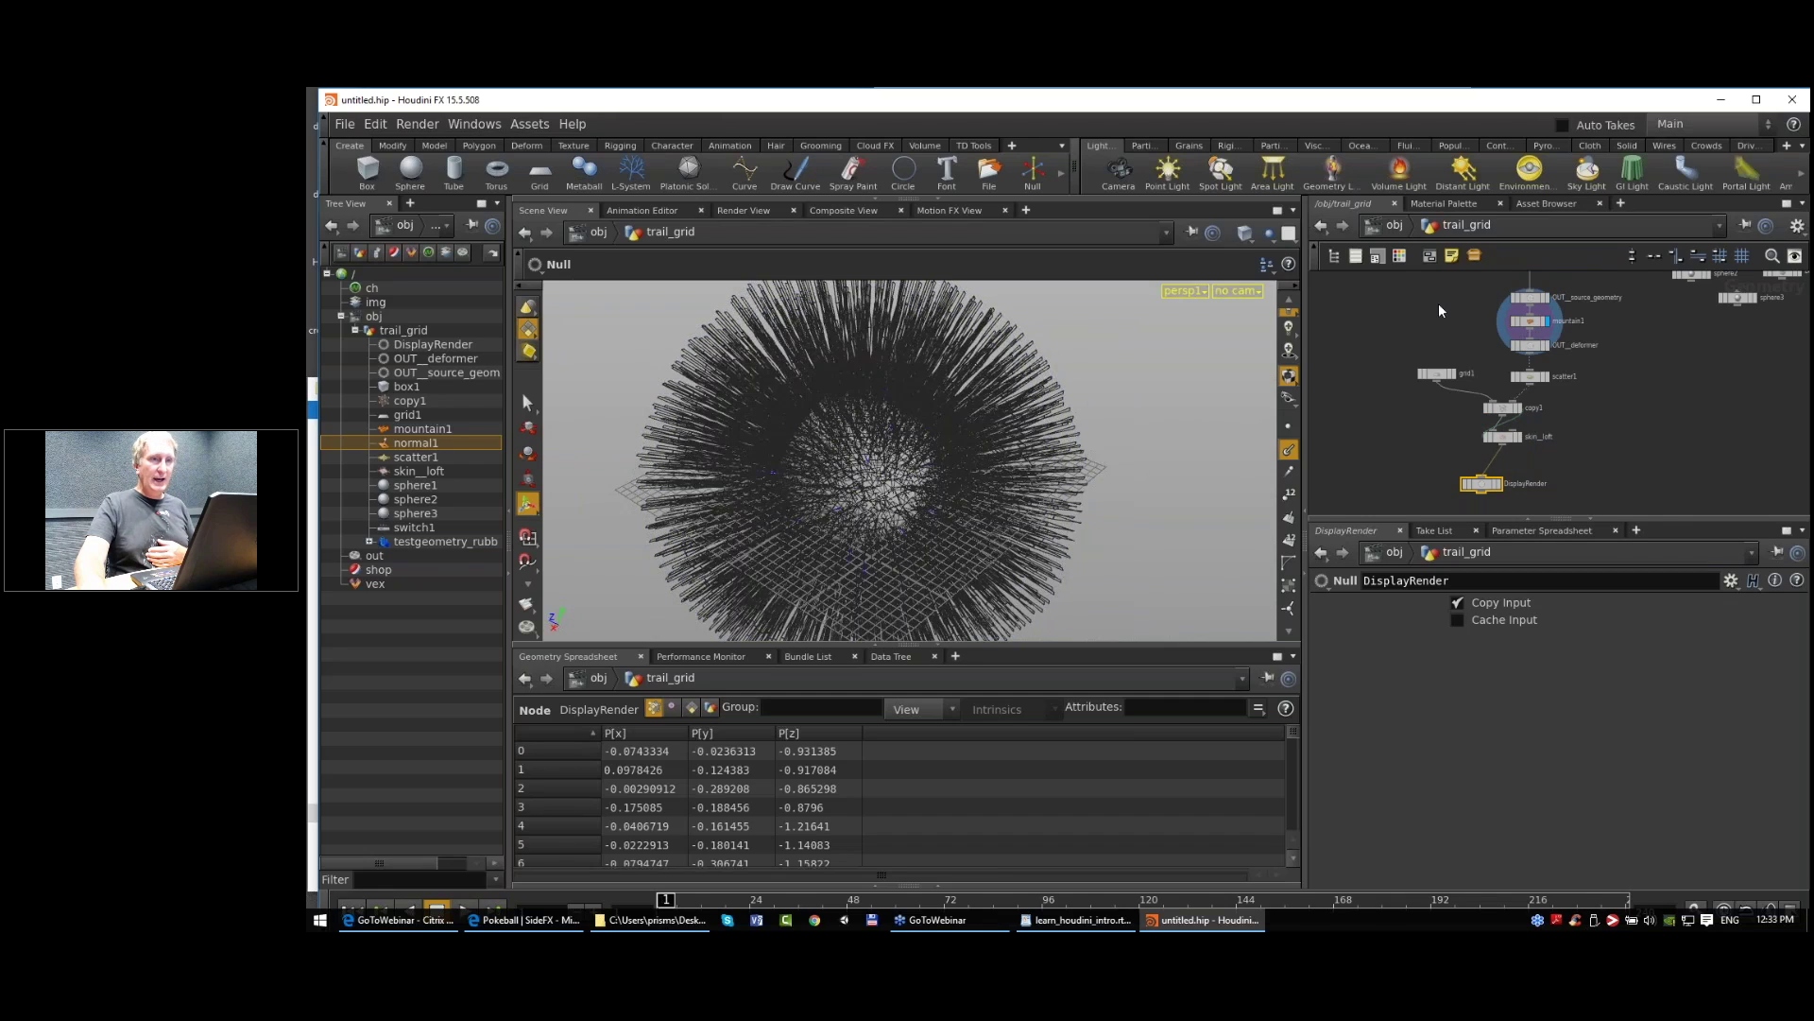
middle_drag(1541, 476, 1547, 442)
scroll(1547, 441, up, 2)
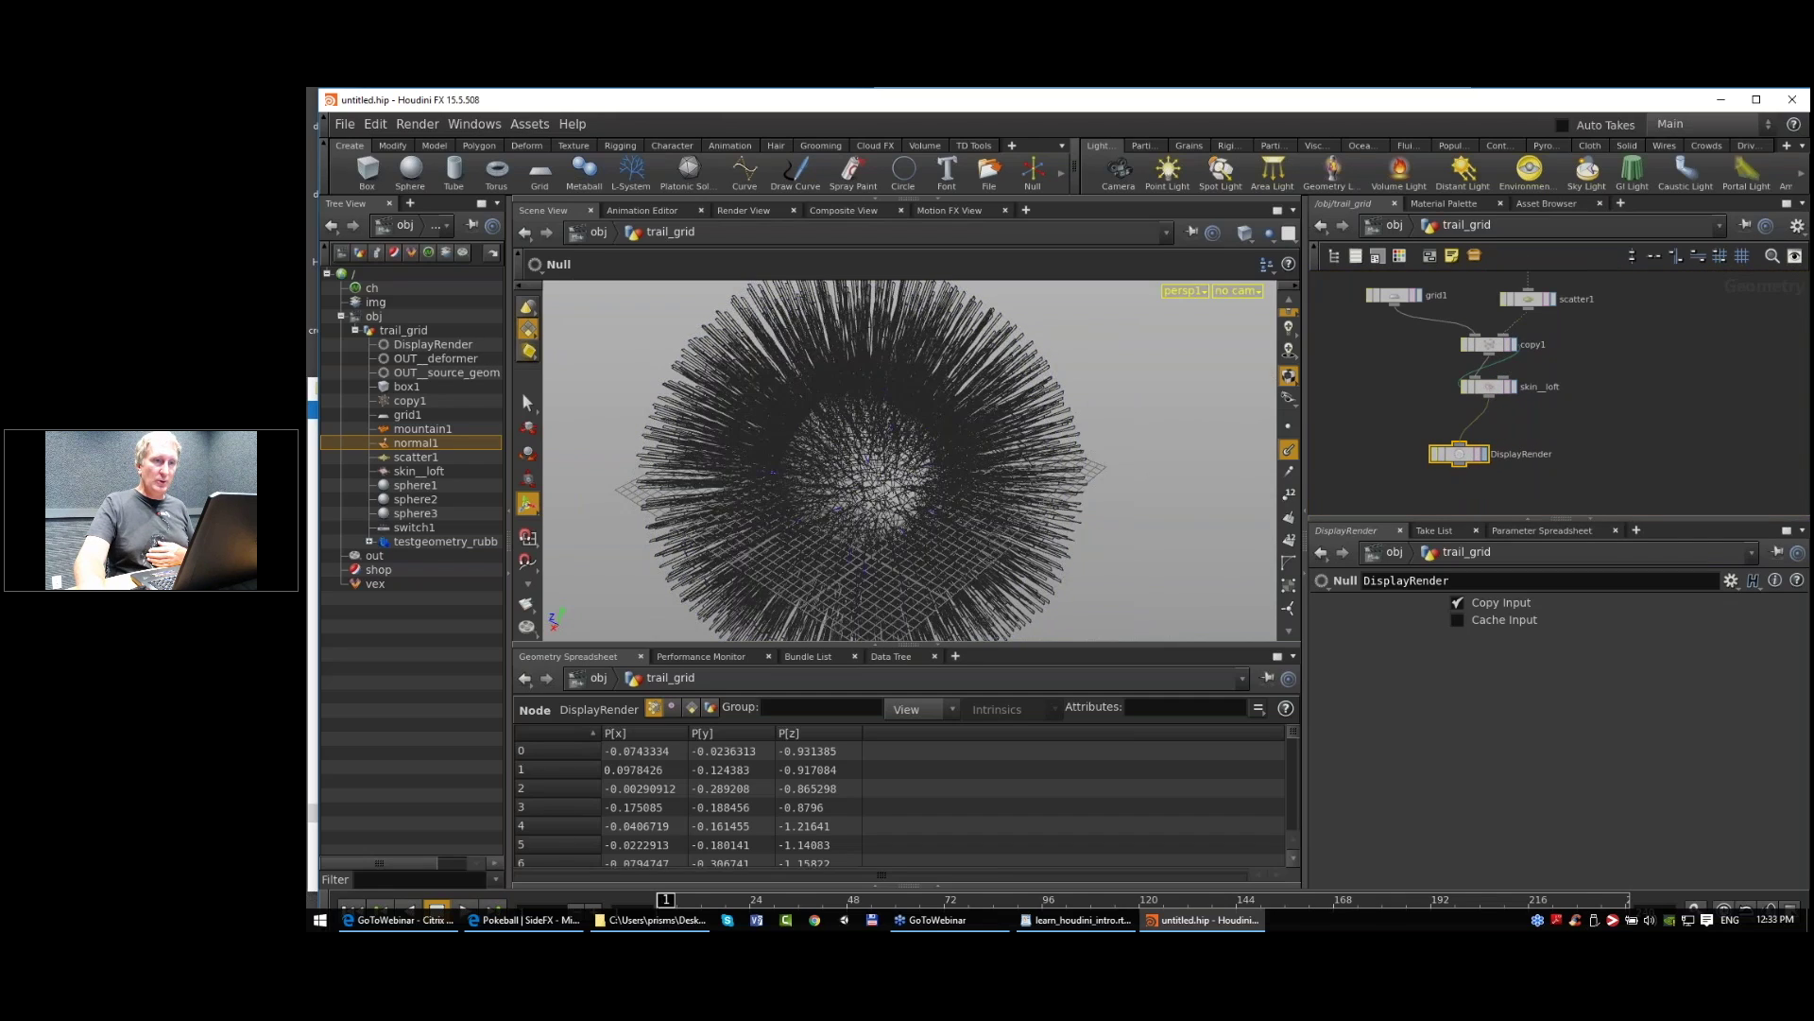
drag(1468, 453, 1532, 459)
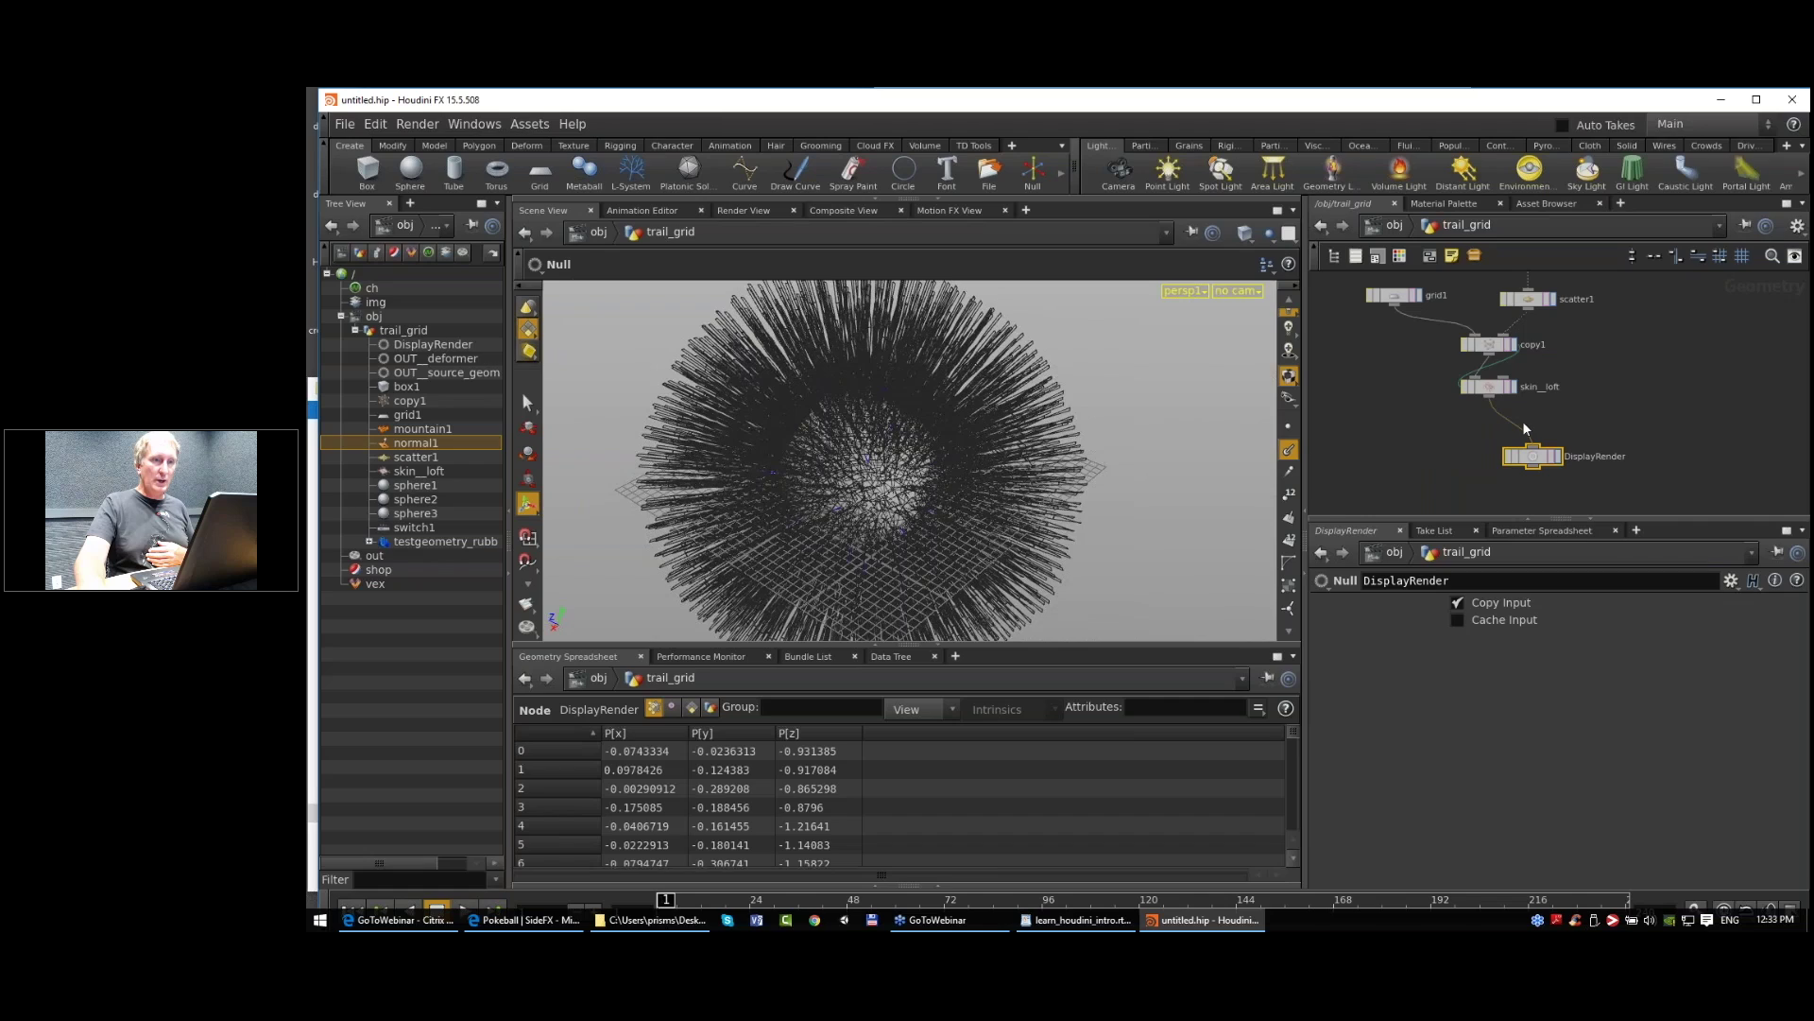
click(1558, 457)
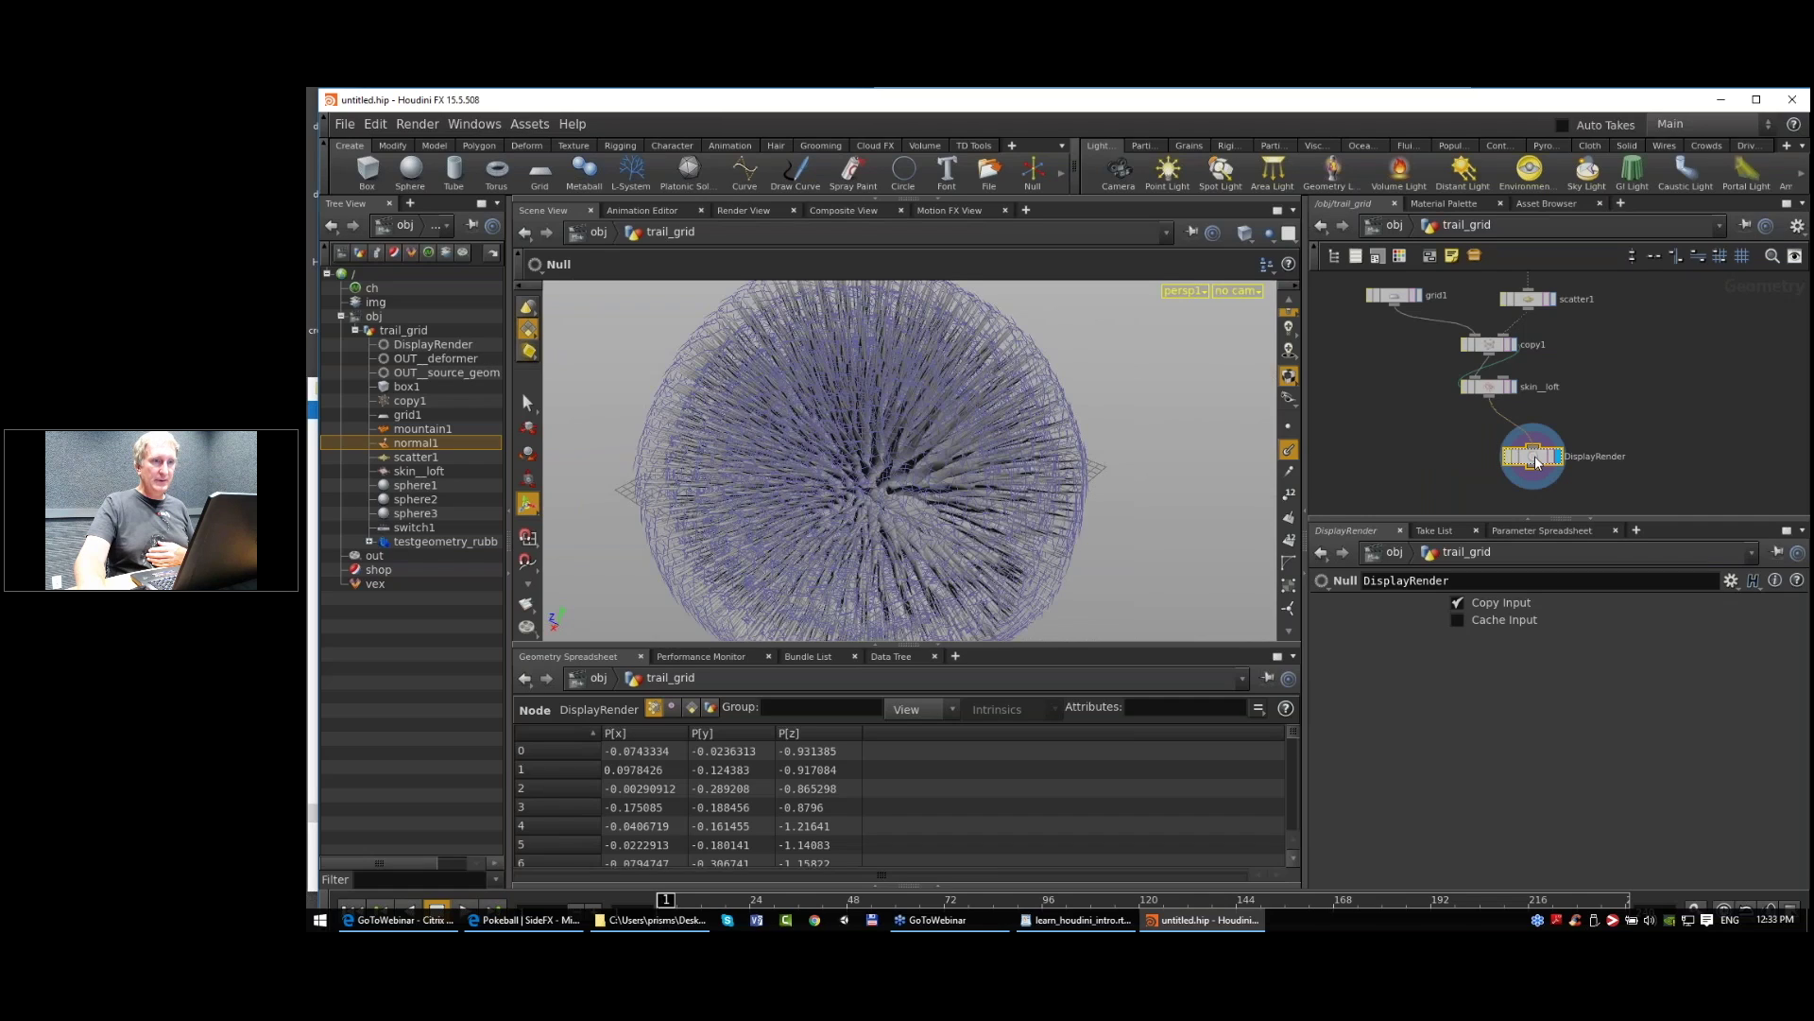
Step: Select and display scatter1 below OUT__deformer to examine its scattered points and normals
scroll(1557, 447, down, 2)
middle_drag(1565, 437, 1534, 453)
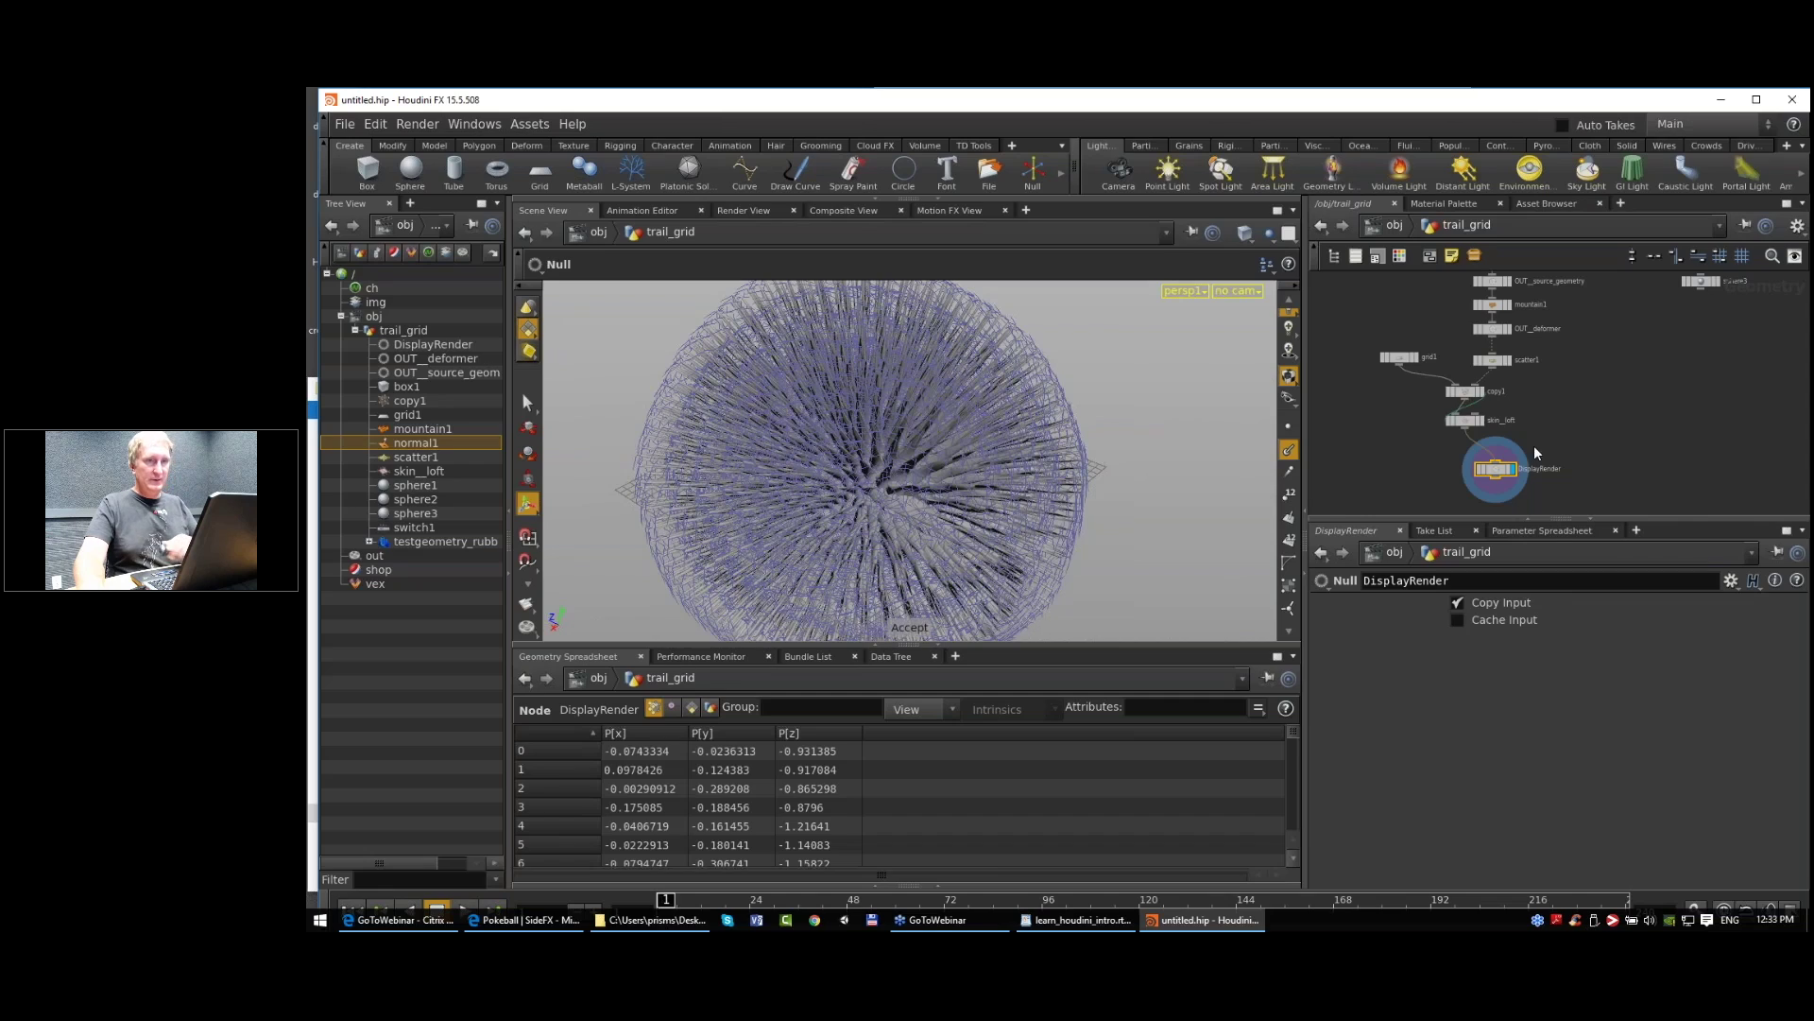
scroll(1565, 425, down, 2)
middle_drag(1573, 413, 1532, 442)
scroll(1532, 442, up, 5)
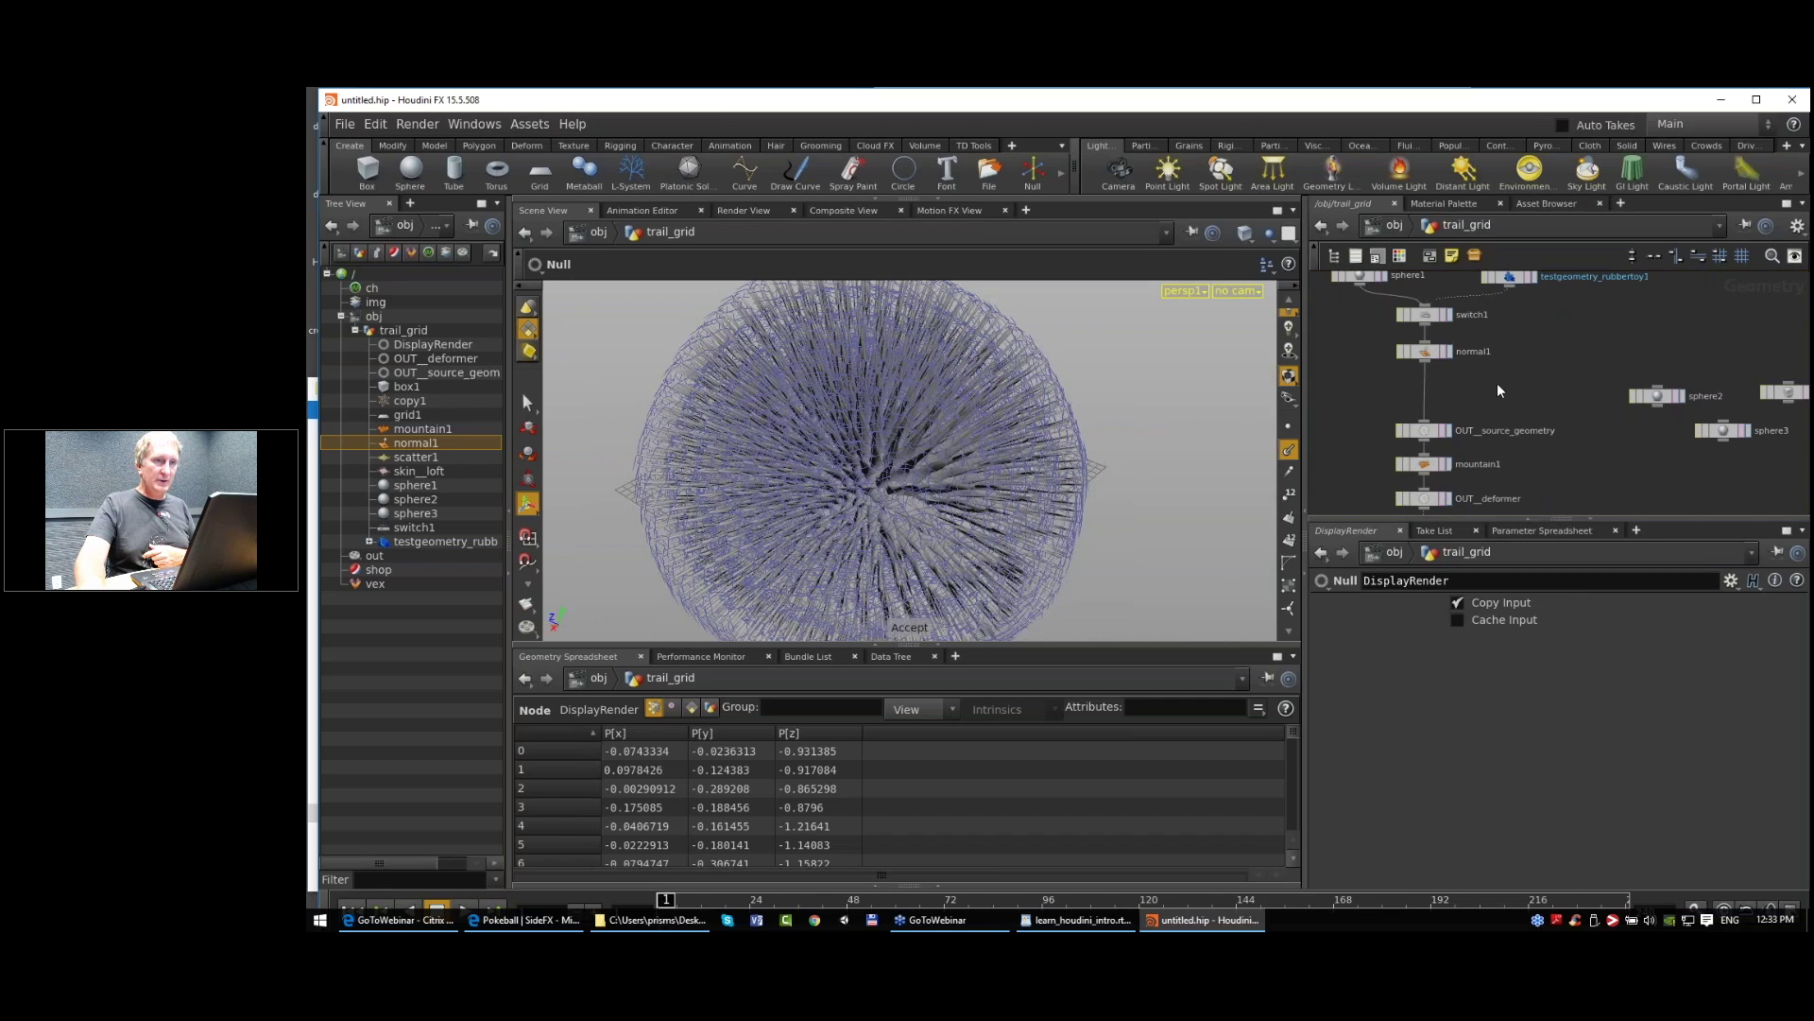
middle_drag(1519, 378, 1568, 281)
click(1493, 440)
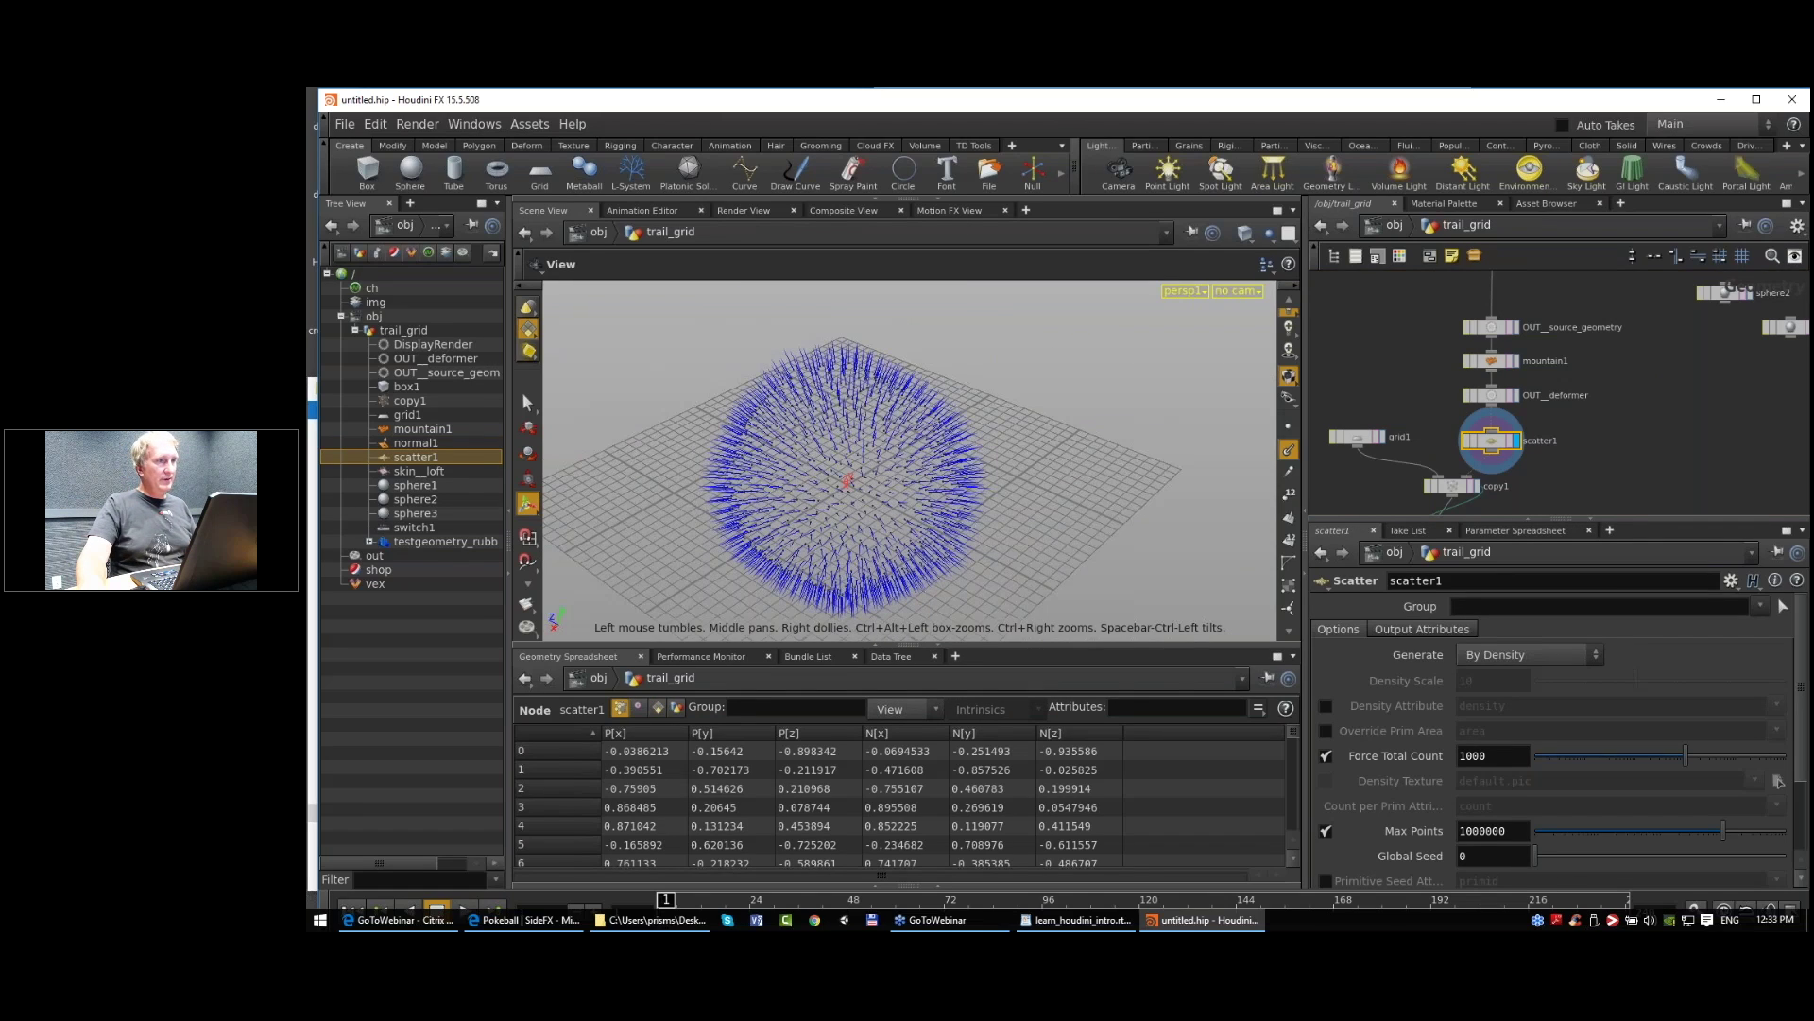
scroll(910, 460, up, 2)
middle_drag(841, 483, 945, 450)
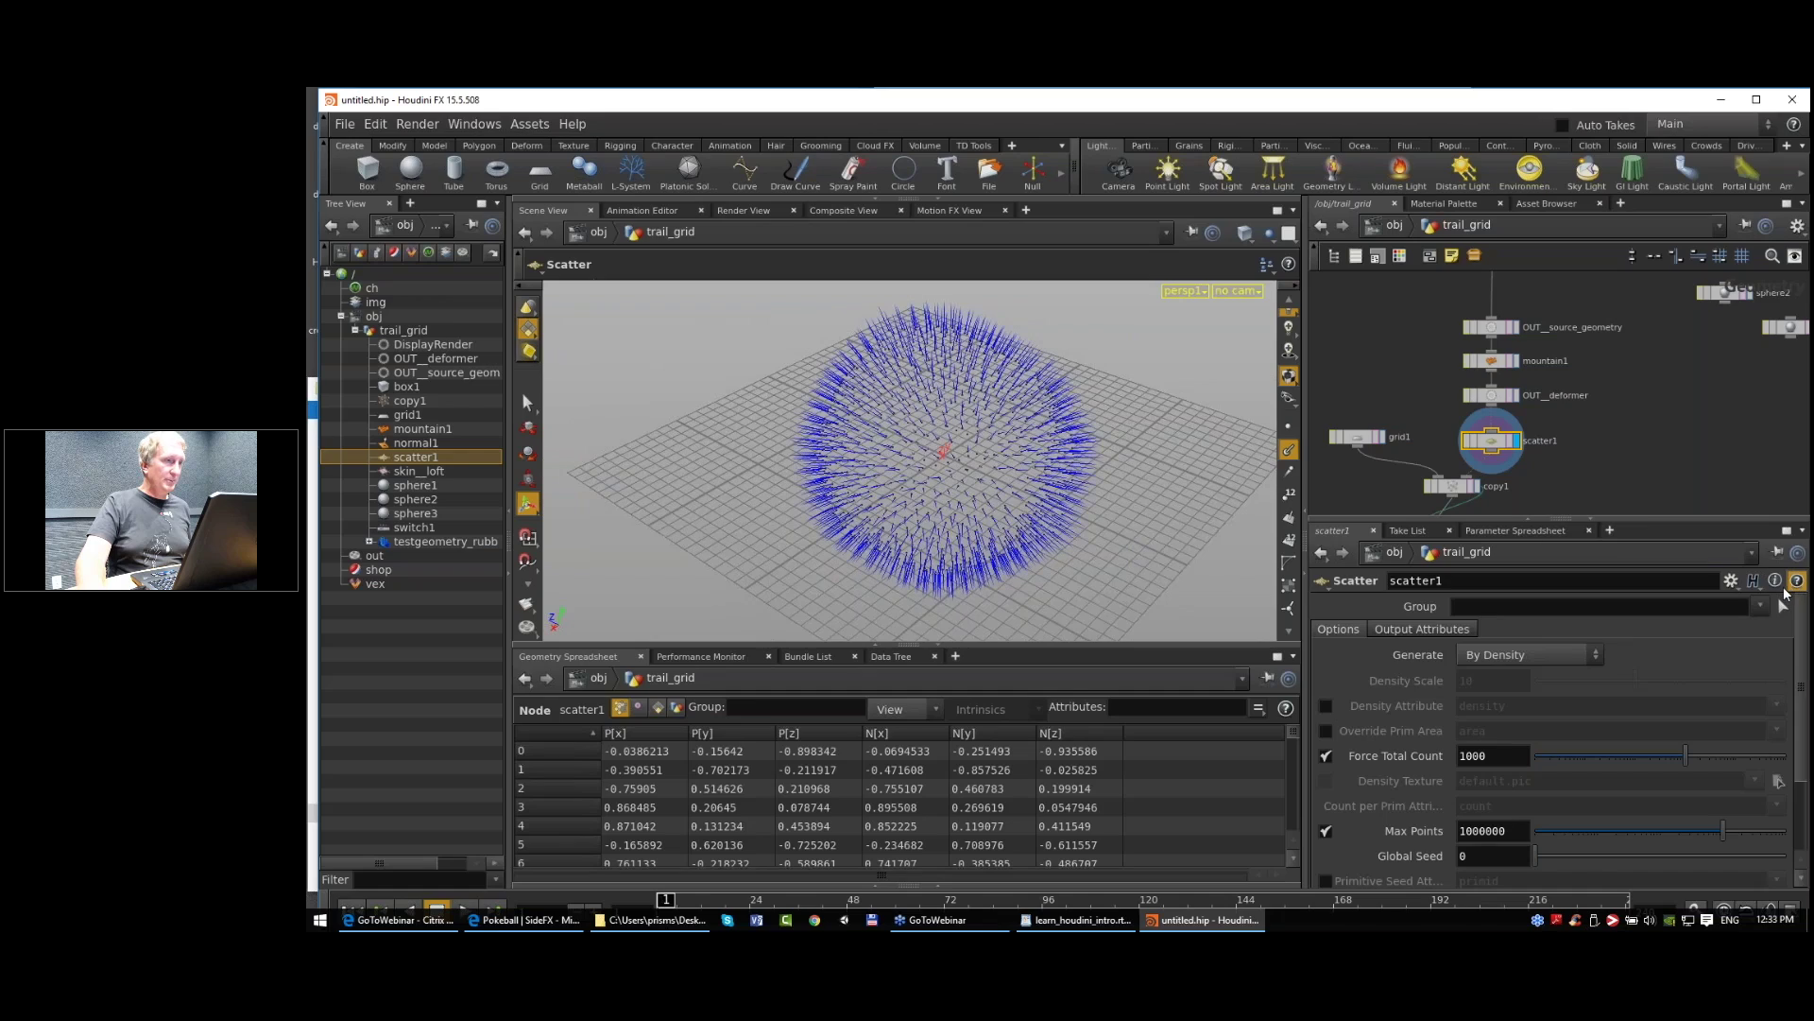
Step: Open the help page for the Scatter node and narrow its window to keep the node network in view
click(1785, 588)
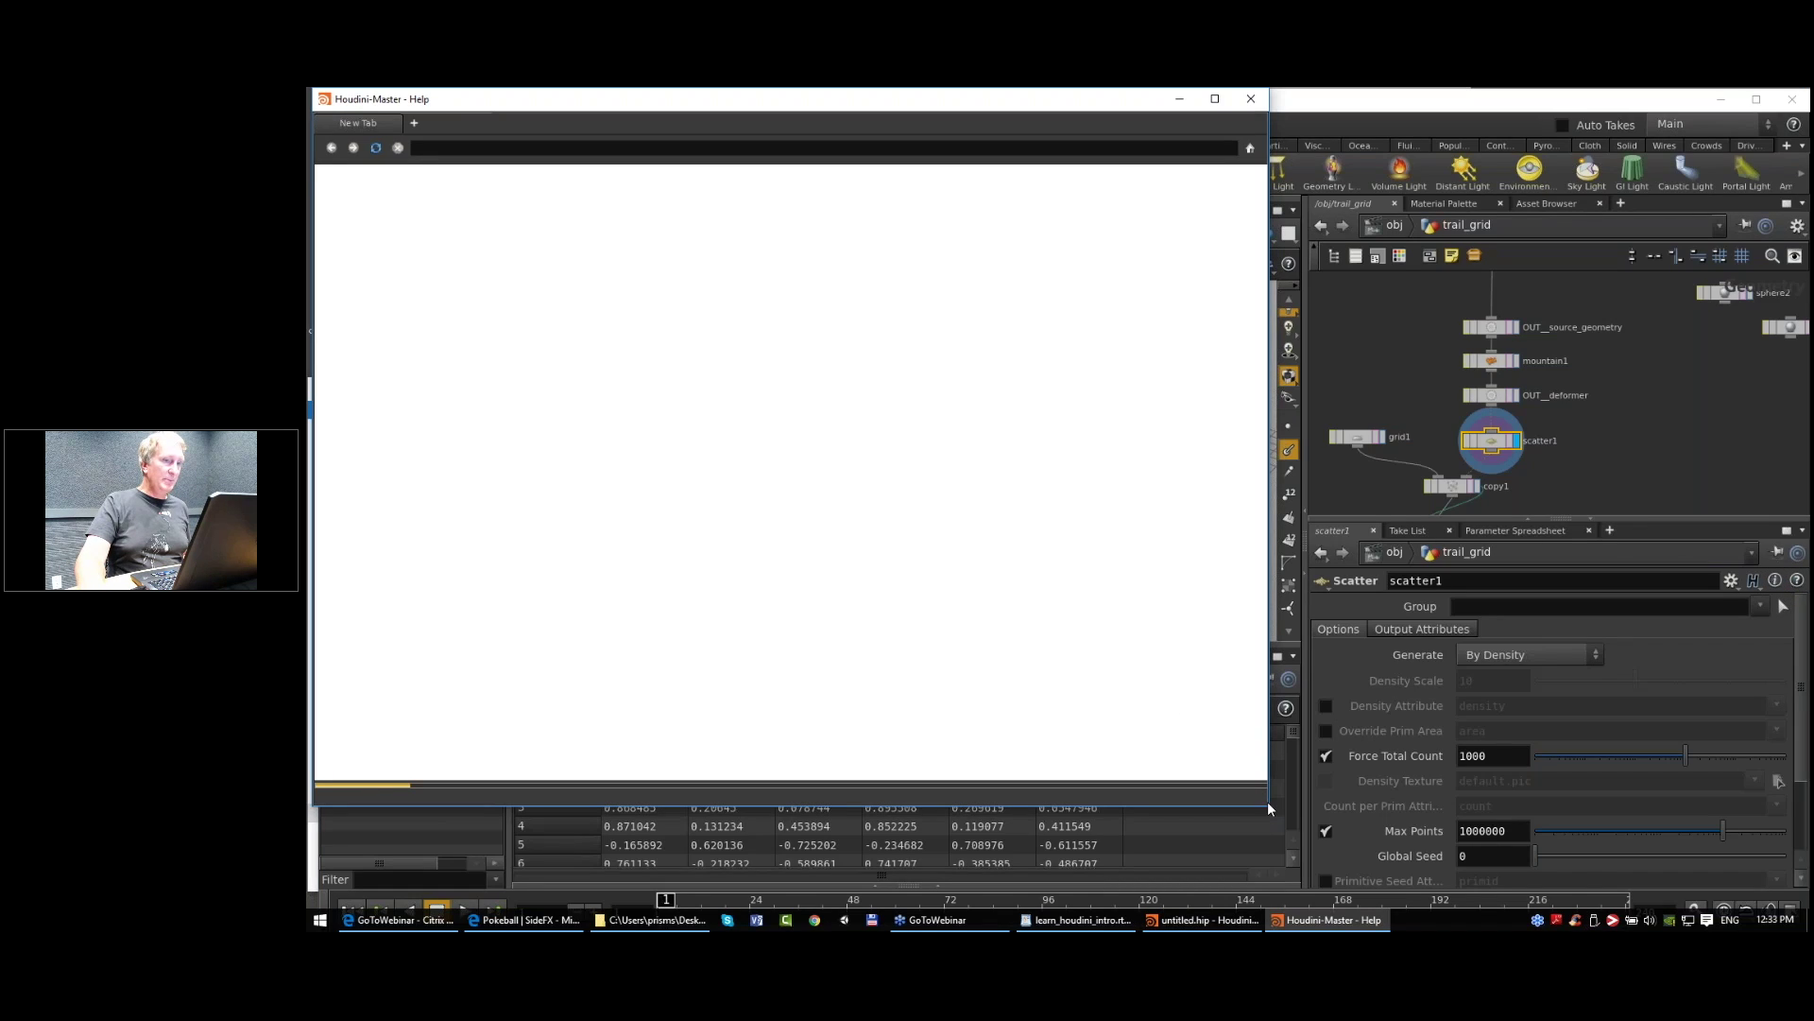
drag(1262, 813, 1133, 886)
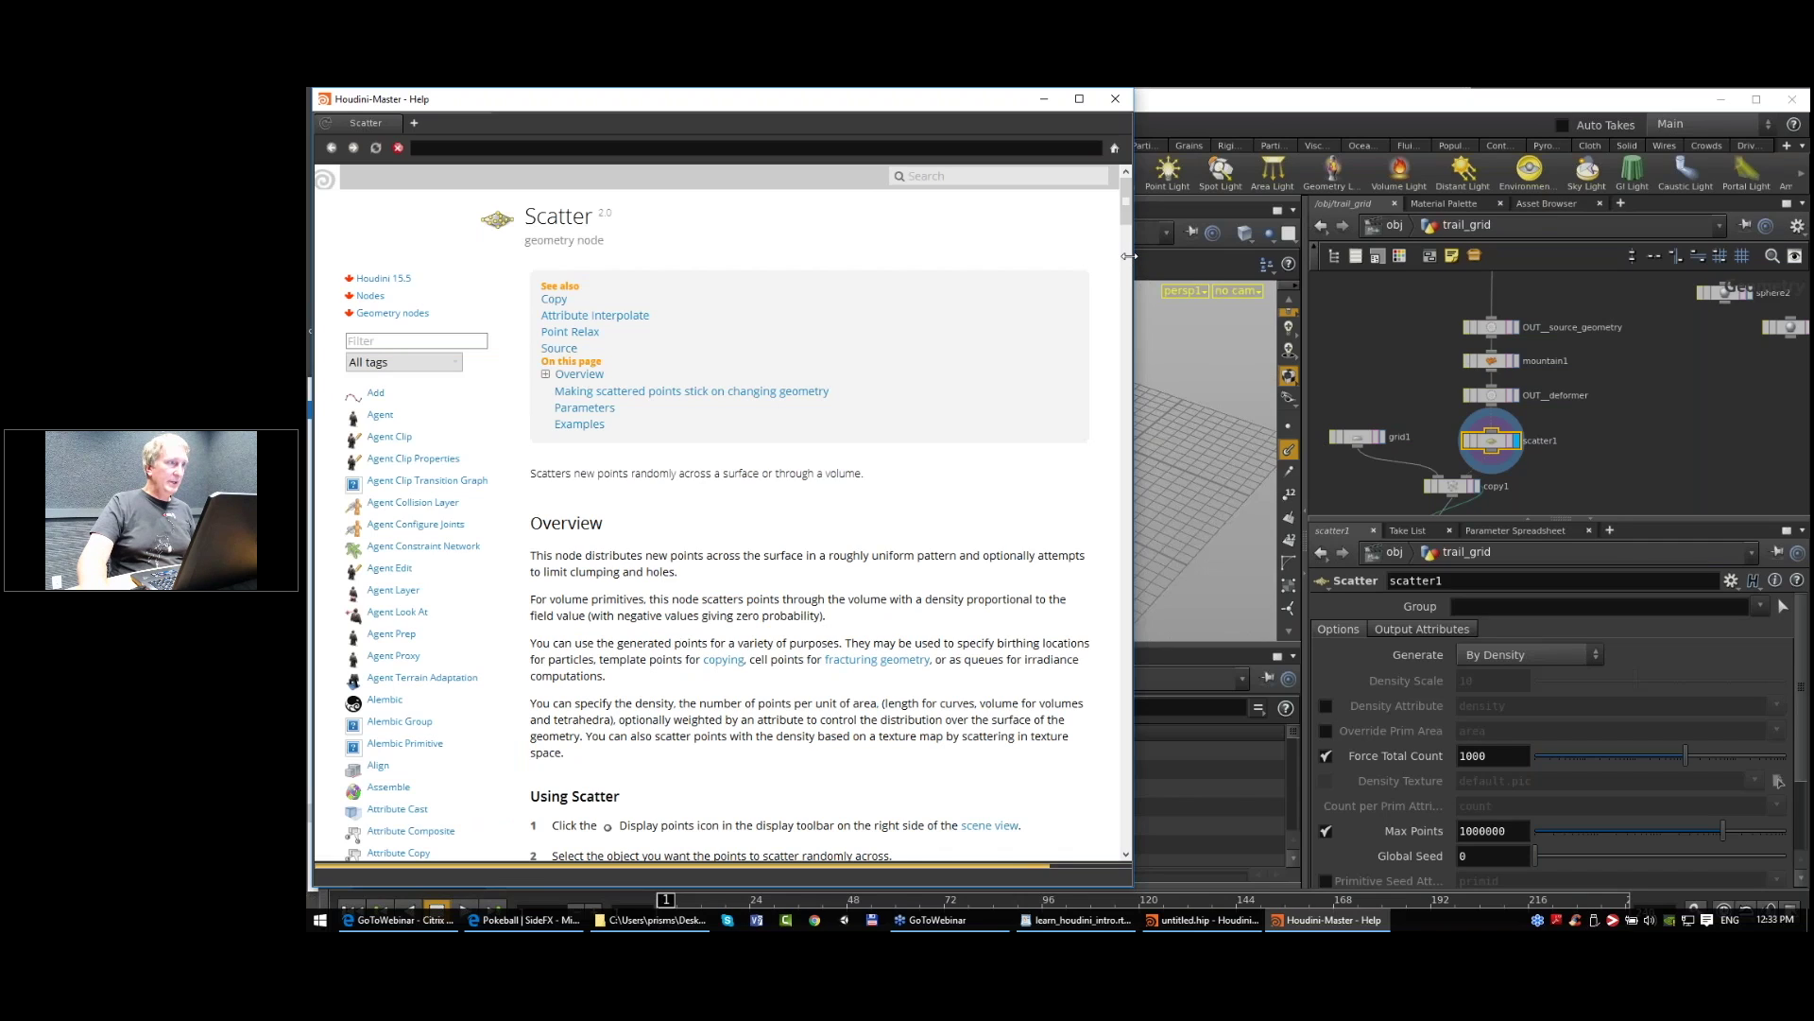
drag(1130, 256, 1021, 264)
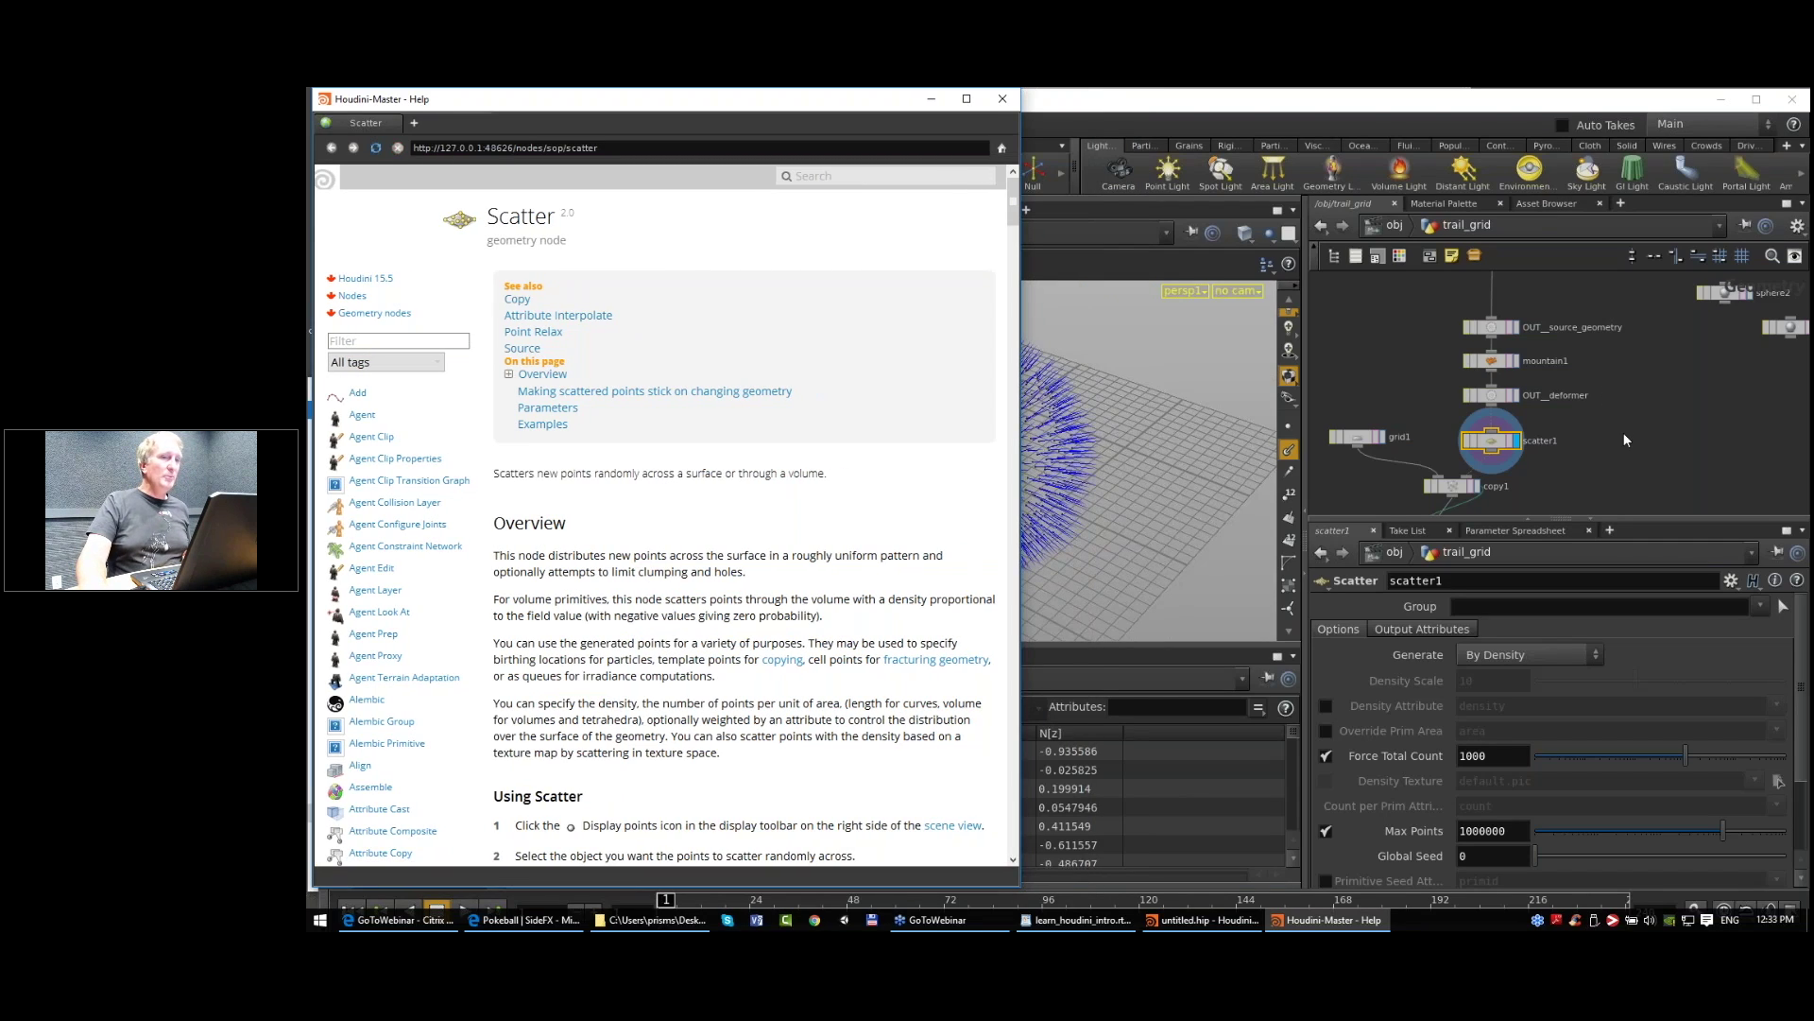
mouse_move(1624, 435)
middle_down()
mouse_move(1660, 390)
mouse_move(1646, 413)
middle_up()
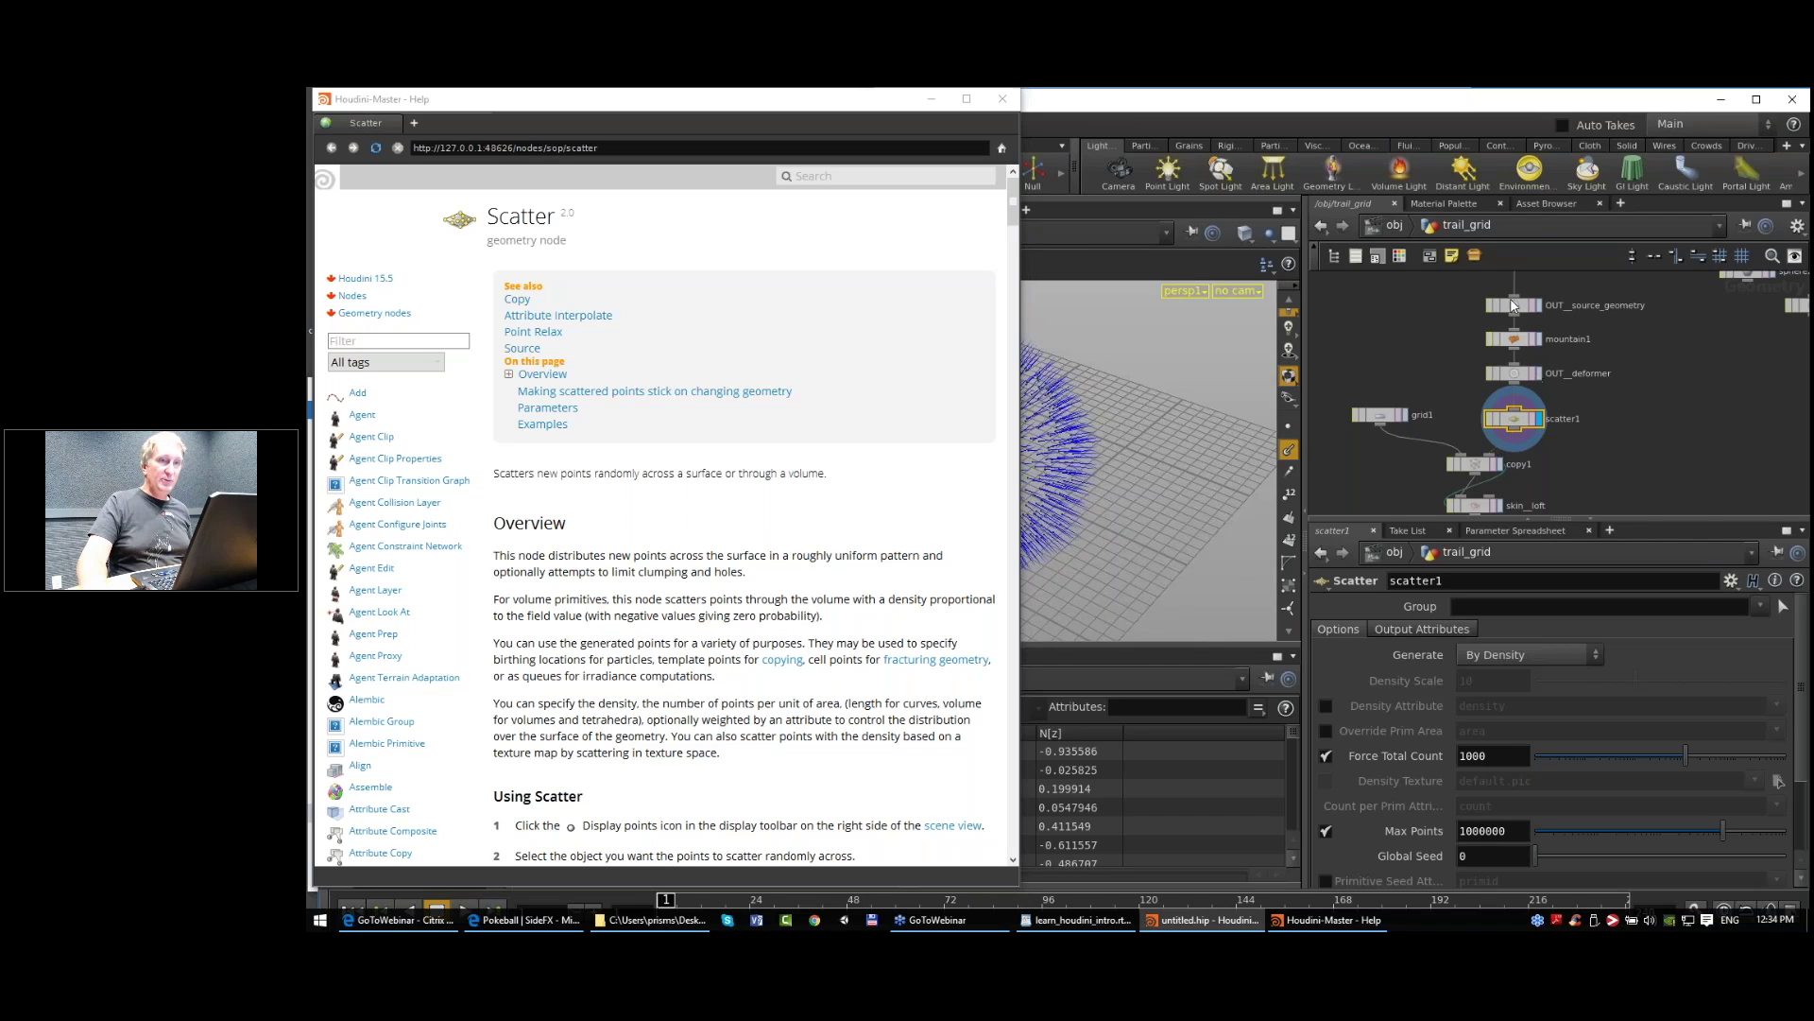
middle_drag(1517, 326, 1502, 369)
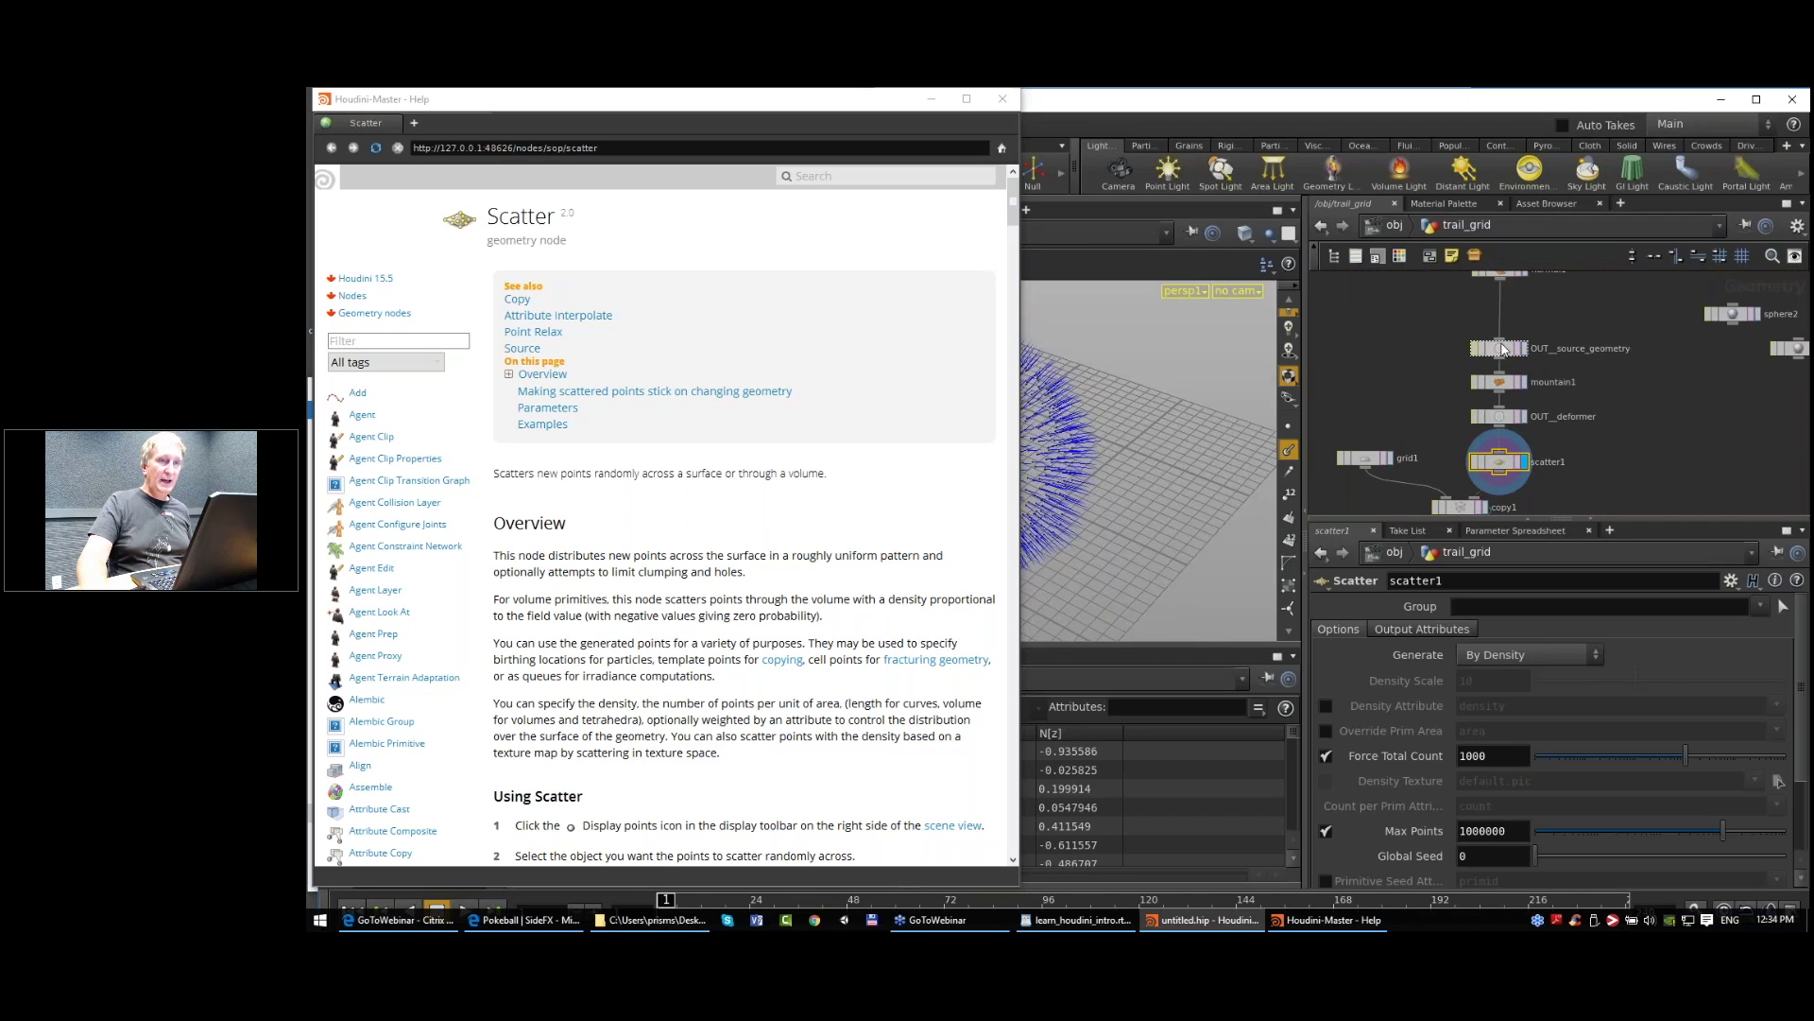
middle_drag(1431, 394, 1426, 364)
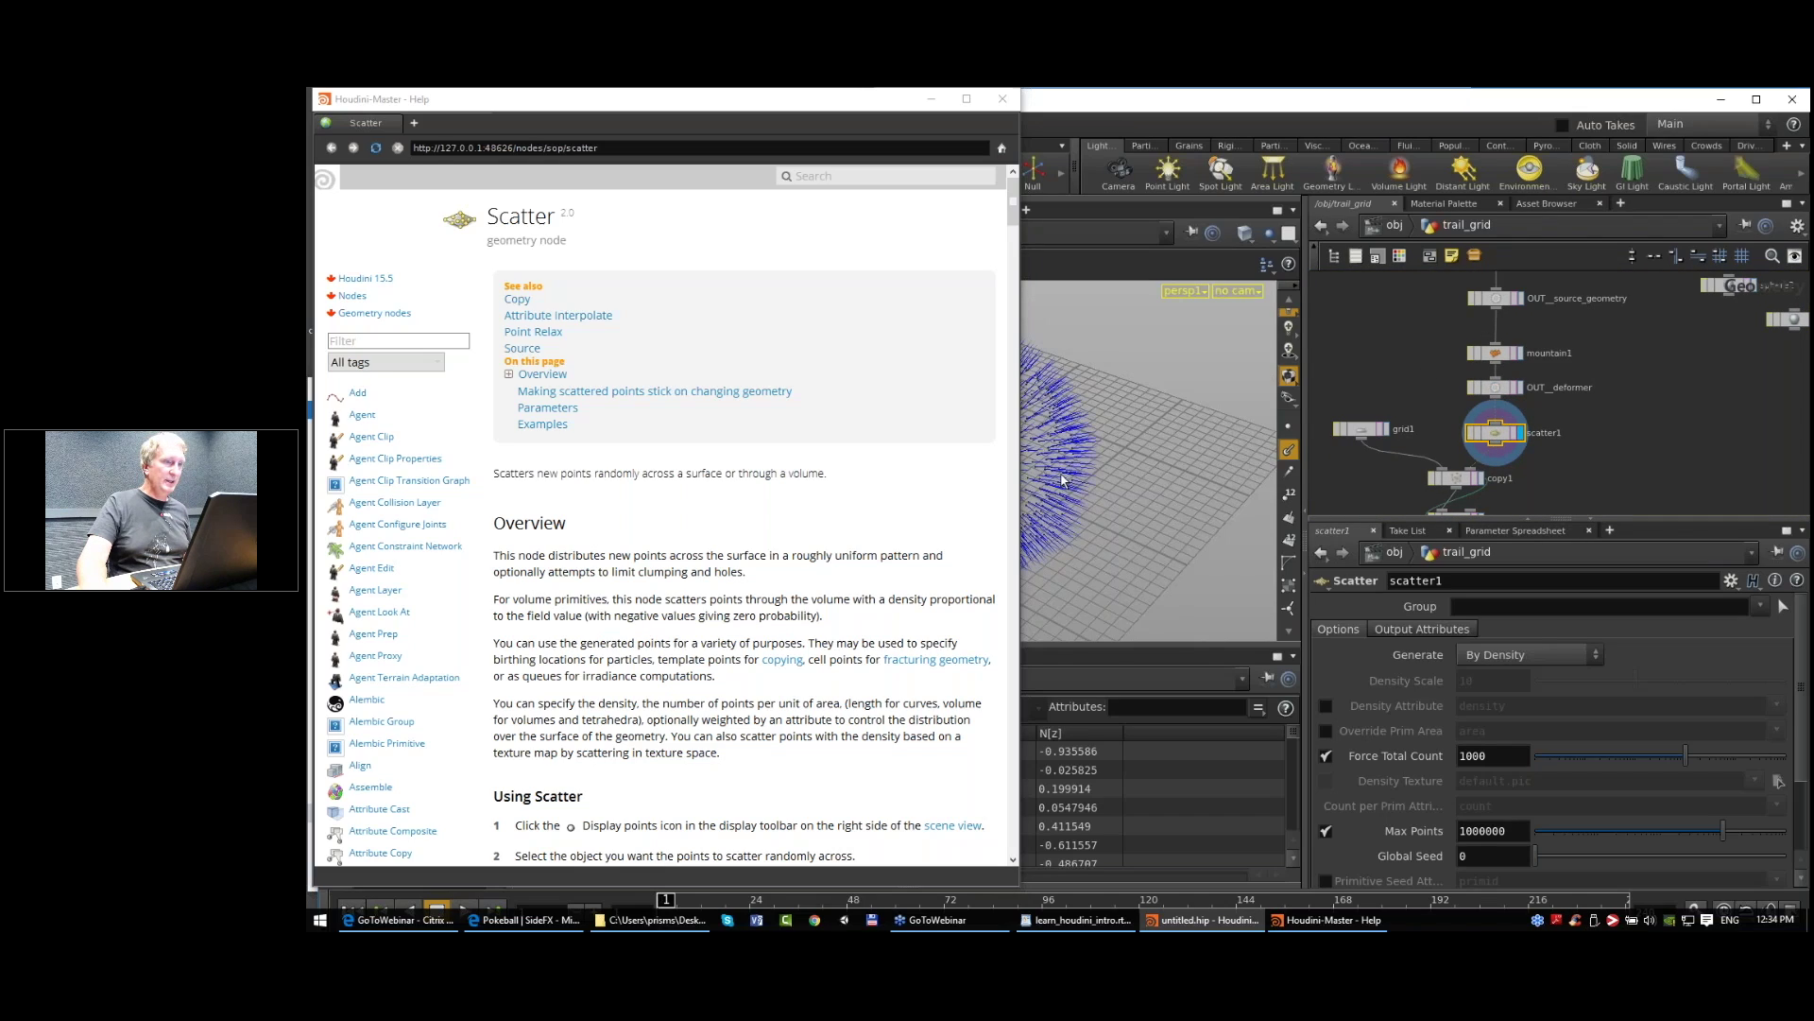
Step: Read through the Scatter help on making points stick to changing geometry and on its parameters, down to the Examples section
scroll(611, 491, down, 5)
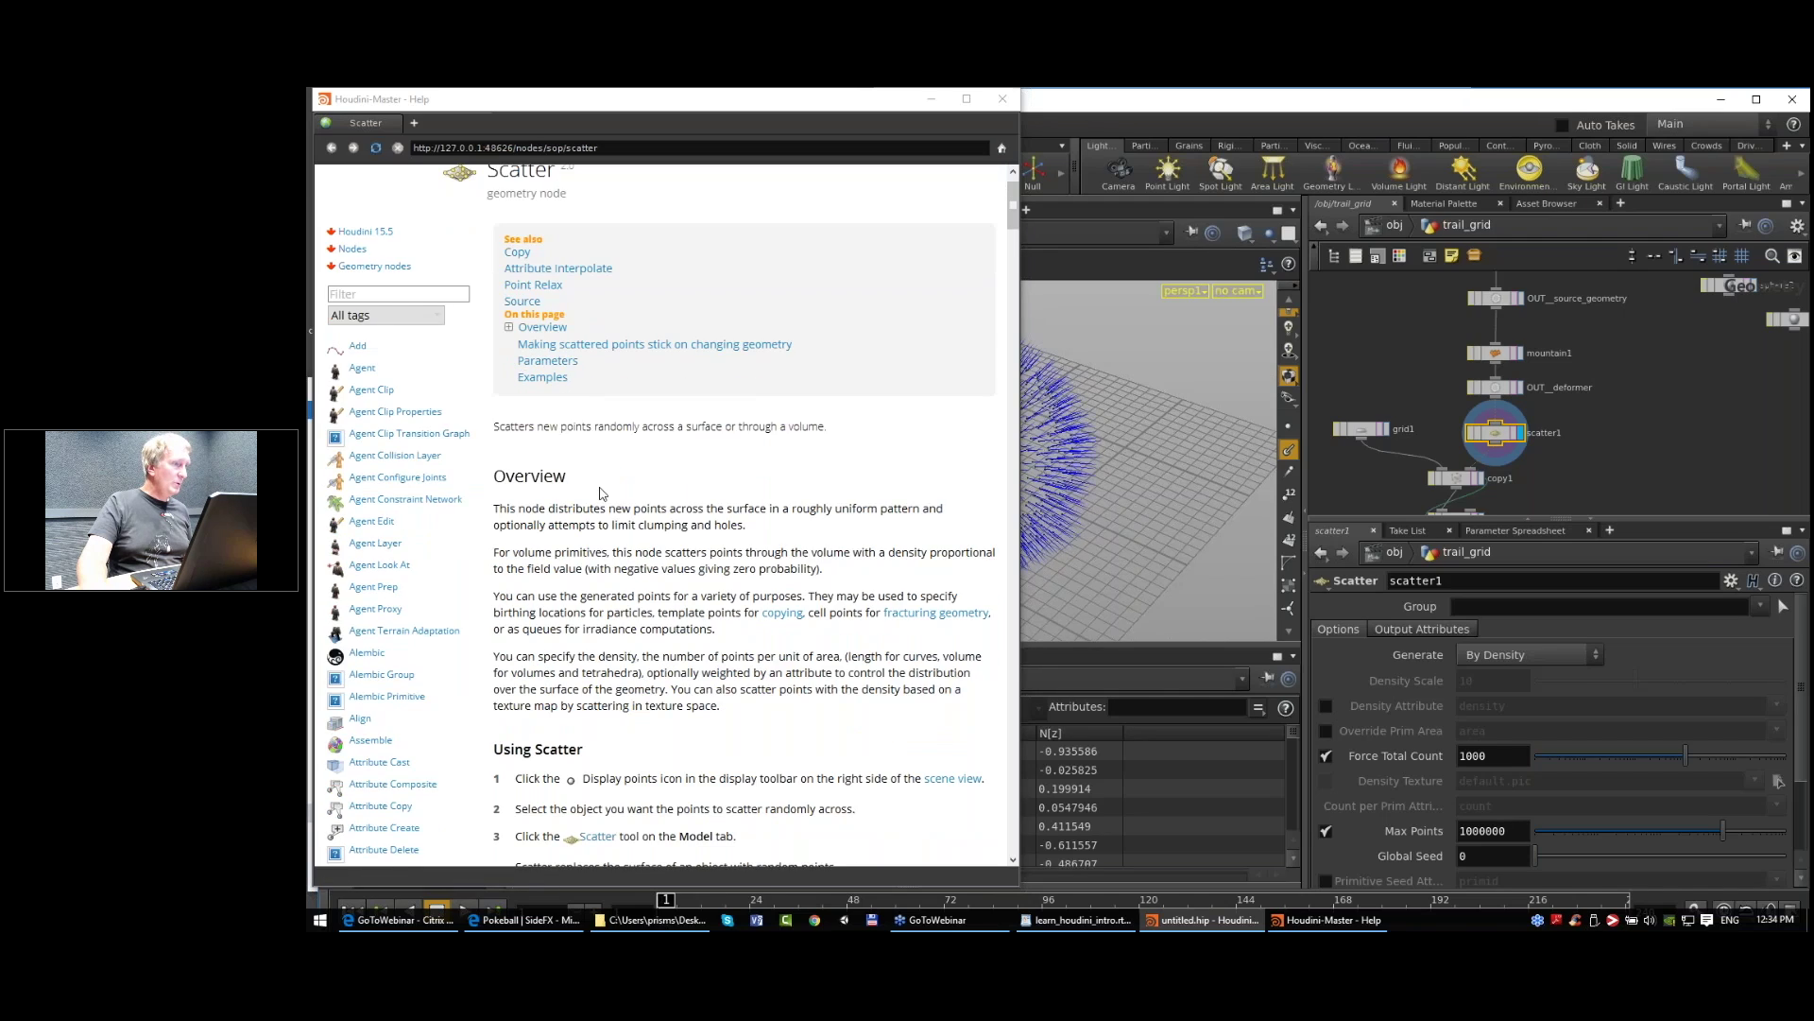
scroll(611, 492, down, 10)
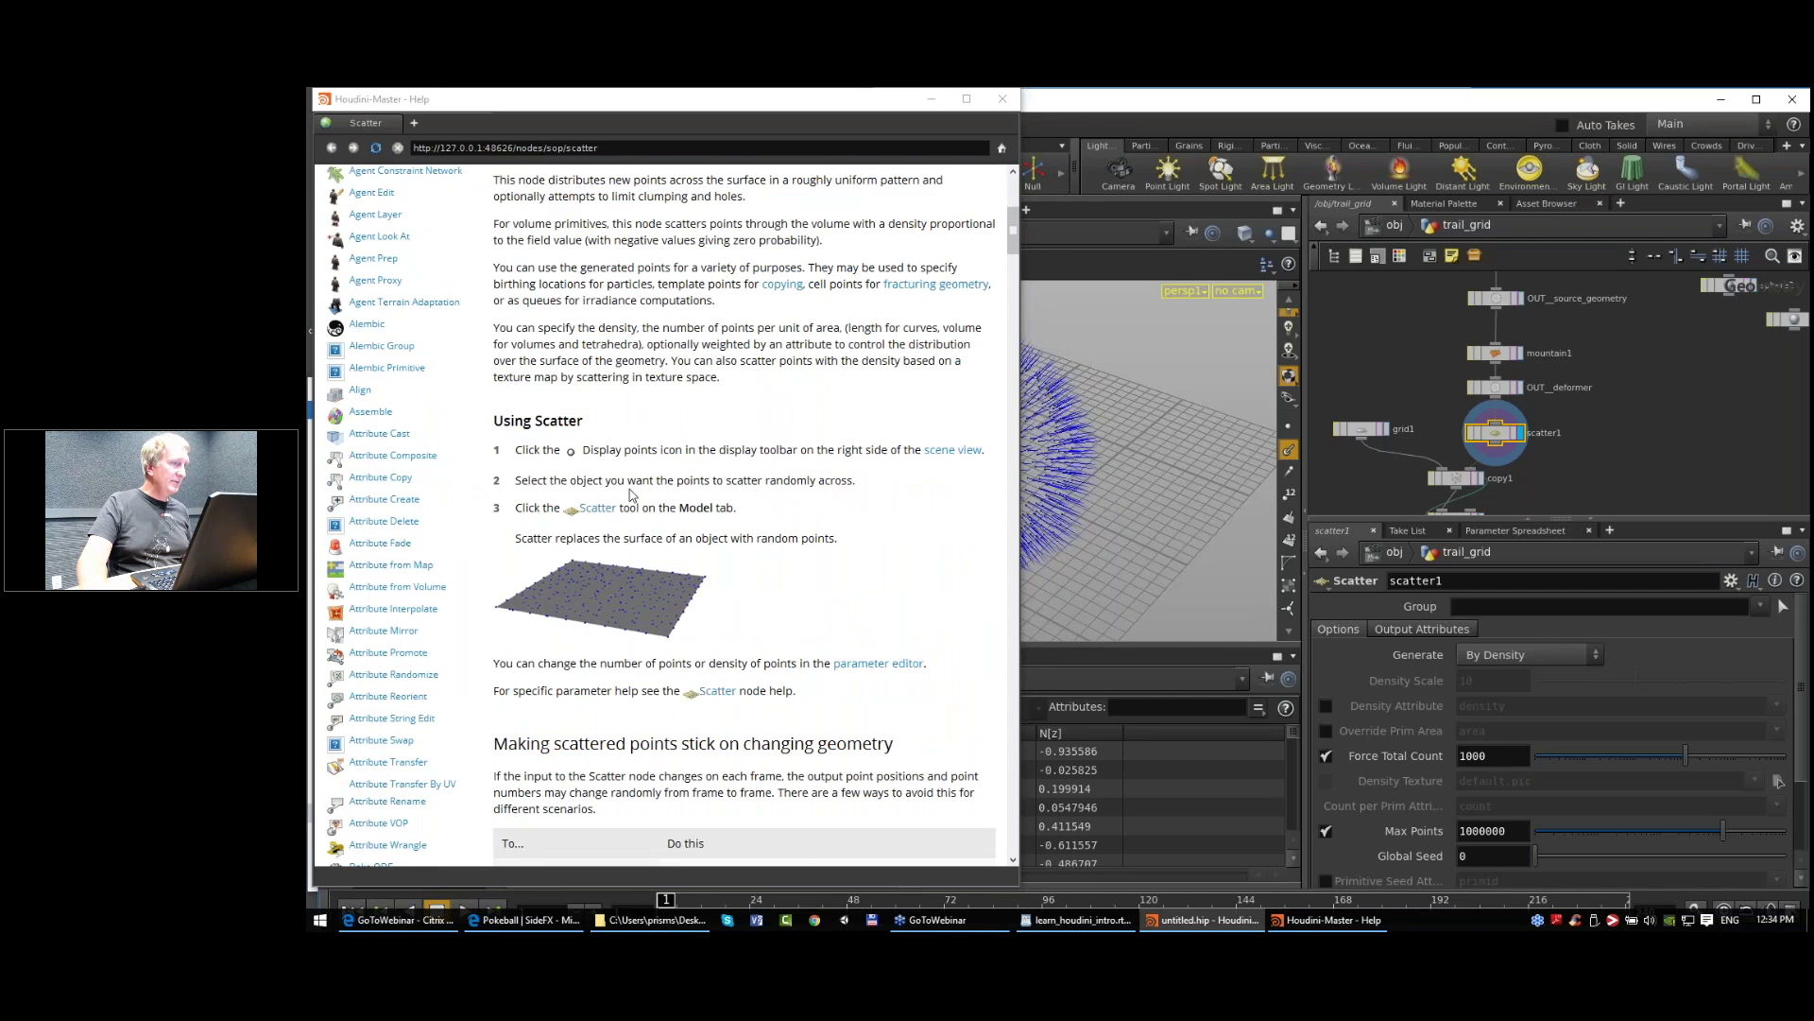
scroll(636, 494, down, 3)
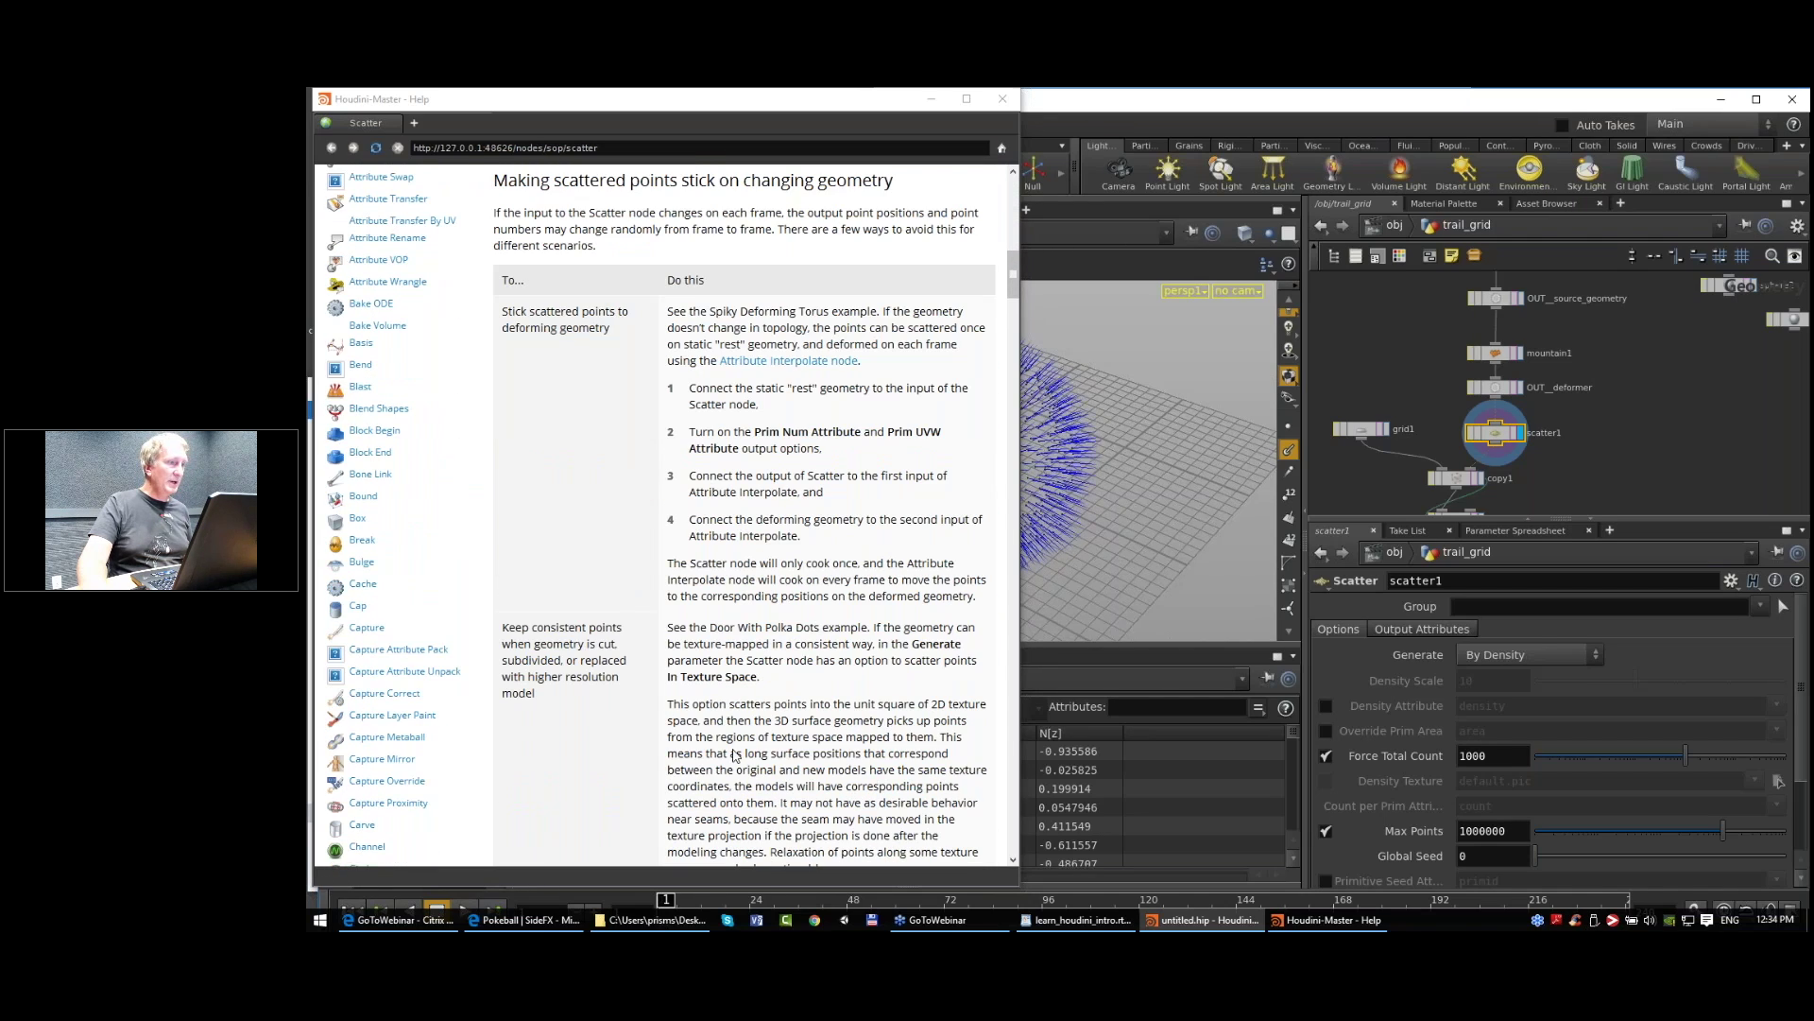
scroll(723, 366, down, 1)
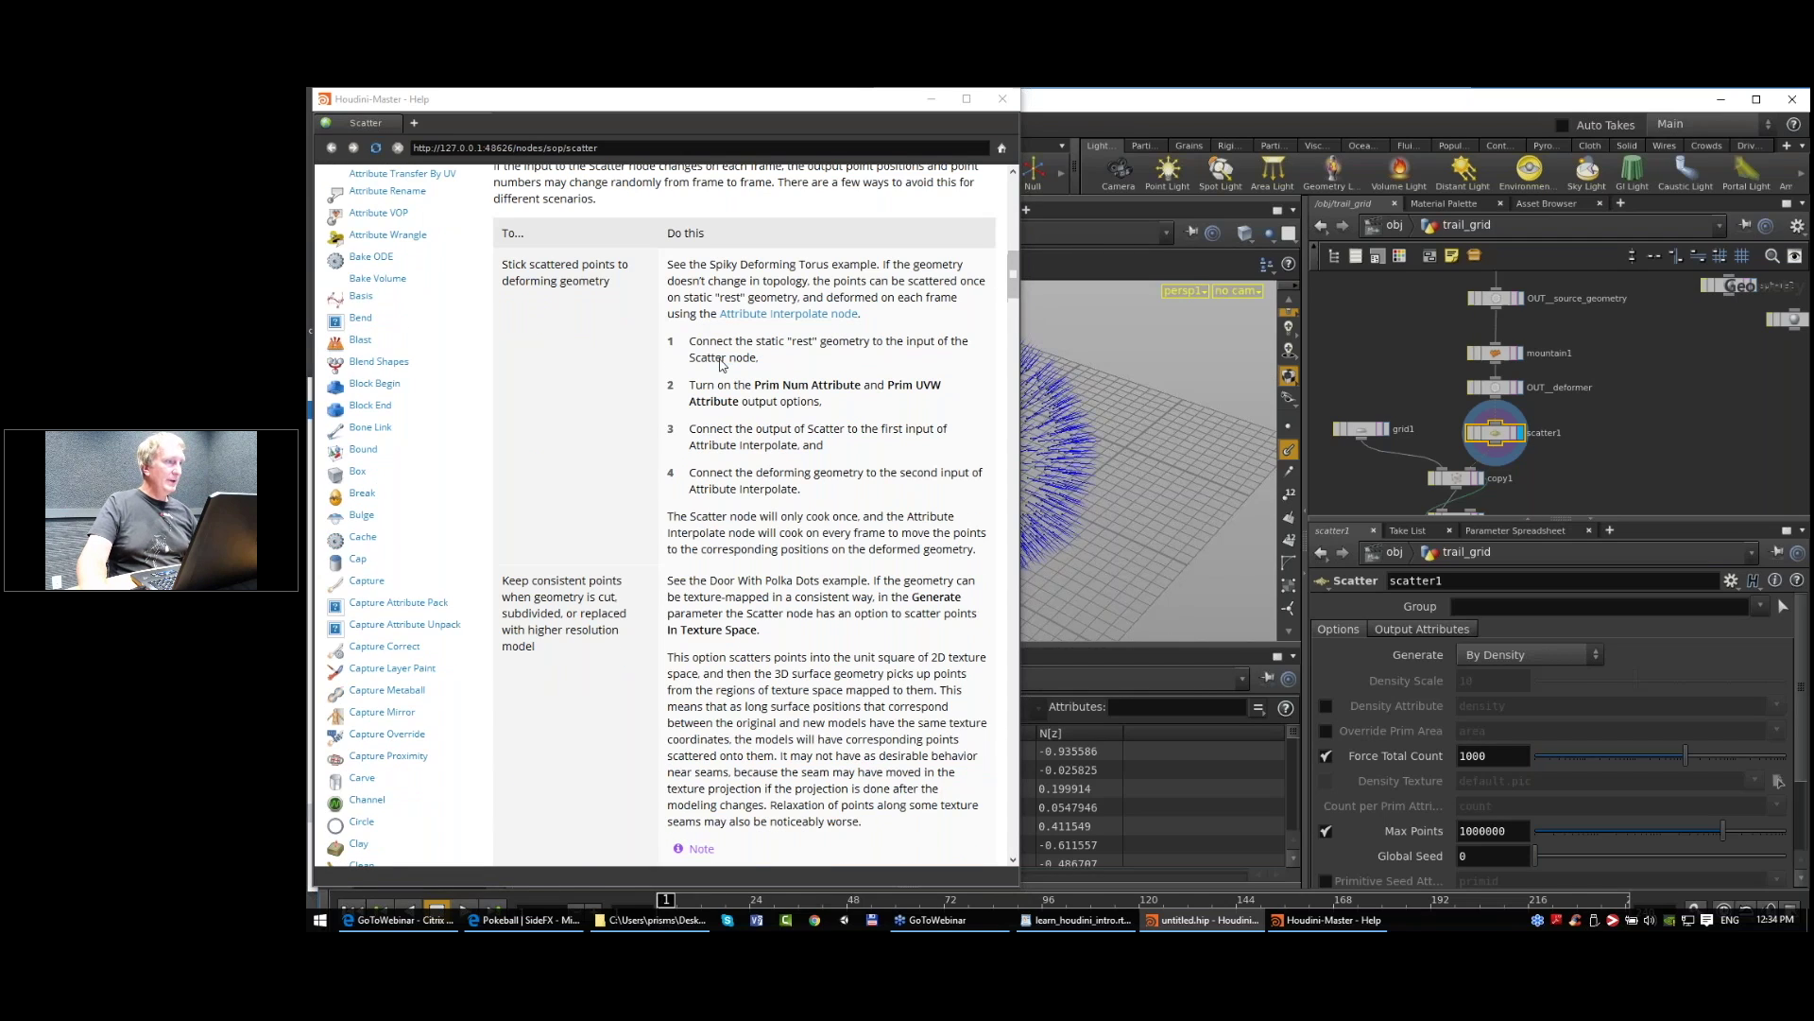
scroll(723, 366, down, 20)
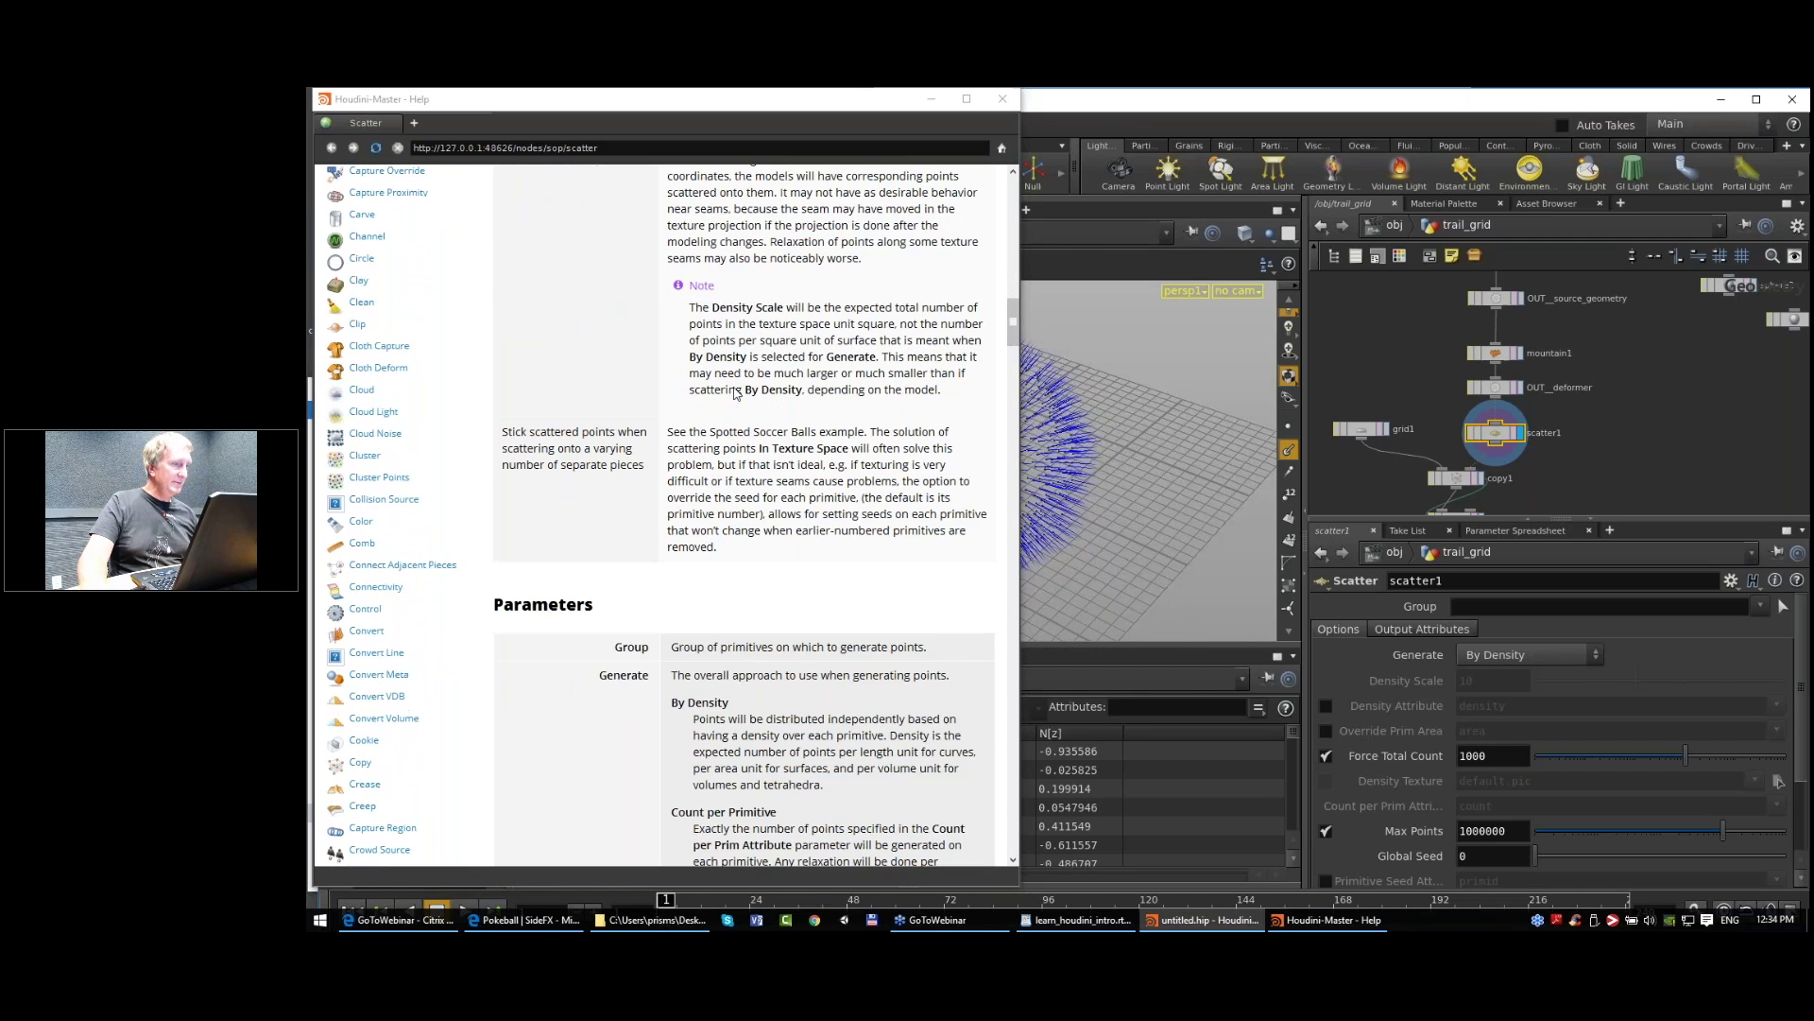
scroll(746, 397, down, 15)
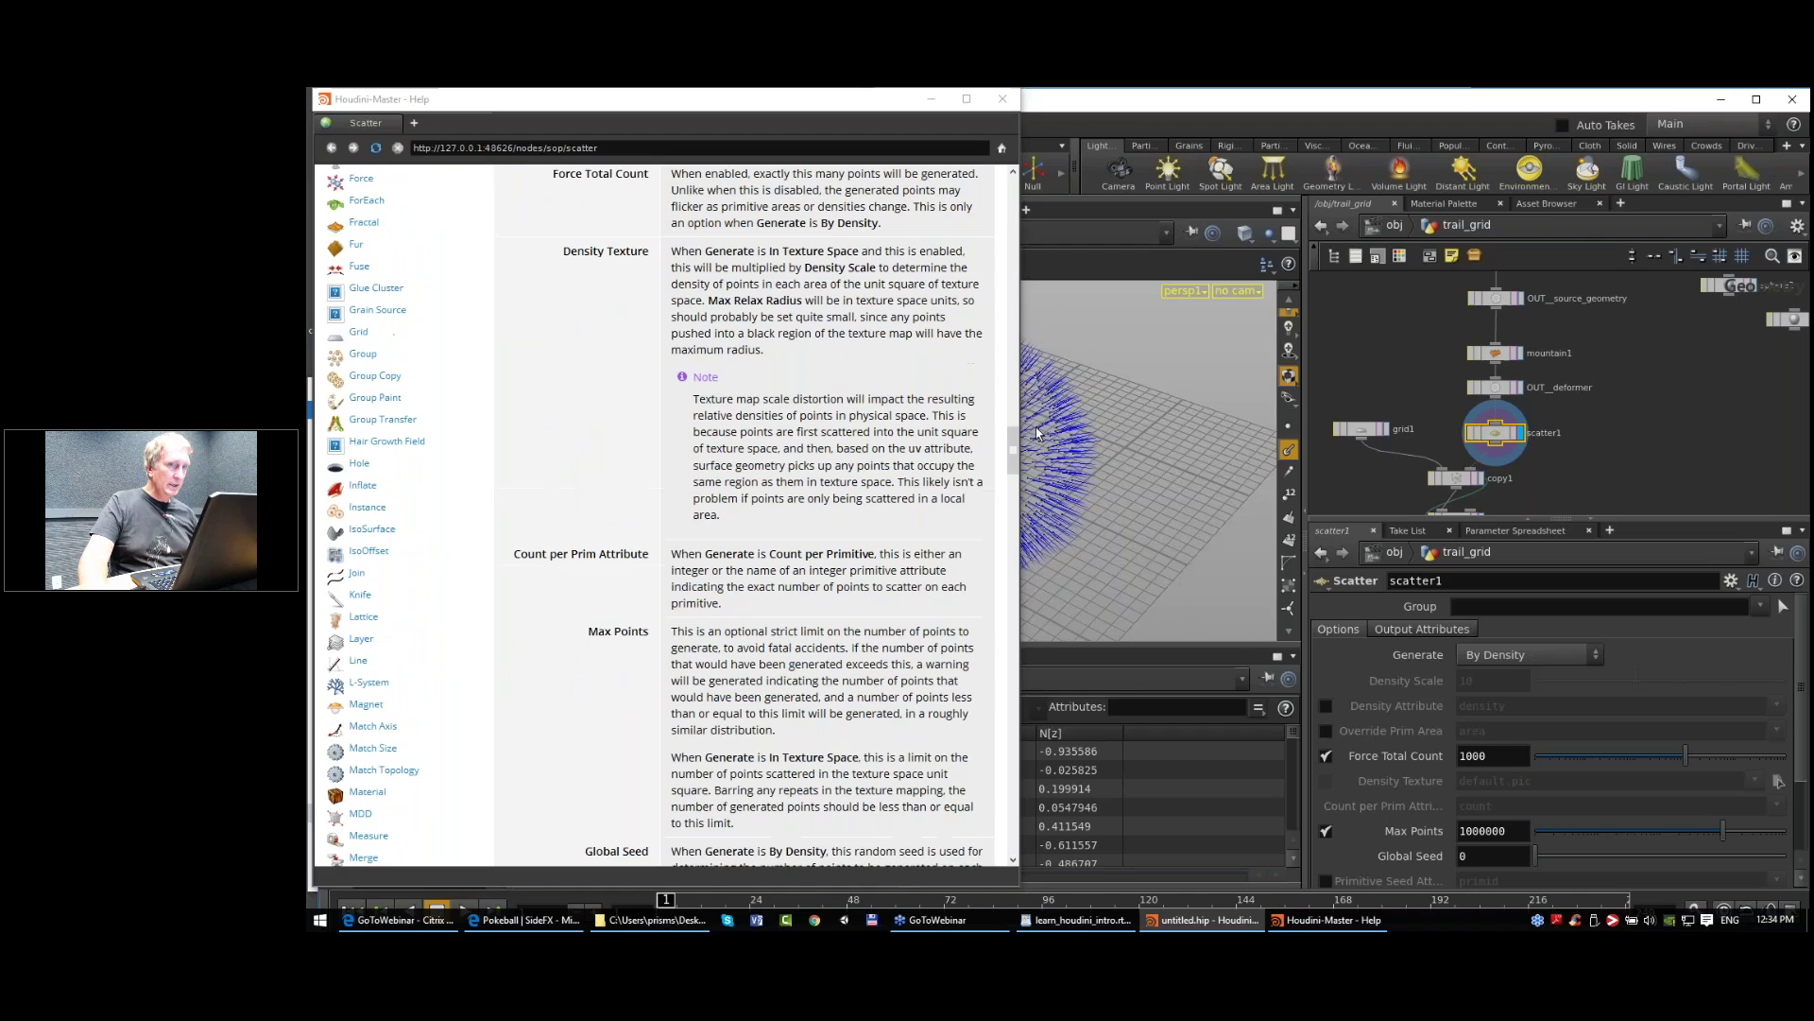
drag(1023, 809, 1017, 677)
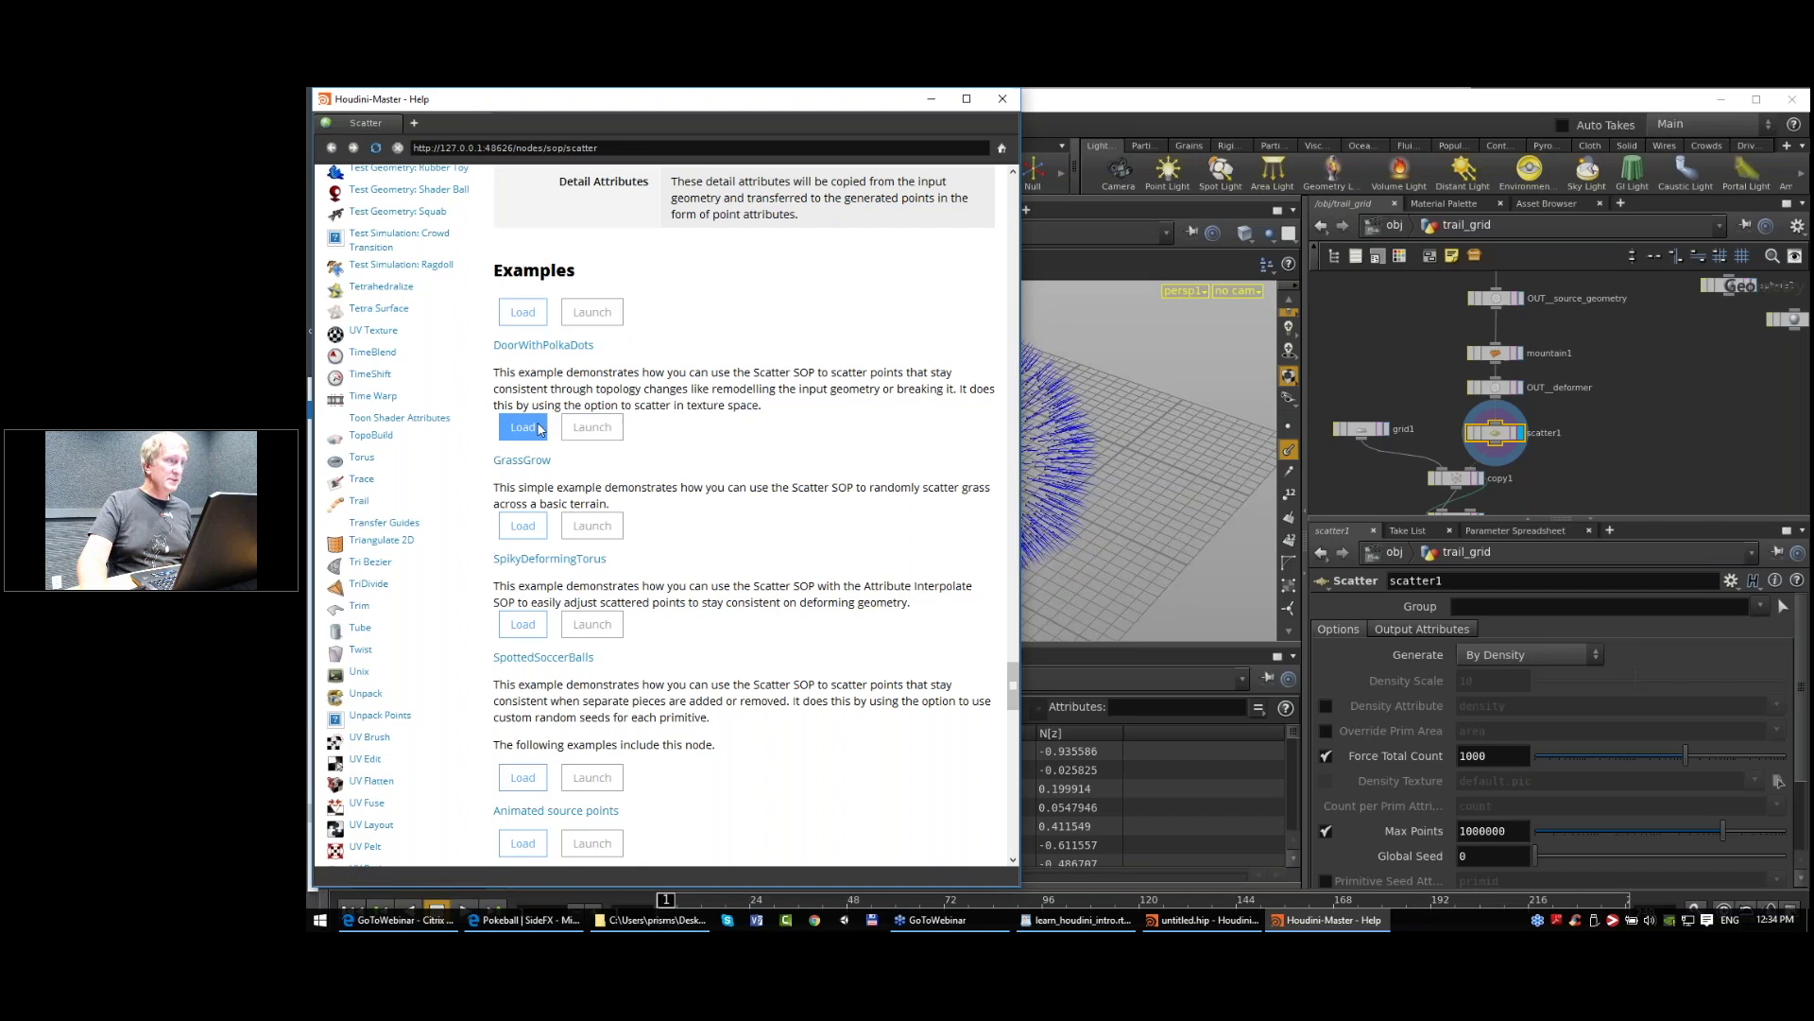
Step: Load the DoorWithPolkaDots example into the scene and move the help window clear of the Houdini workspace
click(529, 315)
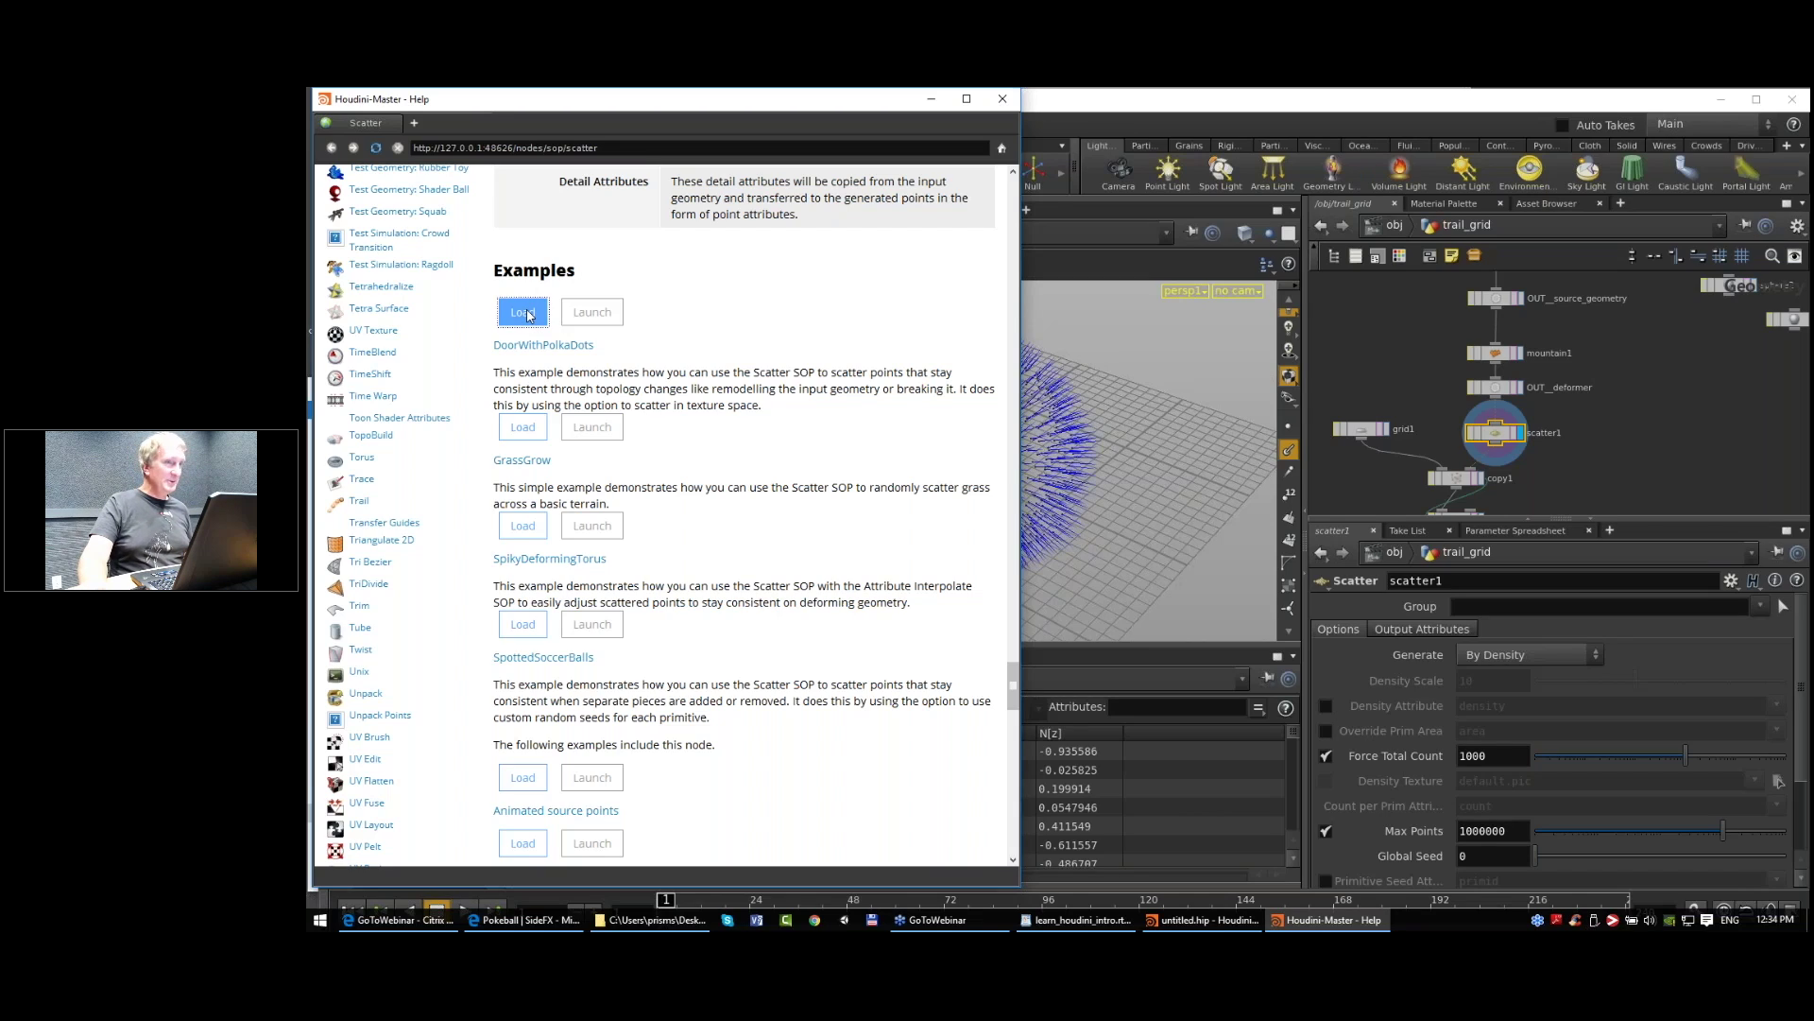
click(1400, 105)
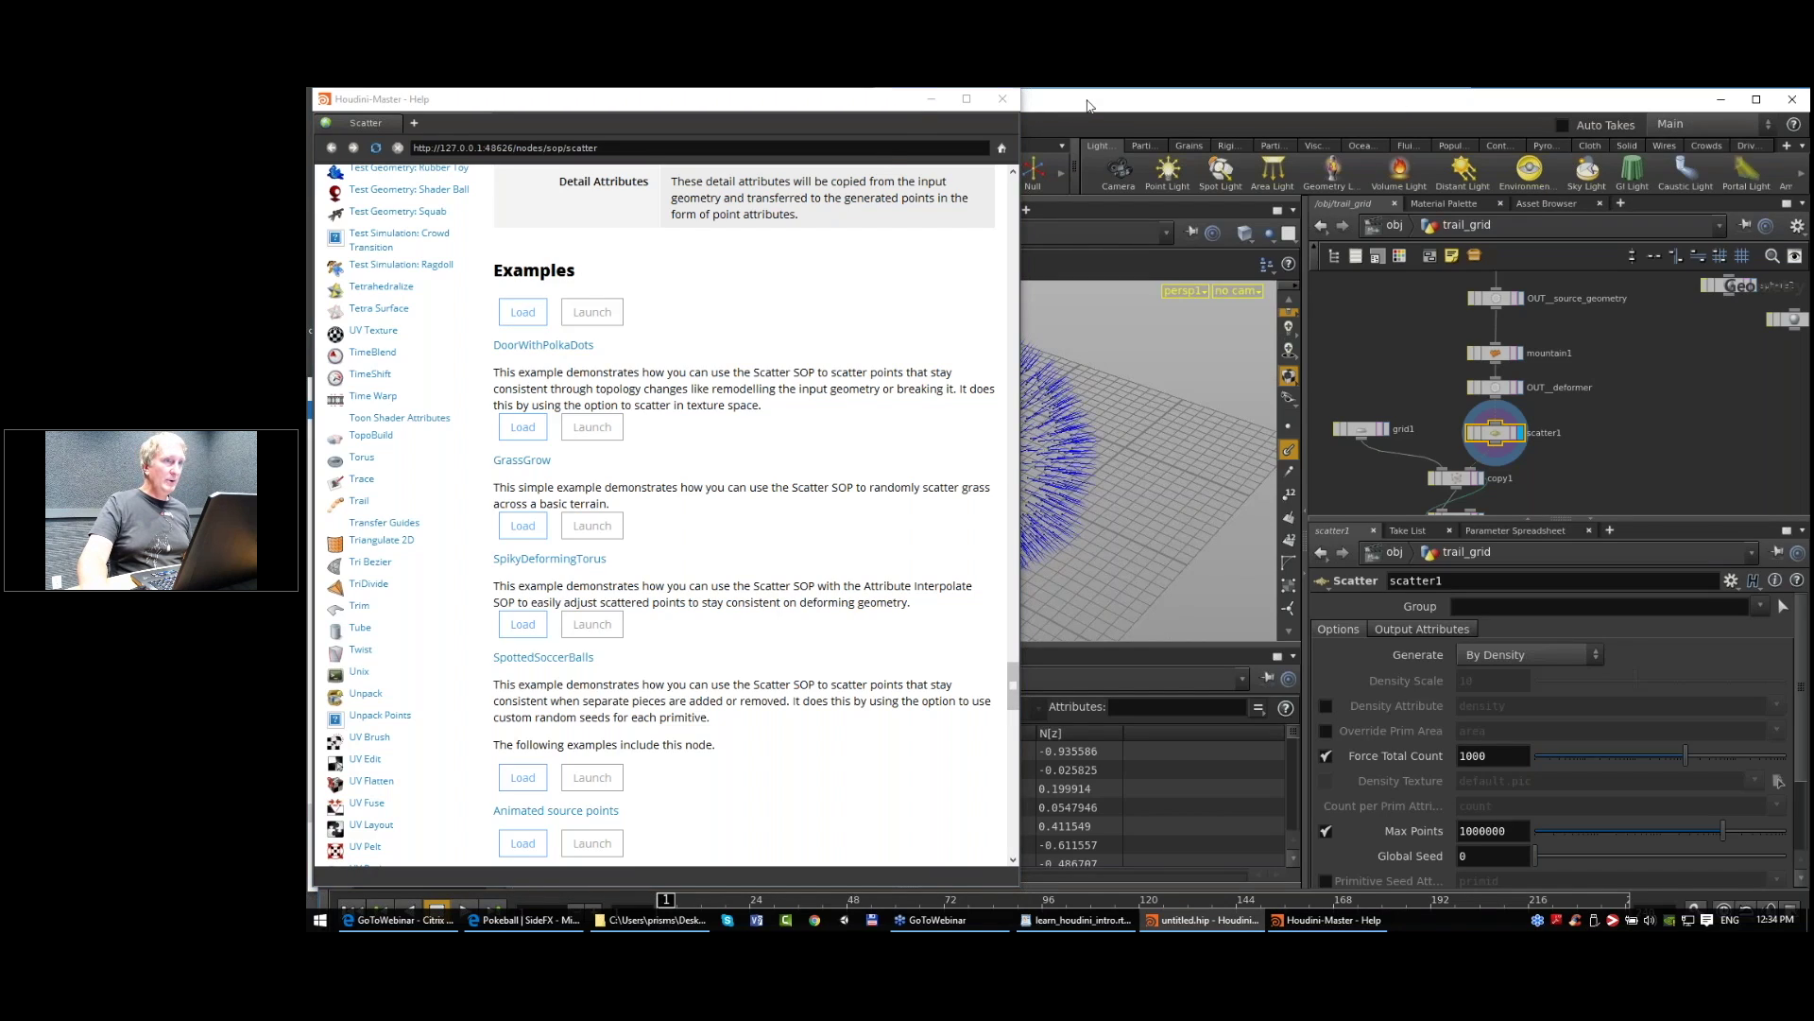
click(869, 106)
drag(868, 106, 803, 858)
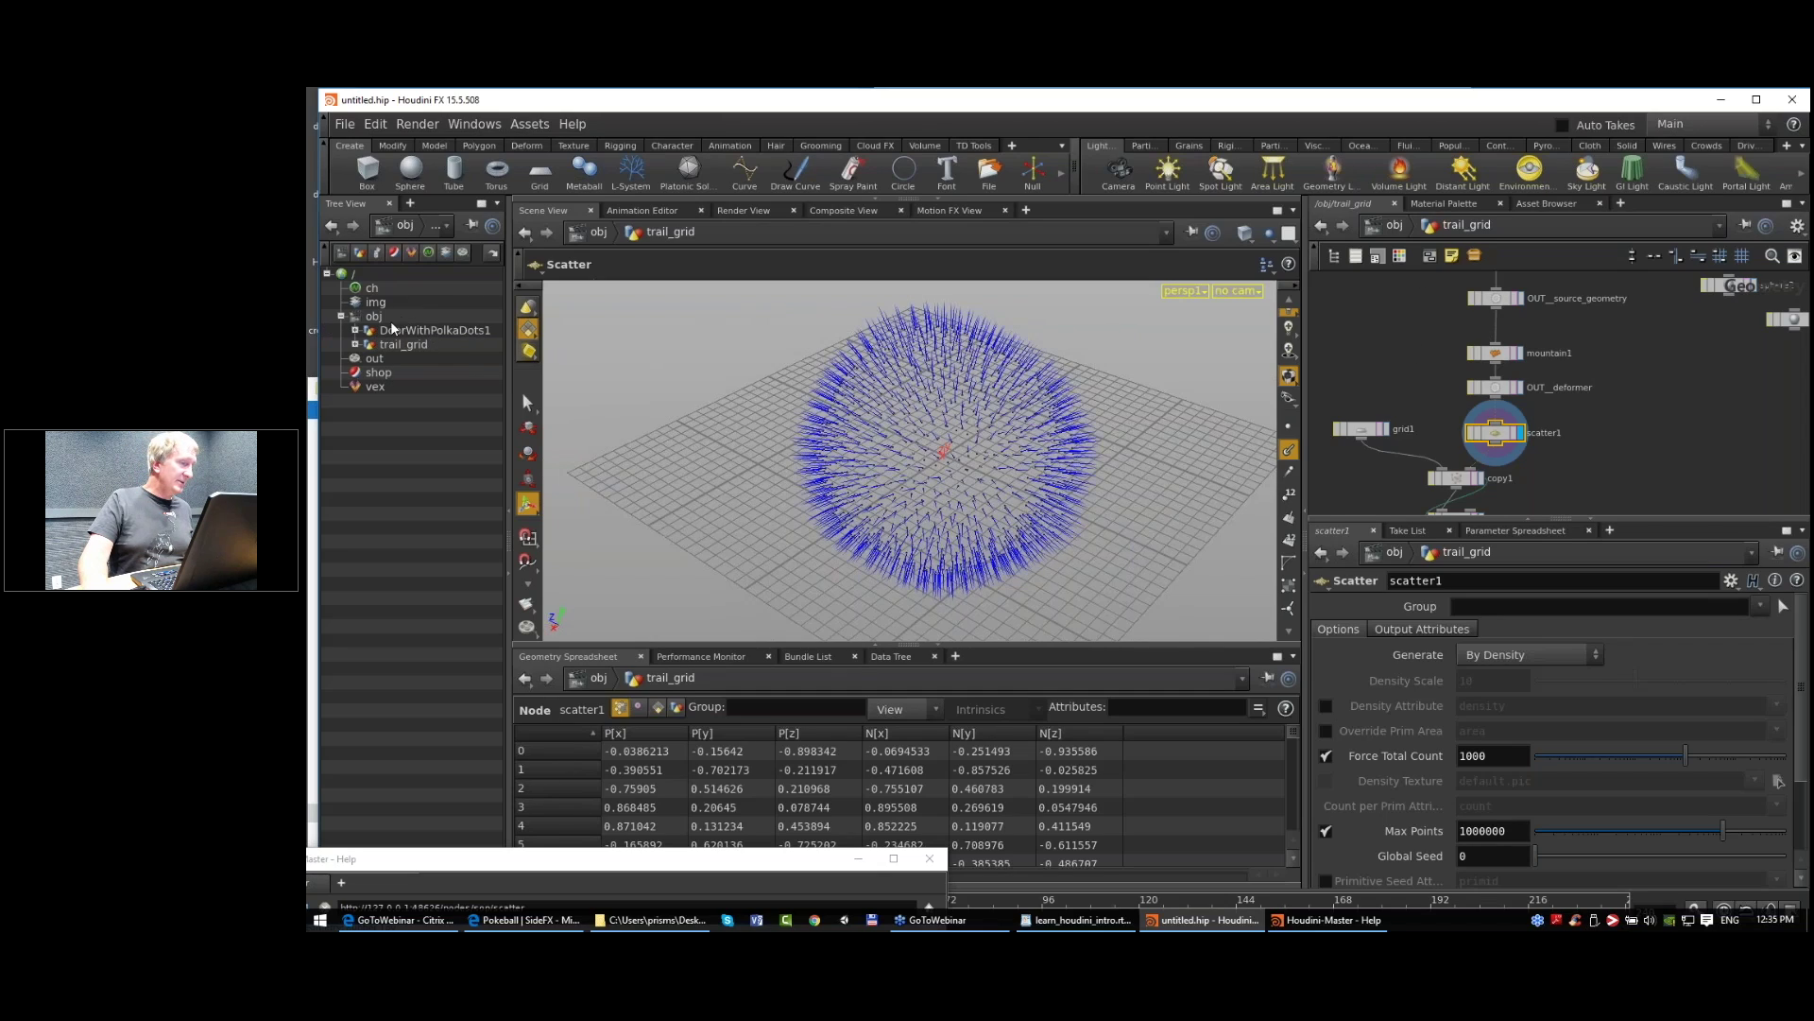
Step: Select the DoorWithPolkaDots1 object, separate it from the overlapping trail_grid node, and enter its network
click(416, 333)
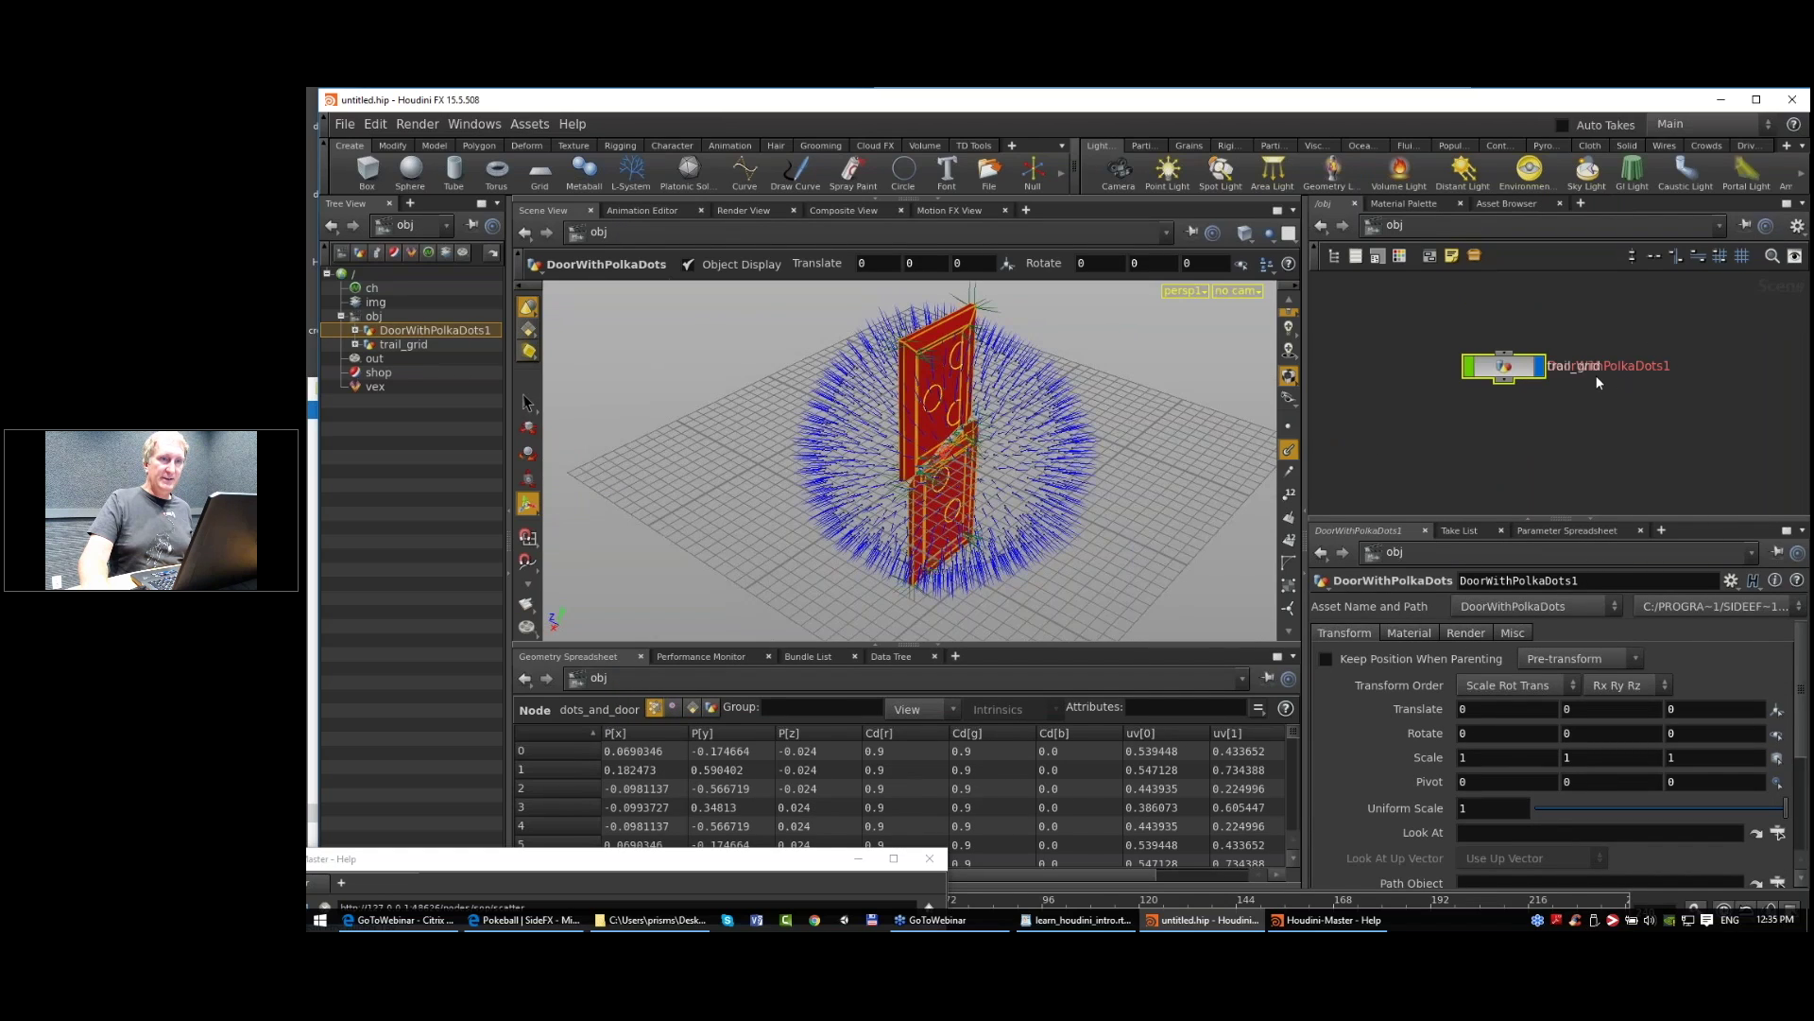
drag(1525, 427, 1515, 359)
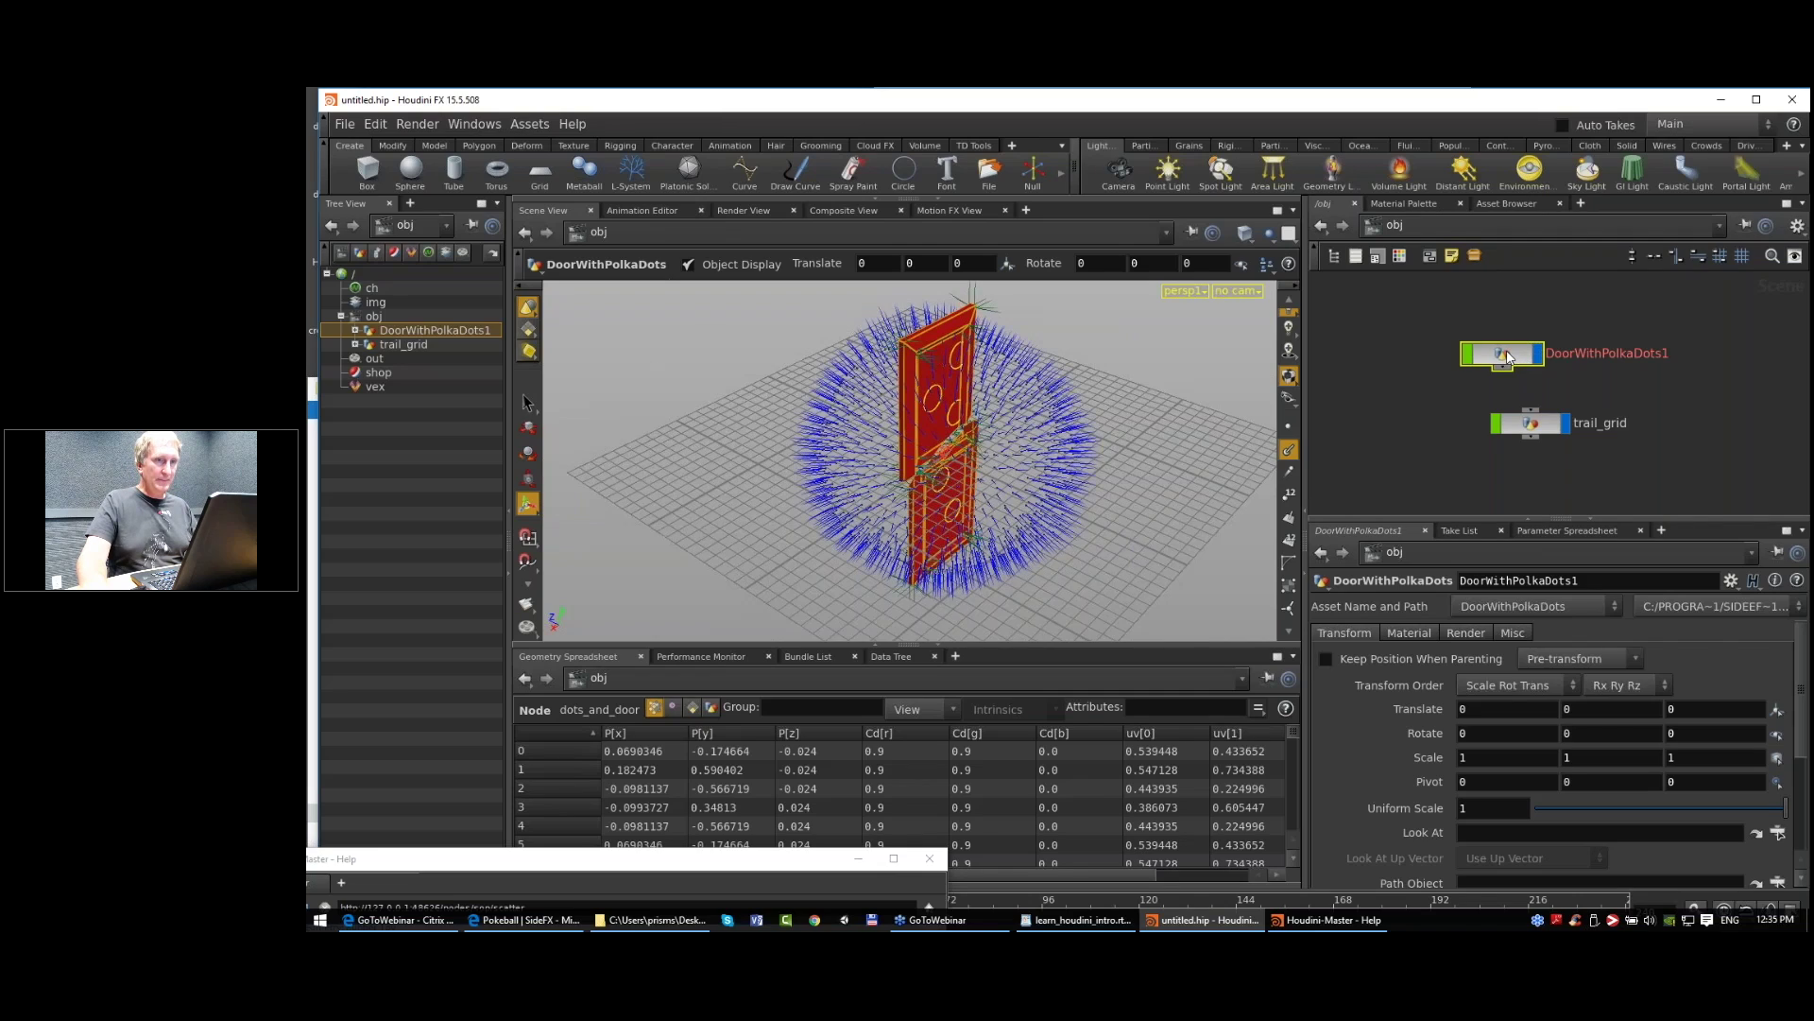
double_click(1509, 357)
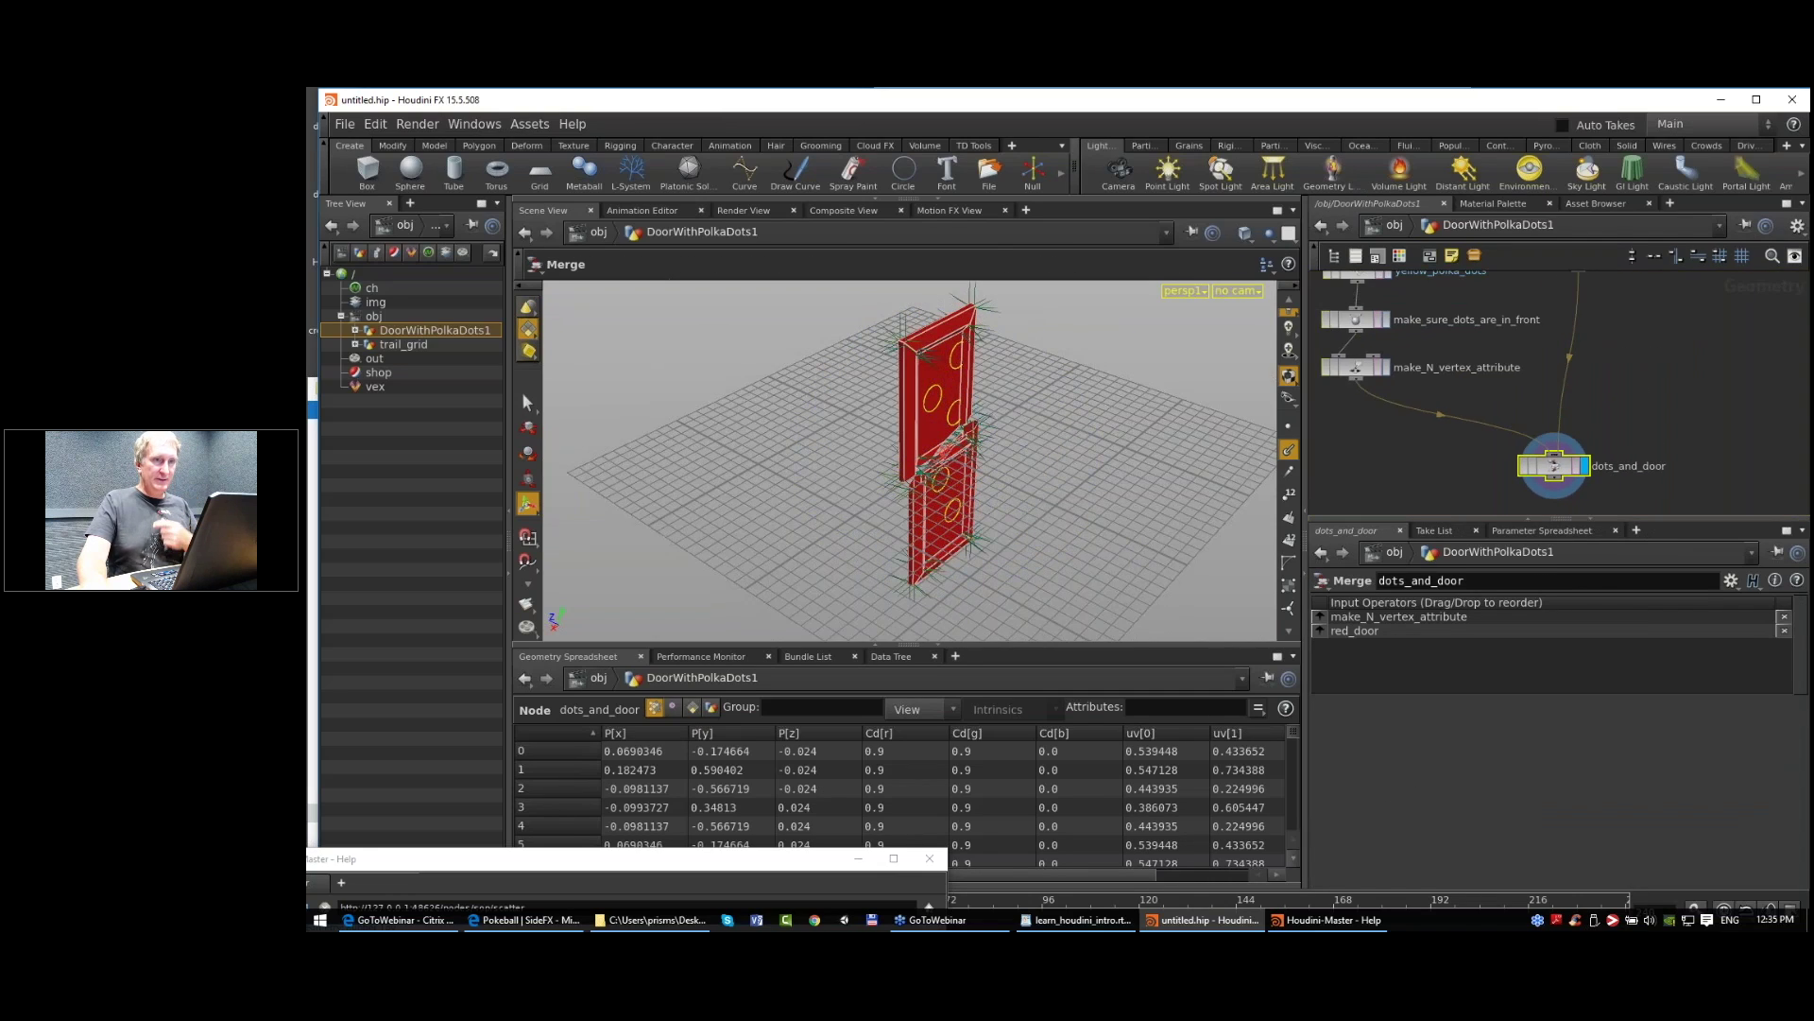
Step: Examine the example's node network with its sticky notes and widen the network editor to give it more room
scroll(1532, 417, down, 3)
middle_drag(1560, 360, 1579, 426)
scroll(1579, 426, up, 3)
scroll(1606, 379, down, 2)
scroll(1603, 454, down, 3)
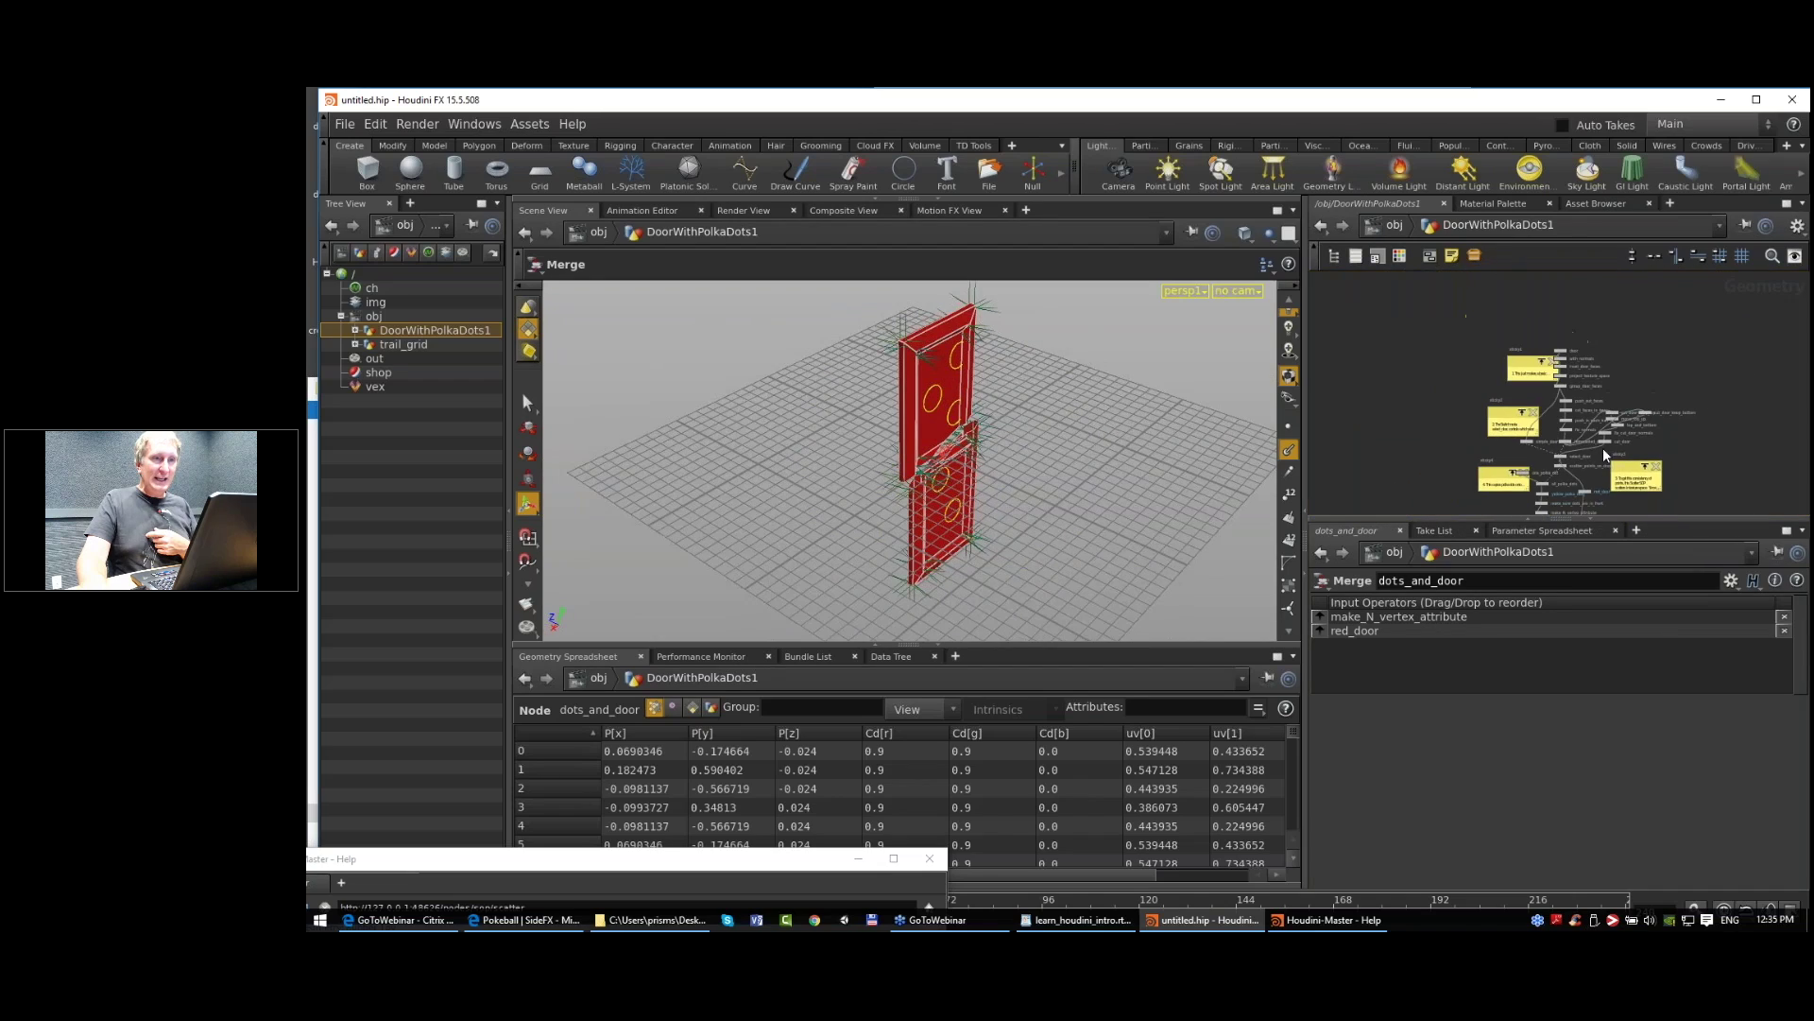
middle_drag(1586, 465, 1574, 403)
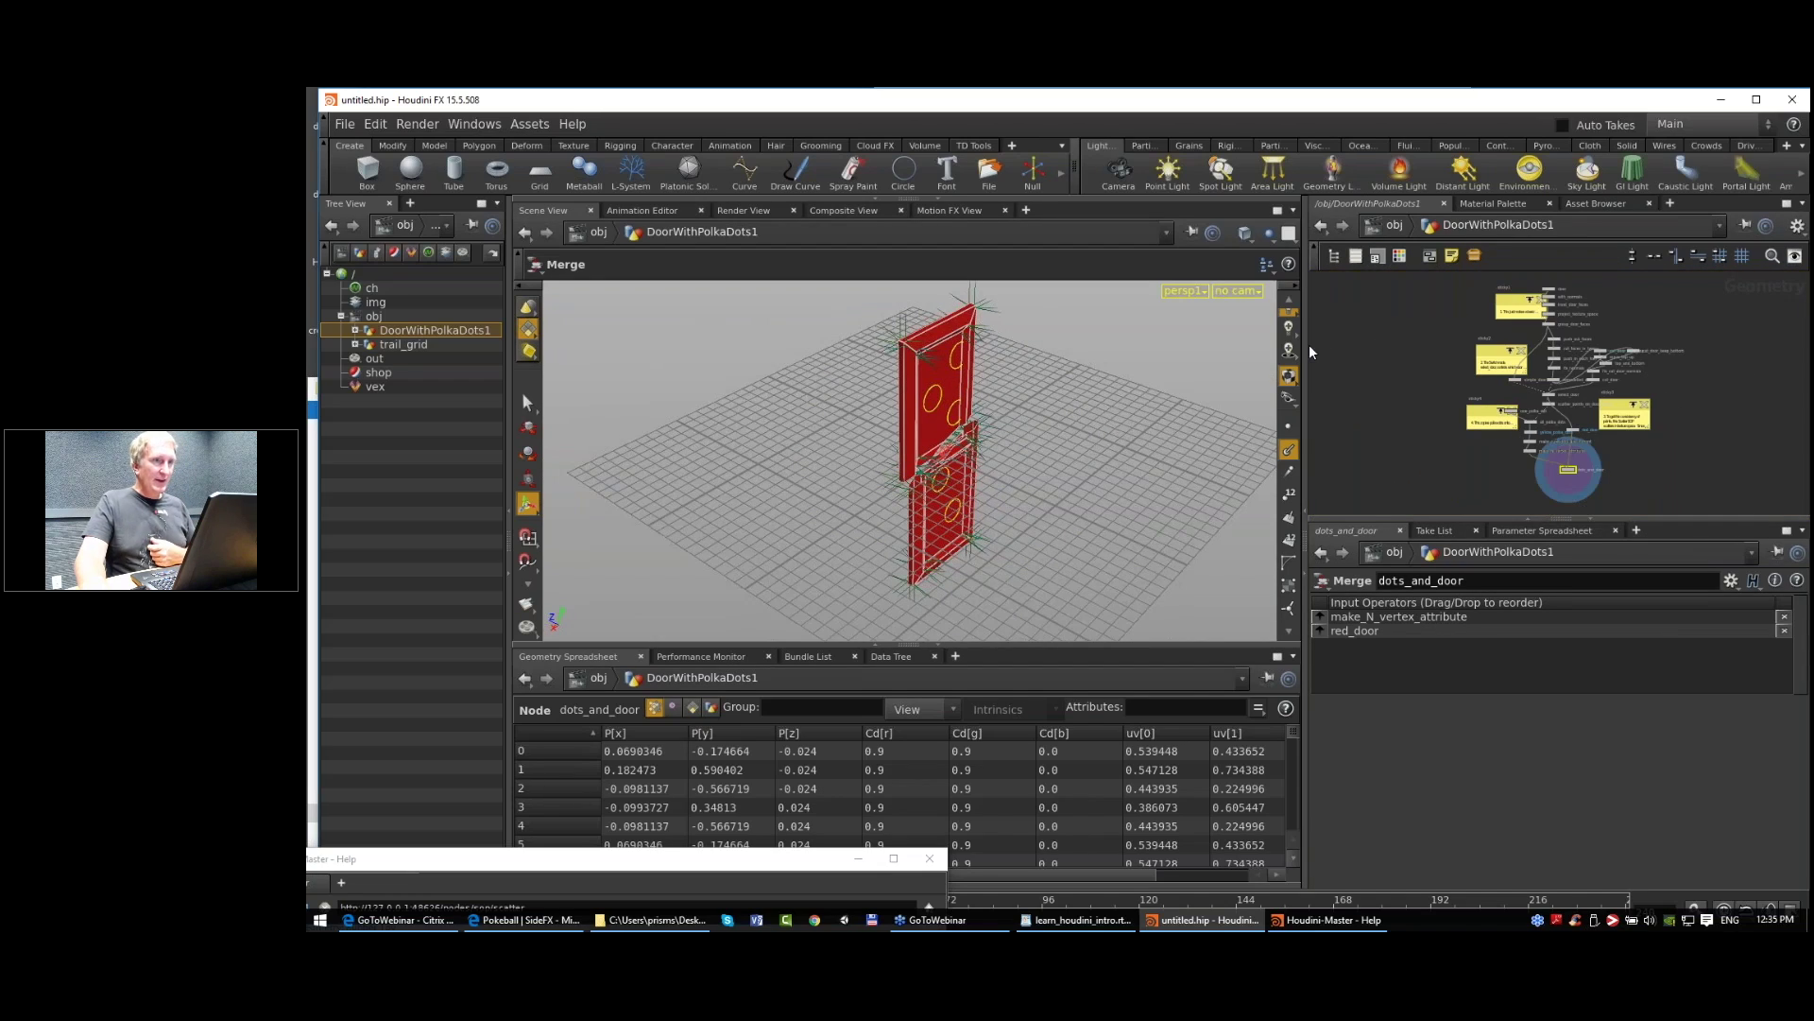
drag(1304, 345, 1036, 389)
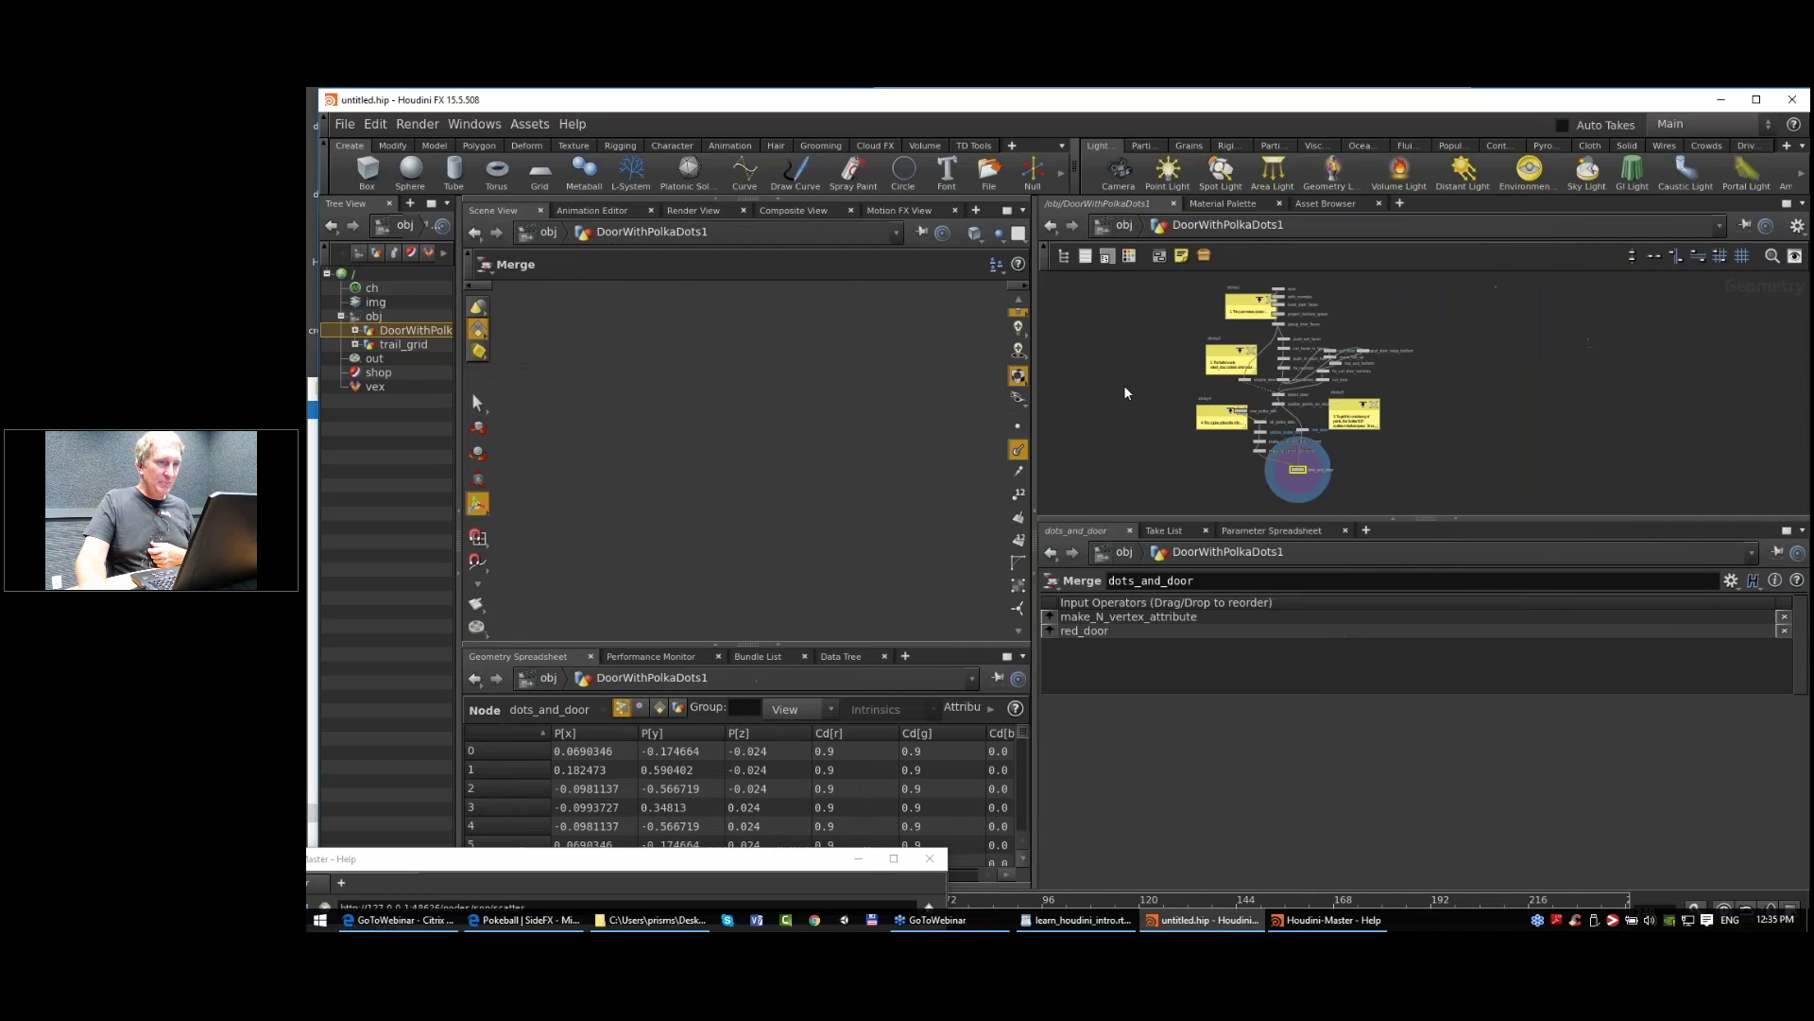
scroll(1296, 427, up, 7)
scroll(1417, 426, down, 6)
middle_drag(1418, 429, 1442, 430)
scroll(1442, 426, down, 2)
middle_drag(1637, 343, 1648, 353)
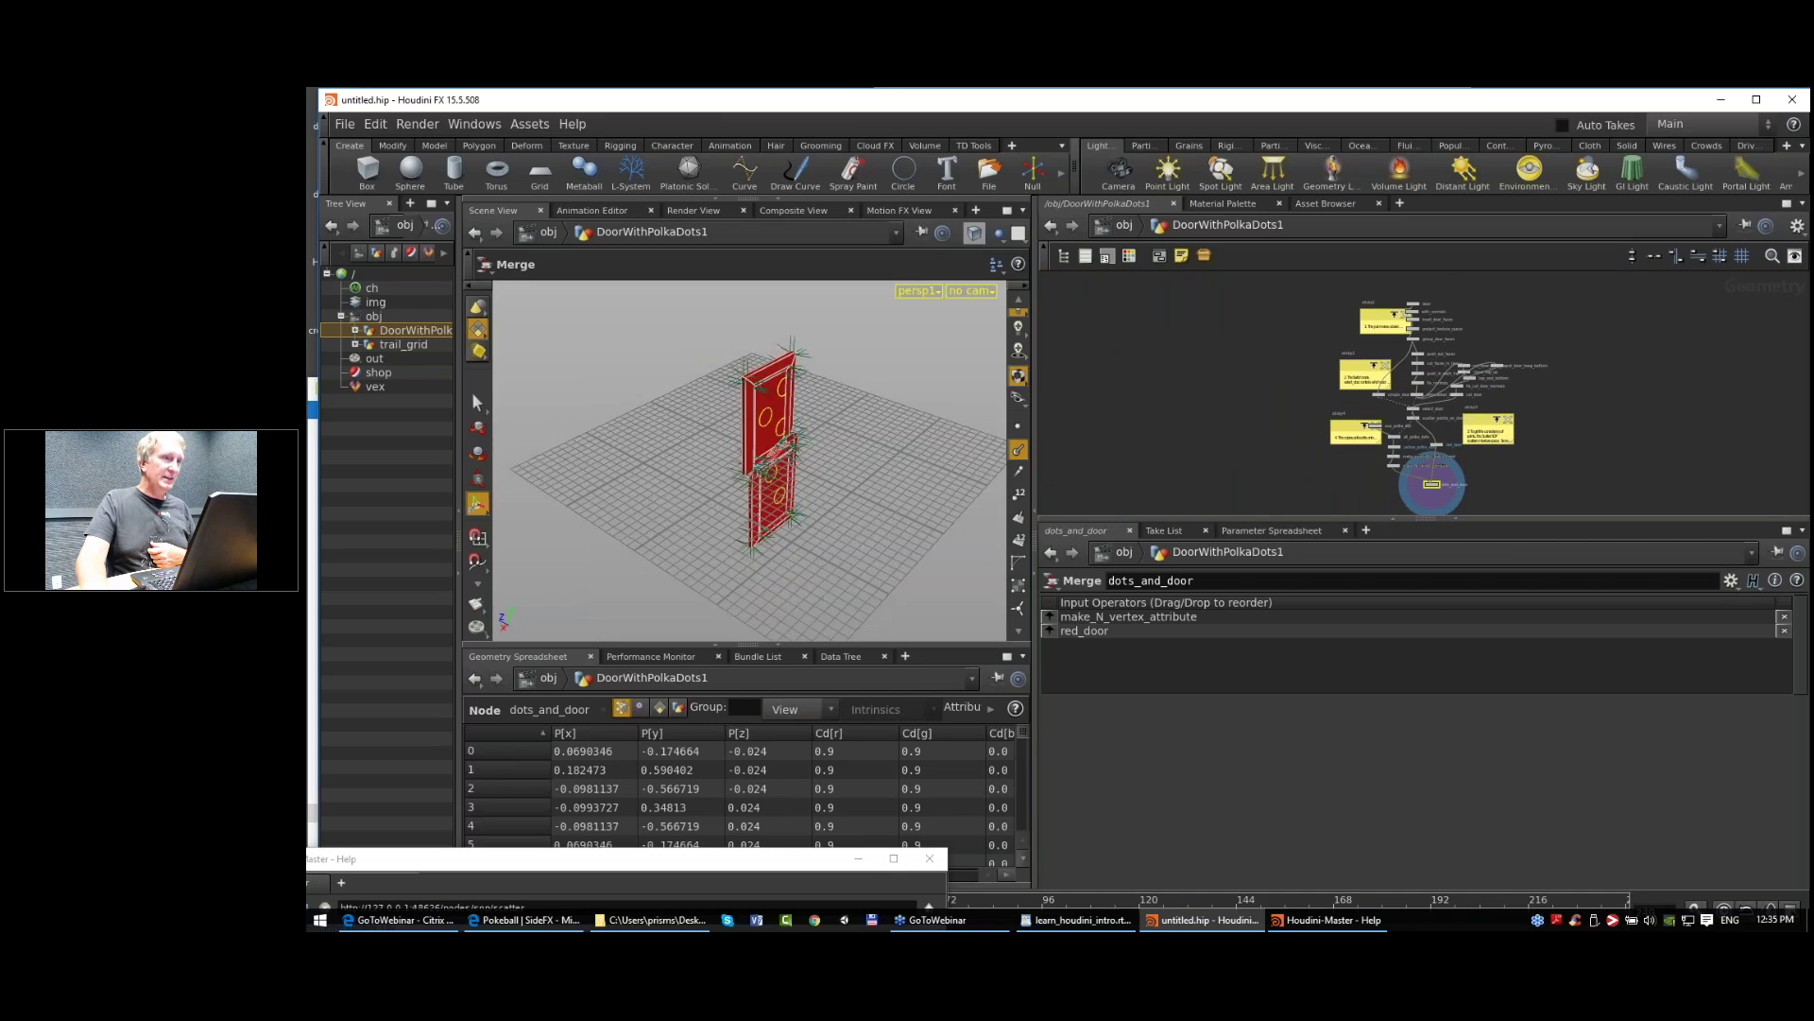
Step: Show the node tool palette in the network editor, look through its options and categories, and collapse the Tools category
click(1064, 257)
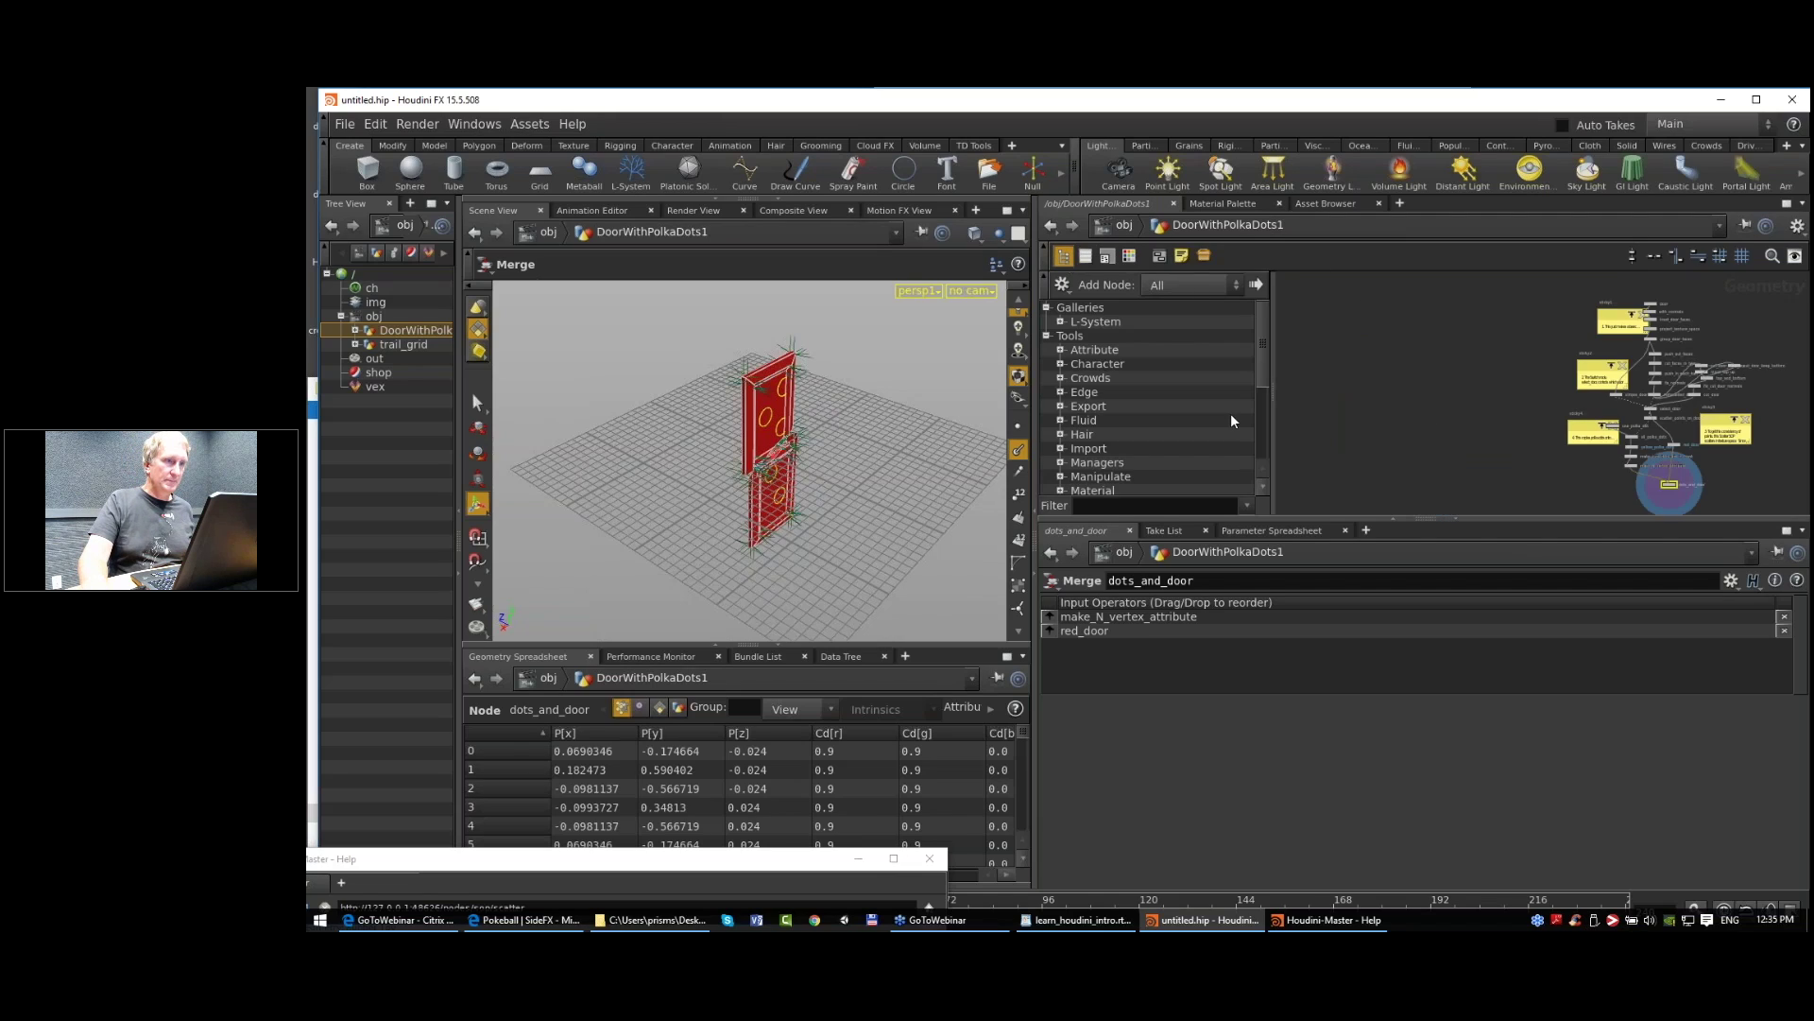
scroll(1263, 454, down, 4)
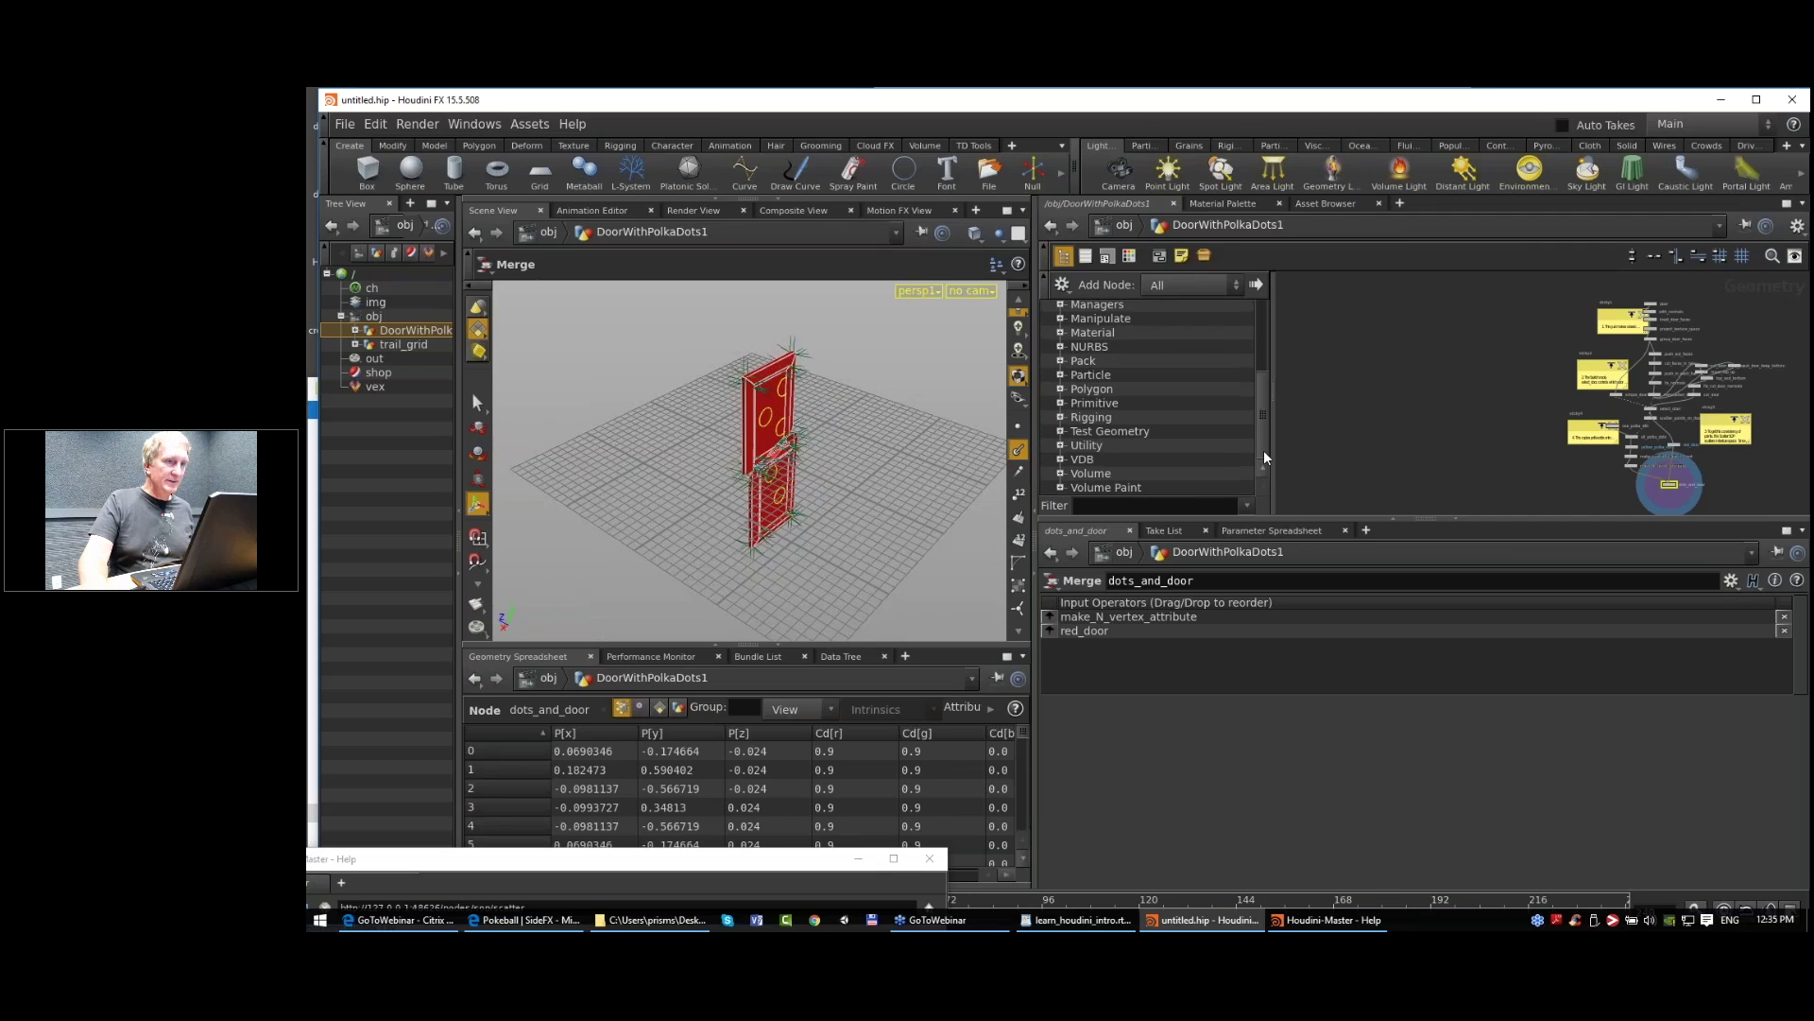
drag(1264, 458, 1251, 335)
click(1064, 285)
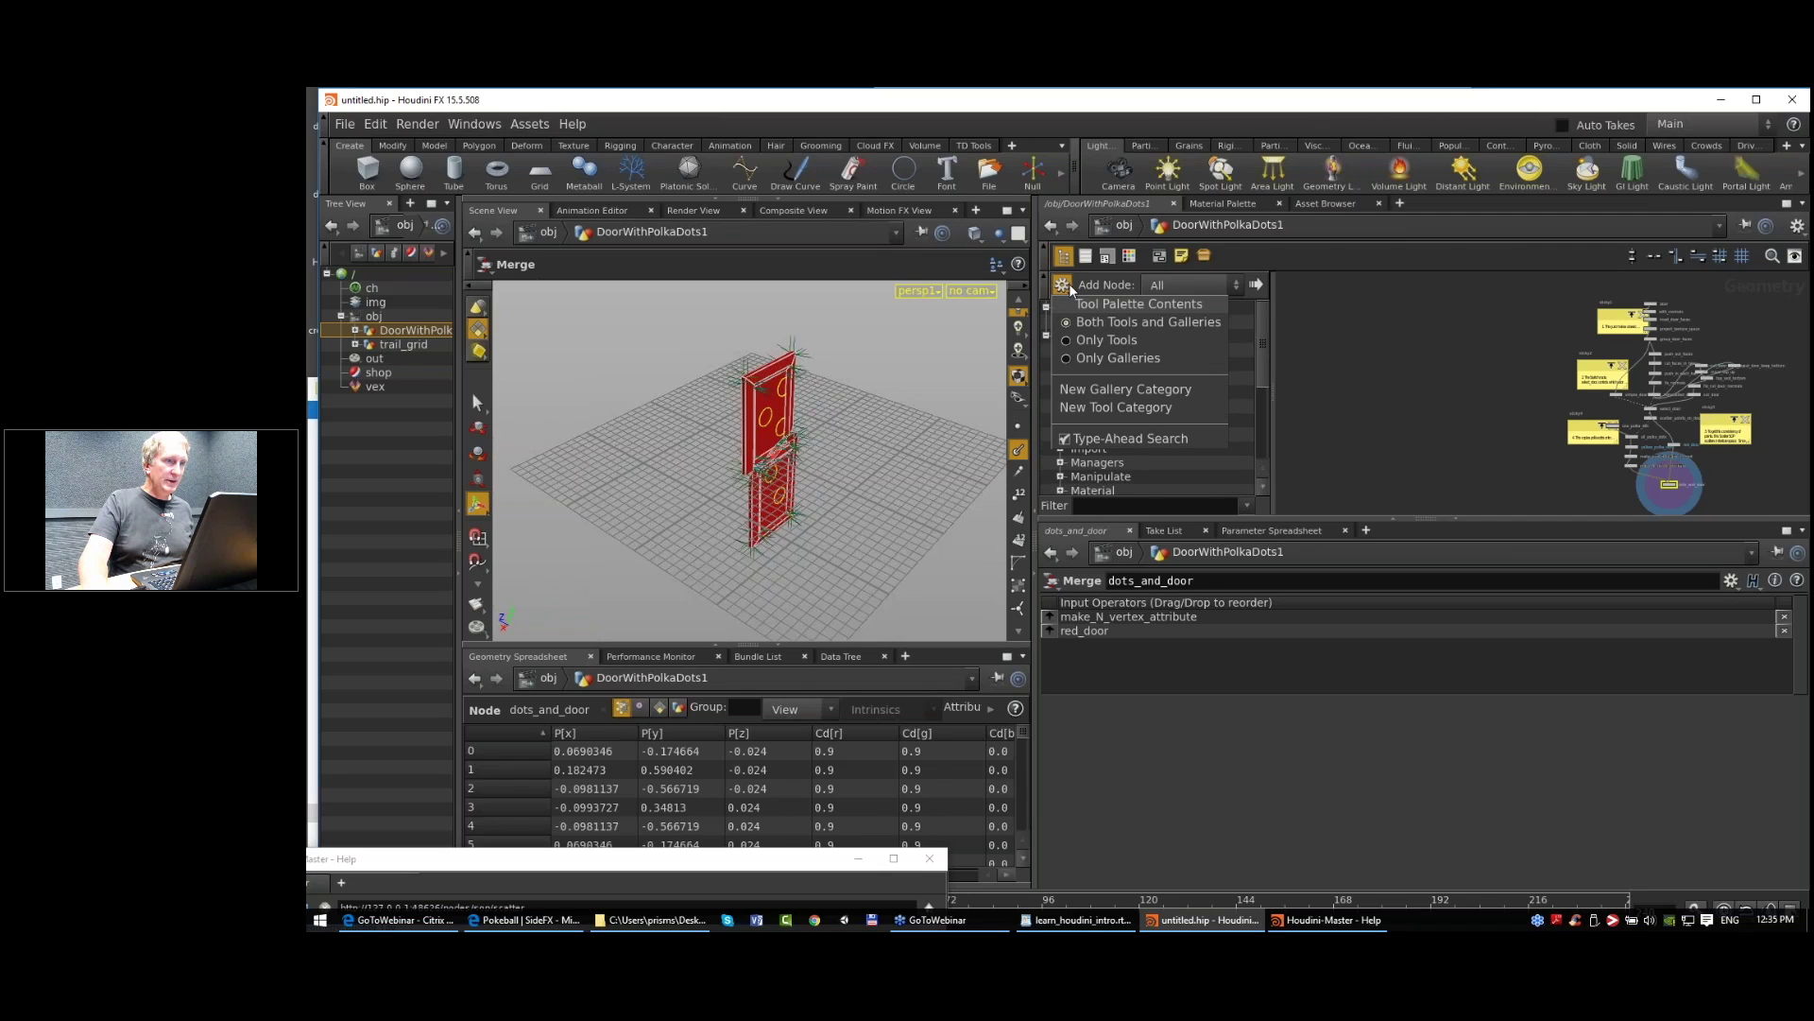
click(1166, 292)
click(1181, 288)
click(1181, 288)
click(1060, 322)
click(1061, 322)
click(1046, 336)
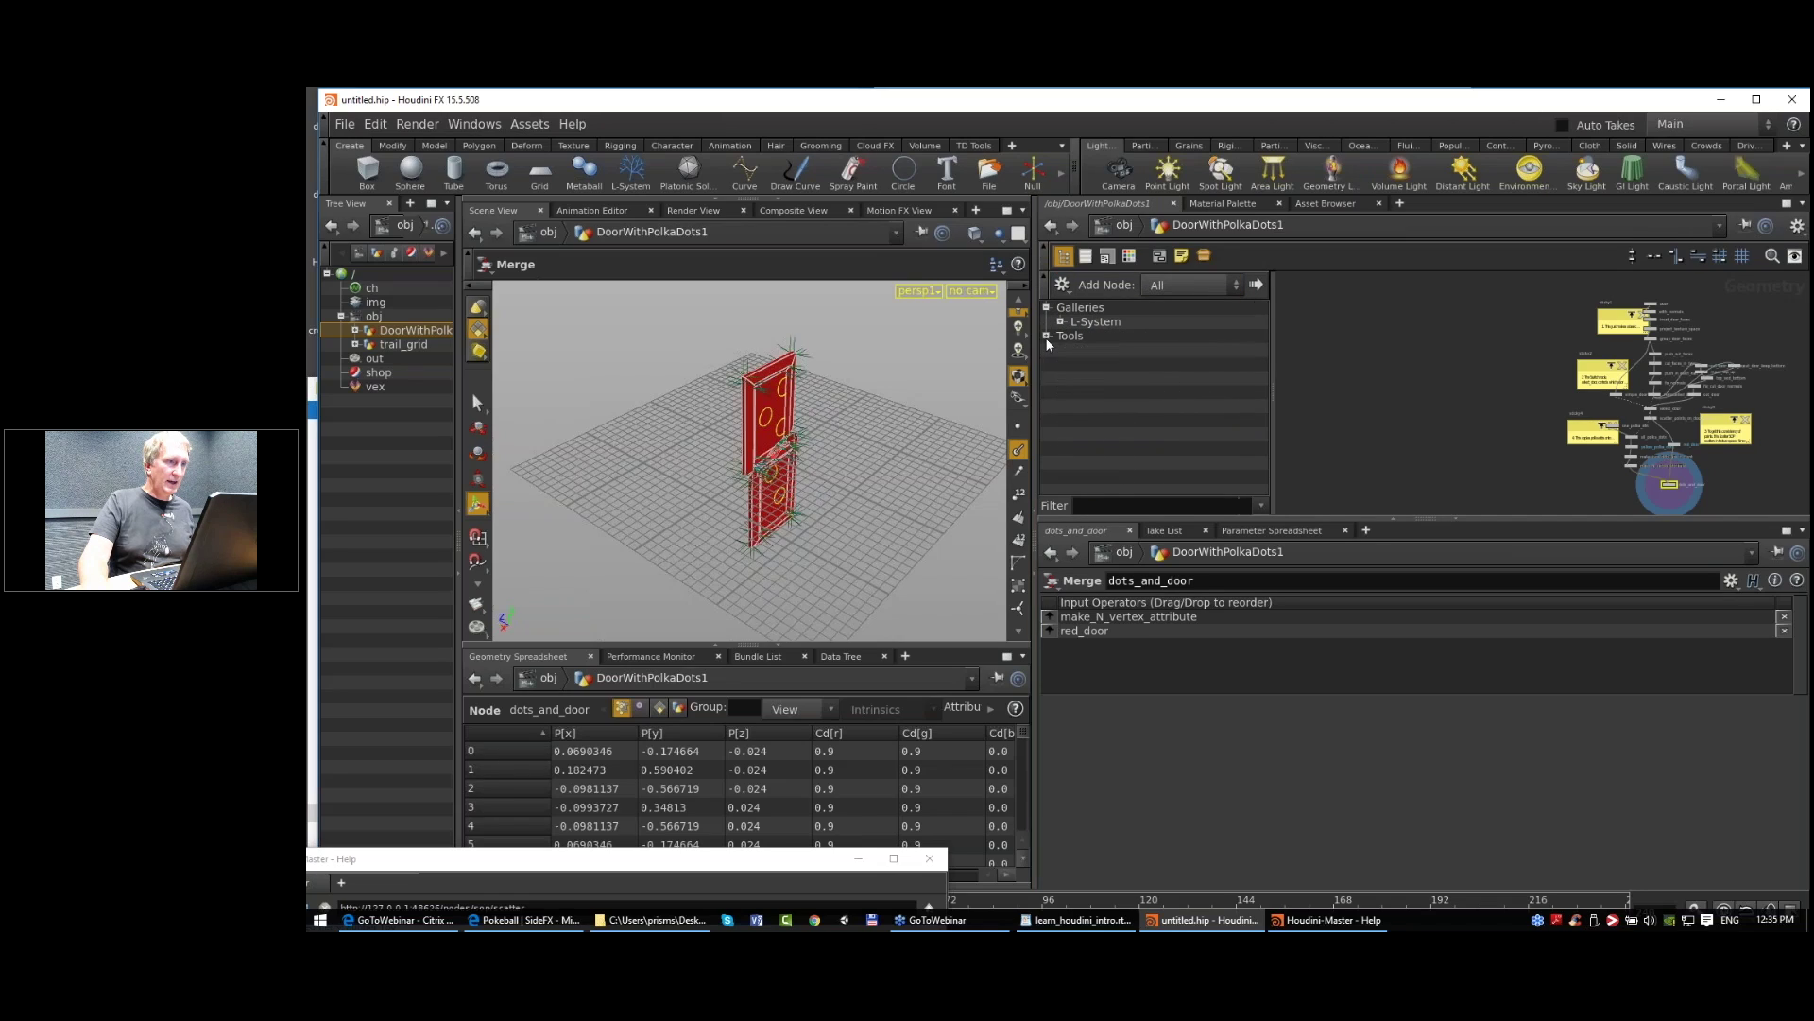
Step: Collapse the Galleries category and add a new category named my_stuff to the node tool palette
click(1046, 308)
click(1062, 284)
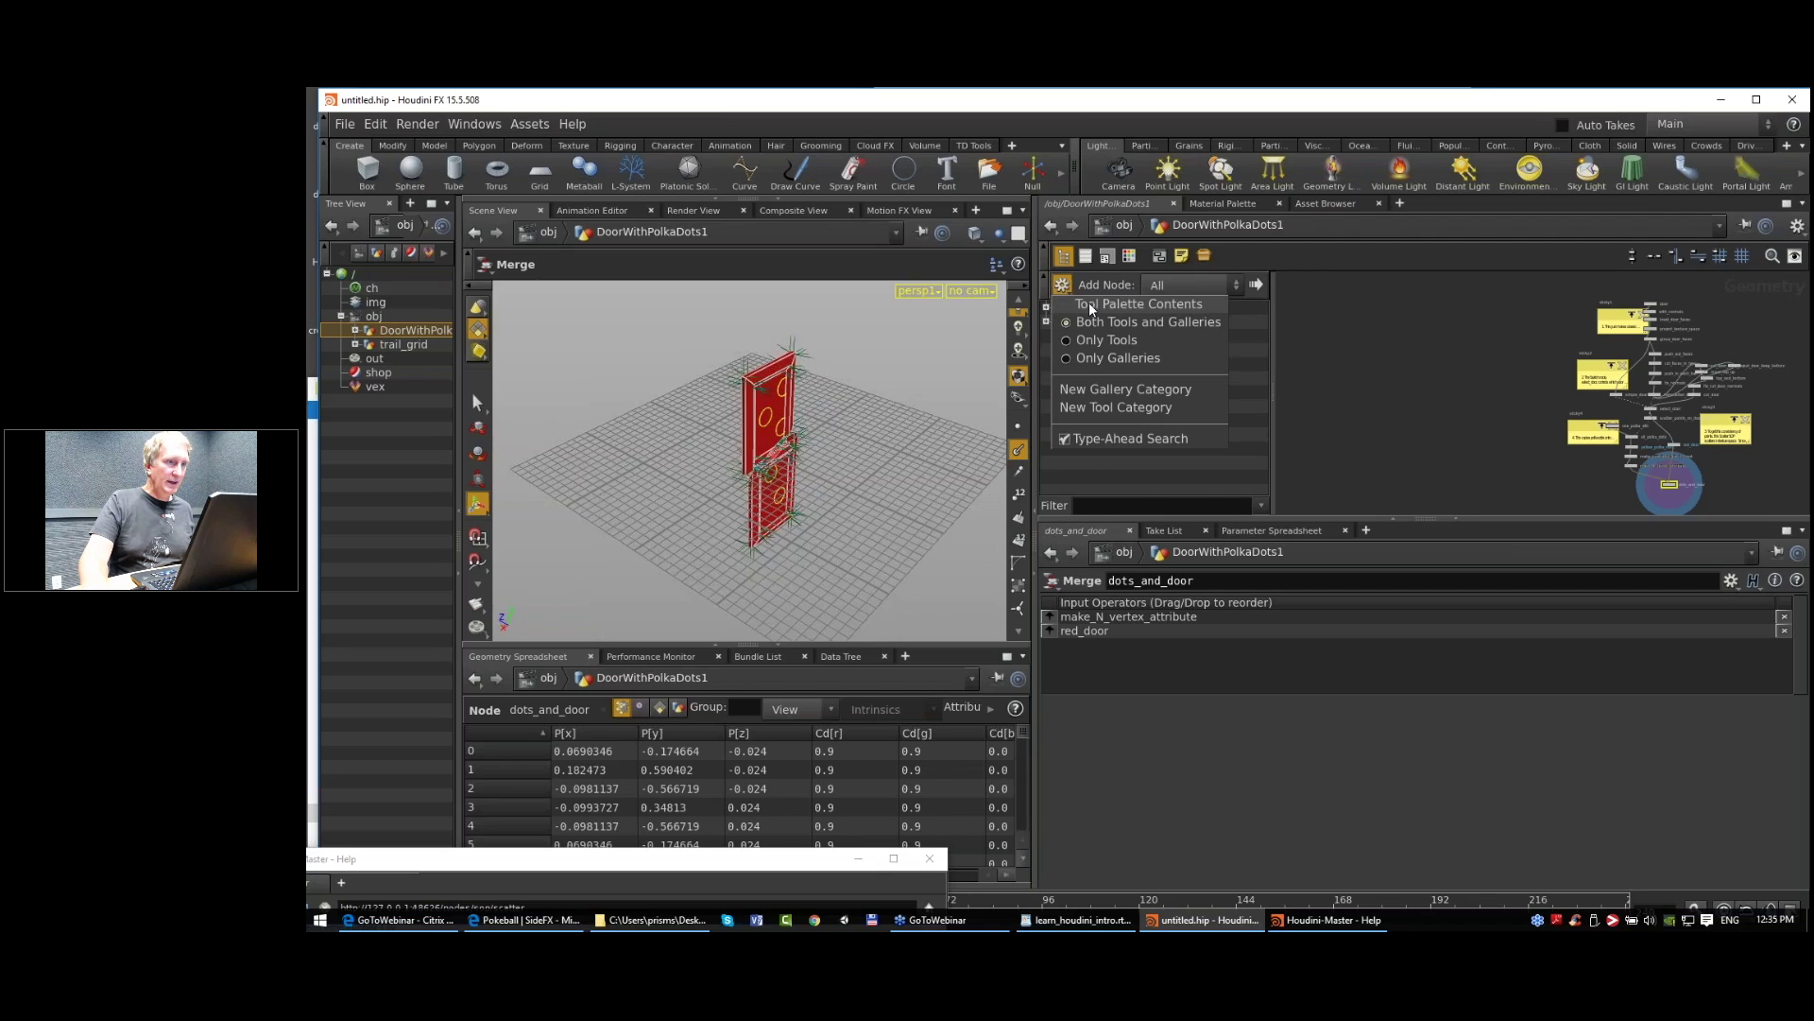
click(1145, 397)
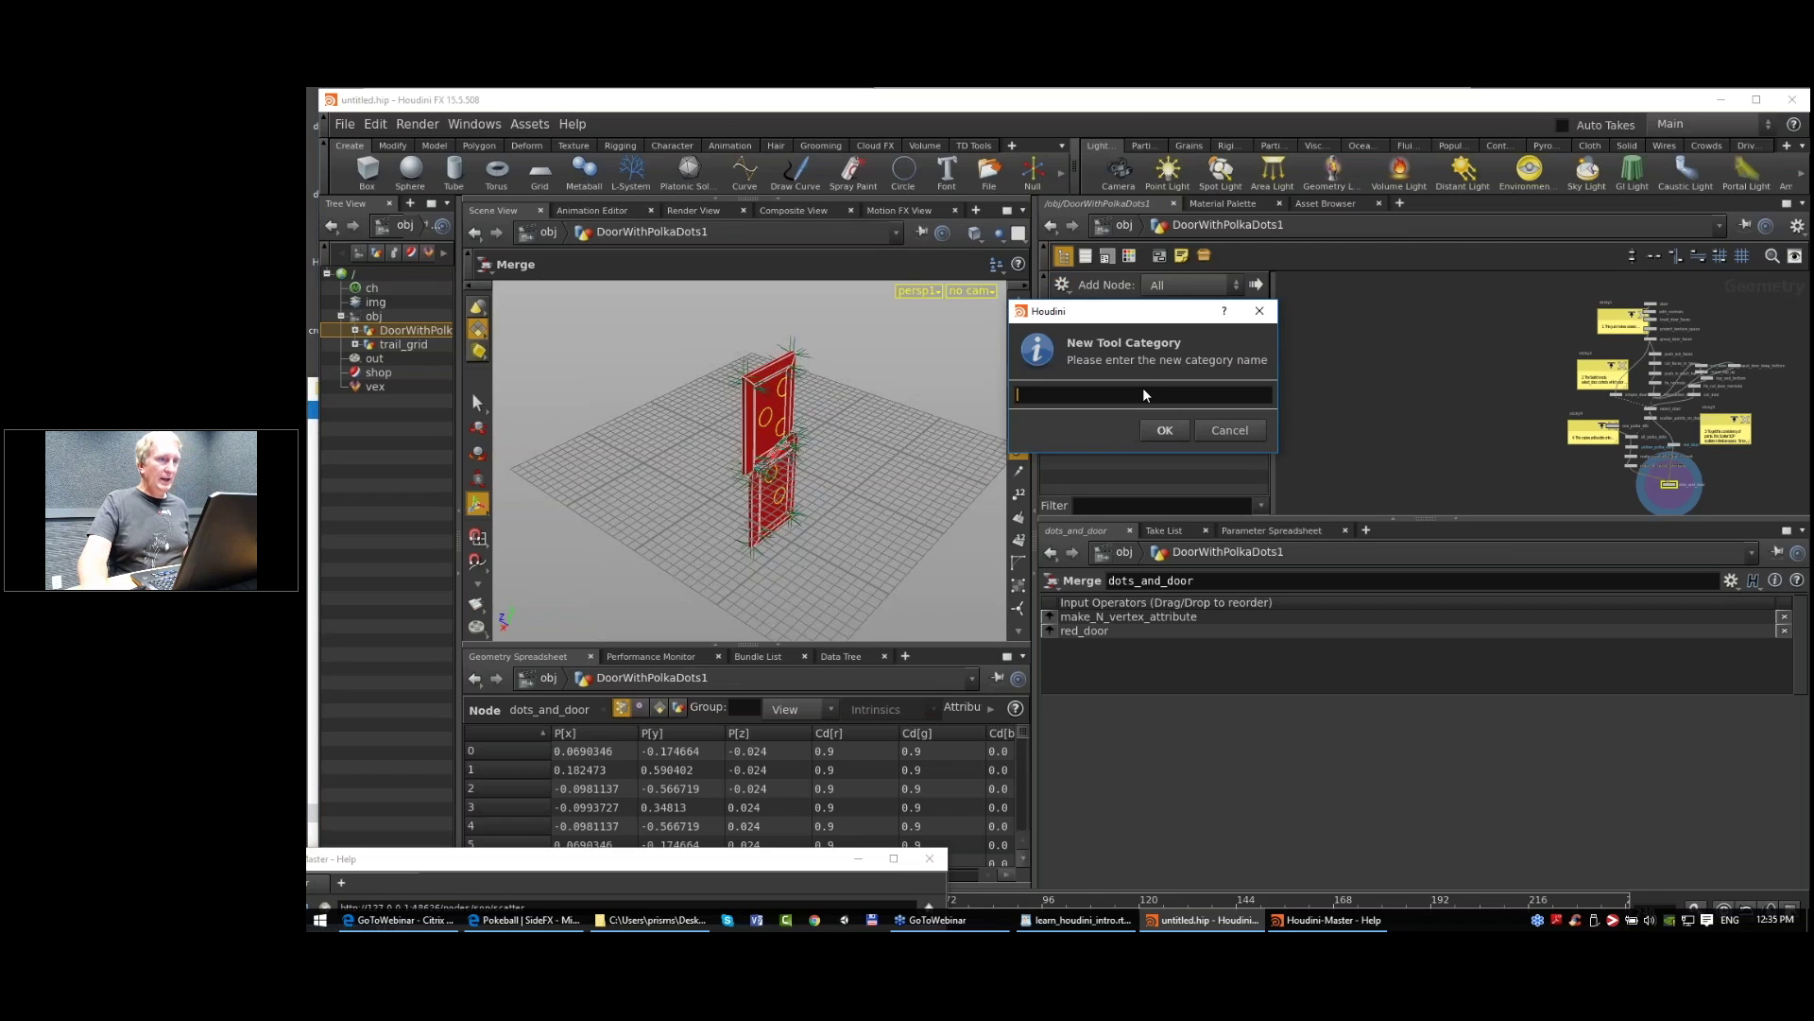
text(my_s)
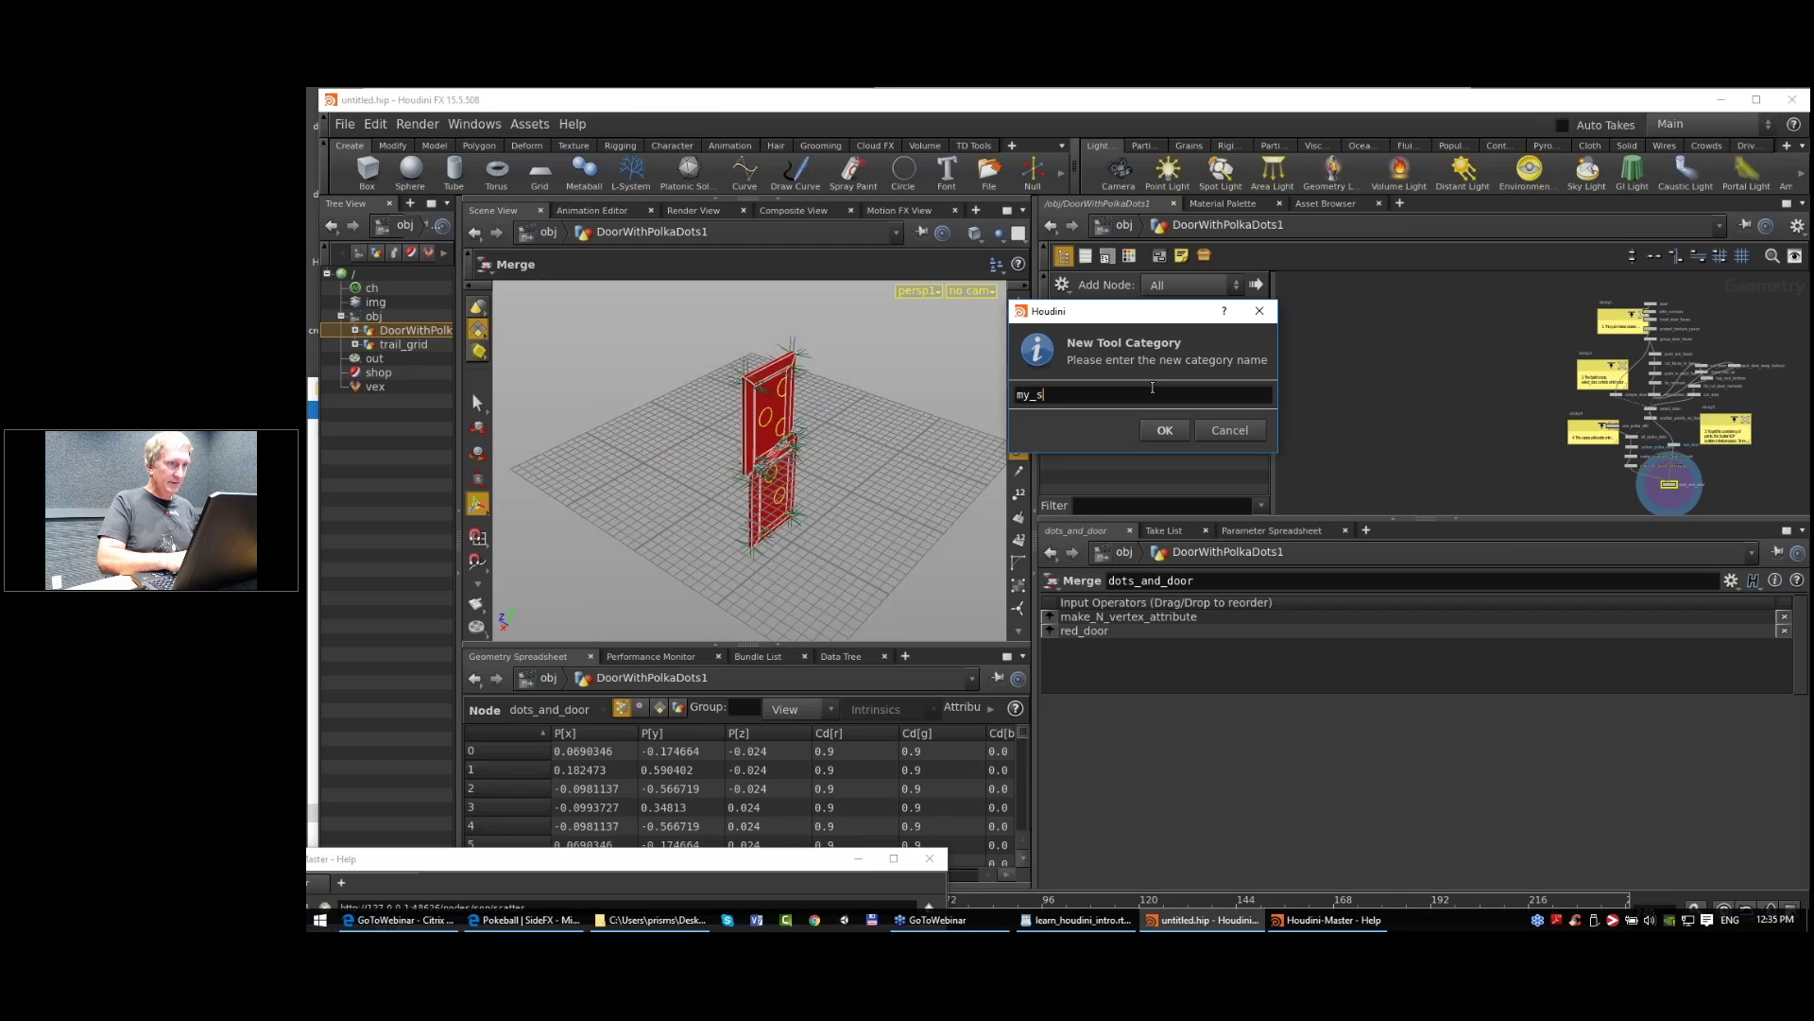
text(tuff)
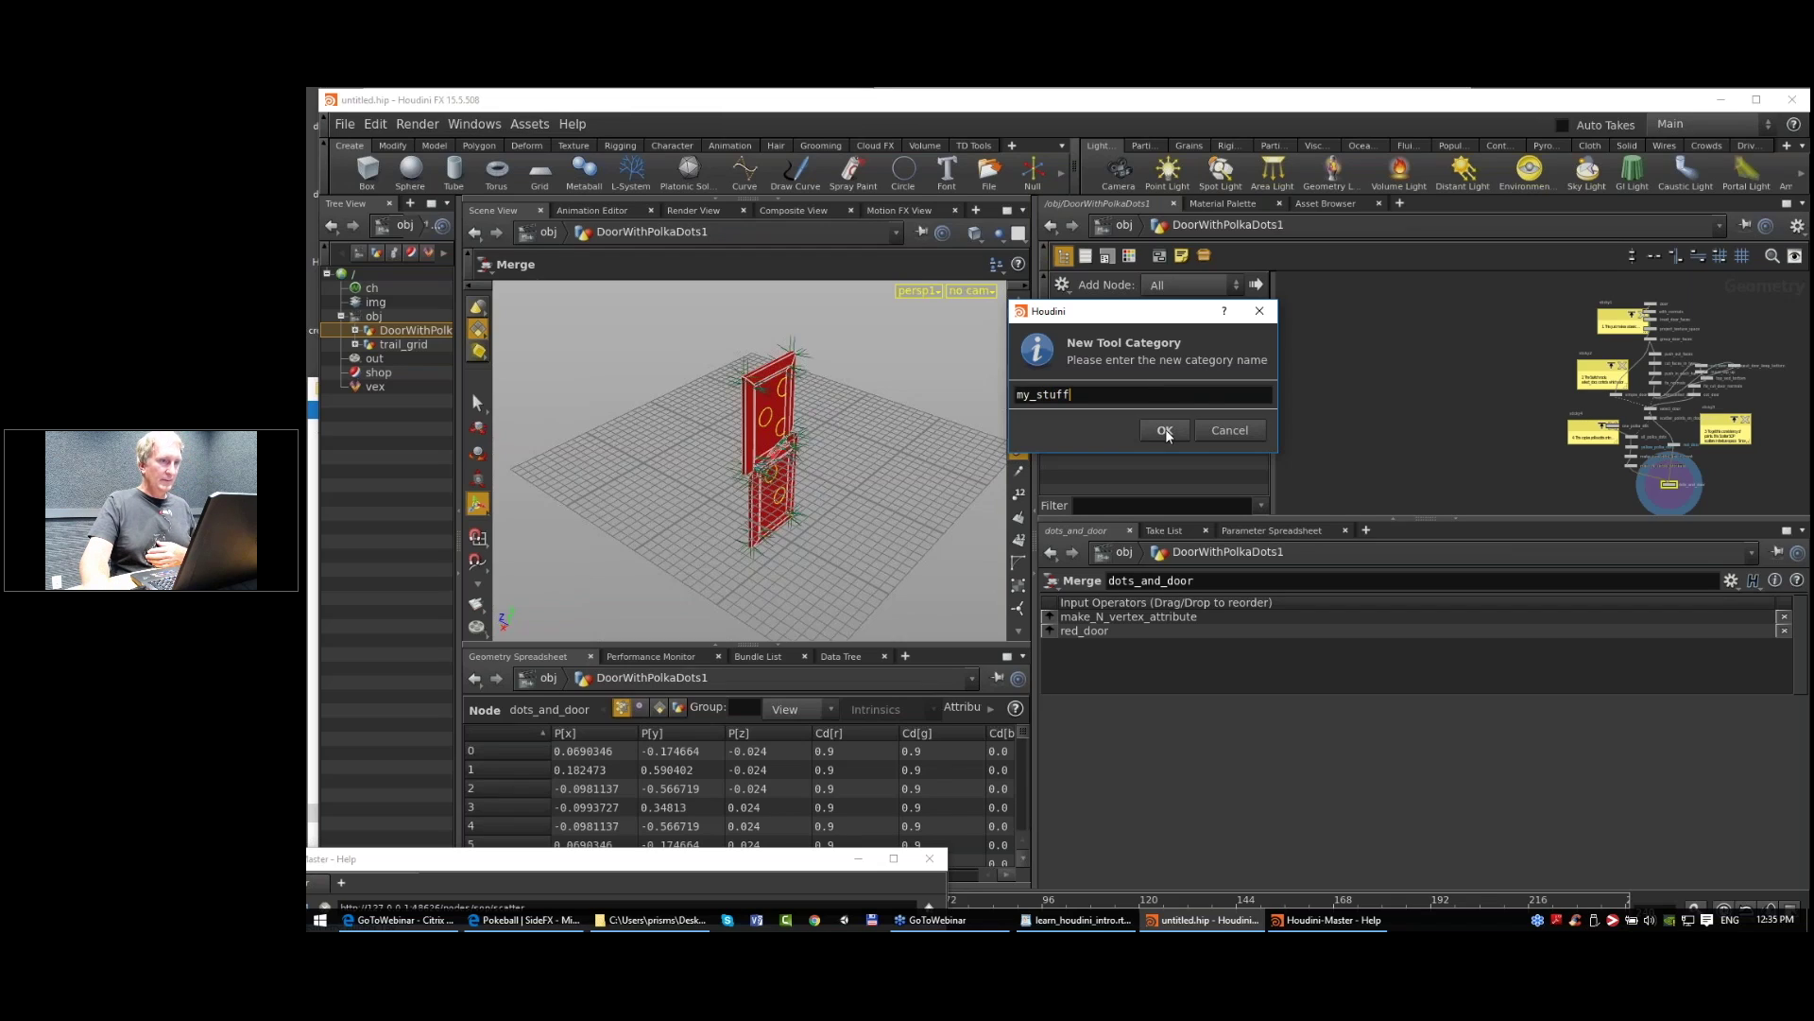
click(1165, 431)
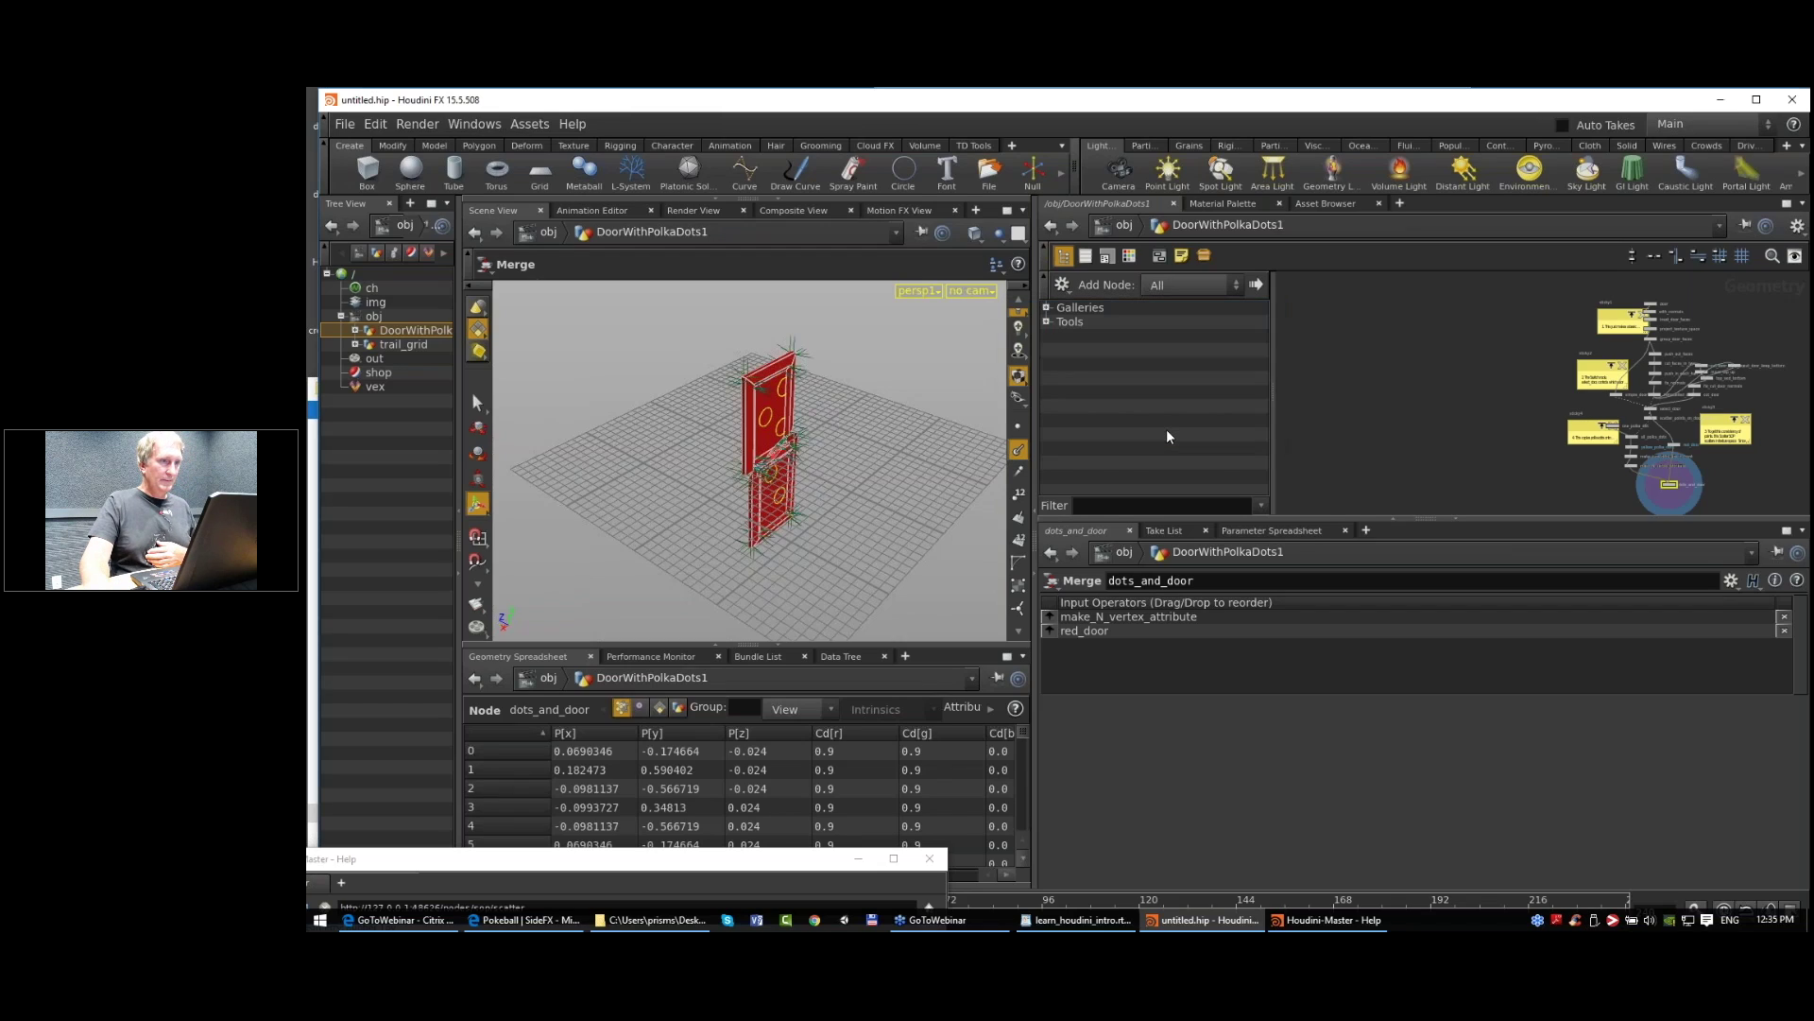
Step: Expand the Tools and Galleries categories in the palette to locate the my_stuff category
click(1047, 322)
click(1047, 323)
click(1047, 322)
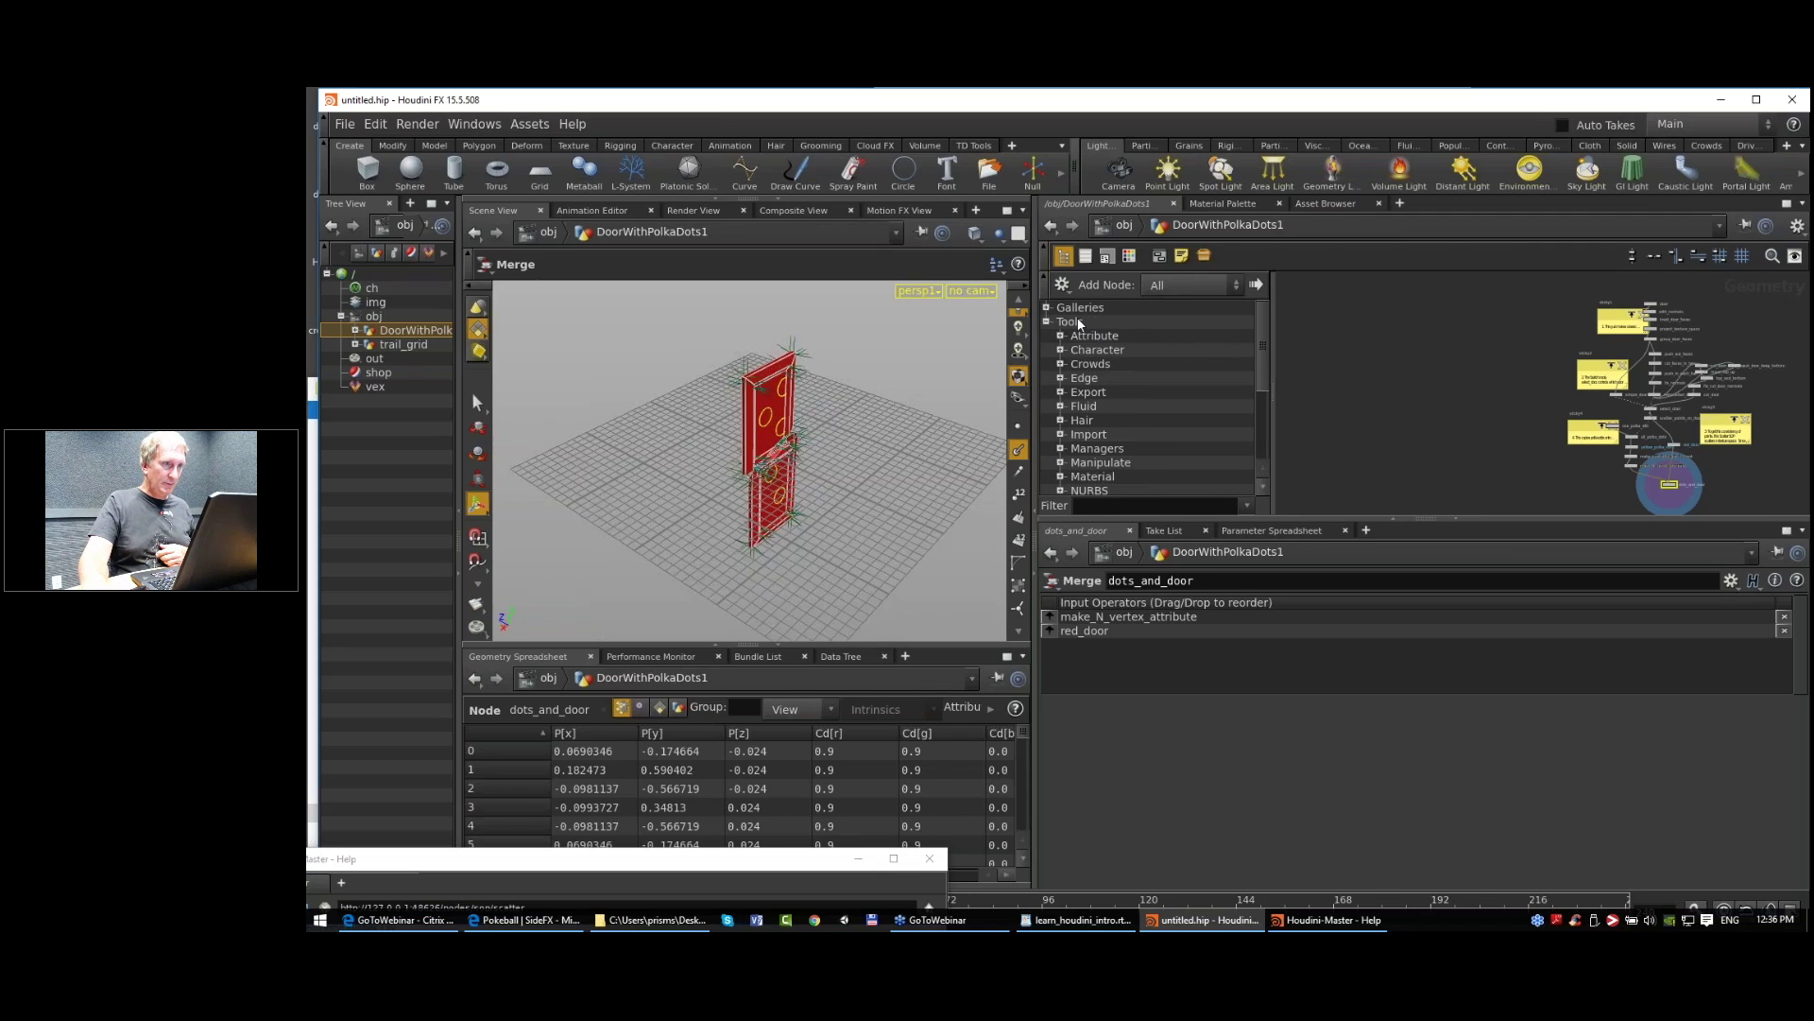
right_click(1080, 324)
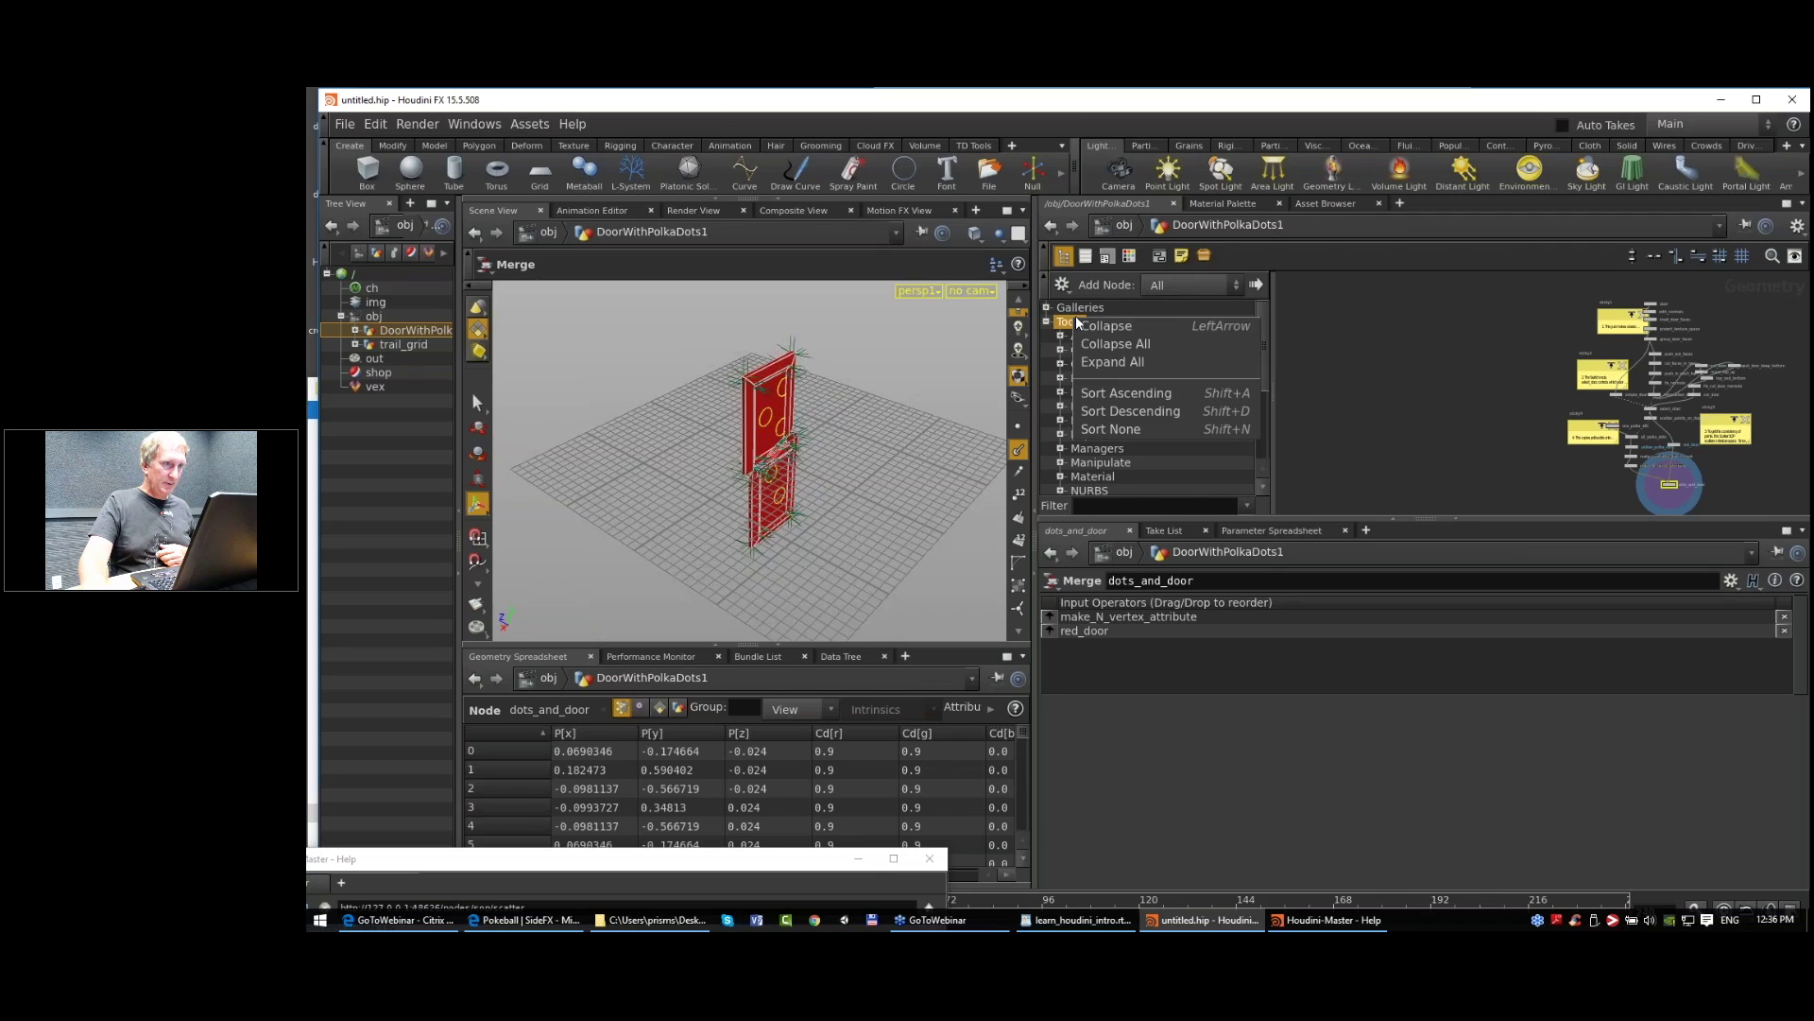
click(1382, 370)
click(1047, 309)
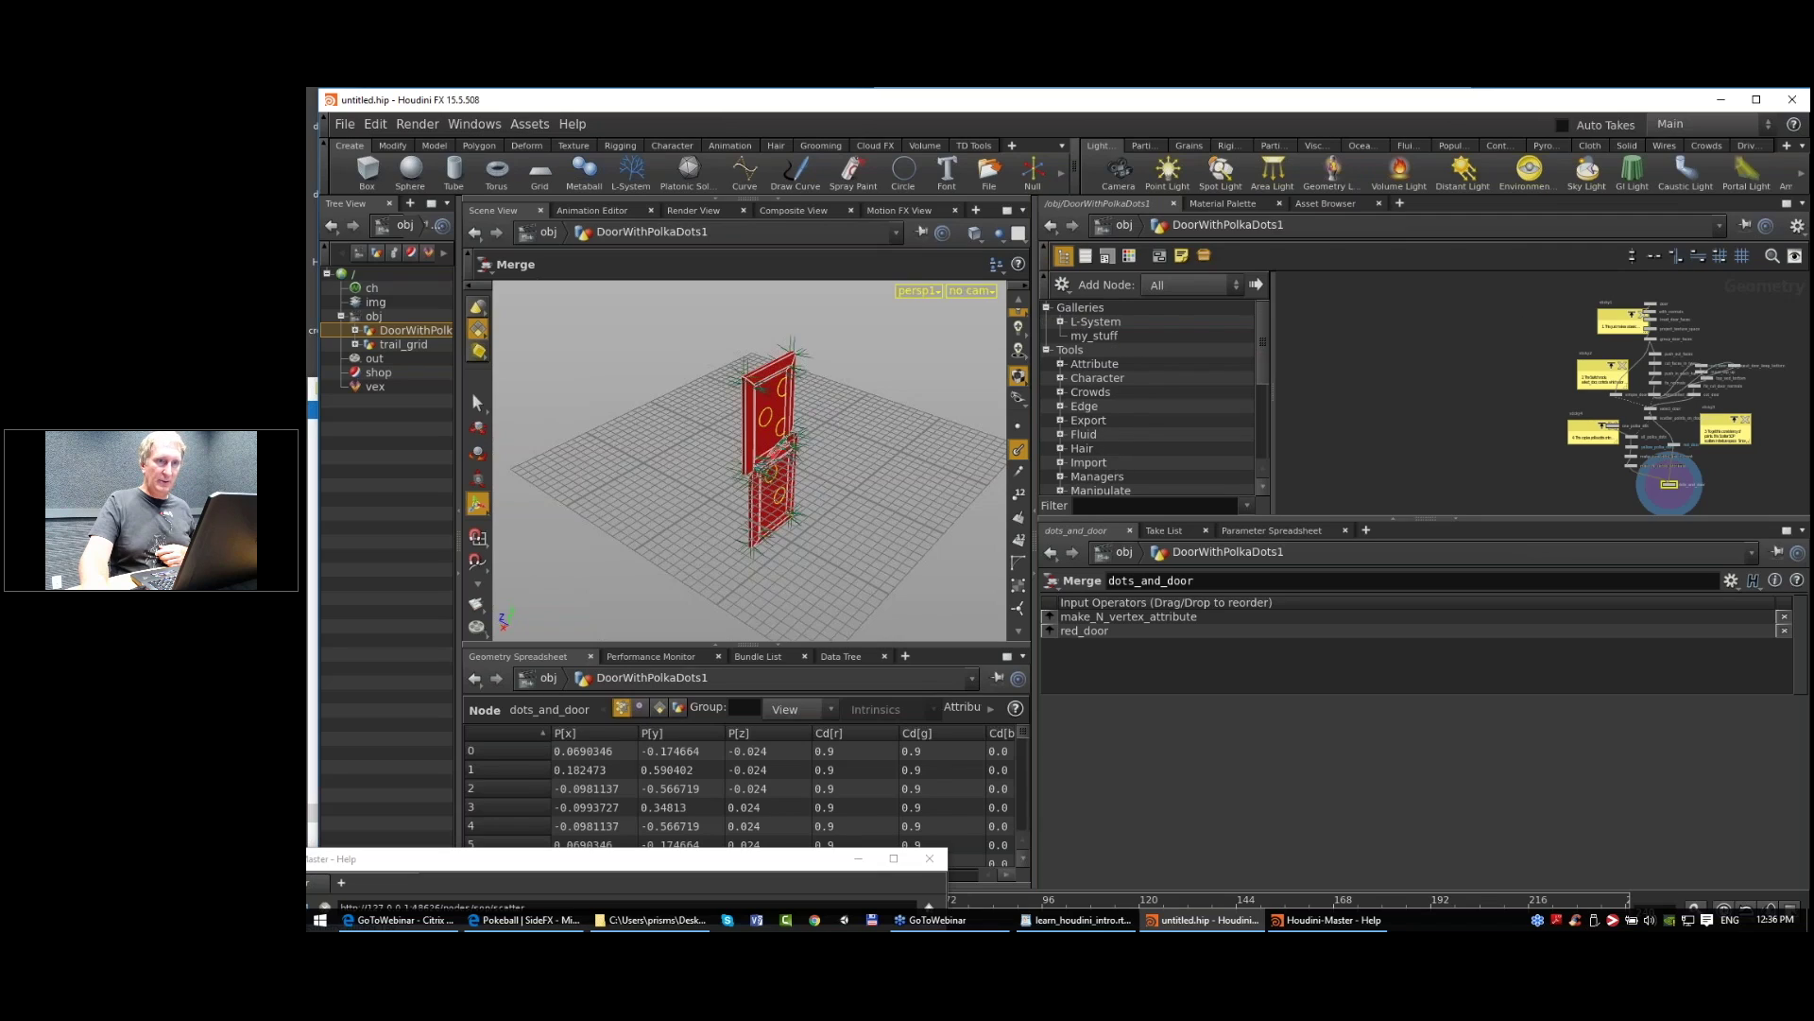
Step: Select all nodes of the door network, add them to the my_stuff gallery category, and look through its entries
click(1101, 337)
drag(1541, 279, 1770, 526)
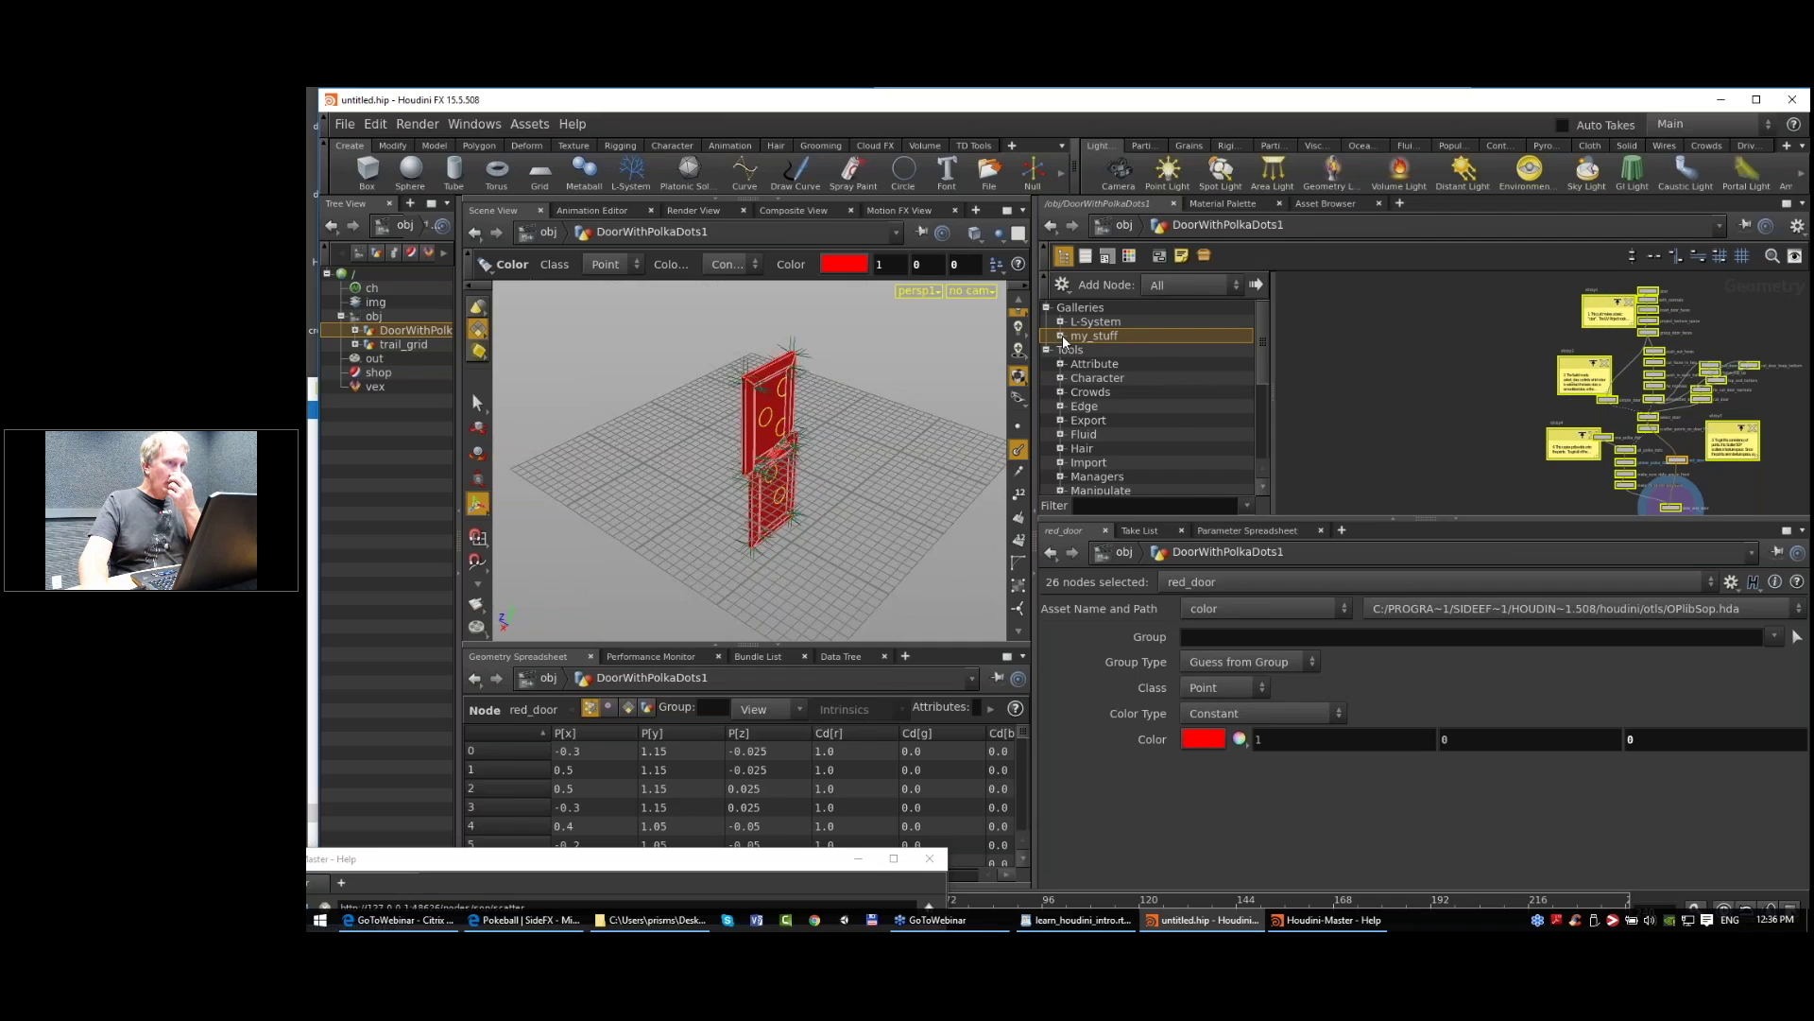
click(1061, 336)
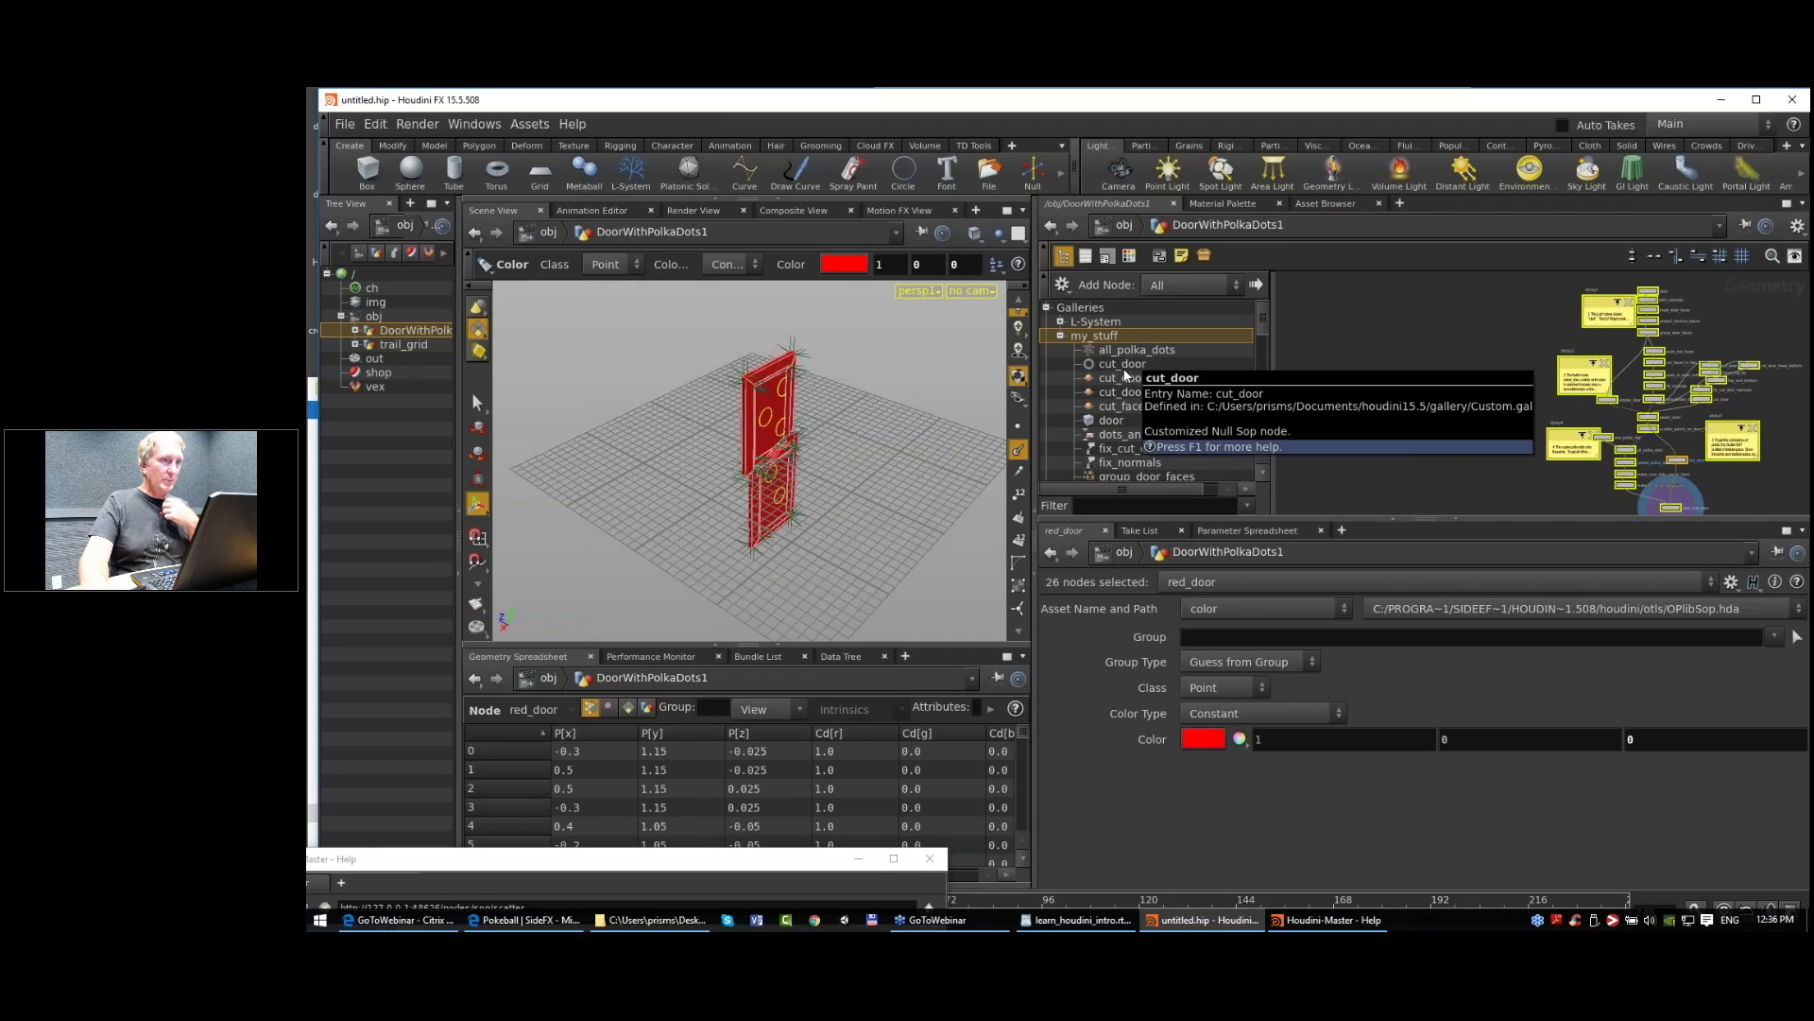
scroll(1144, 374, down, 6)
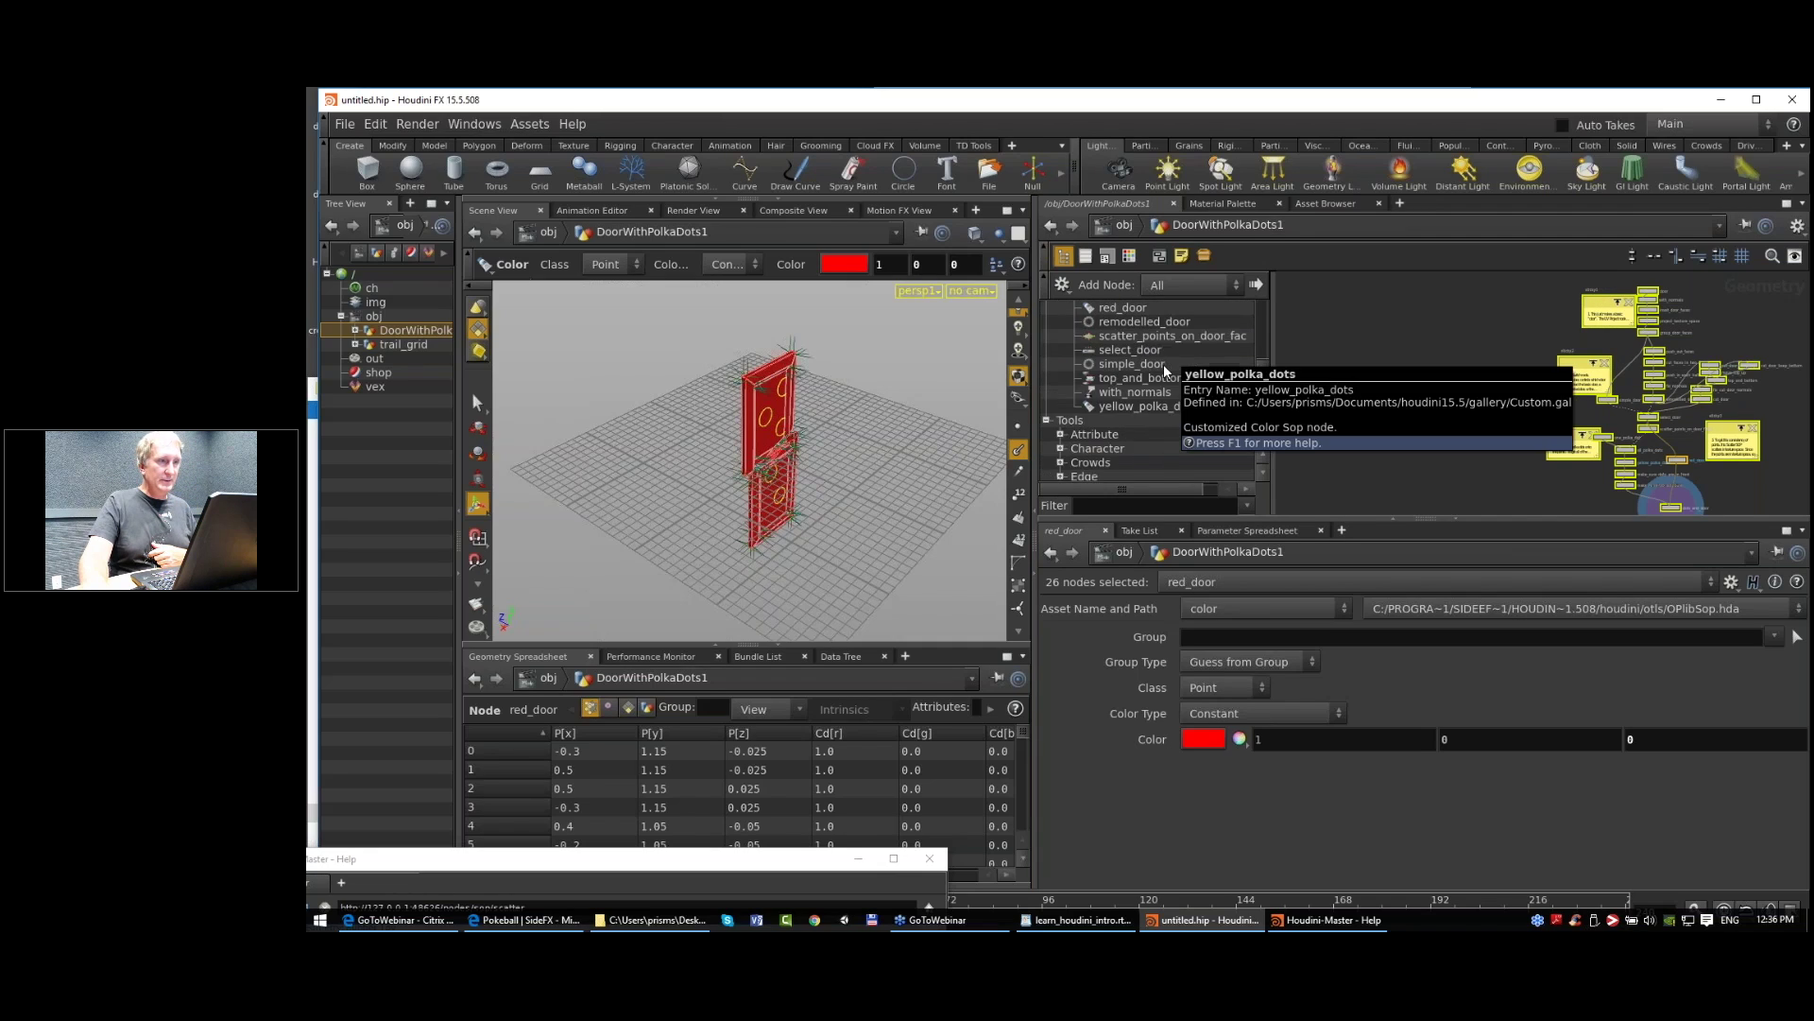
scroll(1160, 366, up, 6)
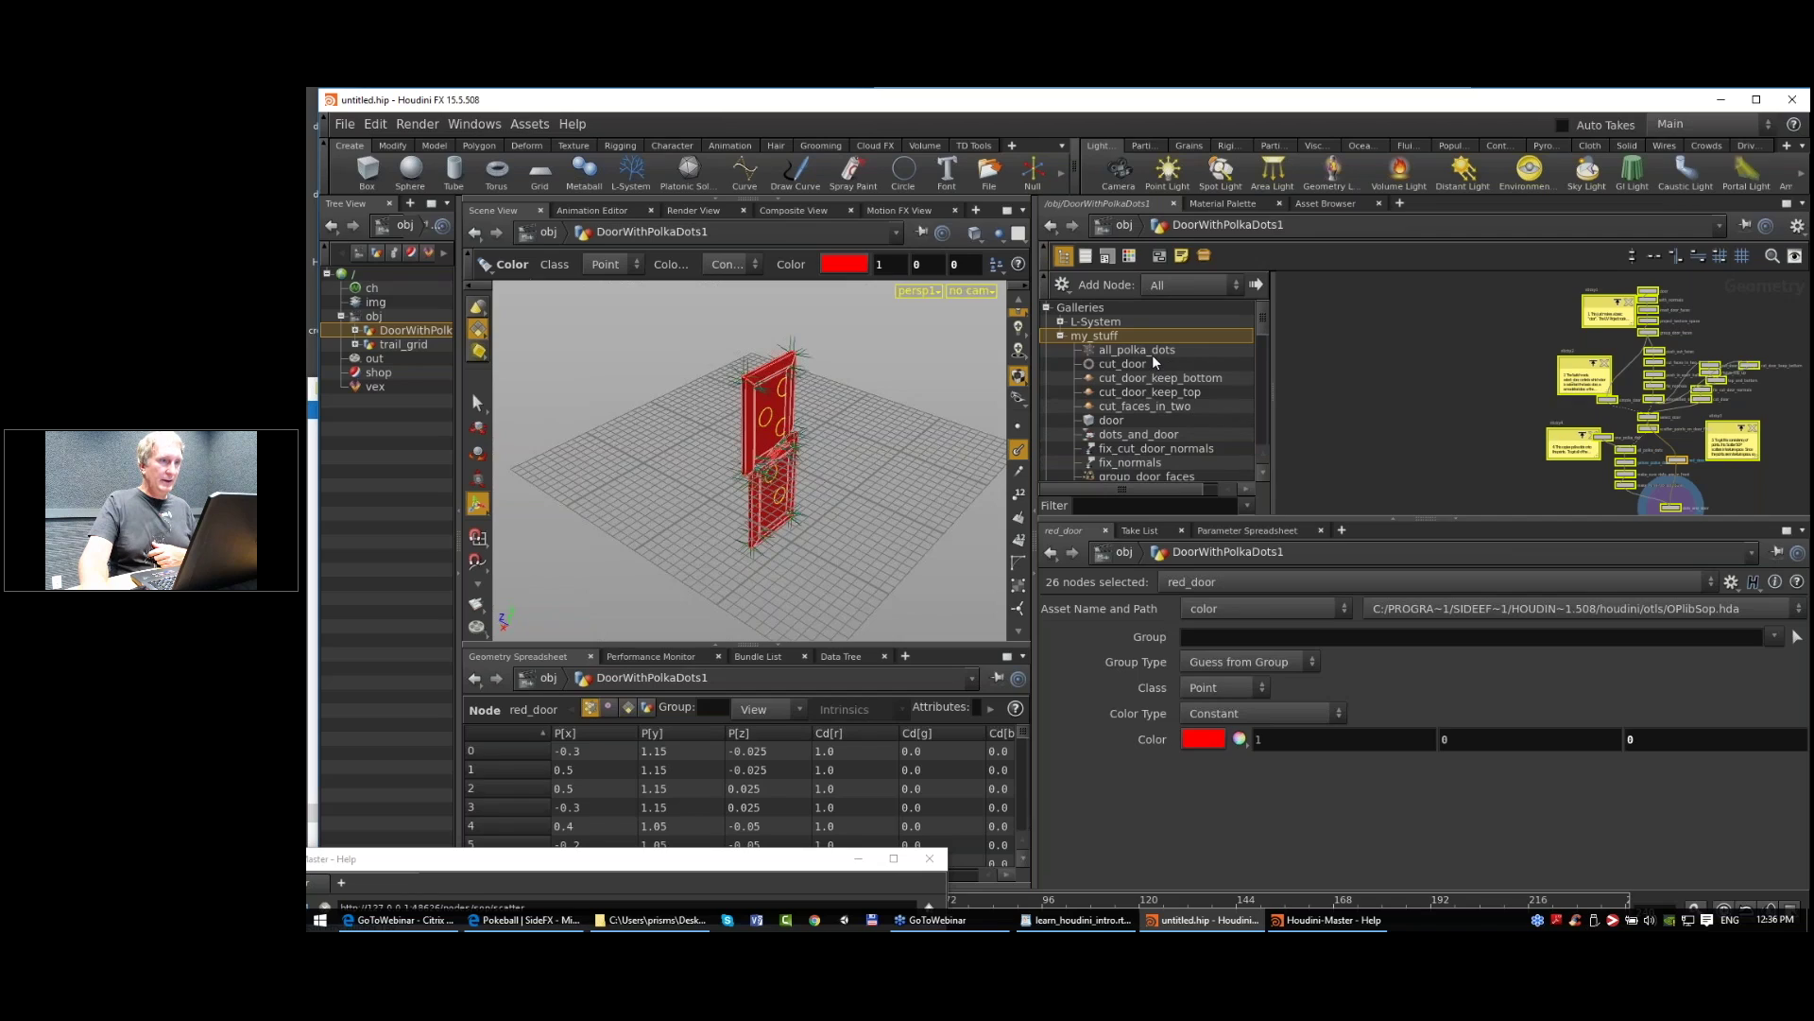
scroll(1153, 362, down, 6)
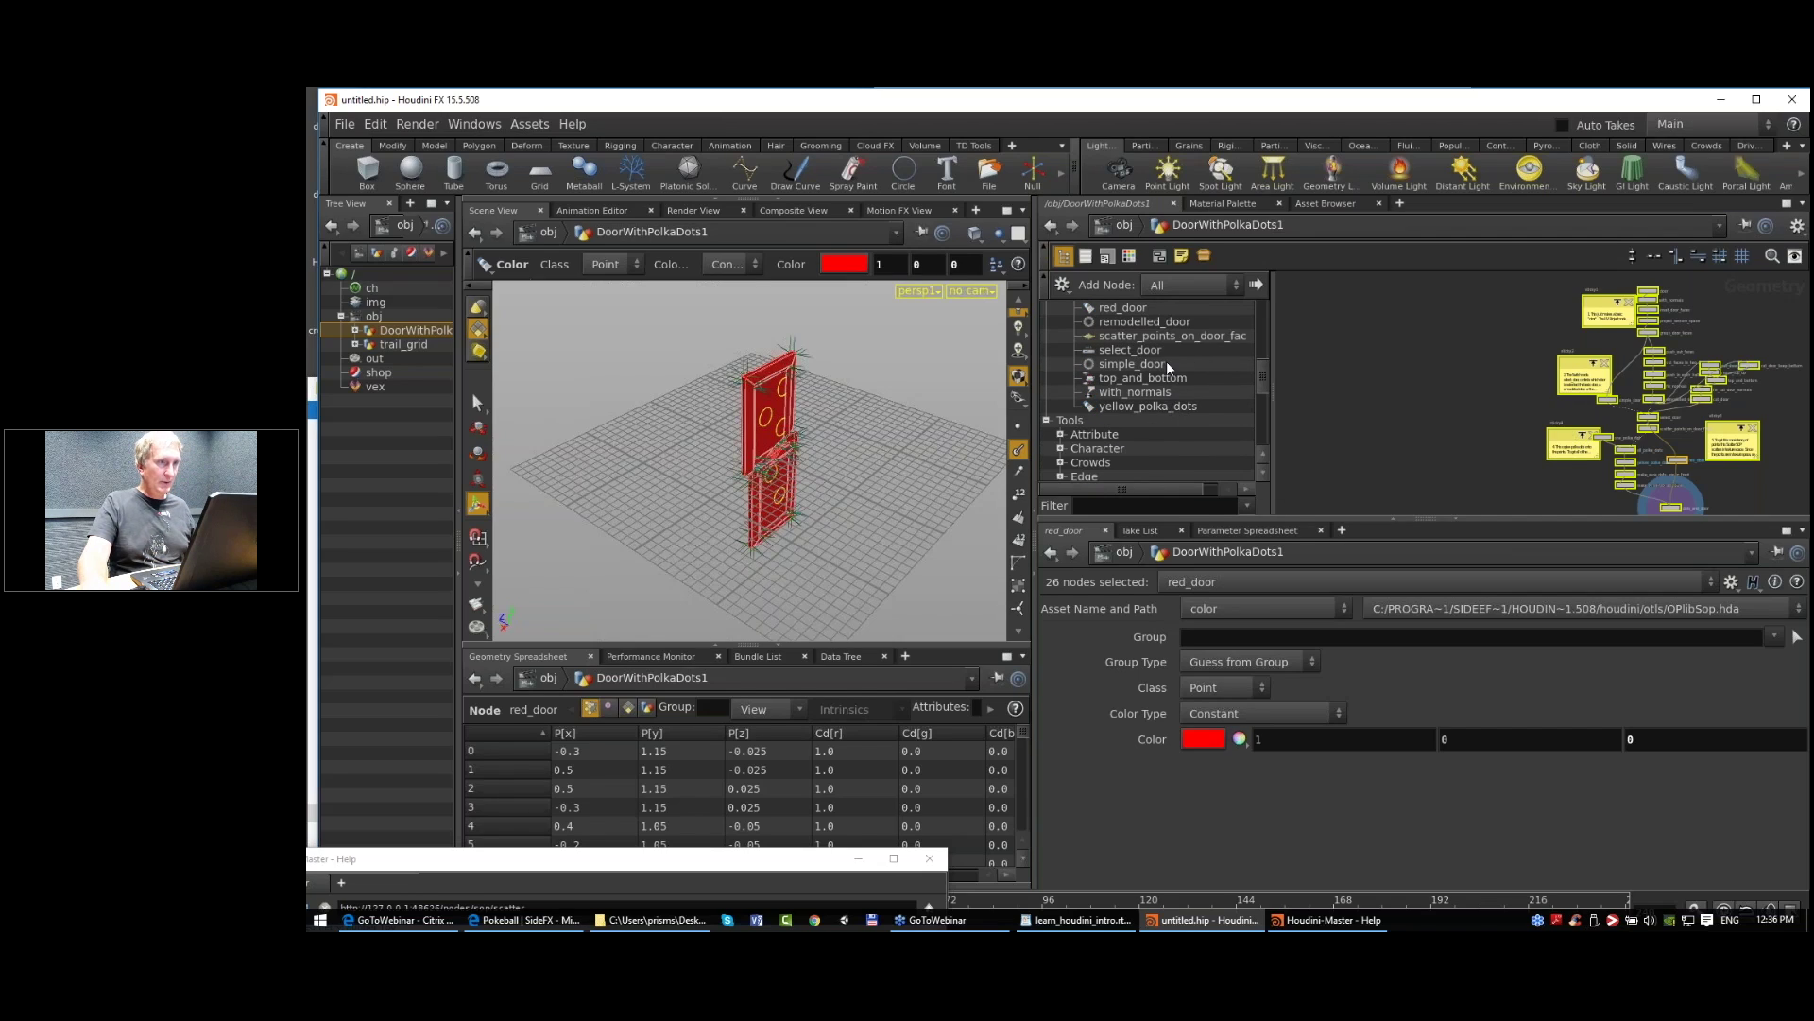
Step: Collapse all the nodes inside DoorWithPolkaDots1 into a single subnetwork and remove the leftover network box around them
scroll(1168, 368, up, 6)
scroll(1616, 305, down, 1)
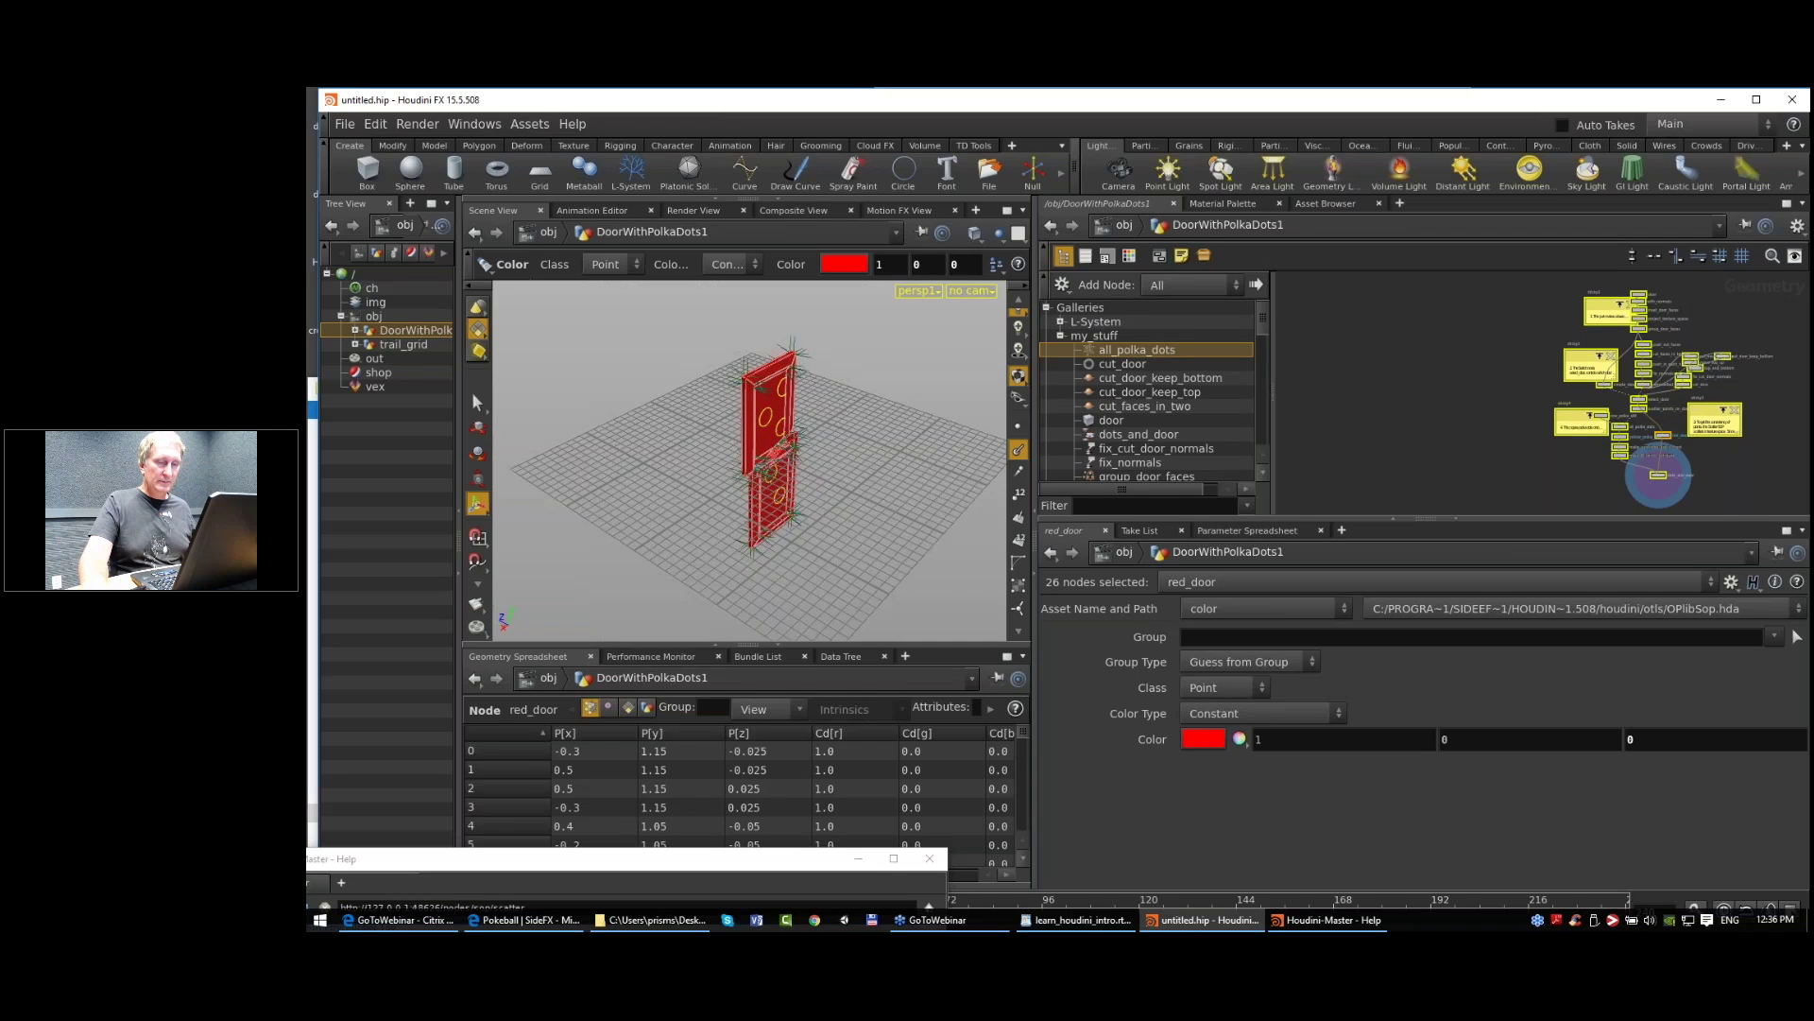
middle_drag(1616, 304, 1528, 319)
click(1436, 279)
drag(1436, 276, 1710, 501)
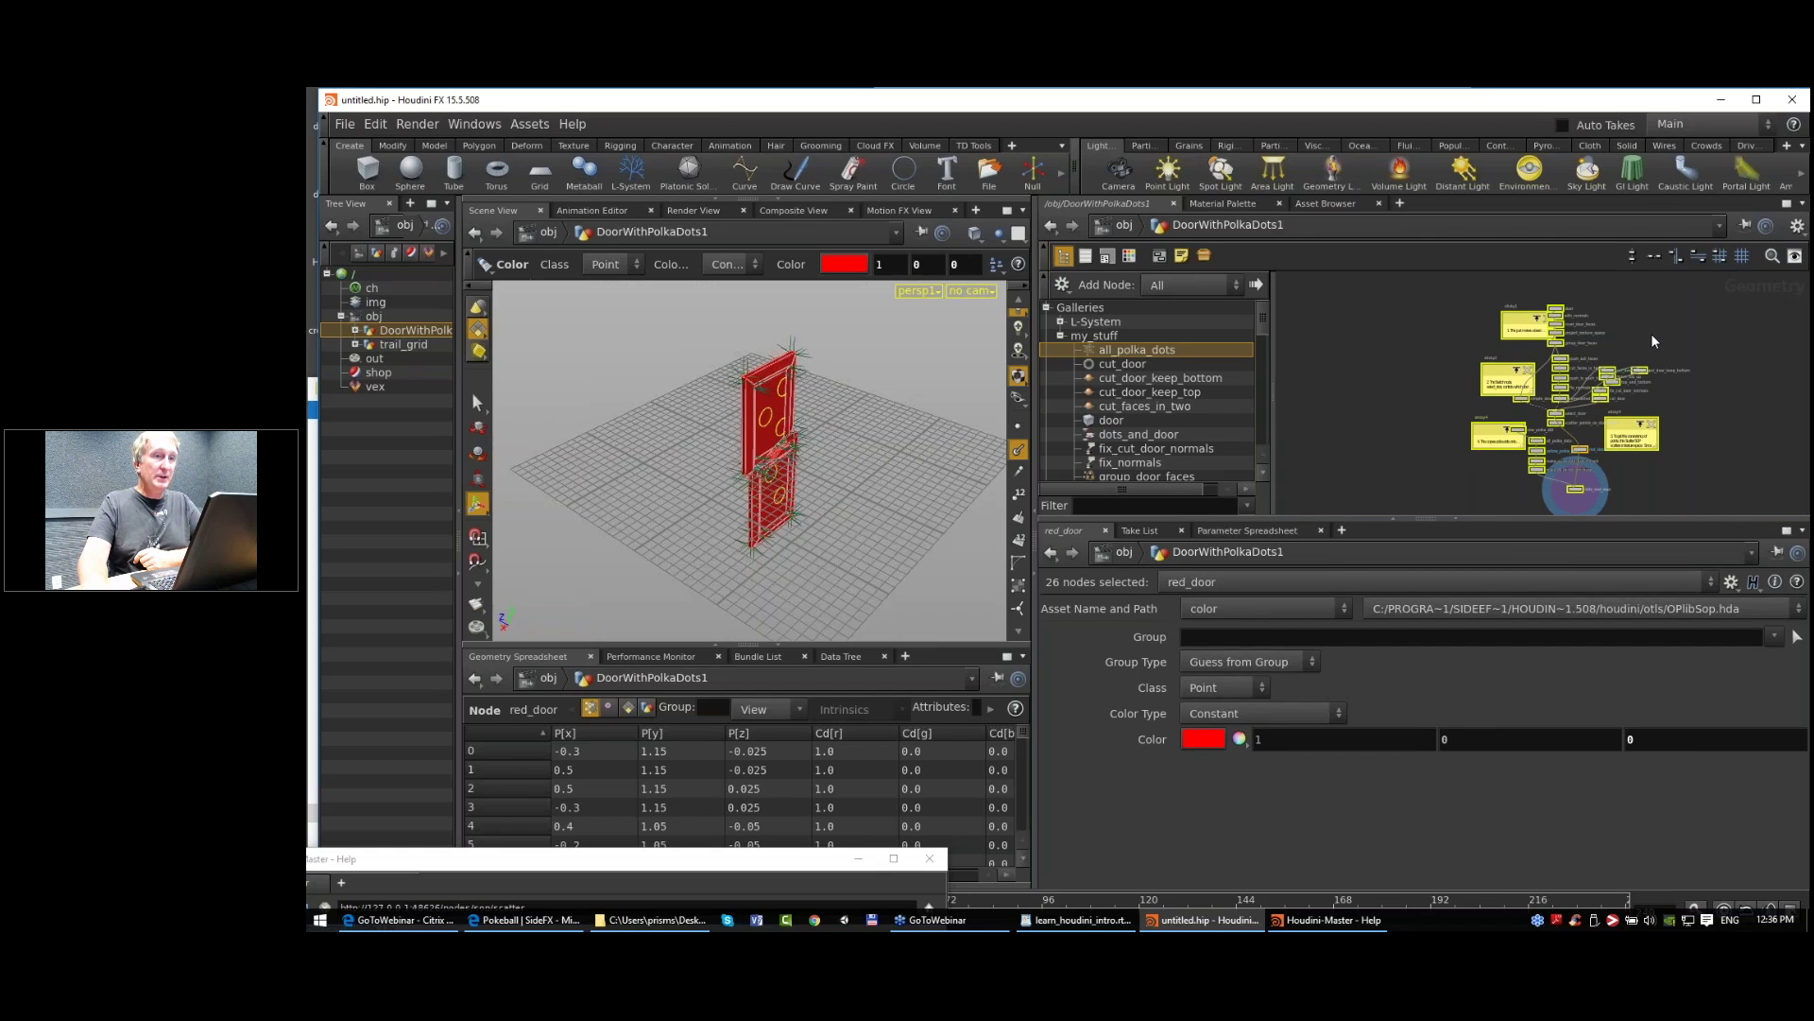
middle_drag(1653, 338, 1637, 326)
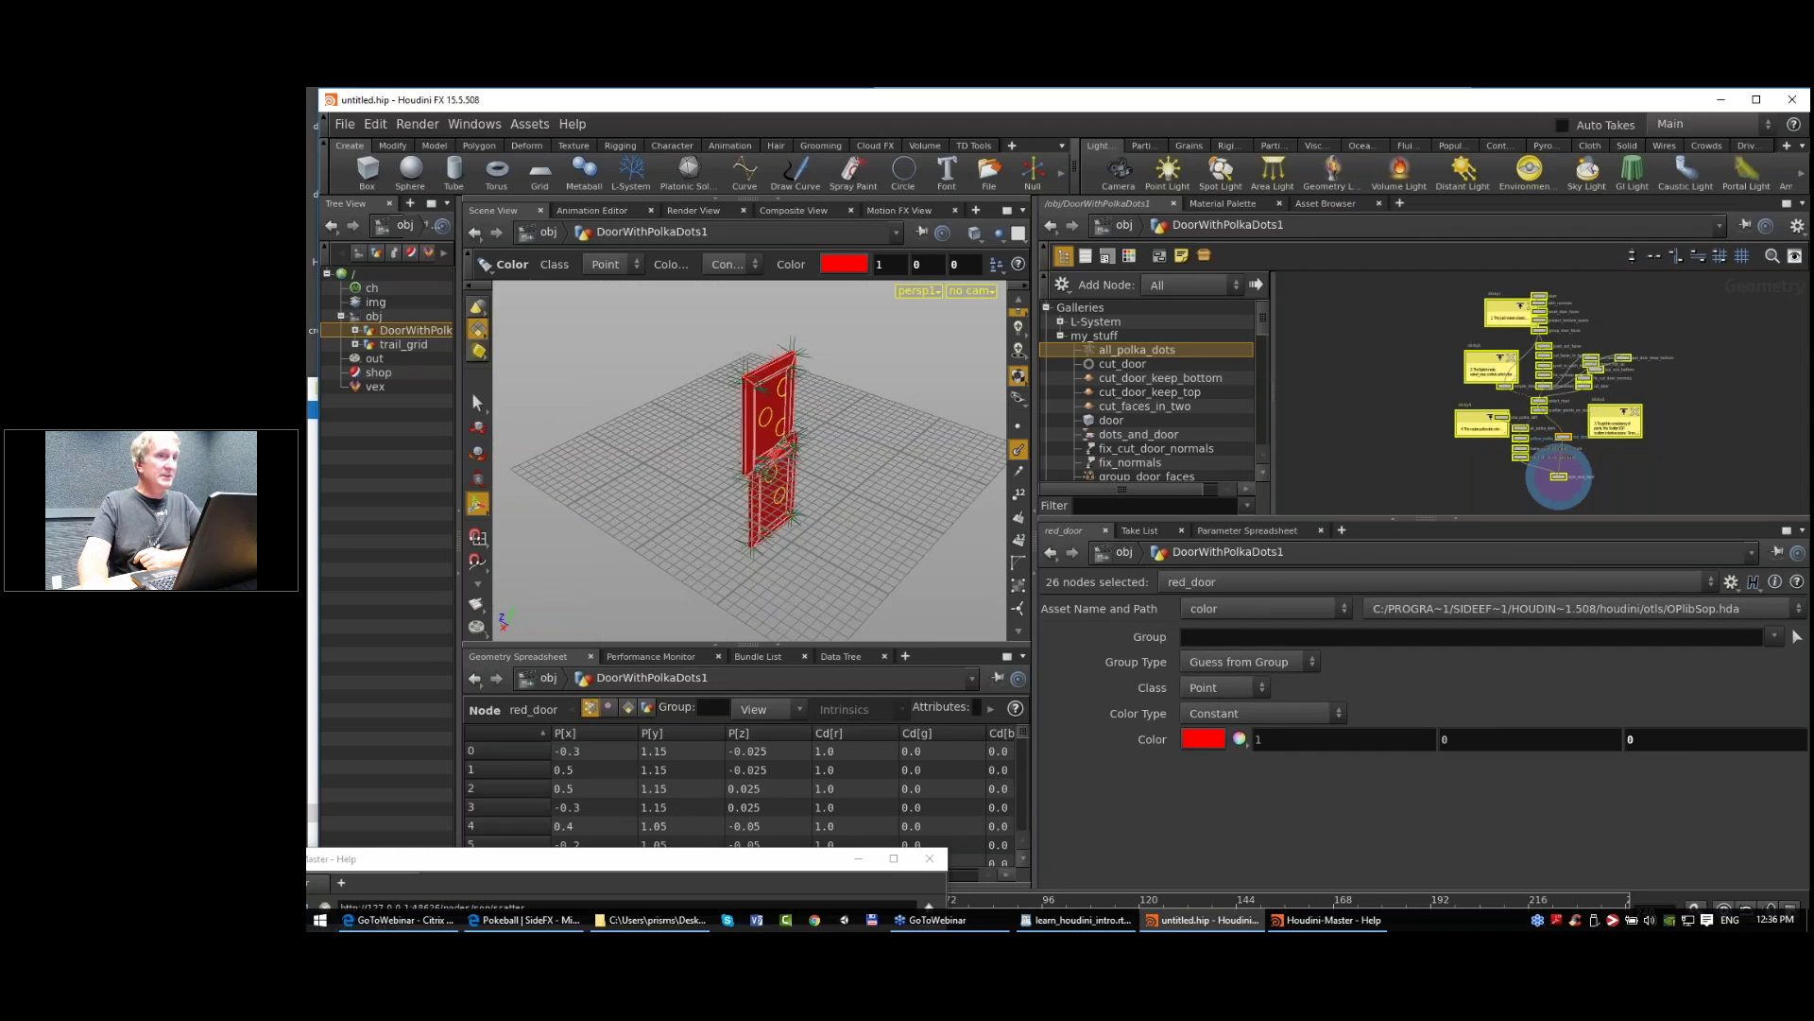
click(1157, 257)
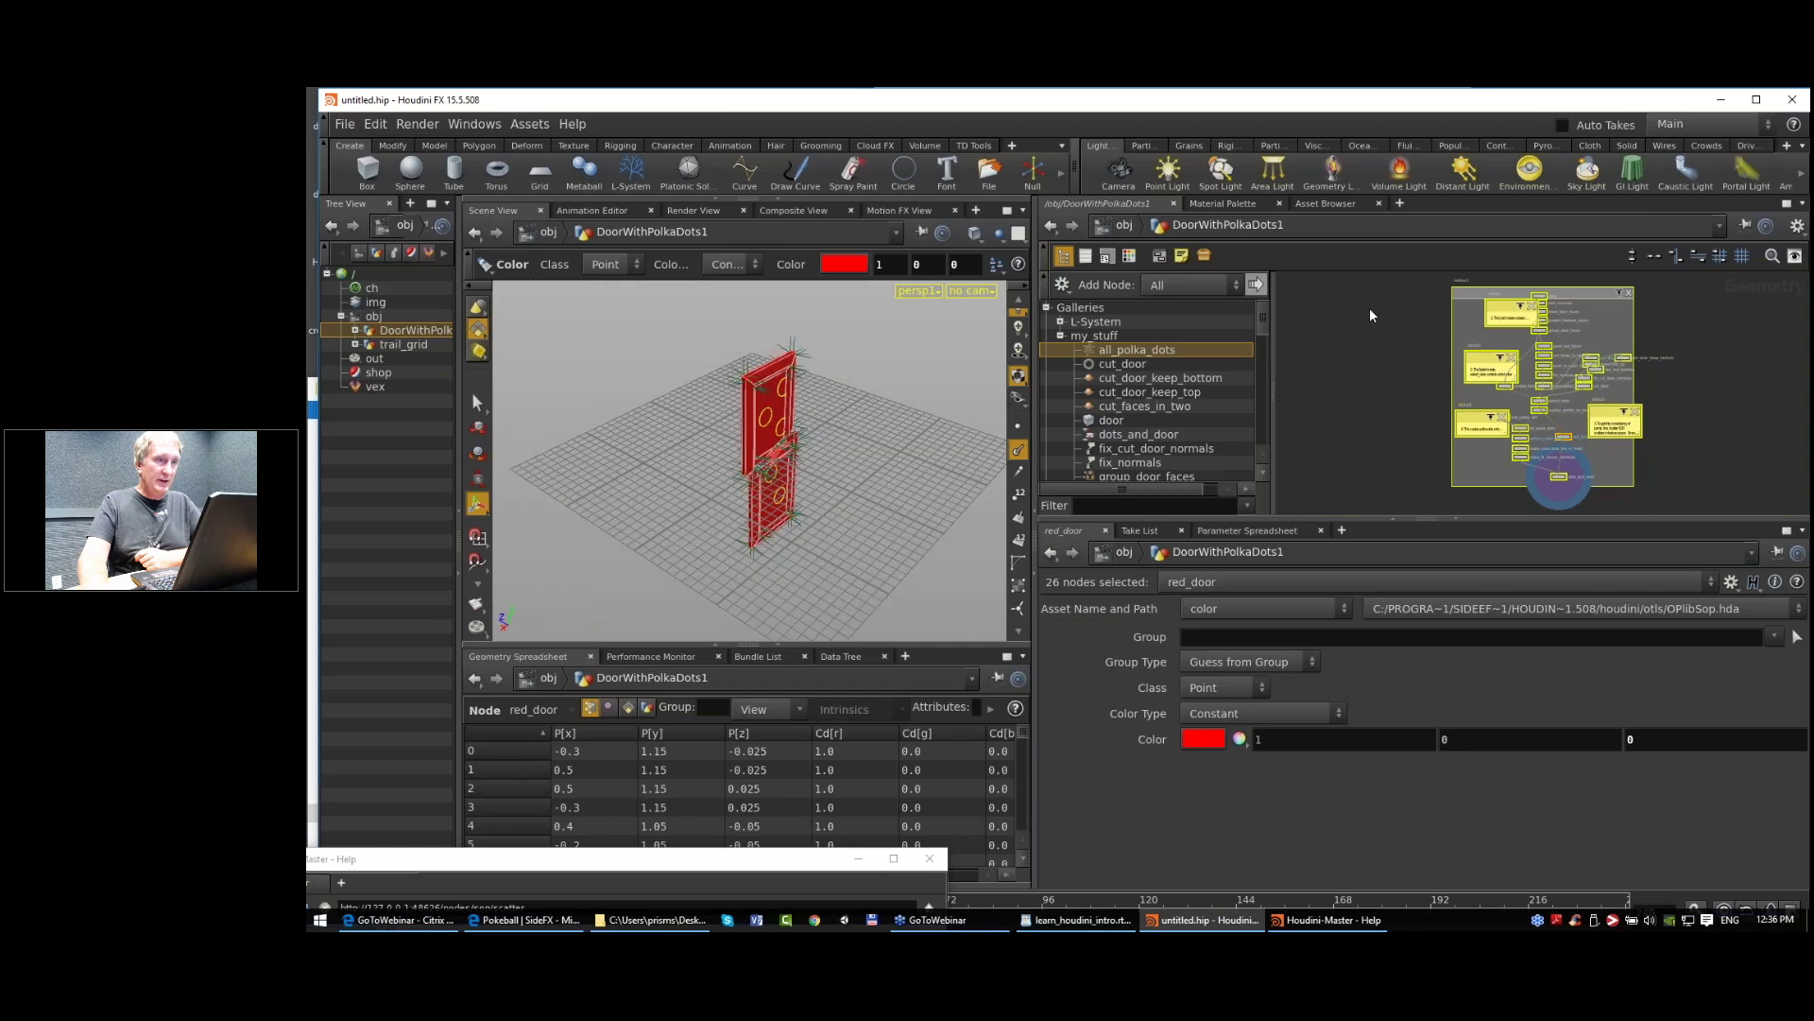
key(shift+c)
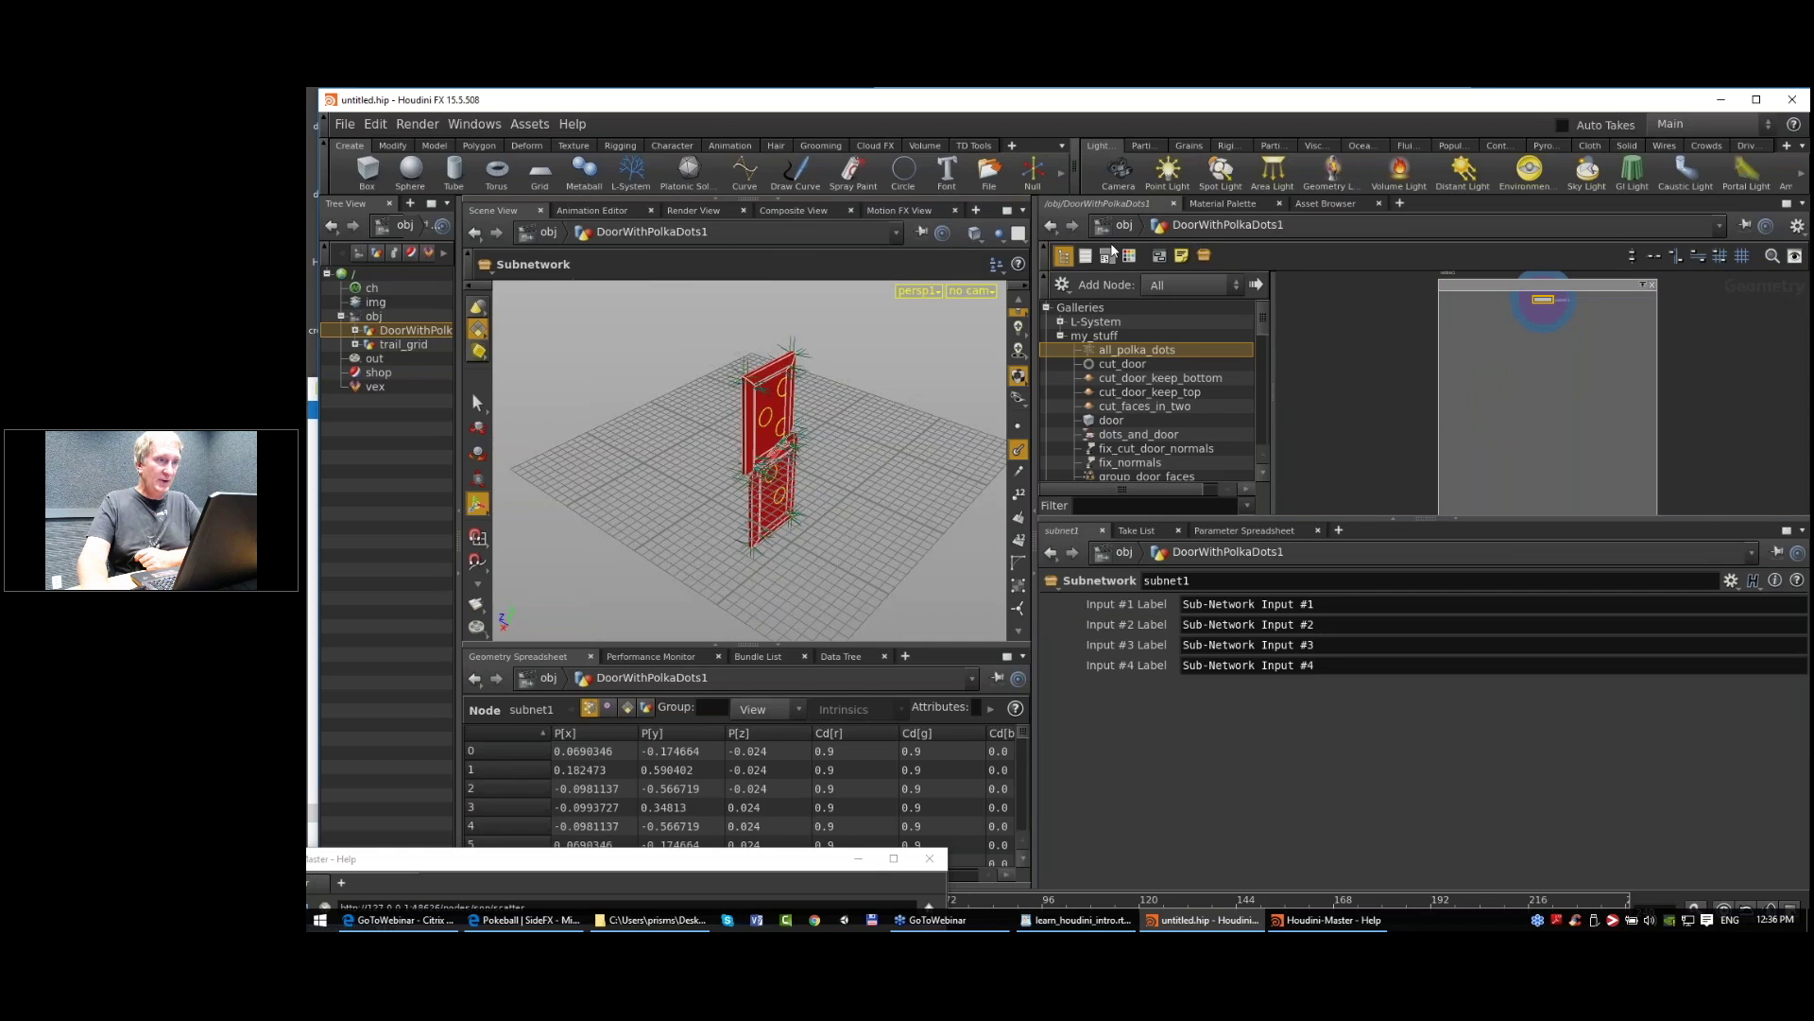
click(1652, 284)
Step: Rename the new subnetwork door_with_polkadots and add it to the my_stuff gallery
drag(1542, 304, 1538, 371)
double_click(1569, 365)
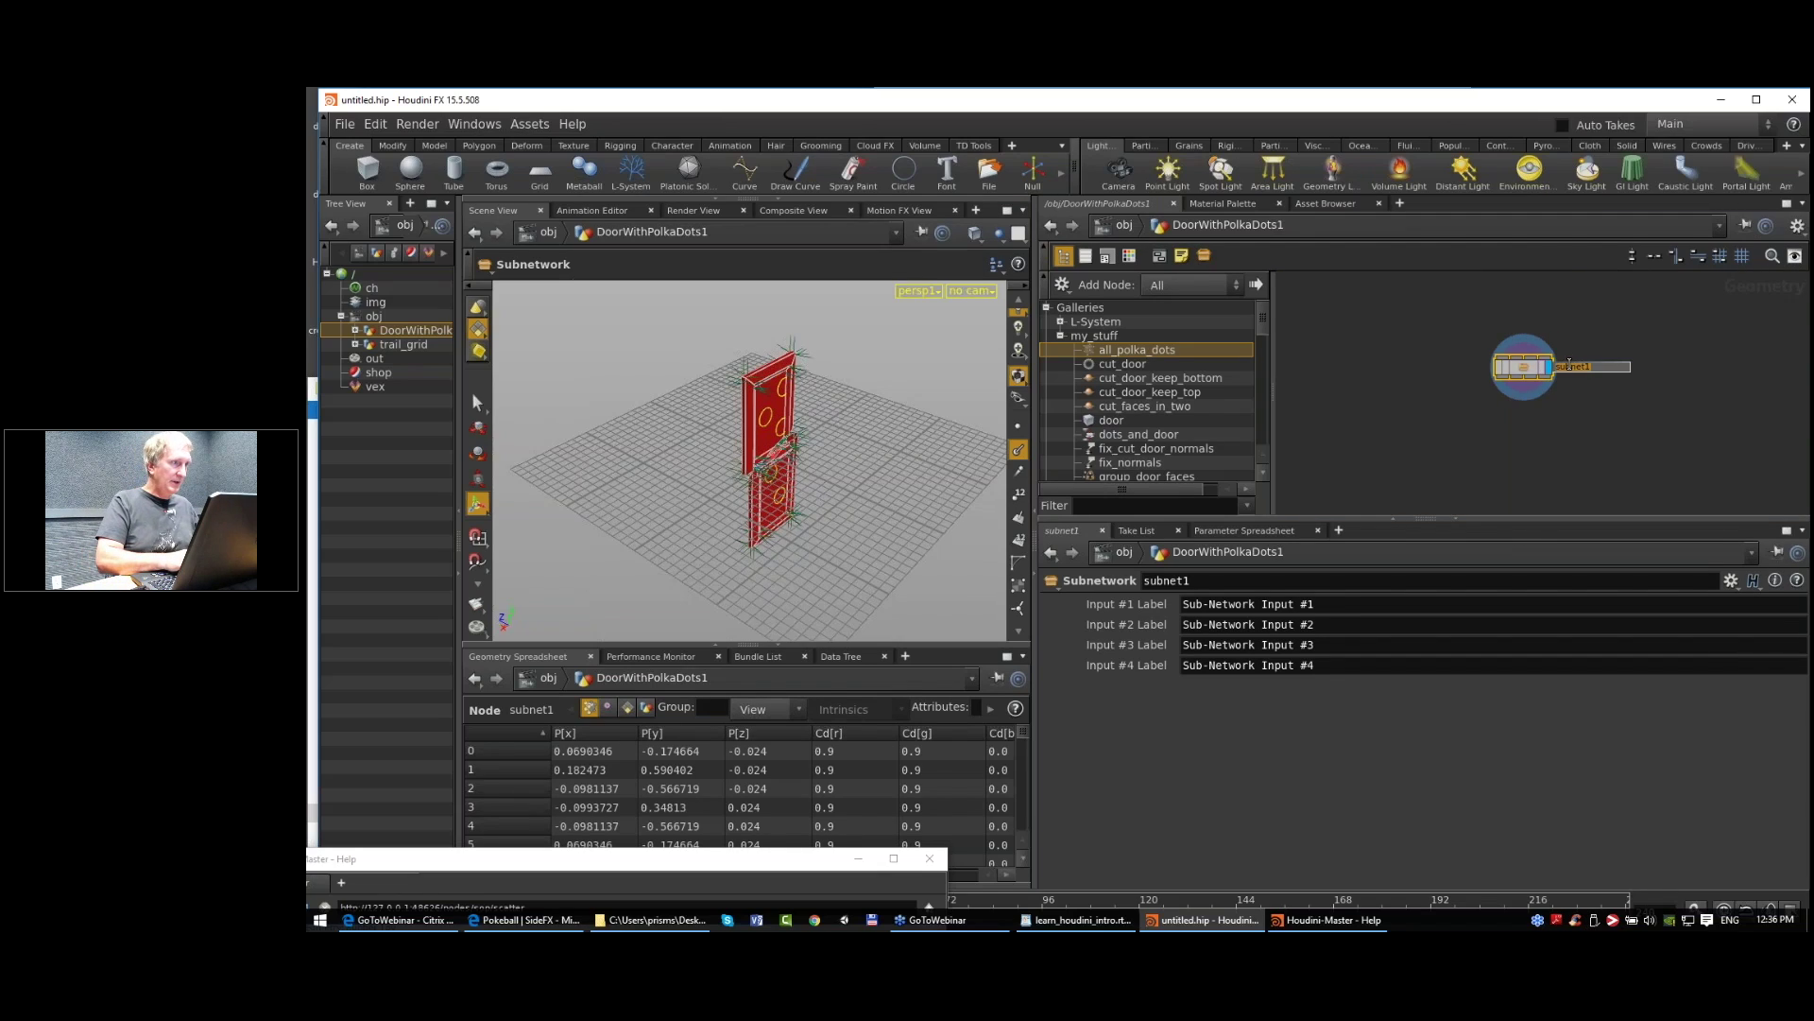
key(BackSpace)
text(door_with_polk)
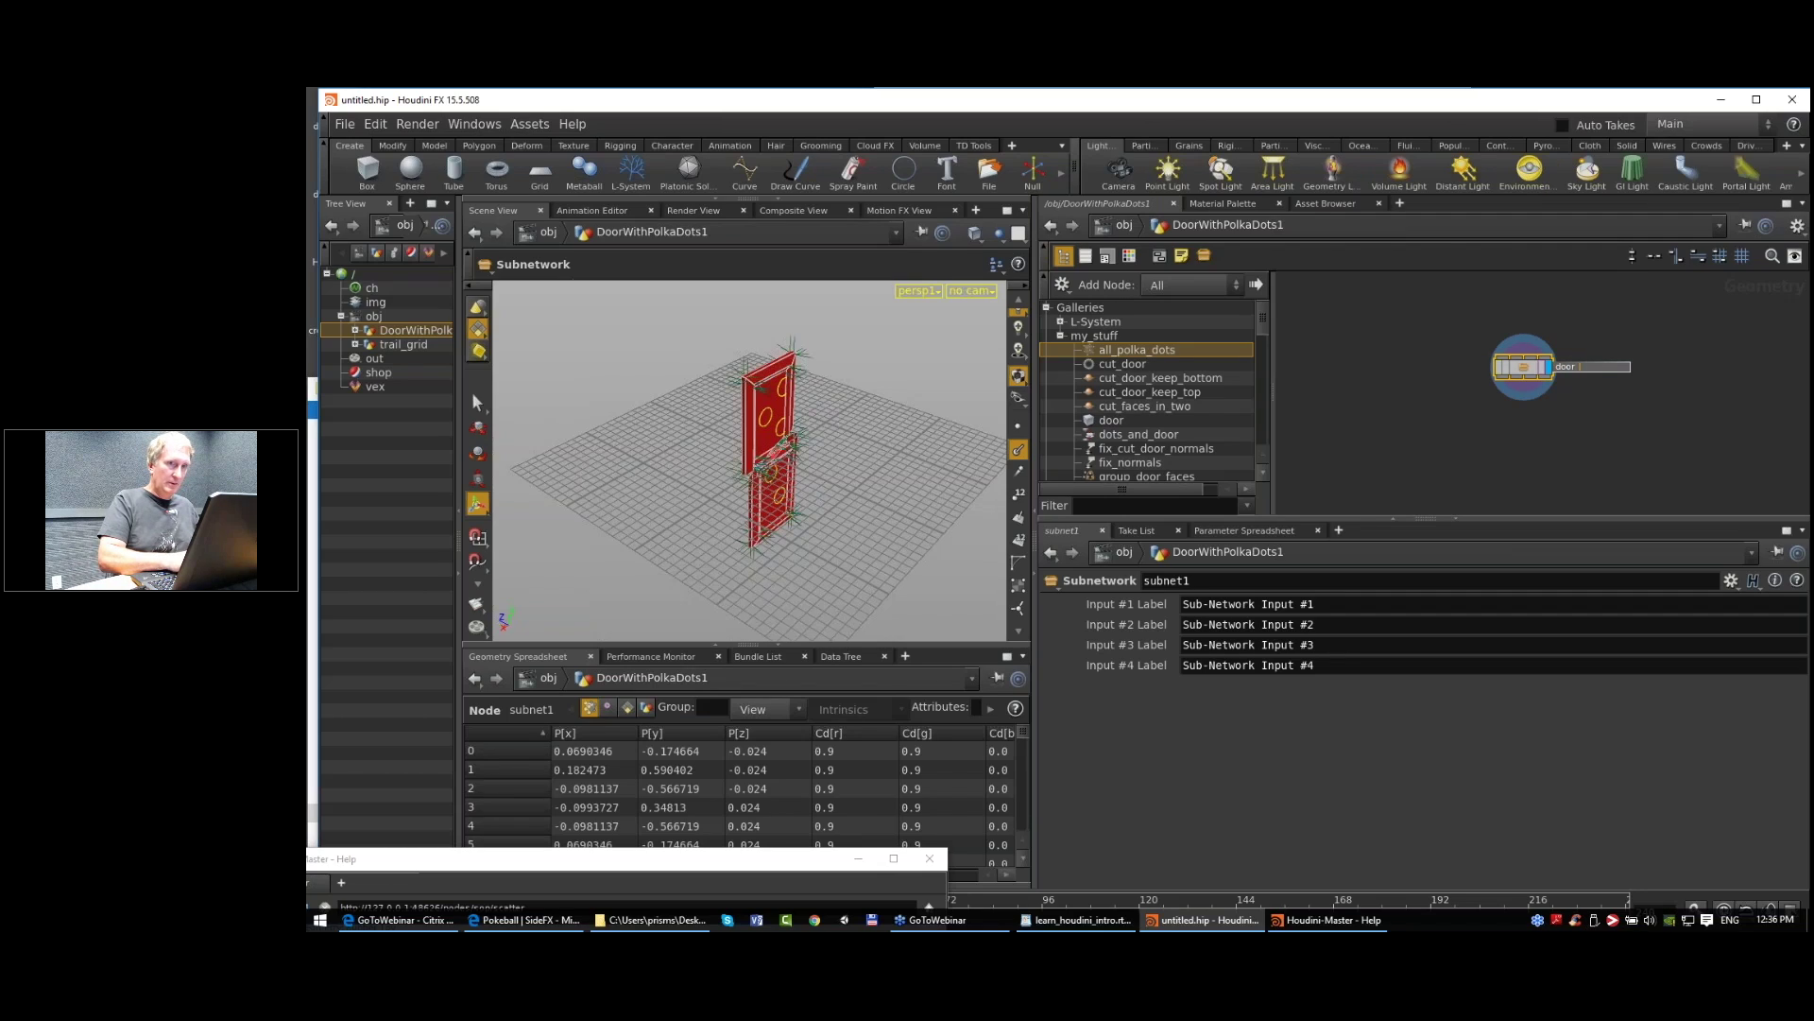
text(adots)
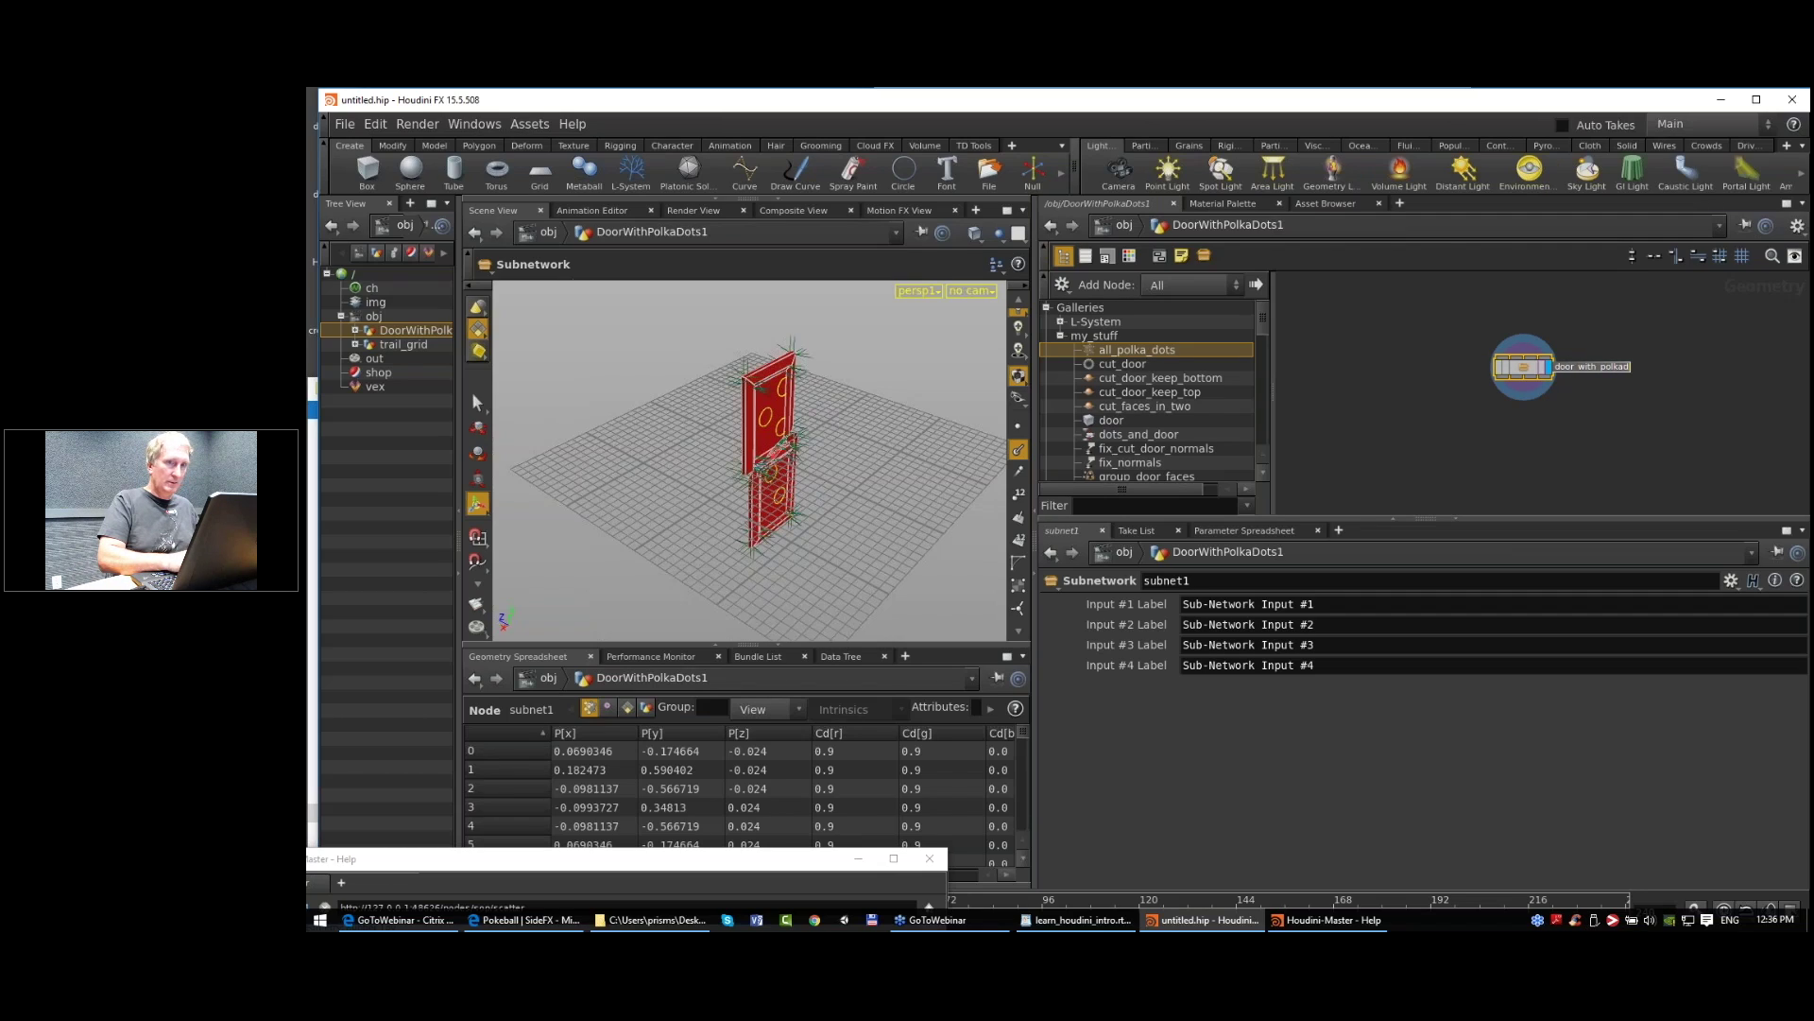
key(Return)
drag(1539, 371, 1116, 342)
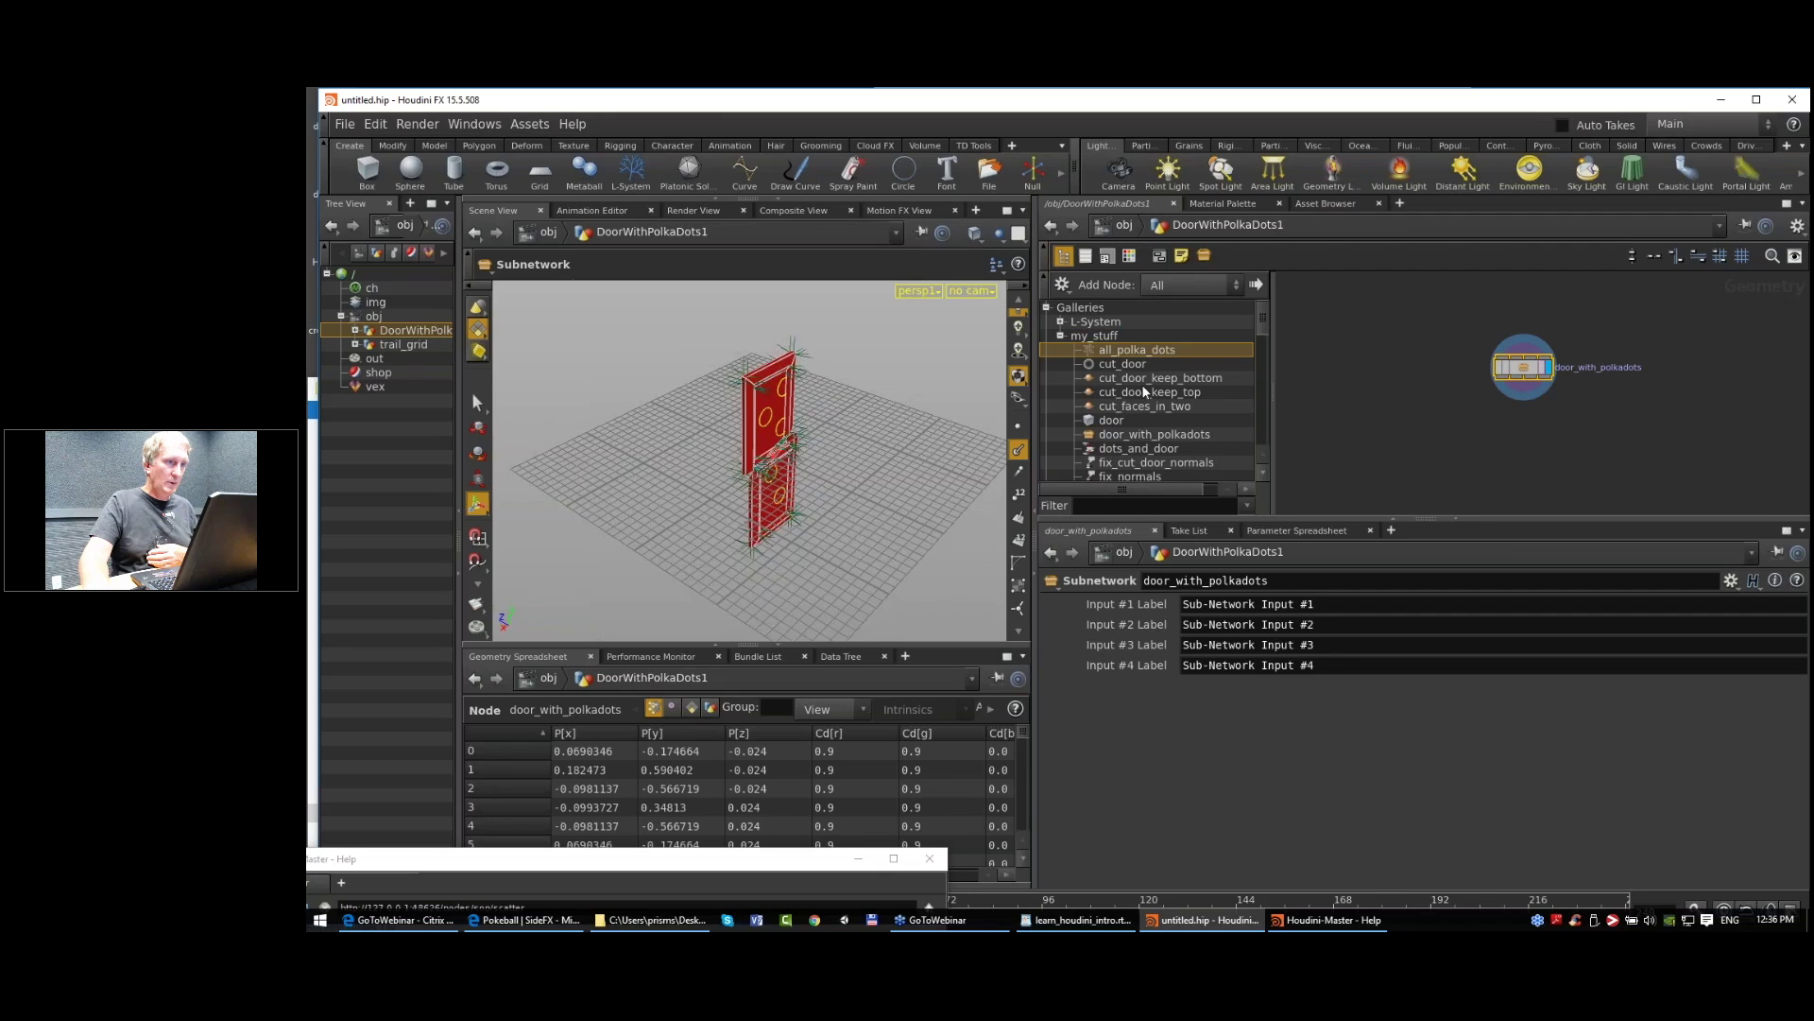
Step: Place the door entry from the my_stuff gallery in the network and collapse the my_stuff category
scroll(1143, 408, down, 1)
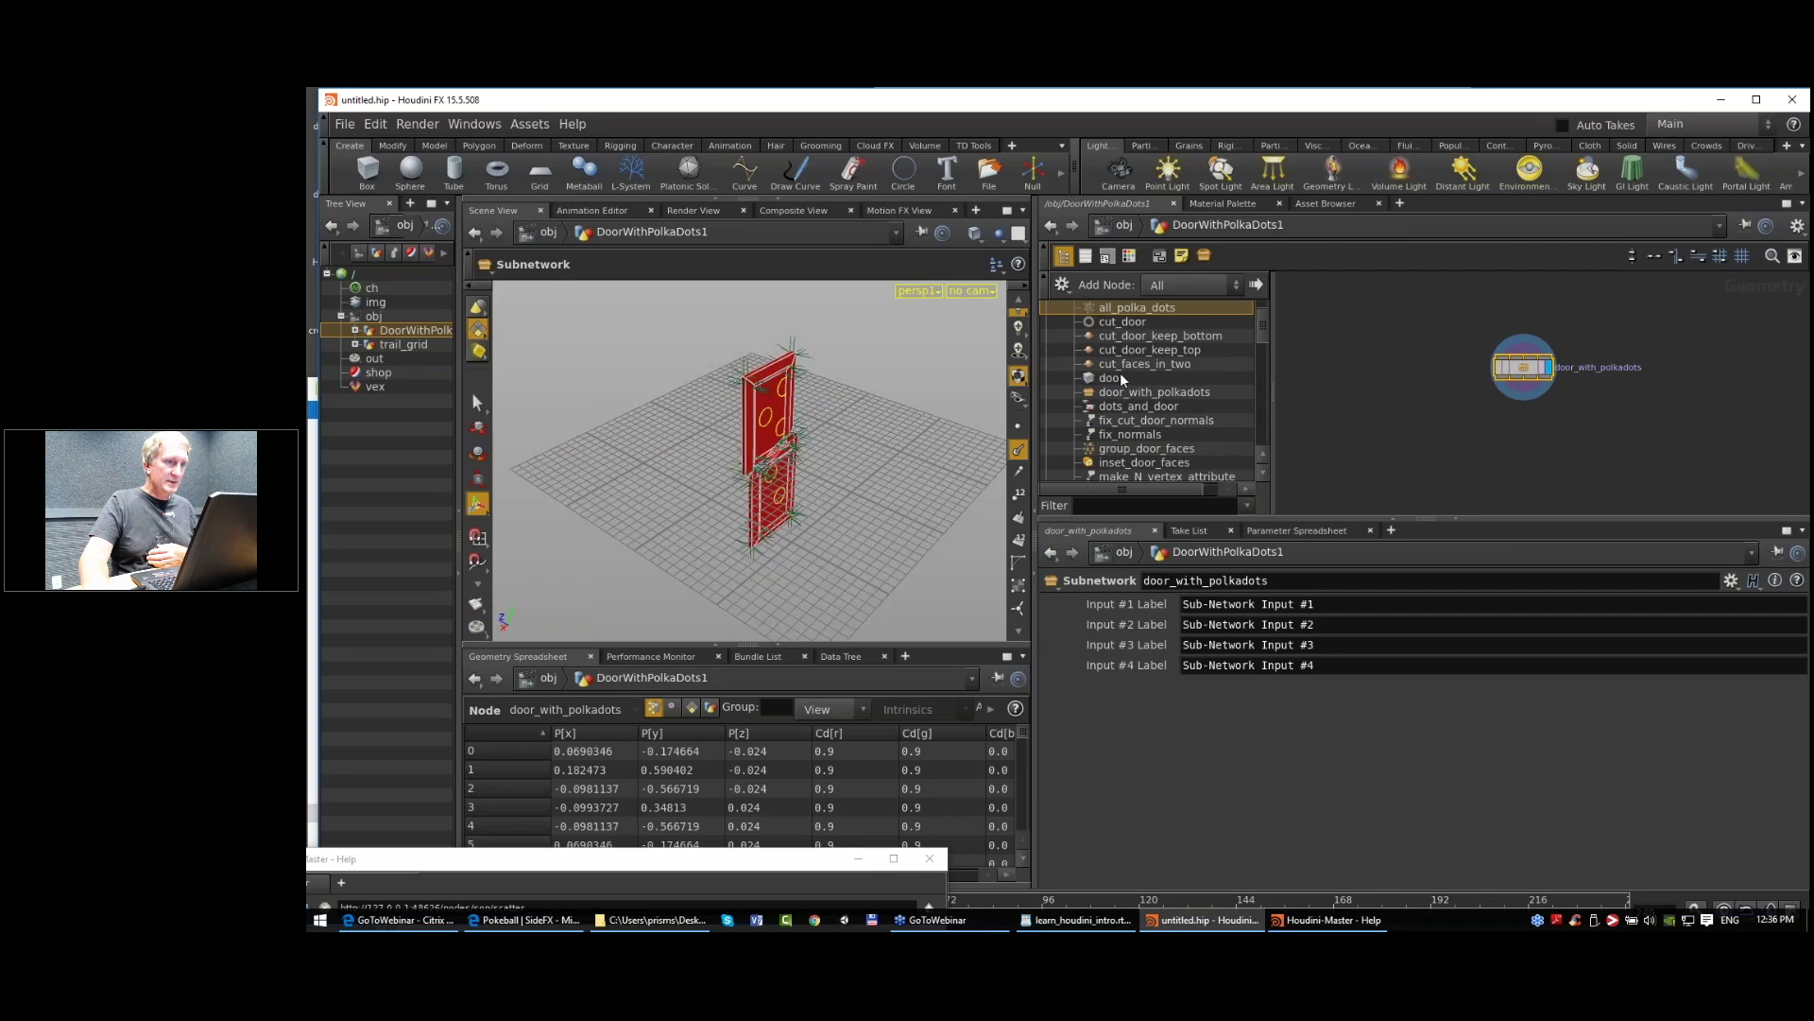
click(1123, 379)
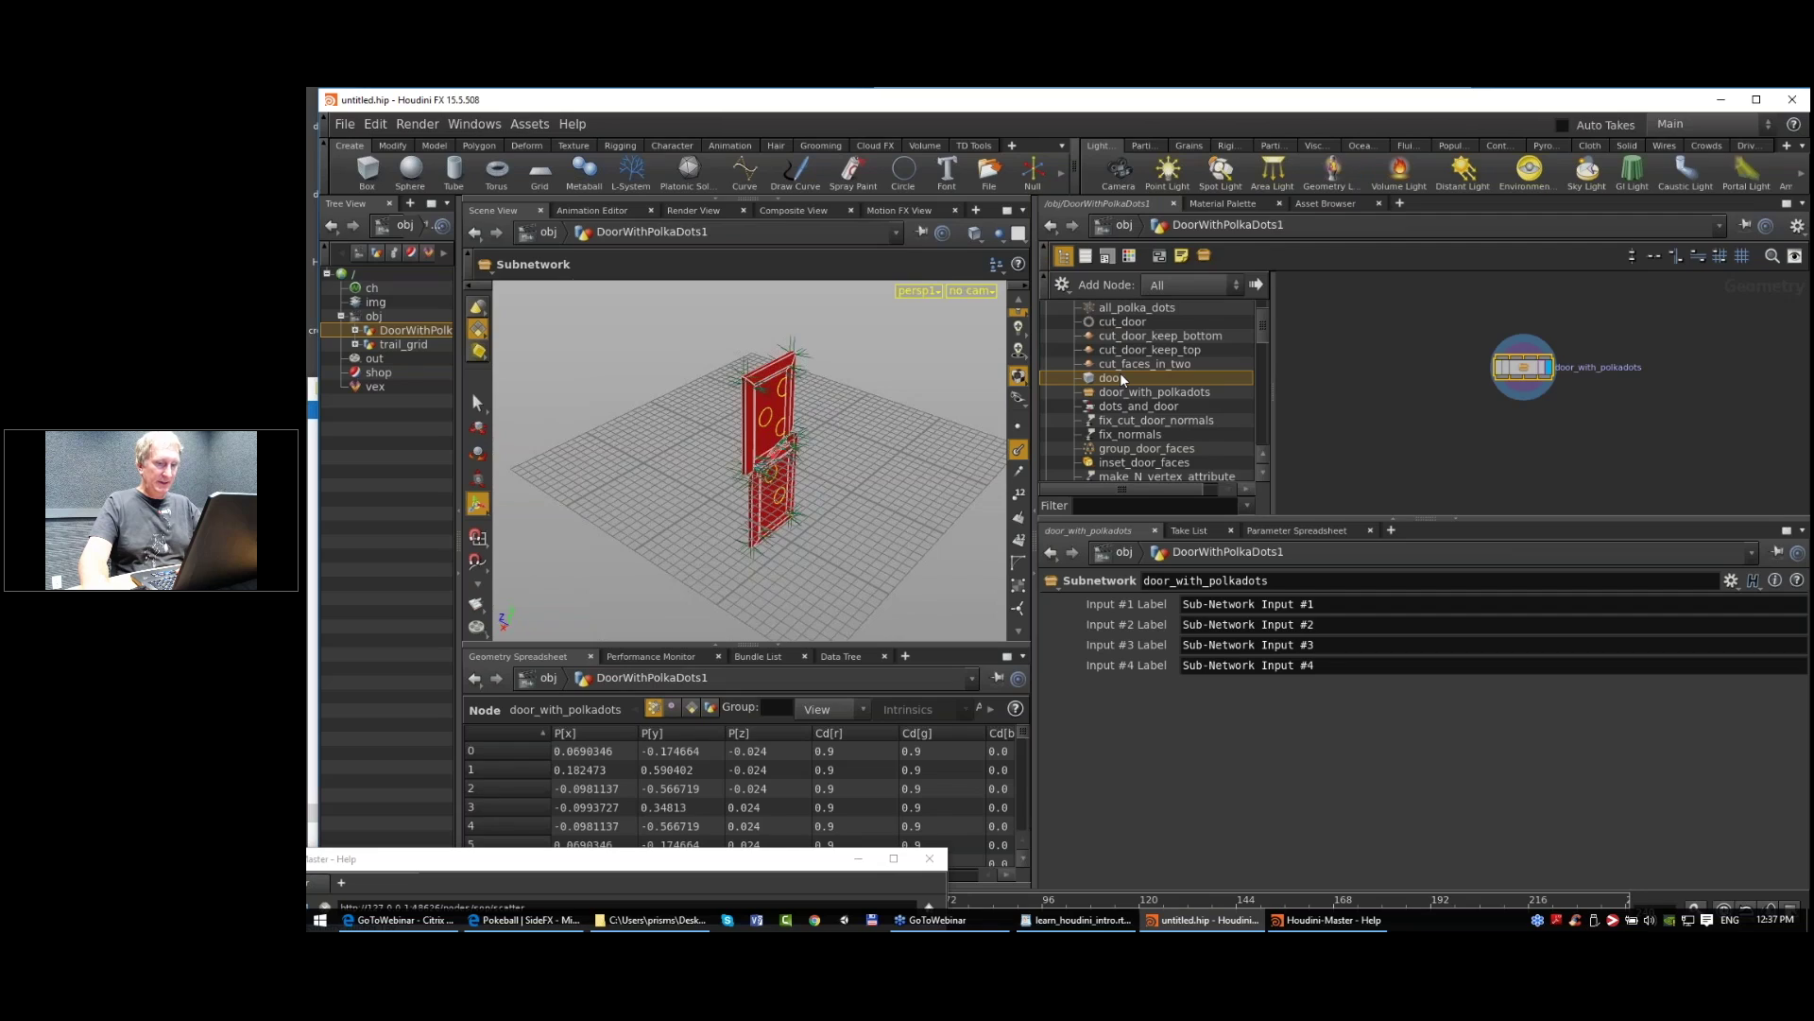
double_click(1123, 379)
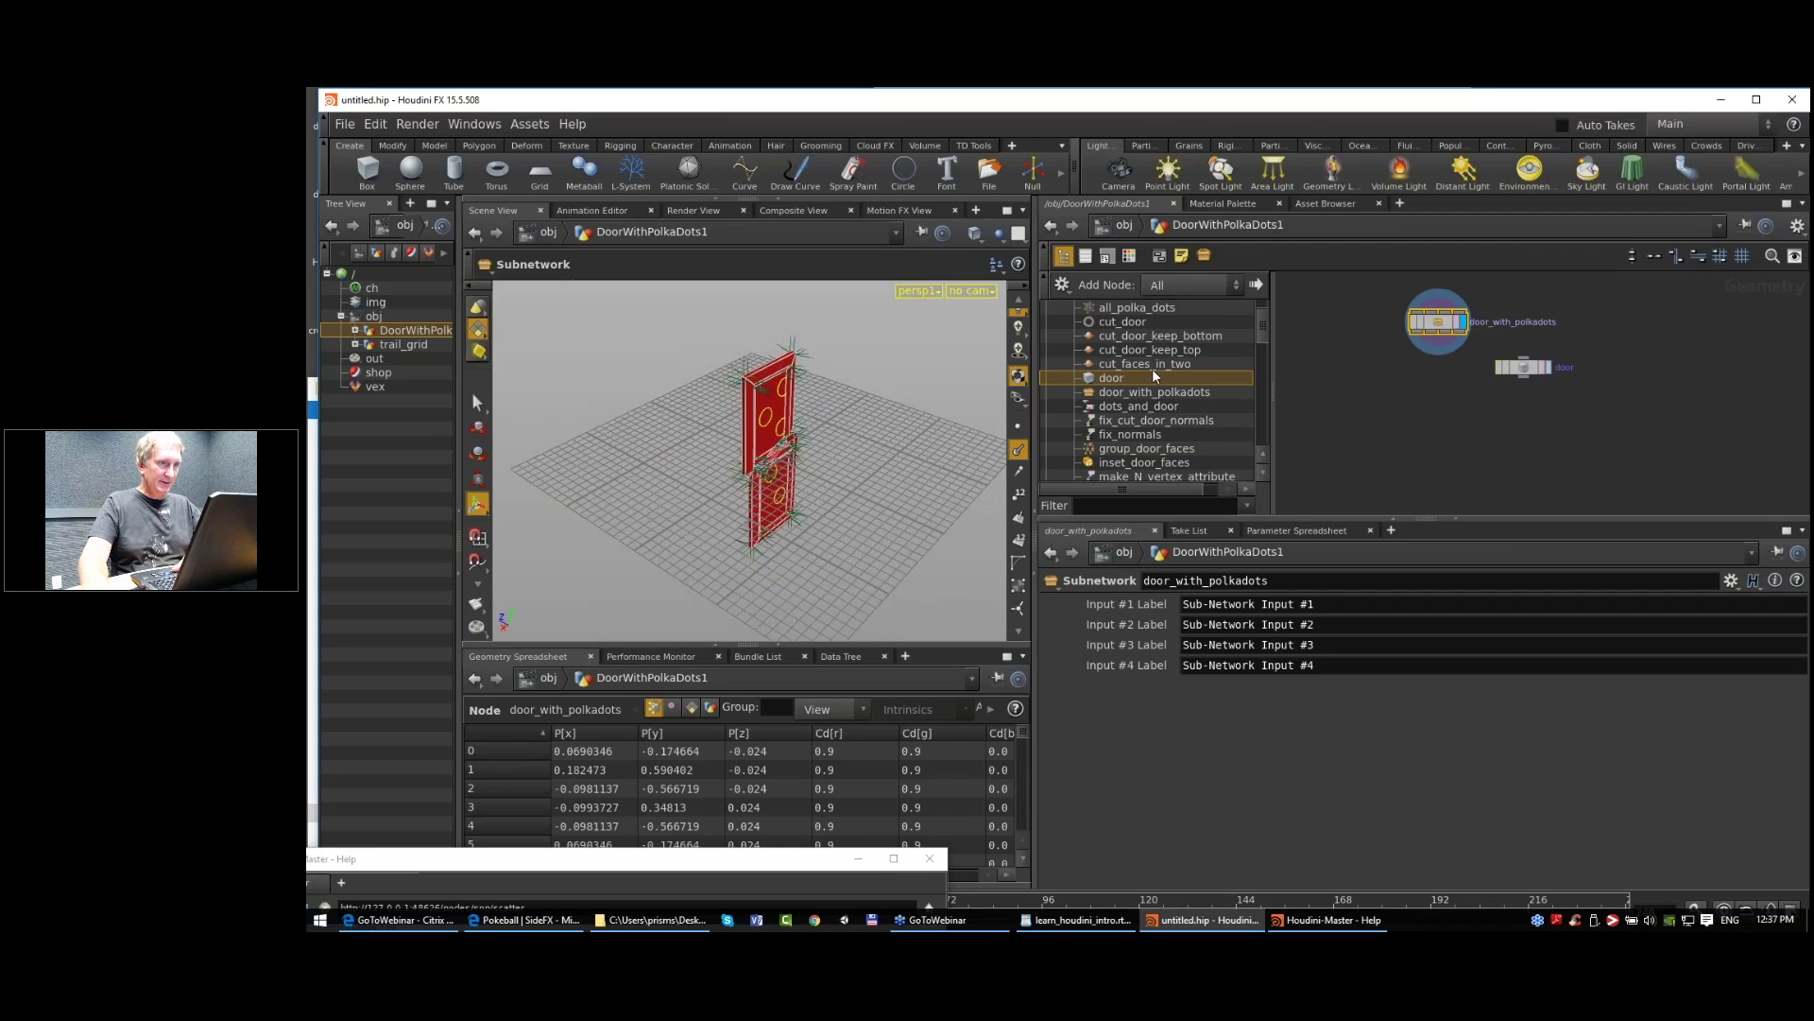
click(1162, 366)
scroll(1160, 364, up, 1)
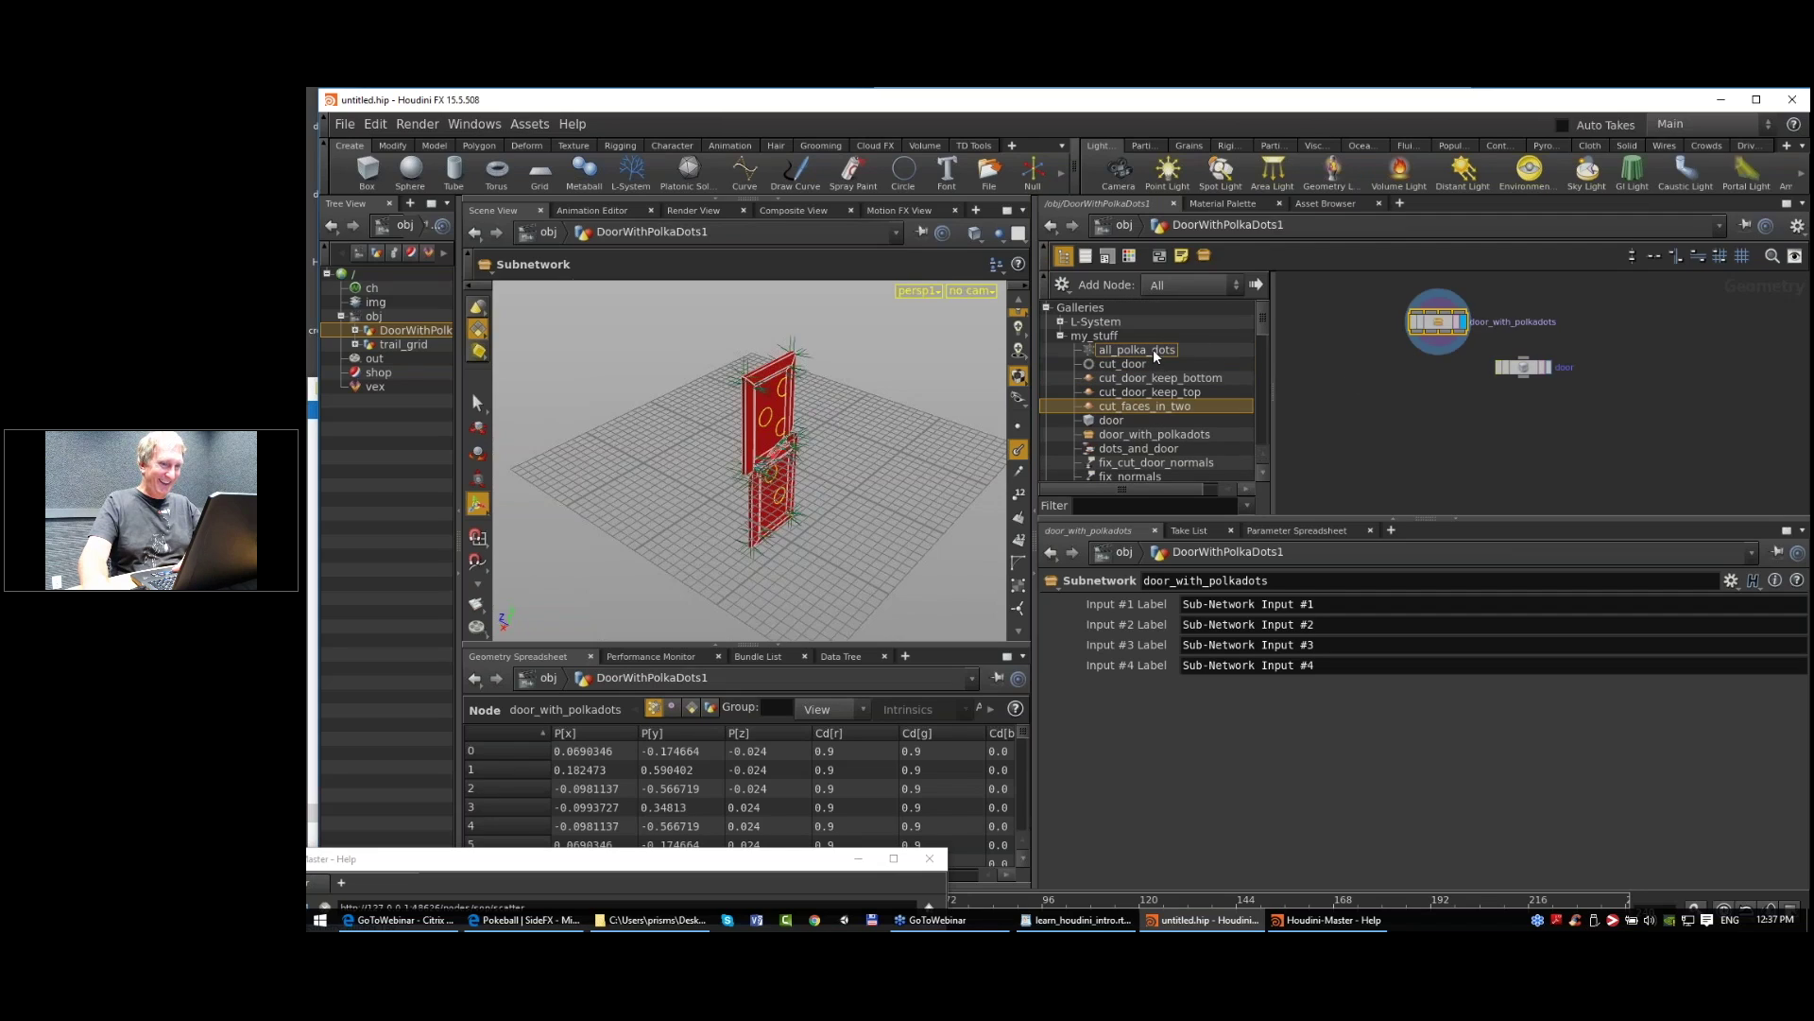
click(1161, 352)
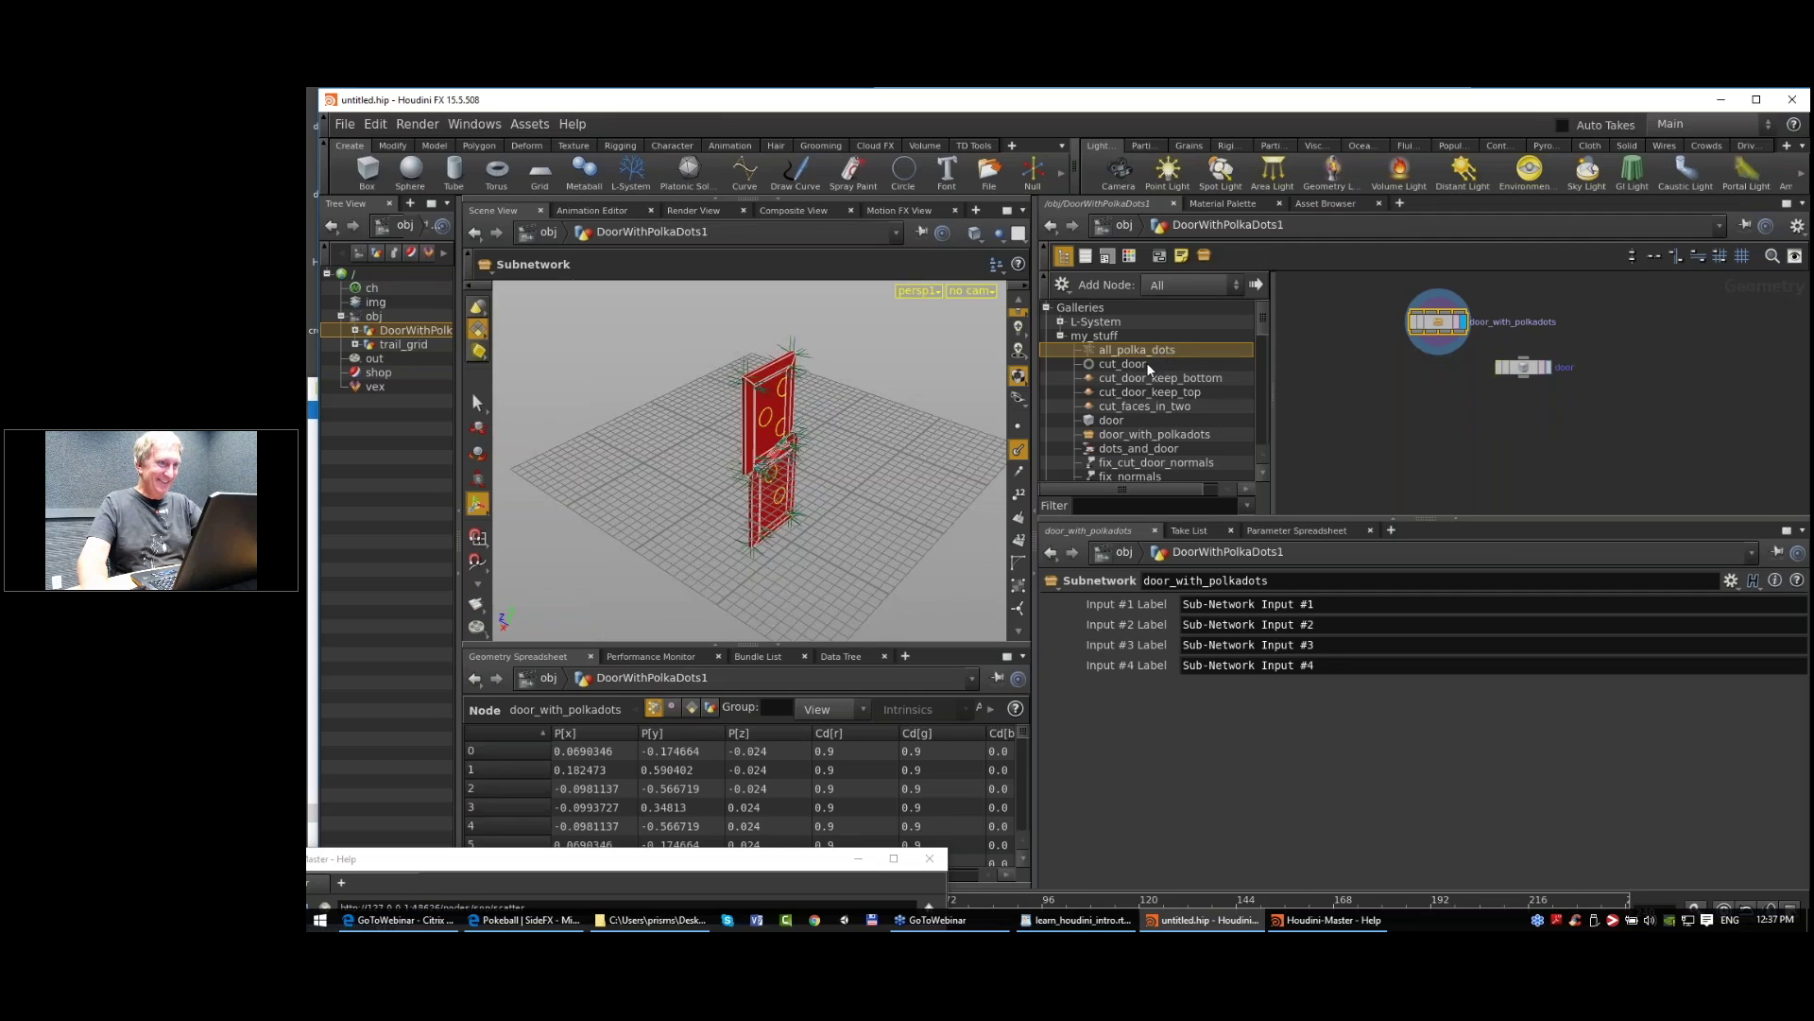
click(1163, 362)
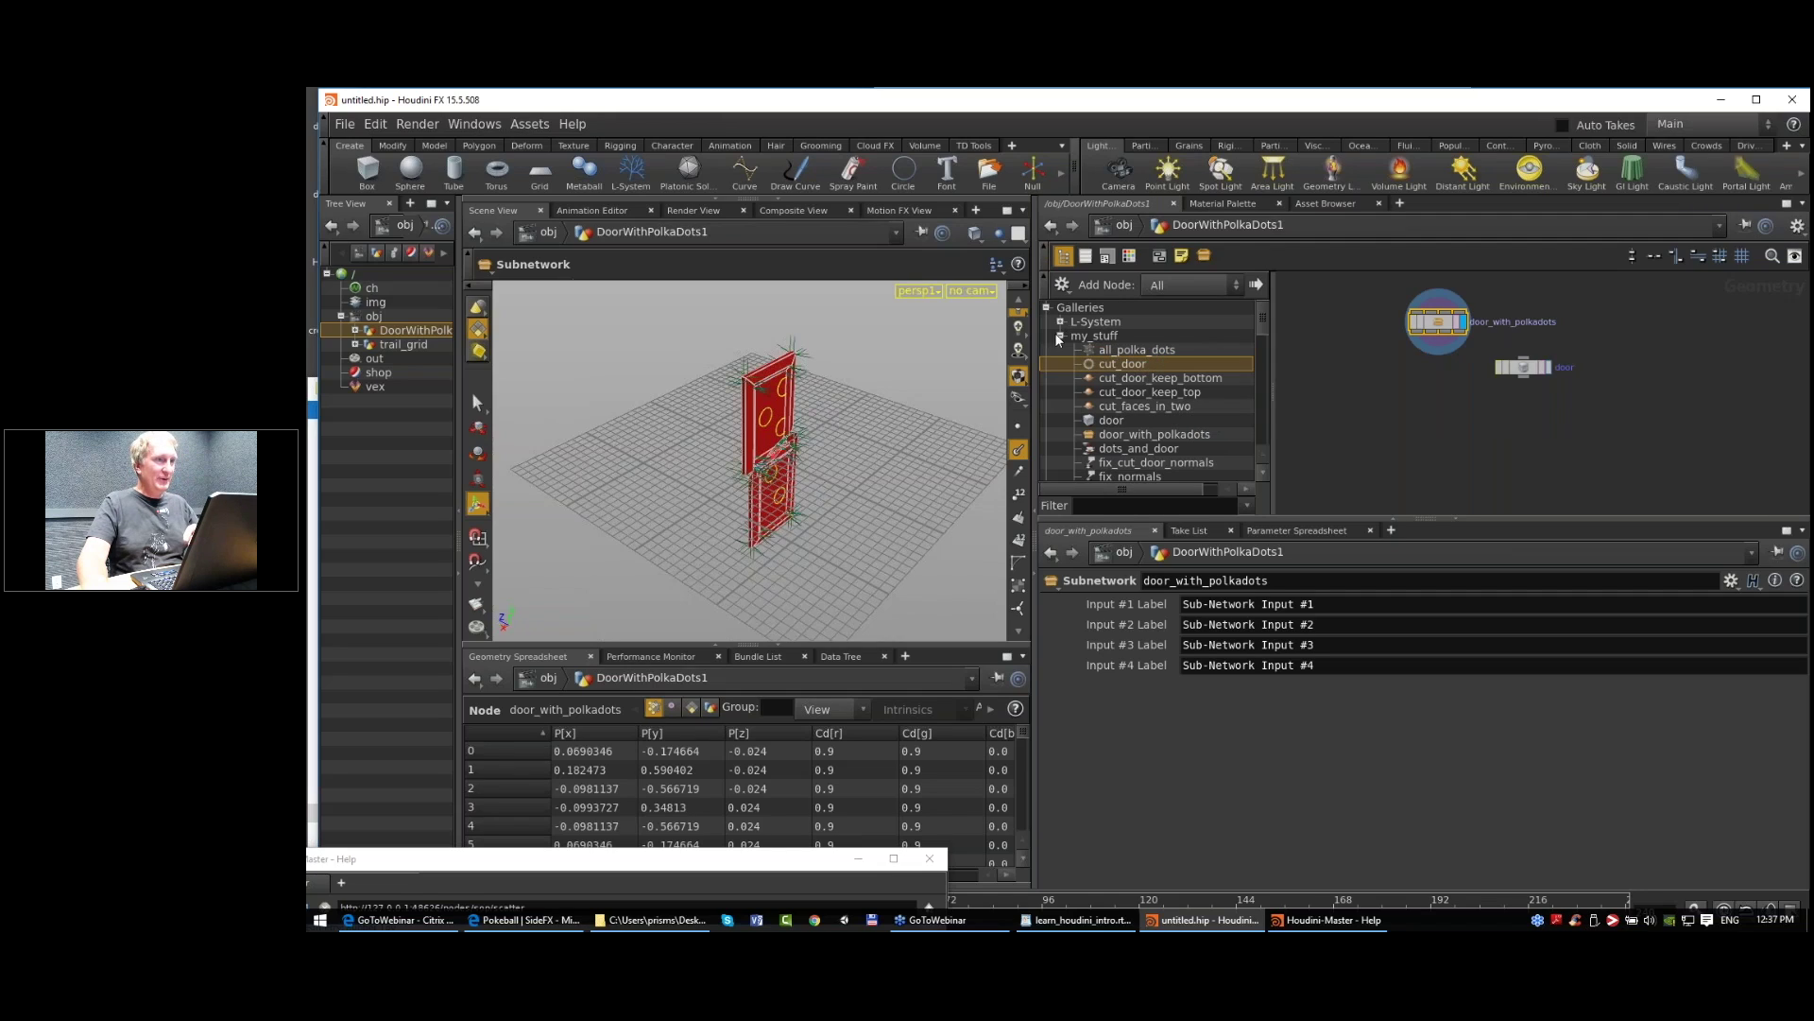
double_click(1131, 339)
scroll(1444, 412, down, 3)
middle_drag(1446, 413, 1450, 429)
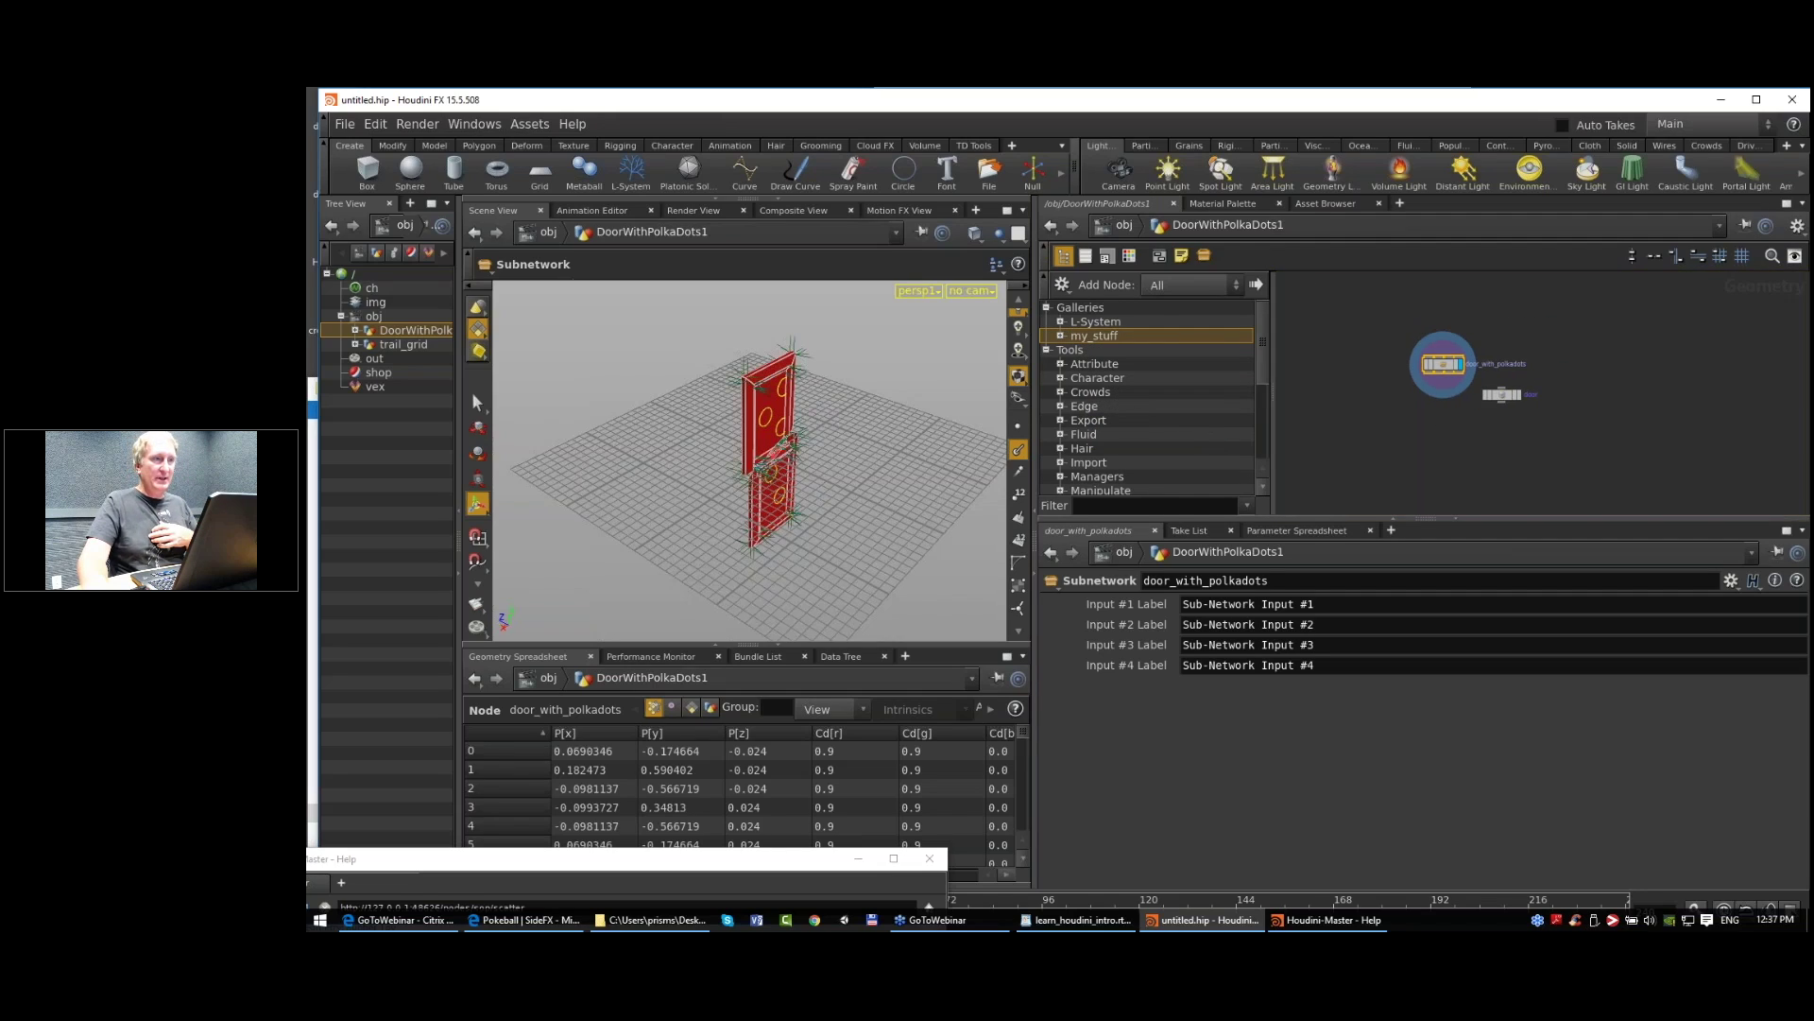
Step: Open the door_with_polkadots subnetwork and examine the scatter_points_on_door_faces settings and the sticky note about scattering in texture space
double_click(1441, 367)
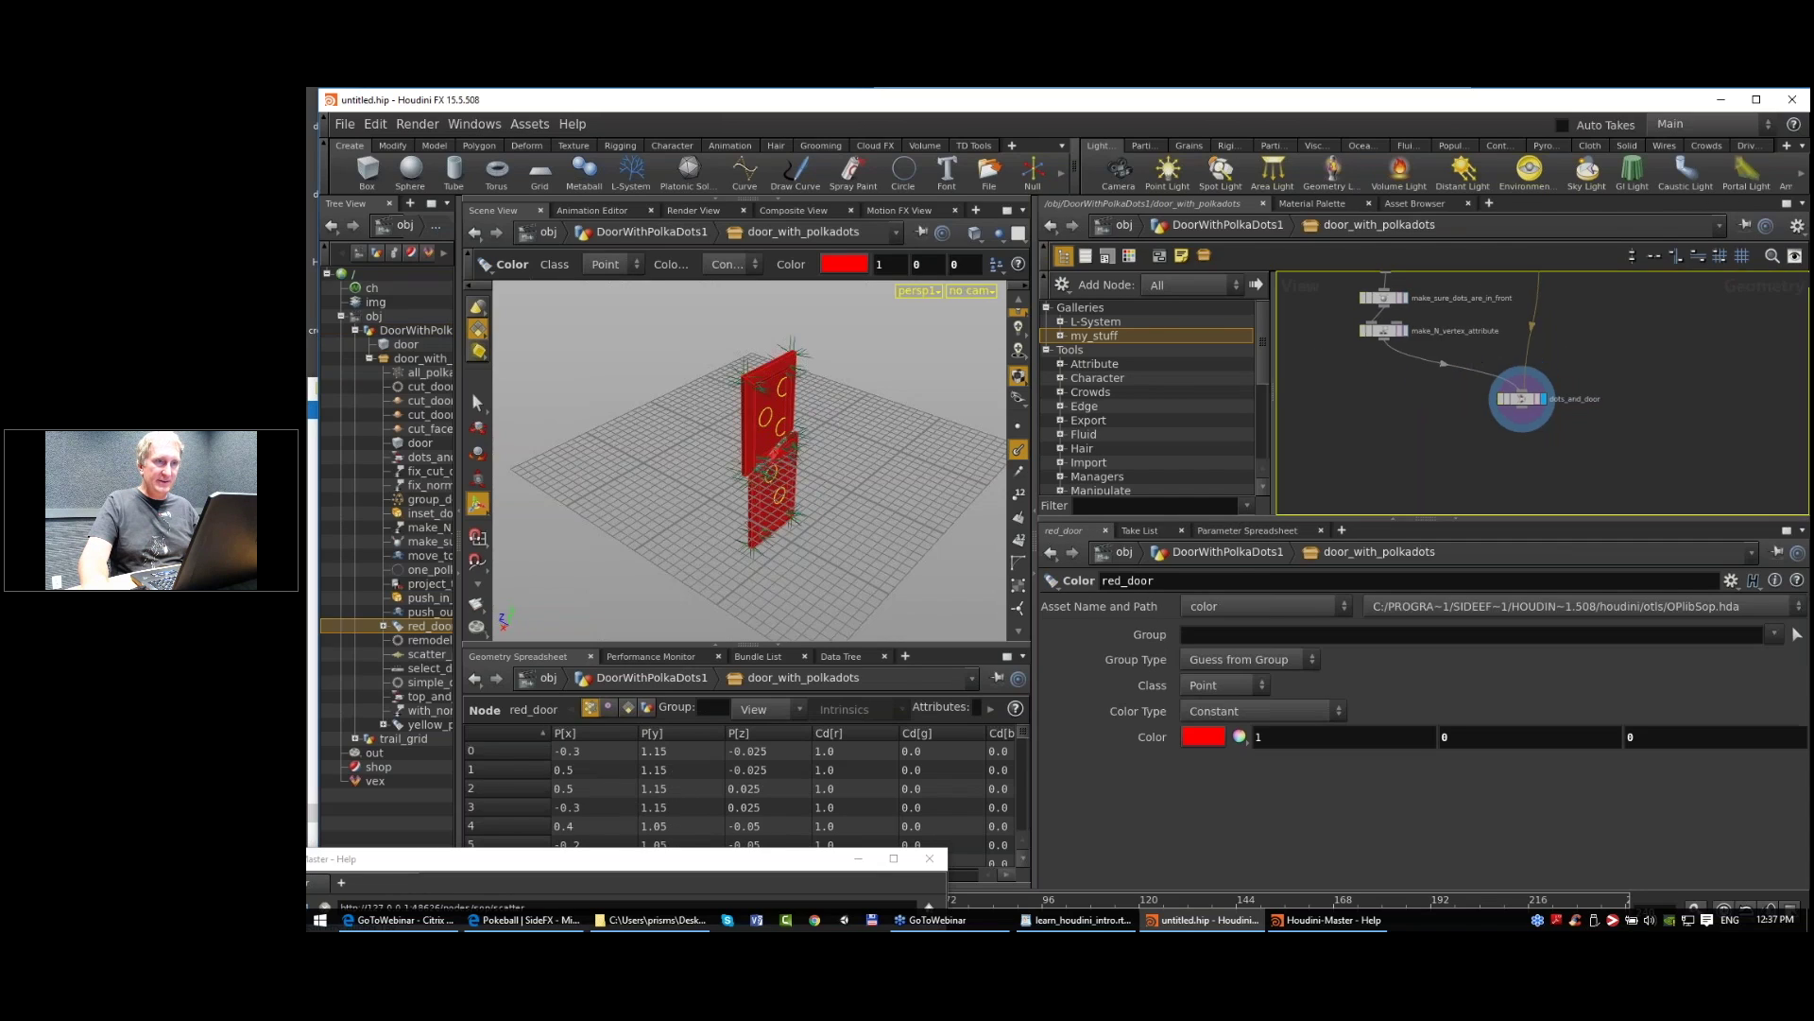
middle_drag(1439, 426, 1457, 528)
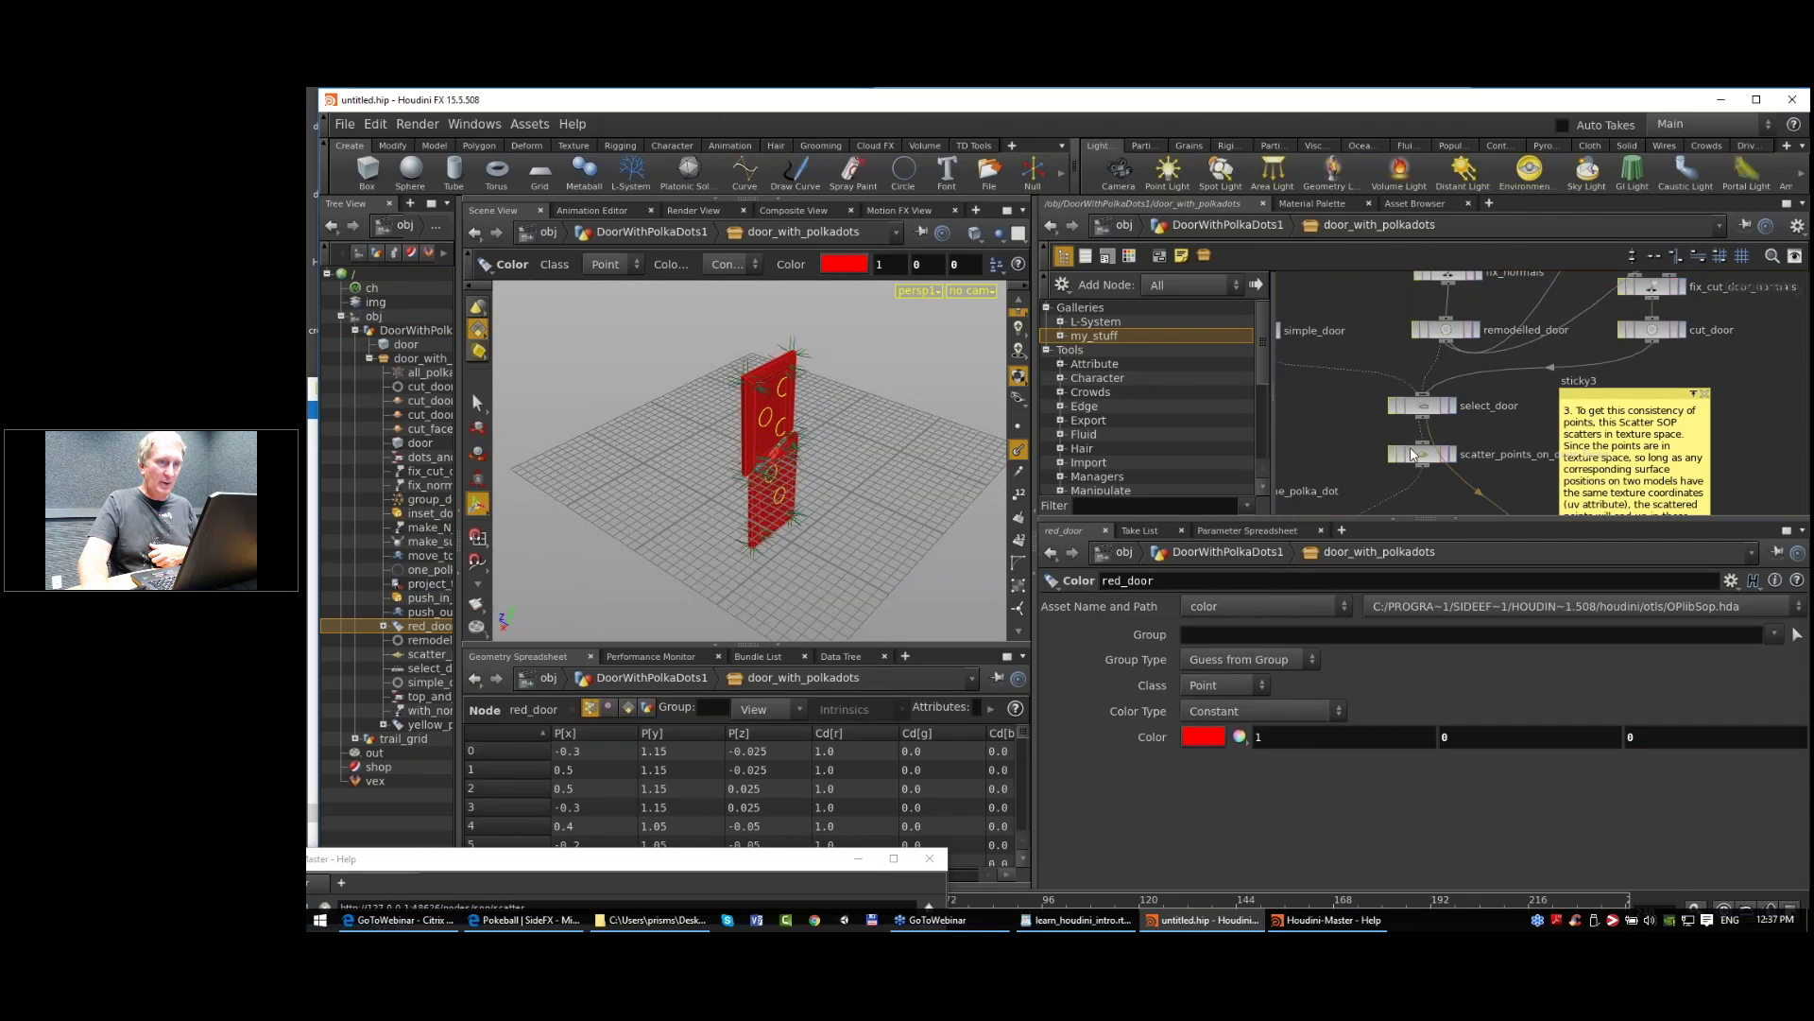
drag(1415, 455, 1368, 460)
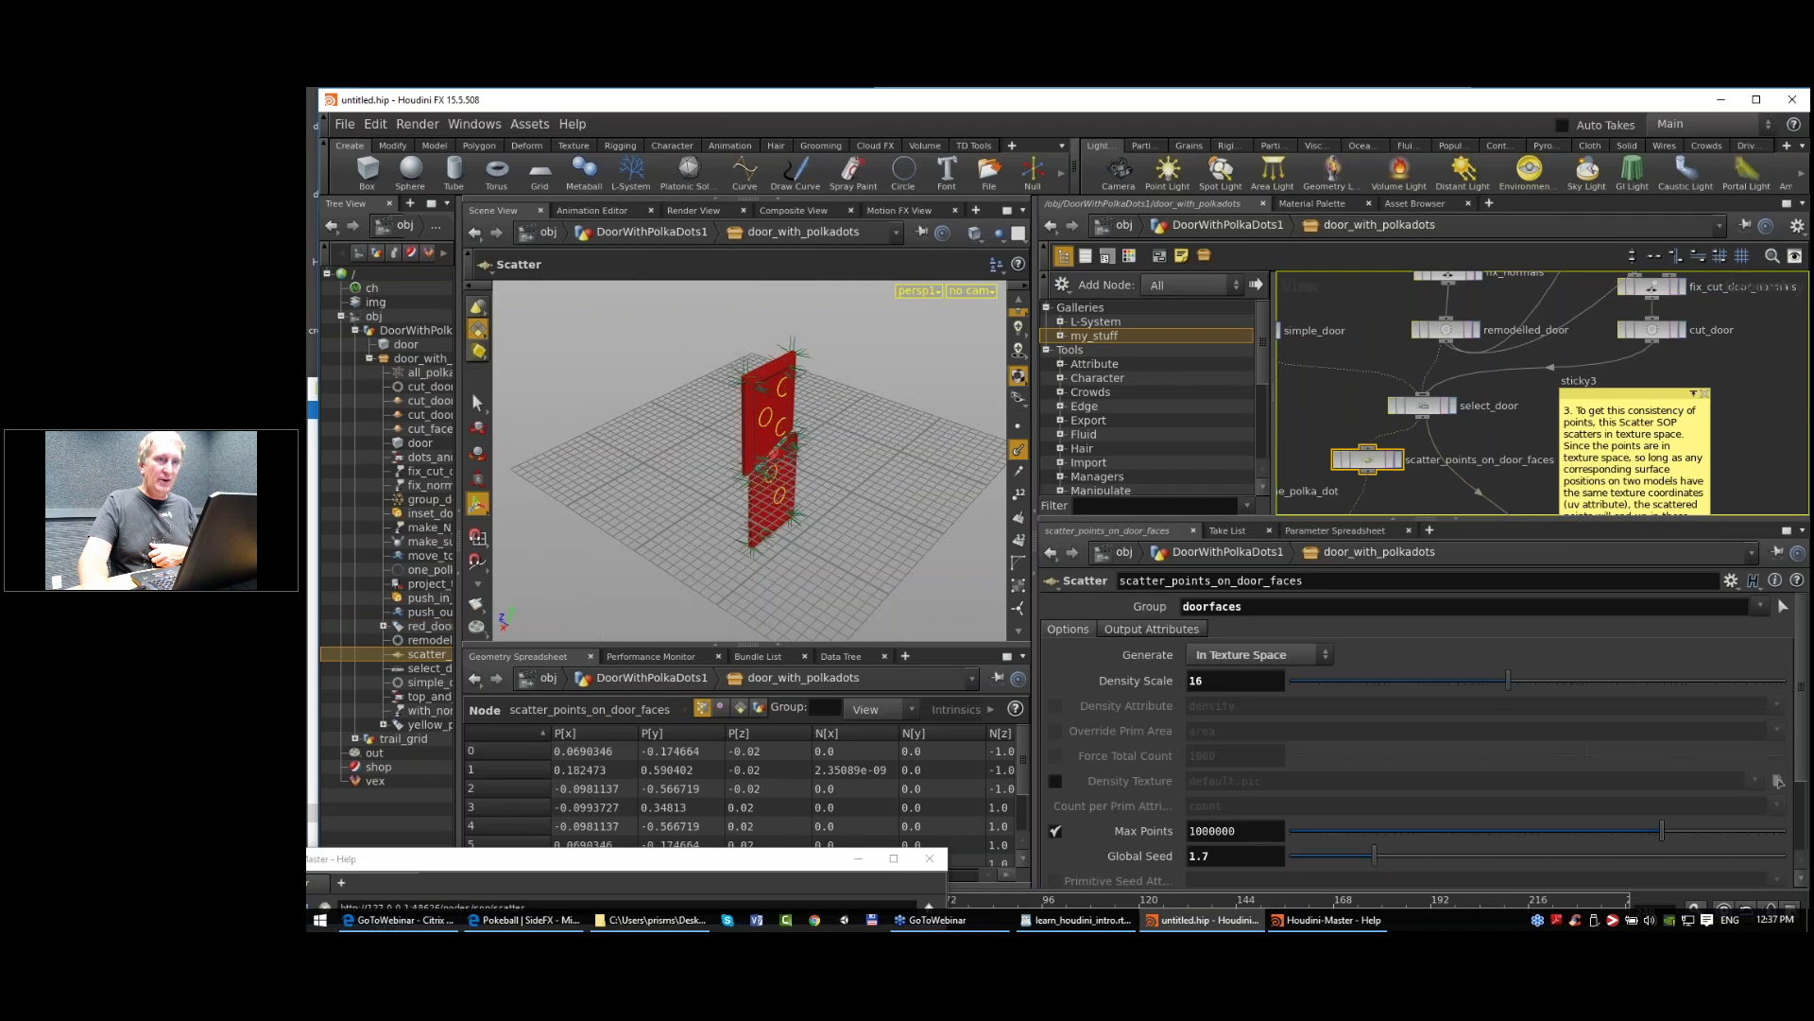
middle_drag(1596, 417, 1571, 346)
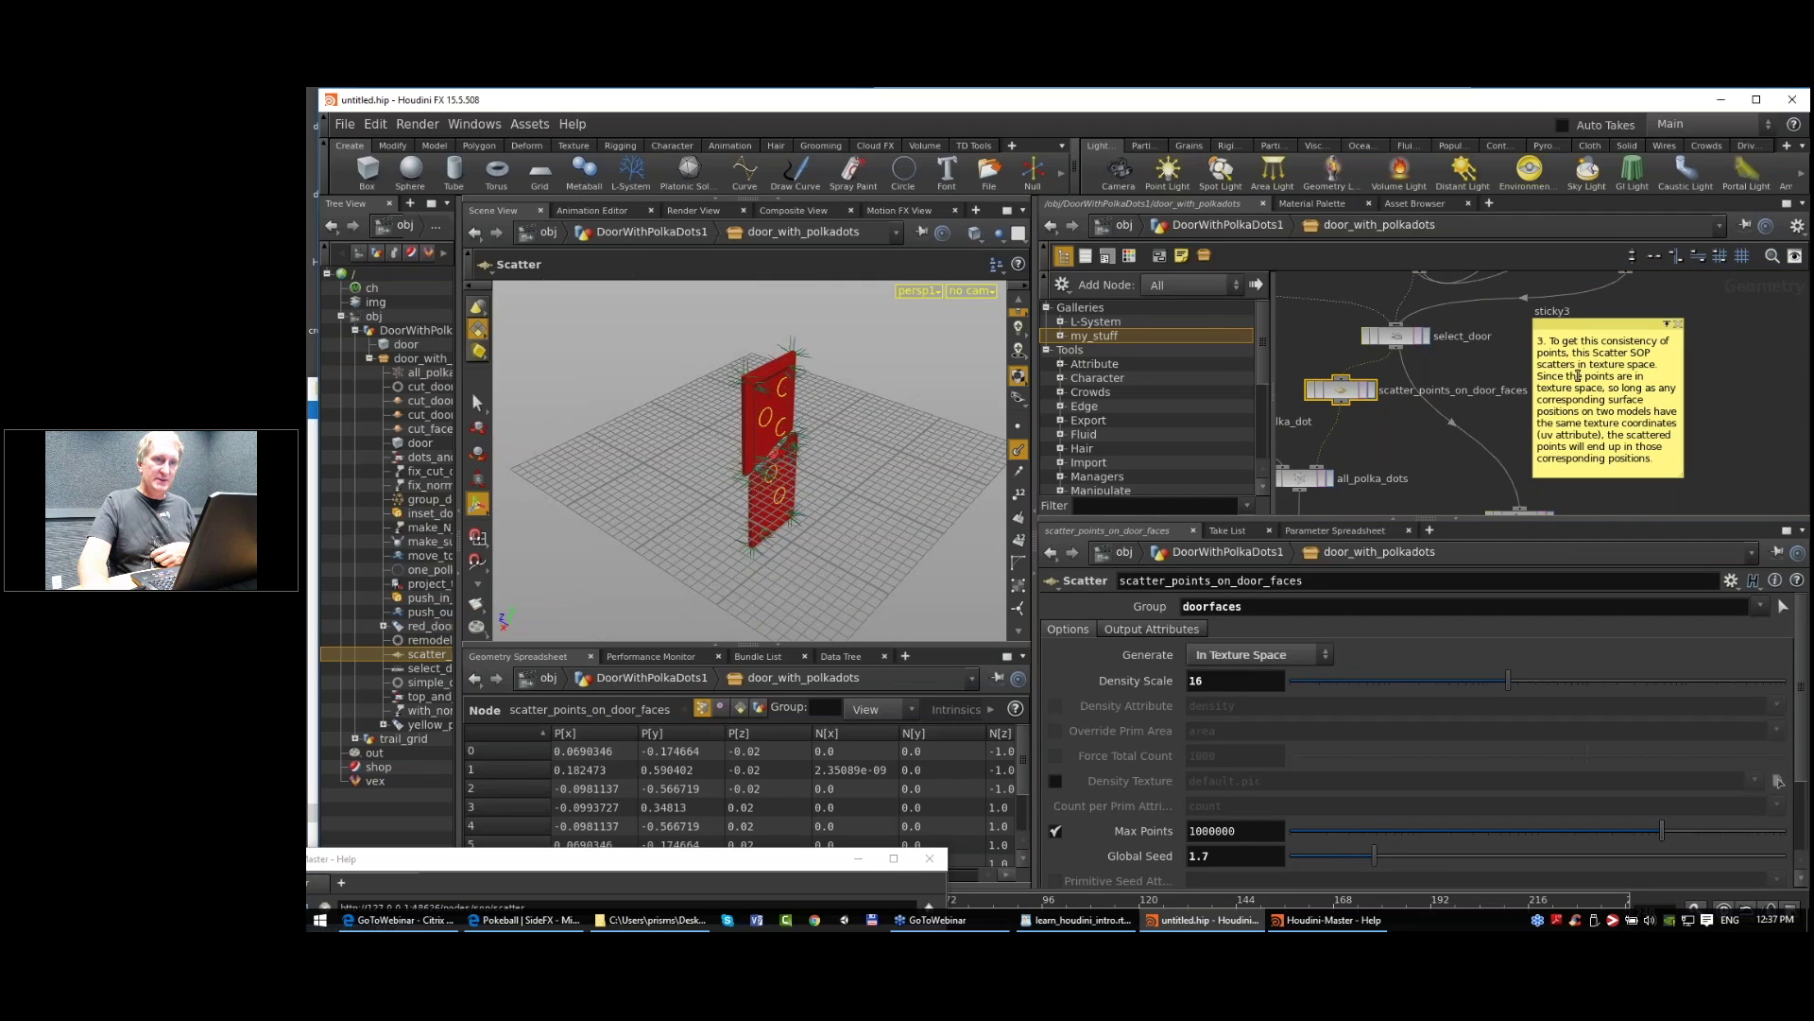
scroll(1454, 447, down, 2)
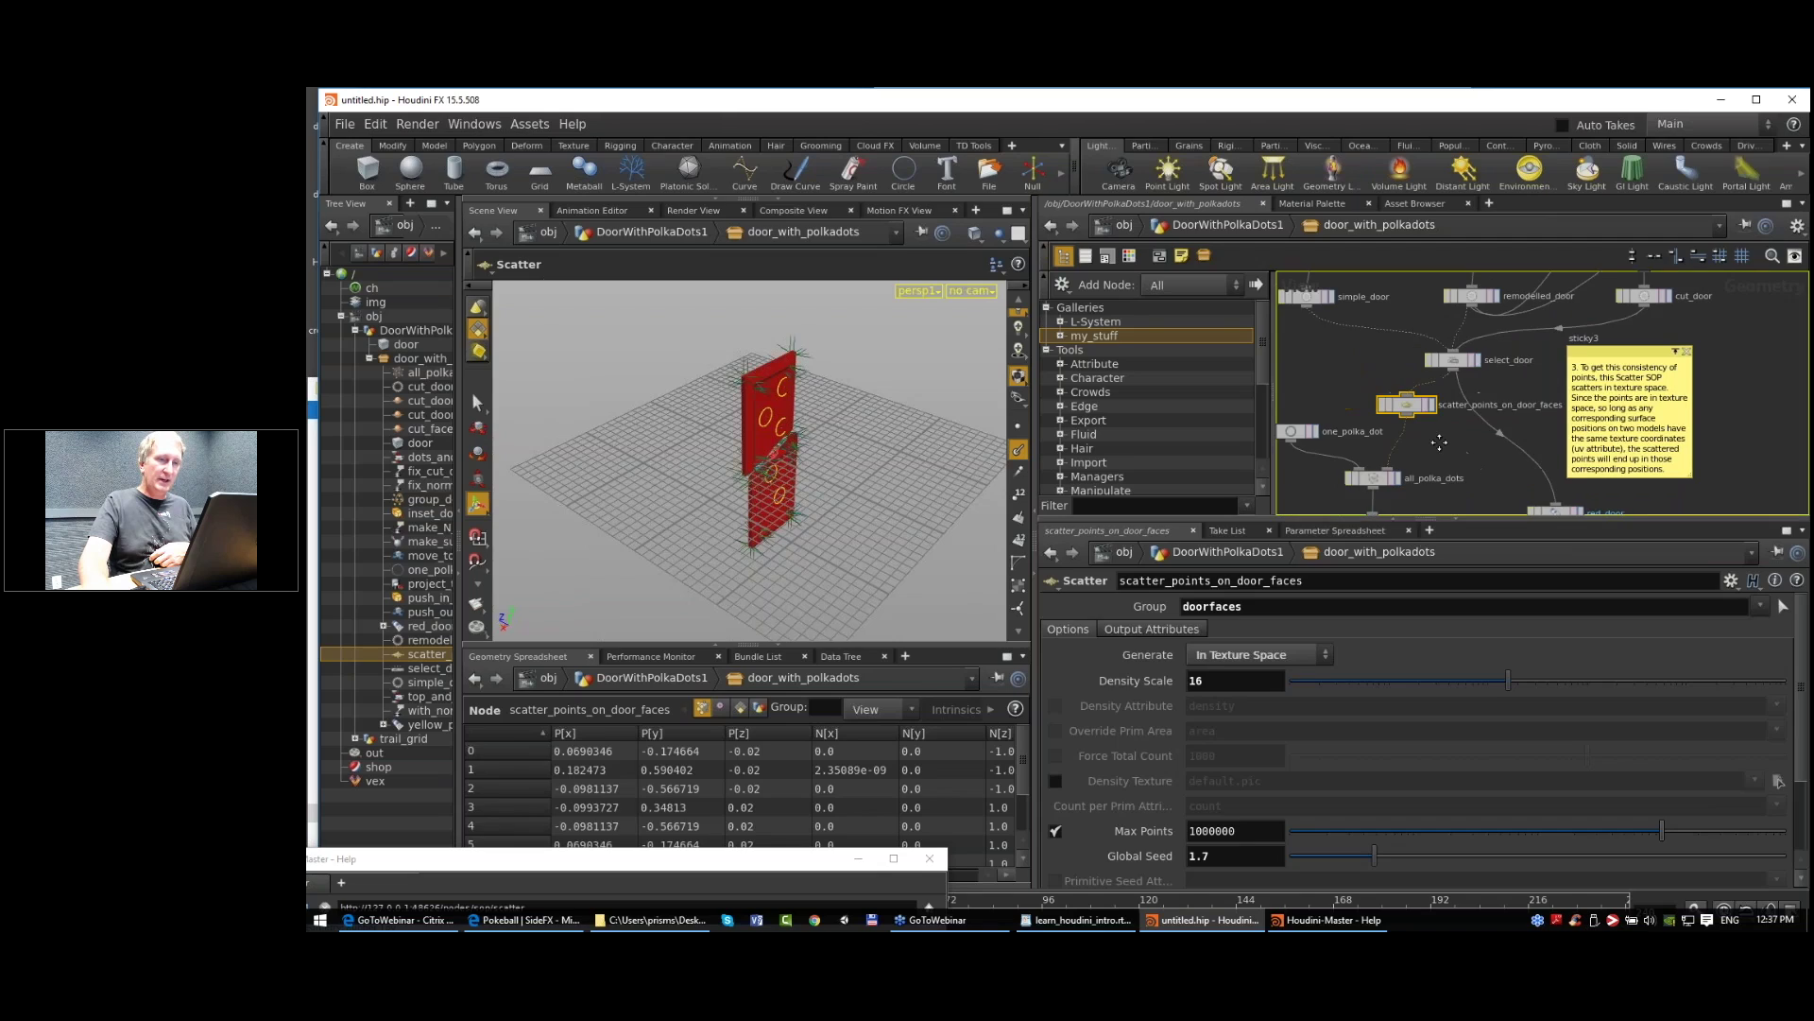
middle_drag(1456, 457, 1448, 414)
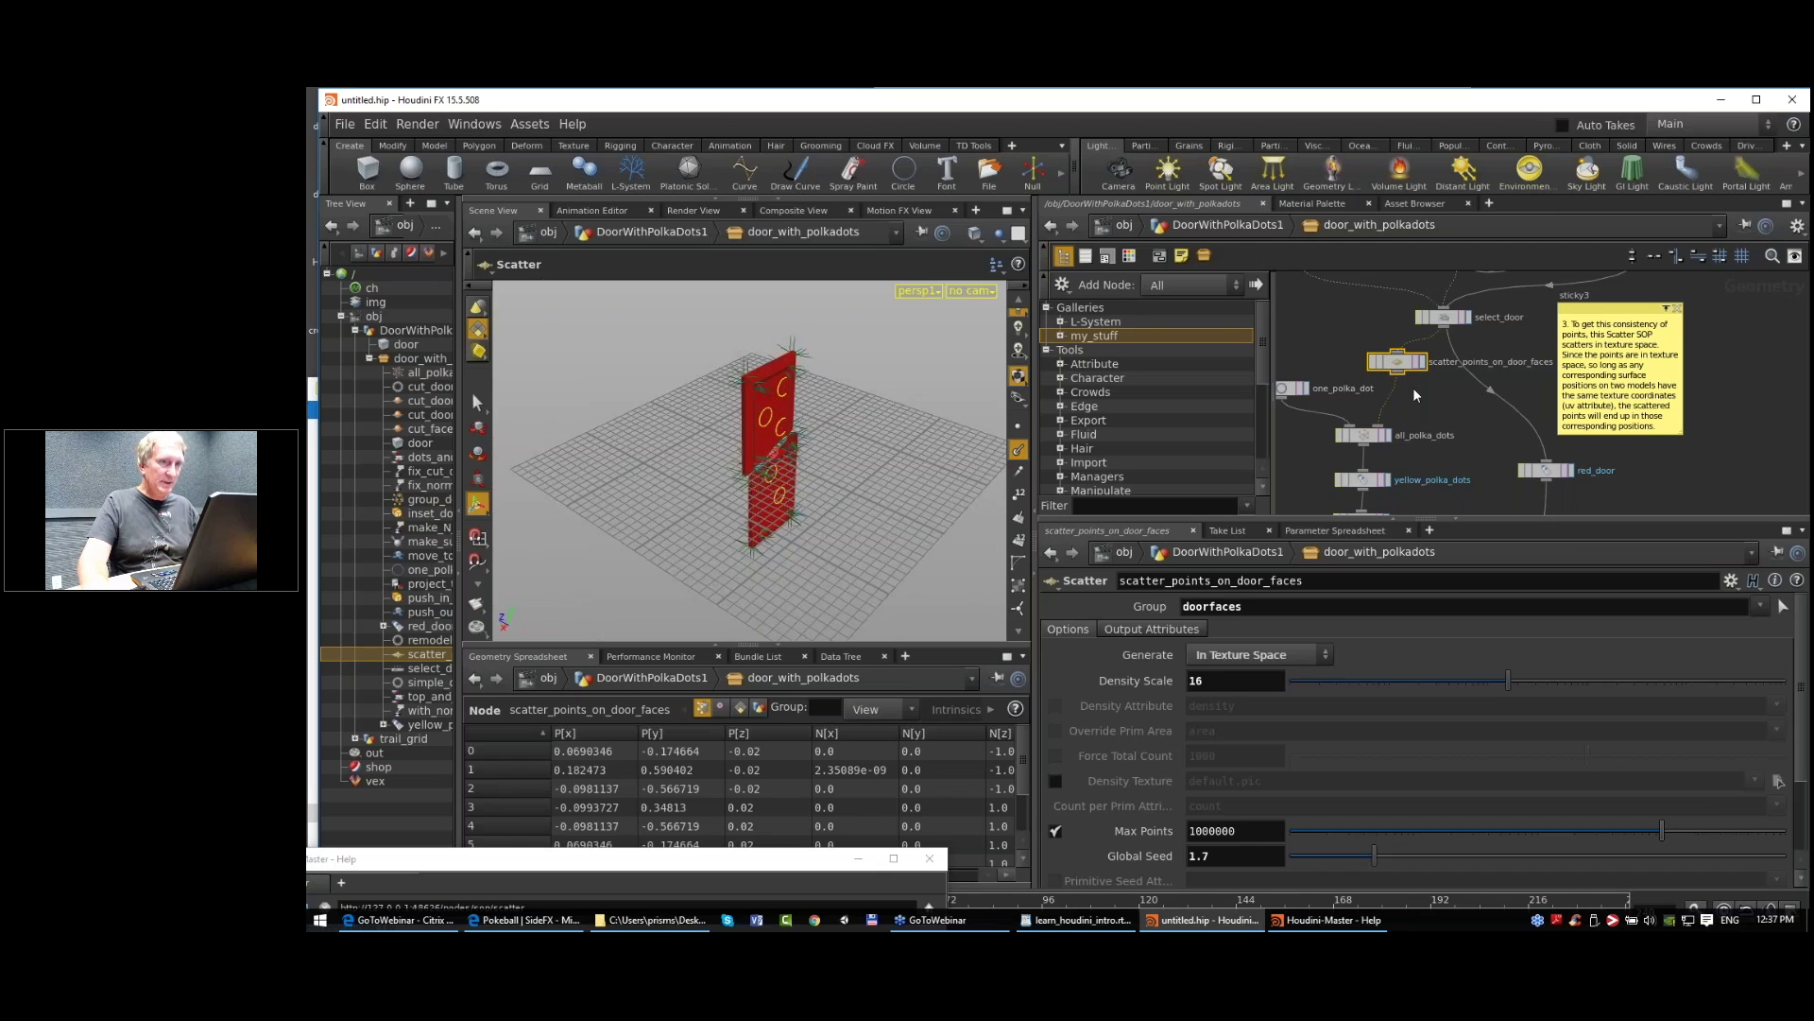
Step: Return to the object level and open the trail_grid geometry network
key(u)
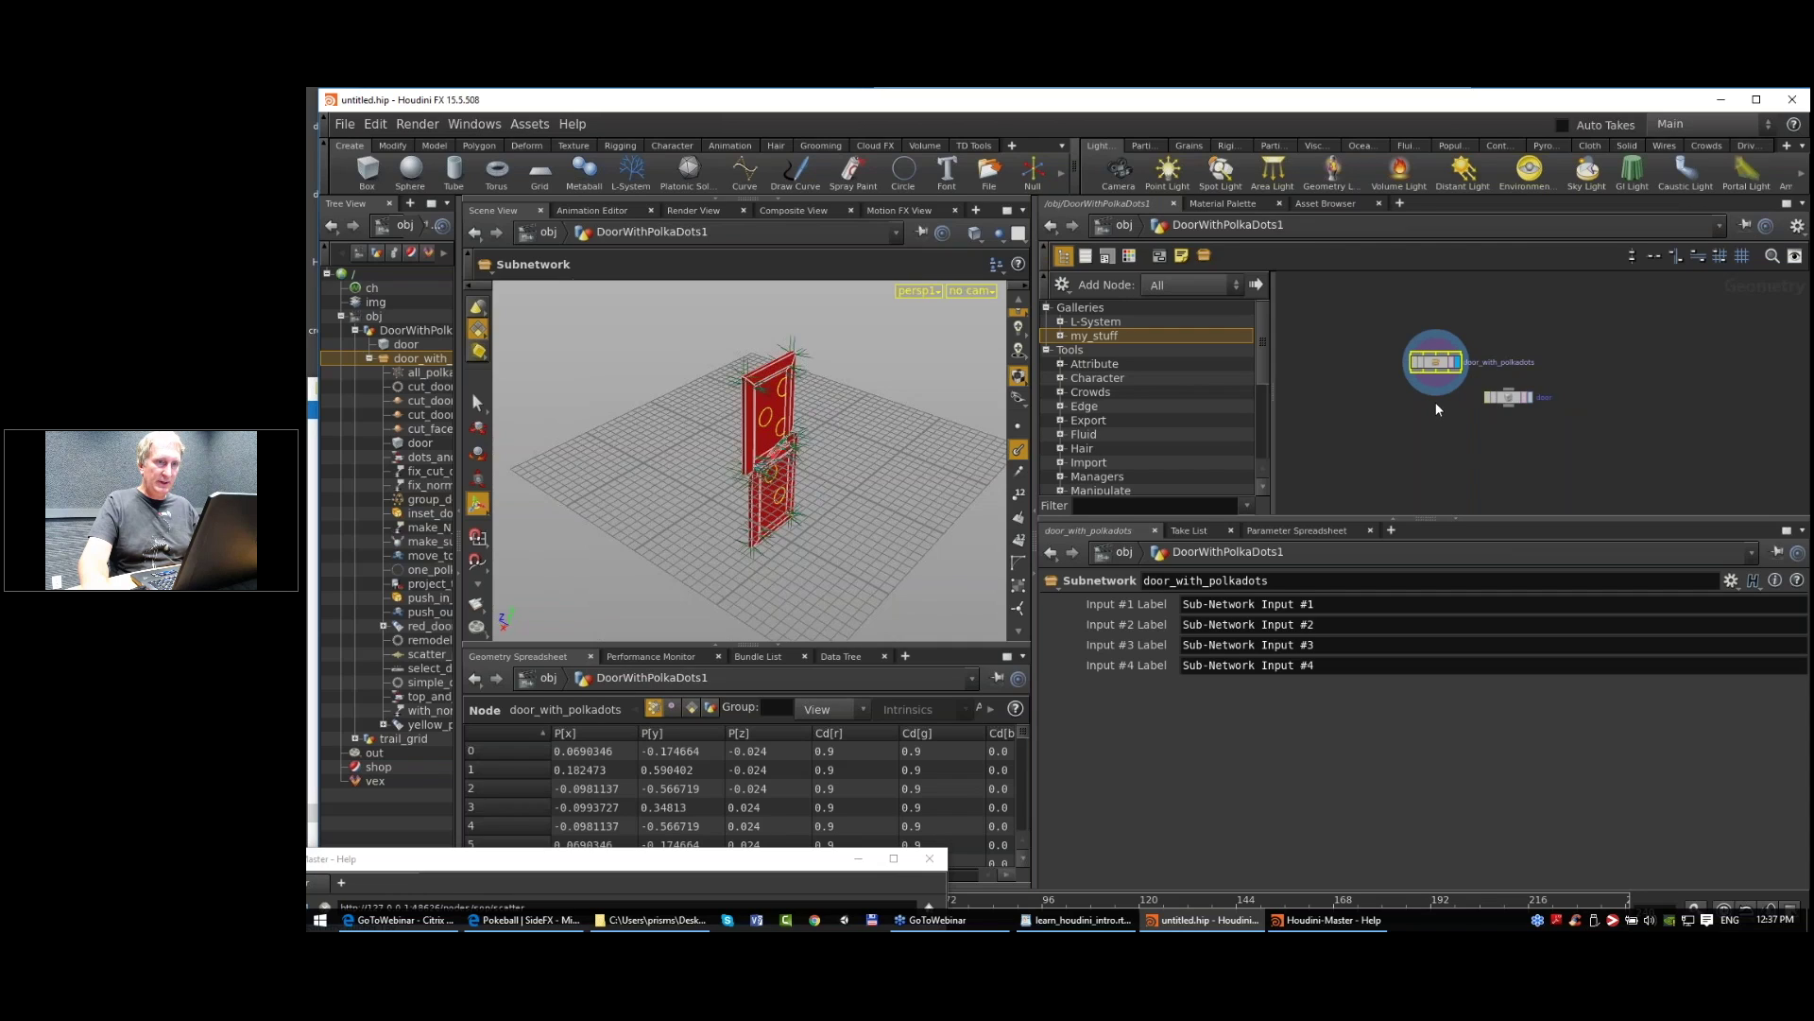
key(u)
click(1498, 430)
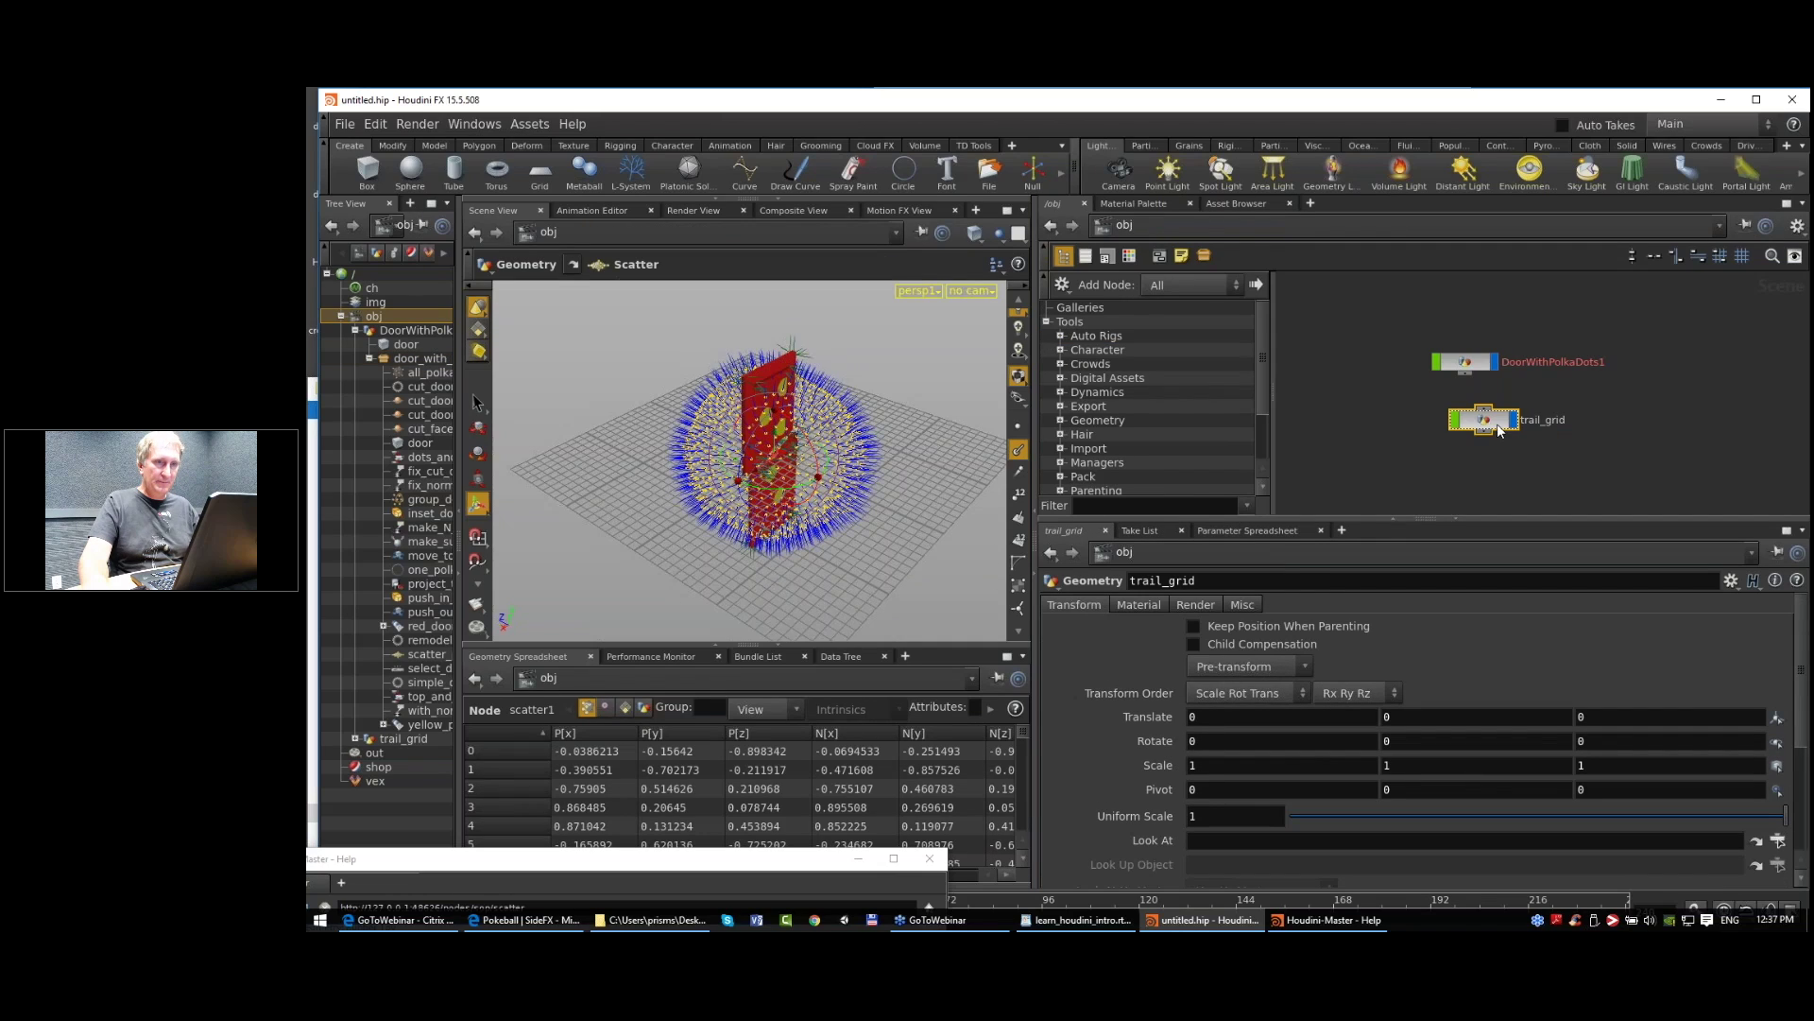
double_click(1497, 423)
Step: Move the four nodes from grid1 down to DisplayRender farther below the scatter1 node to make room
scroll(1572, 444, down, 1)
mouse_move(1572, 444)
middle_down()
mouse_move(1561, 347)
mouse_move(1550, 391)
middle_up()
drag(1347, 478, 1518, 321)
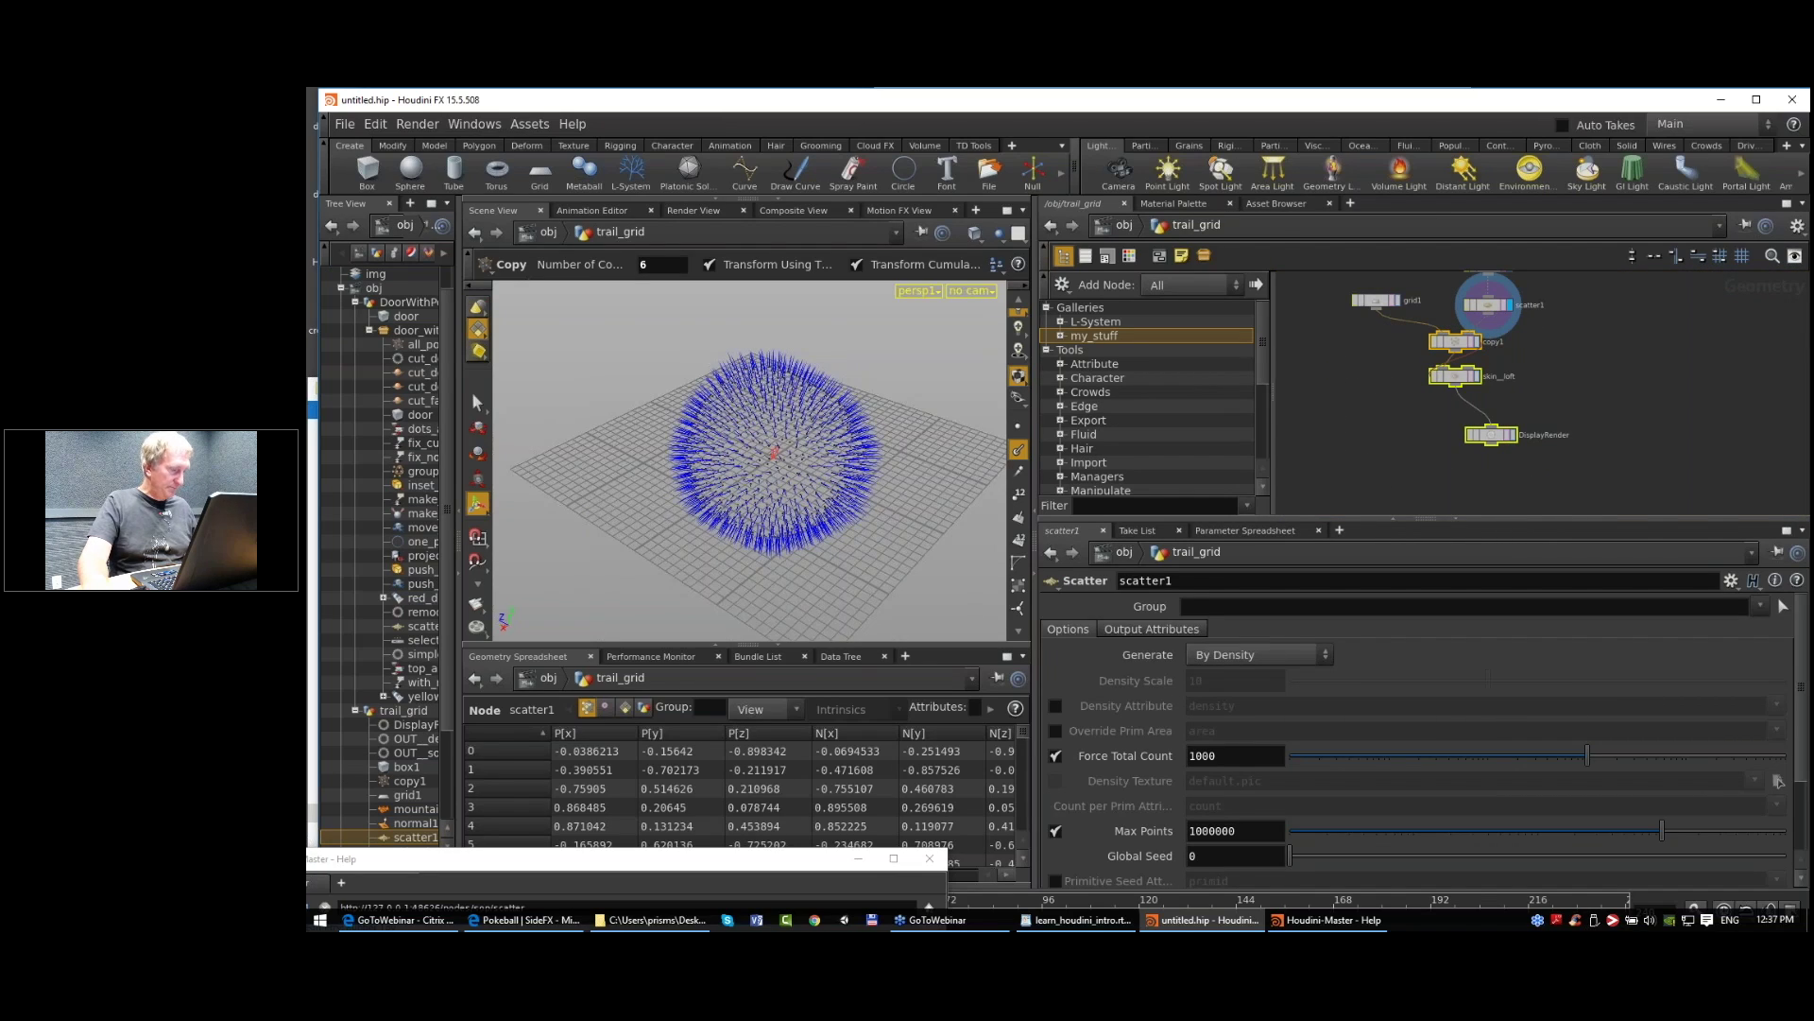
shift+drag(1376, 303, 1357, 373)
scroll(1512, 342, up, 4)
middle_drag(1522, 340, 1503, 439)
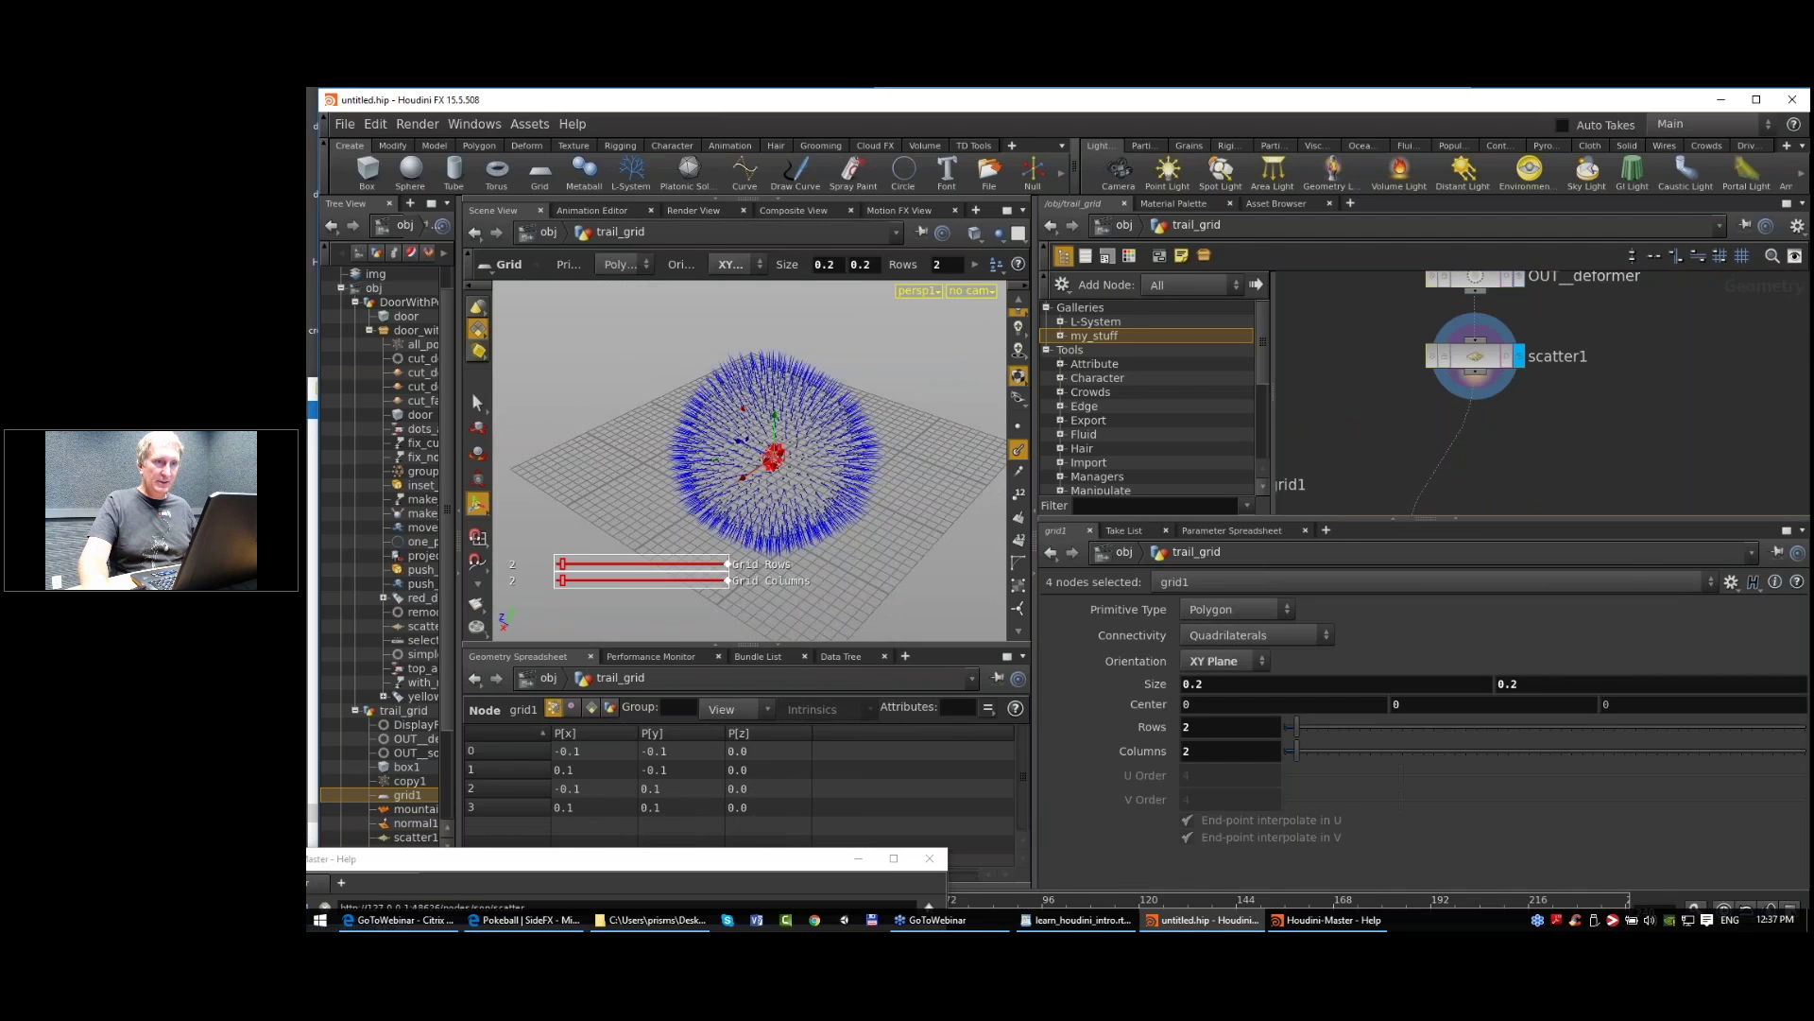
Step: Examine the relaxation settings of scatter1 and close the separate help window overlapping the workspace
click(1477, 365)
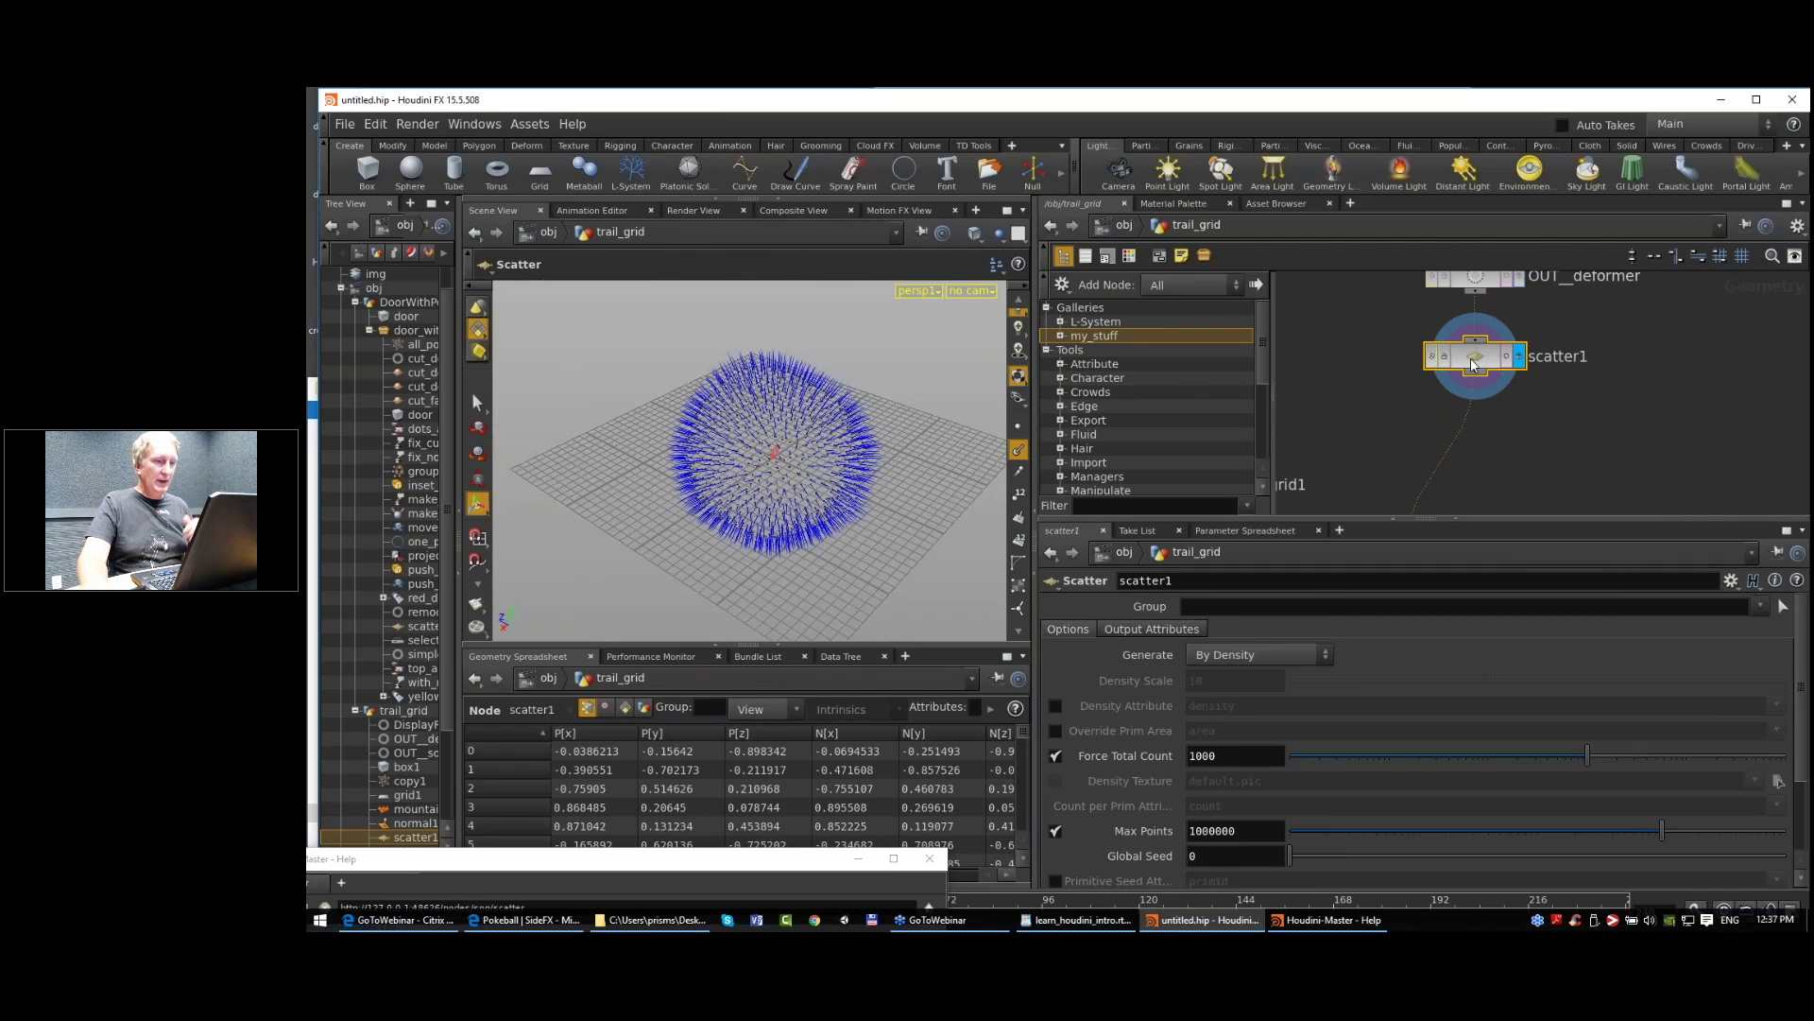
scroll(1153, 820, down, 3)
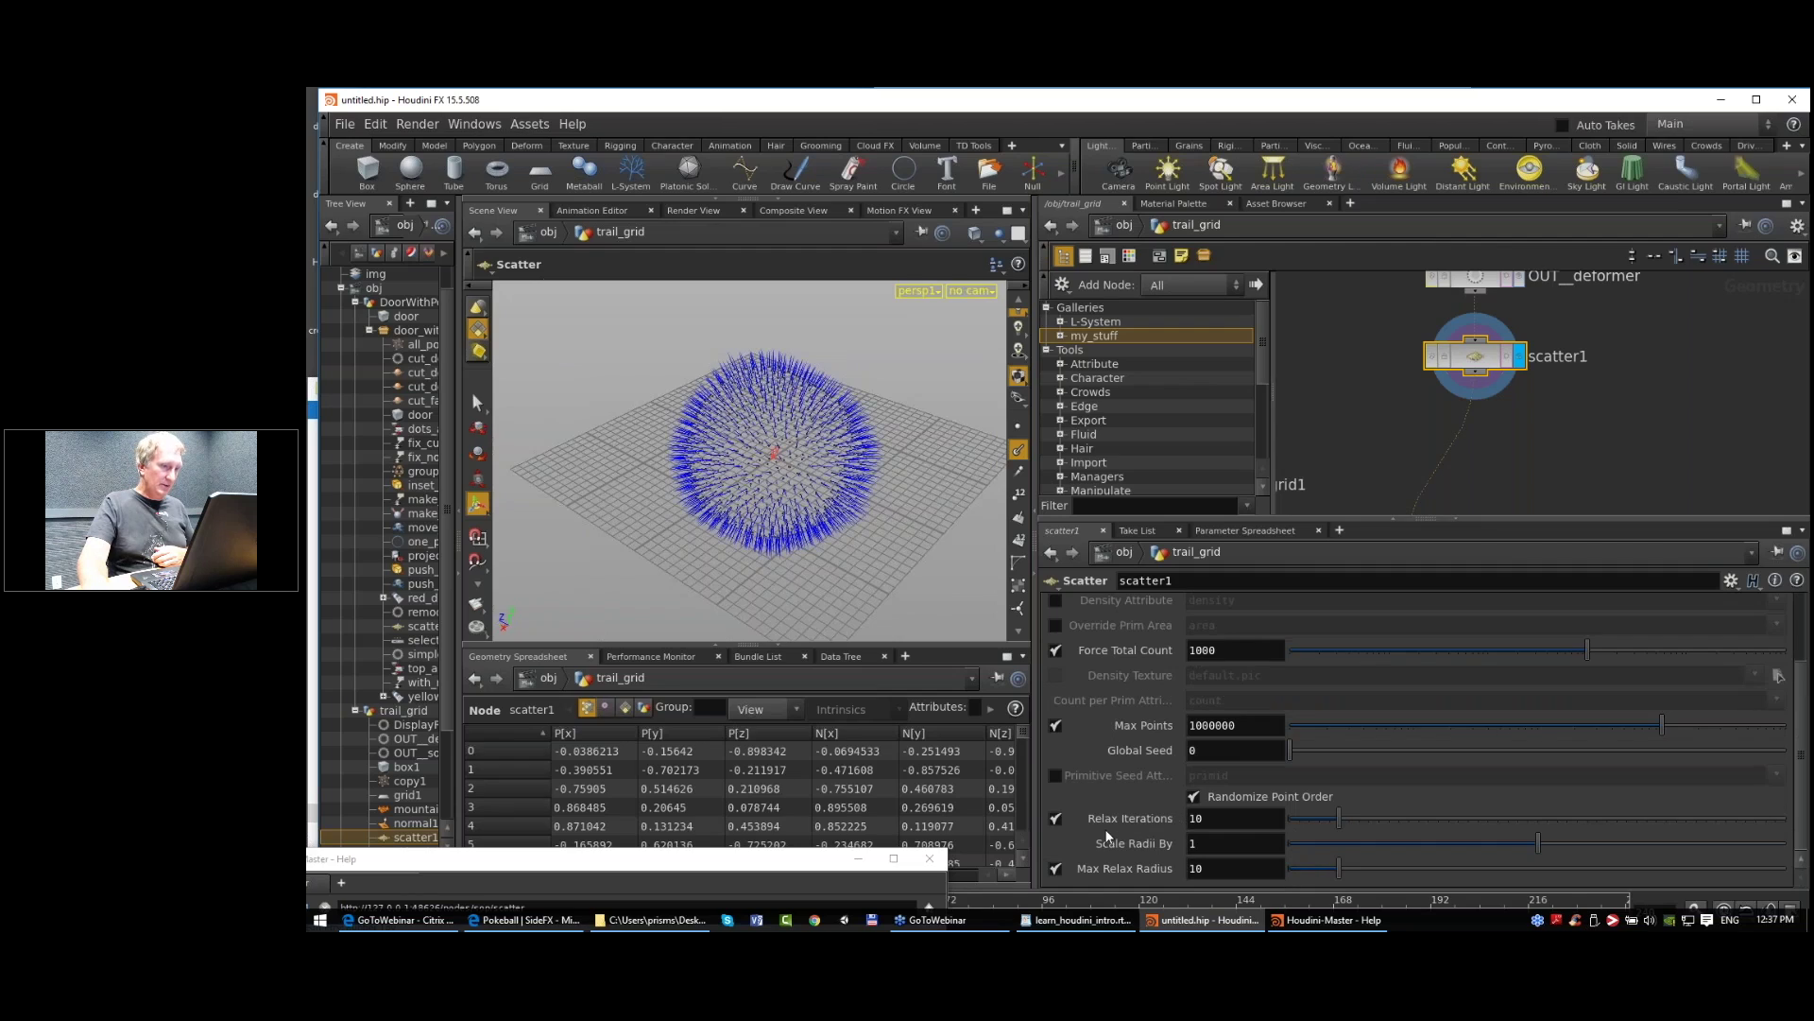
drag(824, 851, 872, 779)
click(930, 842)
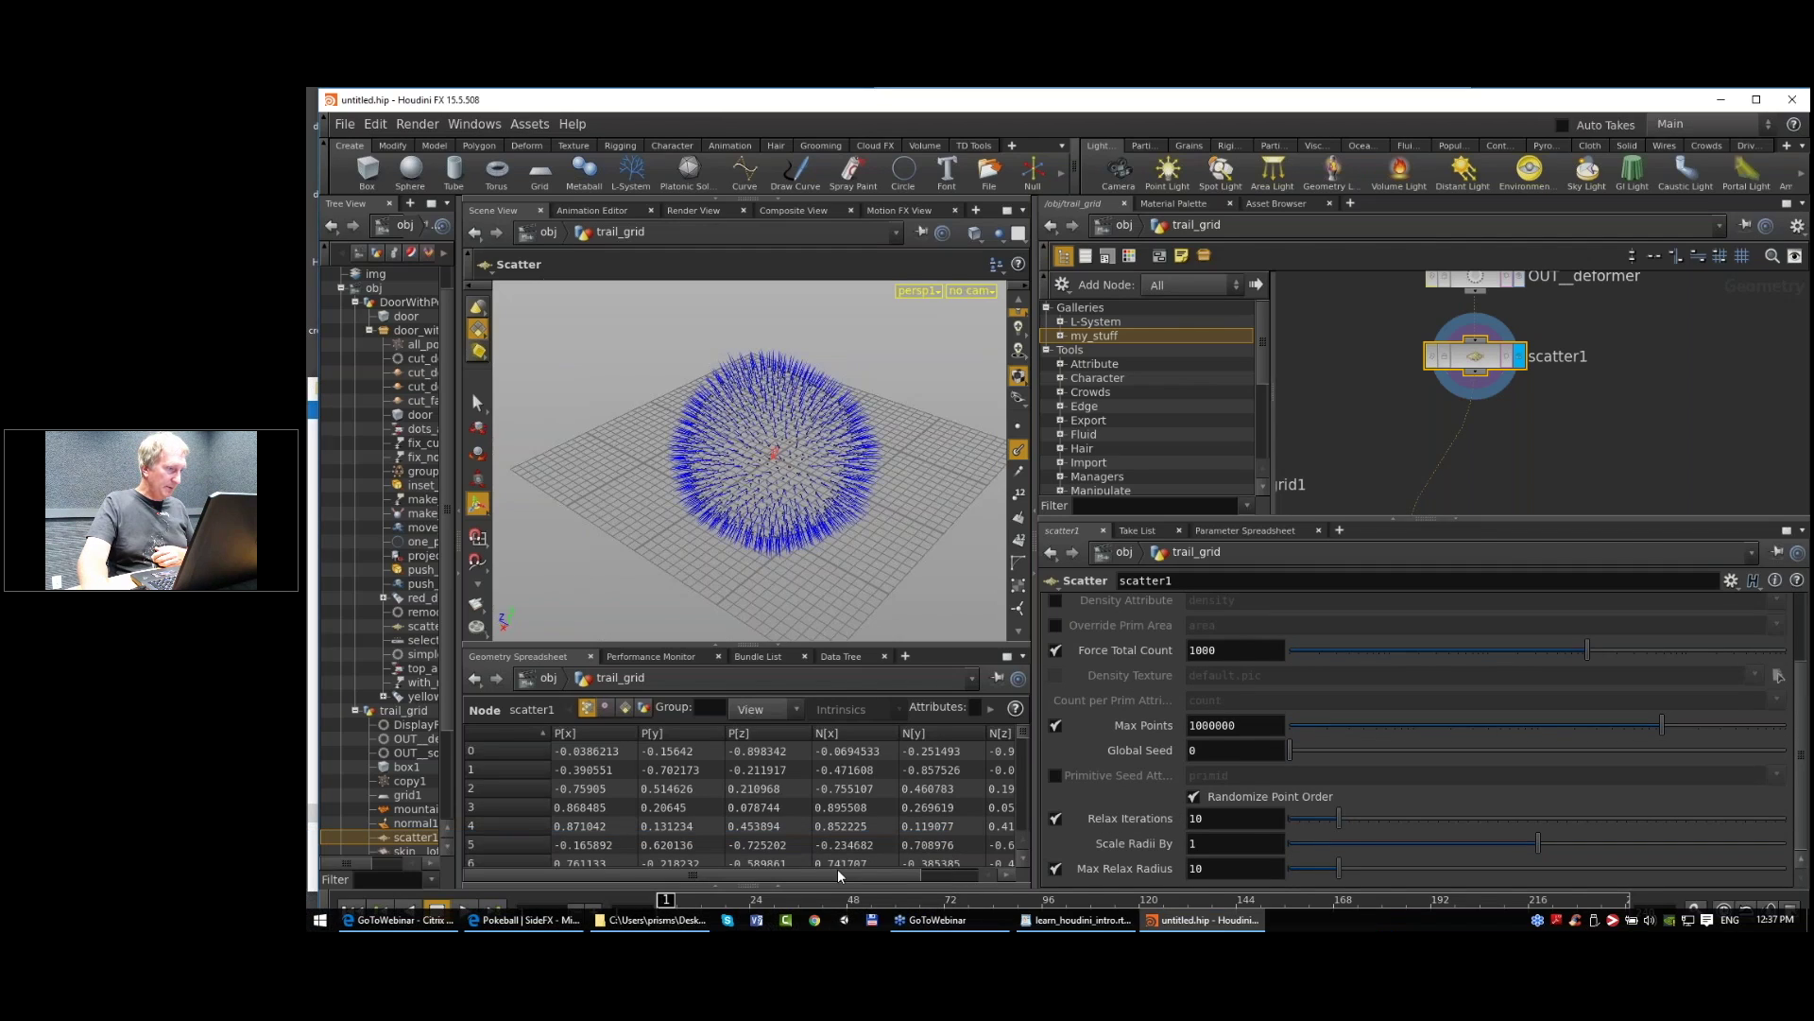
Step: Go to frame 18 and set the Y offset of the mountain1 node to the expression $FF
drag(665, 899, 726, 900)
middle_drag(1705, 344, 1657, 512)
drag(1437, 386, 1430, 377)
drag(1442, 796, 1367, 792)
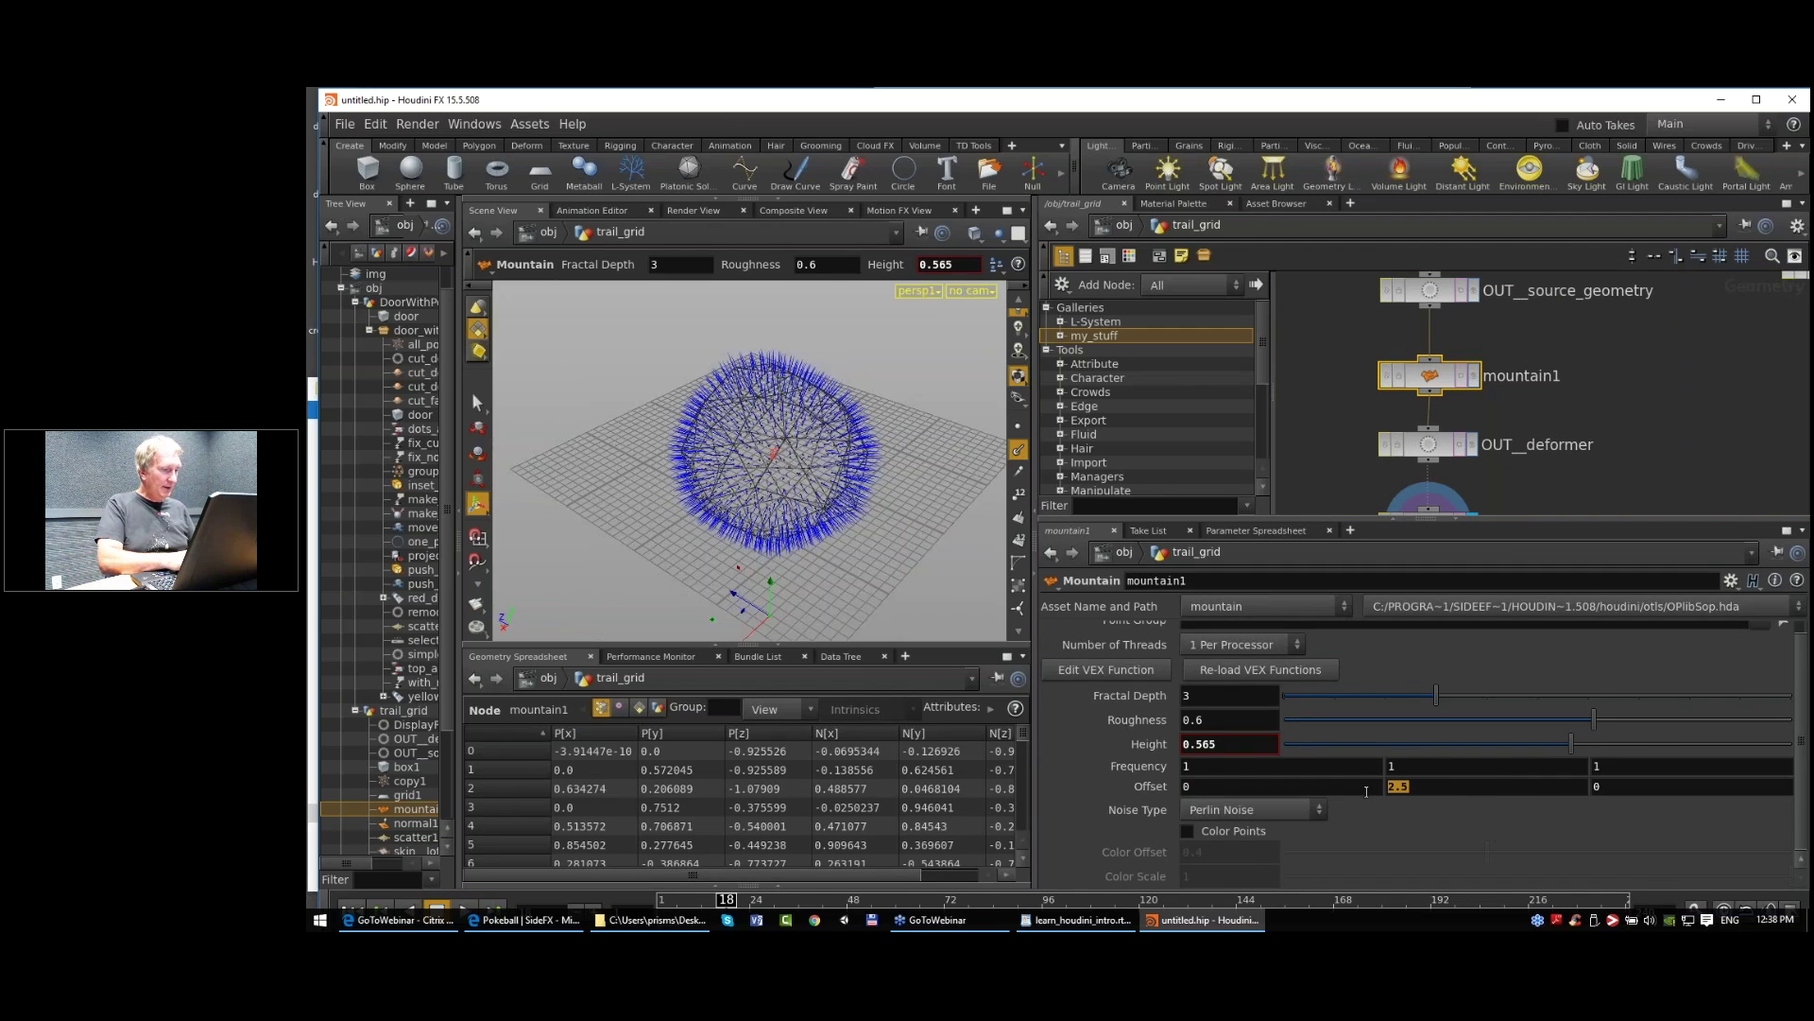
text($FF)
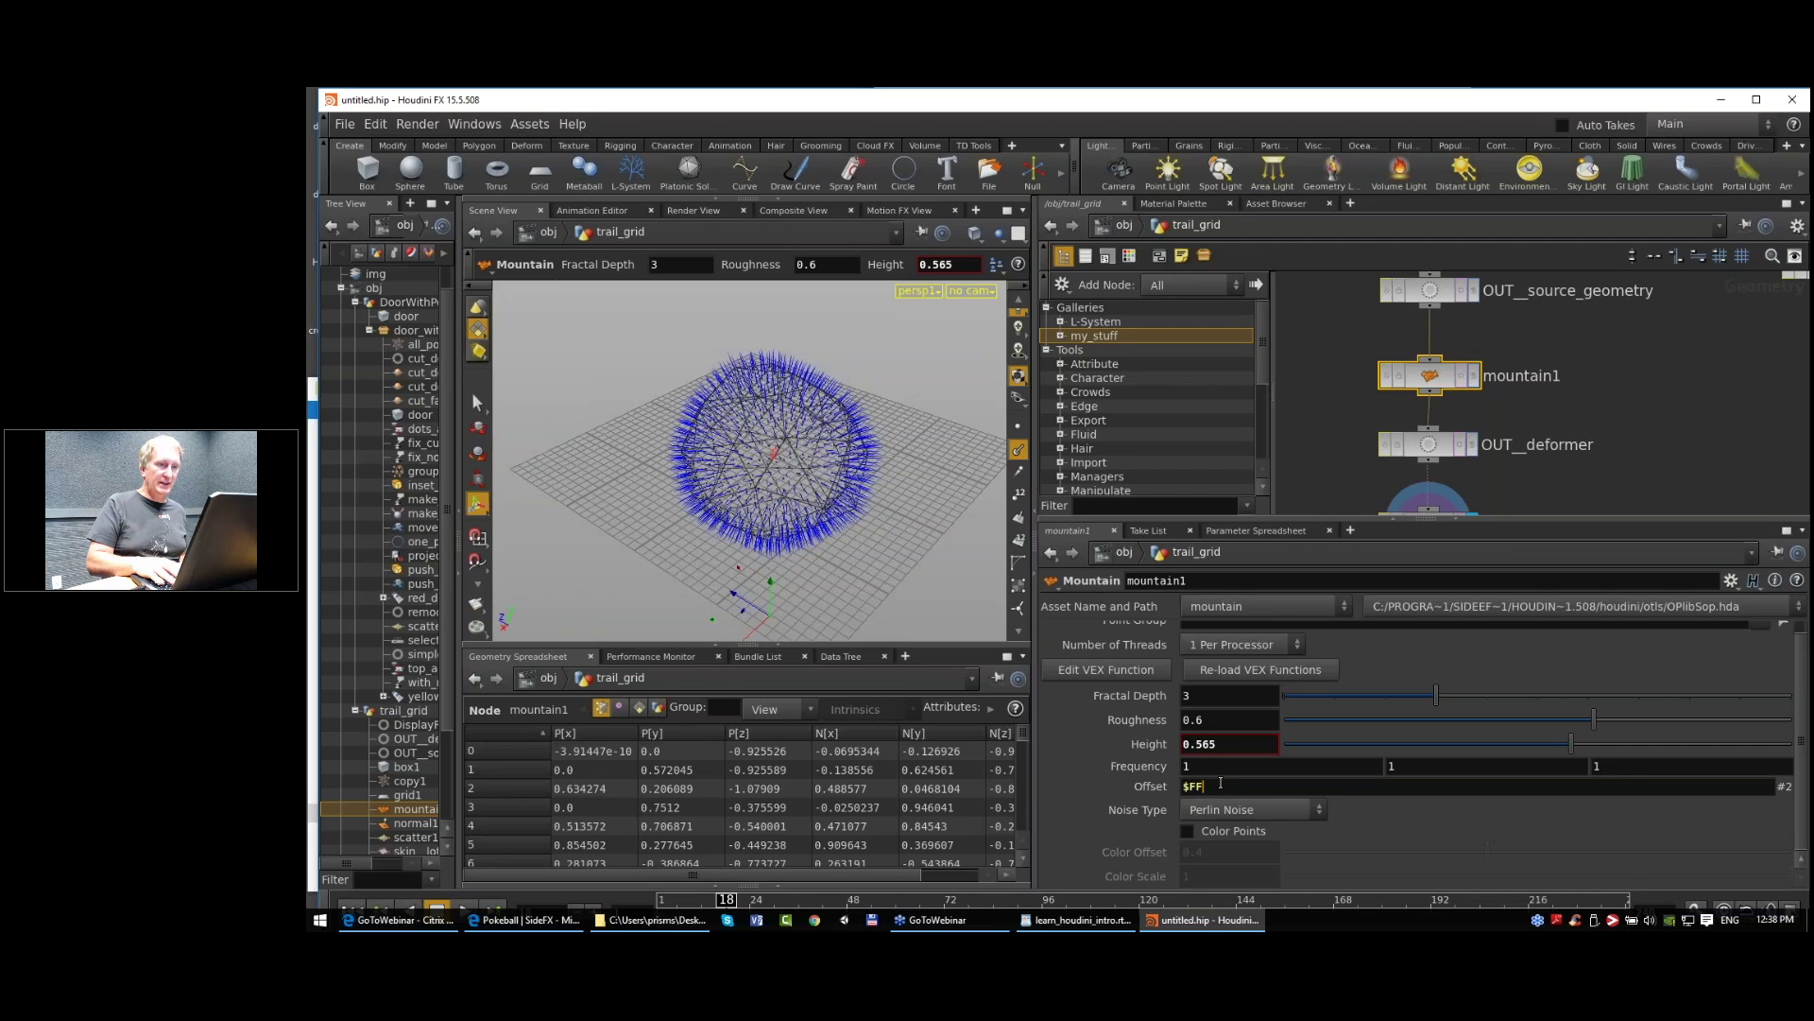
key(Return)
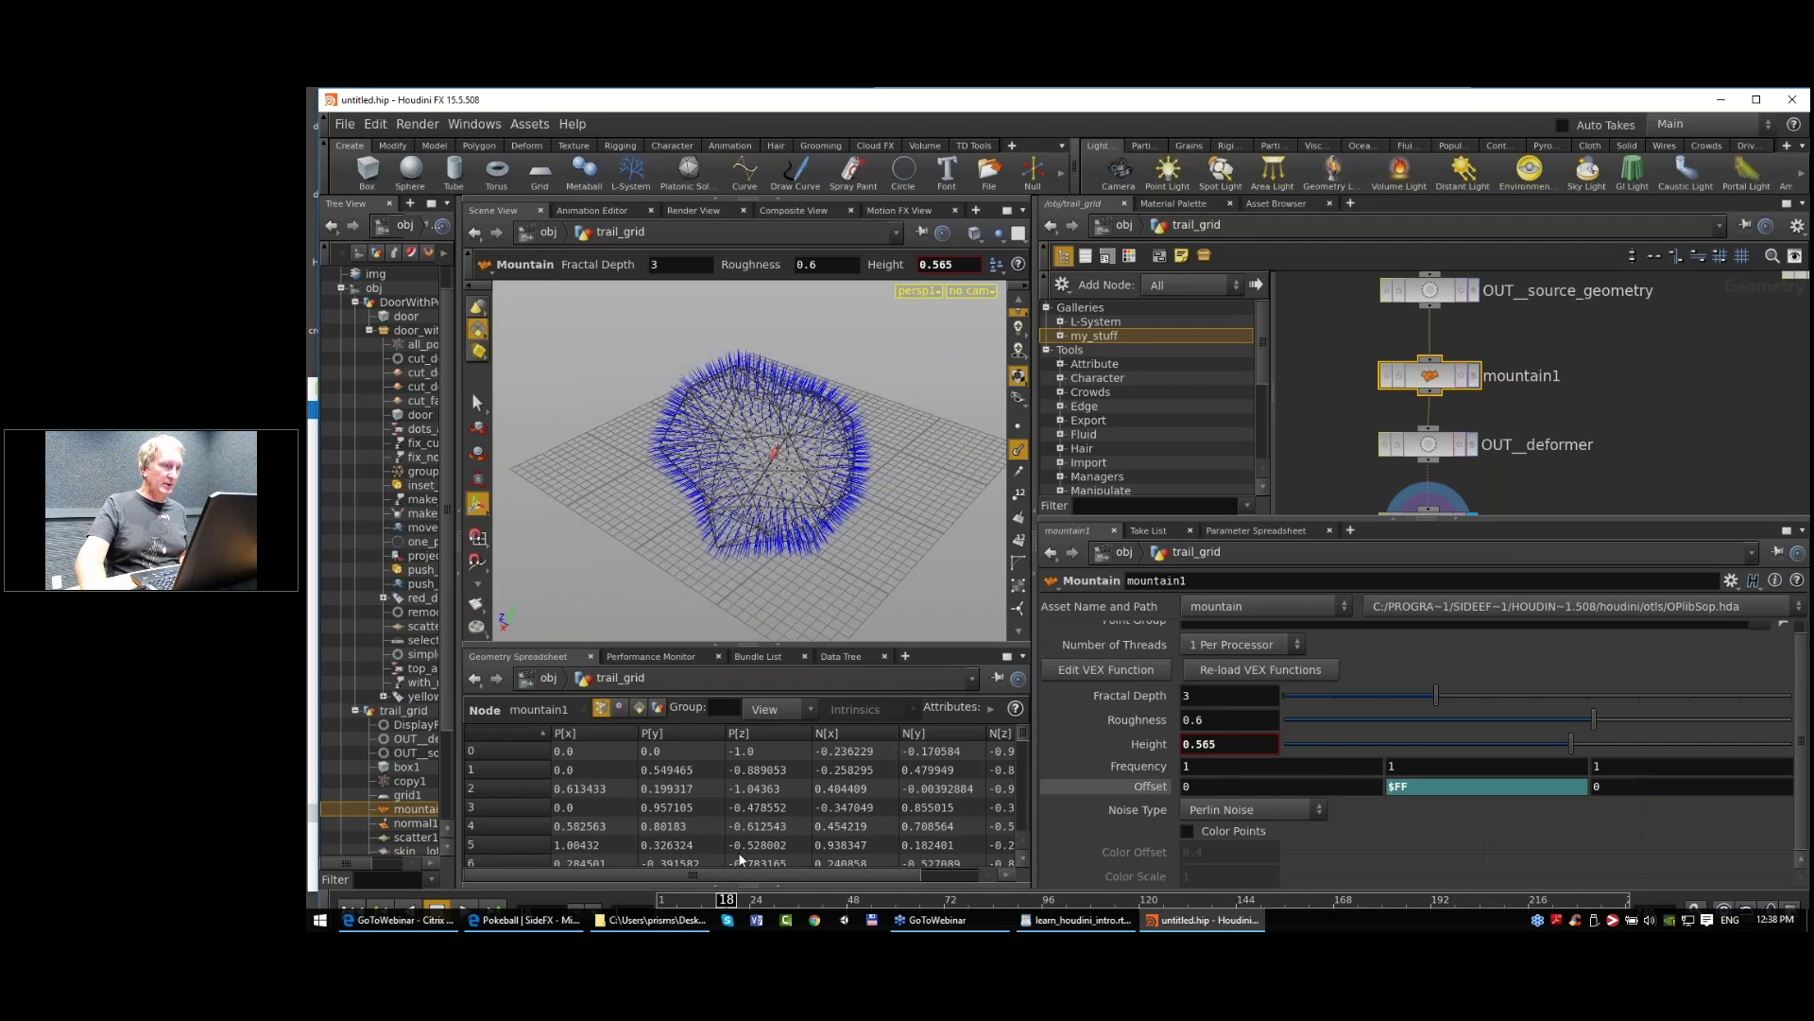
Step: Go to frame 11 and change mountain1's Y offset expression to $FF*0.5
mouse_move(723, 900)
mouse_down()
mouse_move(675, 902)
mouse_move(699, 903)
mouse_up()
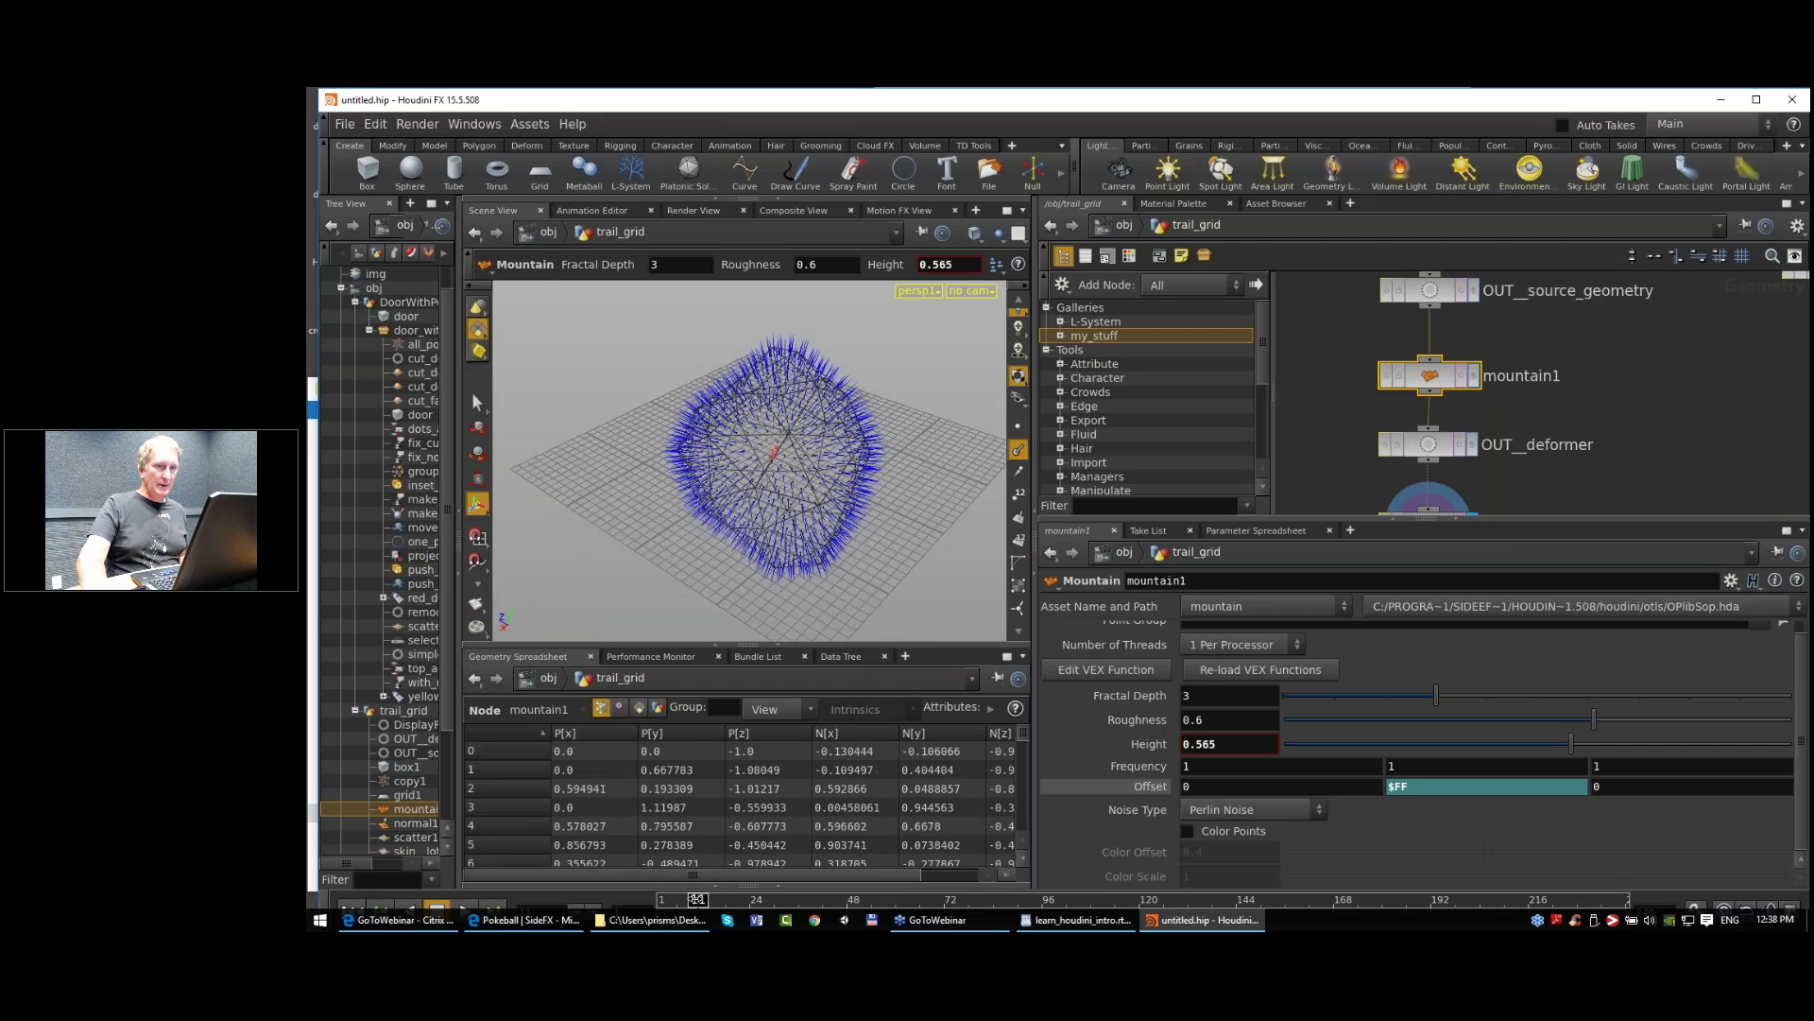
click(1437, 787)
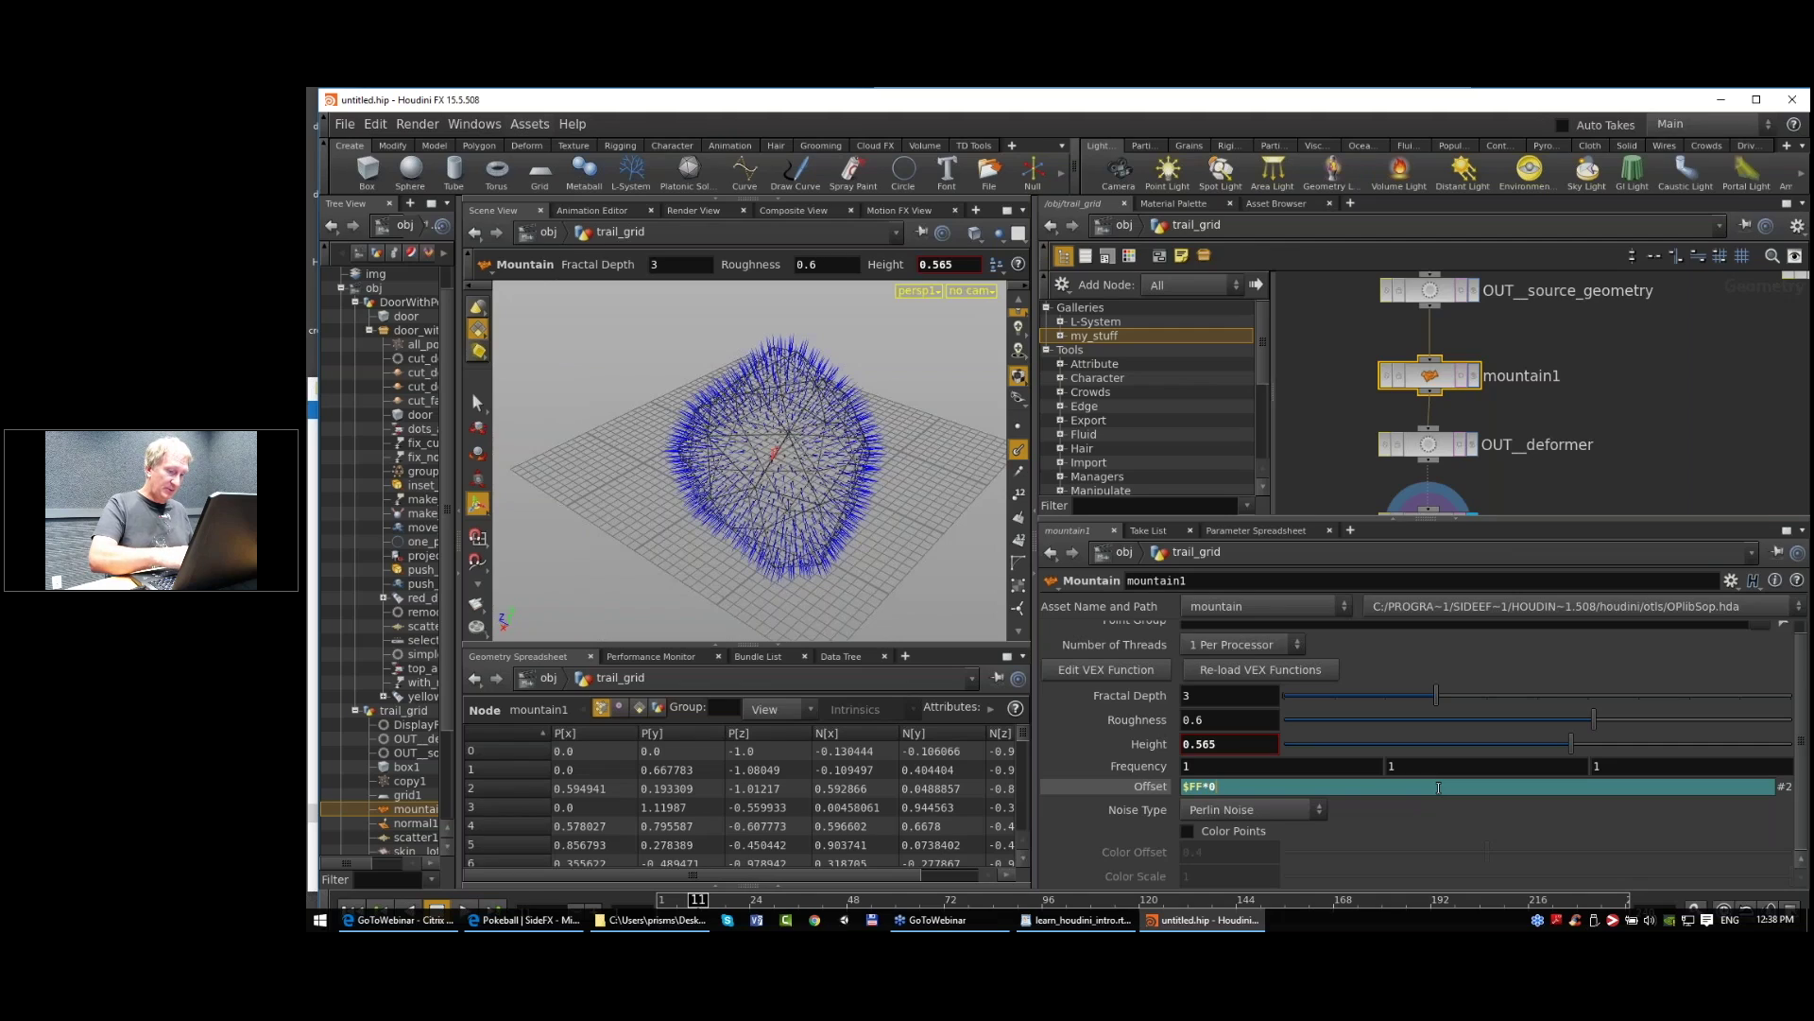
key(Return)
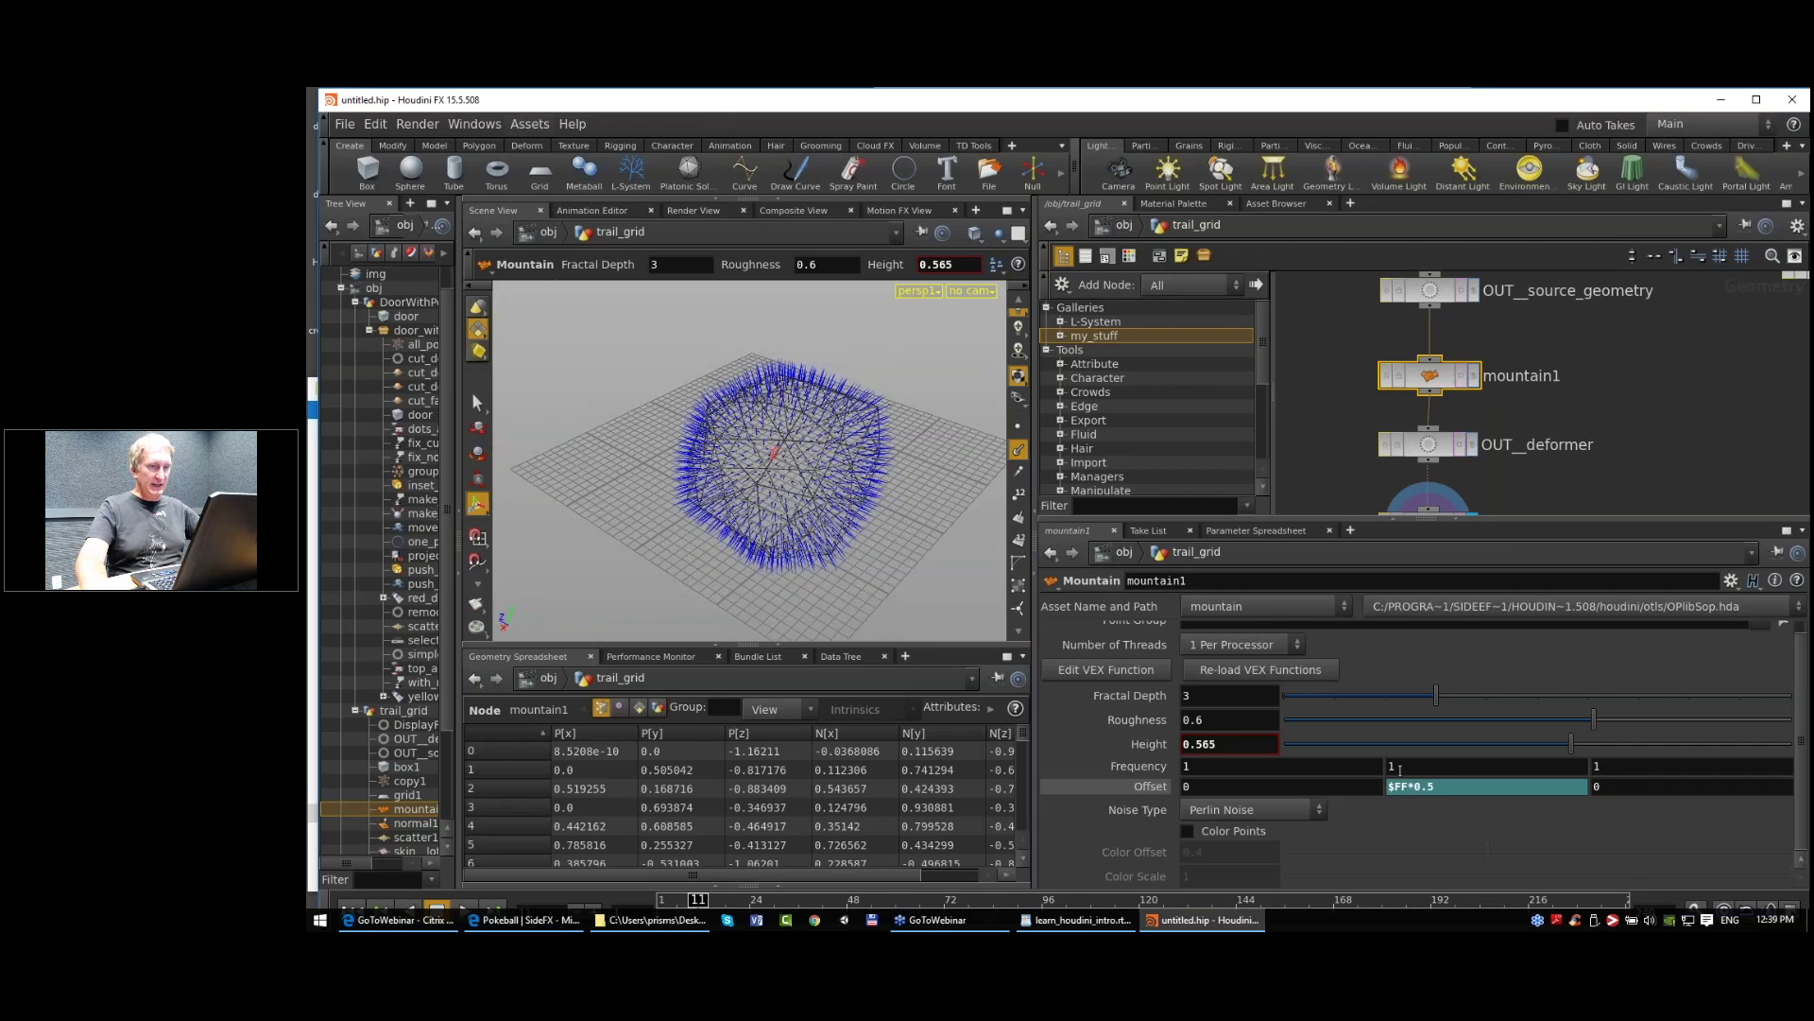
Step: Examine the animation curve of mountain1's Y offset expression in the Animation Editor, and close the editor
shift+click(1417, 790)
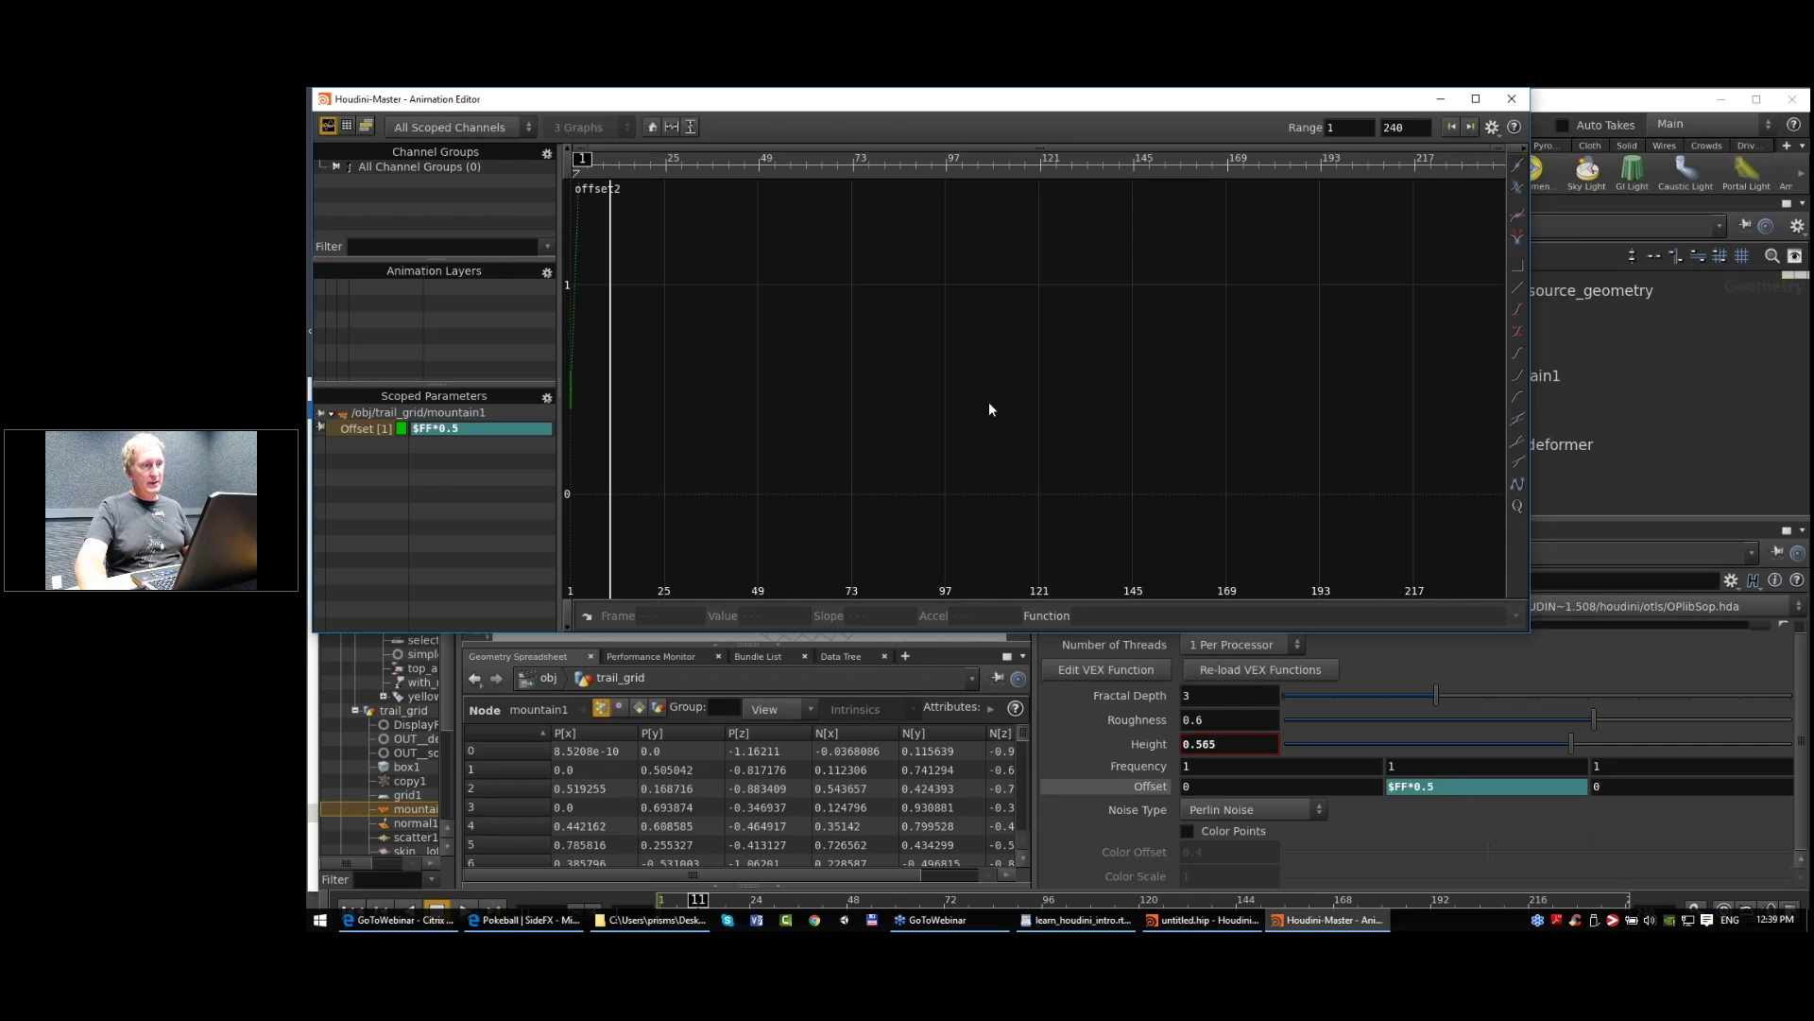
scroll(983, 331, down, 1)
middle_drag(908, 324, 981, 412)
right_drag(981, 412, 902, 436)
middle_drag(897, 378, 921, 544)
drag(615, 404, 767, 532)
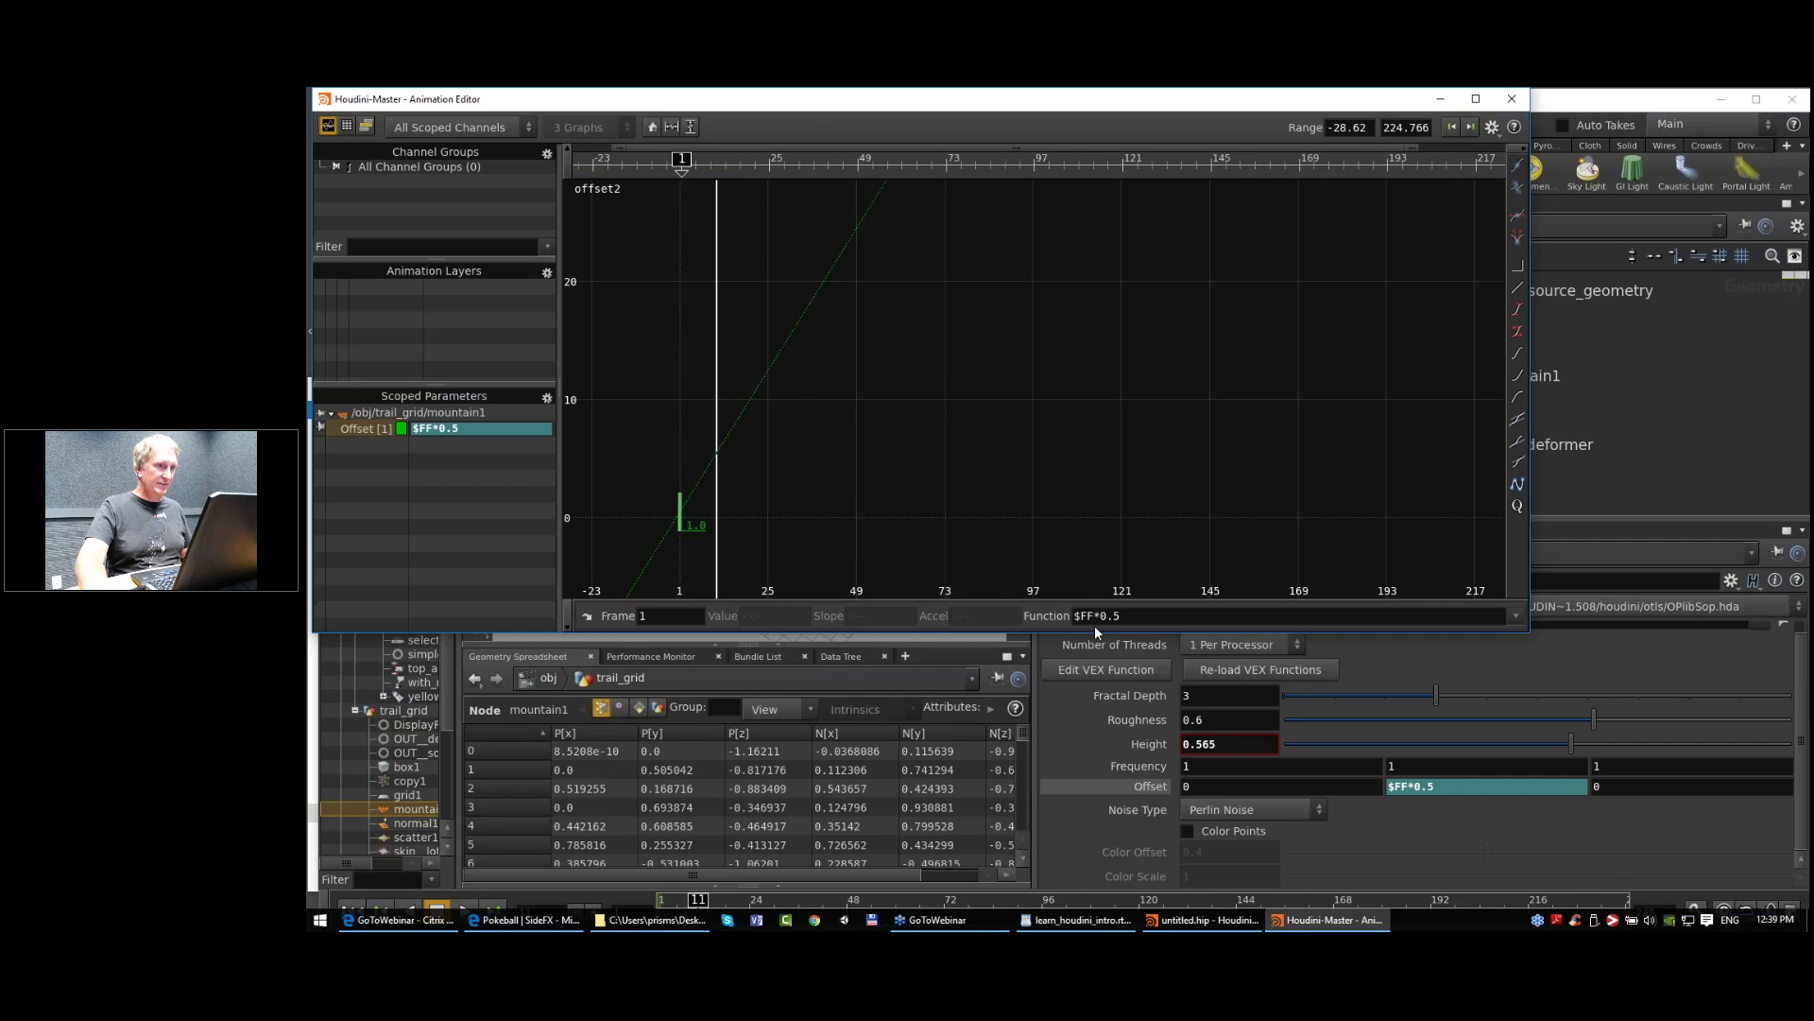
click(1512, 98)
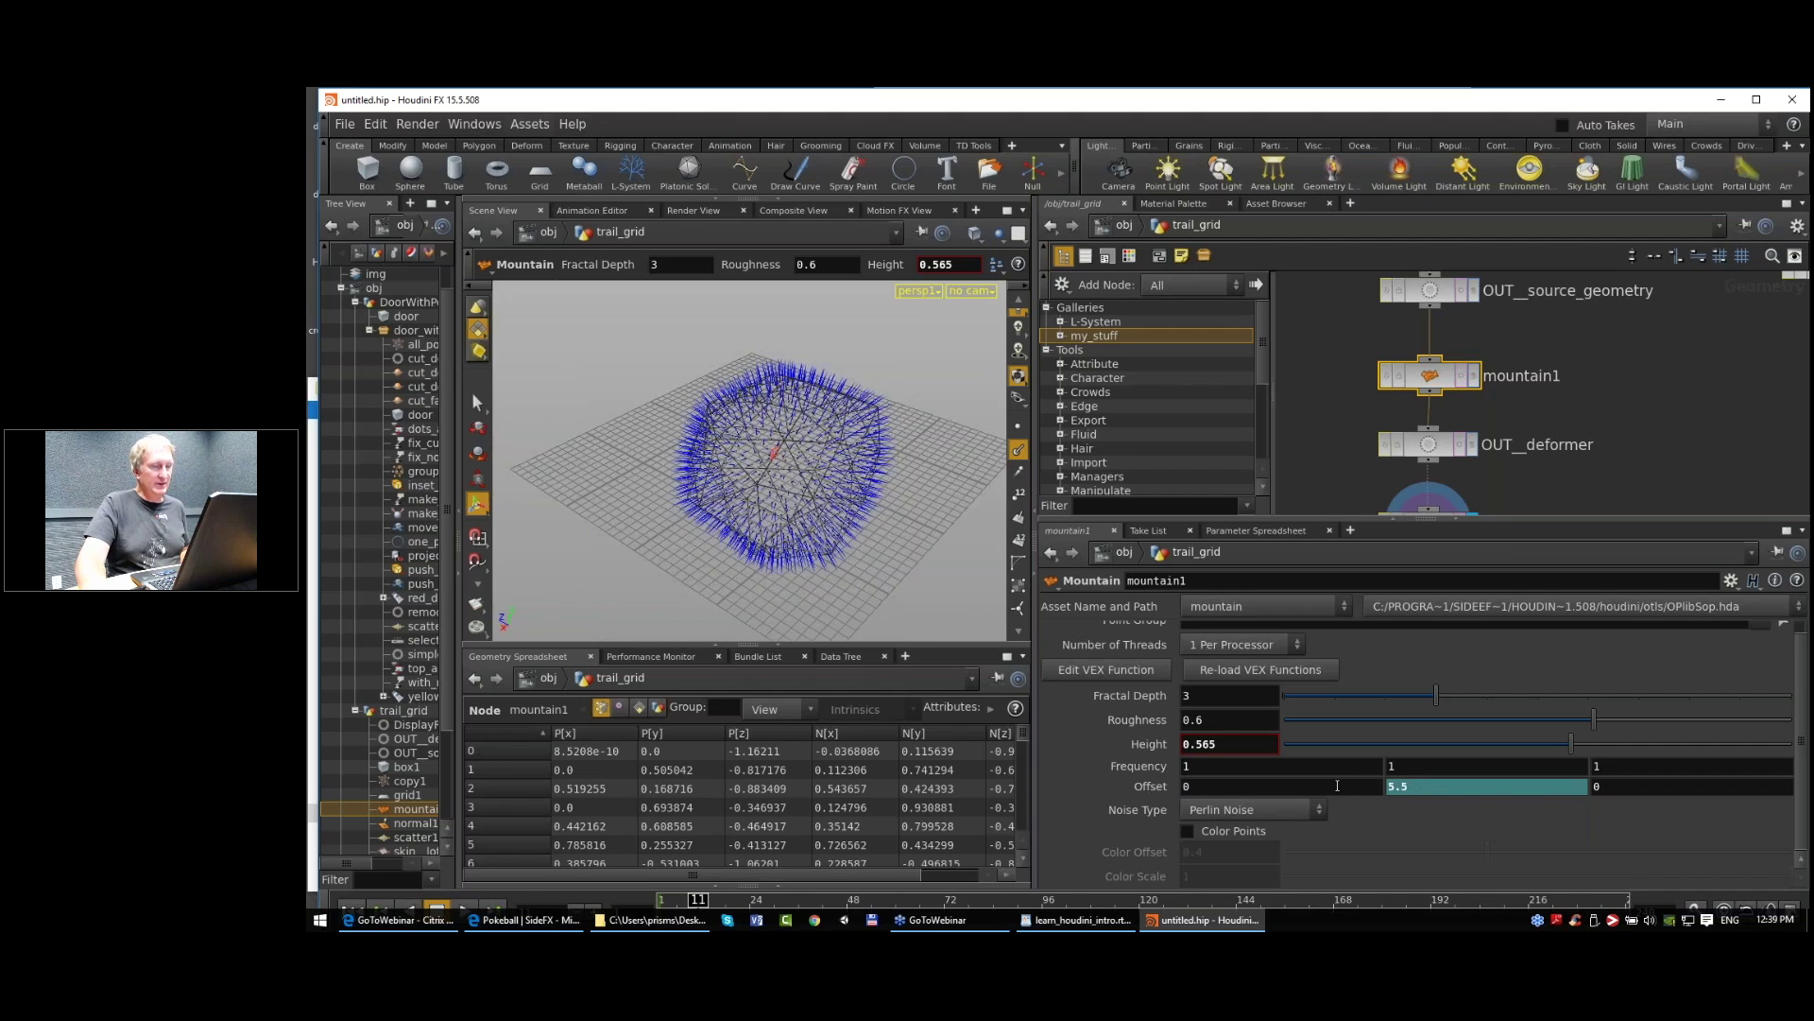
Step: Select scatter1, hide the point normals in the viewport and return the timeline to frame 1
middle_drag(1576, 511, 1590, 393)
click(1446, 404)
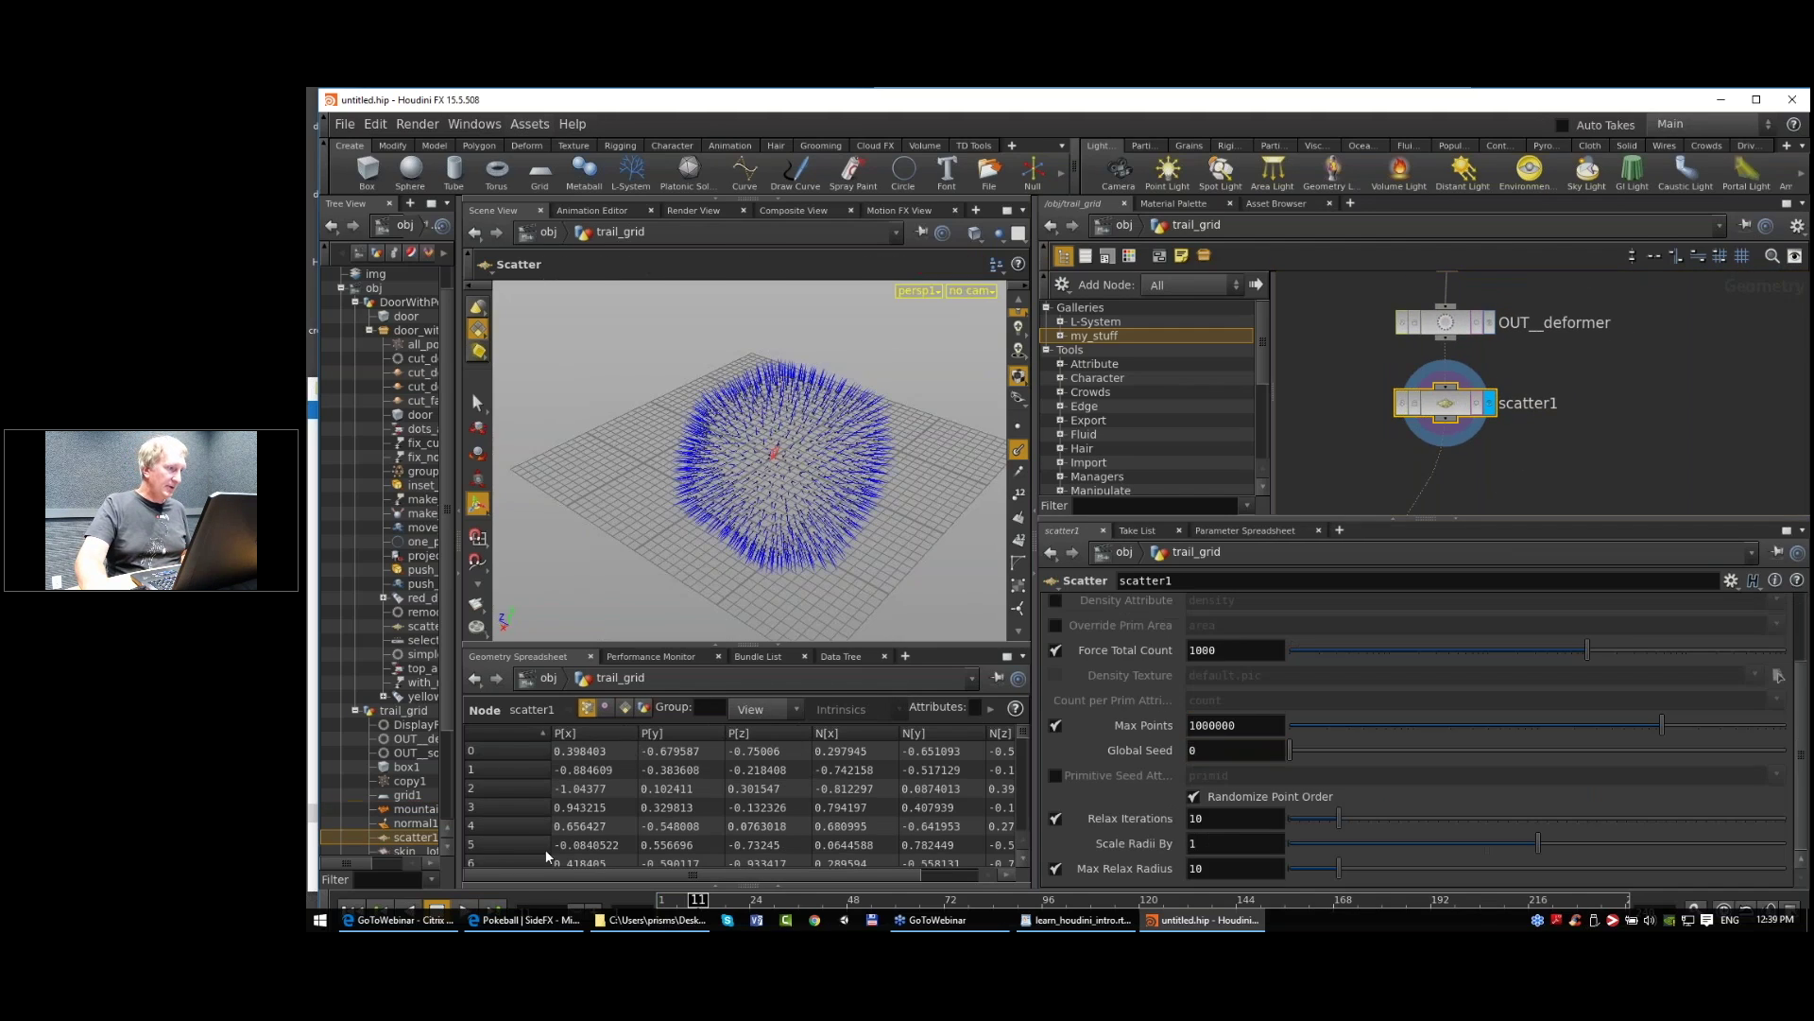
click(1017, 449)
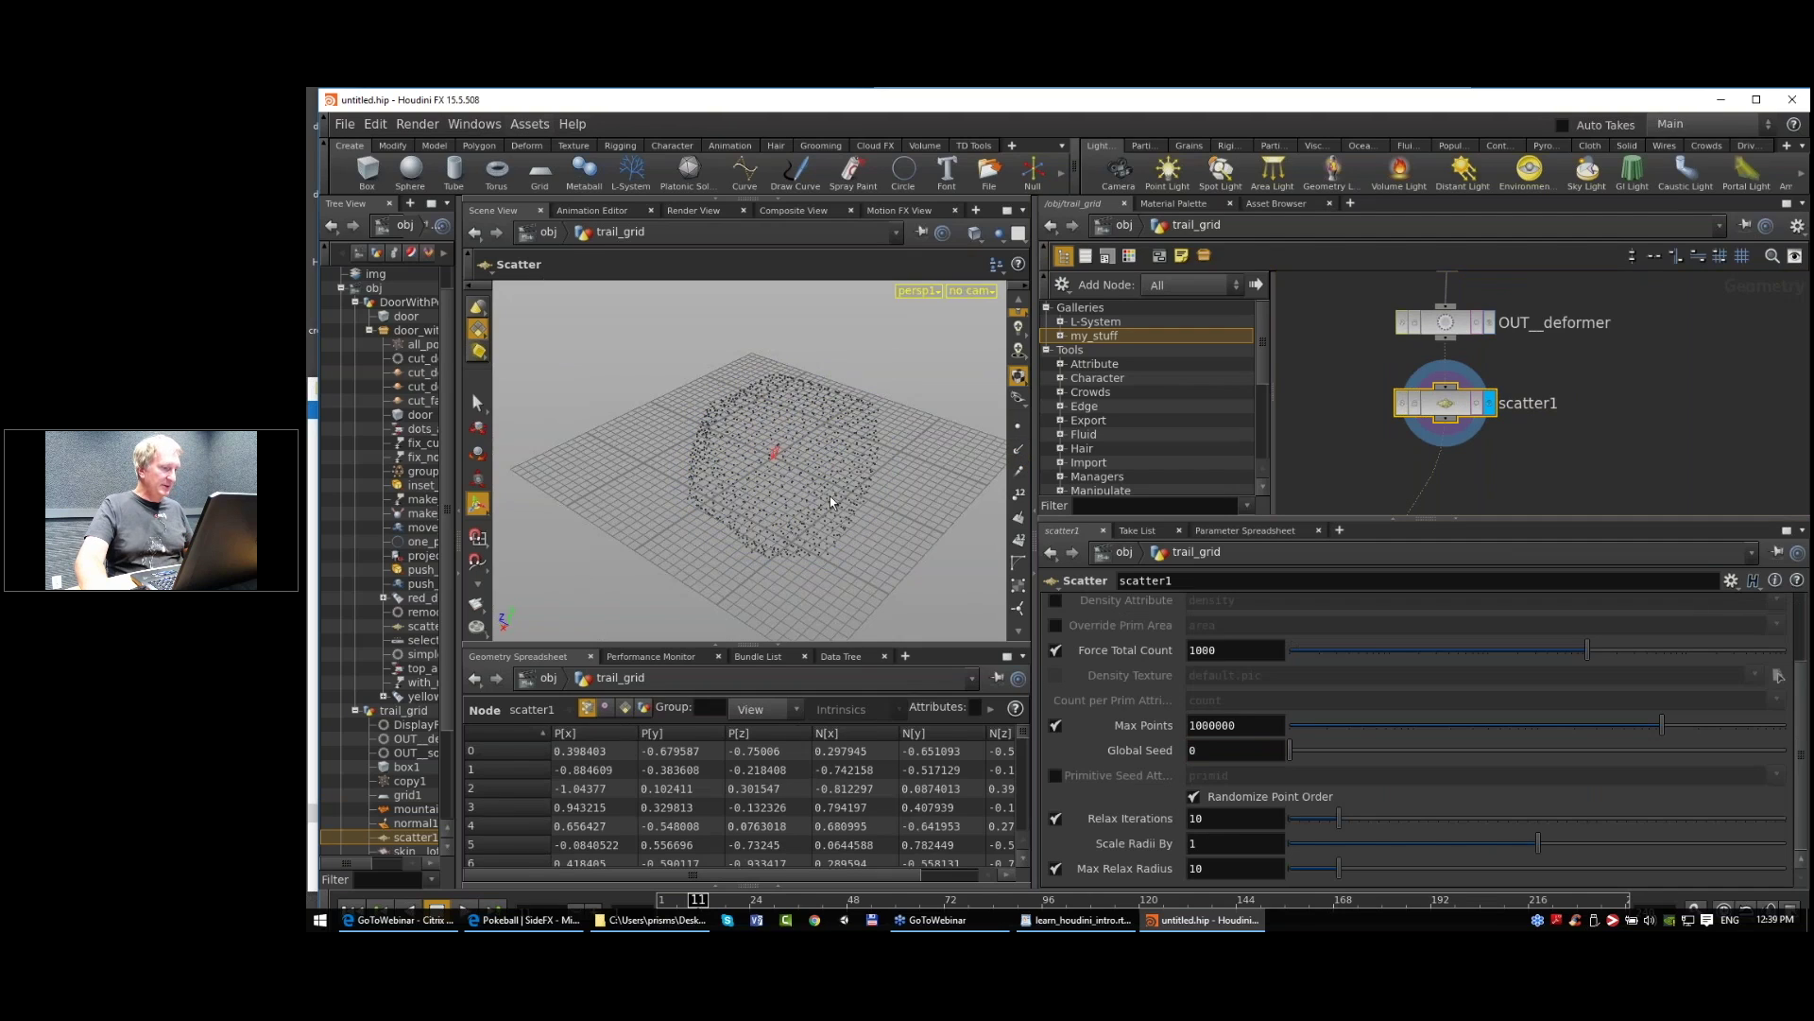
mouse_move(830, 502)
alt+right_down()
mouse_move(874, 552)
mouse_move(832, 501)
alt+right_up()
drag(698, 901, 667, 901)
Step: Change mountain1's Y offset expression to $FF*0.05 and scrub the timeline to check the slower motion, ending at frame 1
middle_drag(1500, 288, 1498, 354)
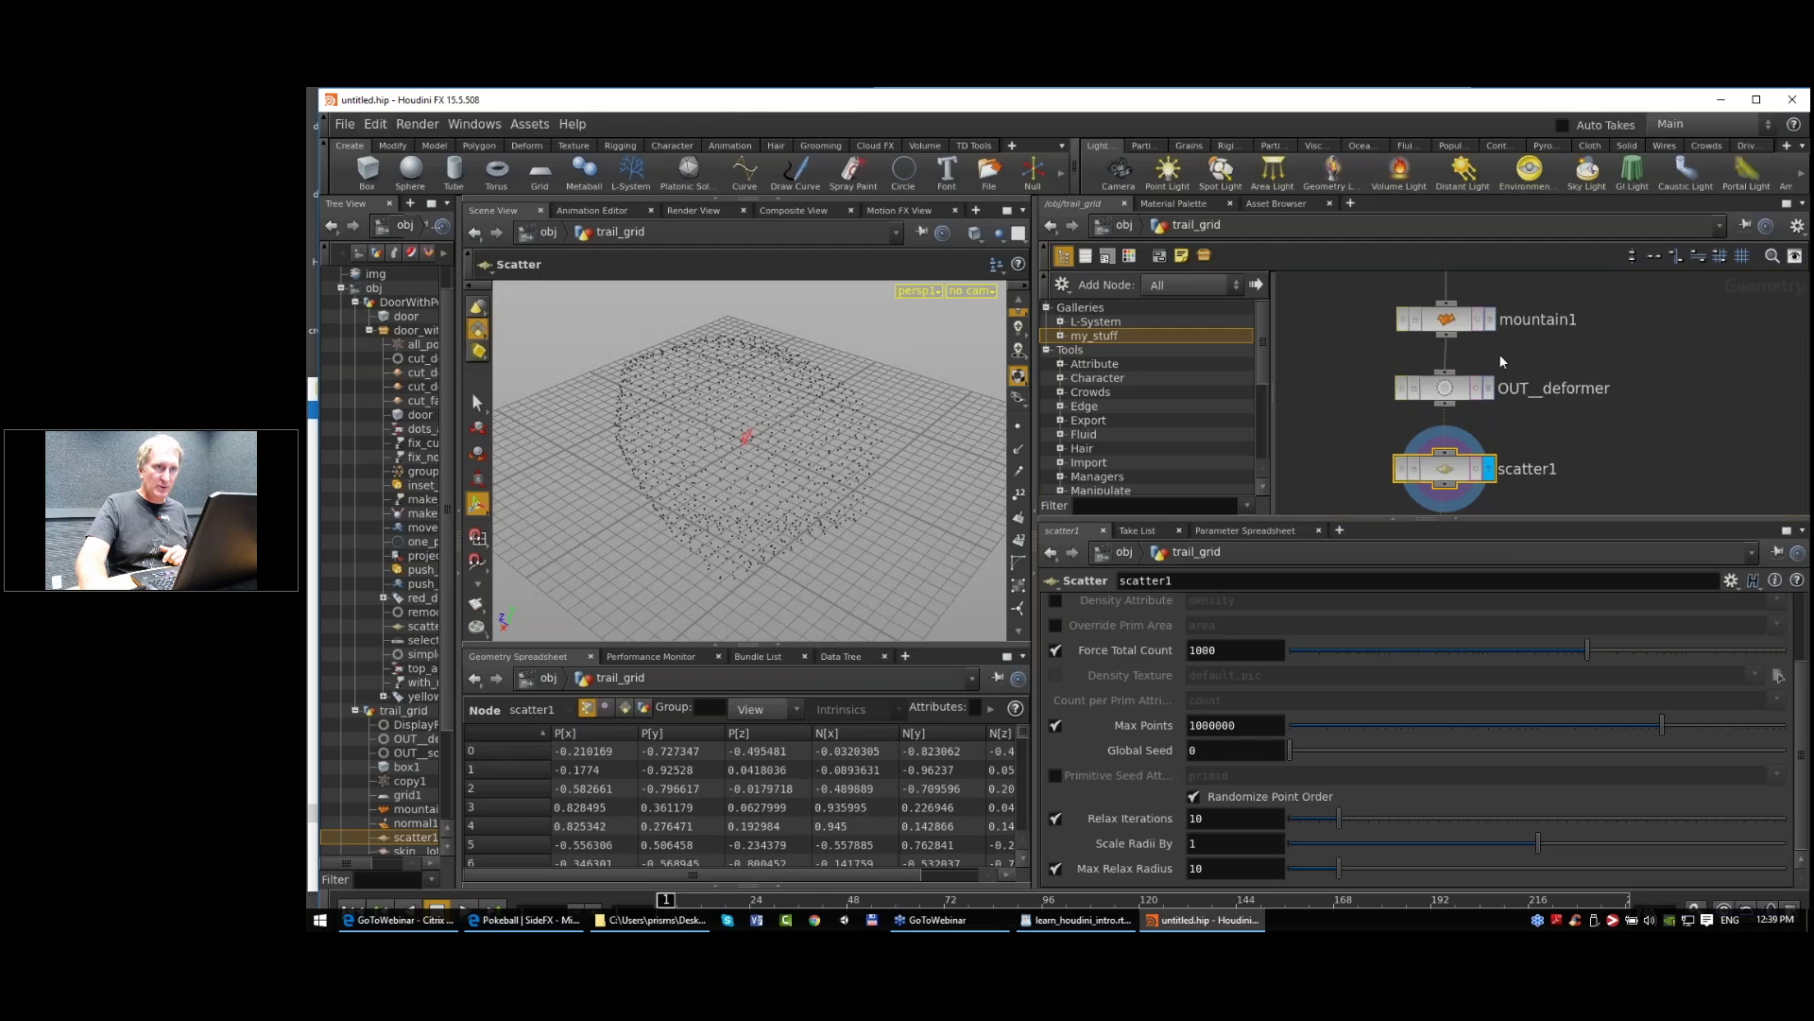
click(1460, 321)
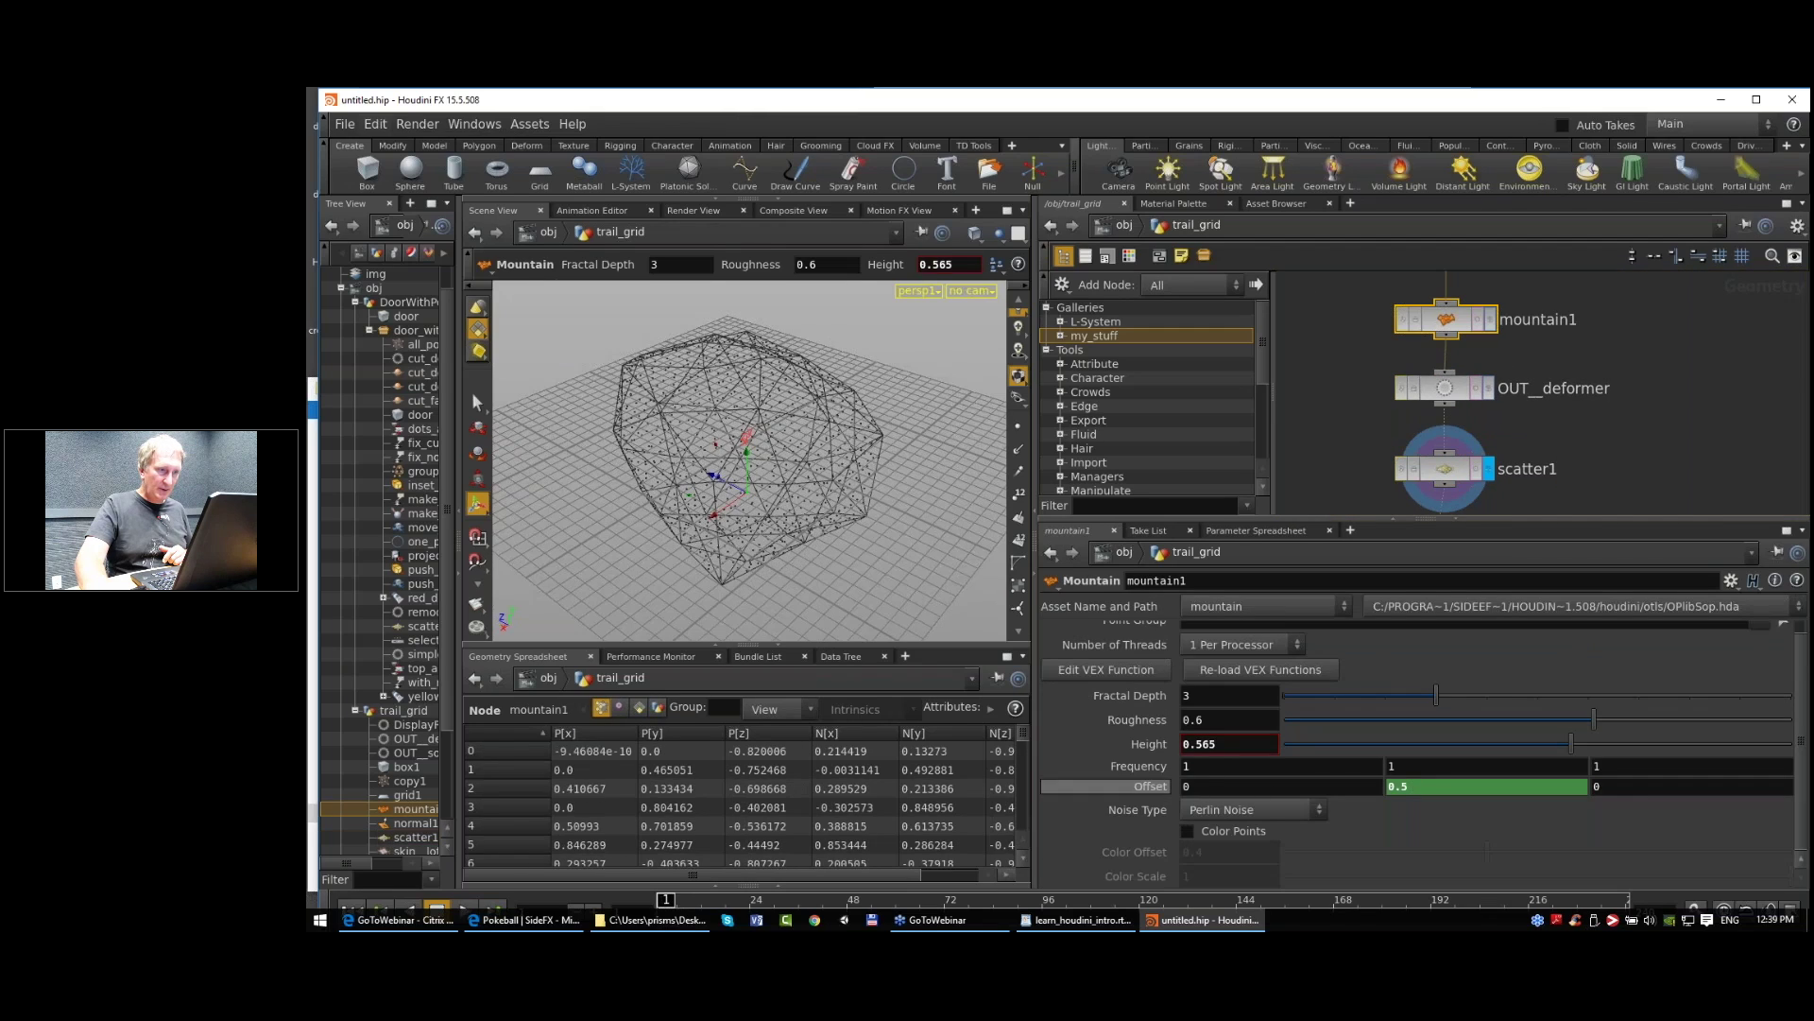
click(1431, 786)
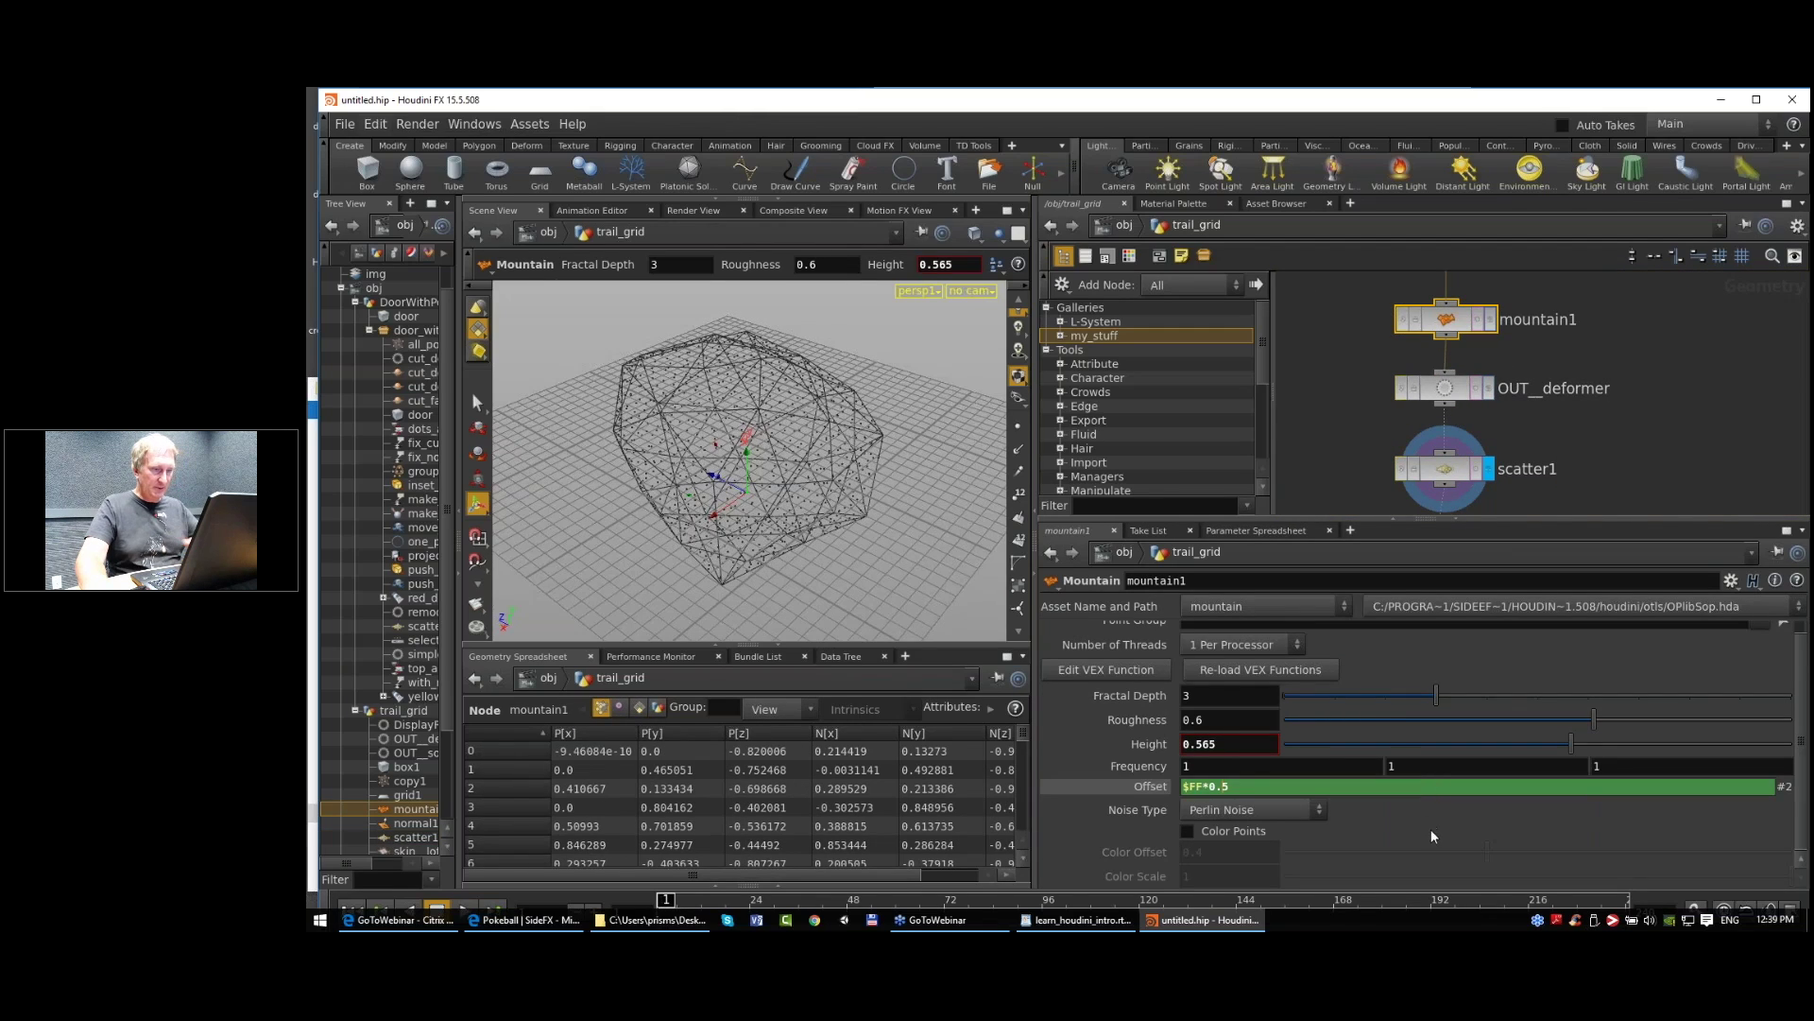
text(0)
key(Return)
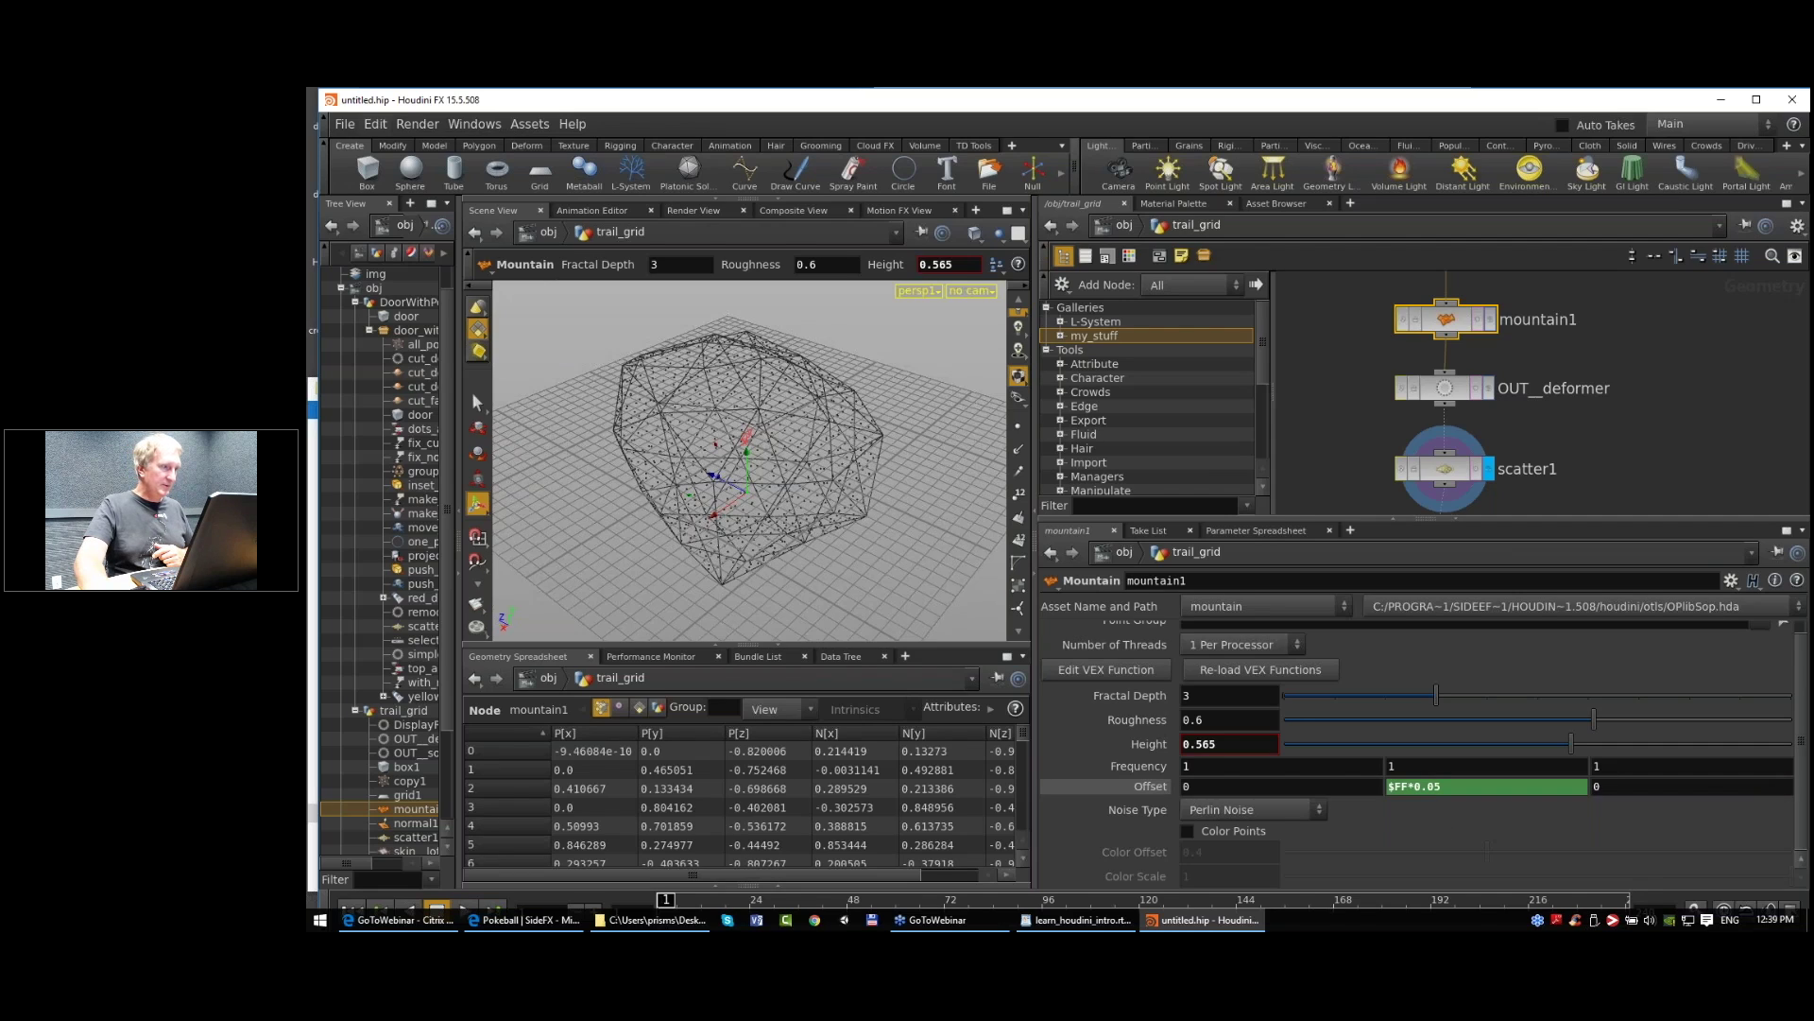
mouse_move(666, 899)
mouse_down()
mouse_move(840, 905)
mouse_move(665, 903)
mouse_up()
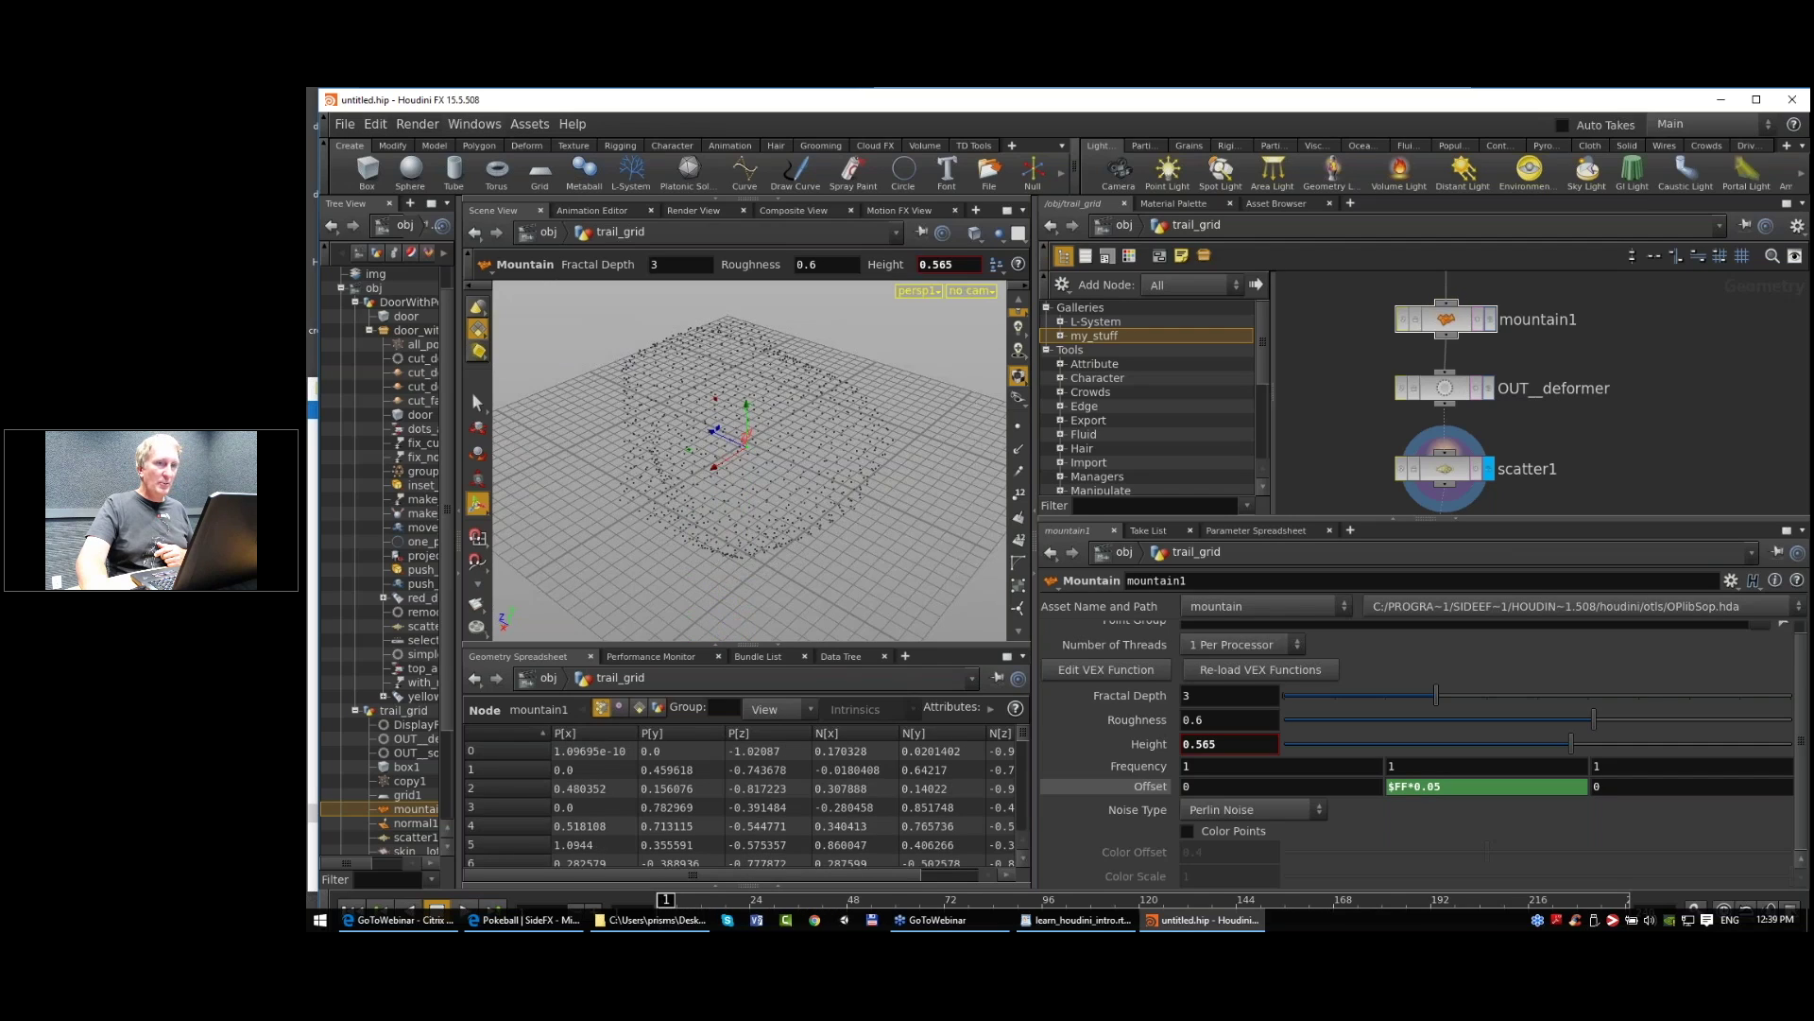
Step: Add an Attribute Interpolate node below scatter1 and connect scatter1's output to its first input
click(1446, 469)
scroll(1614, 444, down, 3)
middle_drag(1614, 444, 1587, 420)
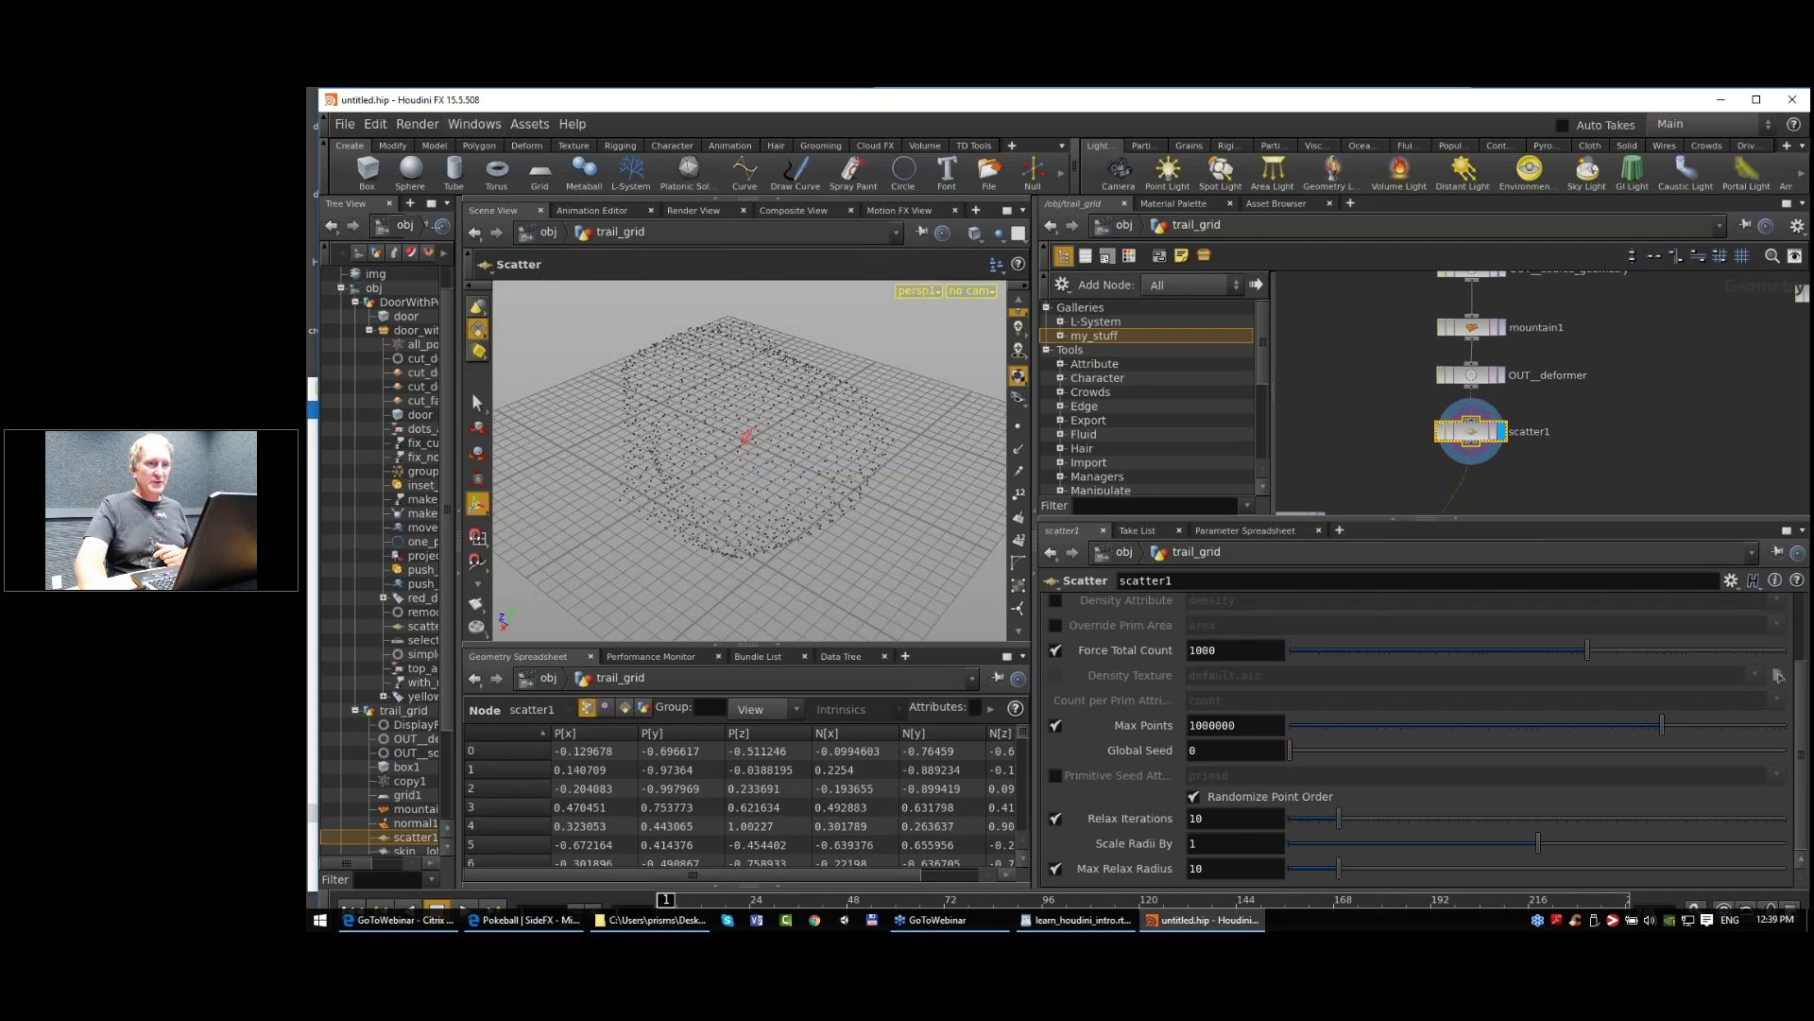
scroll(1579, 480, down, 1)
middle_drag(1579, 497, 1498, 457)
scroll(1522, 444, down, 1)
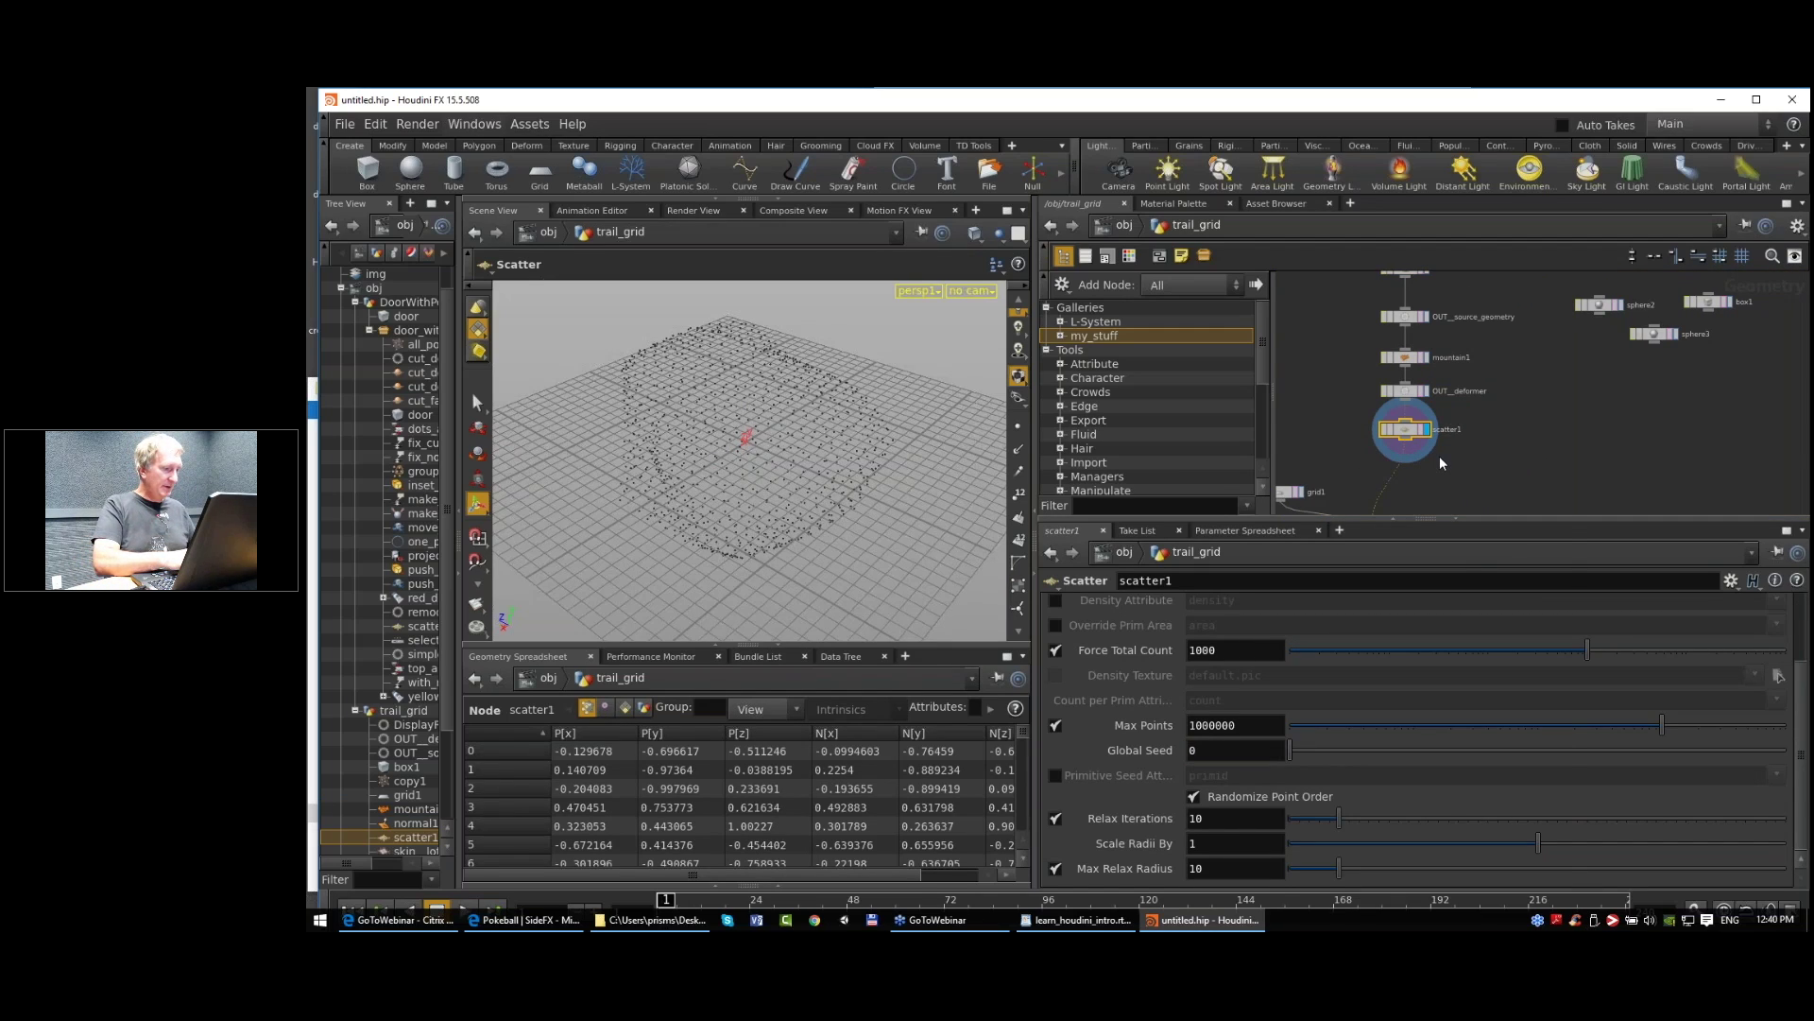
key(Tab)
text(att)
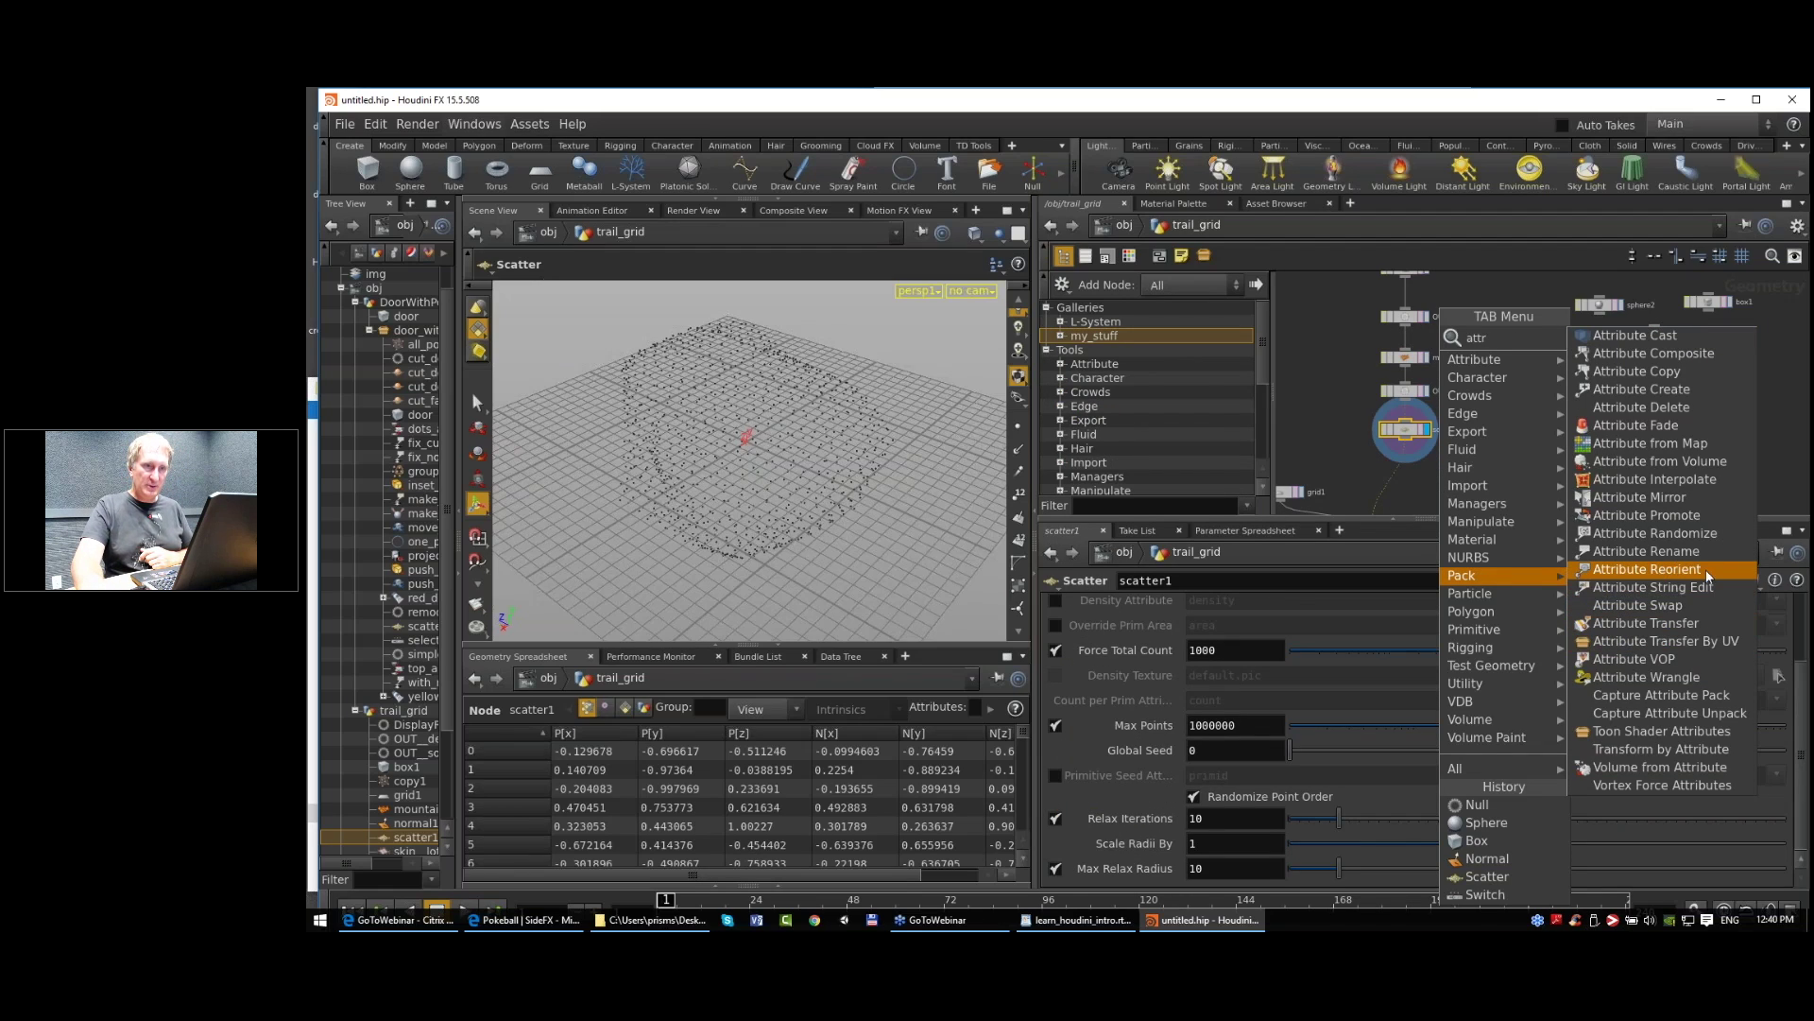
click(1709, 480)
click(1465, 473)
drag(1465, 477, 1433, 473)
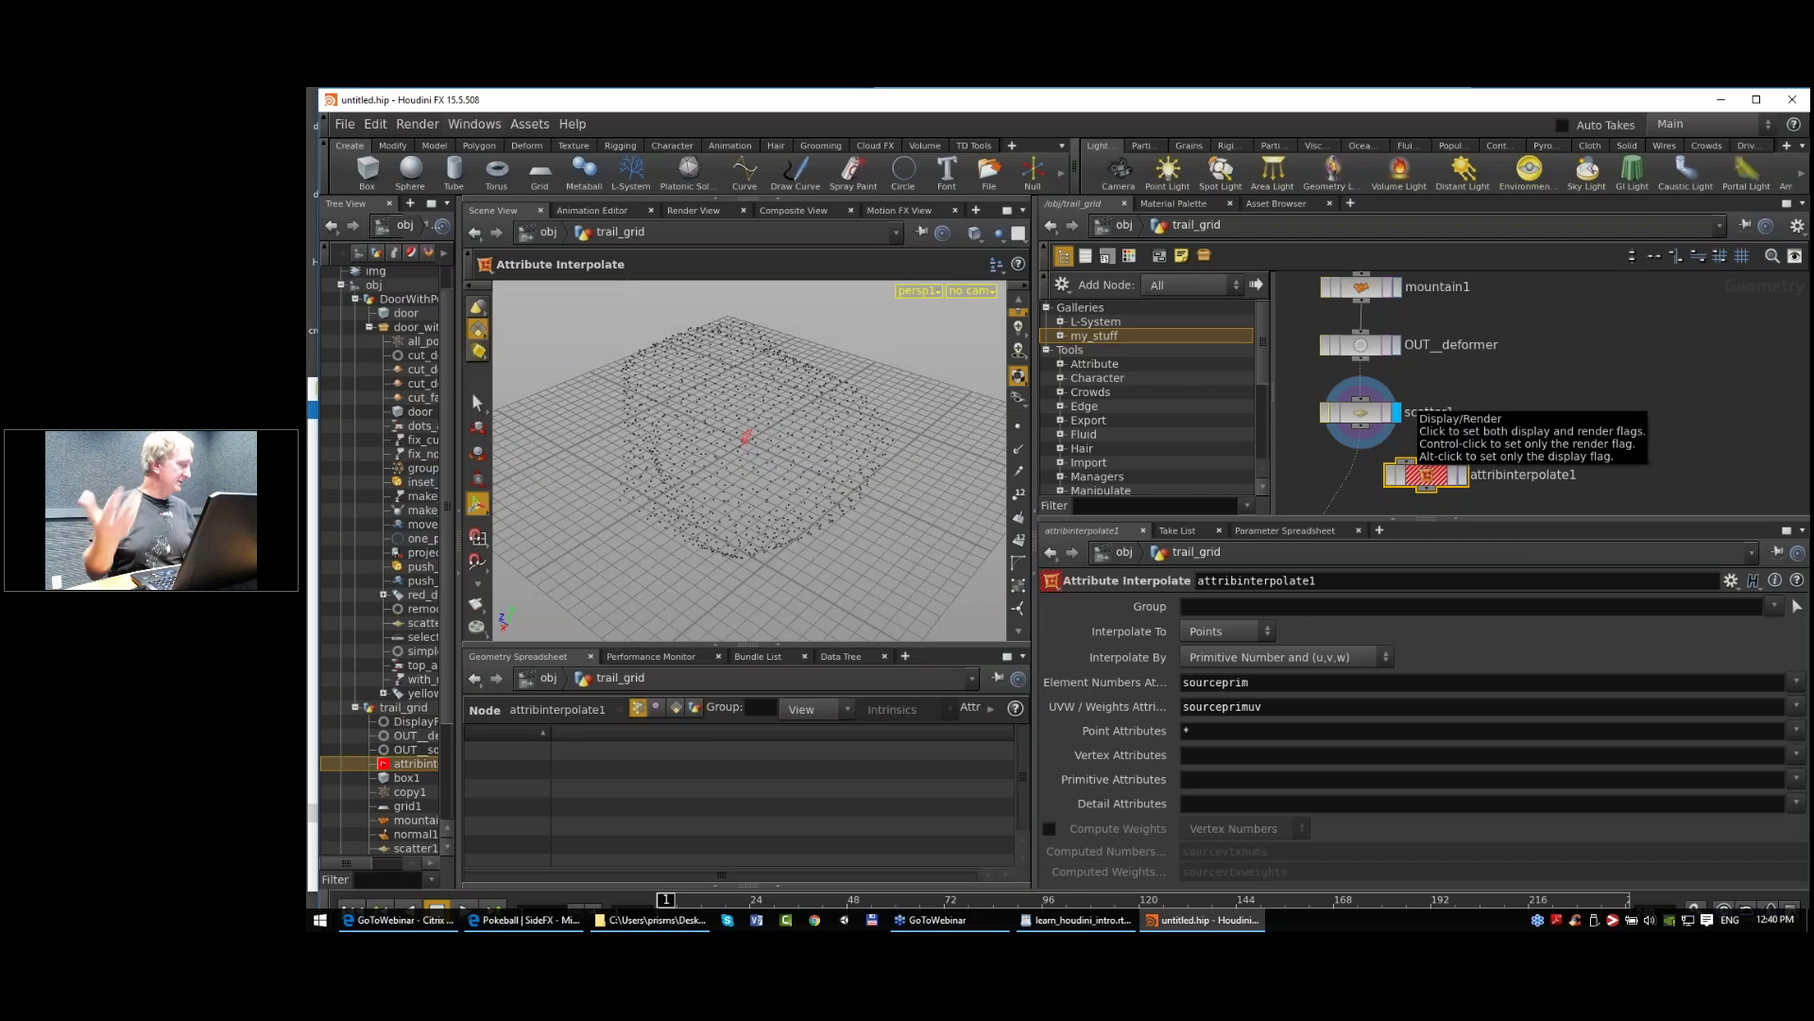
drag(1430, 478, 1426, 480)
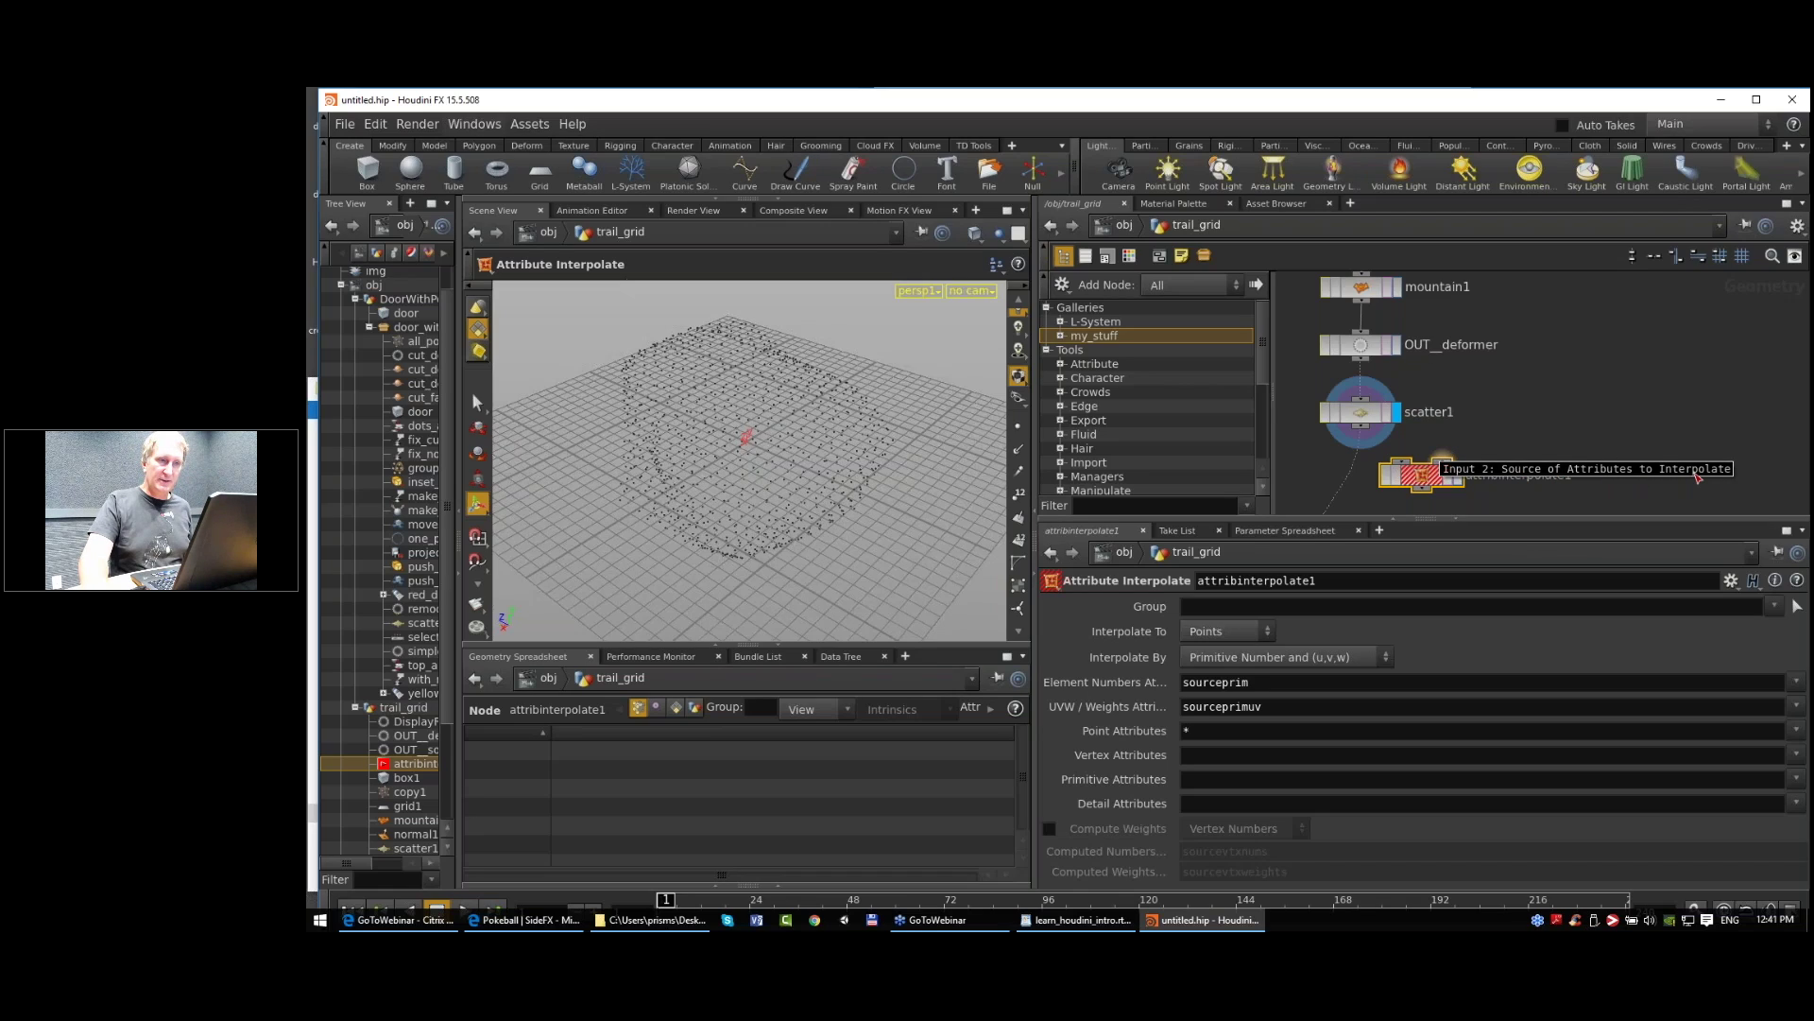
drag(1365, 413, 1410, 482)
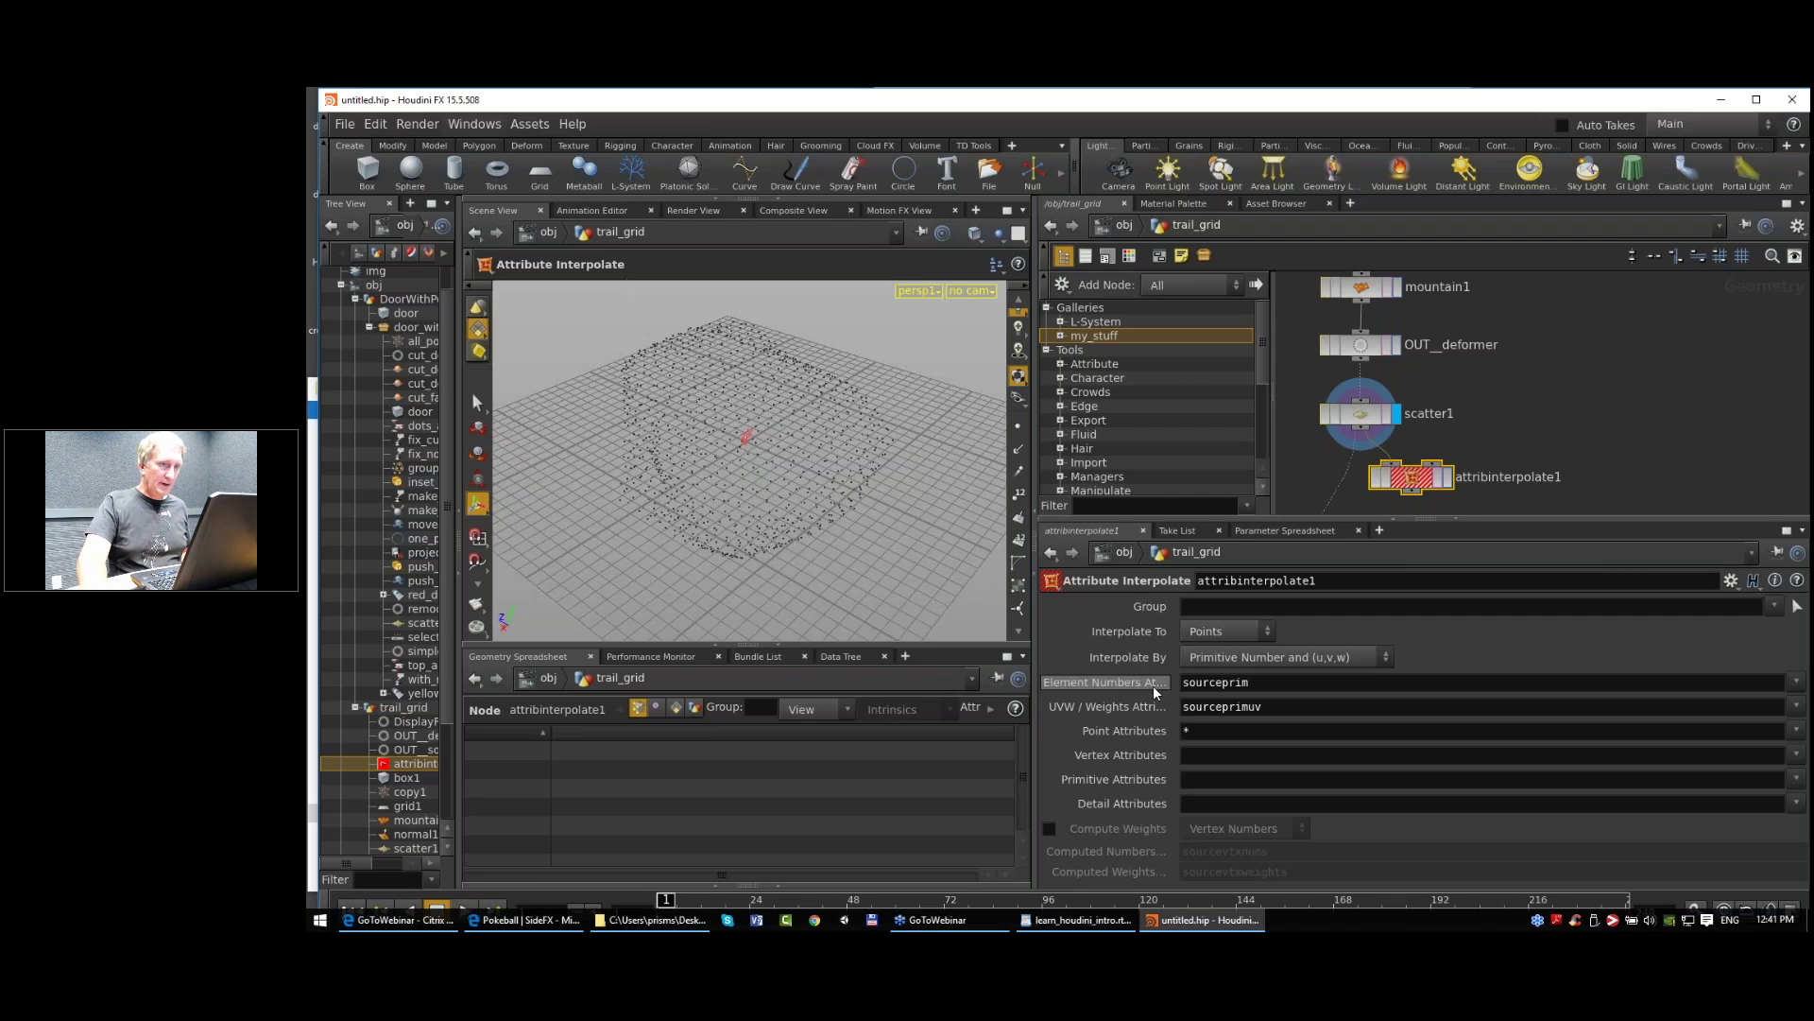
Step: Open the help for scatter1 and read how to make scattered points stick on changing geometry
click(1361, 421)
click(1798, 583)
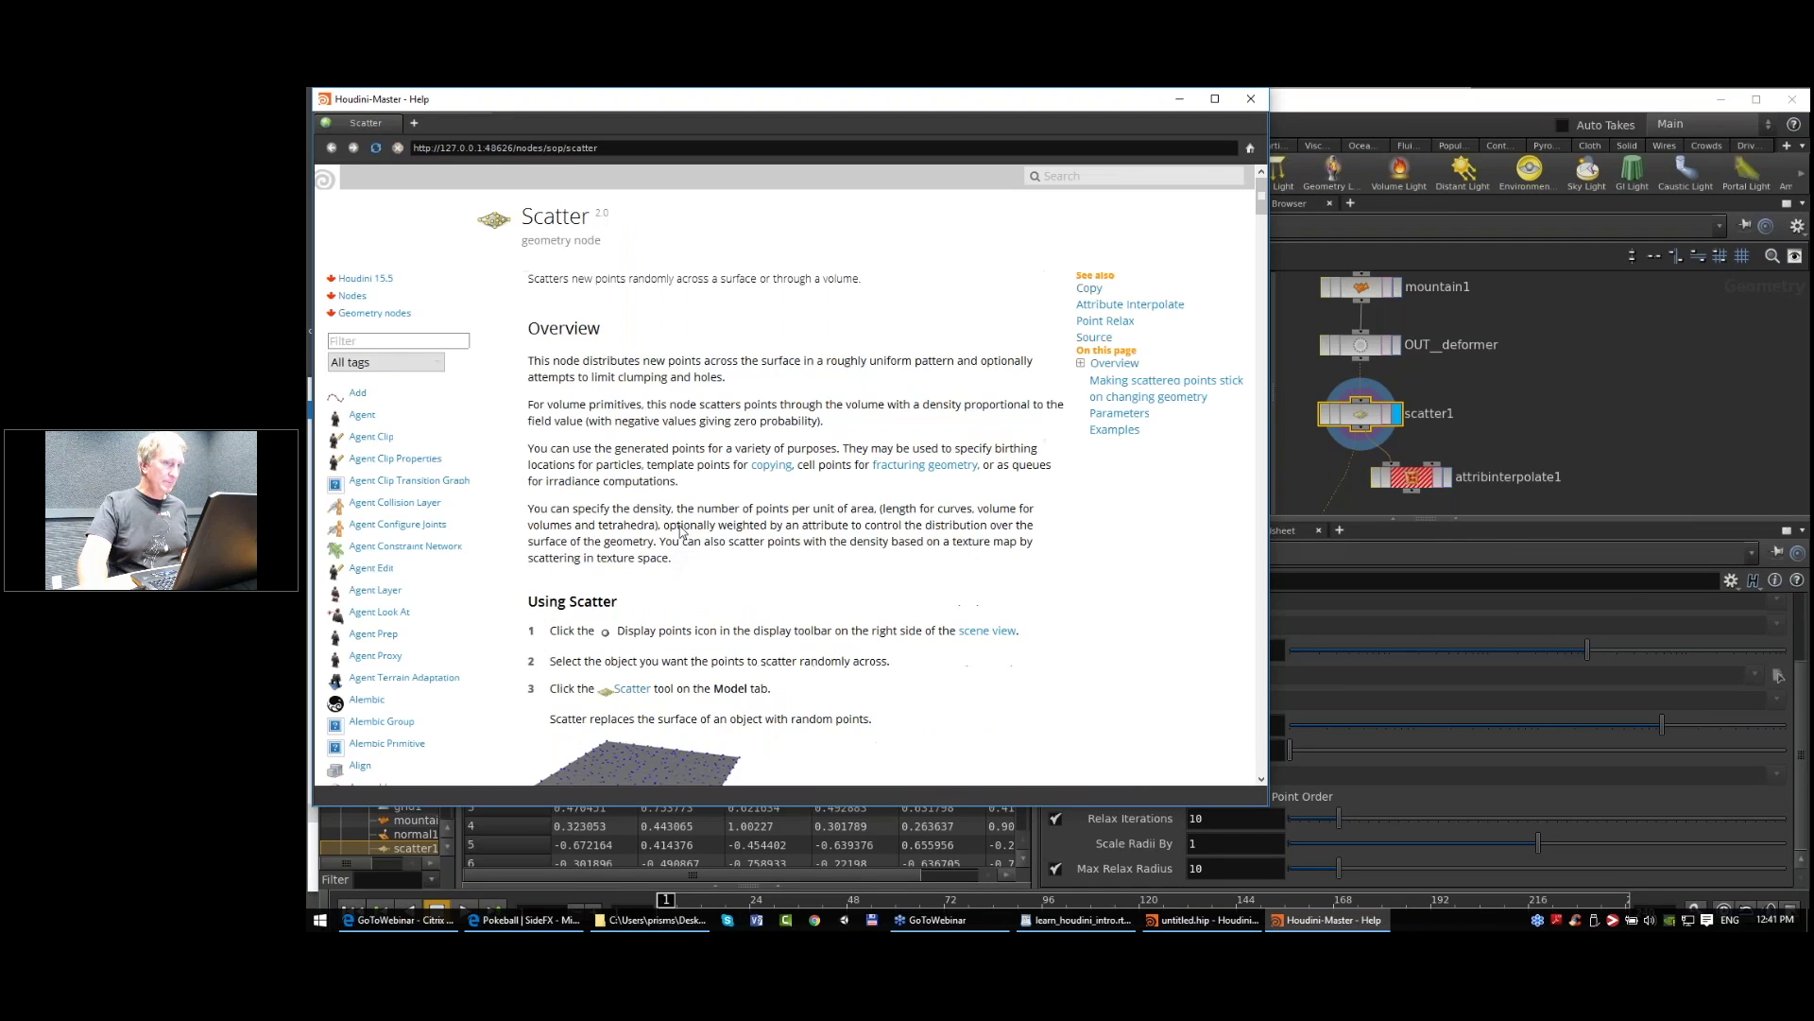
scroll(710, 480, down, 1)
scroll(710, 480, down, 6)
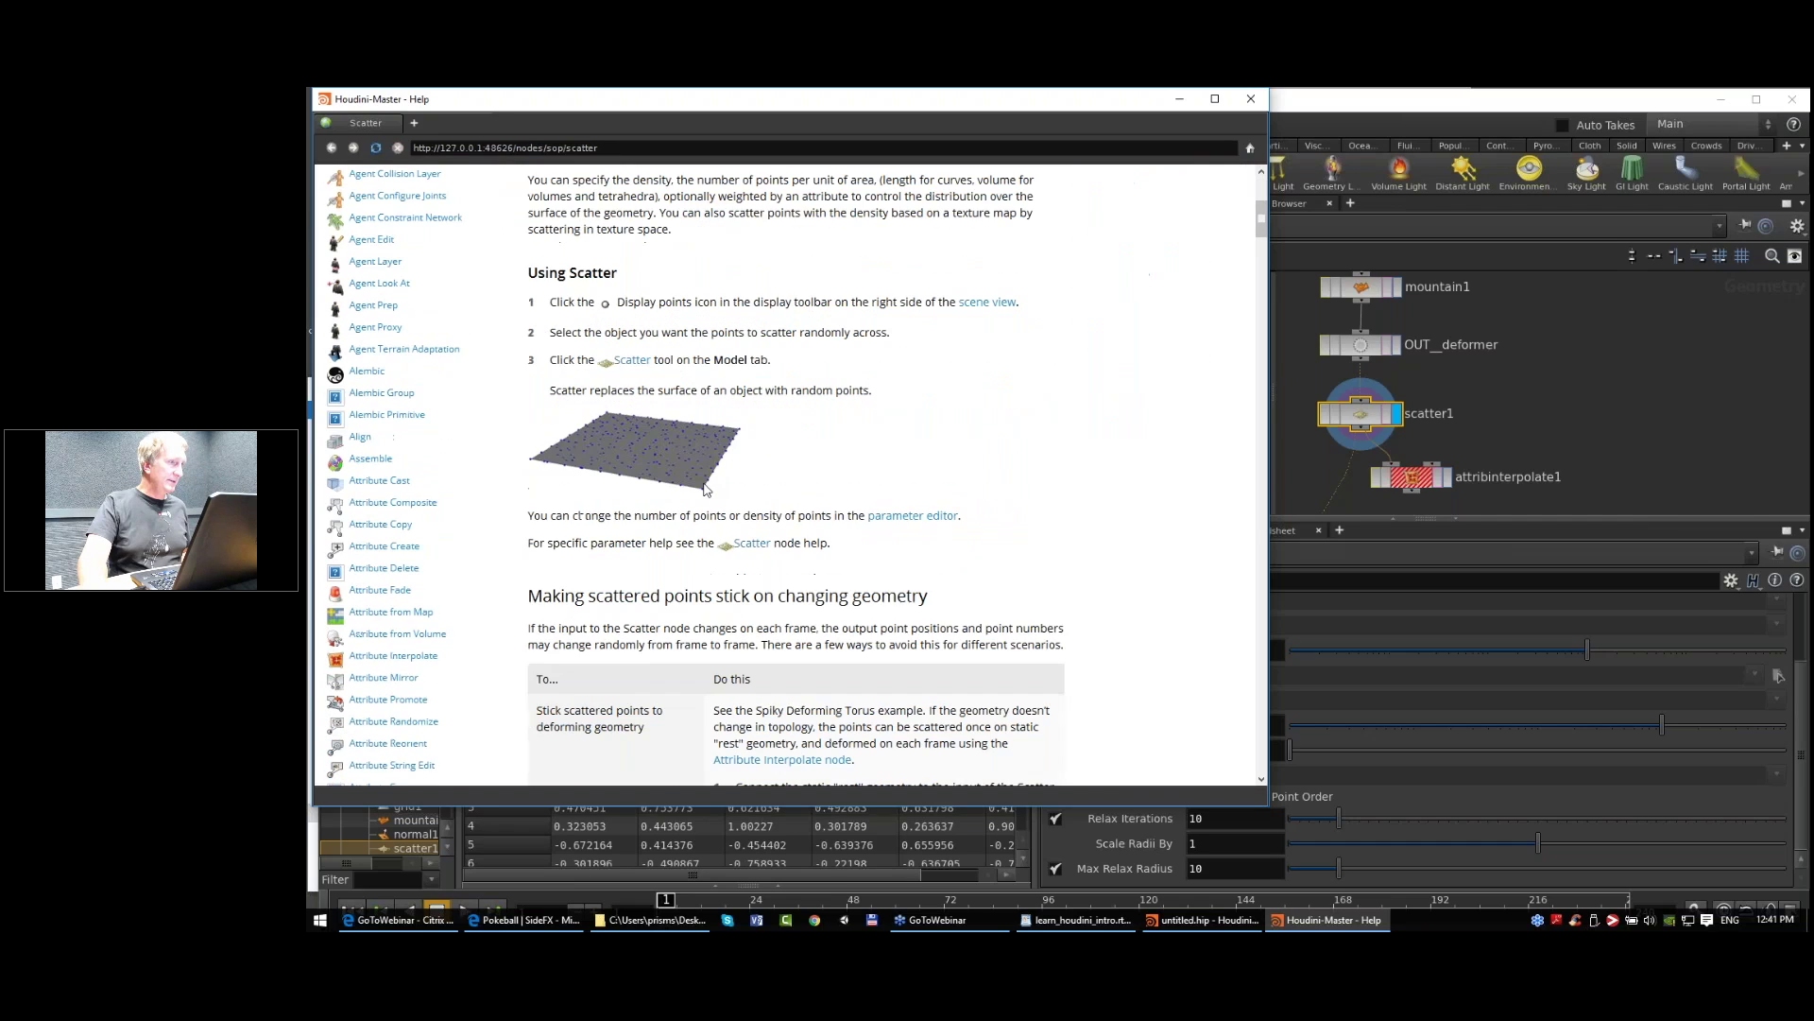
scroll(577, 312, up, 3)
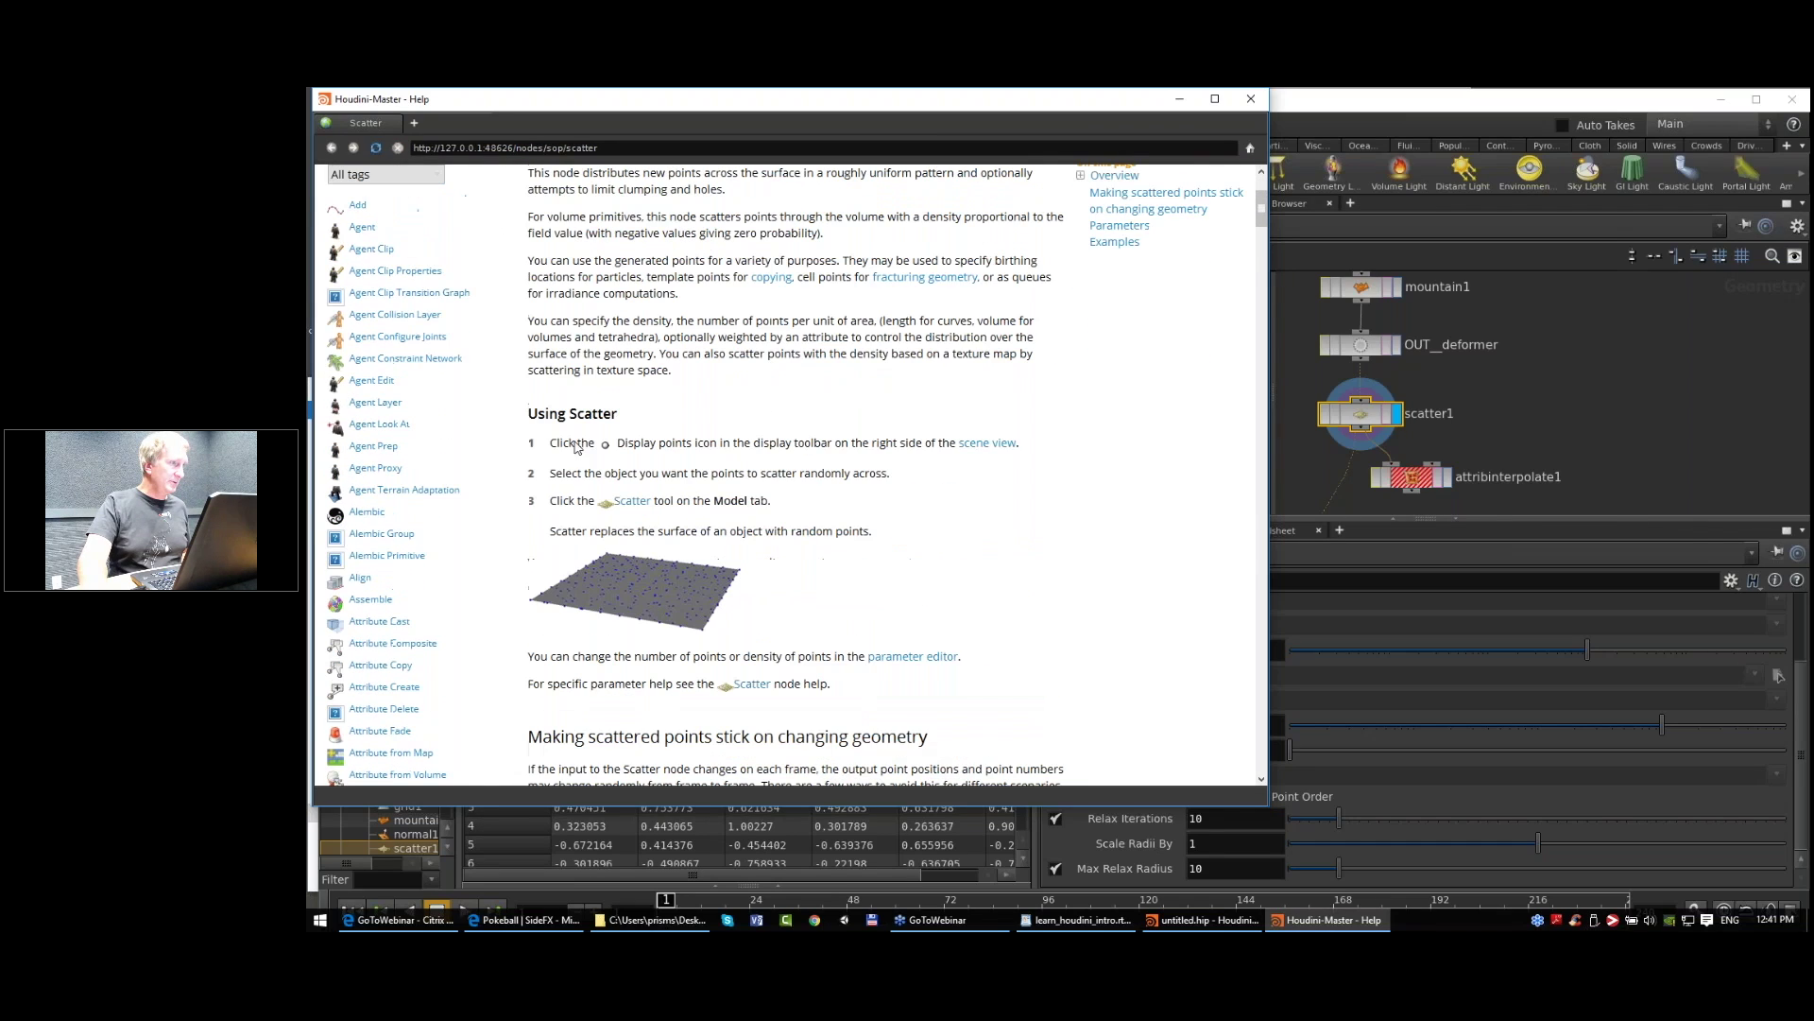
scroll(652, 530, down, 4)
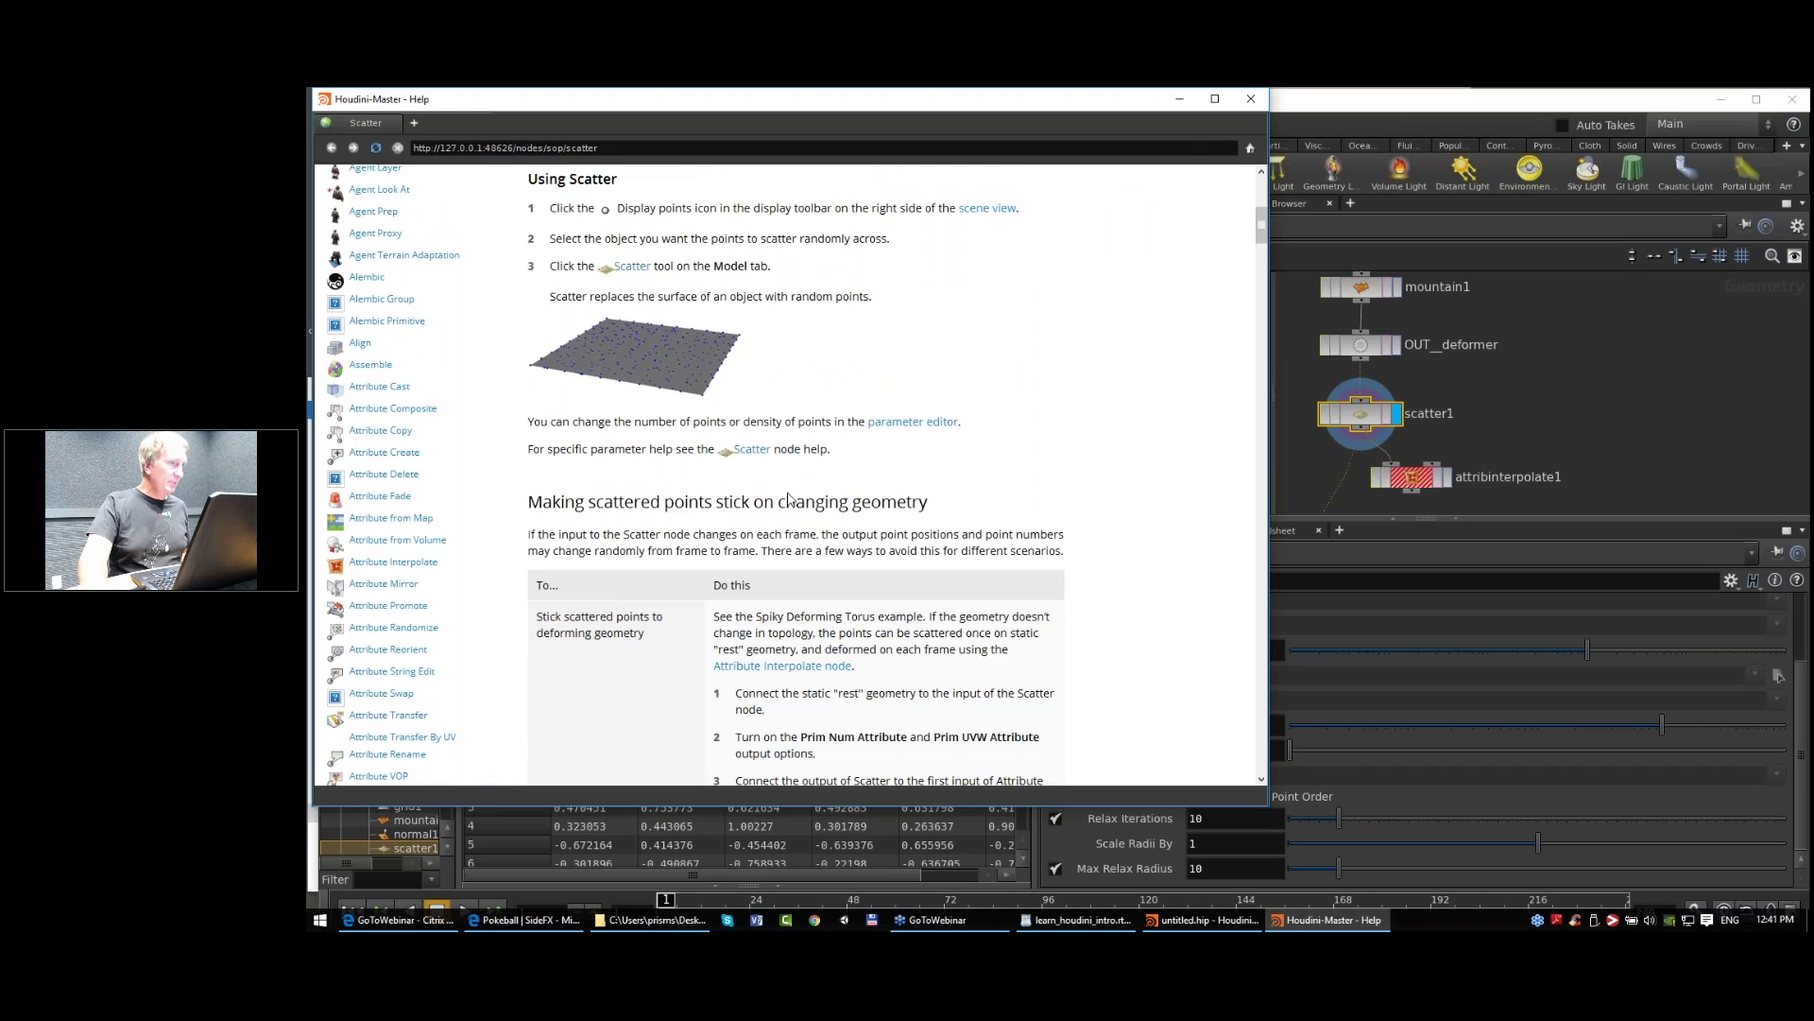
scroll(791, 499, down, 3)
scroll(791, 499, down, 3)
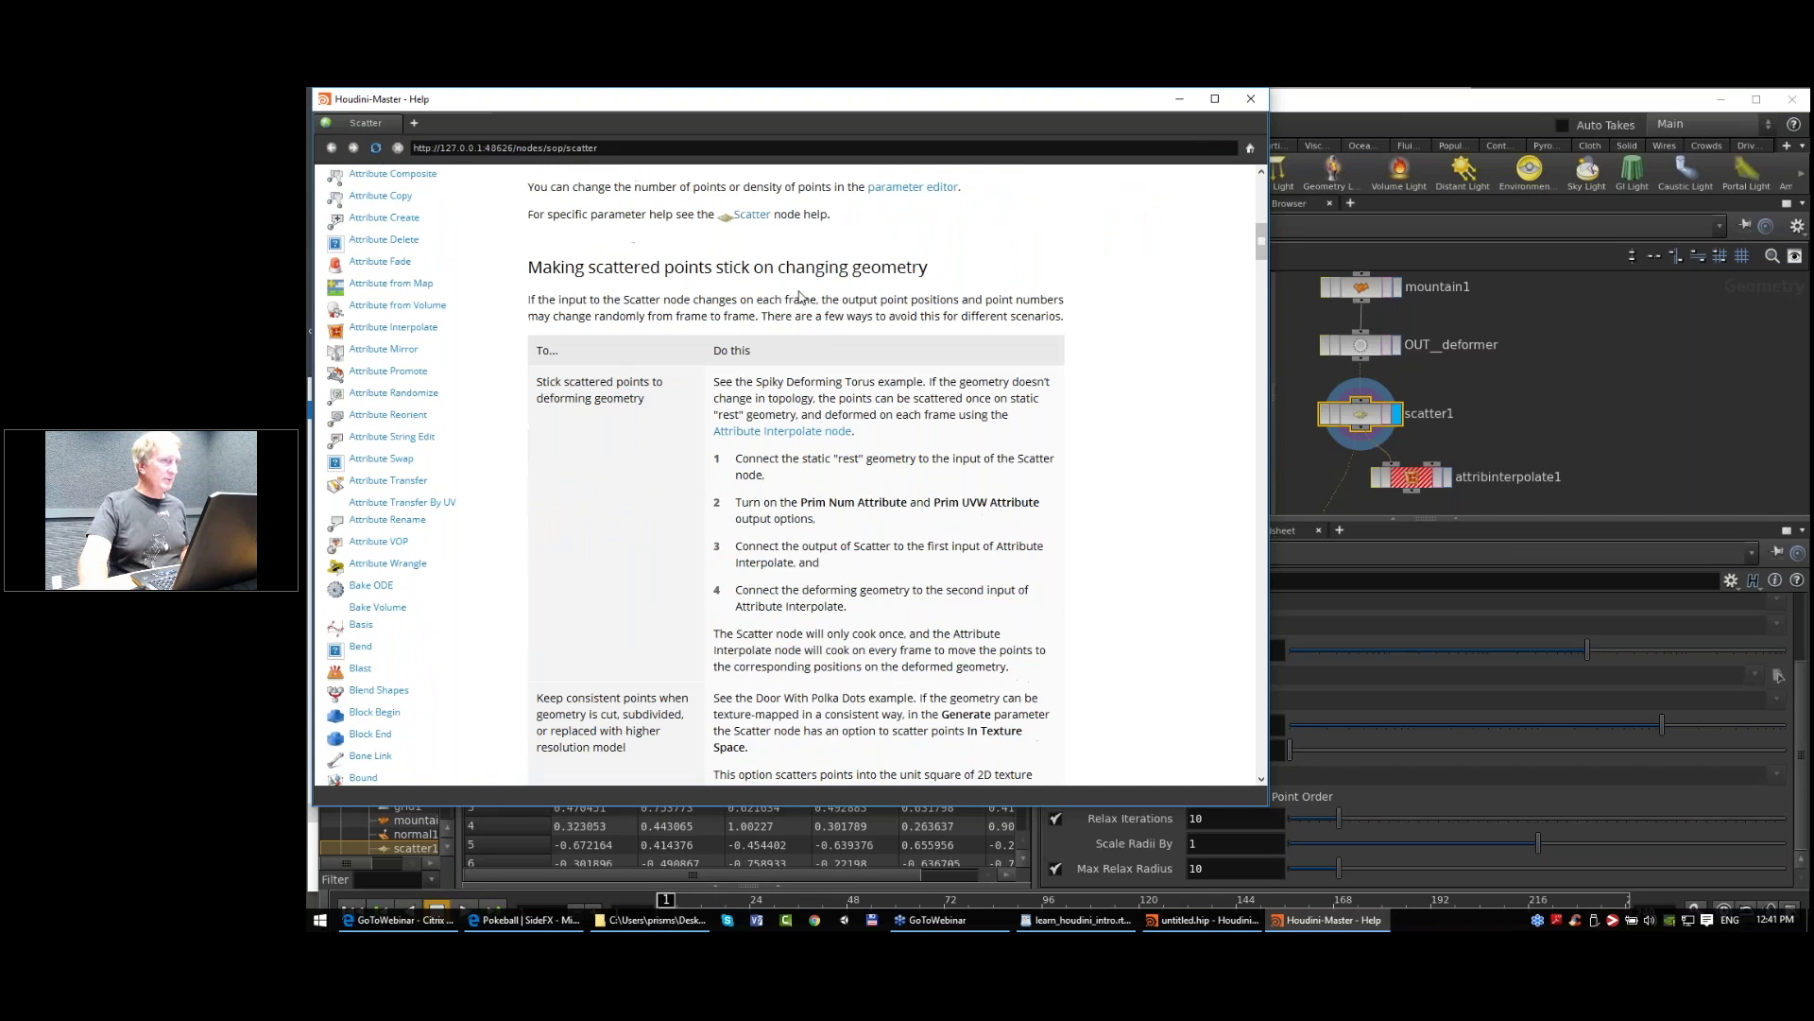
scroll(851, 477, down, 1)
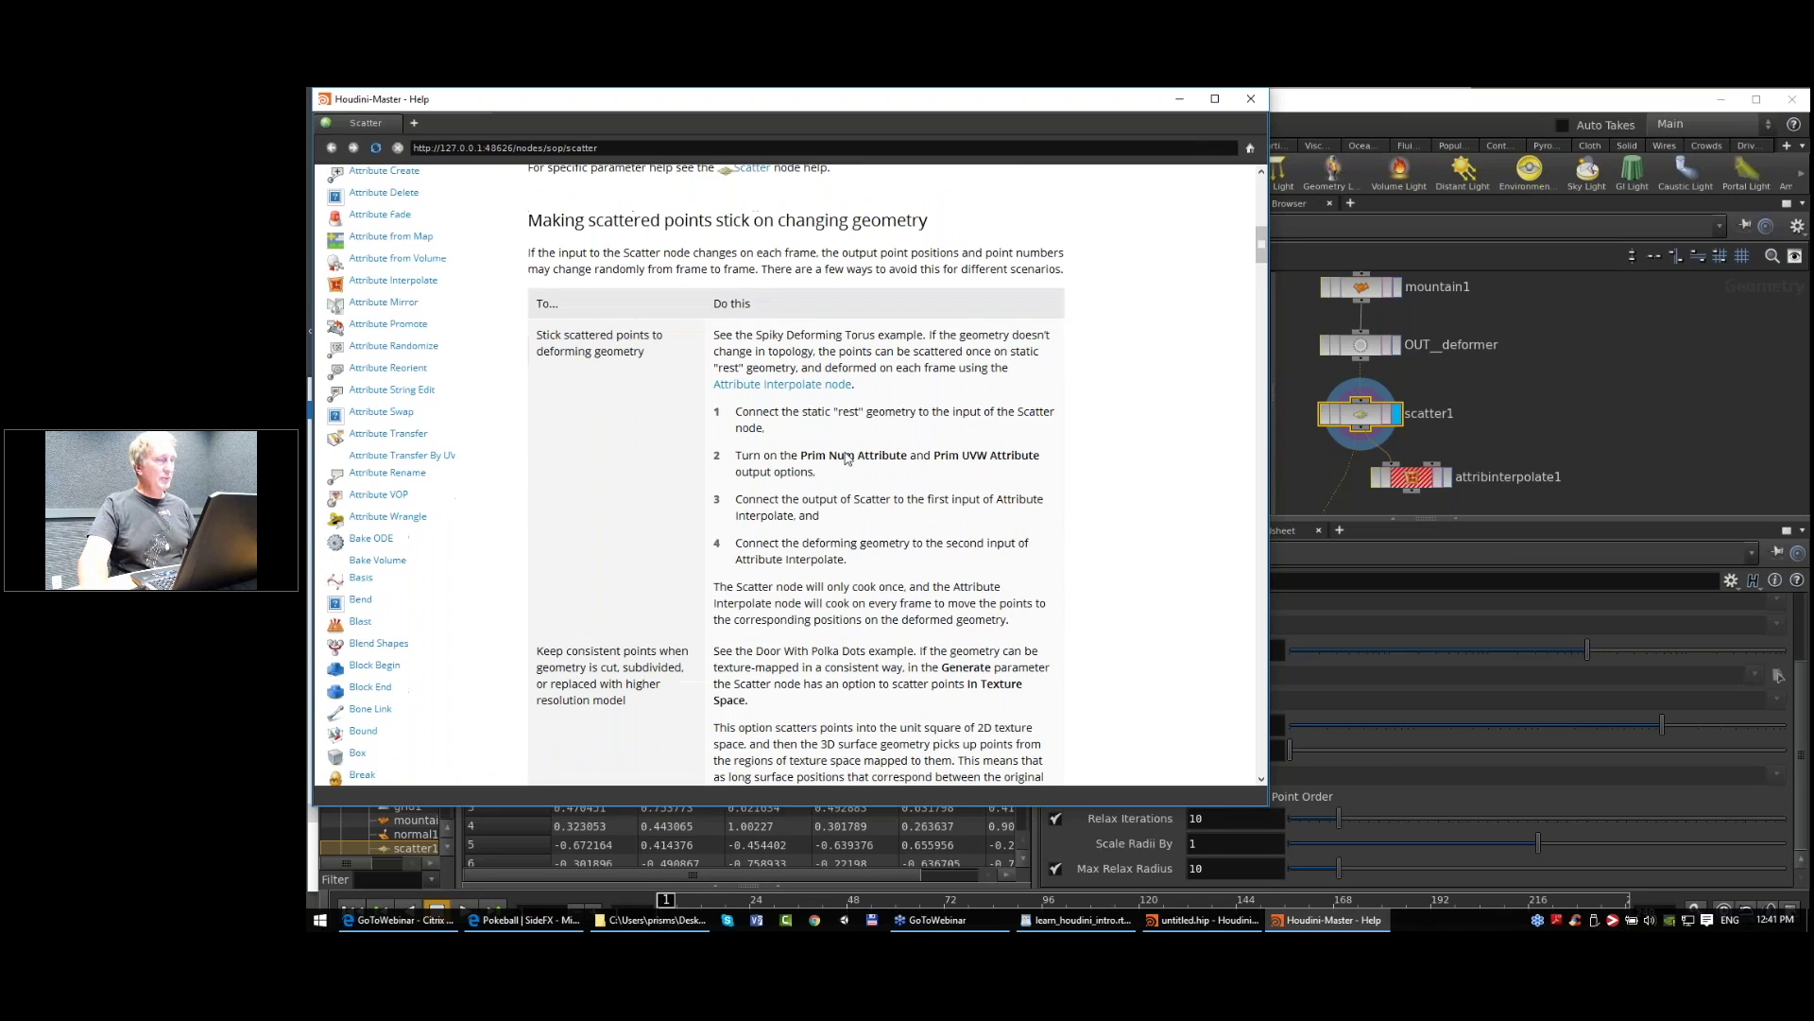
scroll(915, 487, down, 1)
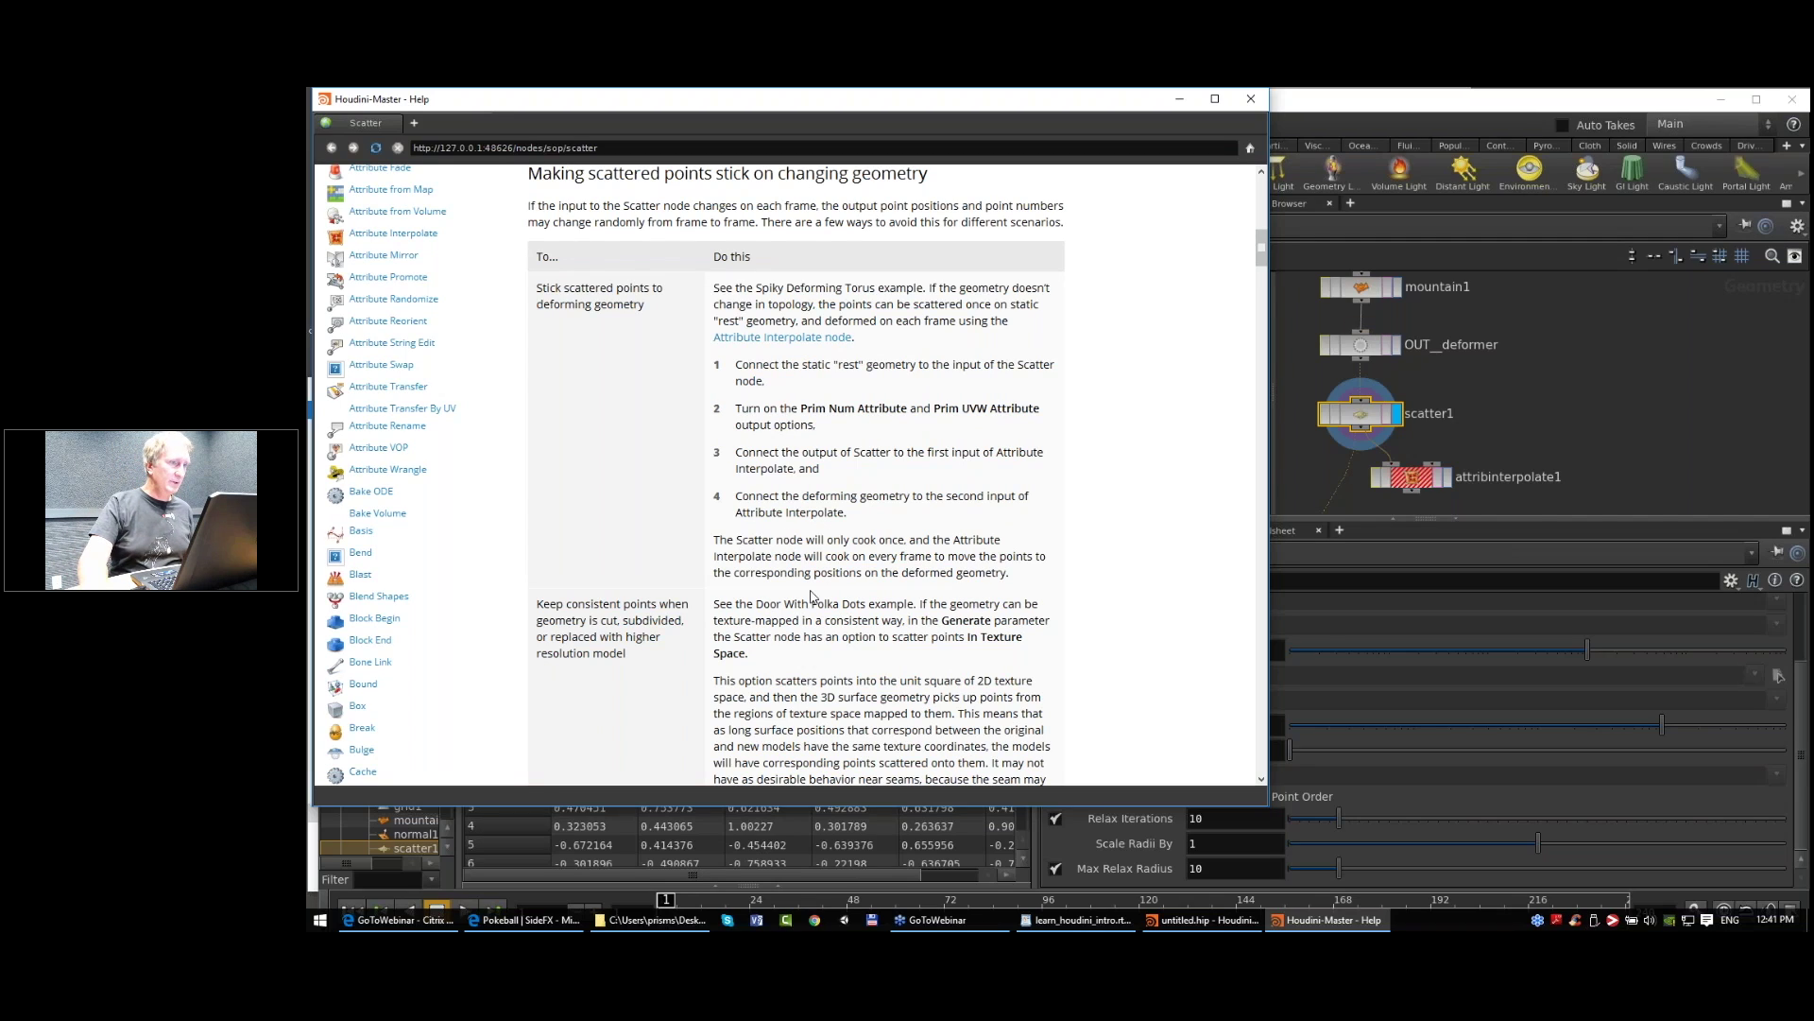
scroll(837, 597, down, 1)
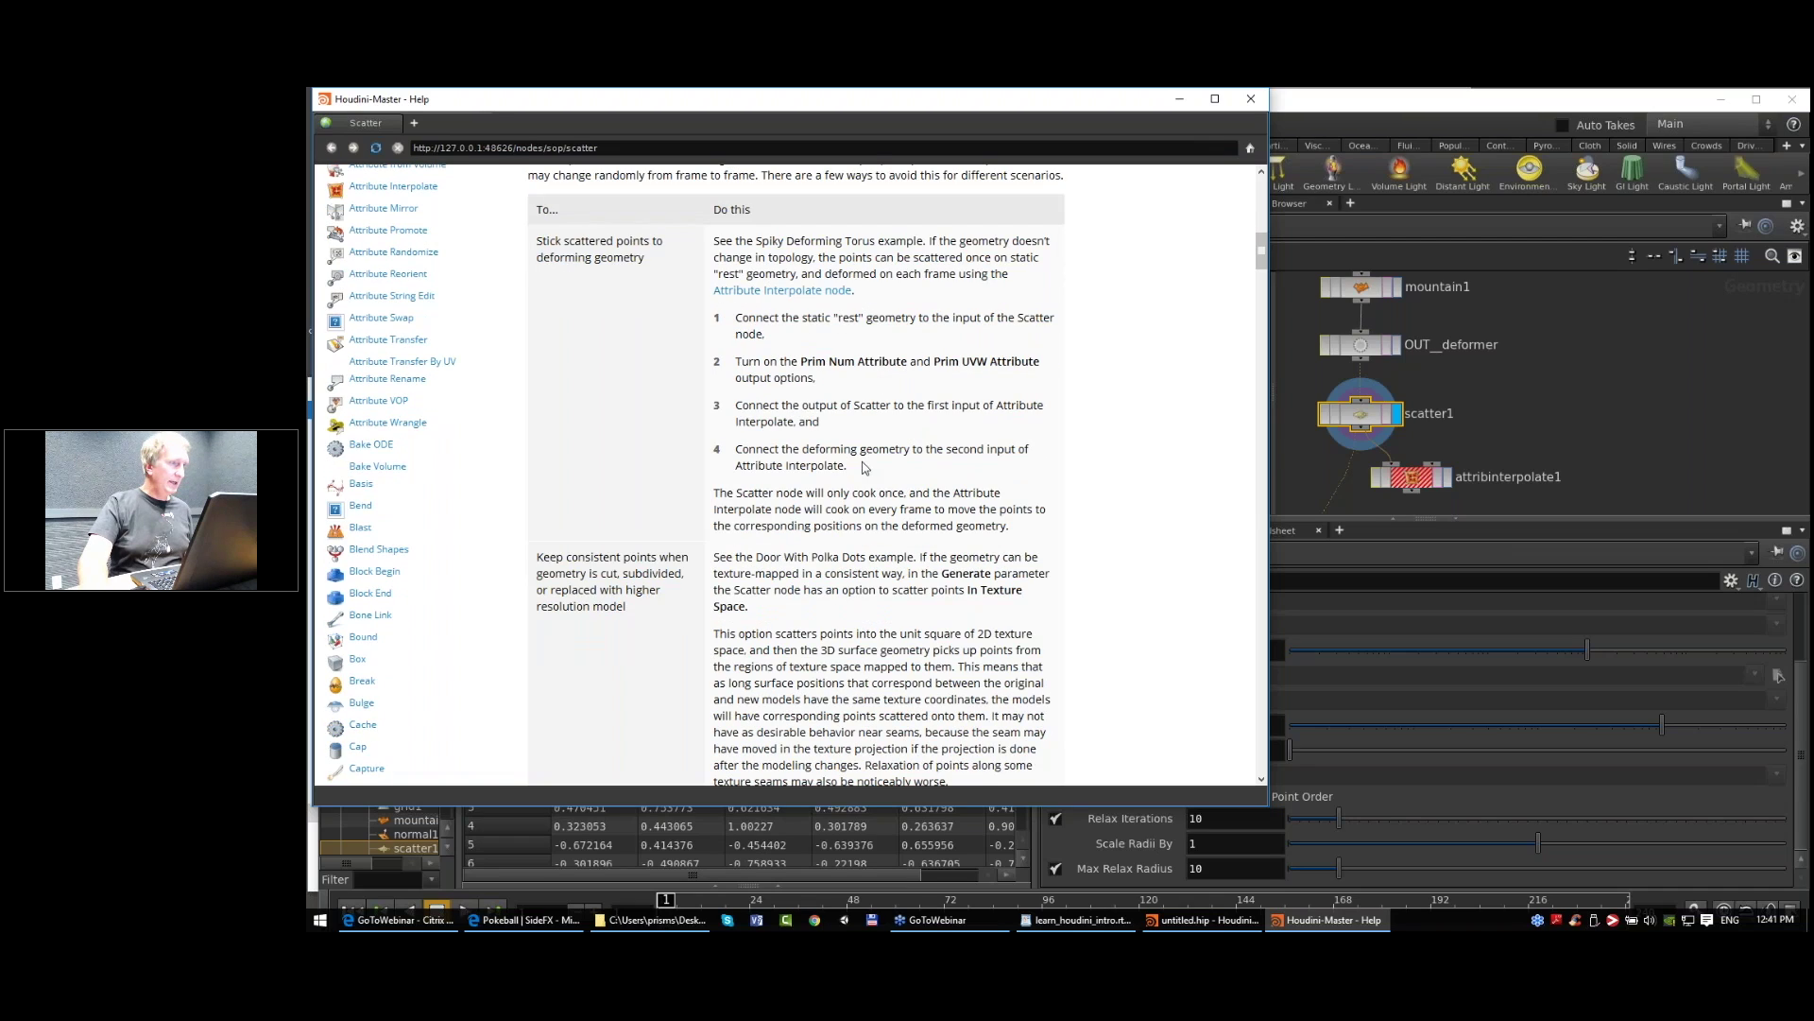
scroll(862, 465, down, 1)
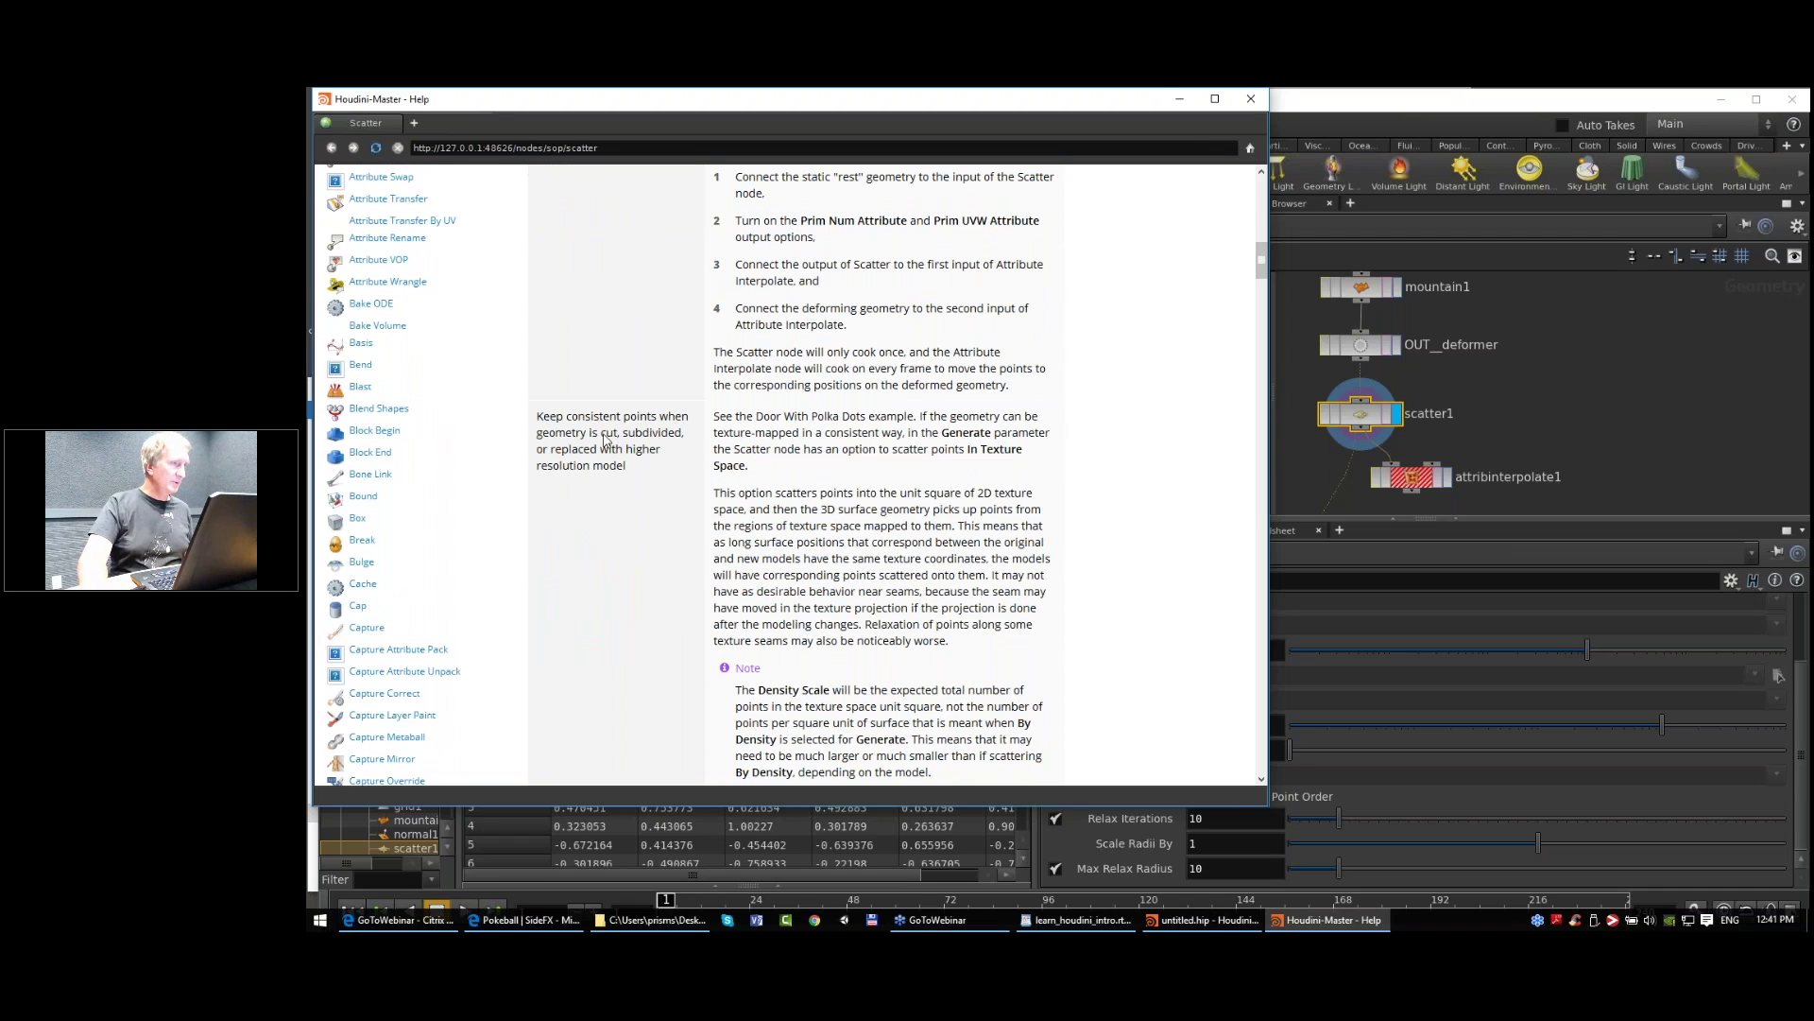
scroll(738, 422, up, 1)
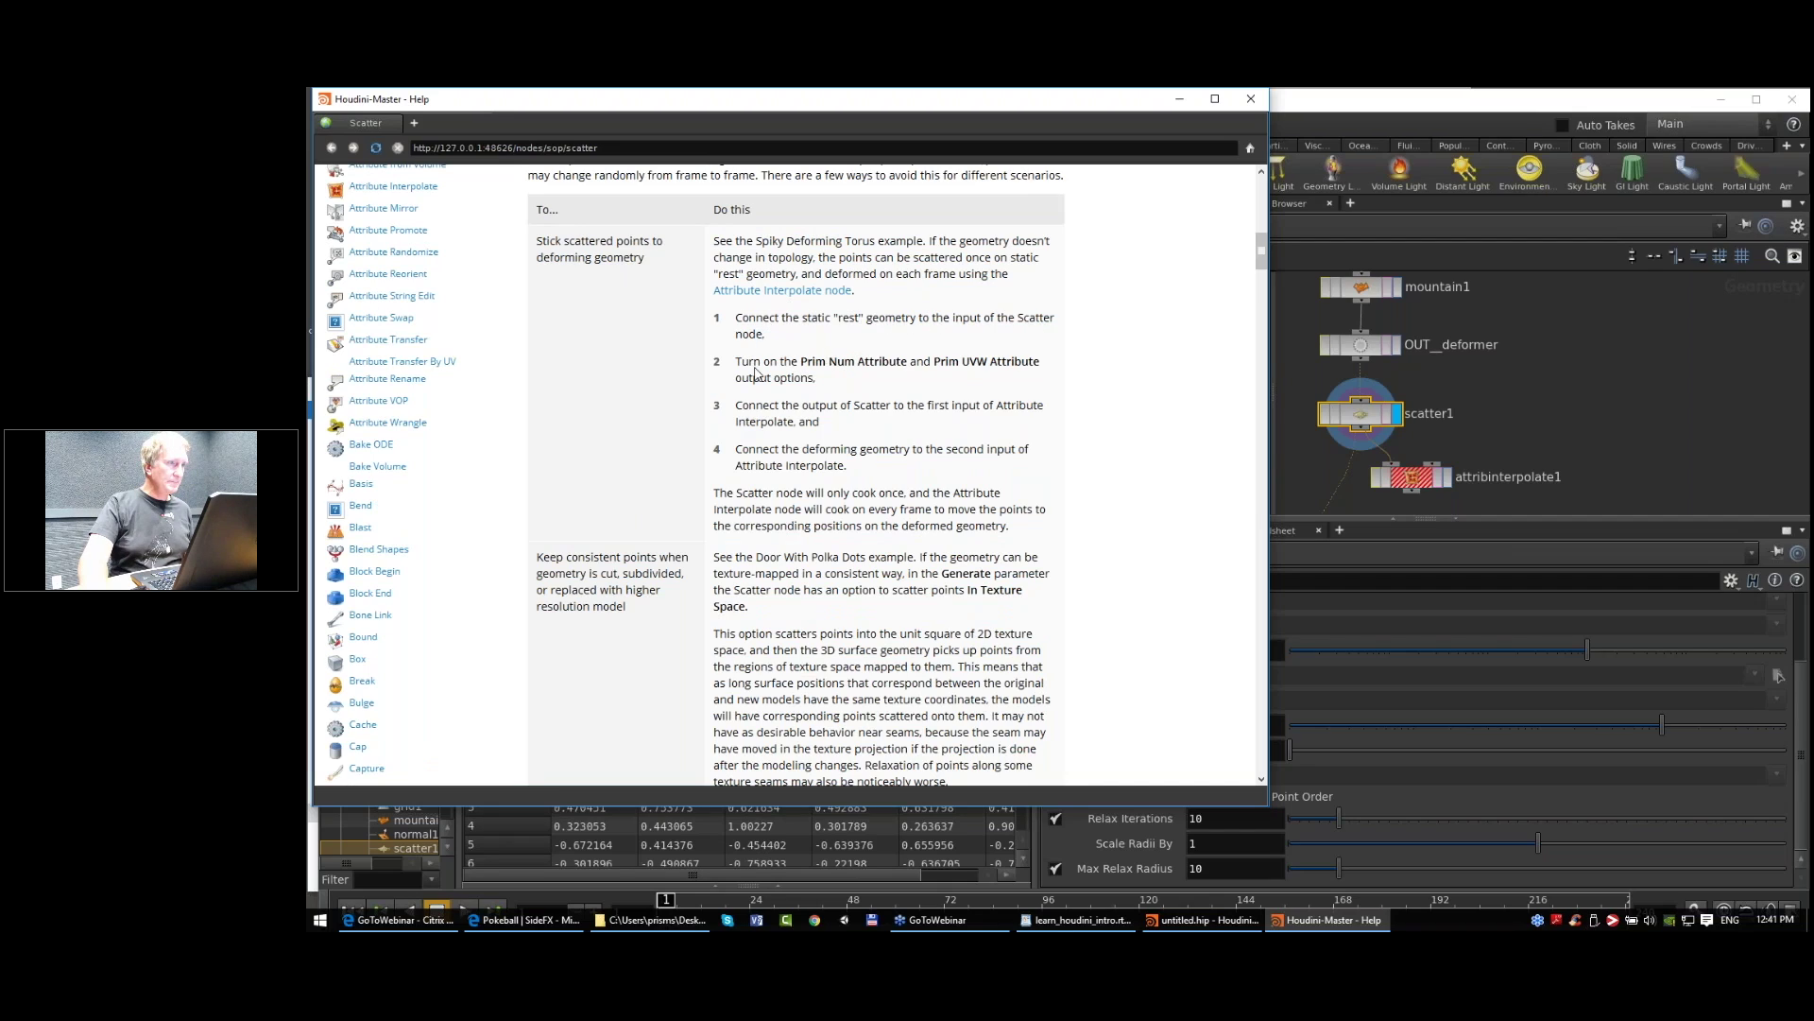
scroll(1482, 378, down, 1)
Step: Wire scatter1's input directly to OUT__source_geometry and arrange mountain1 and OUT__deformer as a separate branch beside it
middle_drag(1481, 378, 1537, 441)
drag(1427, 478, 1359, 476)
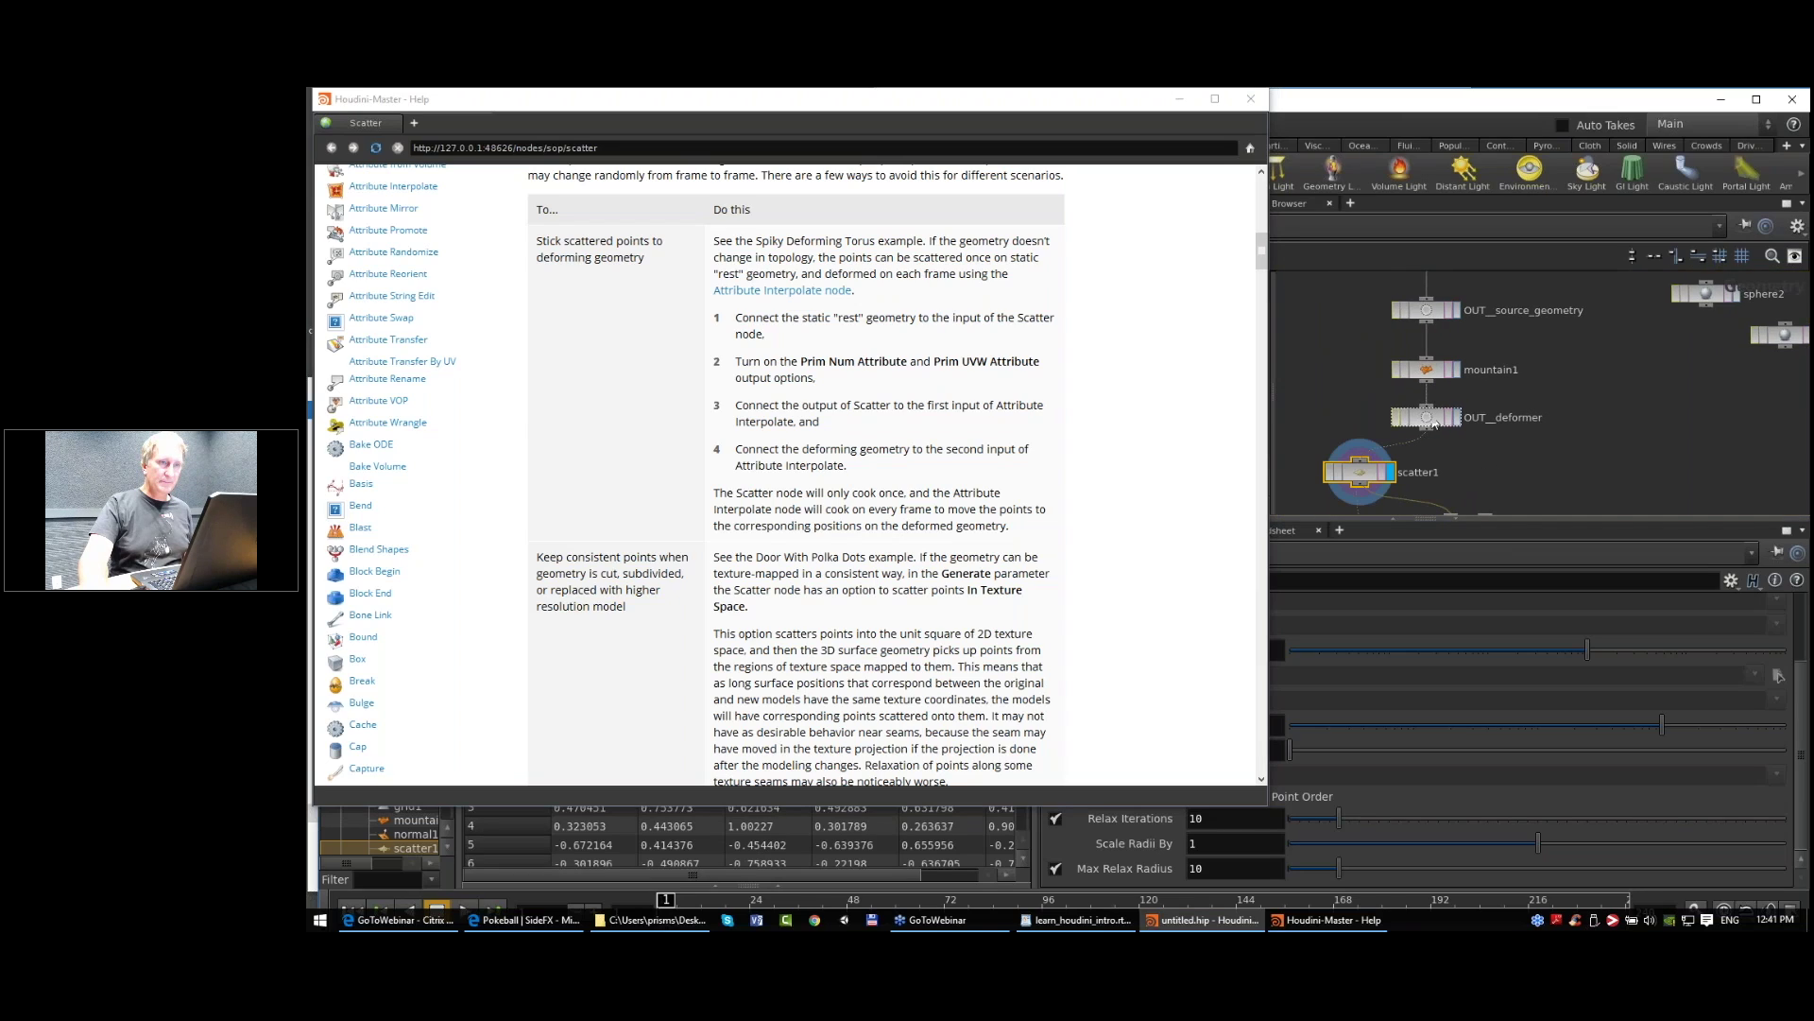
drag(1427, 417, 1483, 370)
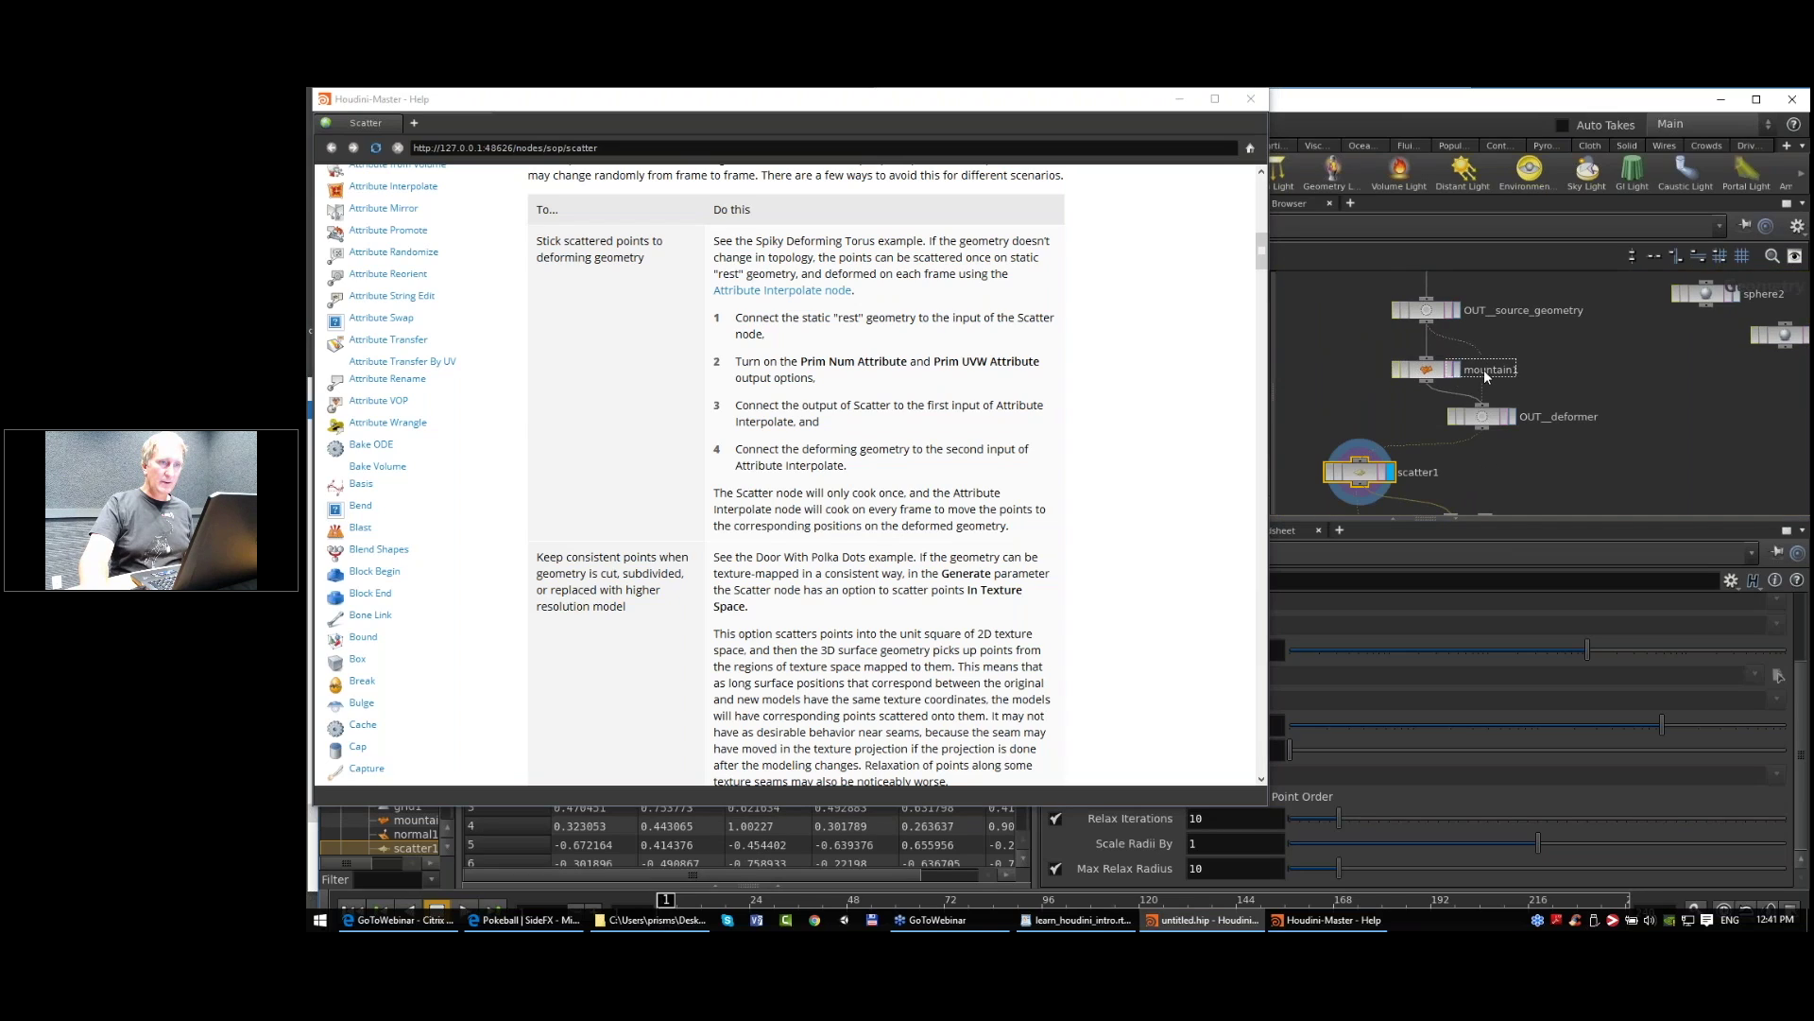
drag(1361, 459, 1427, 323)
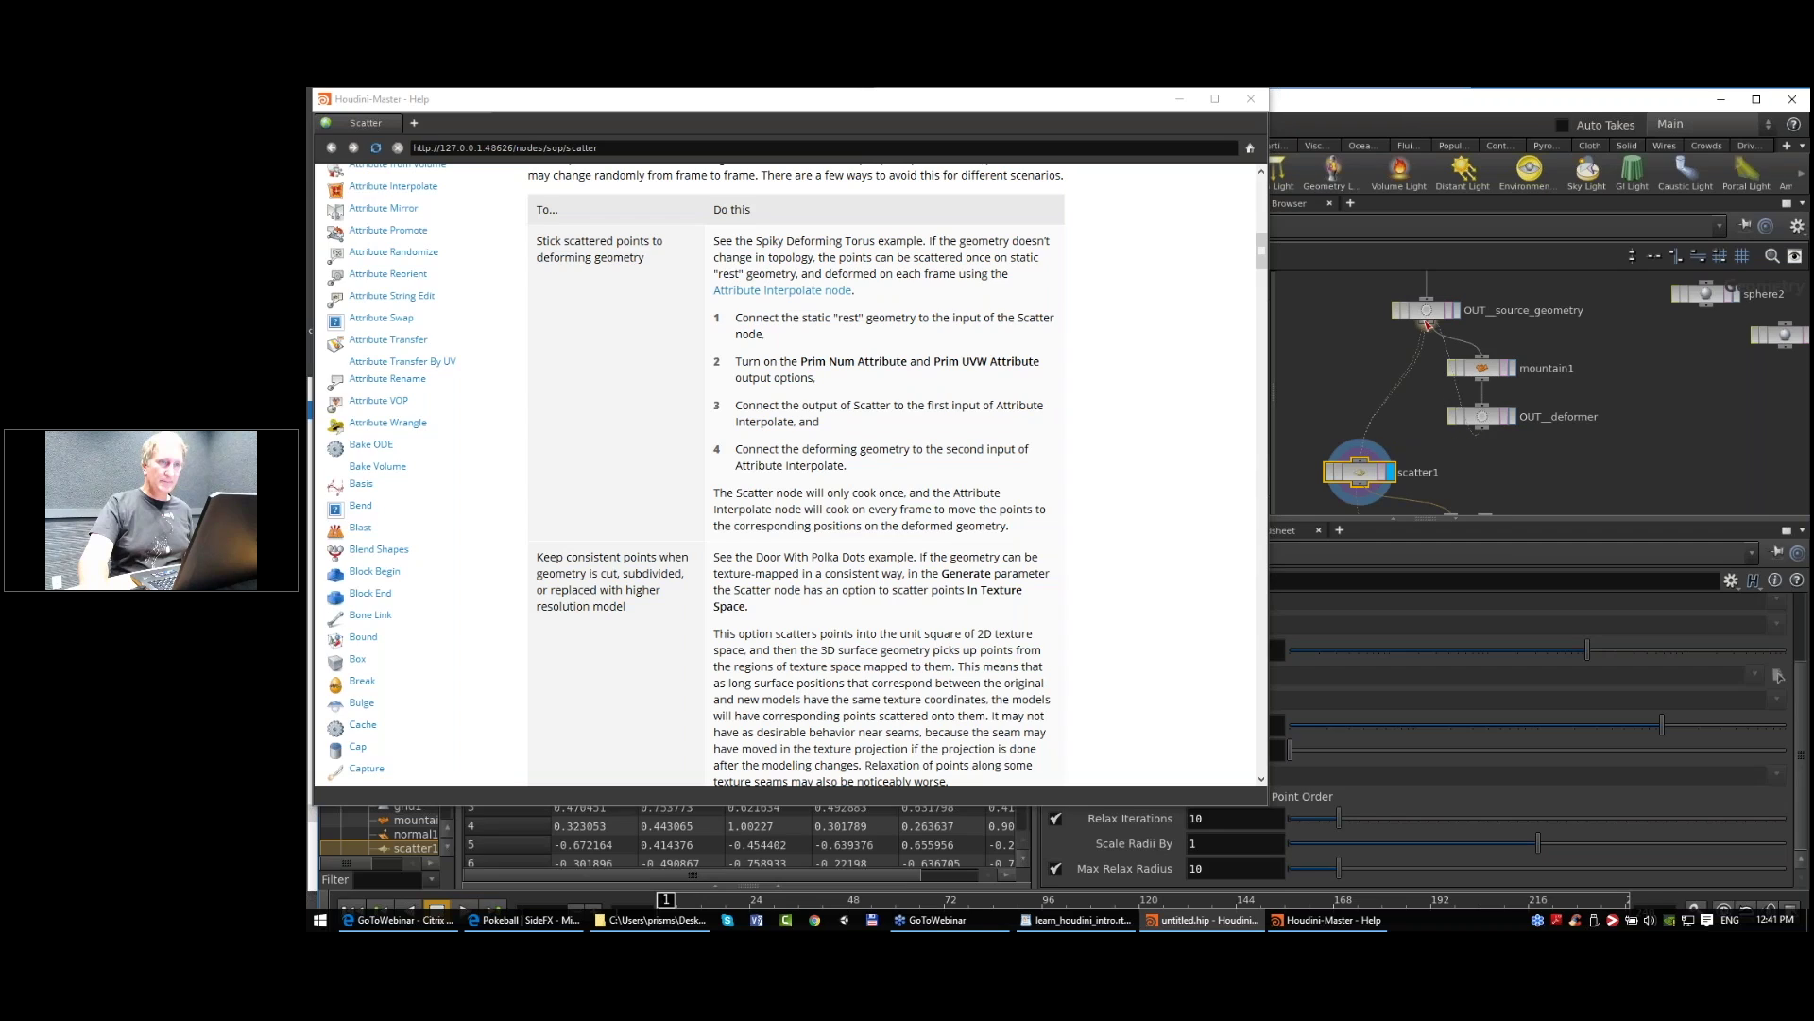
mouse_move(1479, 484)
middle_down()
mouse_move(1461, 409)
mouse_move(1474, 477)
middle_up()
drag(1420, 312, 1420, 297)
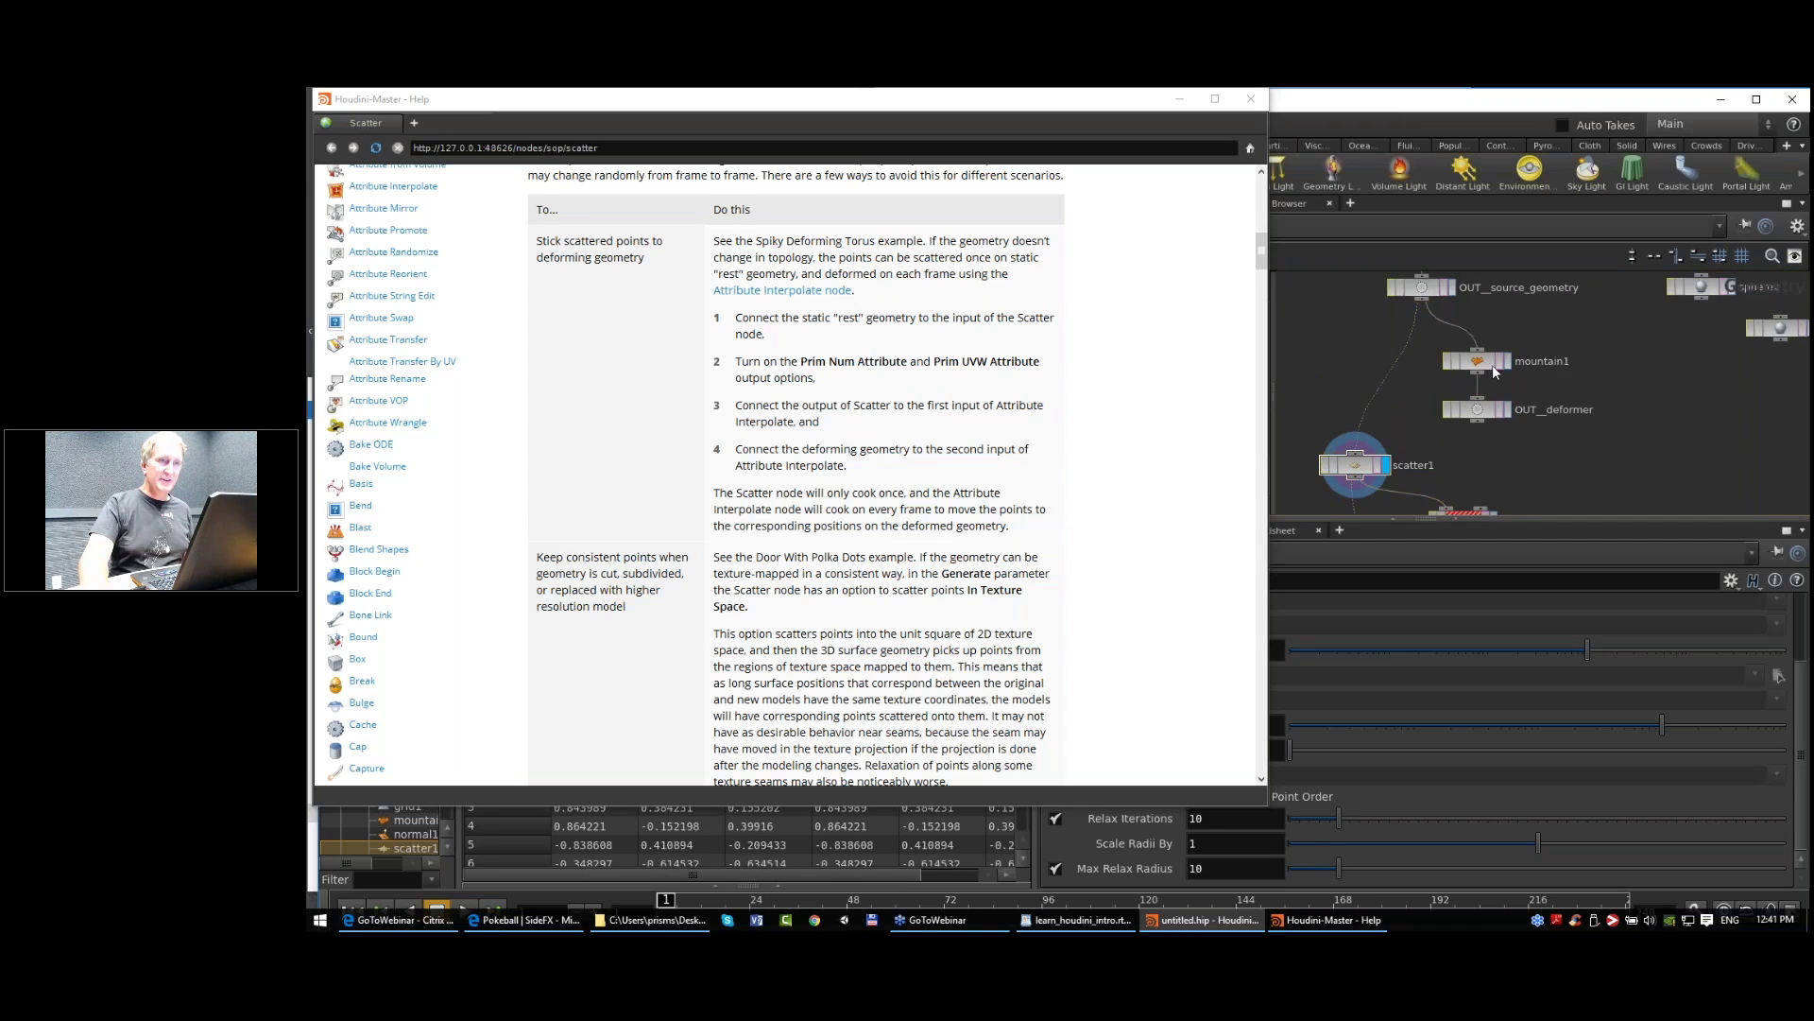
drag(1523, 338, 1460, 422)
scroll(1562, 441, down, 2)
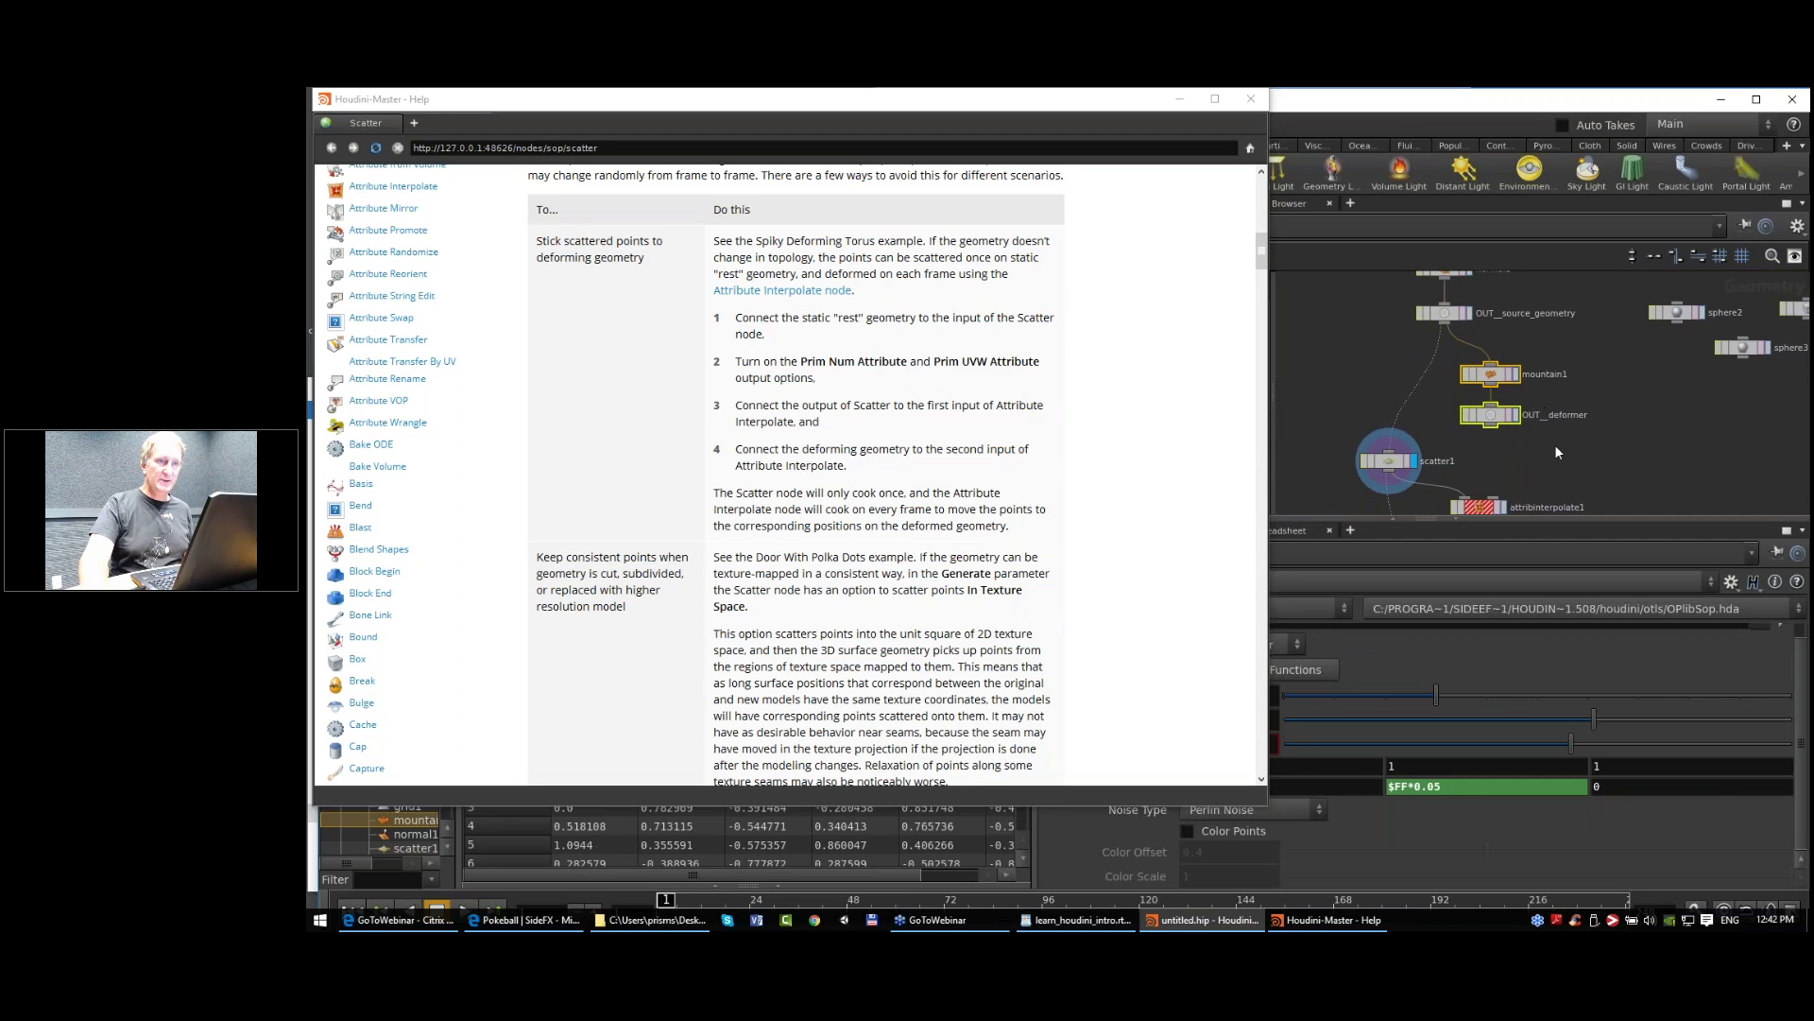
Step: Narrow the help window and enable the Prim Num Attribute and Prim UVW Attribute outputs on scatter1
middle_drag(1556, 445, 1553, 393)
click(1386, 409)
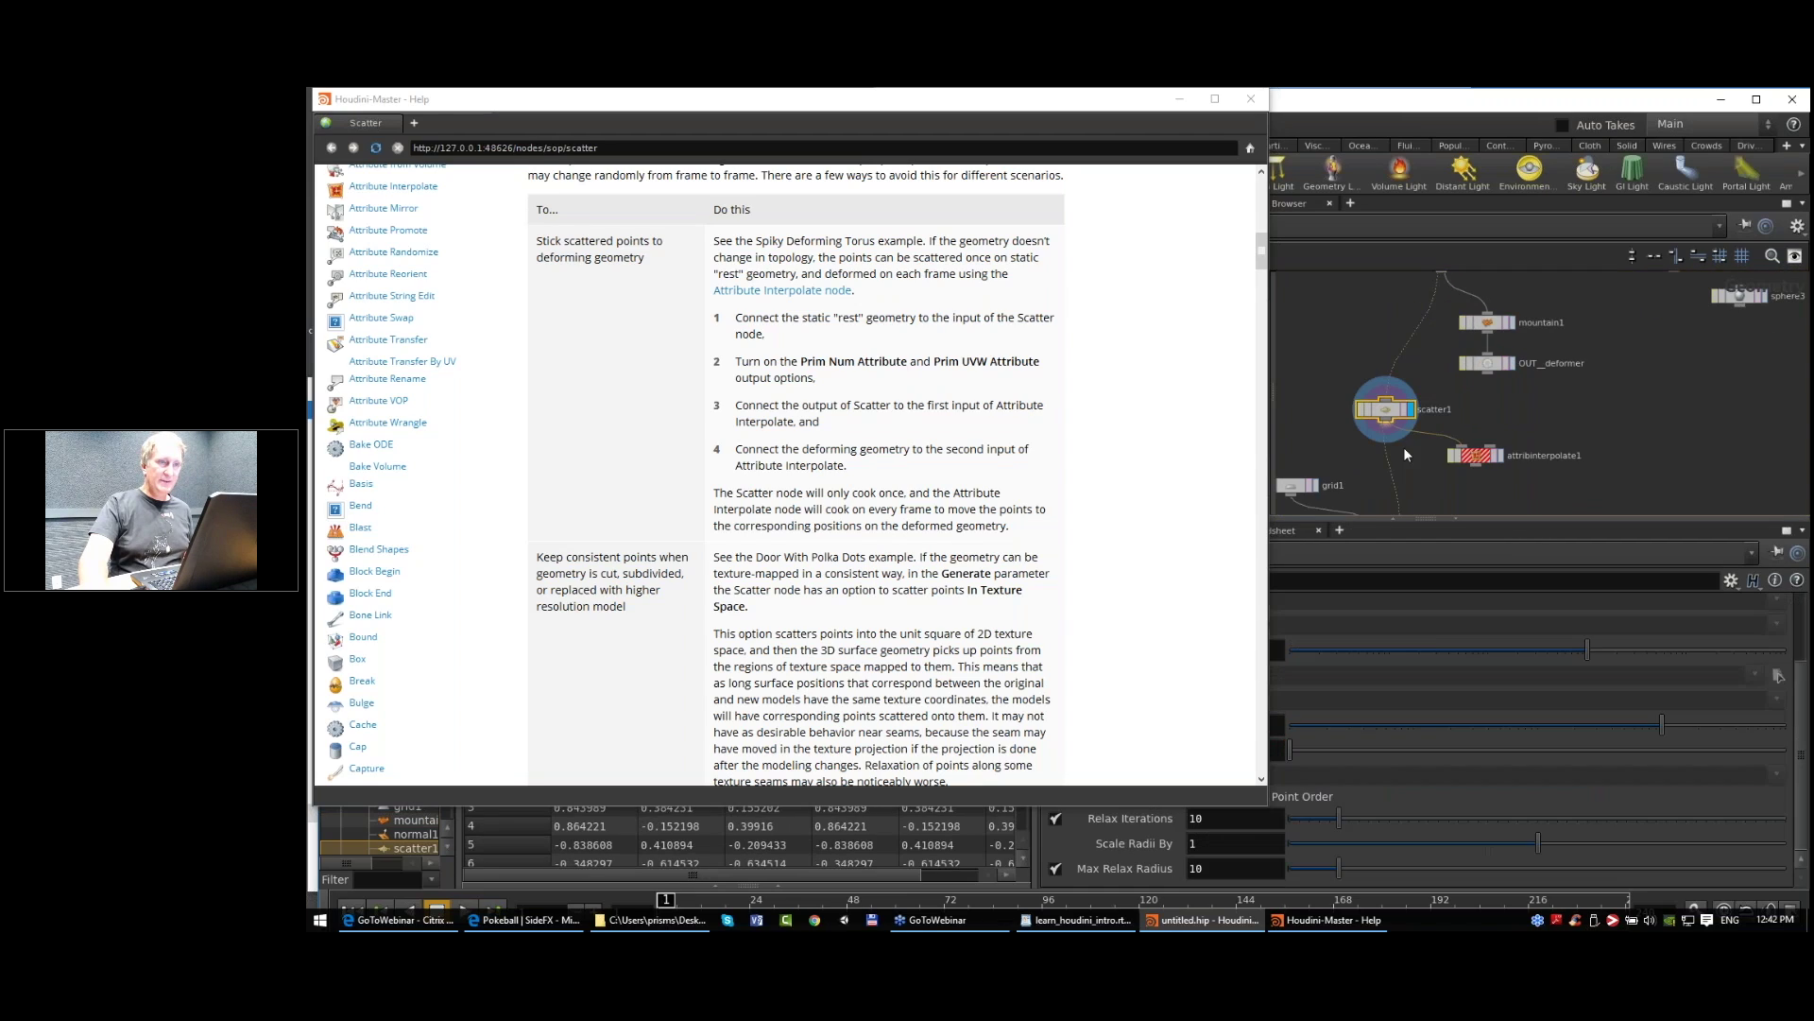
click(1271, 136)
drag(1271, 136, 952, 129)
click(1172, 629)
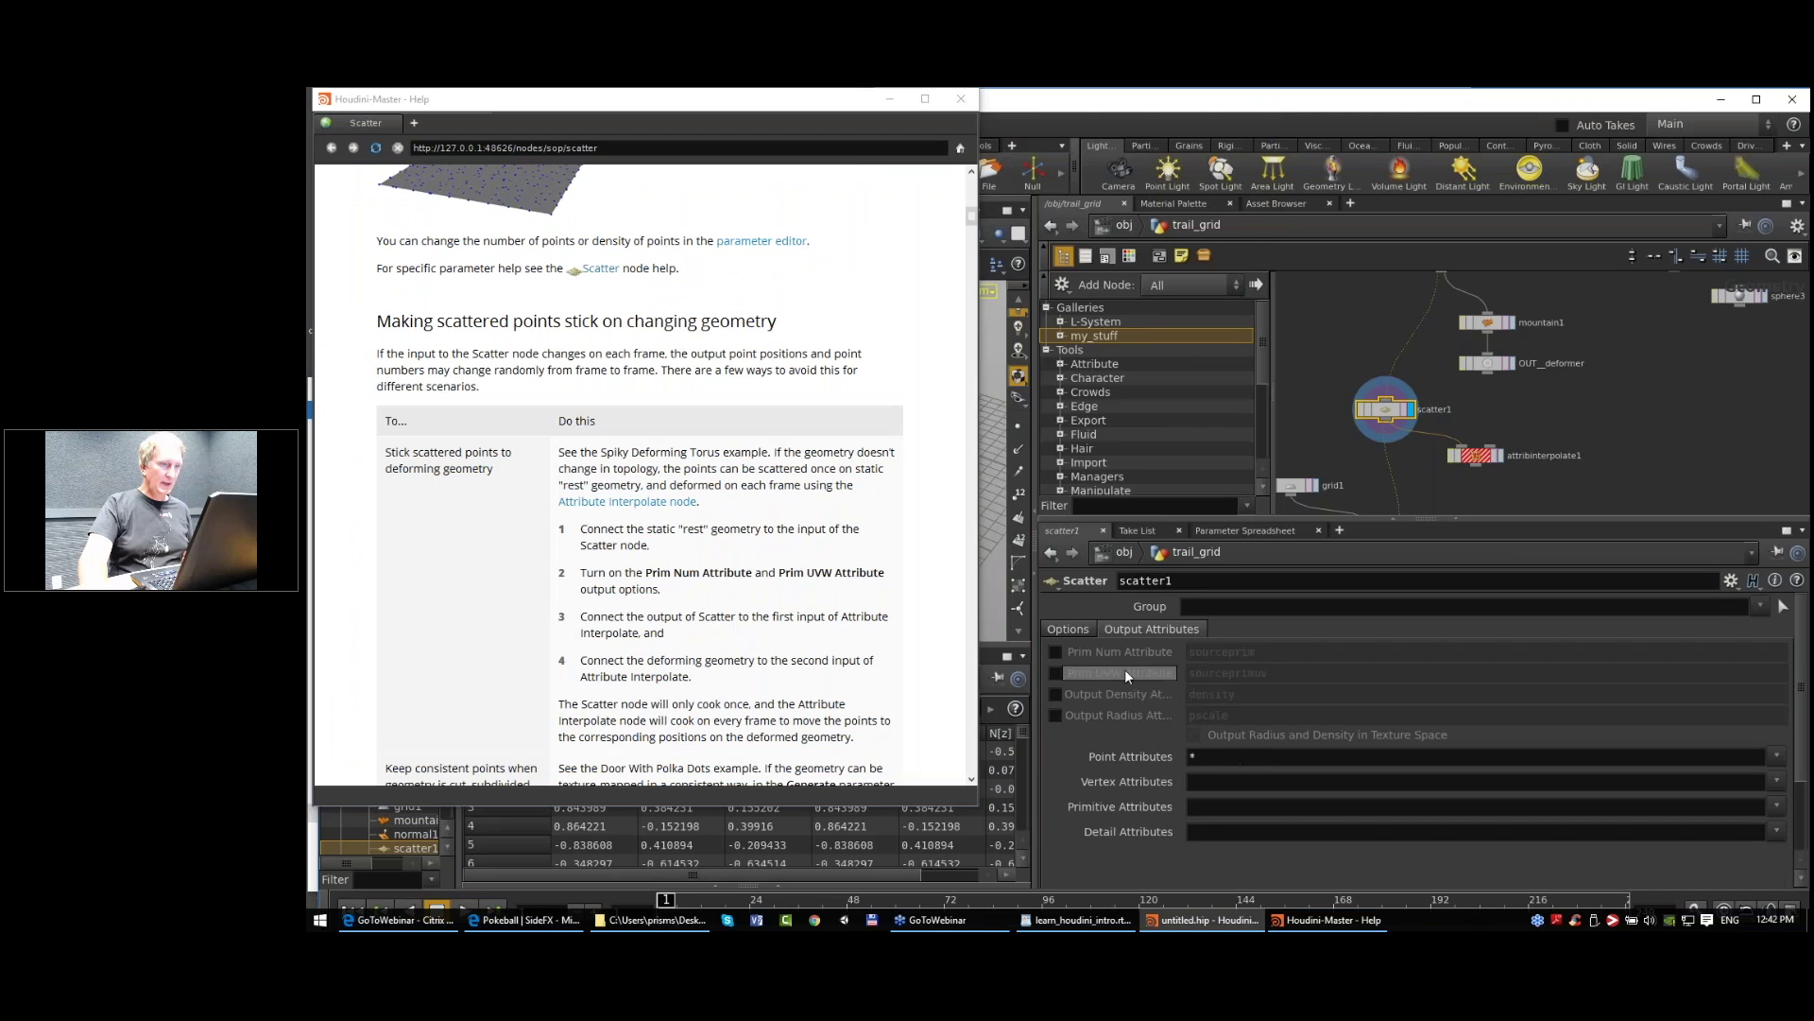
click(1058, 651)
click(1057, 673)
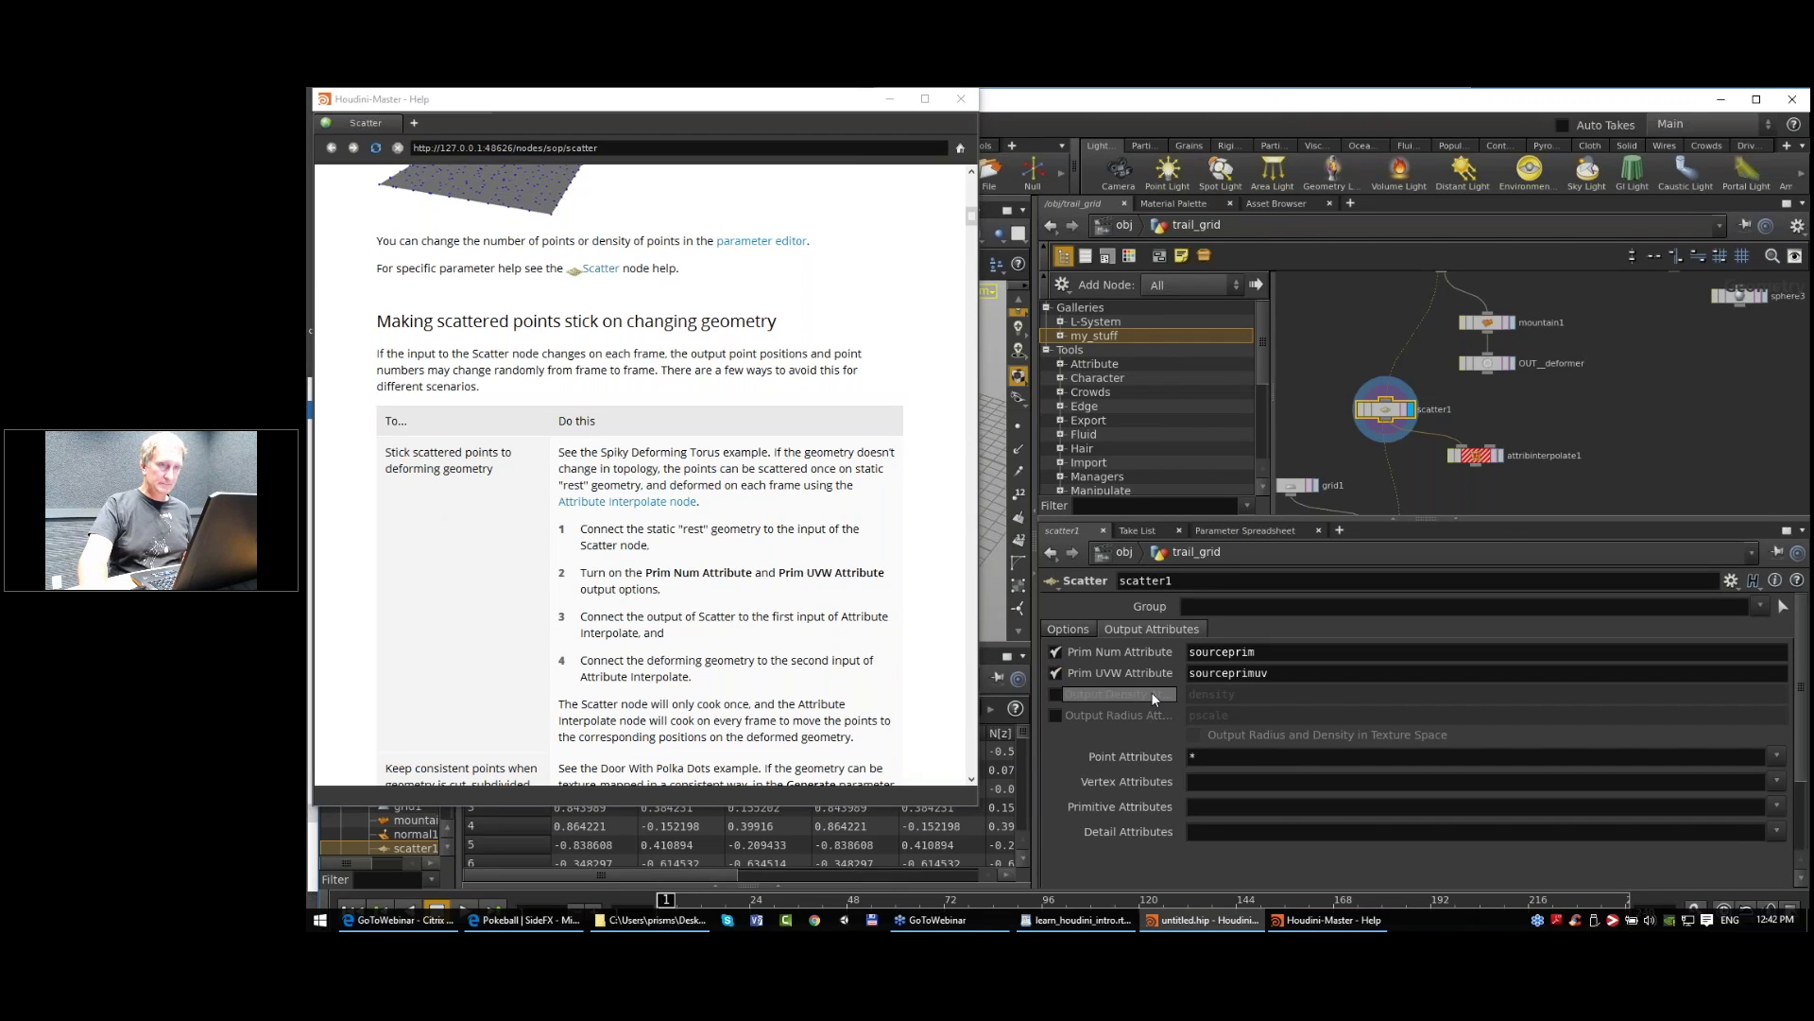
Step: Connect OUT__deformer to the second input of attribinterpolate1 and set the display flag on attribinterpolate1
drag(1489, 374, 1491, 446)
click(1483, 455)
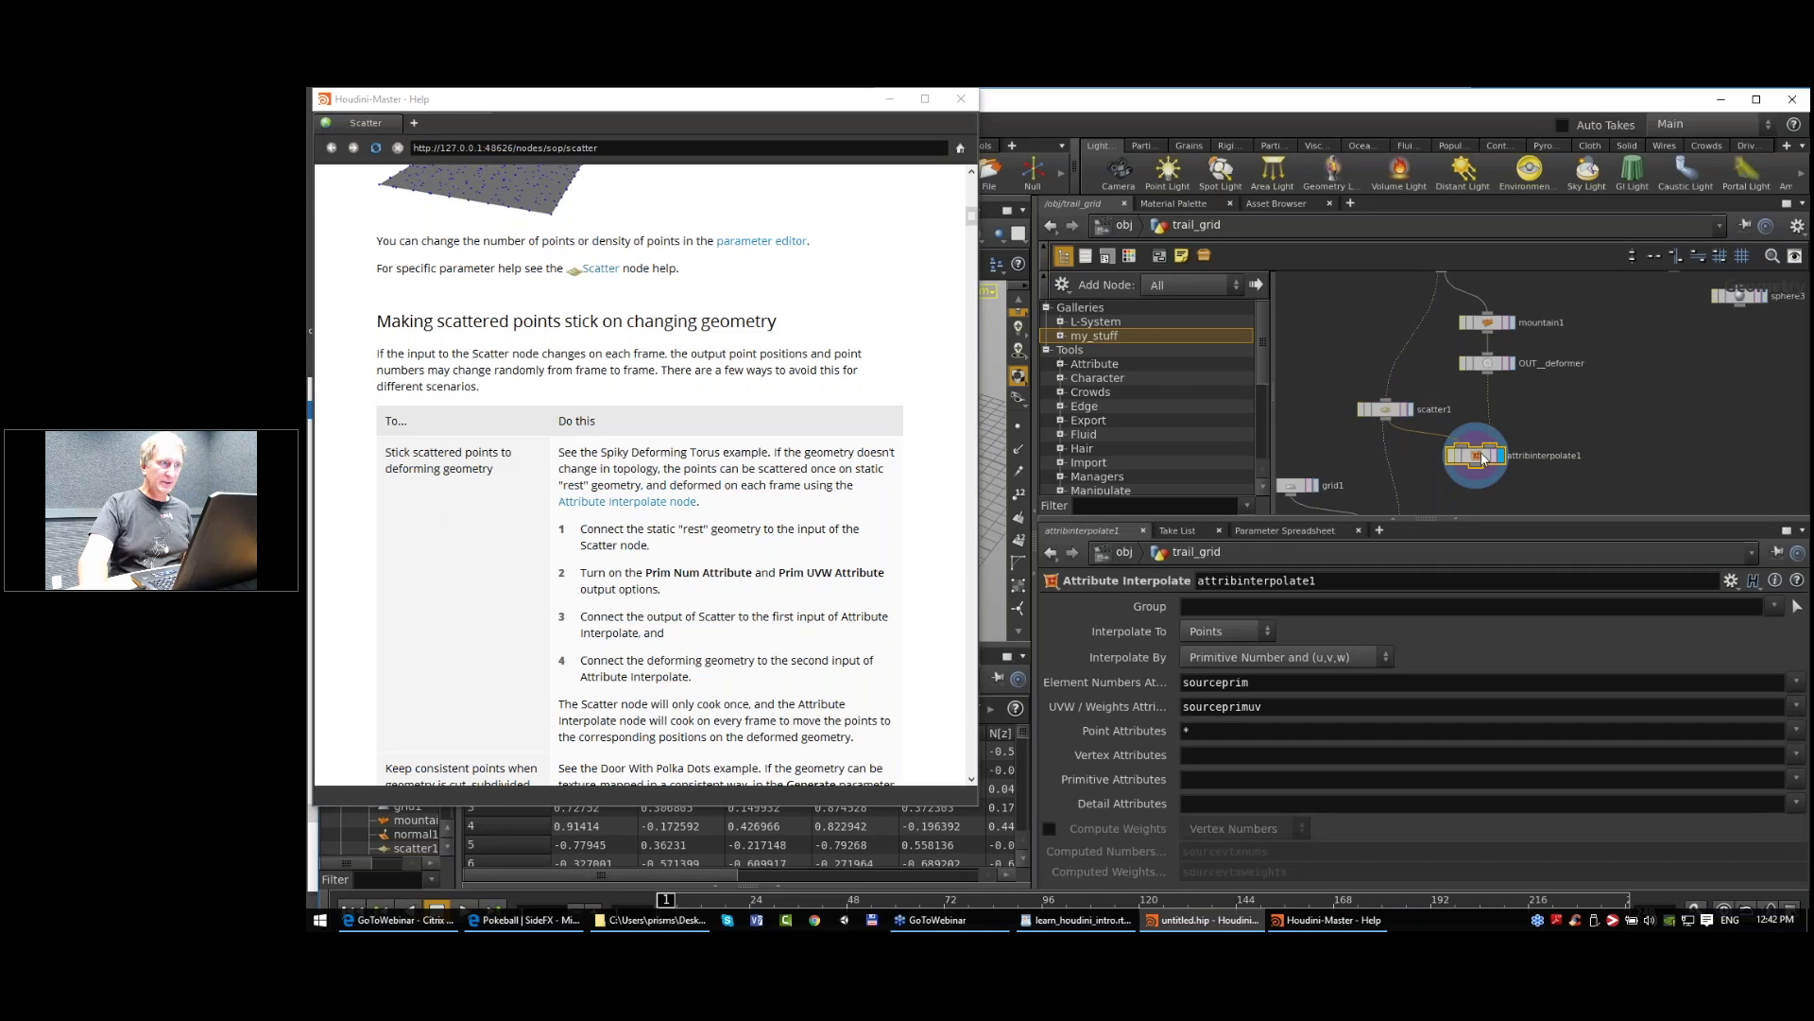
Step: Move the help window aside and close it to uncover the scene view
click(812, 102)
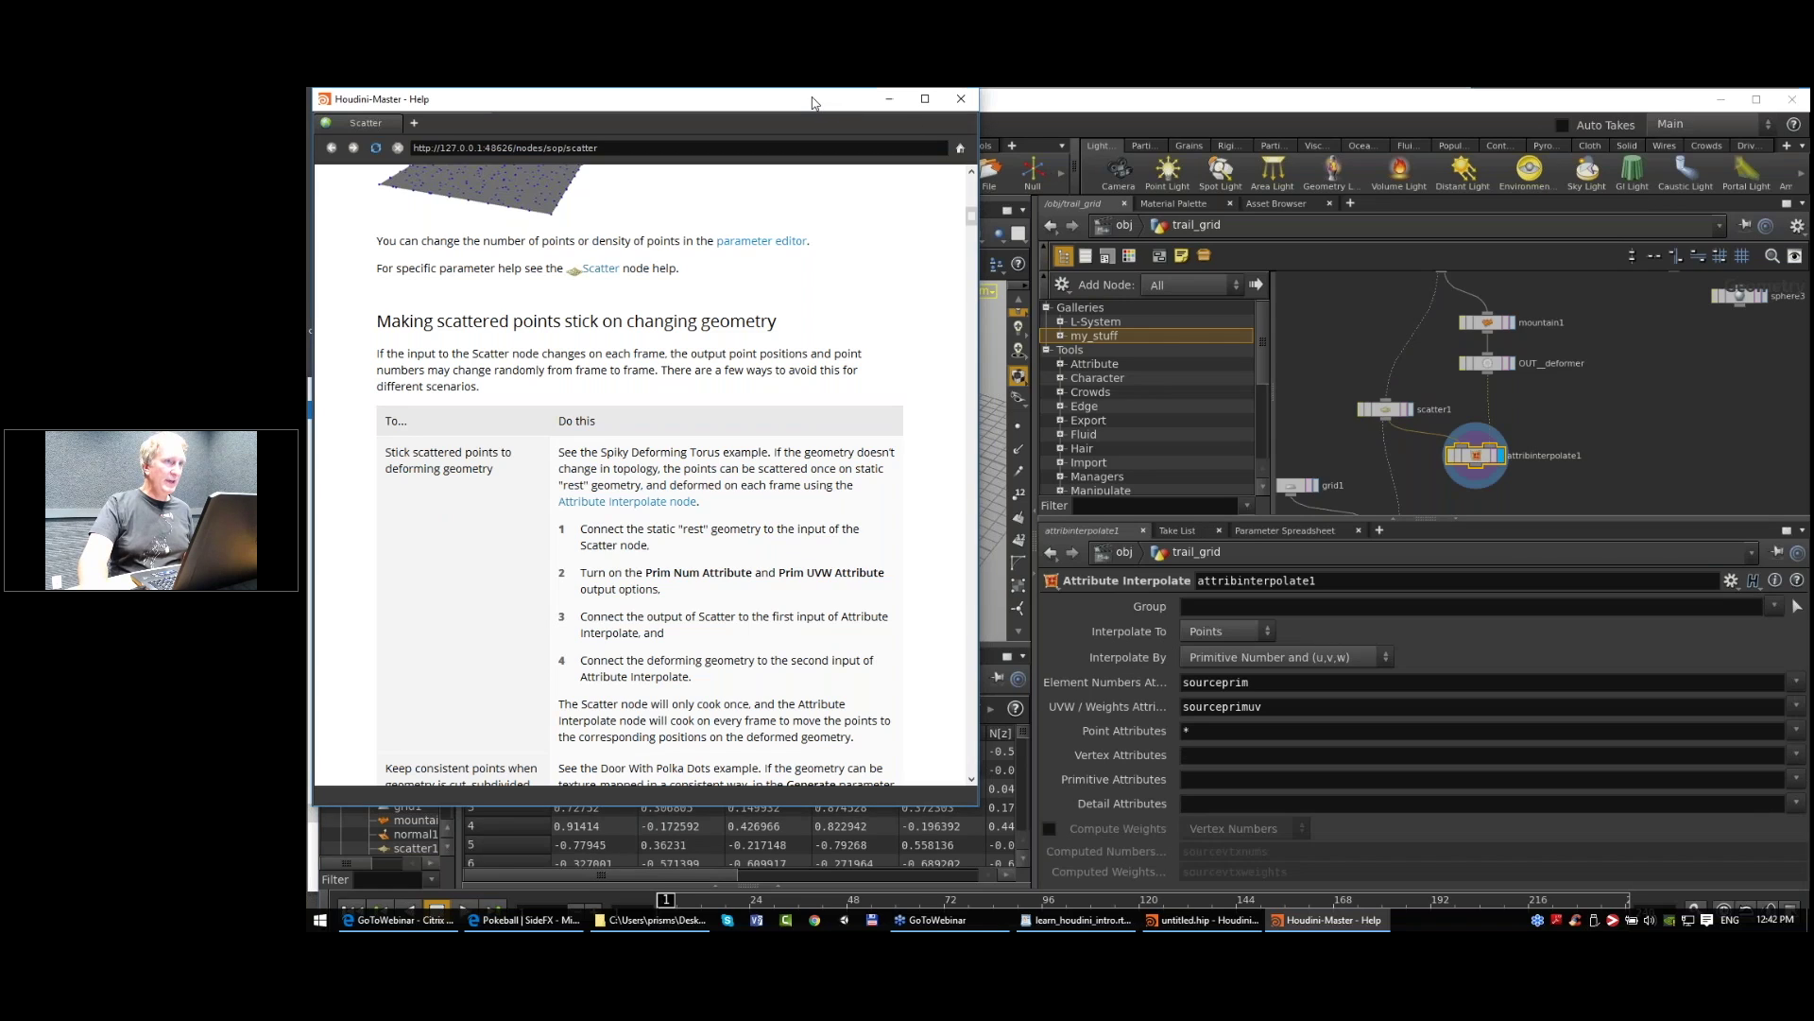
drag(813, 103, 1509, 169)
click(1657, 171)
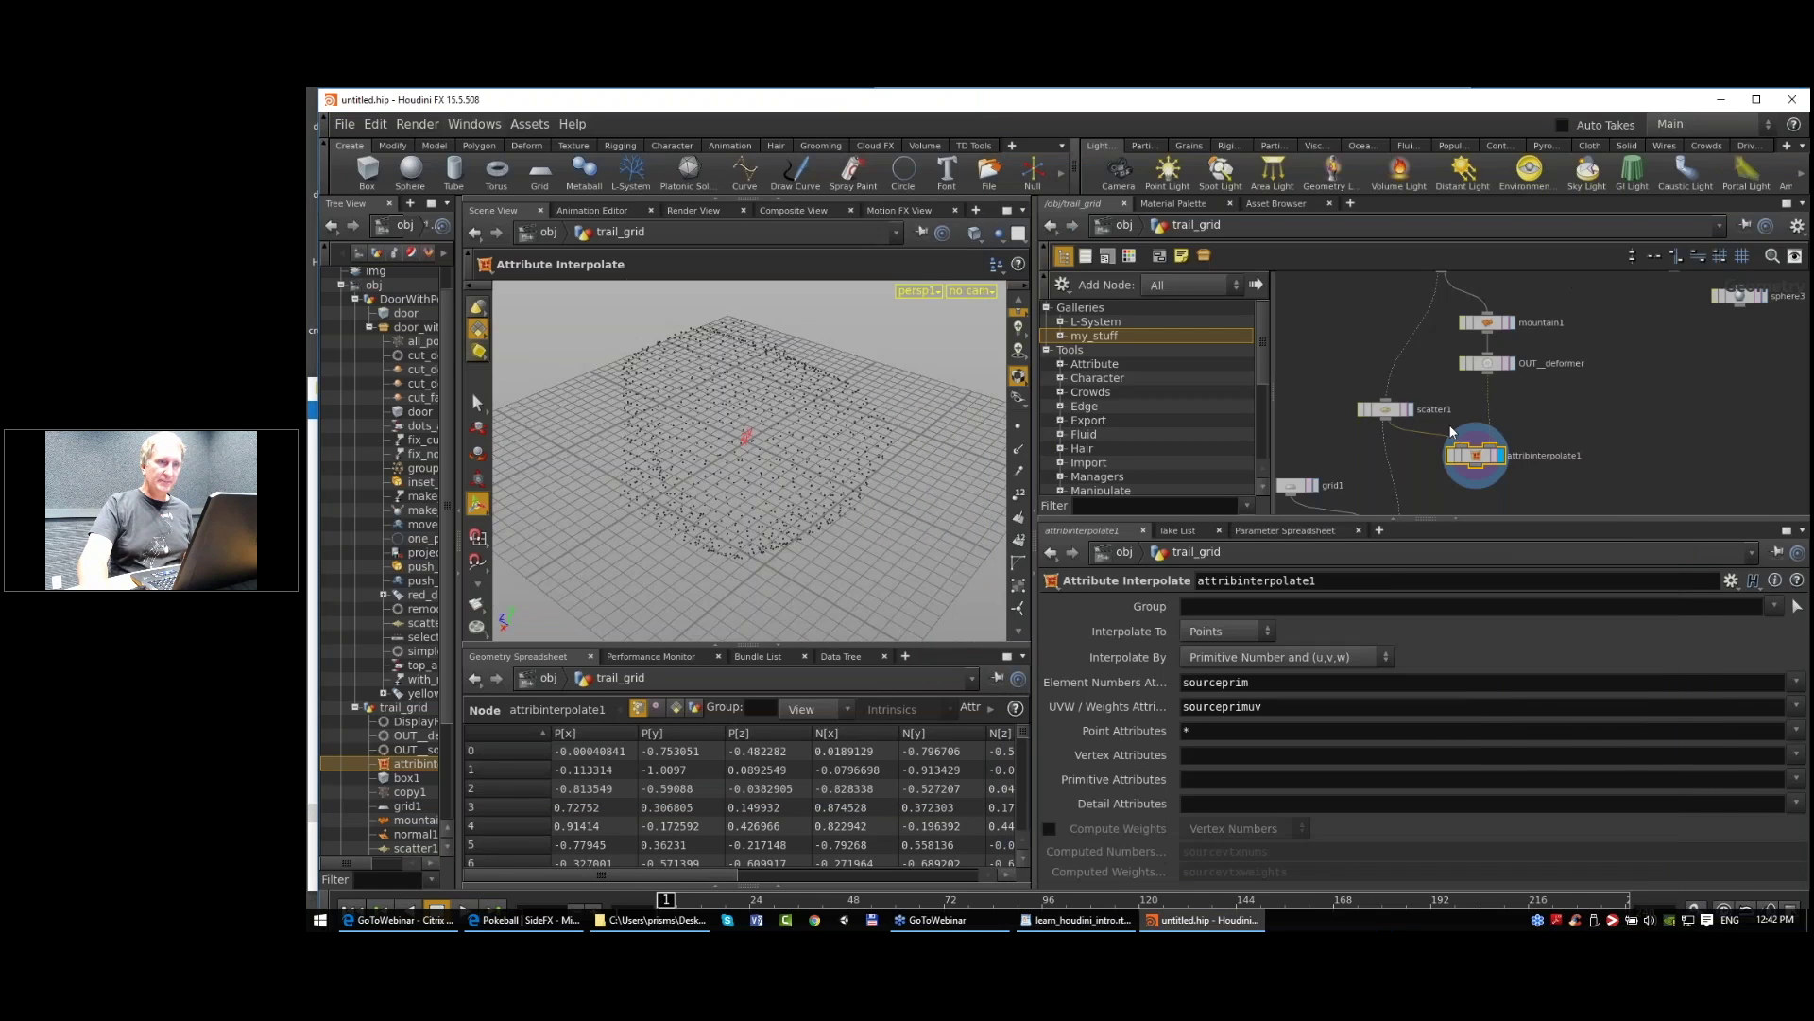
Step: Display scatter1 and set its Relax Iterations to 100
click(1386, 409)
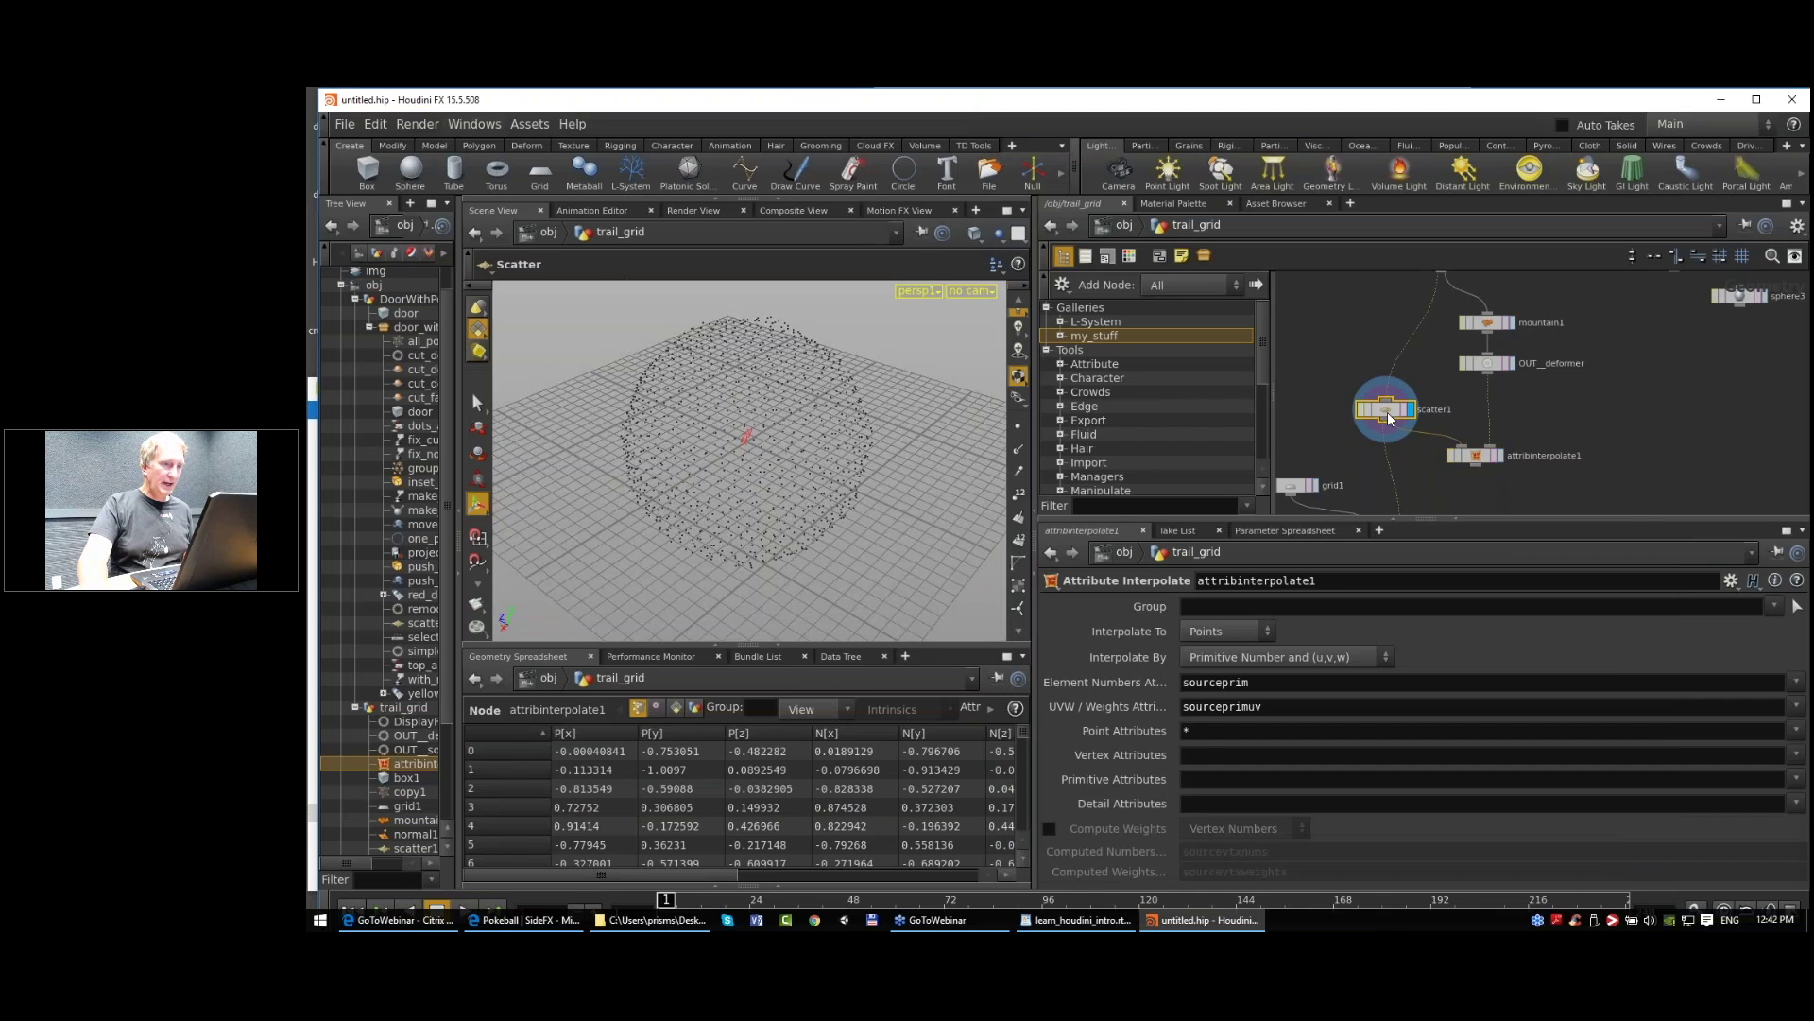
click(1075, 628)
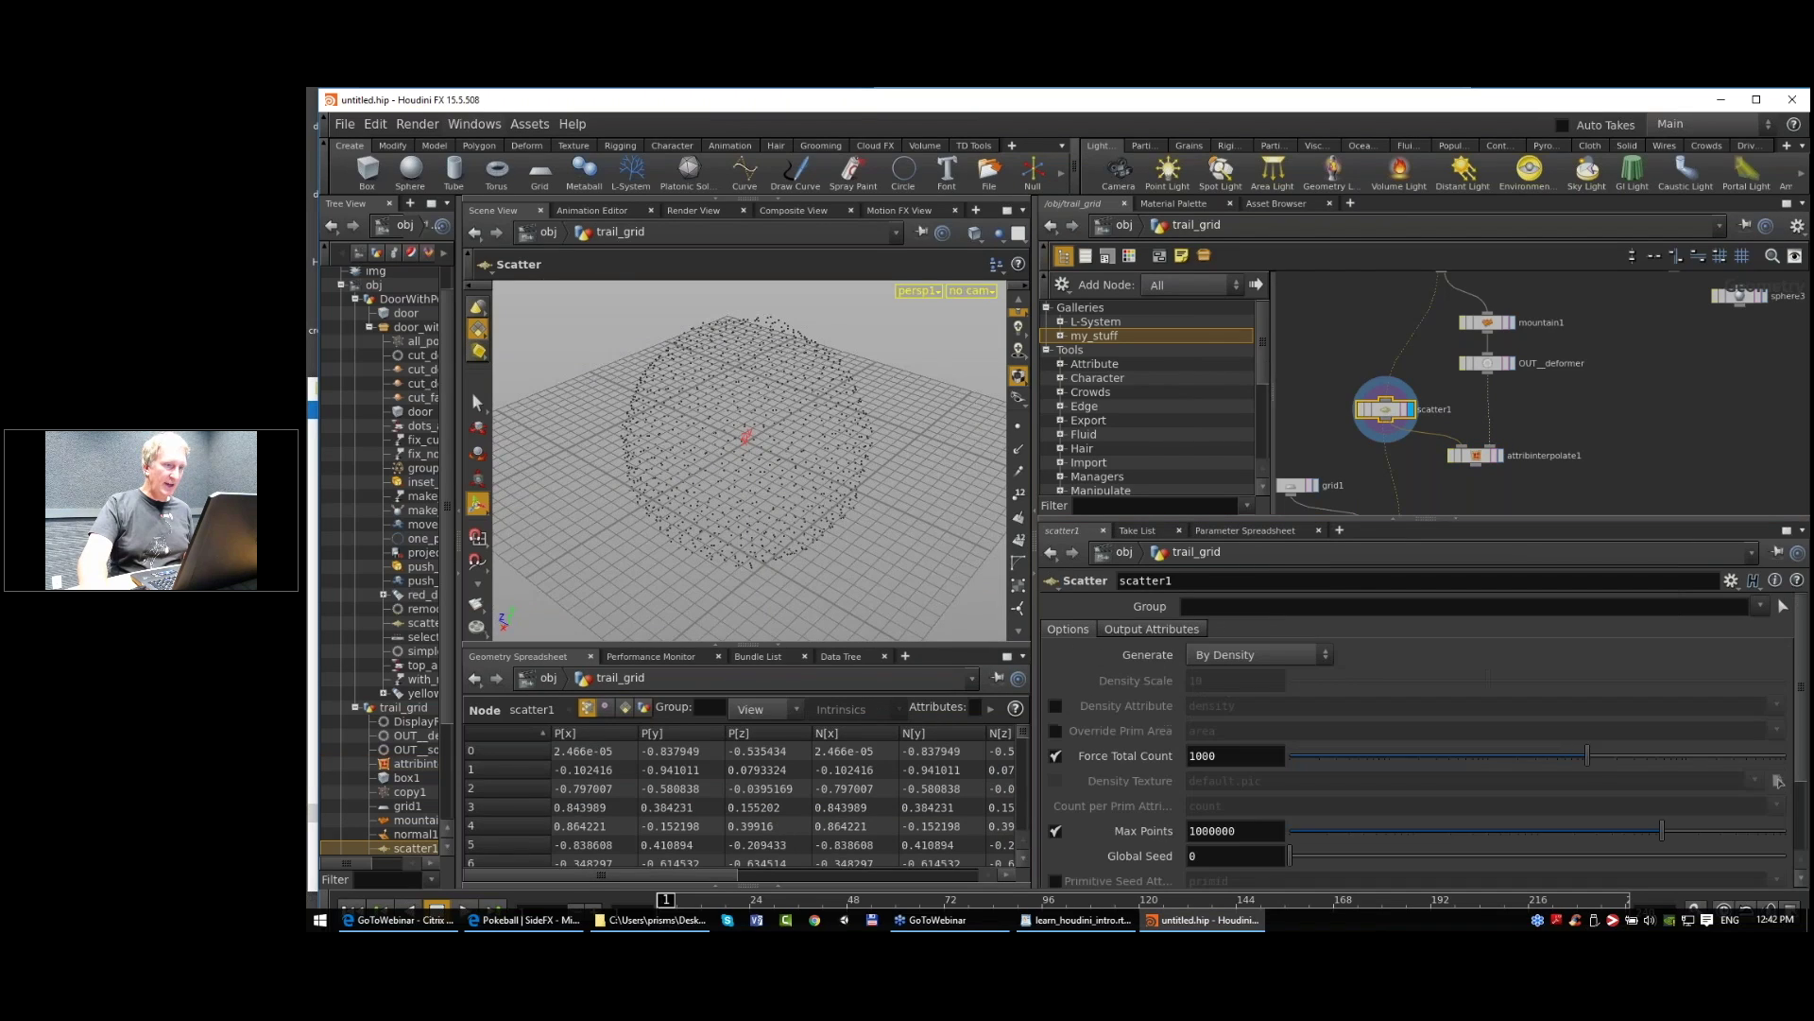
scroll(1312, 826, down, 3)
drag(1554, 818, 1562, 818)
drag(1668, 837, 1798, 823)
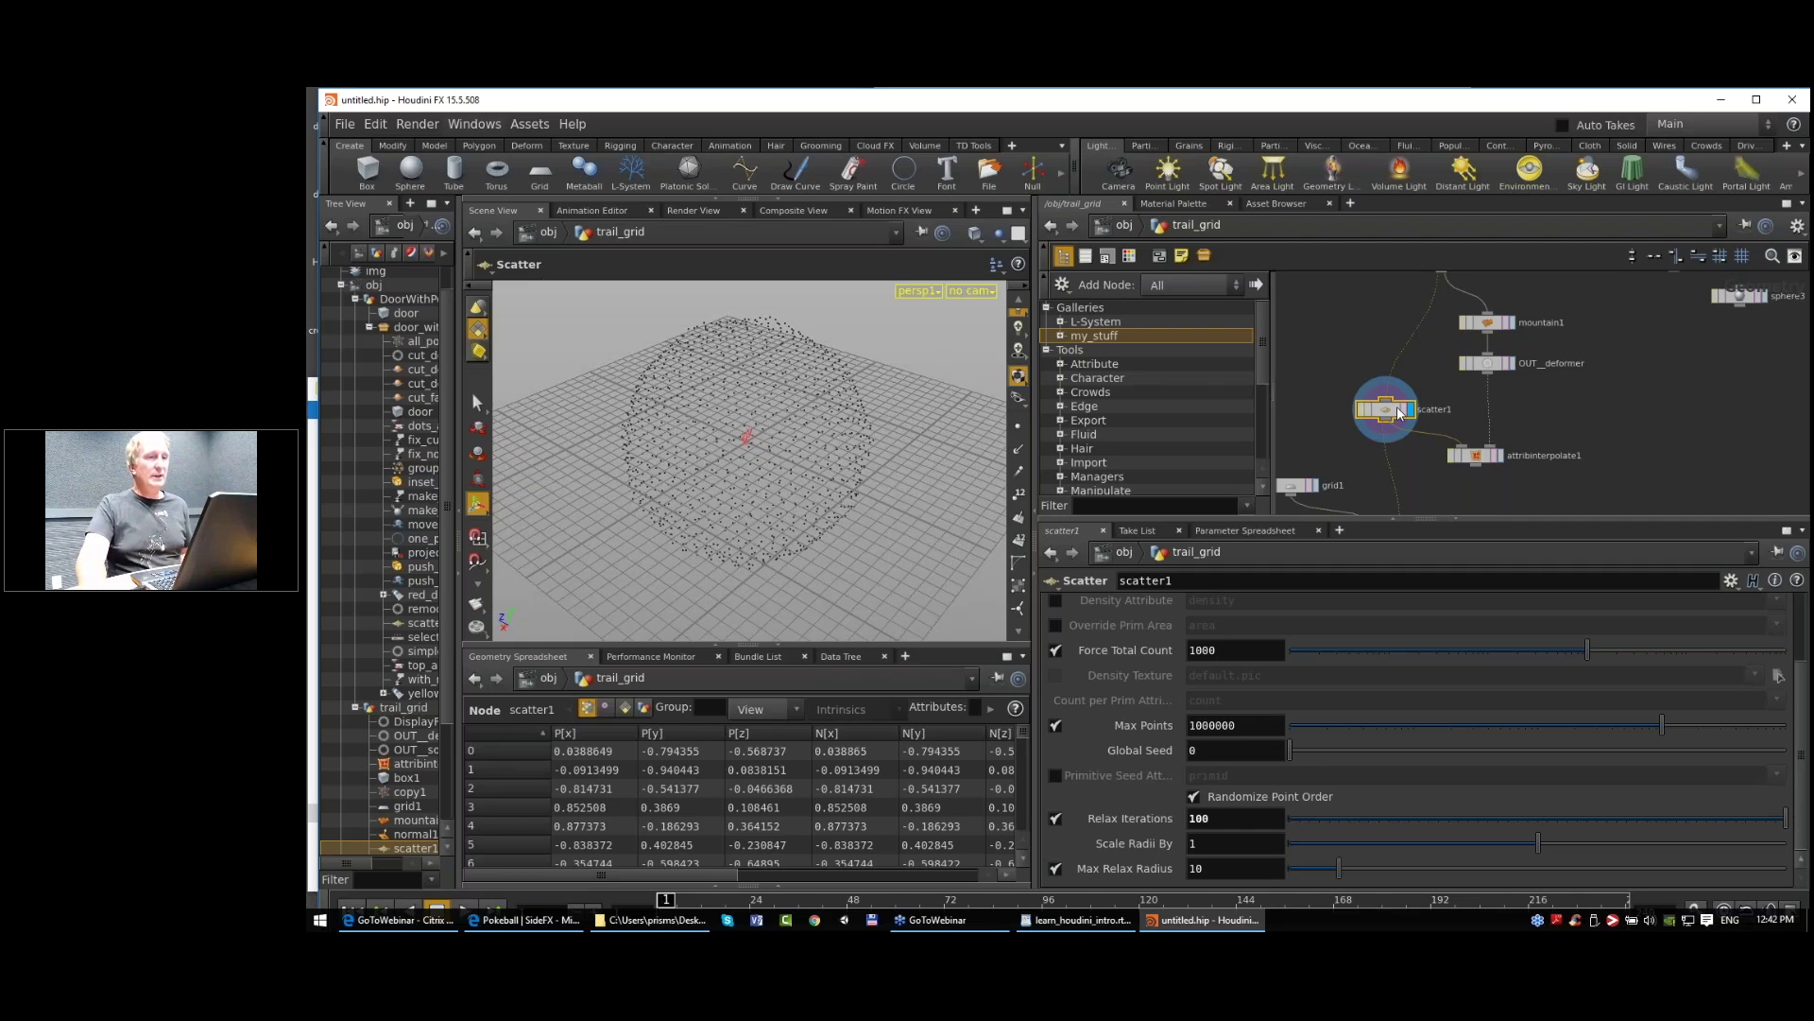
Step: Set the display flag on attribinterpolate1 and scrub the timeline to check how its points move
click(1480, 457)
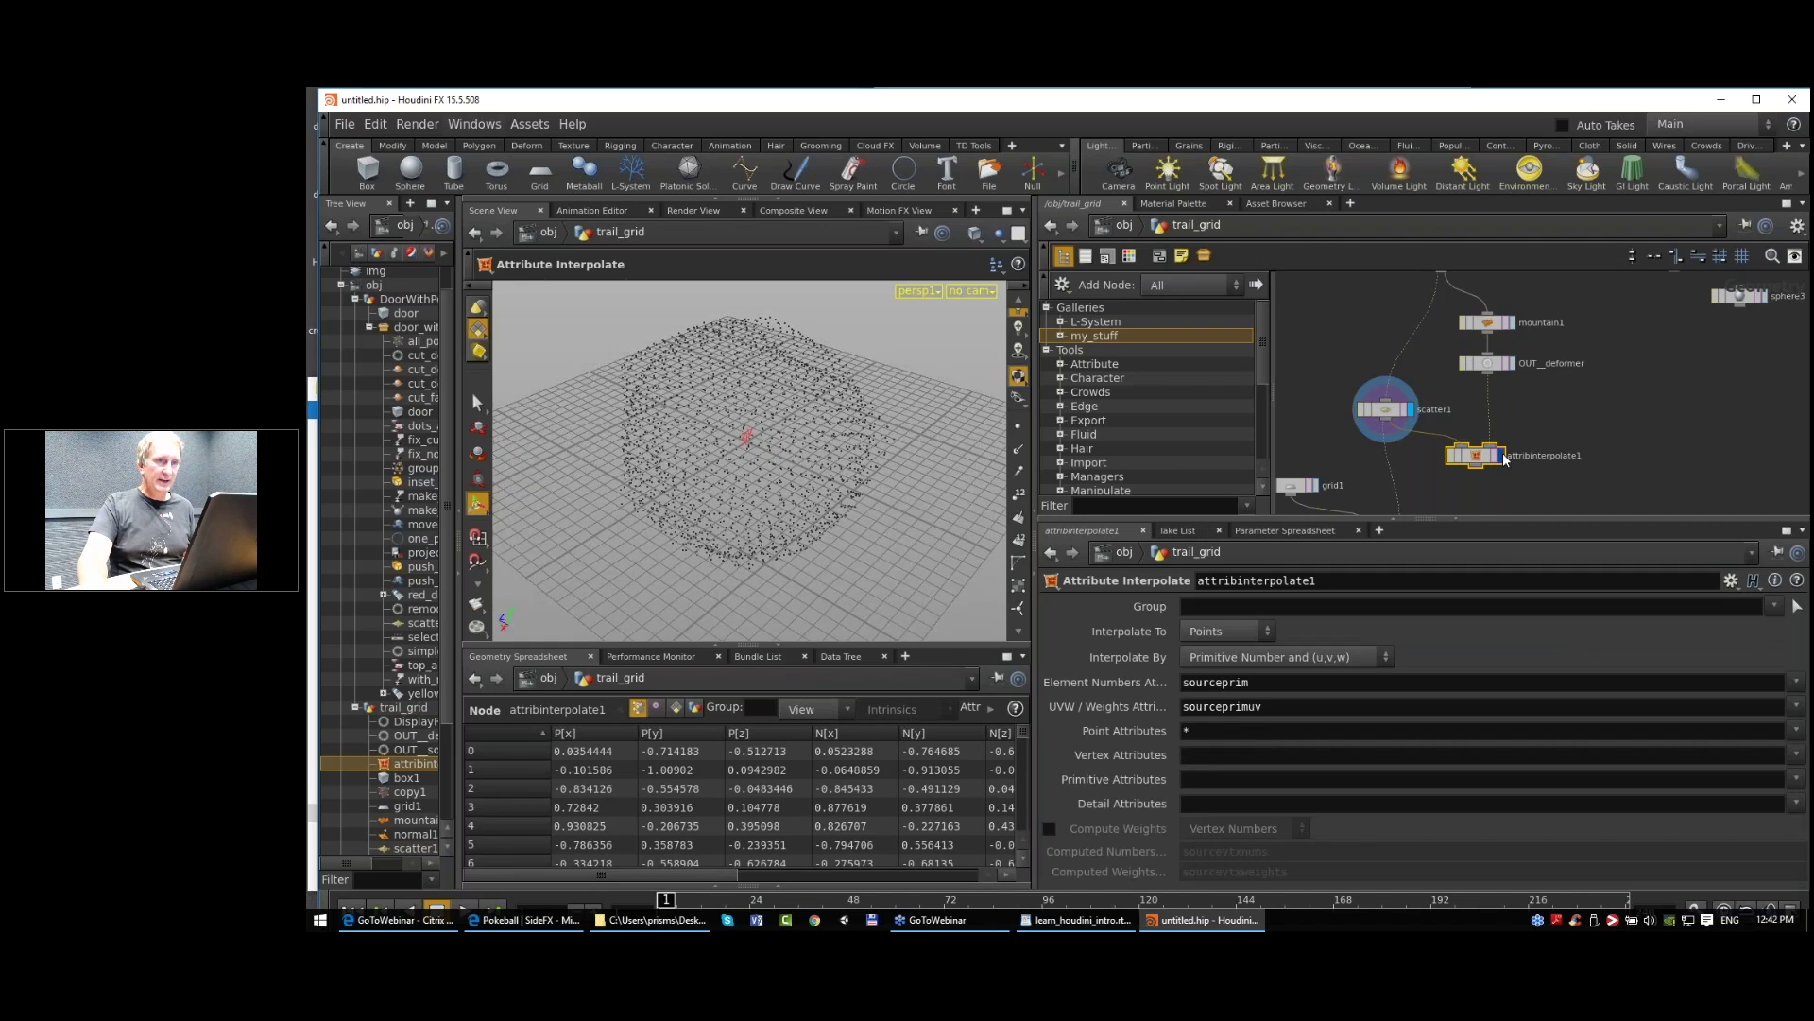
click(1500, 456)
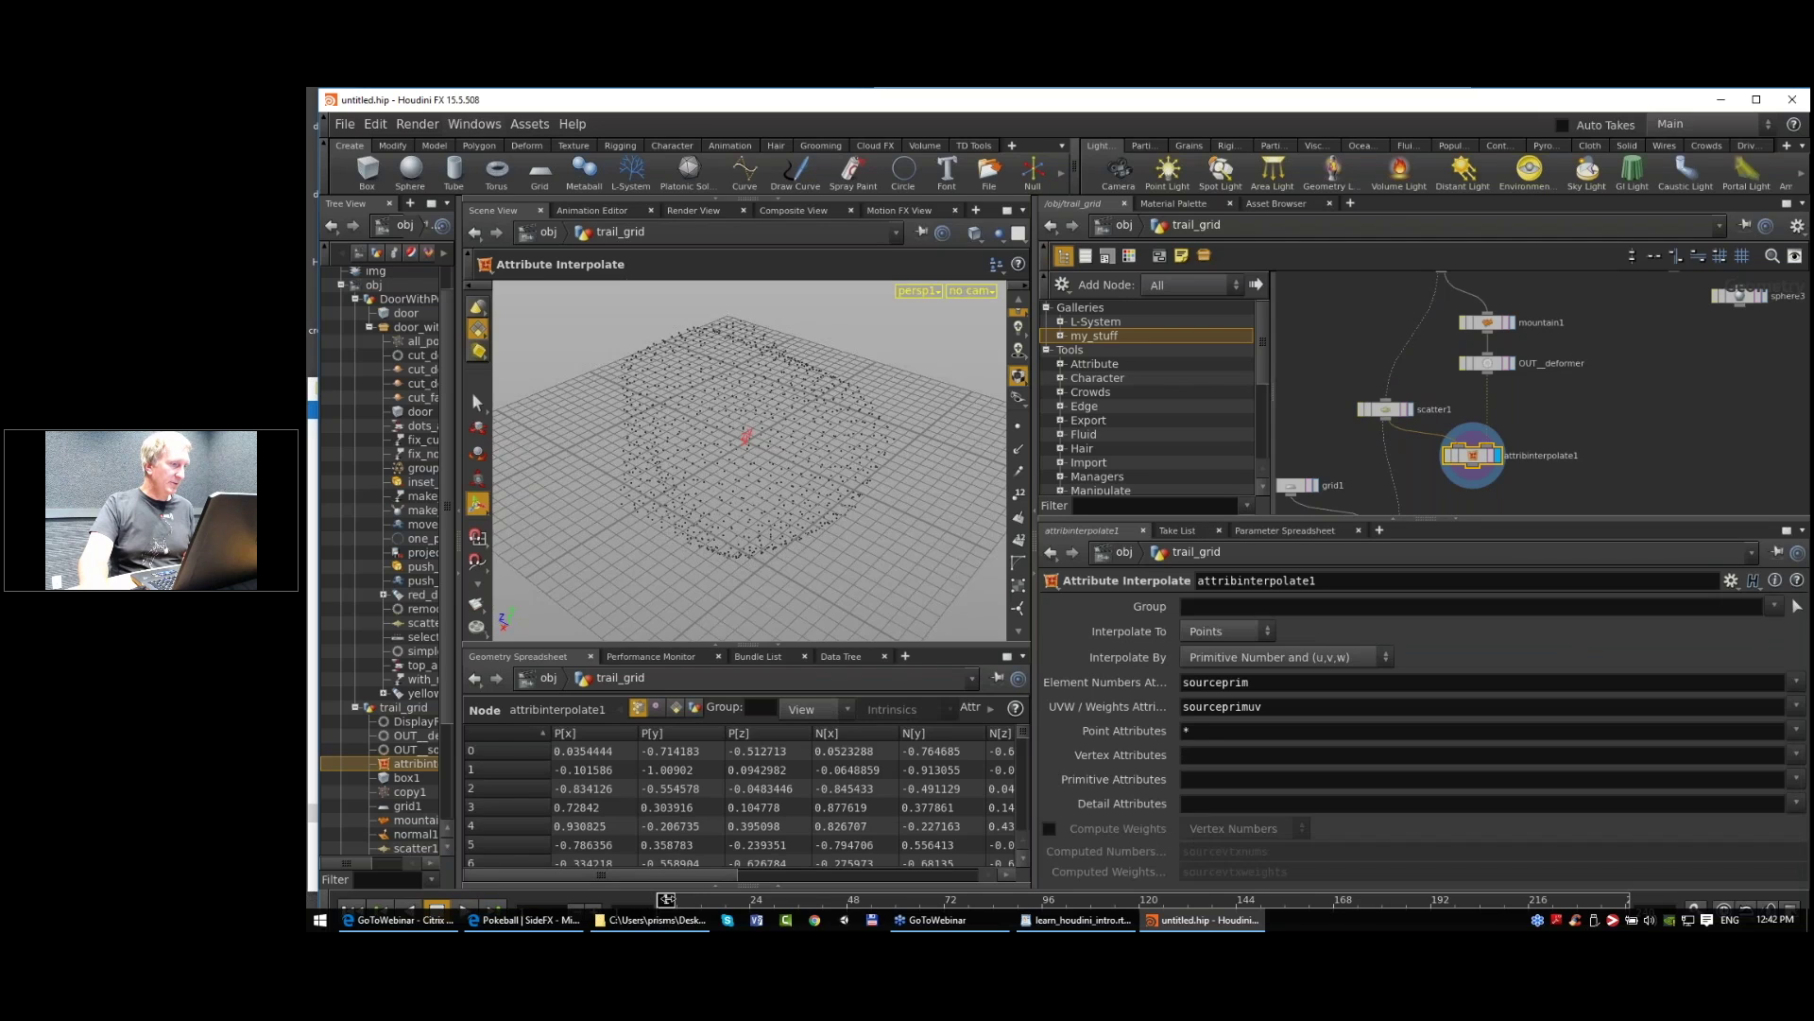
mouse_move(667, 898)
mouse_down()
mouse_move(933, 913)
mouse_move(652, 923)
mouse_up()
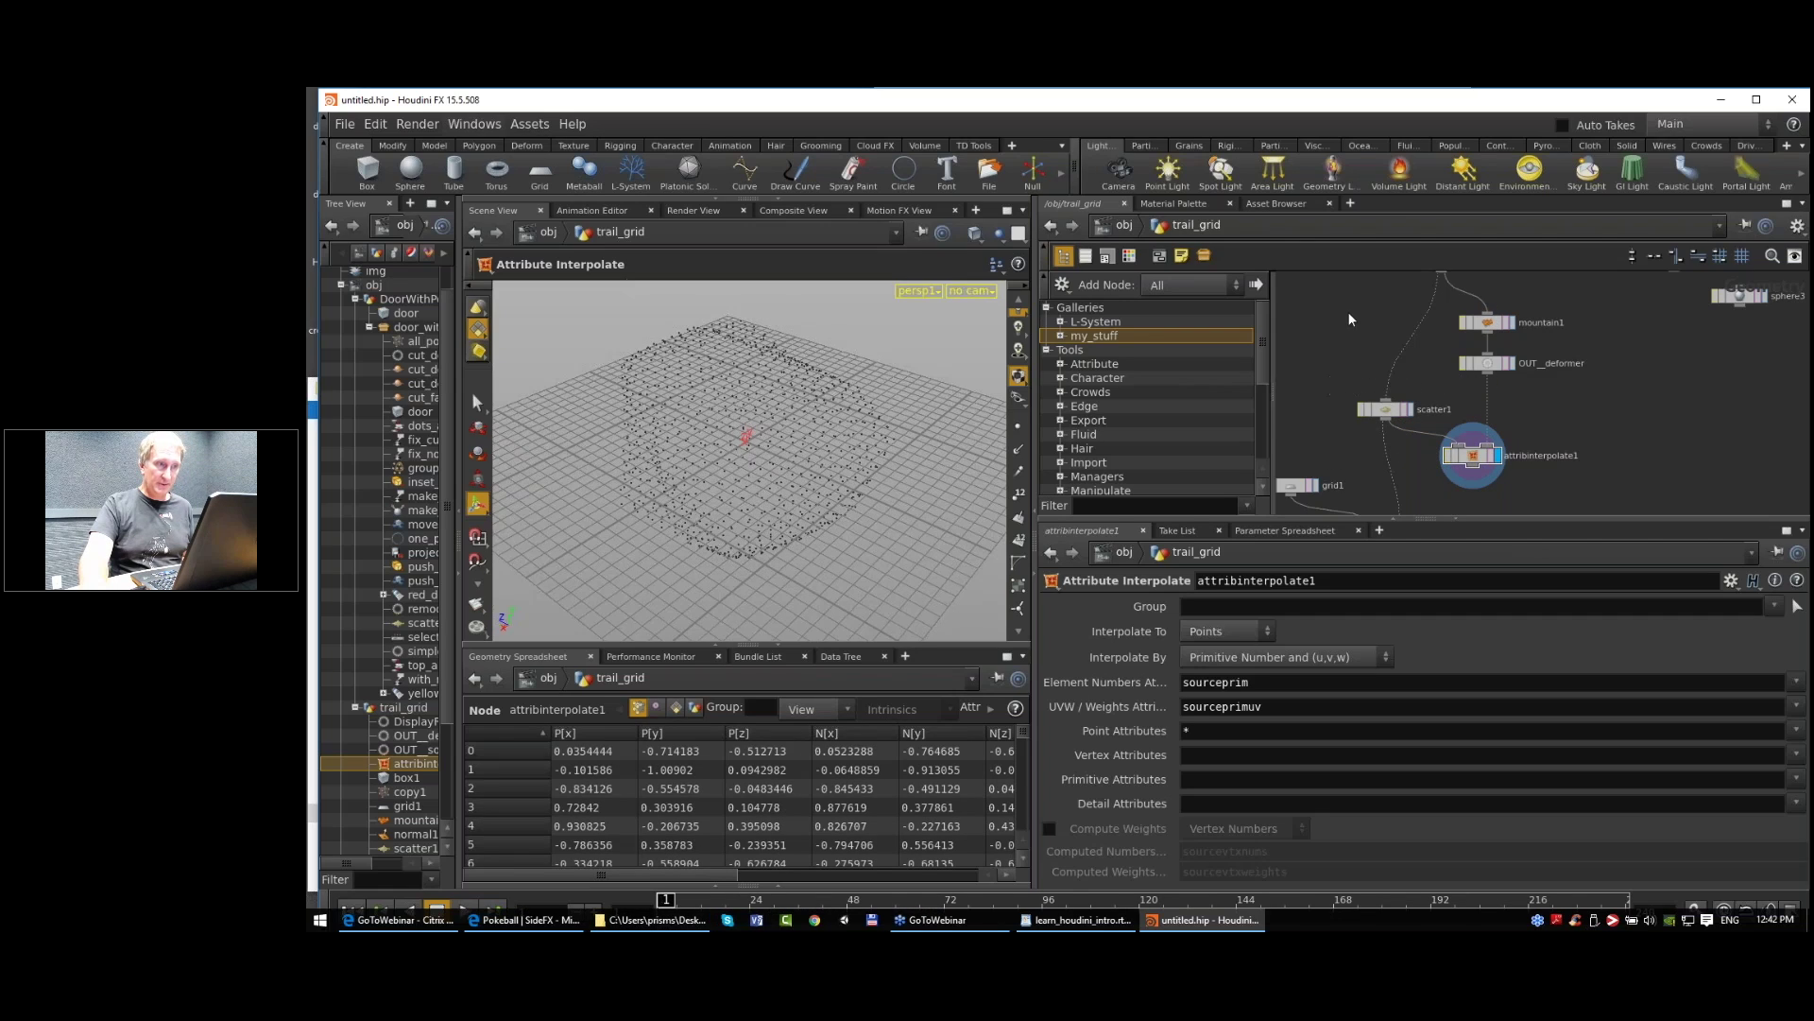
Step: Select mountain1, OUT__deformer, scatter1 and attribinterpolate1 together to review the point-sticking setup
drag(1347, 310, 1527, 472)
scroll(1581, 412, down, 1)
middle_drag(1580, 412, 1535, 418)
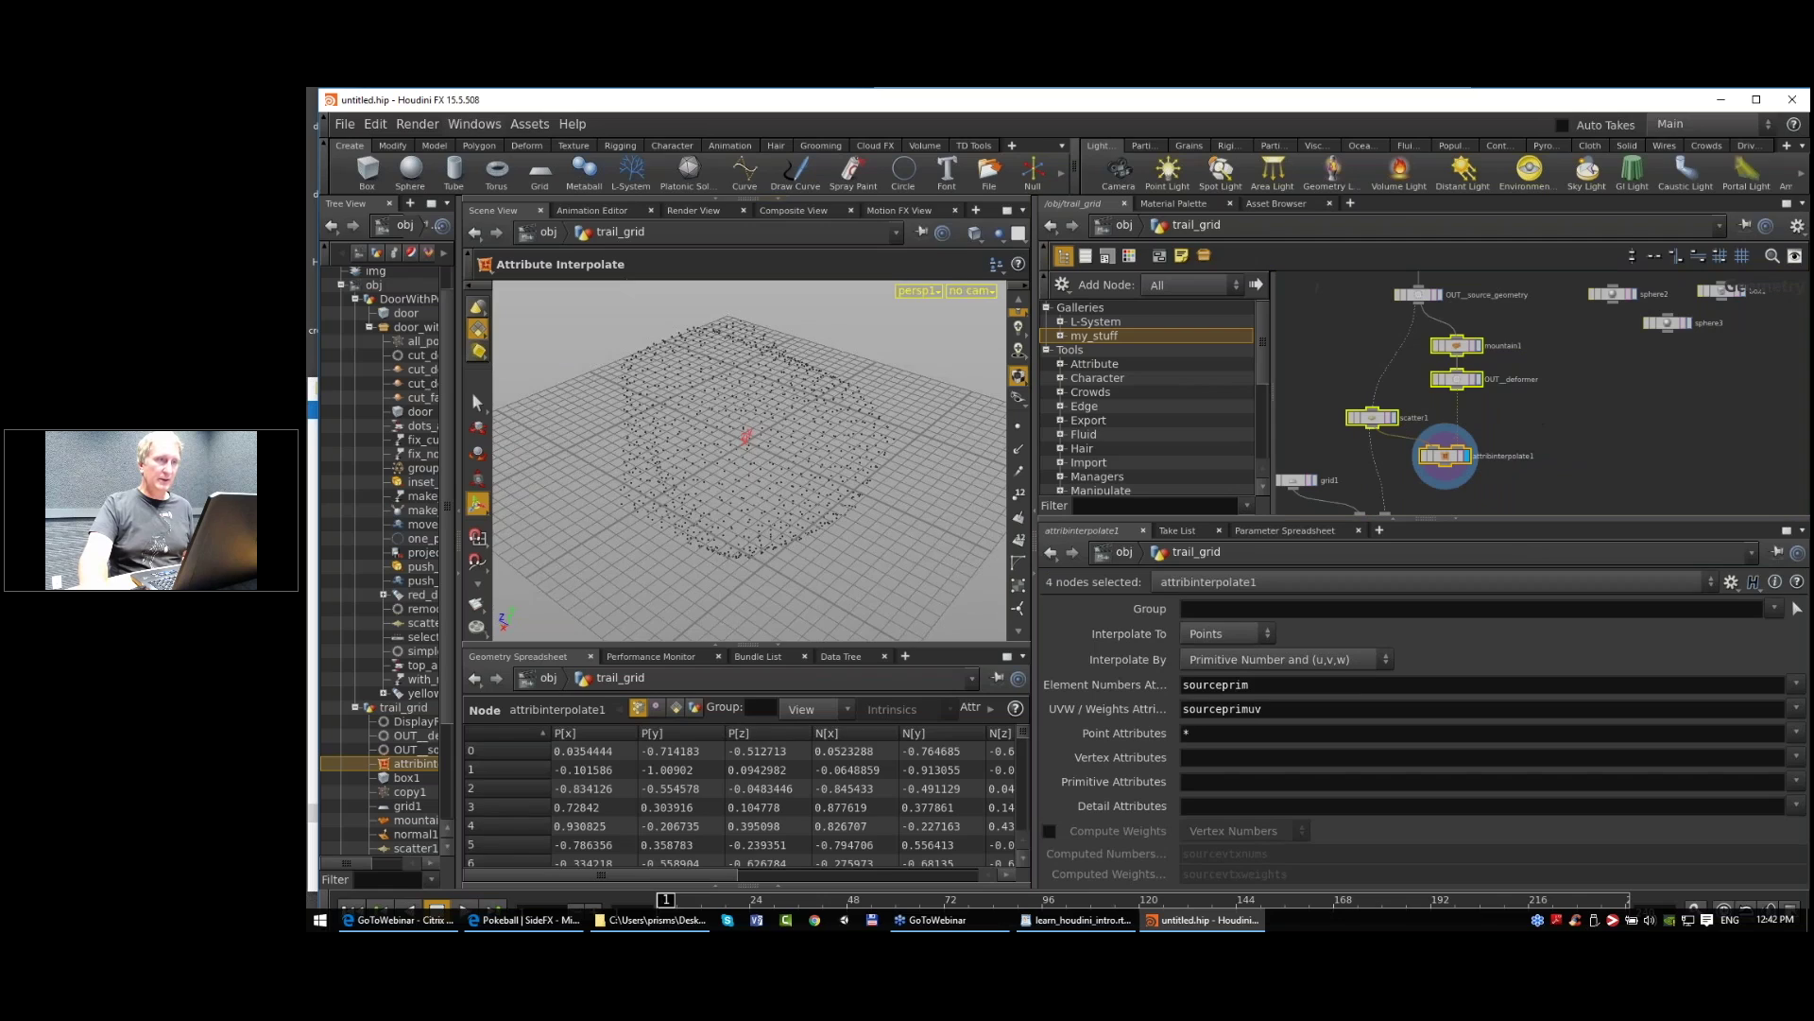
Step: Save the scene under the new name scatter_points_with_copy.hip in the files folder
click(346, 124)
click(373, 232)
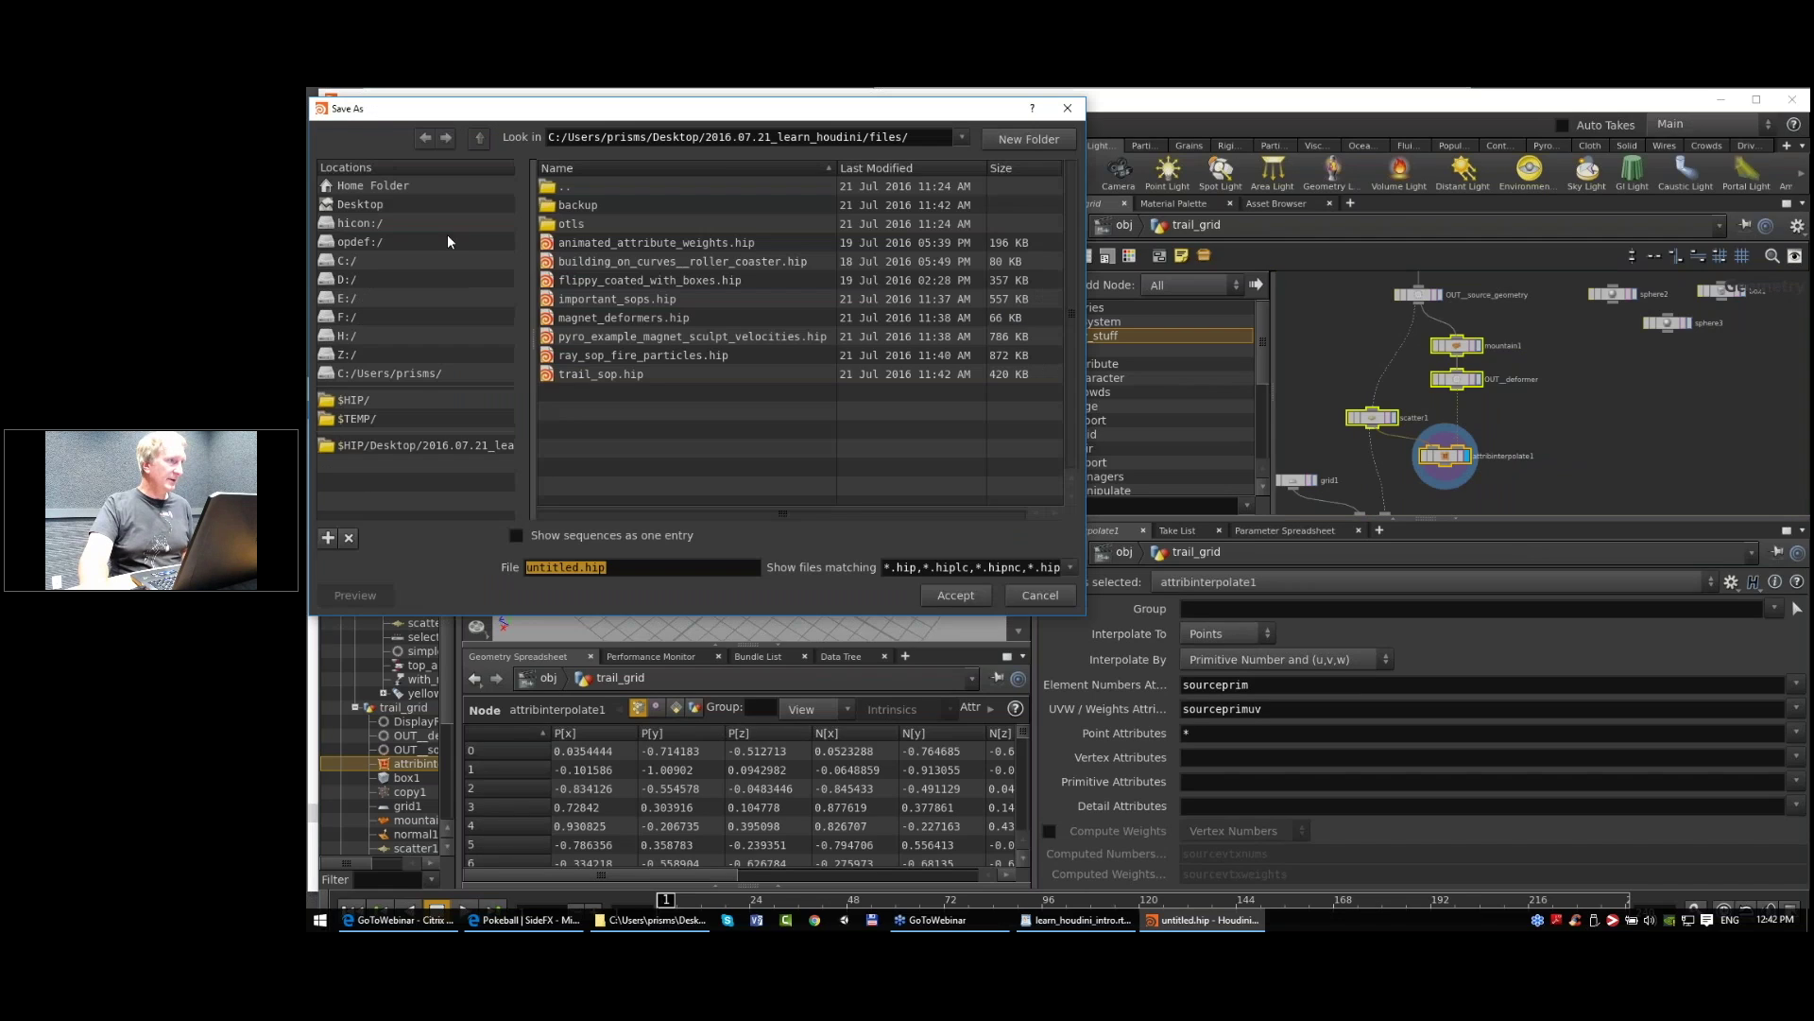
click(568, 566)
double_click(576, 566)
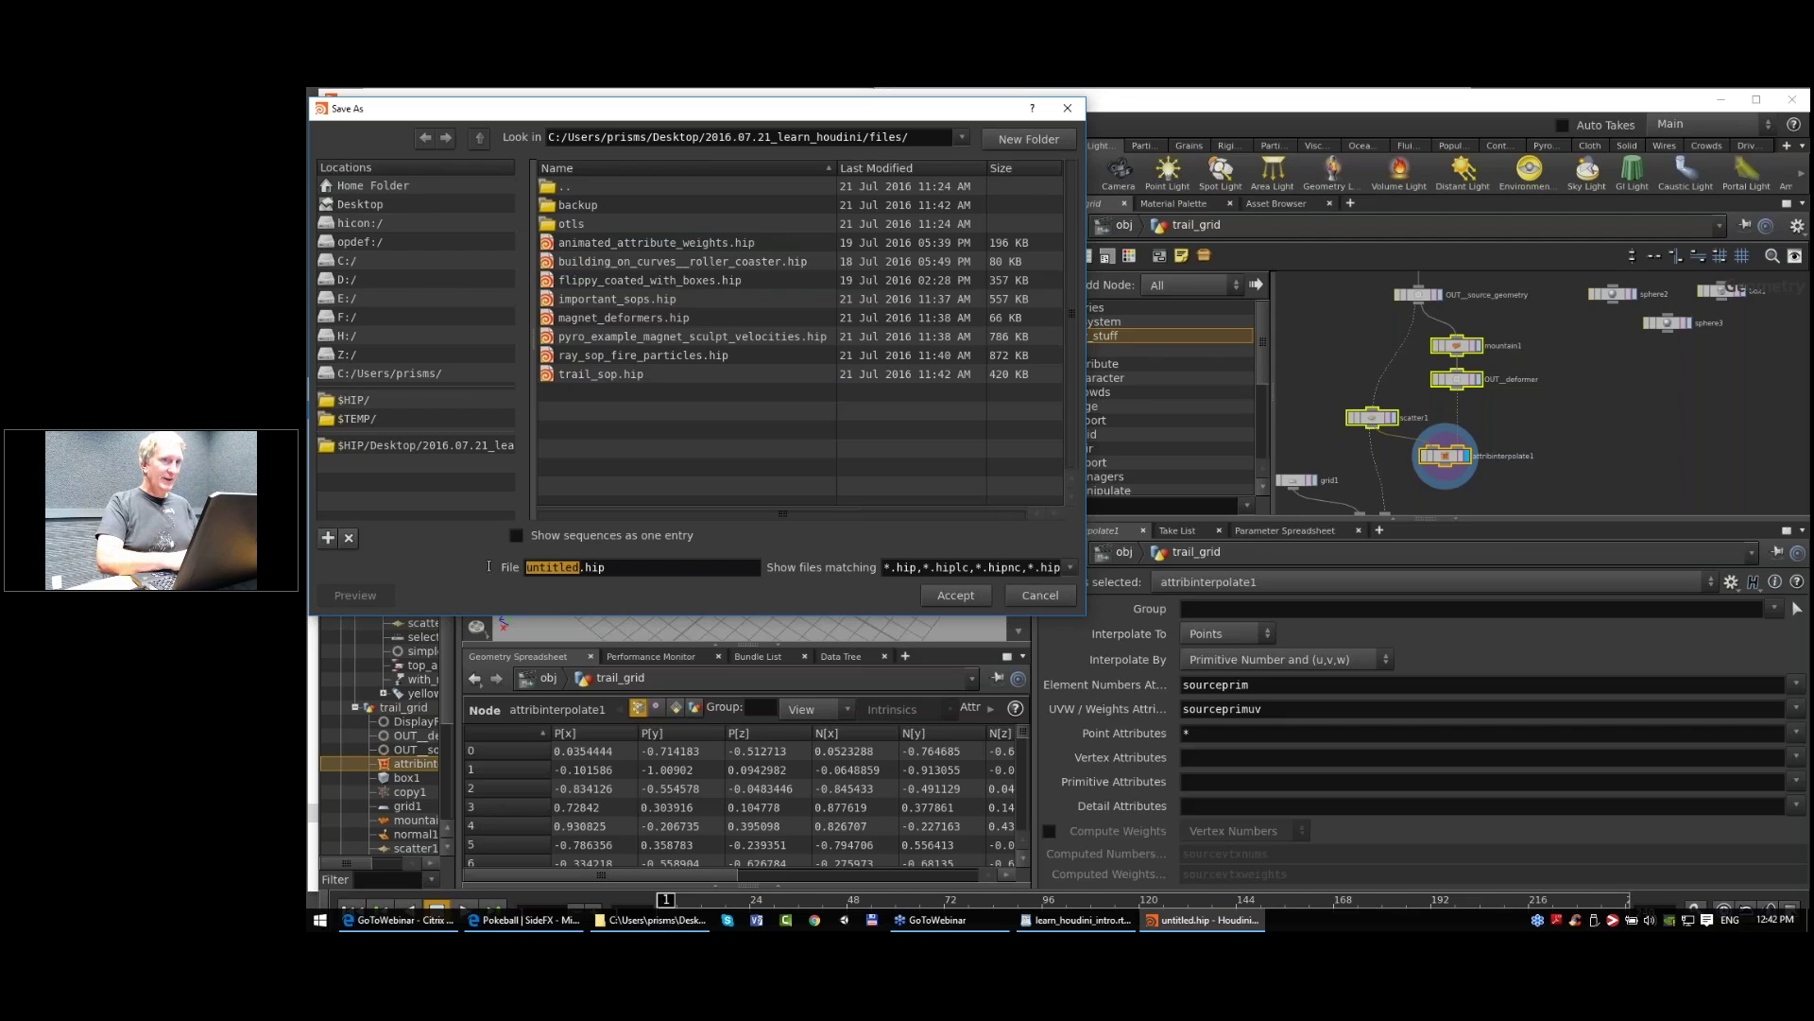
text(scatter_point)
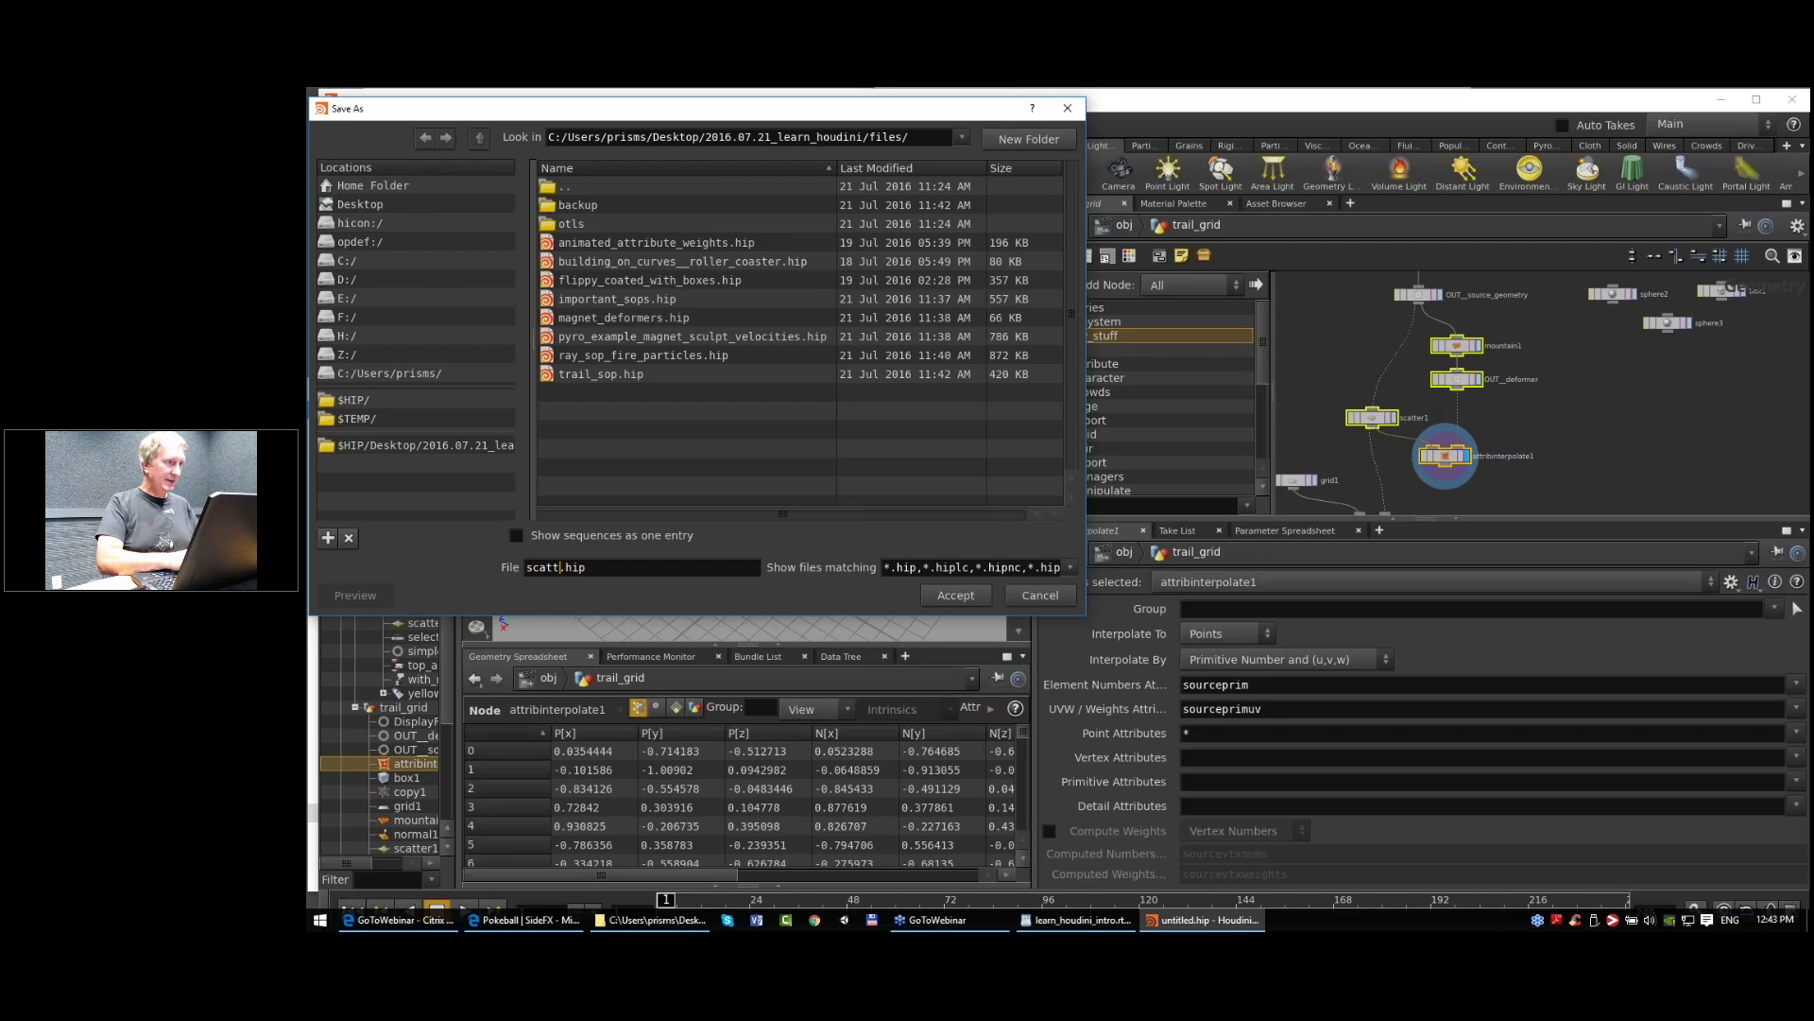
text(s_with_copy)
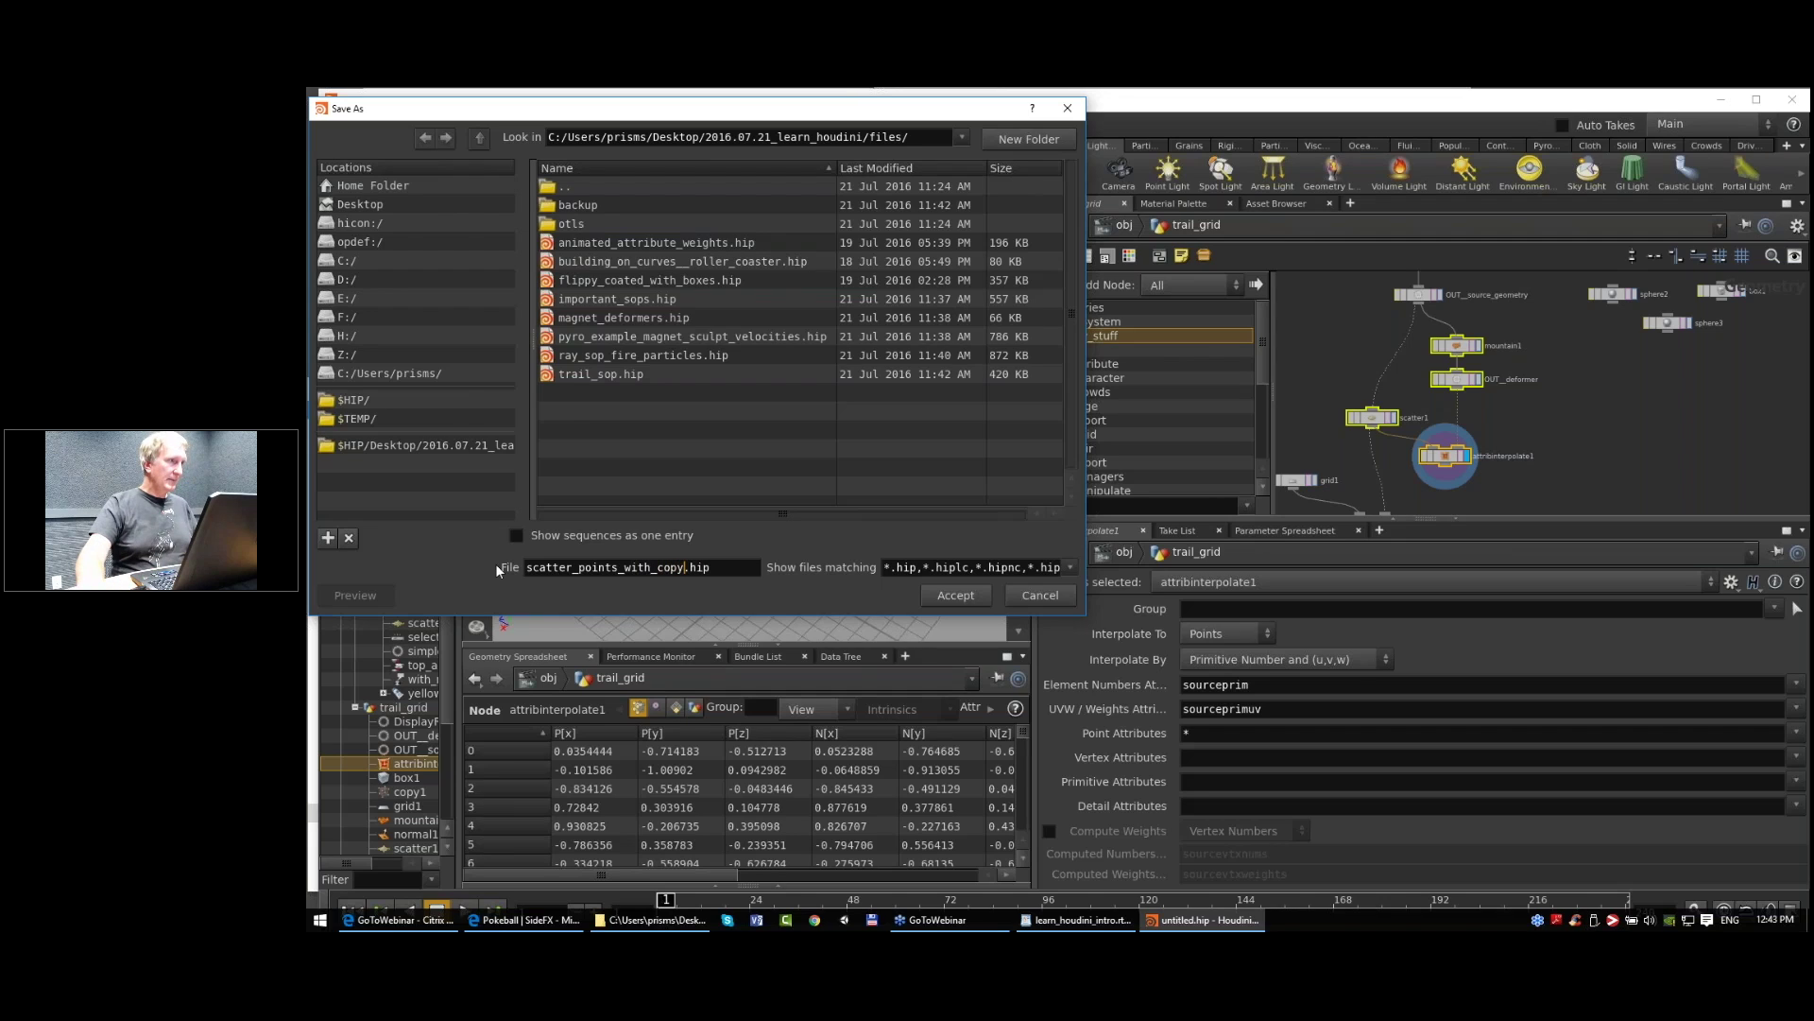
click(982, 596)
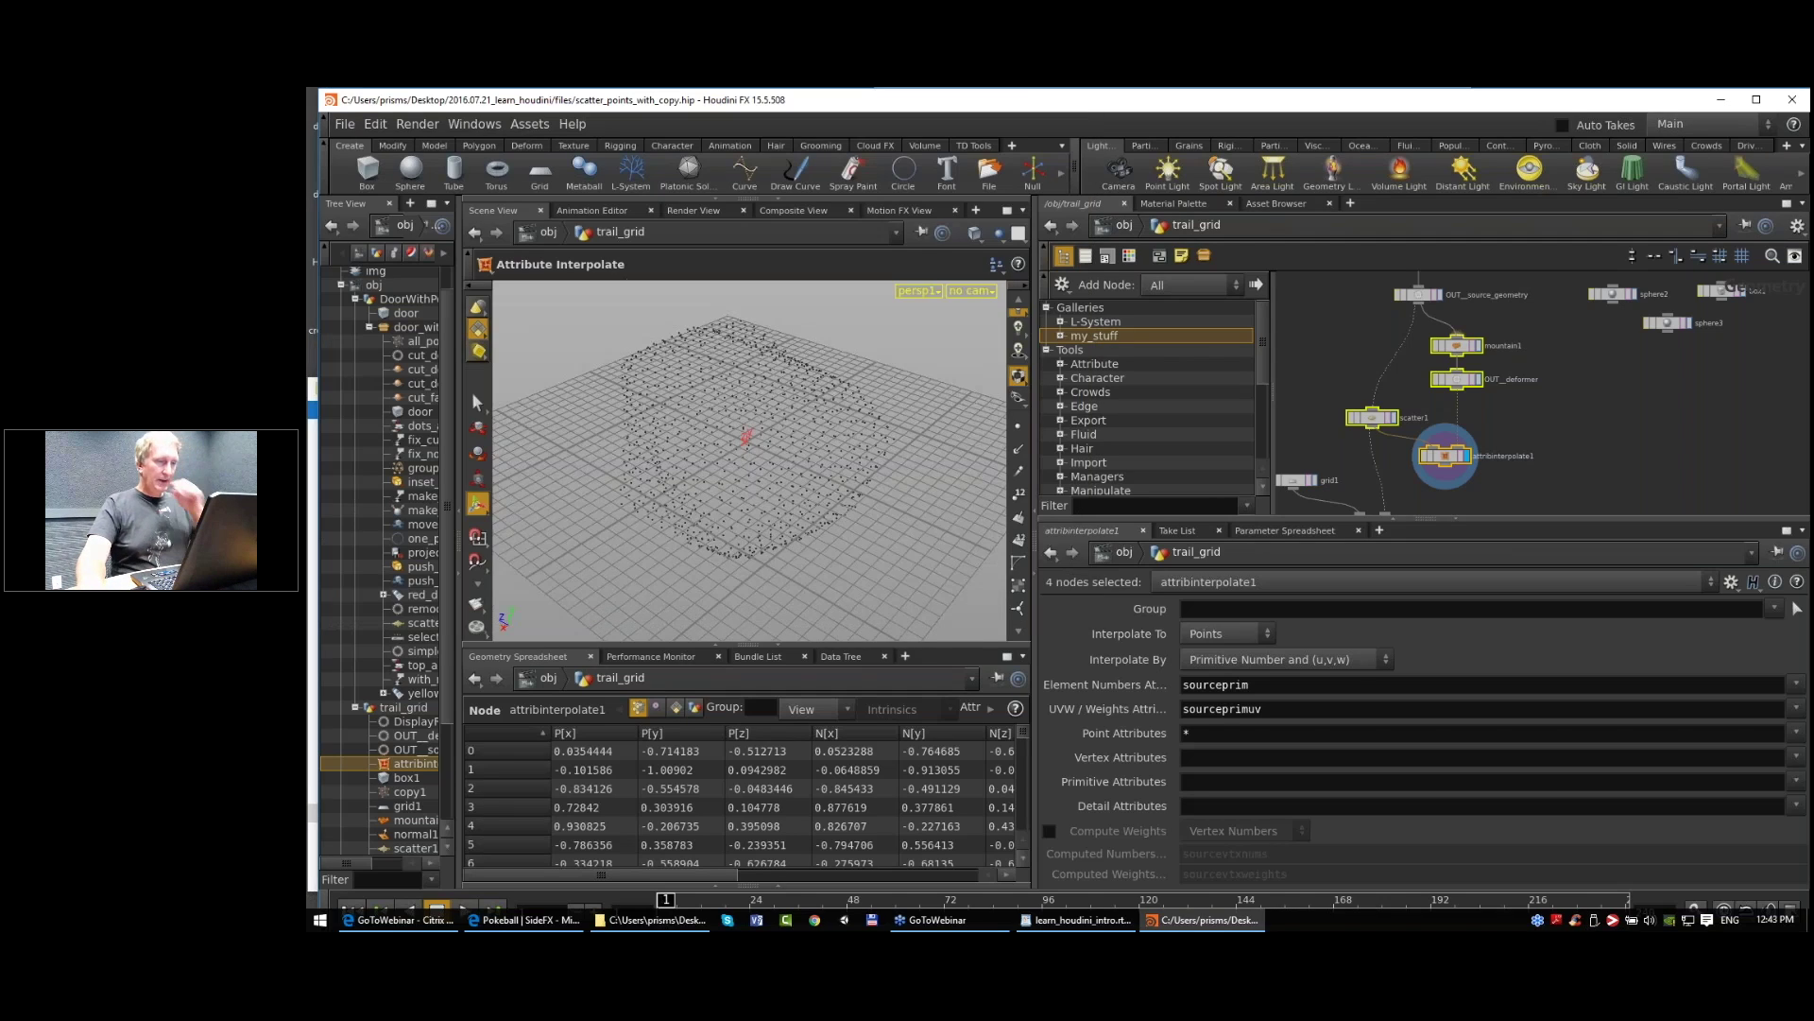
Step: Rewire copy1's template input from scatter1 to attribinterpolate1 and set the display flag on copy1
middle_drag(1612, 446, 1623, 397)
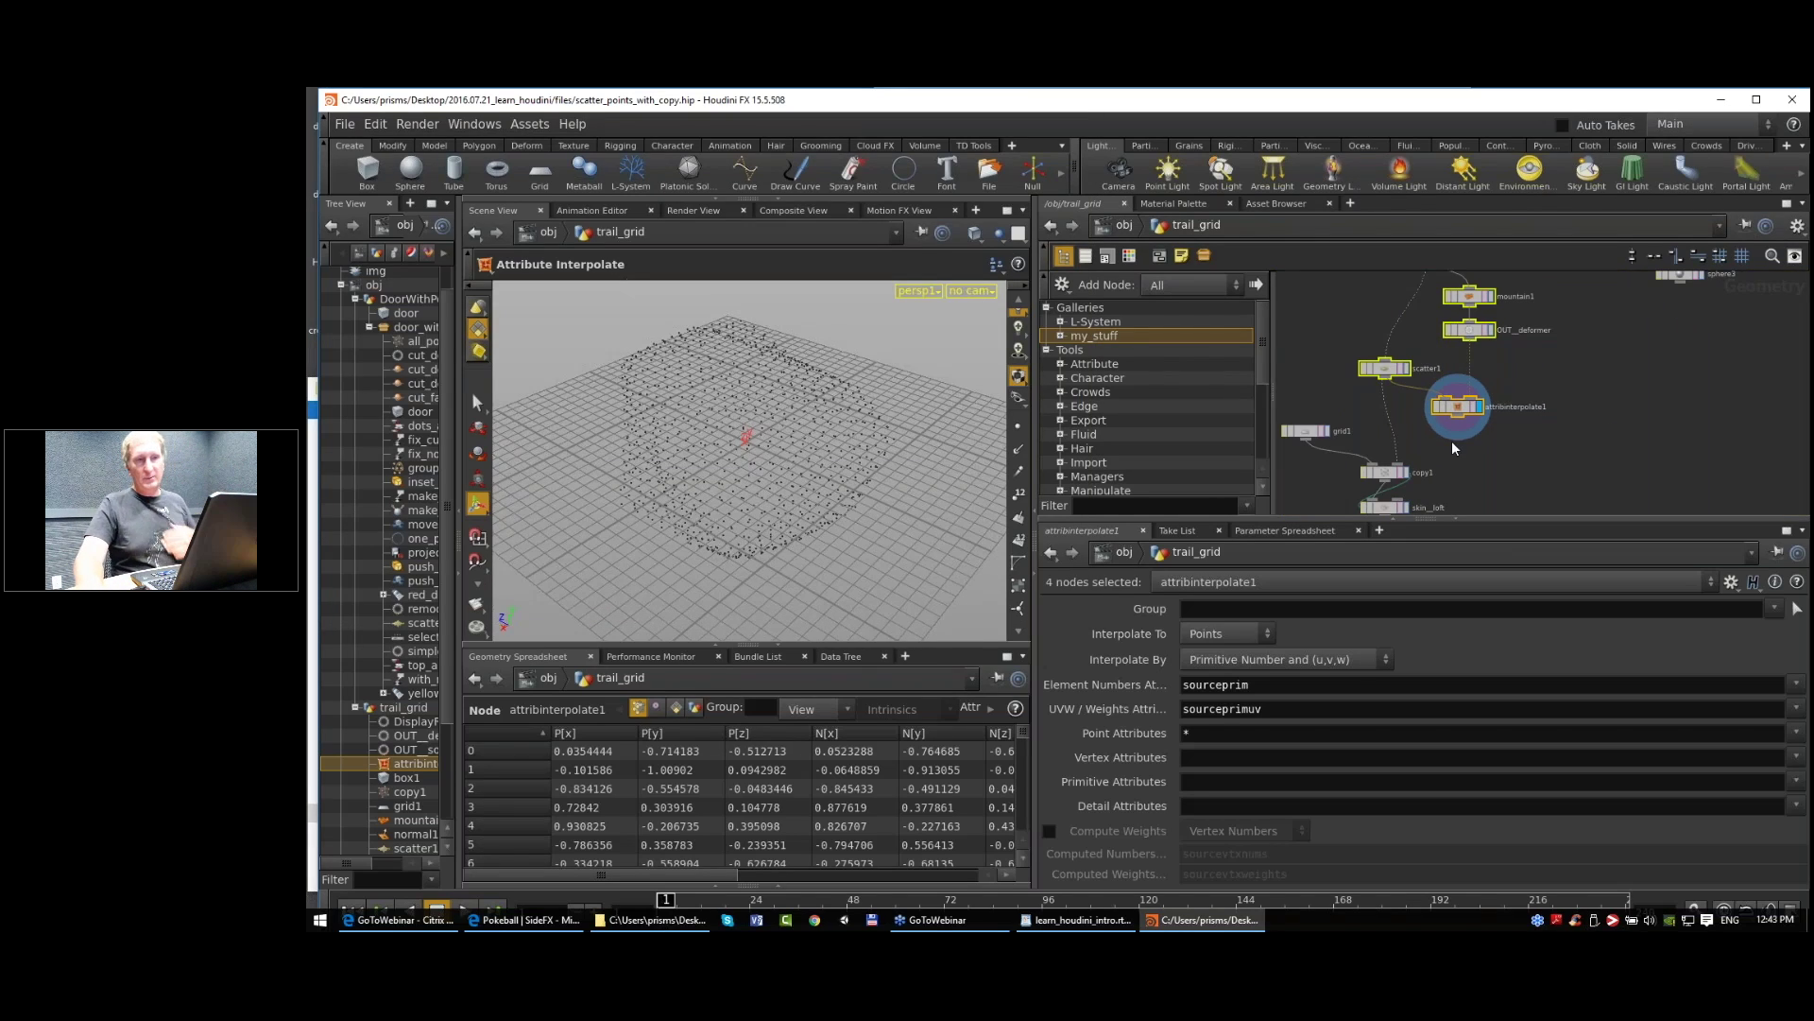
scroll(1490, 478, up, 1)
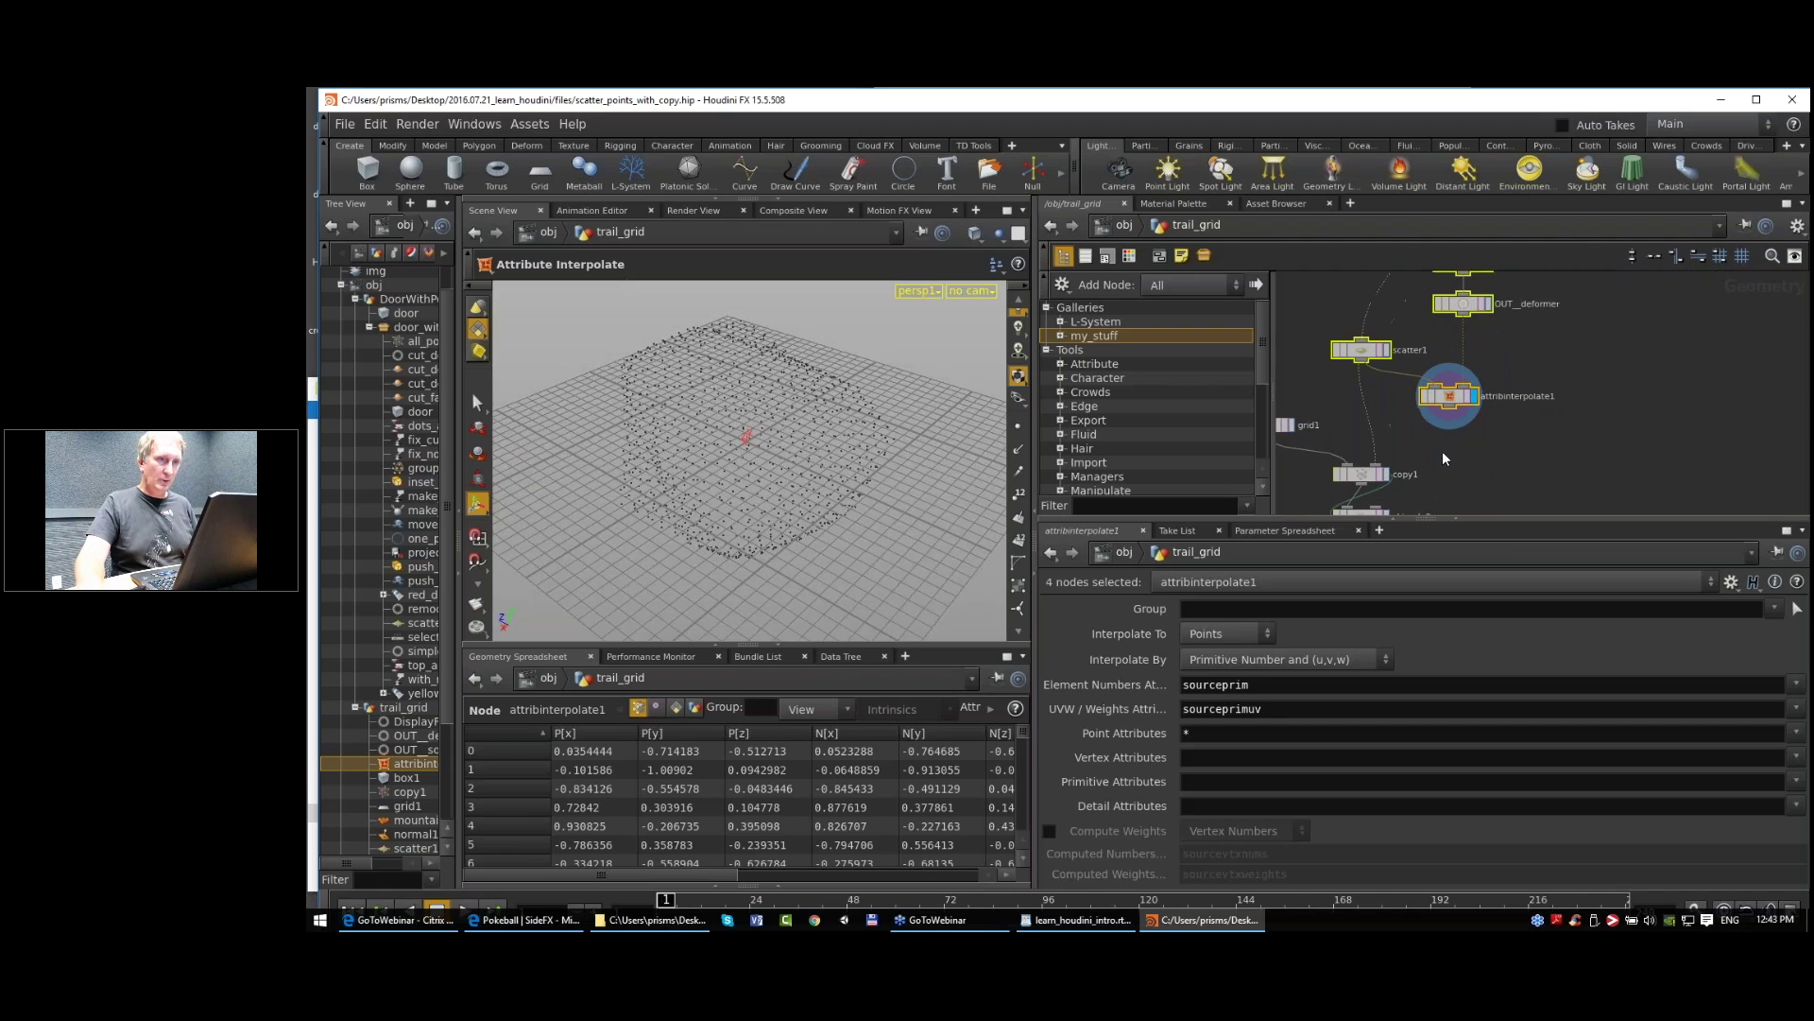
click(1442, 451)
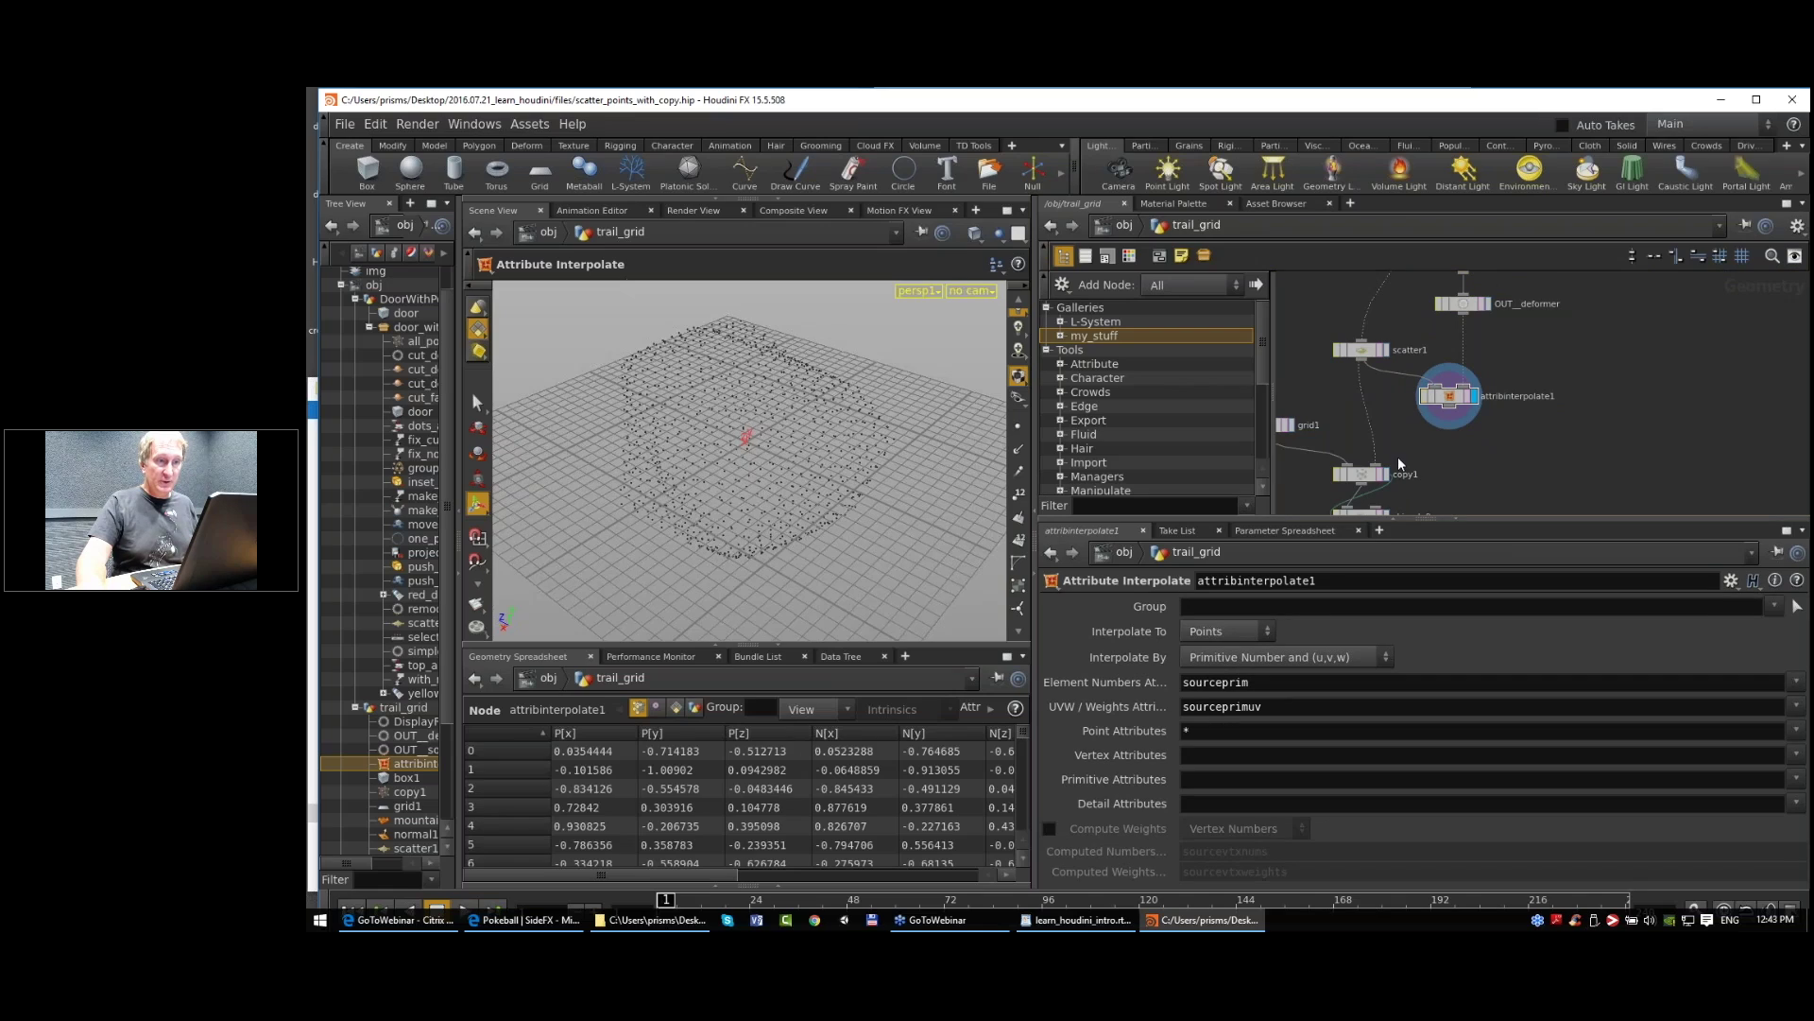
drag(1378, 464, 1444, 412)
scroll(1451, 440, down, 1)
middle_drag(1453, 439, 1488, 370)
scroll(1428, 409, up, 1)
click(1427, 411)
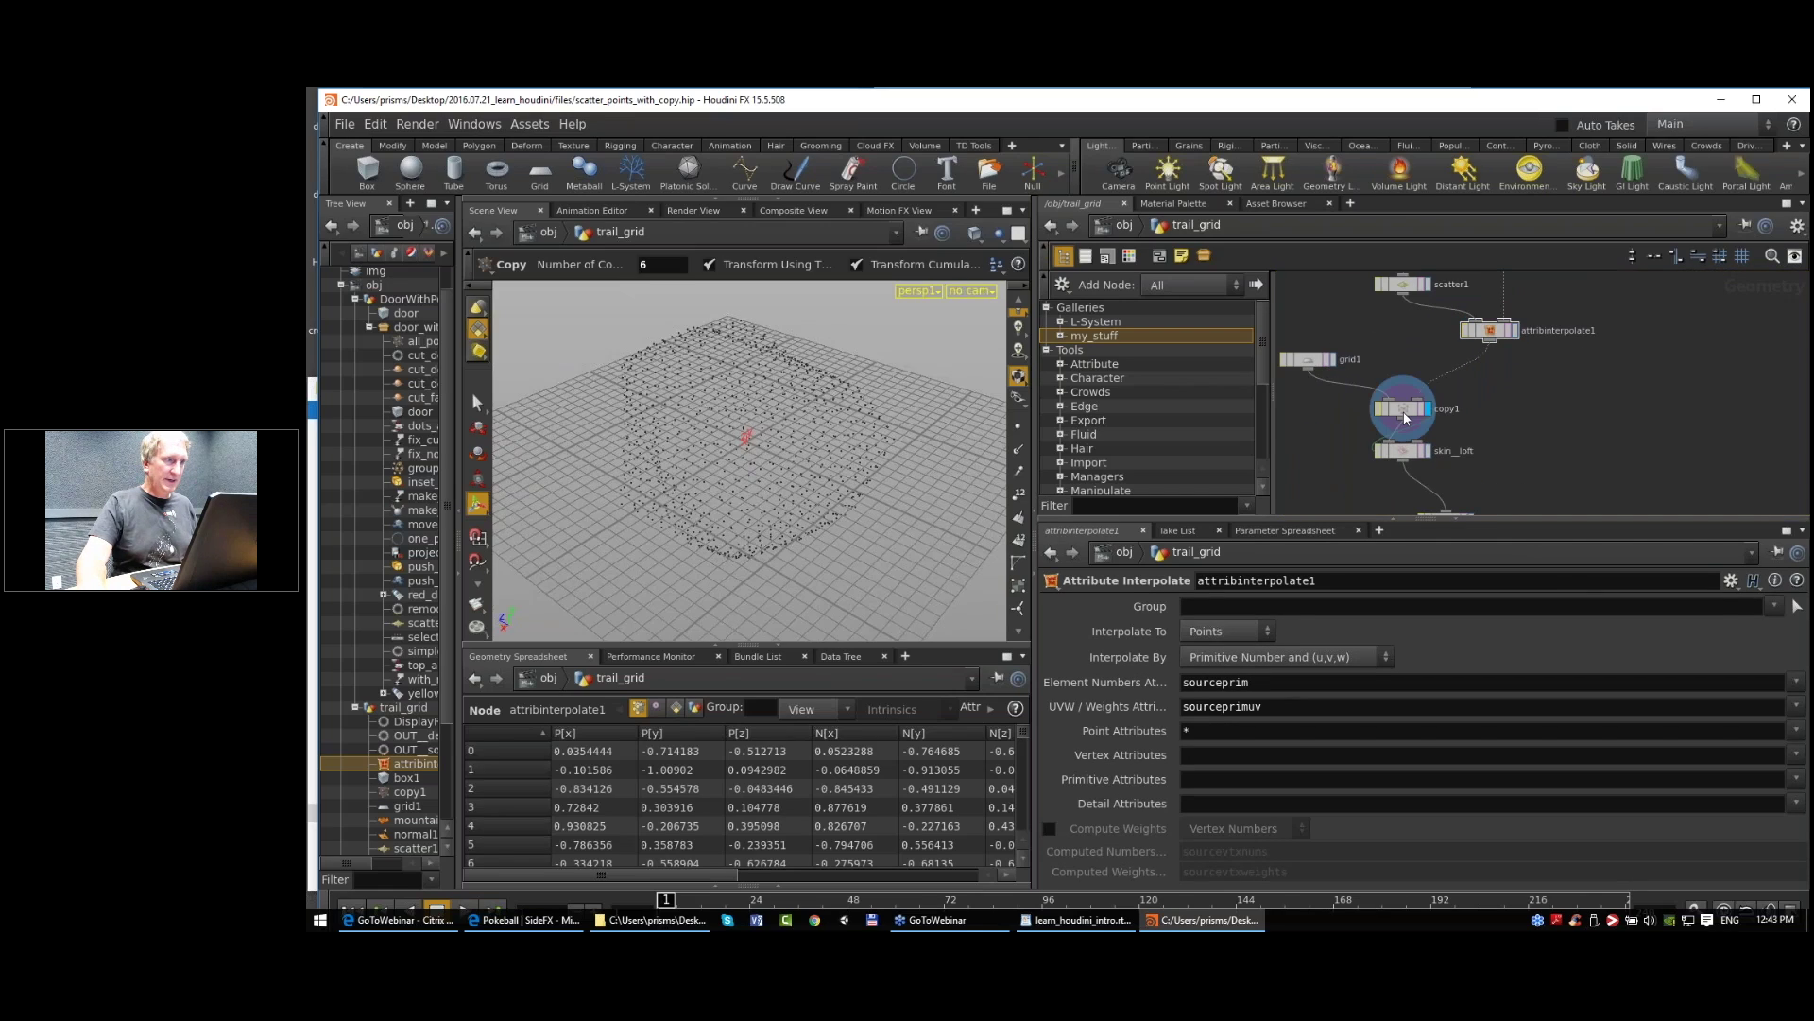
Step: Display the skin node below copy1, and set copy1's Z translate to 0.1 and Y scale to 0.4
click(1404, 413)
middle_drag(1445, 459, 1448, 400)
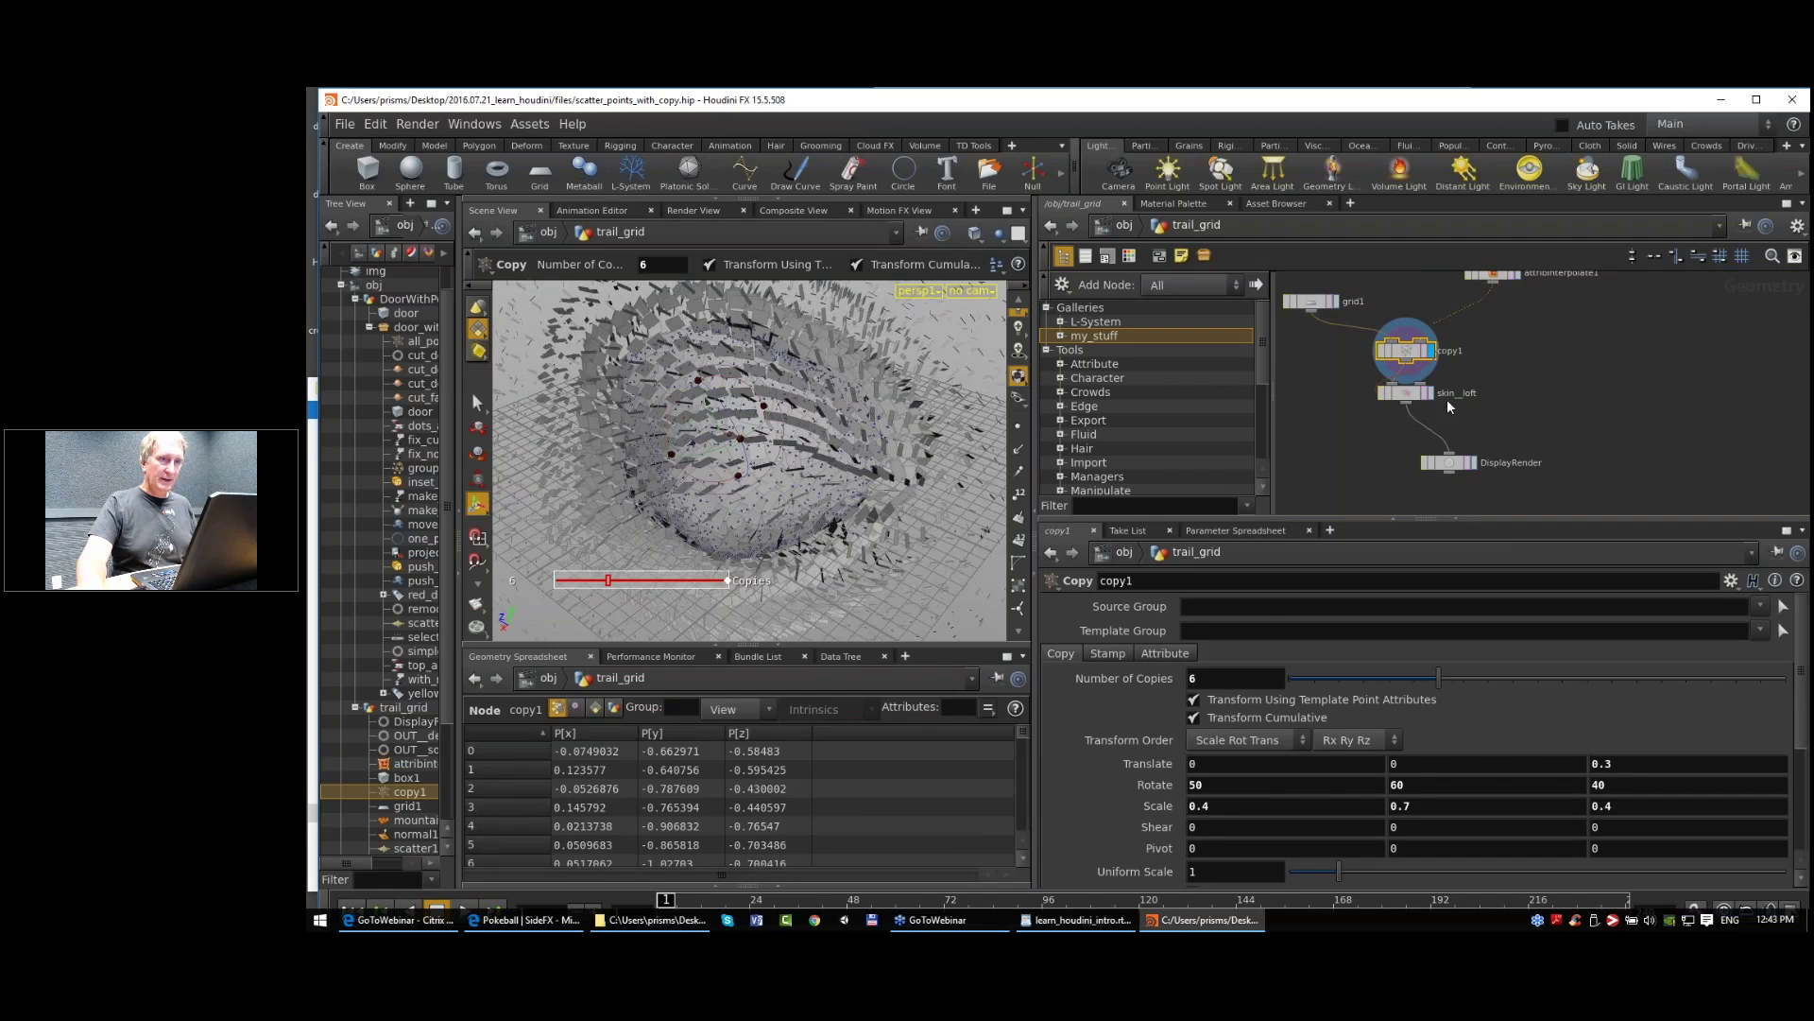
click(1431, 393)
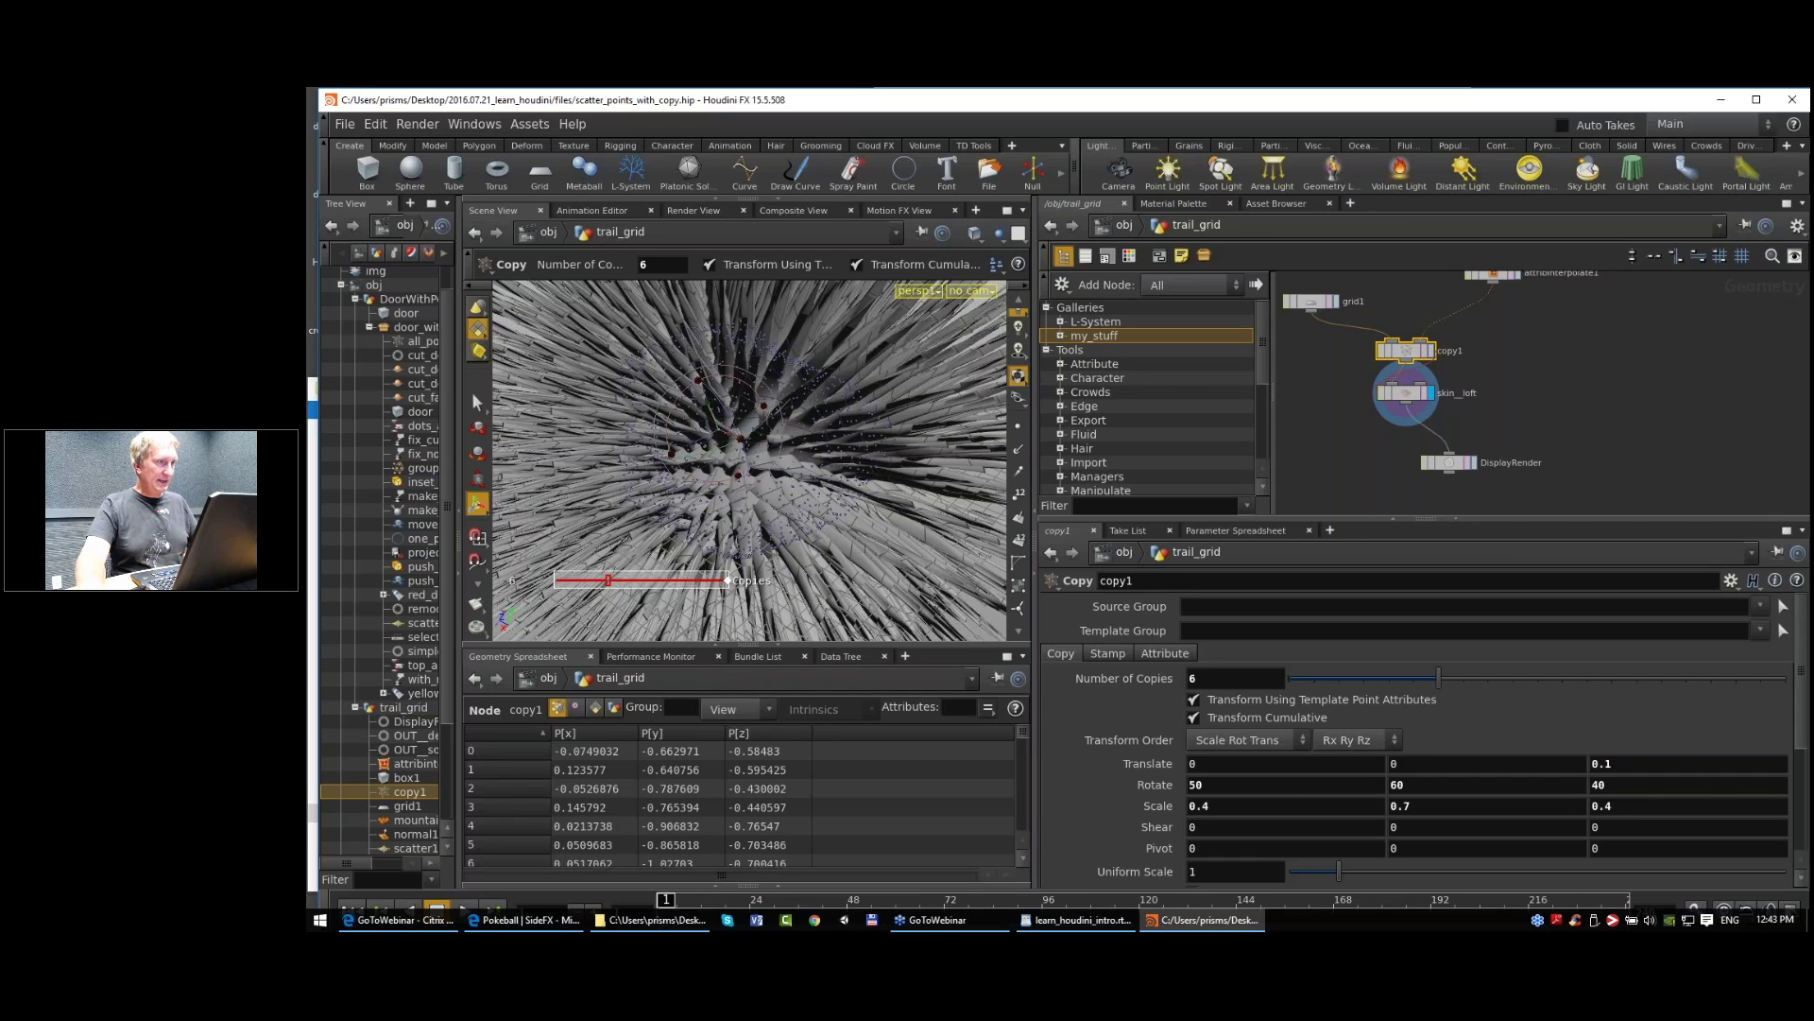
alt+right_drag(757, 482, 806, 486)
drag(806, 486, 745, 516)
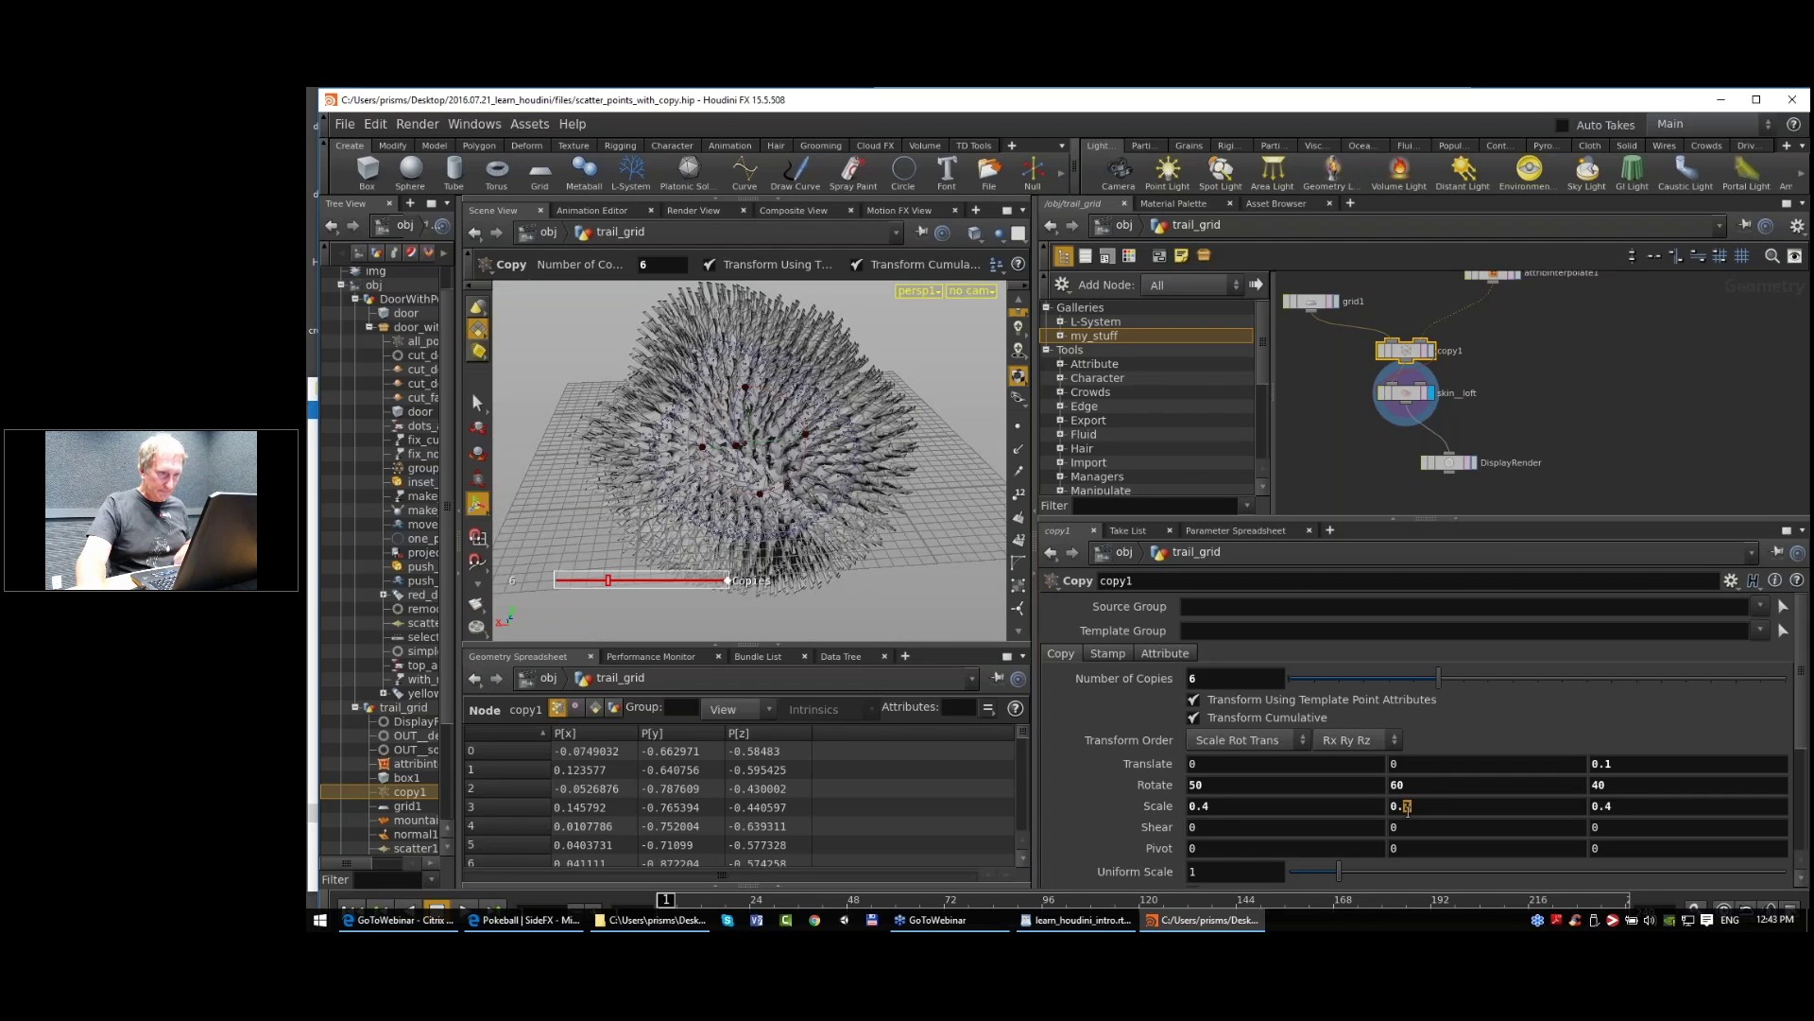
key(Return)
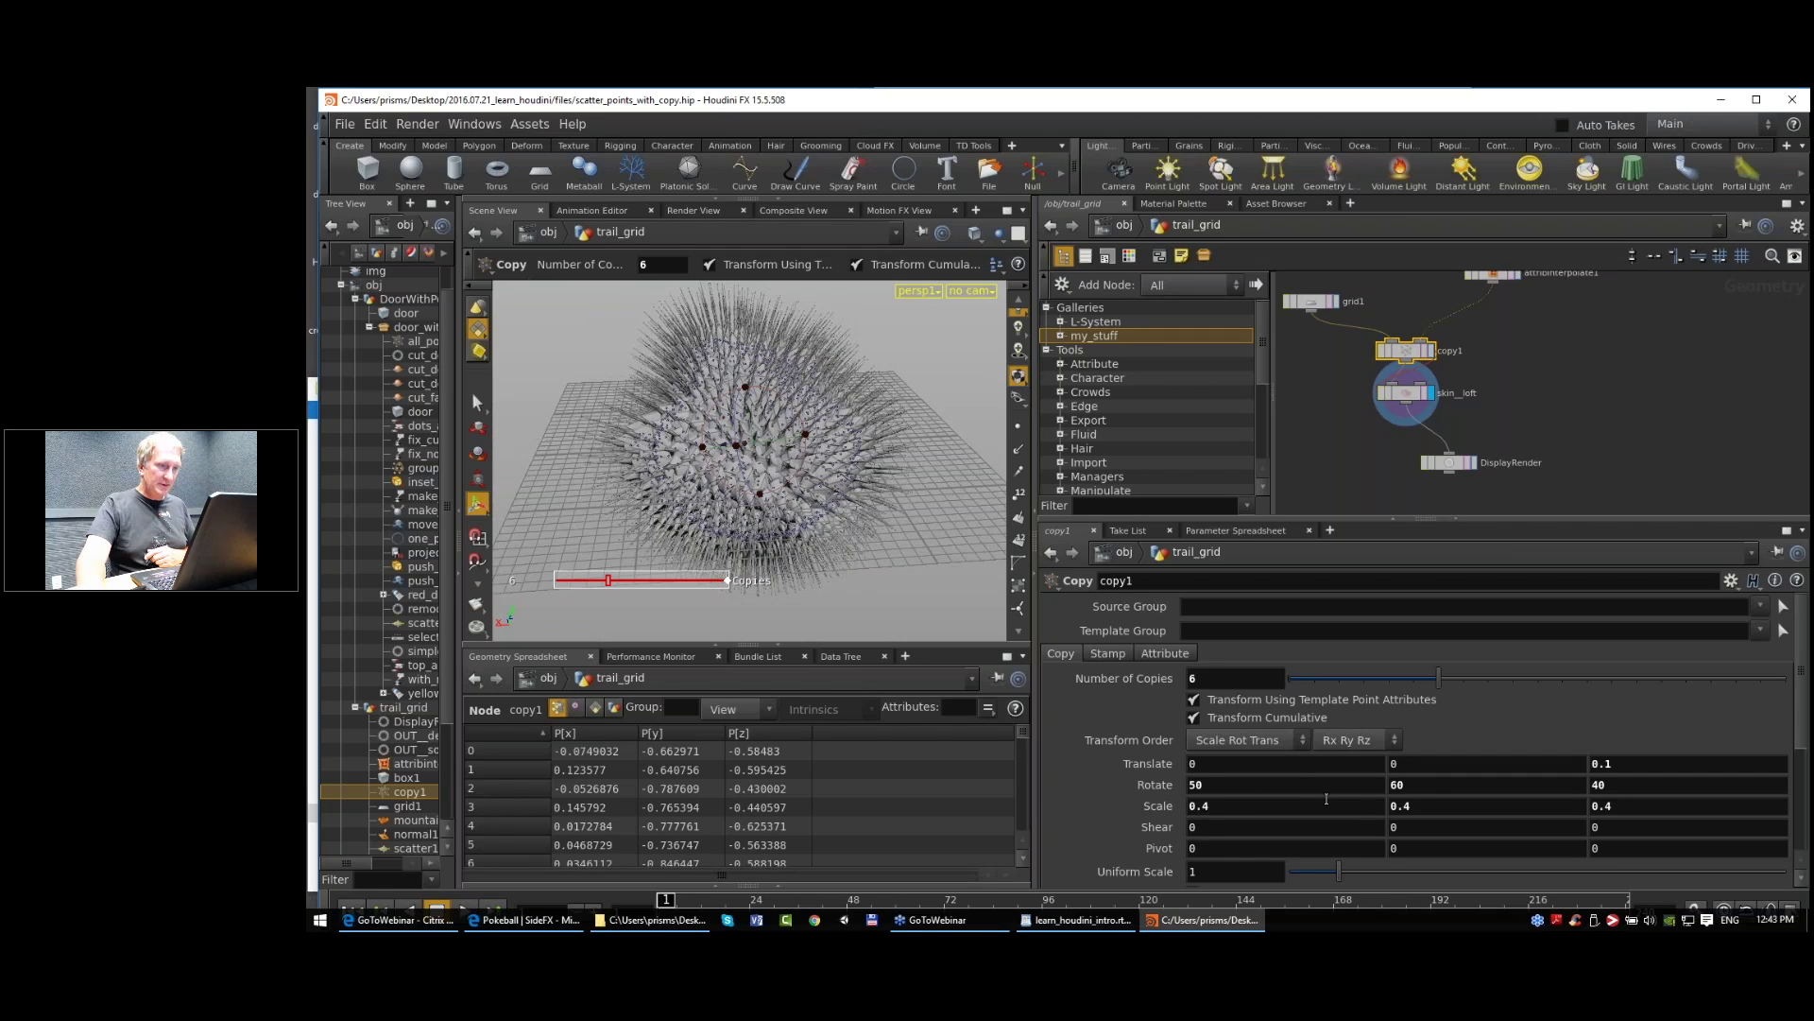
Step: Link copy1's Y scale to its X scale with a relative channel reference
double_click(1201, 805)
drag(1198, 808, 1431, 814)
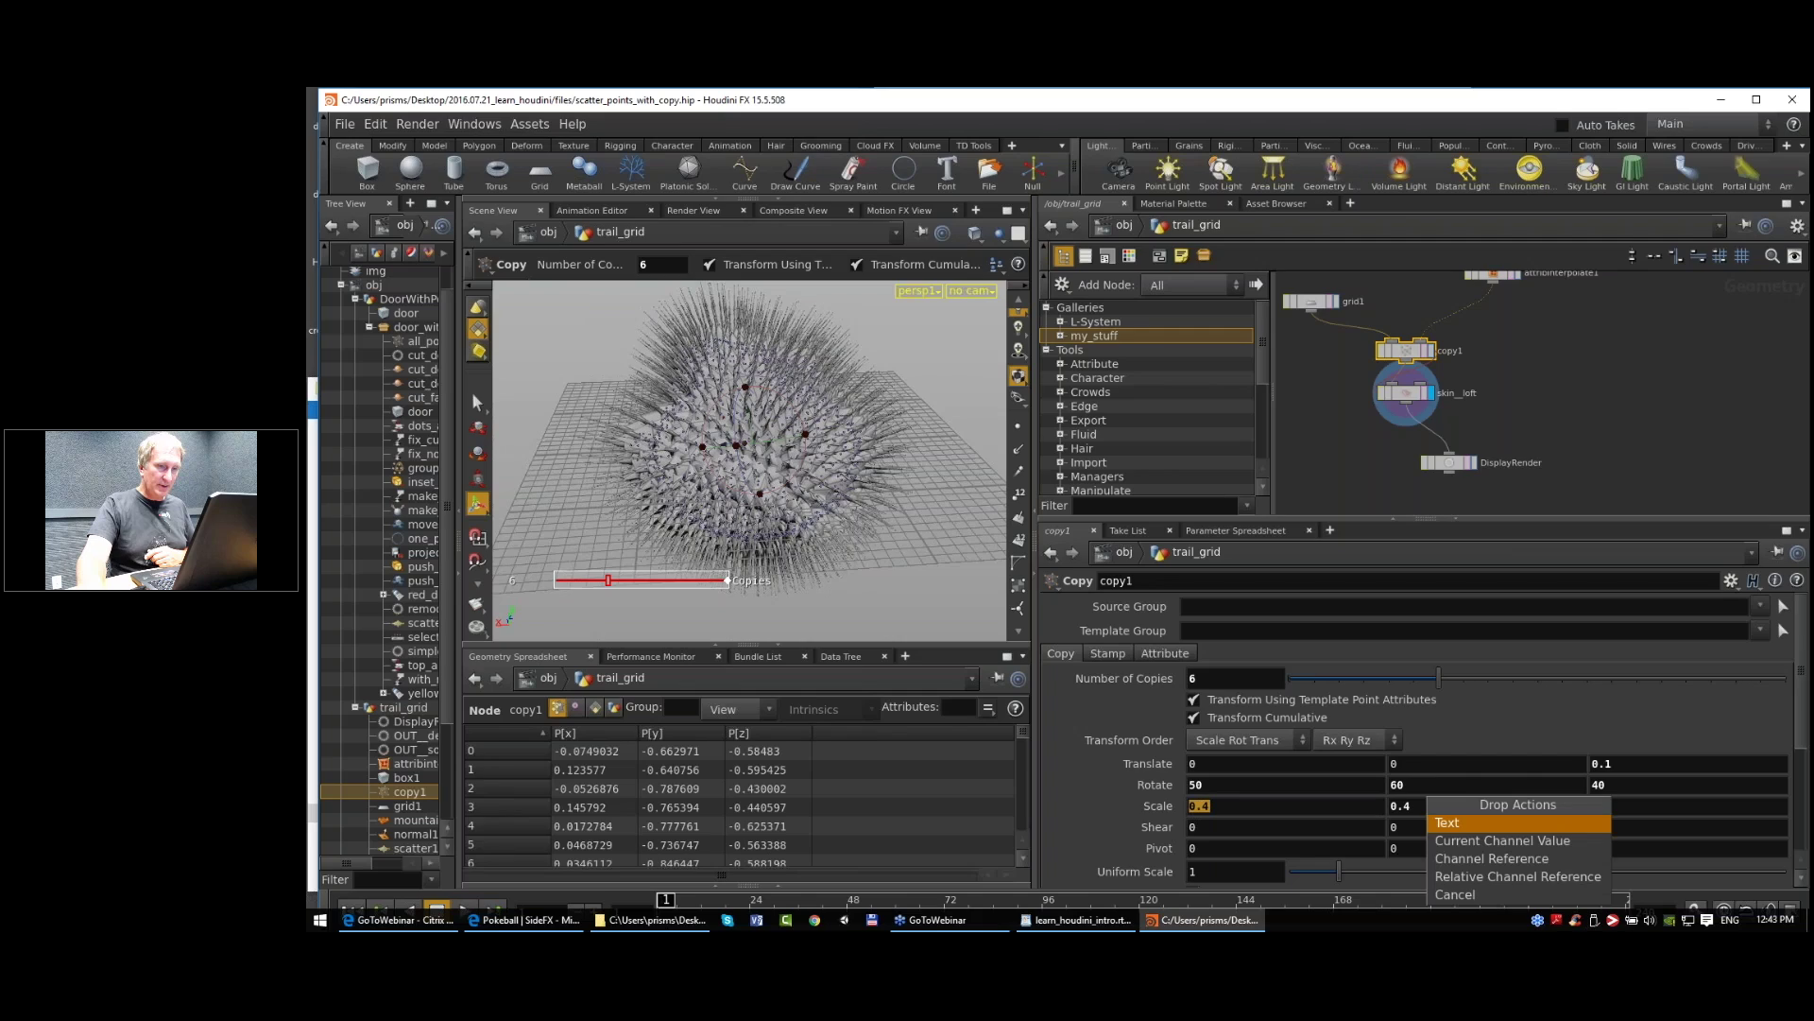
click(1497, 882)
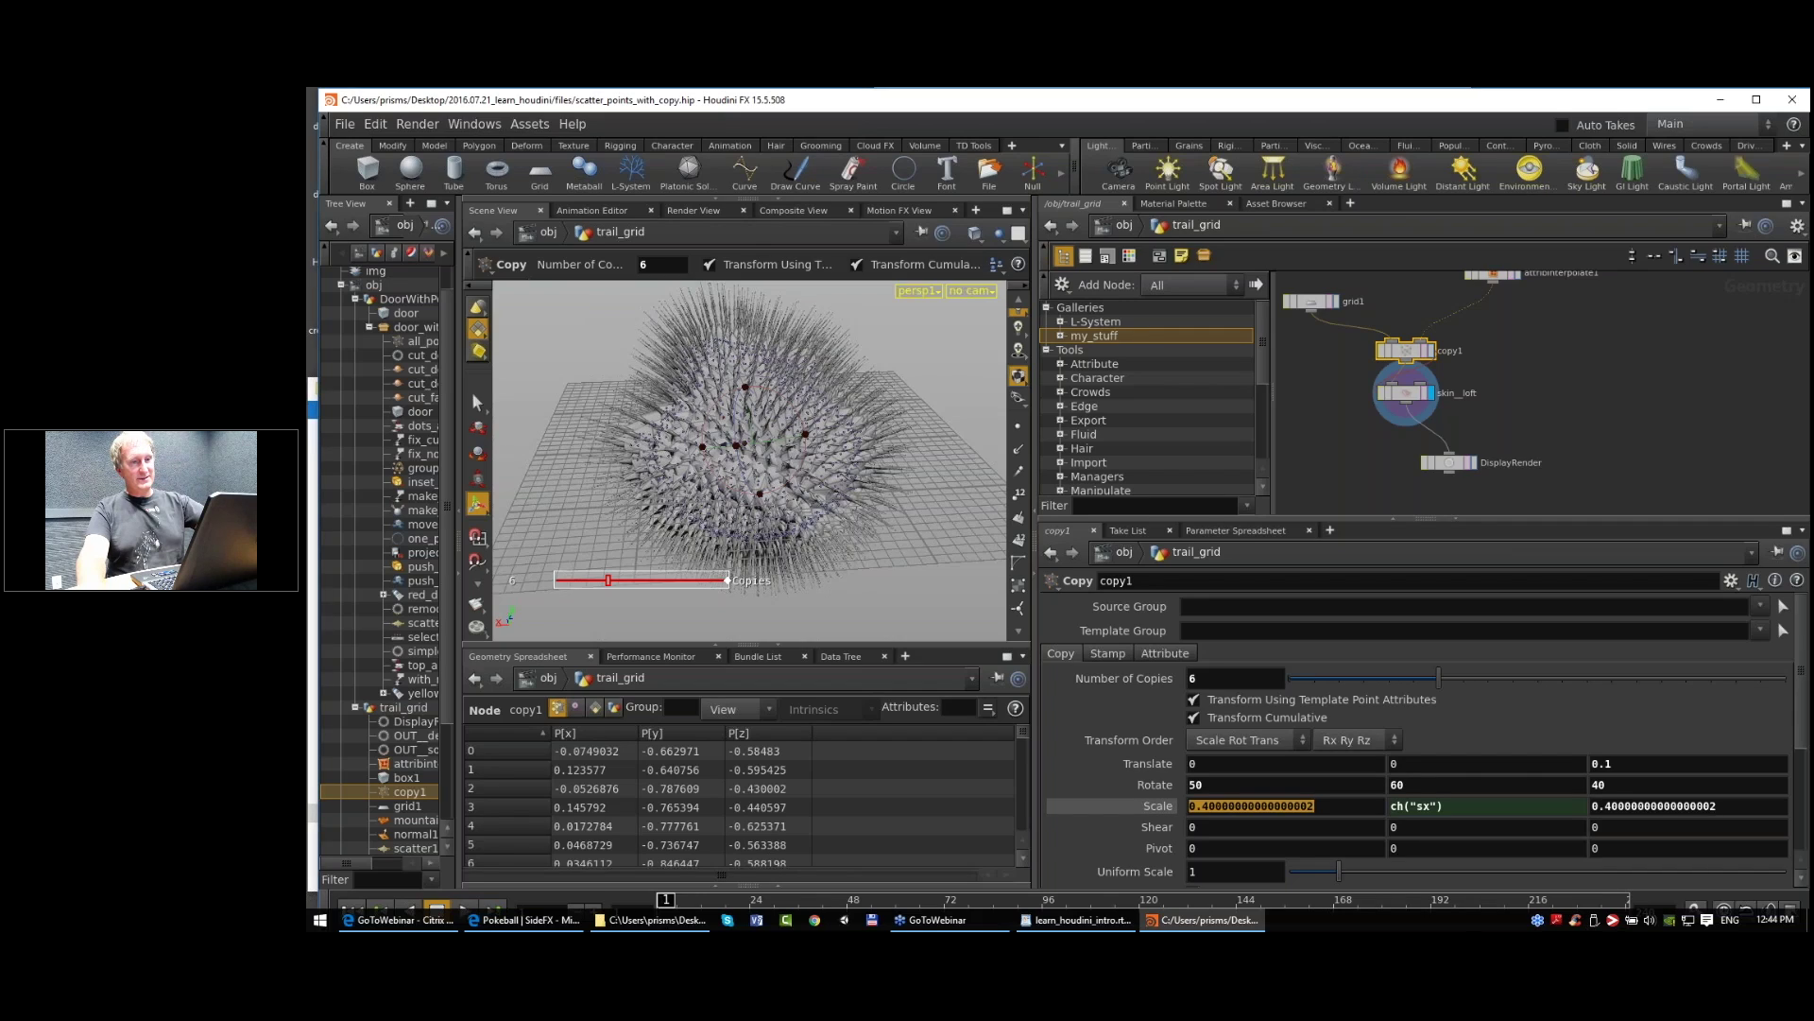
Step: Switch copy1's Scale between values and expressions to inspect the channel reference in Y scale
double_click(1421, 805)
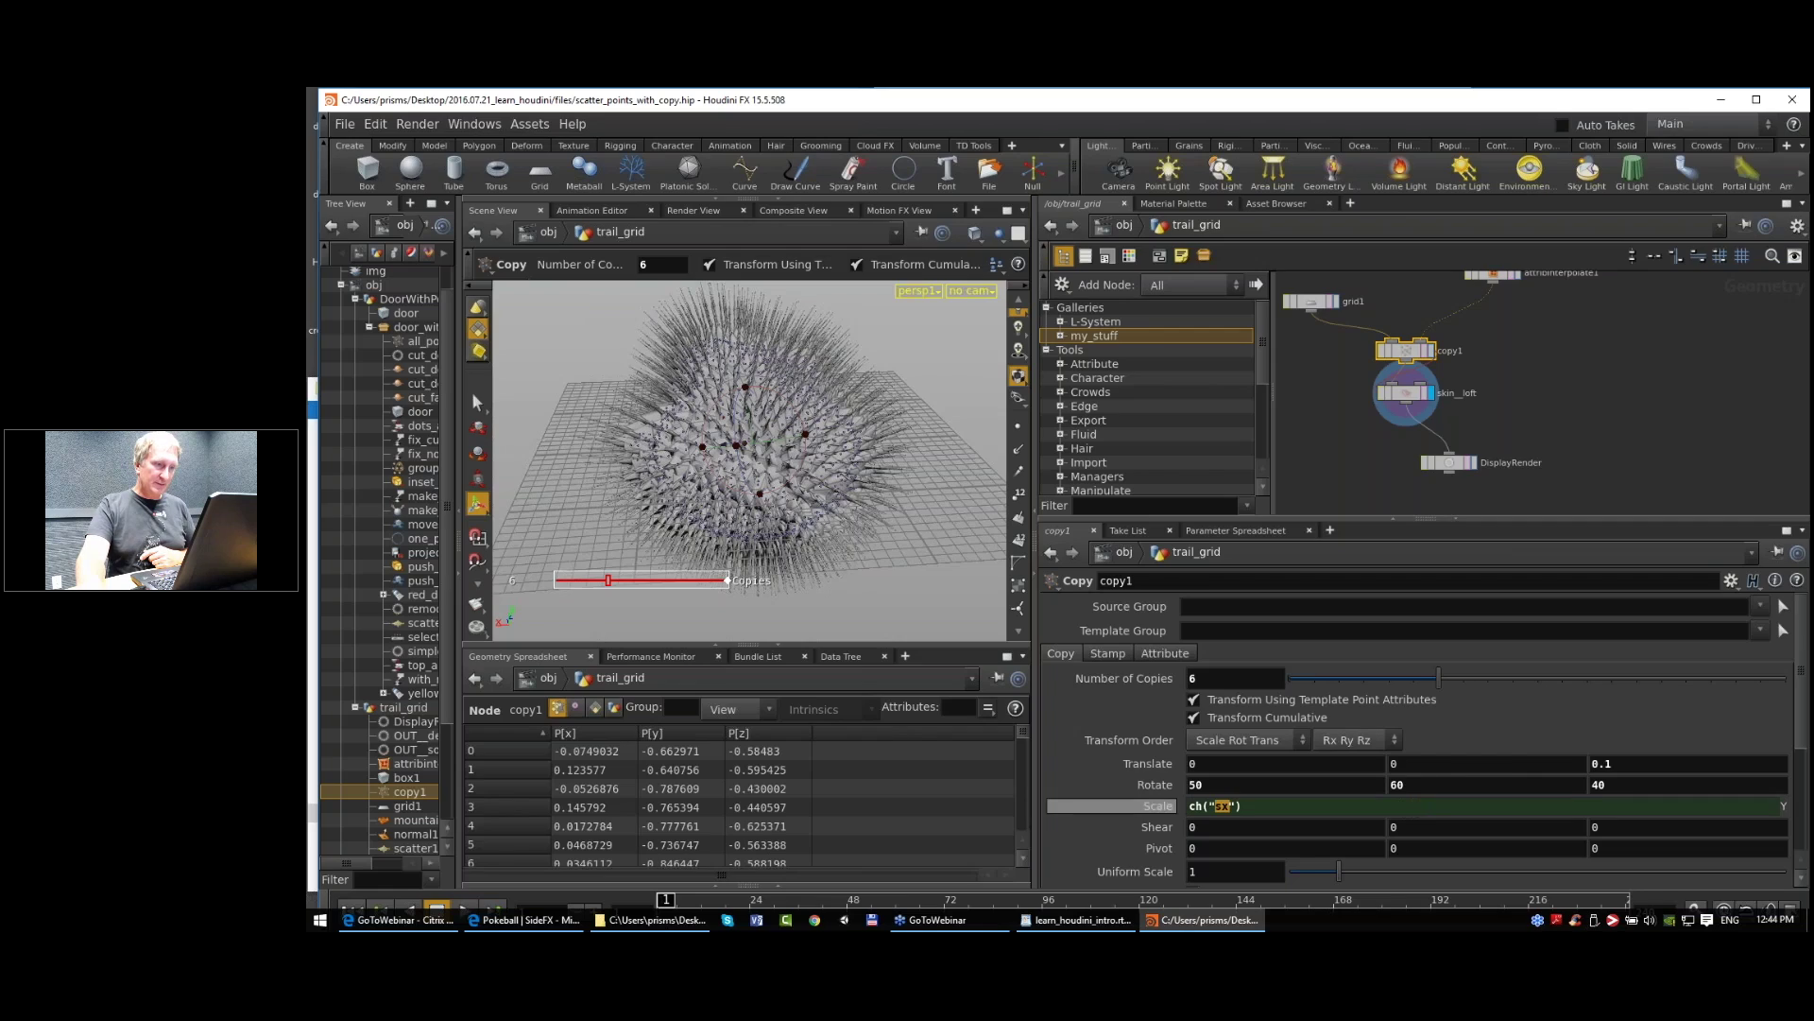
click(1158, 806)
click(1158, 807)
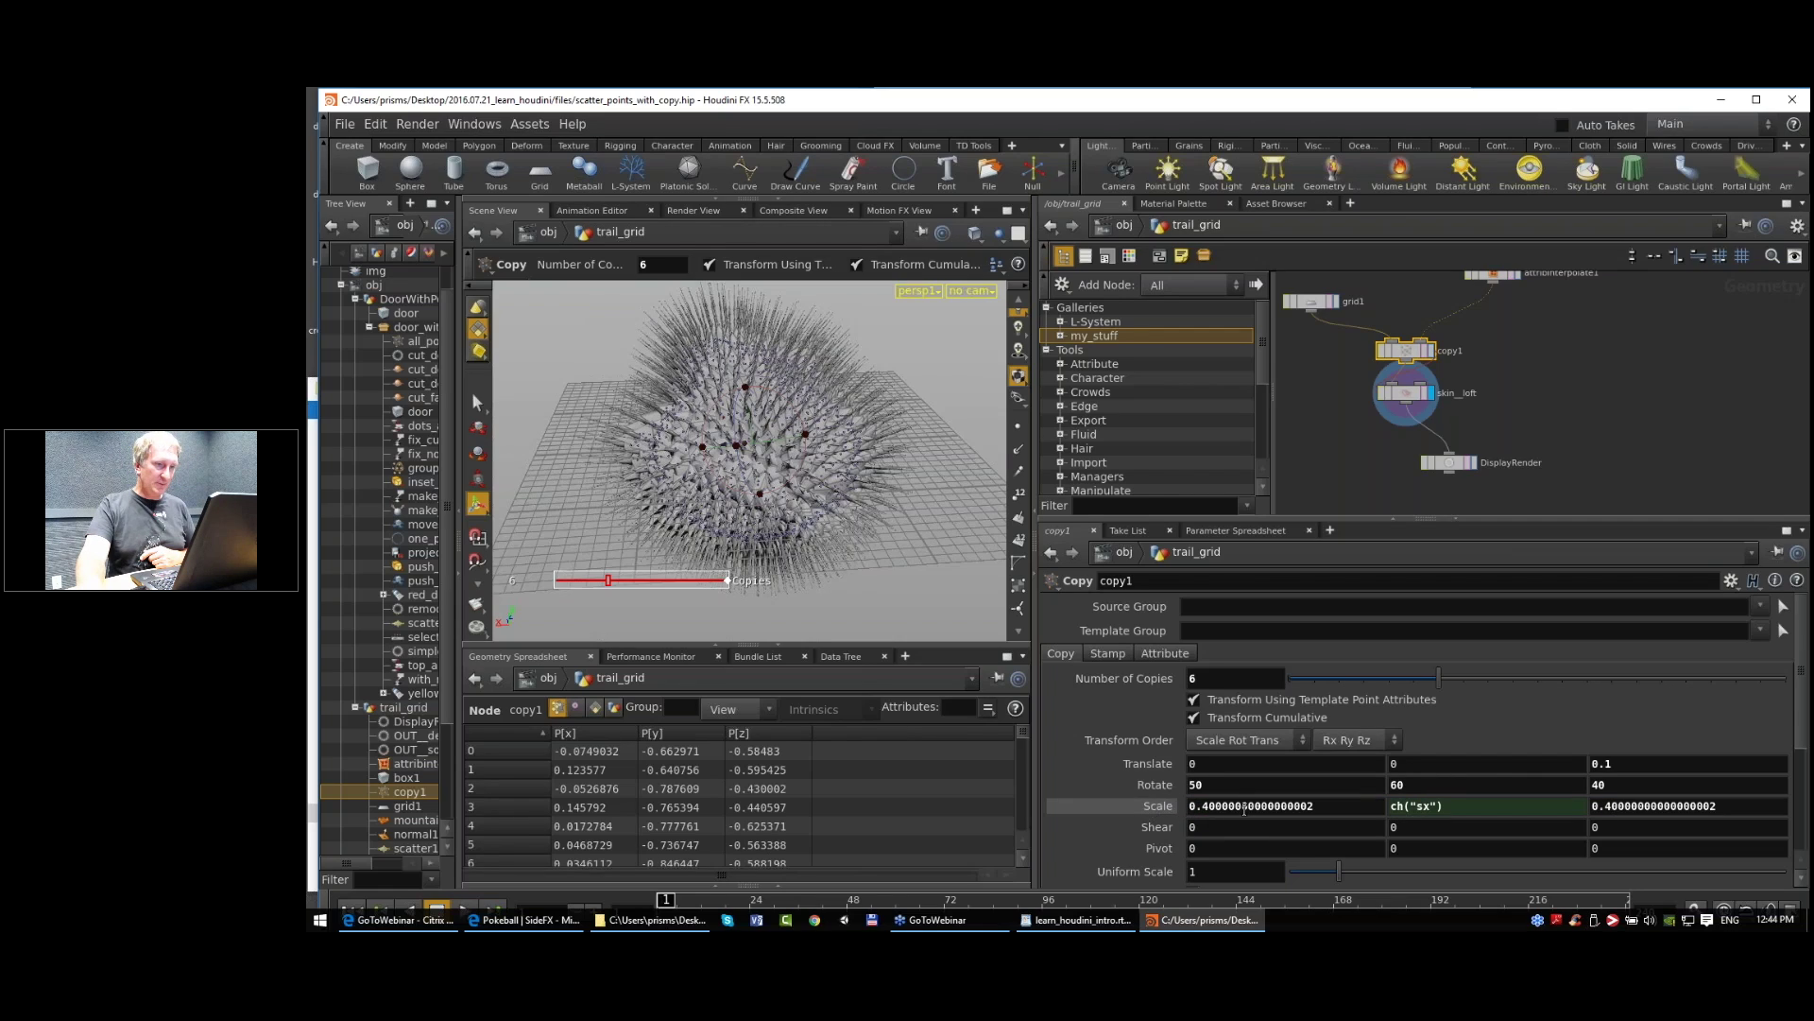
click(1174, 807)
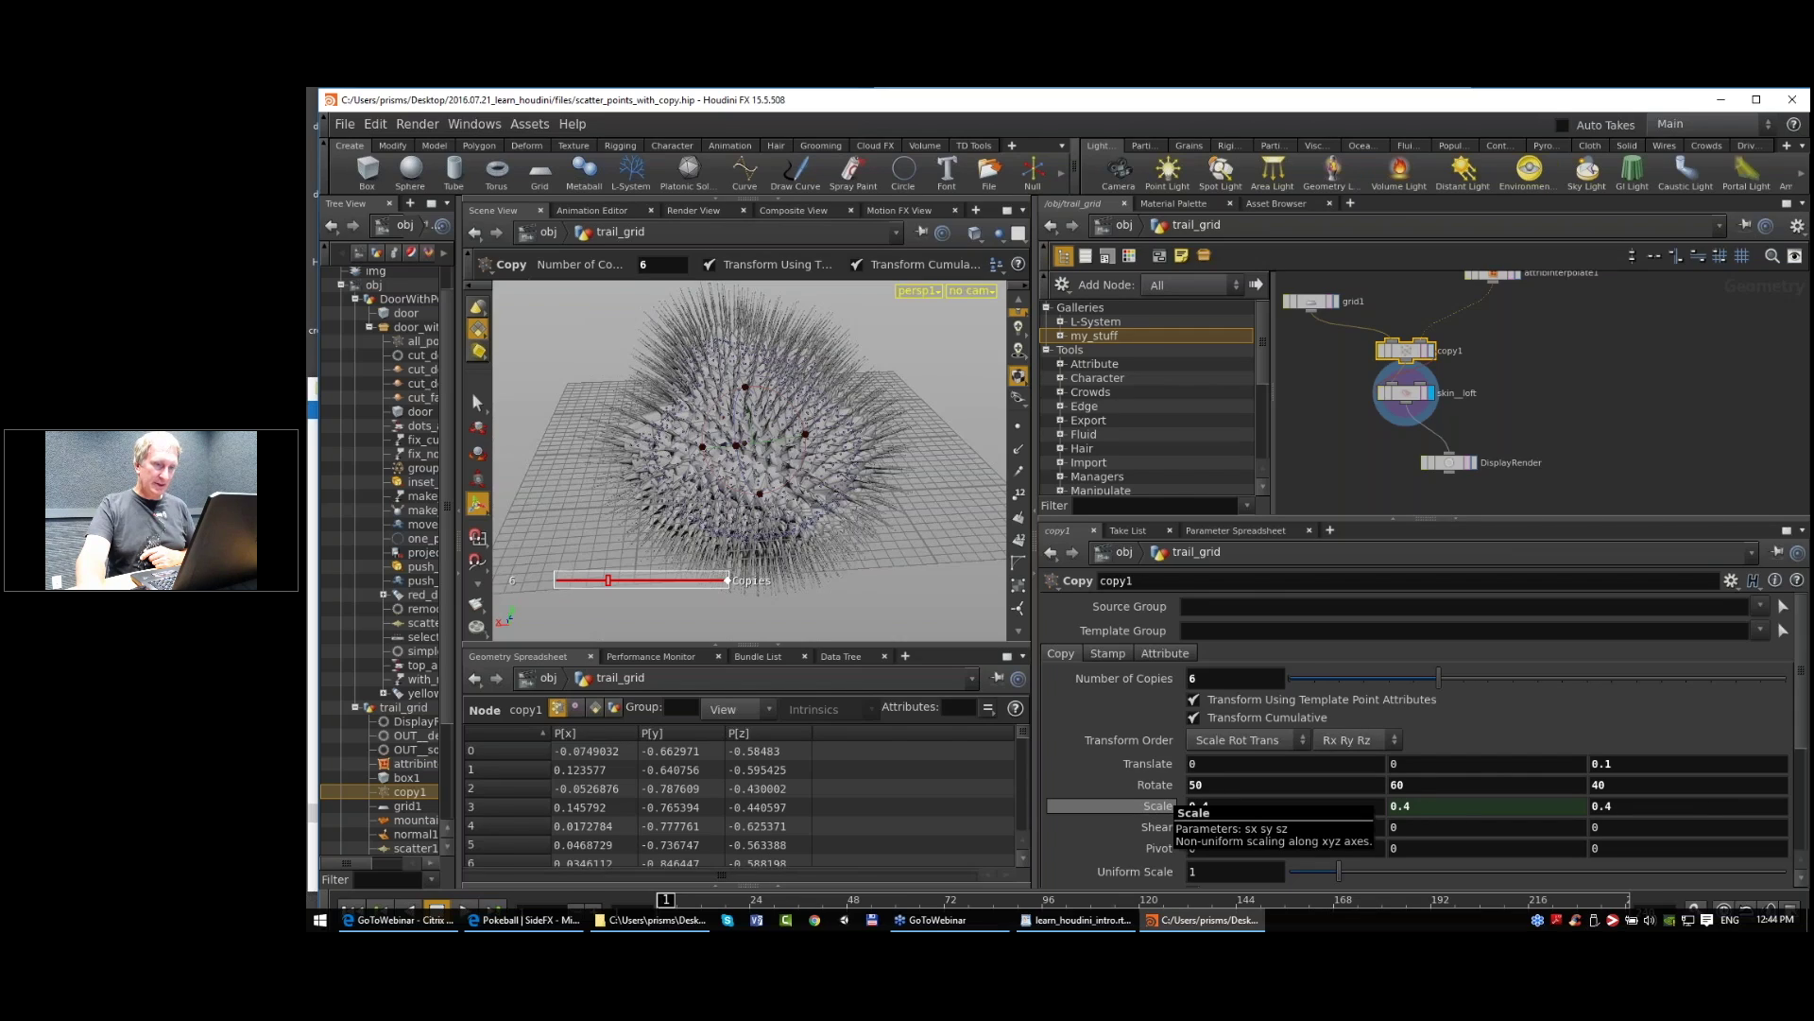
click(1171, 805)
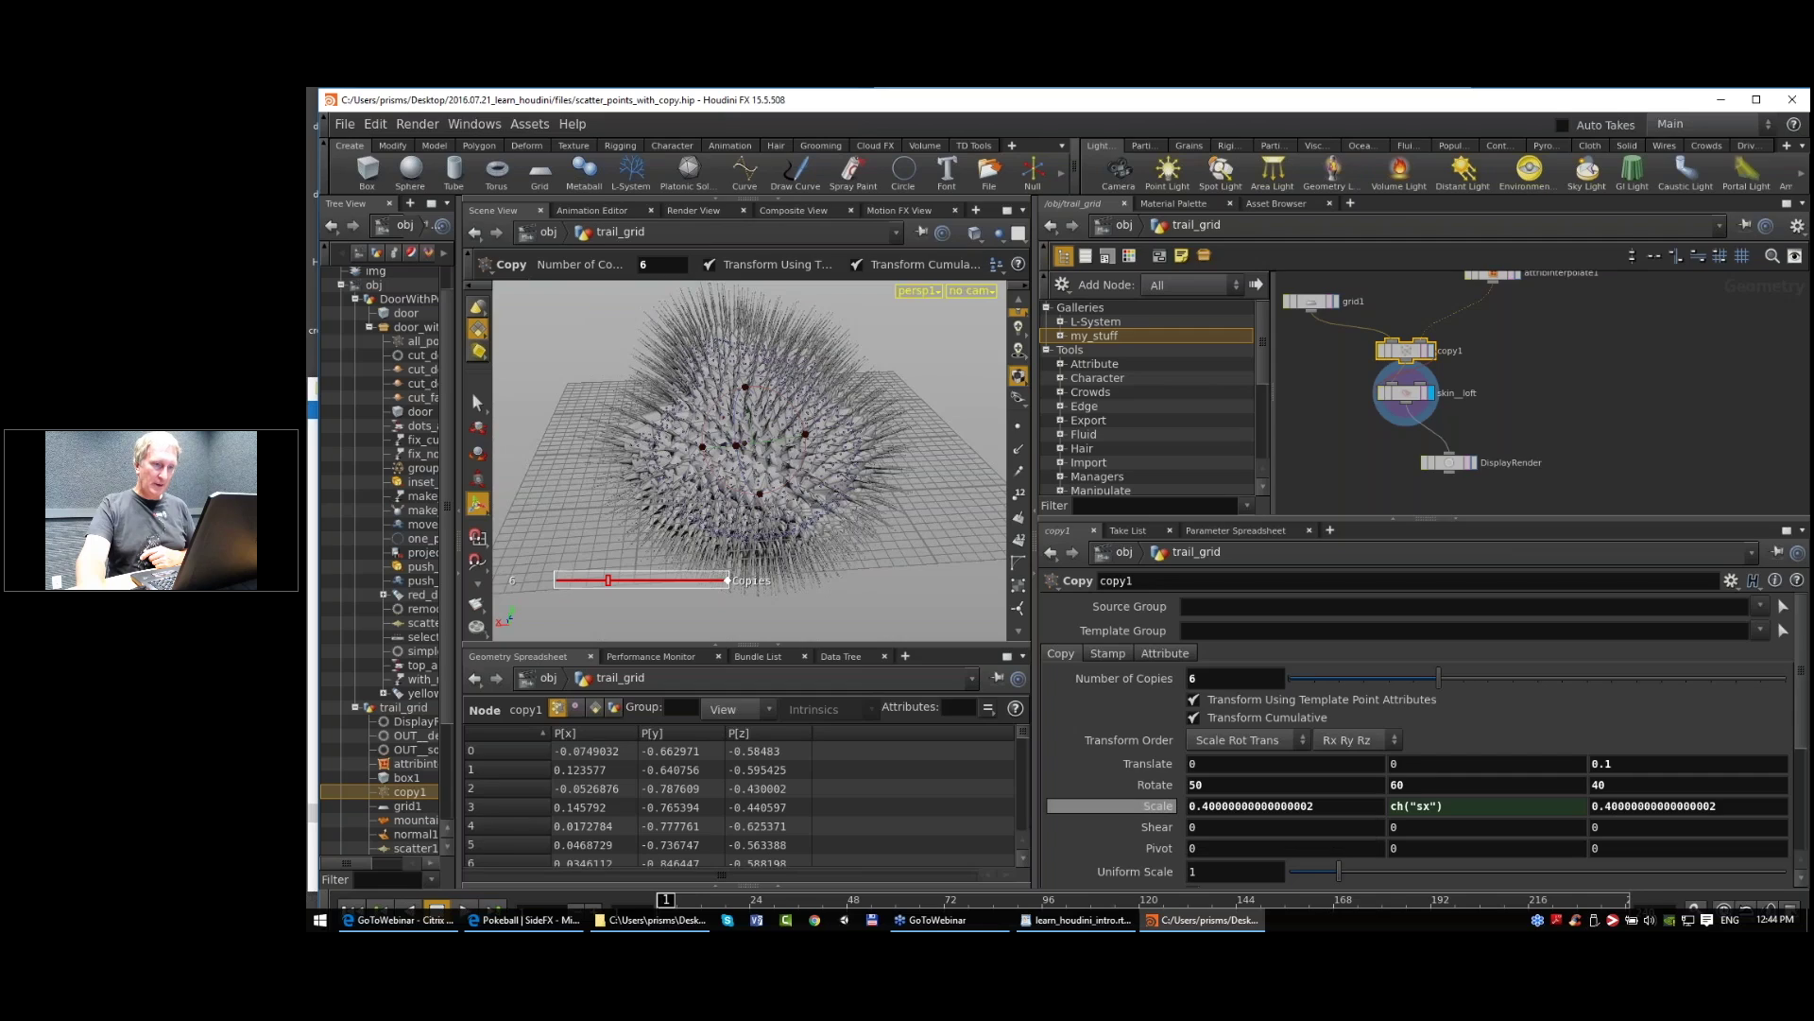
Step: Paste the copied channel reference into copy1's Y scale, first as an absolute and then as a relative reference
right_click(1419, 803)
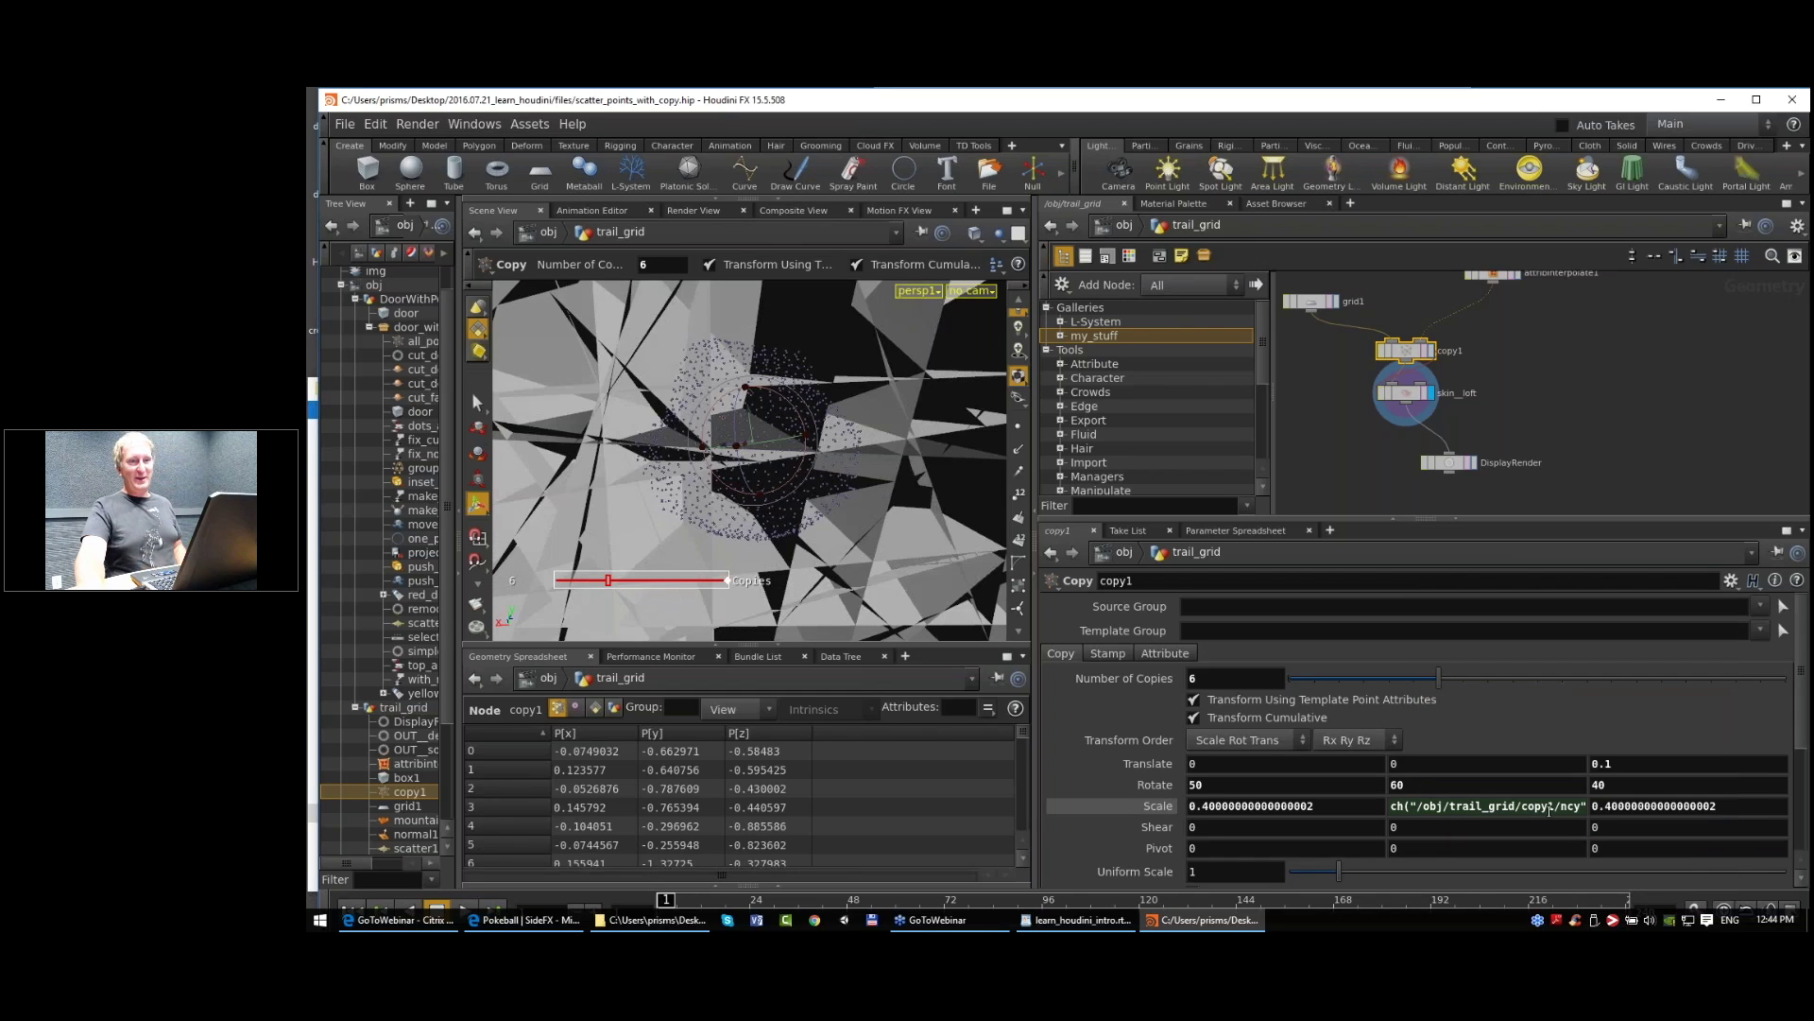
click(1541, 806)
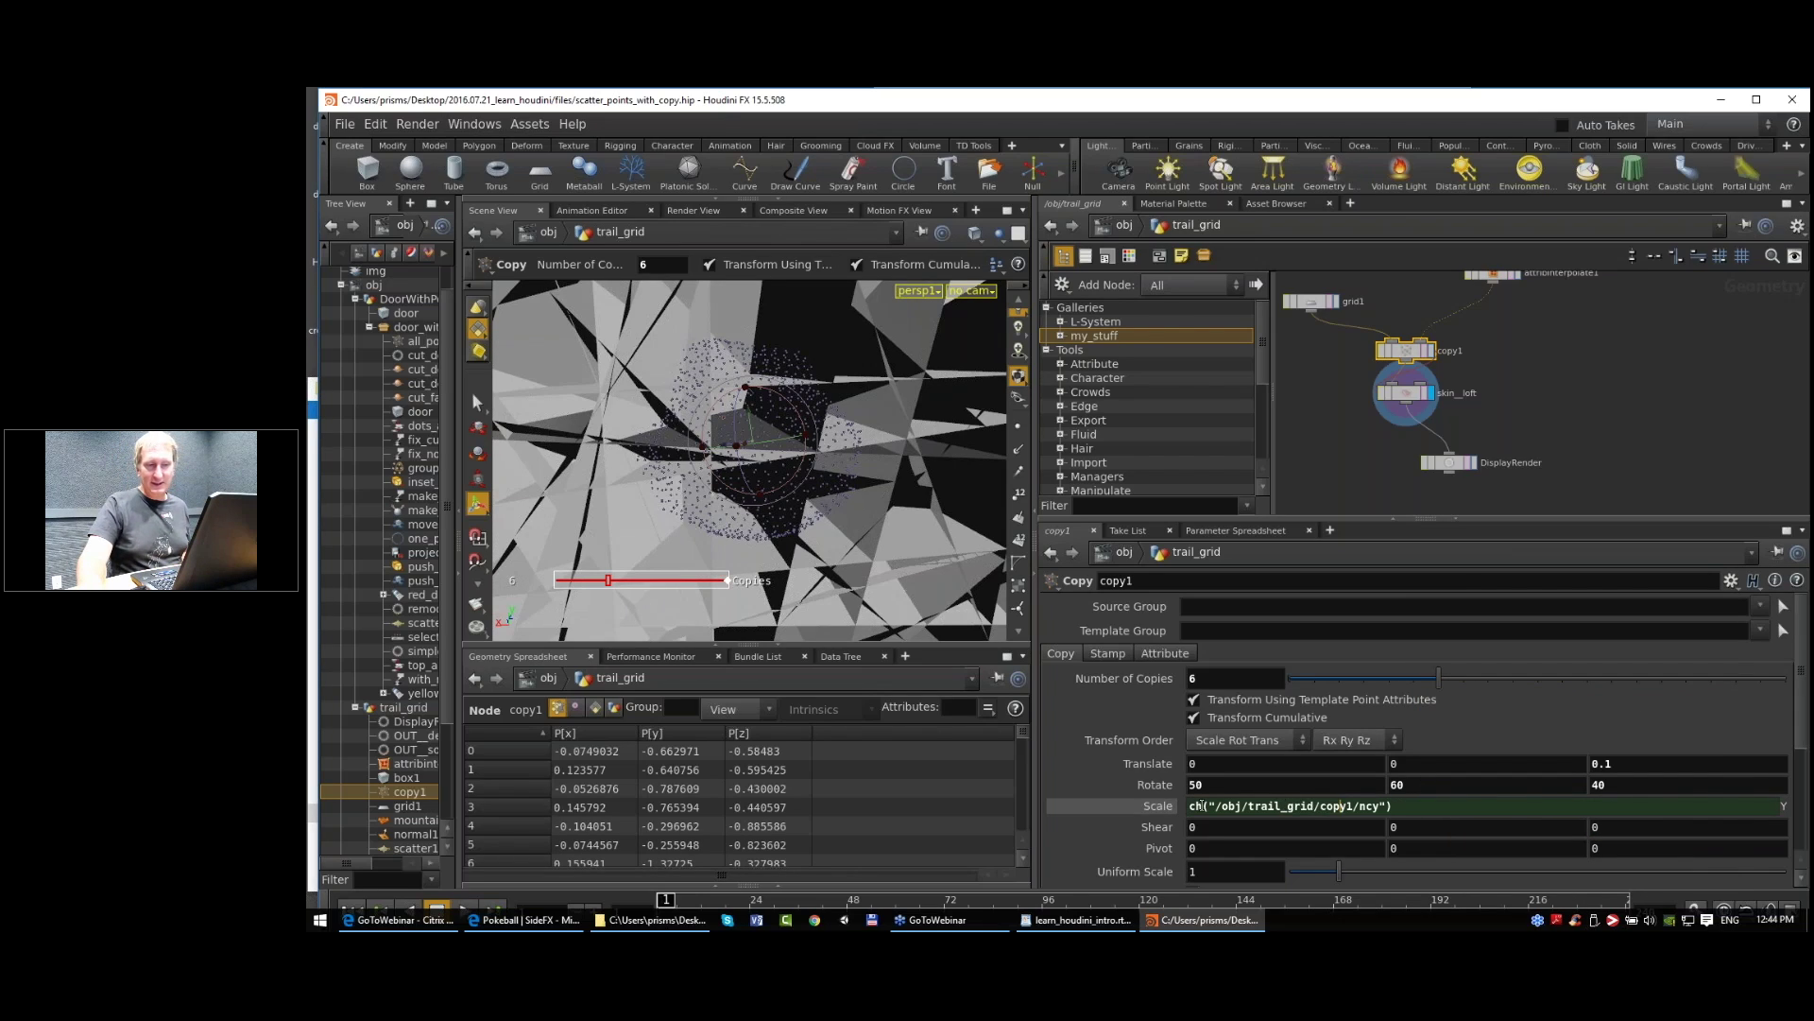
key(Return)
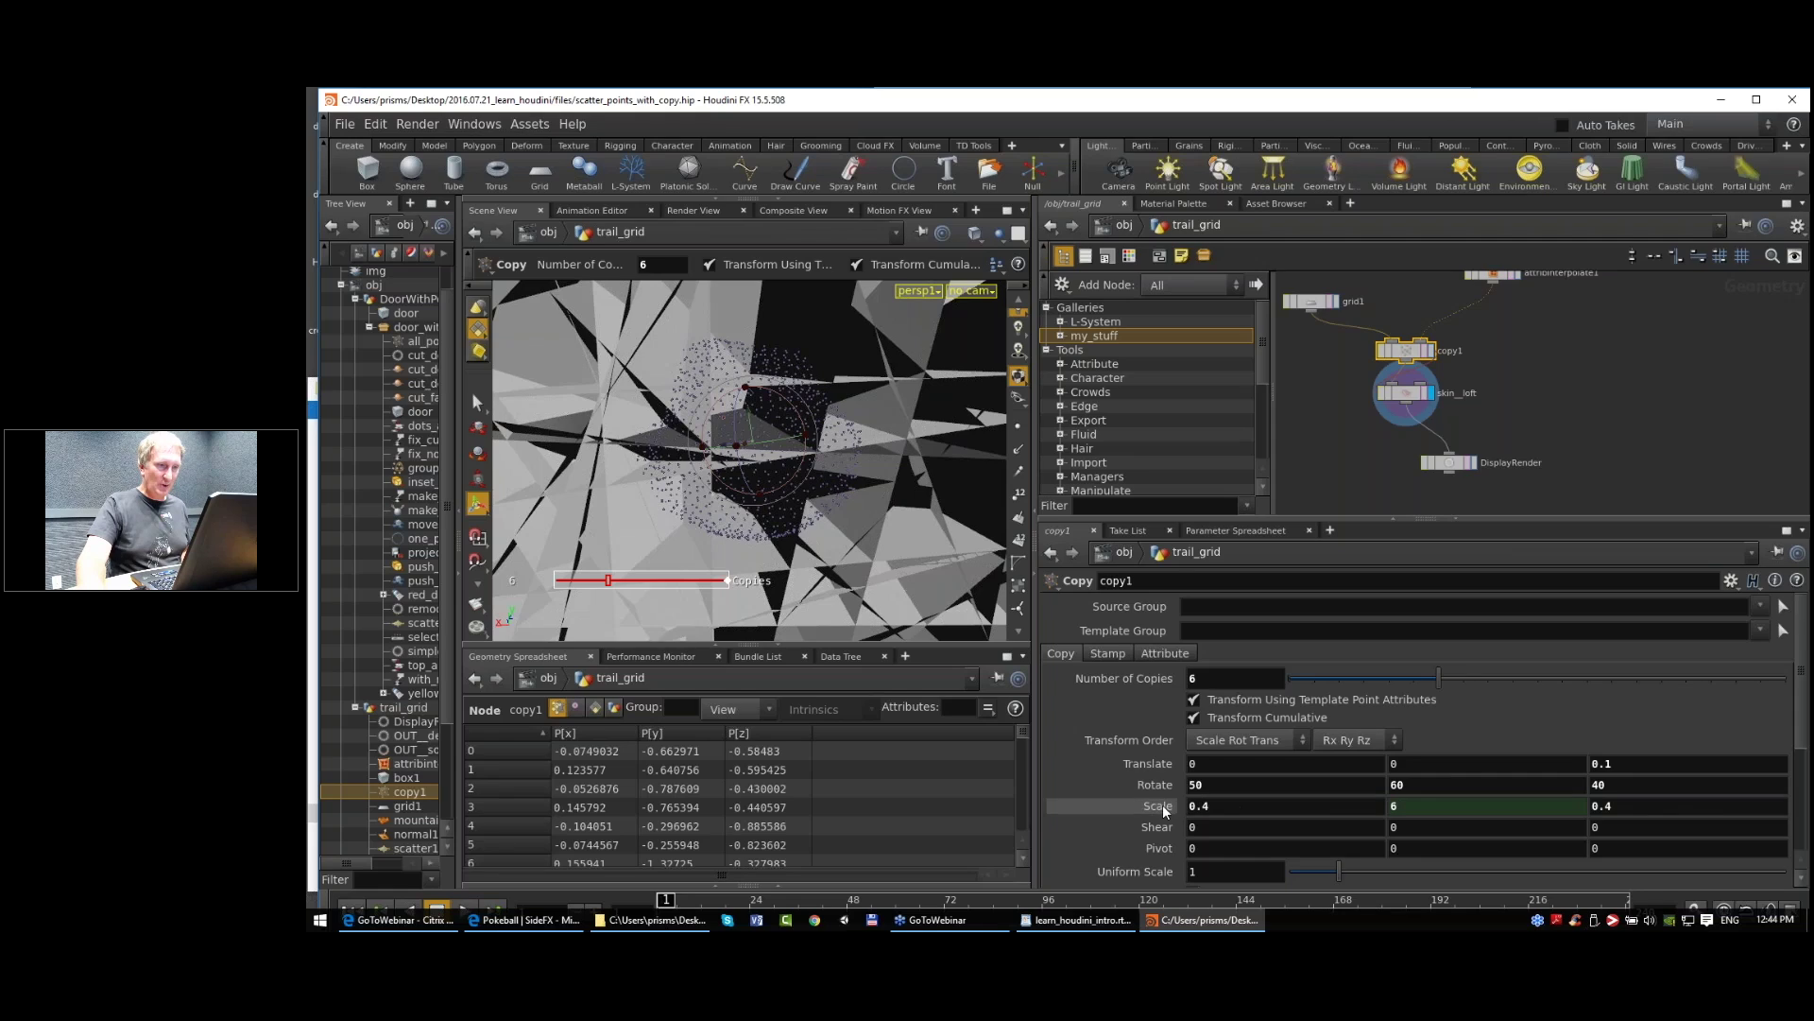
right_click(1418, 805)
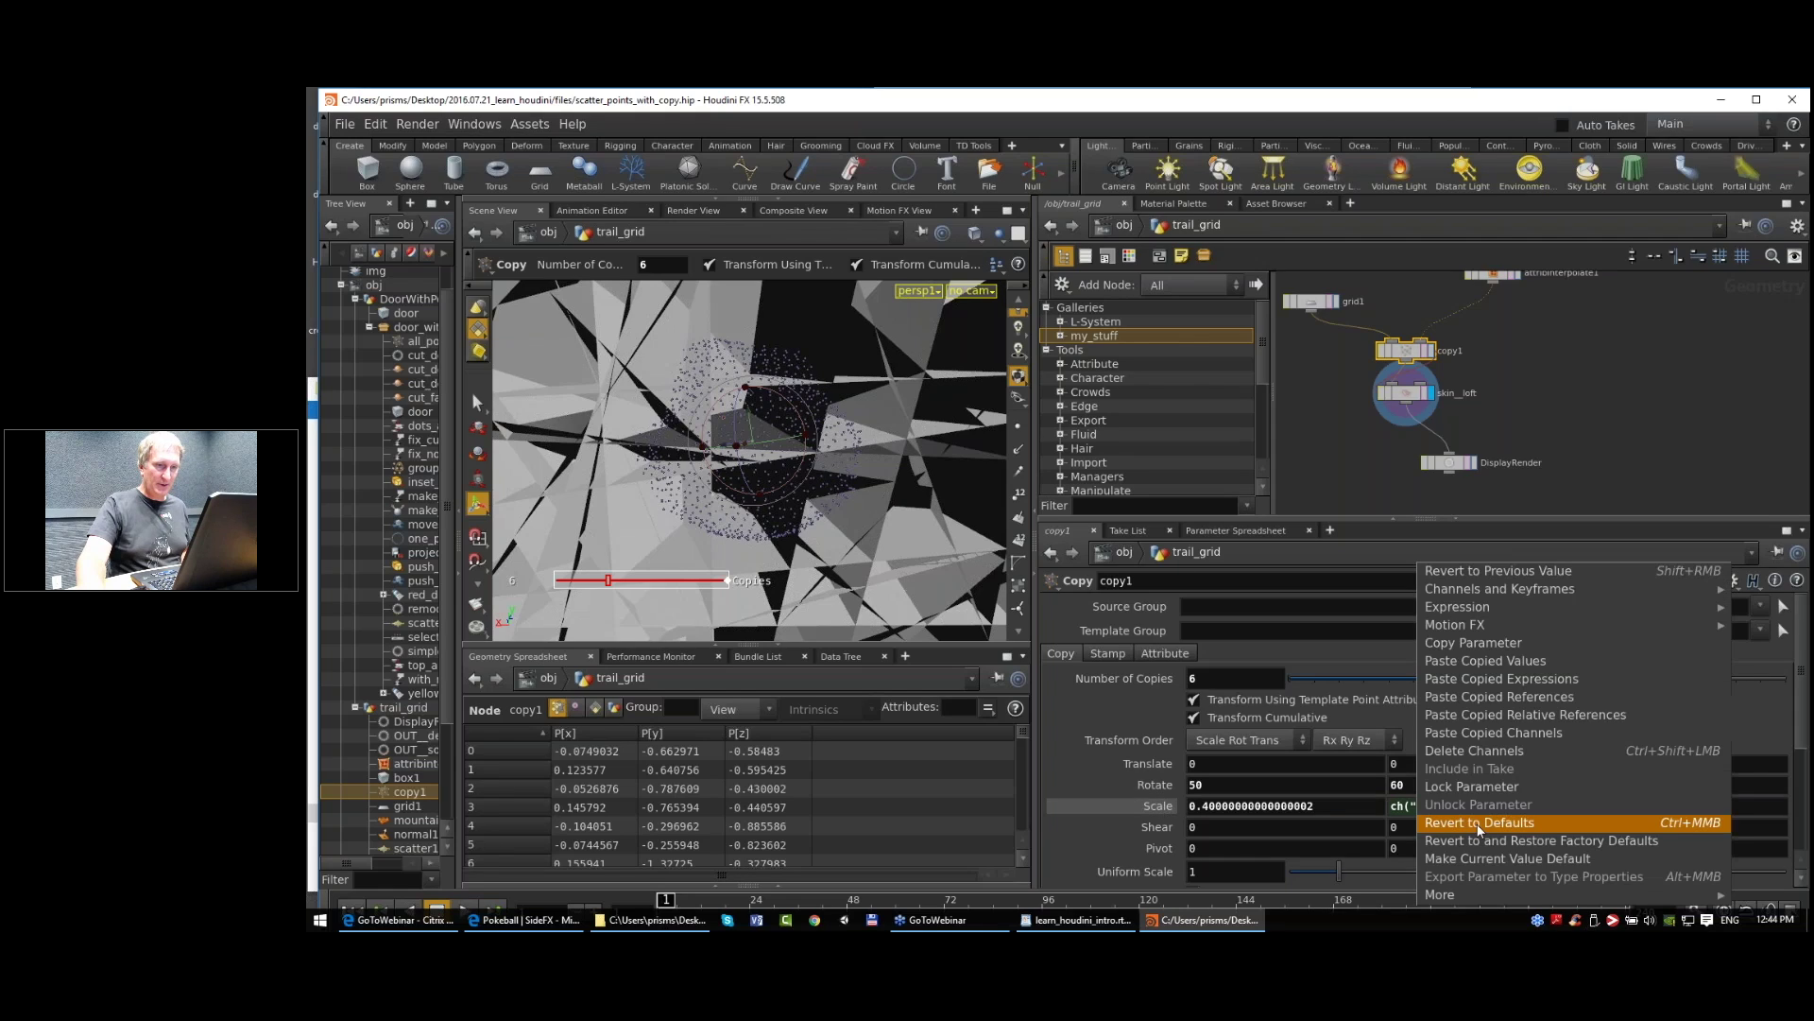
click(1512, 716)
click(1127, 809)
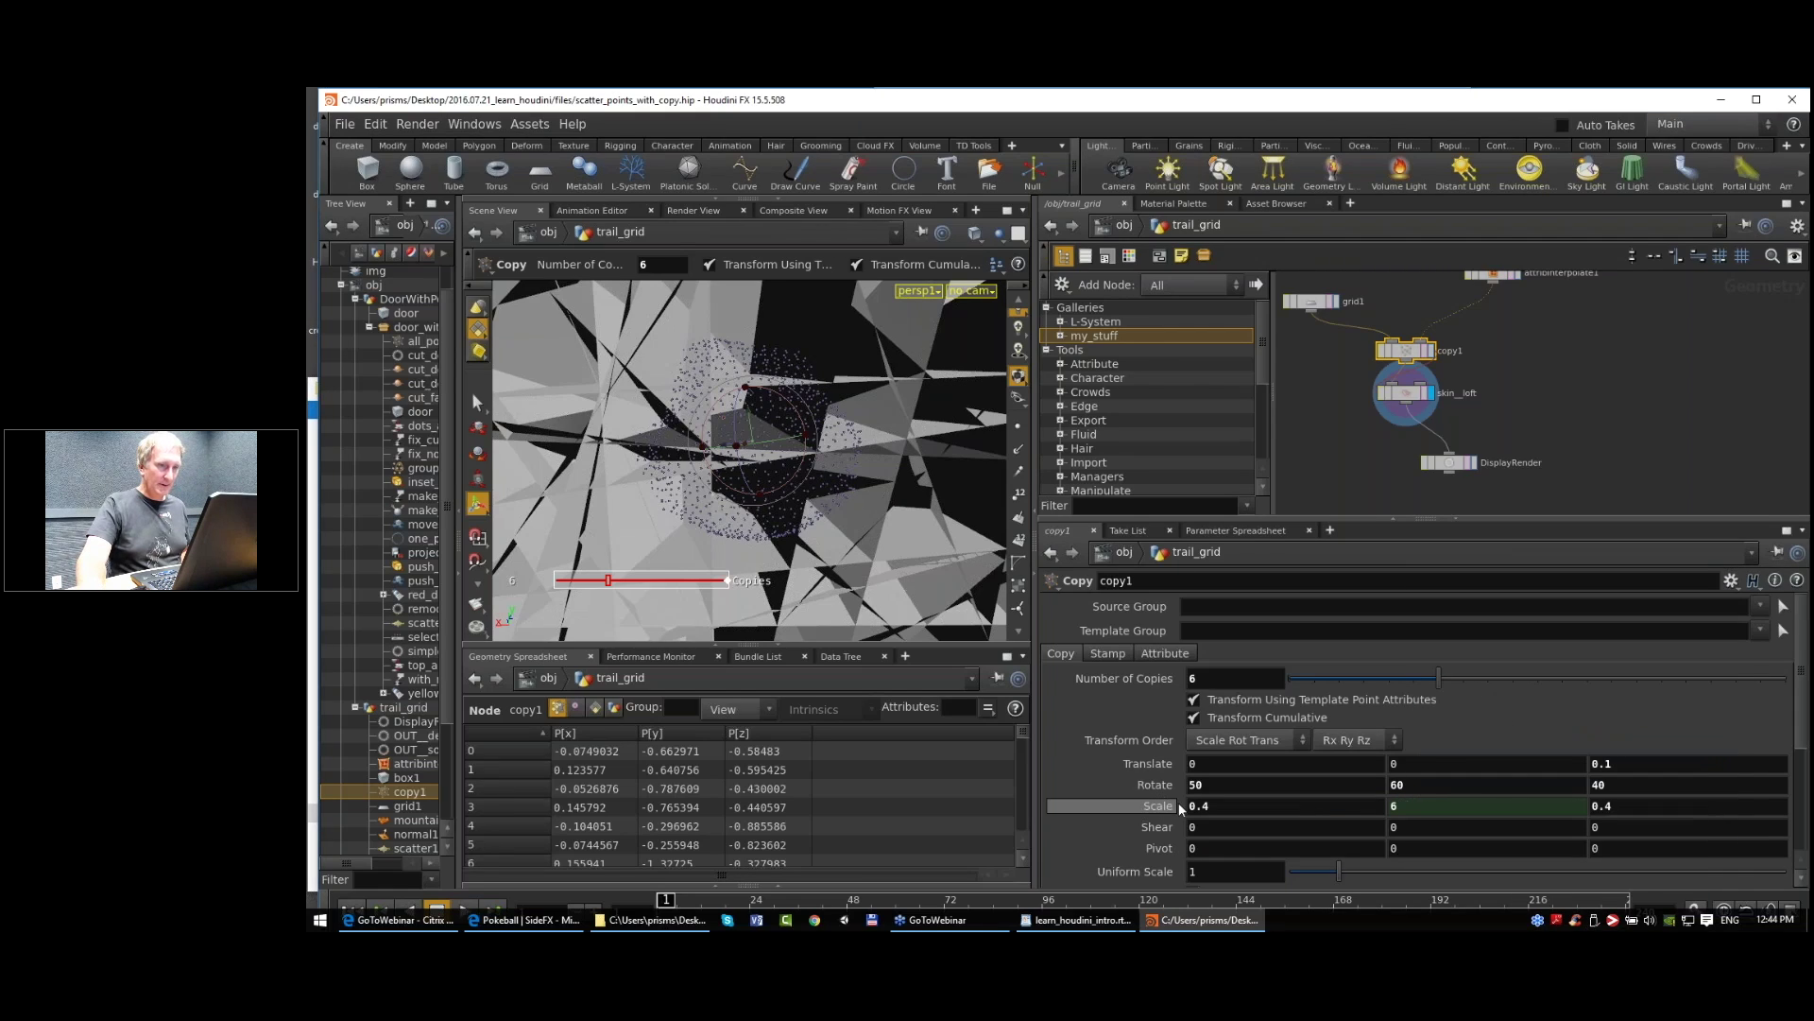
Step: Set copy1's X scale to 0.12 and reframe the scene view to see the whole skinned result
middle_drag(1198, 805, 852, 851)
scroll(1418, 737, down, 5)
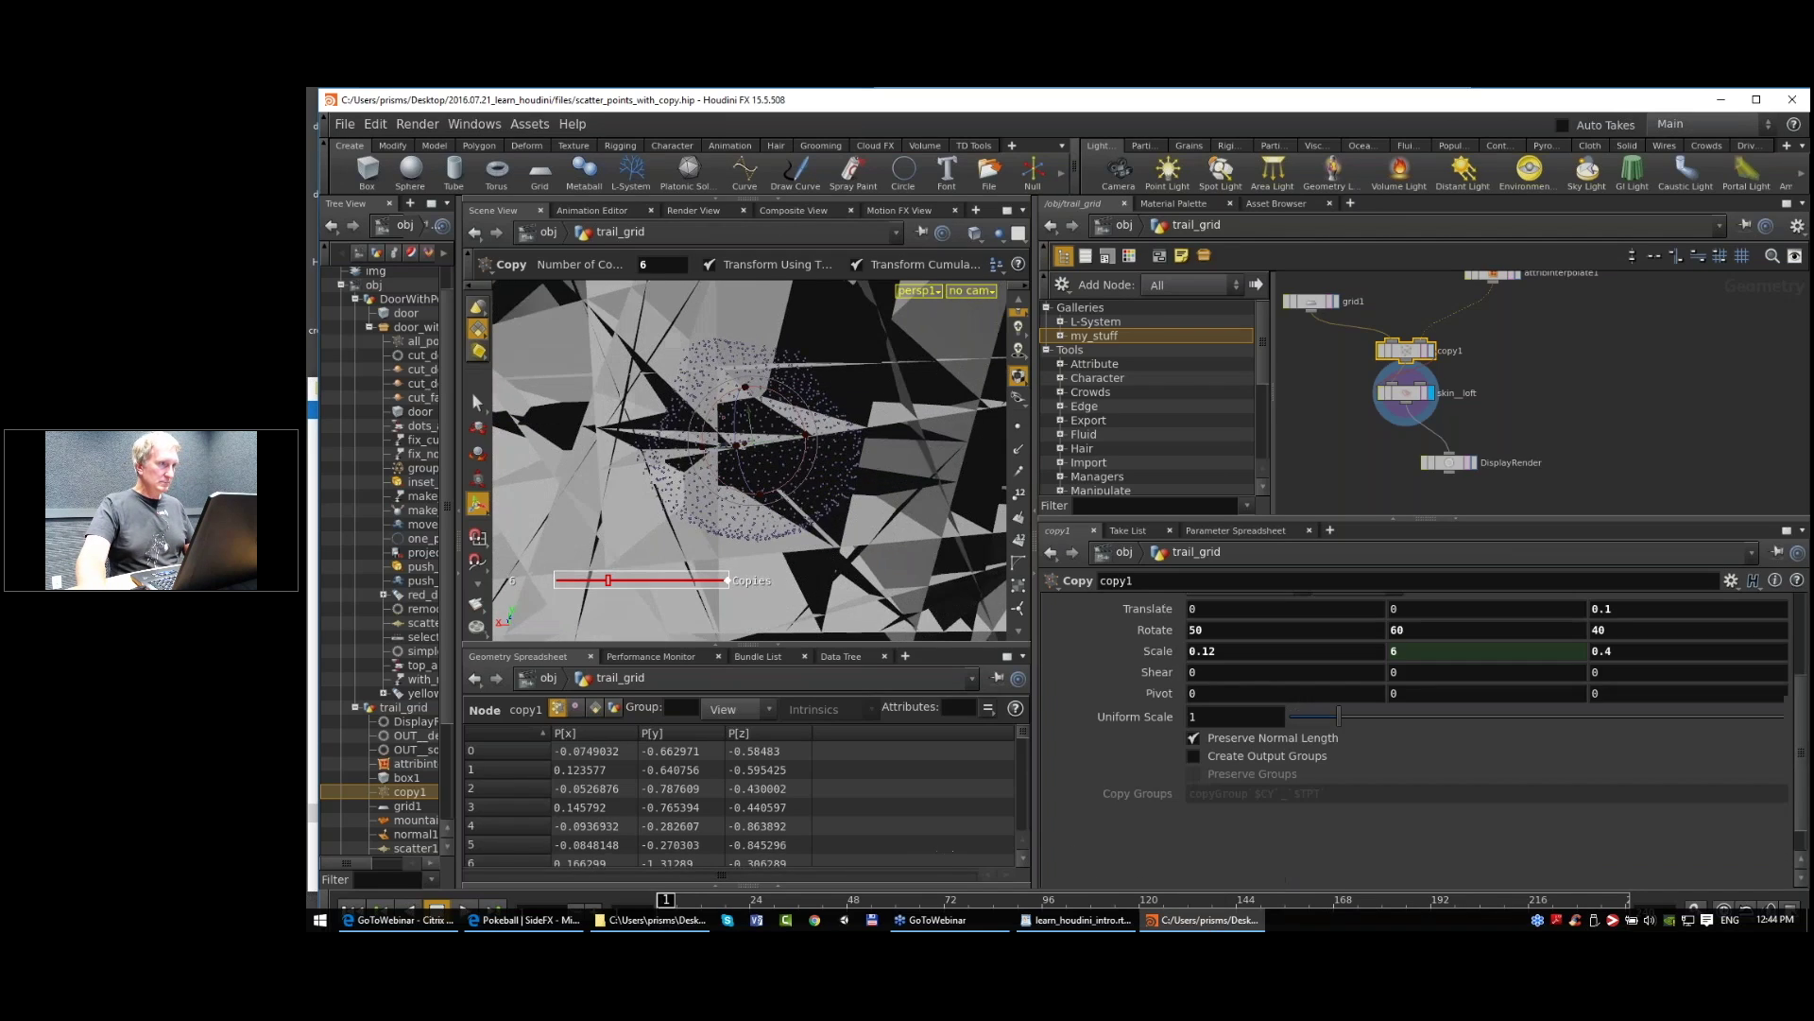
scroll(1418, 737, down, 1)
scroll(801, 505, down, 5)
key(h)
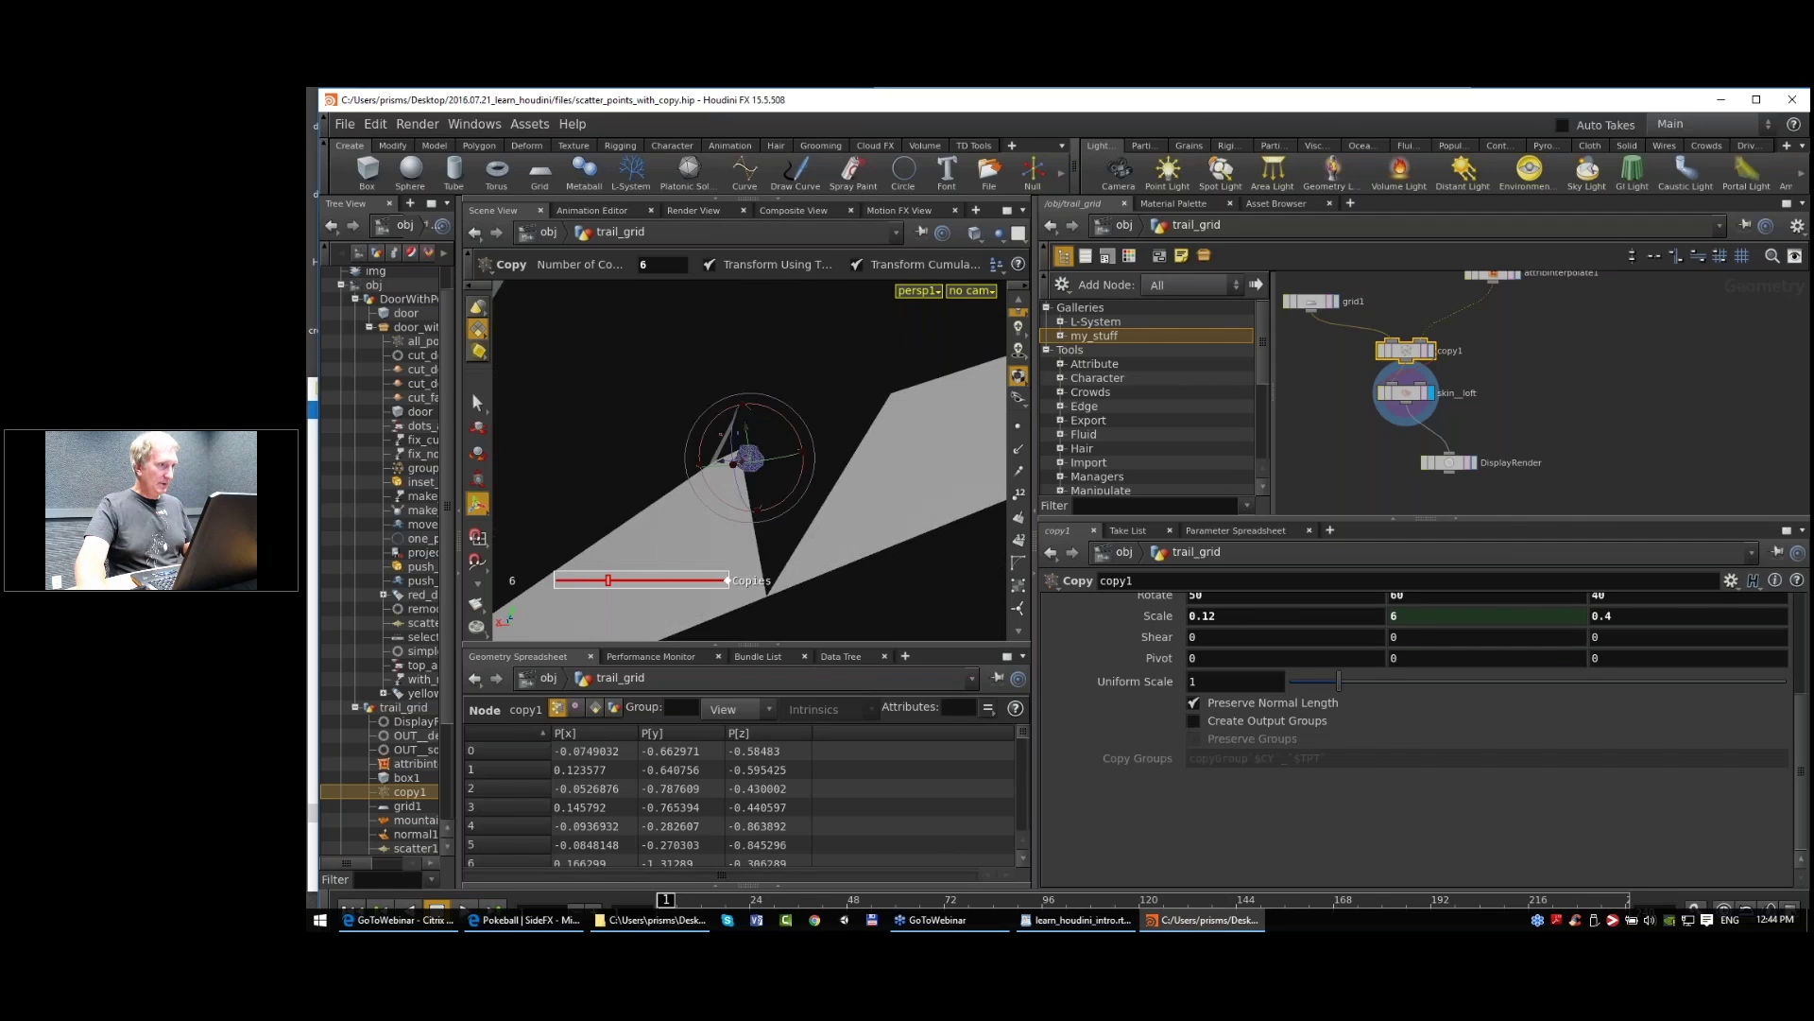
Step: Set copy1's Z scale to 1.4
scroll(809, 505, down, 3)
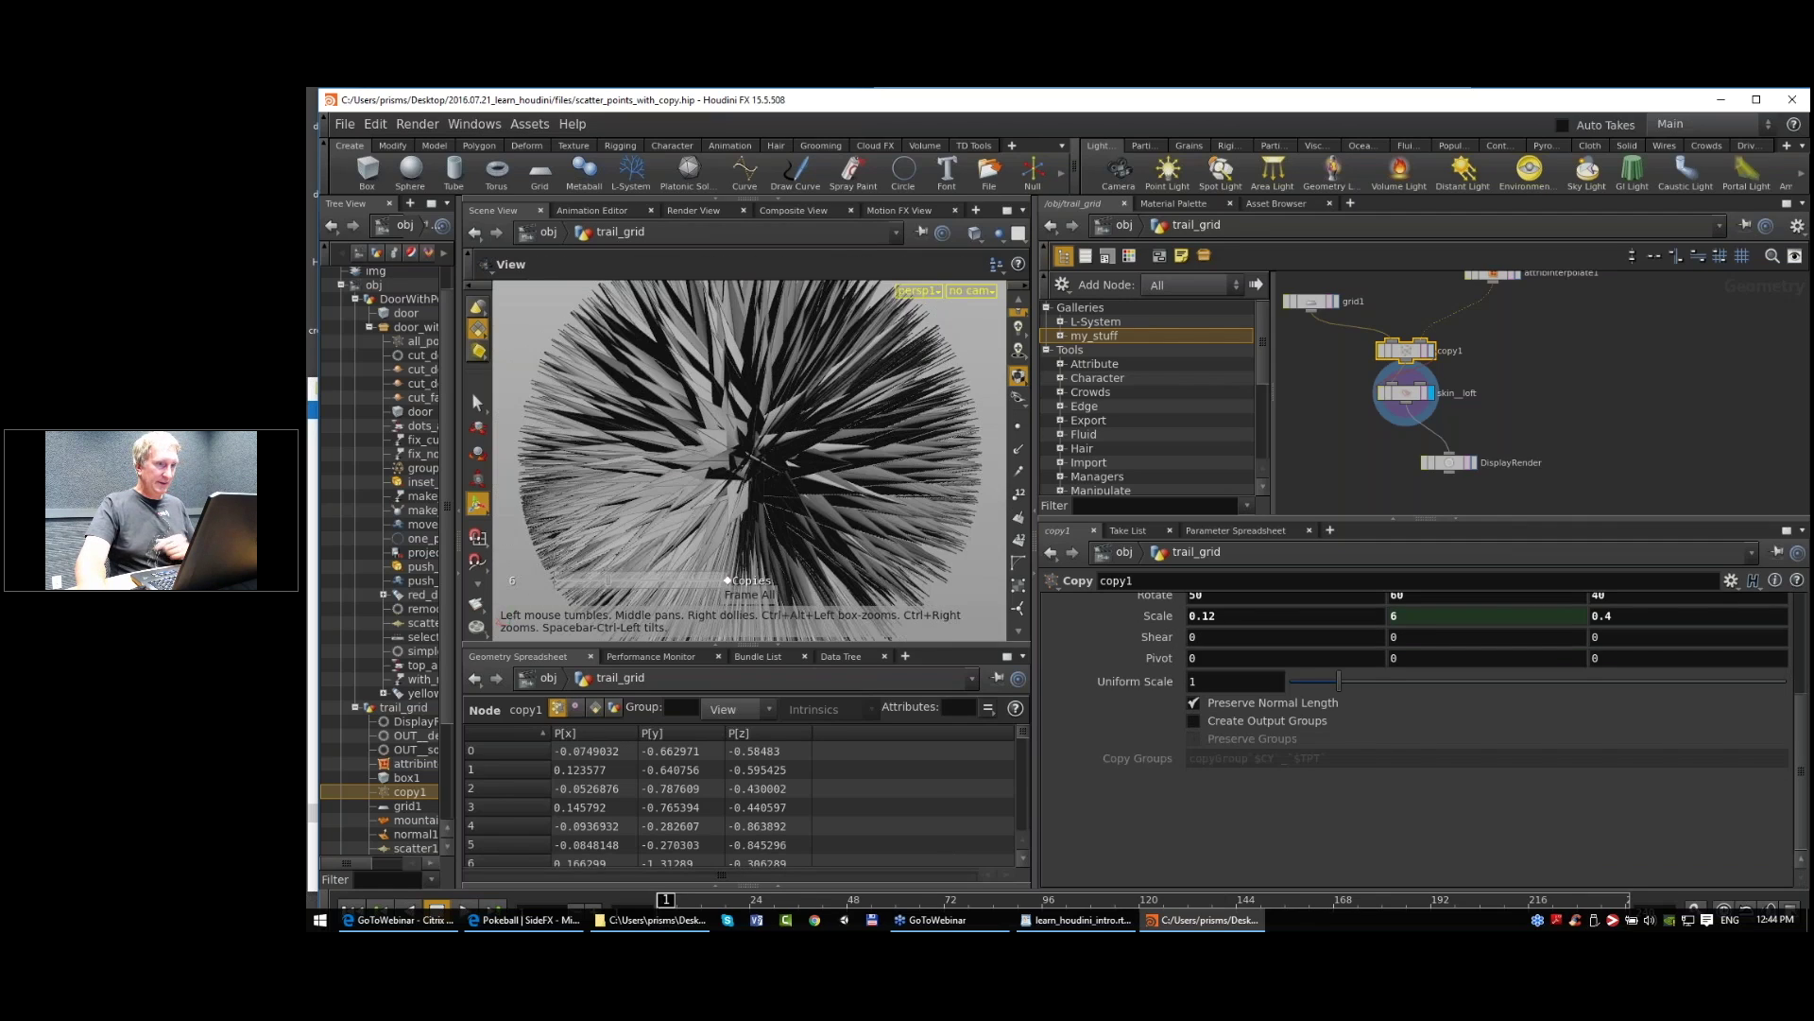
key(Return)
middle_drag(1644, 747, 1676, 703)
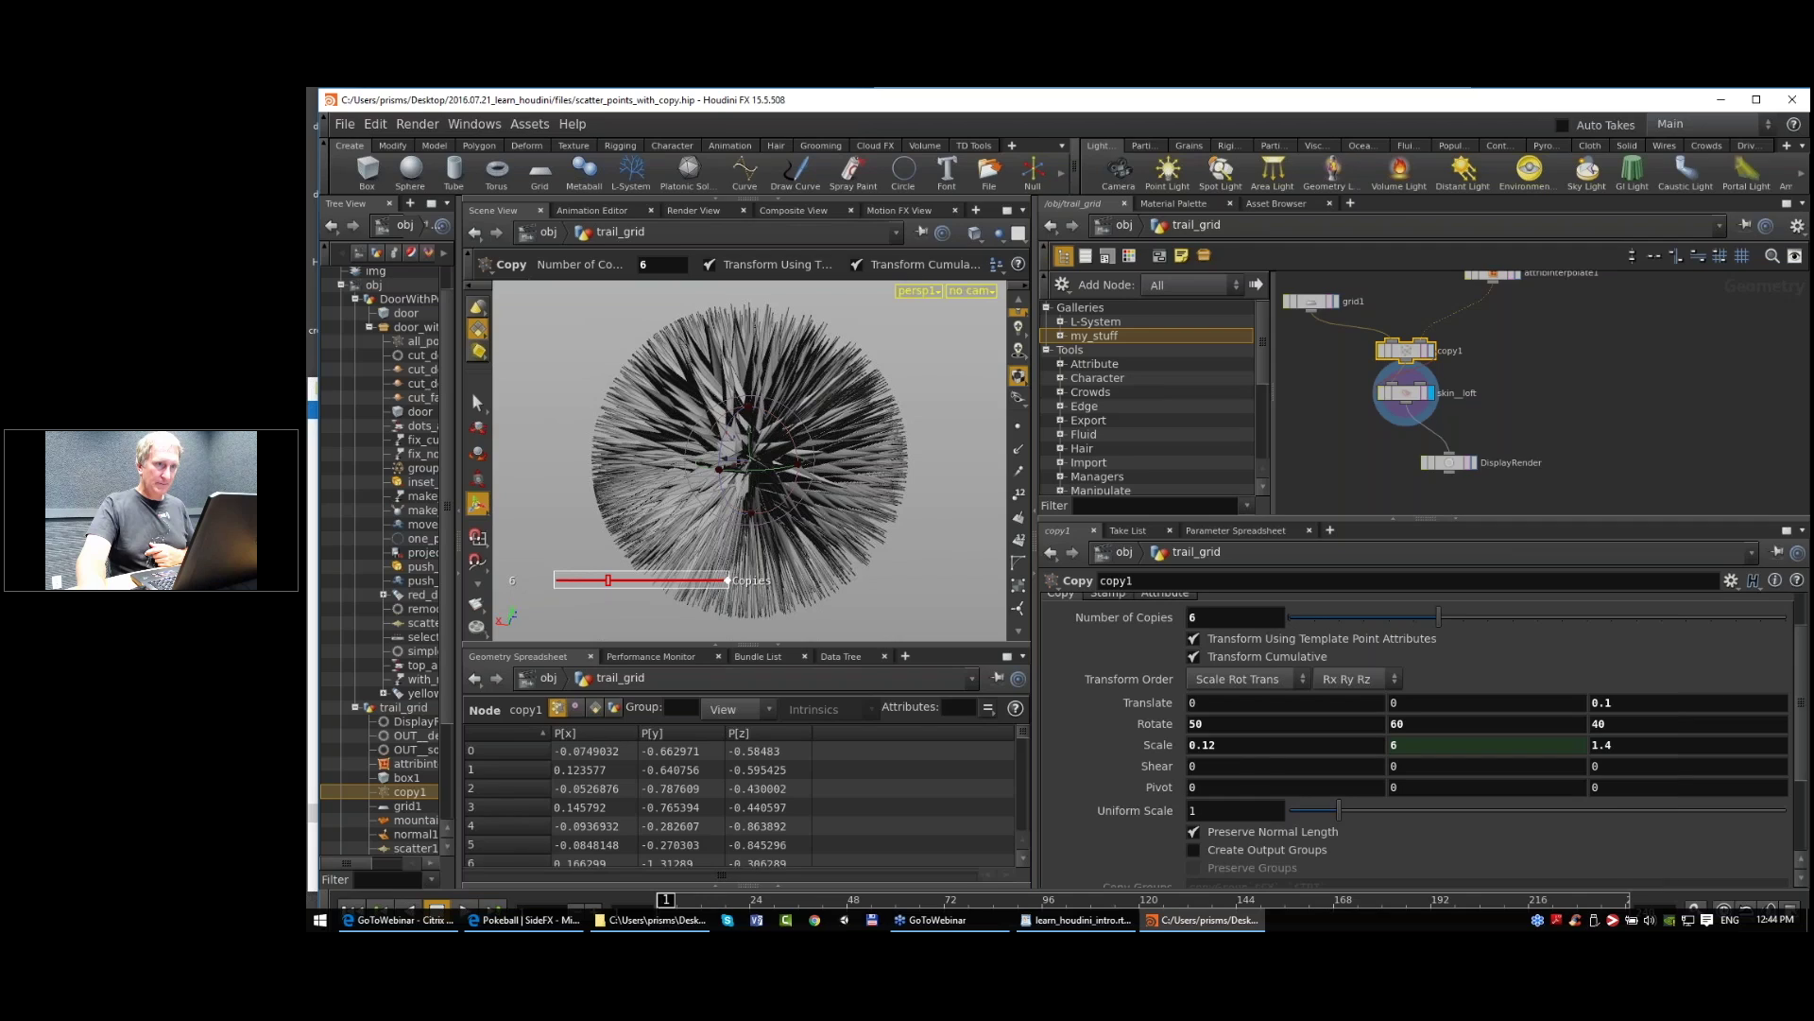
scroll(1418, 737, up, 1)
Step: Switch the displayed node from skin__loft to the DisplayRender null and frame the whole spiky ball in the scene view
click(1406, 395)
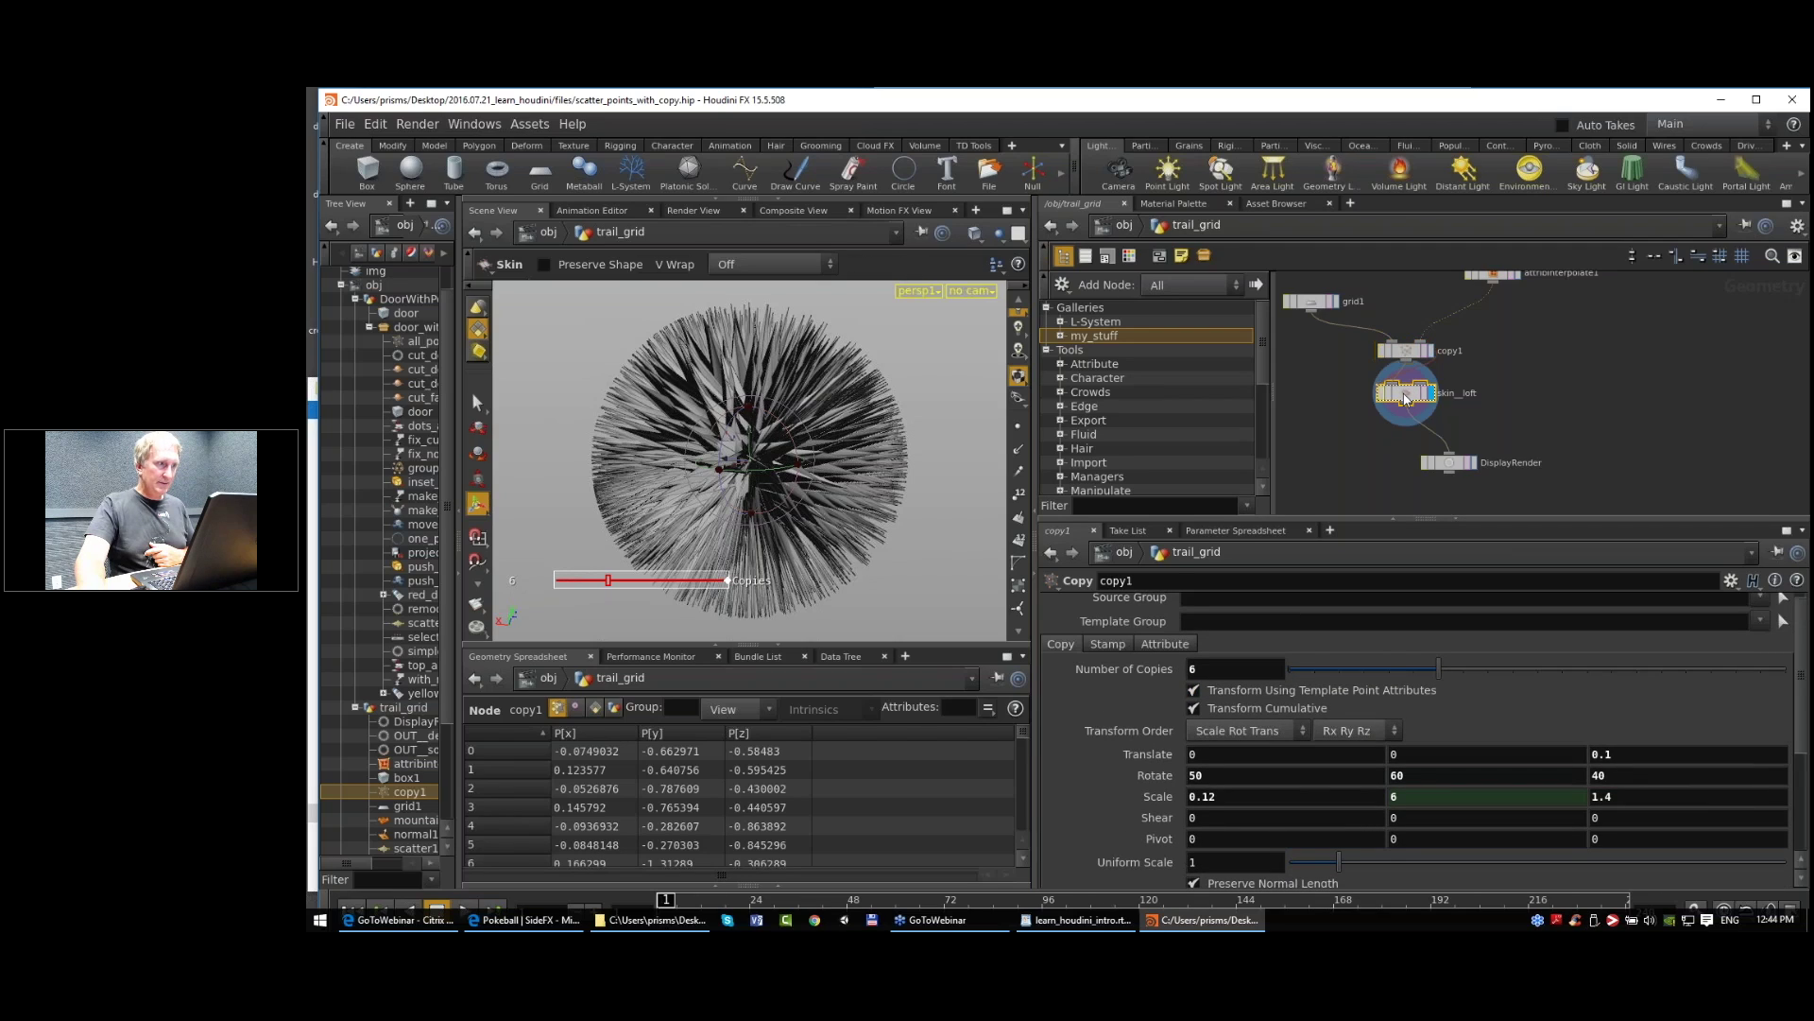
click(1449, 463)
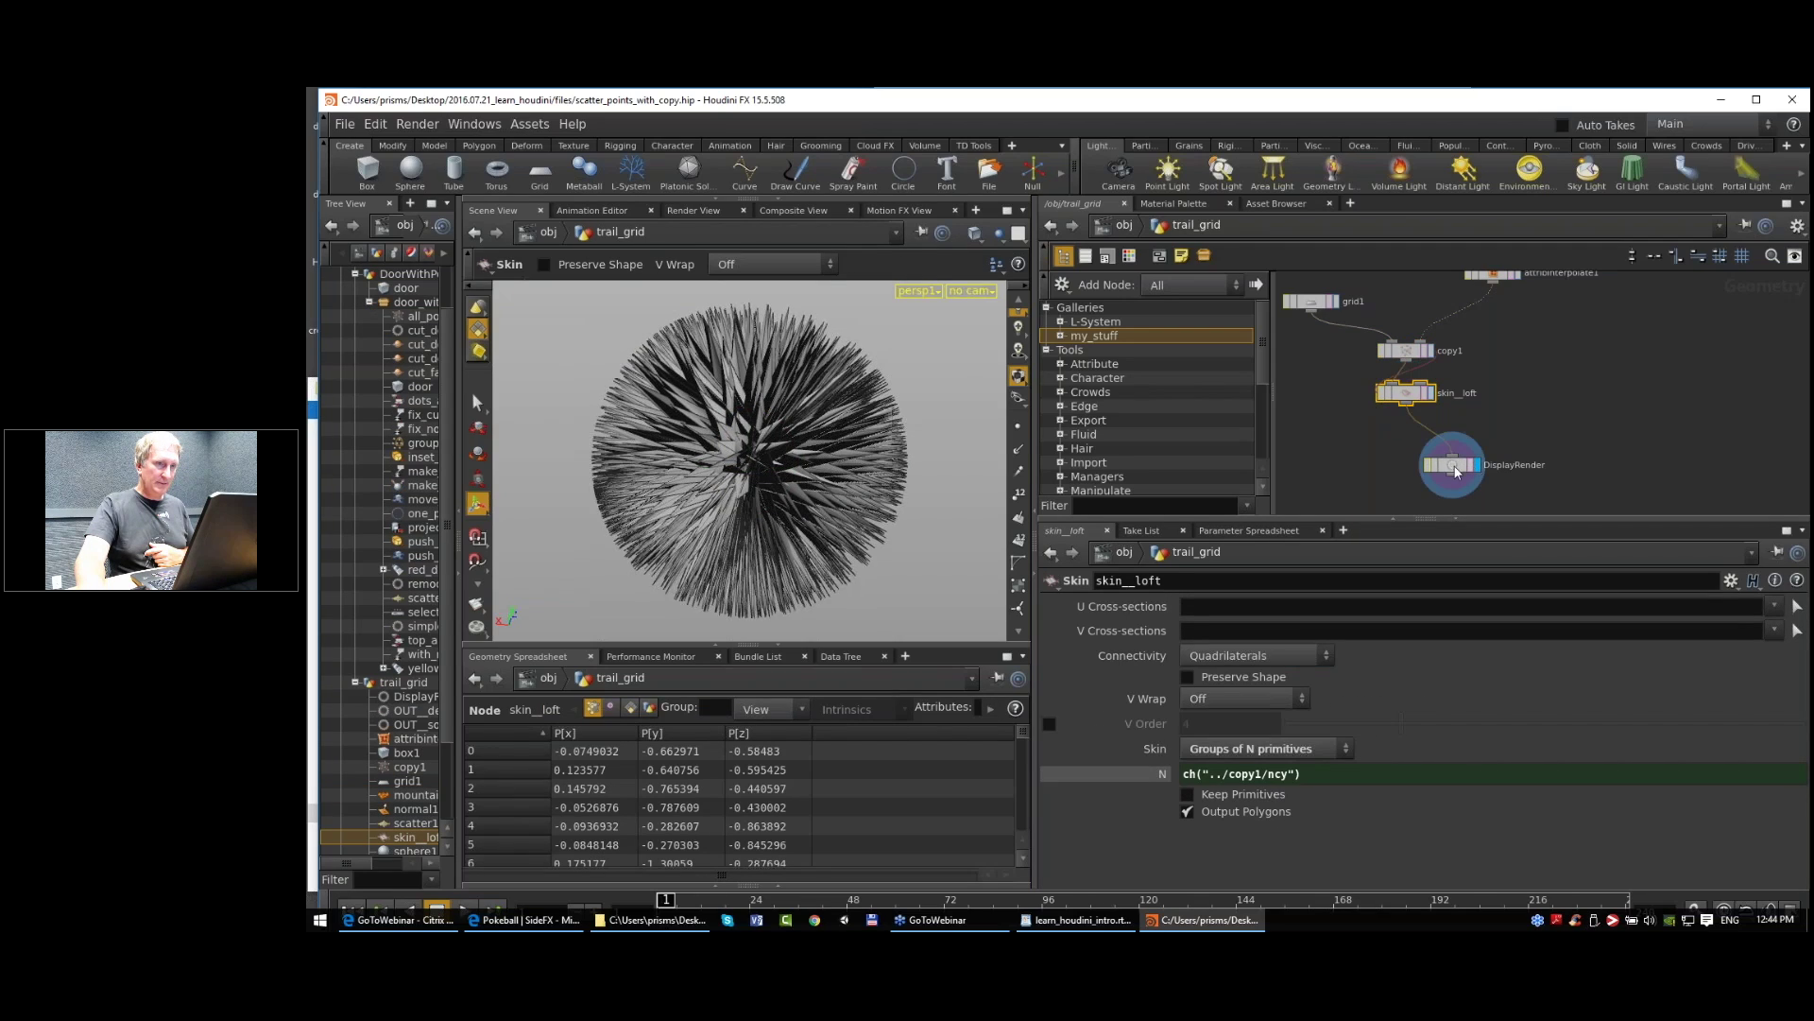
key(Escape)
scroll(742, 478, up, 5)
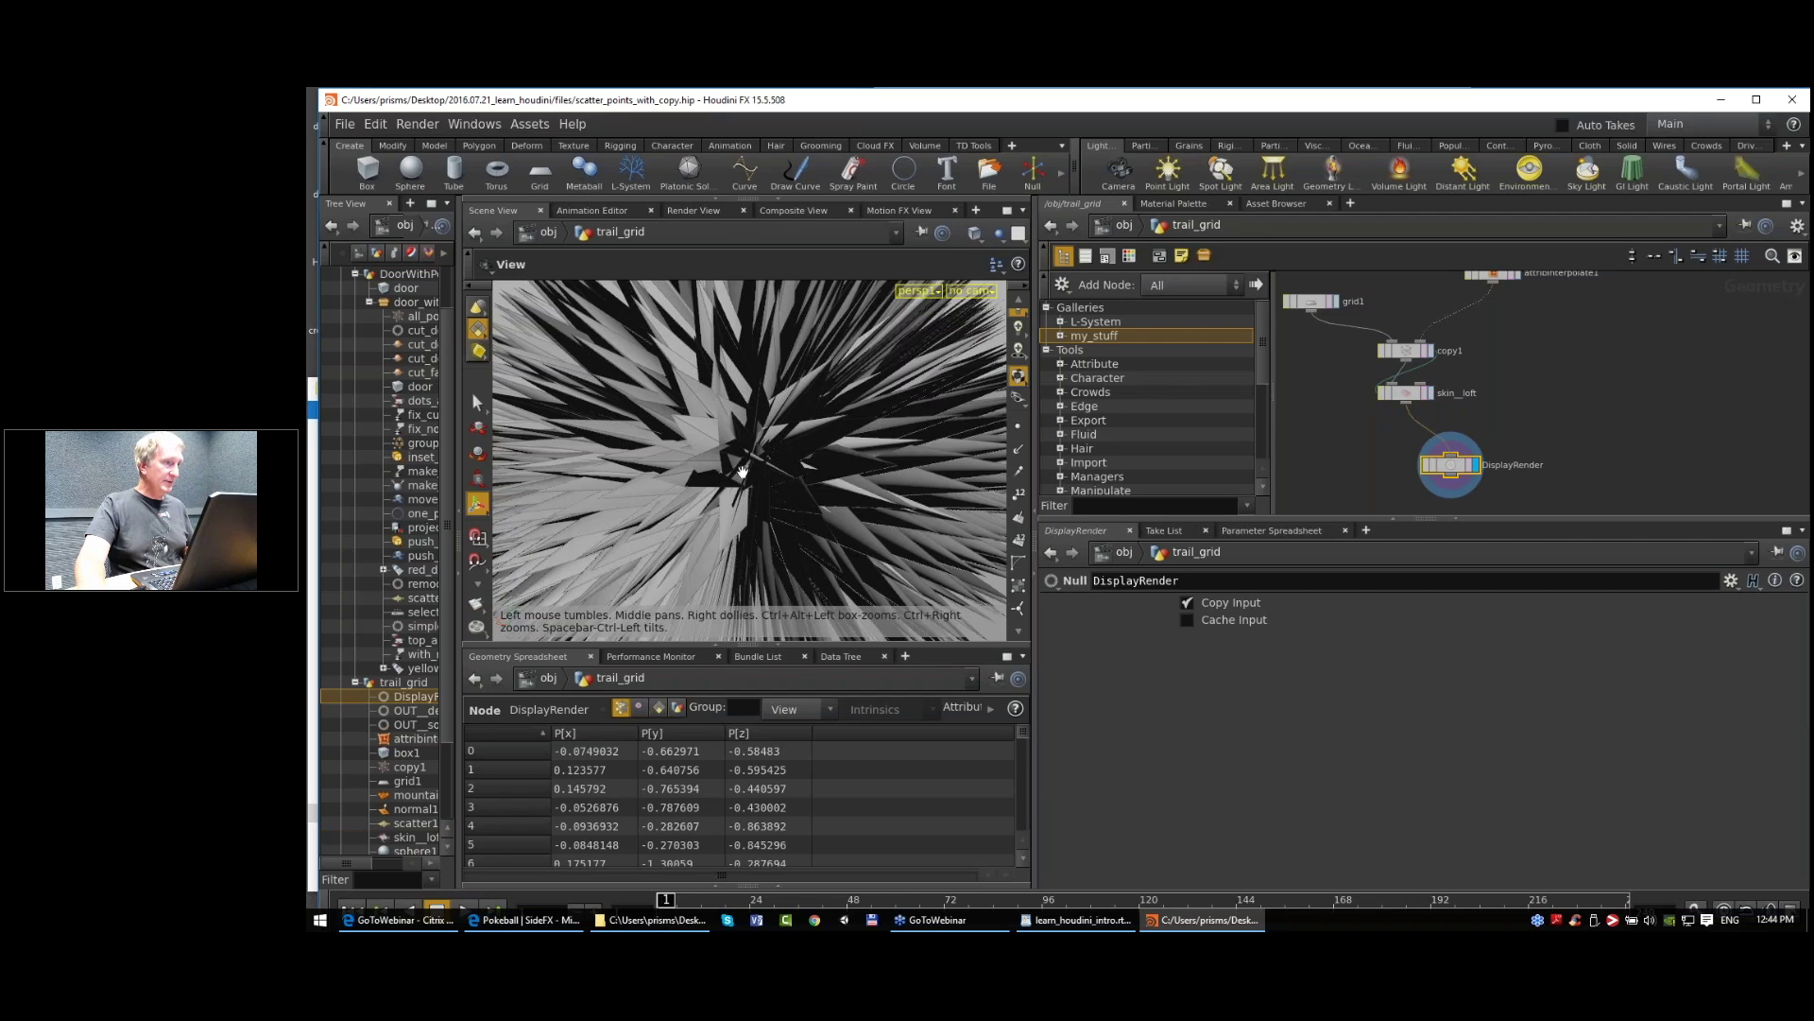
key(h)
key(Return)
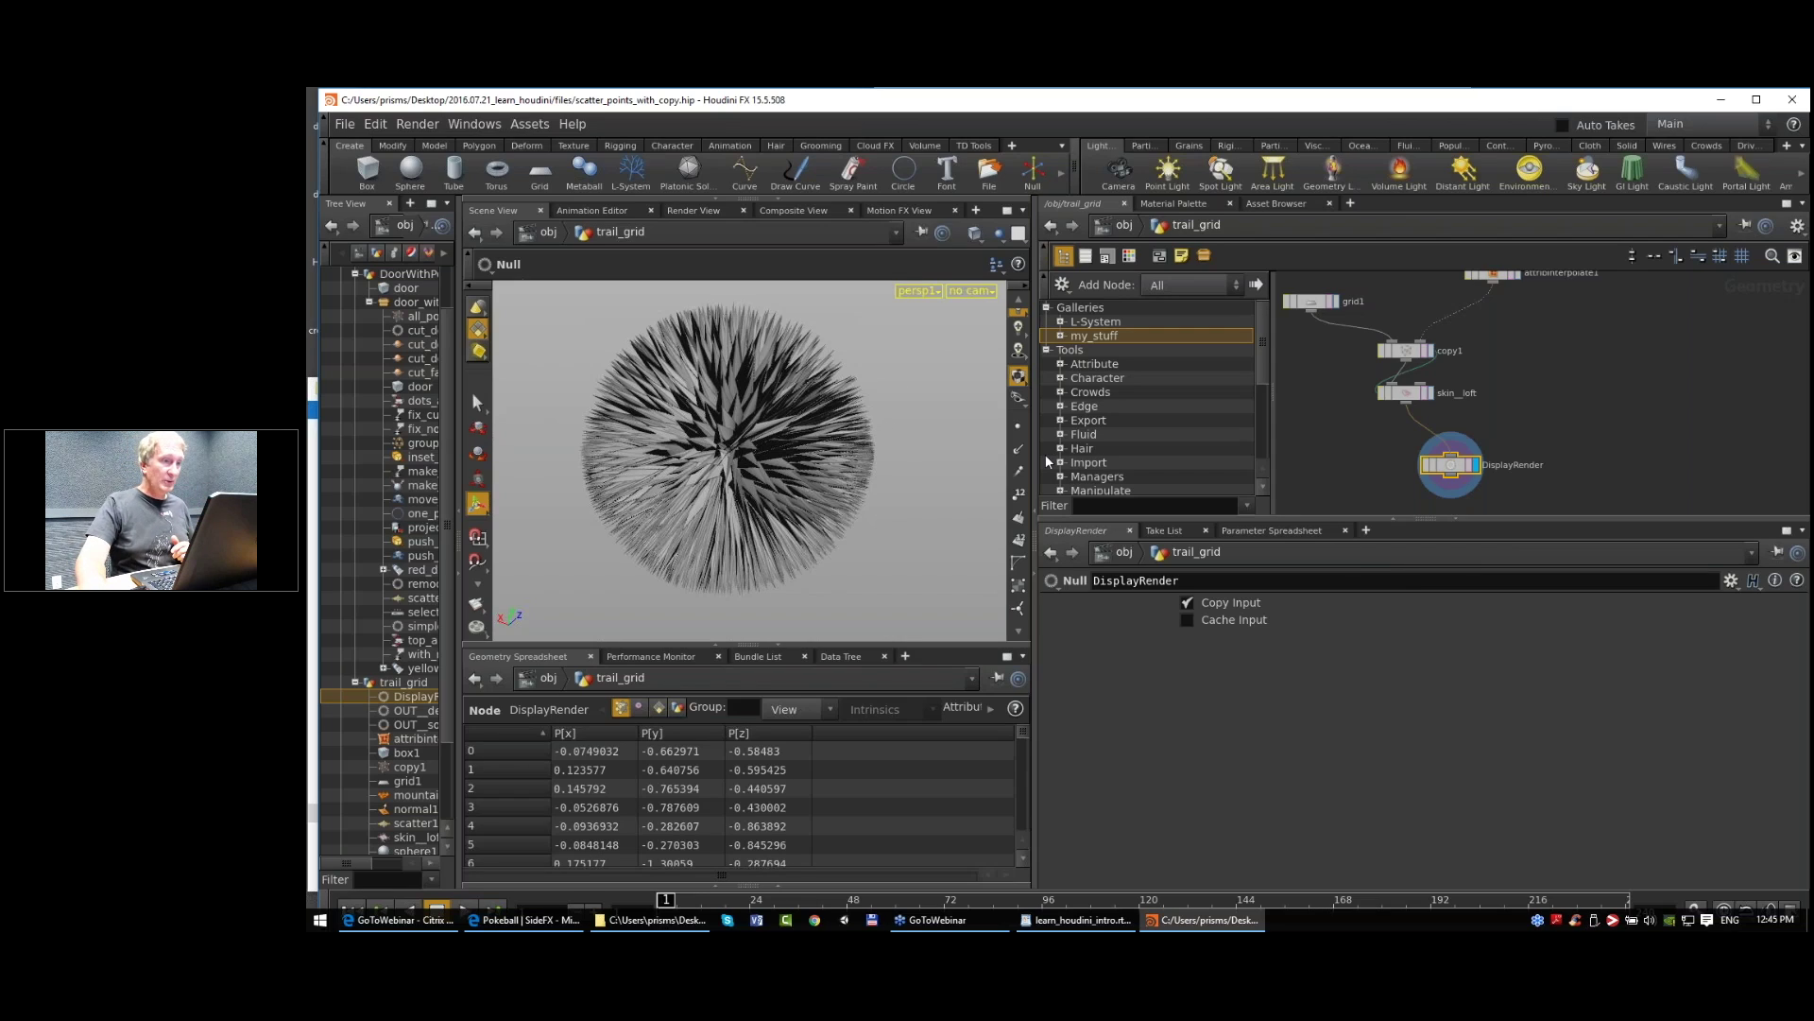
Step: Widen the scene view and collapse the DoorWithPolkaDots branch in the network tree
drag(1036, 456, 1158, 457)
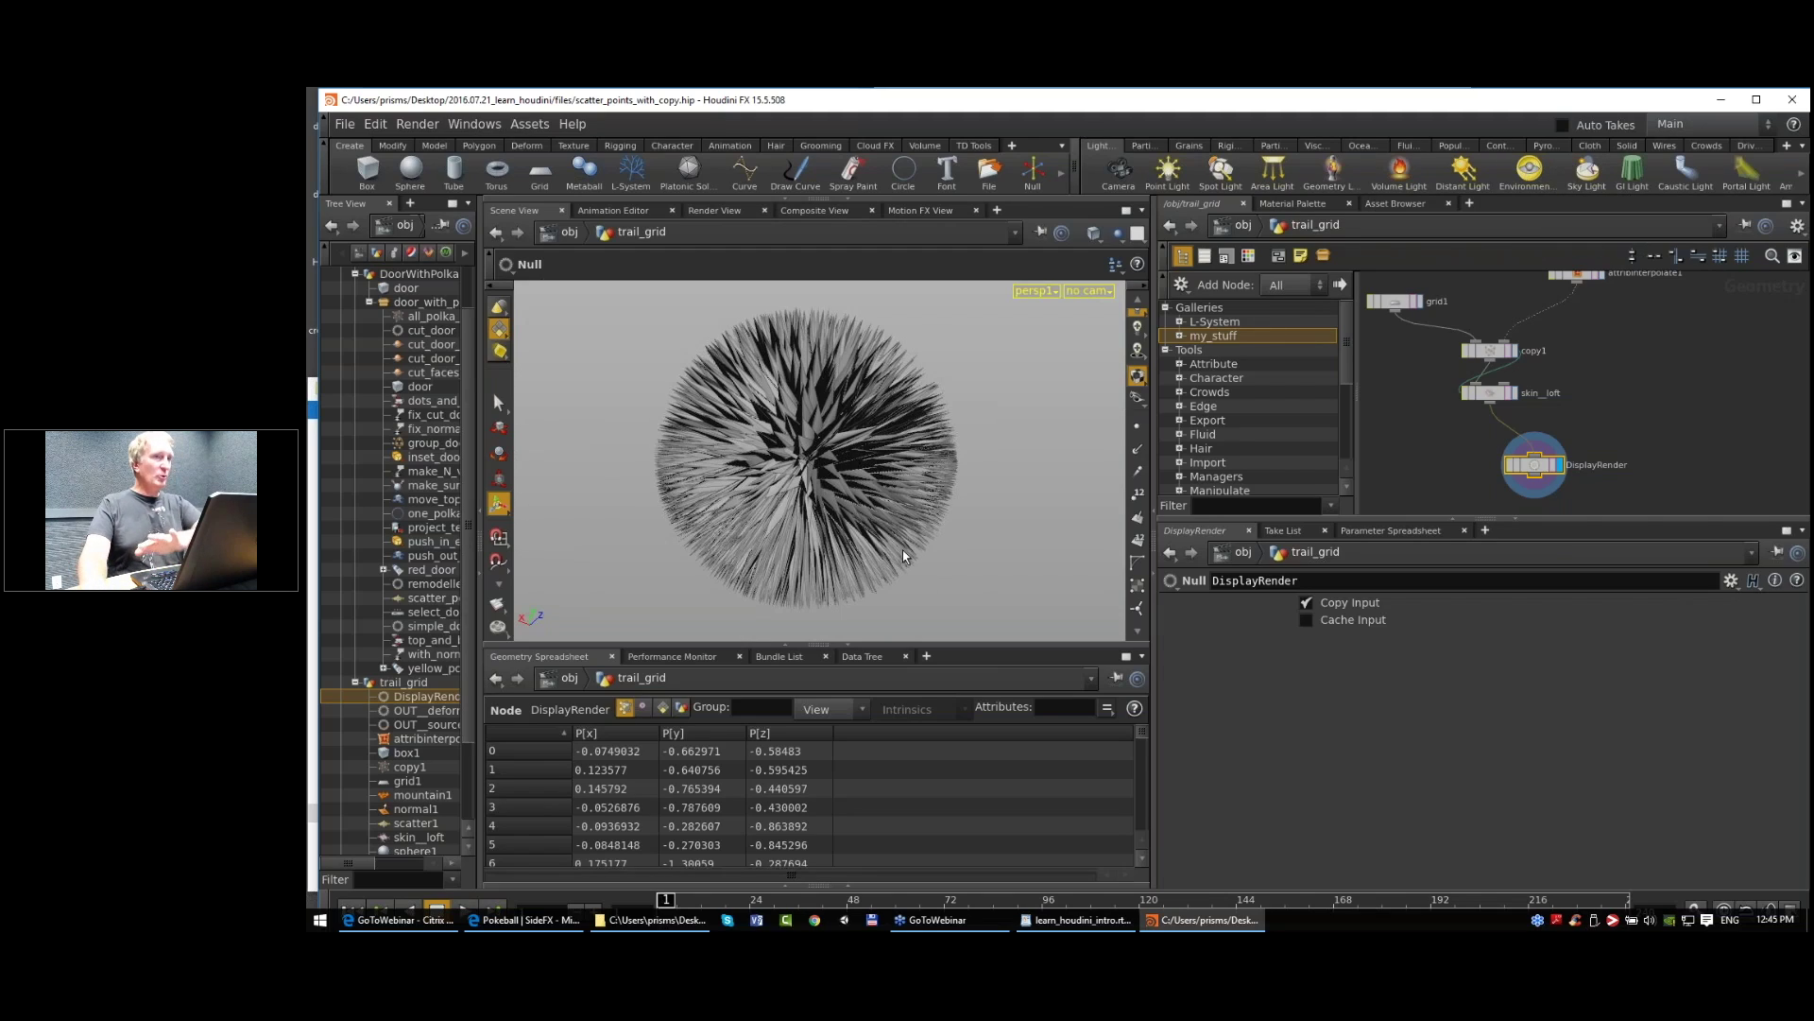
scroll(471, 565, up, 1)
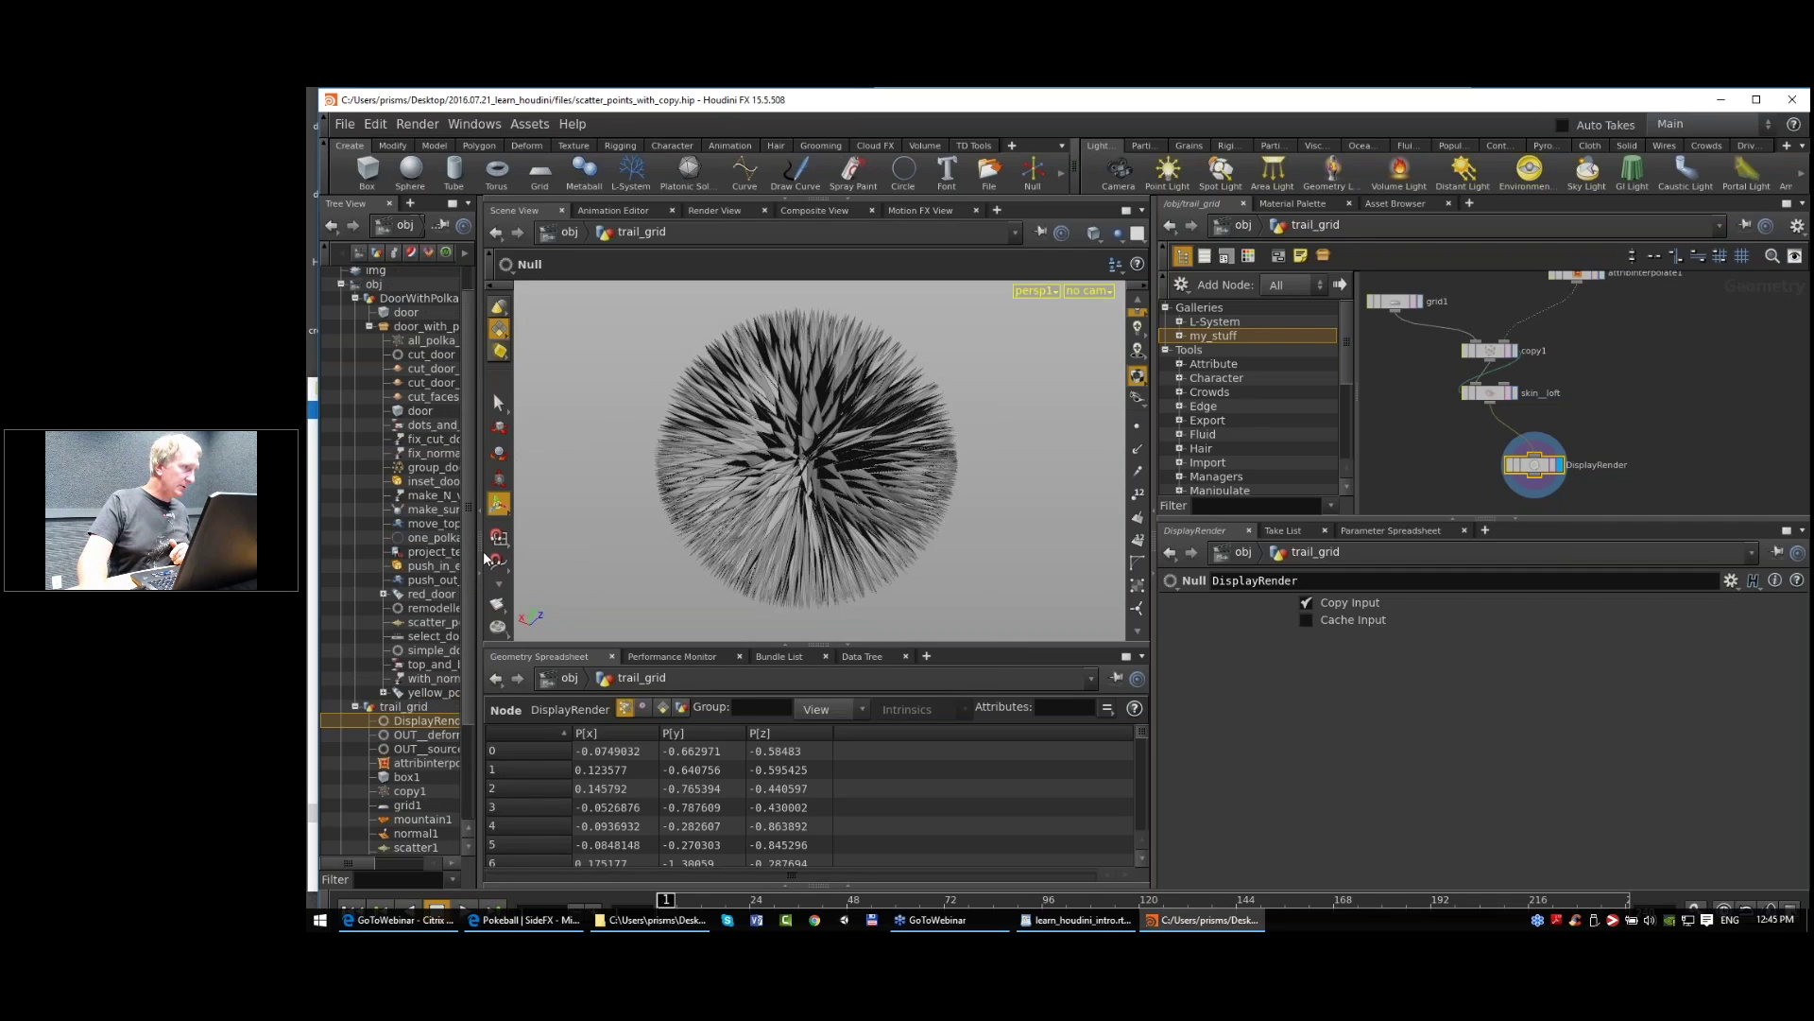
drag(484, 552, 480, 521)
click(357, 331)
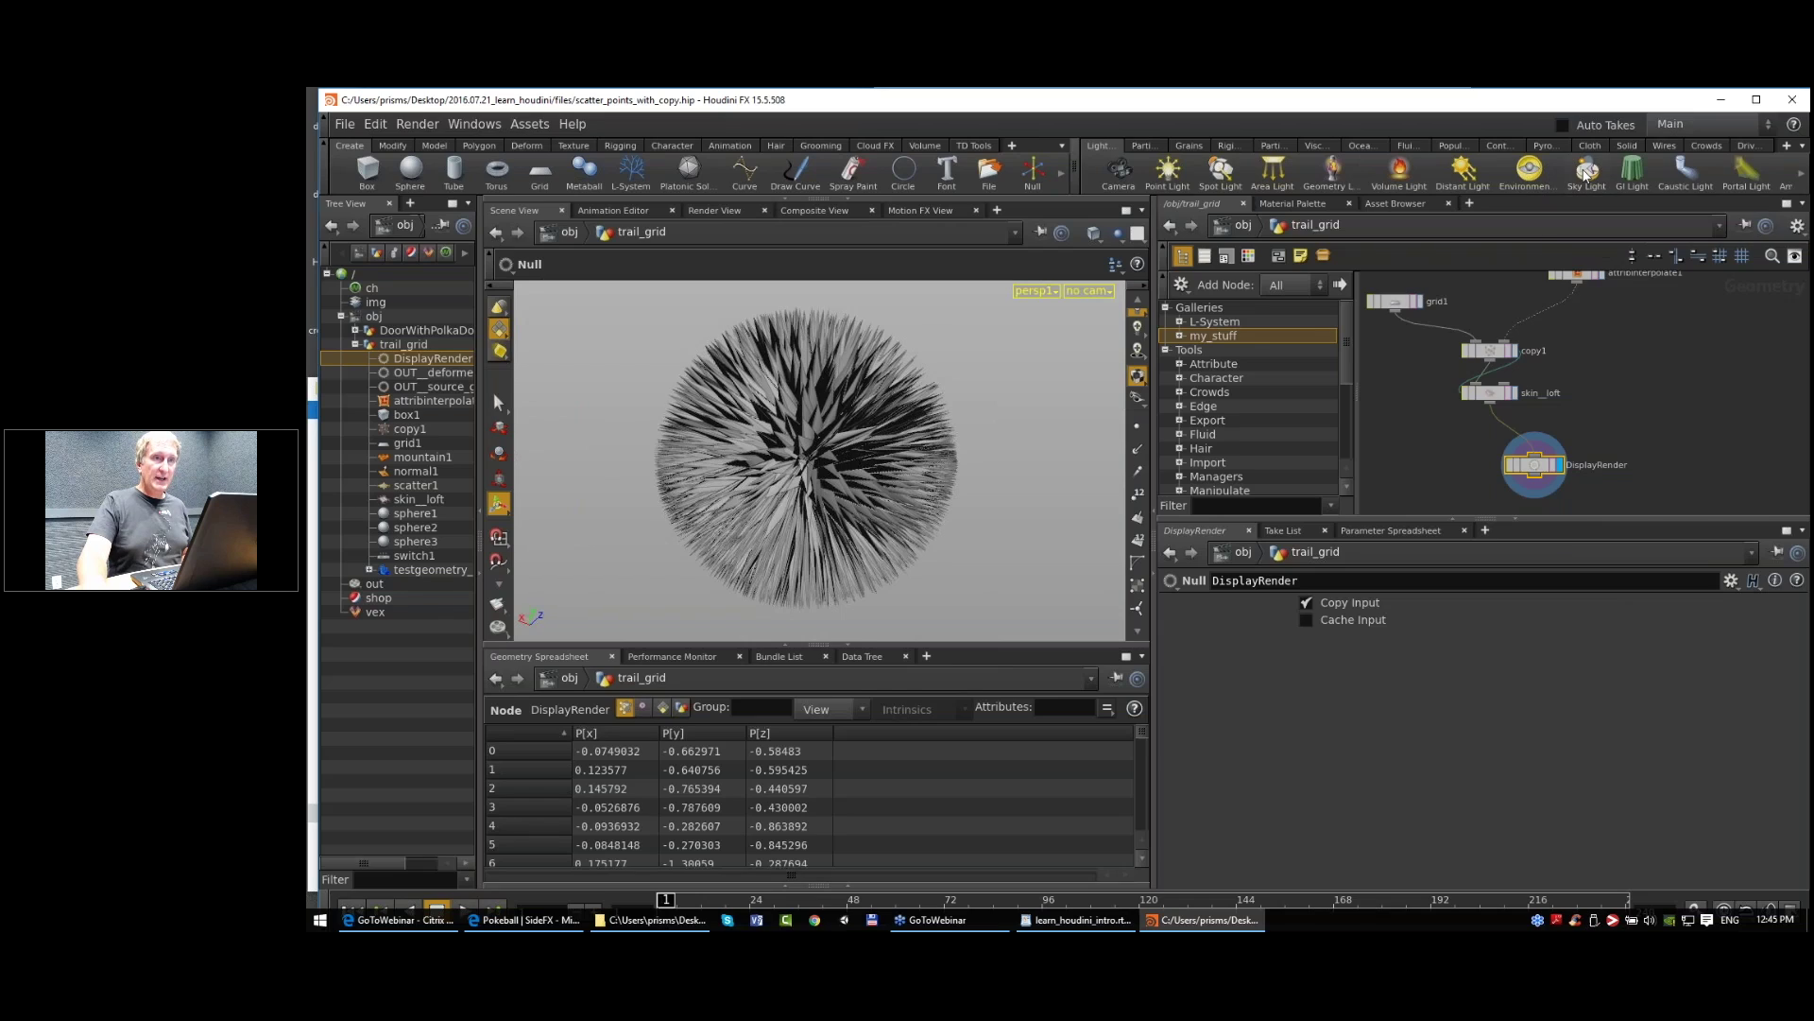
Step: Add a Sky Light to the scene and move its skylight and sunlight nodes away from the geometry objects
click(1586, 172)
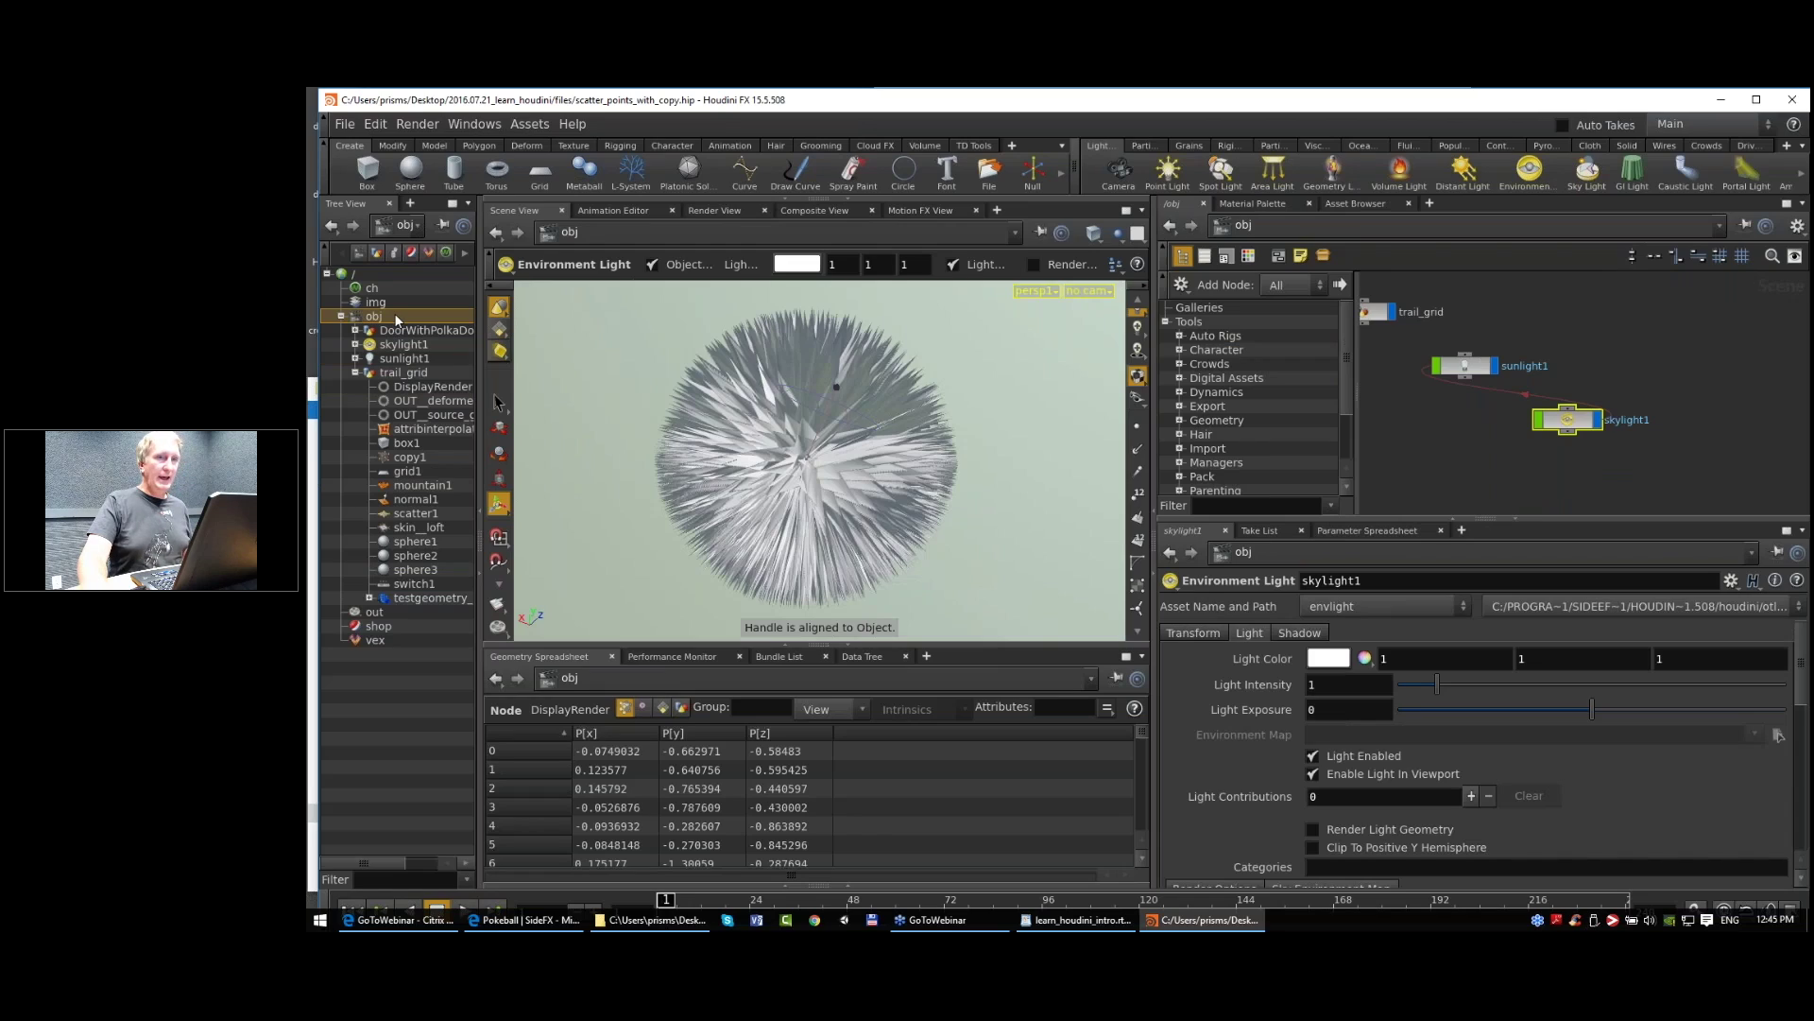
drag(1431, 333, 1480, 321)
drag(1416, 404, 1488, 303)
drag(1488, 322, 1714, 329)
click(1674, 329)
scroll(1671, 329, up, 3)
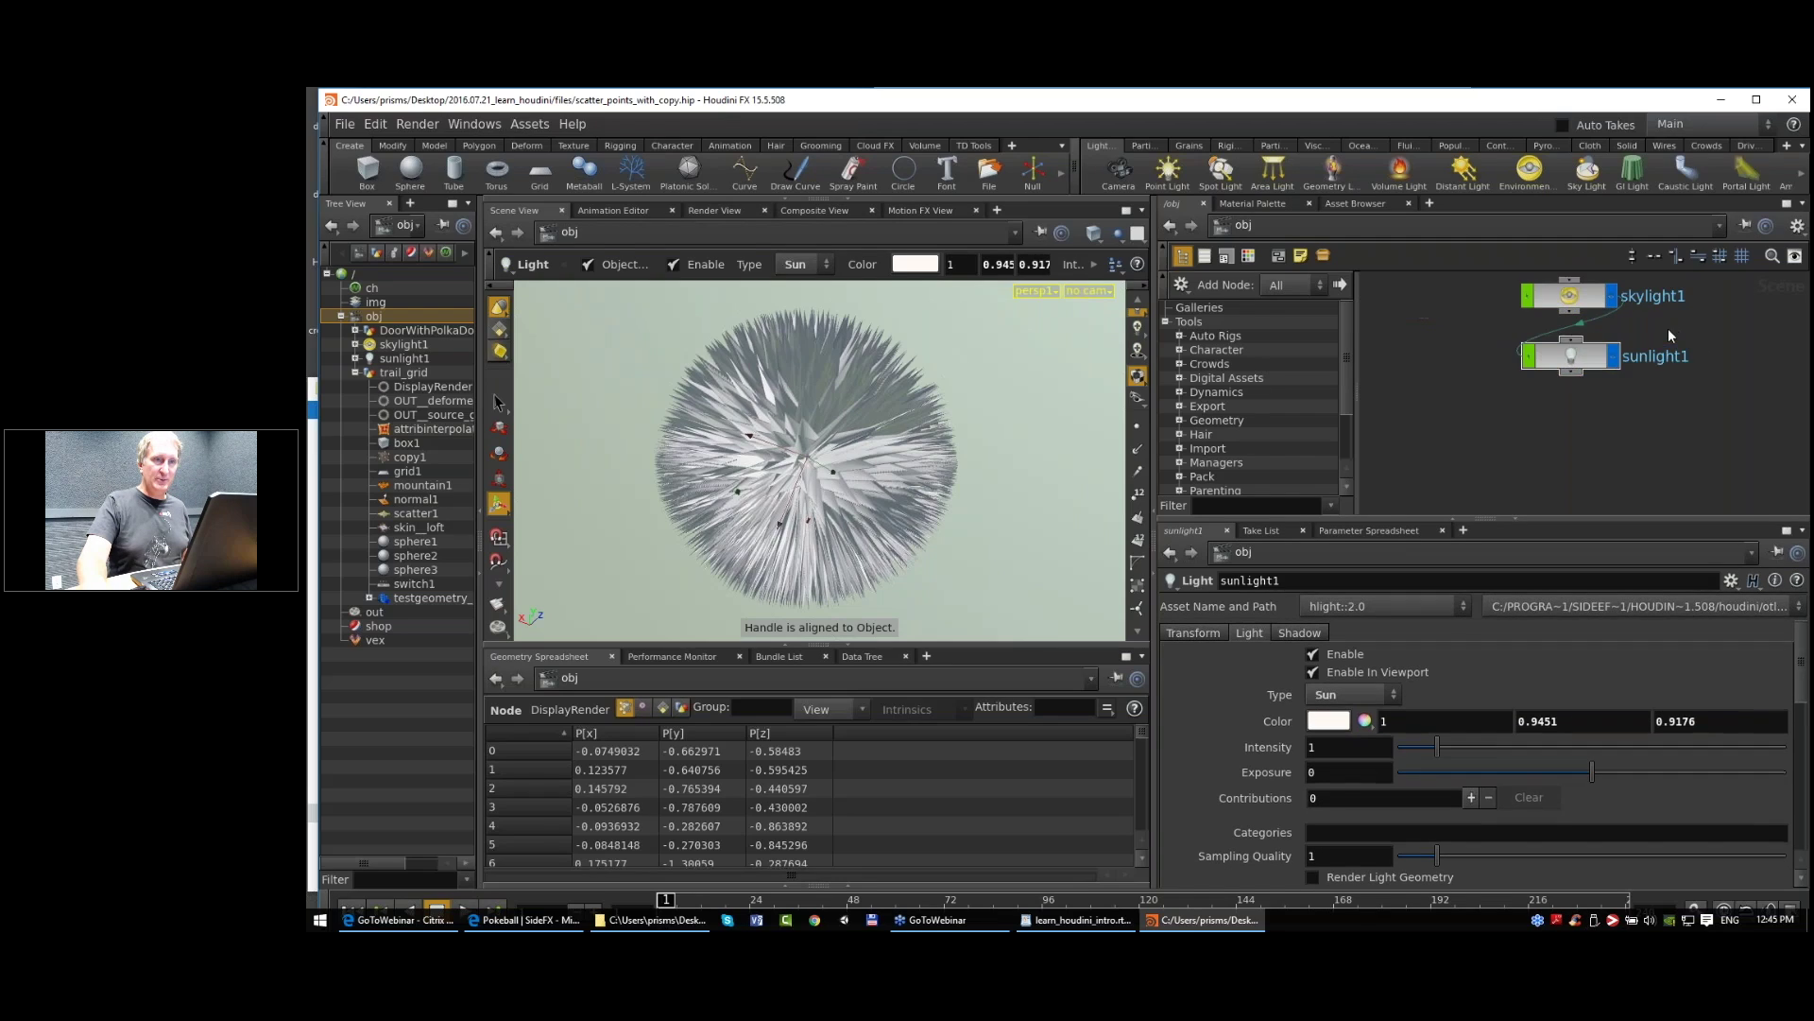
Step: Rearrange the light nodes with skylight1 directly above sunlight1, beside the geometry objects, and select skylight1
drag(1581, 359, 1626, 433)
scroll(1581, 348, down, 2)
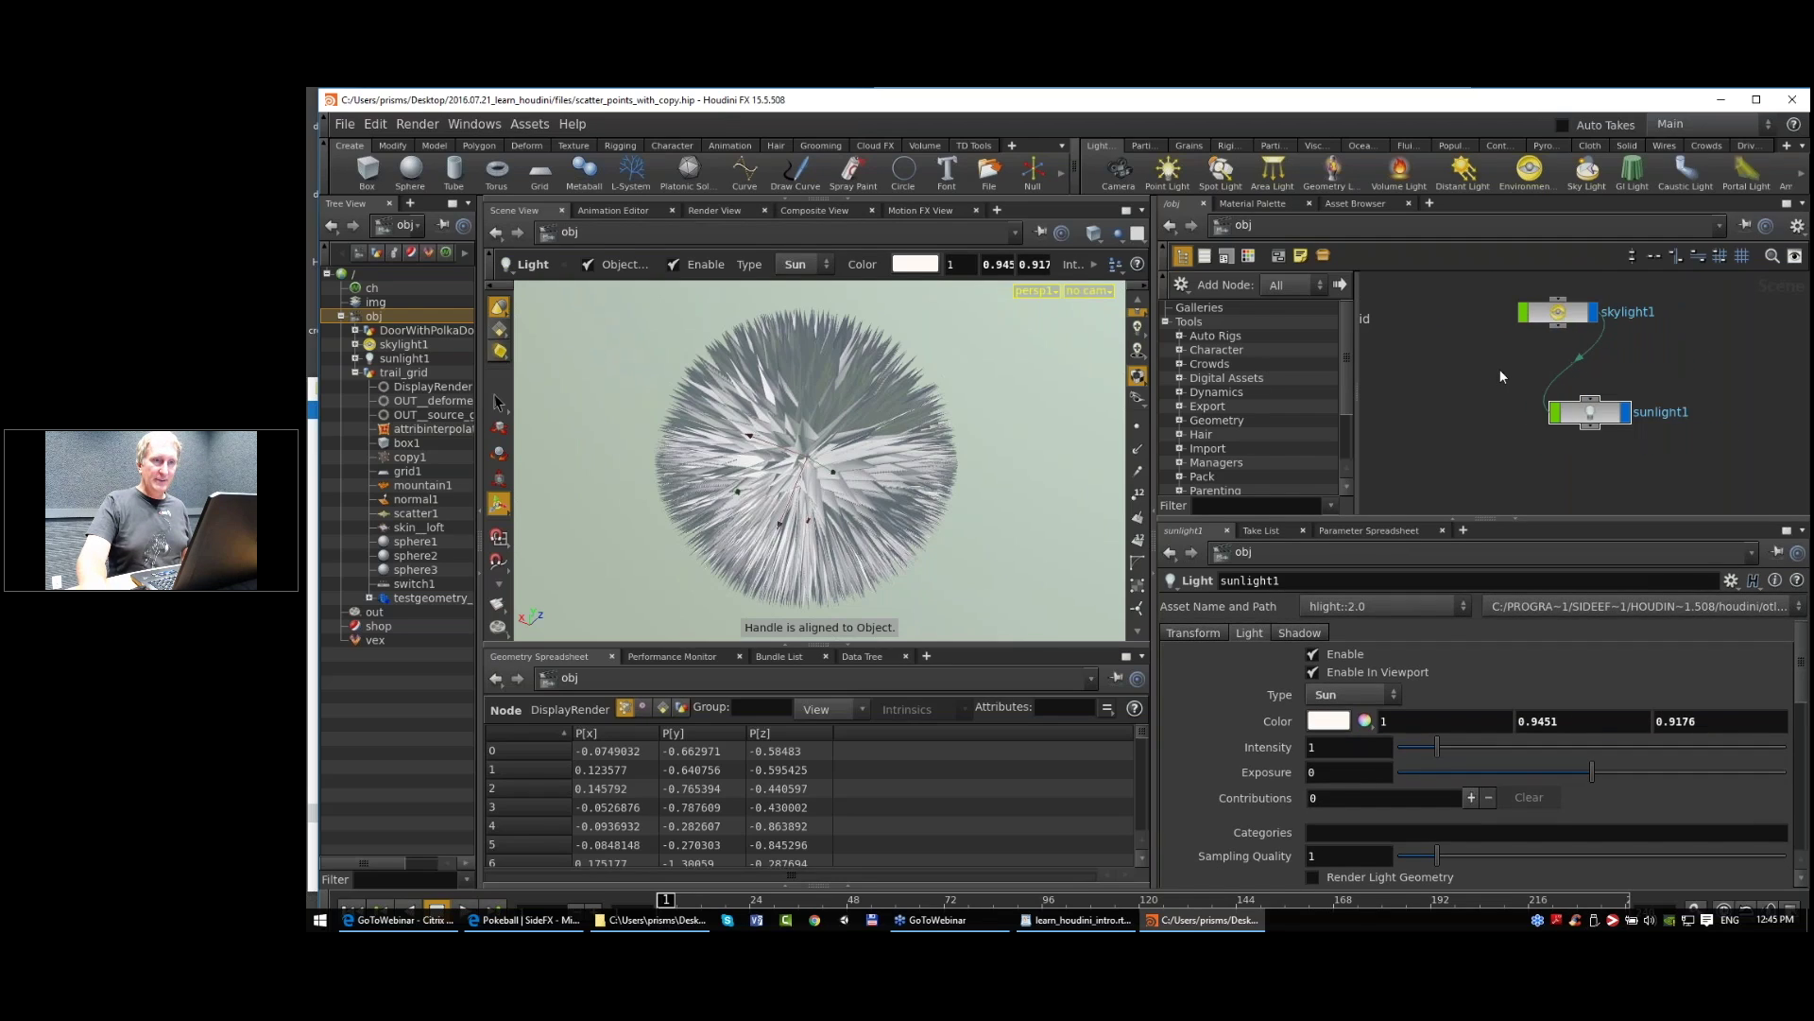
drag(1553, 308, 1622, 488)
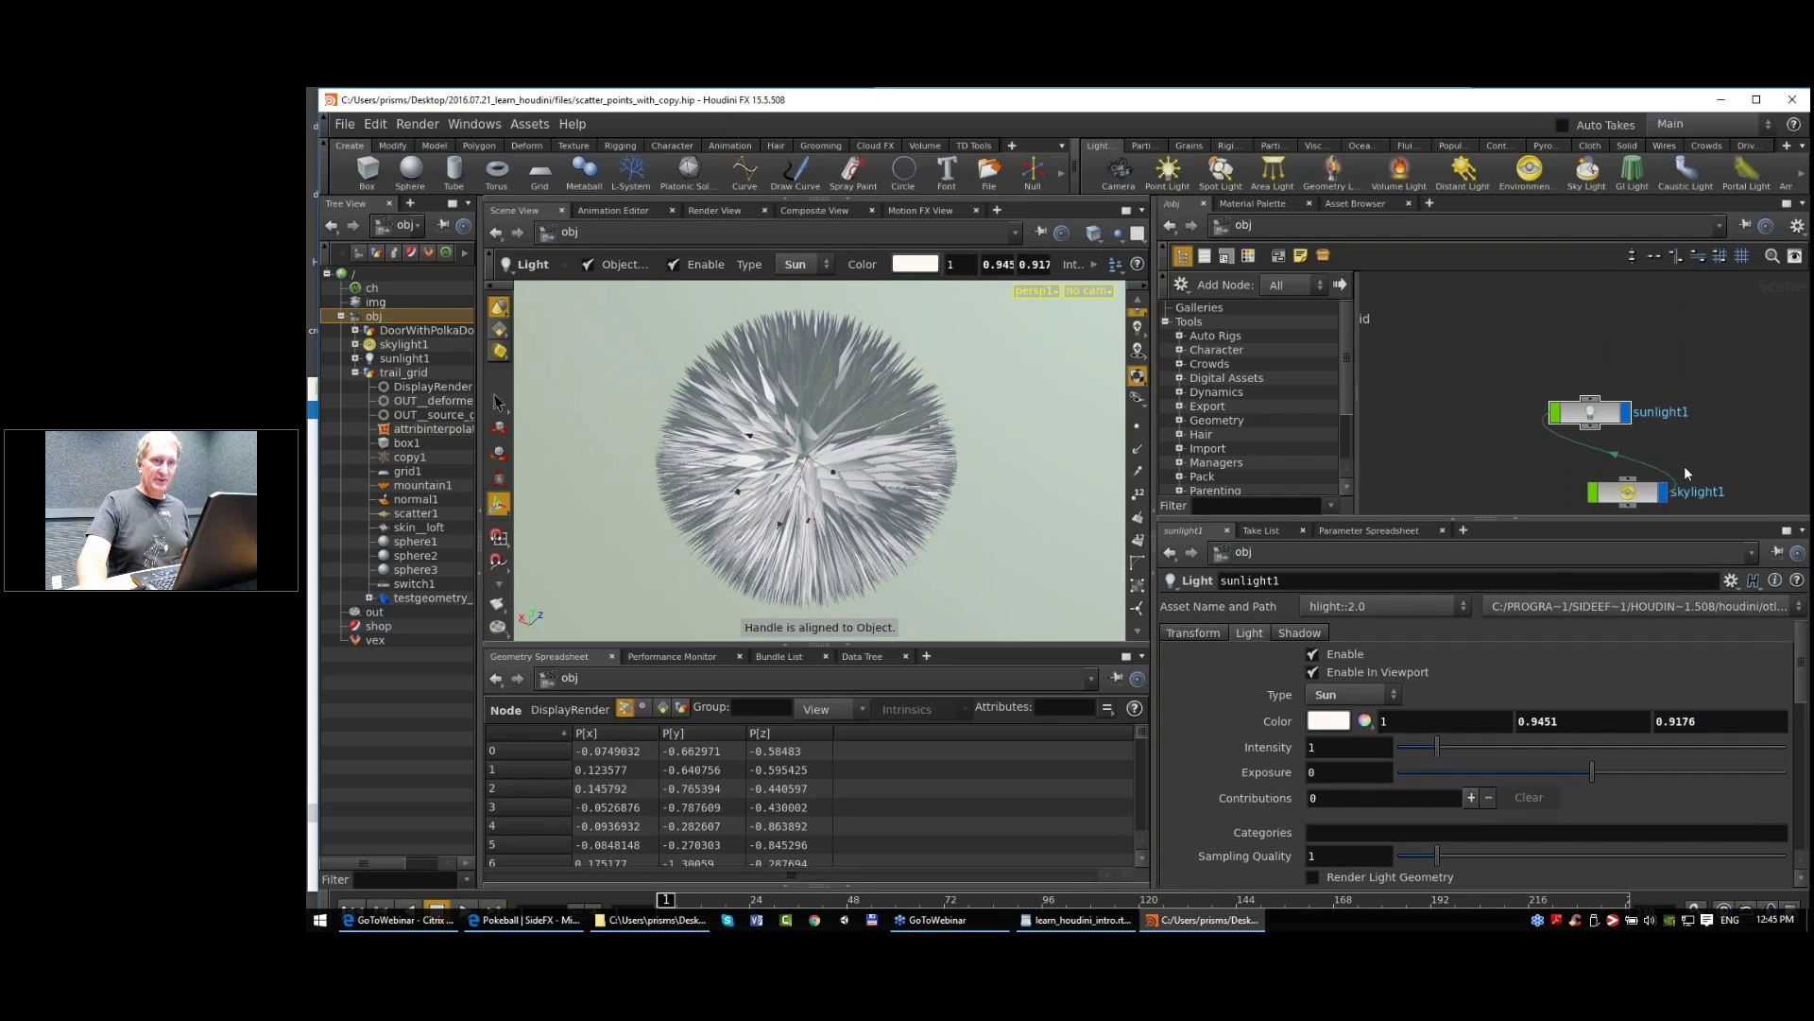
middle_drag(1684, 465, 1613, 397)
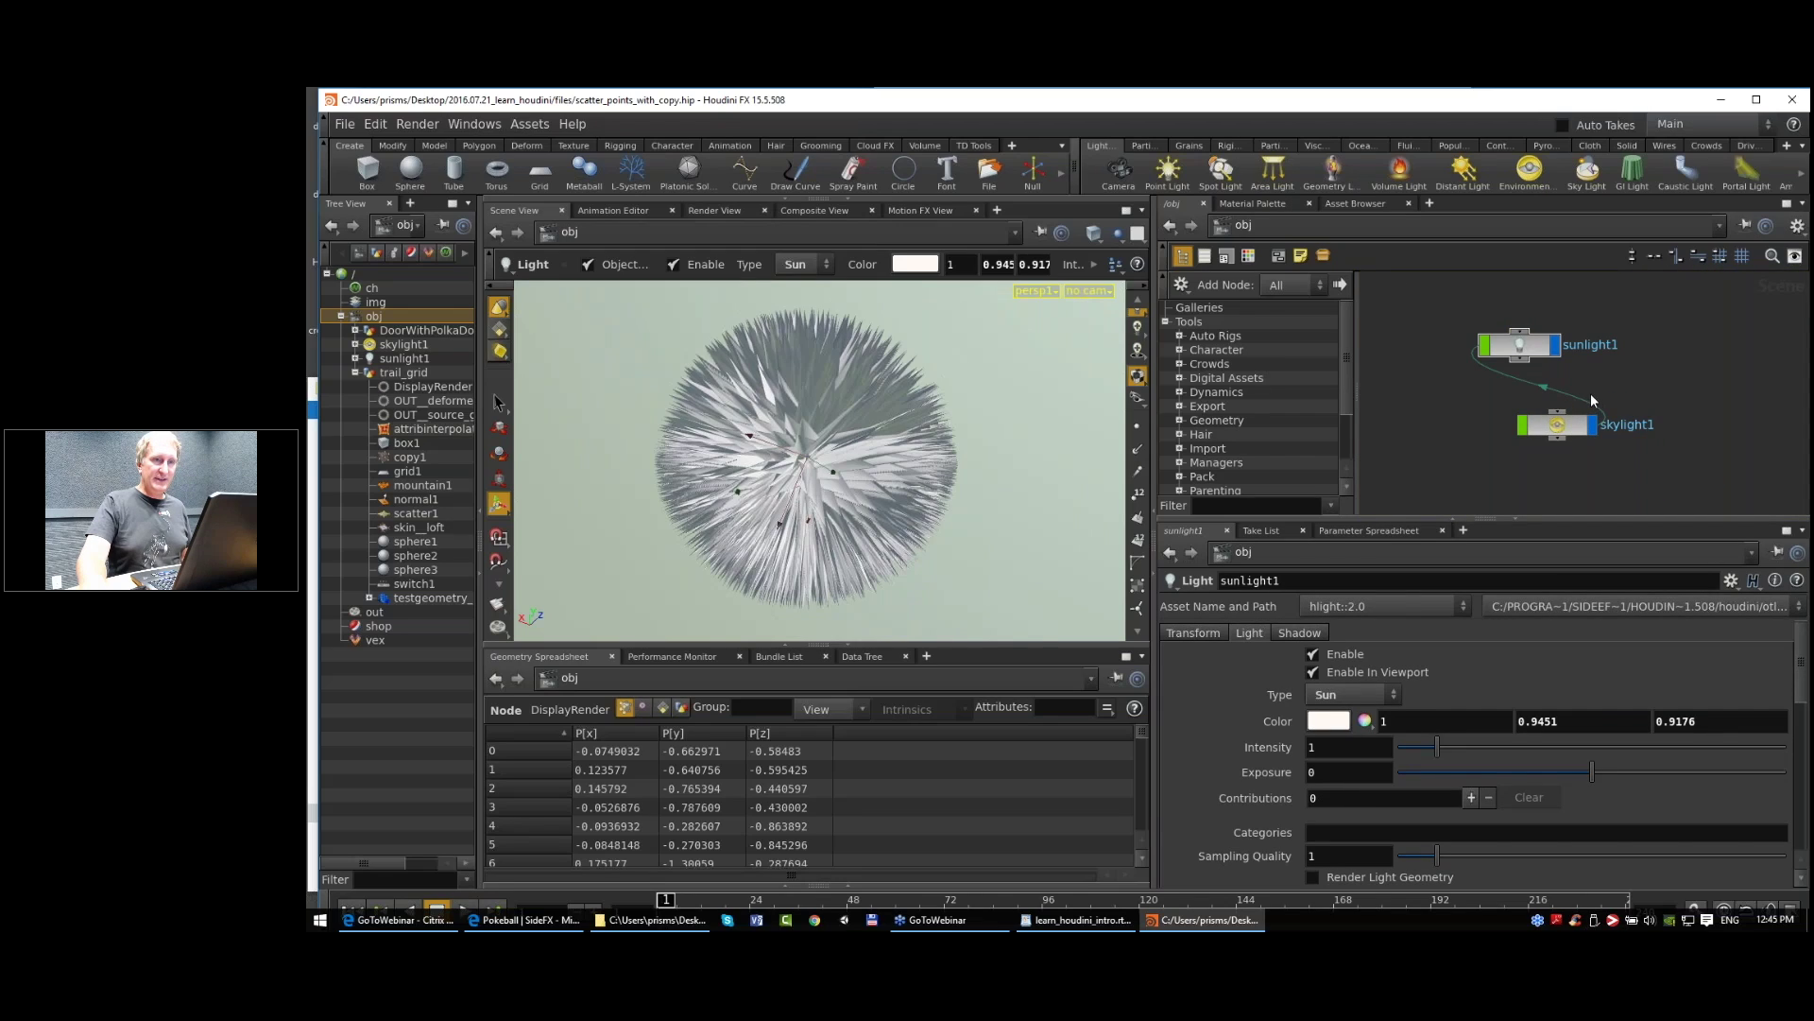
drag(1581, 430, 1560, 289)
middle_drag(1645, 336, 1630, 484)
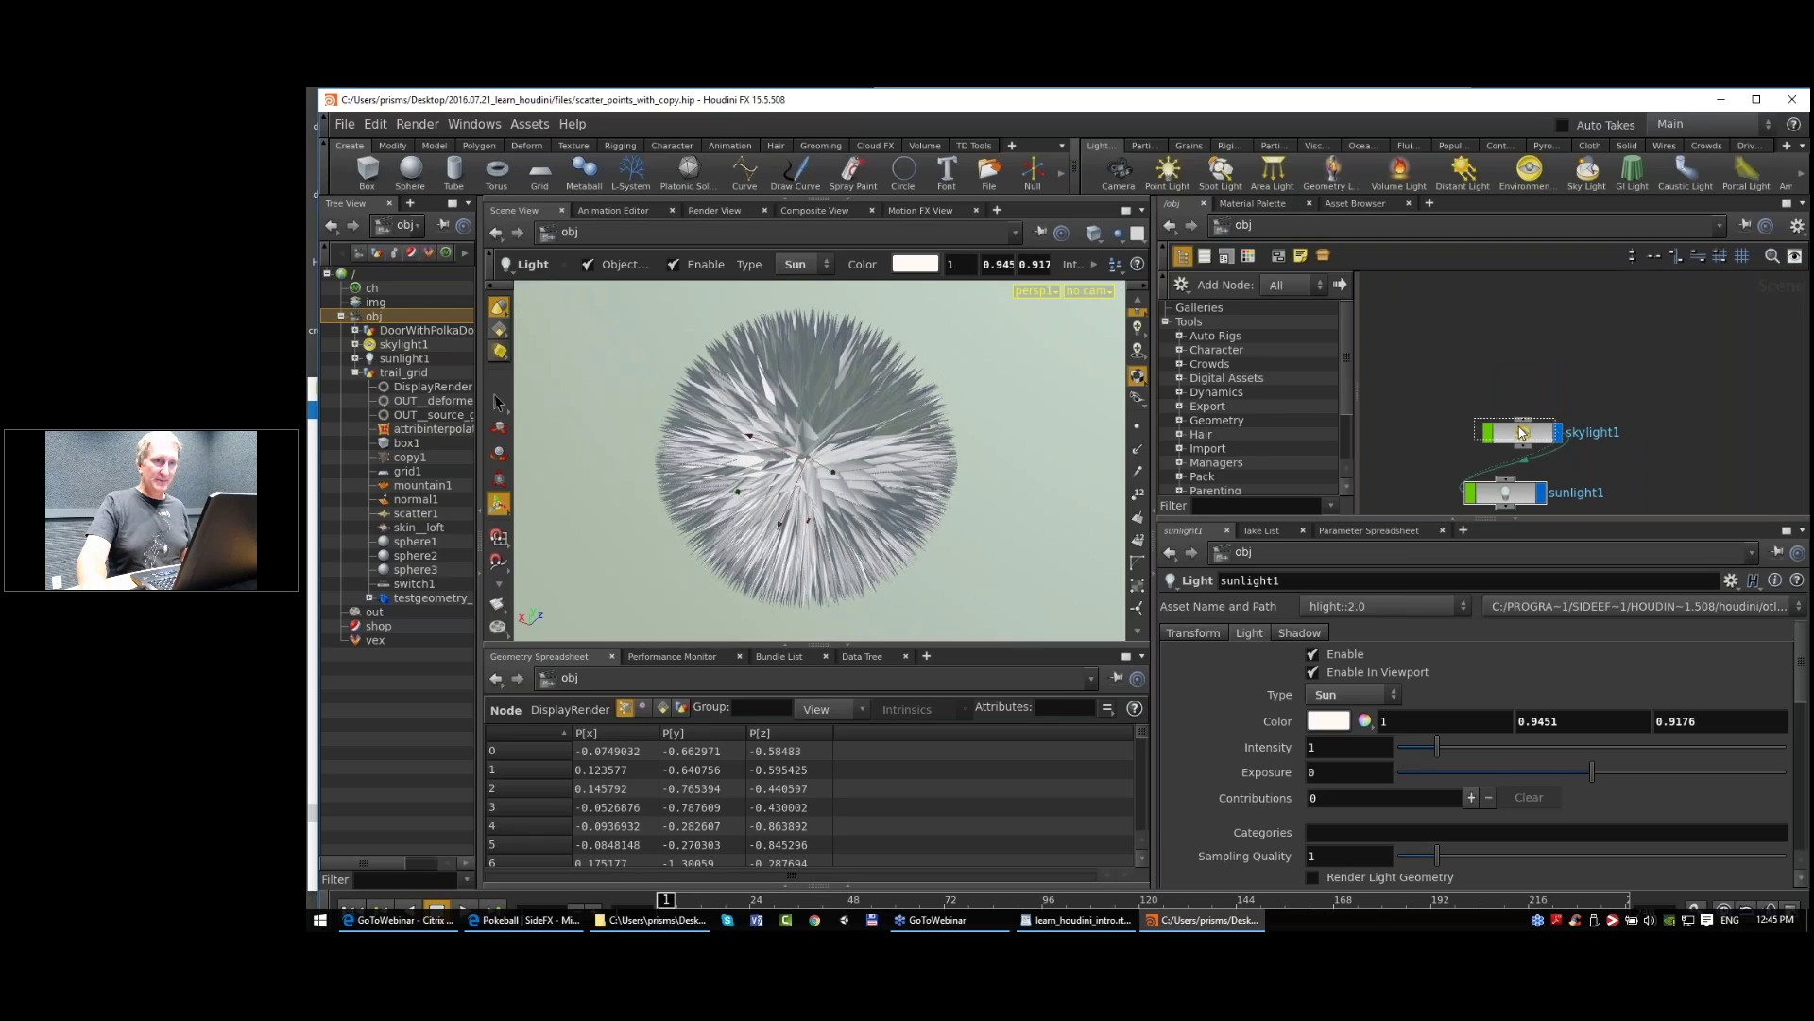
scroll(1638, 395, down, 3)
drag(1551, 463, 1535, 350)
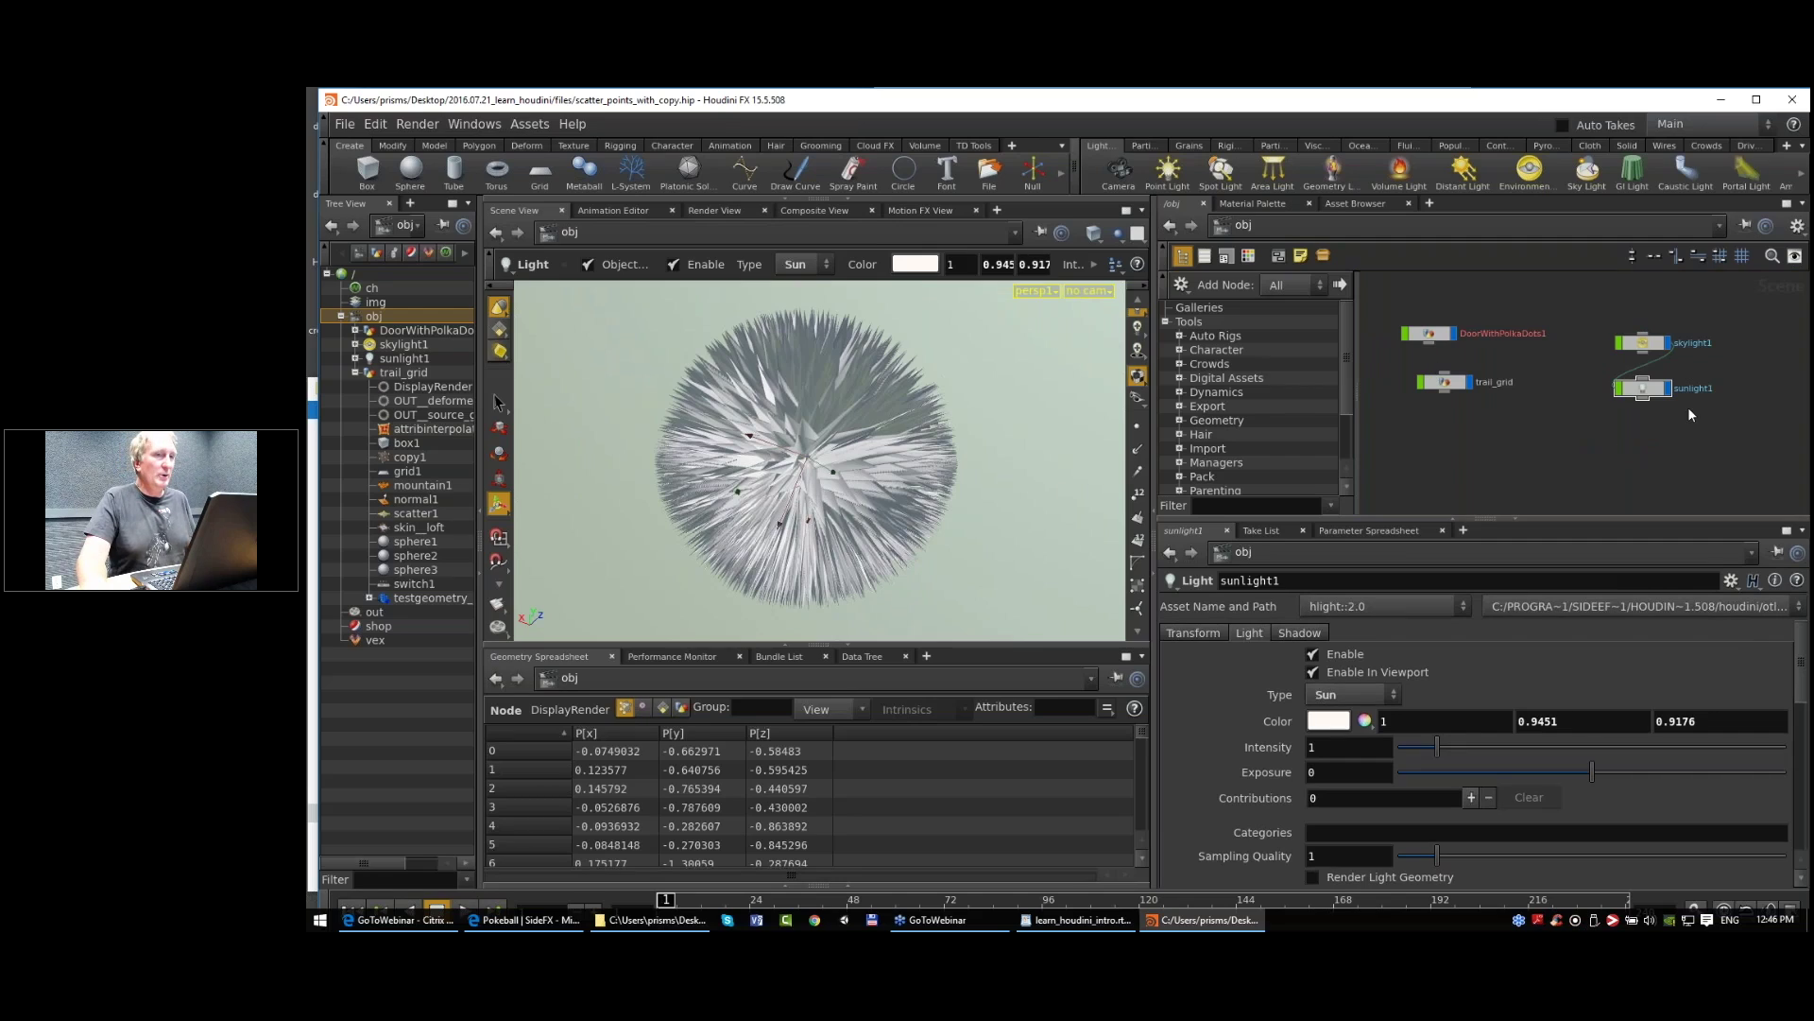
click(1644, 347)
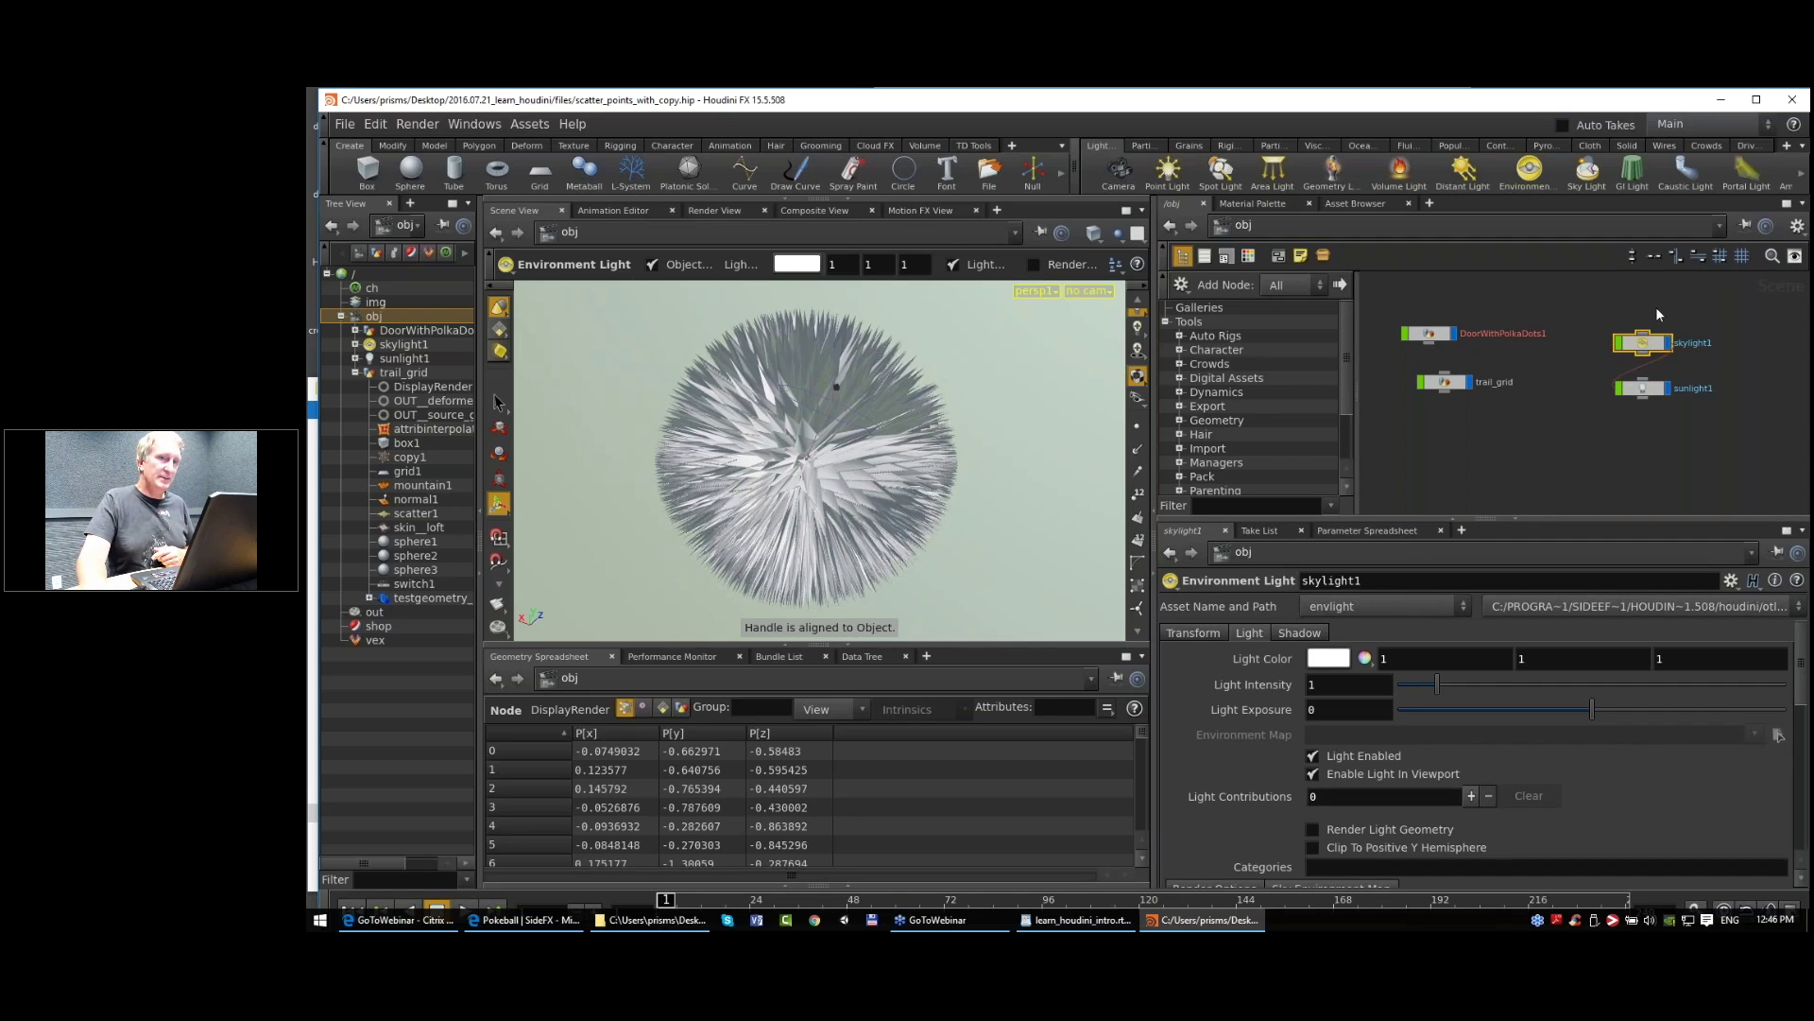
Step: Create a camera that matches the current view and place its node beside the light nodes
middle_drag(1573, 391, 1536, 385)
click(1121, 179)
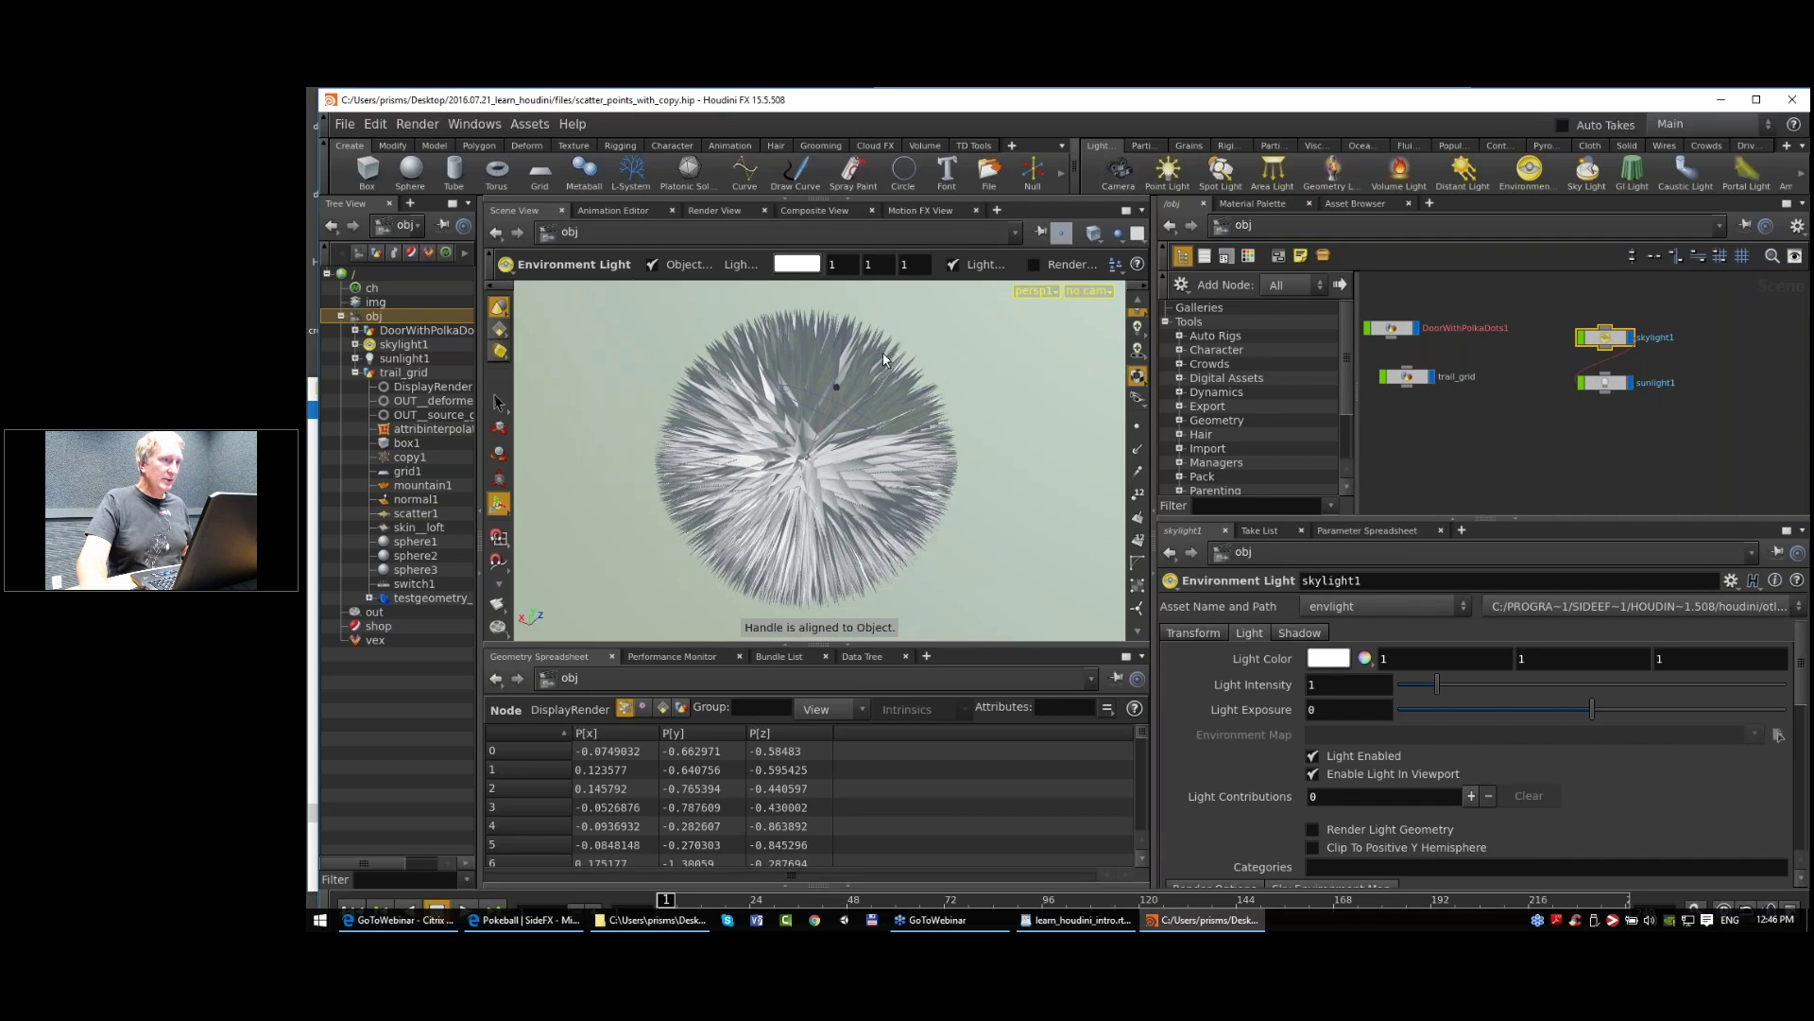
ctrl+click(1120, 178)
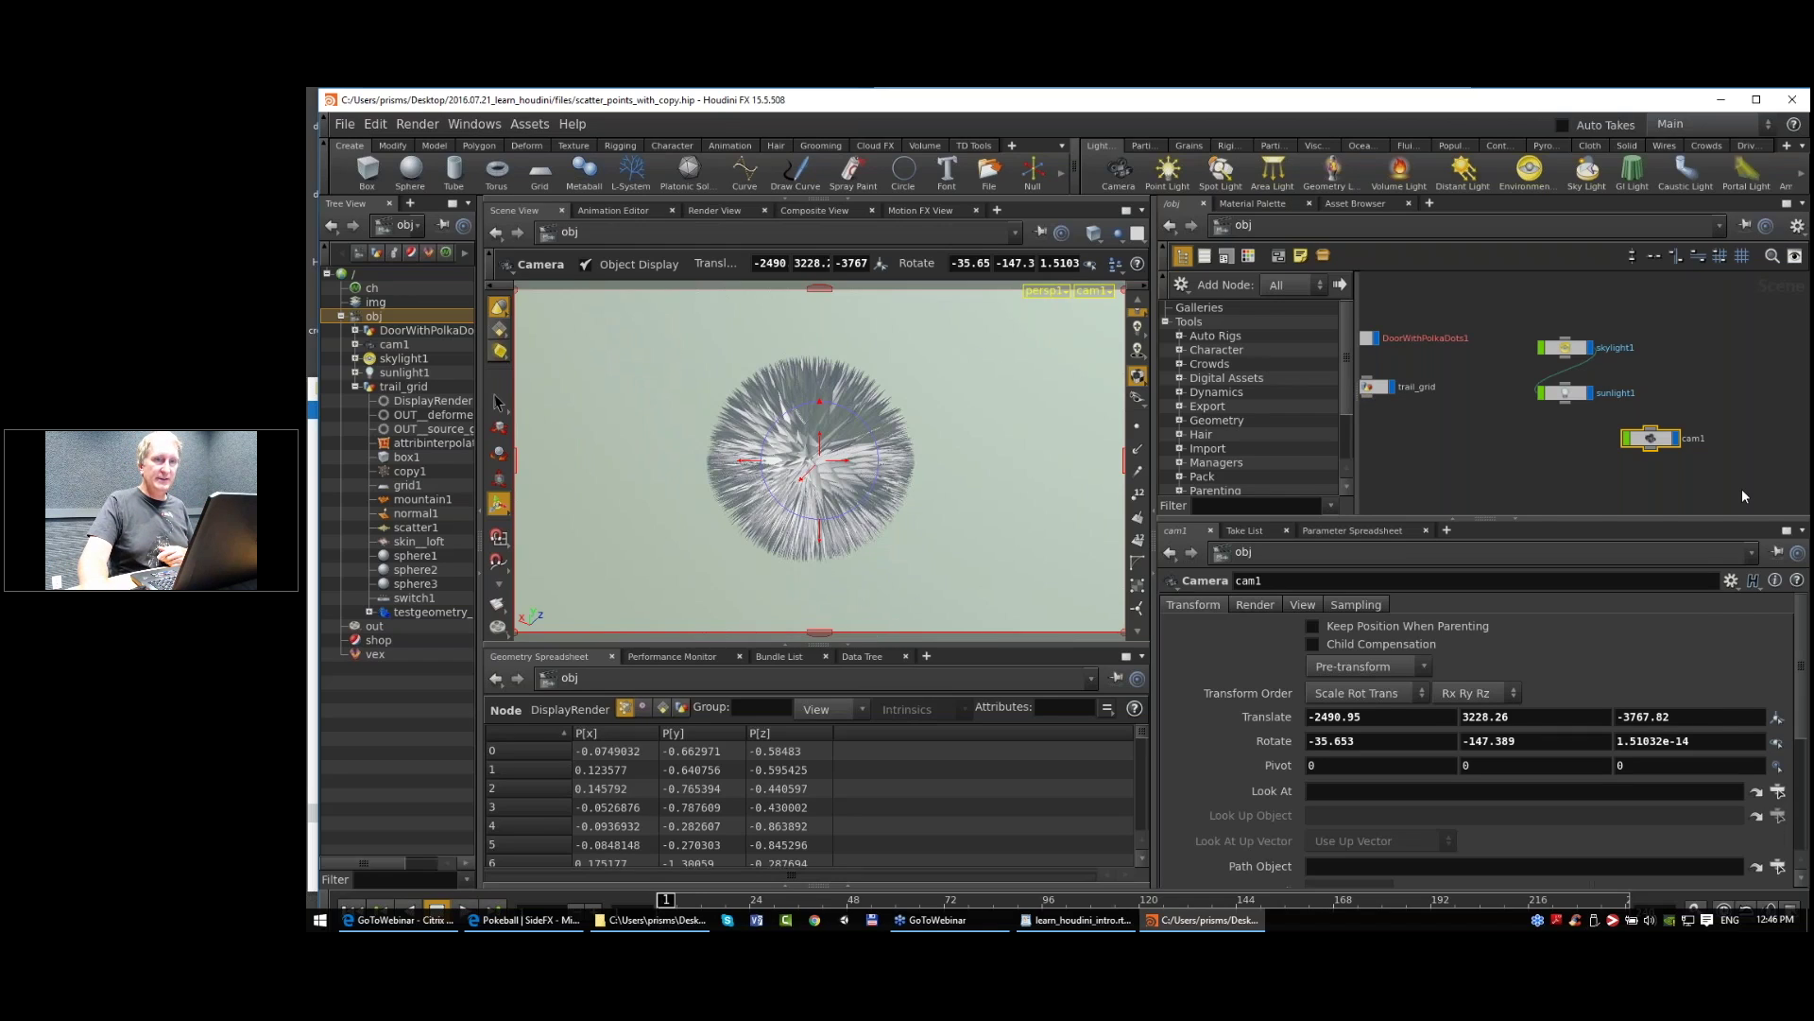
drag(1659, 436, 1707, 343)
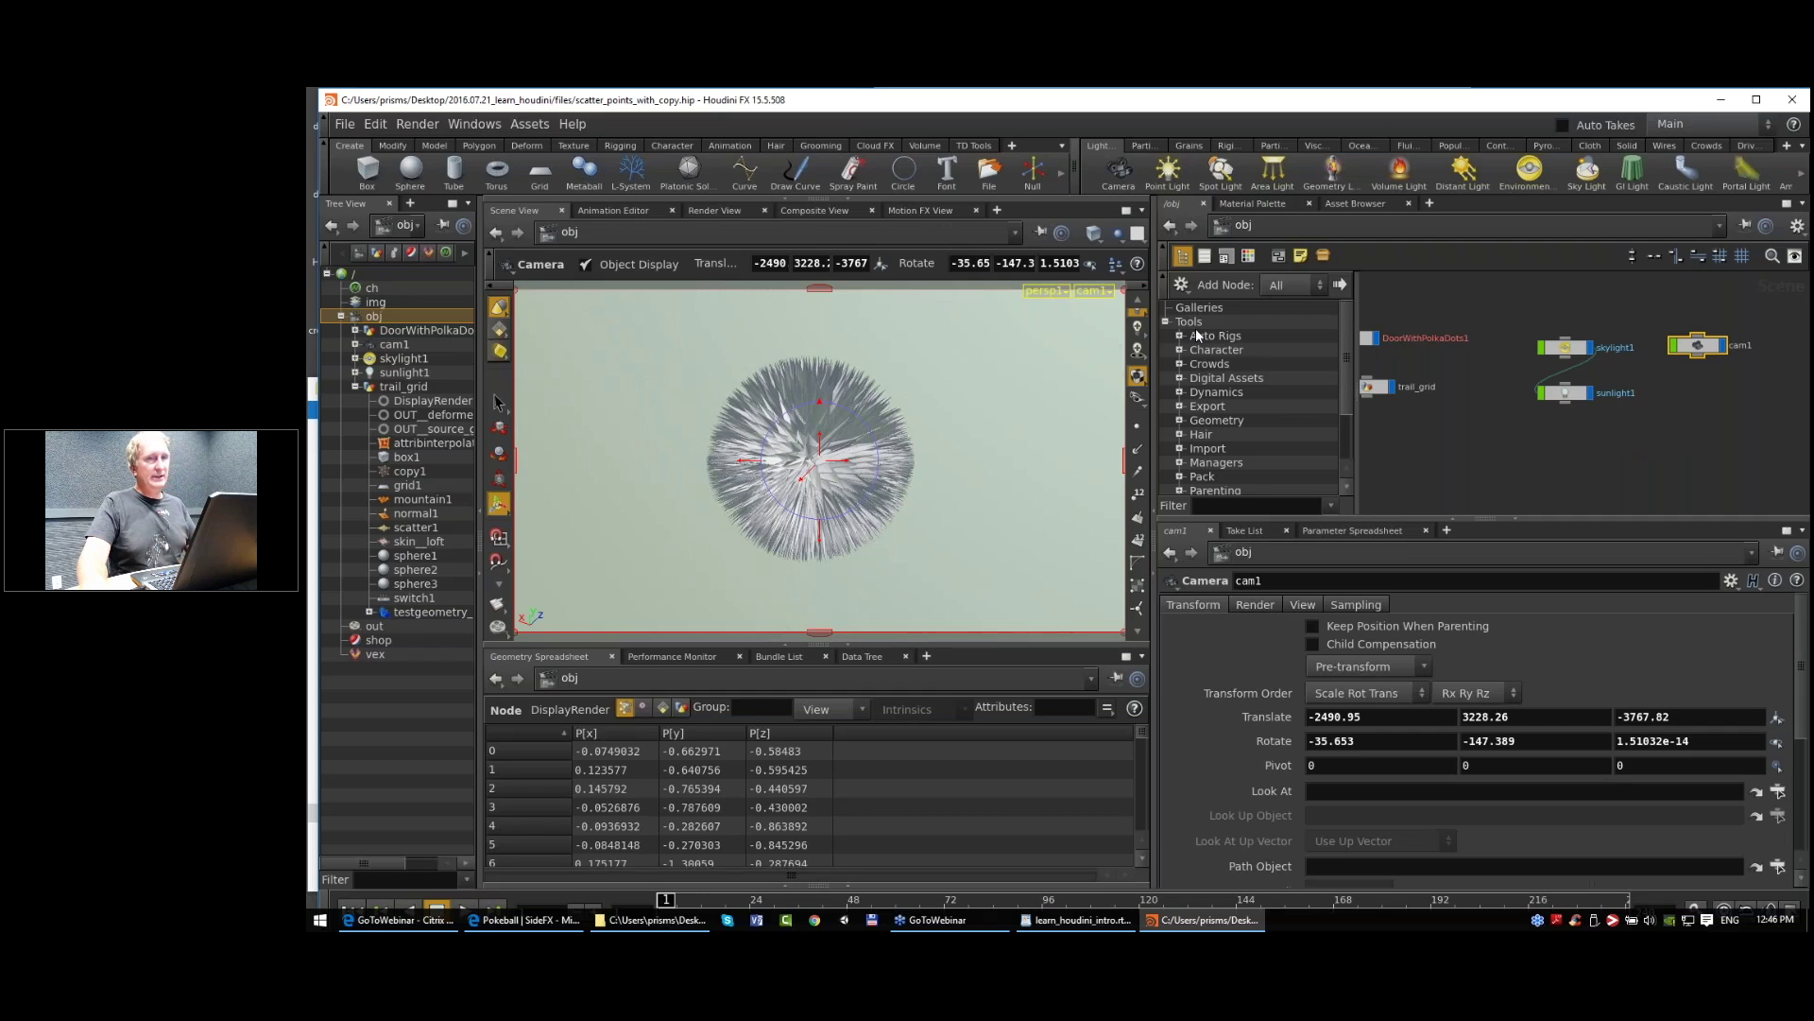
Step: Create a Mantra - PBR render node and bring it into view in the output network
click(427, 126)
mouse_move(445, 149)
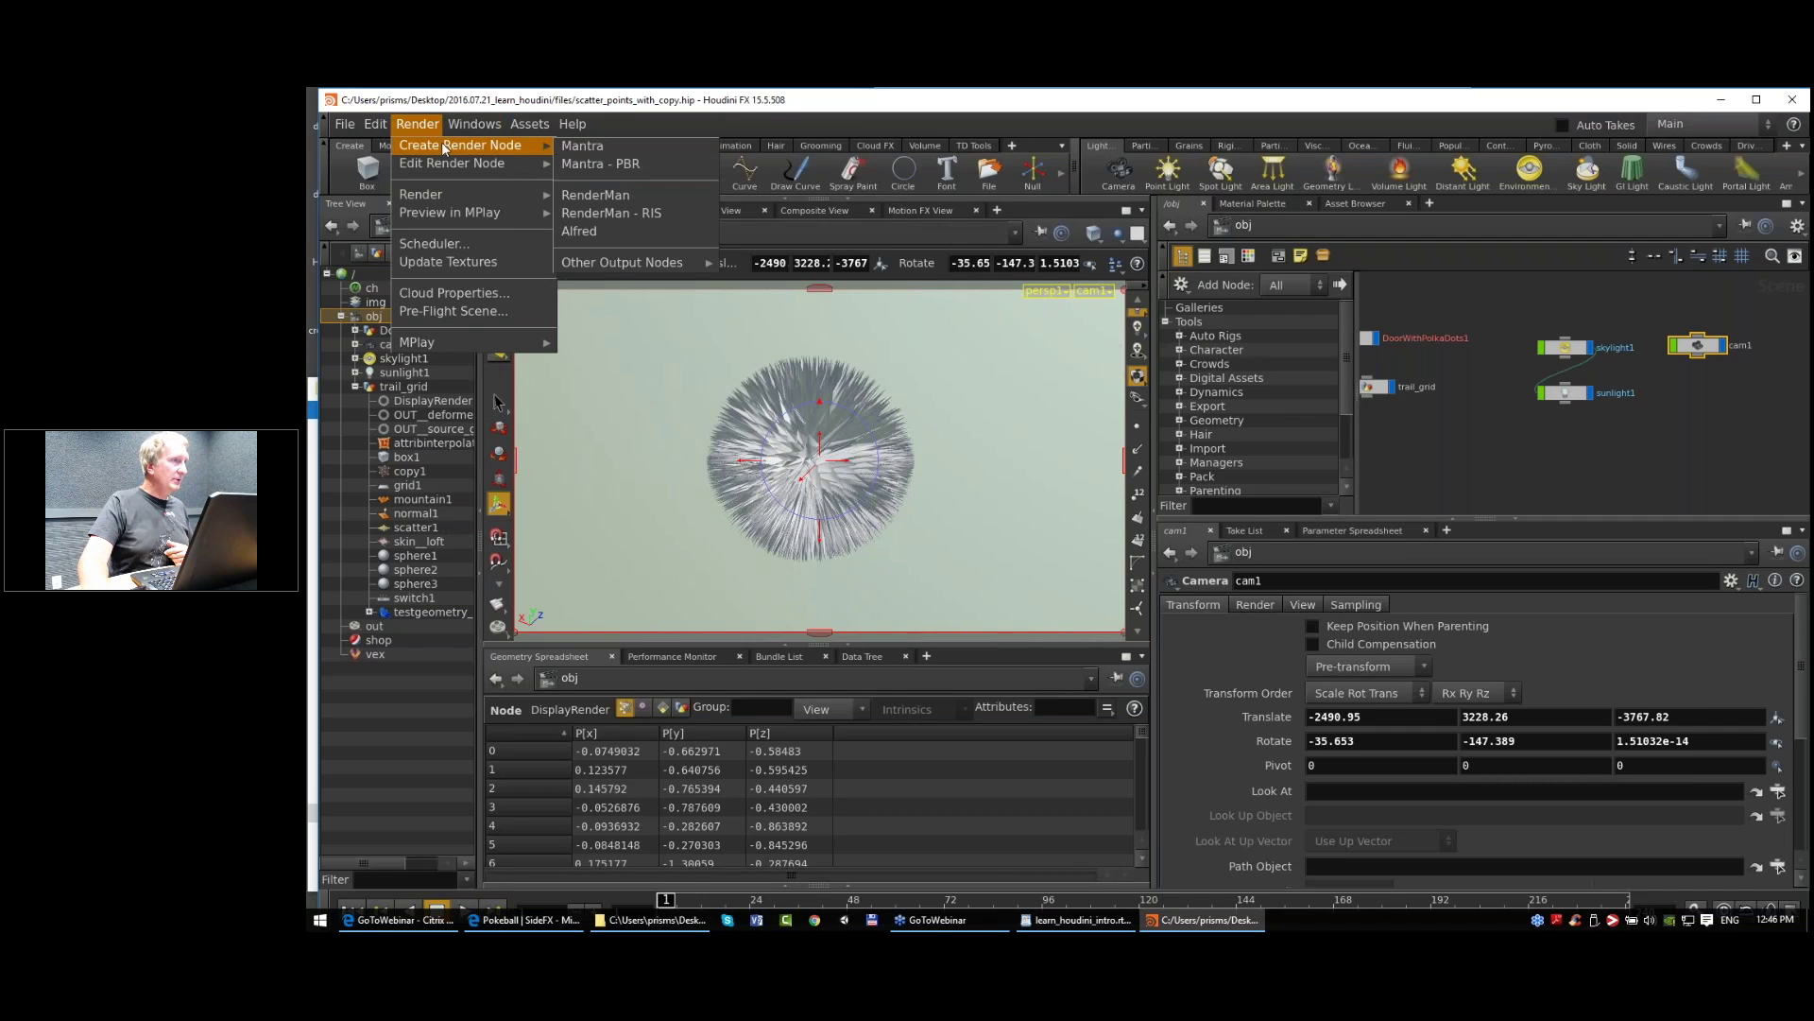
click(590, 165)
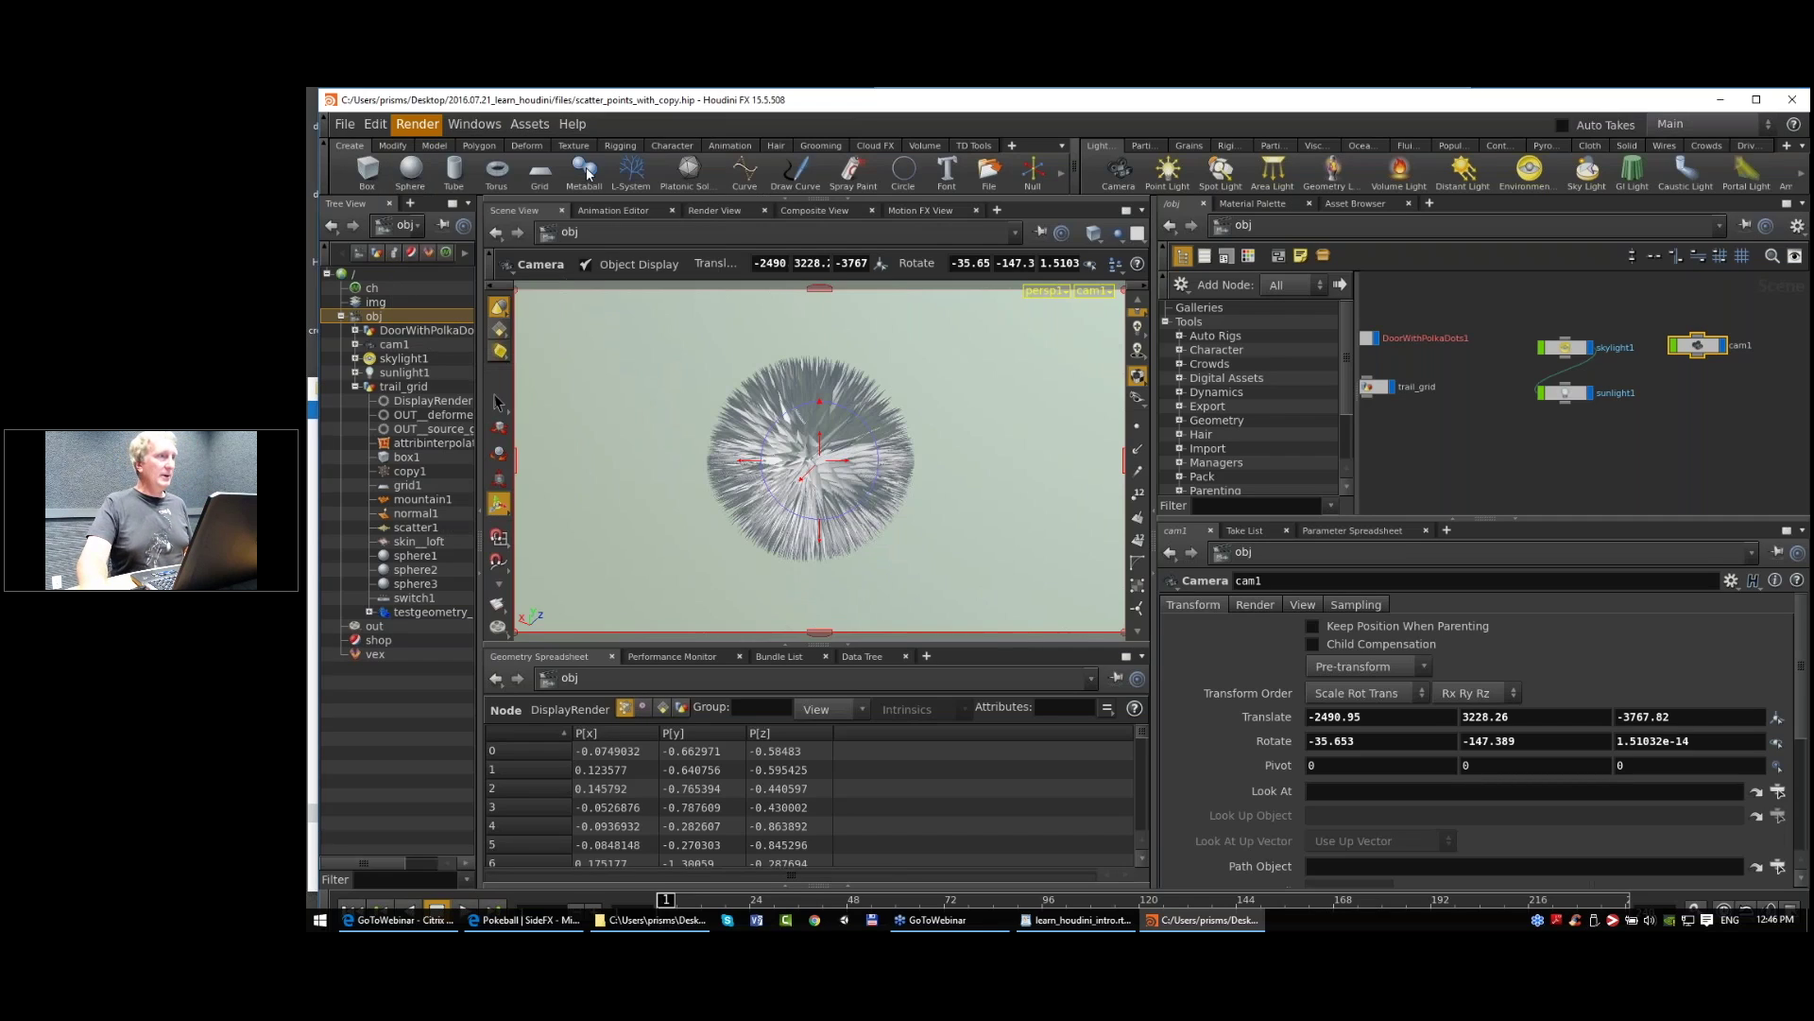
key(h)
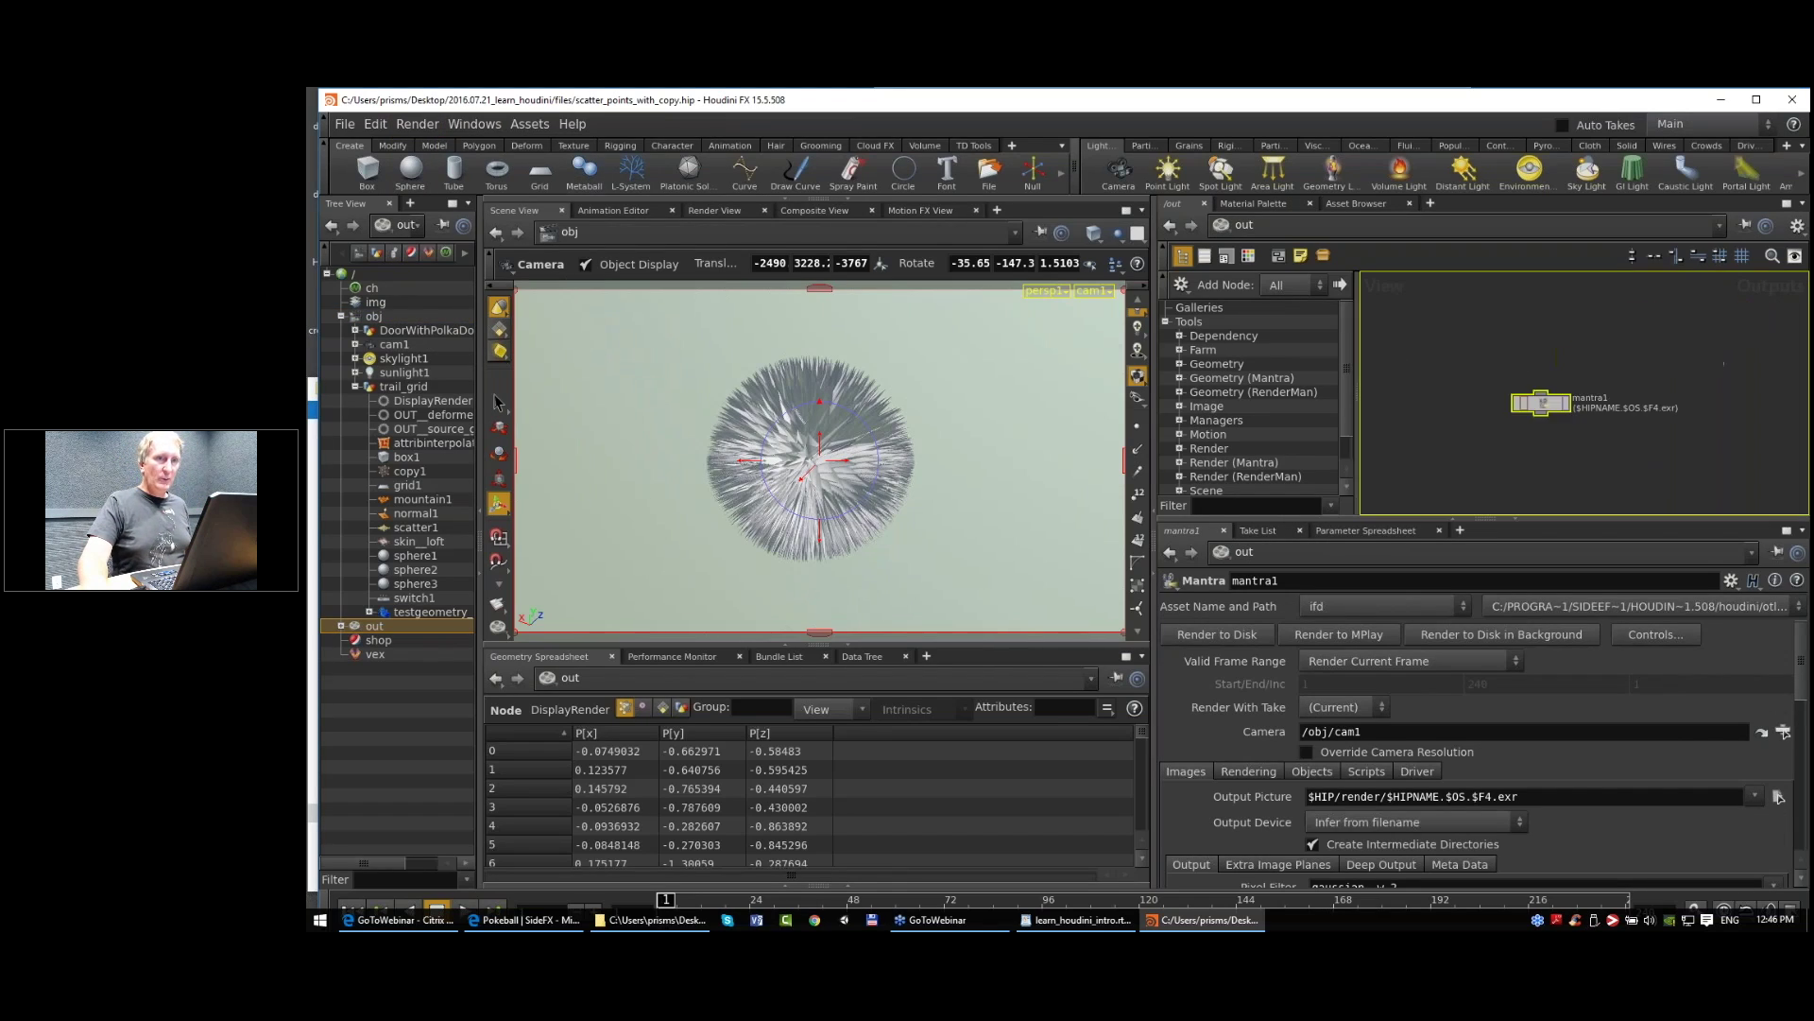
middle_drag(1734, 431, 1725, 375)
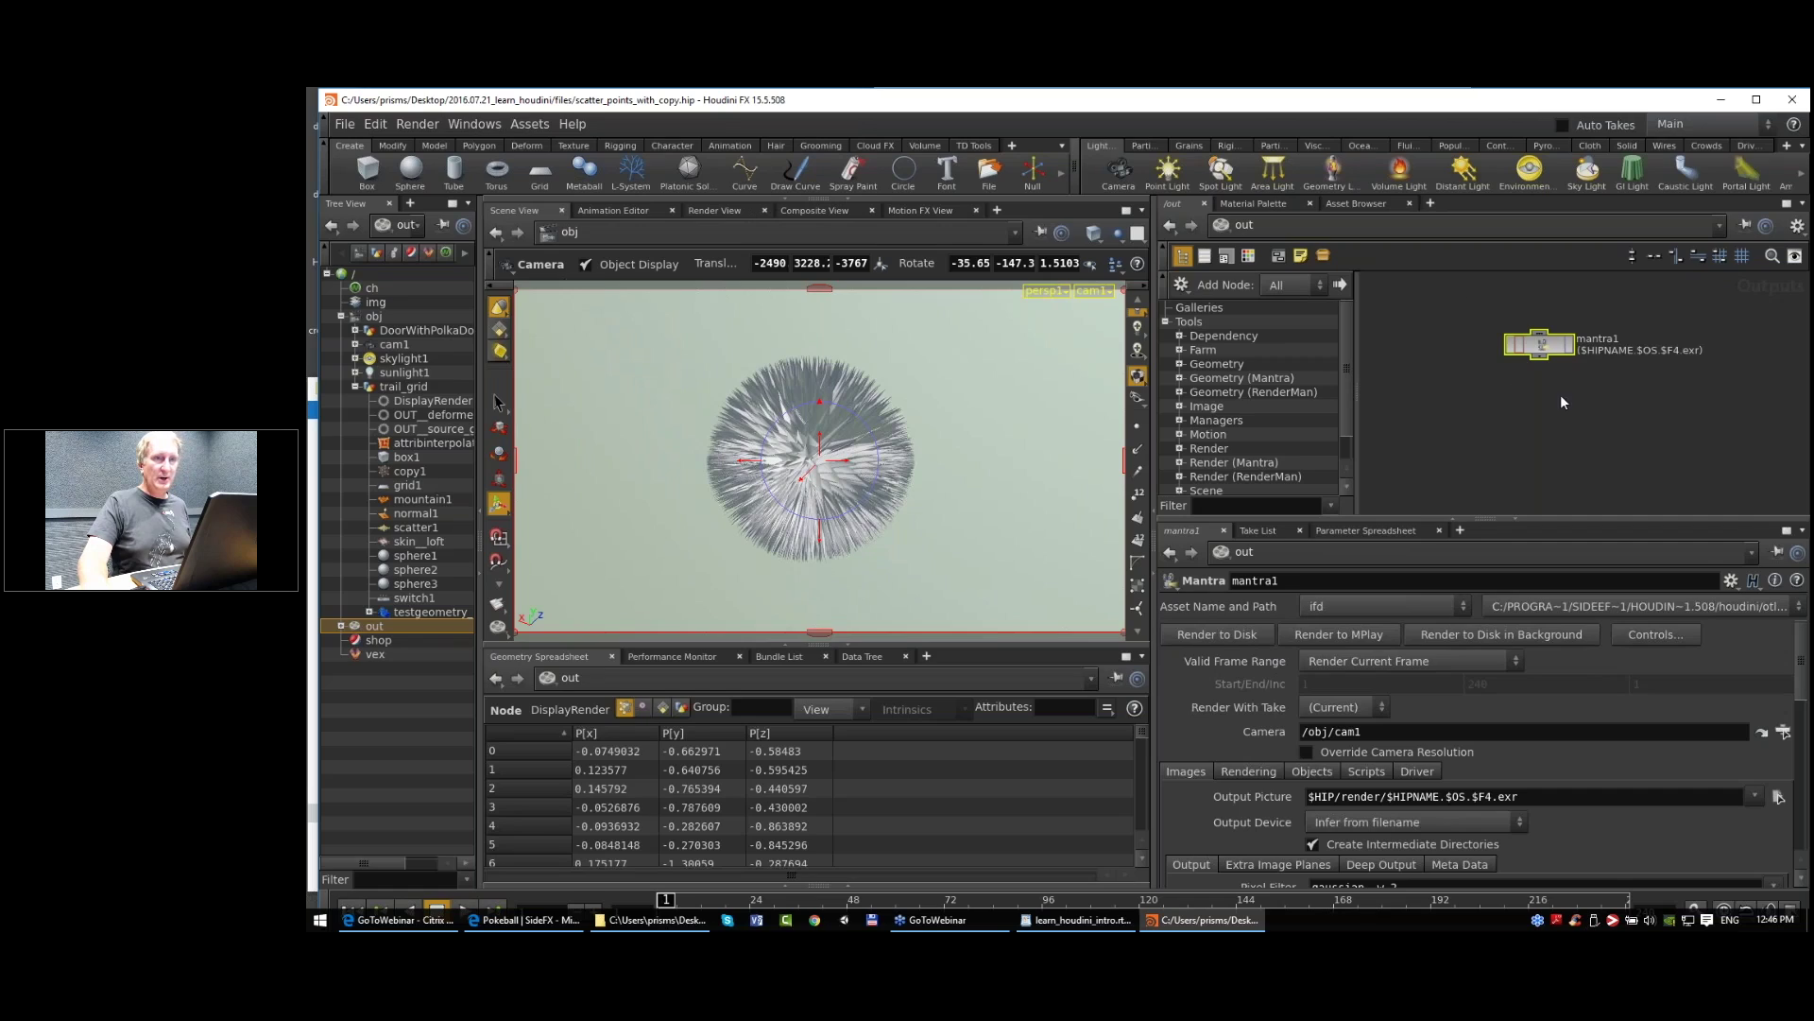
middle_drag(1566, 382, 1576, 374)
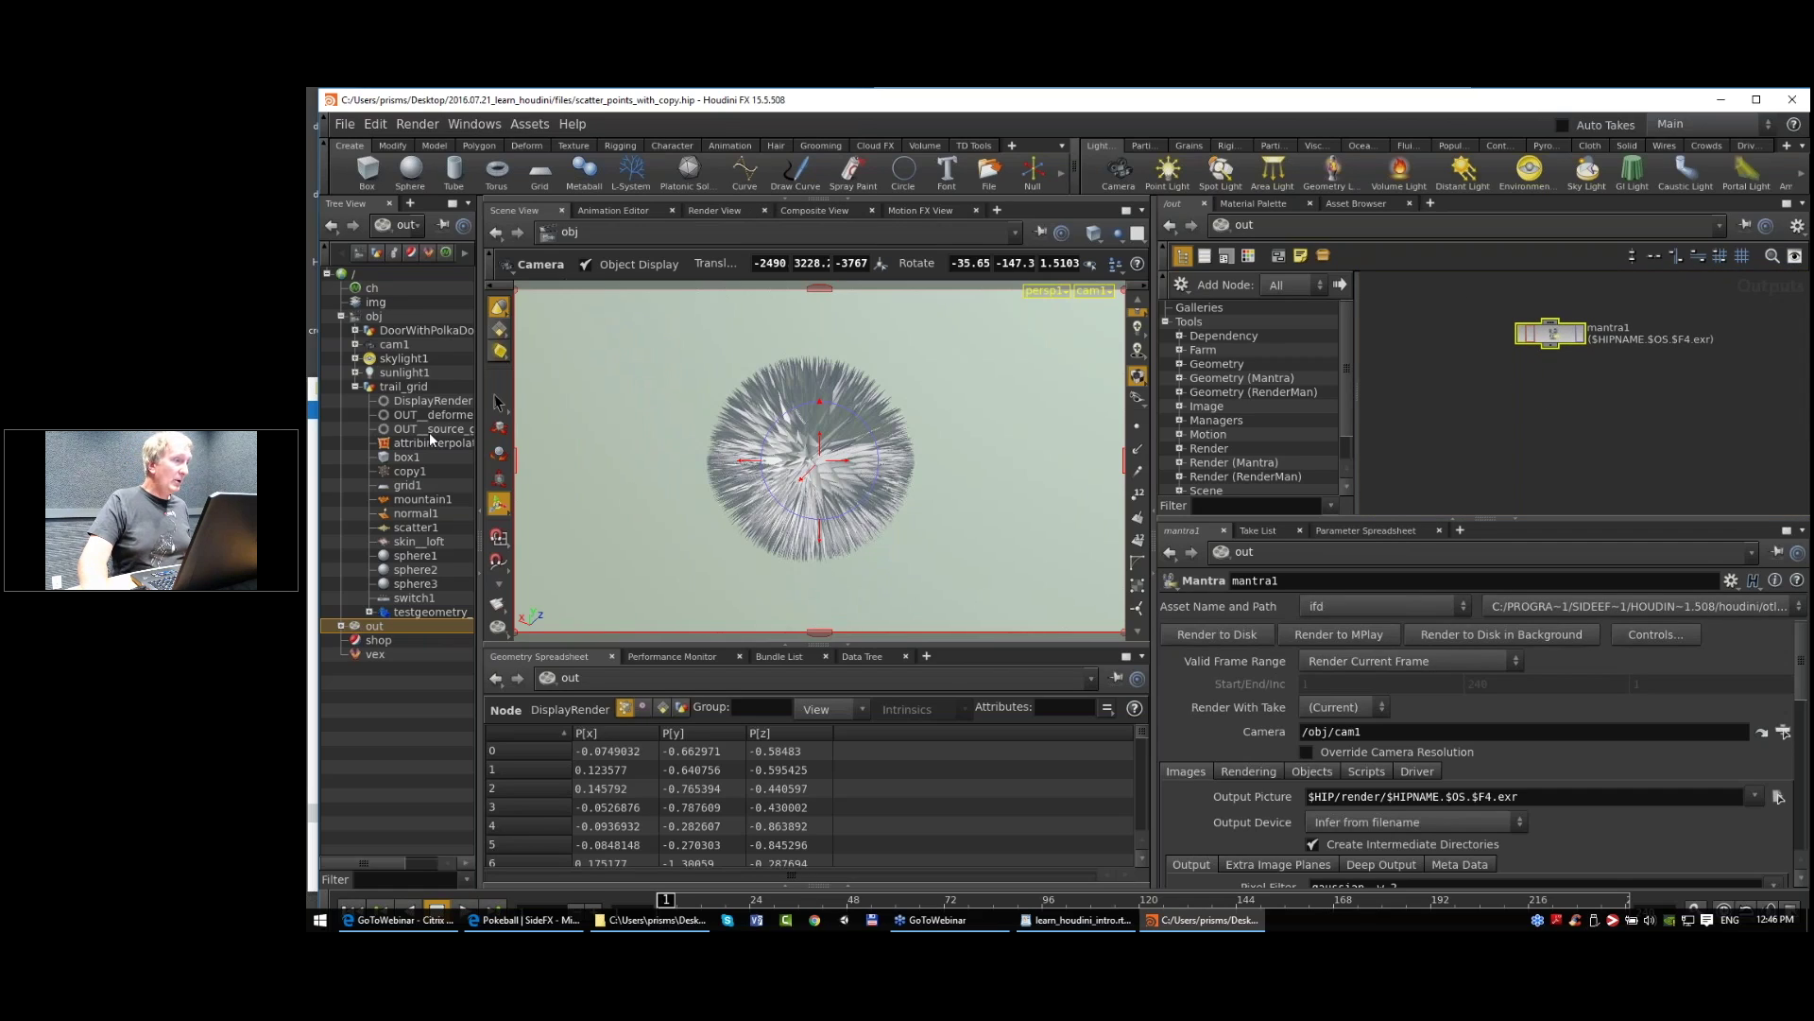
Step: Preview the ball in the scene view with a Render Region using /out/mantra1, enlarge the view, and close the region
scroll(502, 561, down, 3)
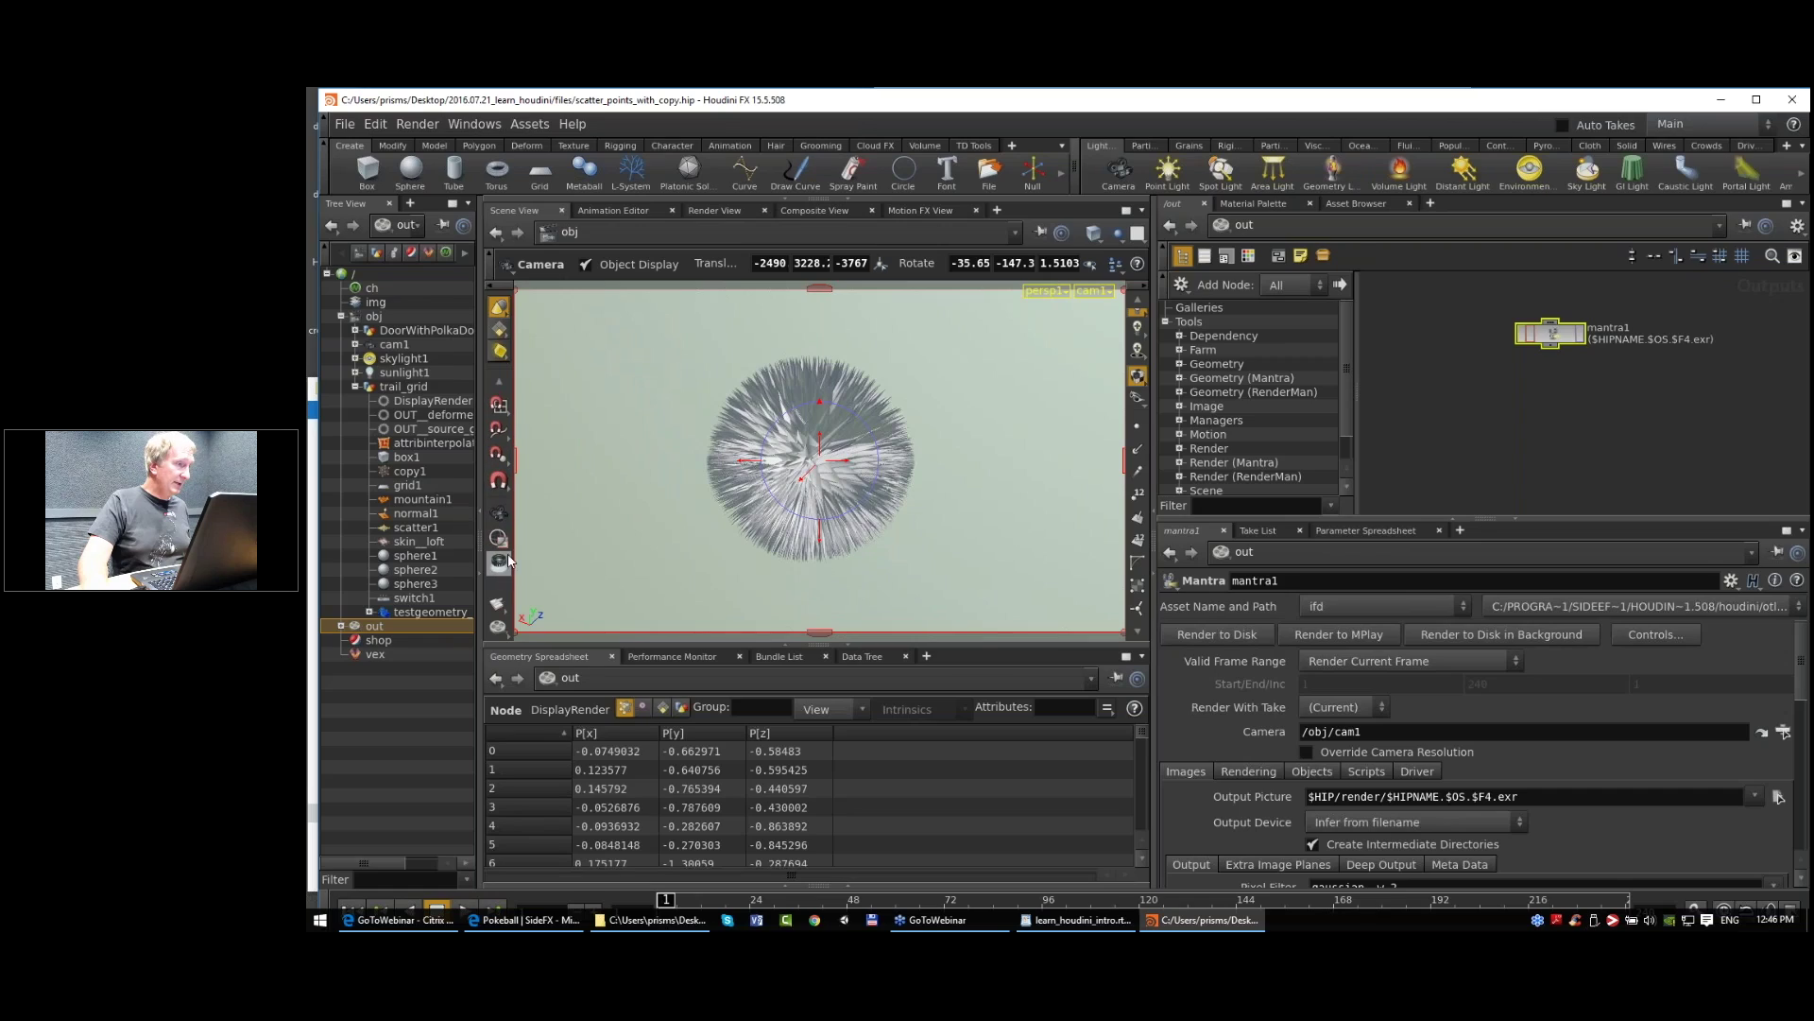
click(499, 537)
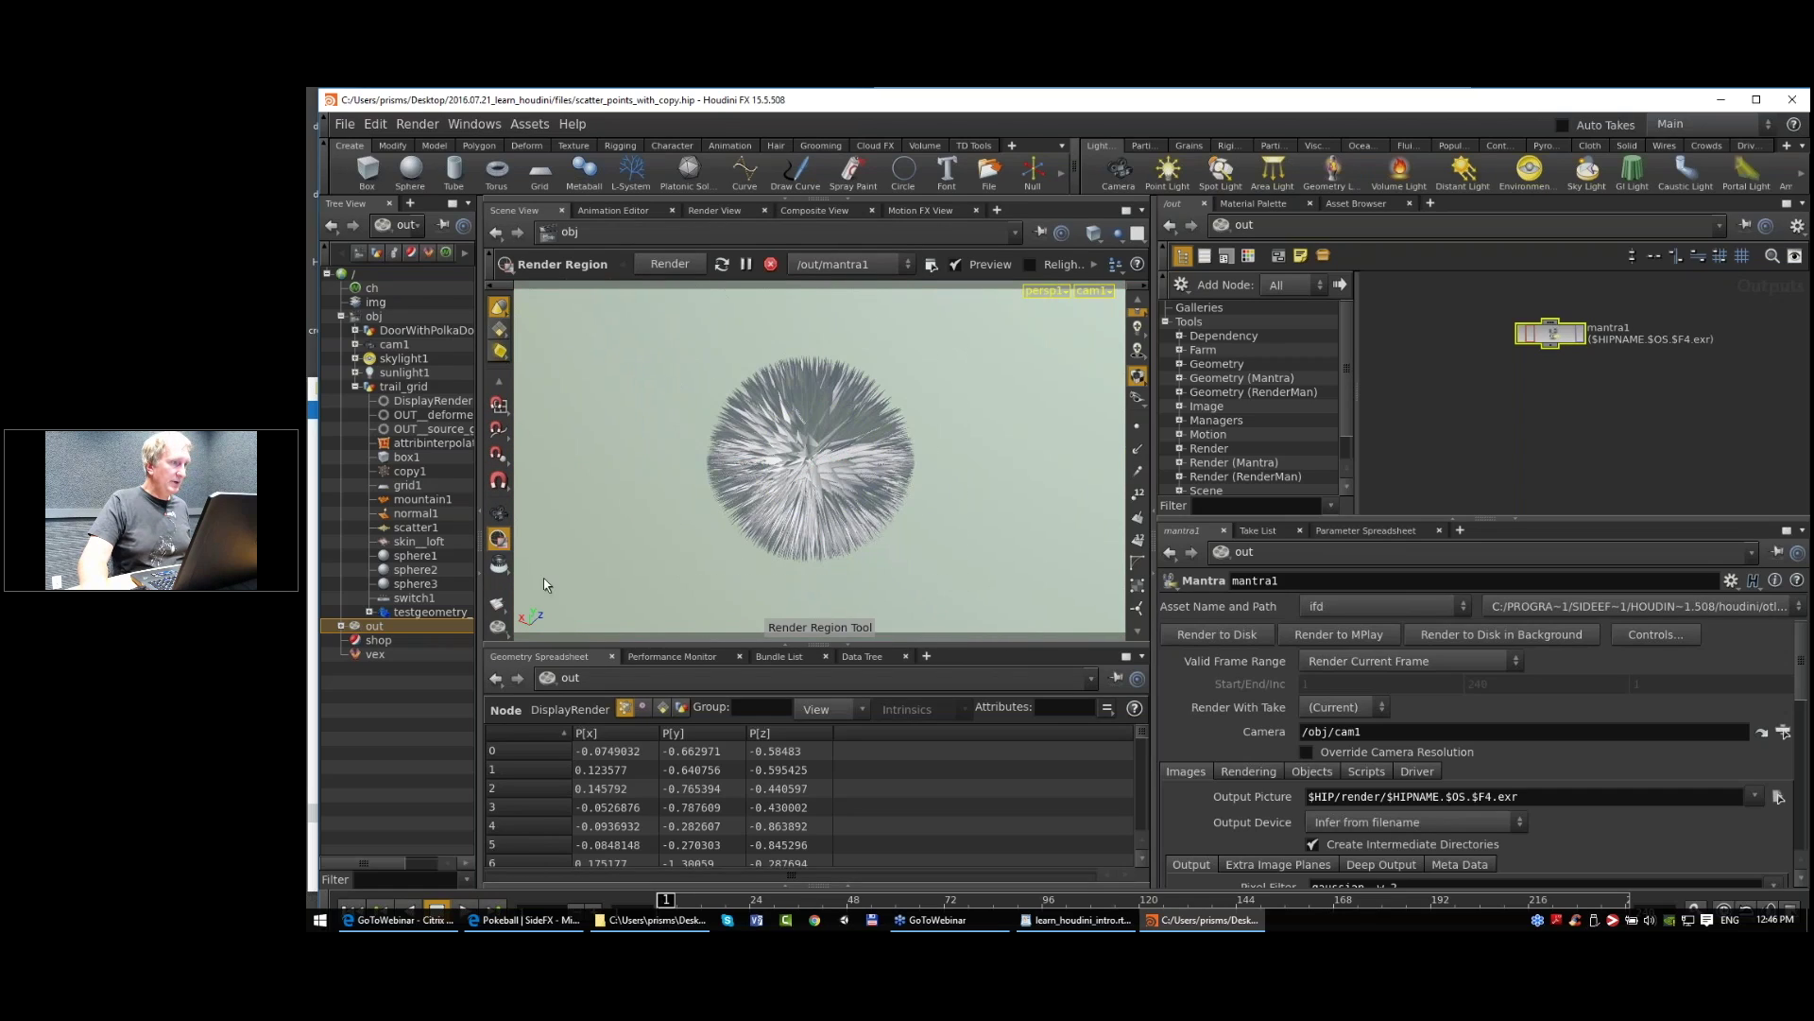
click(501, 542)
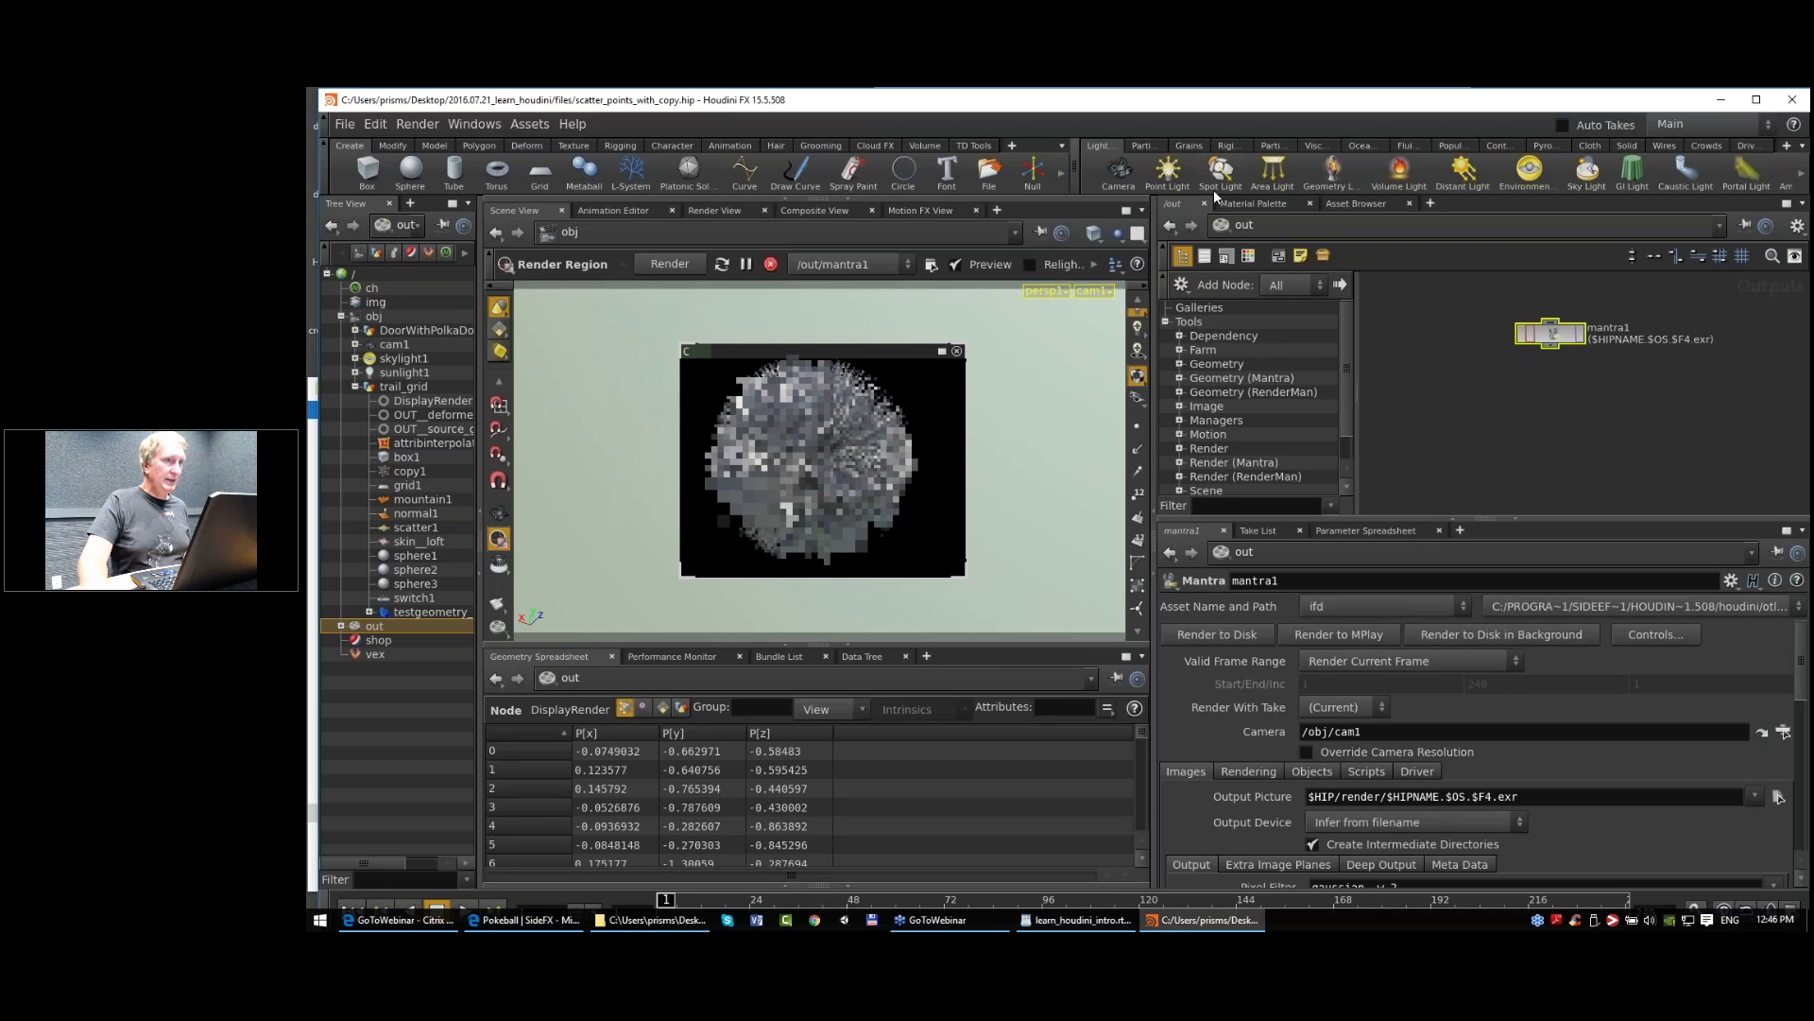
drag(1155, 235, 1246, 236)
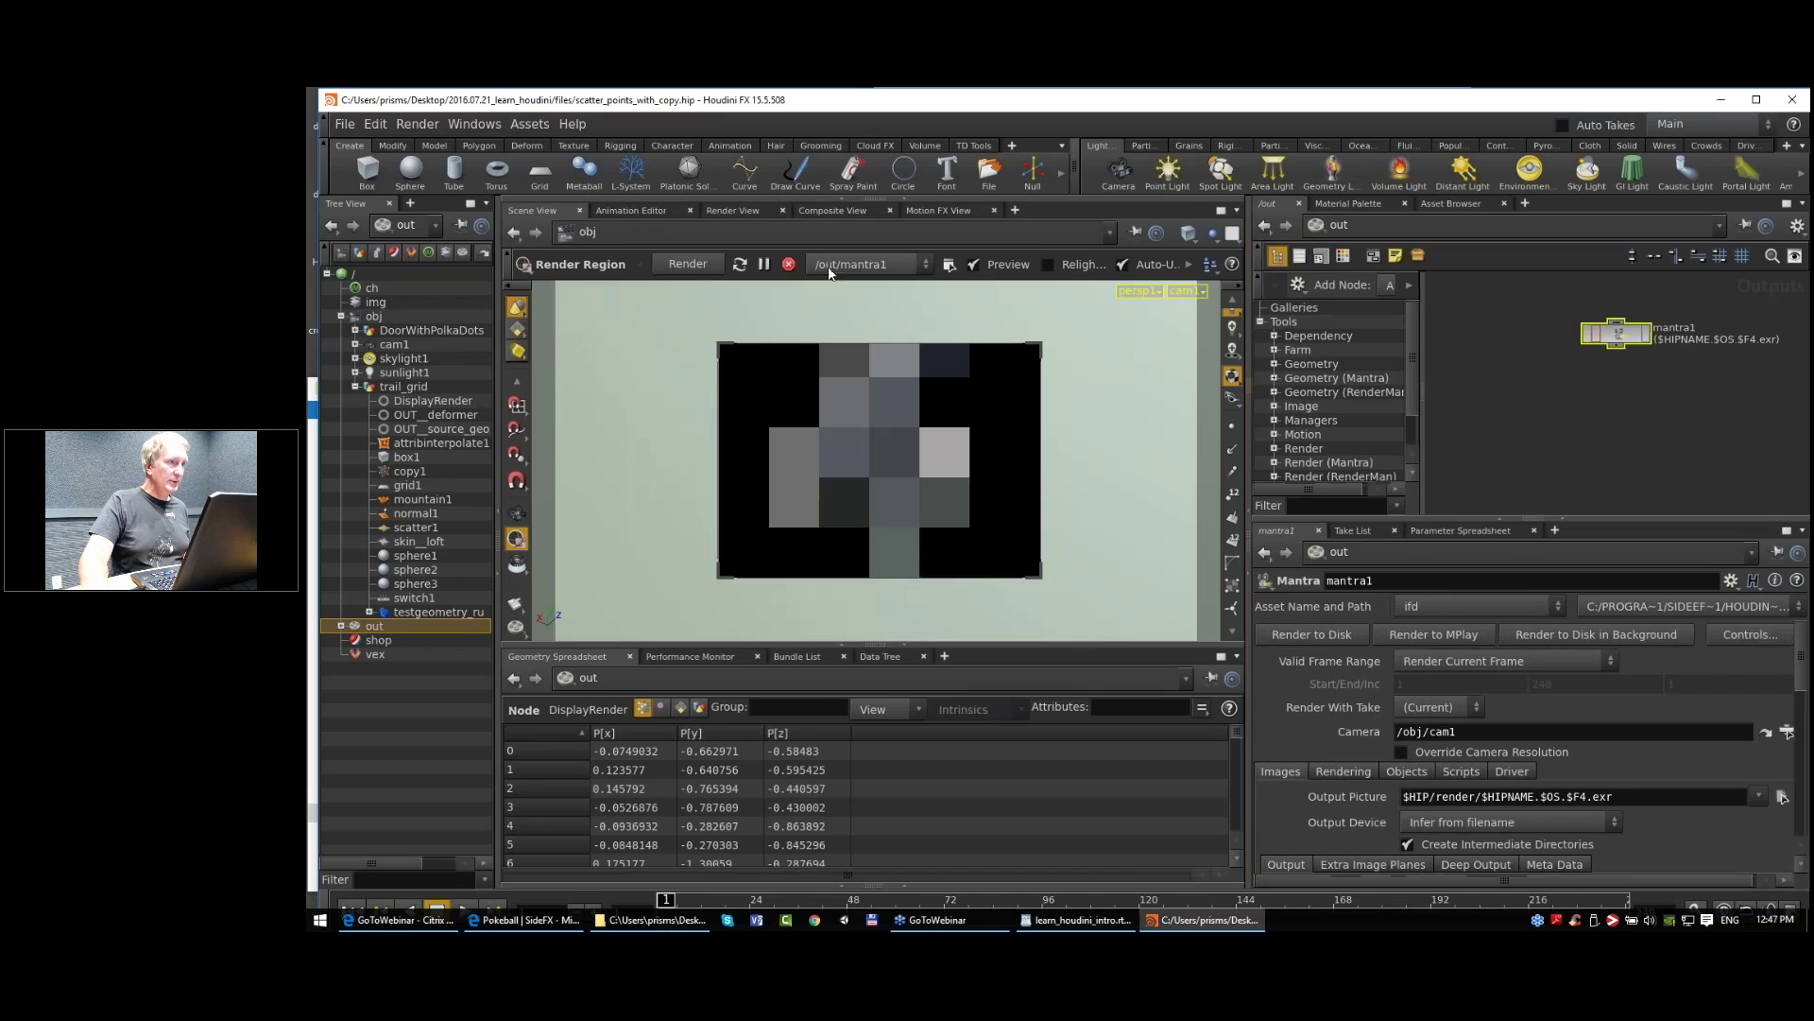
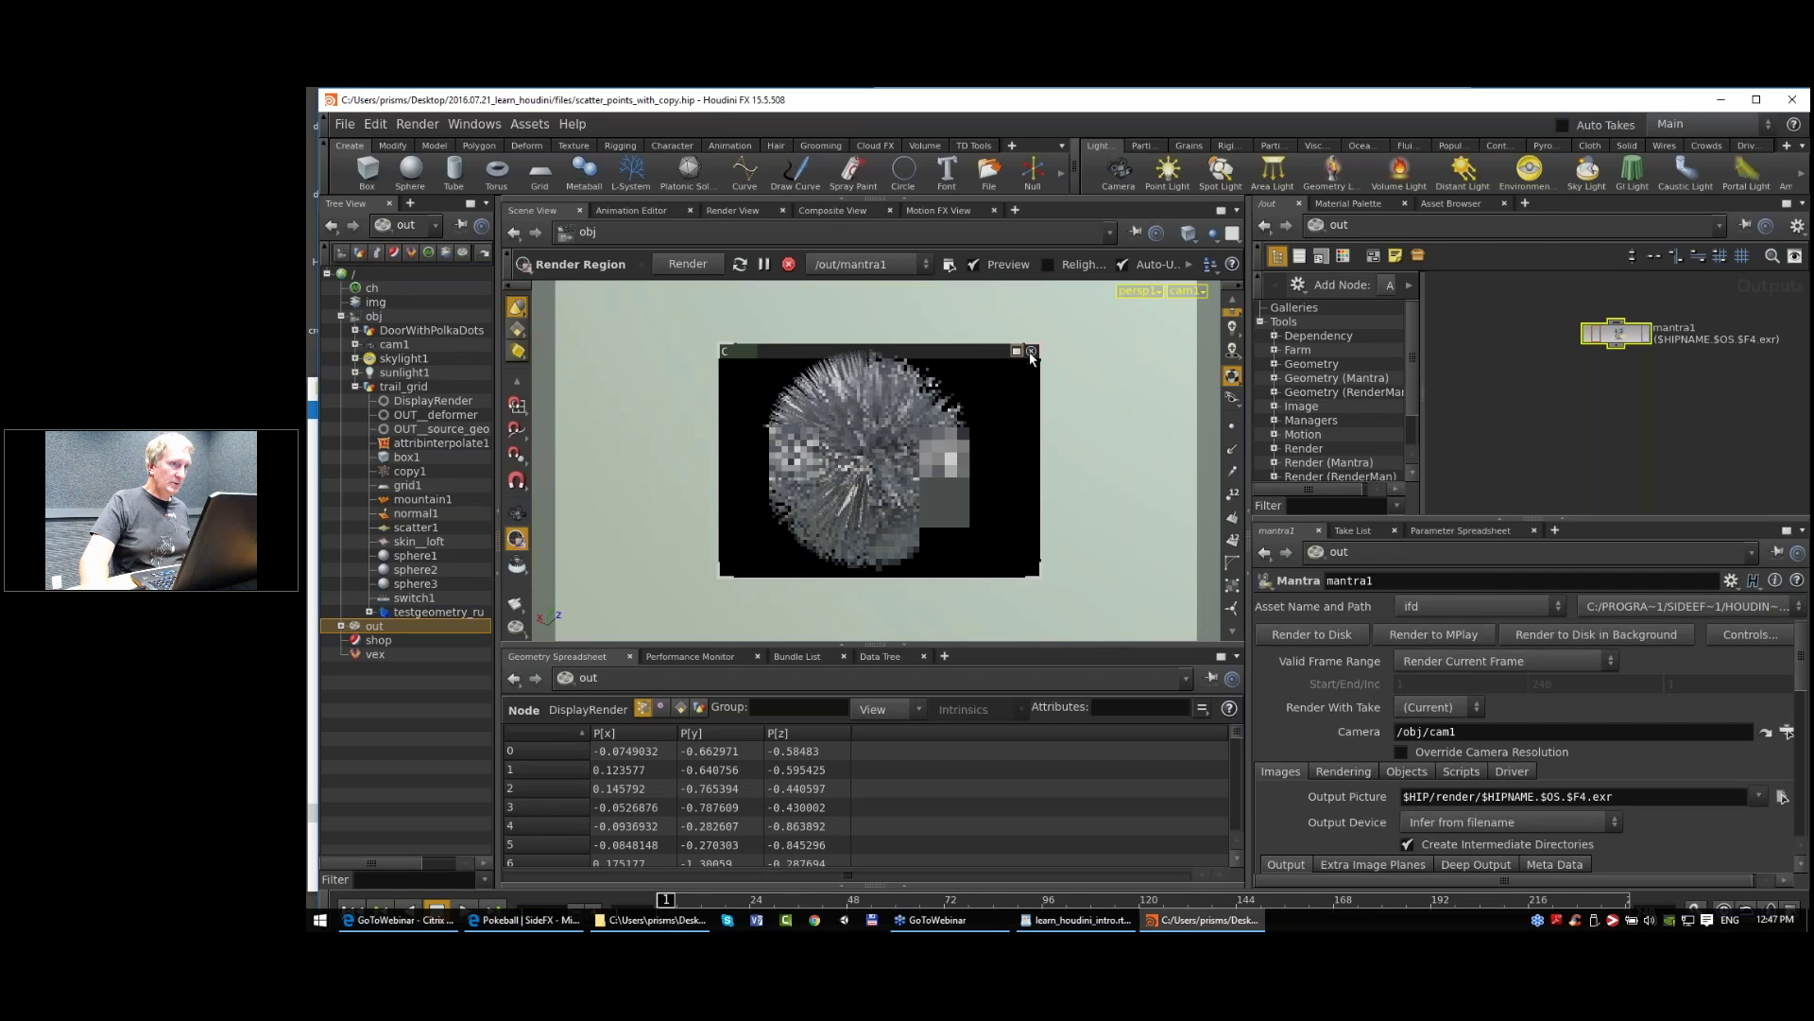
click(1030, 352)
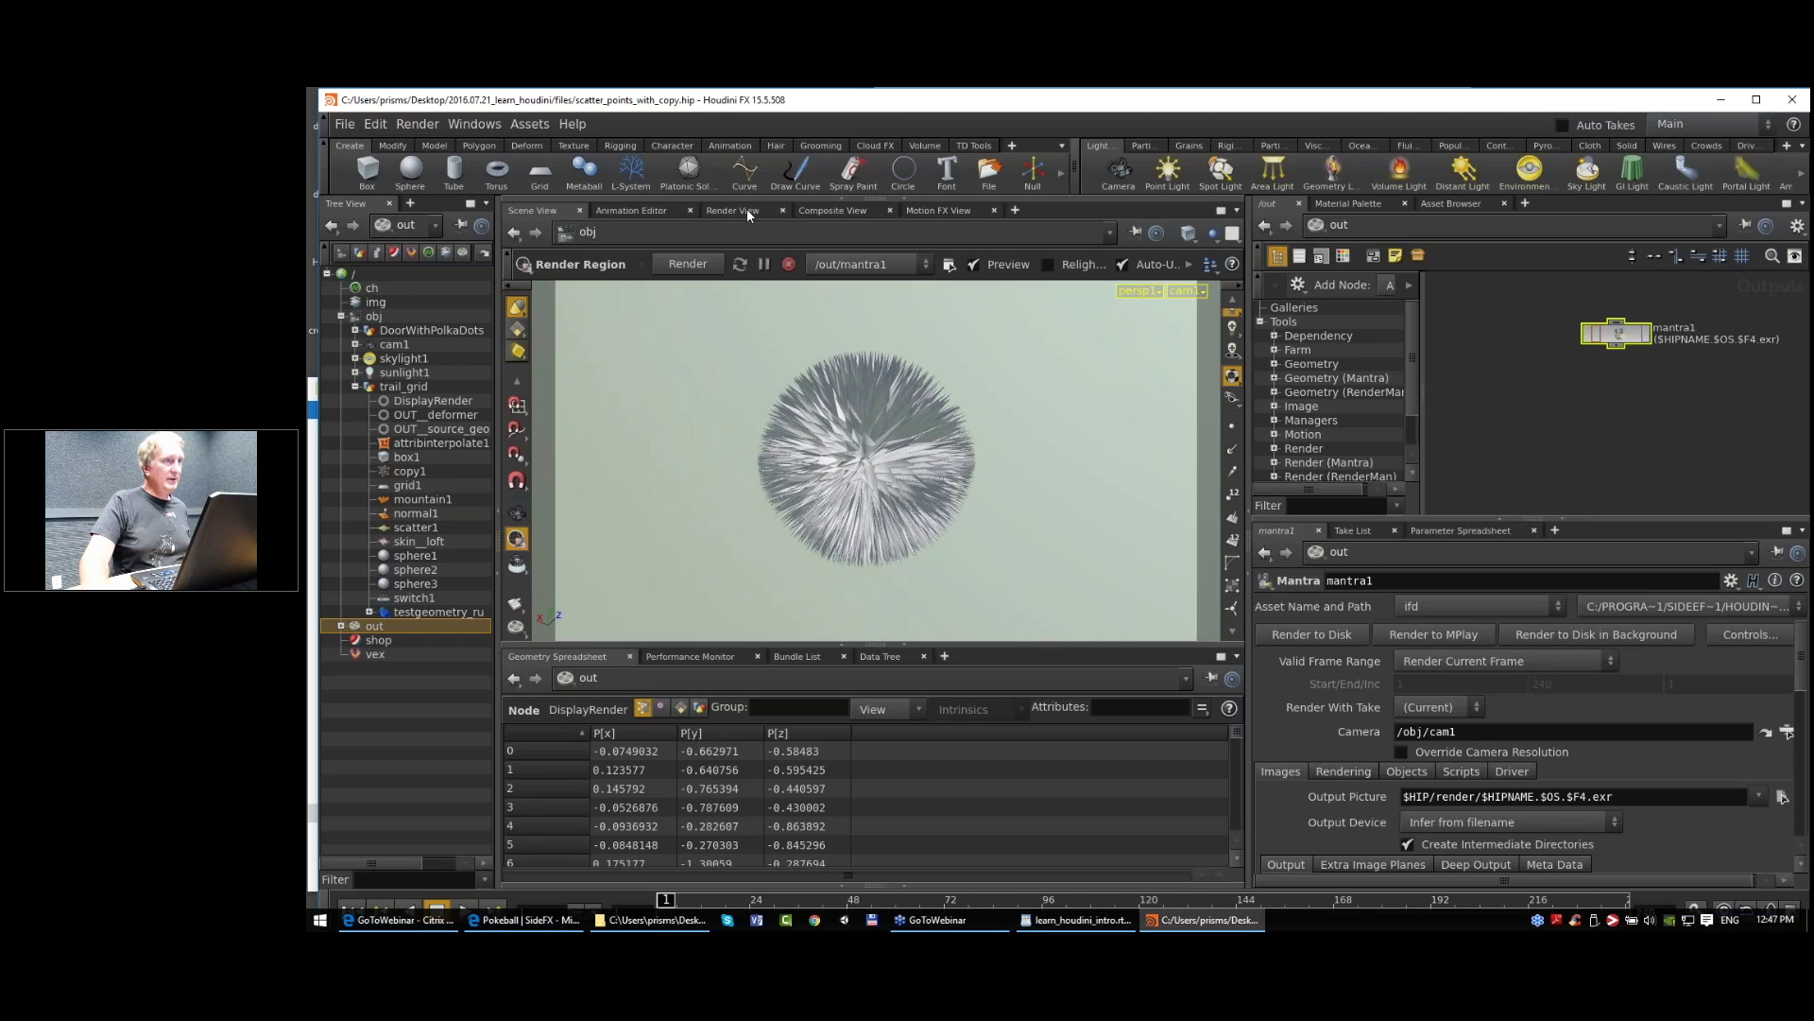
Step: Render the scene in the Render View with /out/mantra1 through the camera /obj/cam1
click(746, 209)
click(877, 238)
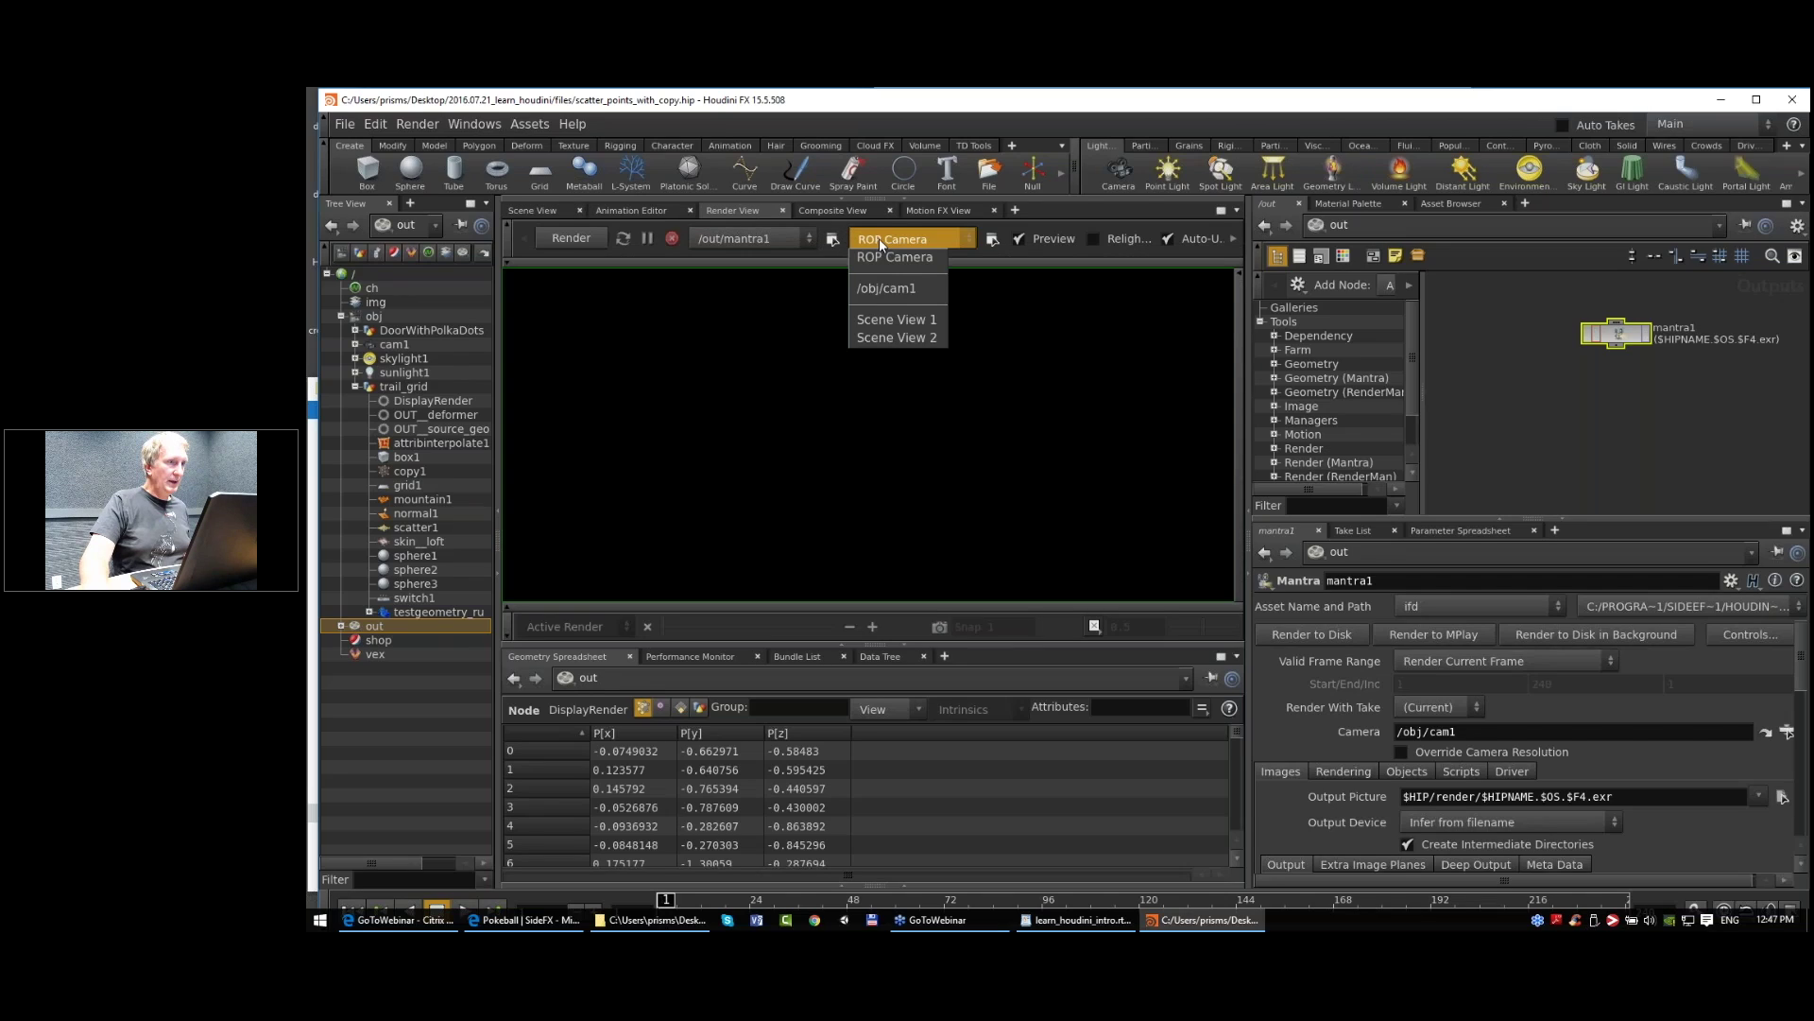
click(902, 288)
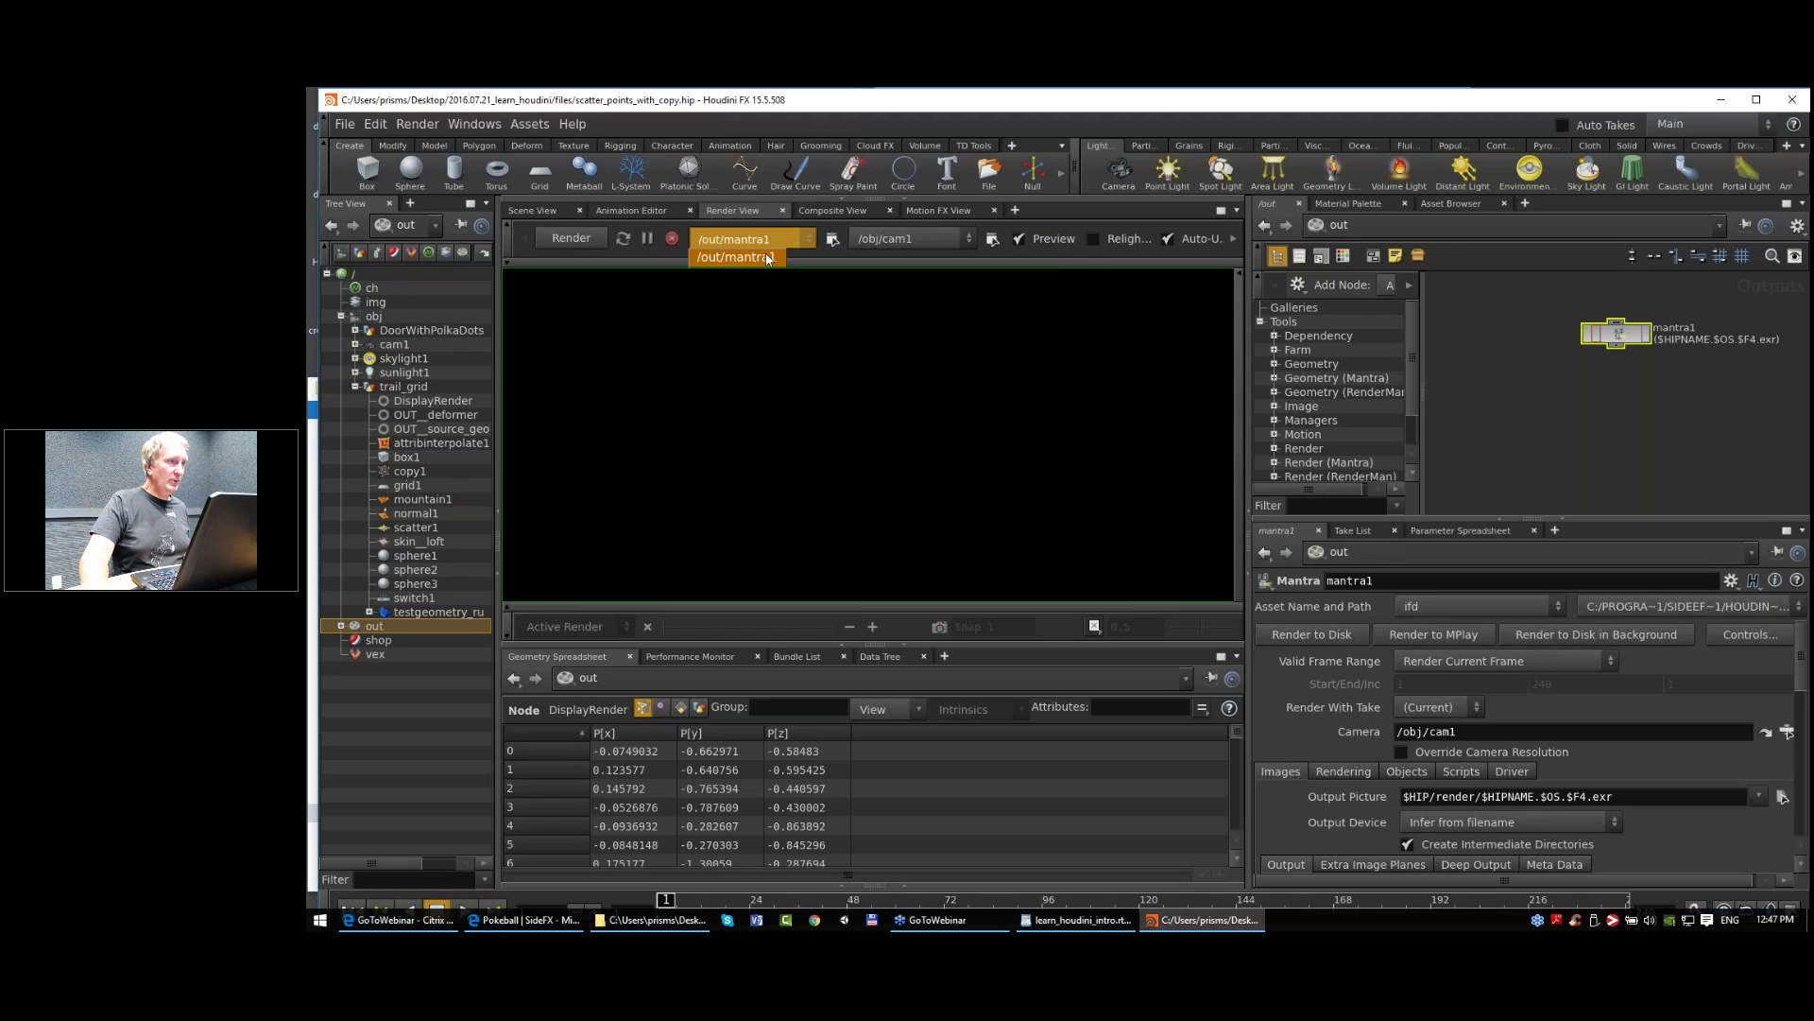
click(341, 626)
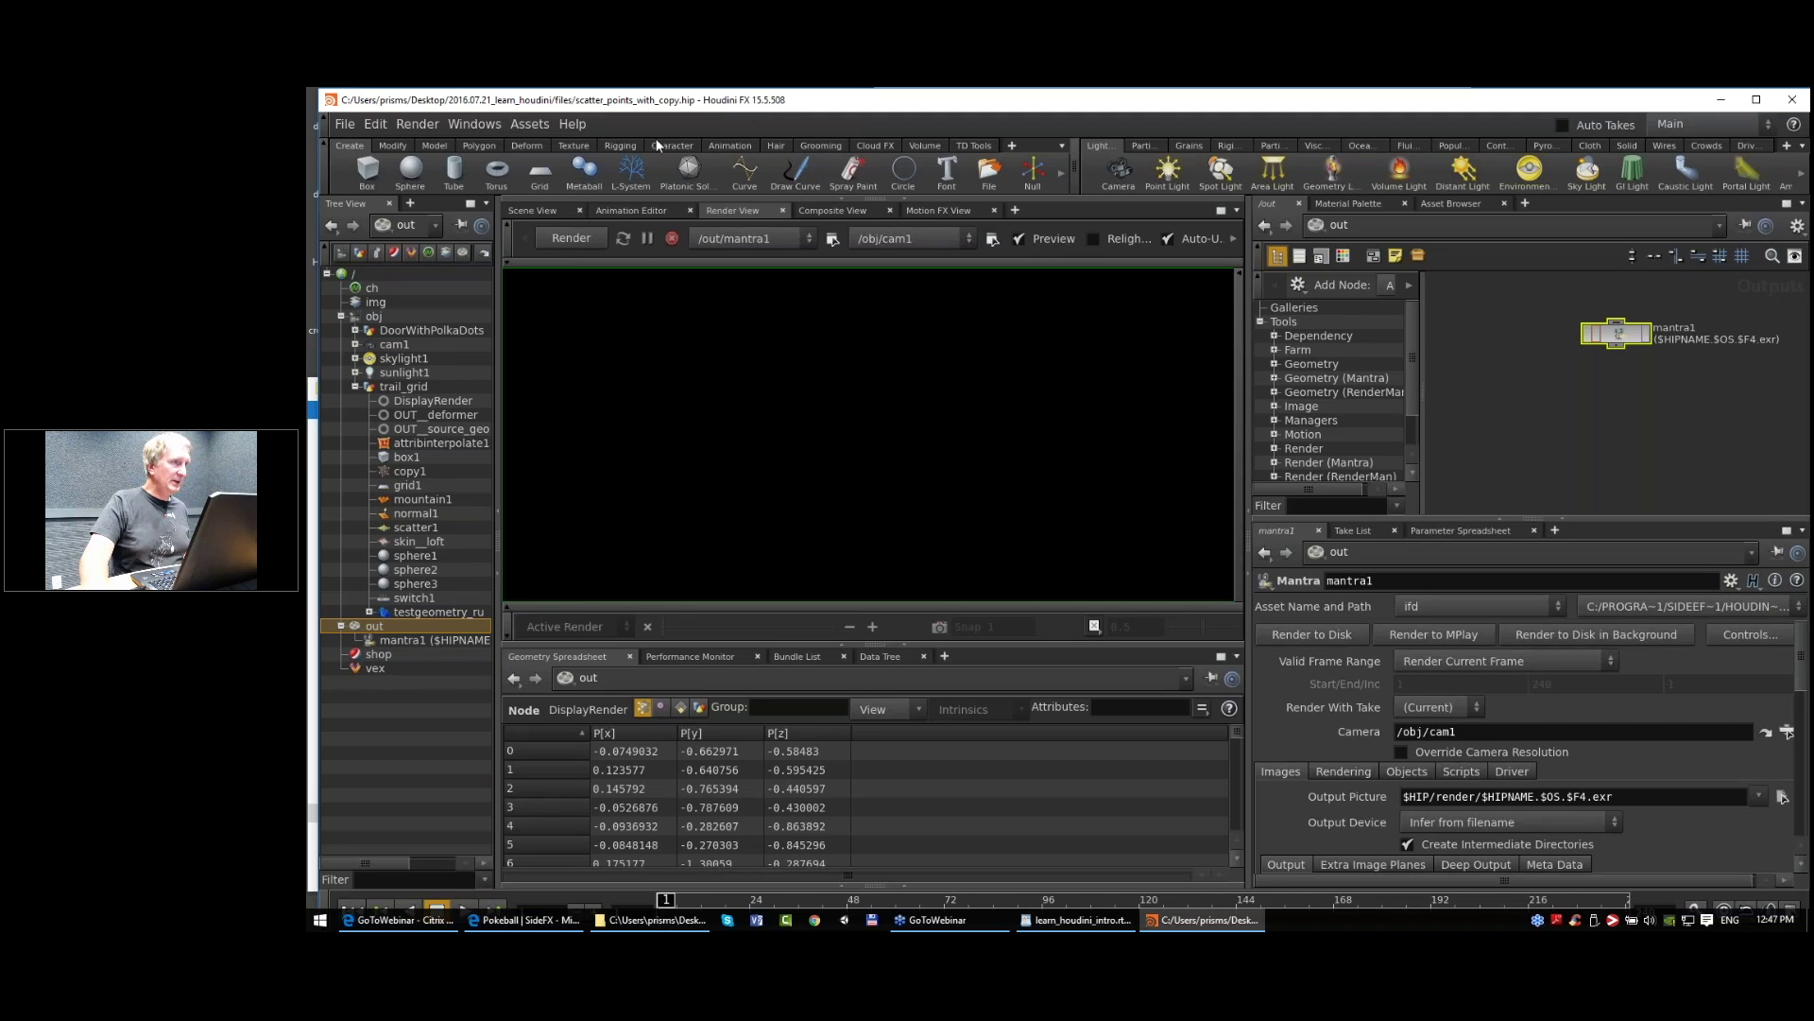
click(572, 239)
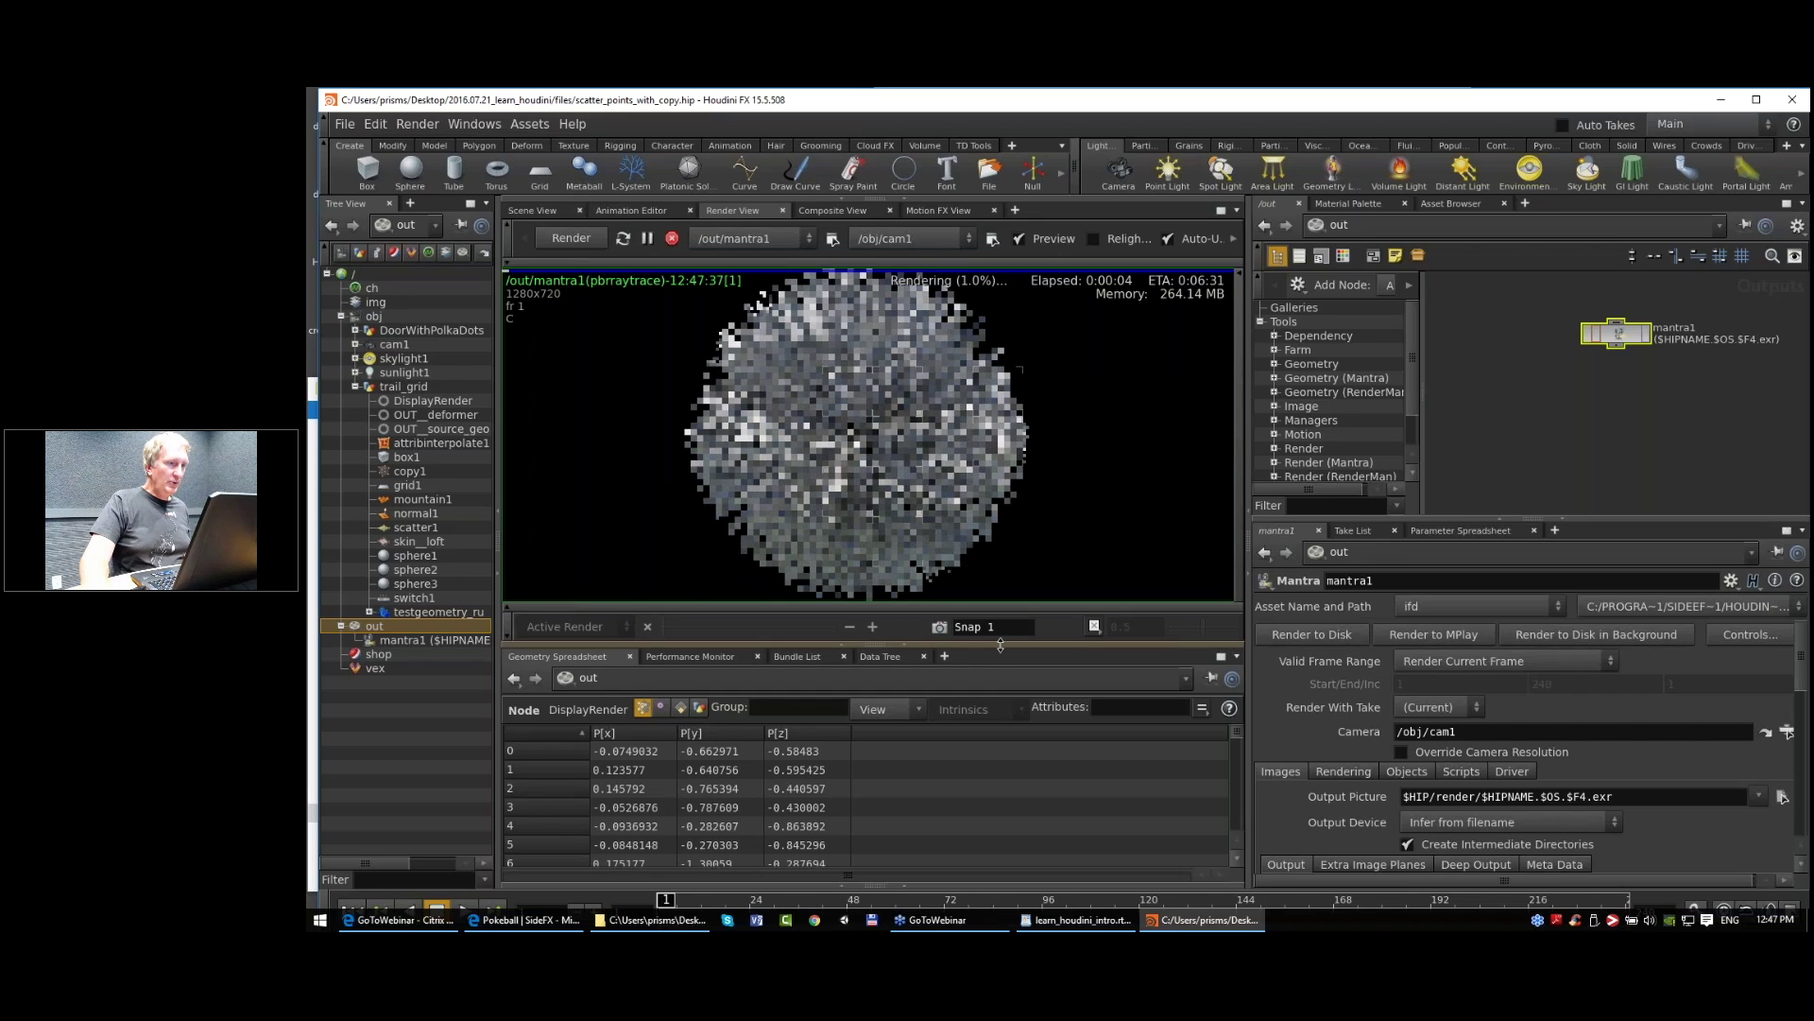
Step: Collapse the Geometry Spreadsheet pane to enlarge the Render View, and show its hidden display and image toolbars
click(903, 645)
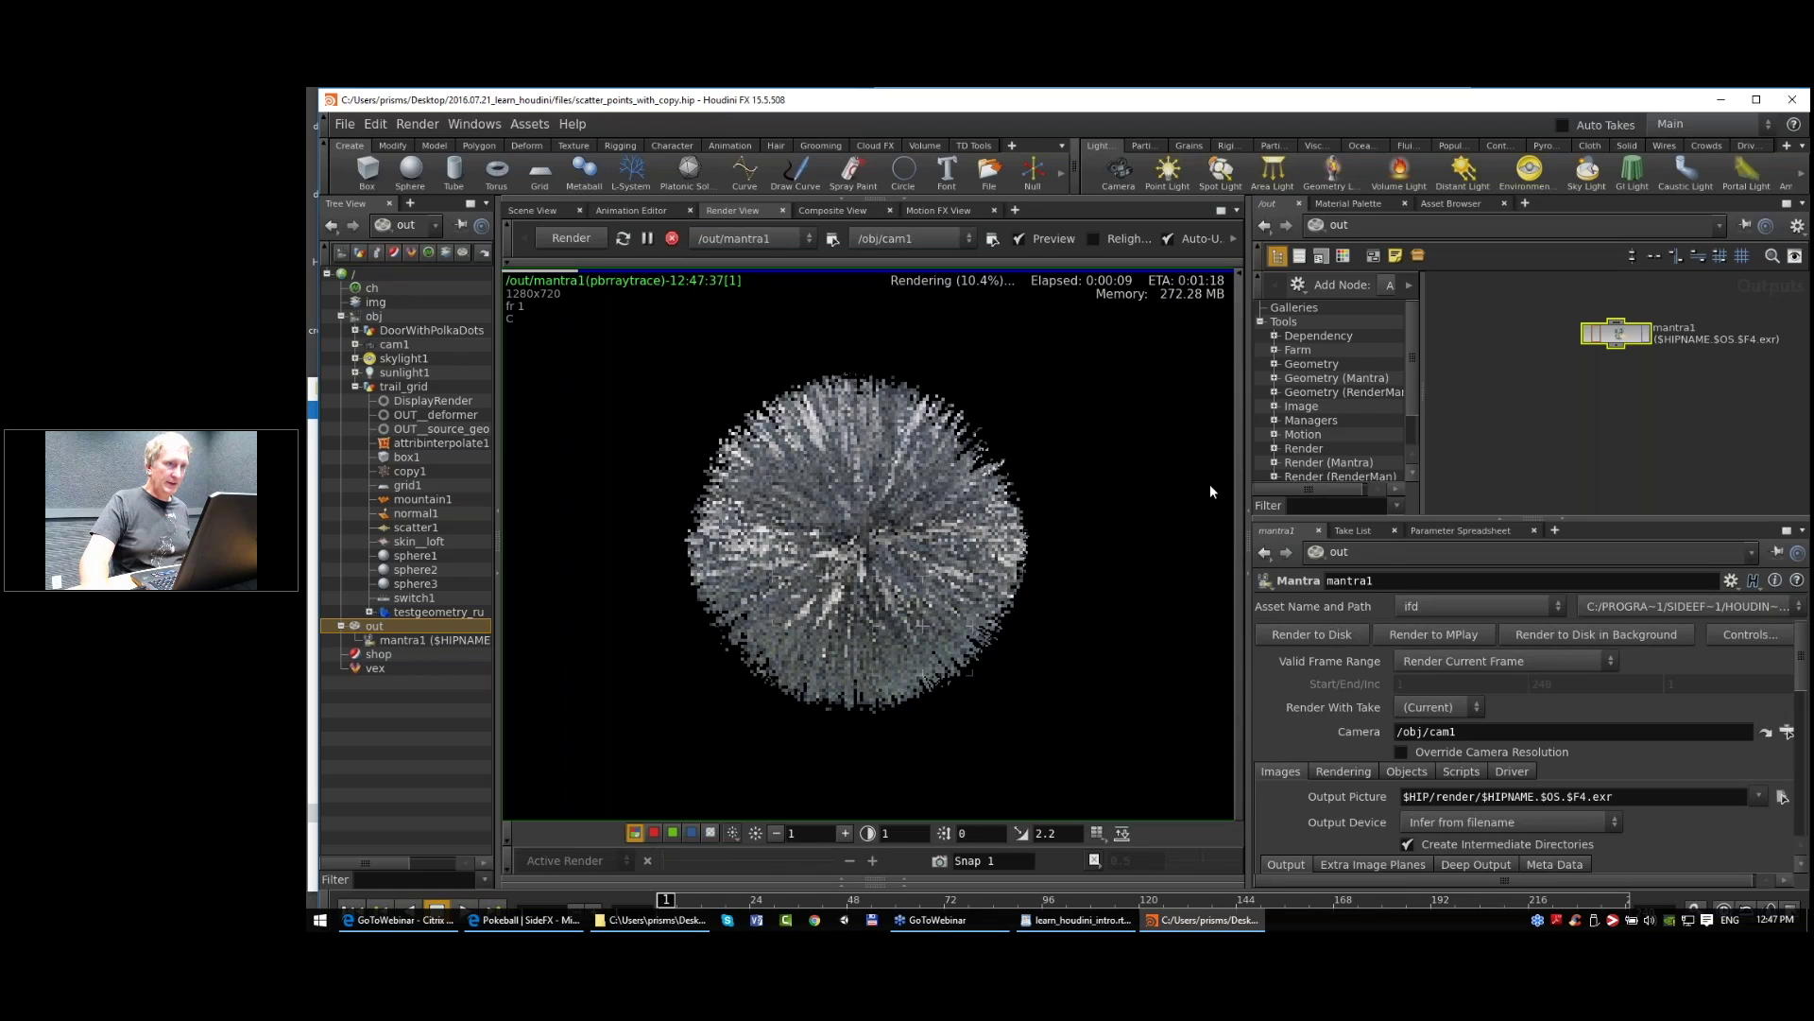
click(1240, 319)
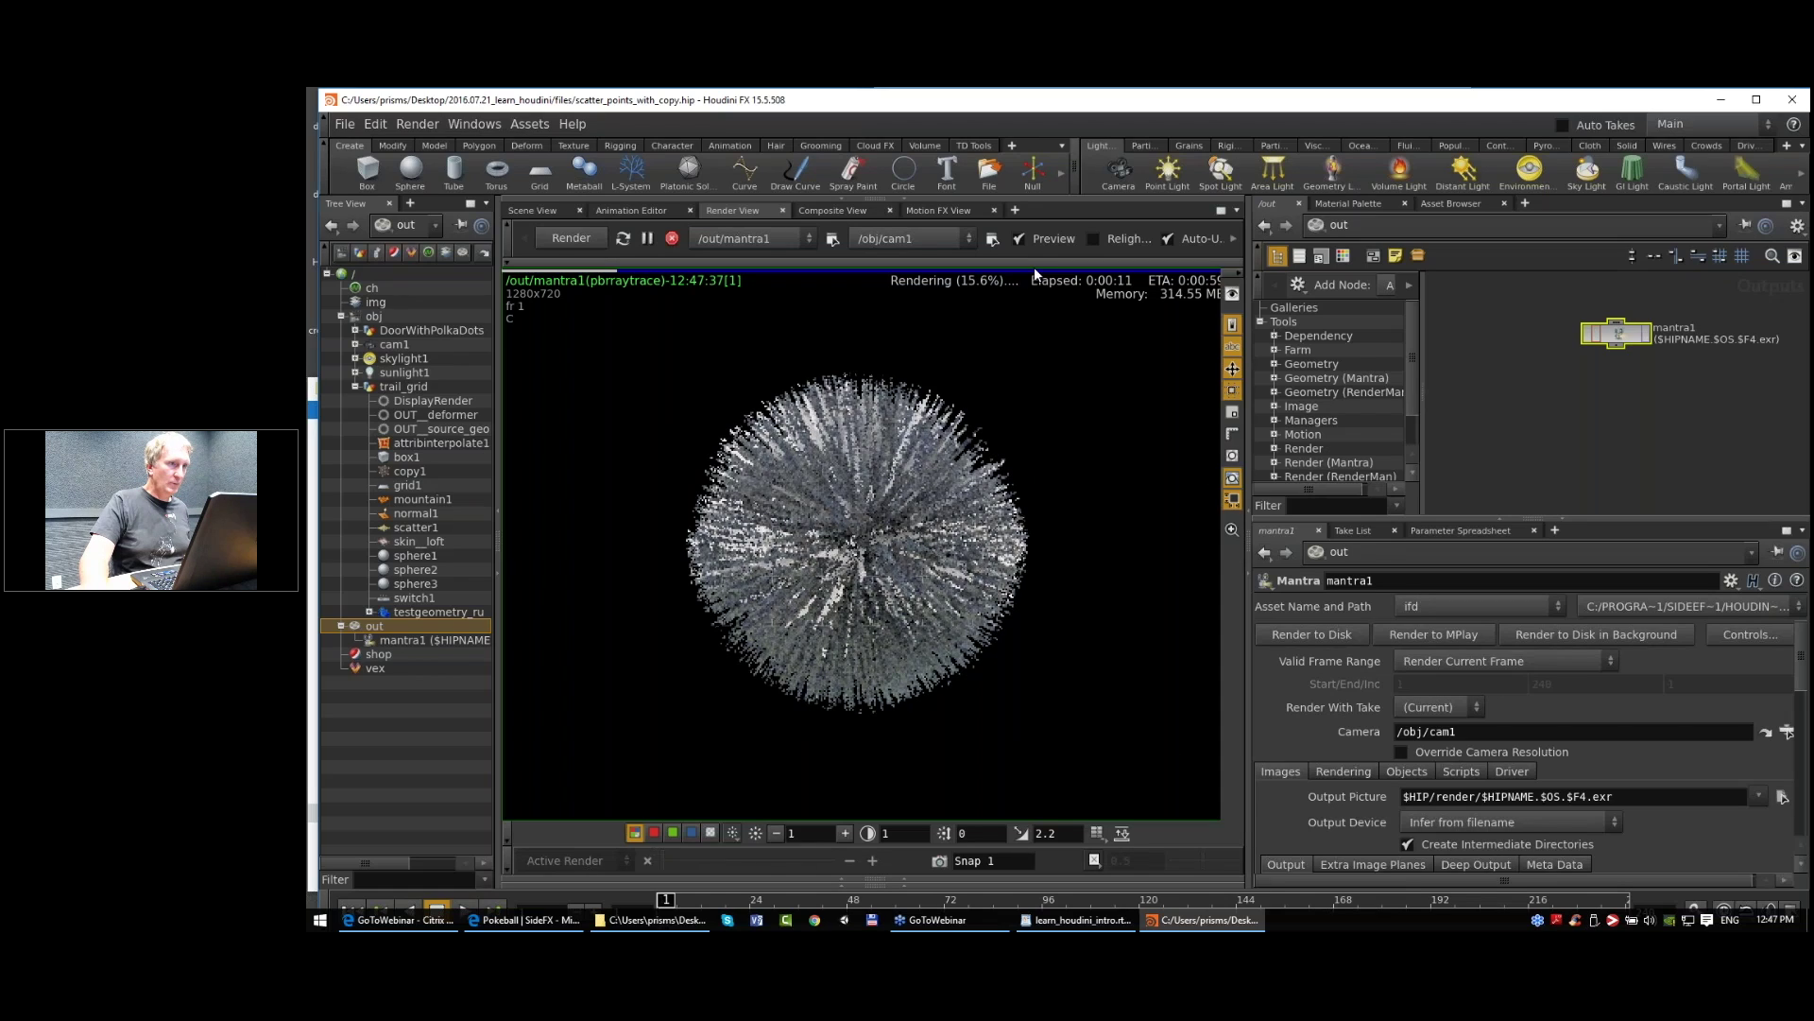
click(1037, 269)
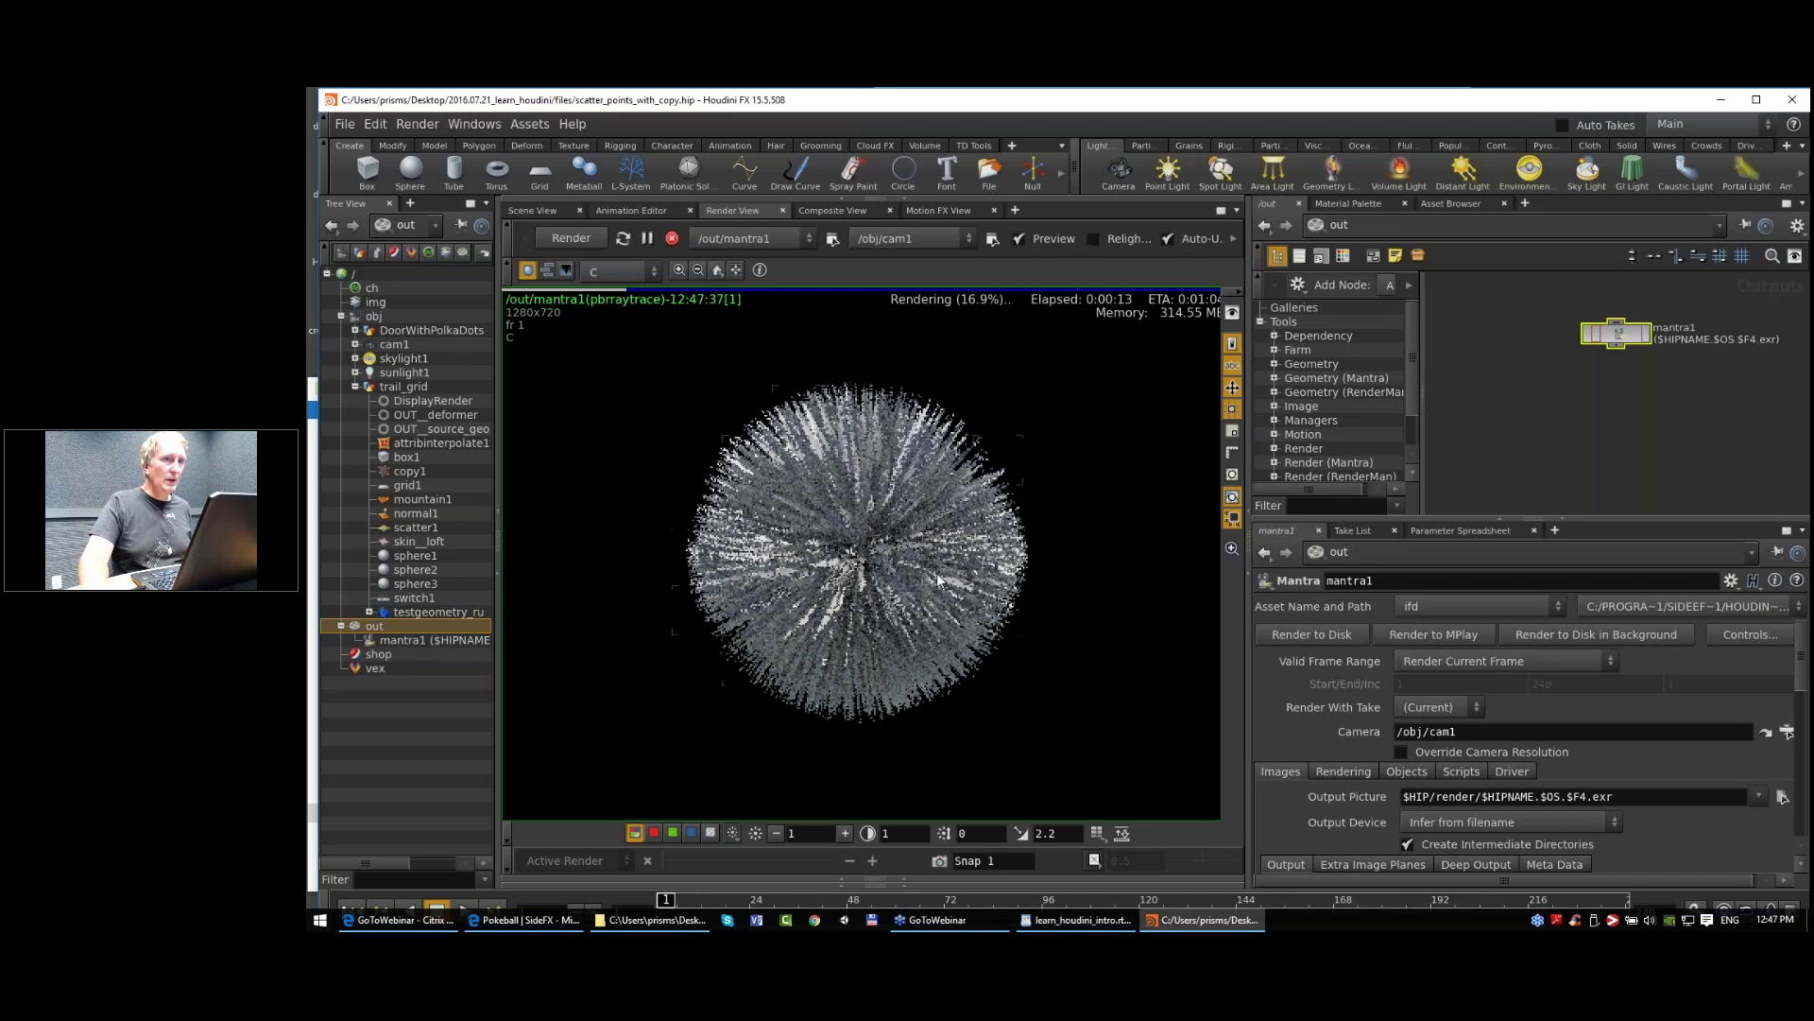
Step: Add a Principled Shader from the Material Palette to /shop, assign it to the rendered ball, and select the material for editing
click(1364, 204)
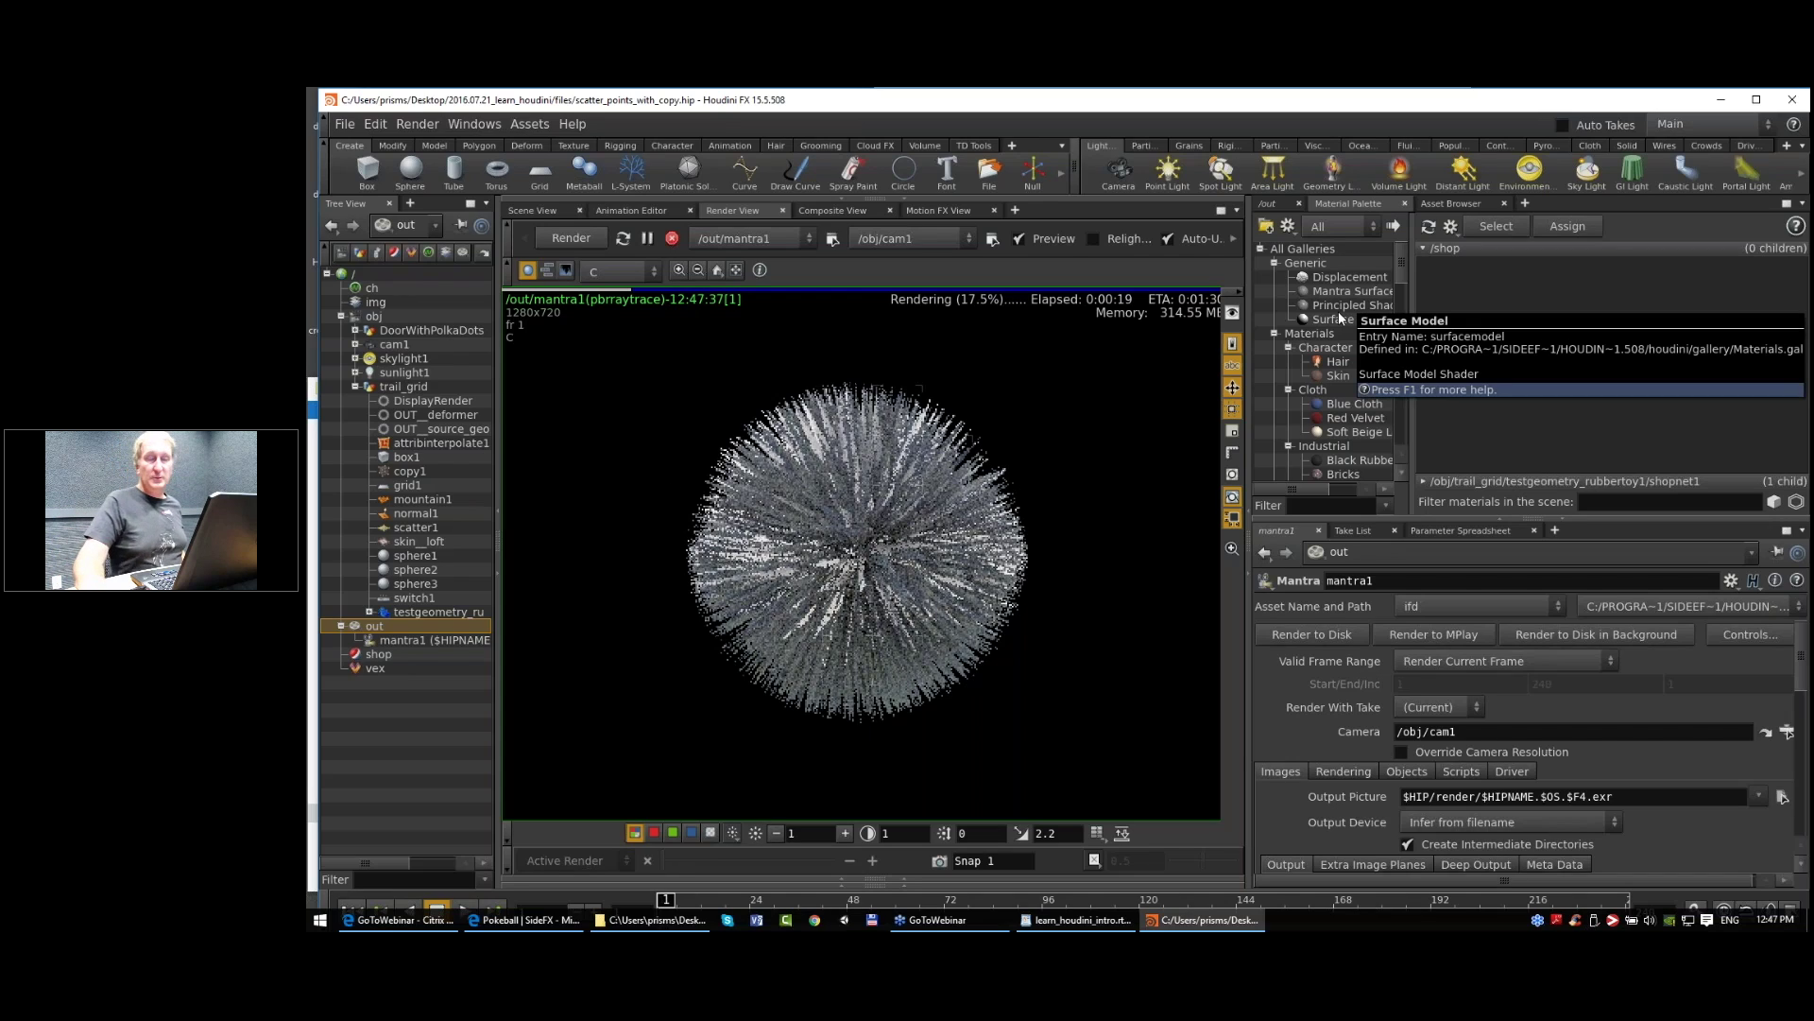
drag(1454, 327, 1491, 326)
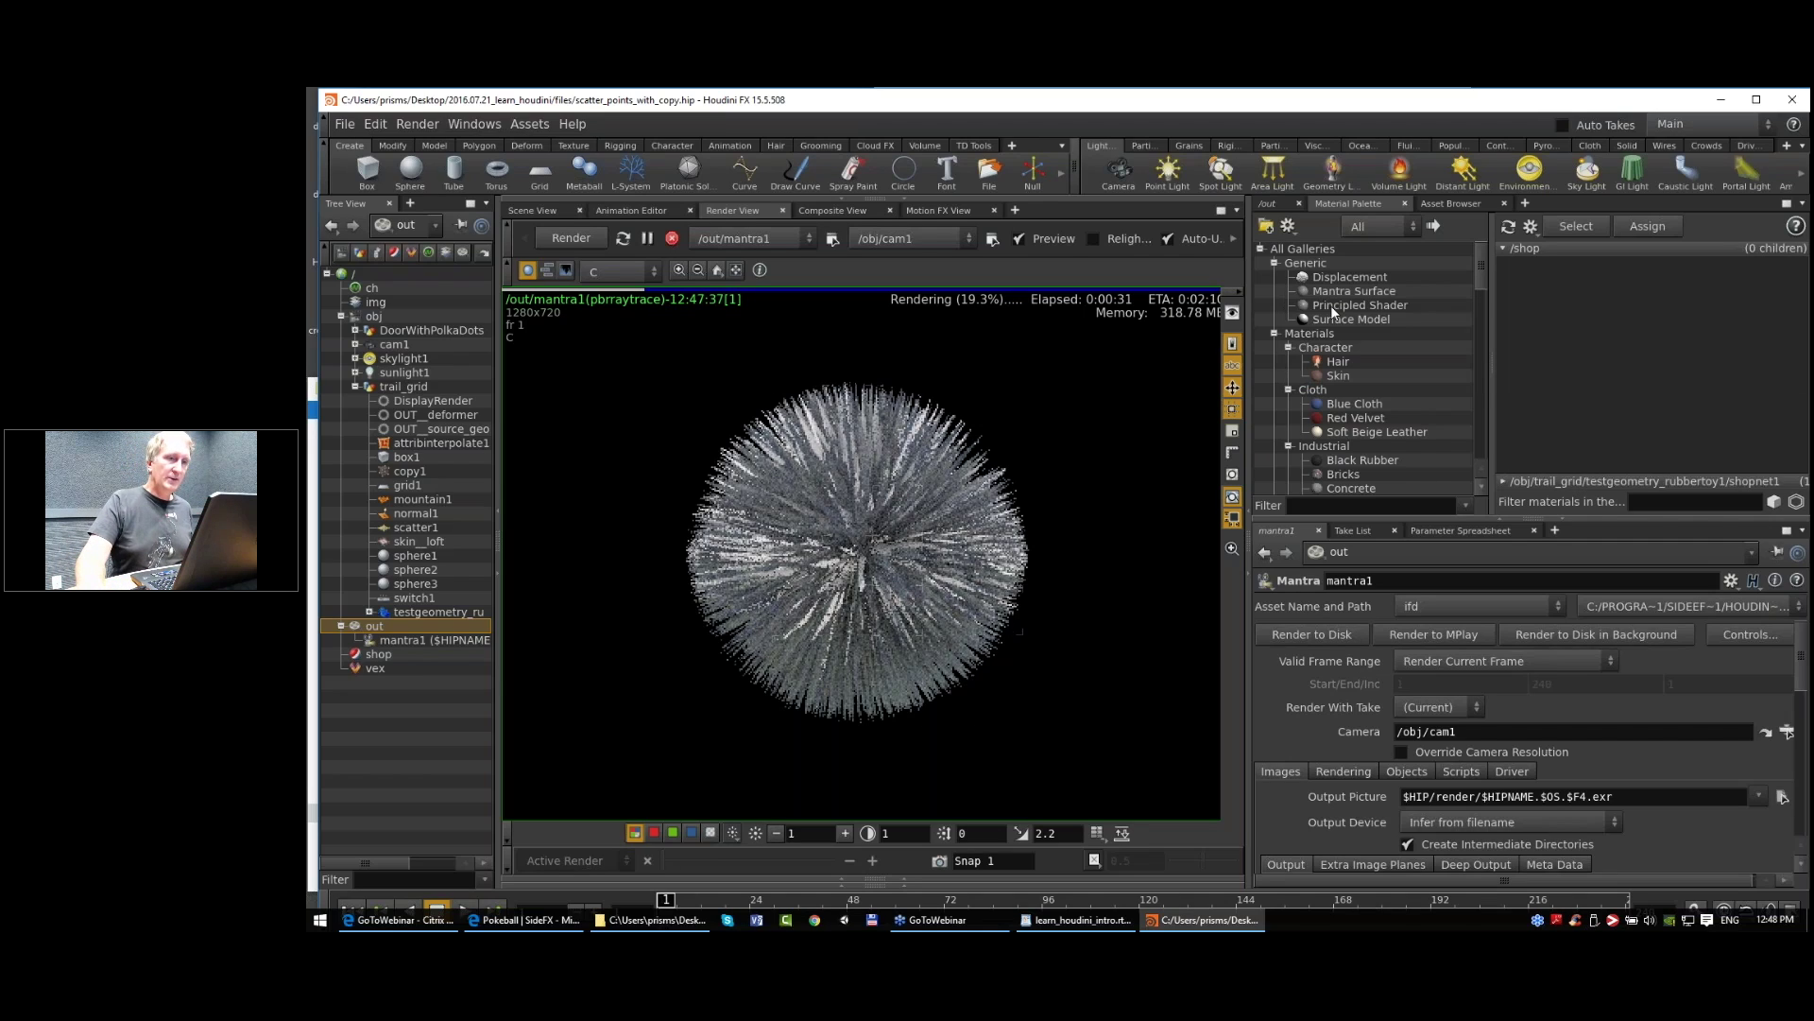
double_click(1352, 305)
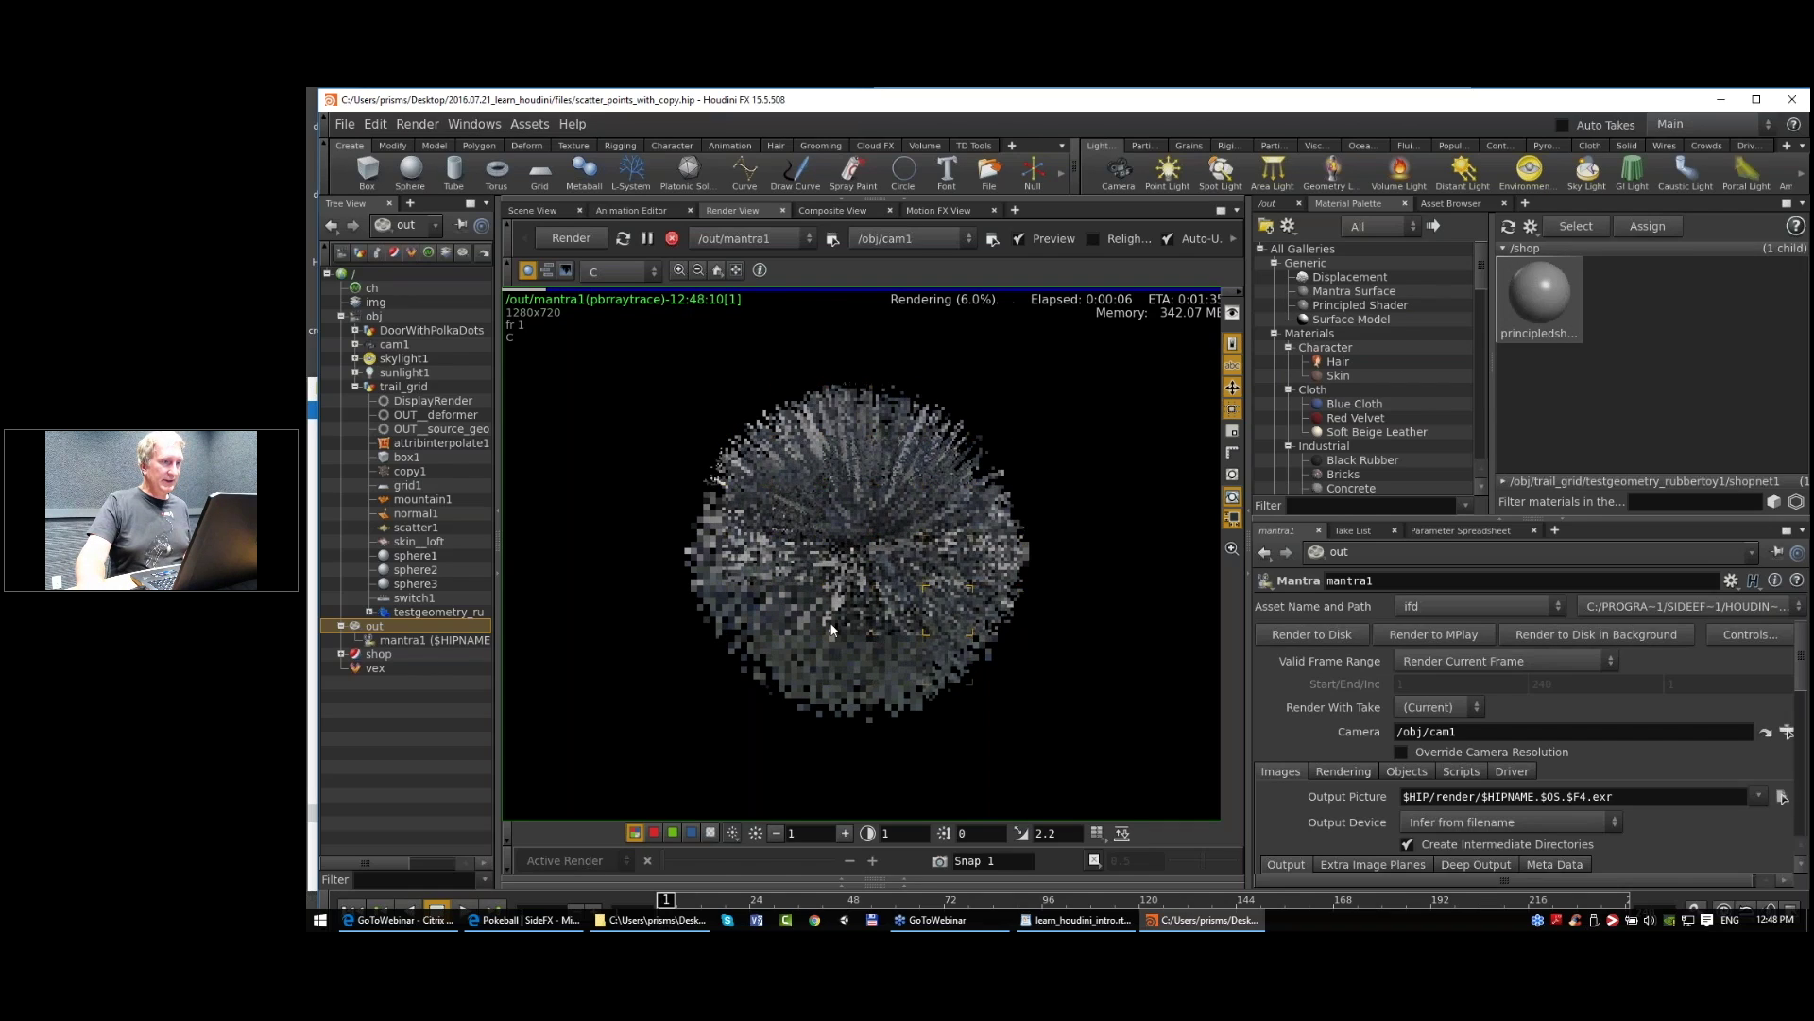
click(1539, 297)
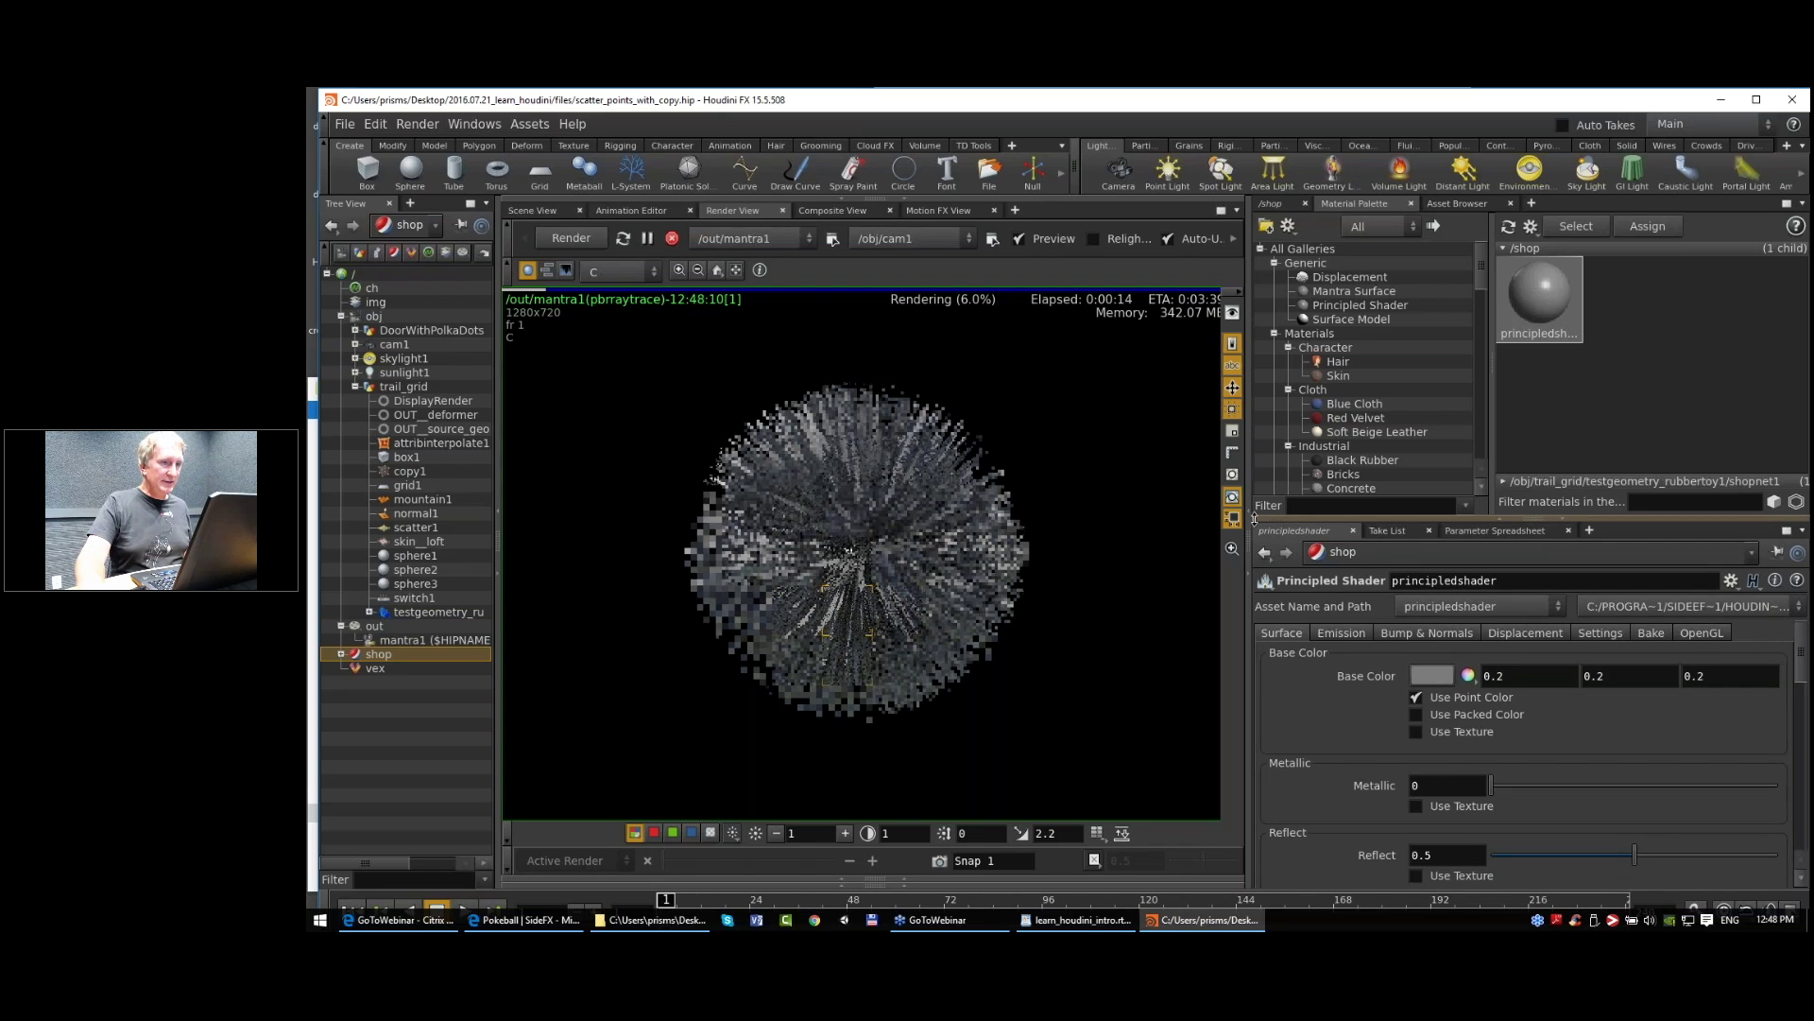
Step: Hide the network and parameter panes, open the shader's parameters in a floating window, and set Base Color to 0.698, 0.721, 0.2
click(1251, 577)
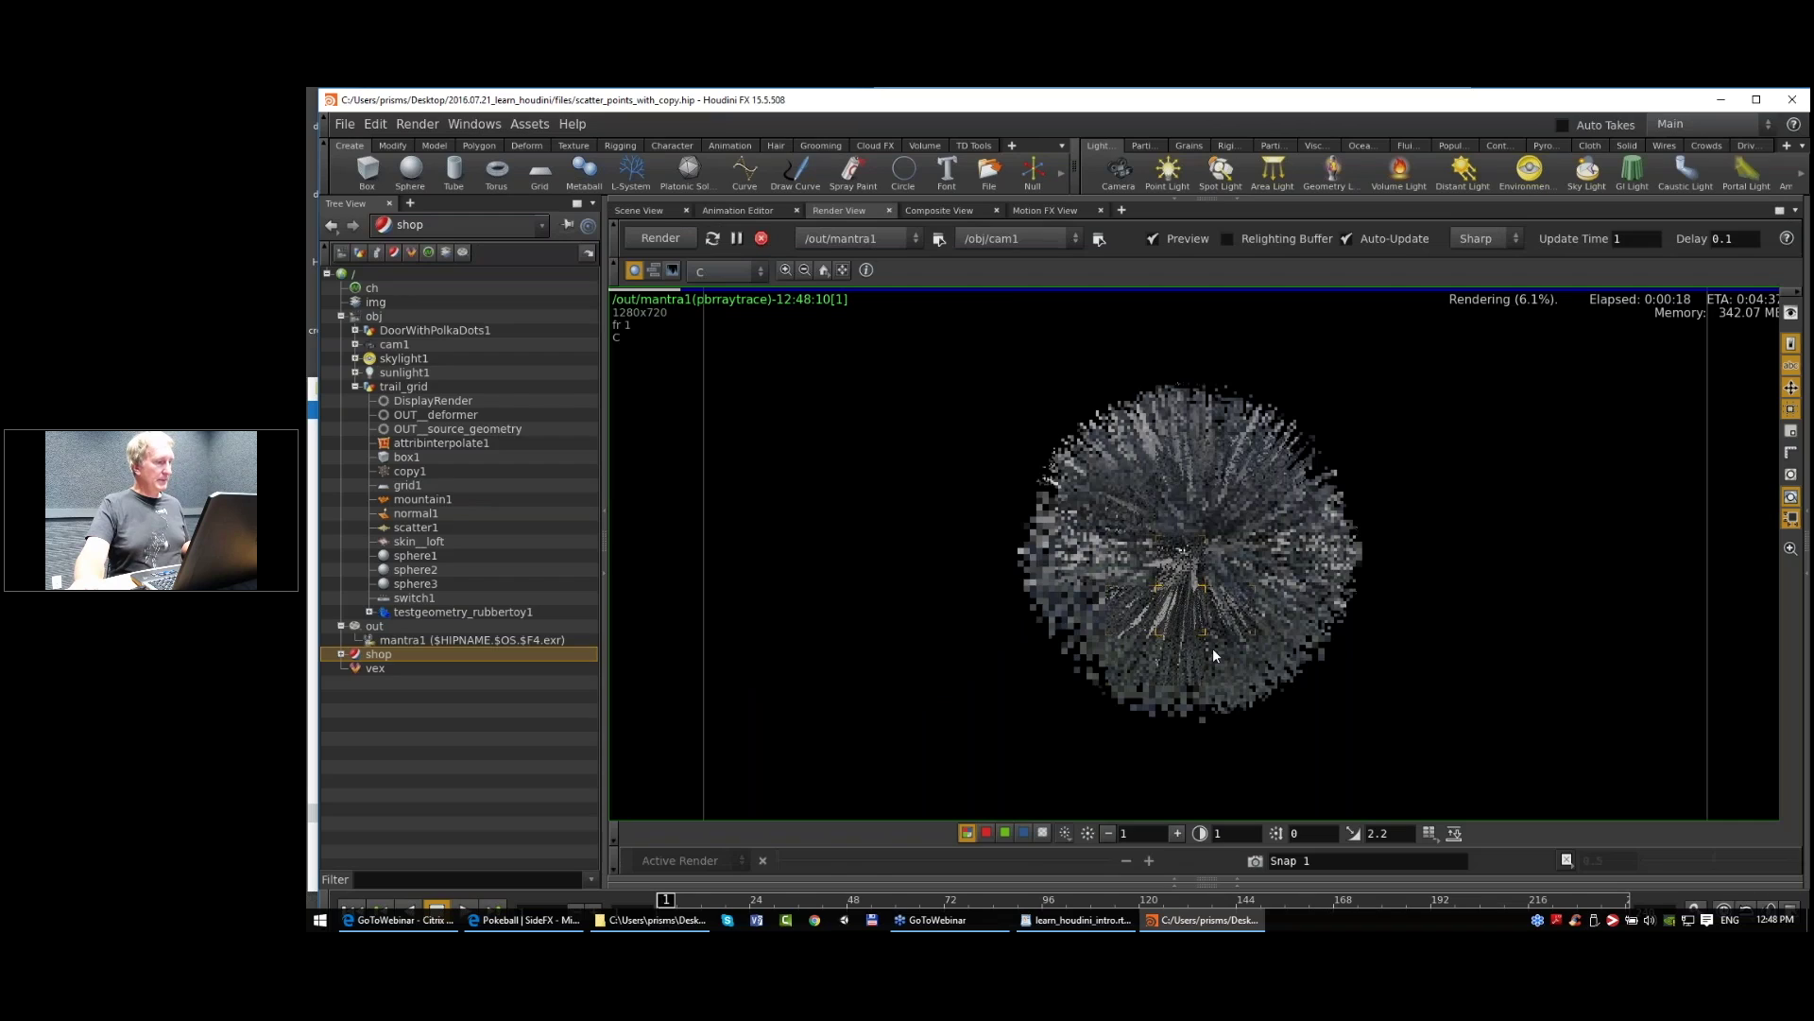
ctrl+click(1152, 456)
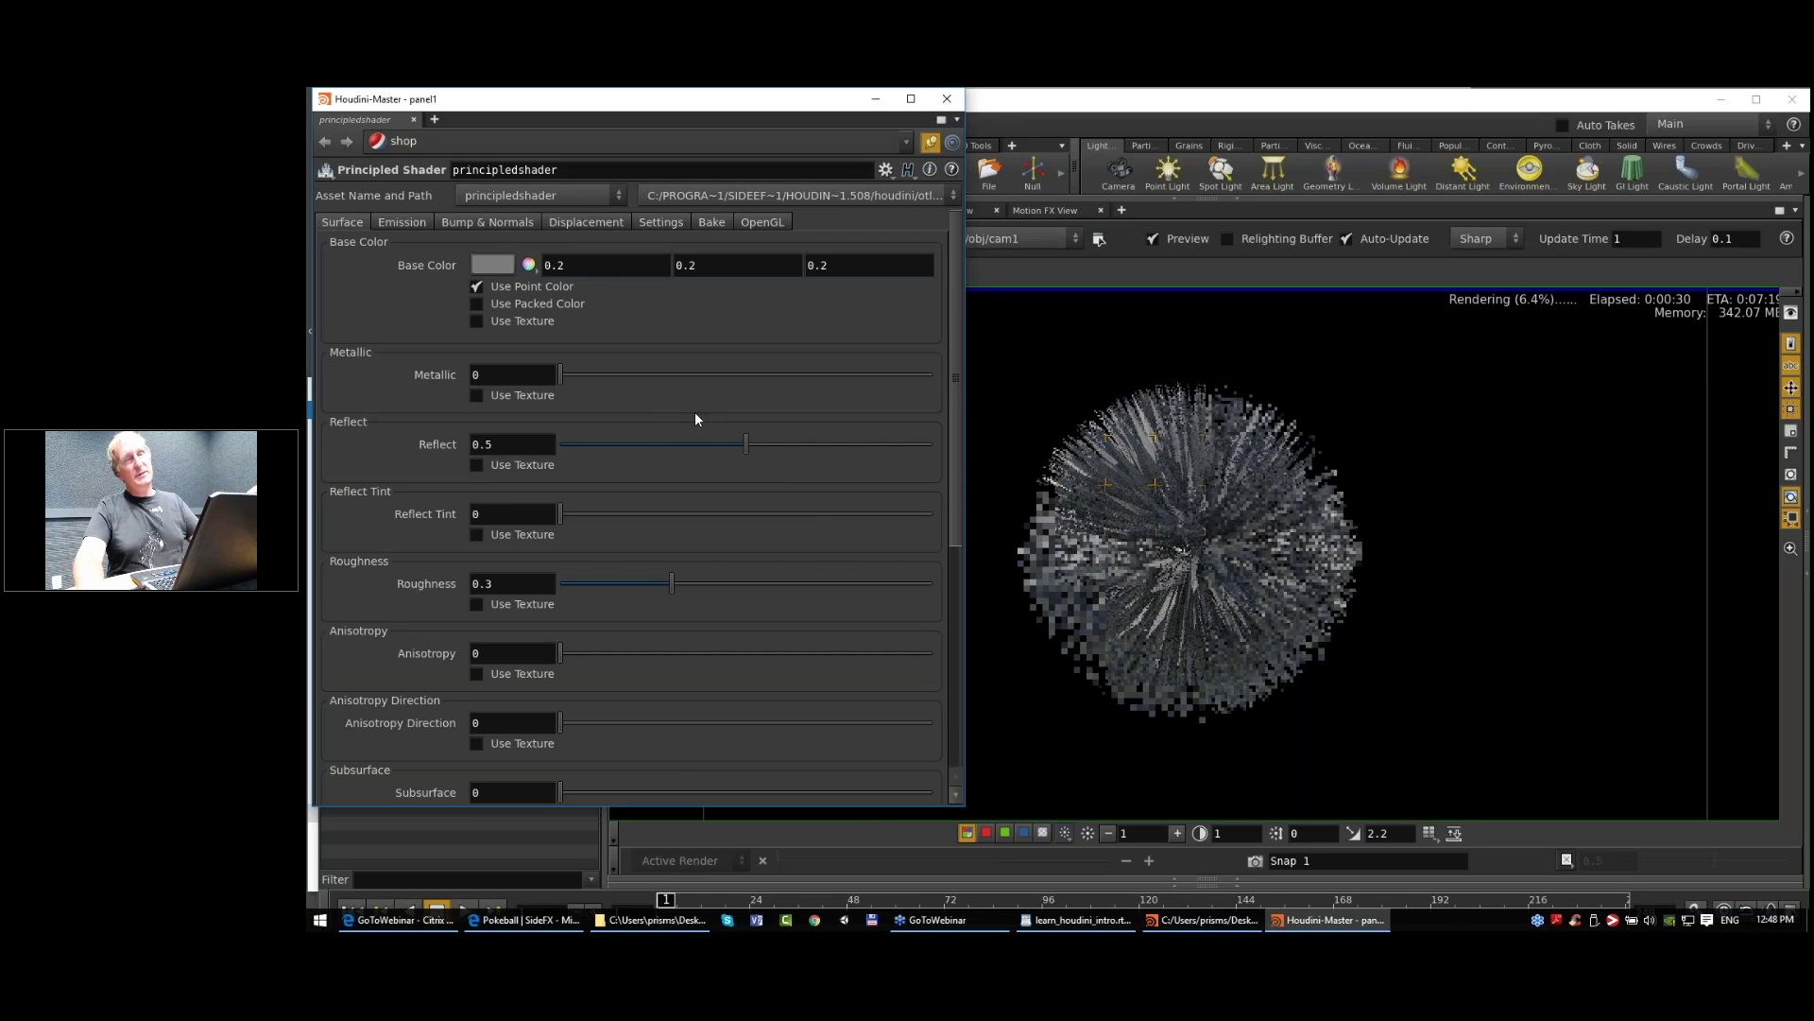
click(495, 265)
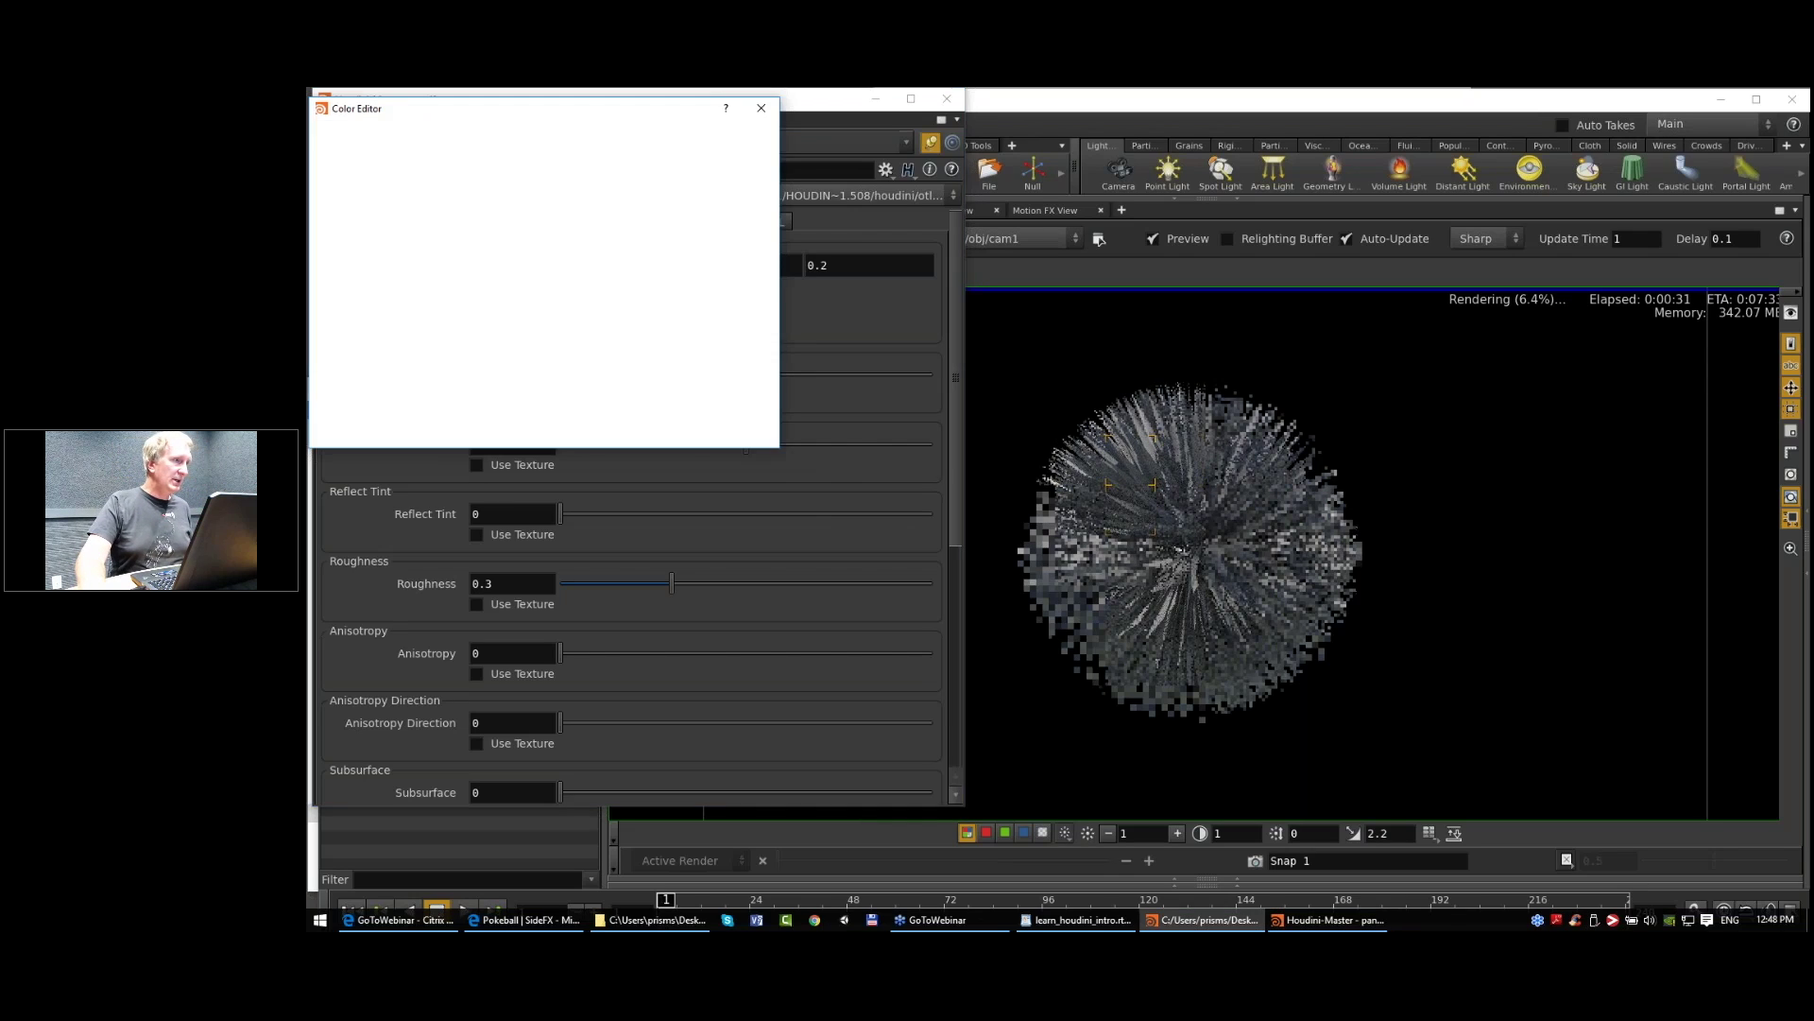
drag(695, 259, 725, 281)
click(720, 278)
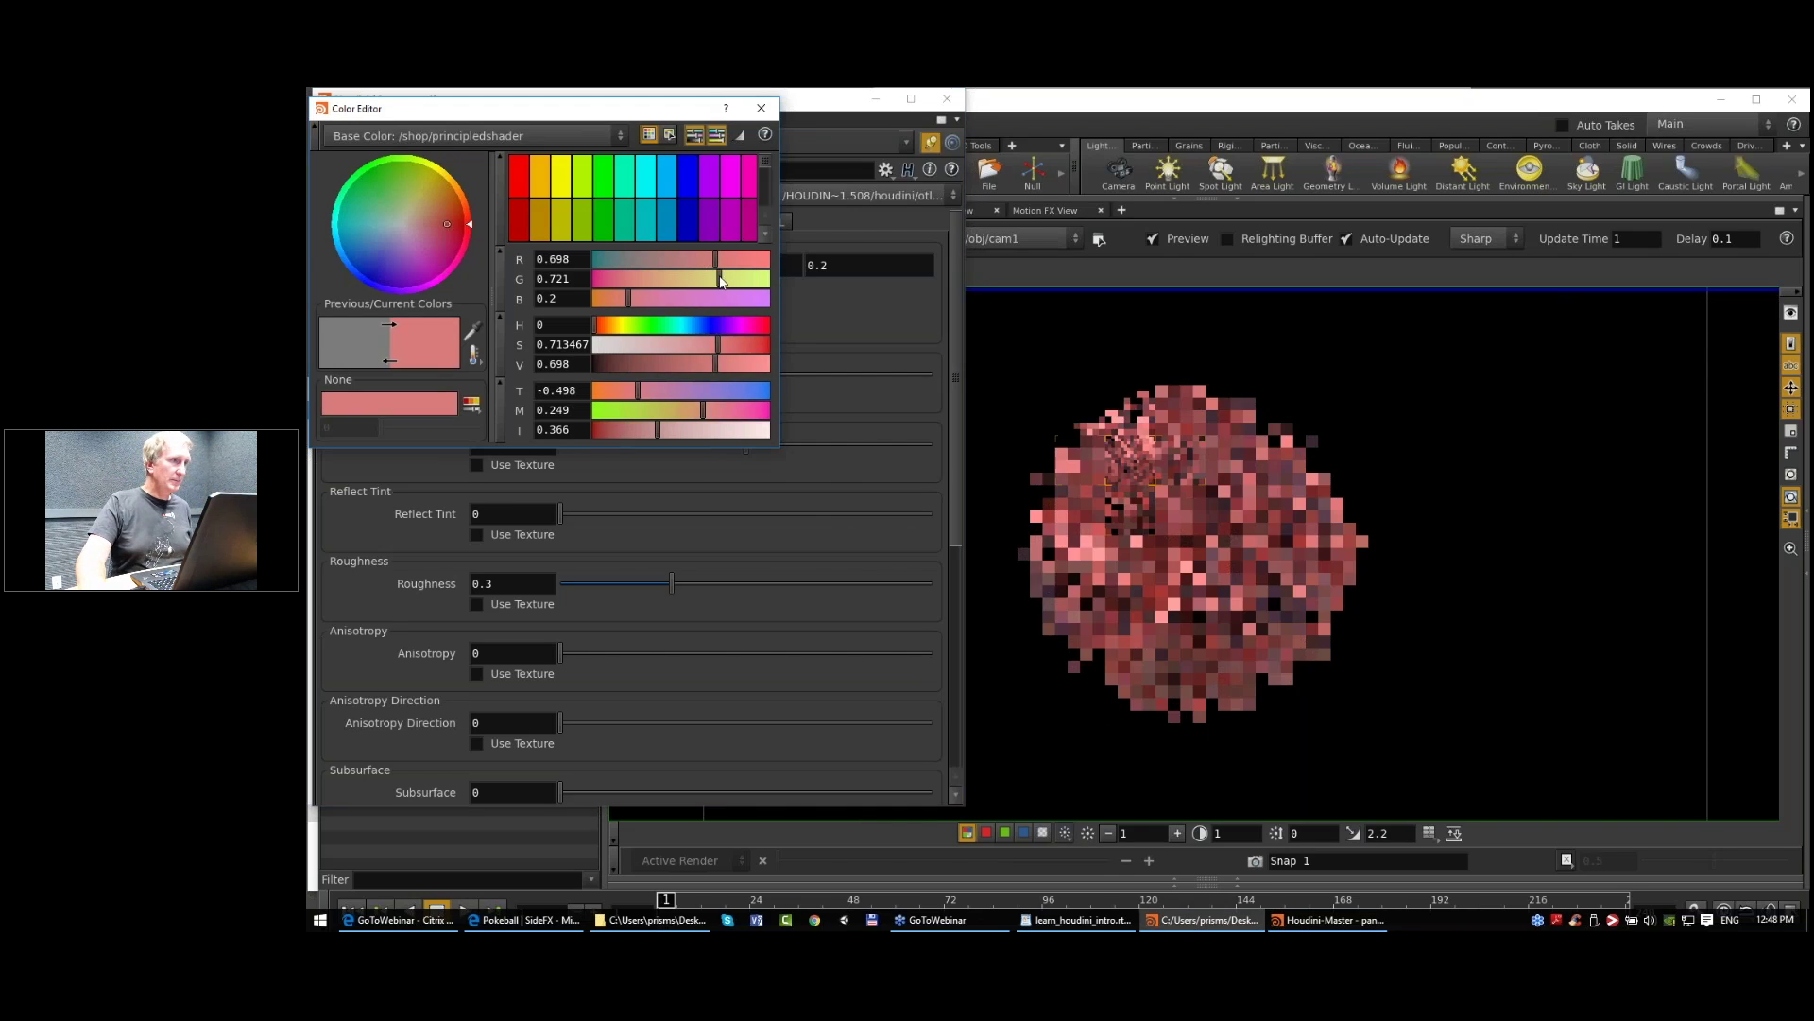
click(760, 110)
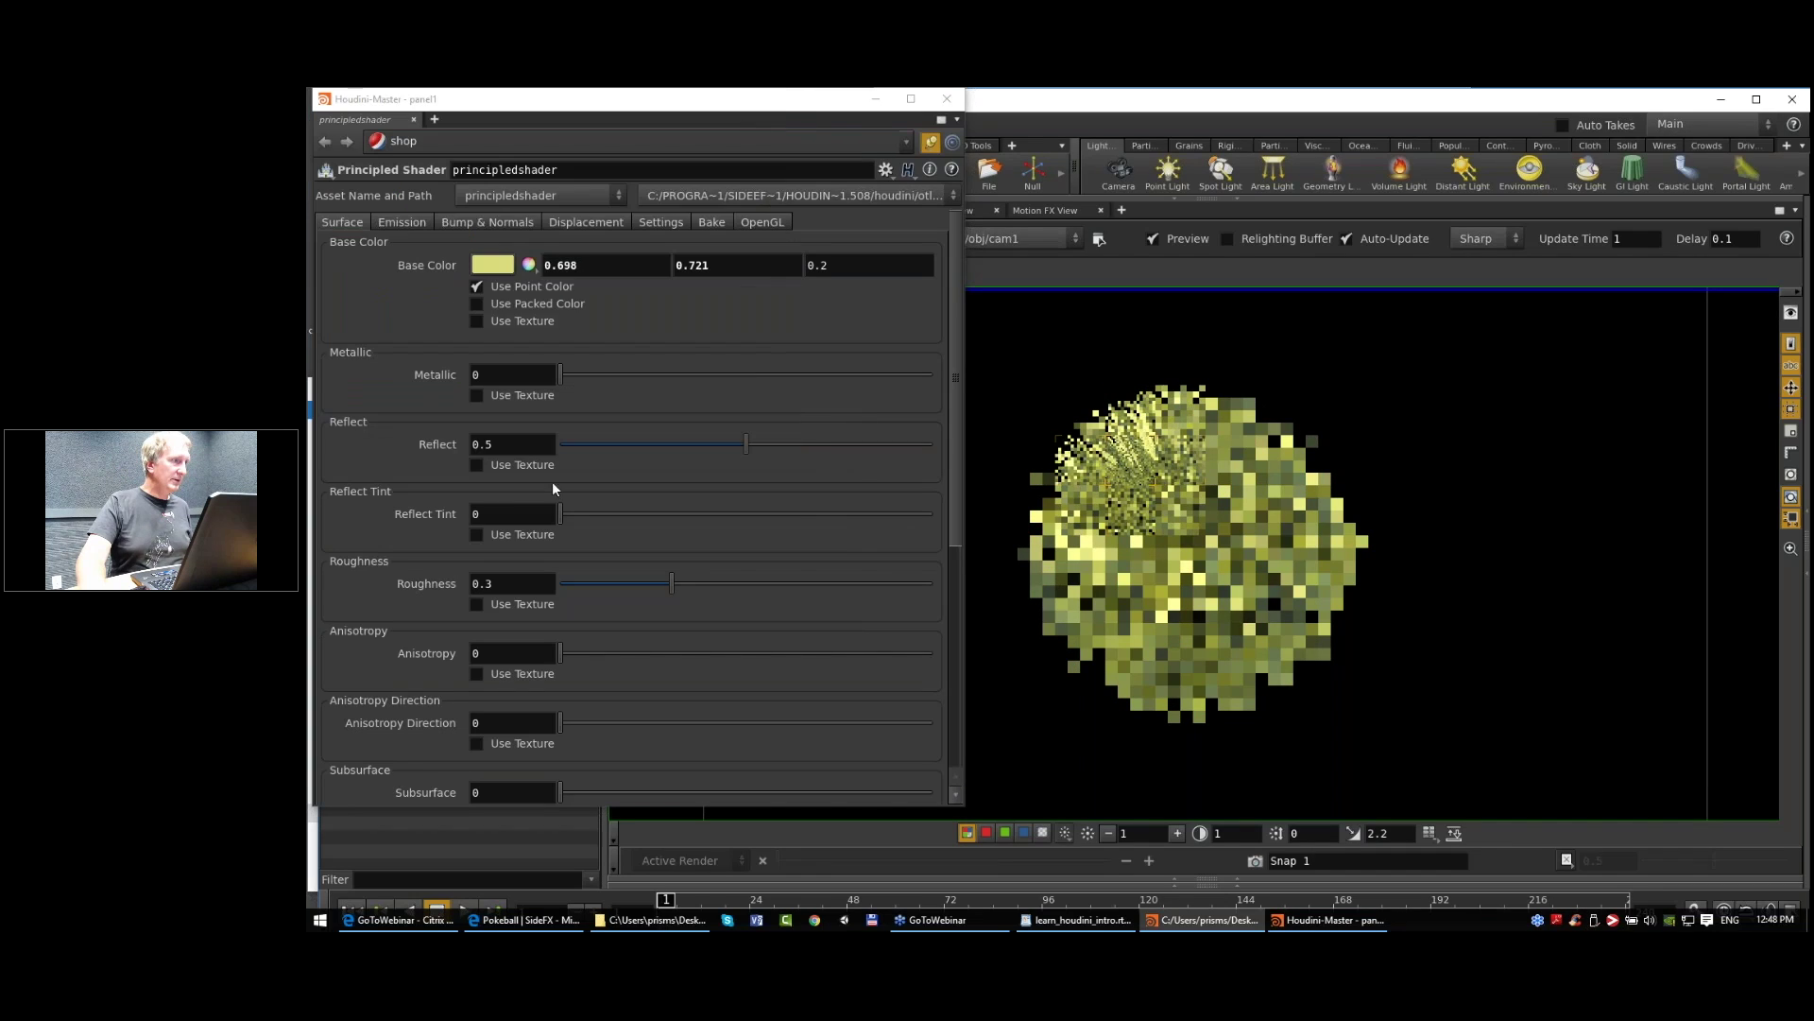
Step: Set the Principled Shader's Reflect to 0.184 and its Roughness to 0.93
drag(758, 441, 805, 457)
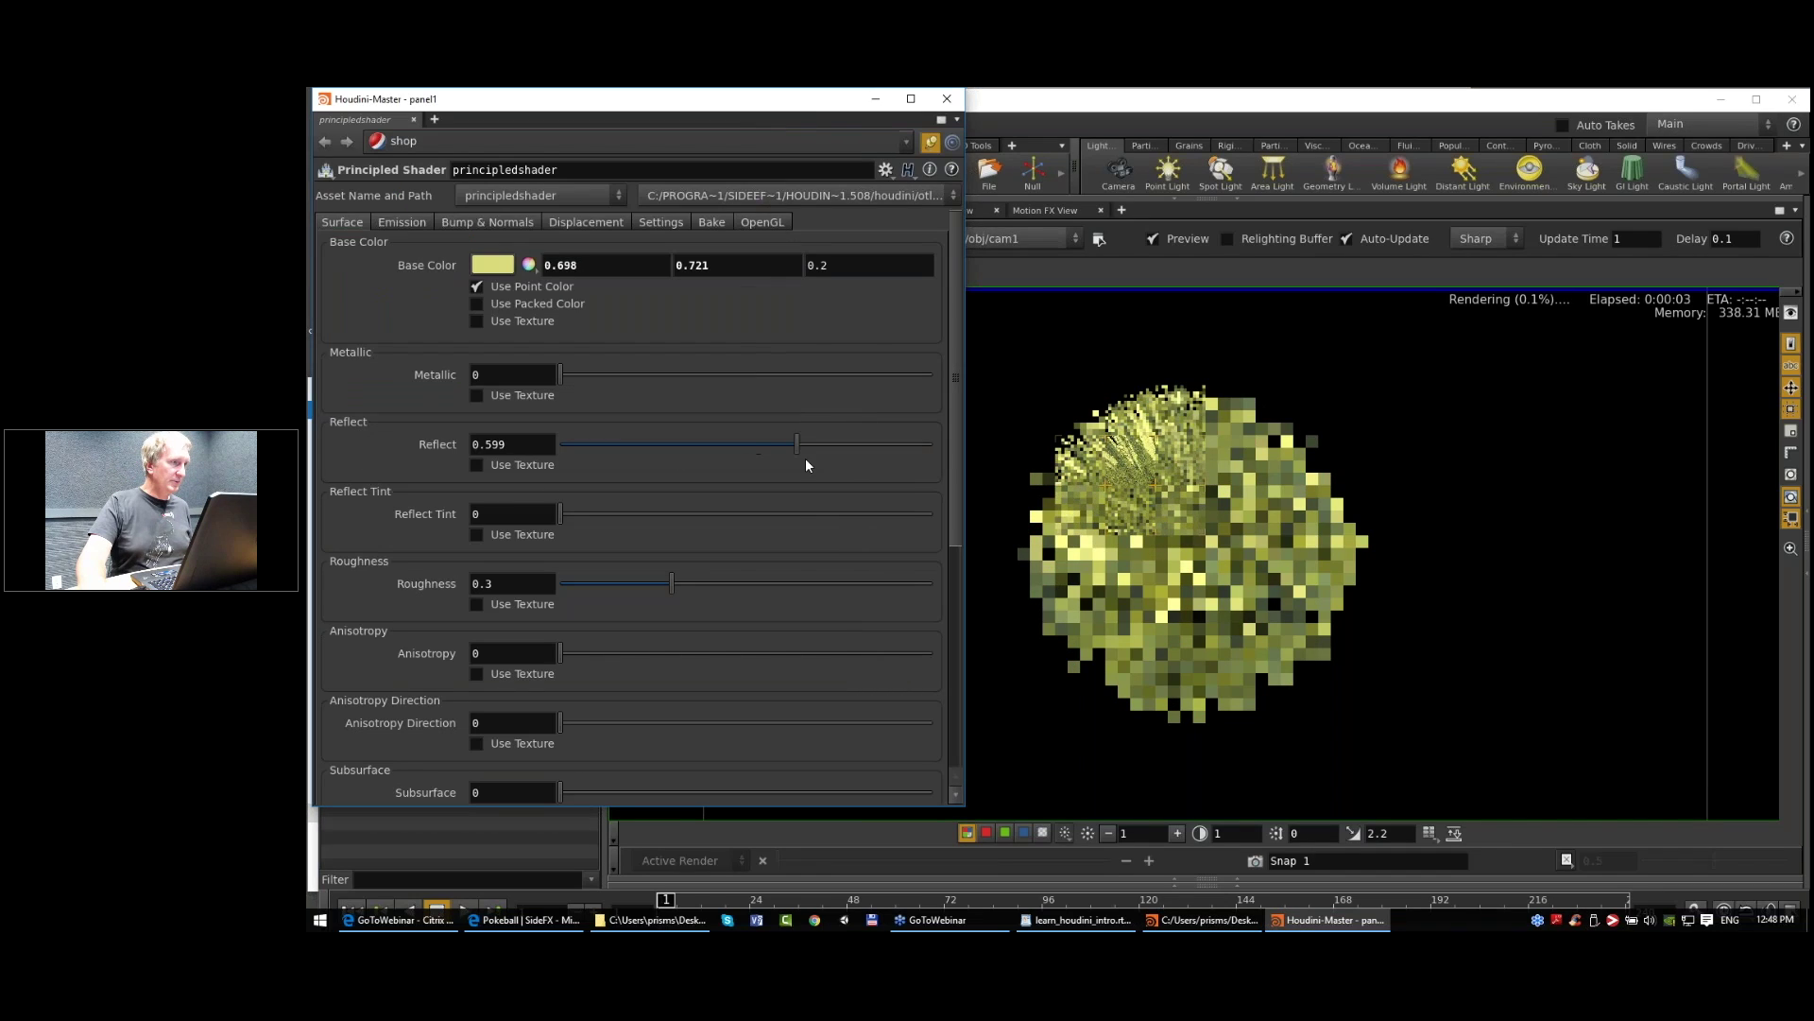
scroll(597, 587, down, 1)
drag(632, 557, 607, 557)
scroll(559, 640, down, 7)
scroll(571, 639, up, 4)
drag(666, 479, 906, 480)
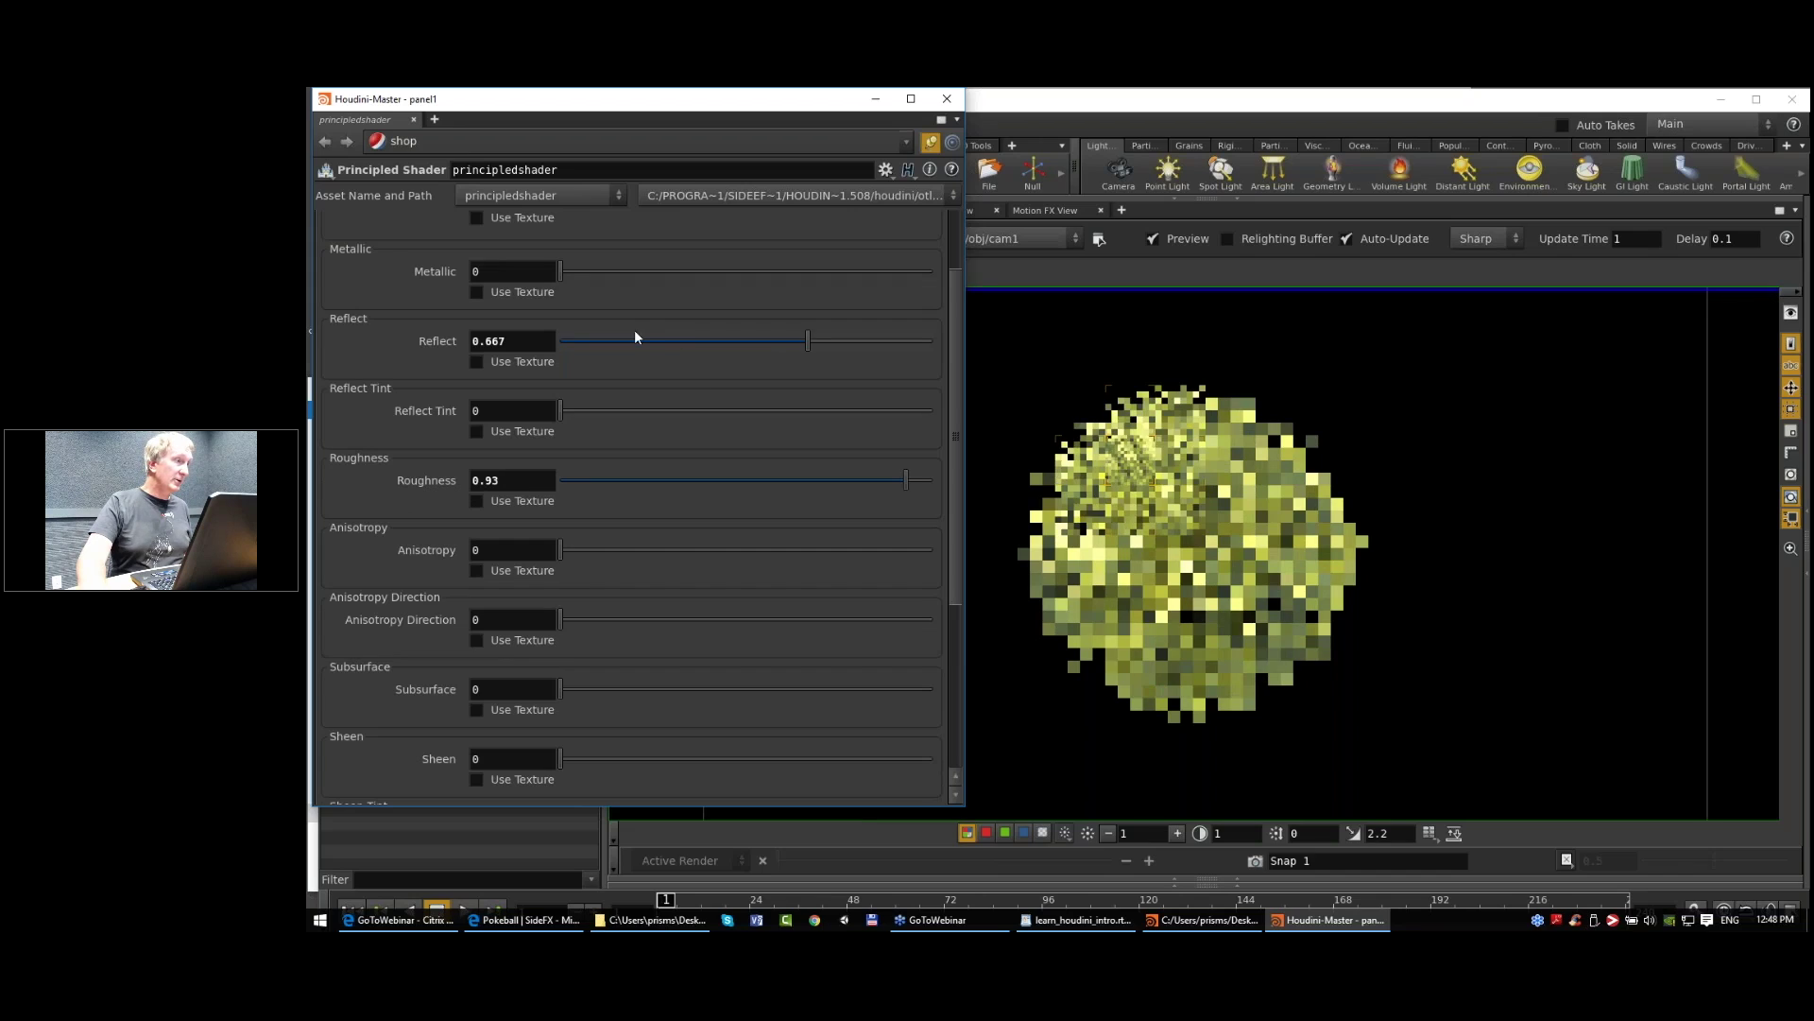
scroll(650, 565, down, 6)
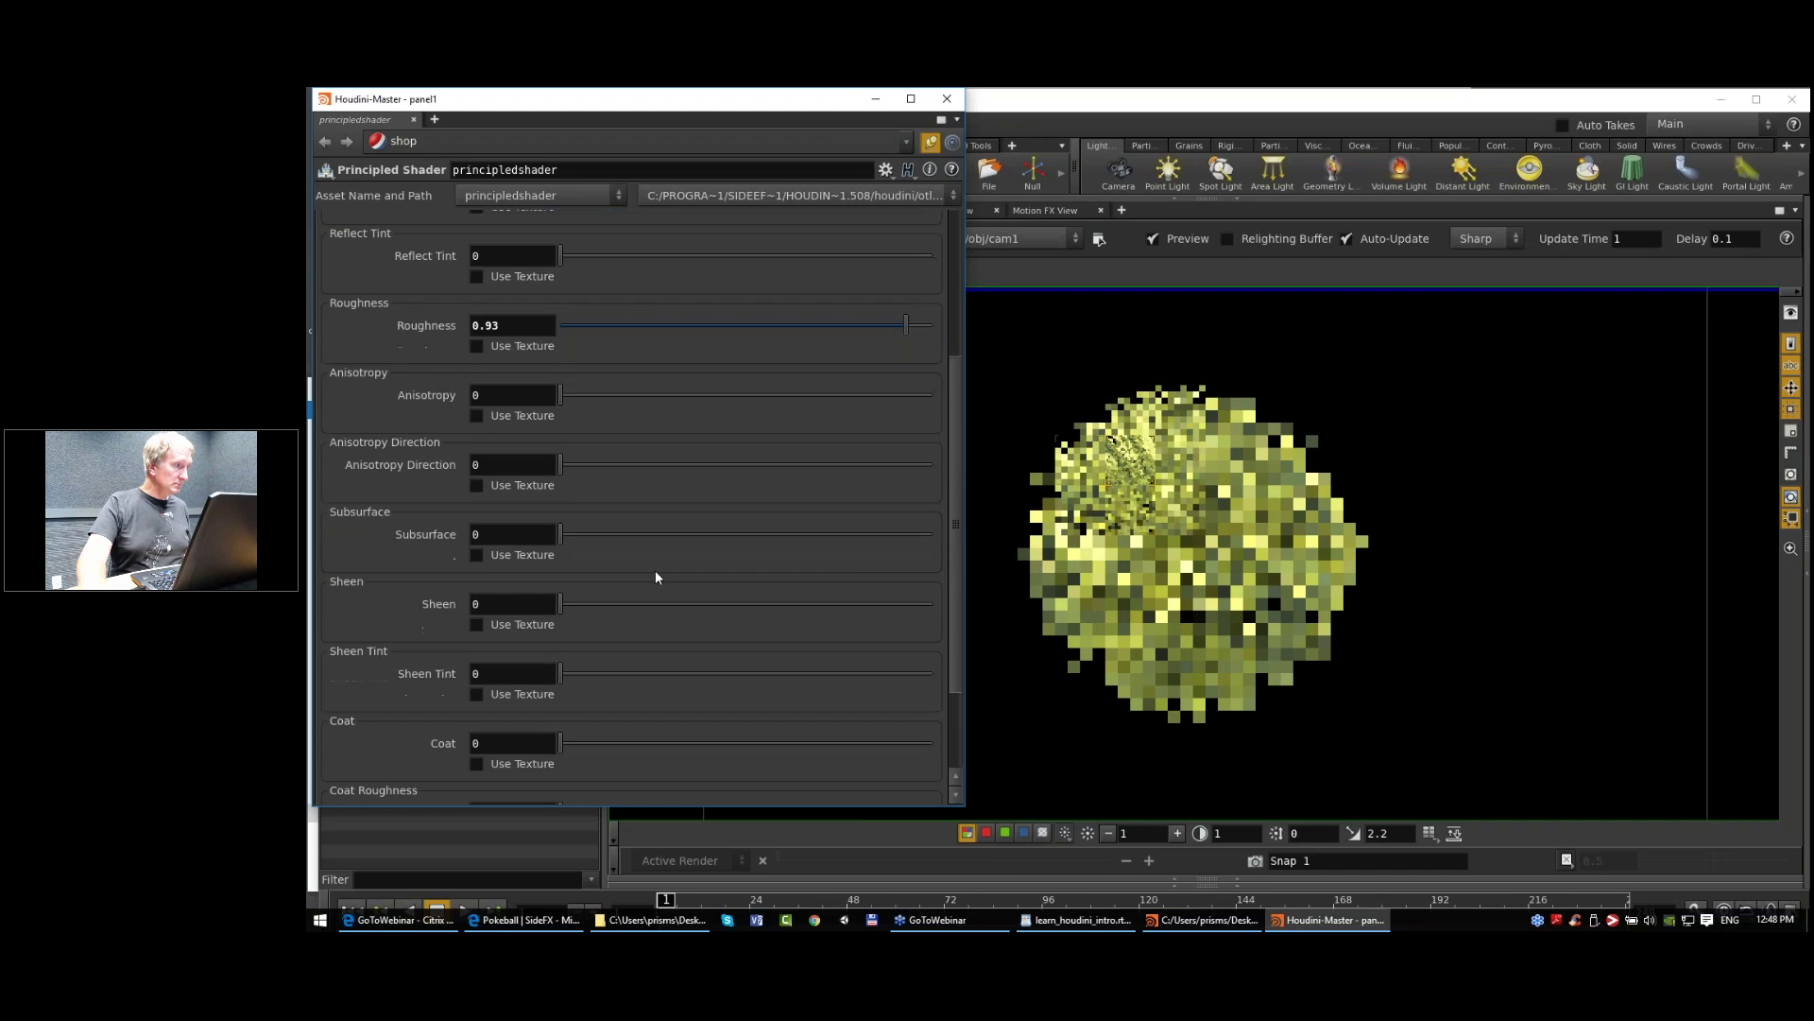
Step: Set the shader's Coat to 0.283 and close the floating parameter window
scroll(655, 570, down, 1)
drag(560, 612, 666, 615)
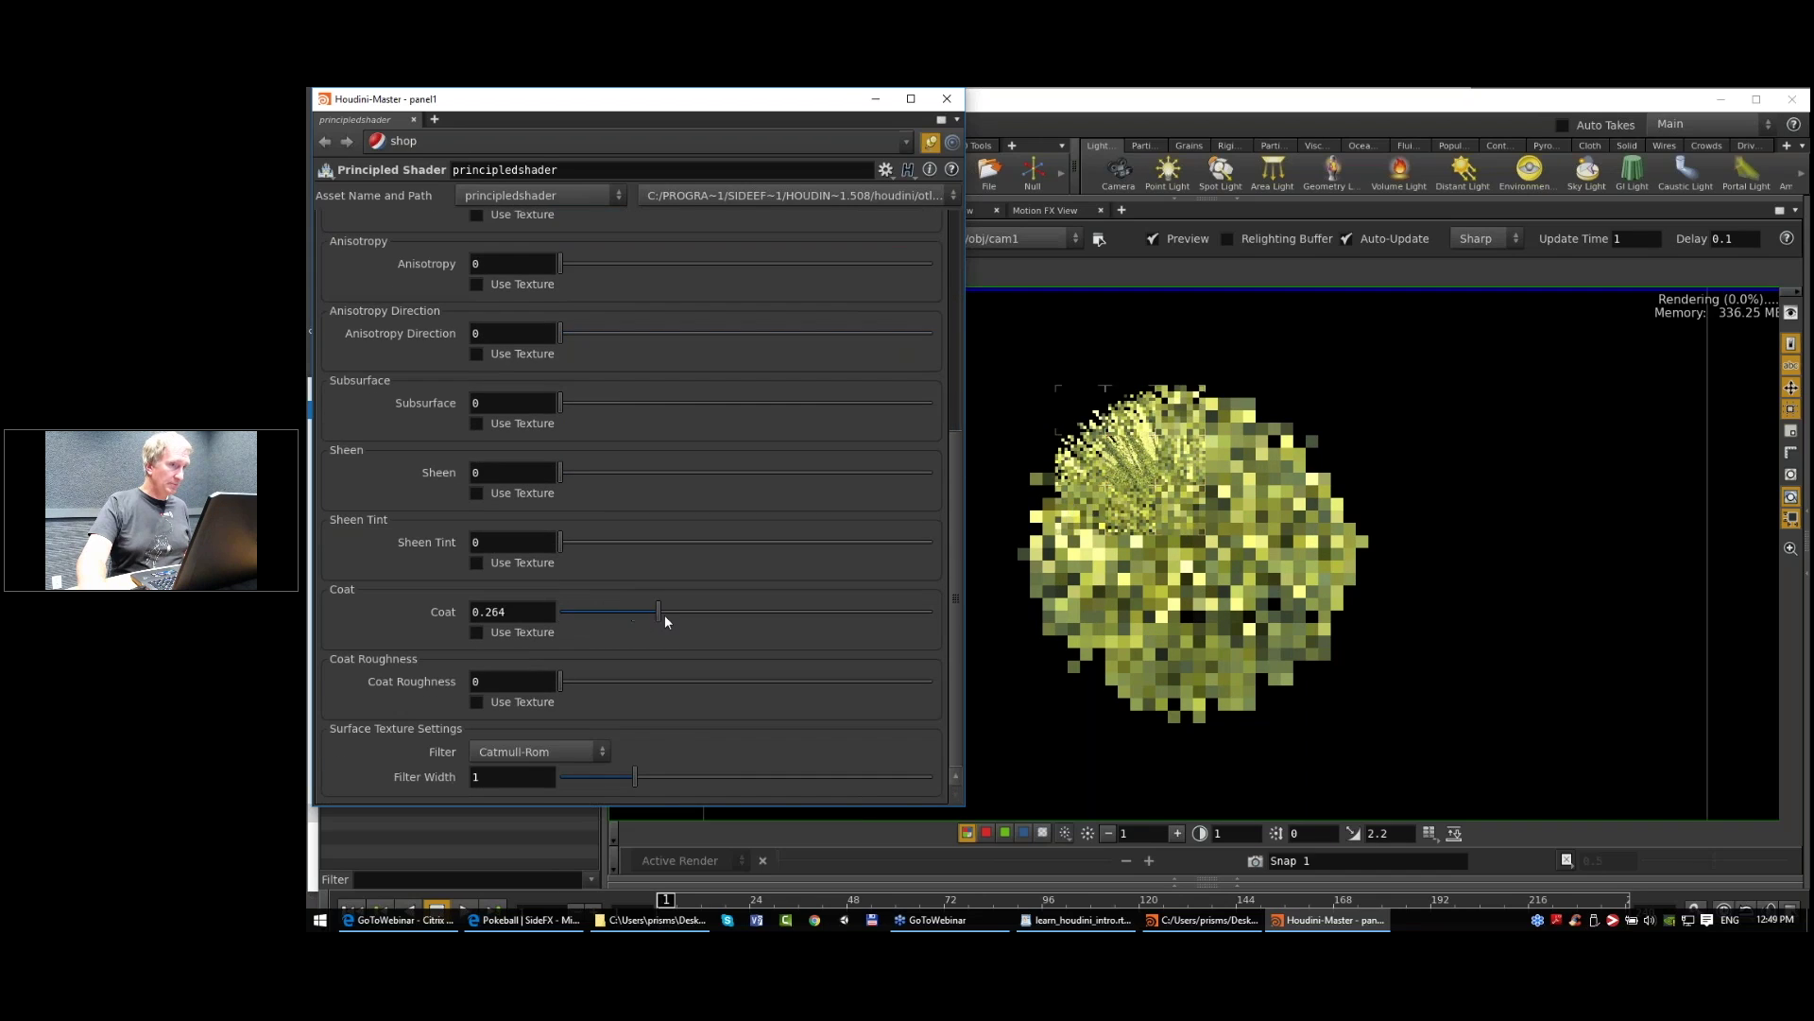
click(1148, 532)
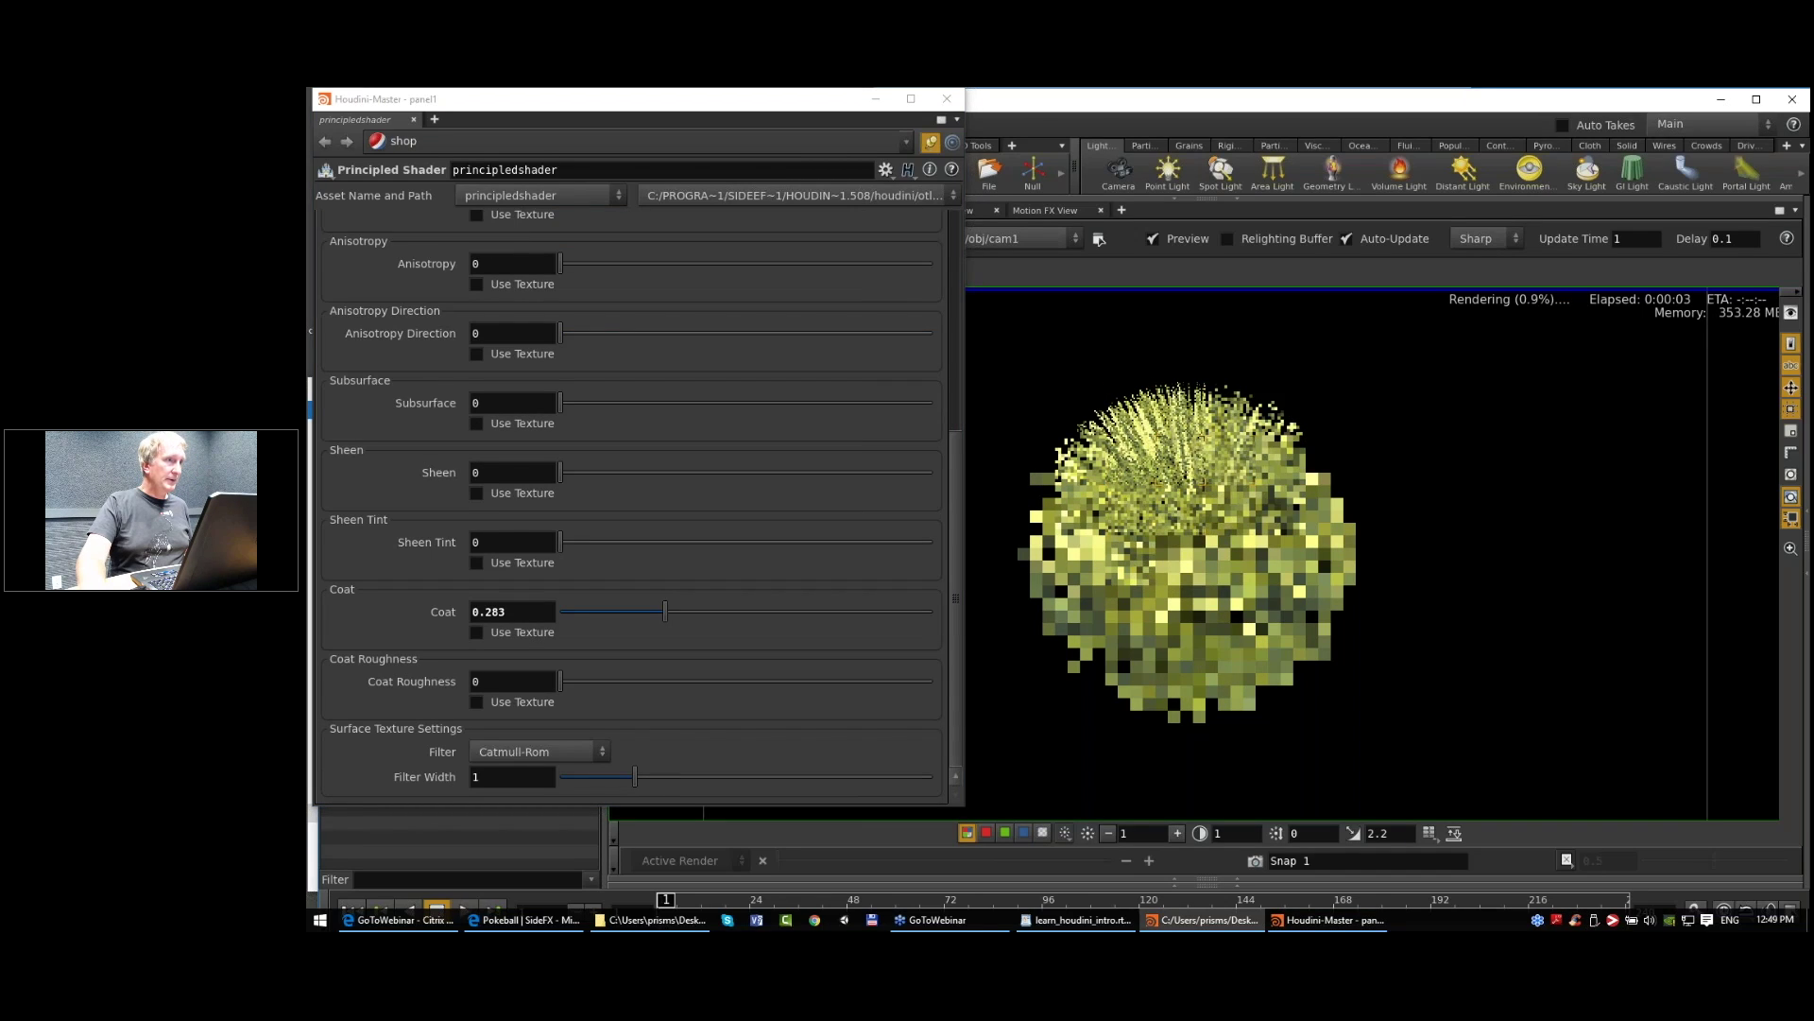
click(947, 99)
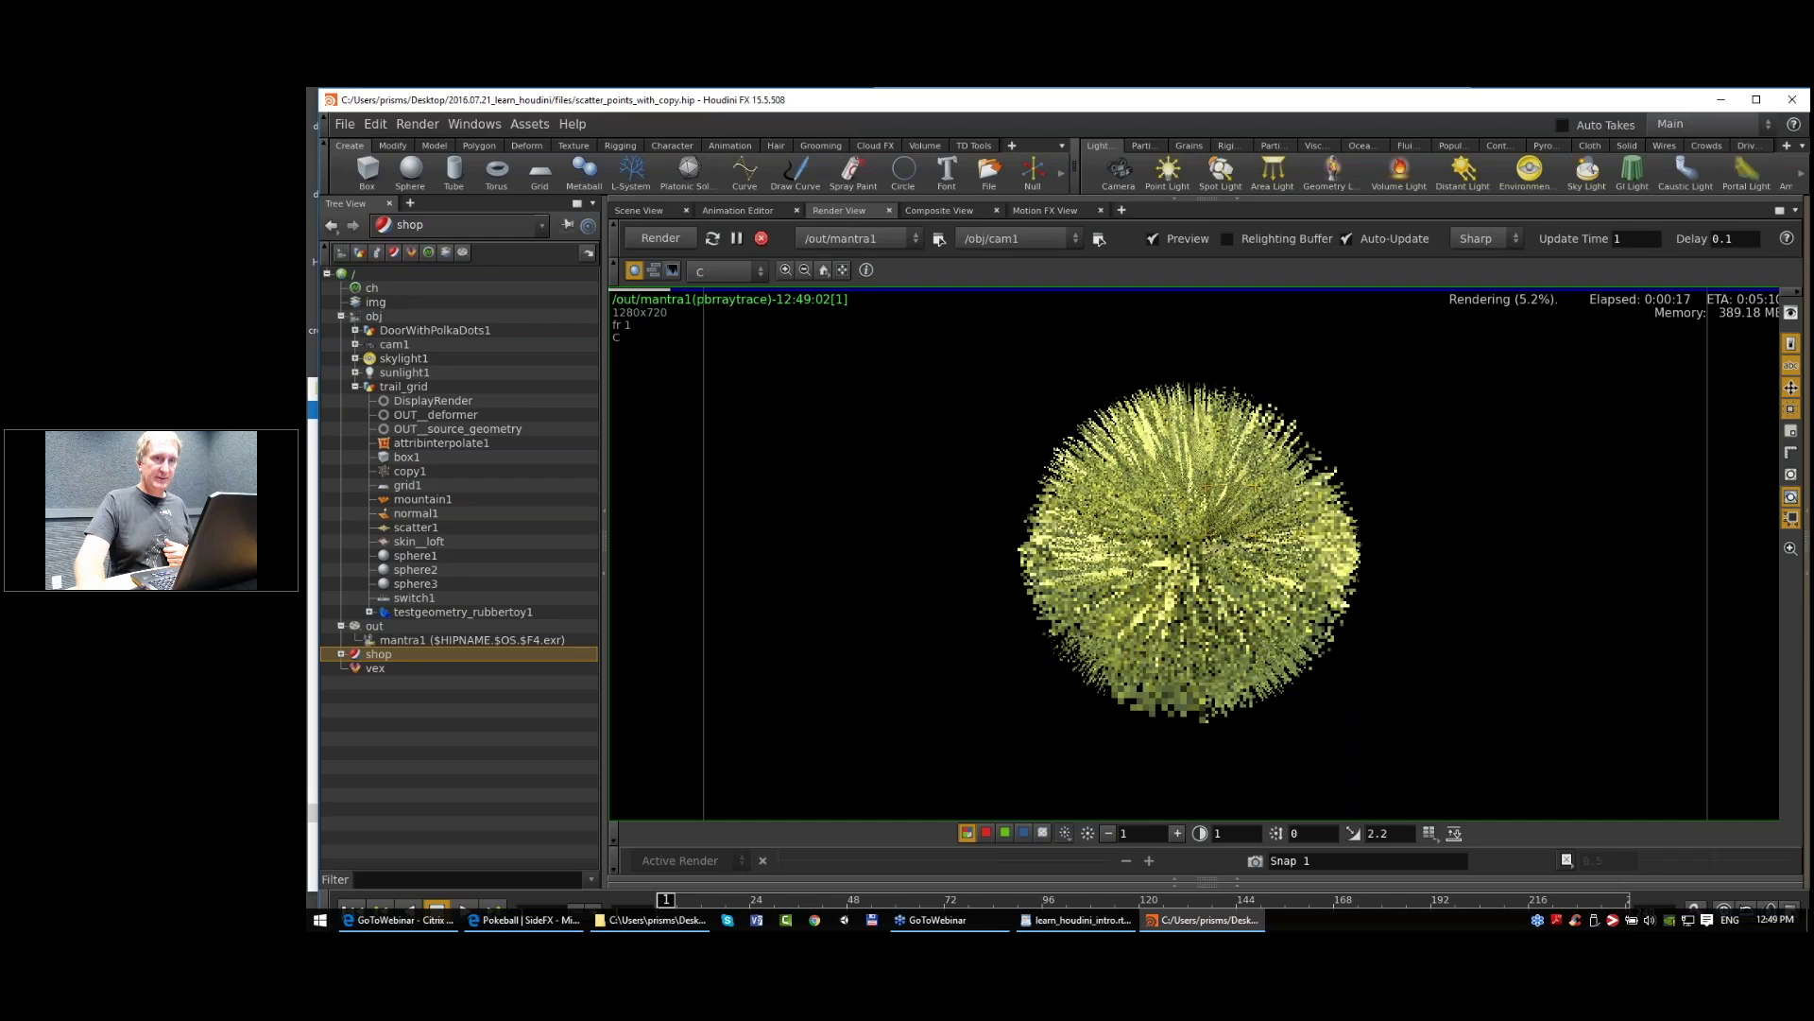
Step: Bring back the hidden panes, stop the render, and save the scene file from the Scene View
click(1807, 572)
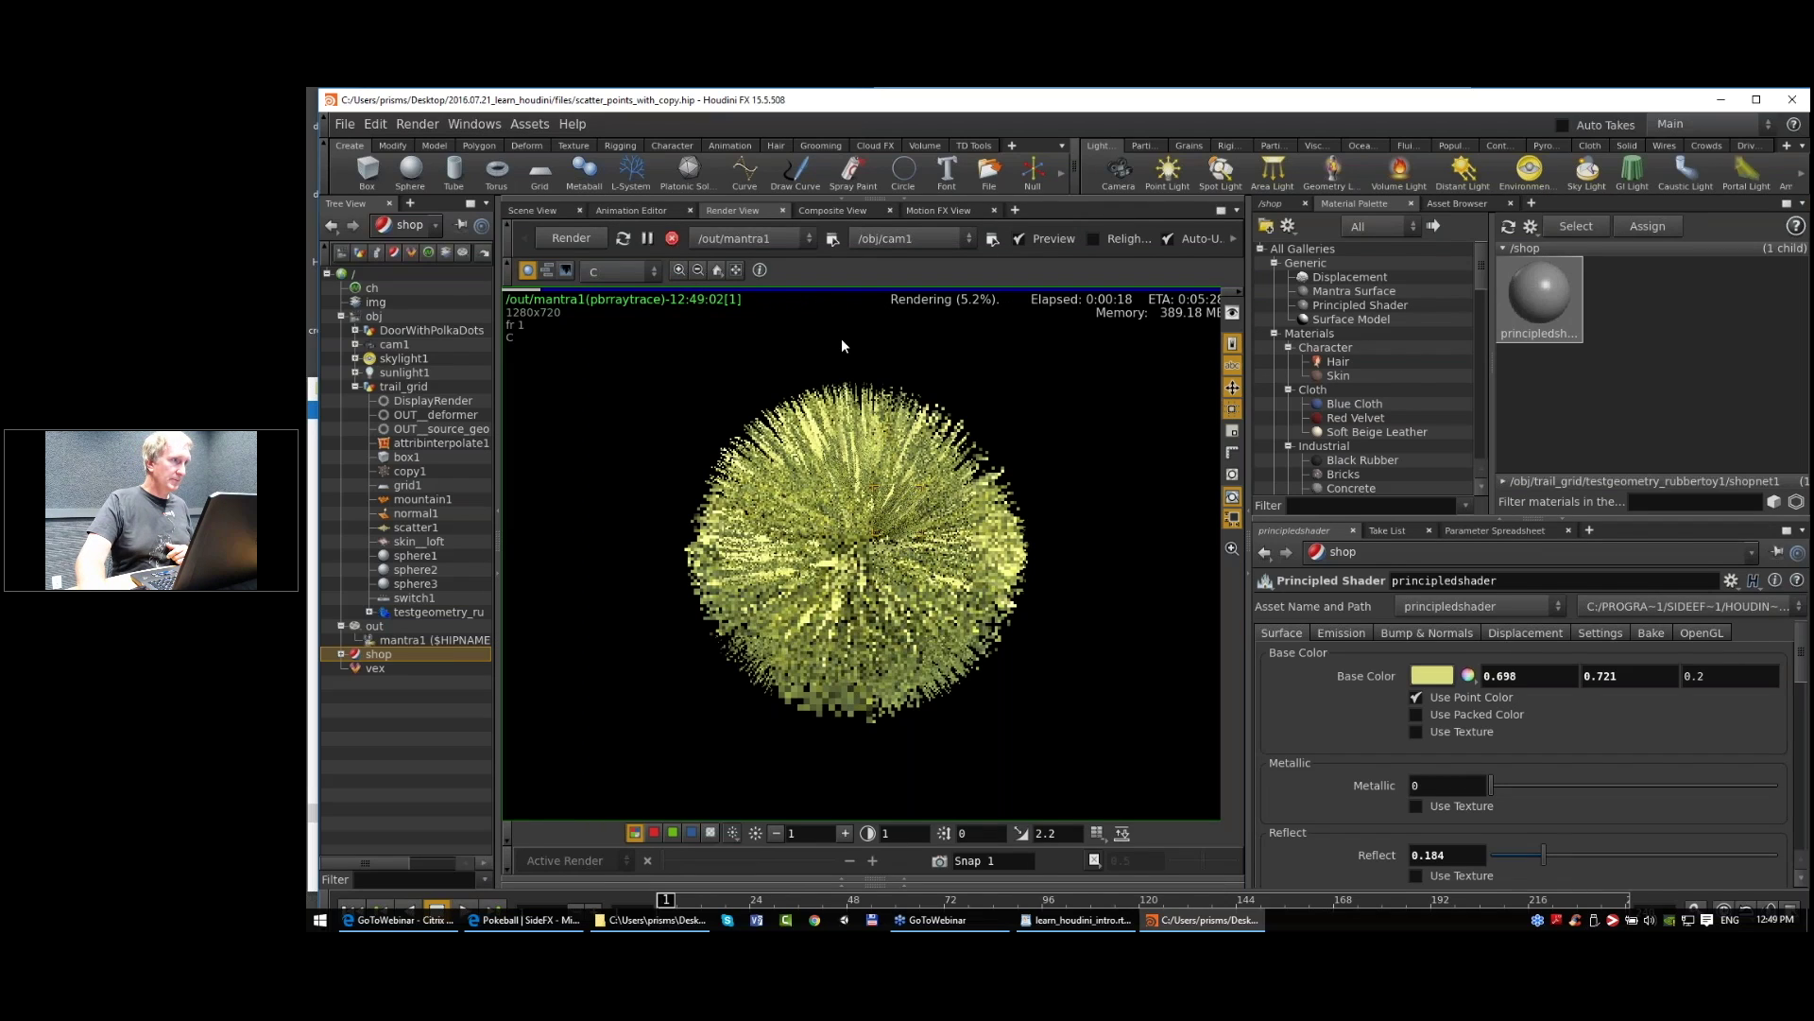
click(672, 238)
click(532, 210)
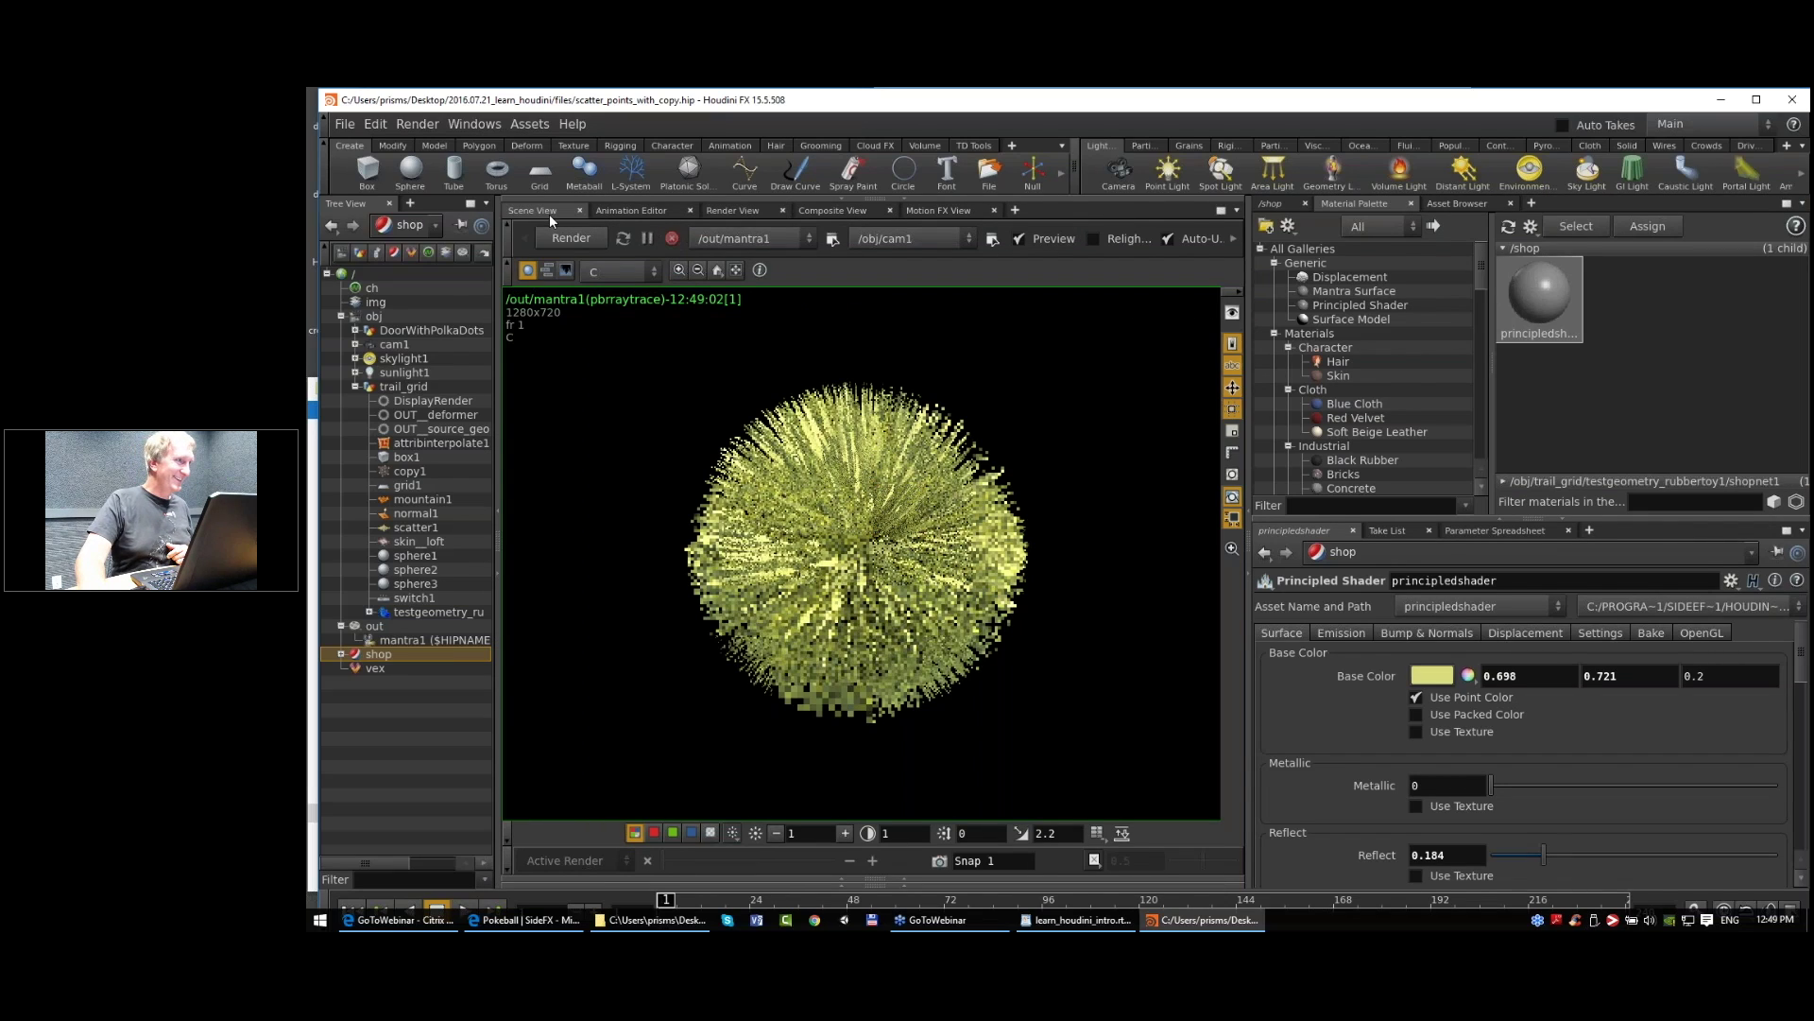
click(345, 124)
click(358, 210)
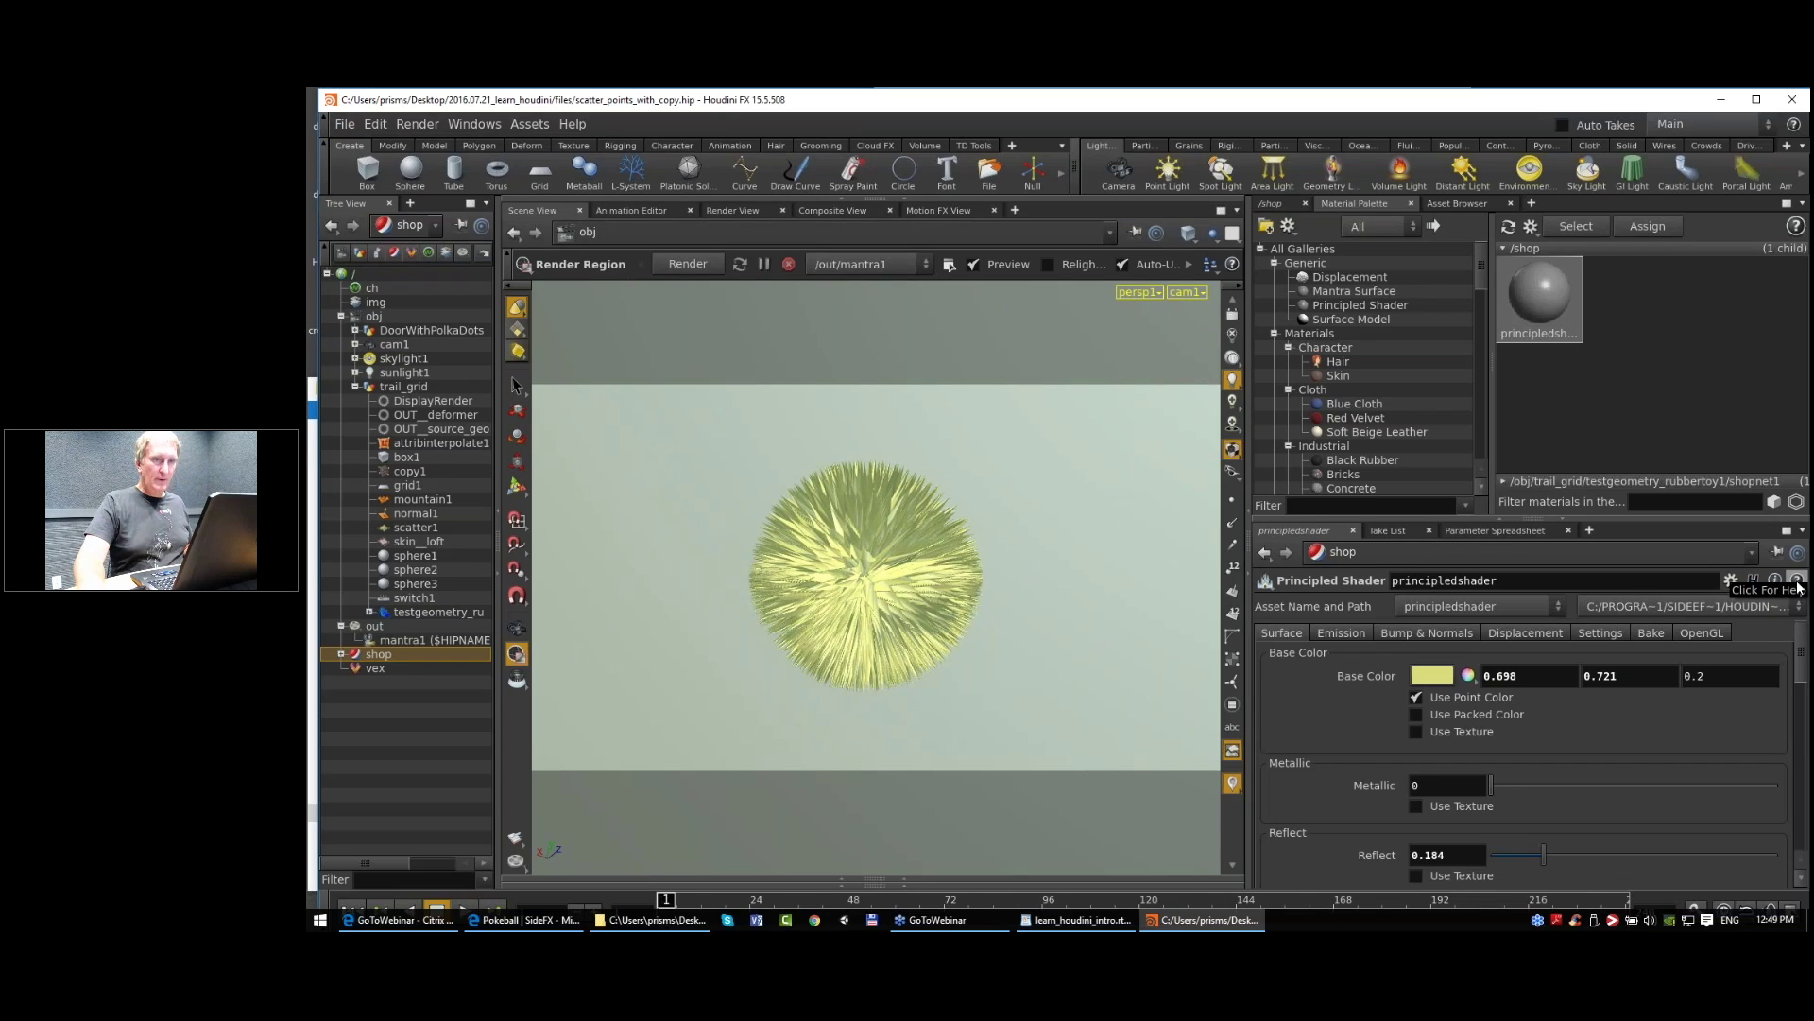
Step: Switch the network editor to obj and go into trail_grid to reach the scatter and copy nodes
click(1274, 203)
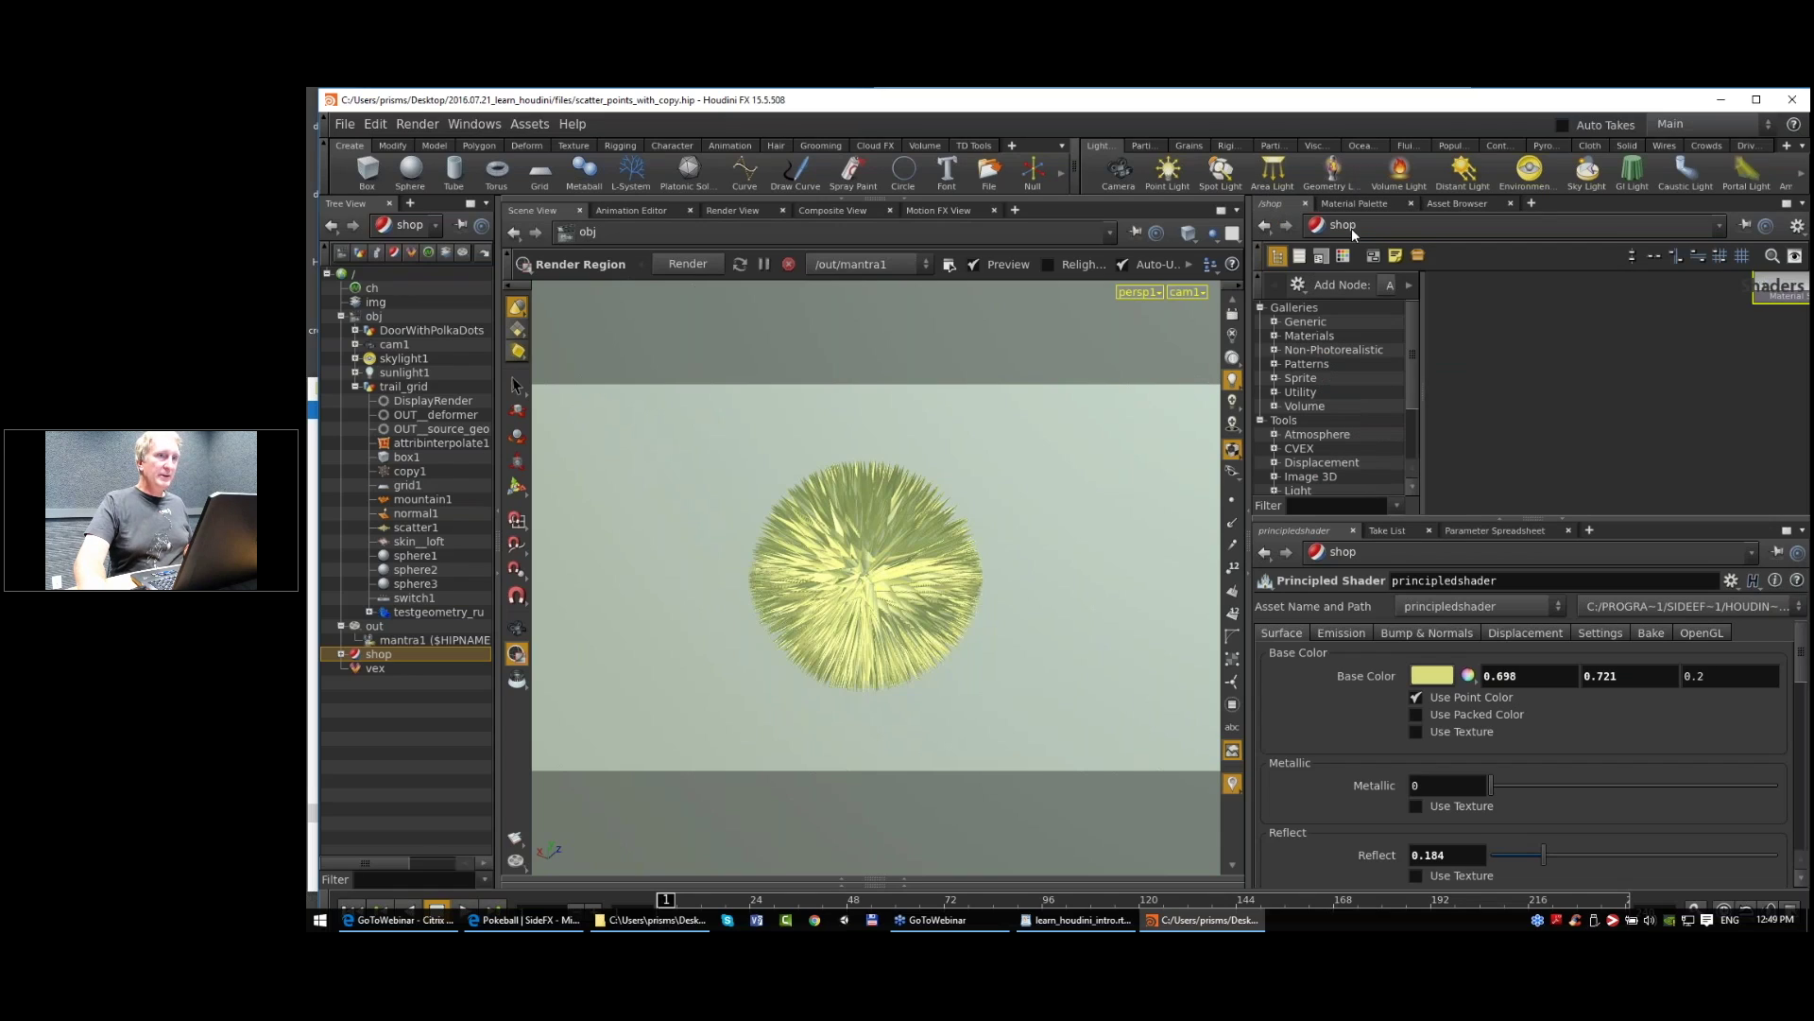
click(1352, 225)
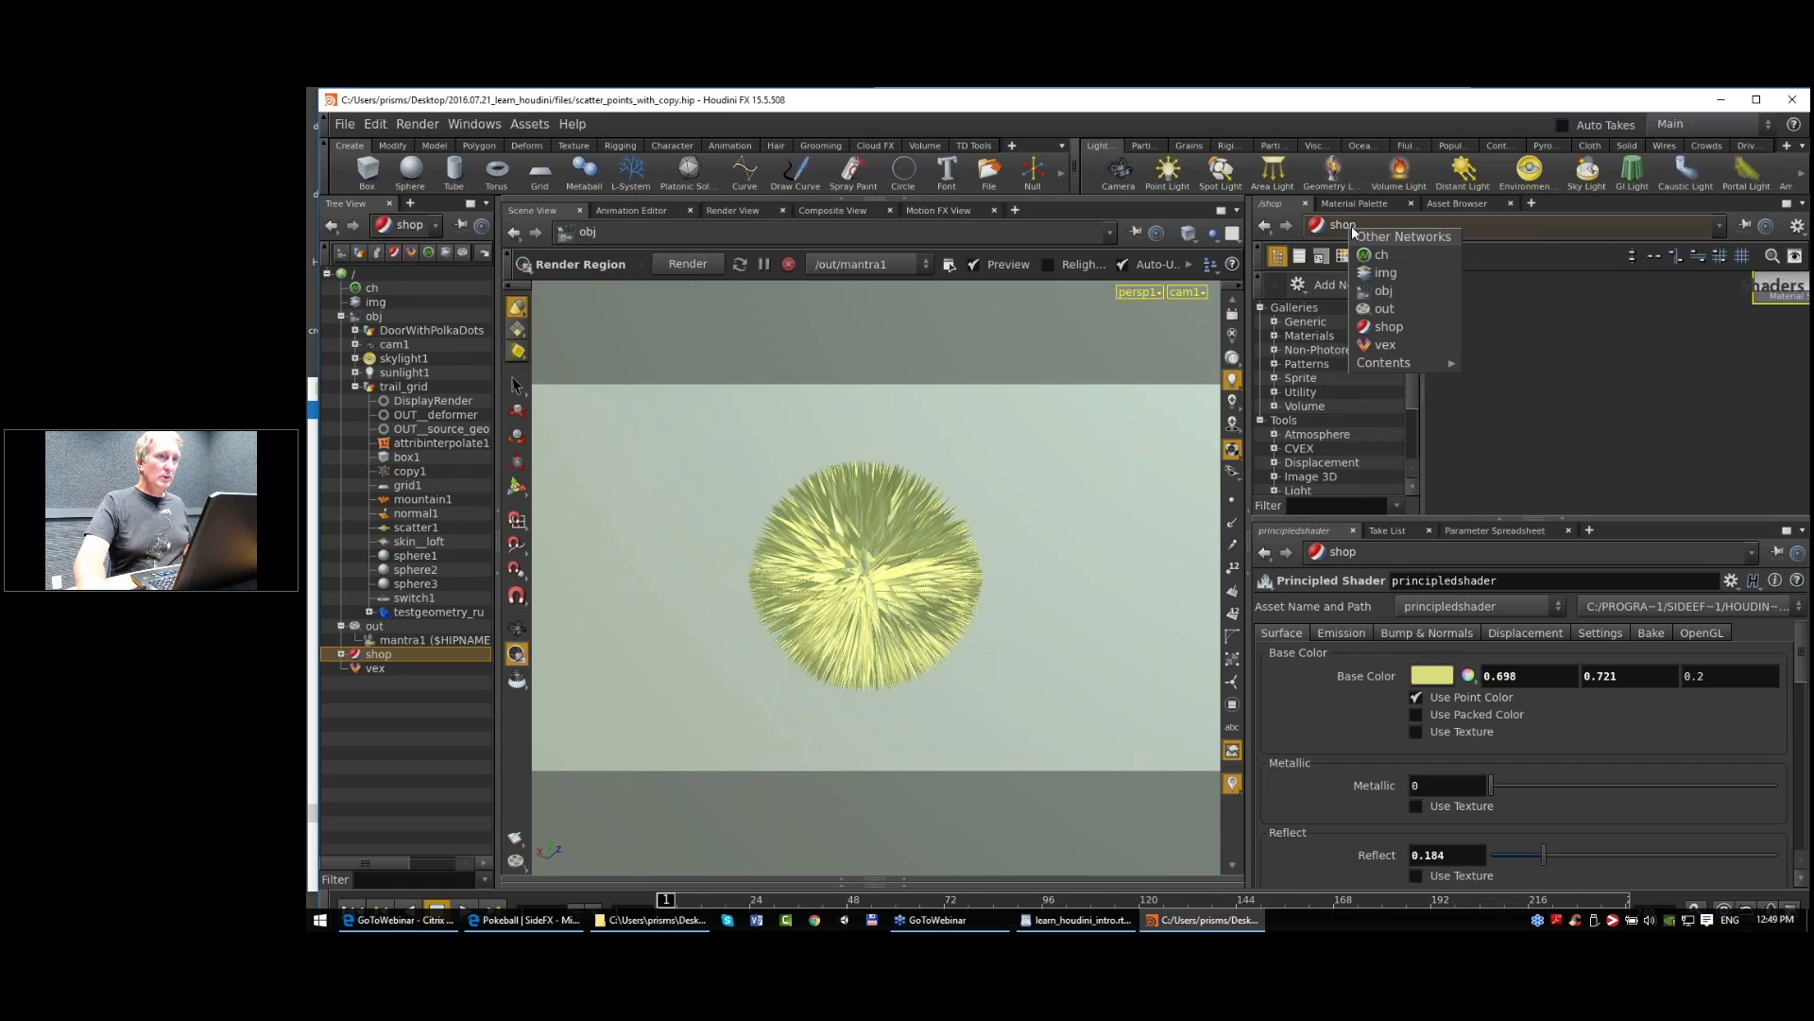
click(1397, 291)
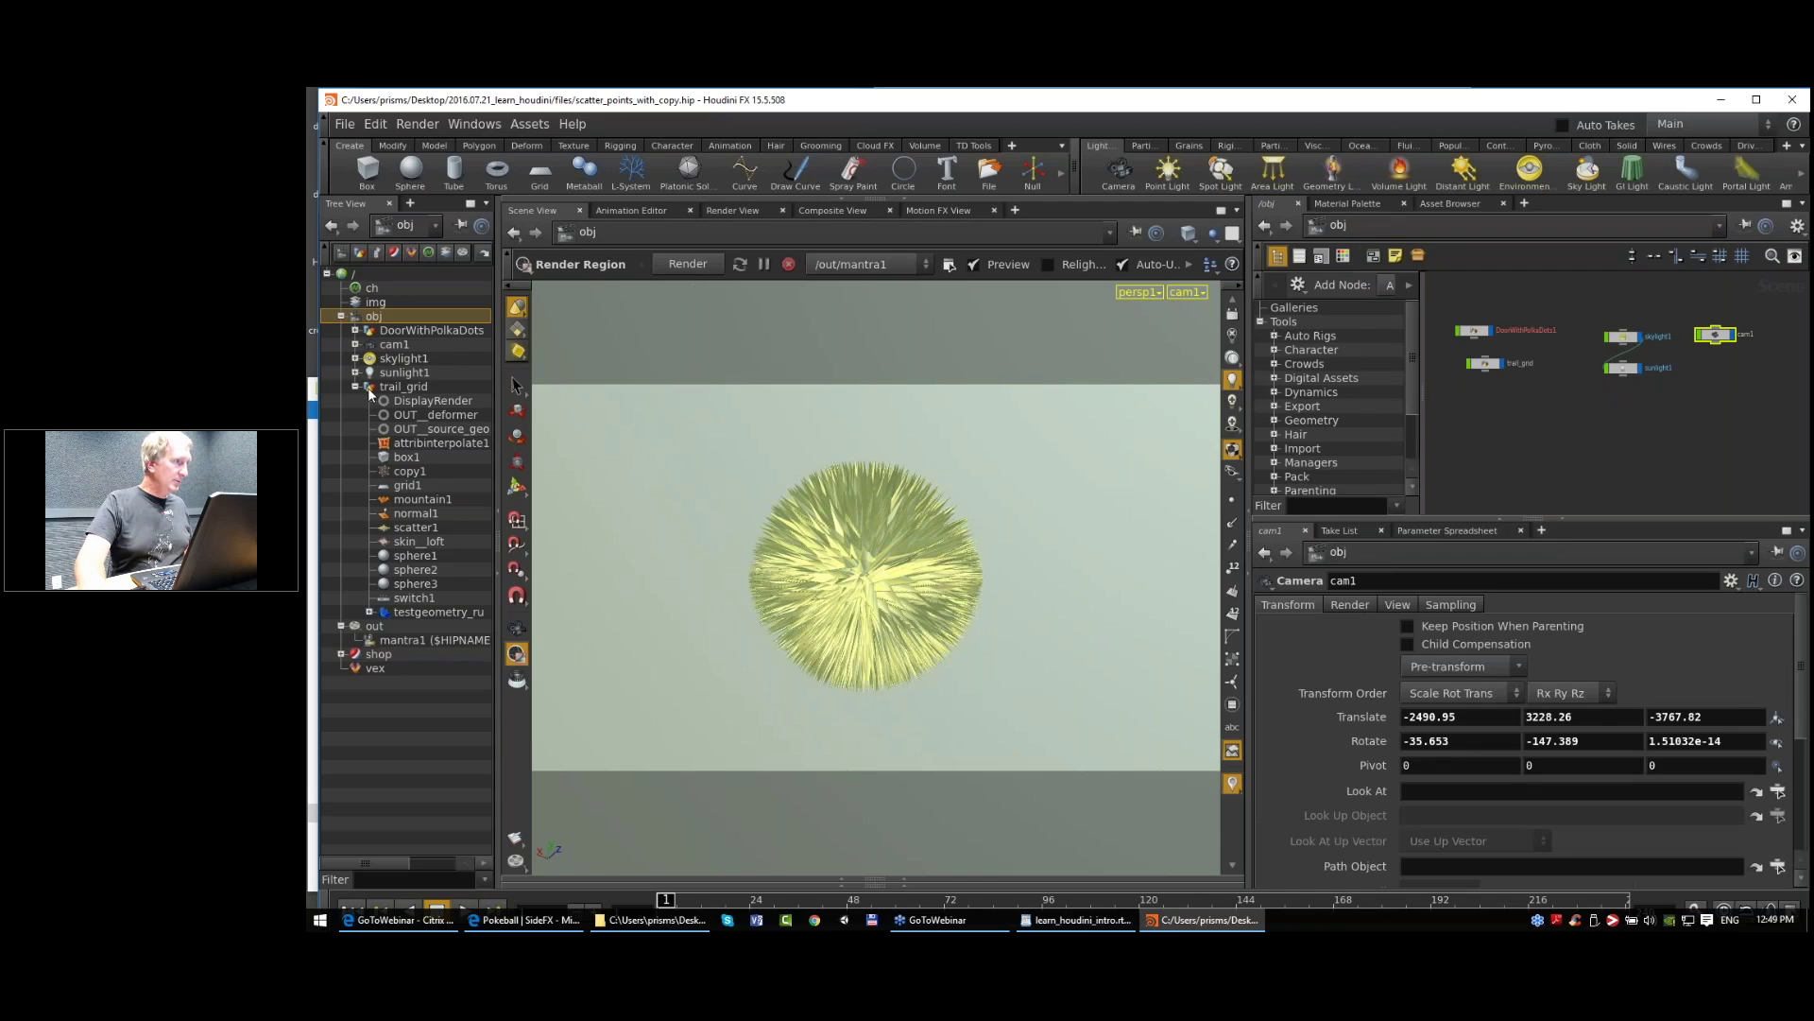
click(416, 413)
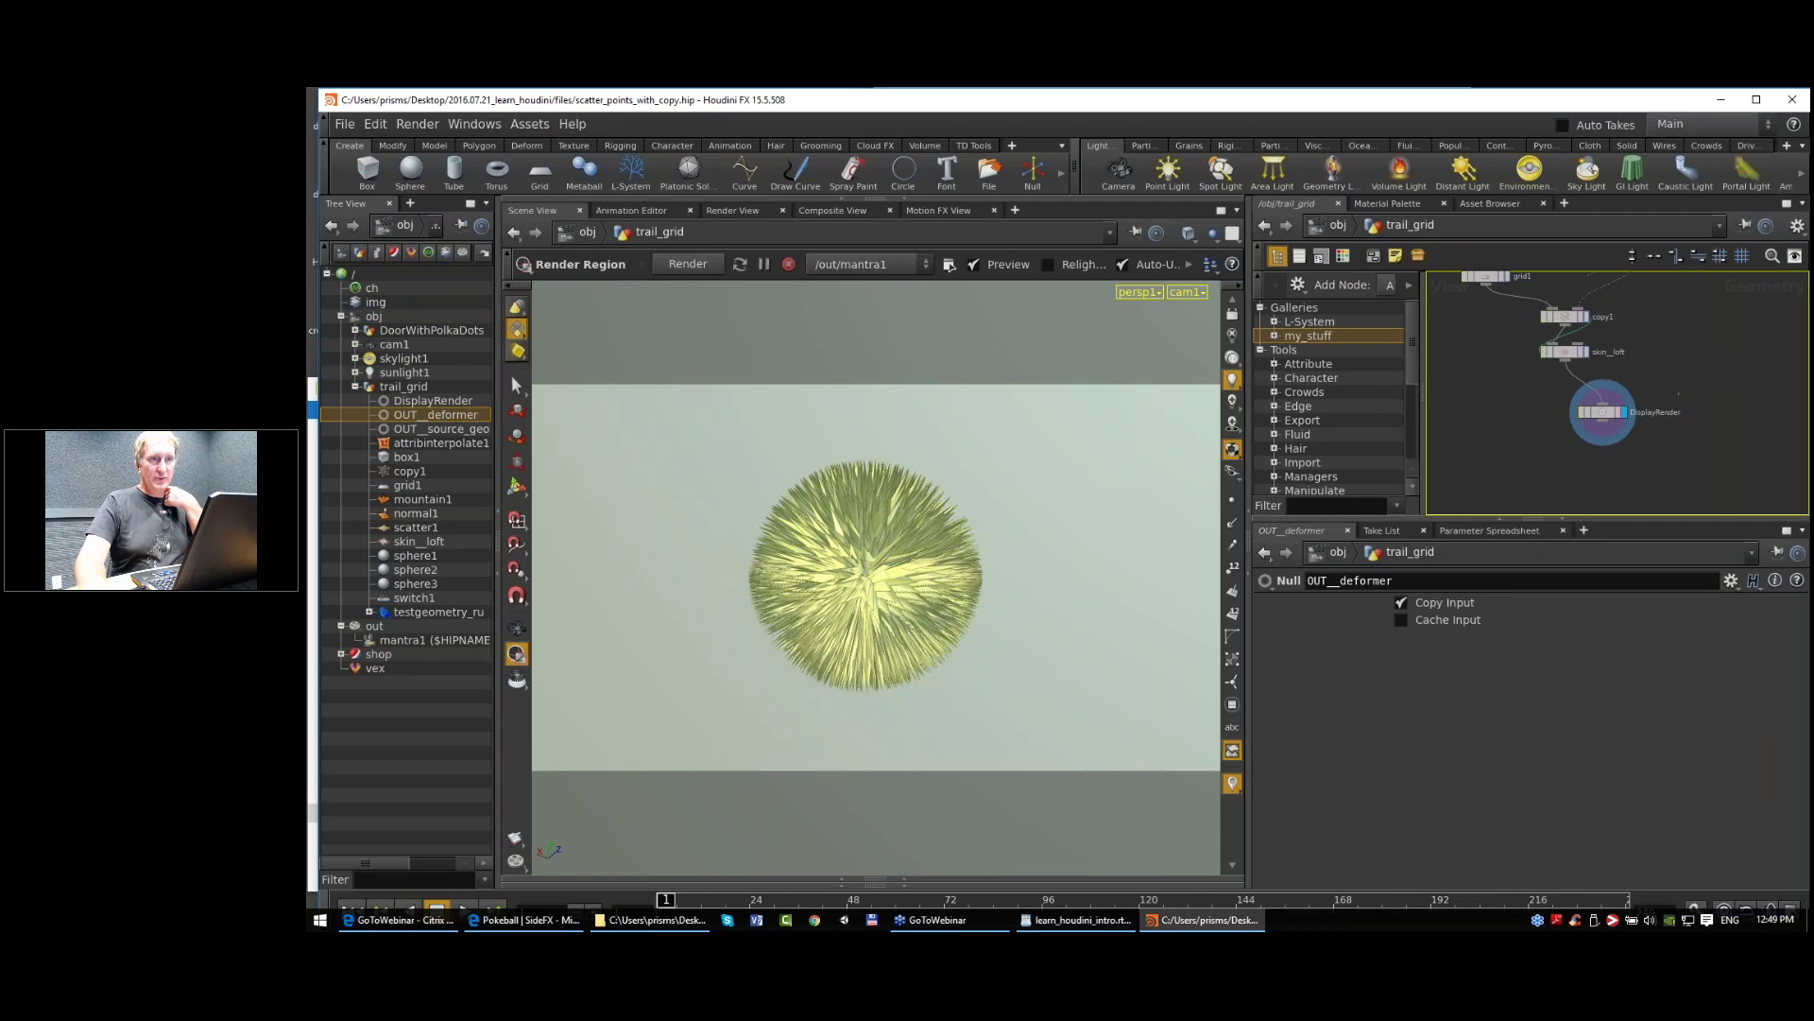
middle_drag(1508, 391, 1508, 442)
middle_drag(1508, 274, 1511, 380)
scroll(1510, 380, up, 1)
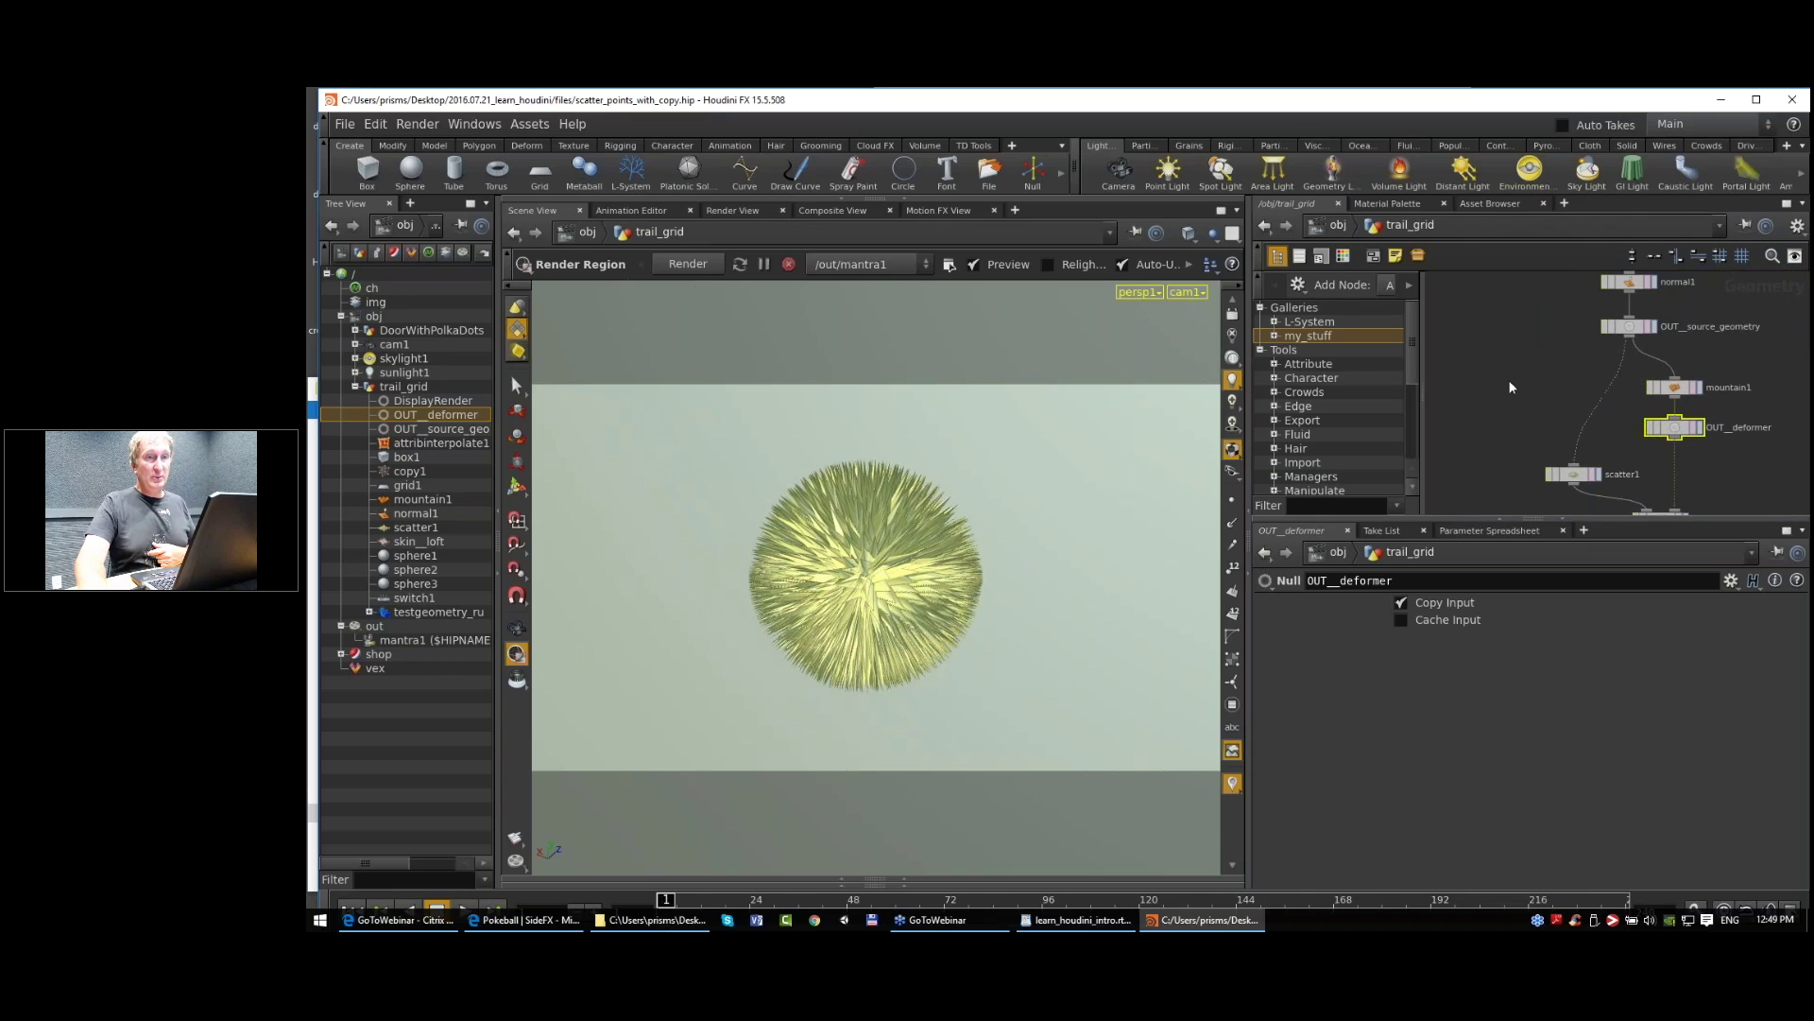
middle_drag(1548, 510, 1548, 407)
middle_drag(1733, 496, 1697, 418)
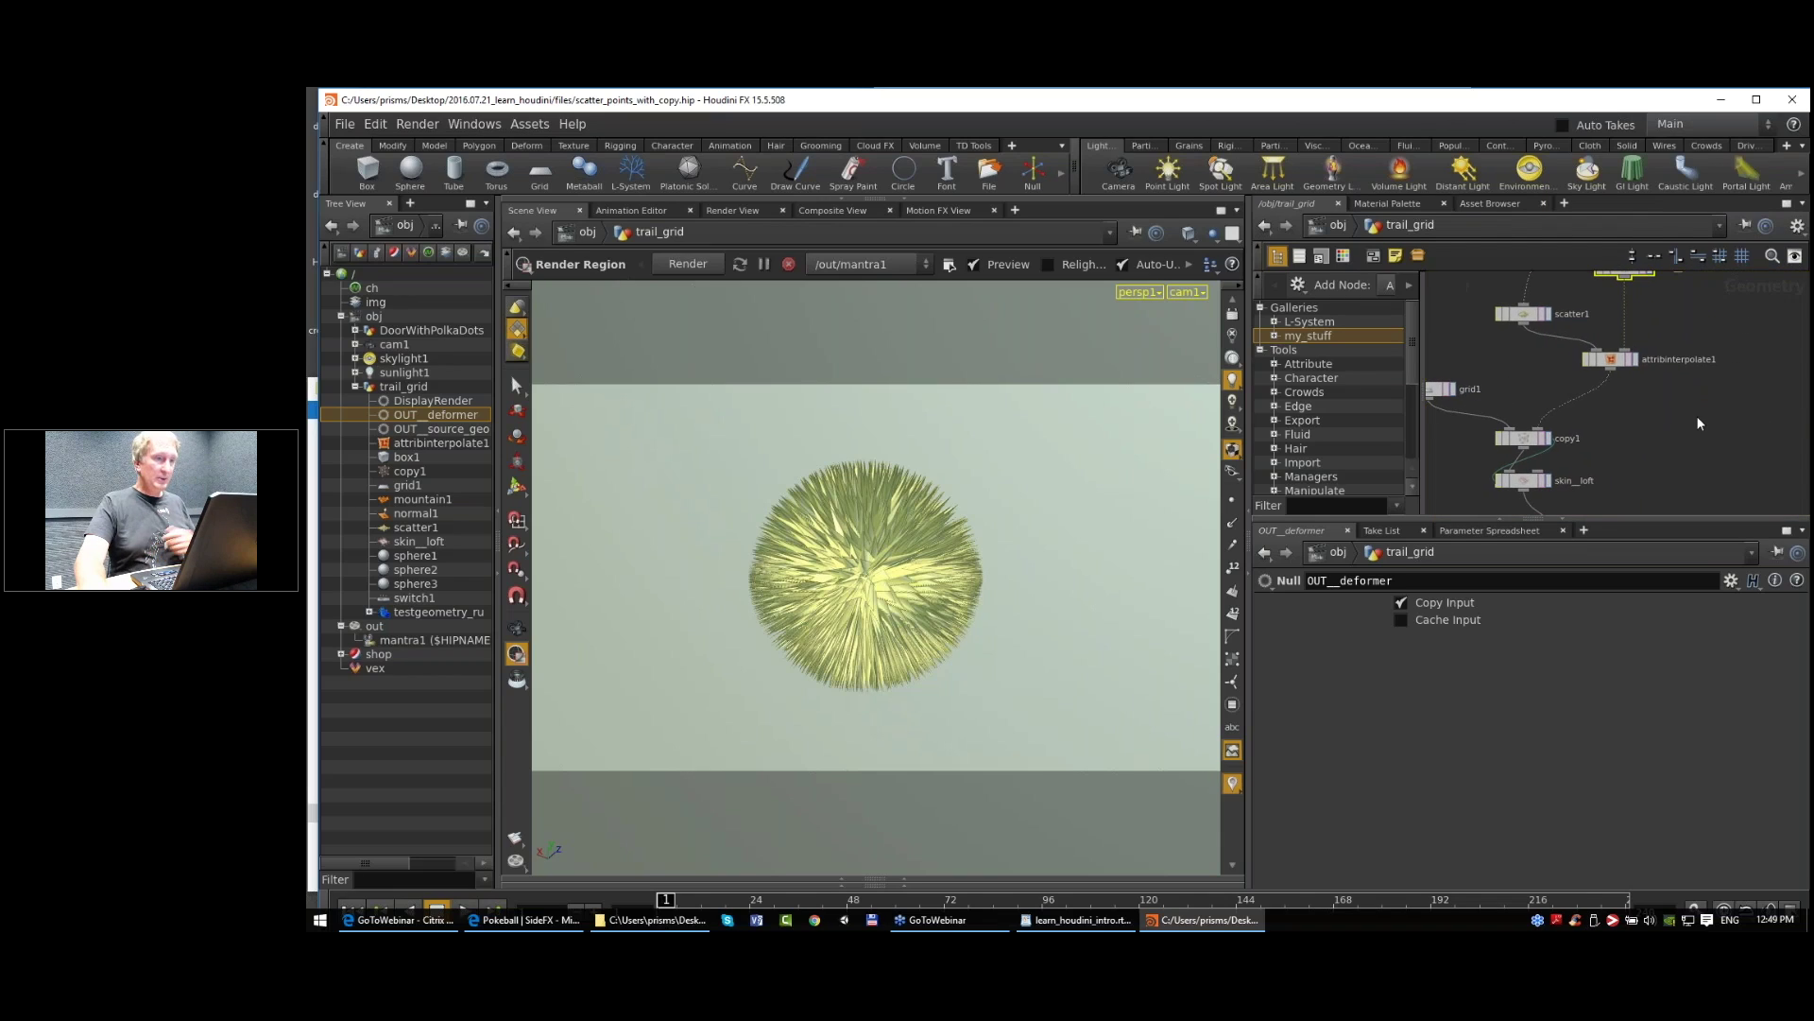
Step: Add a Point node and insert it between normal1 and OUT__source_geometry in the trail_grid network
key(Tab)
key(Return)
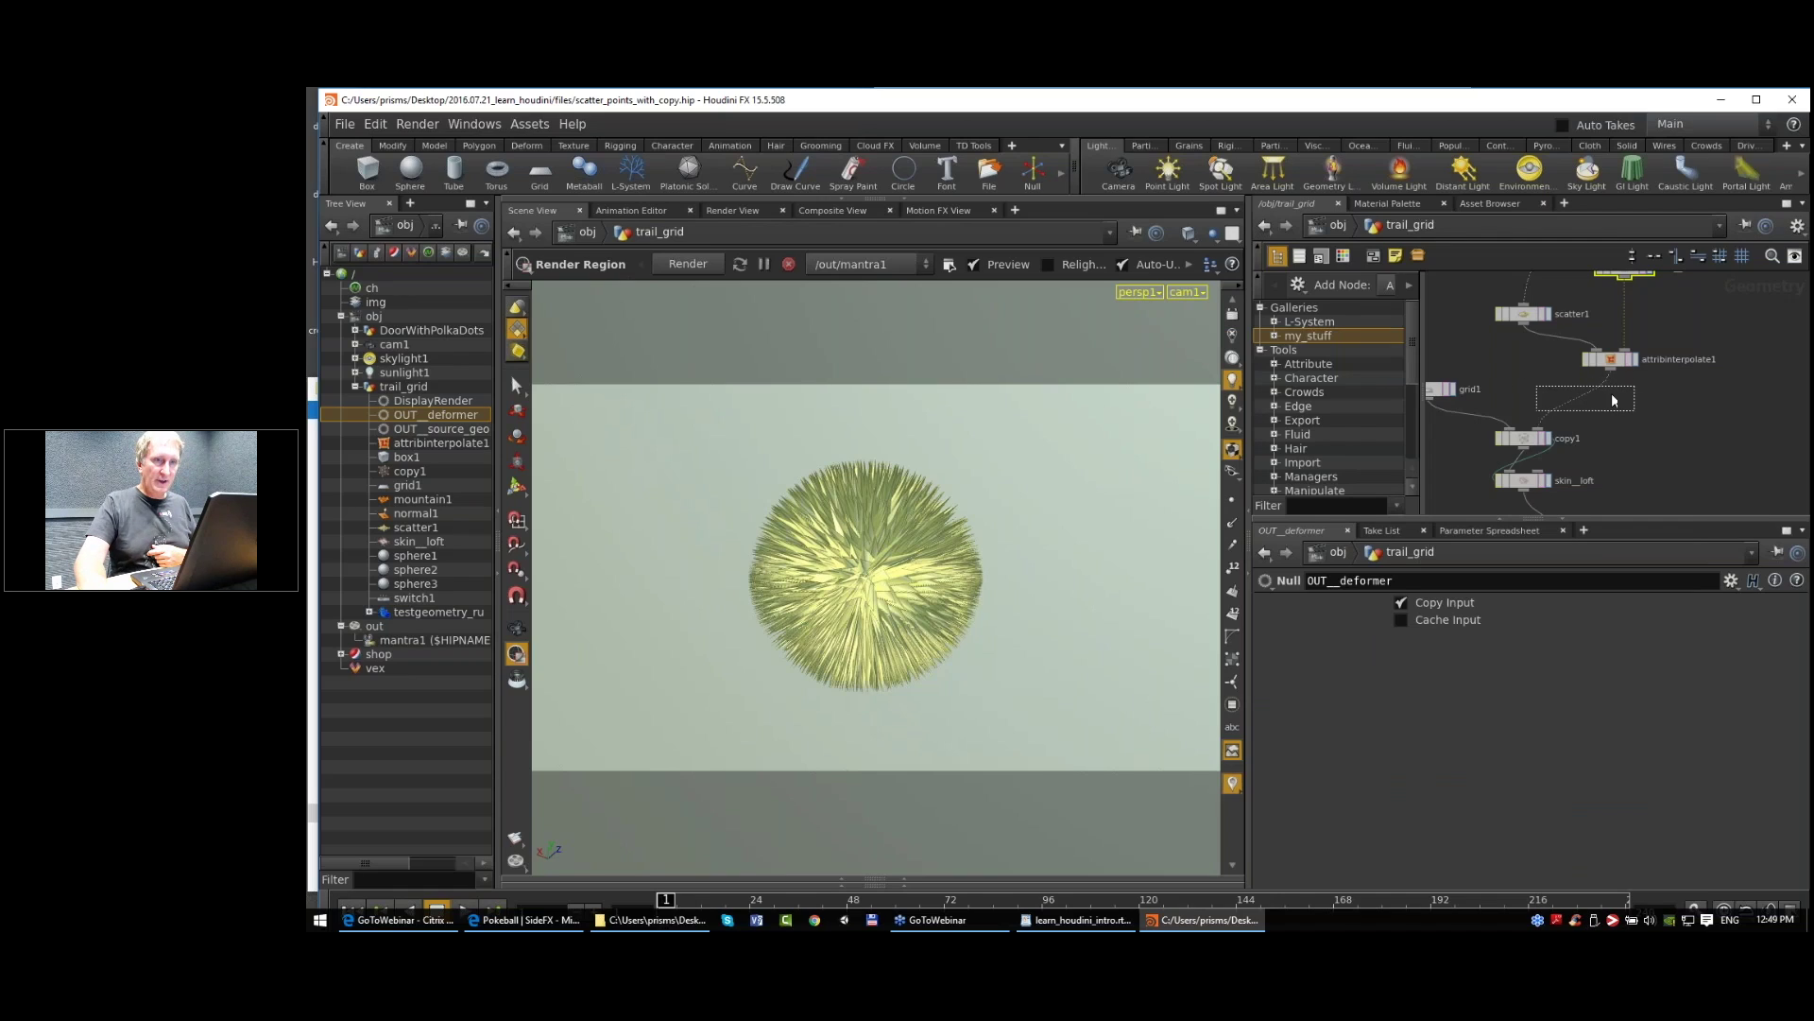
scroll(1602, 401, up, 2)
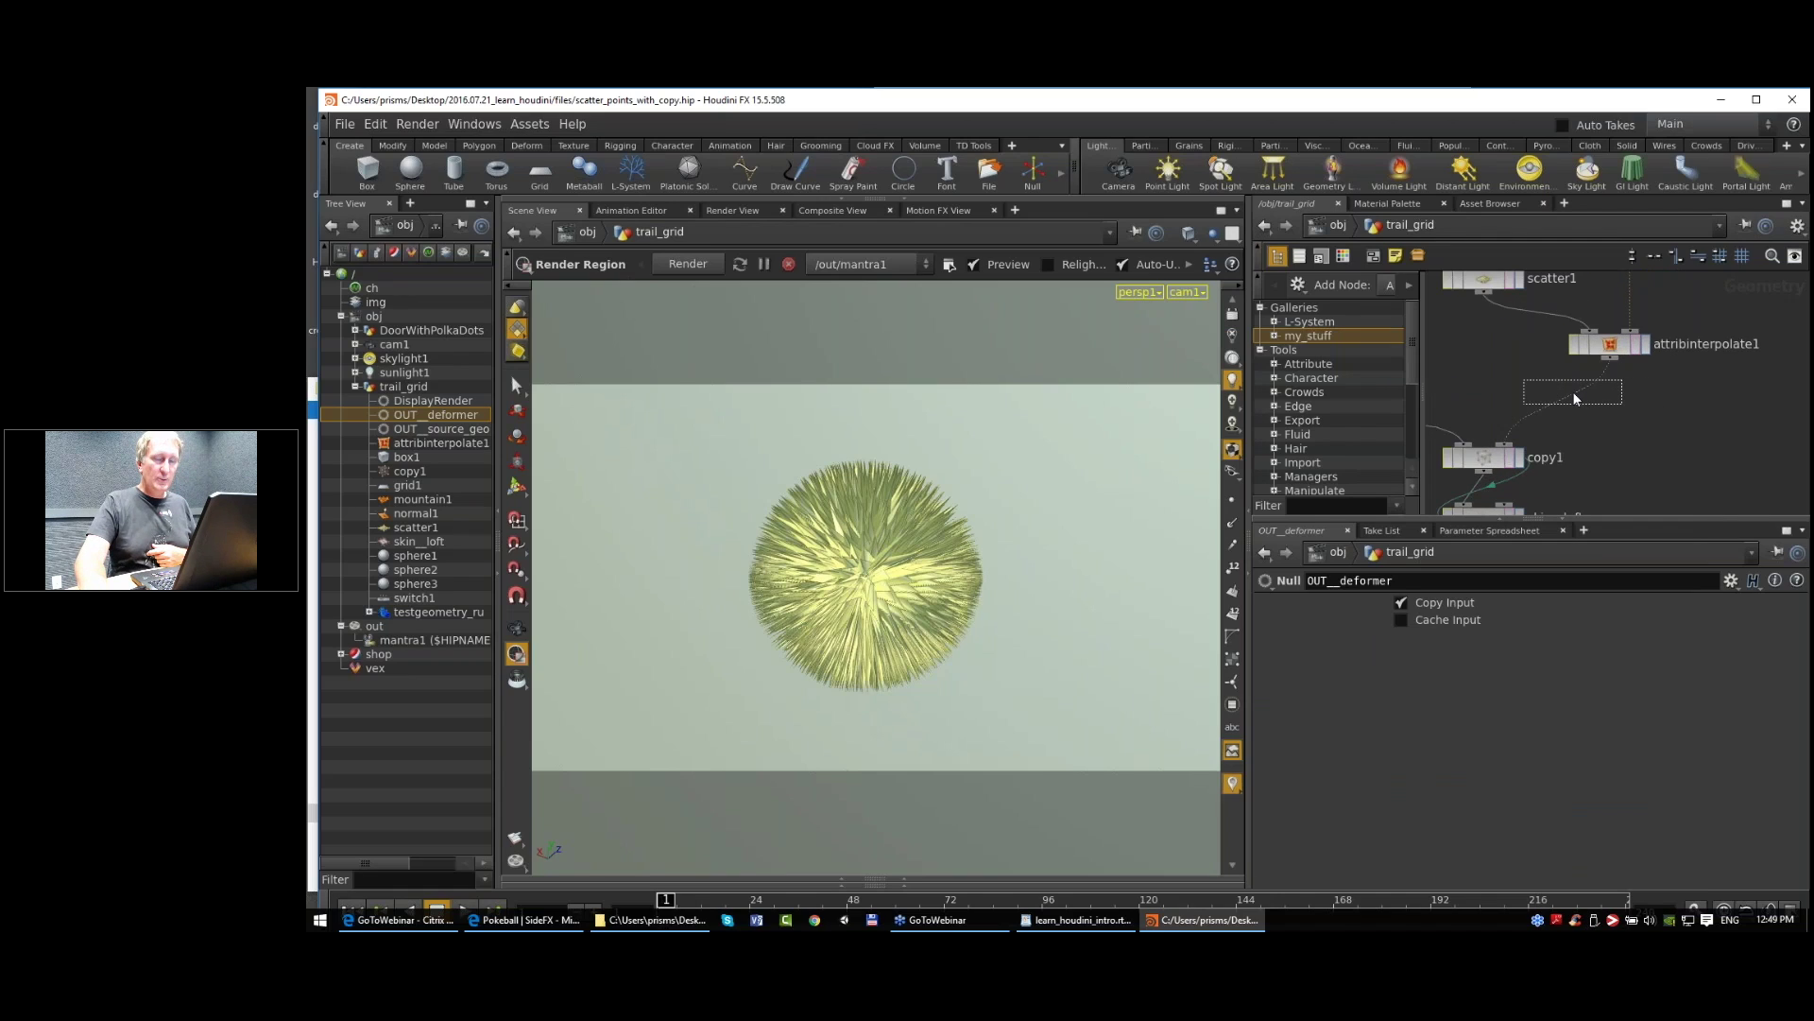
scroll(1686, 407, down, 2)
middle_drag(1708, 409, 1712, 472)
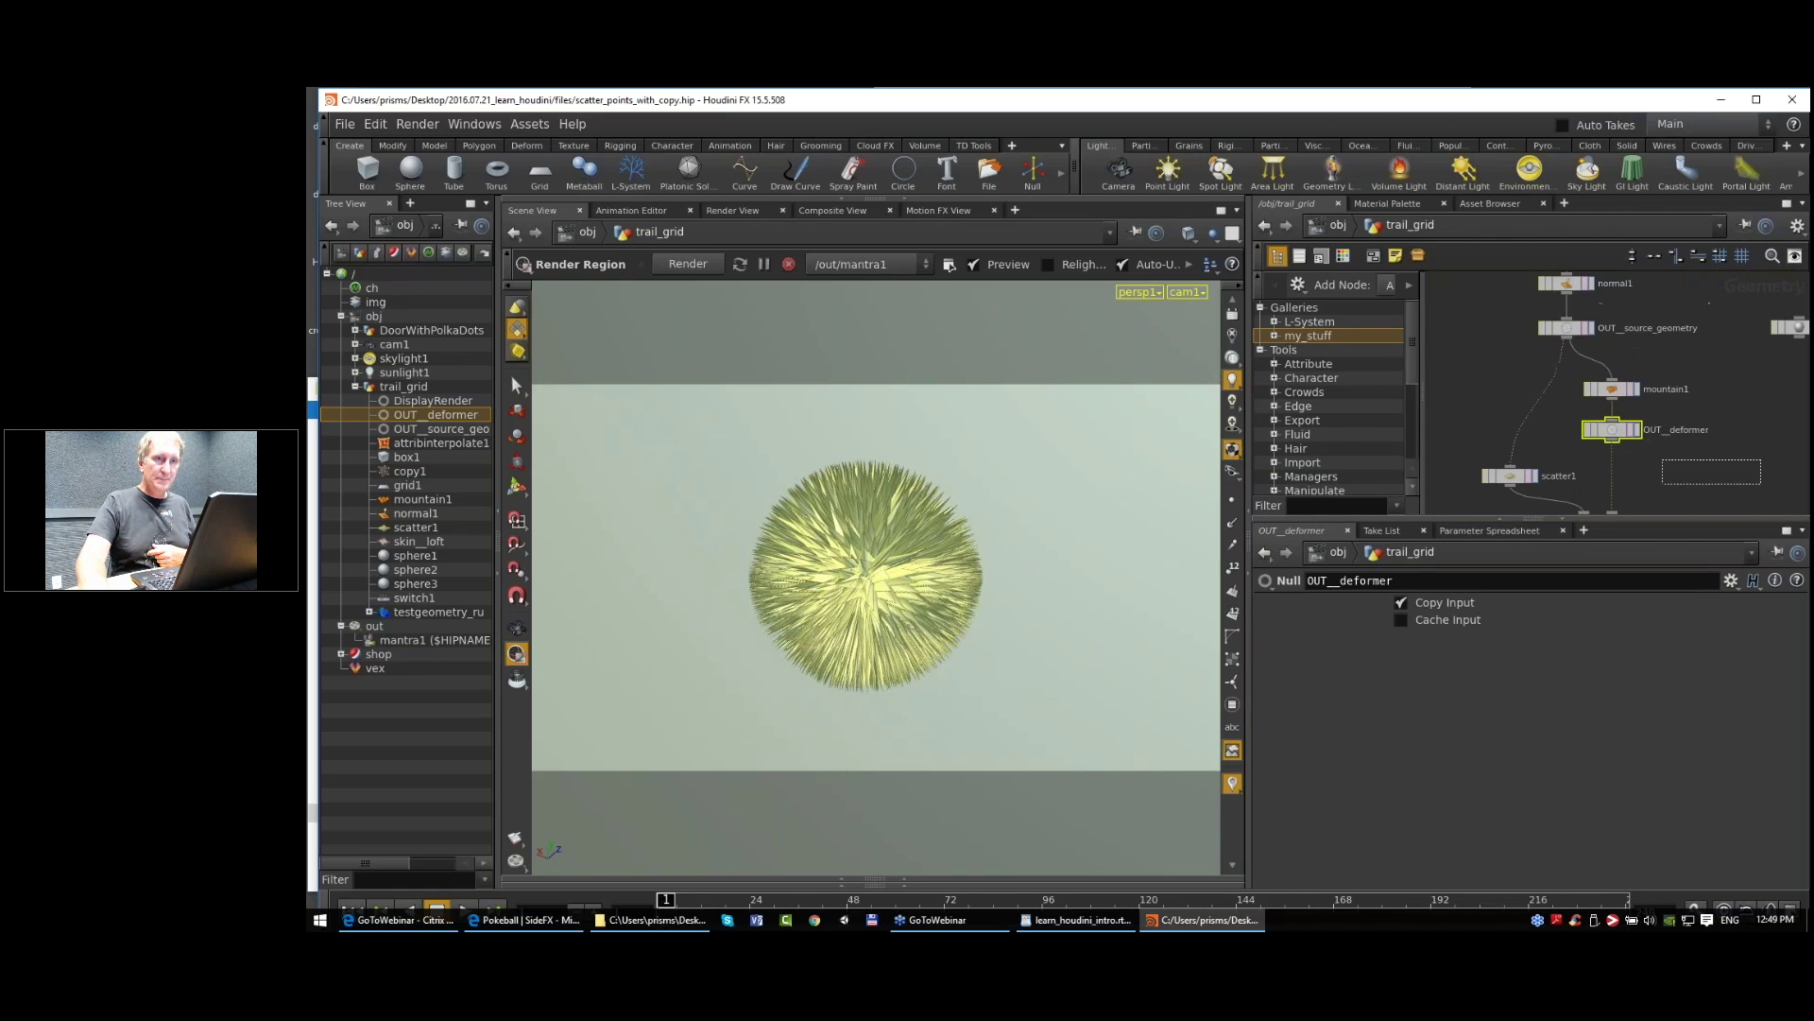
middle_drag(1686, 332, 1690, 412)
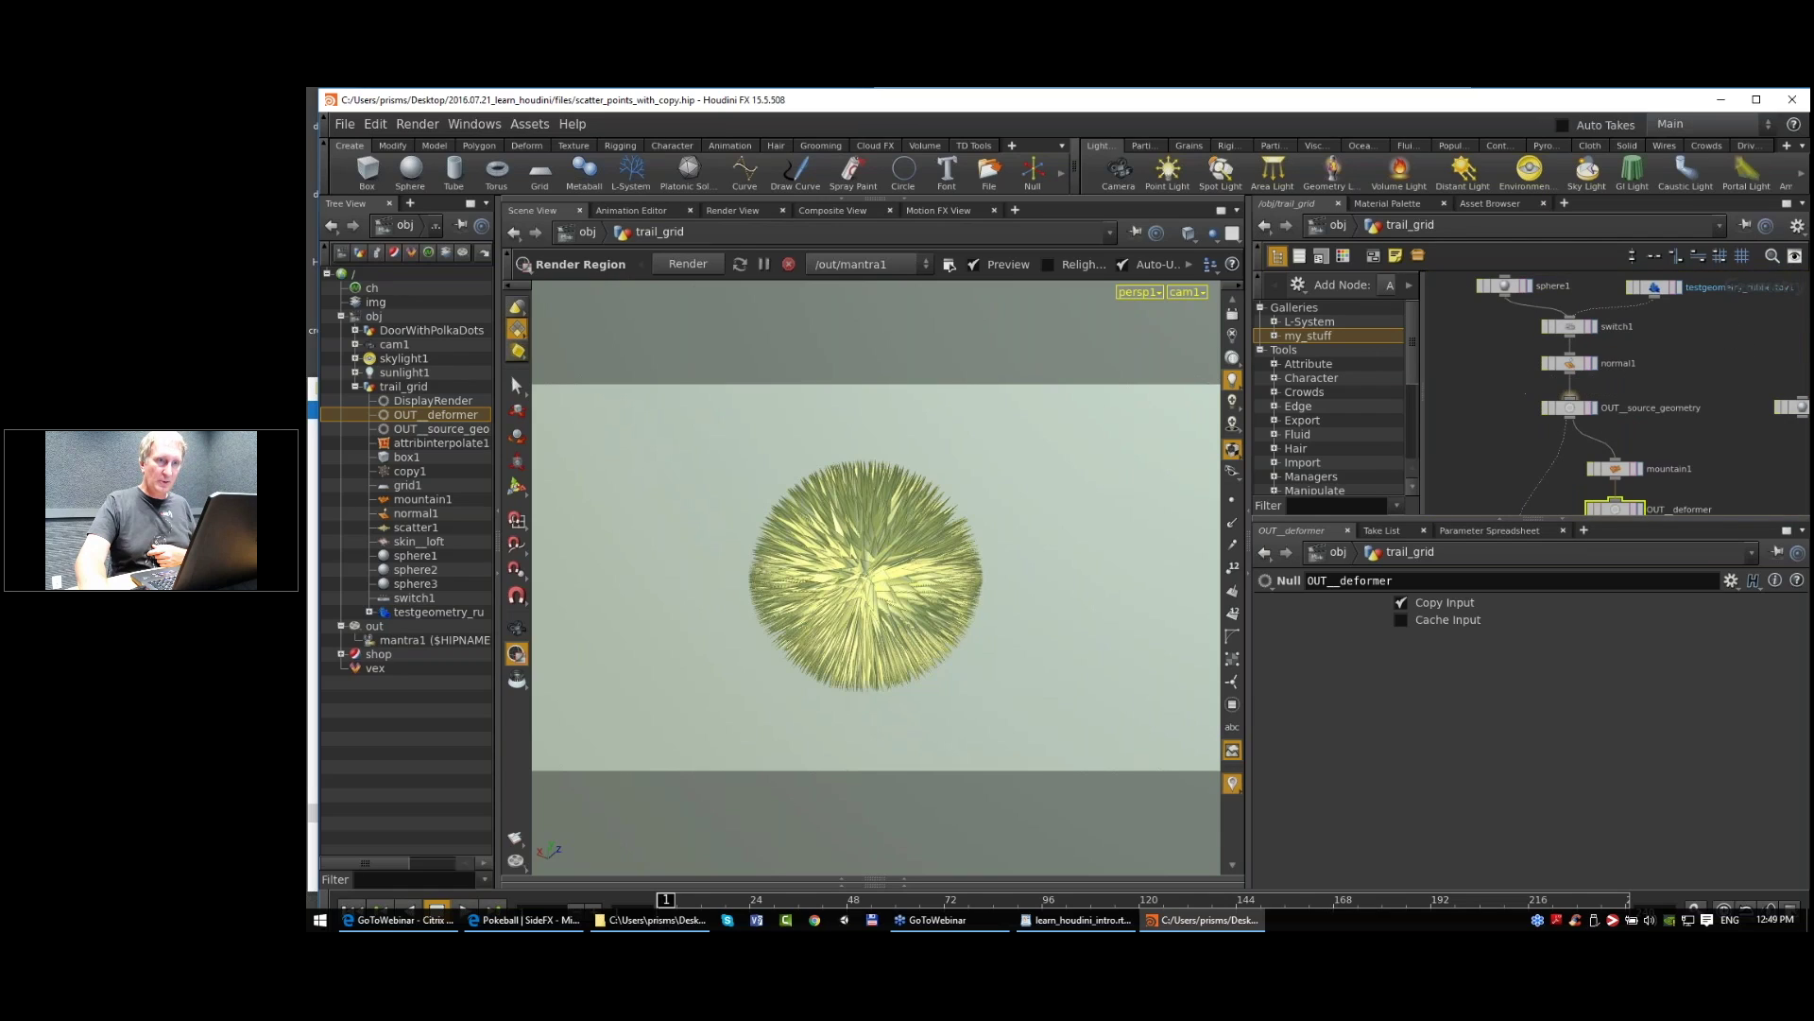
click(1569, 386)
mouse_move(1569, 409)
mouse_down()
mouse_move(1569, 434)
mouse_move(1569, 399)
mouse_up()
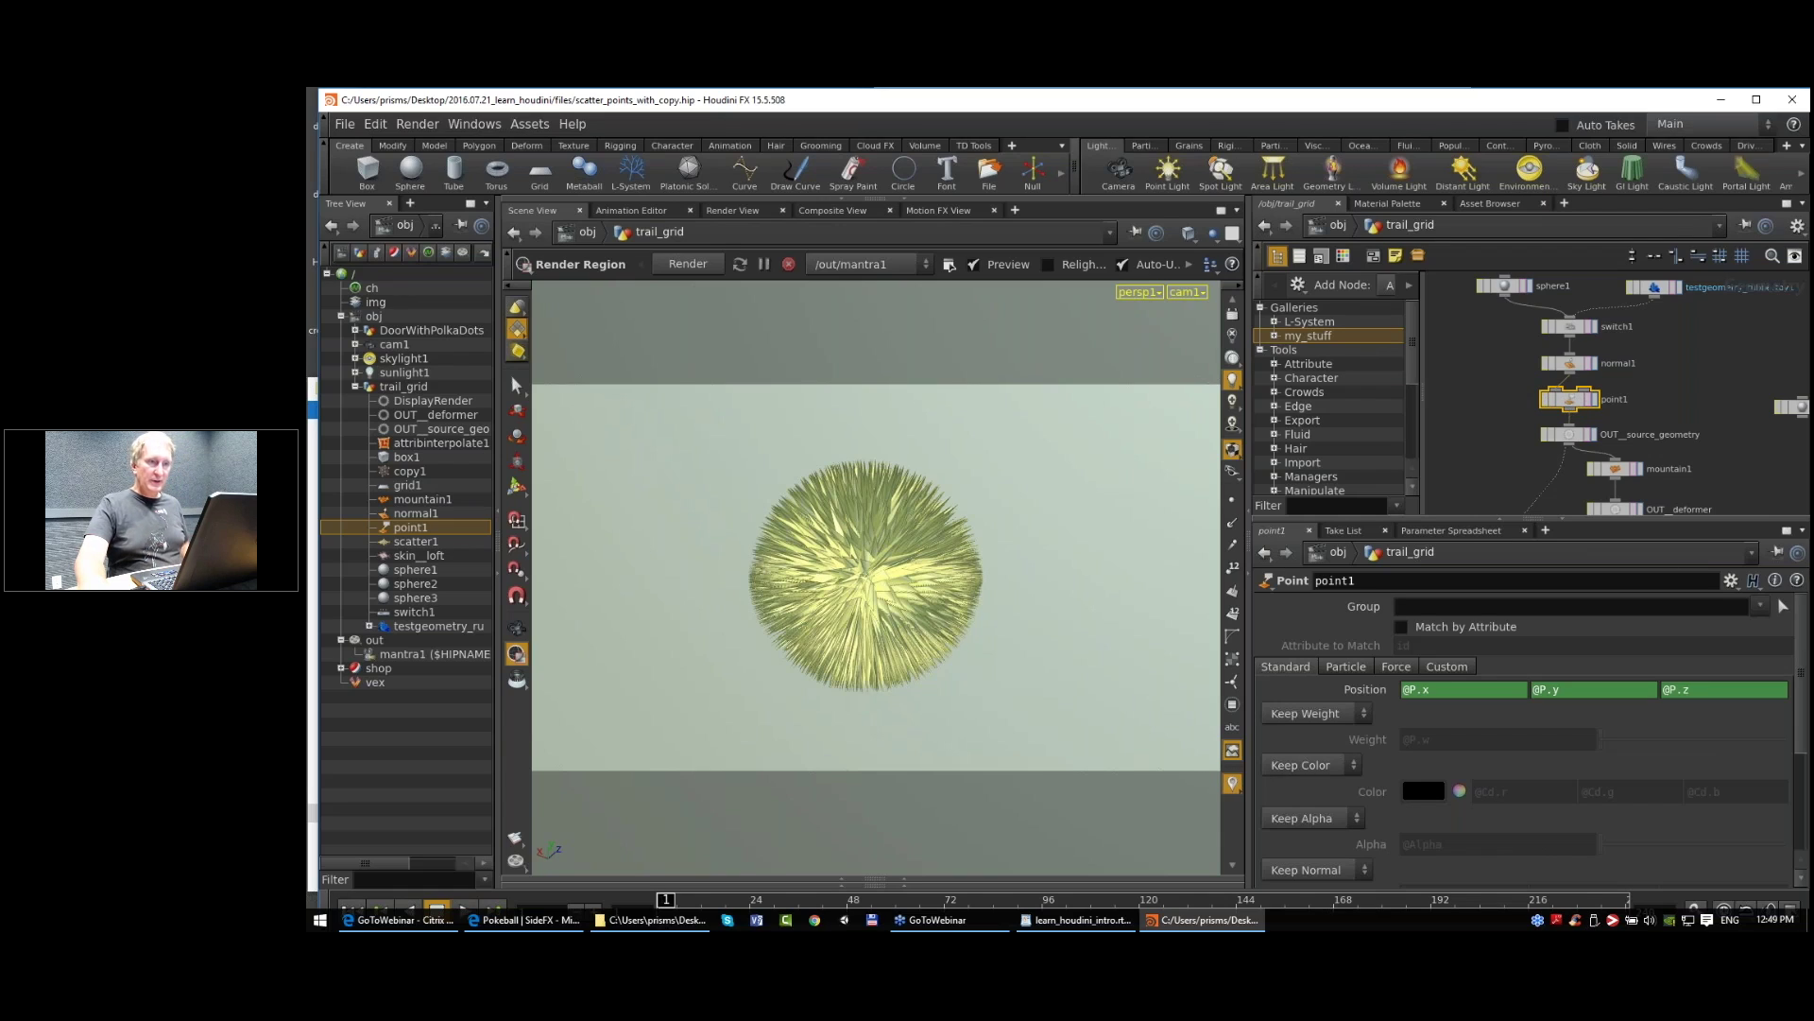
Step: Open the help page of the Point node and examine the local variables in its Locals section
click(1796, 581)
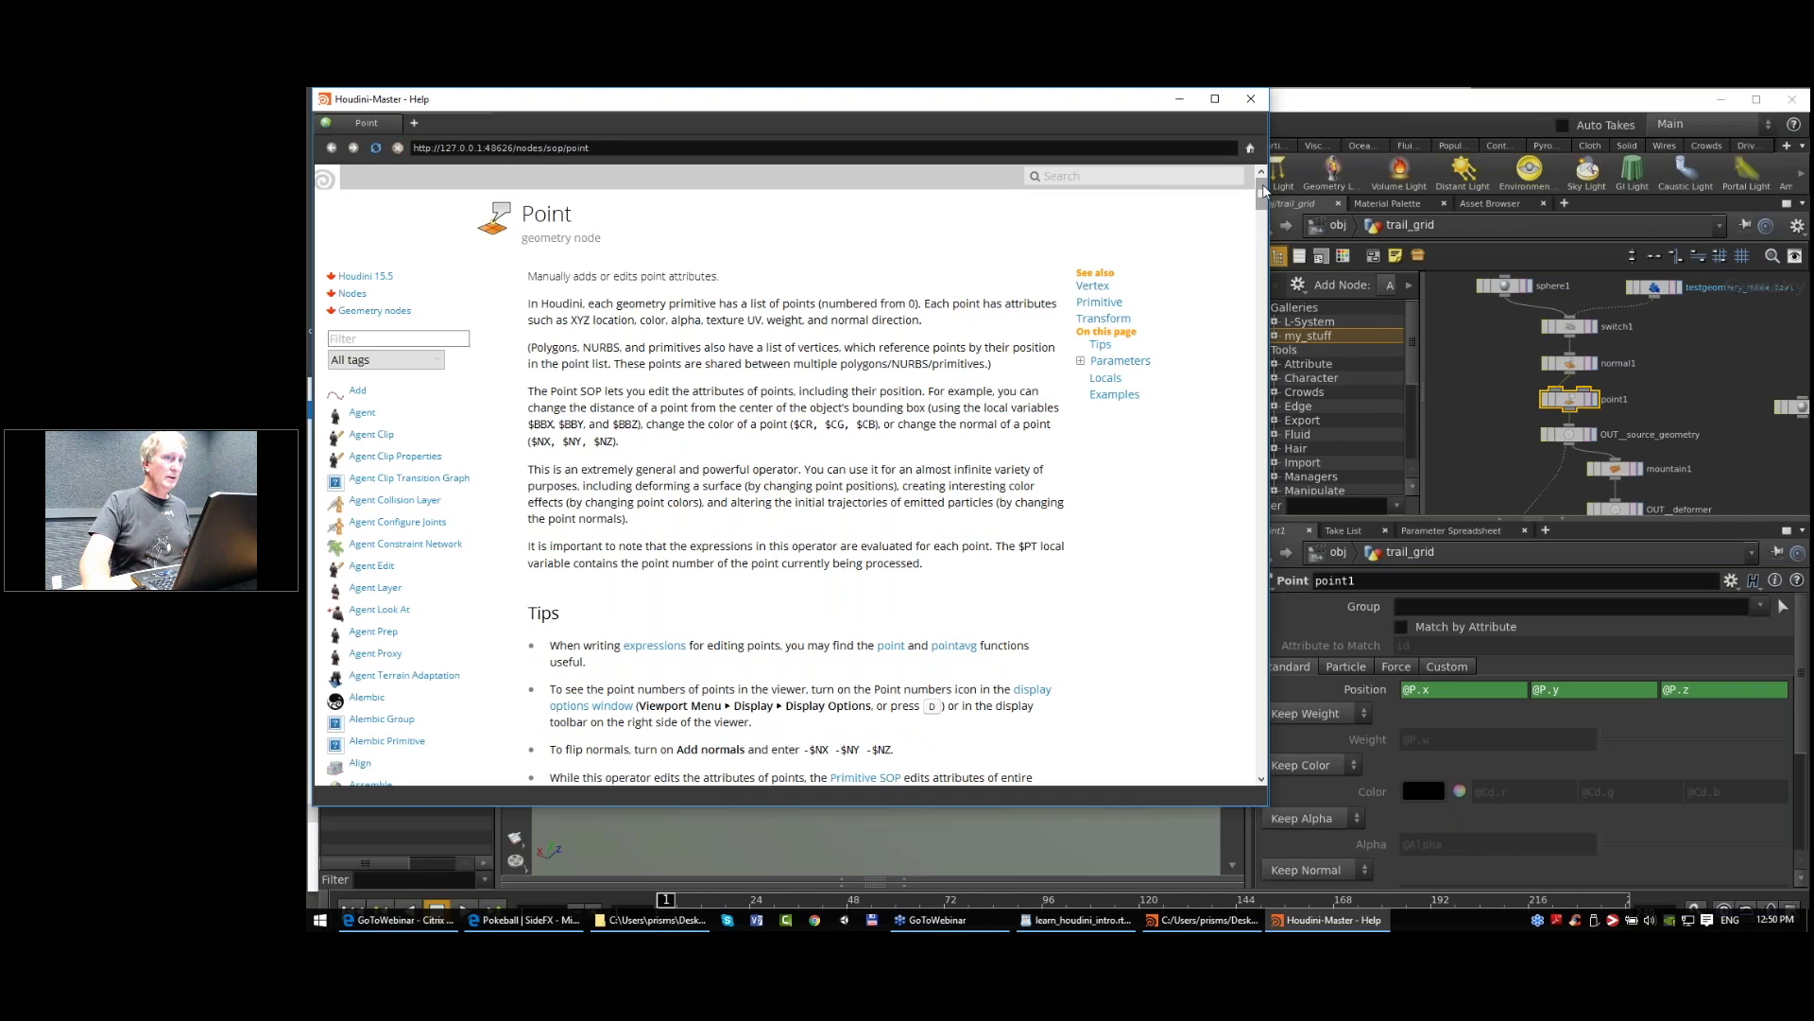
drag(1264, 185, 1301, 303)
scroll(629, 458, down, 2)
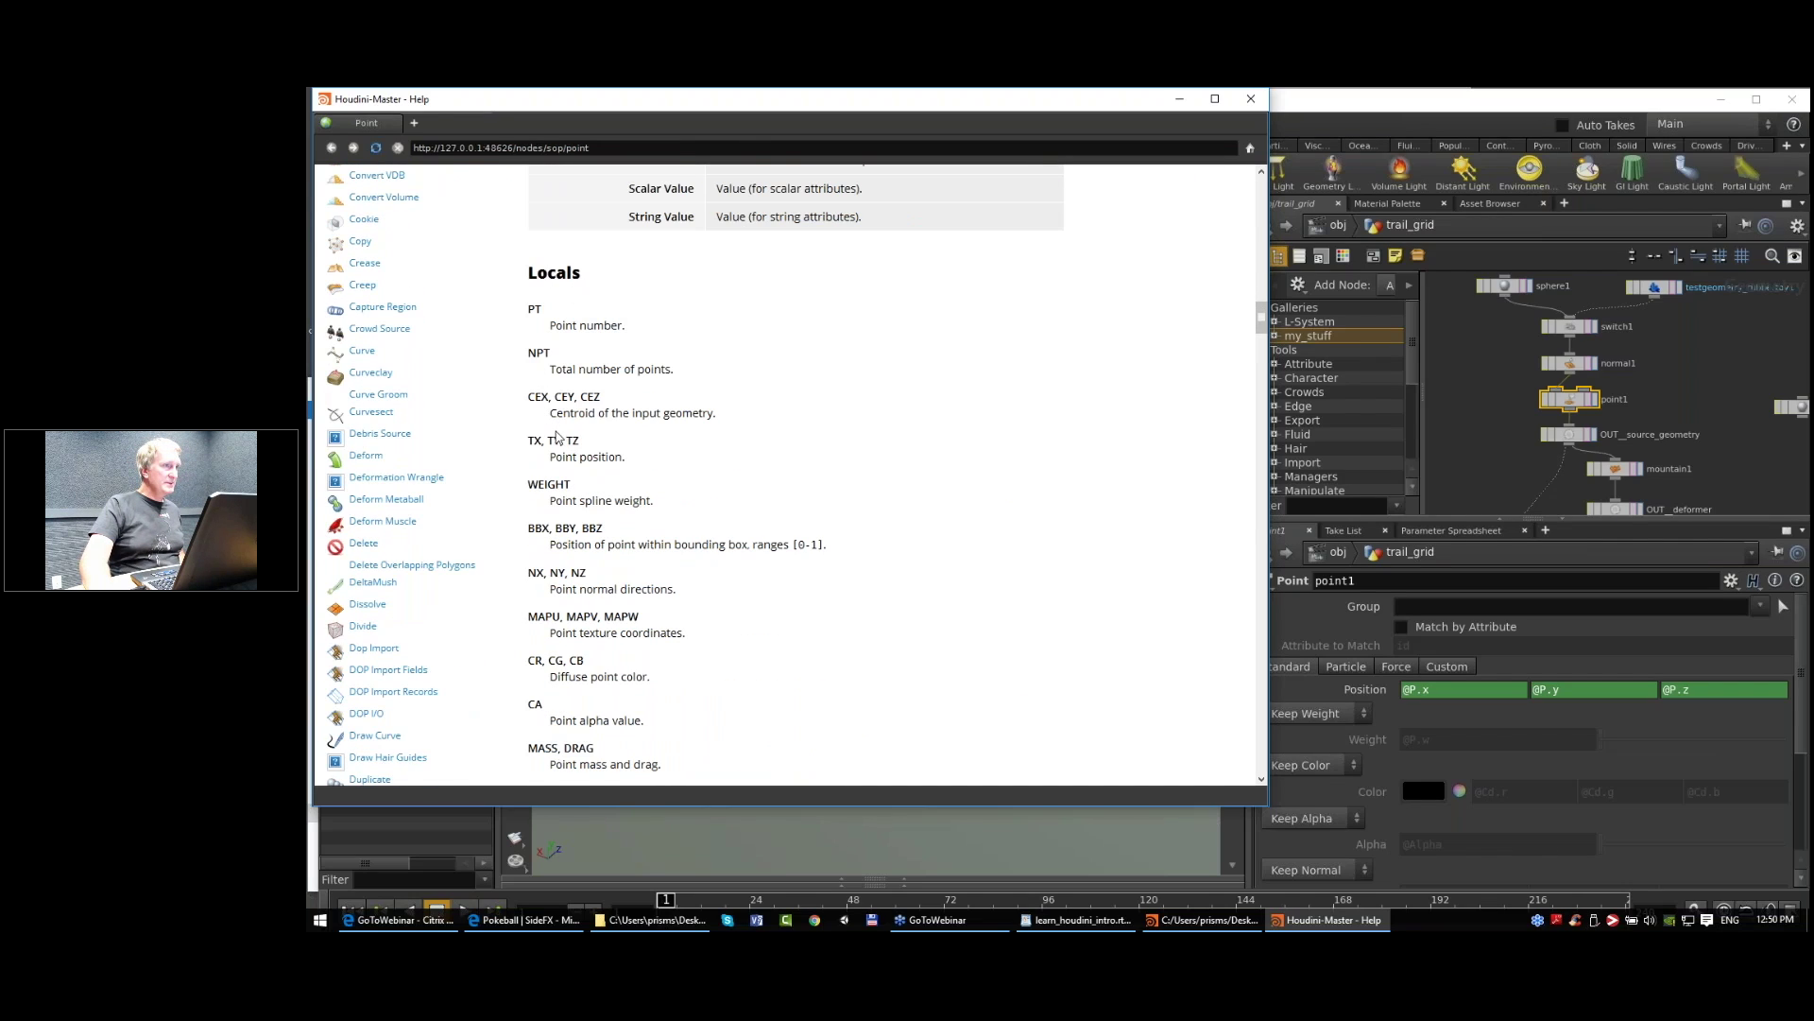
scroll(558, 438, down, 1)
scroll(571, 474, down, 1)
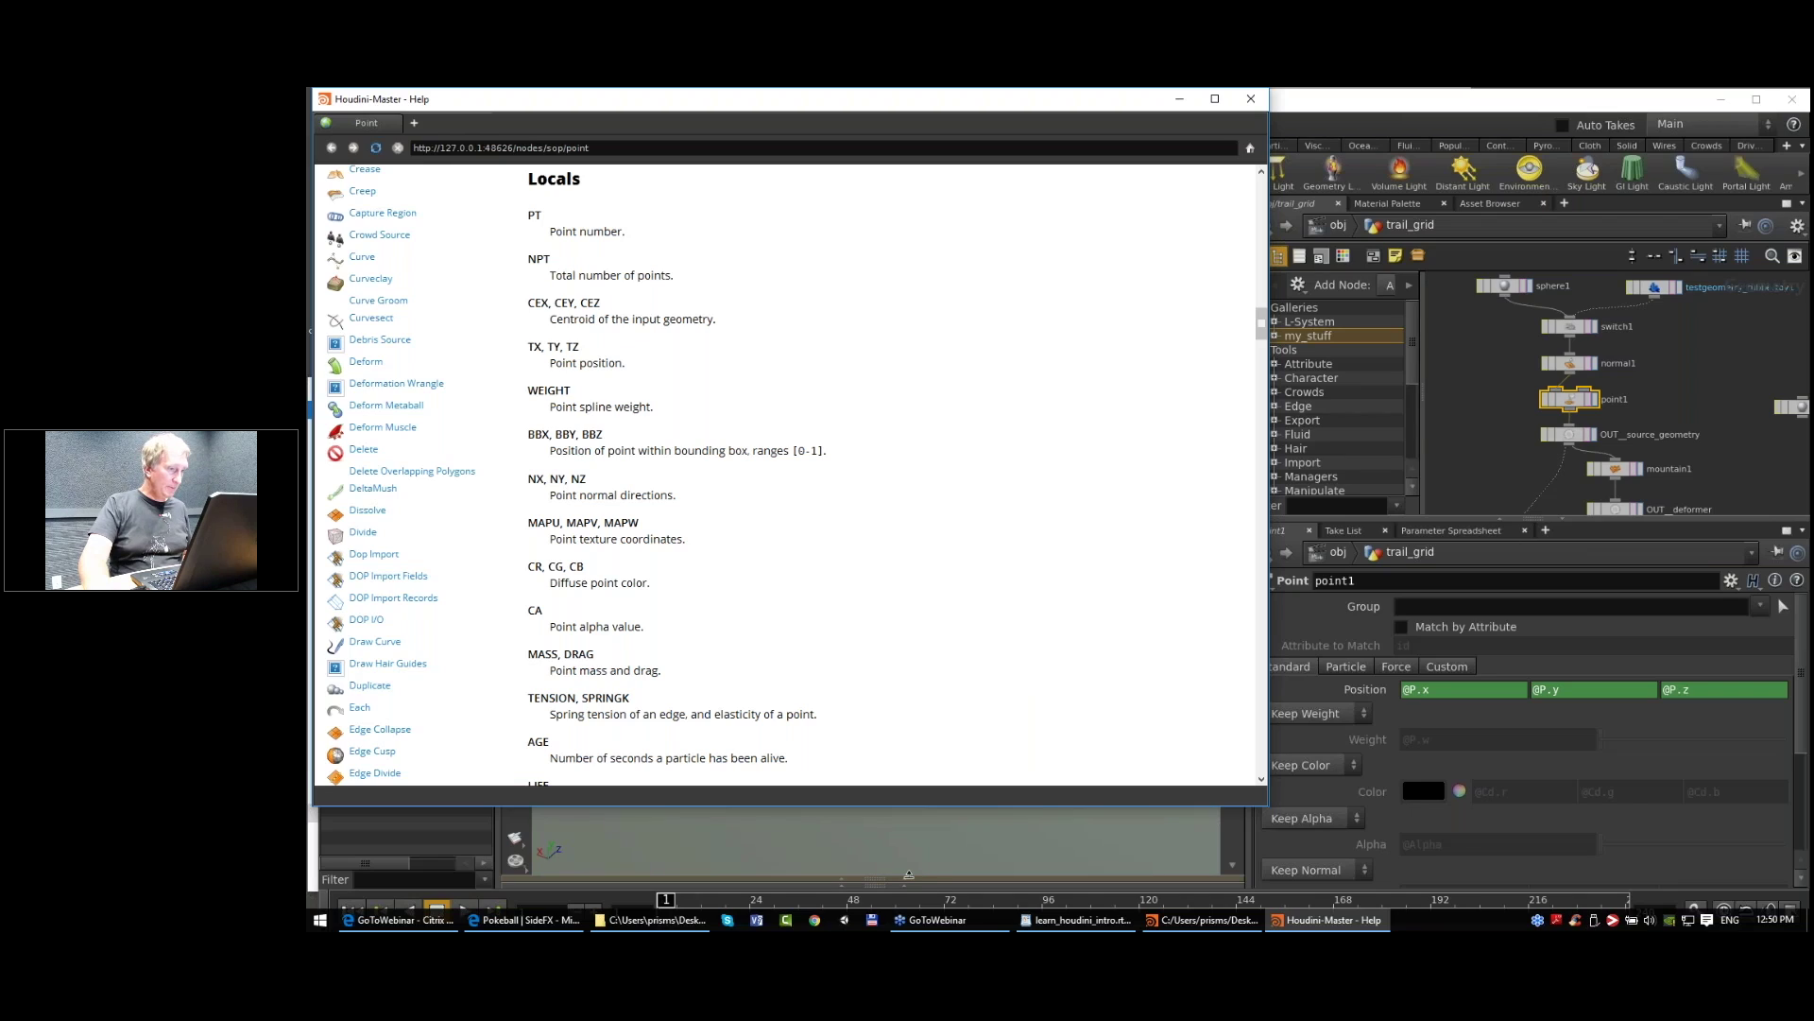
Step: Bring the Geometry Spreadsheet into view, move the help window out of the way, and enlarge the spreadsheet pane
click(905, 876)
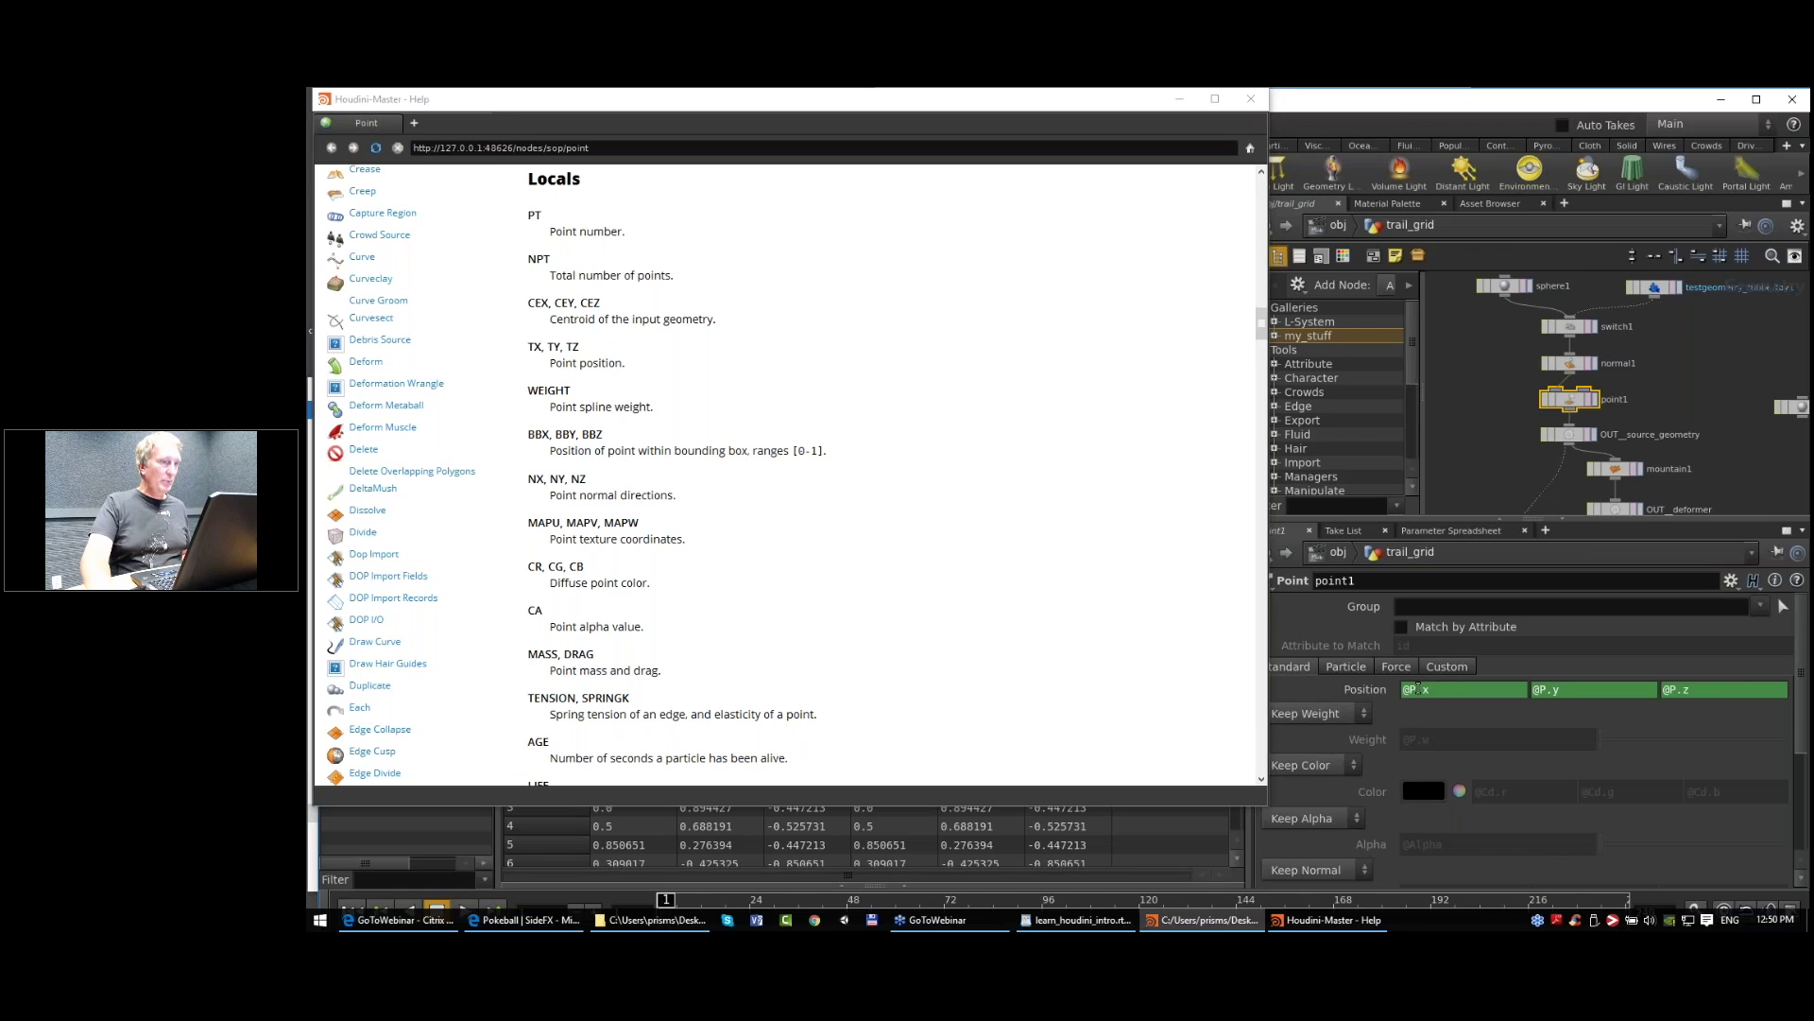
mouse_move(1108, 112)
mouse_down()
mouse_move(1133, 133)
mouse_move(1126, 219)
mouse_move(1143, 189)
mouse_move(1130, 126)
mouse_up()
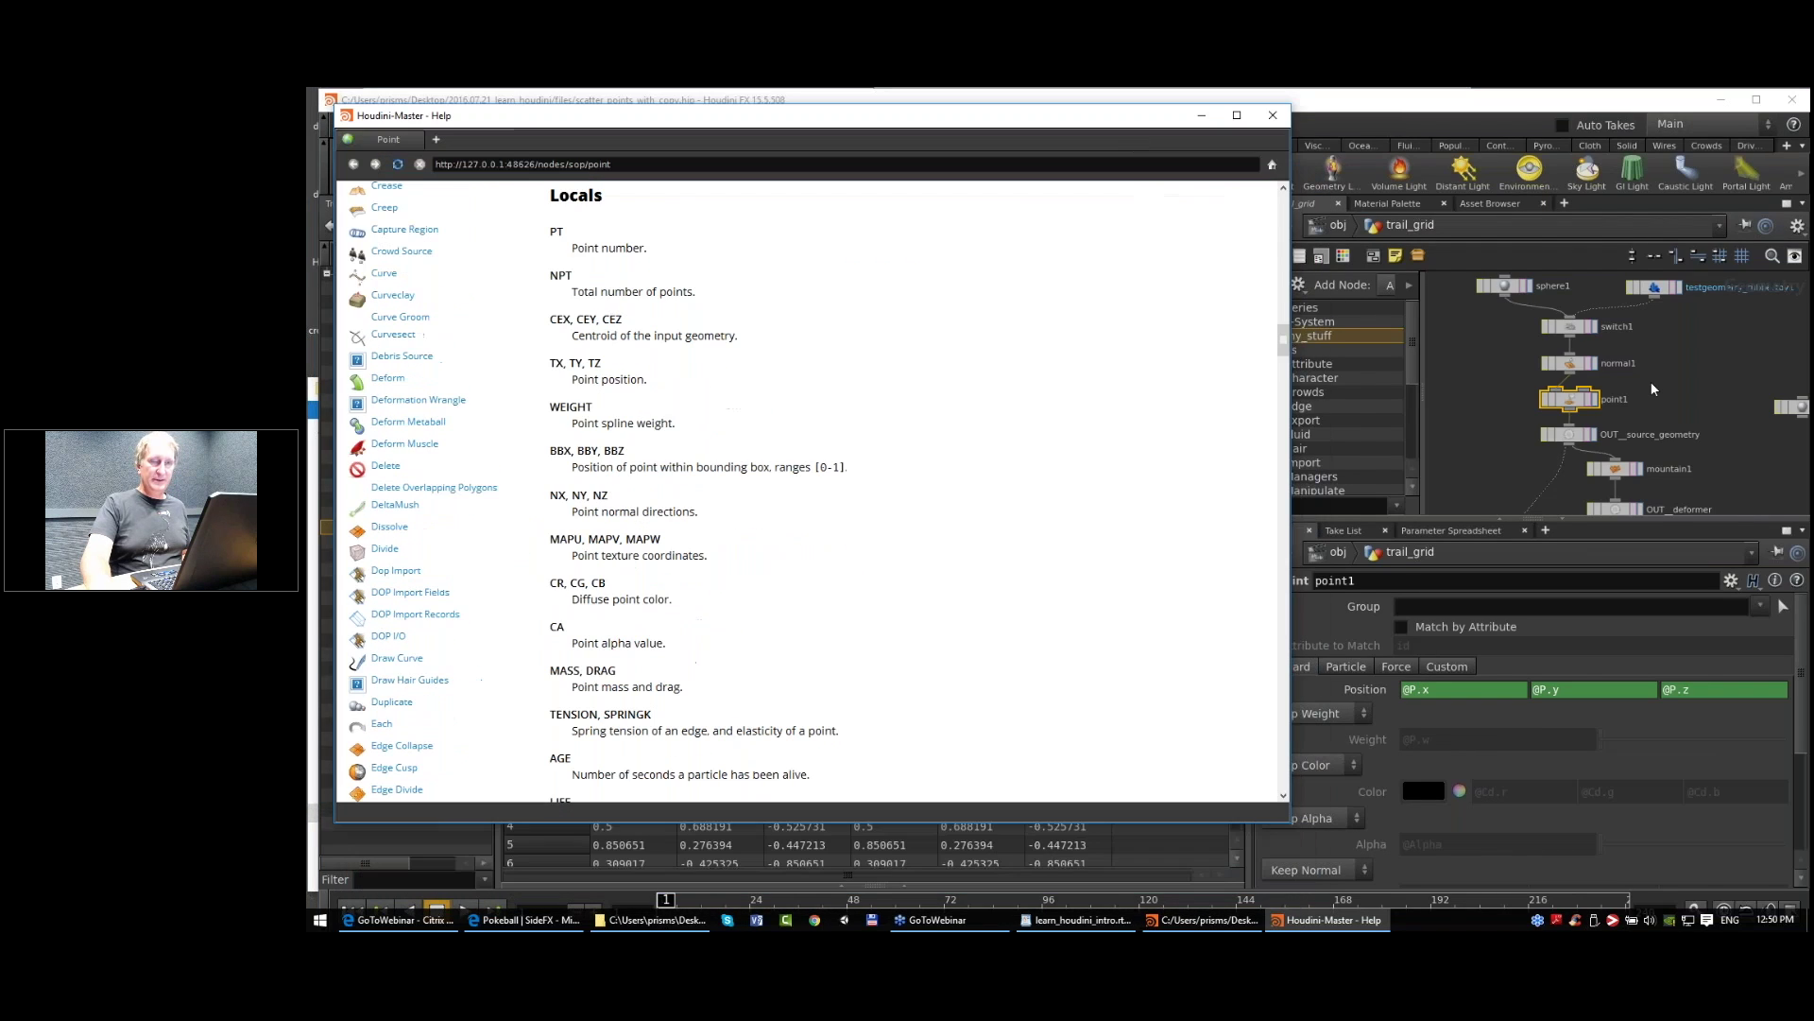
click(1652, 382)
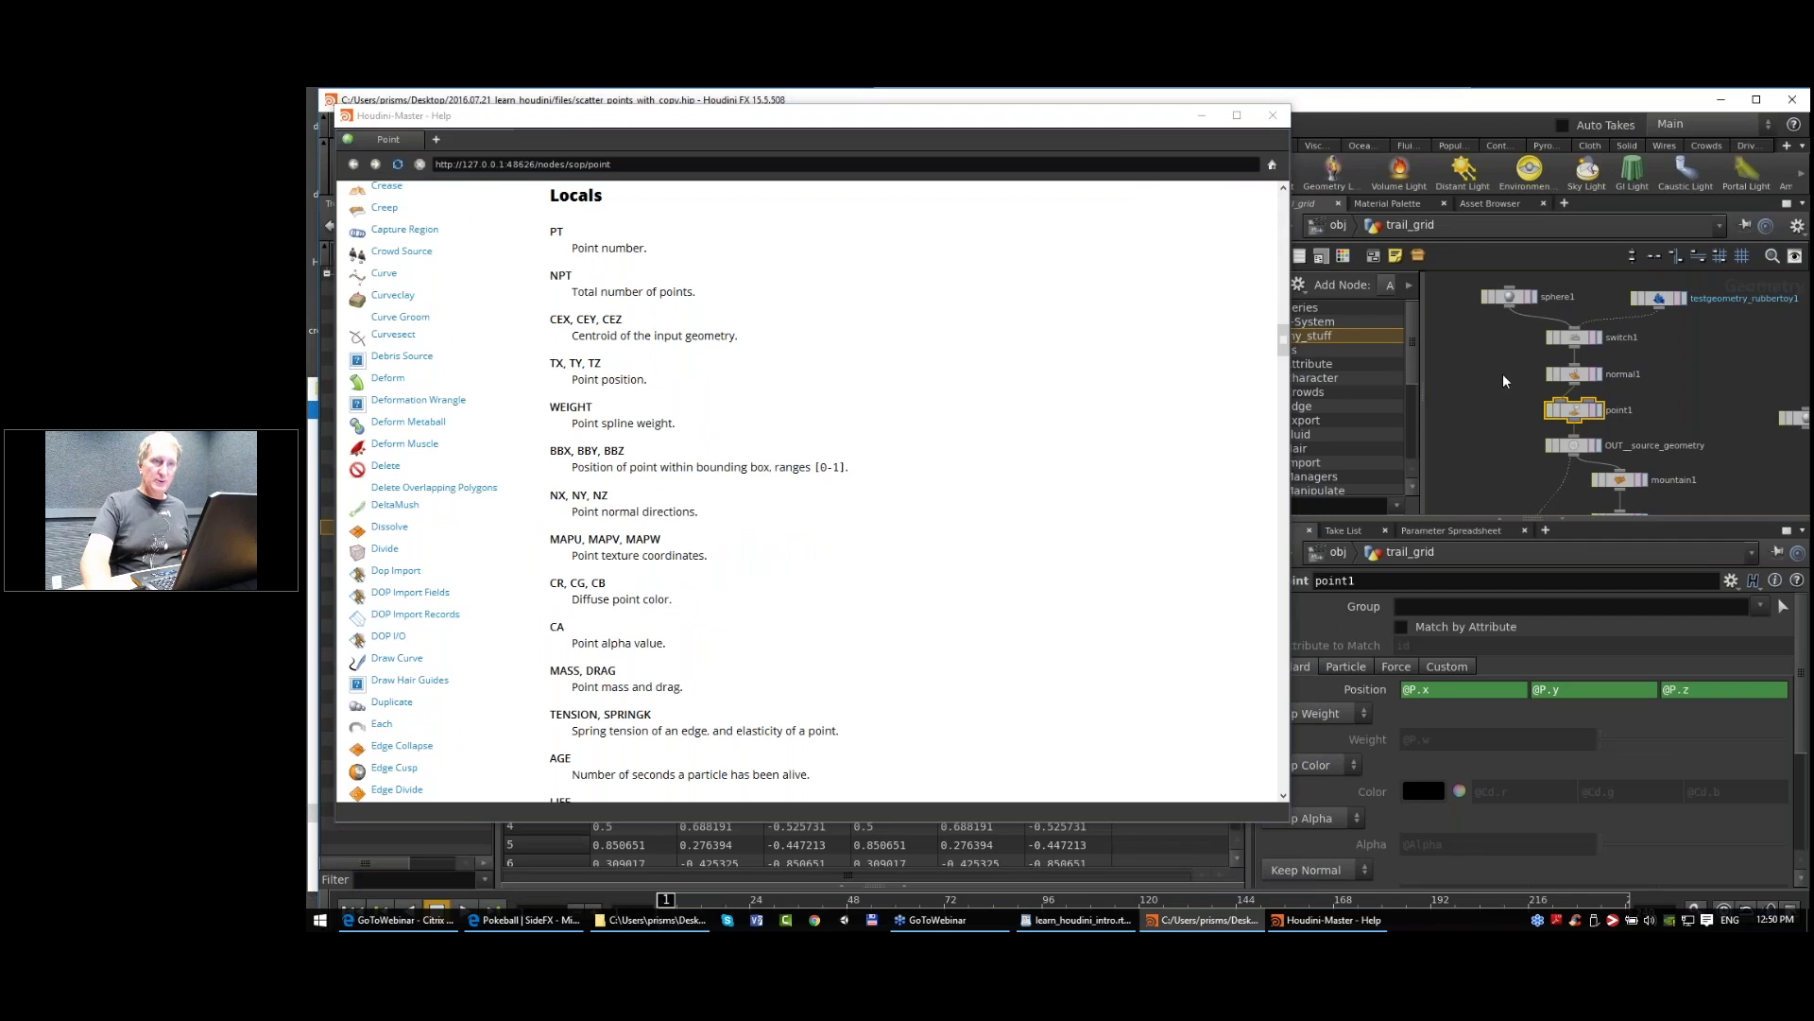
middle_drag(1576, 413, 1586, 499)
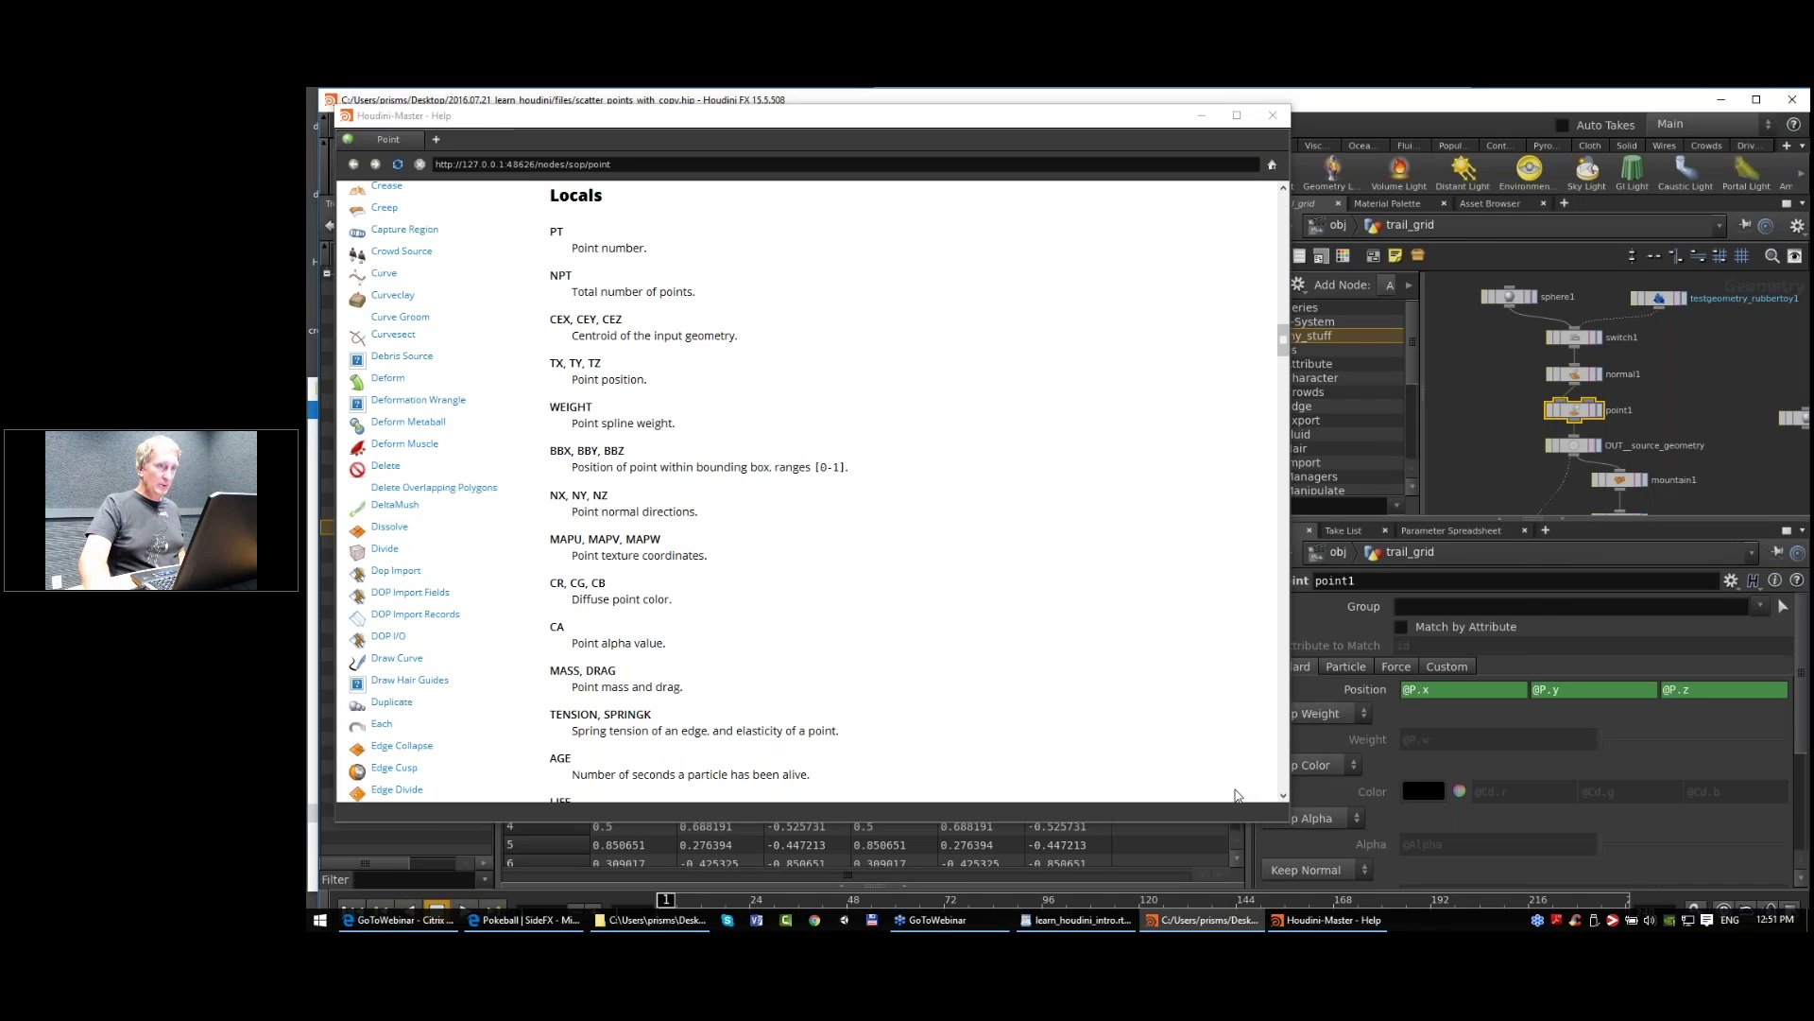
click(1121, 121)
drag(1202, 402, 1147, 845)
click(1187, 644)
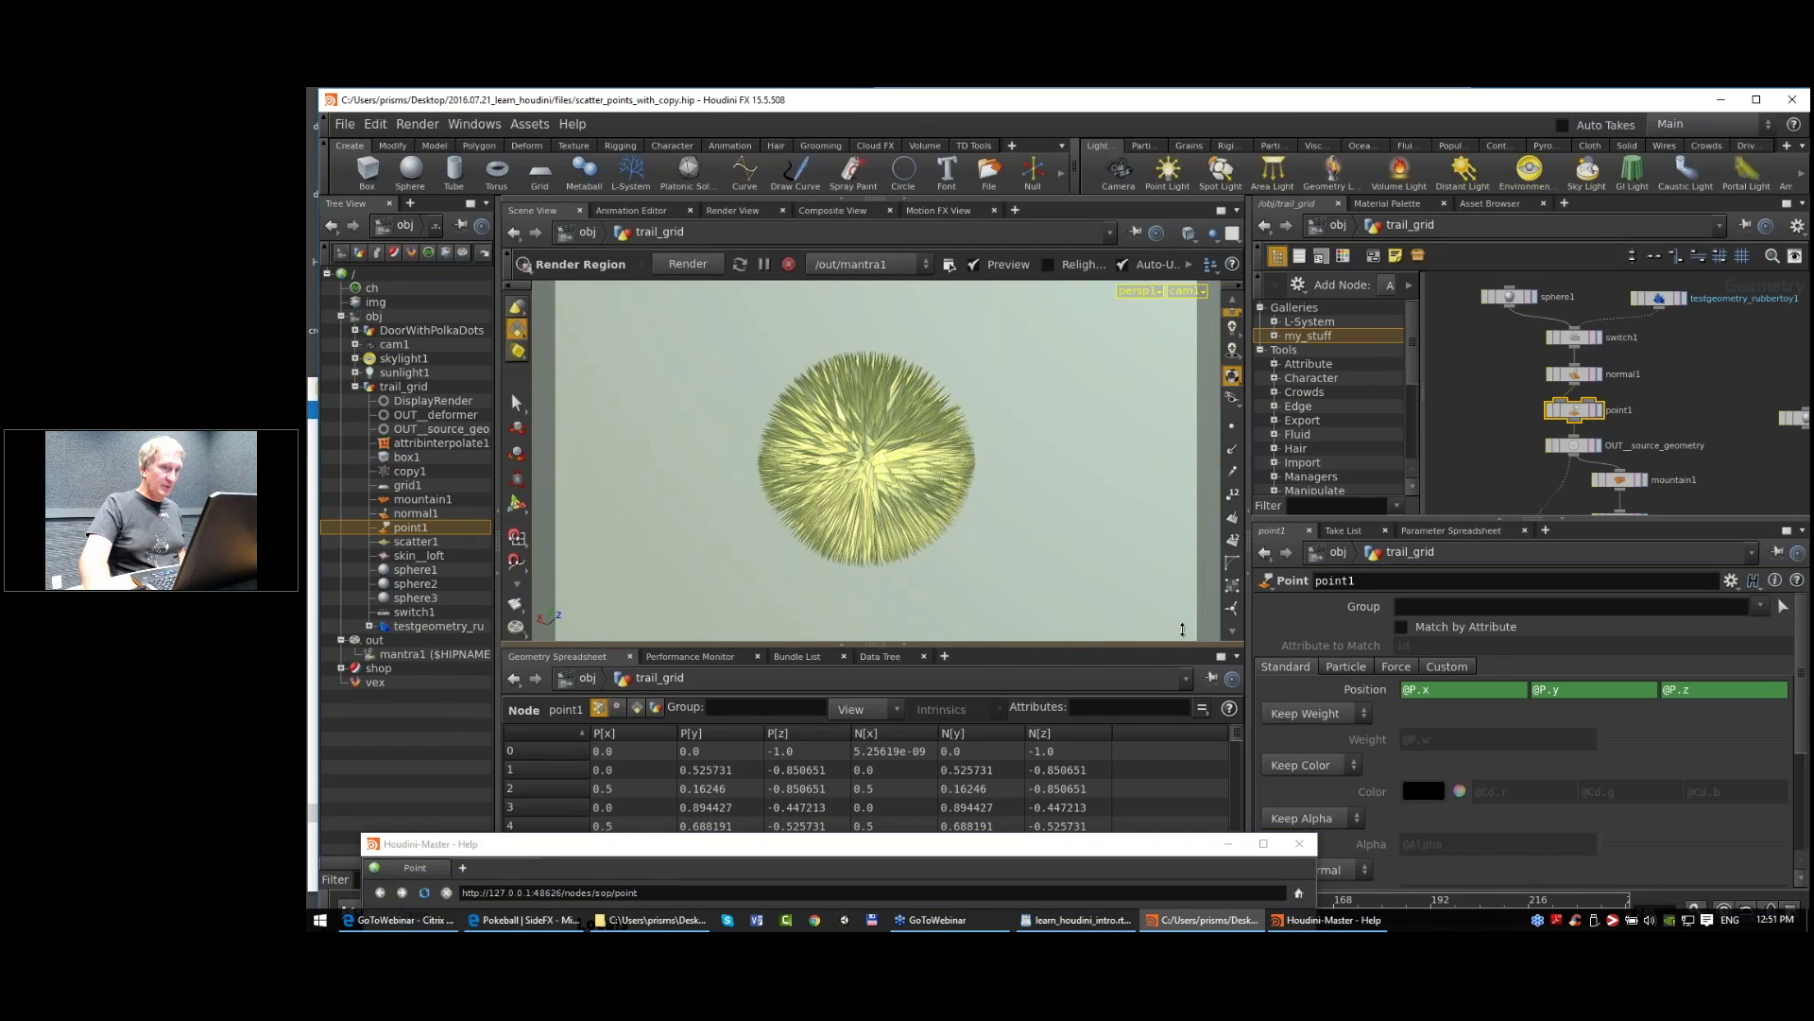
drag(1182, 630, 1040, 499)
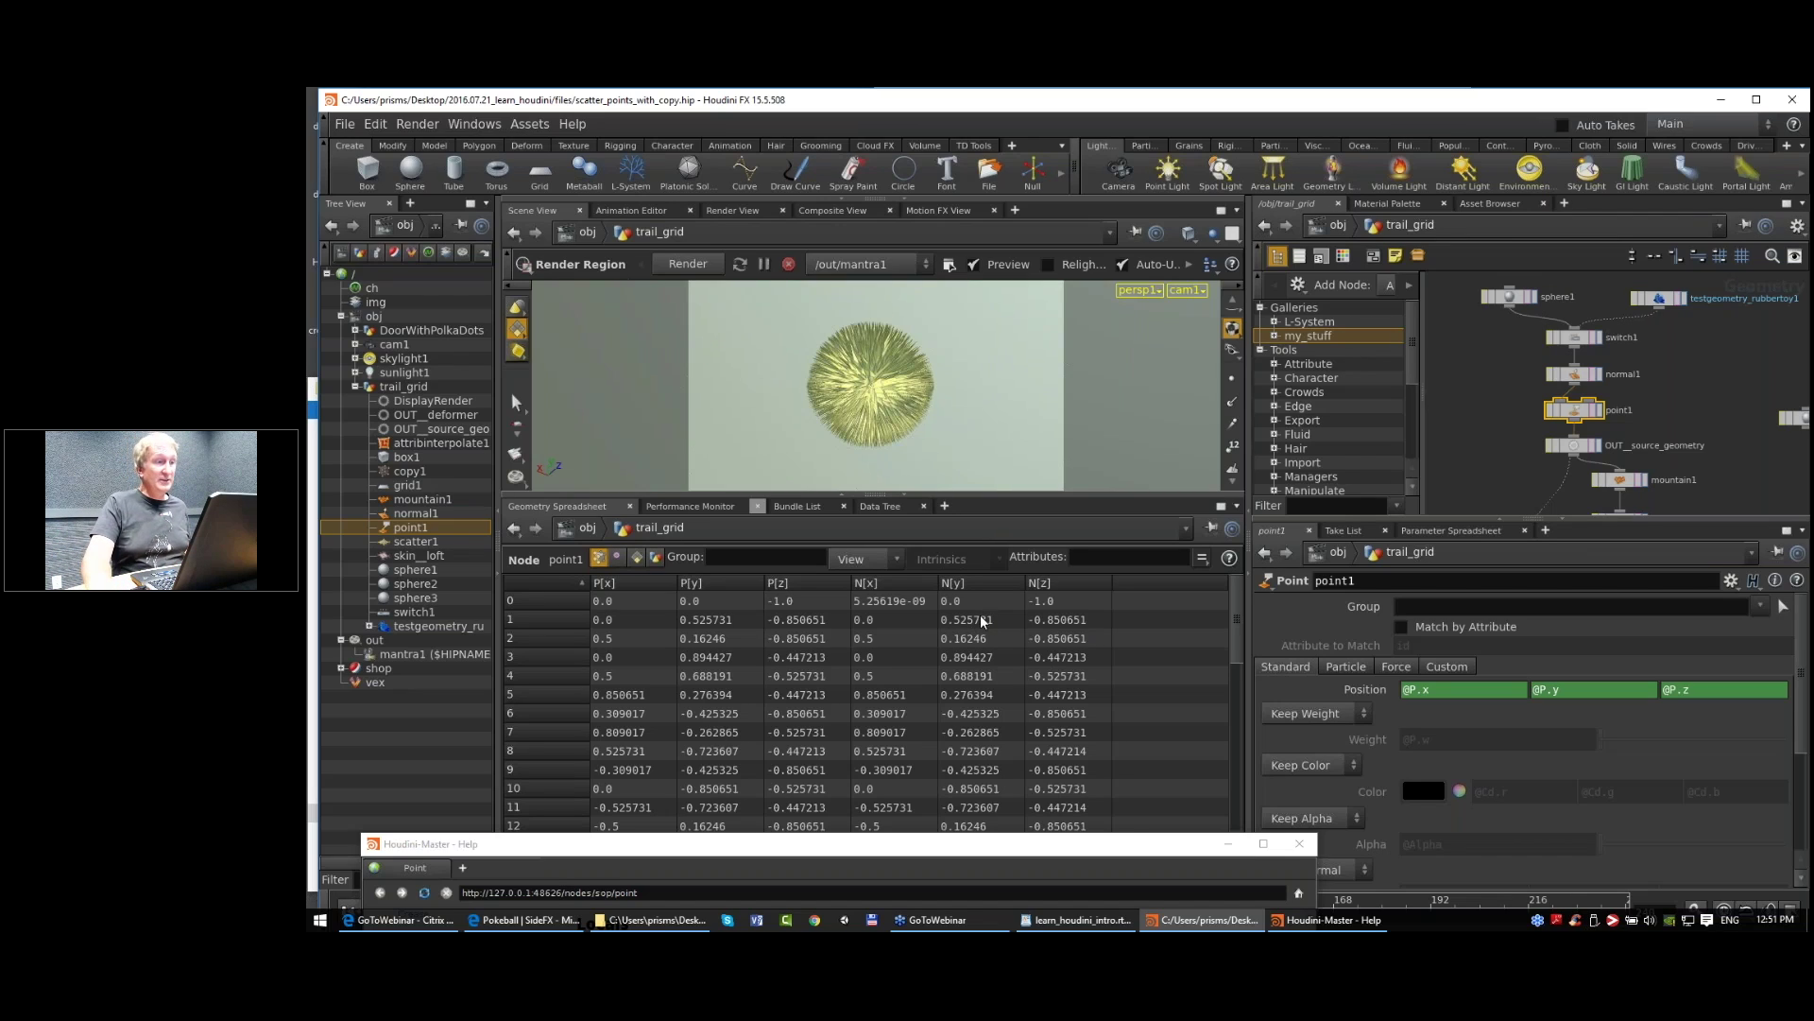
Step: Examine the position and normal values of point1's points in the Geometry Spreadsheet
scroll(637, 639, down, 6)
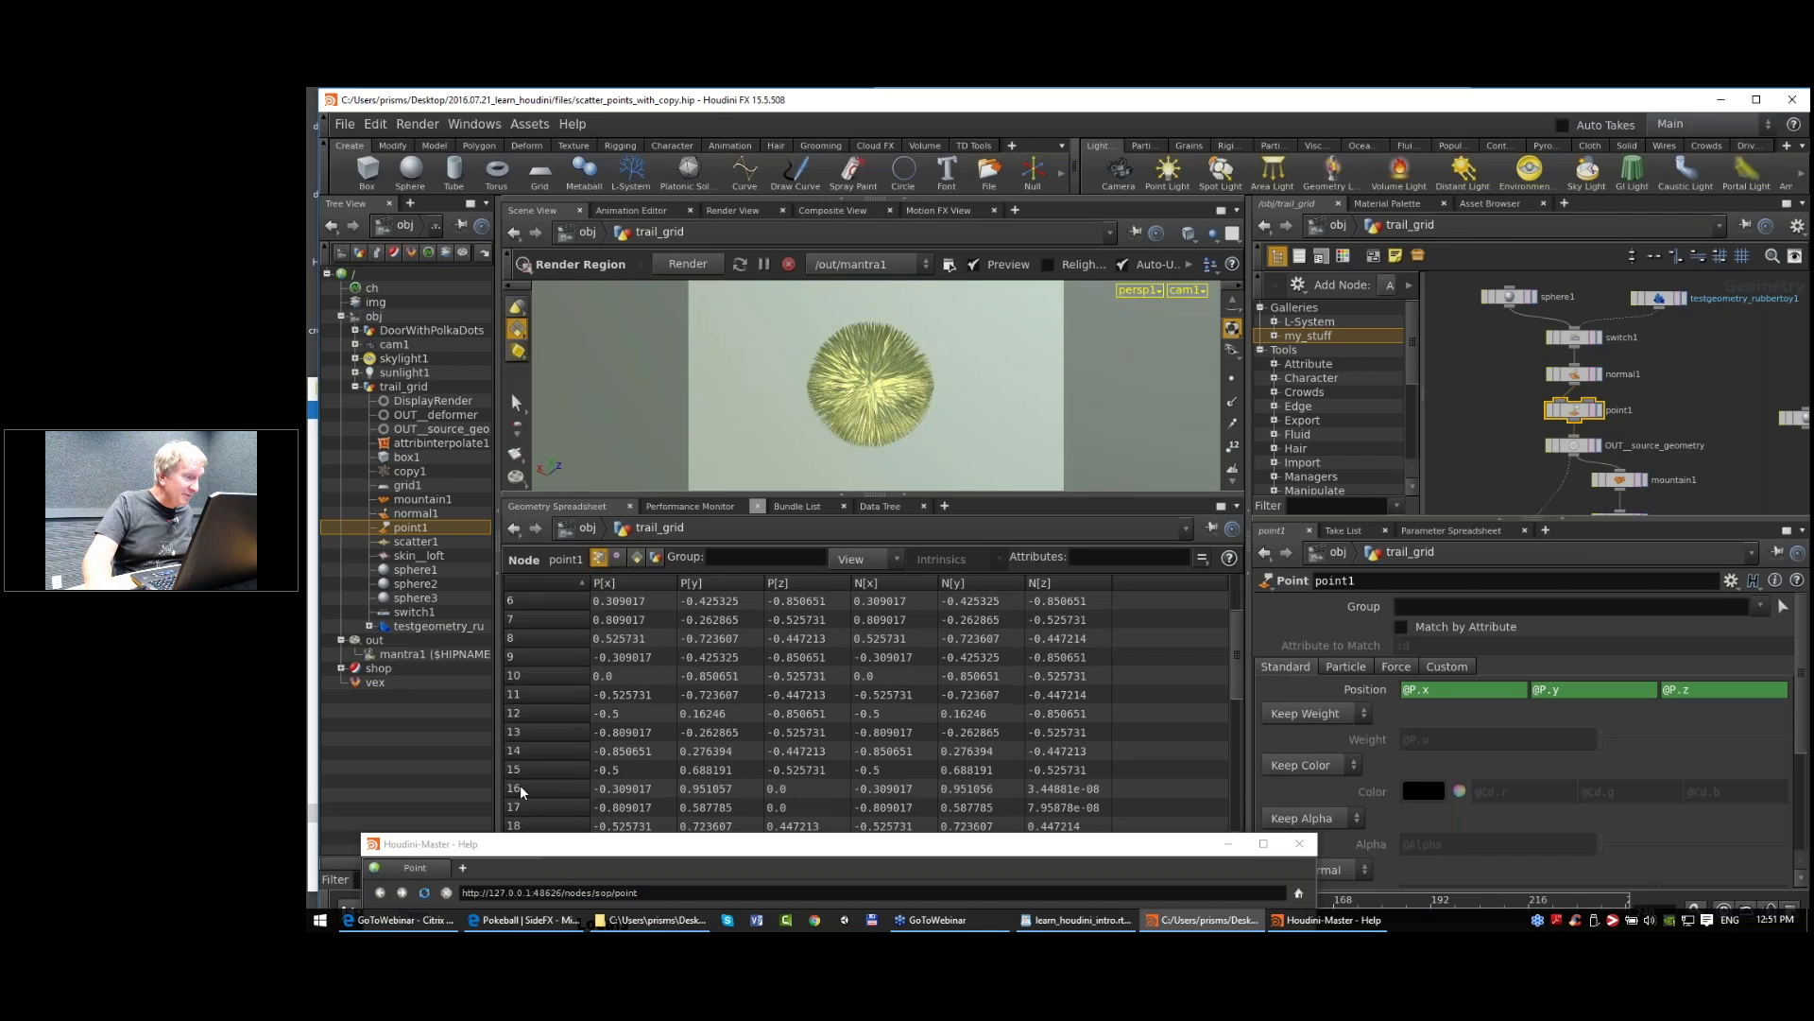
scroll(573, 770, down, 1)
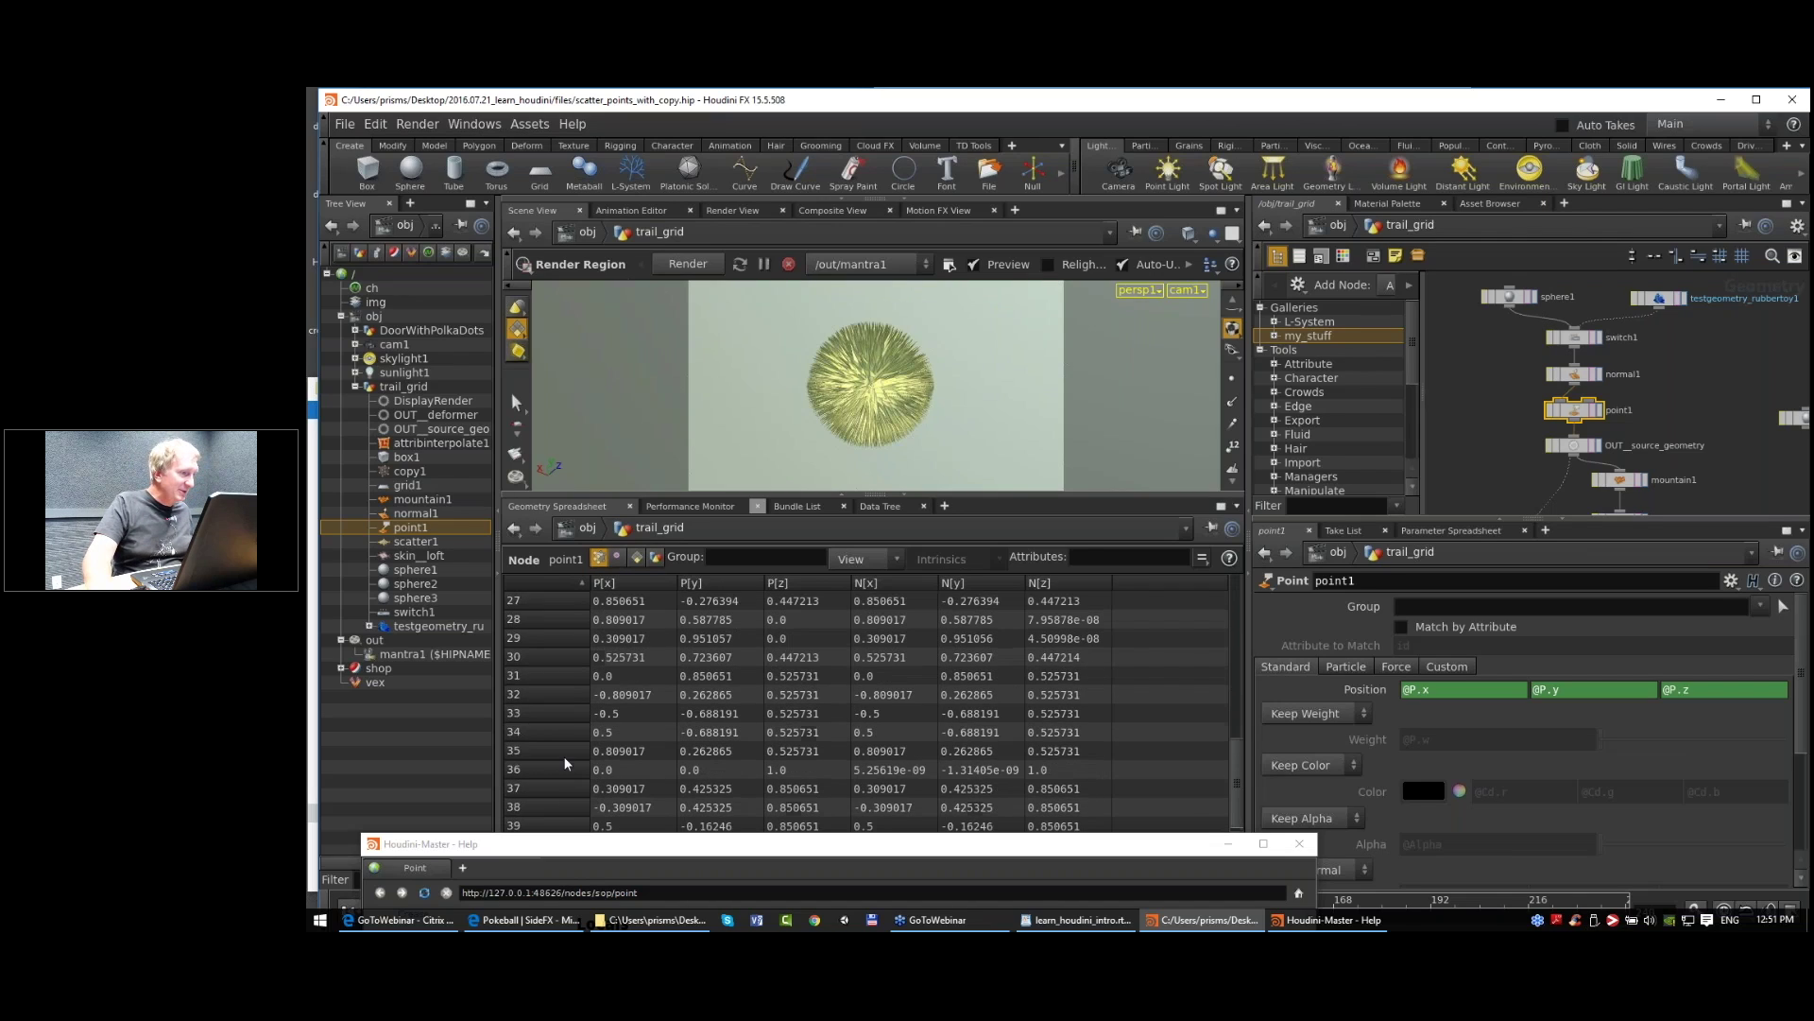
click(547, 690)
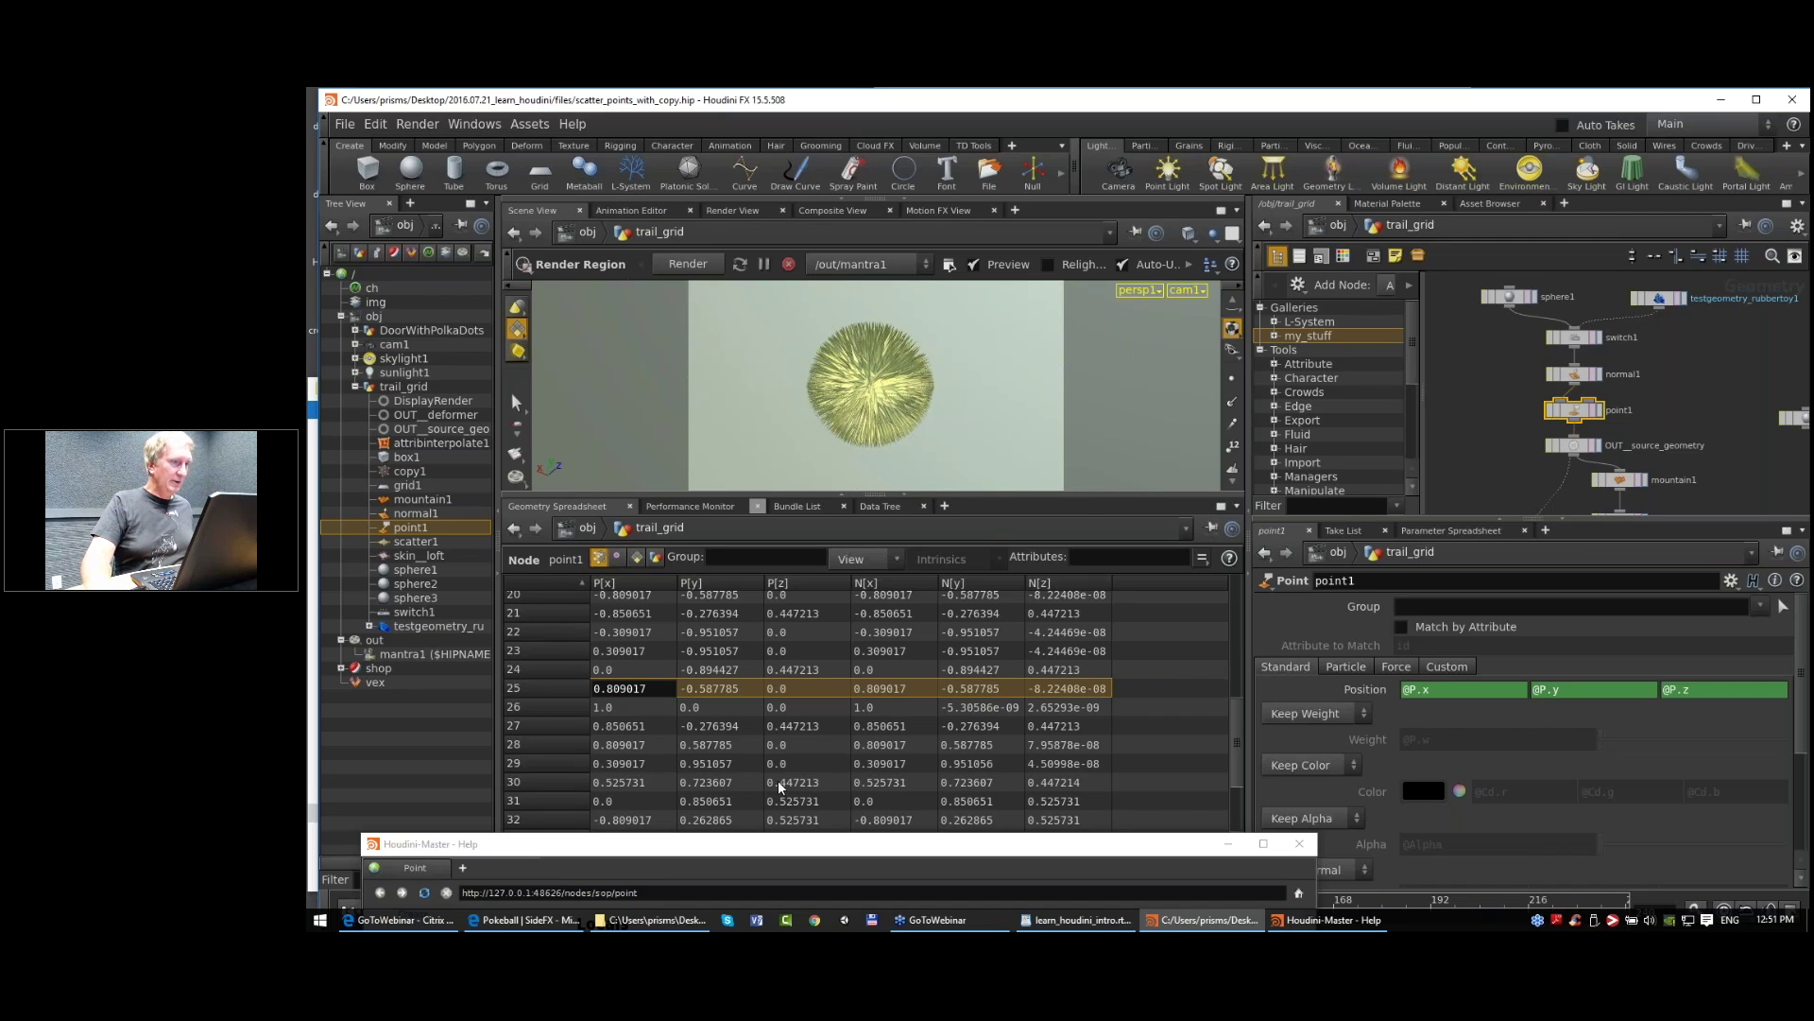
scroll(780, 786, up, 15)
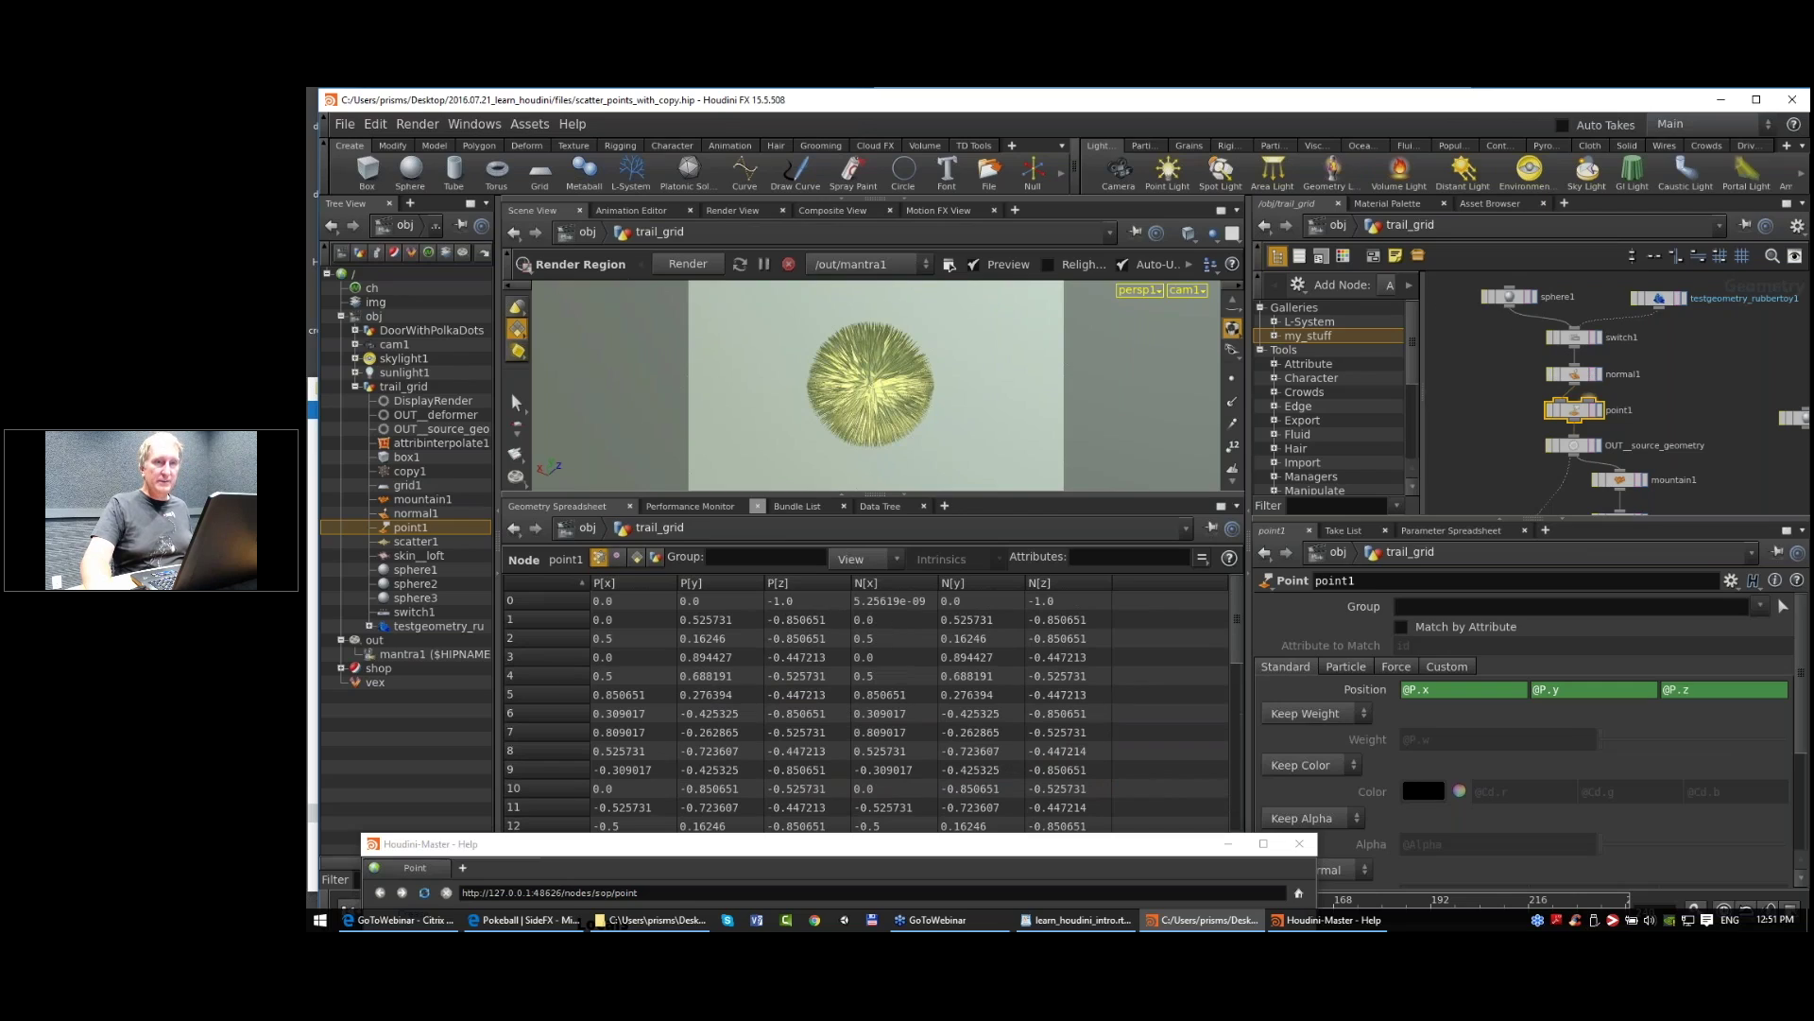
Step: Display the point1 node with its point normals shown, enlarge the scene view, and frame the sphere
click(1598, 410)
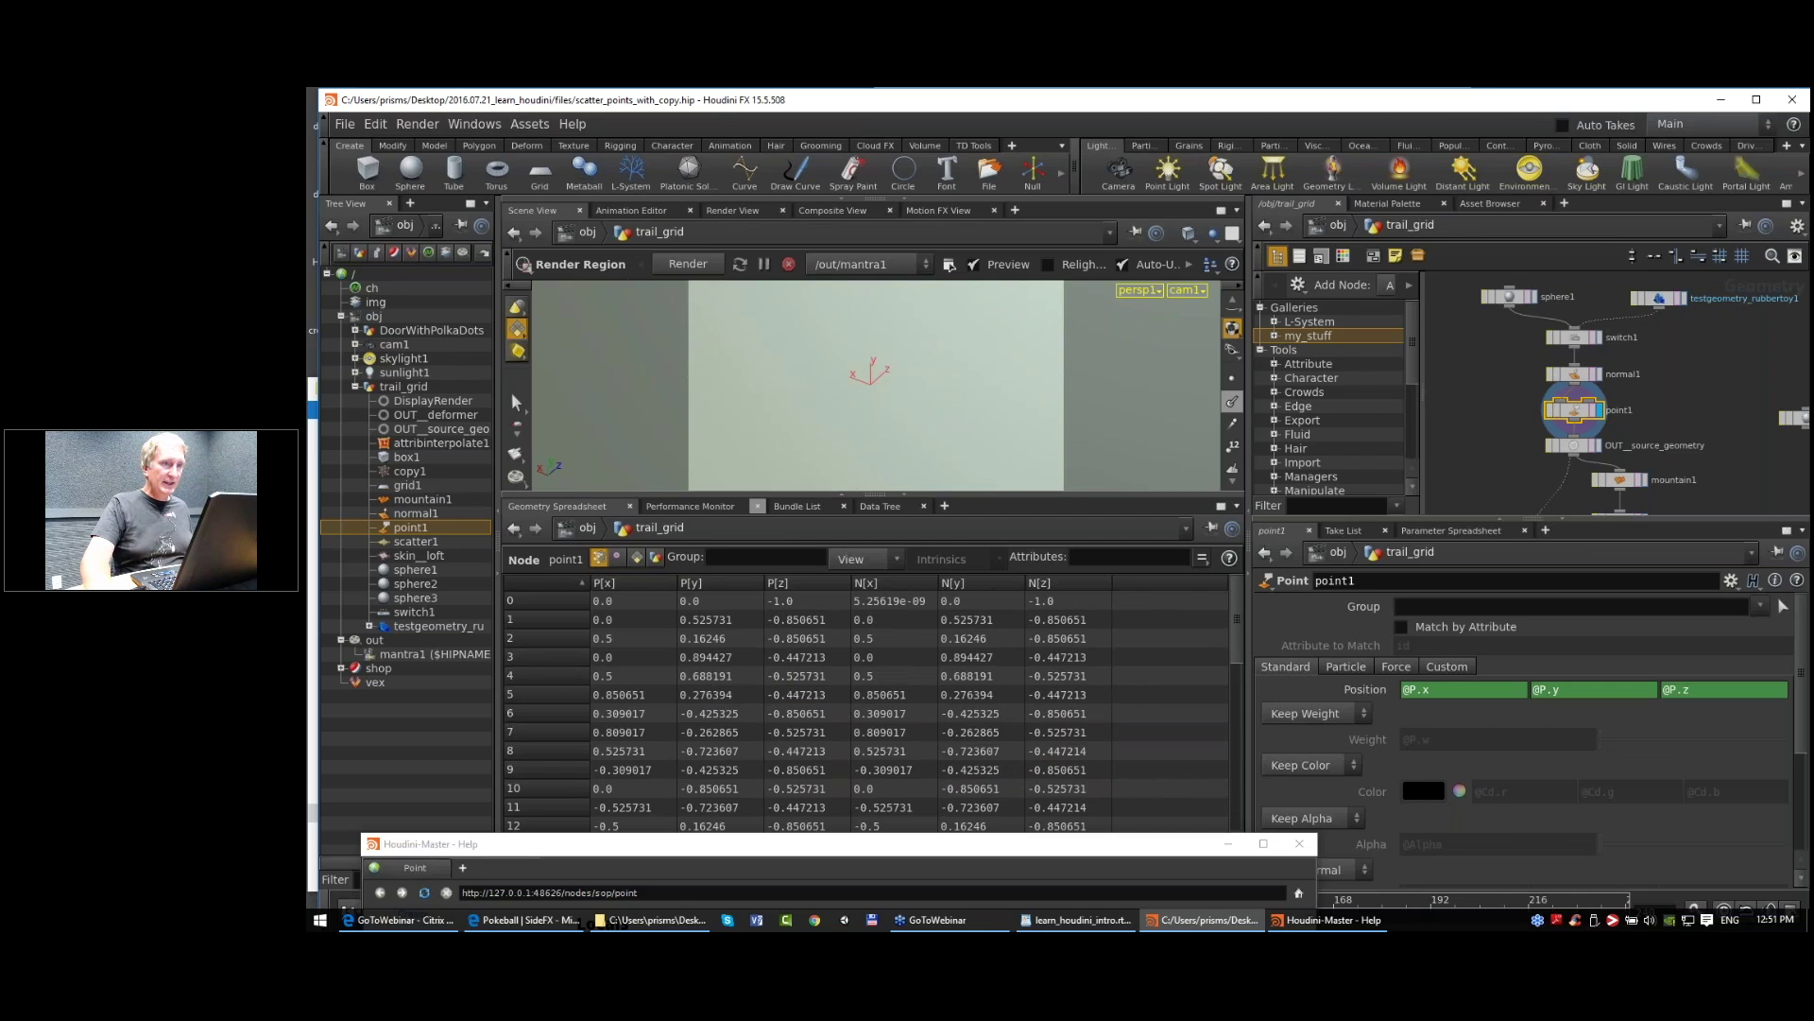
click(1230, 403)
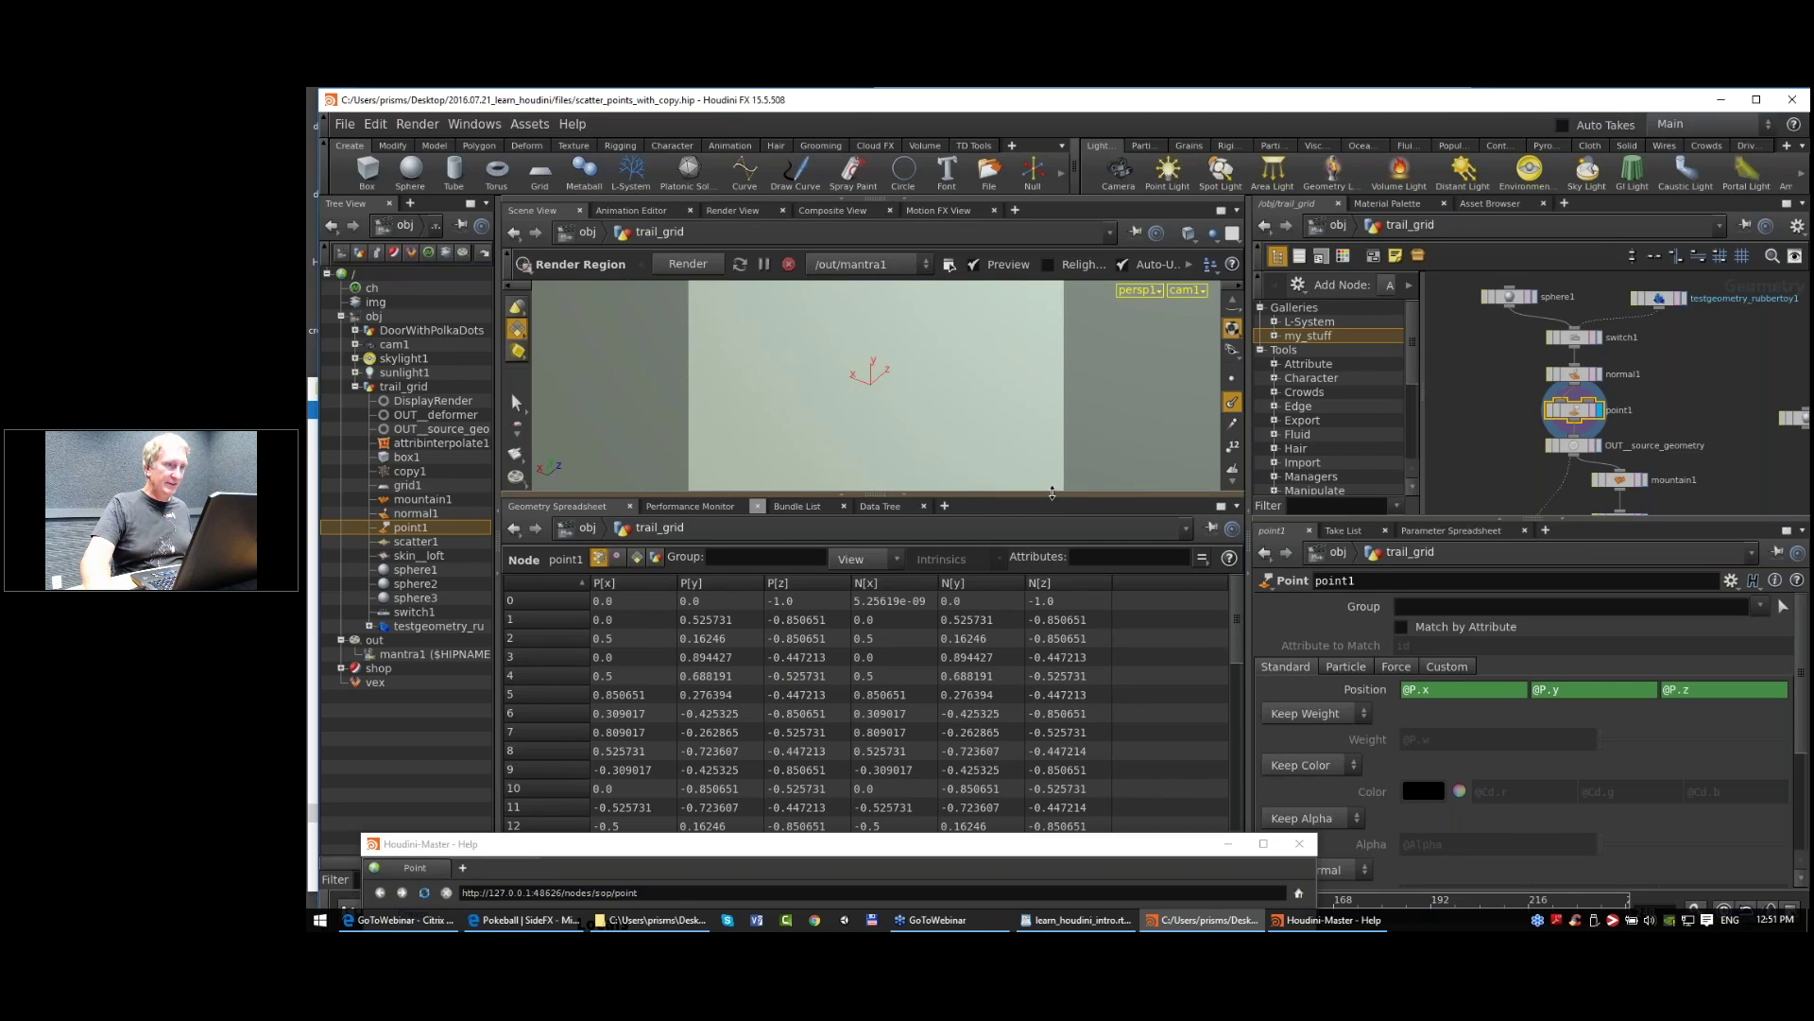
drag(1062, 533, 1043, 645)
key(space)
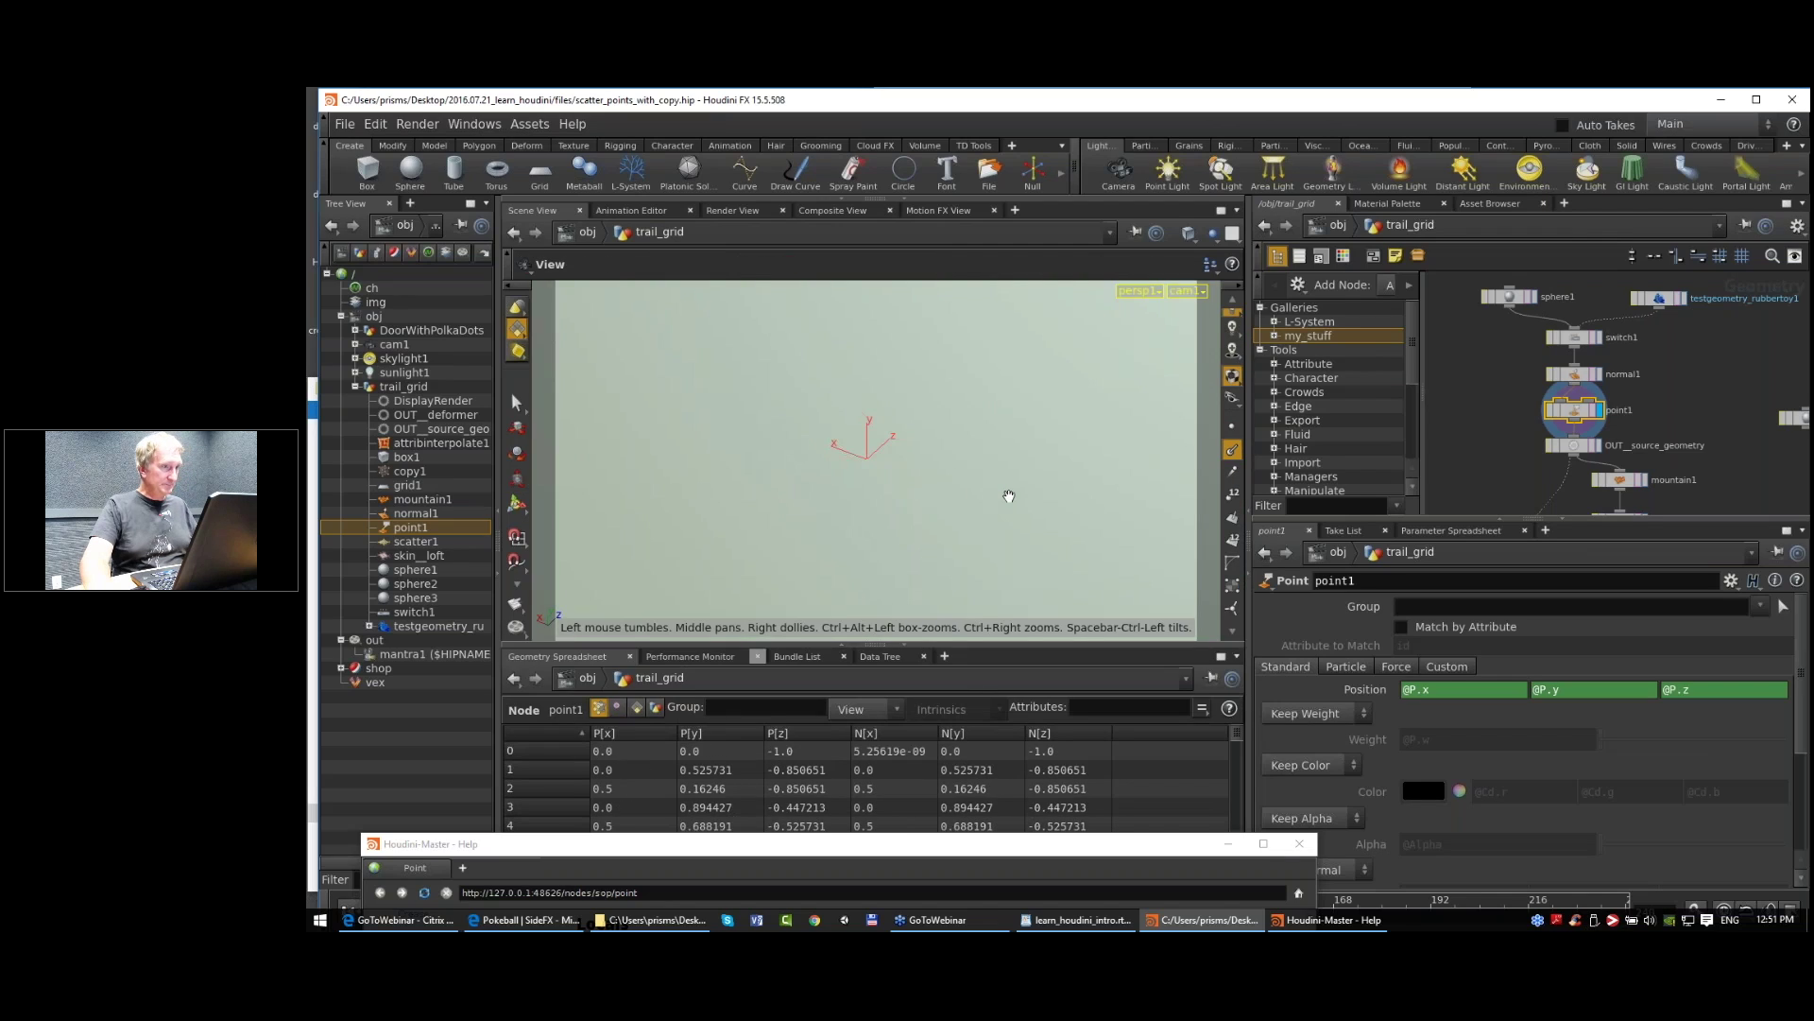
key(space+h)
right_drag(891, 448, 940, 445)
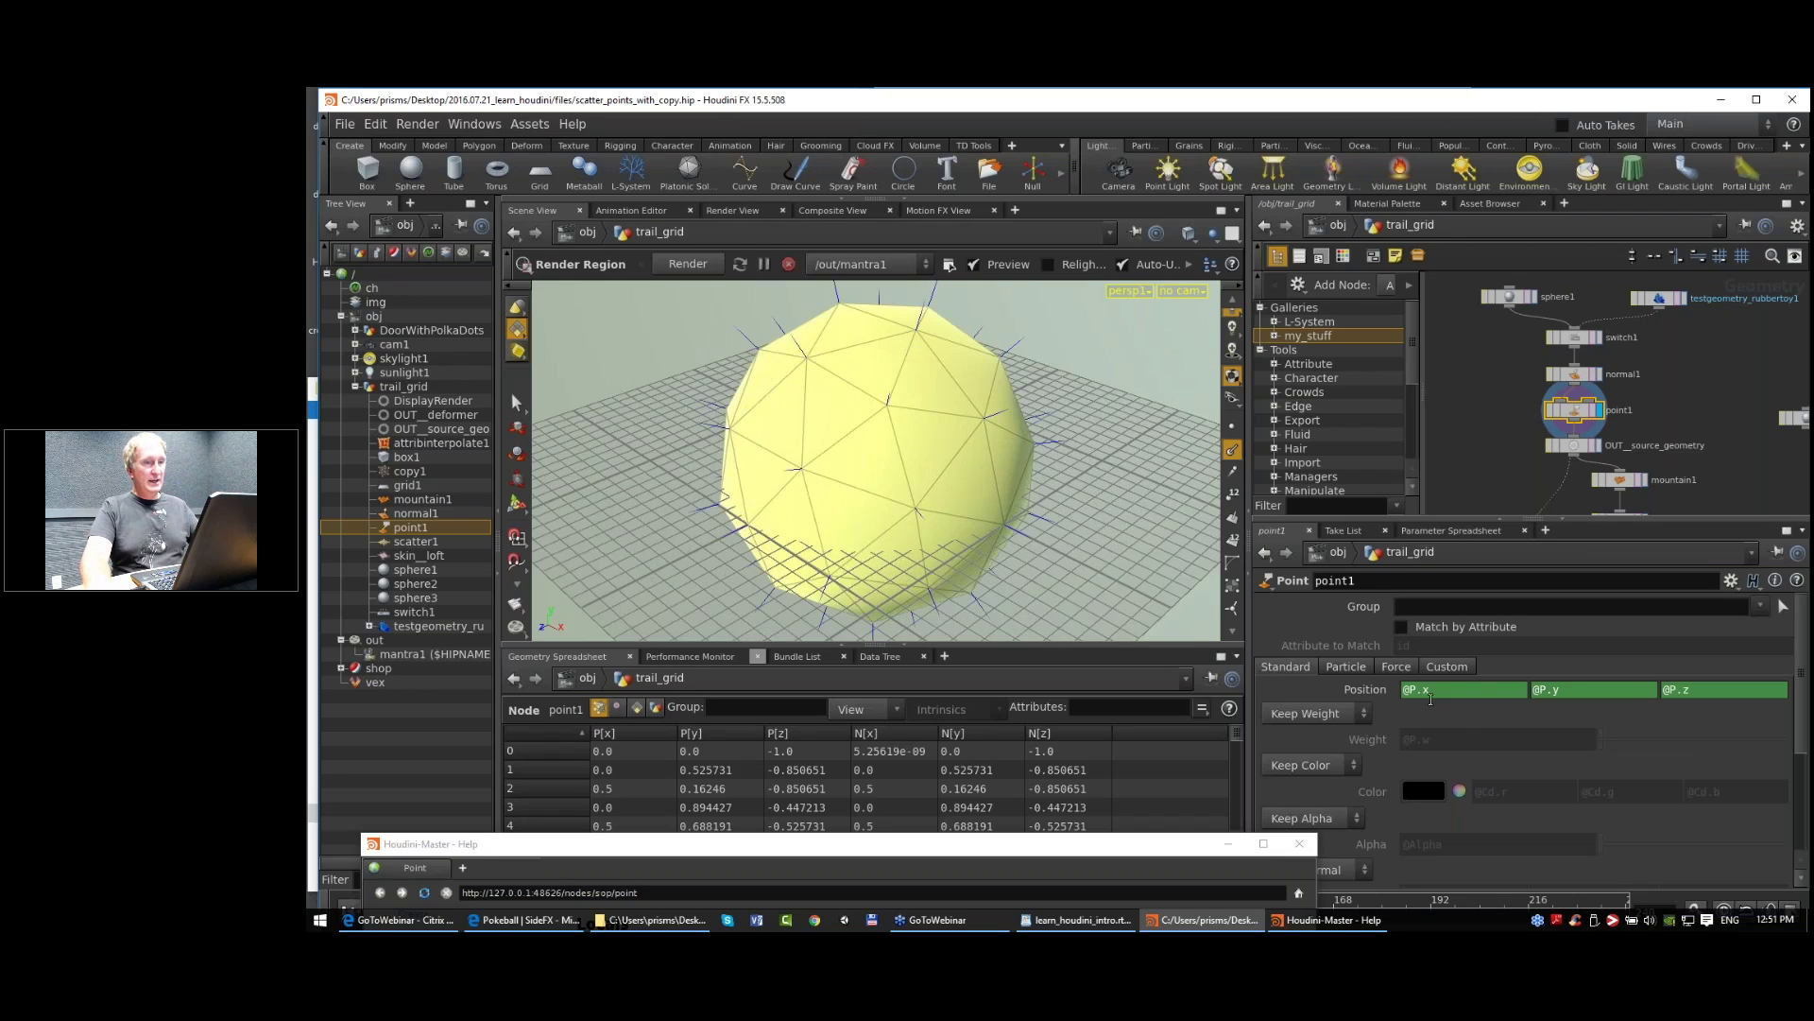
Step: Display and select the copy1 node and examine the orientation of the copied grids from several angles
middle_drag(1486, 482, 1475, 460)
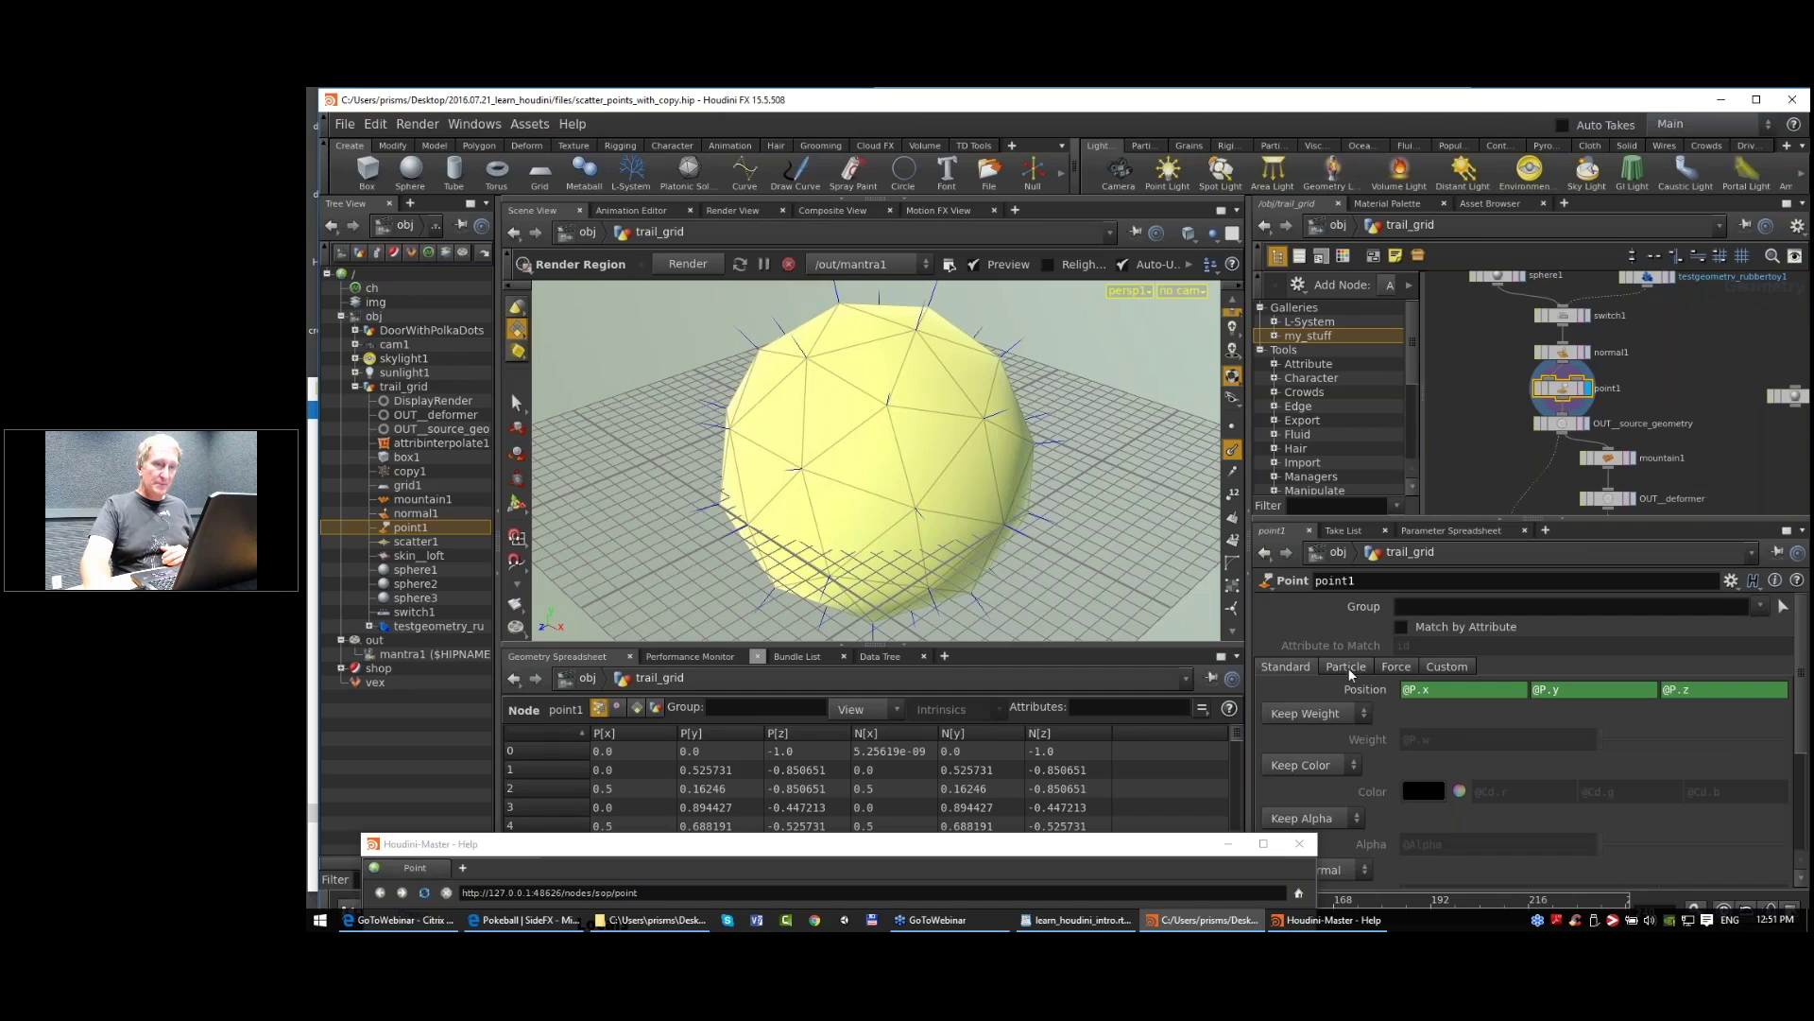
middle_drag(1490, 437, 1551, 221)
click(1567, 455)
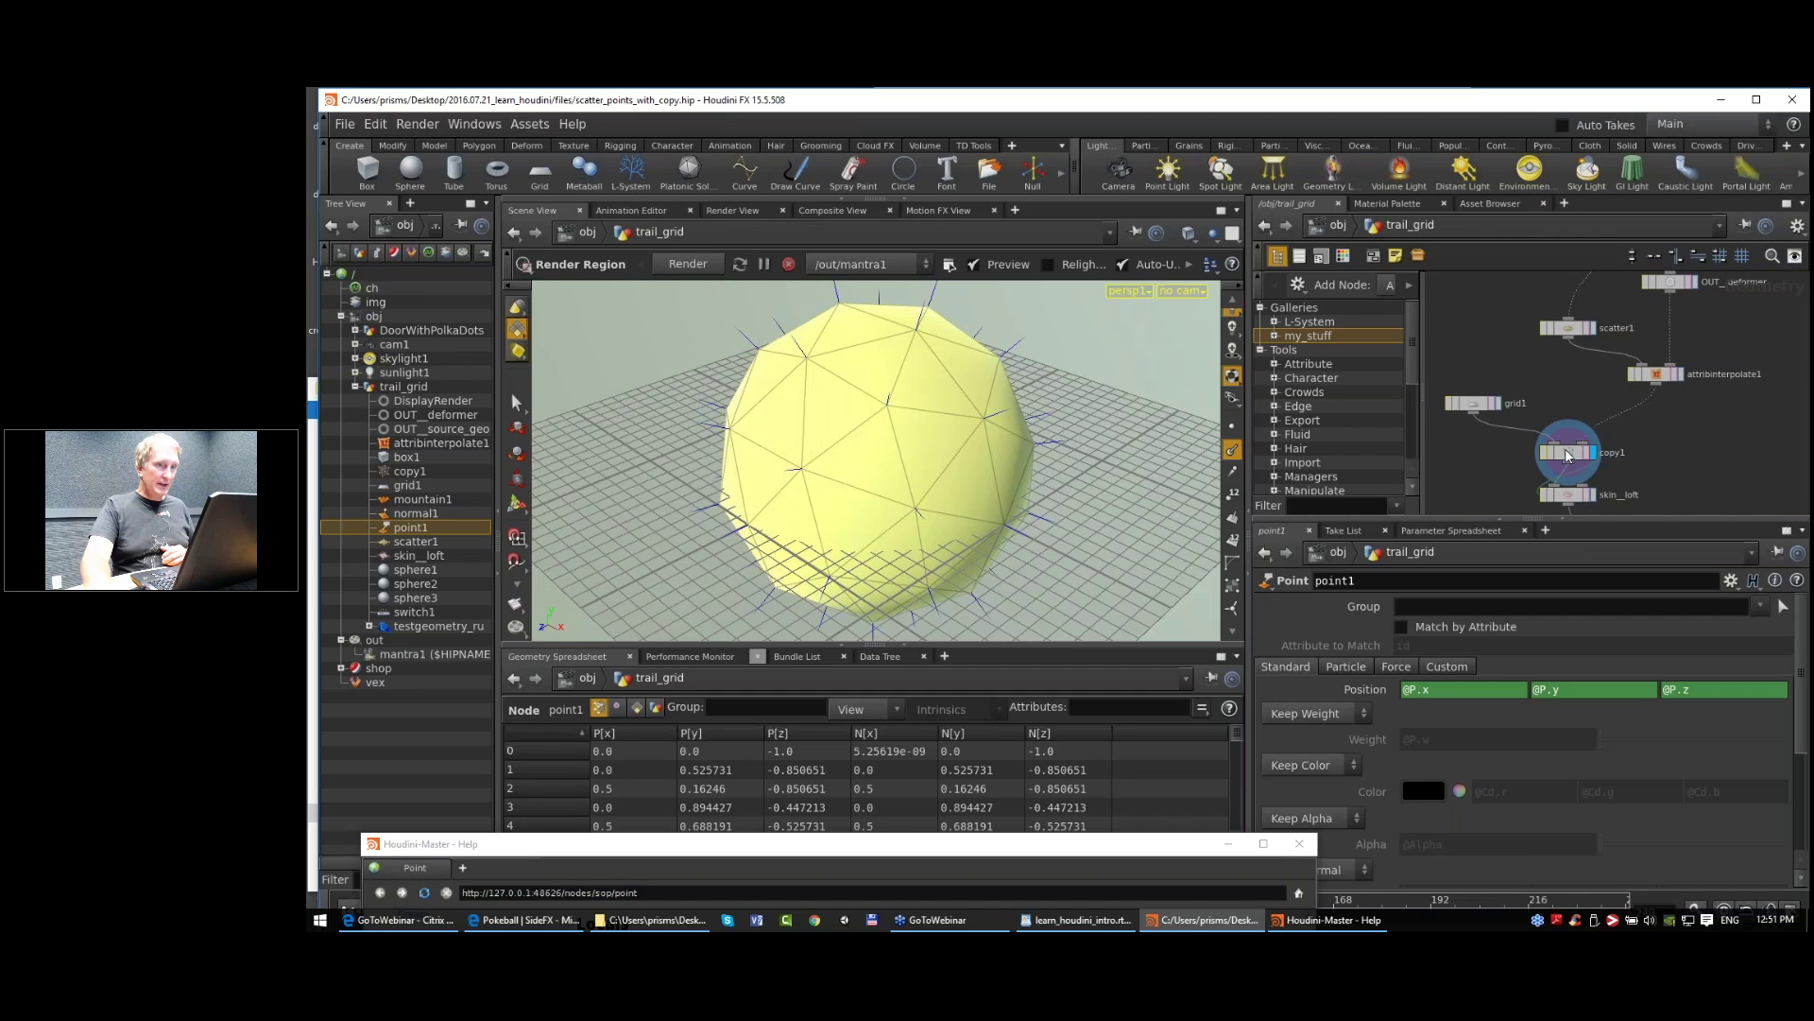
click(1567, 454)
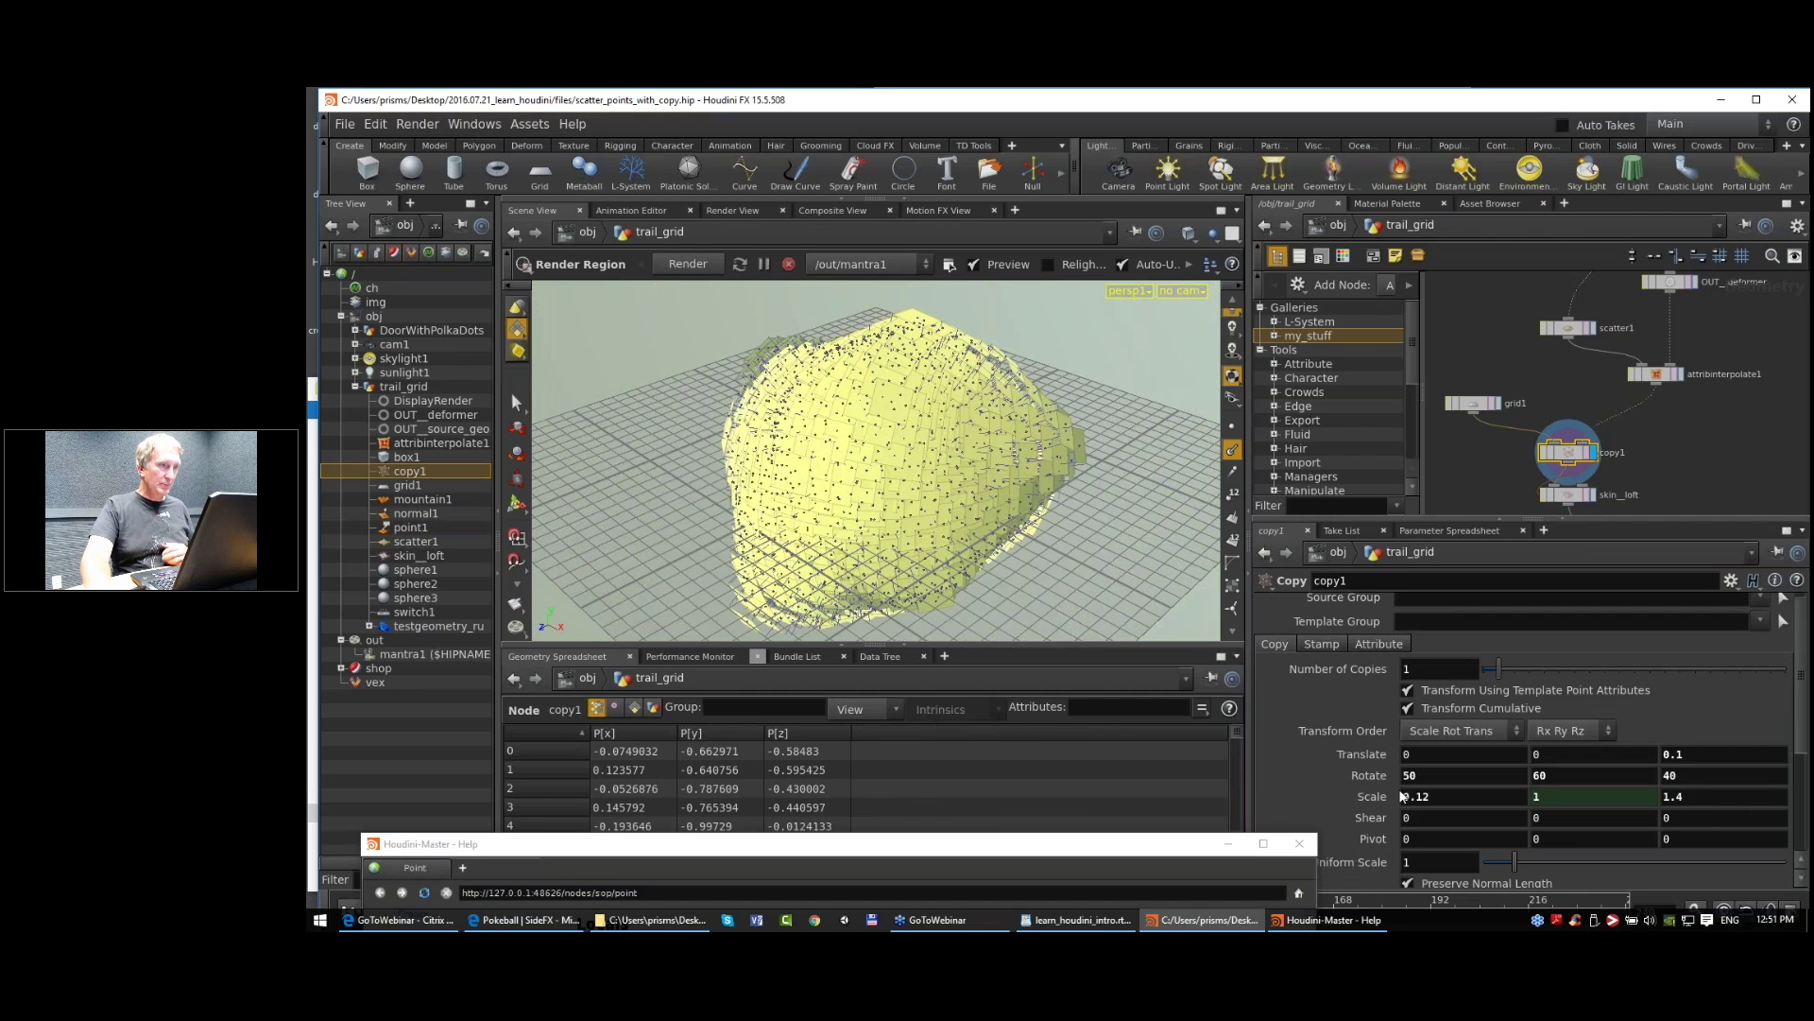
alt+drag(887, 437, 865, 444)
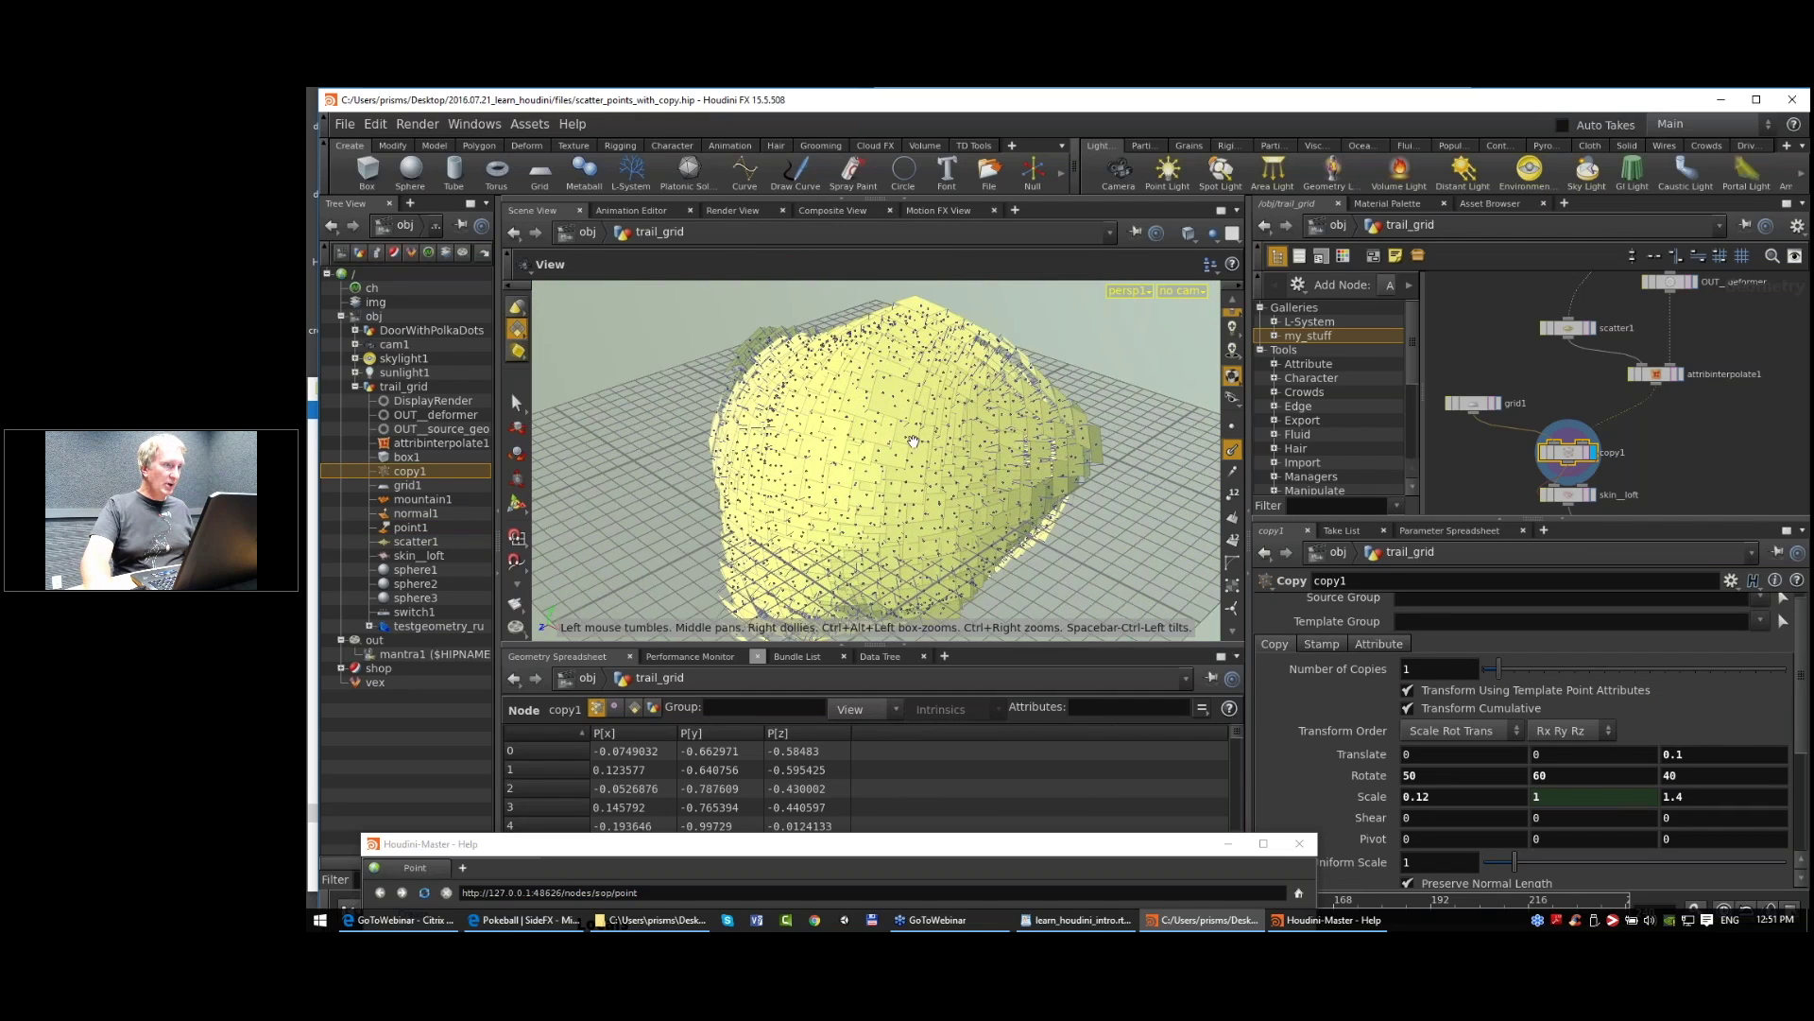
alt+right_drag(864, 444, 843, 440)
alt+drag(843, 442, 823, 407)
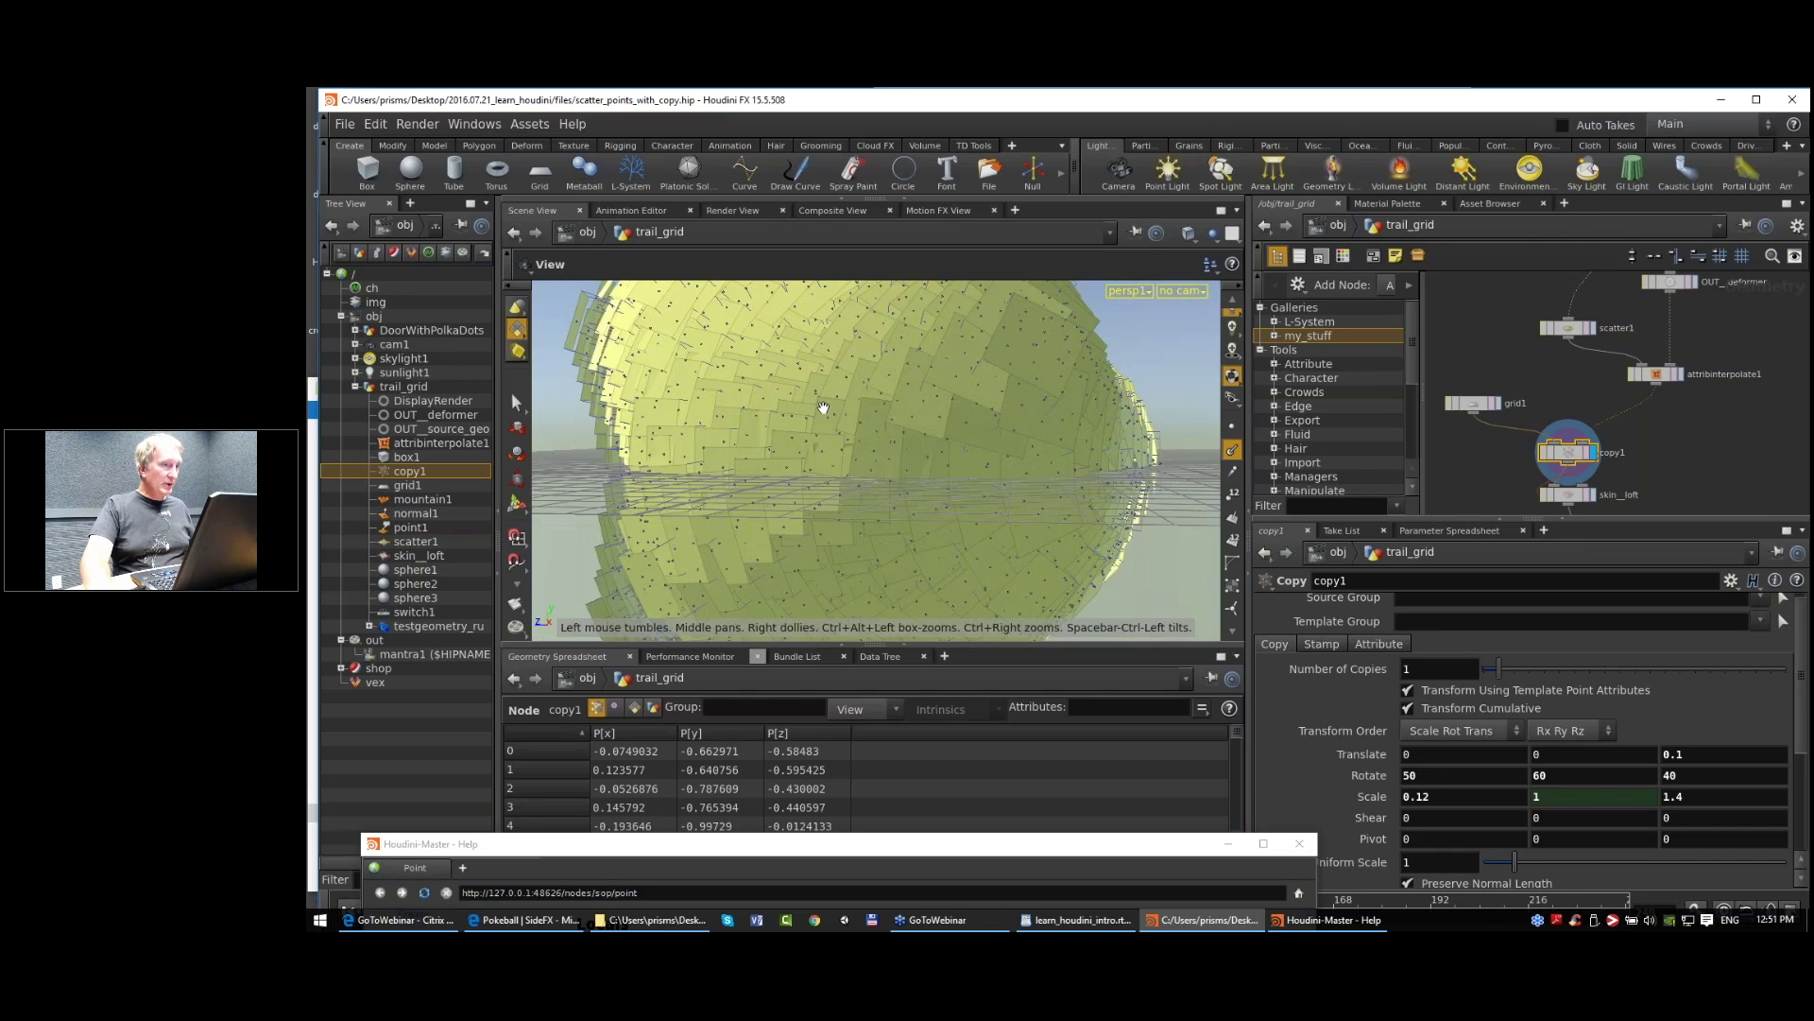
alt+right_drag(824, 407, 804, 426)
alt+drag(803, 425, 945, 477)
middle_drag(1656, 384, 1633, 376)
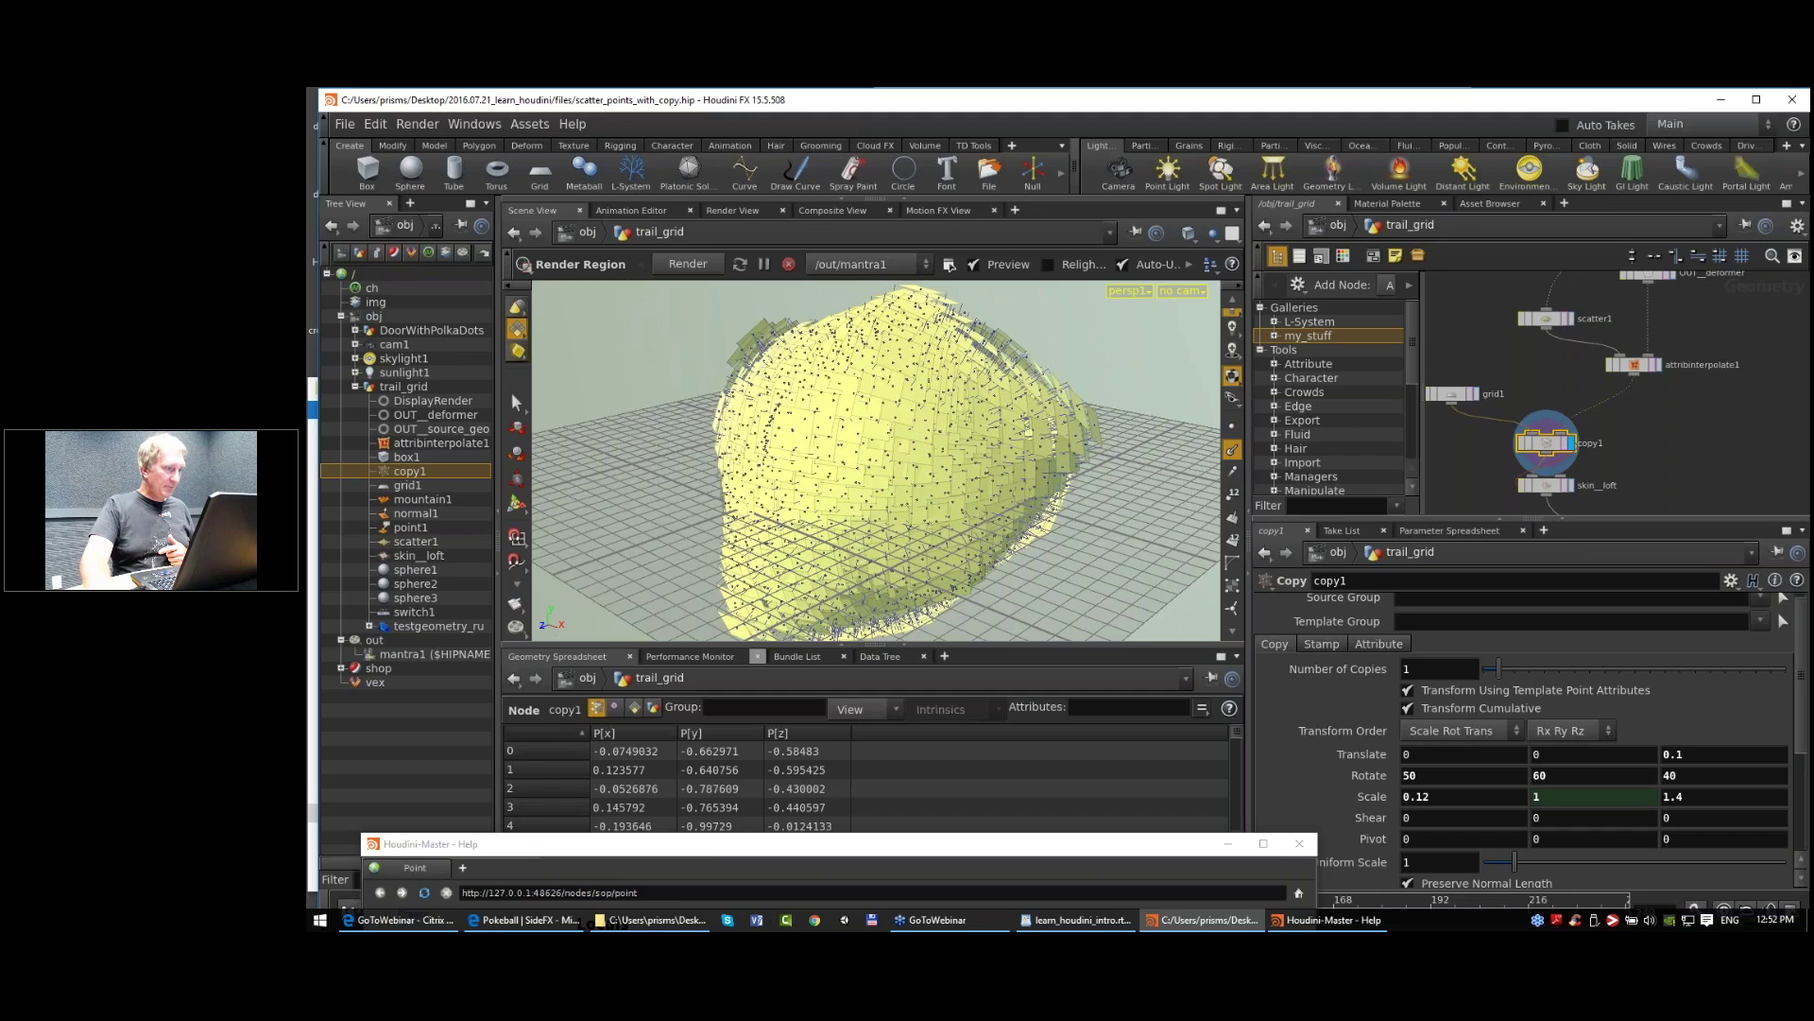
Step: Close the Point node's help window and return to the copied grids in the scene view
drag(713, 843, 1017, 667)
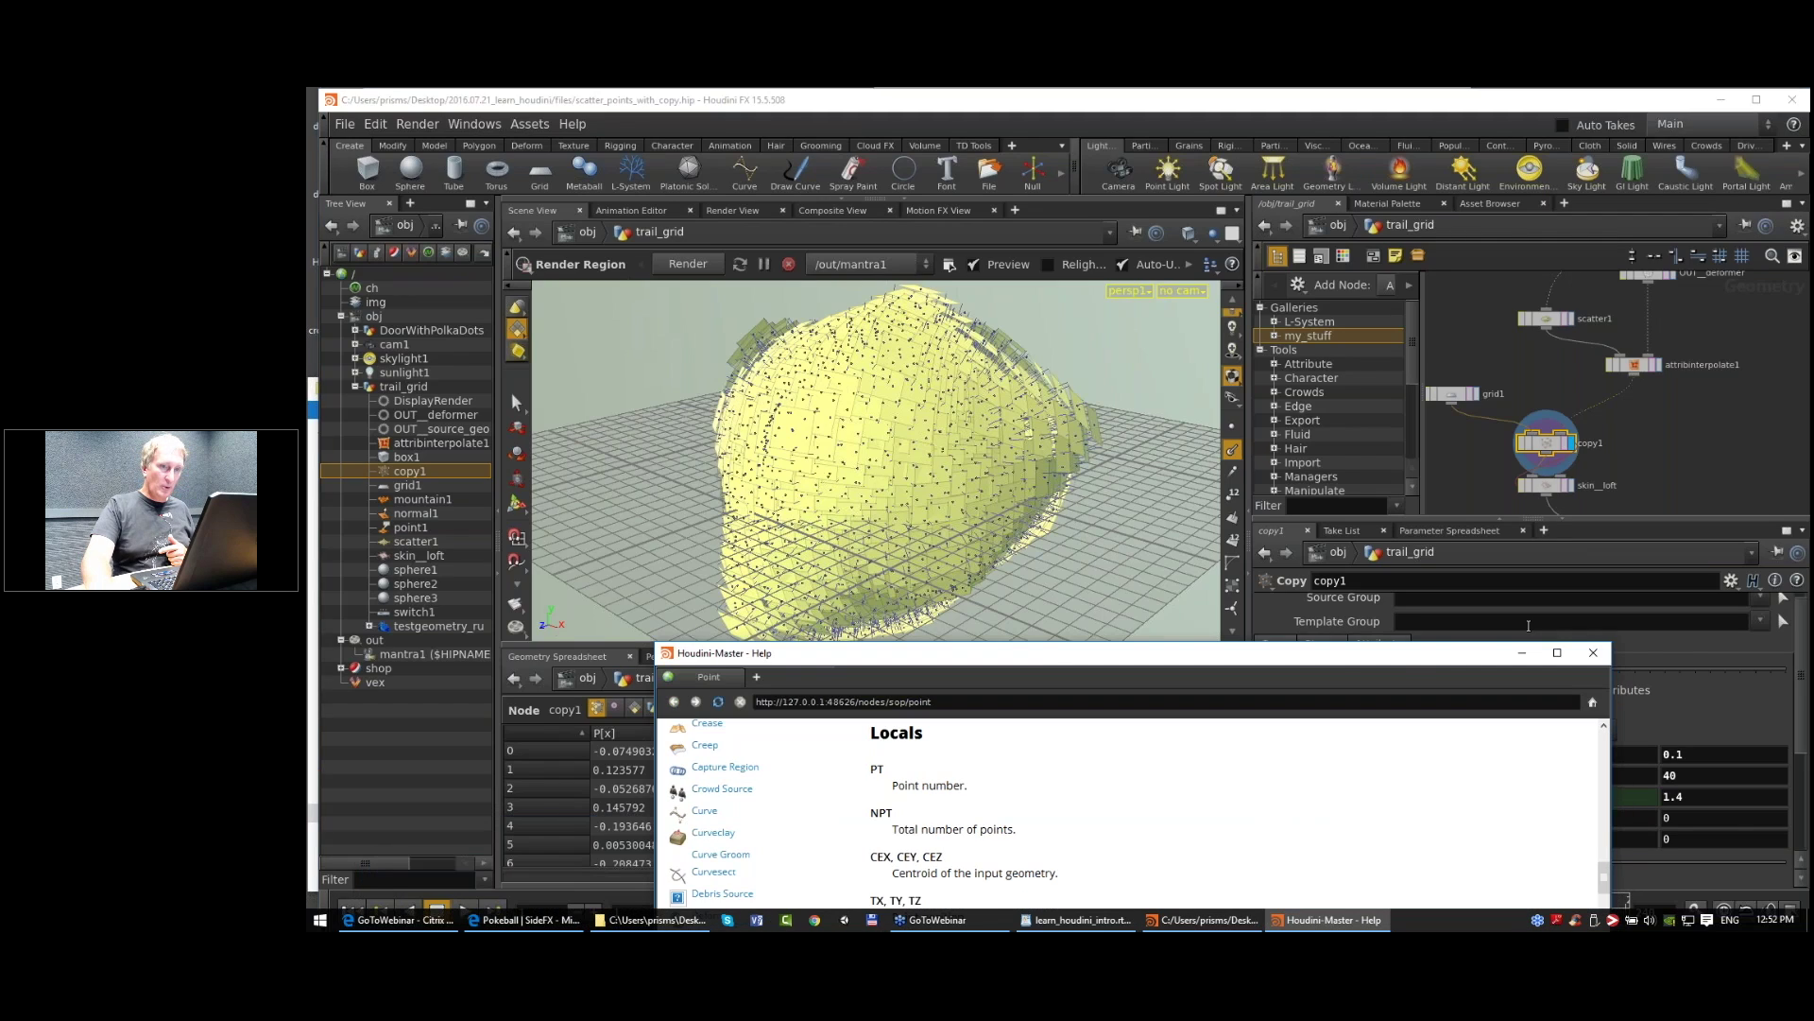
click(1604, 641)
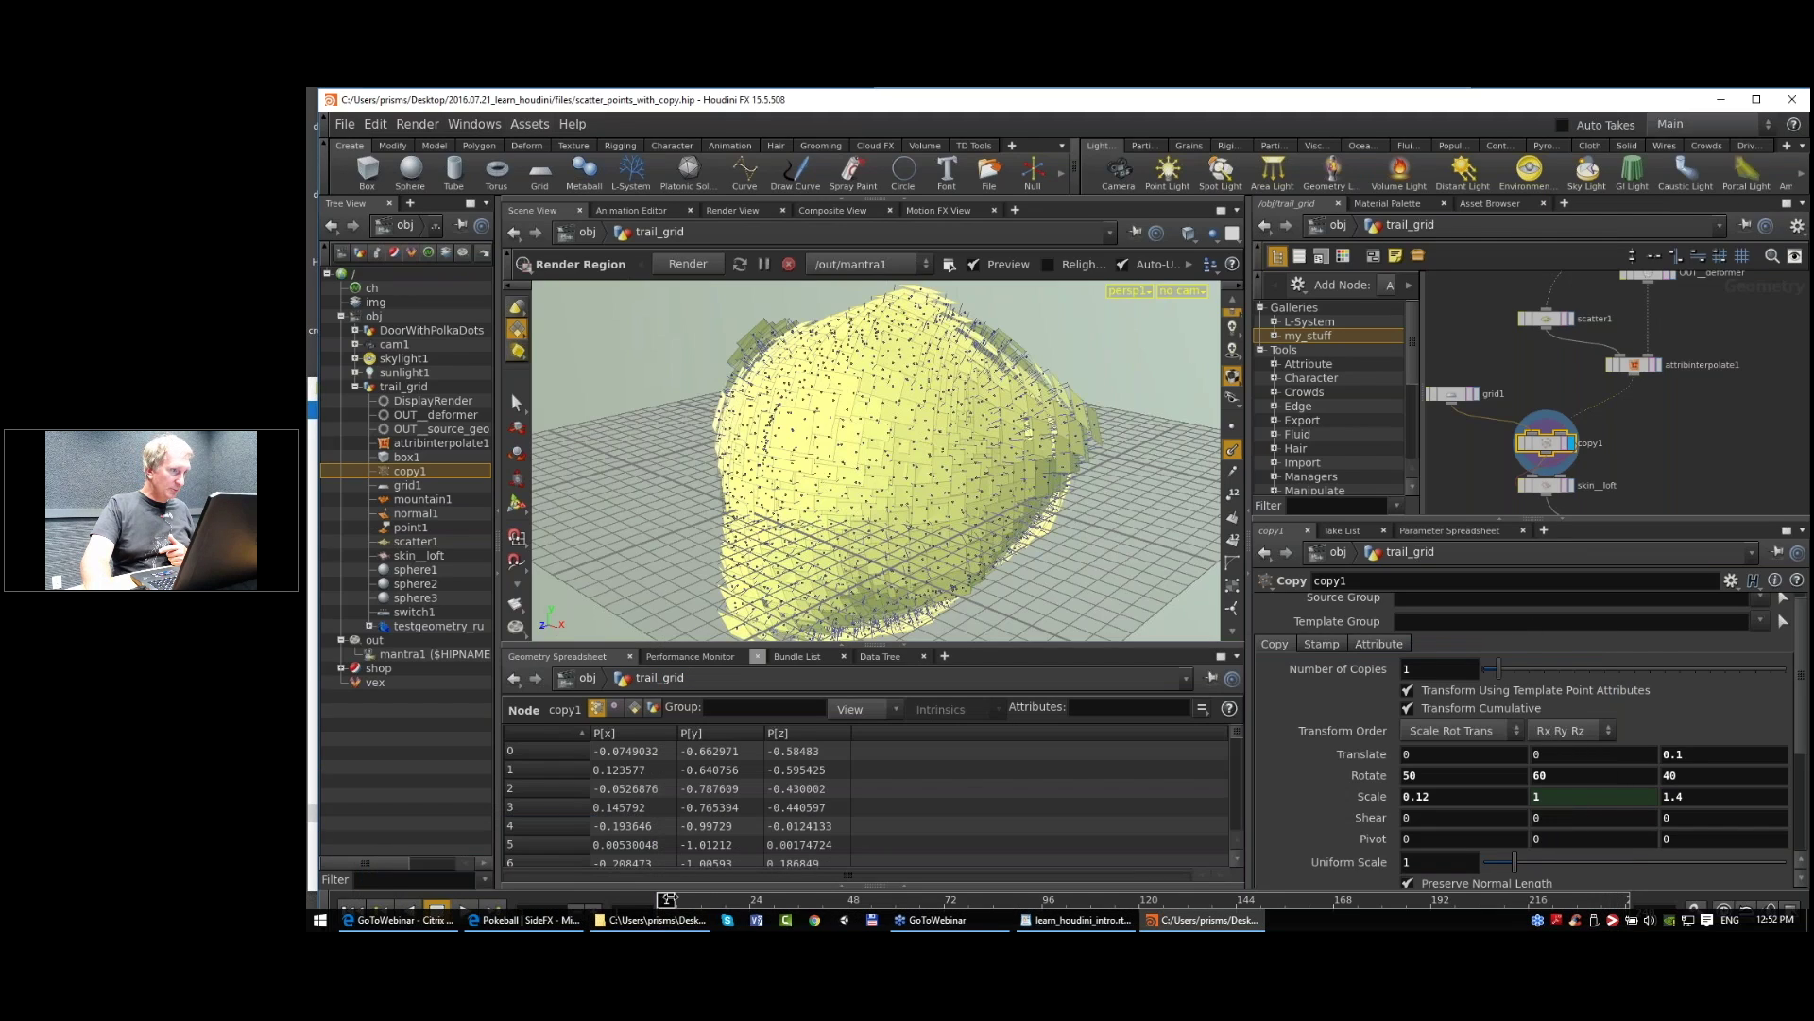
mouse_move(668, 897)
mouse_down()
mouse_move(902, 908)
mouse_move(663, 904)
mouse_up()
key(space)
mouse_move(893, 510)
right_down()
mouse_move(884, 525)
mouse_move(909, 499)
right_up()
mouse_move(909, 499)
mouse_down()
mouse_move(914, 443)
mouse_move(914, 472)
mouse_up()
Step: Move point1 and the nodes feeding it upward to leave space above OUT__source_geometry, and select point1
middle_drag(1697, 283, 1674, 498)
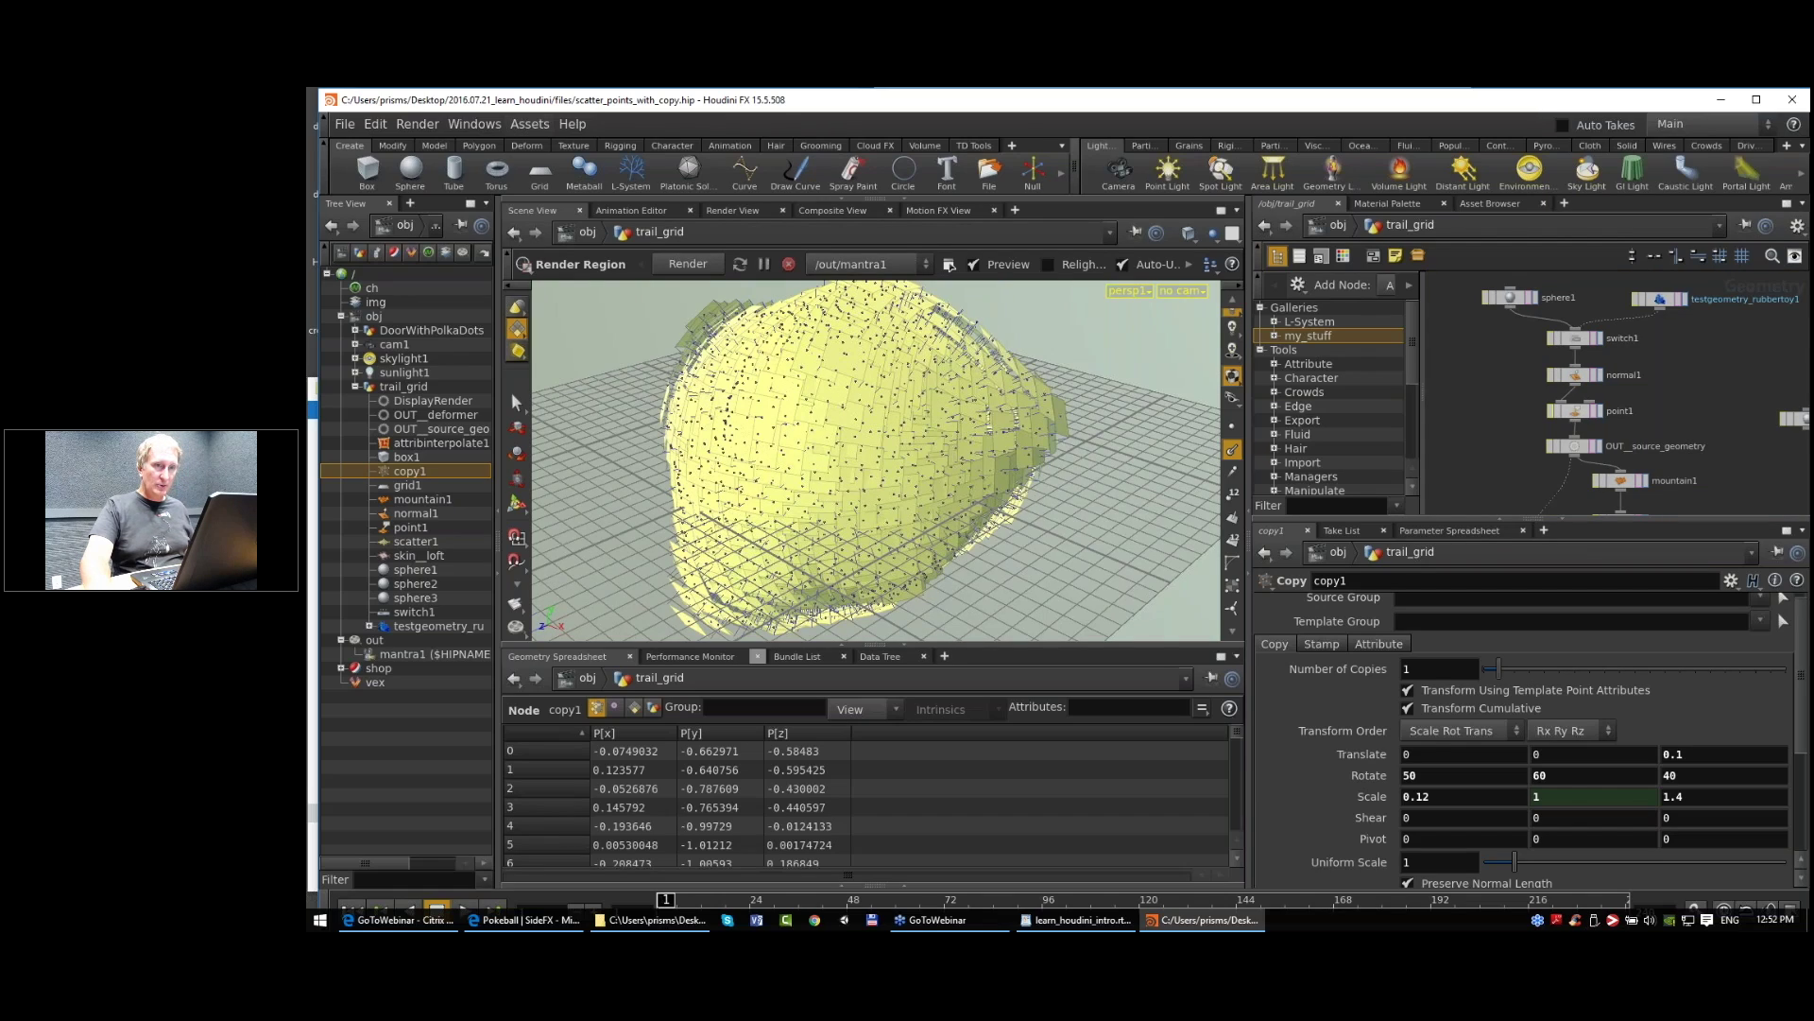
shift+drag(1570, 409, 1576, 355)
scroll(1663, 387, up, 1)
middle_drag(1663, 387, 1655, 428)
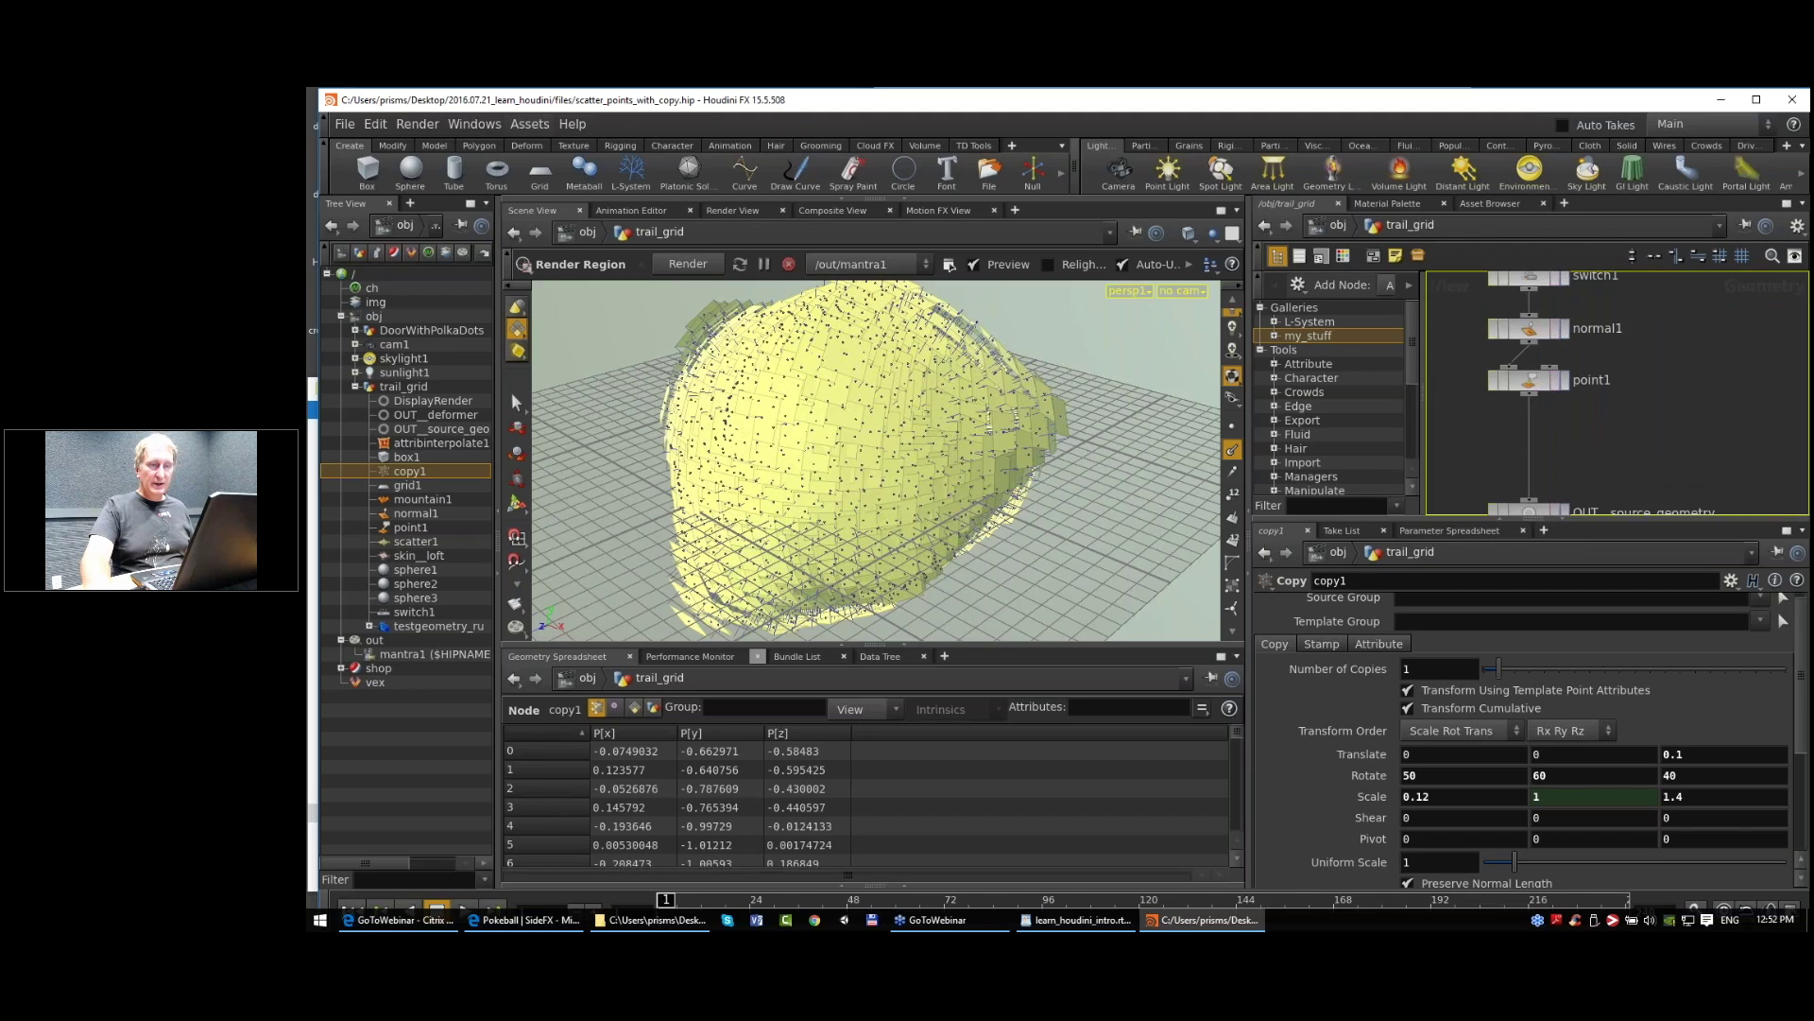
scroll(1655, 428, down, 1)
click(1560, 394)
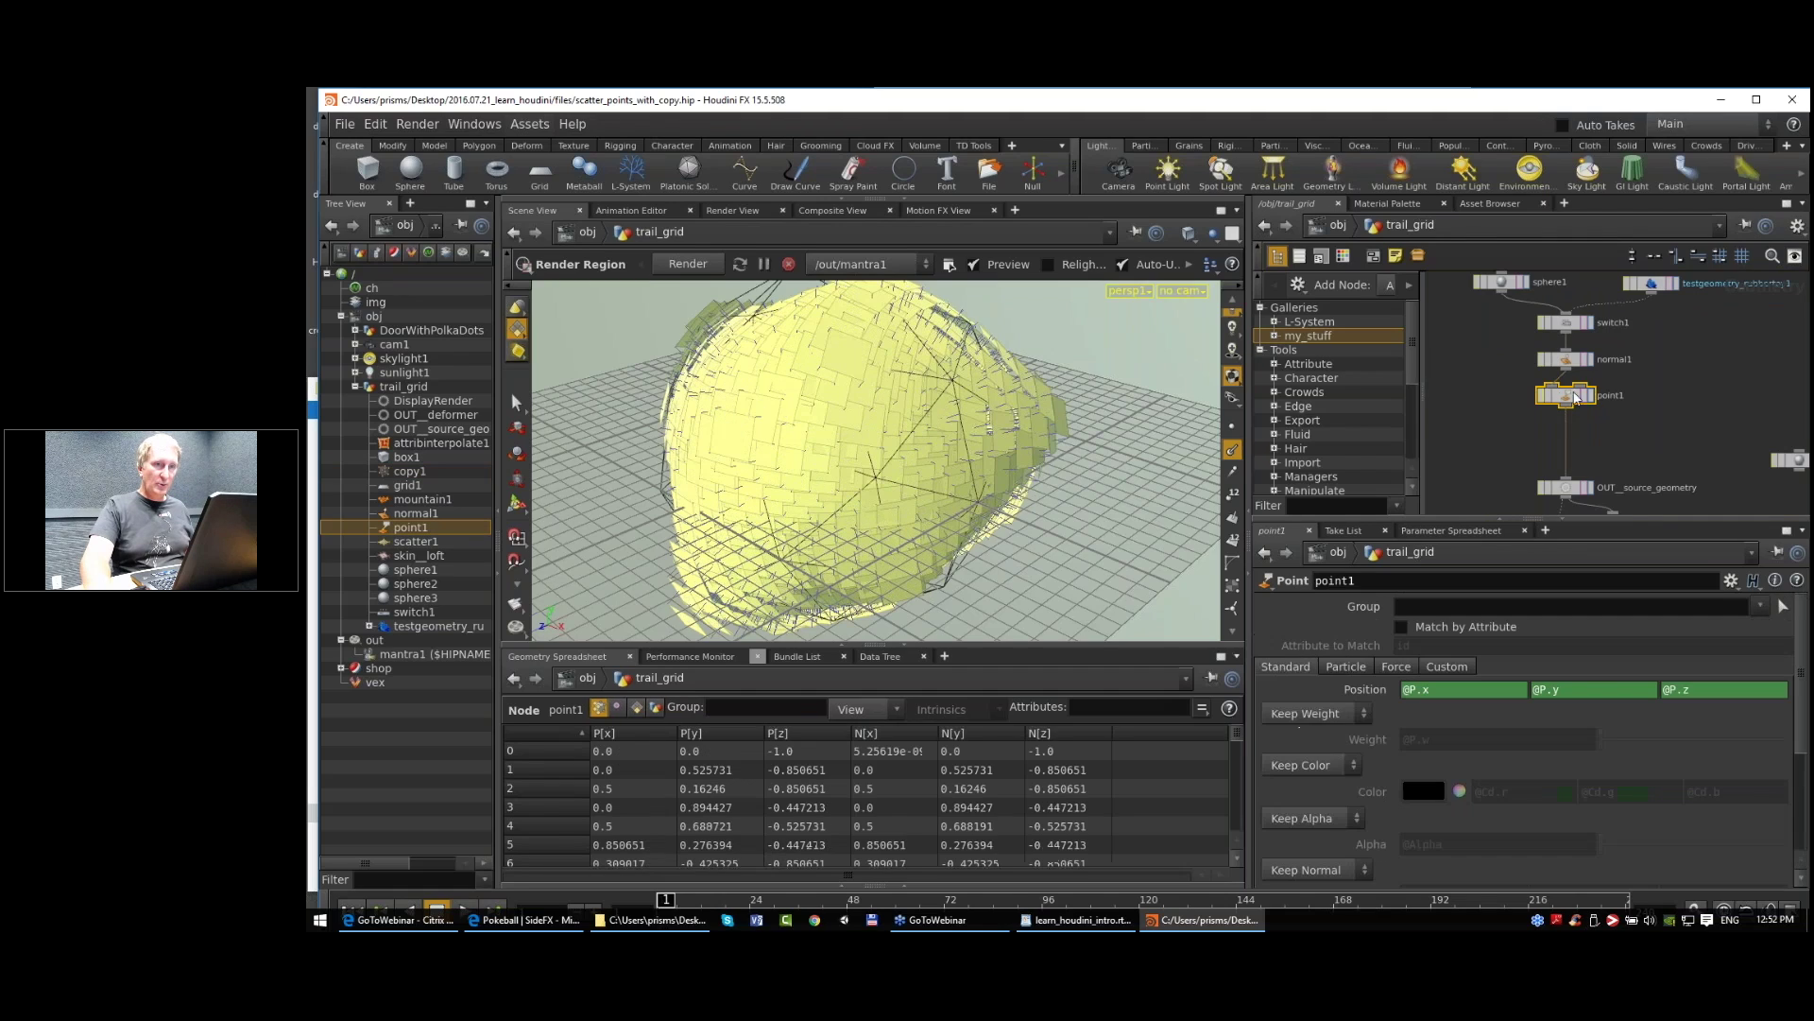
click(1591, 396)
middle_drag(1571, 445, 1596, 333)
middle_drag(1596, 473, 1570, 416)
click(1553, 464)
scroll(1650, 412, down, 2)
scroll(1570, 410, up, 1)
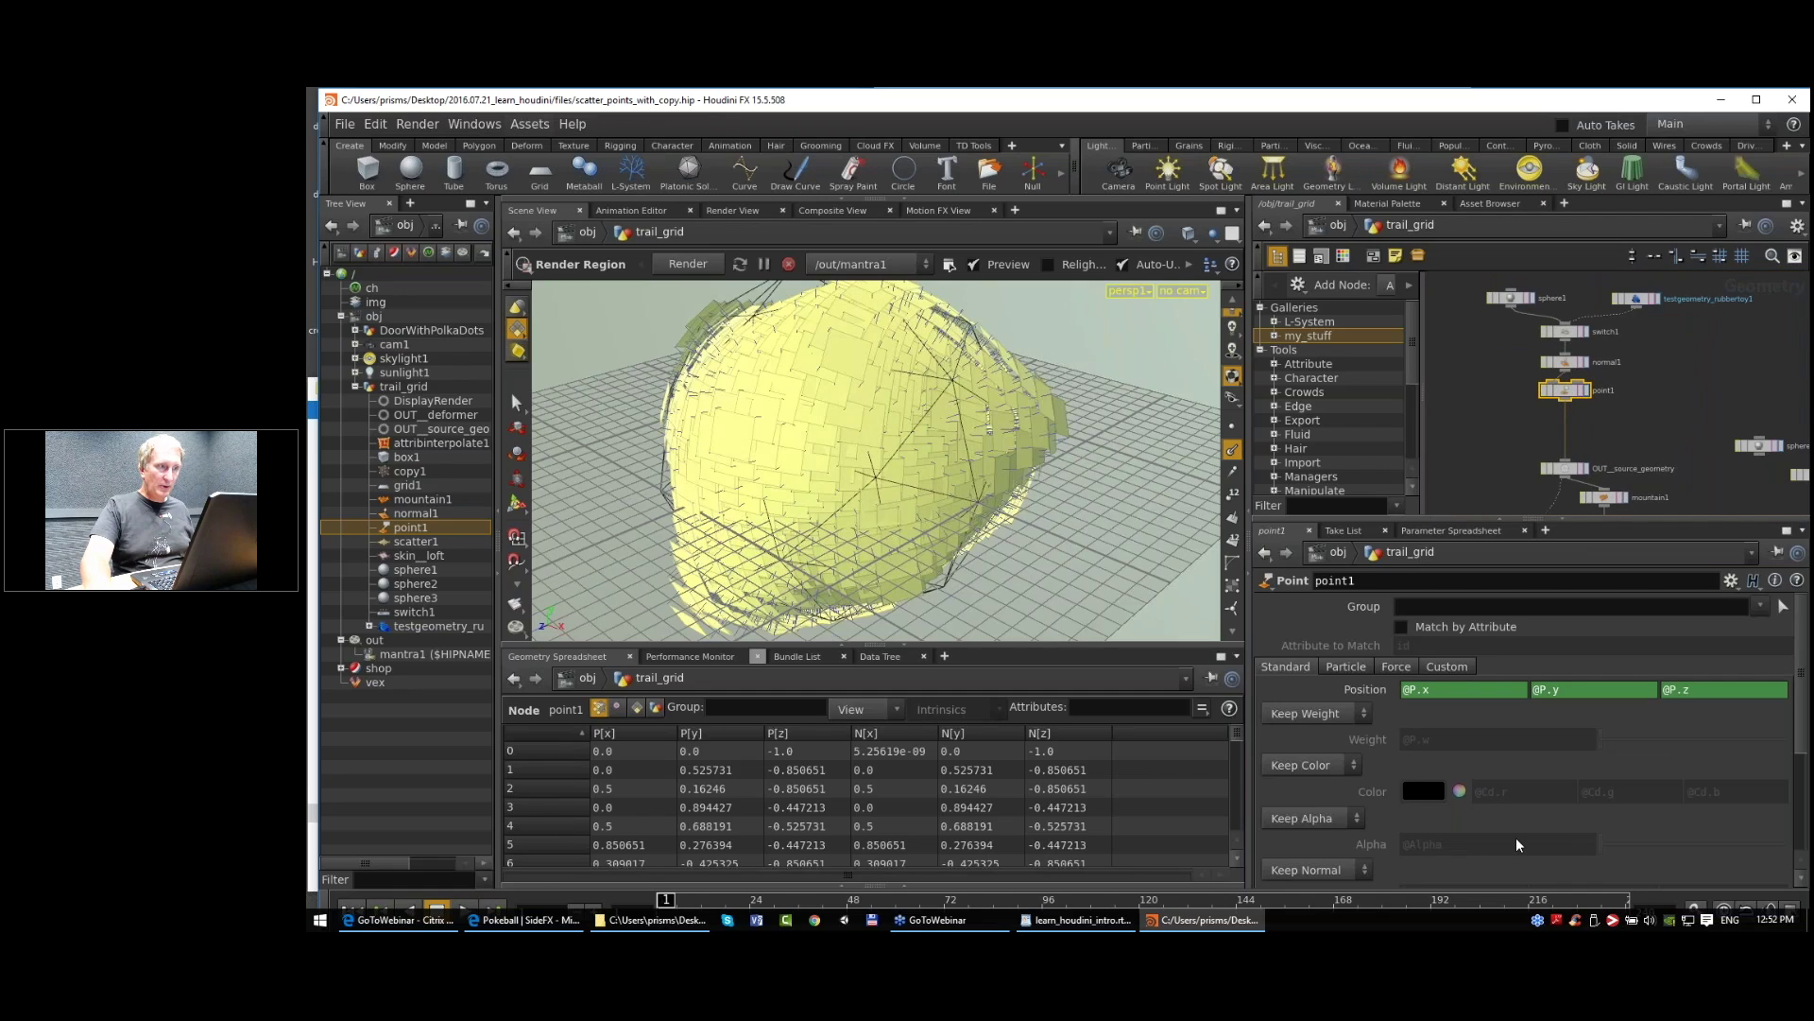
Step: Enlarge the parameter area and switch point1's particle up vector option to Add Up Vector
click(1352, 665)
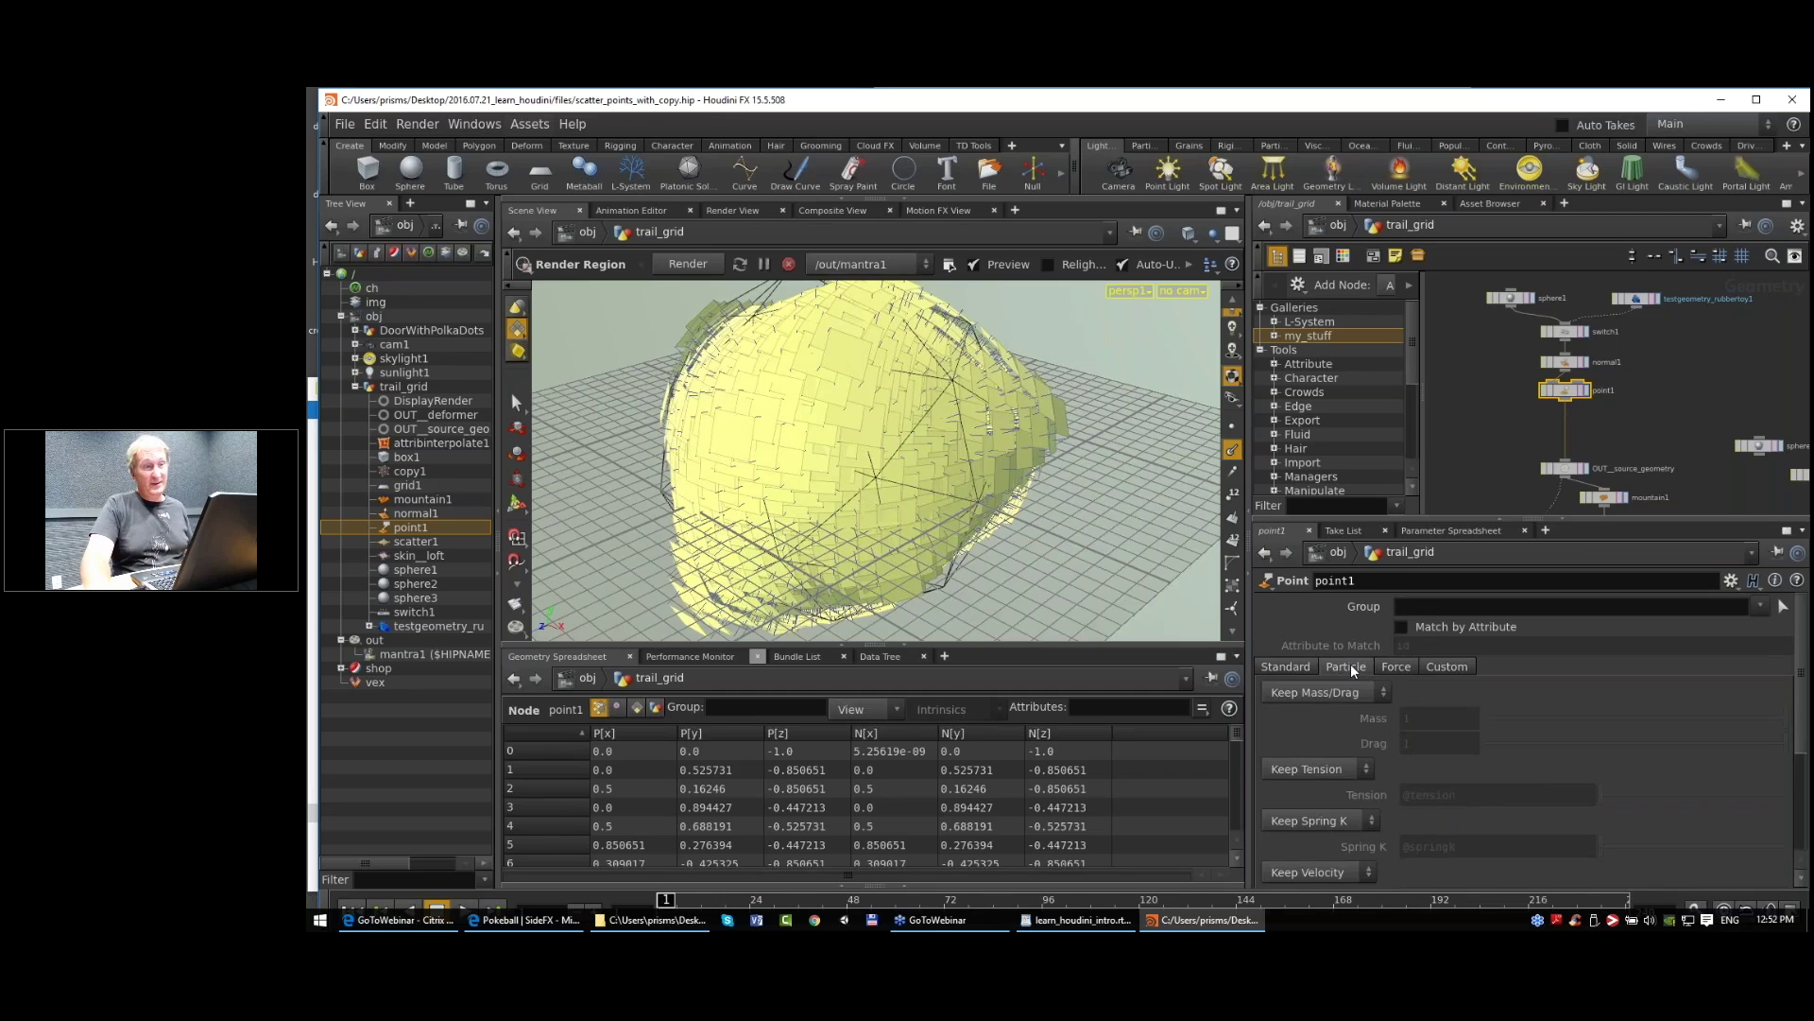
drag(1458, 519, 1458, 430)
scroll(1427, 709, down, 3)
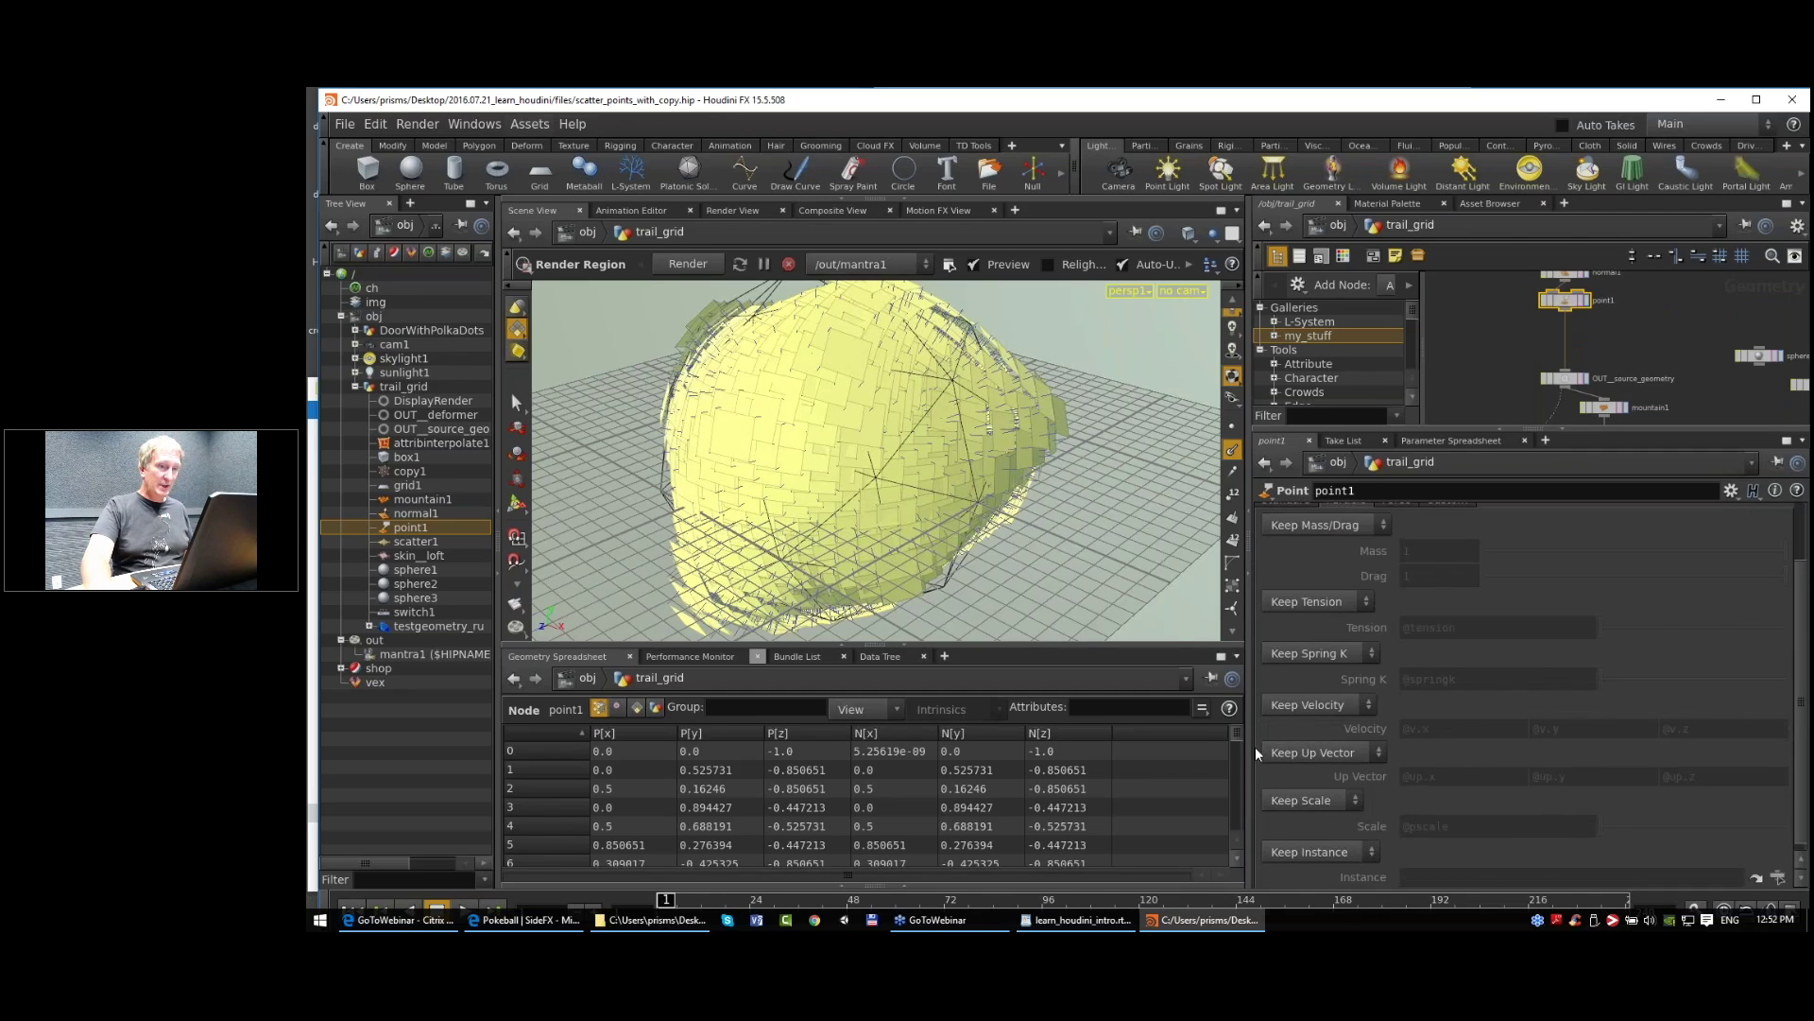
click(1324, 752)
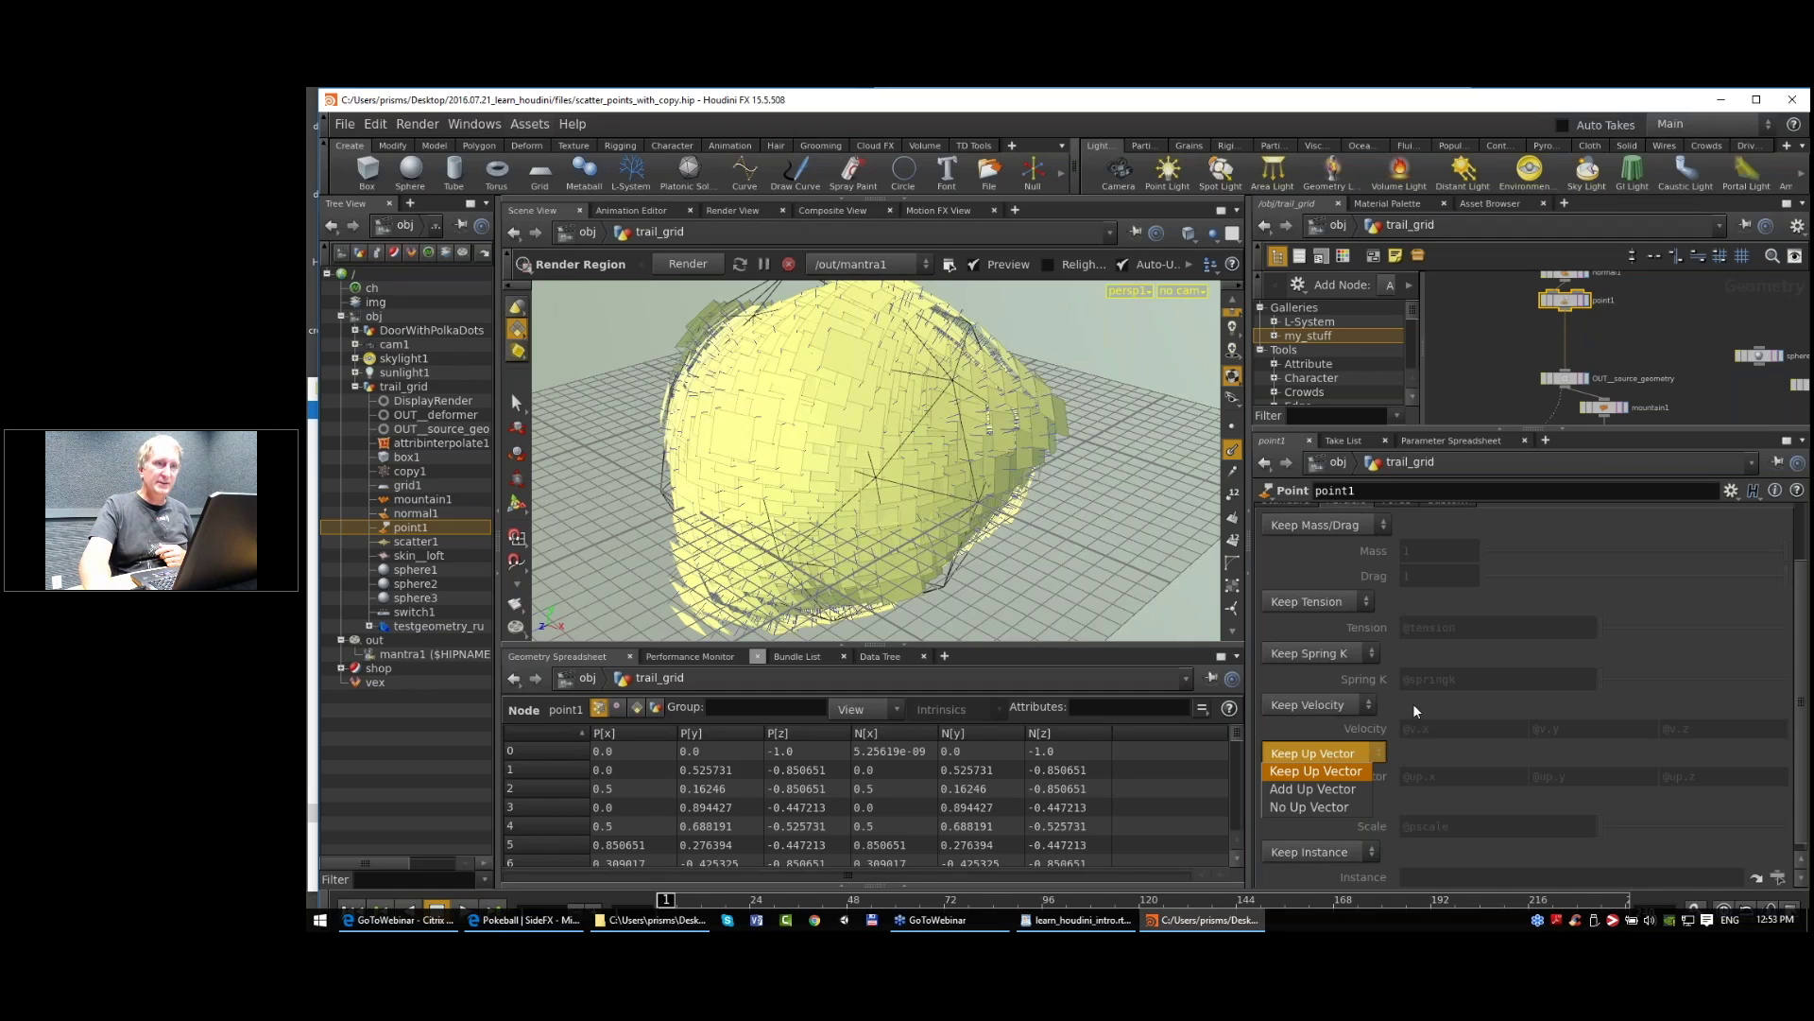
click(1331, 789)
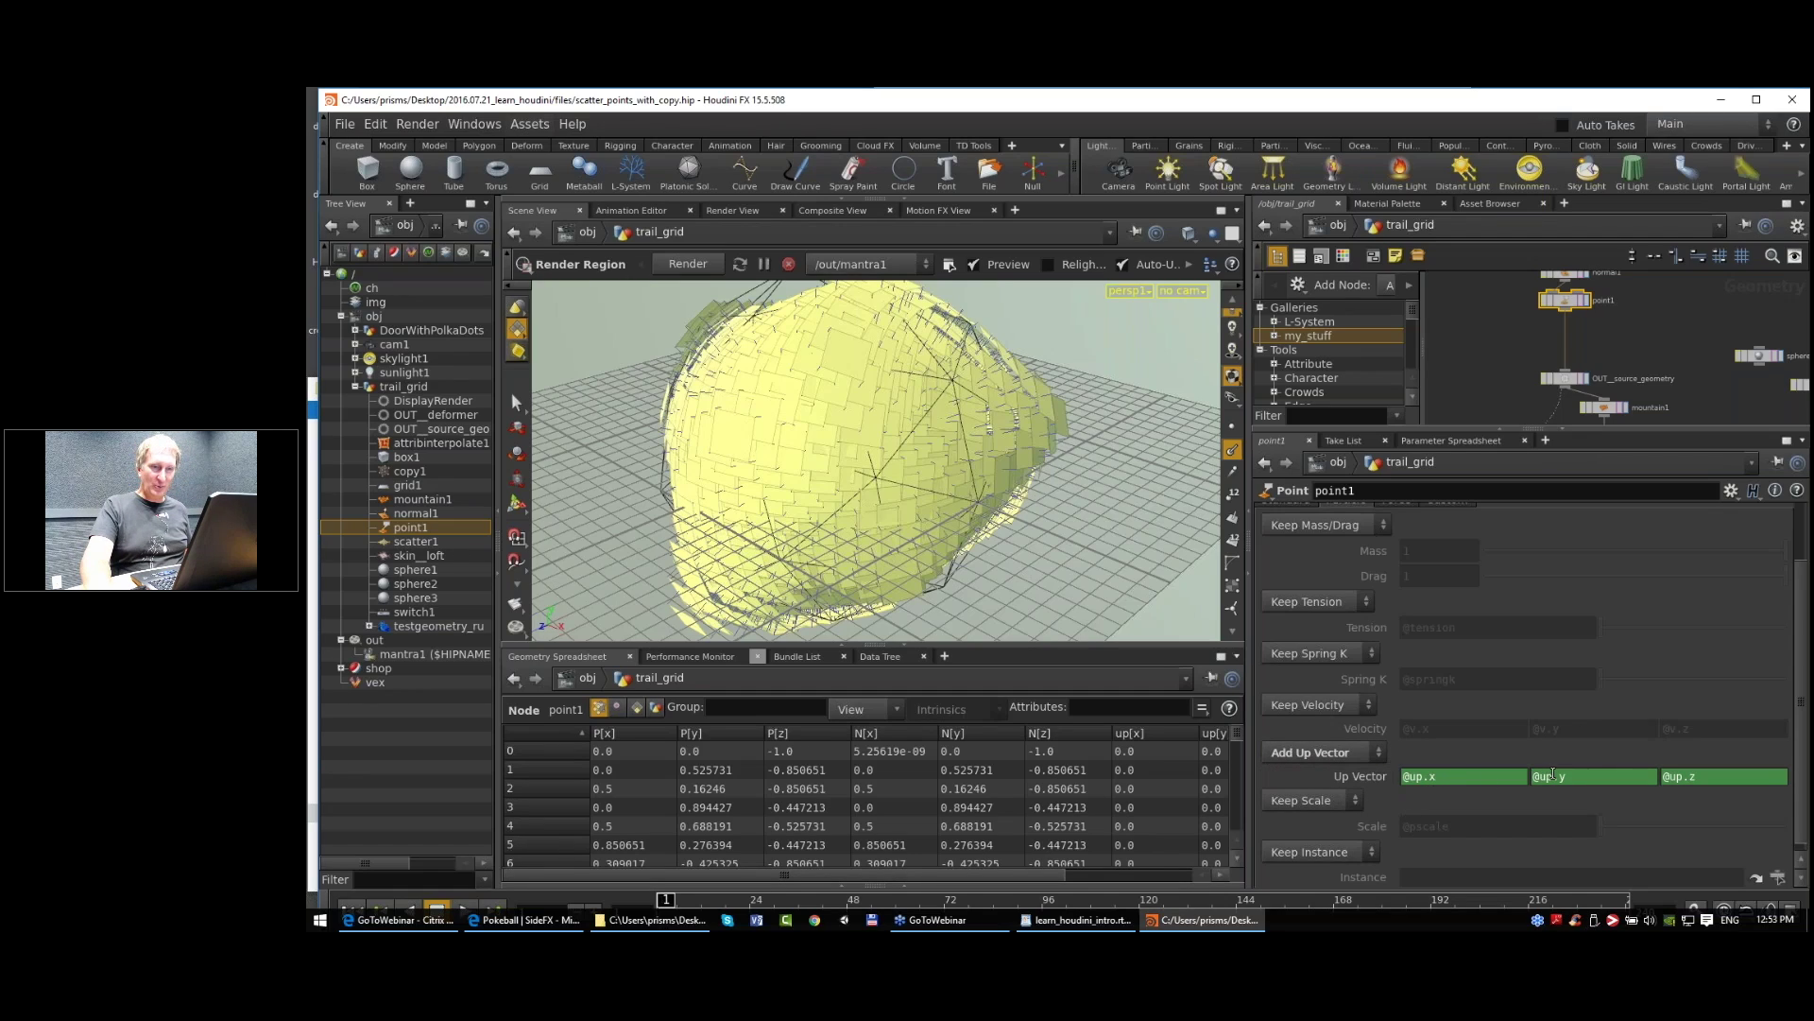
Step: Delete the expression channels from point1's Up Vector and set it to 0, 1, 0
right_click(1368, 774)
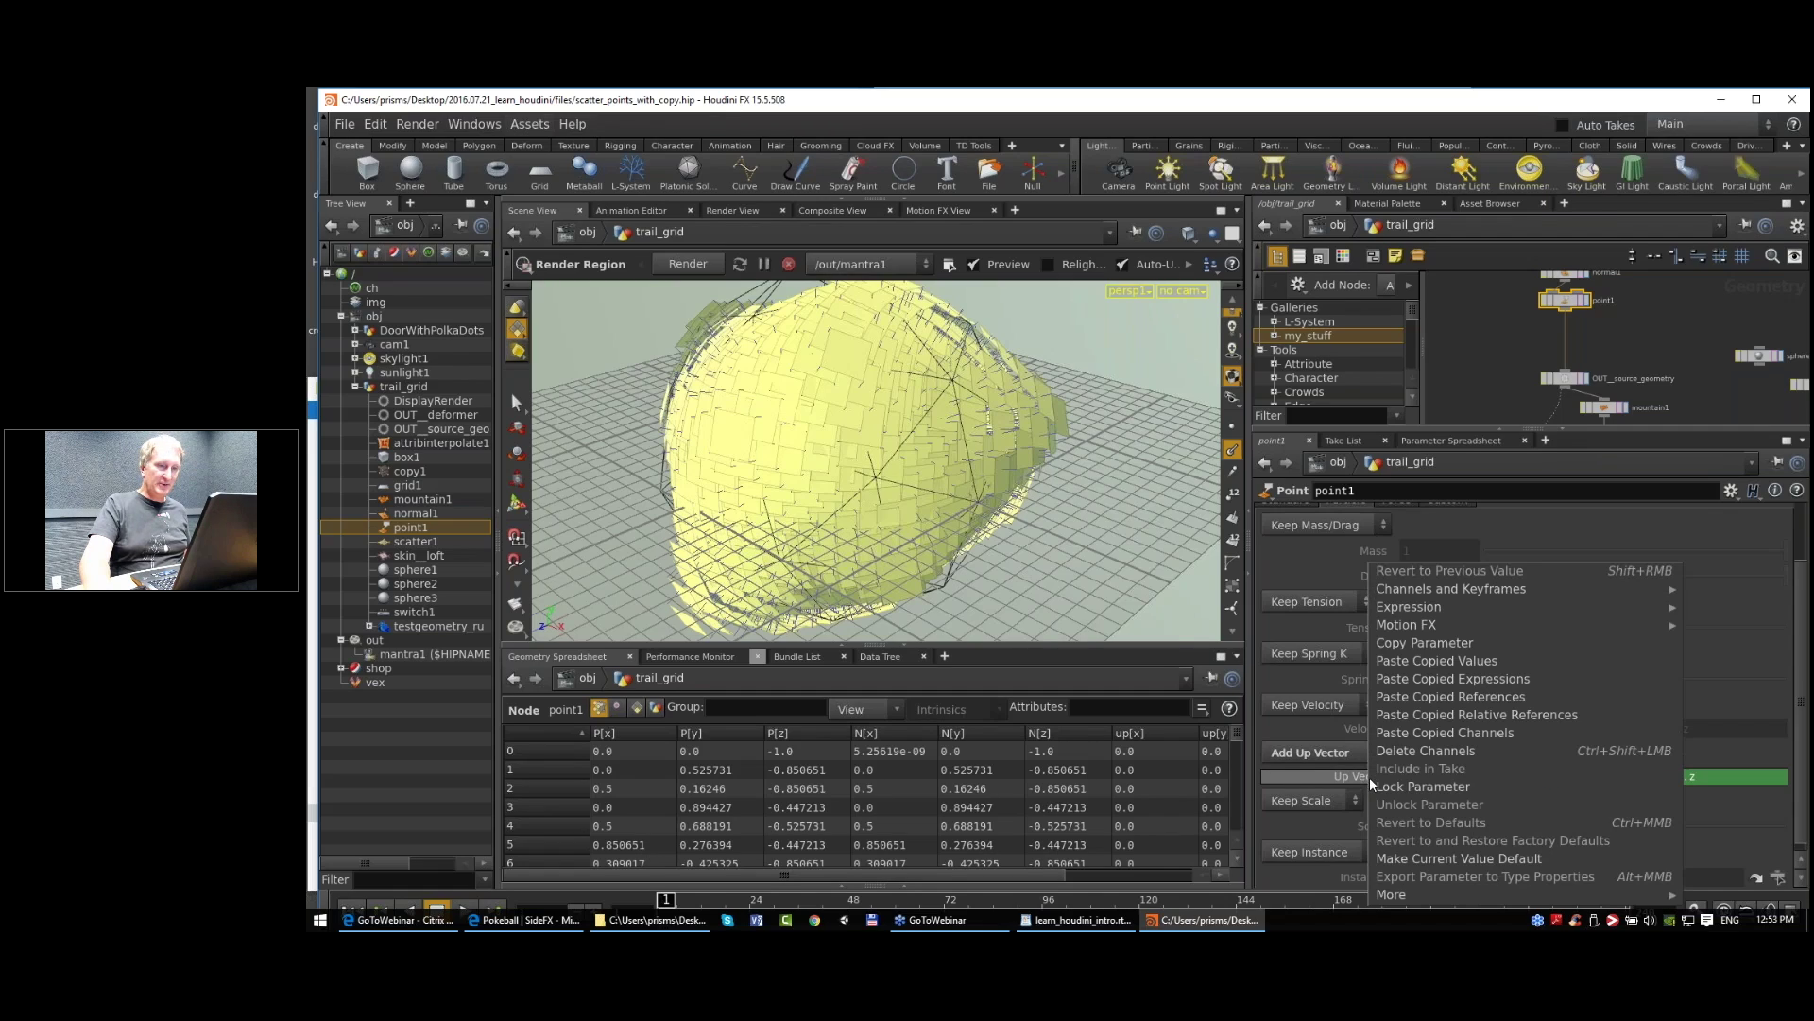
click(1410, 752)
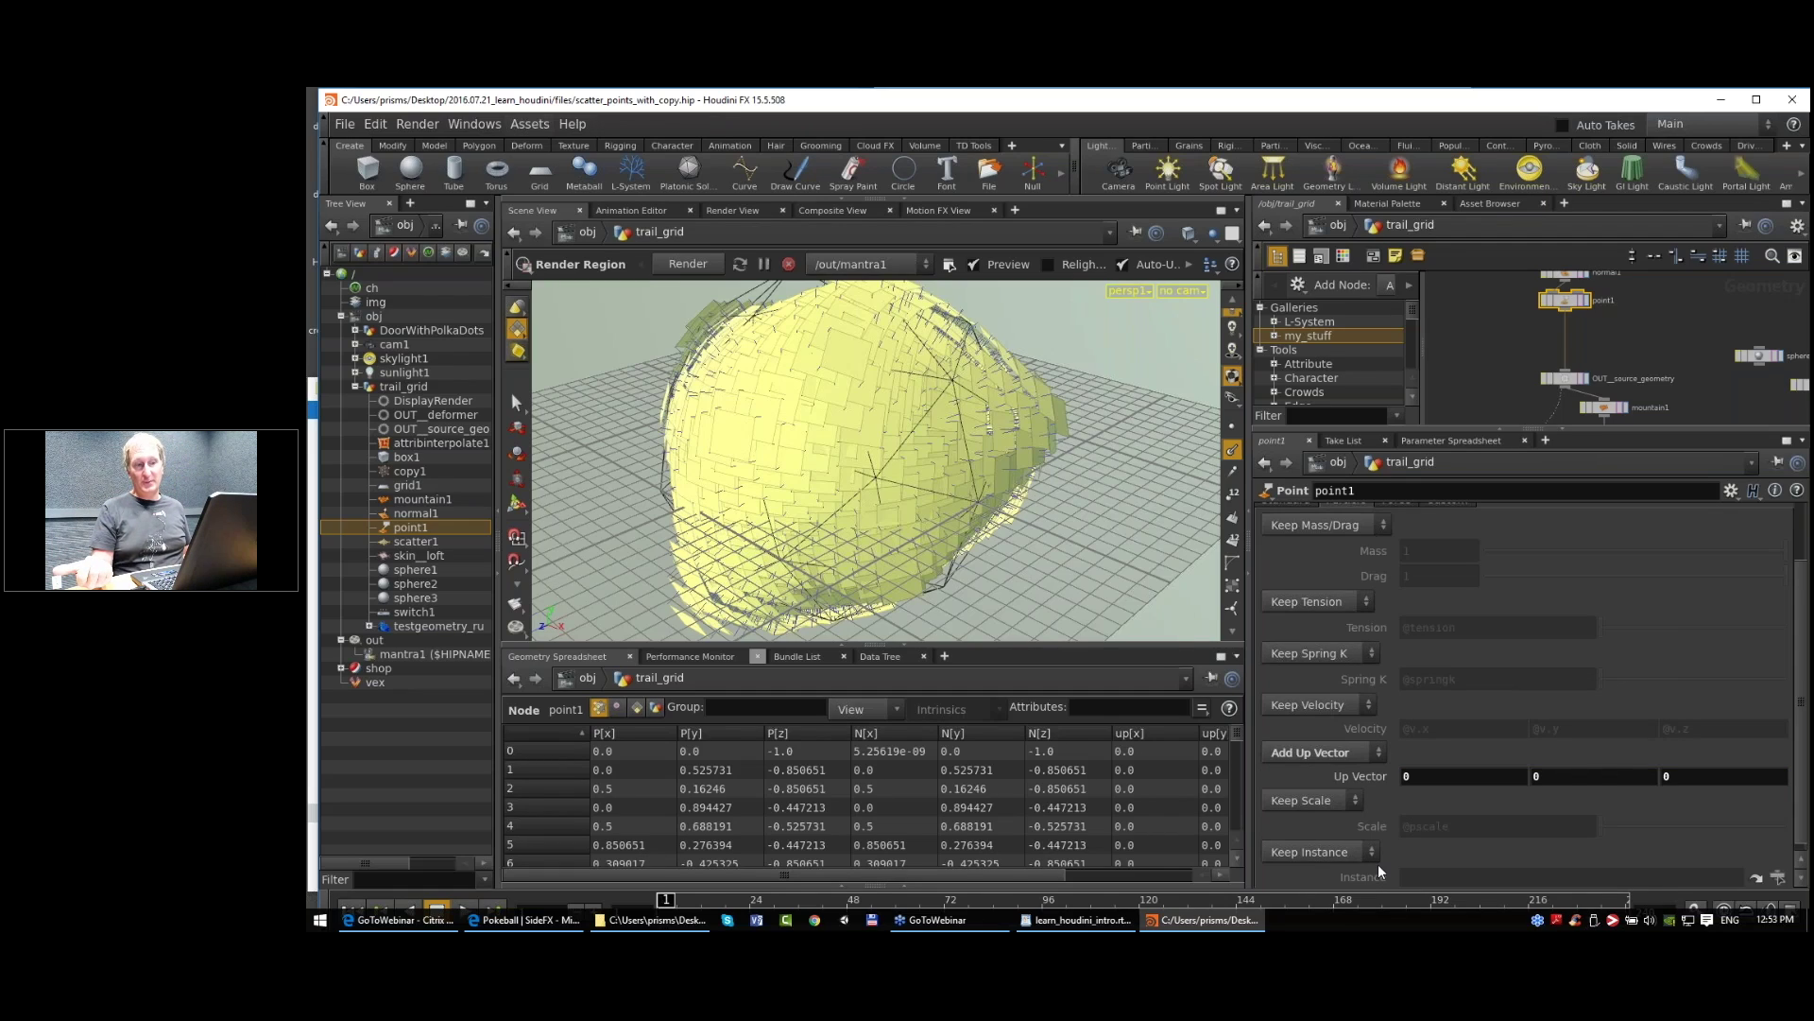
click(1500, 777)
key(Return)
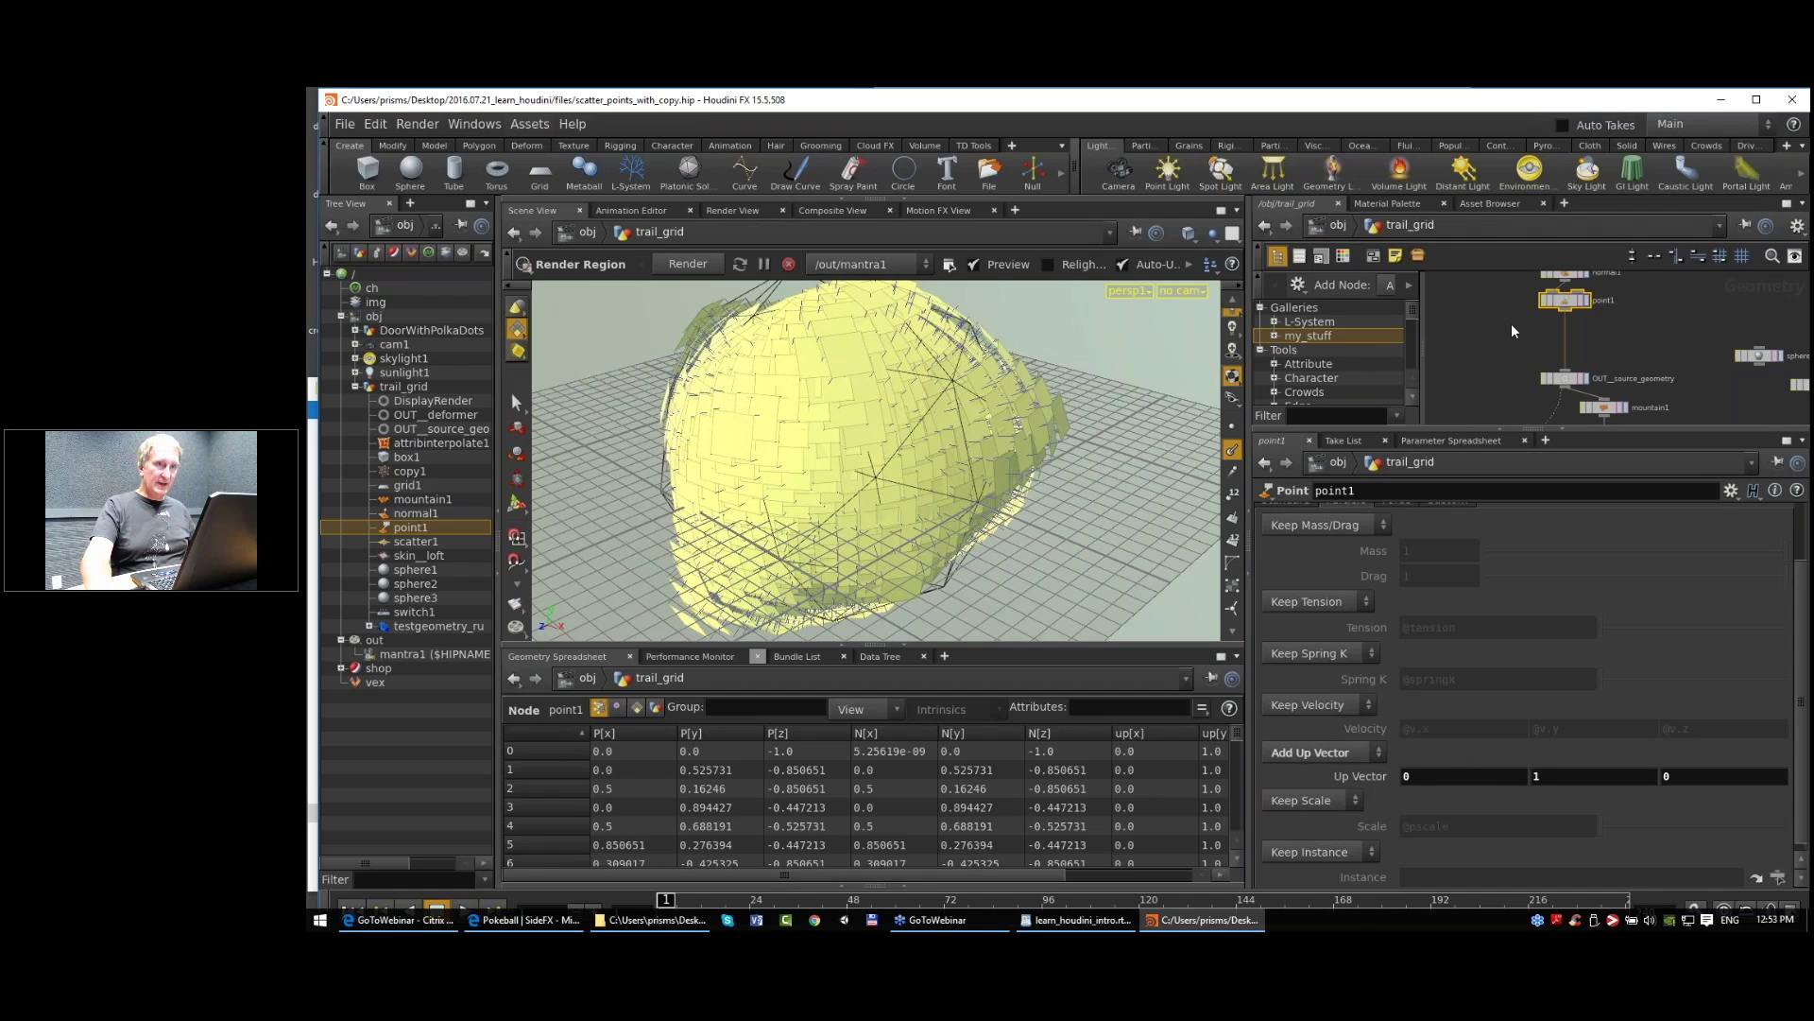
middle_drag(1513, 330, 1520, 263)
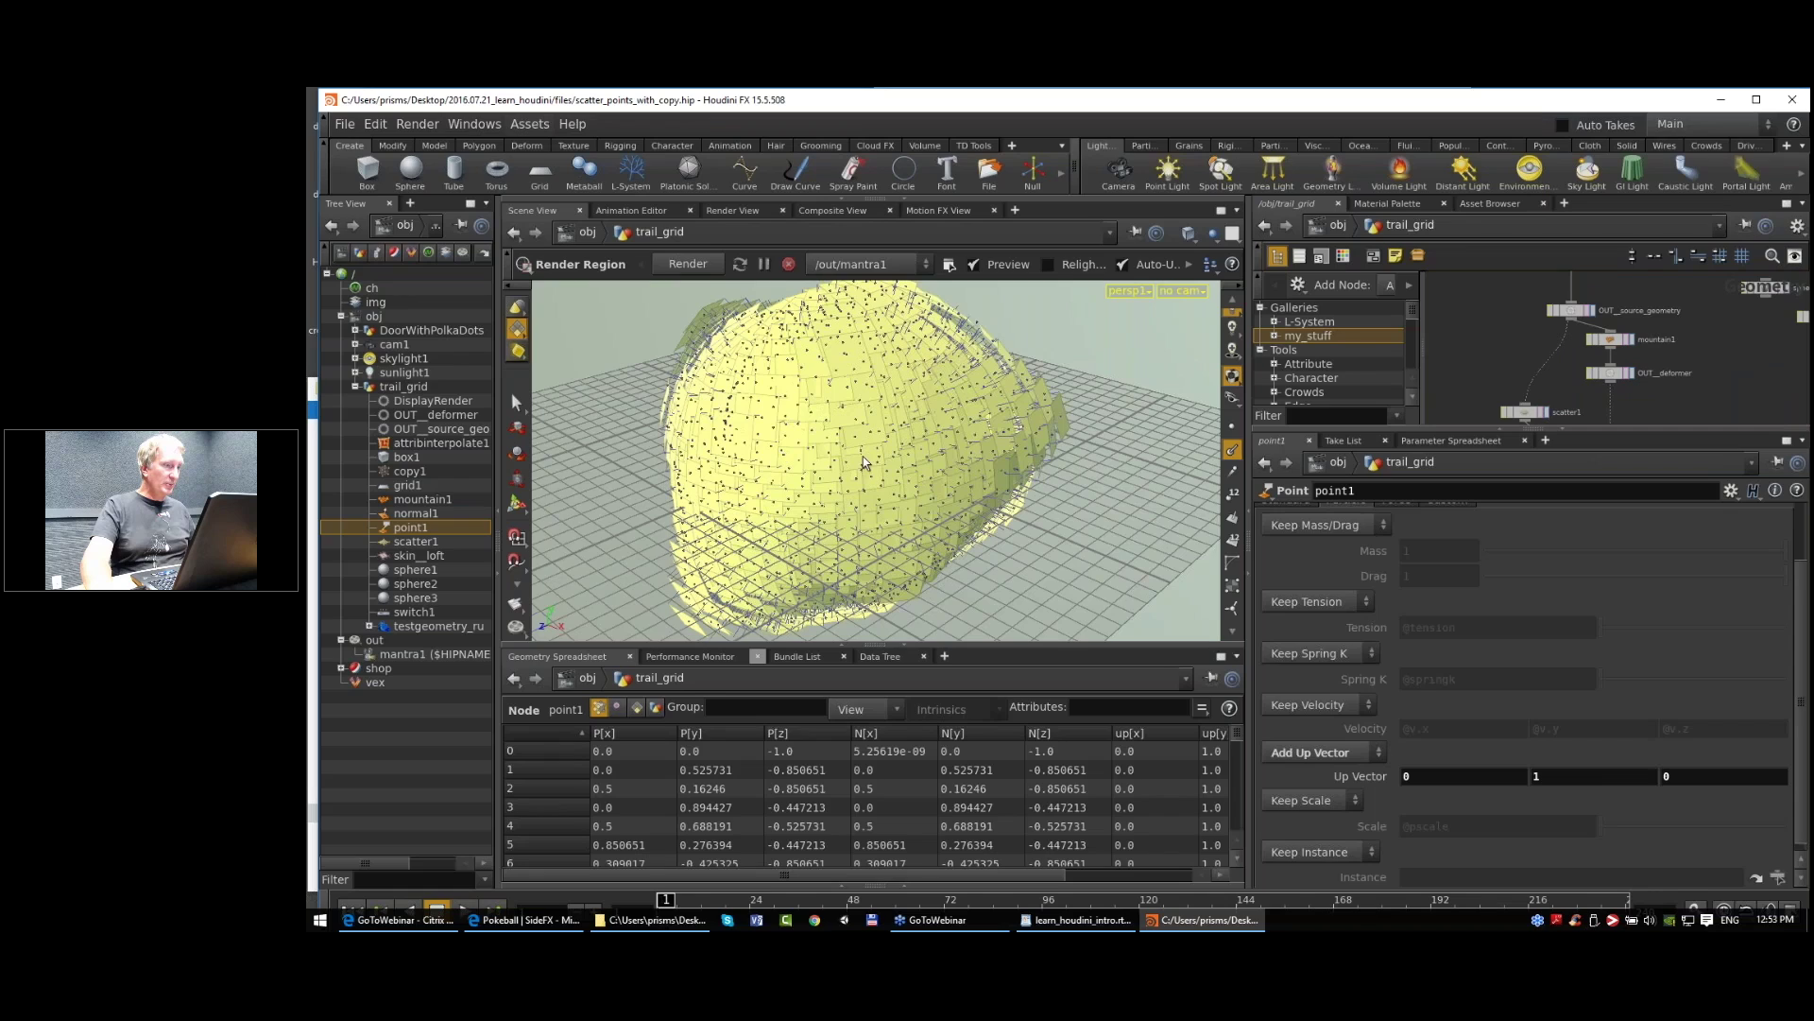
key(Escape)
drag(831, 530, 883, 468)
middle_drag(1507, 284, 1491, 358)
middle_drag(1606, 364, 1628, 287)
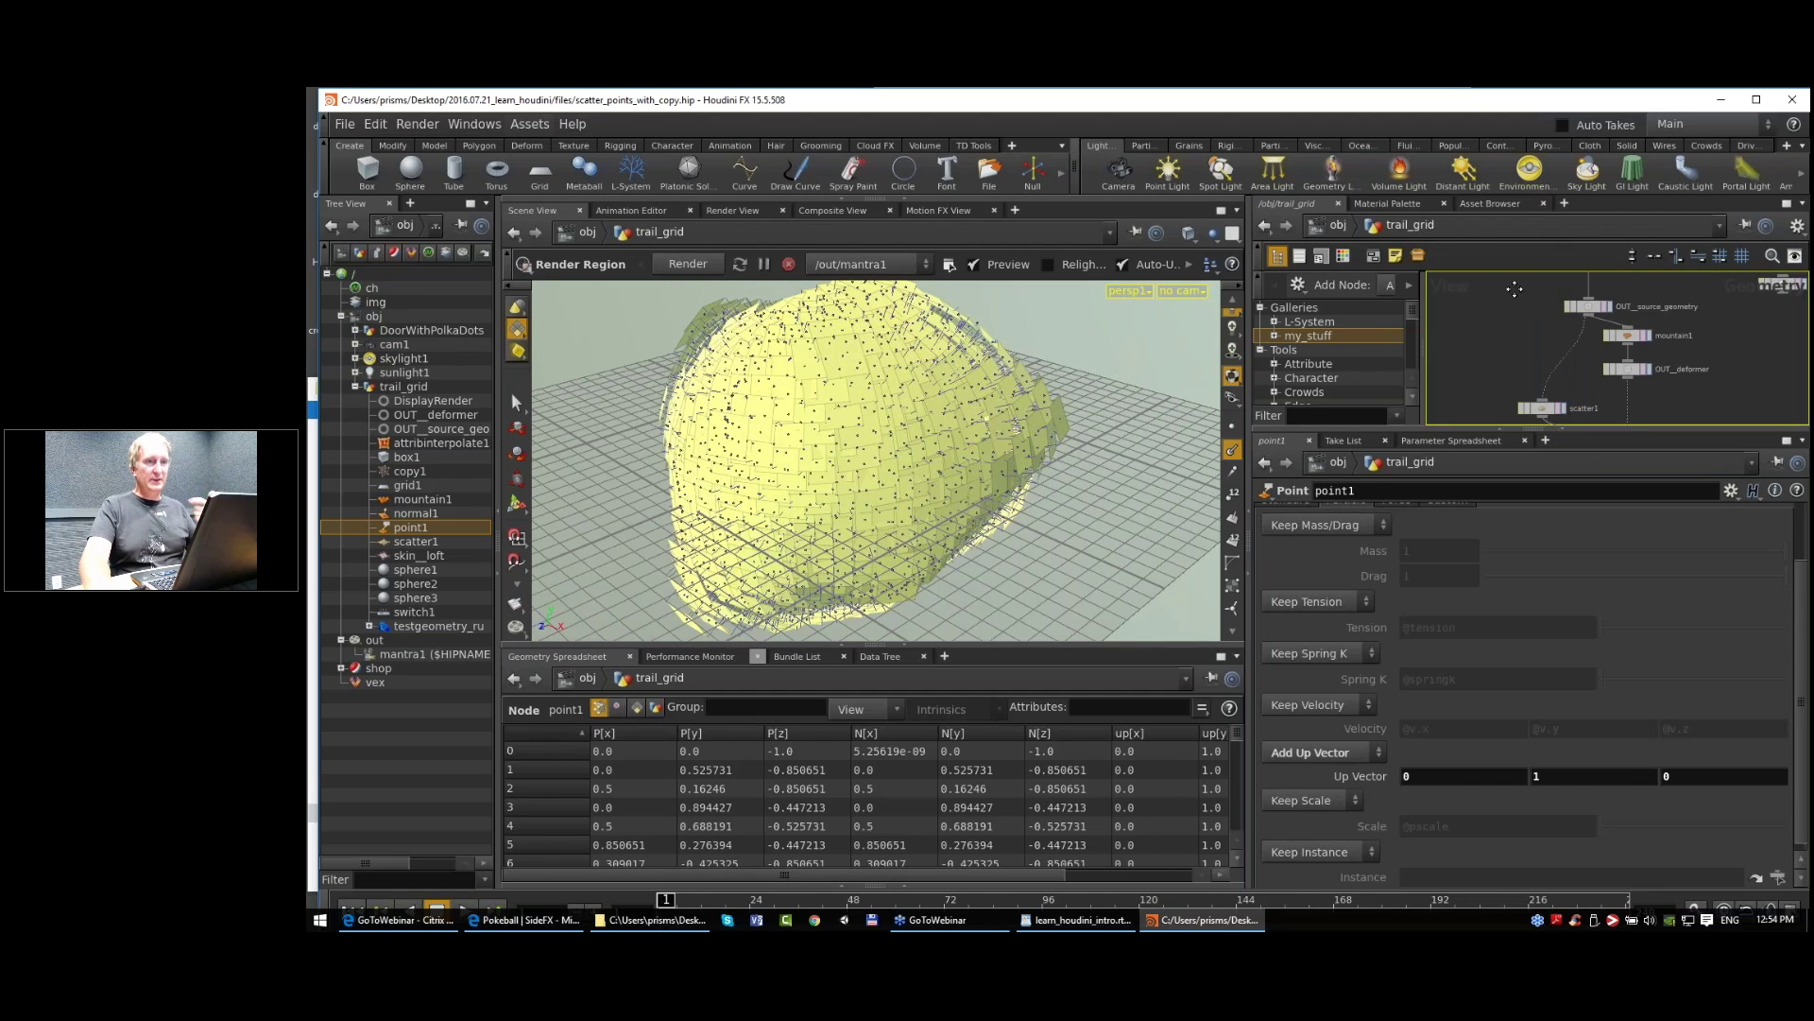
Step: Locate point1 beneath normal1 in the network and select it to review its up vector values
middle_drag(1565, 391, 1513, 391)
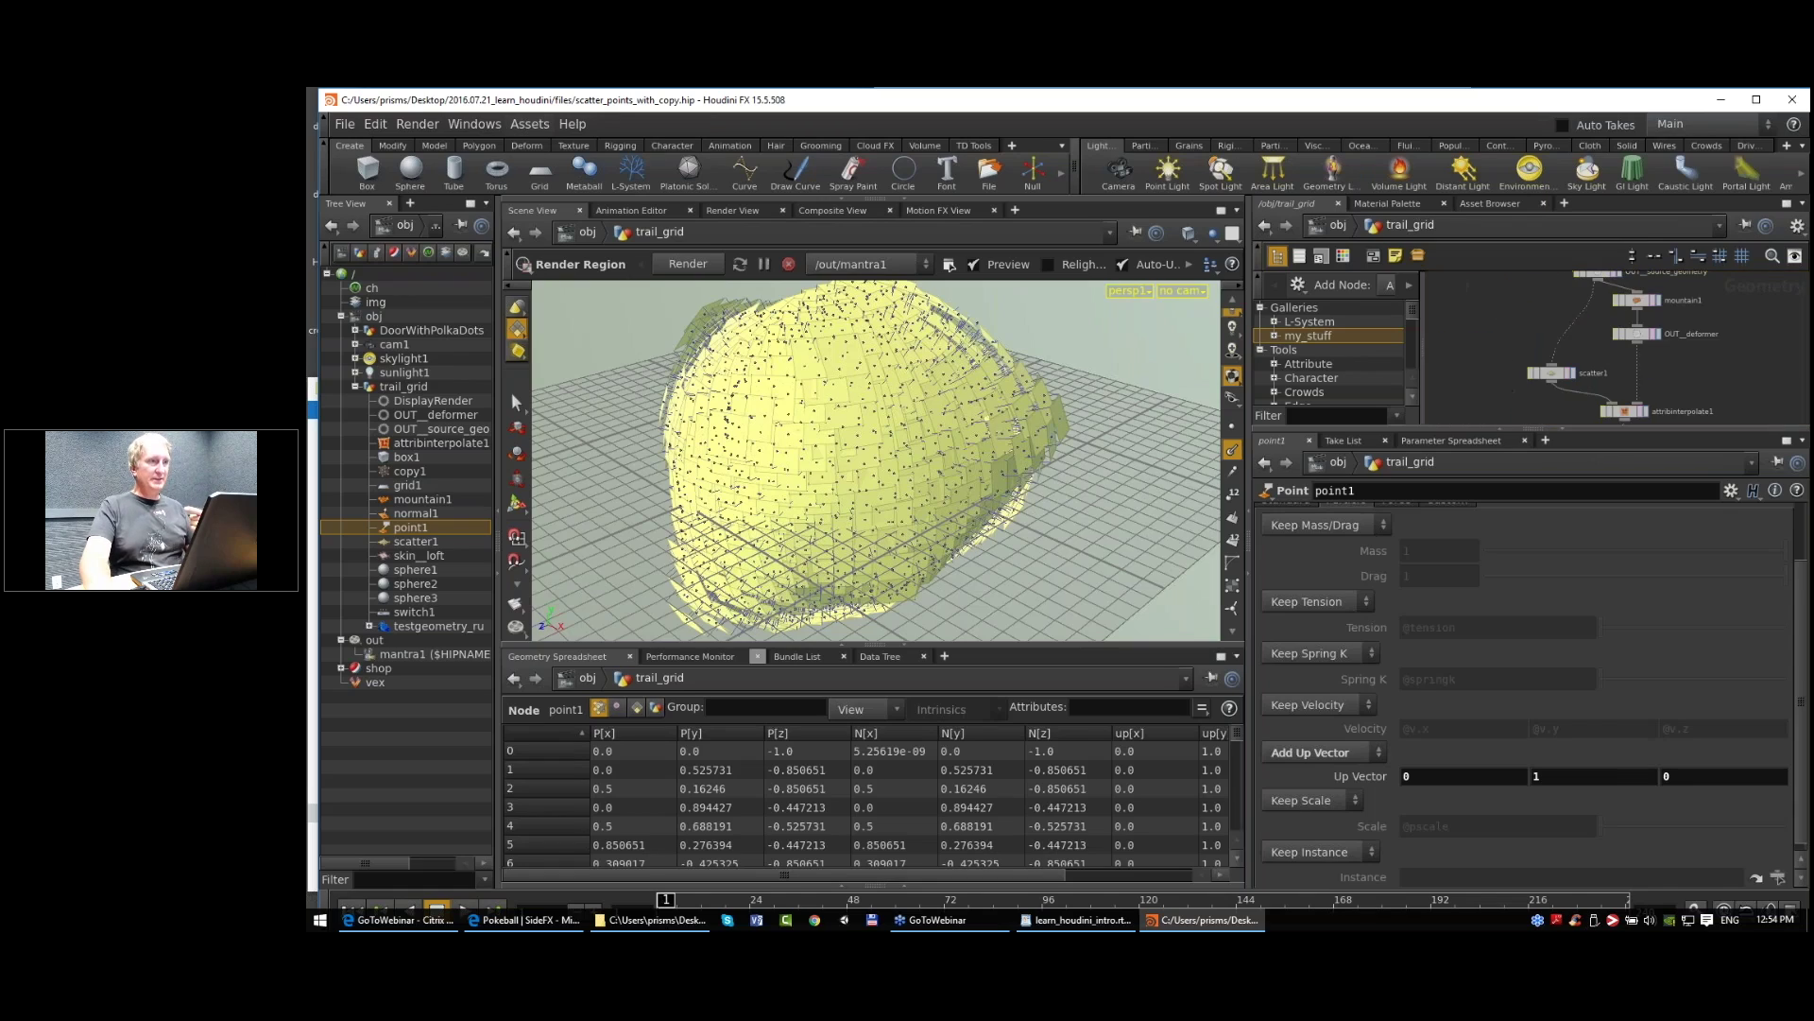
middle_drag(1534, 316, 1506, 421)
scroll(1565, 328, up, 3)
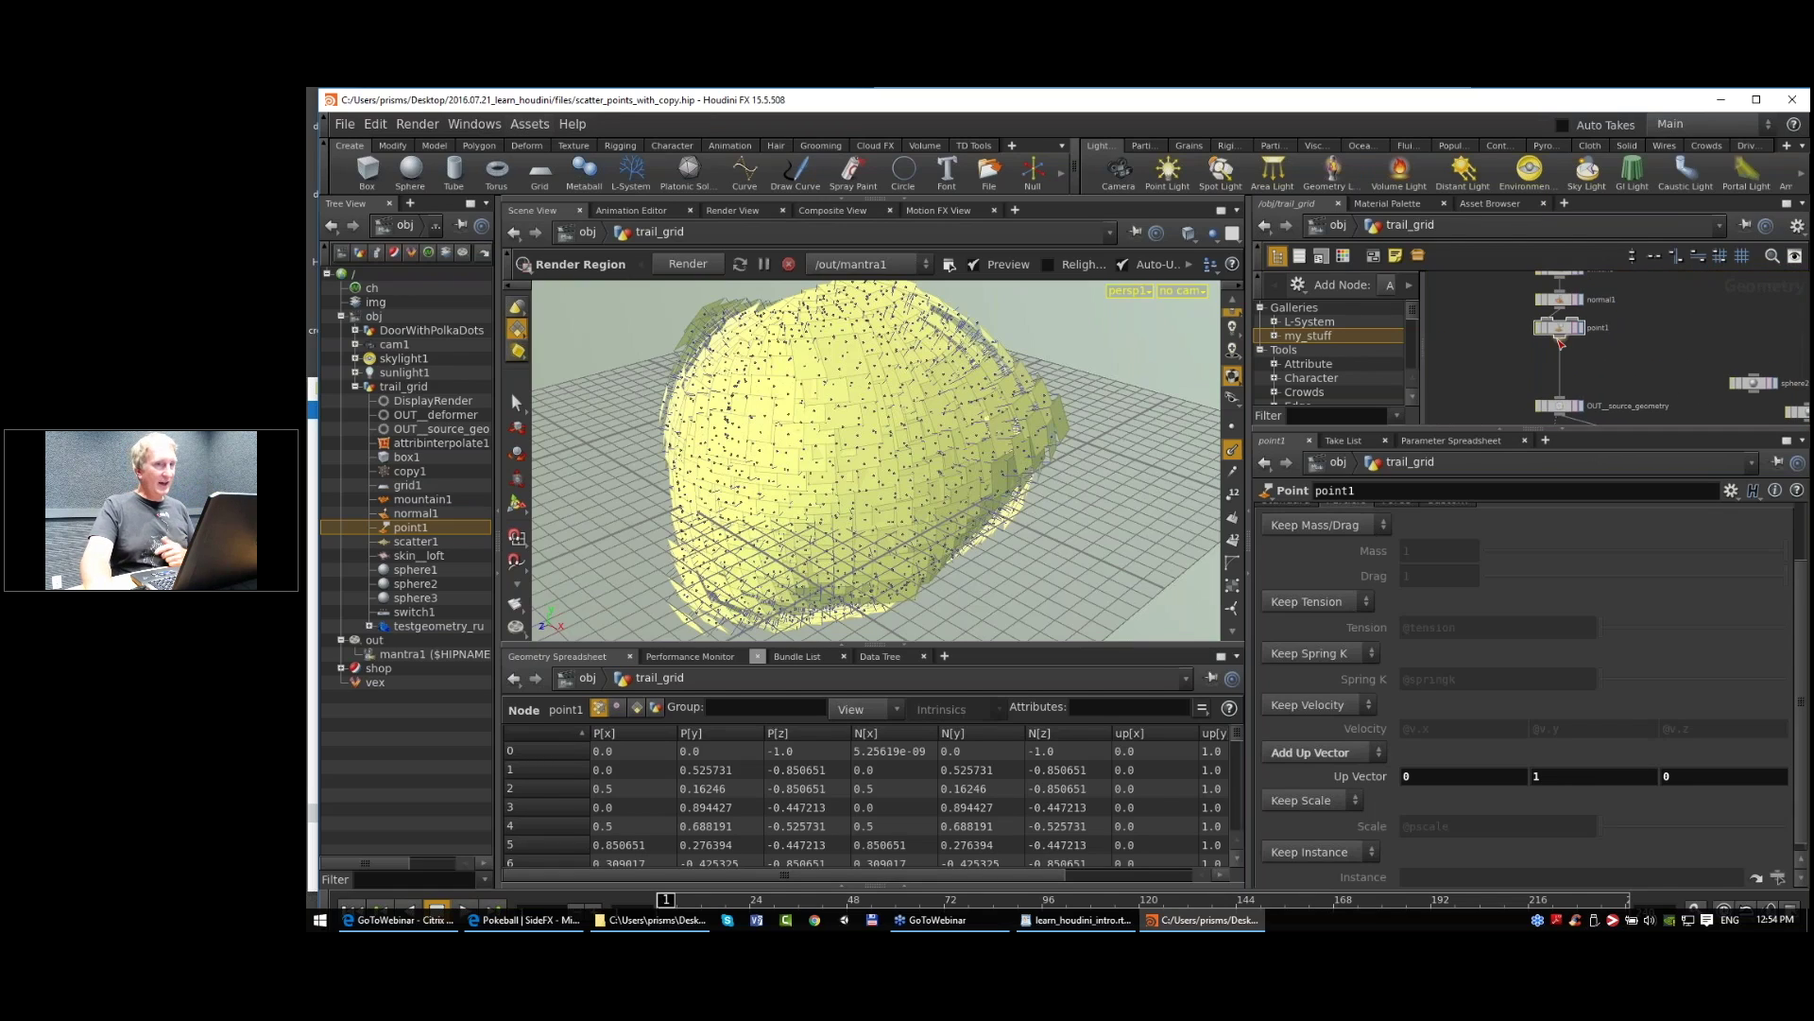
click(1564, 328)
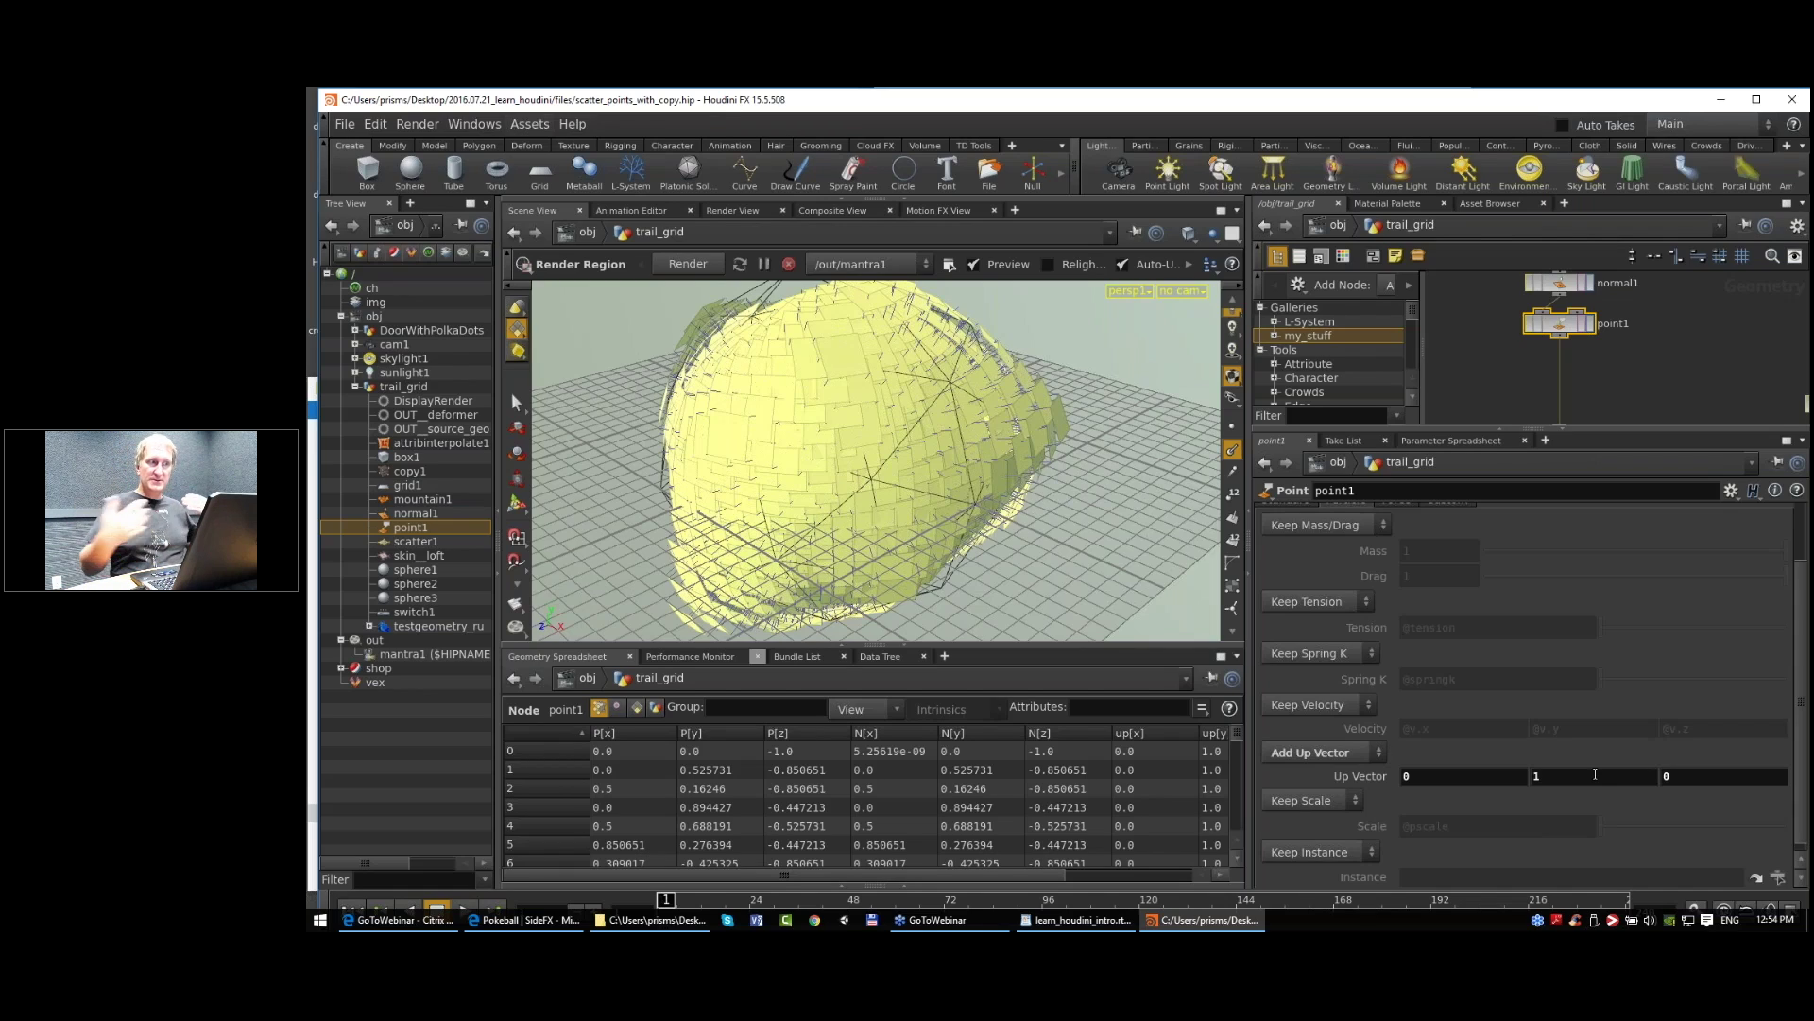
Step: Select the DisplayRender null at the end of the network and inspect its node info
scroll(1640, 359, down, 3)
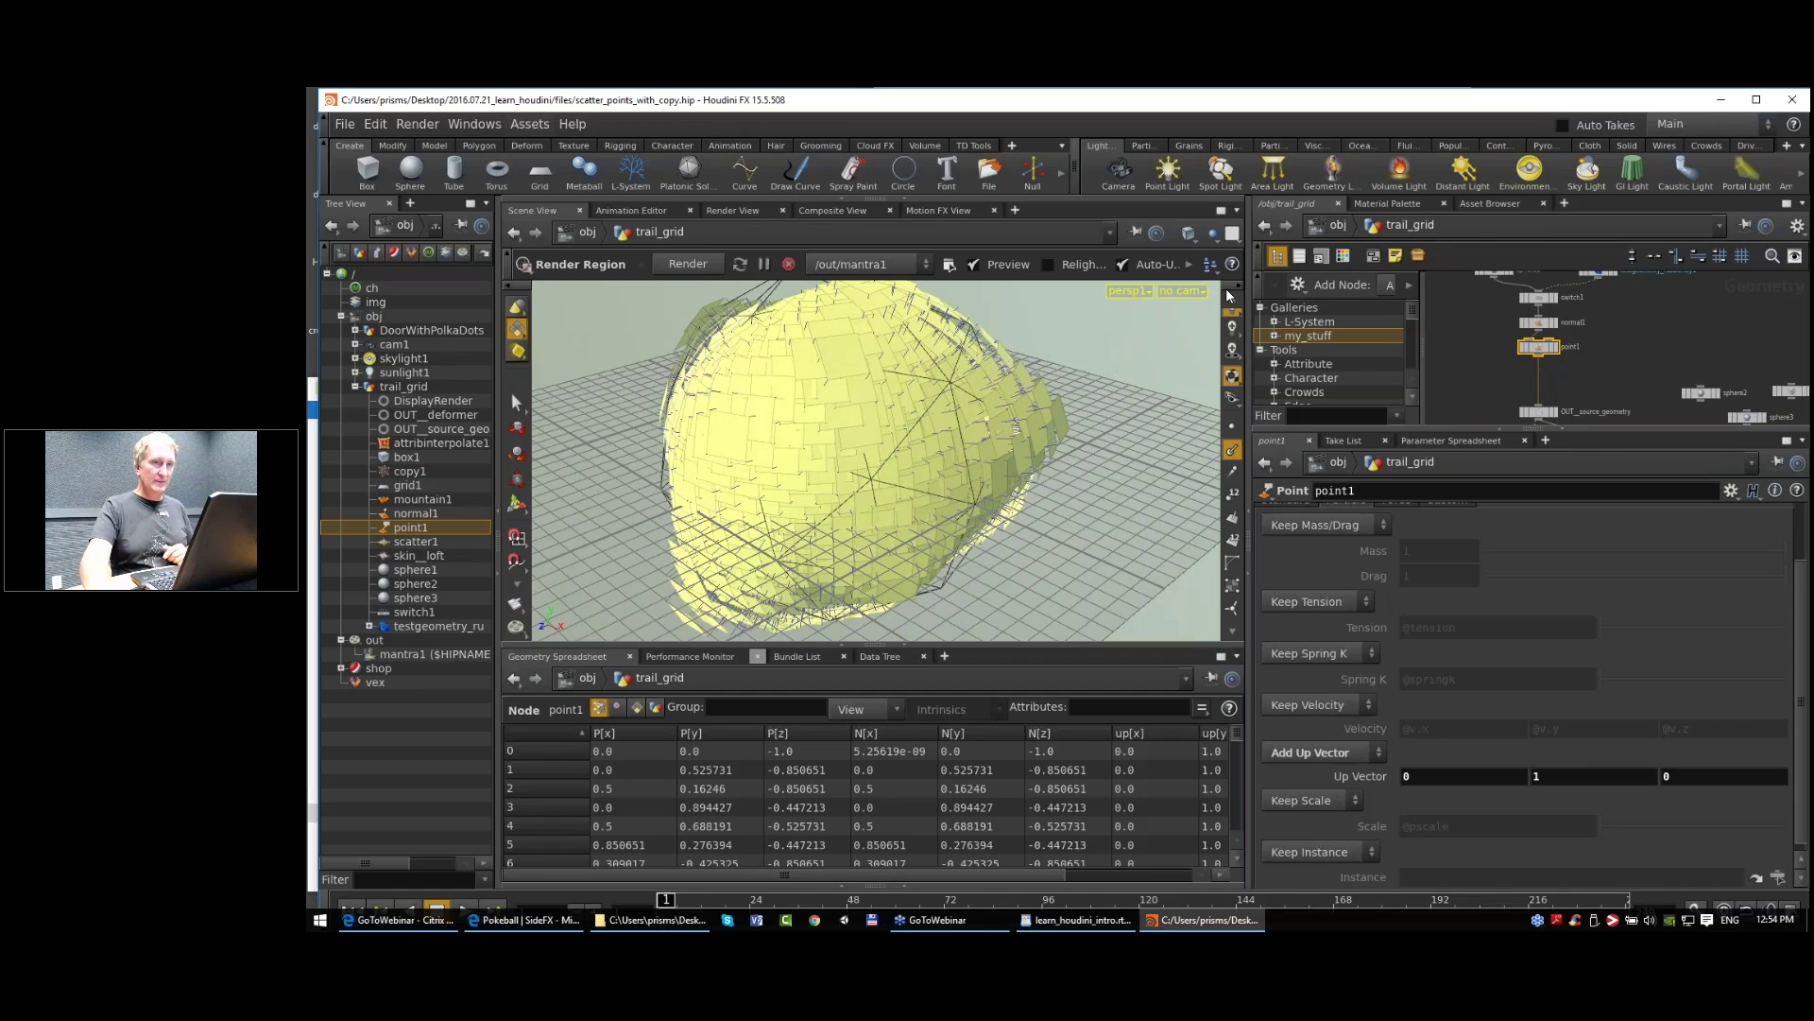
middle_drag(1506, 361, 1546, 219)
middle_drag(1621, 383, 1628, 341)
scroll(1628, 333, up, 3)
middle_drag(1637, 279, 1610, 439)
scroll(1658, 352, down, 4)
middle_drag(1657, 354, 1642, 247)
scroll(1529, 362, up, 3)
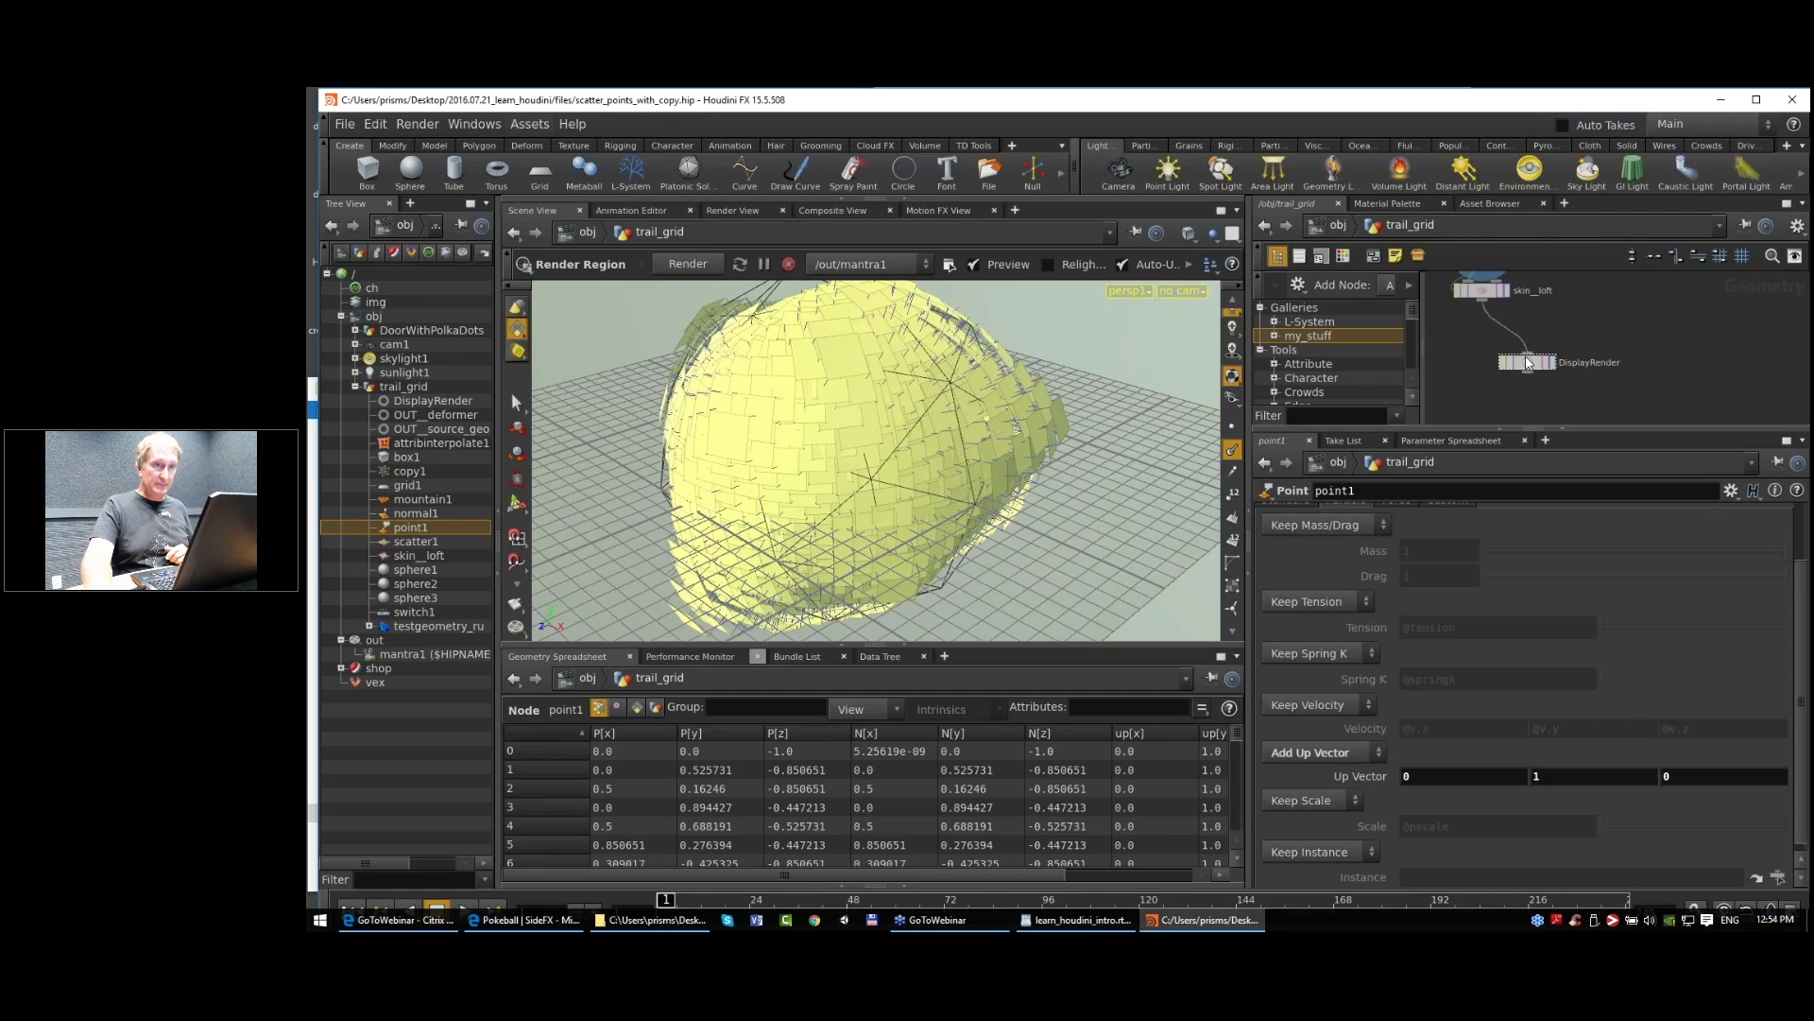
click(1528, 362)
middle_drag(1484, 327, 1622, 318)
scroll(1583, 389, up, 1)
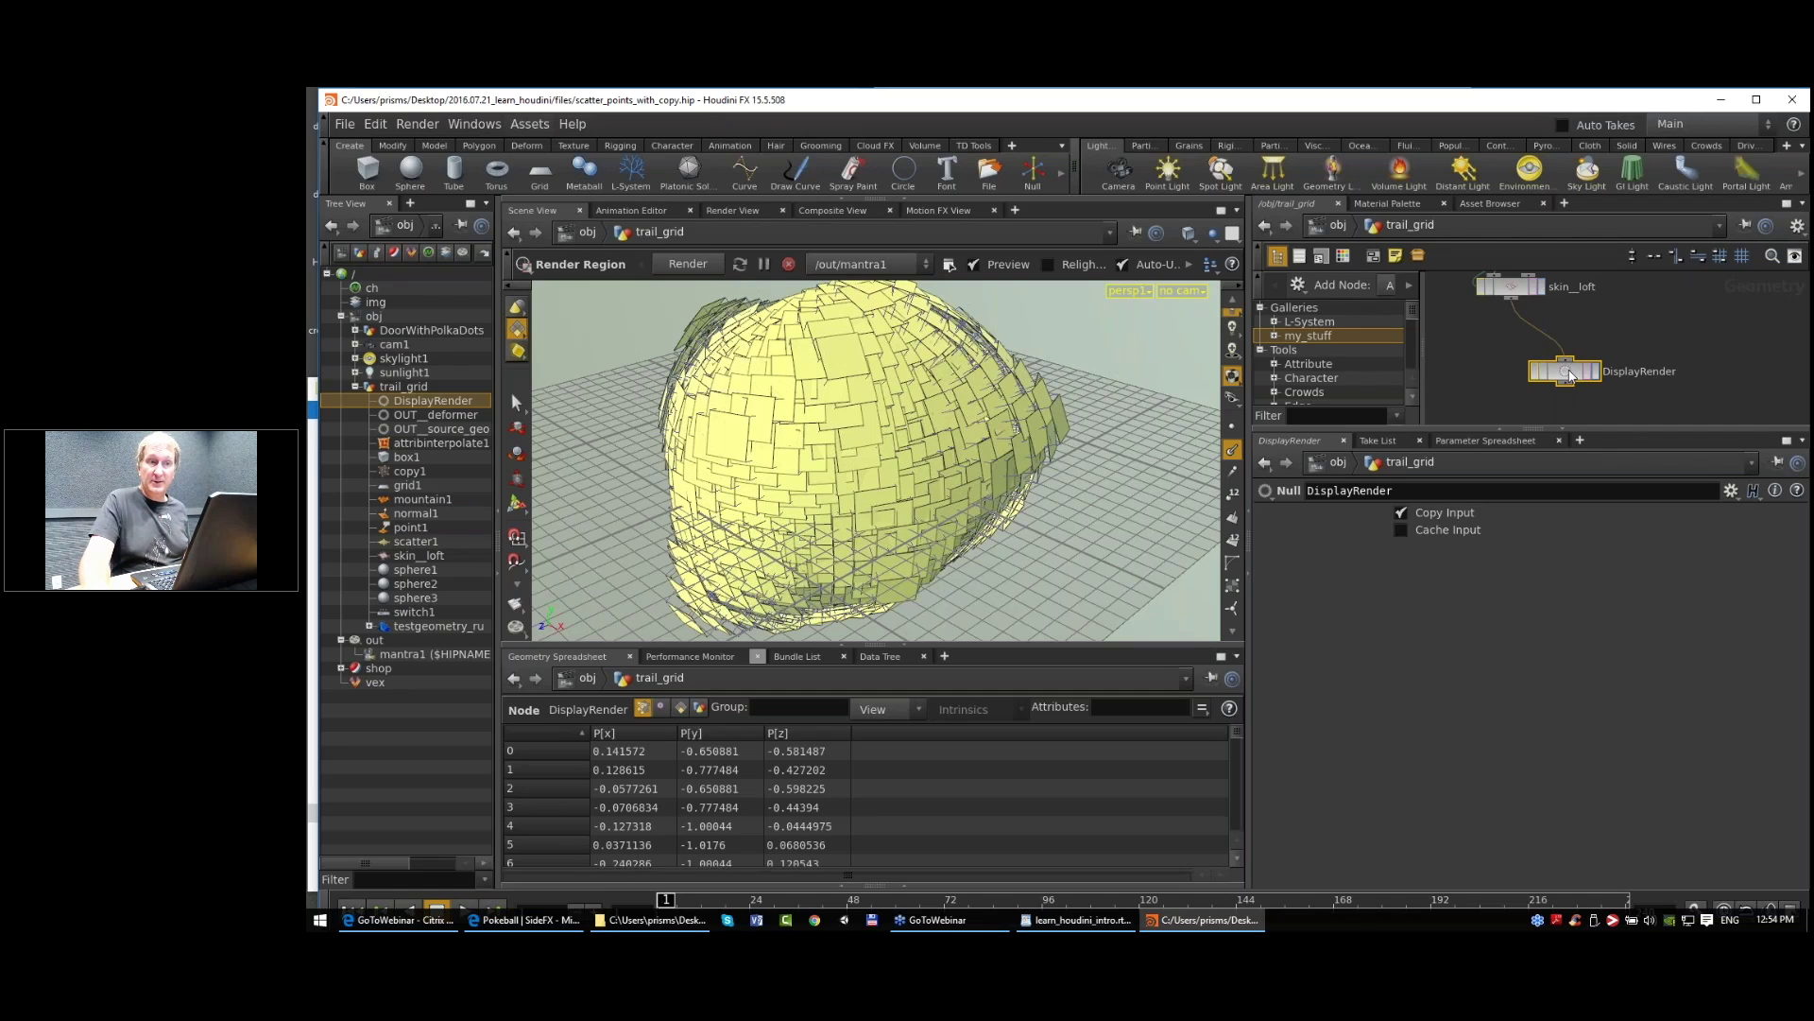
middle_drag(1572, 376, 1663, 553)
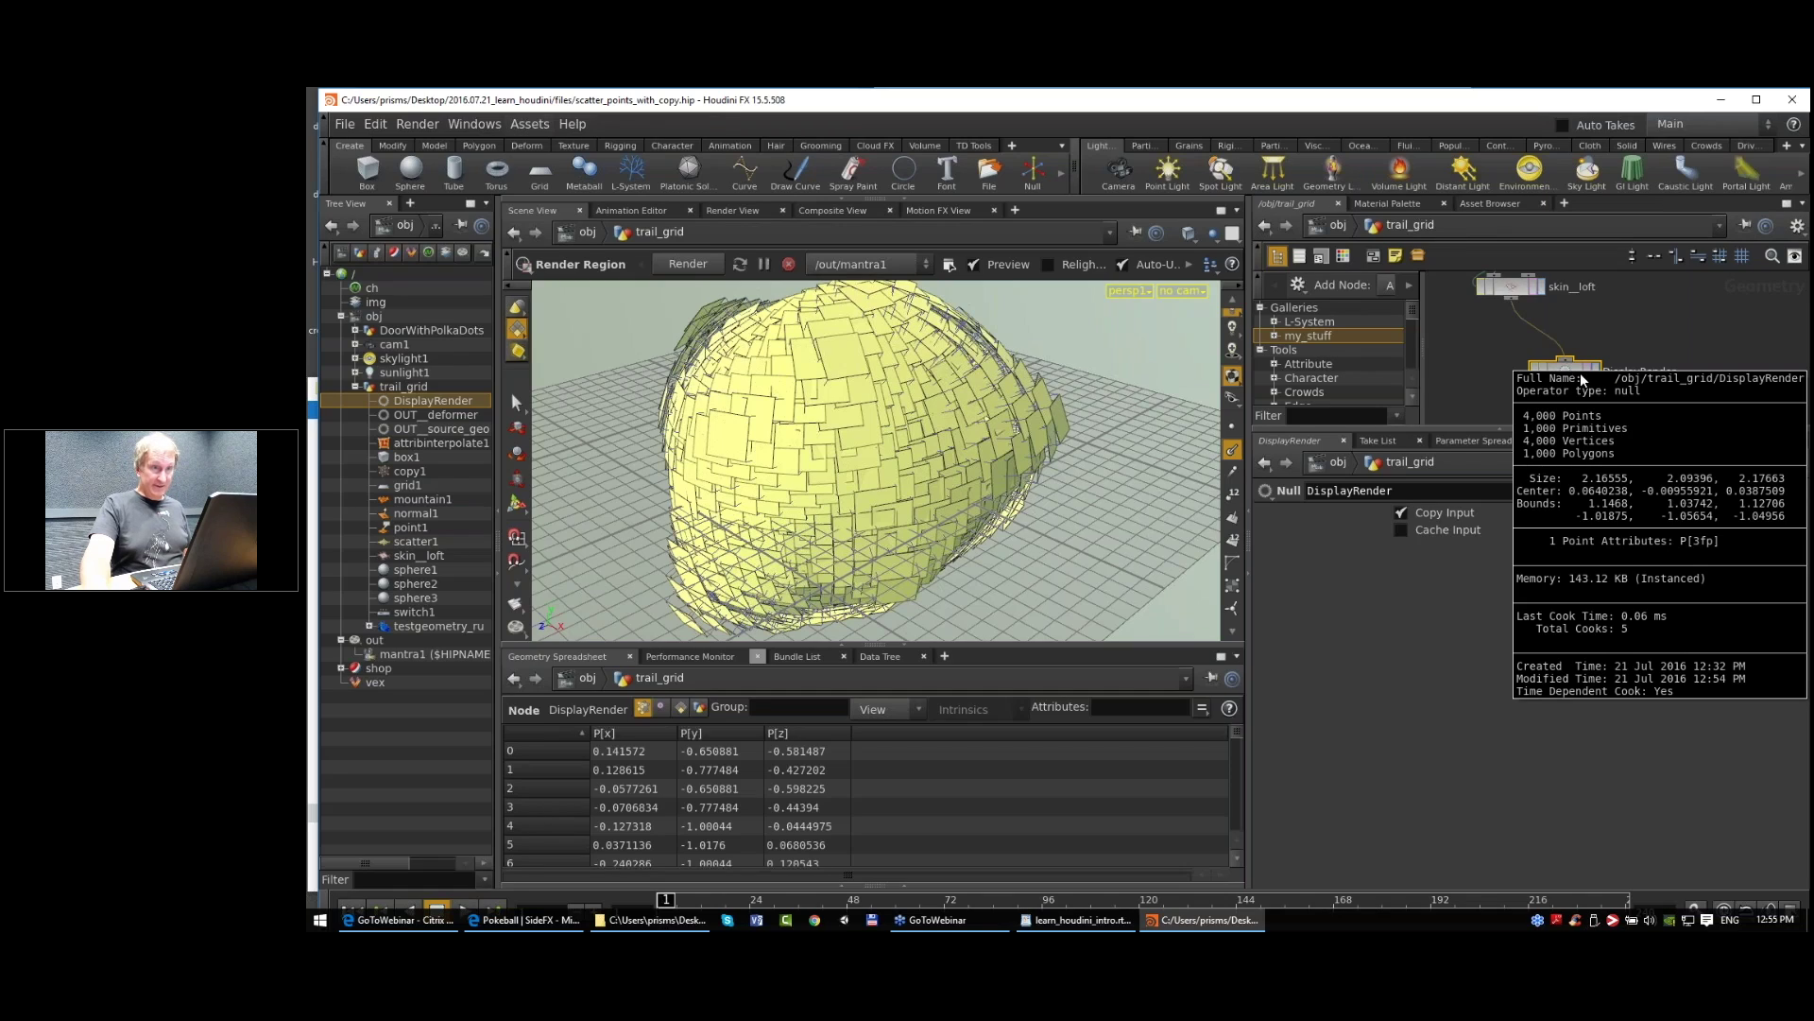
Step: Compare DisplayRender's node info with Cache Input on and off, leaving Cache Input off
scroll(1568, 380, down, 1)
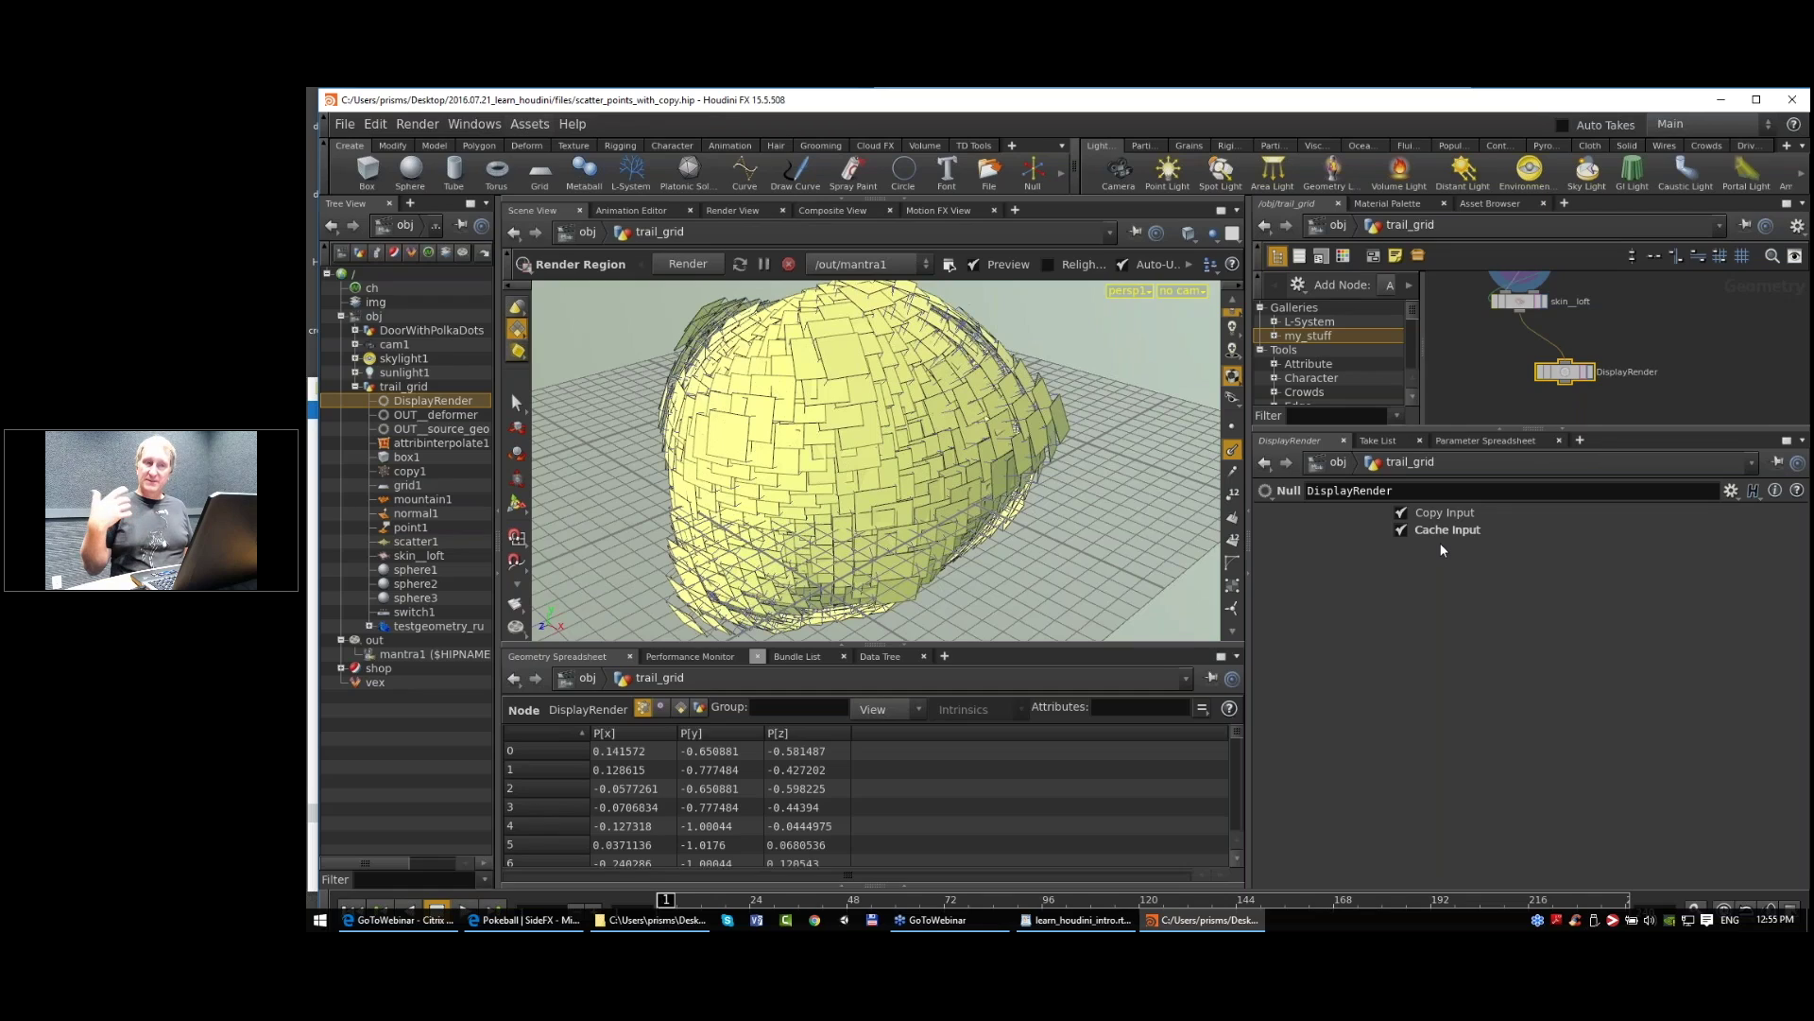
middle_click(1564, 378)
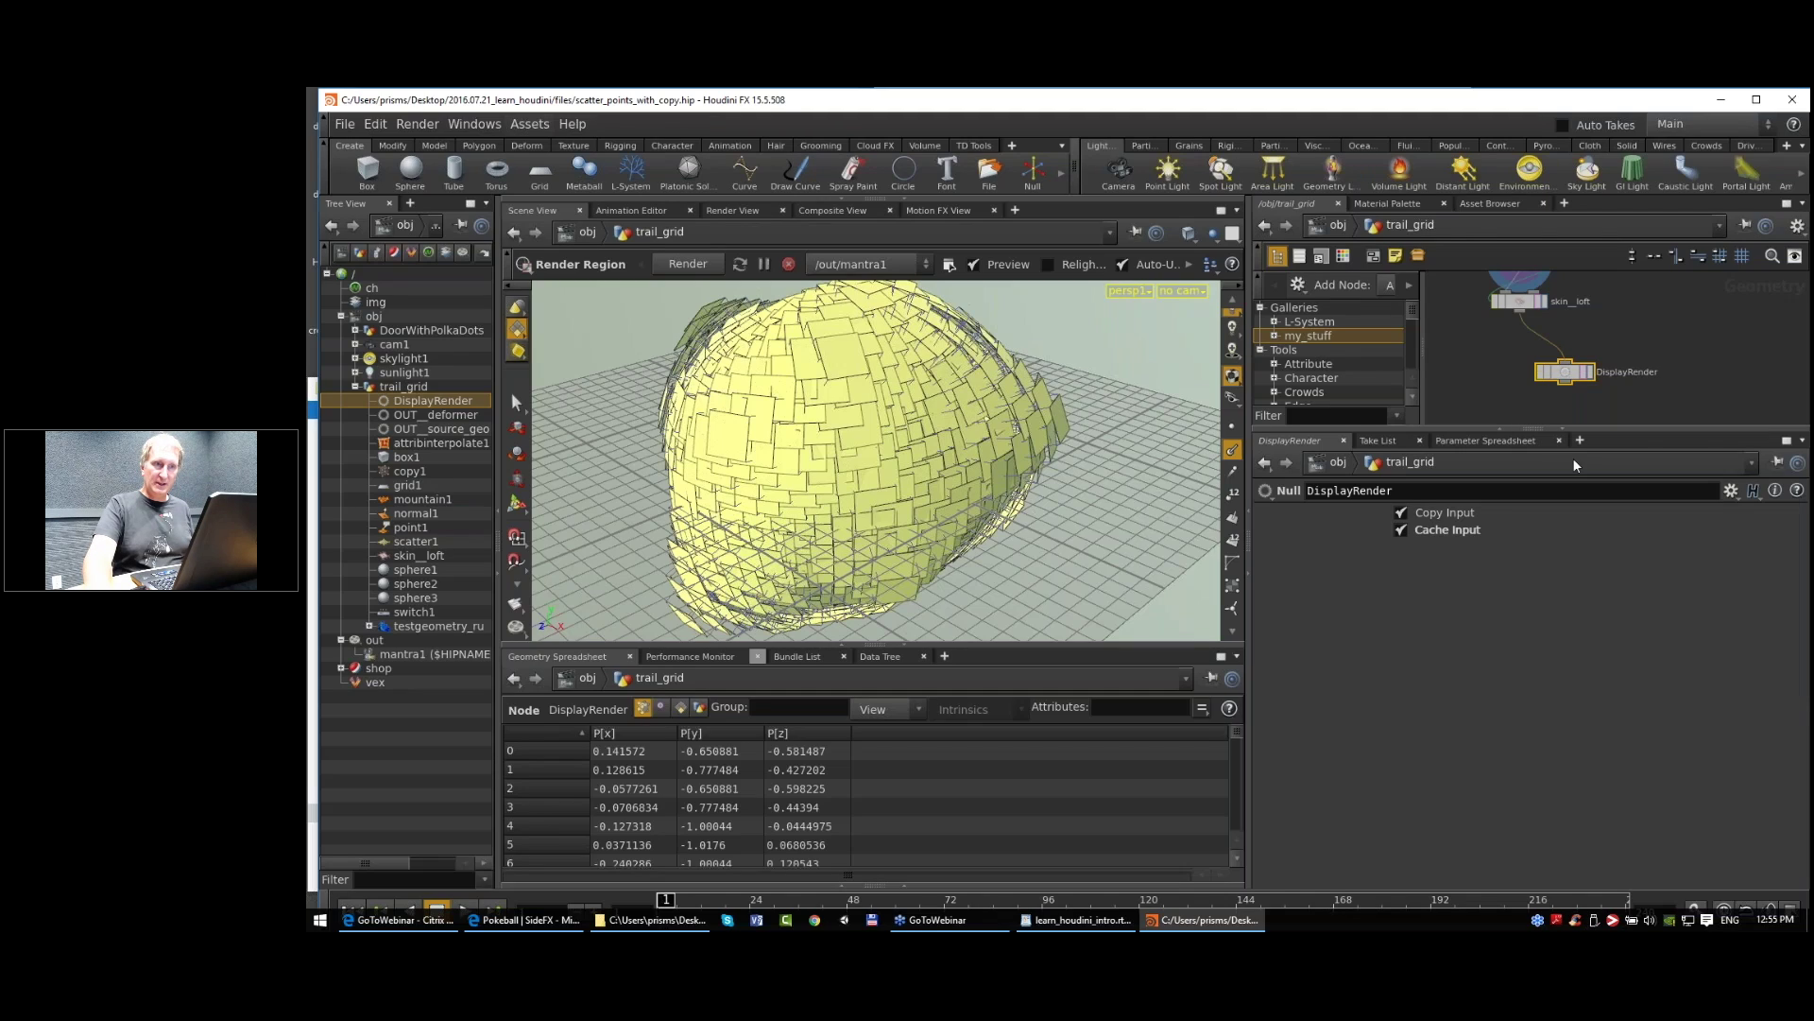
click(1402, 530)
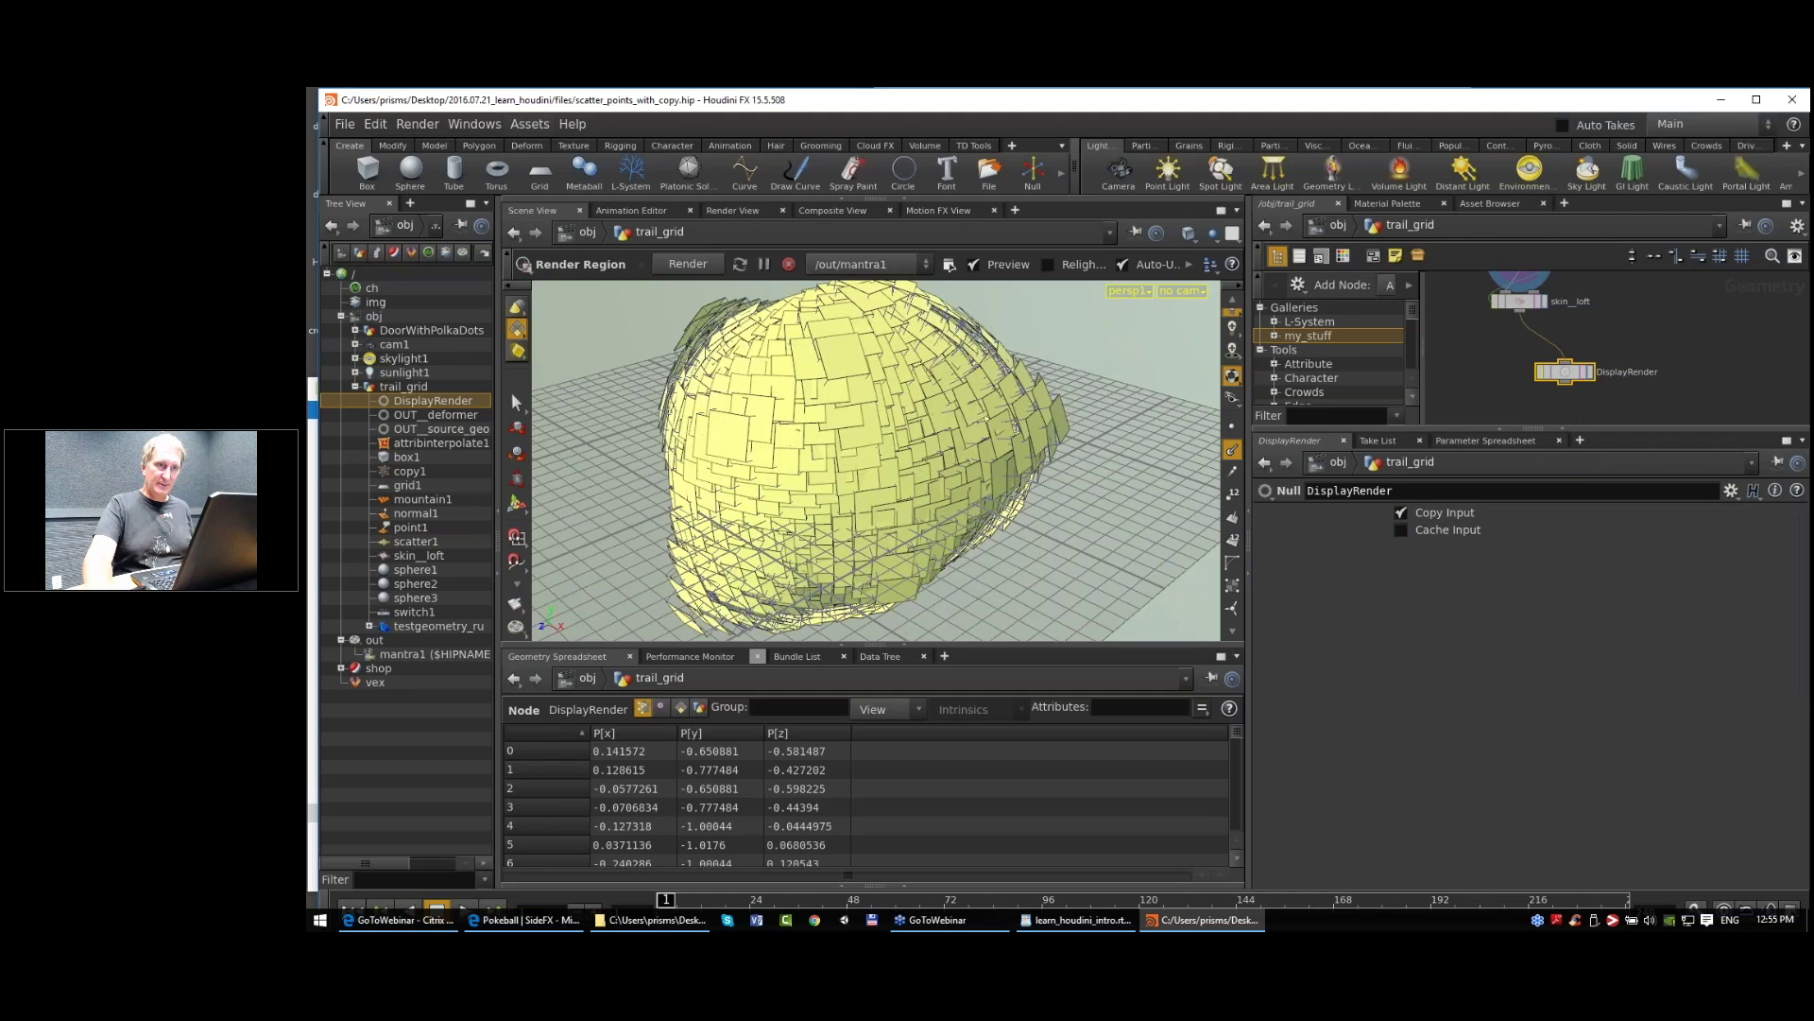
middle_click(1564, 378)
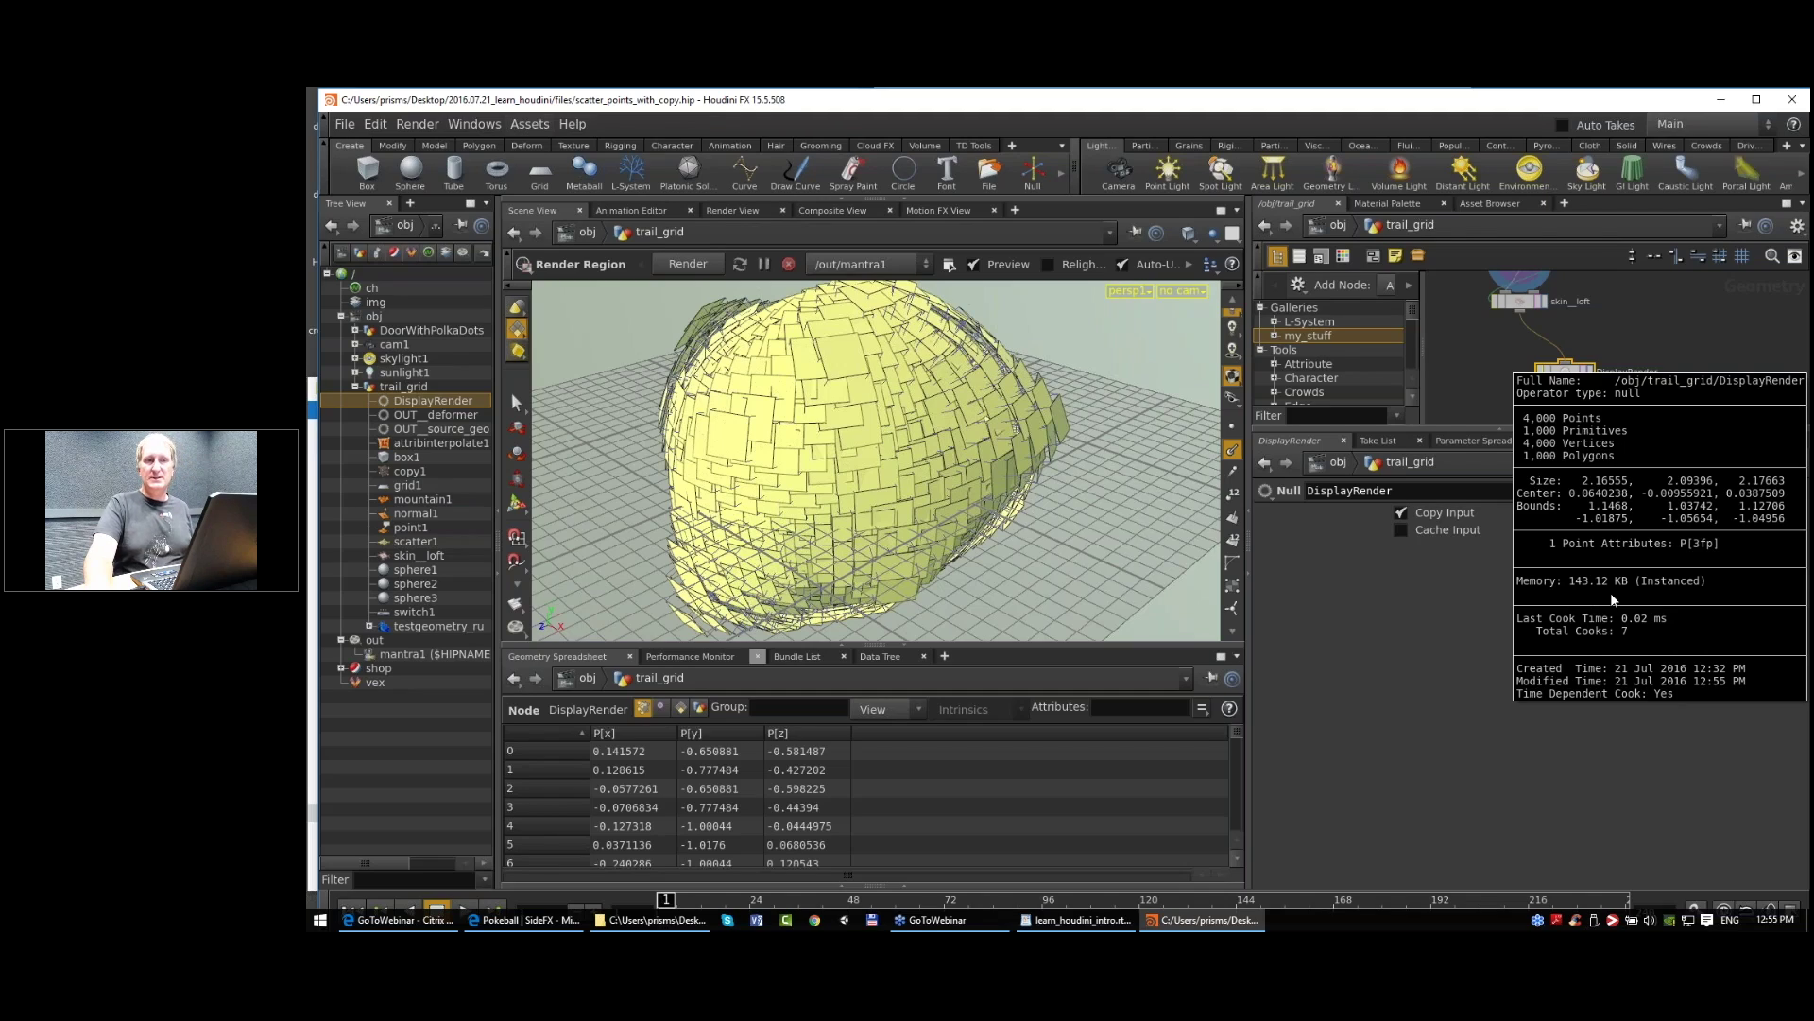
click(1402, 531)
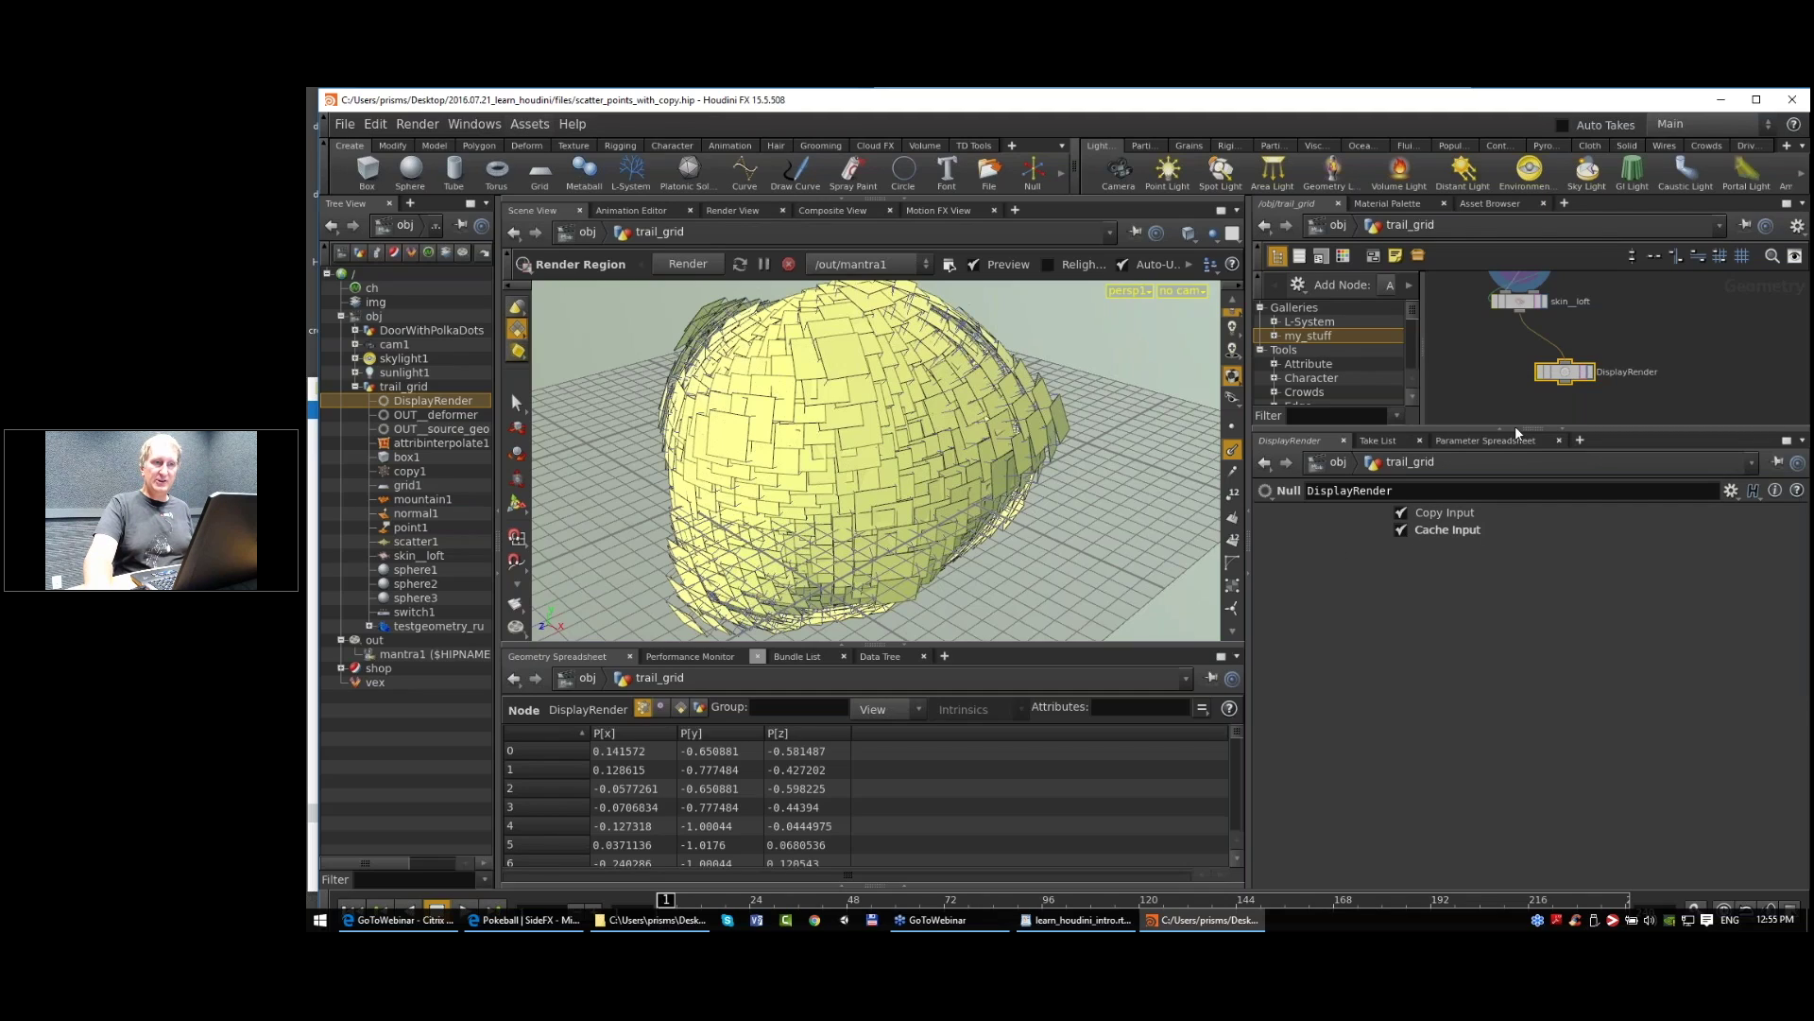
middle_click(1569, 375)
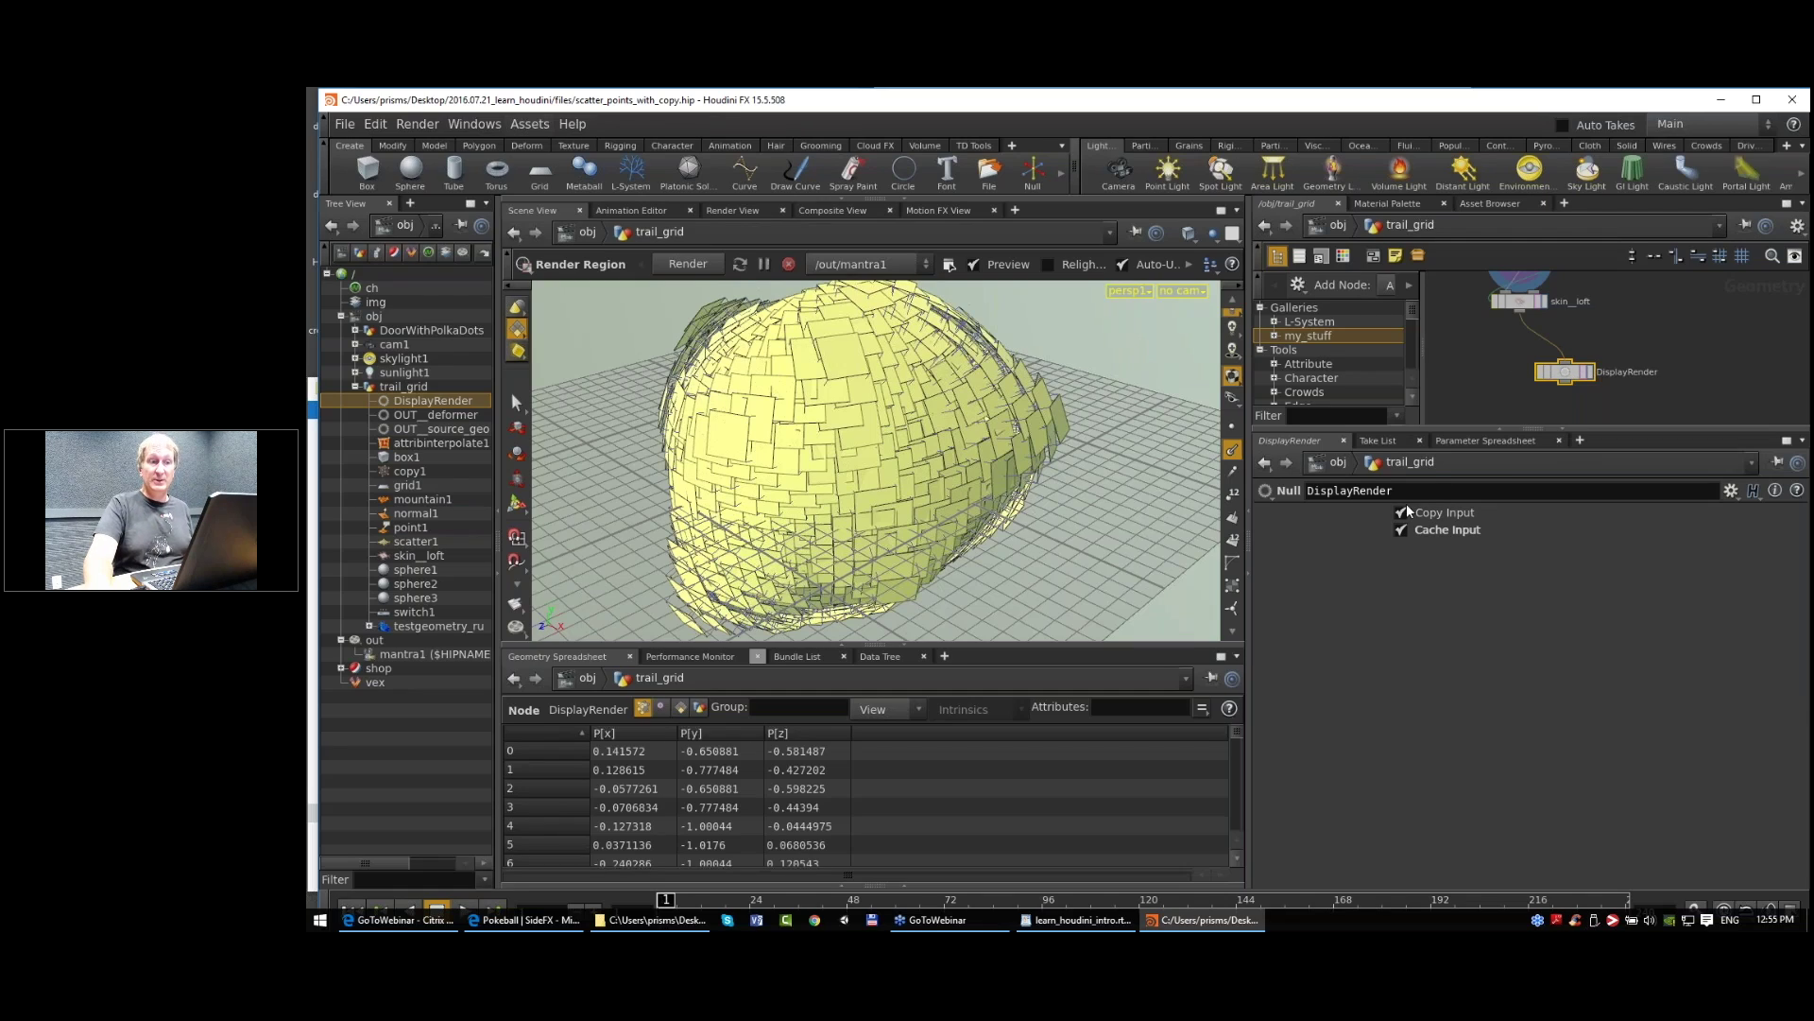
click(1401, 530)
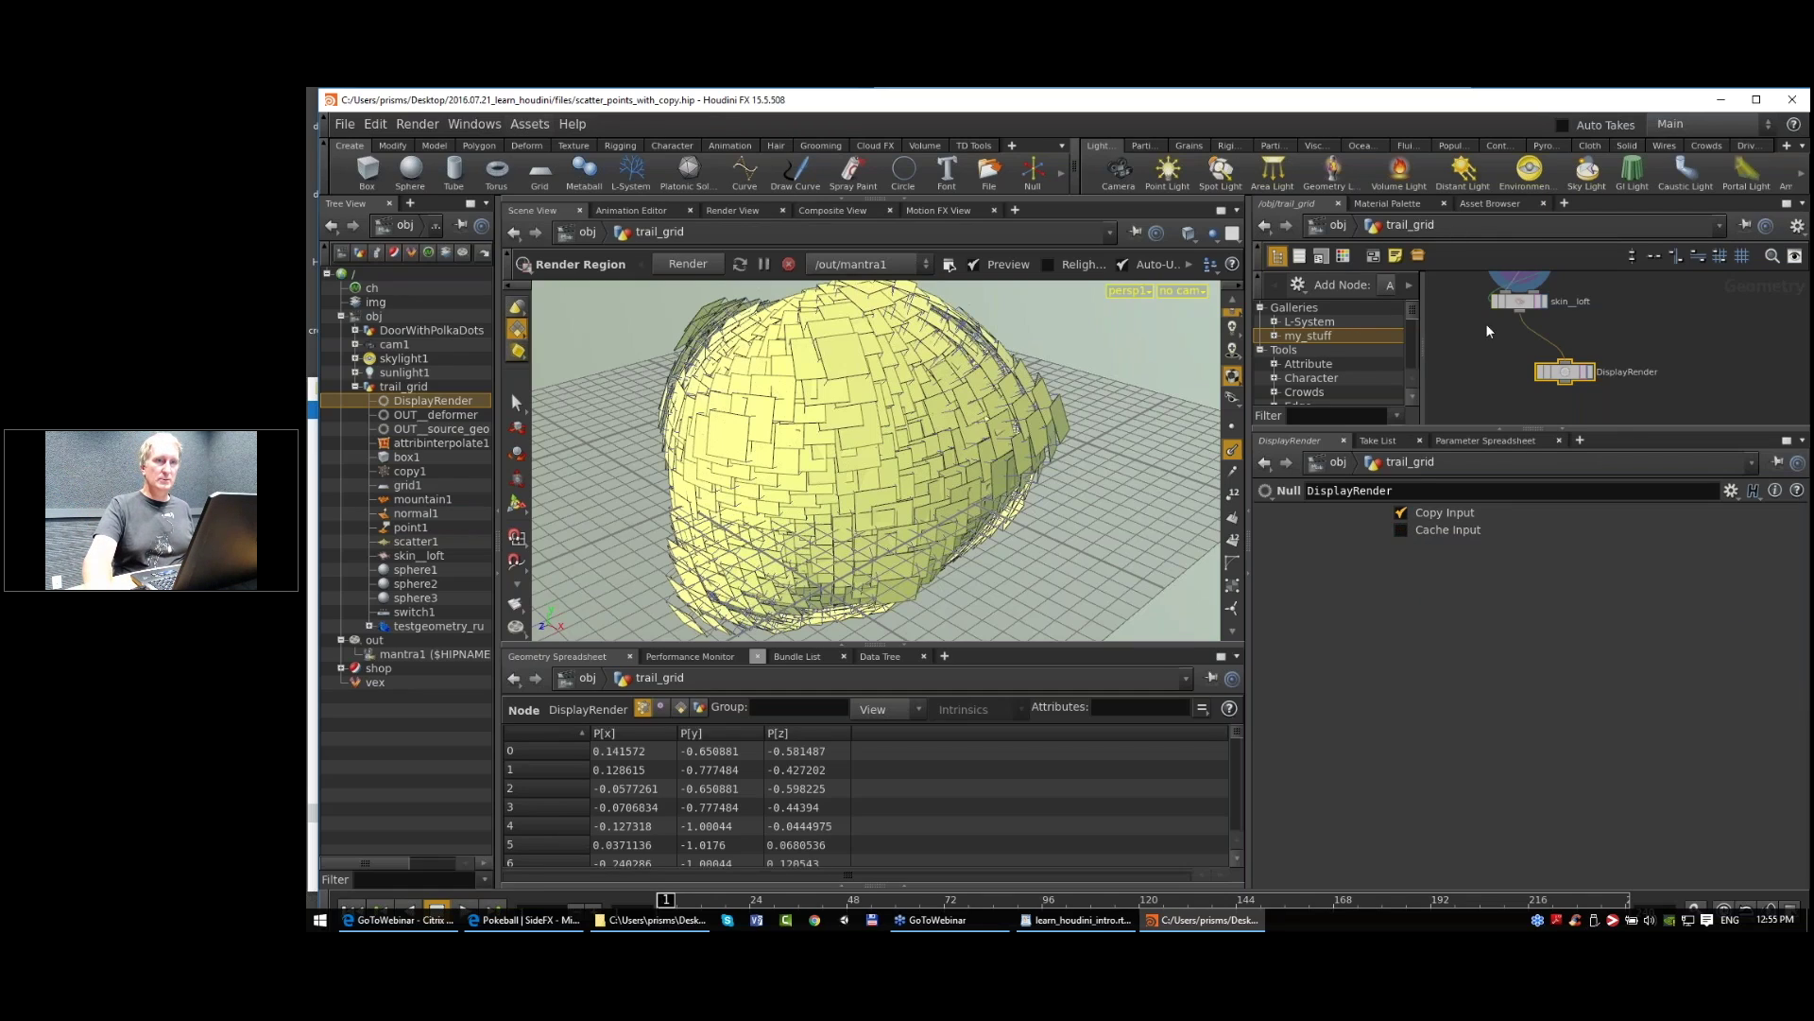
Step: Make DisplayRender the displayed node and view the copied grids from a slightly different angle
click(1592, 372)
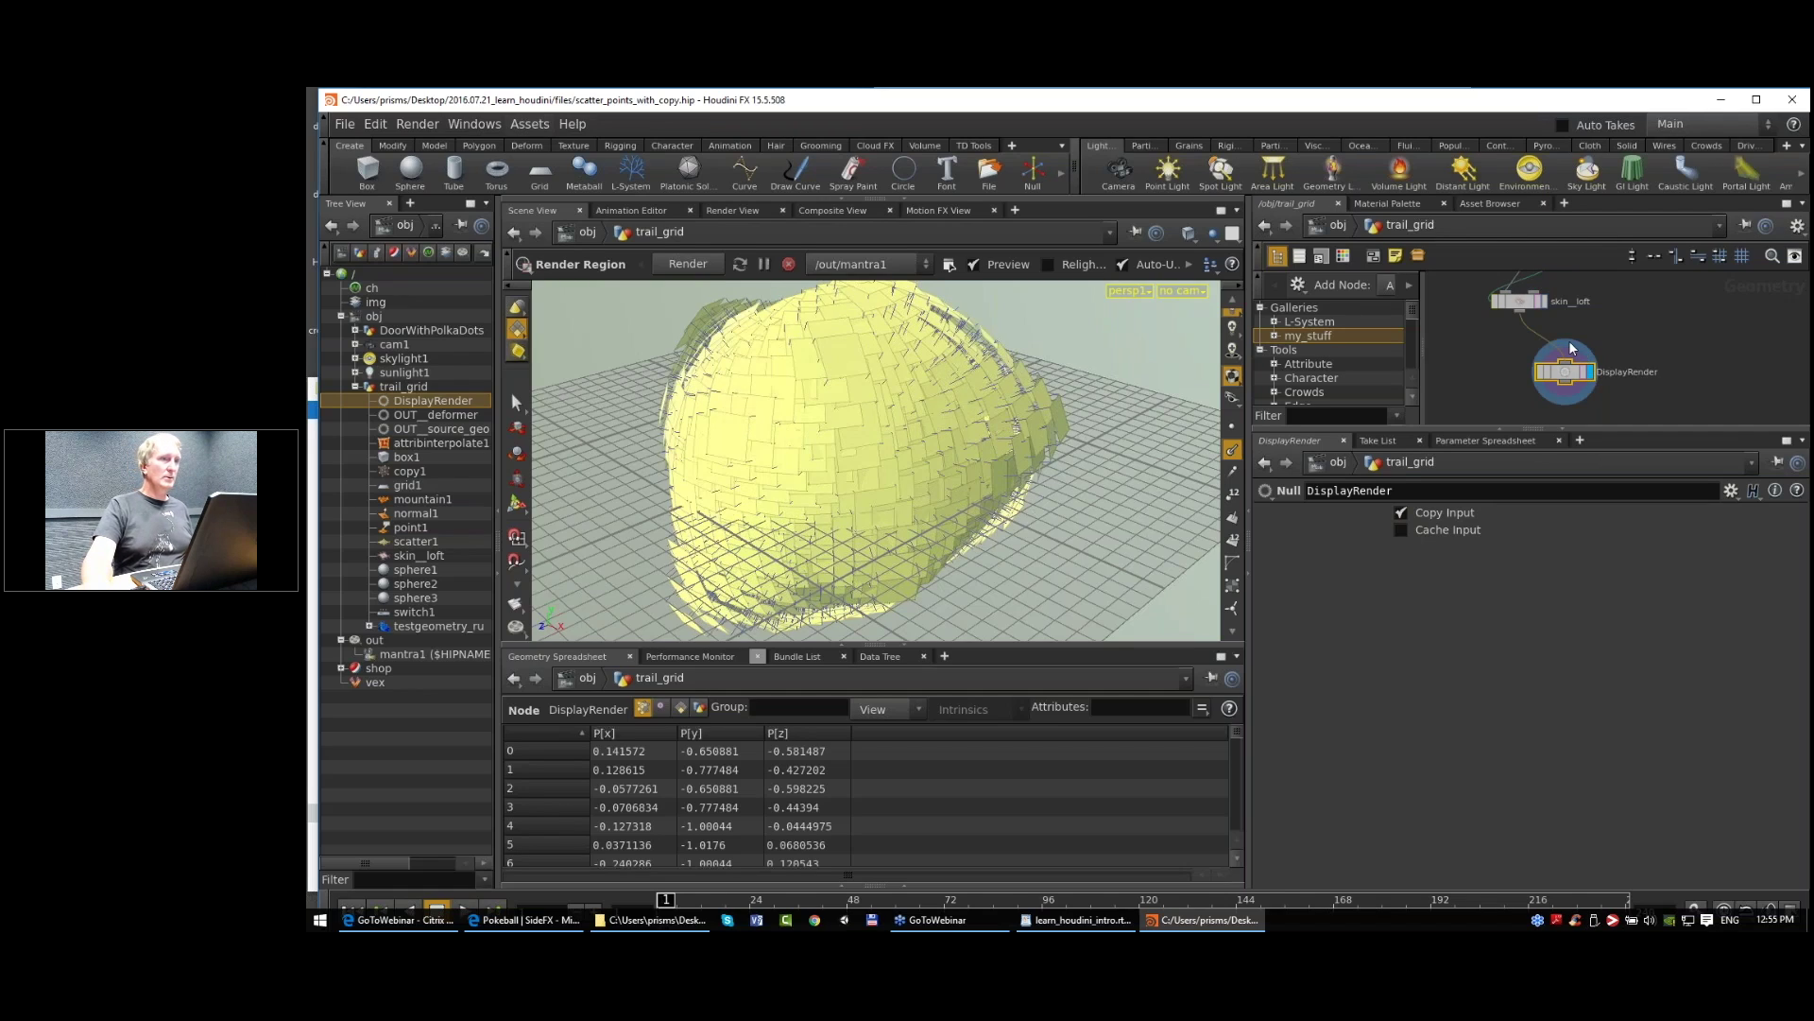
key(Escape)
drag(814, 427, 973, 423)
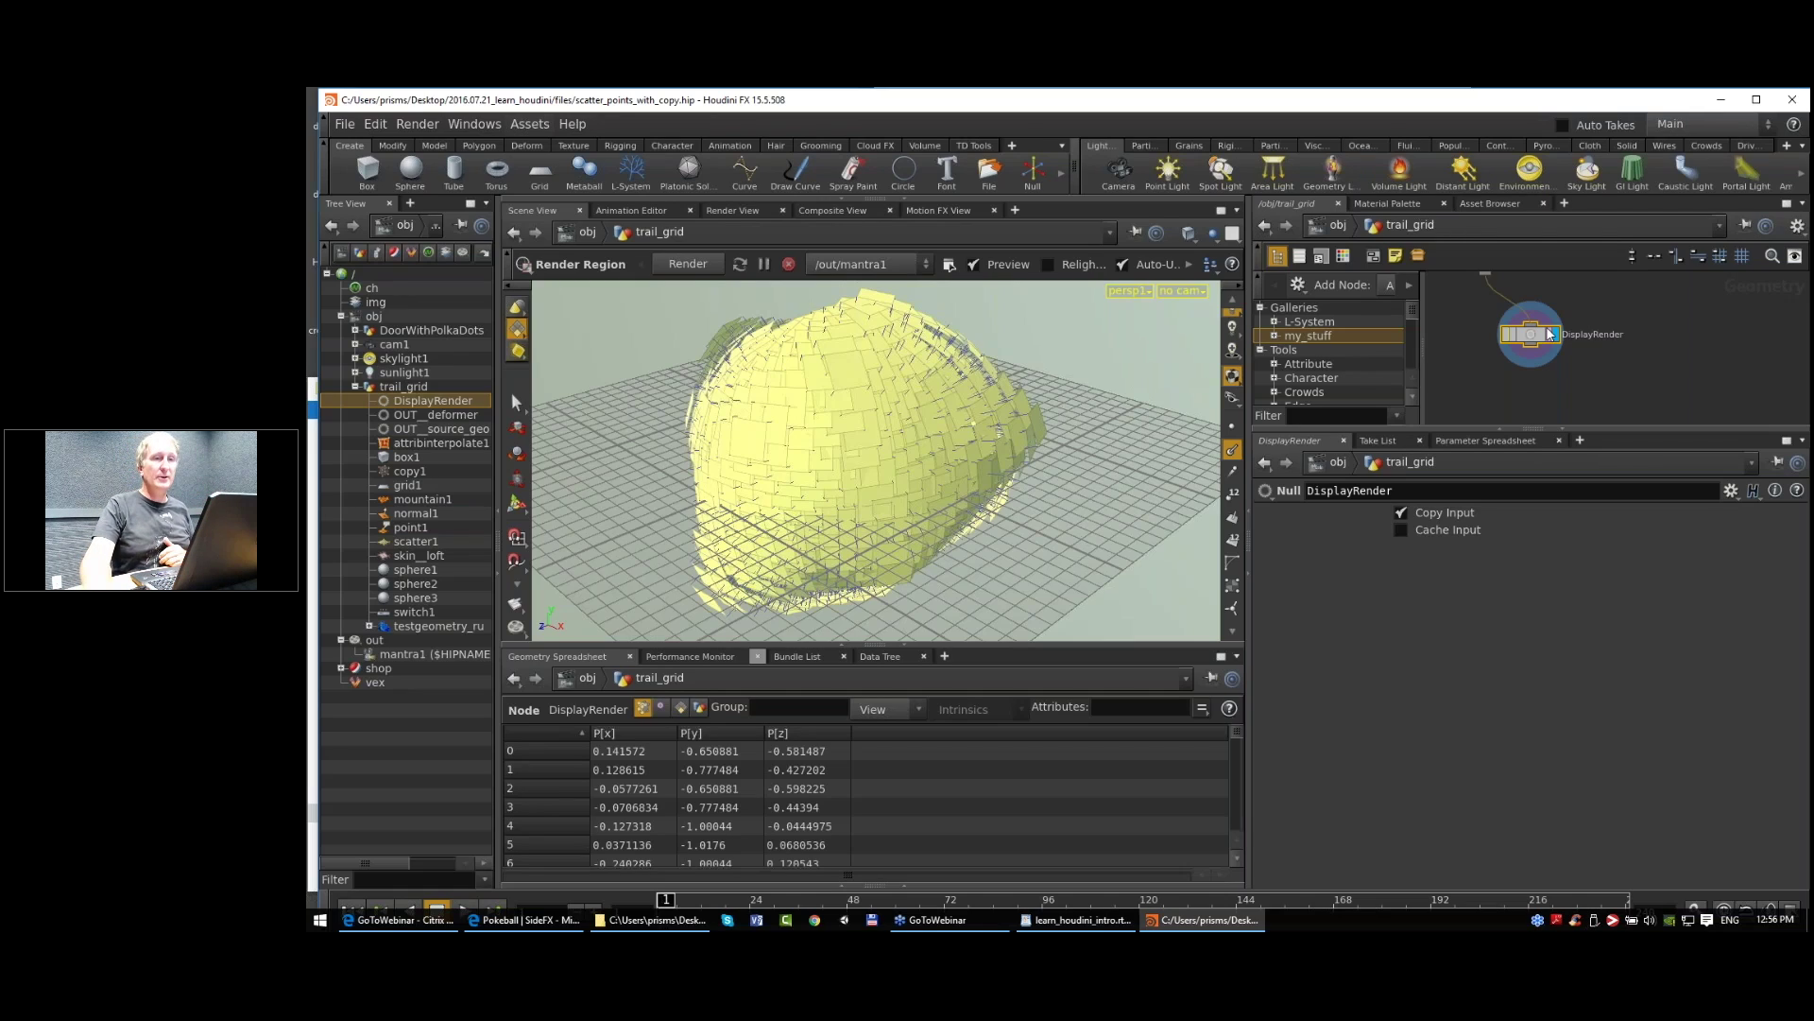
scroll(1543, 359, down, 2)
drag(1536, 378, 1554, 385)
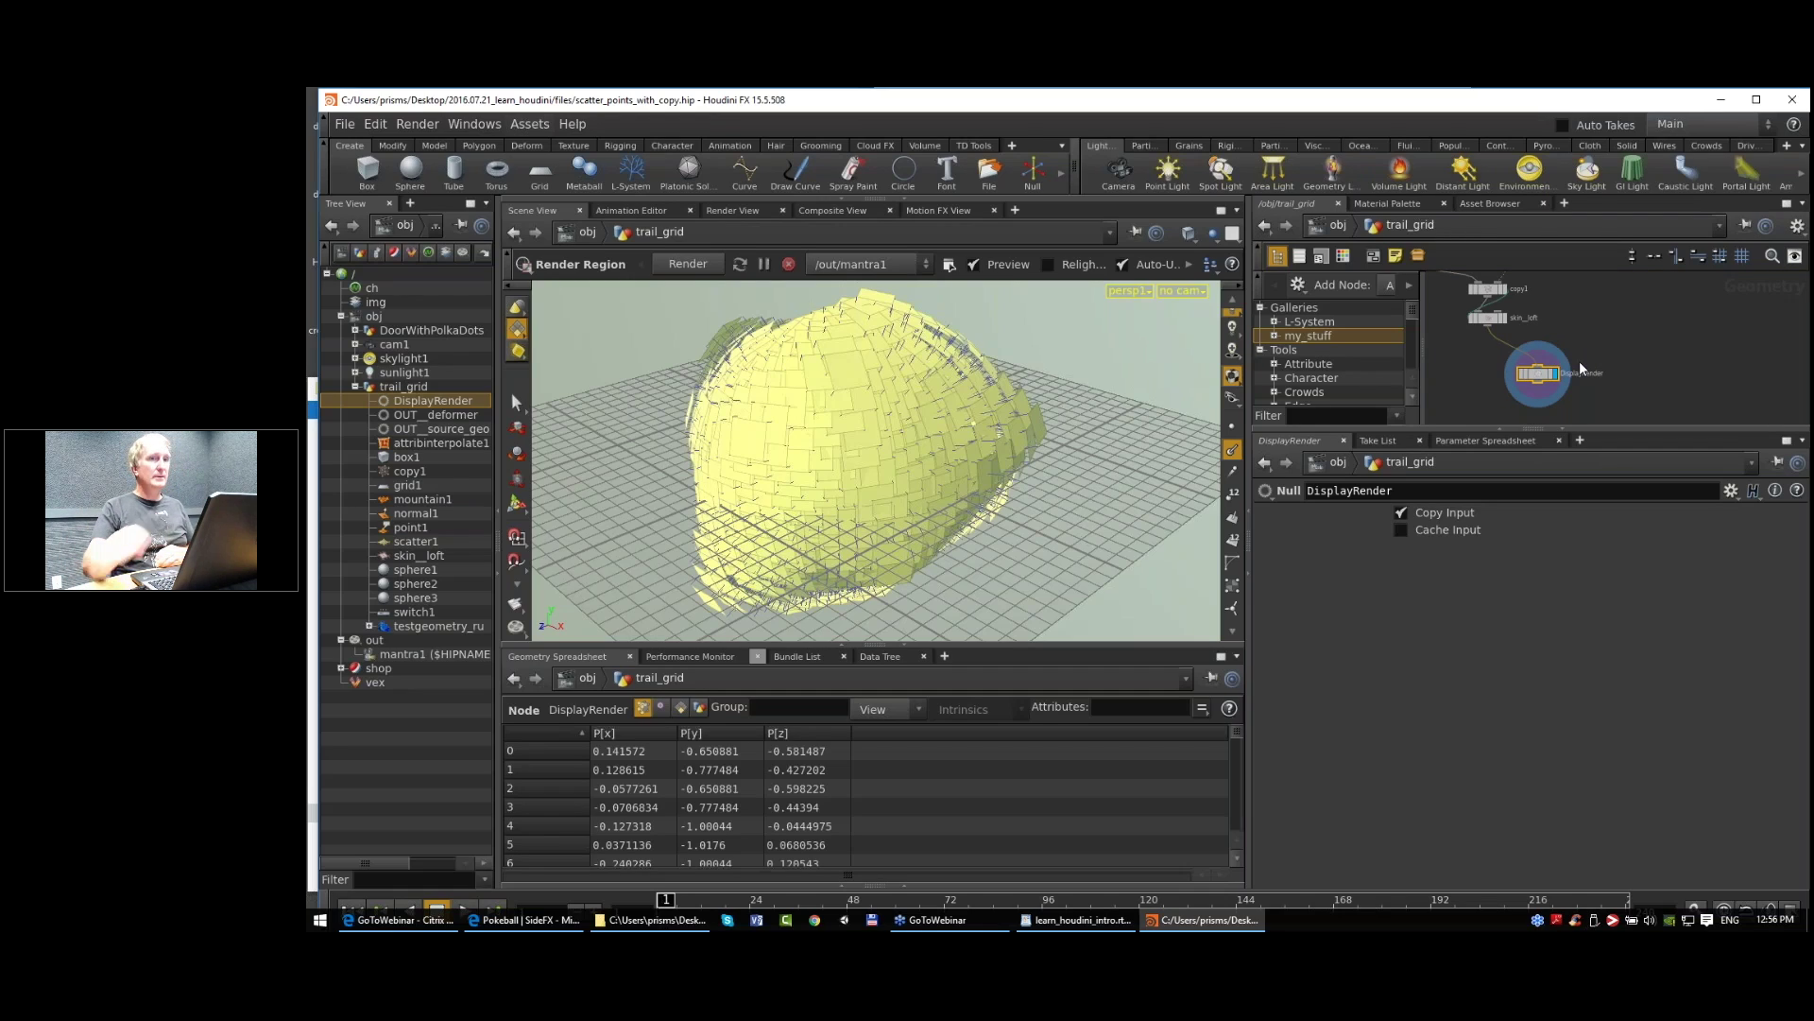
Step: Trace the network up from DisplayRender past attribinterpolate1 and select mountain1 to review its parameters
scroll(1623, 336, down, 1)
middle_drag(1624, 336, 1633, 430)
mouse_move(1658, 342)
middle_down()
mouse_move(1654, 372)
mouse_move(1684, 347)
middle_up()
scroll(1656, 376, up, 3)
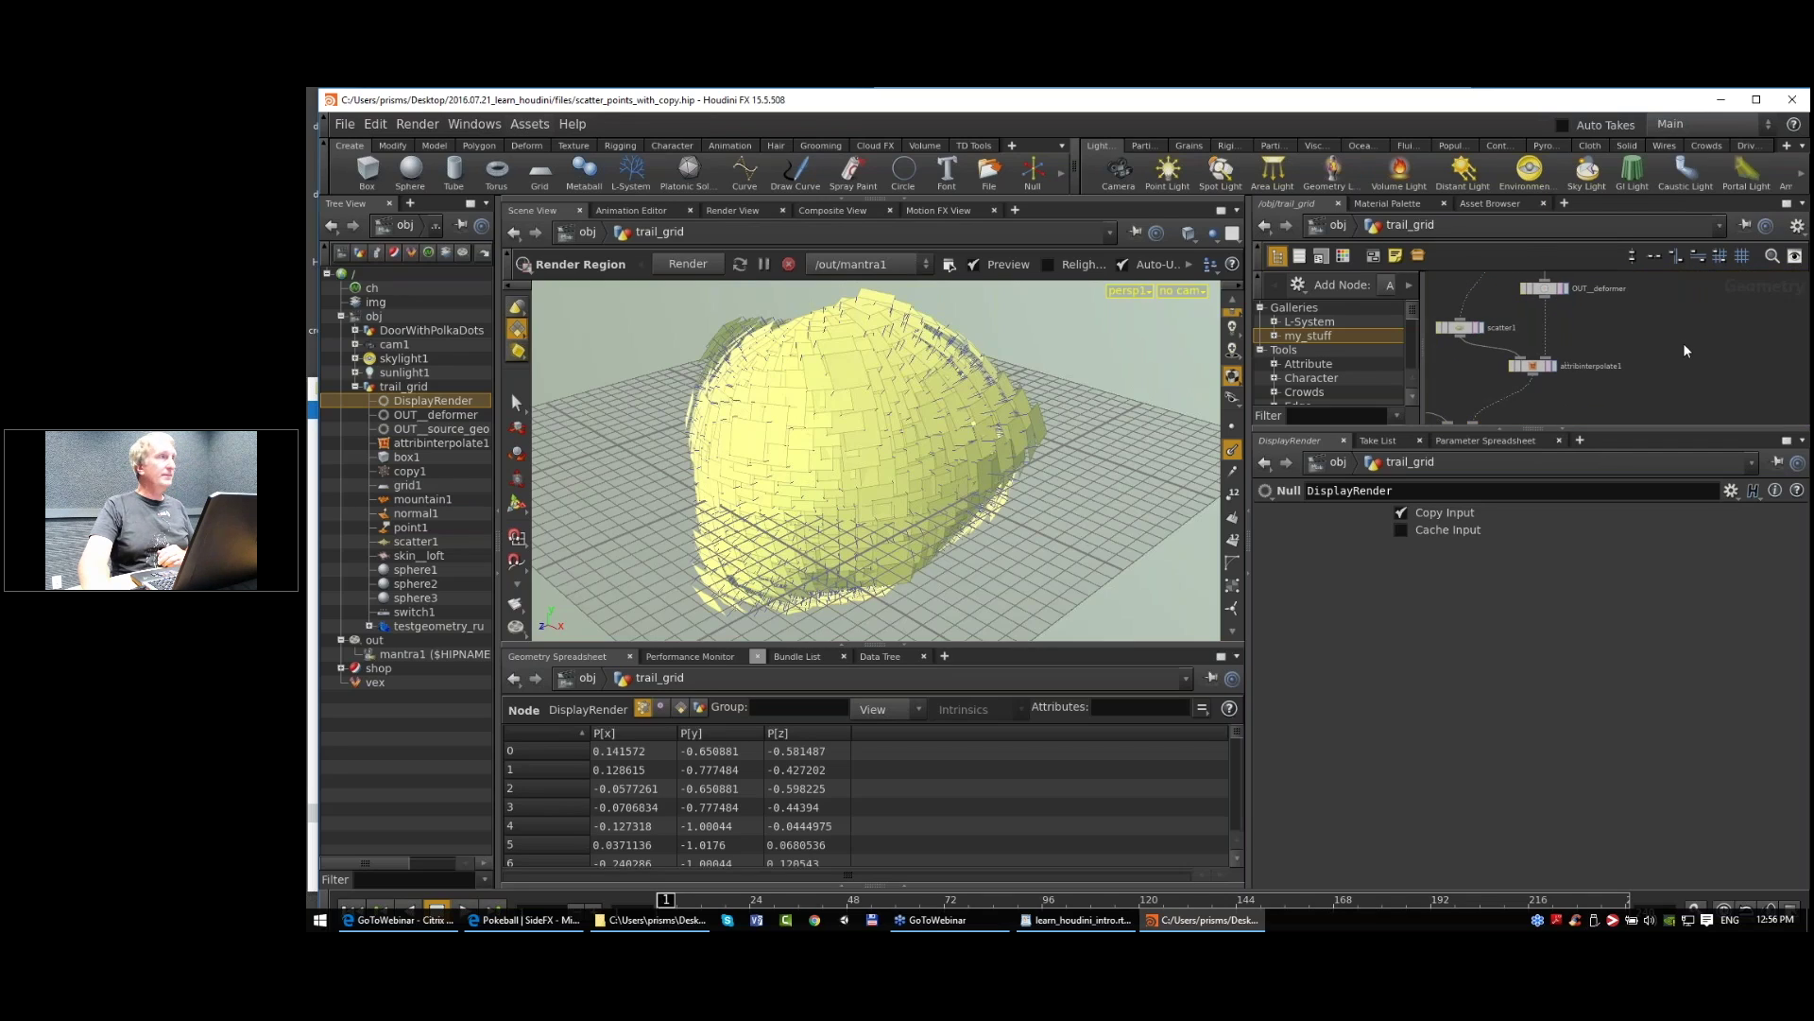
scroll(1658, 350, up, 1)
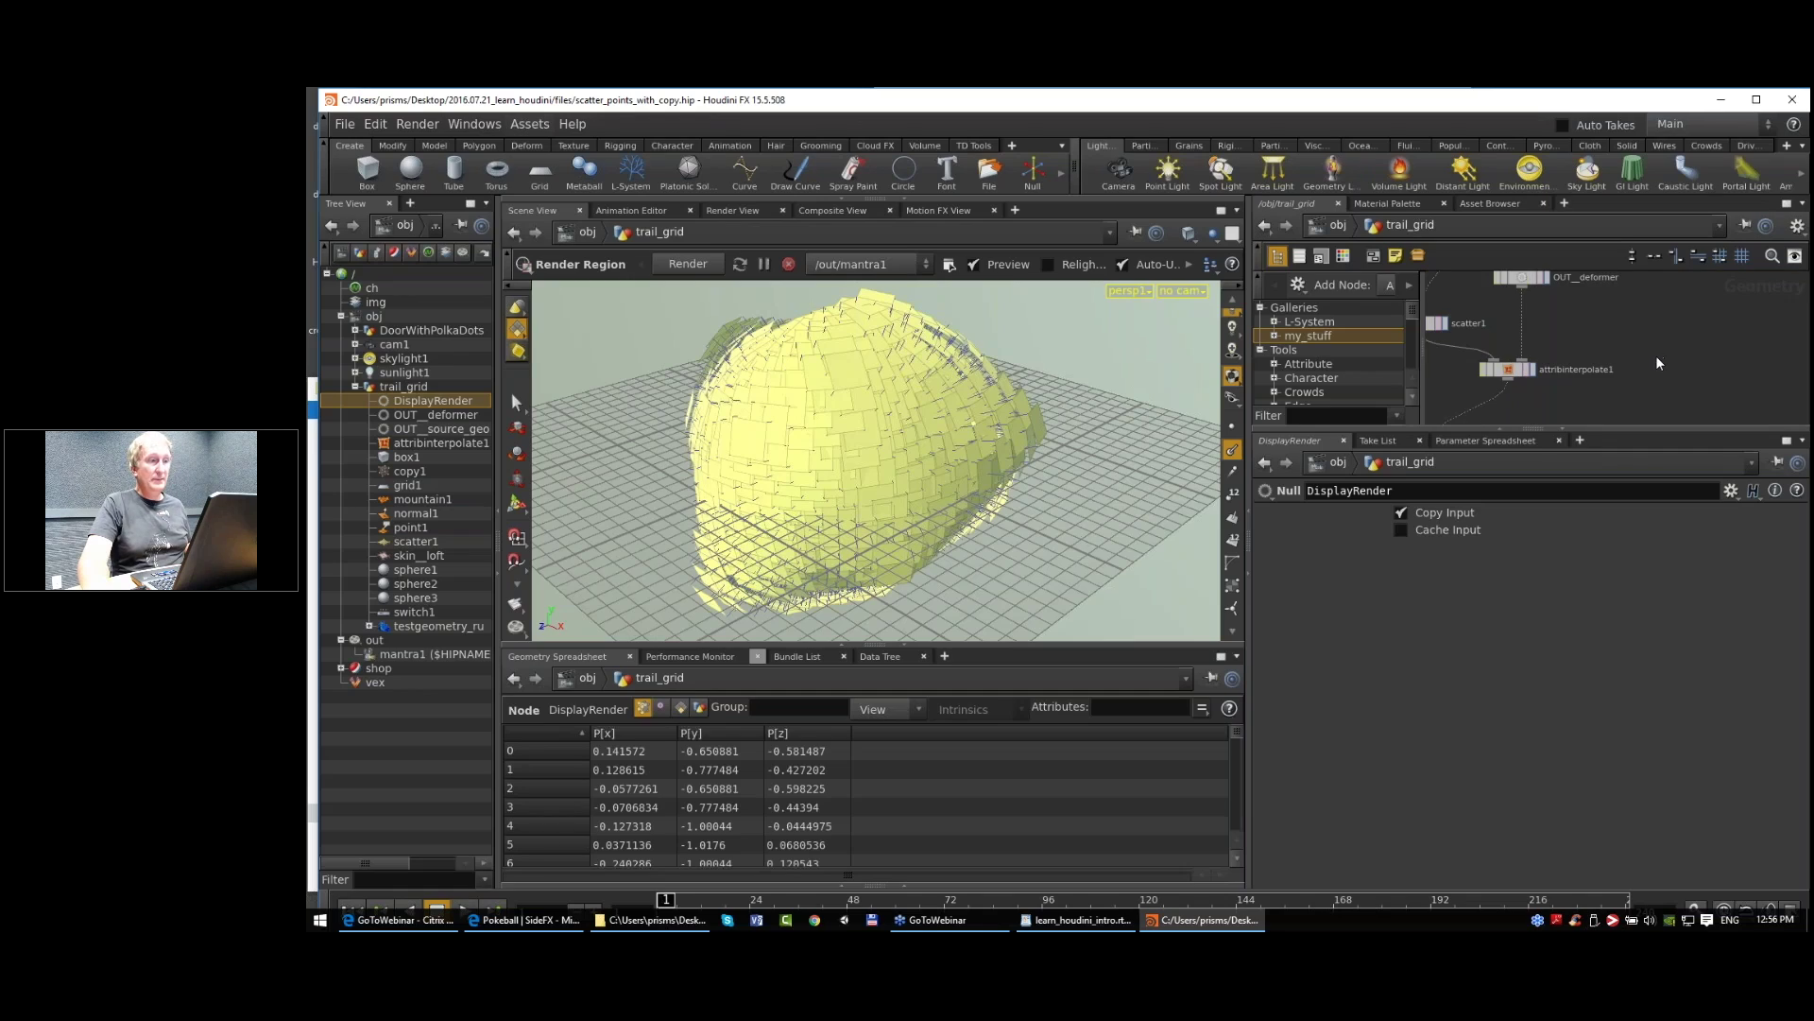
scroll(1625, 340, down, 3)
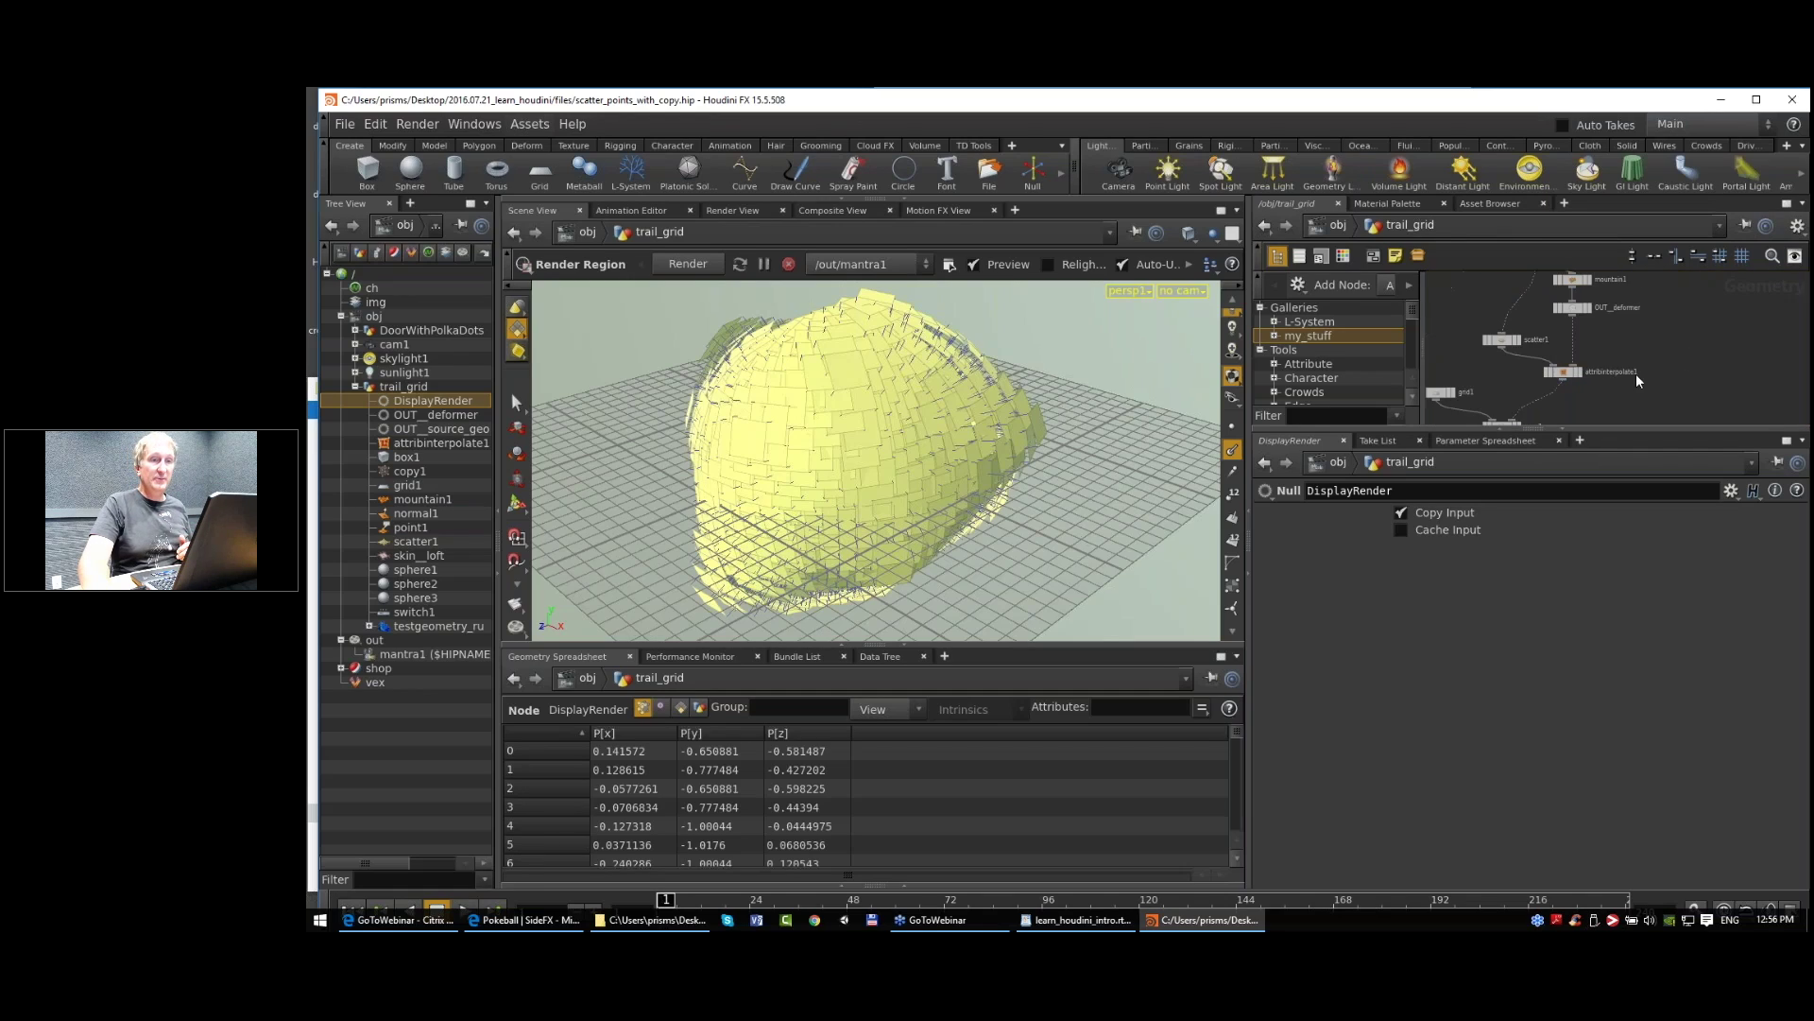
middle_drag(1655, 274, 1644, 374)
click(1568, 349)
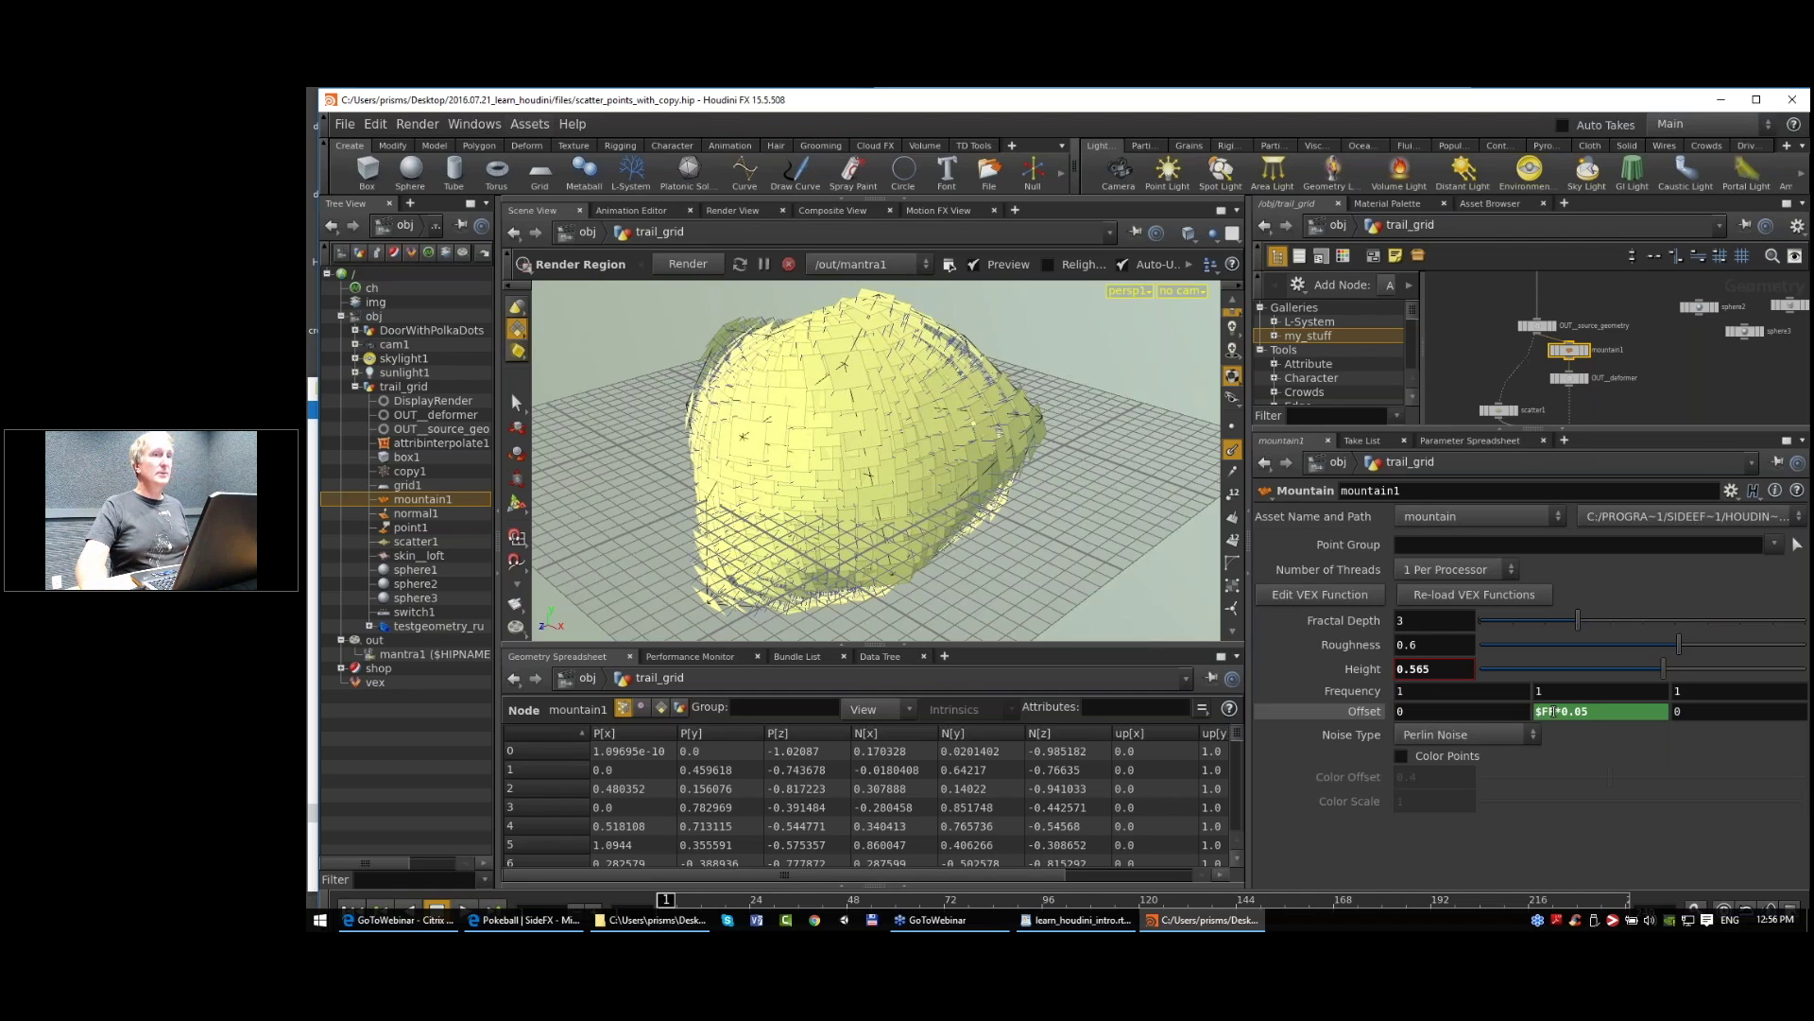
Step: Enlarge the network area, select sphere3 and move it slightly lower beneath sphere2 and box1
drag(1667, 432, 1648, 542)
middle_drag(1720, 446, 1620, 401)
click(1649, 399)
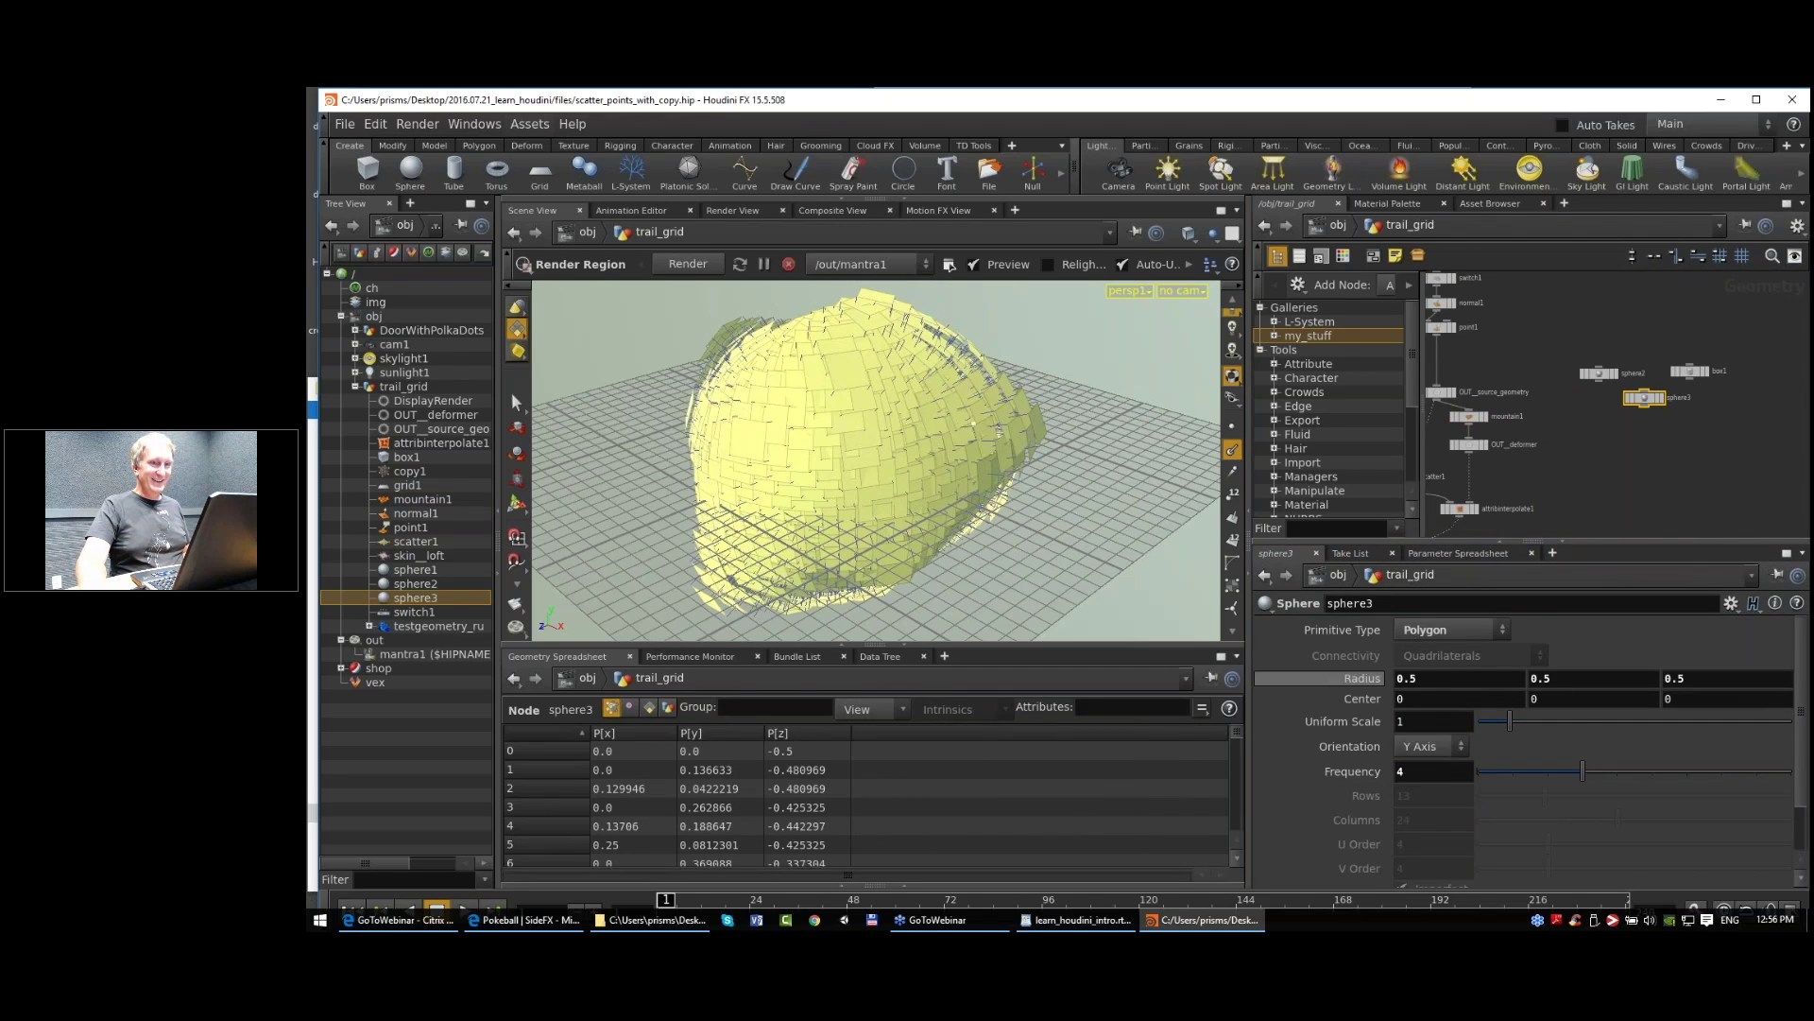
middle_drag(1672, 450, 1637, 421)
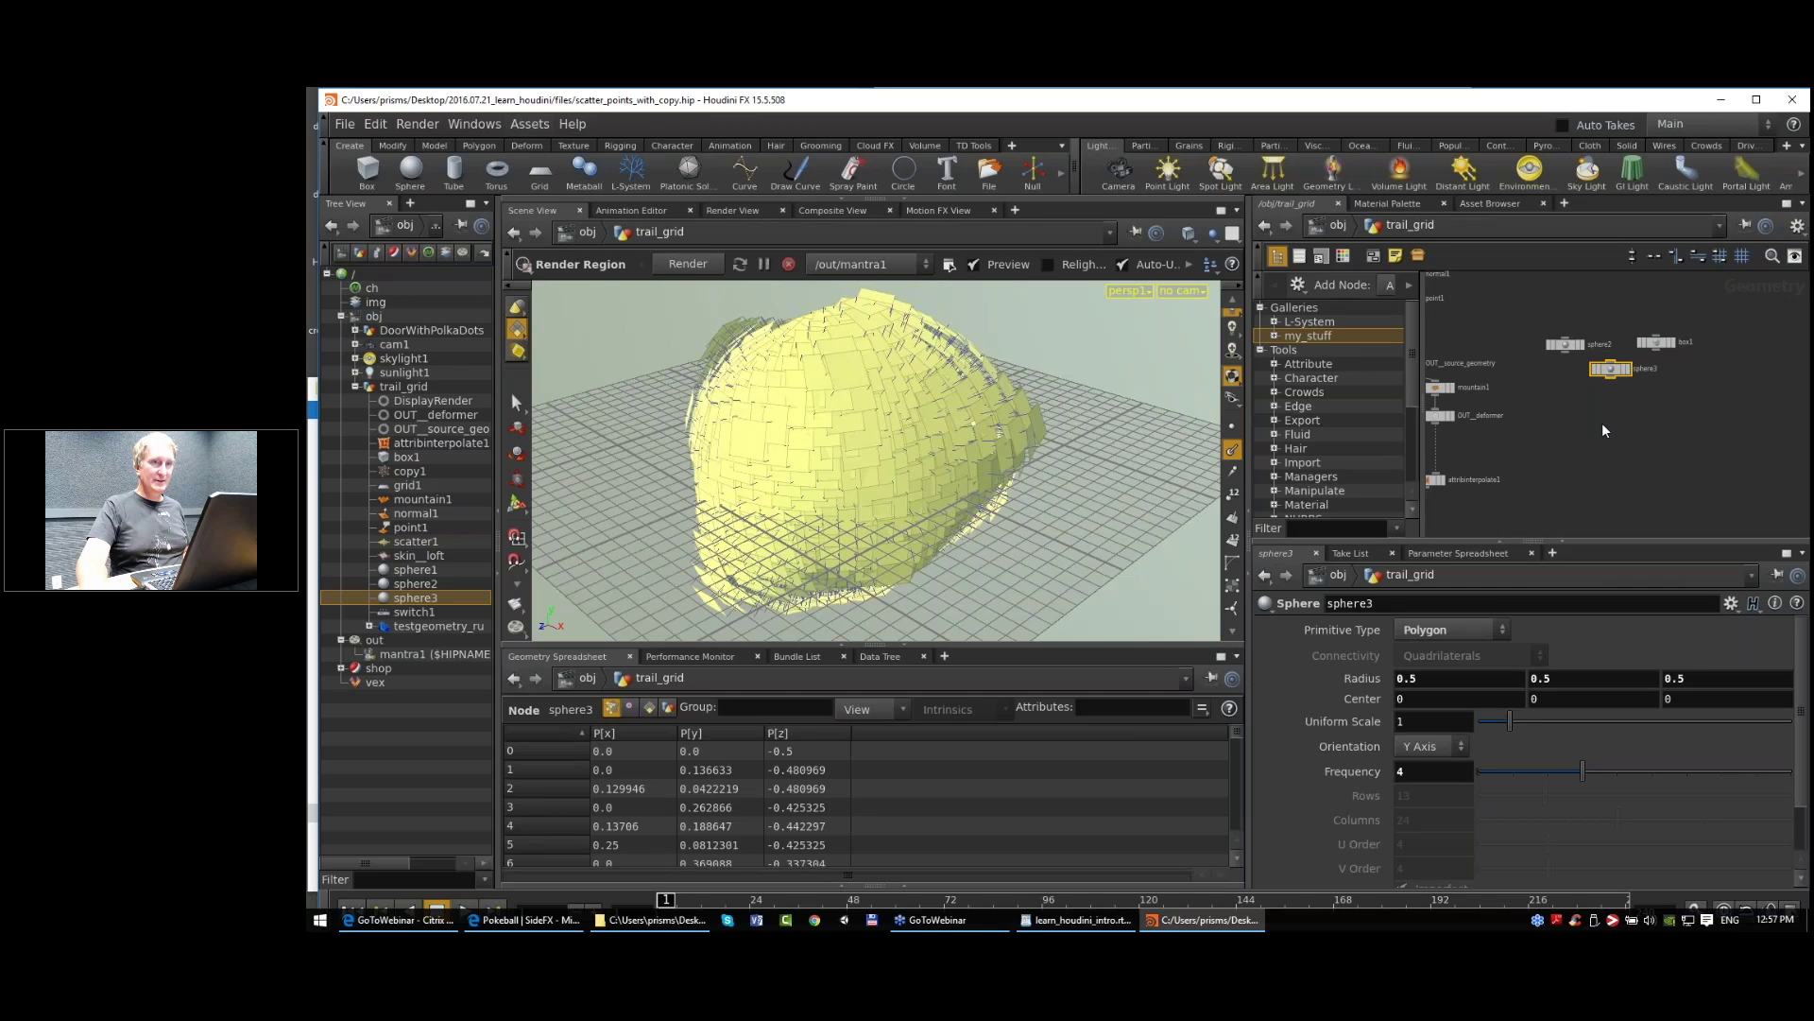
scroll(1608, 416, up, 2)
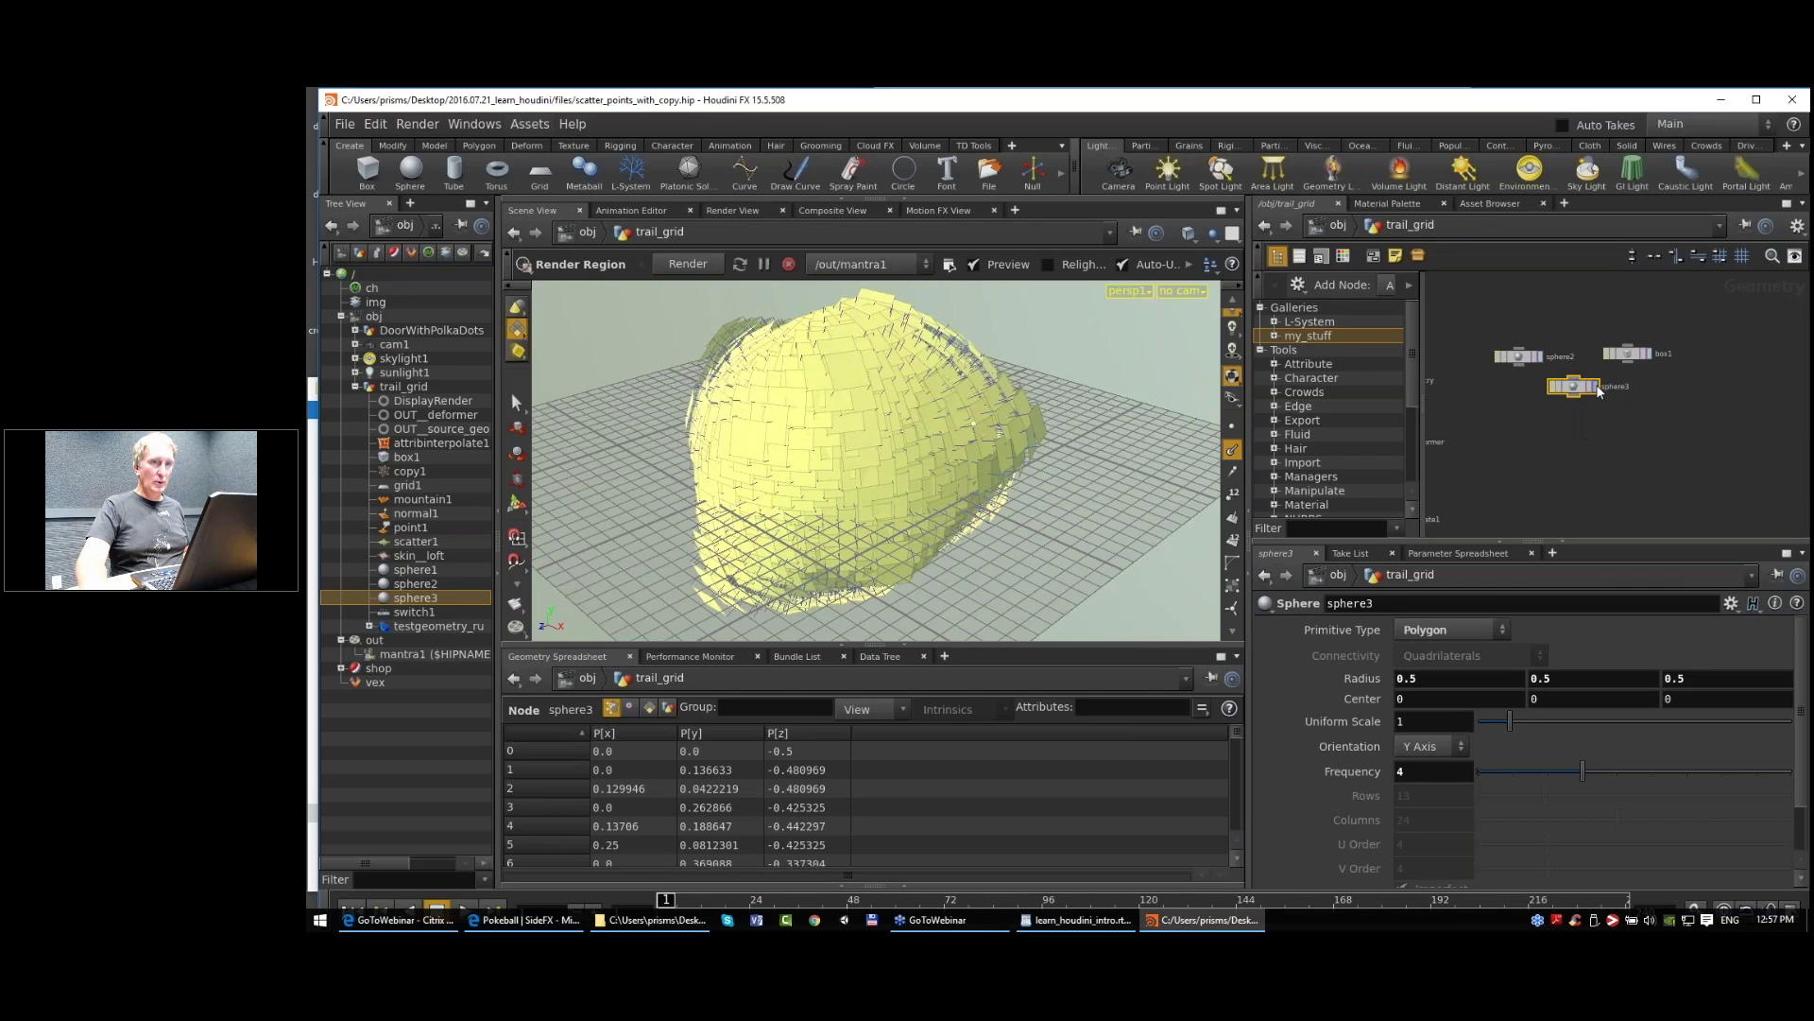
drag(1579, 390, 1572, 401)
scroll(1599, 478, up, 1)
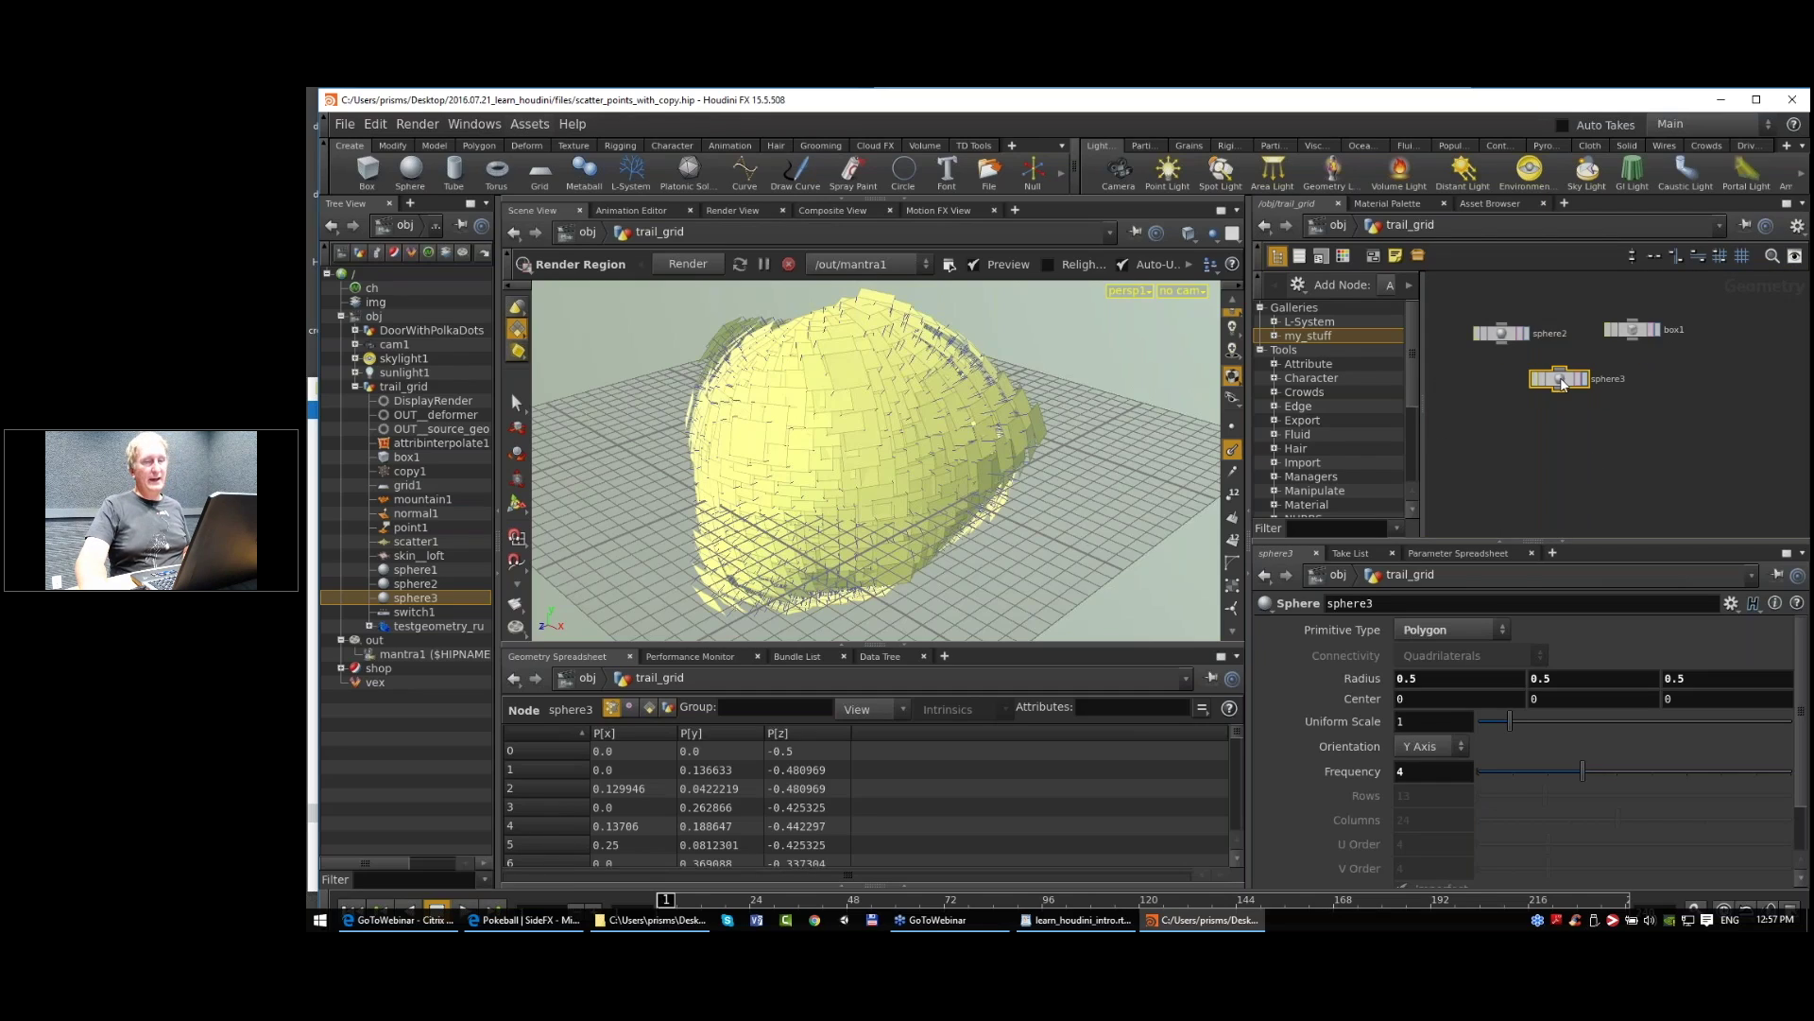
Step: Inspect sphere3's node info and view the object level before returning inside trail_grid
middle_drag(1561, 383, 1650, 620)
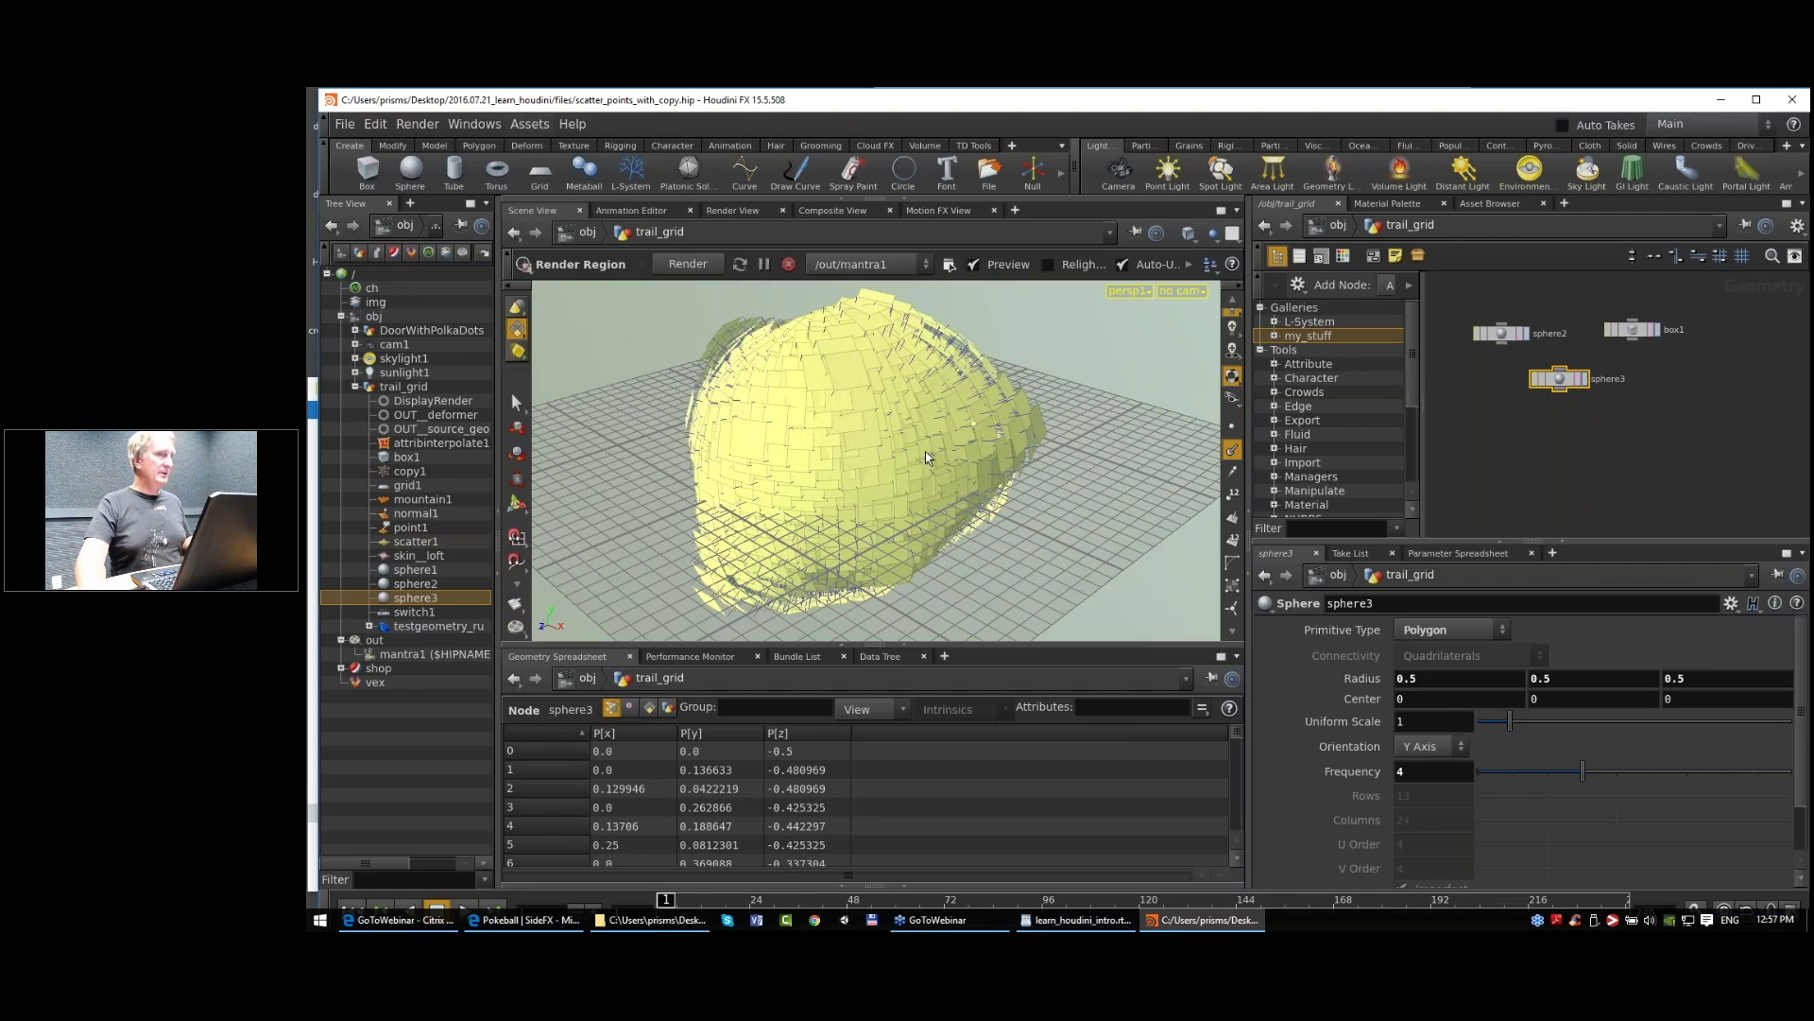
middle_drag(1646, 456, 1604, 452)
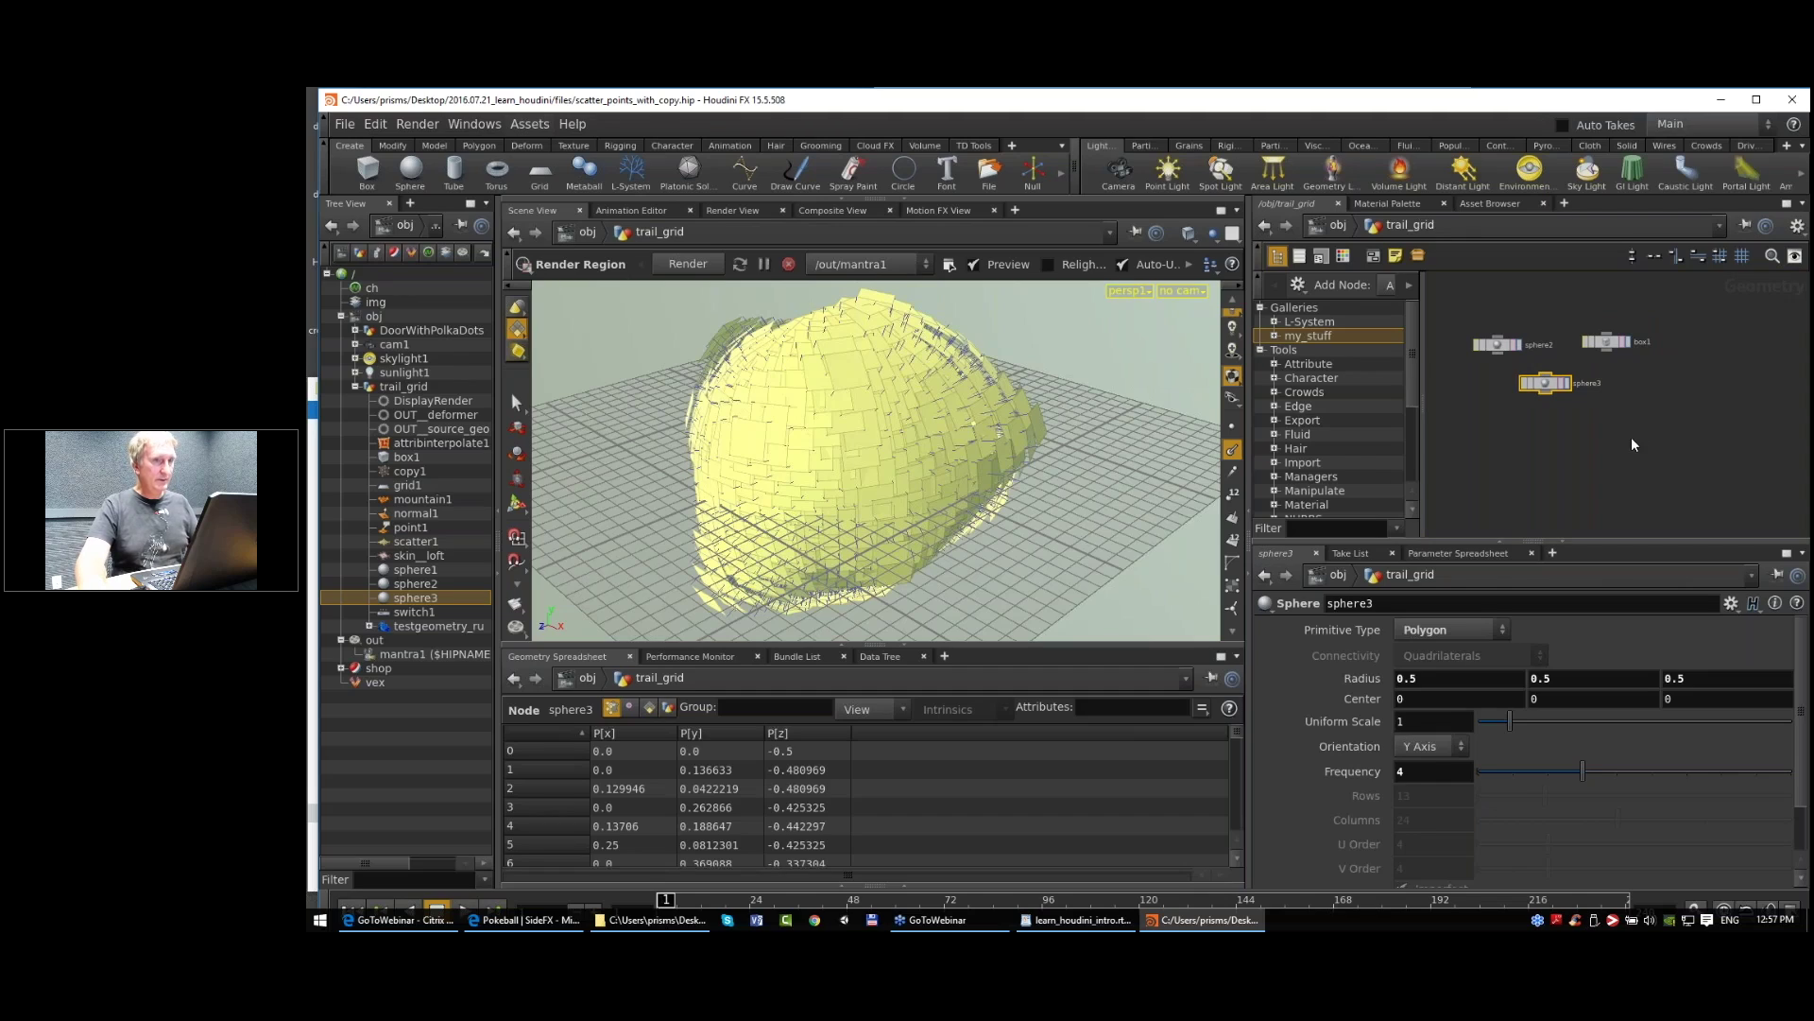
key(u)
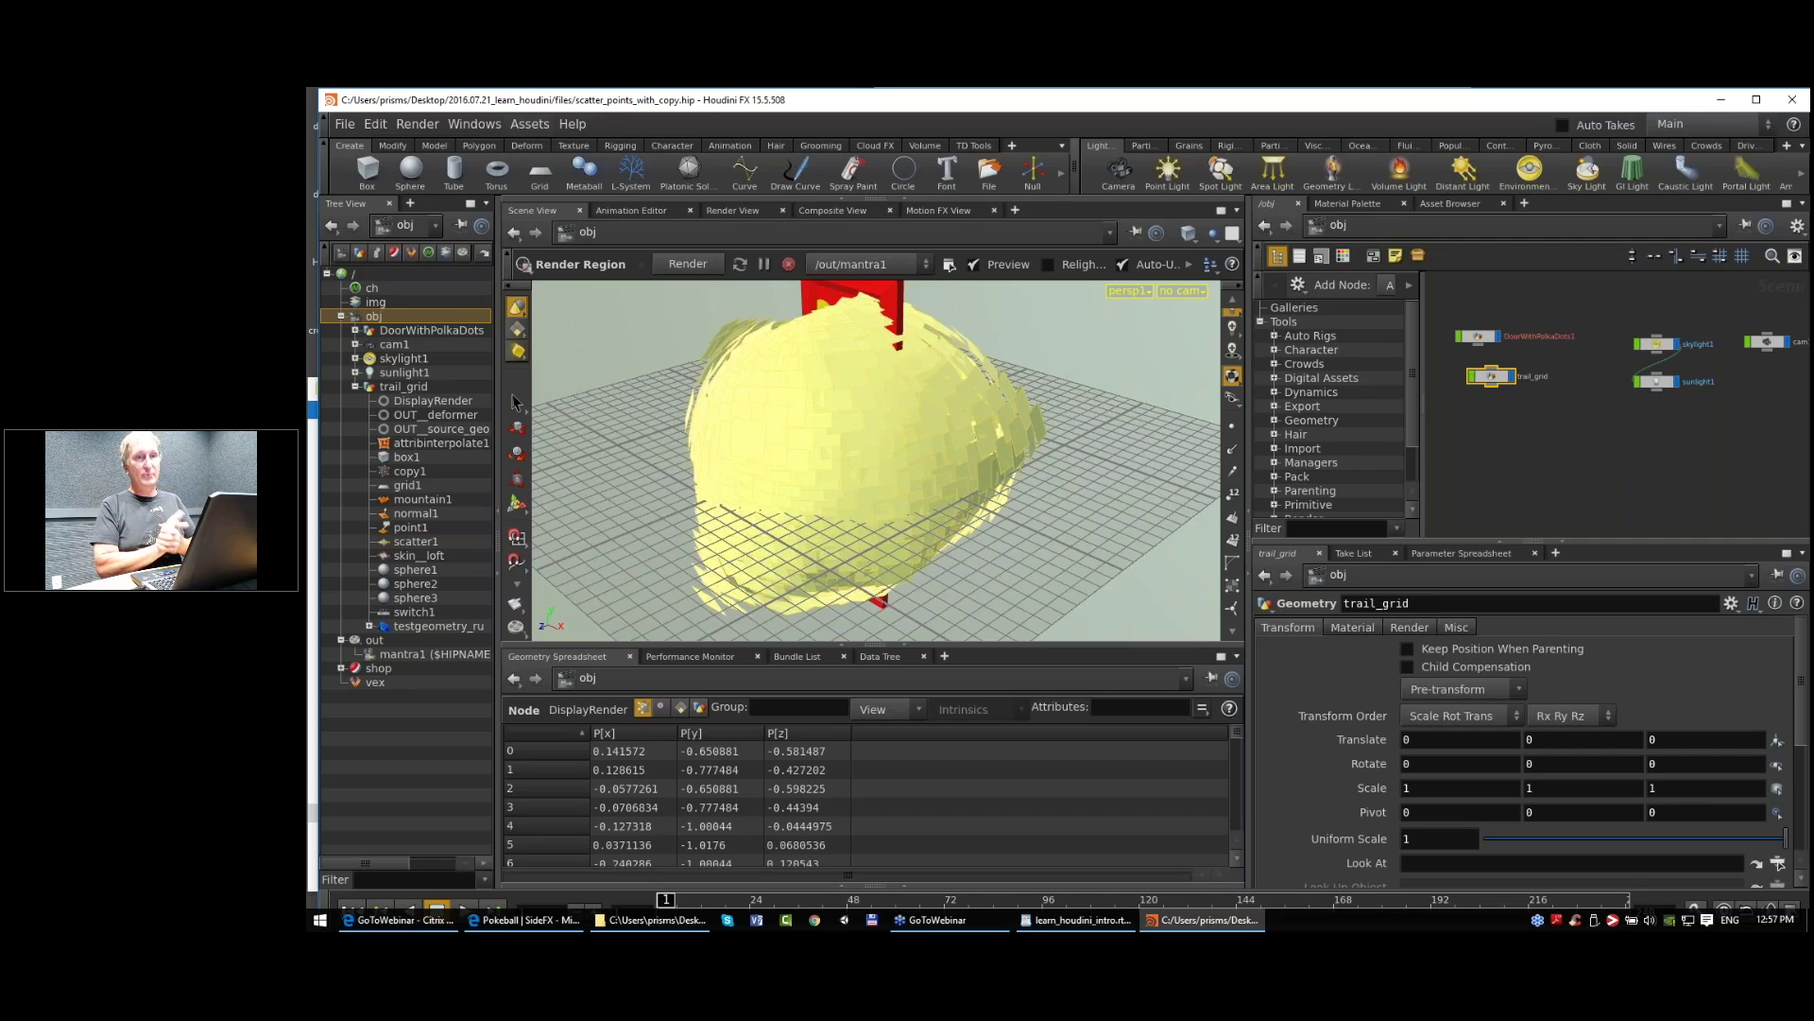
double_click(1501, 382)
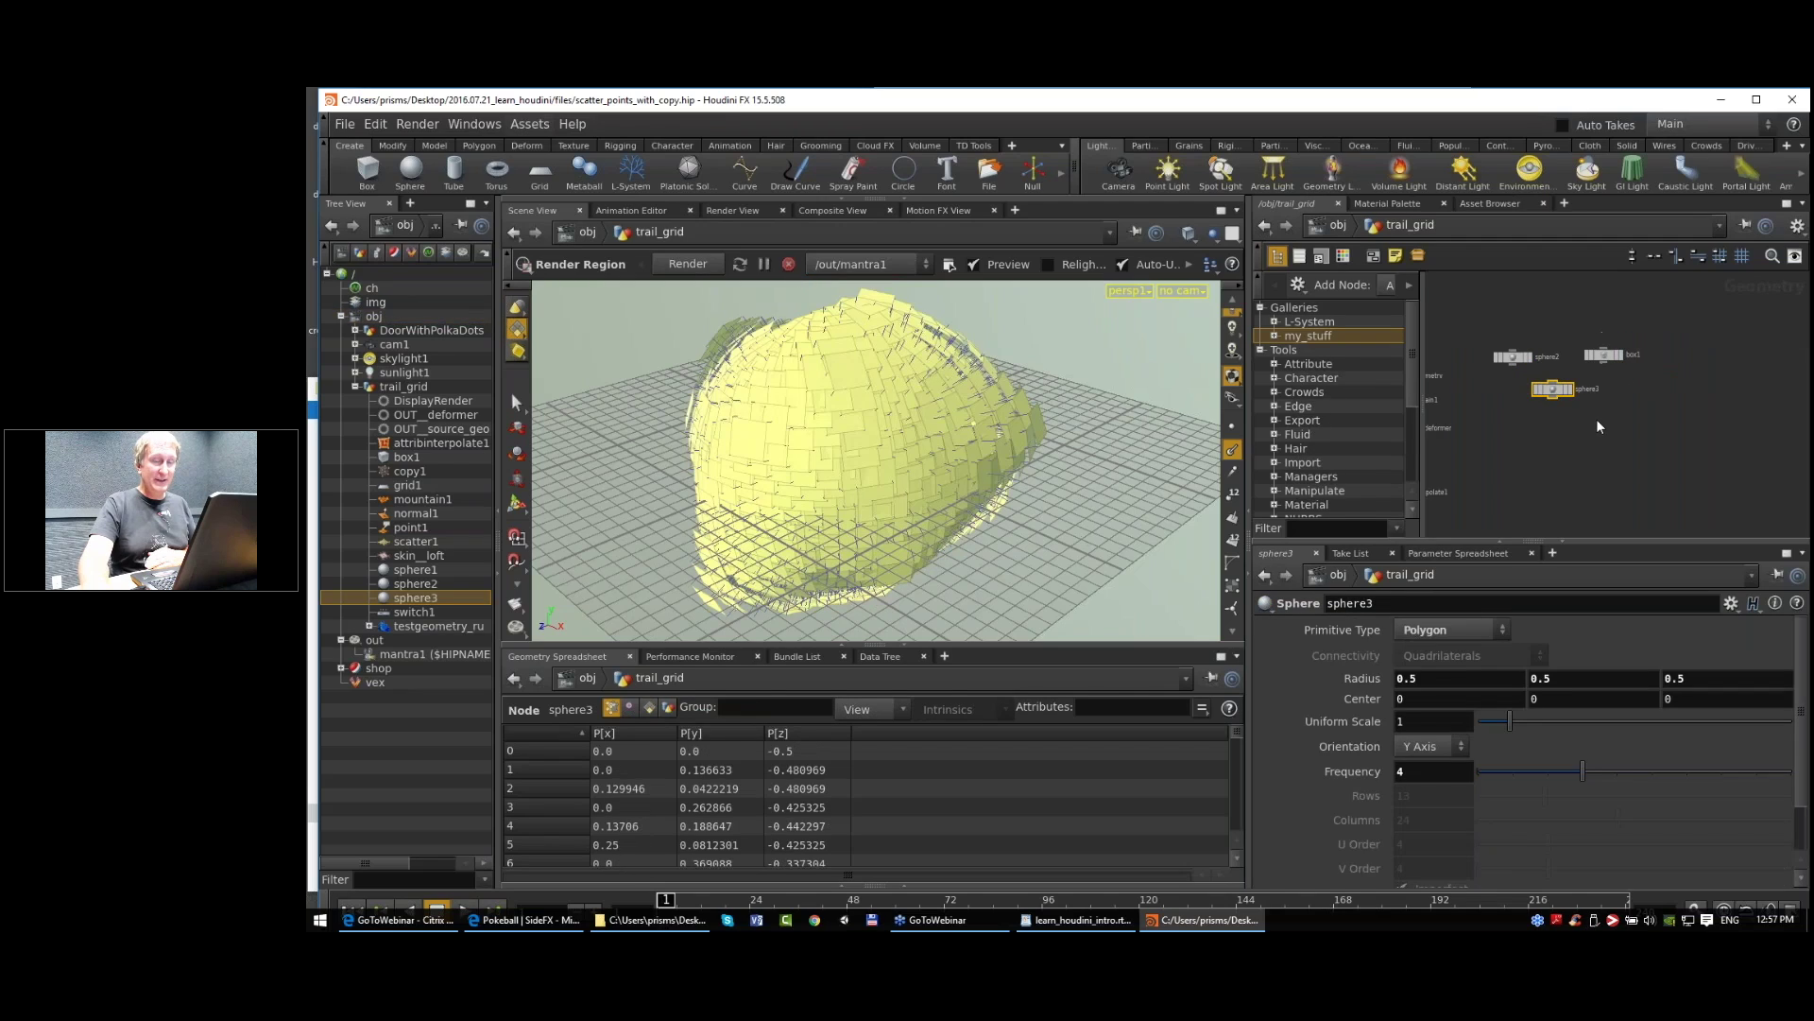
Step: Select point1 beneath normal1 and switch its Keep Normal option to Add Normal
mouse_move(1681, 451)
middle_down()
mouse_move(1721, 349)
mouse_move(1681, 453)
middle_up()
middle_drag(1667, 342, 1654, 399)
scroll(1564, 342, up, 3)
click(1559, 340)
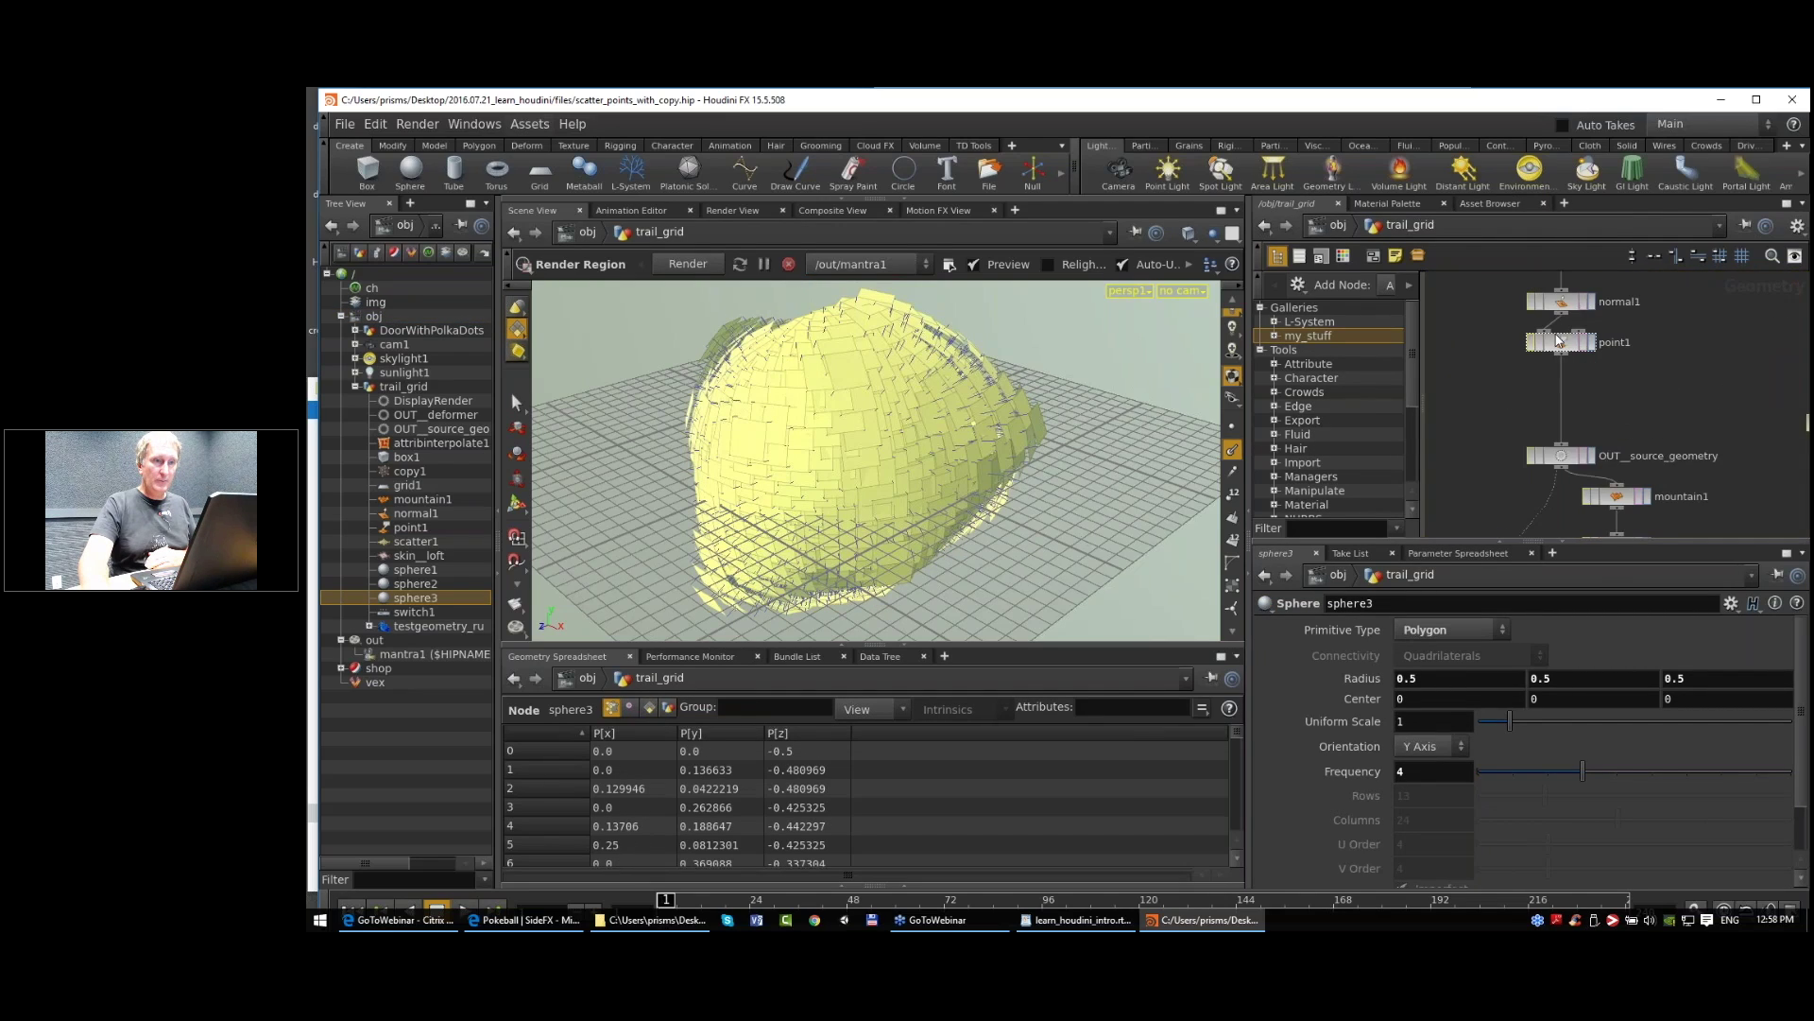
scroll(1405, 715, up, 2)
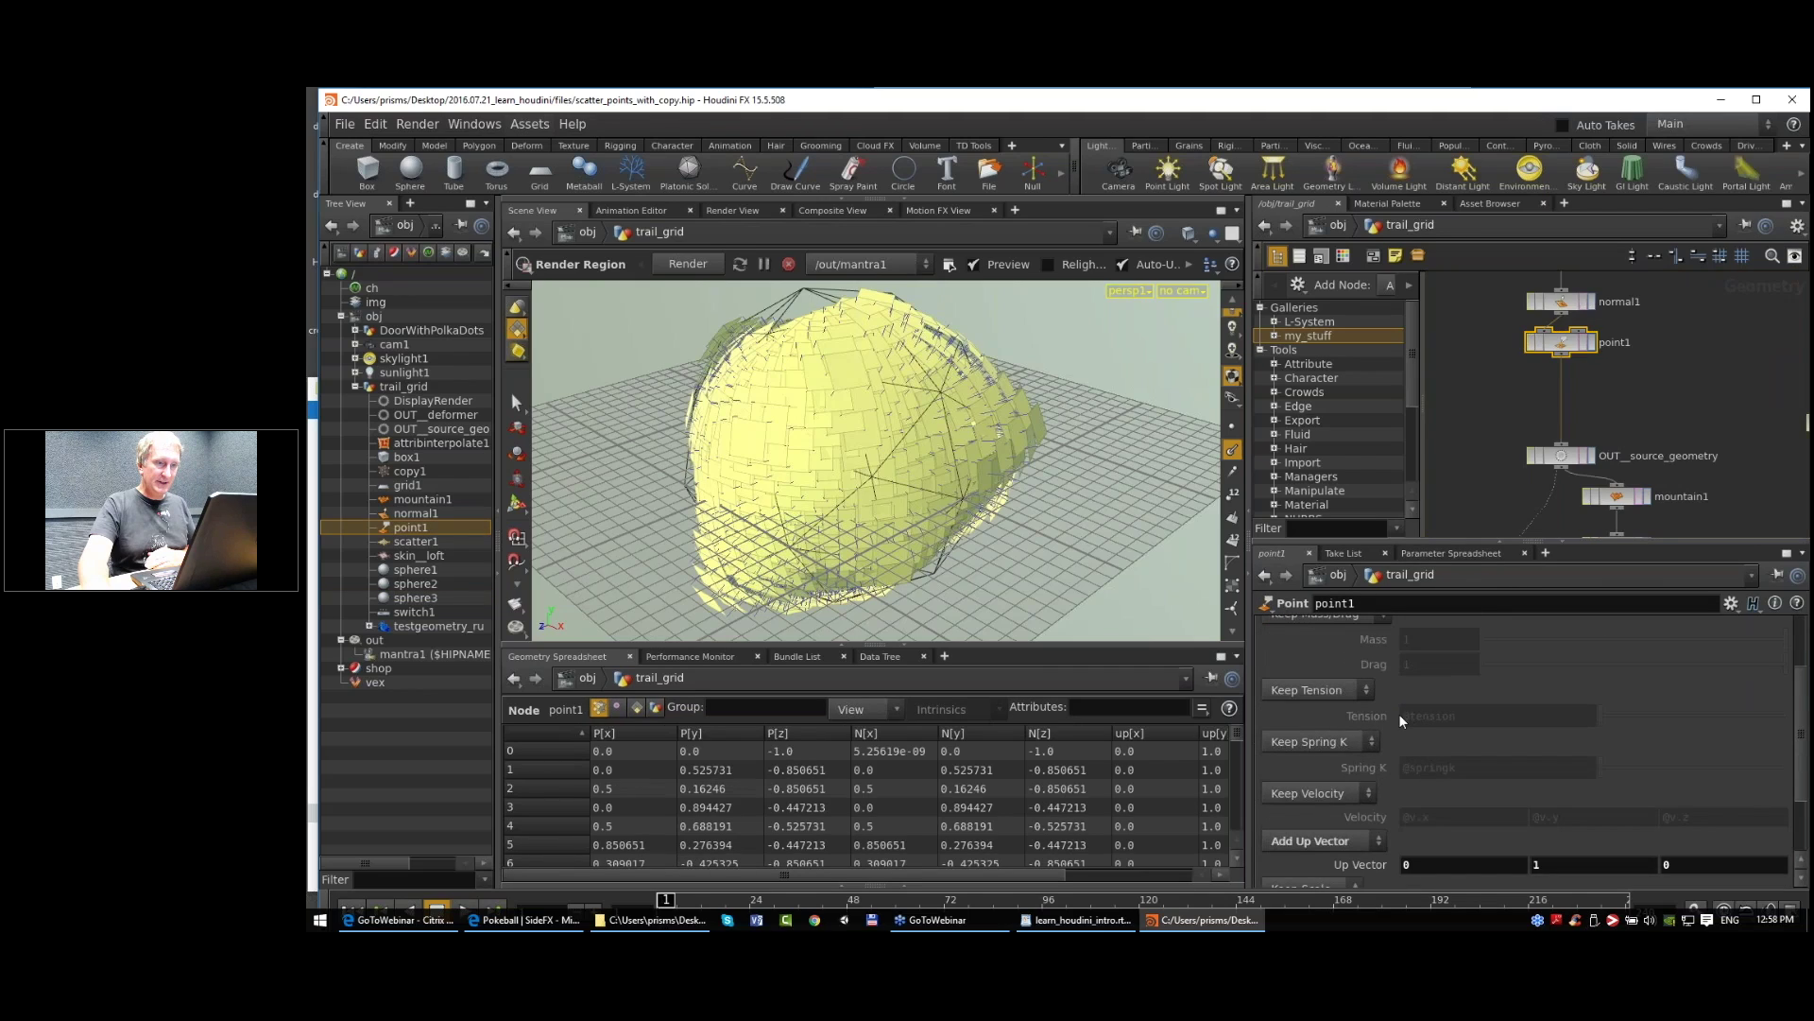
scroll(1342, 702, up, 2)
click(1285, 665)
scroll(1430, 727, down, 2)
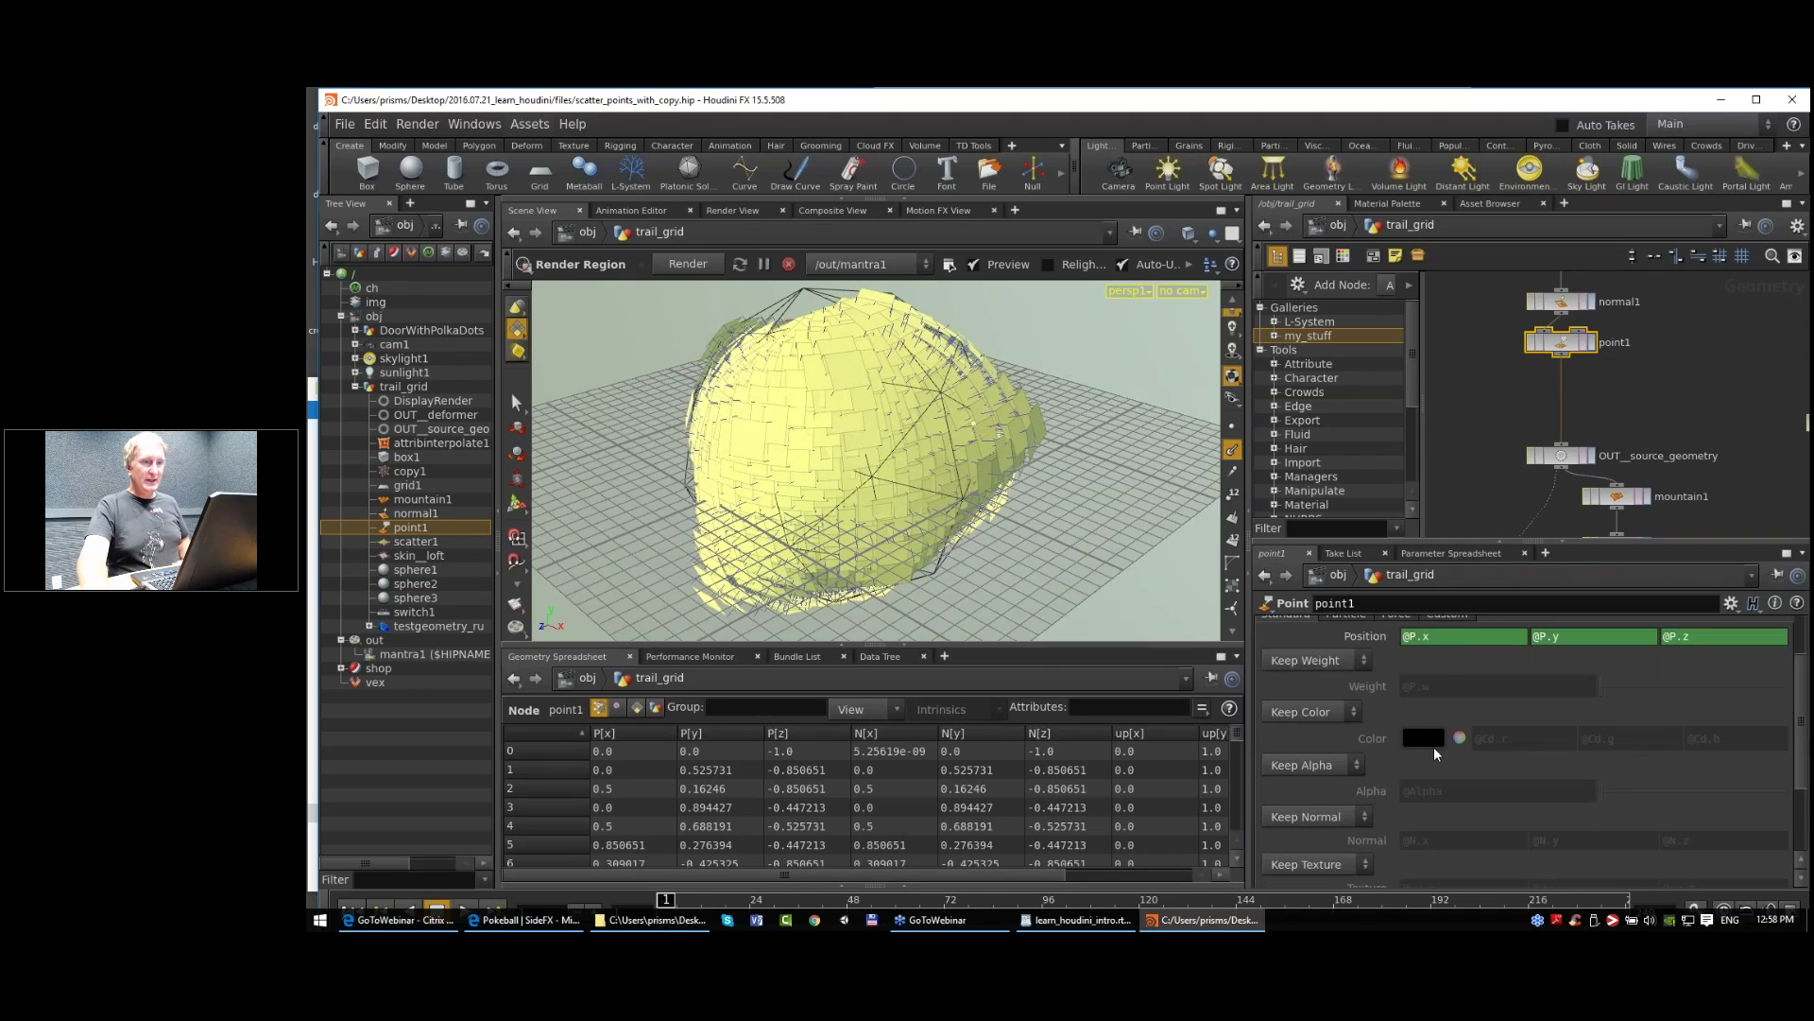
scroll(1449, 741, down, 2)
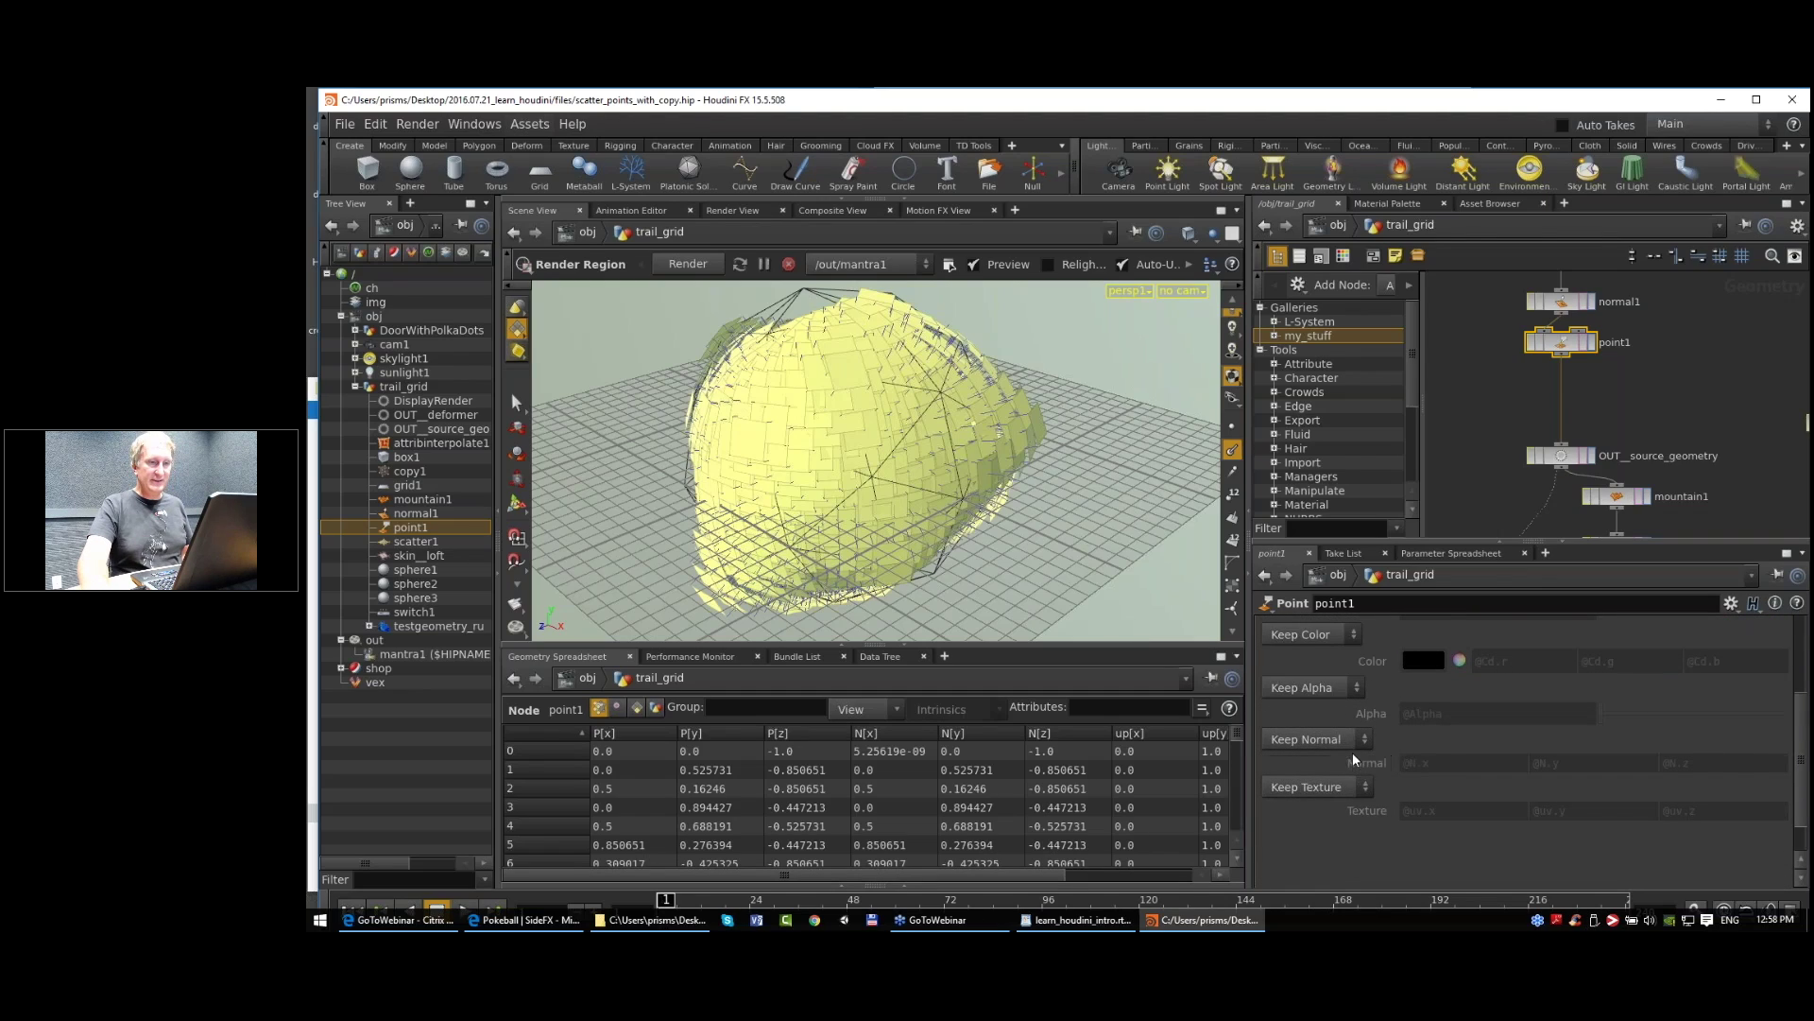
click(1324, 740)
click(1314, 761)
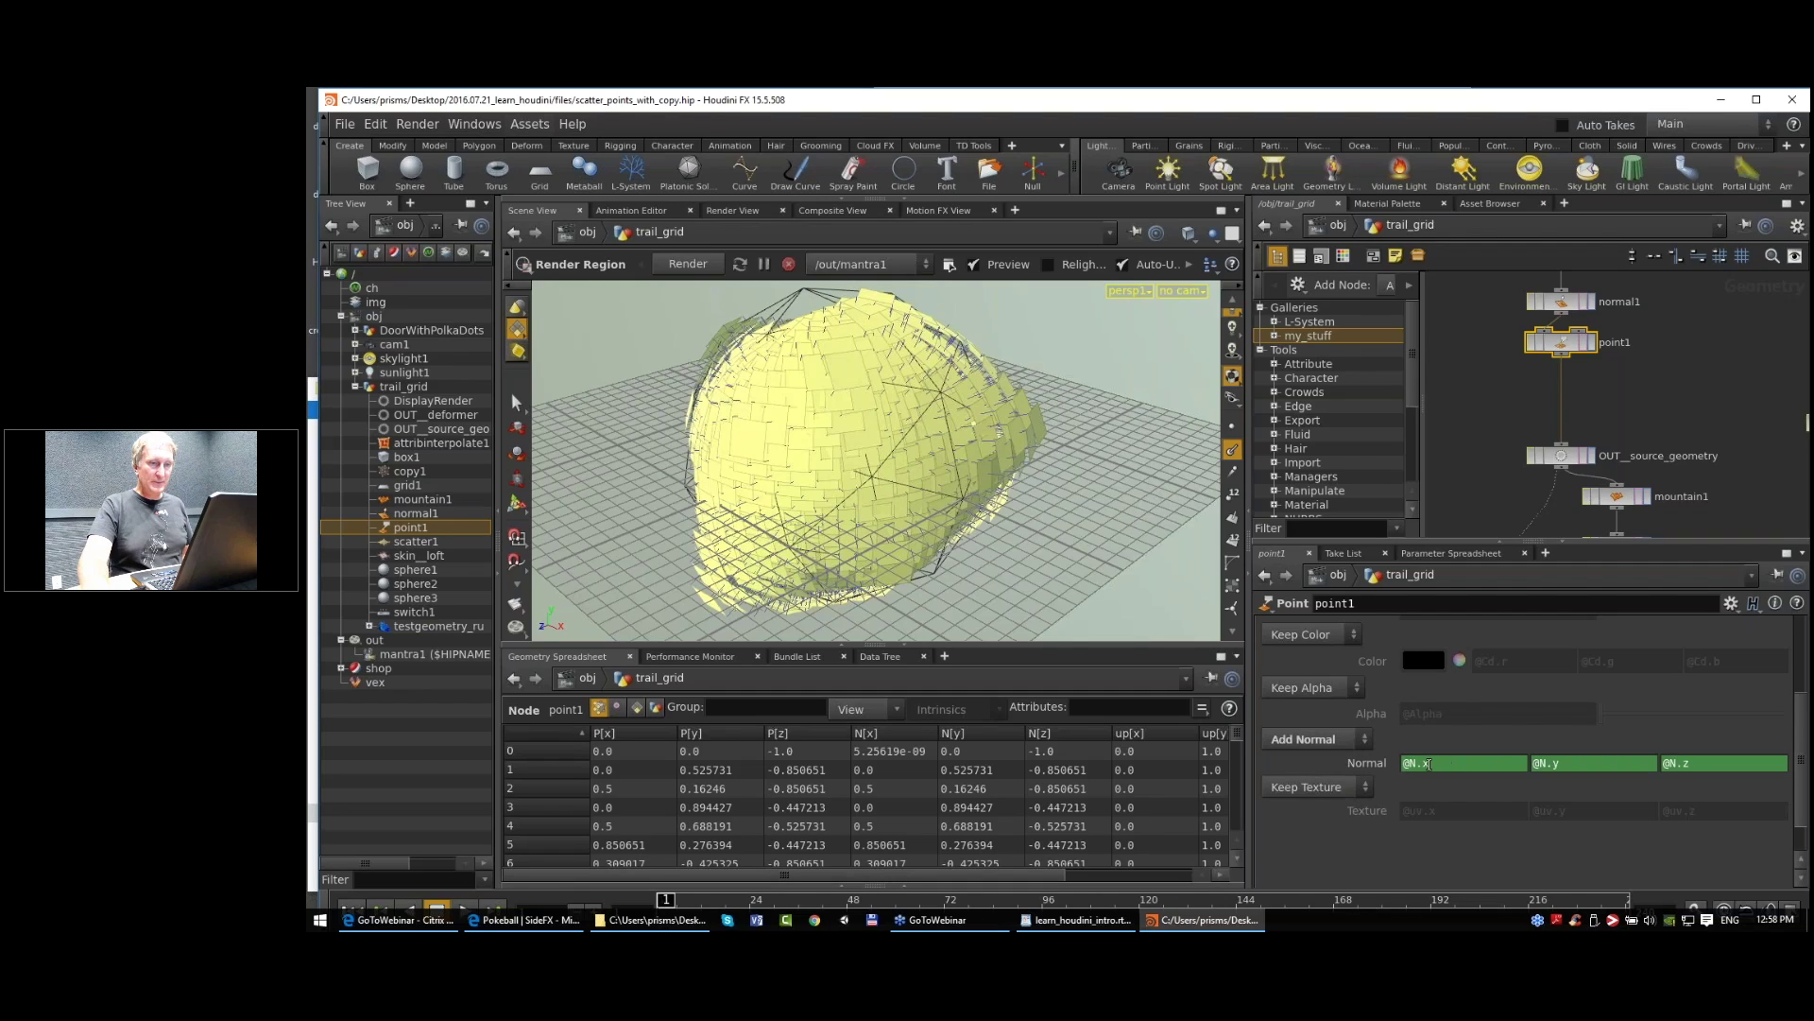
Step: Set point1's normal components to $NX, $NY and $NZ
click(1402, 763)
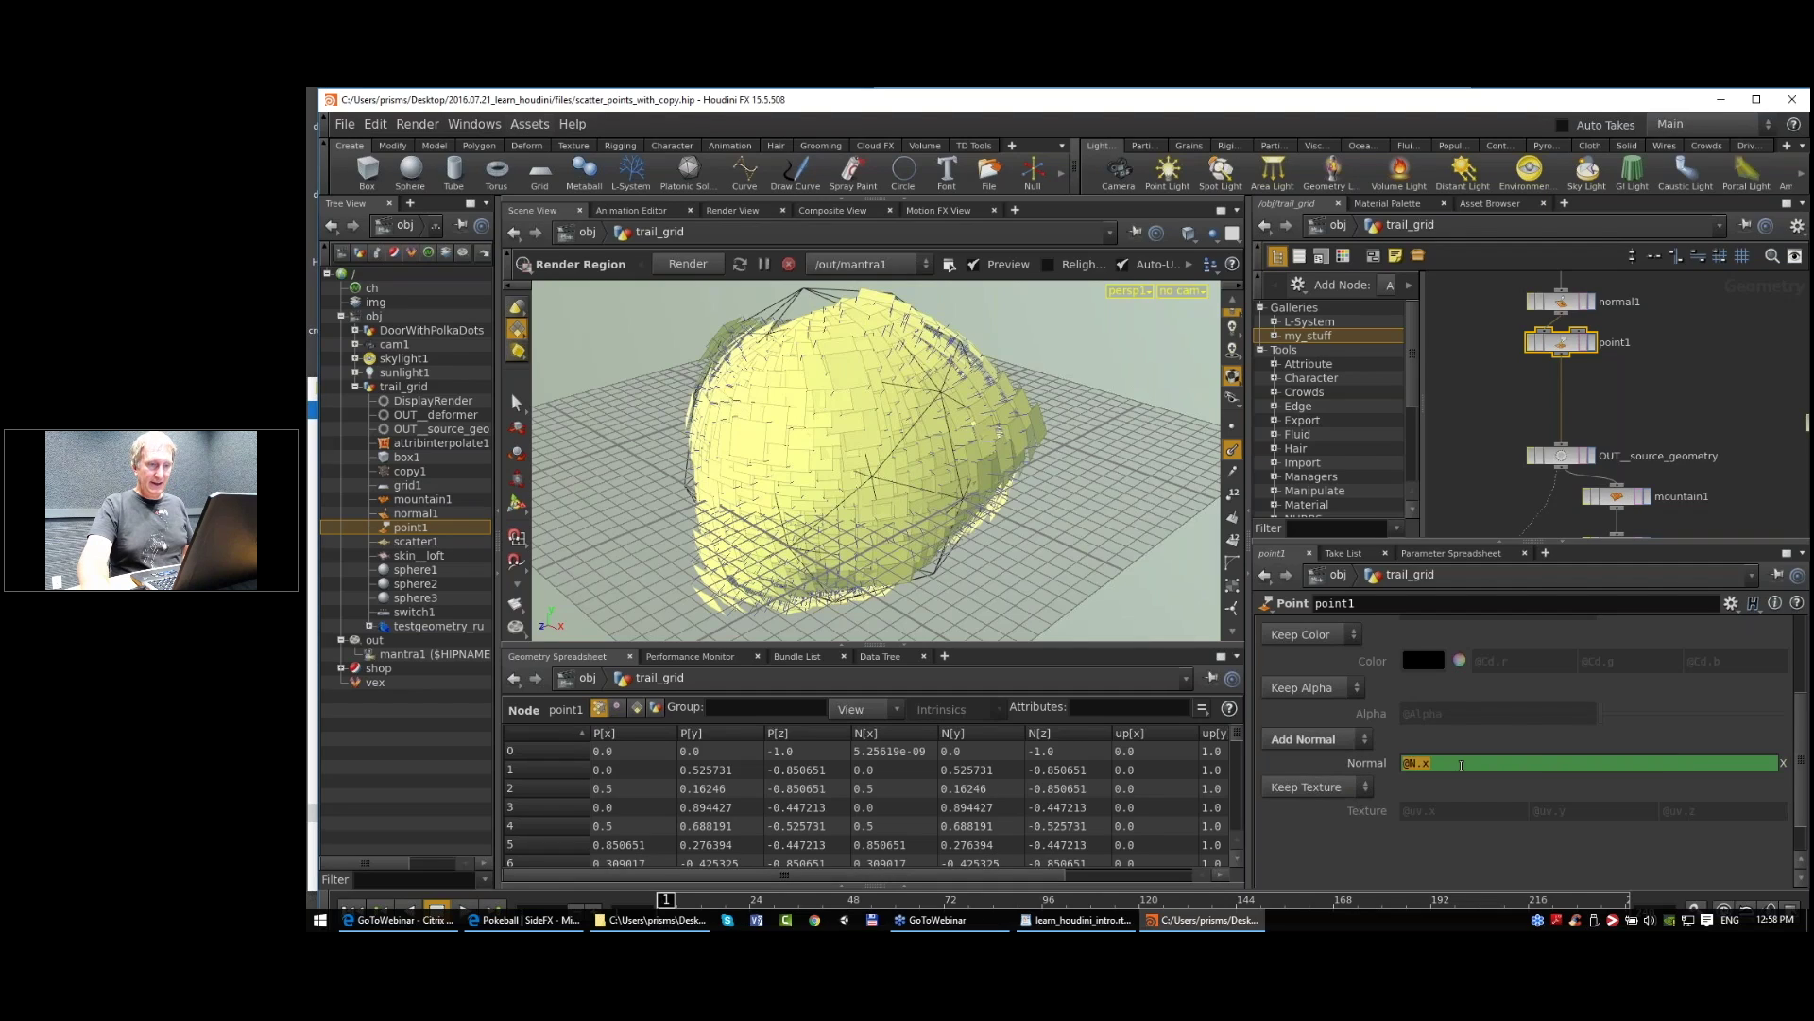
click(1481, 508)
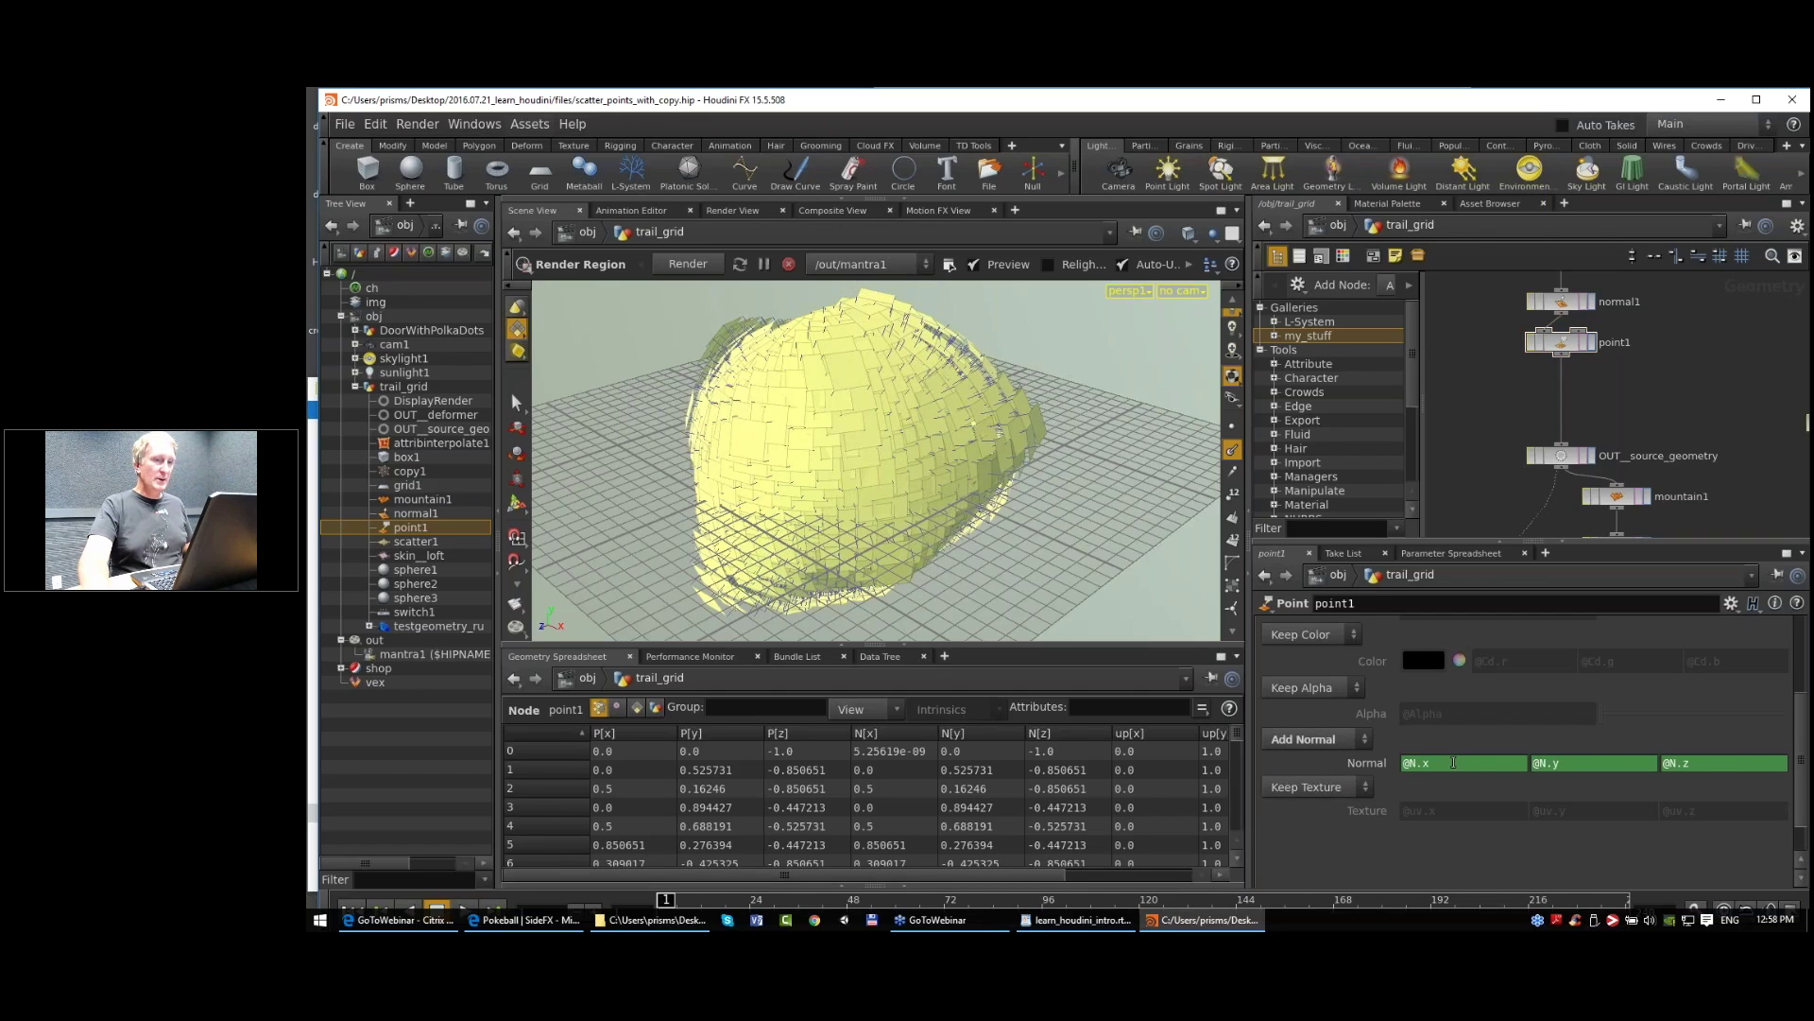
click(1408, 763)
text($NX)
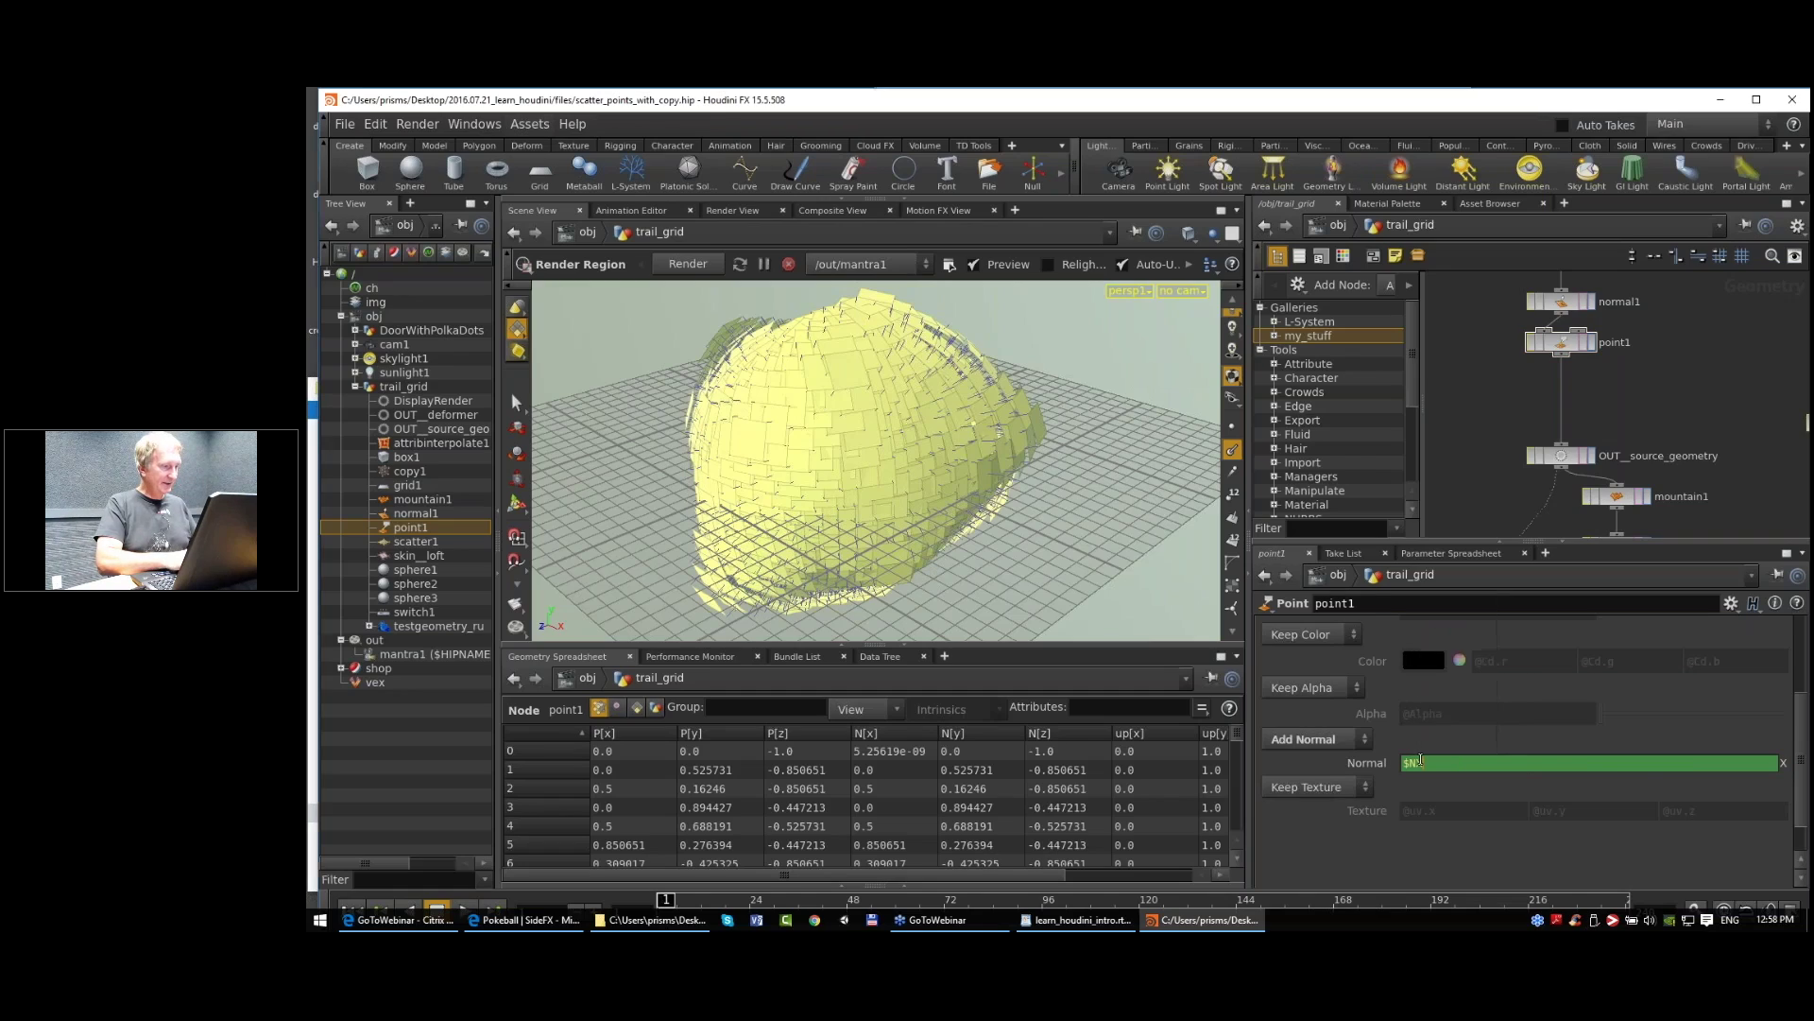
key(Tab)
text($NY)
key(Tab)
text($NZ)
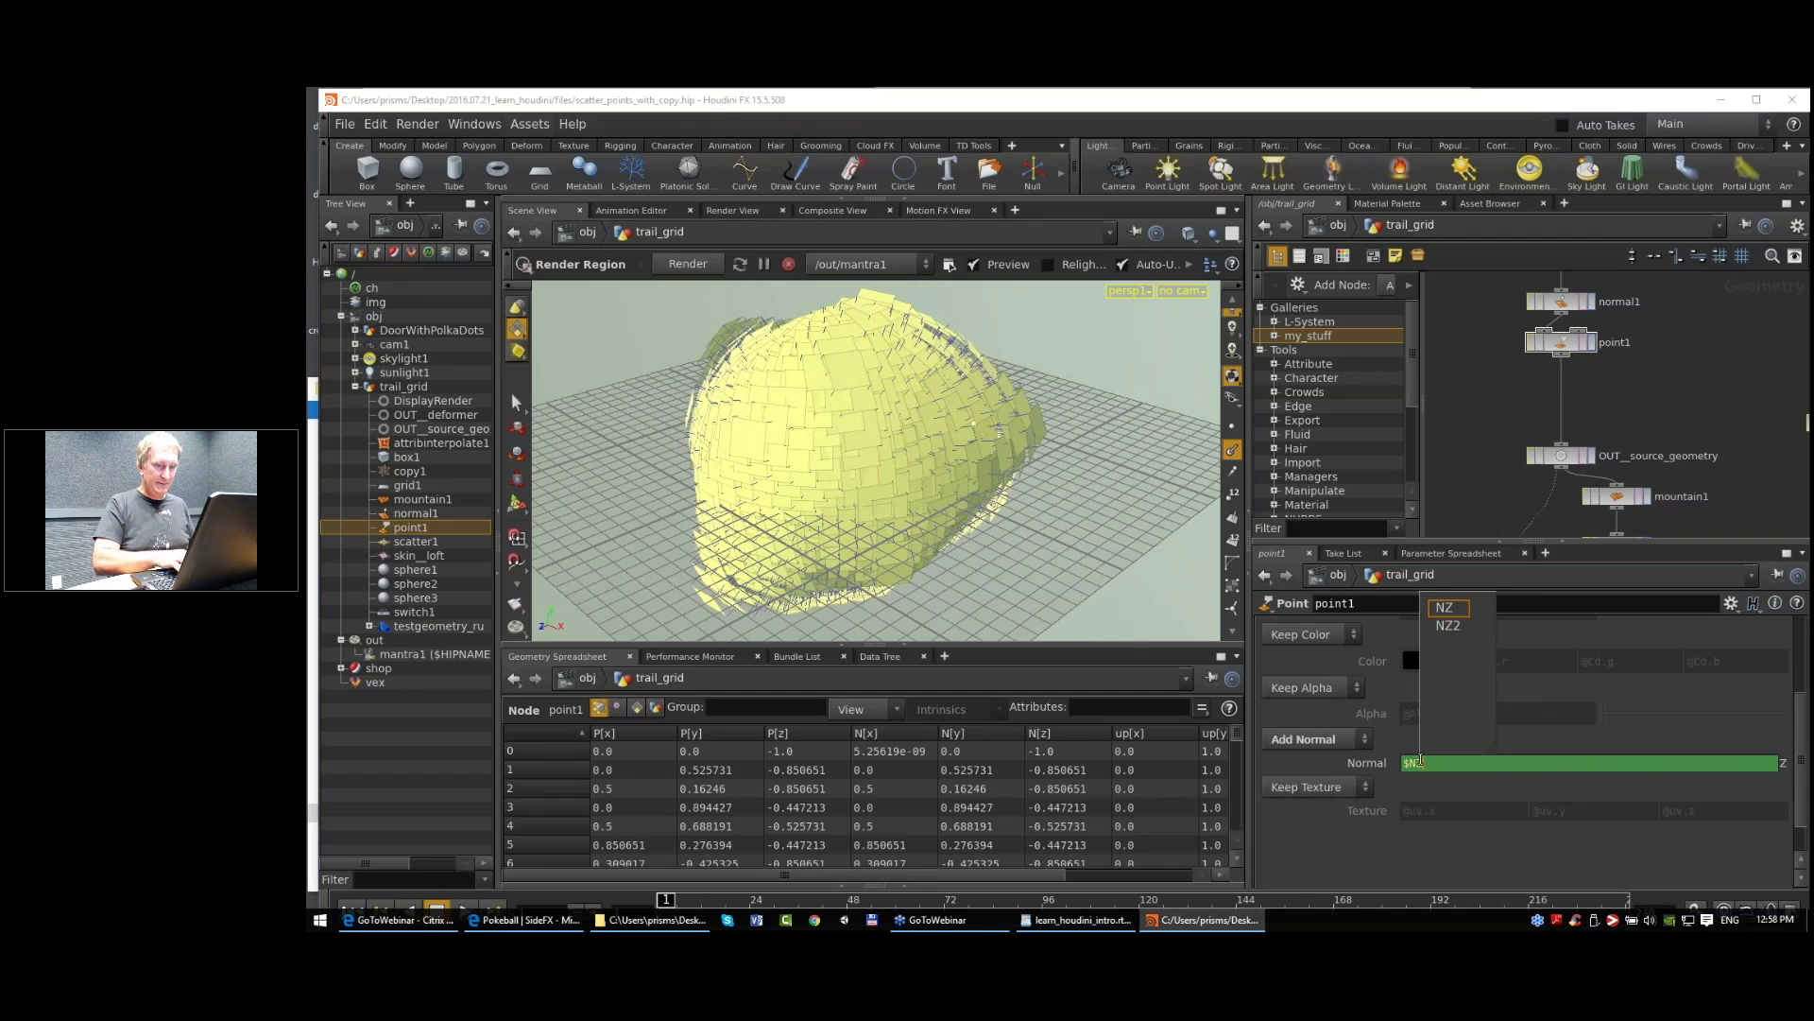
key(Return)
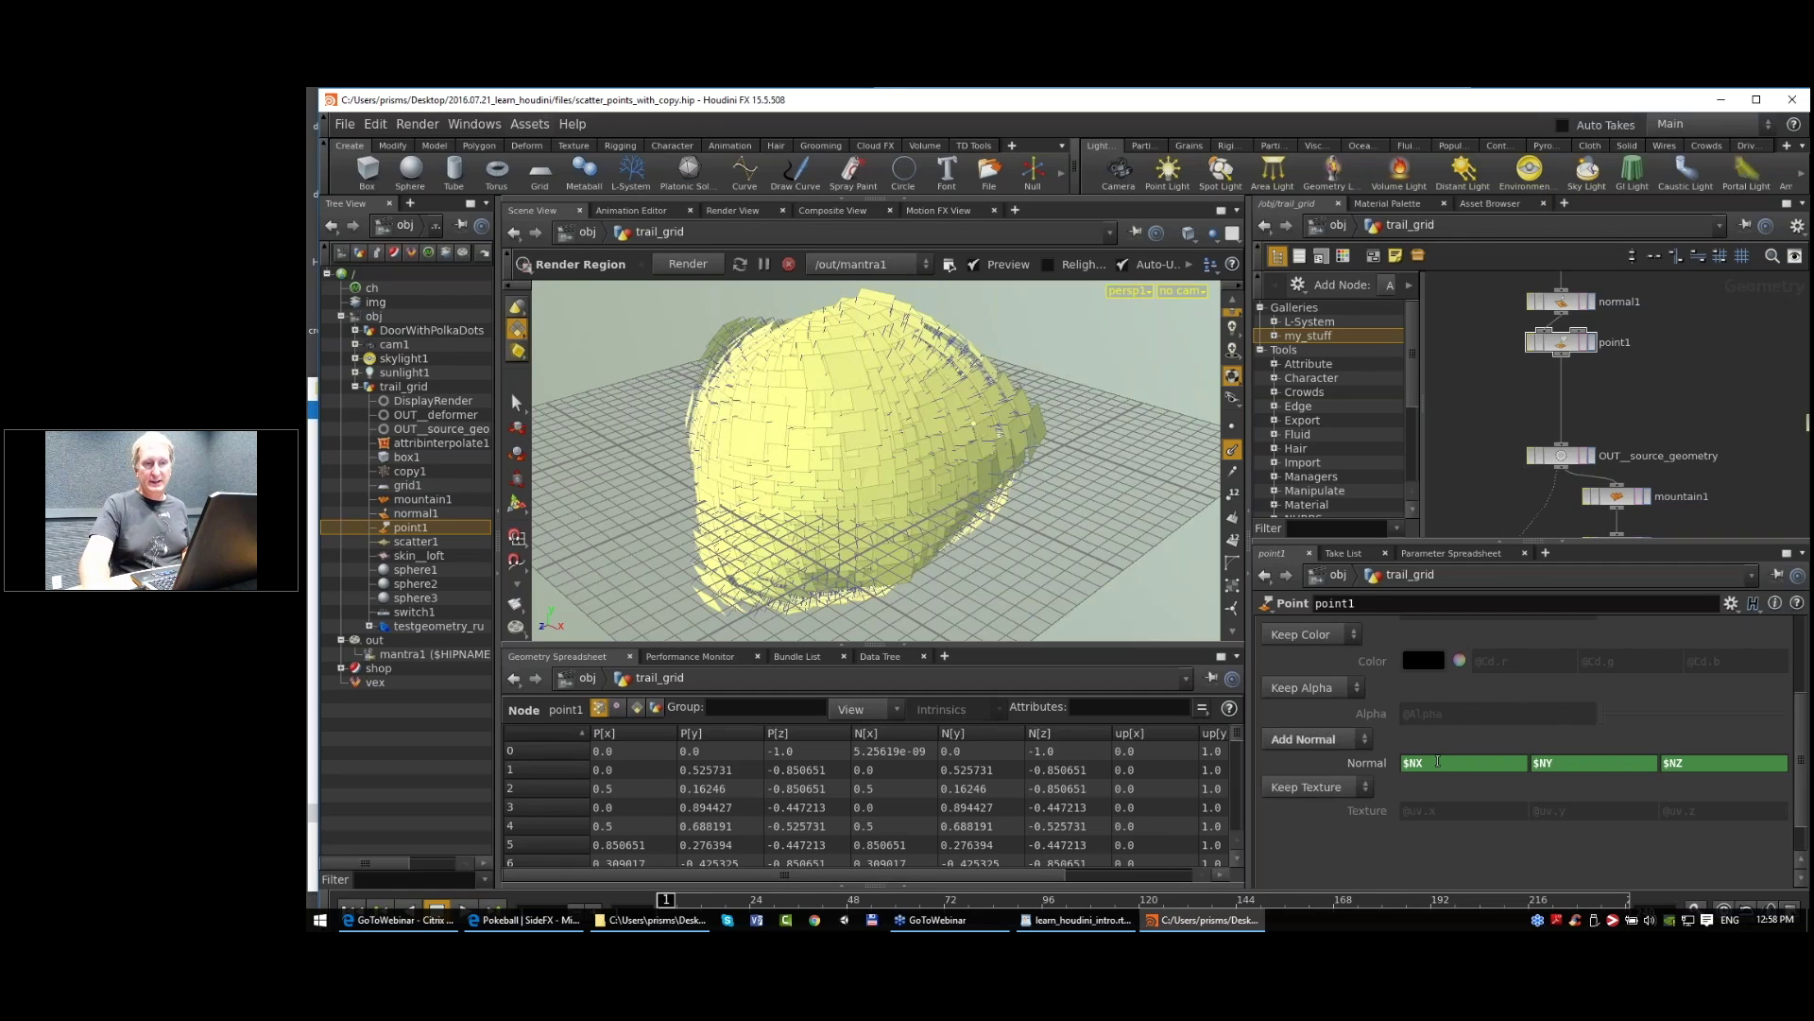
Step: Make the current normal values of point1 the parameter's default
right_click(1352, 764)
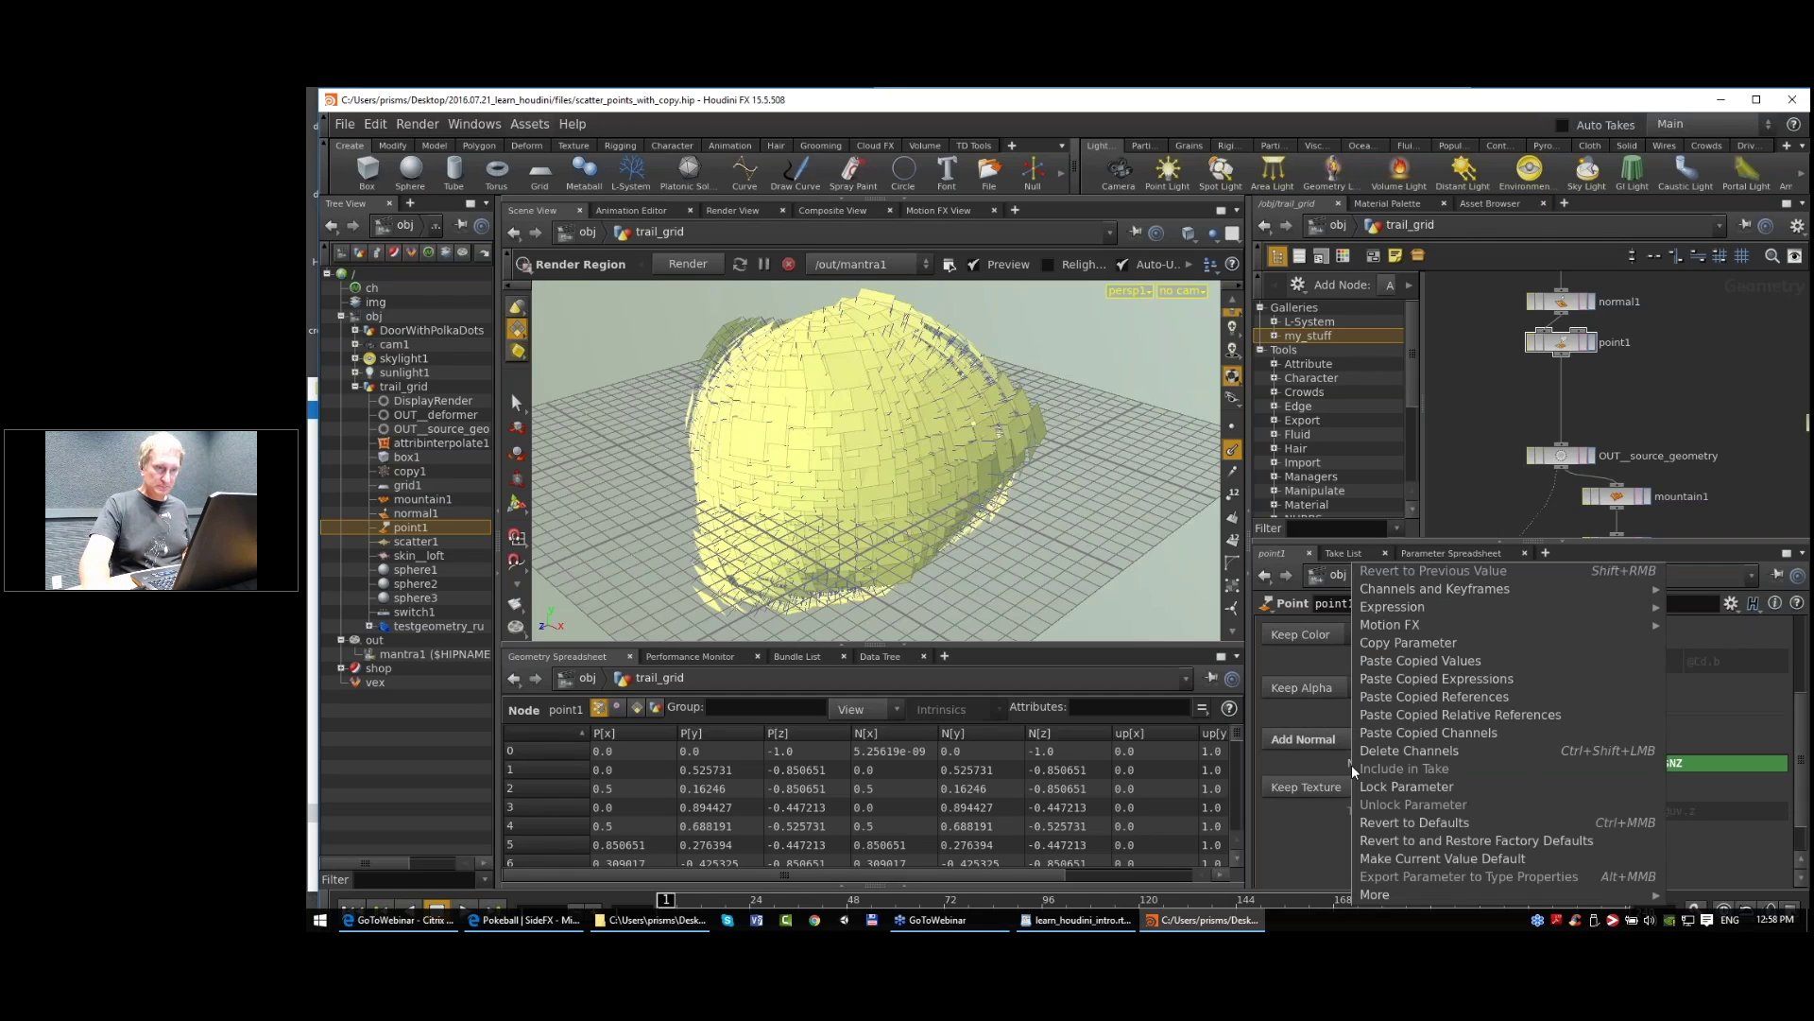
click(1473, 858)
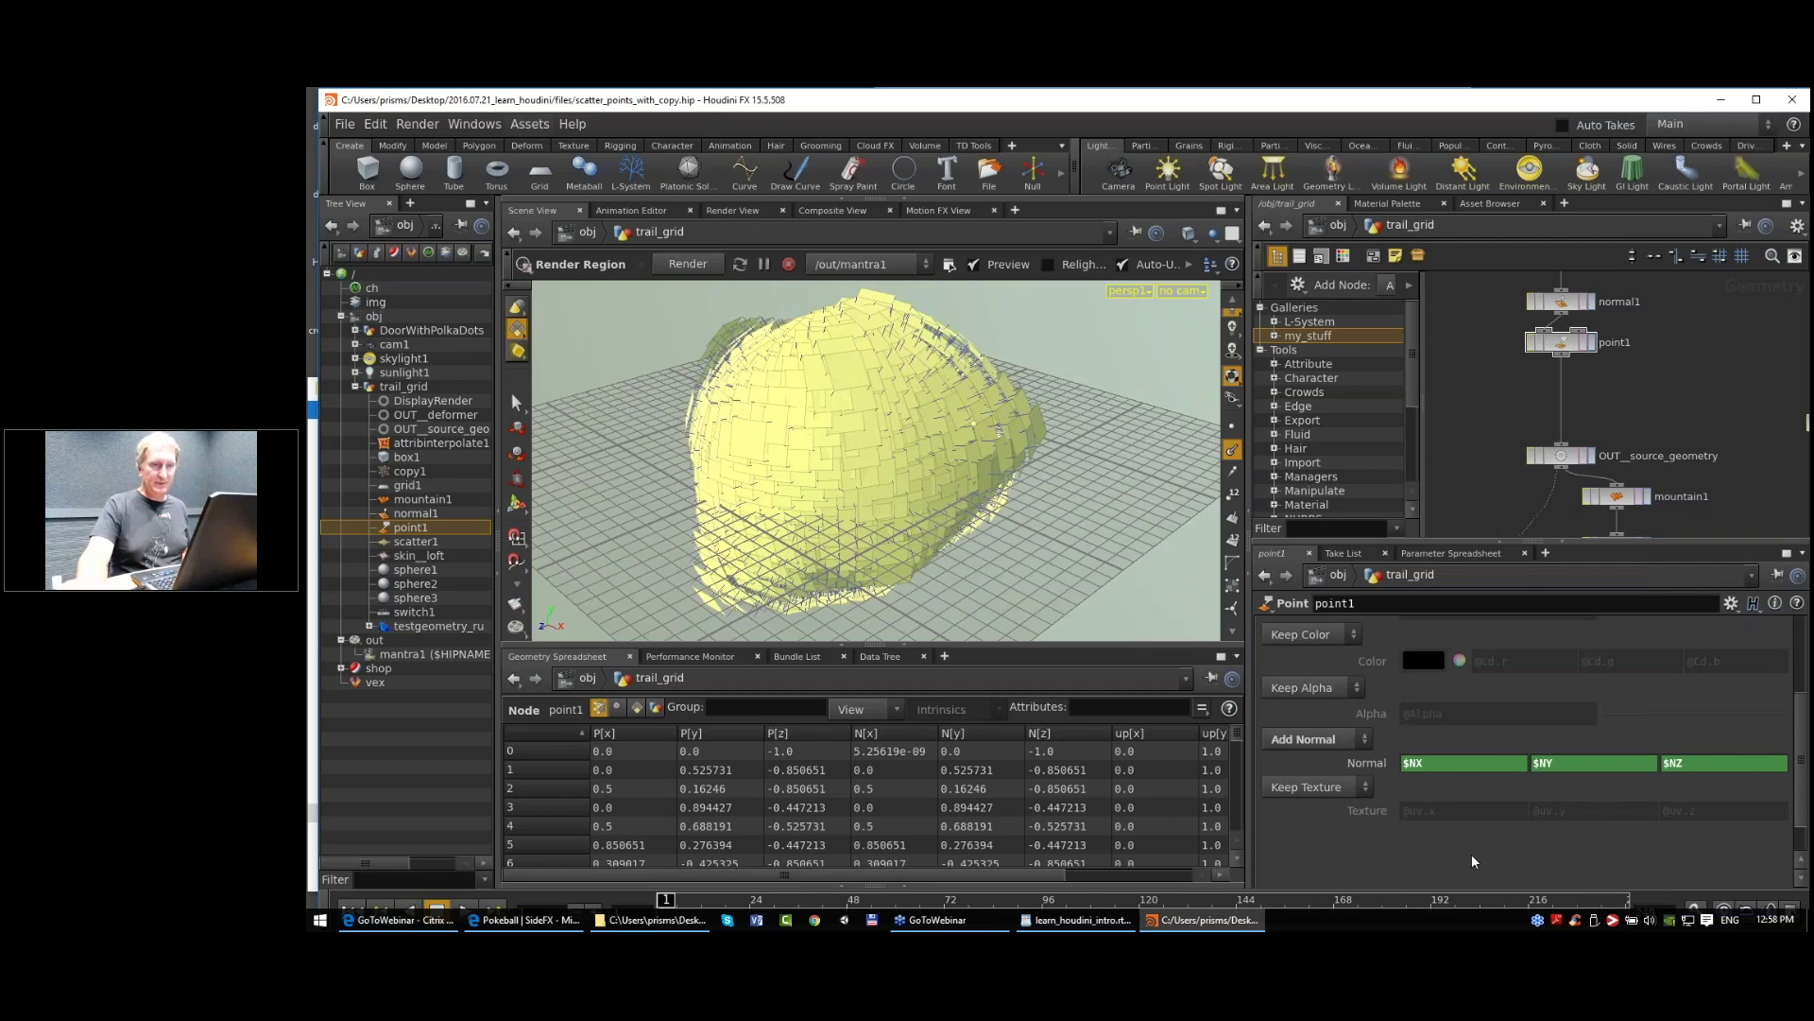
right_click(1382, 763)
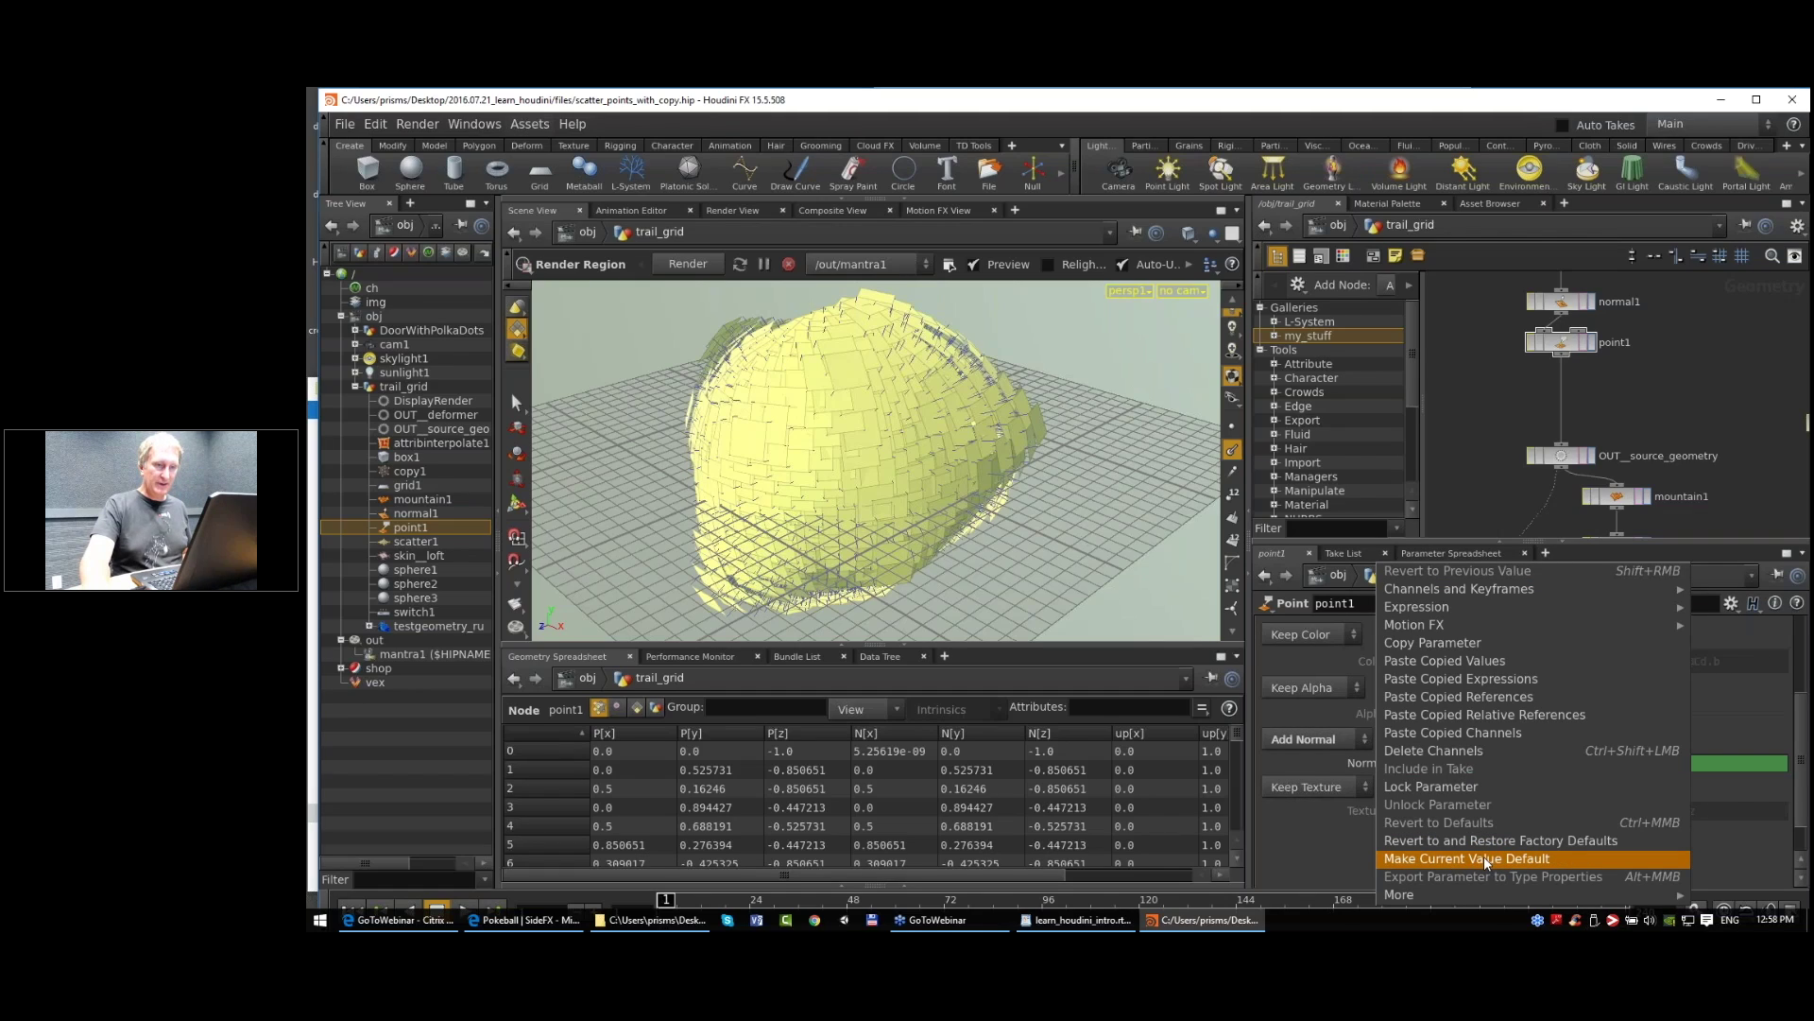
click(1483, 857)
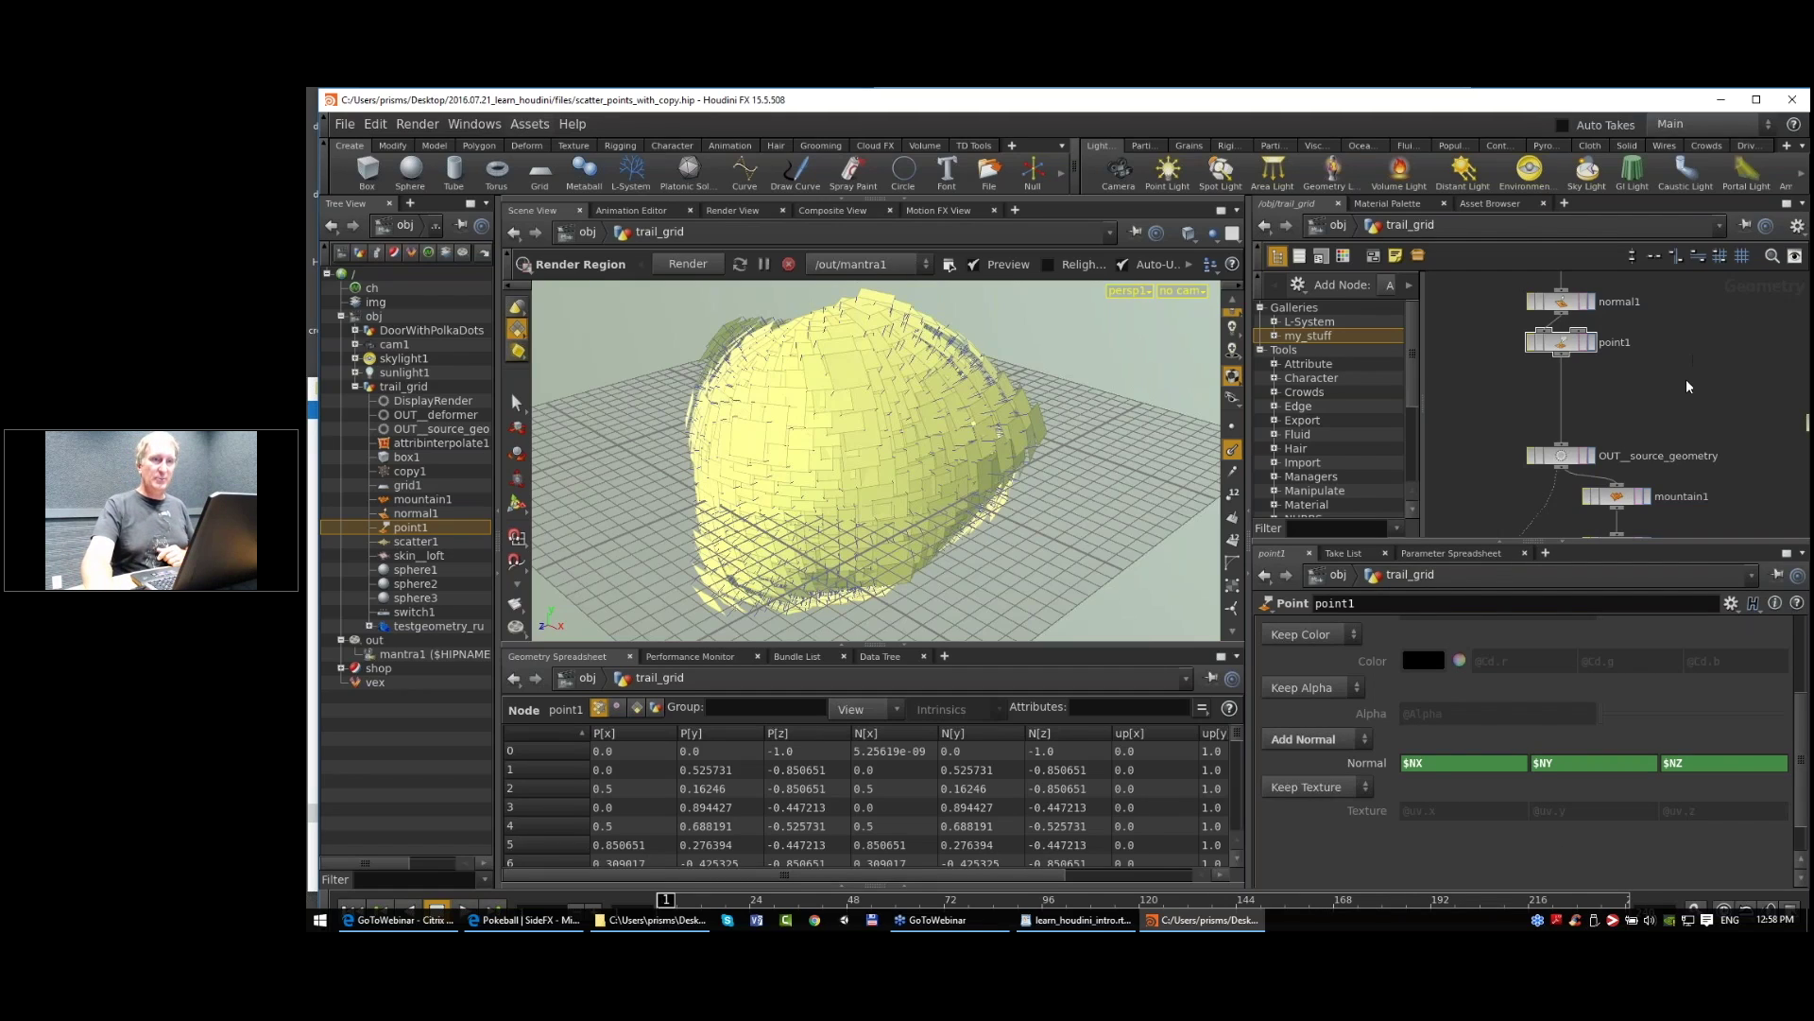
Step: Try the normal defaults on a temporary Point node set to Add Normal, and delete that node
key(Tab)
text(p)
key(Return)
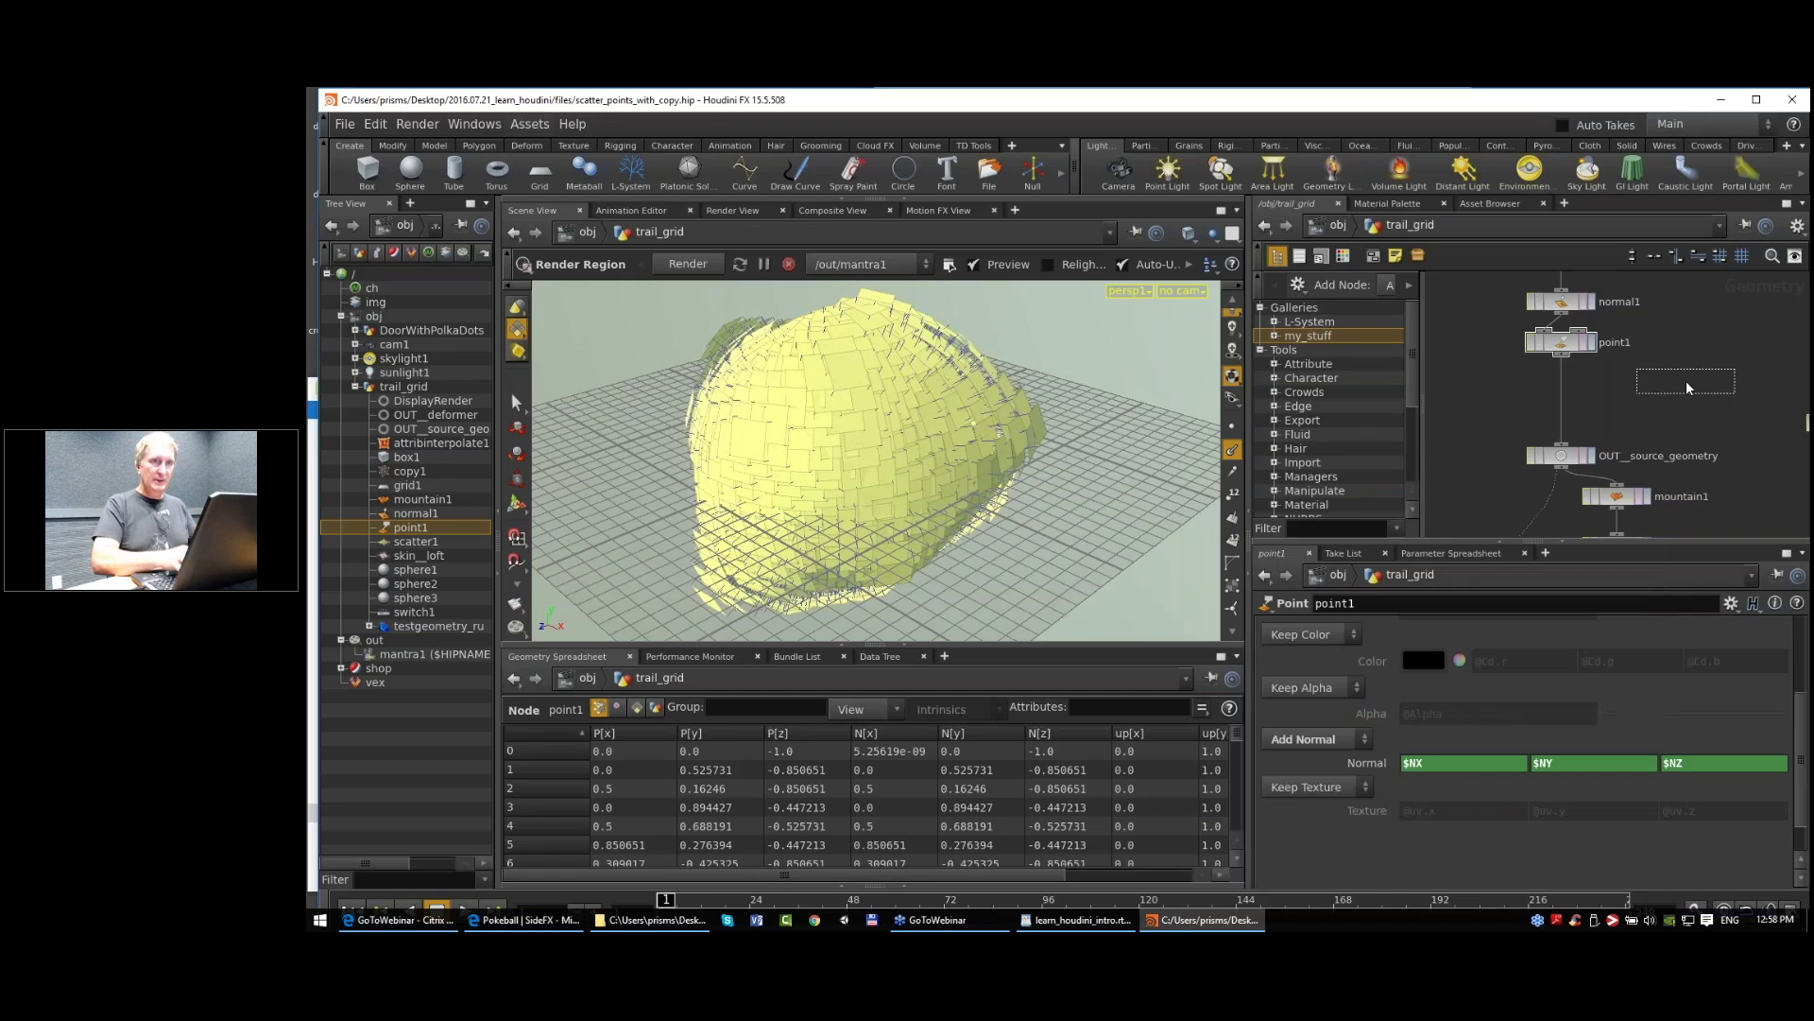
click(1689, 387)
click(1309, 738)
click(1319, 776)
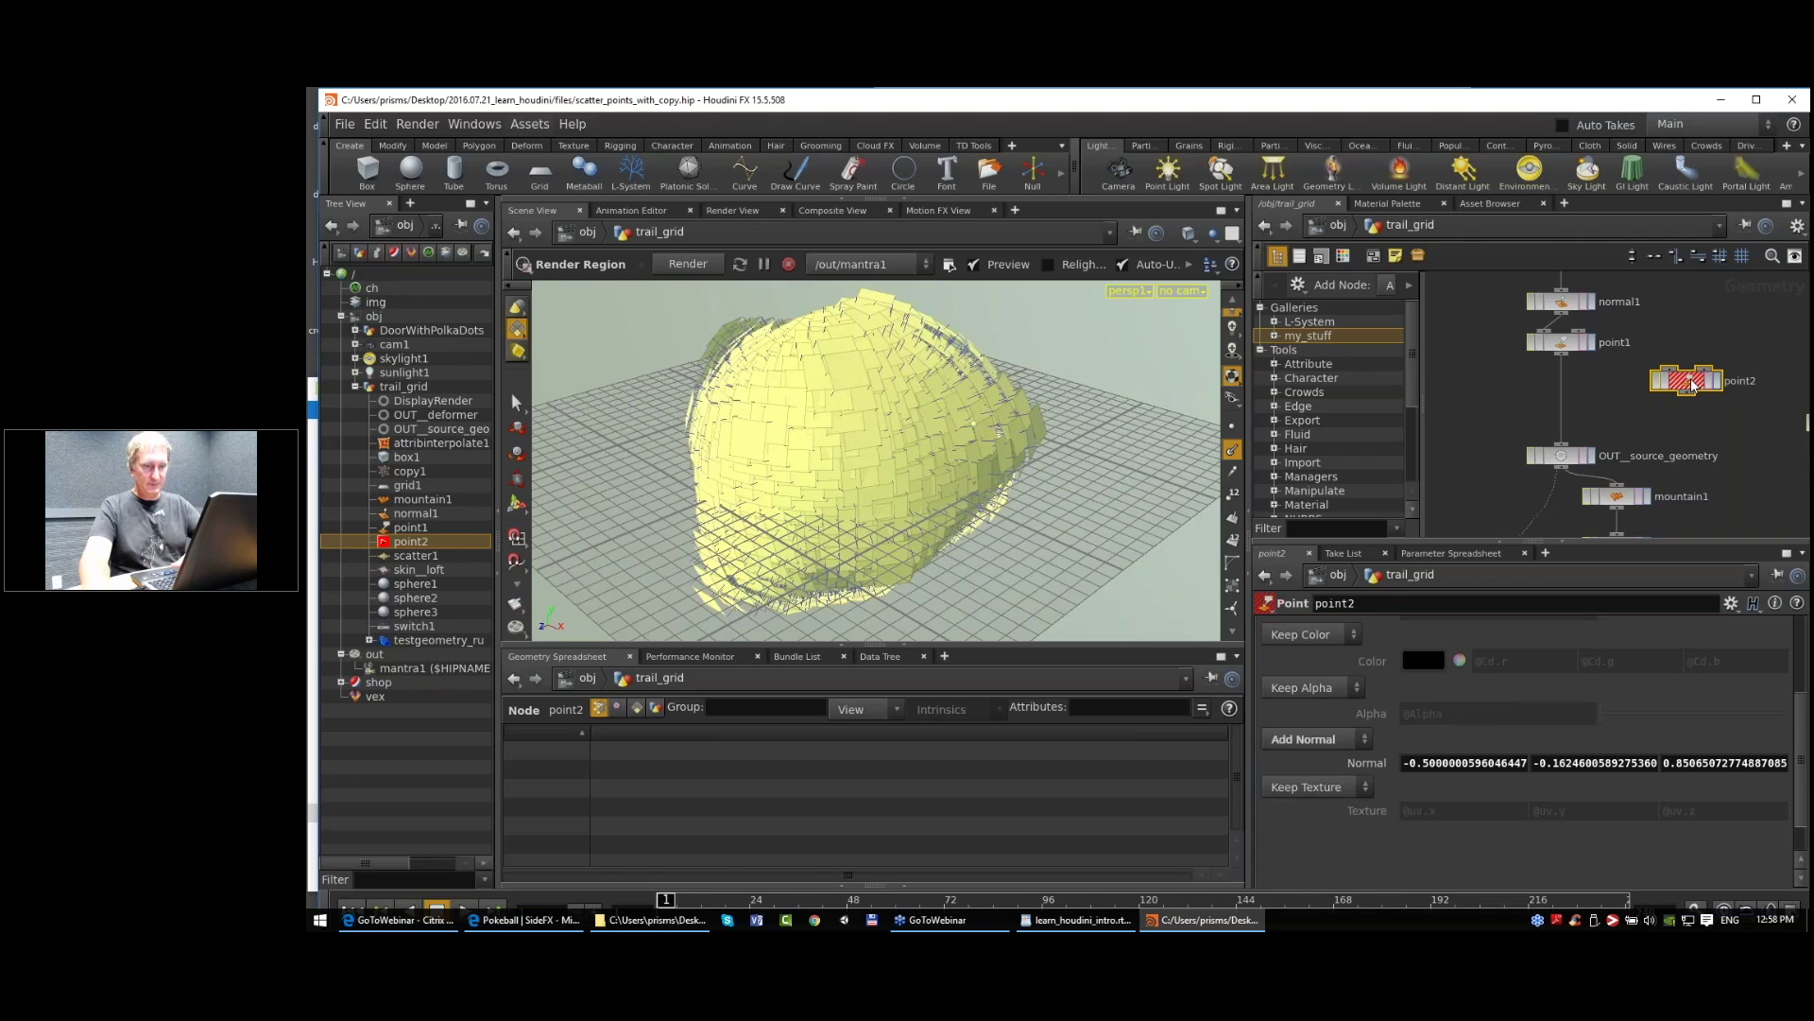
key(Delete)
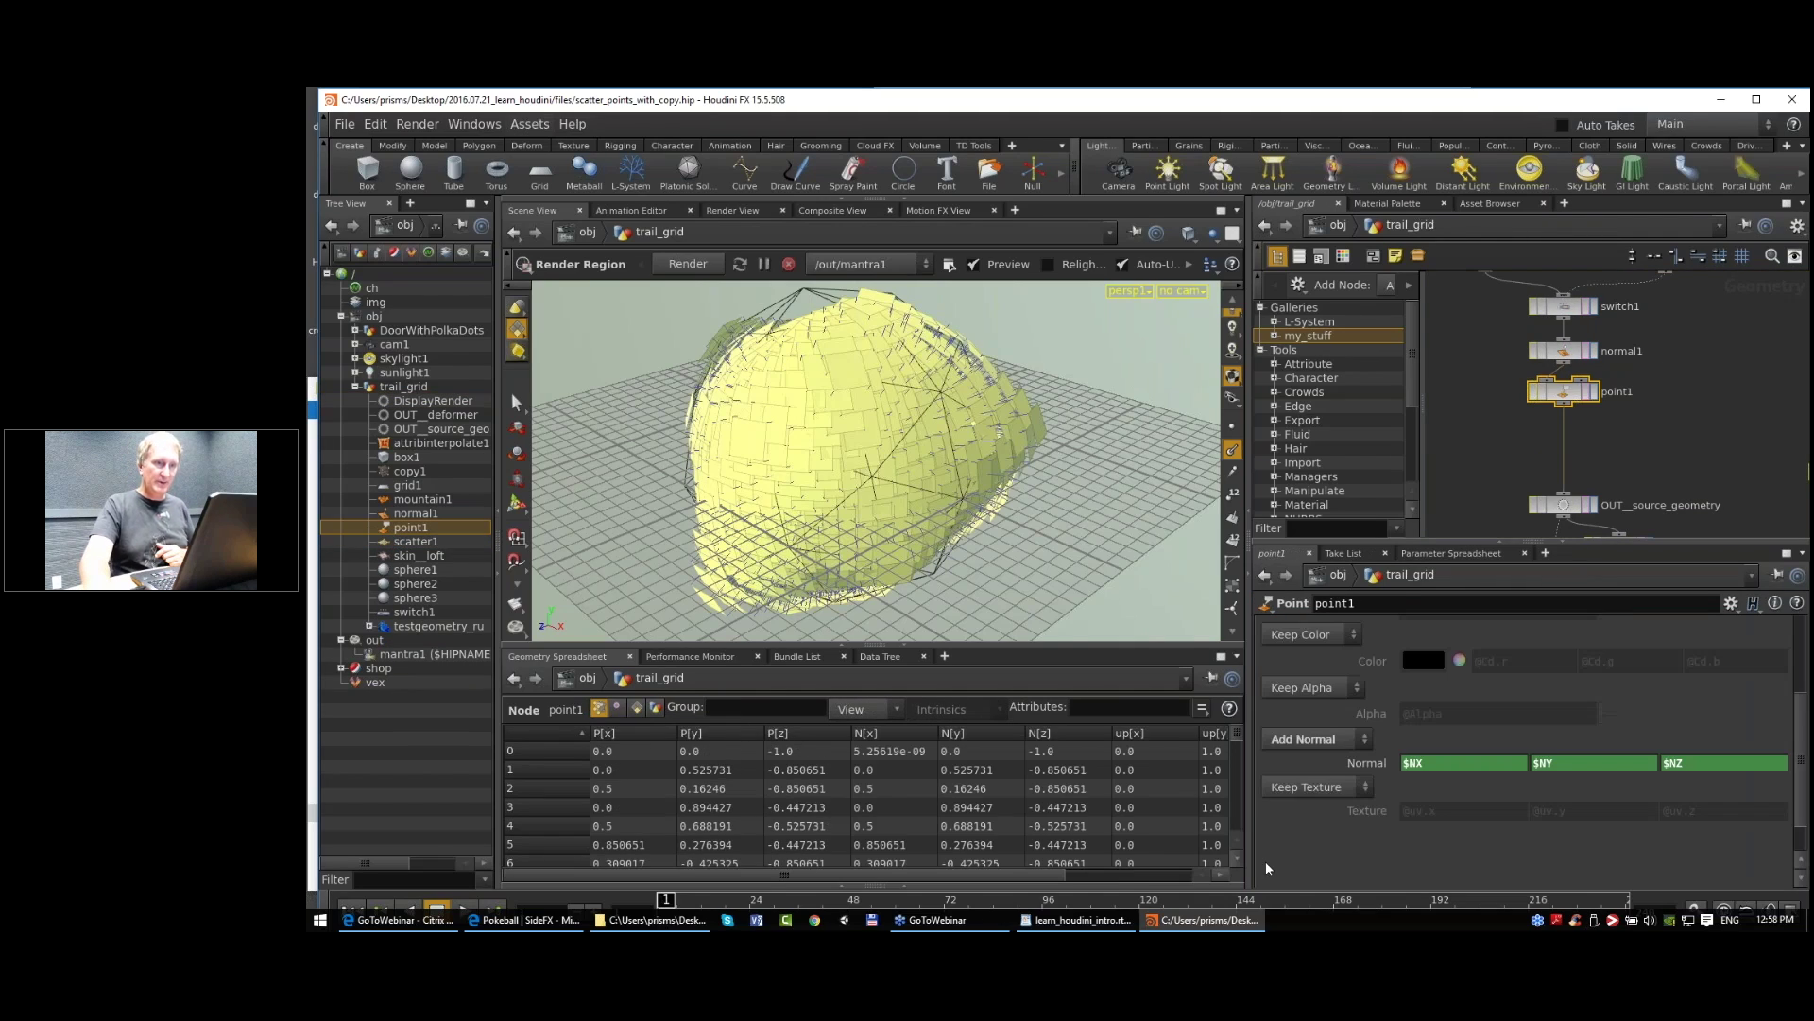
Step: Move point1 slightly lower beneath normal1 in the network
drag(1563, 394, 1563, 412)
scroll(1644, 435, down, 1)
mouse_move(1647, 437)
middle_down()
mouse_move(1573, 503)
mouse_move(1624, 416)
middle_up()
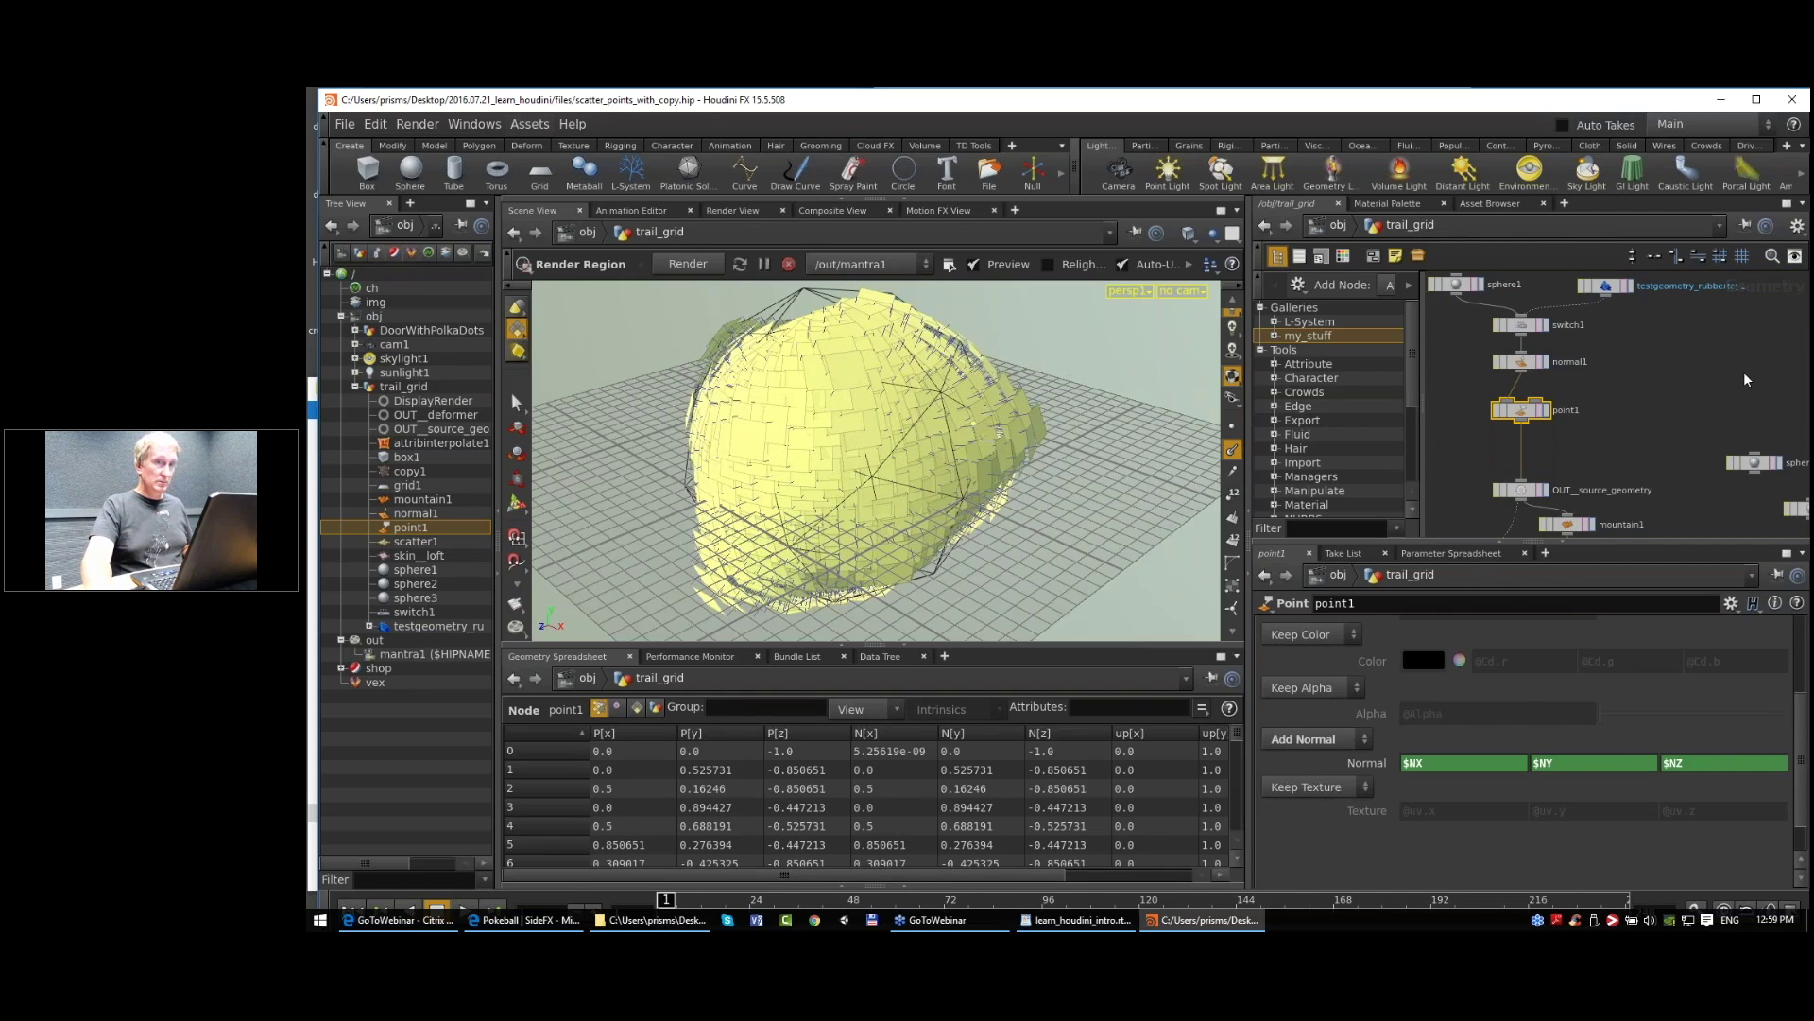
Step: Examine the network below point1 and its normal and up vector columns in the geometry spreadsheet
scroll(1698, 434, down, 1)
middle_drag(1677, 528, 1702, 396)
scroll(1698, 482, down, 1)
middle_drag(1708, 460, 1718, 431)
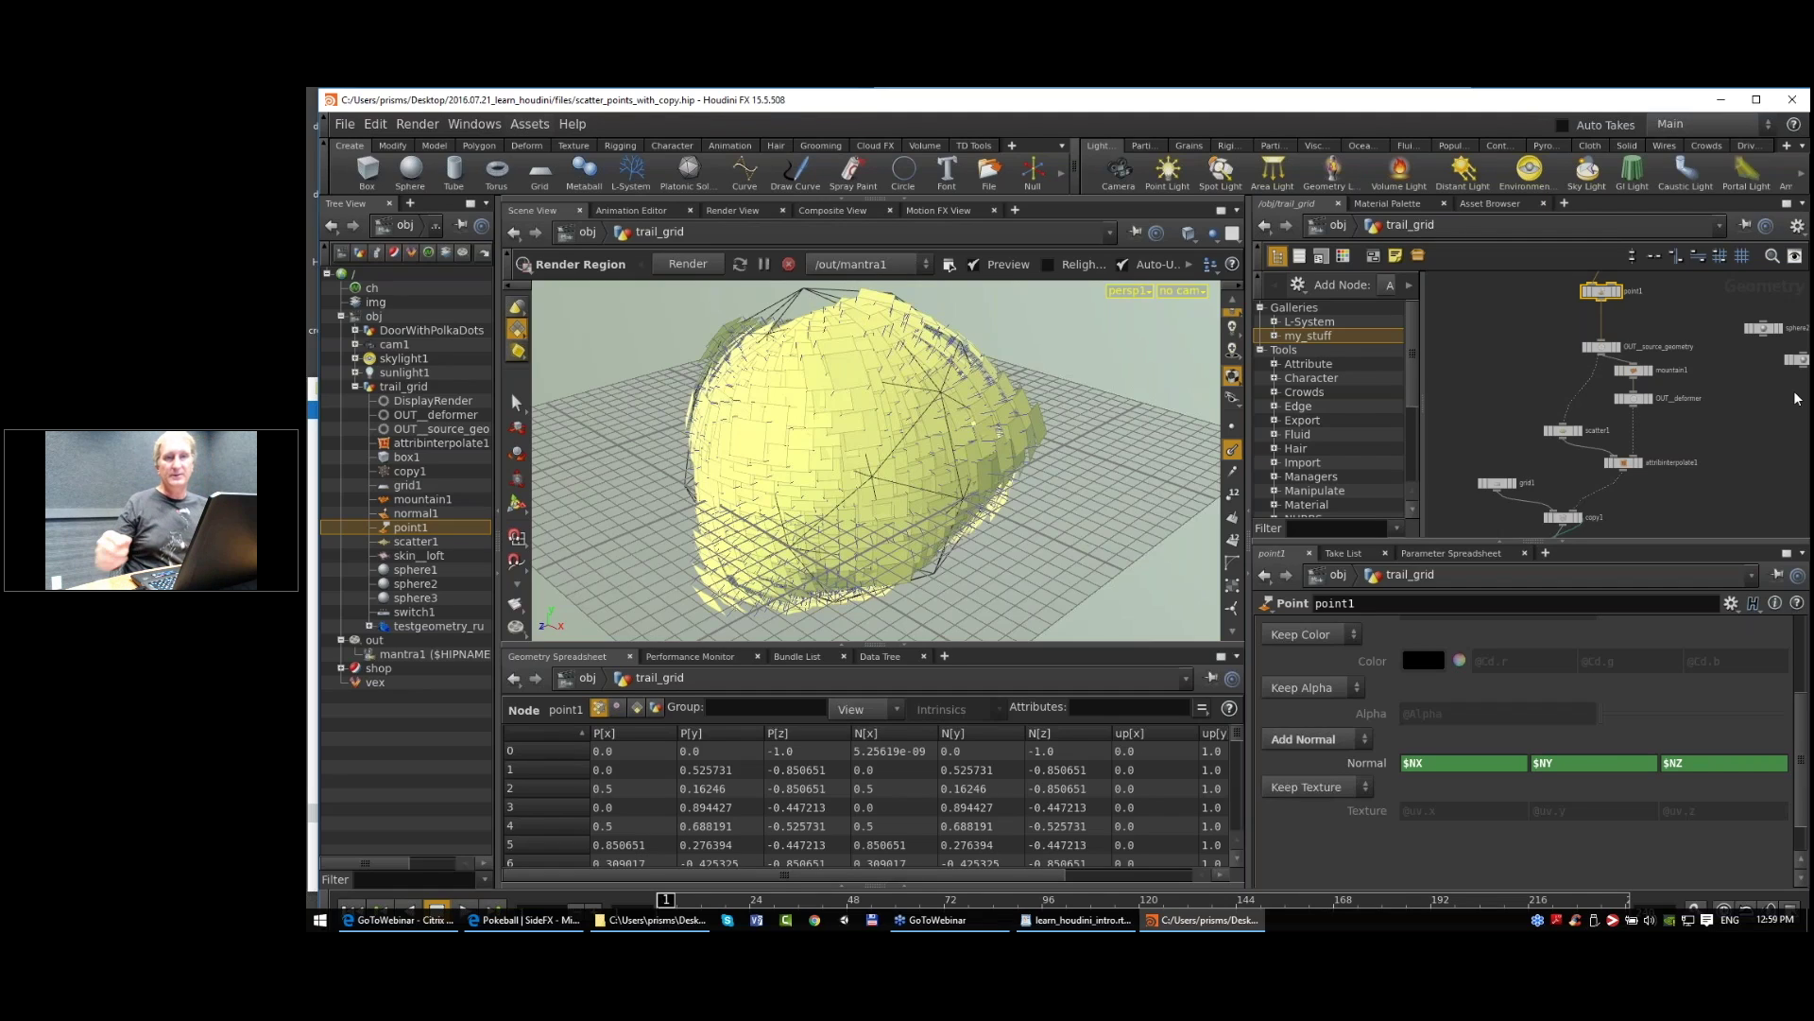
middle_drag(1697, 482, 1772, 444)
scroll(1665, 422, up, 2)
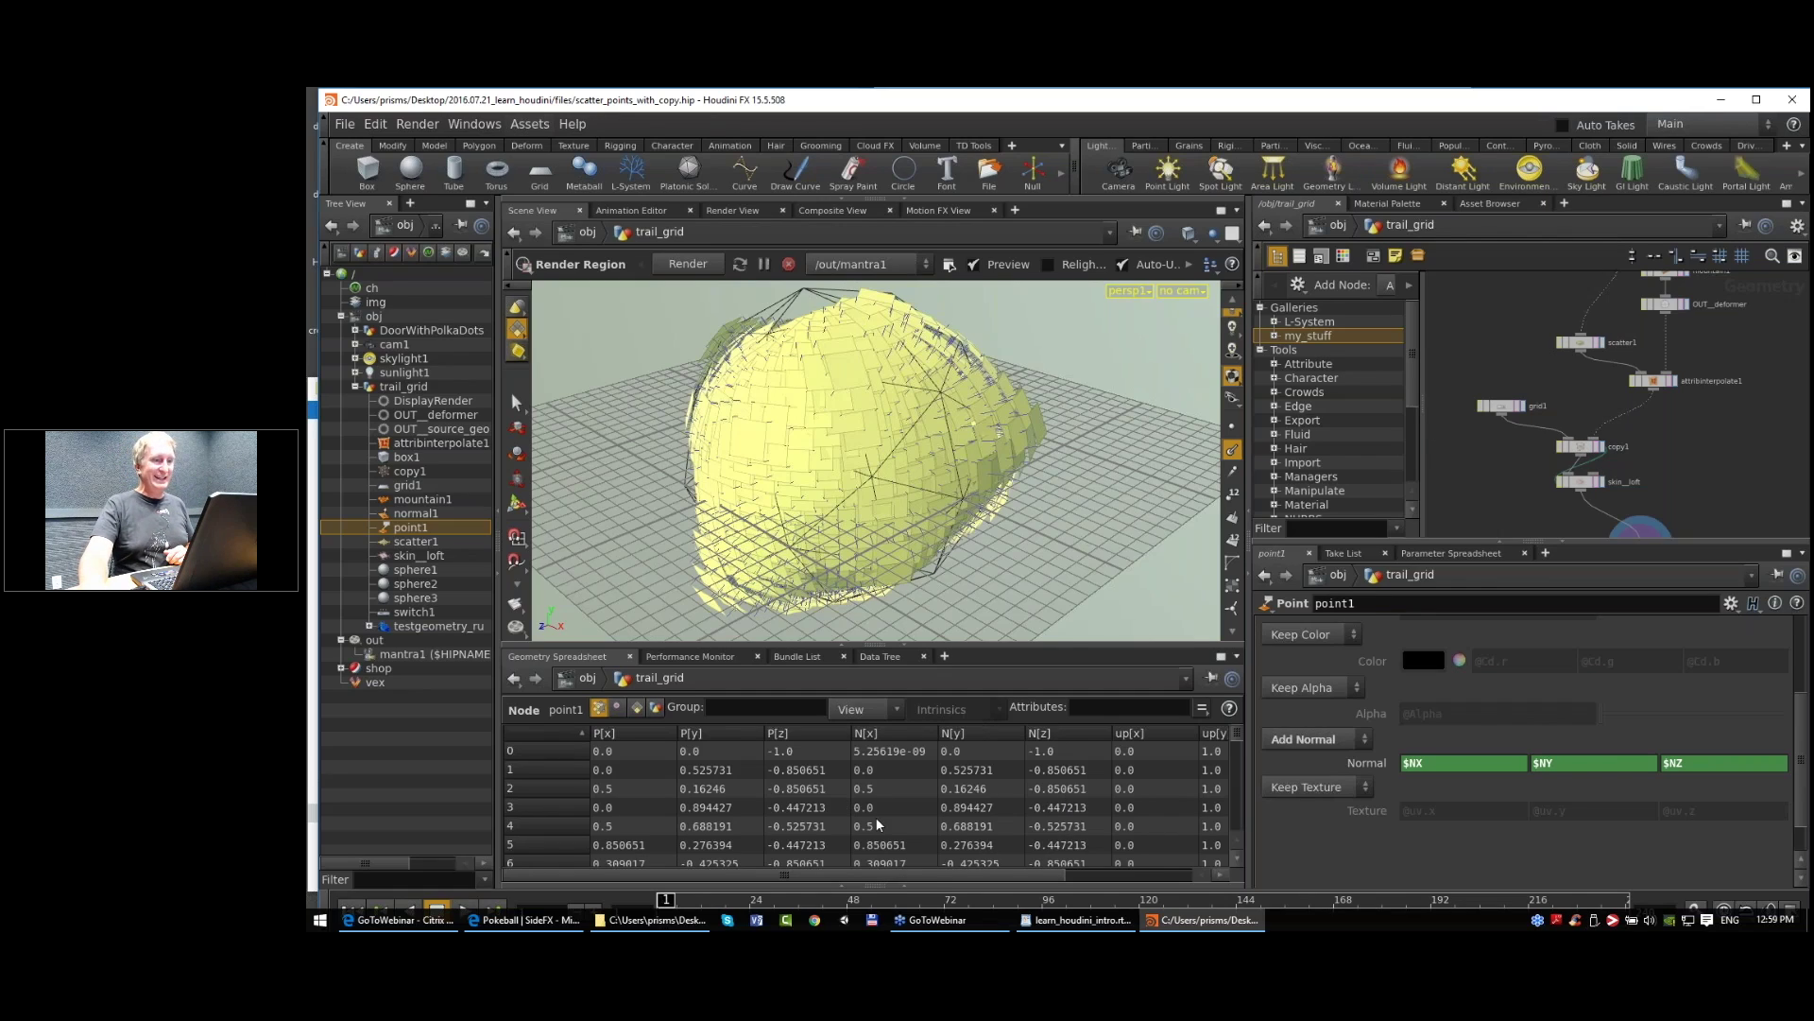
drag(1000, 871, 1198, 870)
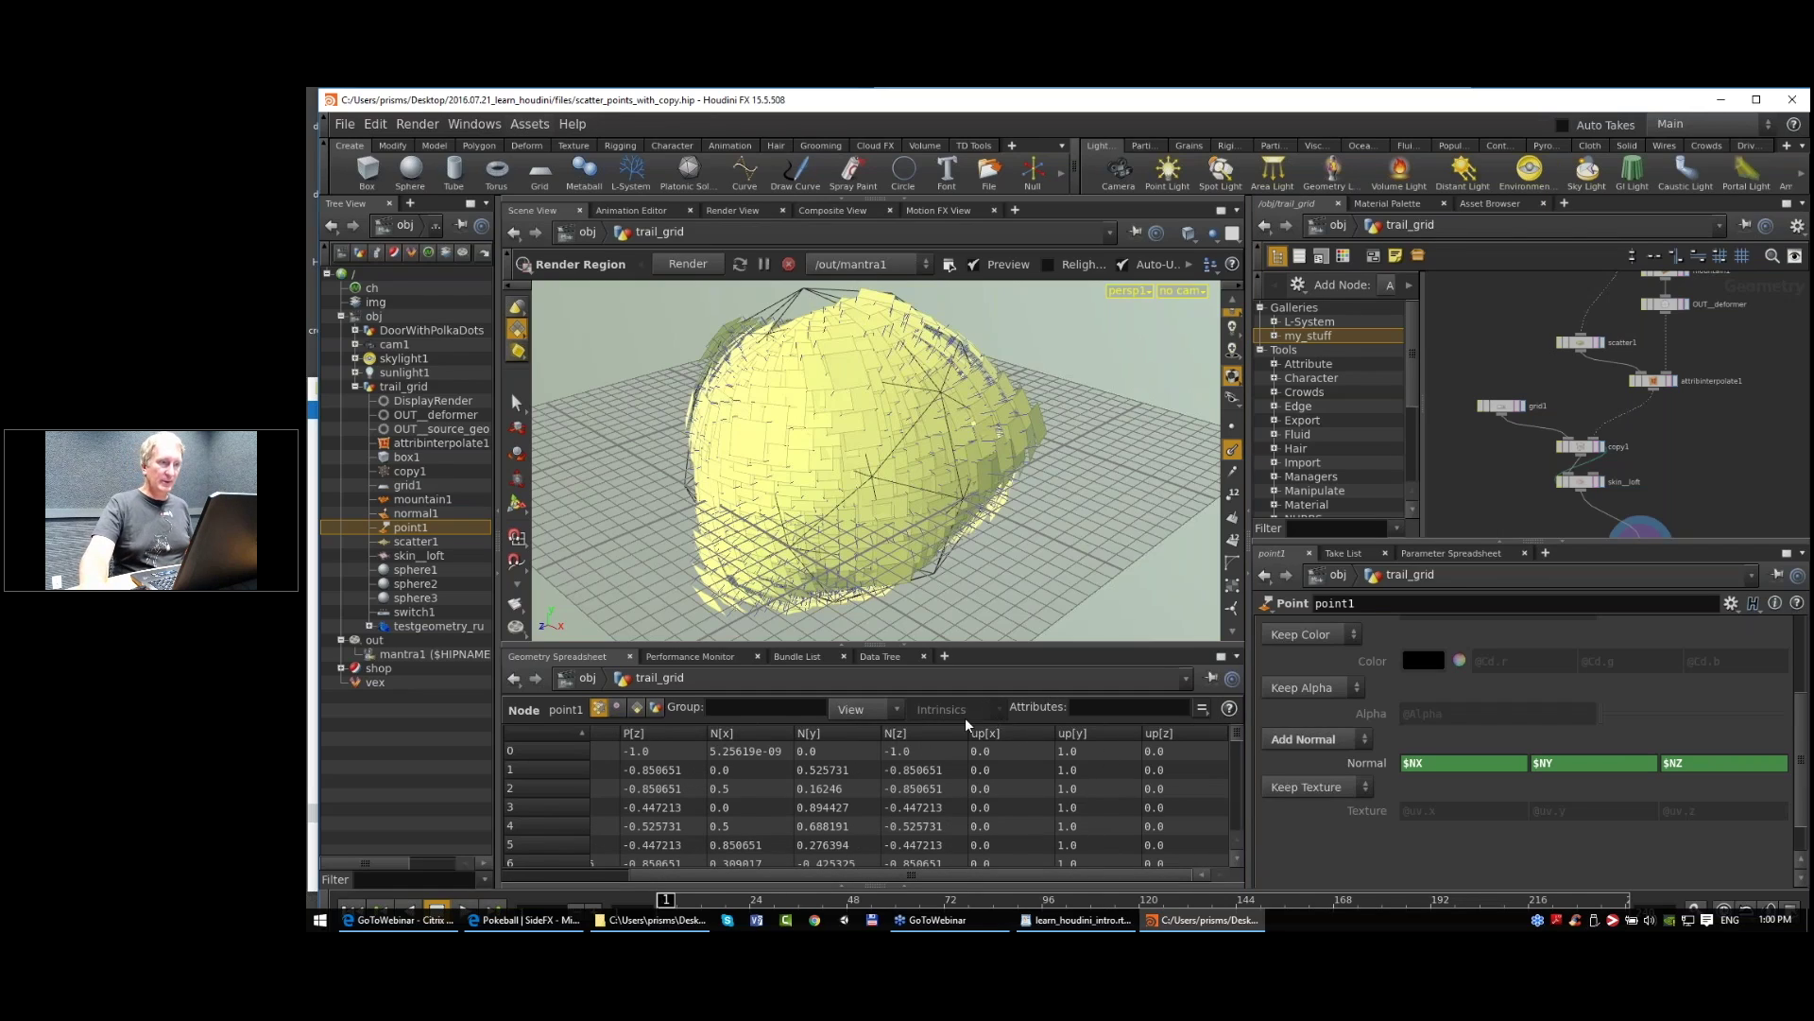
Step: Select skin__loft and examine the expression behind its N parameter for groups of N primitives
middle_drag(1659, 467, 1663, 366)
click(1588, 386)
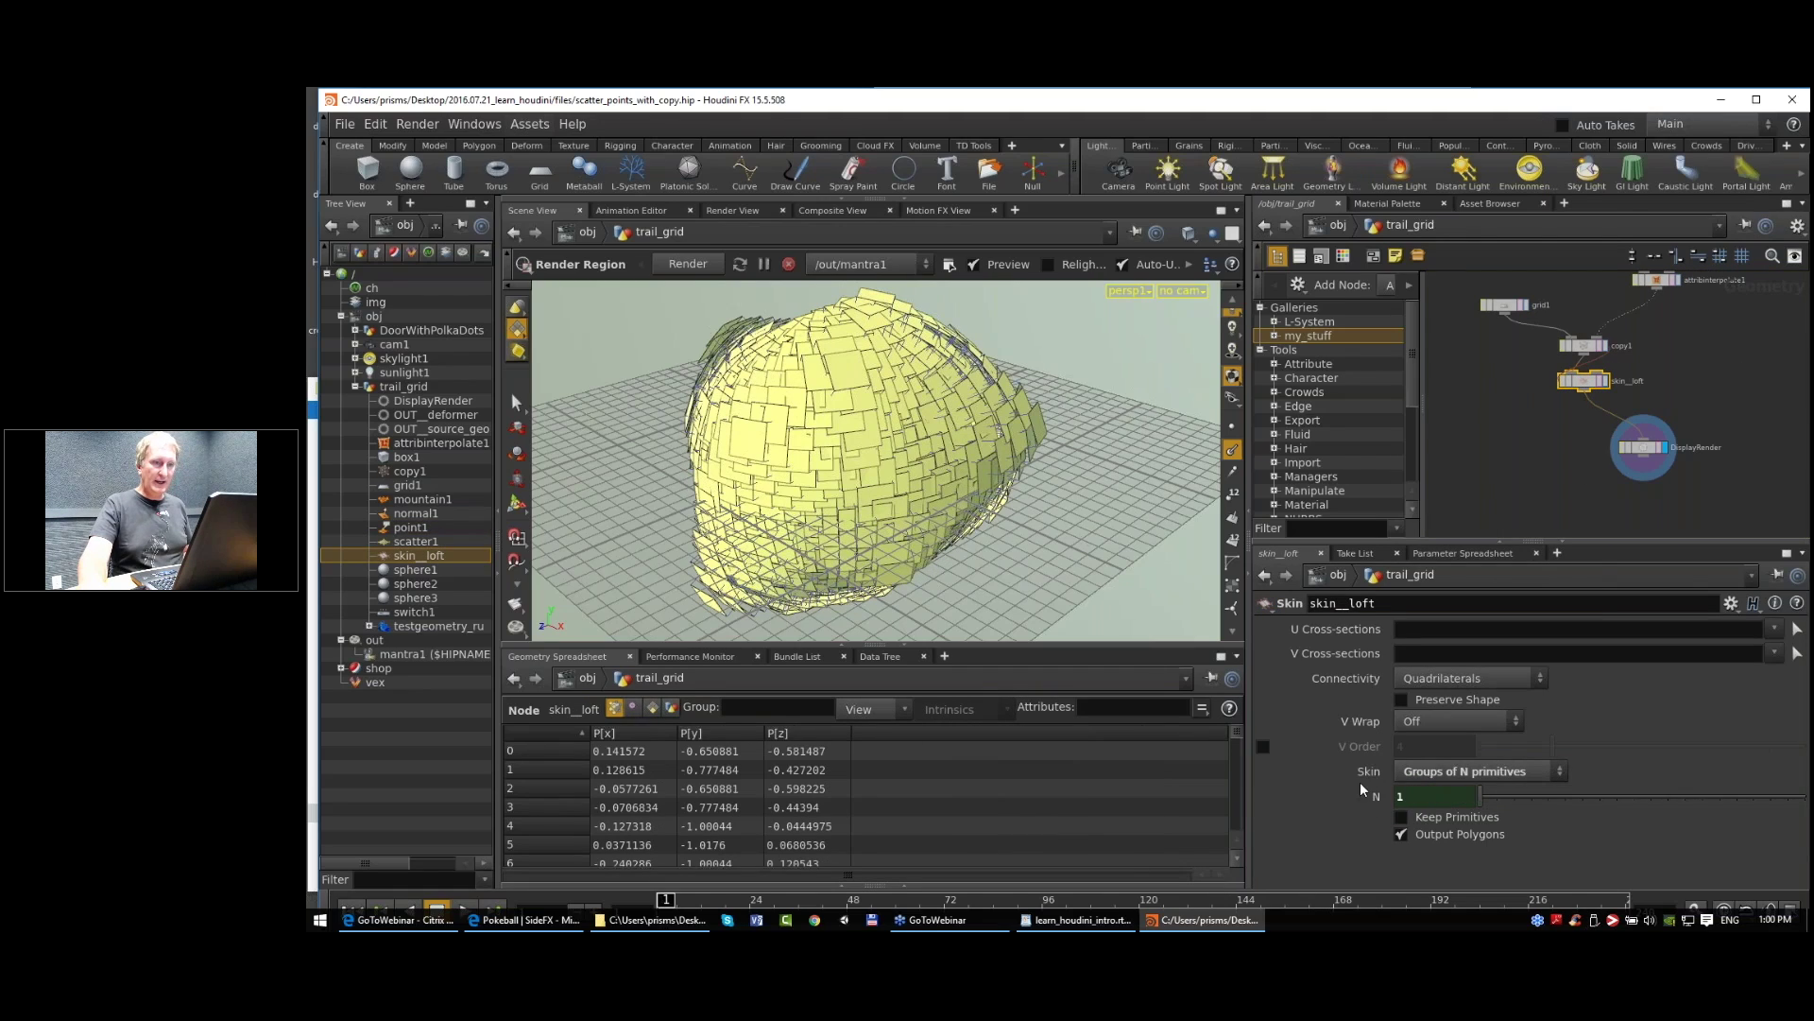
click(1370, 797)
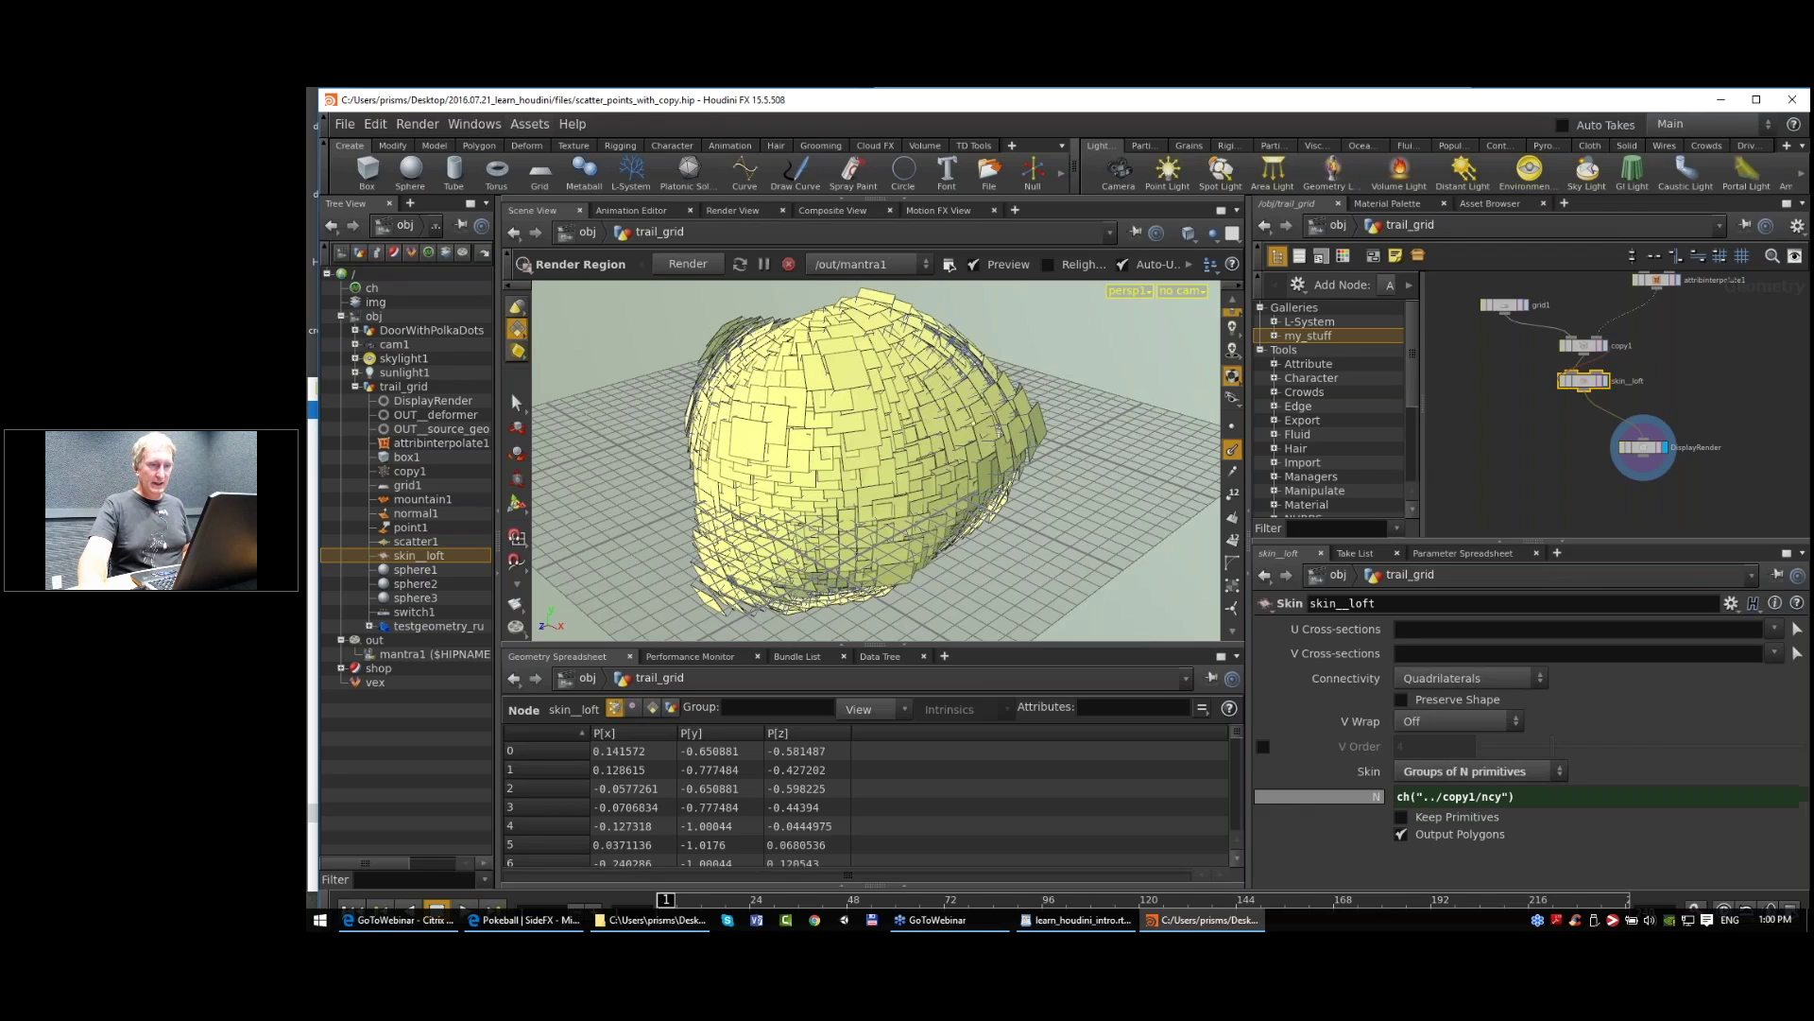
click(1370, 799)
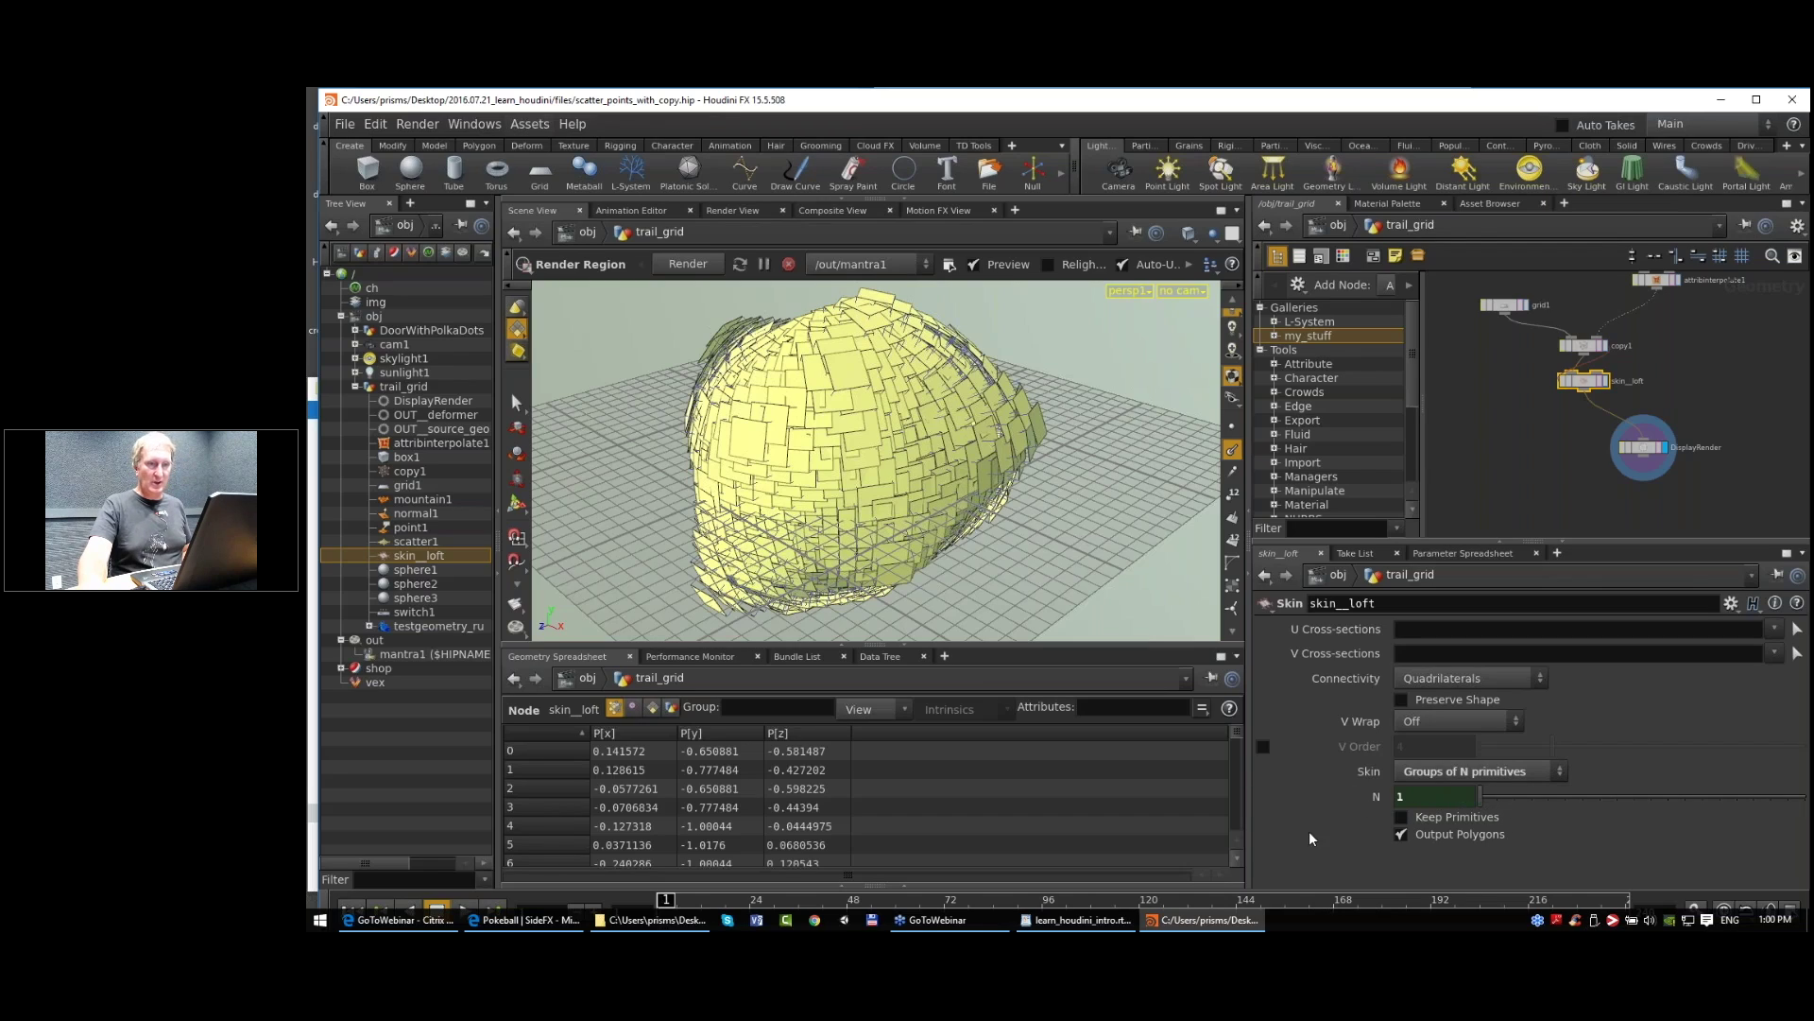
click(1375, 798)
click(1371, 798)
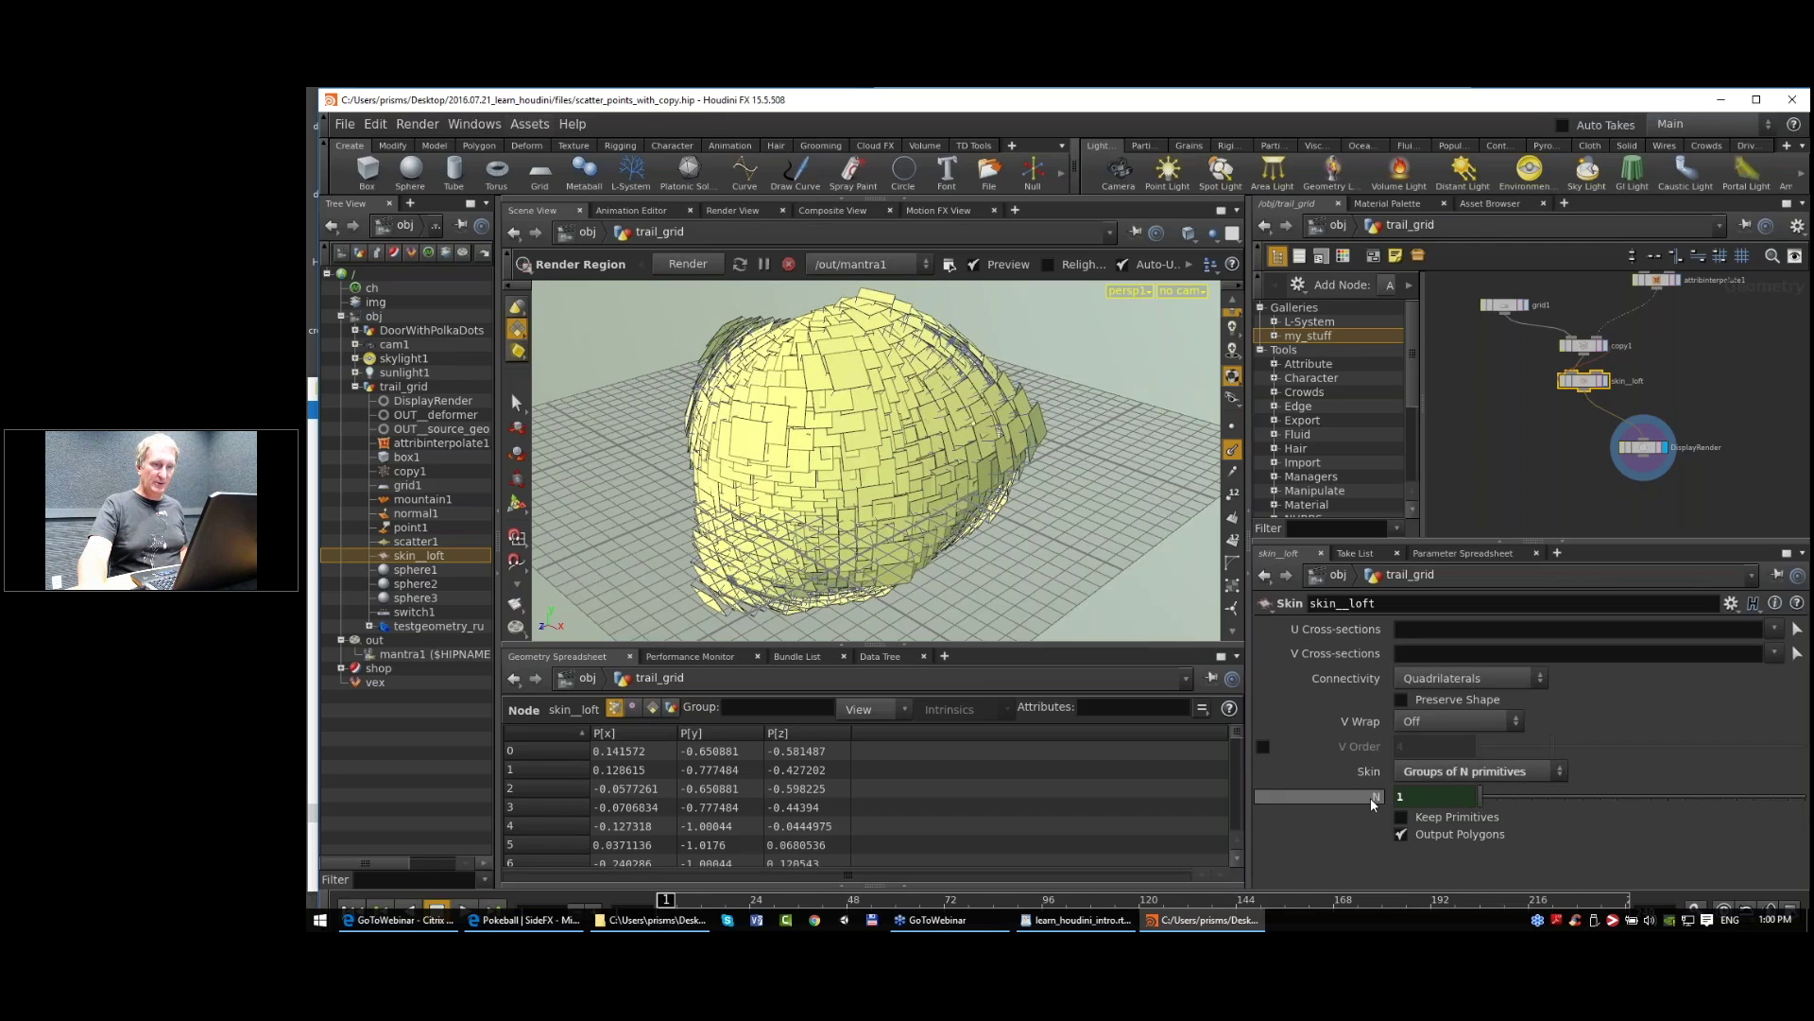
click(1373, 800)
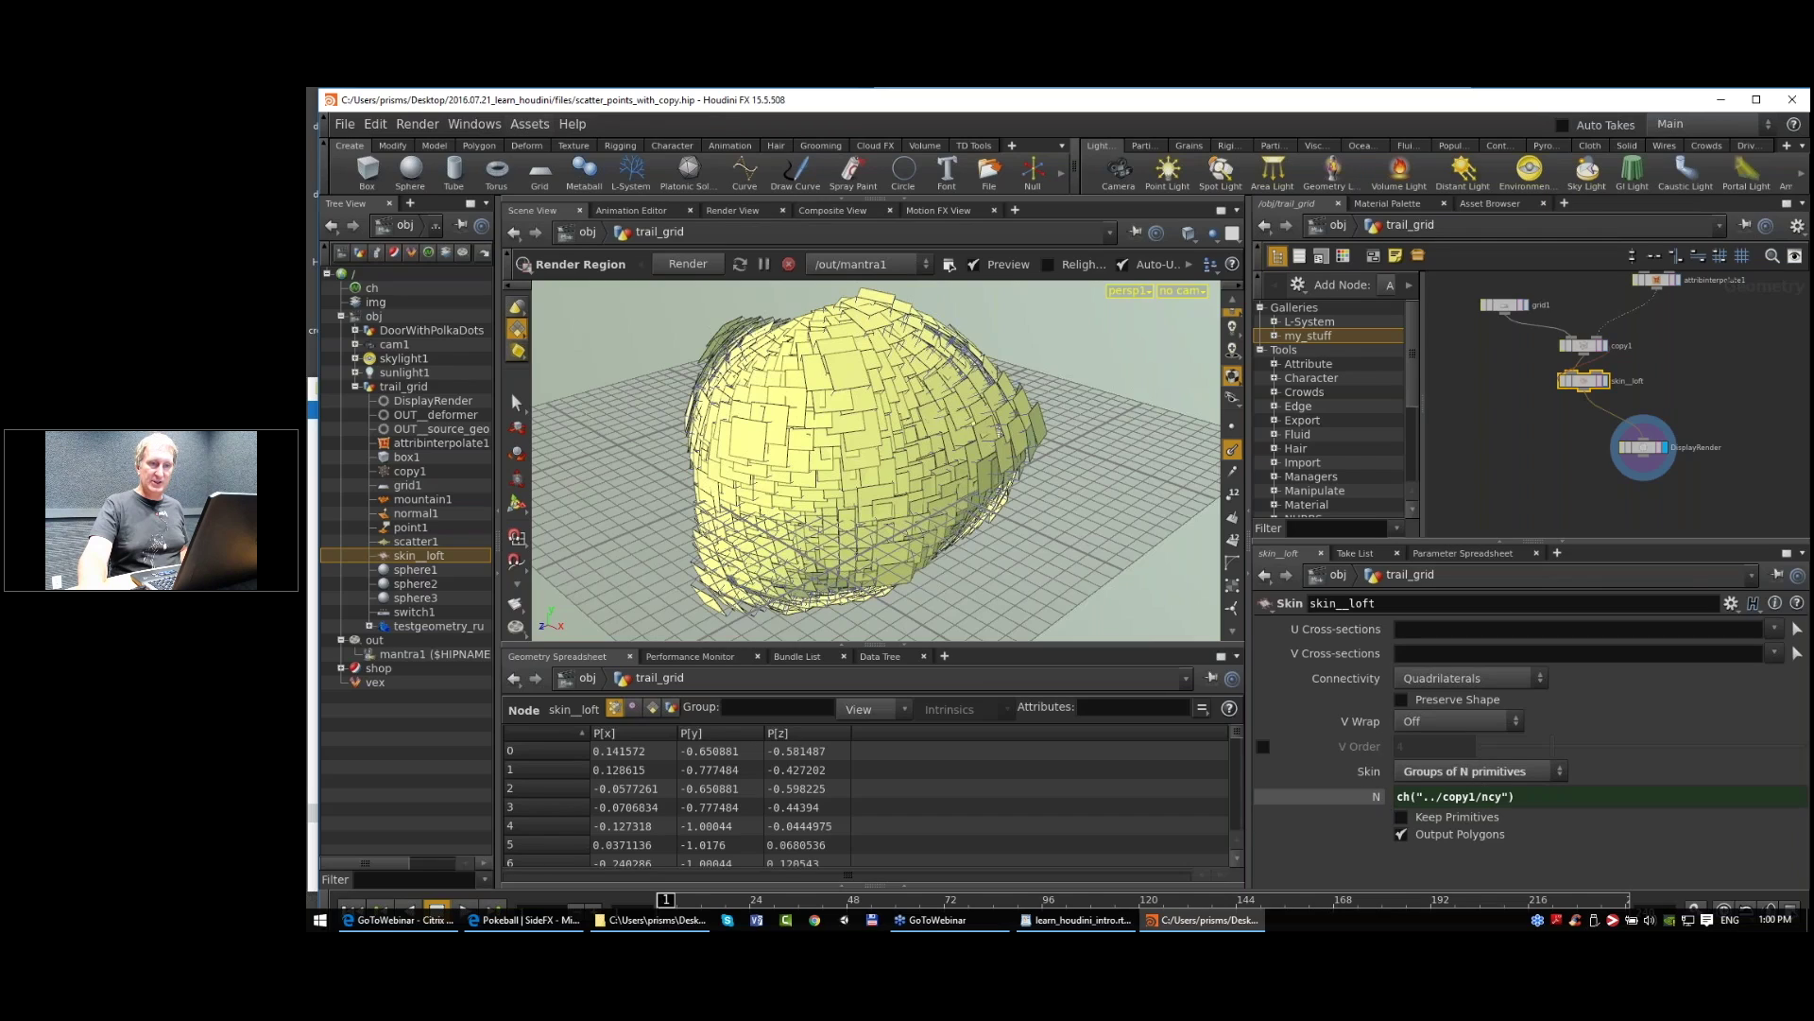
click(1375, 799)
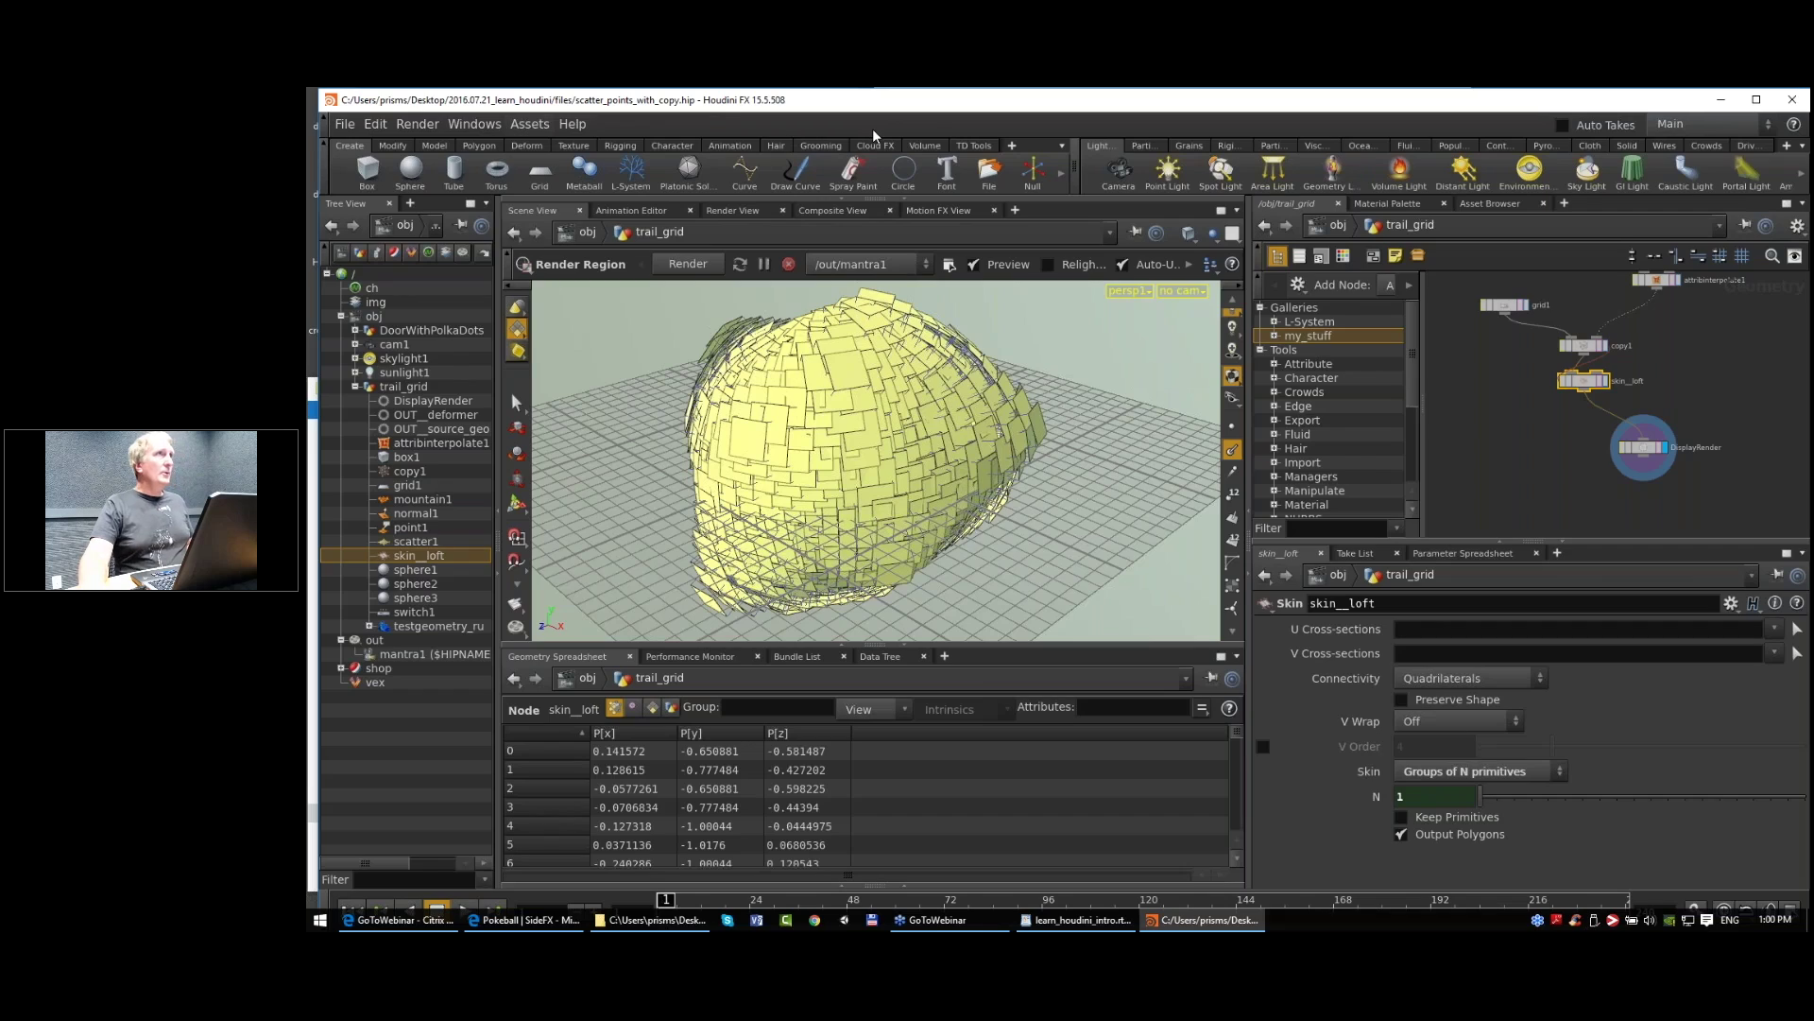
click(345, 125)
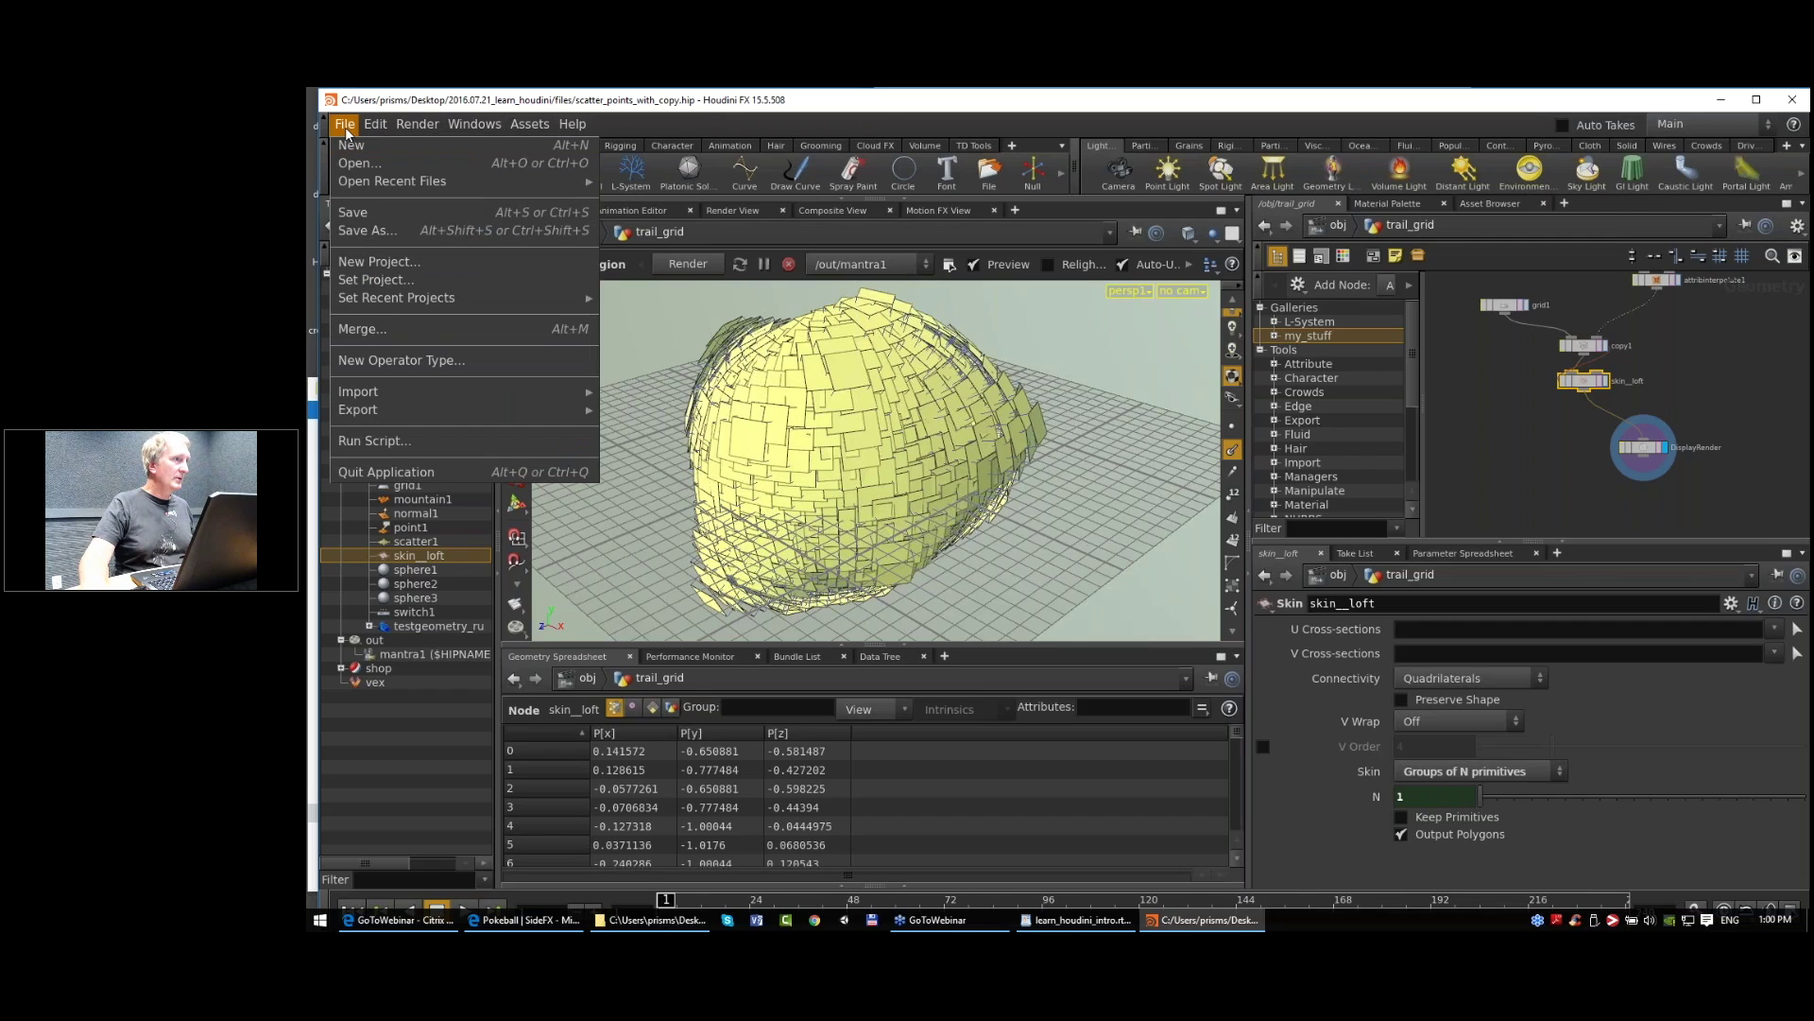
click(346, 126)
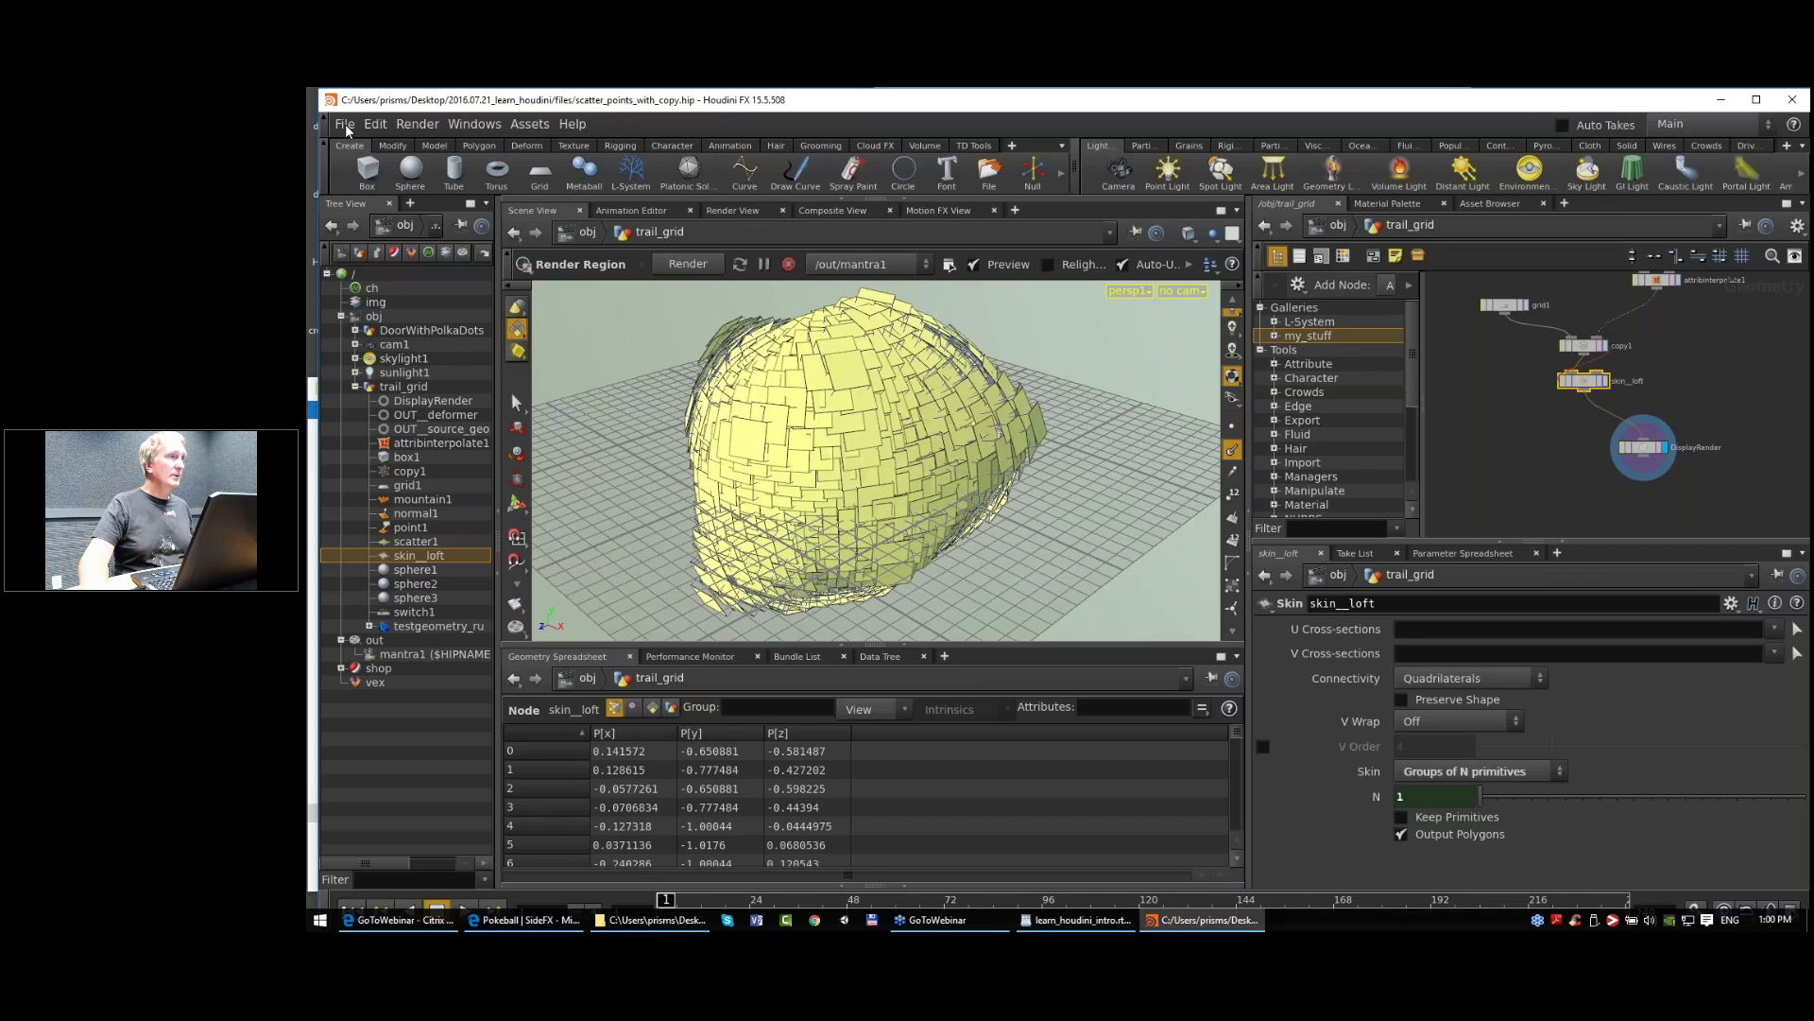
scroll(1685, 334, down, 1)
middle_drag(1684, 335, 1690, 416)
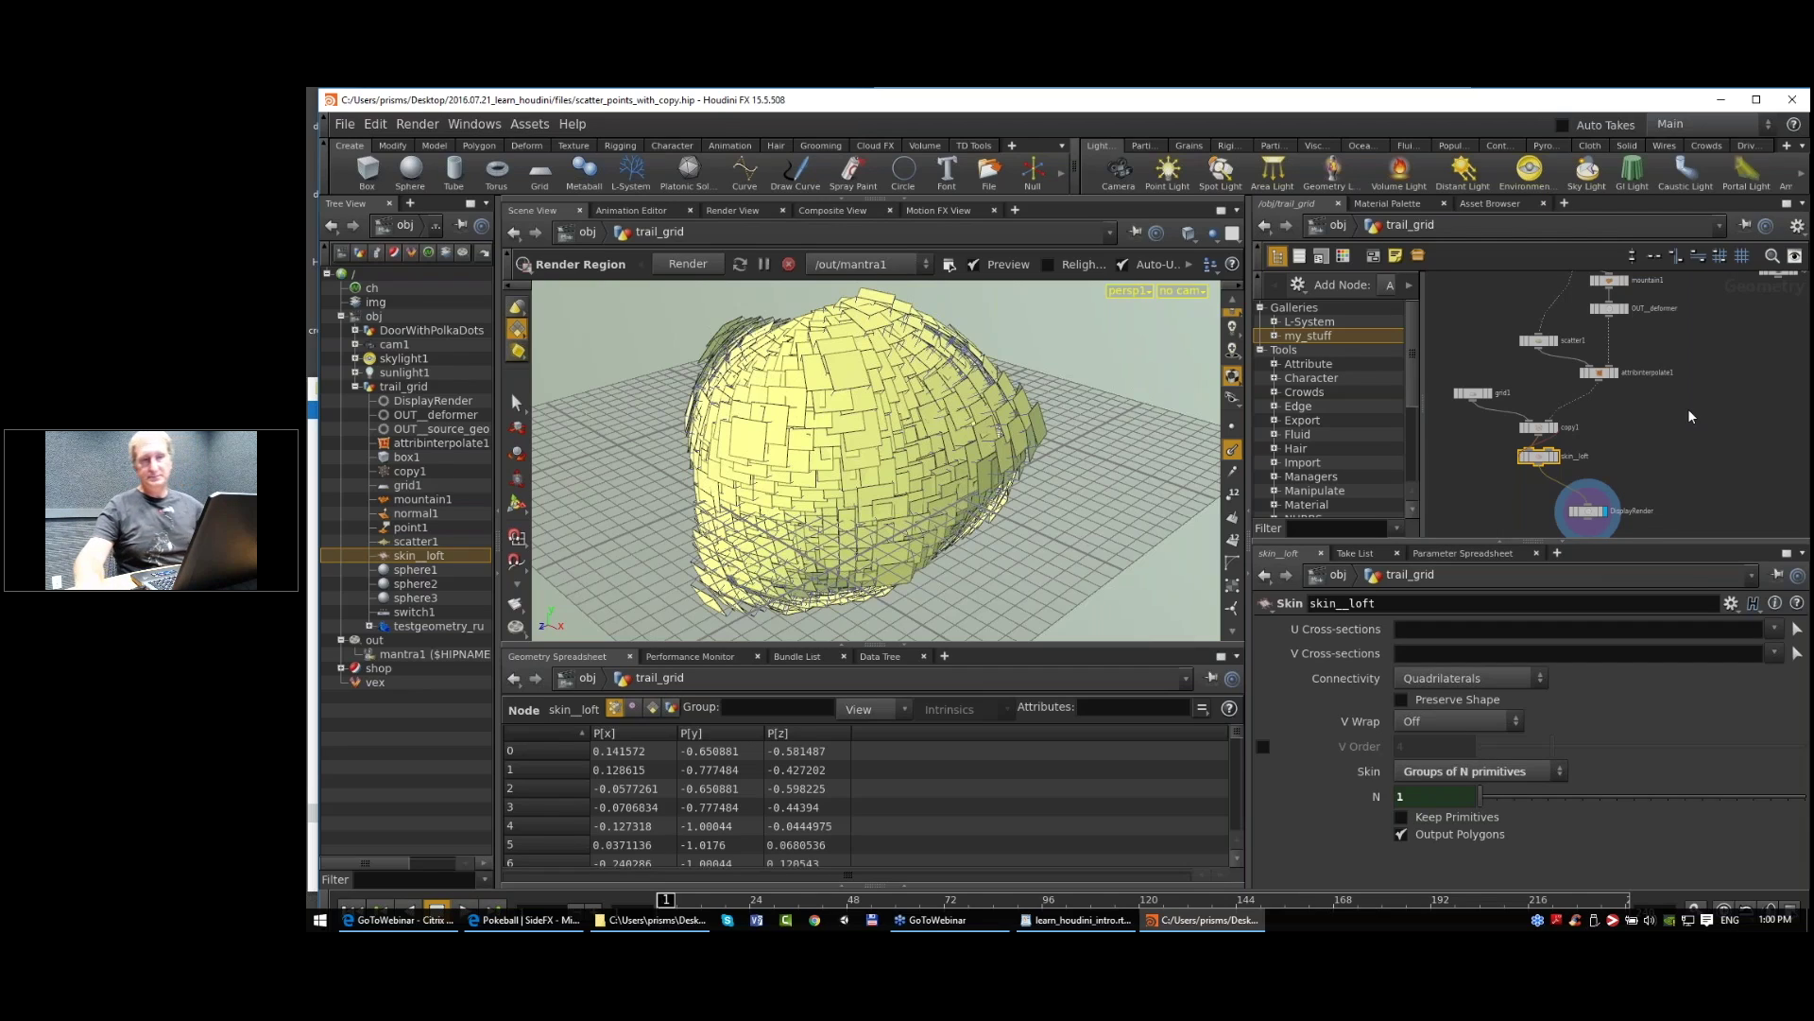
Step: Add a Font node in the empty network area below sphere3 and box1 and make it the displayed node
scroll(1741, 416, down, 1)
middle_drag(1741, 416, 1461, 459)
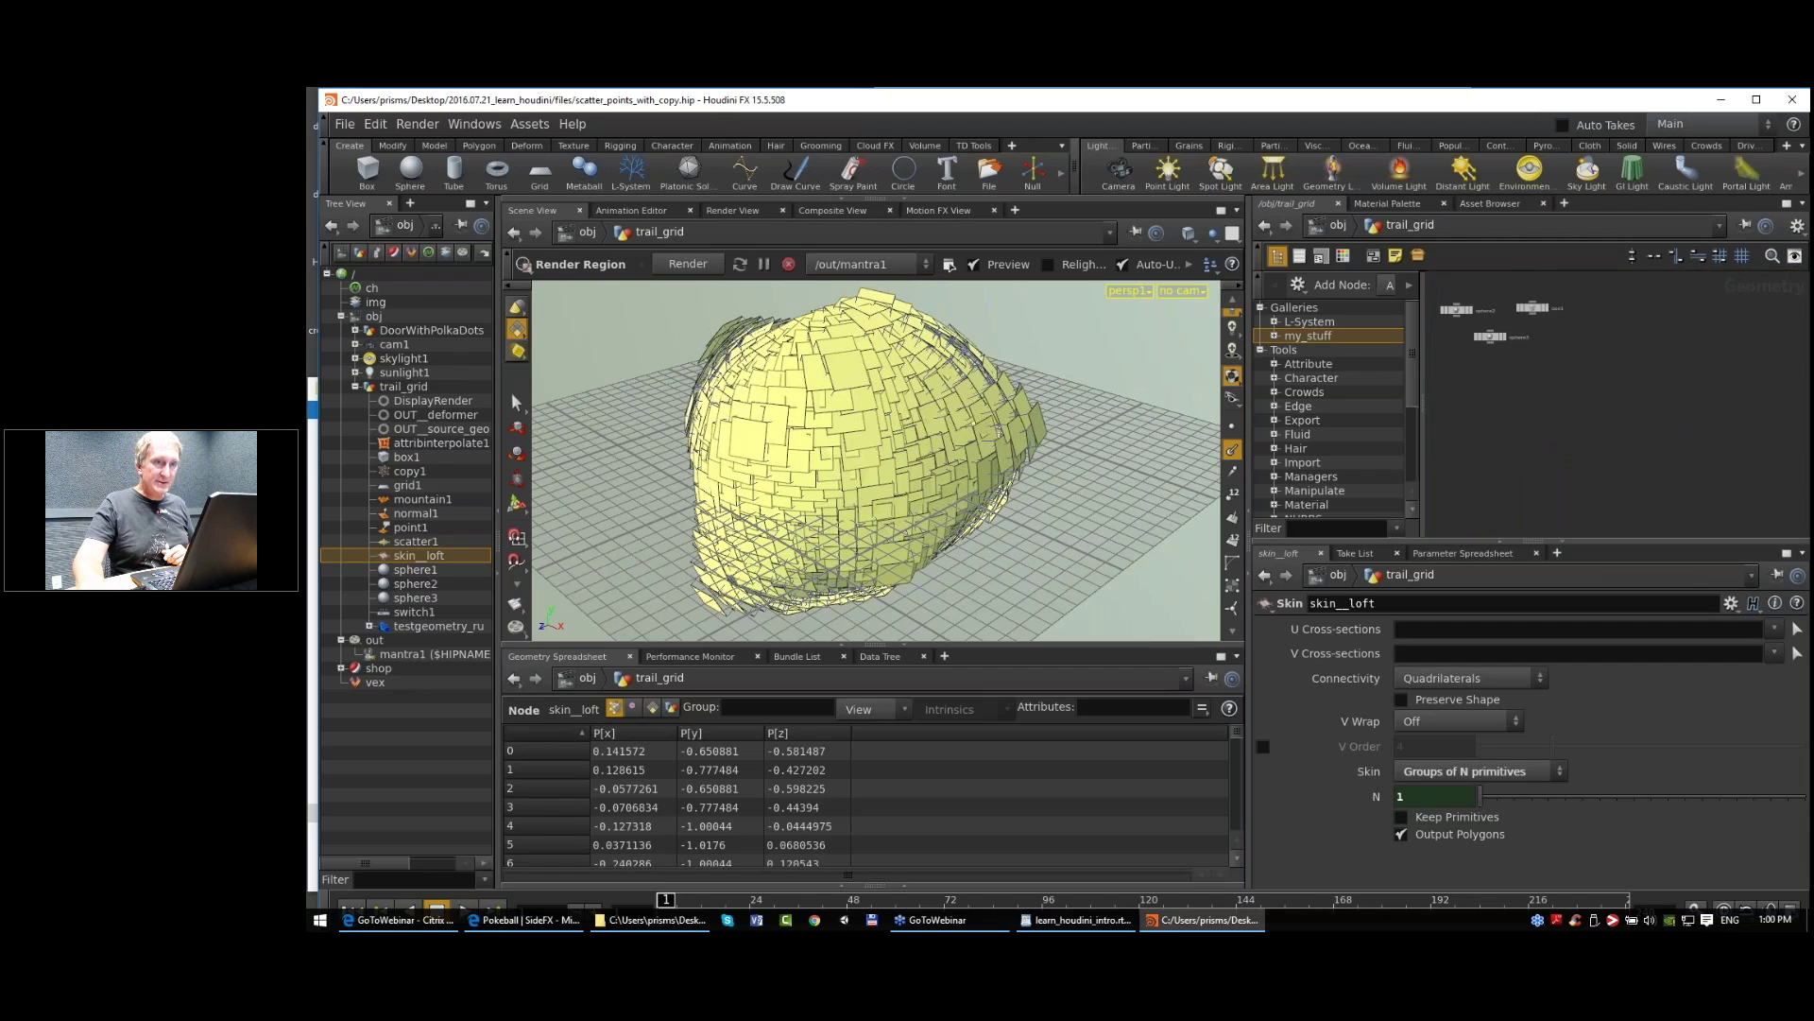
scroll(1541, 422, down, 1)
key(Tab)
text(font)
key(Return)
click(1542, 422)
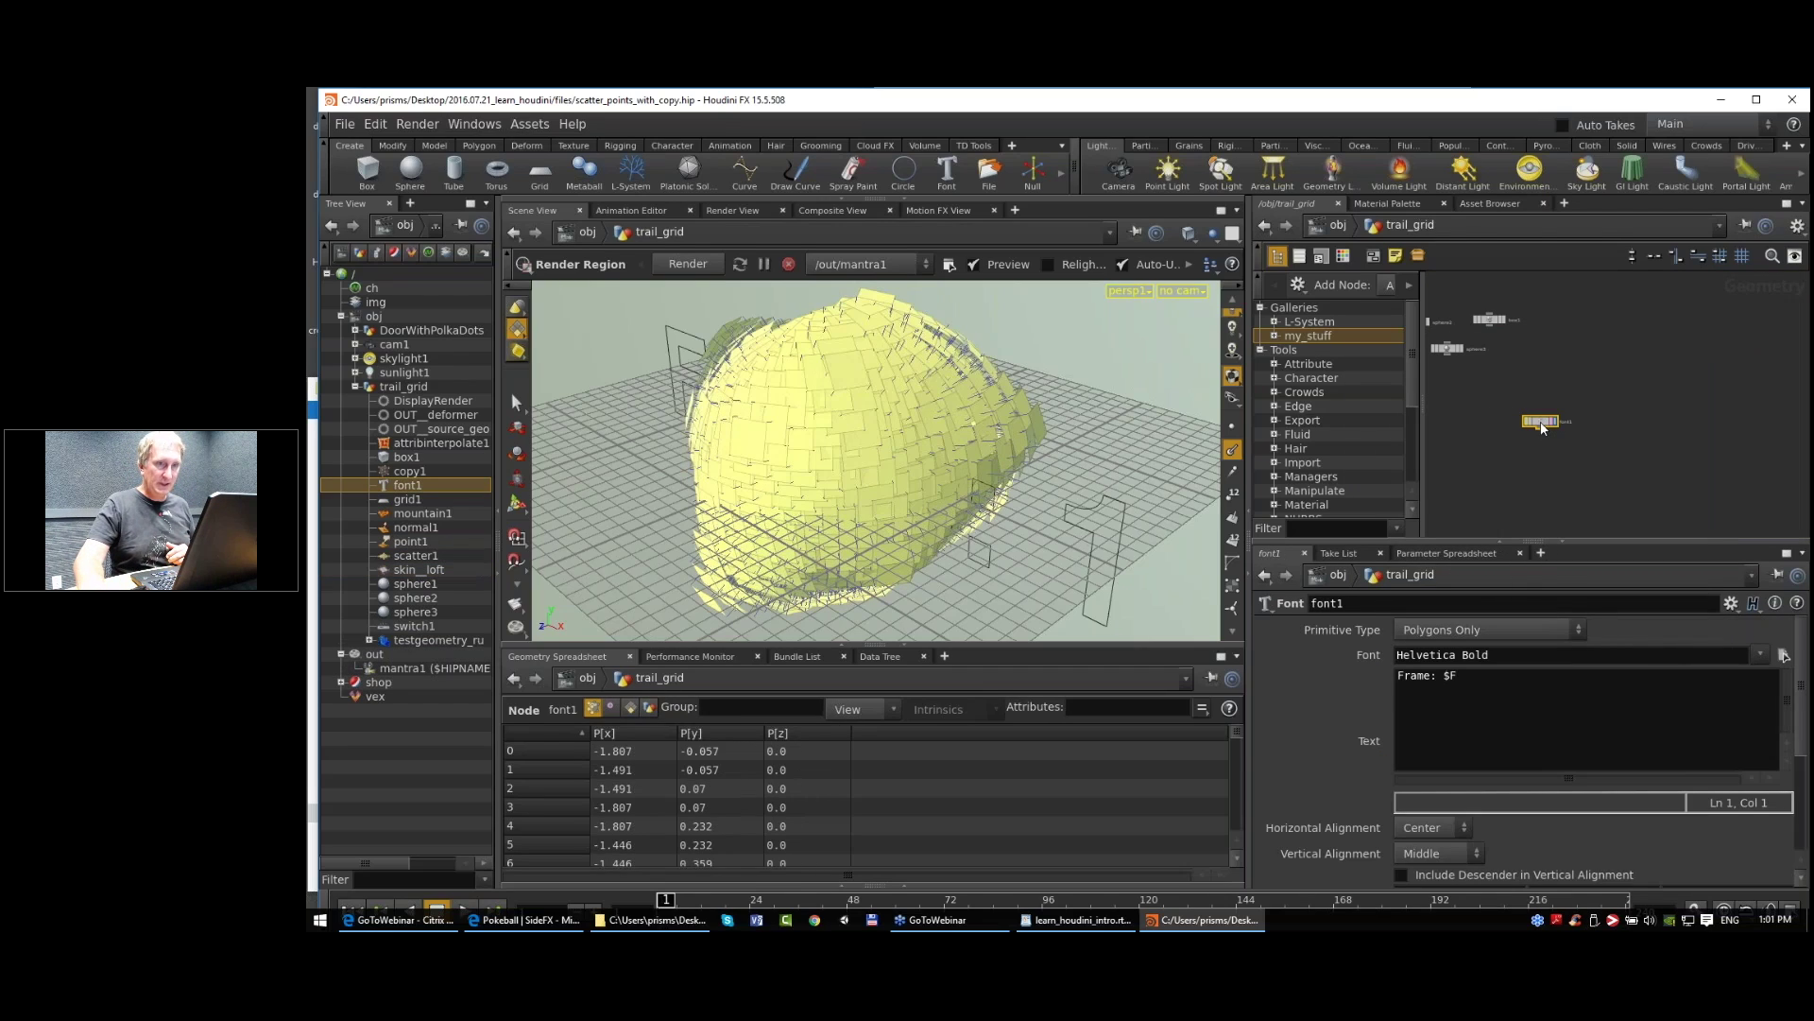
click(1564, 421)
click(1559, 428)
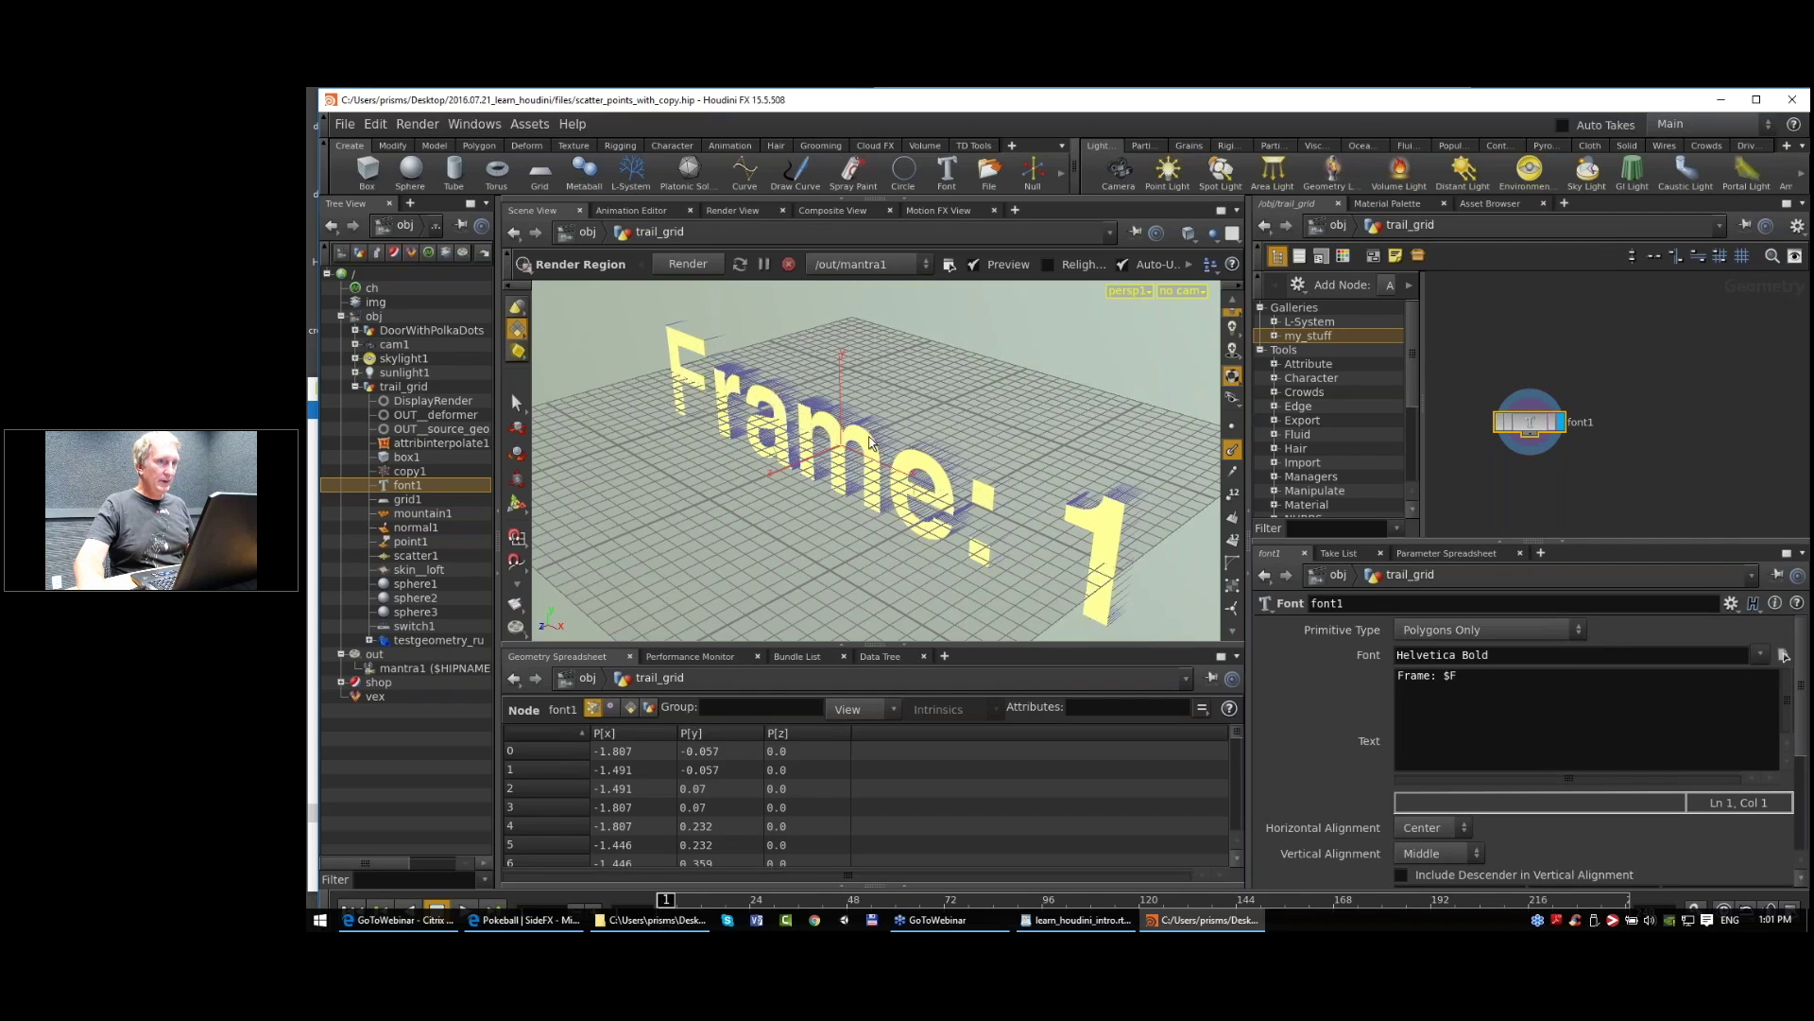
Step: Turn off the reference grid in the viewport and view the text from a slightly different angle
alt+right_drag(870, 443, 832, 416)
alt+drag(831, 416, 871, 422)
click(1232, 300)
click(1232, 322)
alt+right_drag(871, 422, 907, 454)
Step: Move font1 higher in the network and enlarge the parameter area to show more of its settings
drag(1540, 428, 1593, 334)
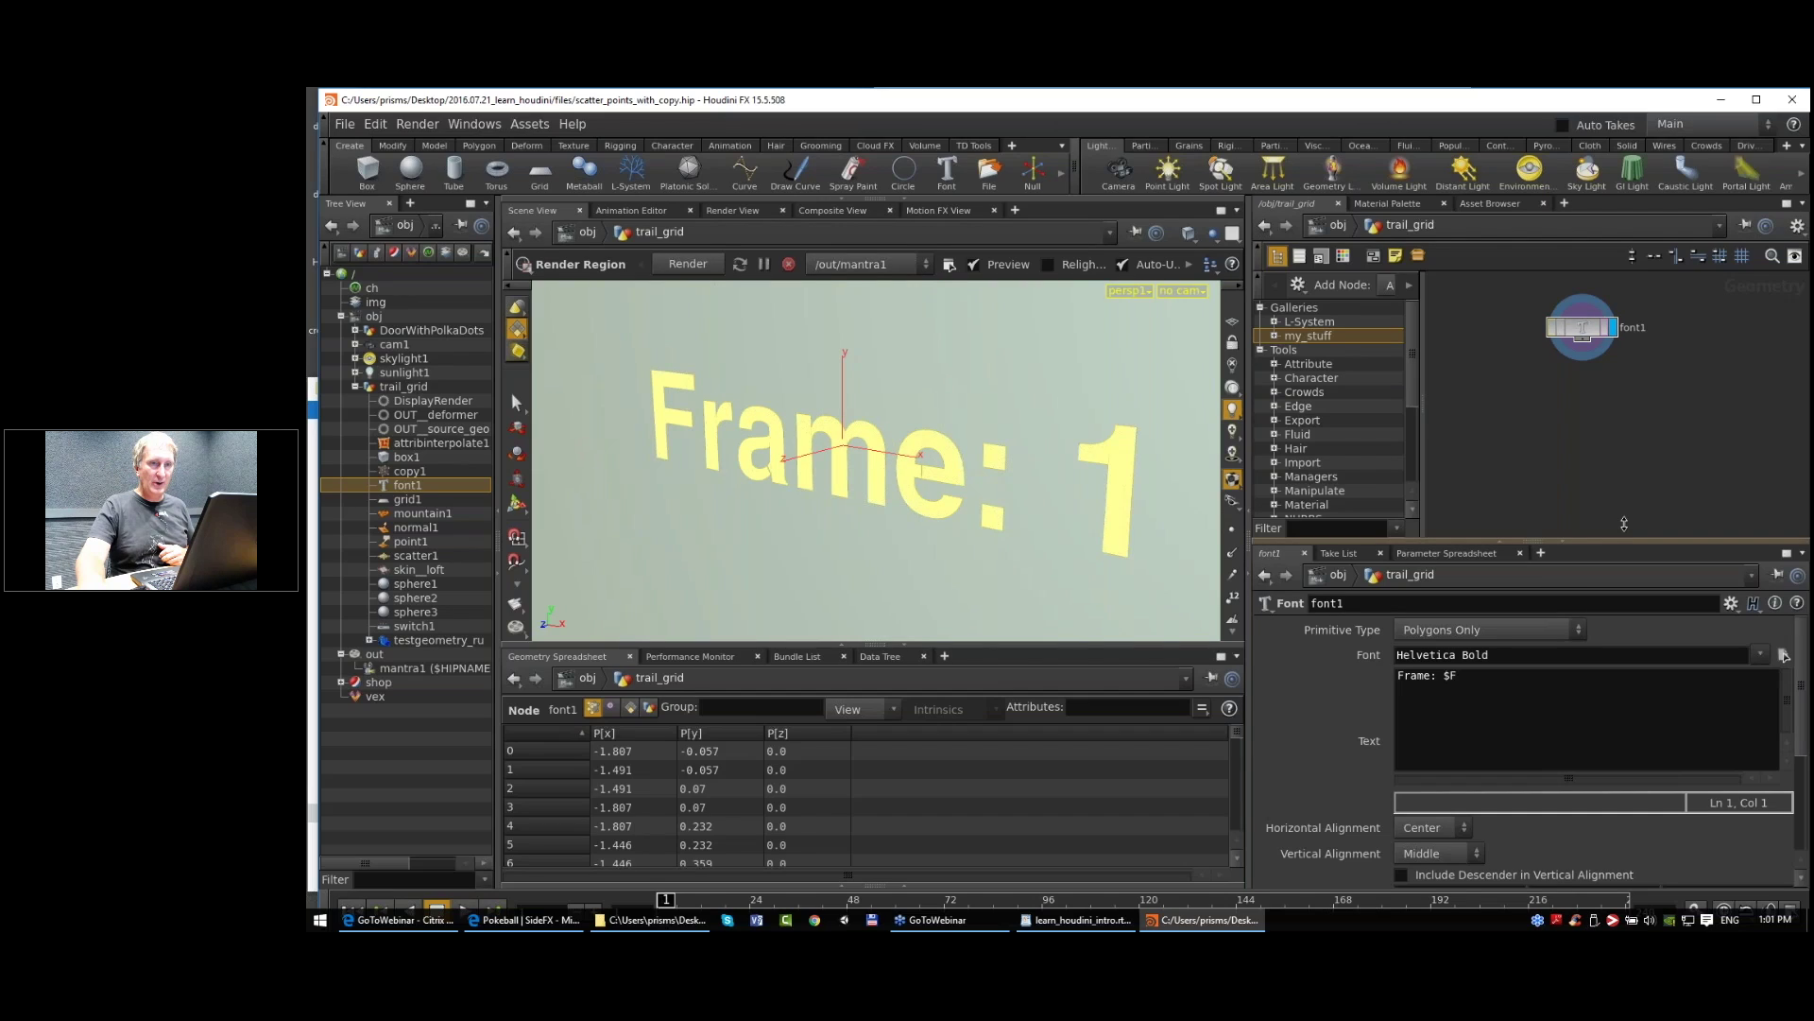
drag(1625, 523, 1624, 419)
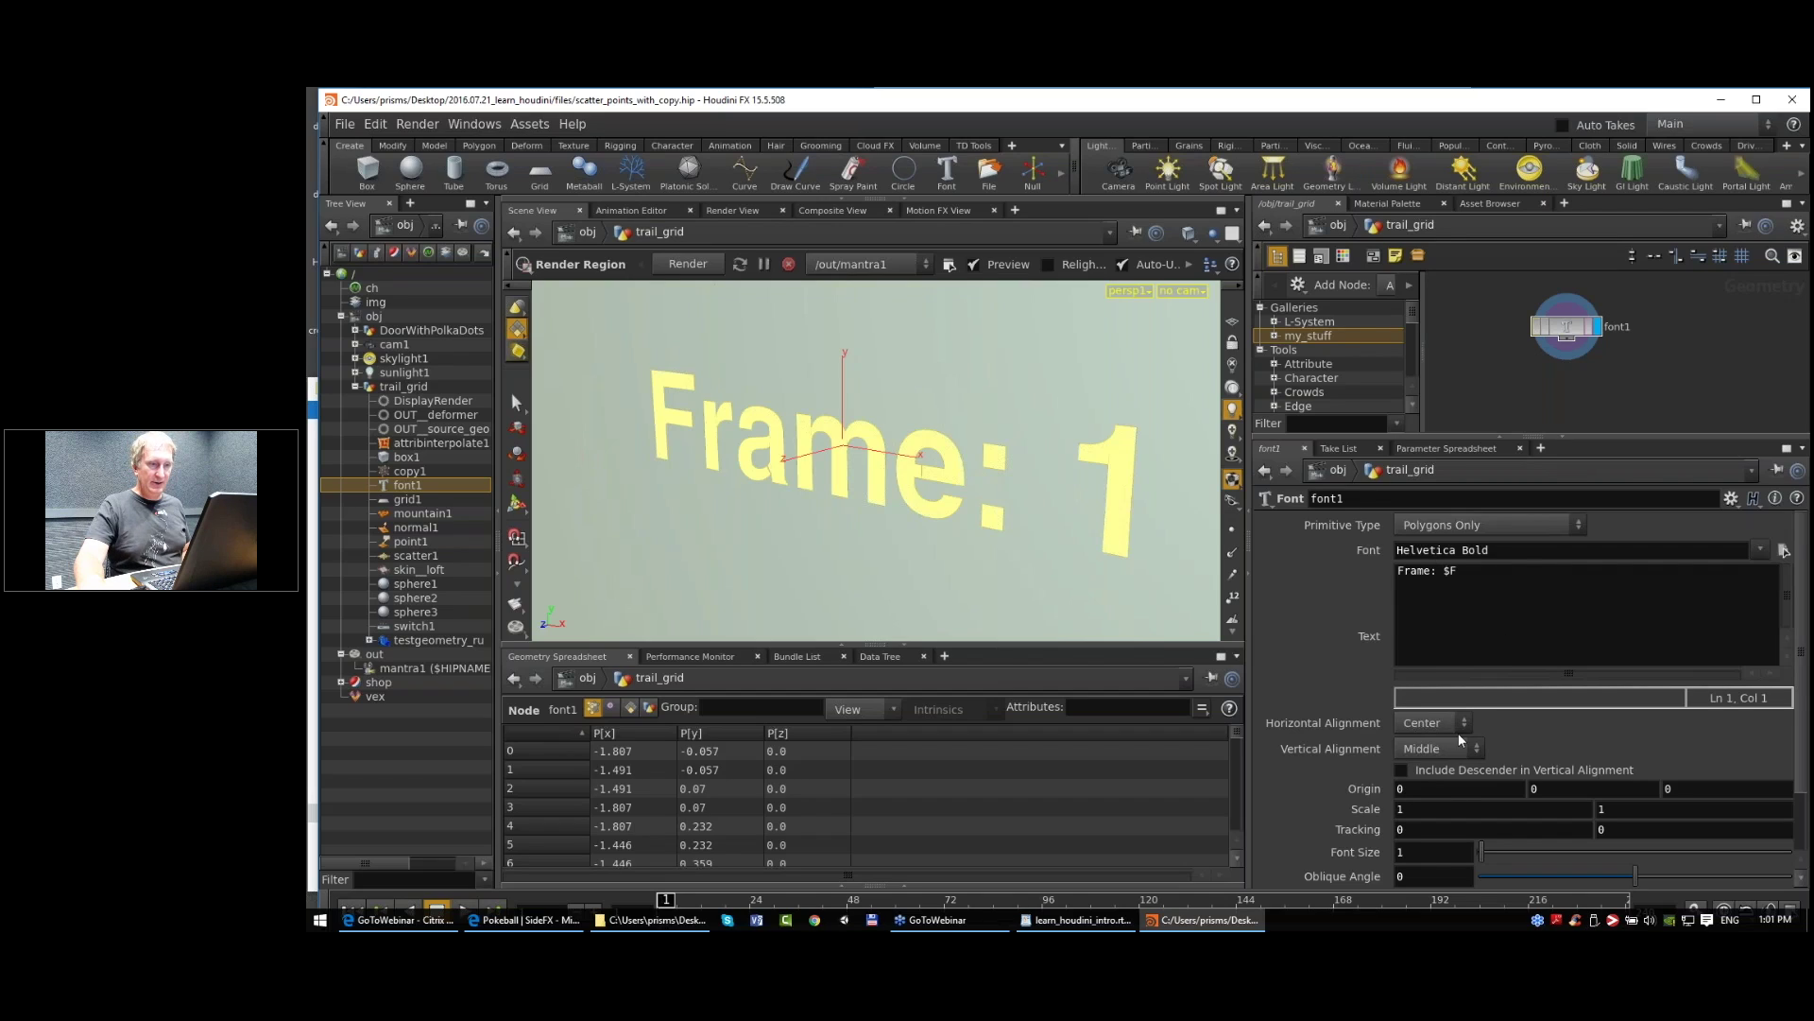
Step: Examine font1's Alignment, Origin, Scale, Tracking and Font Size parameters
scroll(1462, 739, down, 1)
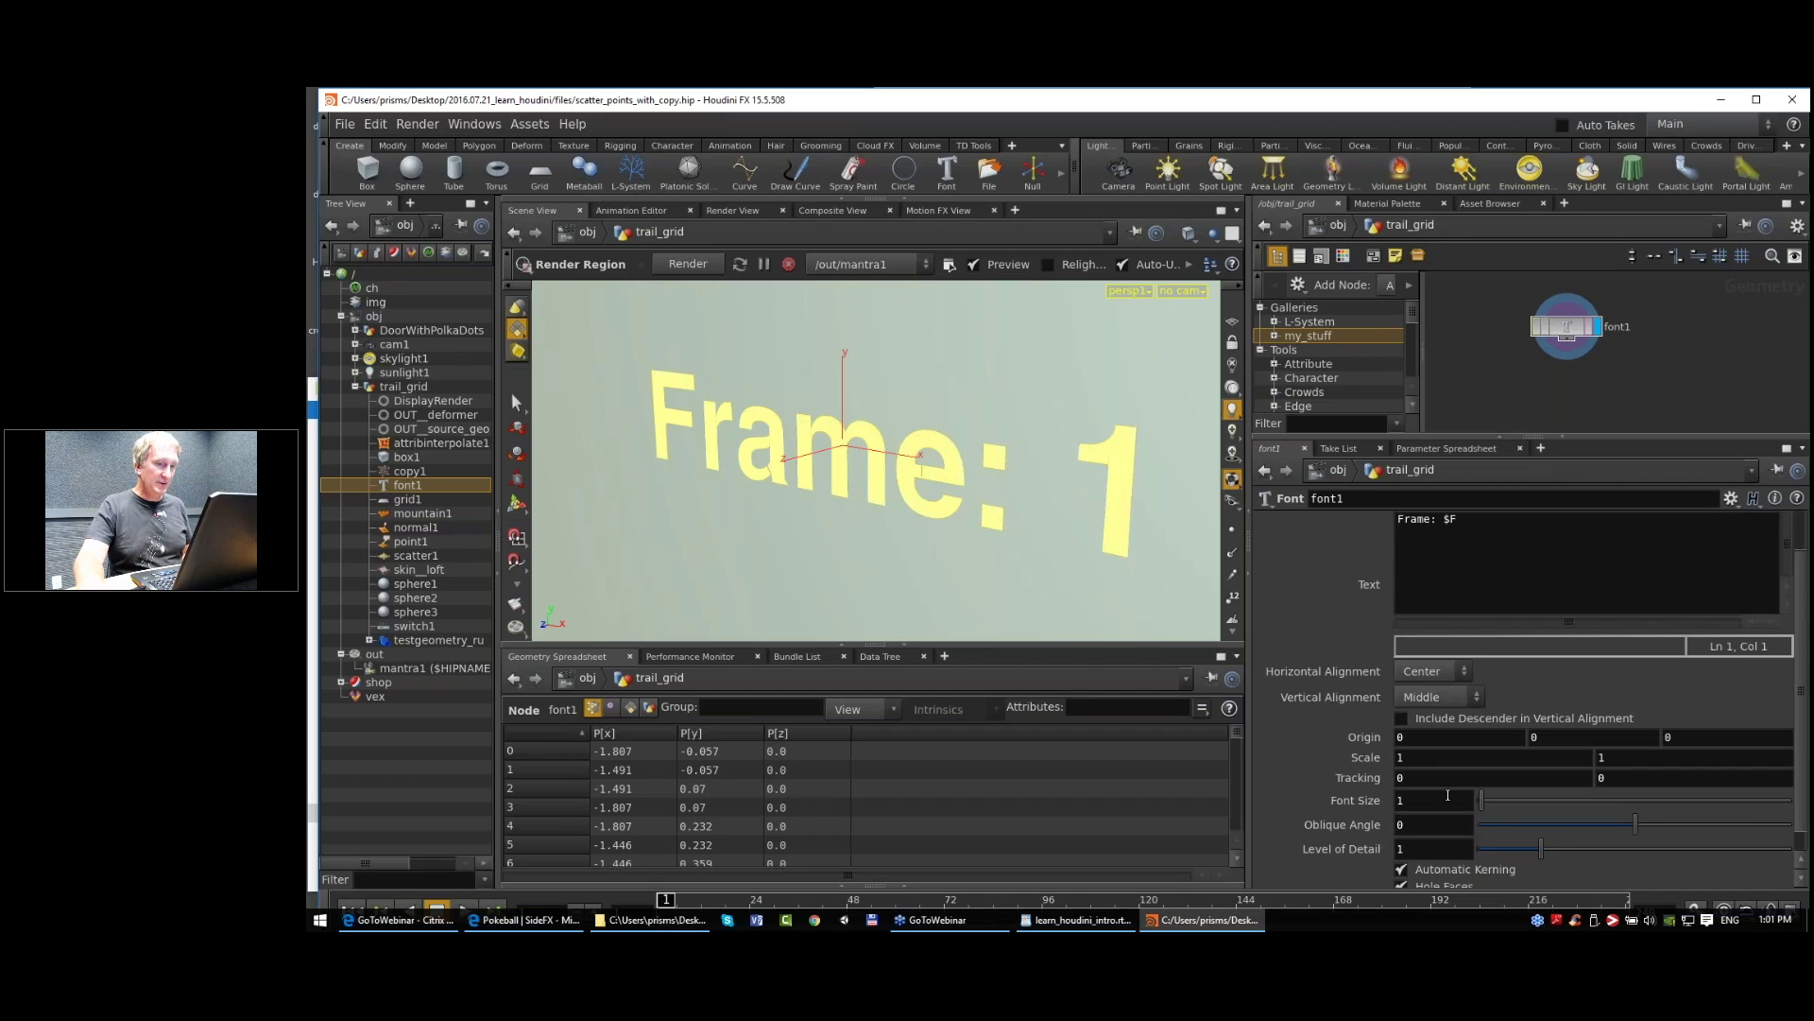
scroll(1443, 794, up, 1)
scroll(1438, 793, down, 1)
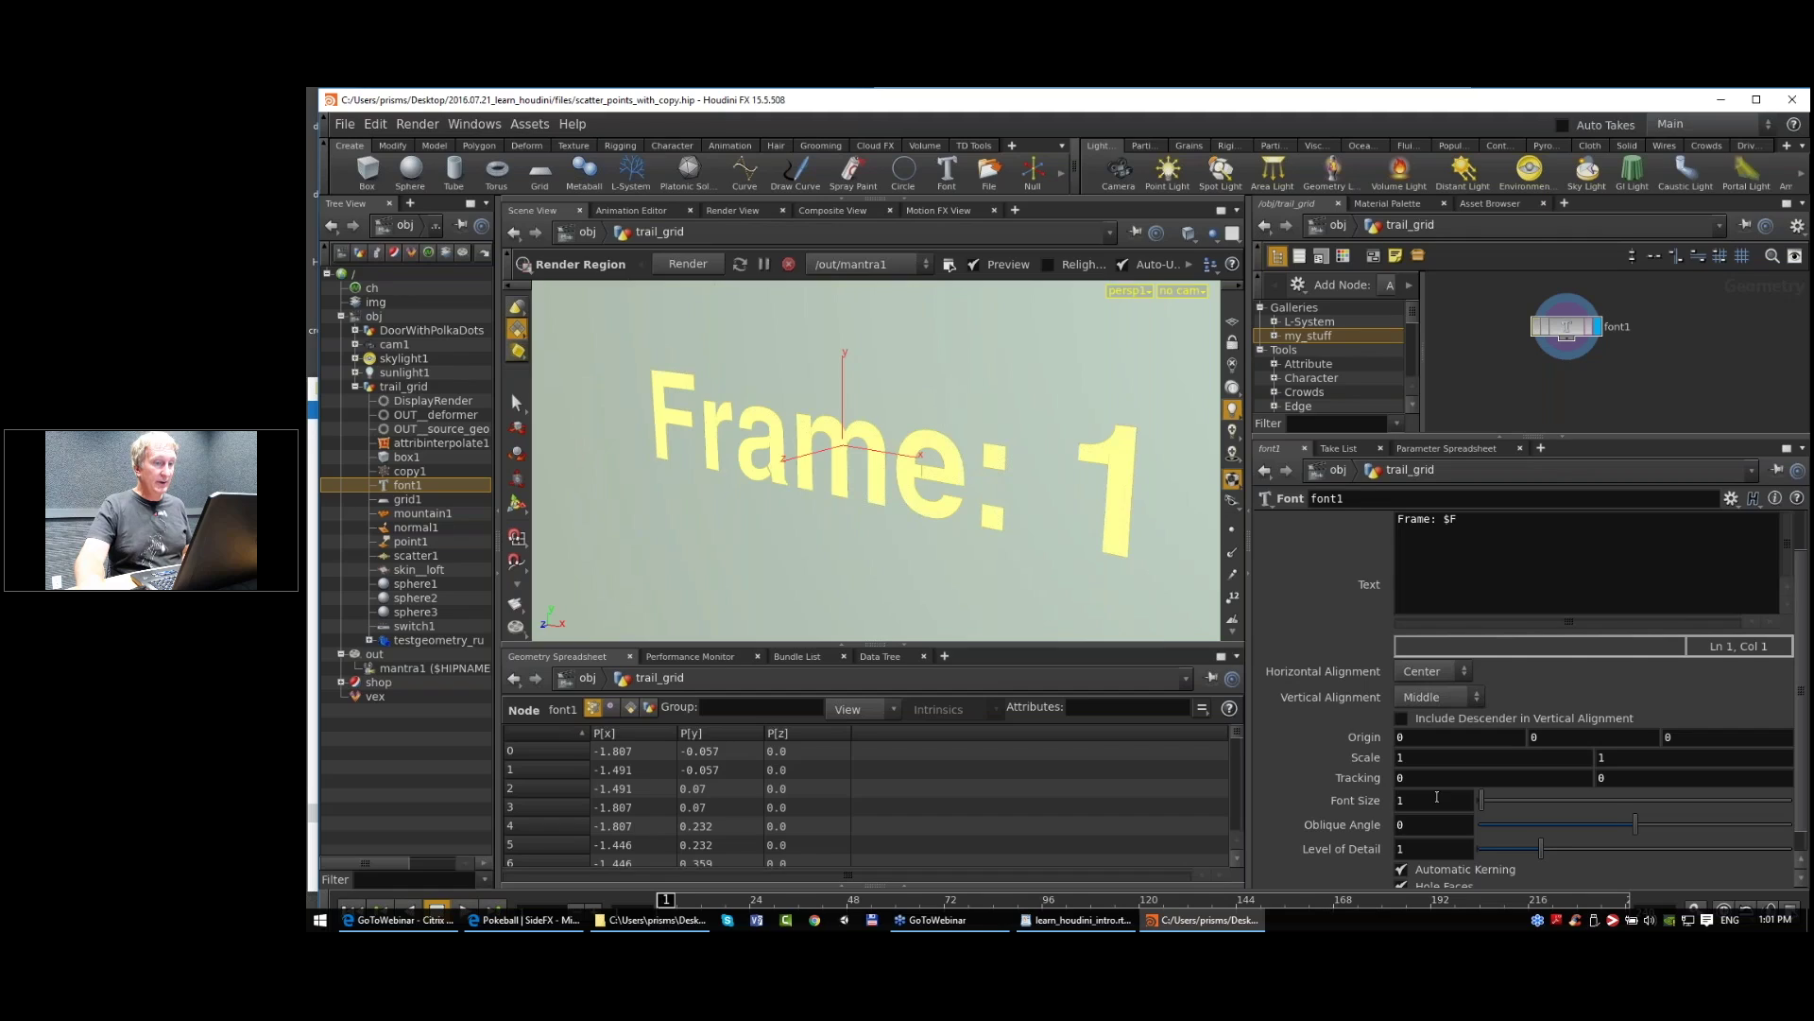
drag(1414, 758, 1382, 755)
click(1414, 732)
click(1418, 757)
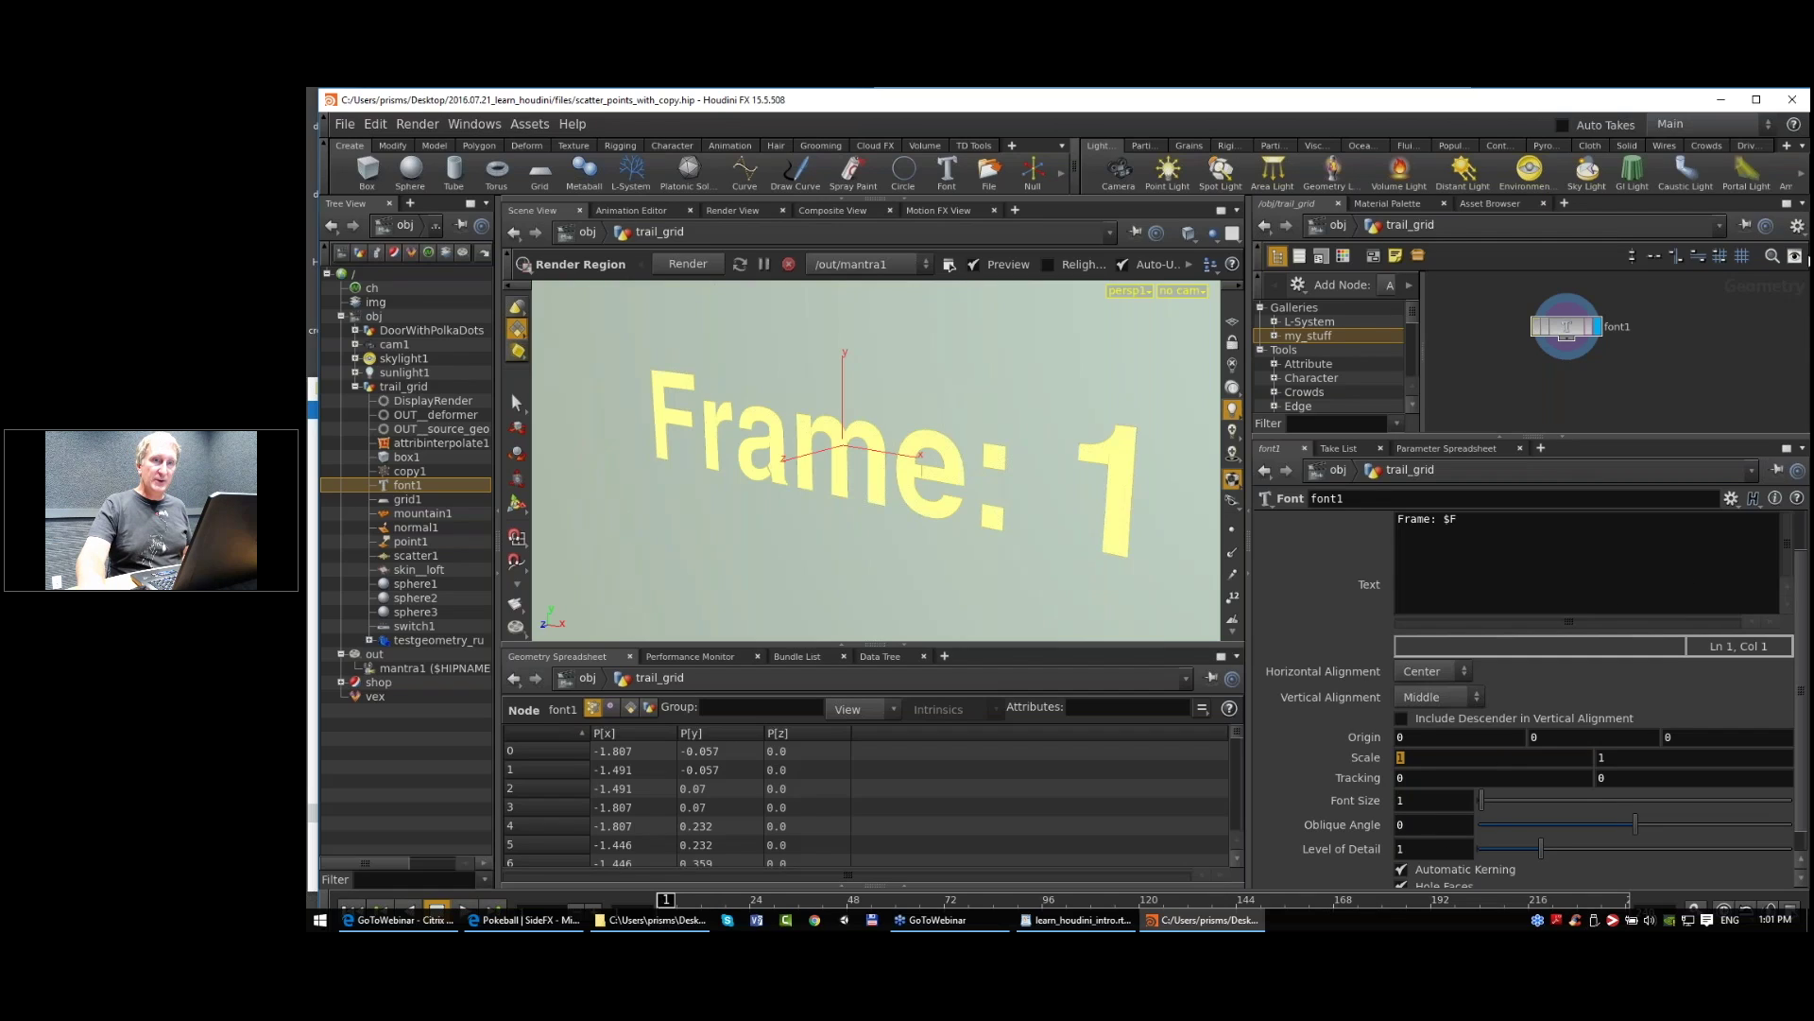
Step: Enlarge the network area, select font1 and review its preset and parameter interface options
drag(1737, 436, 1737, 527)
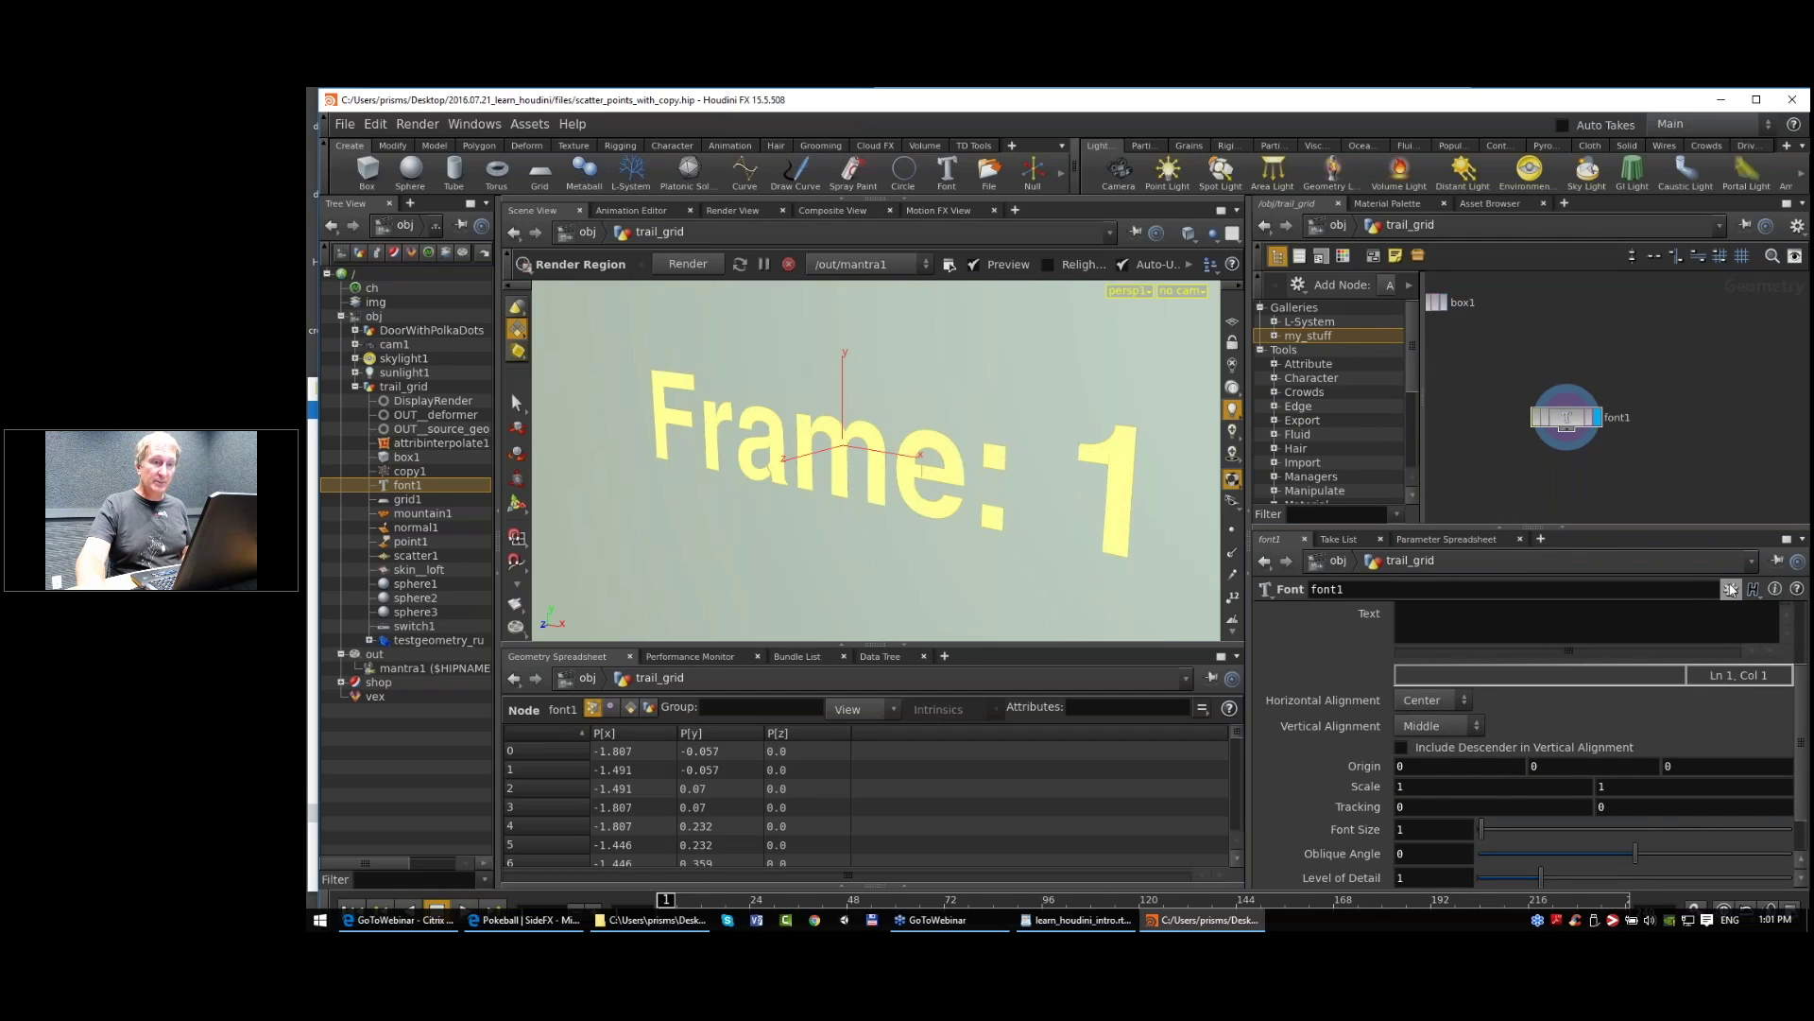
scroll(1484, 771, down, 1)
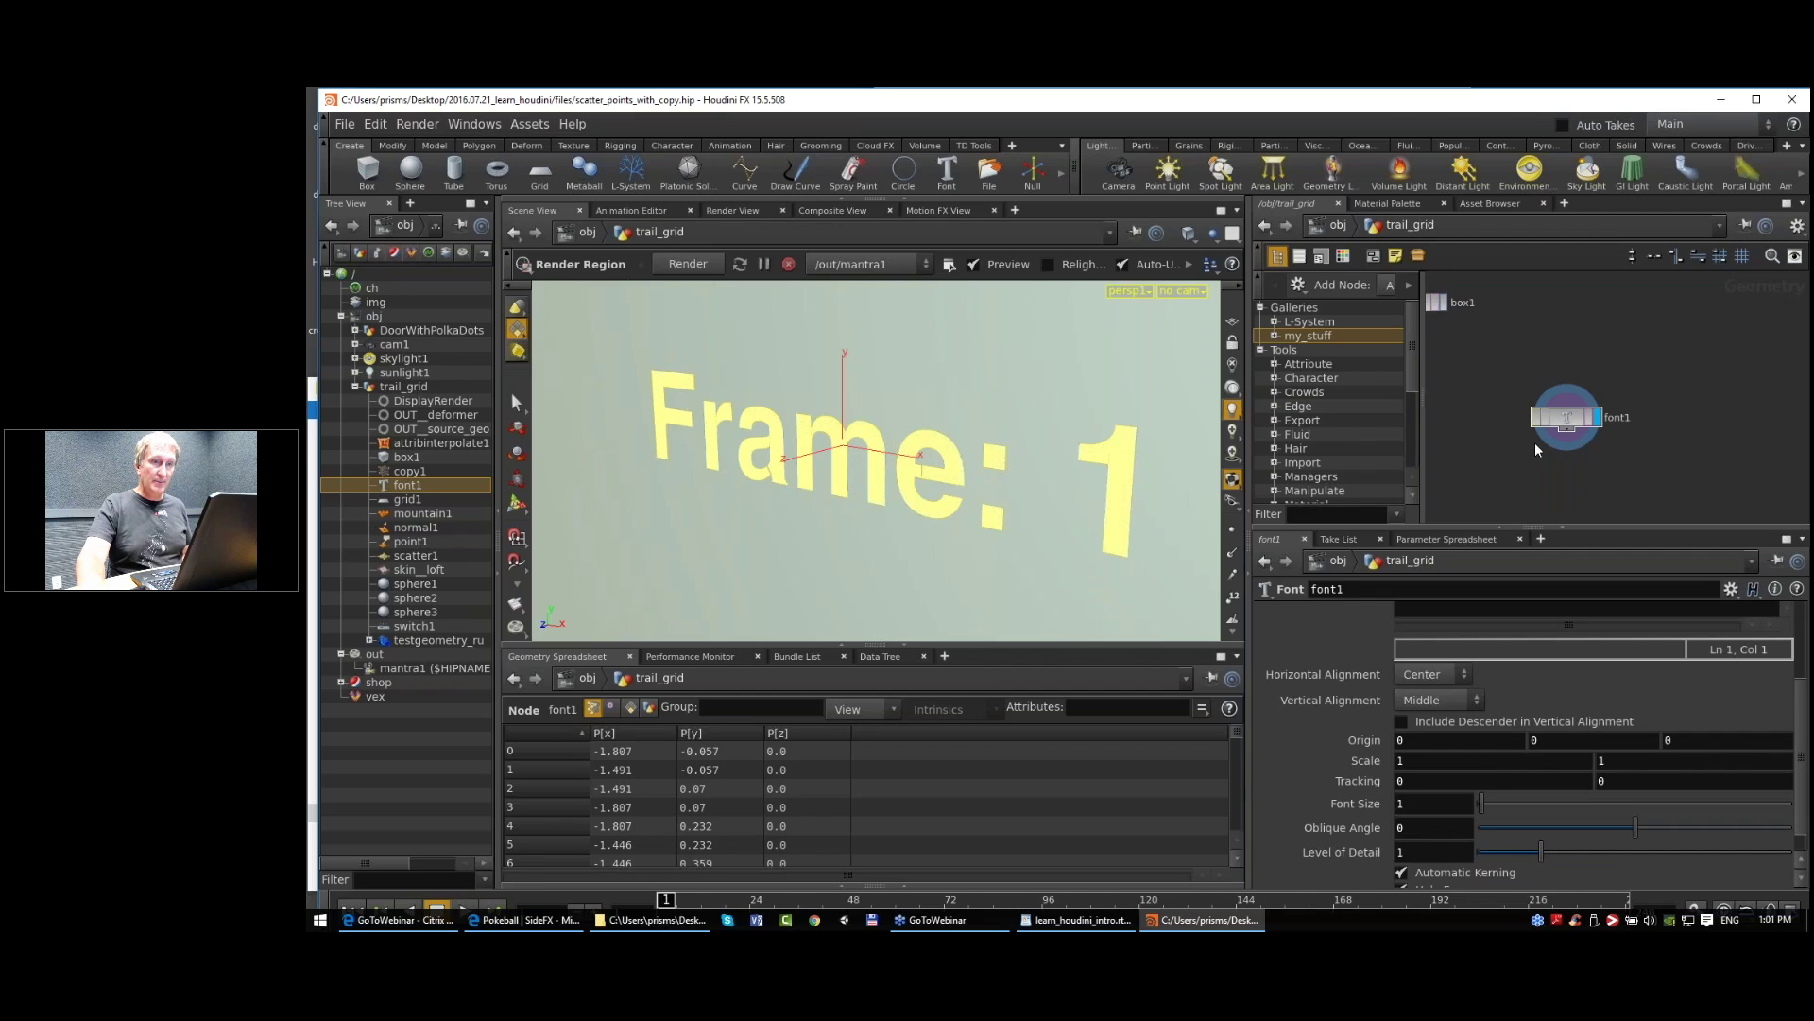
click(1566, 421)
click(1730, 590)
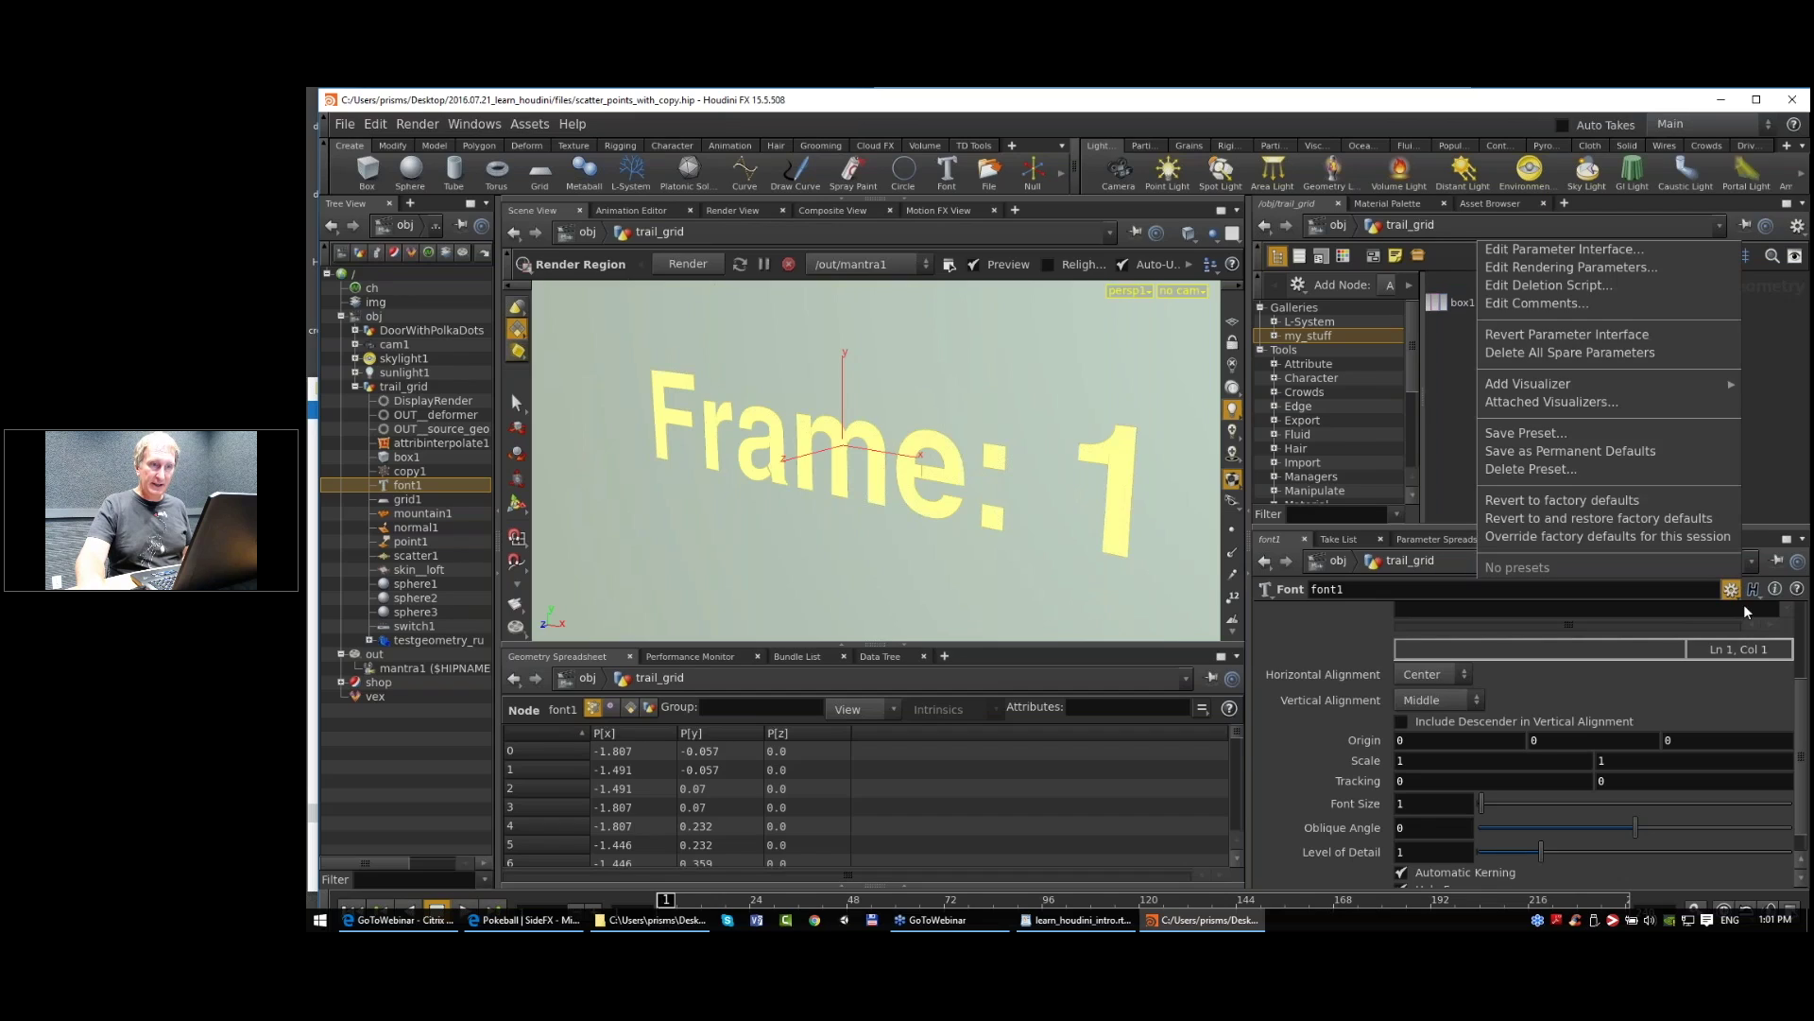
click(1681, 615)
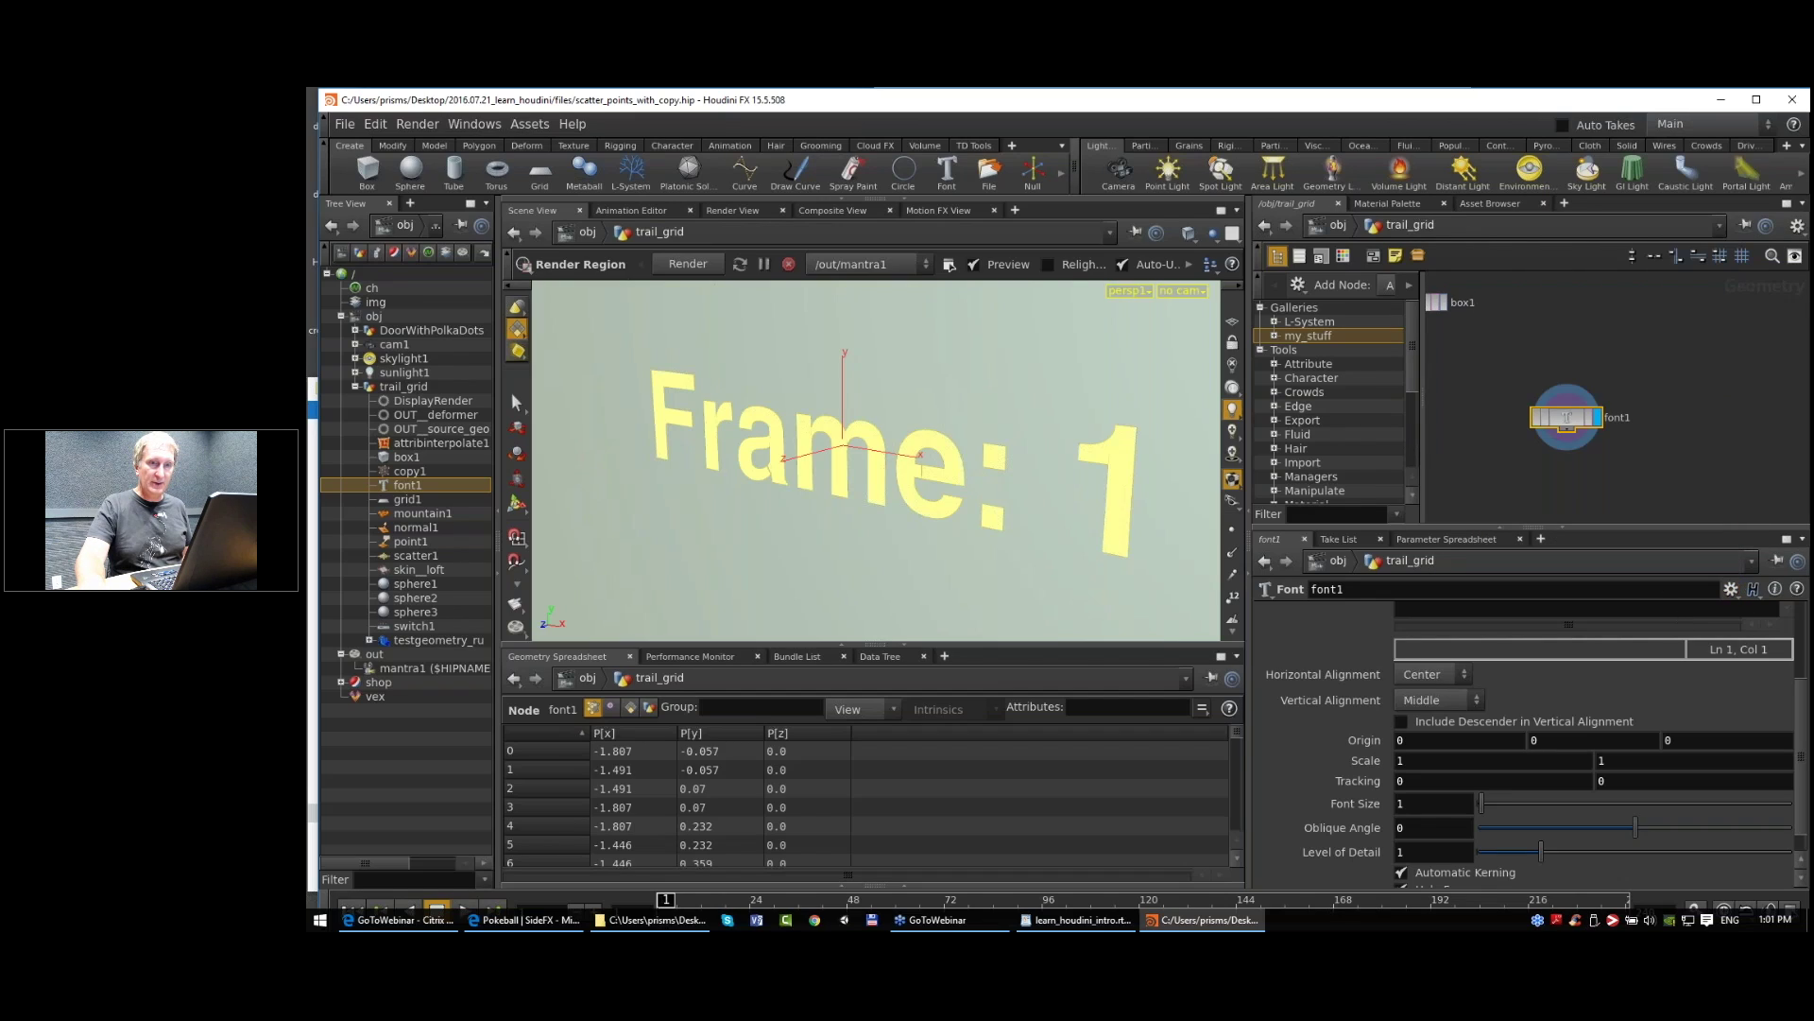
Step: Open the Font node's help page, enlarge it, read the parameter descriptions, and close the help
click(1797, 589)
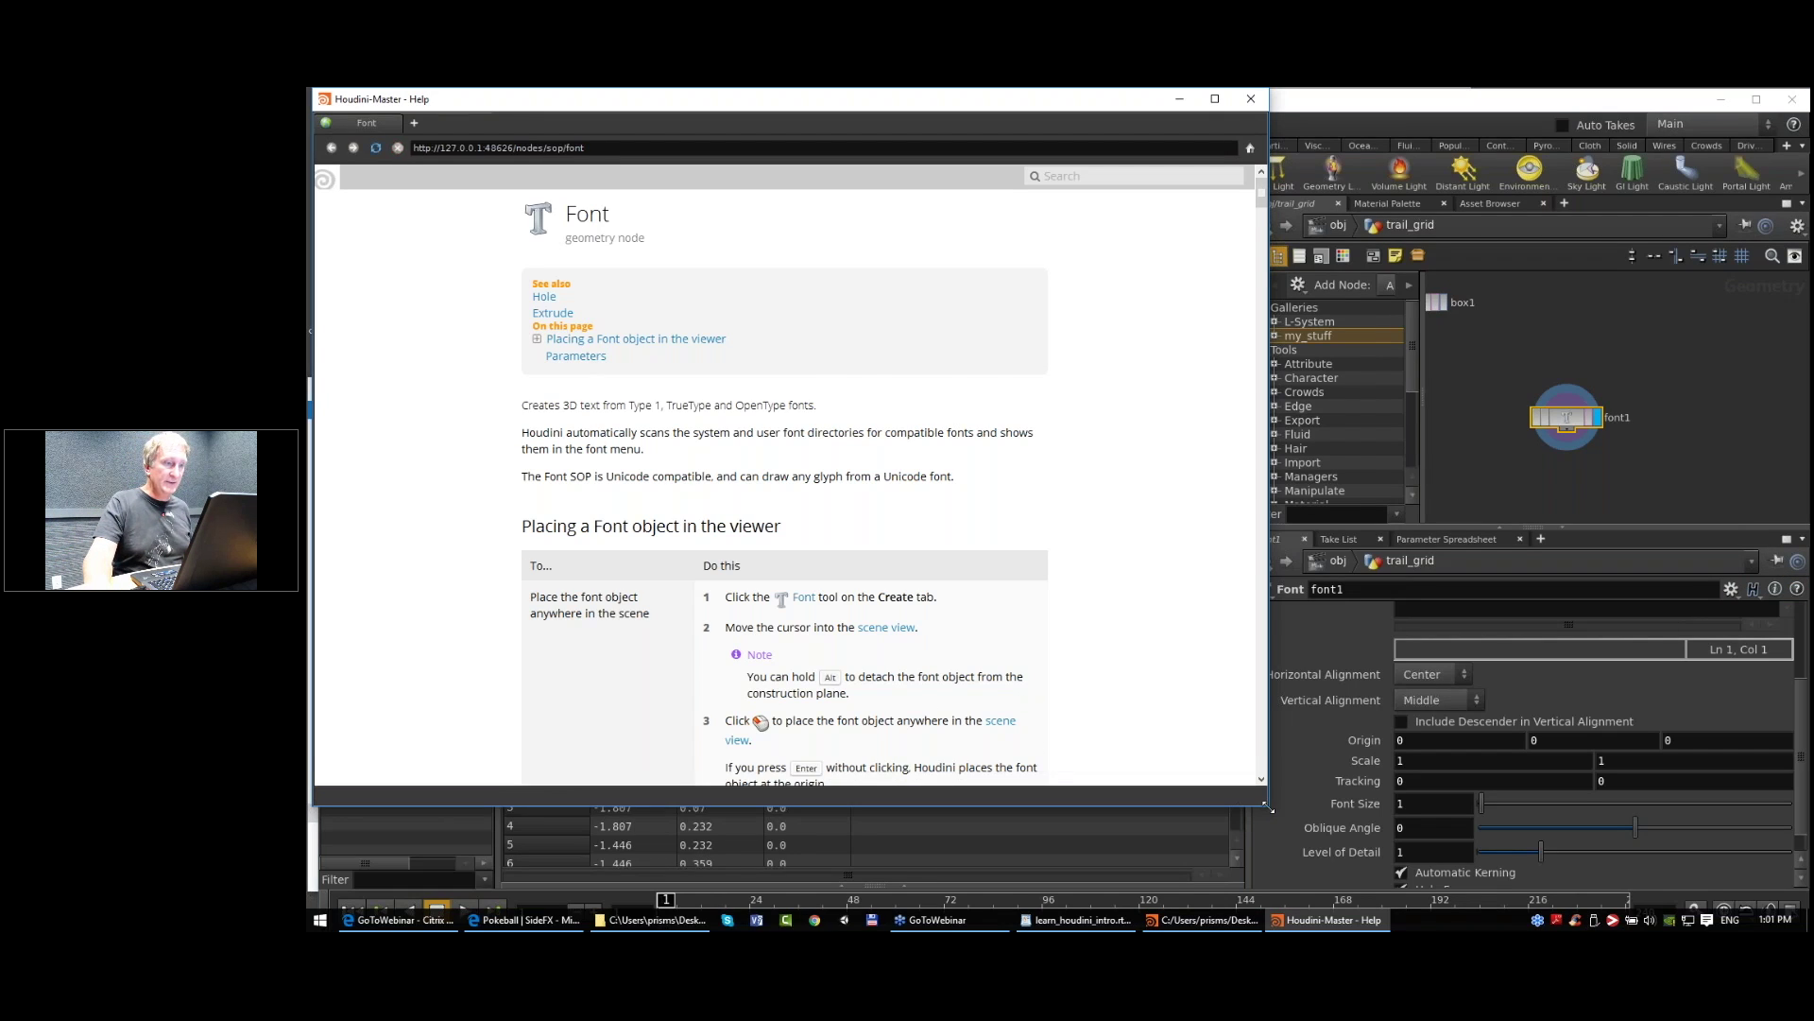
drag(1266, 822, 1236, 857)
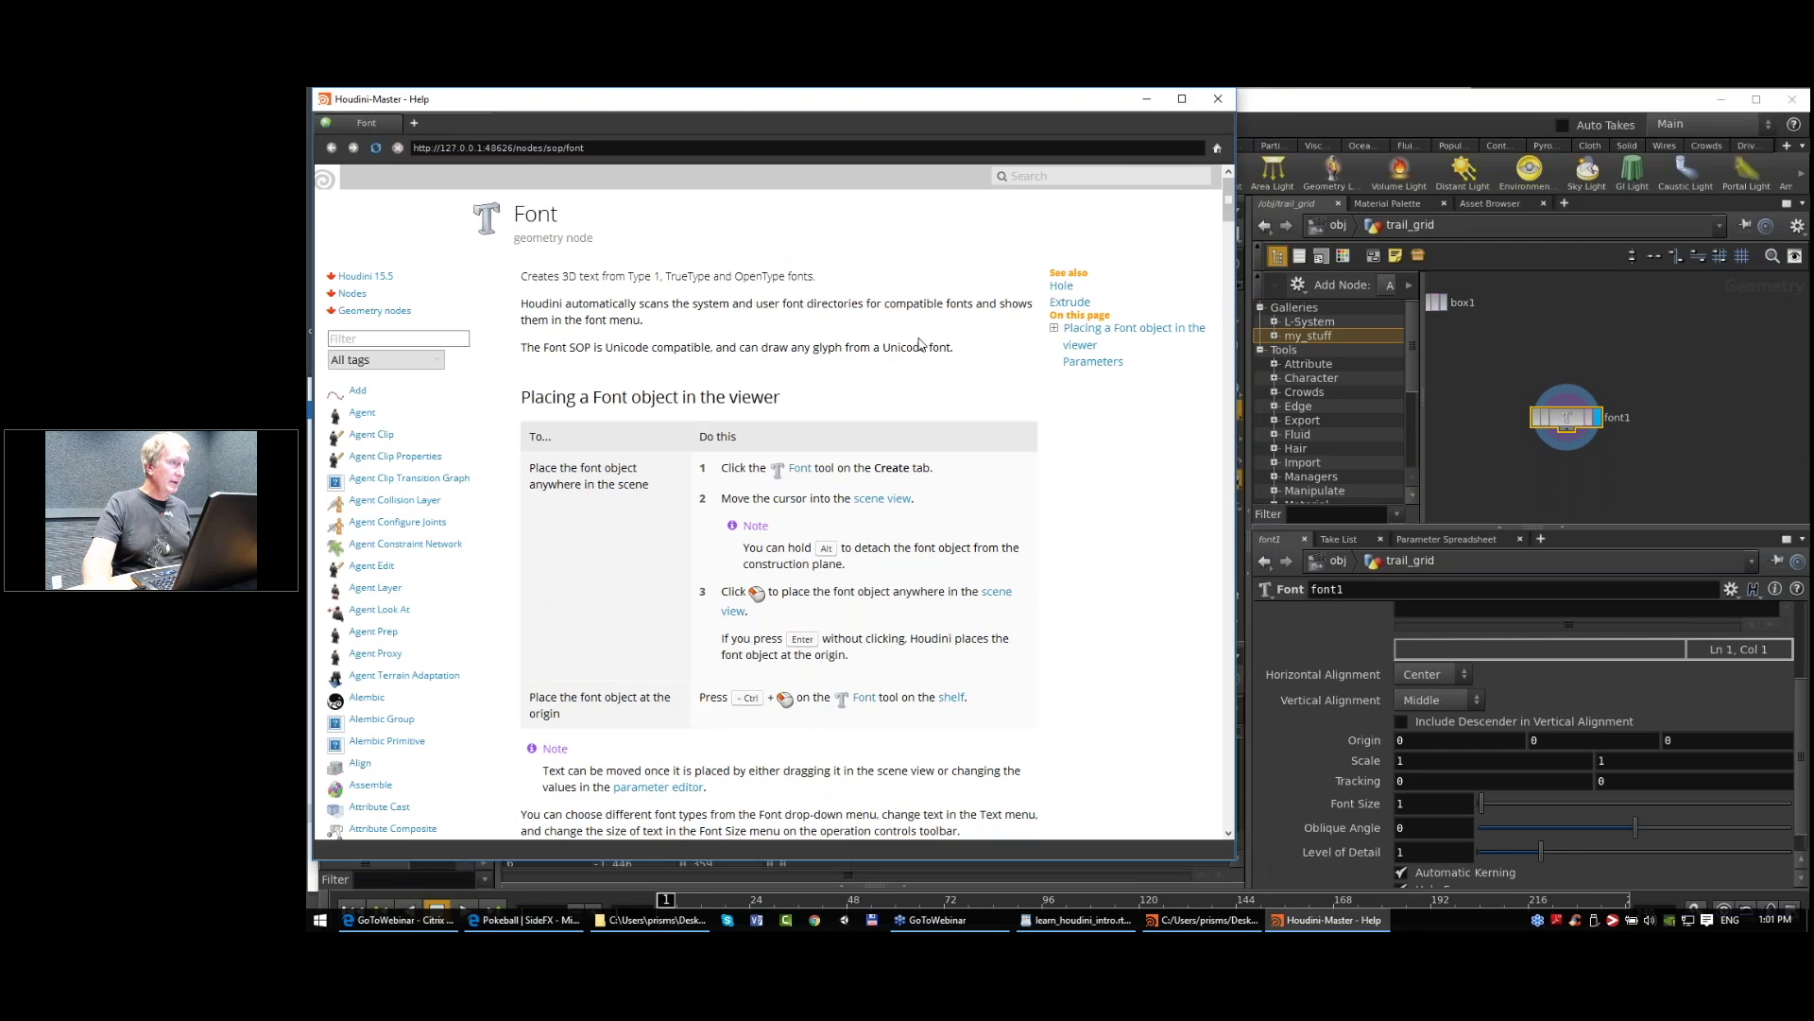
scroll(659, 373, down, 1)
scroll(660, 373, down, 15)
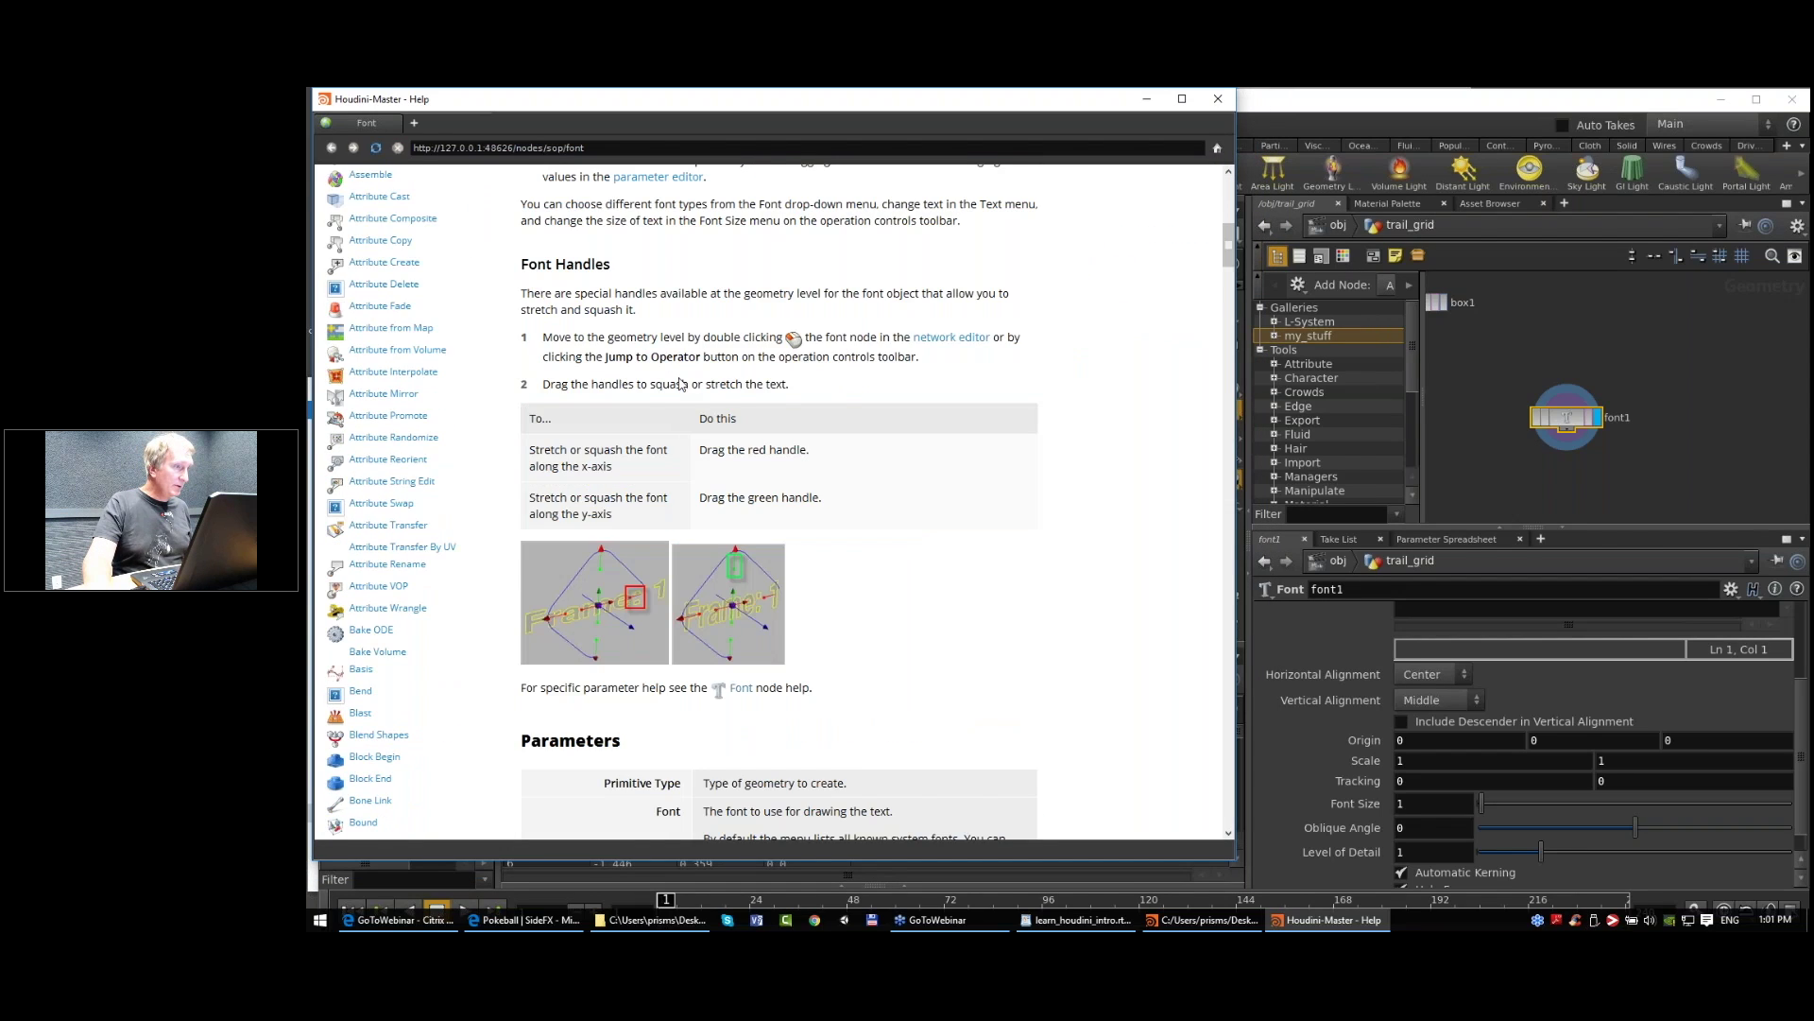
scroll(696, 383, down, 4)
scroll(704, 385, up, 5)
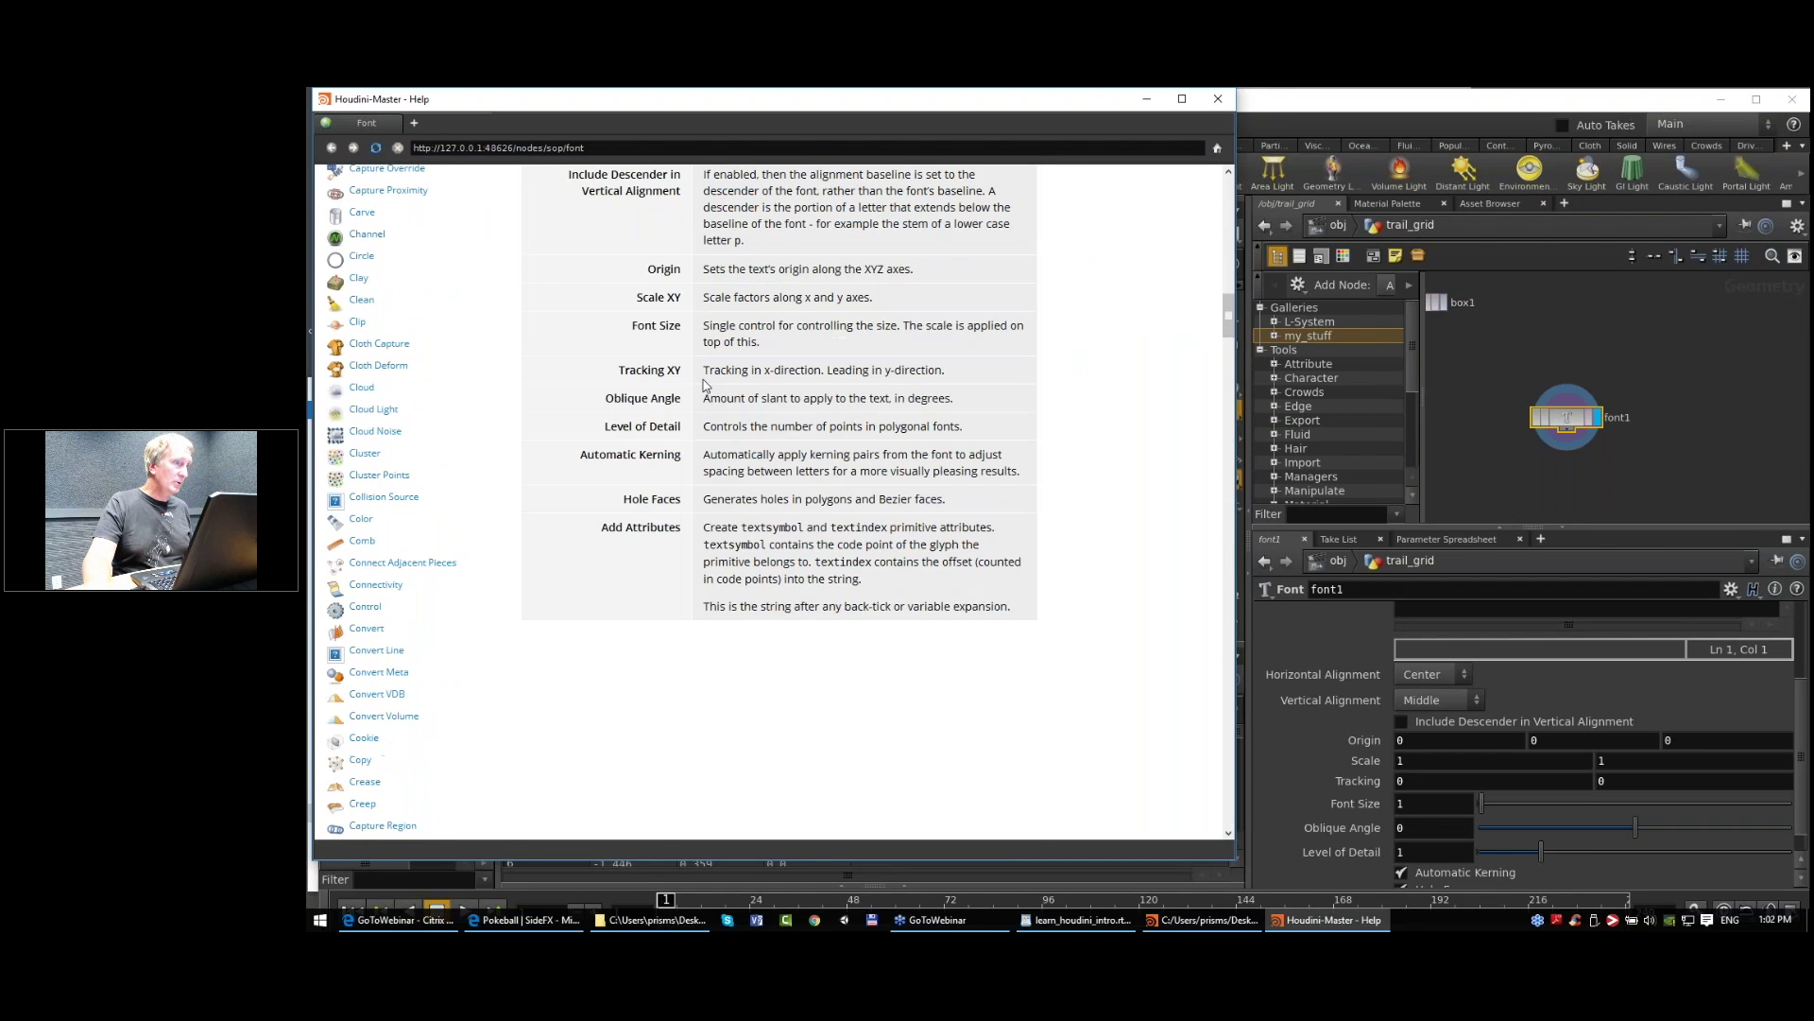
scroll(706, 385, up, 3)
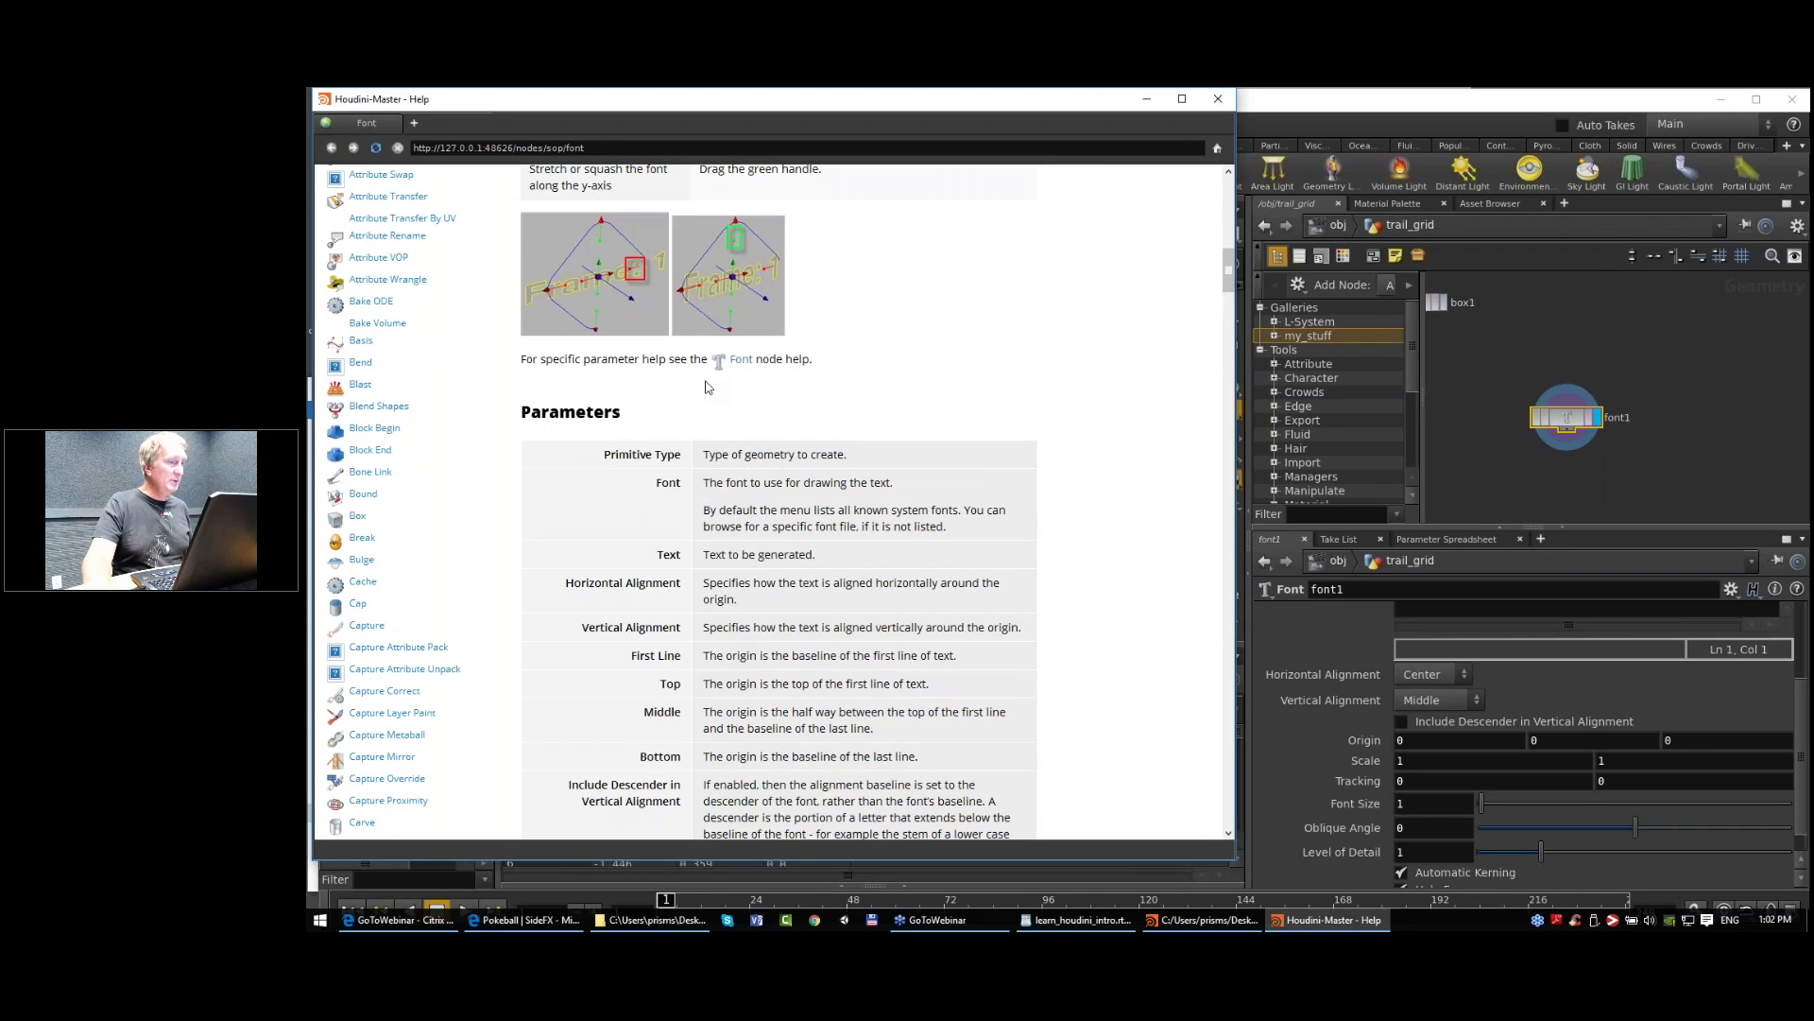
scroll(709, 386, down, 2)
scroll(714, 388, down, 2)
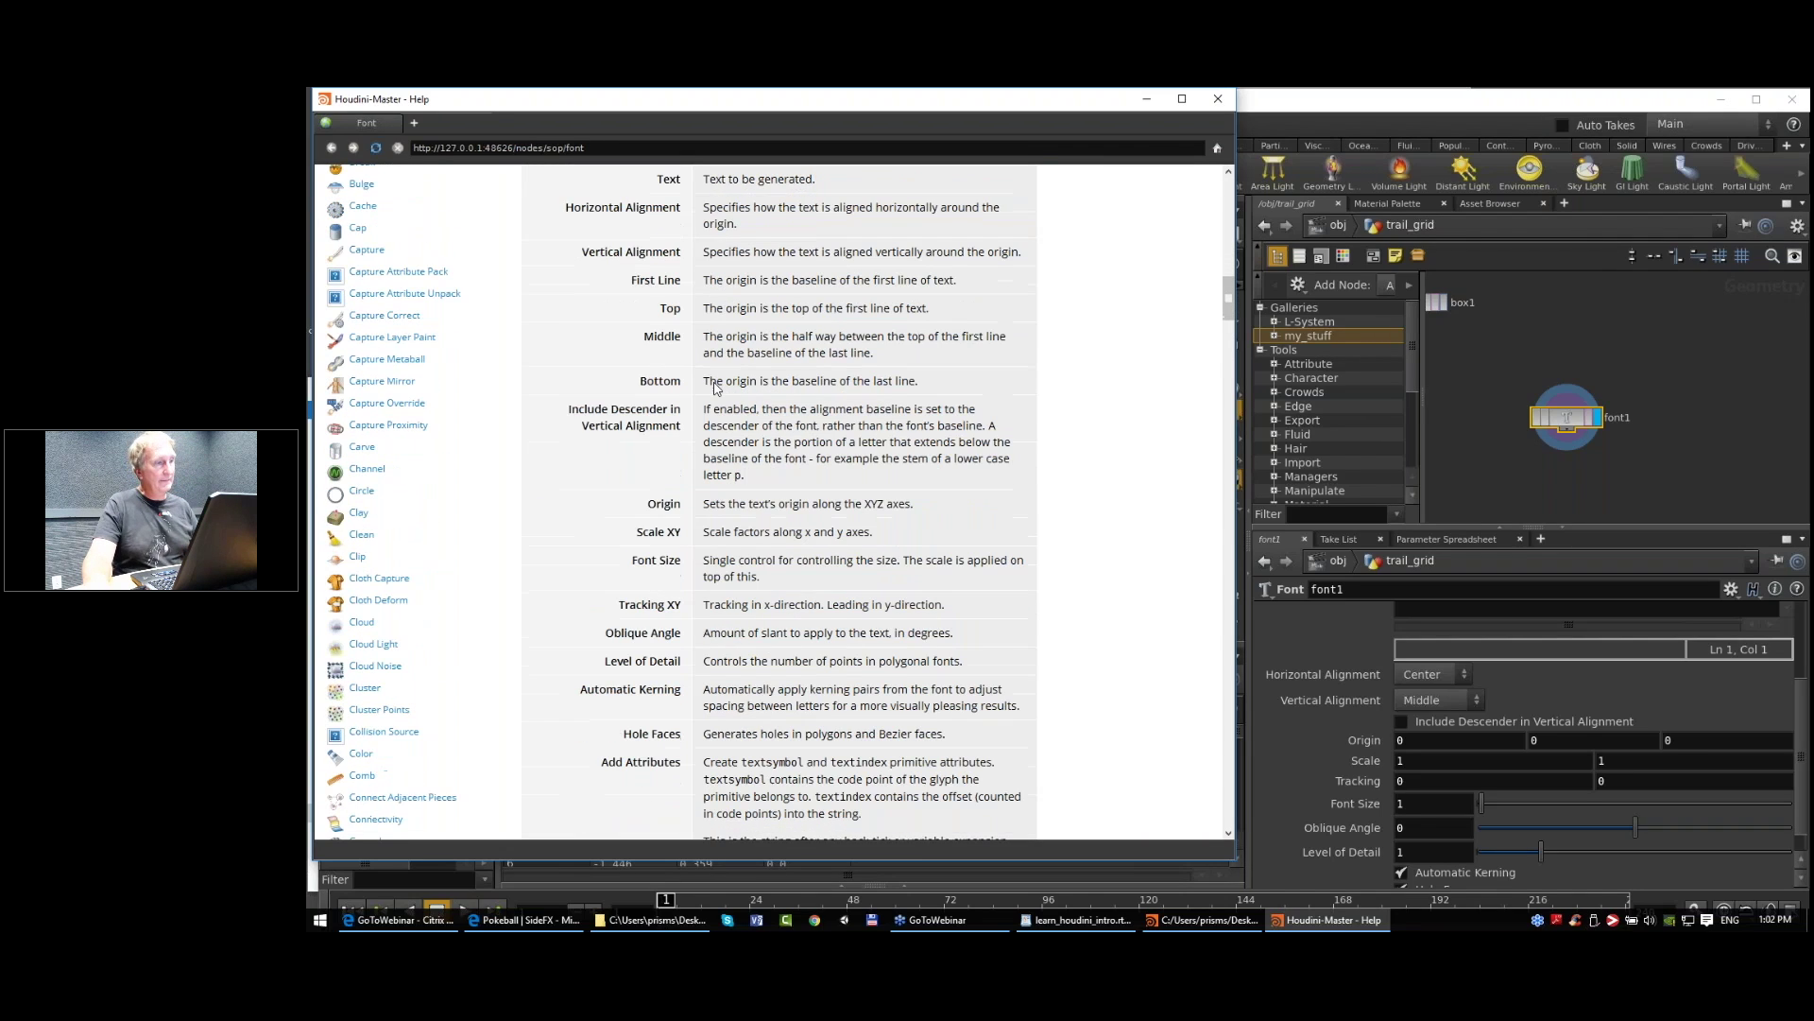
scroll(715, 388, down, 1)
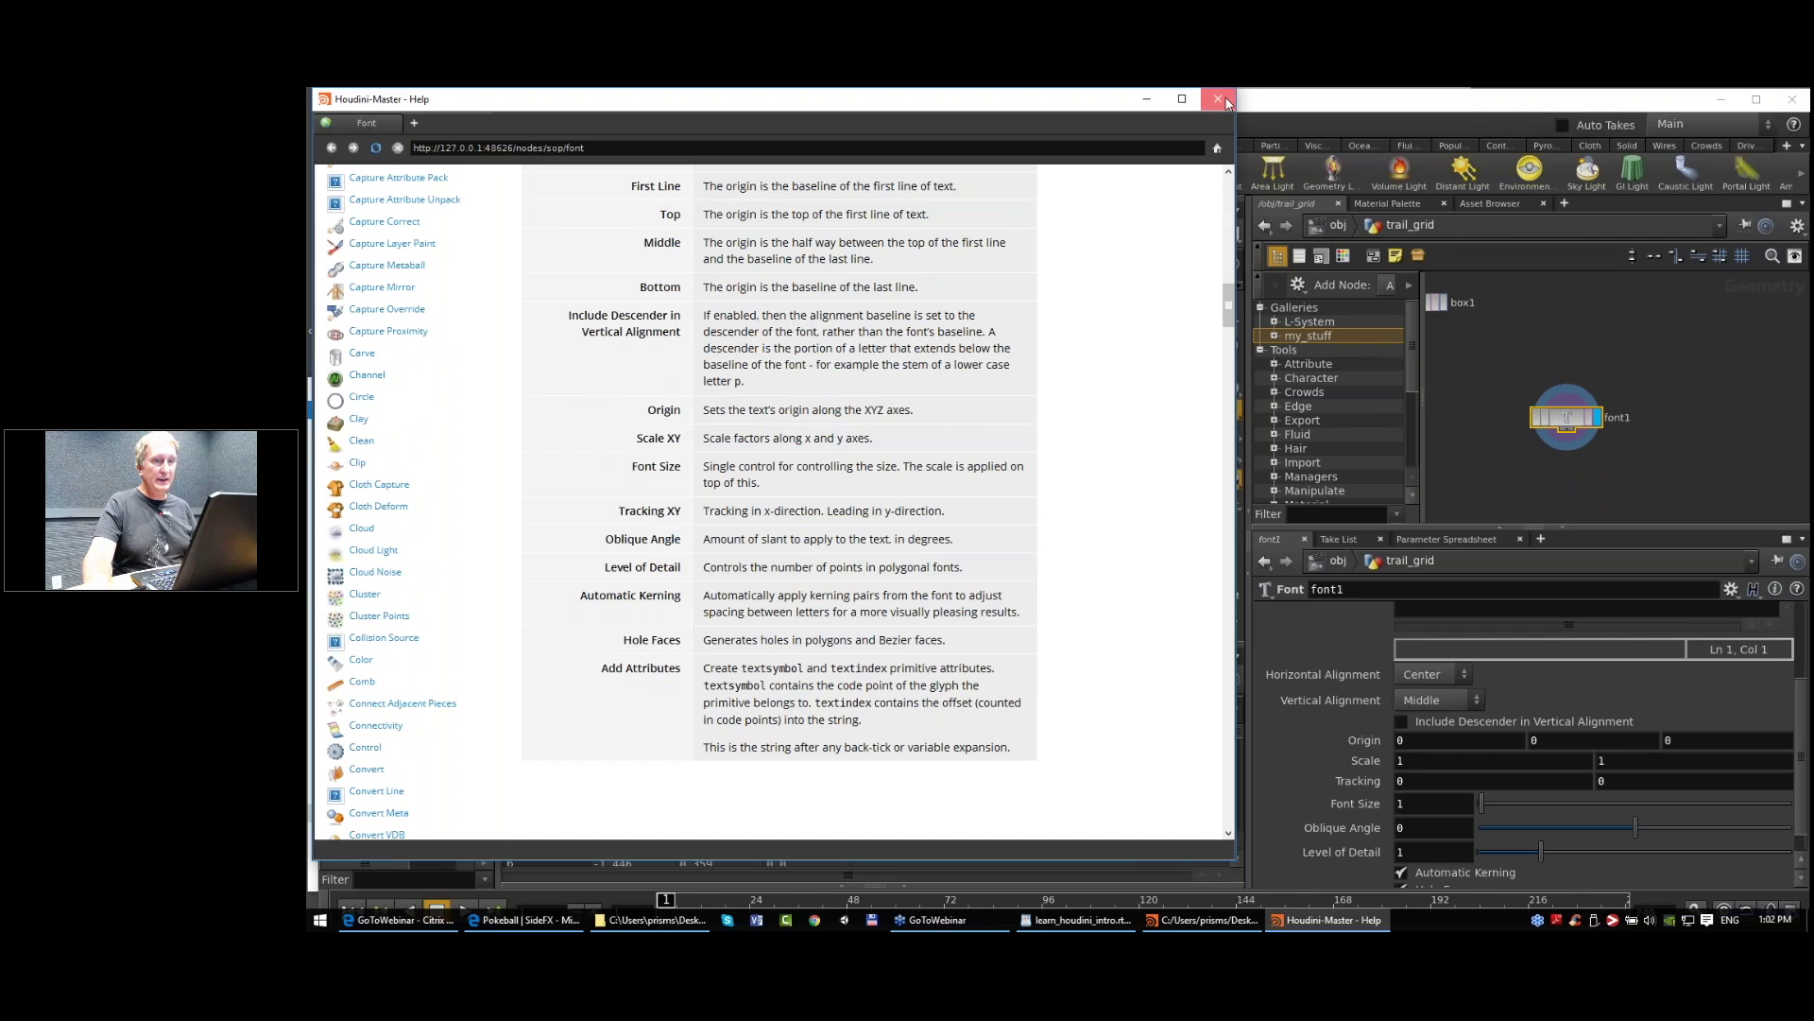
click(1225, 100)
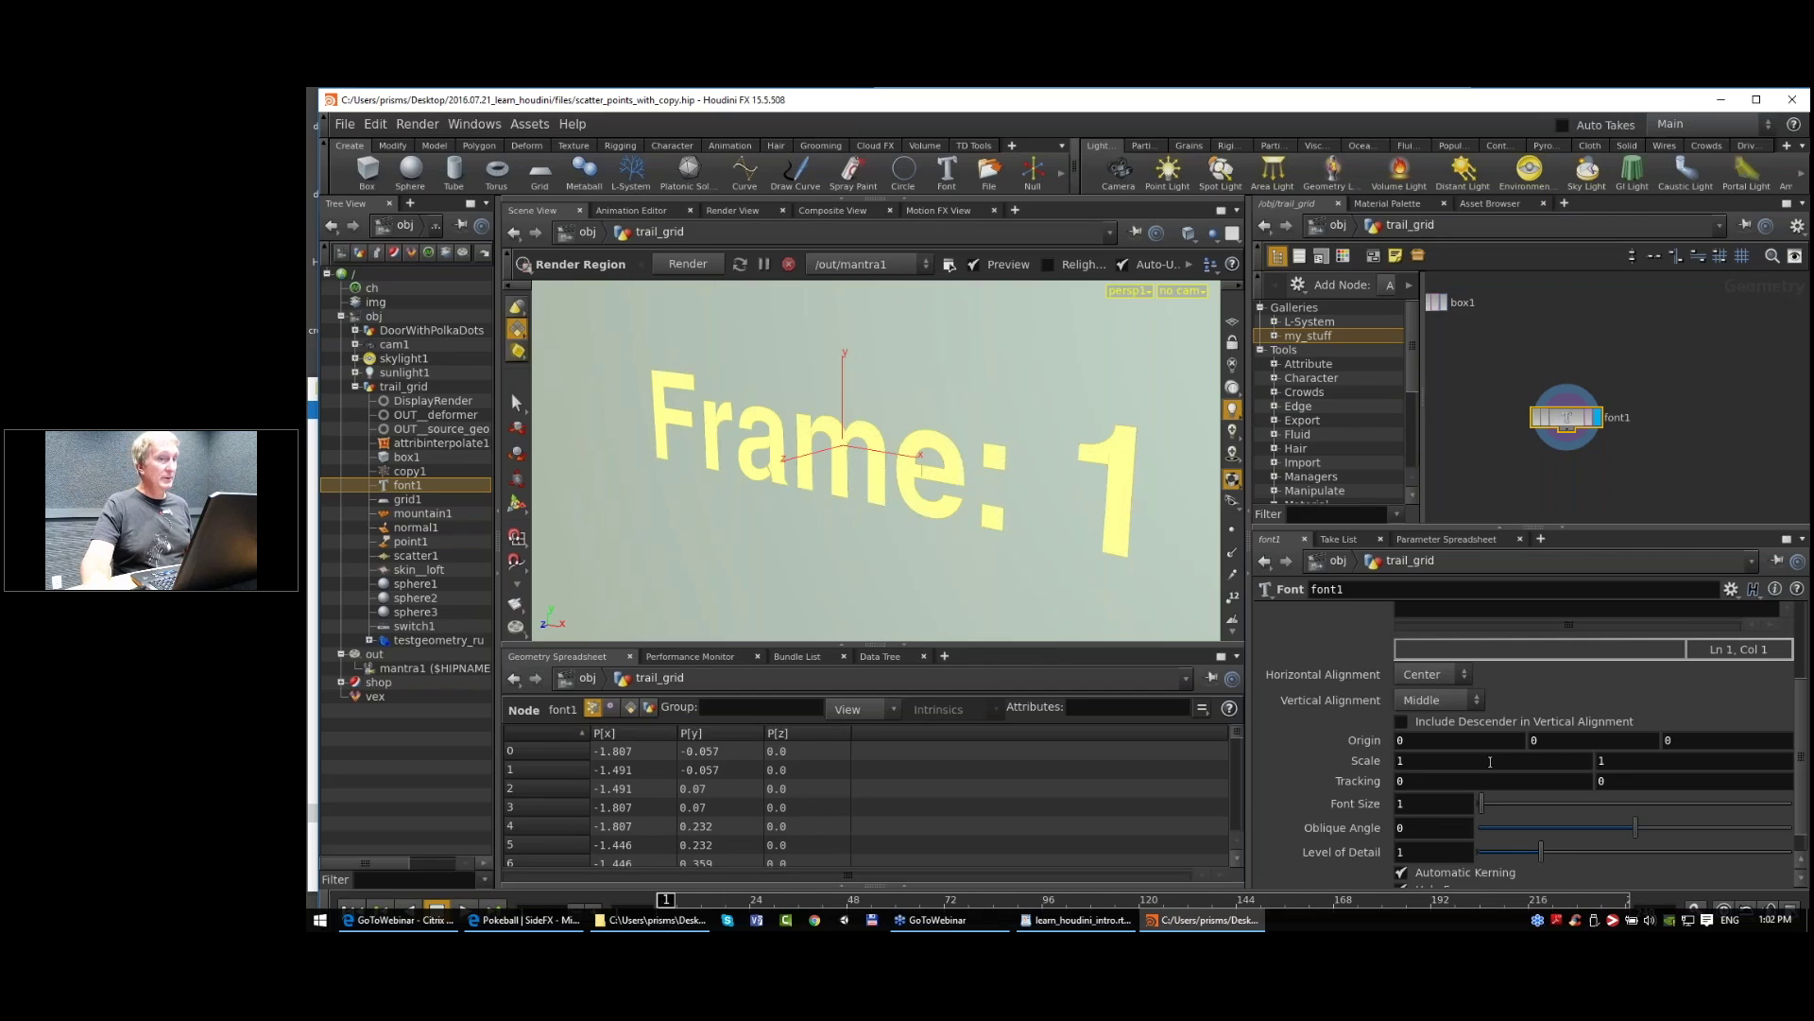
Step: Select scatter1 in the main node chain and examine its points together with the nodes feeding it
middle_drag(1486, 419, 1720, 429)
scroll(1692, 433, down, 3)
middle_drag(1512, 457, 1701, 380)
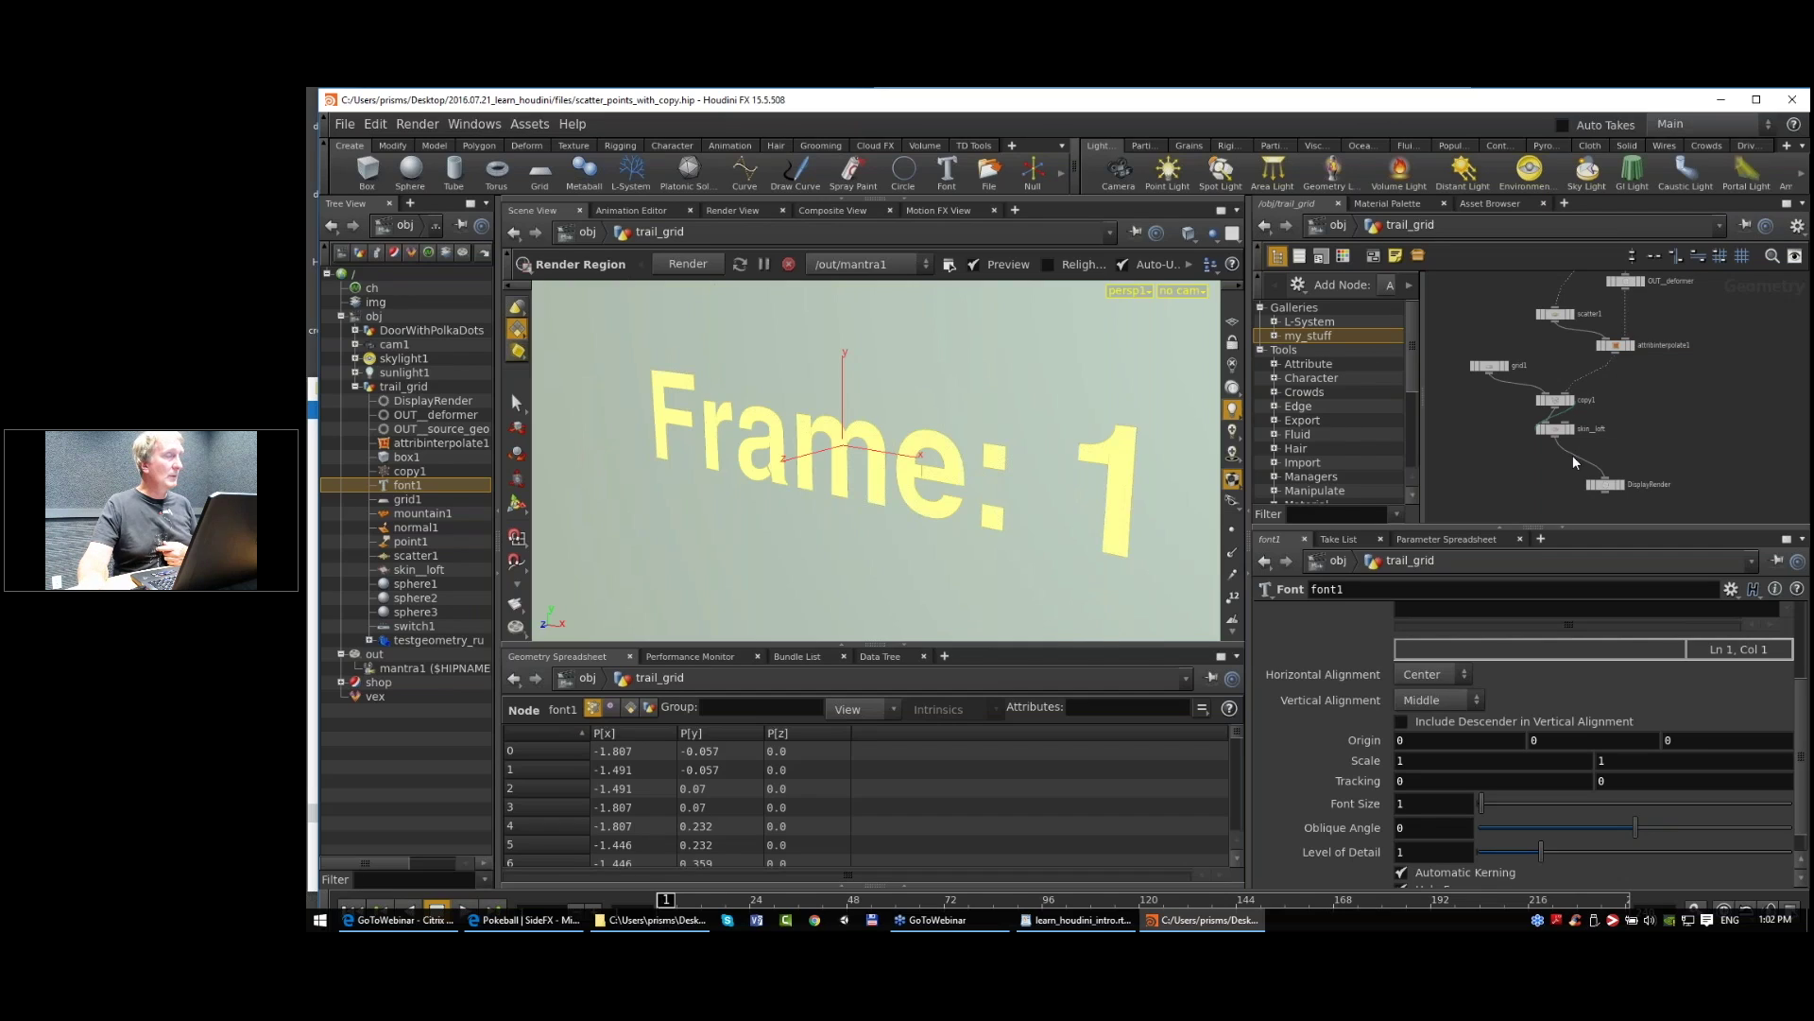
scroll(1669, 393, up, 3)
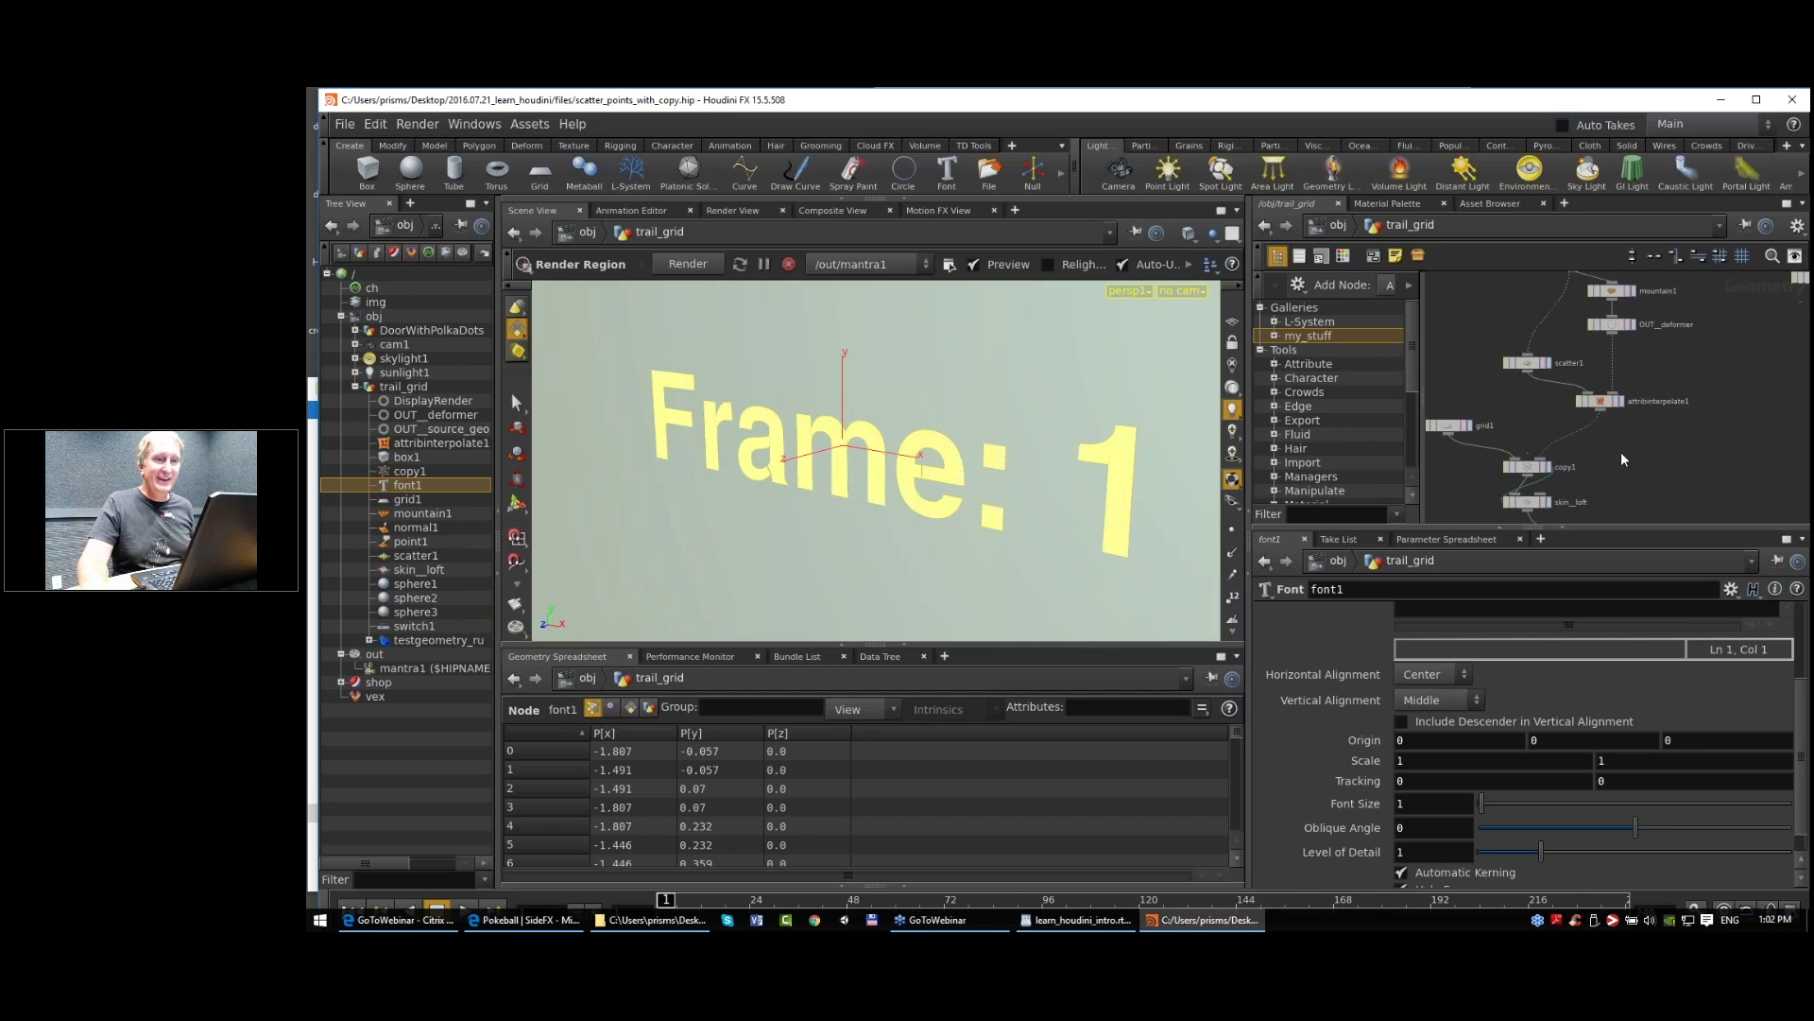
scroll(1540, 430, down, 2)
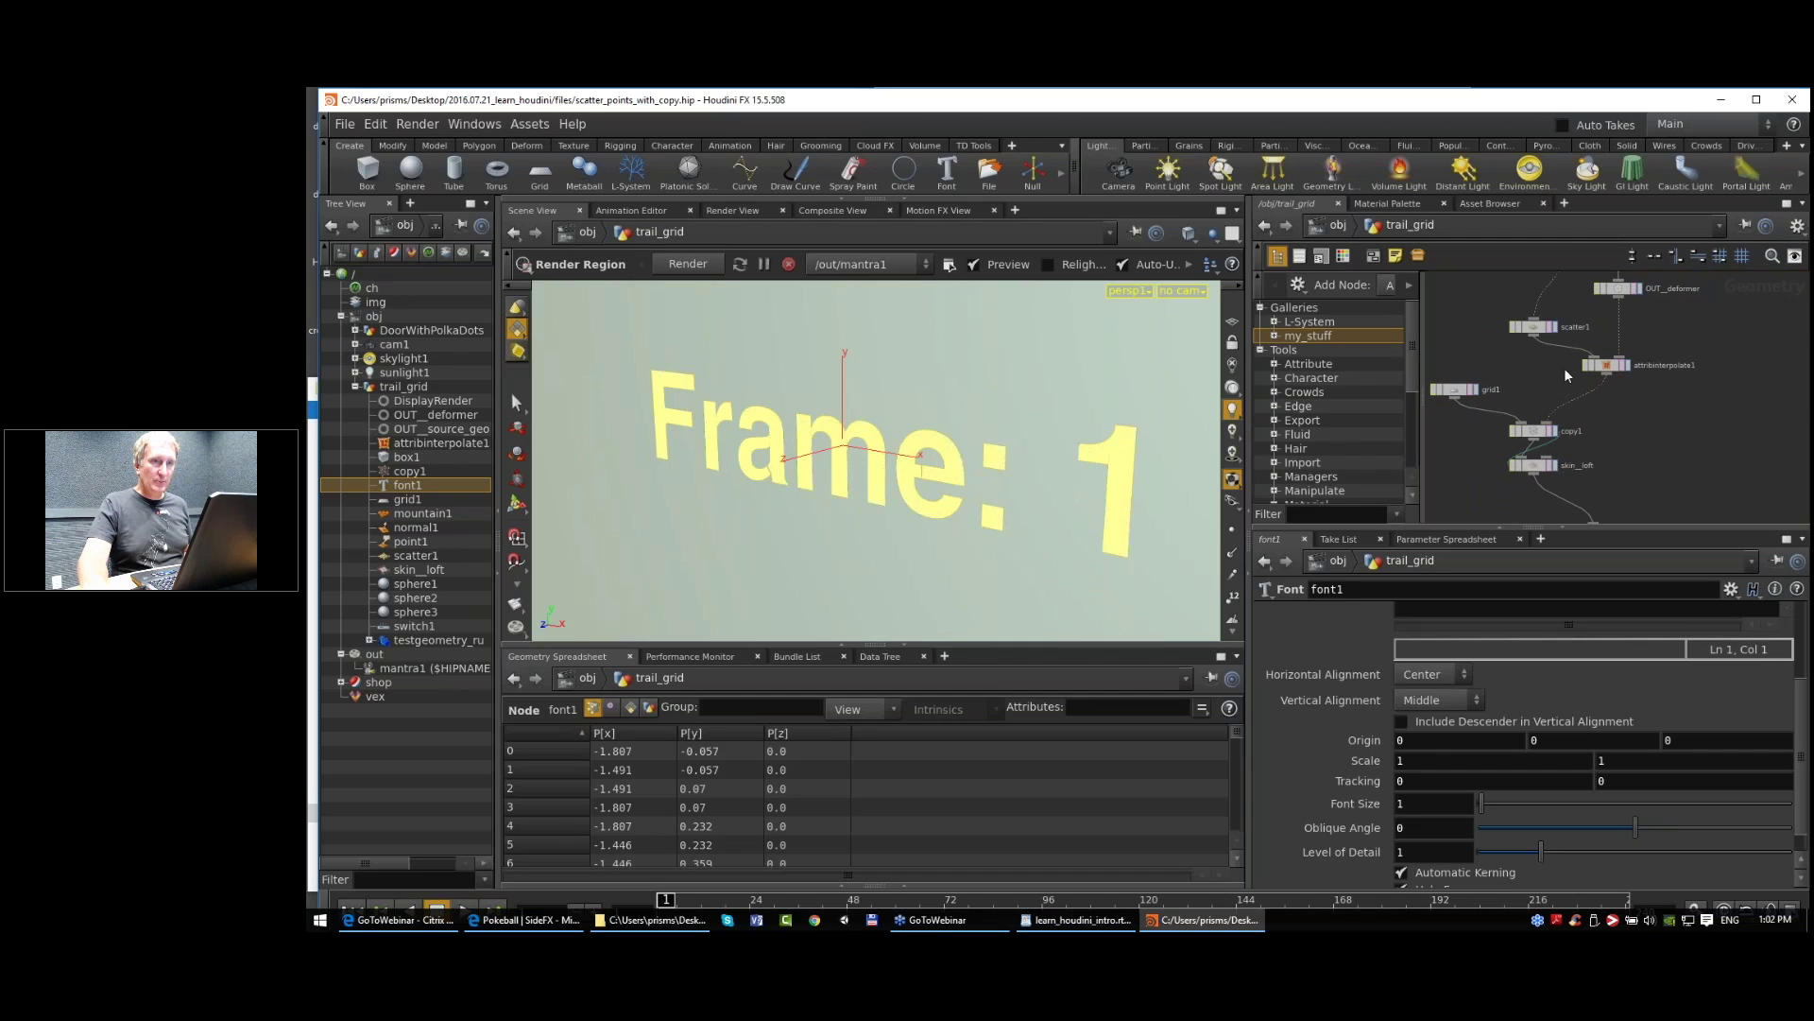
middle_drag(1650, 316, 1631, 406)
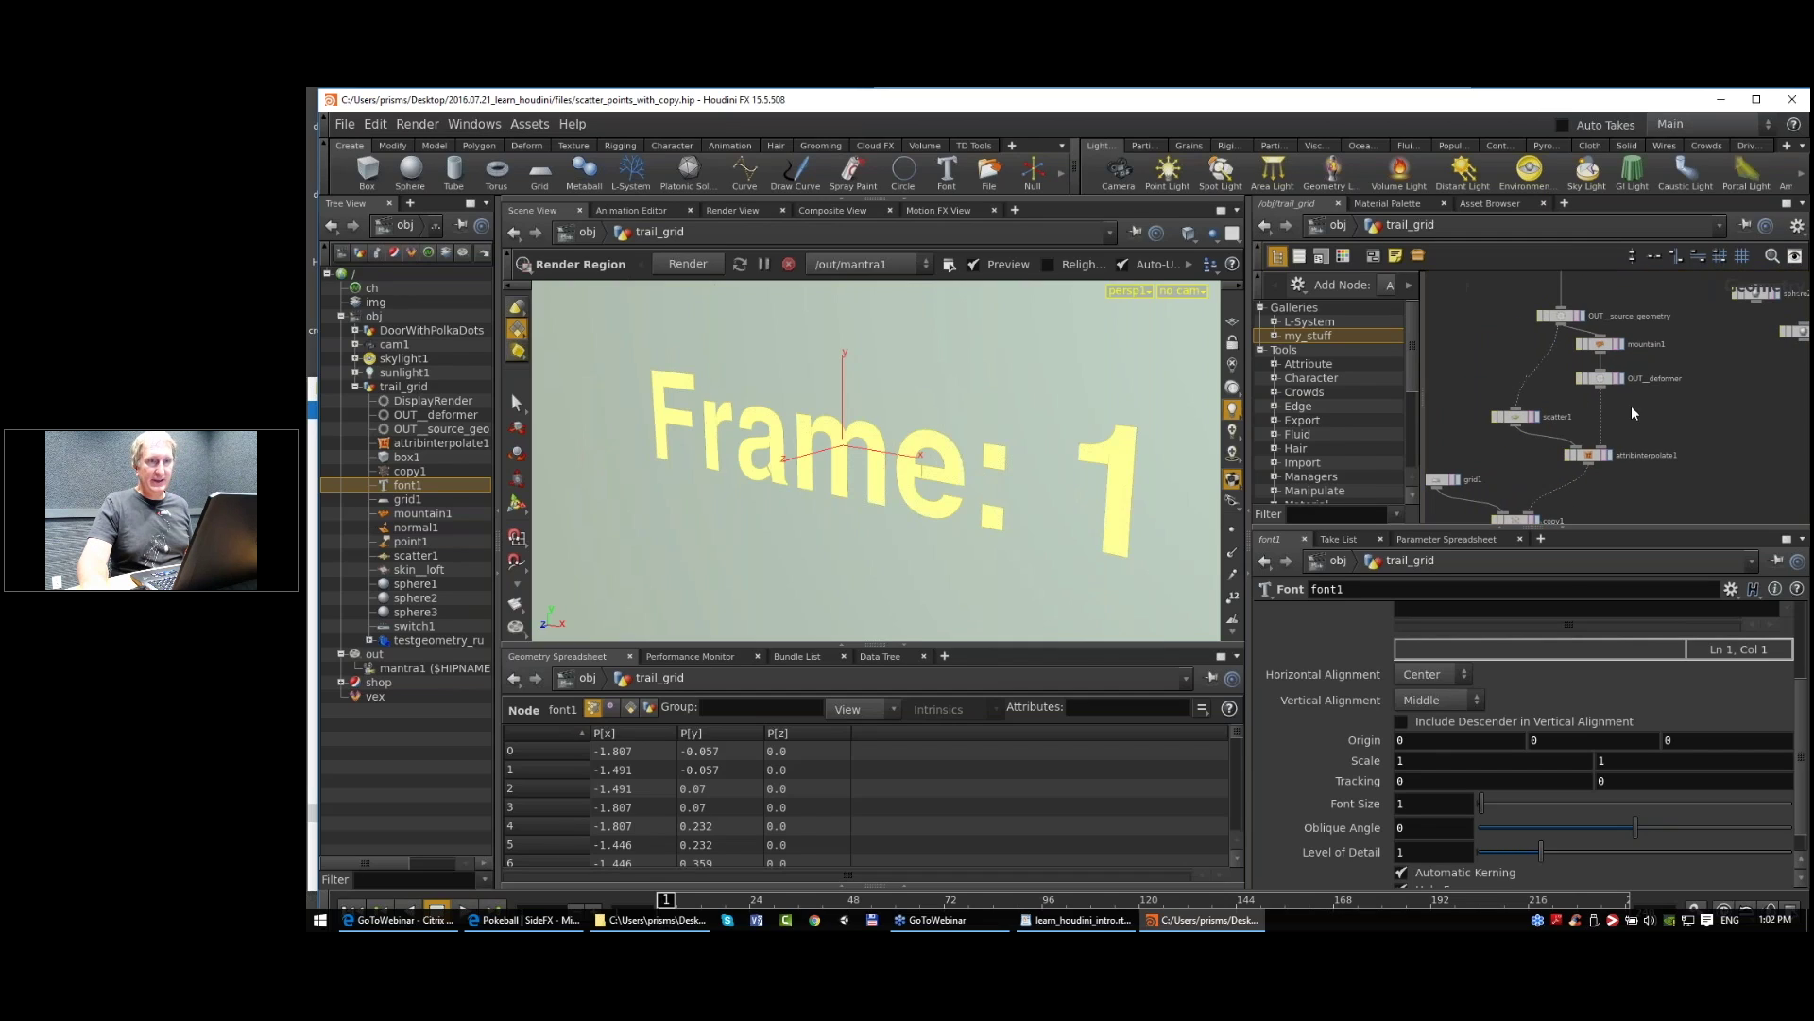
click(1519, 424)
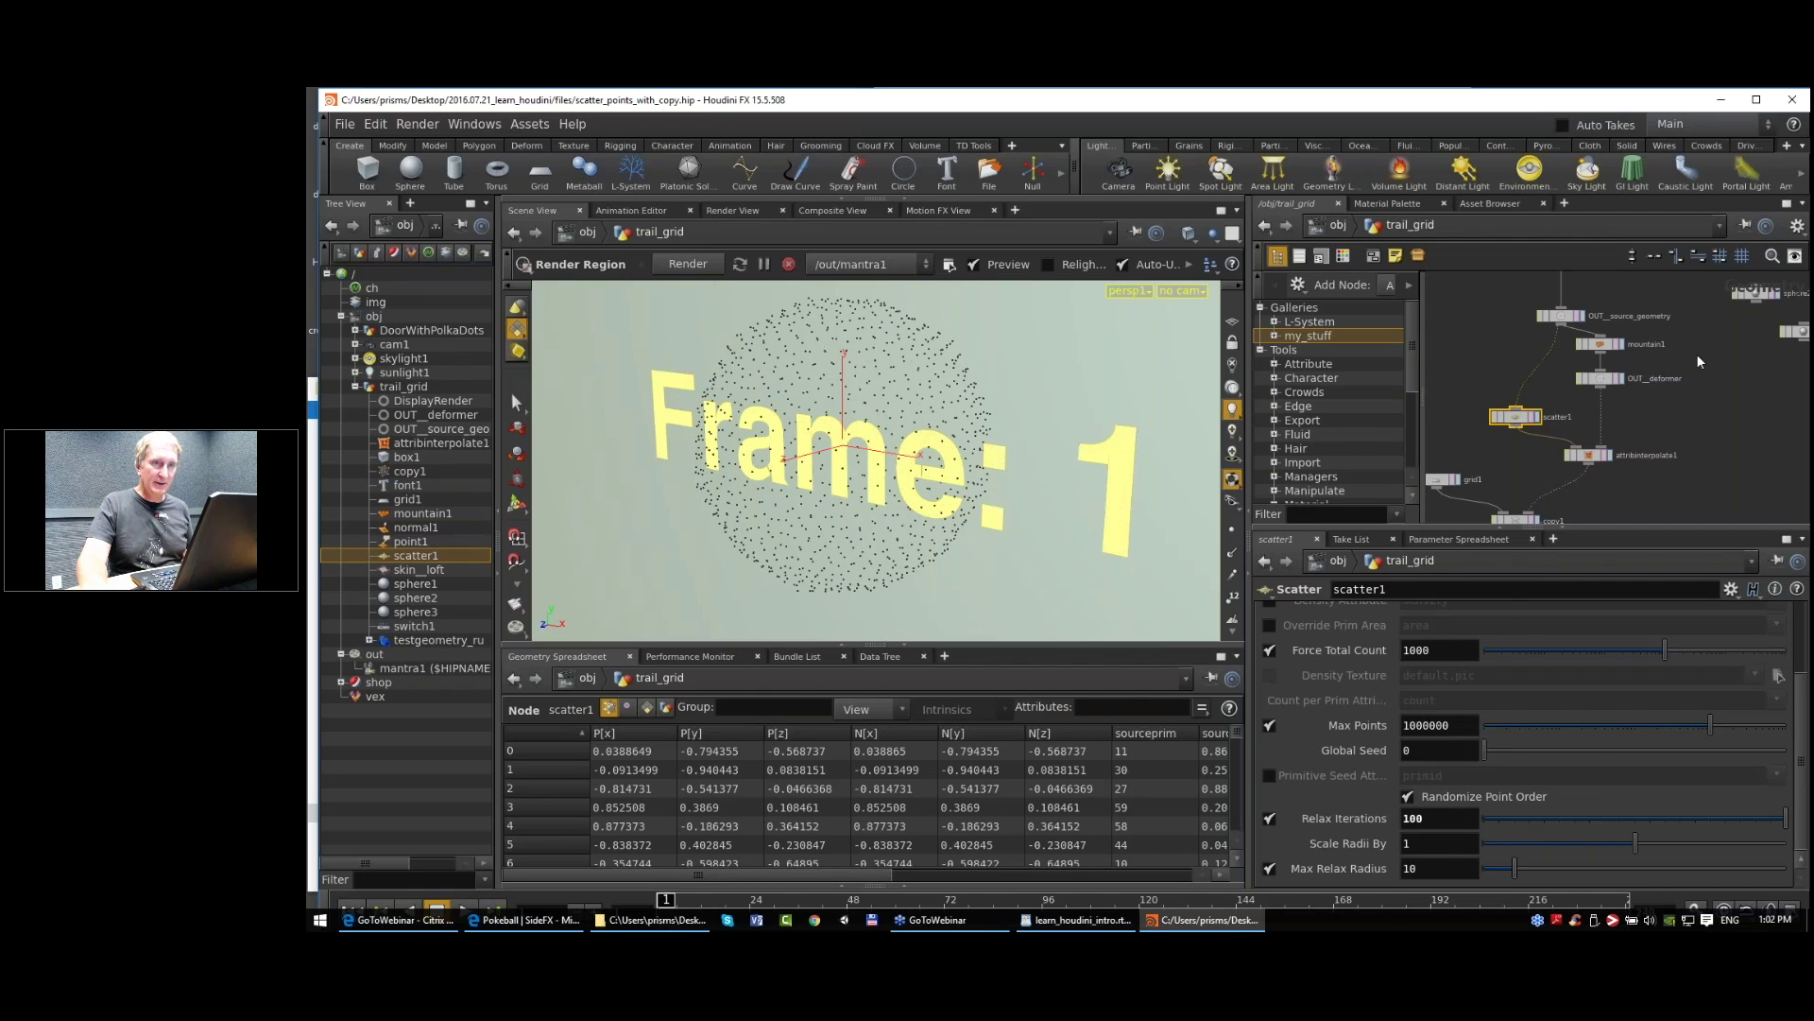
middle_drag(1697, 354, 1703, 446)
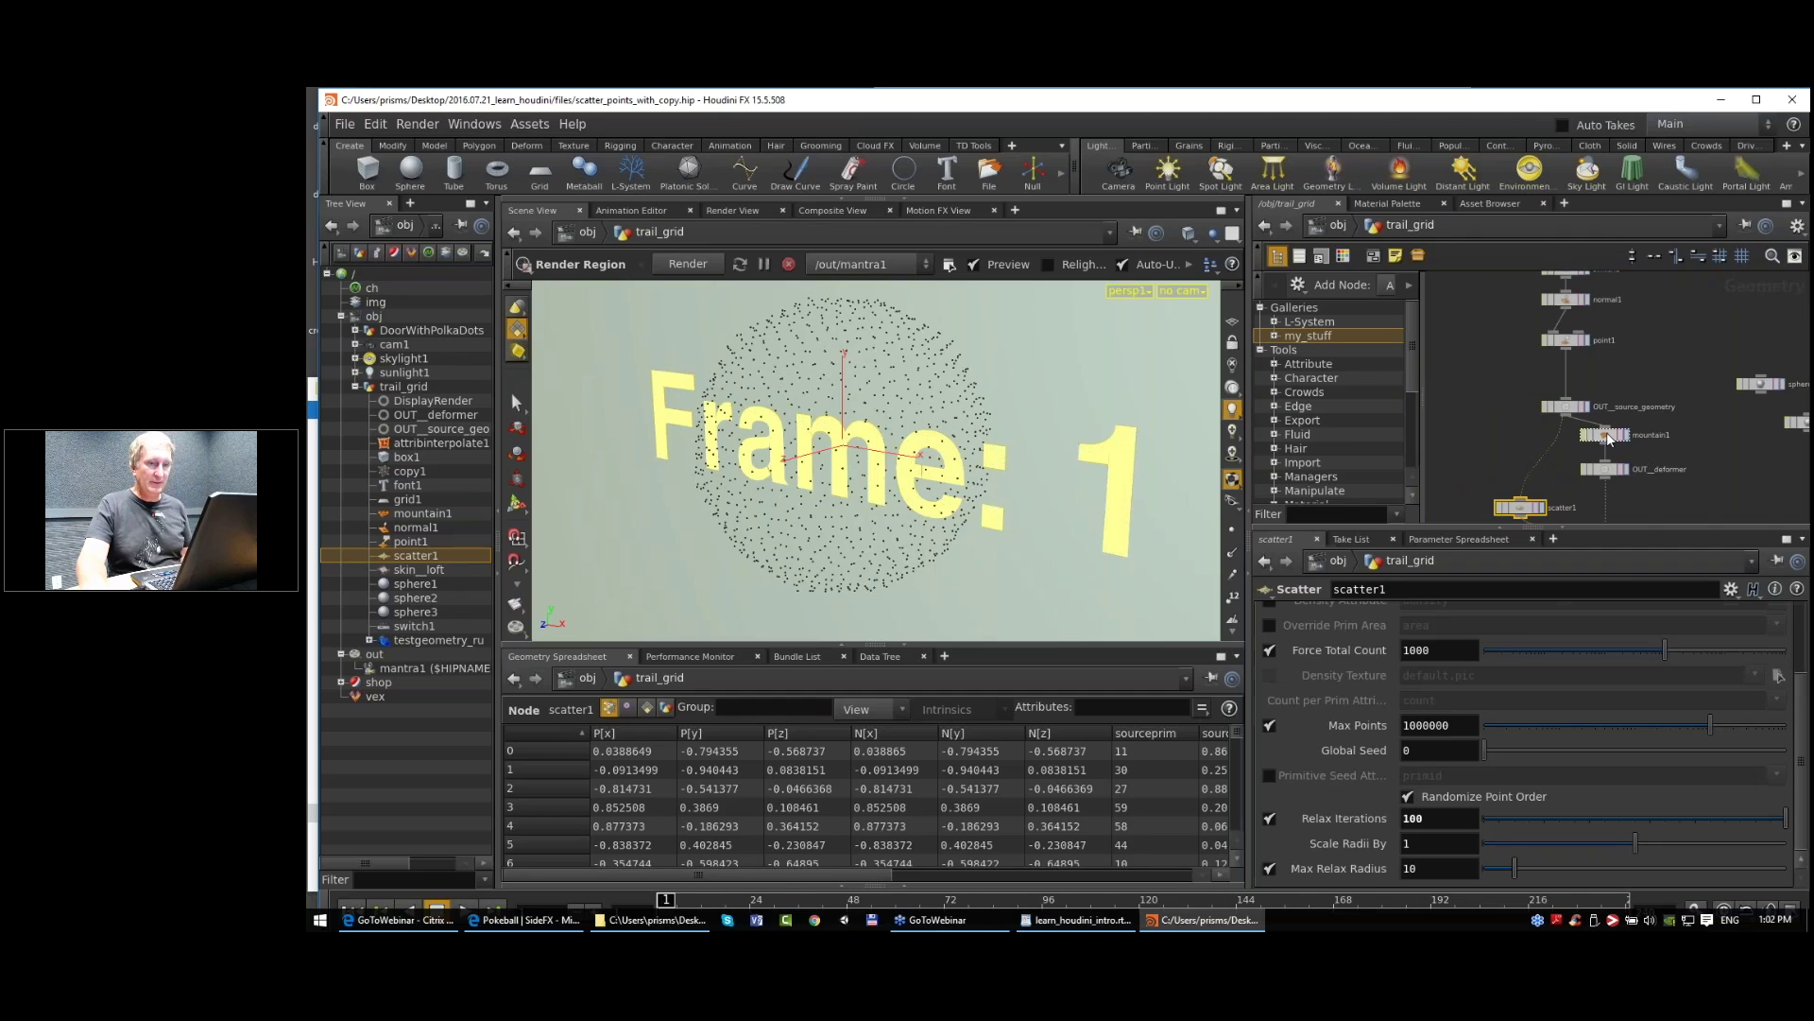
Step: Select mountain1, inspect the full-precision entry behind its Height parameter, and set Height to 0.565
click(1609, 437)
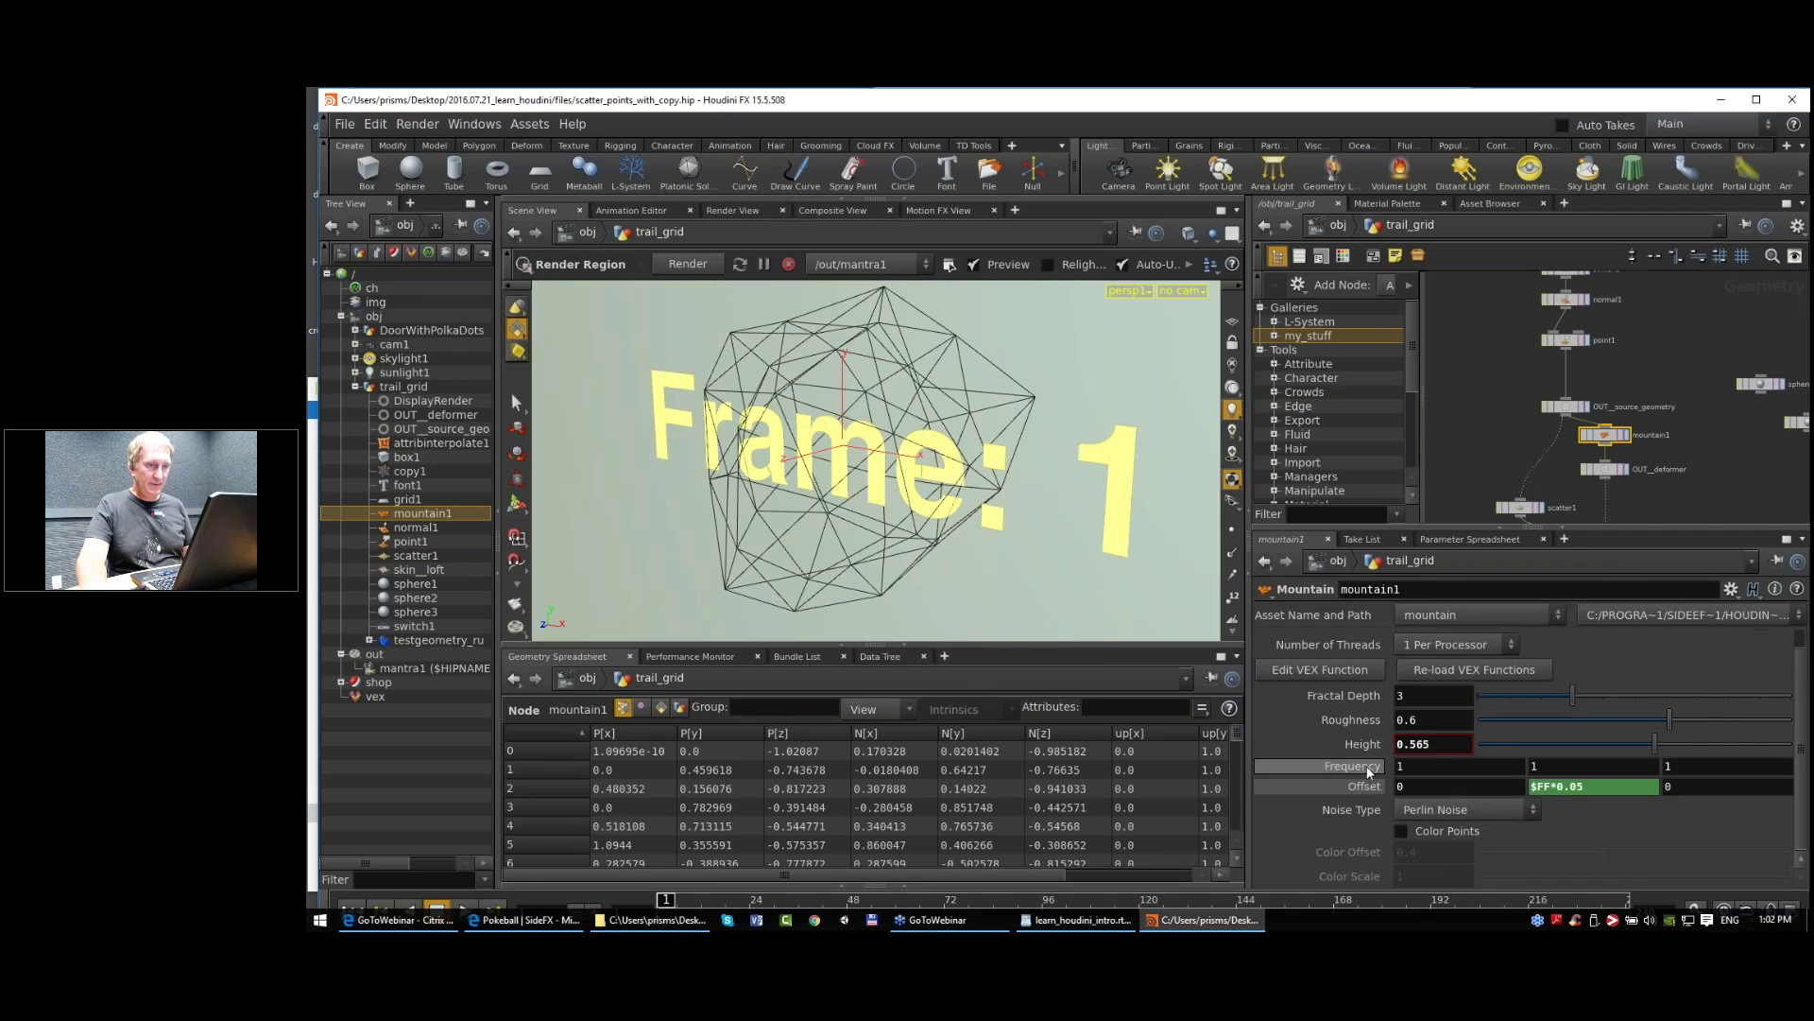
click(1417, 744)
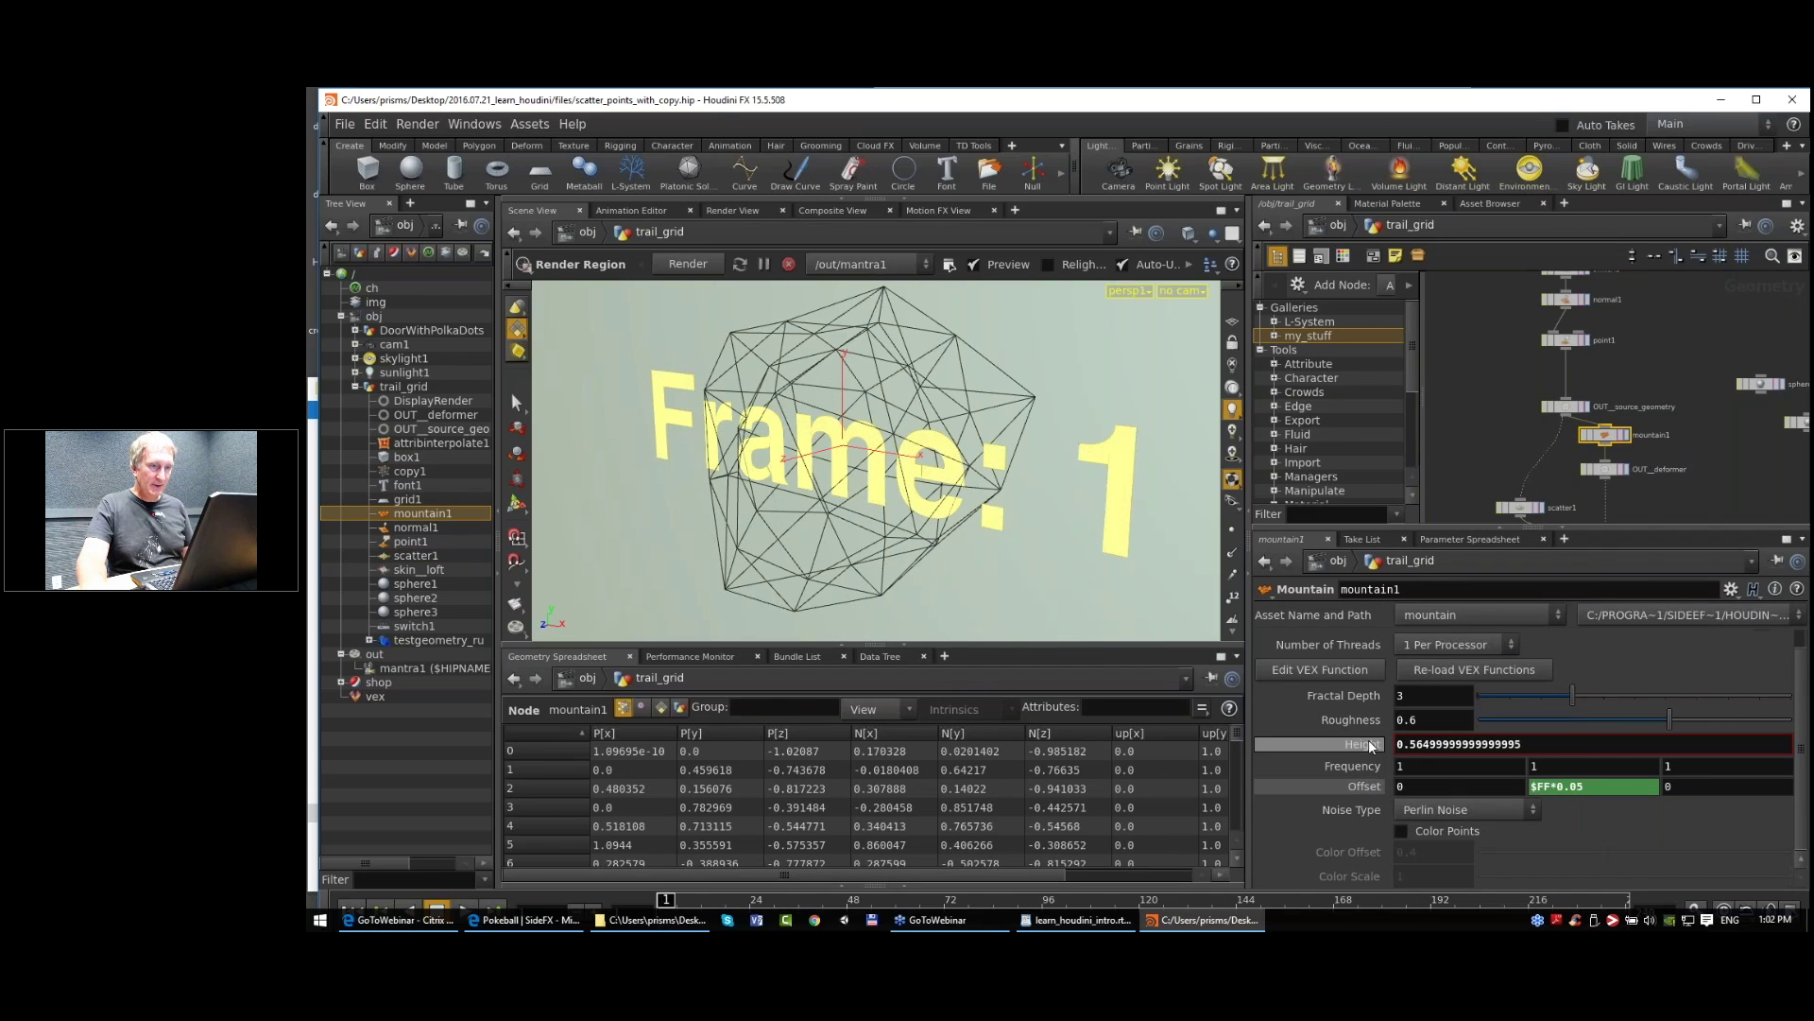
double_click(1429, 753)
text(0.565)
key(Return)
drag(1433, 744, 1405, 744)
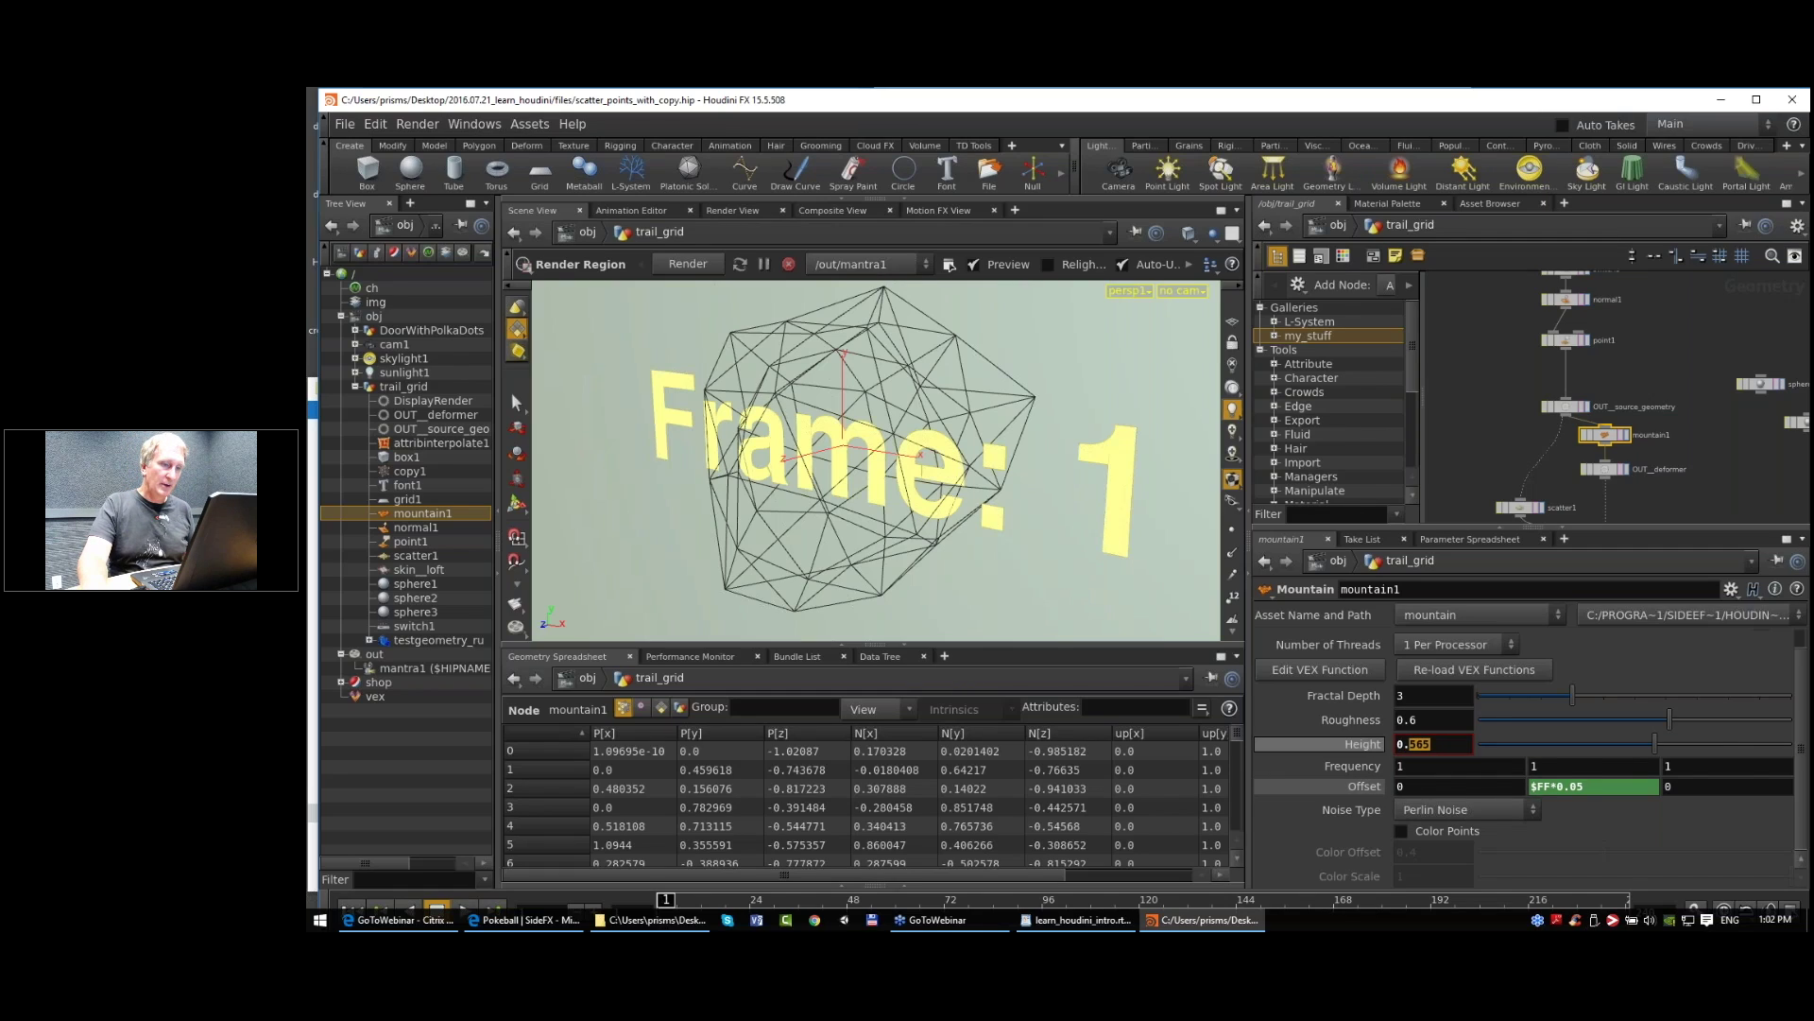
click(1359, 744)
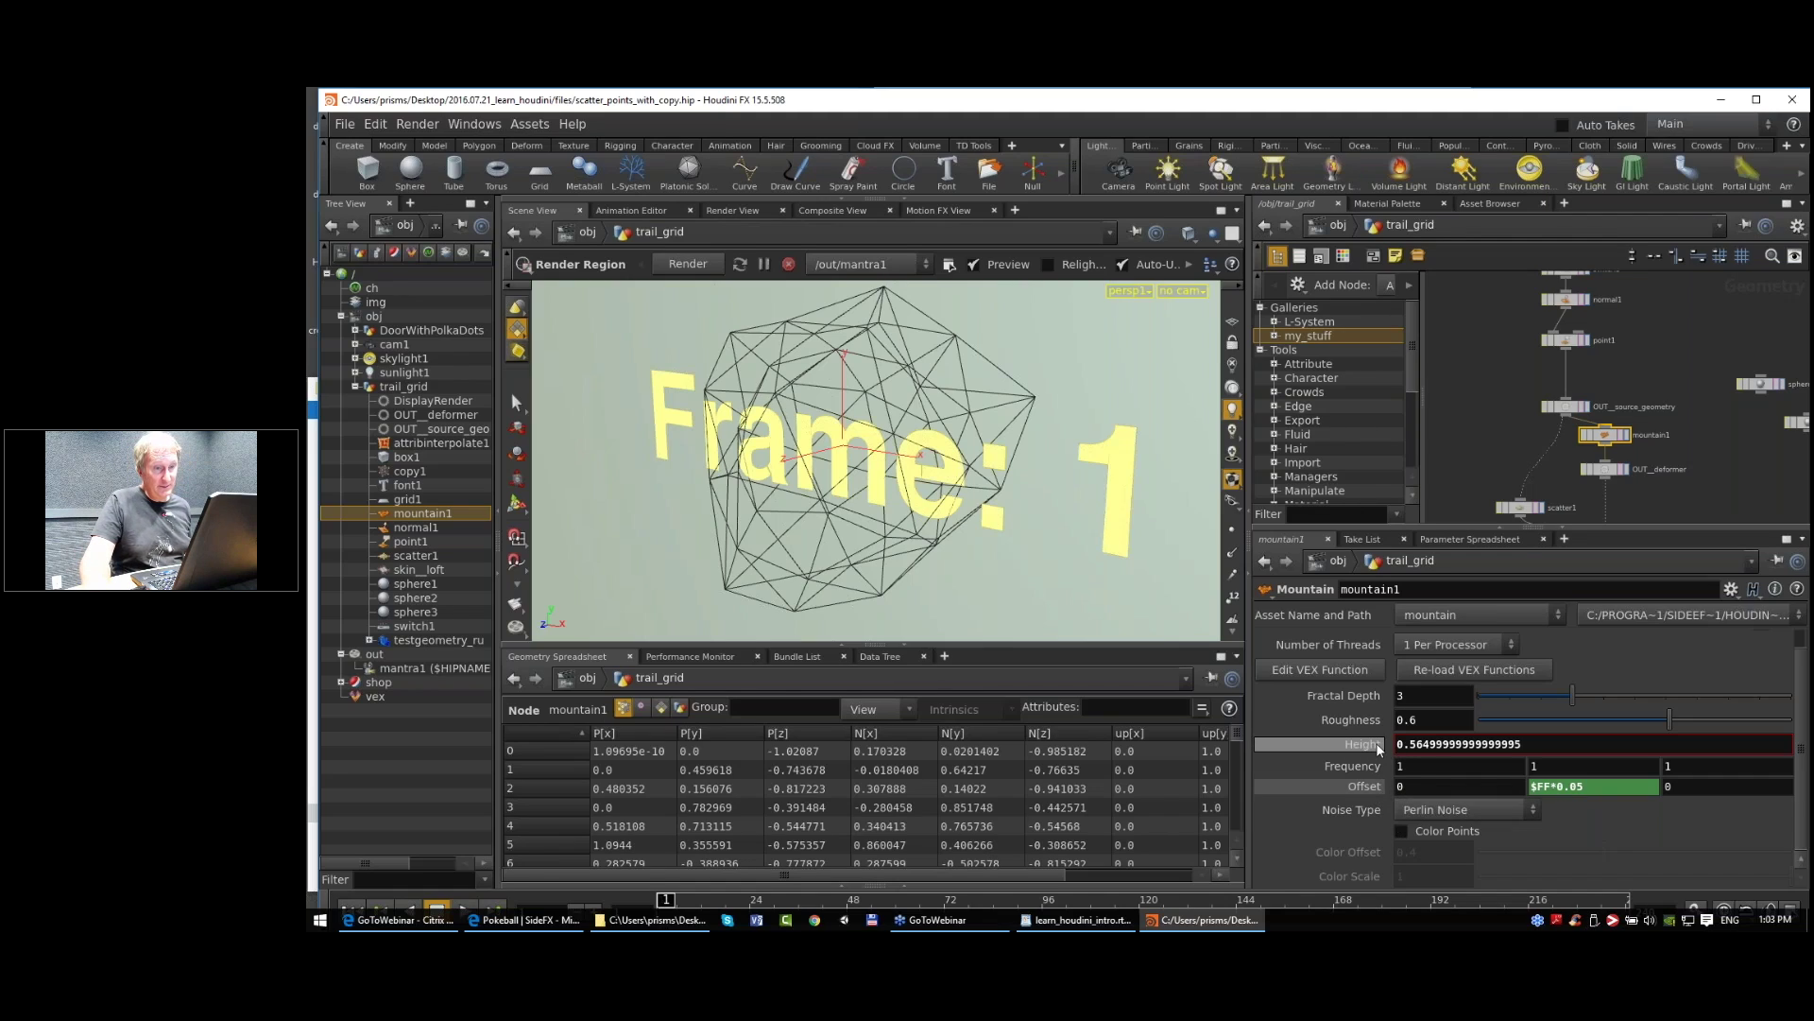
click(1376, 744)
click(1376, 744)
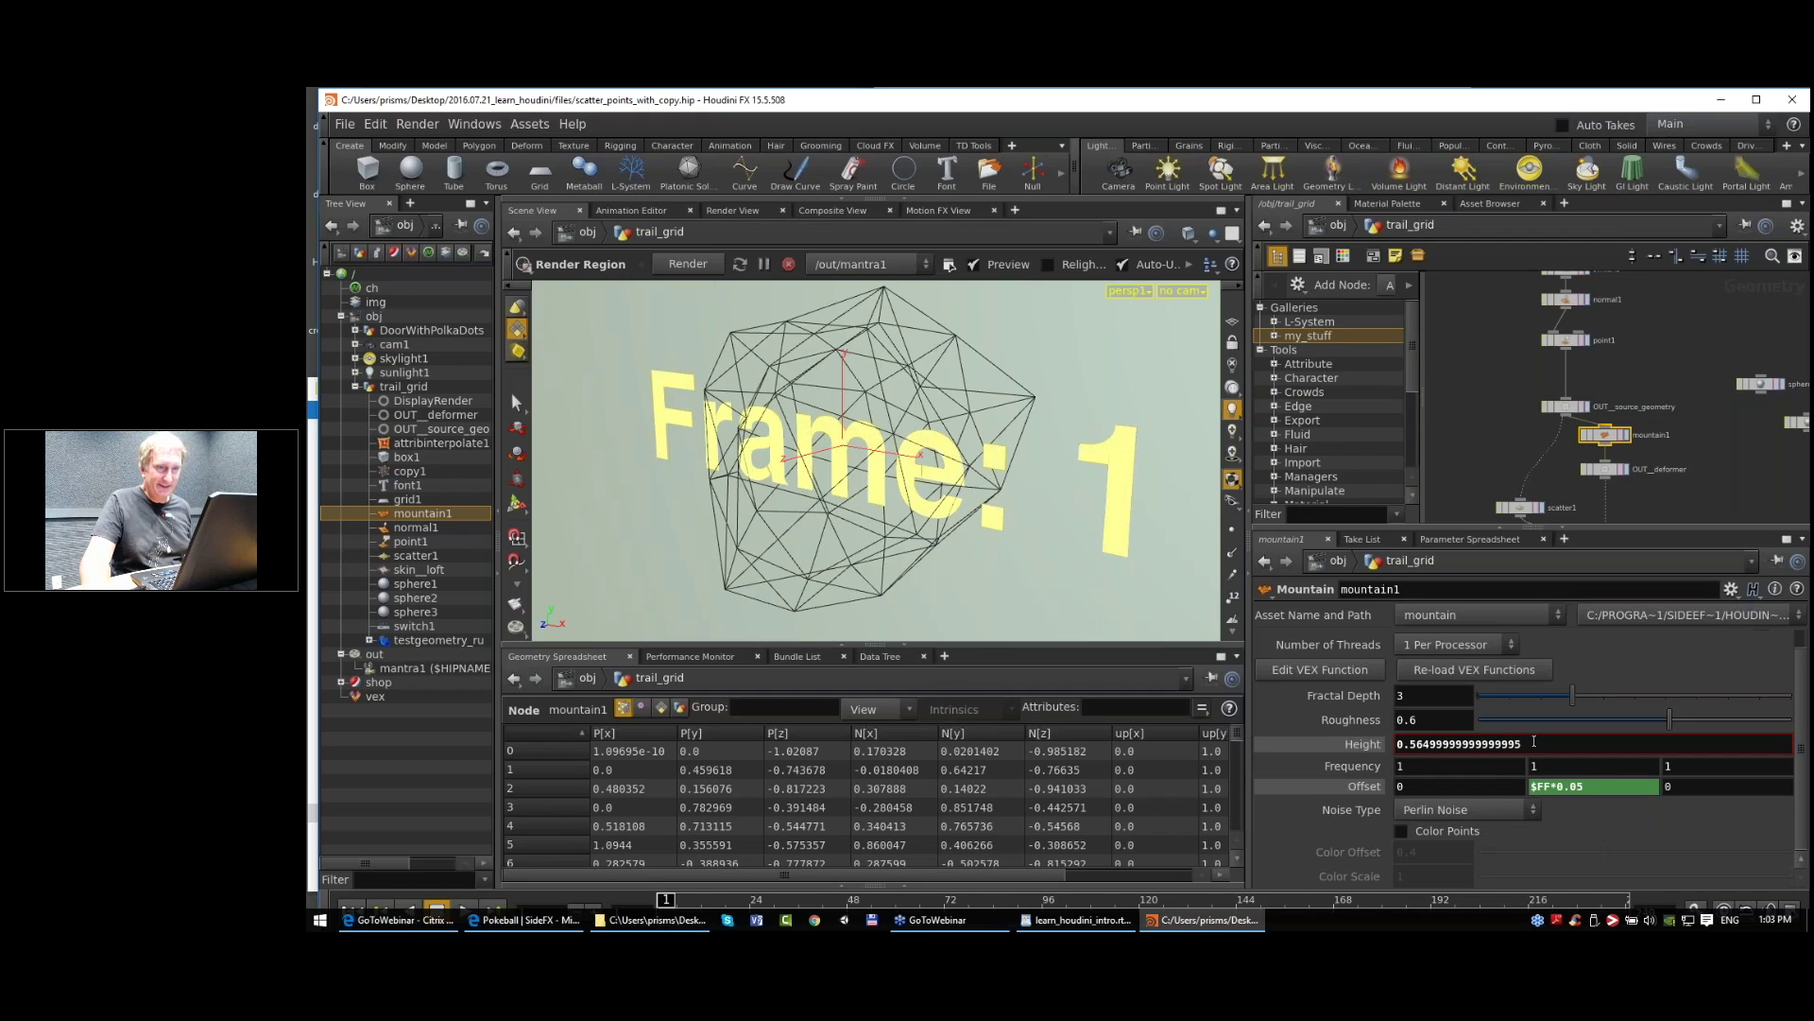
drag(1523, 744, 1420, 744)
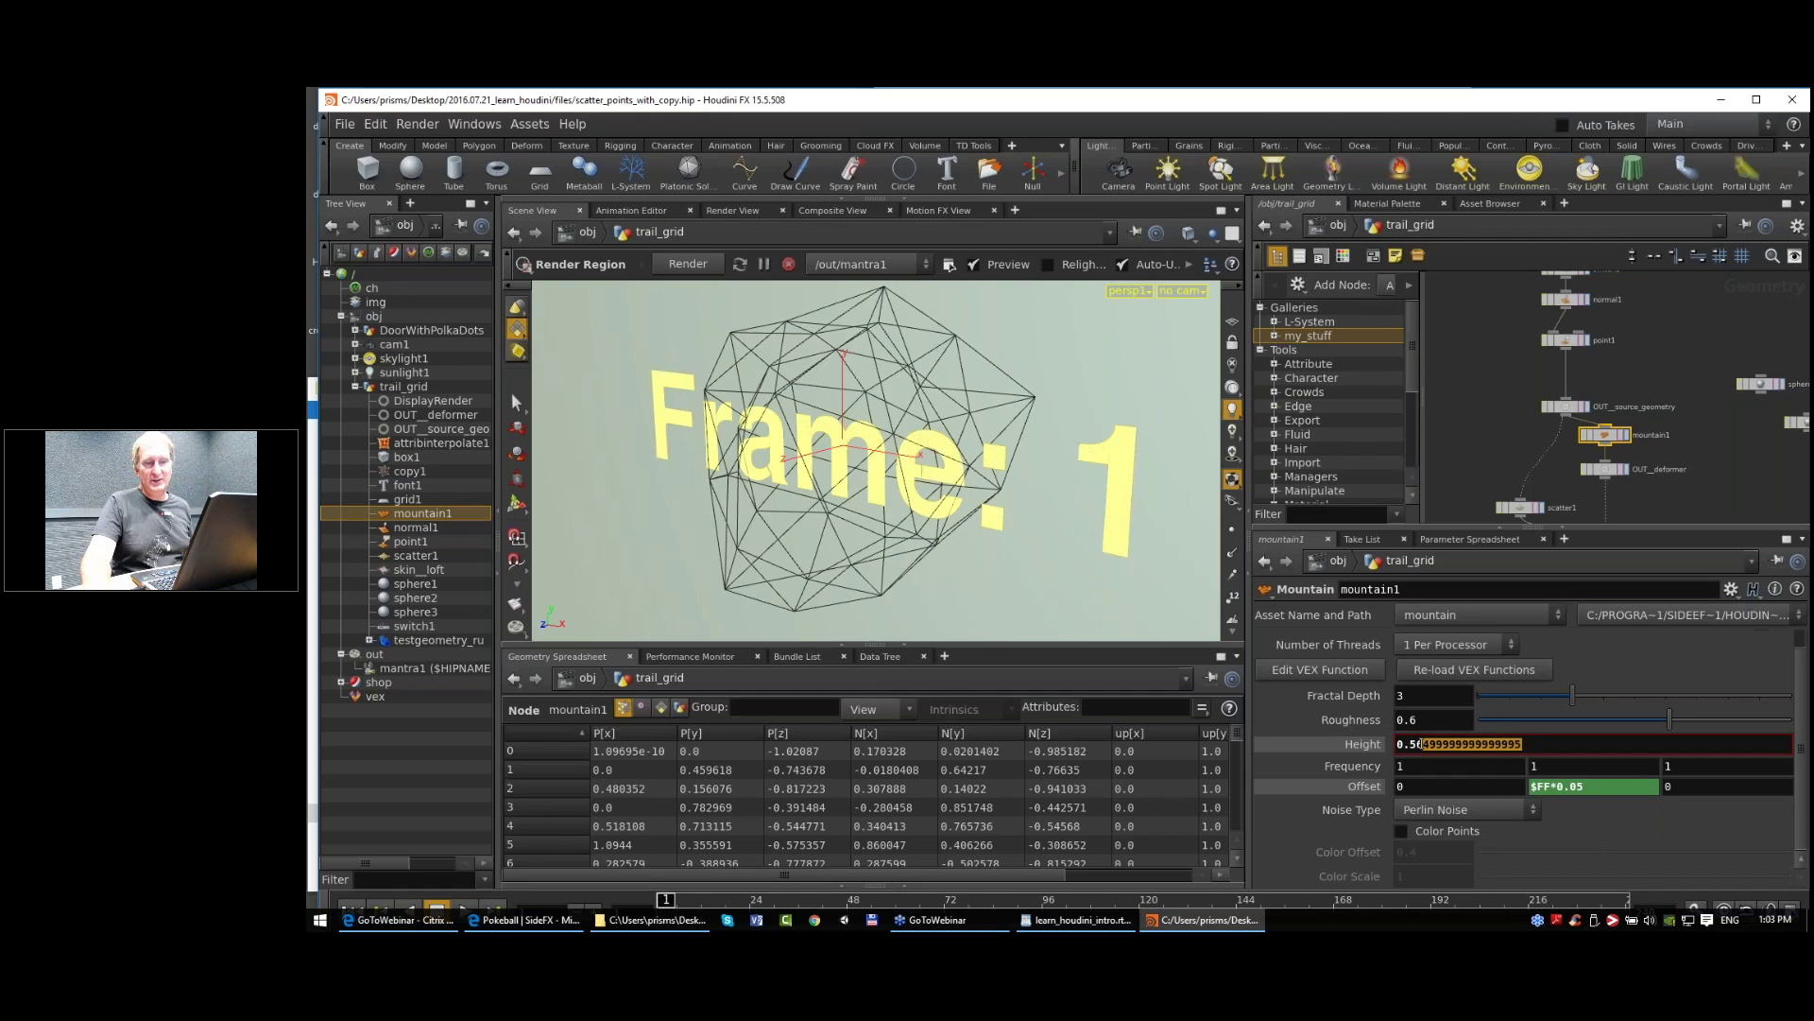
text(565)
key(Return)
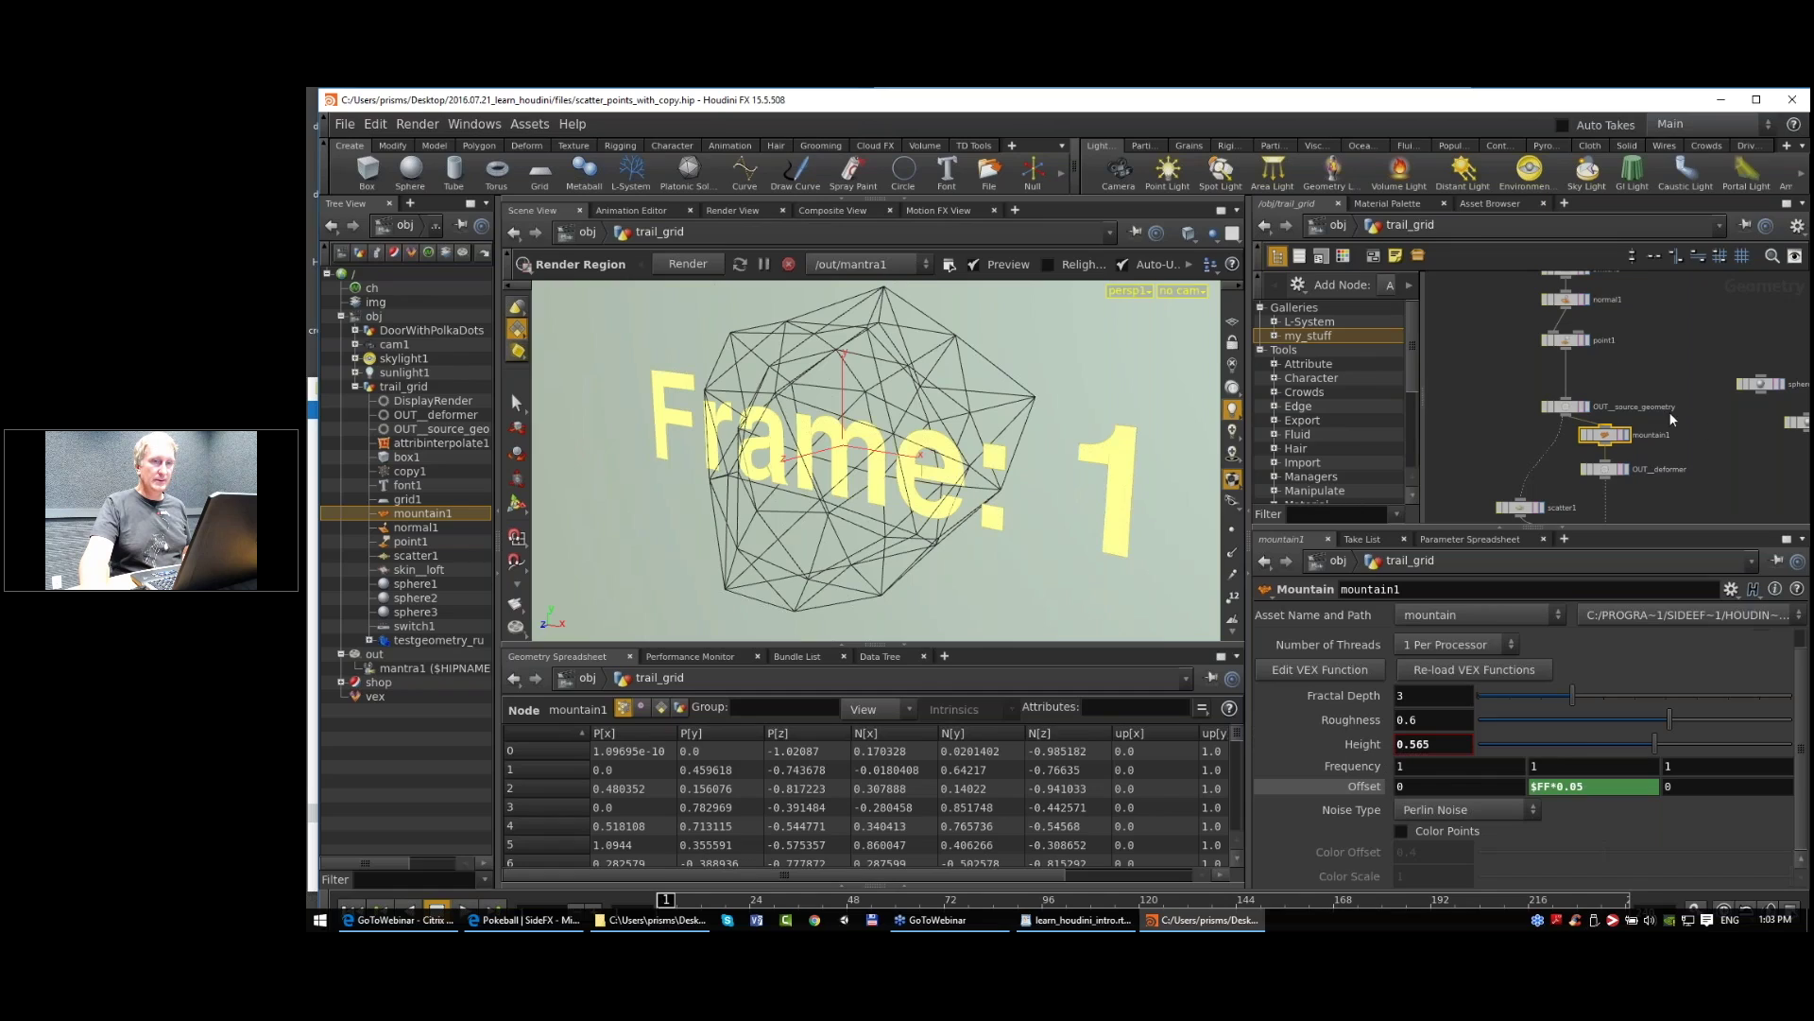
Step: Nudge OUT__source_geometry slightly upward in the network and reselect scatter1
drag(1567, 408, 1566, 402)
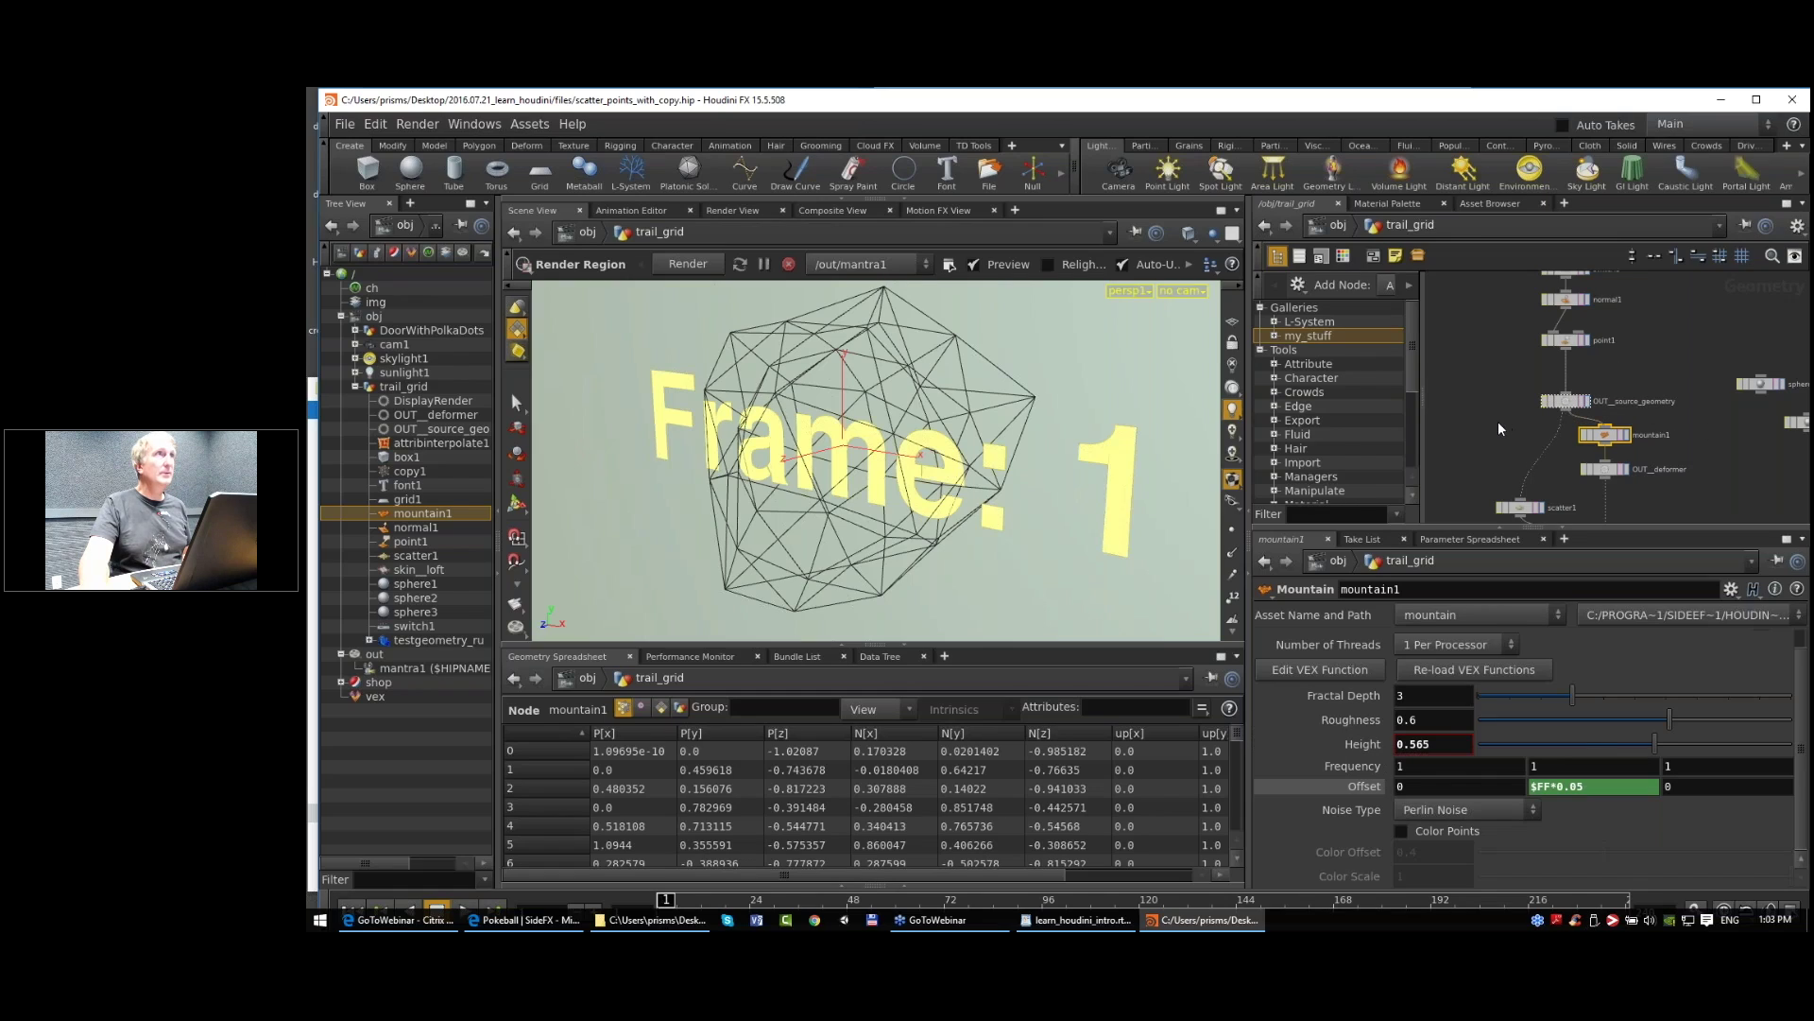
middle_drag(1489, 433, 1495, 412)
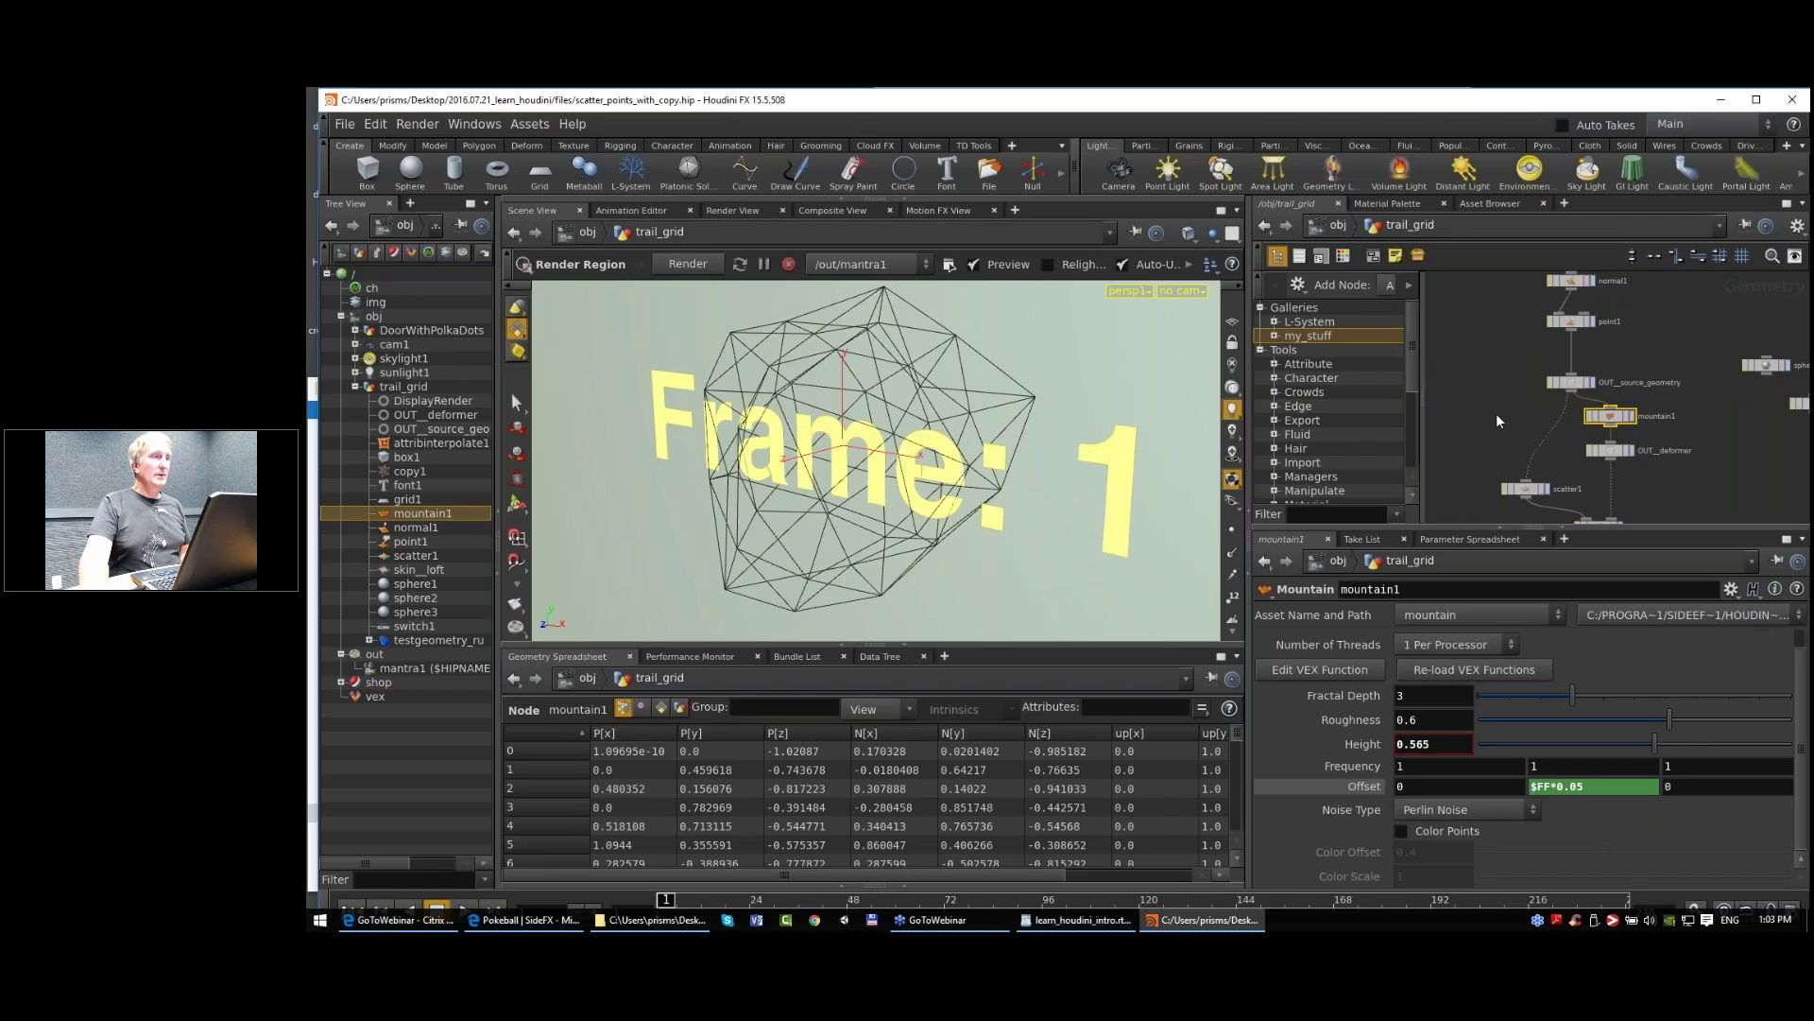
scroll(1499, 411, down, 1)
middle_drag(1642, 462, 1586, 453)
scroll(1563, 428, up, 3)
click(1548, 398)
scroll(1555, 411, down, 2)
click(1515, 407)
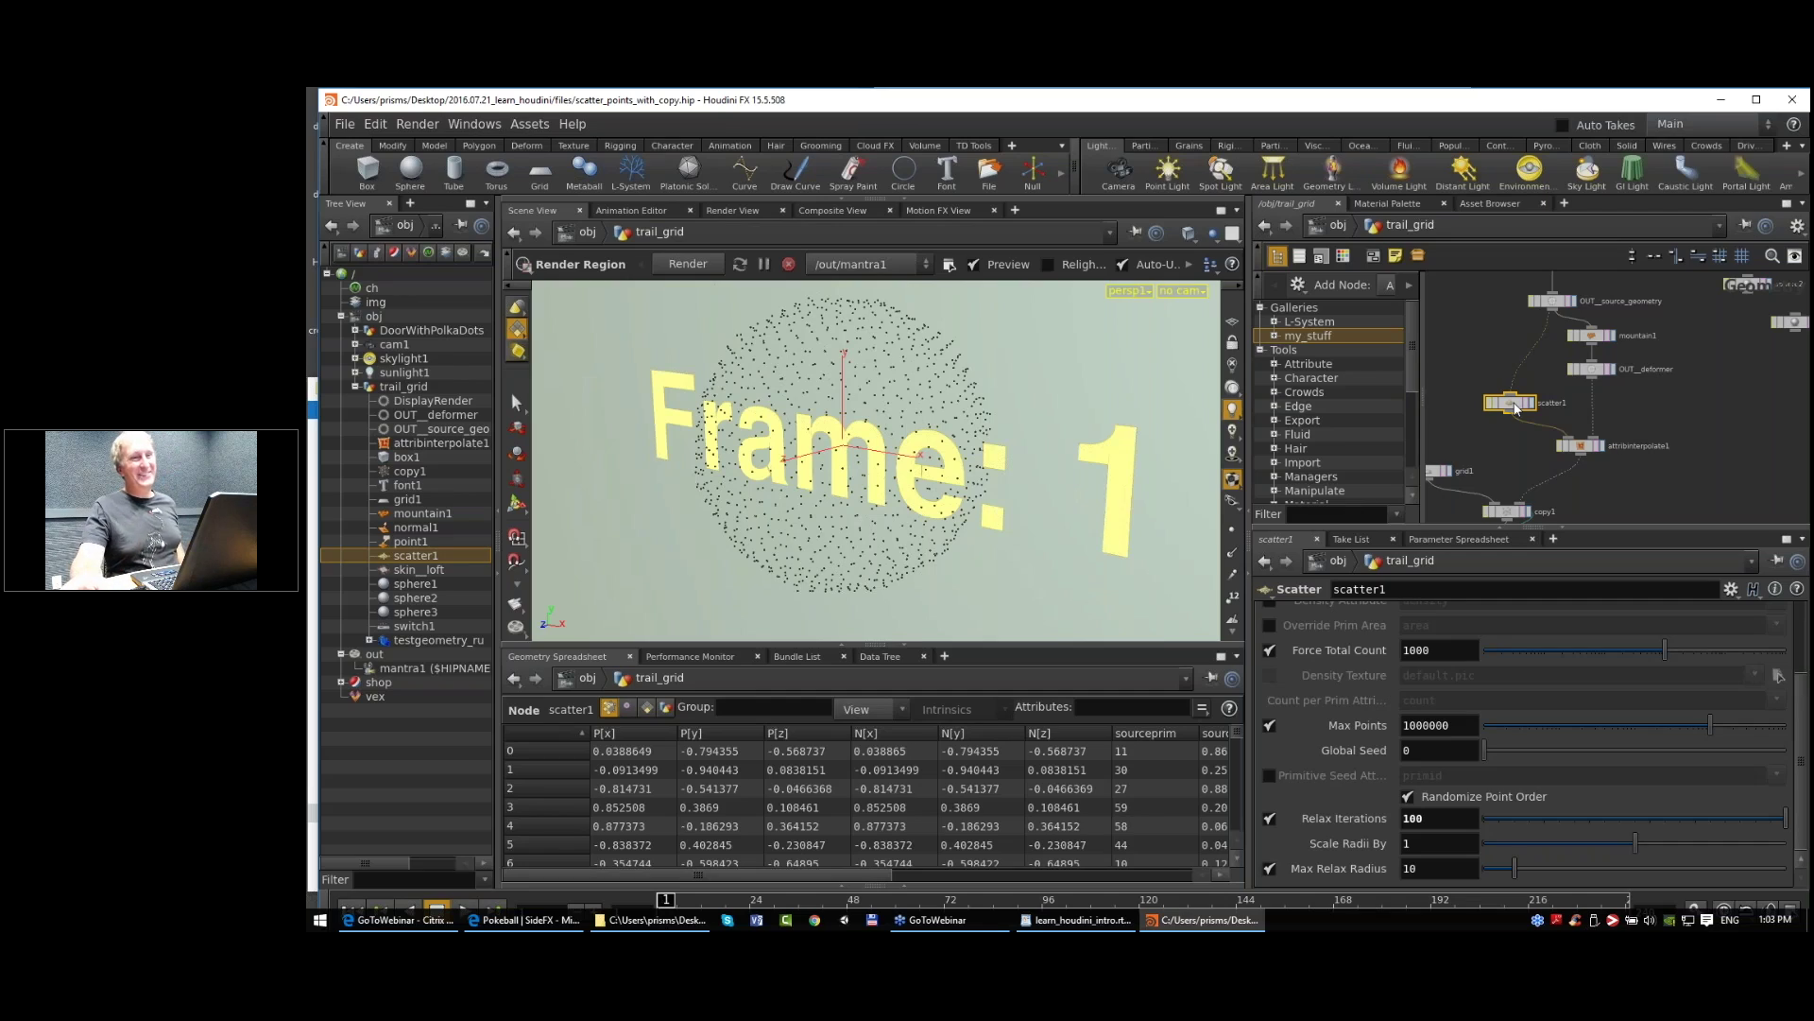
Step: Select attribinterpolate1, examine its interpolation settings and its inputs, and frame the whole network
click(1581, 445)
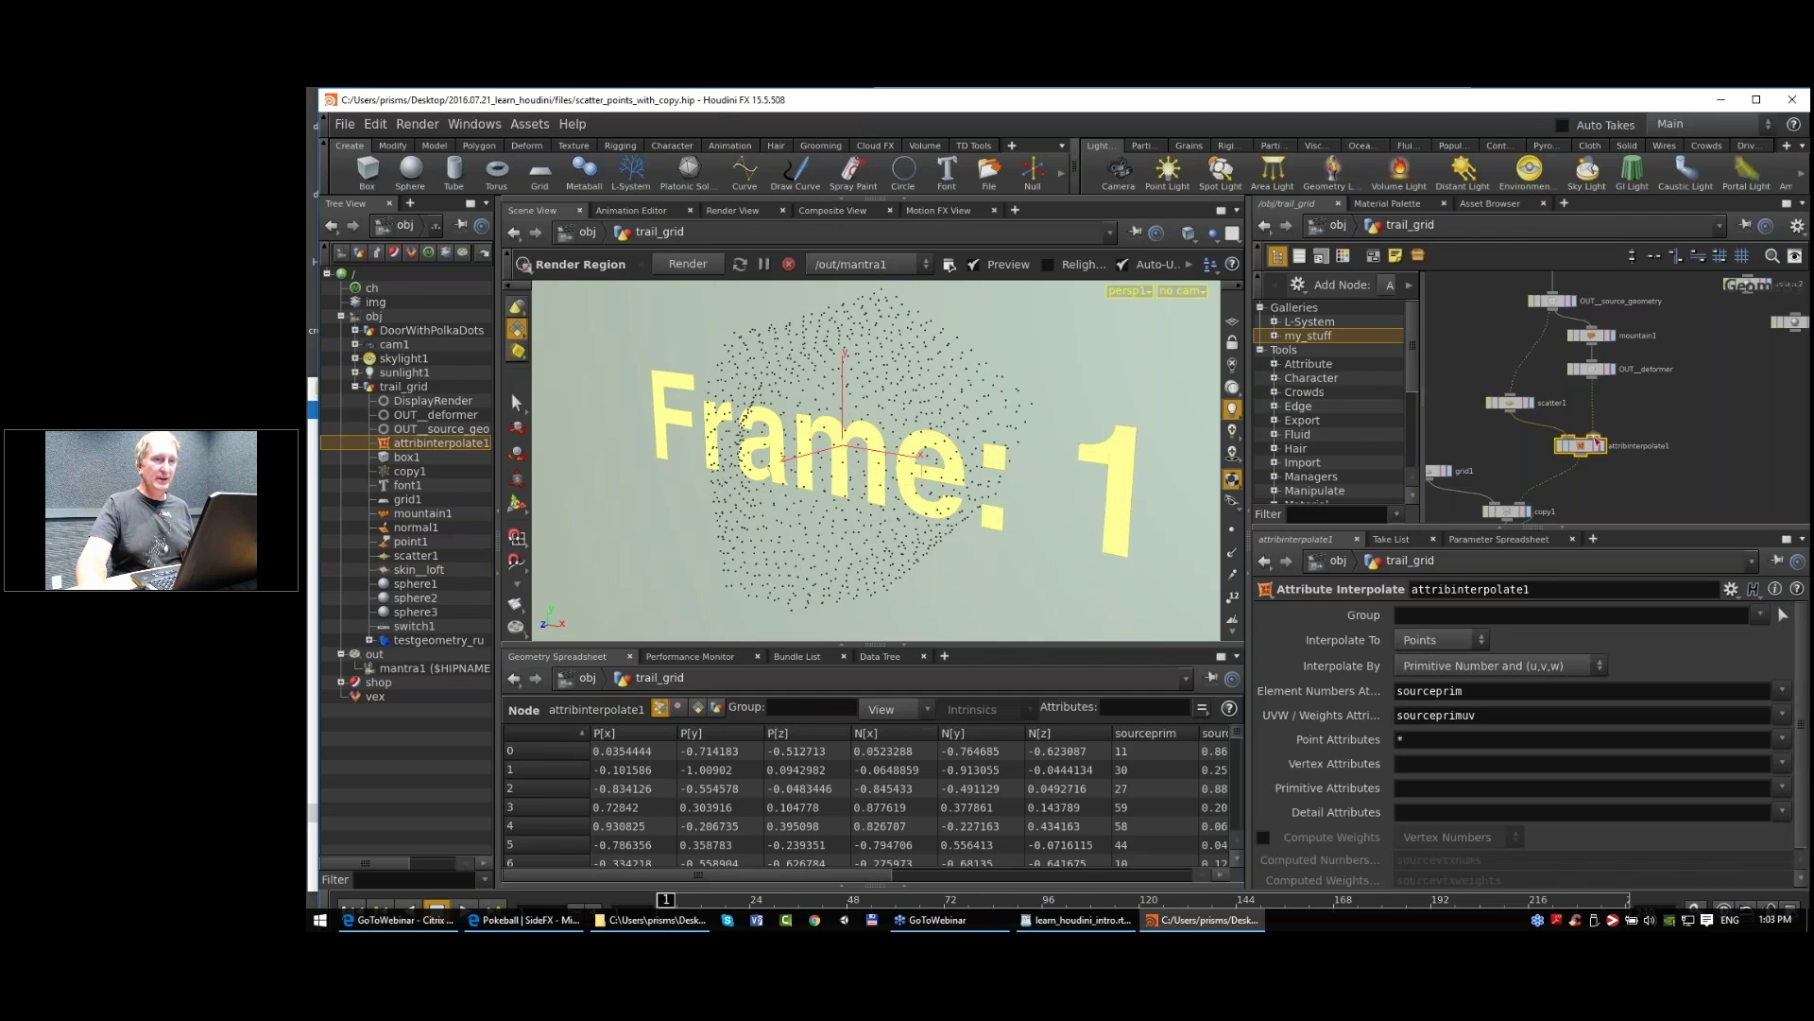
scroll(1589, 442, up, 2)
drag(1471, 389, 1470, 383)
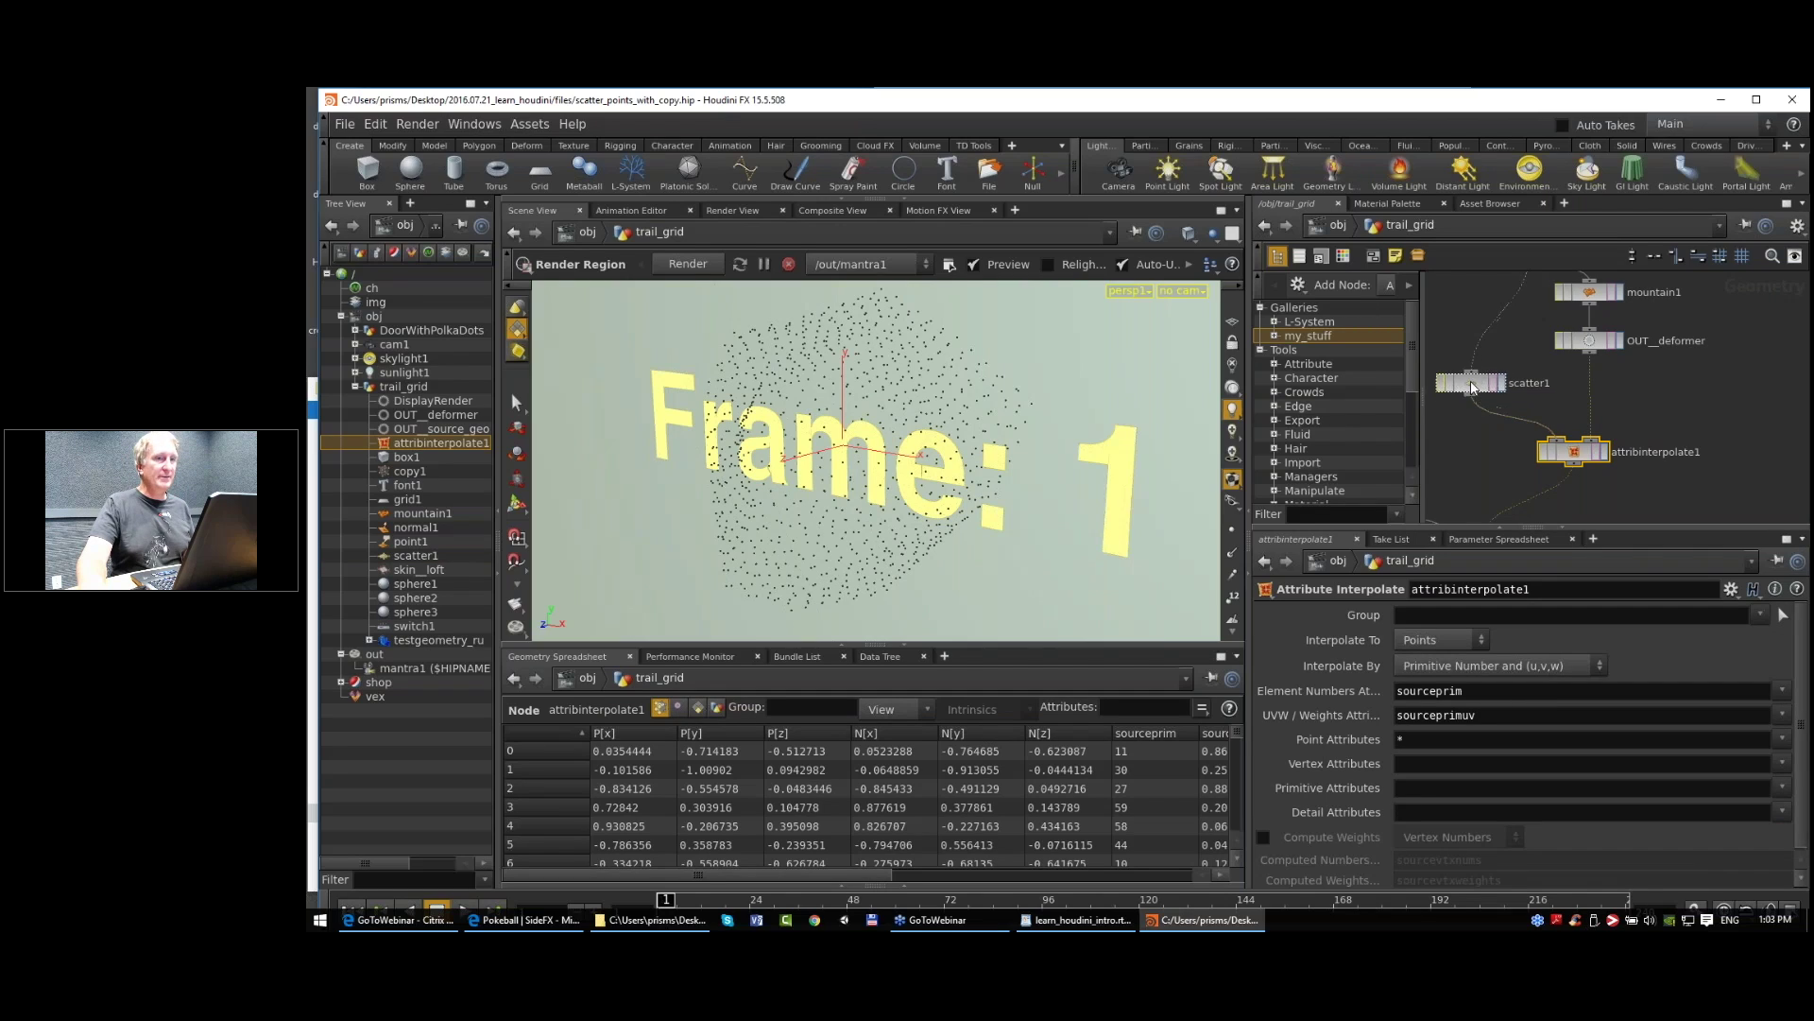
drag(1565, 441, 1561, 440)
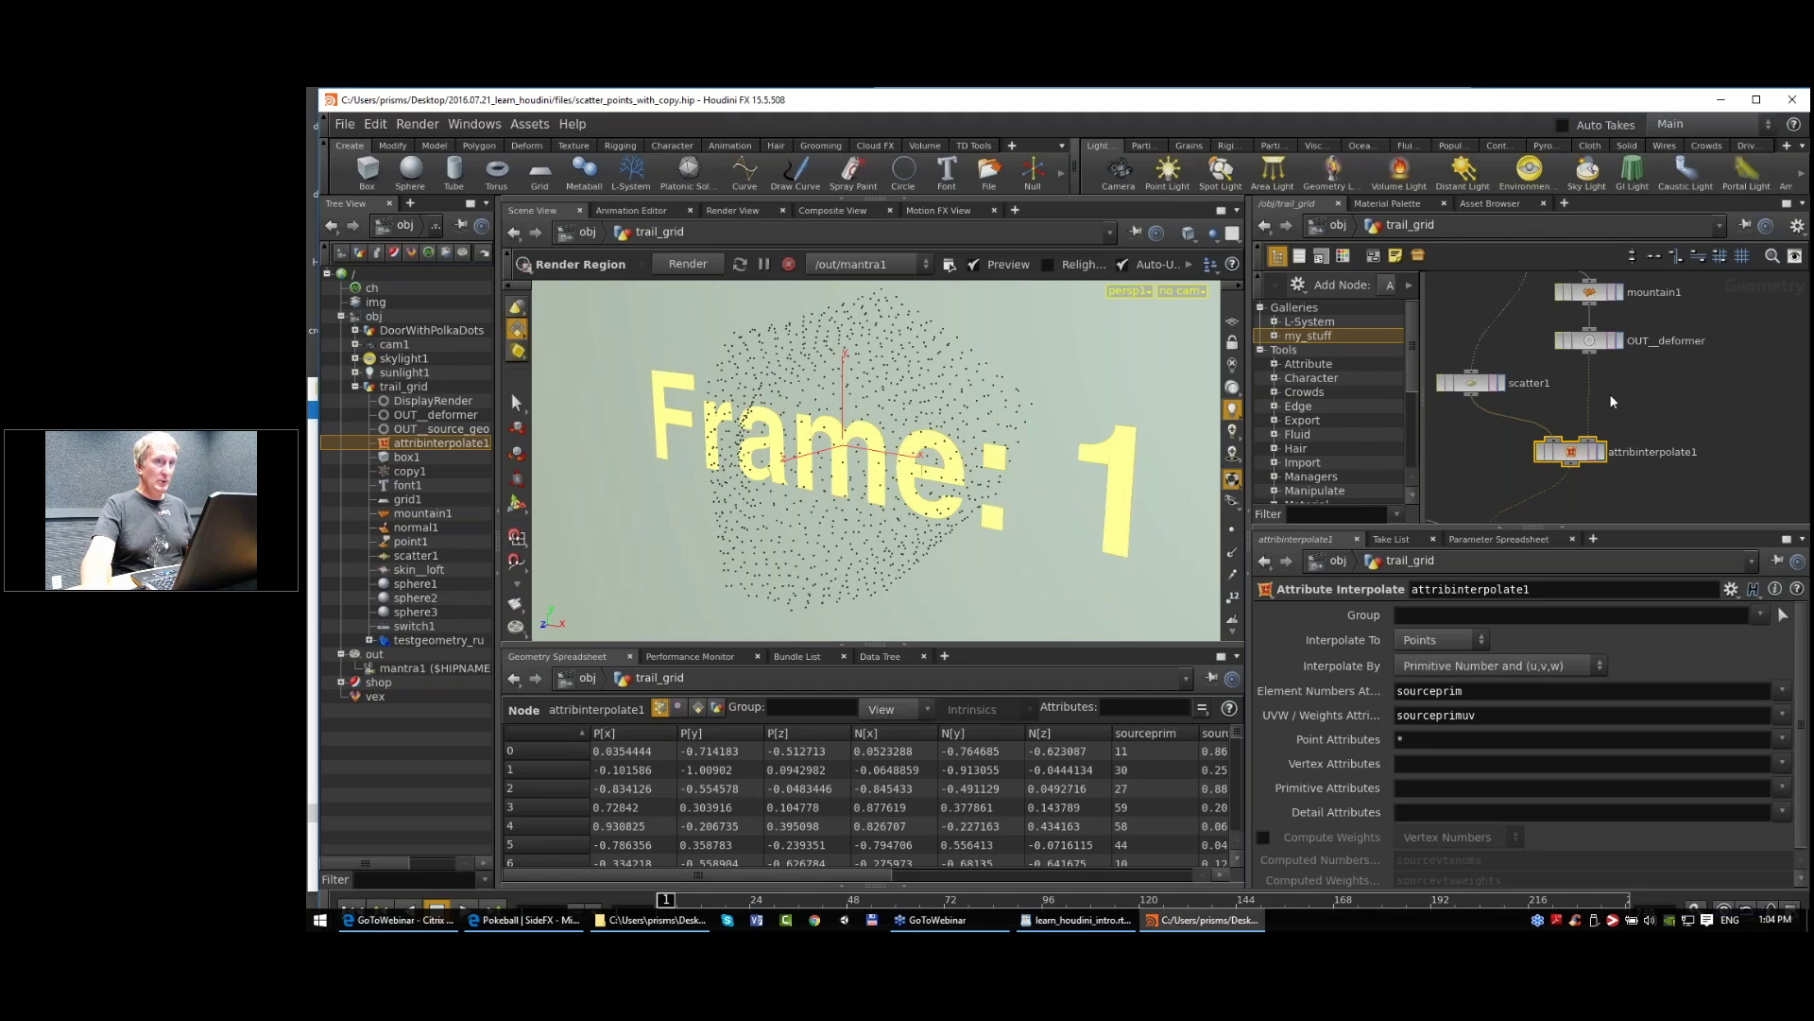
key(h)
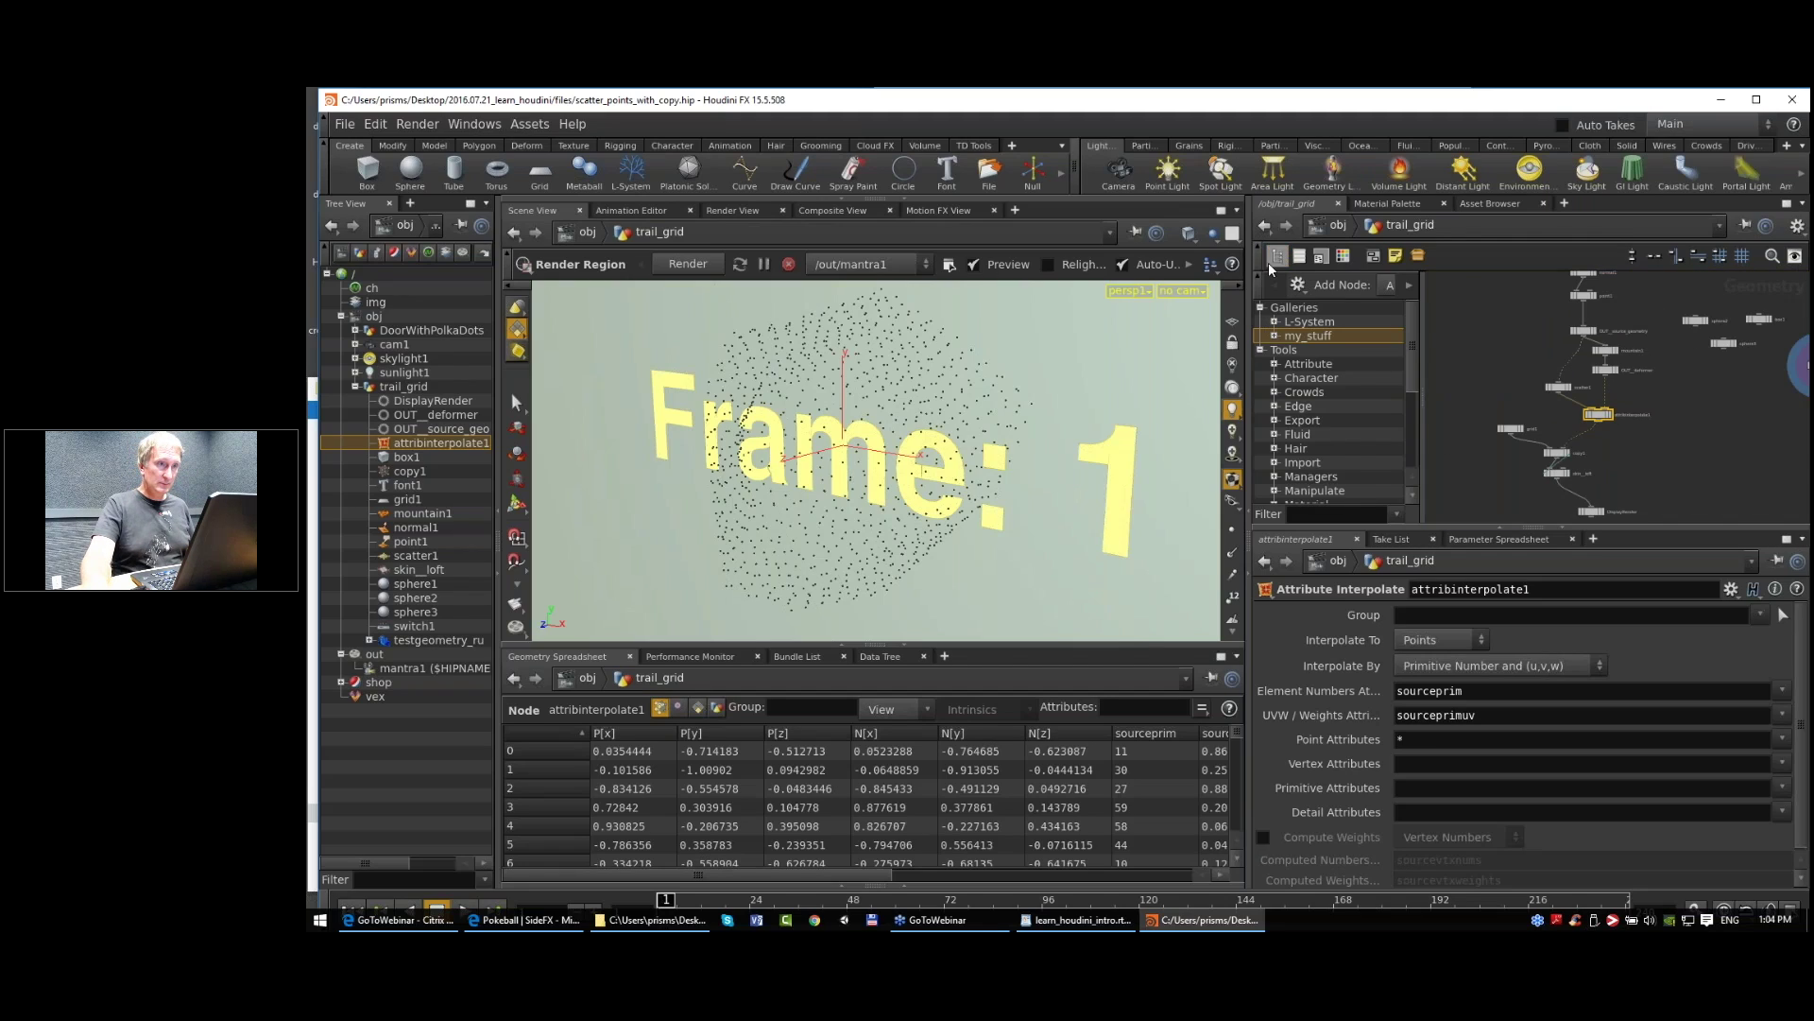
Step: Review the nodes feeding attribinterpolate1 in the network and select OUT__deformer
click(1274, 261)
scroll(1415, 424, up, 3)
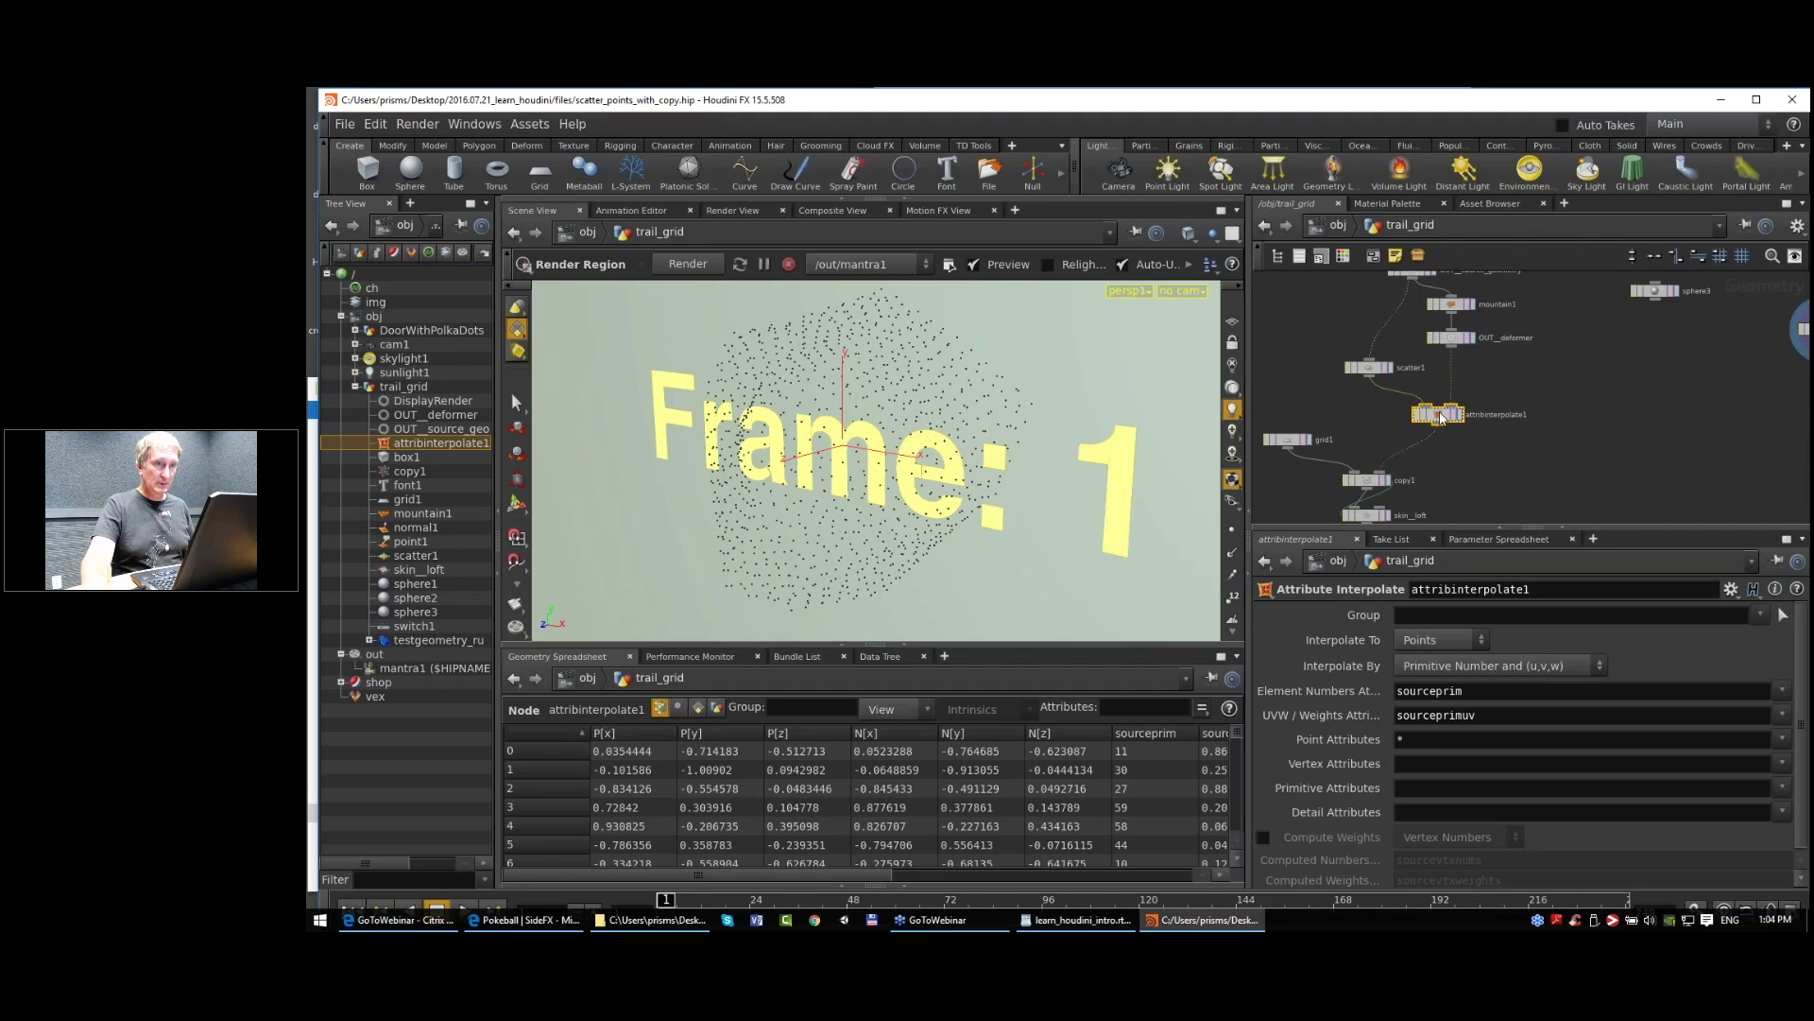
scroll(1470, 422, up, 1)
middle_drag(1531, 397, 1540, 435)
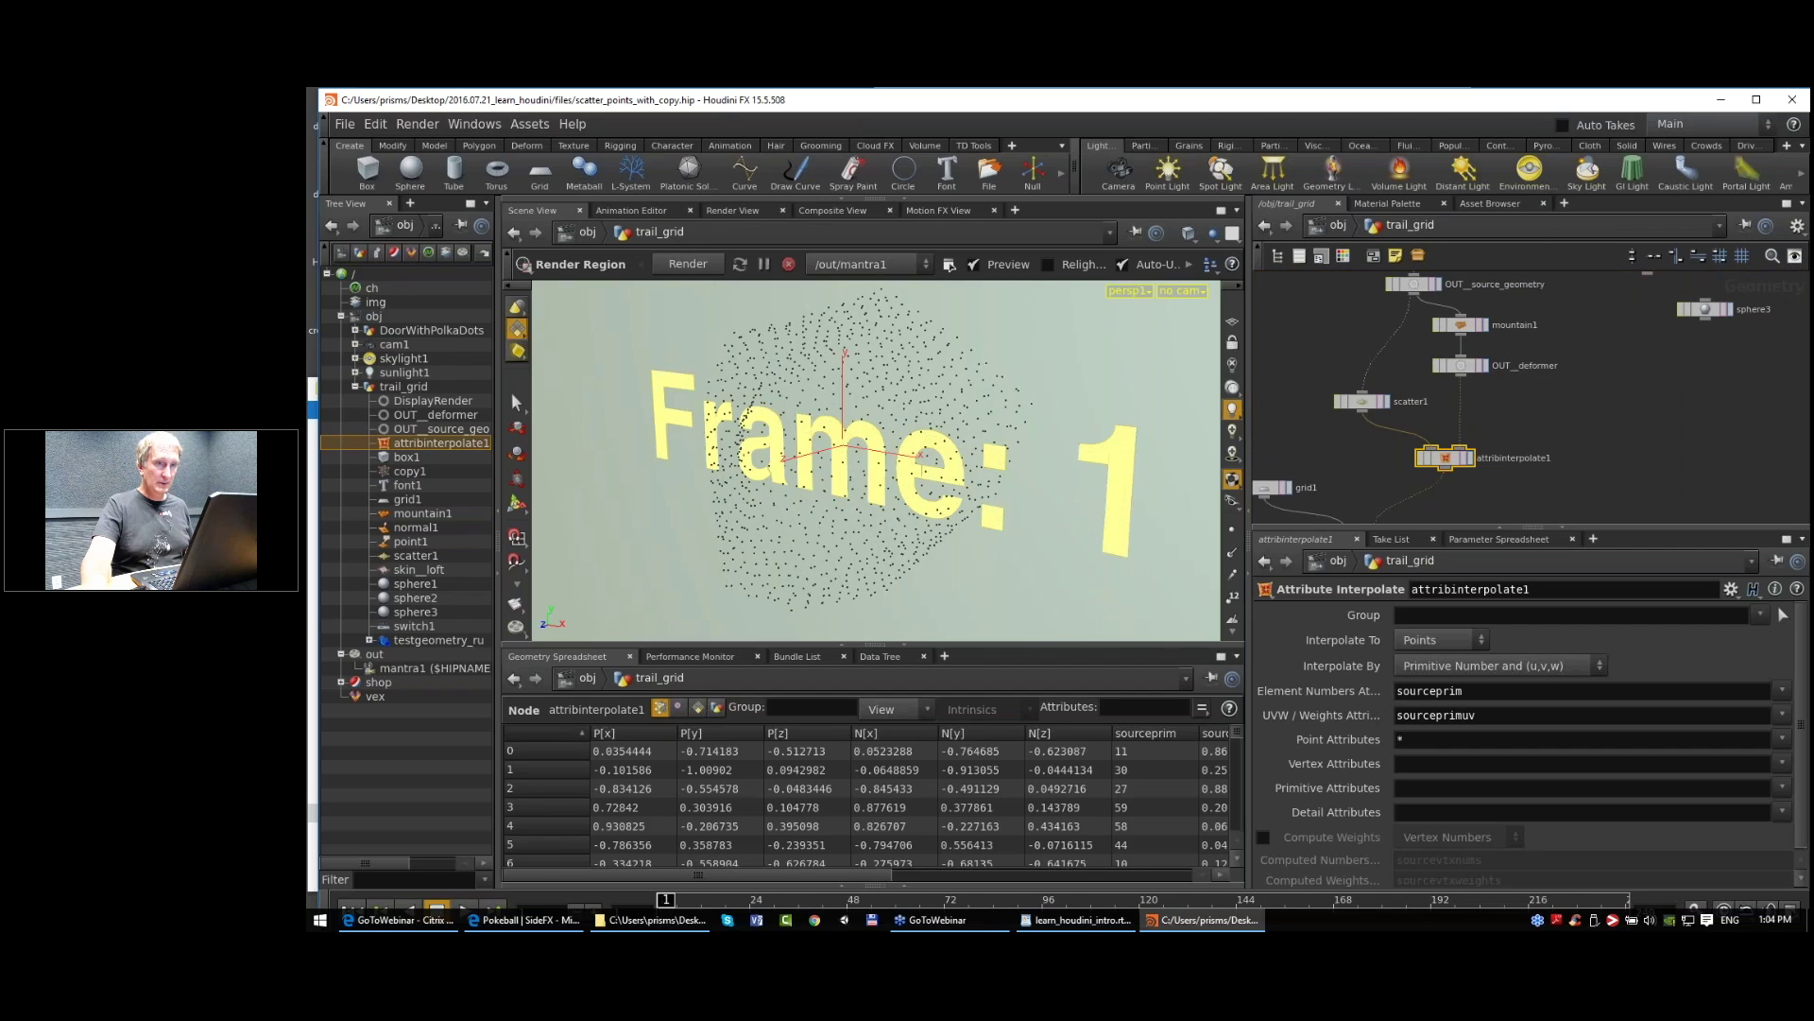
scroll(1535, 407, down, 2)
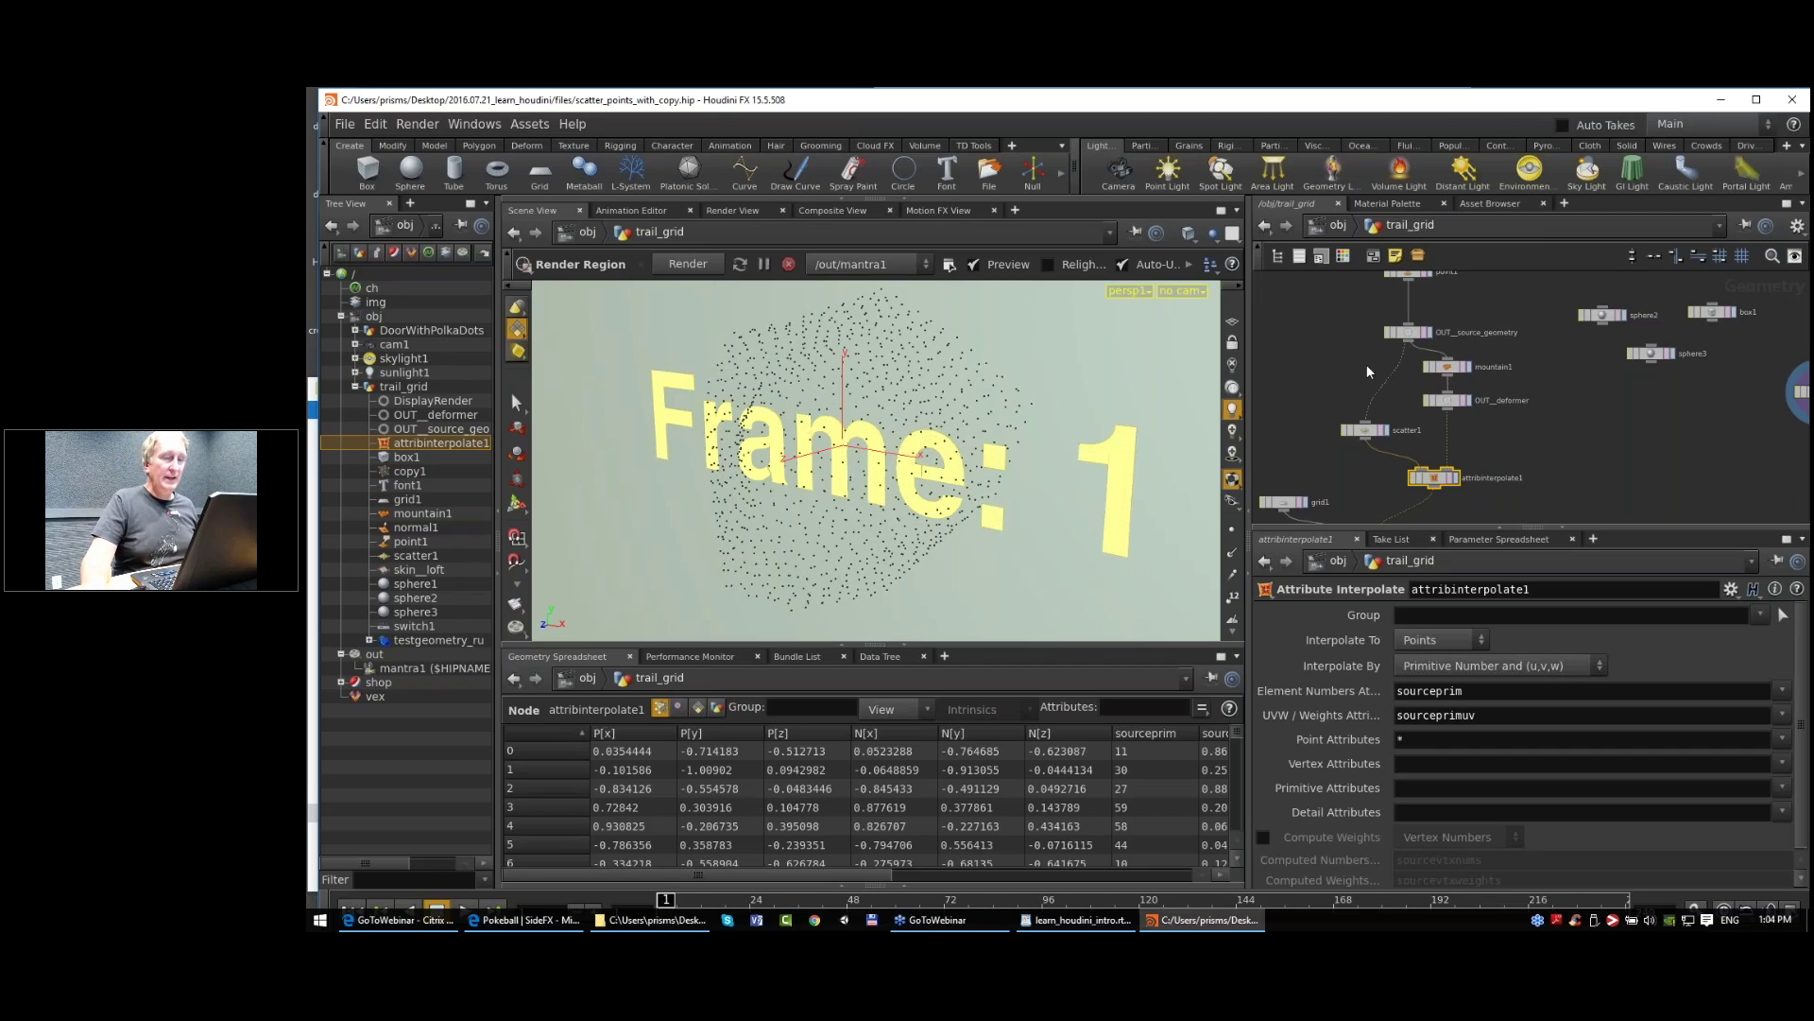
middle_drag(1520, 430, 1516, 433)
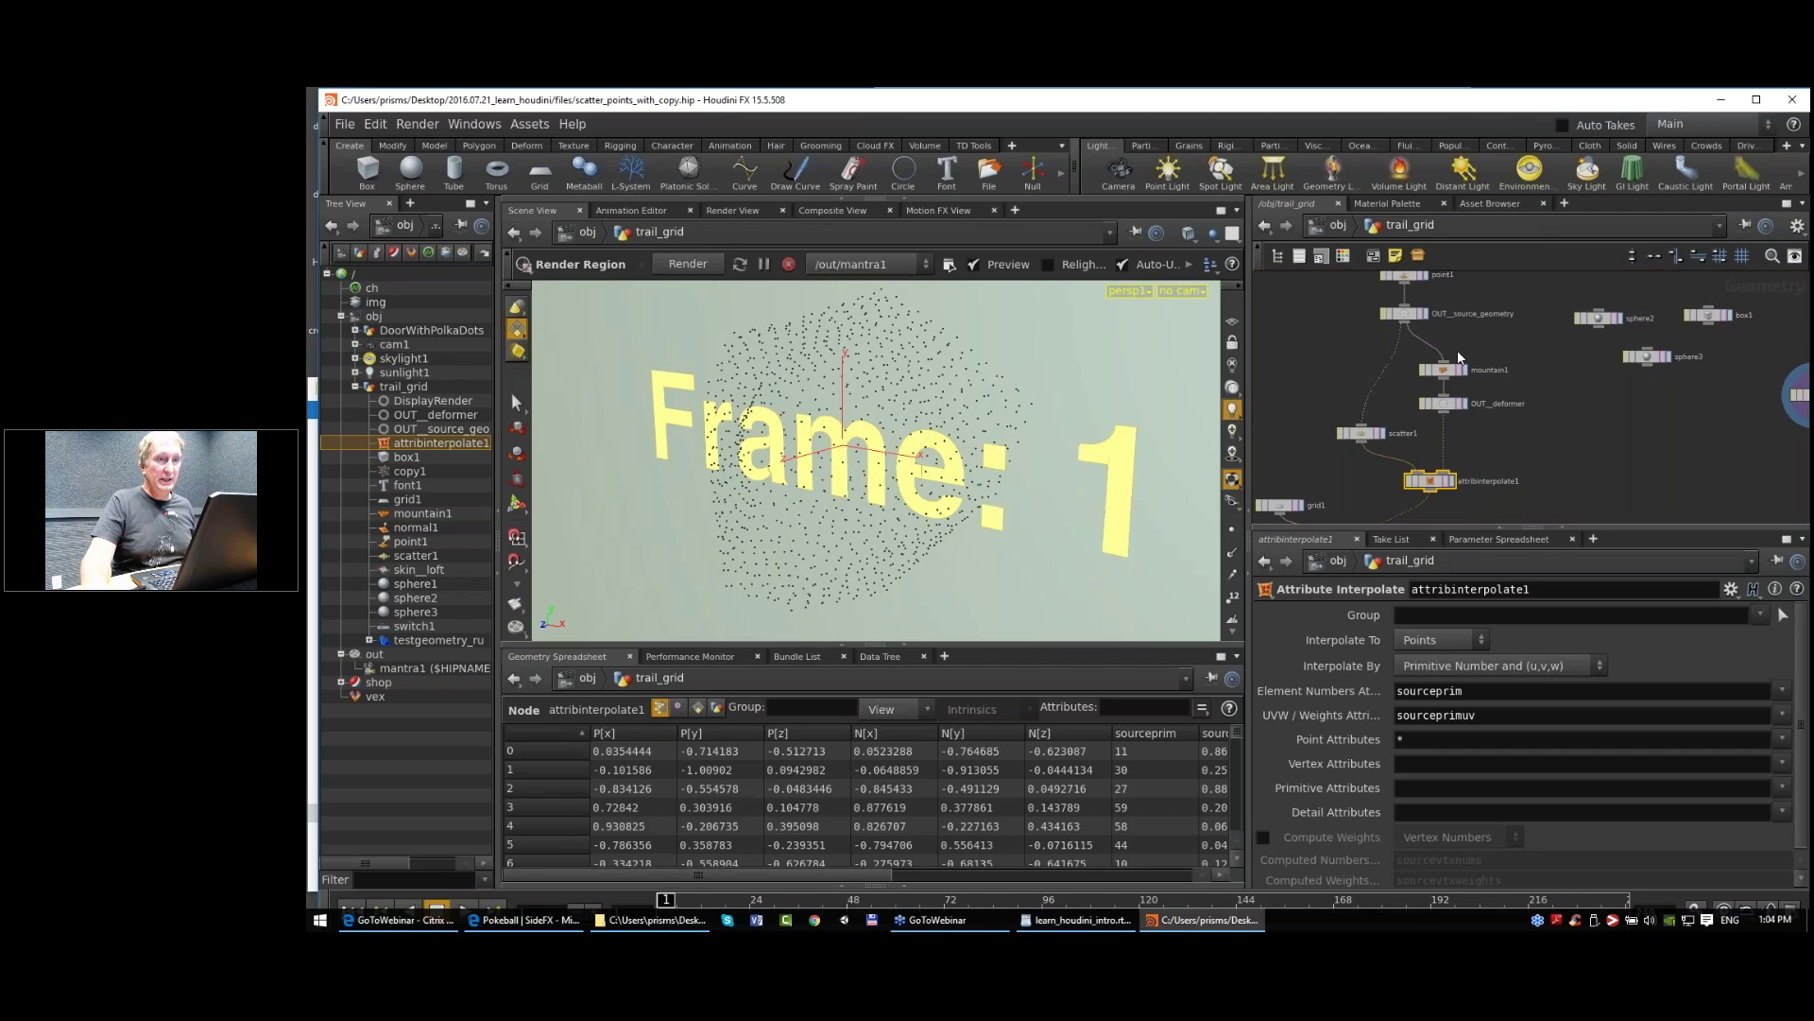
scroll(1508, 383, up, 2)
click(1415, 414)
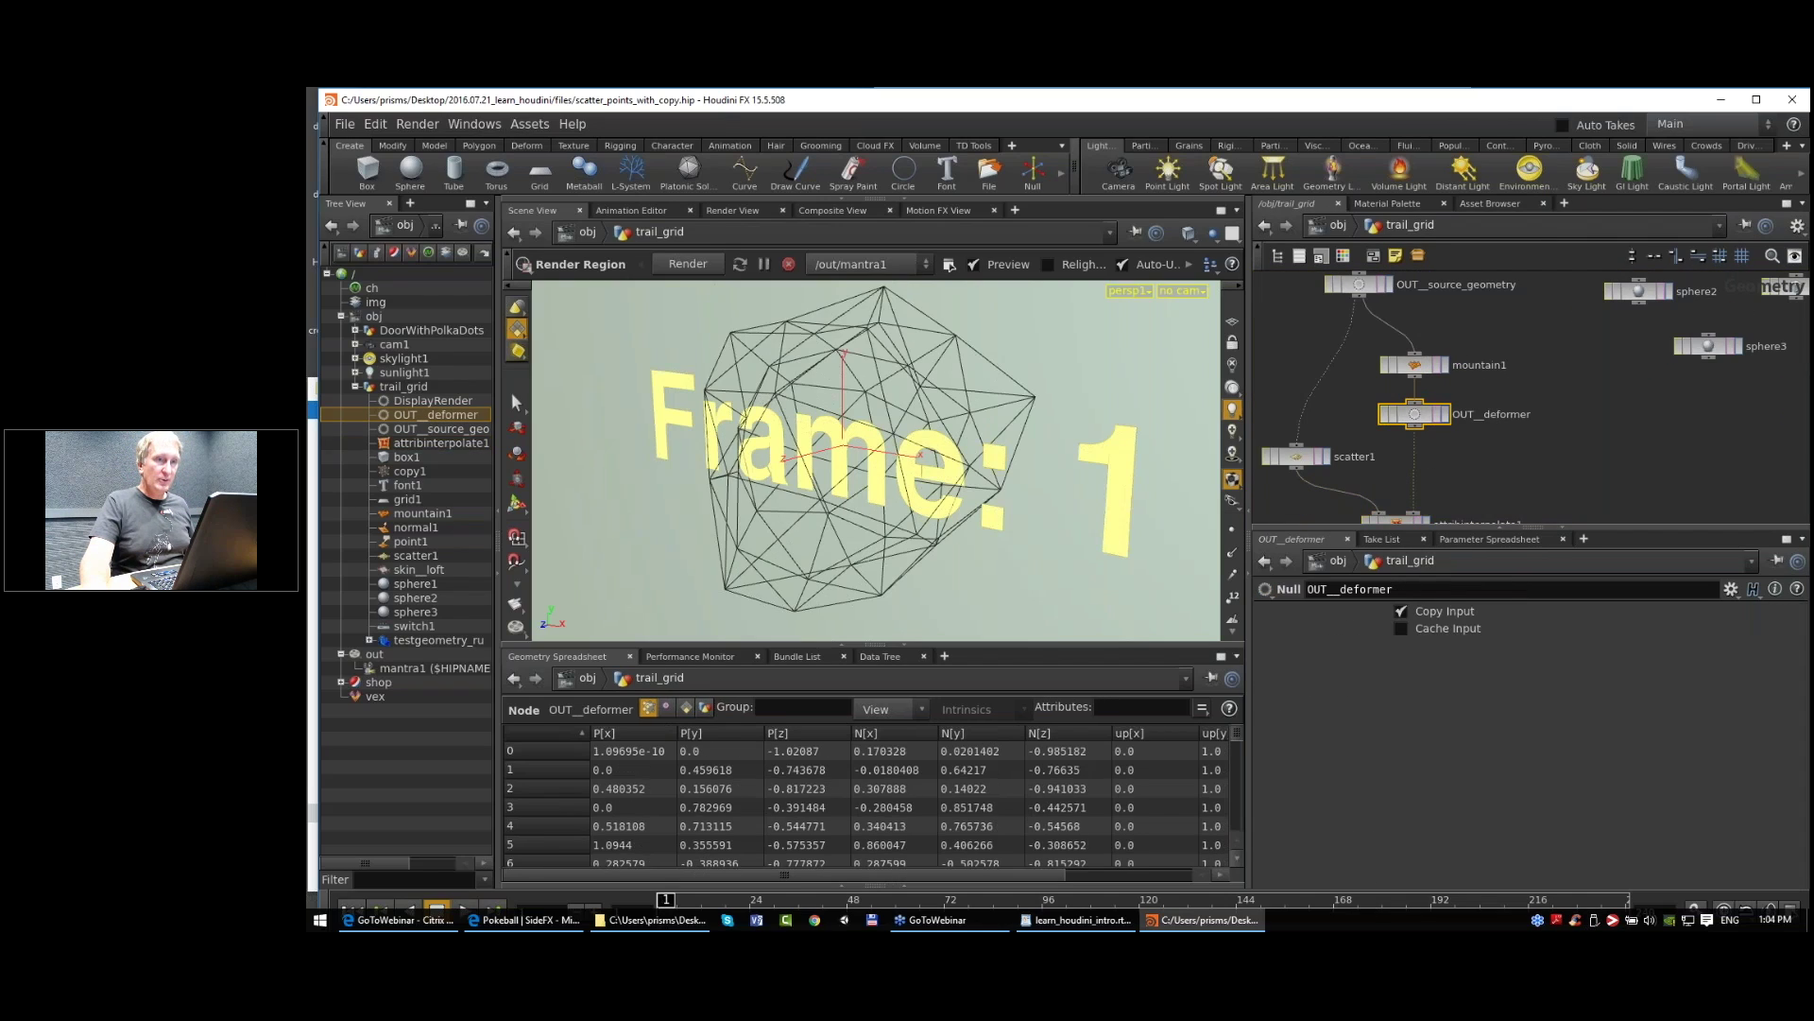
Step: Shift mountain1 and OUT__deformer upward in the network and make OUT__deformer the displayed node
drag(1415, 365, 1415, 332)
drag(1415, 414, 1424, 381)
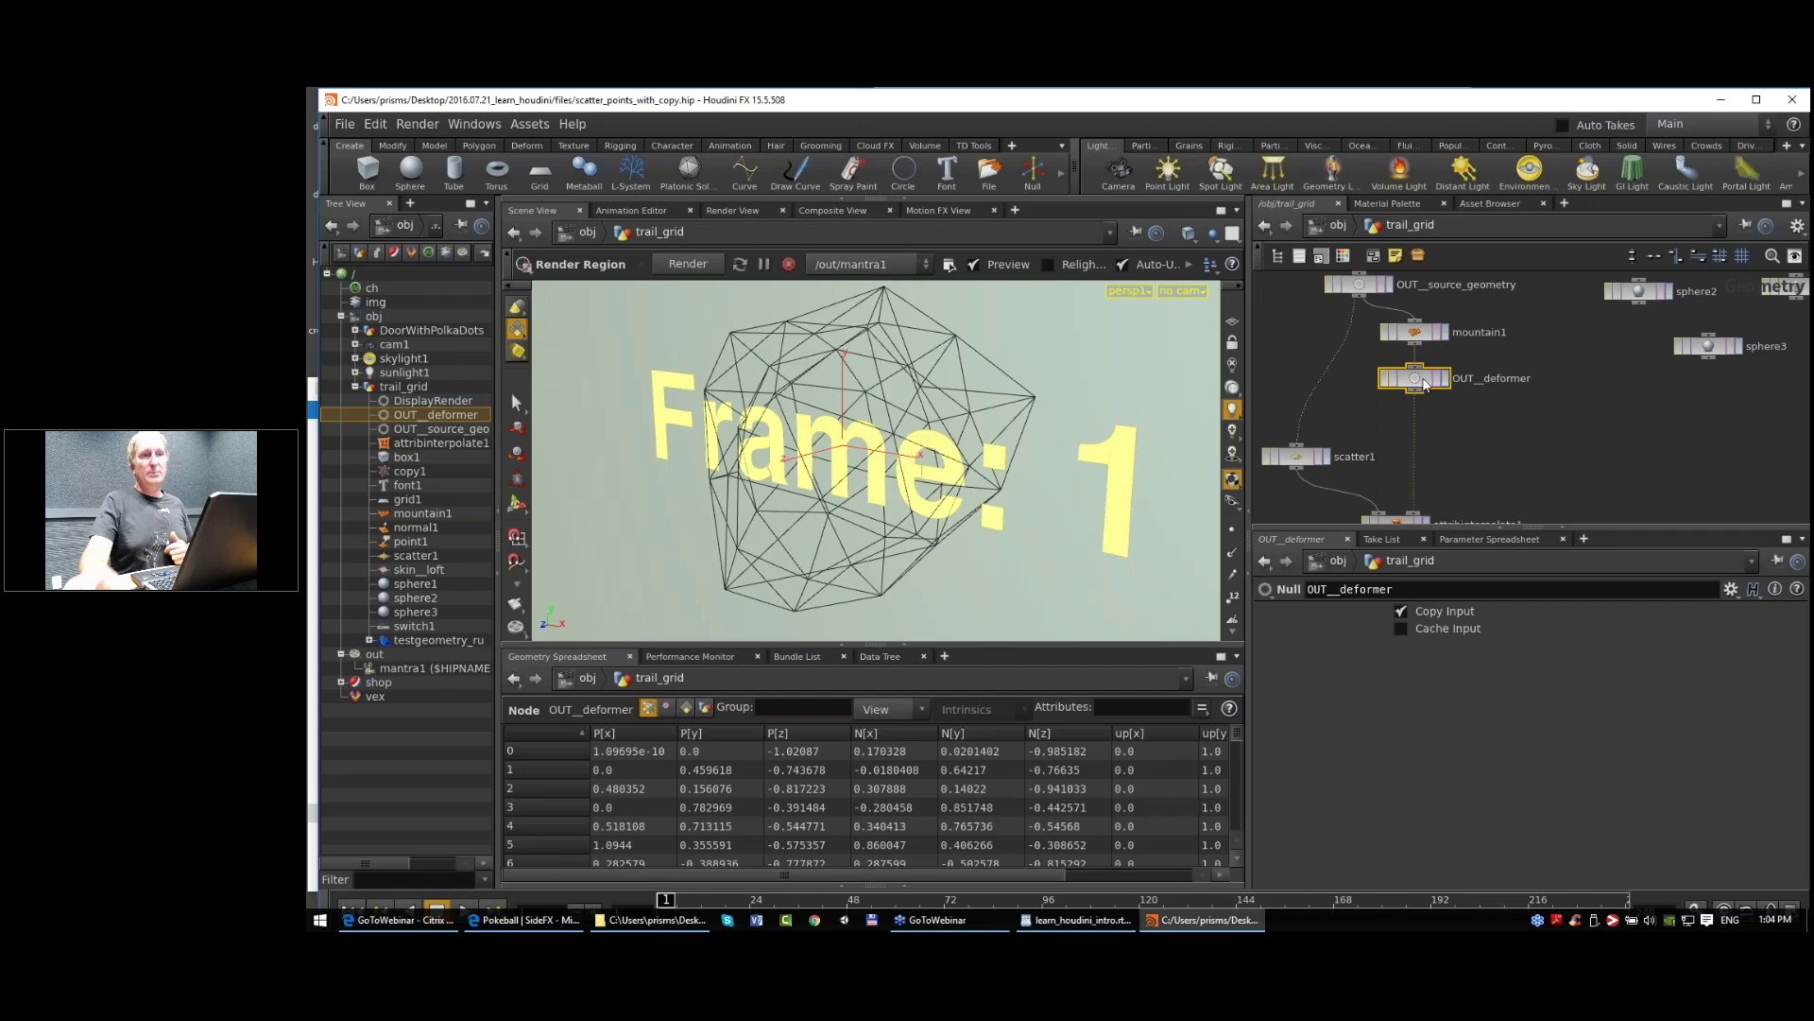
click(1444, 378)
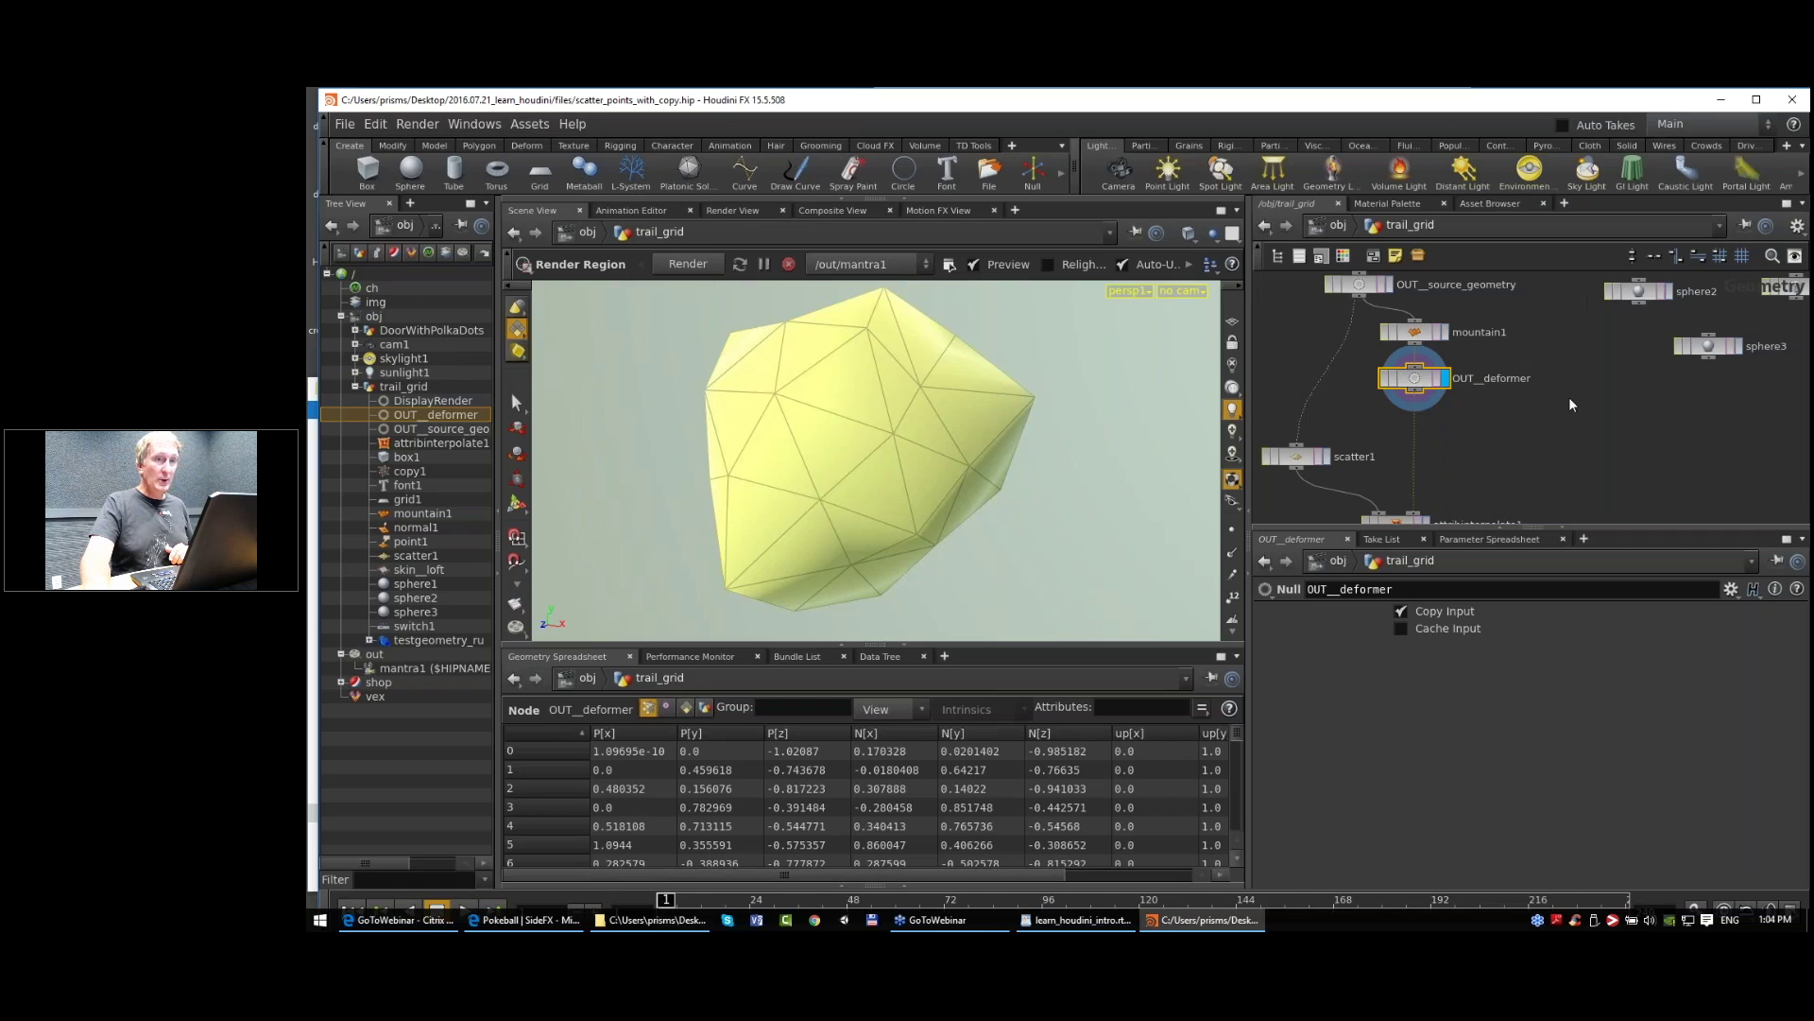
Step: Move OUT__deformer down and nudge mountain1 slightly to open up space between the two nodes
scroll(1528, 414, down, 2)
drag(1443, 387, 1437, 433)
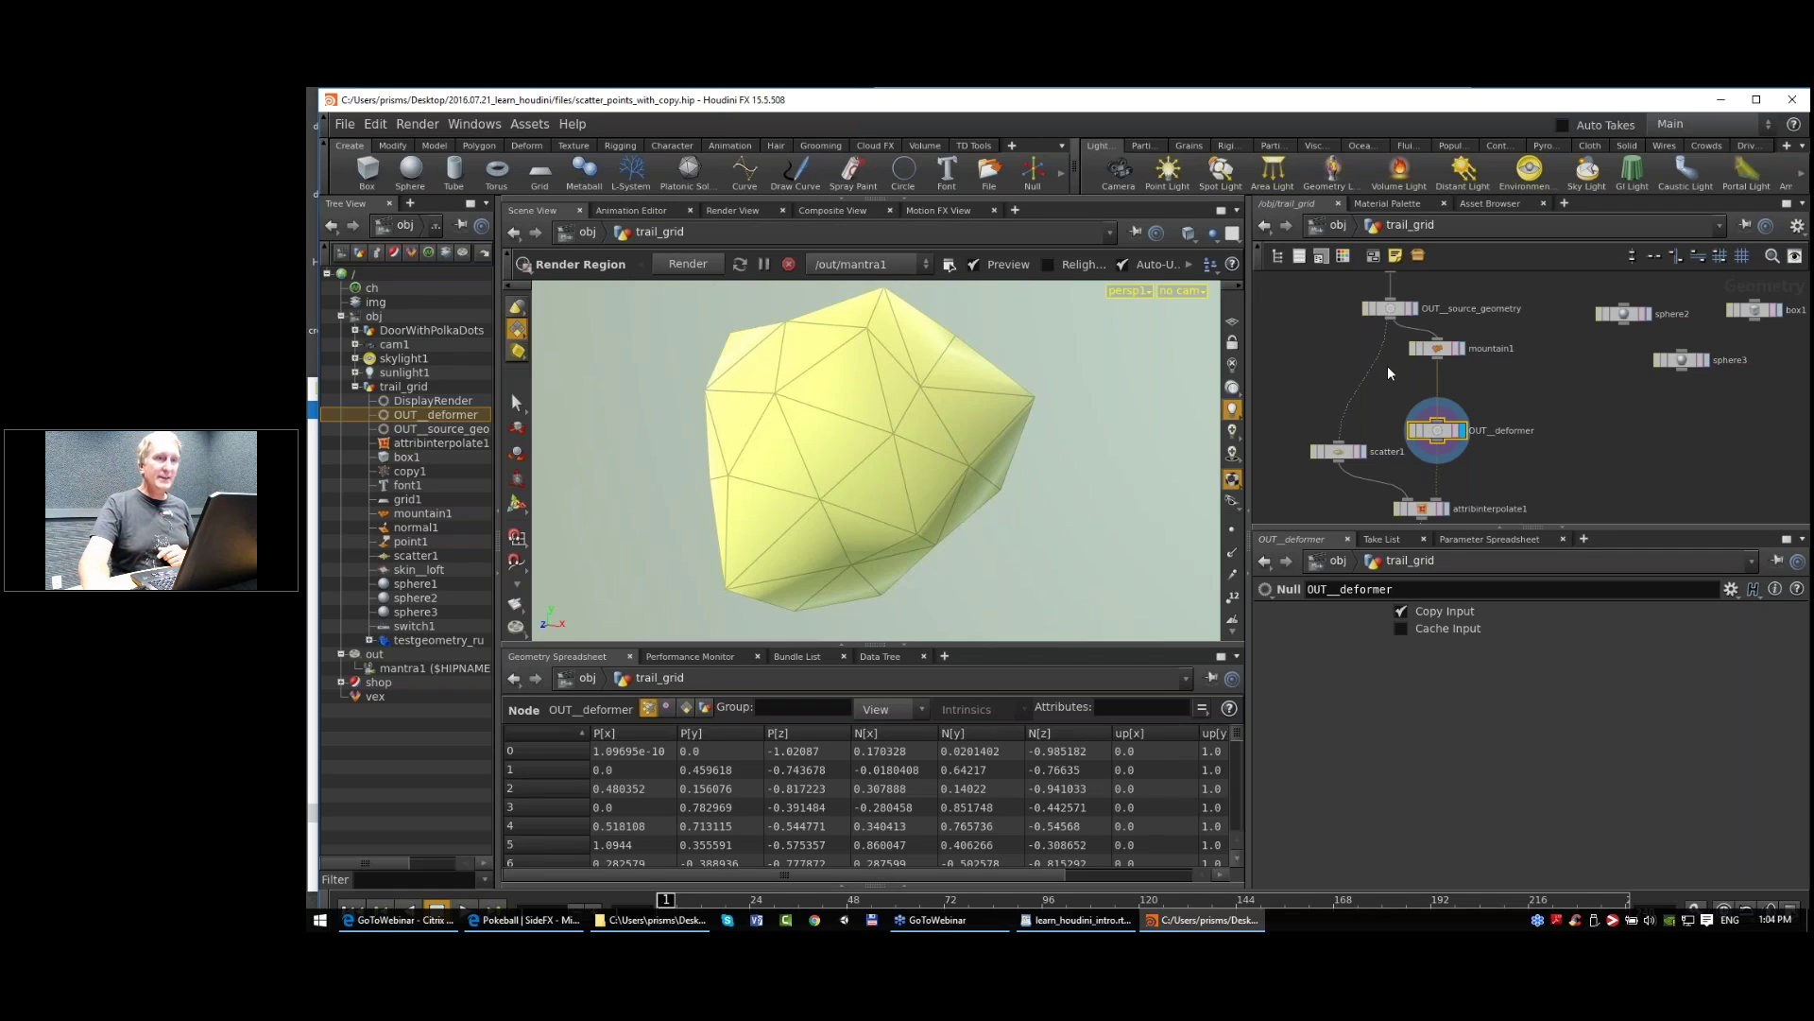
drag(1408, 341, 1409, 347)
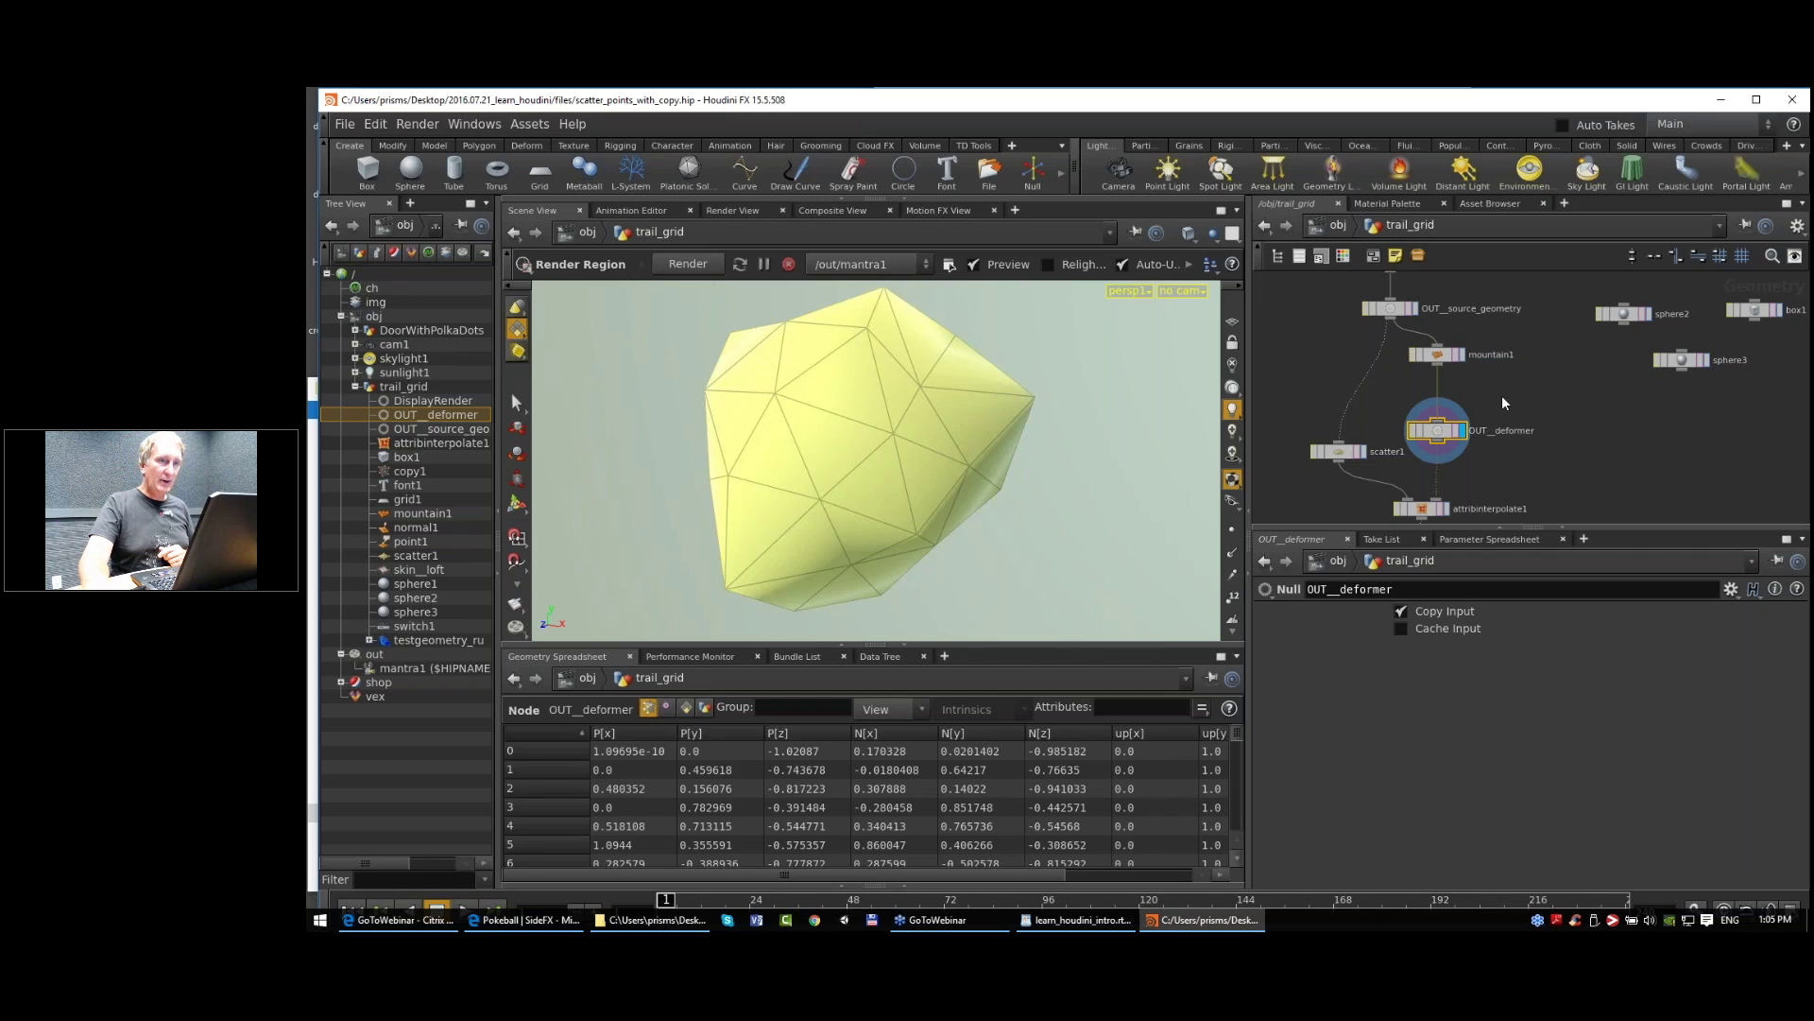
Step: Add a ROP Output Driver node, feed it from mountain1, and place it beside the wire to OUT__deformer
key(Tab)
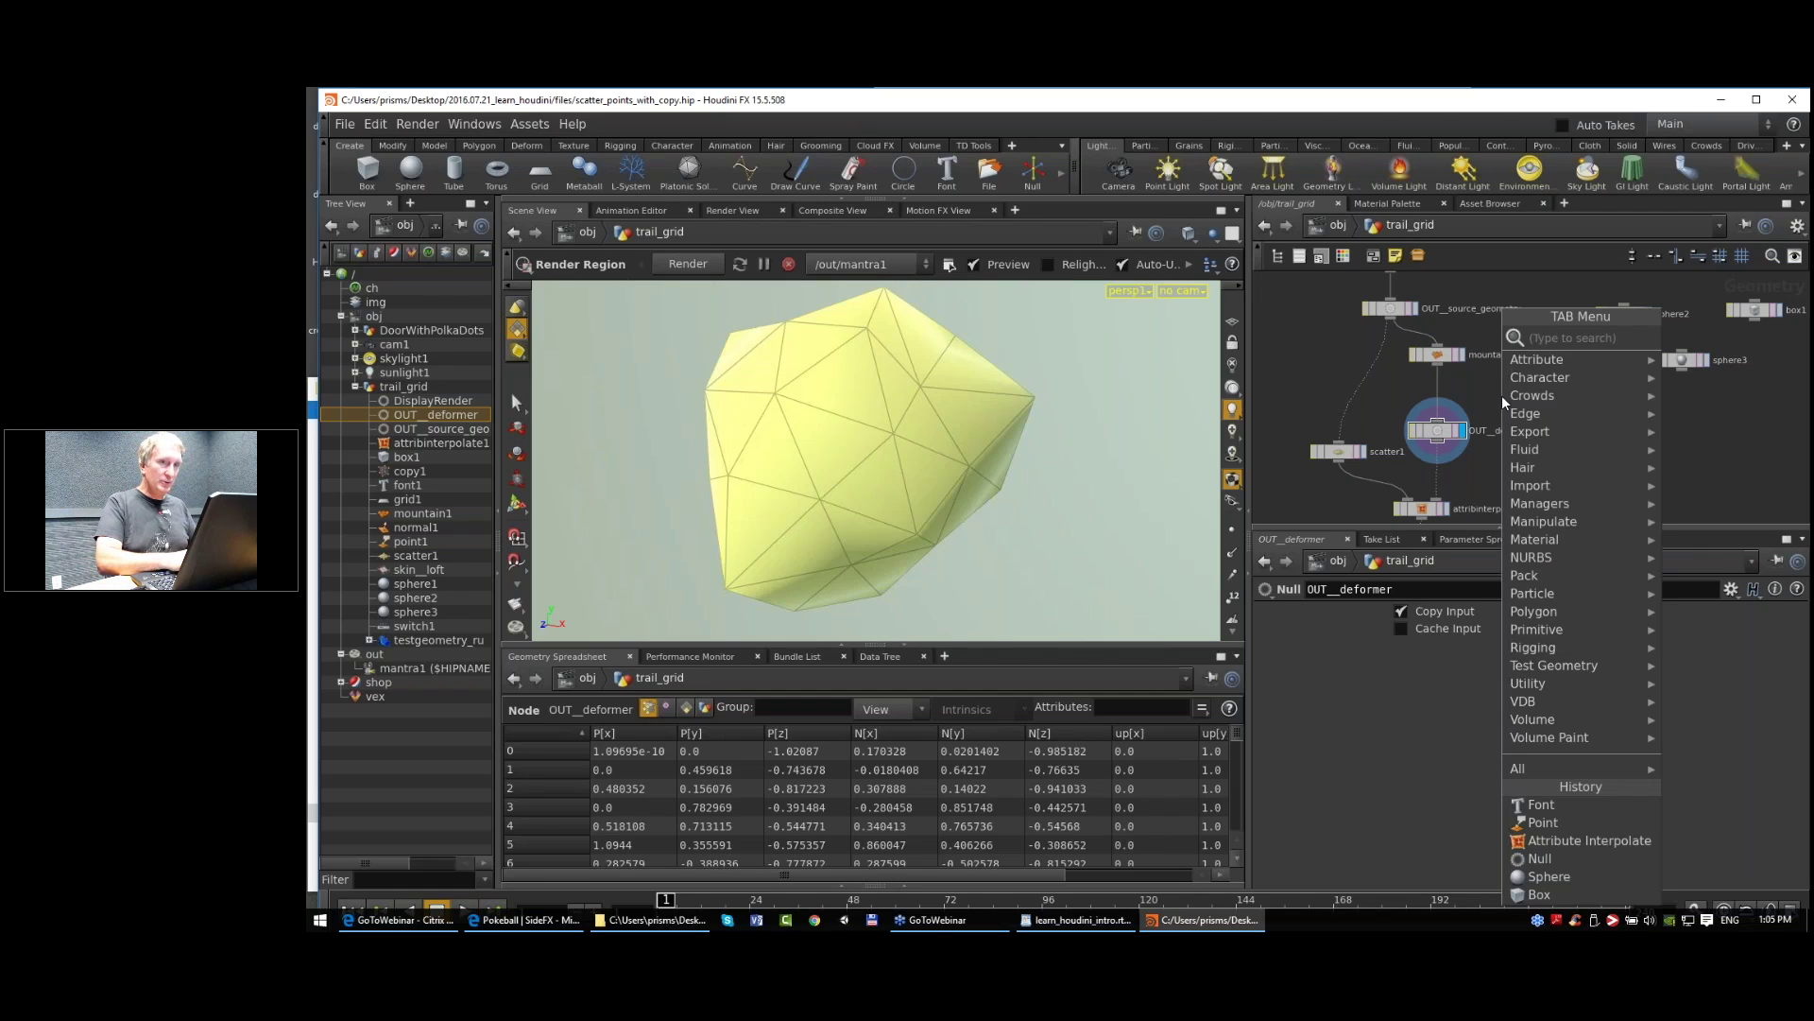
text(rop)
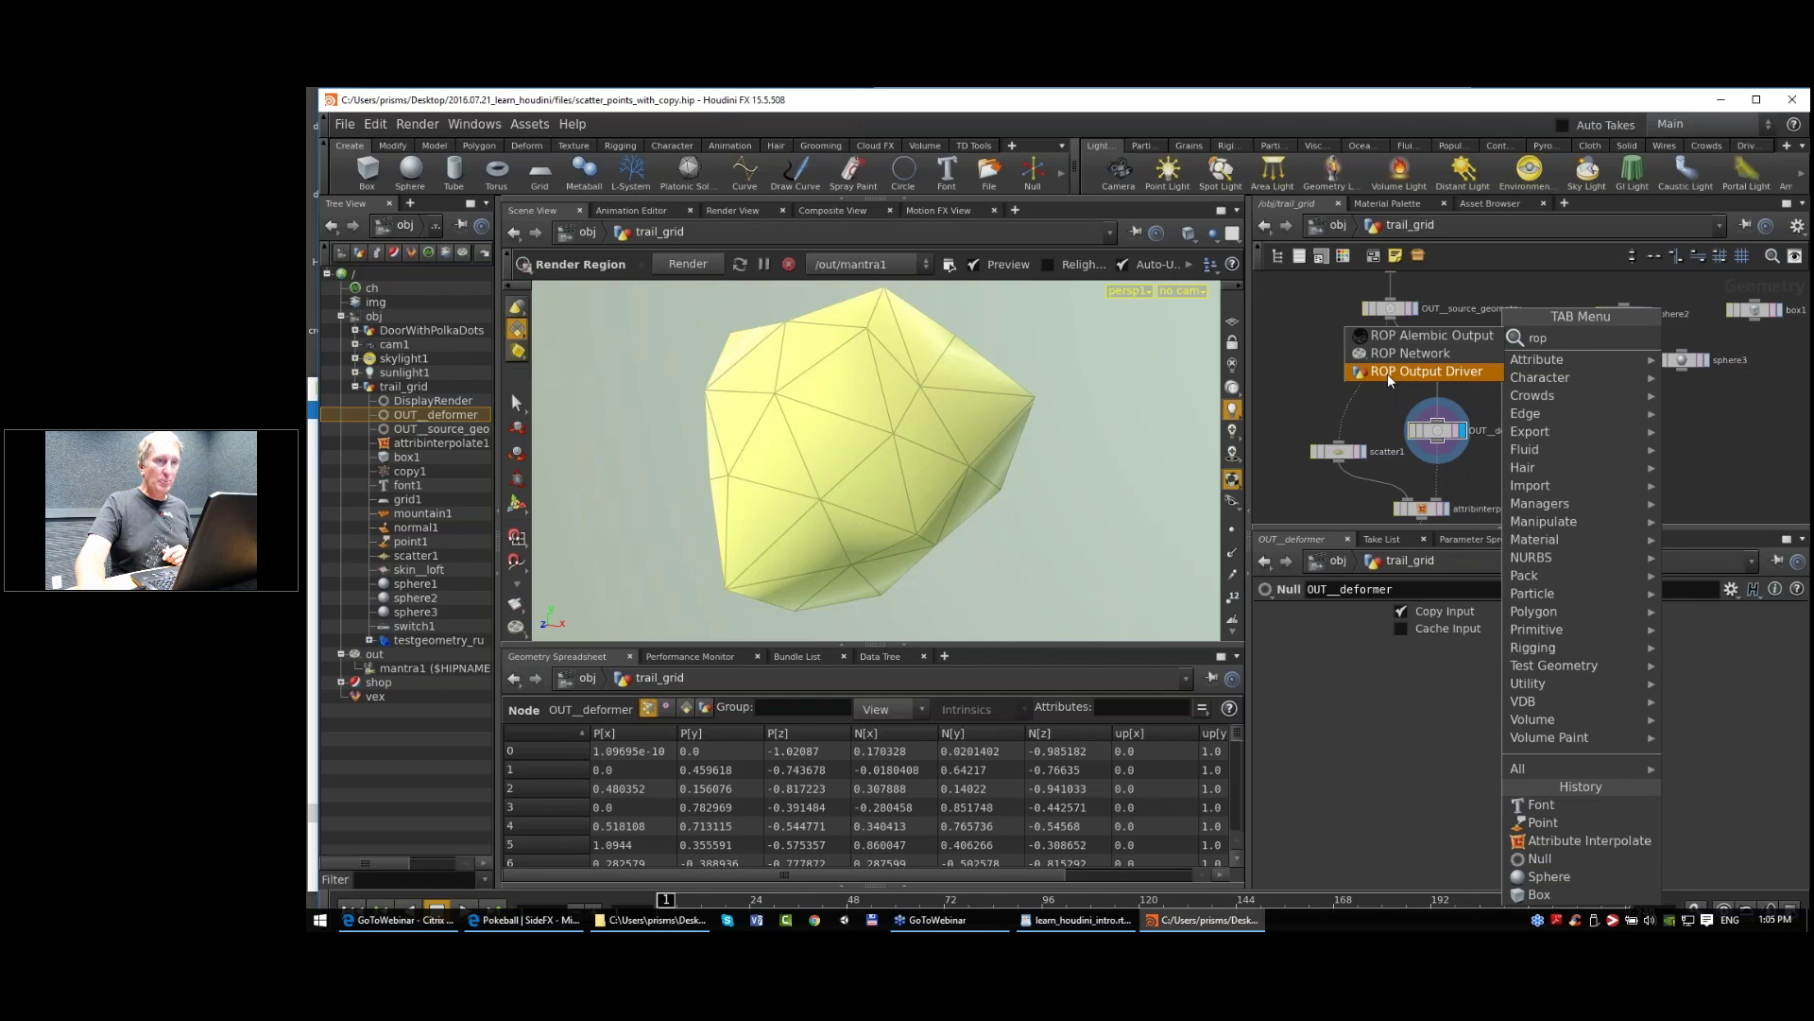
click(1428, 373)
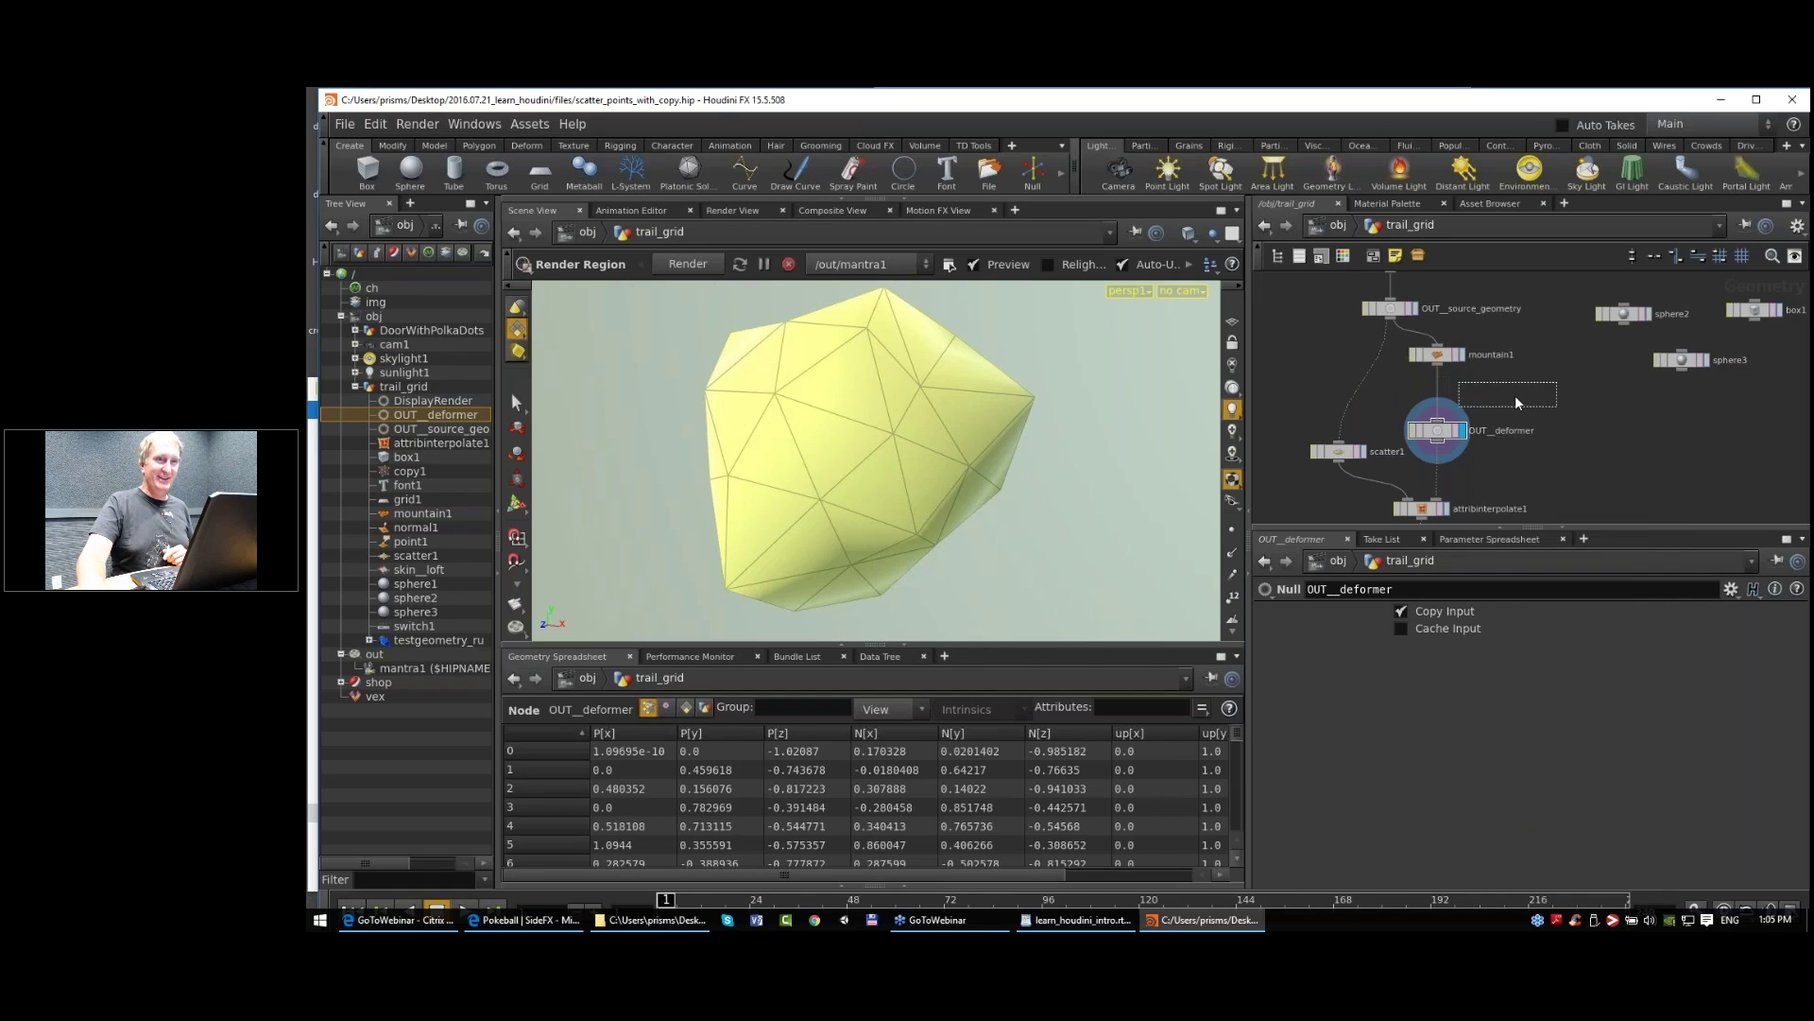
click(1518, 395)
scroll(1517, 395, up, 2)
drag(1493, 400, 1408, 354)
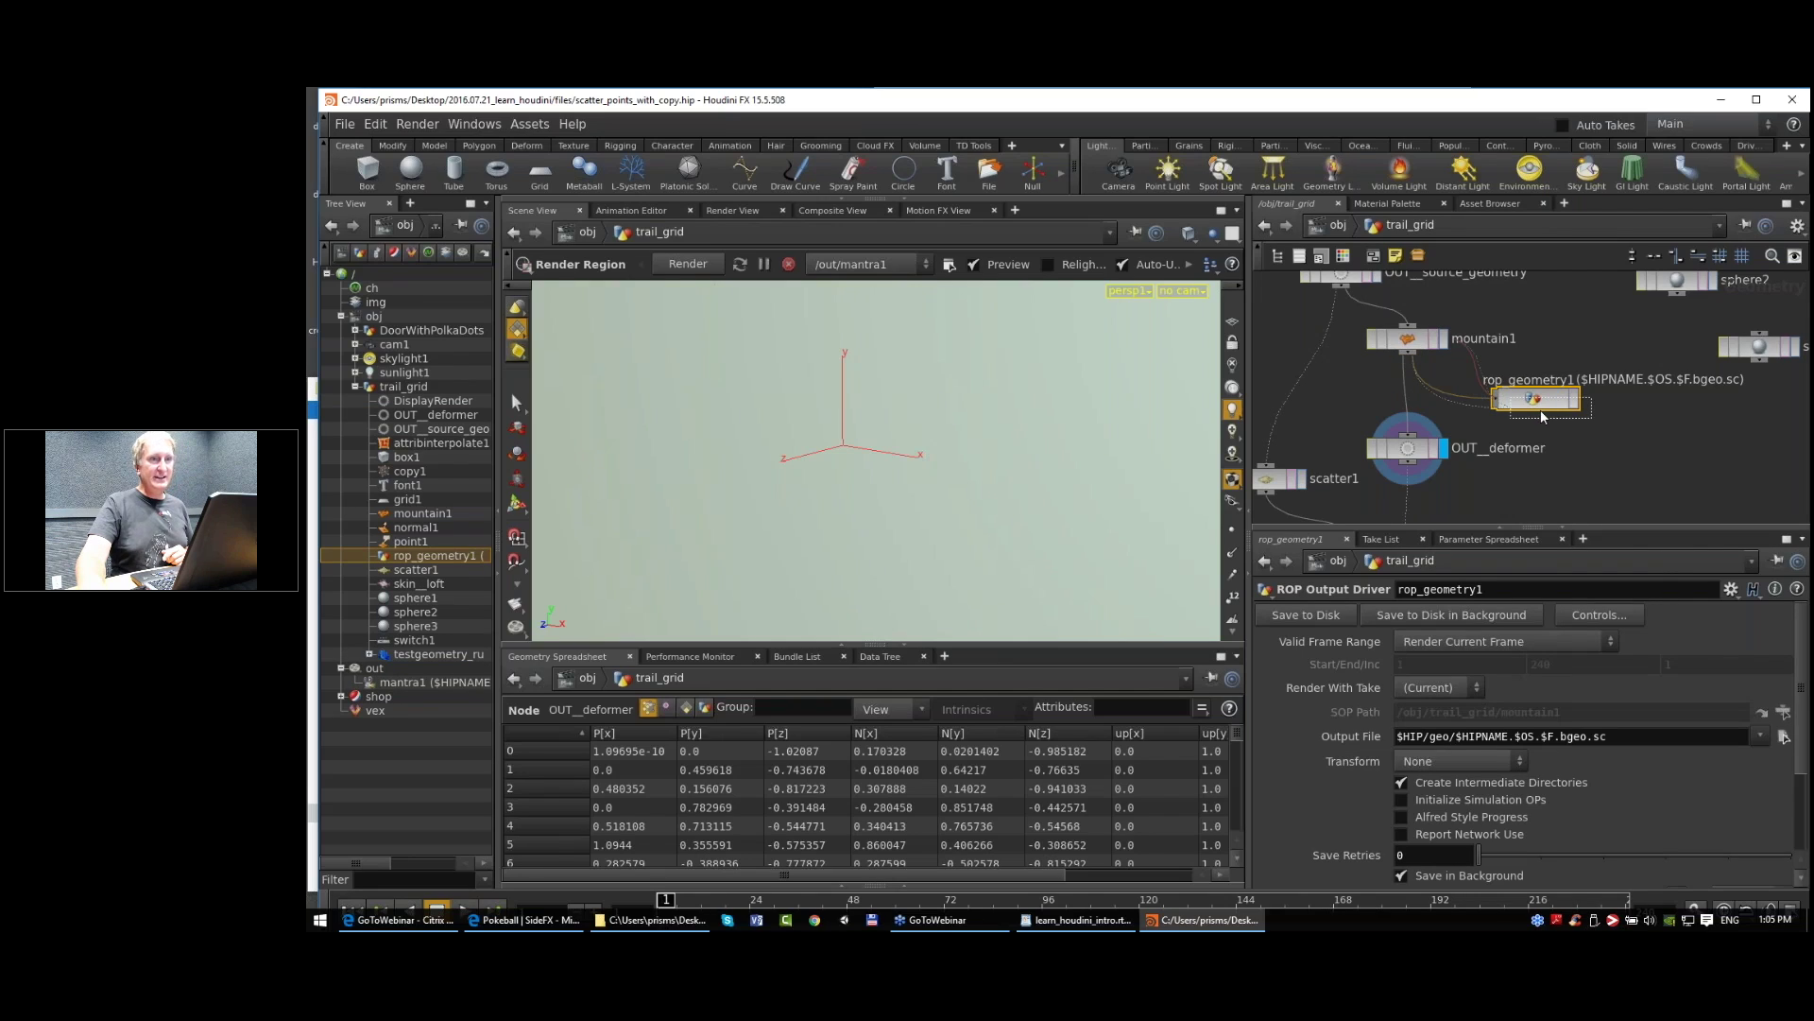
drag(1540, 411, 1555, 419)
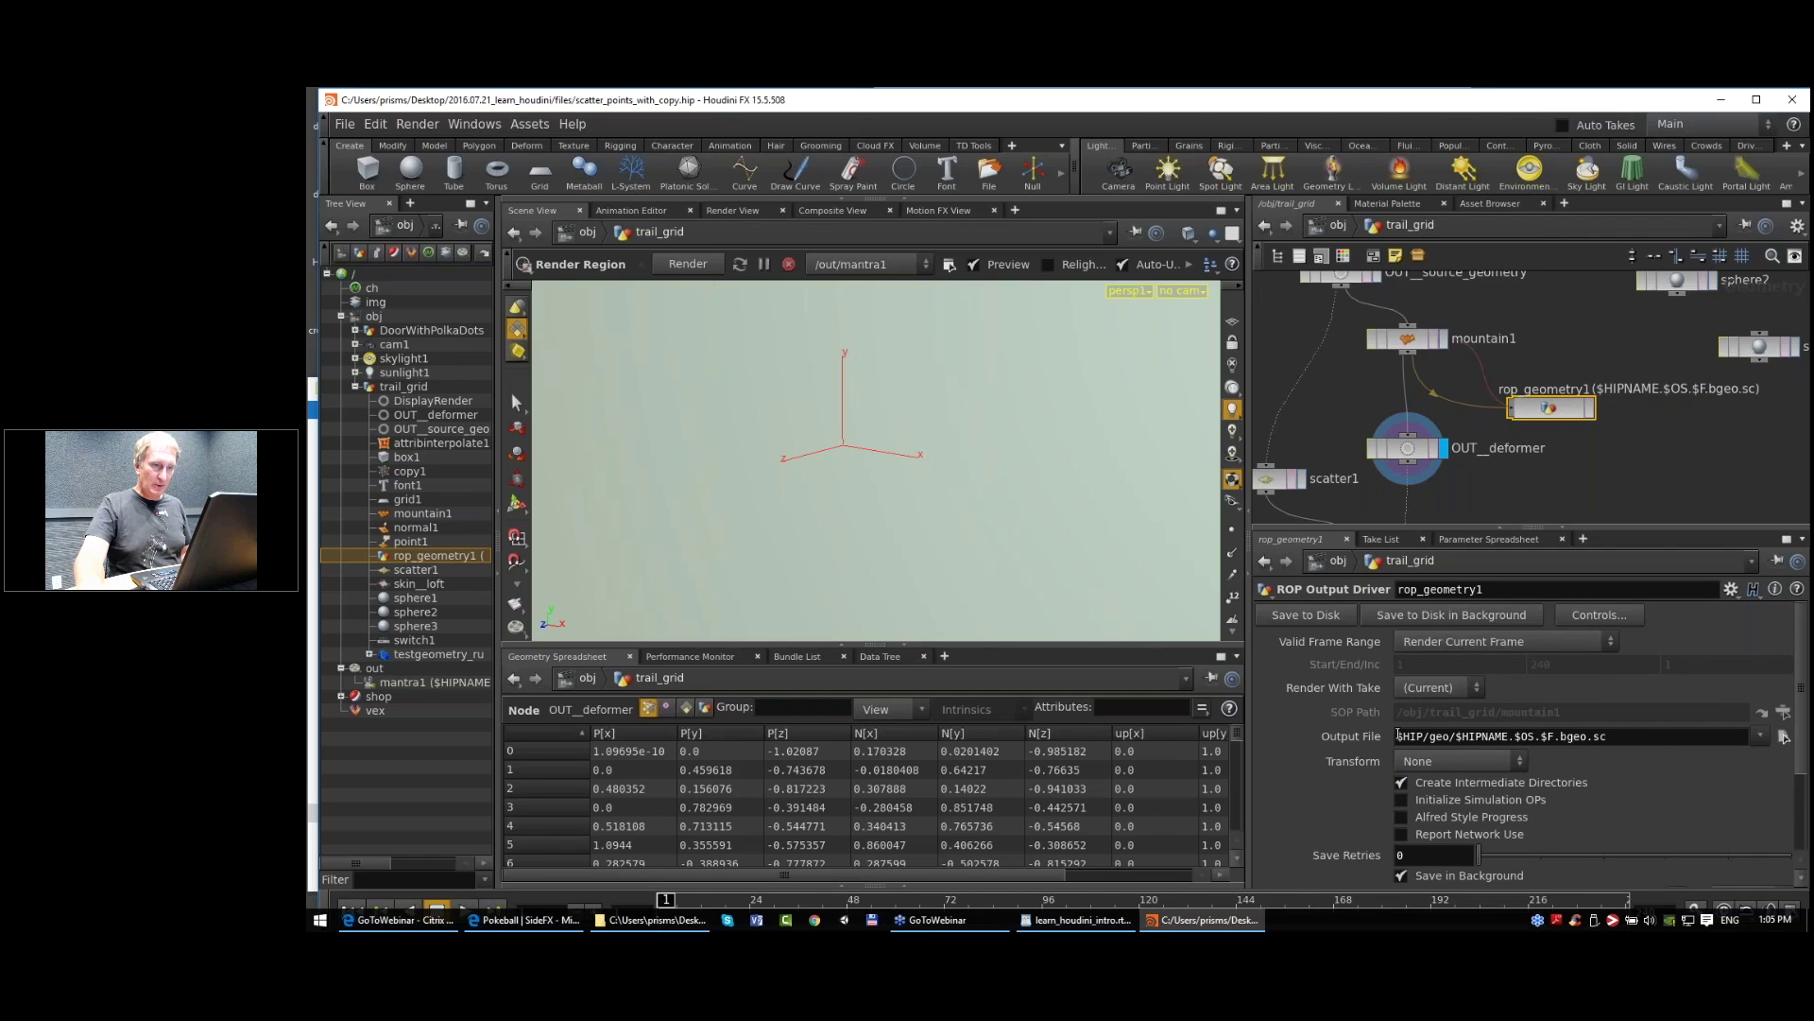
Step: Replace the $HIPNAME.$OS part of the ROP Output Driver's output file name with deform_geo
mouse_move(1456, 736)
mouse_down()
mouse_move(1550, 742)
mouse_move(1480, 737)
mouse_up()
click(1472, 736)
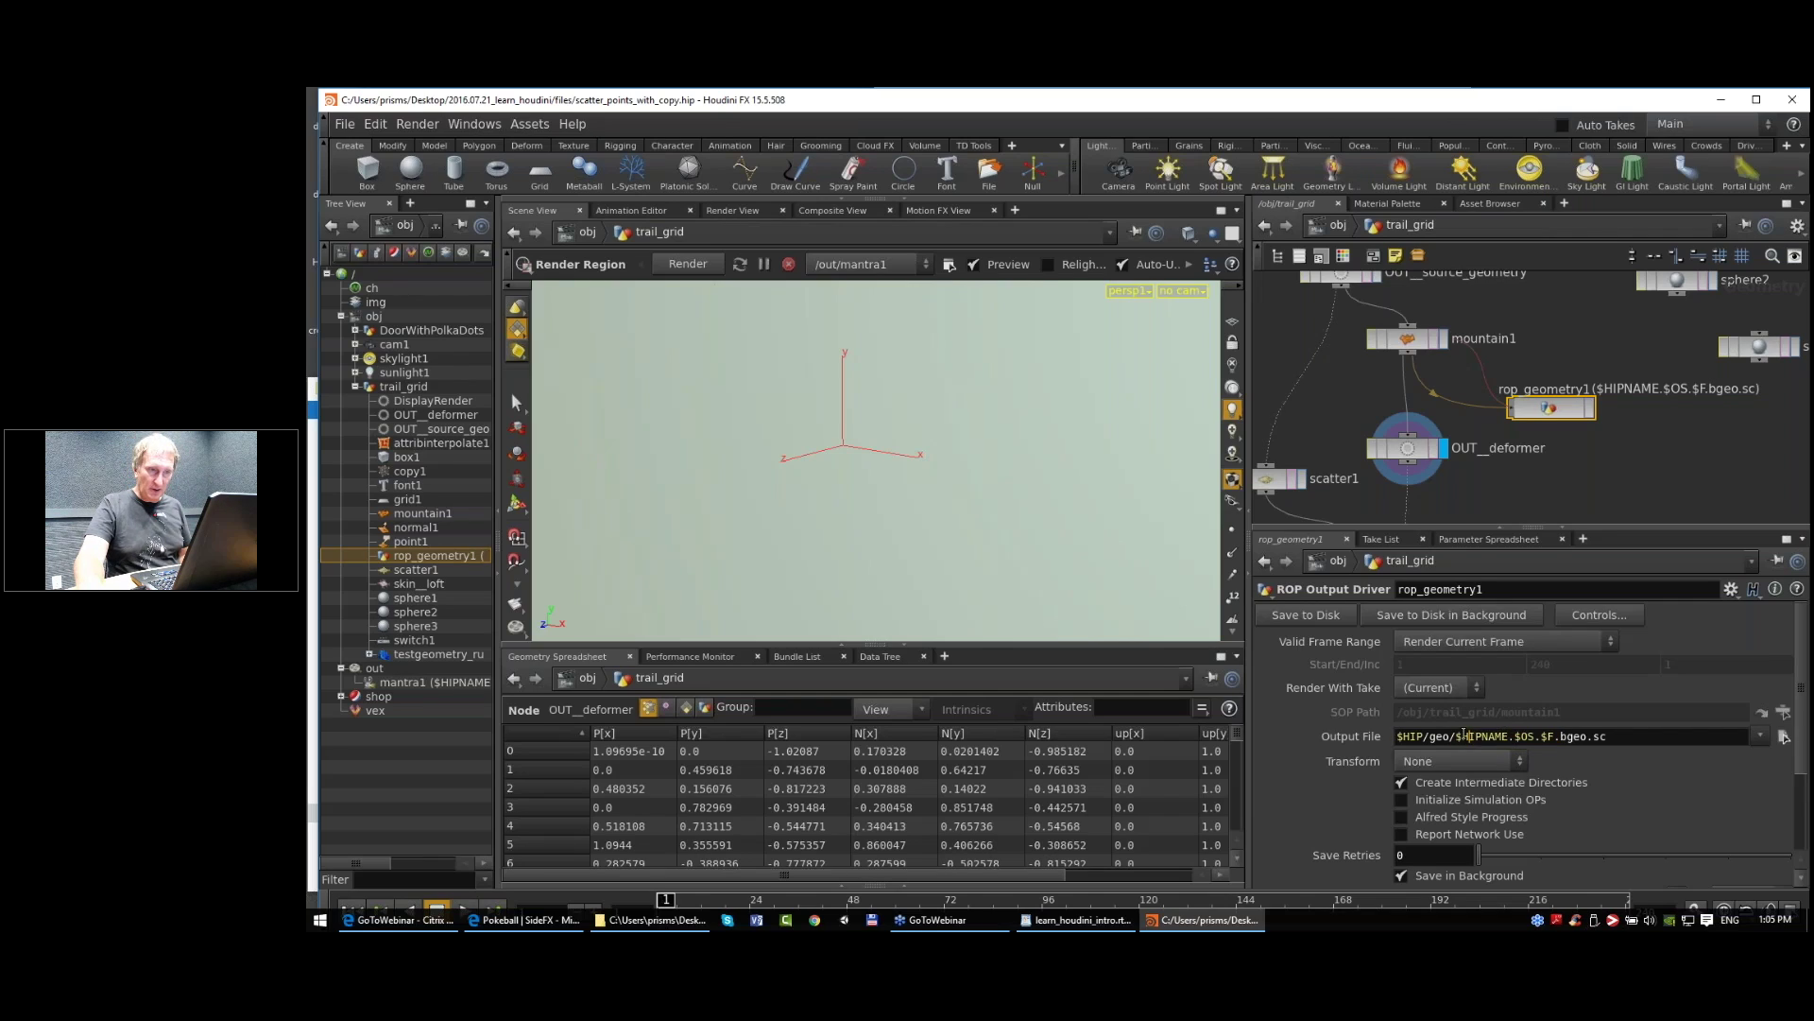
drag(1463, 736, 1506, 742)
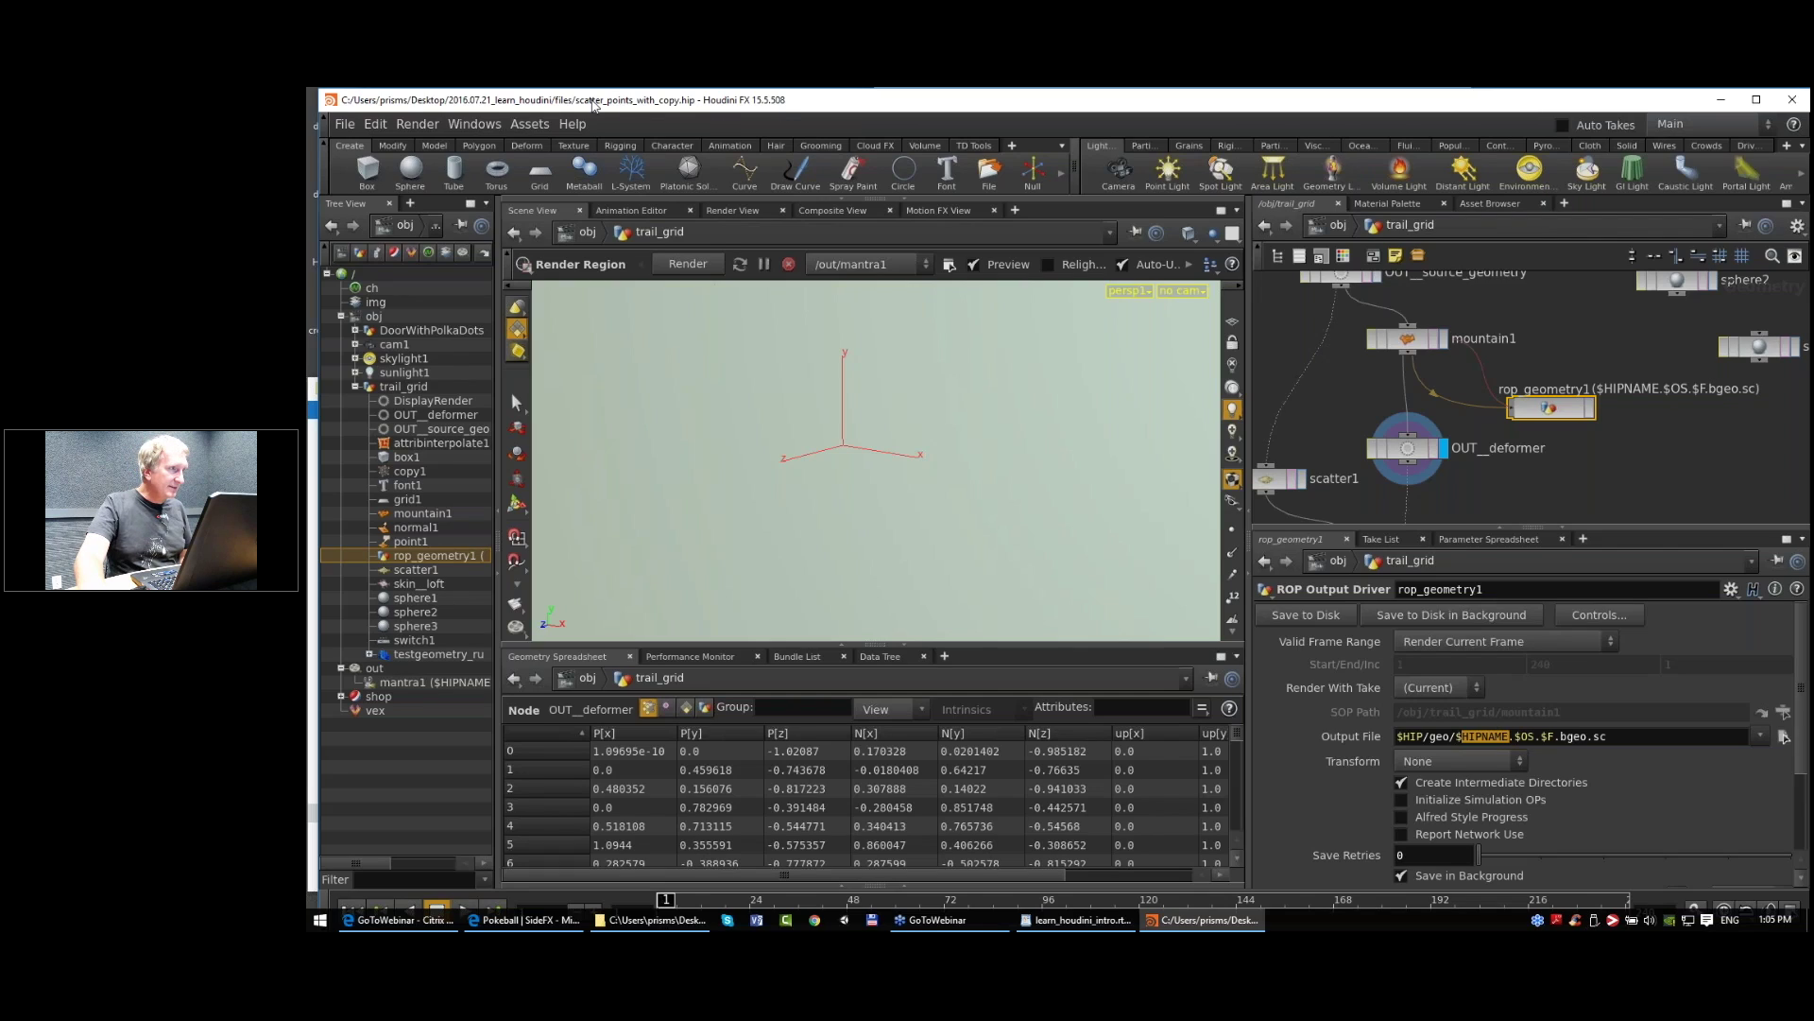
click(1458, 737)
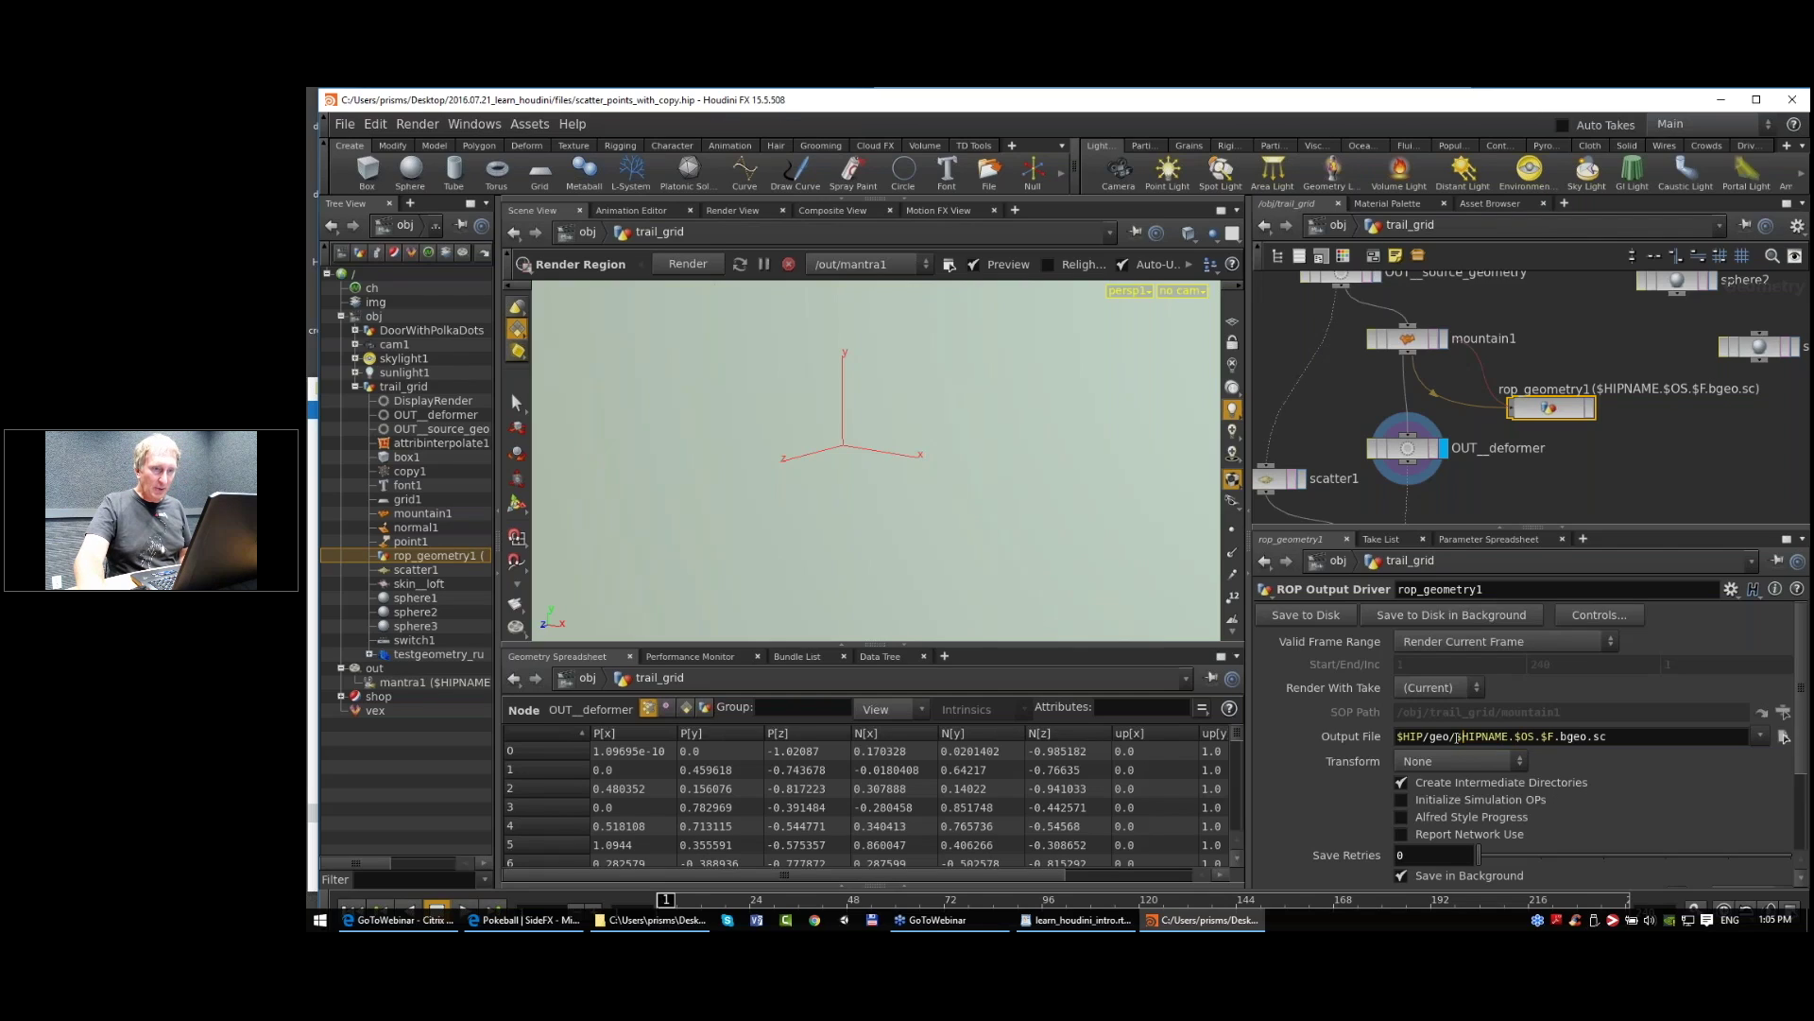
drag(1456, 737, 1533, 739)
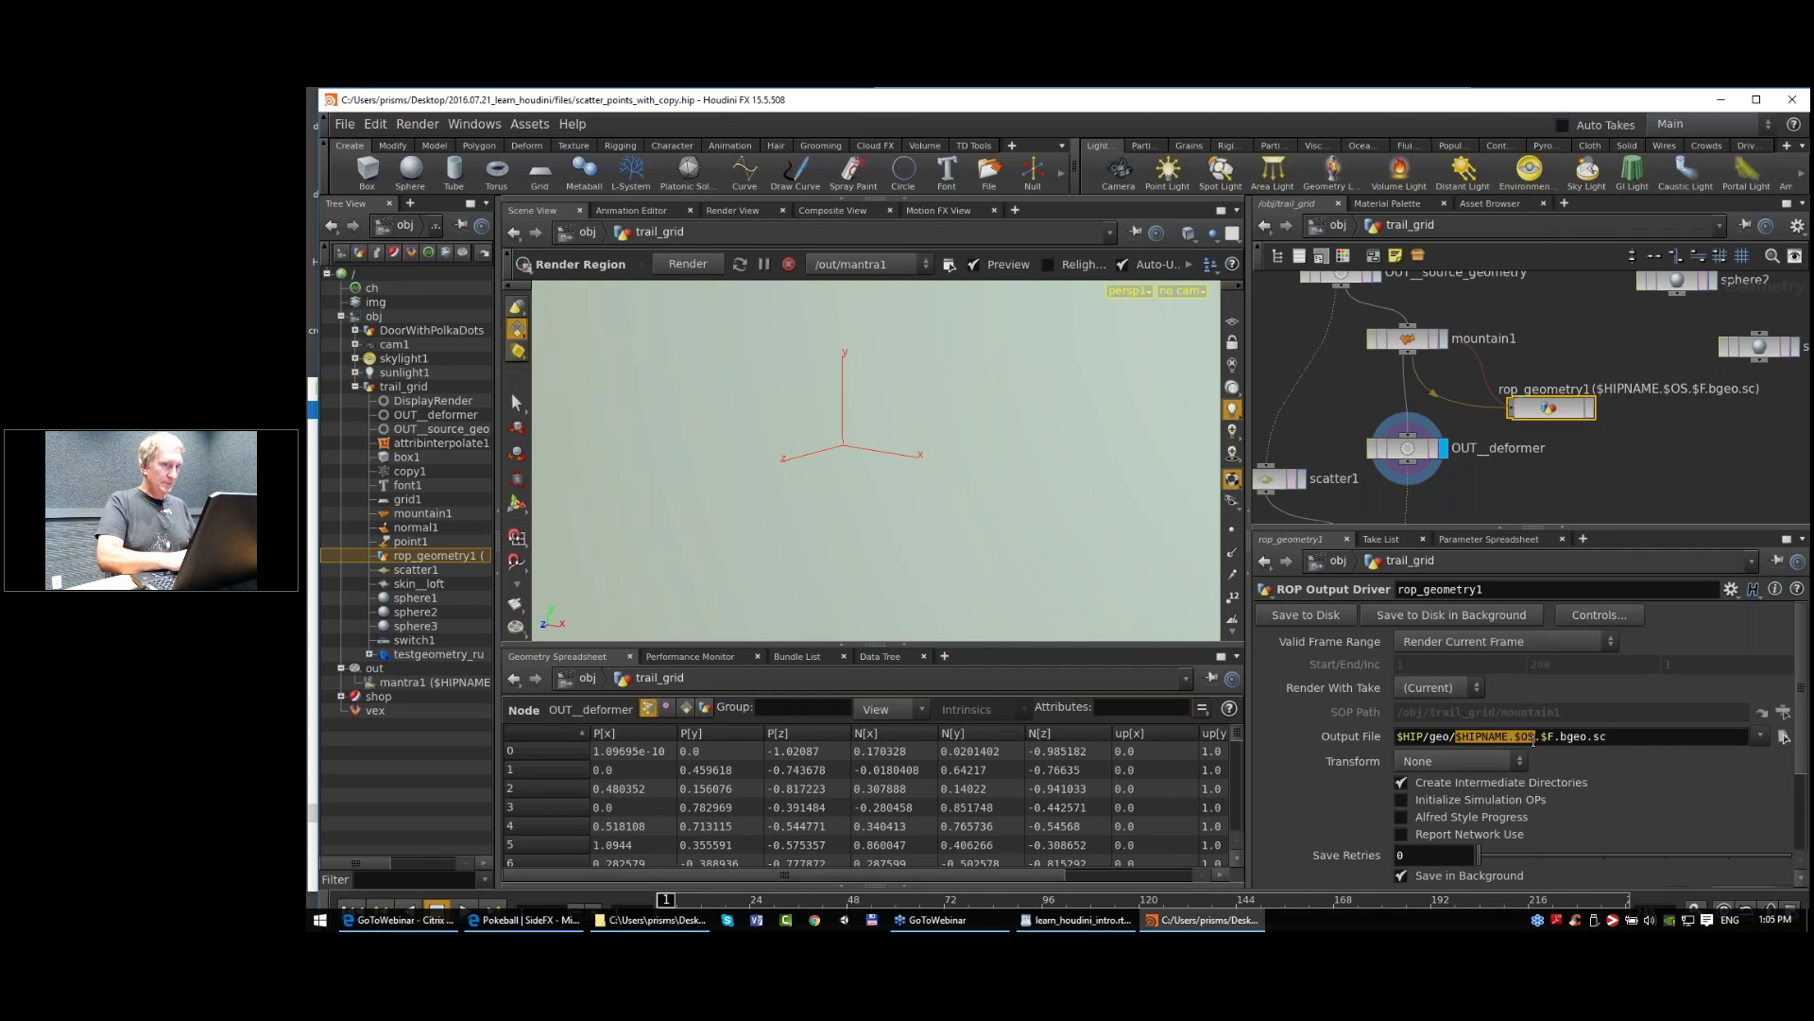
text(deform_Geo)
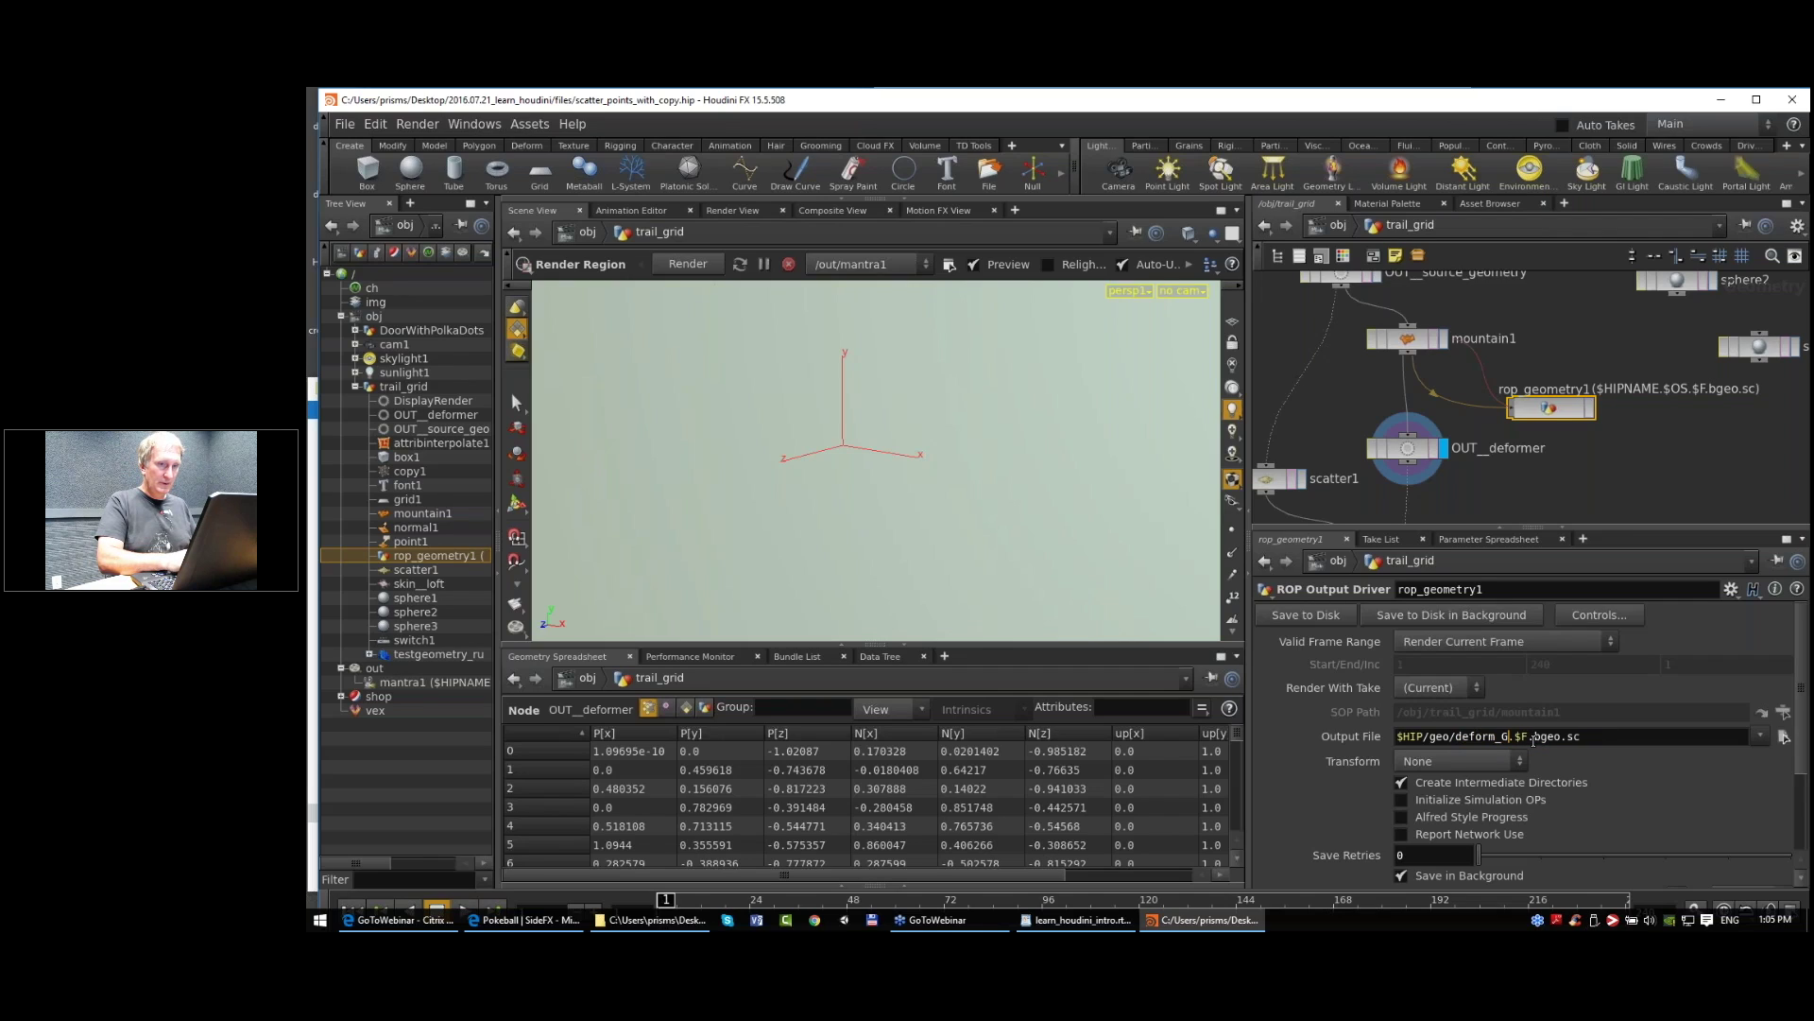
drag(1508, 737, 1503, 738)
text(geo)
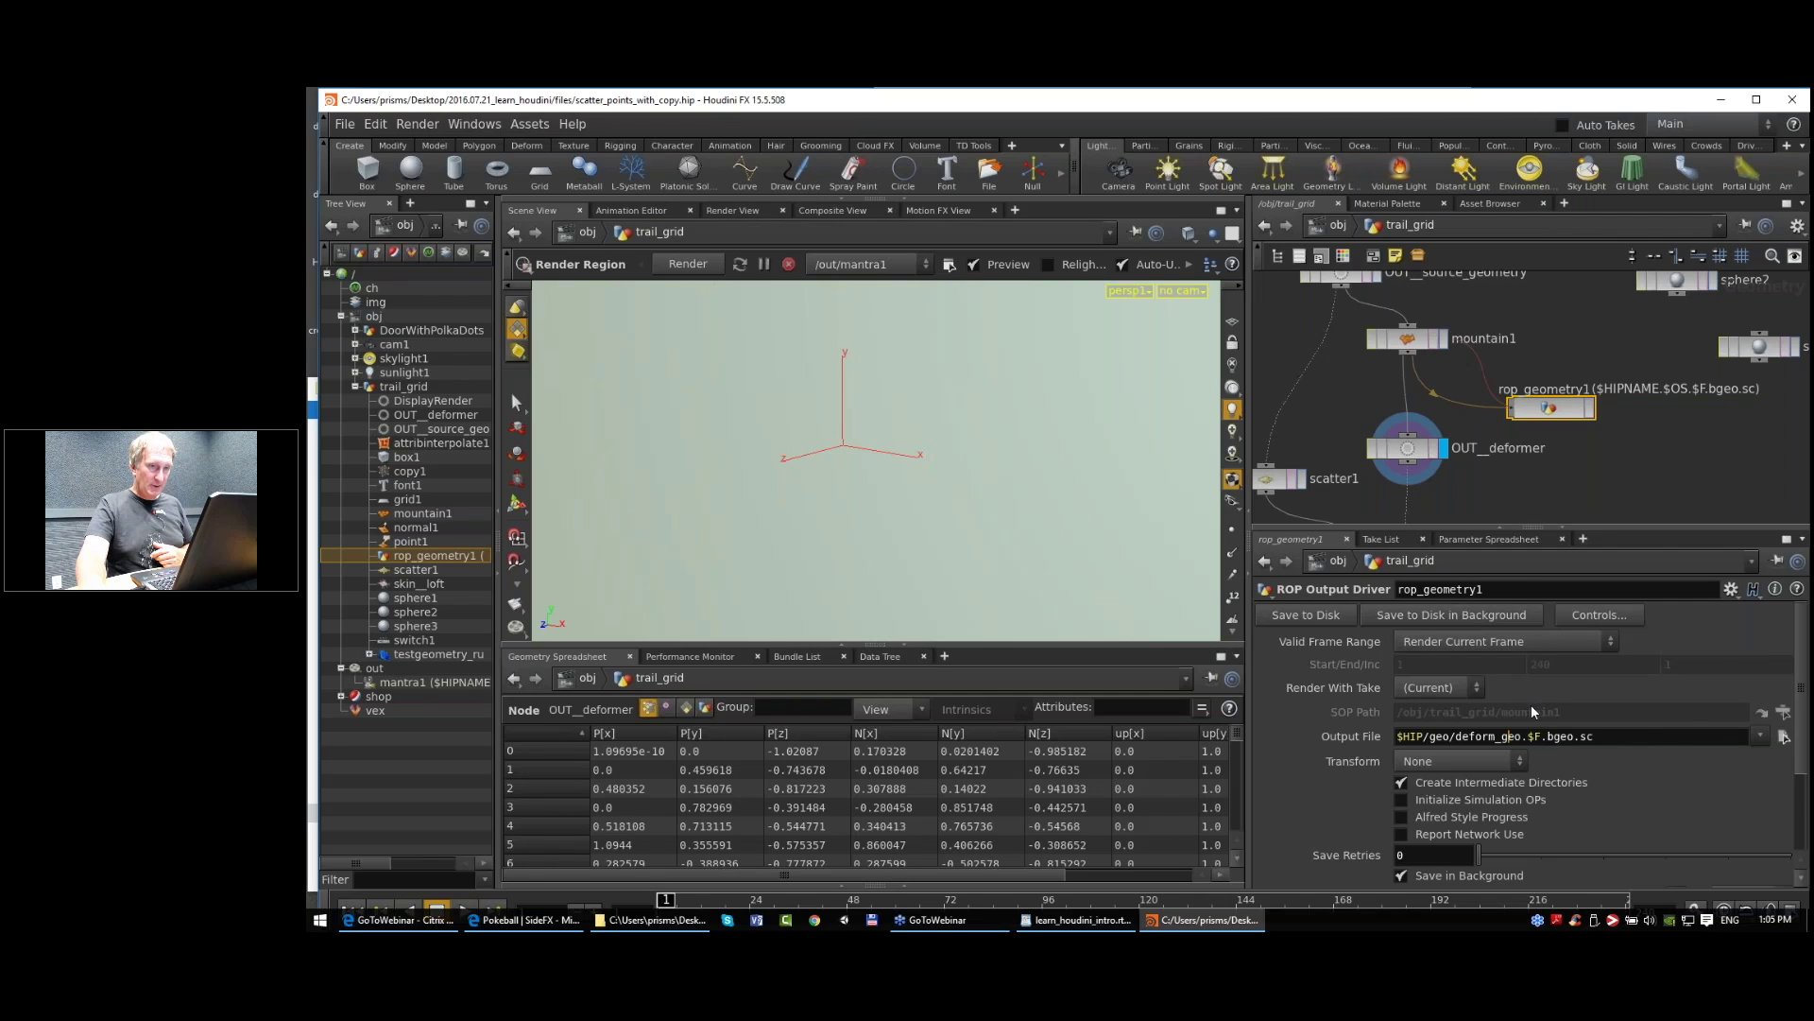
Step: Change the output file's extension to obj, making the path $HIP/geo/deform_geo.$F.obj
drag(1548, 736, 1606, 753)
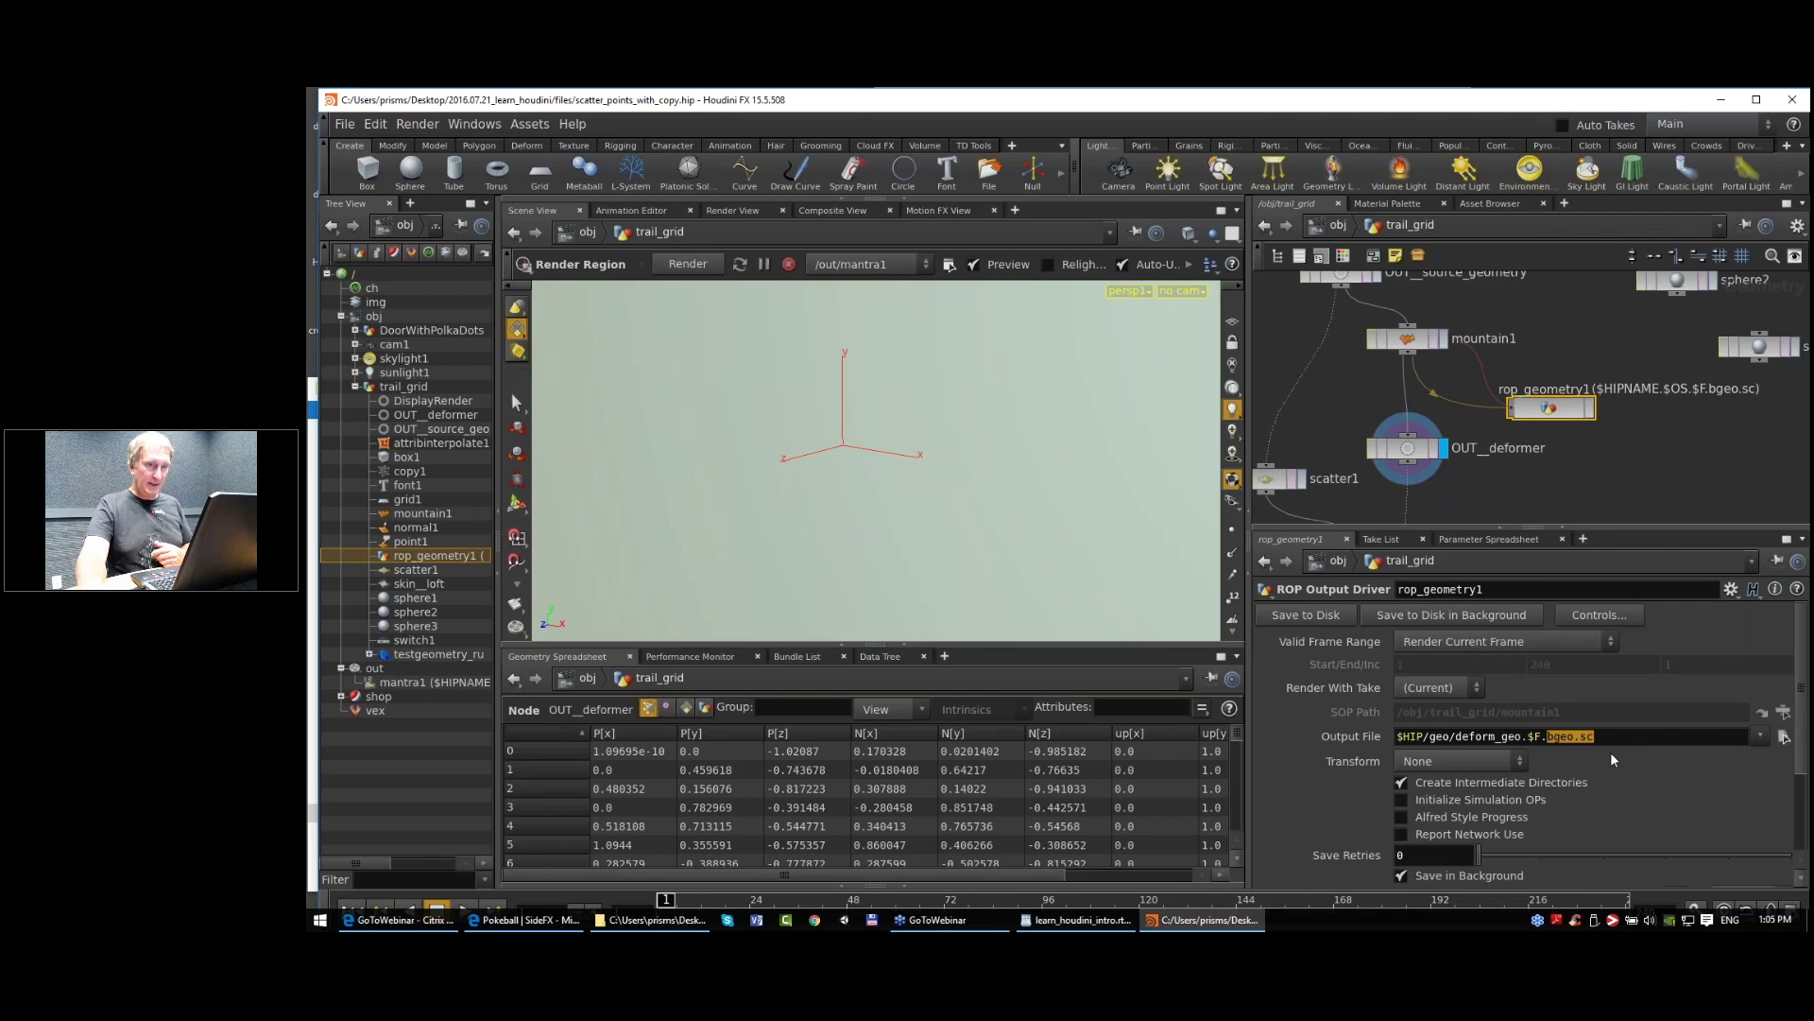
text(obj)
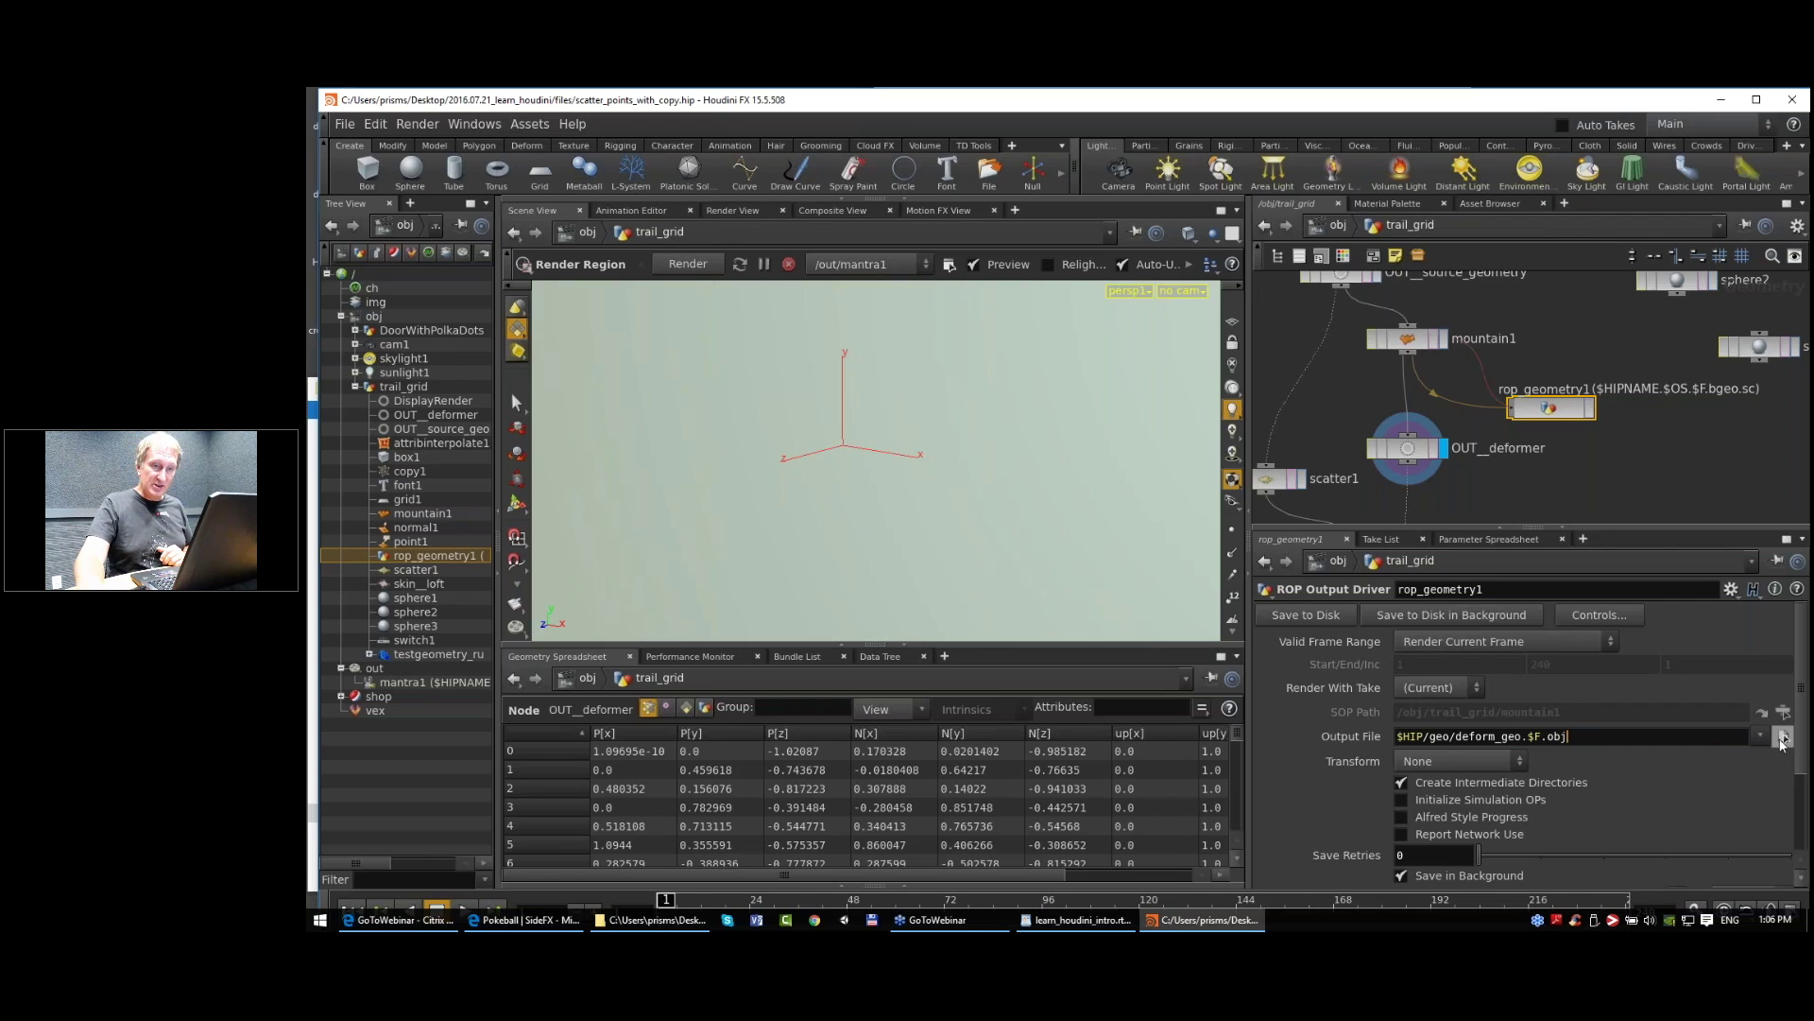
key(Return)
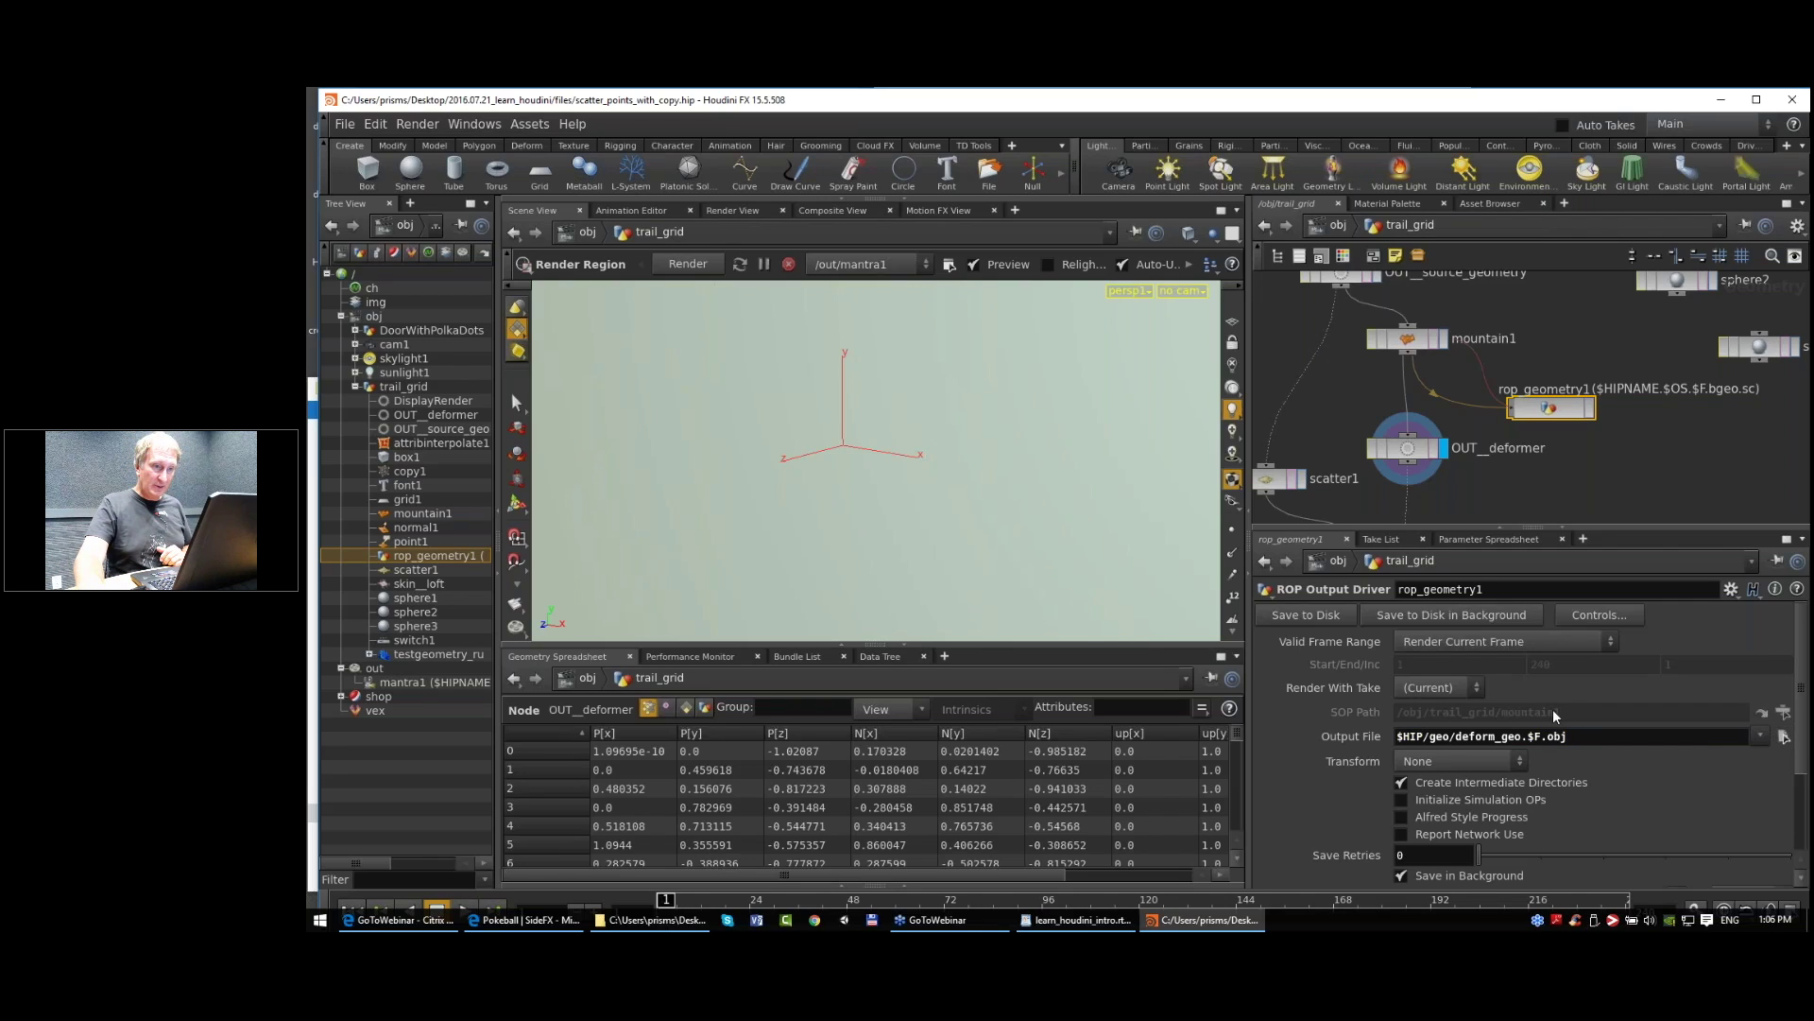
Step: Set Valid Frame Range to Render Frame Range, start saving the geometry sequence to disk, and interrupt the save
click(1489, 637)
click(1506, 664)
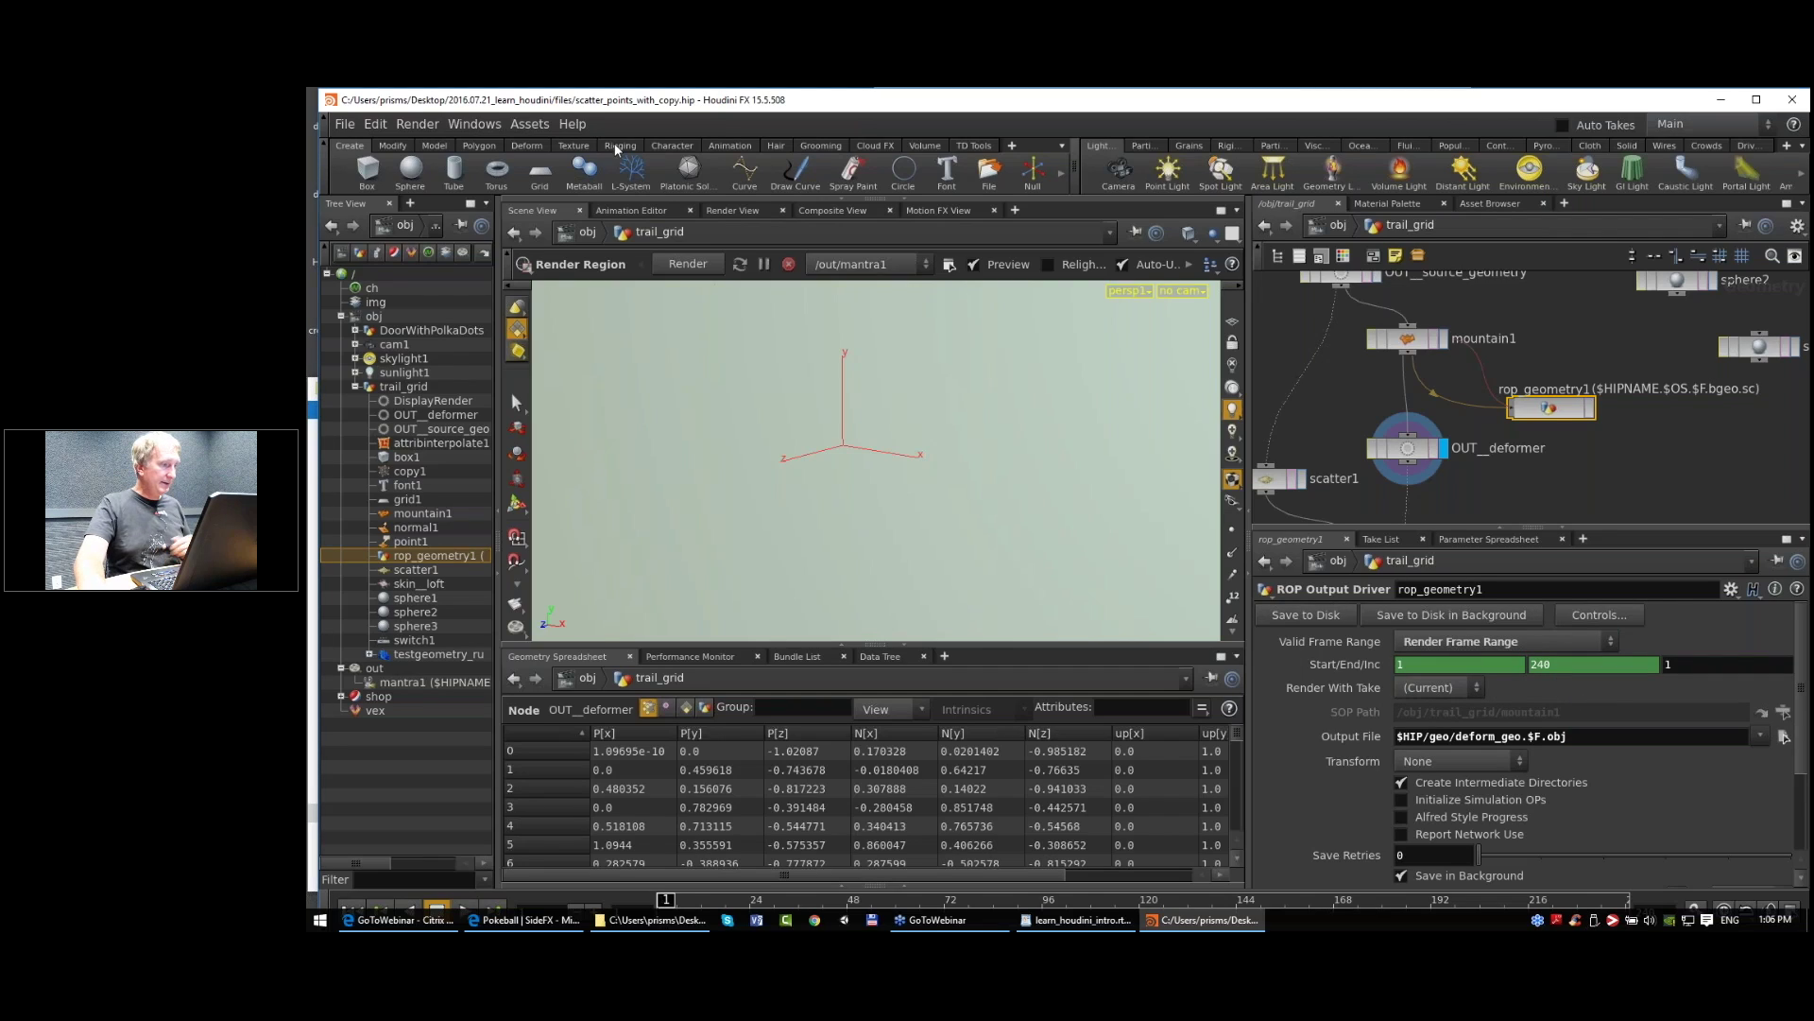
click(1323, 615)
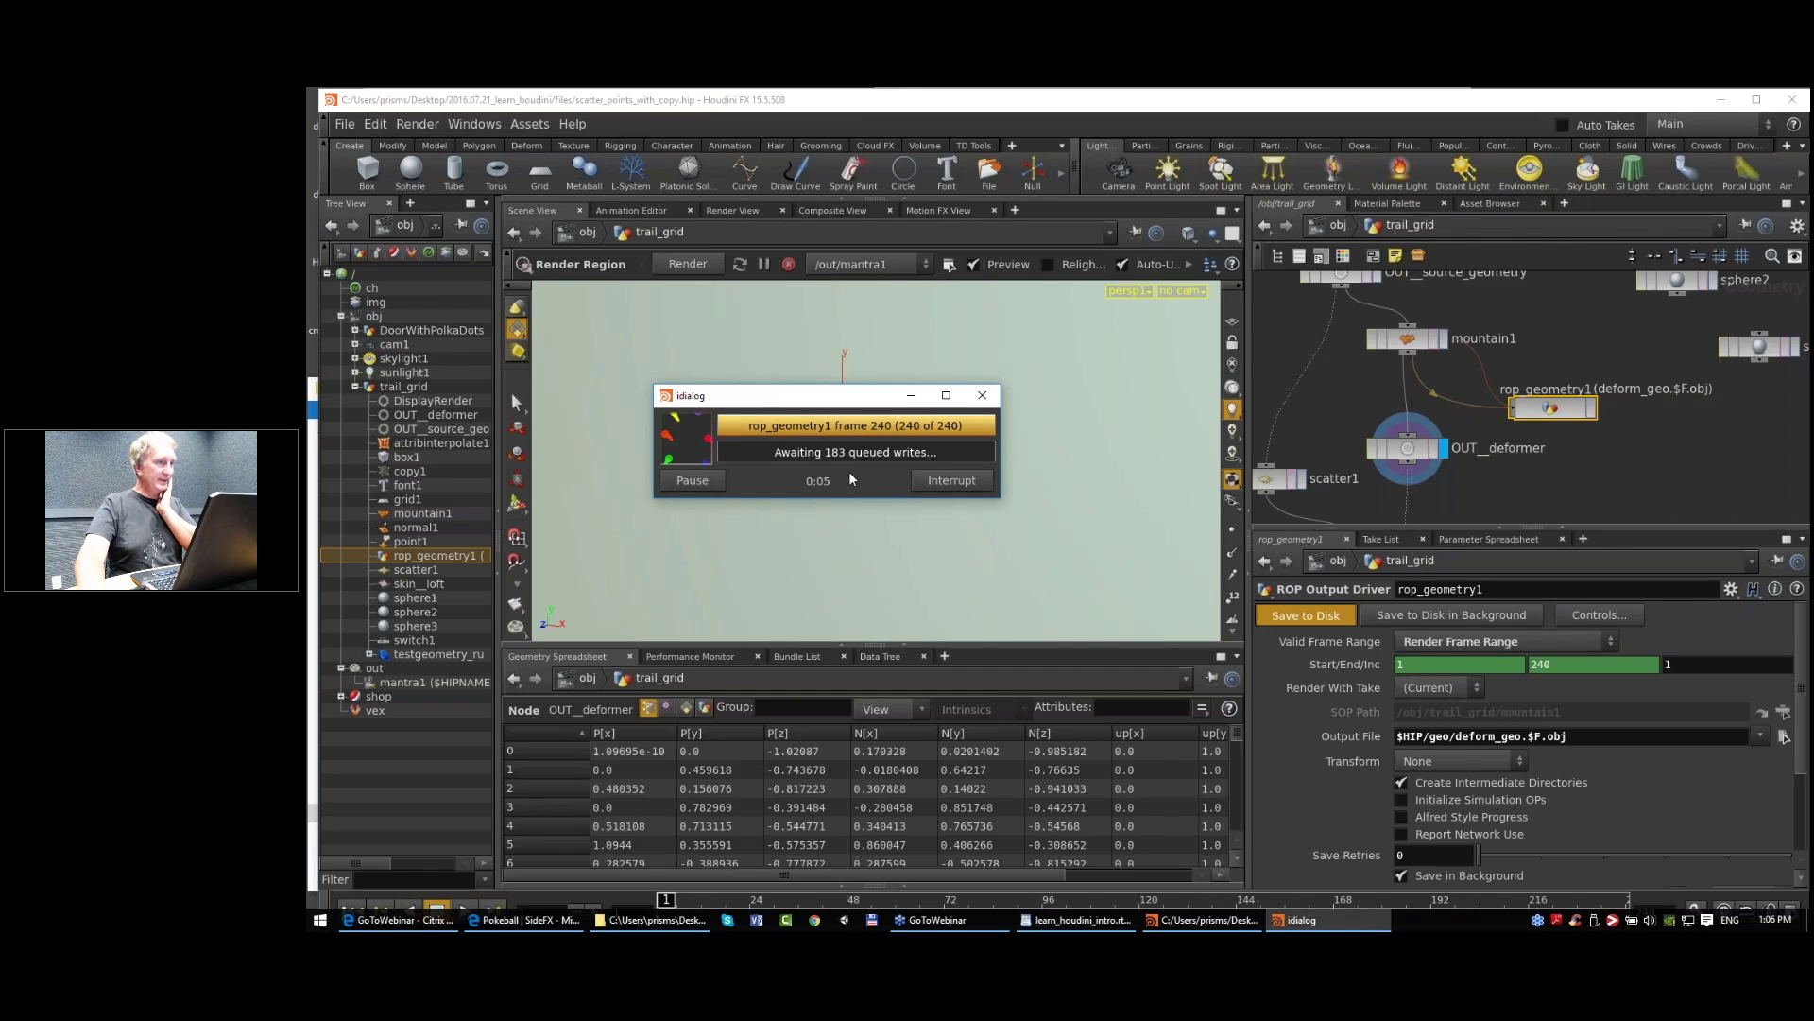
drag(886, 387, 983, 333)
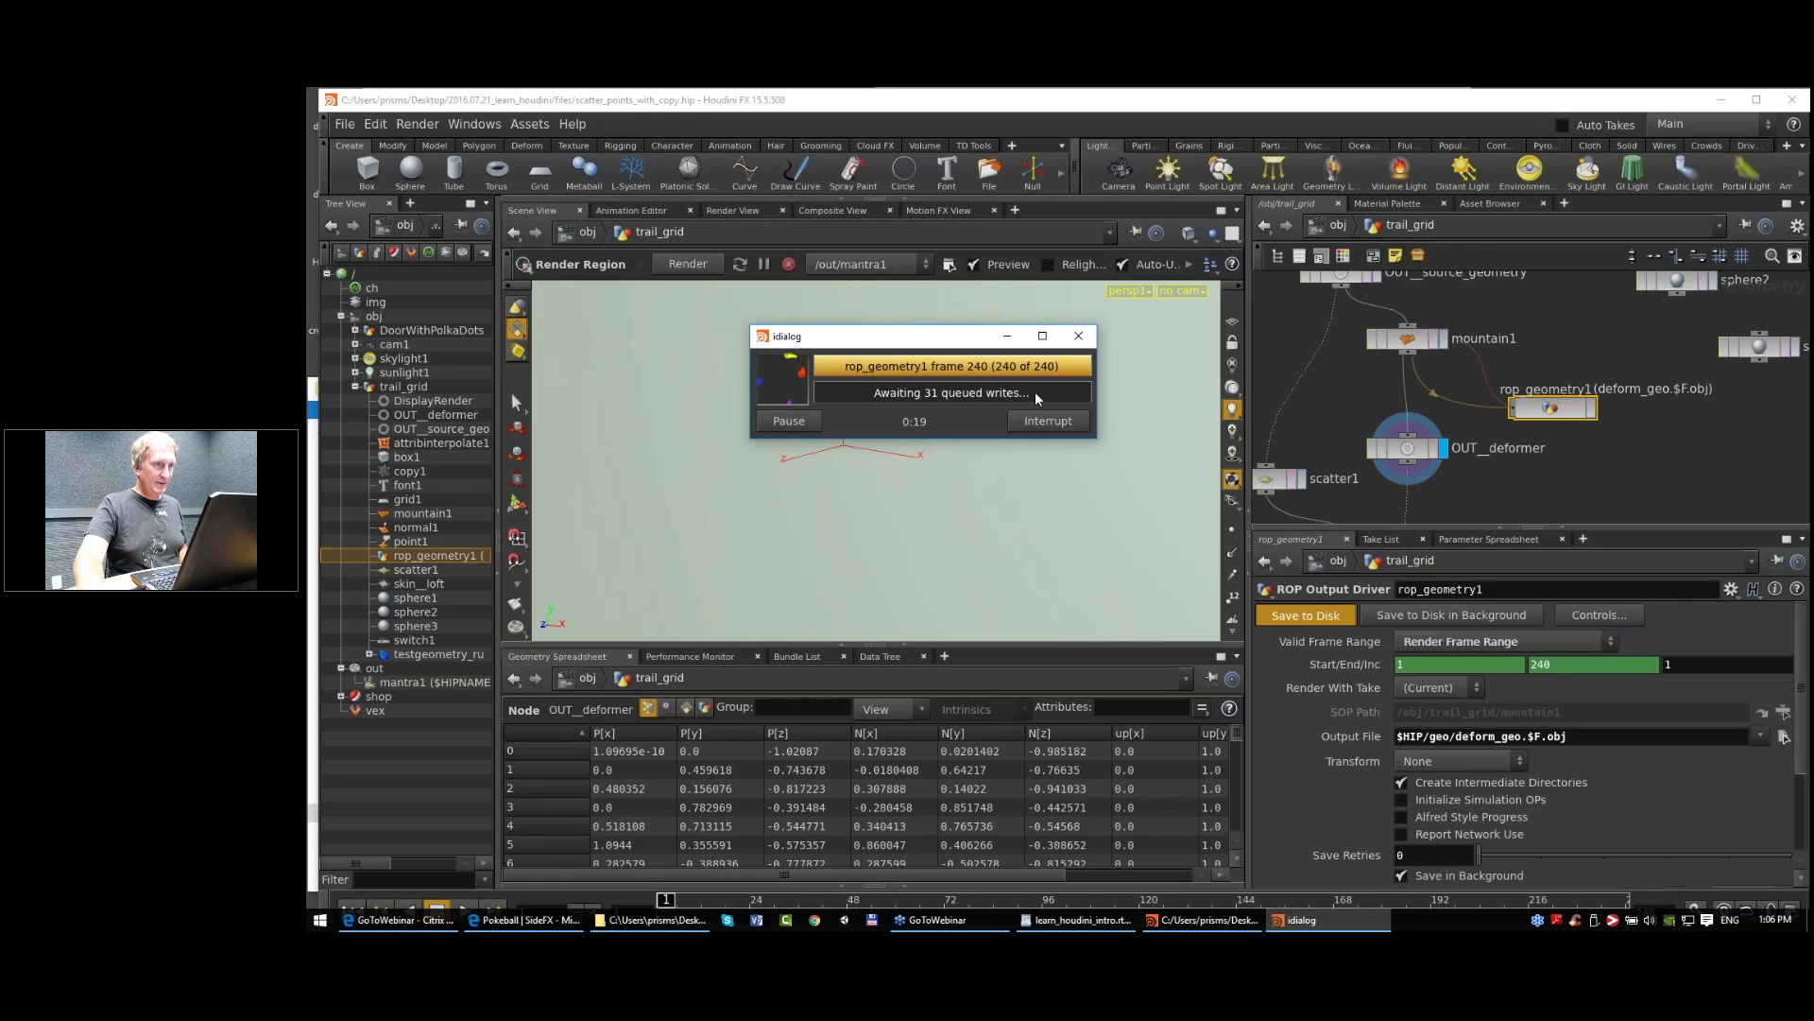
click(1030, 423)
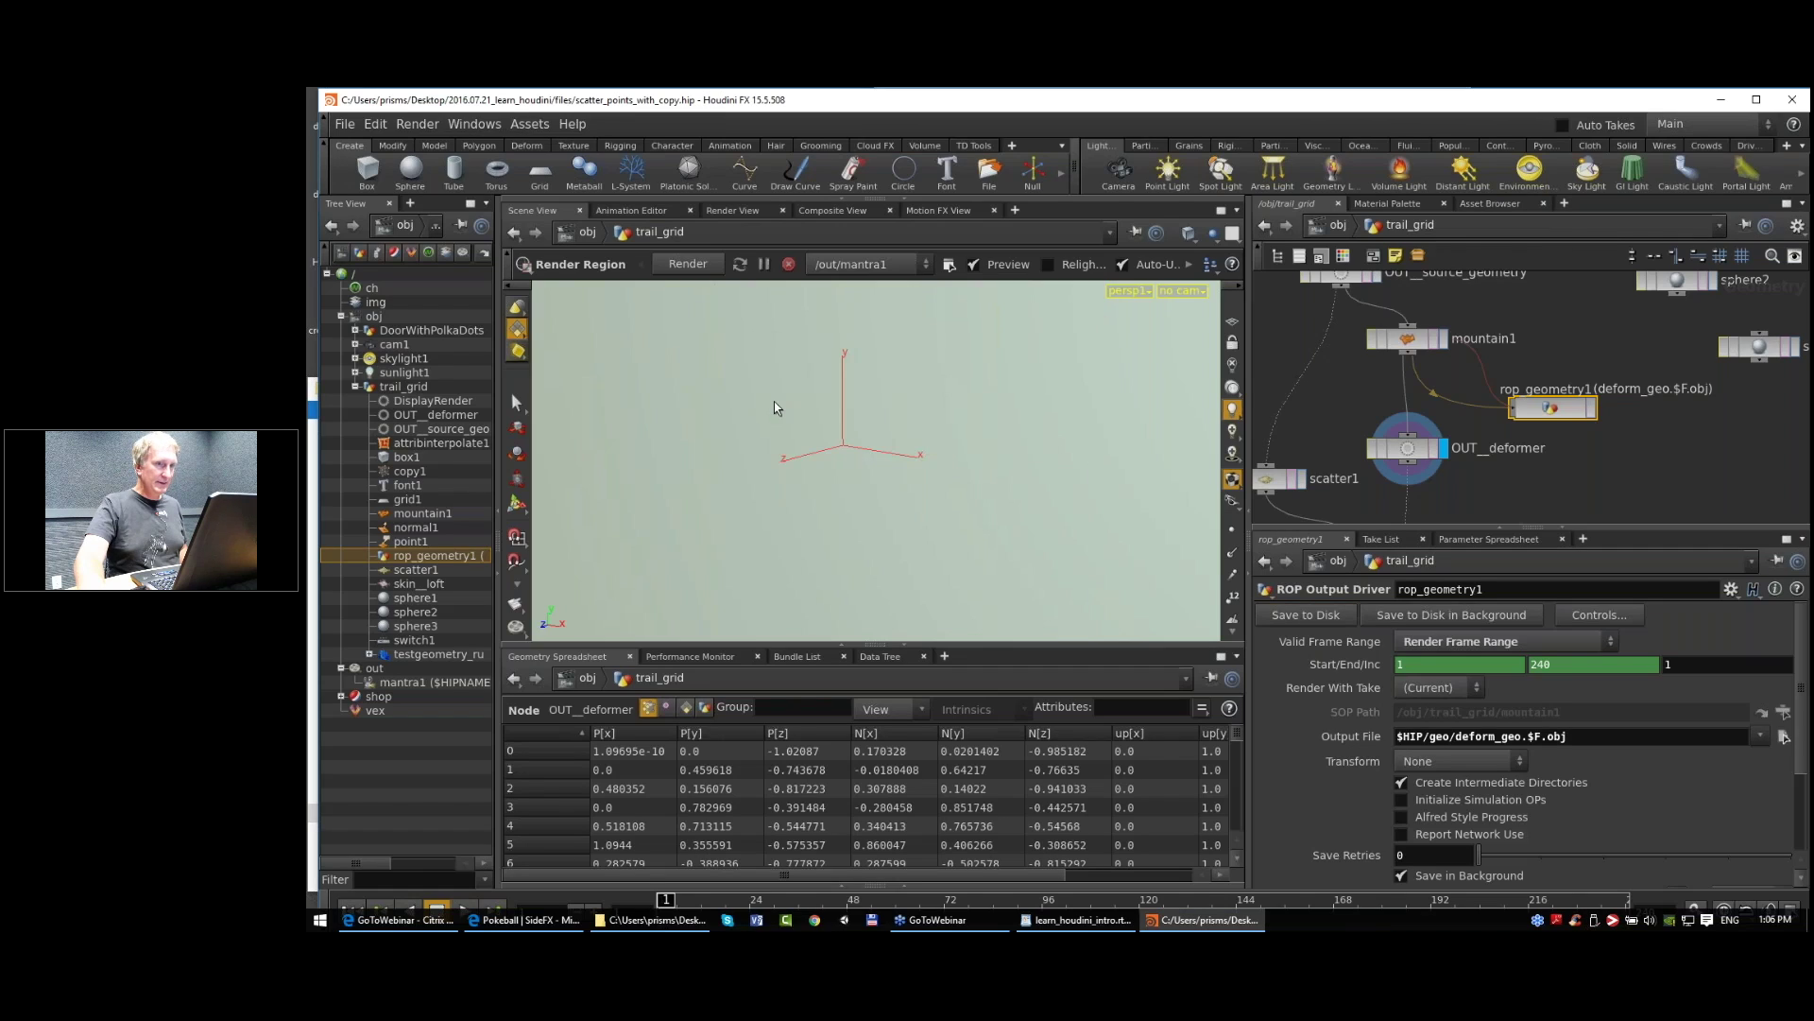
Step: Save the scene file and start saving the geometry sequence to disk in the background, dismissing the notice
click(345, 124)
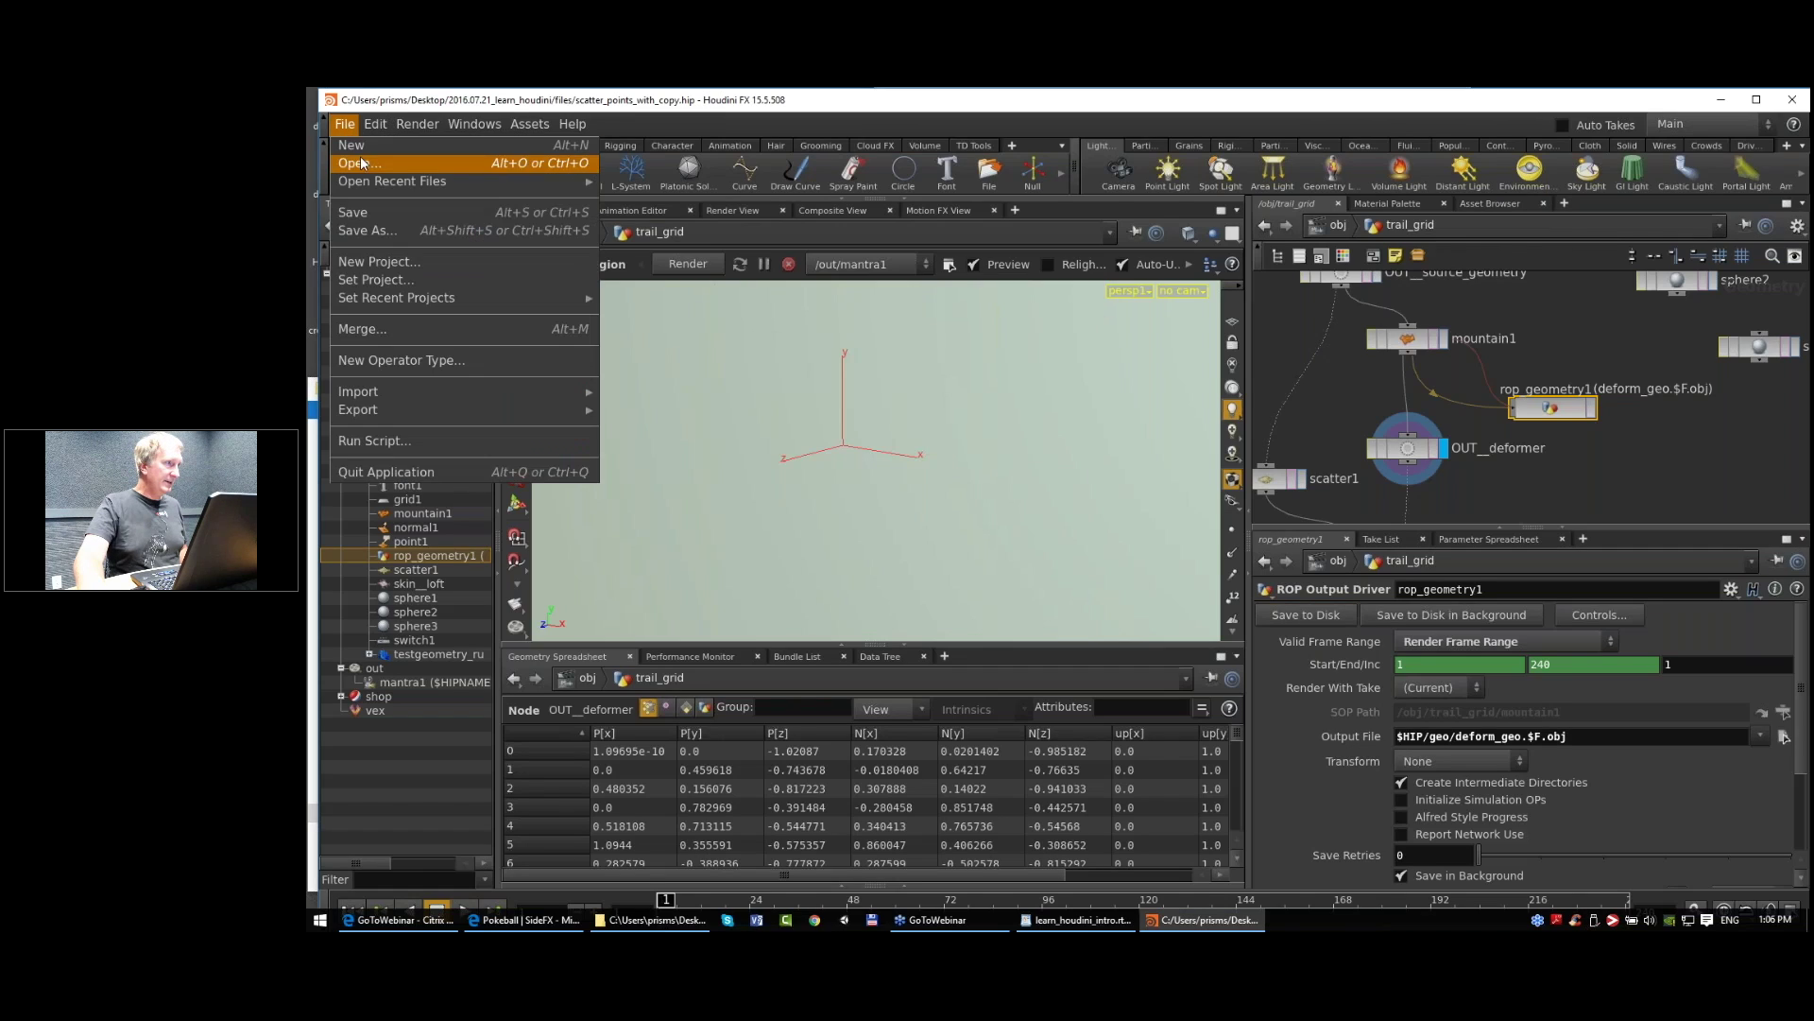
click(372, 213)
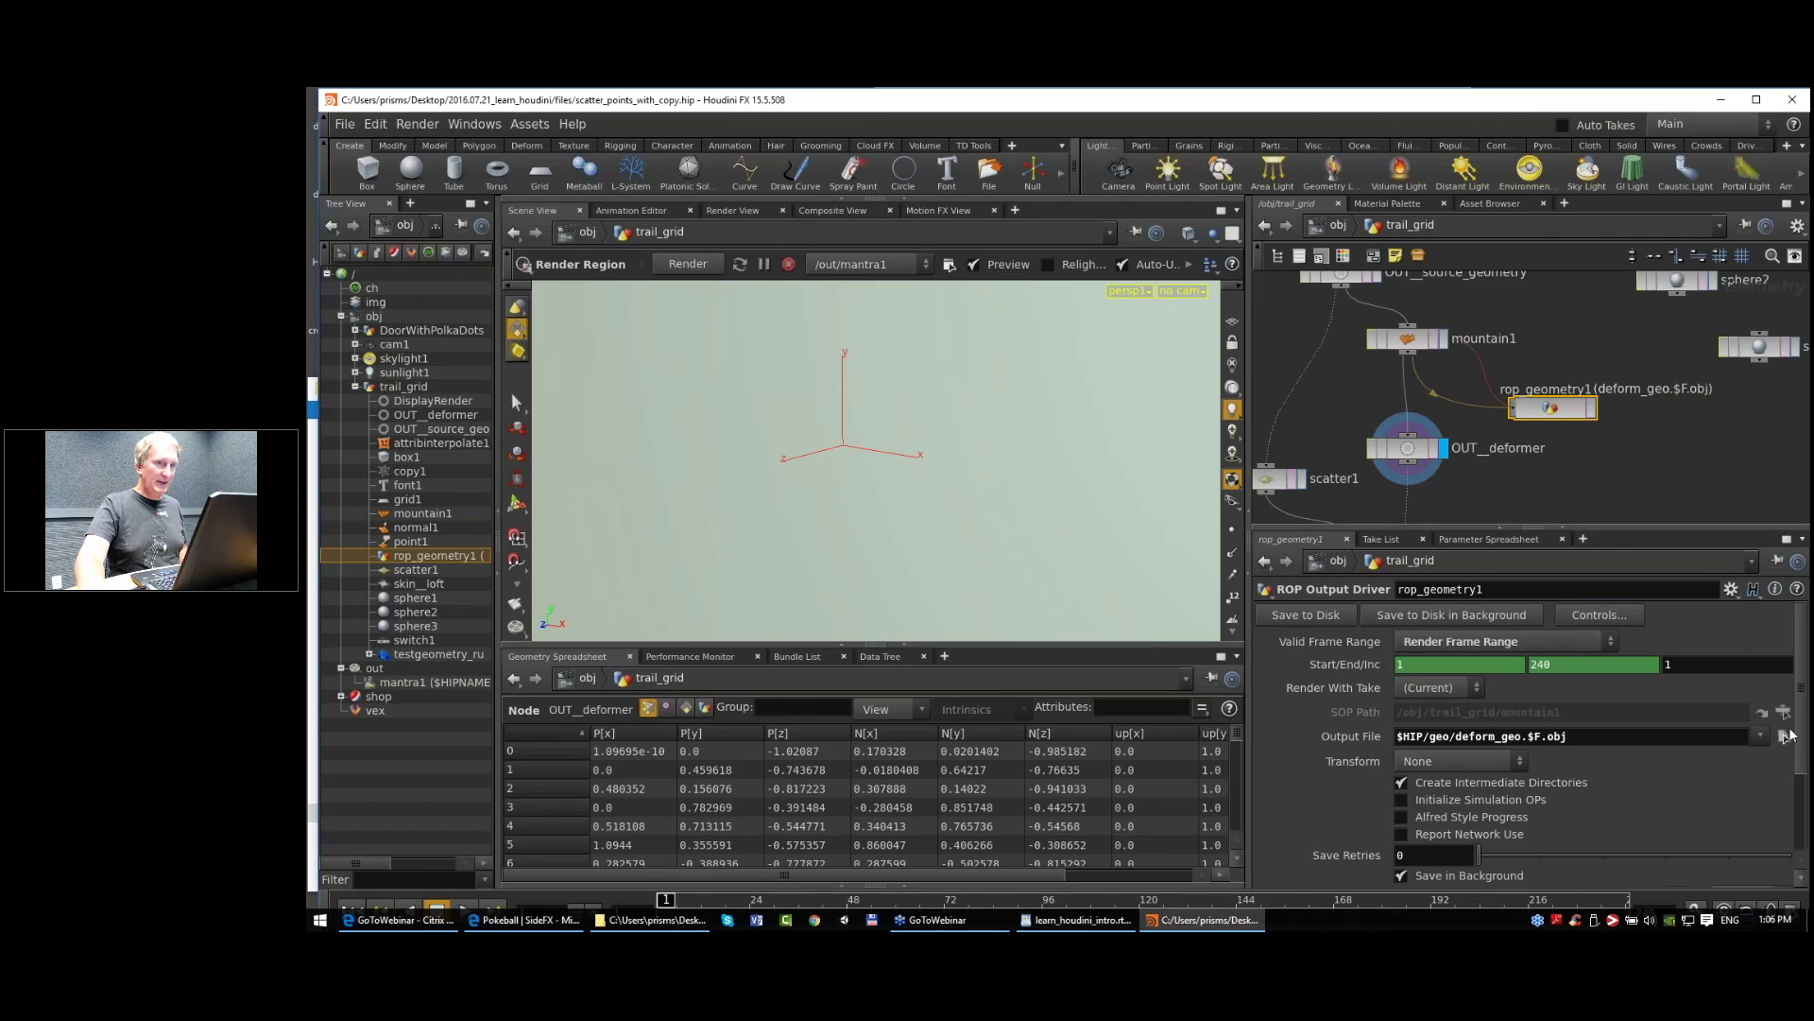
click(1460, 612)
click(1489, 640)
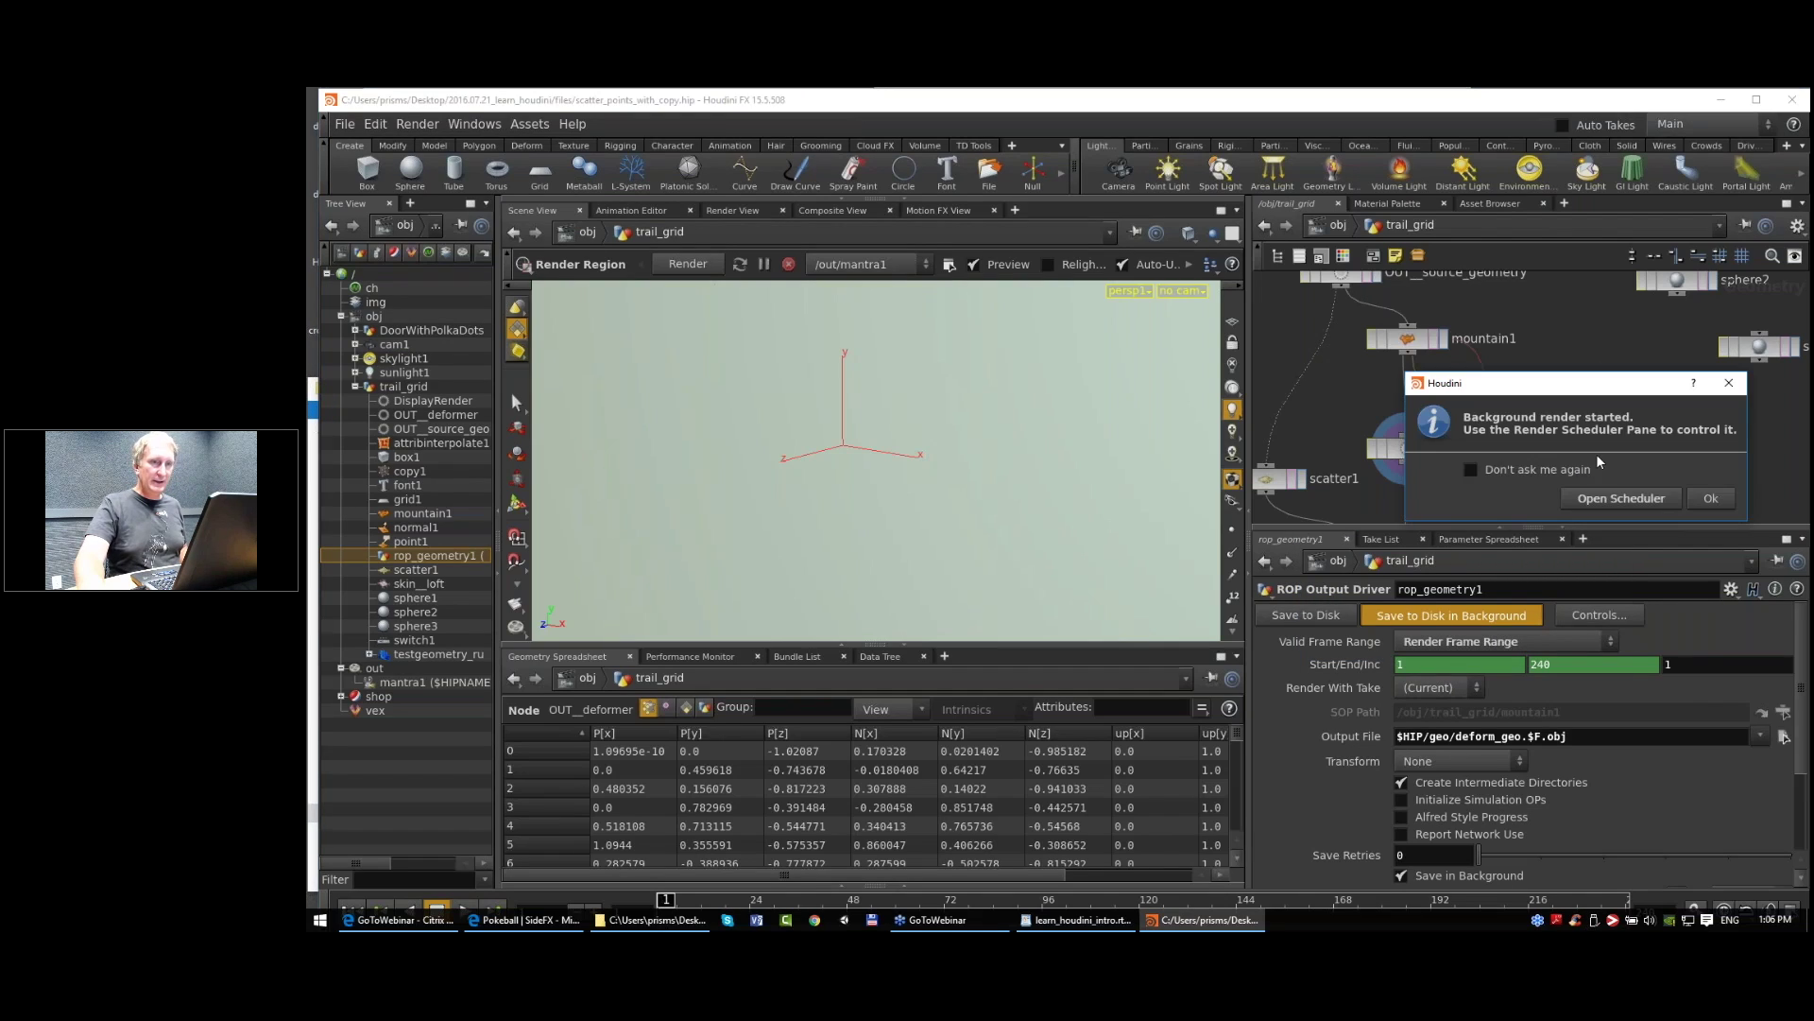
drag(1636, 385, 1080, 668)
click(1524, 479)
click(1525, 479)
click(1404, 661)
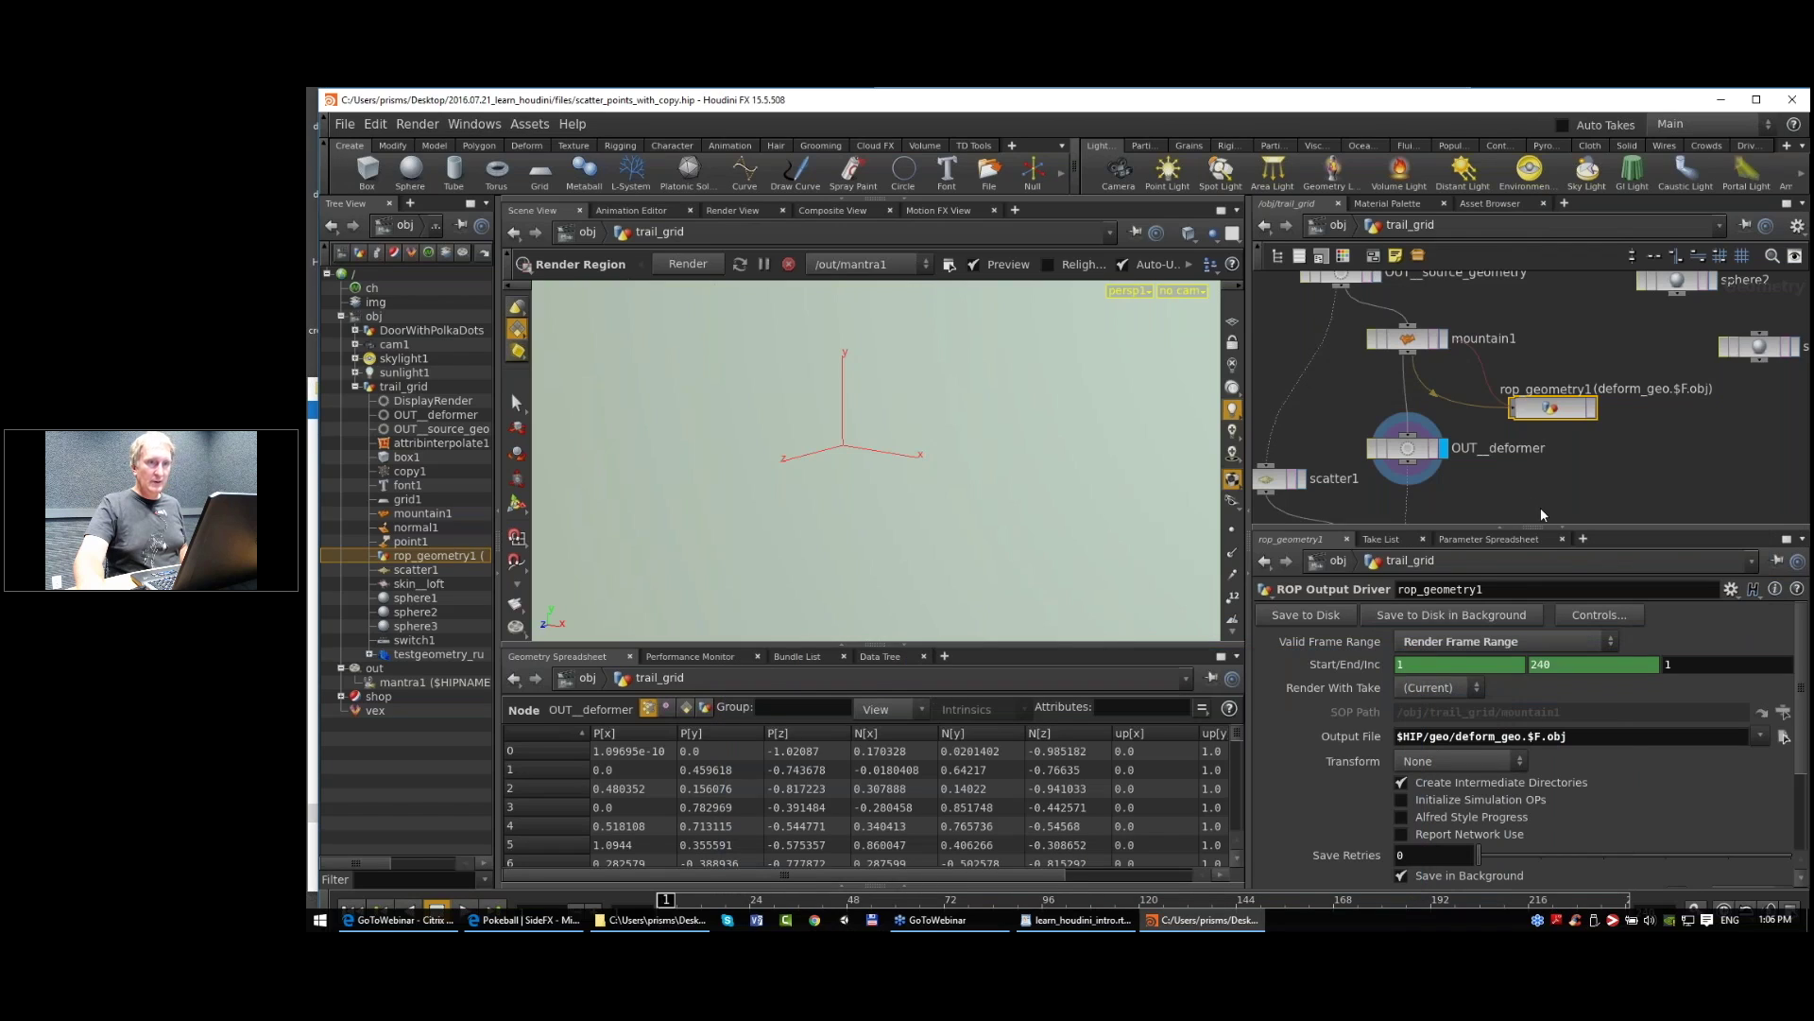
Step: Make room around rop_geometry1, add a File node just below it, and reselect rop_geometry1
middle_drag(1540, 508, 1556, 370)
drag(1449, 389, 1470, 398)
middle_drag(1609, 348, 1561, 396)
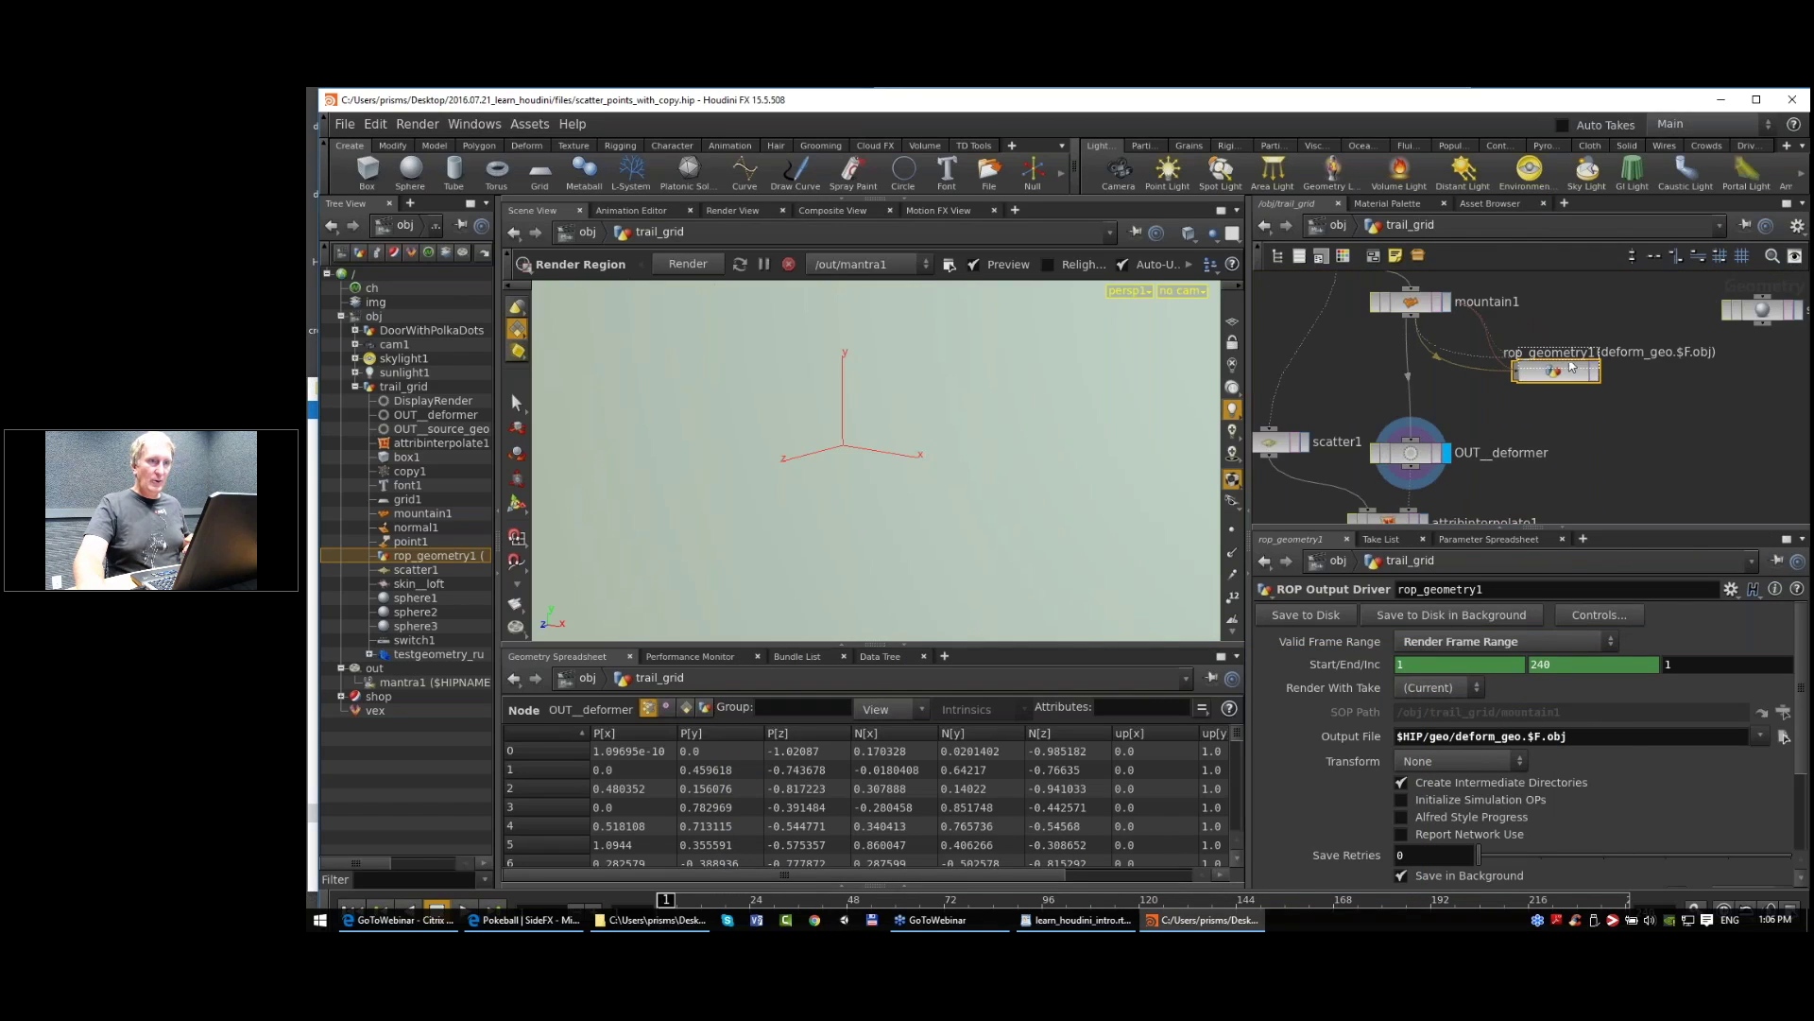
key(Tab)
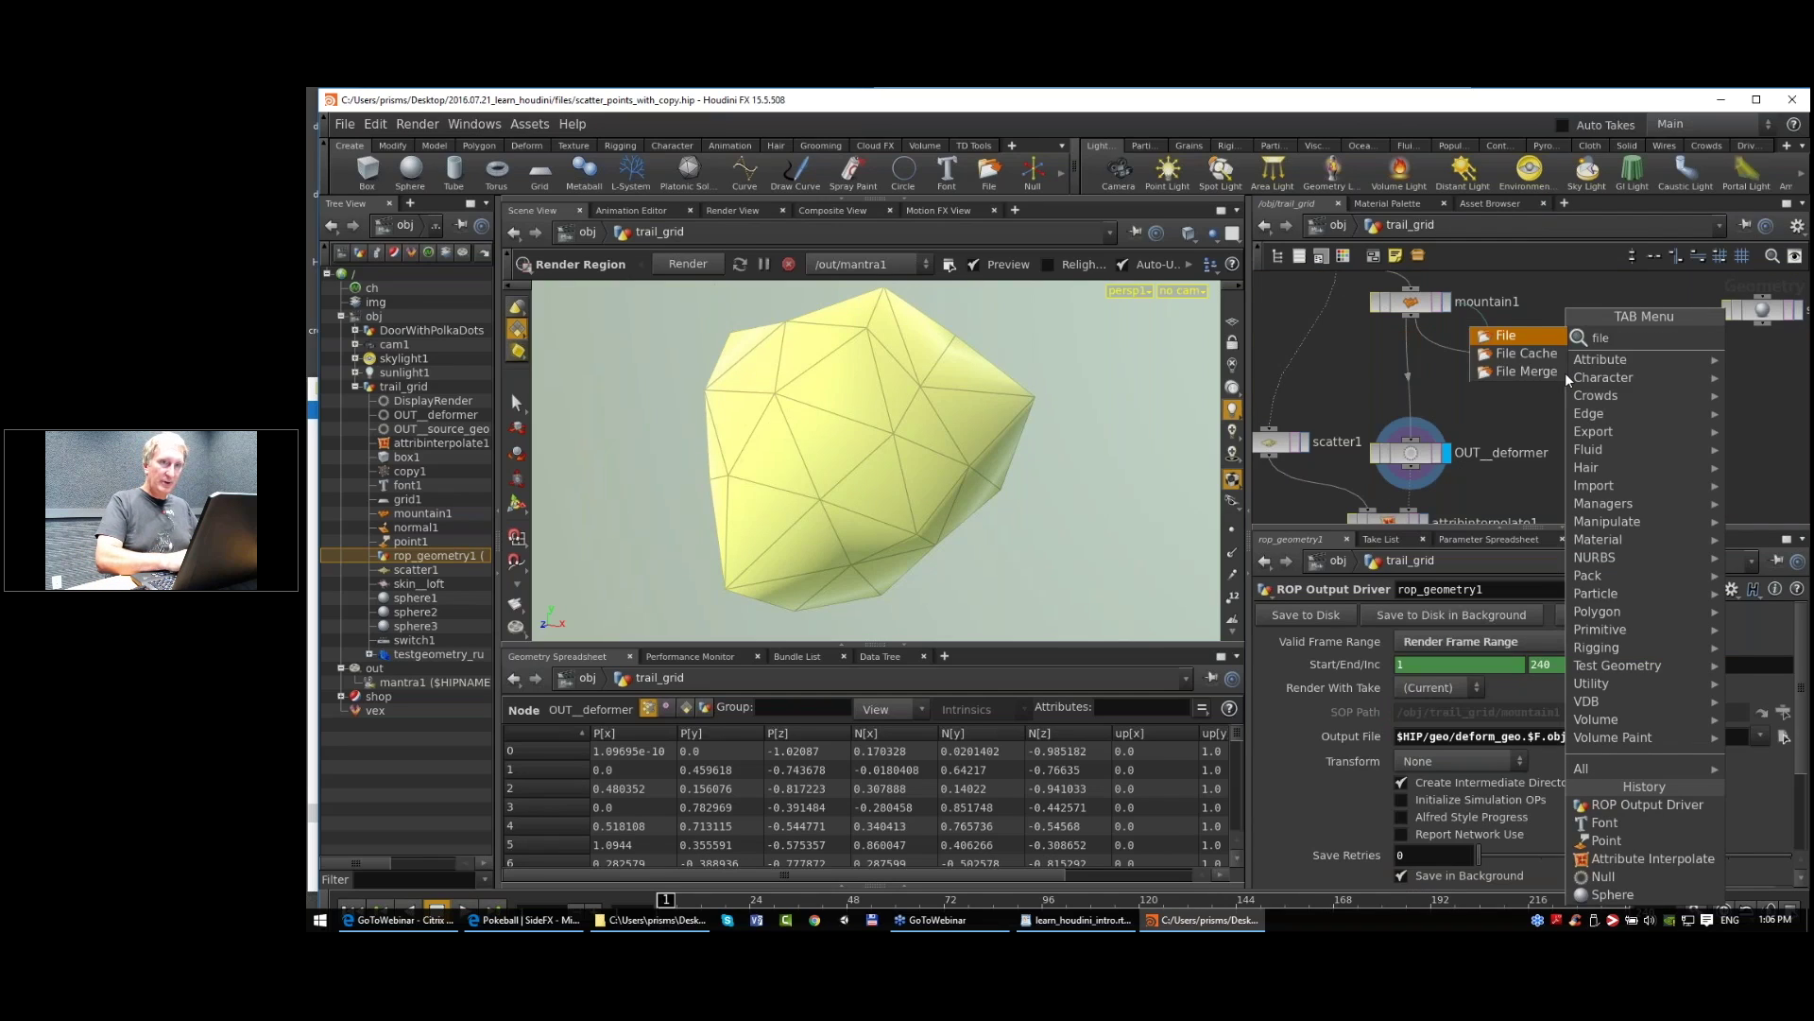
key(Escape)
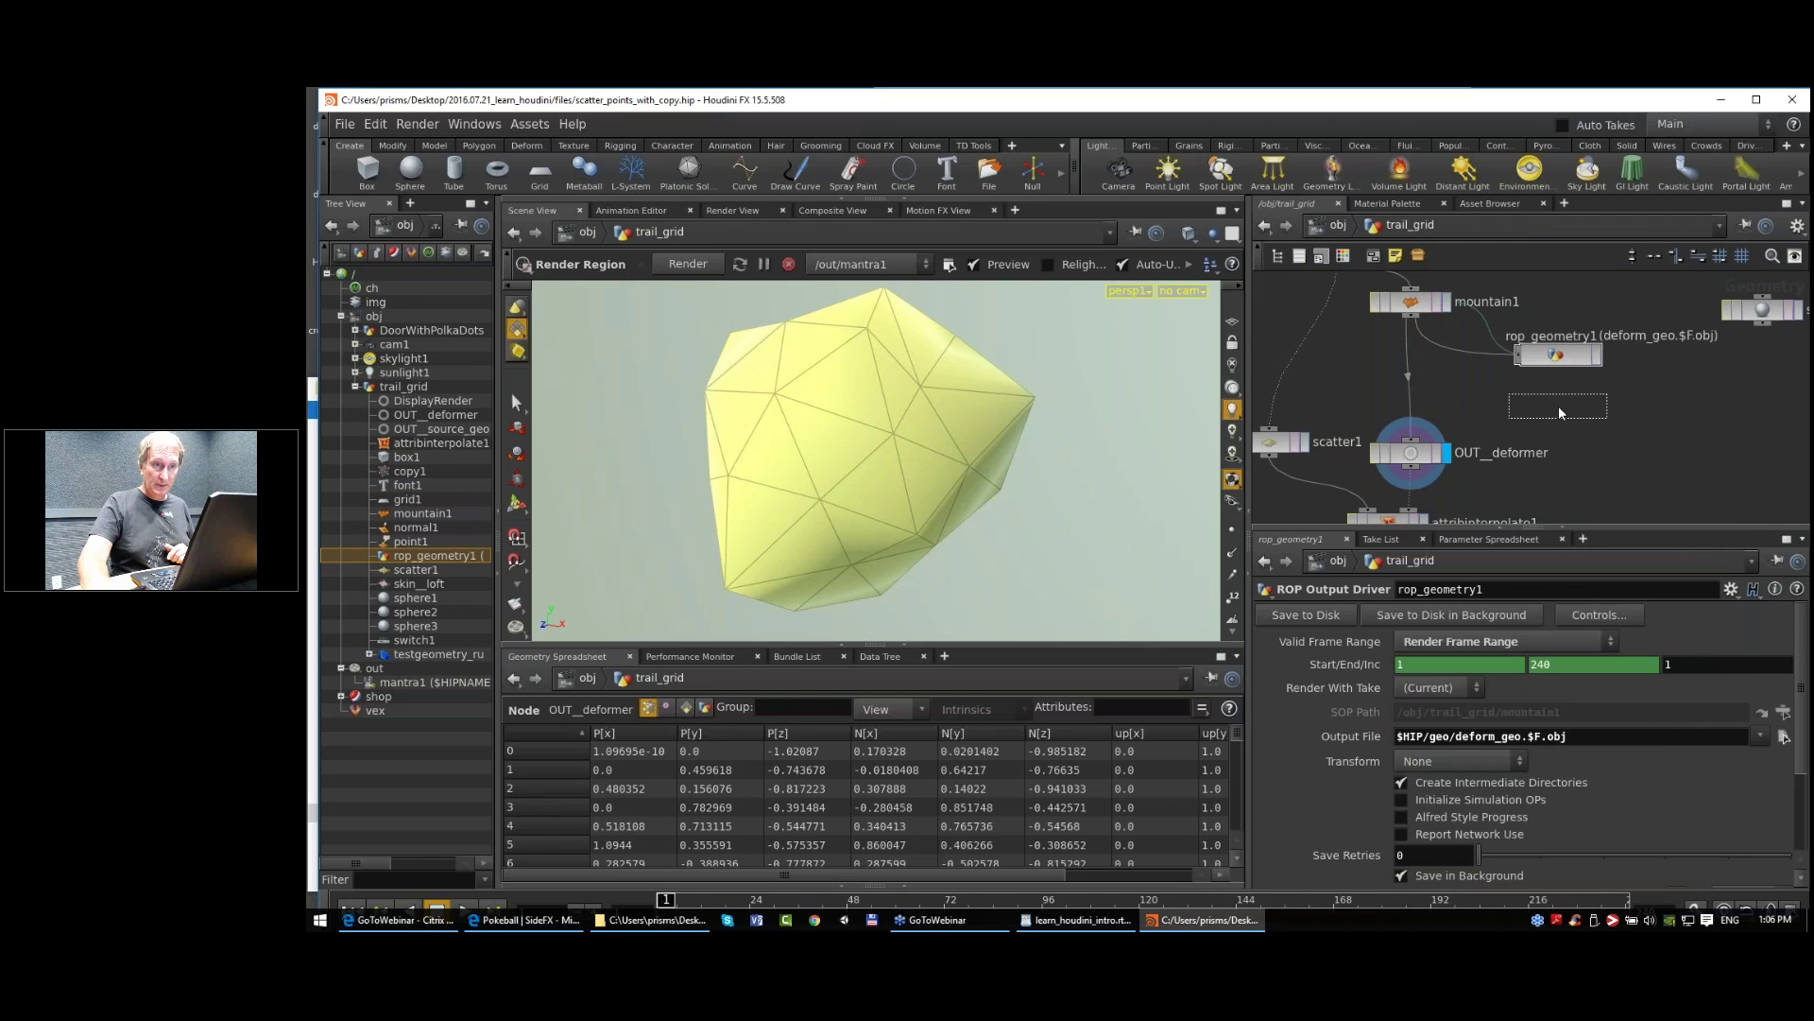
click(1557, 406)
click(1558, 354)
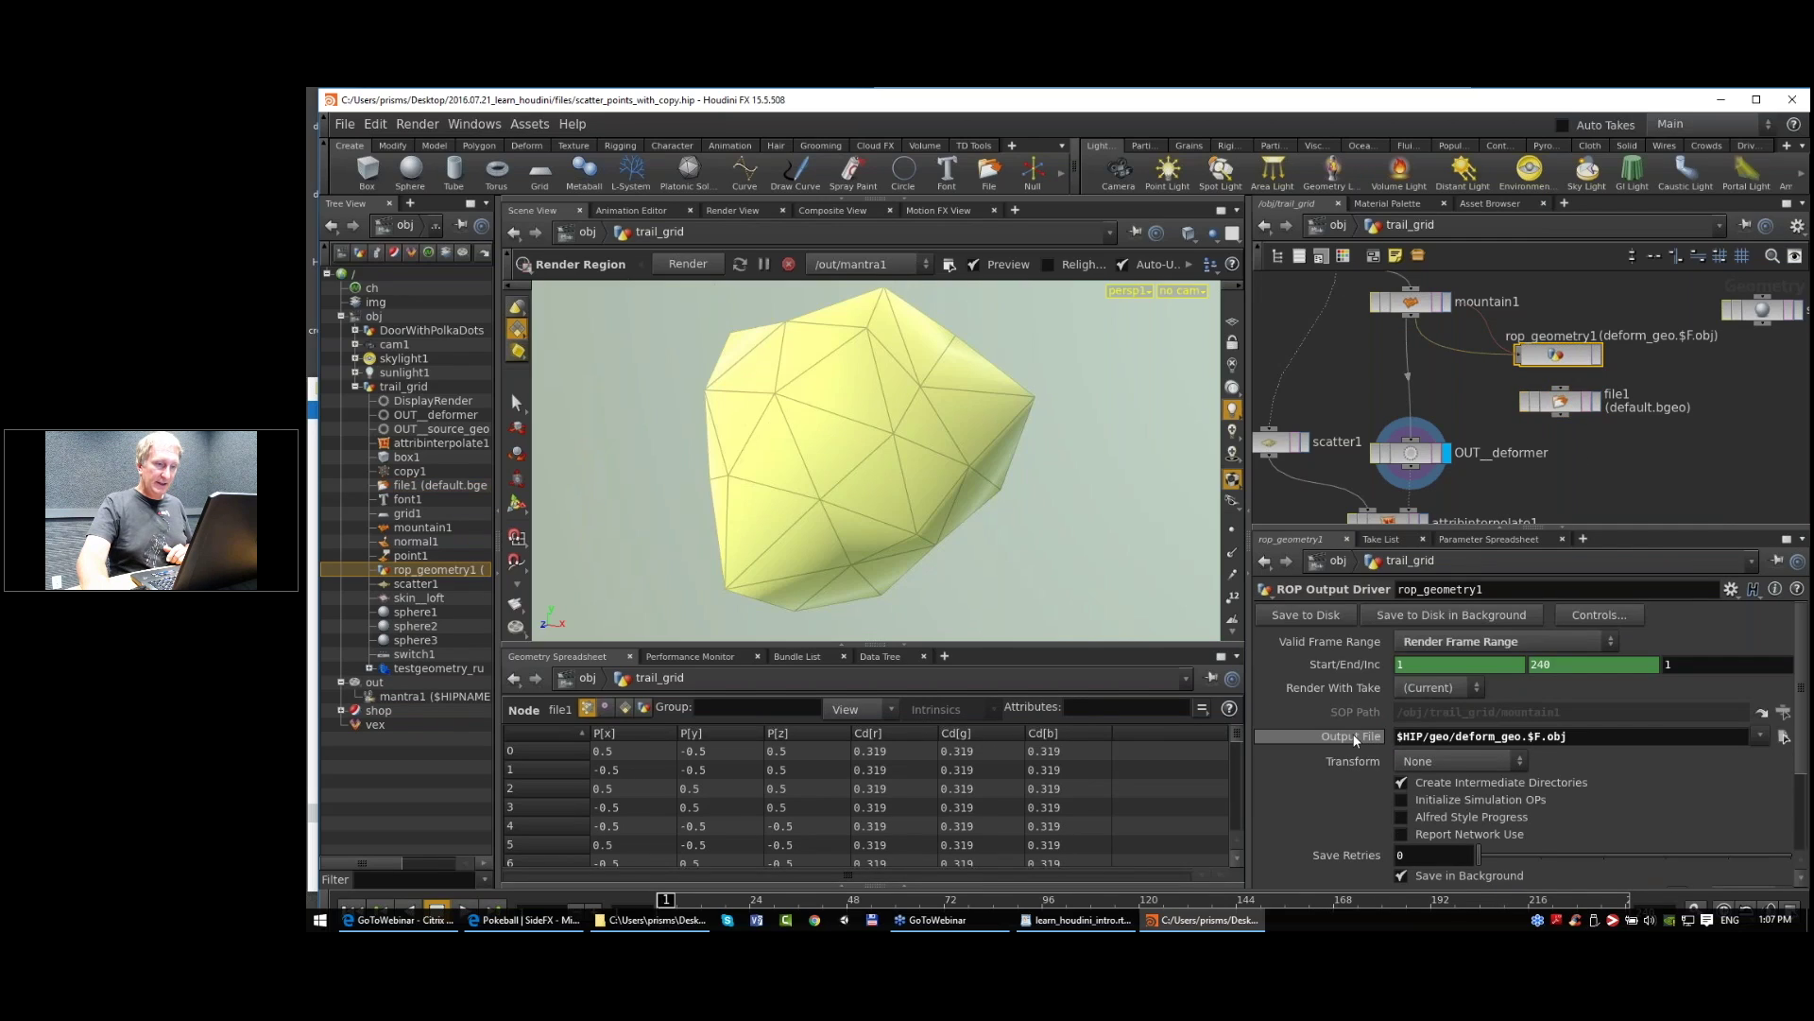
Step: Copy rop_geometry1's Output File parameter and paste it as a relative reference into file1's Geometry File
right_click(1362, 746)
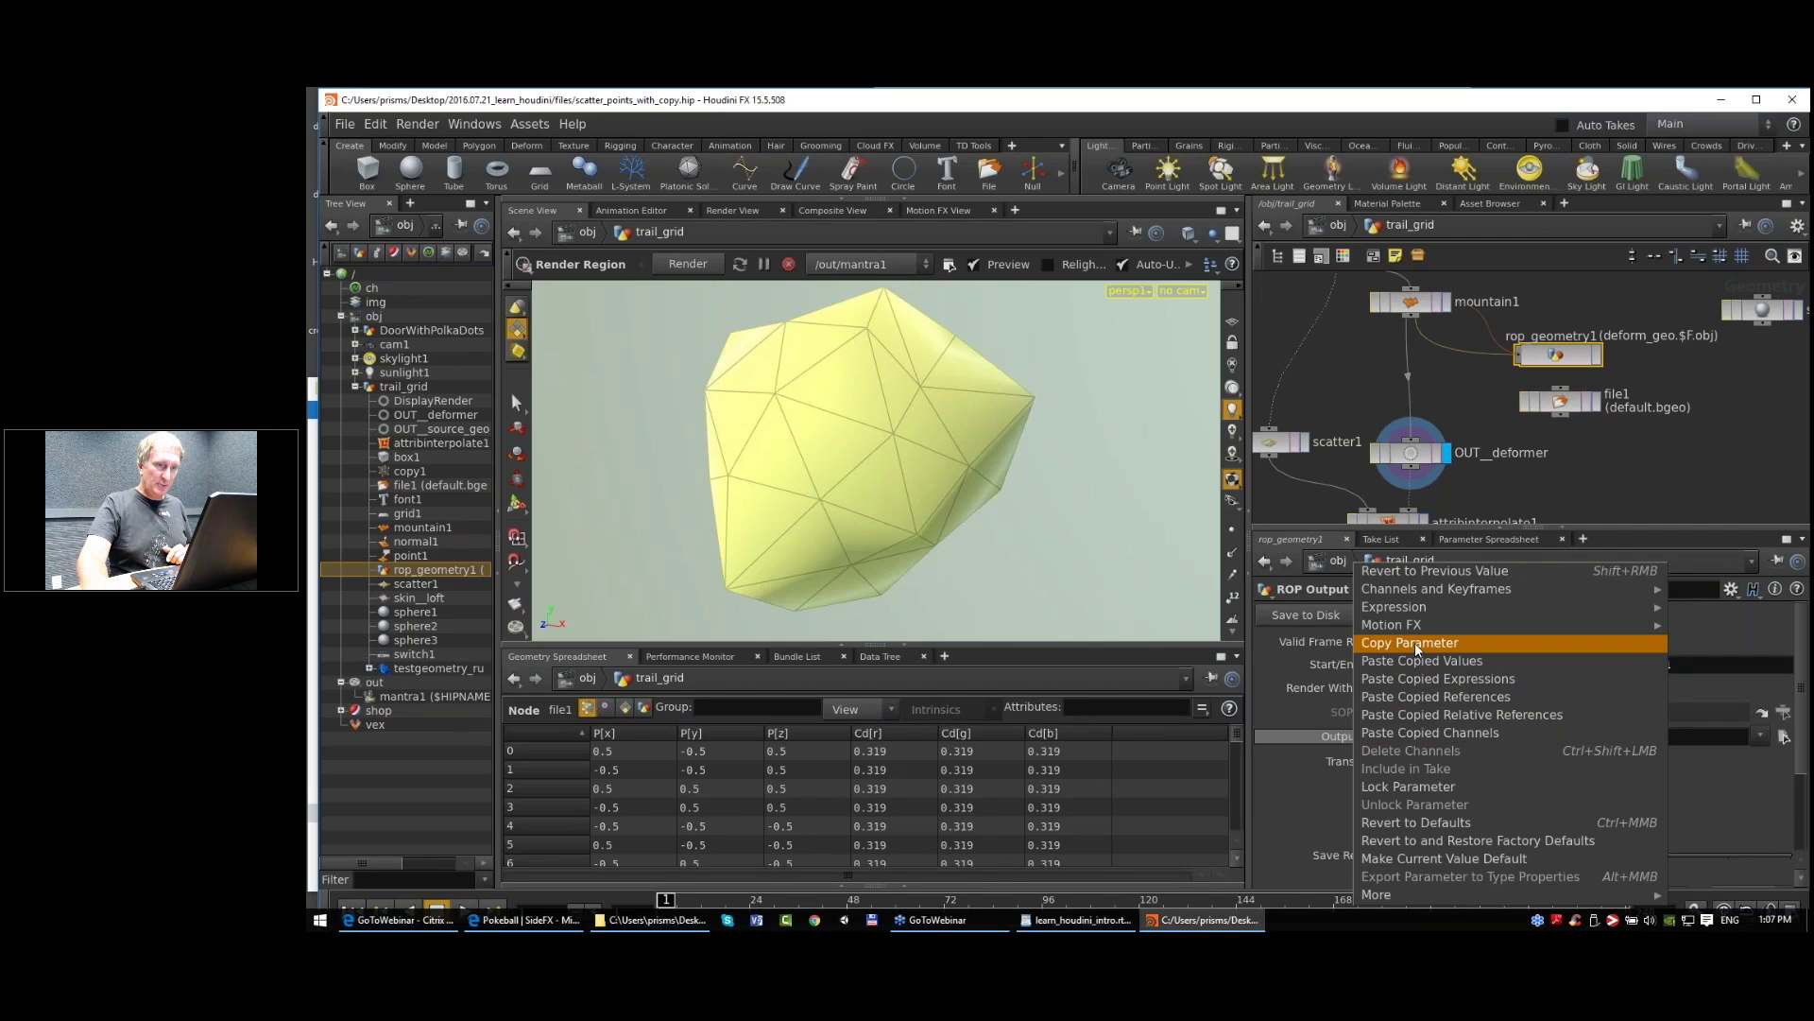
click(1414, 643)
click(1559, 401)
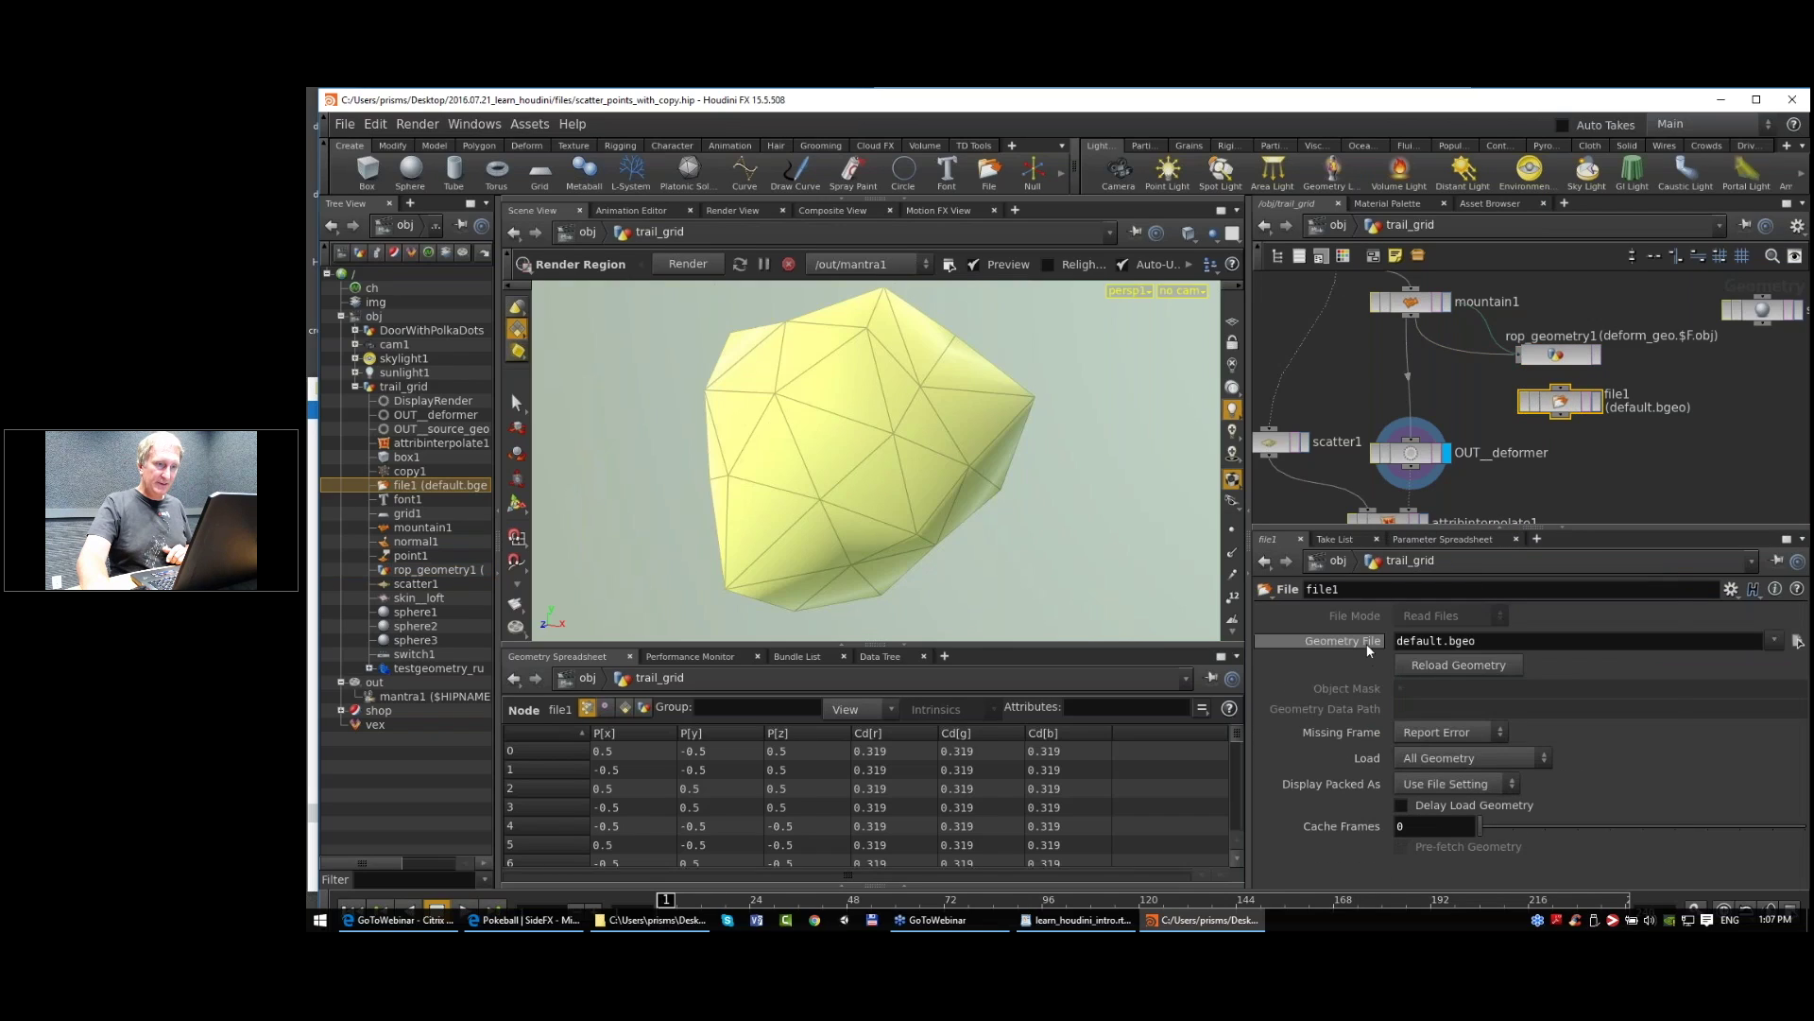
right_click(1367, 644)
click(1447, 713)
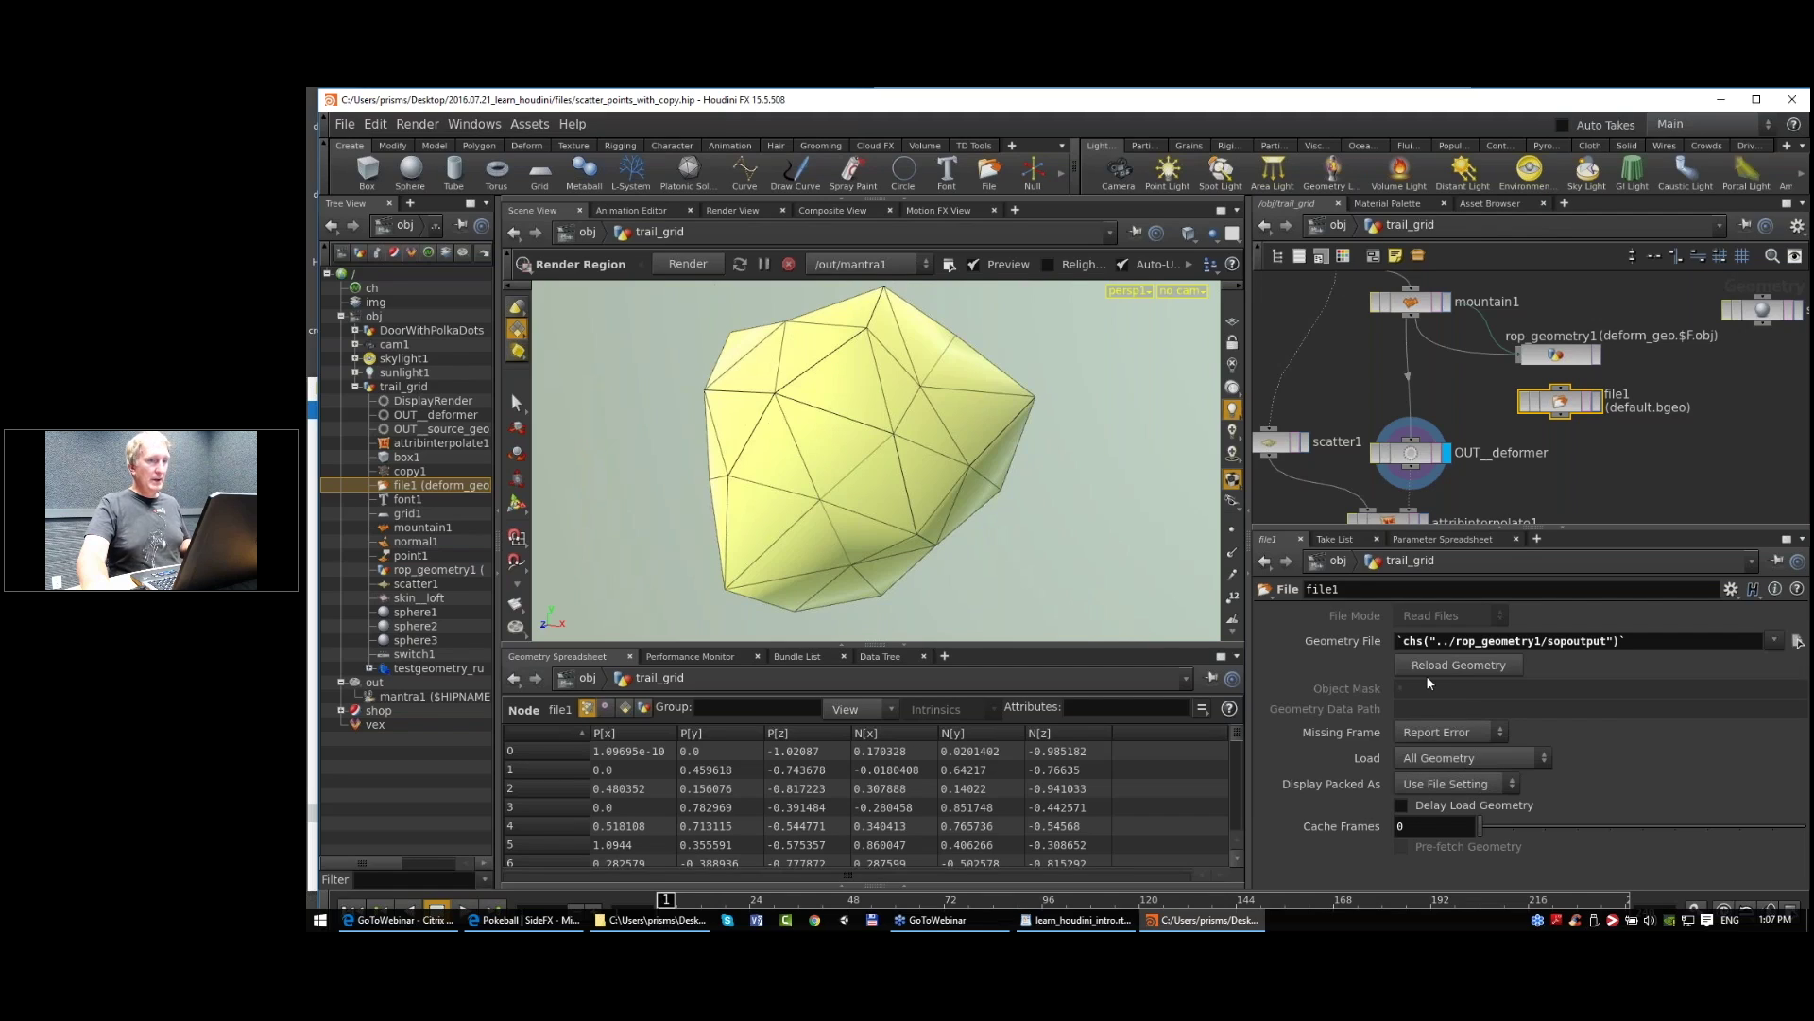
click(1413, 640)
double_click(1408, 641)
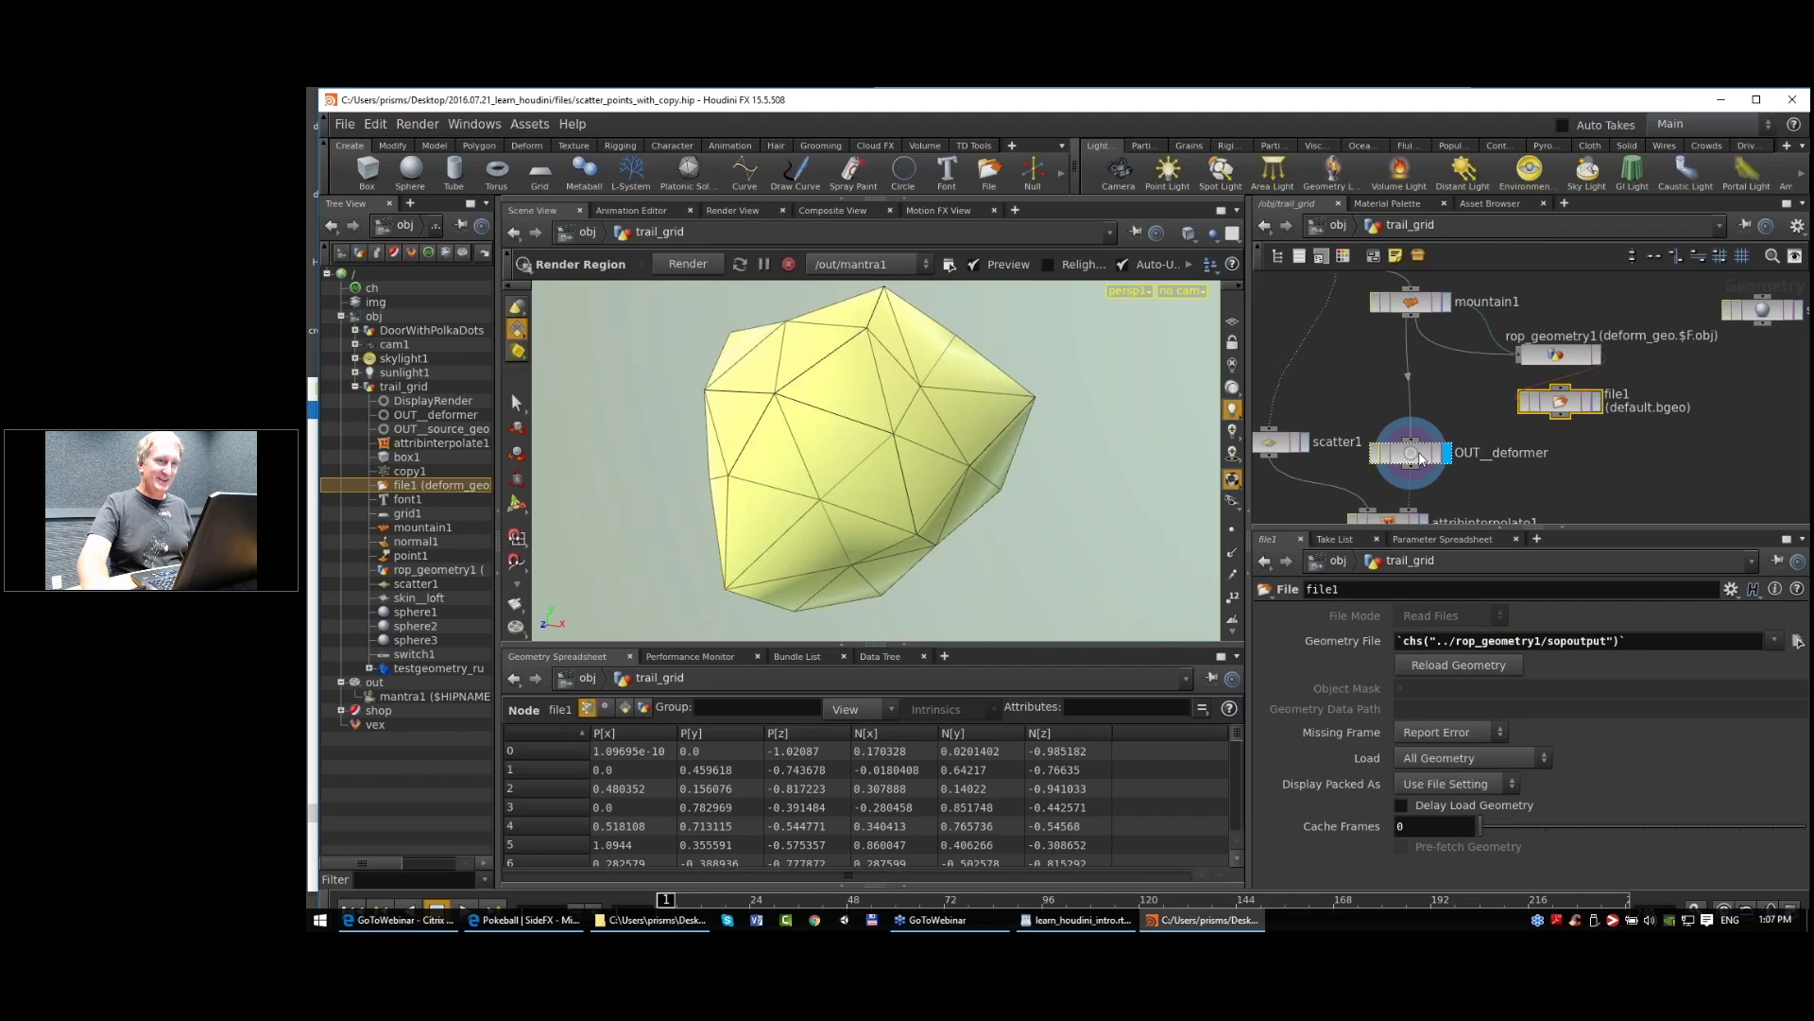
Step: Insert a Switch node between mountain1 and OUT__deformer, and shift rop_geometry1 and file1 slightly up to make room
drag(1412, 458, 1413, 469)
middle_drag(1474, 477, 1471, 466)
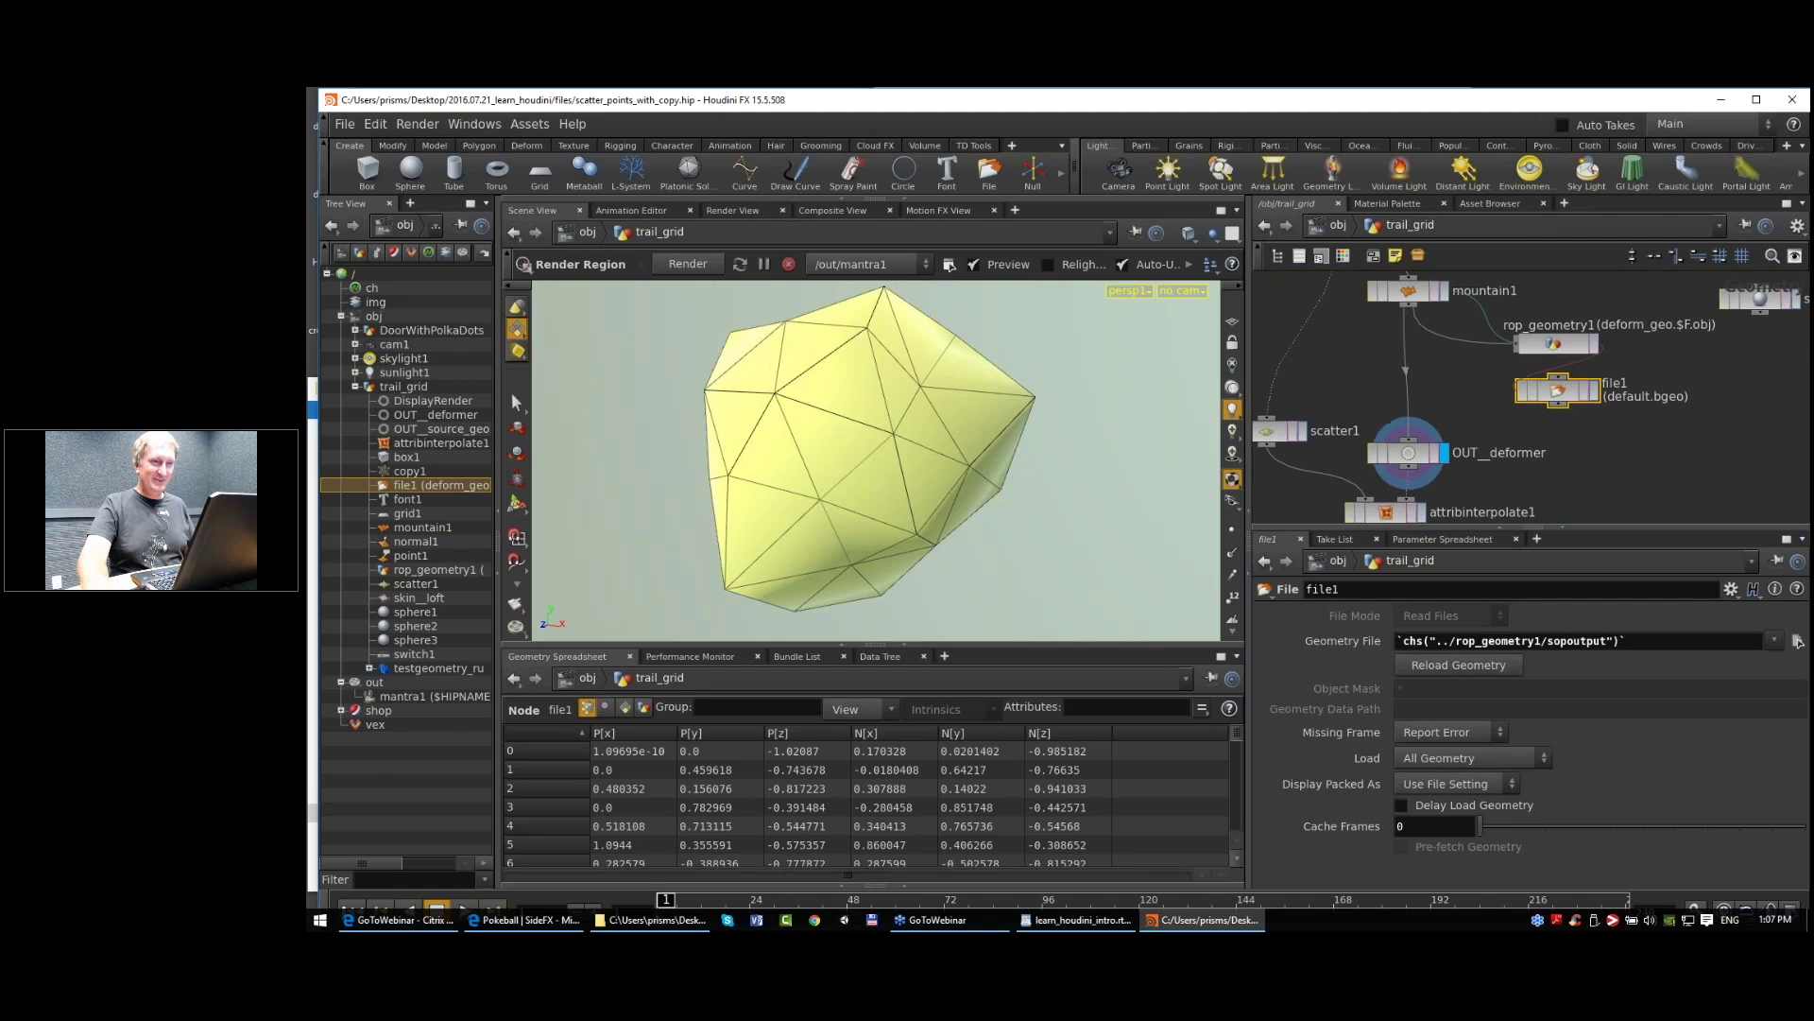
double_click(1413, 641)
click(1579, 440)
key(Tab)
key(Return)
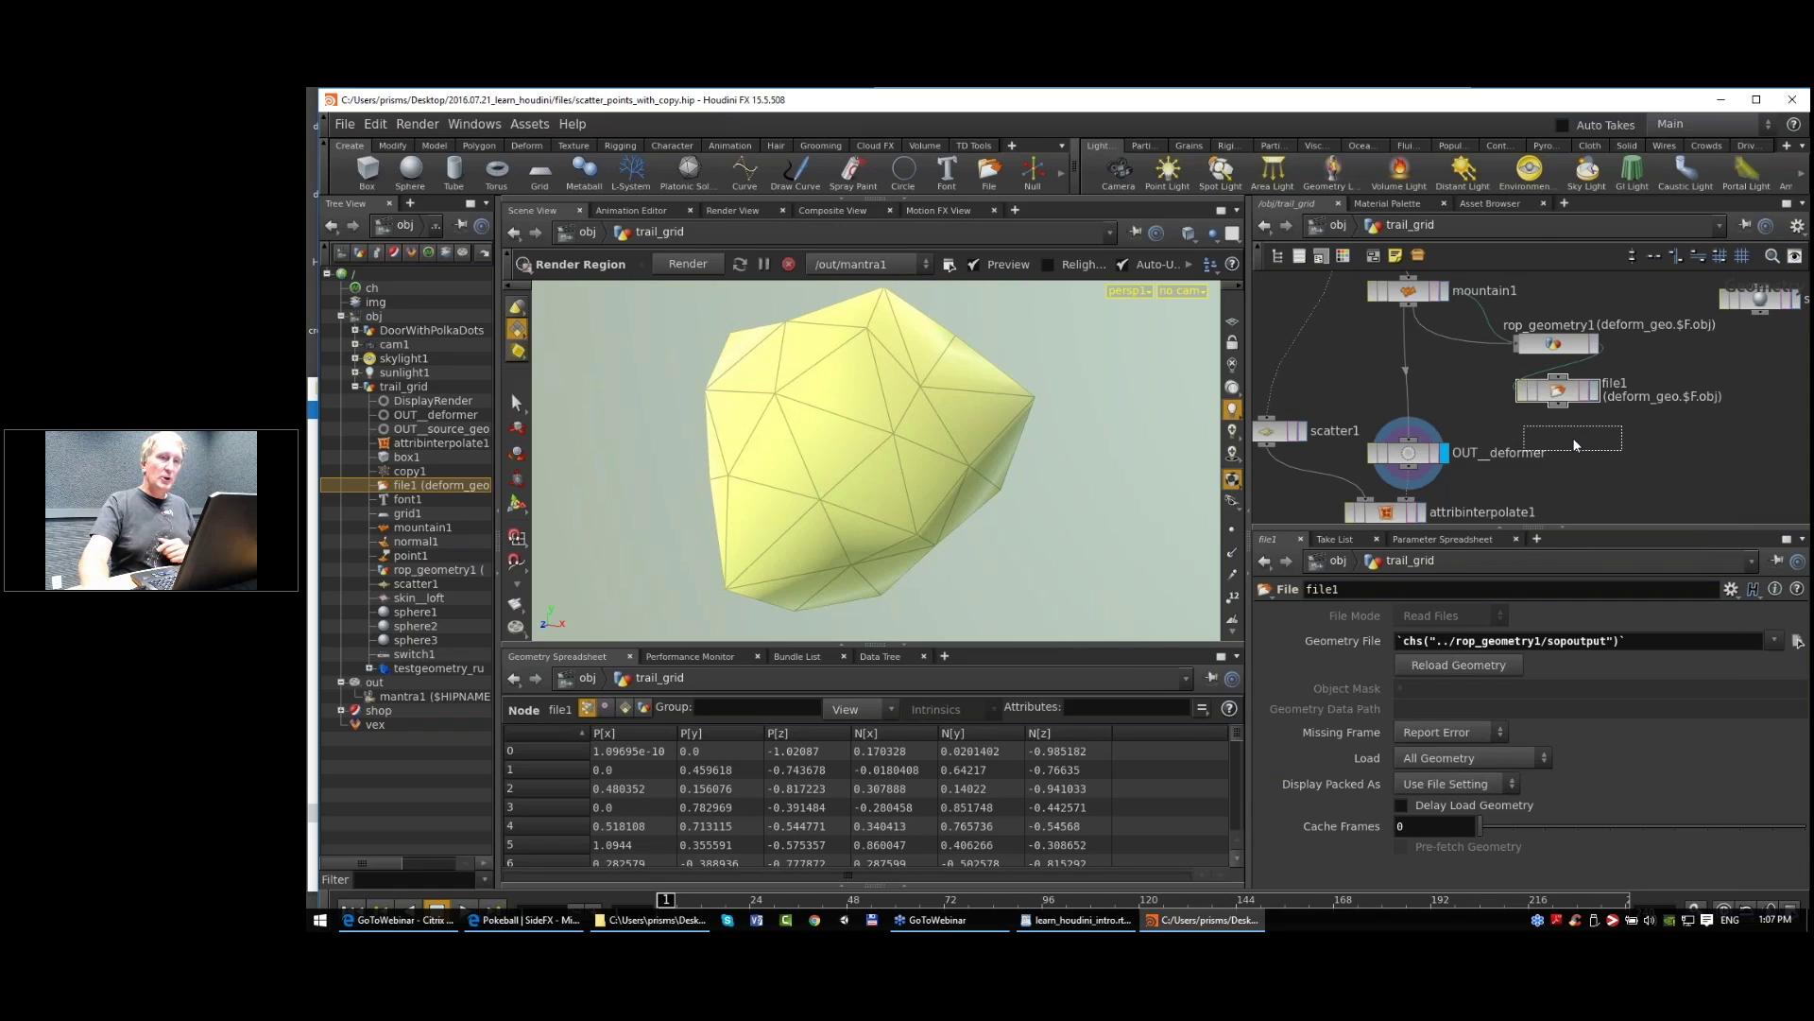
click(1404, 397)
drag(1551, 425, 1588, 322)
click(1506, 353)
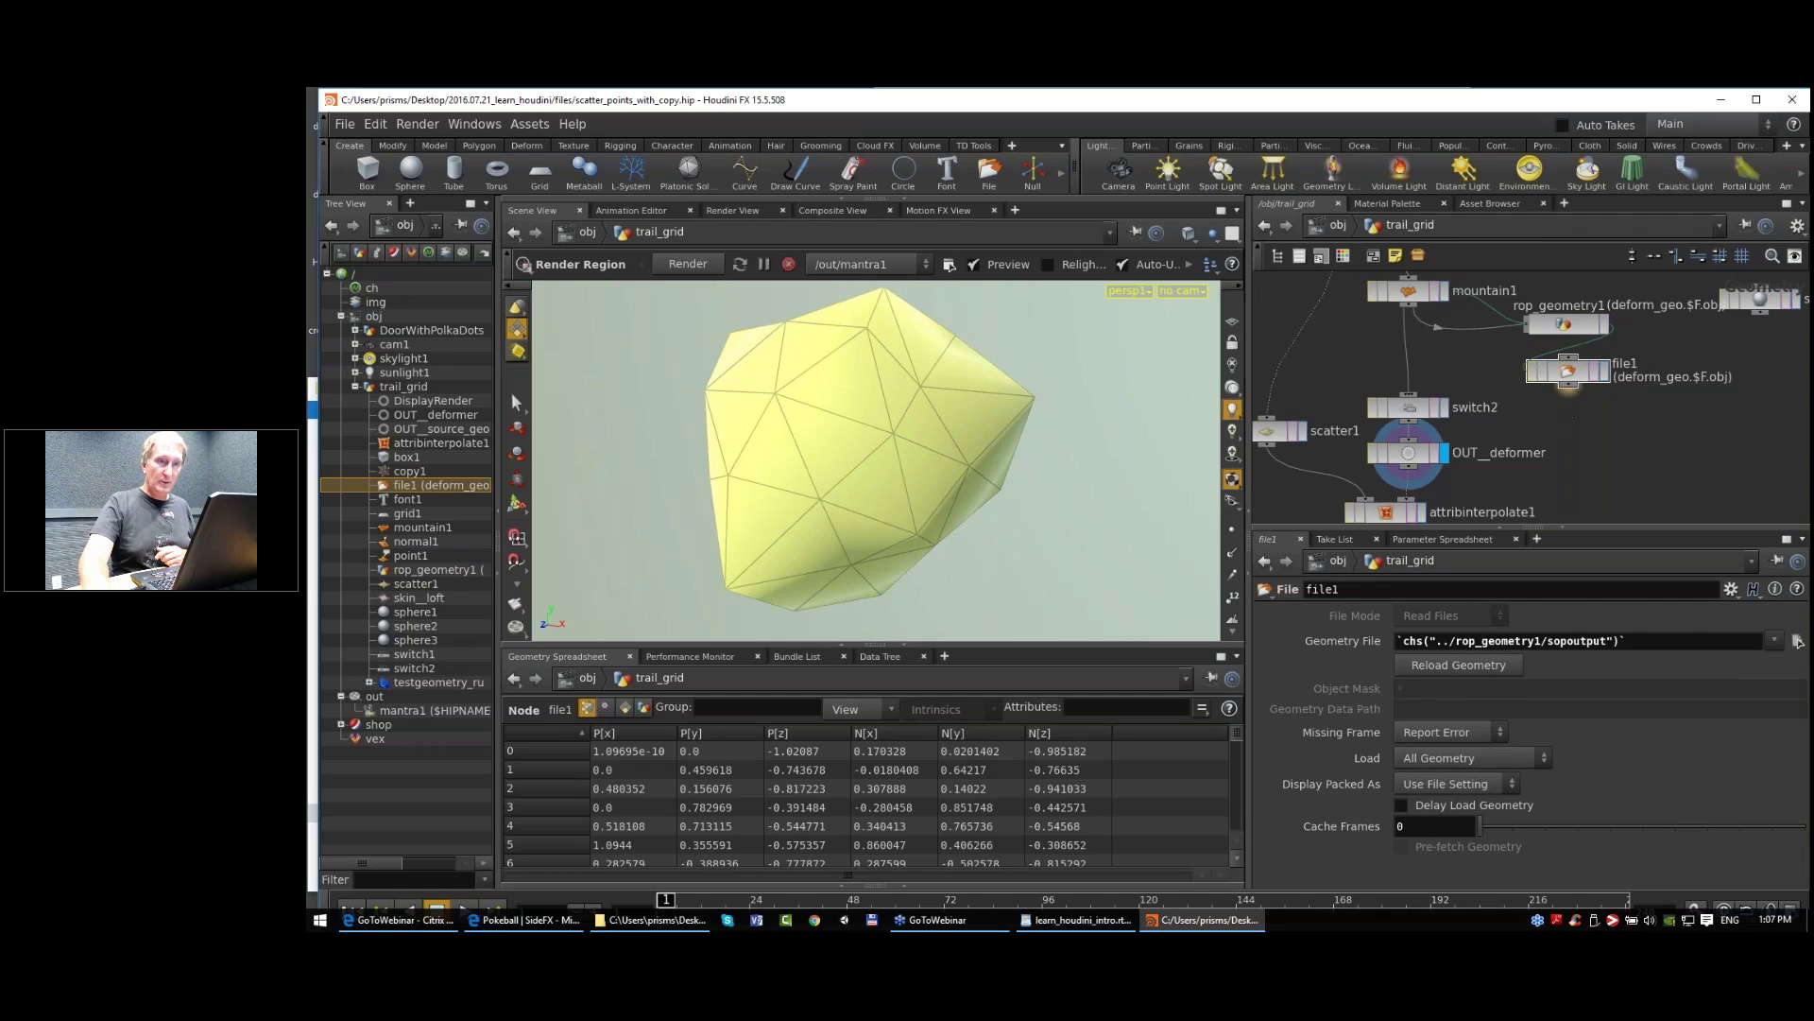
Step: Add an unconnected File Cache node just below file1
mouse_move(1586, 434)
middle_down()
mouse_move(1557, 502)
mouse_move(1582, 433)
middle_up()
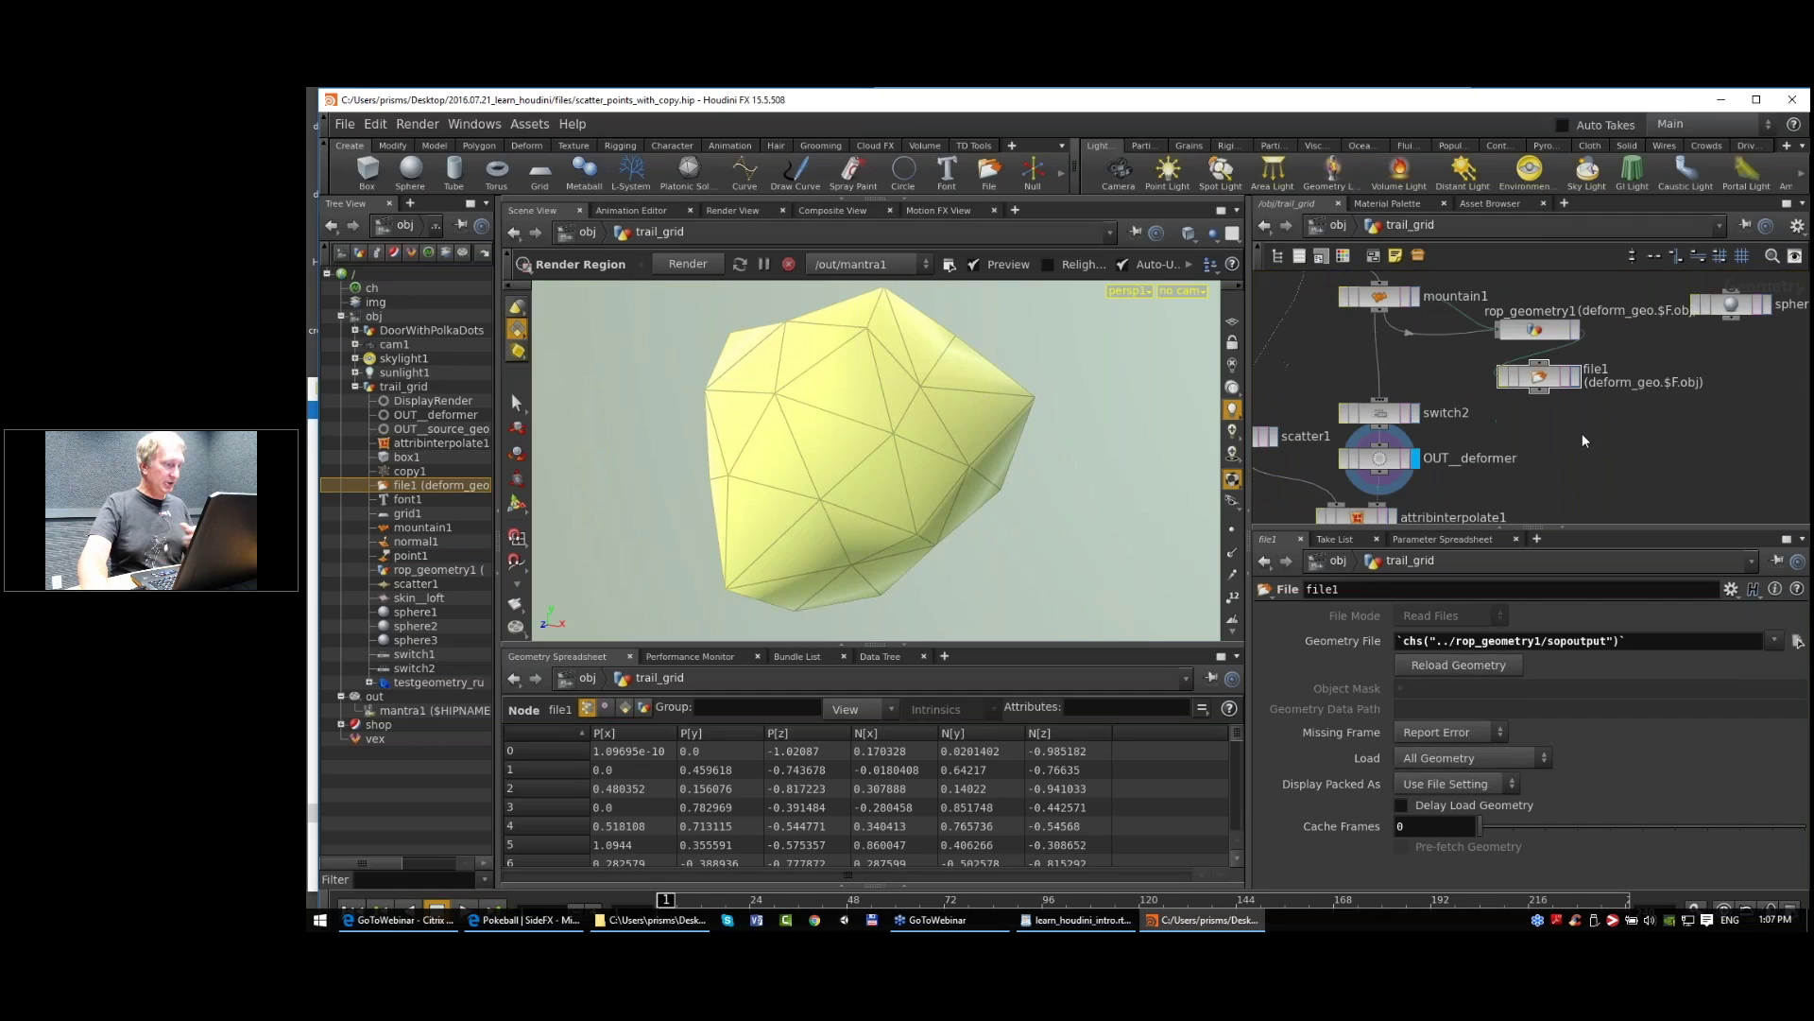
key(Tab)
text(fileca)
key(Escape)
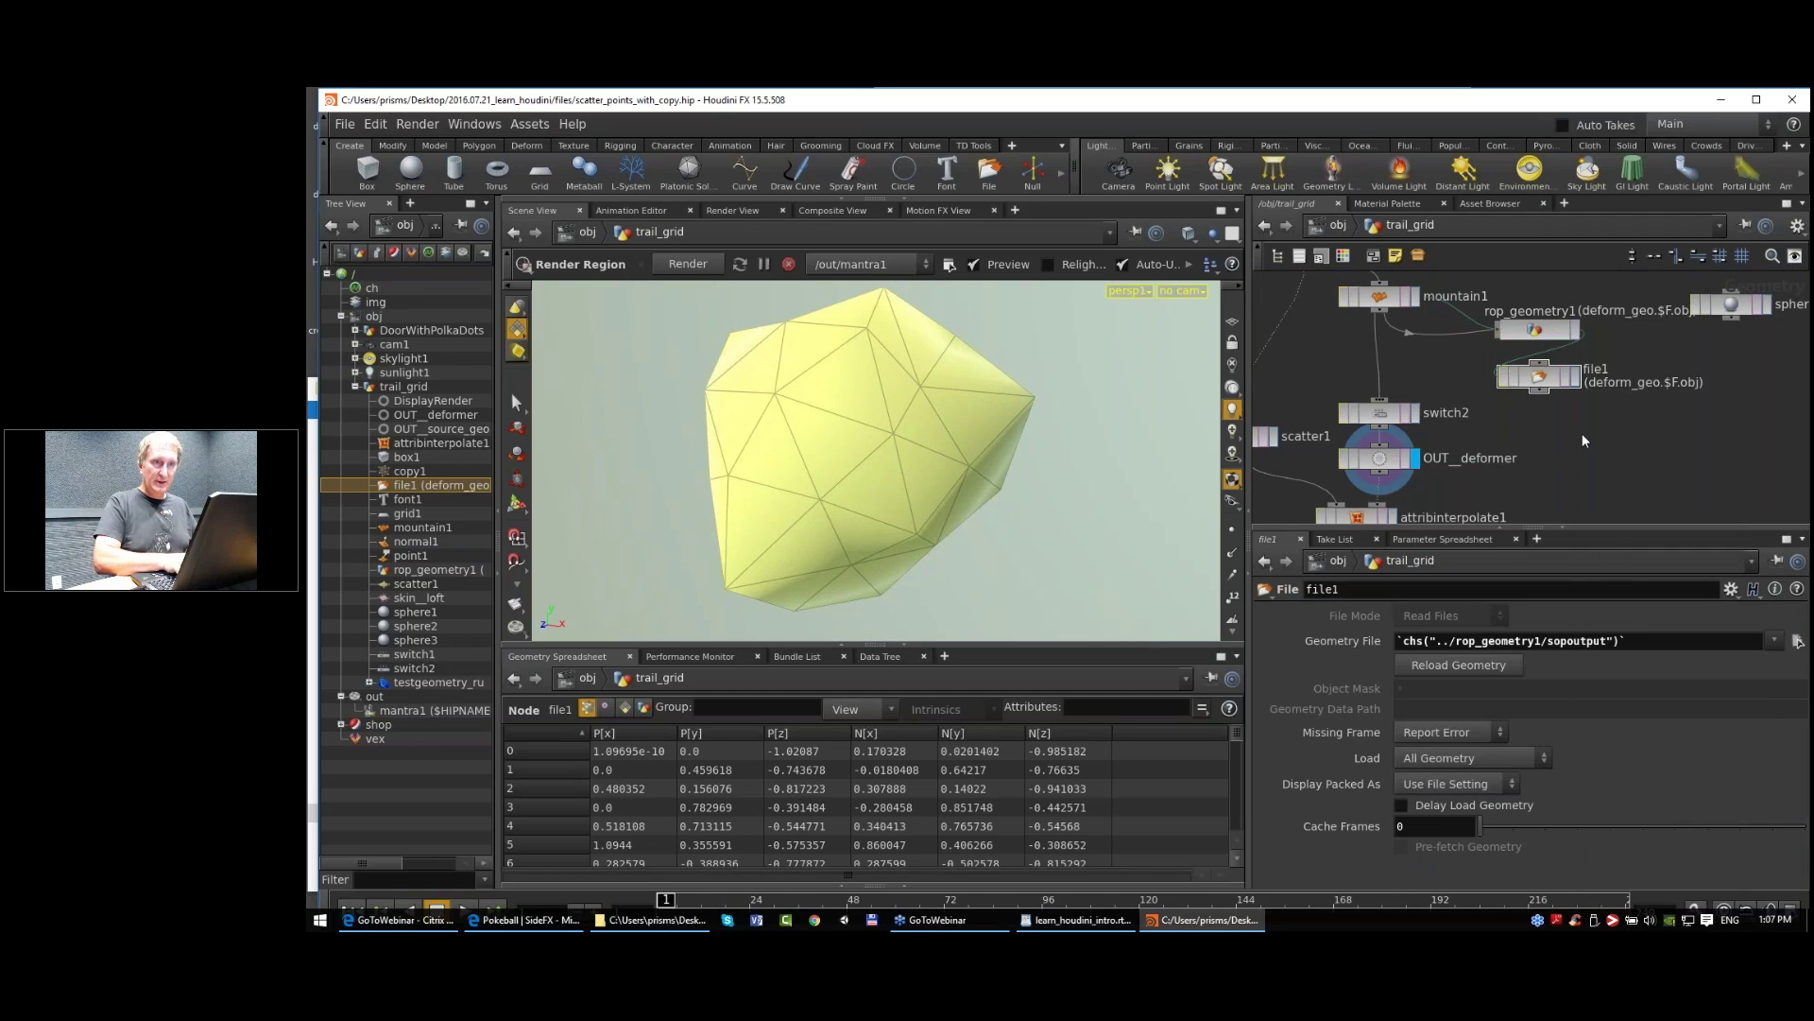
click(1582, 433)
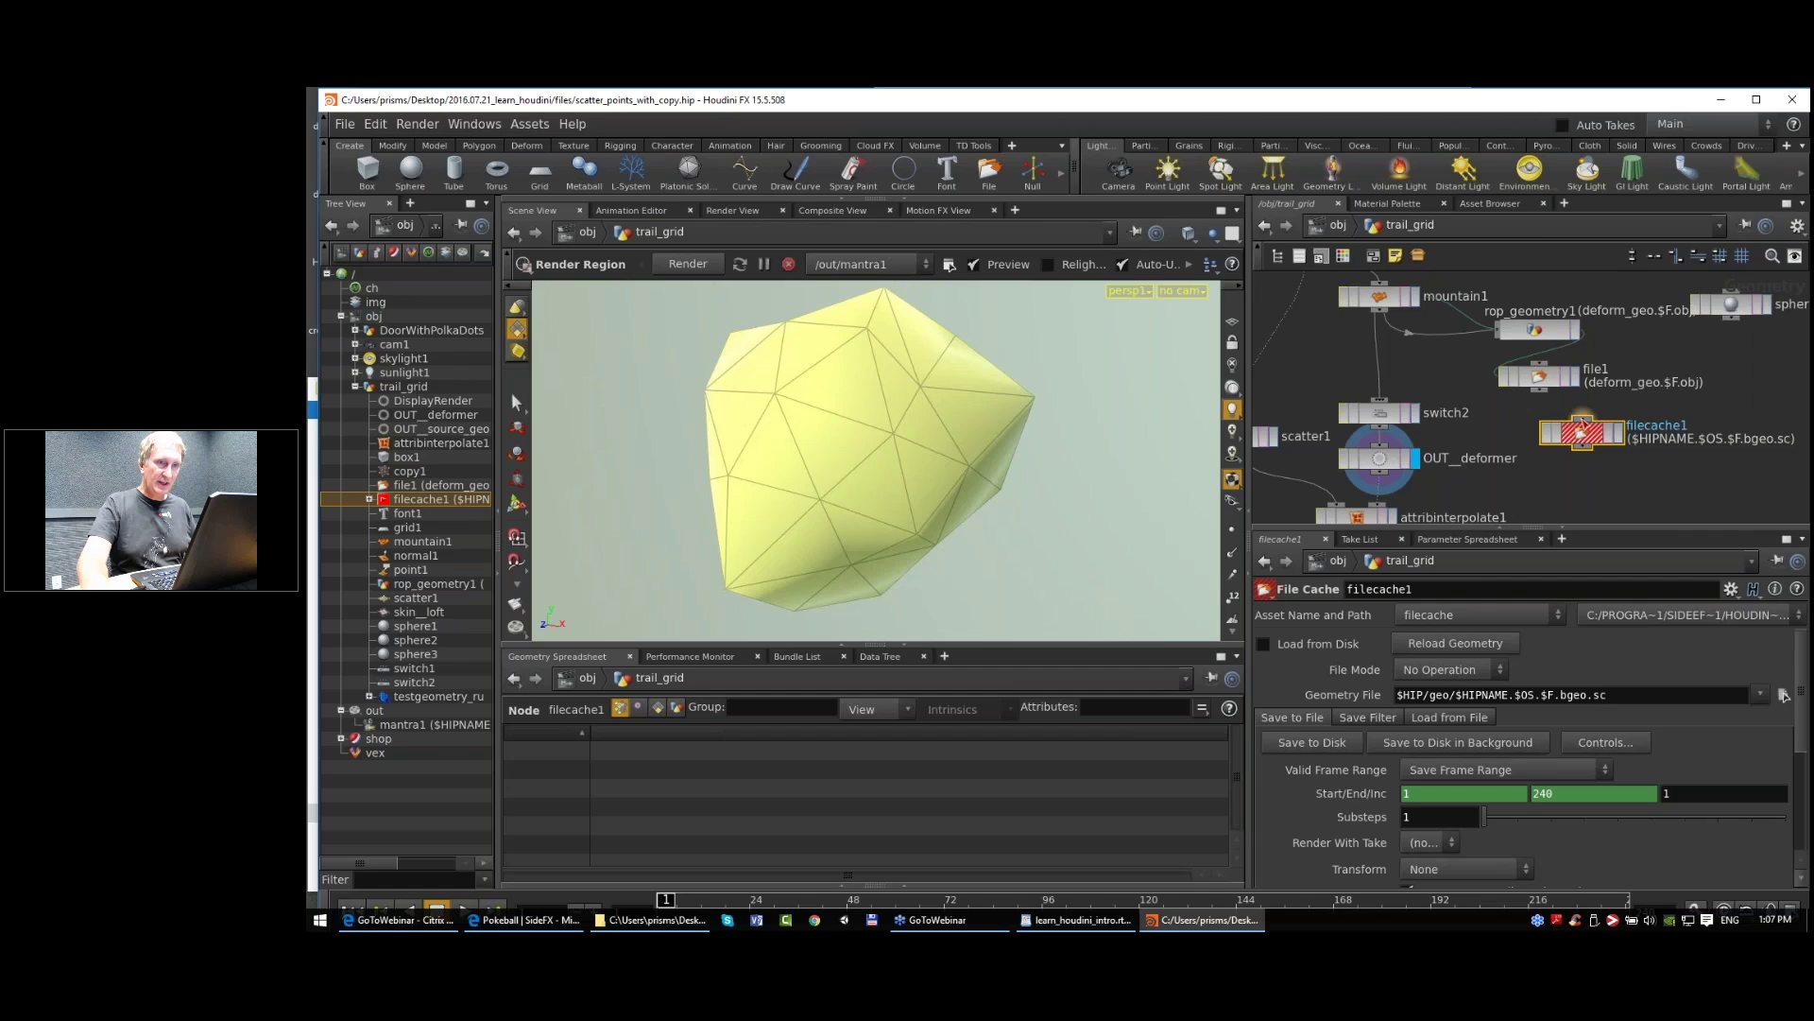
drag(1583, 423, 1581, 436)
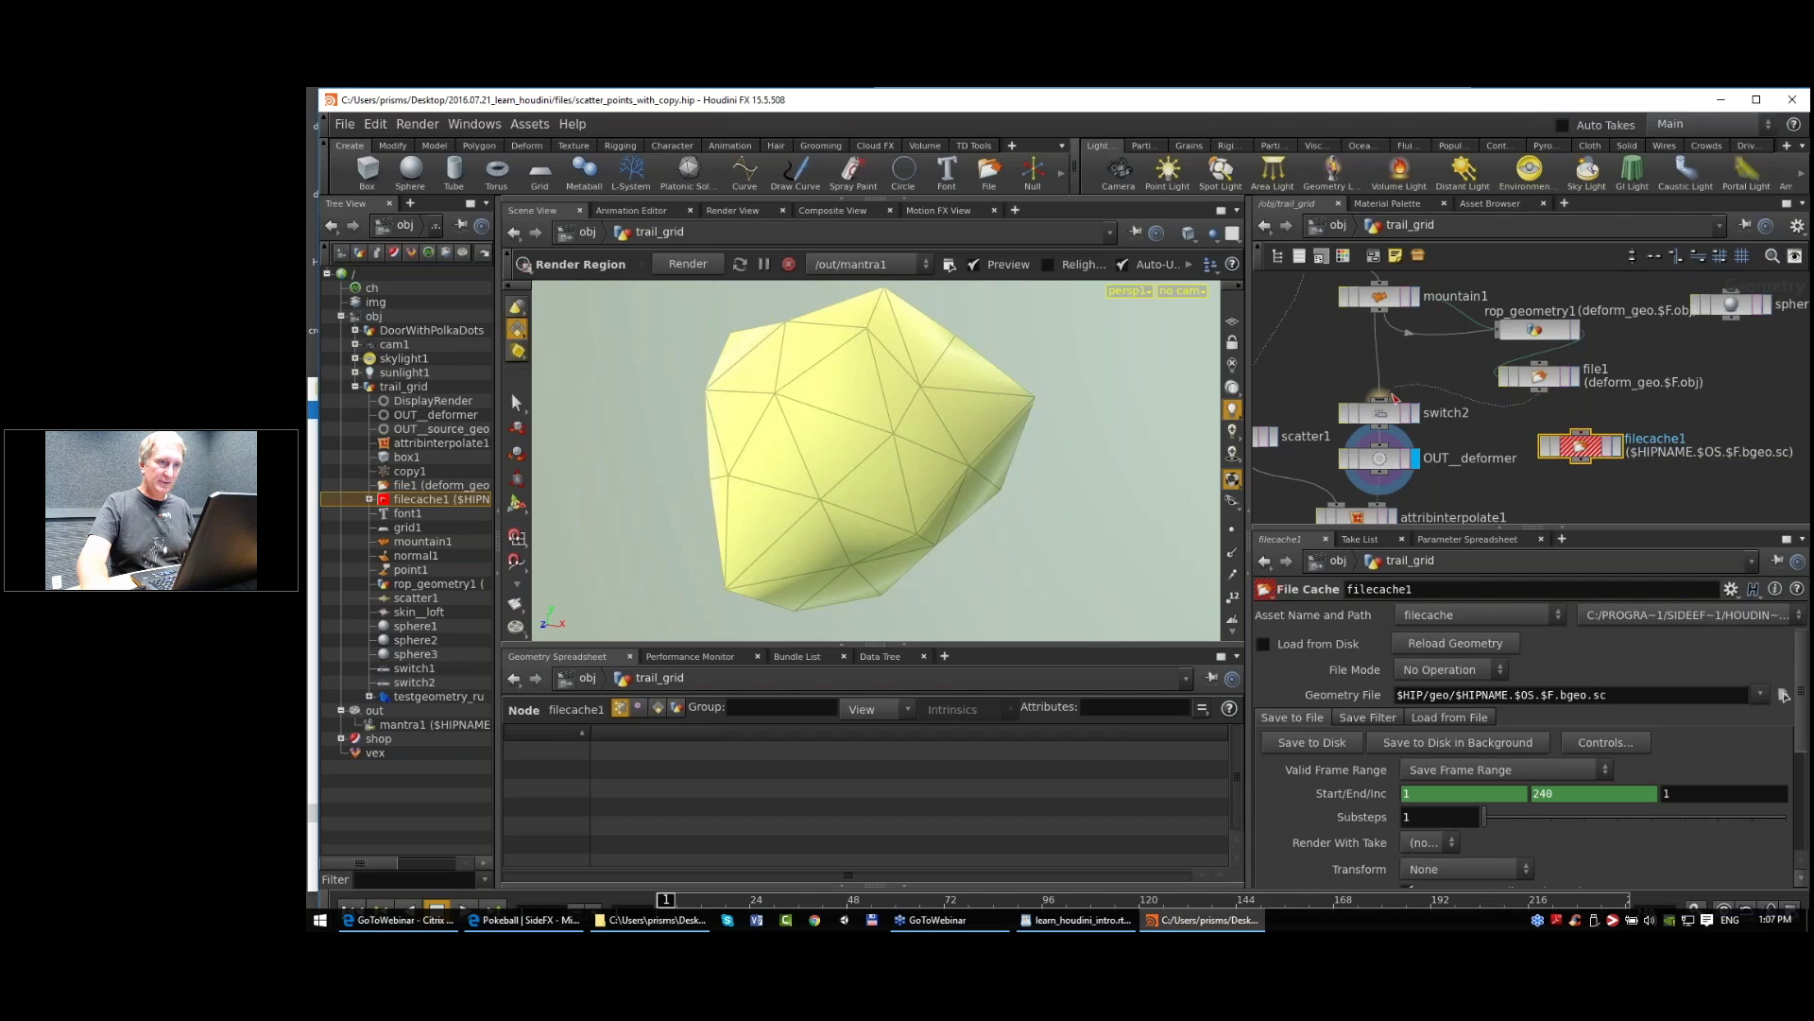
Step: With file1 wired as switch2's second input, set Select Input to 1 and scrub the timeline to check playback
click(1413, 414)
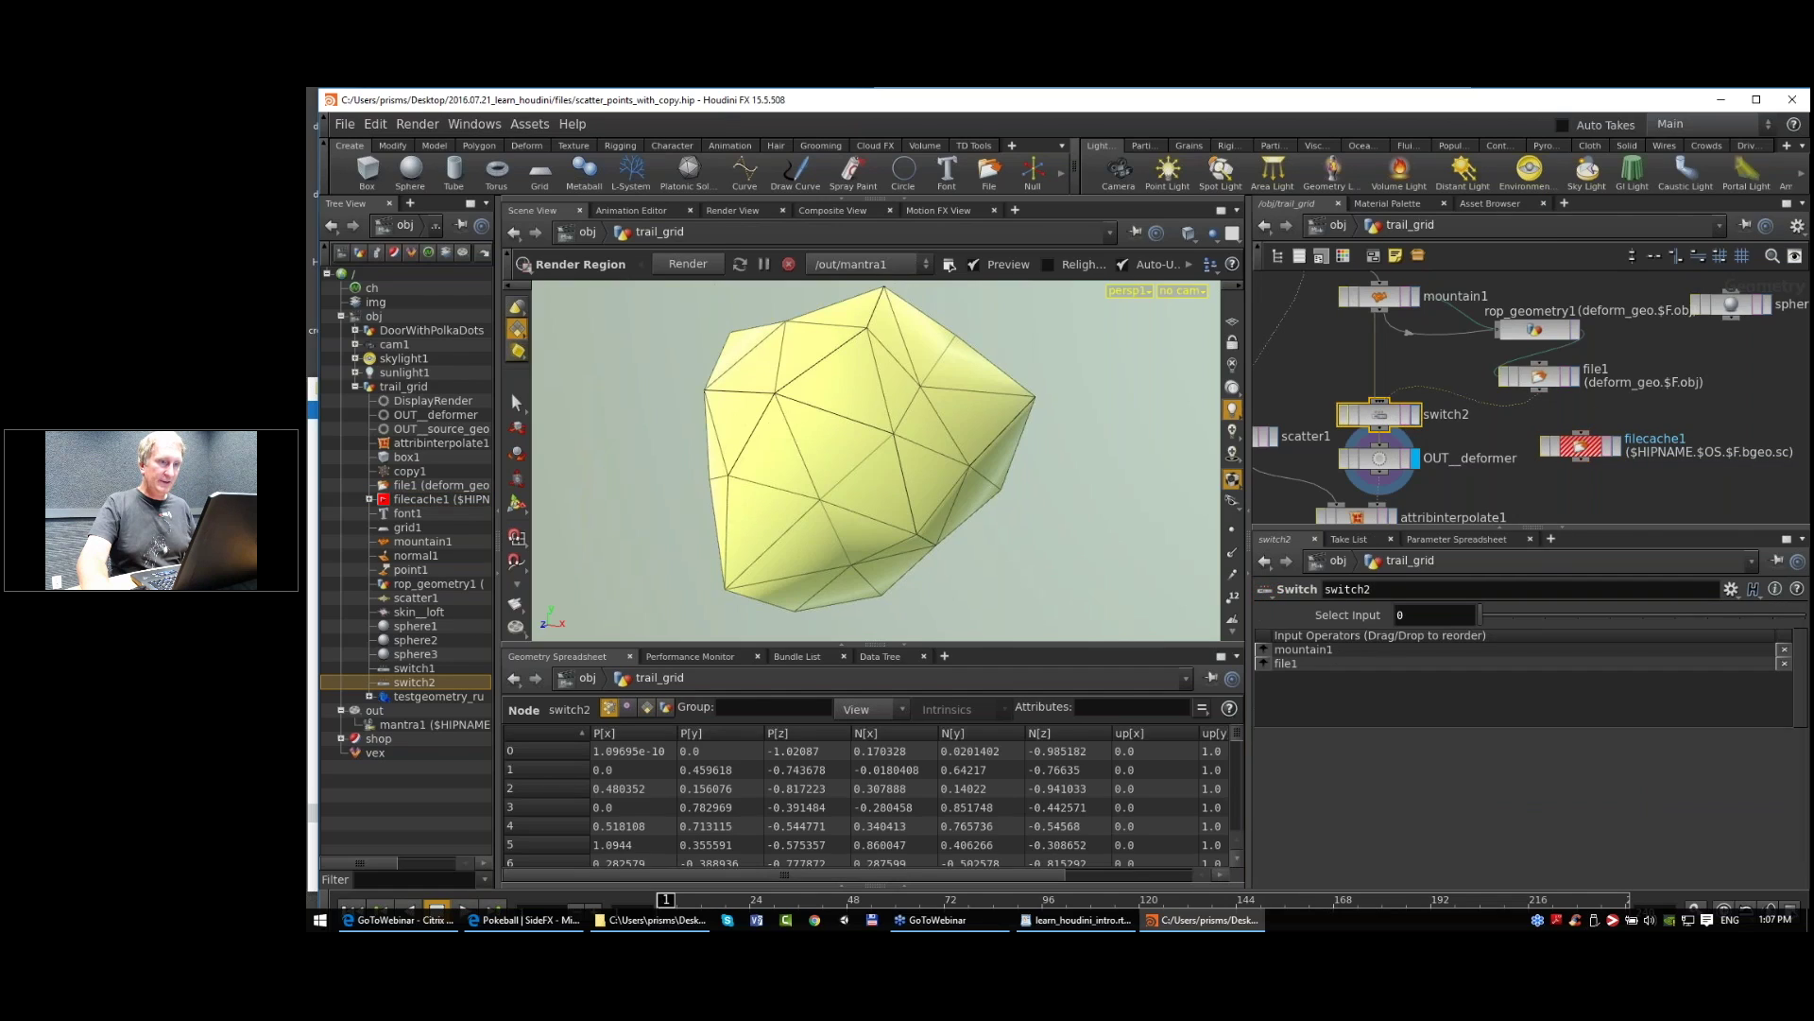
click(1513, 614)
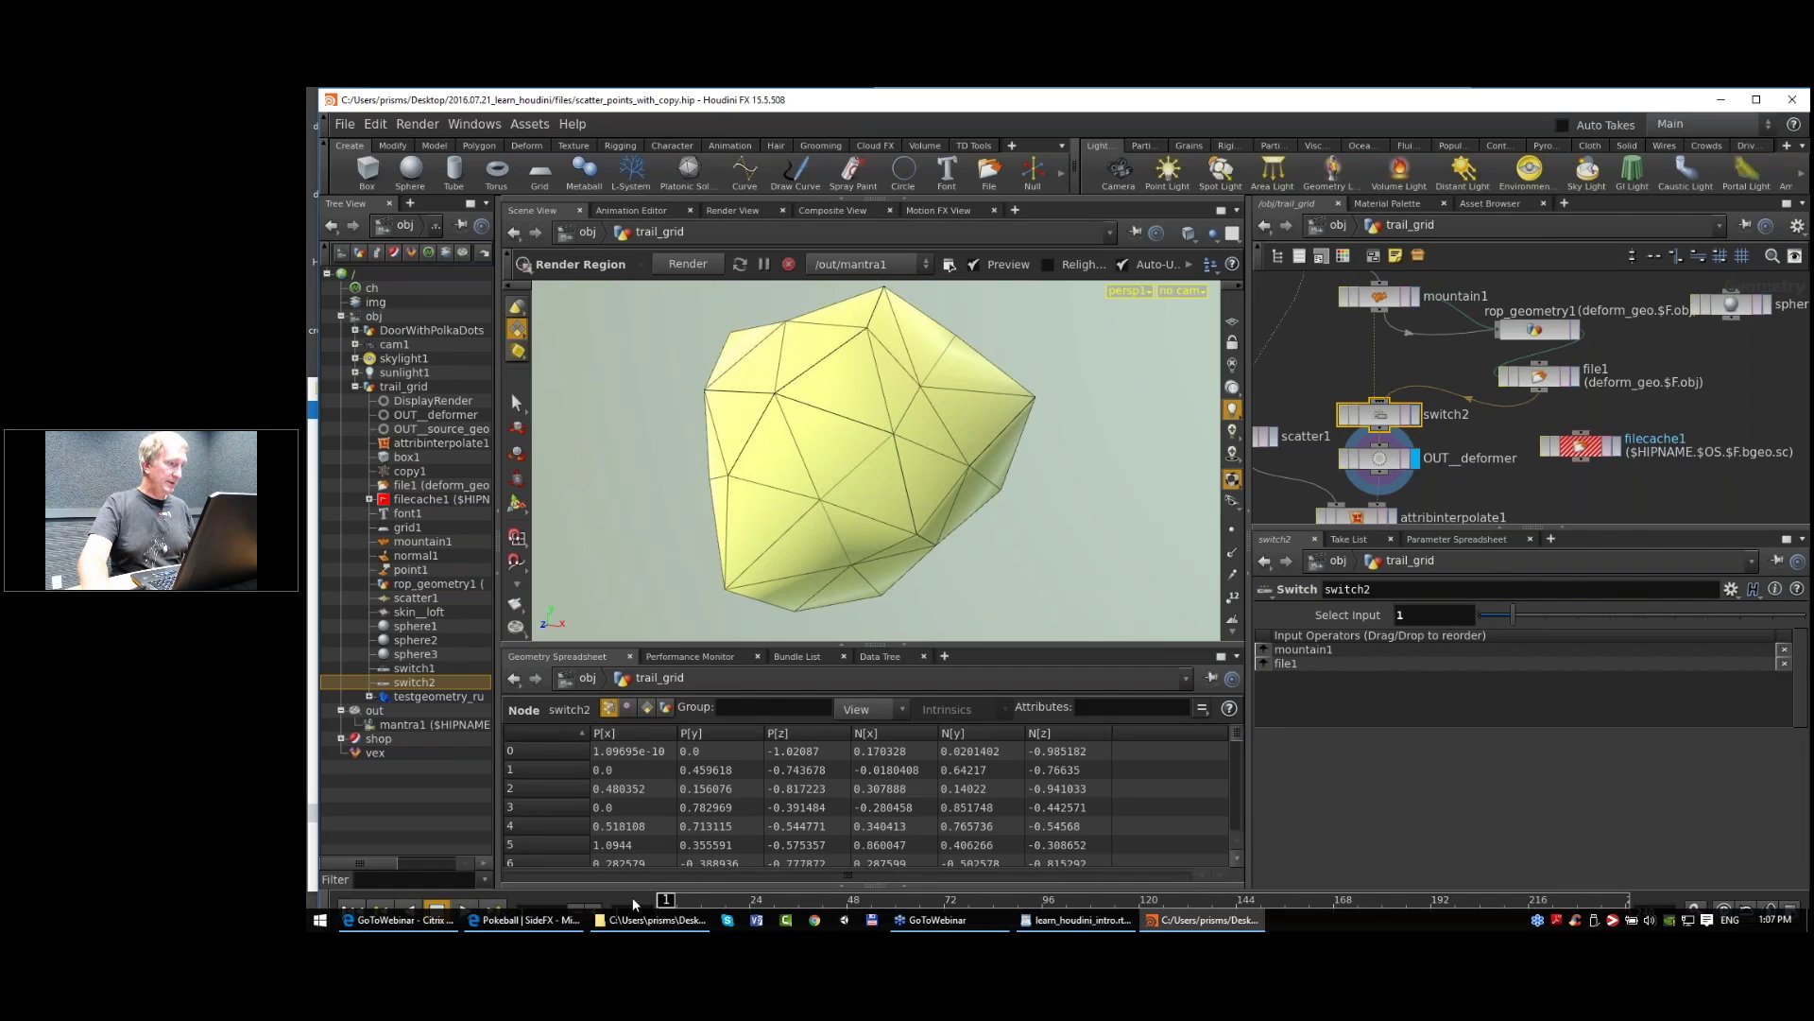
click(695, 900)
drag(723, 902, 661, 901)
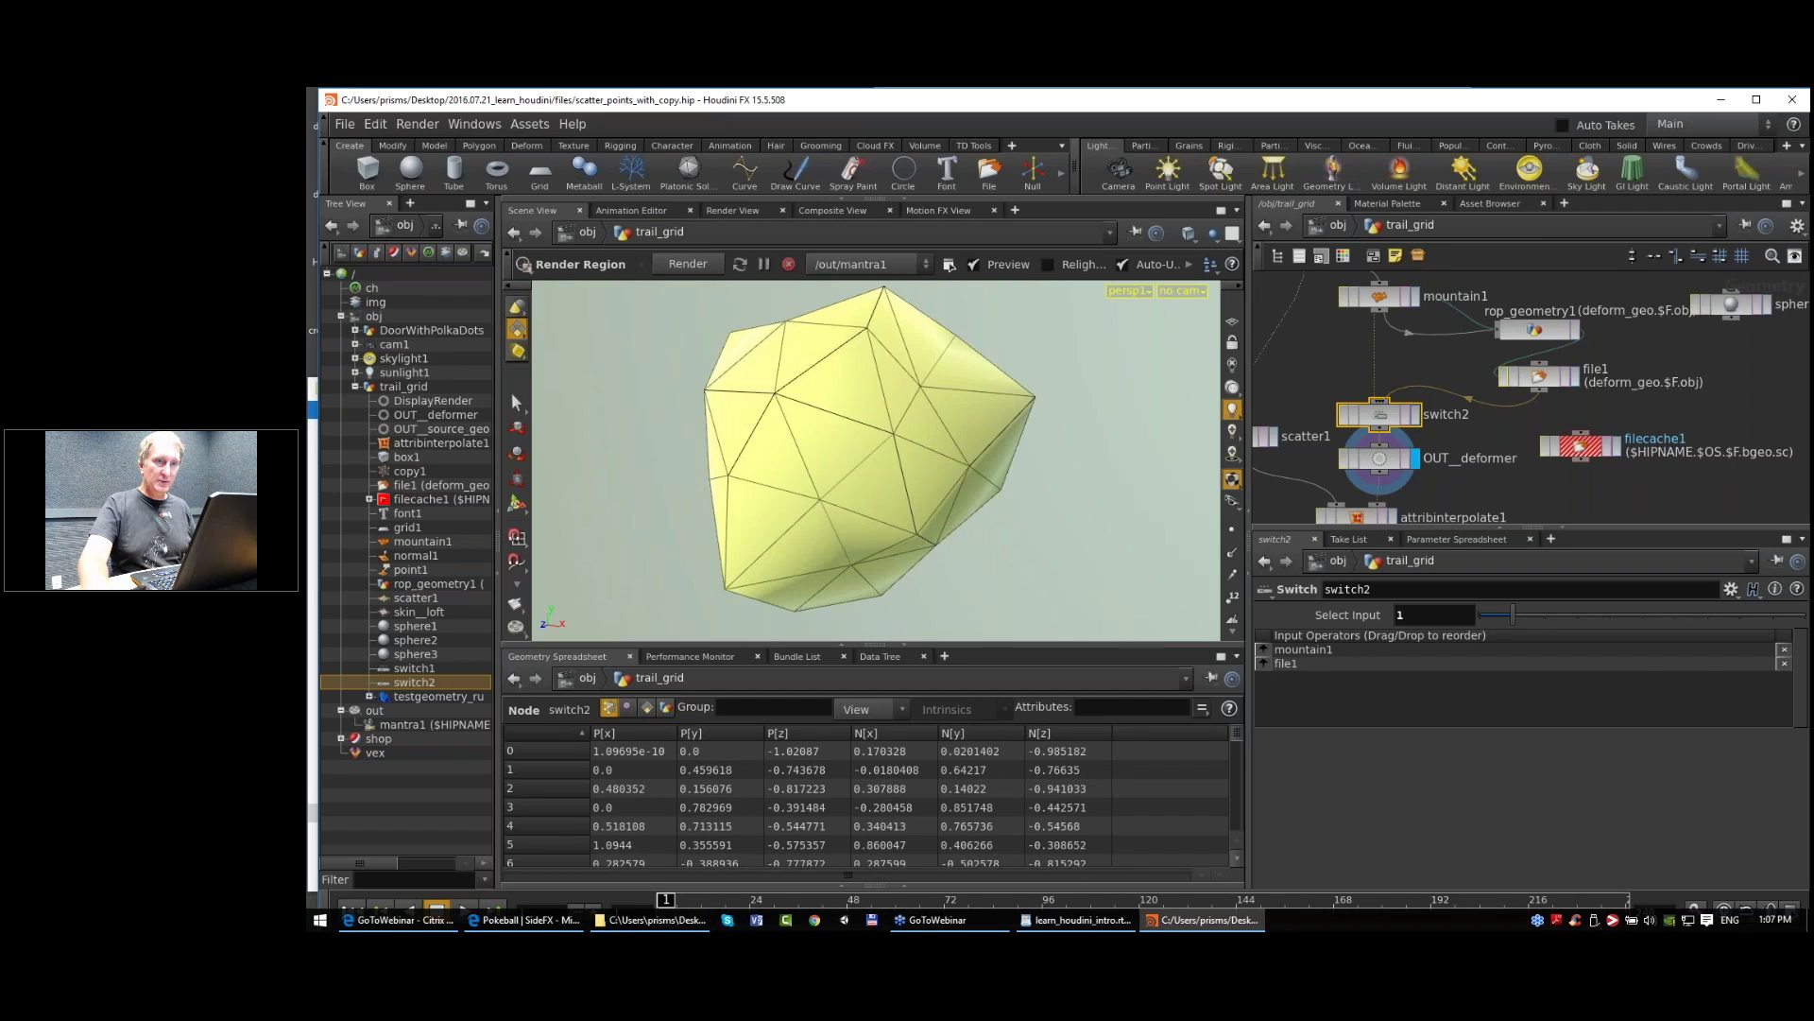
Step: Browse the geo folder from file1's Geometry File, list the sequence as individual OBJ files, and cancel the selection
click(1538, 376)
click(1799, 641)
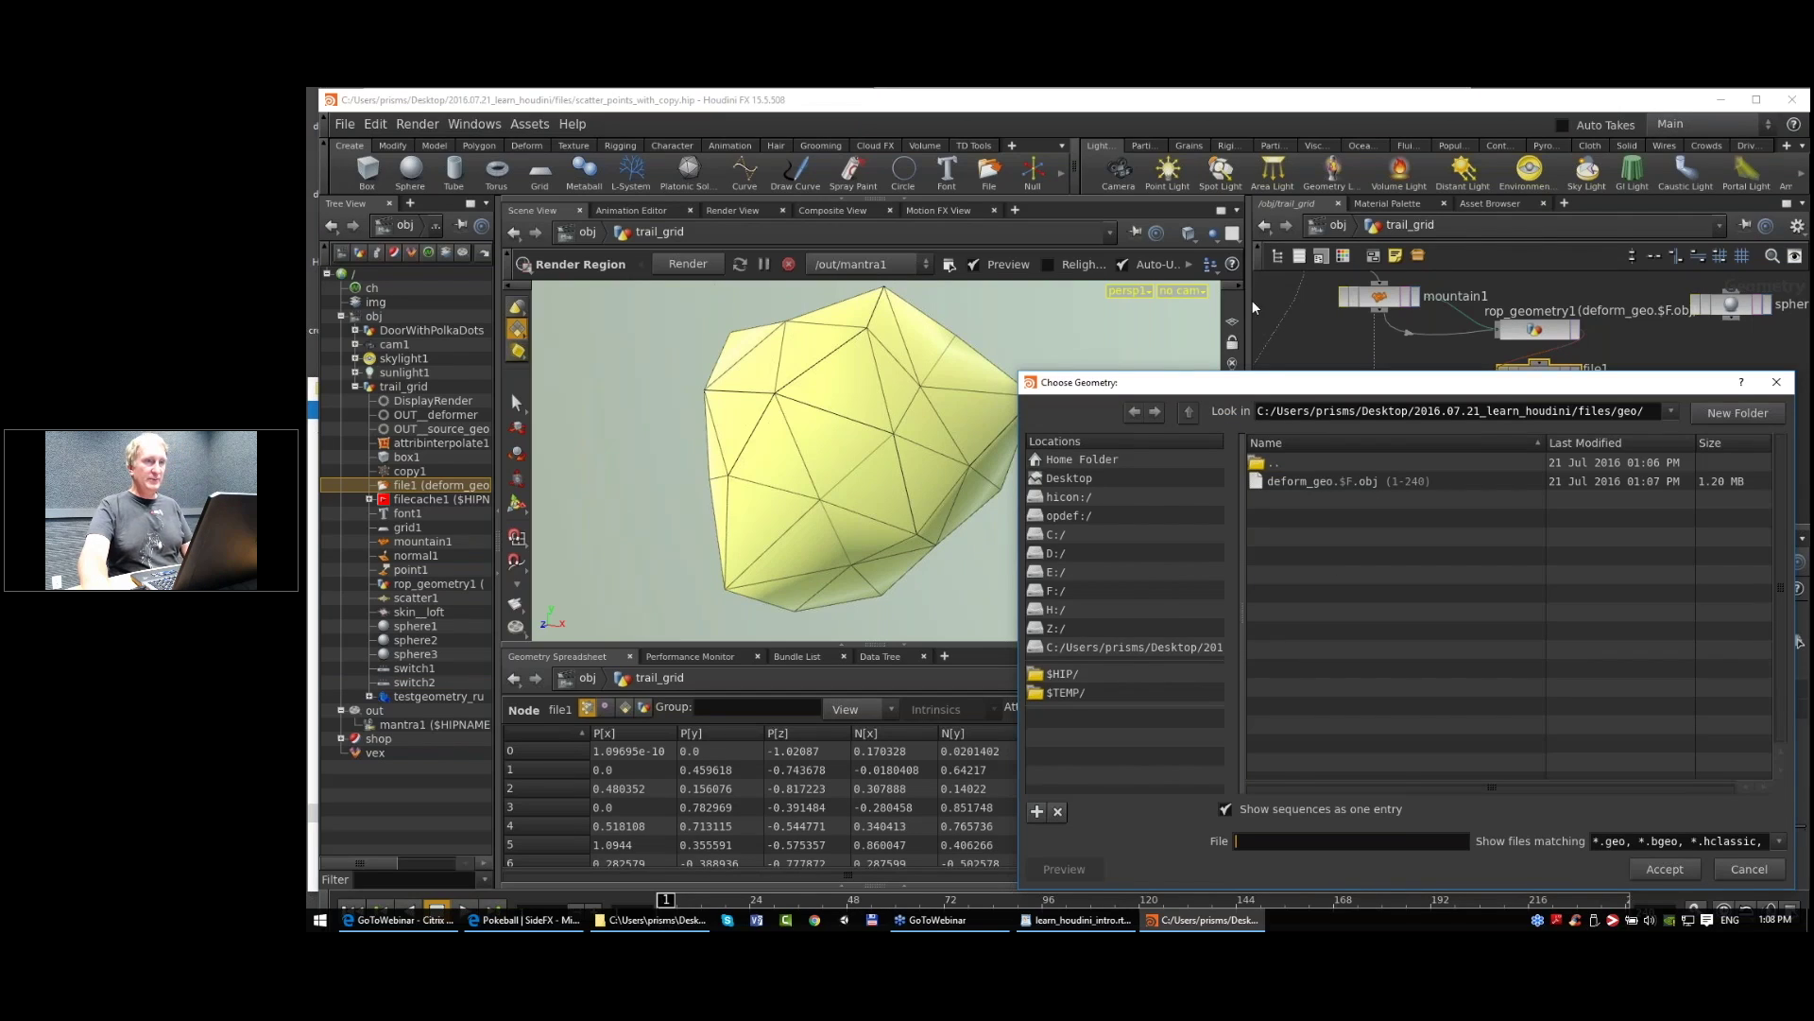
drag(1262, 386, 1048, 264)
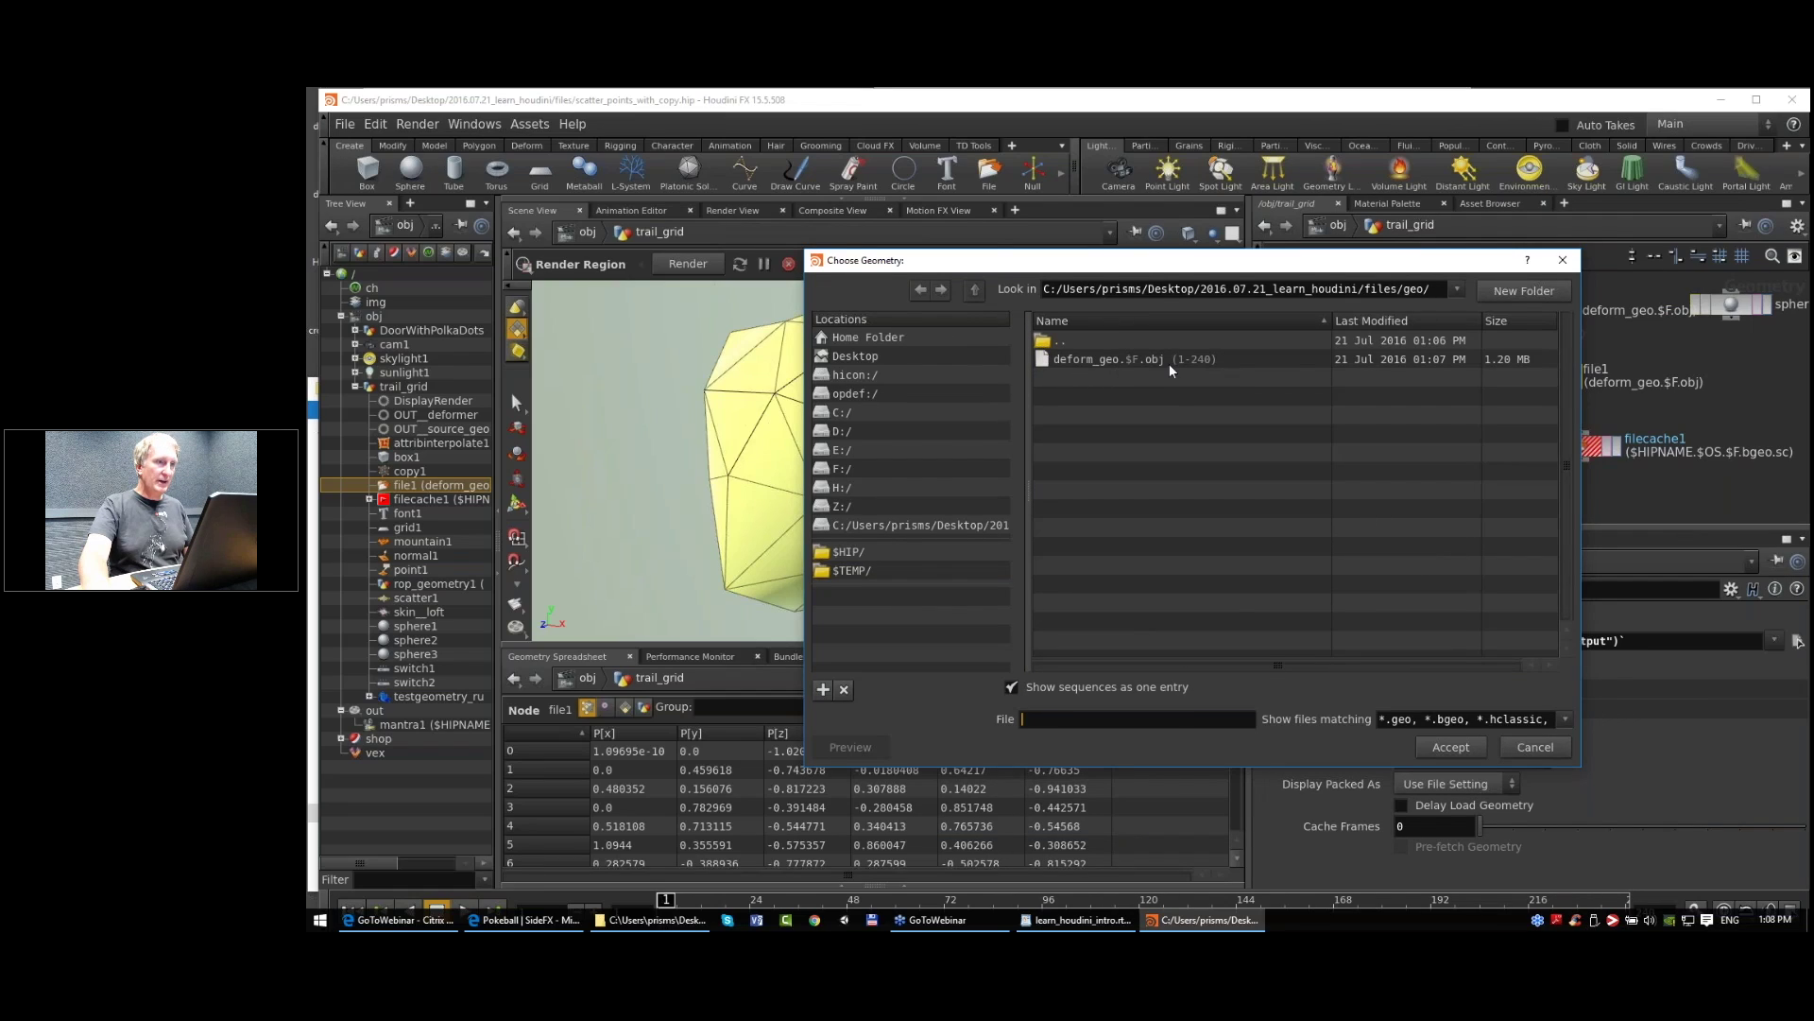
click(1011, 687)
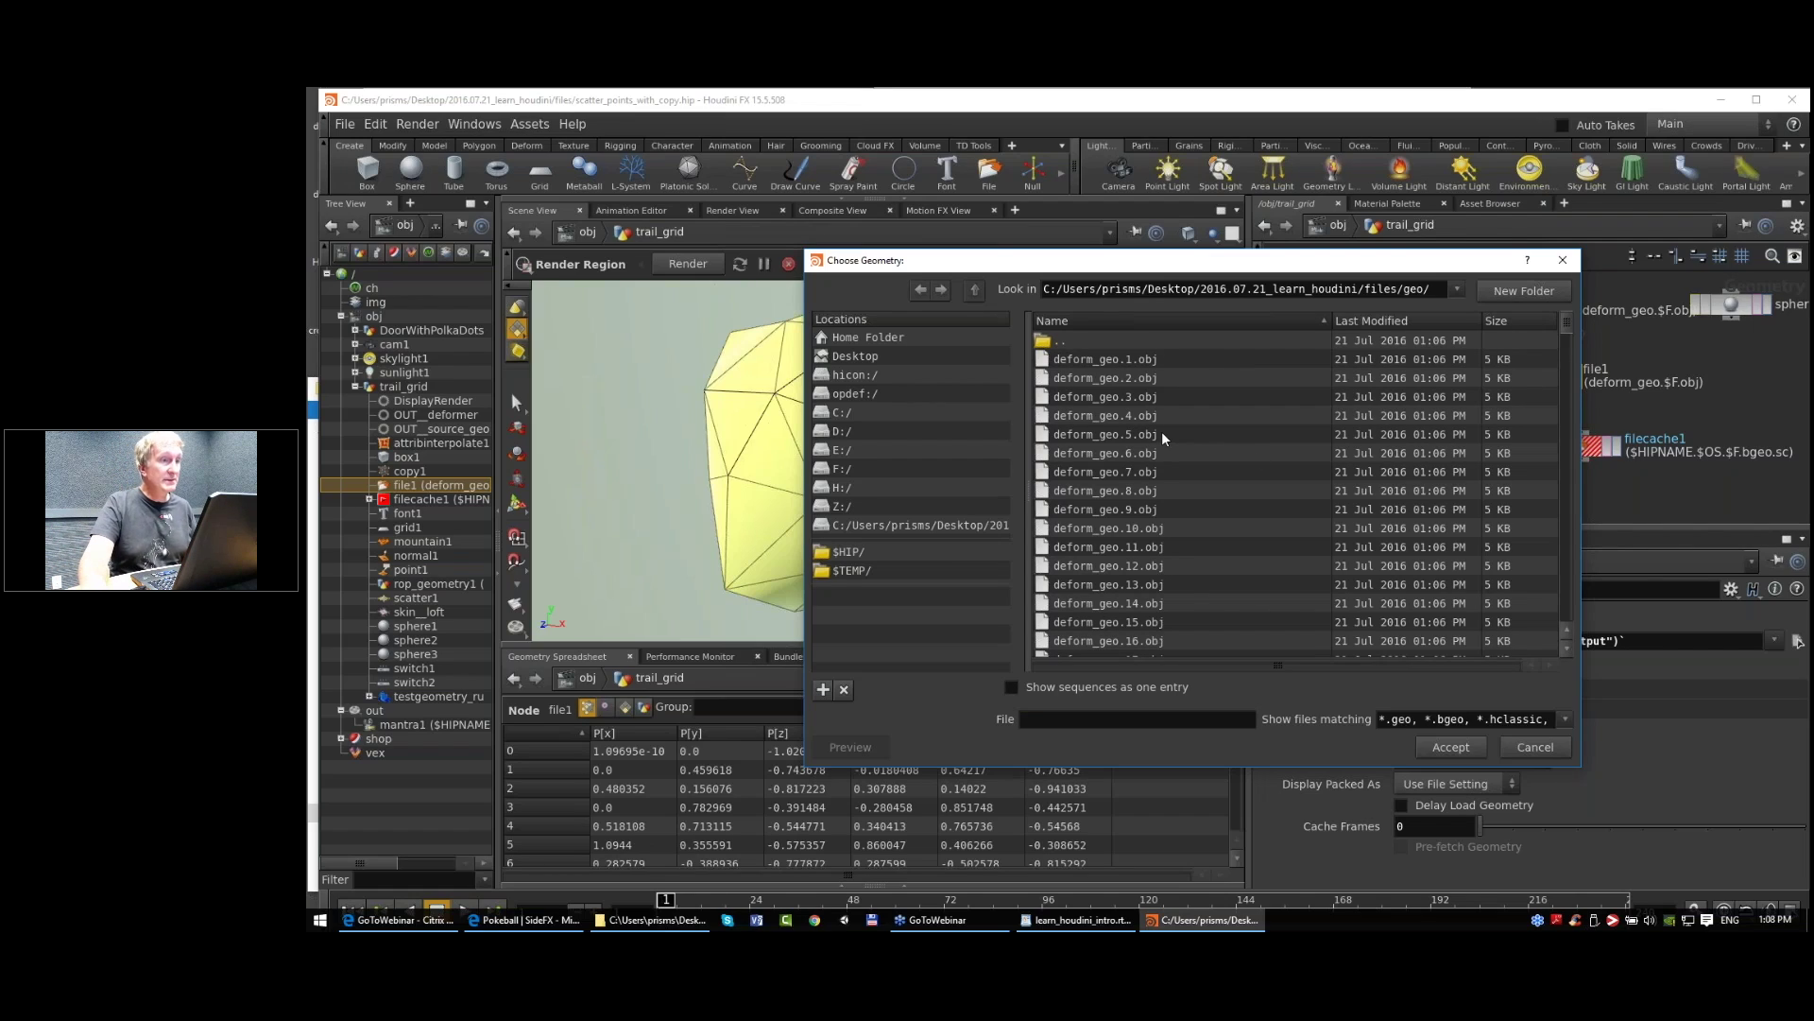
click(1535, 746)
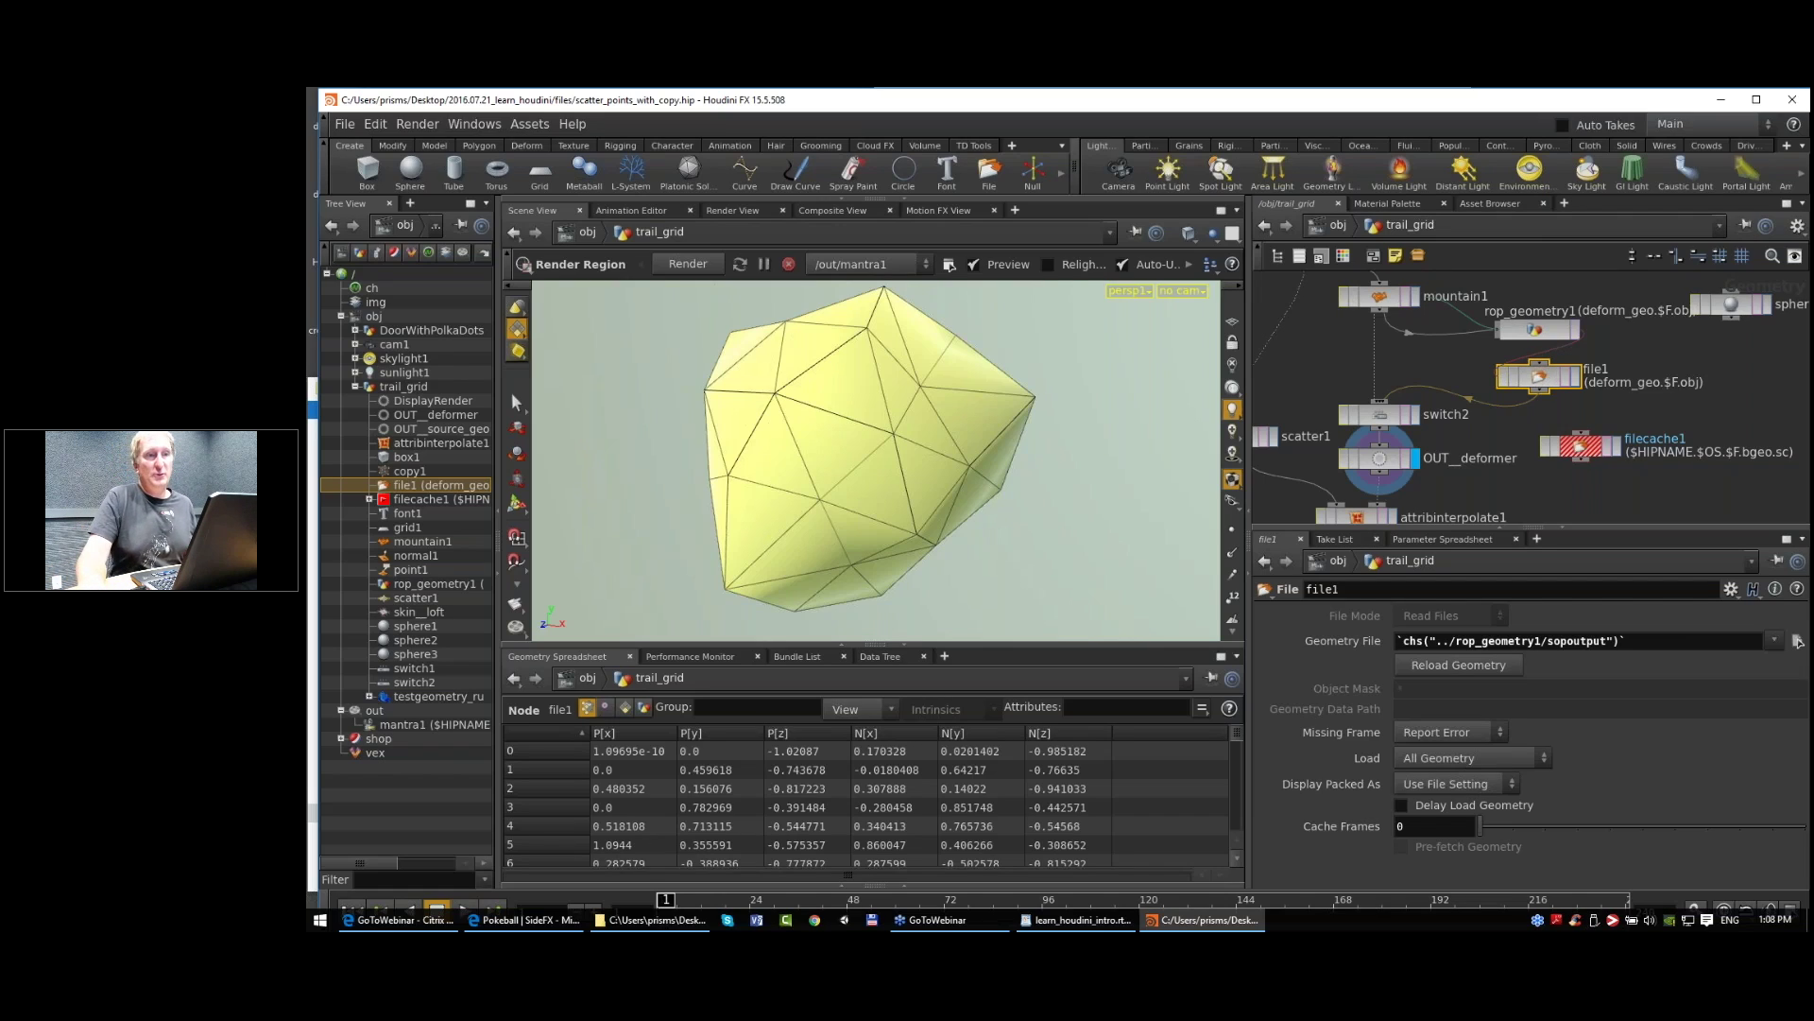
Step: Move OUT__deformer further down, about midway between switch2 and attribinterpolate1
scroll(1547, 376, down, 1)
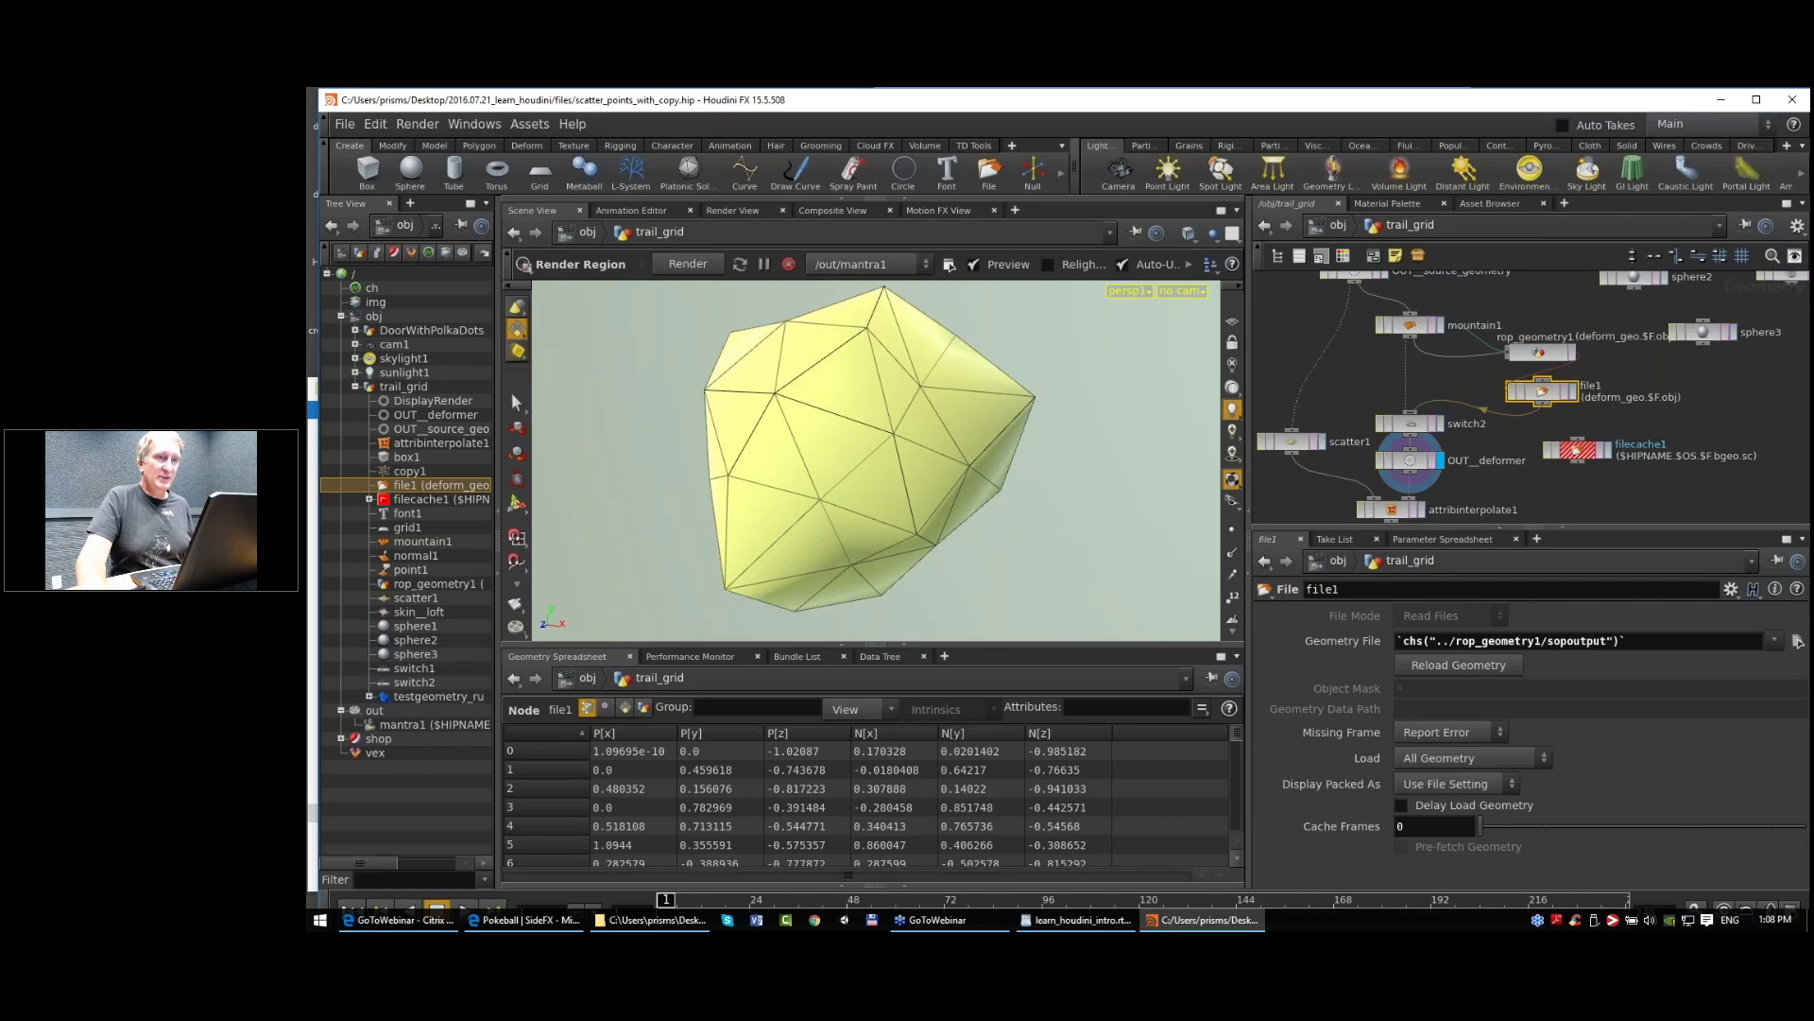
middle_drag(1412, 457, 1420, 392)
drag(1408, 440, 1427, 478)
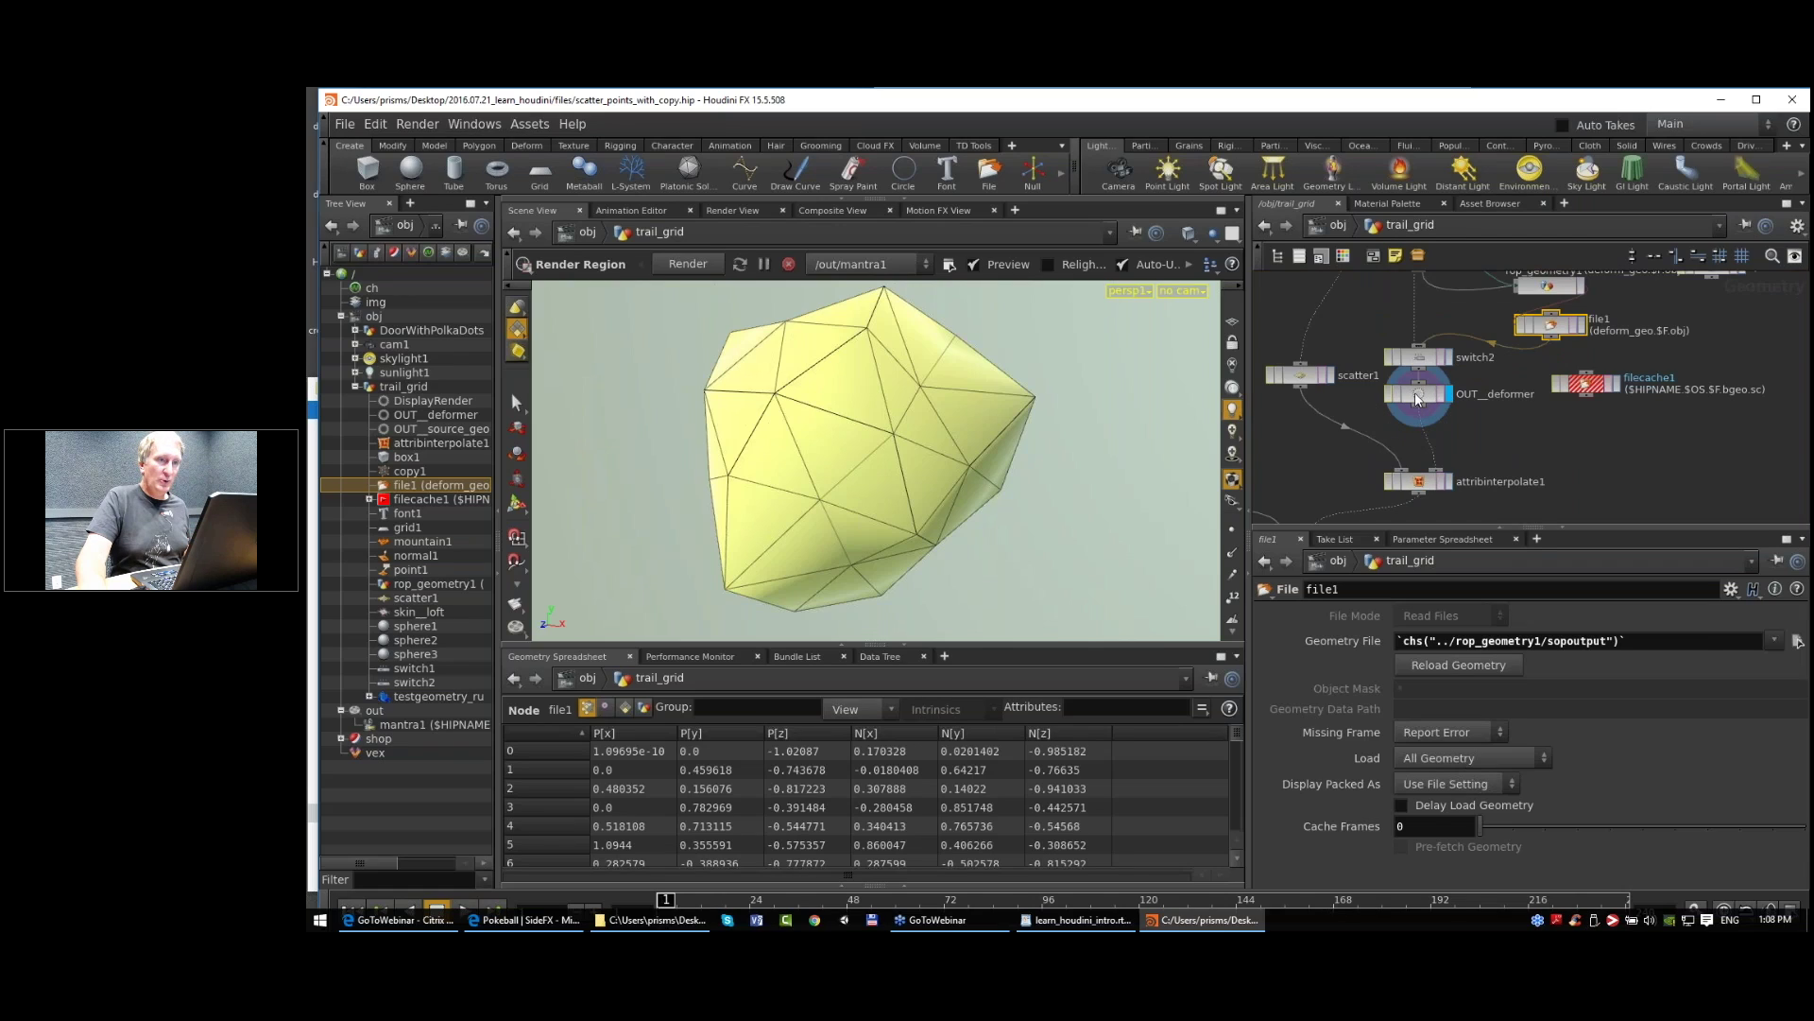
drag(1418, 399, 1420, 421)
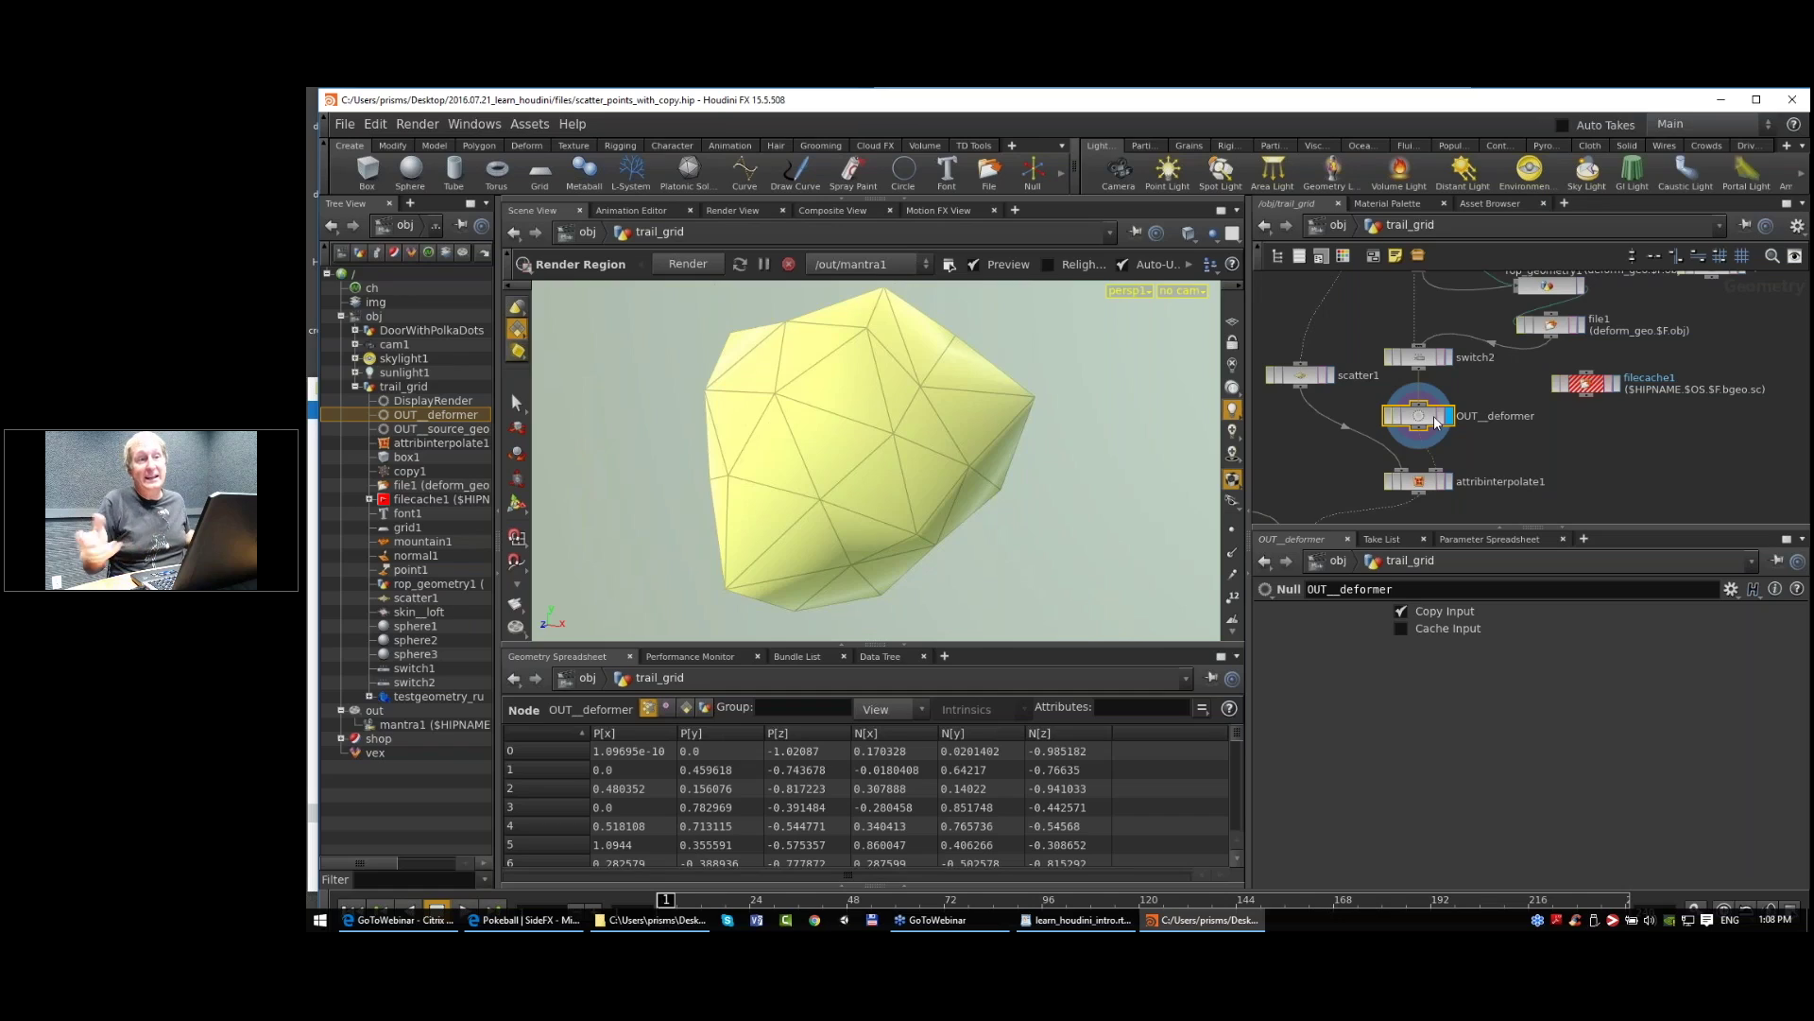
Step: Insert filecache1 into the connection between mountain1 and switch2 and make it the displayed node
scroll(1557, 403, down, 2)
middle_drag(1558, 403, 1555, 465)
drag(1581, 450, 1437, 384)
click(1466, 383)
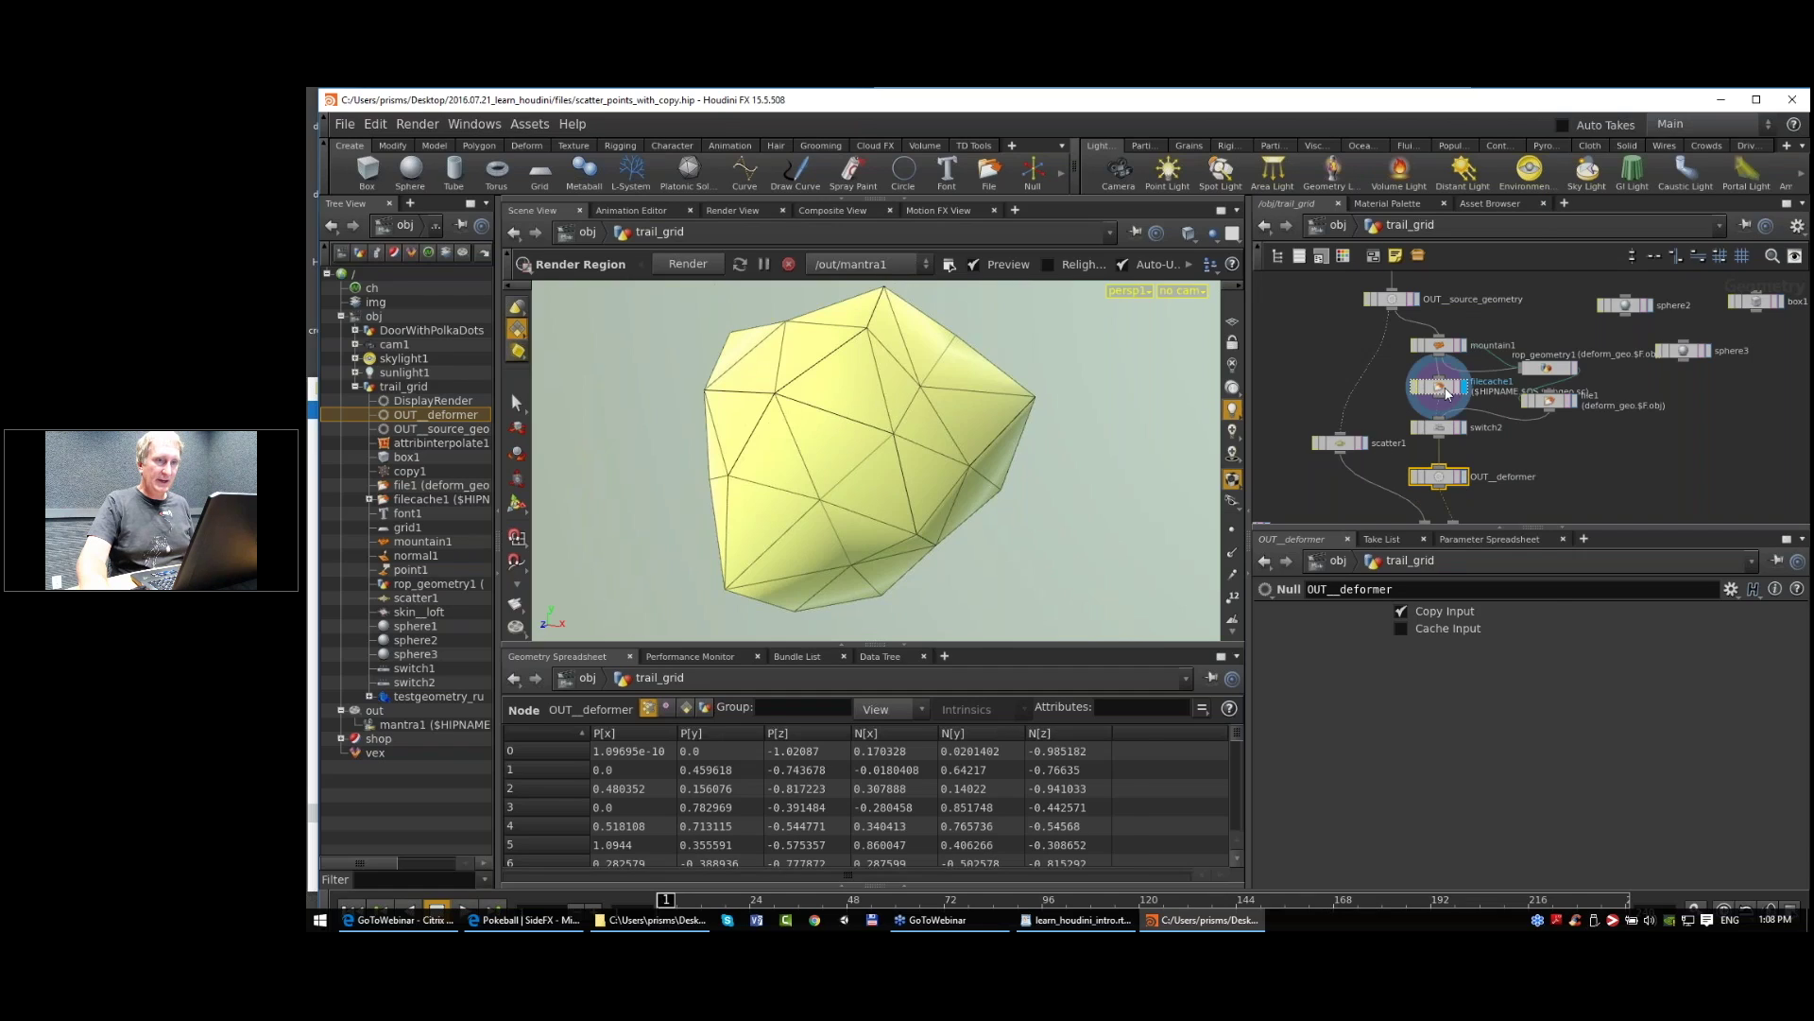
click(1442, 388)
Step: Copy rop_geometry1's output path $HIP/geo/deform_geo.$F.obj into filecache1's Geometry File
scroll(1554, 389, up, 3)
click(1543, 363)
drag(1605, 732, 1384, 736)
key(ctrl+c)
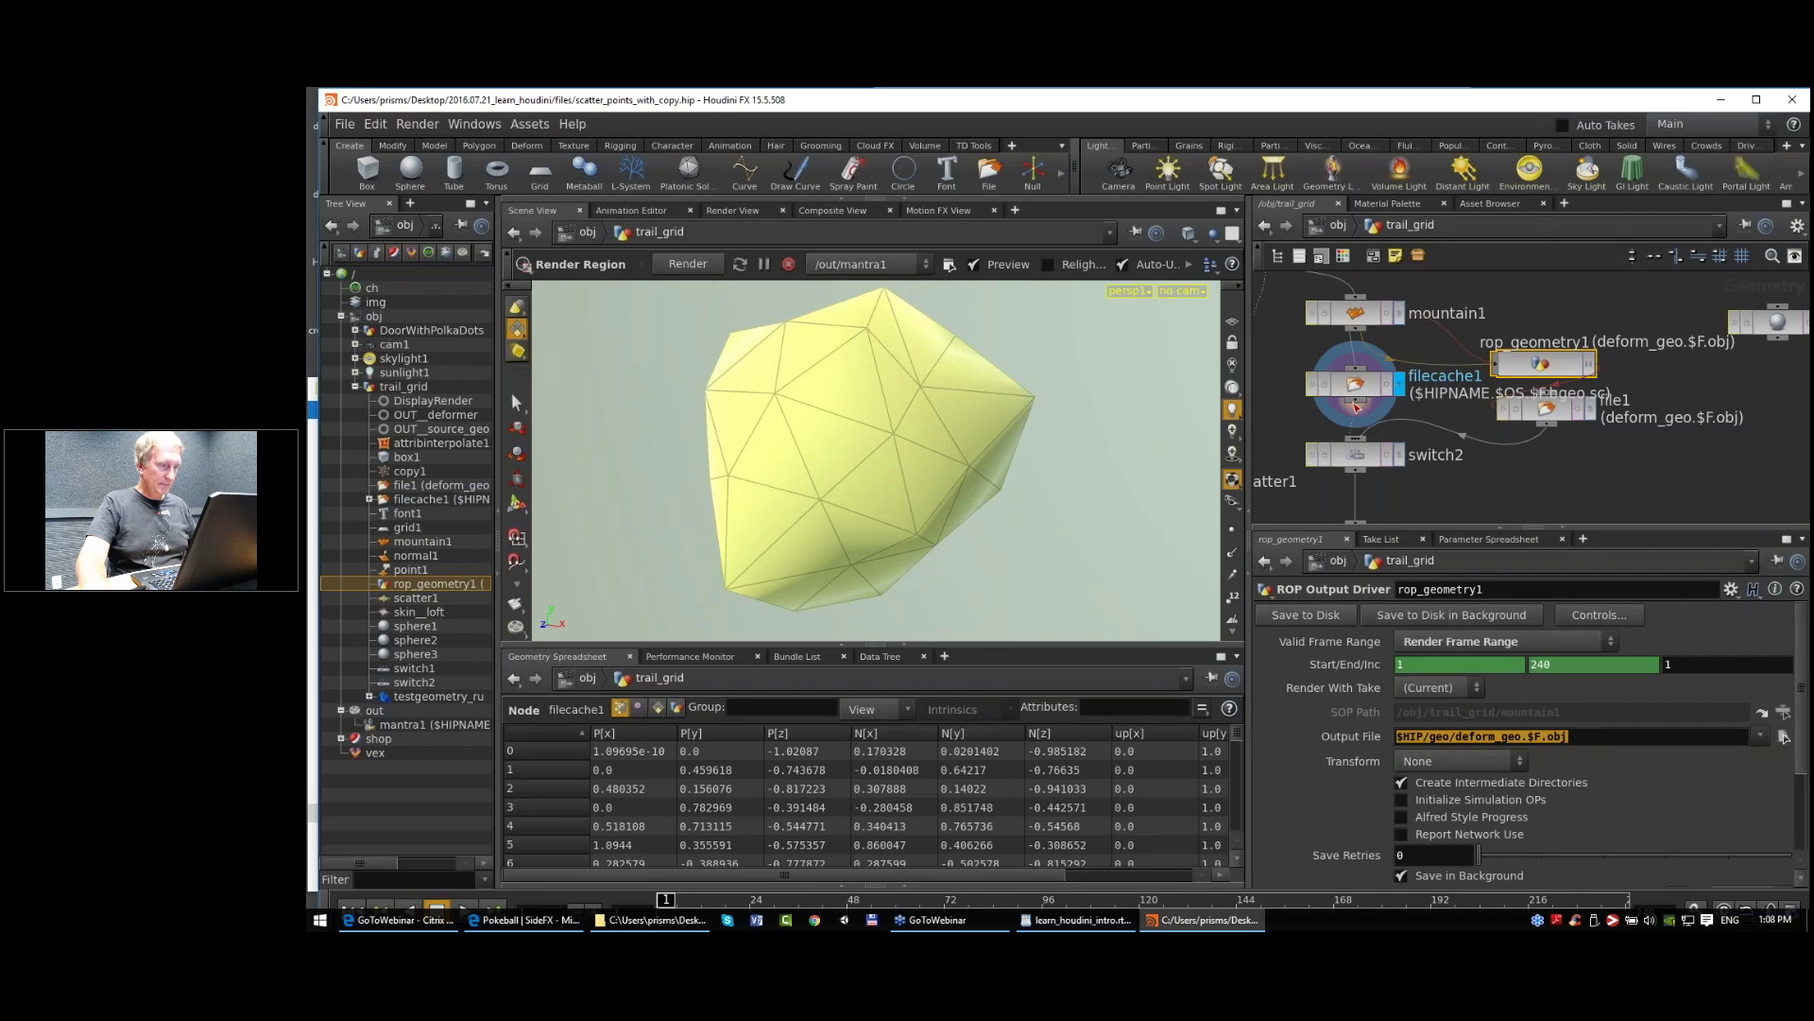
click(1356, 383)
drag(1642, 699, 1361, 683)
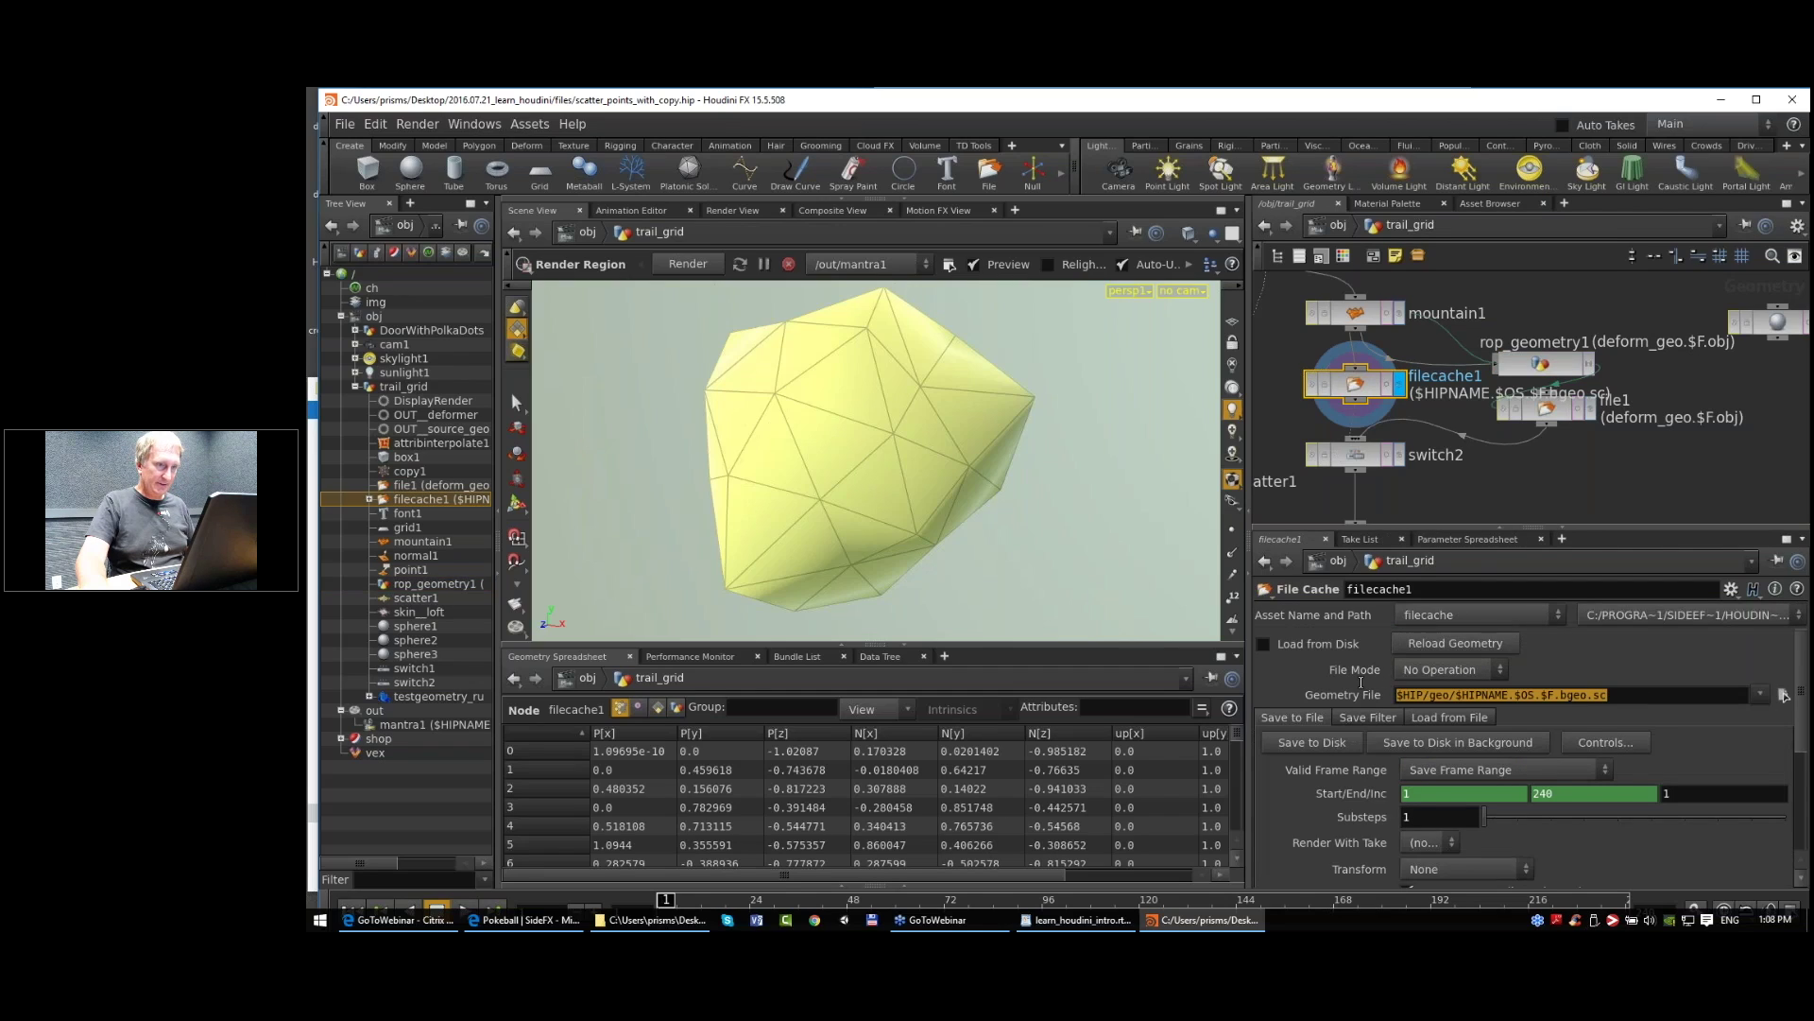
key(ctrl+v)
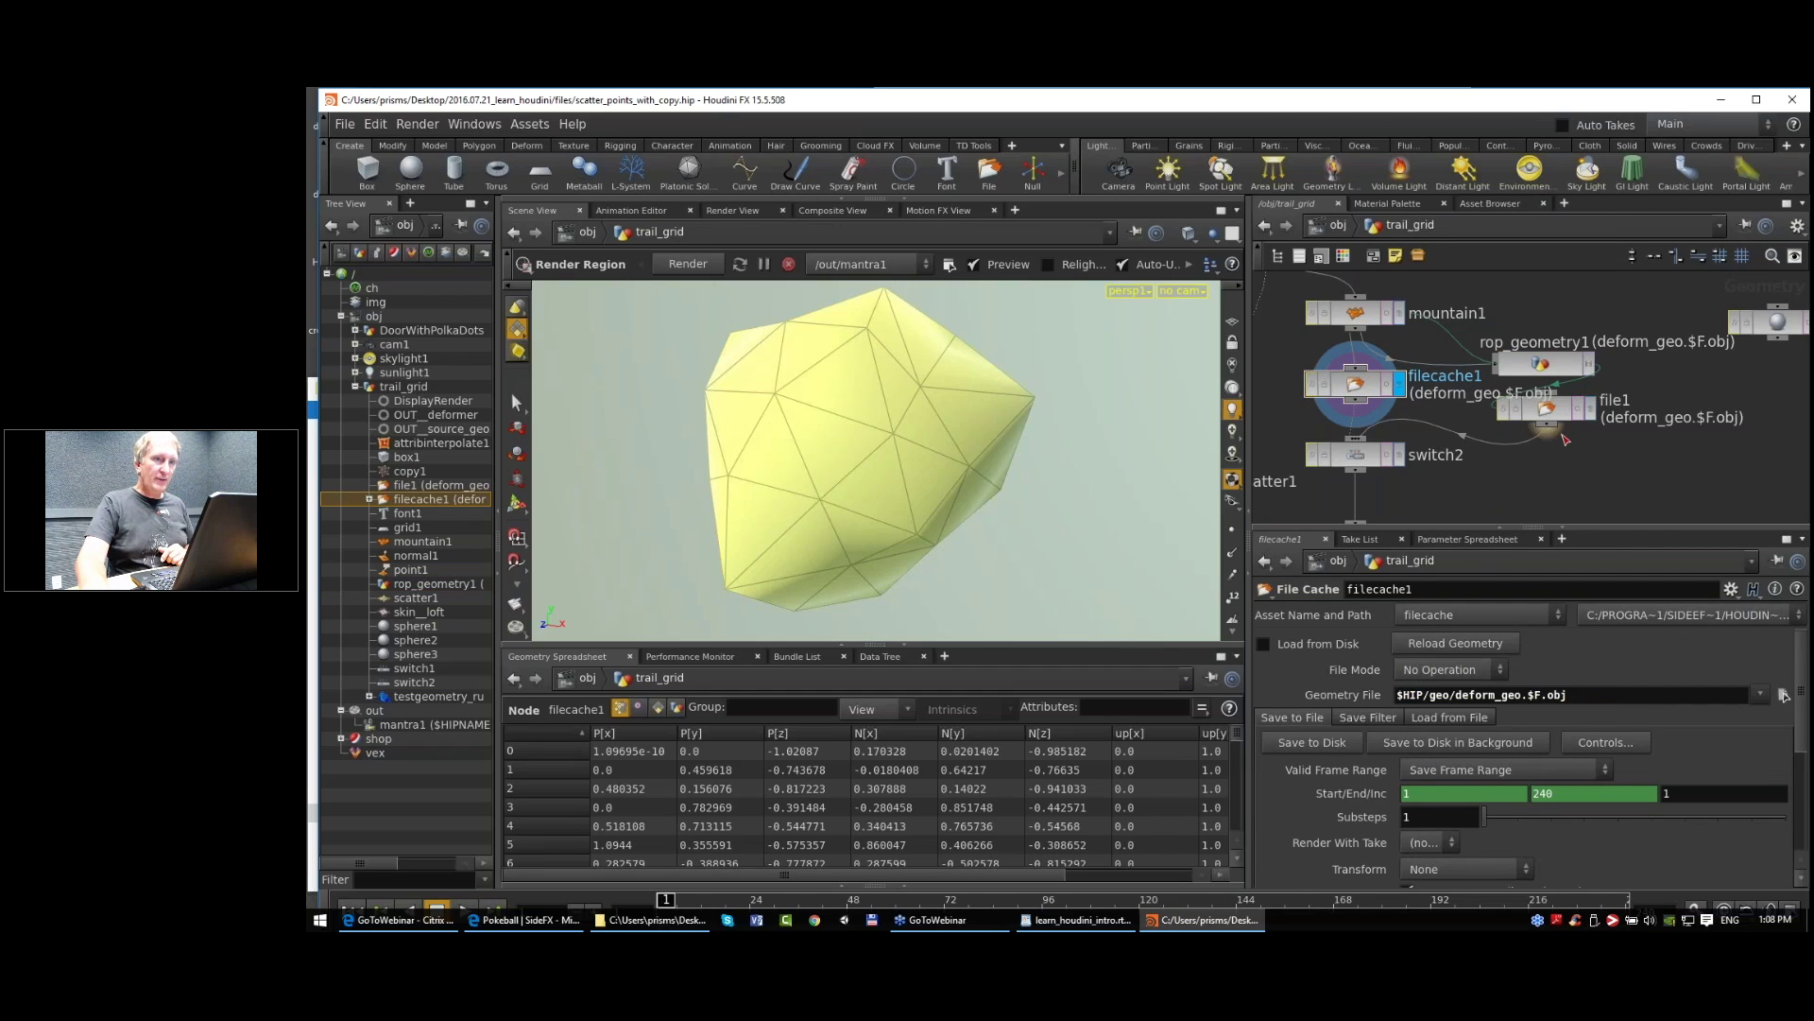
Step: Move rop_geometry1 and file1 away from filecache1, and enable Load from Disk on filecache1
drag(1580, 462, 1637, 367)
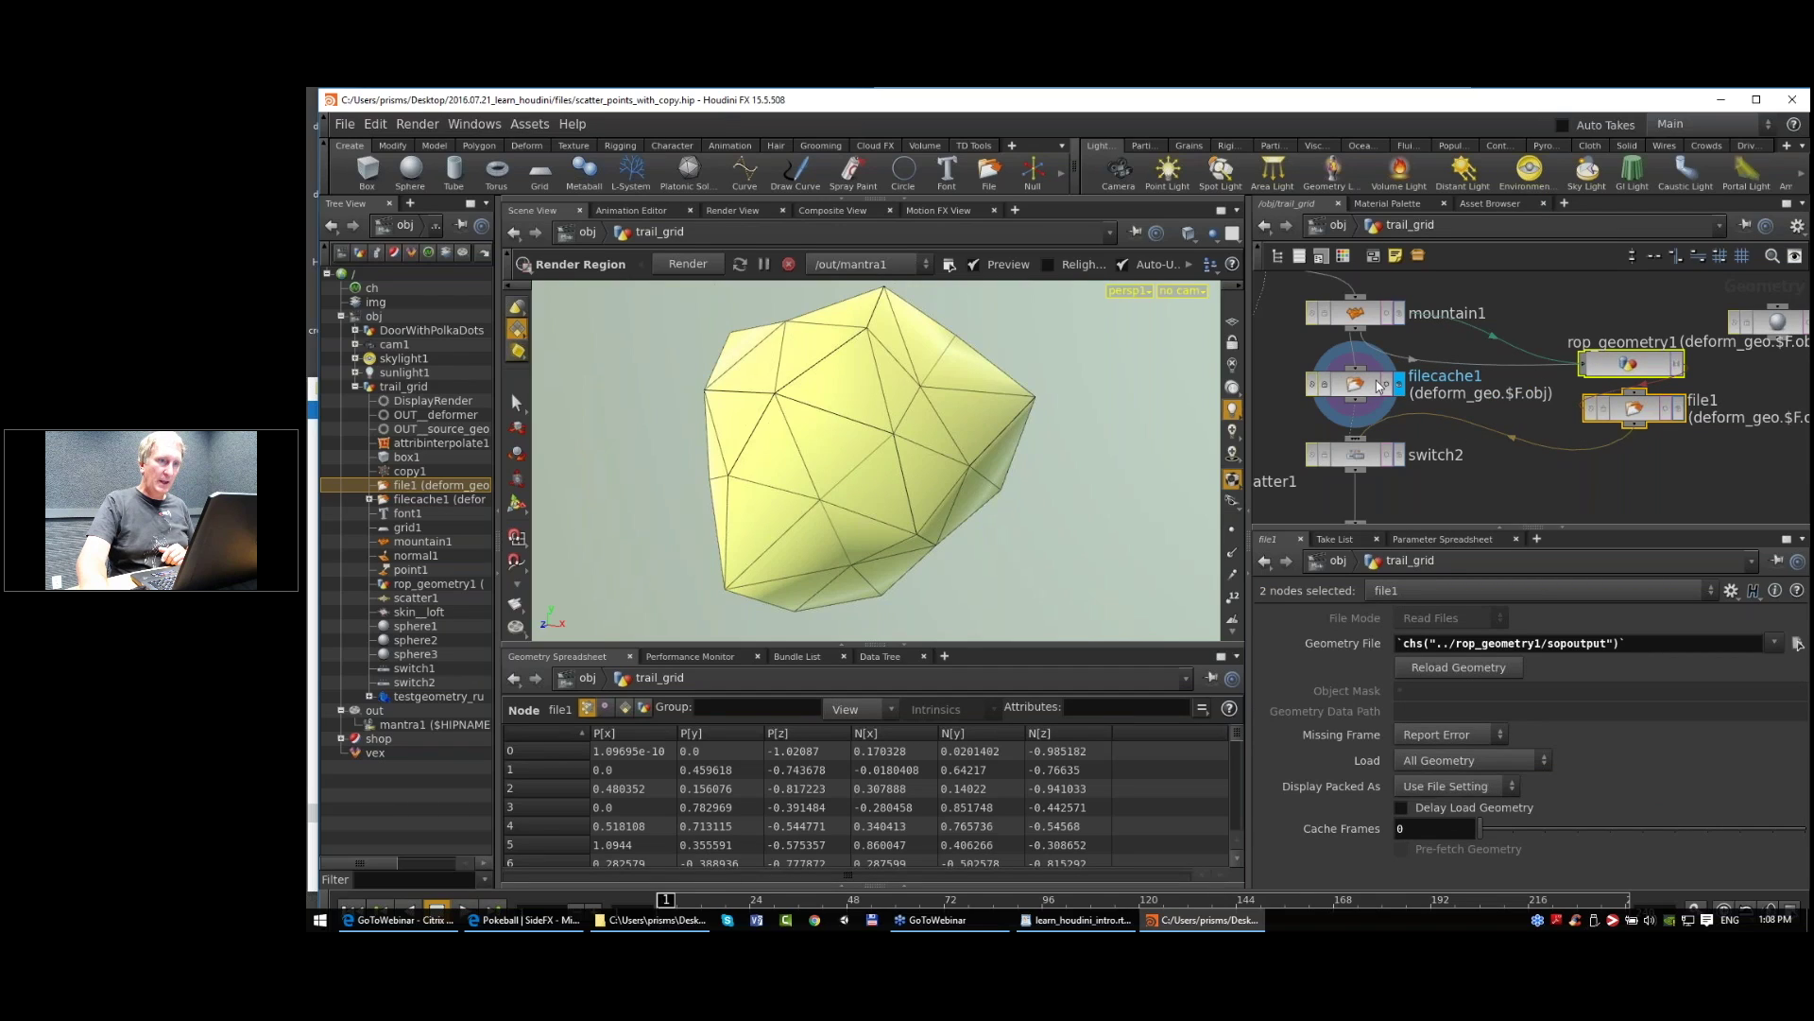
drag(1355, 387, 1352, 387)
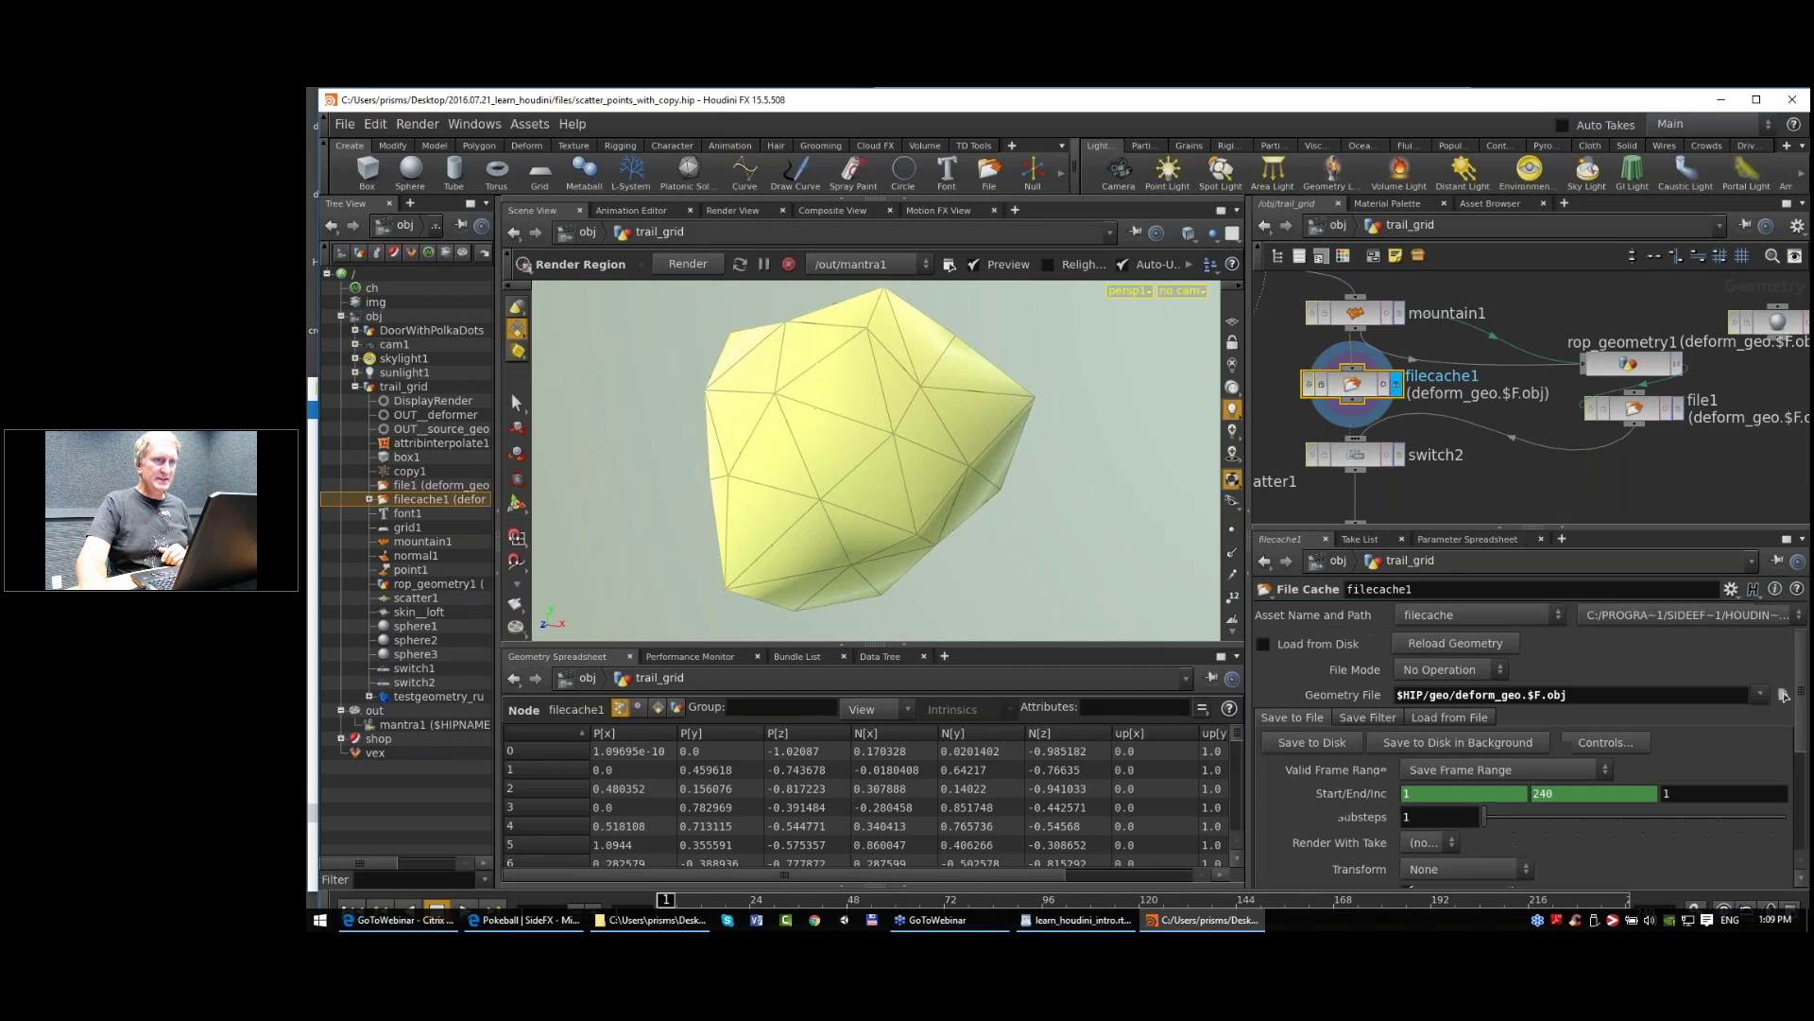
click(1353, 453)
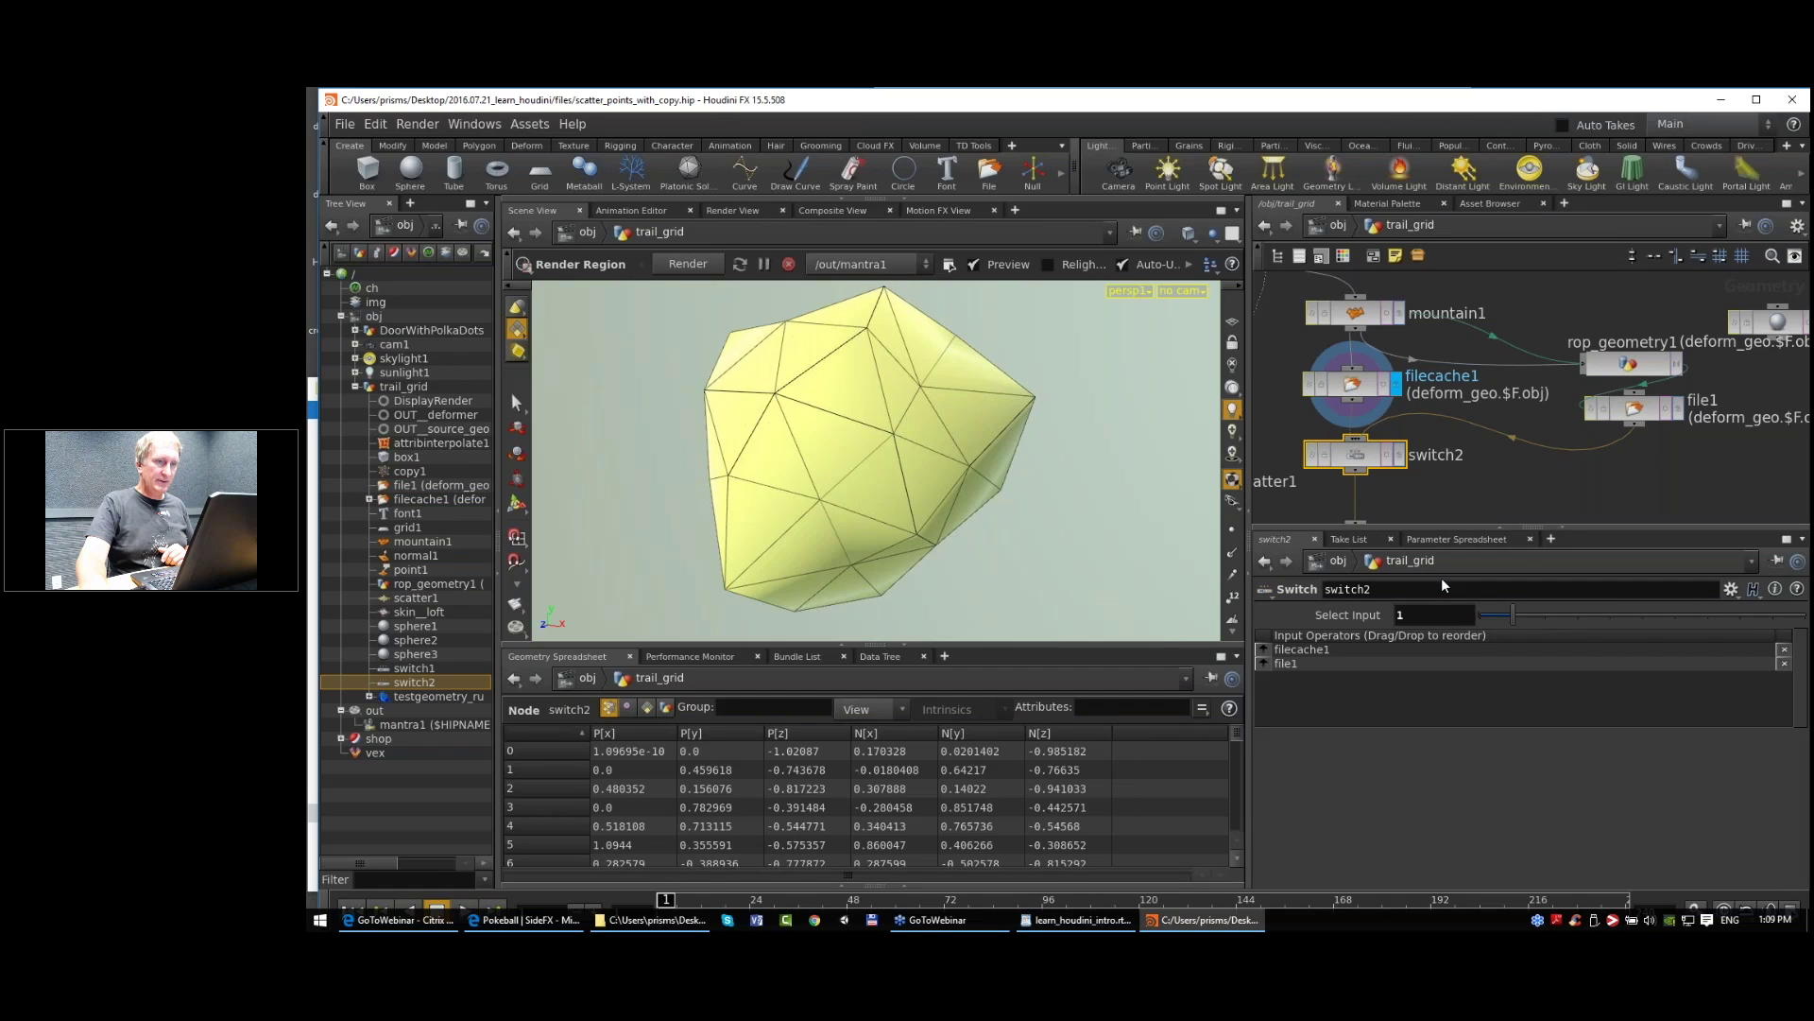
click(1352, 385)
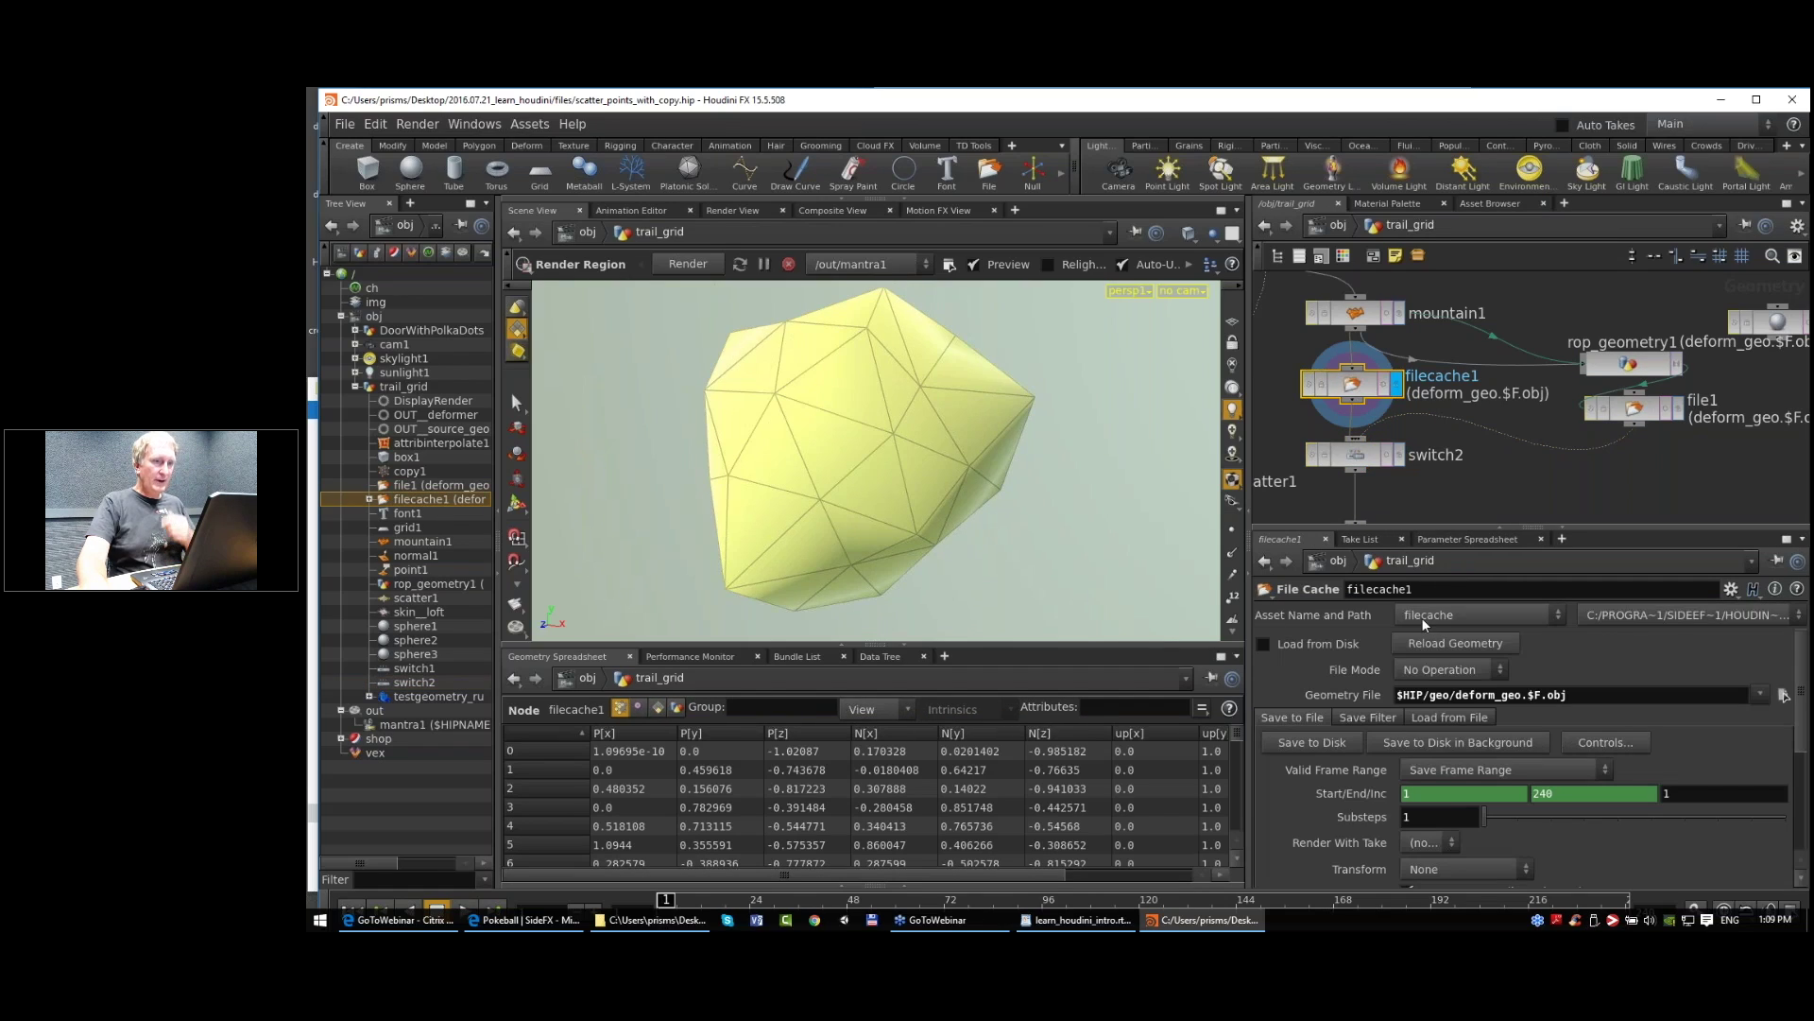
click(1261, 646)
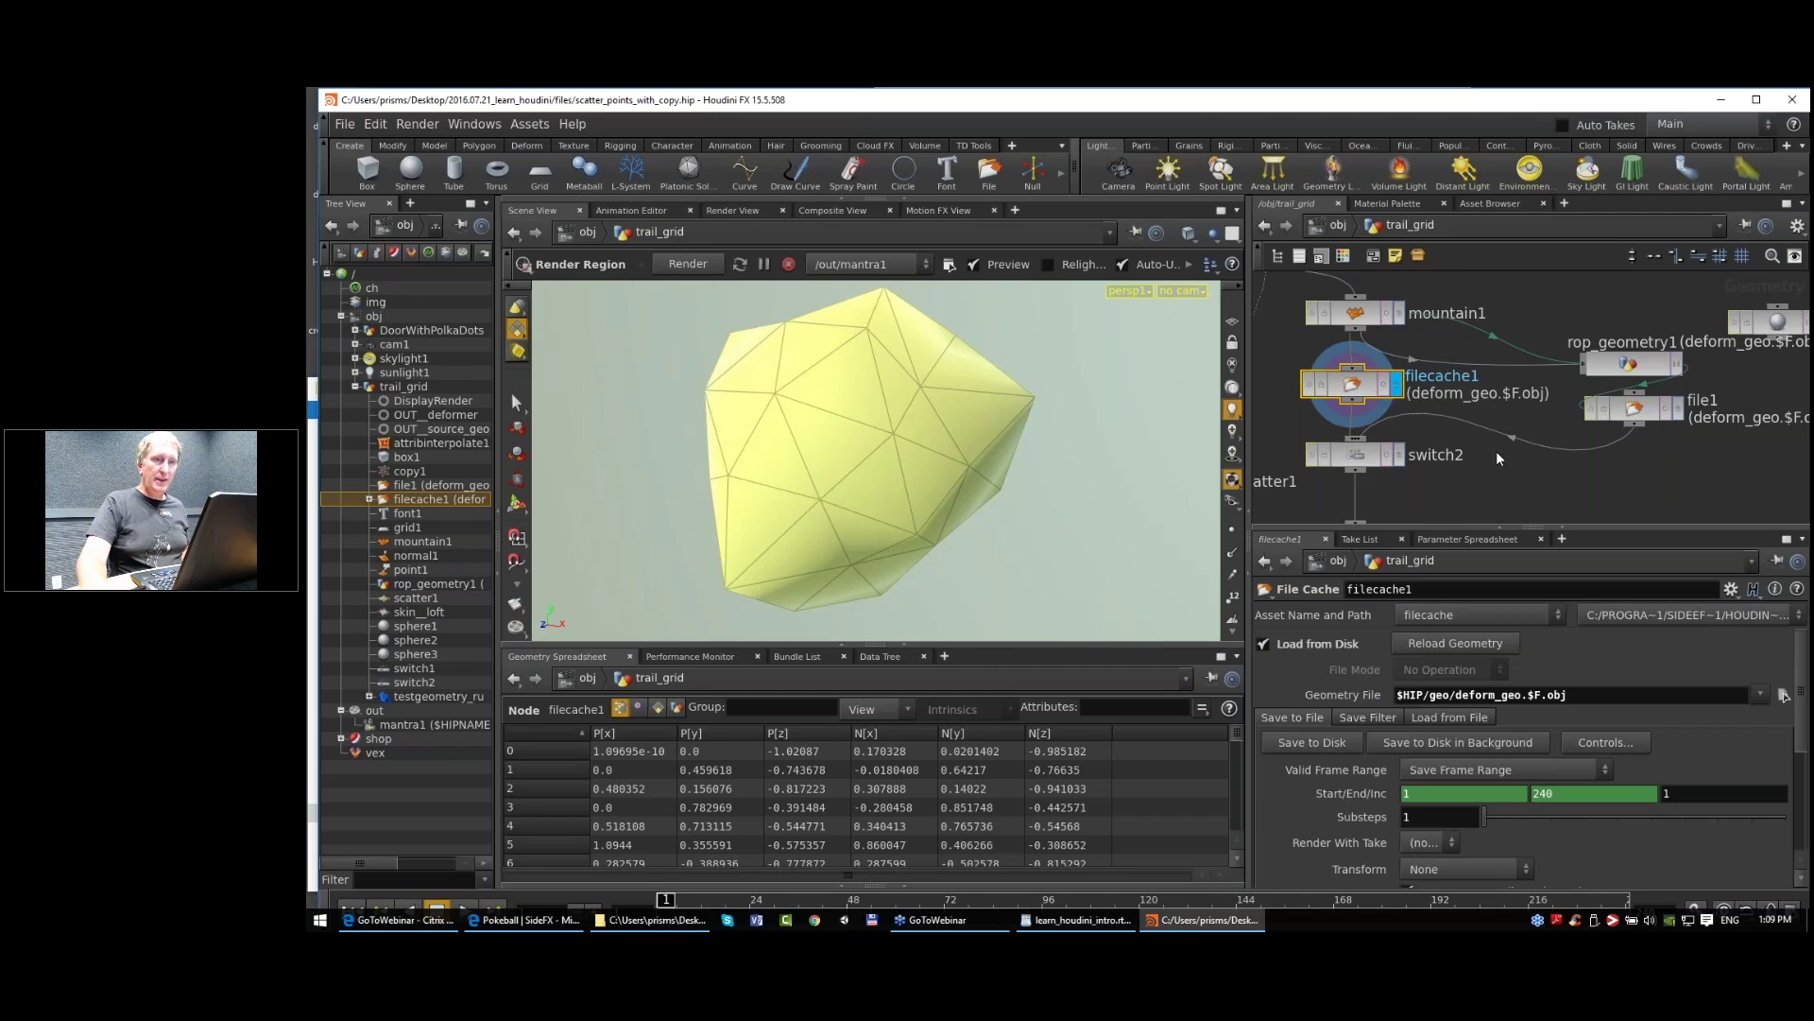
scroll(1495, 451, down, 1)
middle_drag(1500, 456, 1522, 414)
drag(1415, 411, 1412, 422)
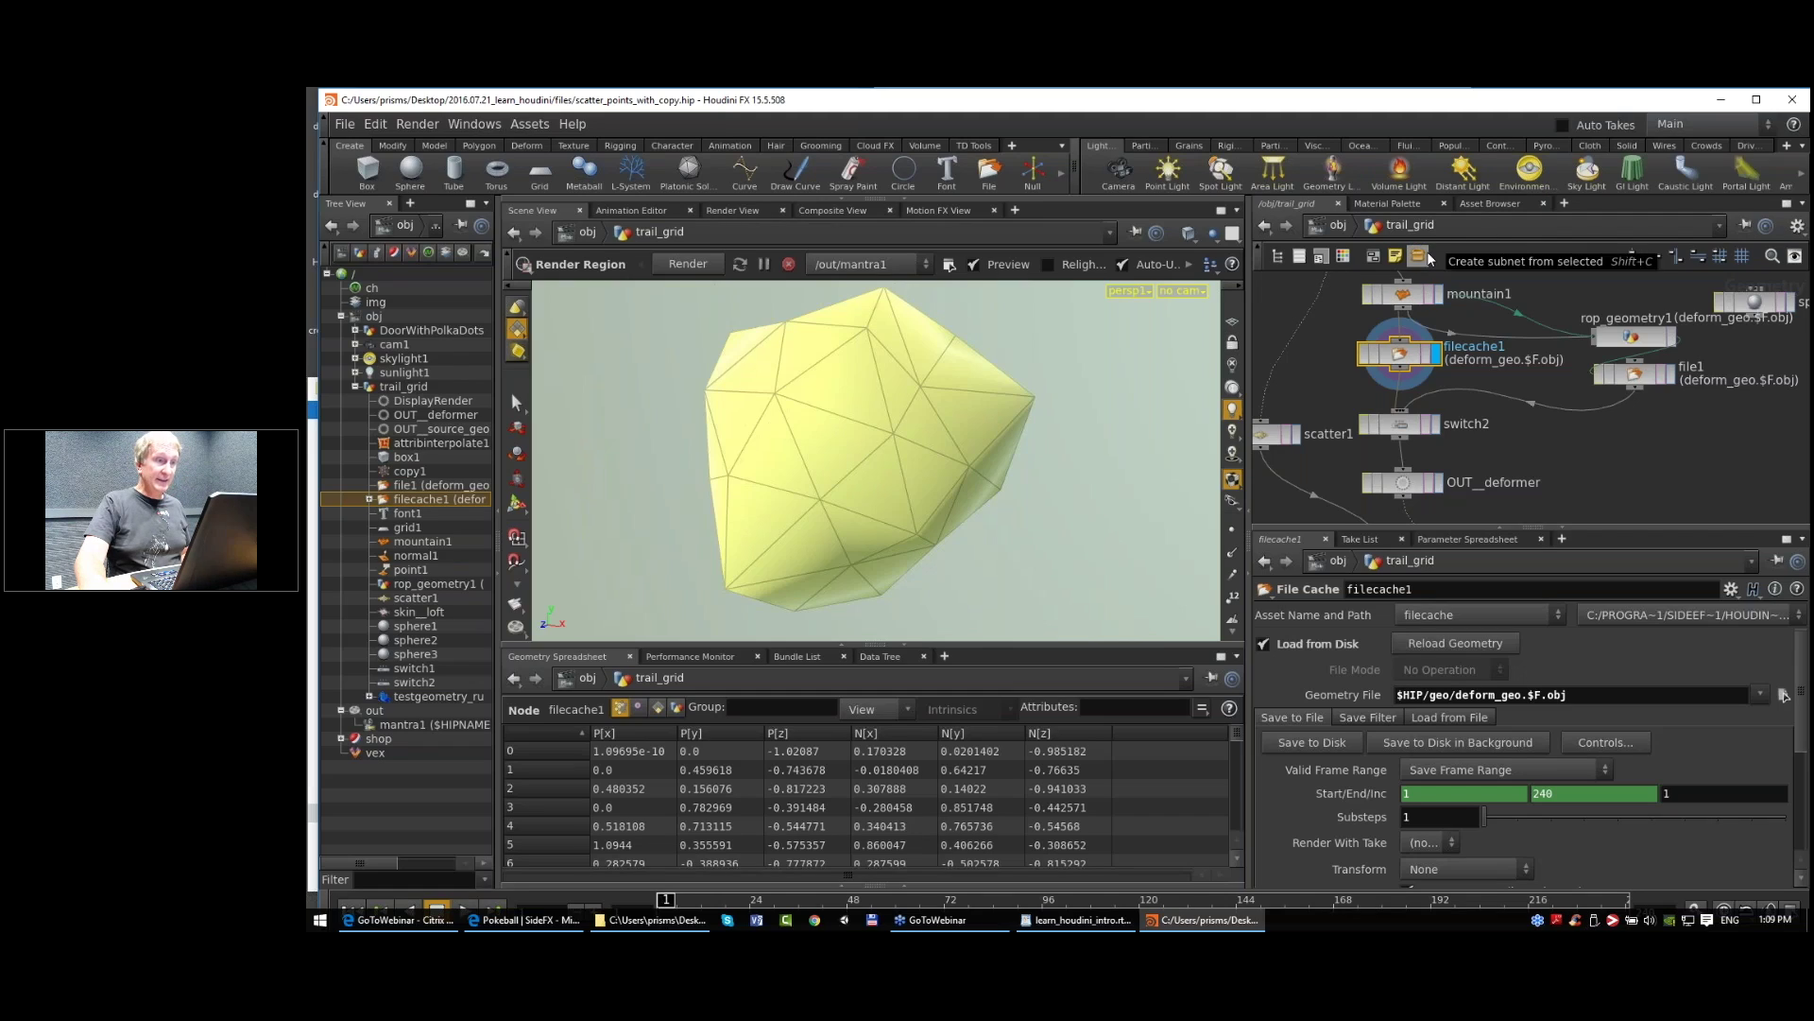
Step: Examine the nodes inside filecache1, including the render and file_mode nodes, and return to the trail_grid network
click(368, 500)
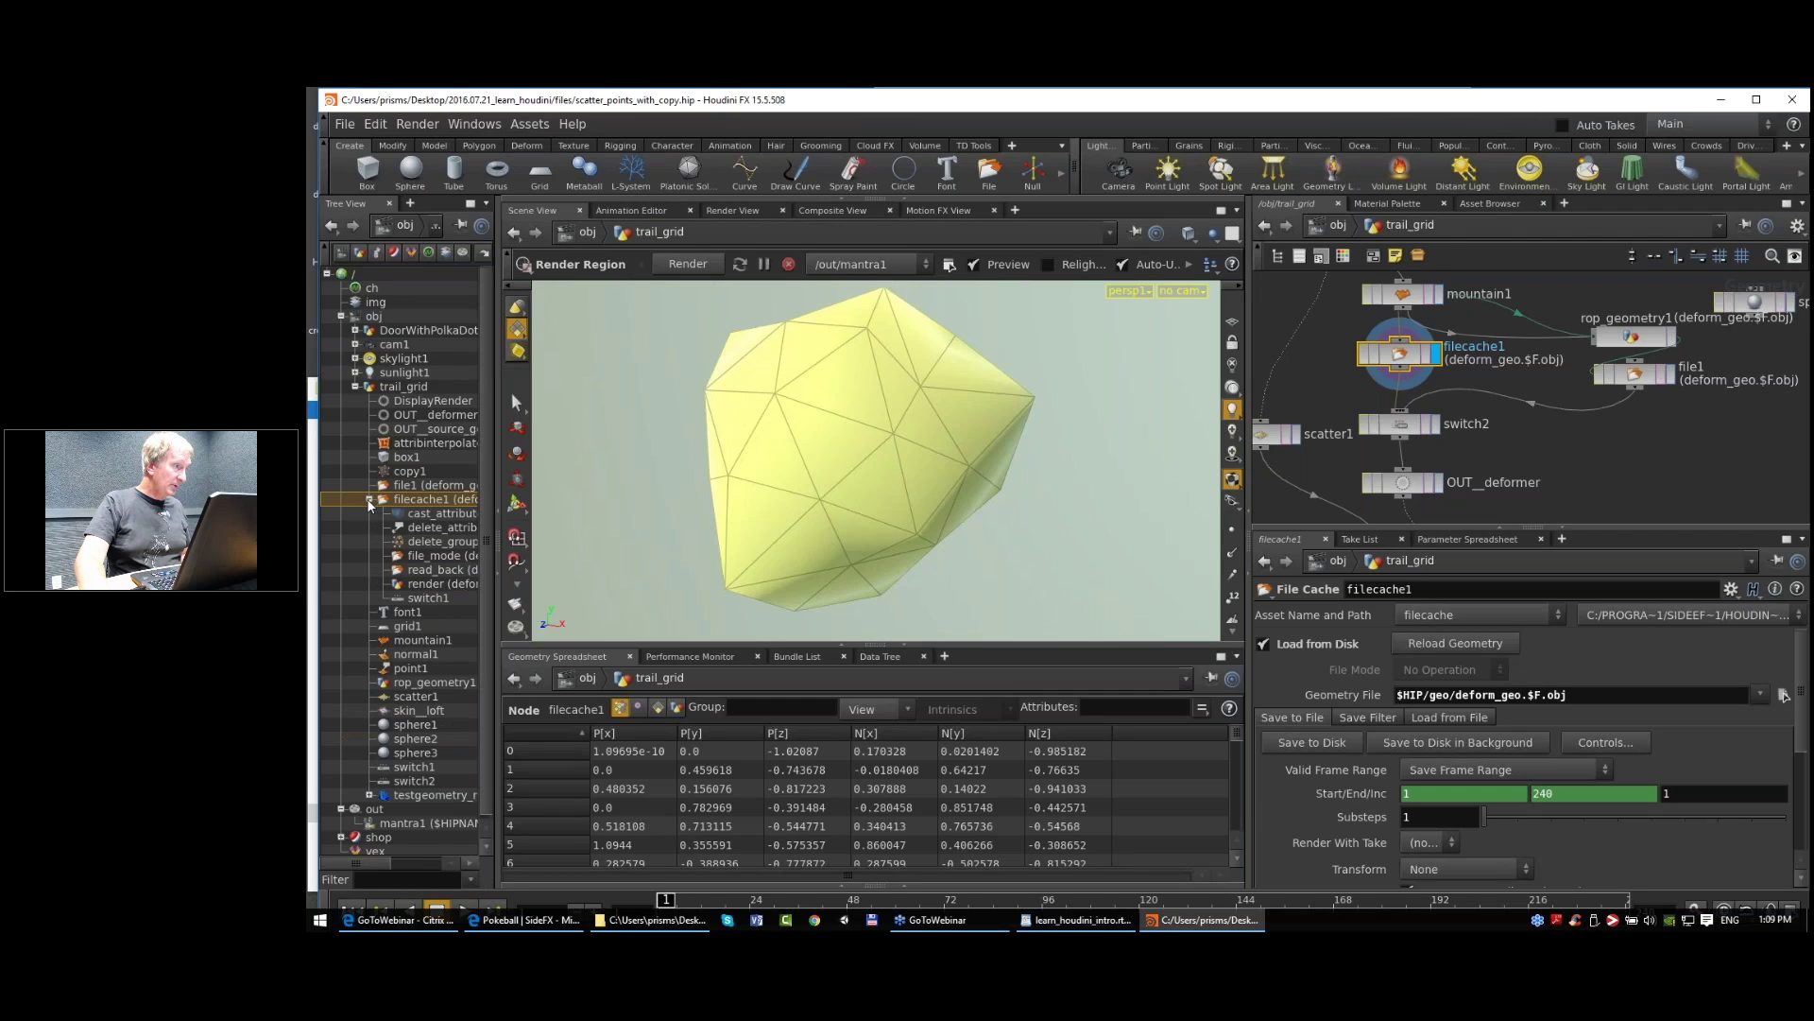
click(437, 542)
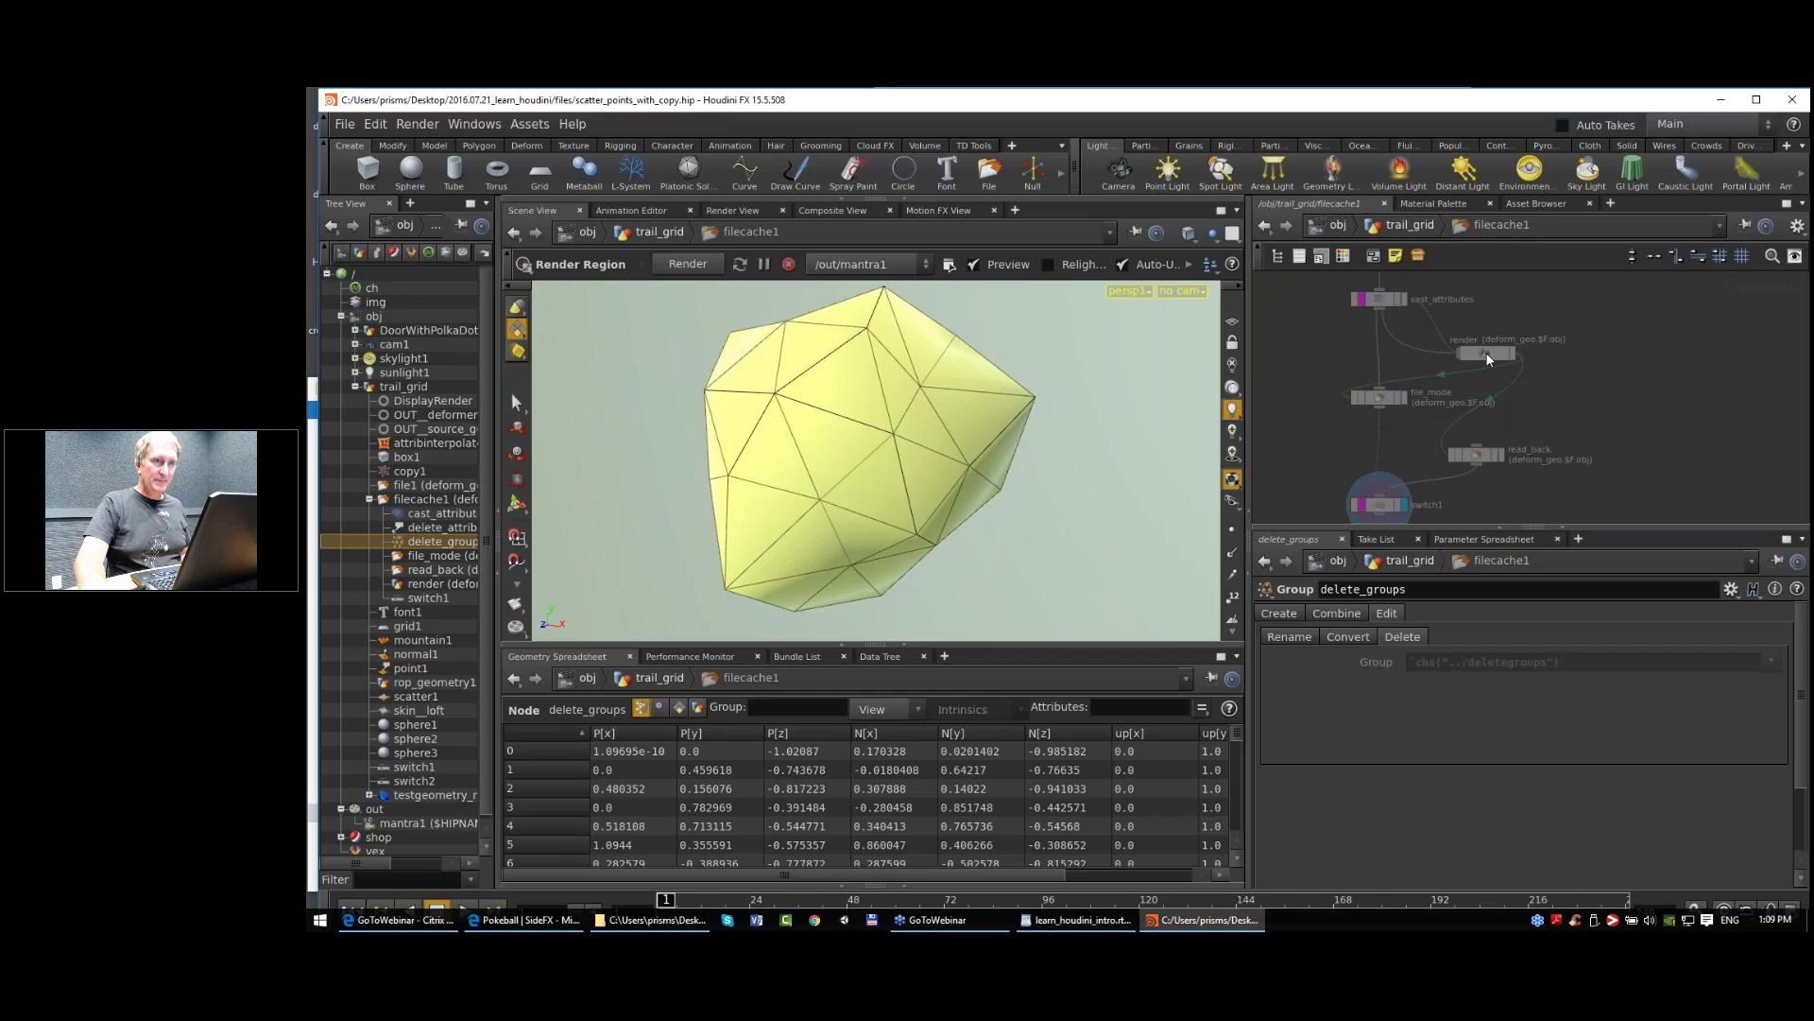
click(1486, 350)
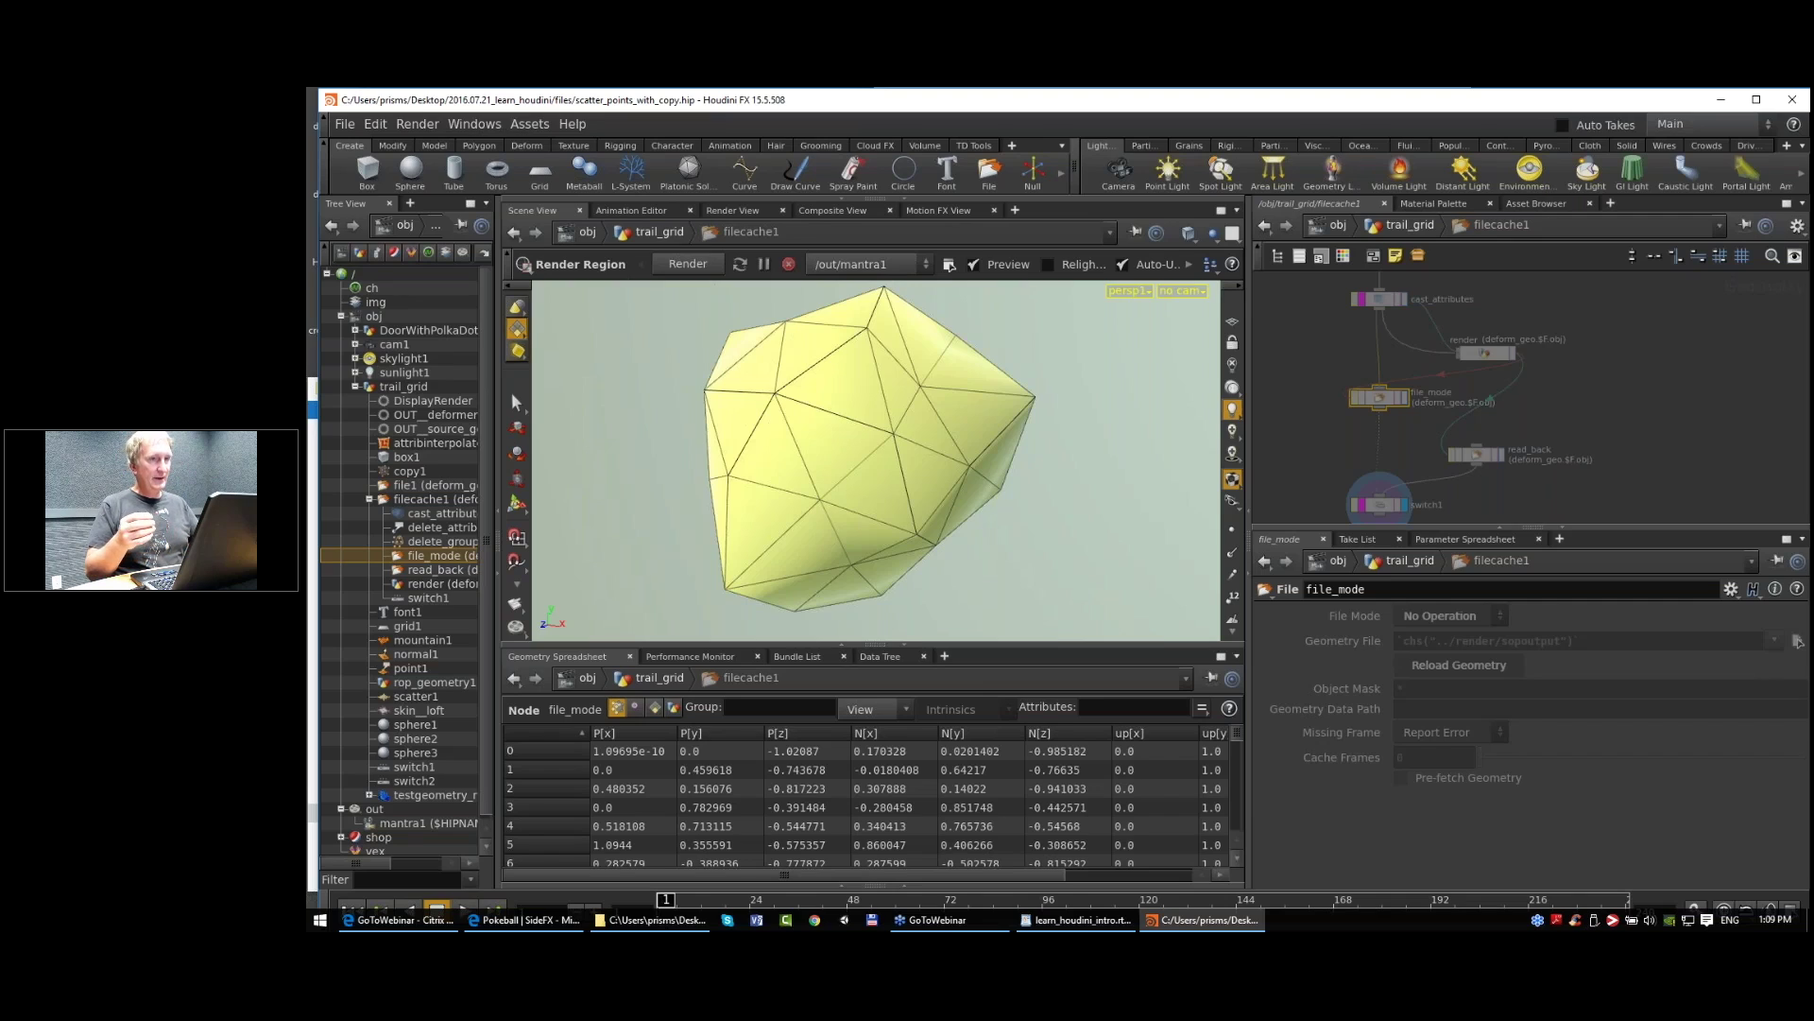
key(u)
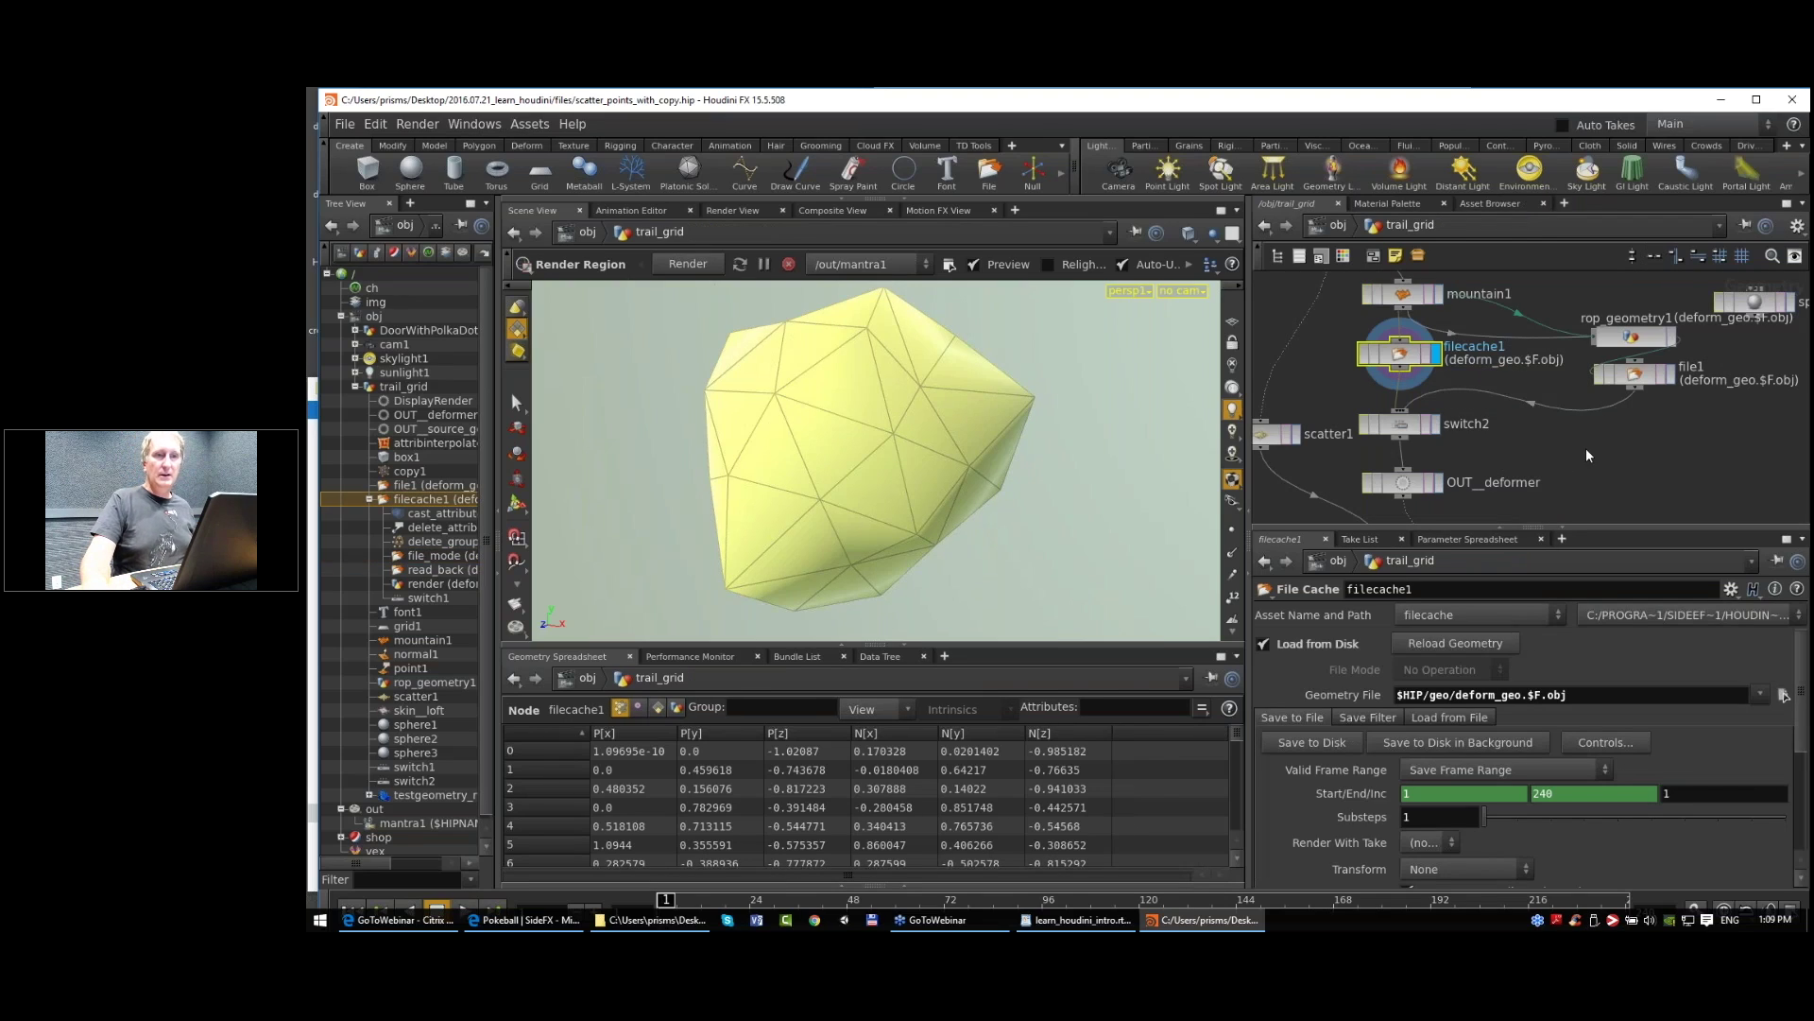
middle_drag(1667, 443, 1610, 448)
scroll(1611, 449, up, 1)
scroll(1611, 449, down, 2)
drag(1619, 451, 1575, 351)
click(1389, 376)
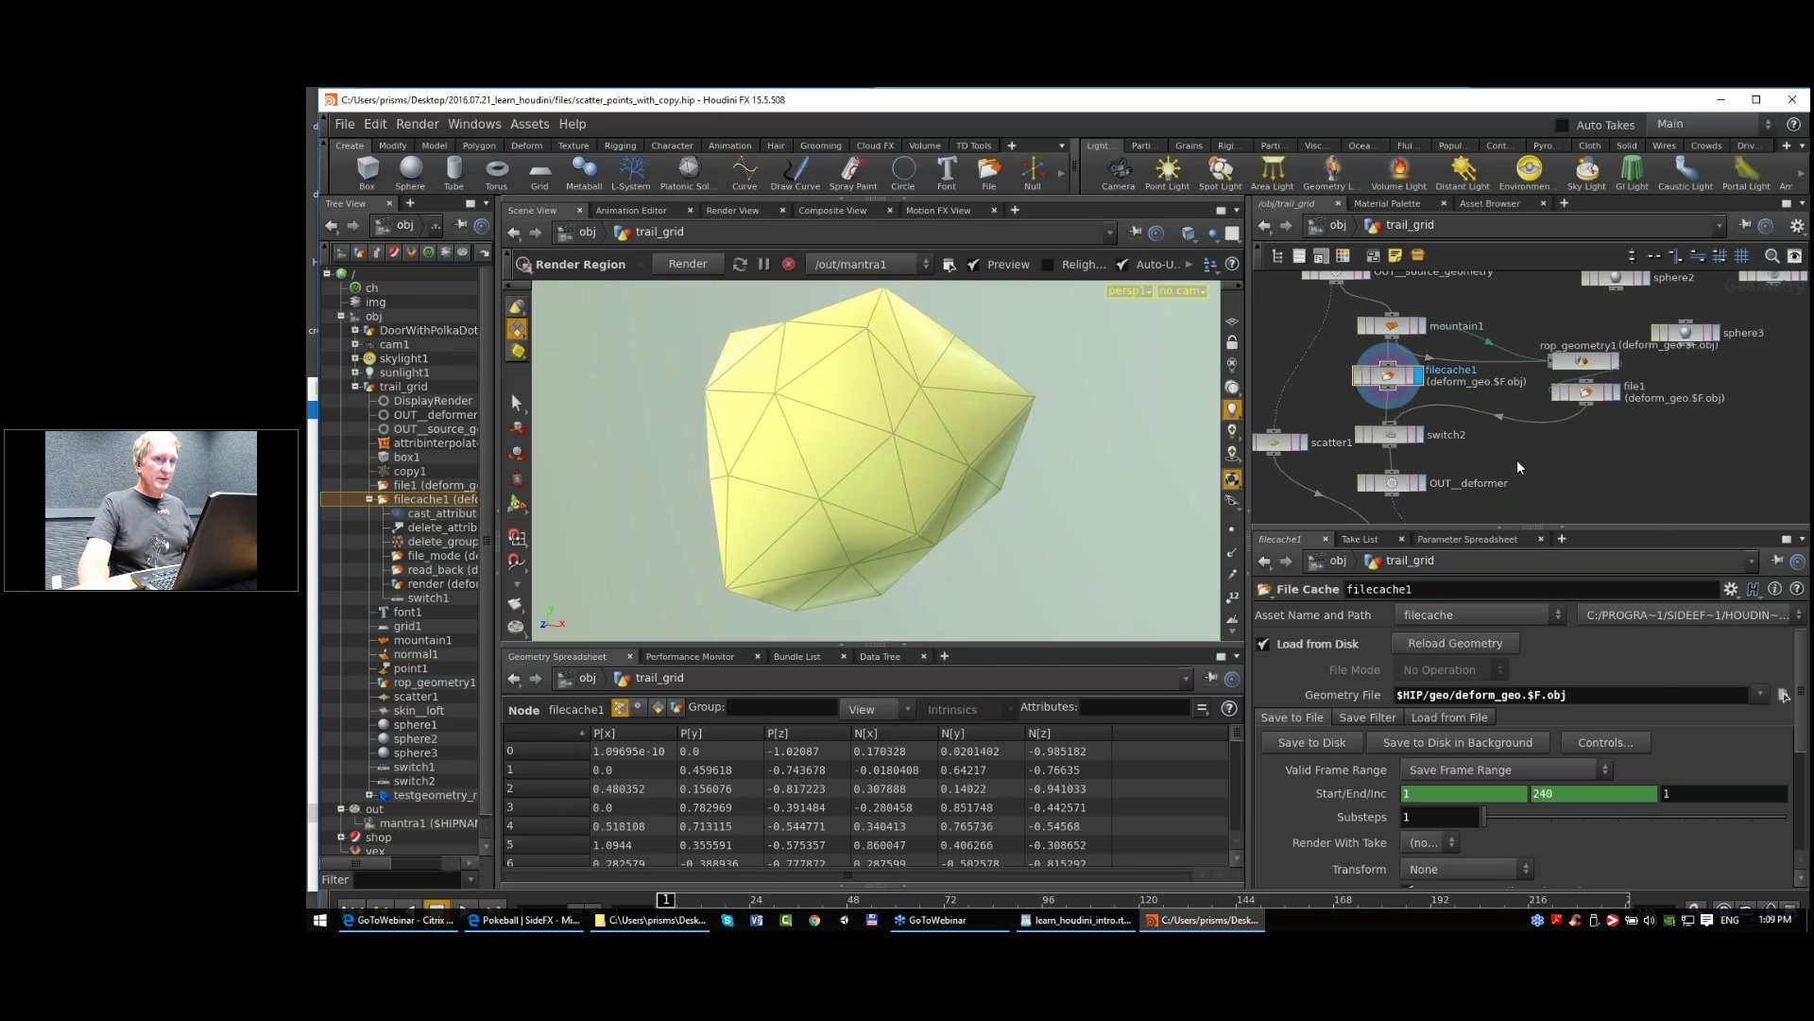
key(Tab)
text(fil)
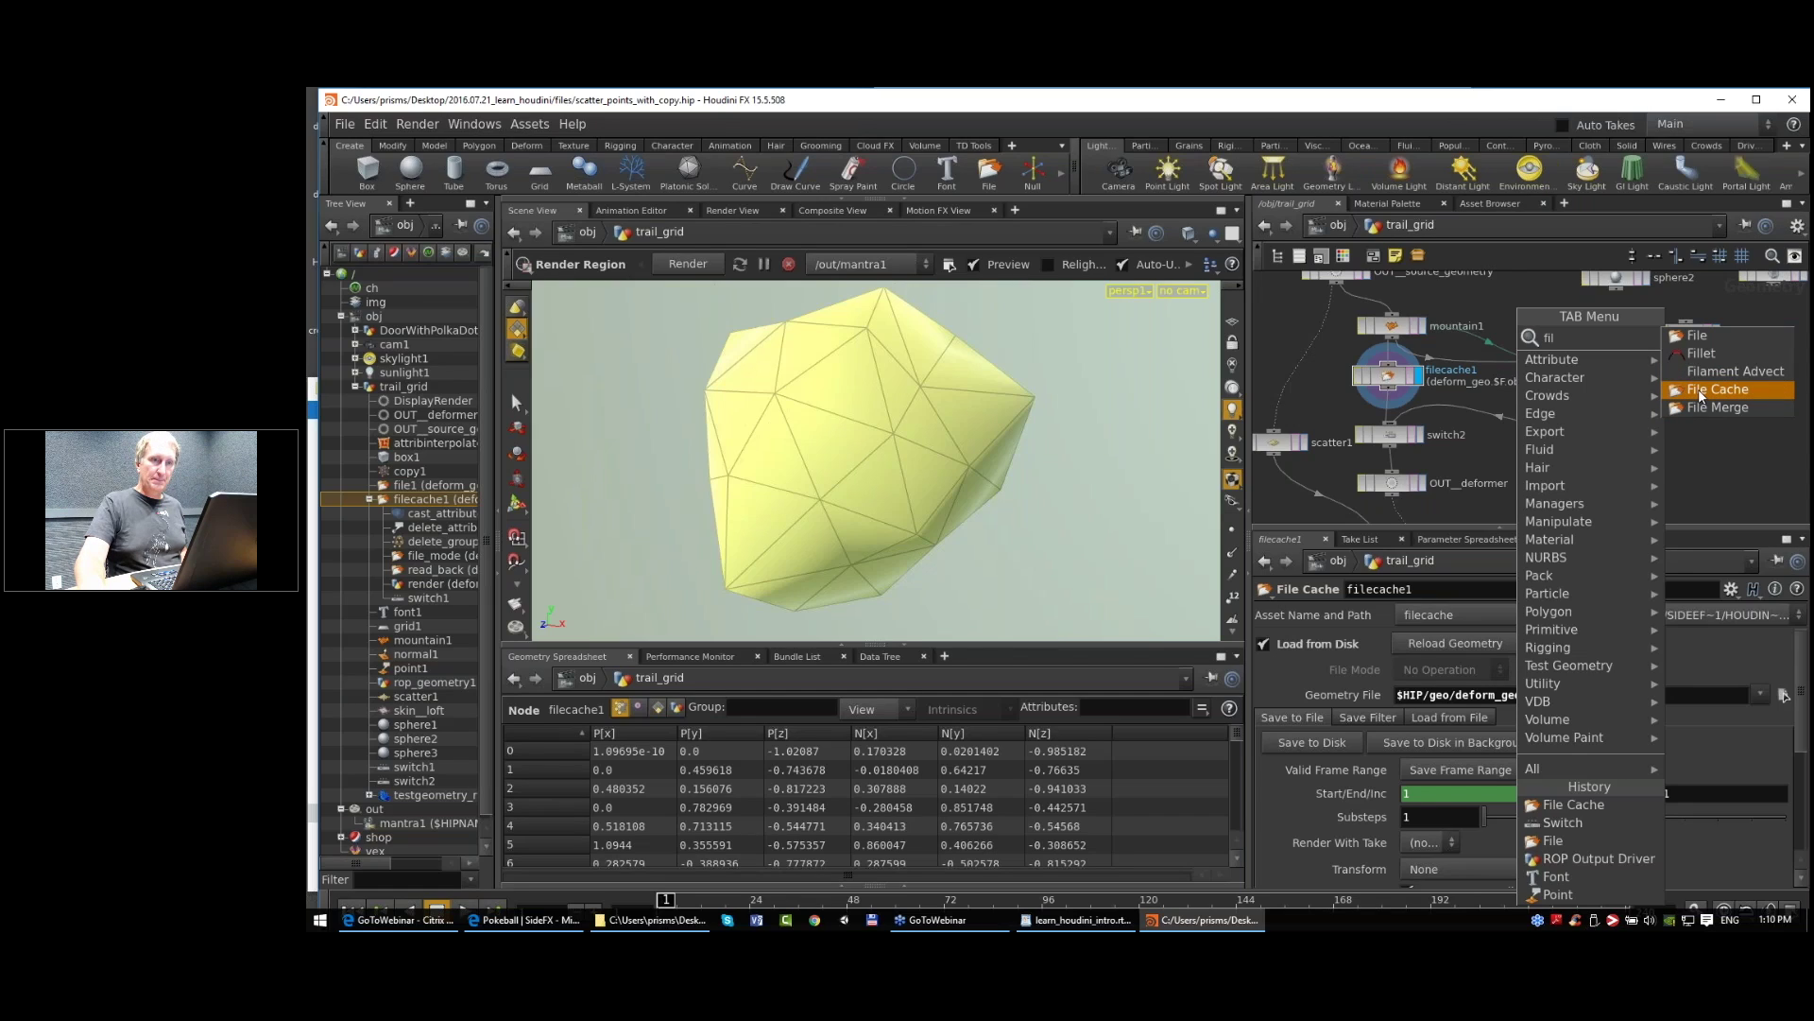
click(1712, 429)
Step: Move attribinterpolate1 aside from below OUT__deformer and select the OUT__deformer null
scroll(1514, 467, down, 2)
middle_drag(1530, 476, 1554, 422)
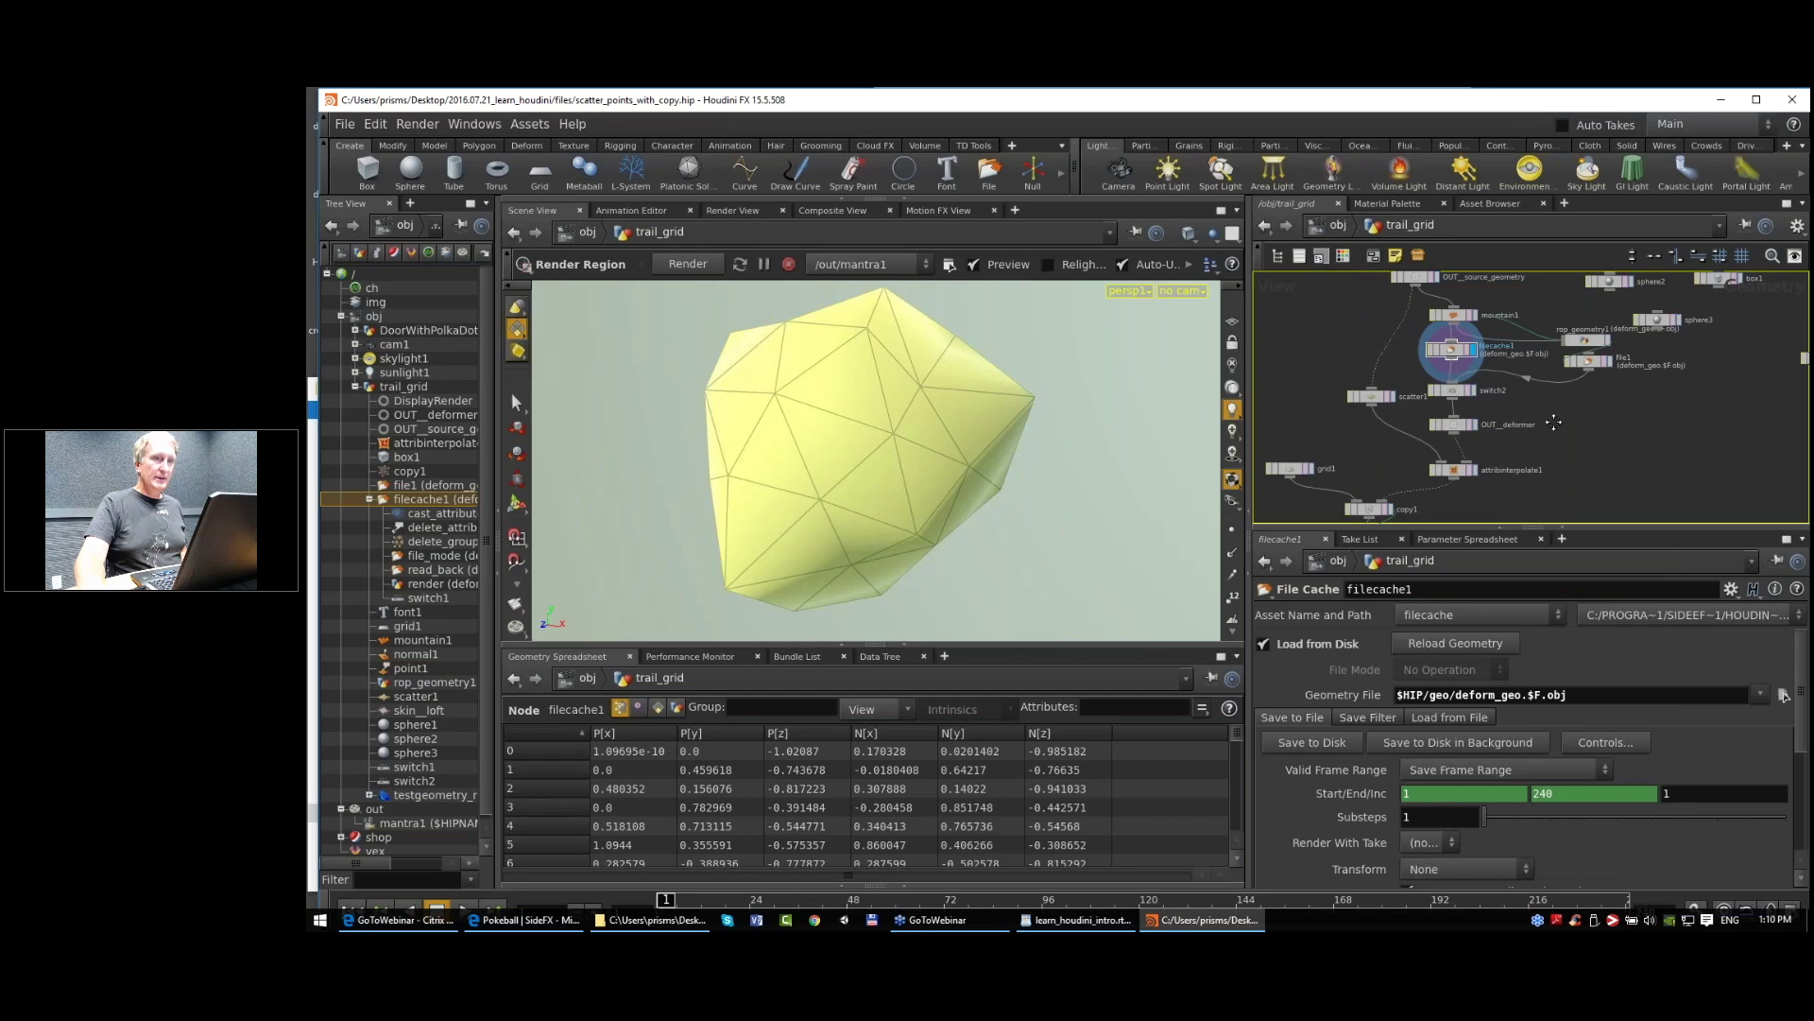
drag(1452, 471, 1413, 471)
click(1453, 427)
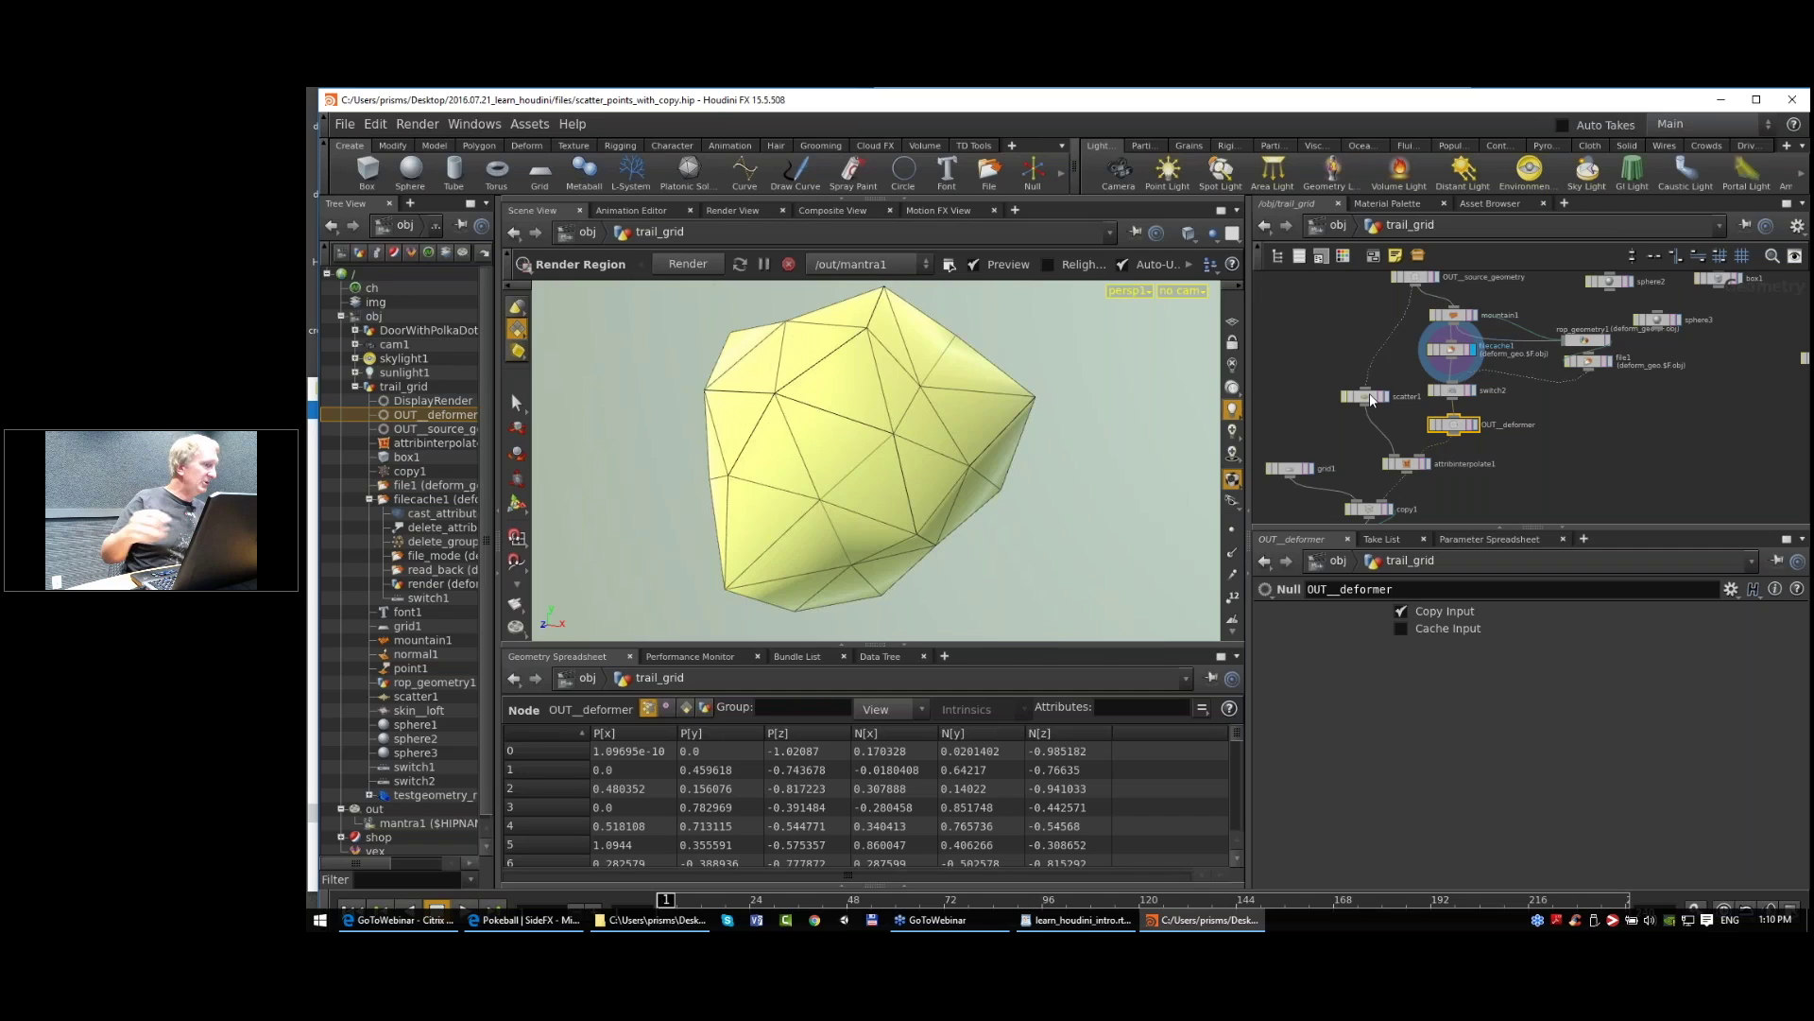
Step: Save scatter_points_with_copy.hip and start a new empty scene
click(346, 124)
click(380, 212)
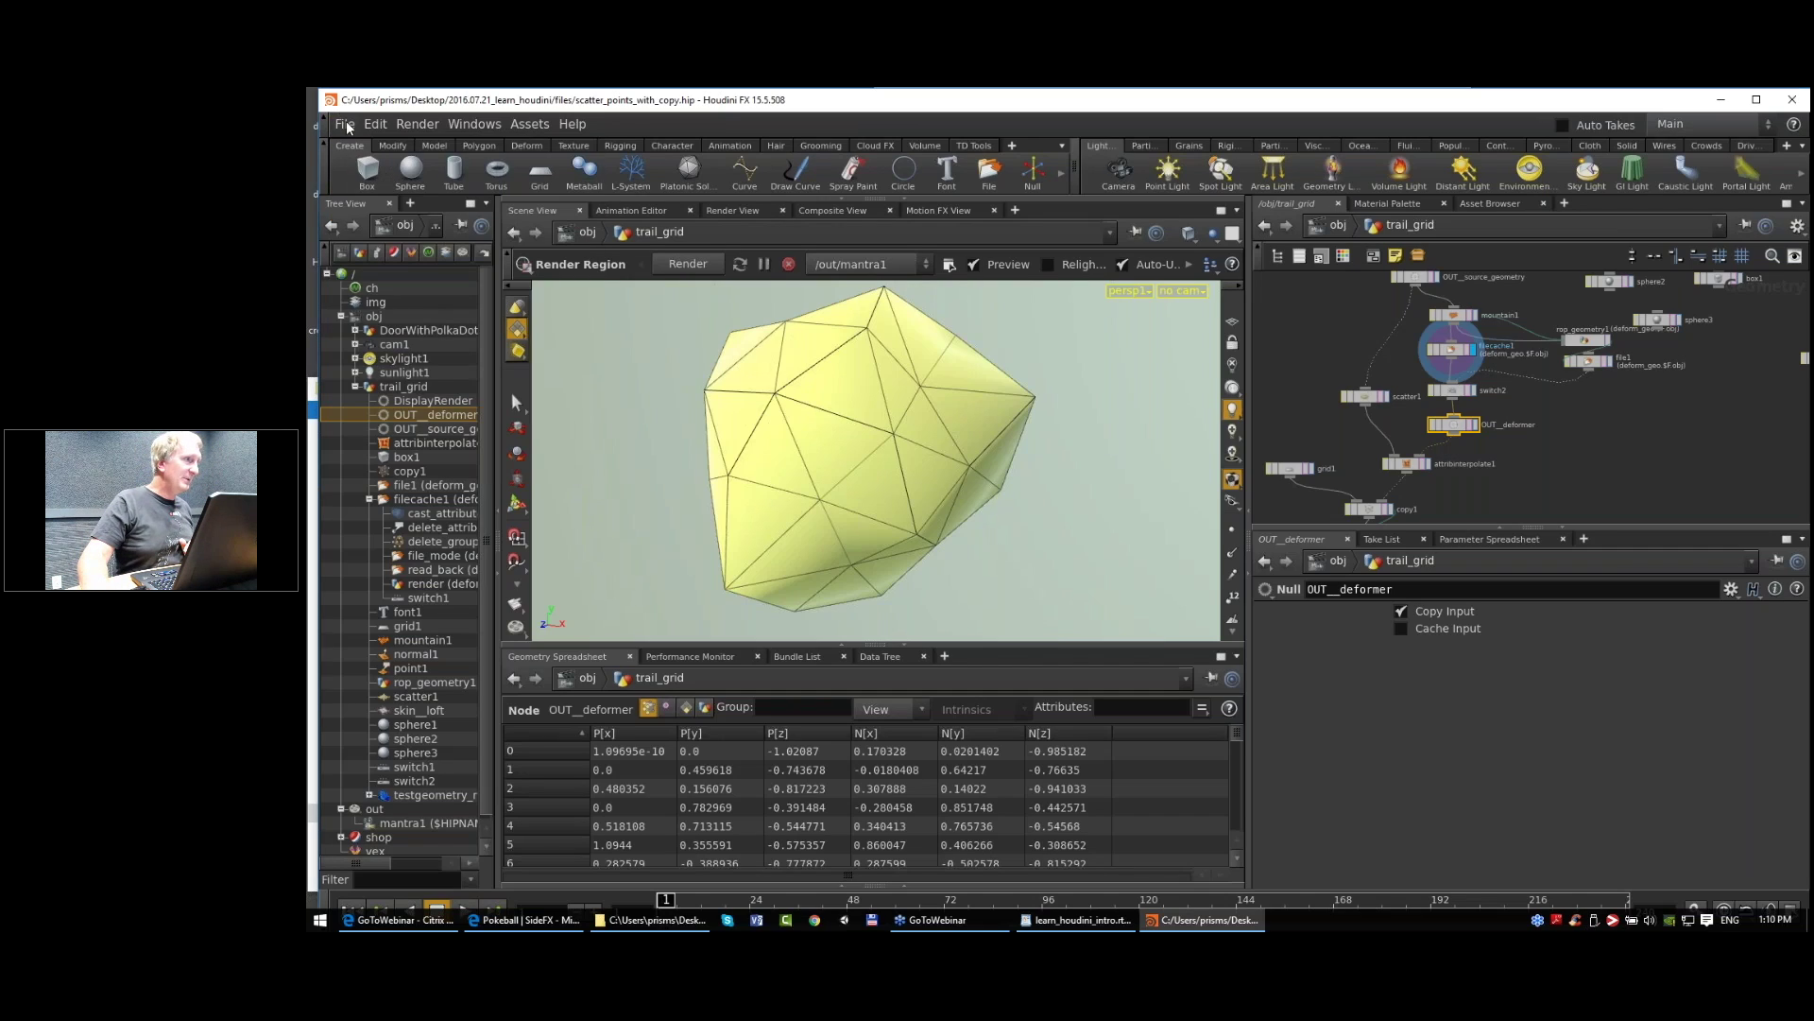
click(348, 128)
click(364, 142)
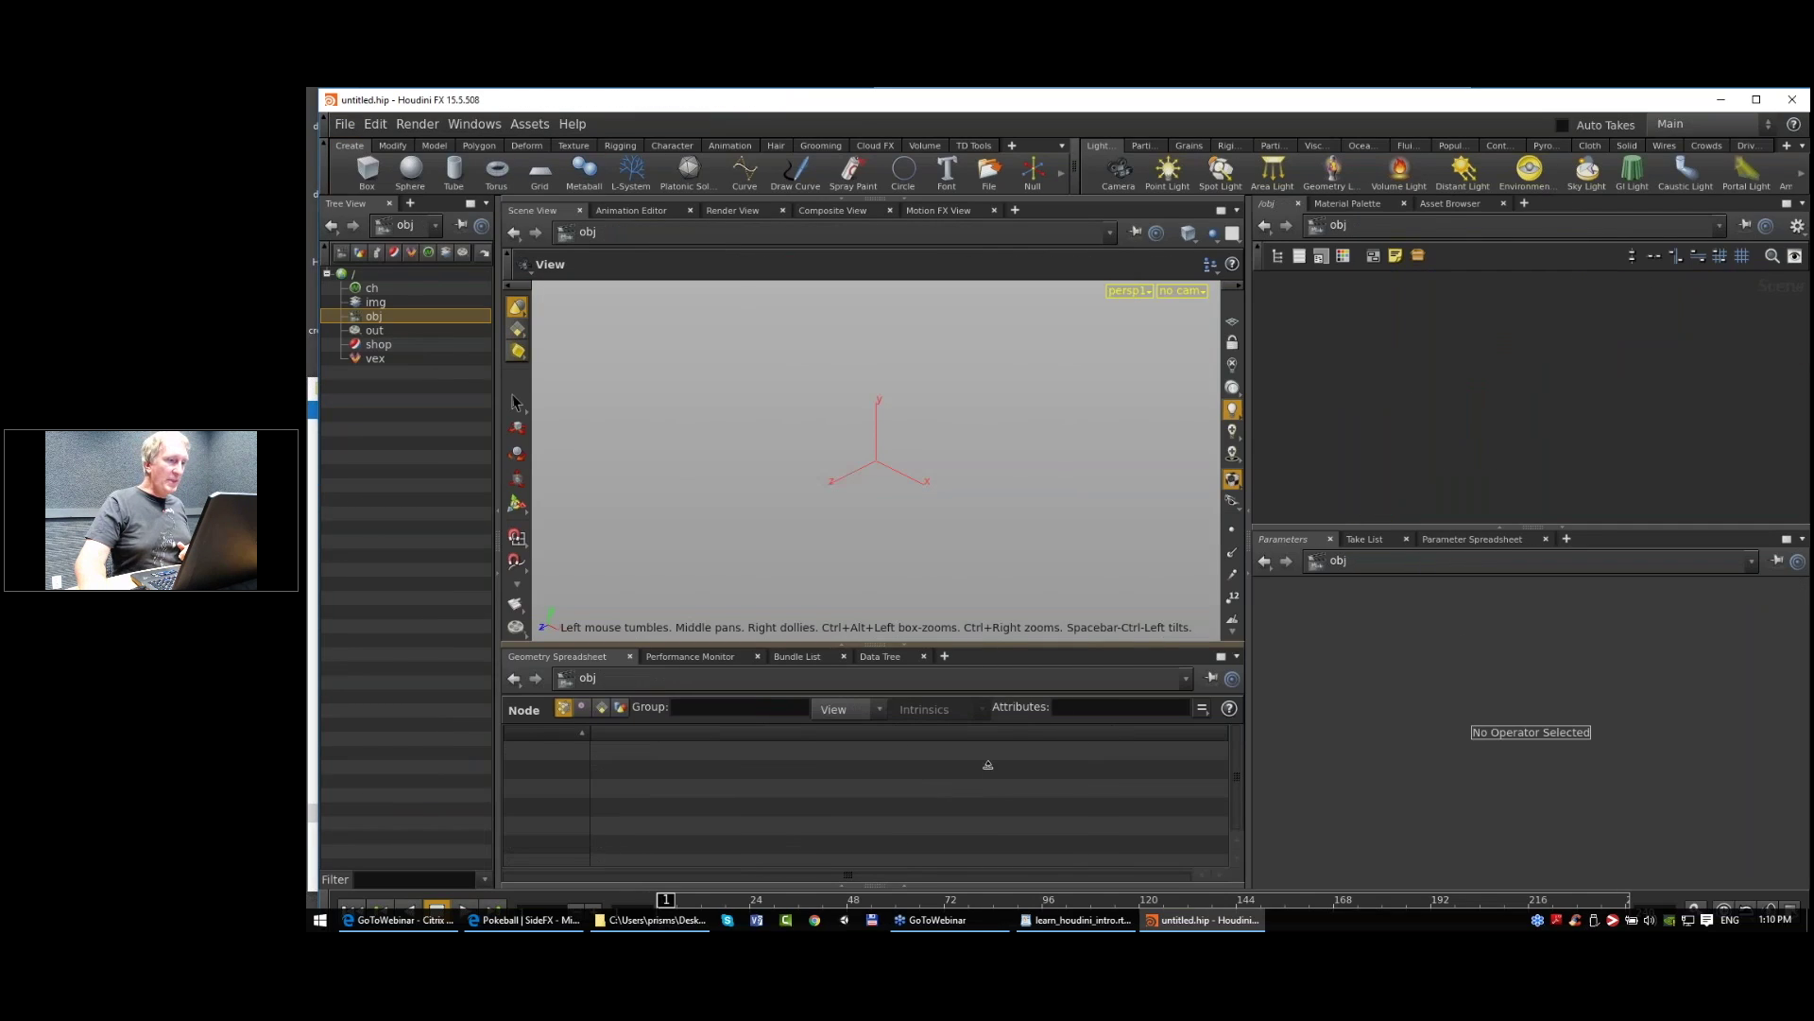
Step: Collapse the geometry spreadsheet to enlarge the scene view, and display the reference grid
click(902, 647)
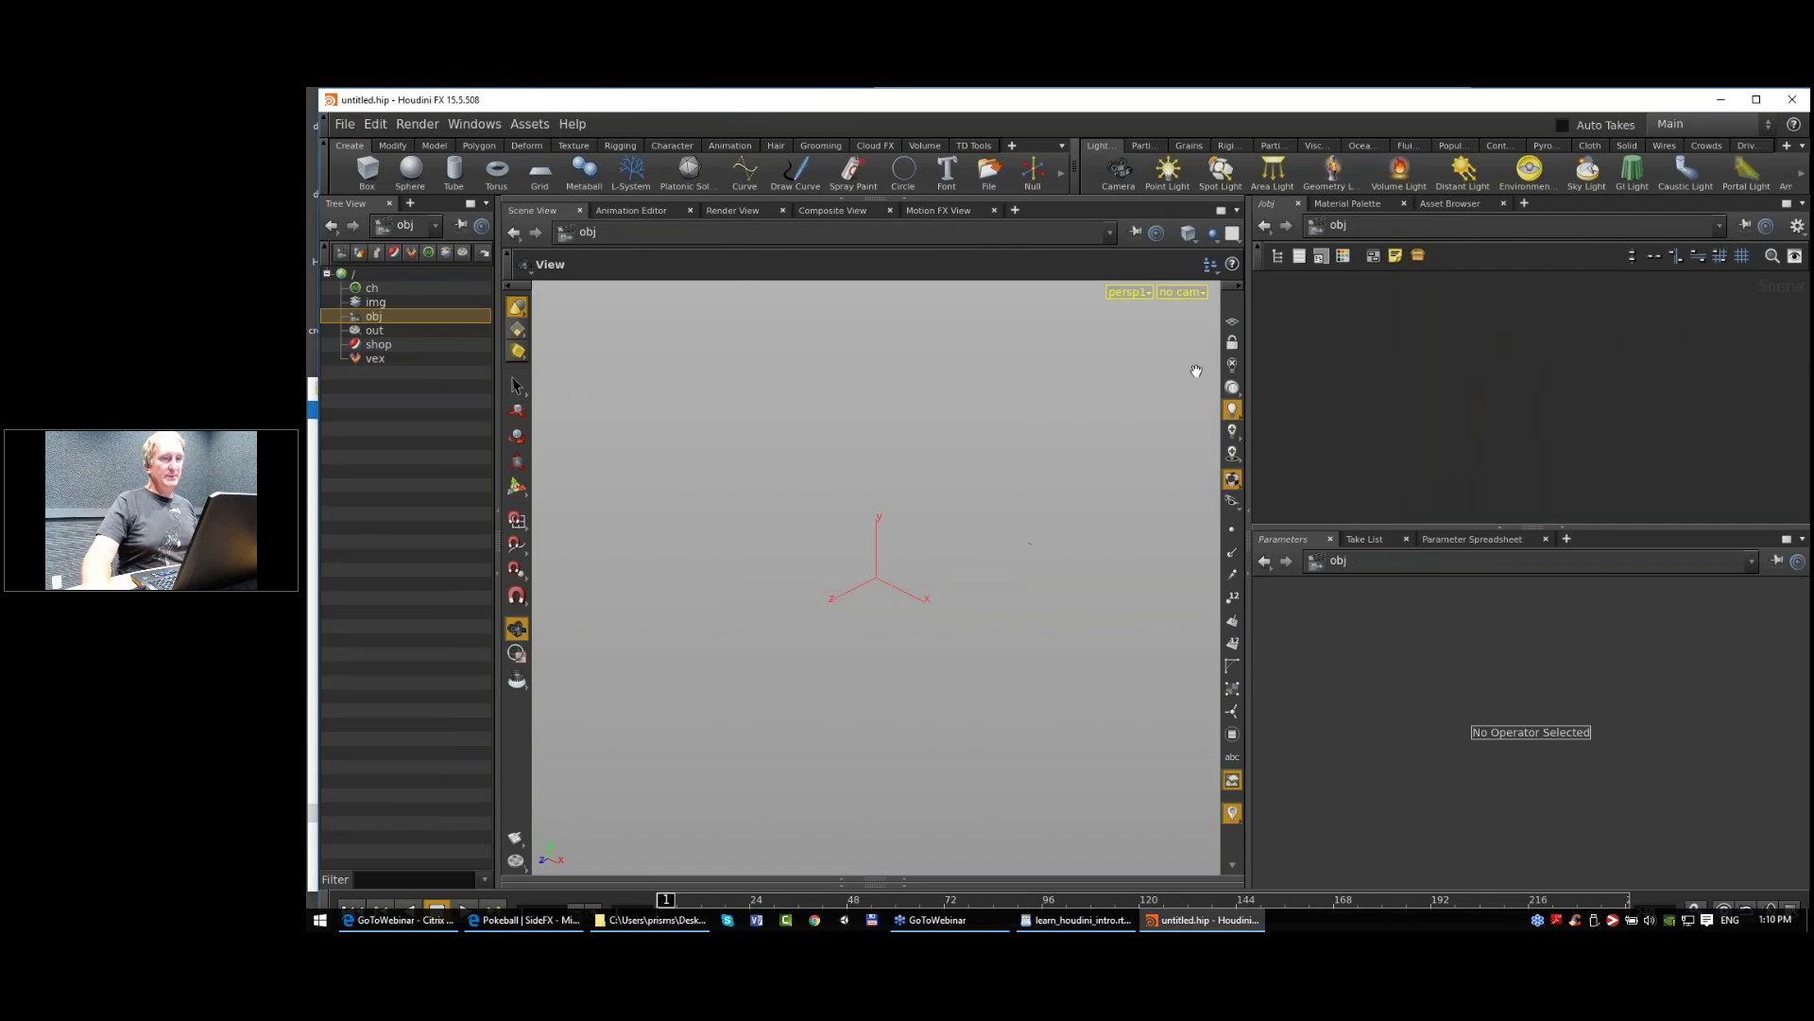
click(1233, 329)
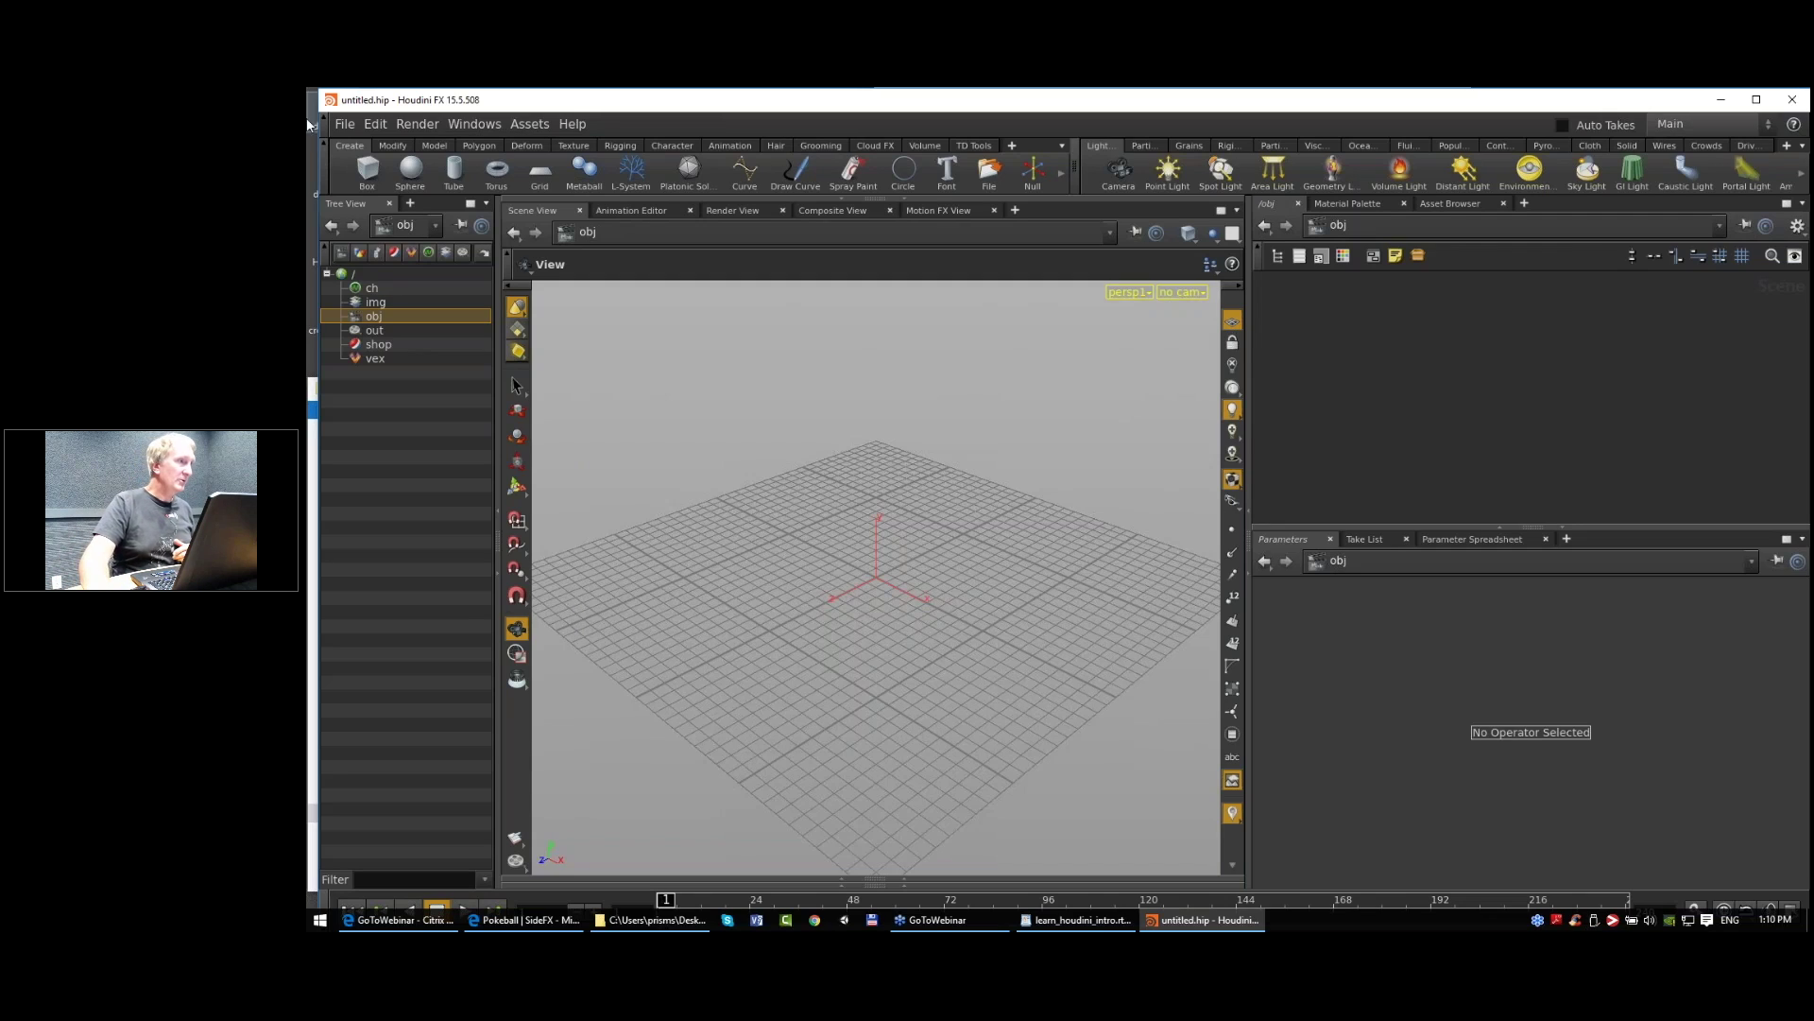
Step: Open pyro_example_magnet_sculpt_velocities.hip from the files folder and remove the render region from the viewport
click(346, 125)
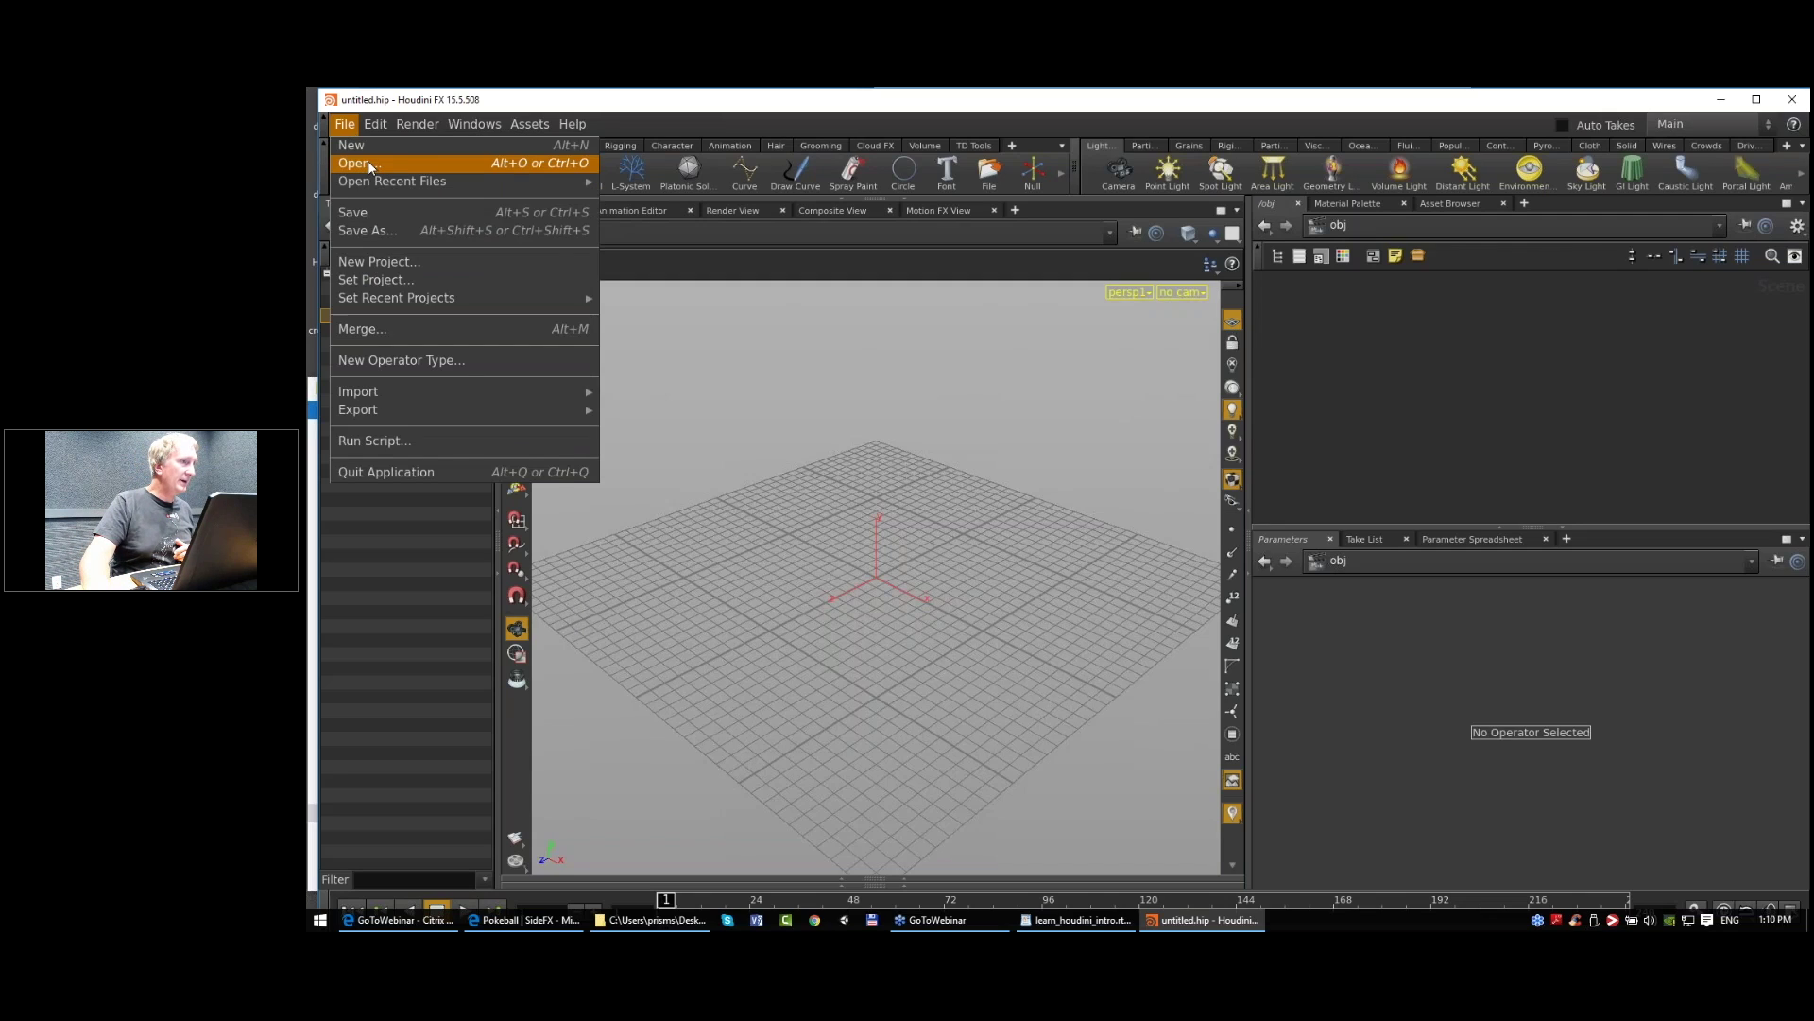
click(355, 163)
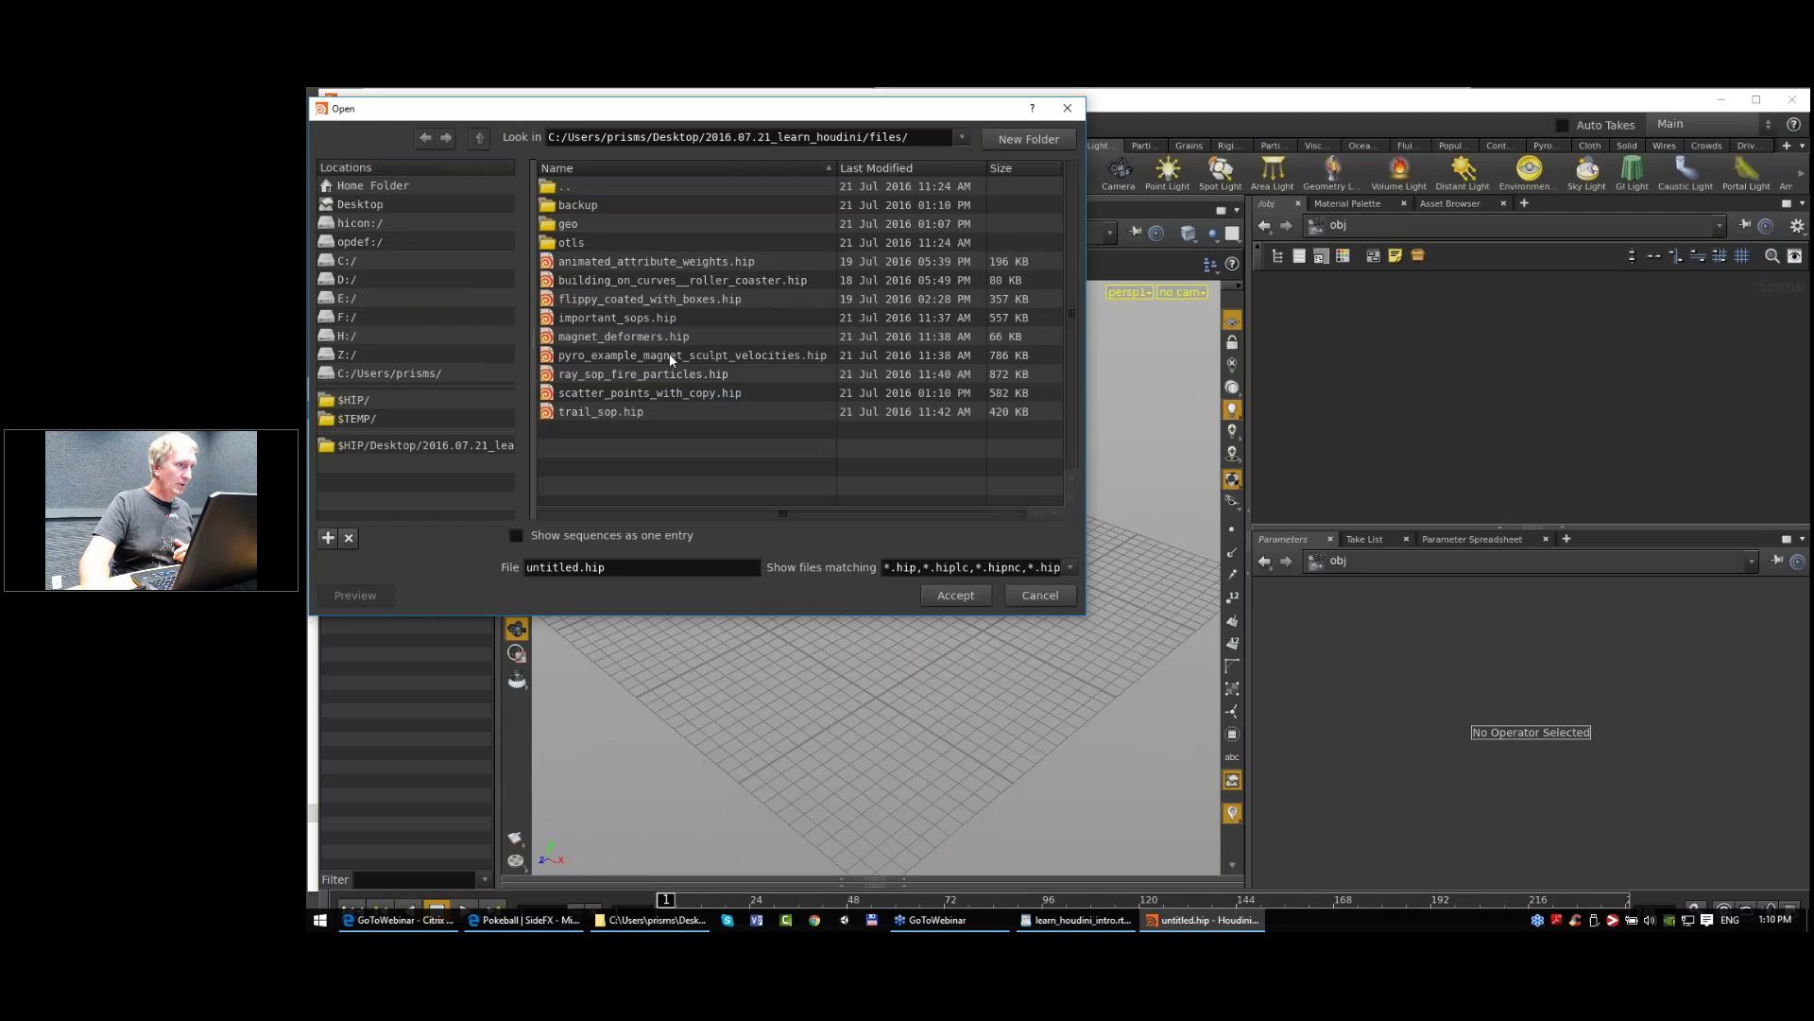
click(669, 355)
click(955, 595)
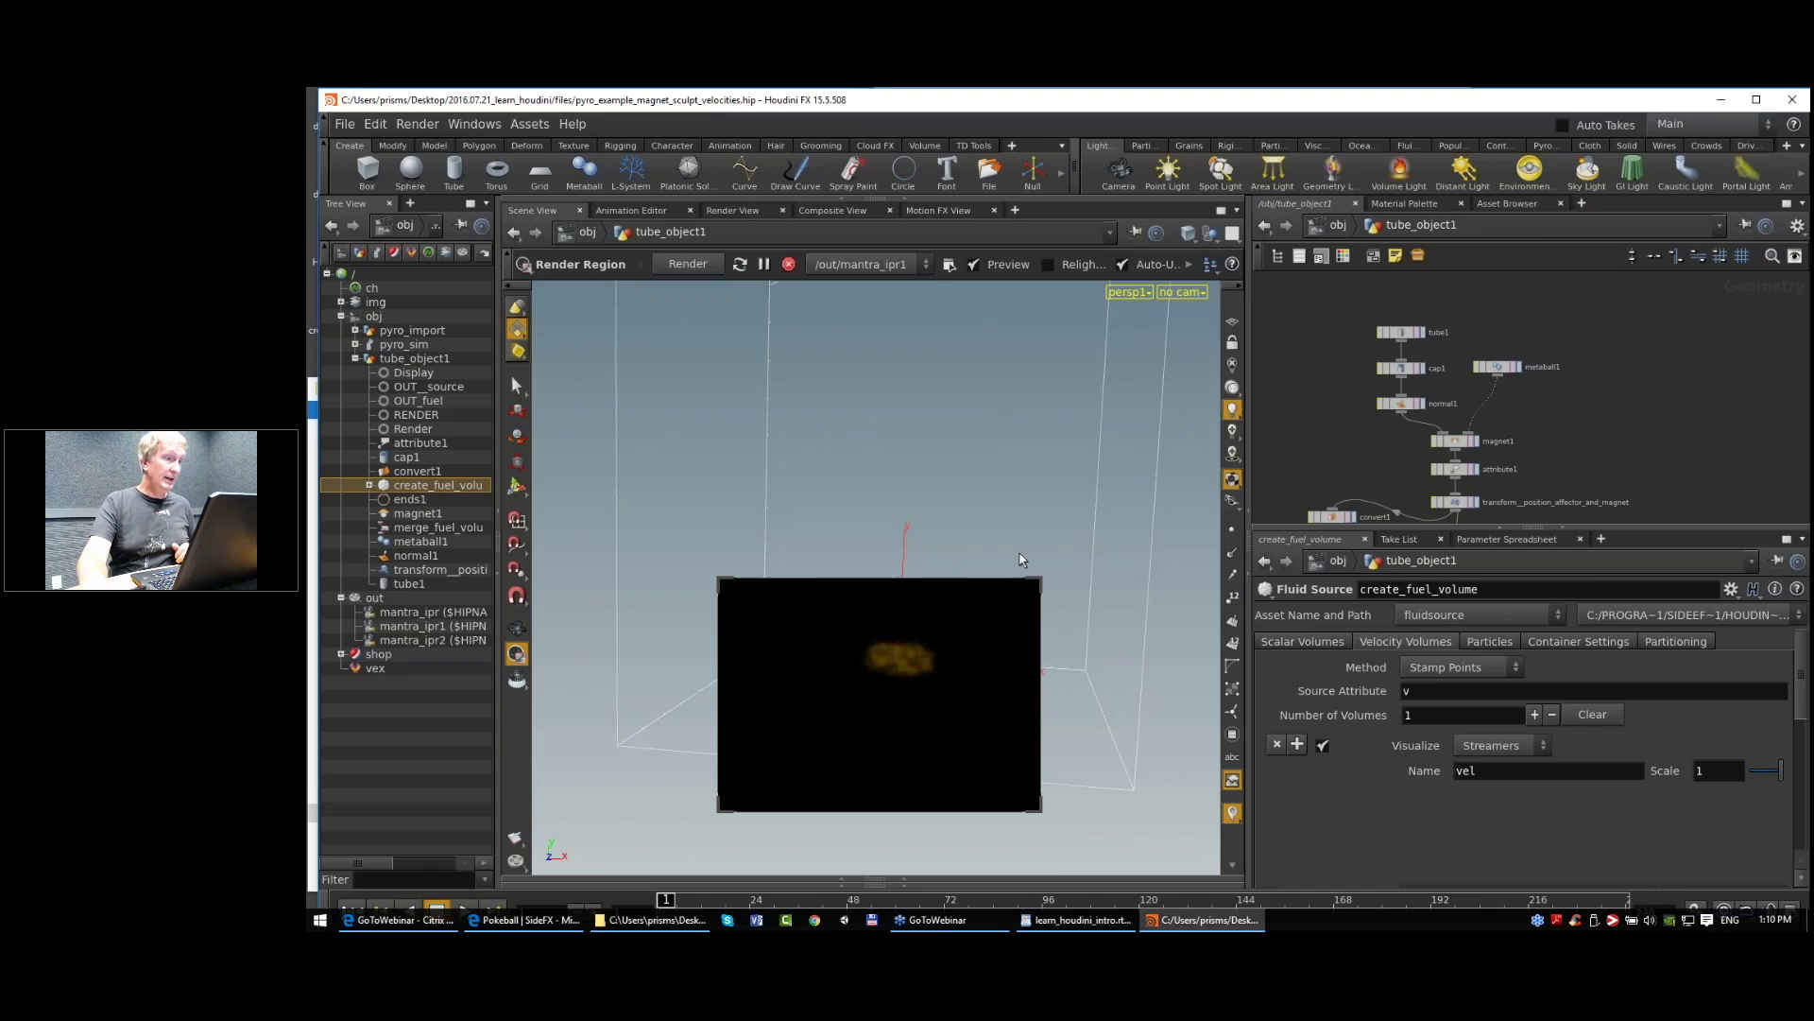
mouse_move(1030, 595)
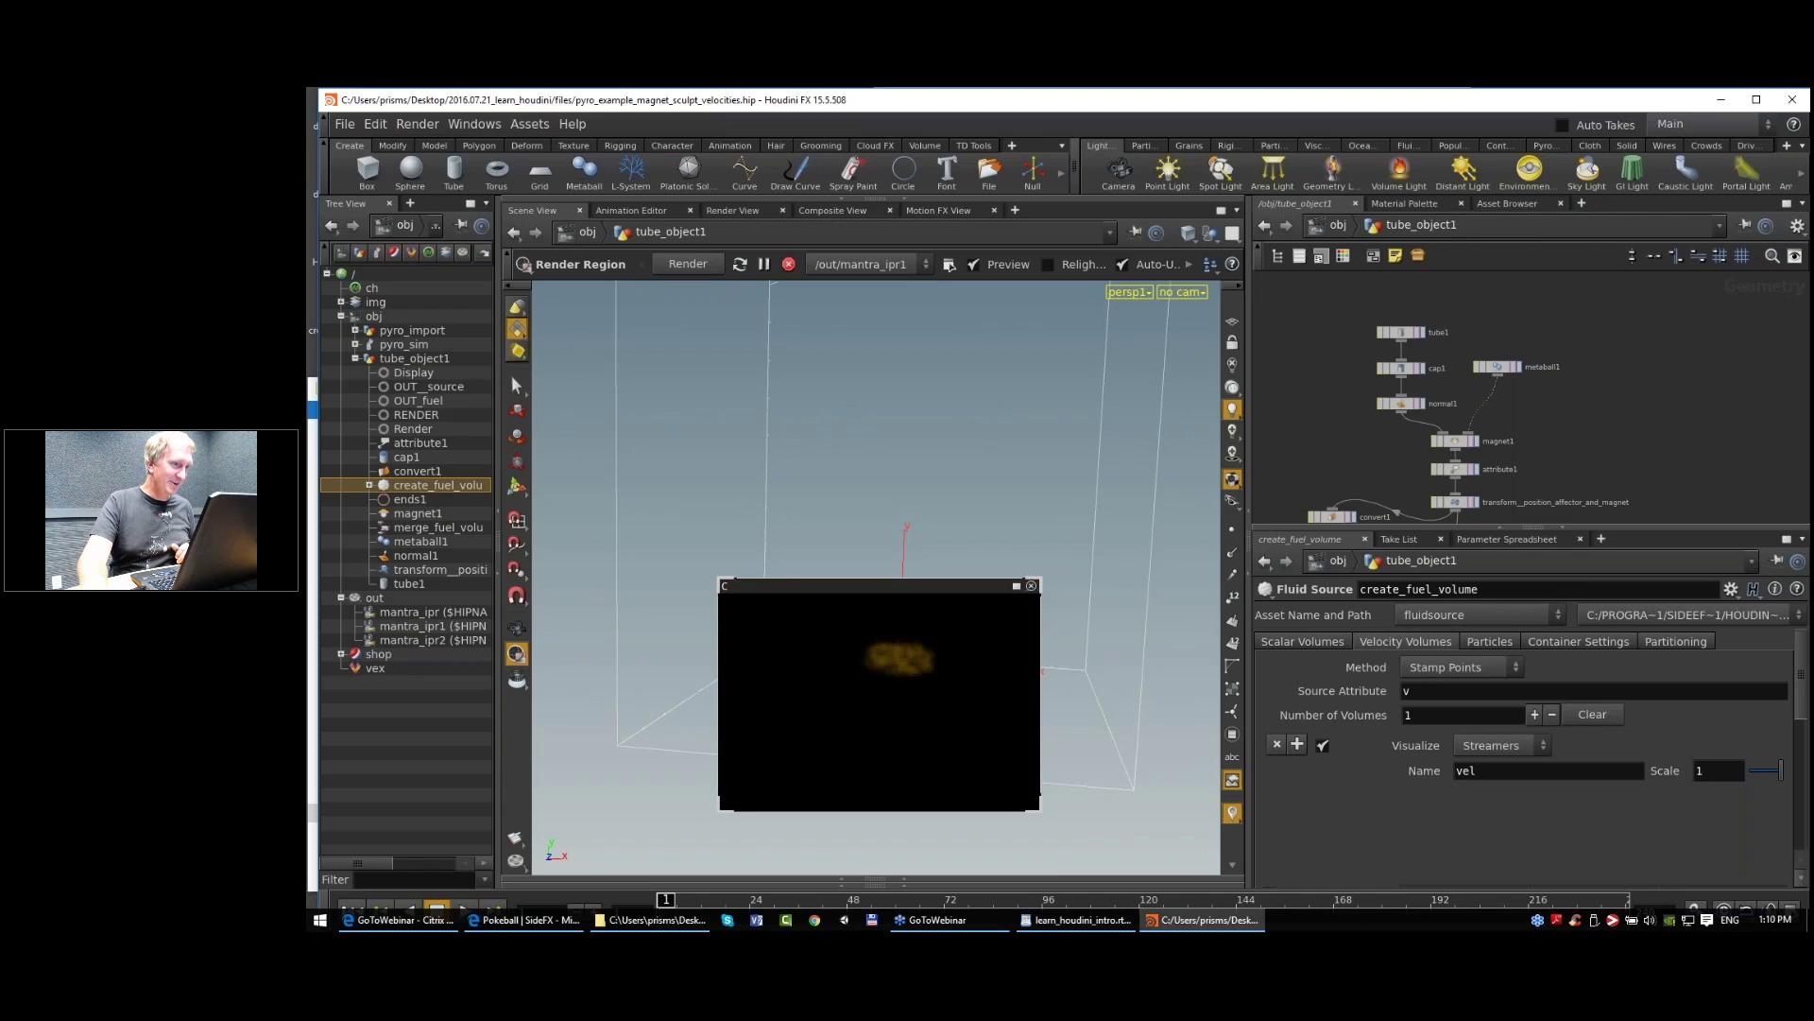
click(1031, 587)
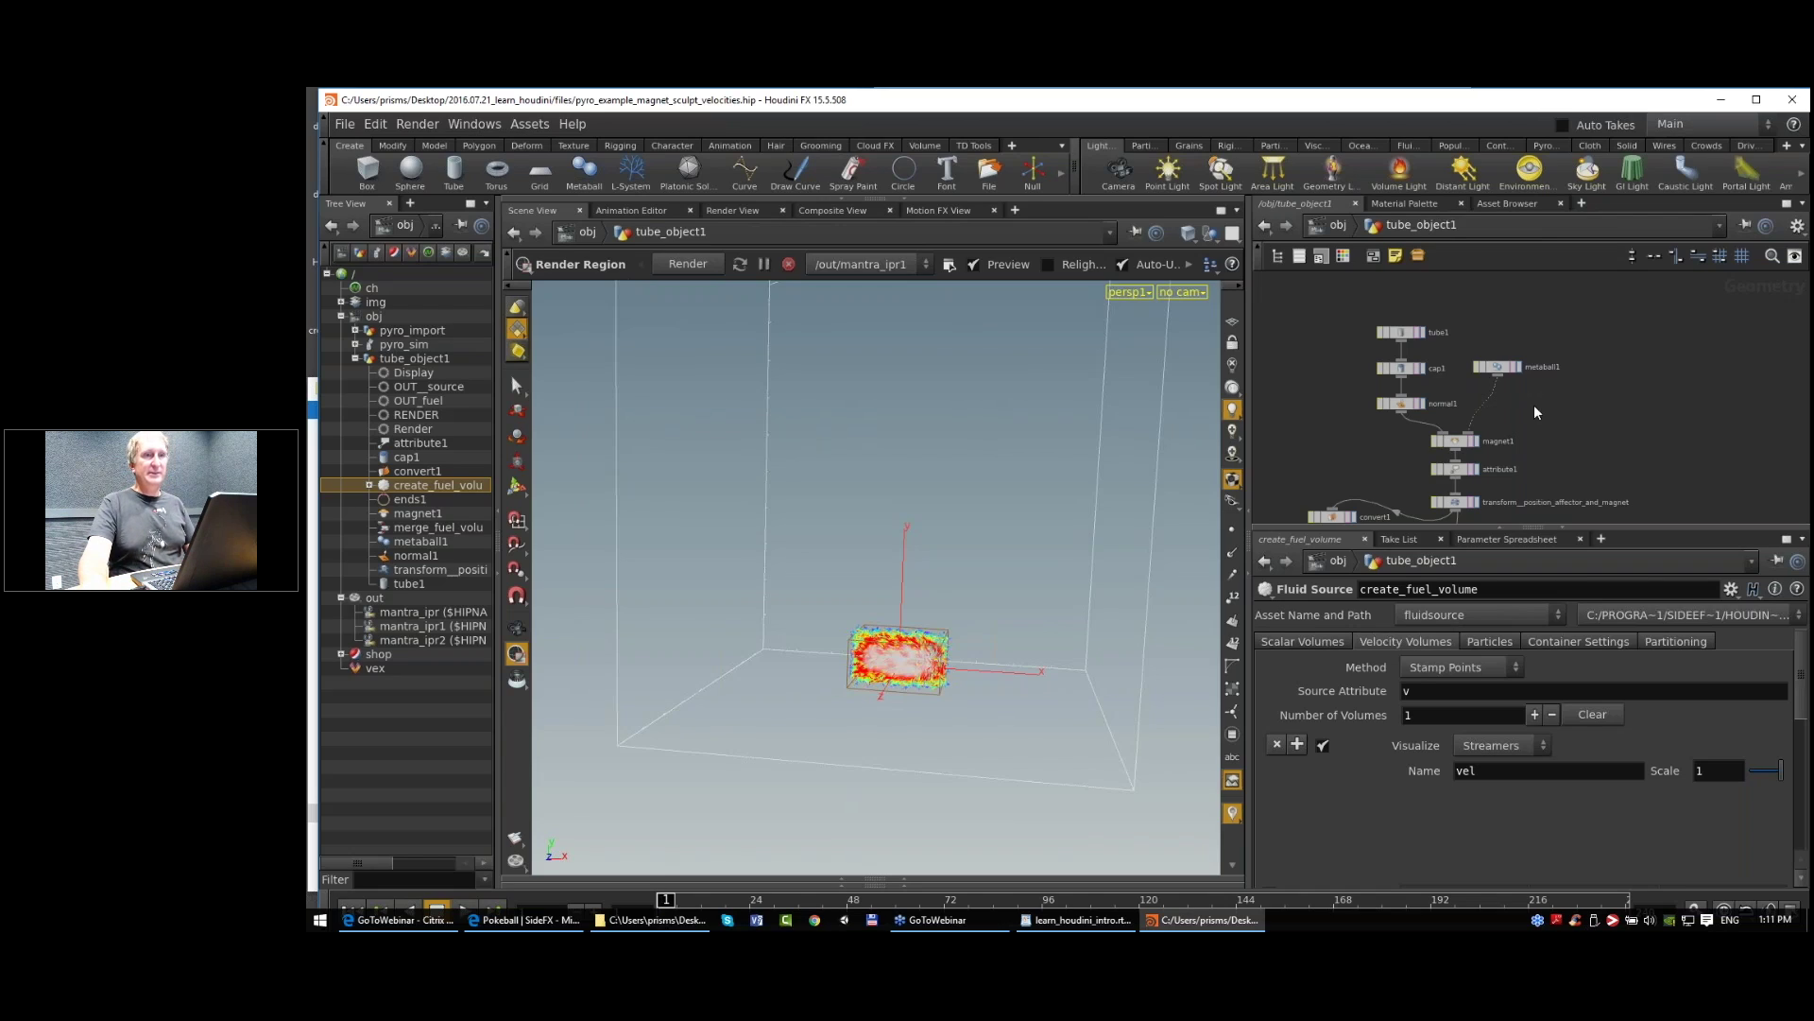
middle_drag(1567, 425, 1569, 382)
scroll(1567, 374, down, 1)
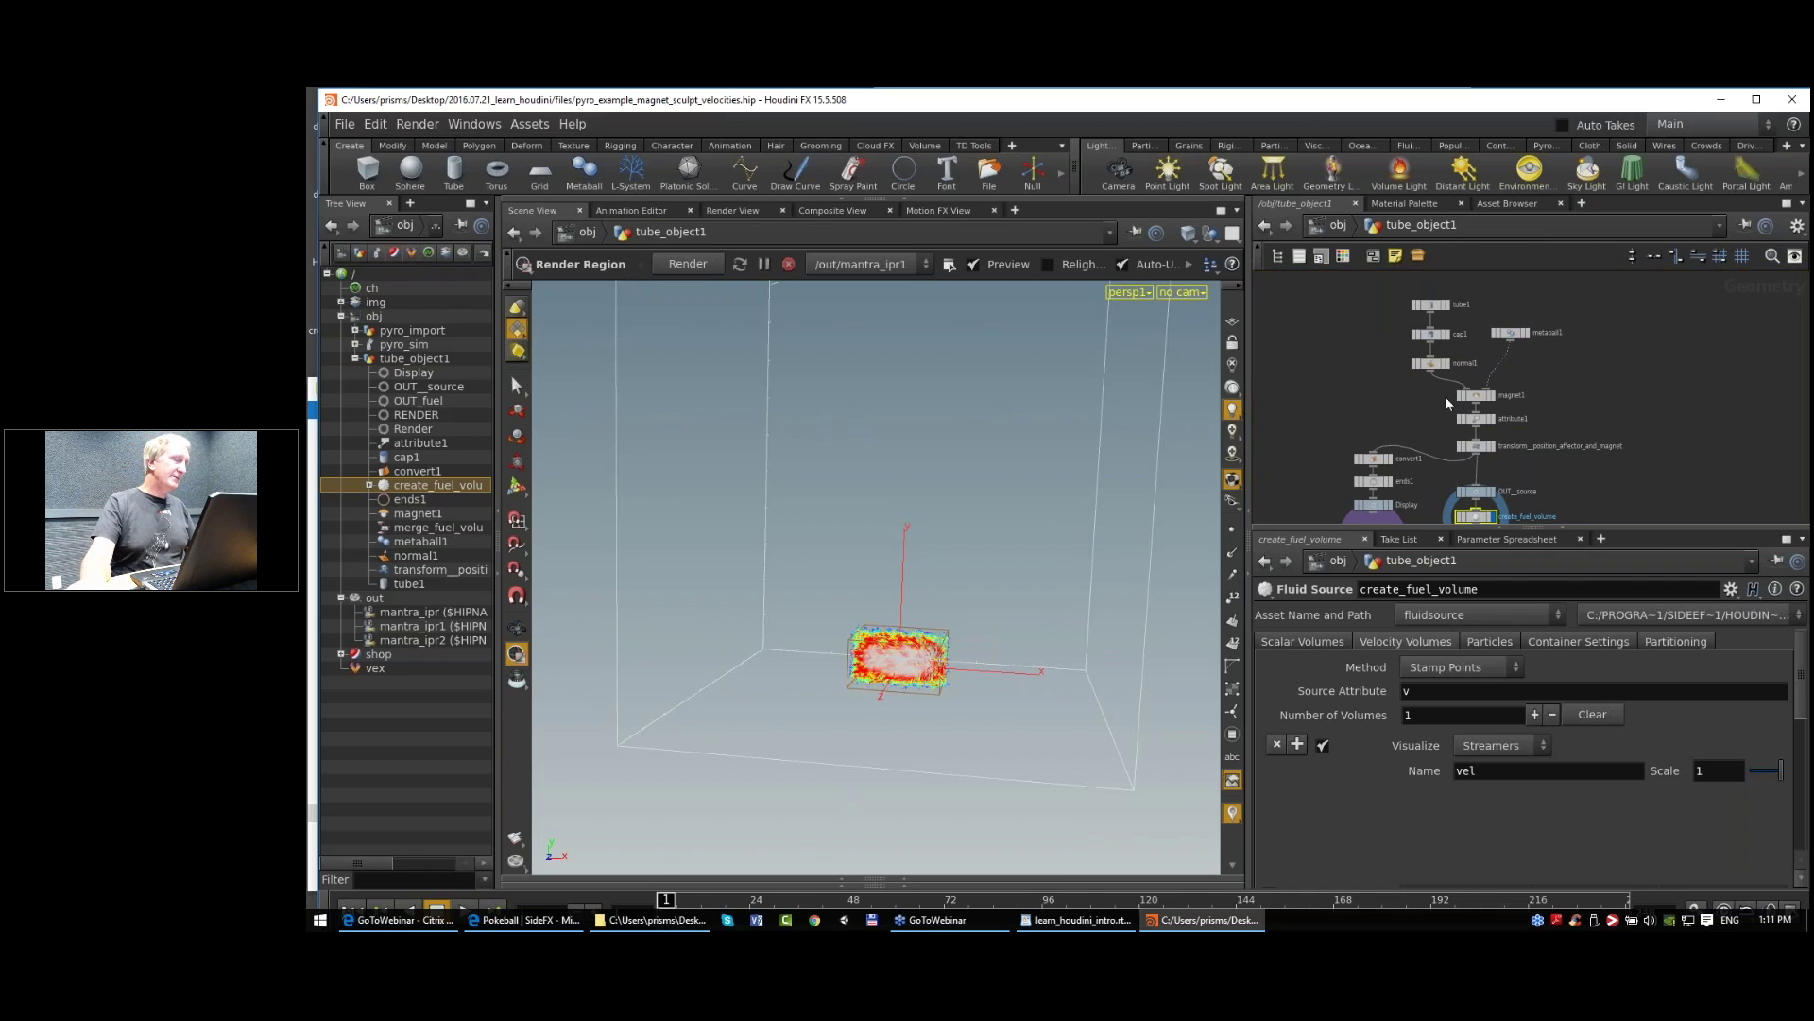
Step: Move metaball1 away from the fuel volume to a center of about 0.705, -0.123, 0
middle_drag(1426, 407, 1424, 460)
scroll(1405, 409, up, 2)
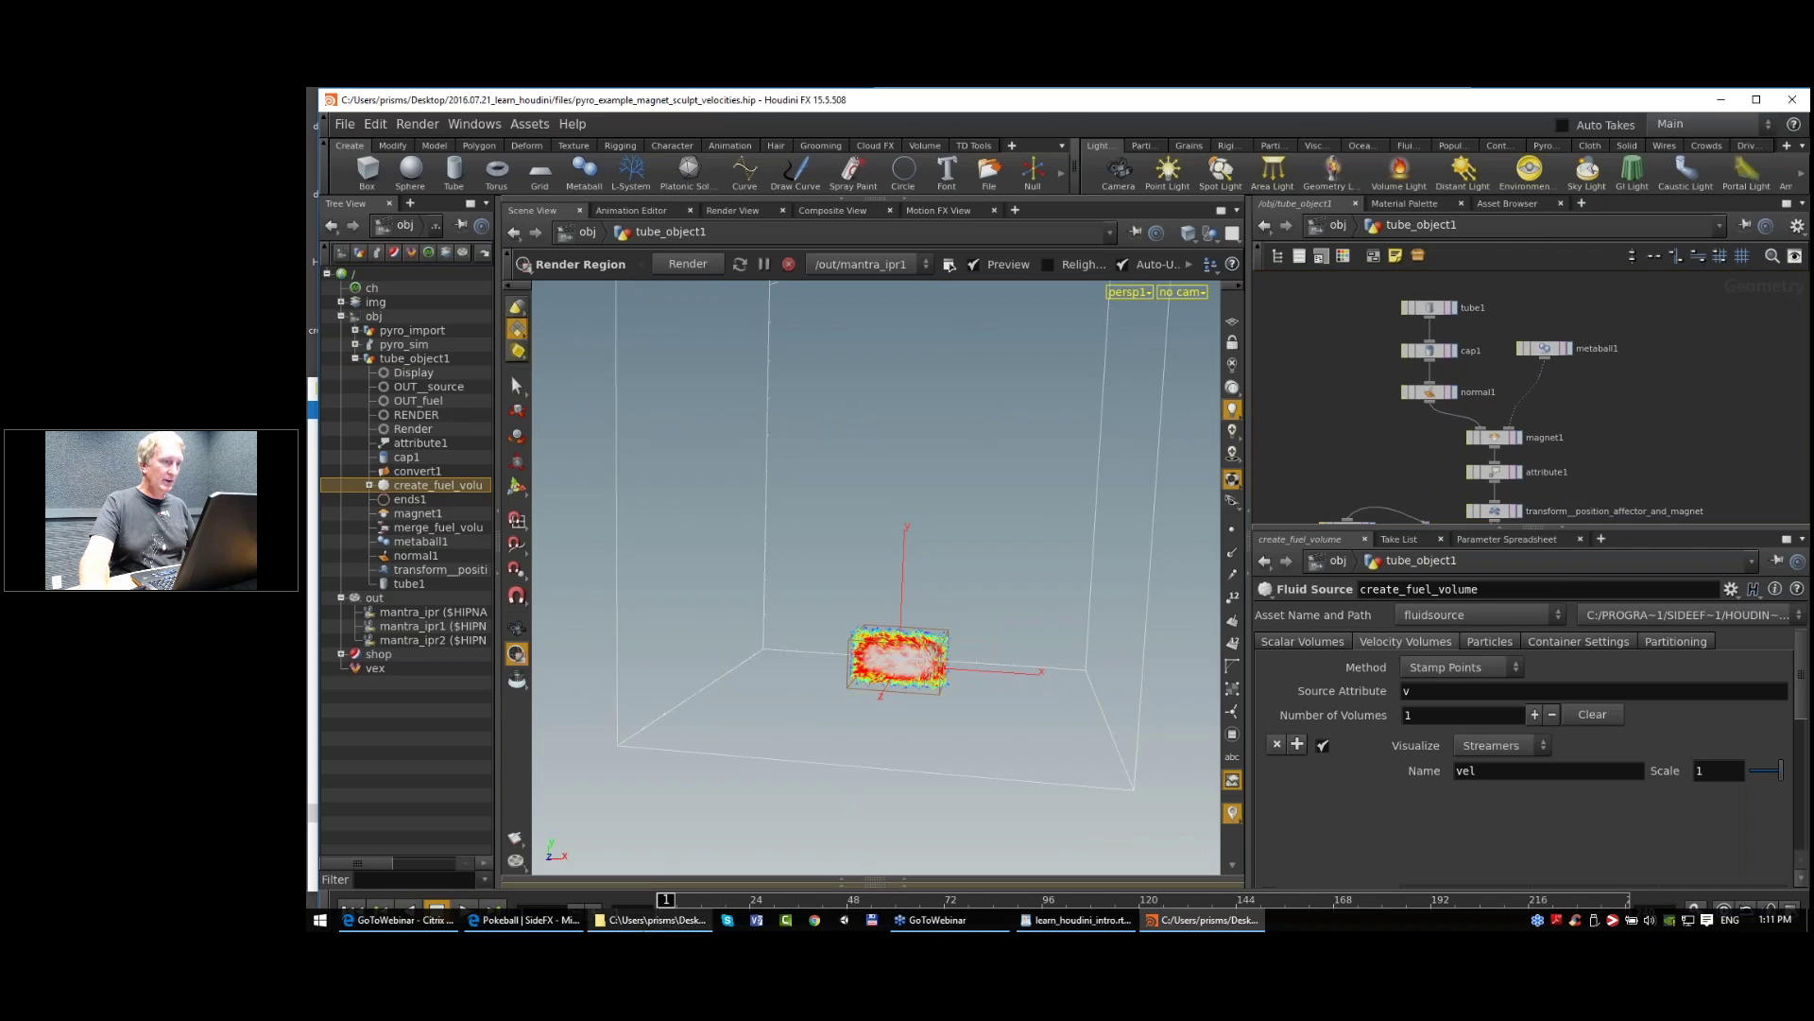
key(Escape)
scroll(935, 714, up, 5)
drag(957, 595, 1004, 654)
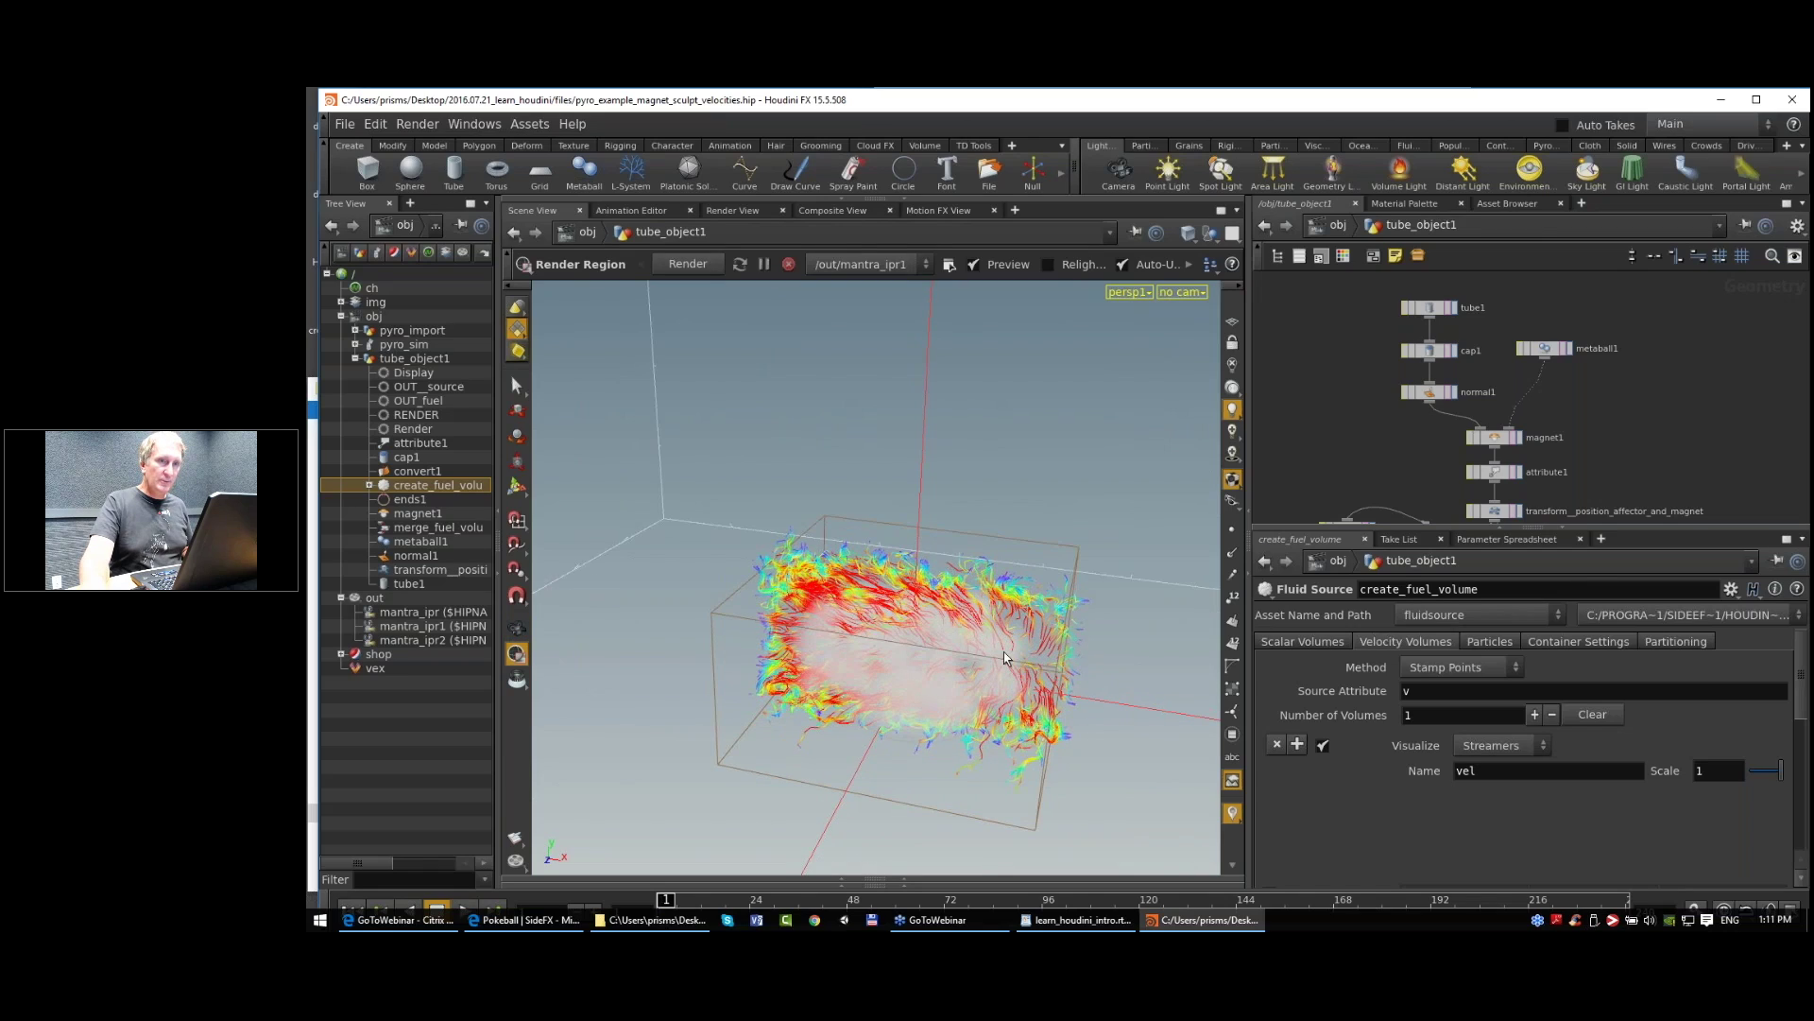
click(1545, 348)
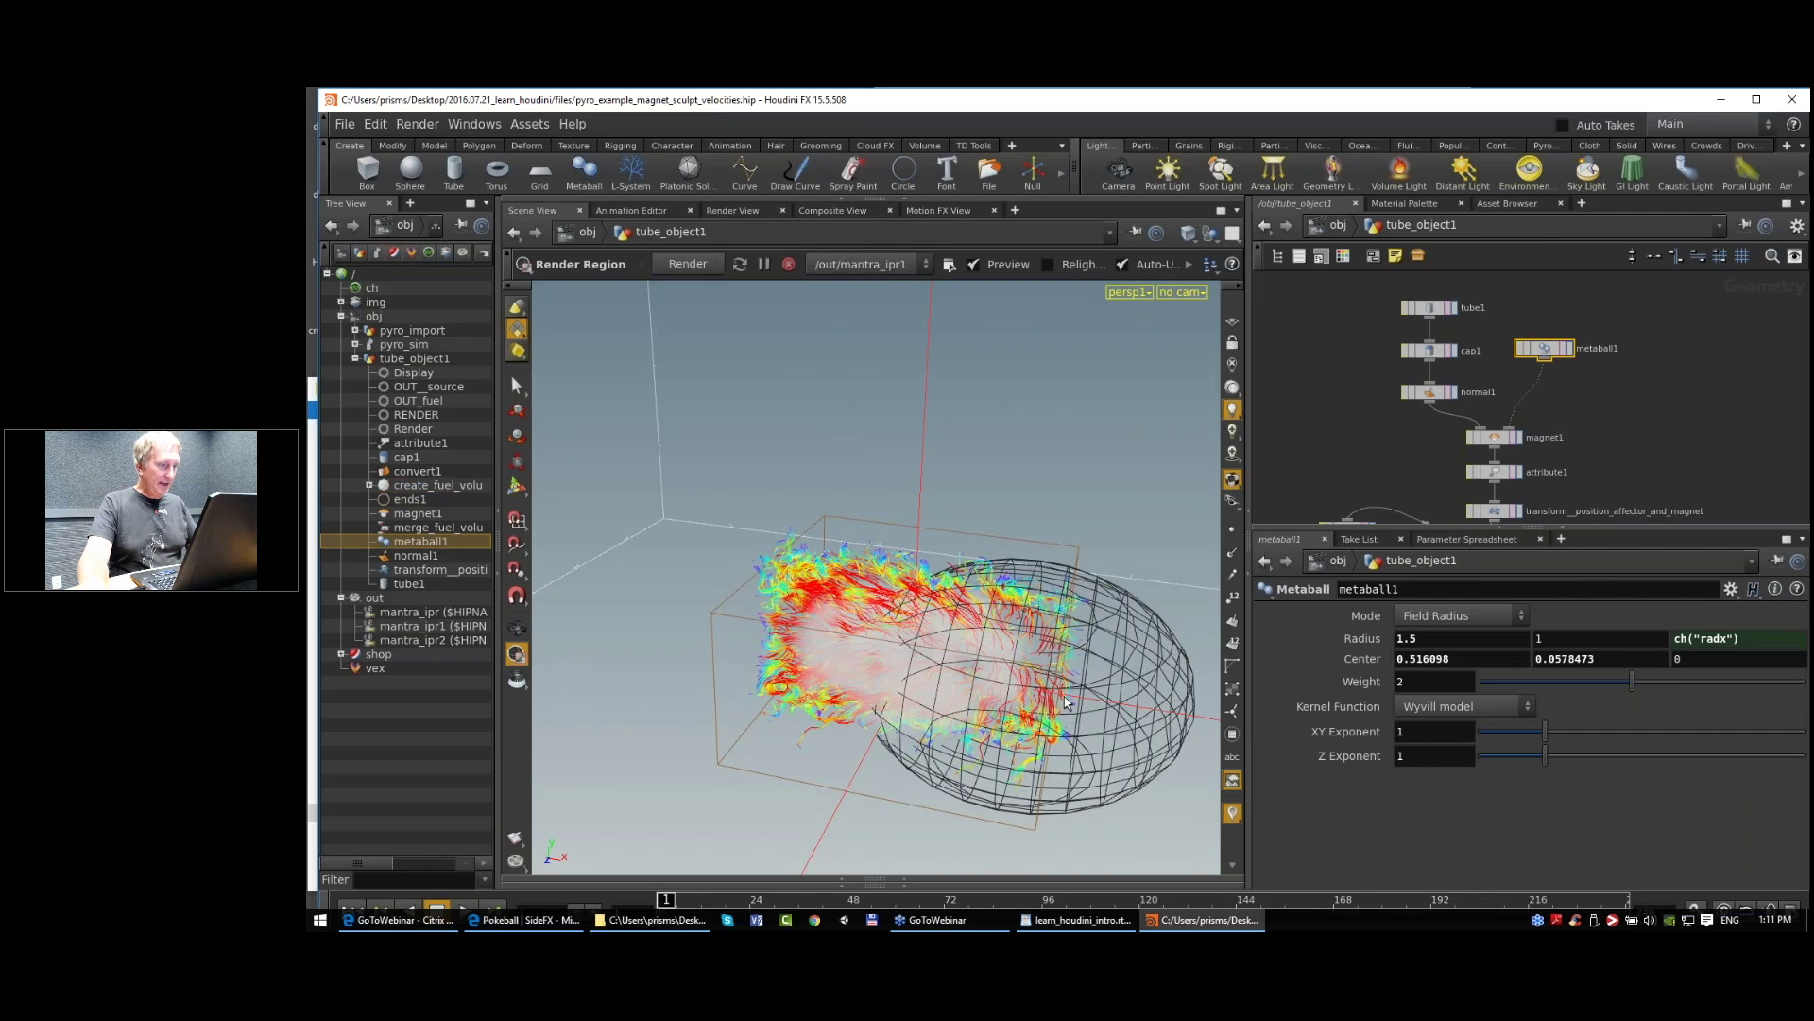
key(Return)
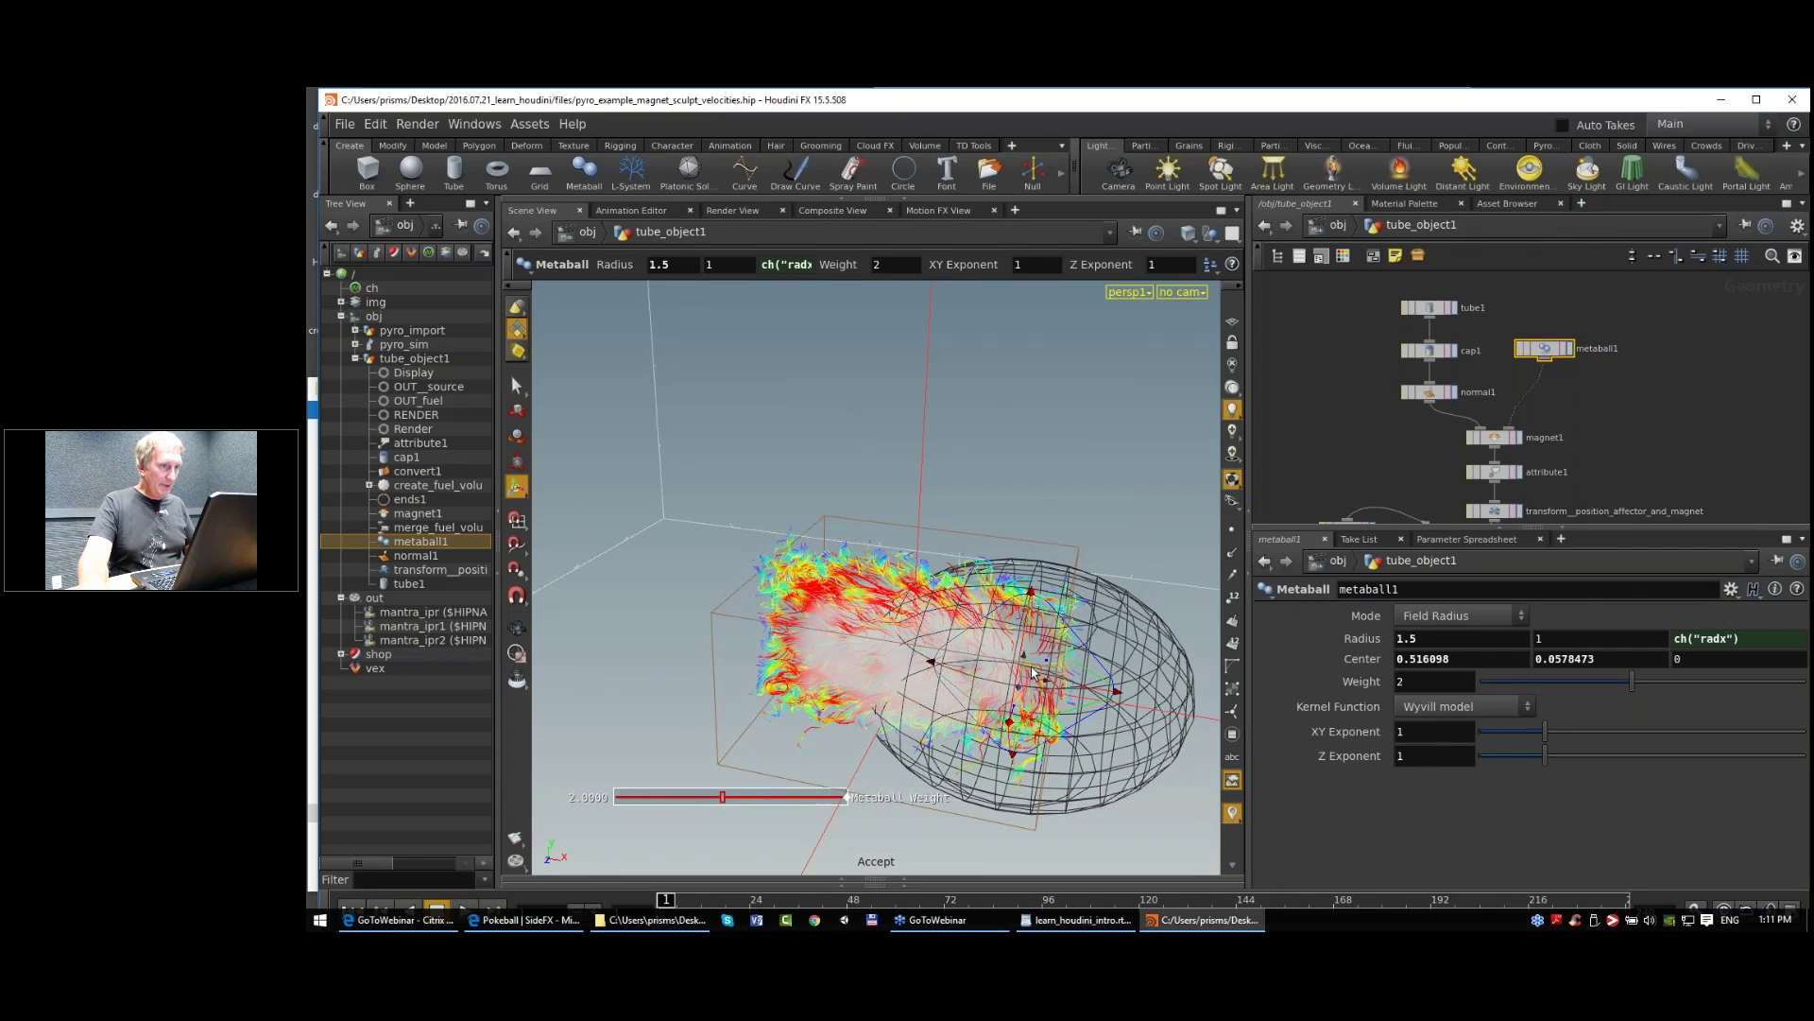
alt+drag(1031, 673, 992, 673)
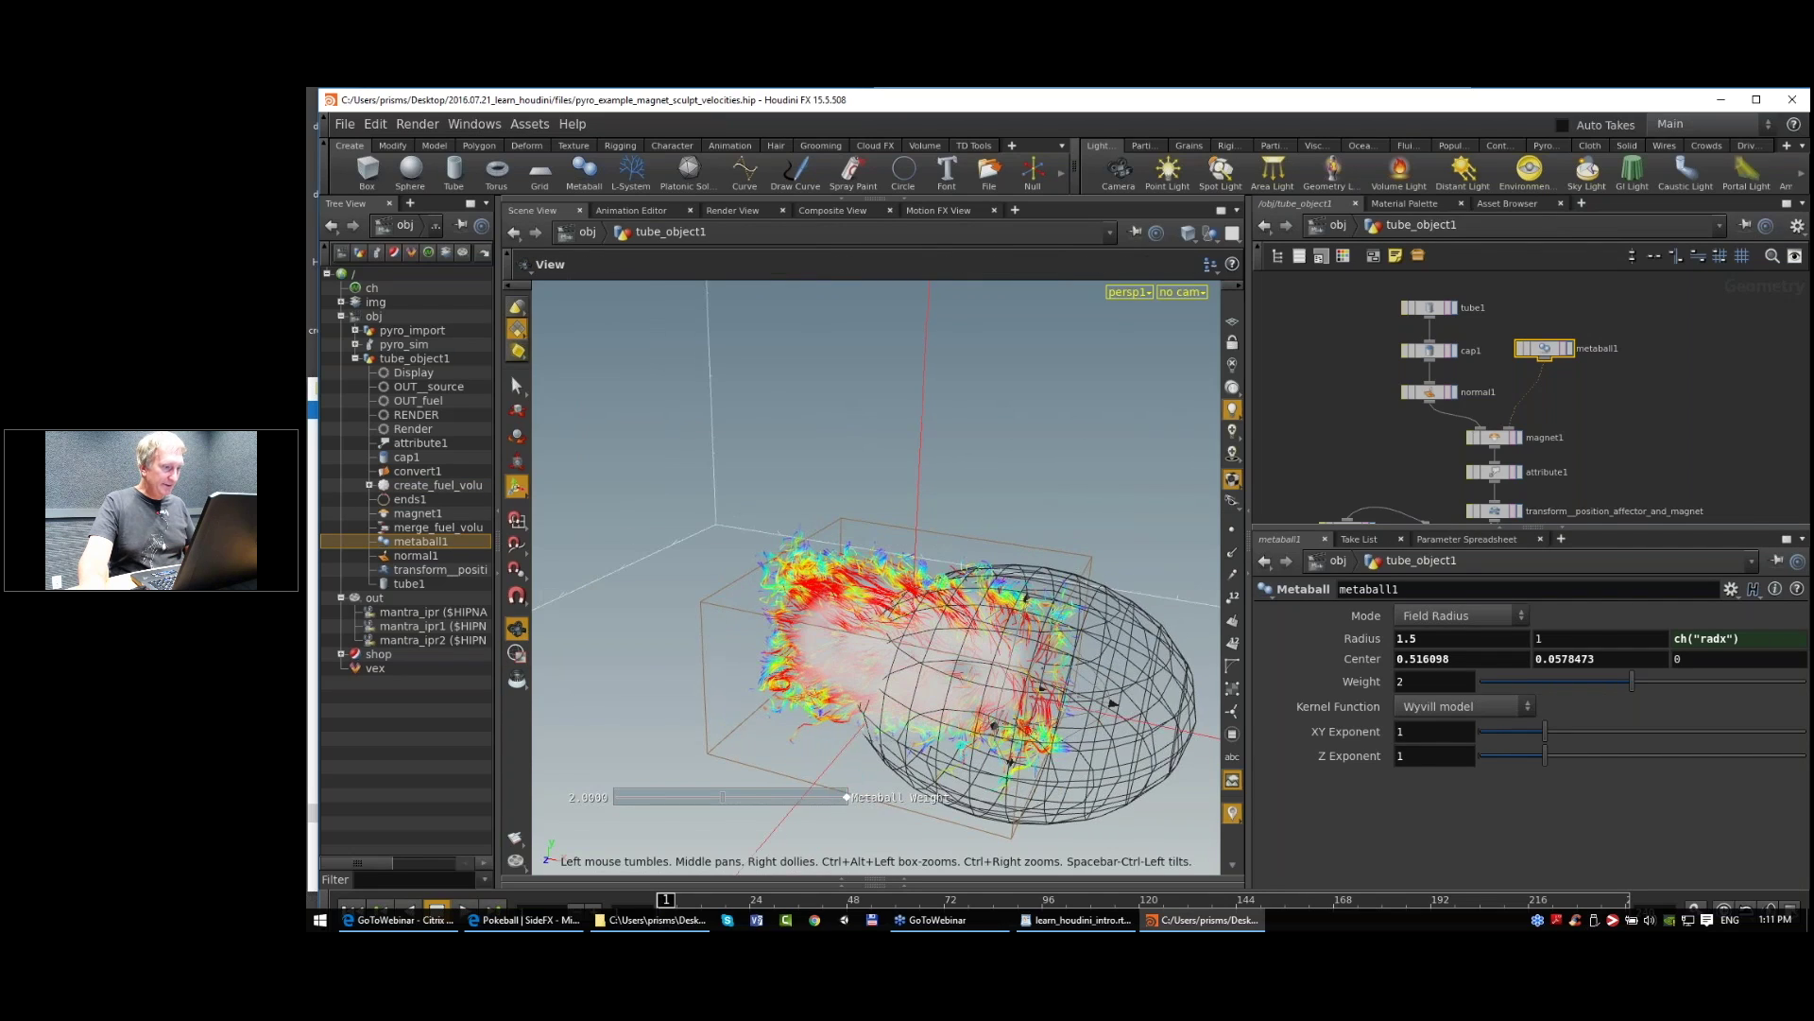
drag(1019, 696, 984, 661)
scroll(1108, 689, down, 2)
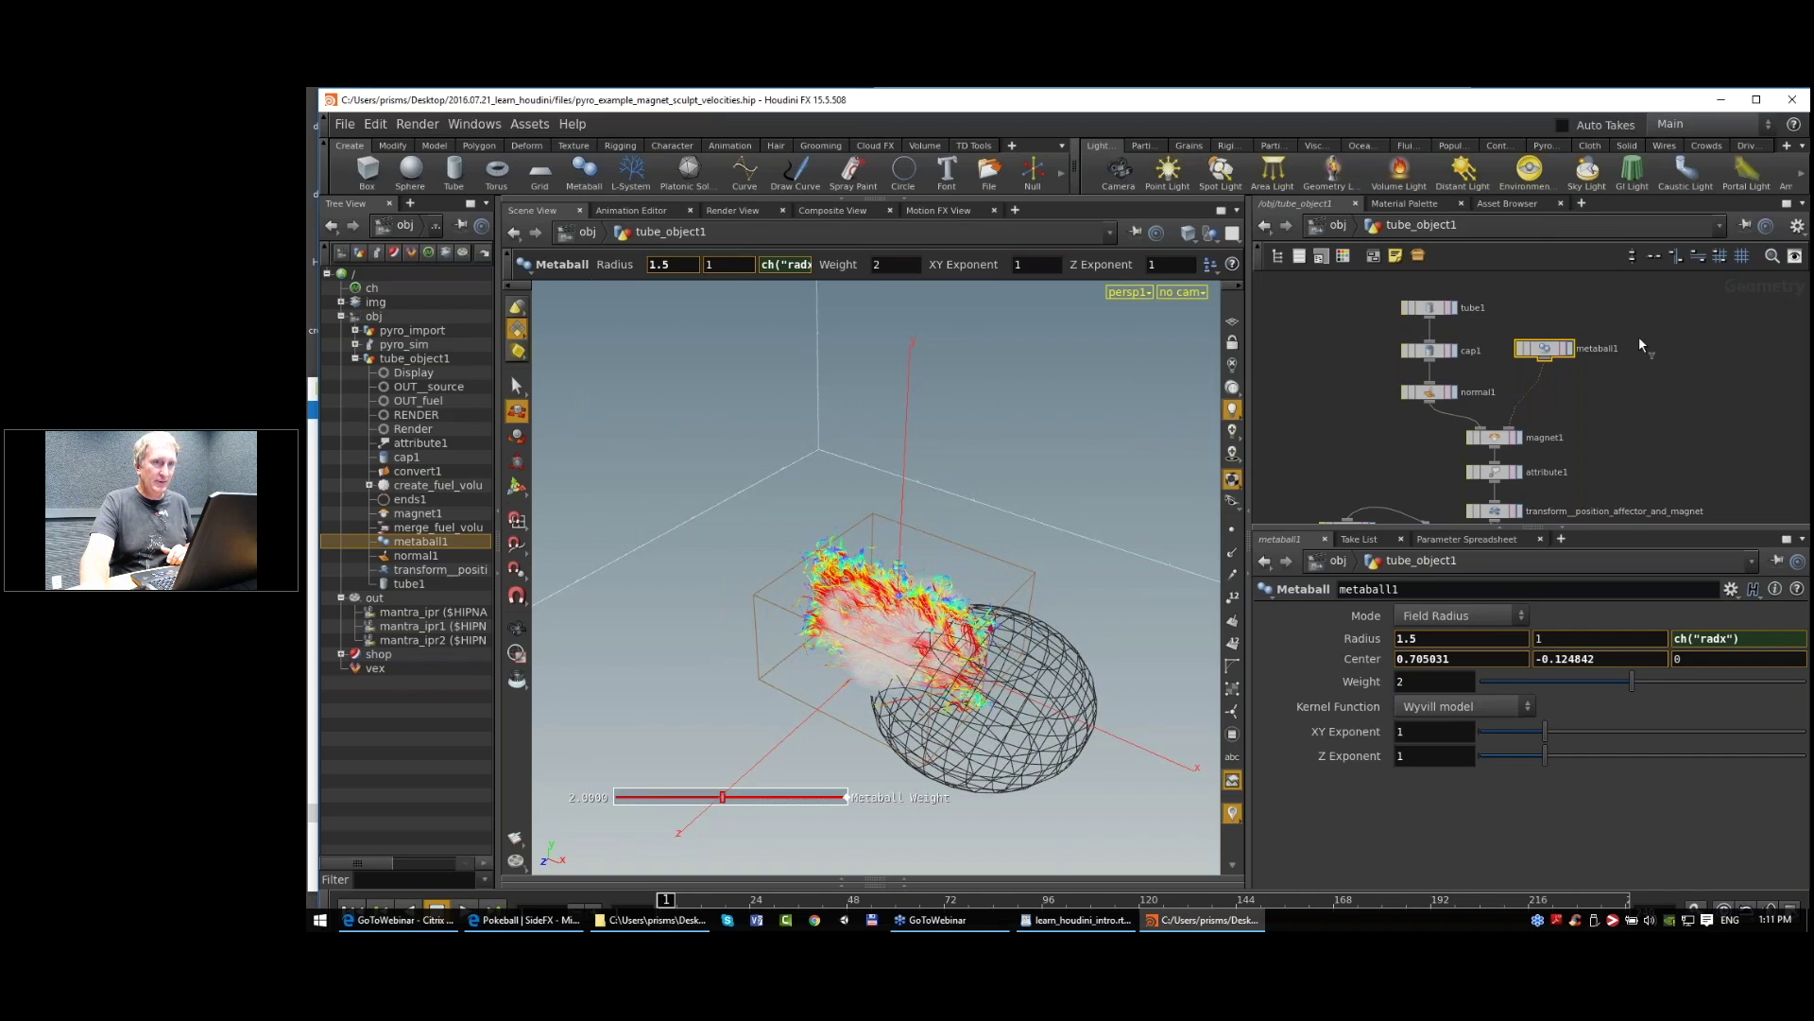
Step: Examine how metaball1 feeds the magnet1 node and review both nodes' parameters
scroll(1545, 387, up, 2)
drag(1572, 484, 1494, 298)
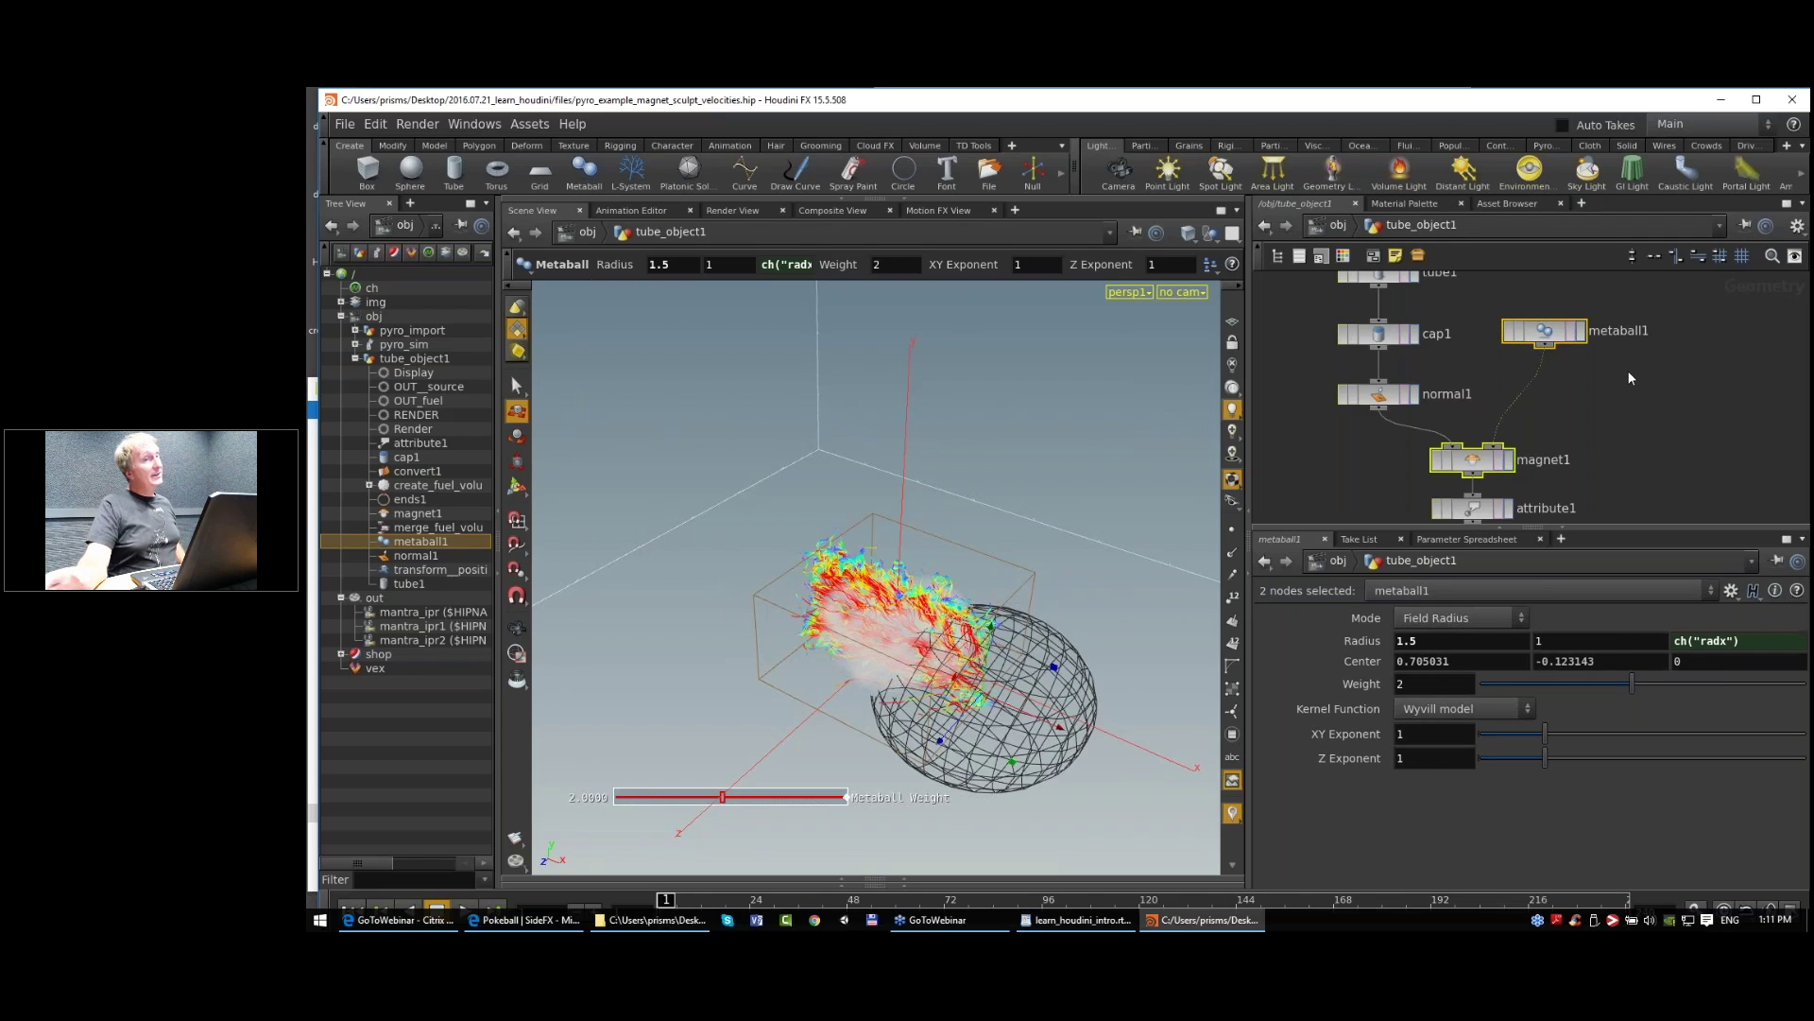
click(1564, 333)
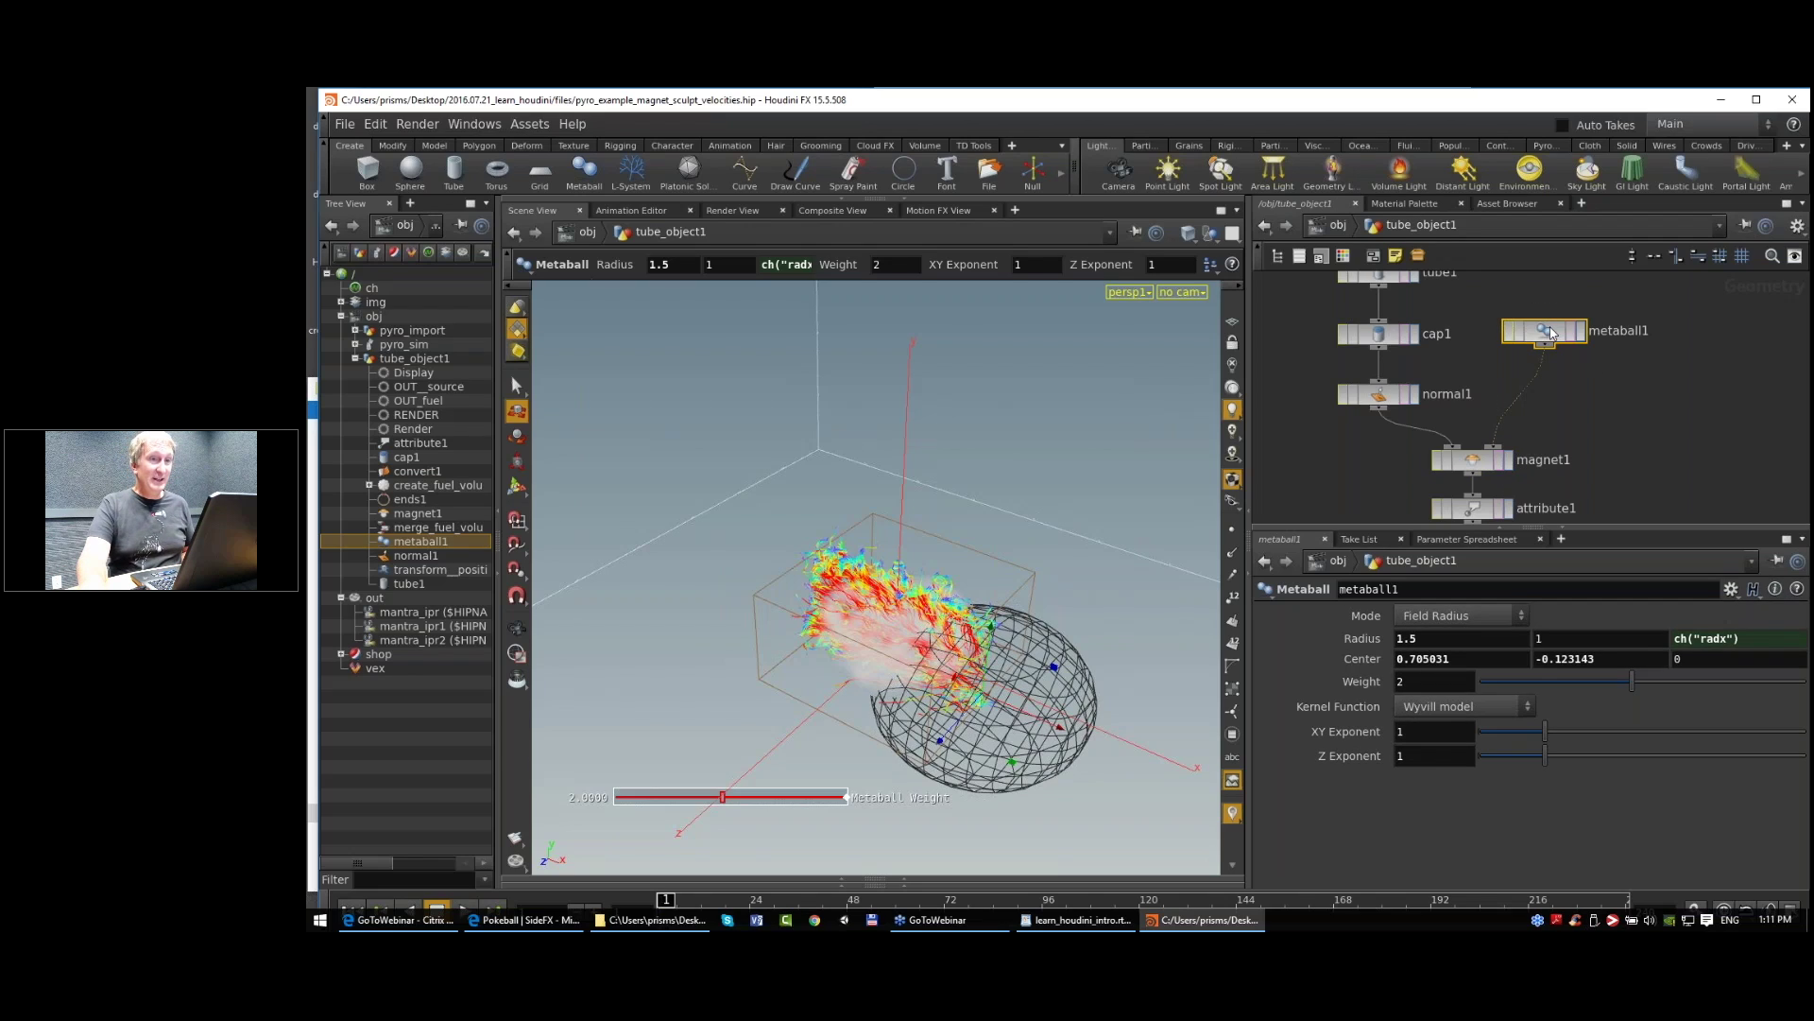
click(1479, 461)
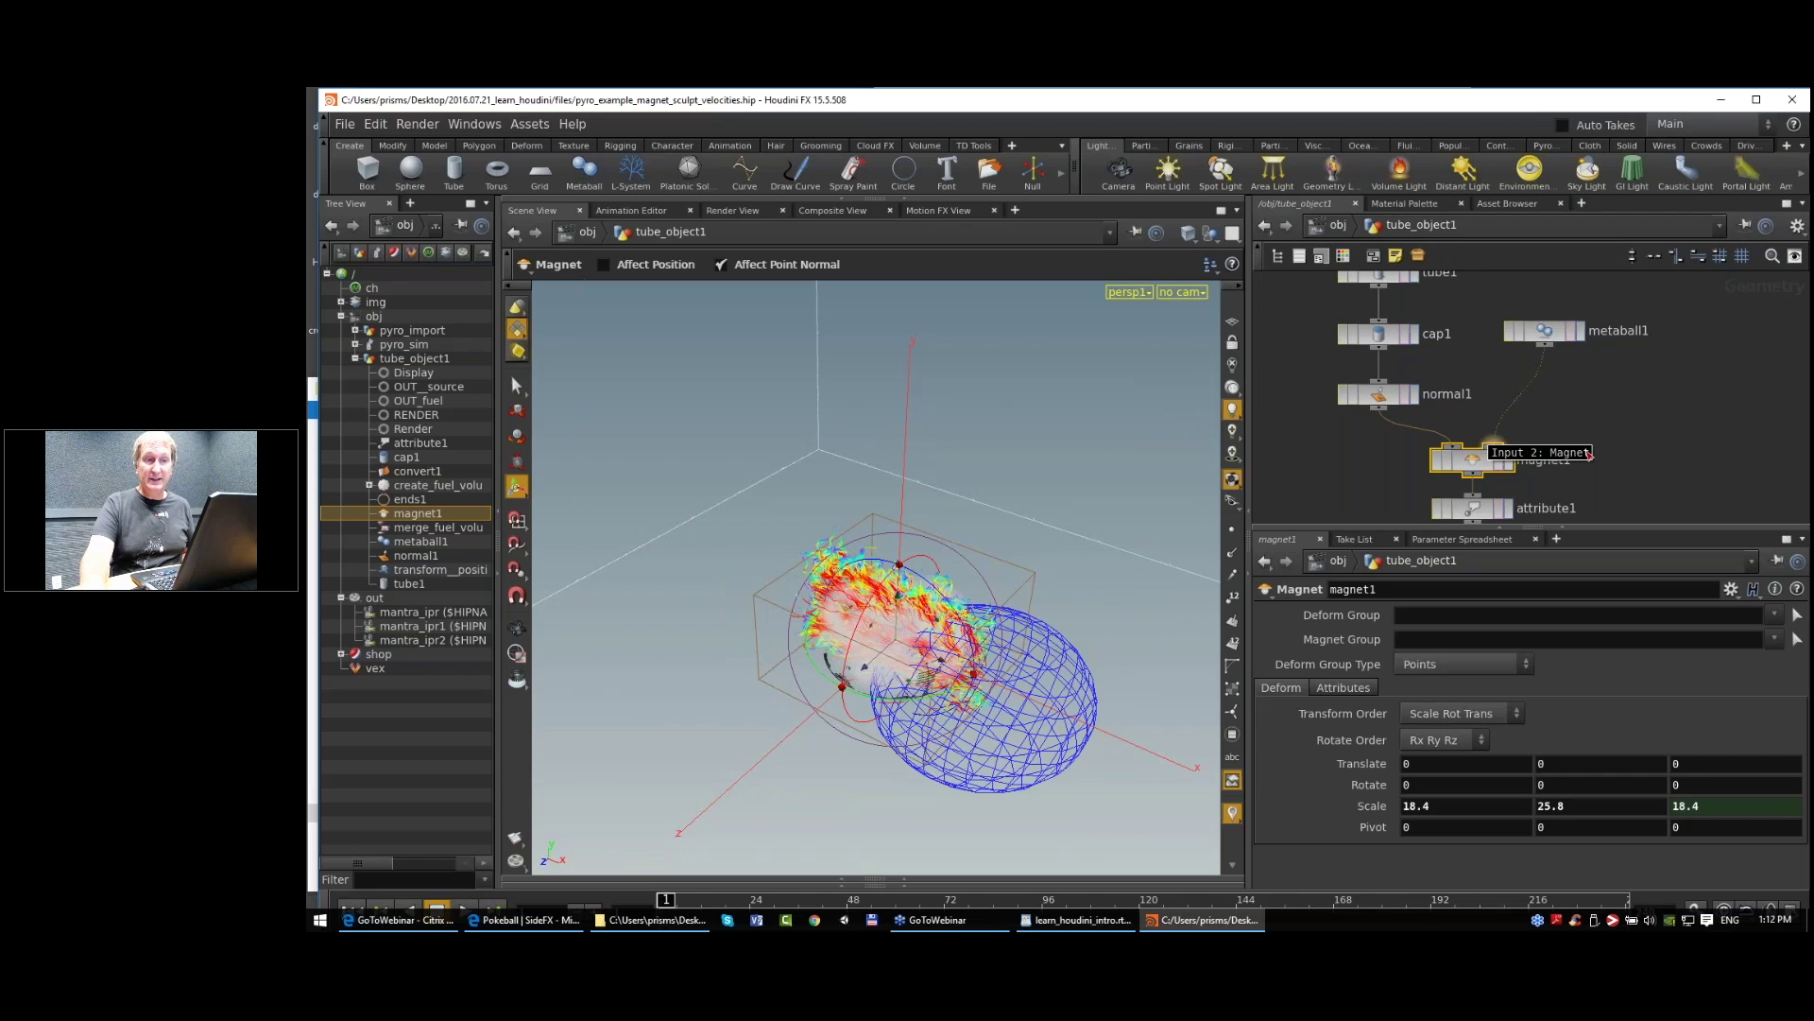
scroll(1593, 450, up, 1)
scroll(1613, 344, down, 1)
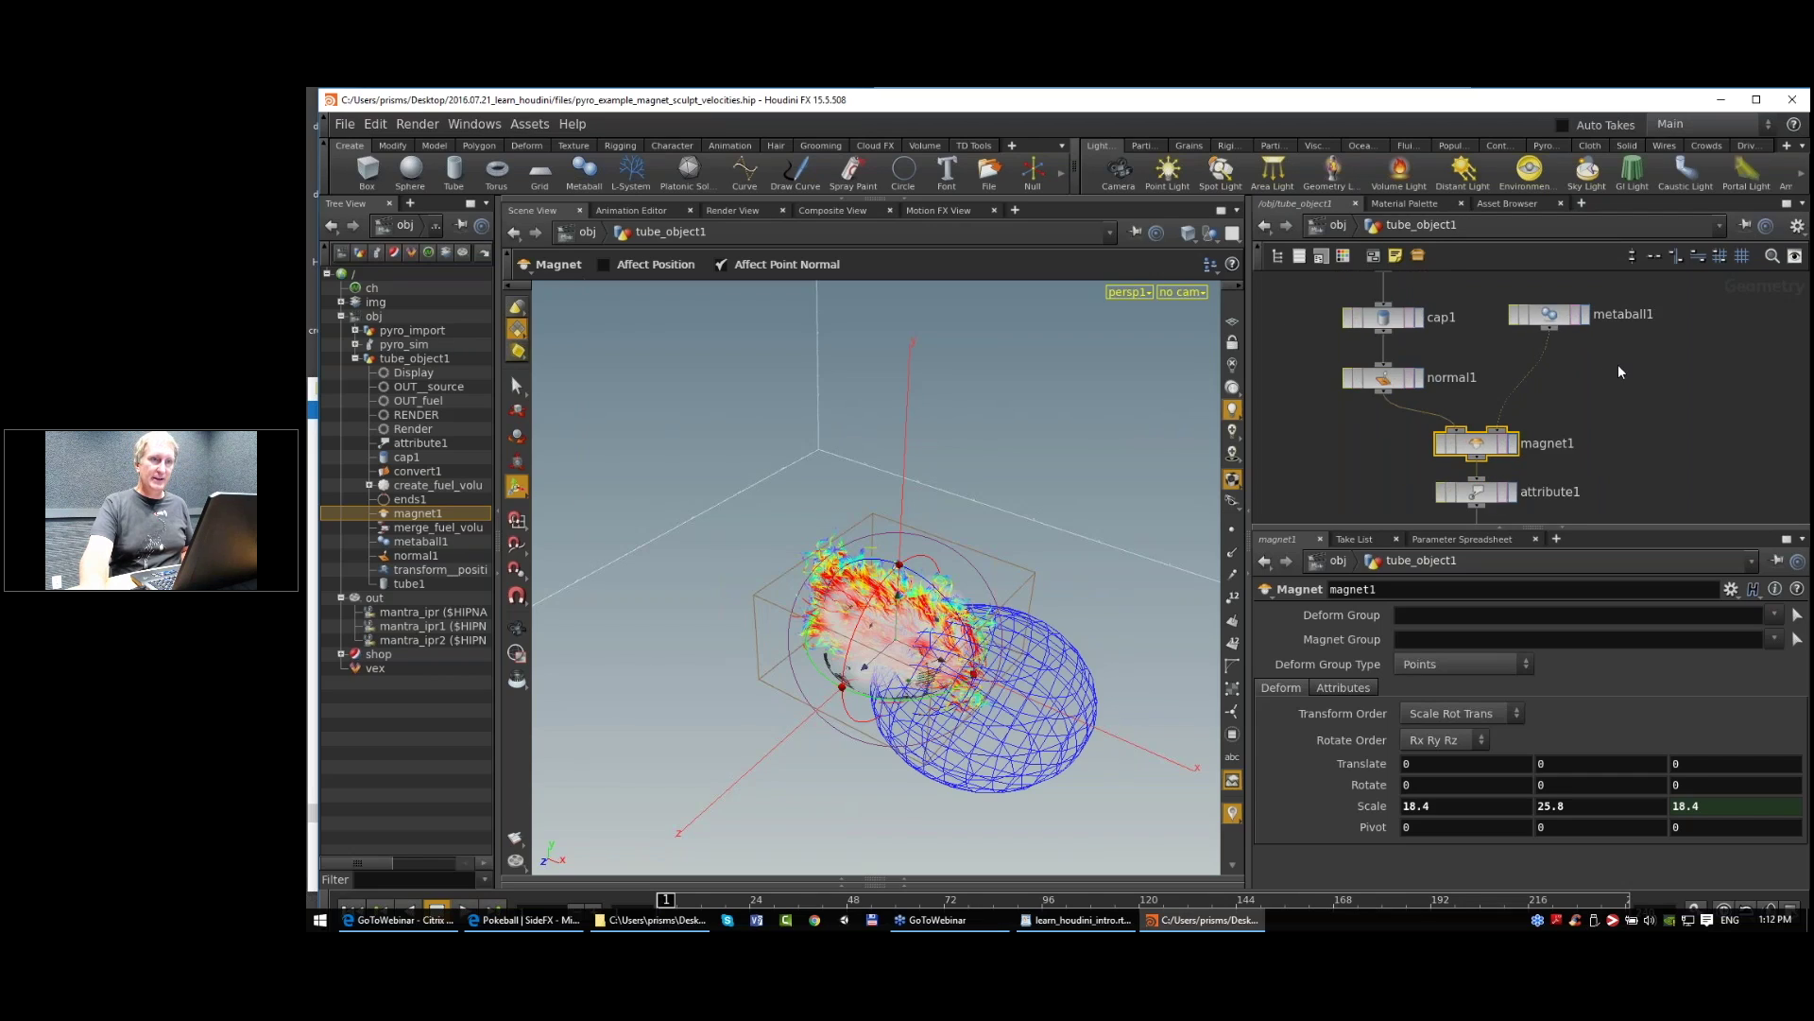
middle_drag(1618, 365, 1612, 385)
click(1540, 334)
scroll(1574, 431, down, 1)
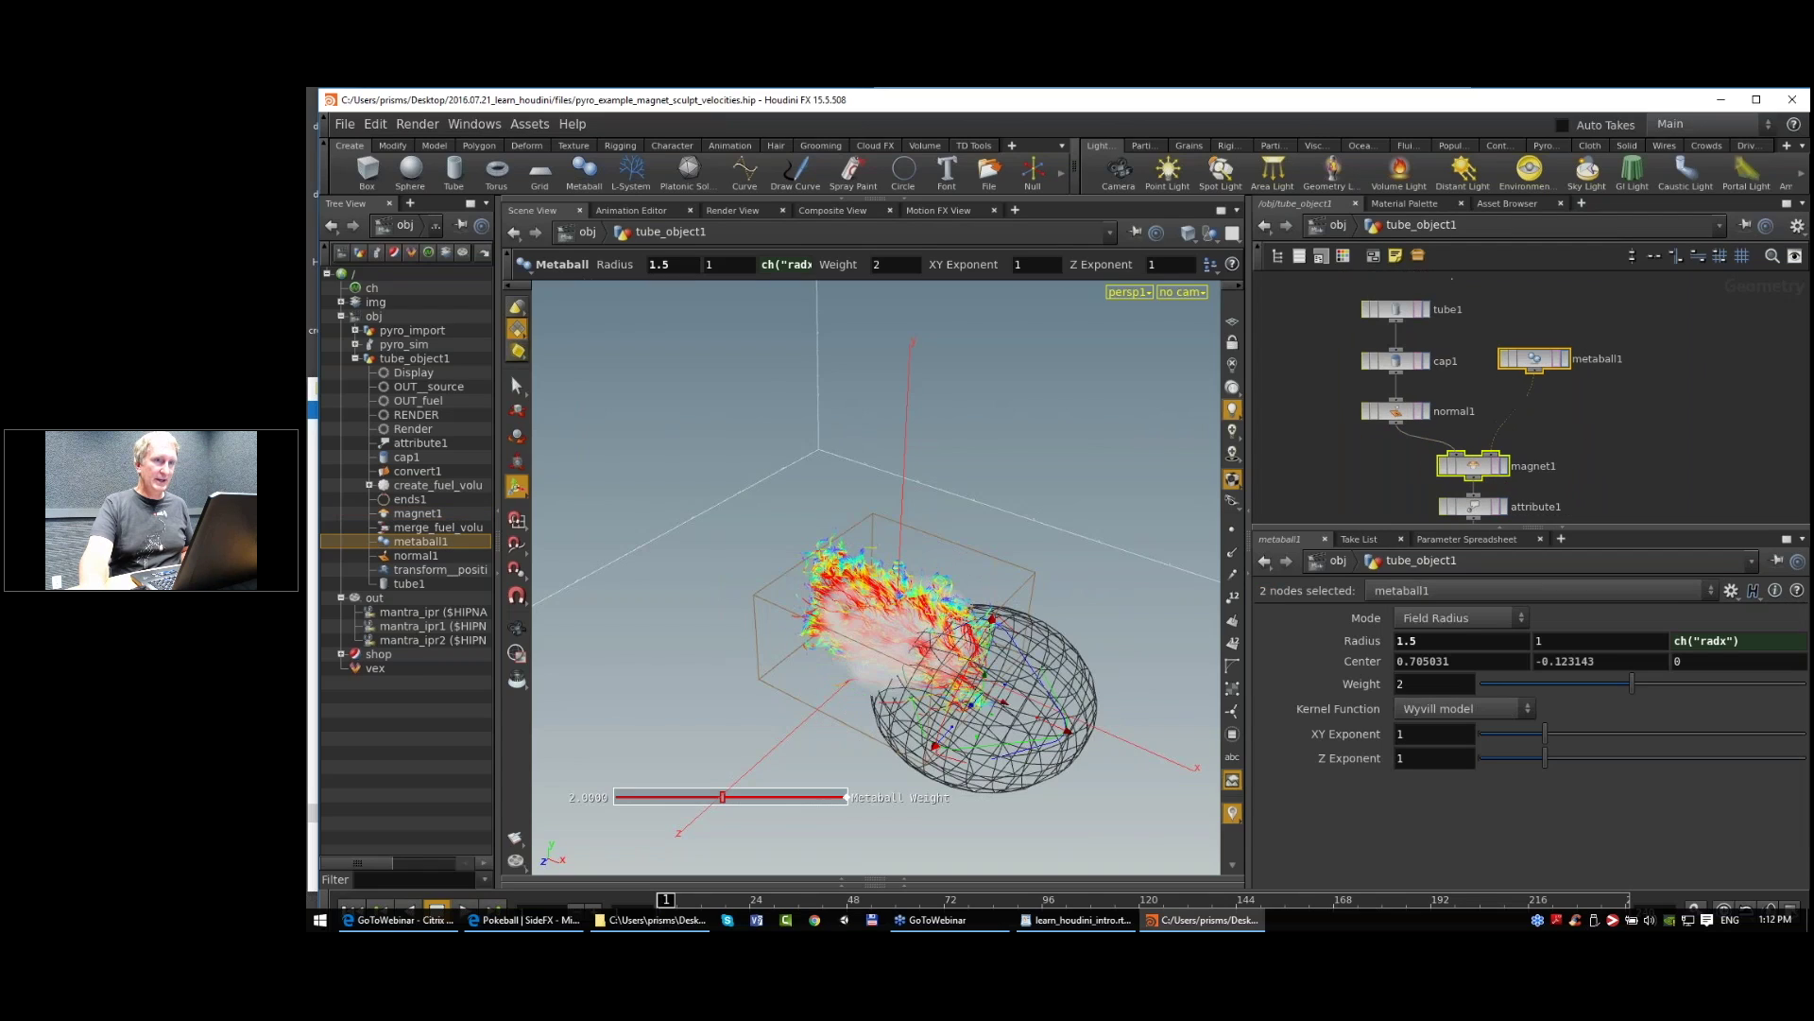
click(344, 124)
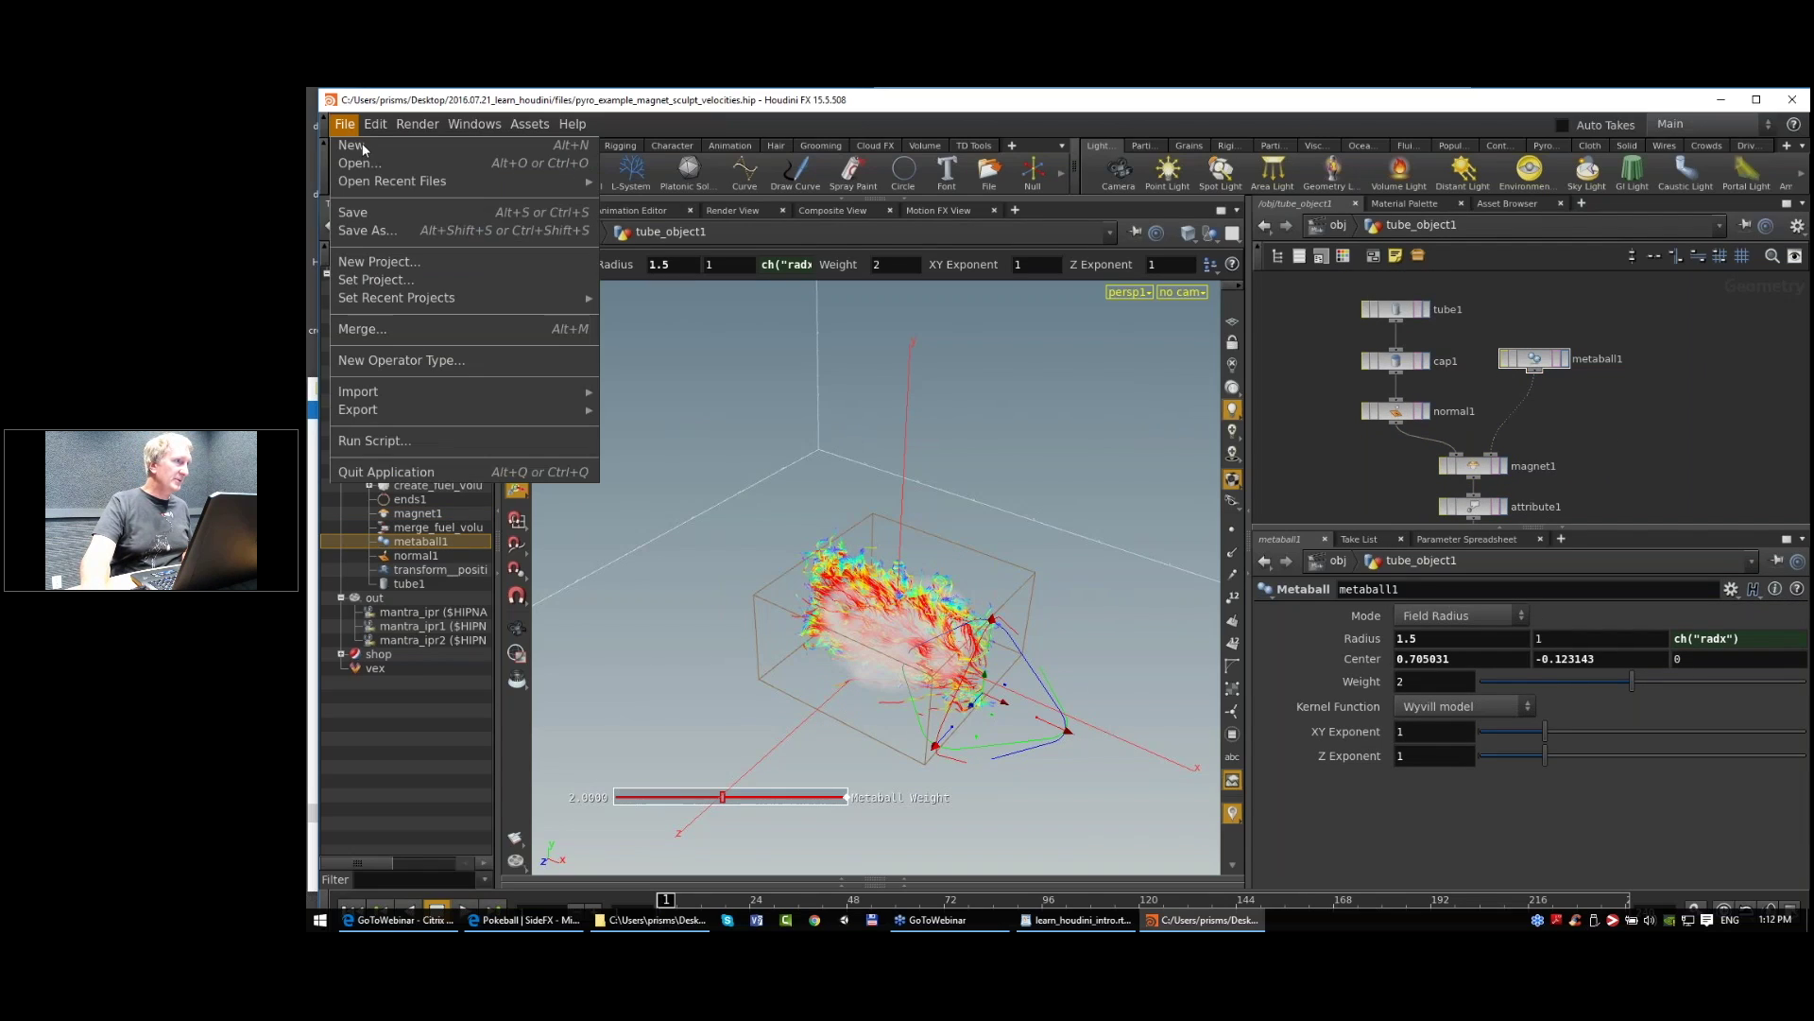
click(372, 148)
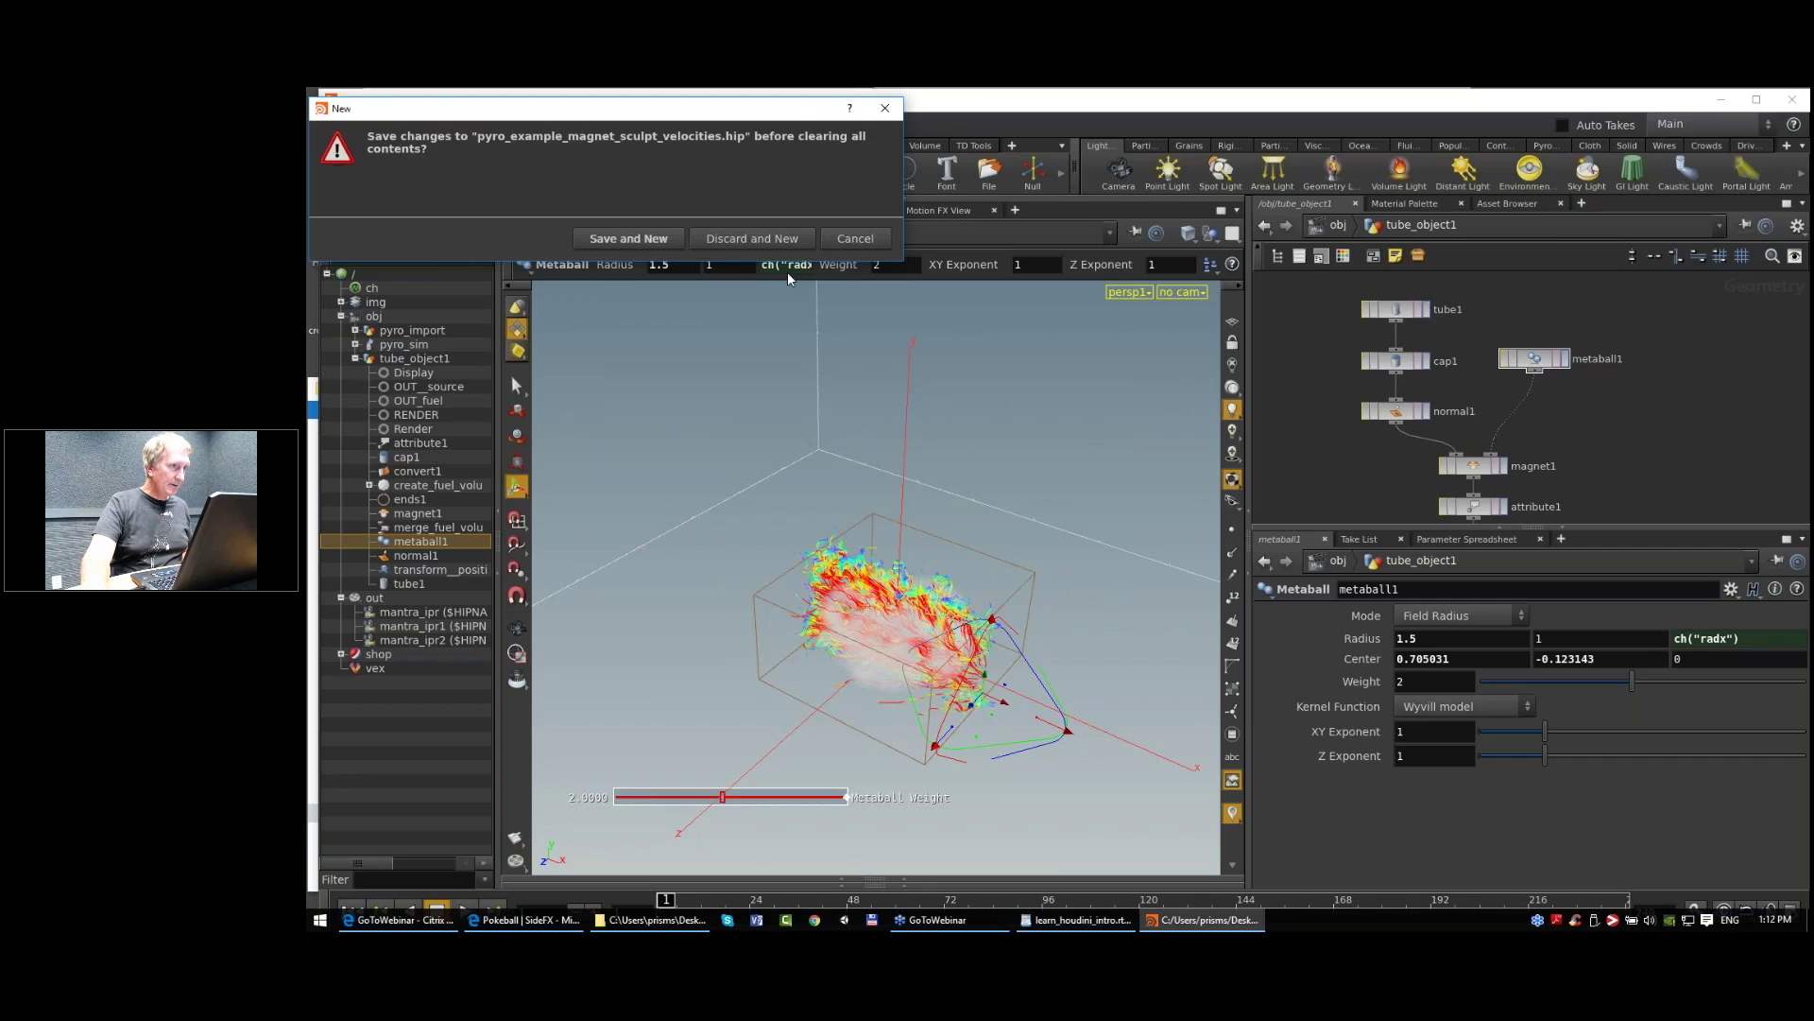
click(860, 234)
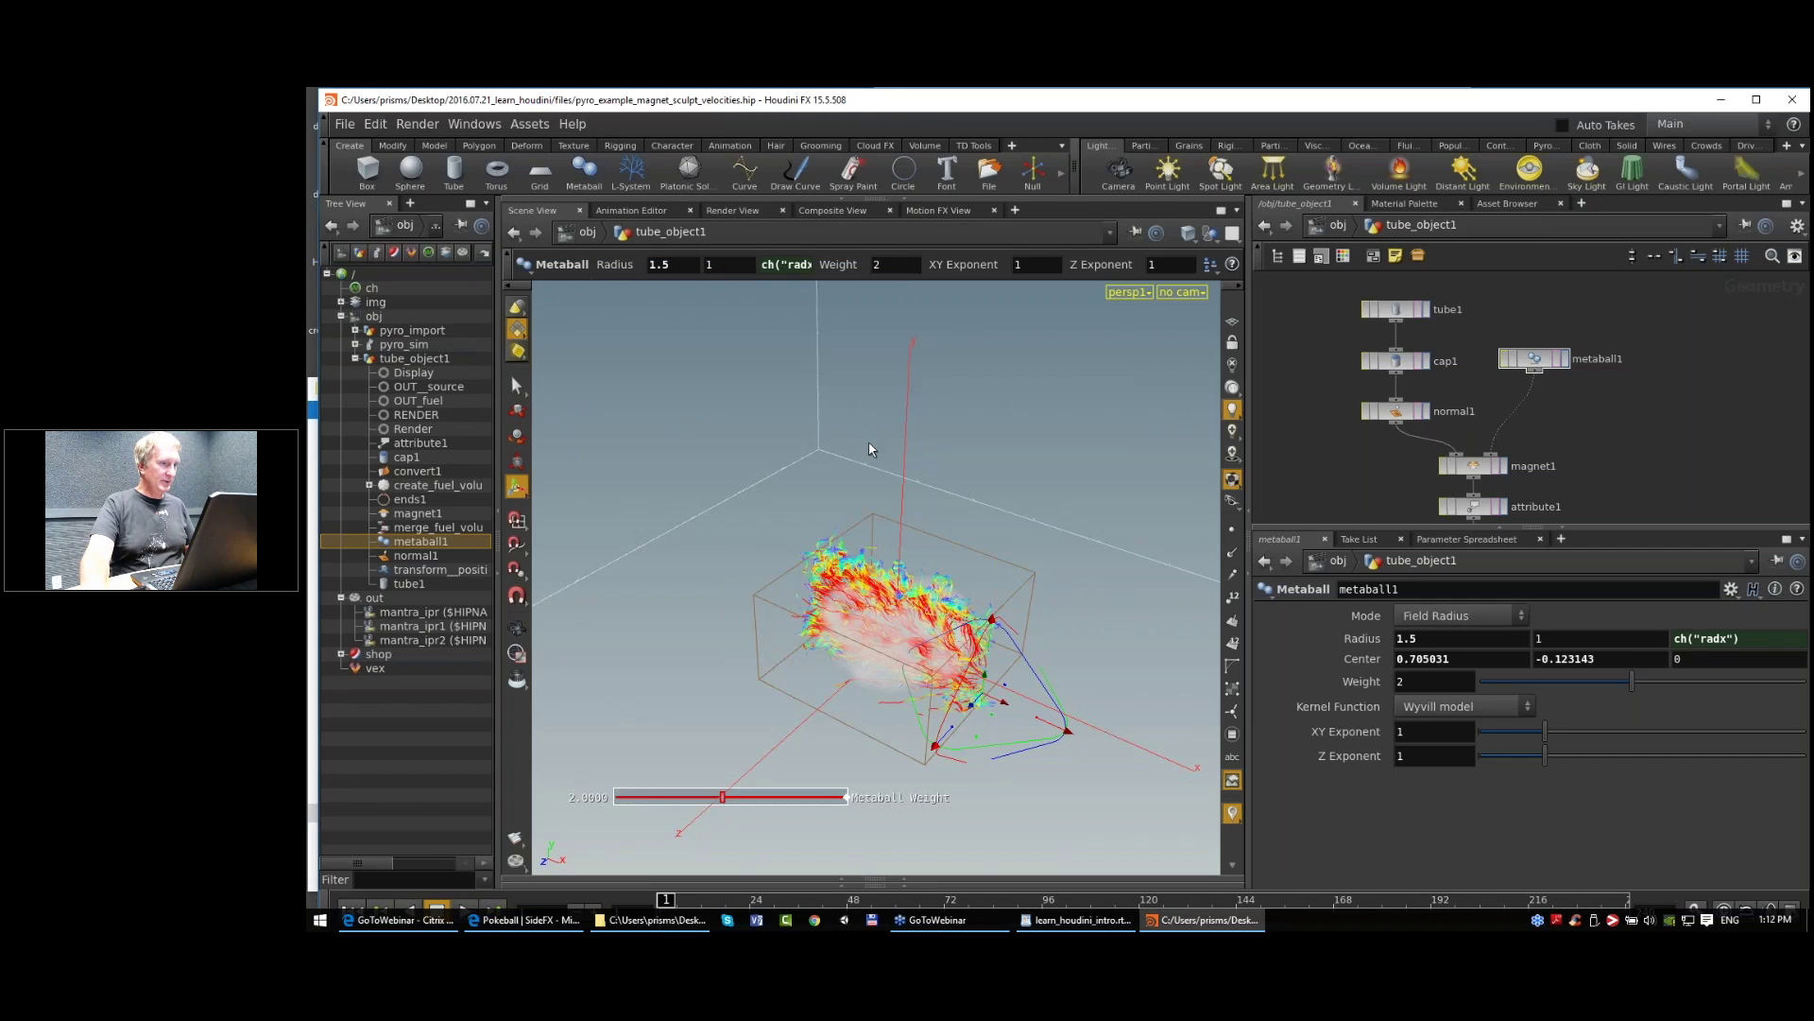
Step: Return to the object level, play the pyro simulation with the whole container in view, and rewind to frame 1
key(h)
key(u)
alt+drag(879, 614, 922, 538)
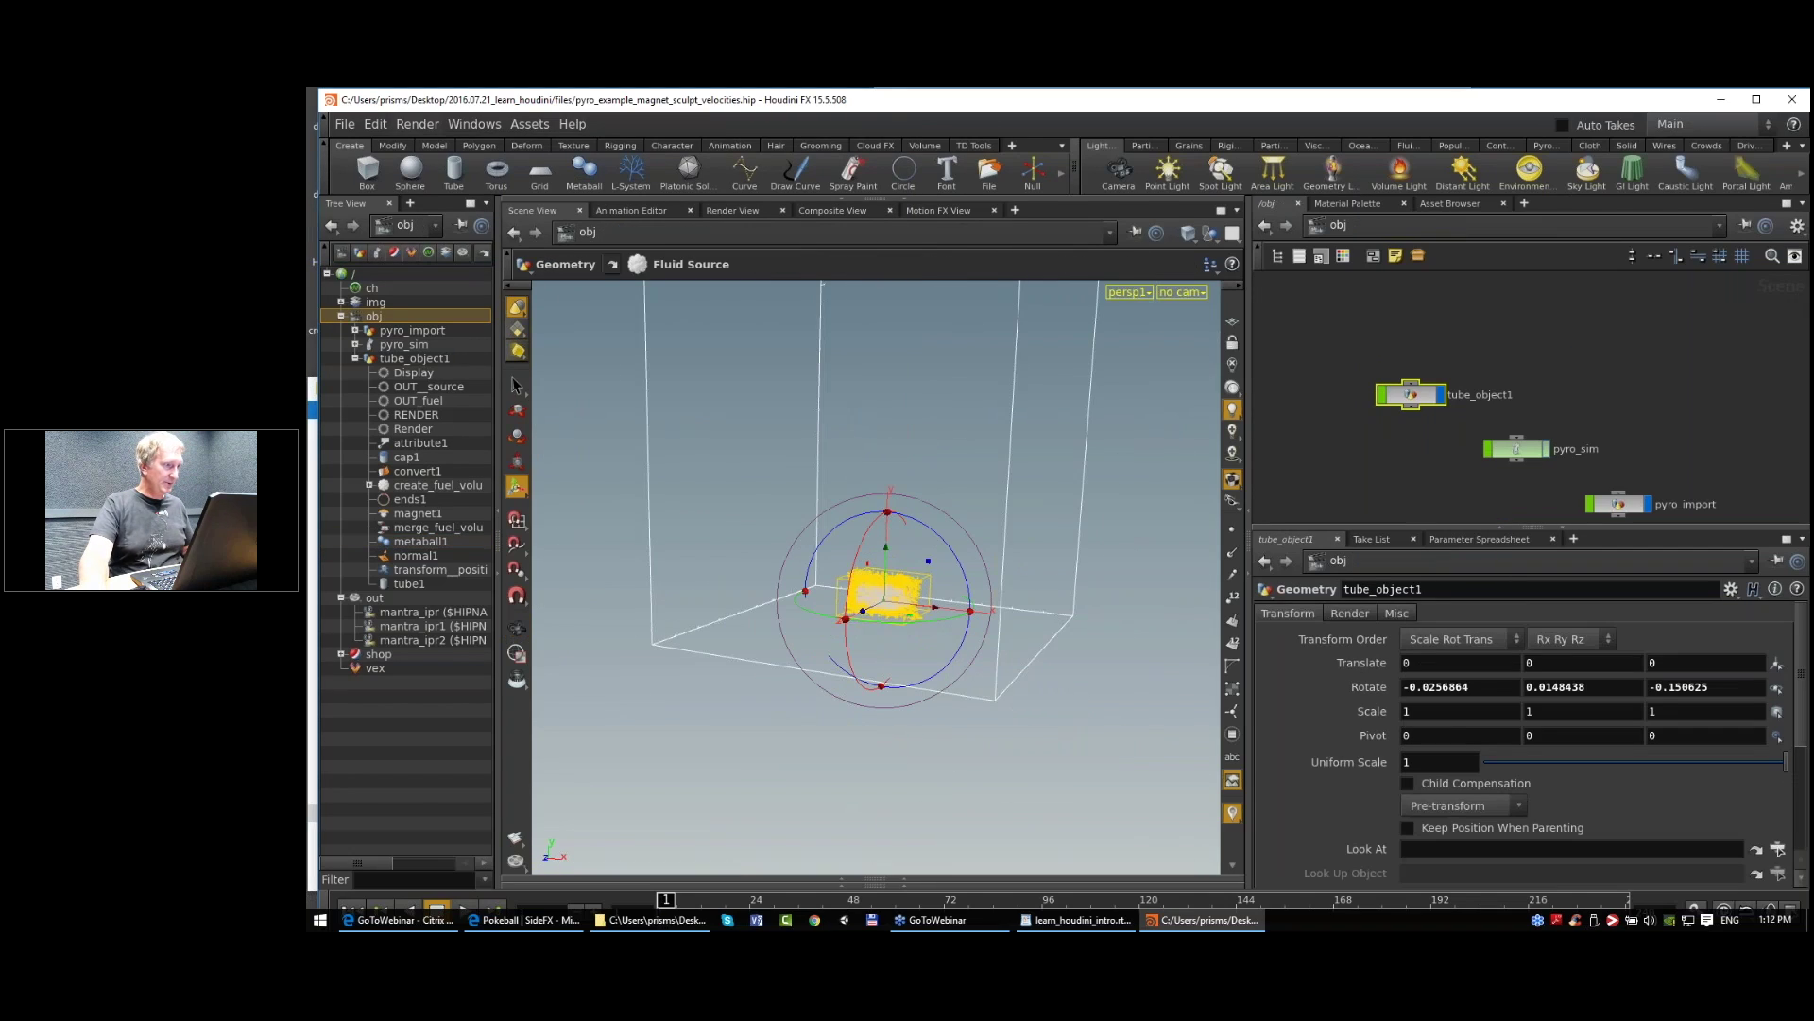
click(458, 904)
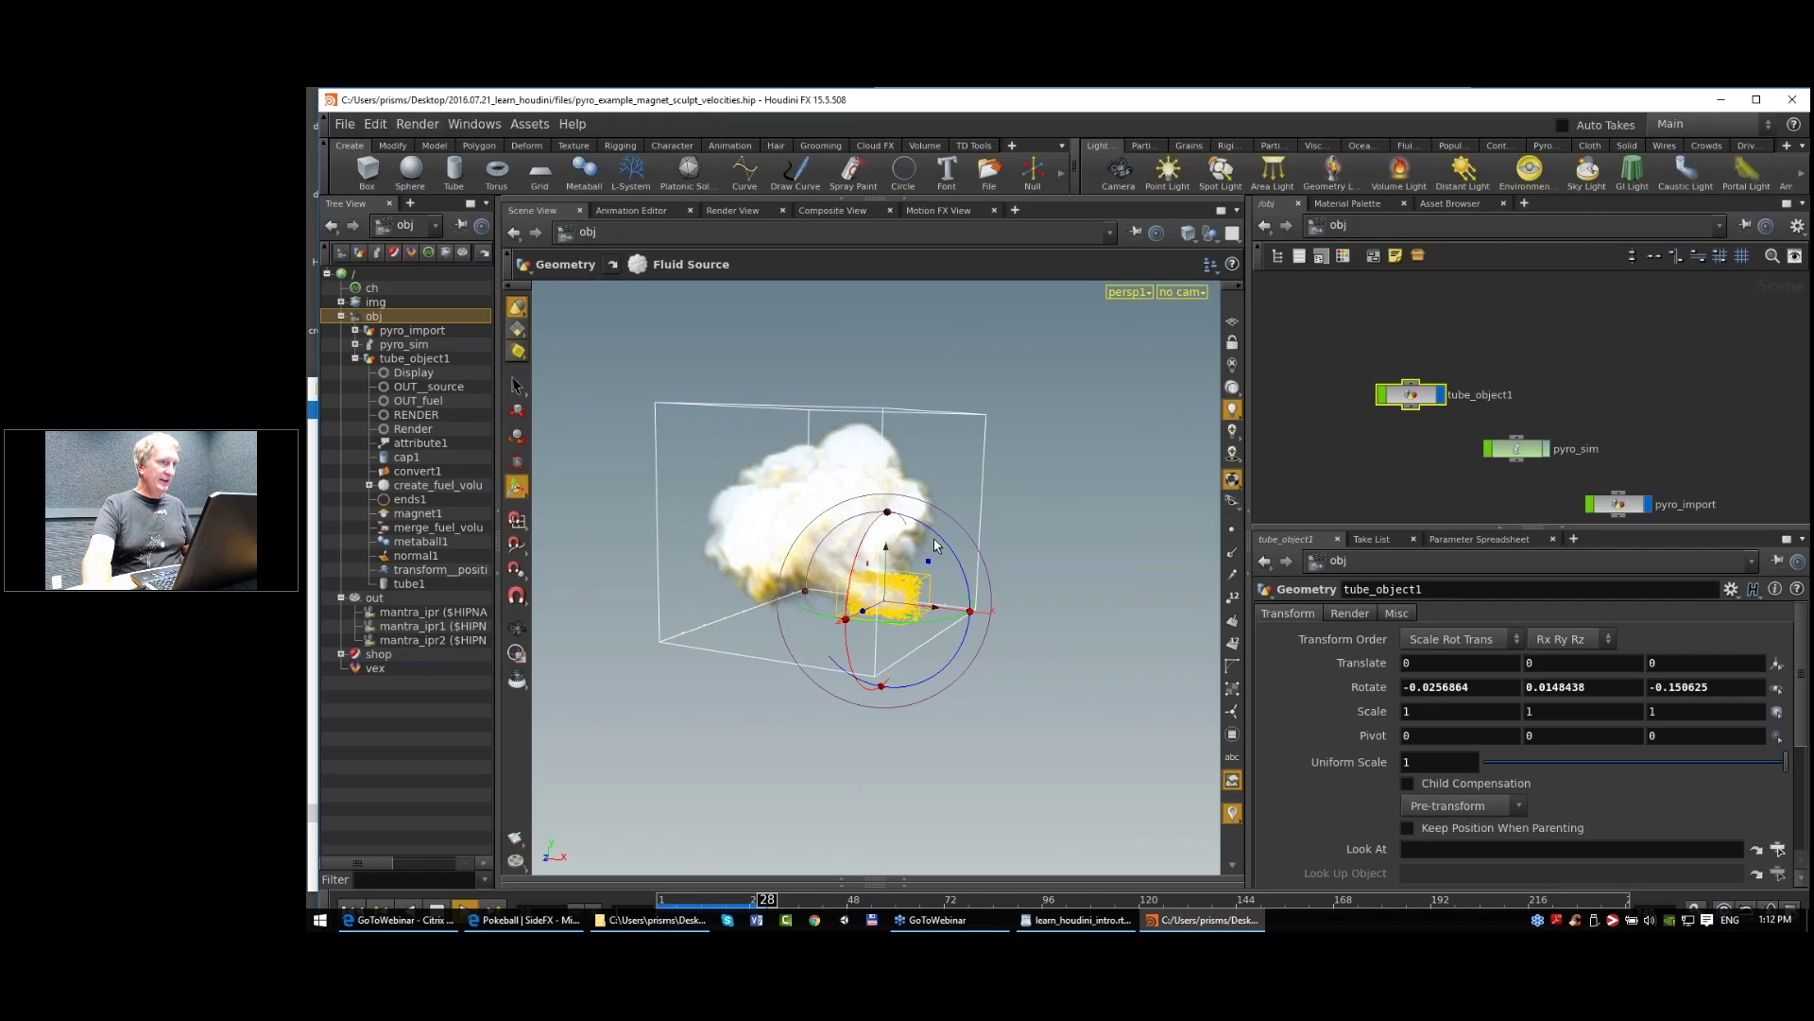
key(Escape)
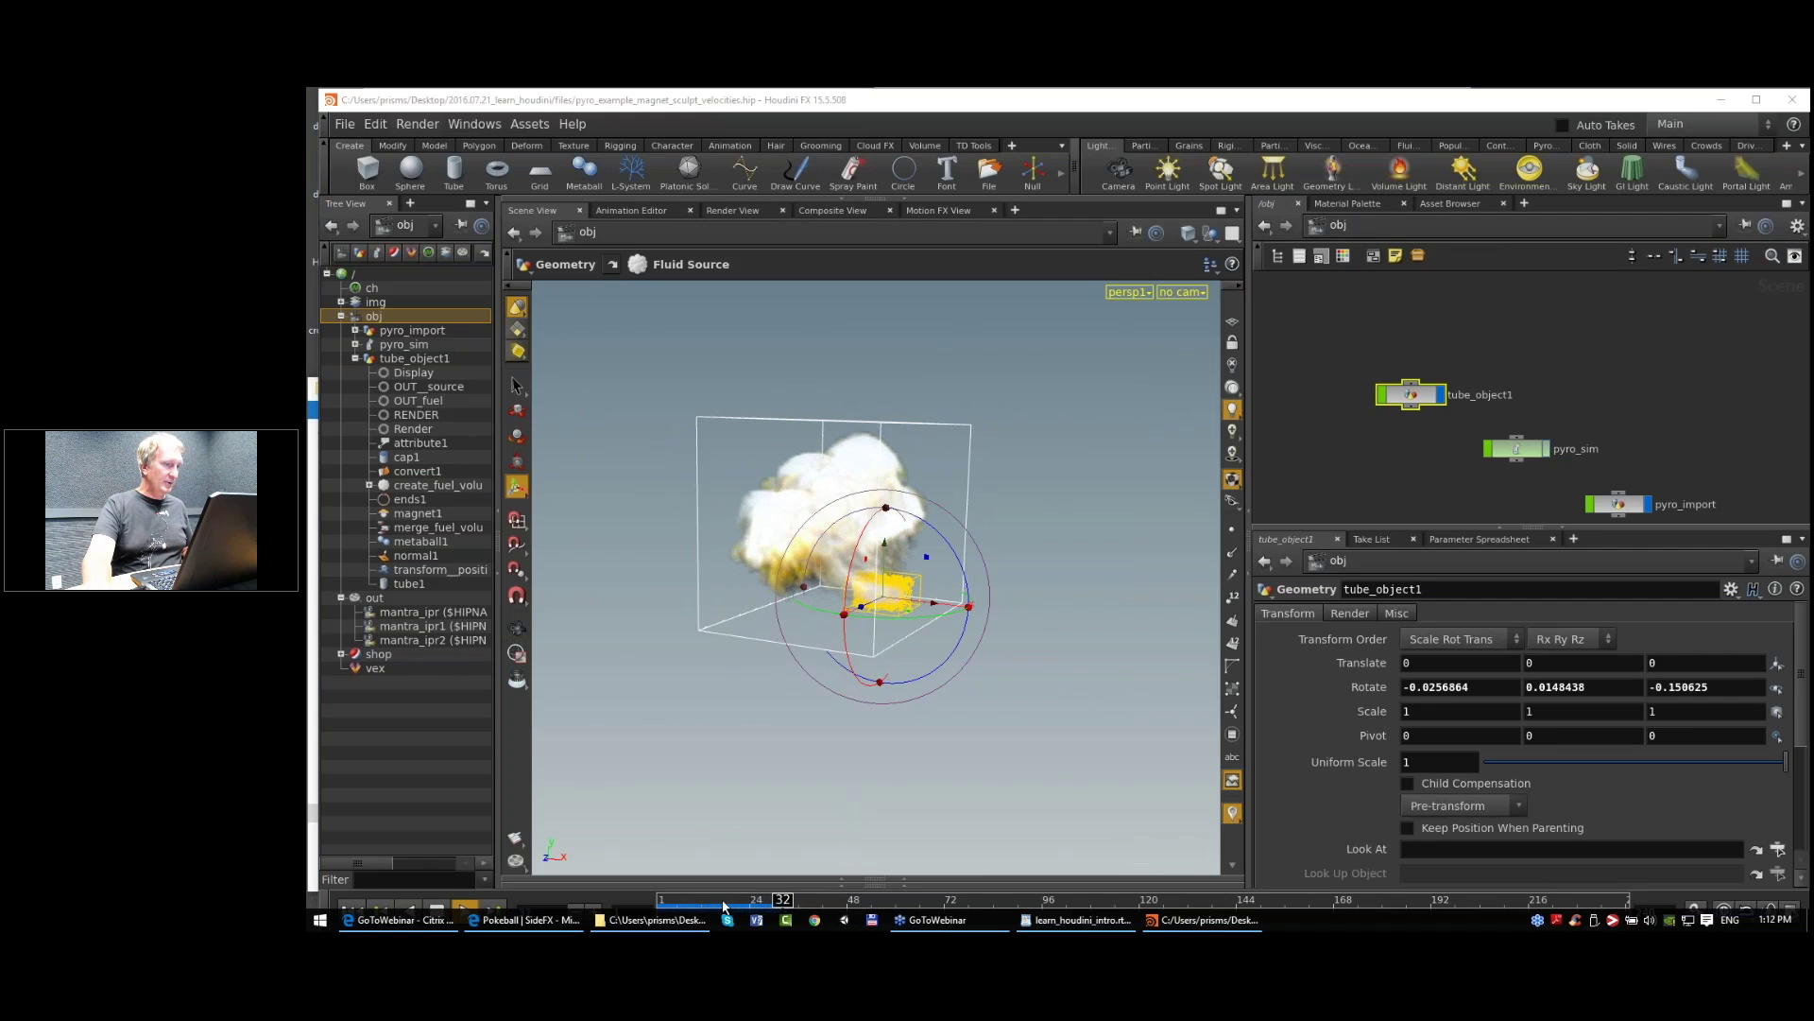
drag(723, 908, 629, 905)
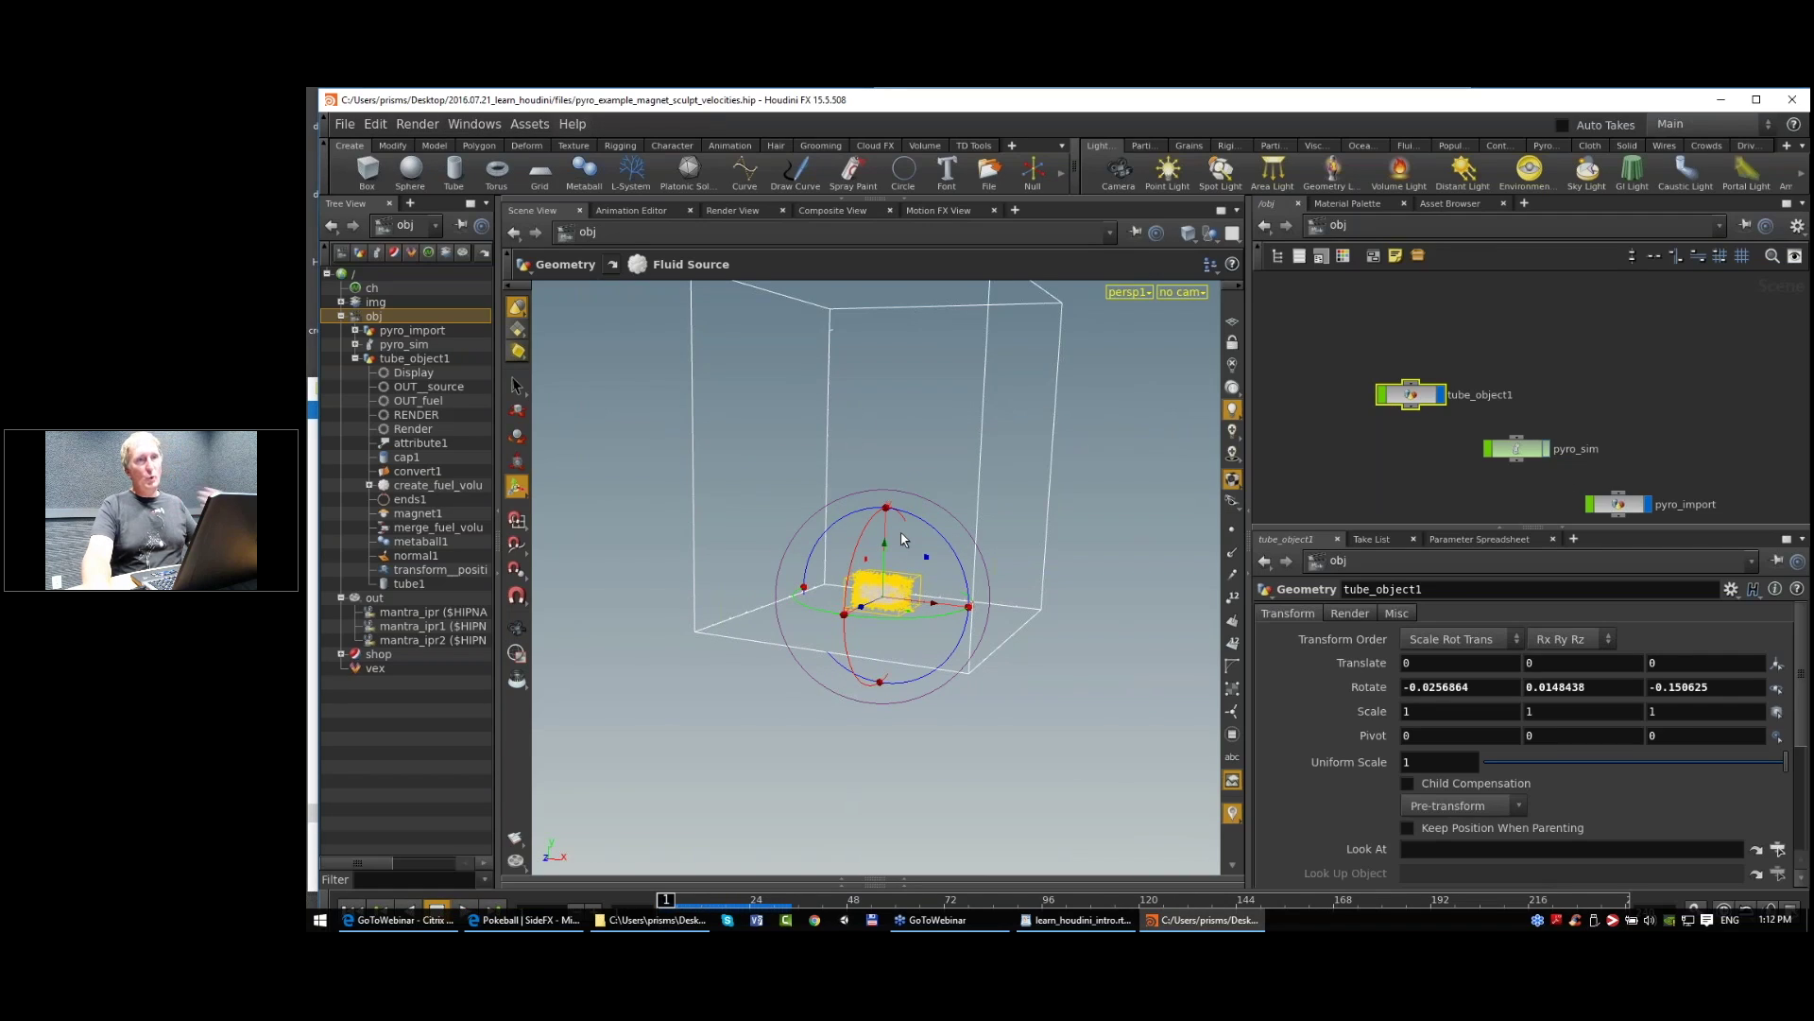
Step: Start a new empty scene, discarding the changes to the current one, and display the construction grid
click(347, 126)
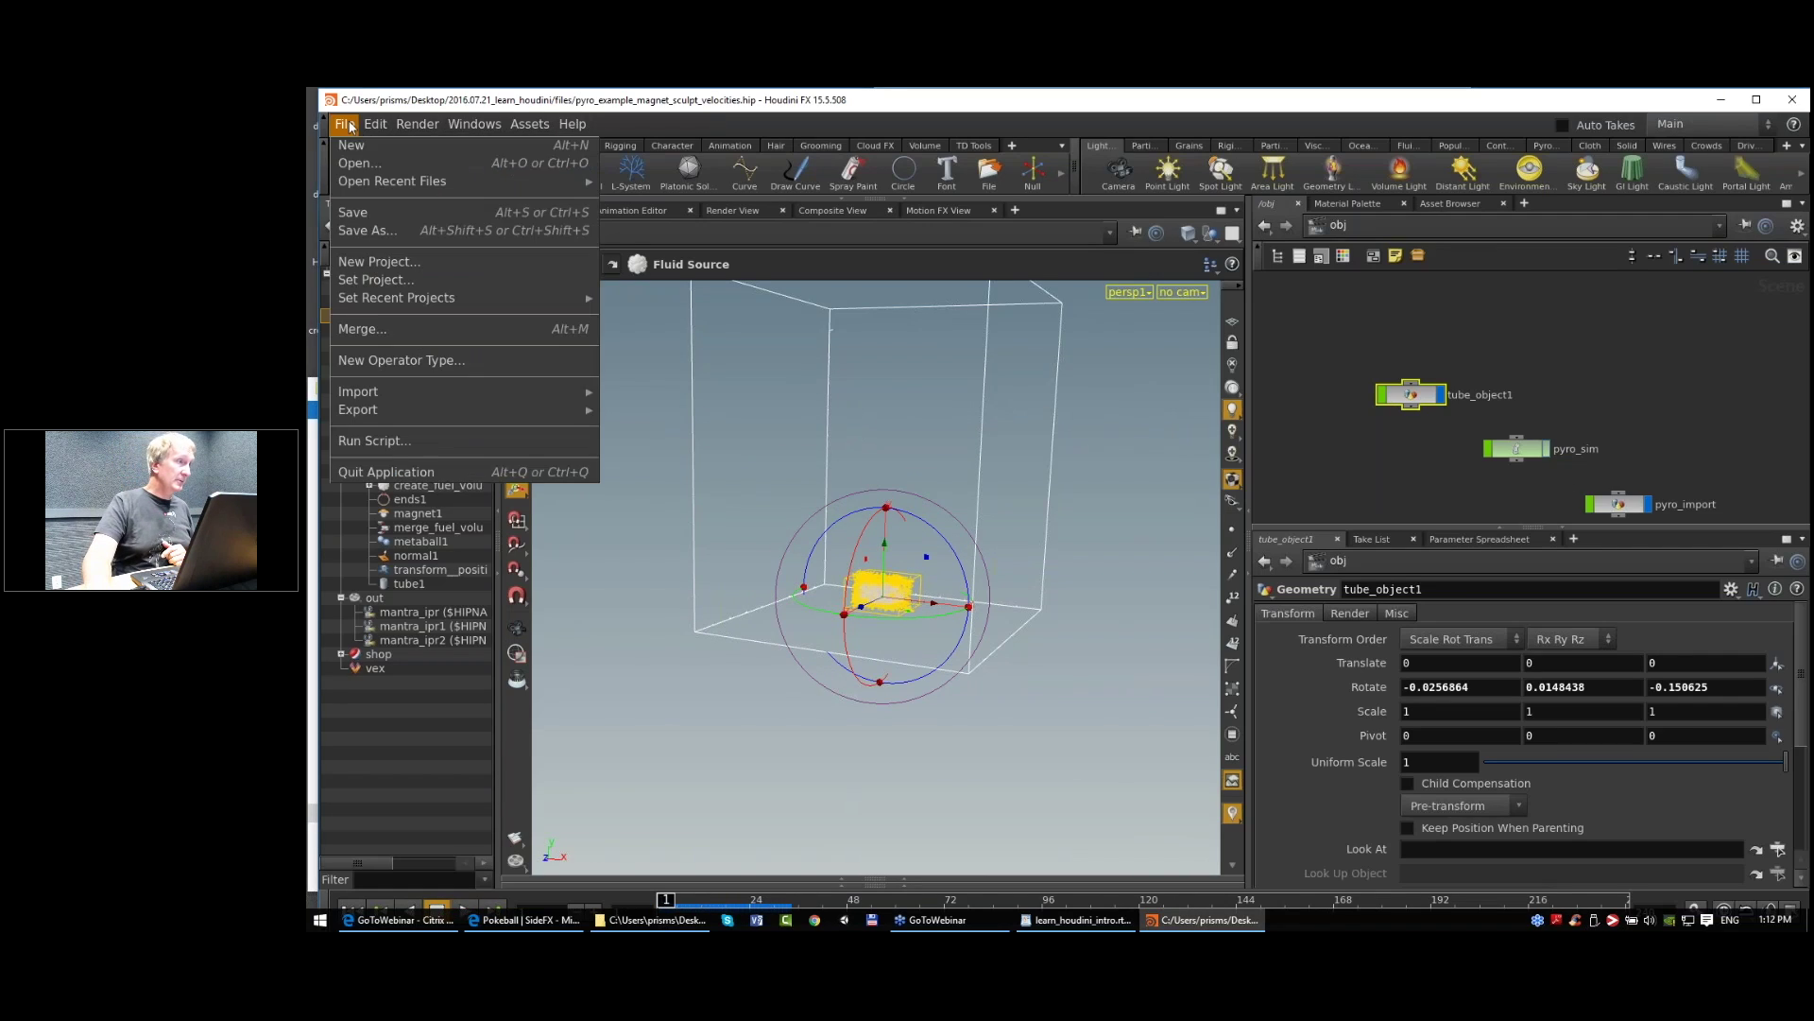
click(354, 145)
click(794, 245)
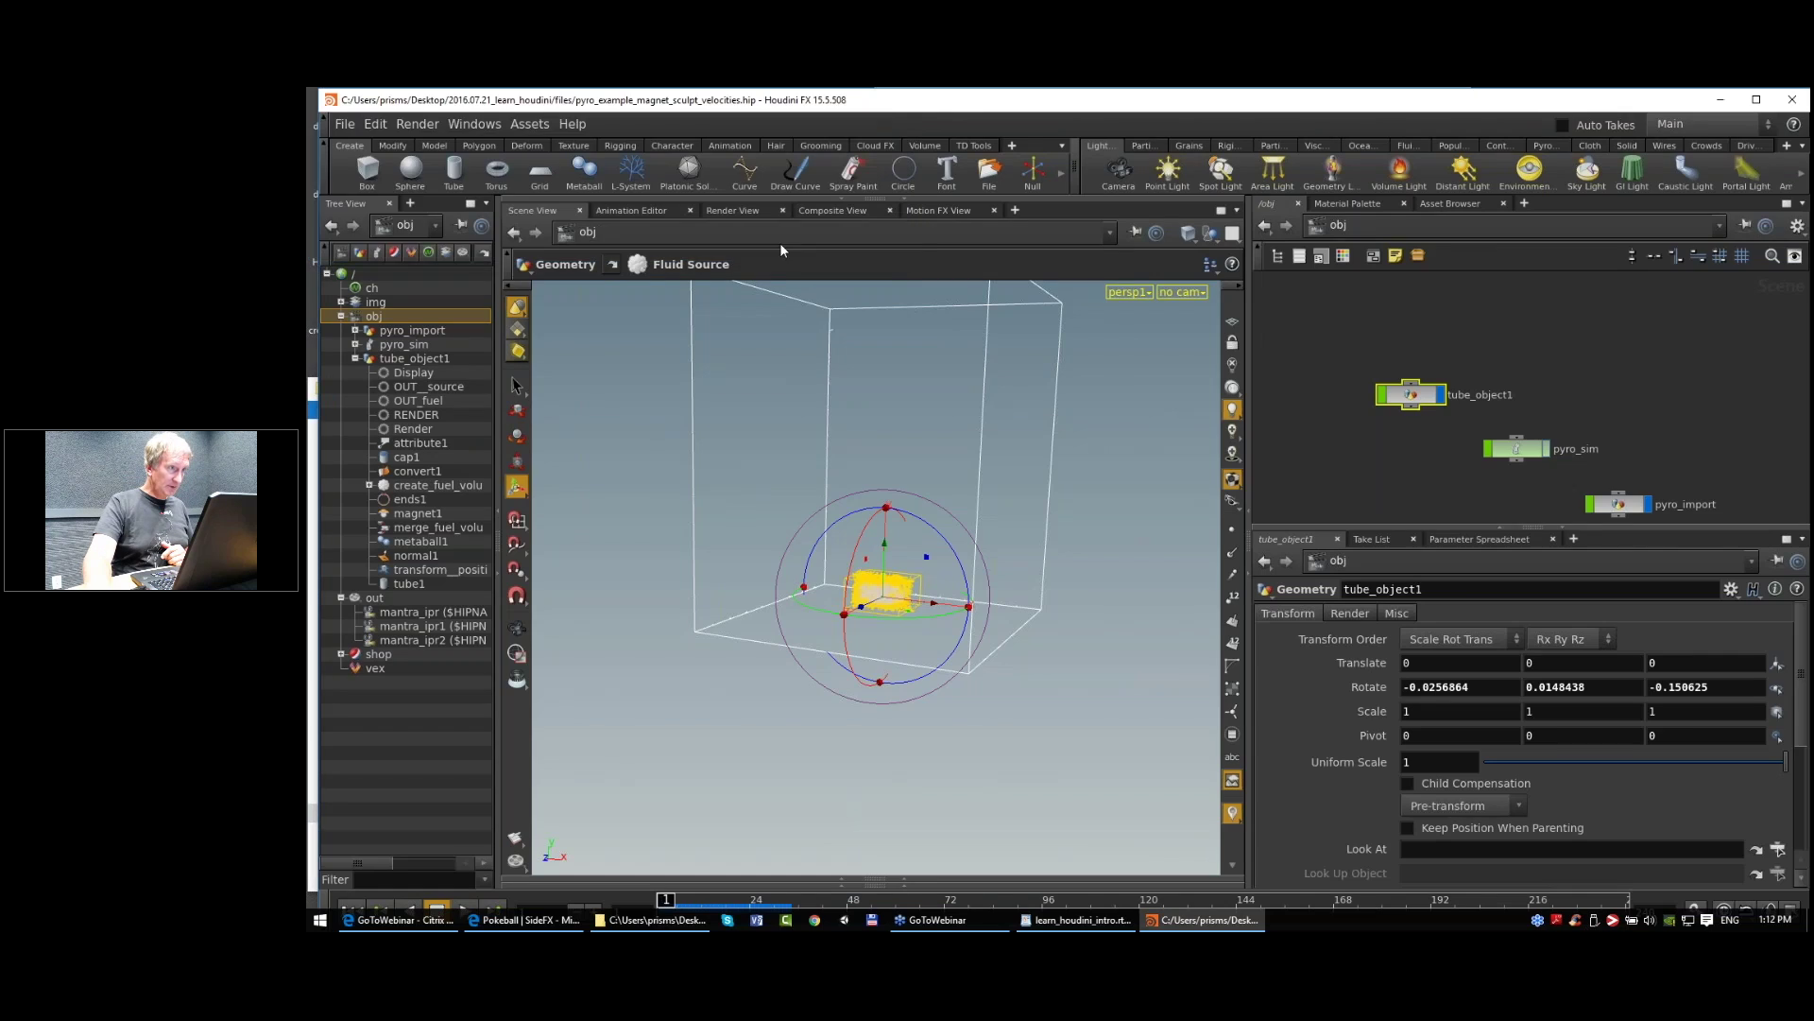
click(1232, 322)
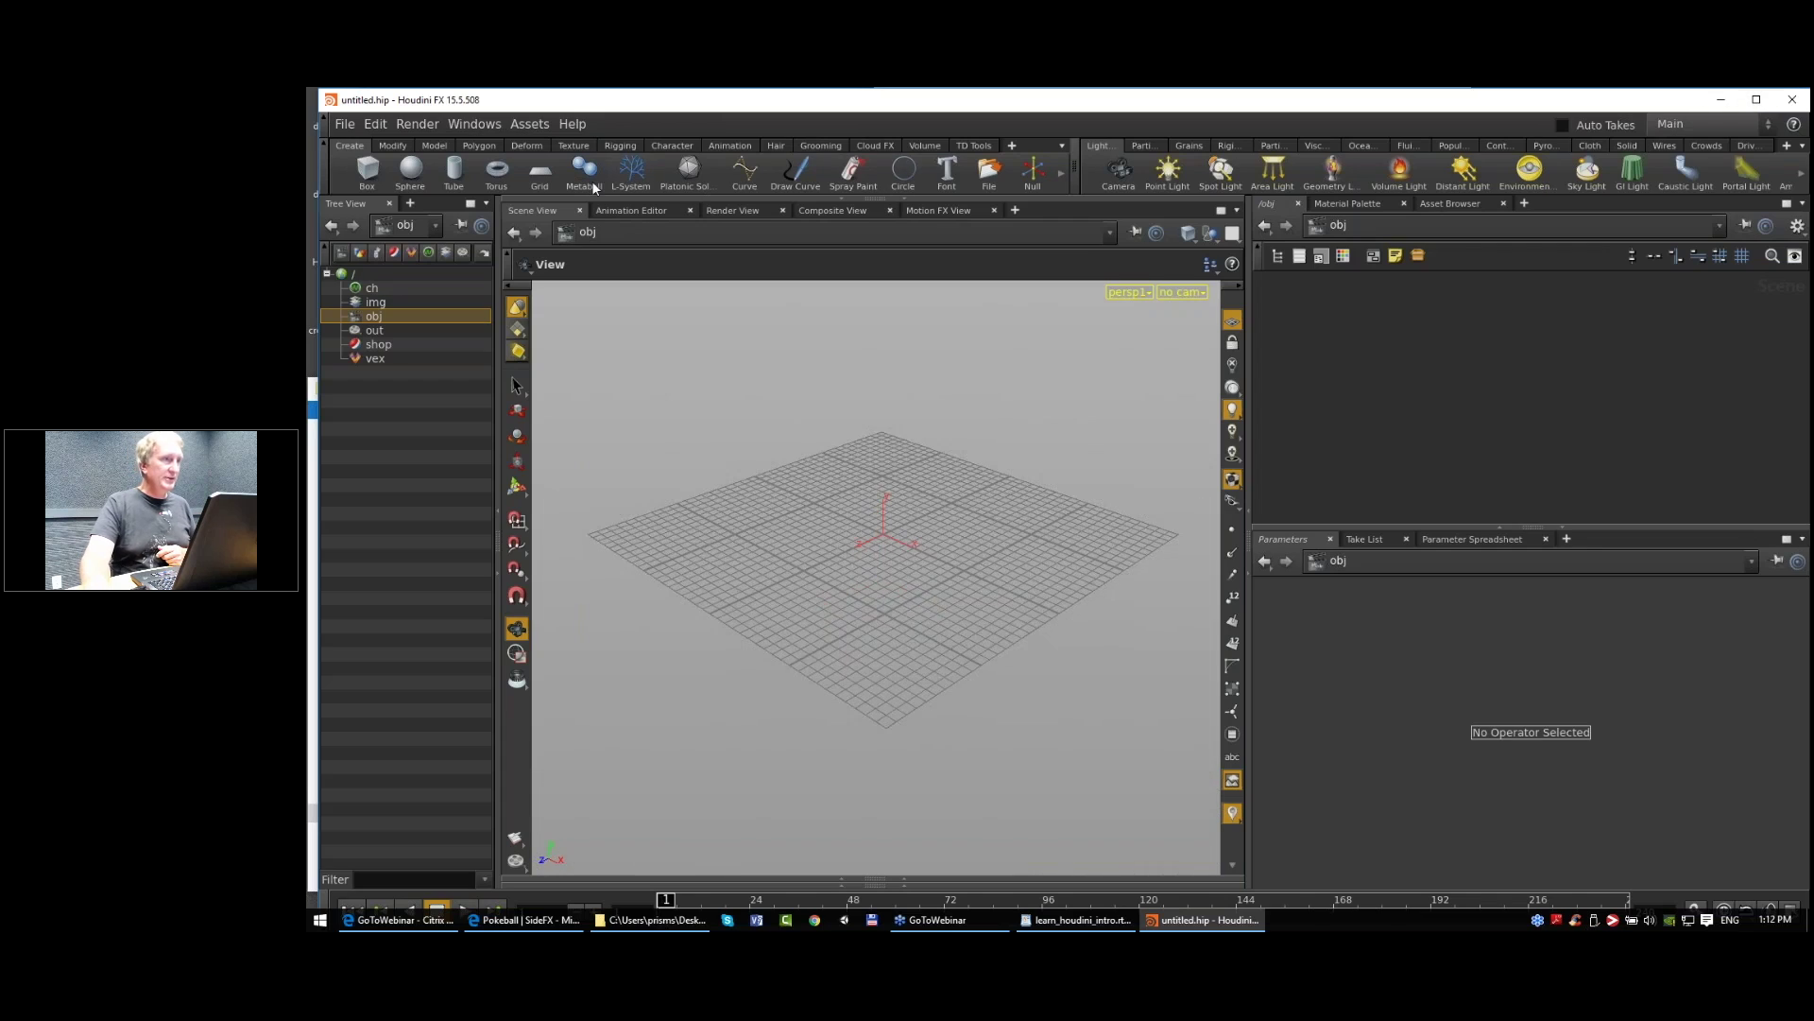
Step: Create a polygon tube at the origin with end caps enabled
click(454, 170)
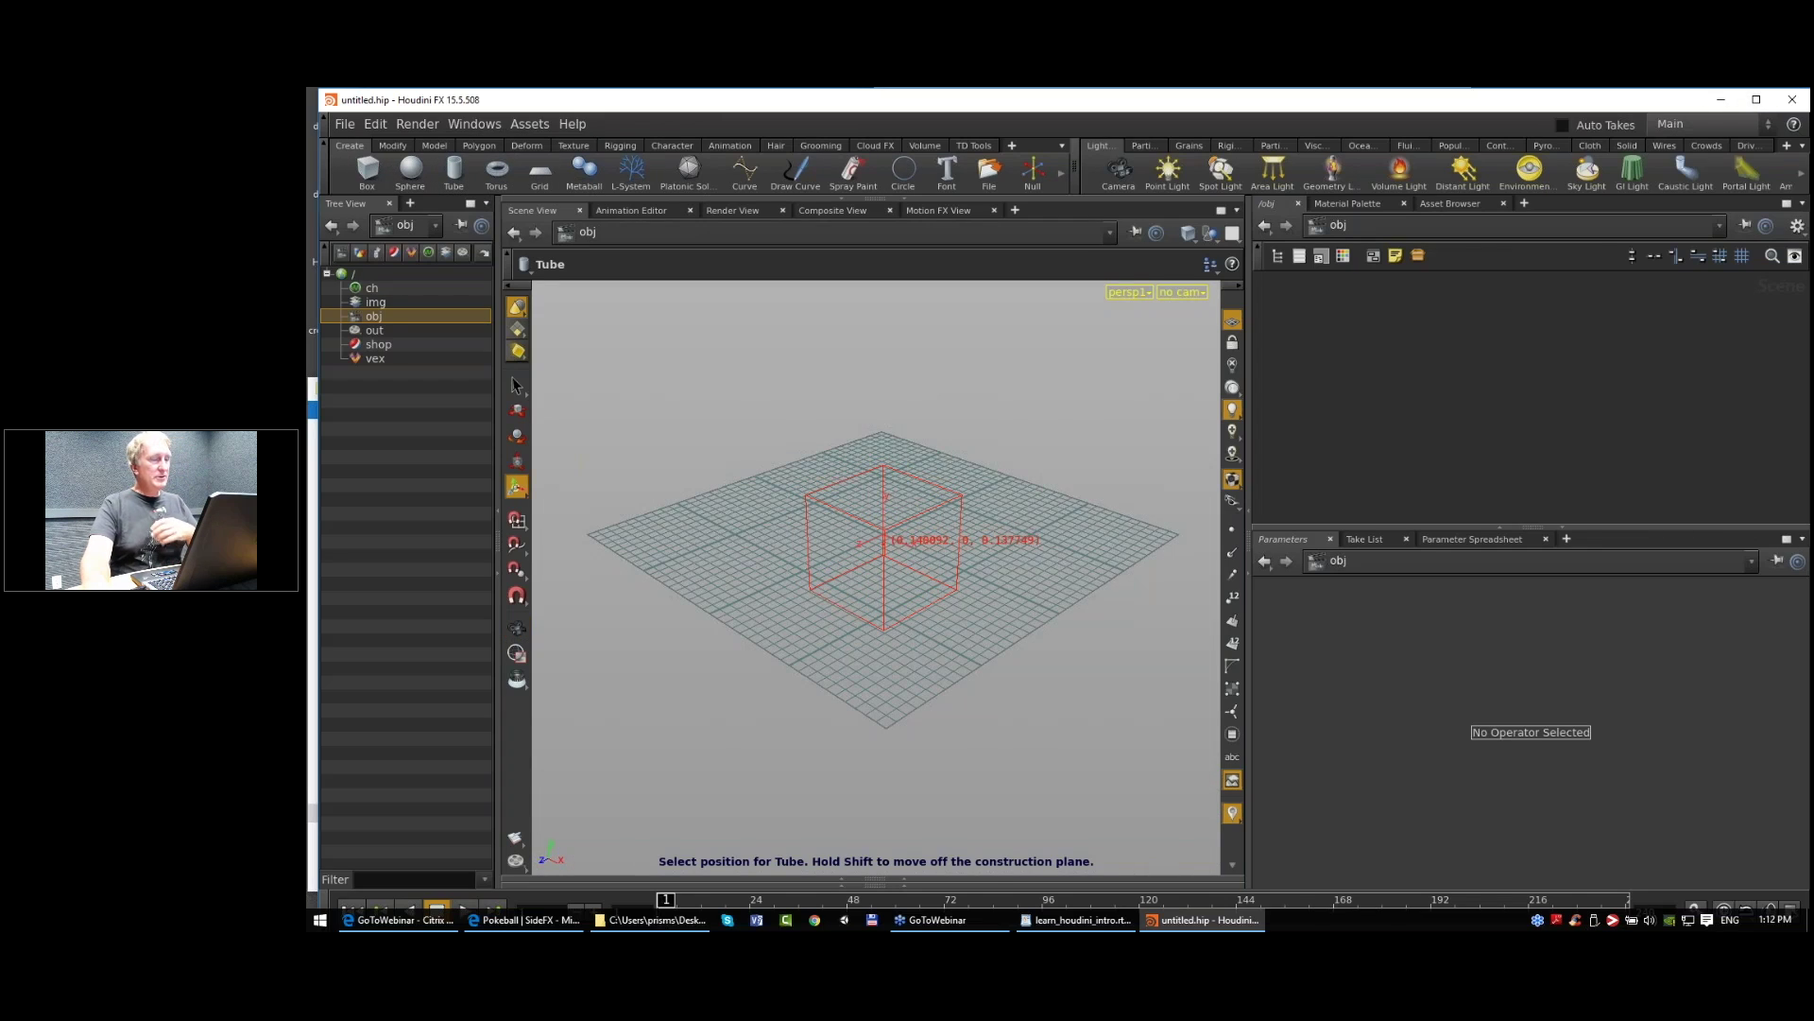
key(Return)
click(947, 265)
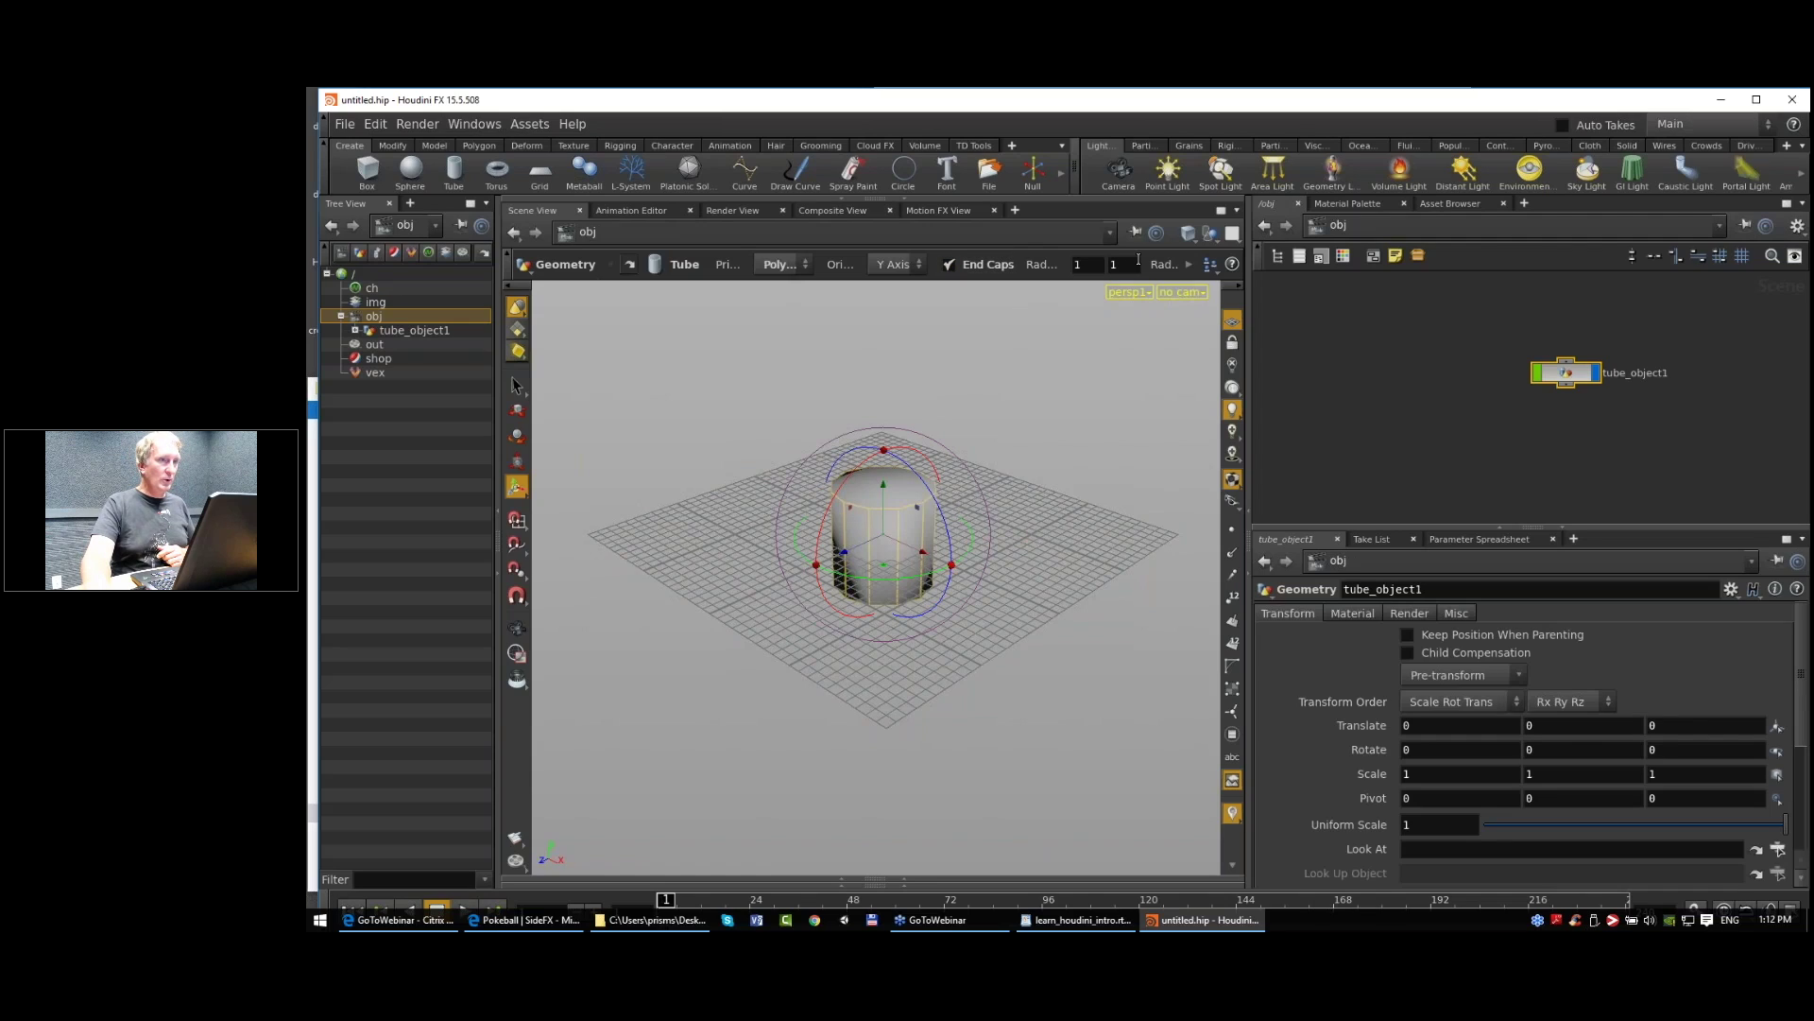
Step: Set the tube's height to 0.2 to make a flat disc
click(1188, 262)
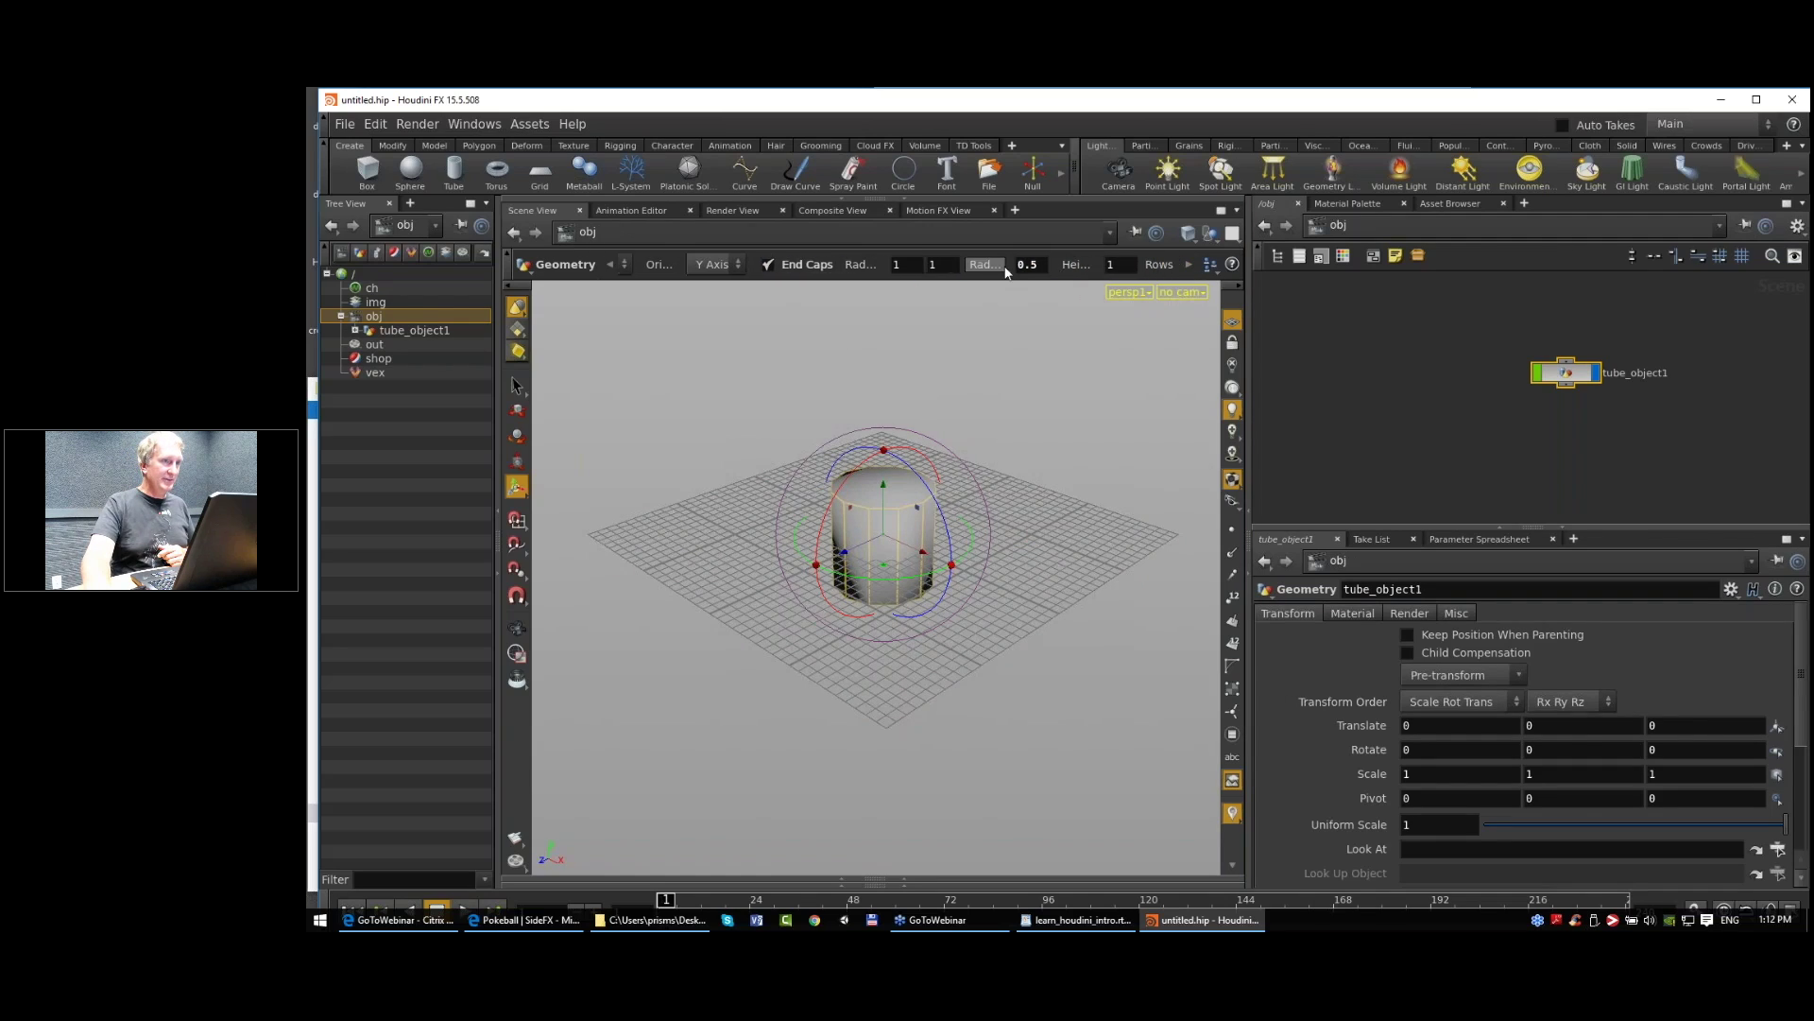
click(1037, 266)
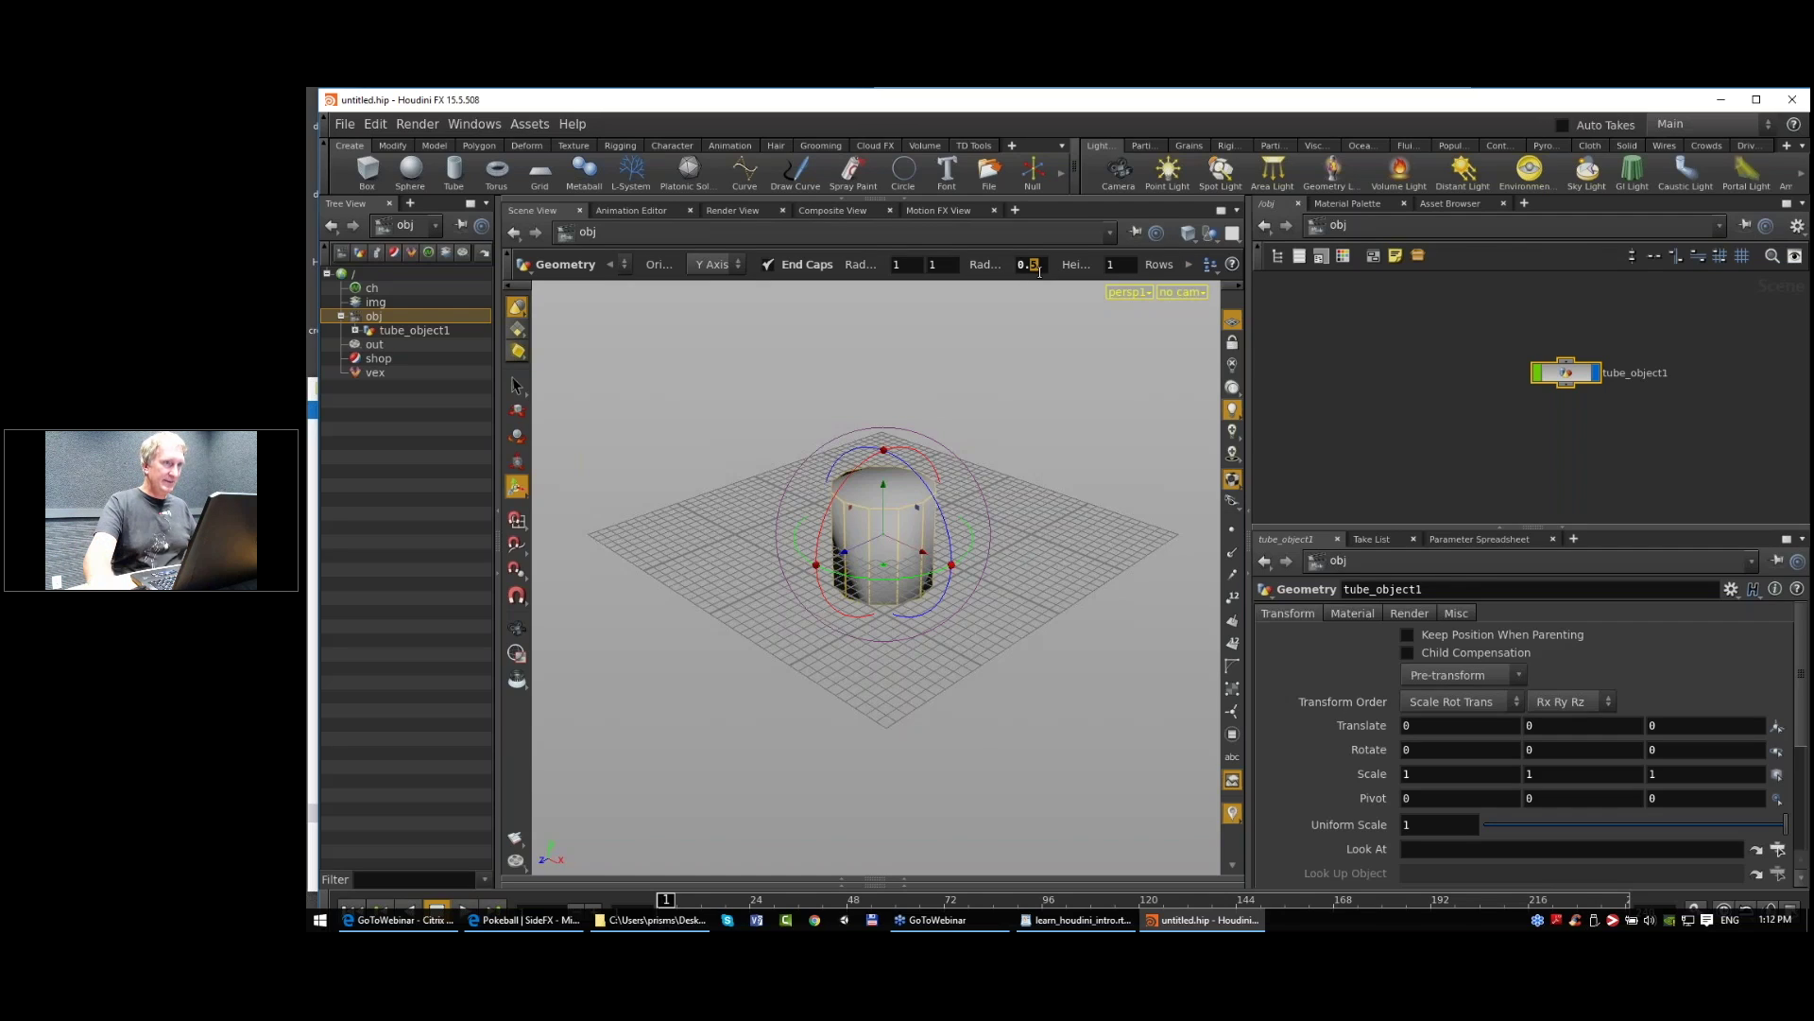
click(1108, 265)
text(0.2)
key(Return)
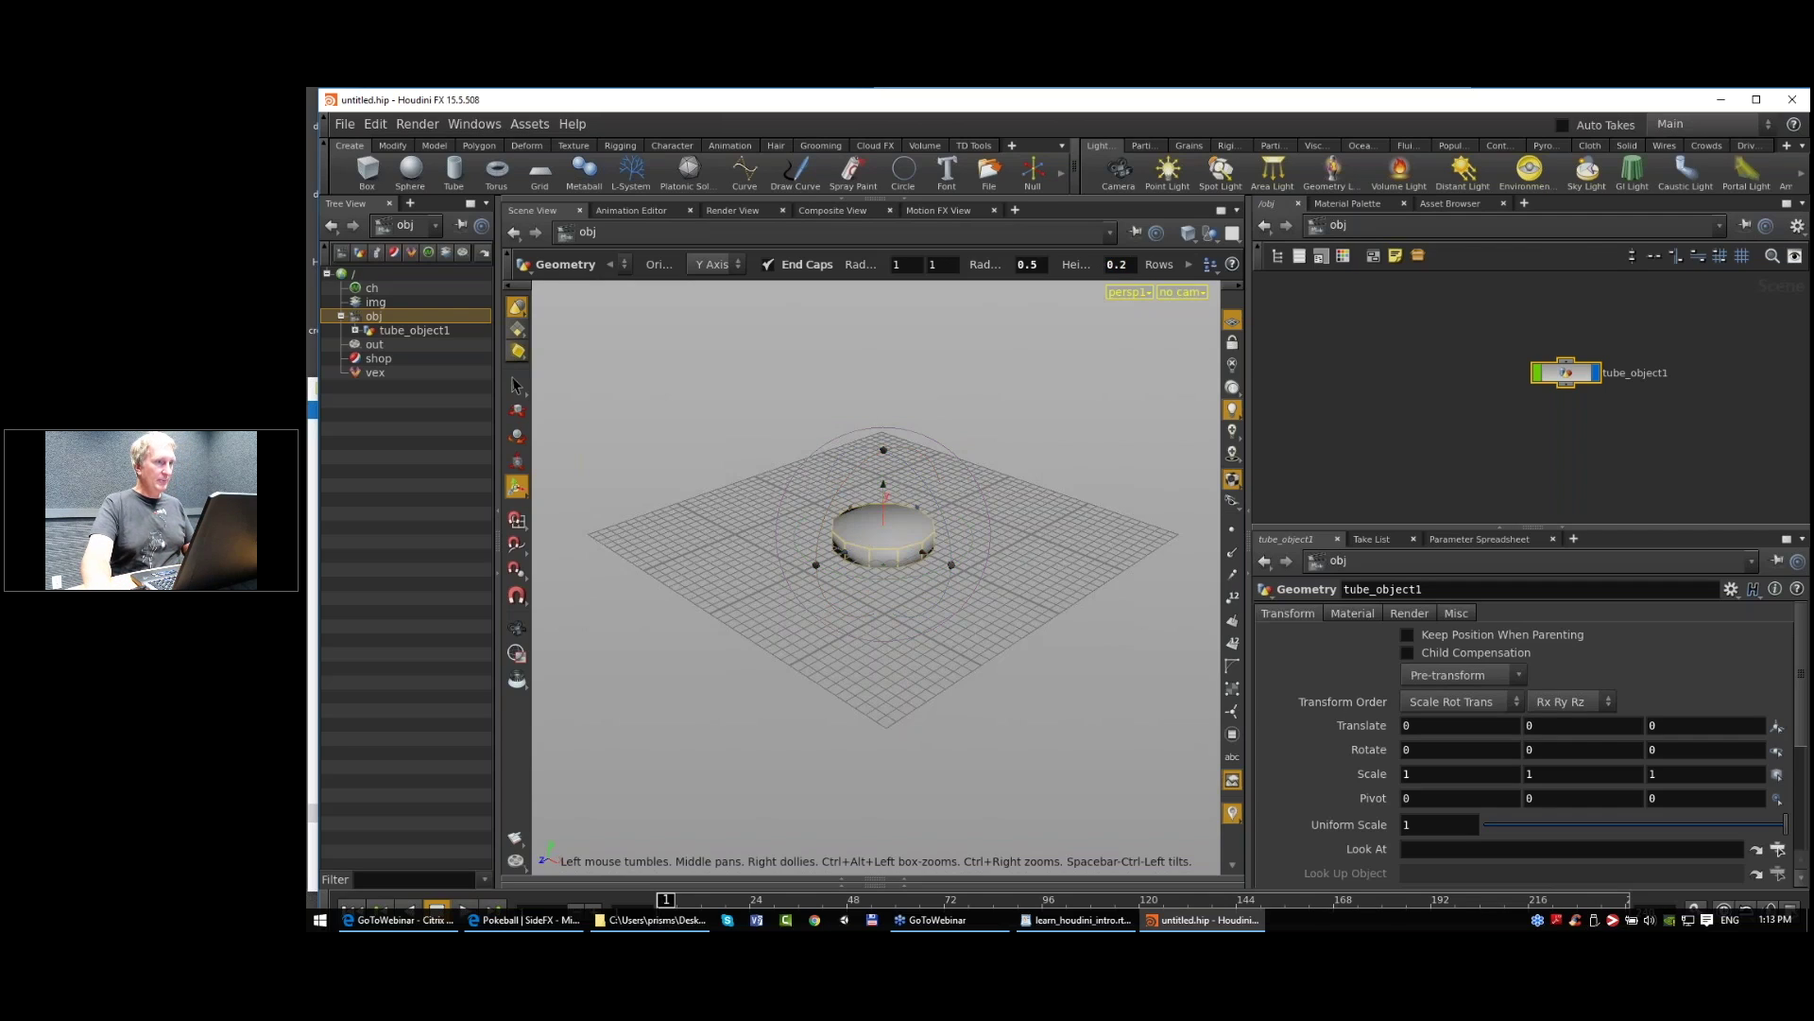
alt+right_drag(921, 638, 870, 557)
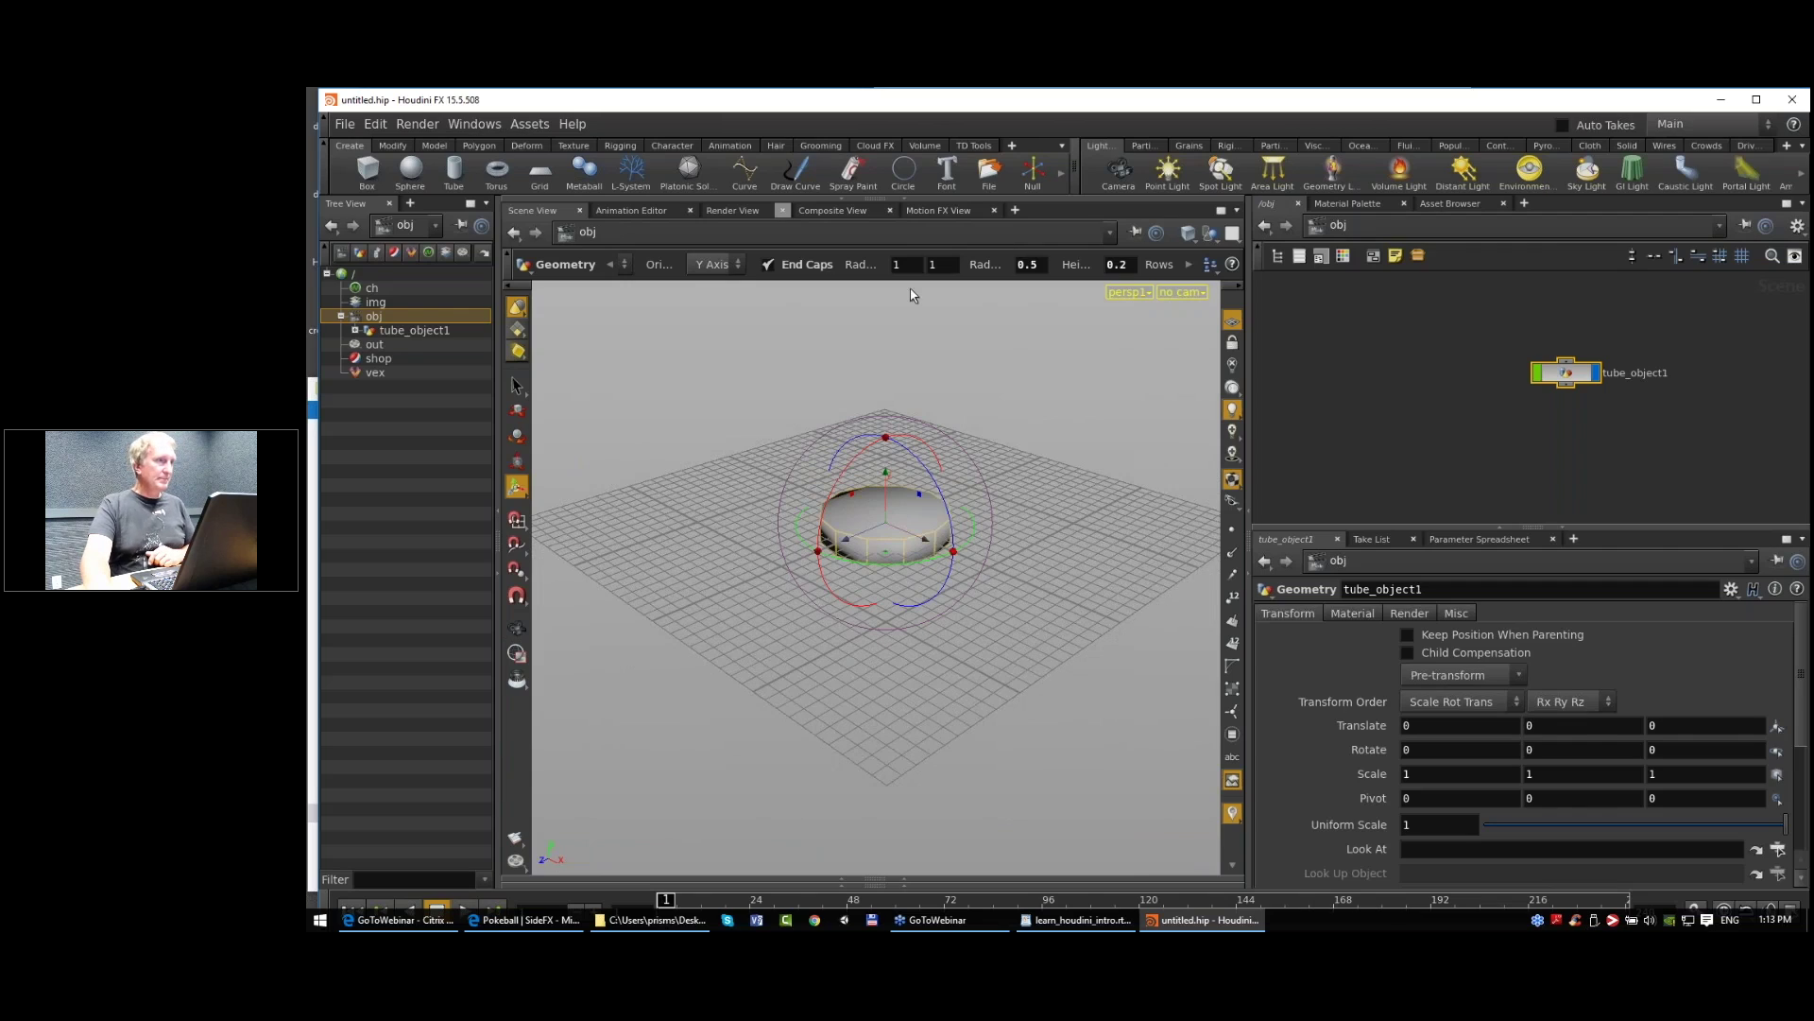
Step: Widen the scene view and display the Pyro FX tools with enough room to read their labels
drag(1249, 304, 1317, 304)
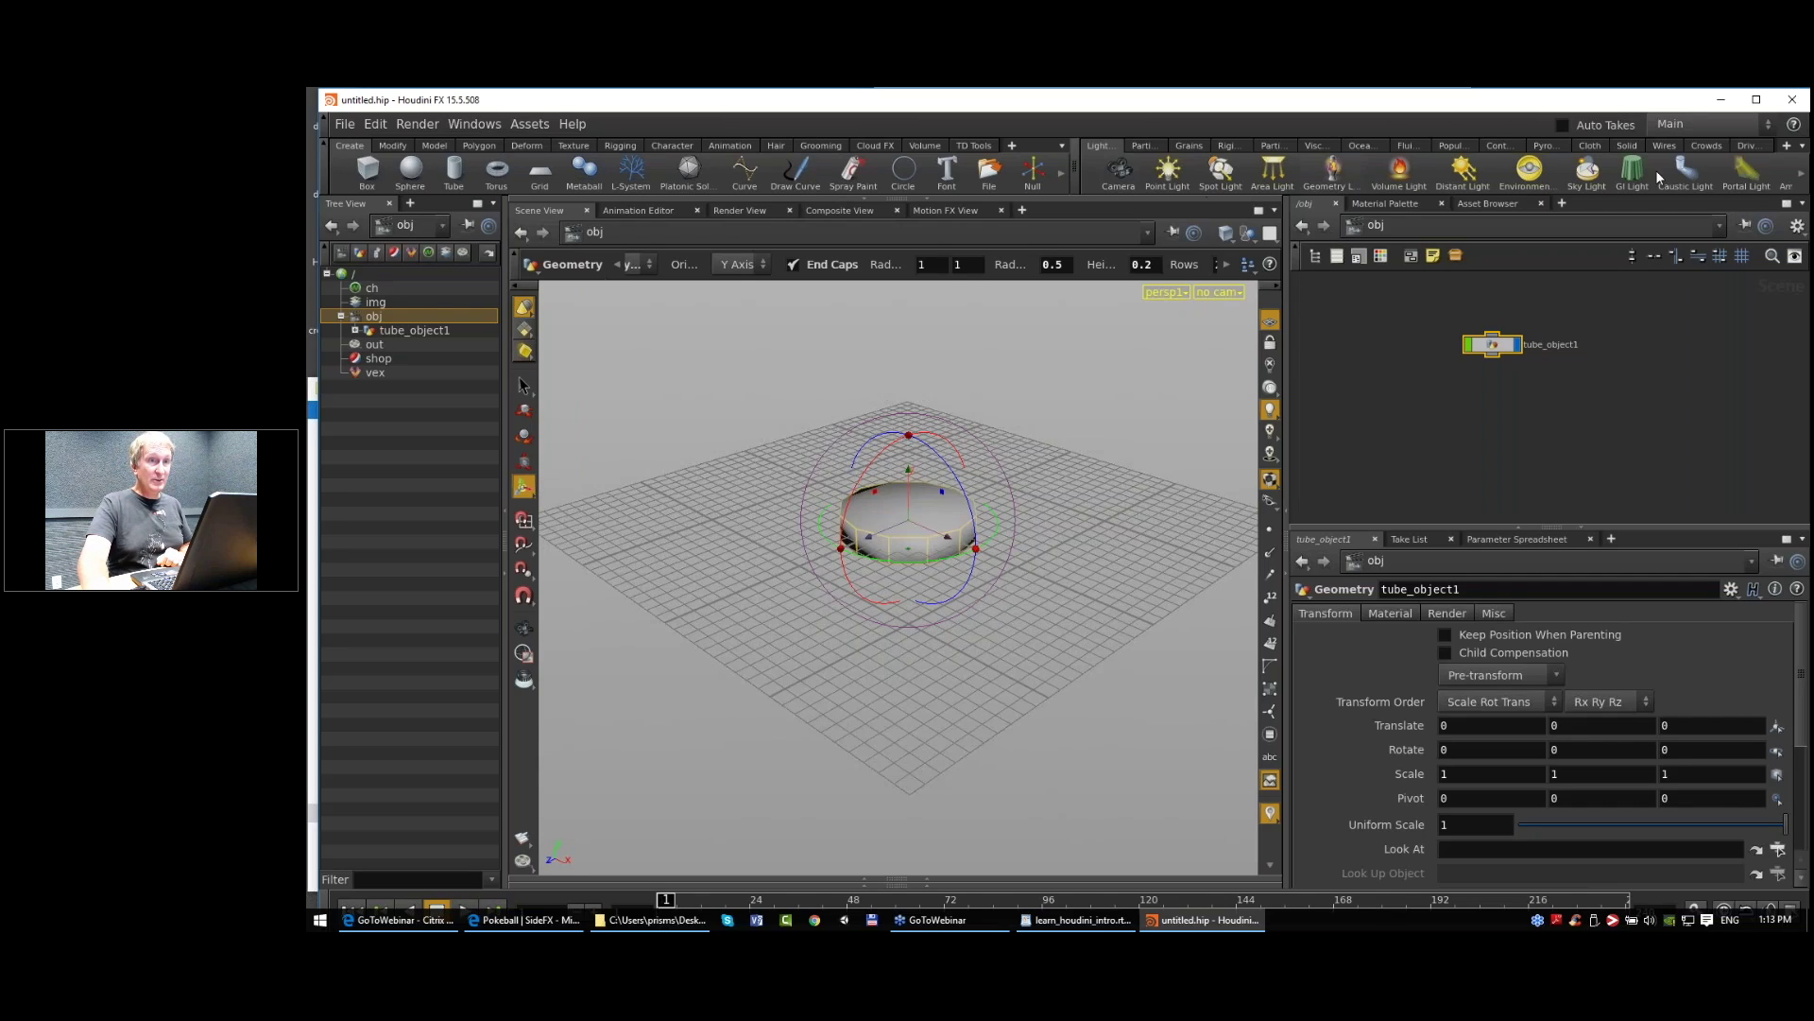
click(1550, 144)
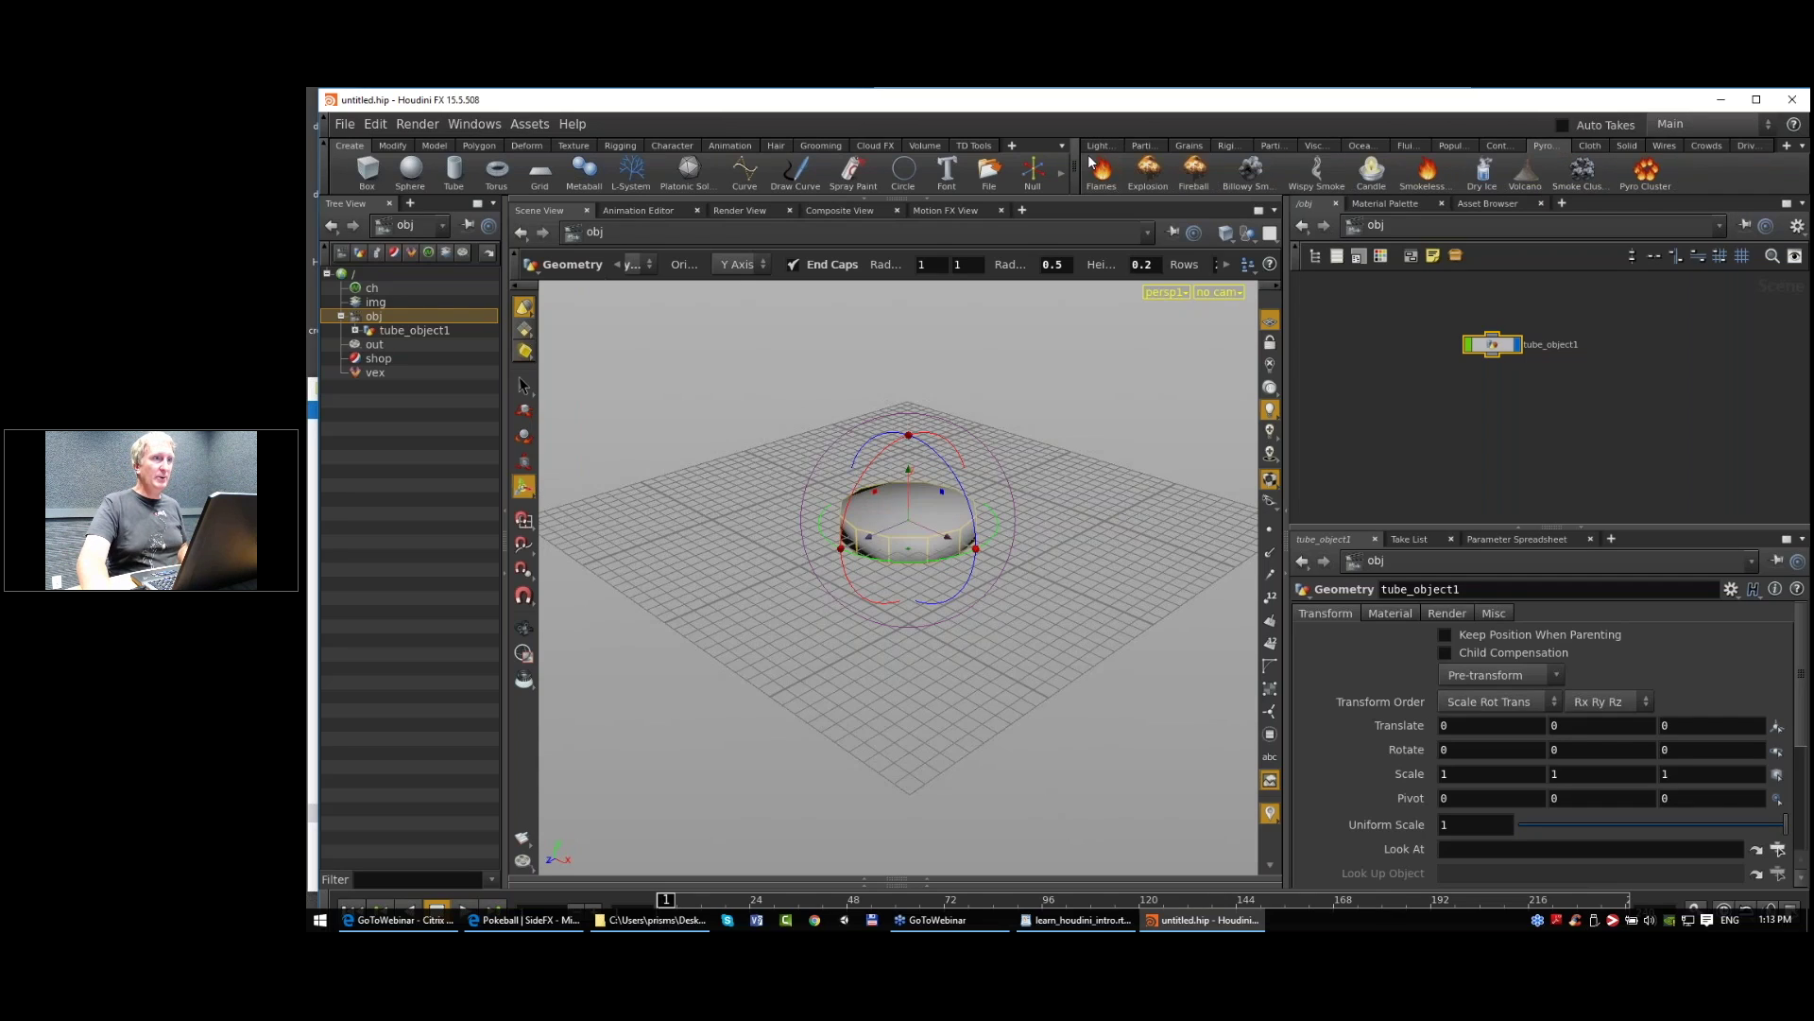
drag(1065, 152, 962, 152)
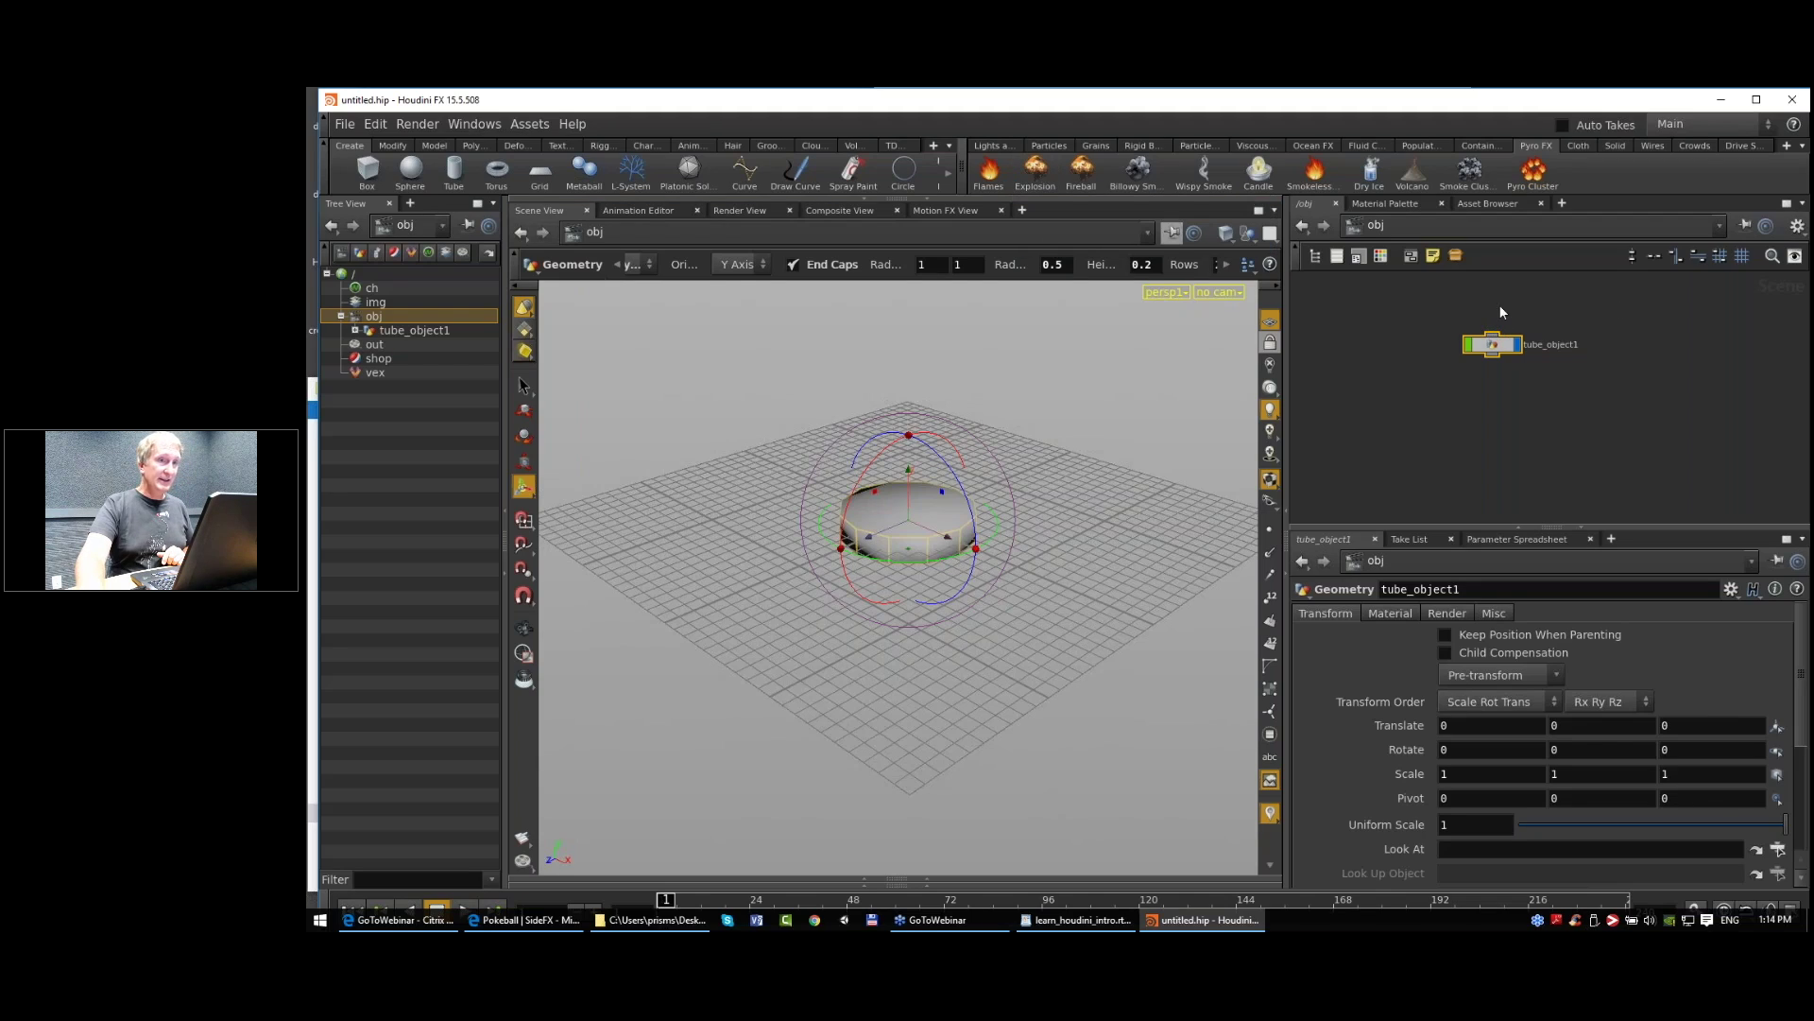
Step: Rename the tube object as fuel_source
double_click(1550, 344)
text(fuel_source)
key(Return)
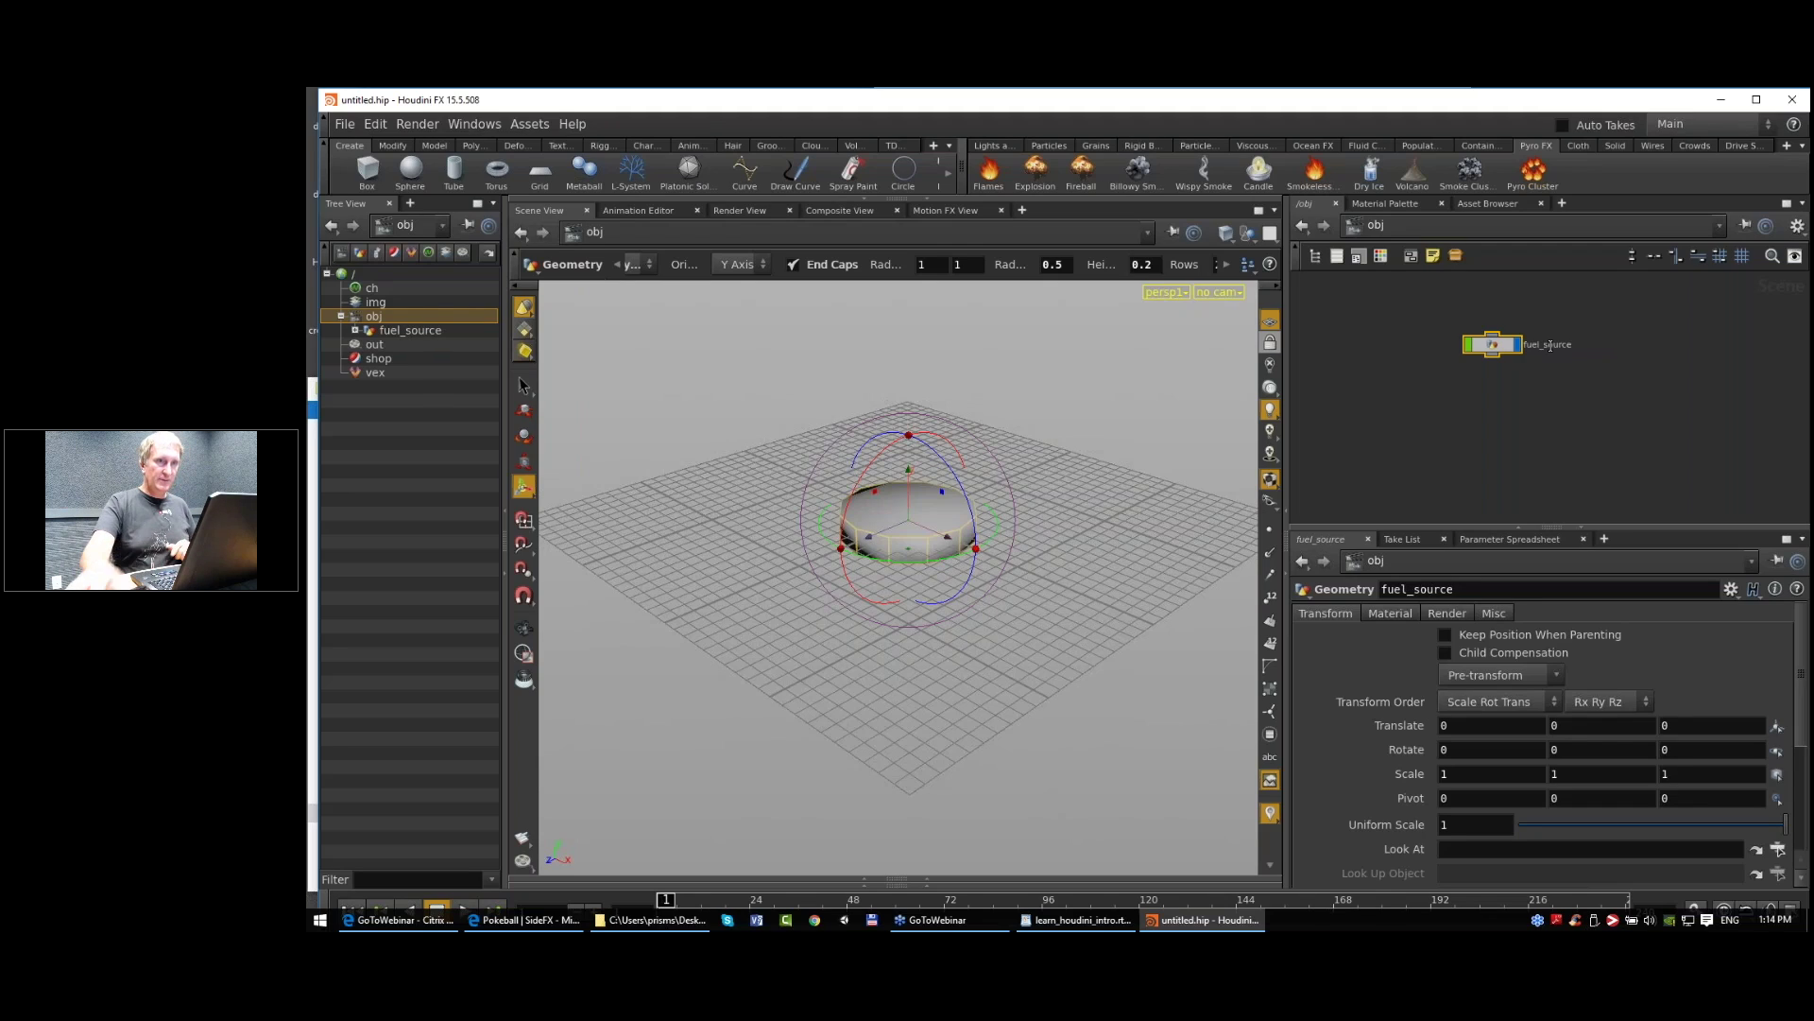
Step: Apply the Pyro FX Explosion tool to fuel_source and play the resulting simulation
click(1028, 182)
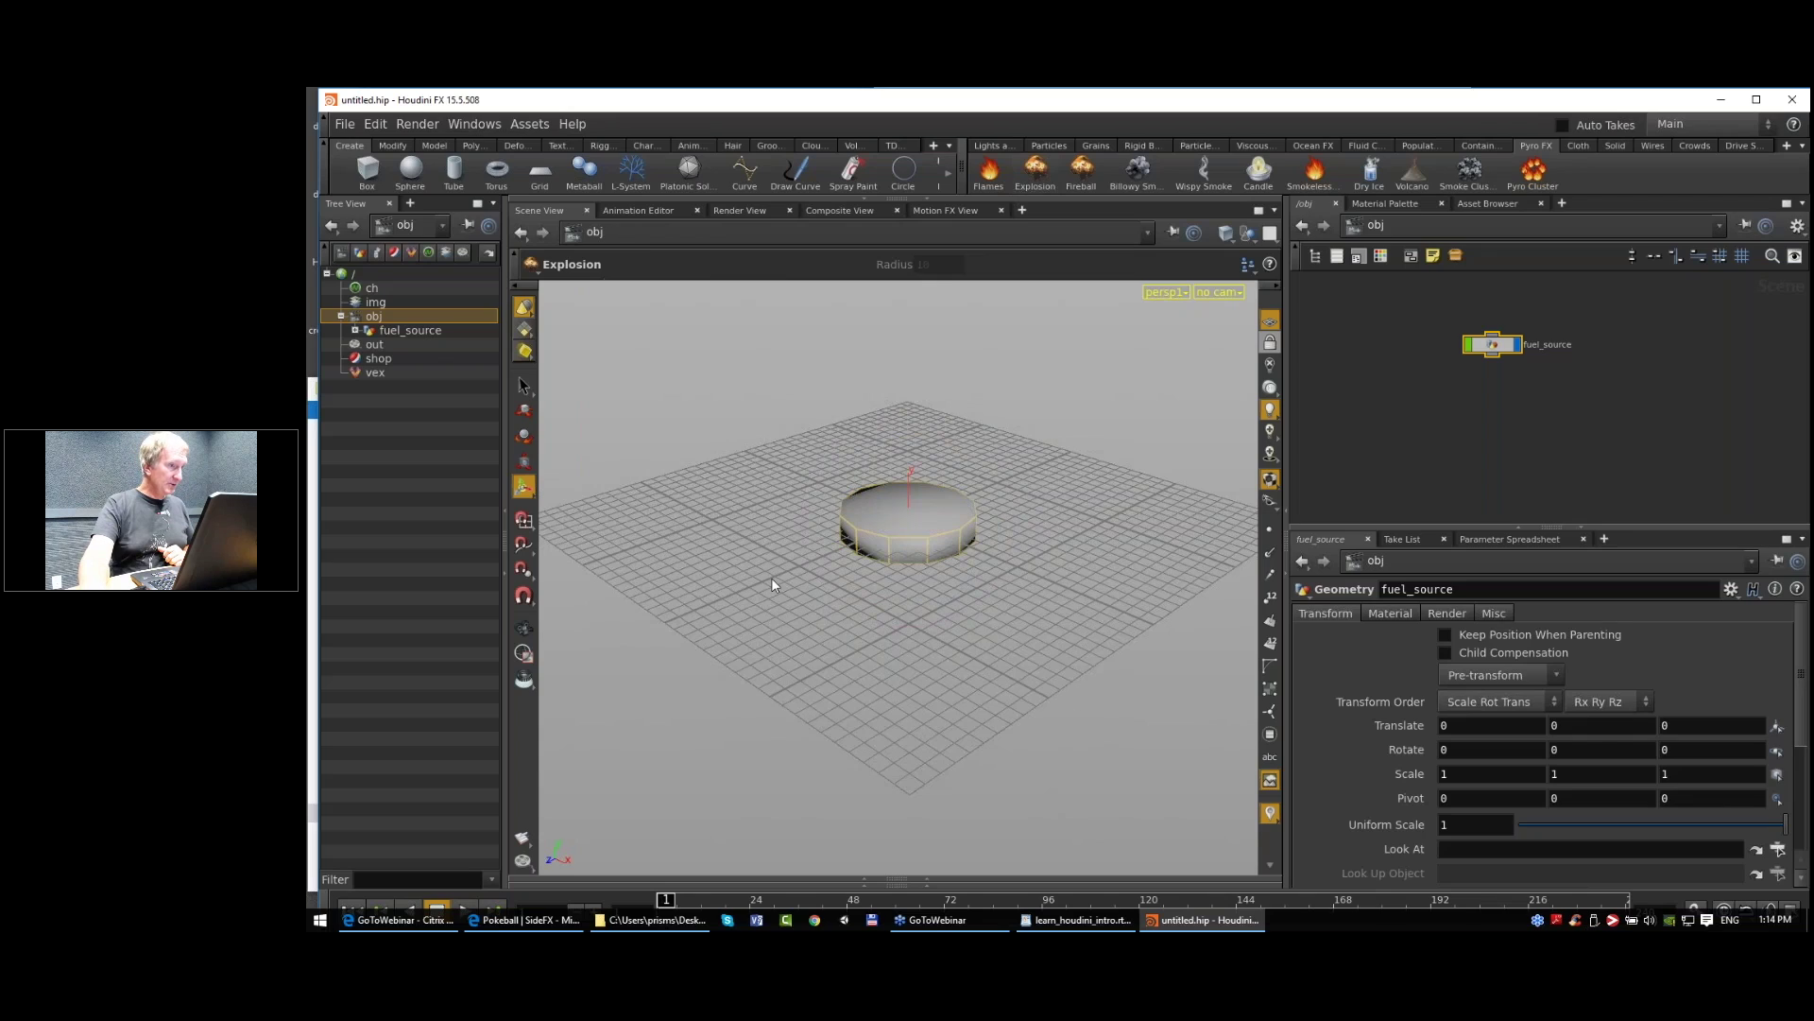
key(Return)
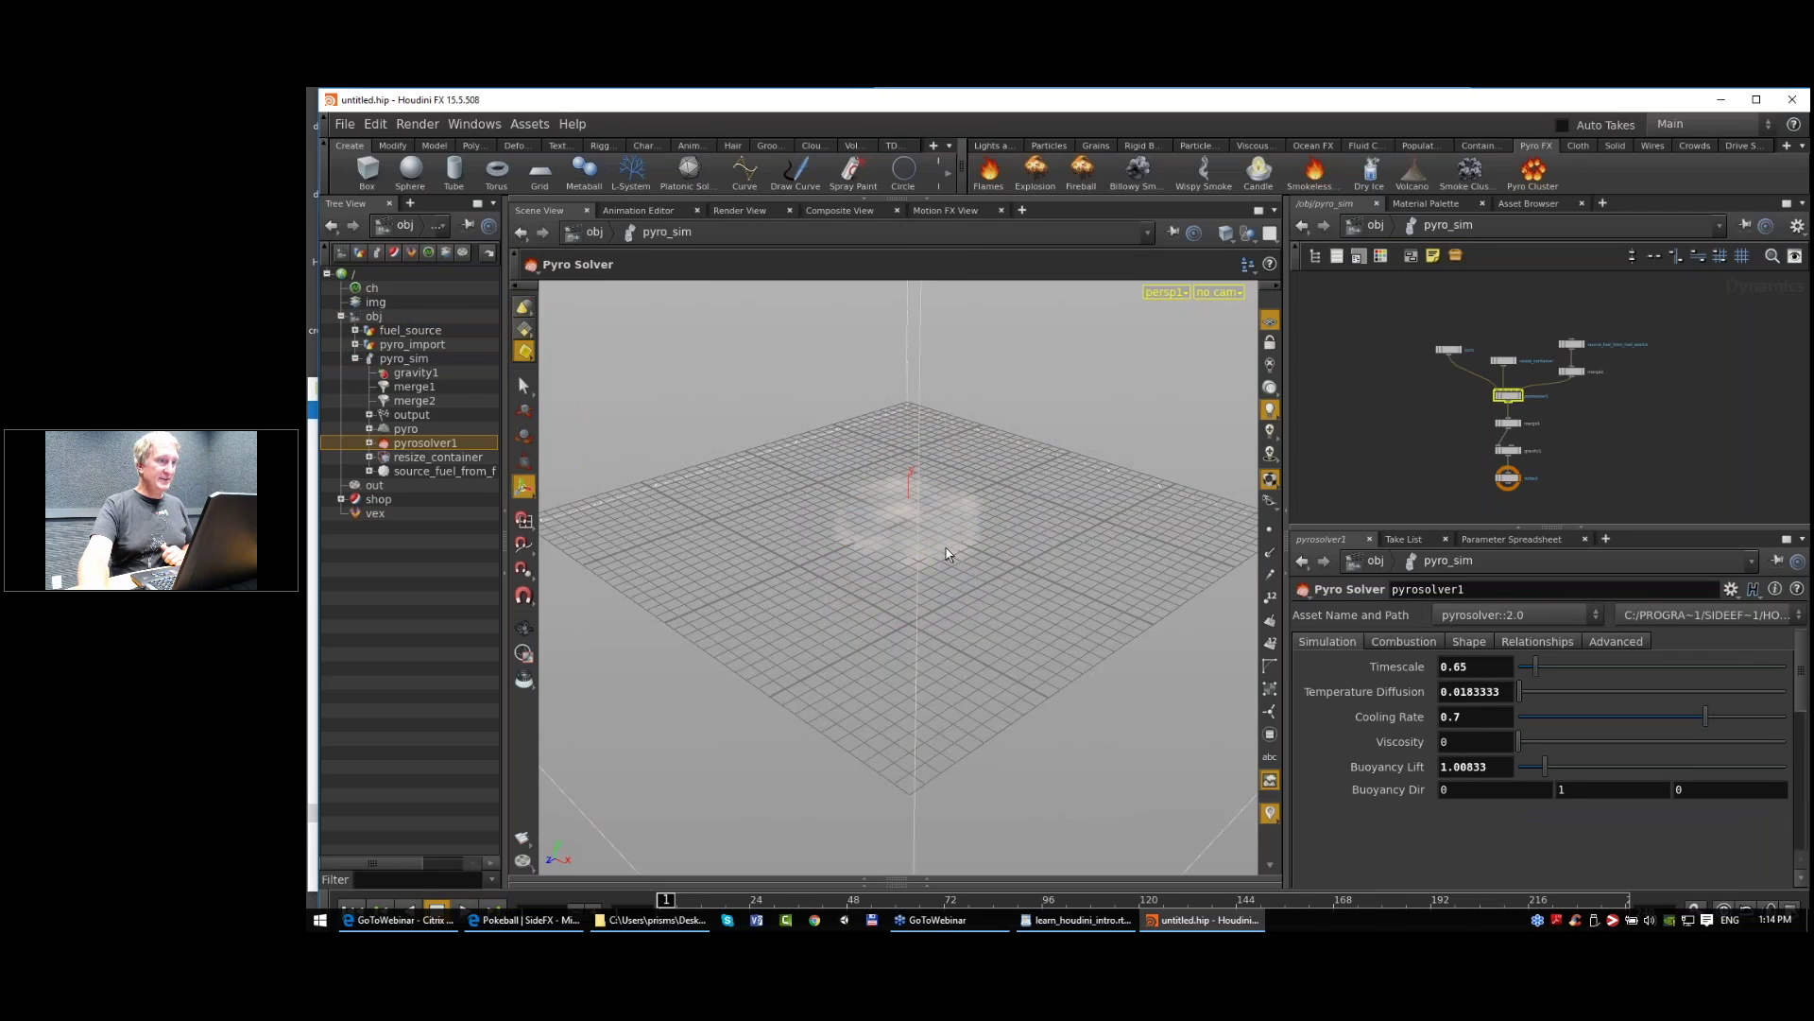
key(h)
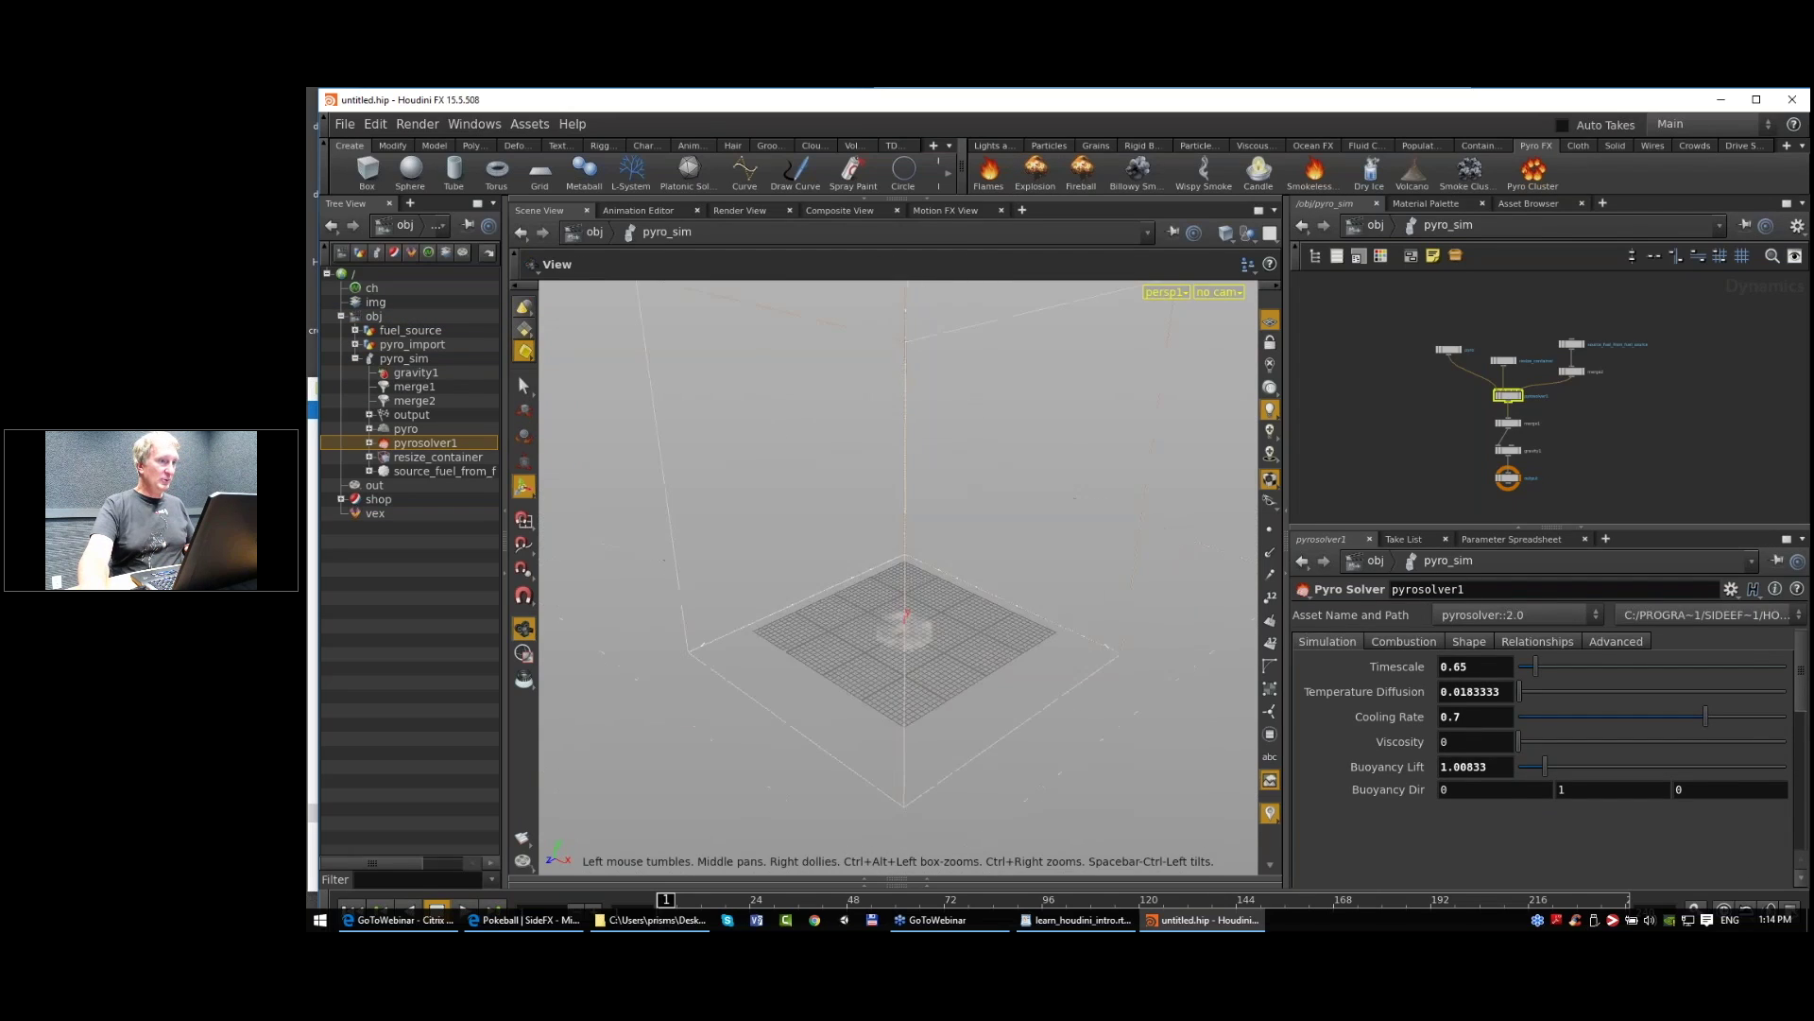
click(466, 909)
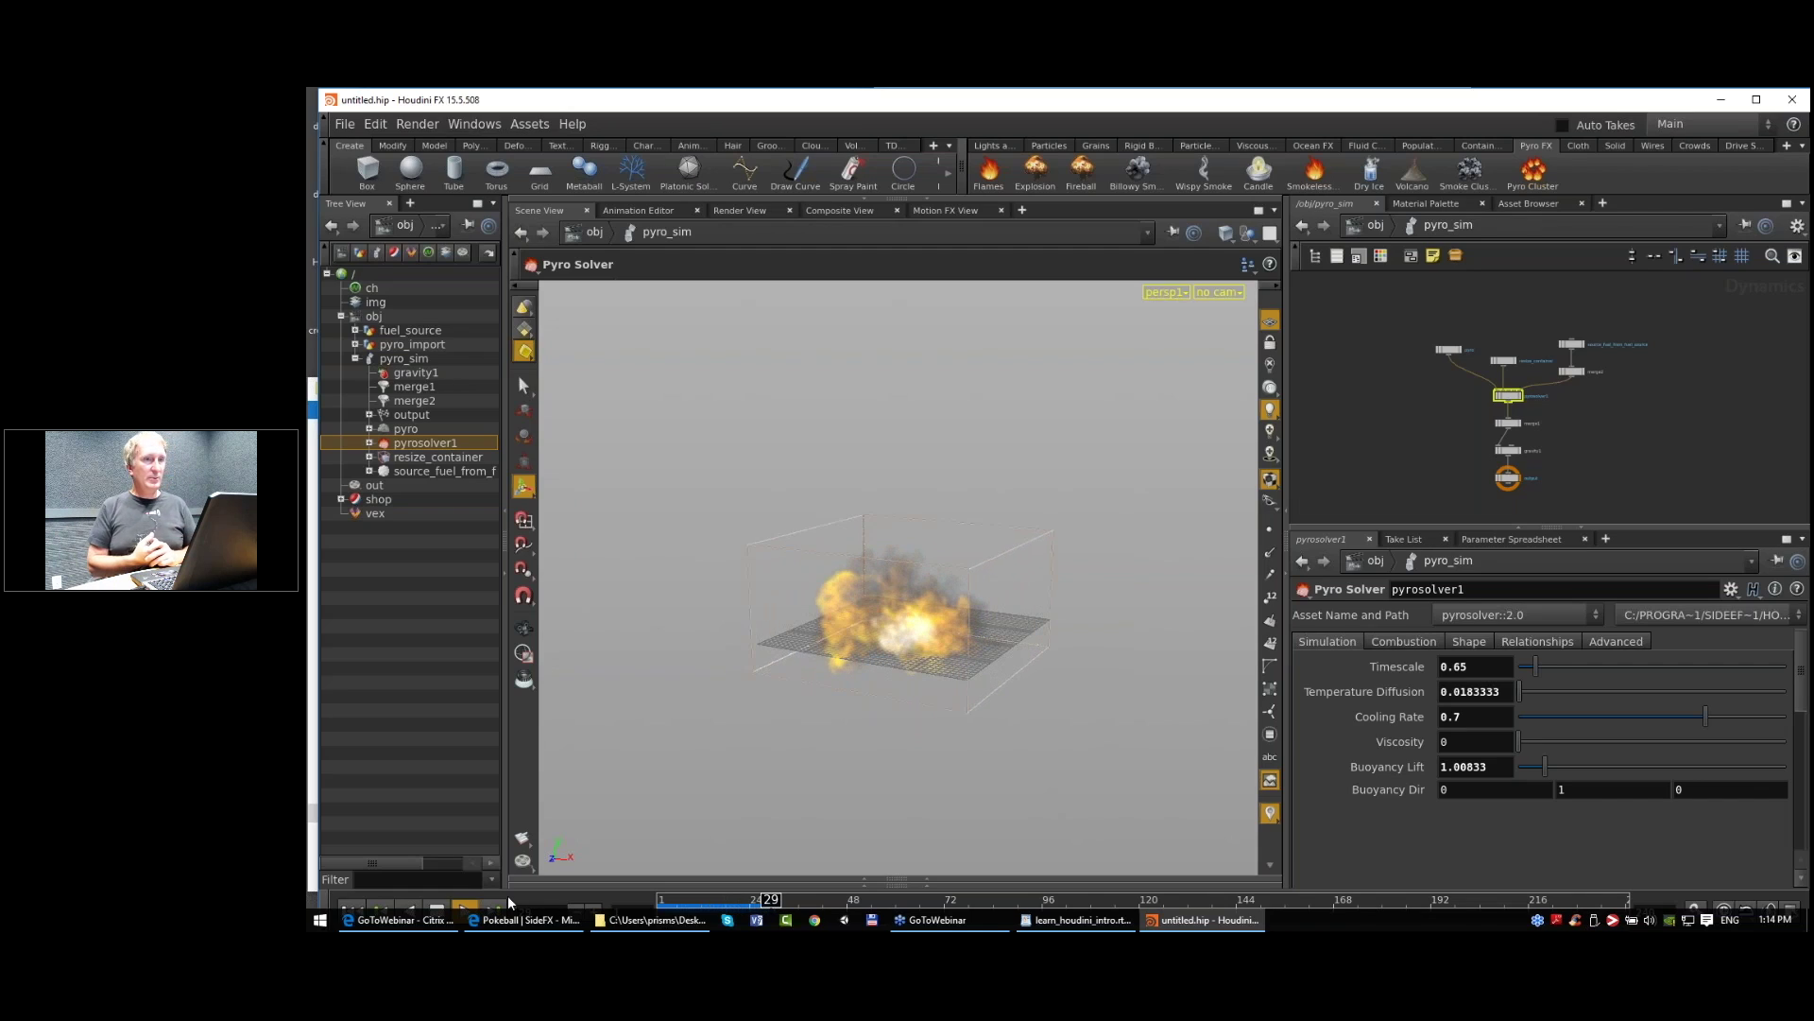
Step: Rewind the simulation to frame 1 and view the fuel source inside the pyro container
click(353, 908)
alt+right_drag(845, 627, 874, 639)
drag(874, 639, 1011, 665)
alt+right_drag(948, 665, 955, 689)
alt+drag(955, 689, 961, 694)
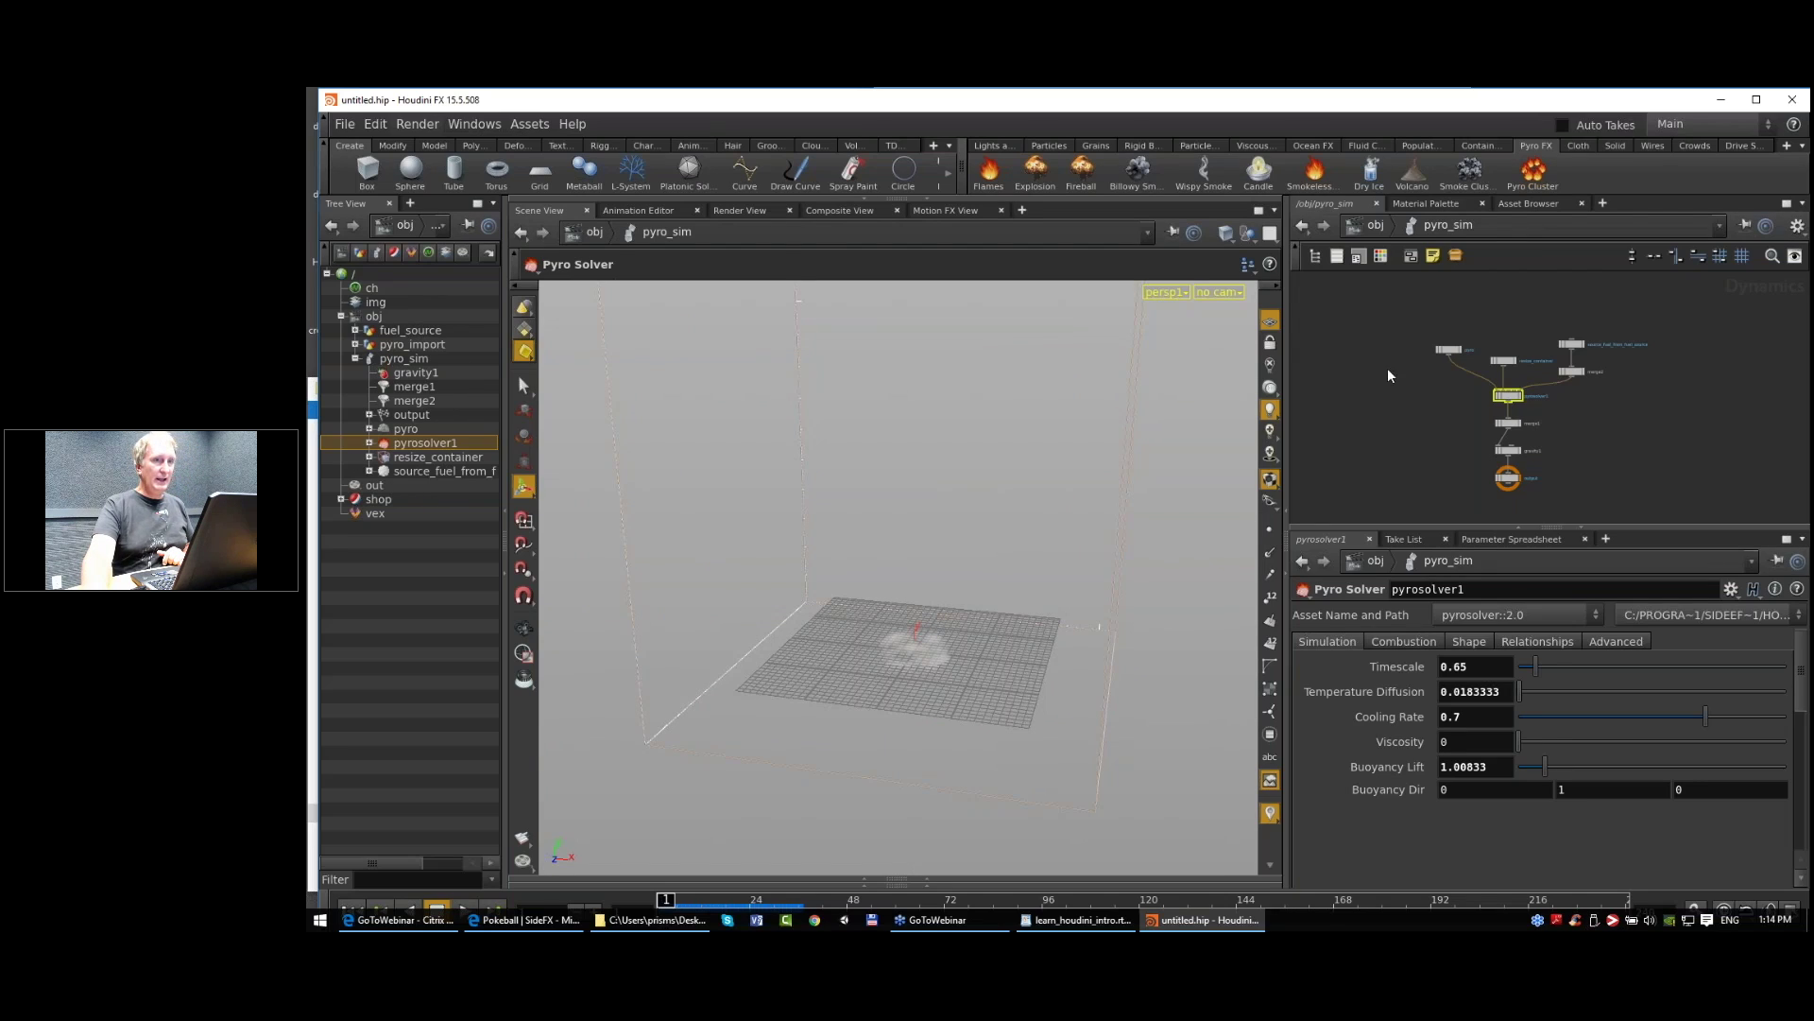
Step: Spread out the pyro and pyrosolver1 nodes in the pyro_sim network and inspect their parameters
scroll(1461, 416, up, 3)
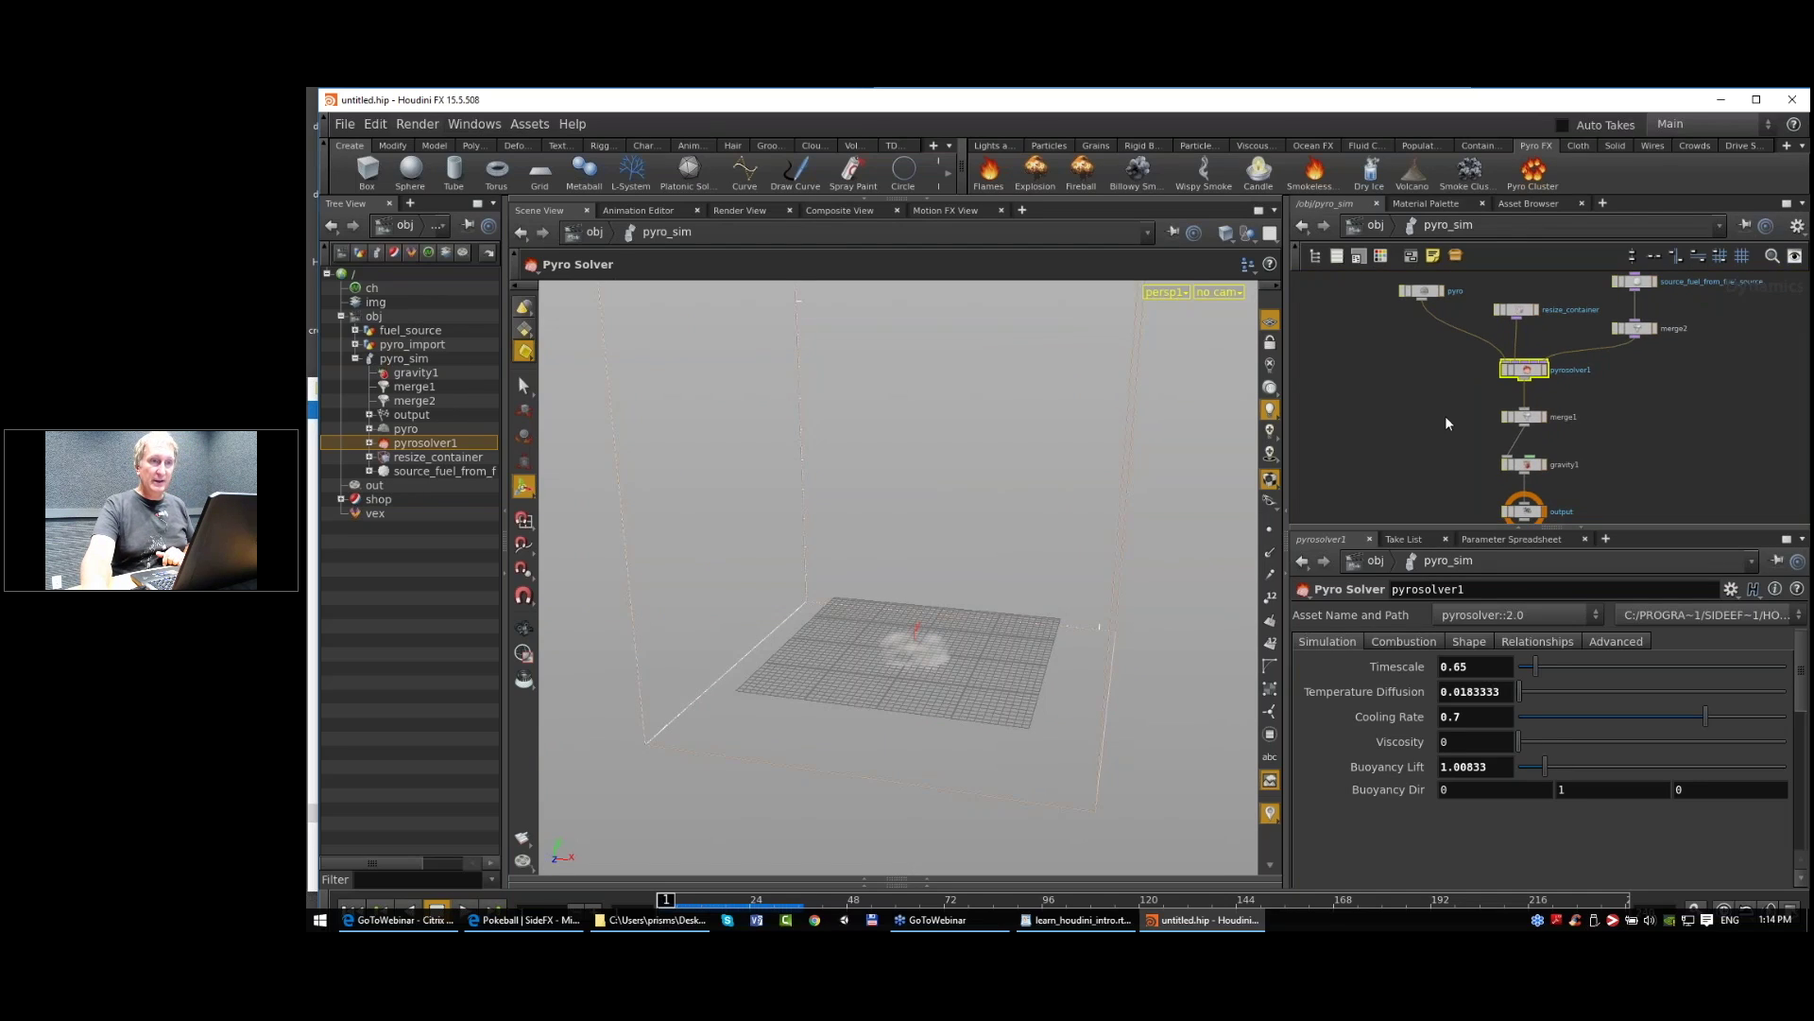
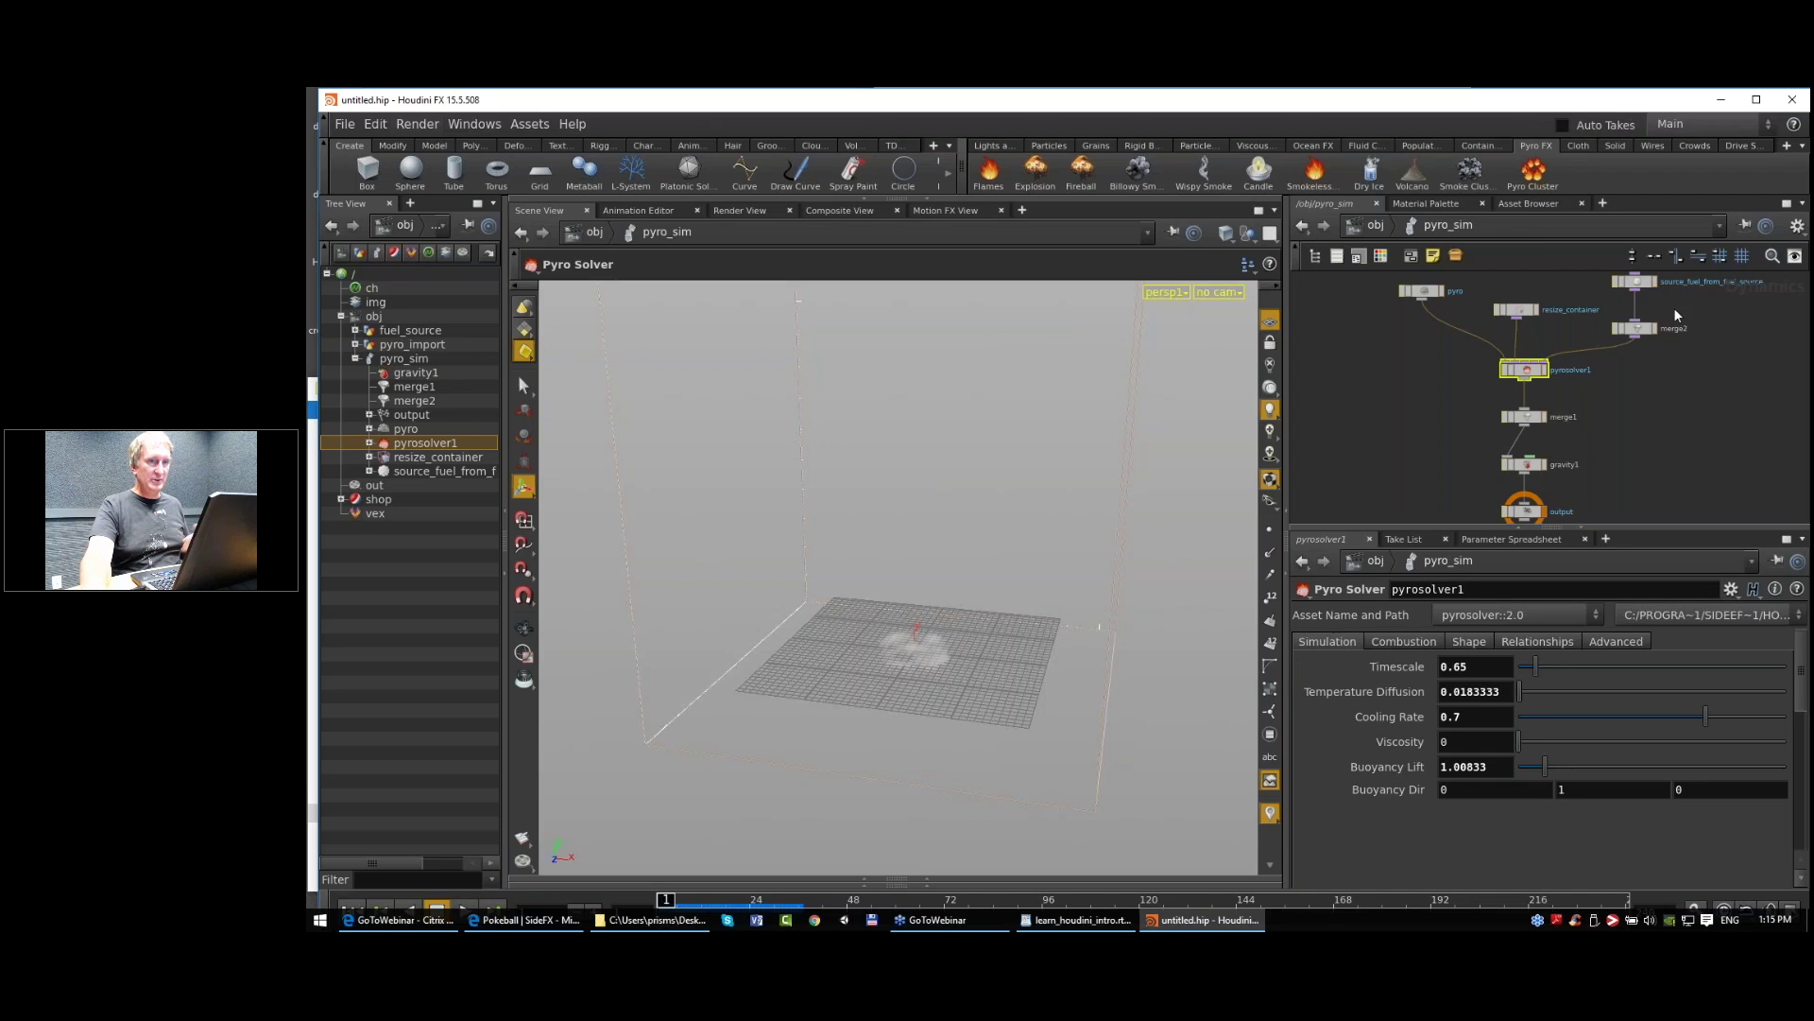
scroll(1678, 364, down, 2)
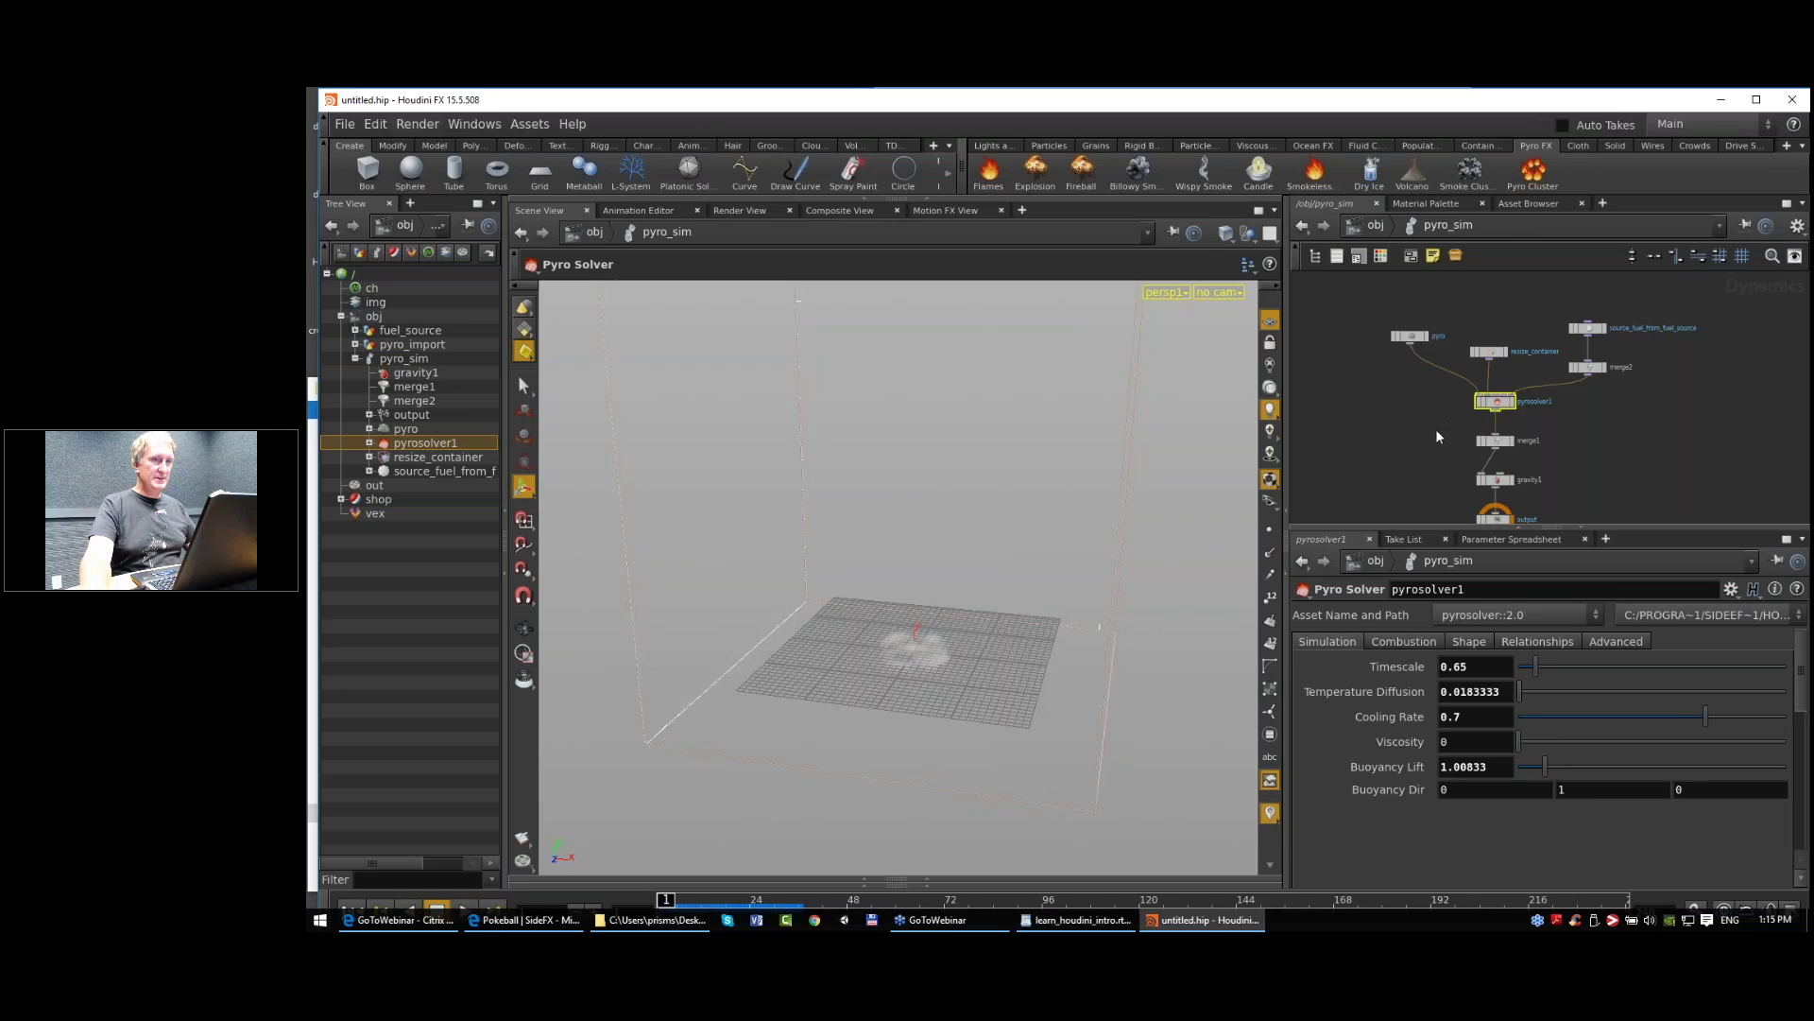
middle_drag(1436, 428, 1445, 398)
drag(1421, 308, 1432, 311)
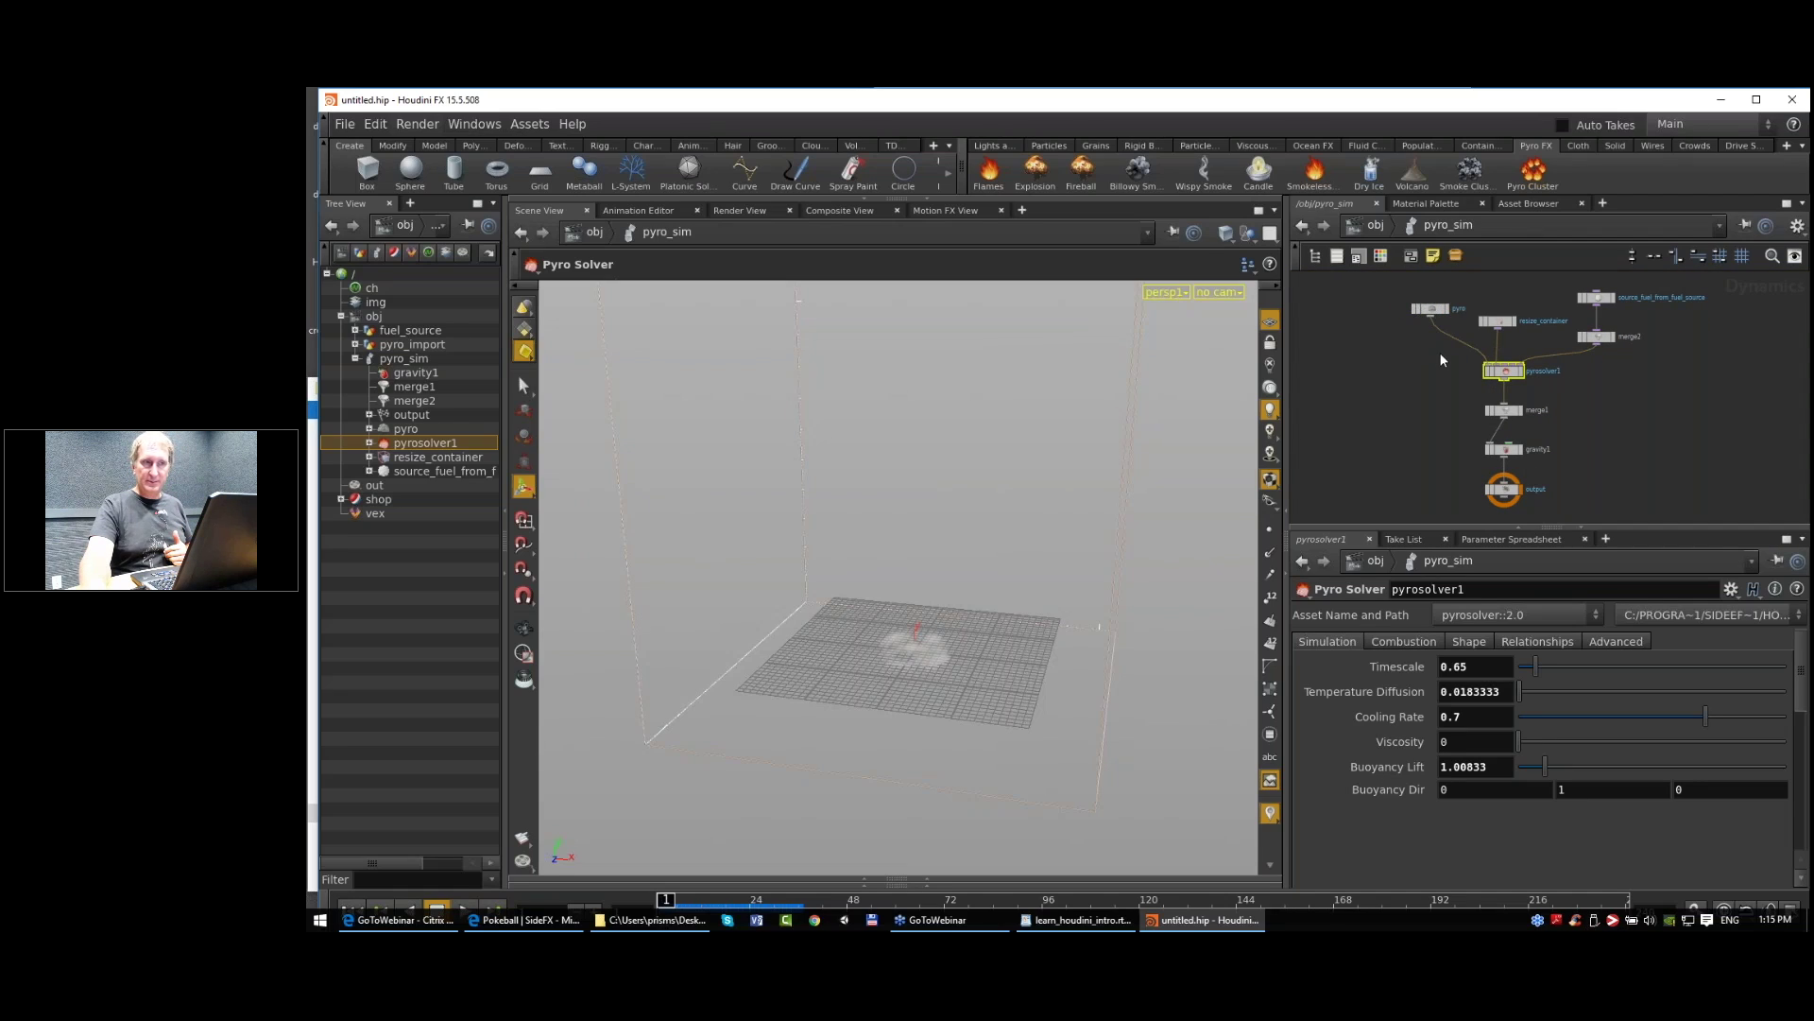
drag(1434, 309, 1437, 326)
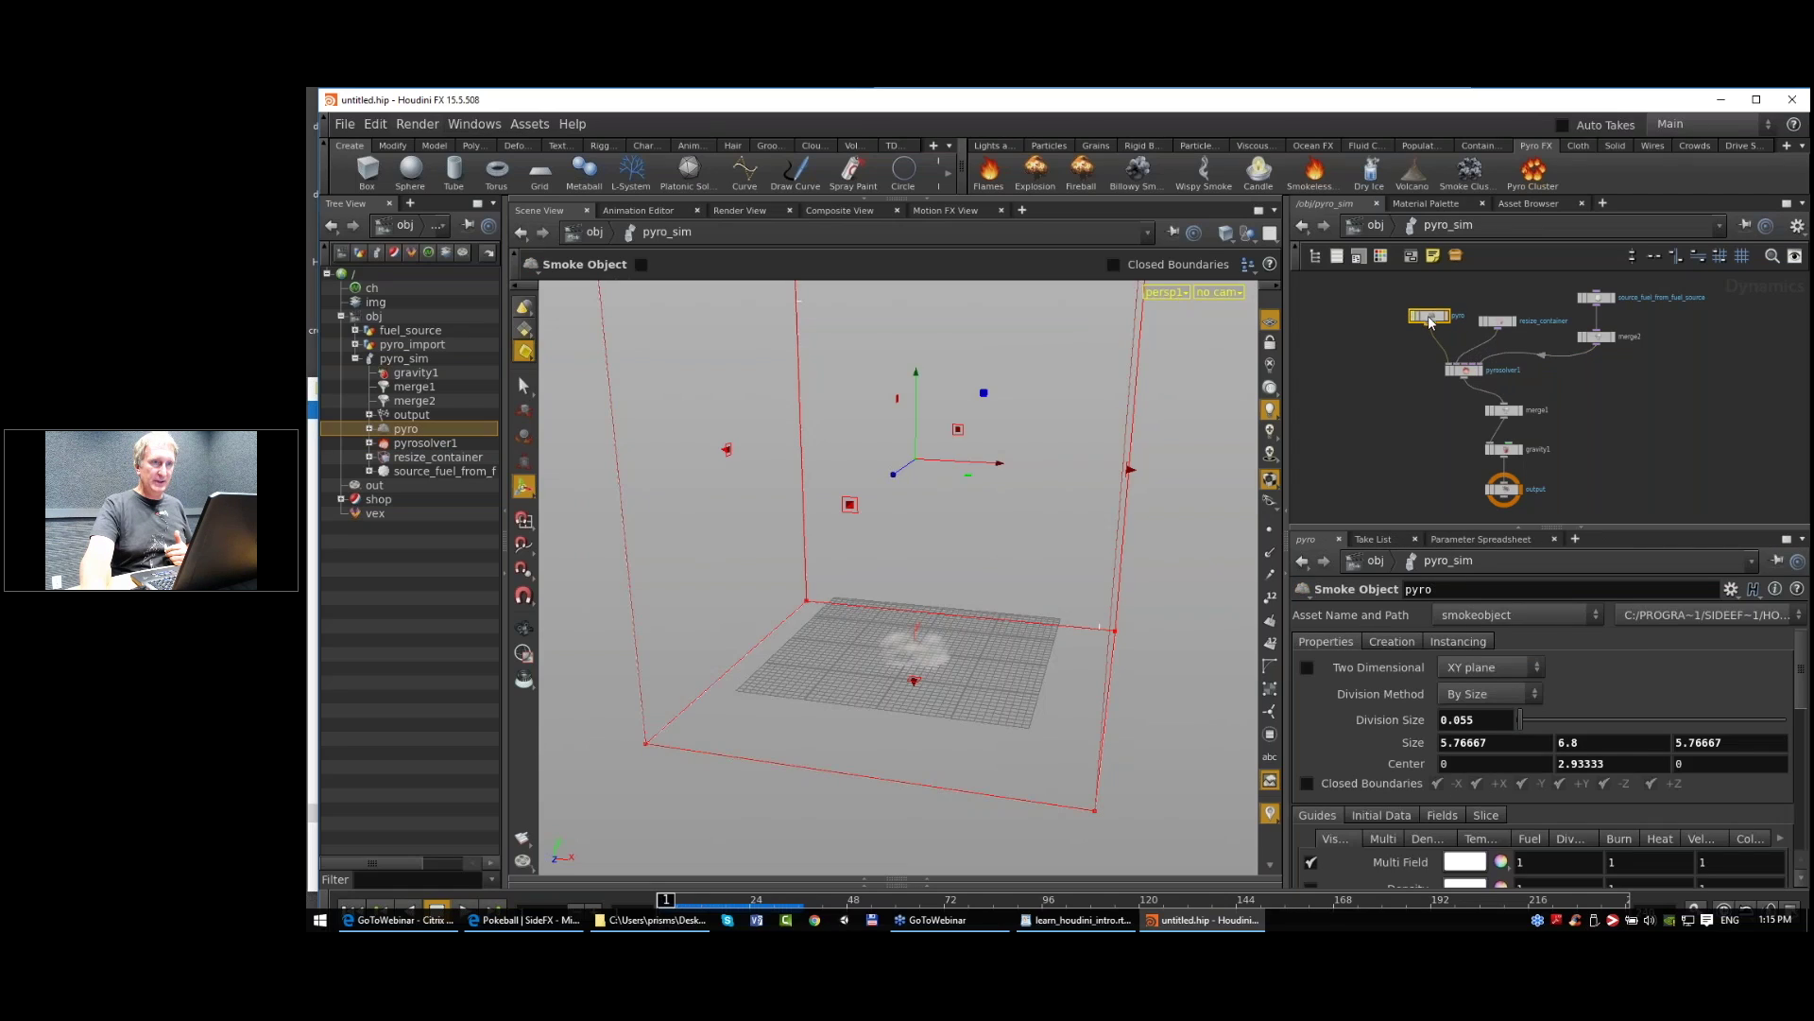
scroll(1435, 326, up, 3)
scroll(1436, 326, up, 2)
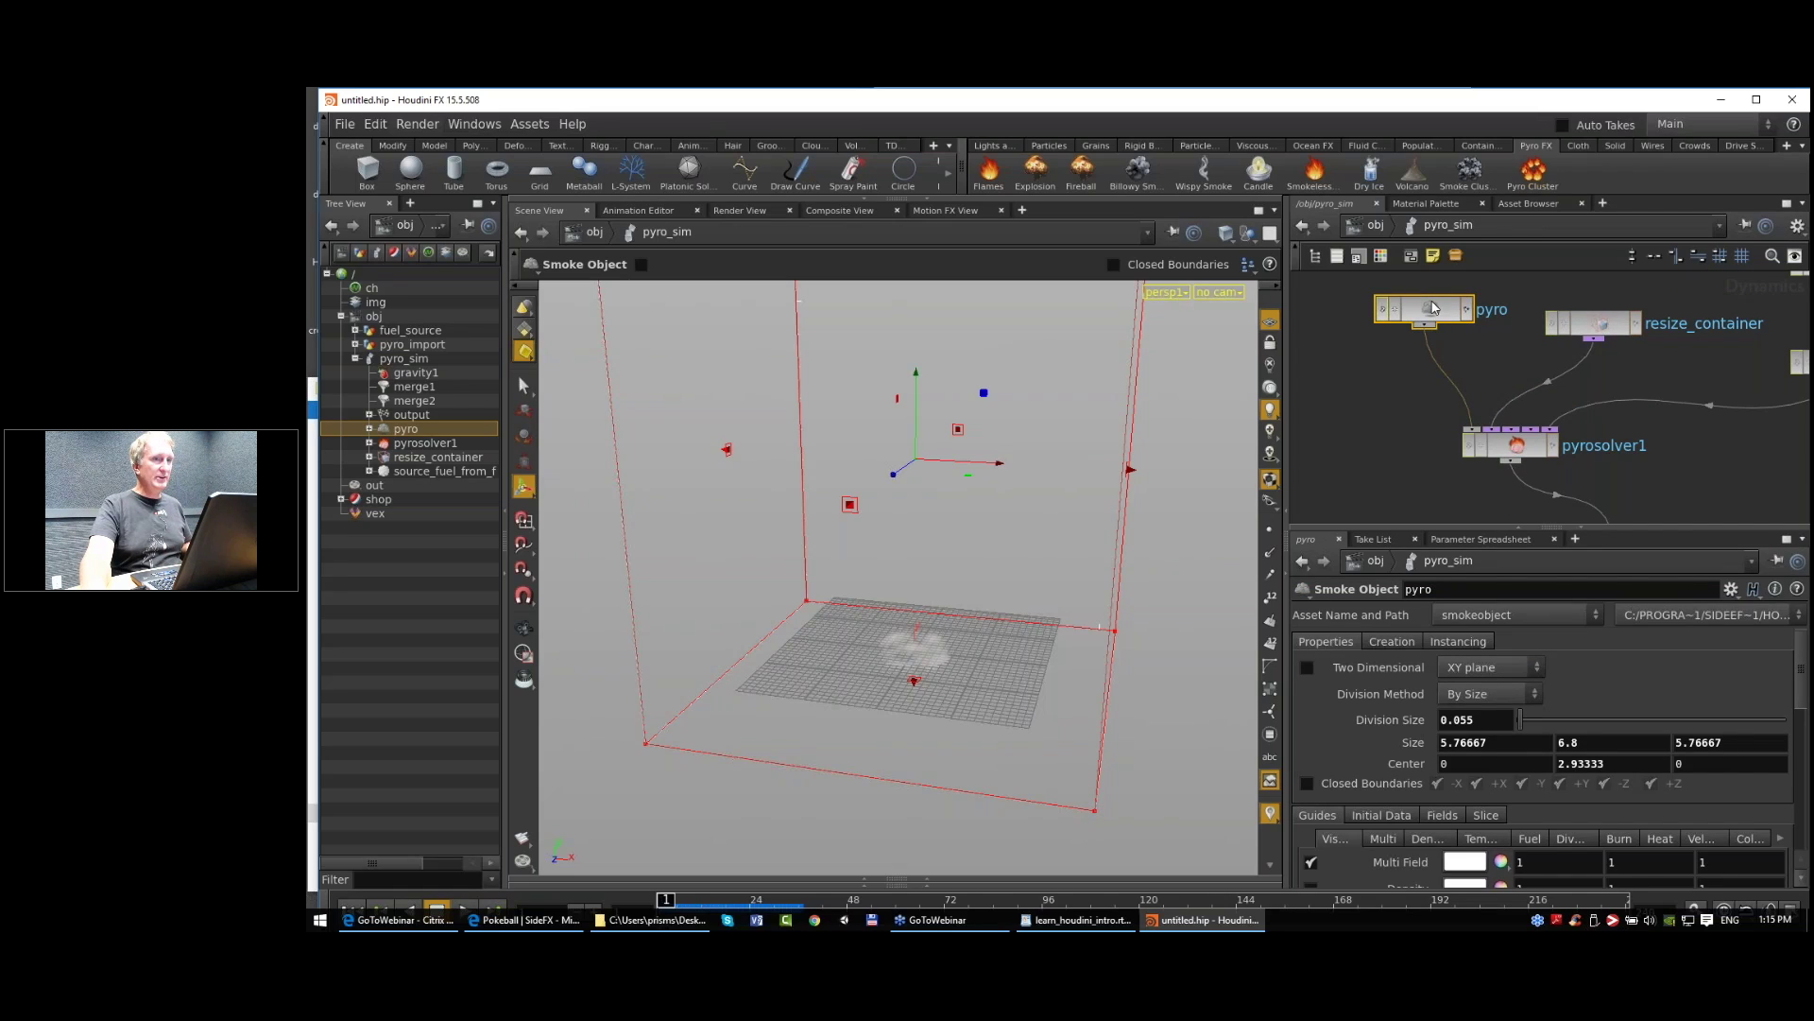
click(1520, 450)
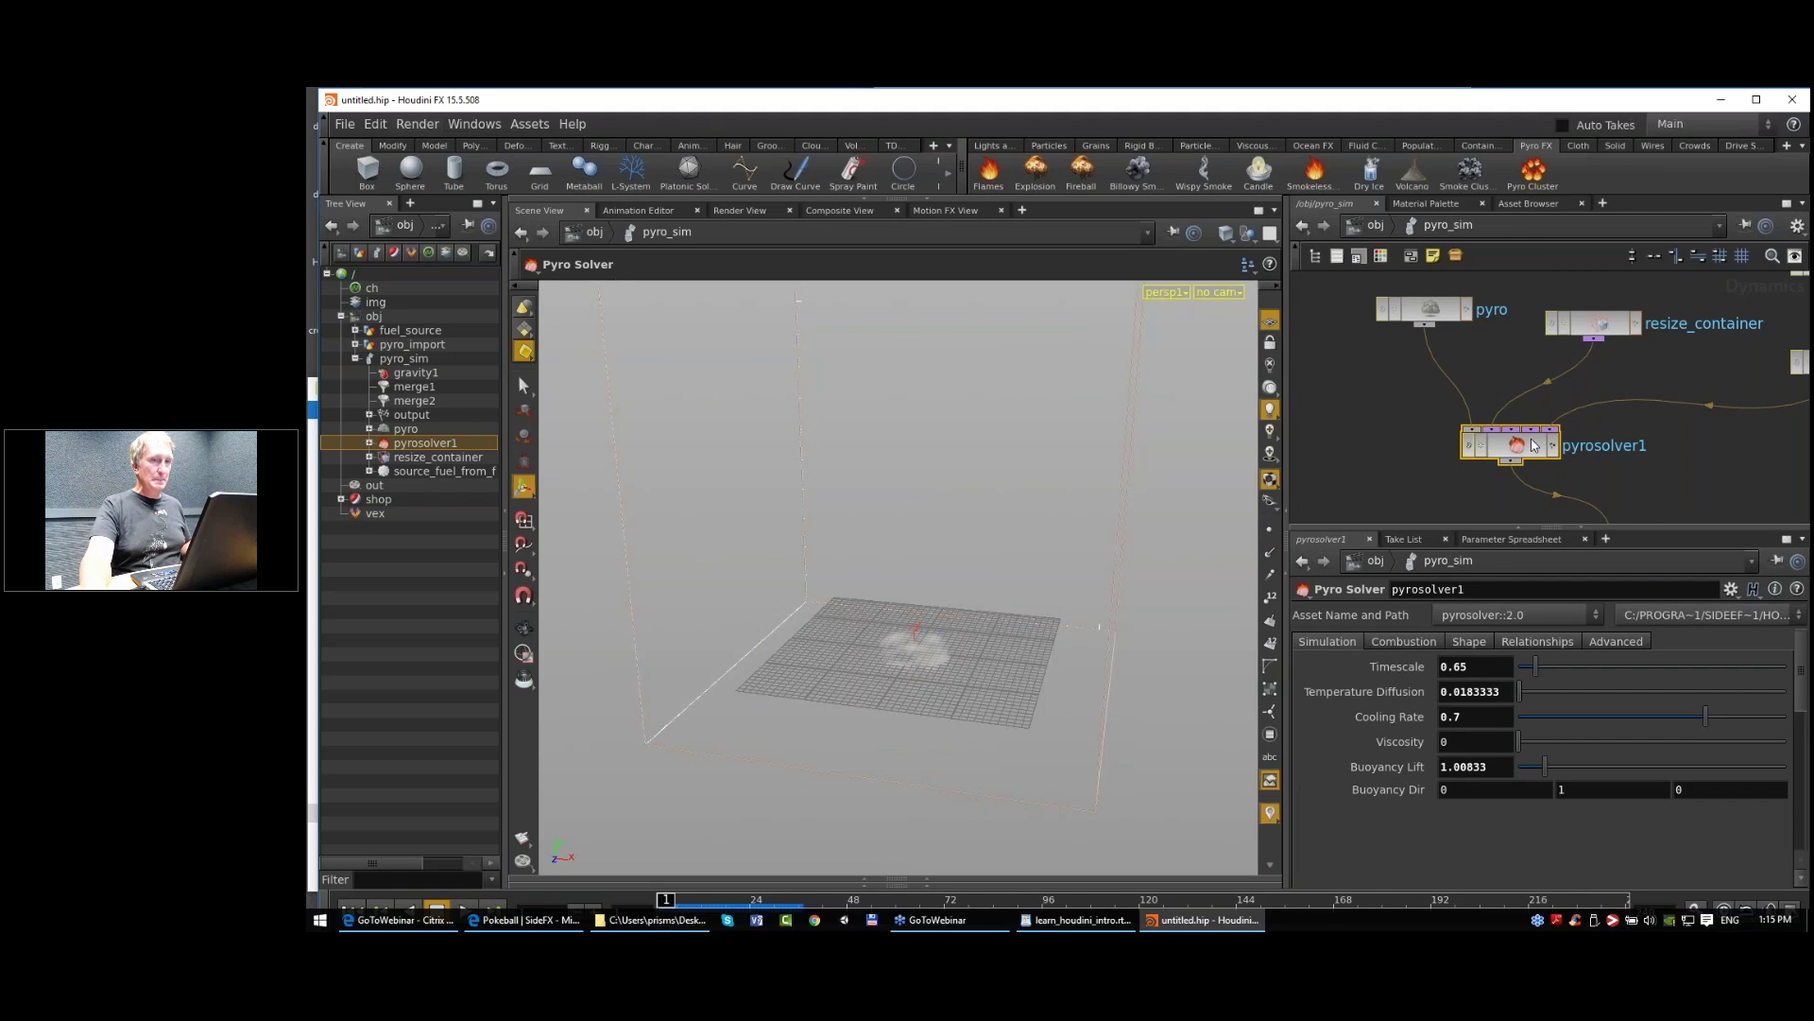
key(h)
scroll(1534, 380, up, 2)
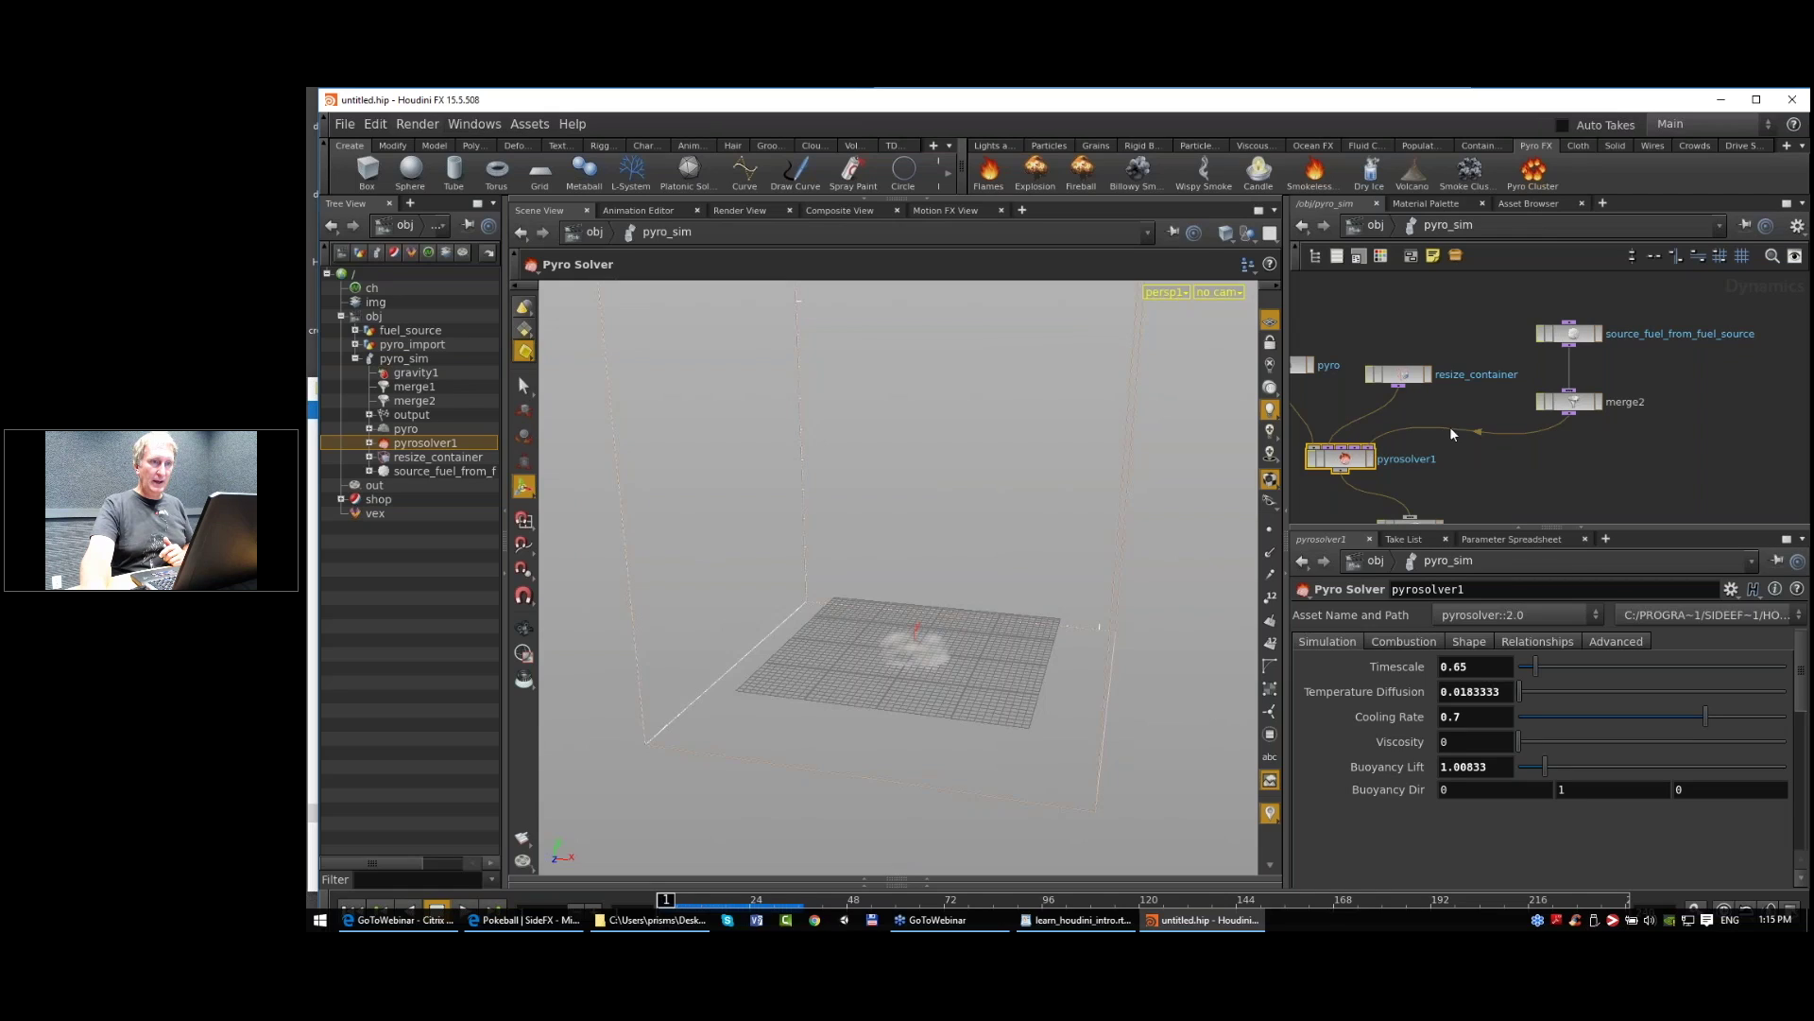
Step: Inspect the source_fuel_from_fuel_source parameters and check which node its Volume Path refers to
click(1599, 332)
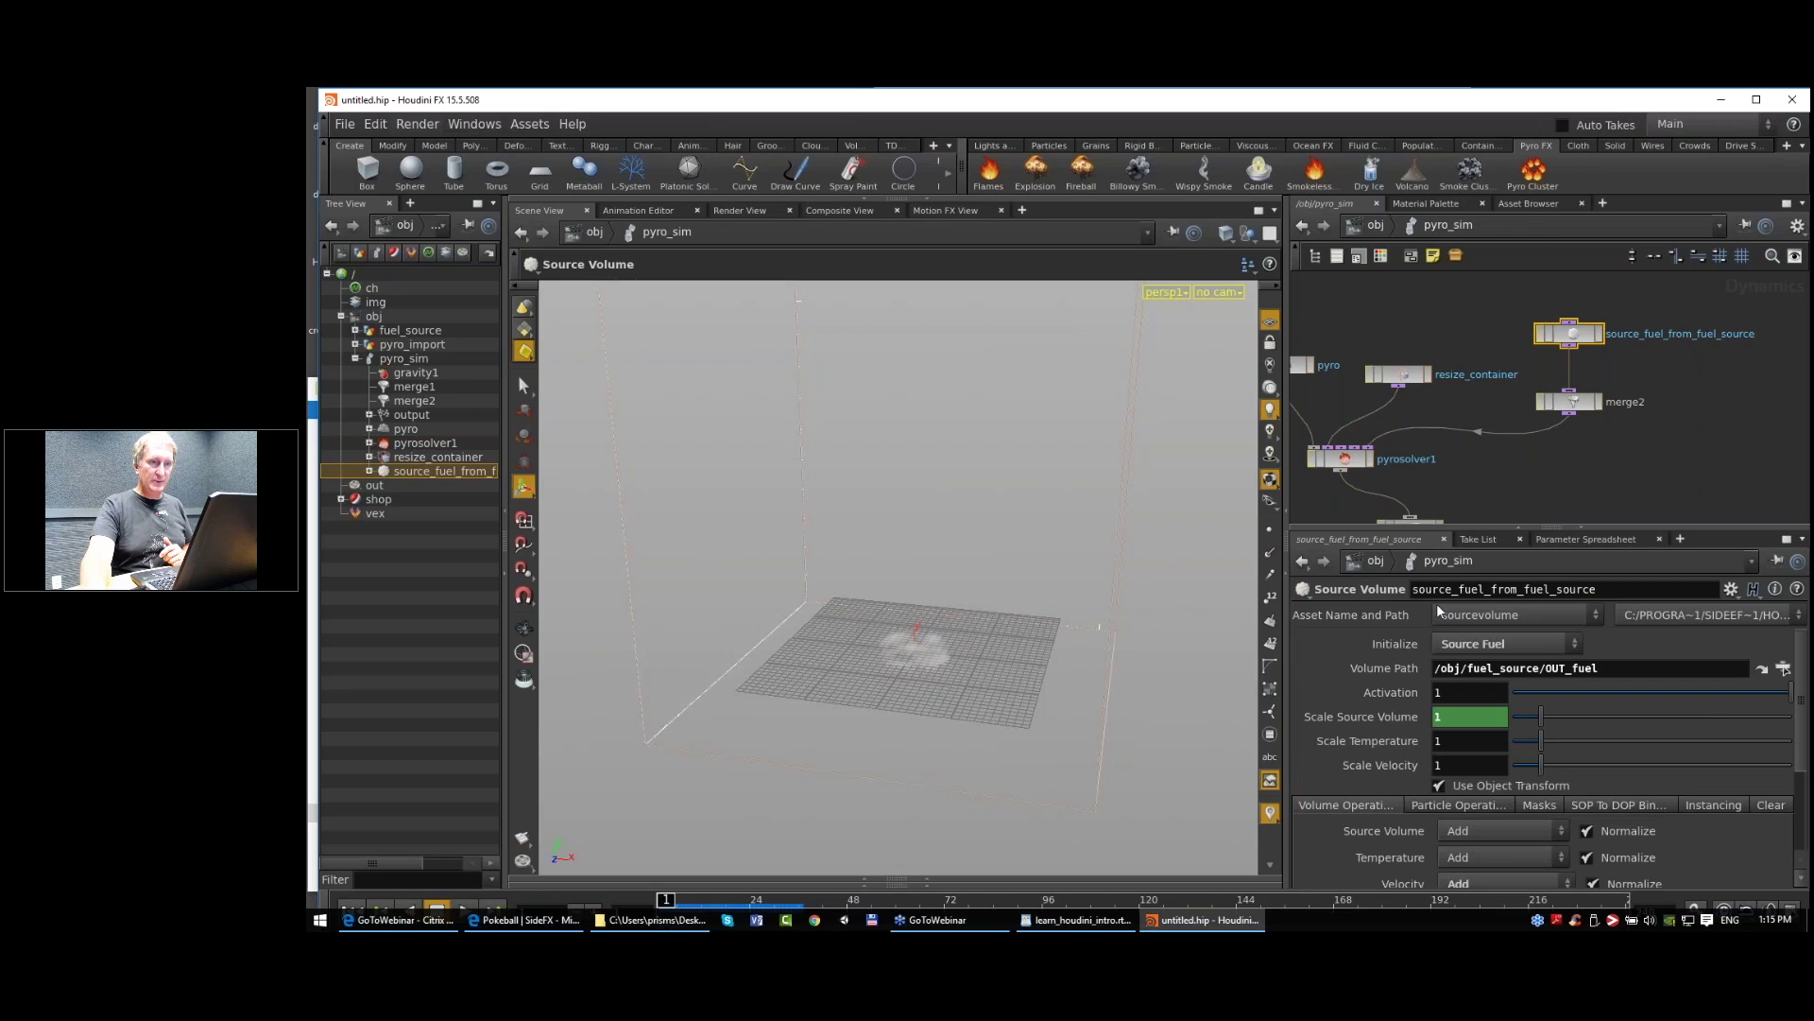
drag(1698, 511, 1698, 421)
double_click(1597, 579)
key(h)
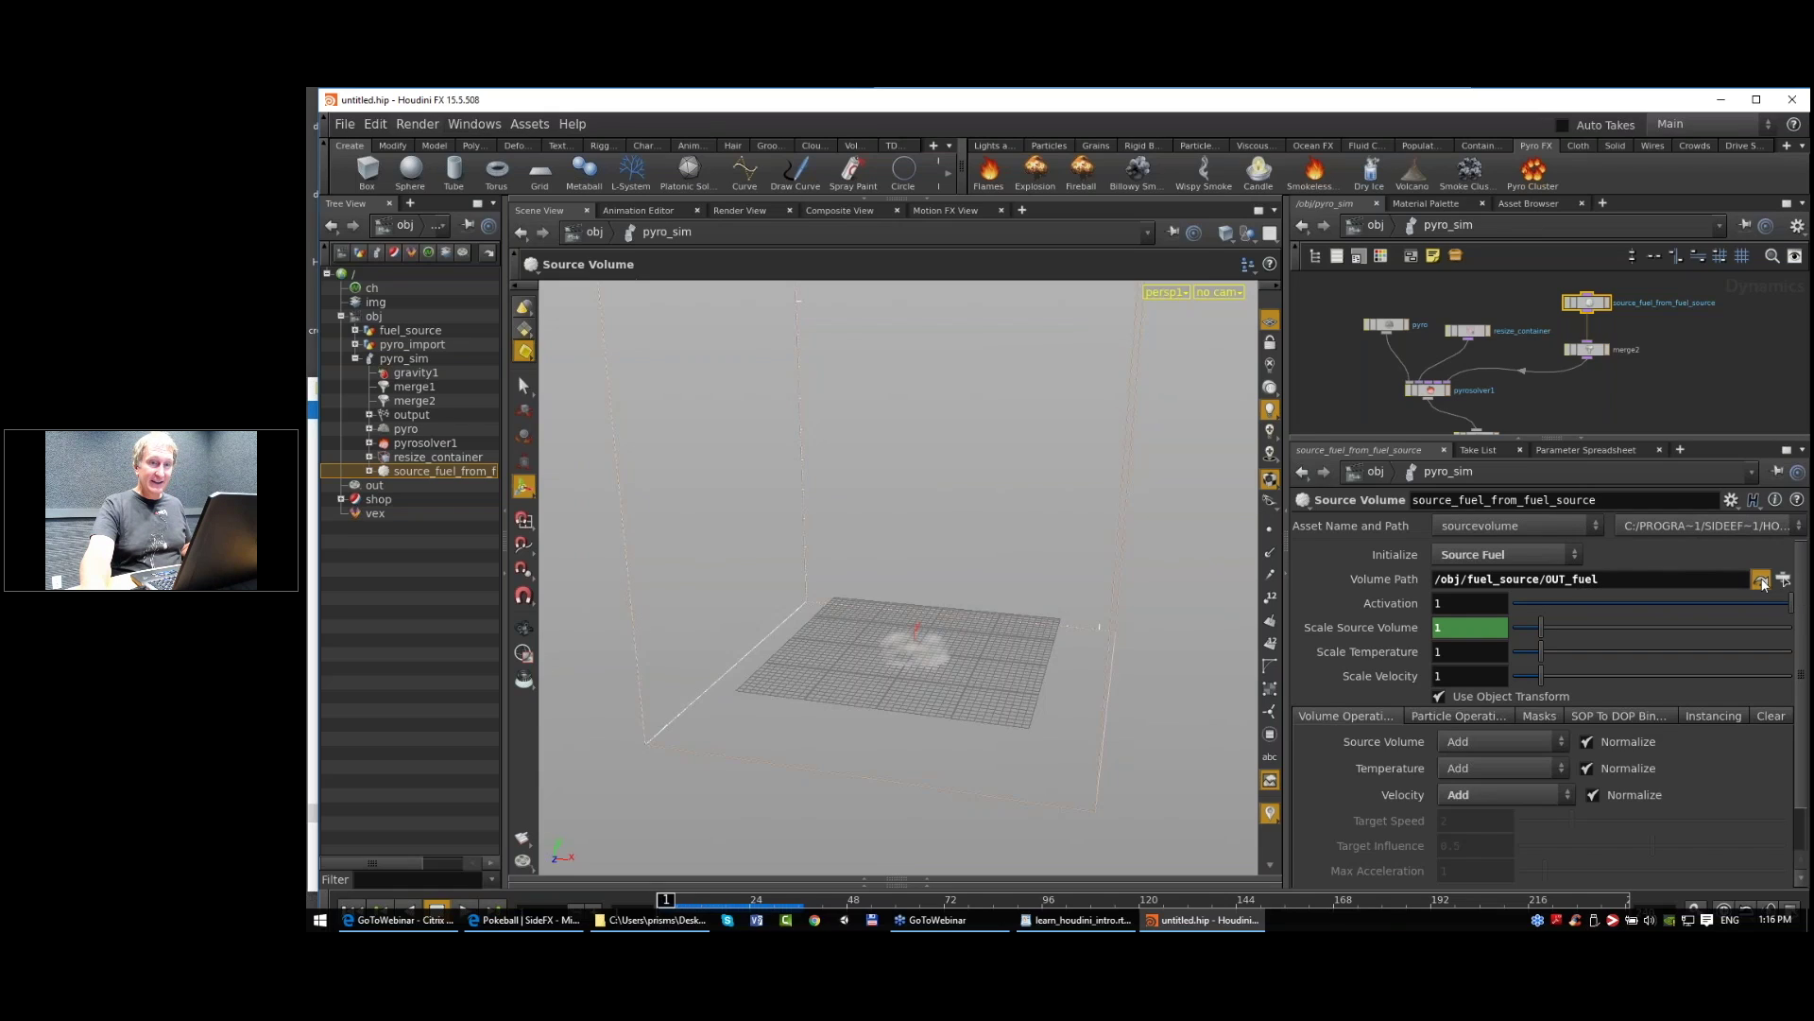
ctrl+click(1760, 580)
drag(1623, 518, 1080, 483)
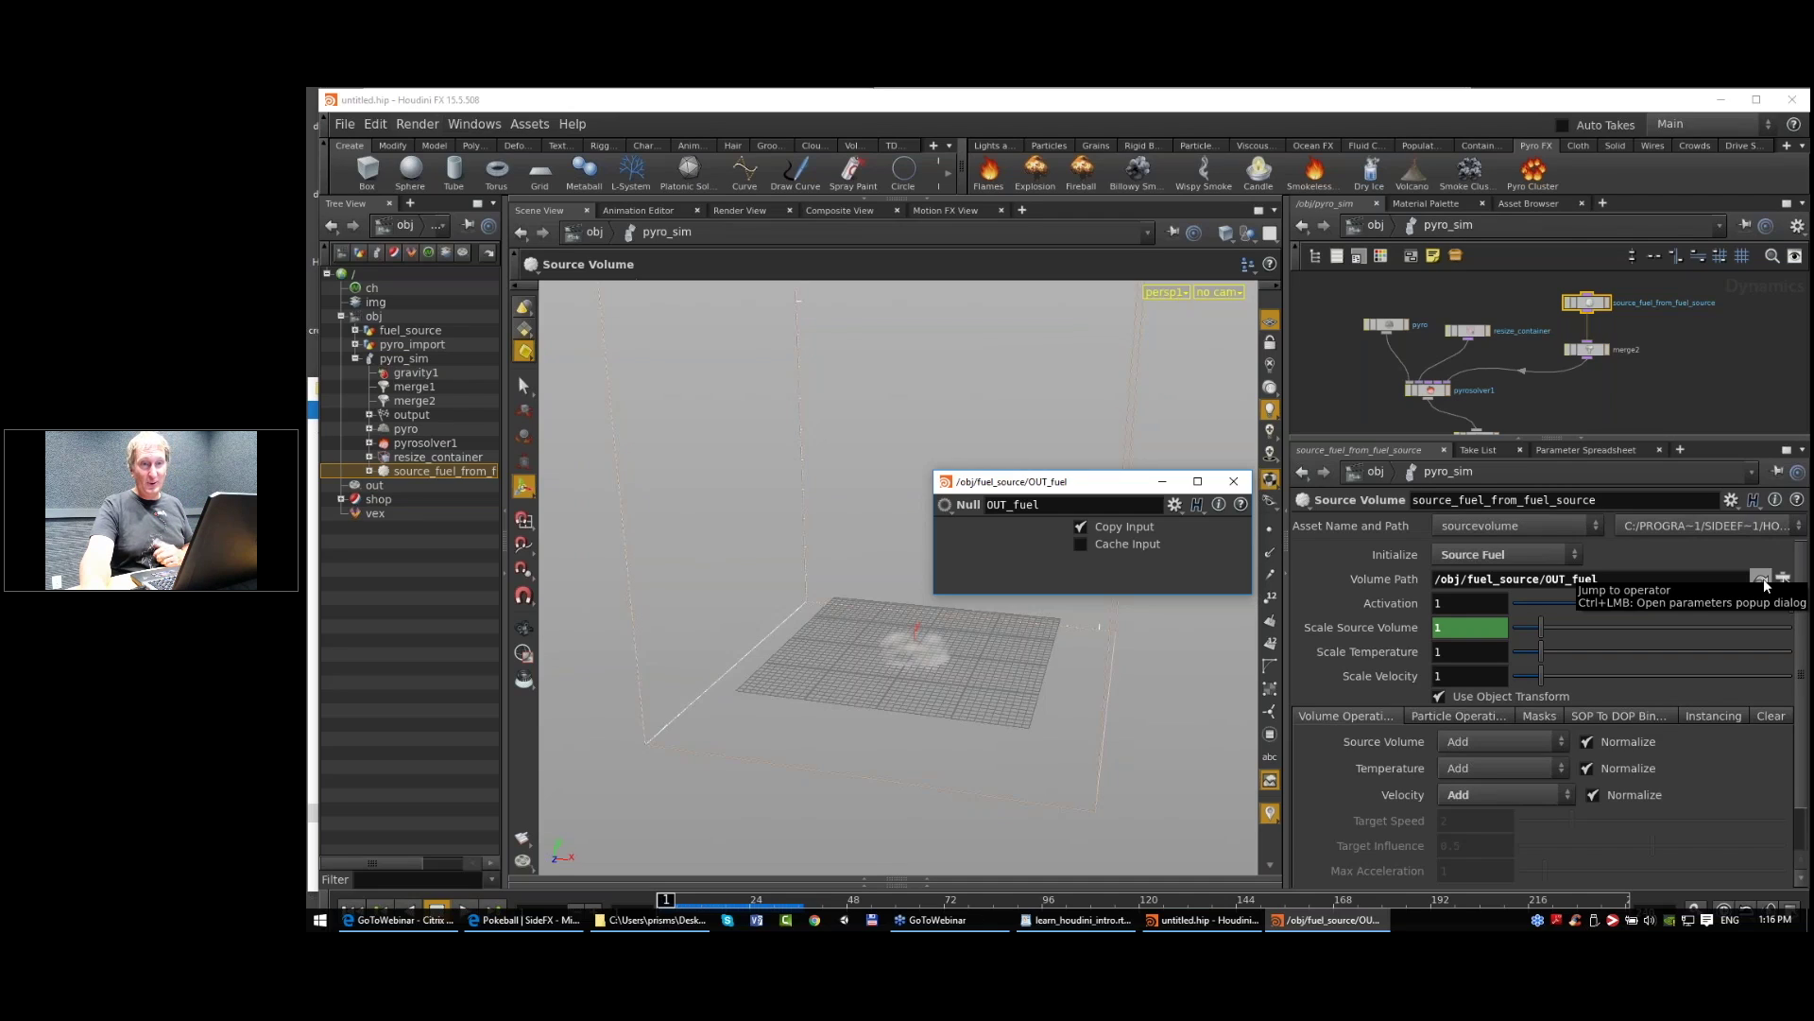
click(1233, 481)
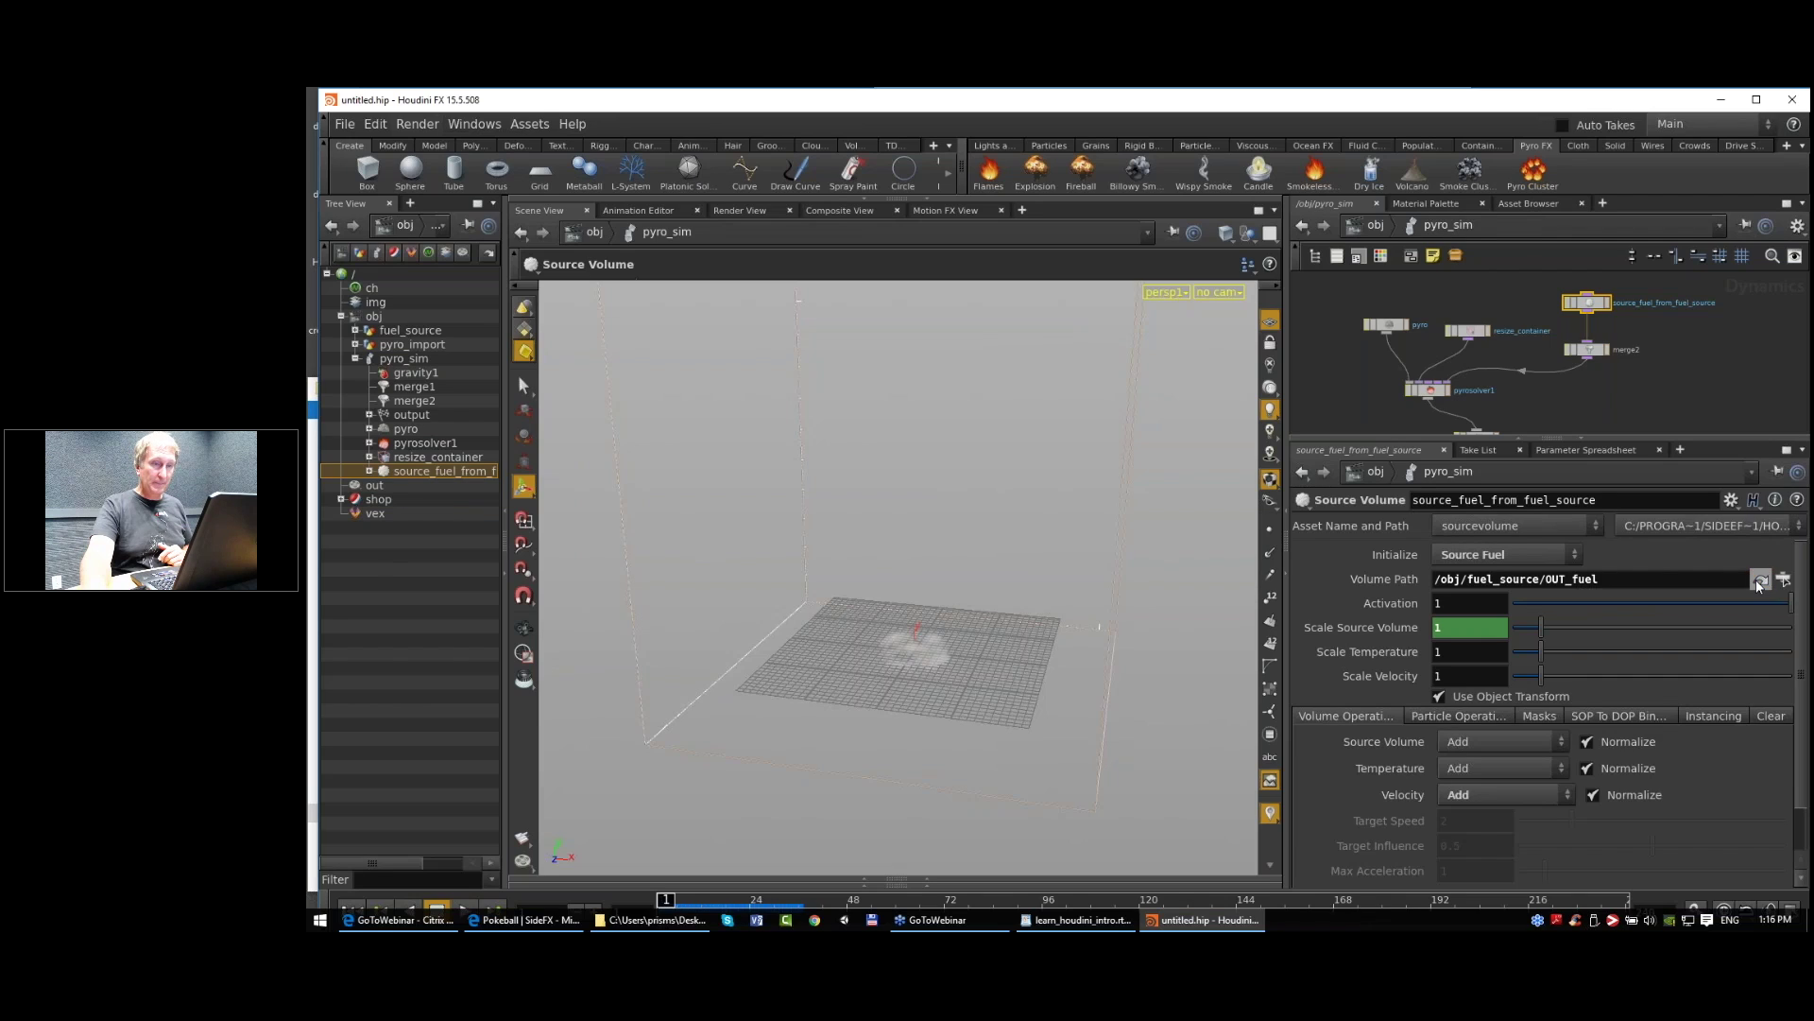
Step: Go to the OUT_fuel node referenced by the Volume Path and display tube1 in that network
click(1760, 580)
drag(1613, 440, 1591, 617)
middle_drag(1408, 435, 1397, 485)
scroll(1397, 486, down, 4)
scroll(1403, 485, up, 2)
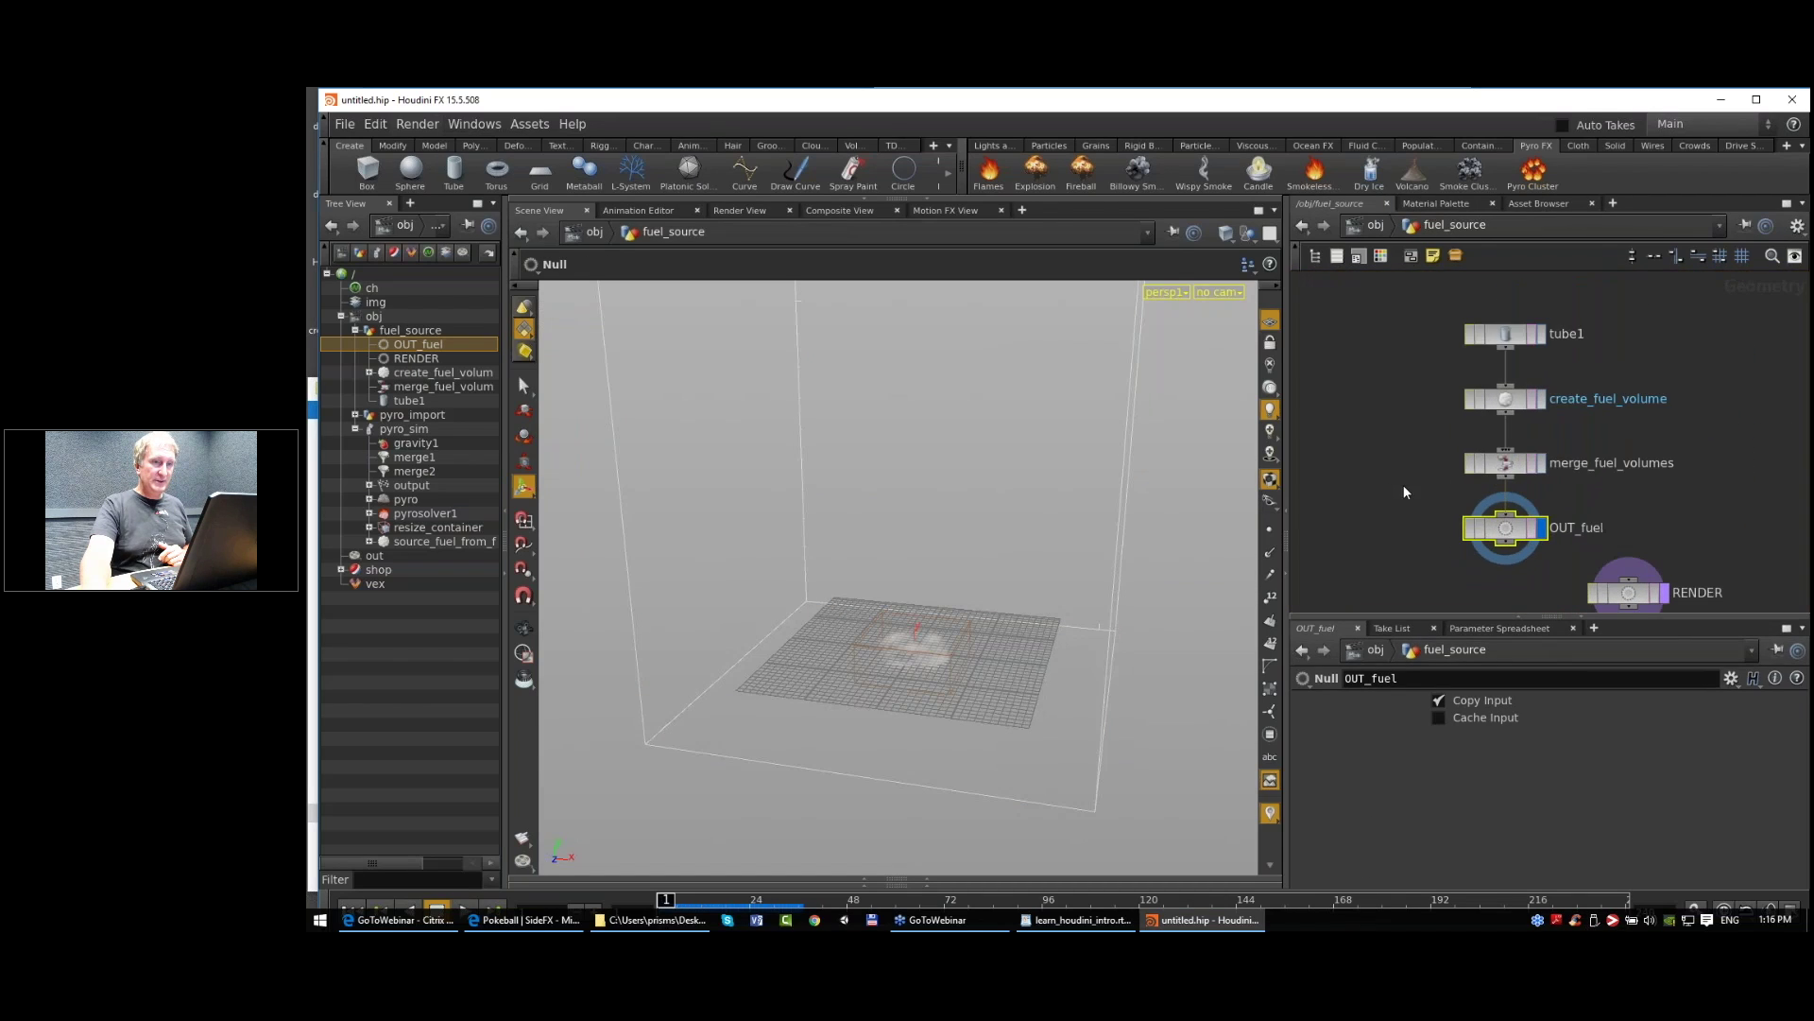
click(1508, 339)
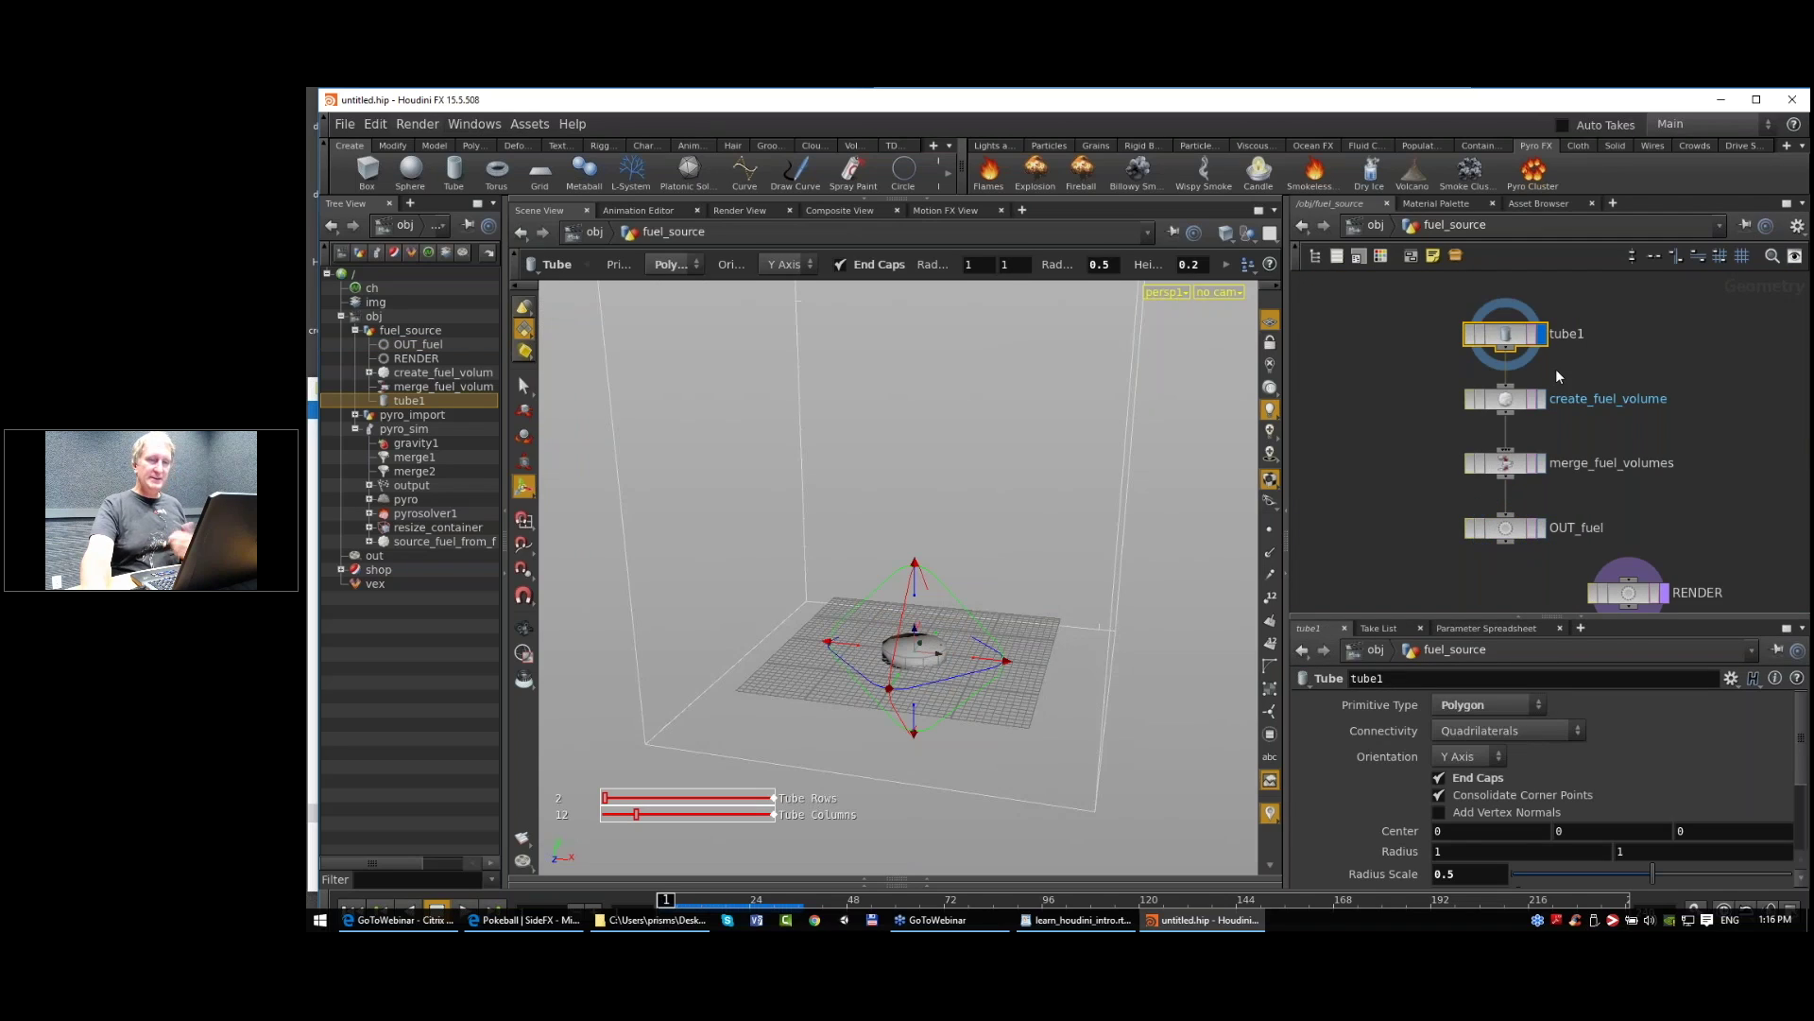
middle_drag(1550, 367, 1530, 376)
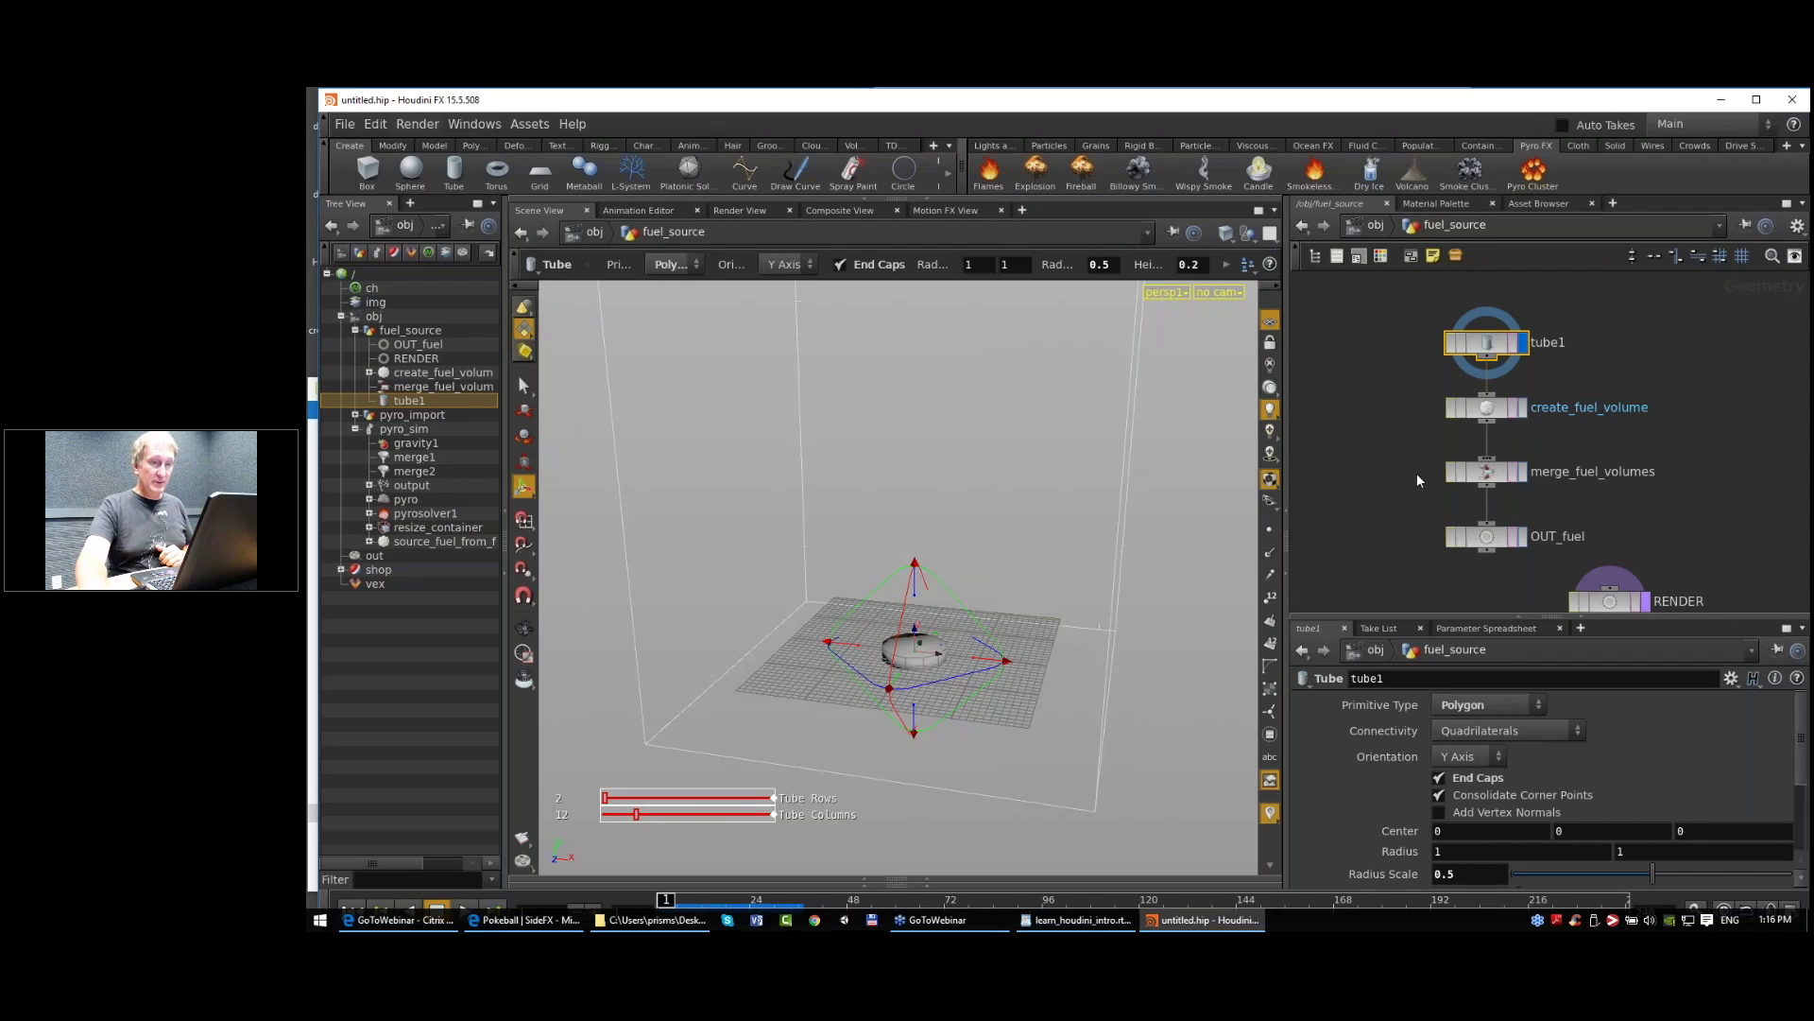
Step: Make room between tube1 and create_fuel_volume in the network, and display the create_fuel_volume node
click(1601, 401)
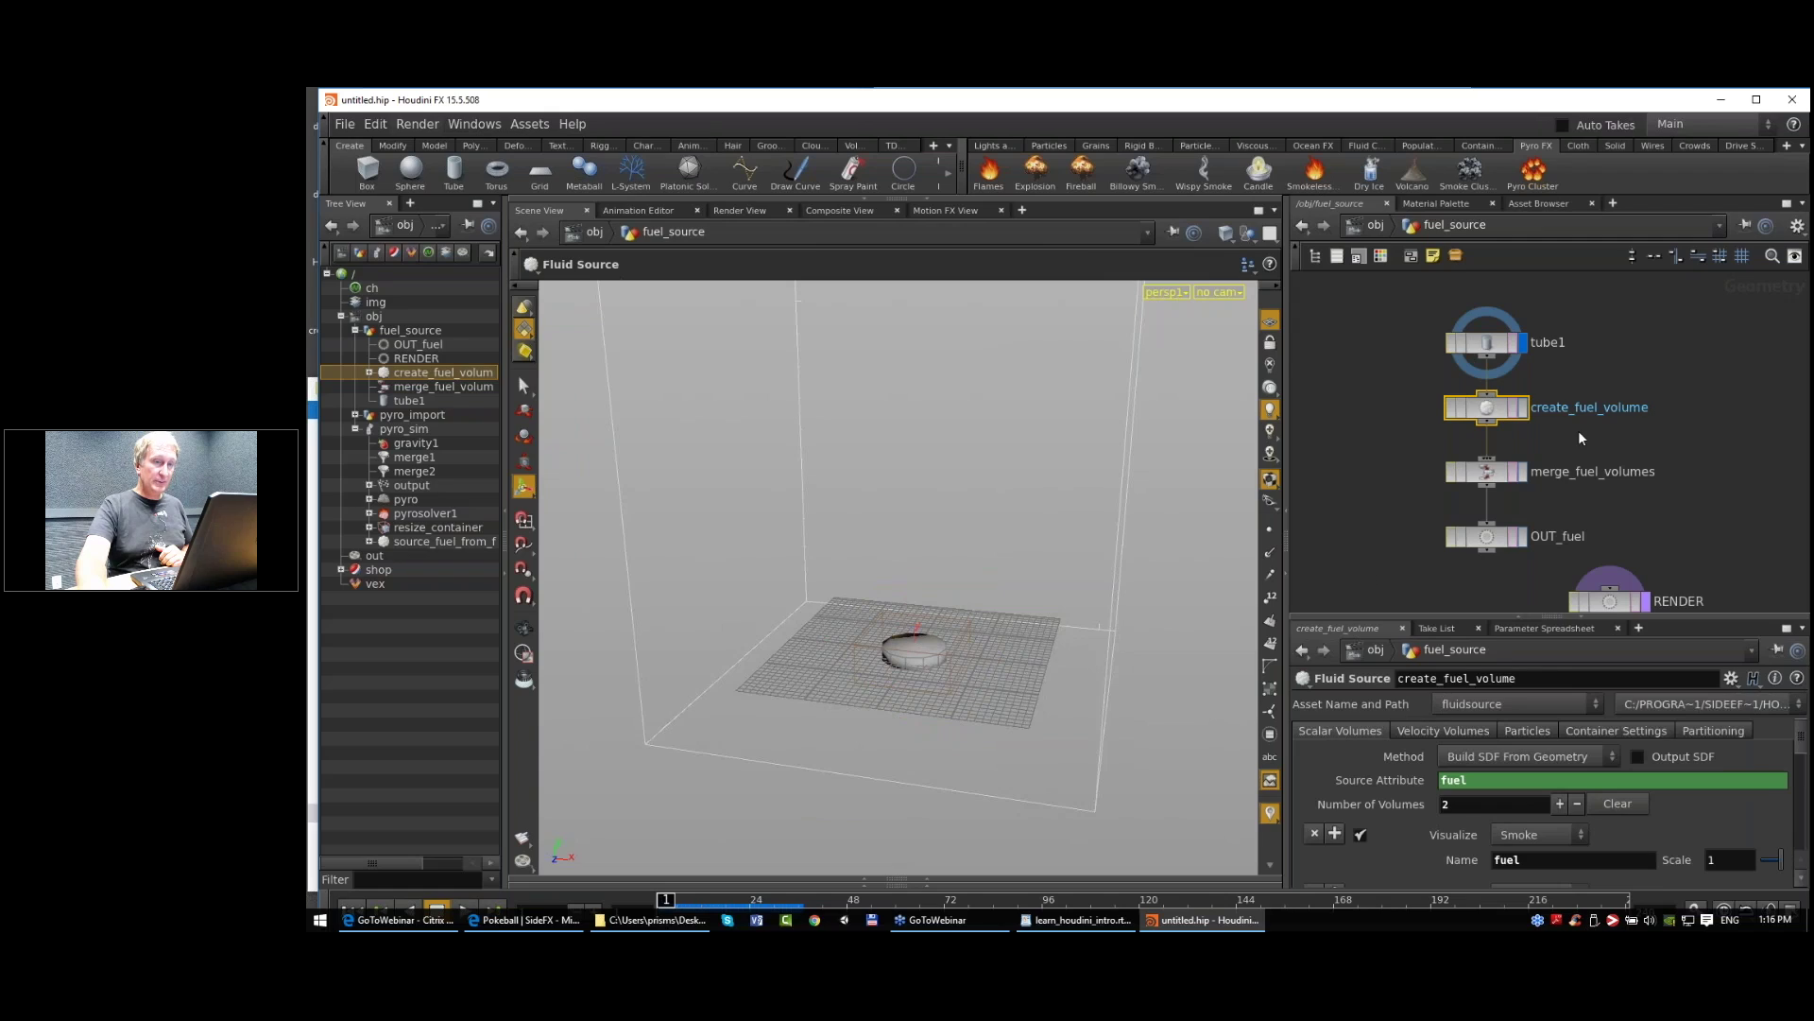
middle_drag(1586, 436, 1598, 560)
drag(1490, 466, 1402, 368)
middle_drag(1561, 505, 1550, 436)
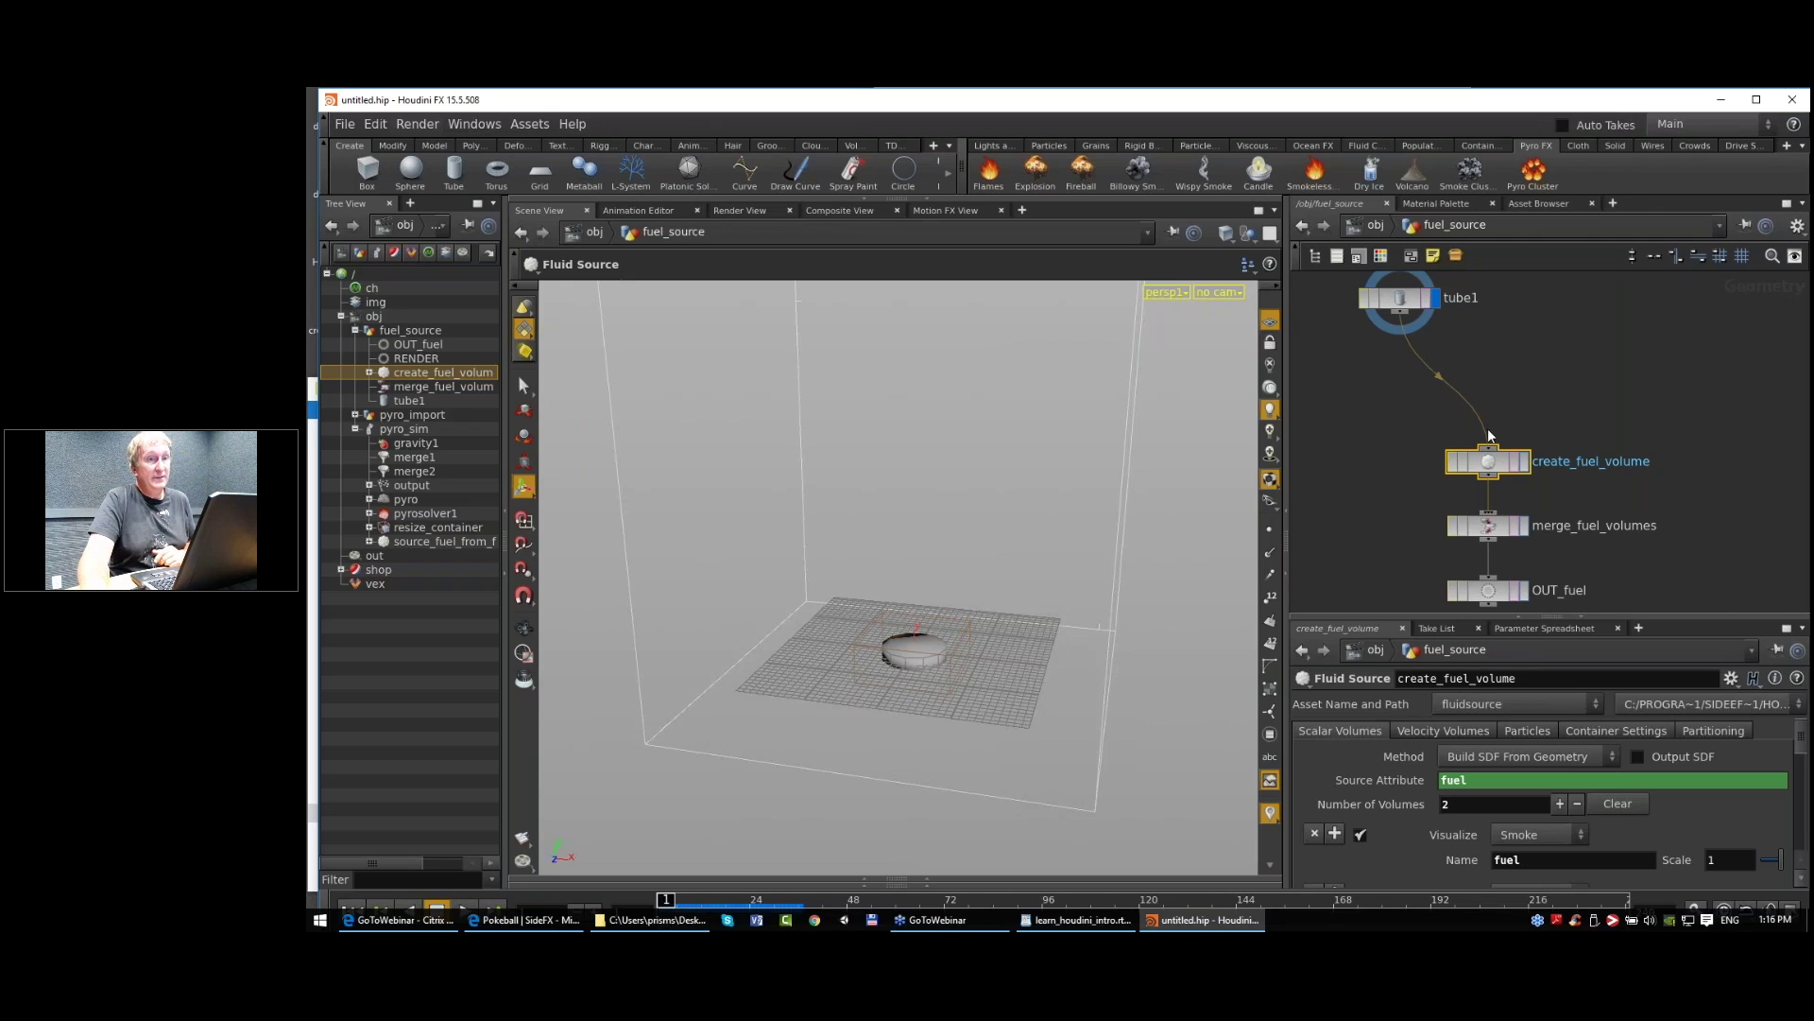
click(1525, 468)
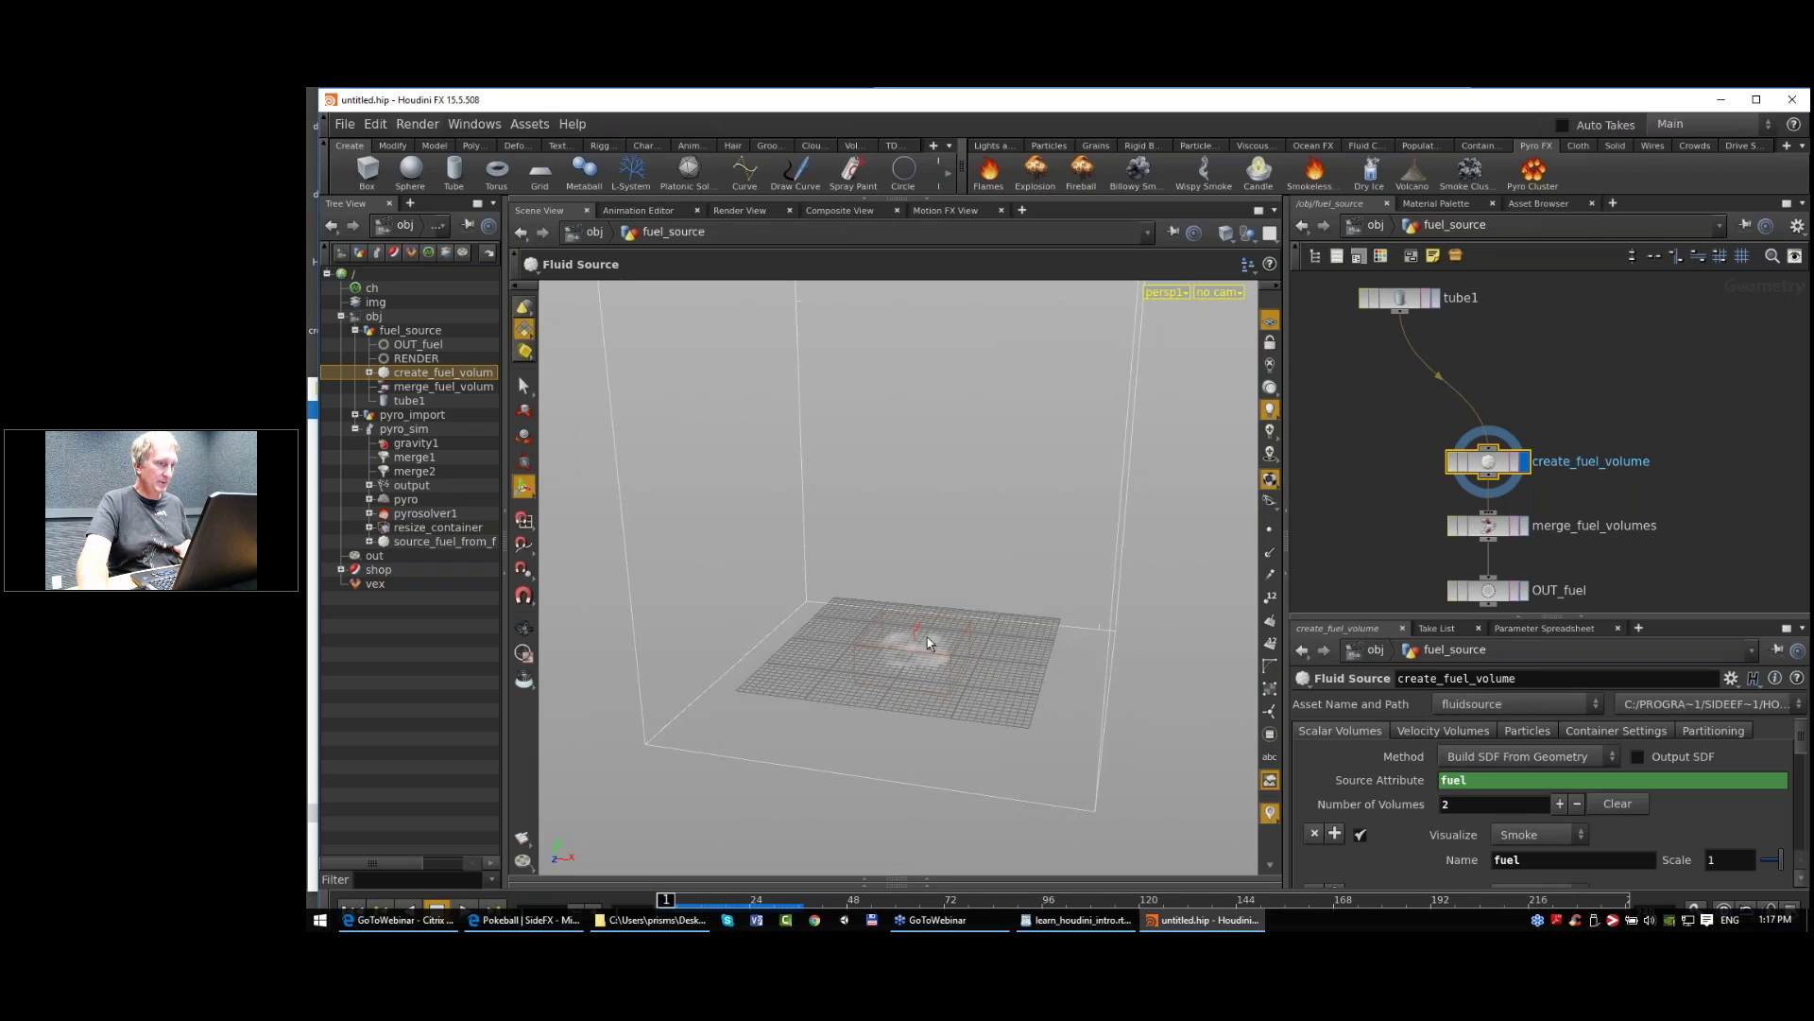
alt+right_drag(939, 648, 955, 612)
alt+drag(956, 613, 941, 631)
Step: Change the scene view background to the Dark color scheme and hide the reference grid
key(d)
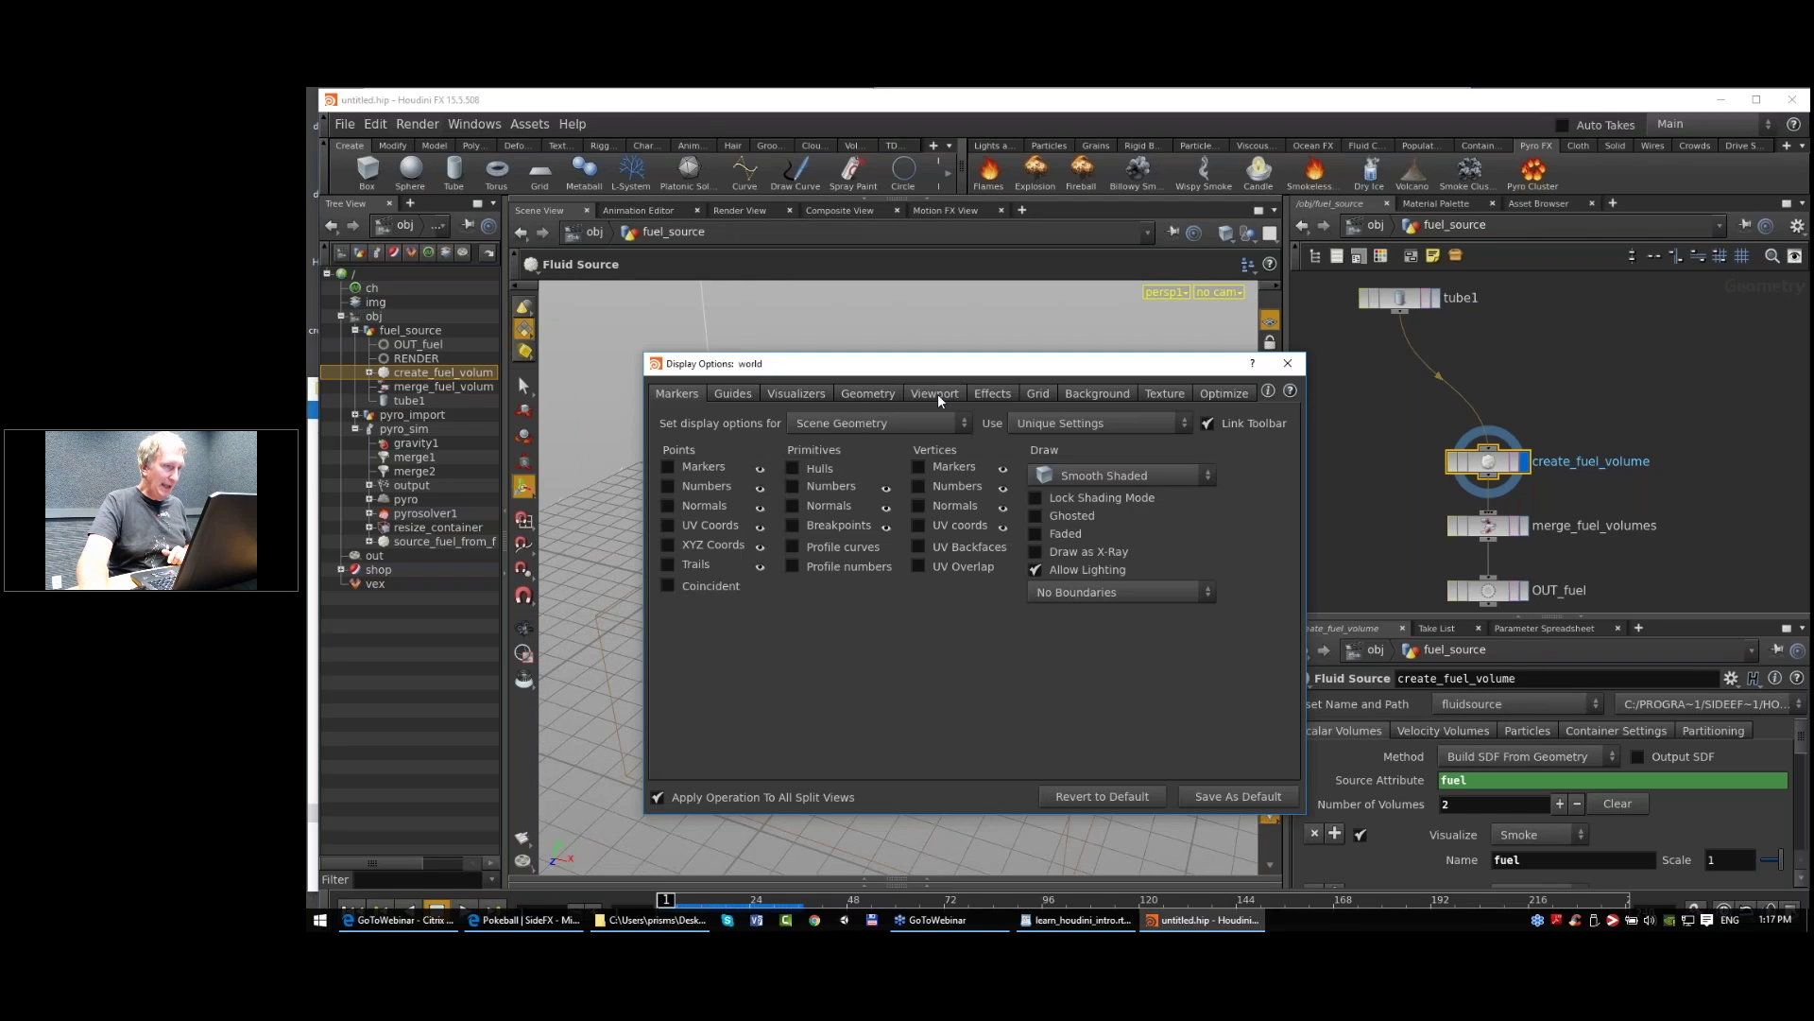
click(1285, 364)
key(d)
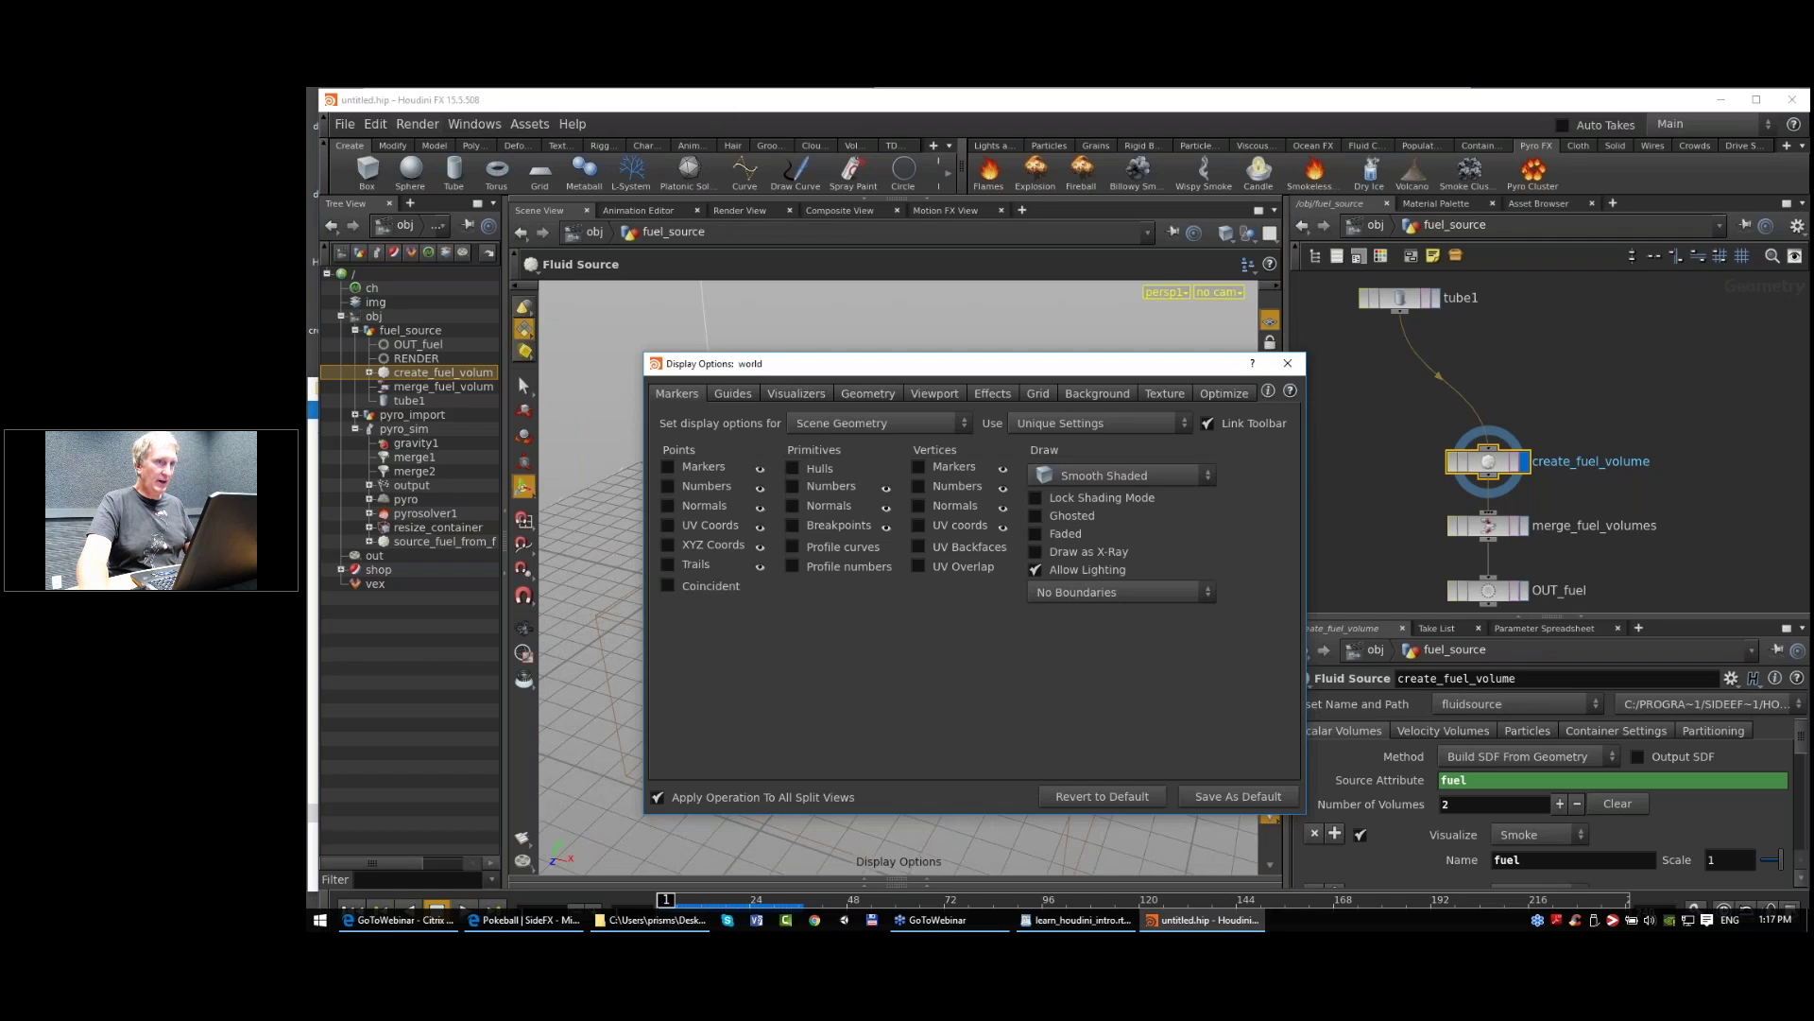
drag(1090, 373, 1028, 365)
click(1034, 385)
click(745, 417)
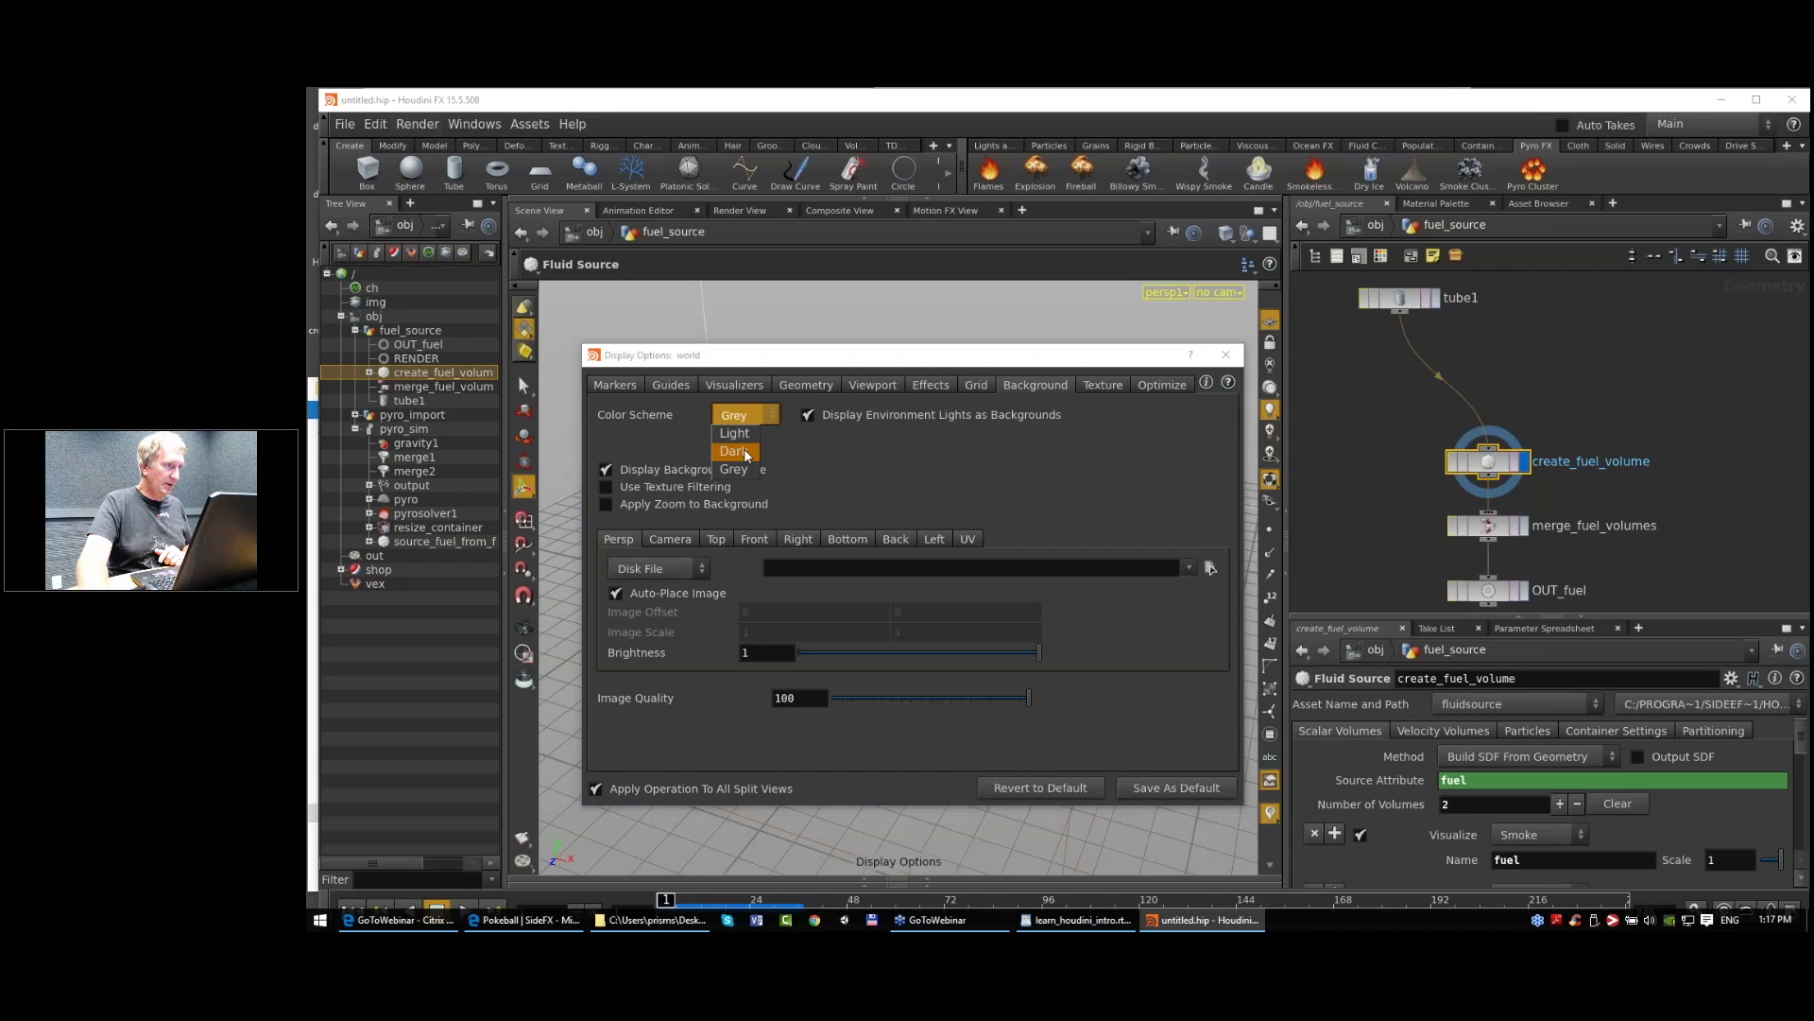
click(748, 453)
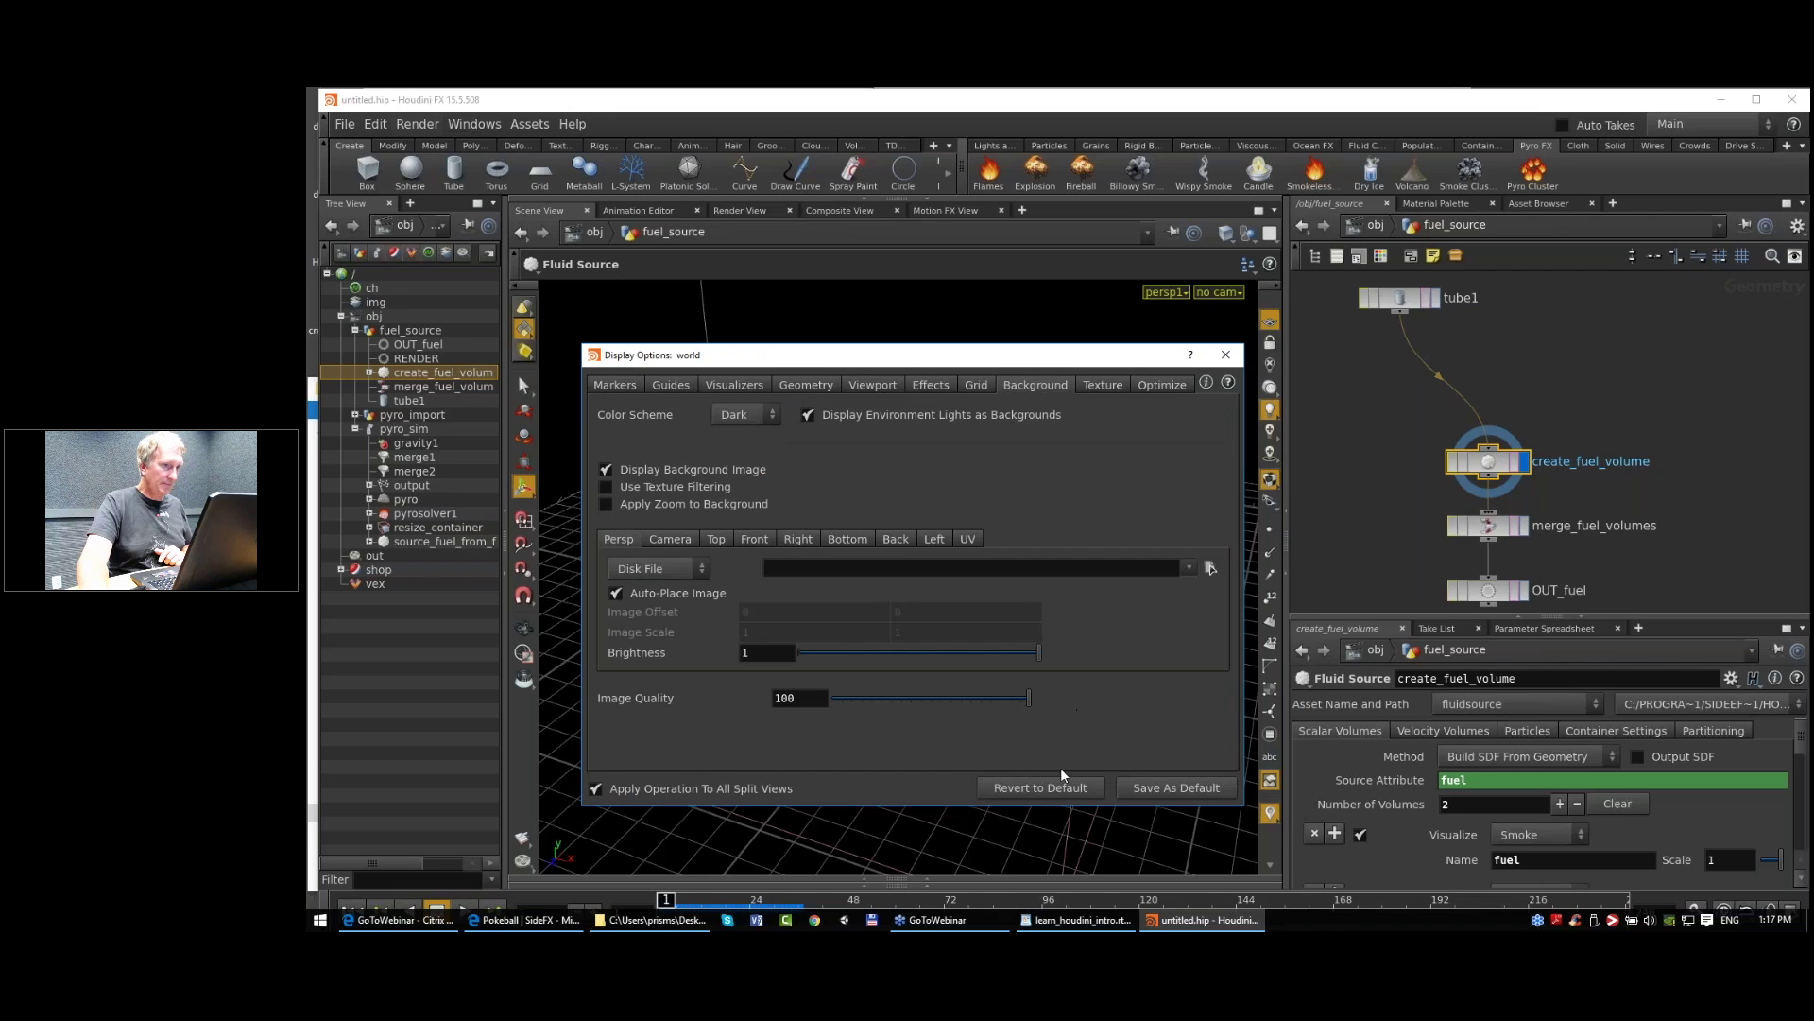
click(1226, 354)
click(1273, 322)
alt+right_drag(996, 551, 1621, 464)
middle_drag(1583, 477, 1555, 500)
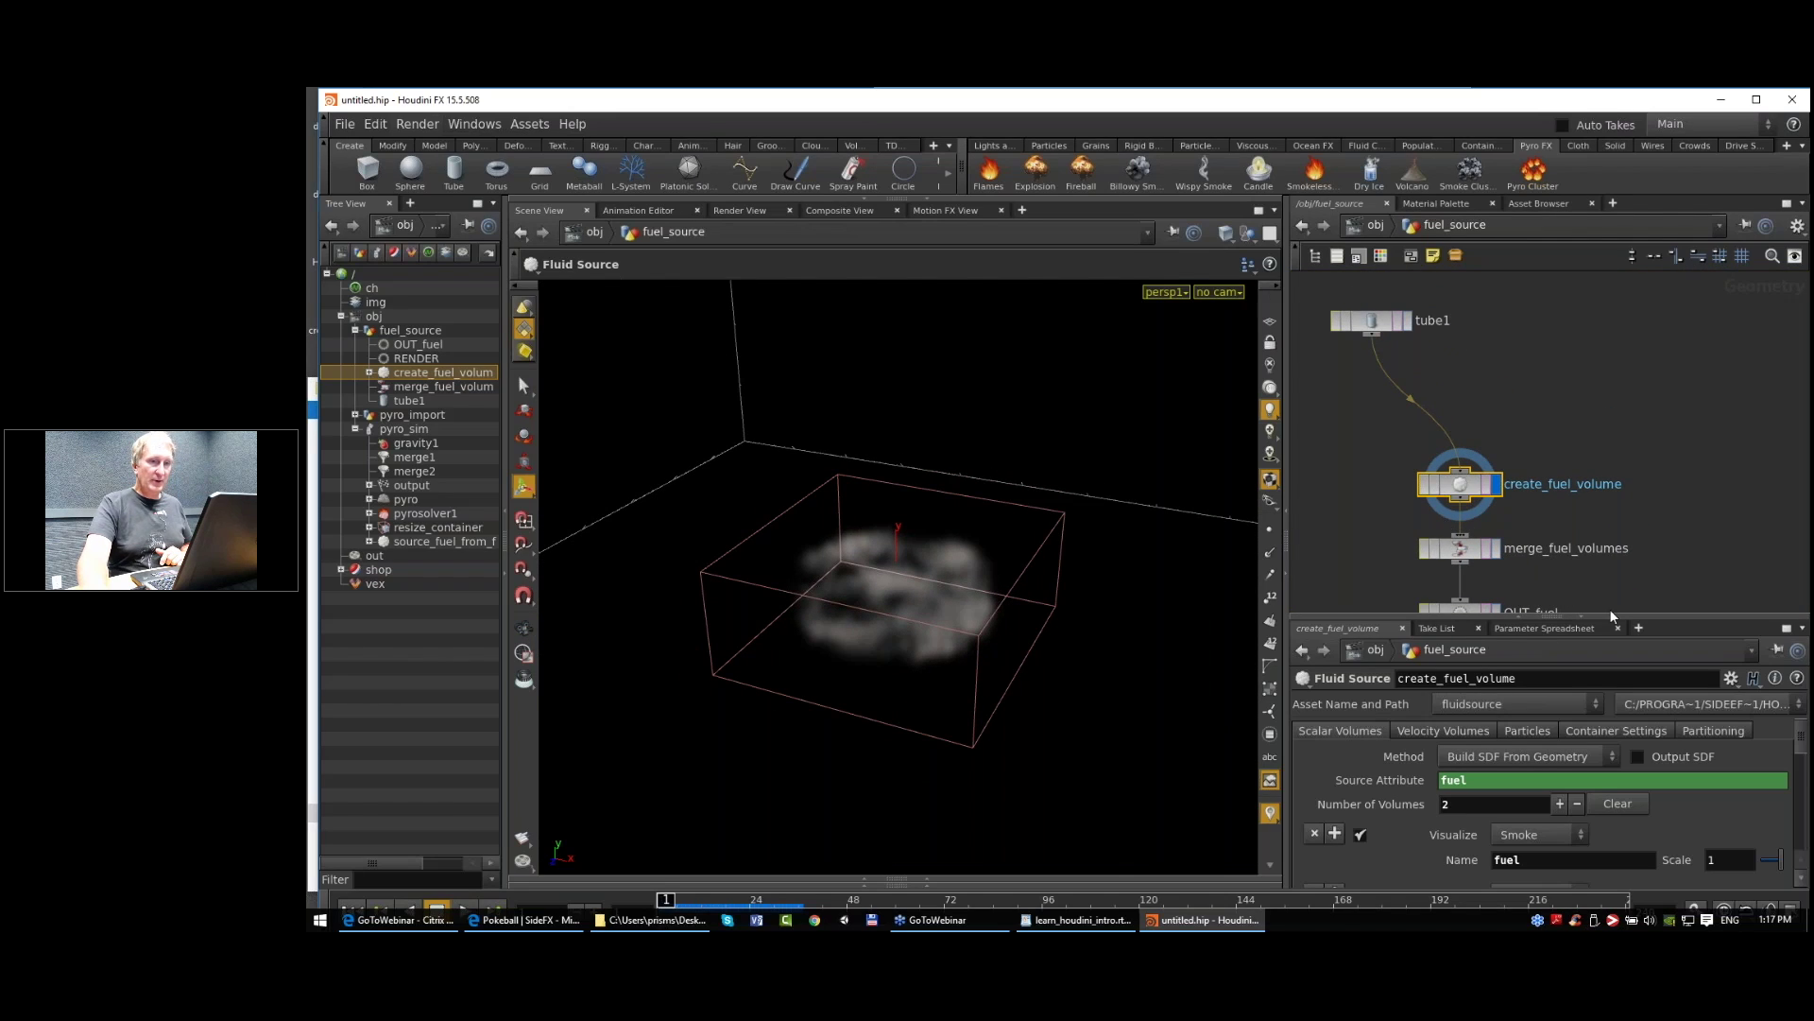
Step: Insert a Subdivide node between tube1 and create_fuel_volume, display it and set its Depth to 2
drag(1608, 616, 1613, 506)
middle_drag(1603, 345, 1673, 414)
drag(1469, 325, 1451, 309)
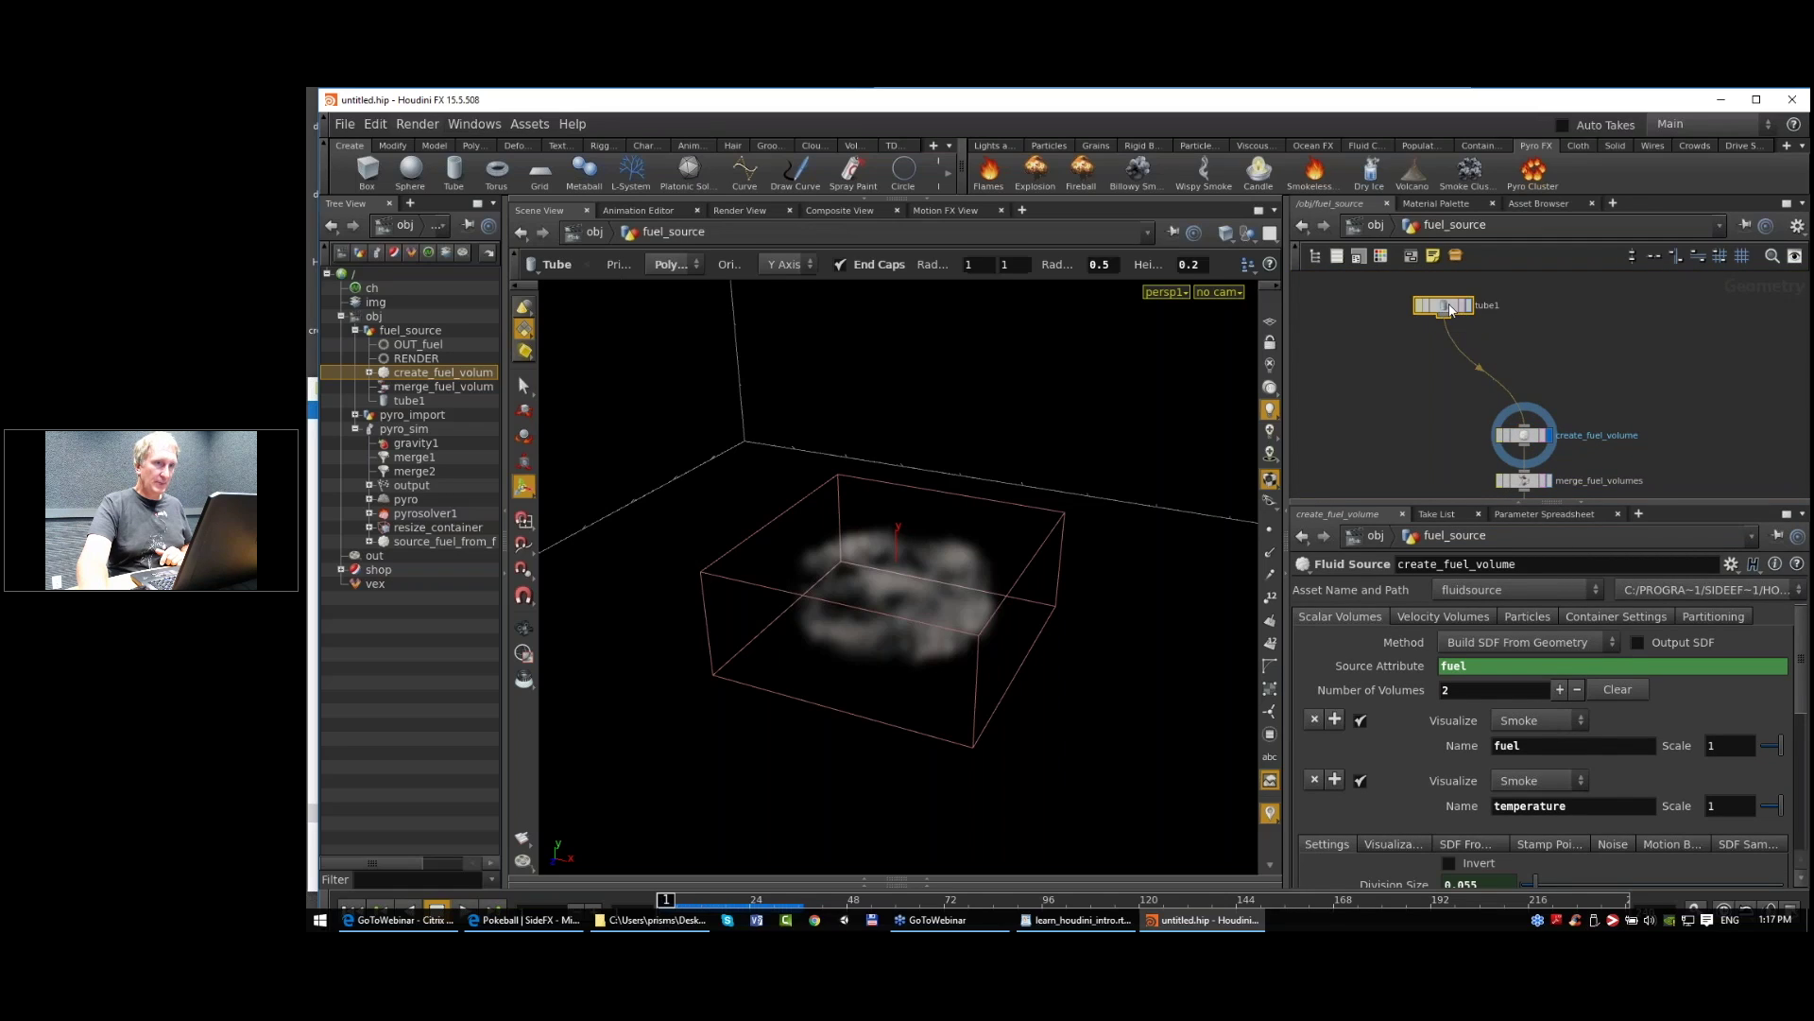
click(1468, 305)
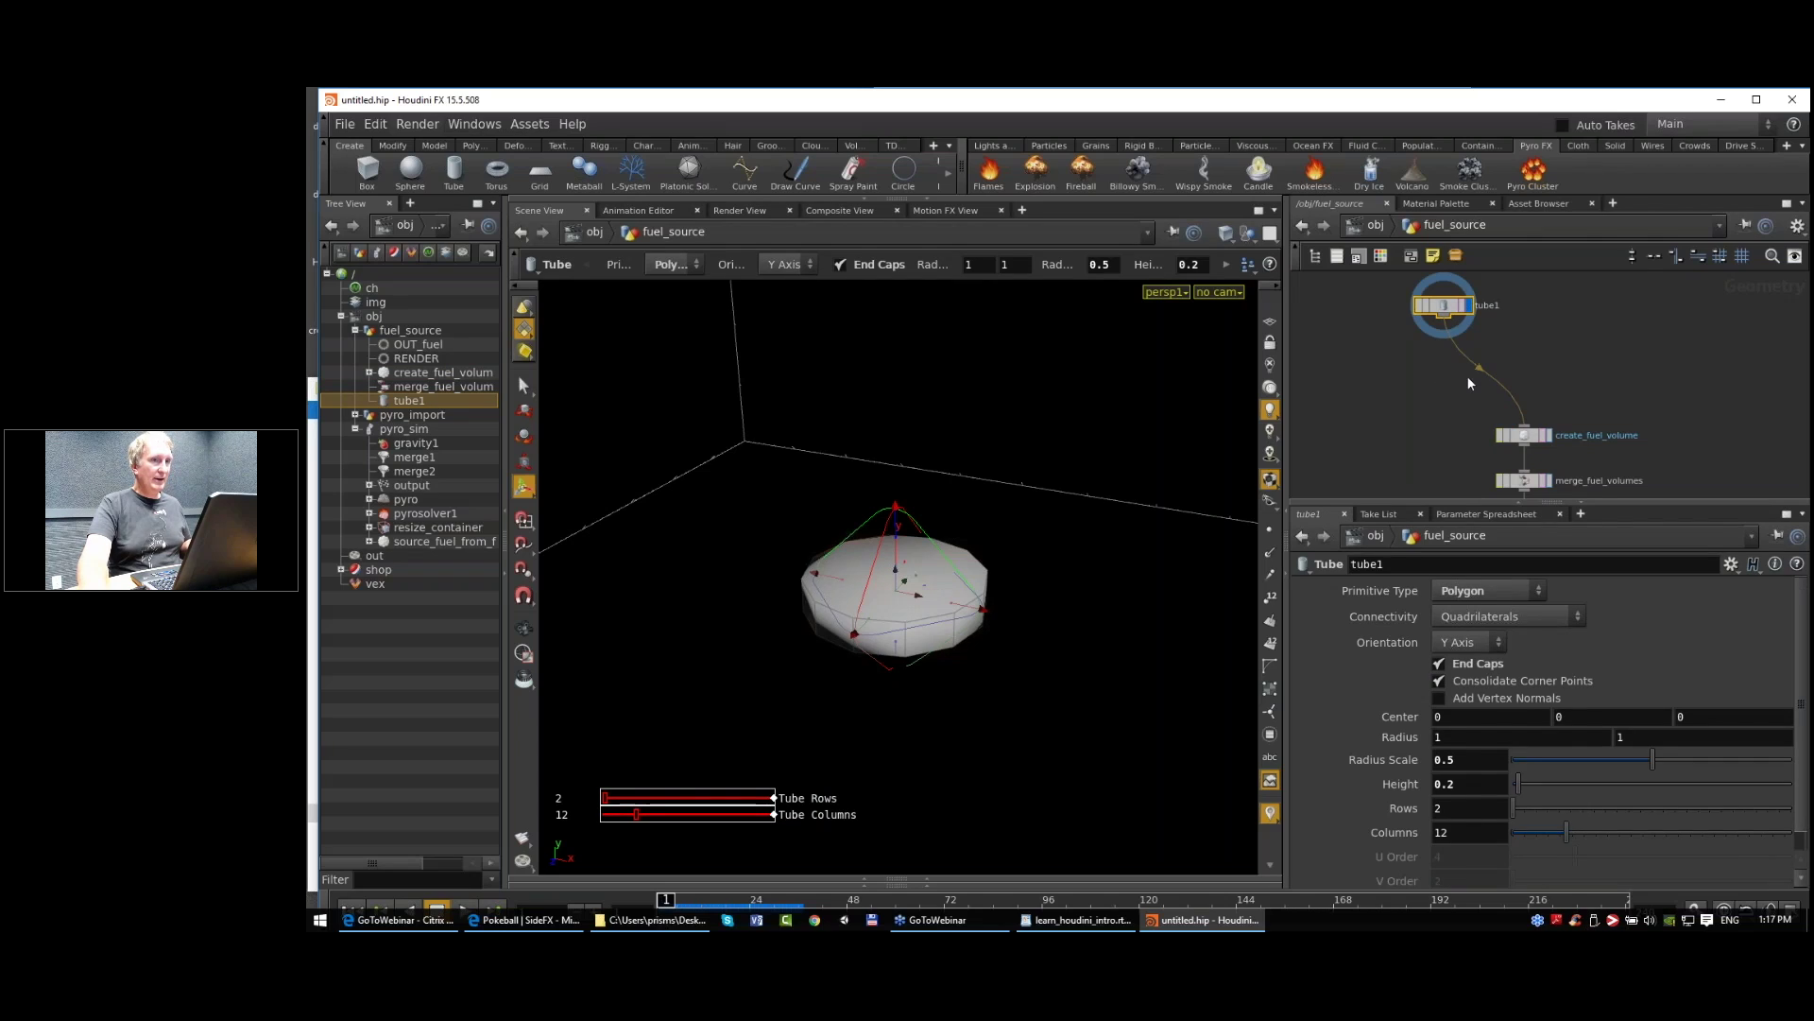
key(Tab)
text(subd)
key(Return)
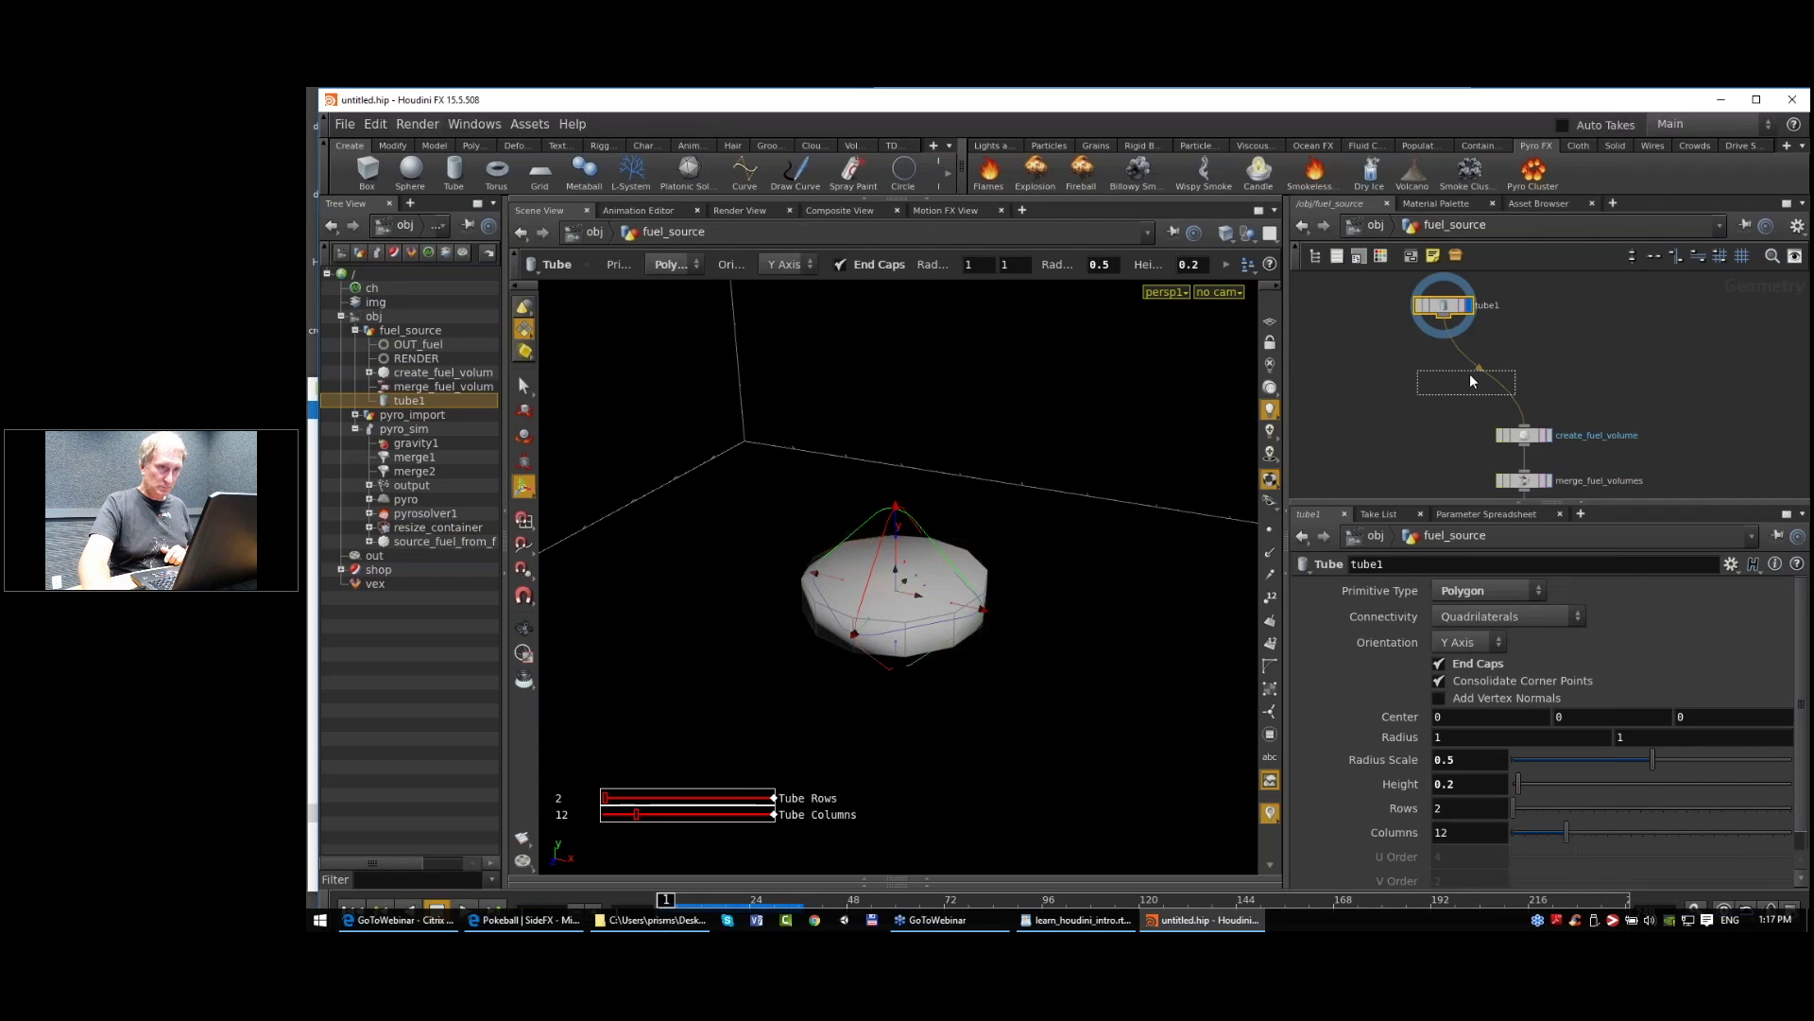
click(1450, 354)
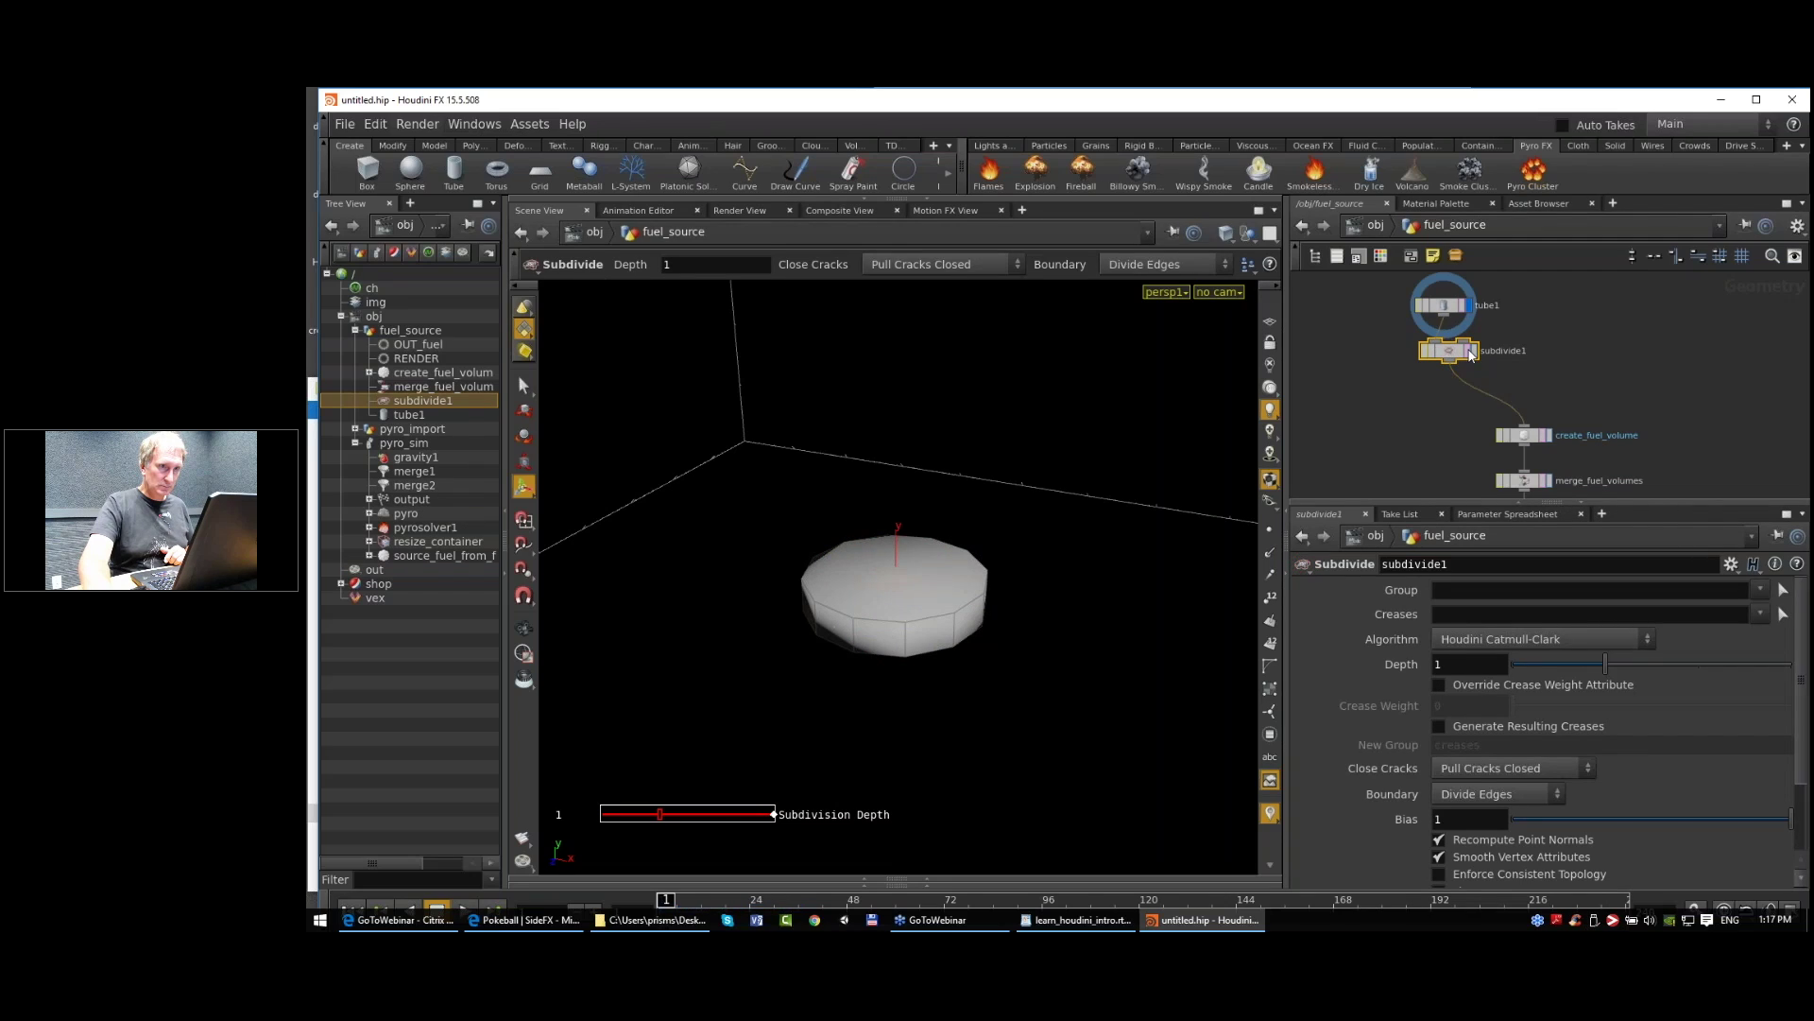
click(1471, 352)
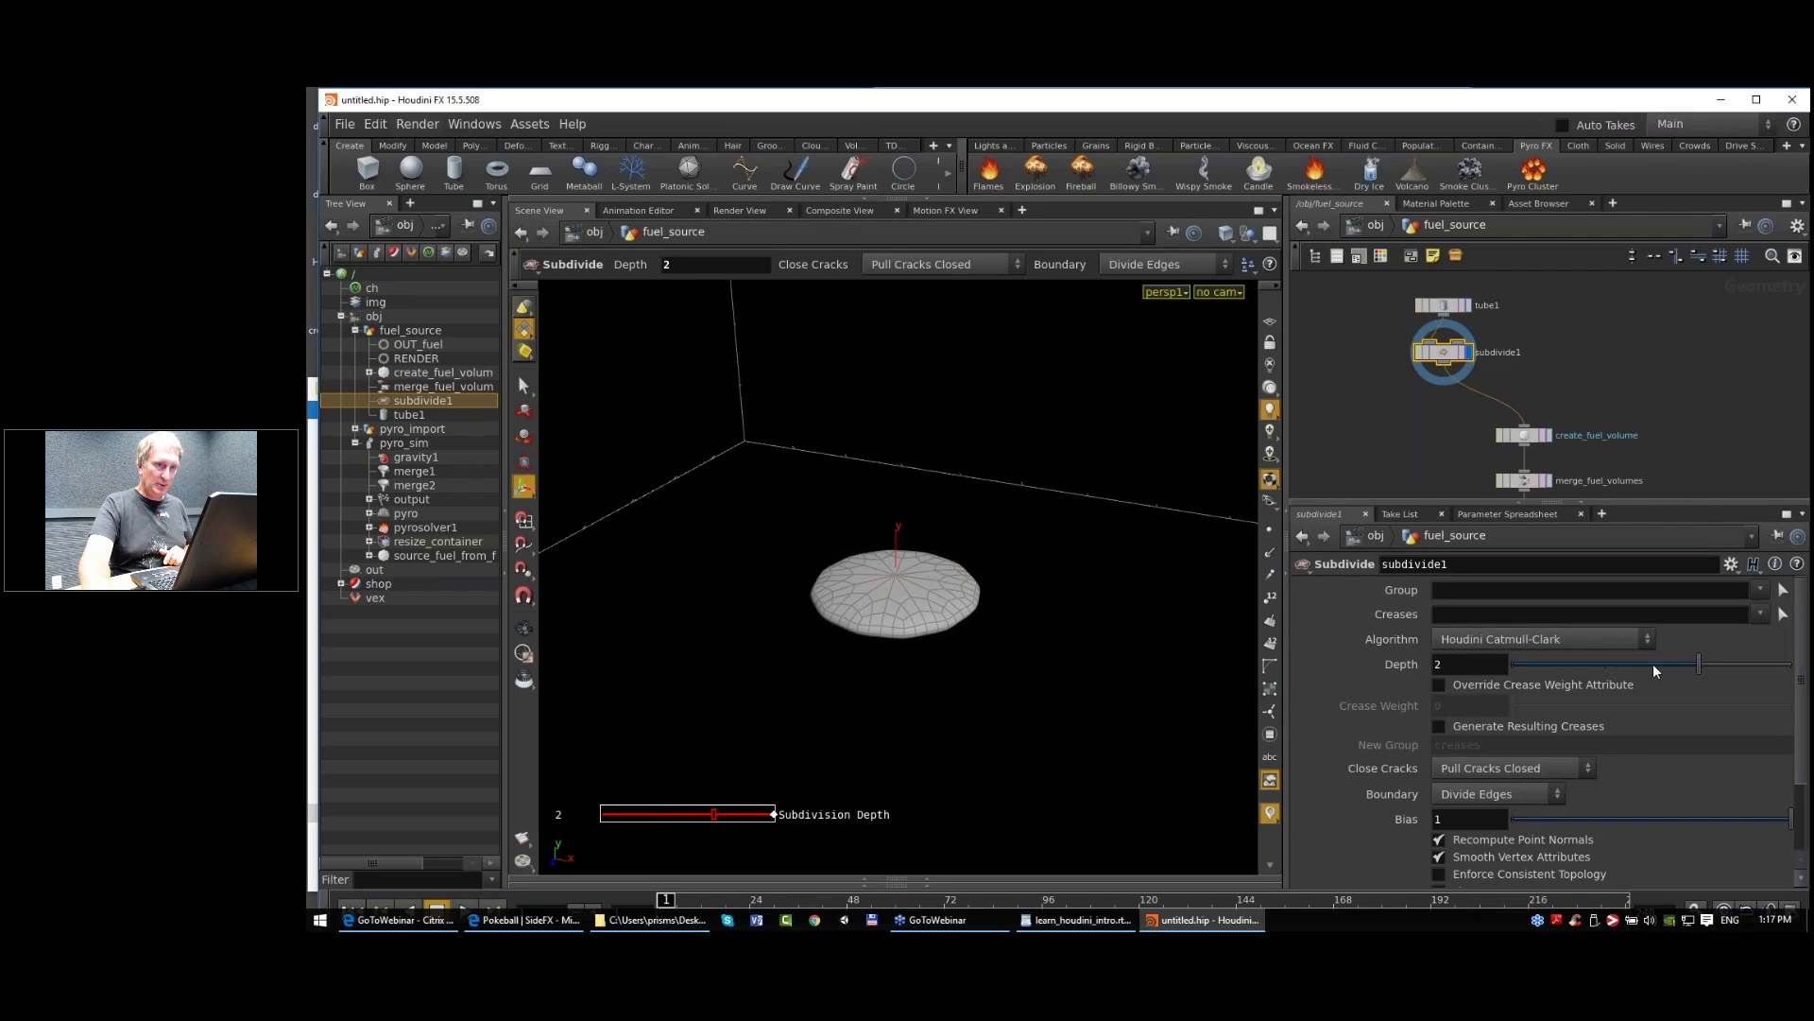
Step: Override the crease weight attribute on the Subdivide node and set Crease Weight to 2 by referencing its Depth
click(1442, 681)
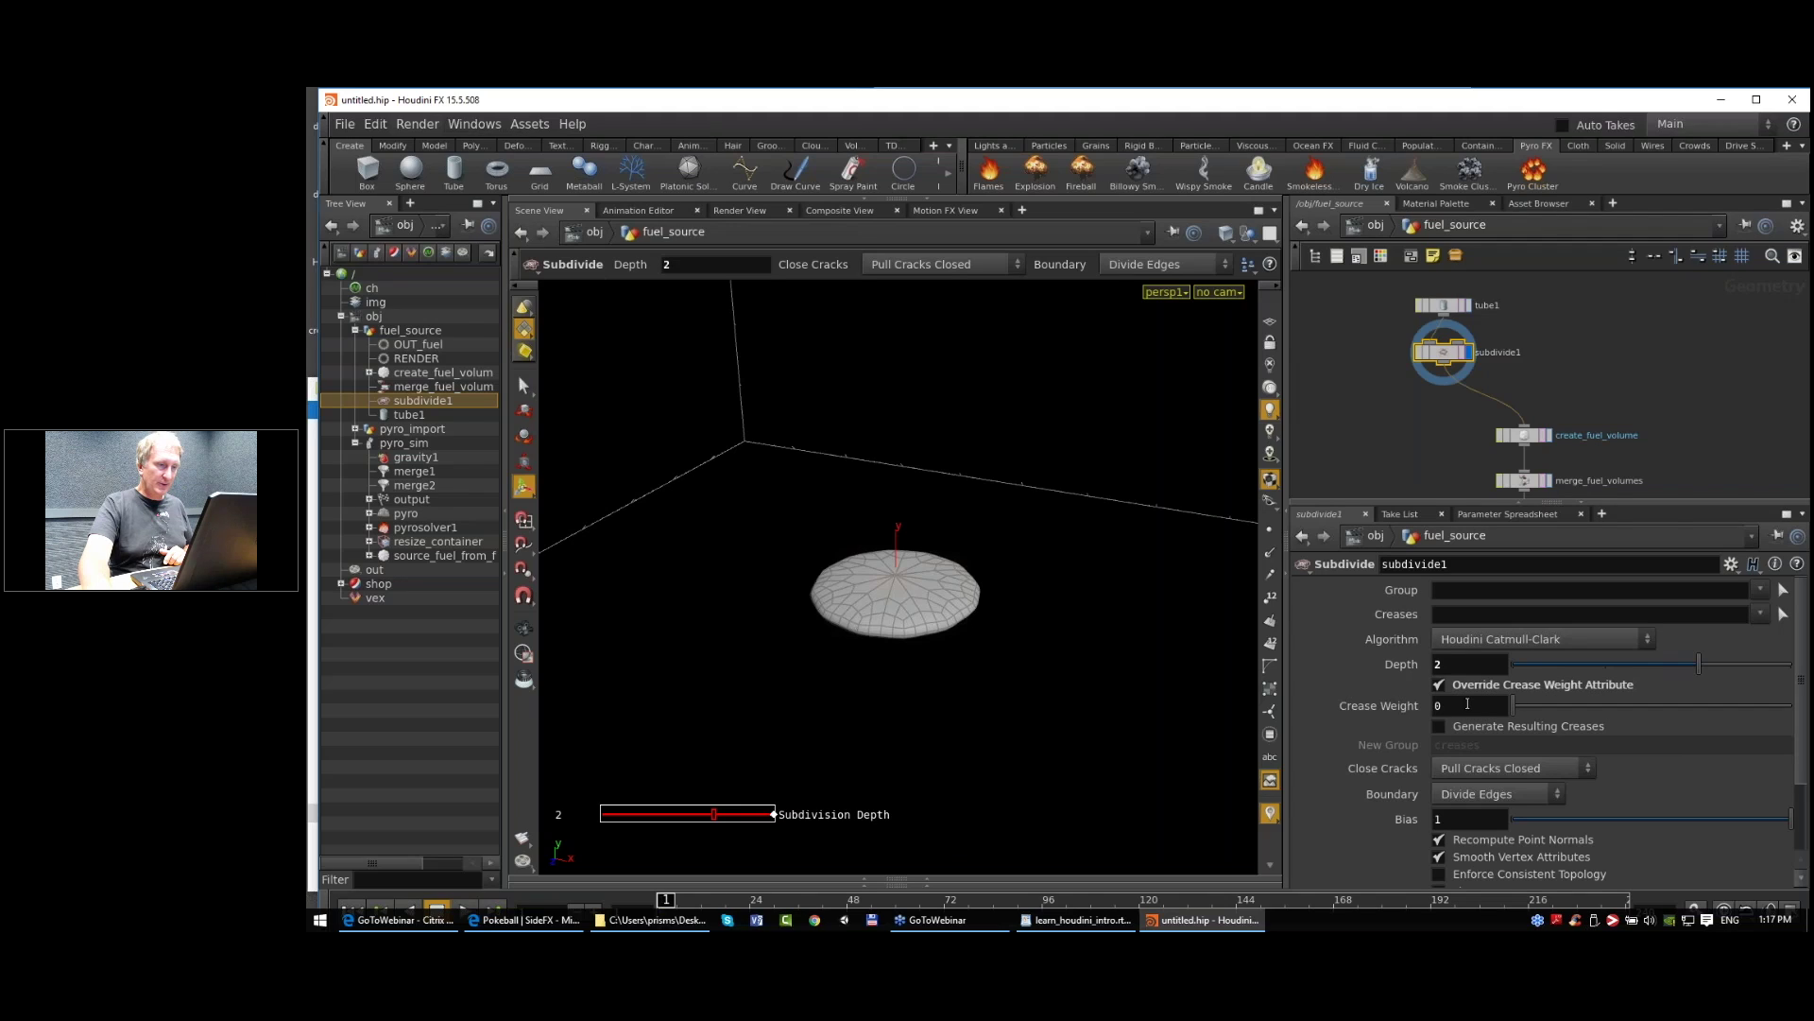
drag(1529, 707, 1551, 705)
drag(1635, 703, 1551, 707)
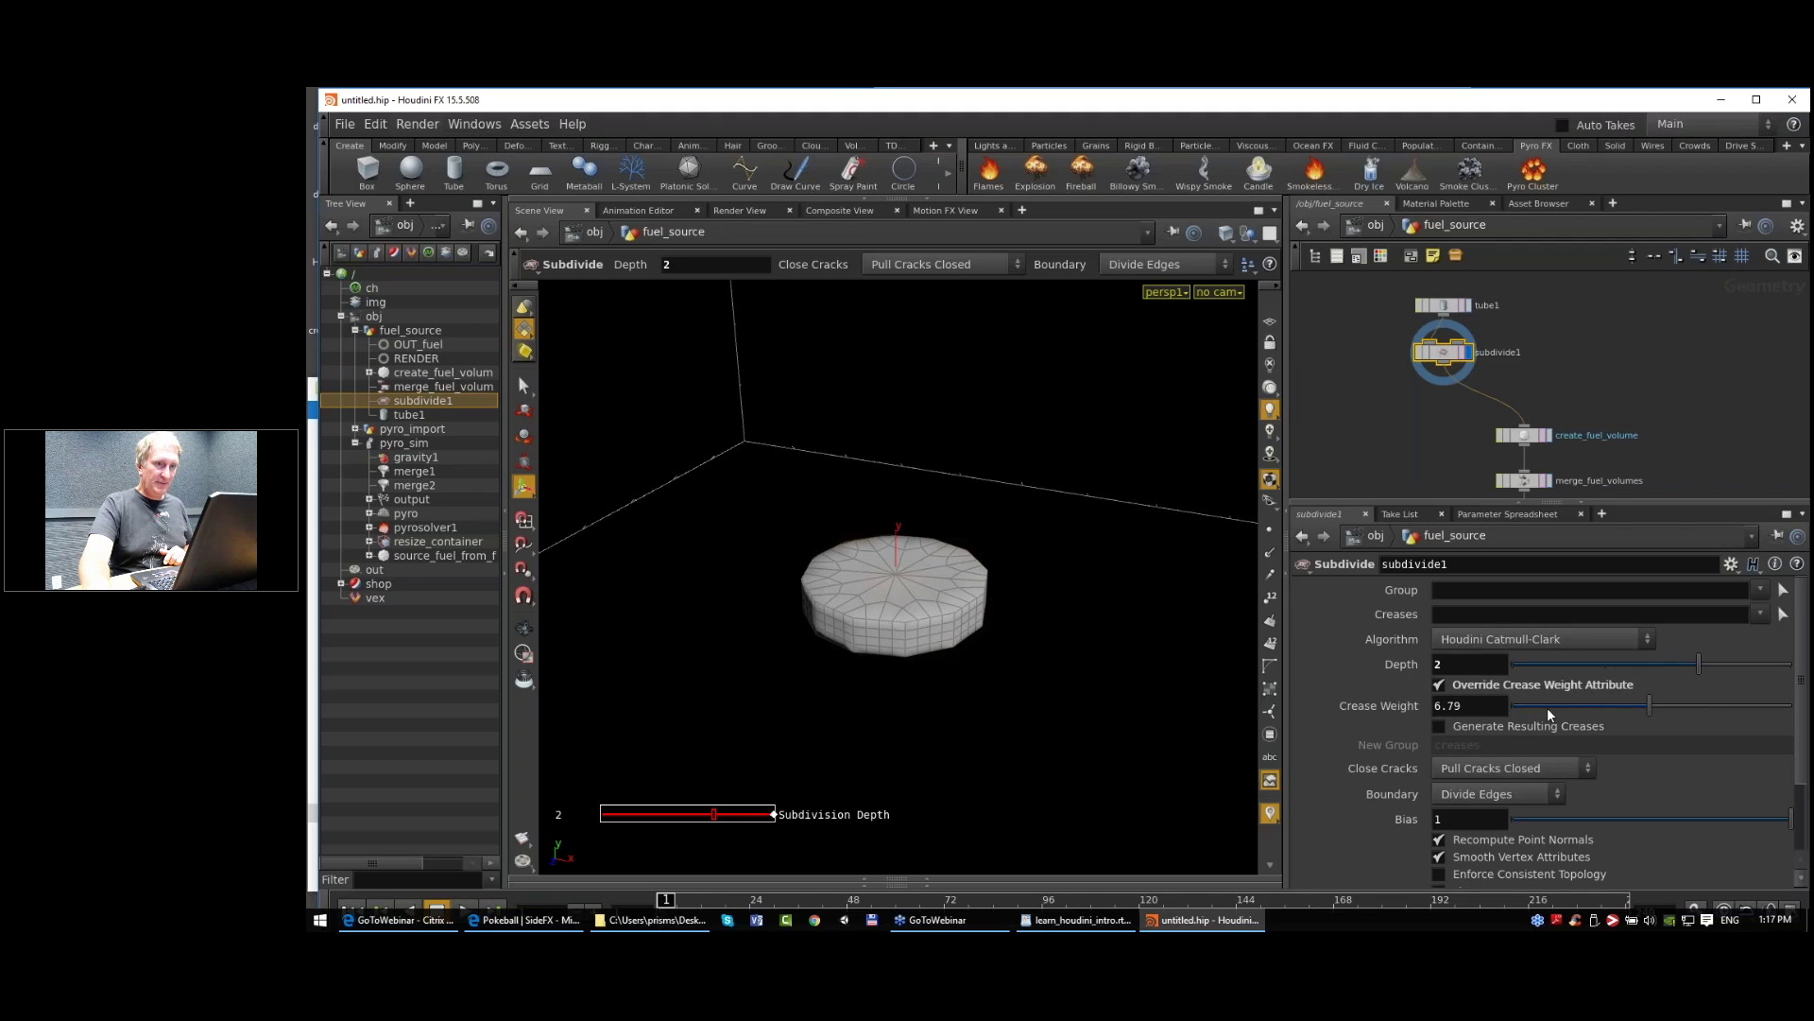
right_click(1464, 715)
click(1512, 792)
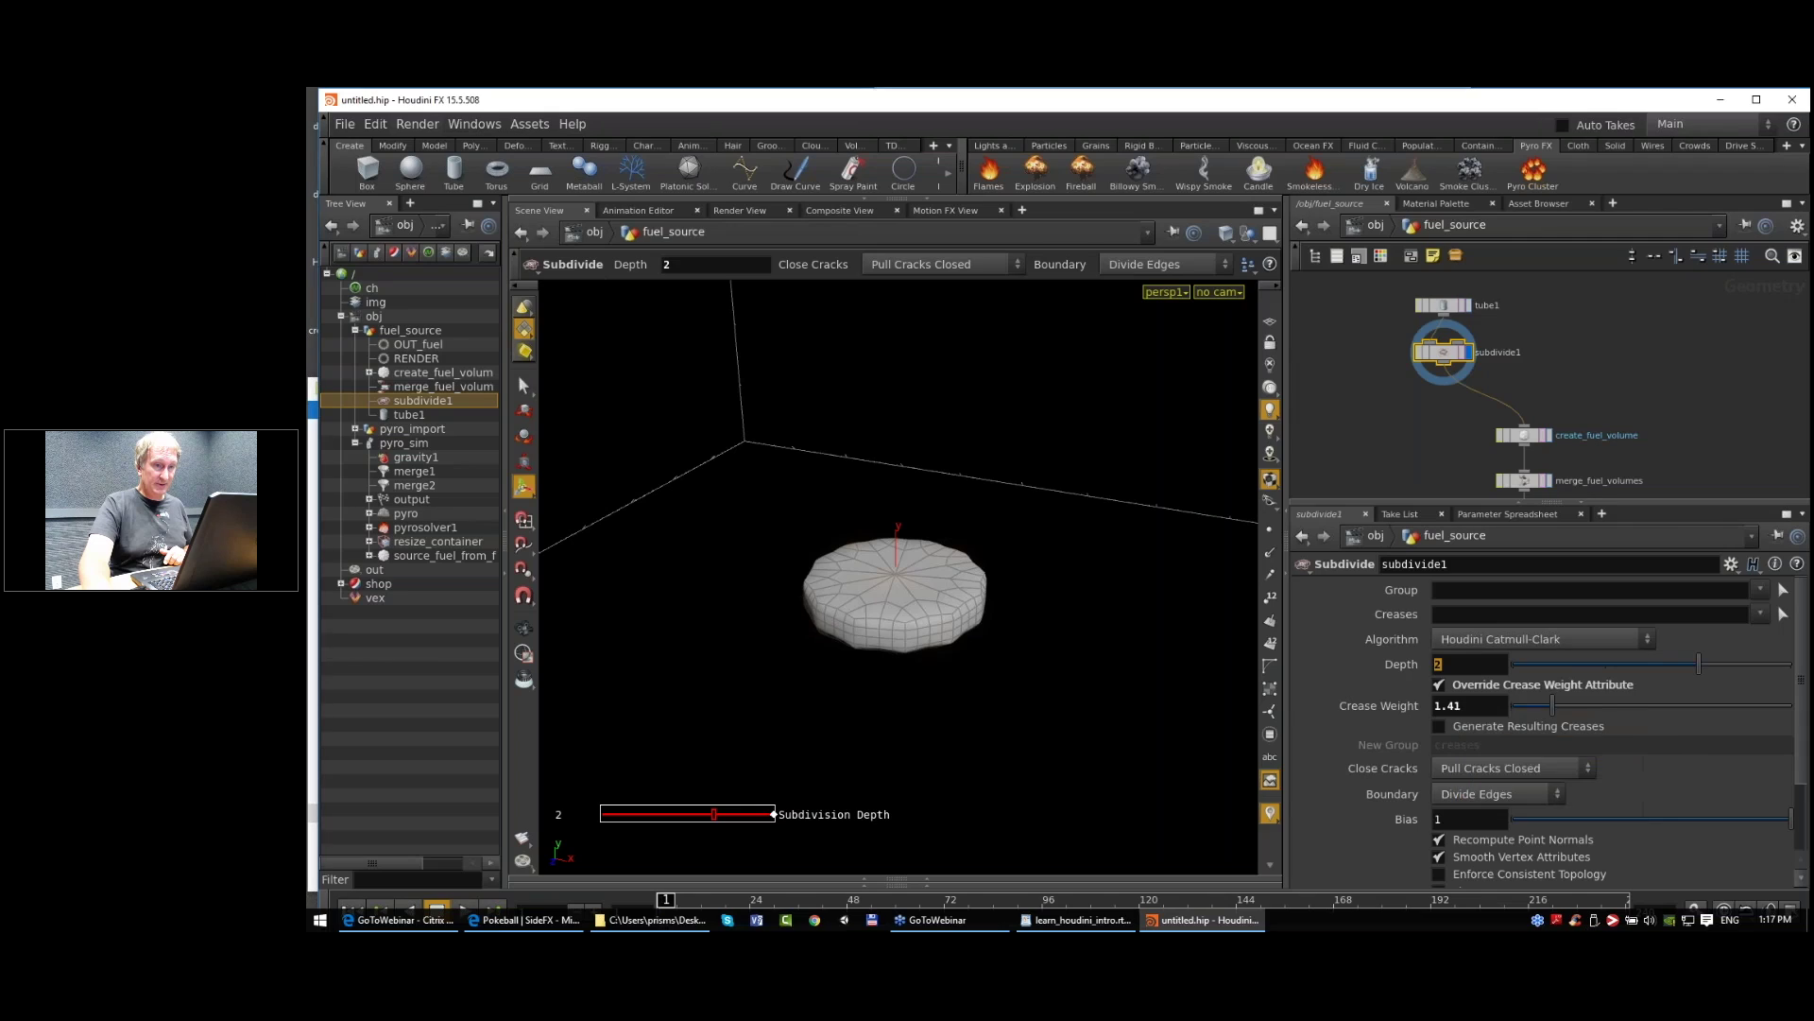
click(1393, 703)
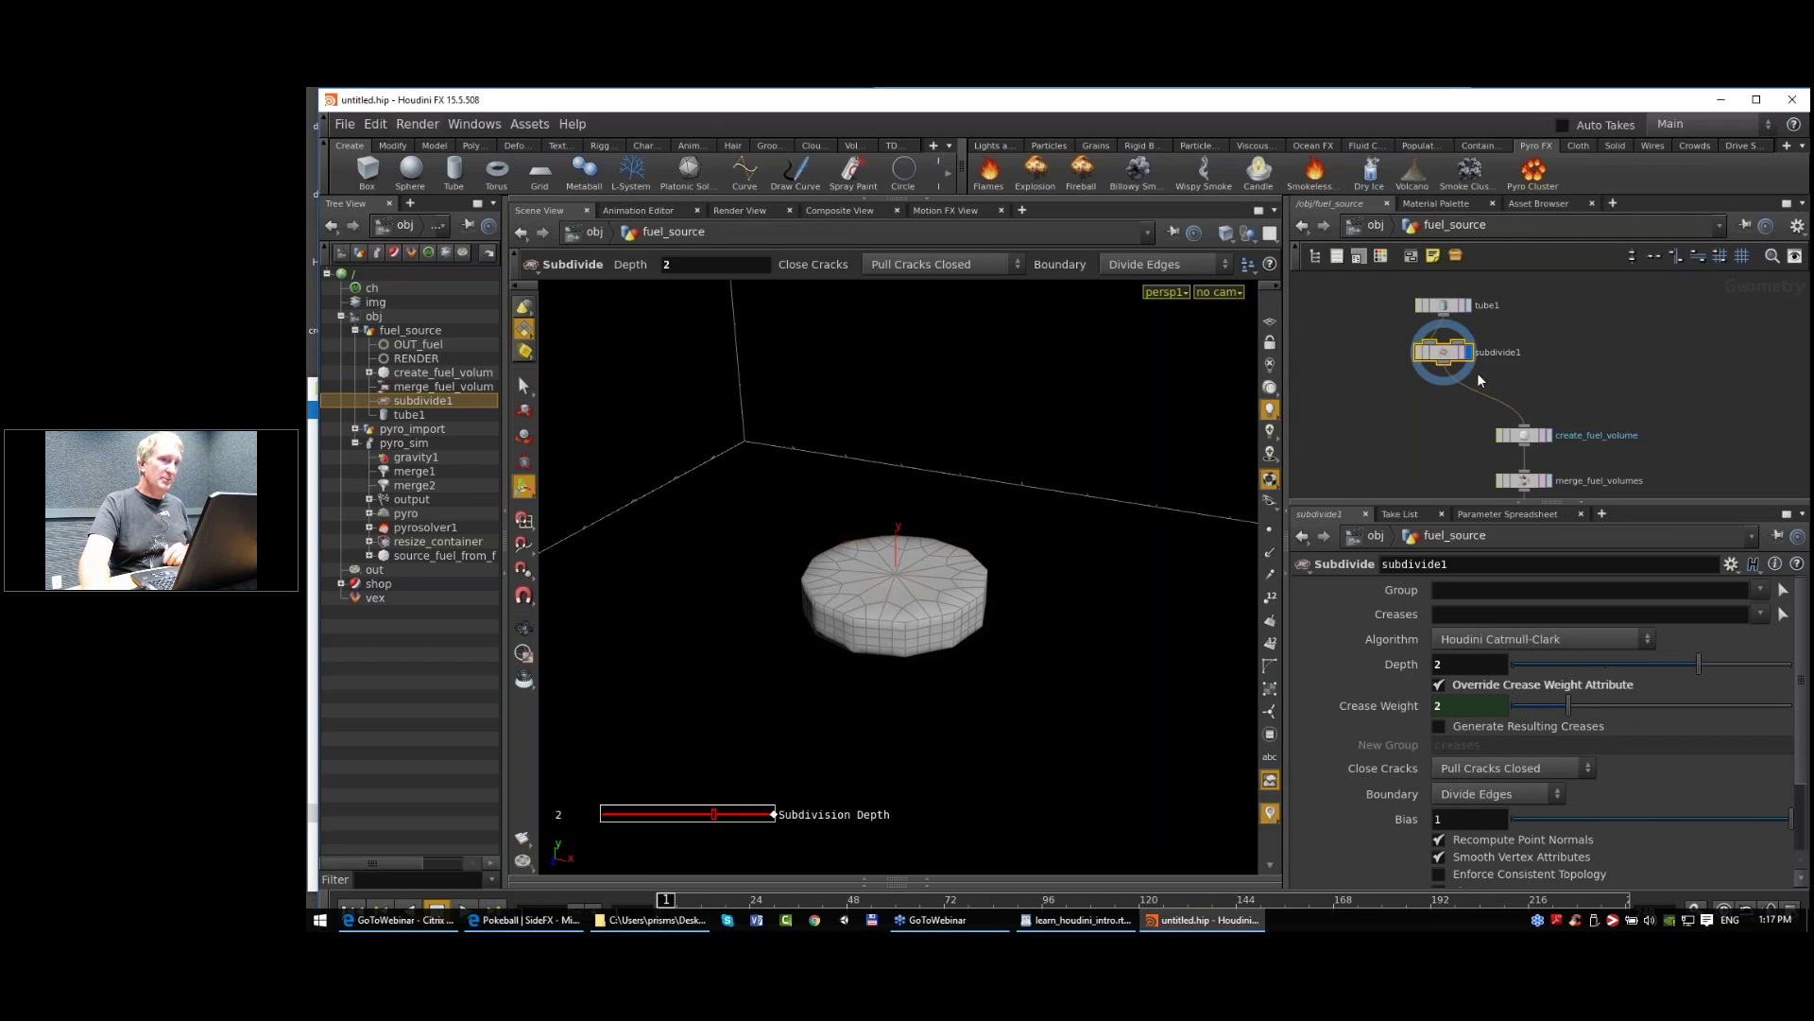
middle_drag(1511, 378, 1484, 392)
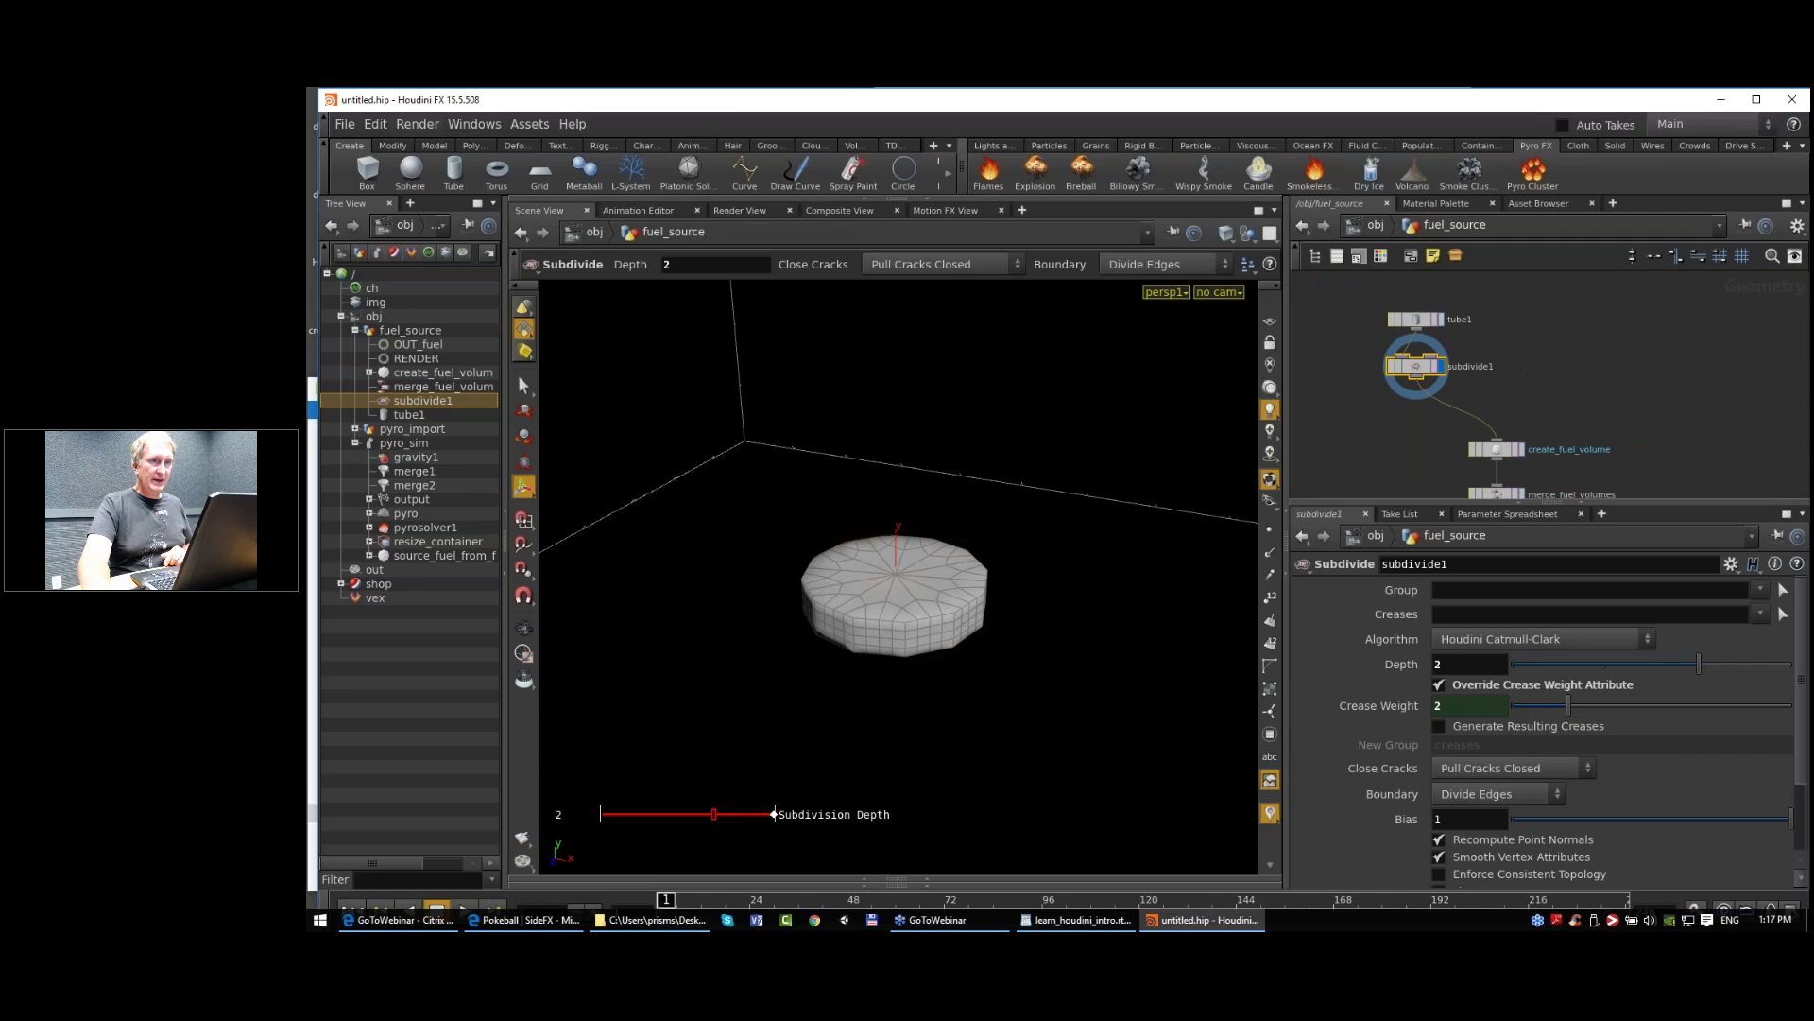
scroll(1446, 402, down, 2)
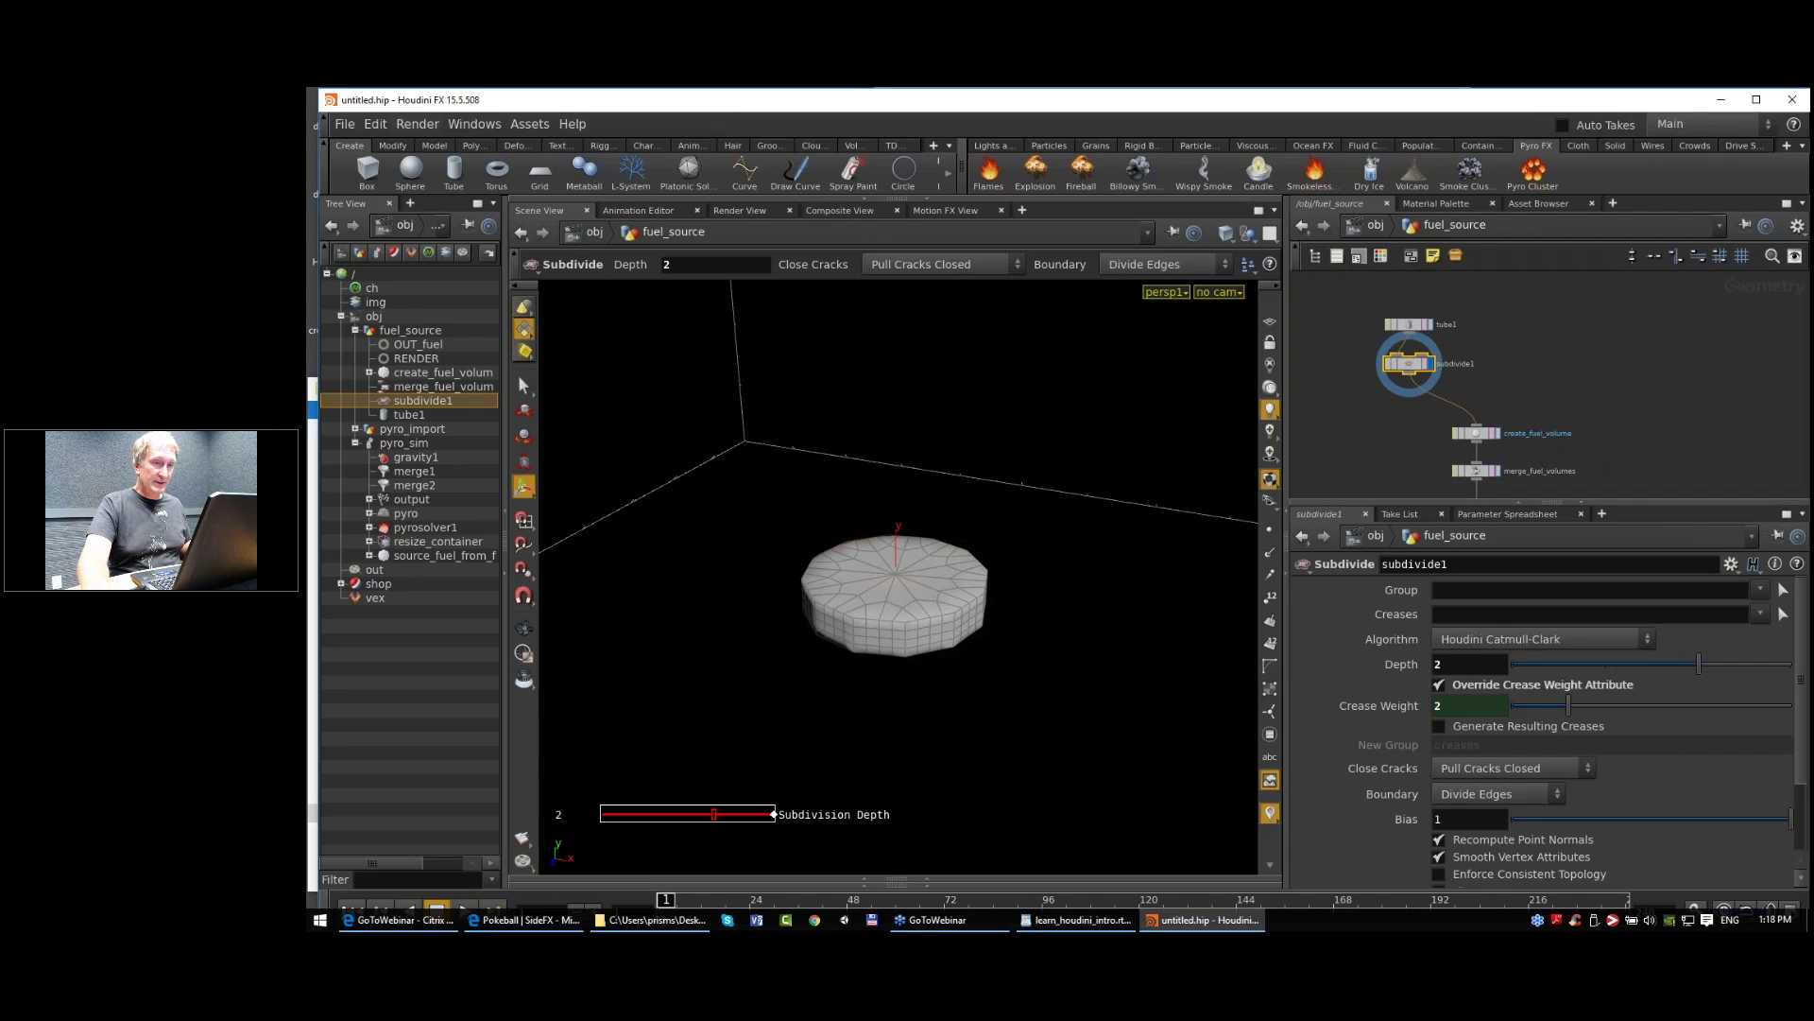
Step: Insert a Normal node between subdivide1 and create_fuel_volume, display it and set Add Normals to to Points
middle_drag(1490, 380, 1494, 374)
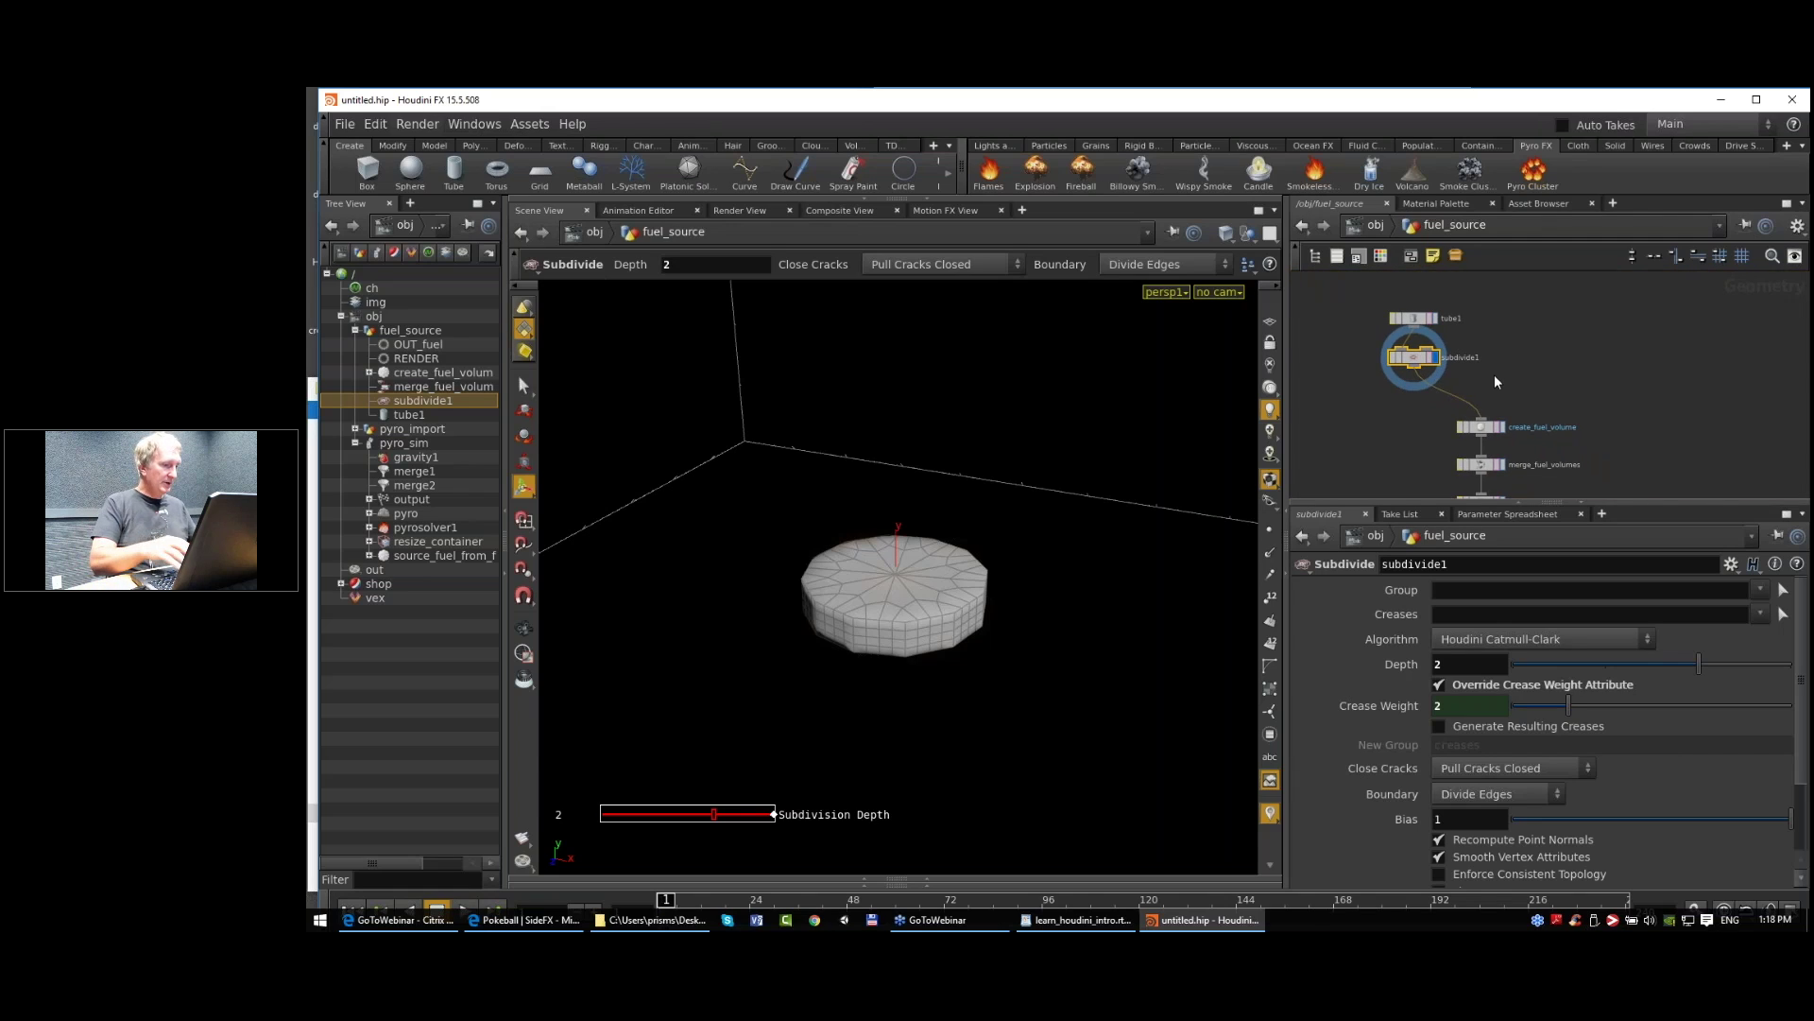
key(Tab)
text(nou)
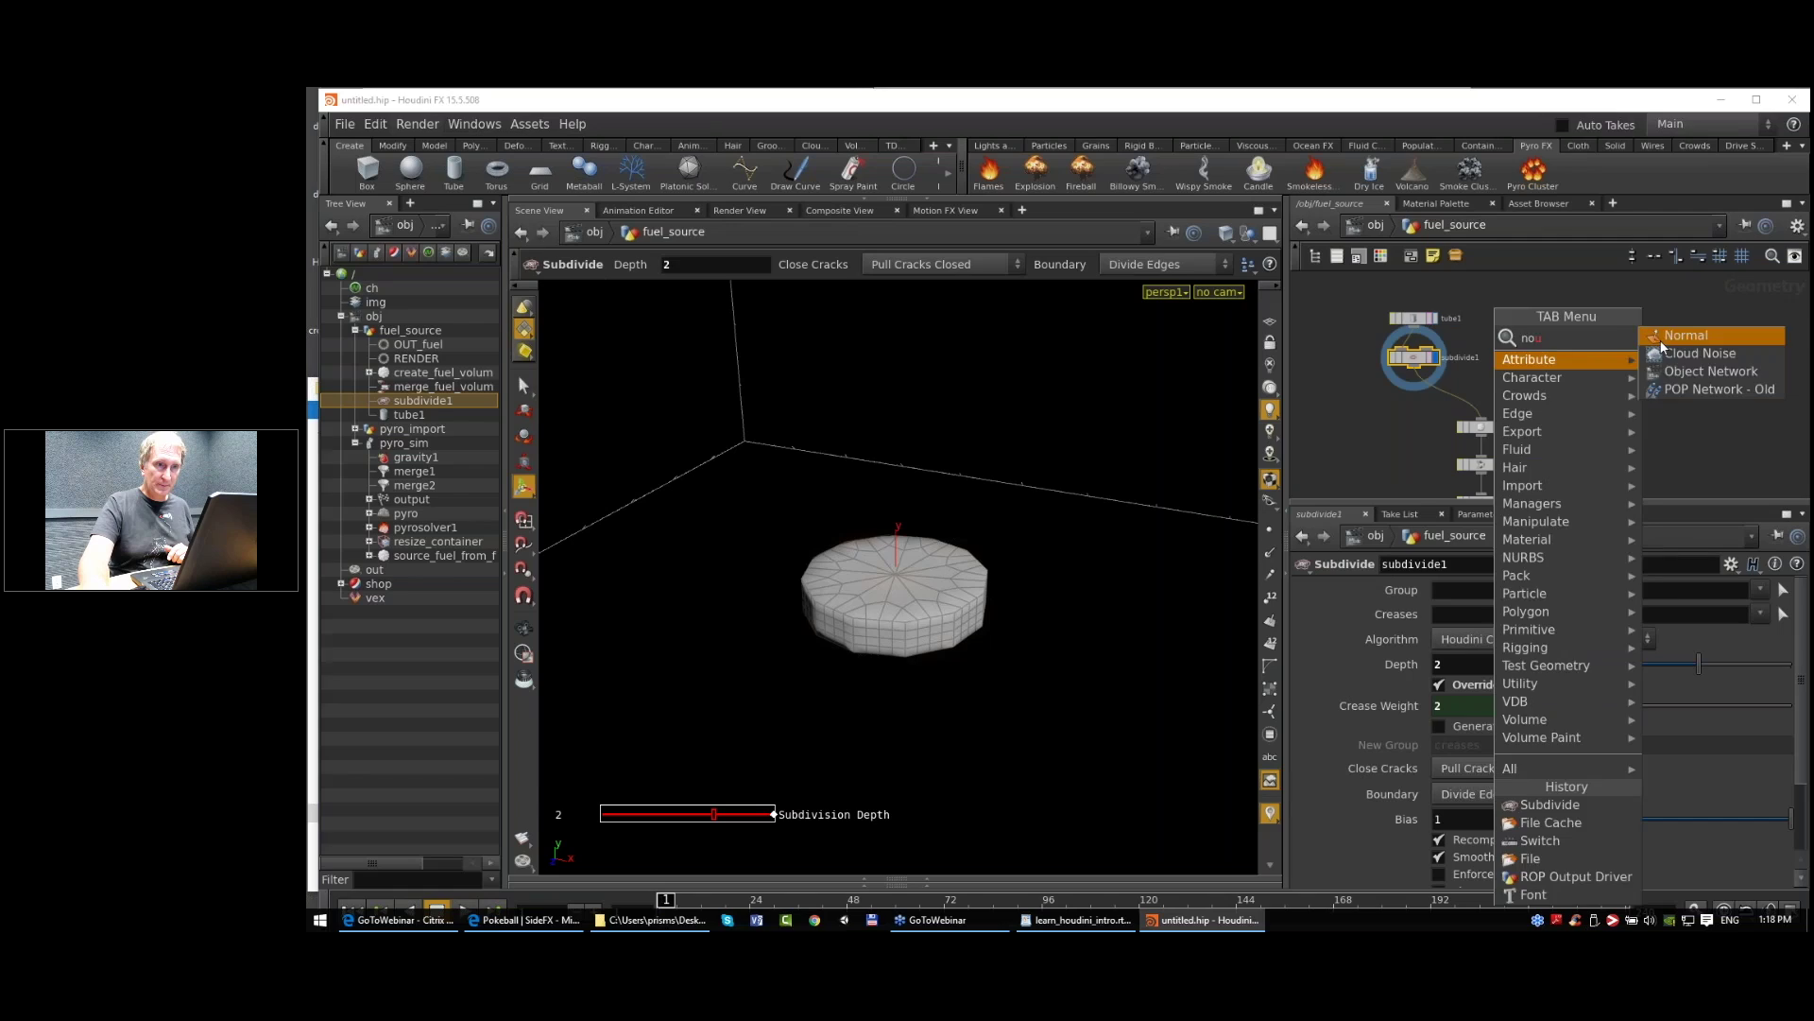
click(1660, 338)
click(1412, 394)
drag(1460, 405, 1438, 367)
click(1454, 361)
click(1429, 359)
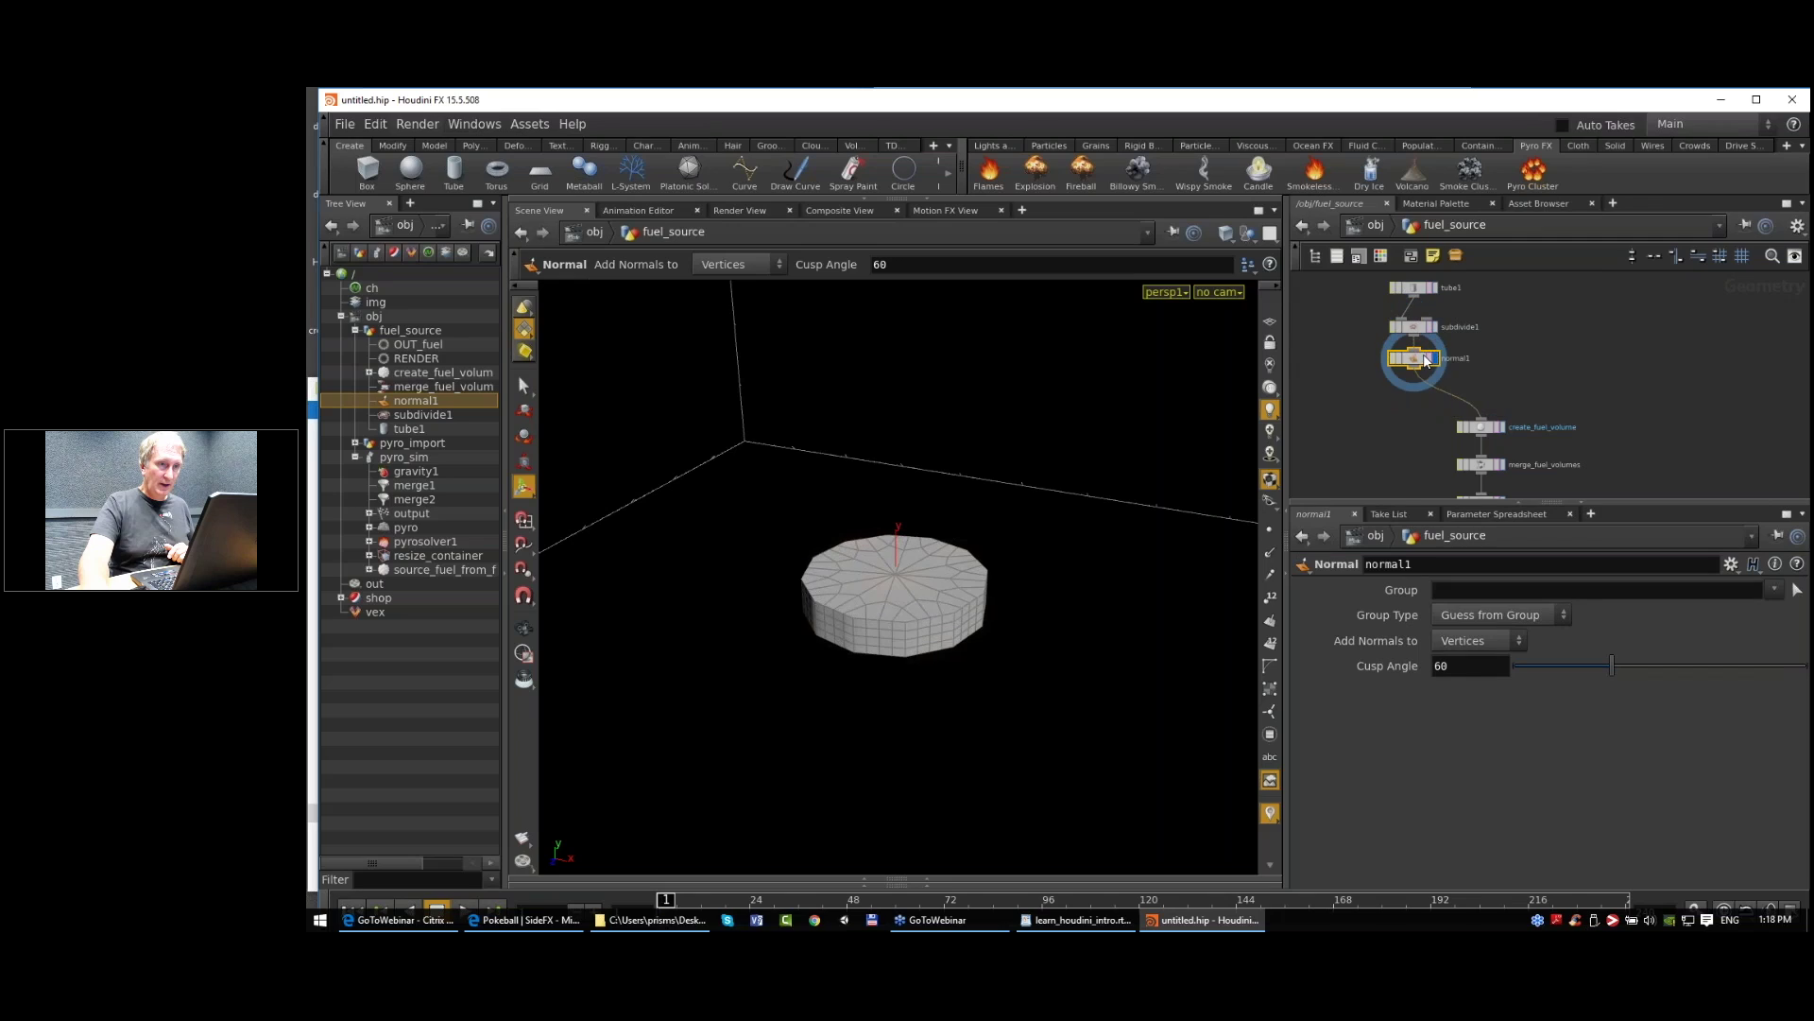
click(1475, 641)
click(1476, 654)
Step: Add a Metaball node and a Magnet node to the network beside normal1
middle_drag(1503, 369, 1453, 397)
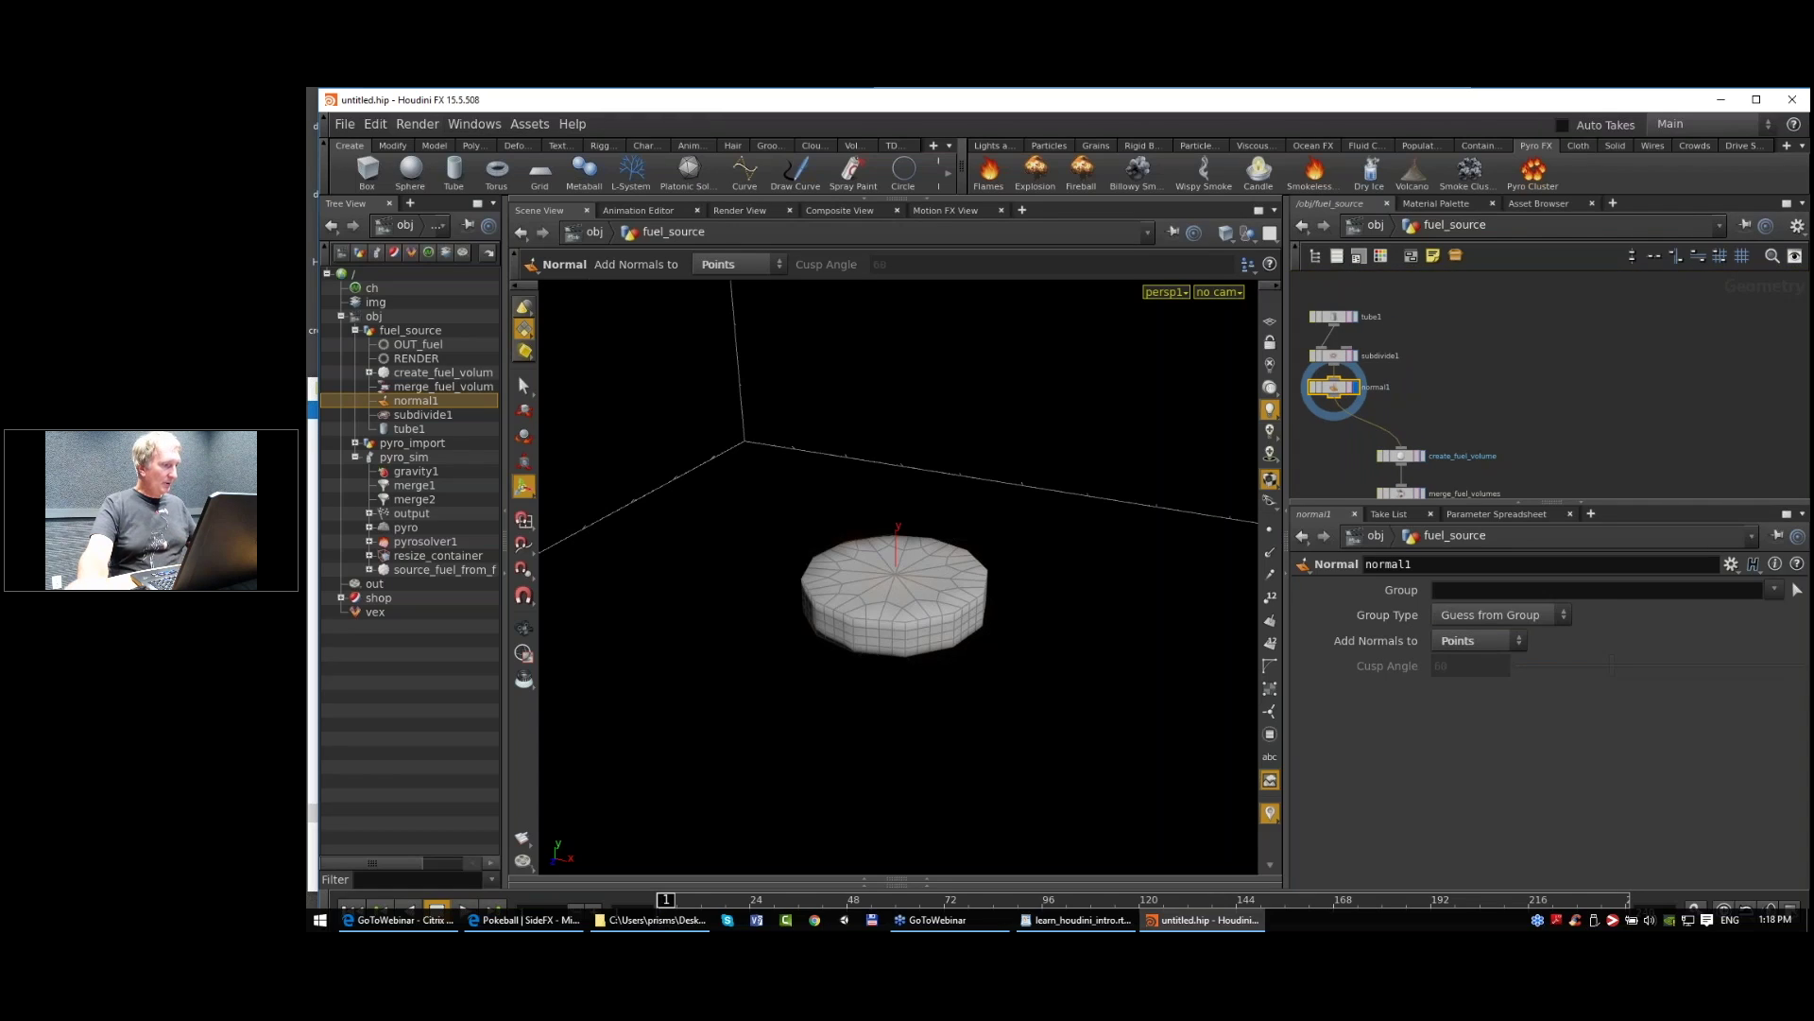
key(Tab)
text(meta)
key(Return)
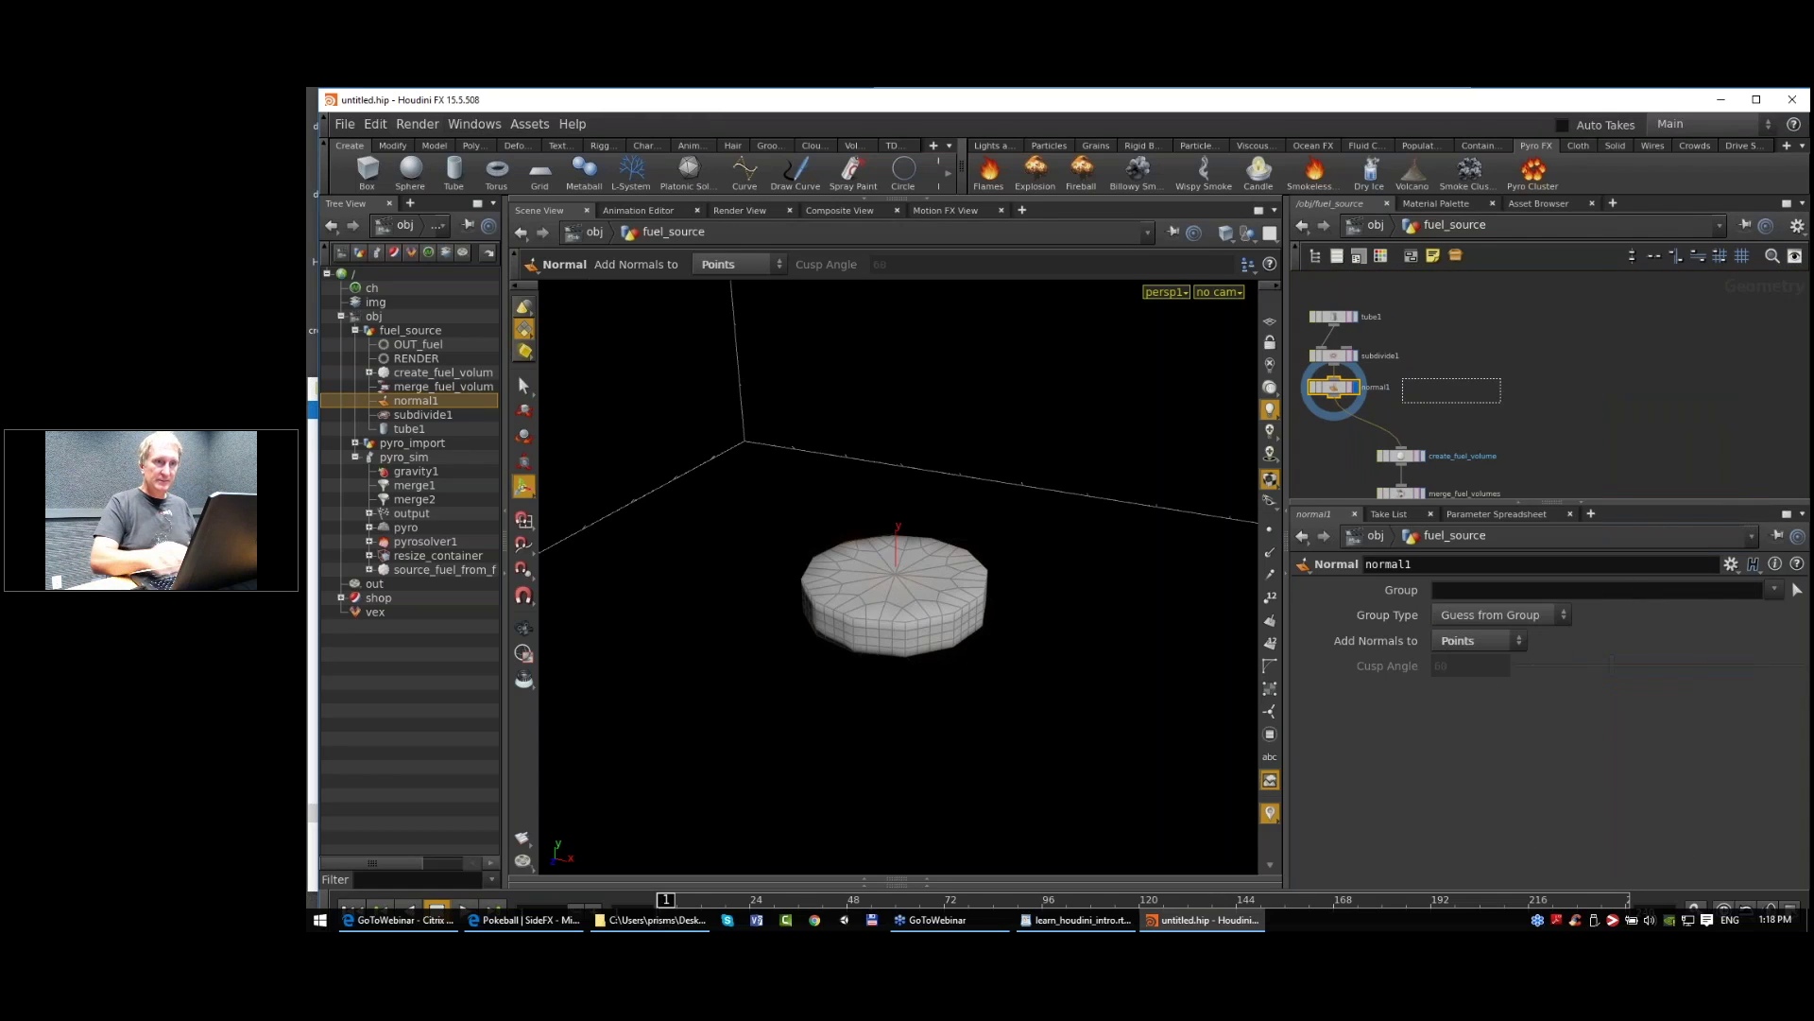
click(1511, 381)
right_click(1511, 382)
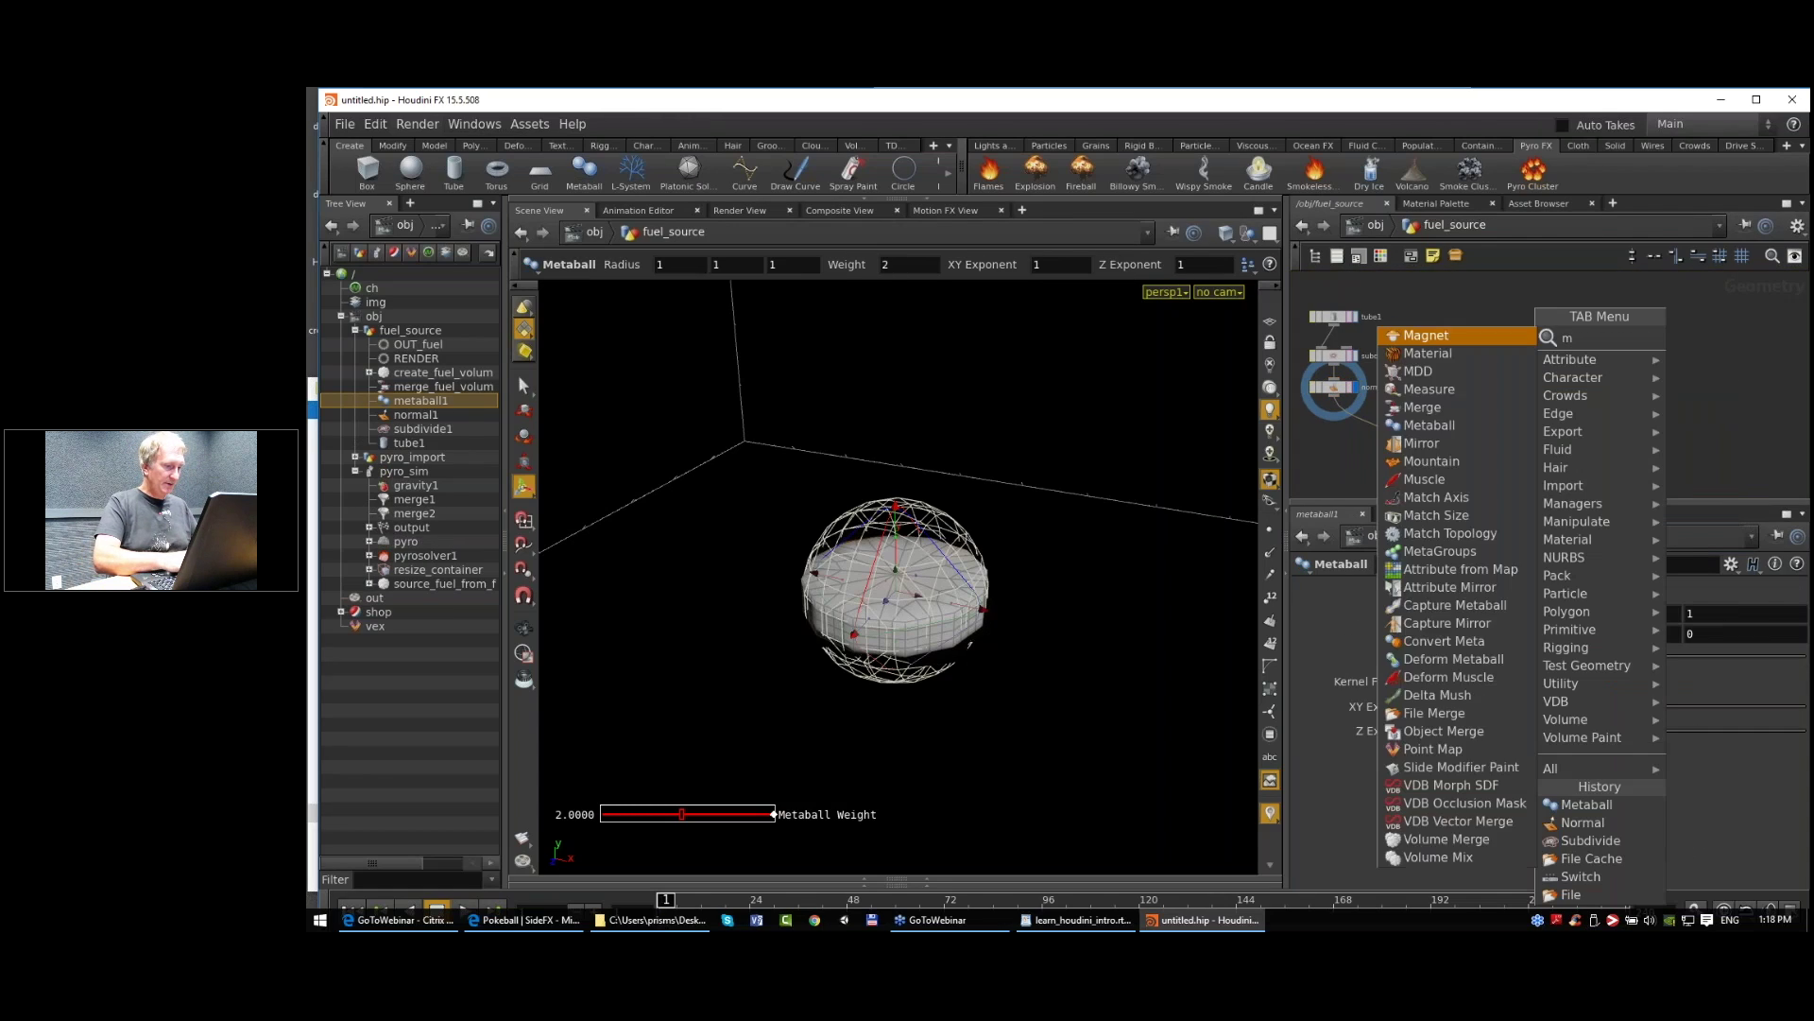
key(Escape)
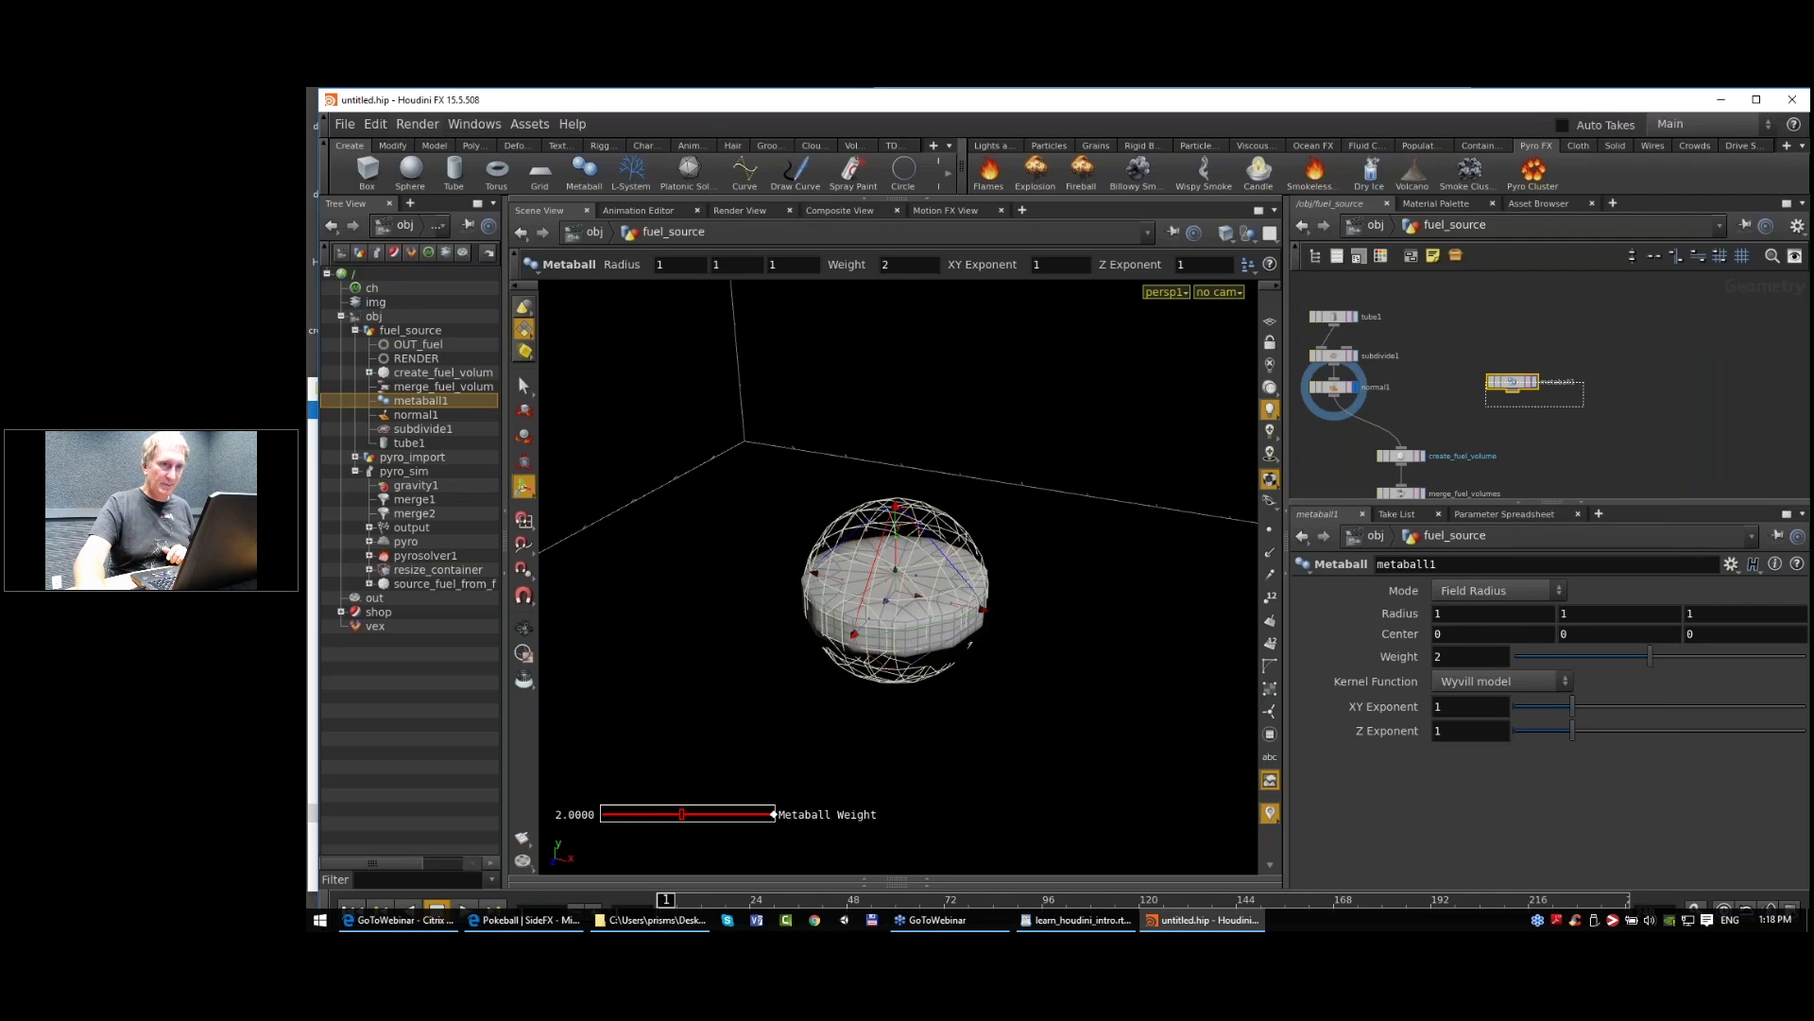
click(1468, 420)
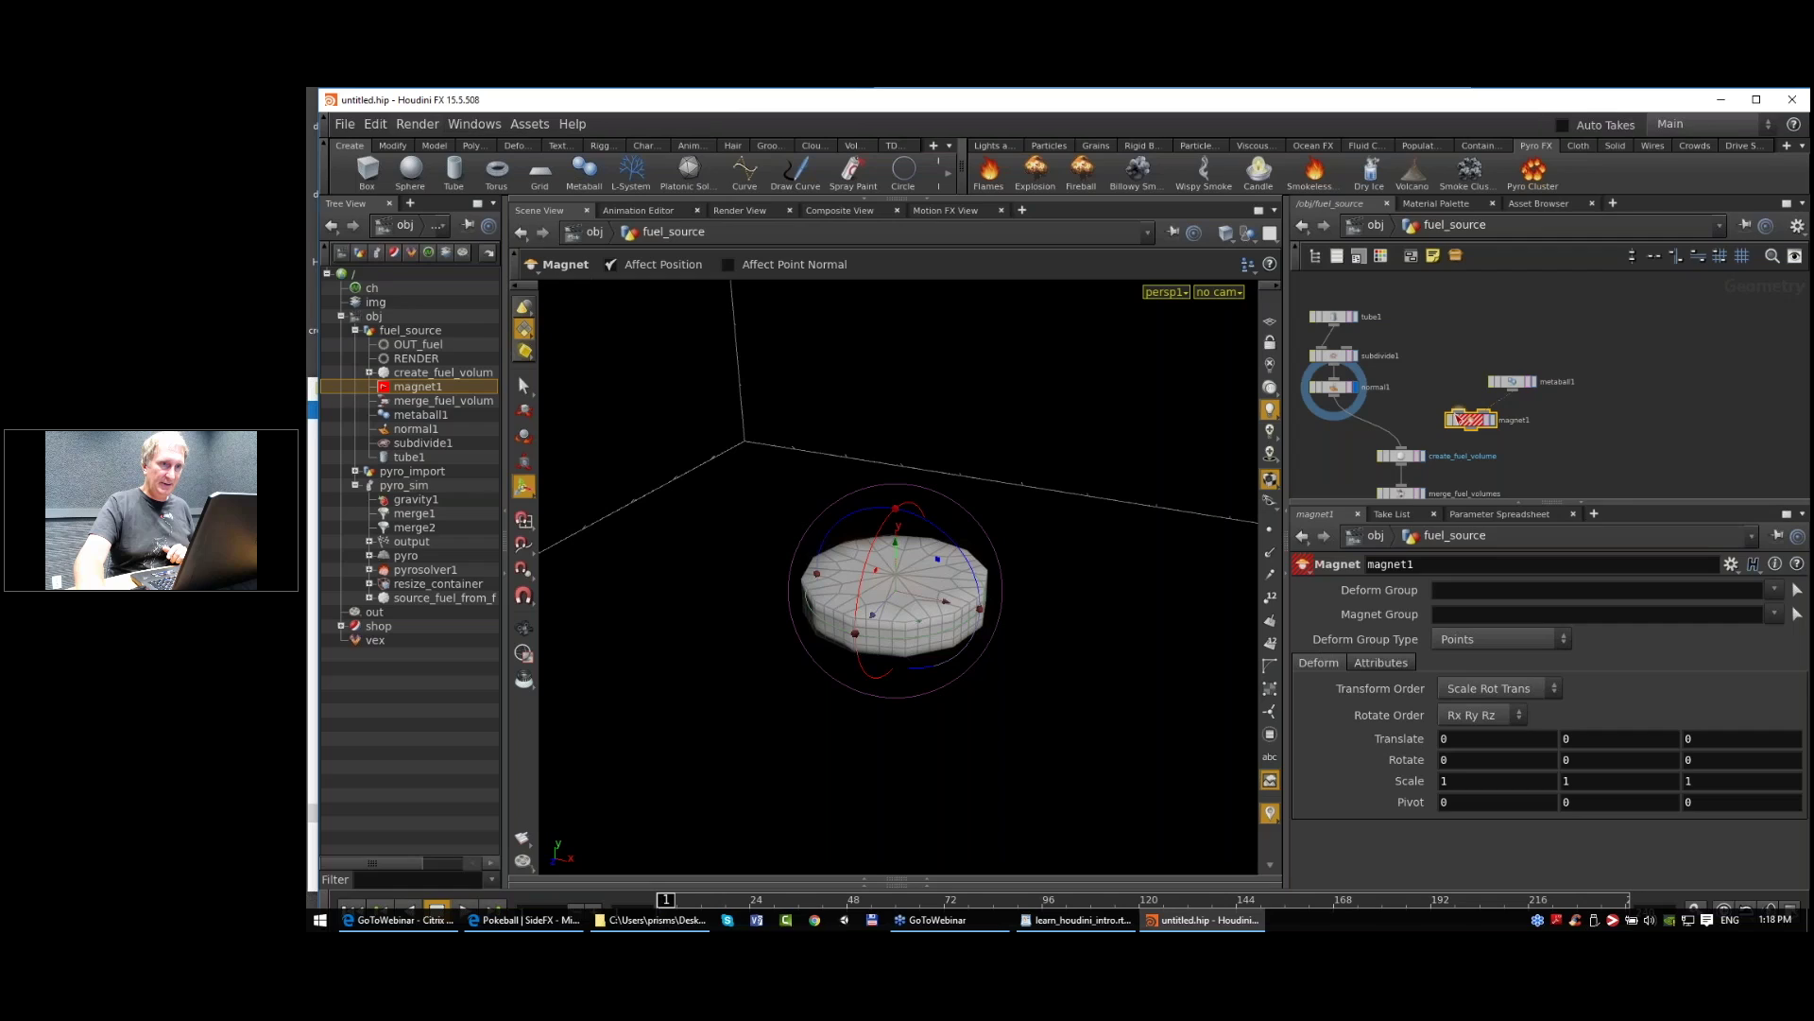
Step: Wire normal1 and metaball1 into magnet1's inputs, and insert magnet1 above create_fuel_volume
click(1334, 401)
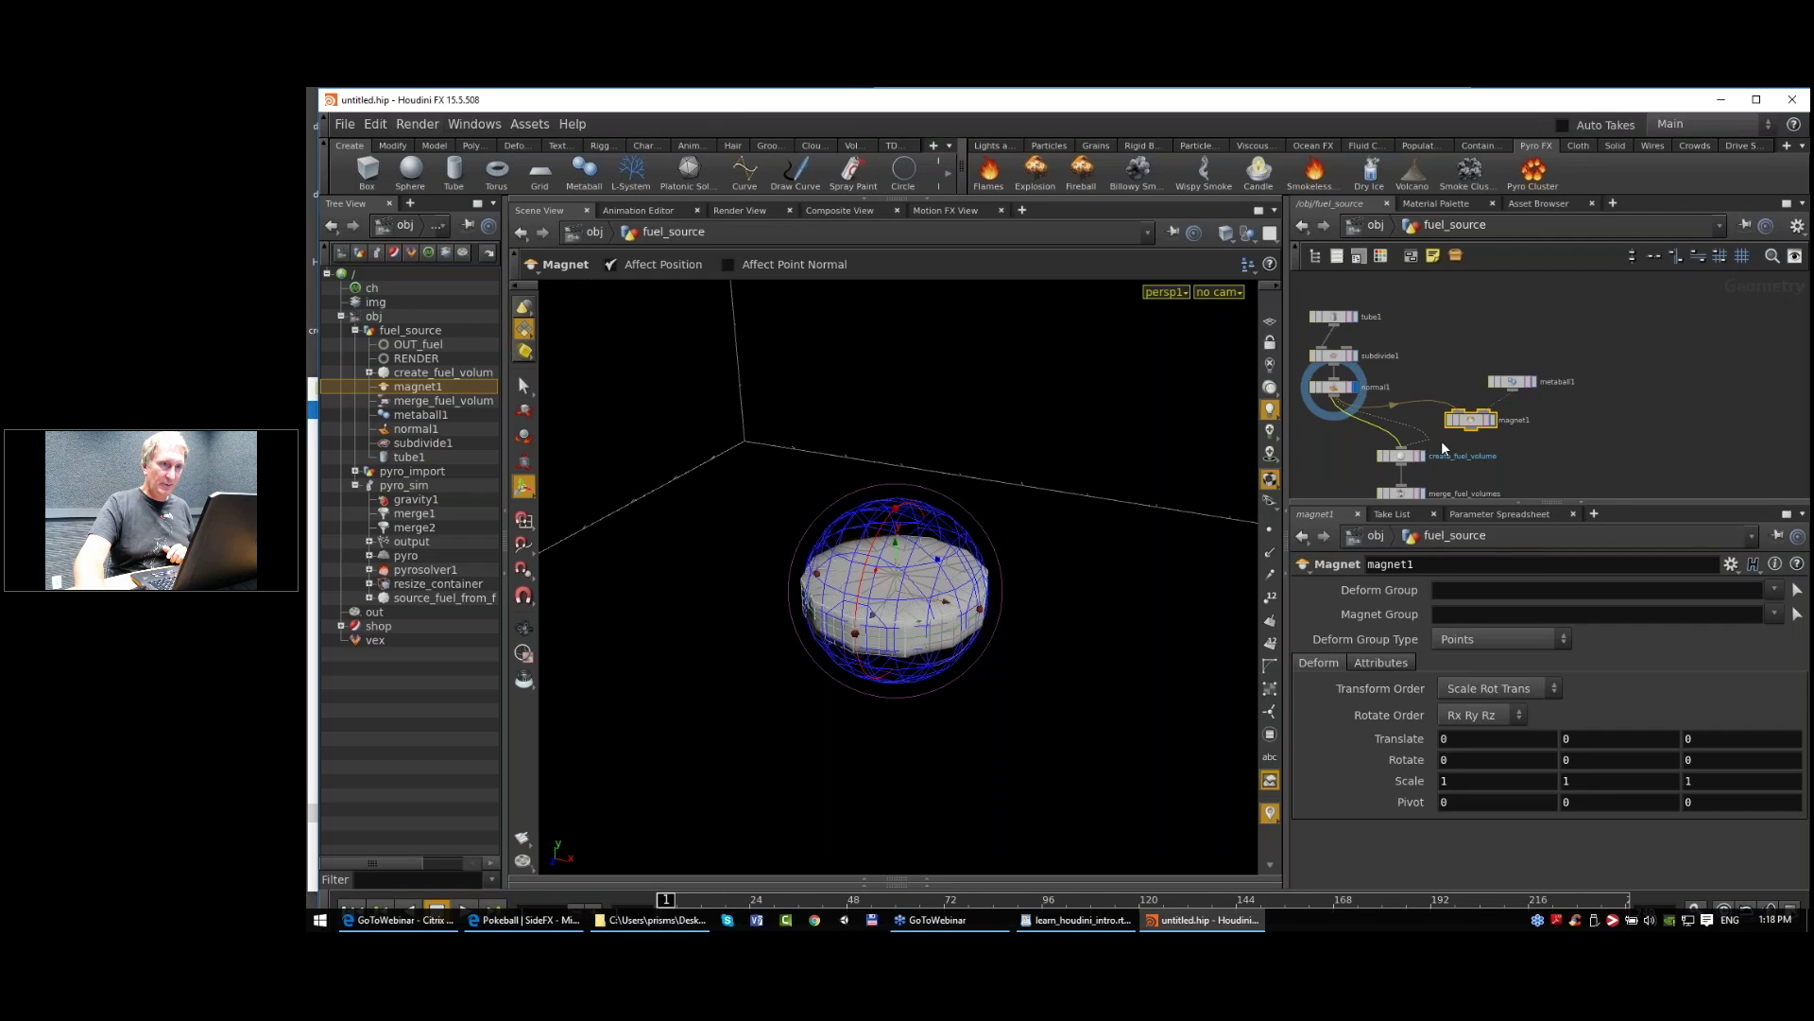
click(1472, 431)
drag(1475, 426, 1405, 431)
mouse_move(1447, 370)
mouse_down()
mouse_move(1446, 347)
mouse_move(1462, 353)
mouse_up()
scroll(1438, 435, up, 4)
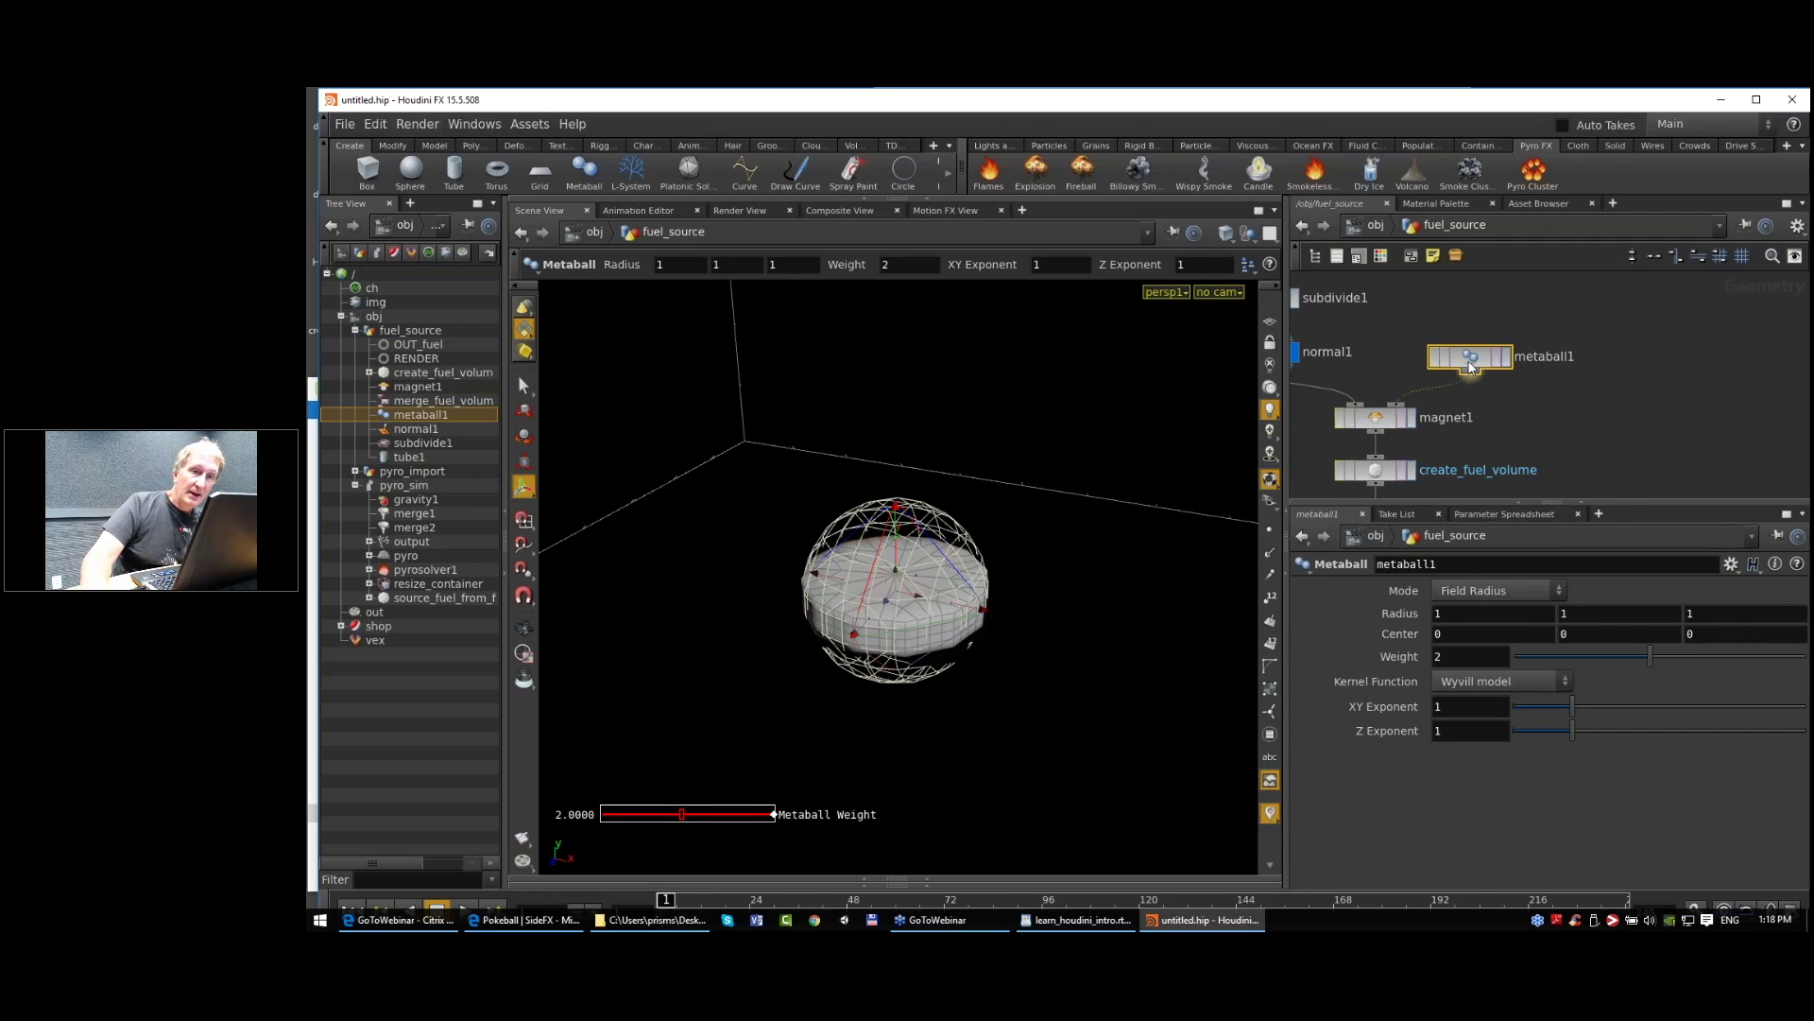
Step: Display magnet1 and set its Scale to 1.5 on all three axes
click(1408, 421)
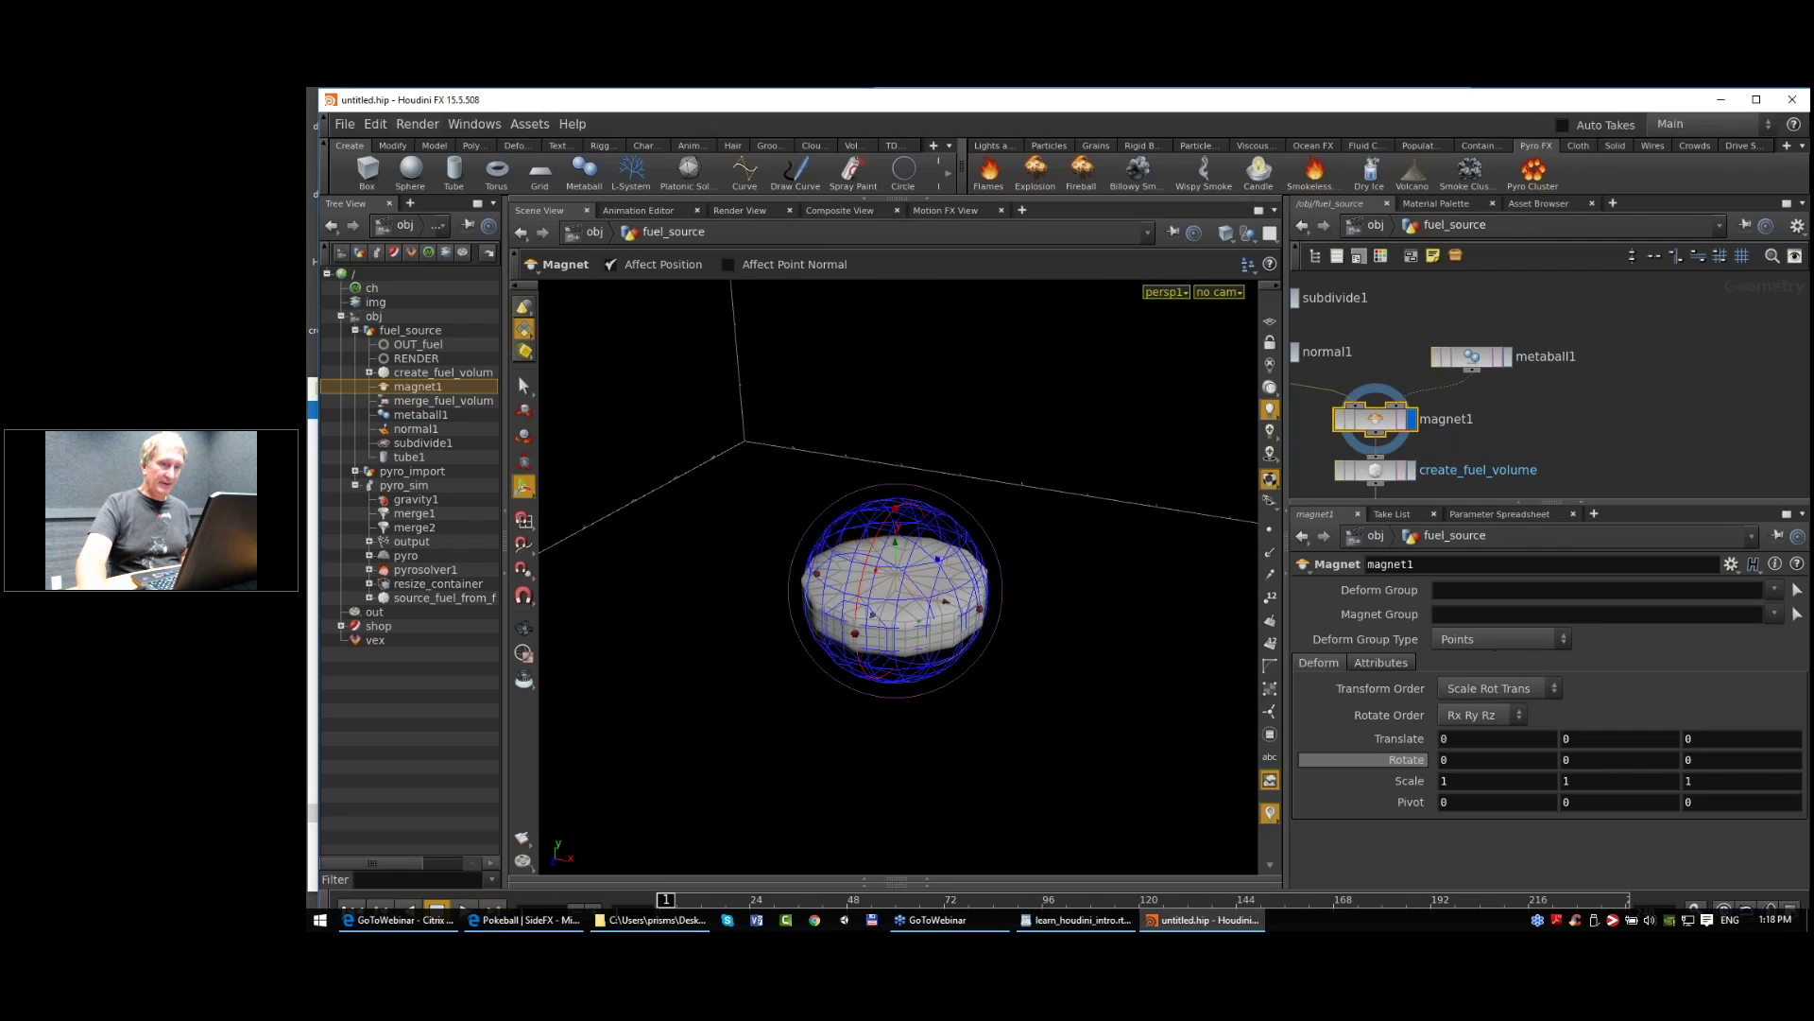
mouse_move(1415, 781)
middle_down()
mouse_move(1552, 788)
mouse_move(1418, 785)
middle_up()
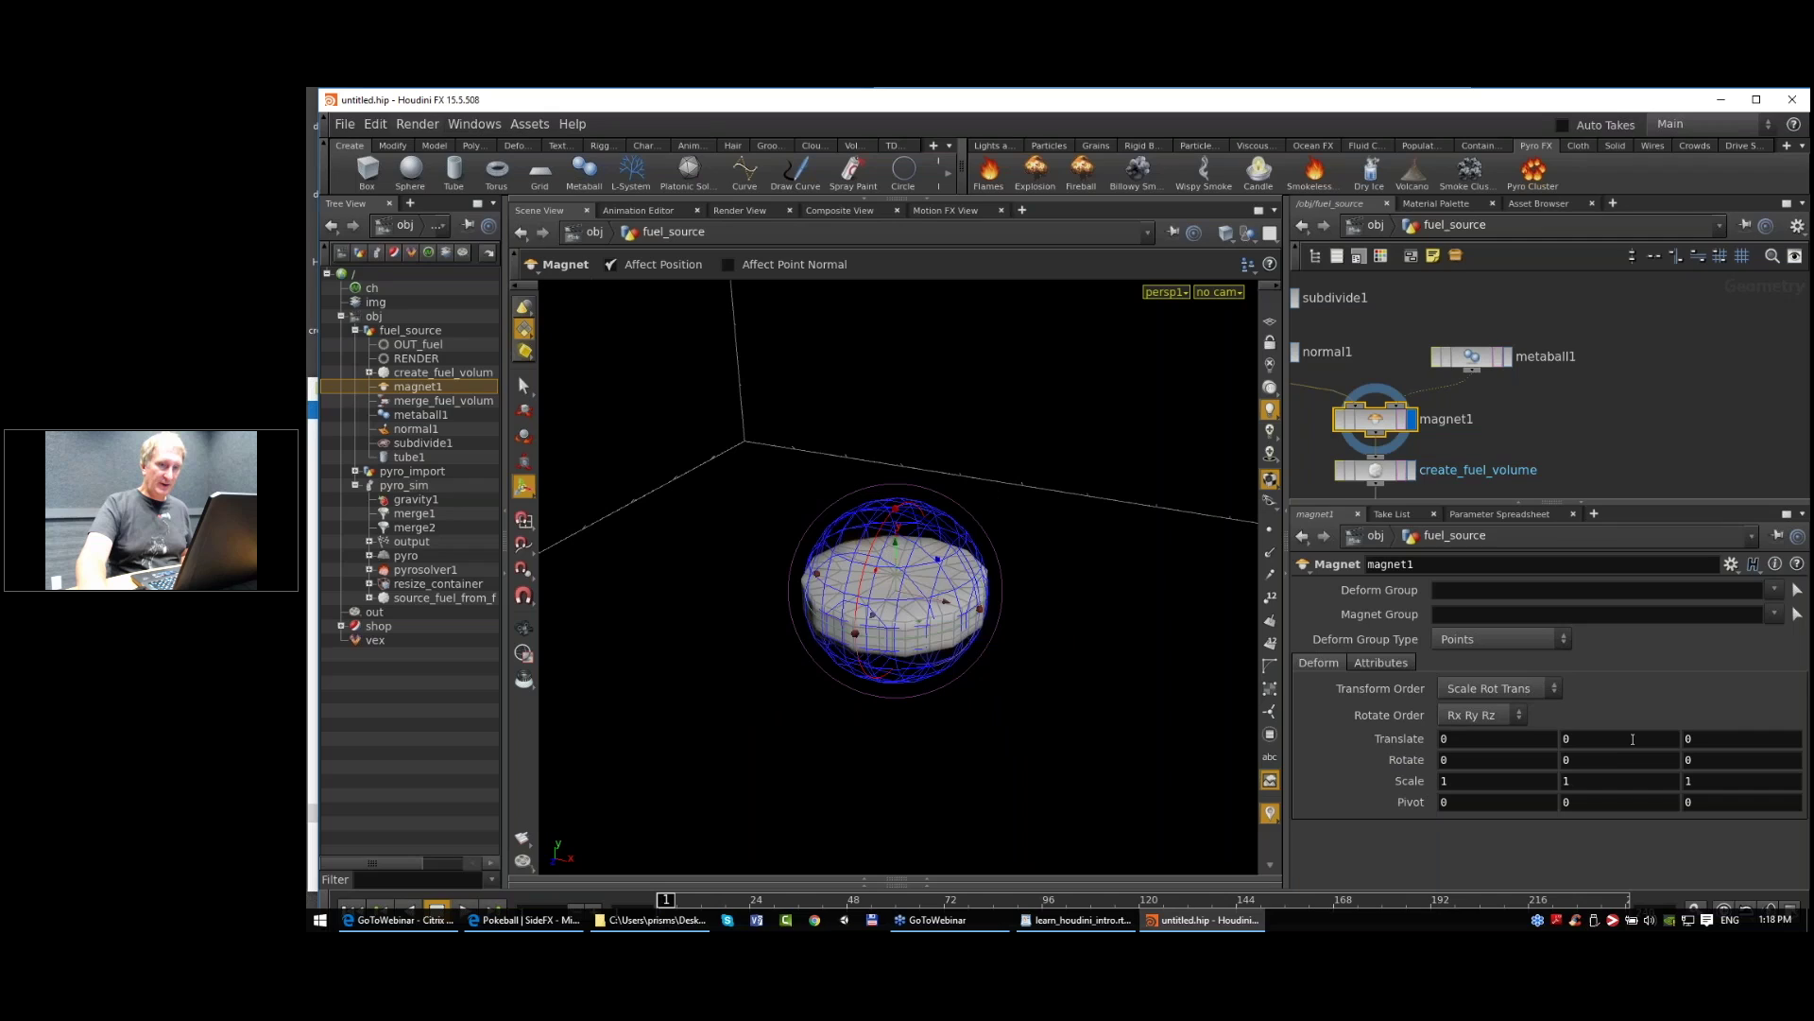
mouse_move(1632, 739)
middle_down()
mouse_move(1701, 738)
mouse_move(1624, 745)
middle_up()
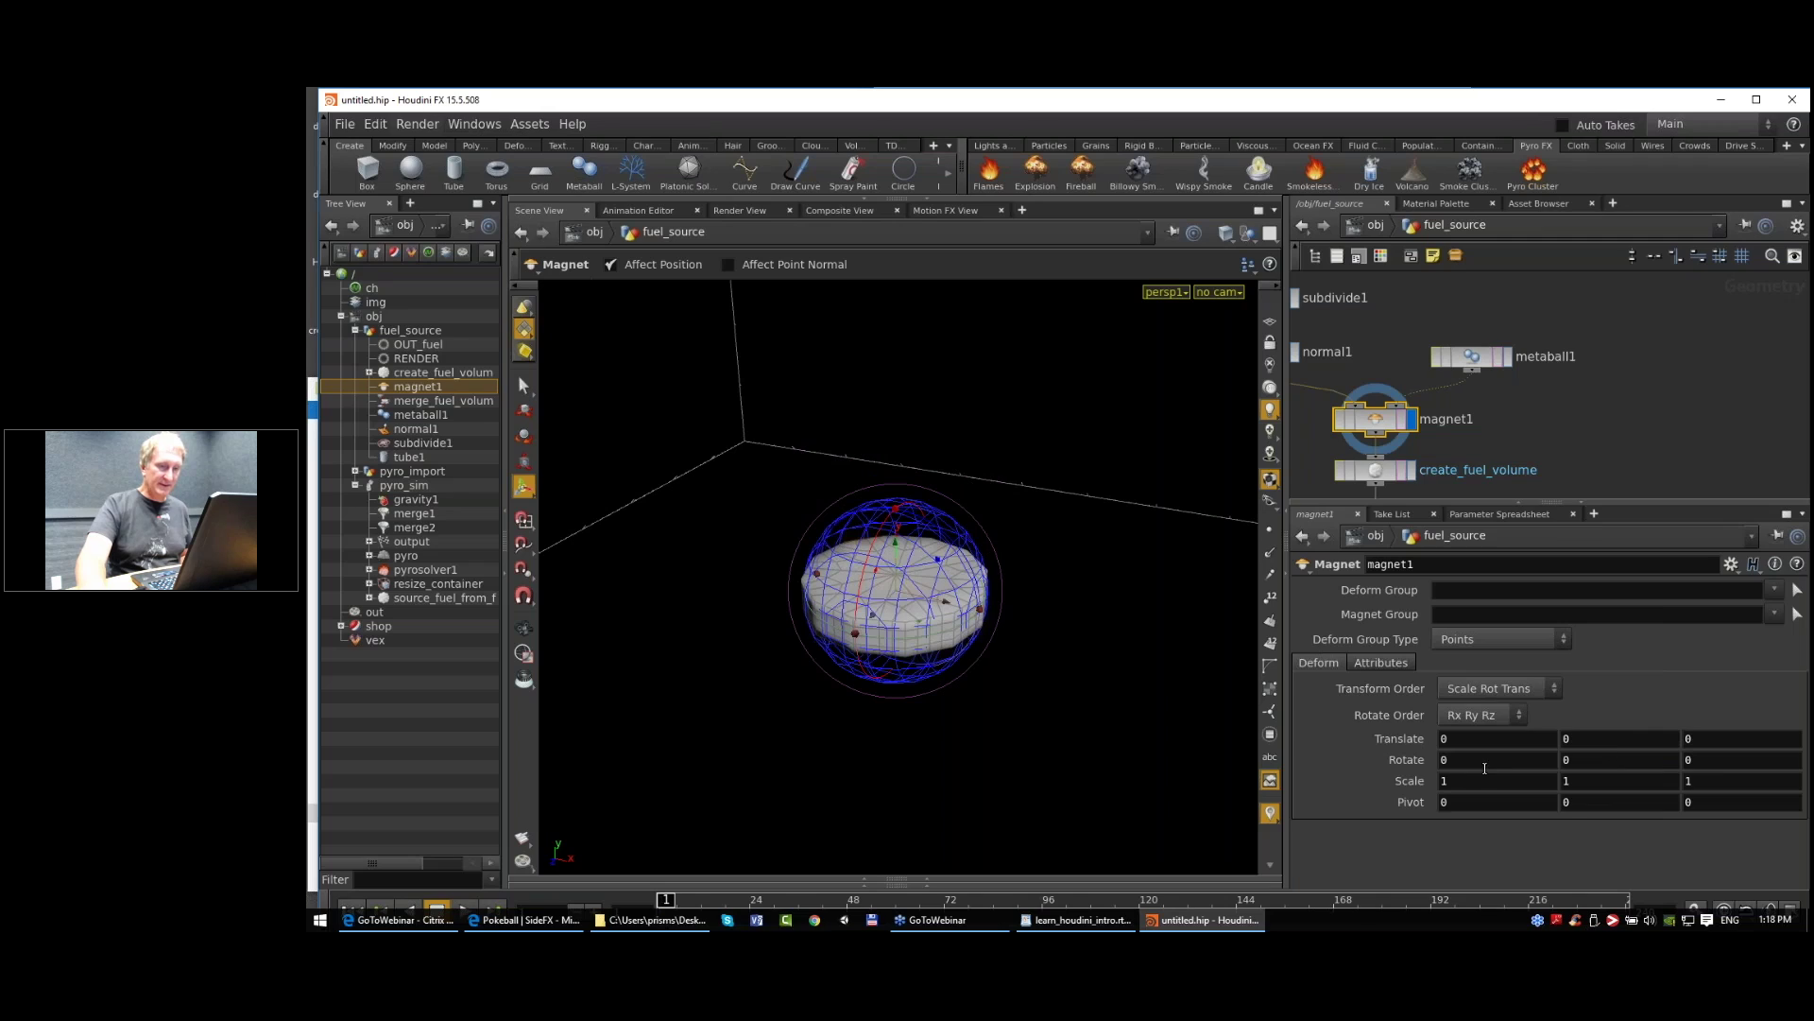
alt+right_drag(964, 591, 933, 588)
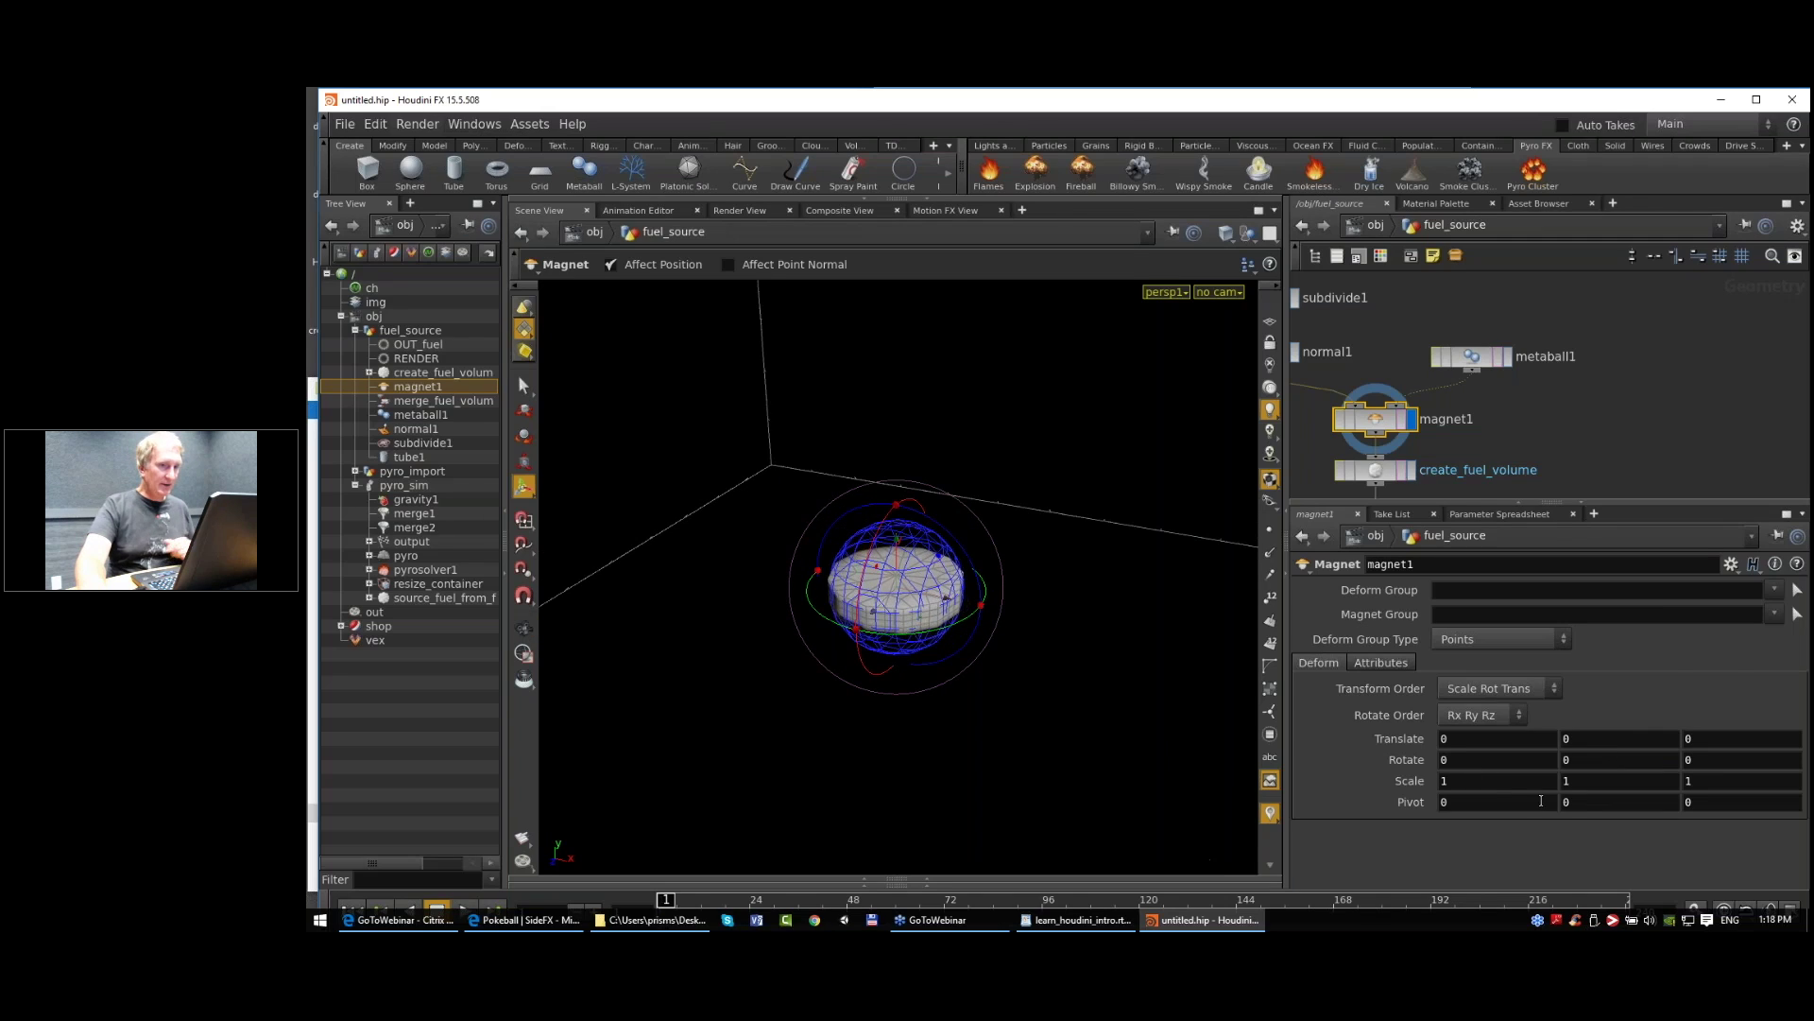
middle_drag(1405, 785, 1466, 779)
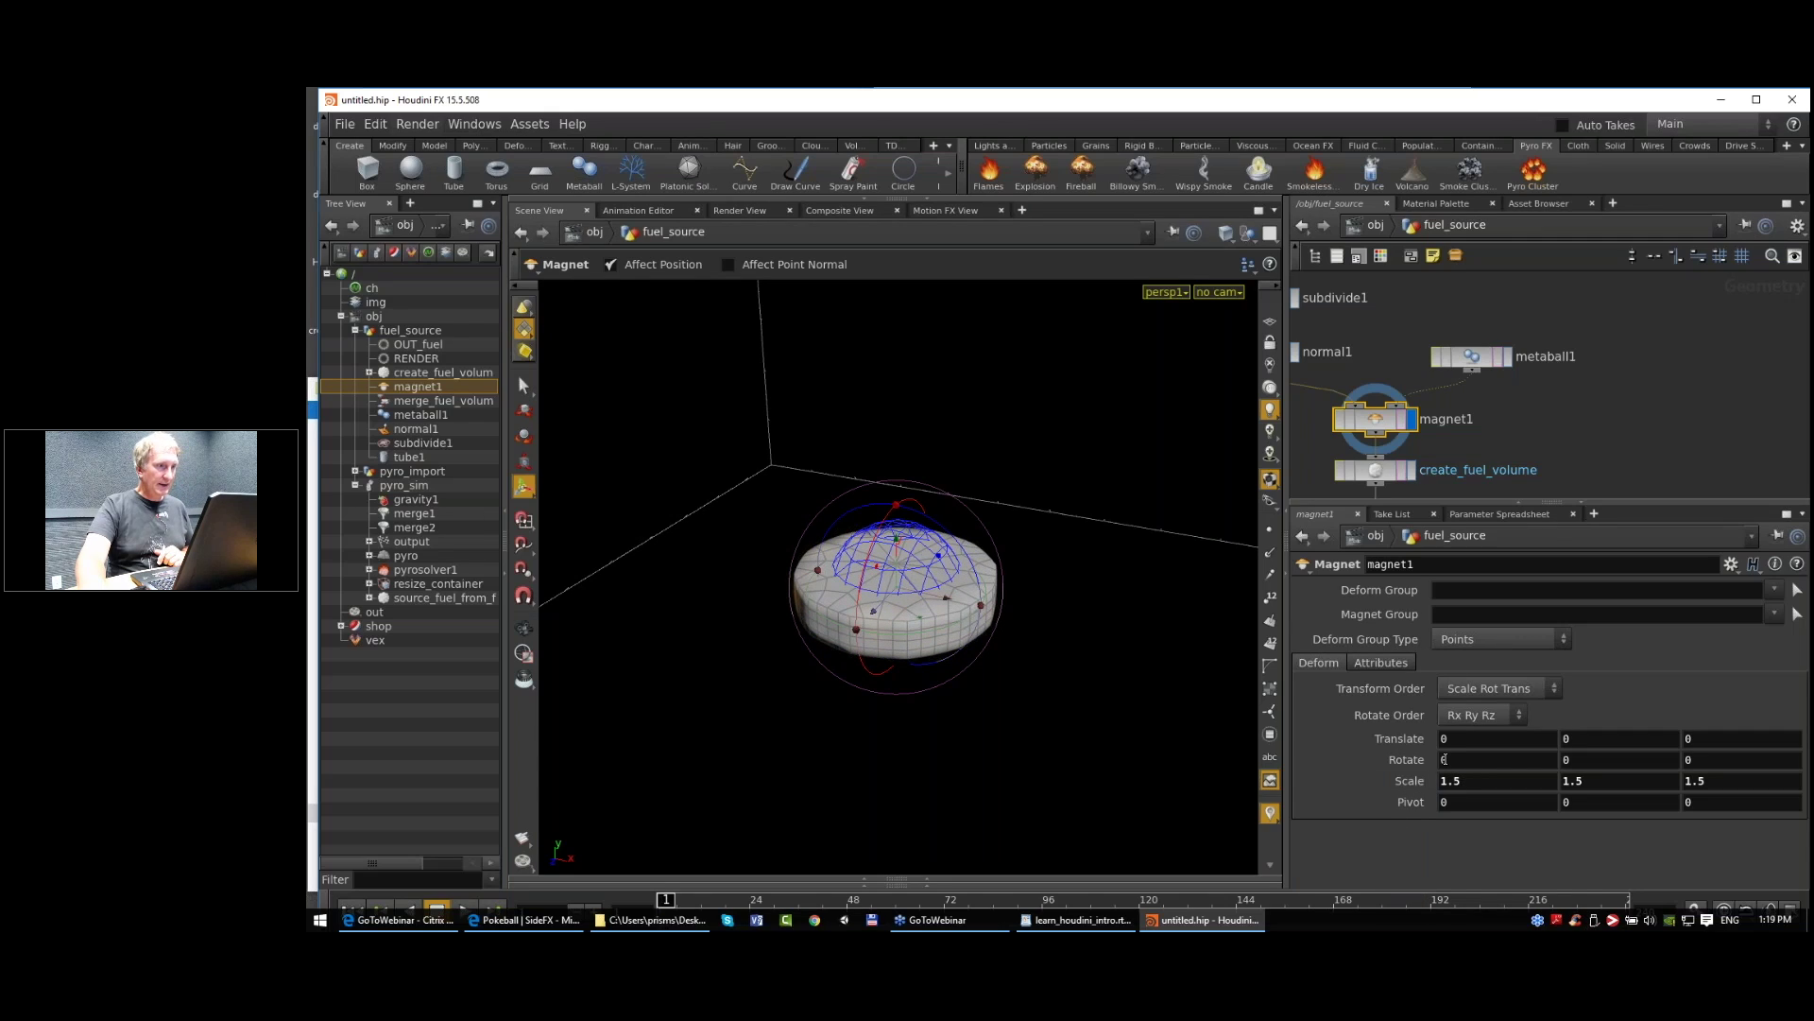
Step: Move metaball1 to one side of the tube, with its Center at about 0.52, -0.02, 0
click(1478, 356)
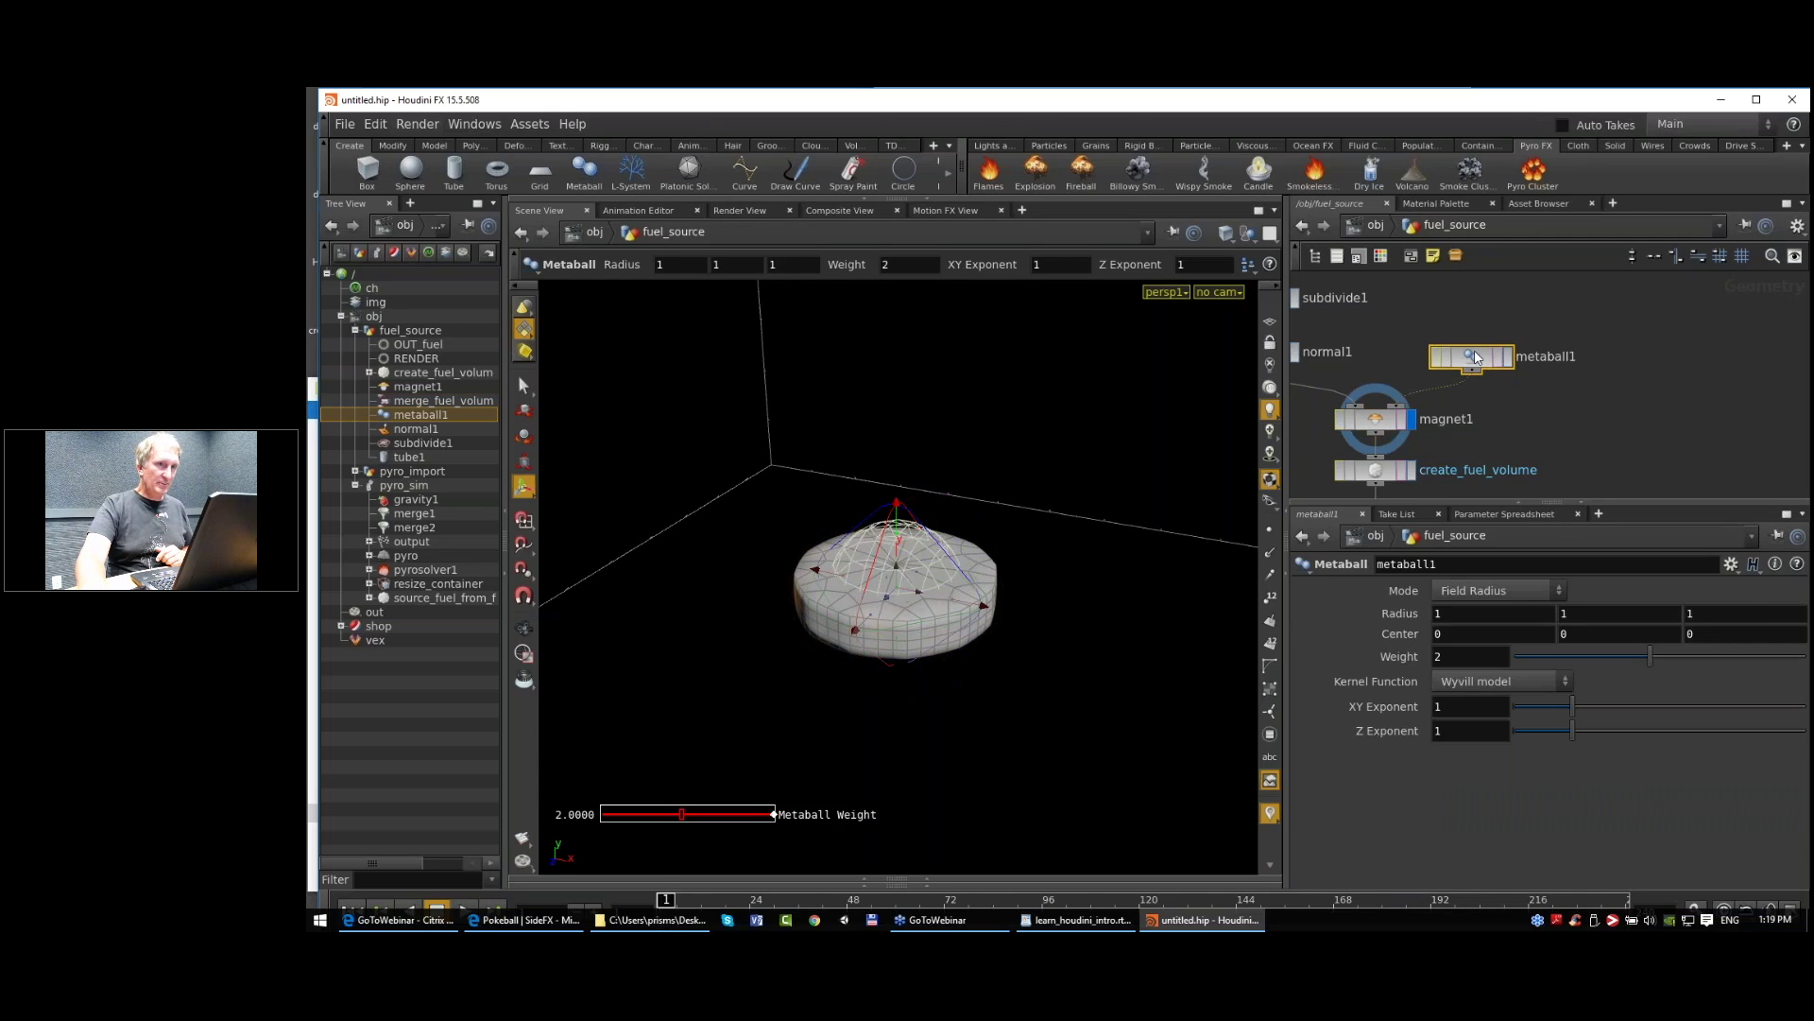
drag(897, 569, 985, 615)
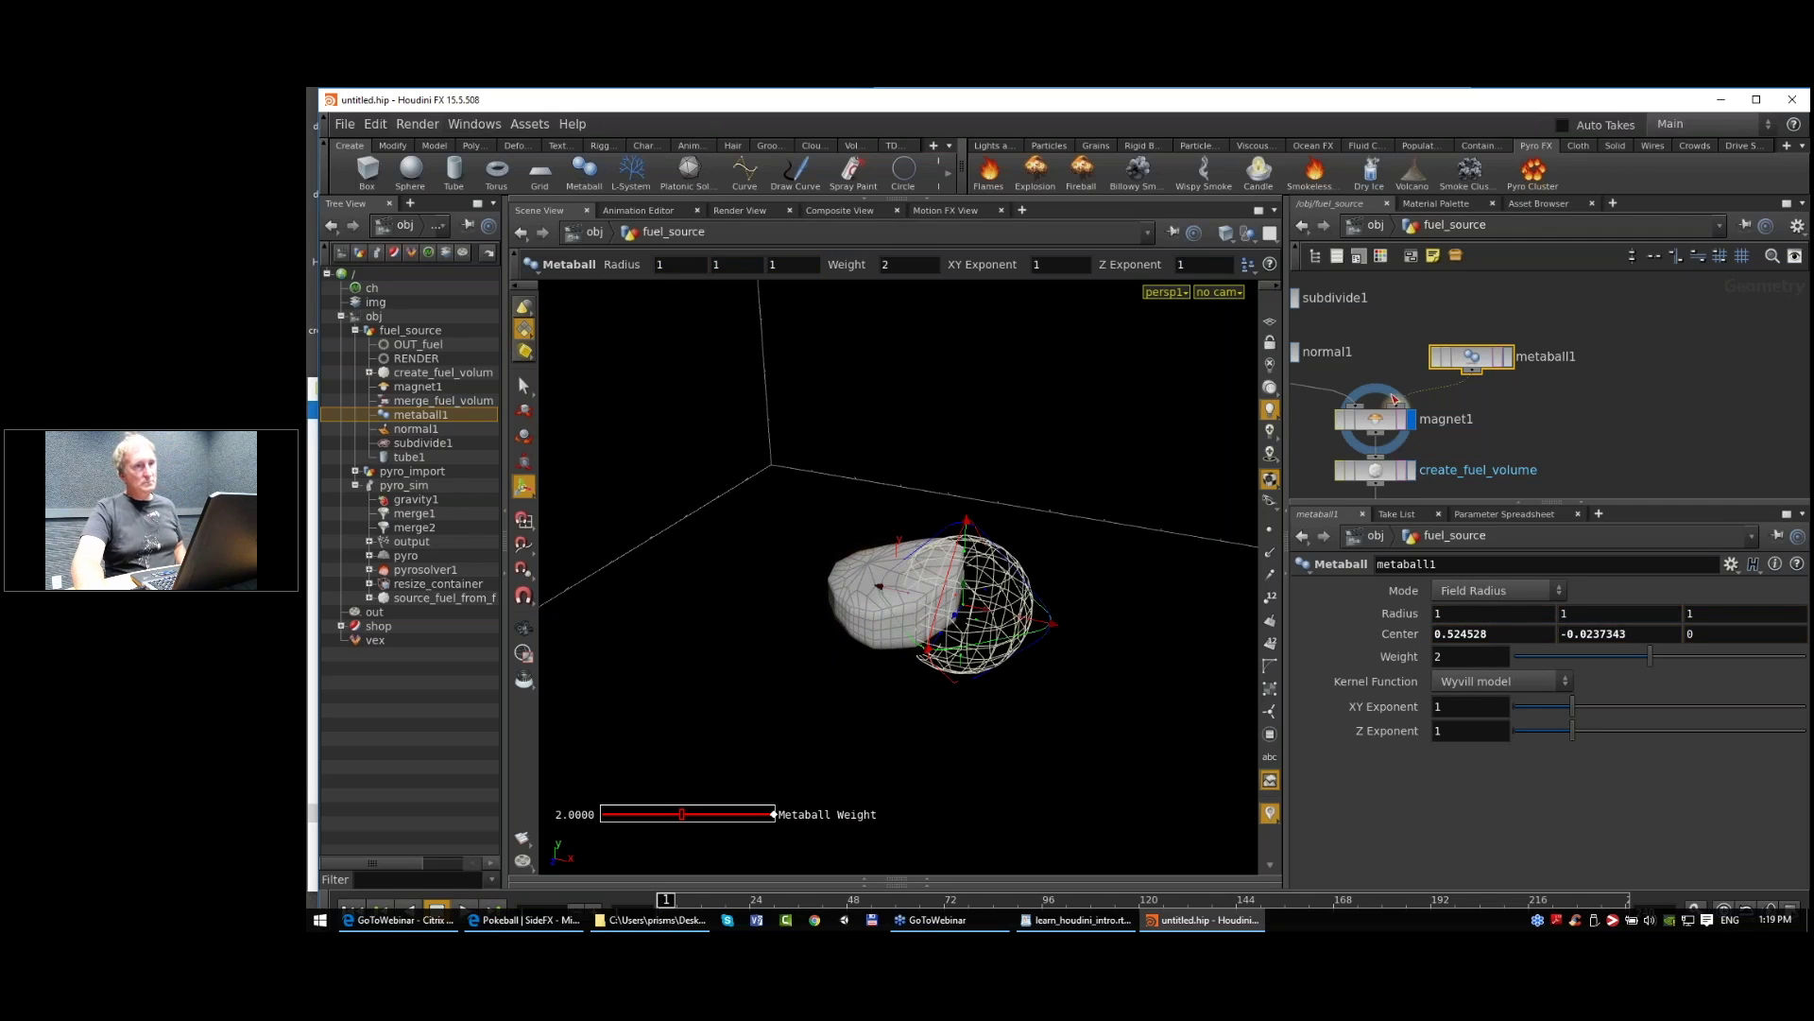
Step: Make magnet1 affect point normals instead of position, and display the point normals in the scene view
click(1378, 418)
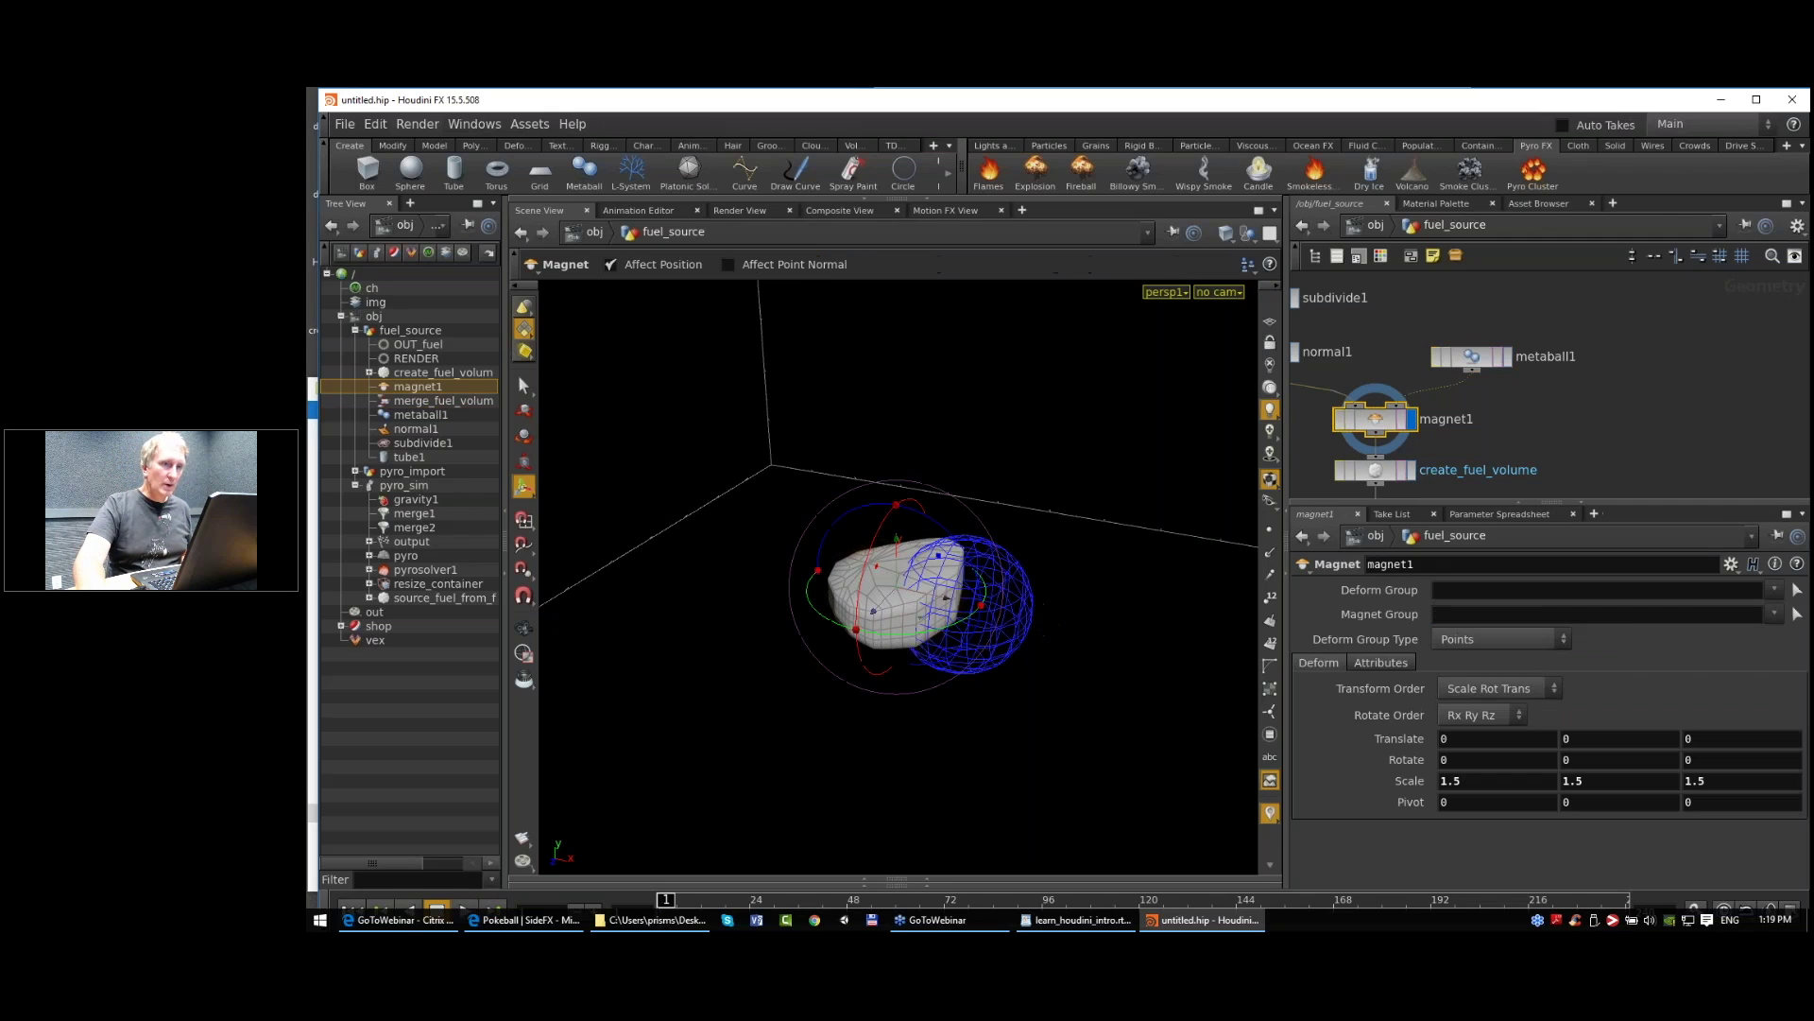
click(1383, 663)
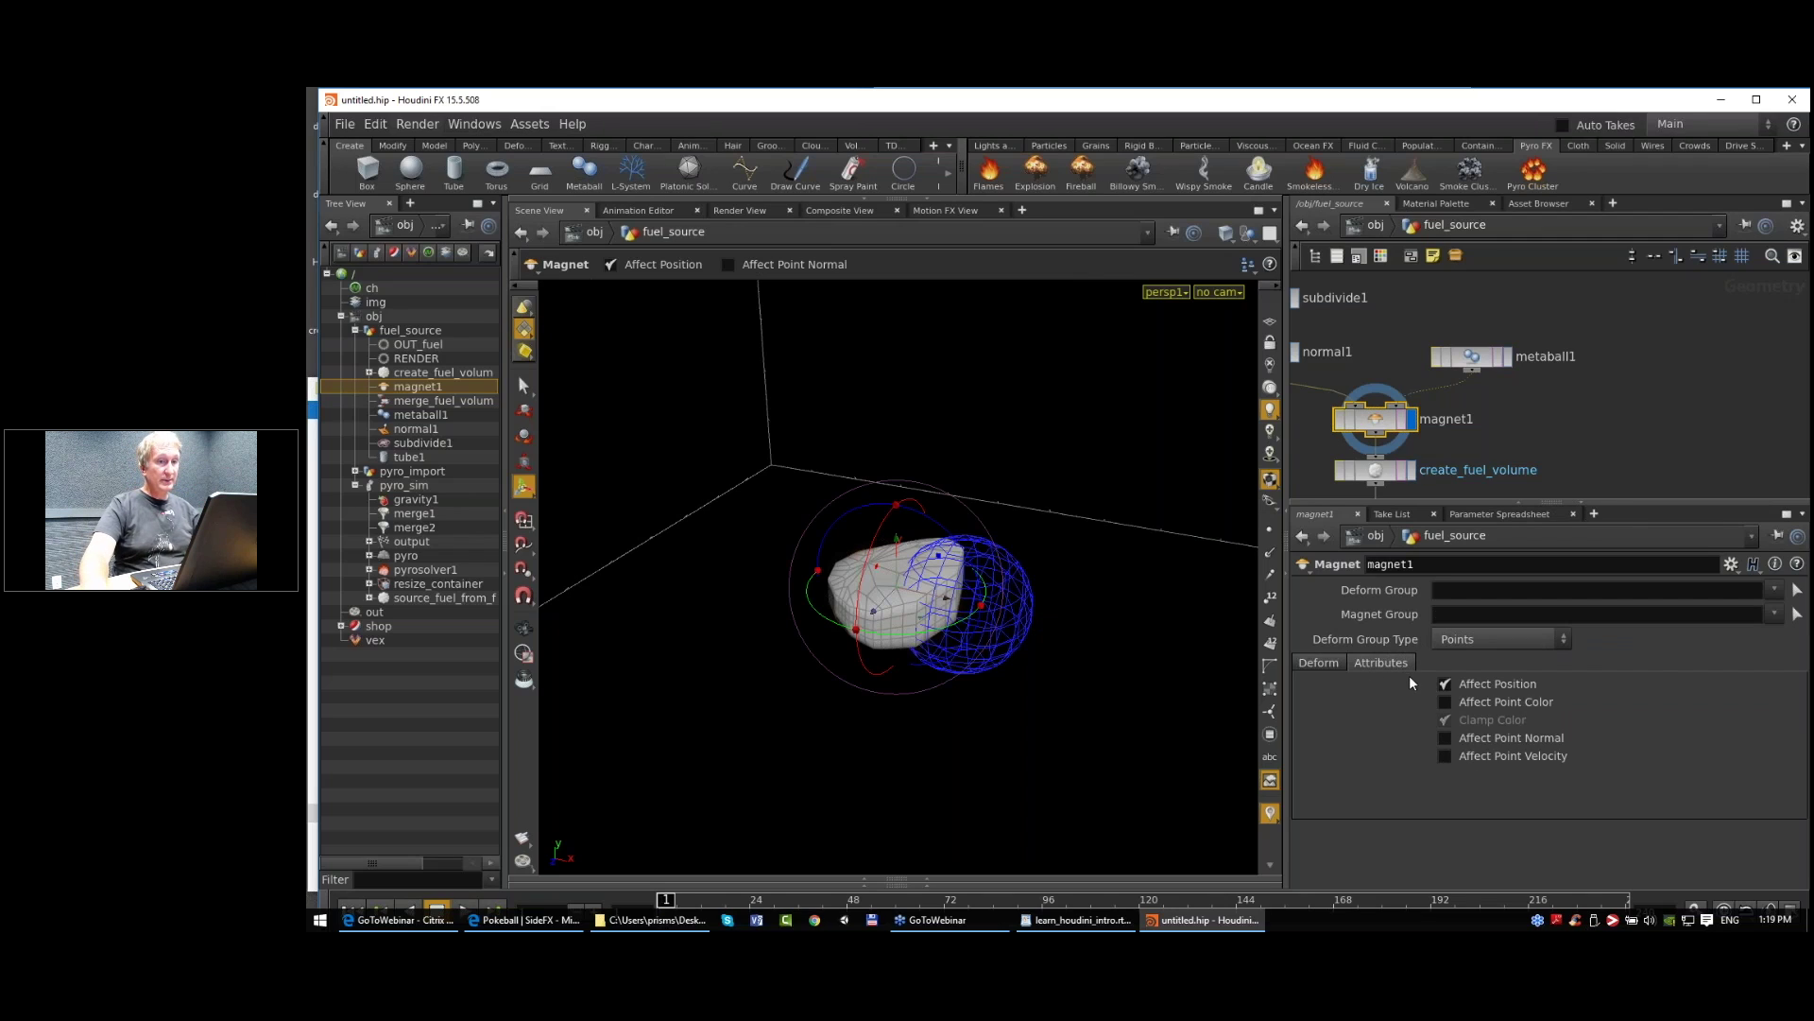
click(1443, 678)
click(1444, 682)
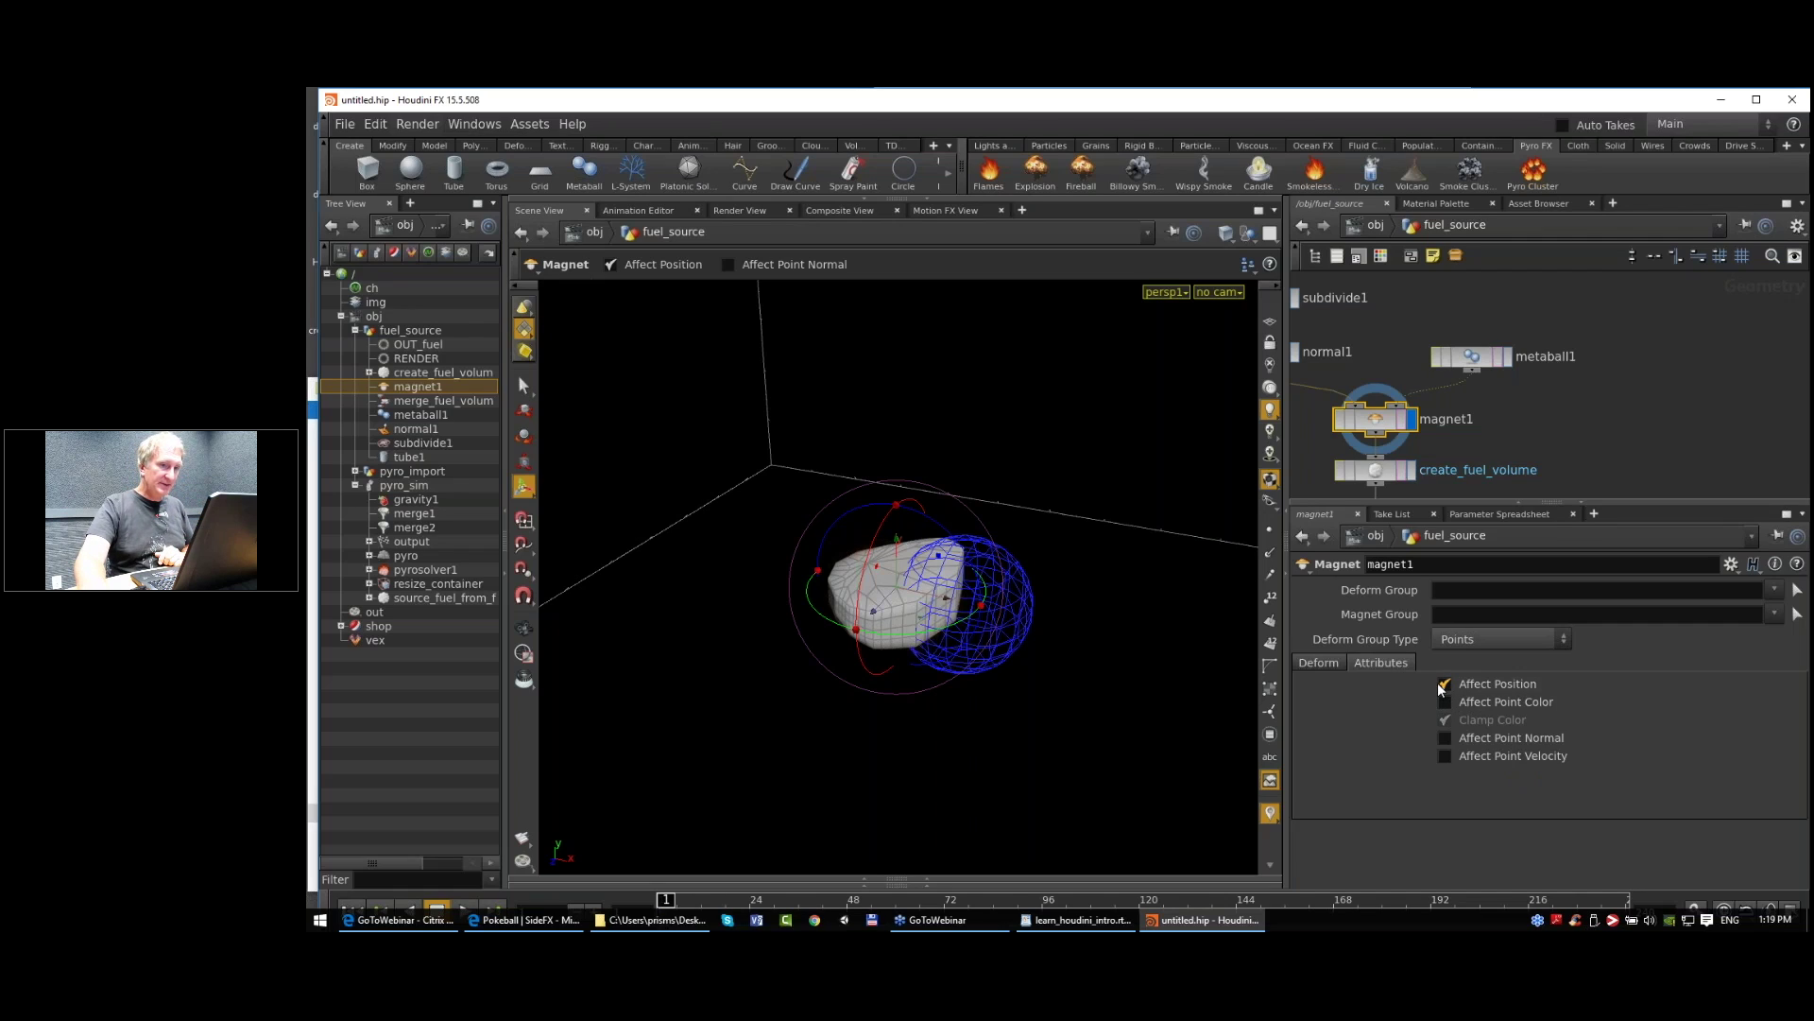
click(1445, 686)
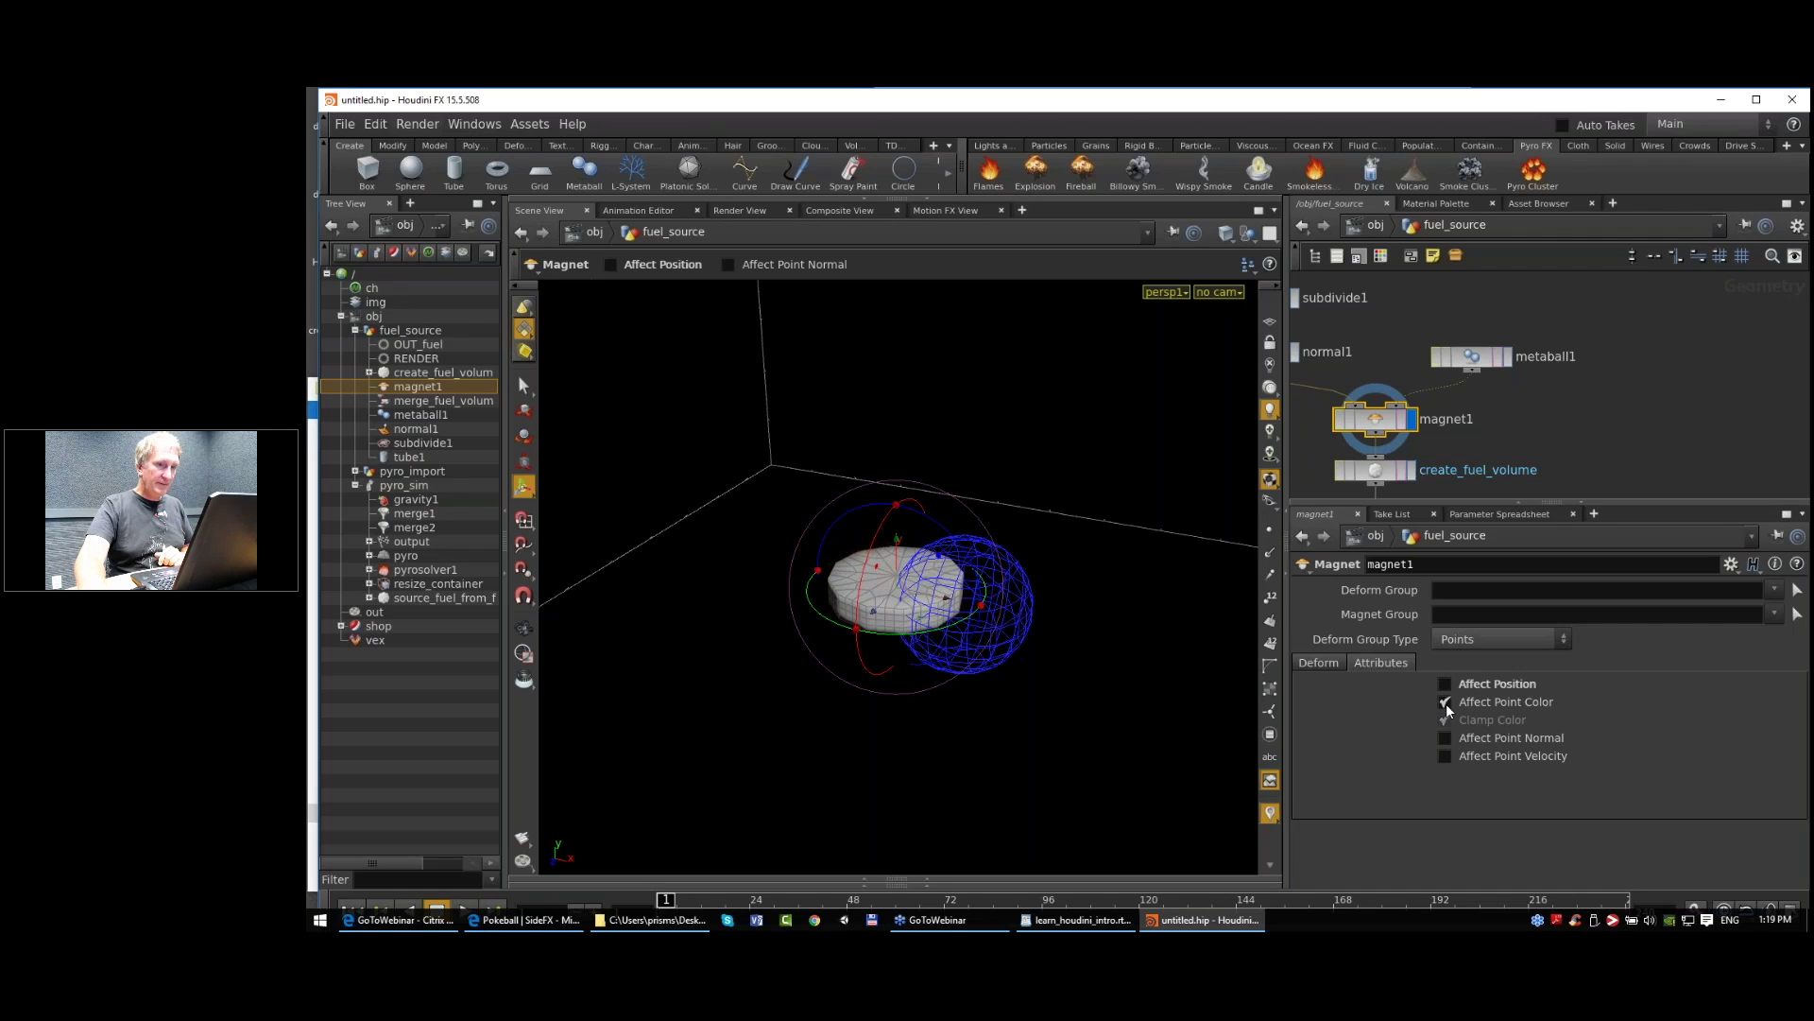
click(1446, 703)
click(1445, 703)
click(1445, 738)
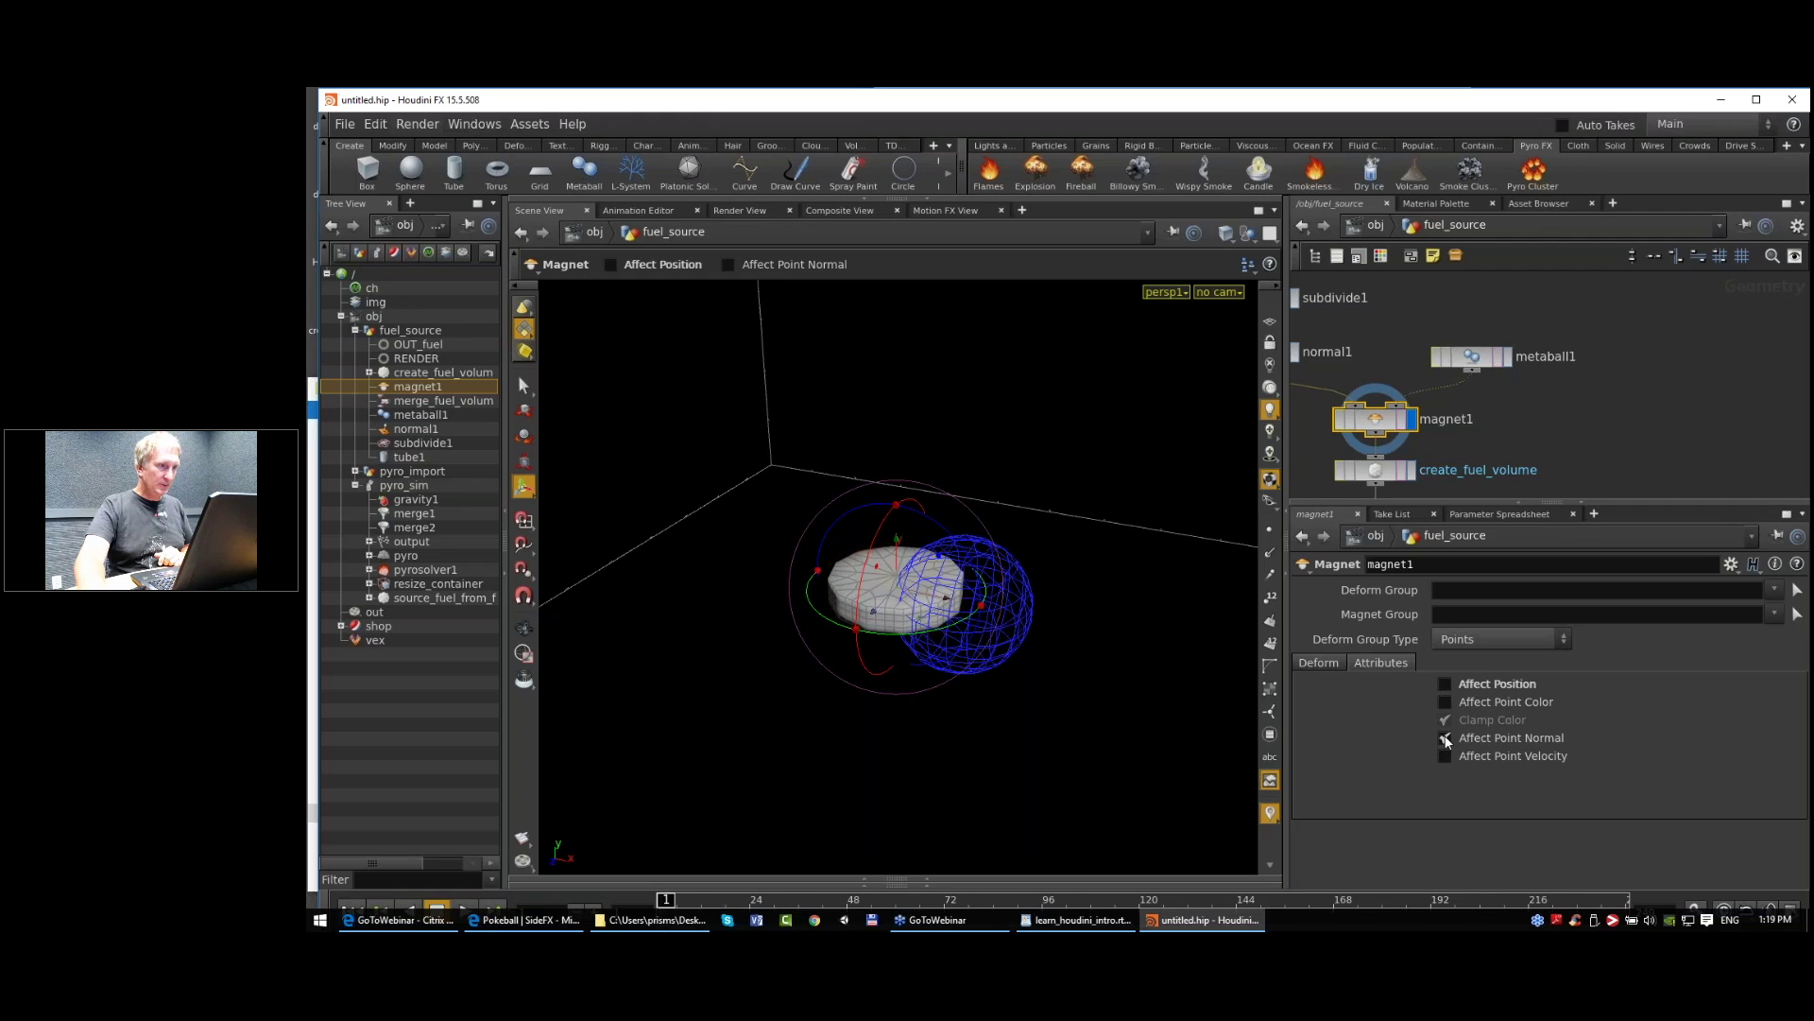
click(1270, 551)
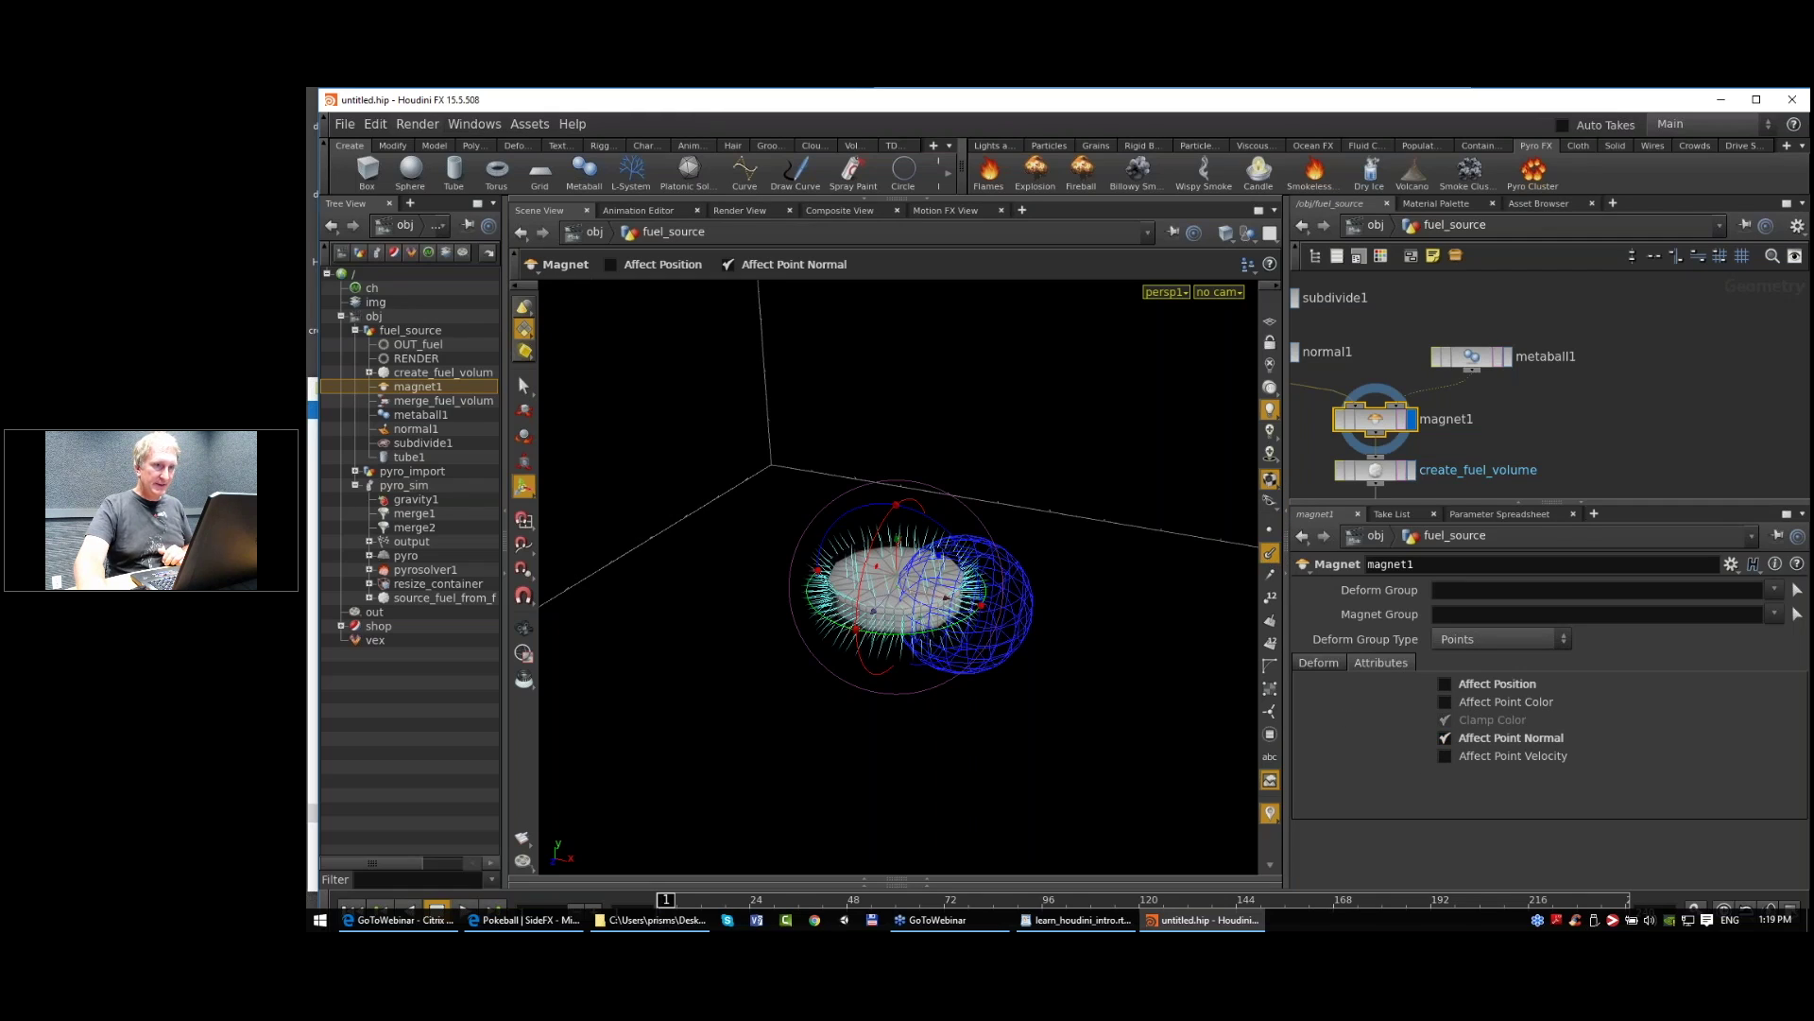
Step: Shift metaball1's Center to about 0.67 in X and set magnet1's Scale to 6.2 on all three axes
click(1482, 360)
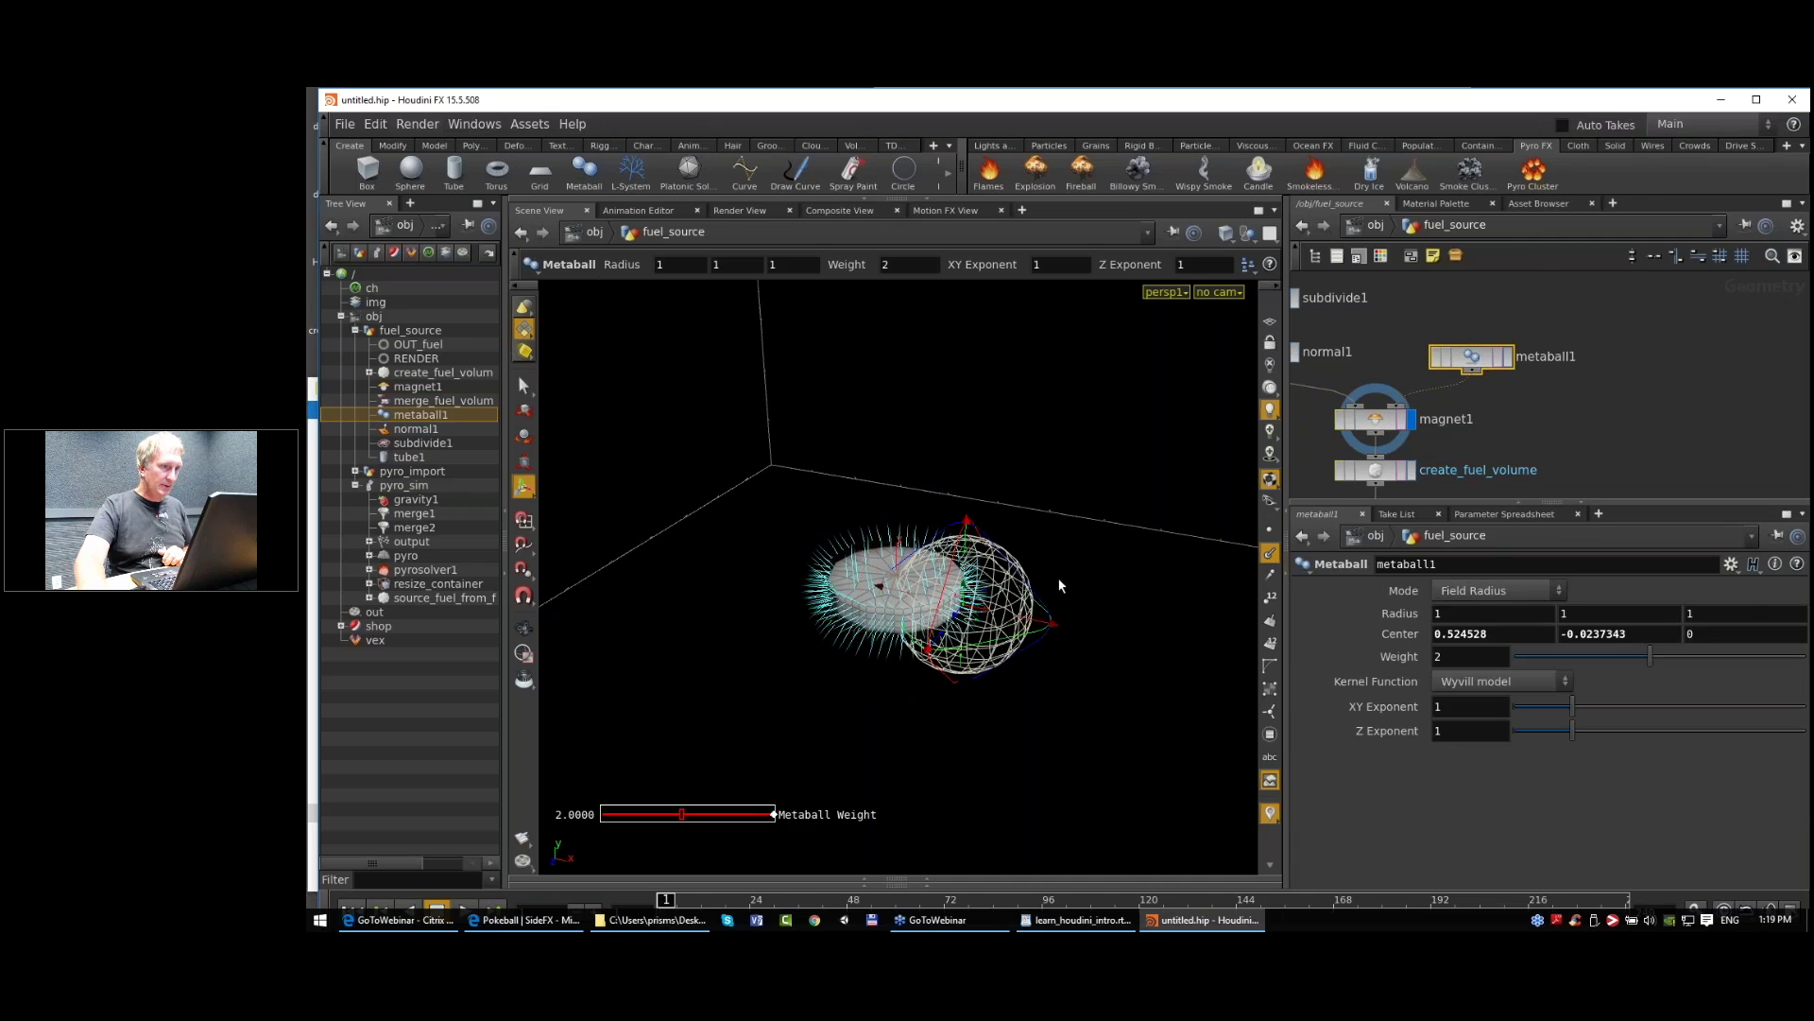
drag(987, 618, 1000, 631)
click(1375, 419)
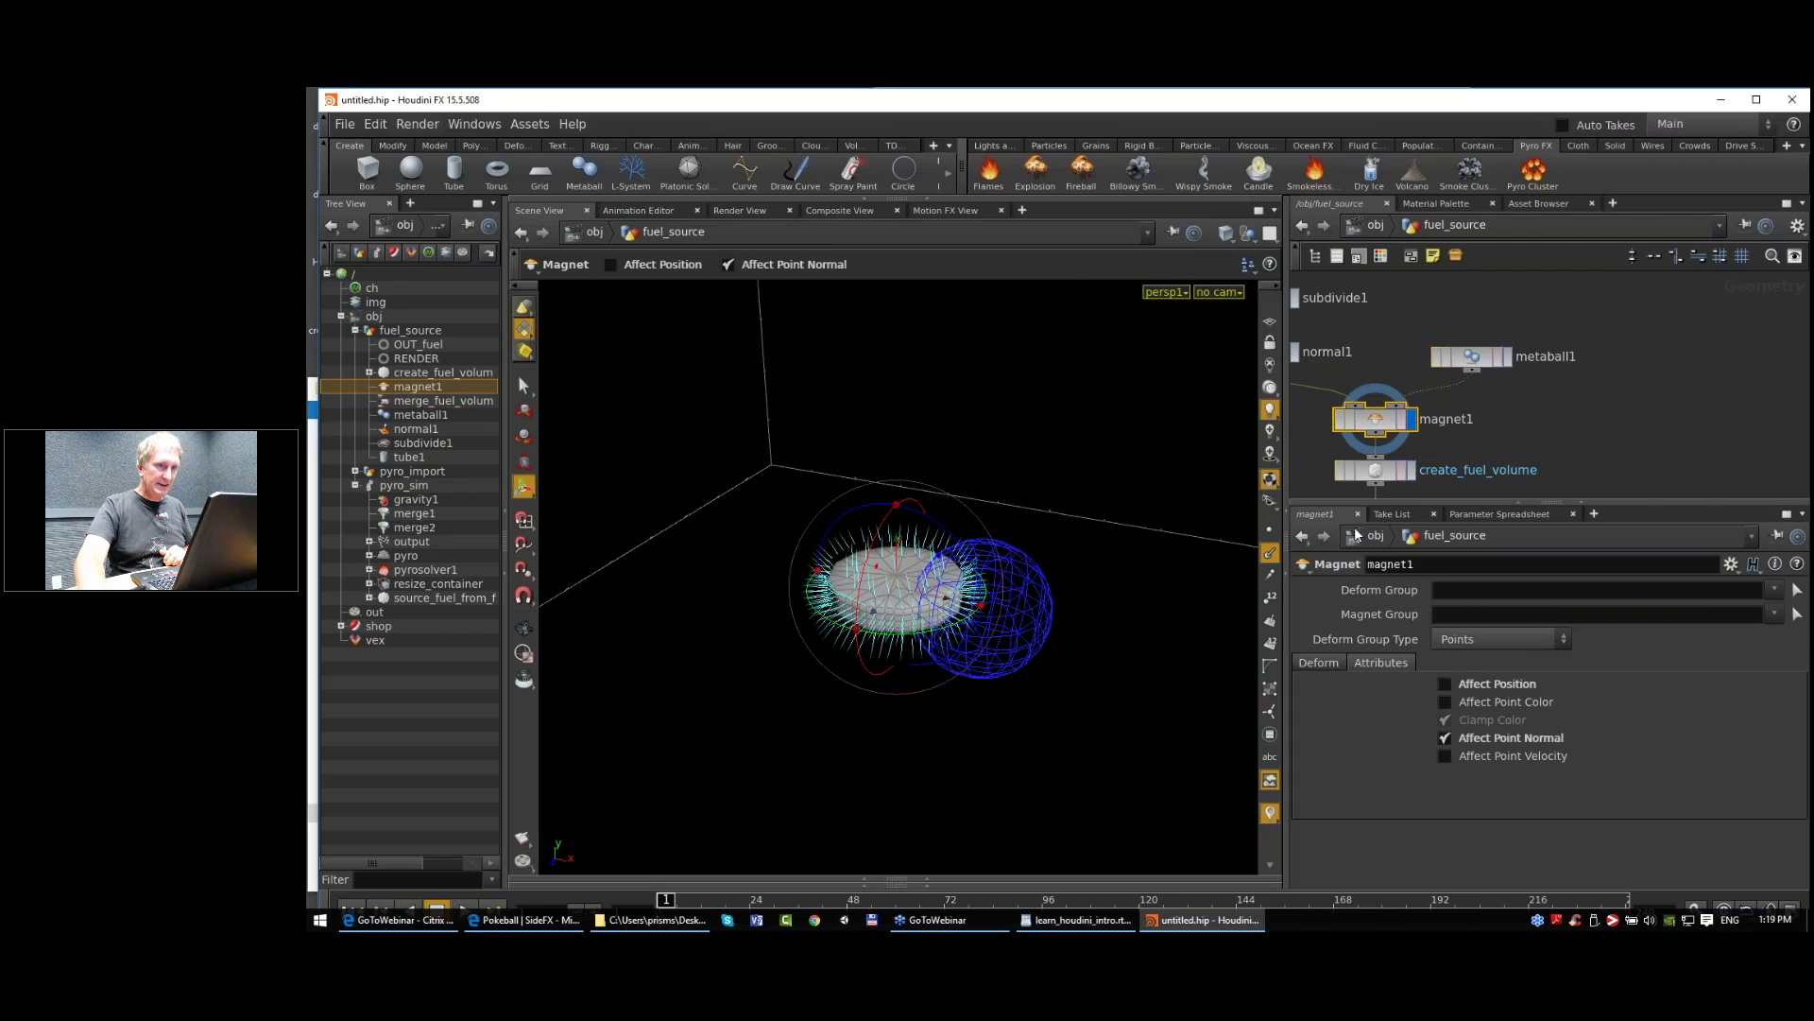
click(1318, 662)
middle_drag(1408, 780, 1794, 817)
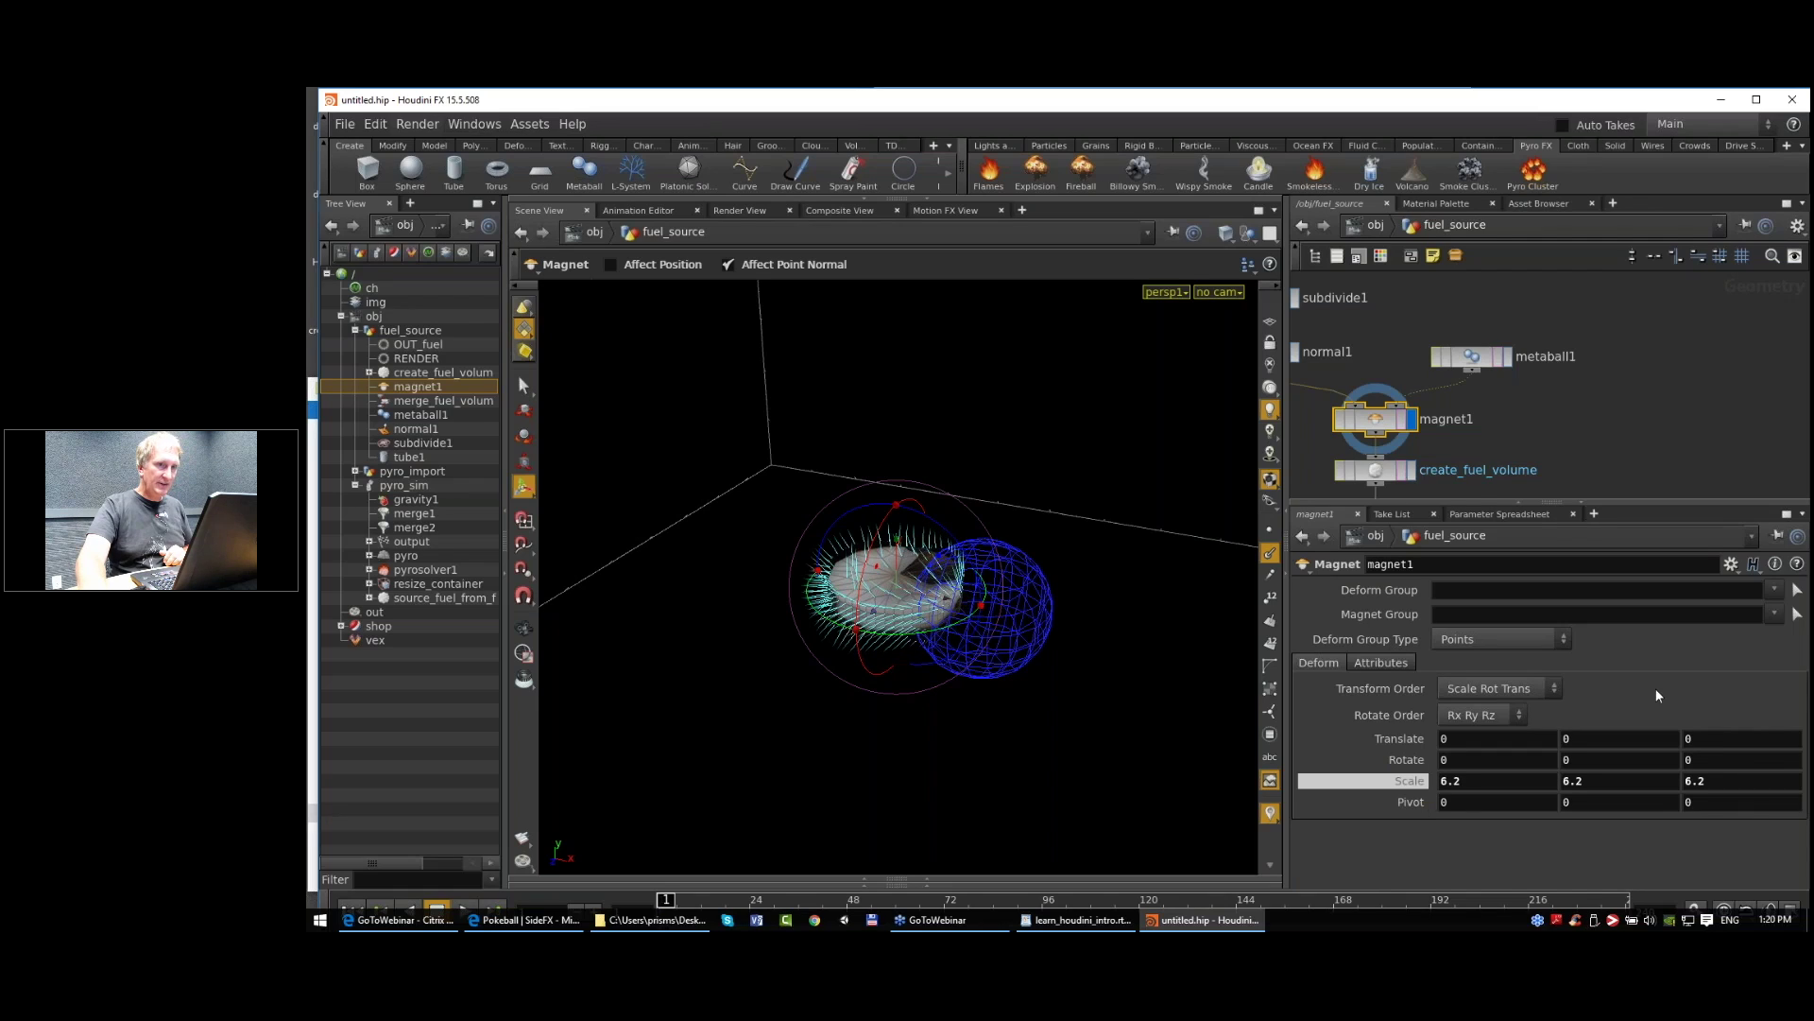
Step: Enlarge metaball1 and stretch it into a flattened ellipsoid with a Radius of about 1.89, 0.99, 1.44
click(1474, 359)
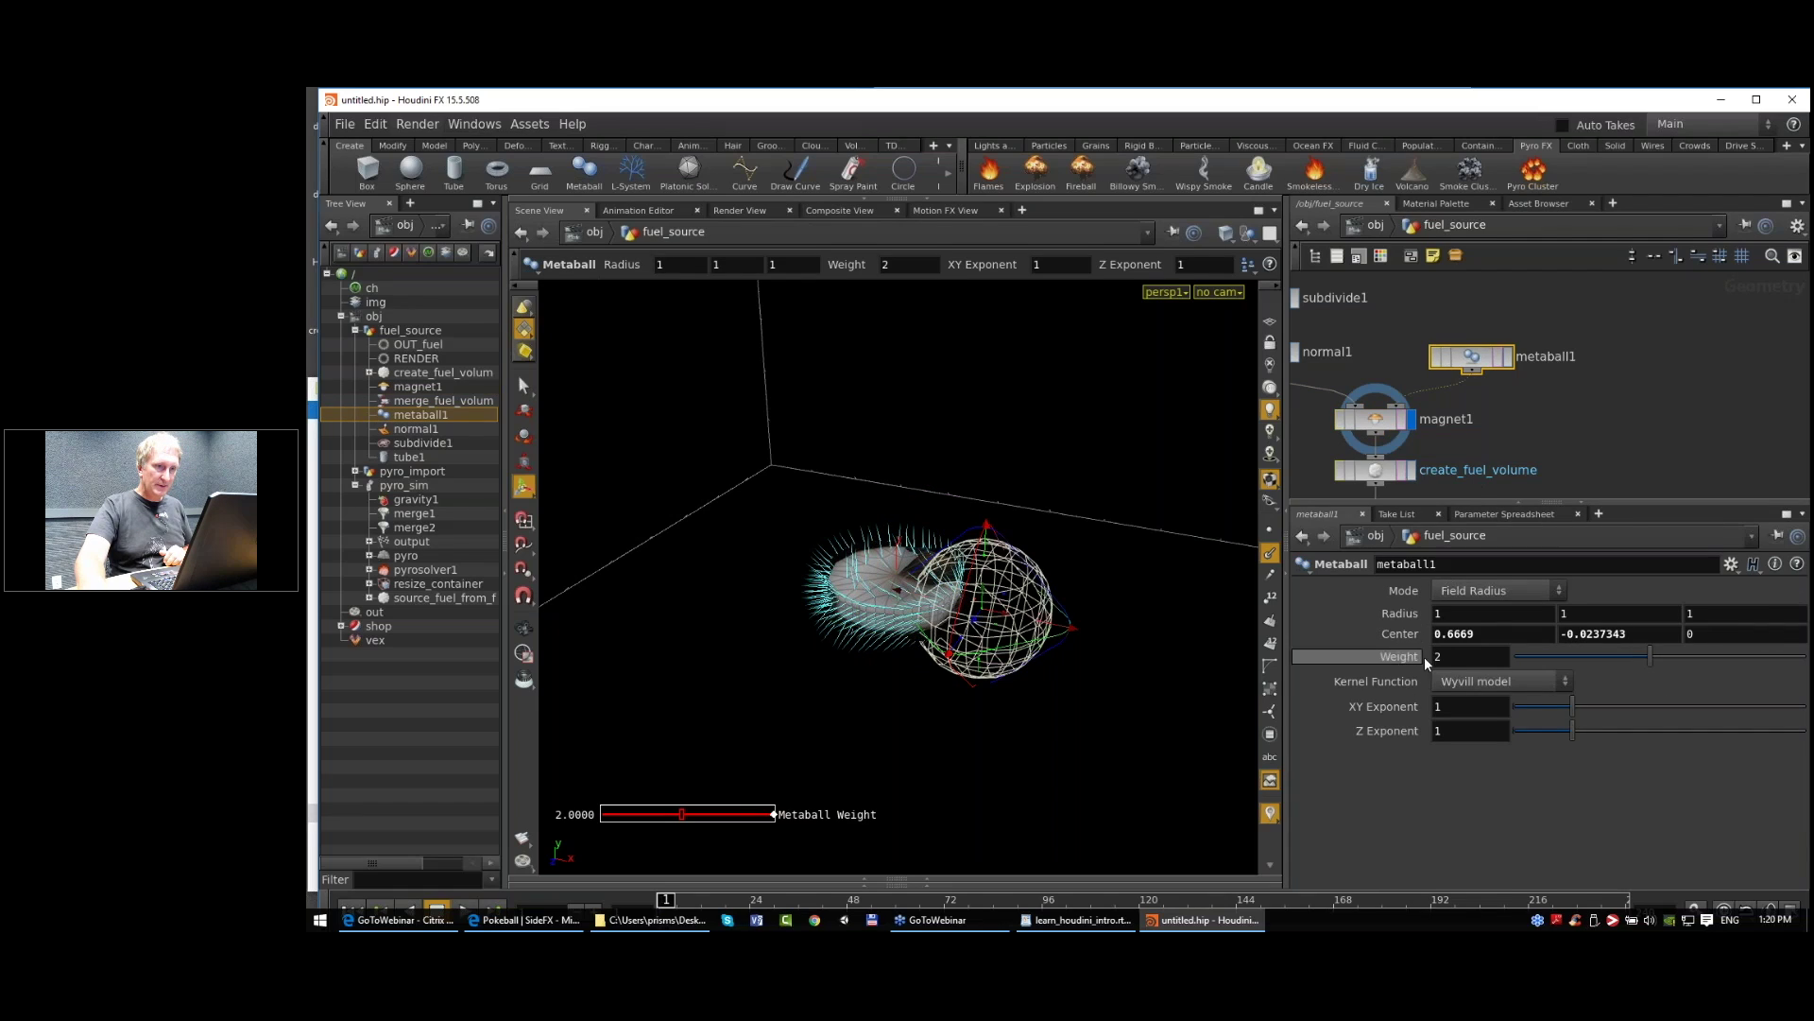
middle_drag(1401, 623, 1512, 616)
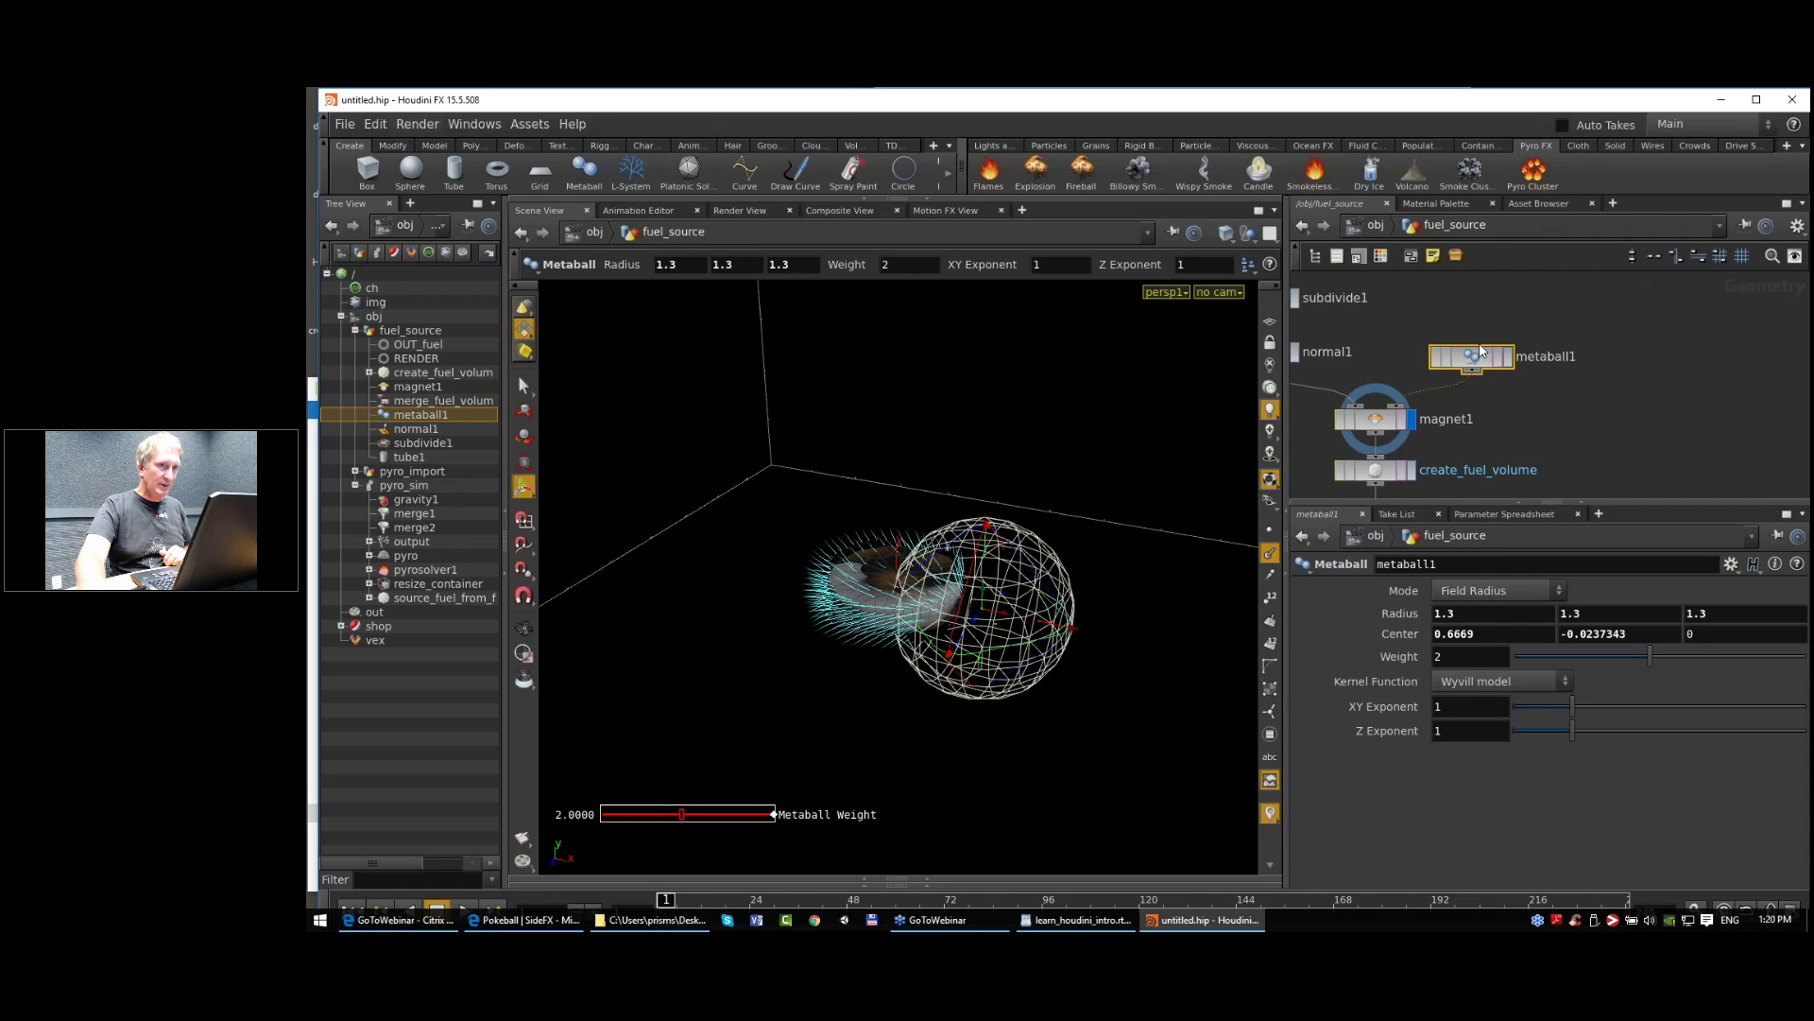
drag(986, 546, 986, 567)
drag(1034, 655, 1054, 672)
mouse_move(874, 658)
alt+mouse_down()
mouse_move(899, 652)
mouse_move(948, 693)
mouse_move(907, 575)
mouse_move(881, 650)
alt+mouse_up()
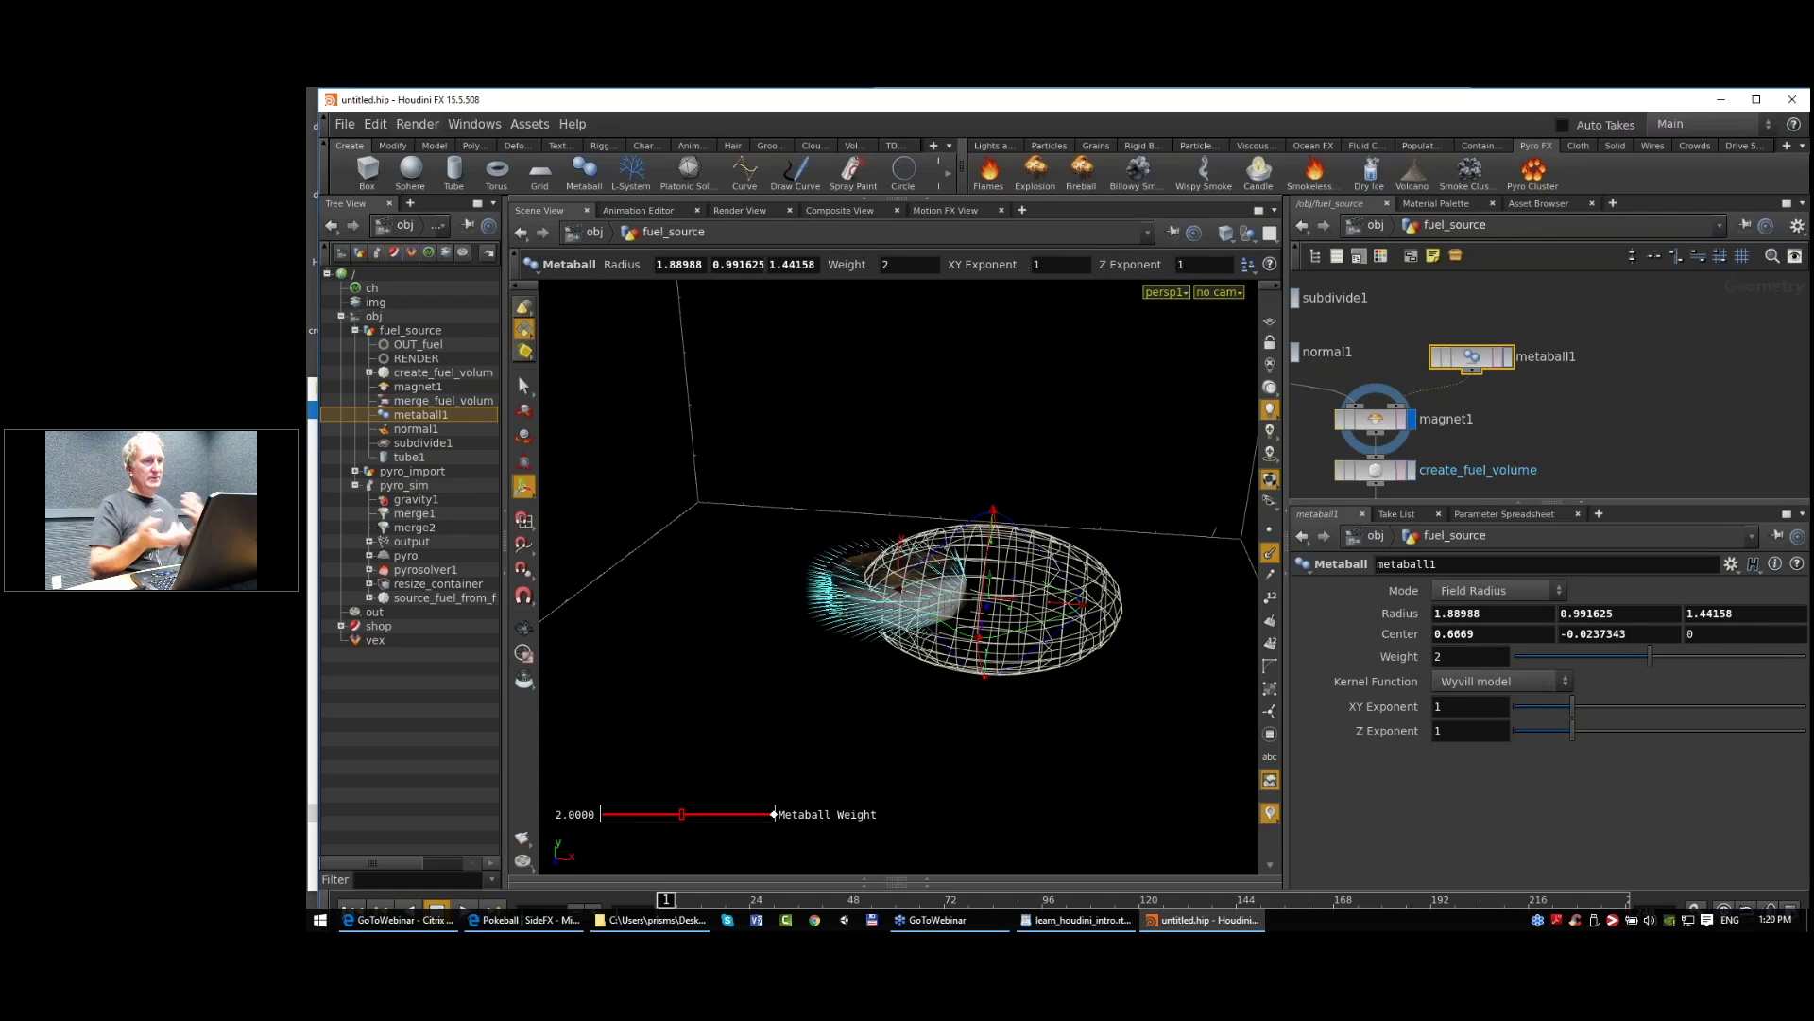
mouse_move(979, 586)
alt+mouse_down()
mouse_move(927, 654)
mouse_move(966, 607)
alt+mouse_up()
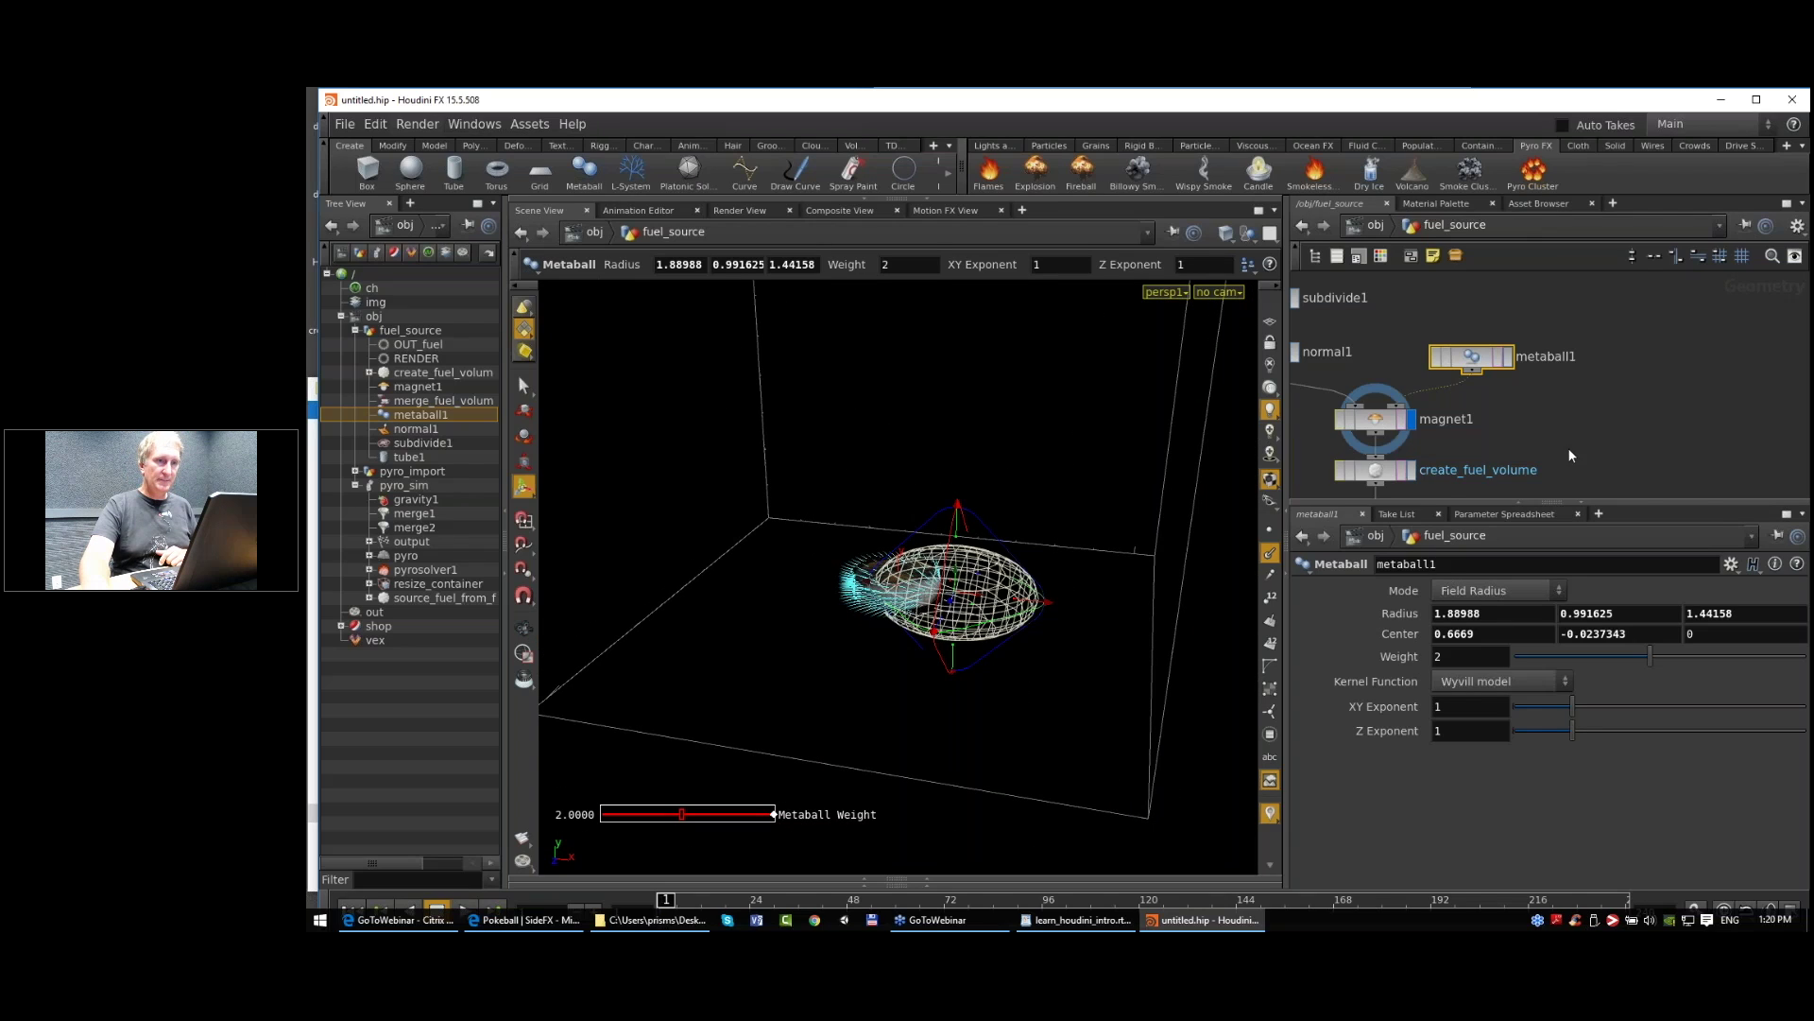
Step: Display create_fuel_volume, inspect its node information for the volumes it outputs, and space it slightly further below magnet1
middle_drag(1571, 440, 1610, 364)
scroll(1614, 360, down, 2)
middle_drag(1413, 381, 1386, 428)
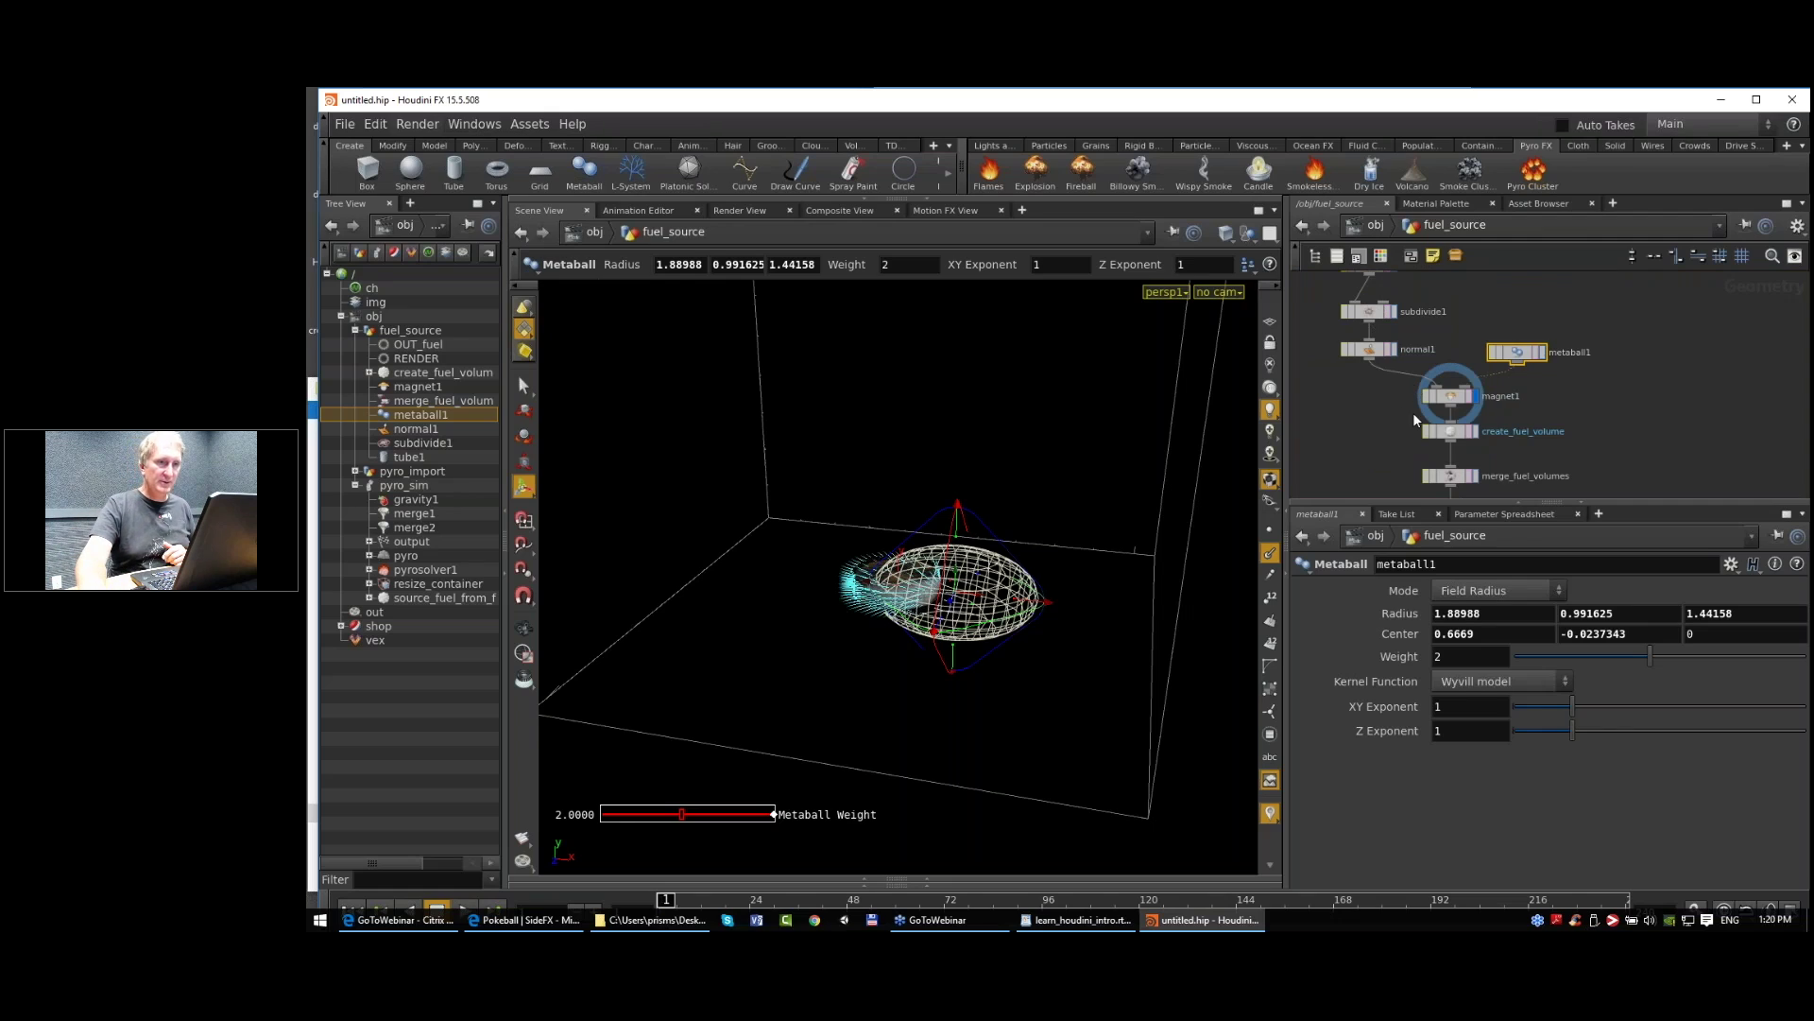
click(1476, 434)
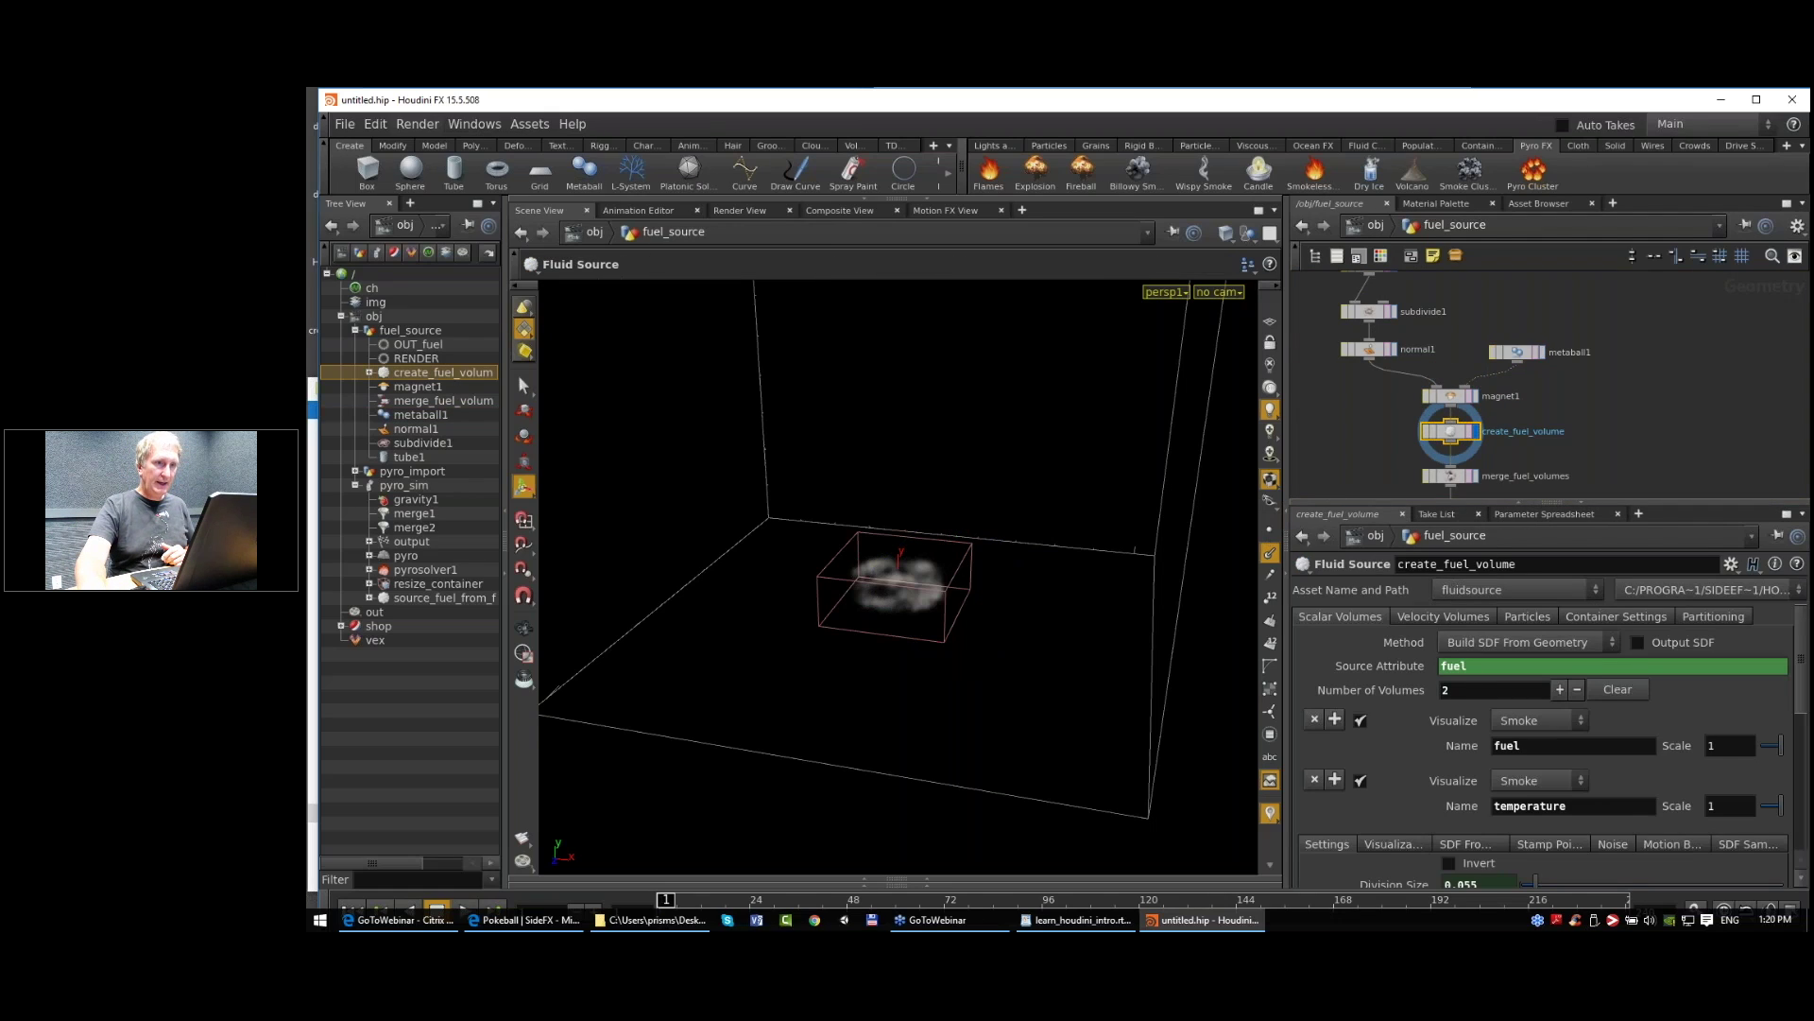
middle_click(1453, 437)
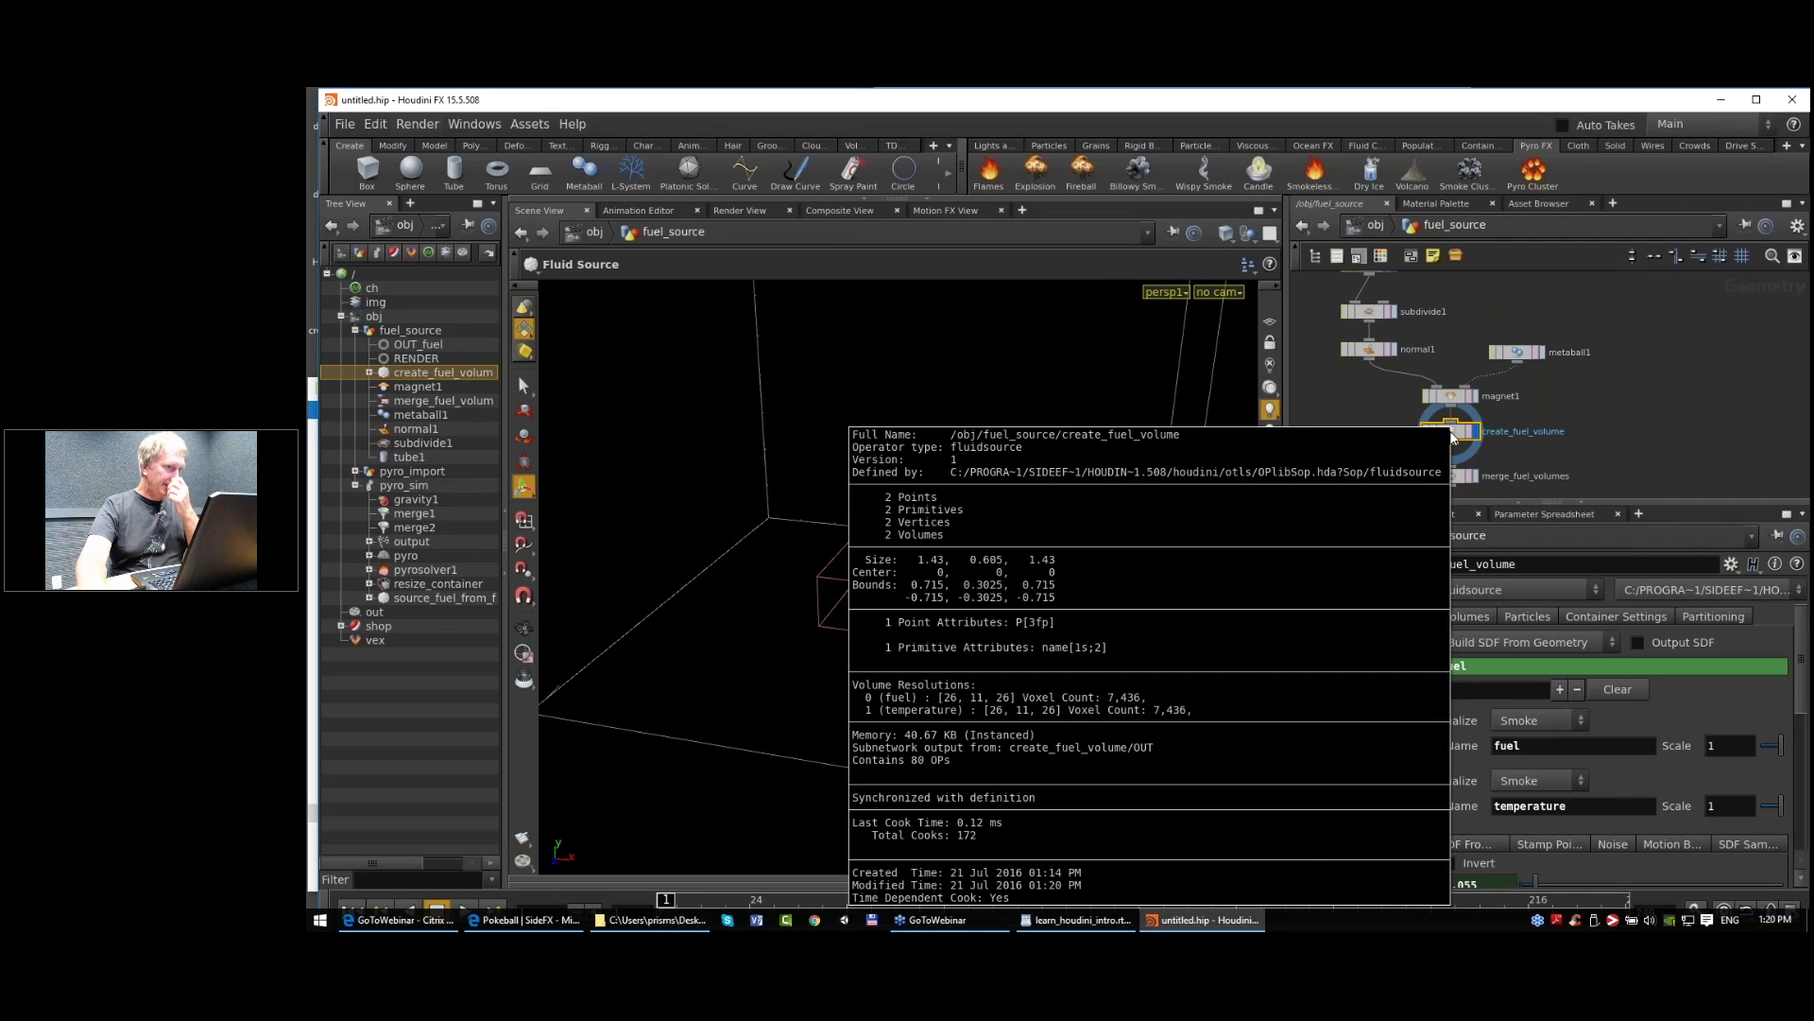
middle_drag(1605, 477, 1601, 440)
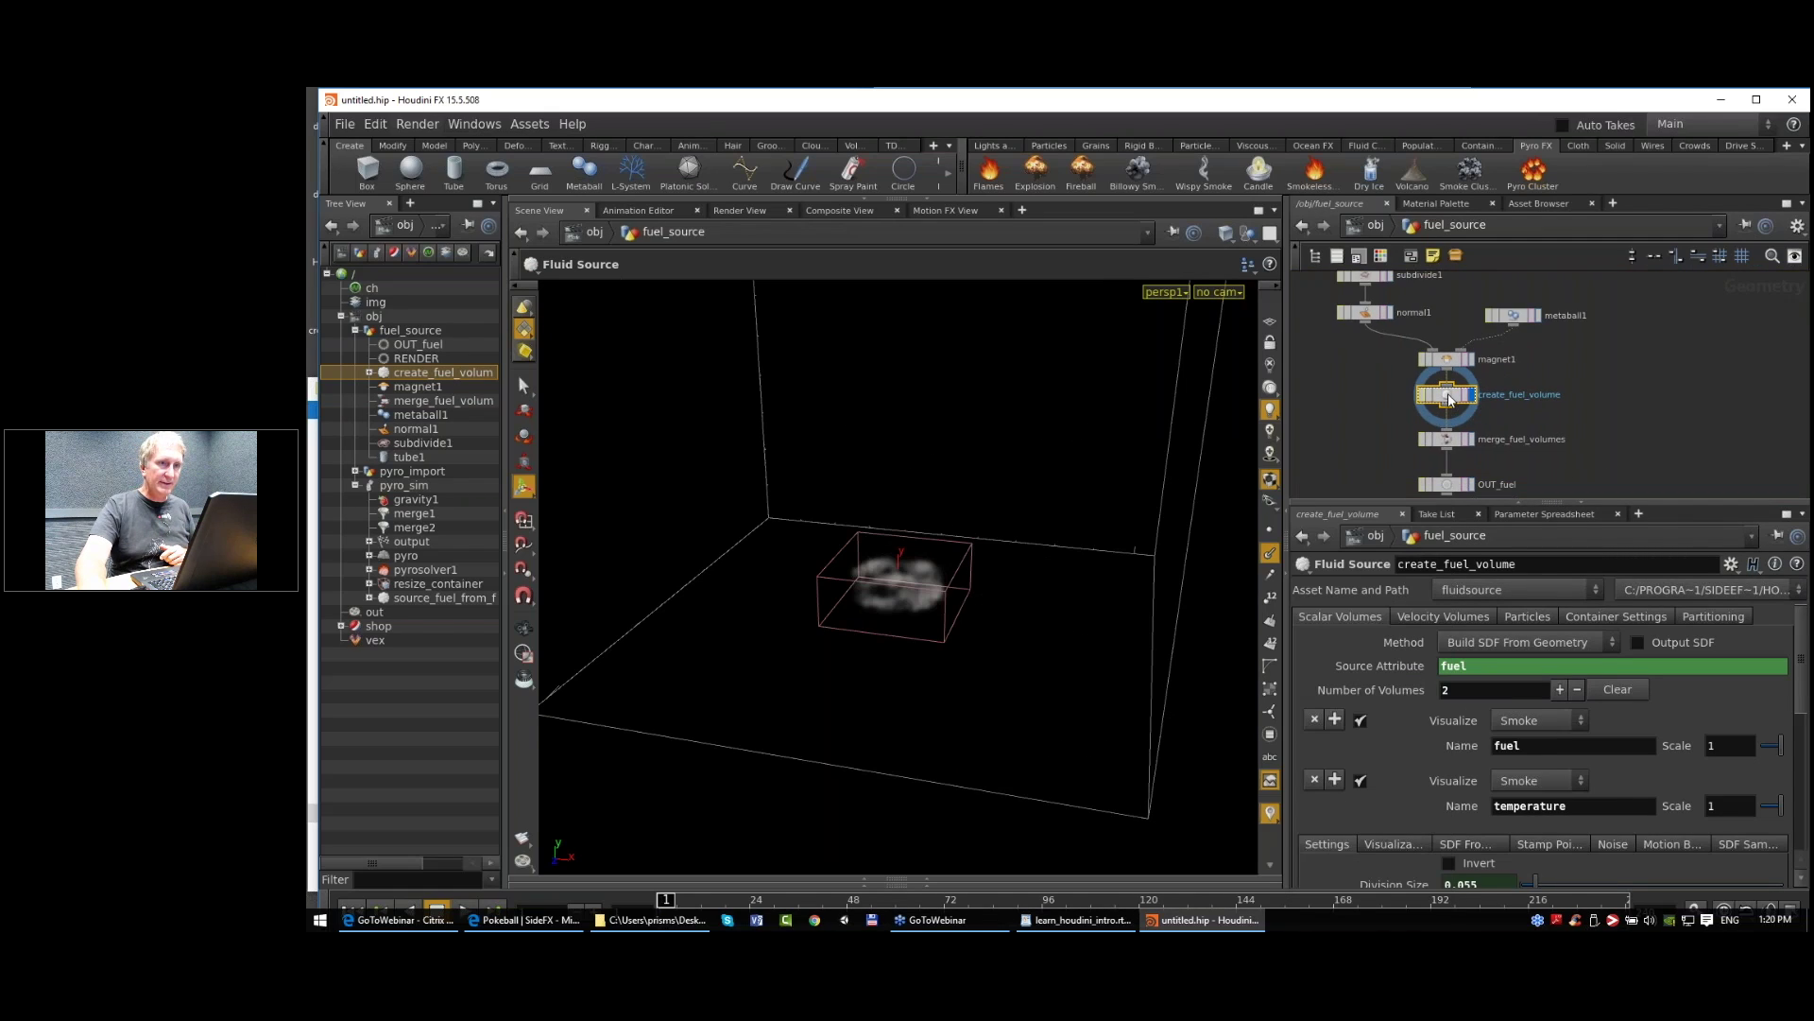
drag(1451, 401, 1451, 408)
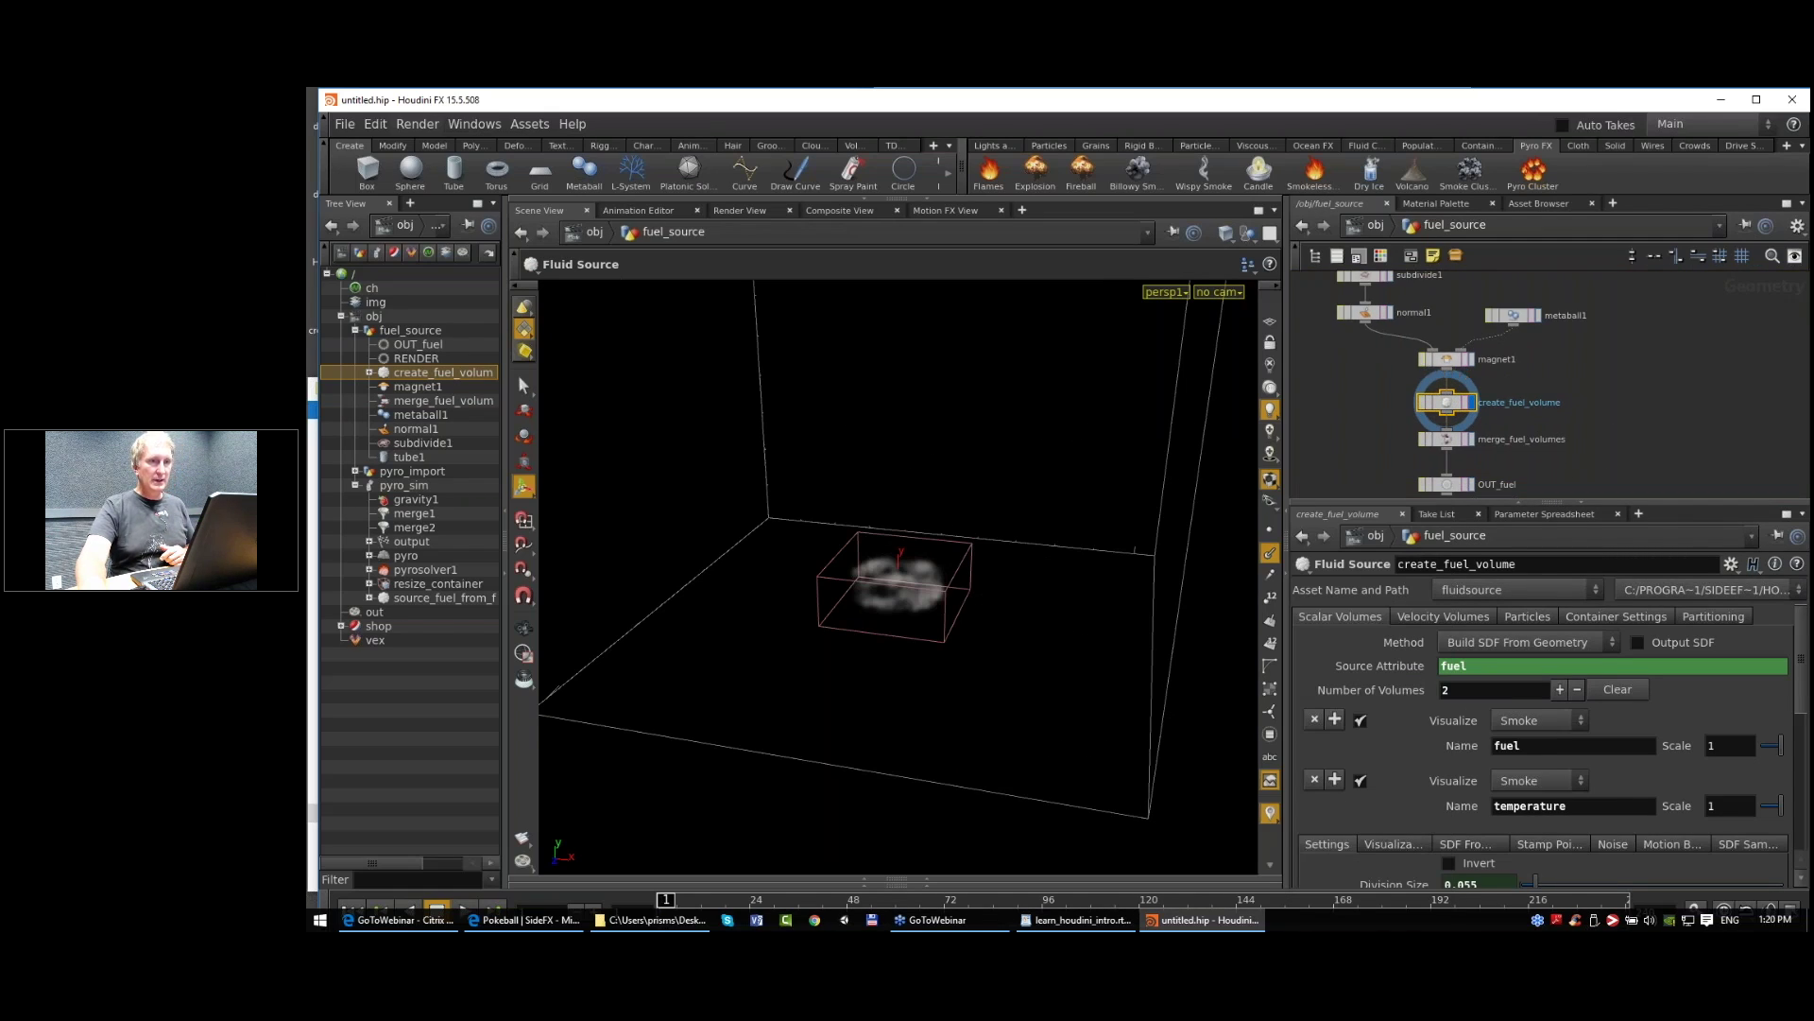
Step: Examine which source attribute and volume name create_fuel_volume uses for its velocity volumes, comparing them with its scalar volume settings
drag(1445, 359, 1511, 311)
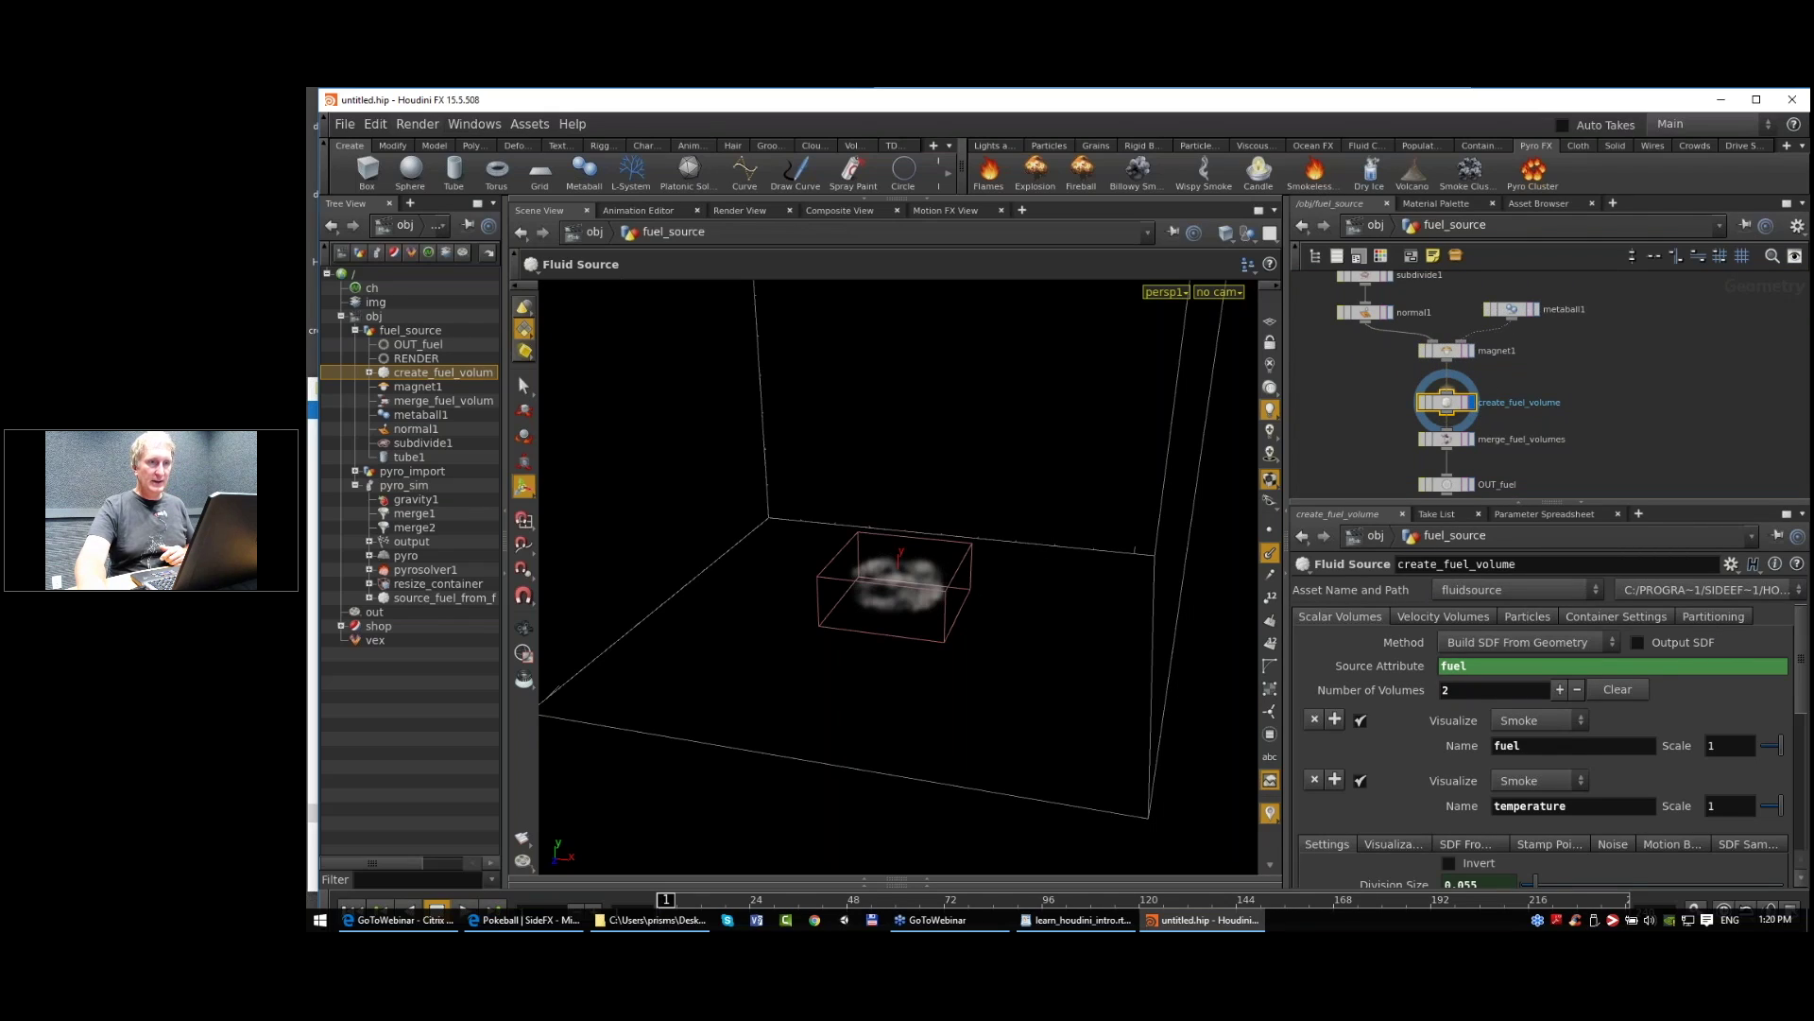
scroll(1368, 456, down, 1)
middle_drag(1367, 458, 1366, 416)
drag(1370, 360, 1520, 478)
drag(1433, 376, 1433, 394)
click(1433, 394)
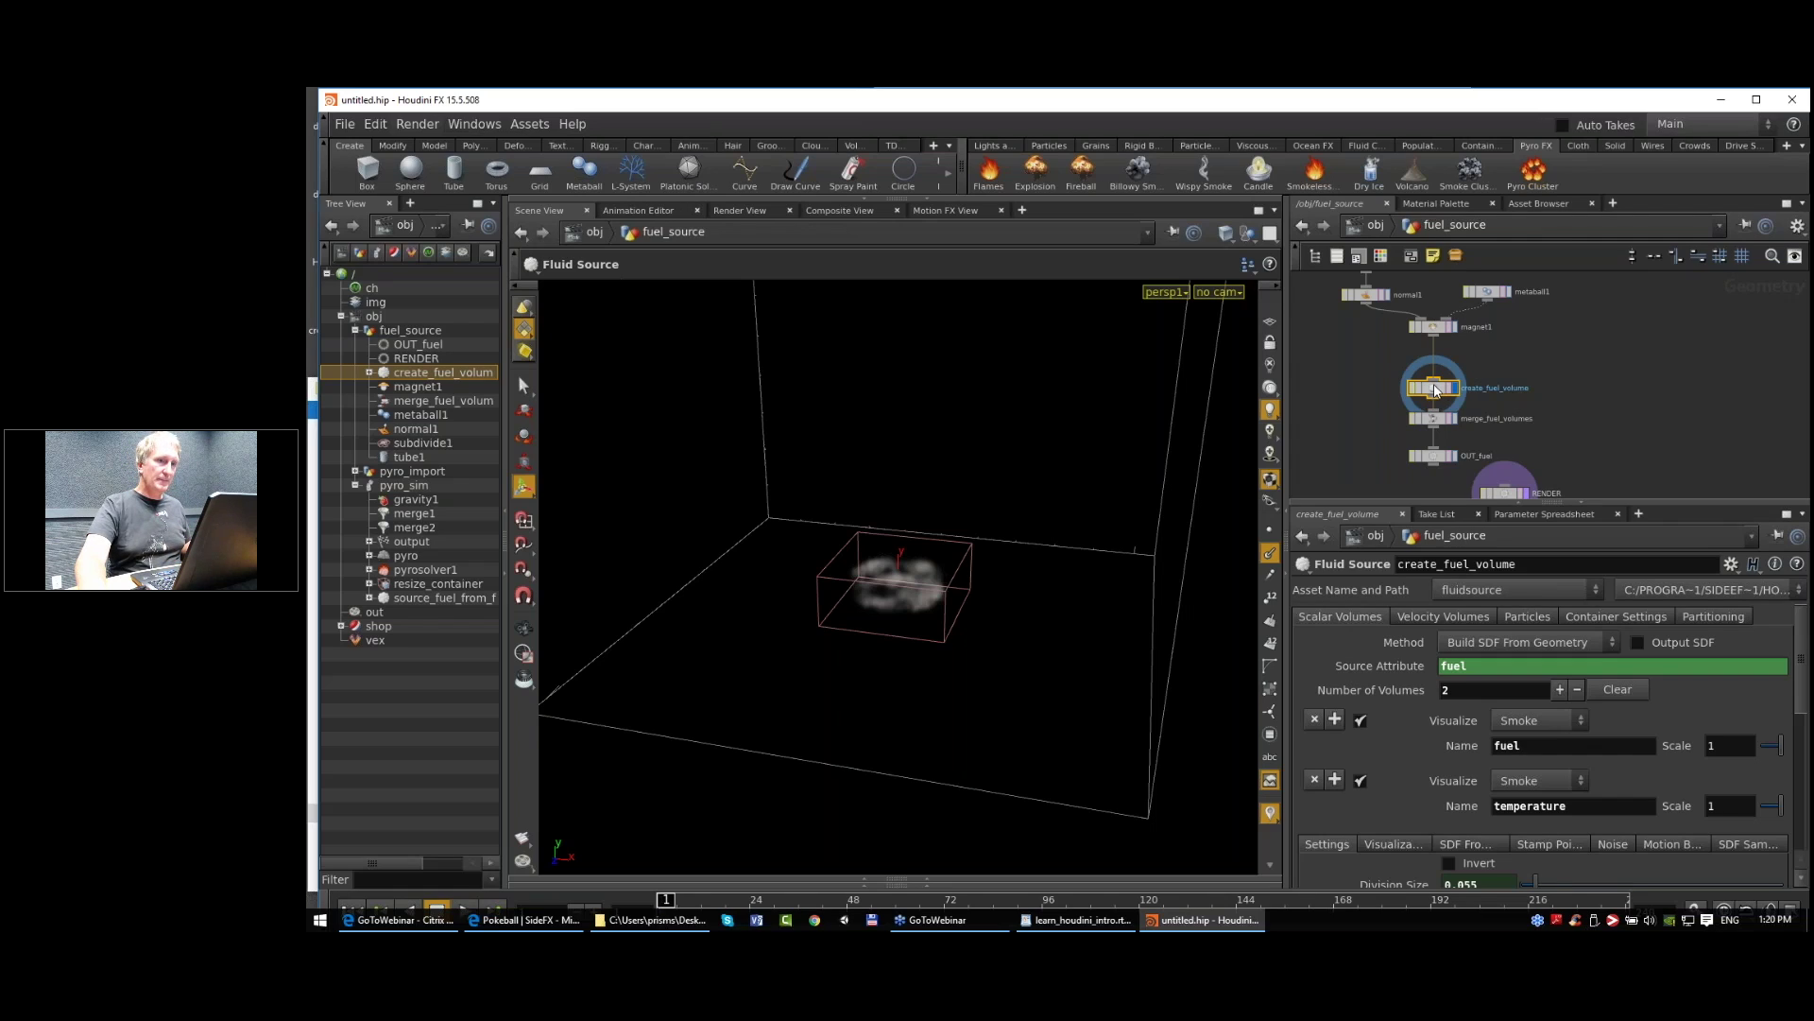
click(1469, 619)
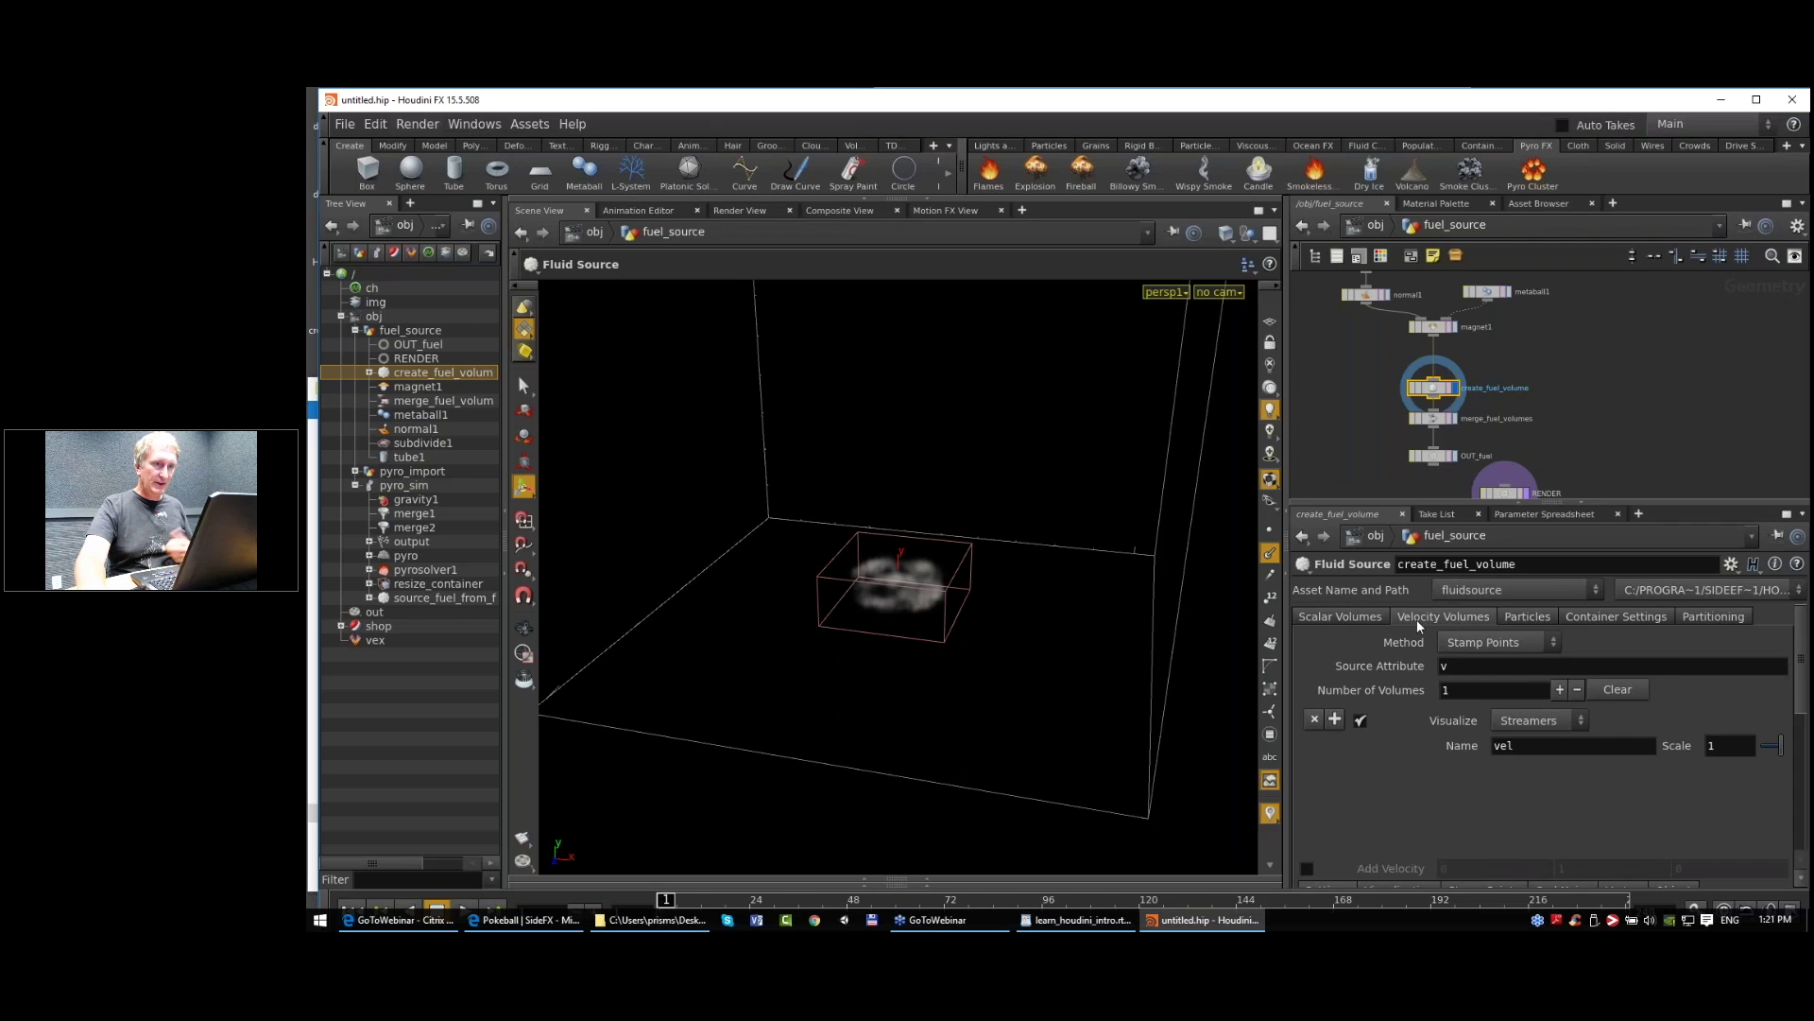
click(1369, 618)
click(1460, 617)
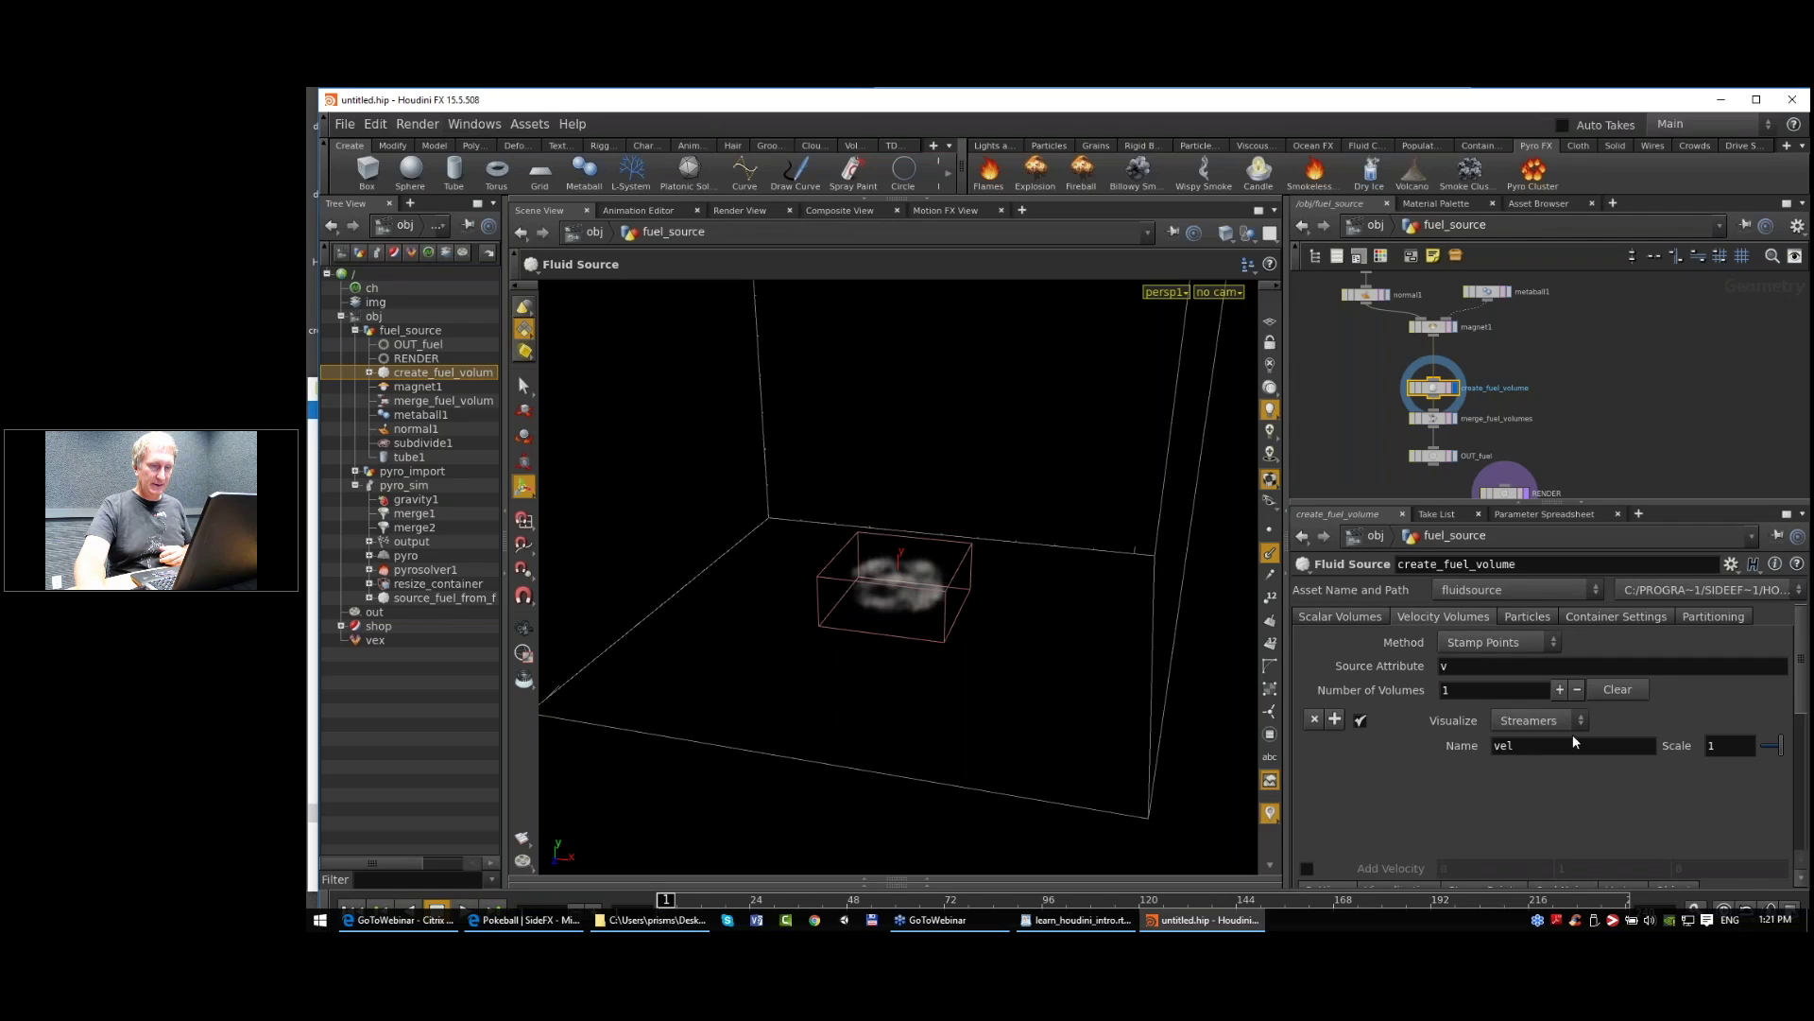
scroll(1523, 762, down, 4)
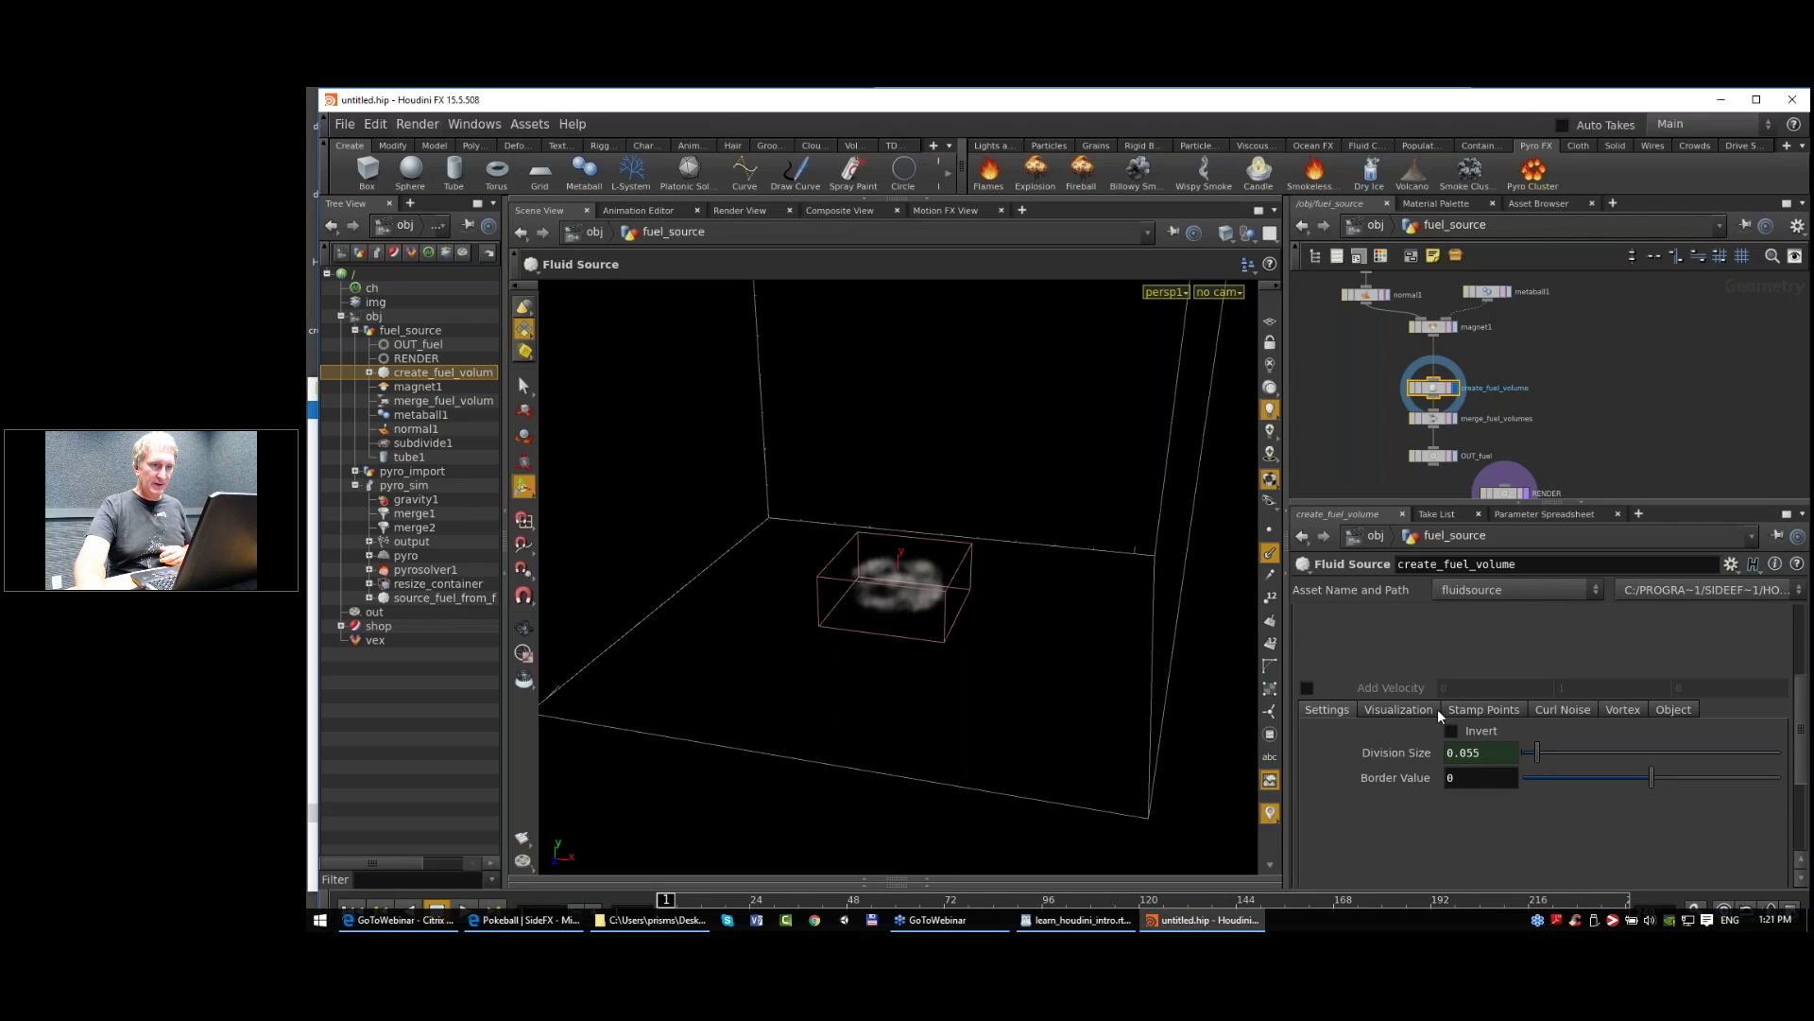
scroll(1386, 805, up, 1)
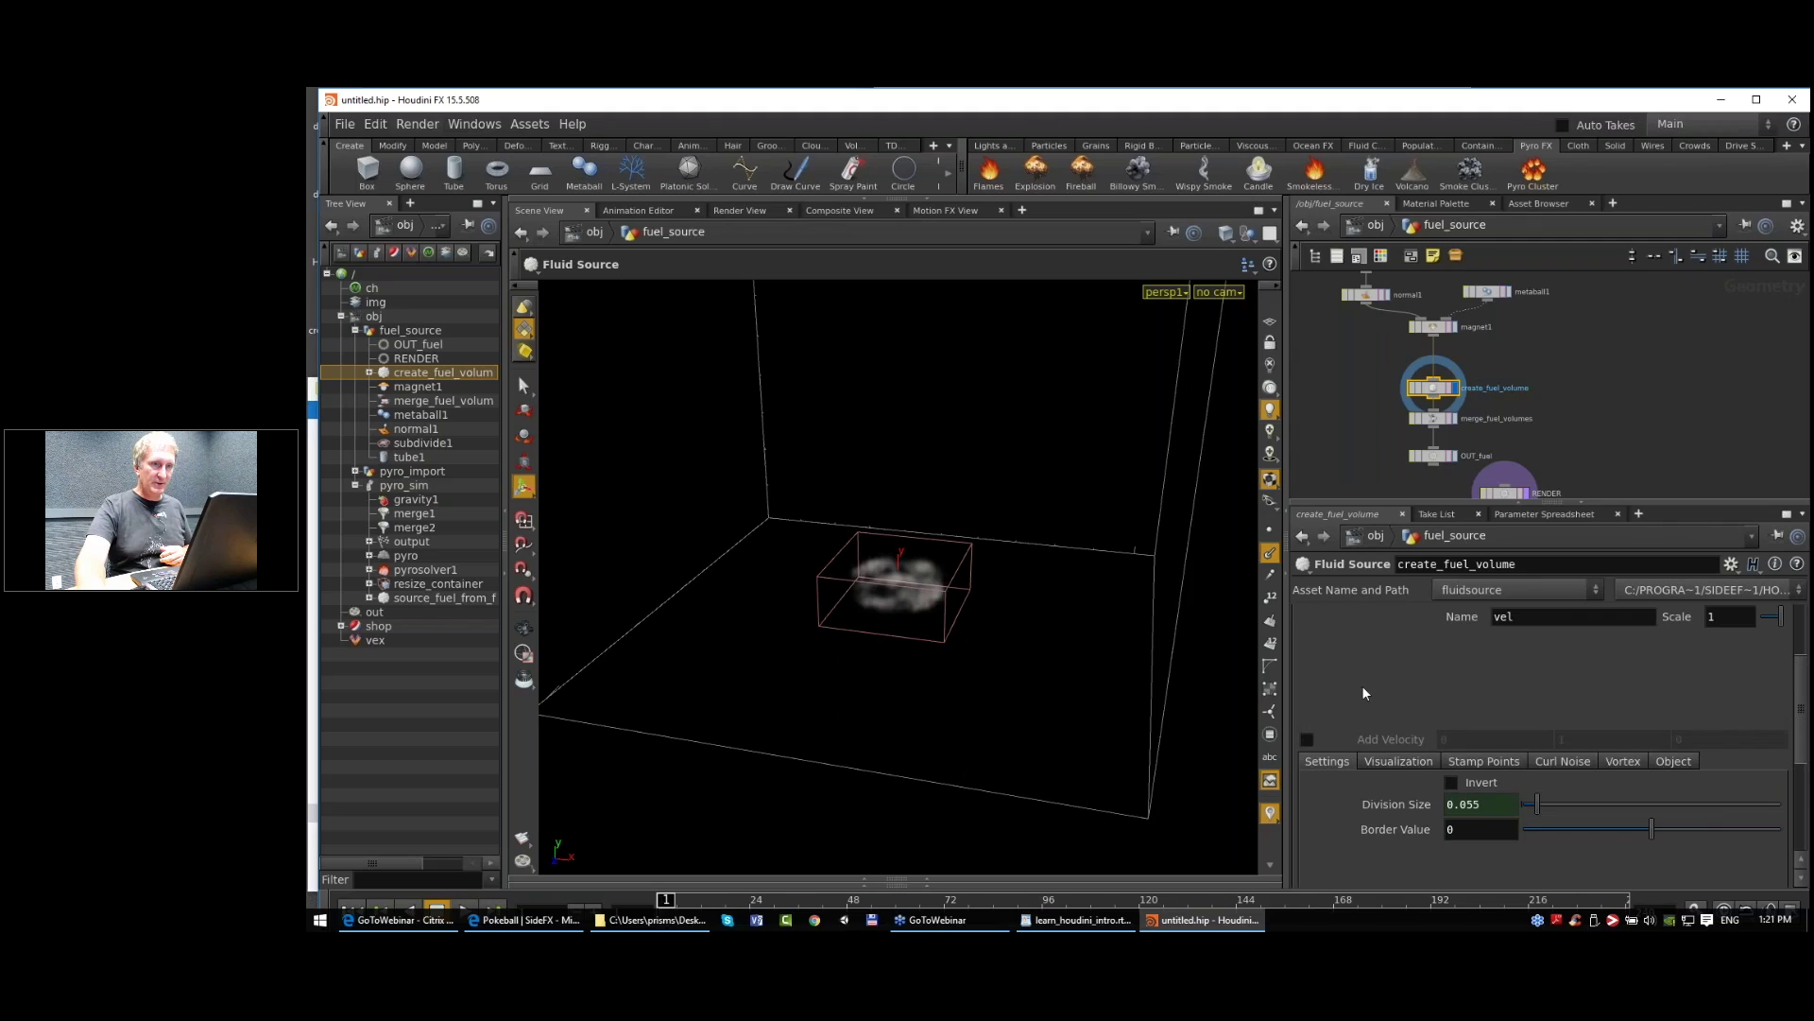
Step: Insert an Attribute Rename node between magnet1 and create_fuel_volume
drag(1691, 502, 1654, 376)
scroll(1630, 312, up, 2)
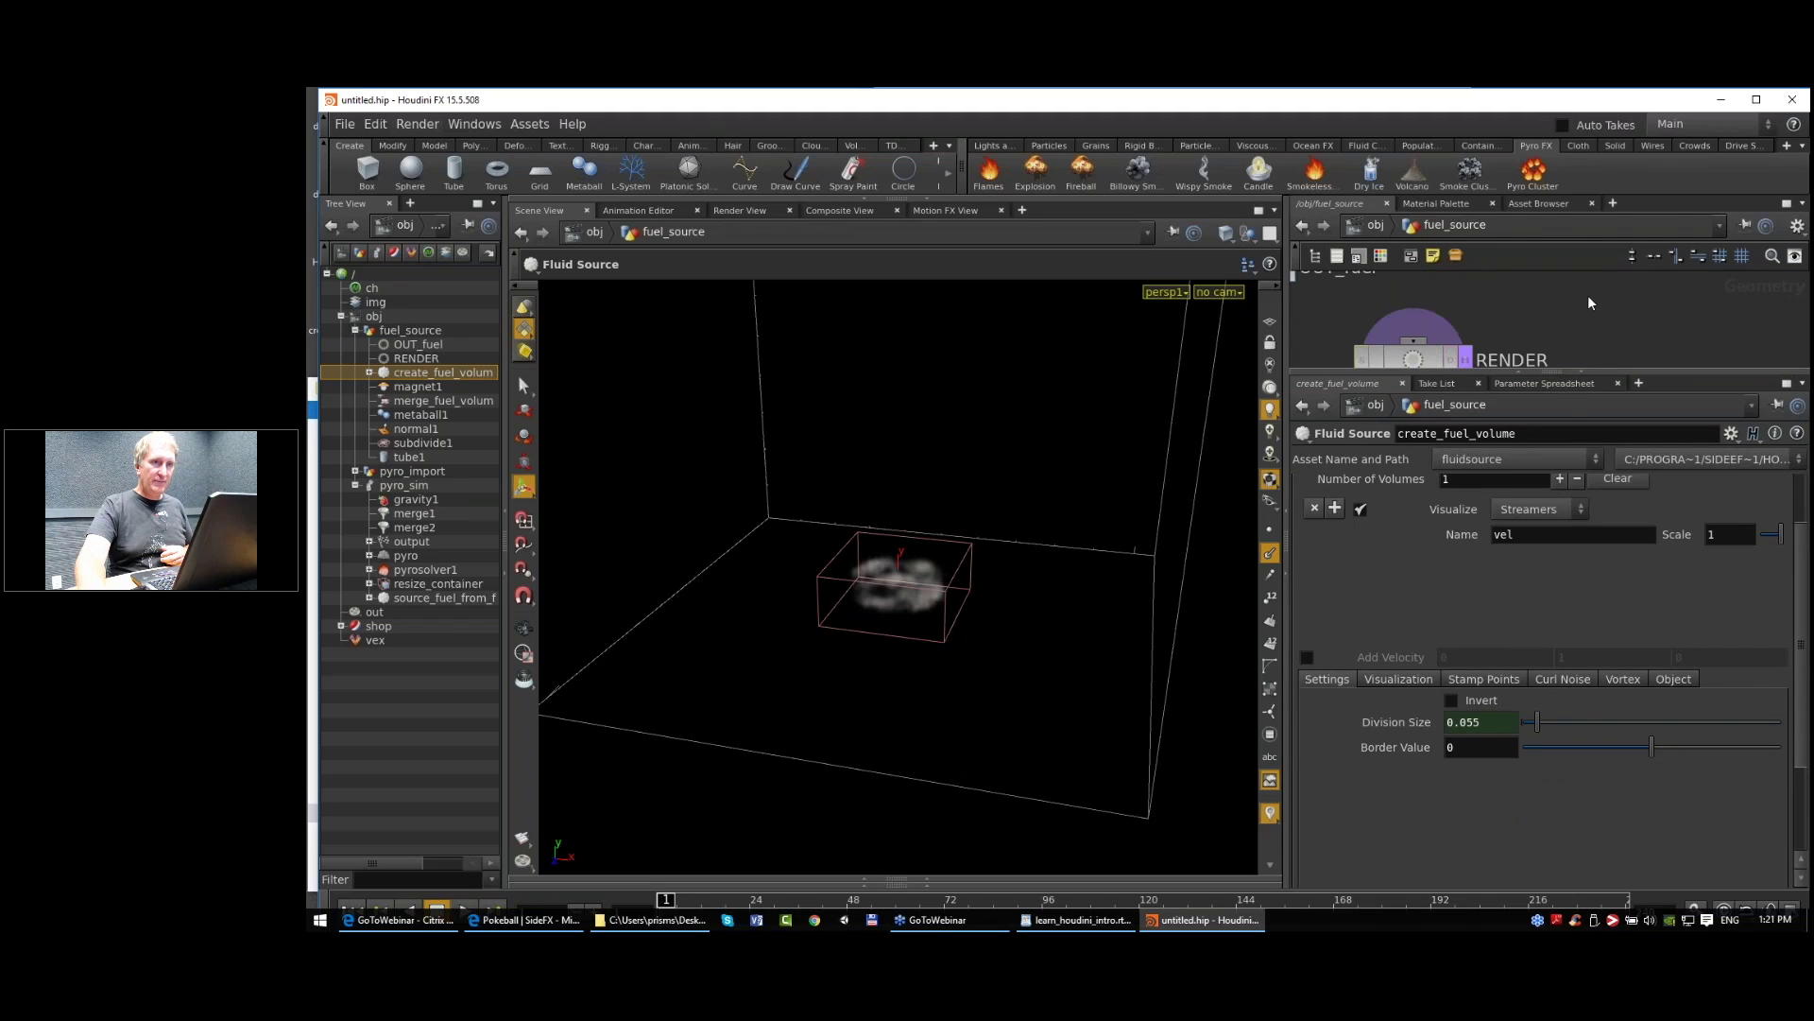
key(f)
scroll(1504, 316, up, 2)
middle_drag(1502, 336, 1297, 631)
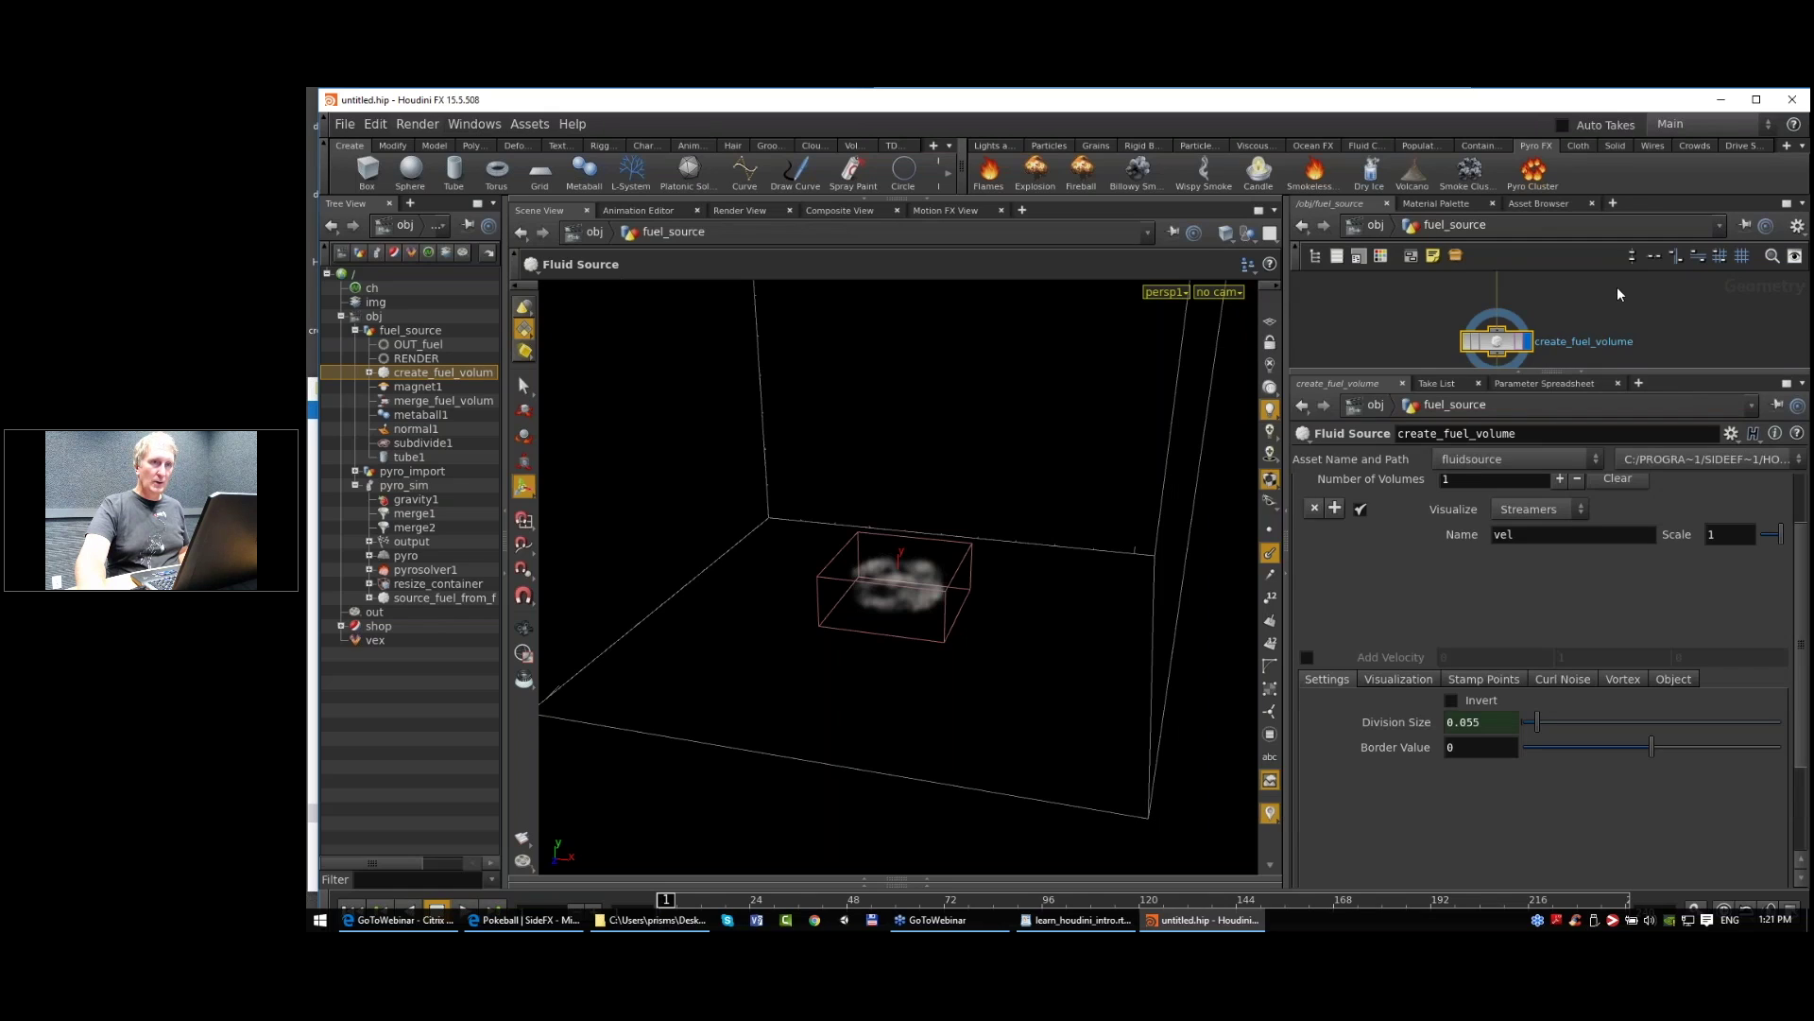
middle_drag(1619, 288, 1655, 313)
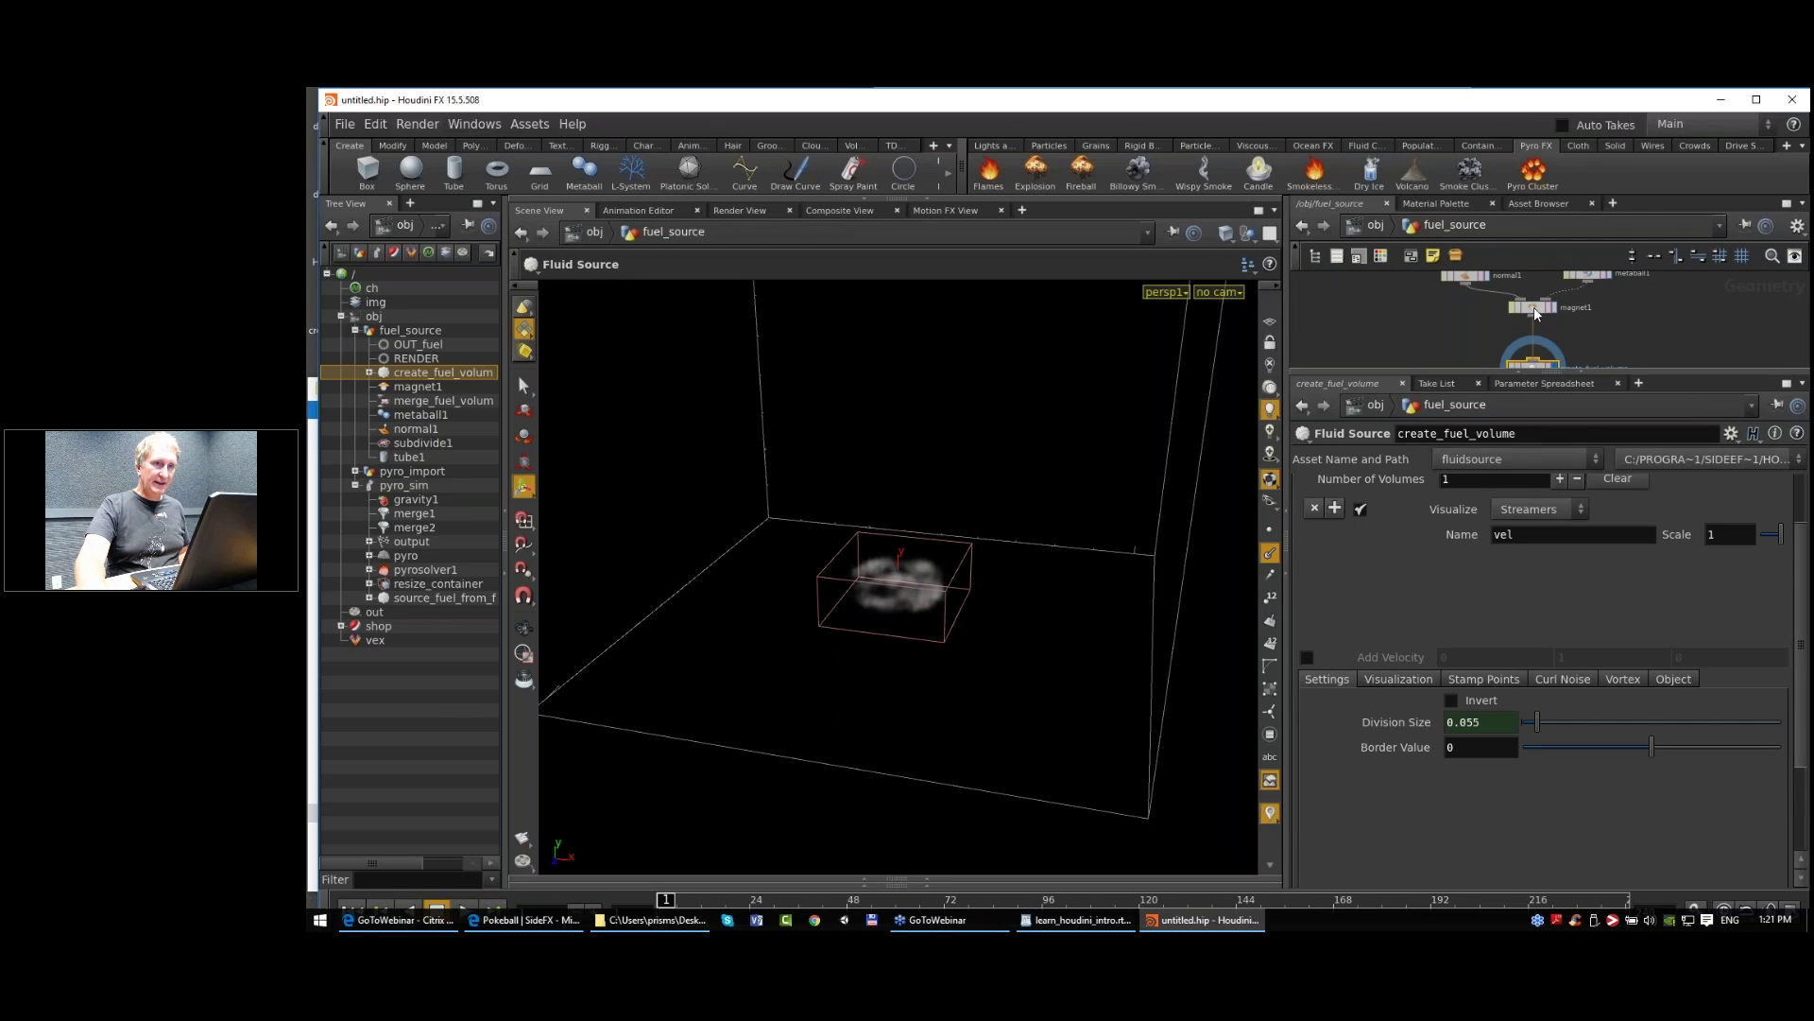
middle_drag(1536, 320, 1605, 325)
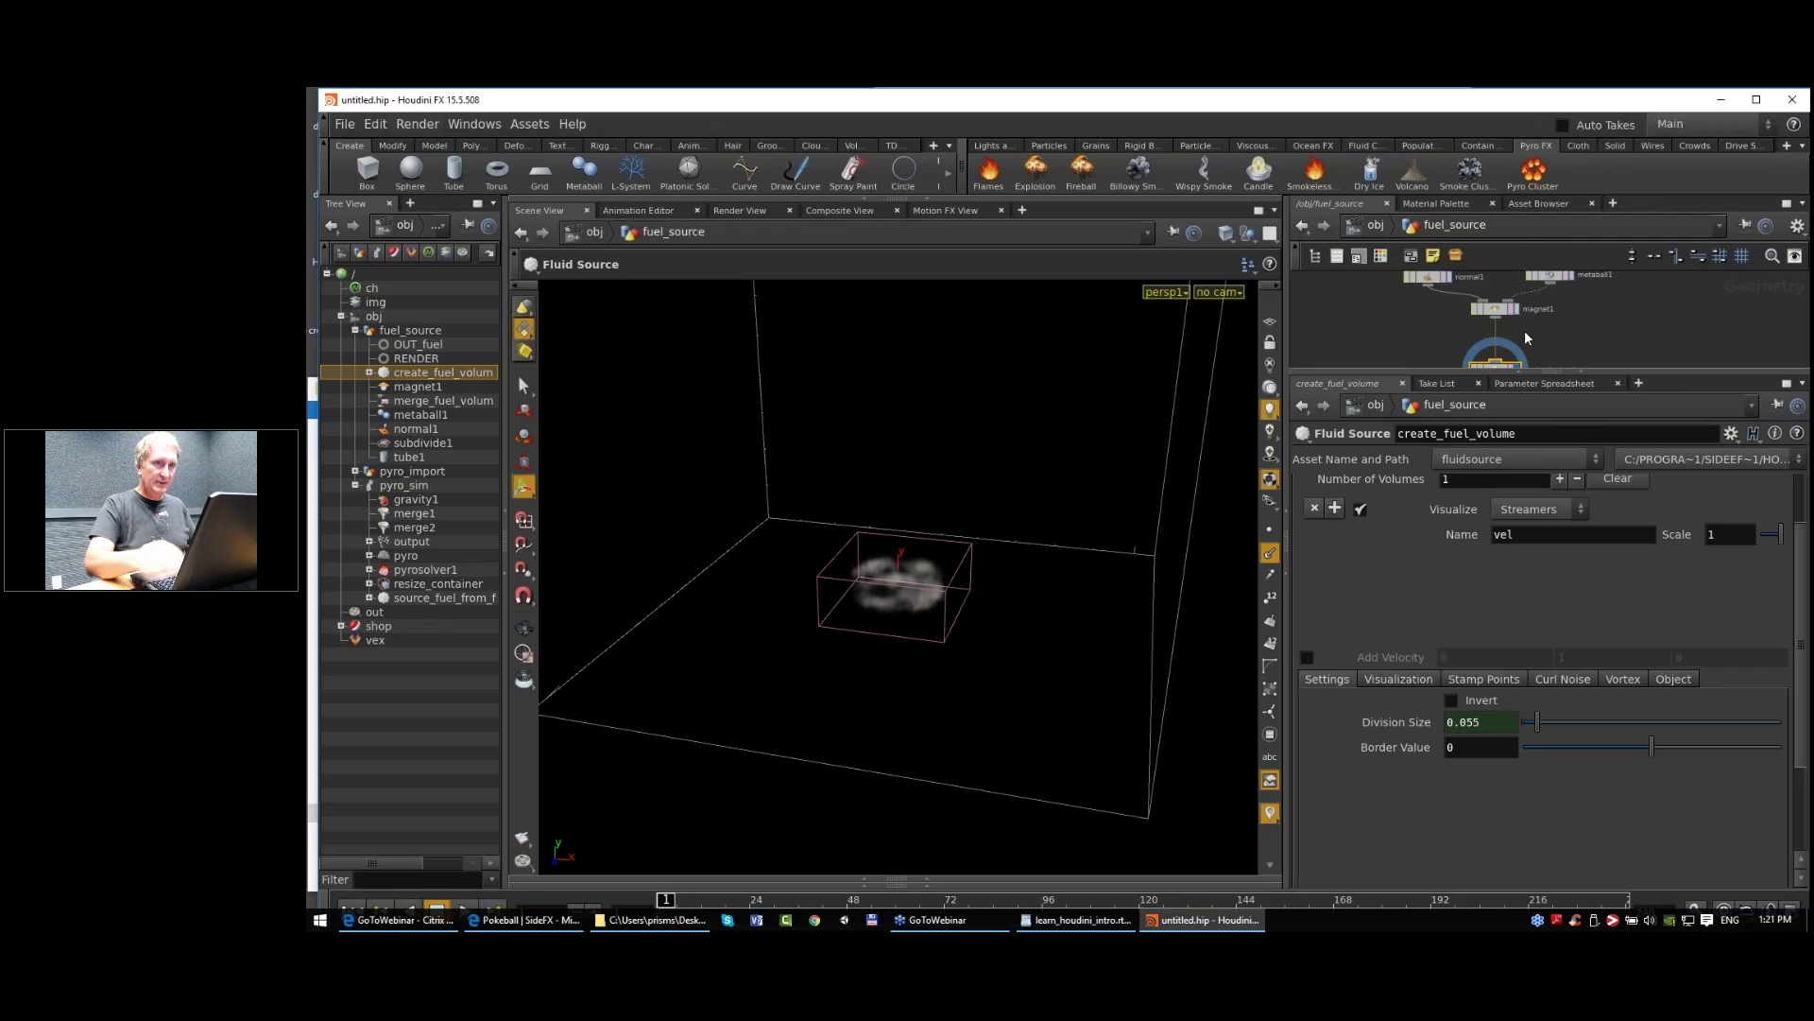
key(Tab)
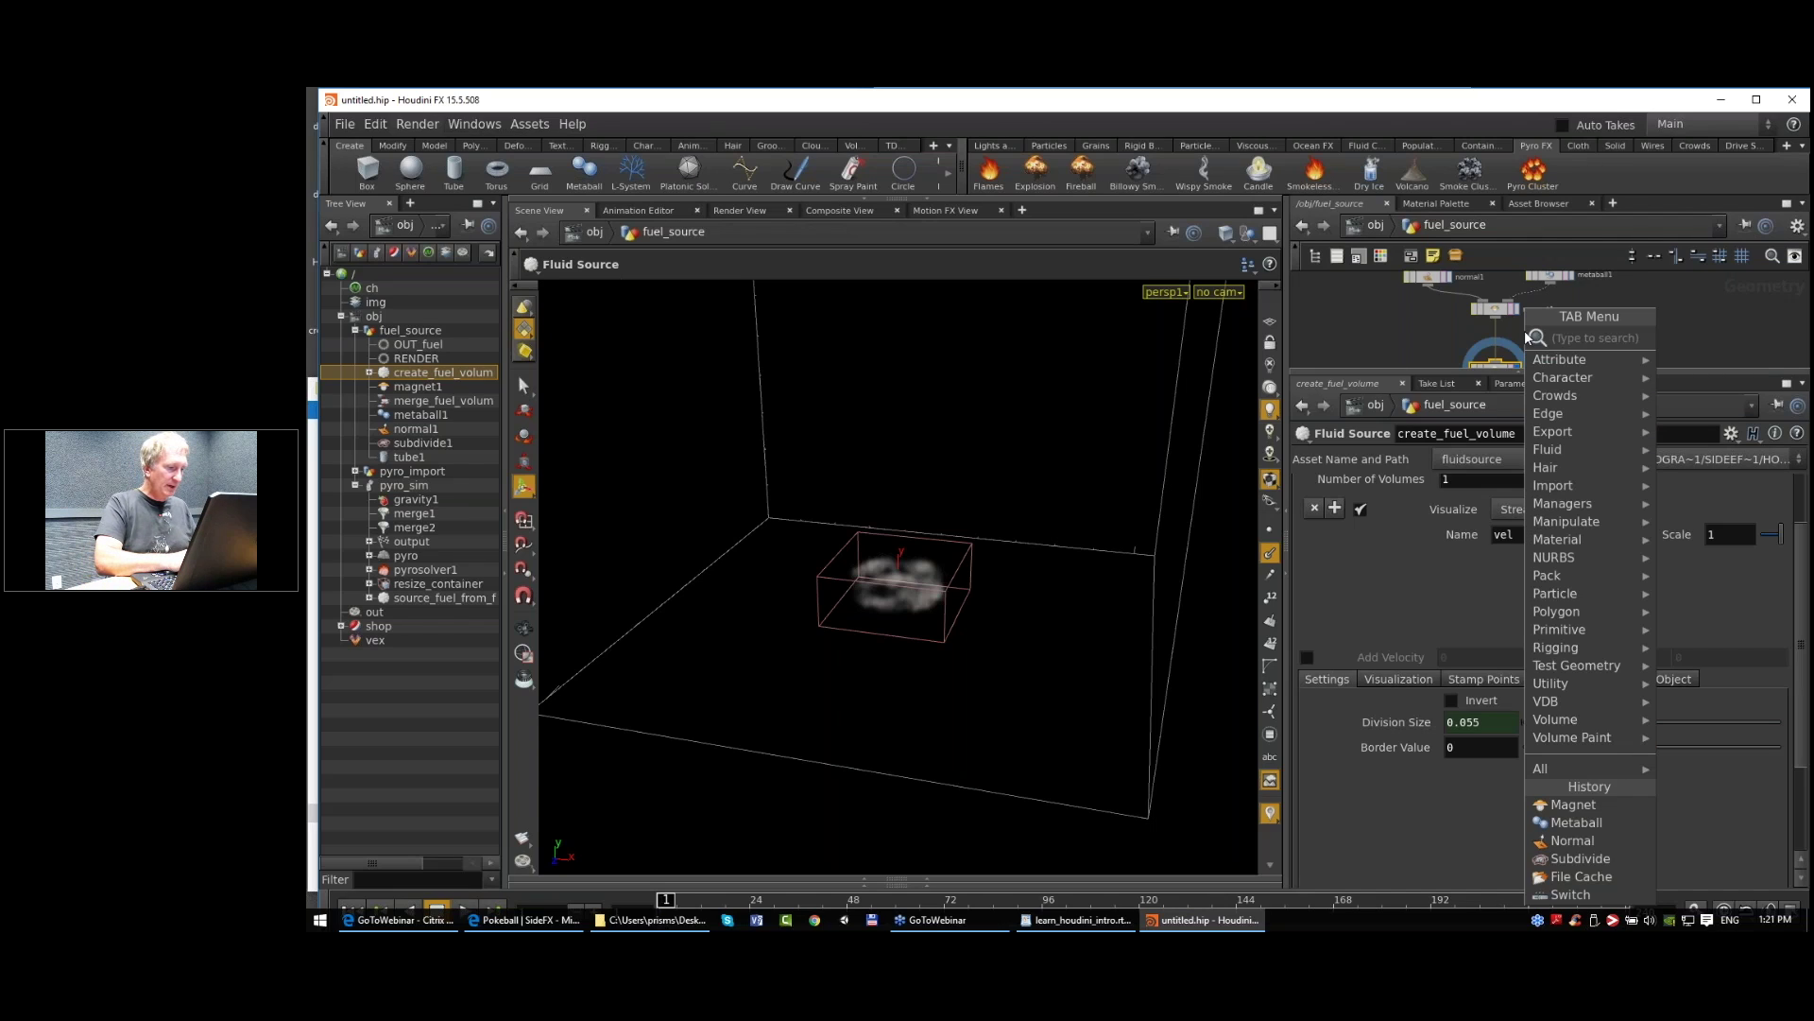
text(attribren)
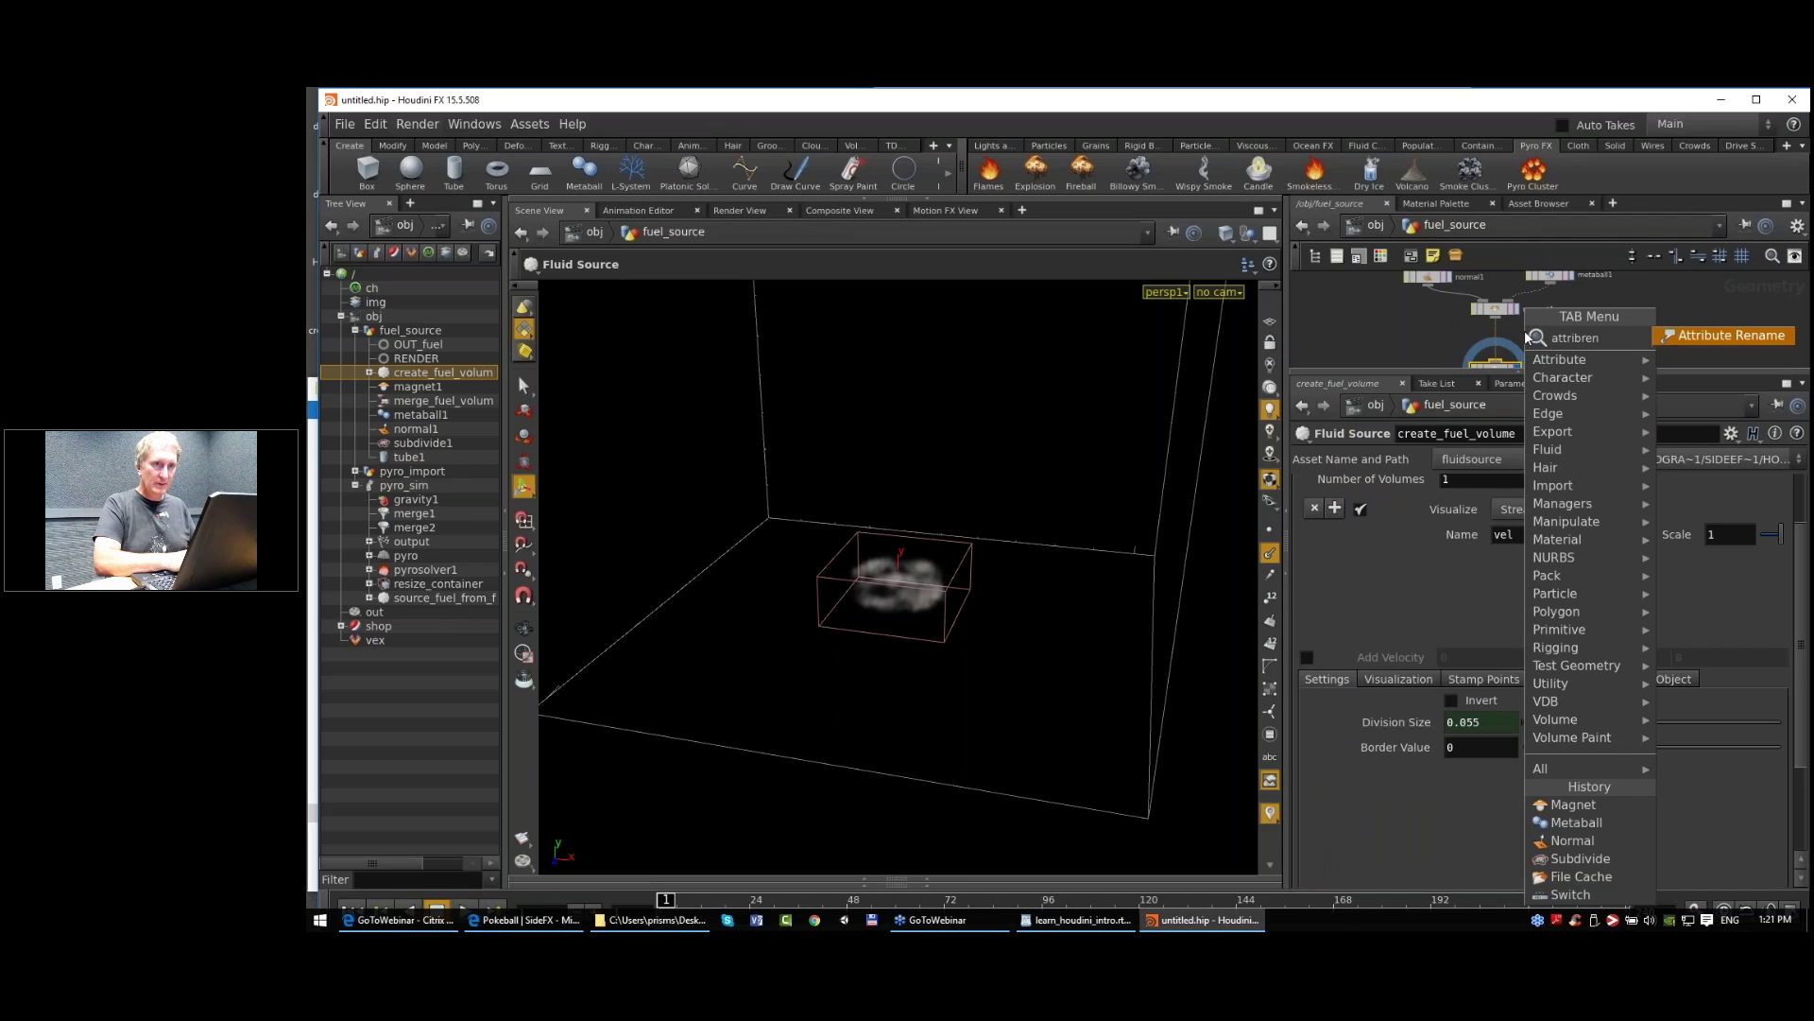
key(Return)
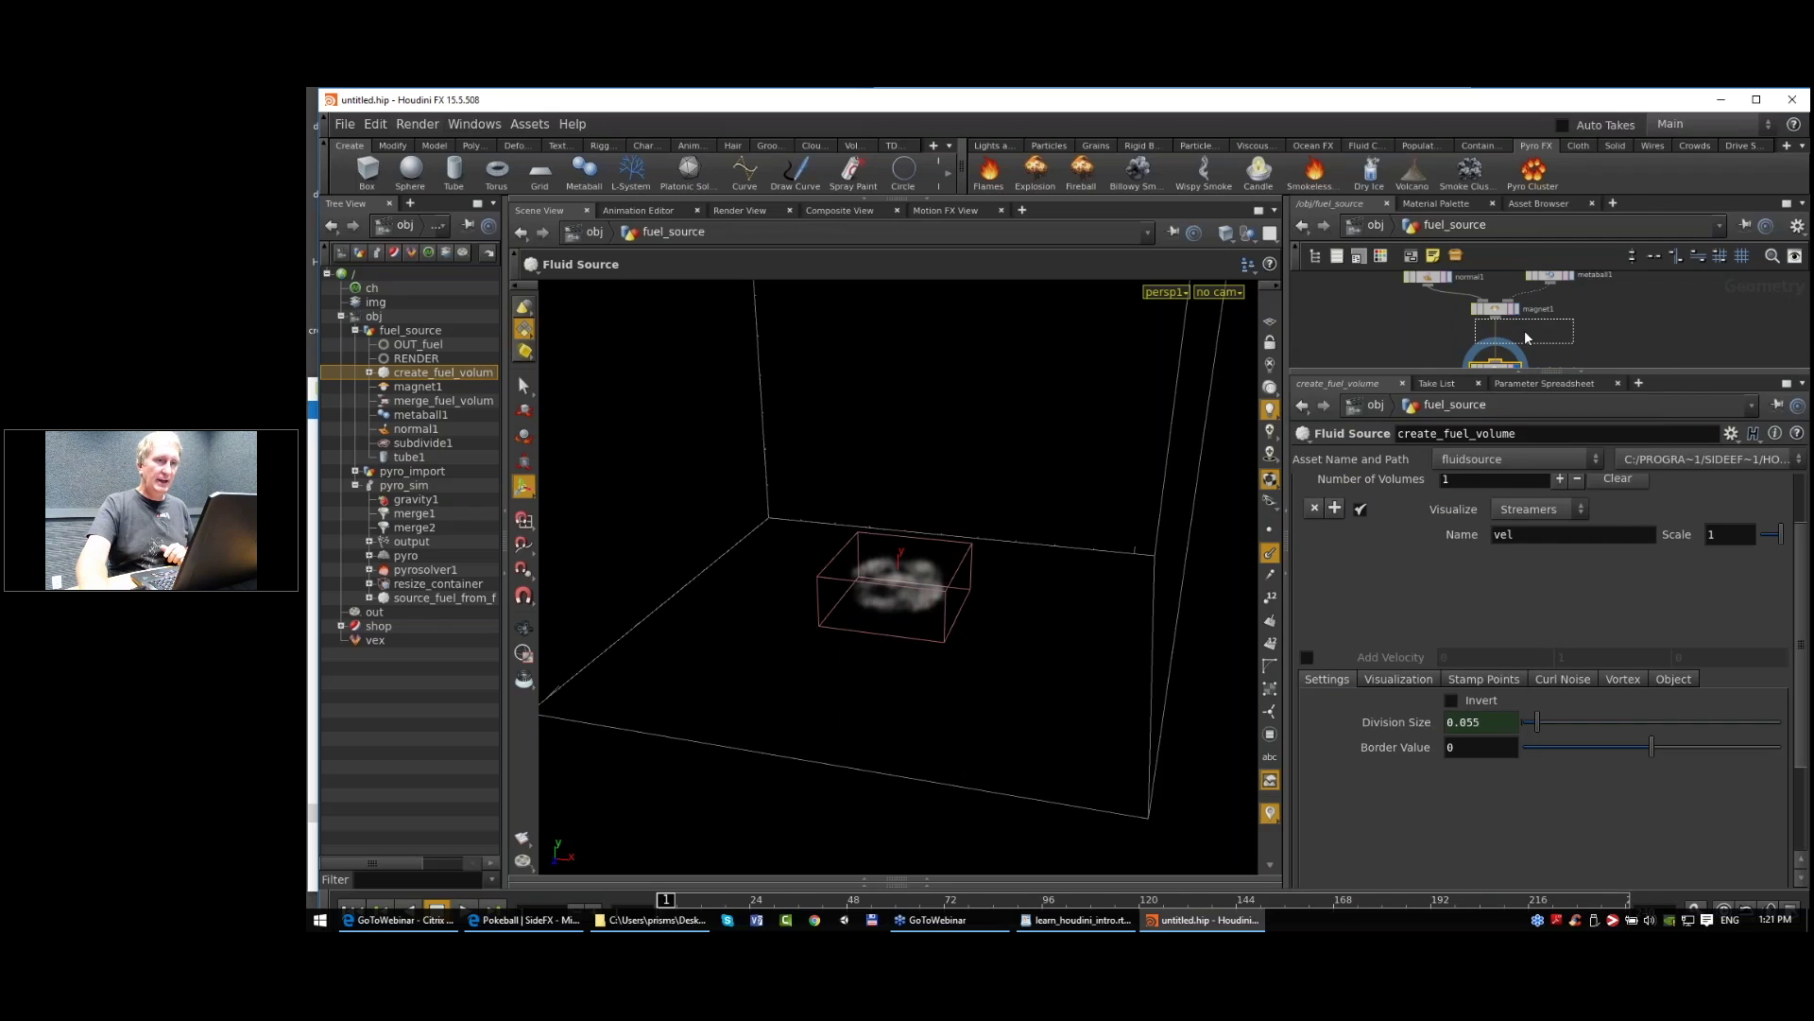
click(1495, 332)
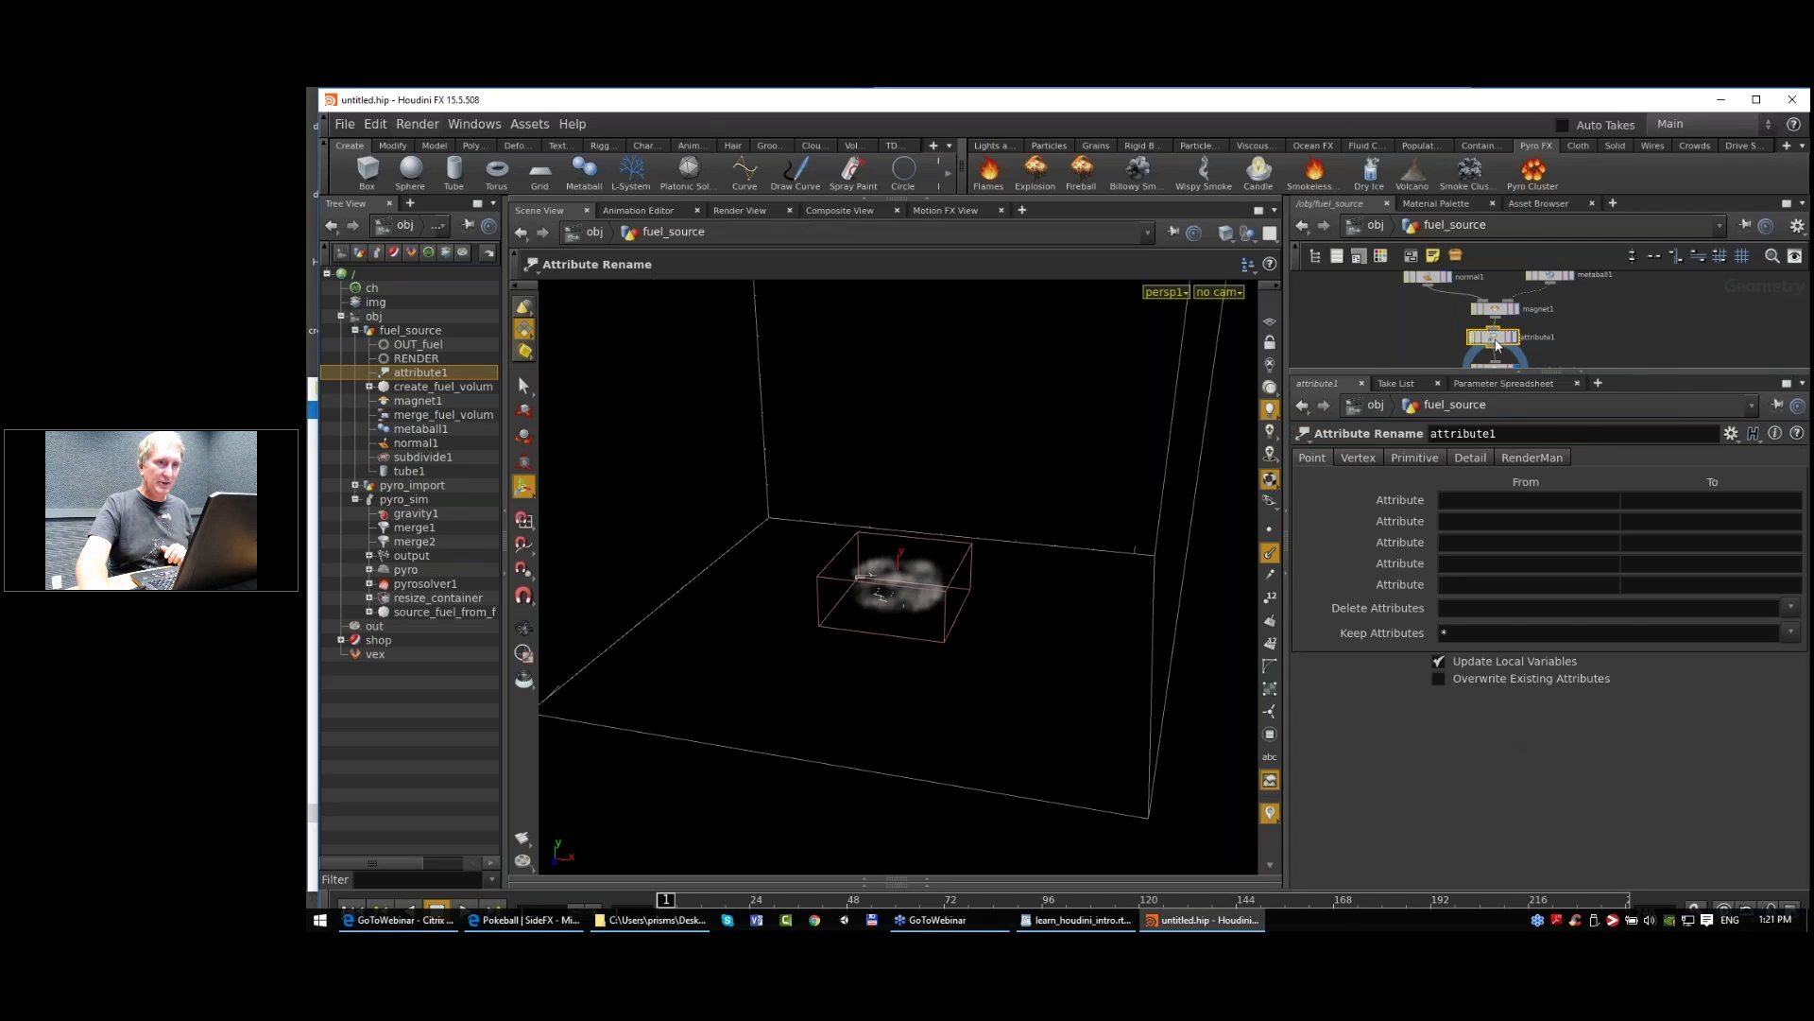
Step: Check magnet1's point attributes in its node information and rename point attribute N to v in attribute1
scroll(1496, 345, up, 2)
scroll(1540, 352, down, 1)
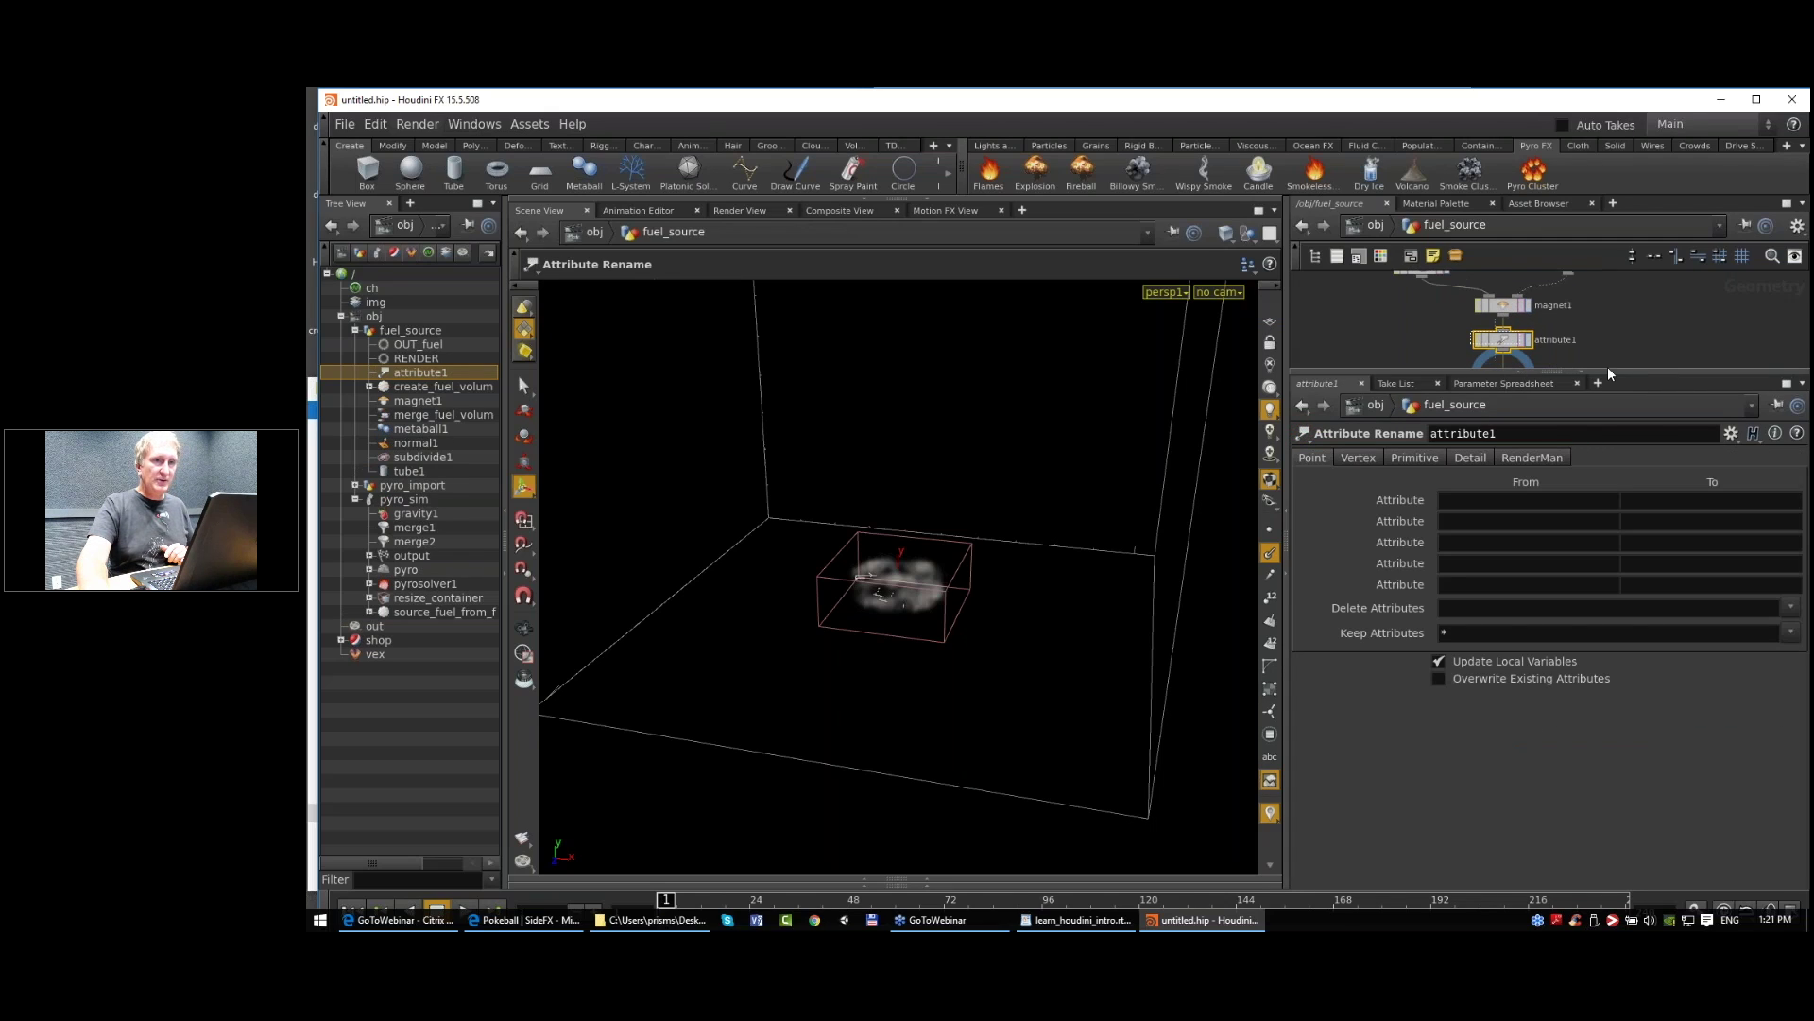
drag(1622, 373, 1621, 503)
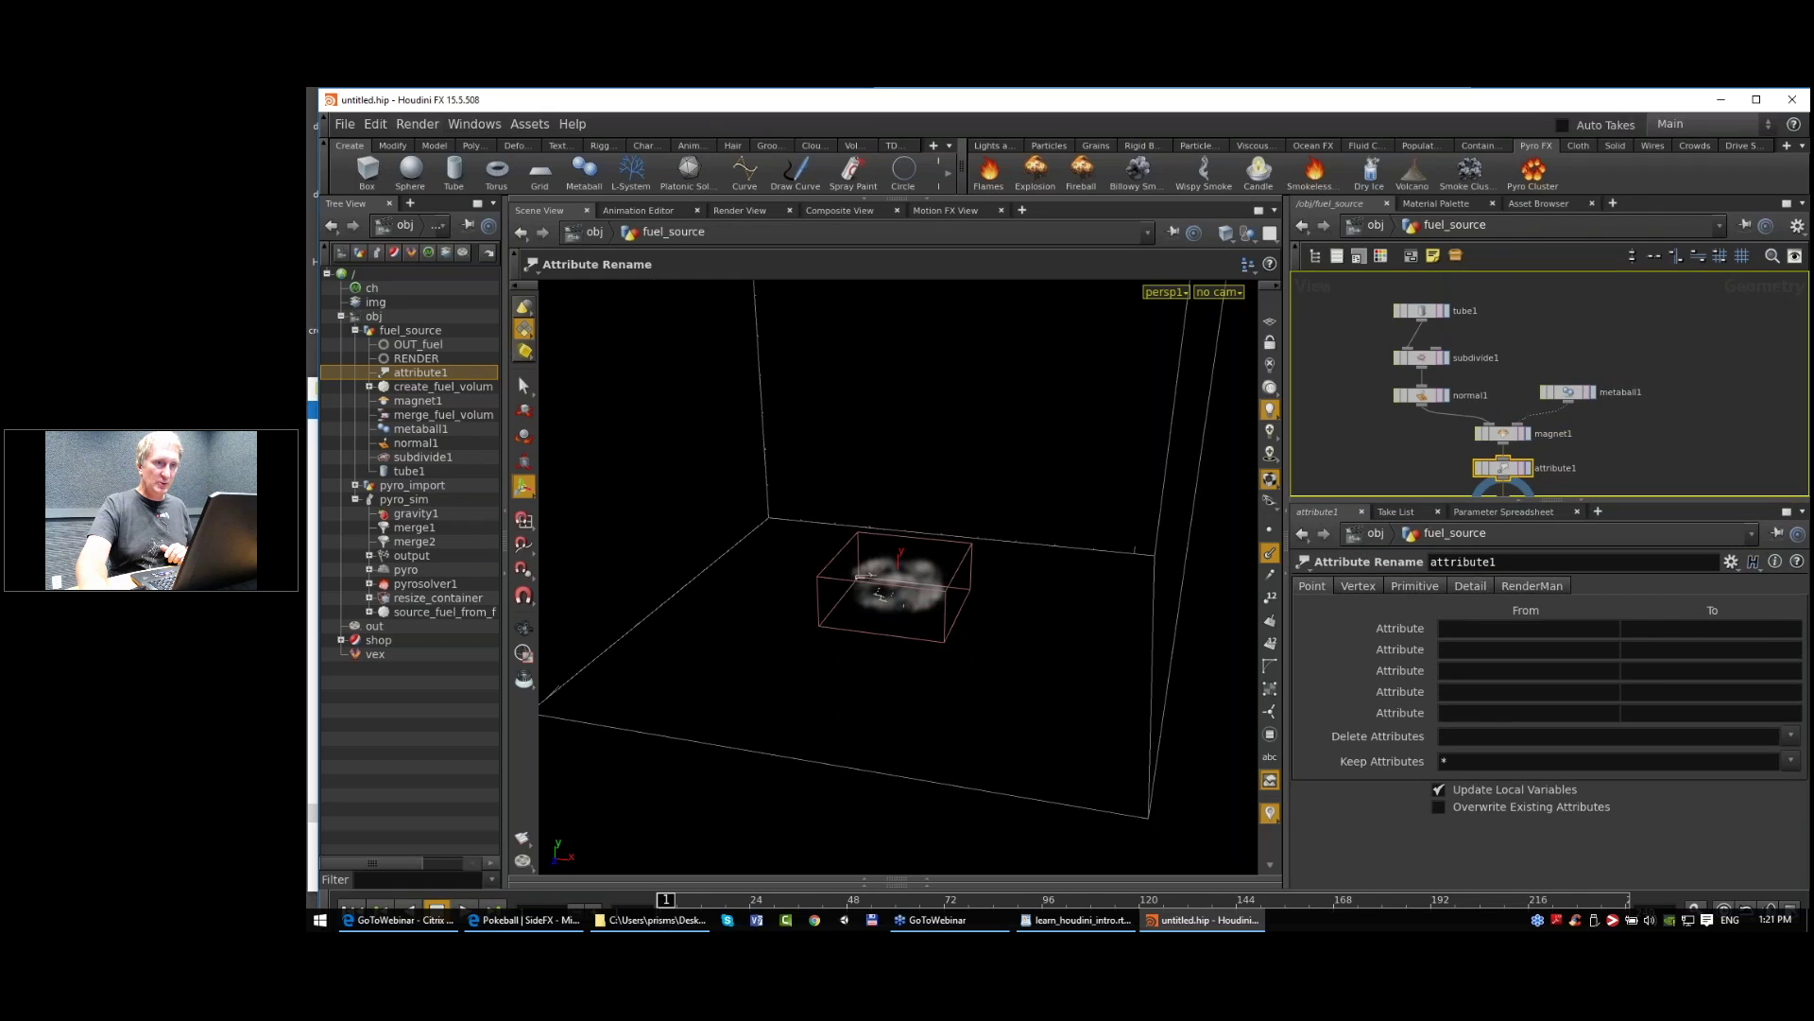
middle_drag(1568, 444, 1555, 397)
middle_click(1487, 390)
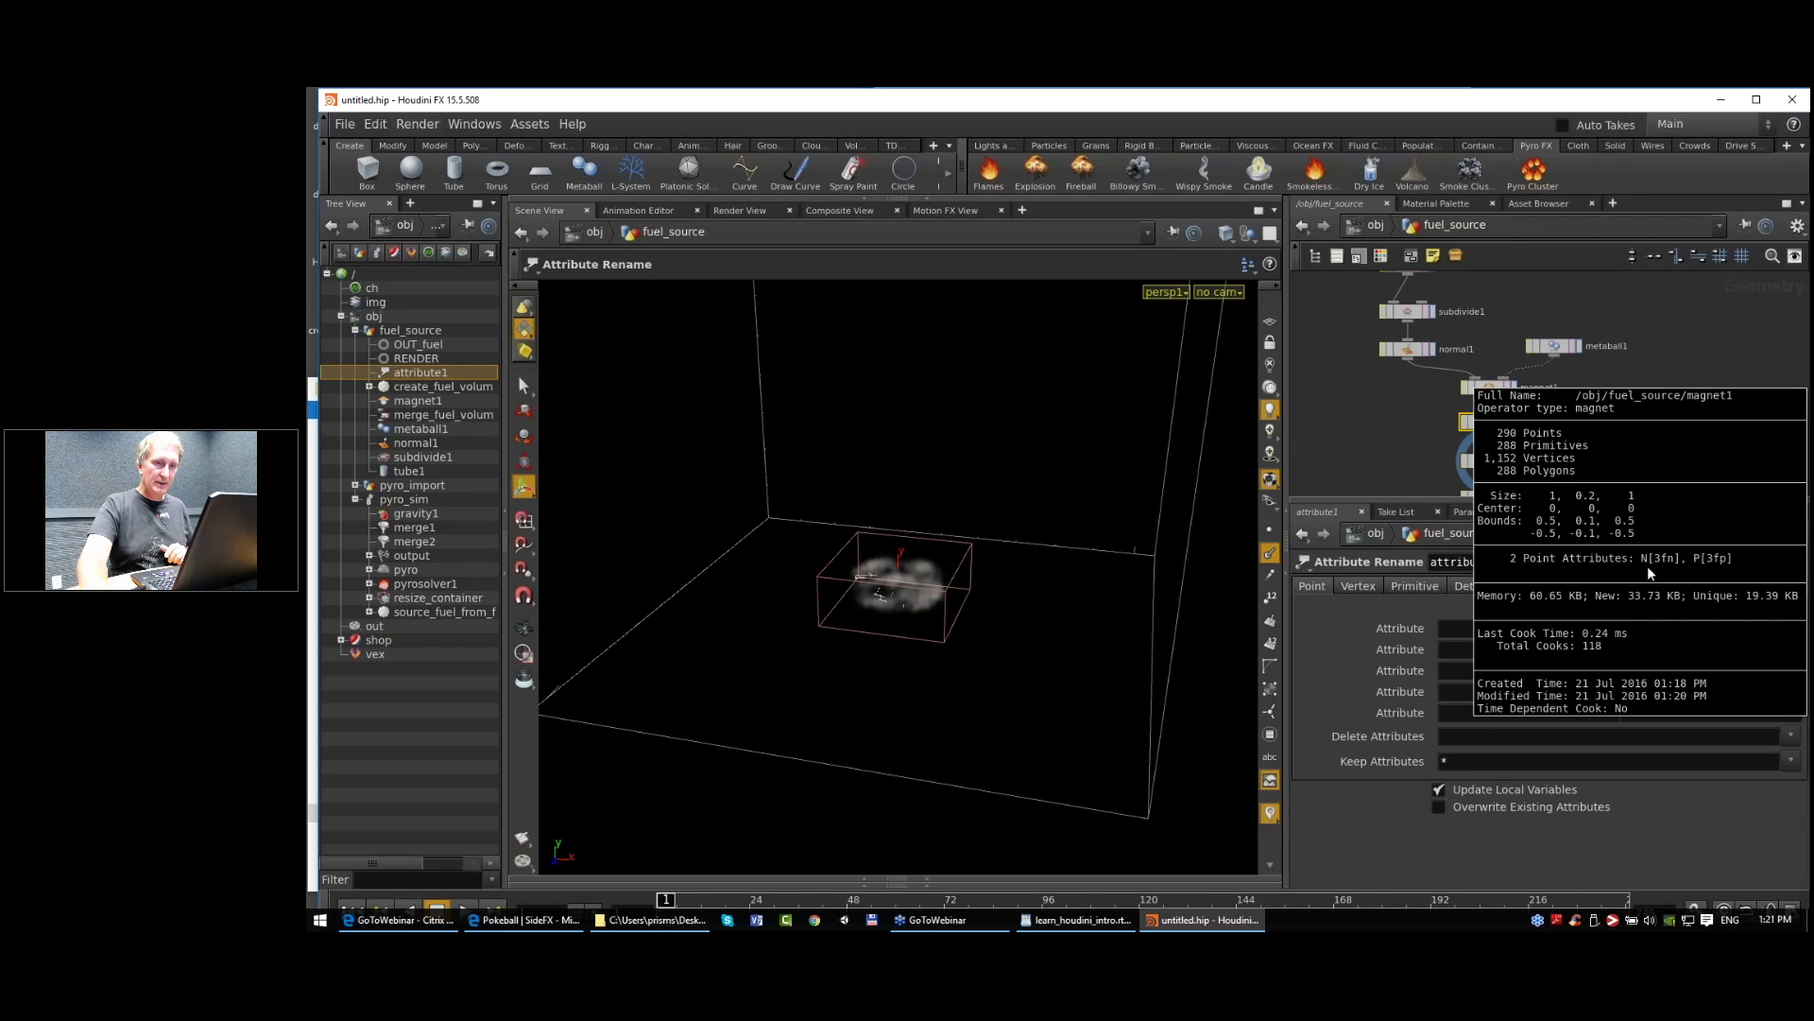
middle_drag(1573, 444, 1584, 386)
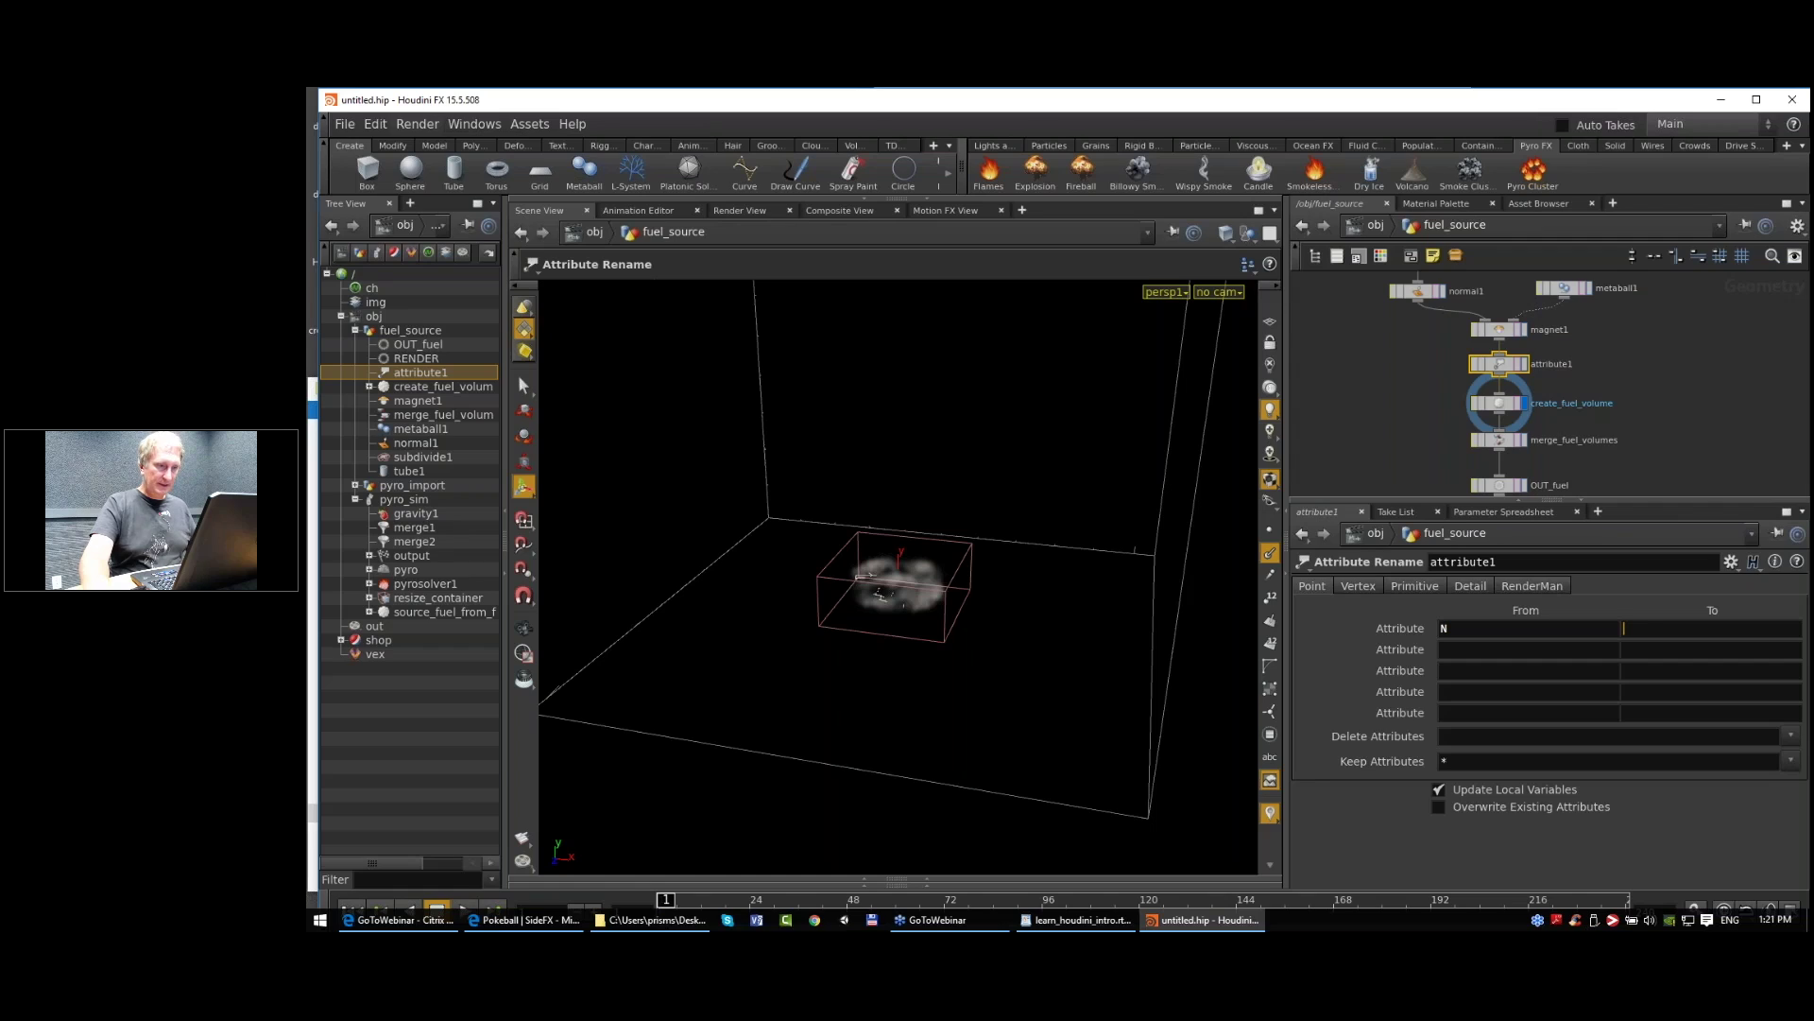
text(v)
key(Return)
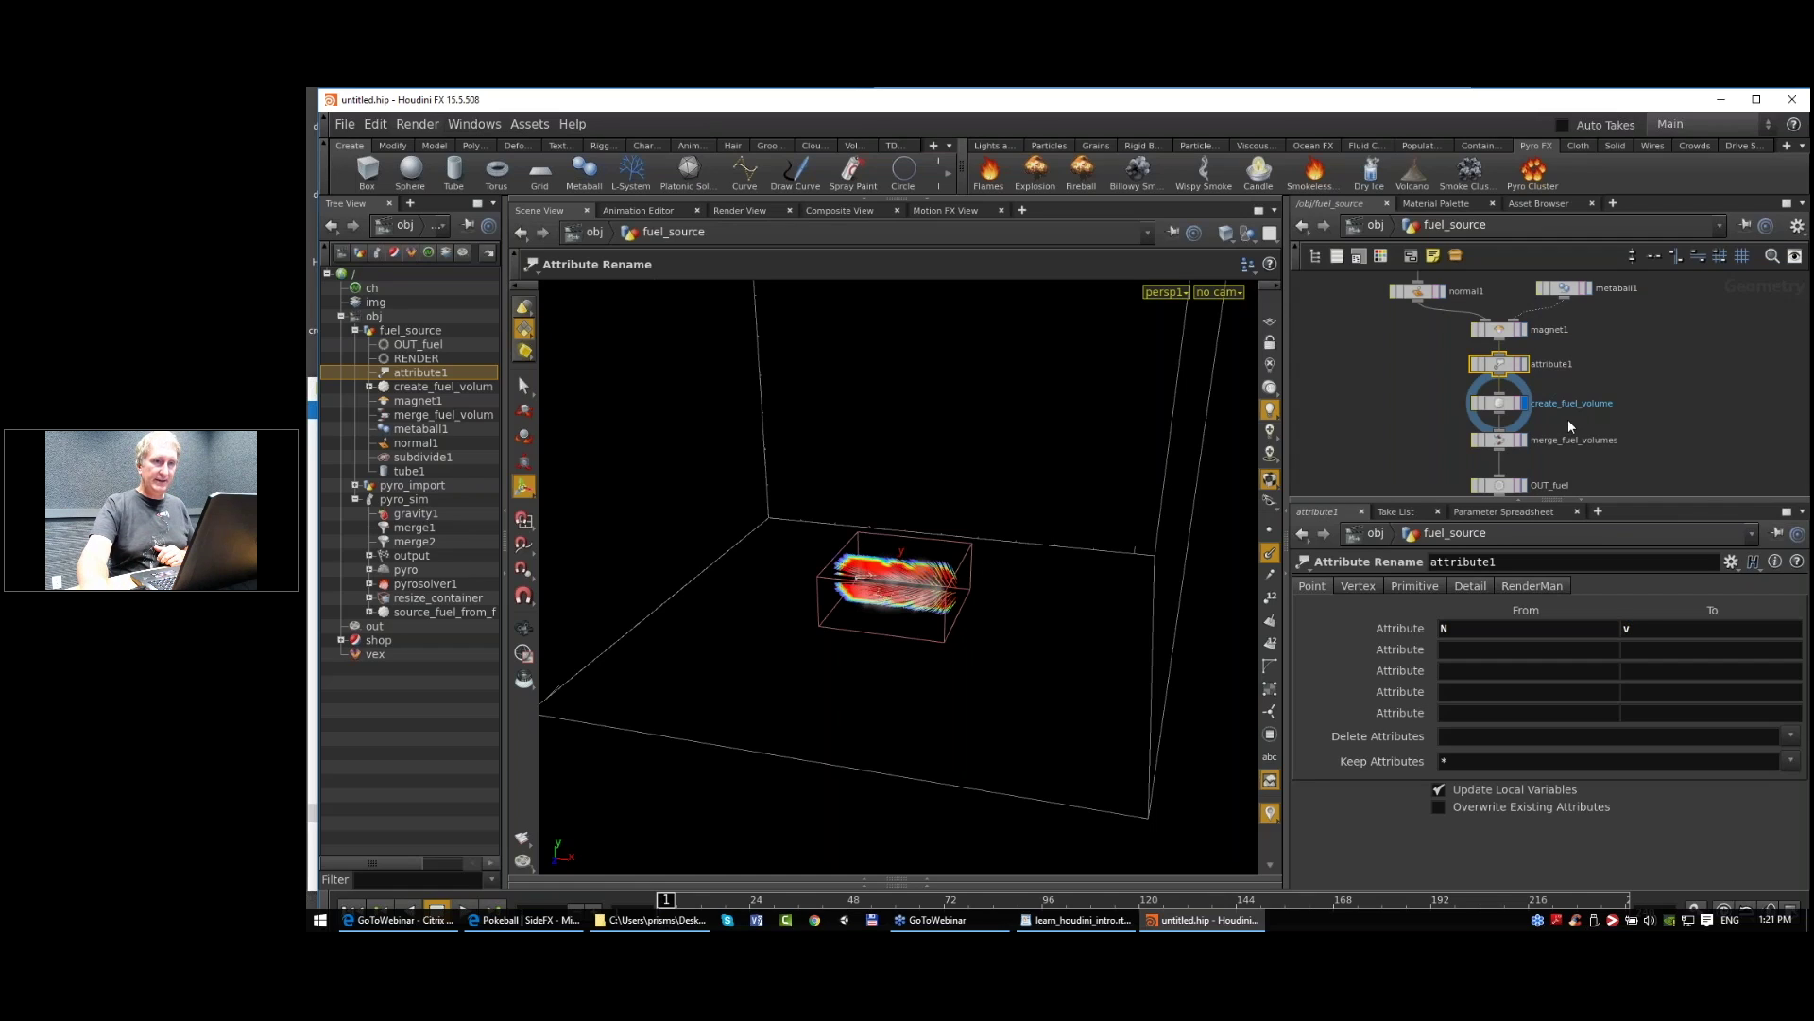
Step: Rename attribute1 as attribute__copy_N_to_v_so_that_Fuel_Source_can_build_velocity_attribute
middle_drag(1569, 420, 1558, 423)
drag(1554, 361, 1565, 366)
double_click(1562, 365)
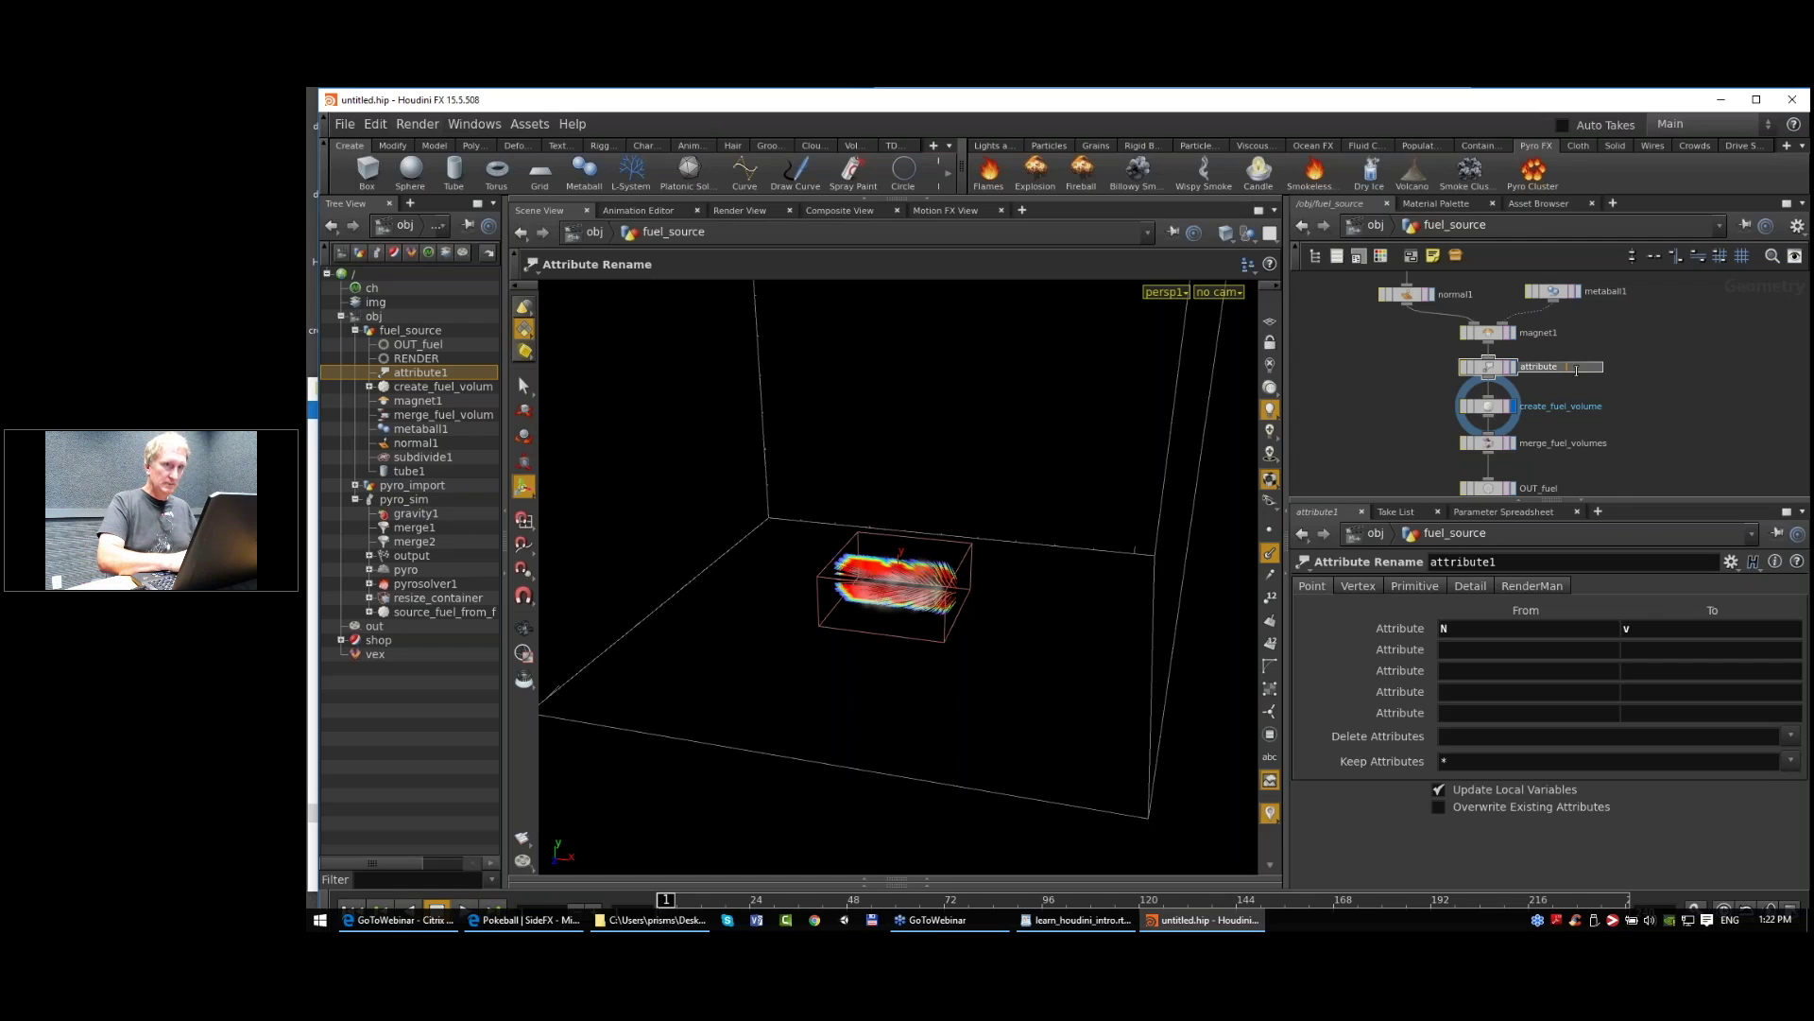
text(copy N to v)
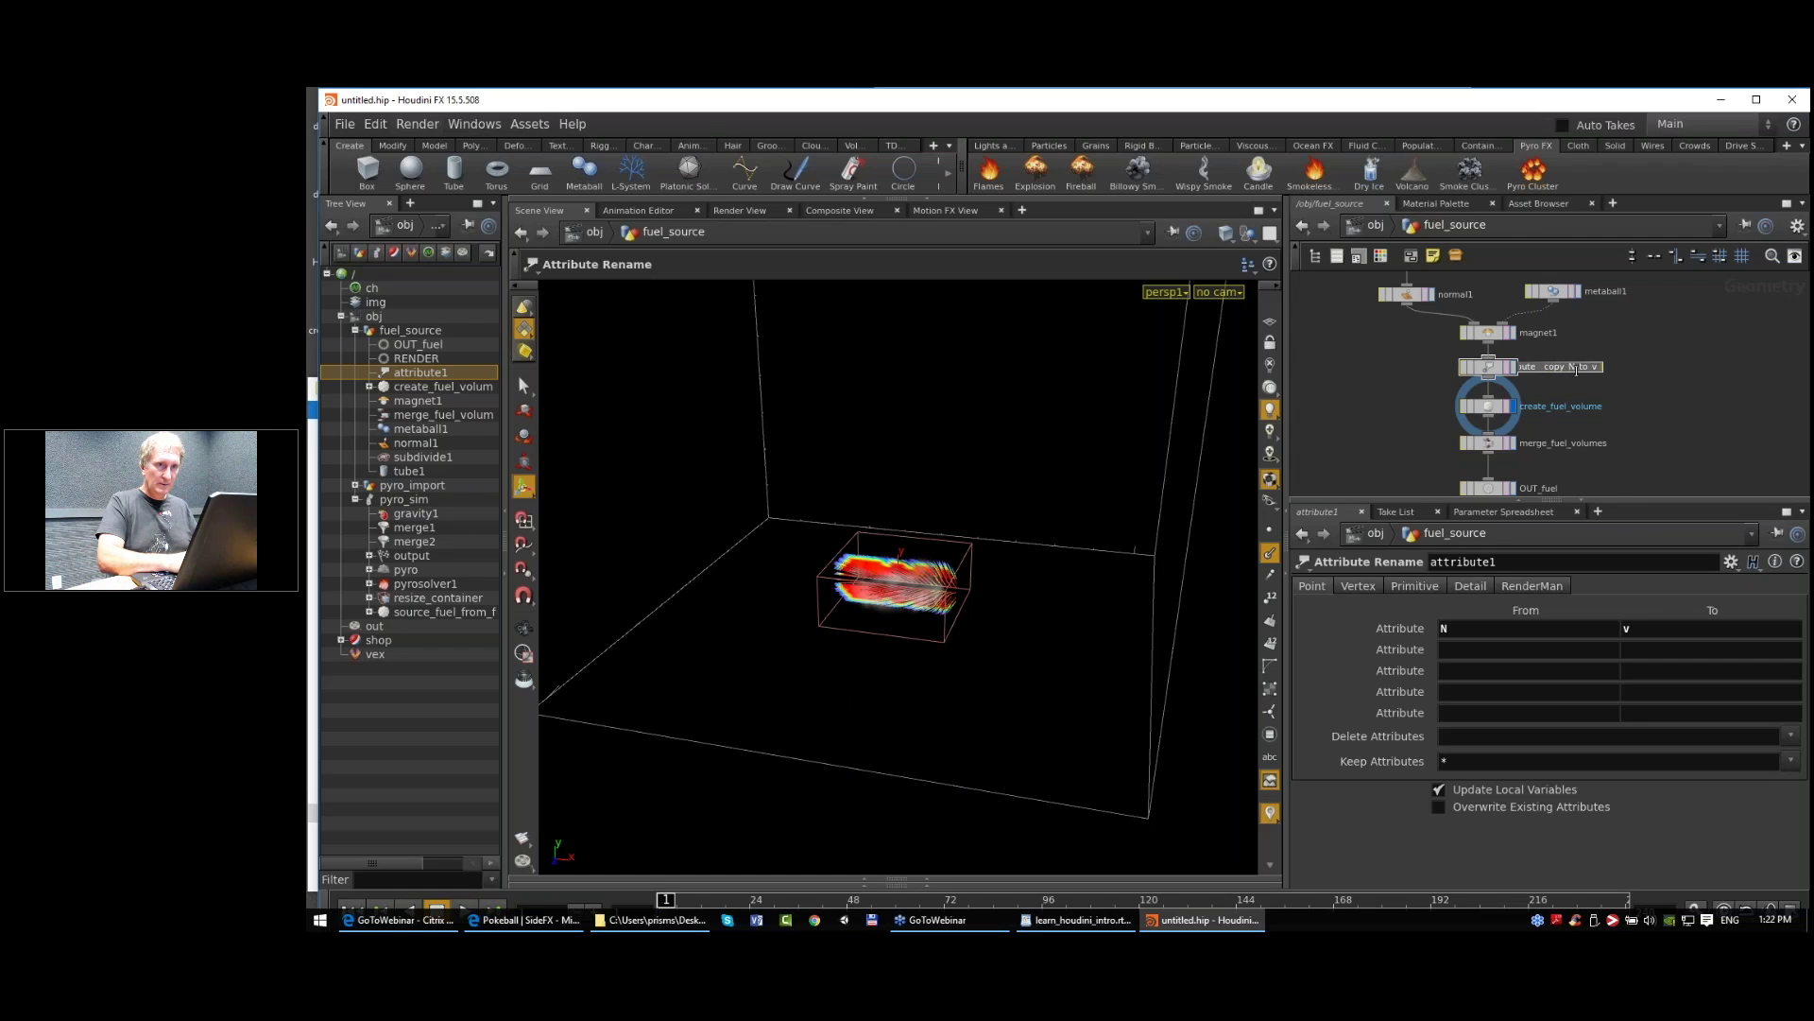
text( so that Fuel Source dan b)
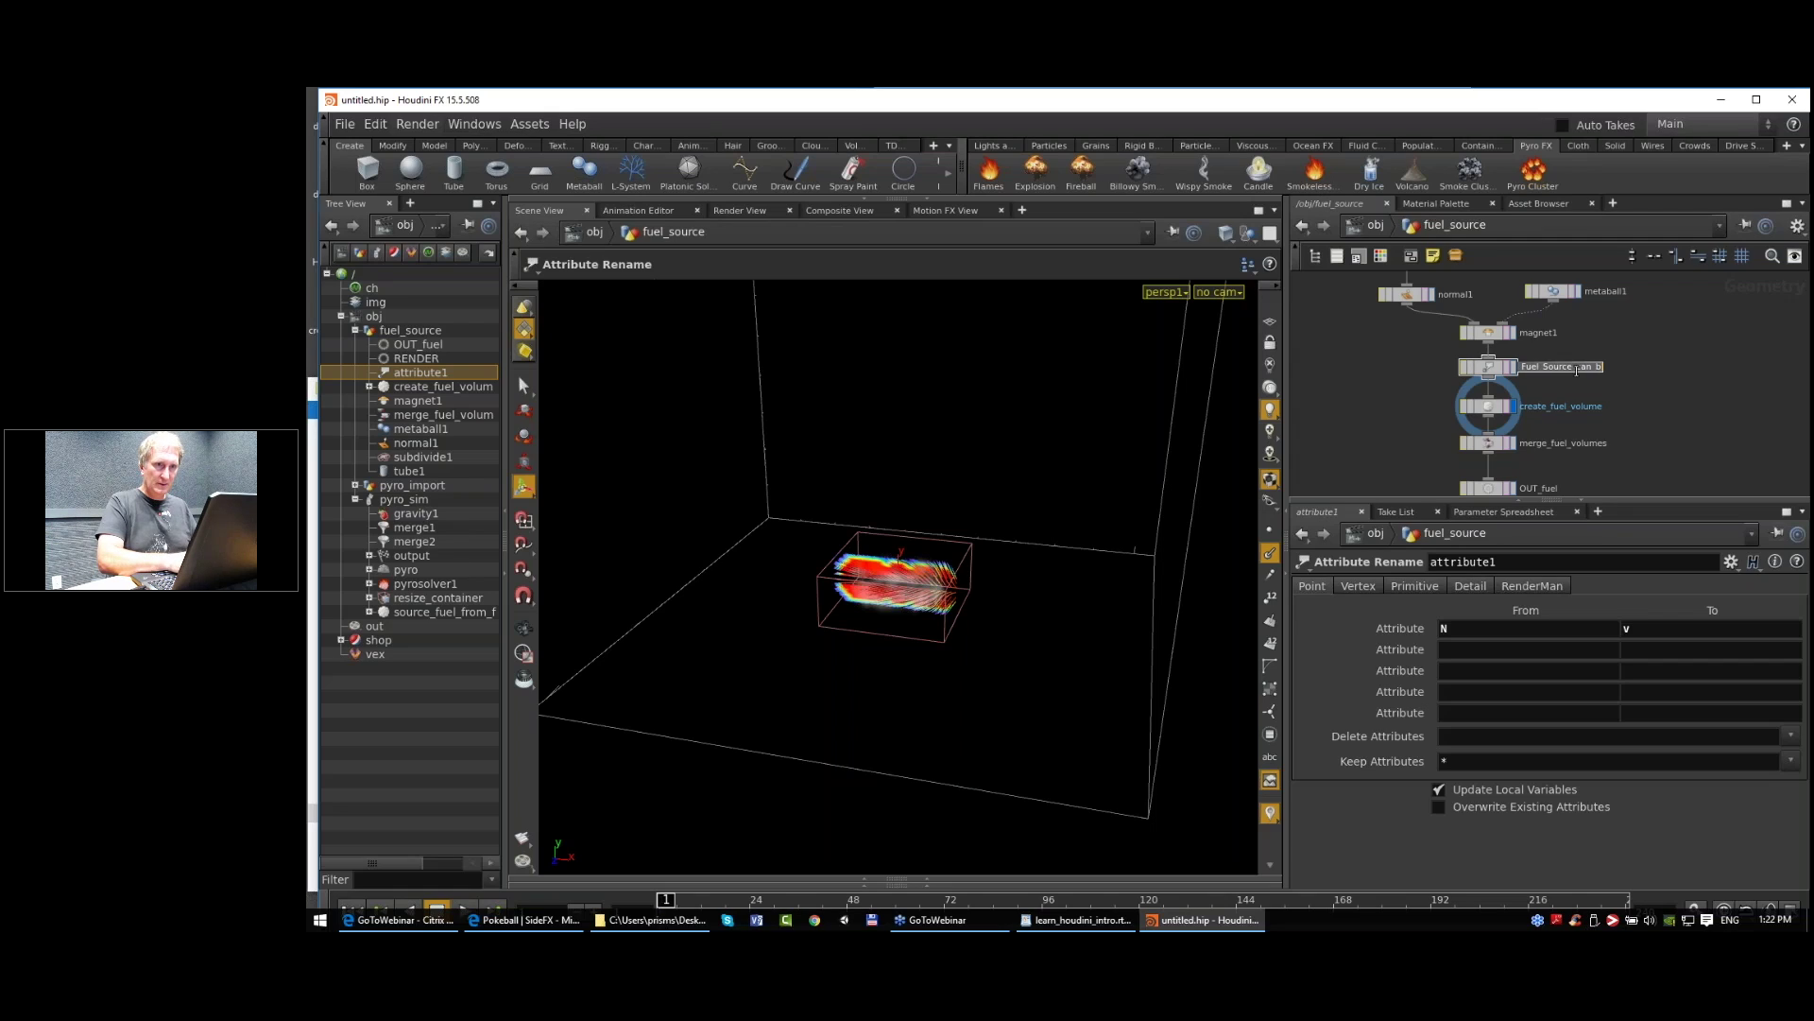
text(uil)
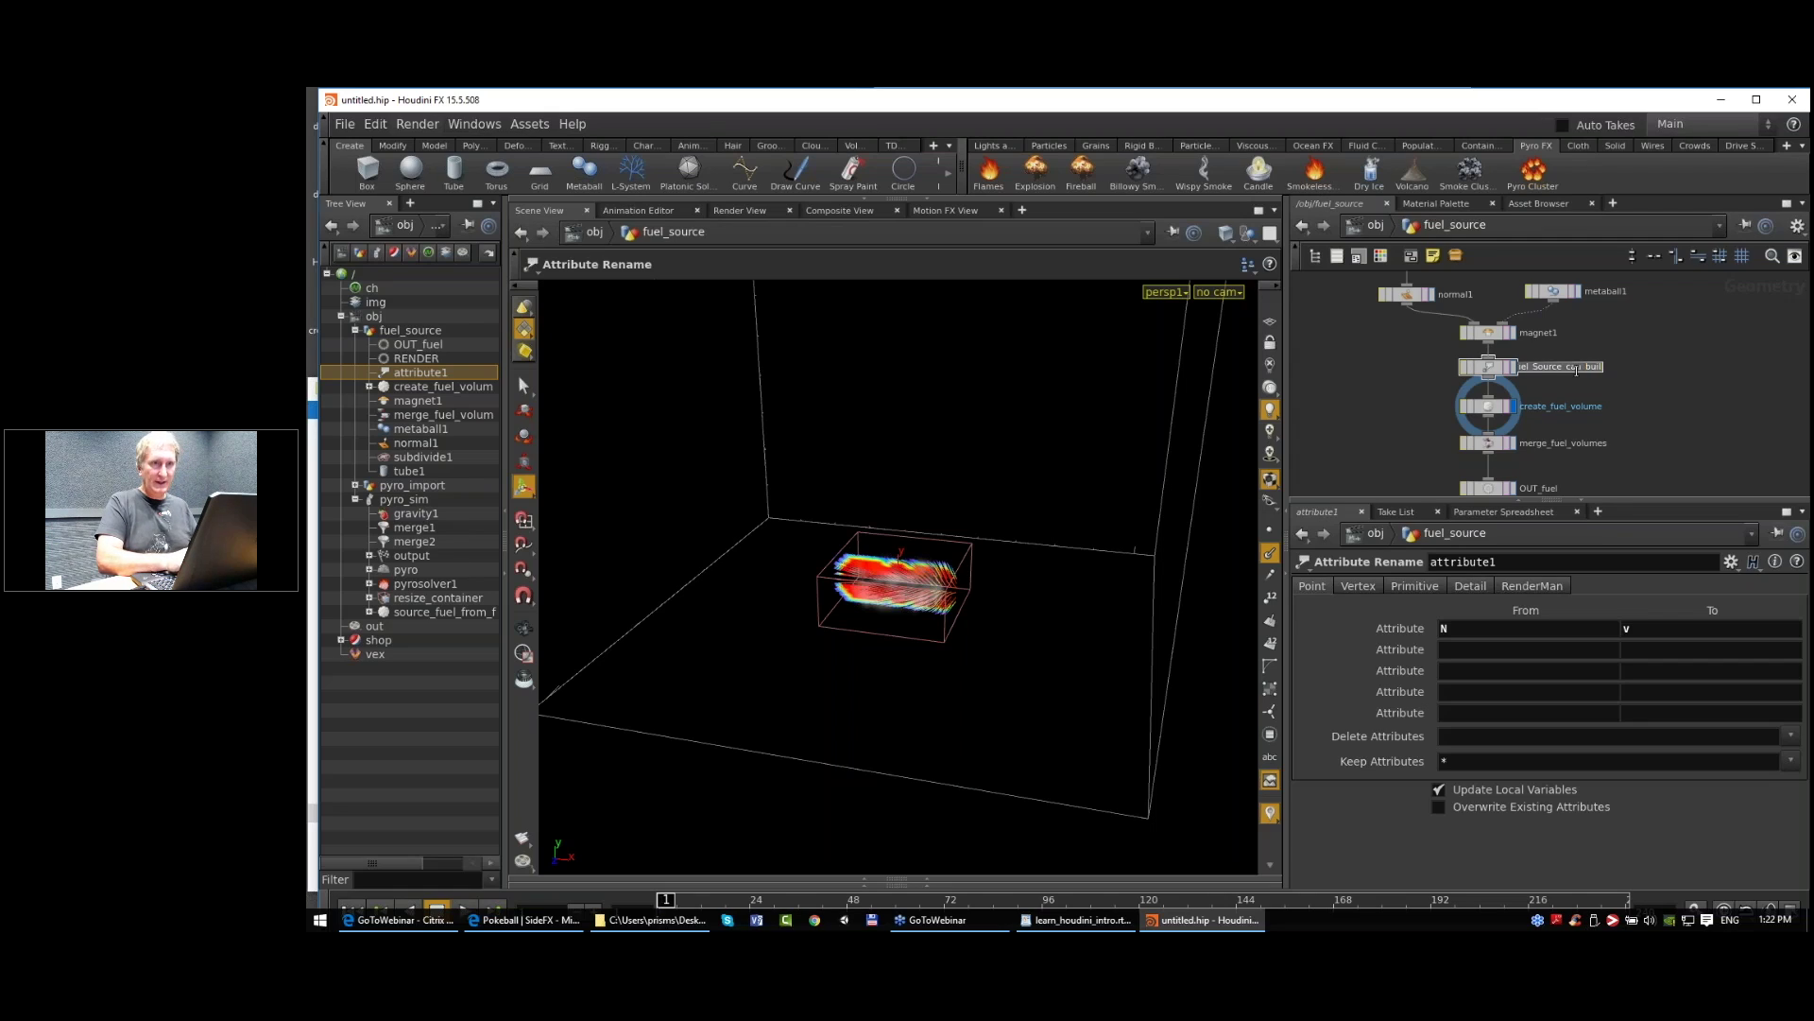
text(d velocity attribute)
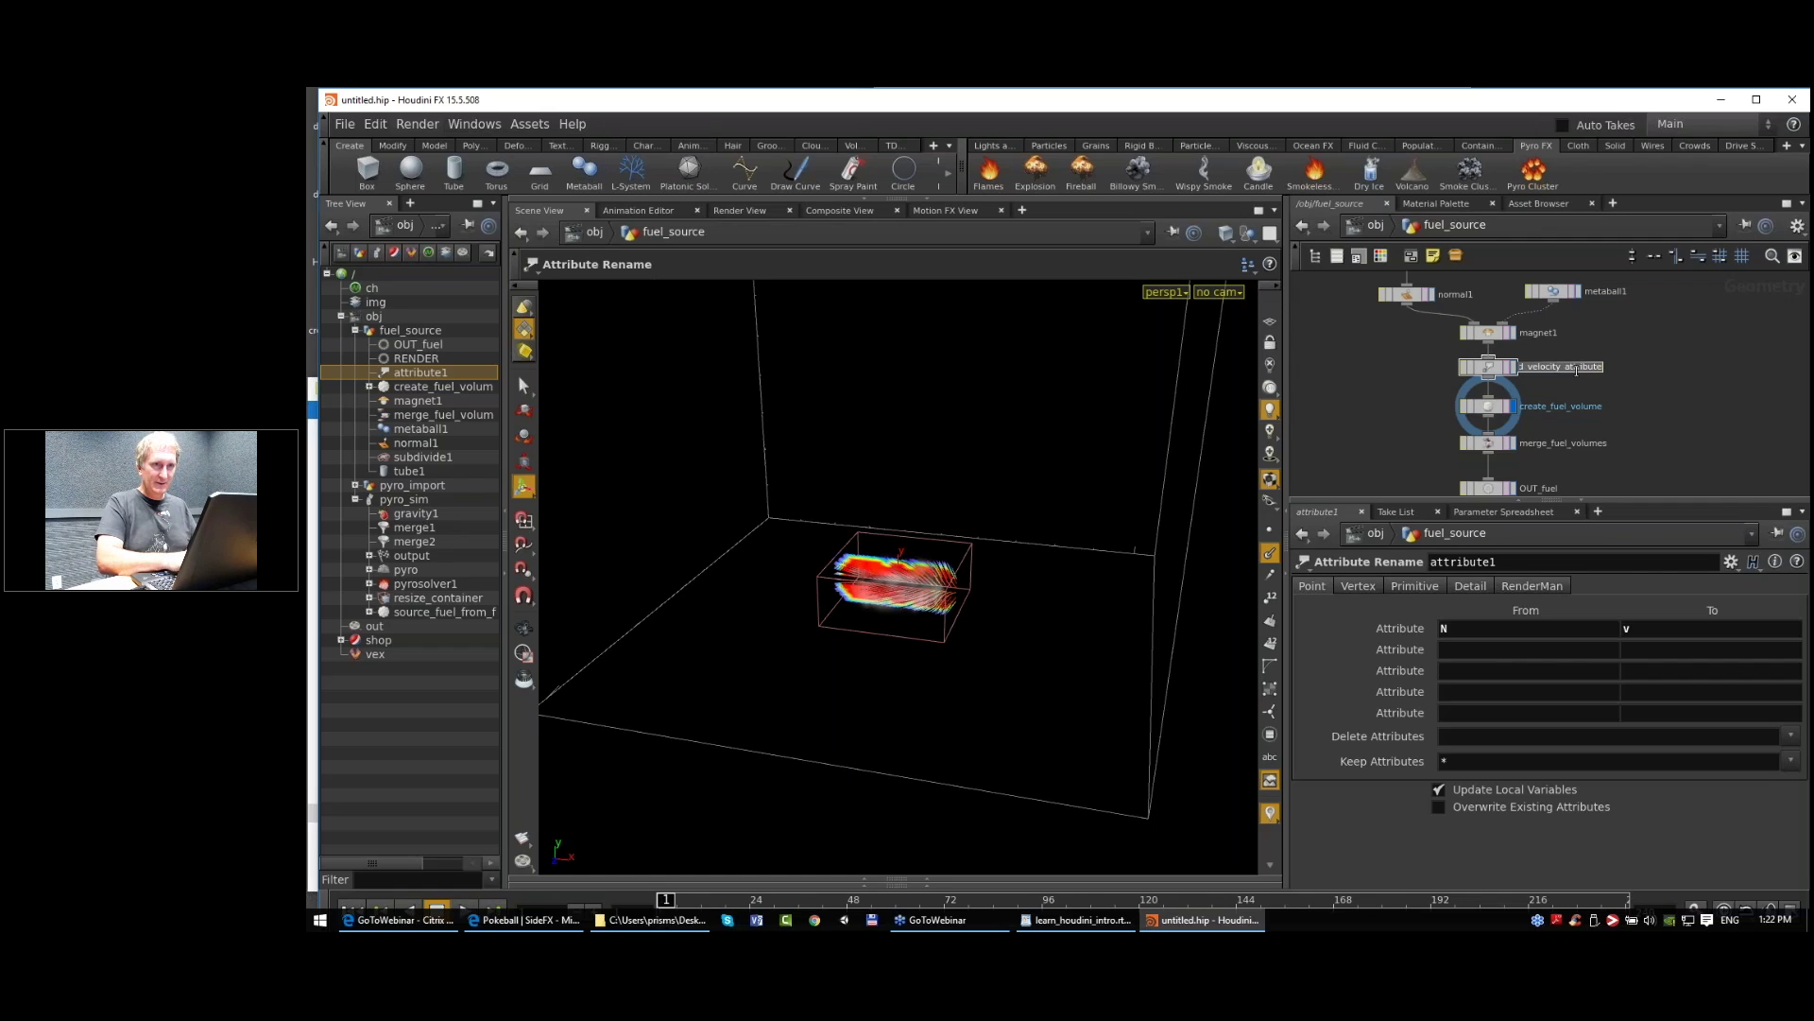
key(Return)
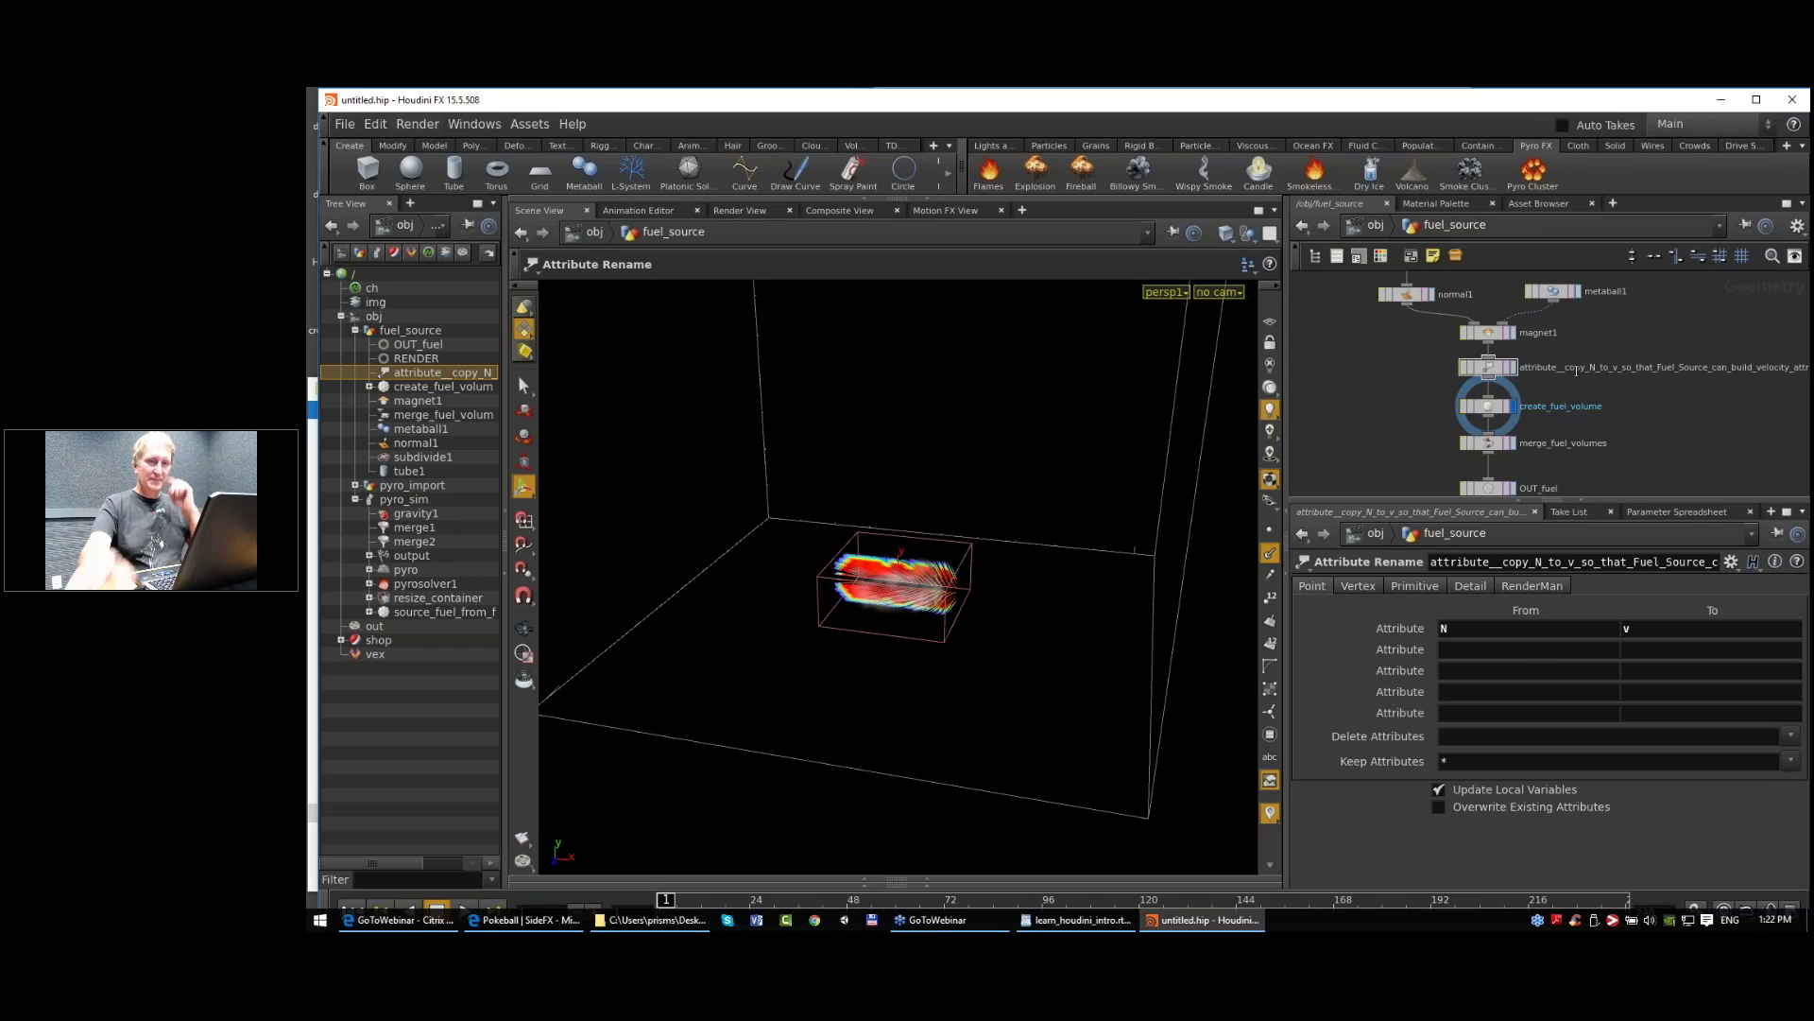
Step: Change the ending of the Attribute Rename node's name from velocity_attribute to velocity_volume
scroll(1716, 378, down, 1)
middle_drag(1766, 375, 1654, 372)
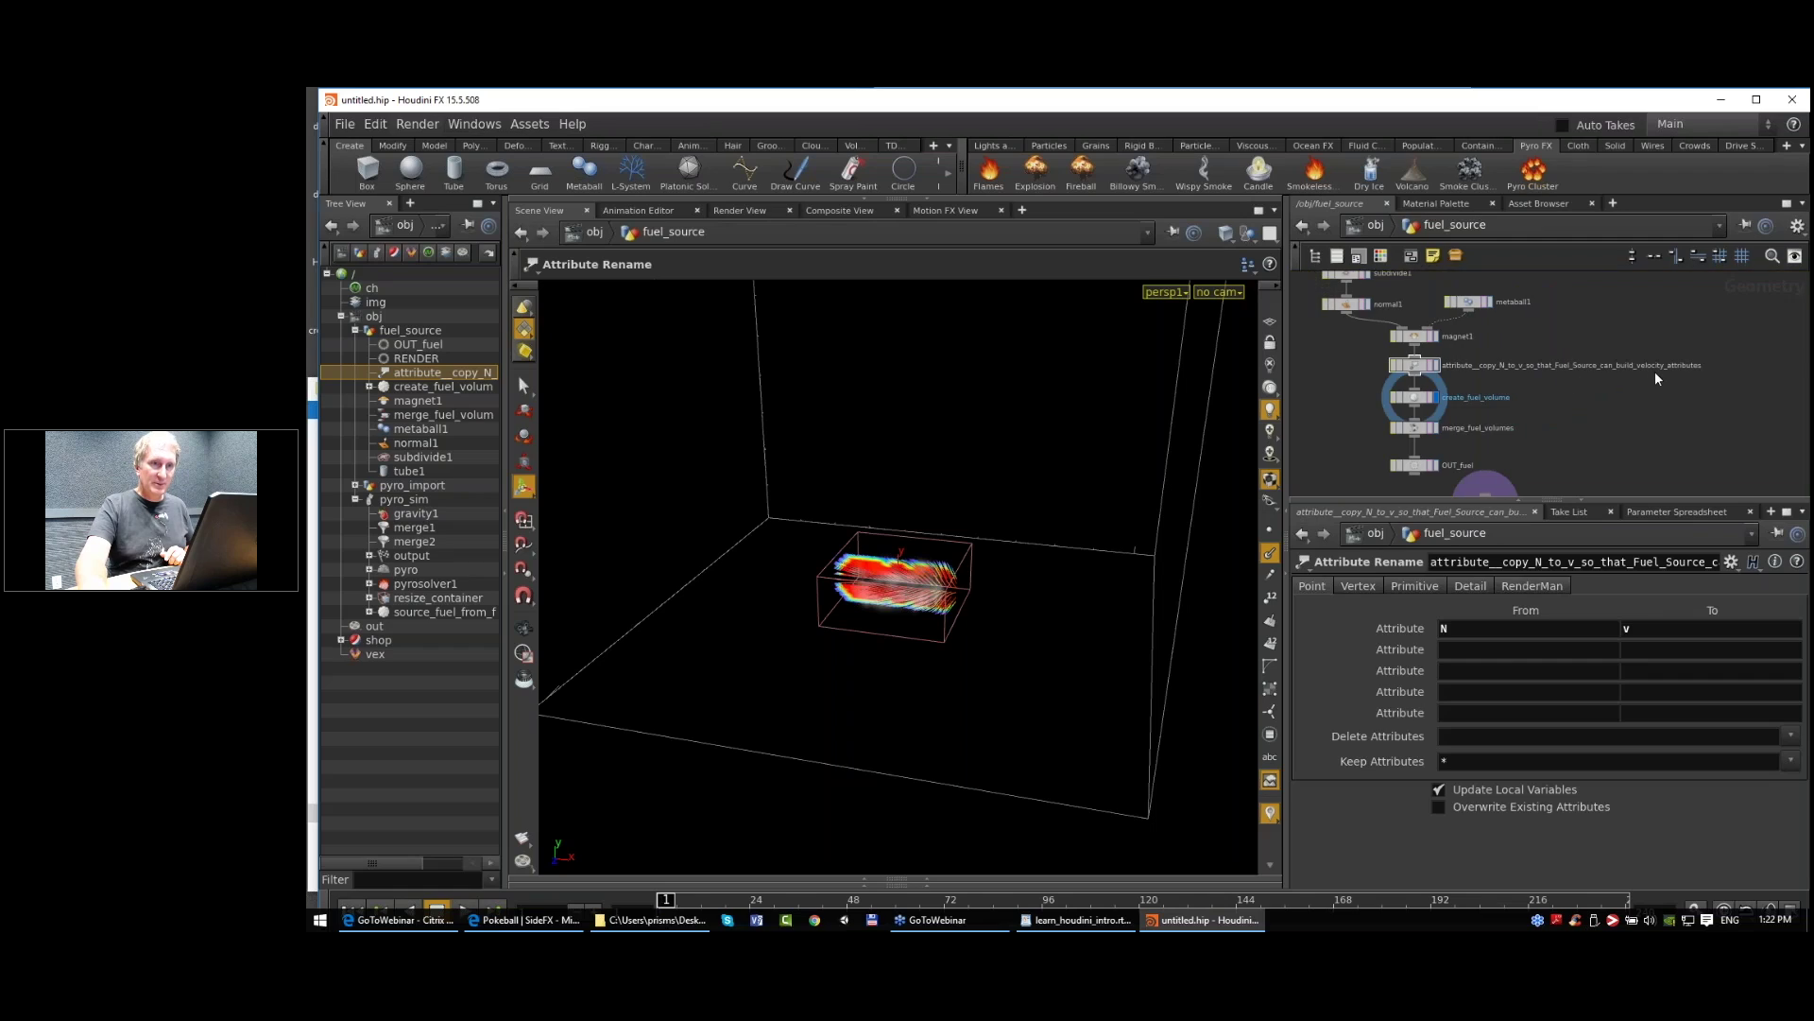
double_click(1670, 365)
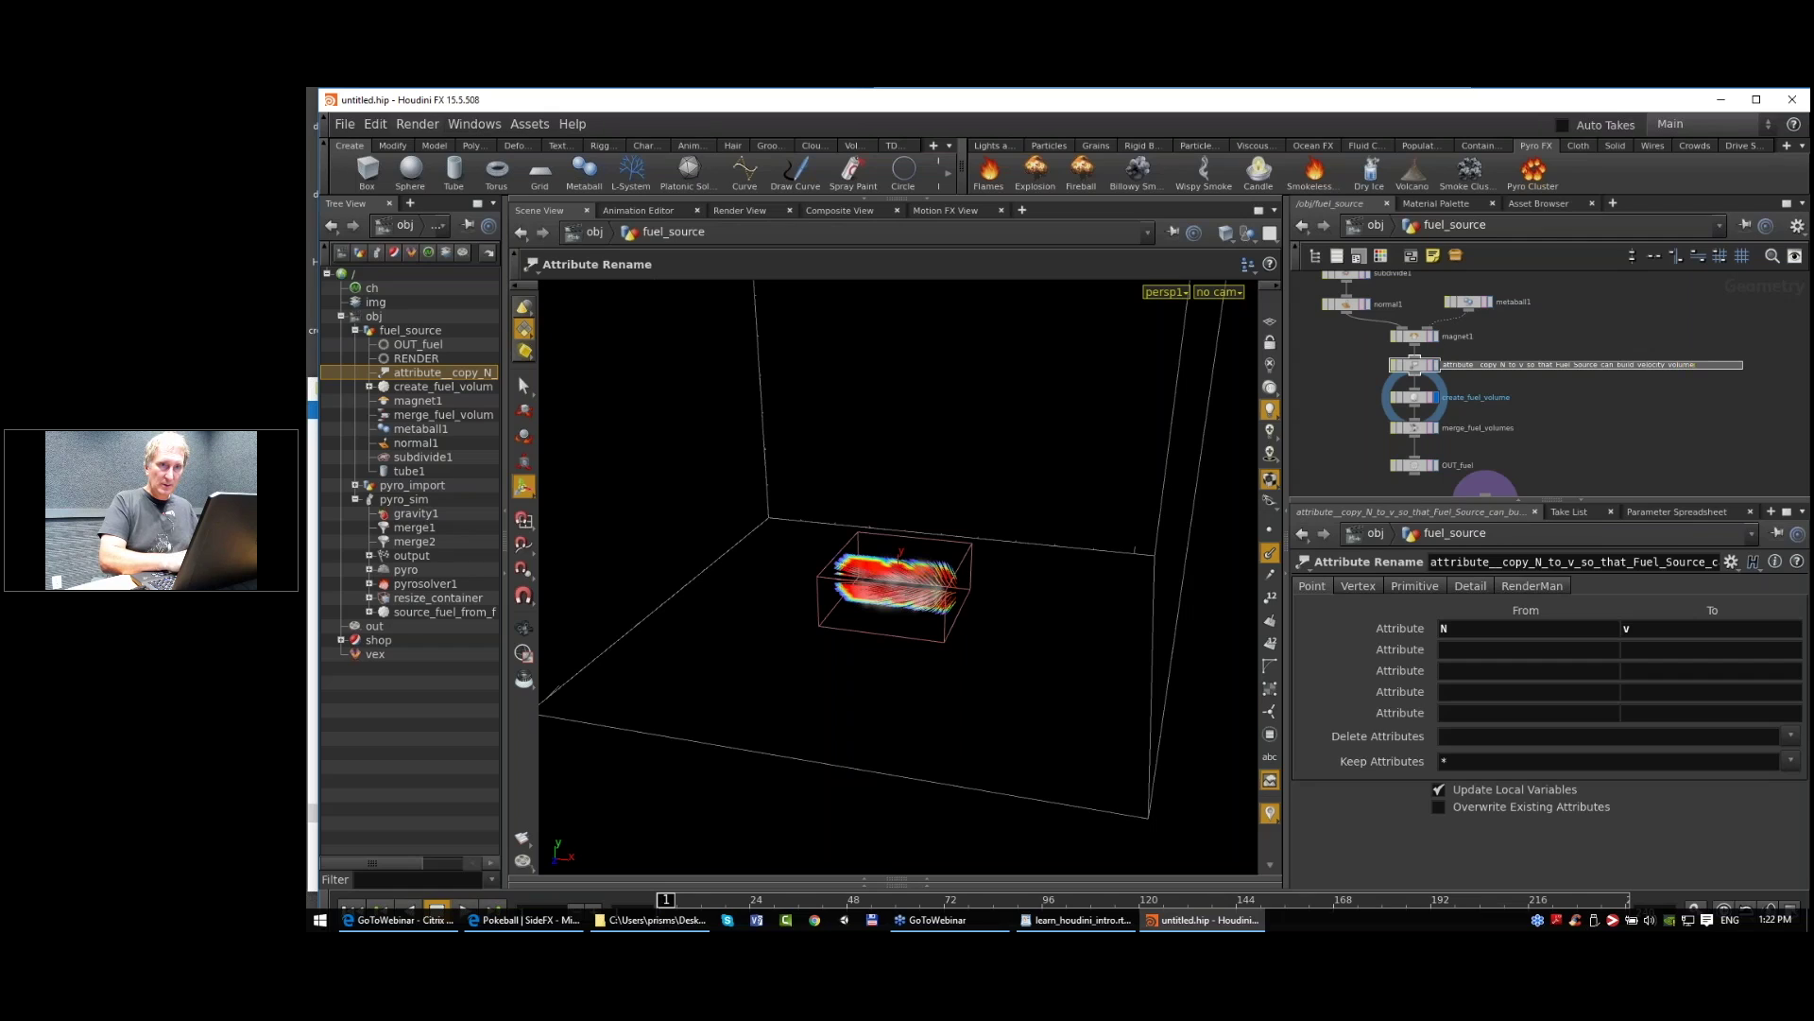
key(Return)
scroll(1461, 337, up, 1)
scroll(1461, 337, up, 2)
middle_drag(1461, 337, 1548, 316)
scroll(1533, 364, down, 2)
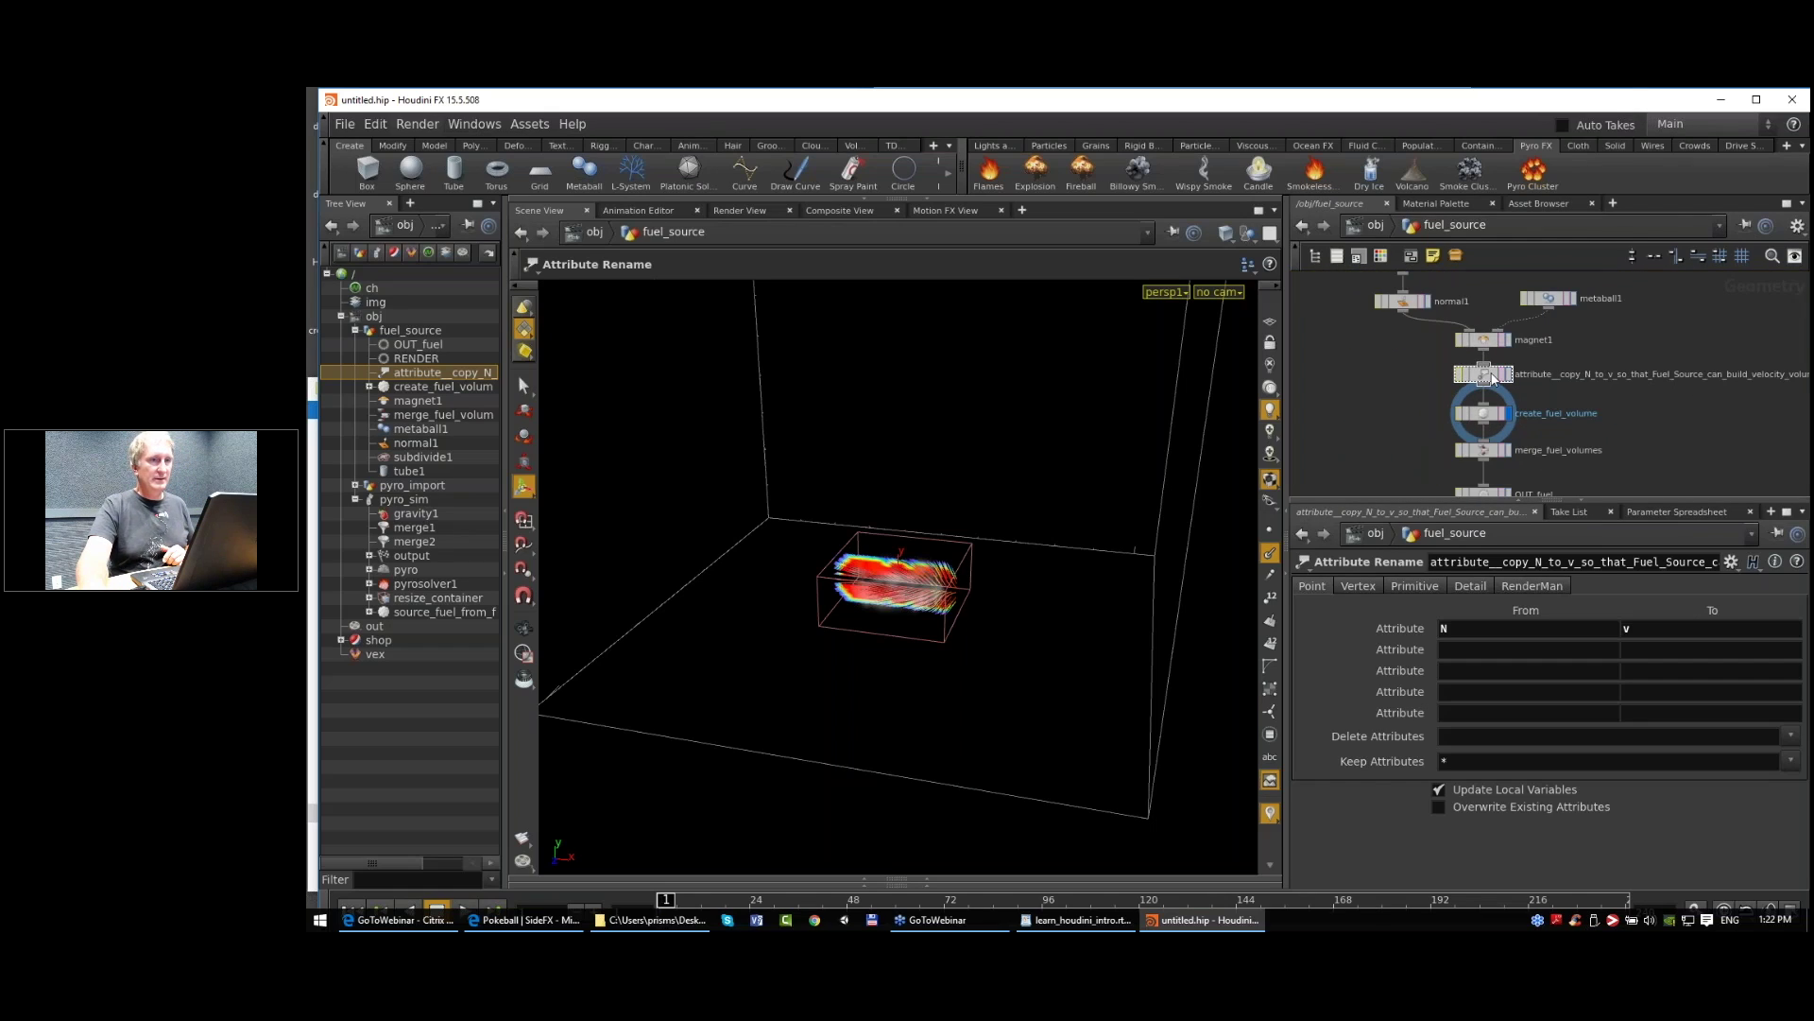
Step: Widen the gap between the Attribute Rename node and create_fuel_volume in the network
scroll(1483, 404, up, 2)
drag(1482, 469, 1484, 428)
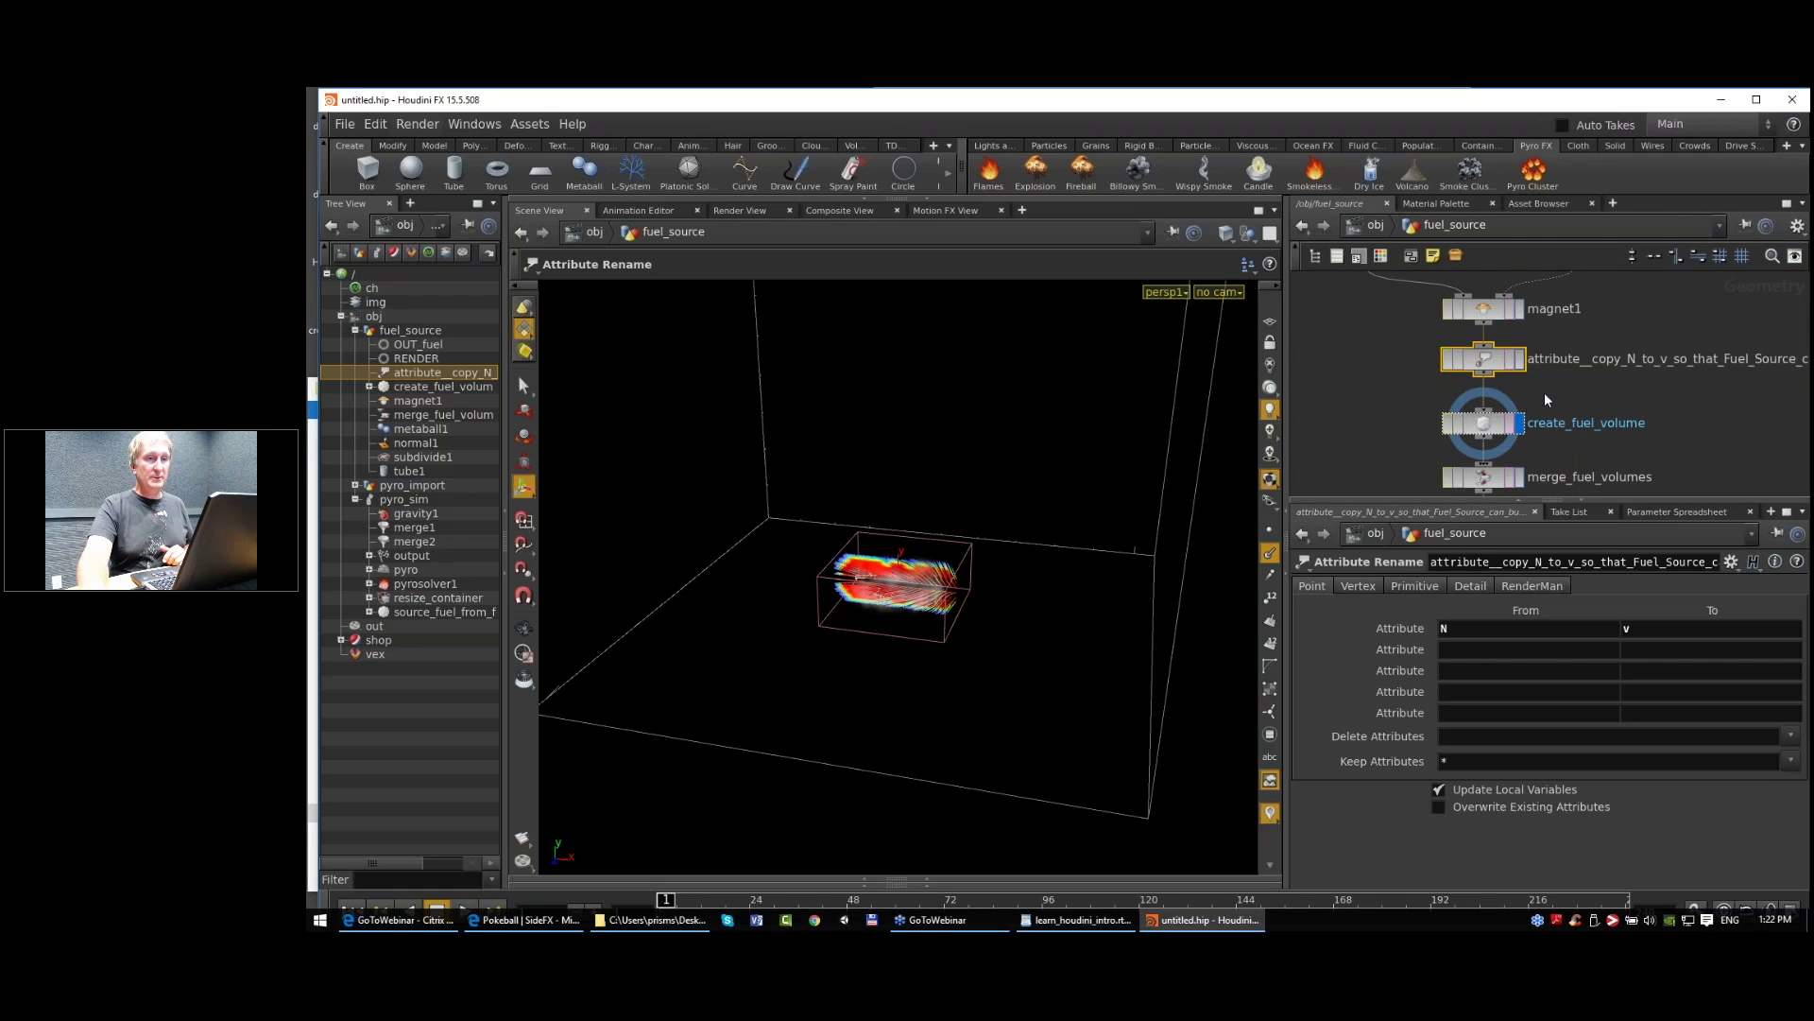
middle_drag(1546, 397, 1497, 423)
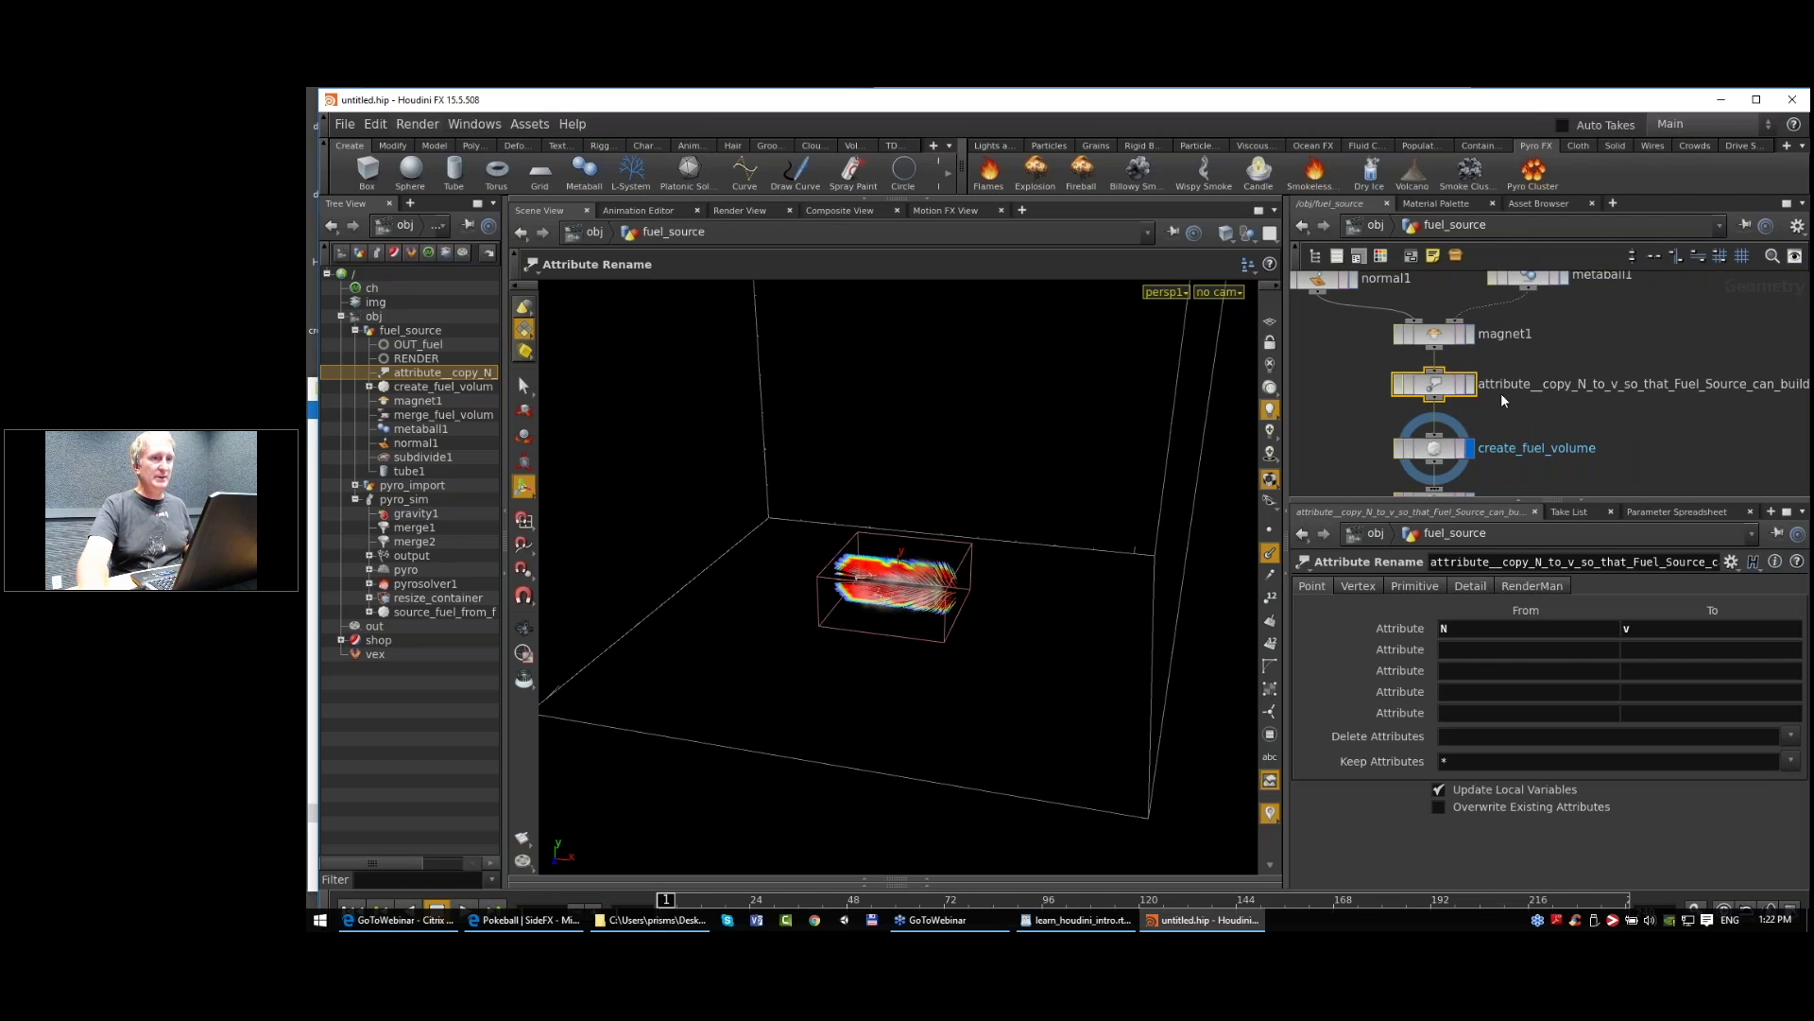
scroll(1497, 406, down, 2)
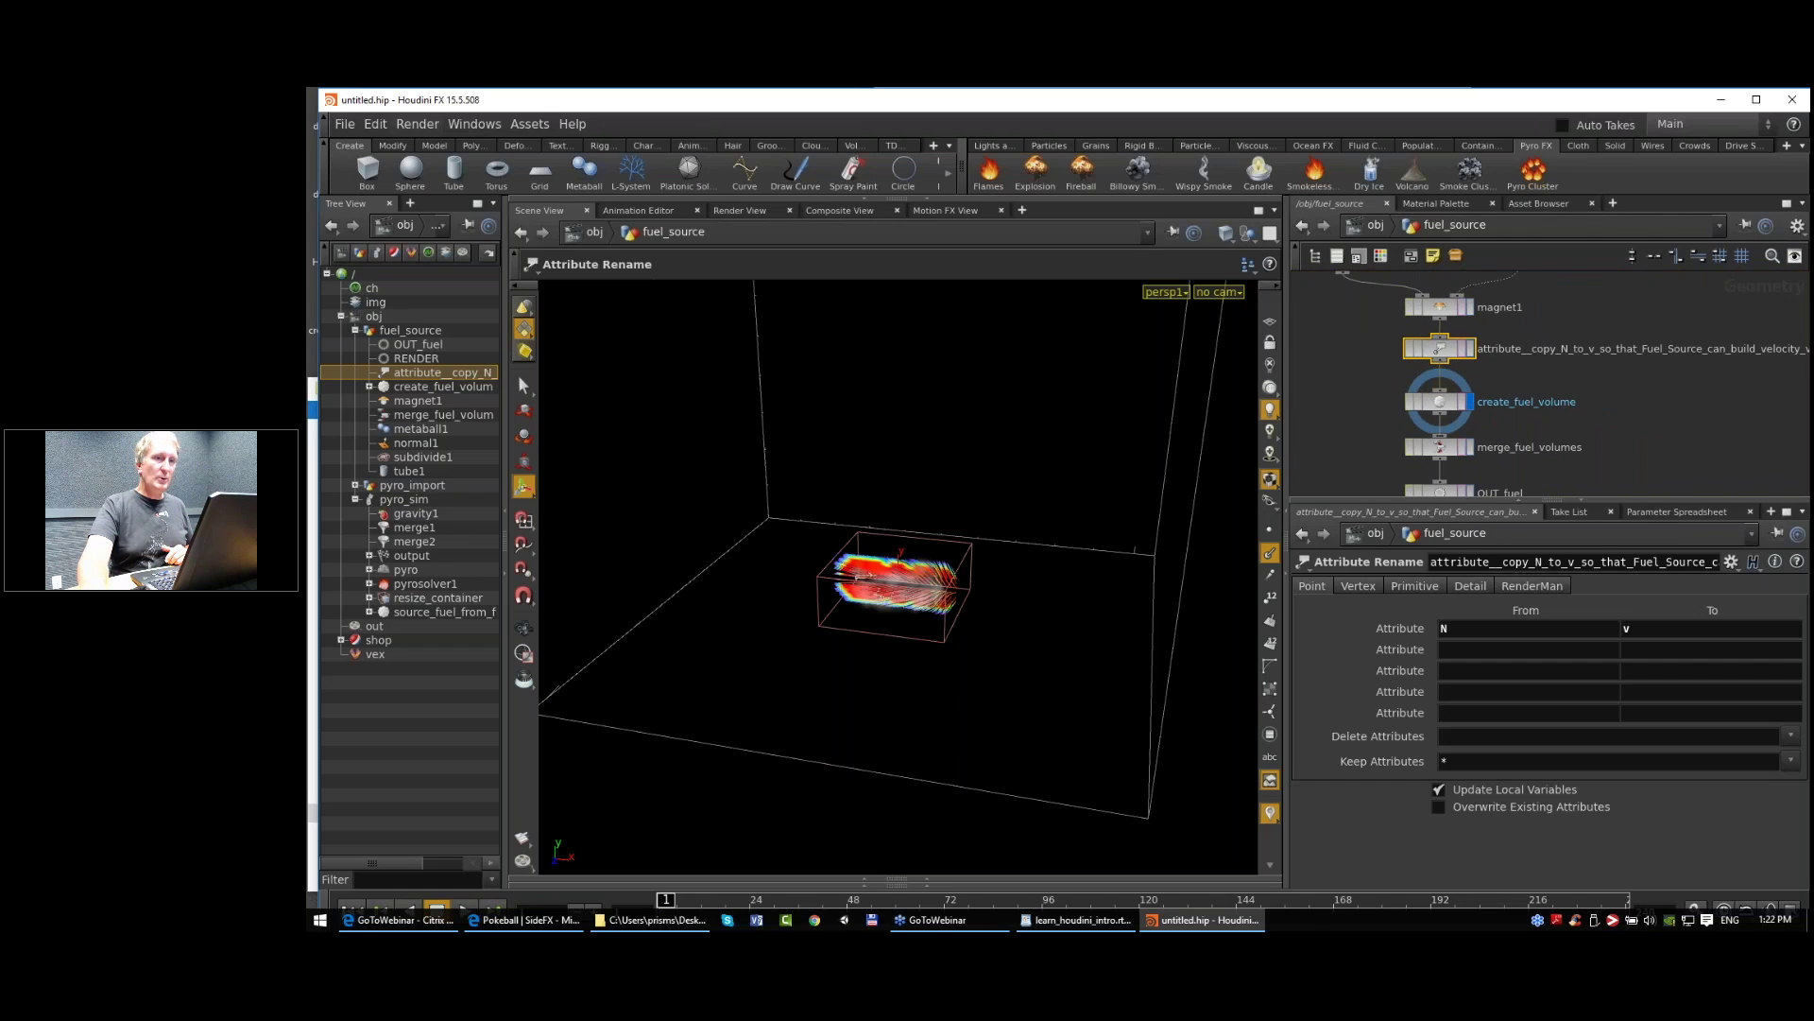
middle_drag(1496, 407, 1498, 428)
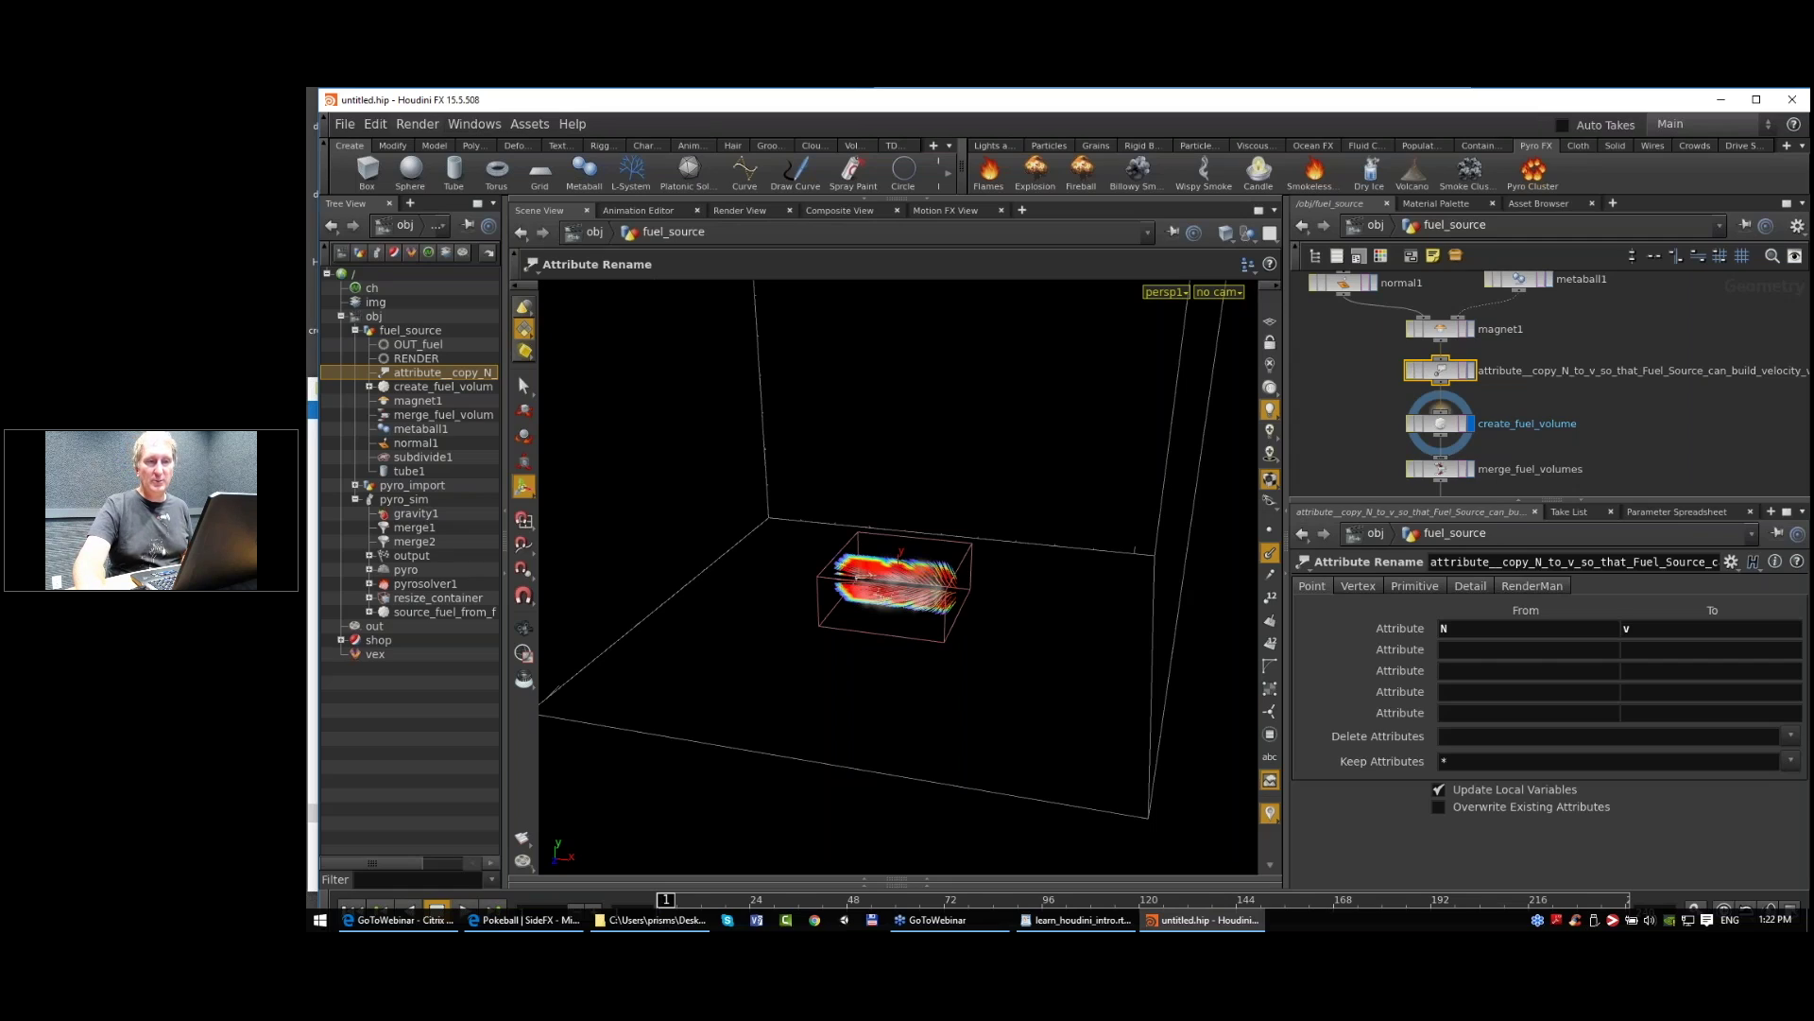
Step: Enable Add Curl Noise on the create_fuel_volume Fluid Source
click(1440, 423)
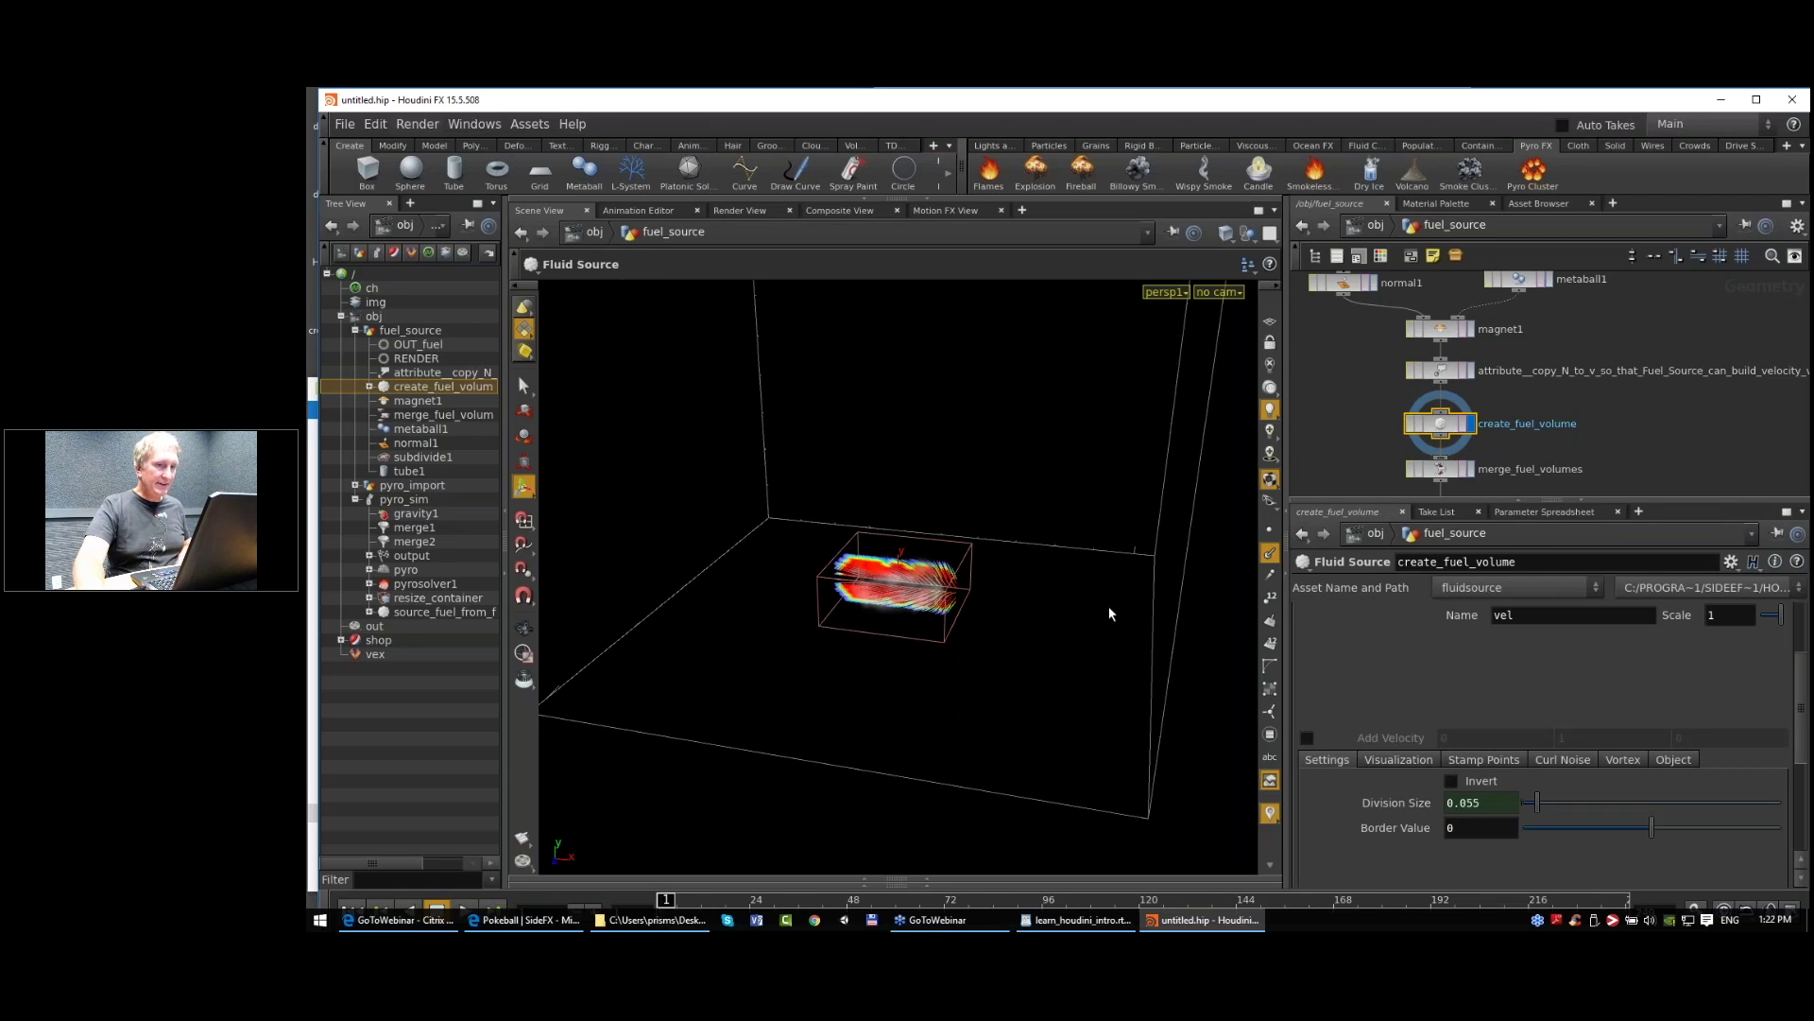
scroll(1484, 716, down, 1)
scroll(1484, 716, up, 3)
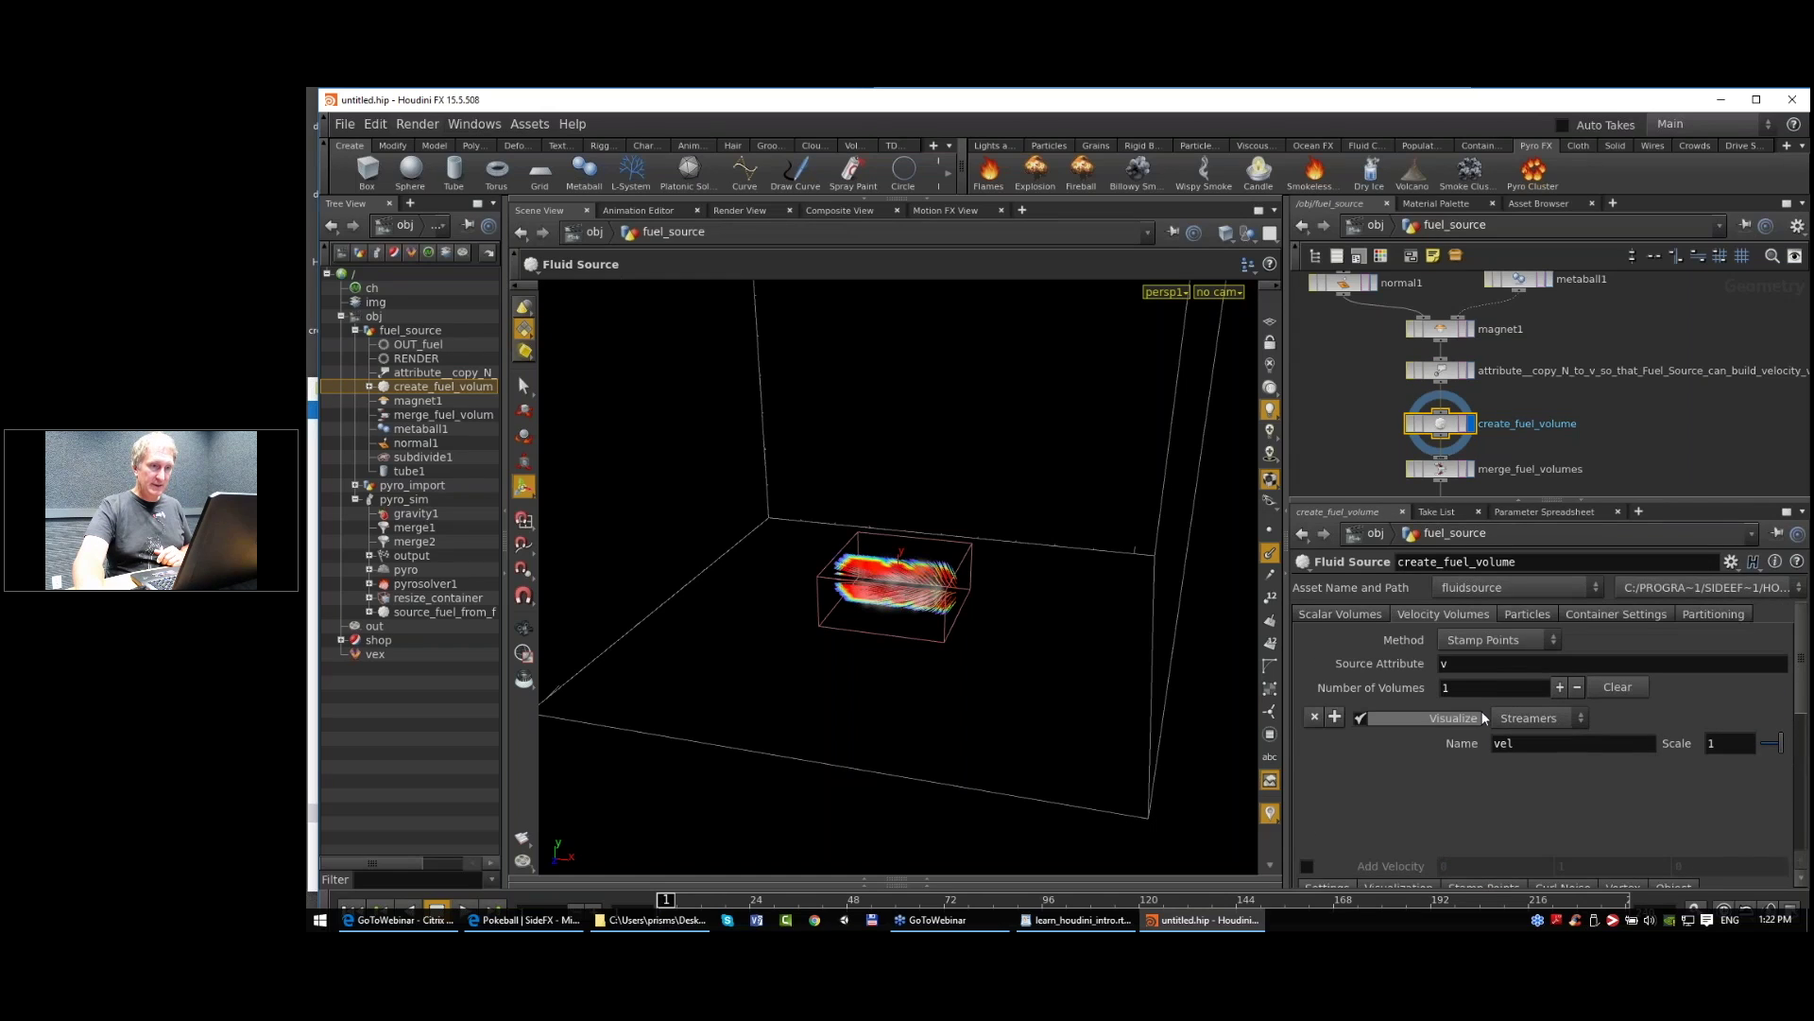
scroll(1484, 716, down, 3)
scroll(1502, 714, down, 1)
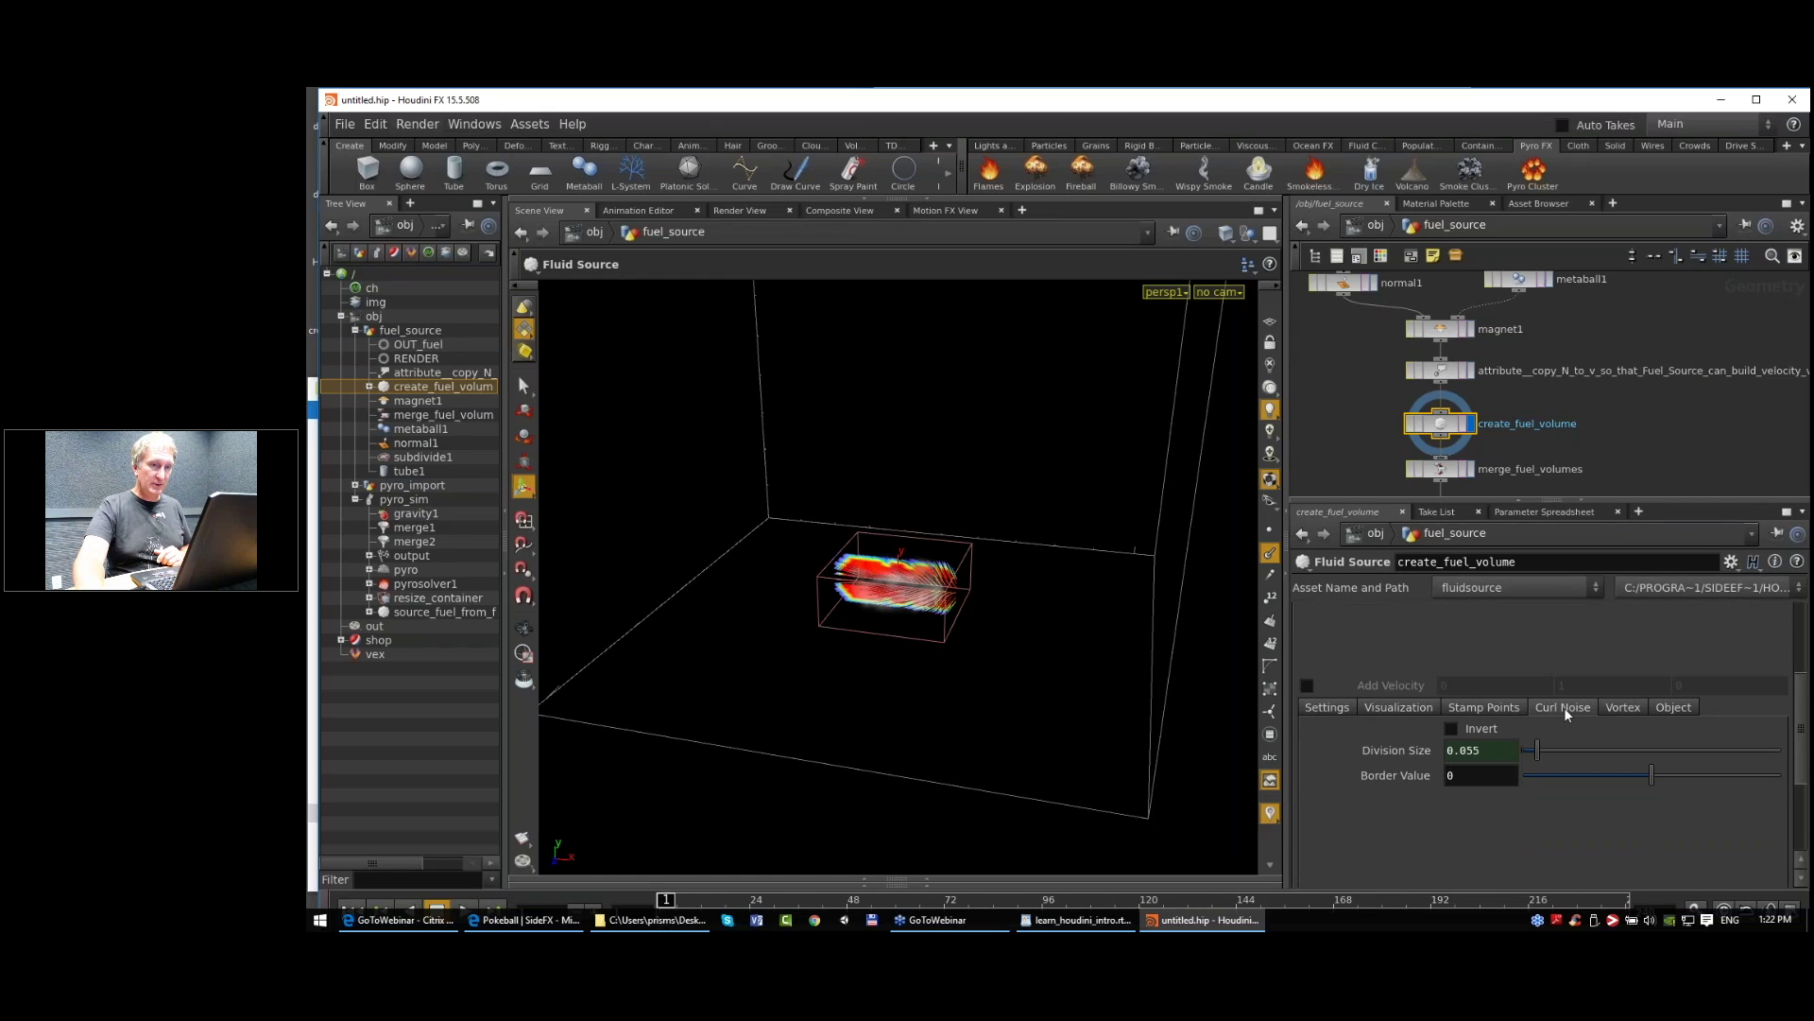
click(1563, 707)
click(1451, 728)
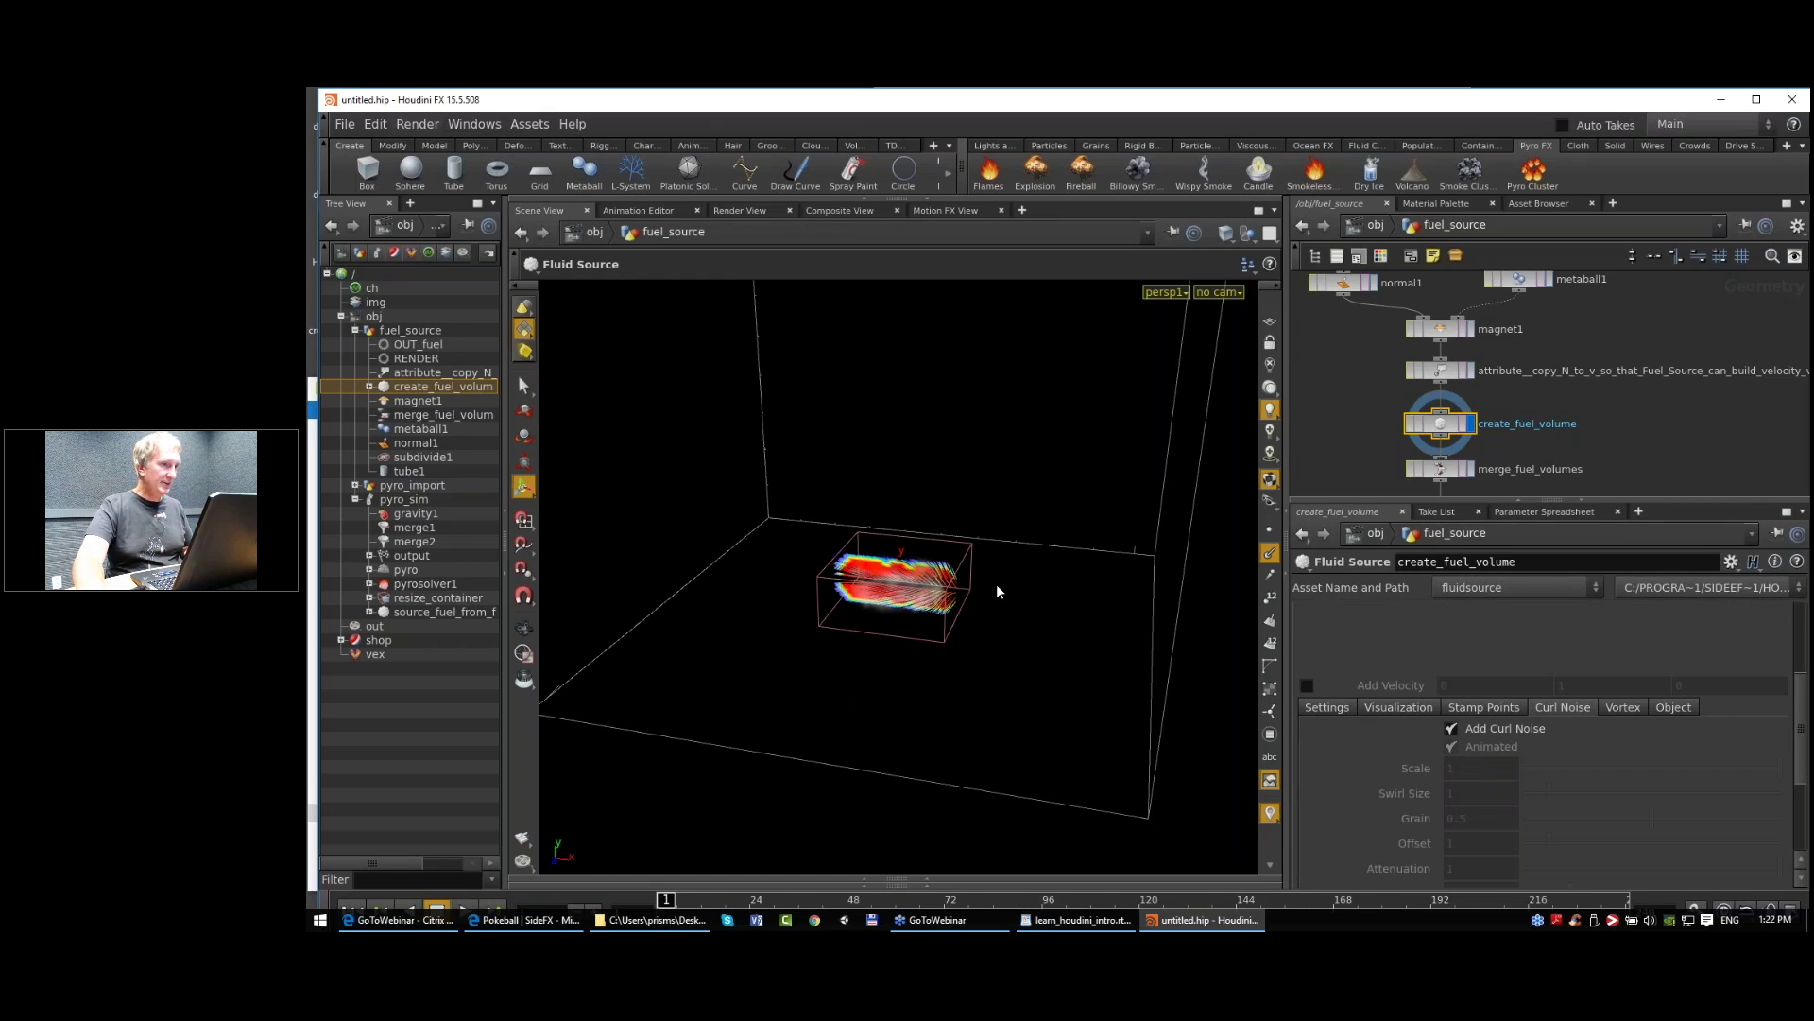
Step: Play the pyro simulation to check the curl noise's effect on the explosion, and rewind to the beginning
alt+right_drag(996, 584, 1049, 592)
alt+middle_drag(1049, 591, 1030, 529)
drag(1030, 529, 926, 564)
right_drag(926, 564, 974, 584)
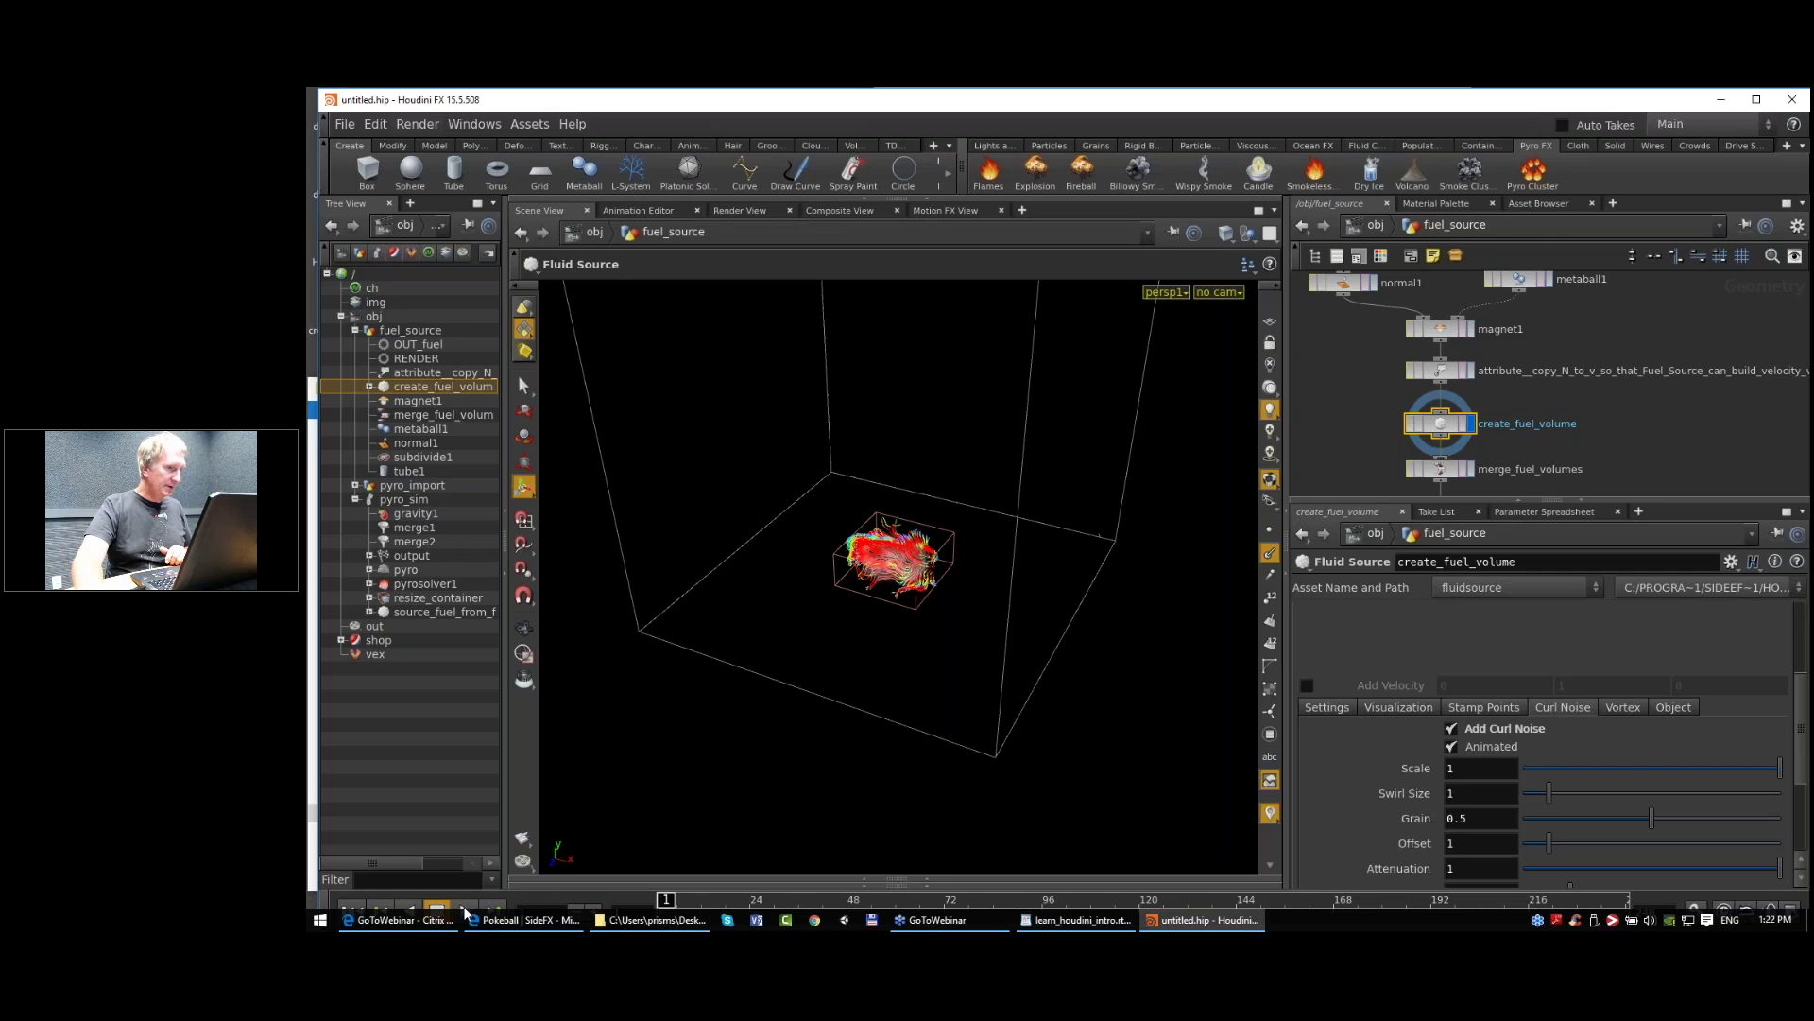
click(463, 906)
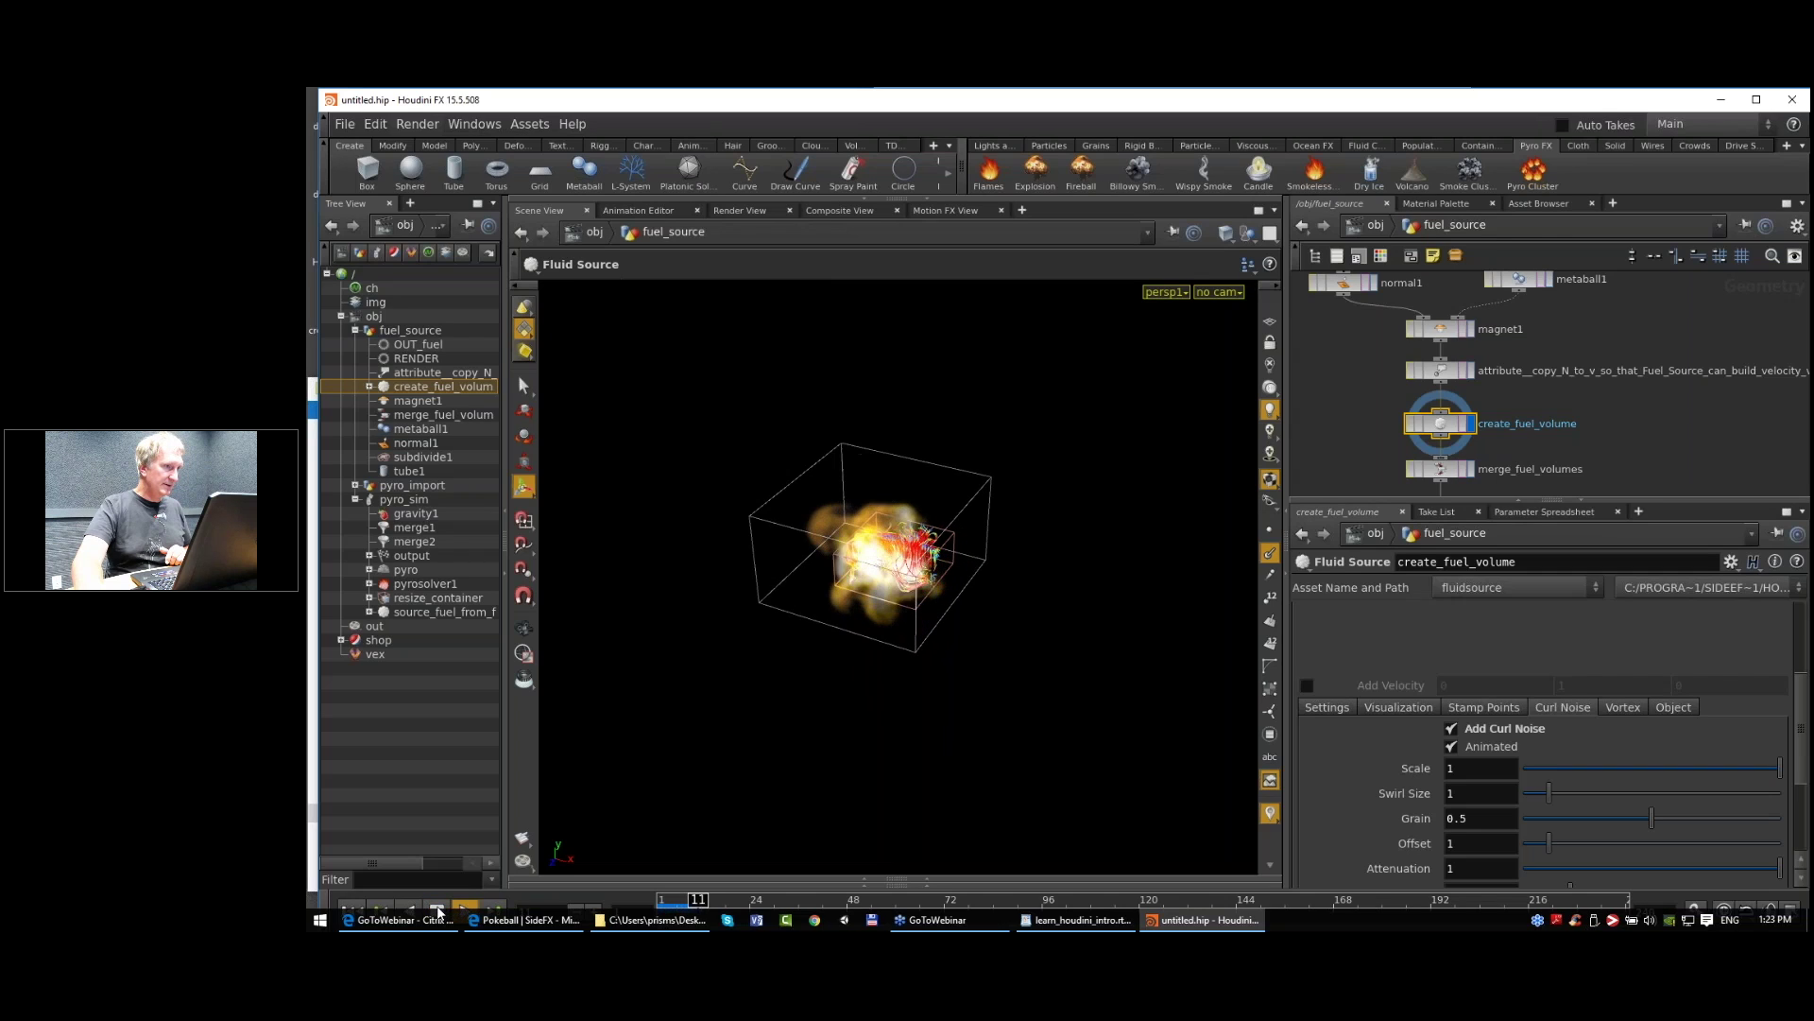
right_drag(858, 622, 897, 594)
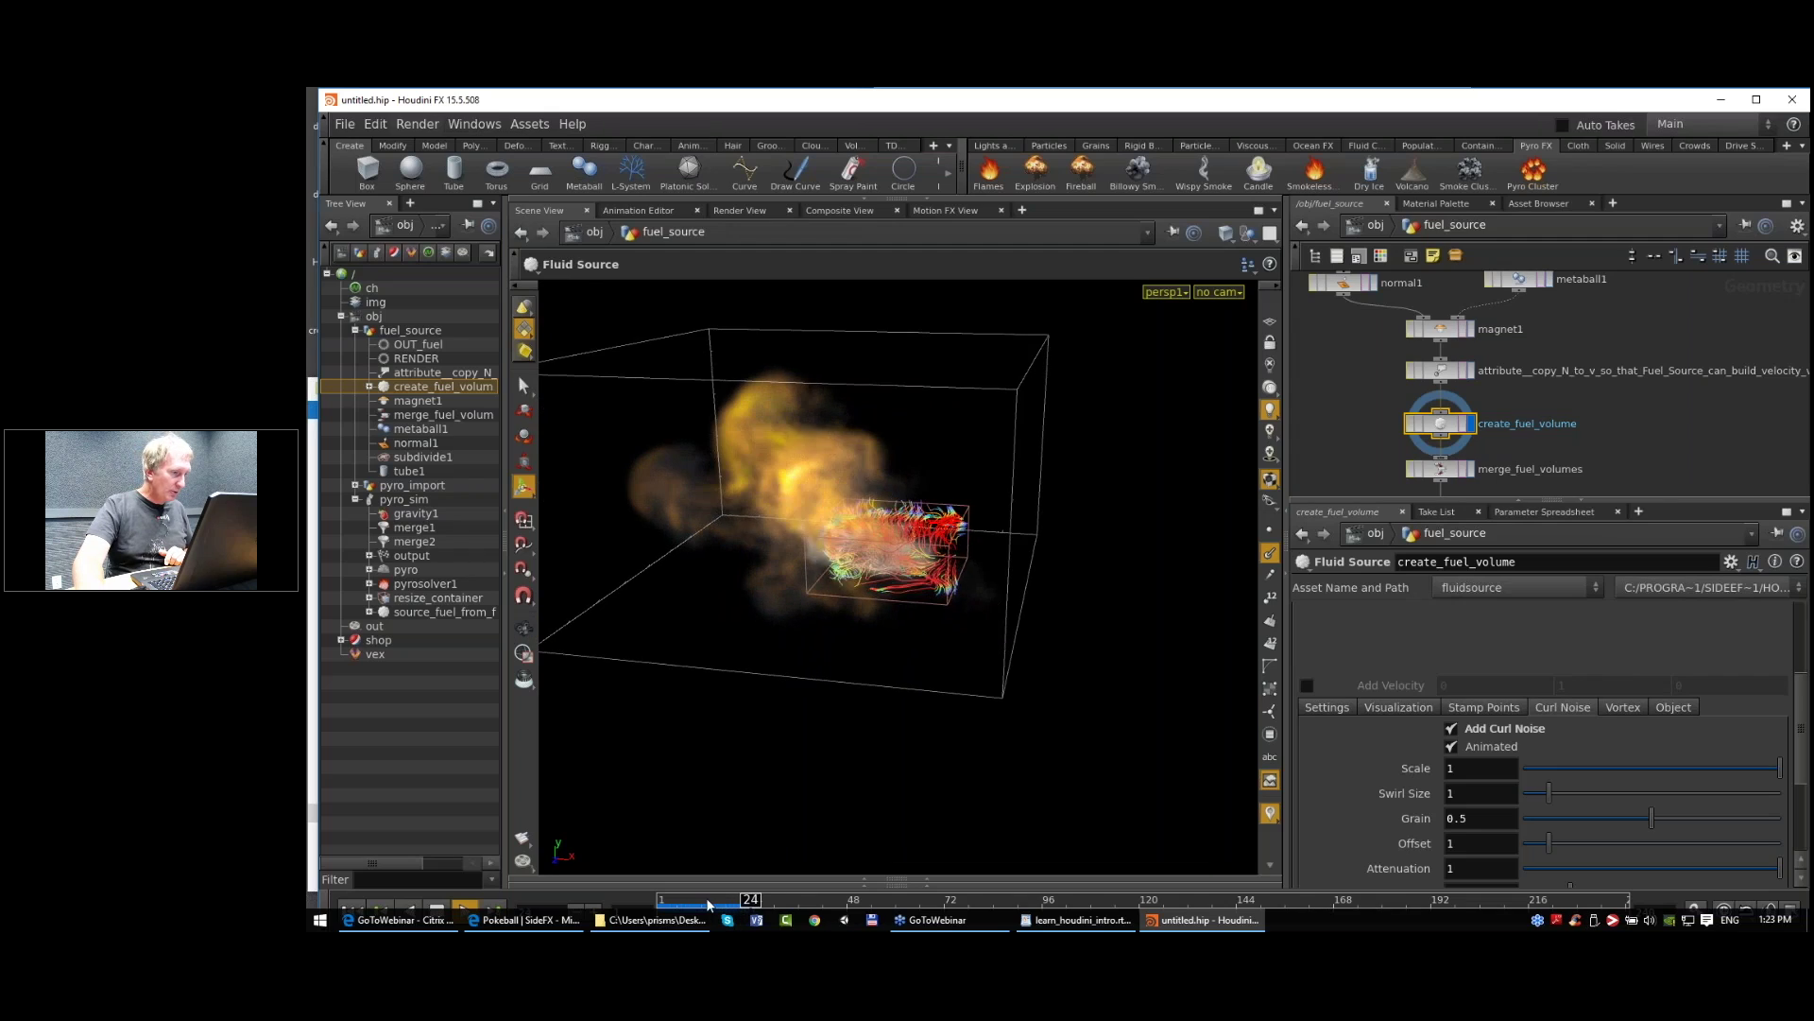
click(668, 900)
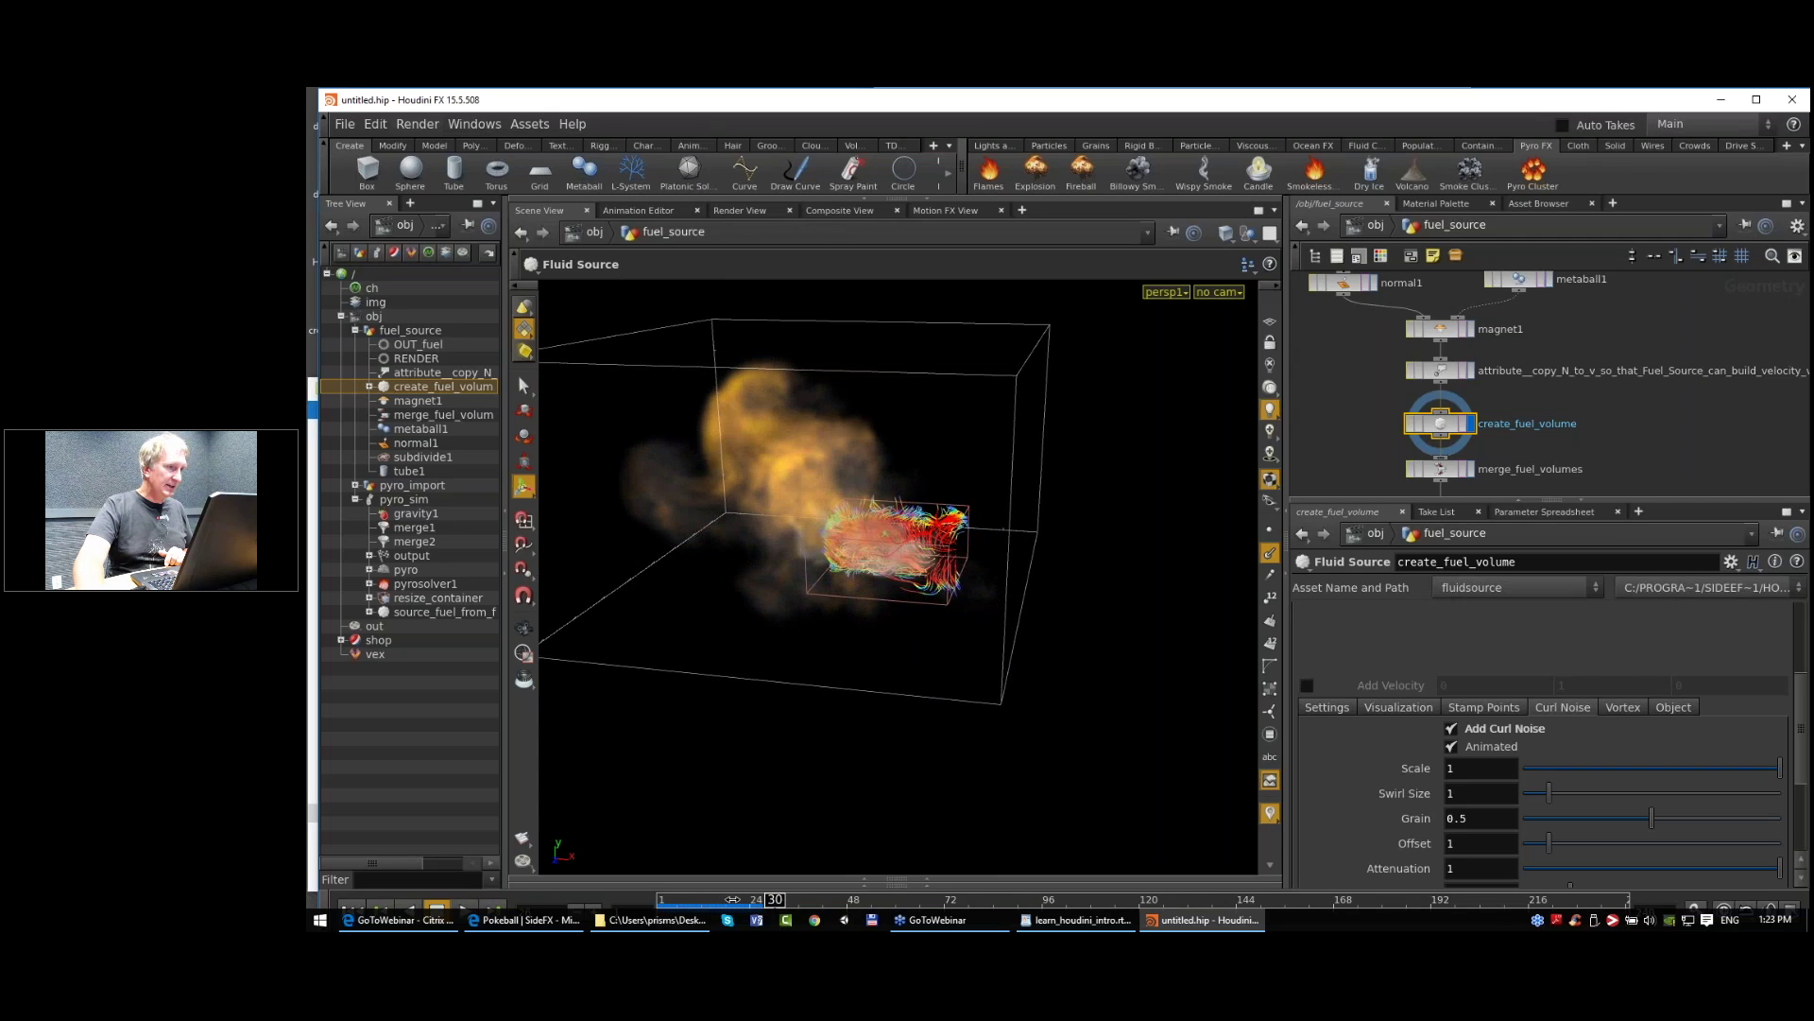
click(667, 902)
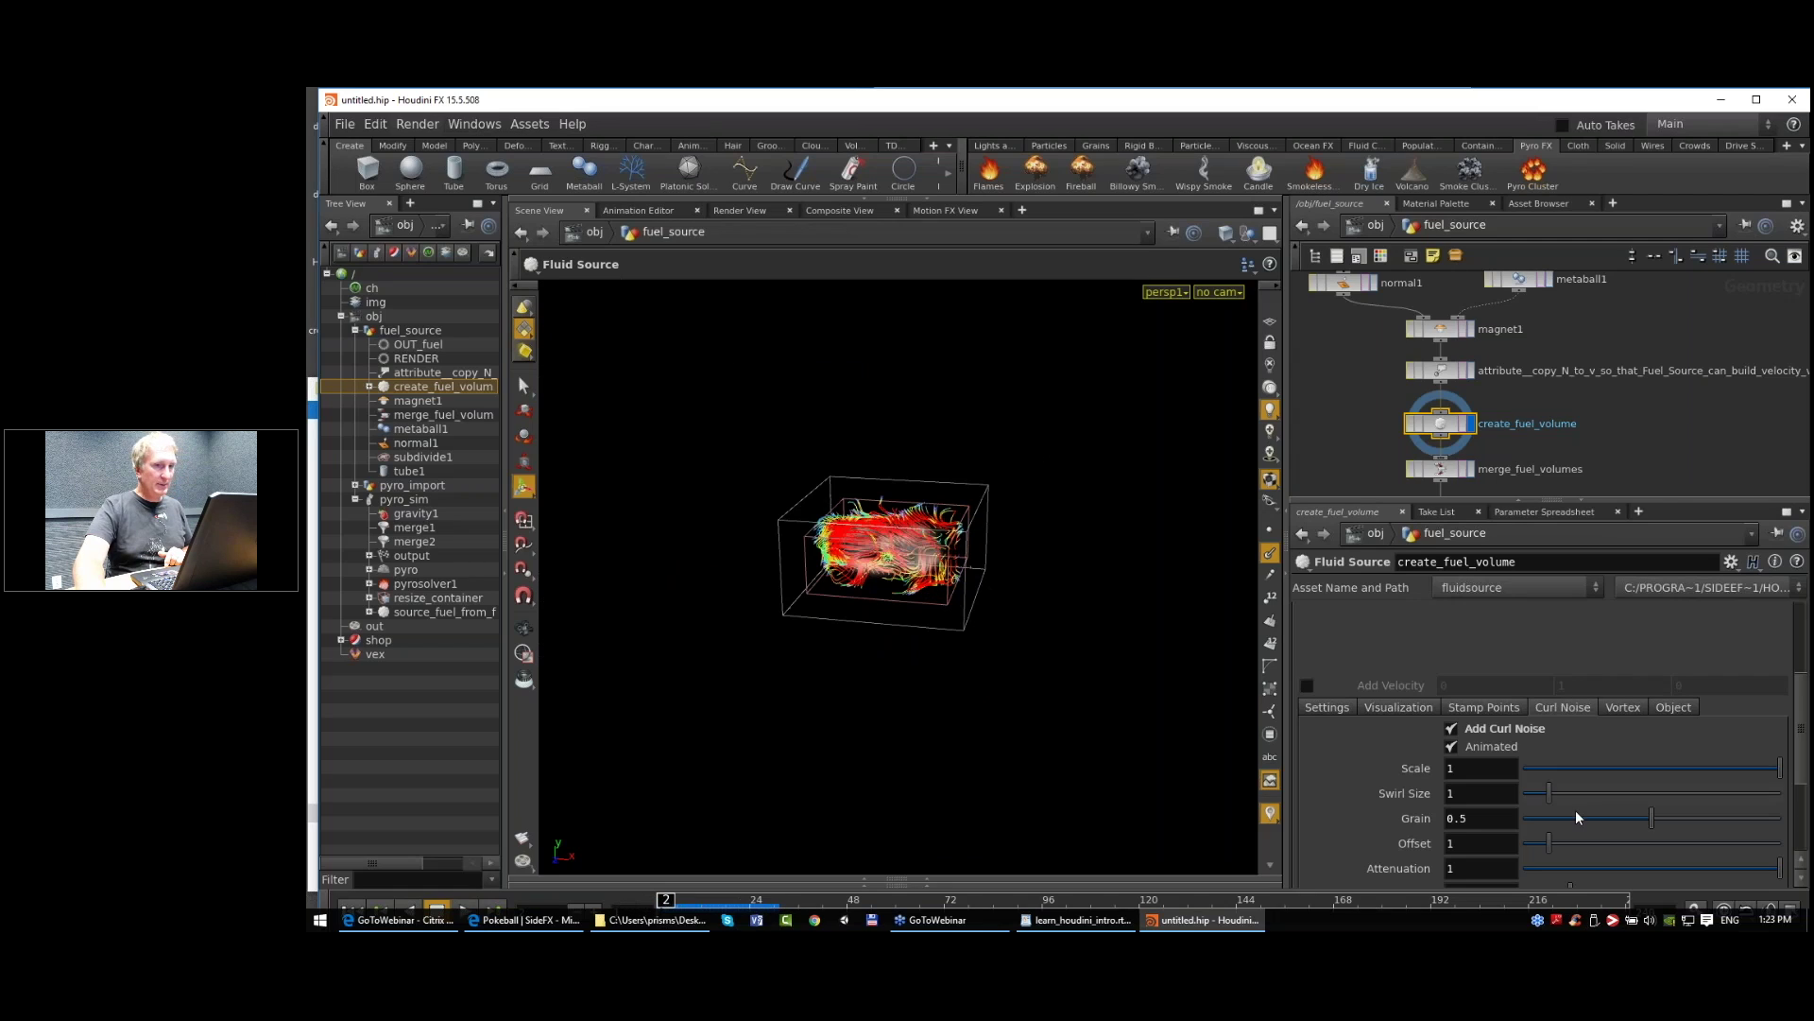
Step: Set the fuel volume's curl noise Pulse Length to 0.49, Swirl Size to 0.21 and Grain to 0.57
drag(1749, 771, 1785, 777)
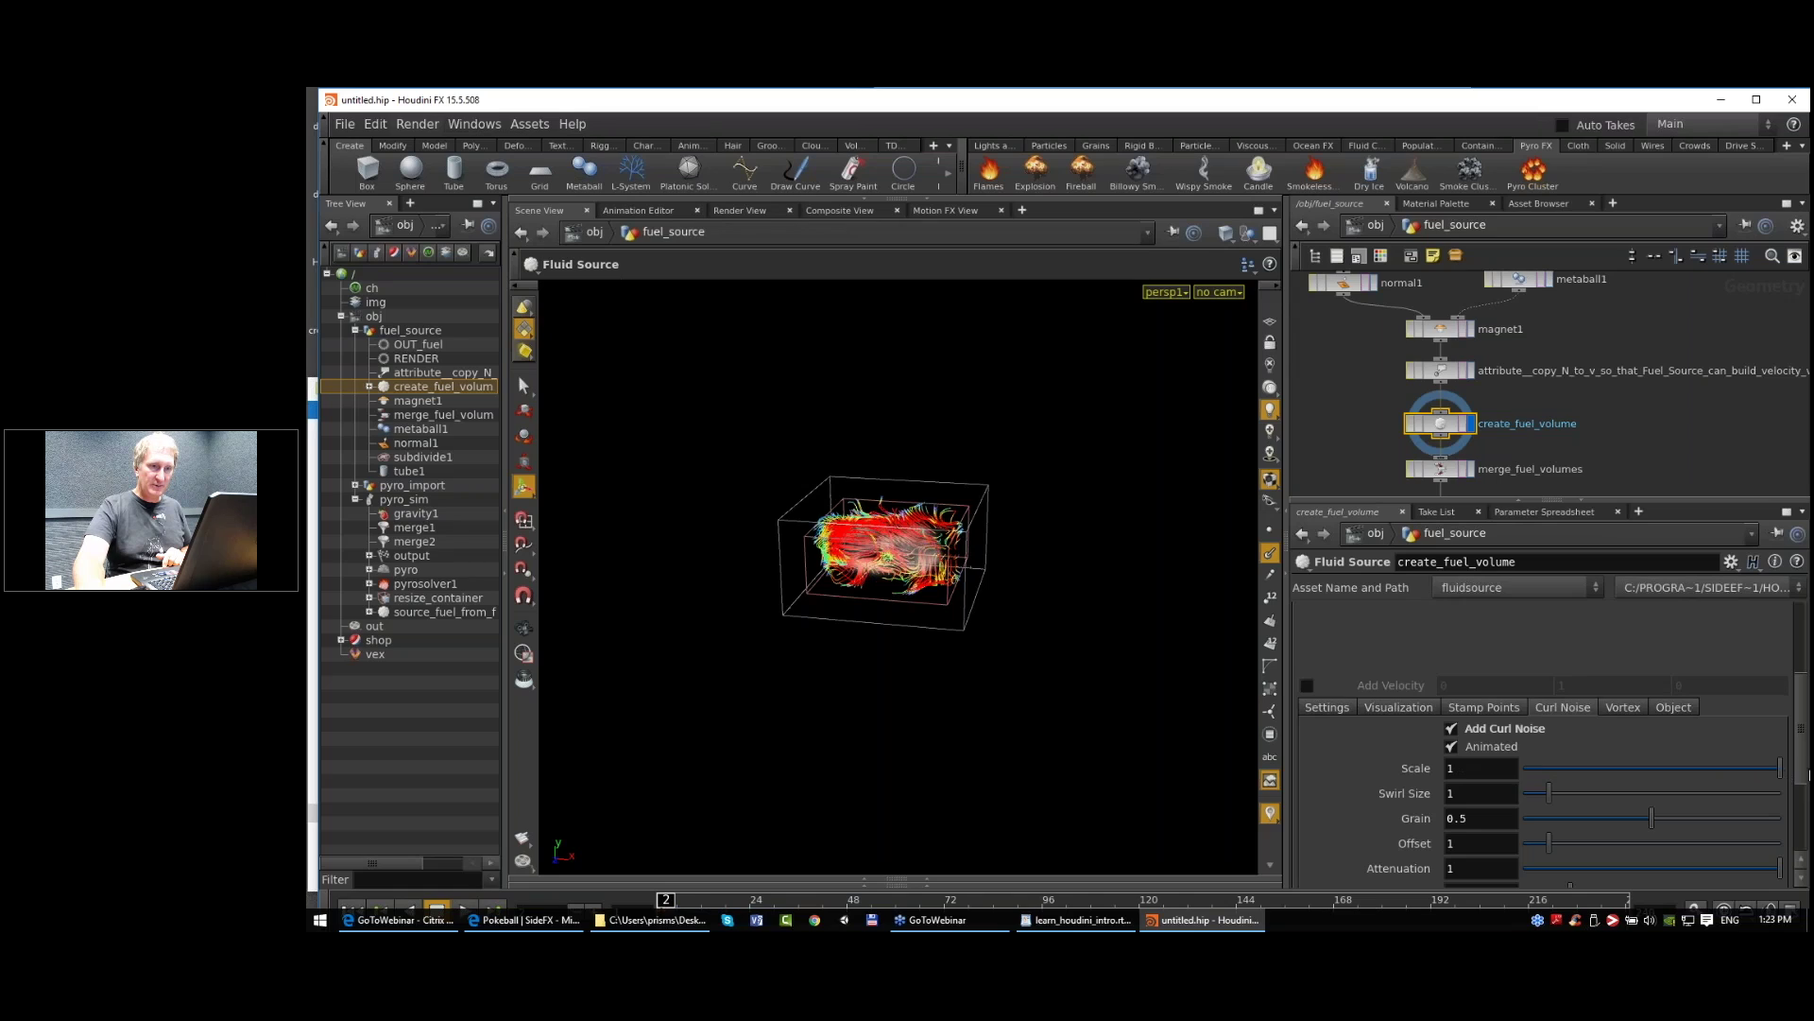
scroll(1573, 813, down, 3)
drag(1549, 790, 1536, 791)
drag(1547, 667, 1529, 676)
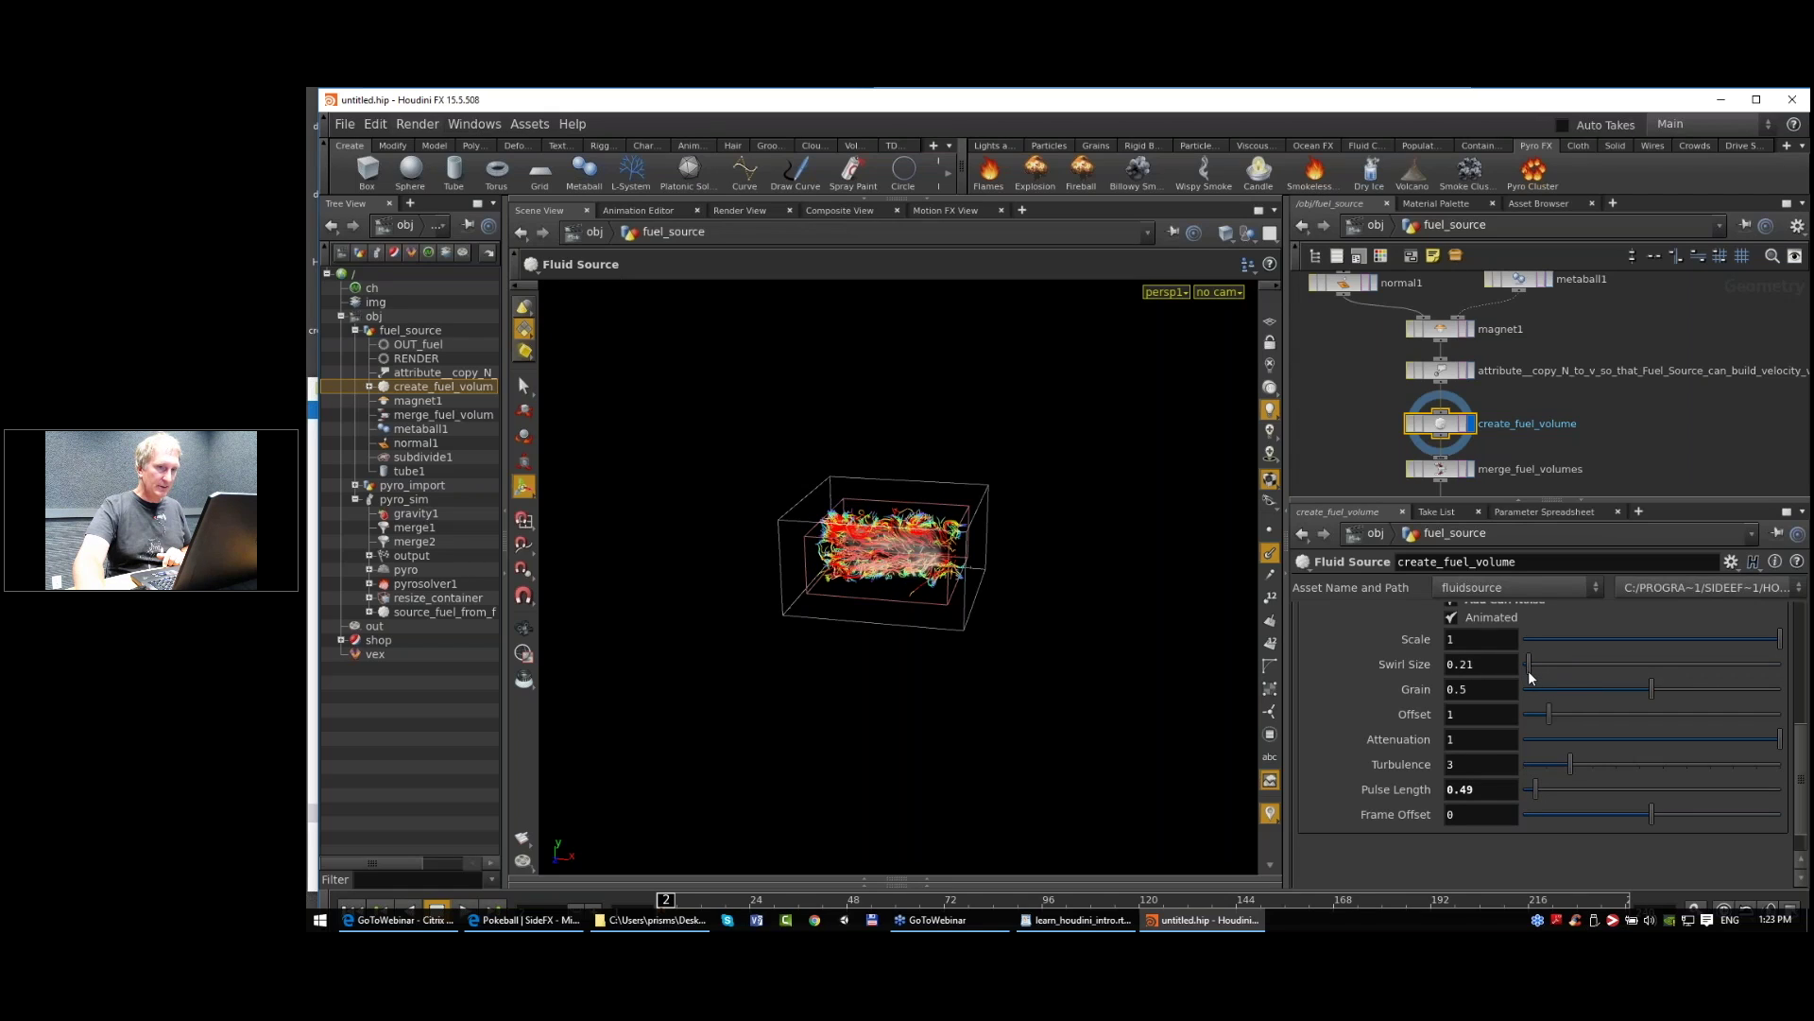
mouse_move(1646, 695)
mouse_down()
mouse_move(1568, 697)
mouse_move(1683, 697)
mouse_move(1669, 704)
mouse_up()
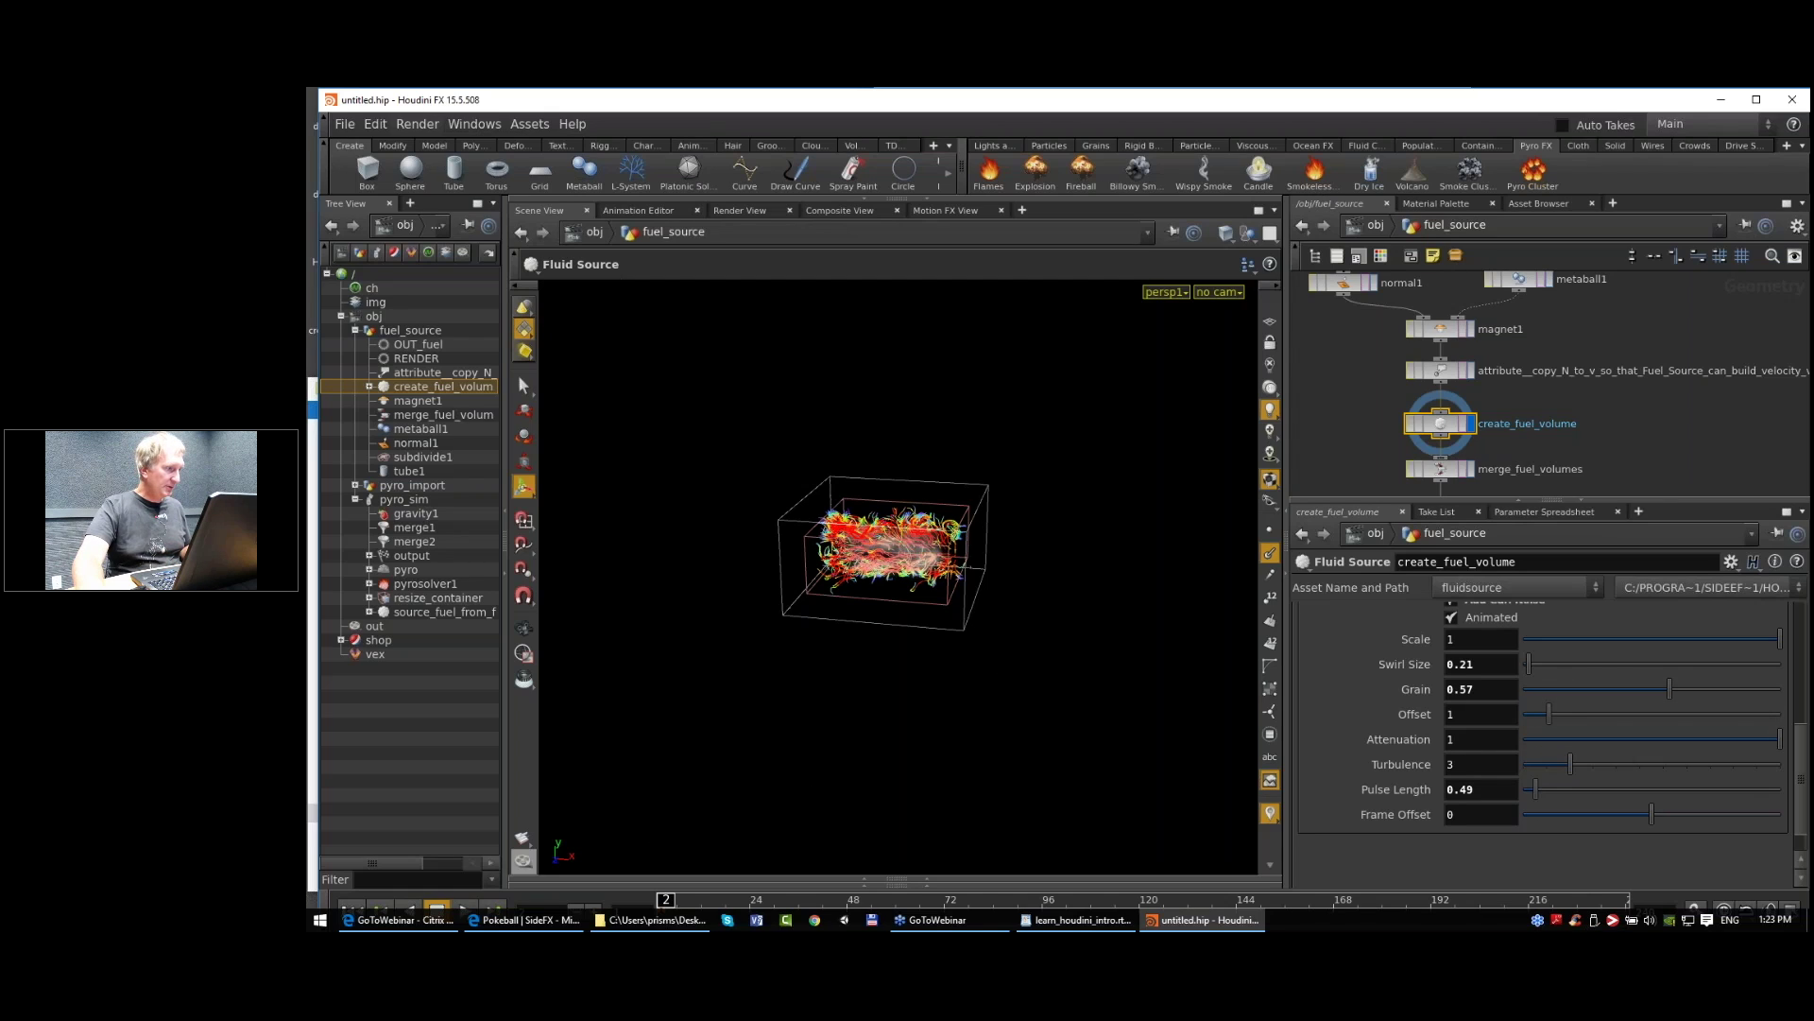
Step: Replay the explosion from frame 1 with the adjusted curl noise settings and return to frame 1
click(353, 910)
click(462, 904)
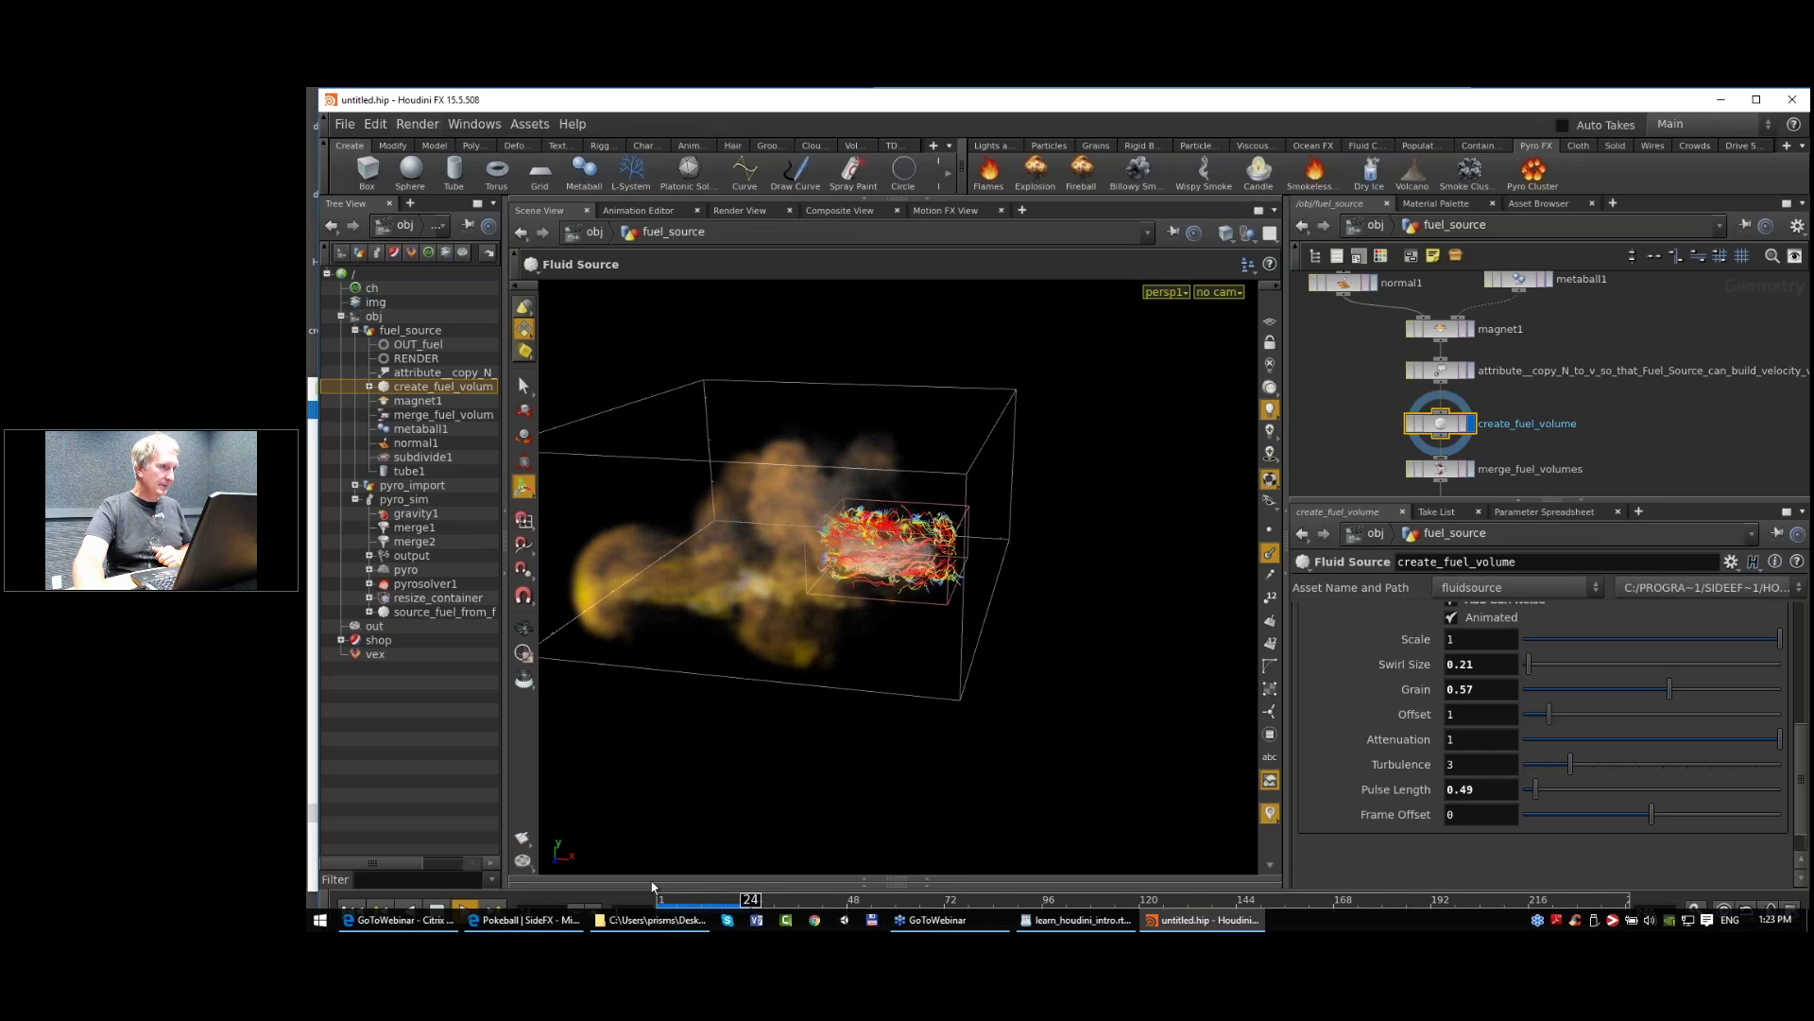
drag(698, 906, 599, 895)
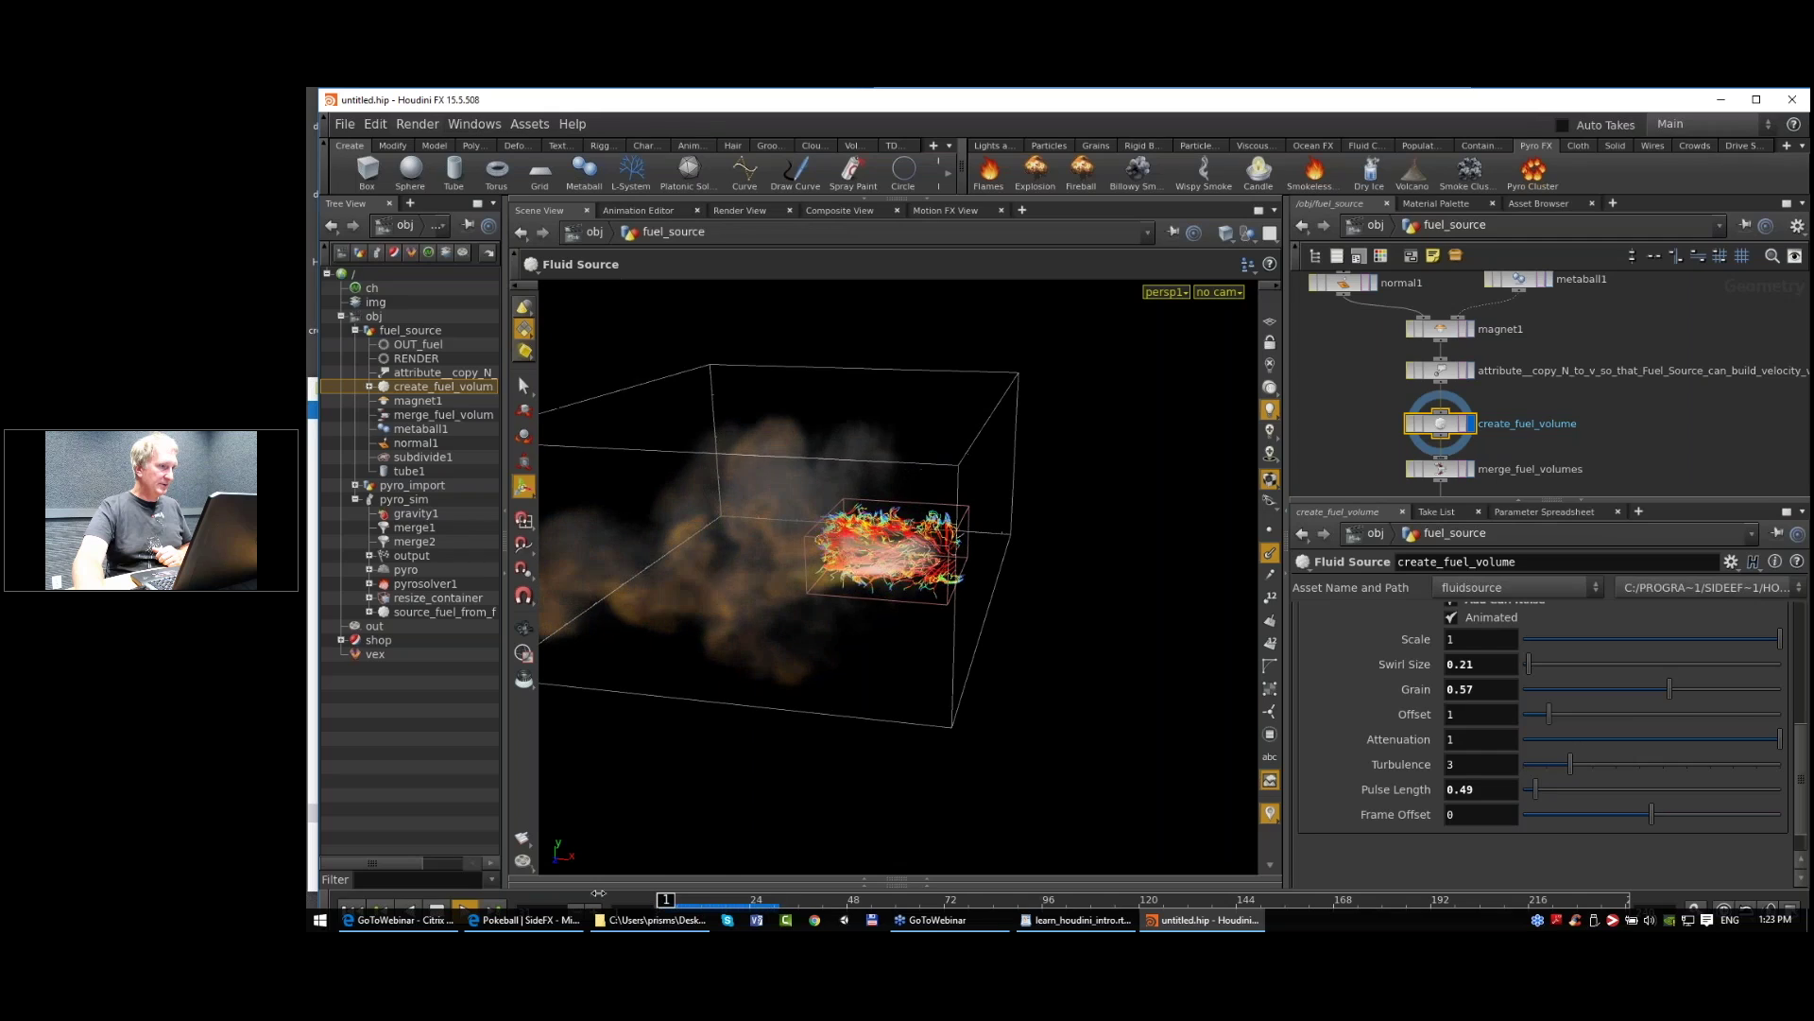
Step: Go up to the object level and save the scene as blow_pyro_with_metaball.hip in the 2016.07.21_learn_houdini/files folder
scroll(1569, 416, down, 3)
middle_drag(1539, 374, 1444, 395)
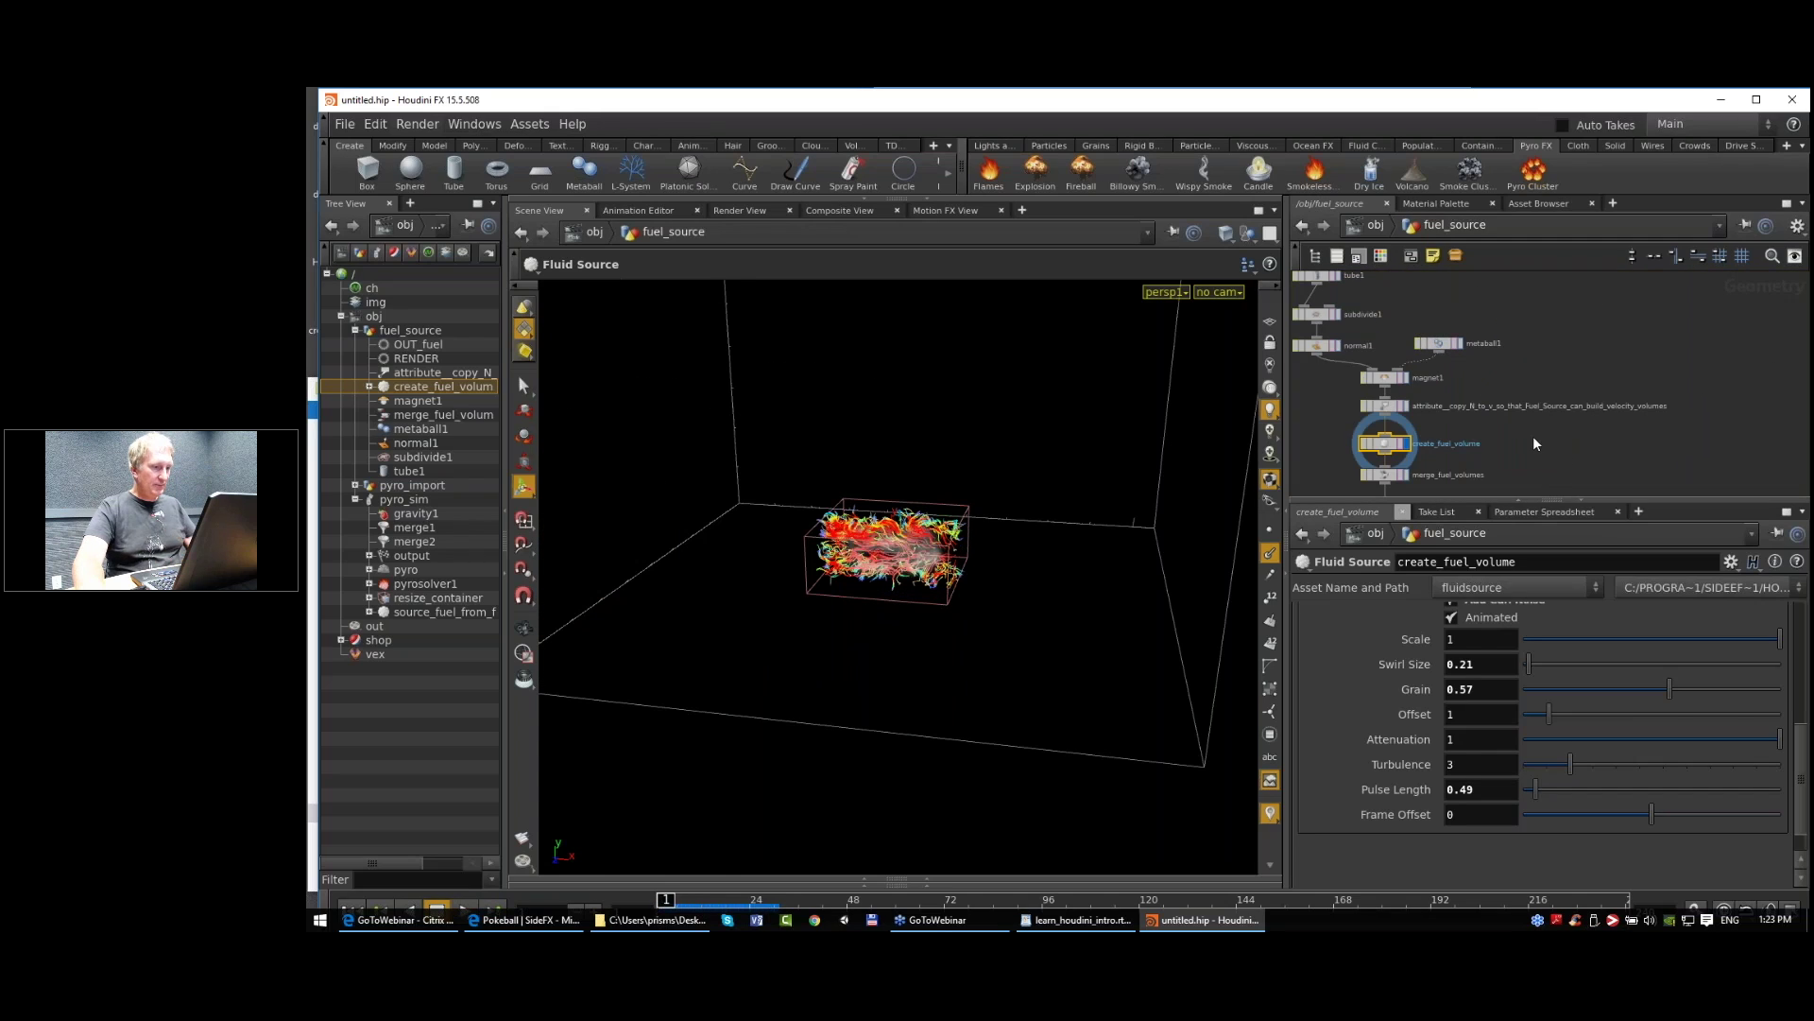
key(u)
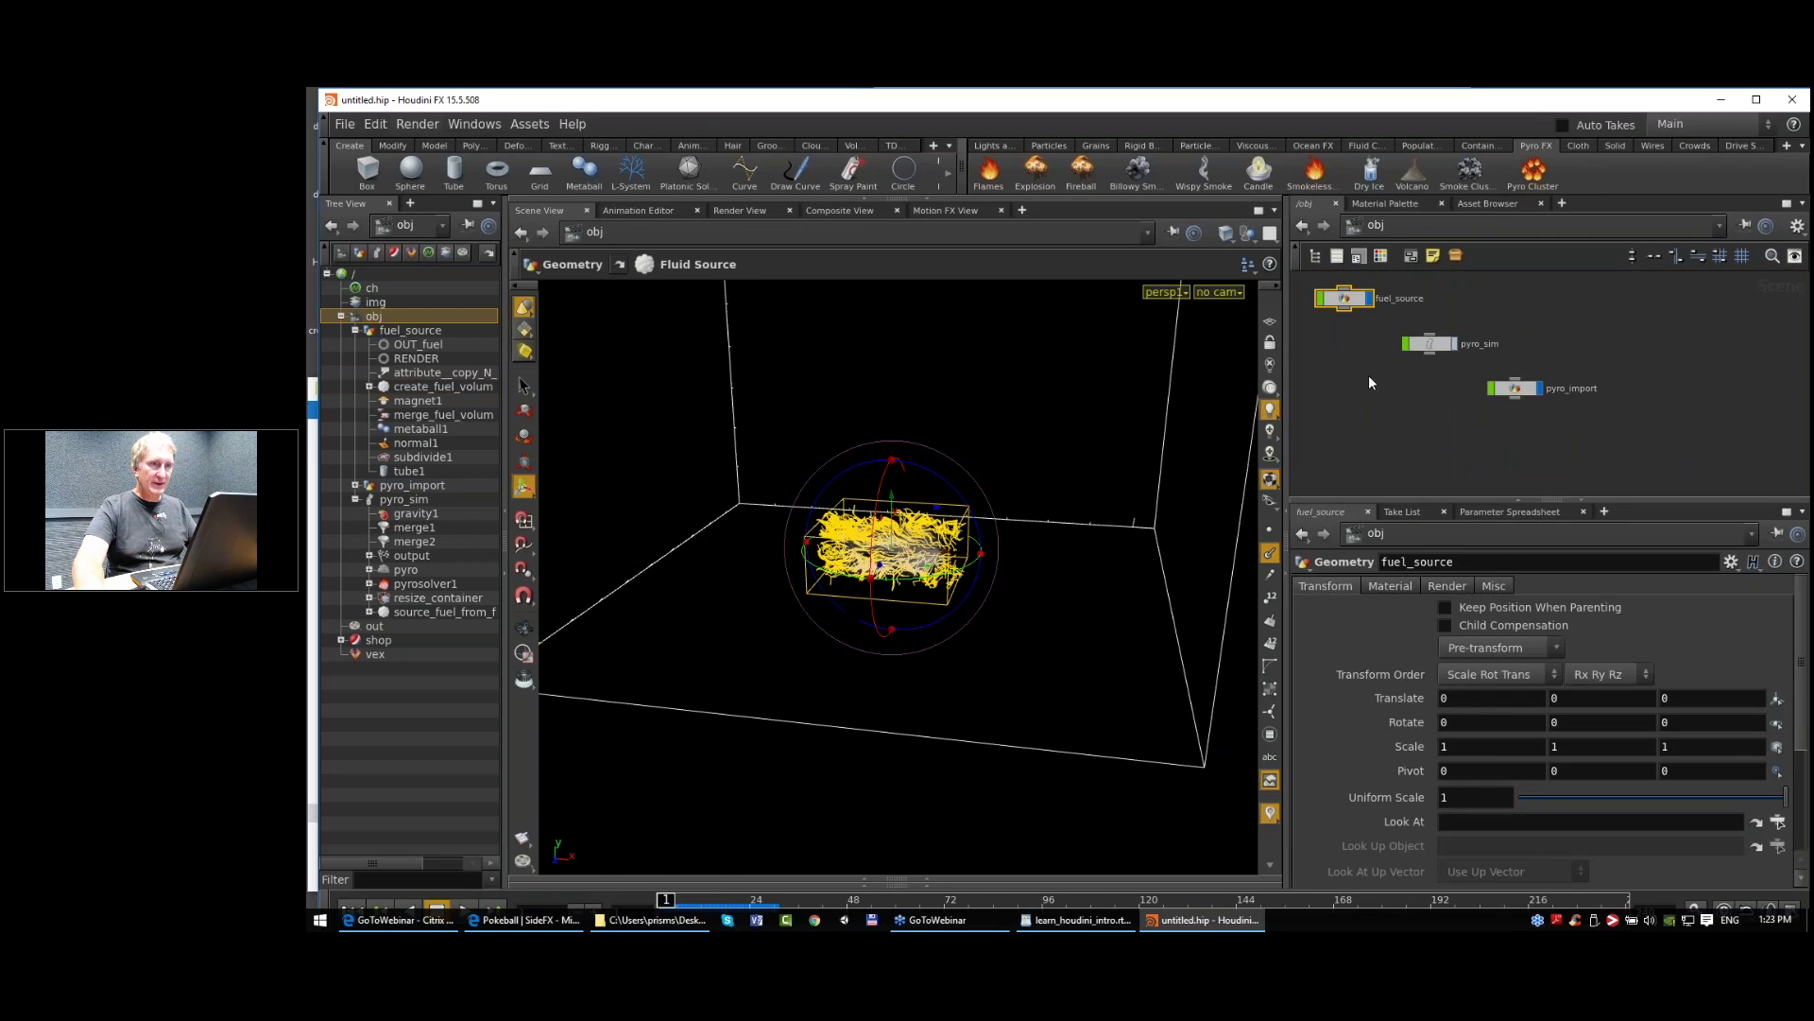
click(345, 124)
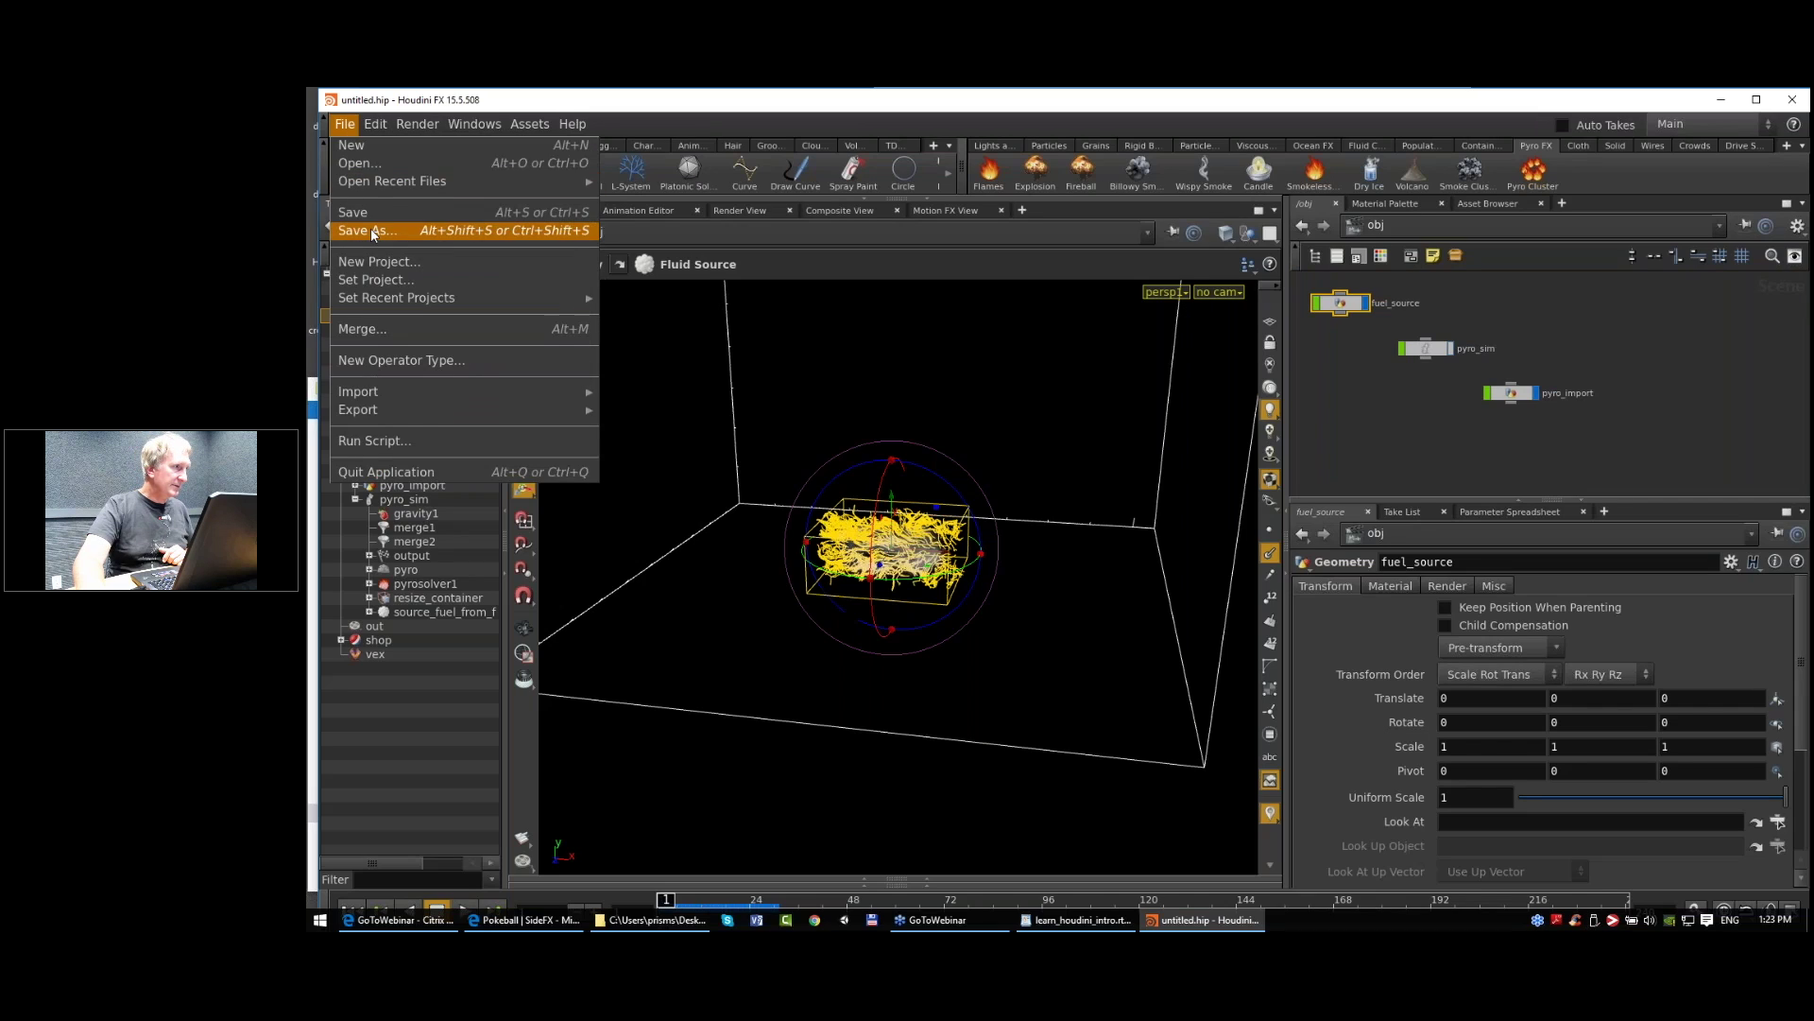
click(372, 232)
drag(588, 567, 504, 551)
text(blow_pyro_)
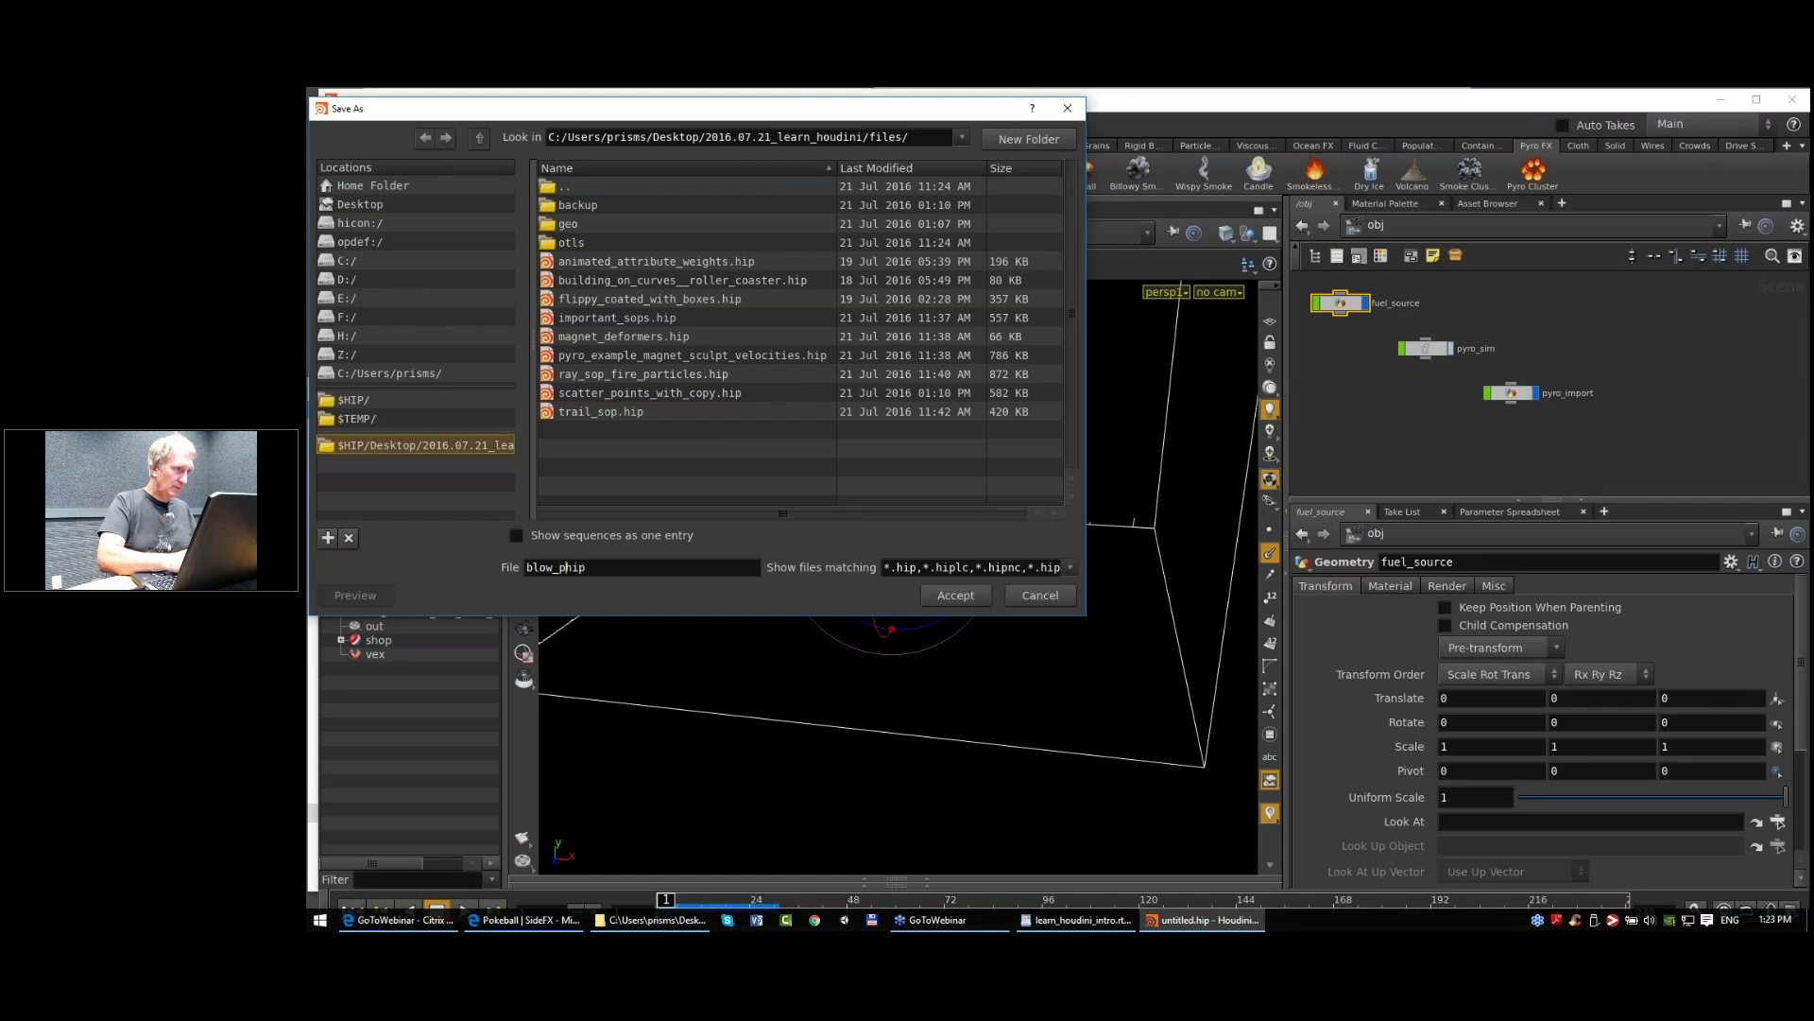
text(with_metaball)
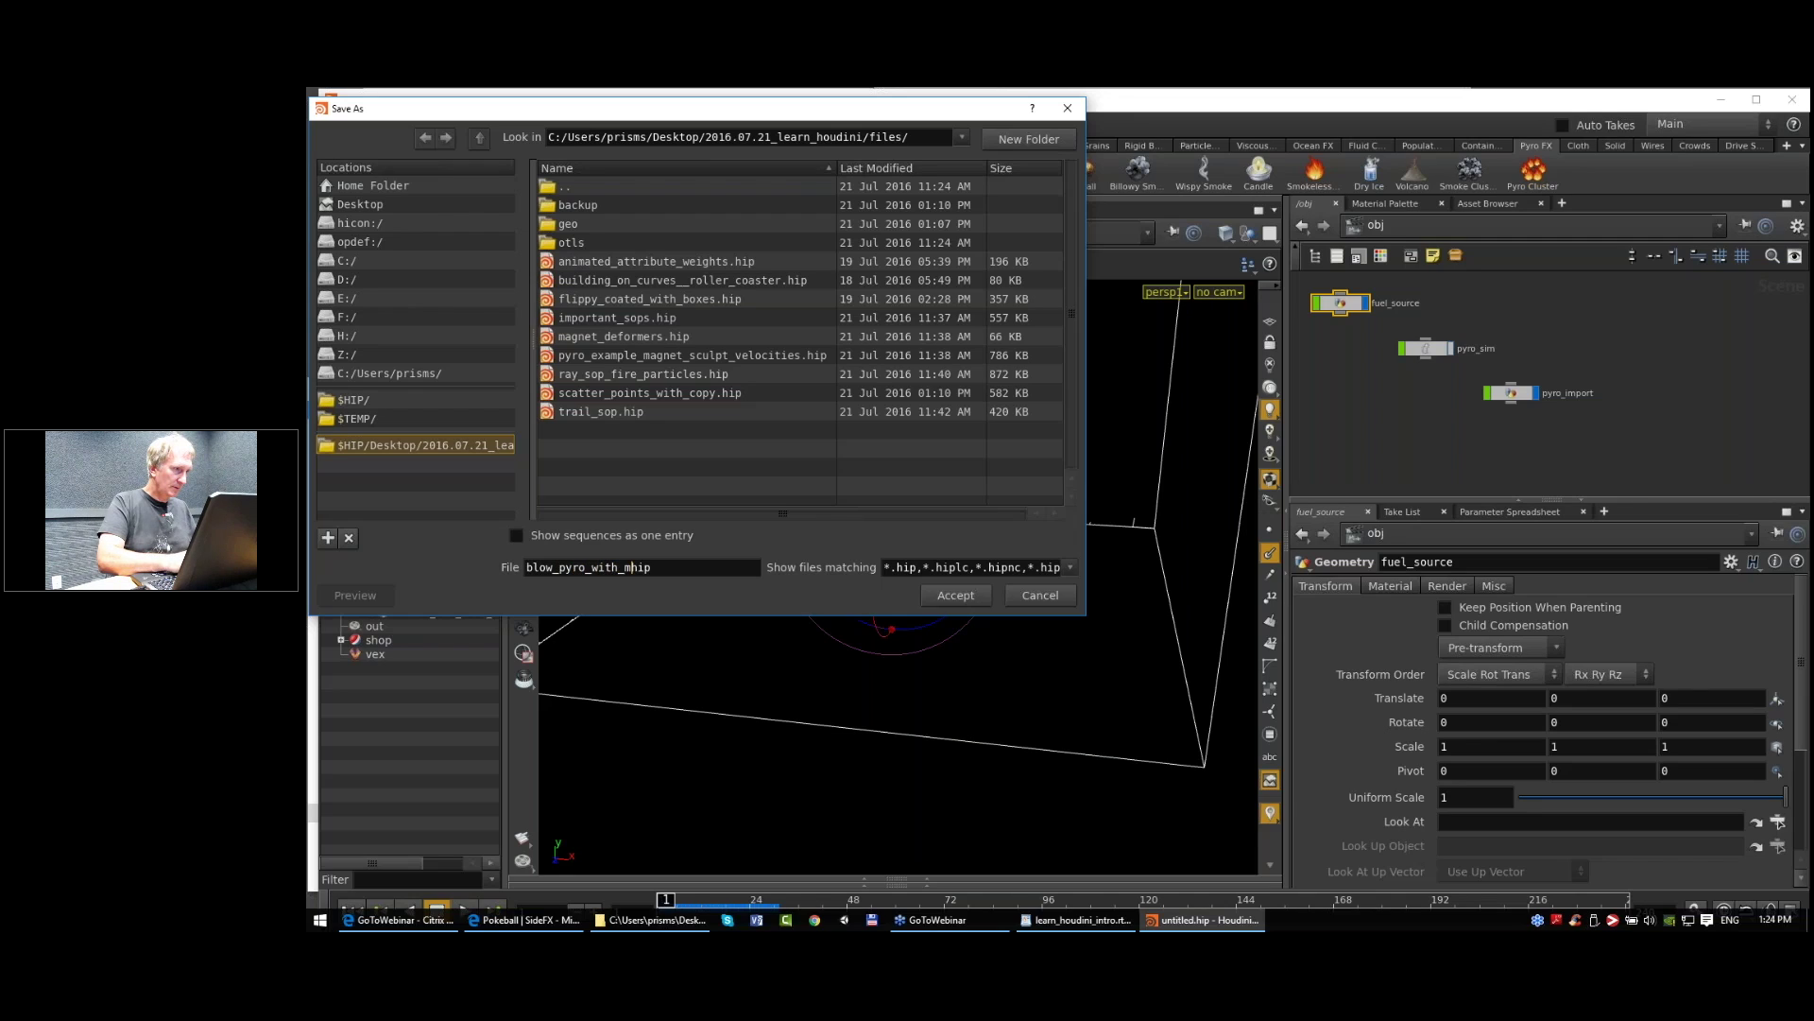
text(_)
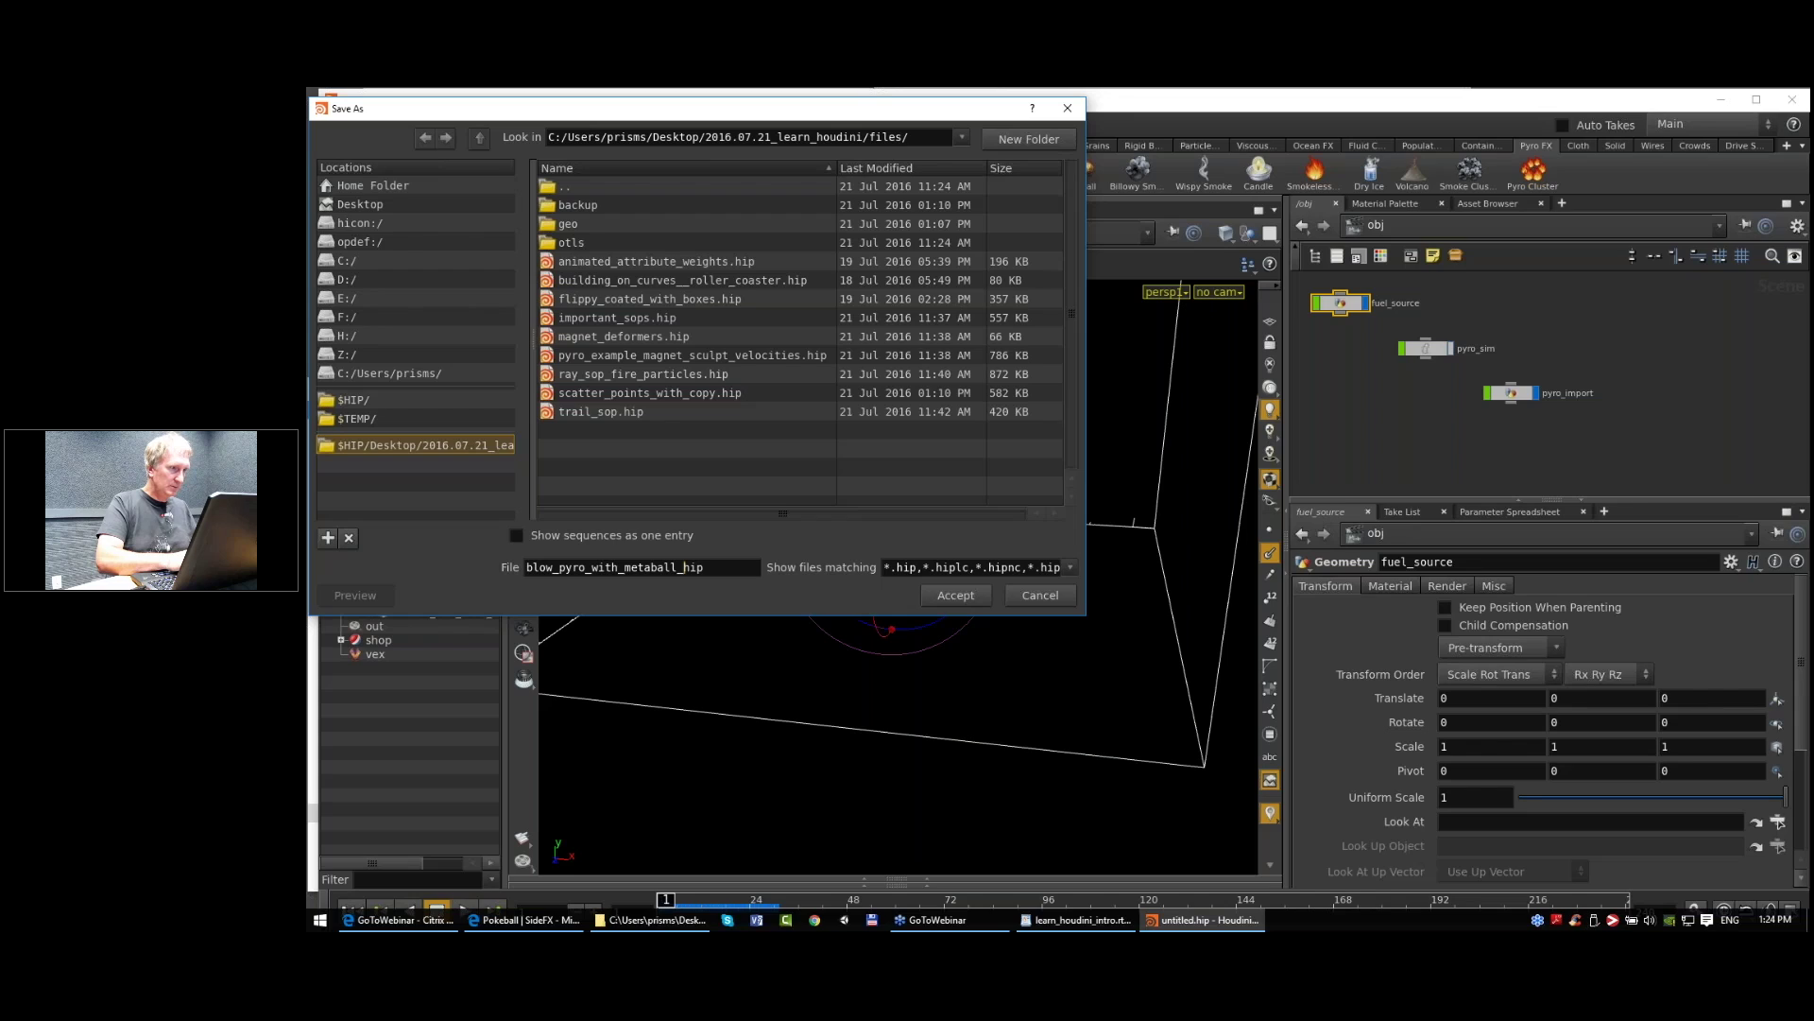
key(BackSpace)
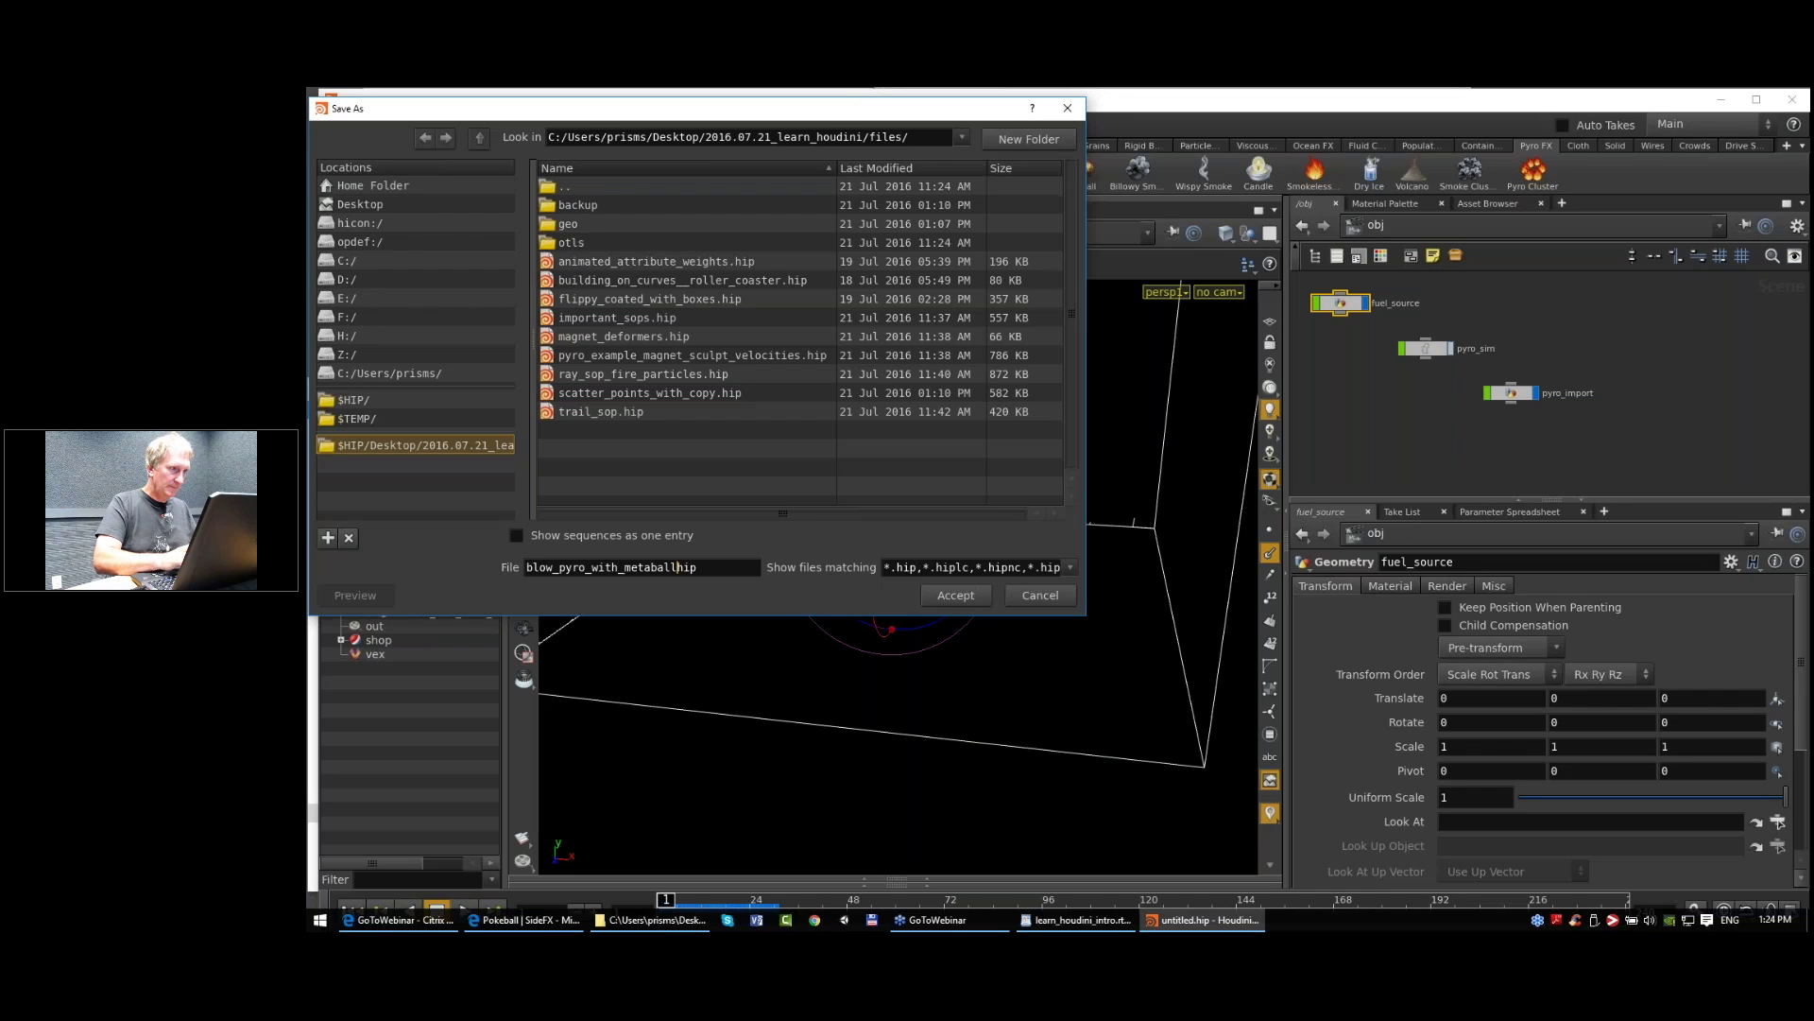
text(.)
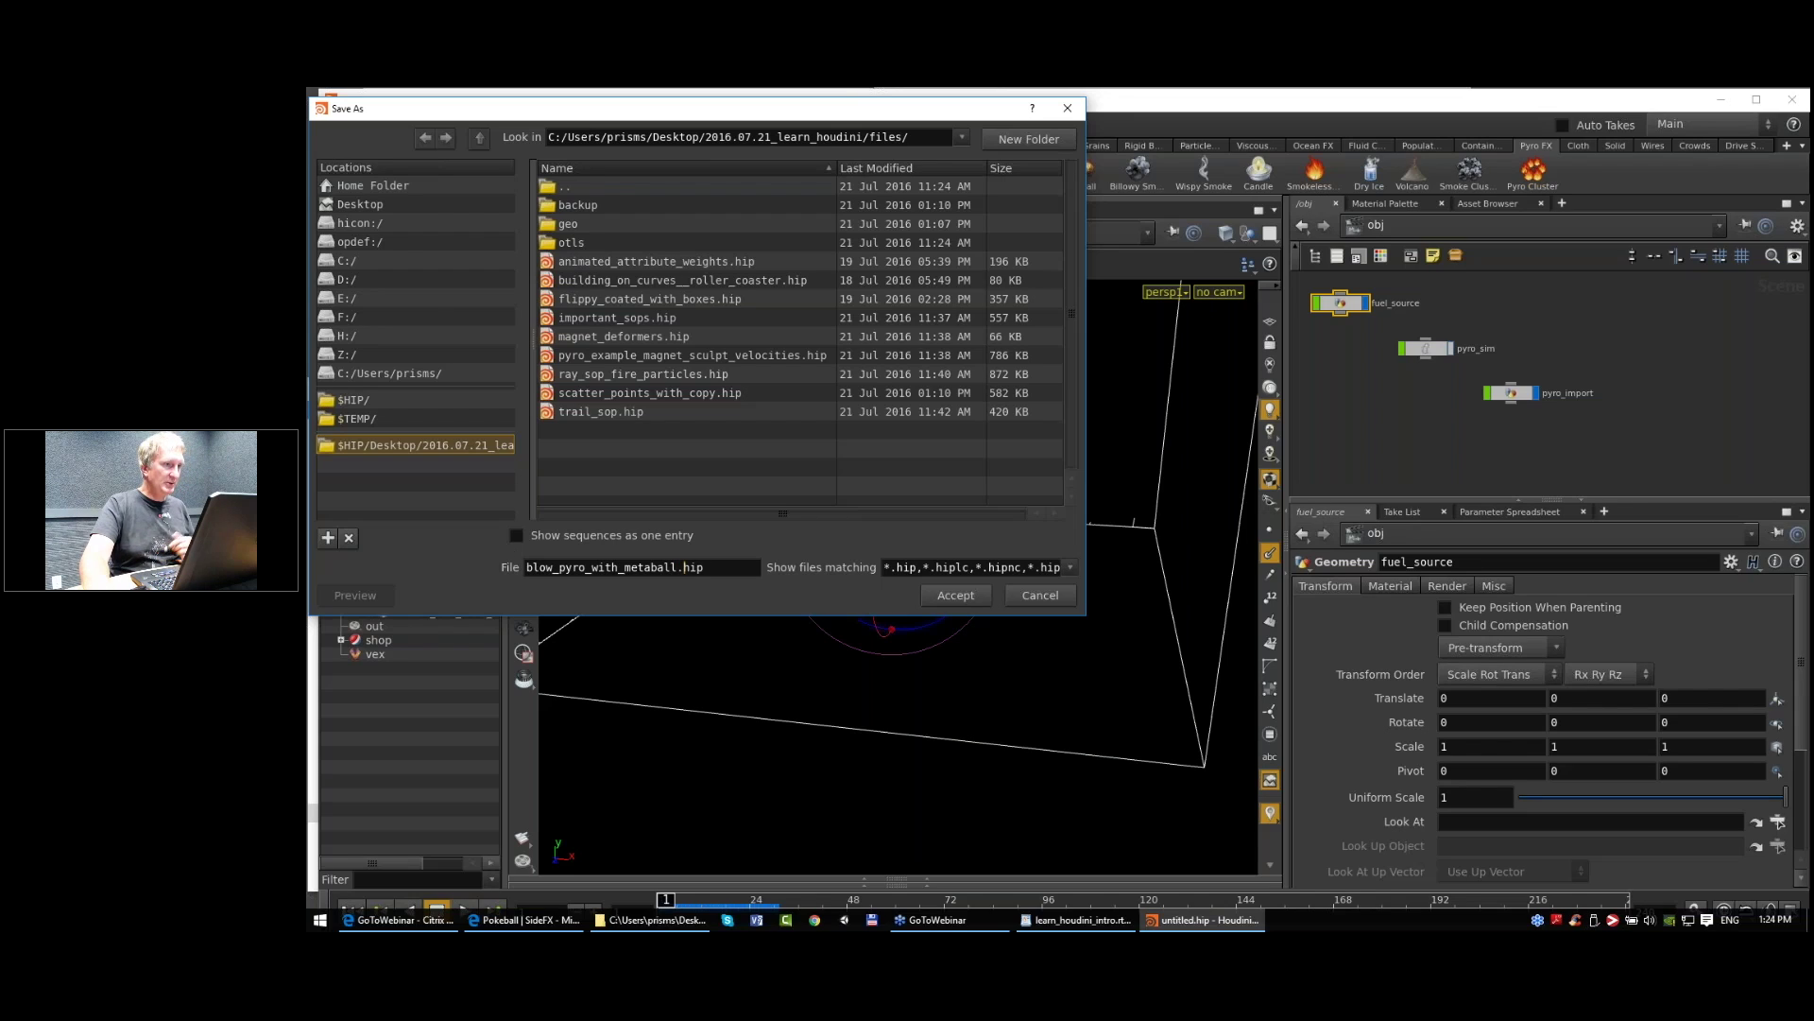
key(Return)
Step: Examine the fuel_source velocity streamers up close from several angles
key(Escape)
drag(863, 705, 1047, 741)
key(Return)
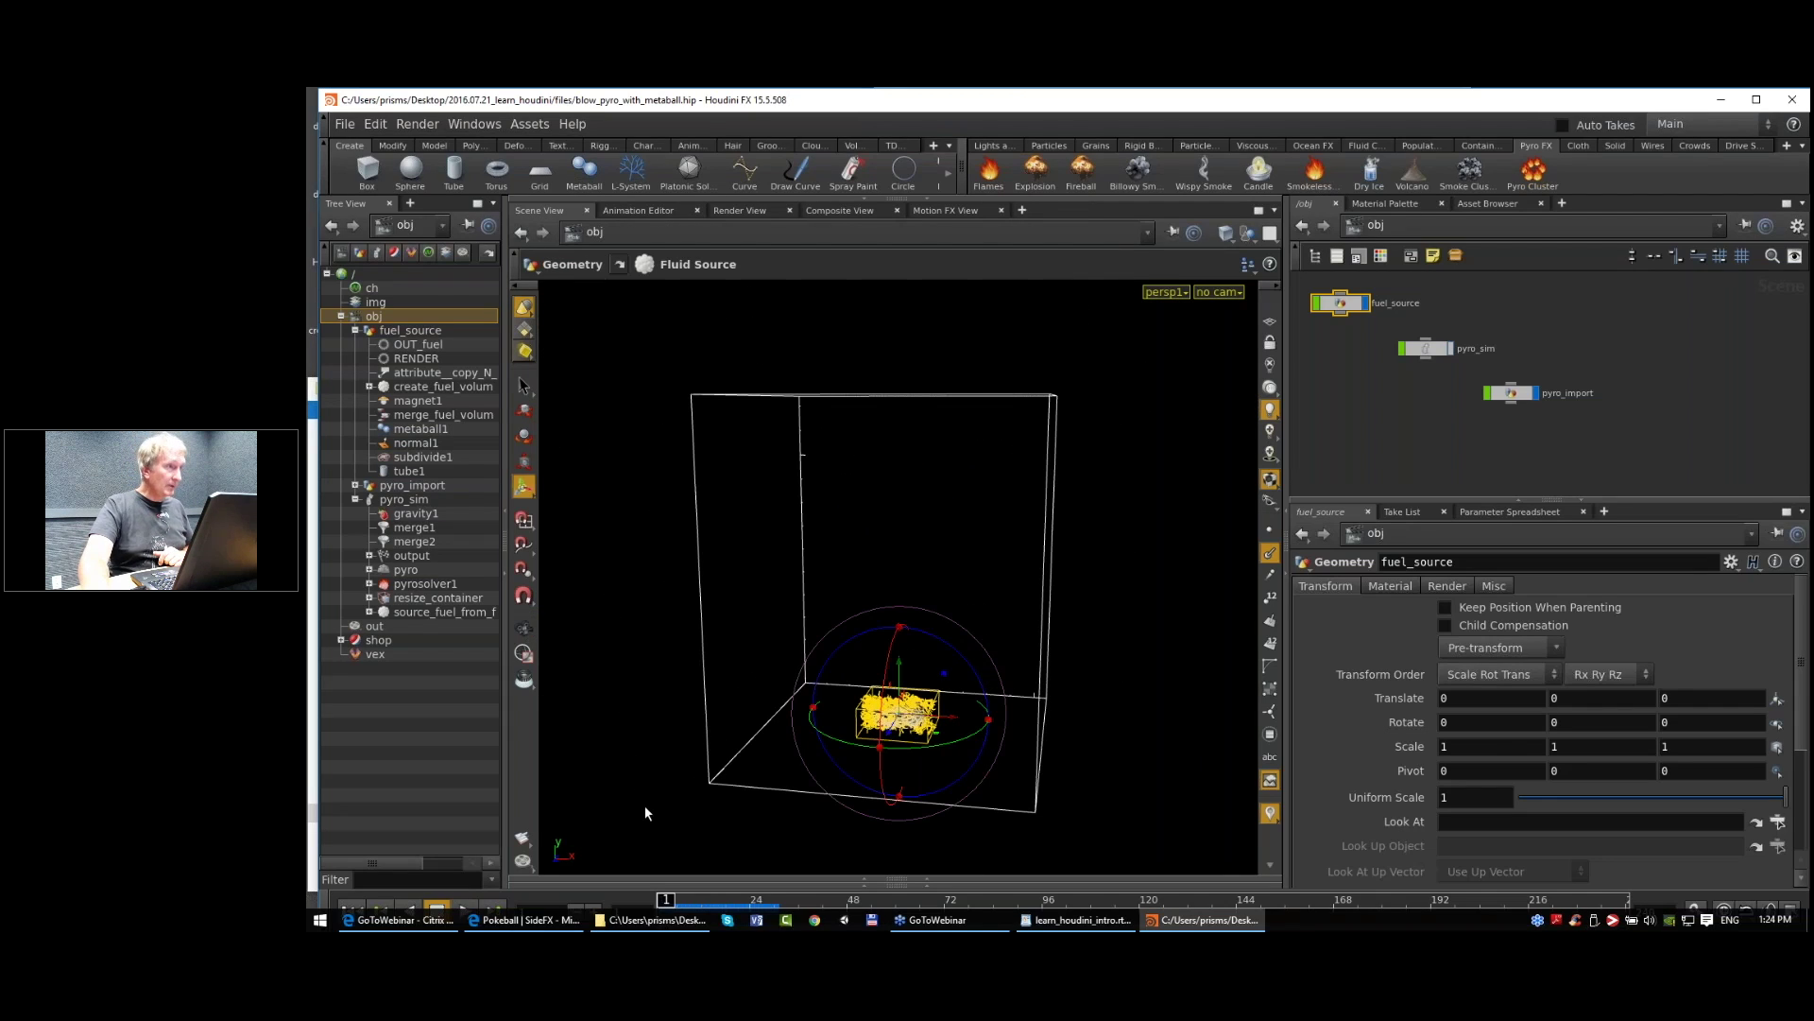
middle_drag(1393, 389, 1423, 398)
drag(1455, 358, 1487, 401)
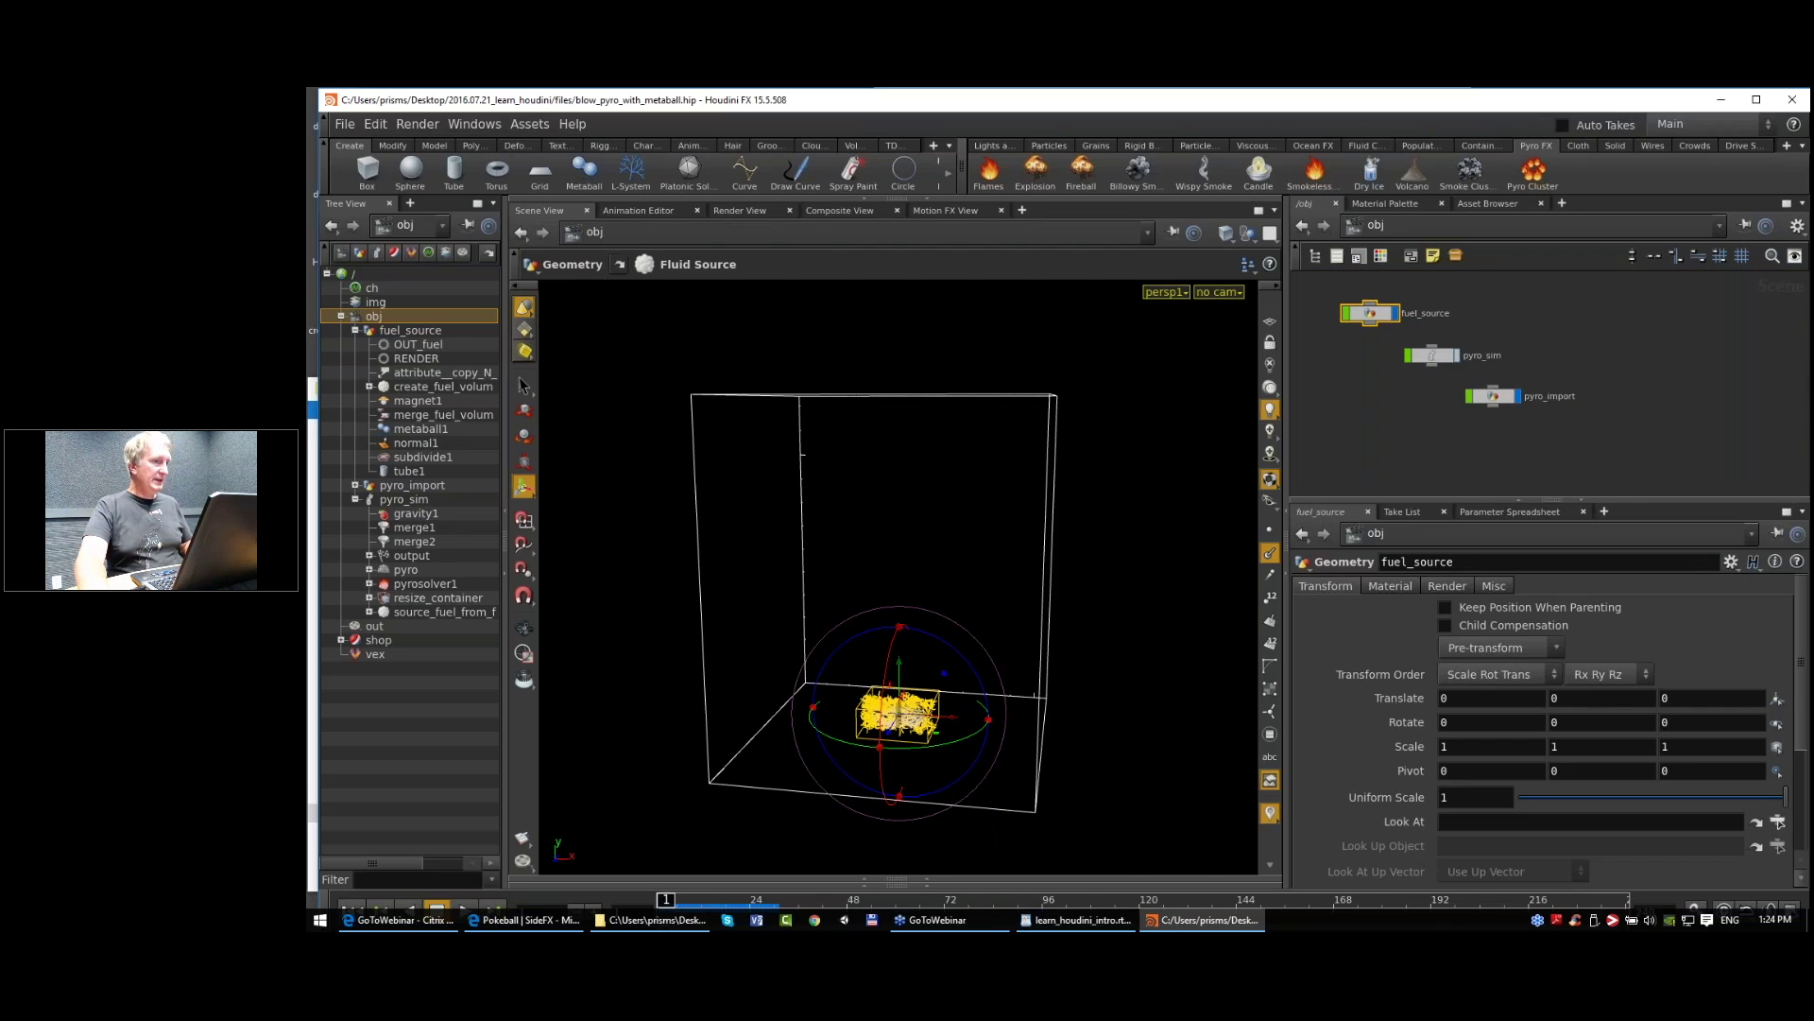
key(Escape)
right_drag(897, 701, 900, 739)
middle_drag(900, 739, 890, 584)
scroll(938, 656, up, 5)
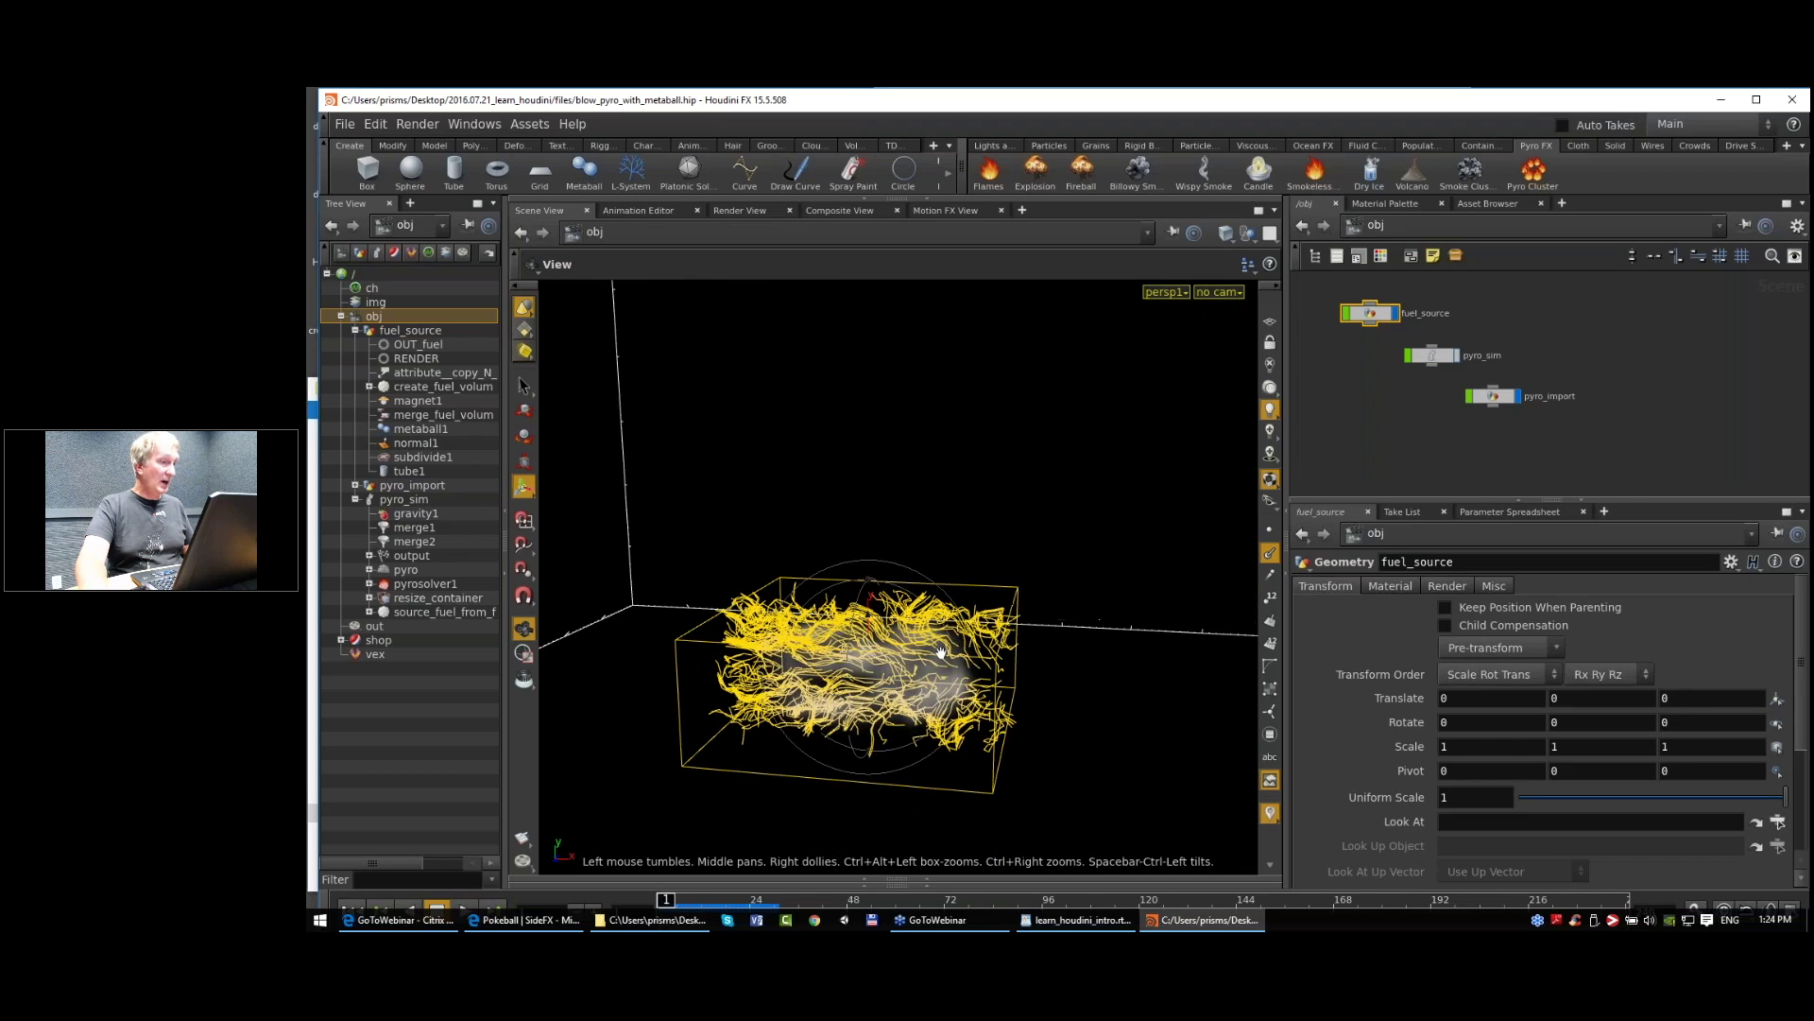
drag(915, 721, 1018, 583)
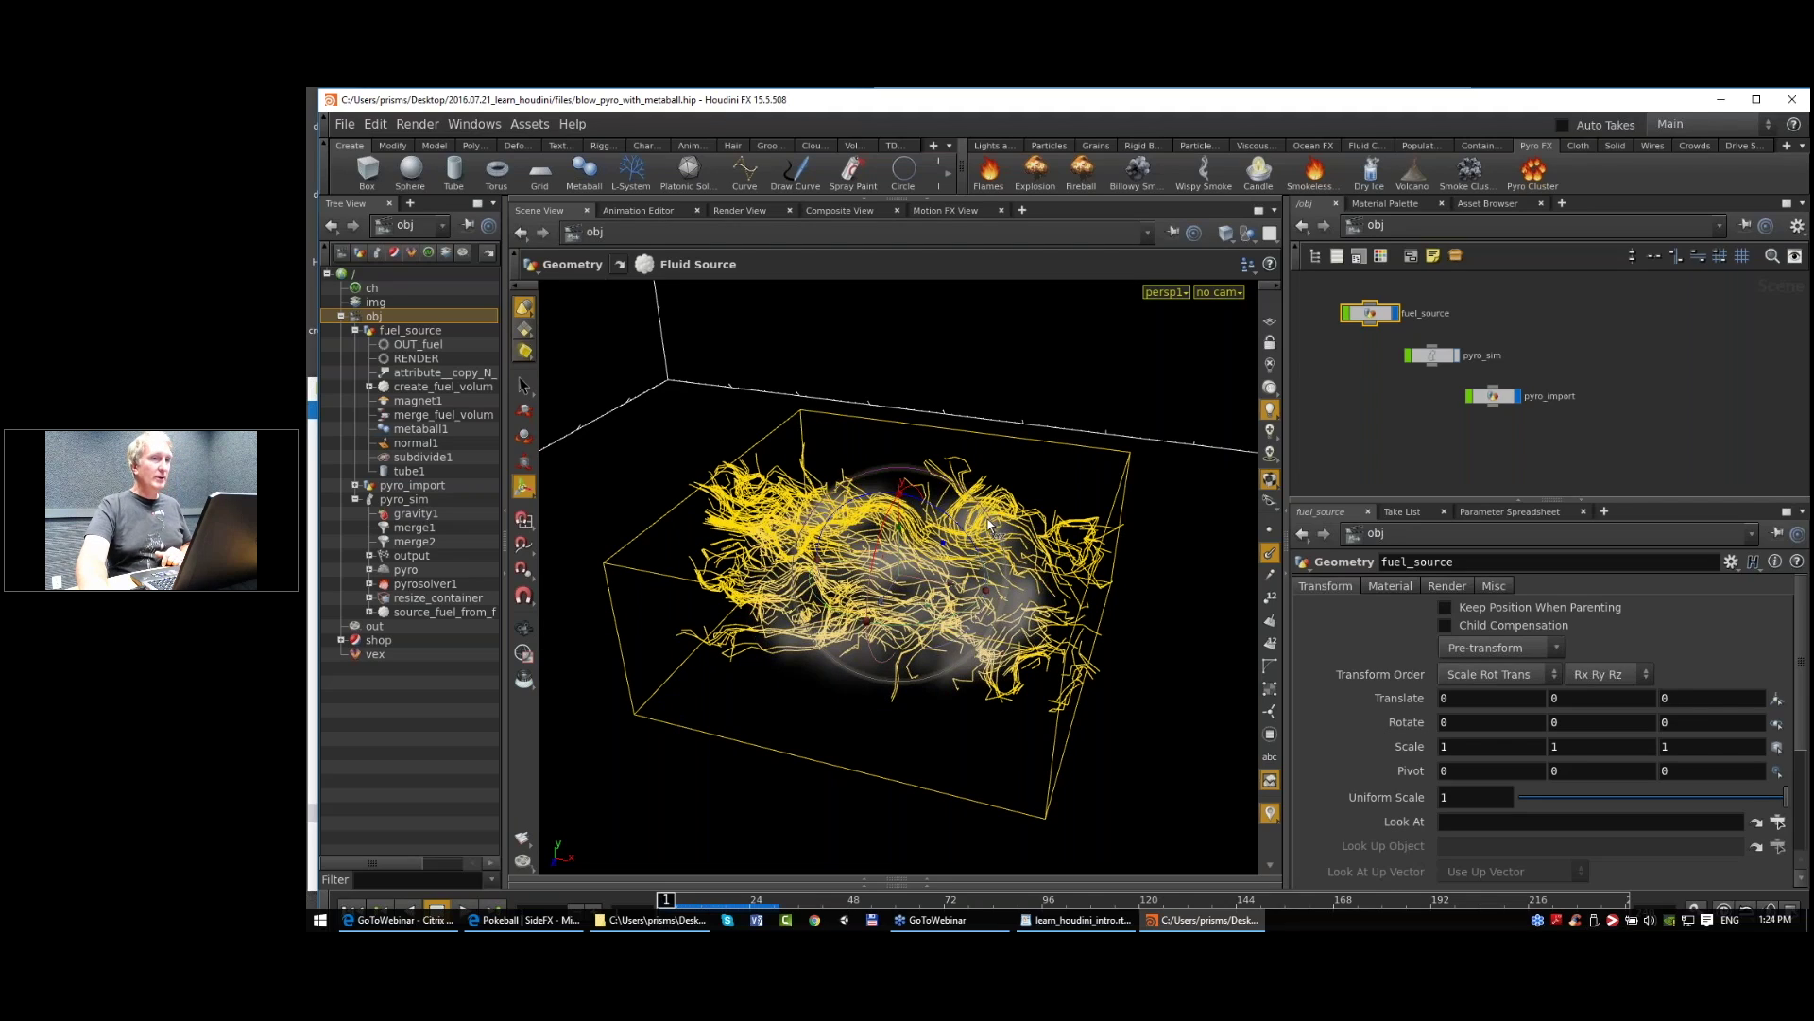
Step: Turn on the Velocity guide for the pyro smoke object in pyro_sim and hide the other objects in the viewport
middle_drag(1429, 367, 1460, 383)
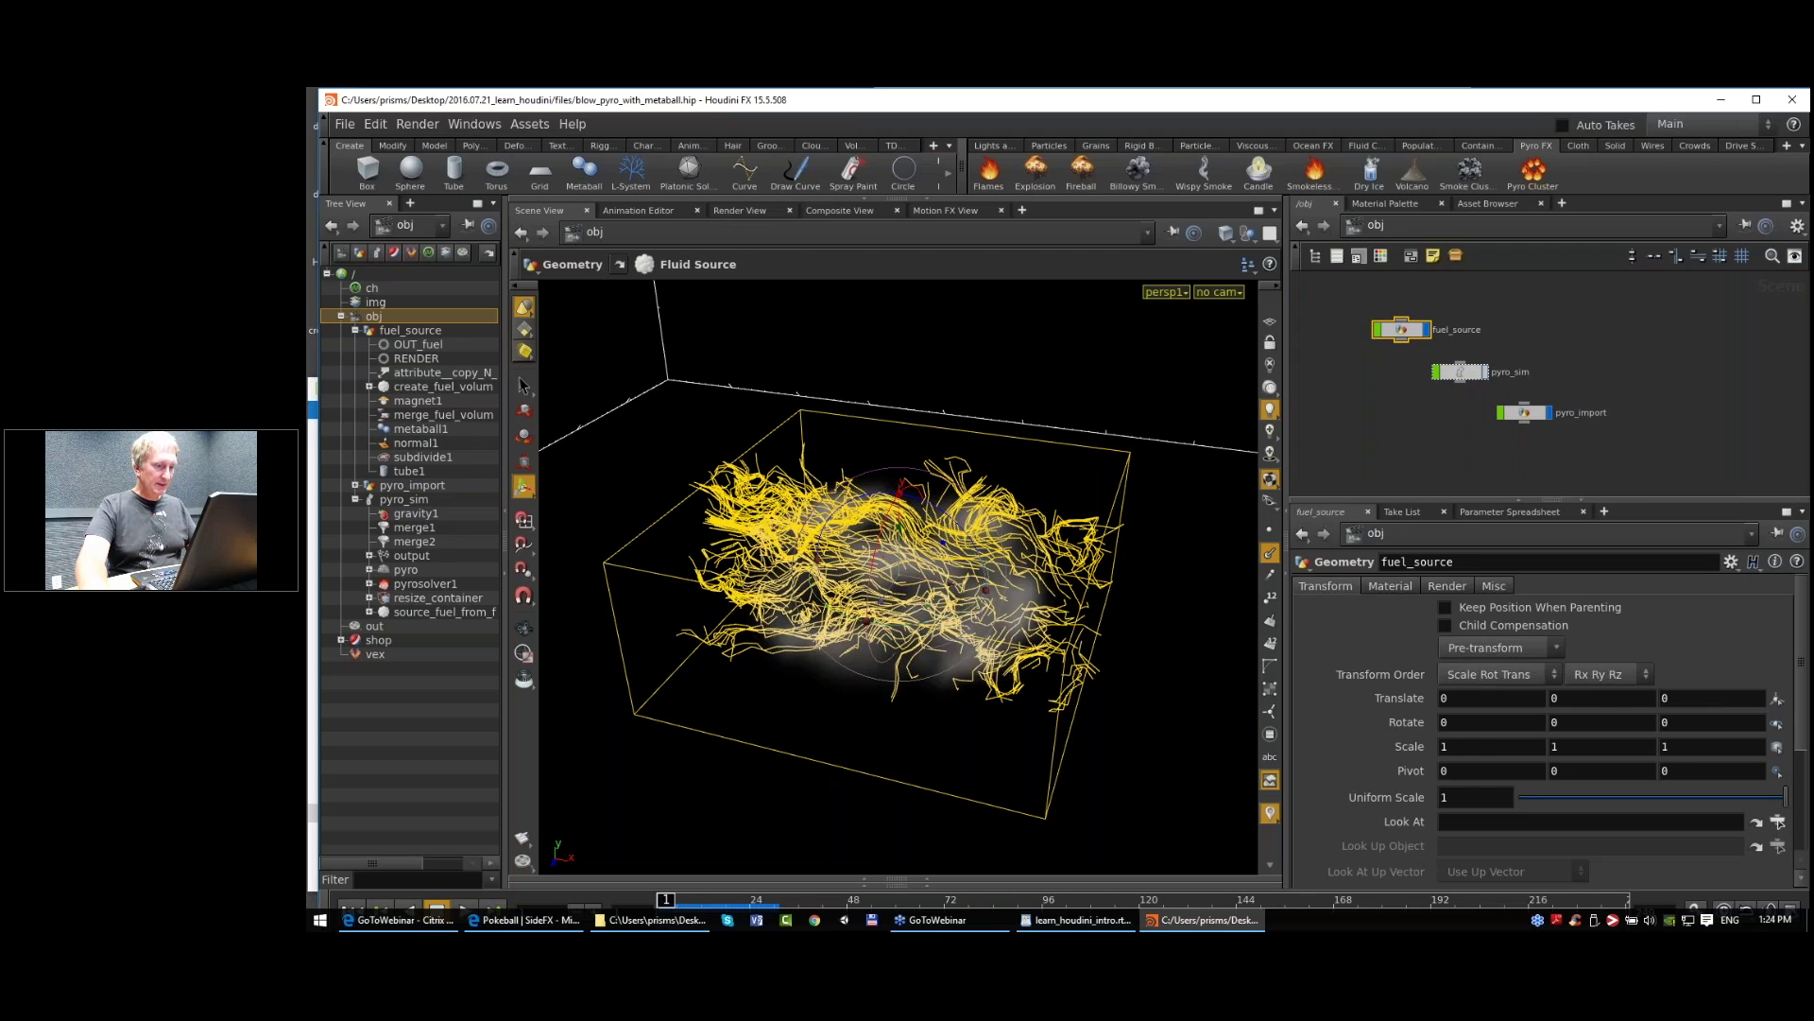
double_click(1455, 374)
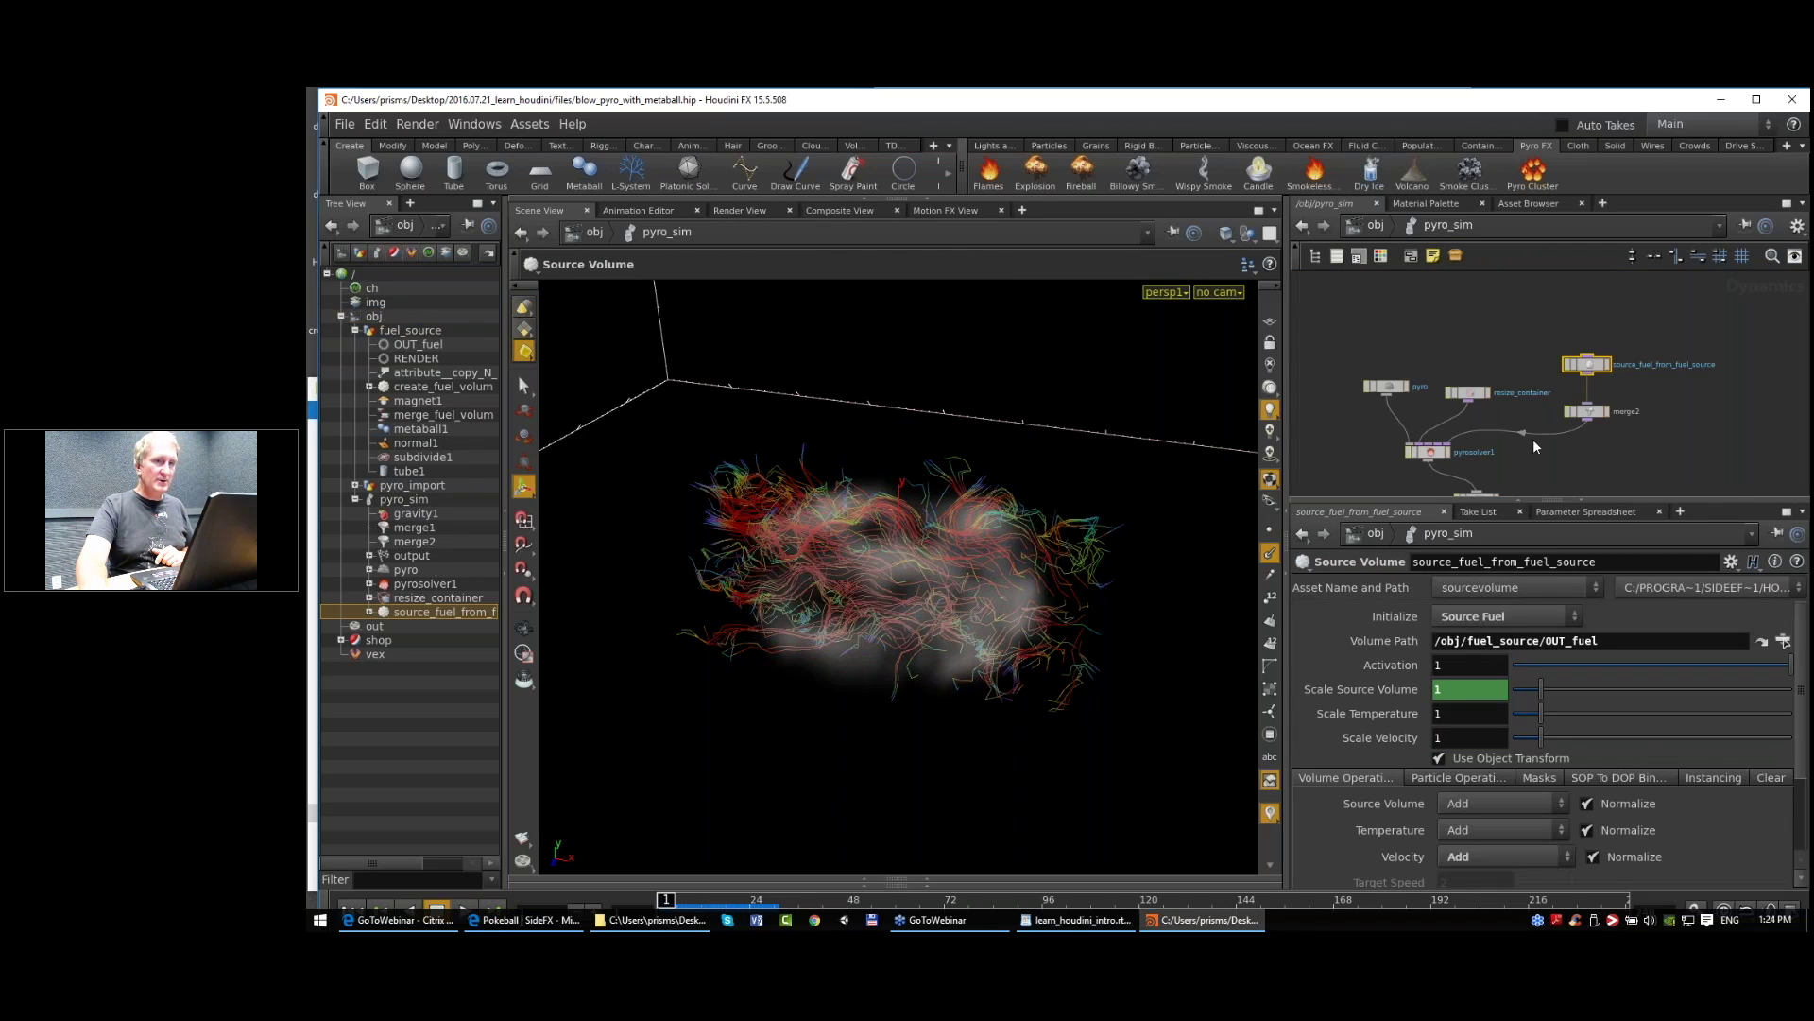
middle_drag(1573, 461, 1579, 409)
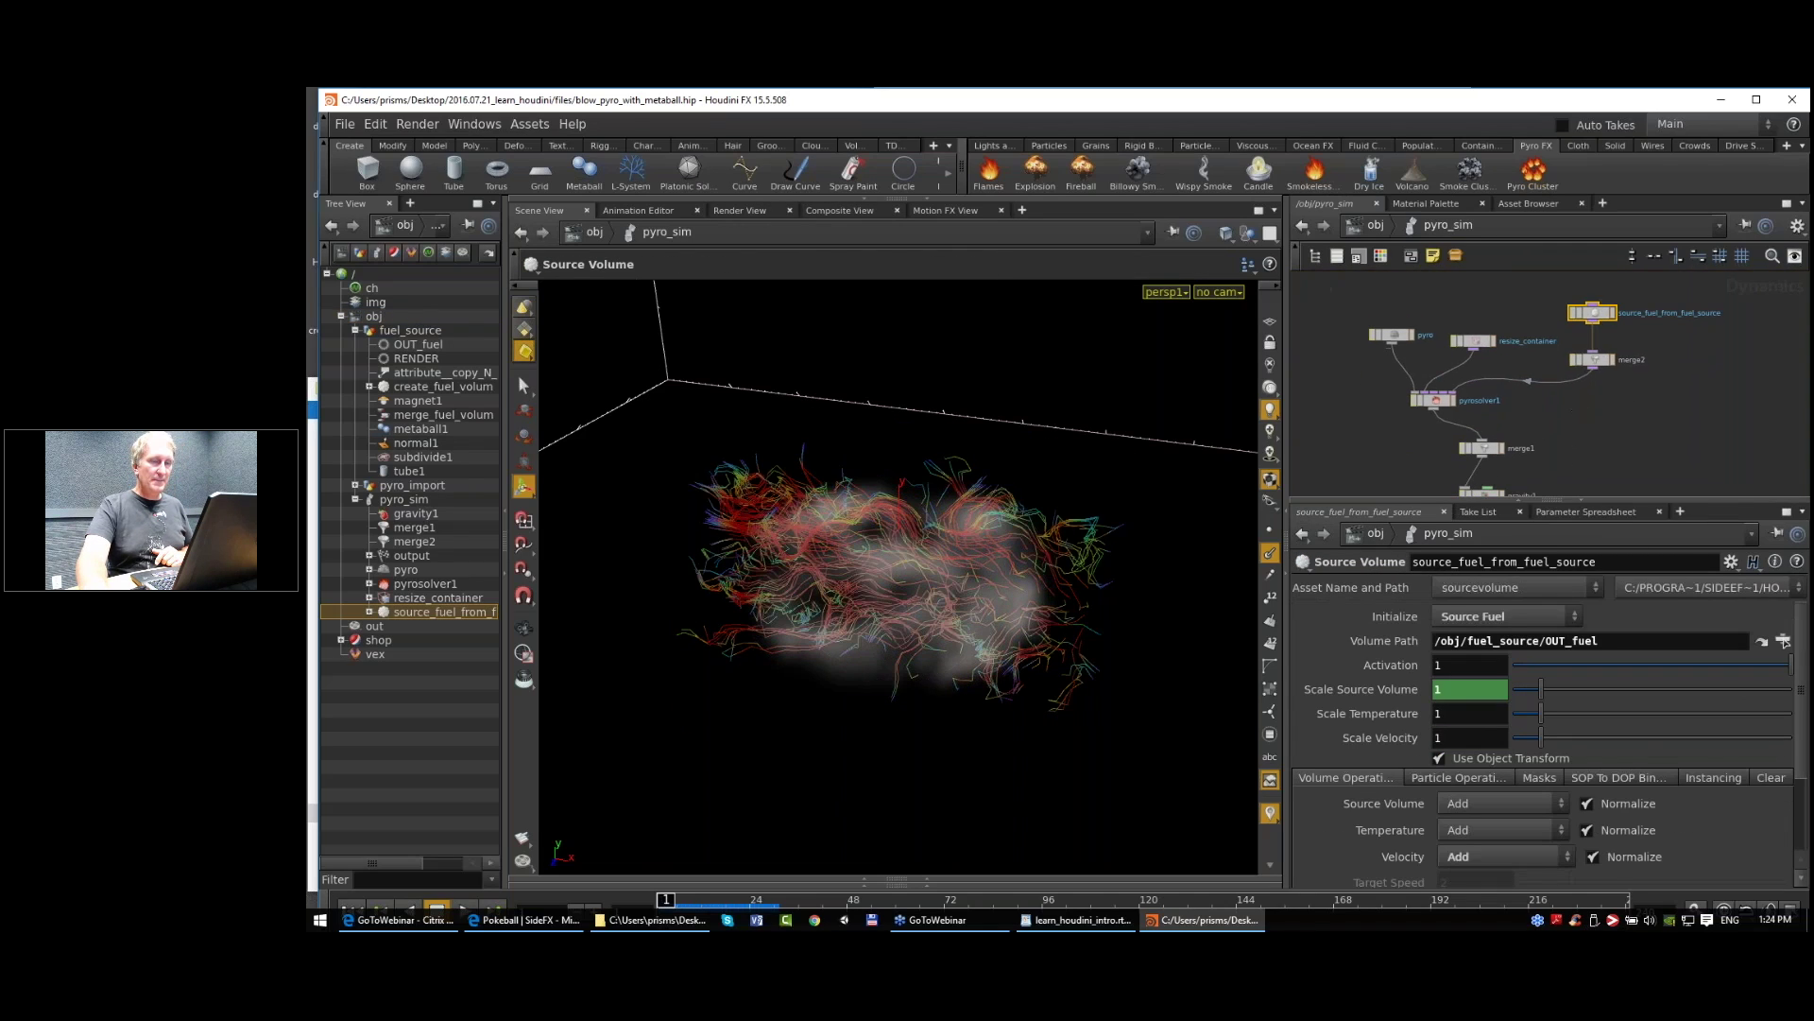
click(1433, 399)
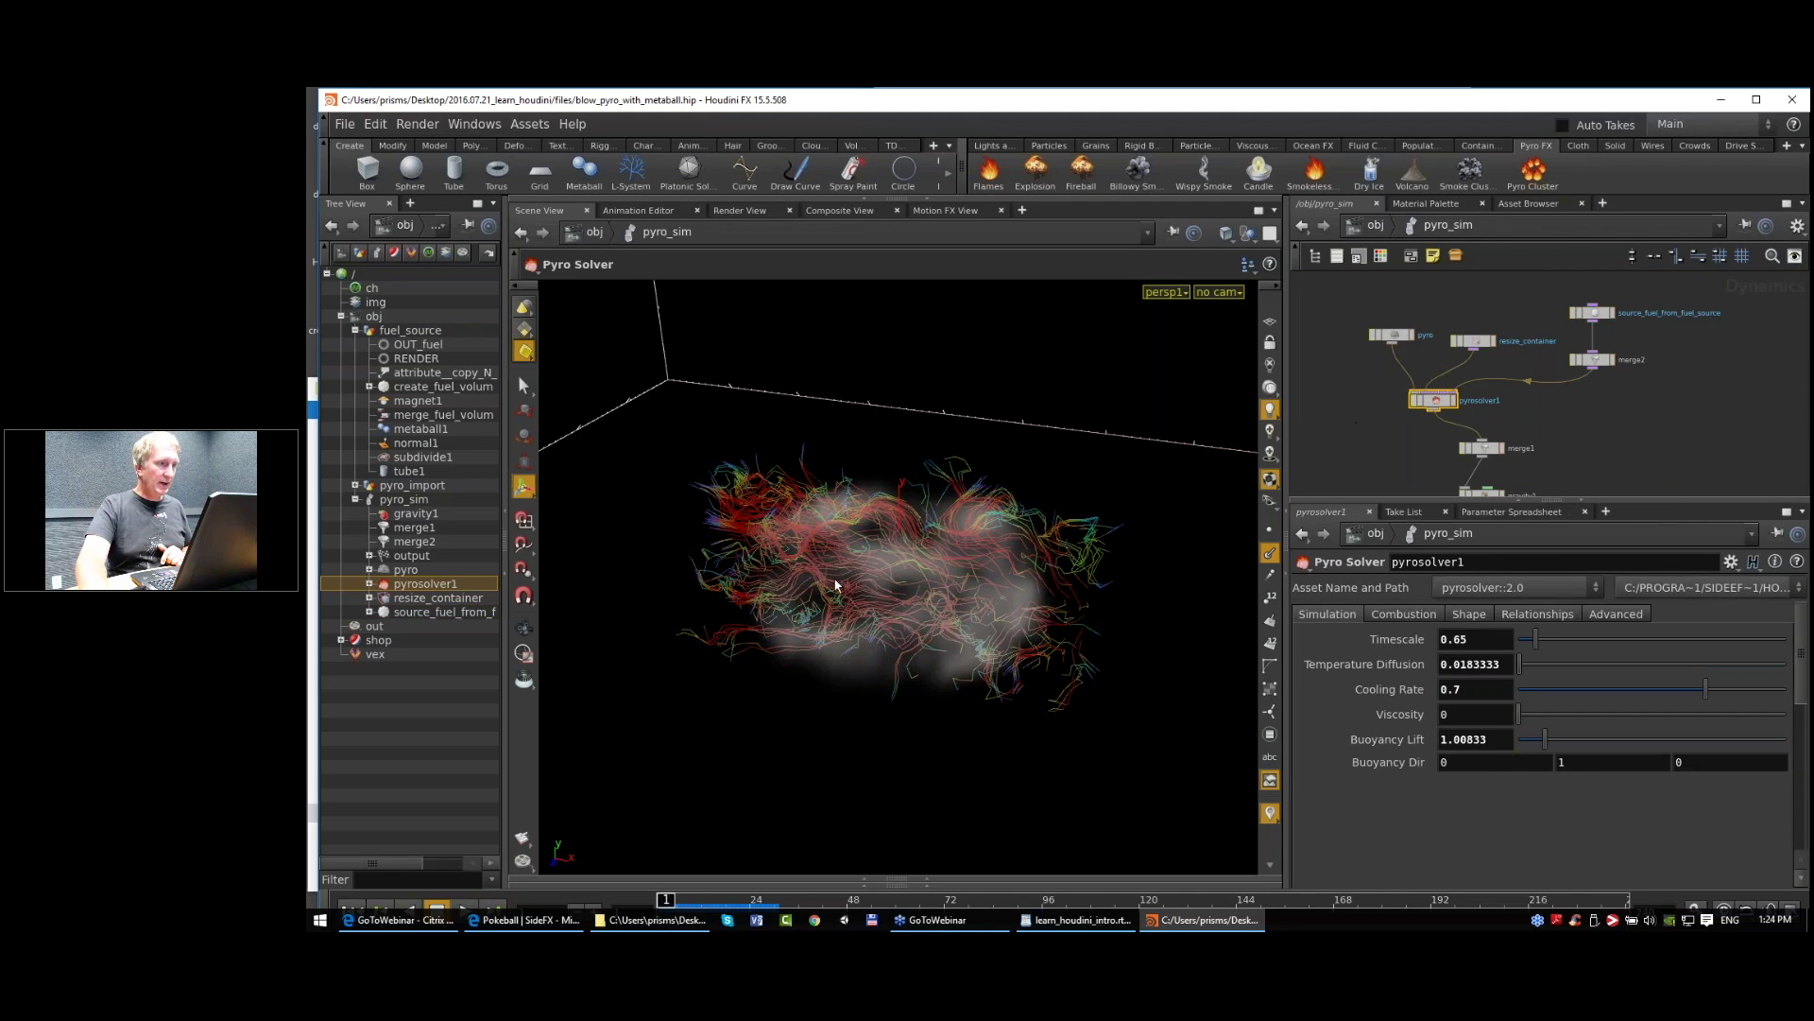
click(1393, 334)
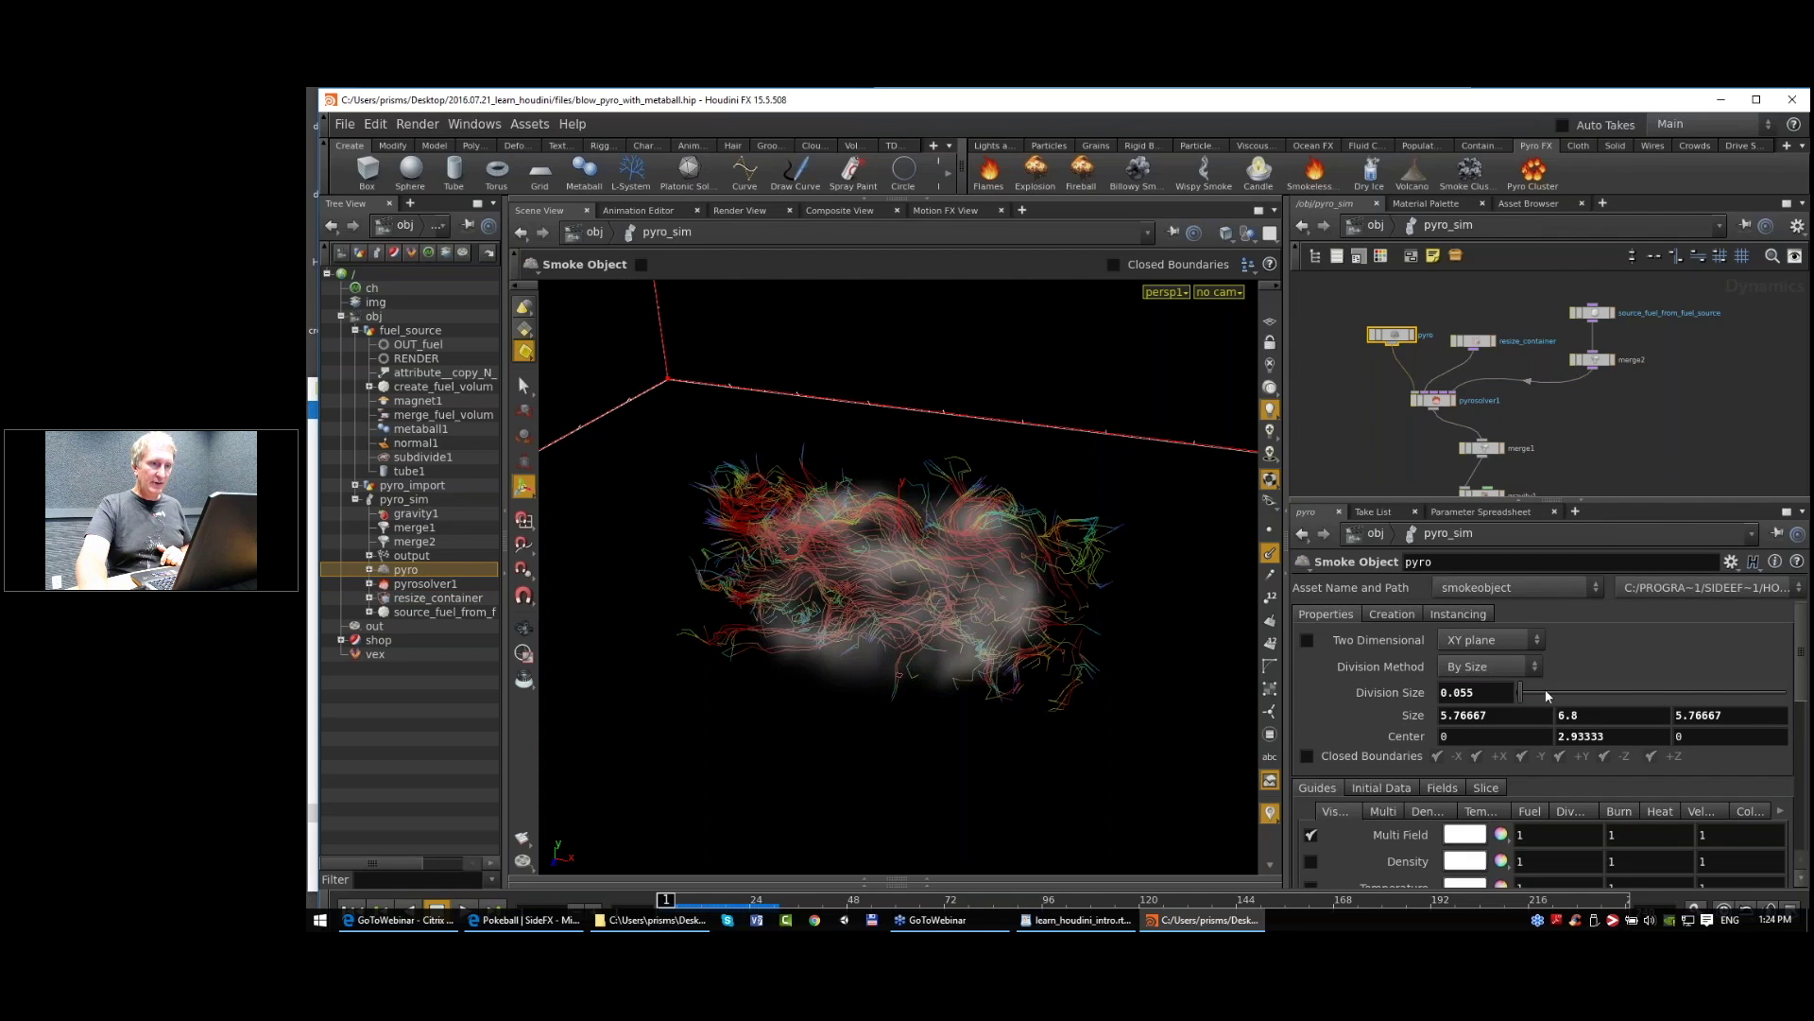
scroll(1545, 689, down, 5)
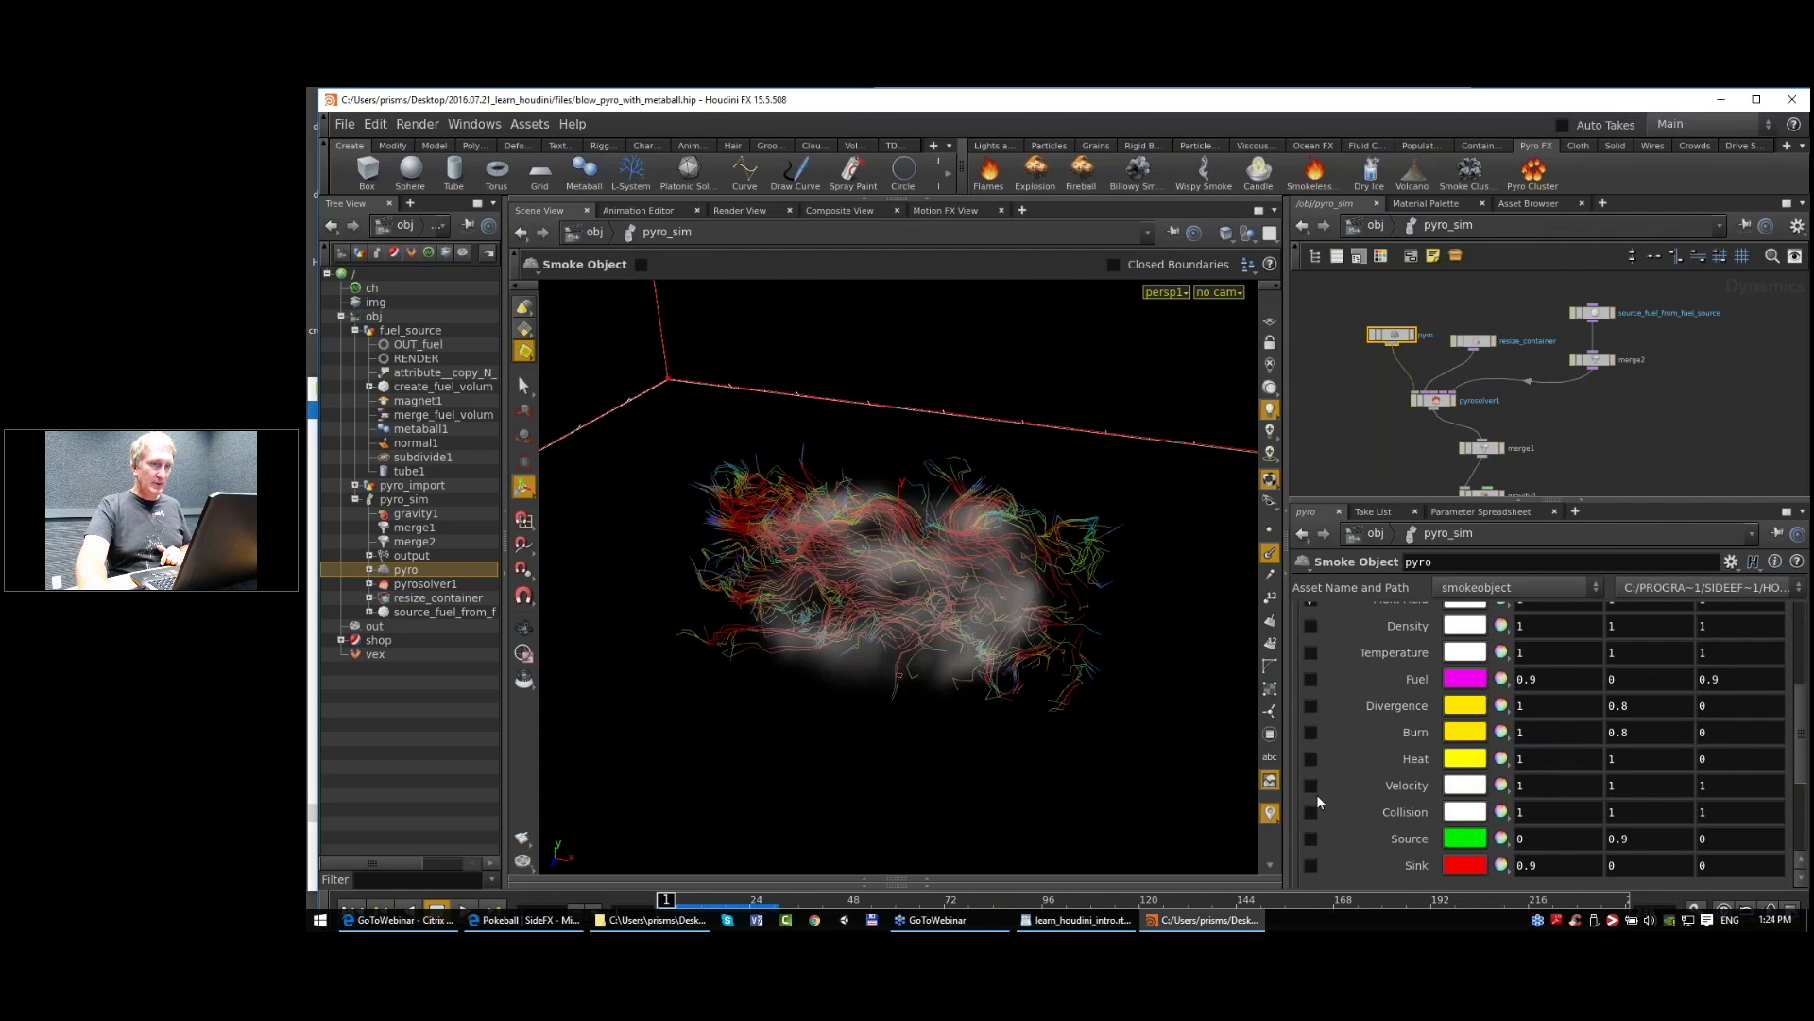
click(1310, 784)
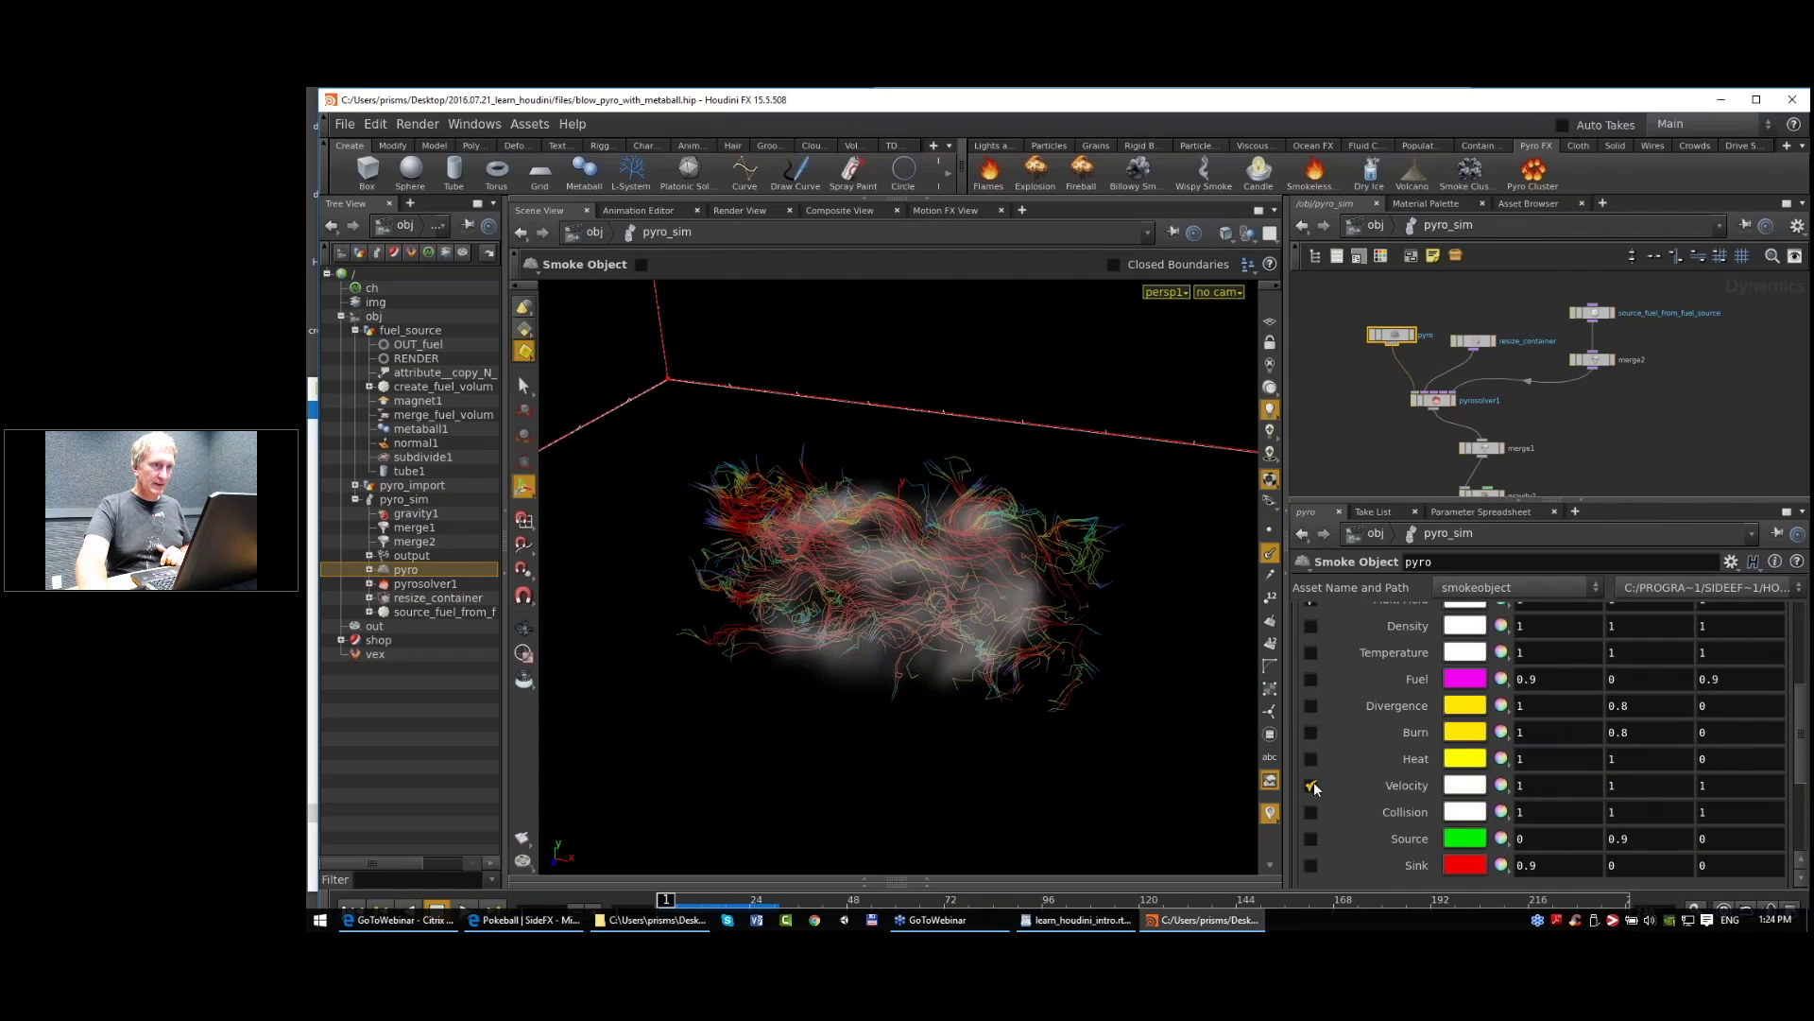
click(1248, 234)
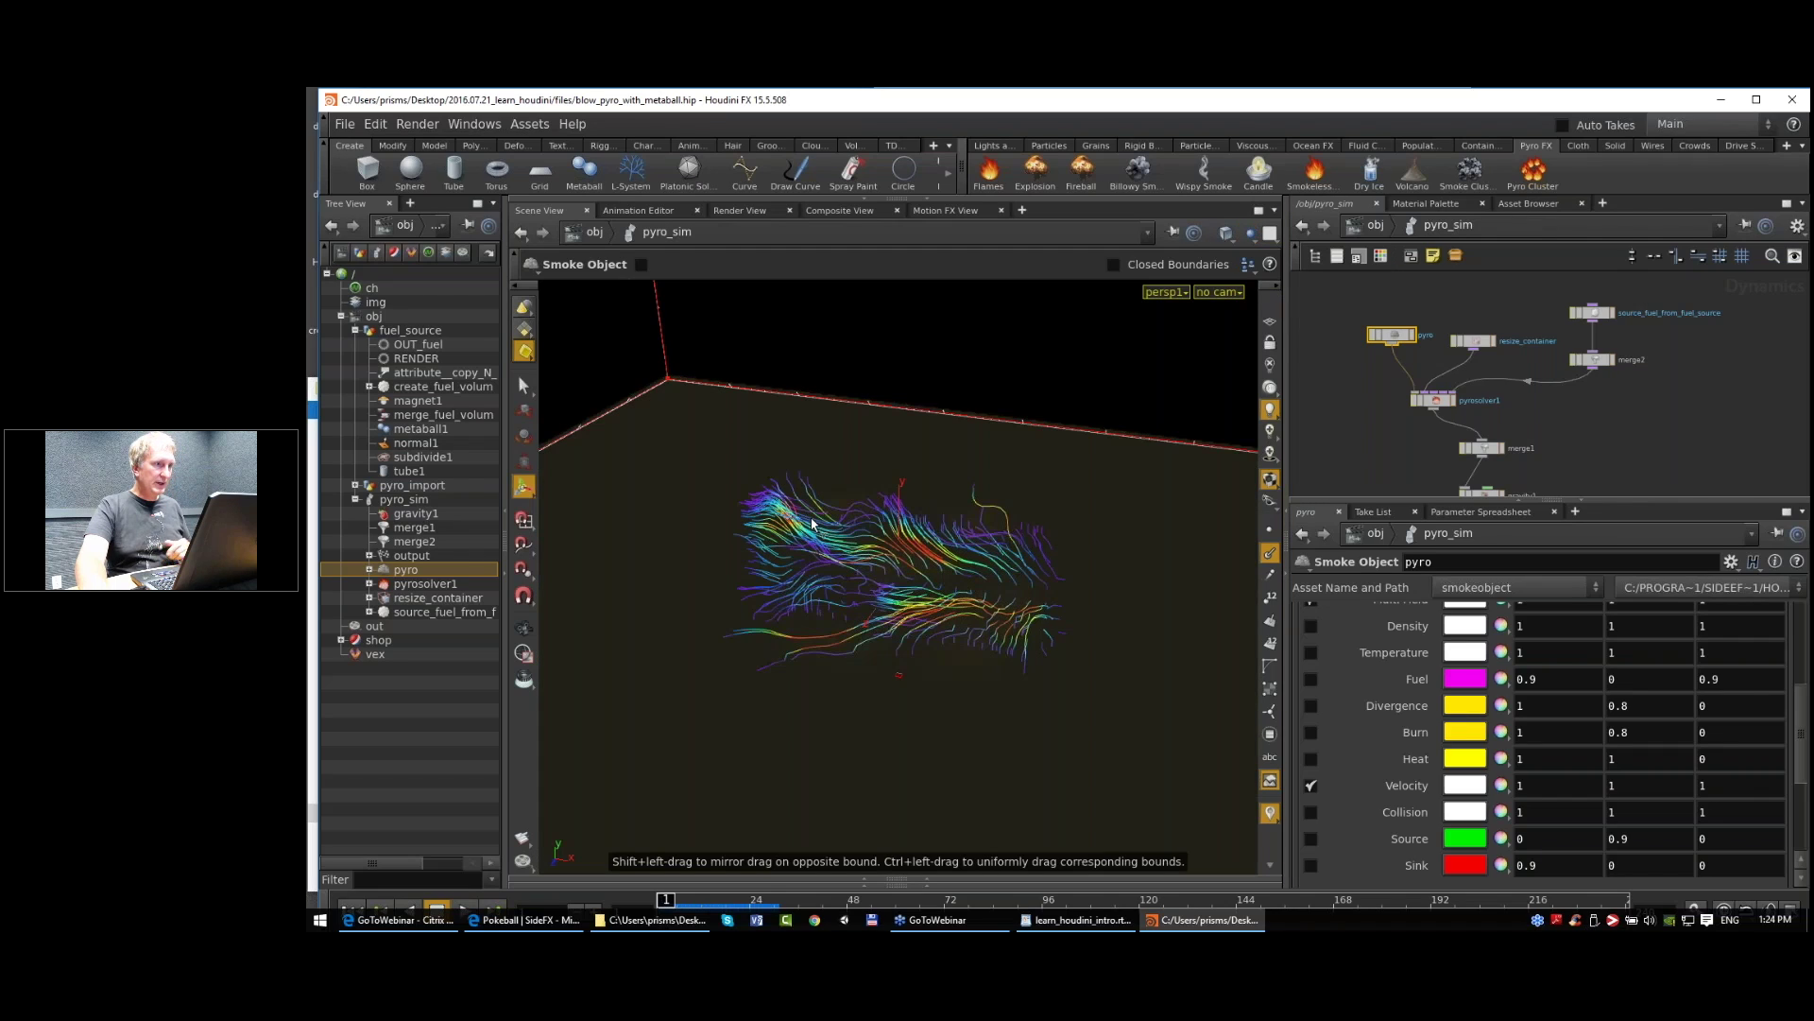
alt+drag(873, 626, 881, 604)
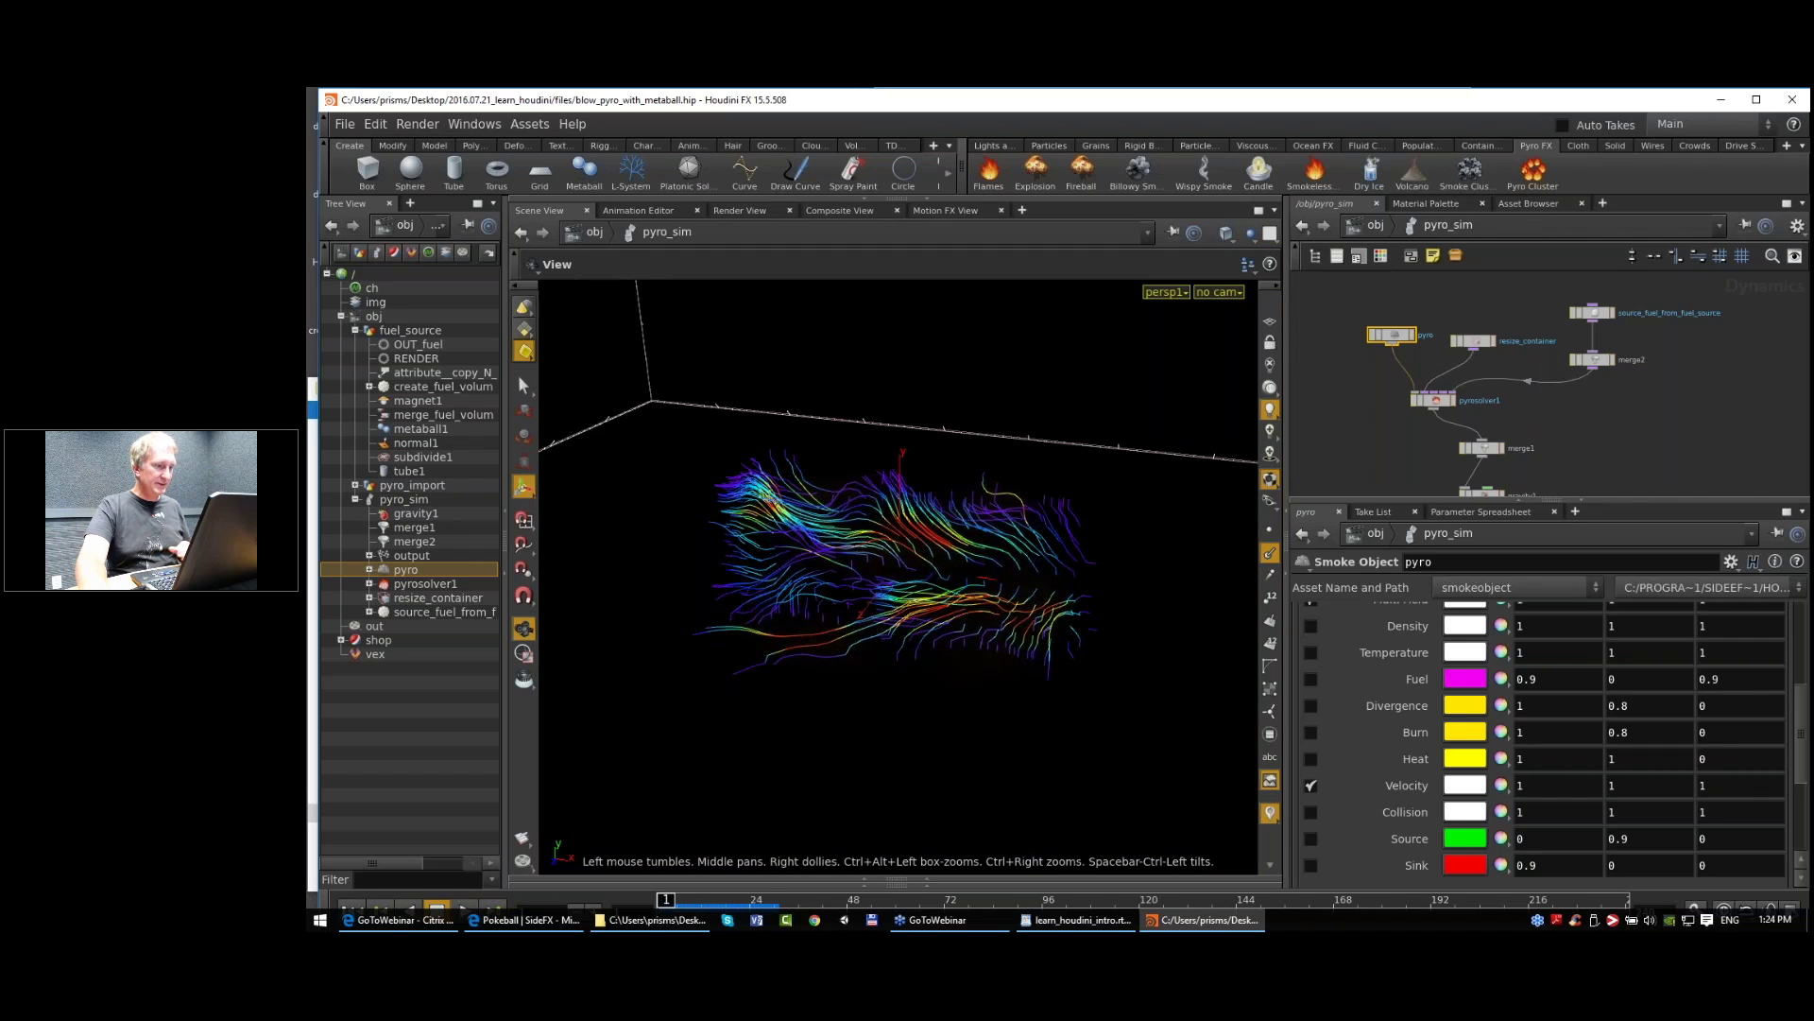
Step: Reveal the geometry spreadsheet beneath the viewport and inspect the vel field in the pyro object's simulation data
alt+right_drag(880, 604, 850, 576)
scroll(1594, 707, up, 5)
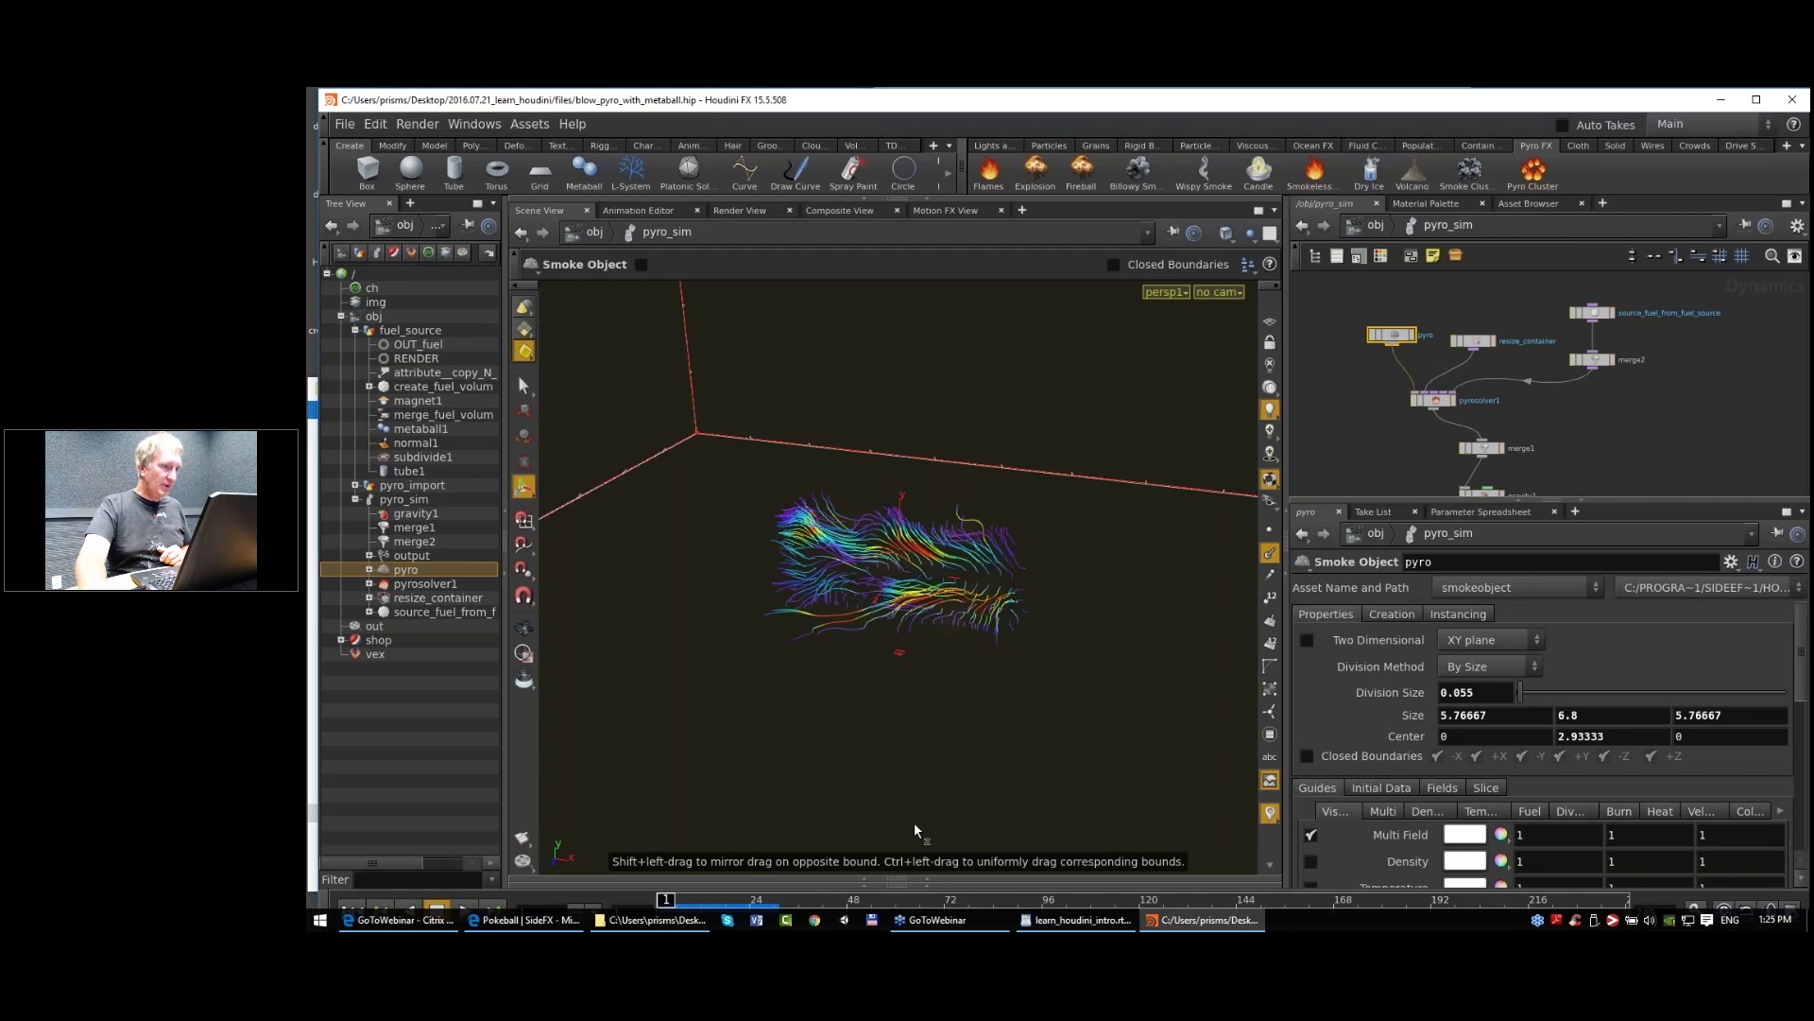
click(927, 882)
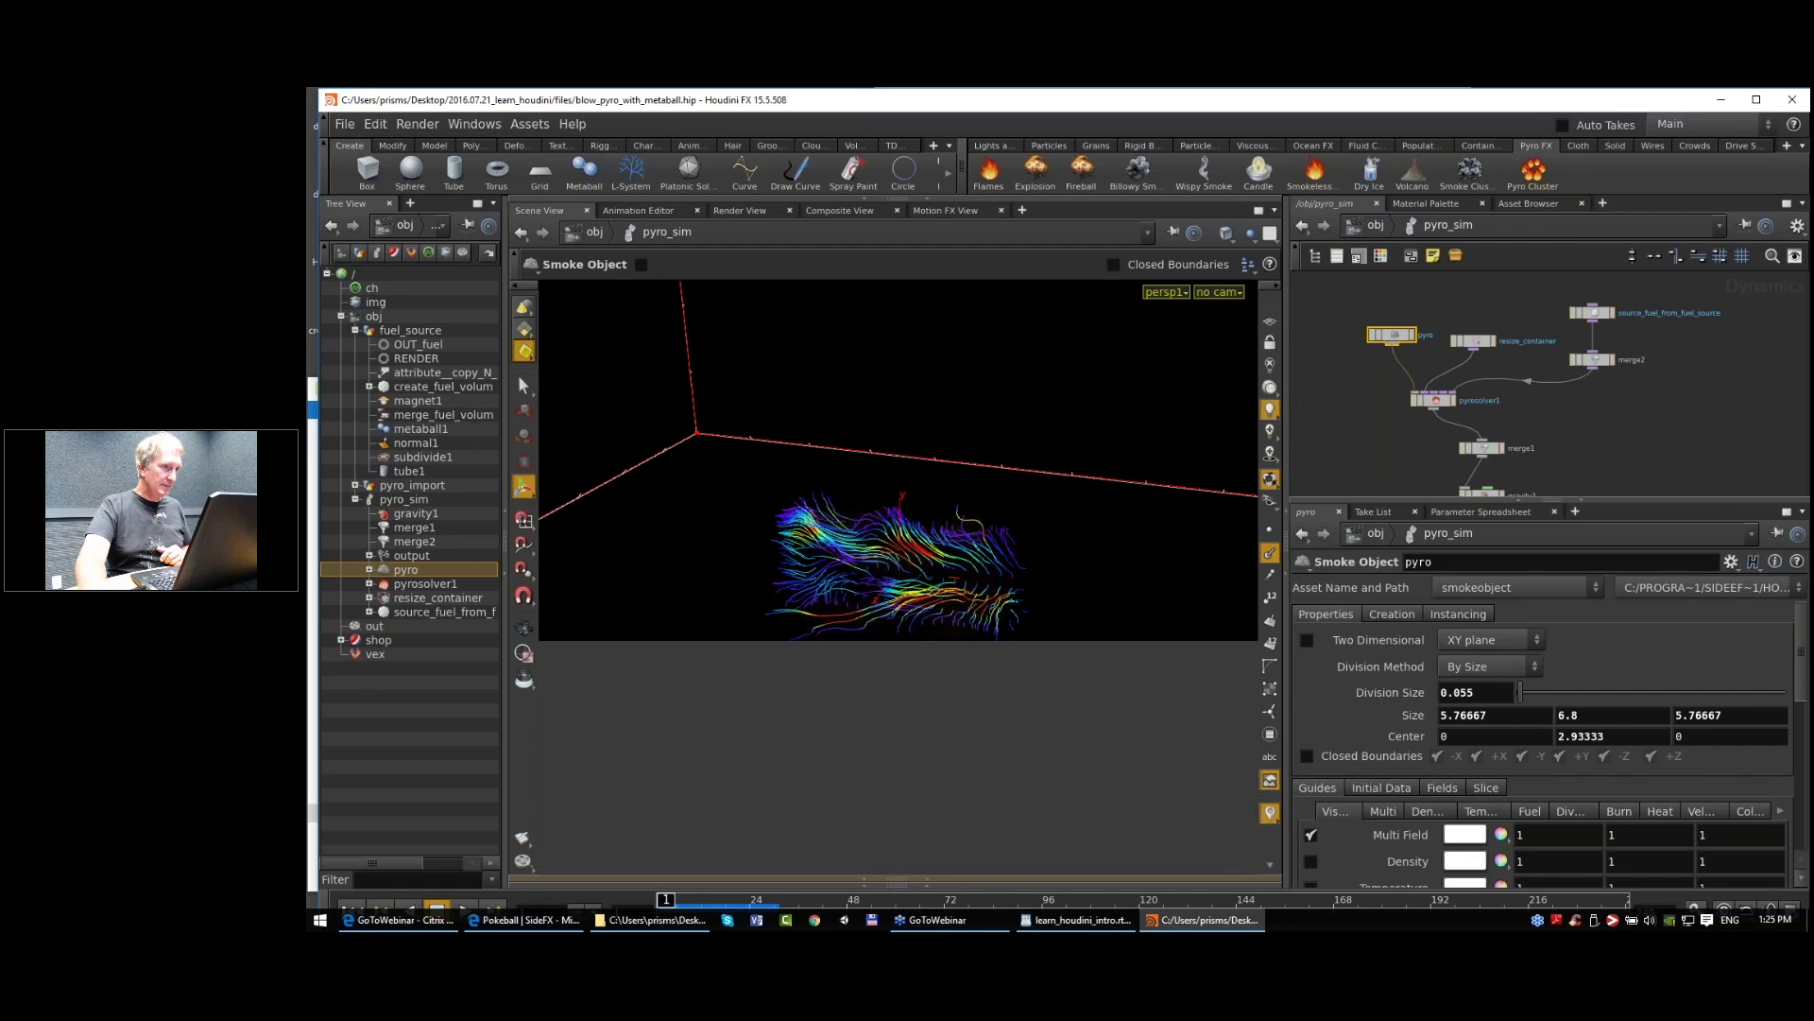
click(532, 744)
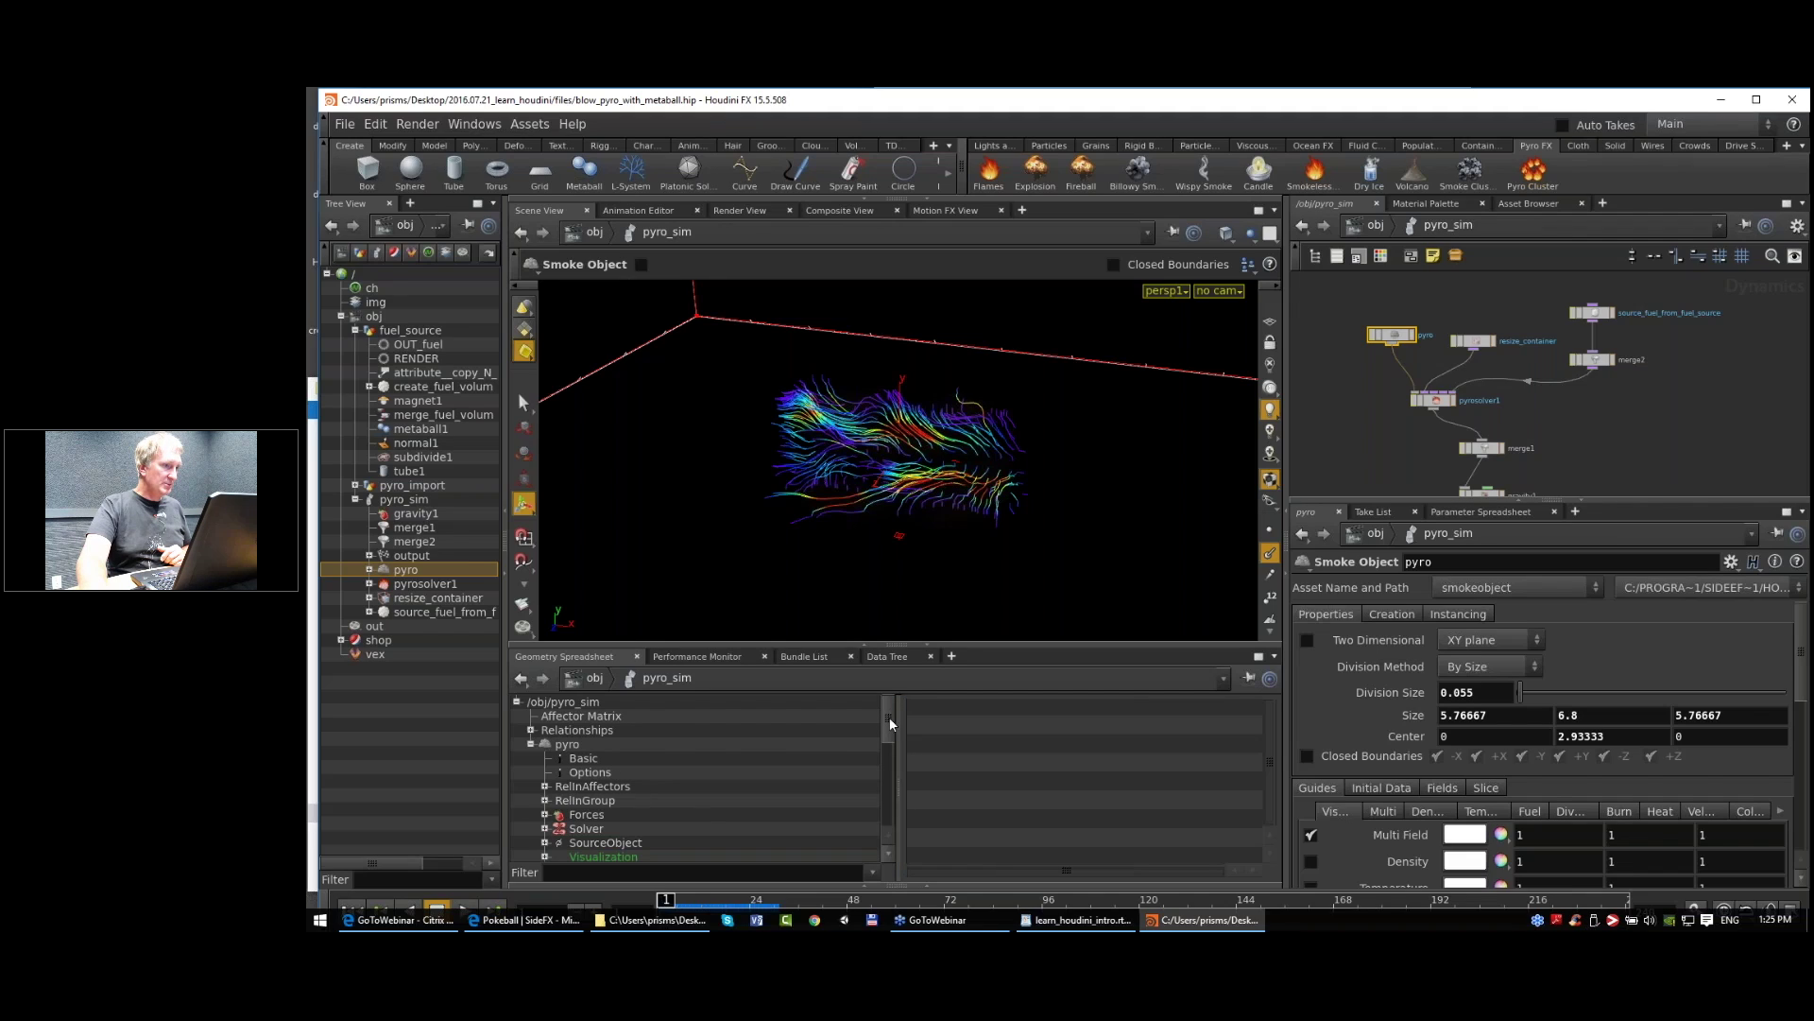
scroll(886, 723, down, 3)
scroll(878, 775, down, 5)
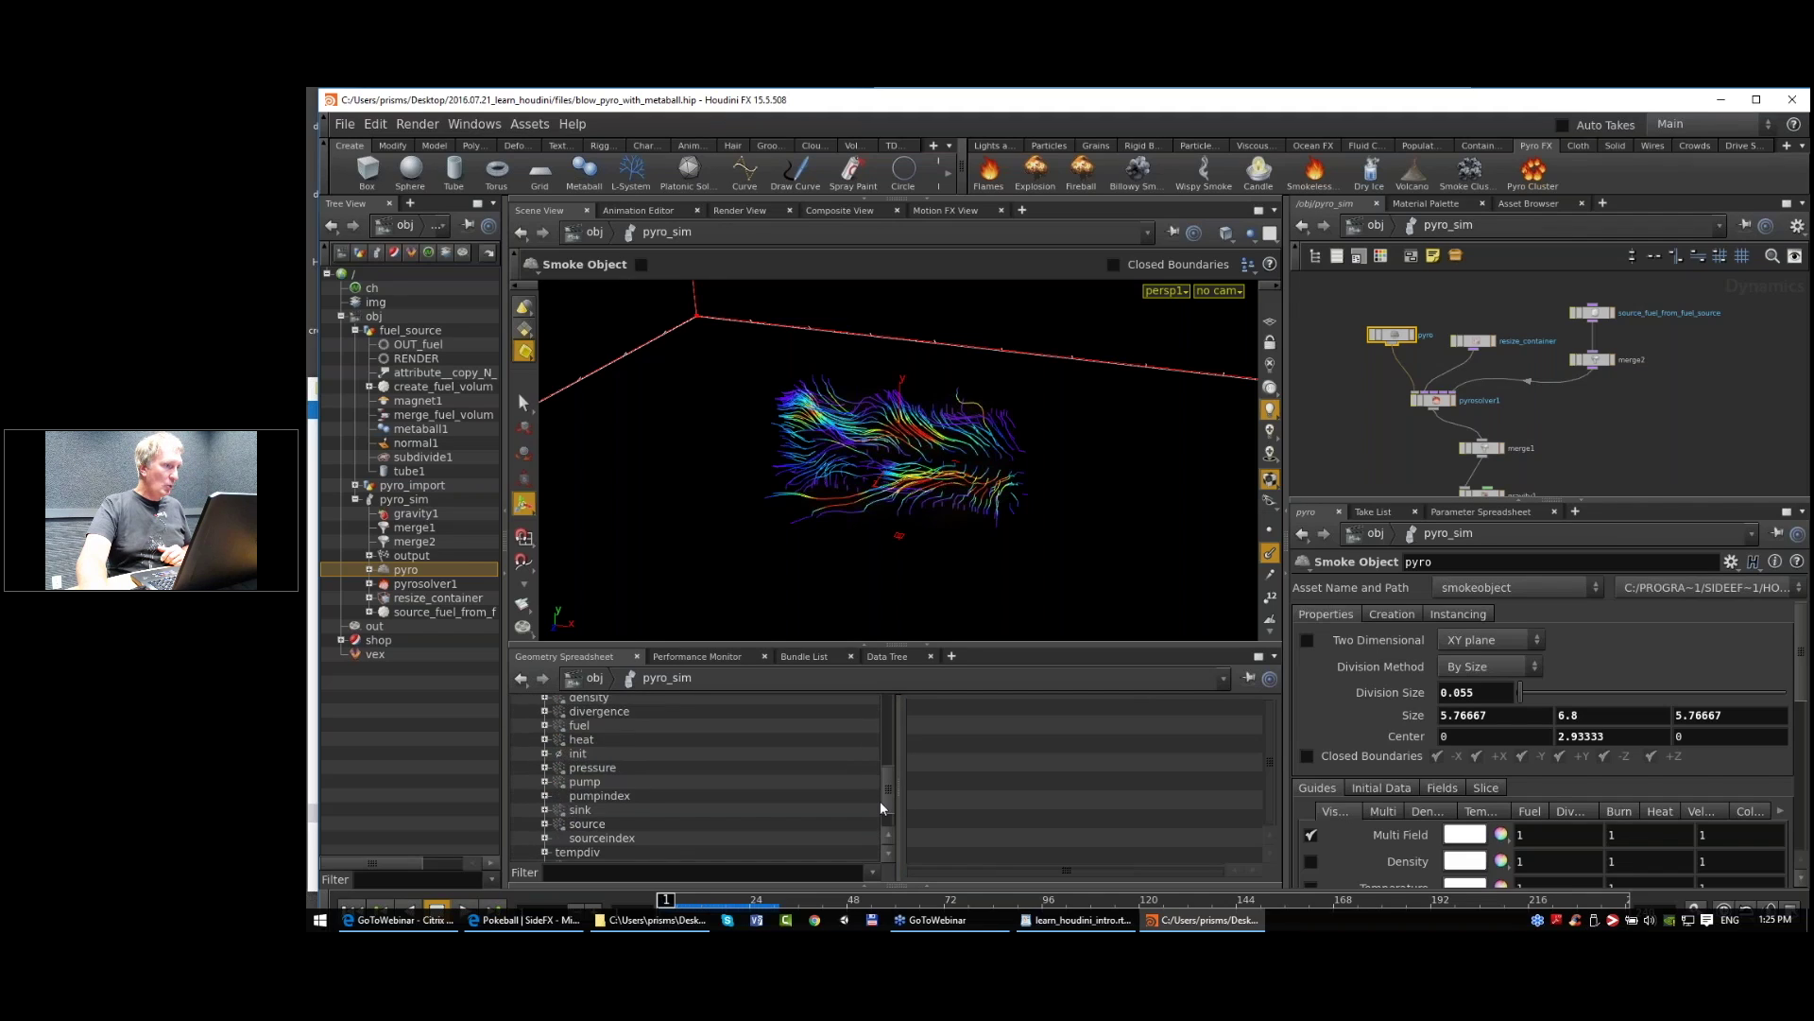
click(609, 853)
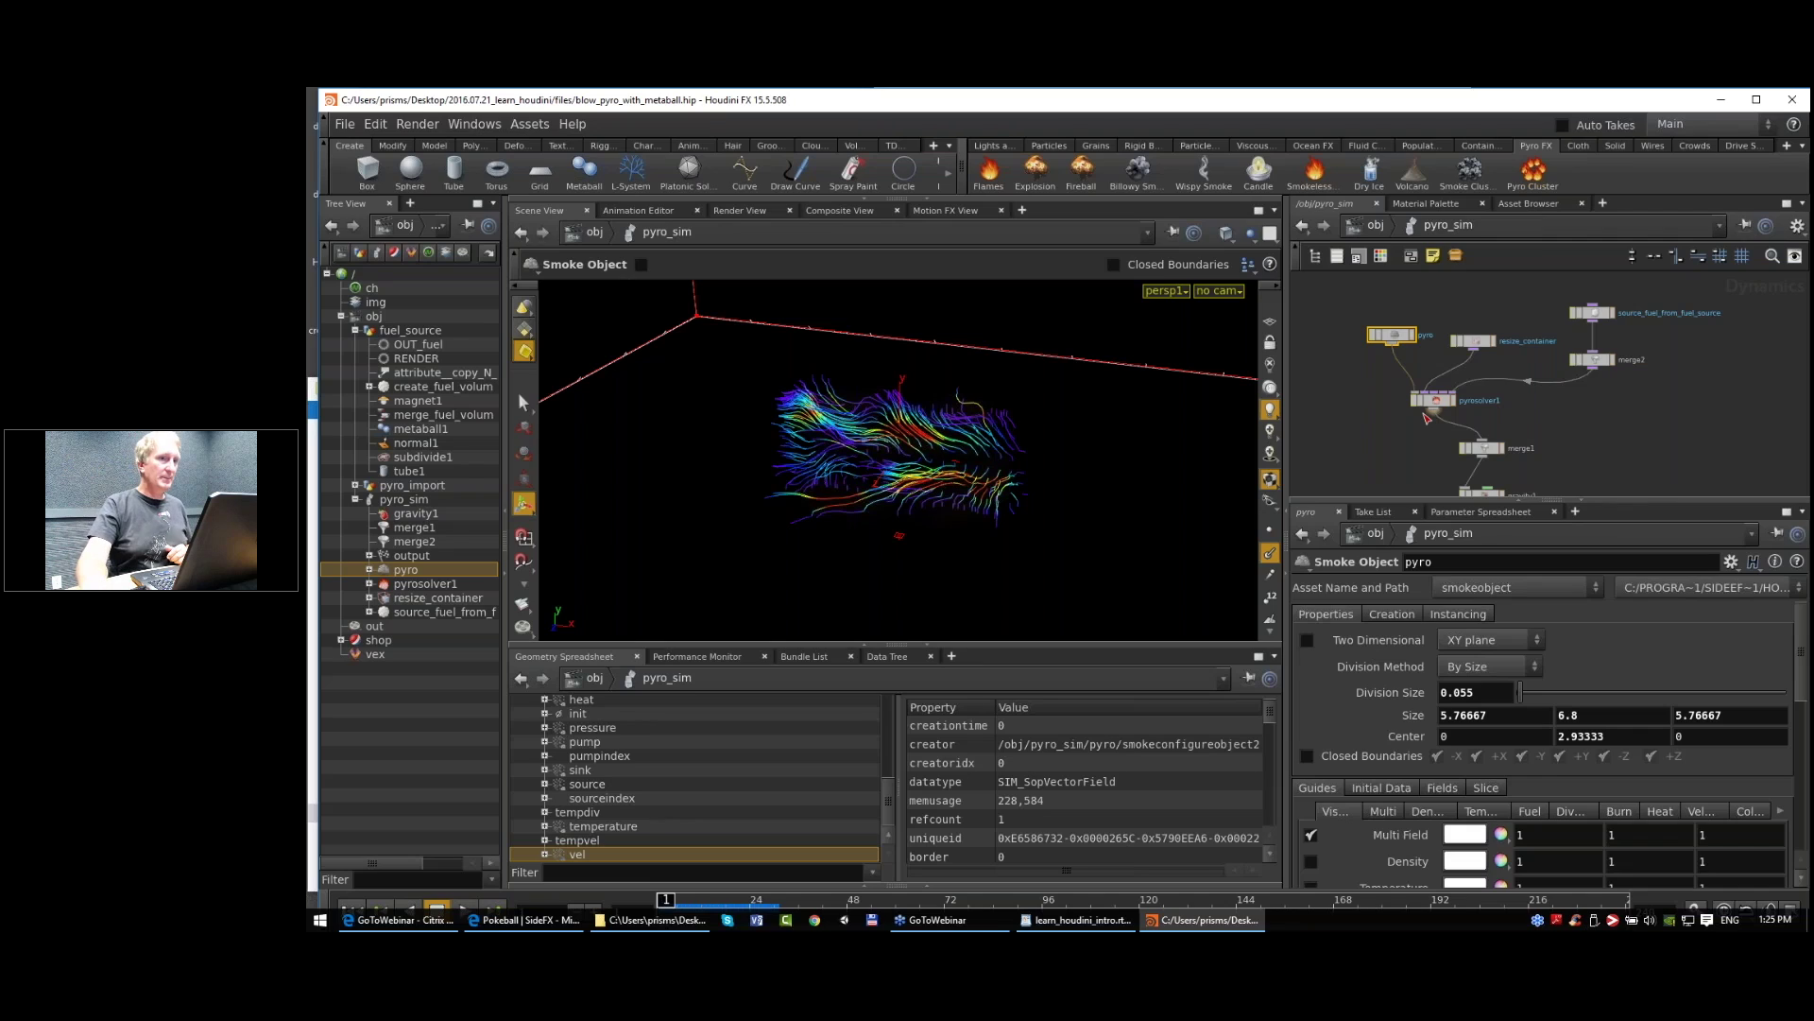
Step: Go to the fuel_source network and add a Volume Trail node beside the create_fuel_volume chain
click(405, 445)
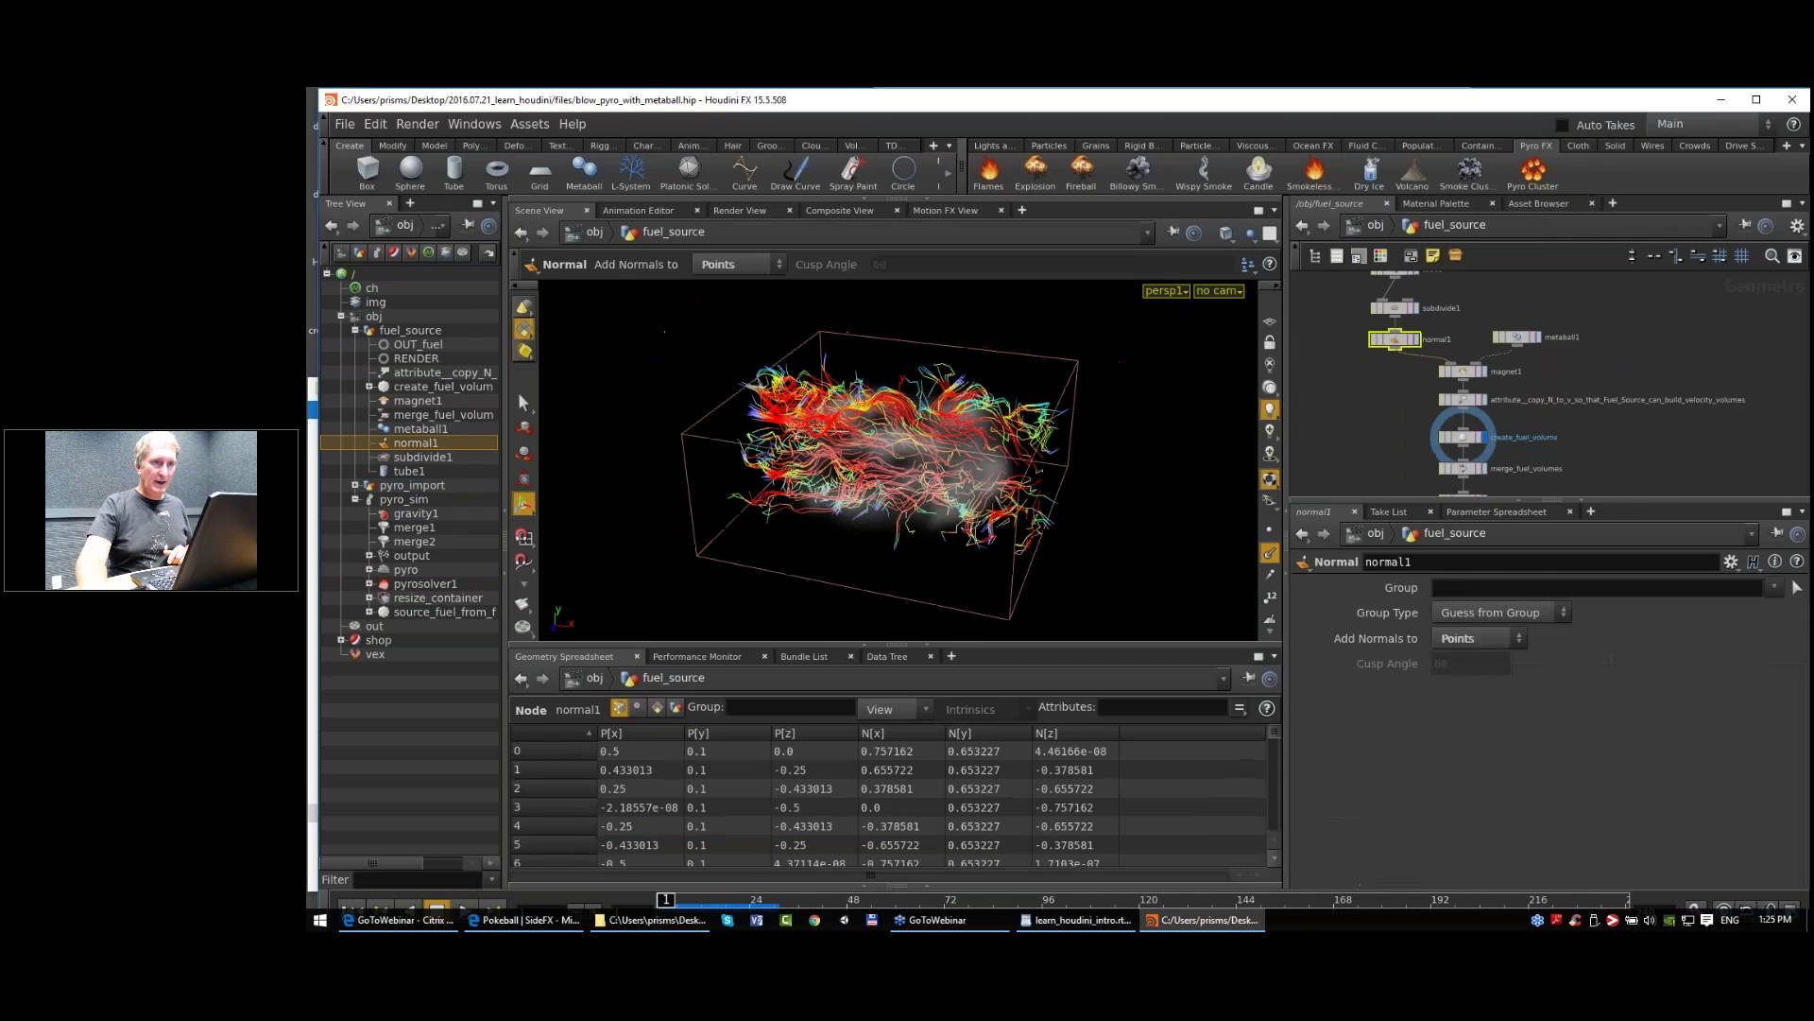
click(1449, 433)
middle_drag(1449, 433, 1381, 416)
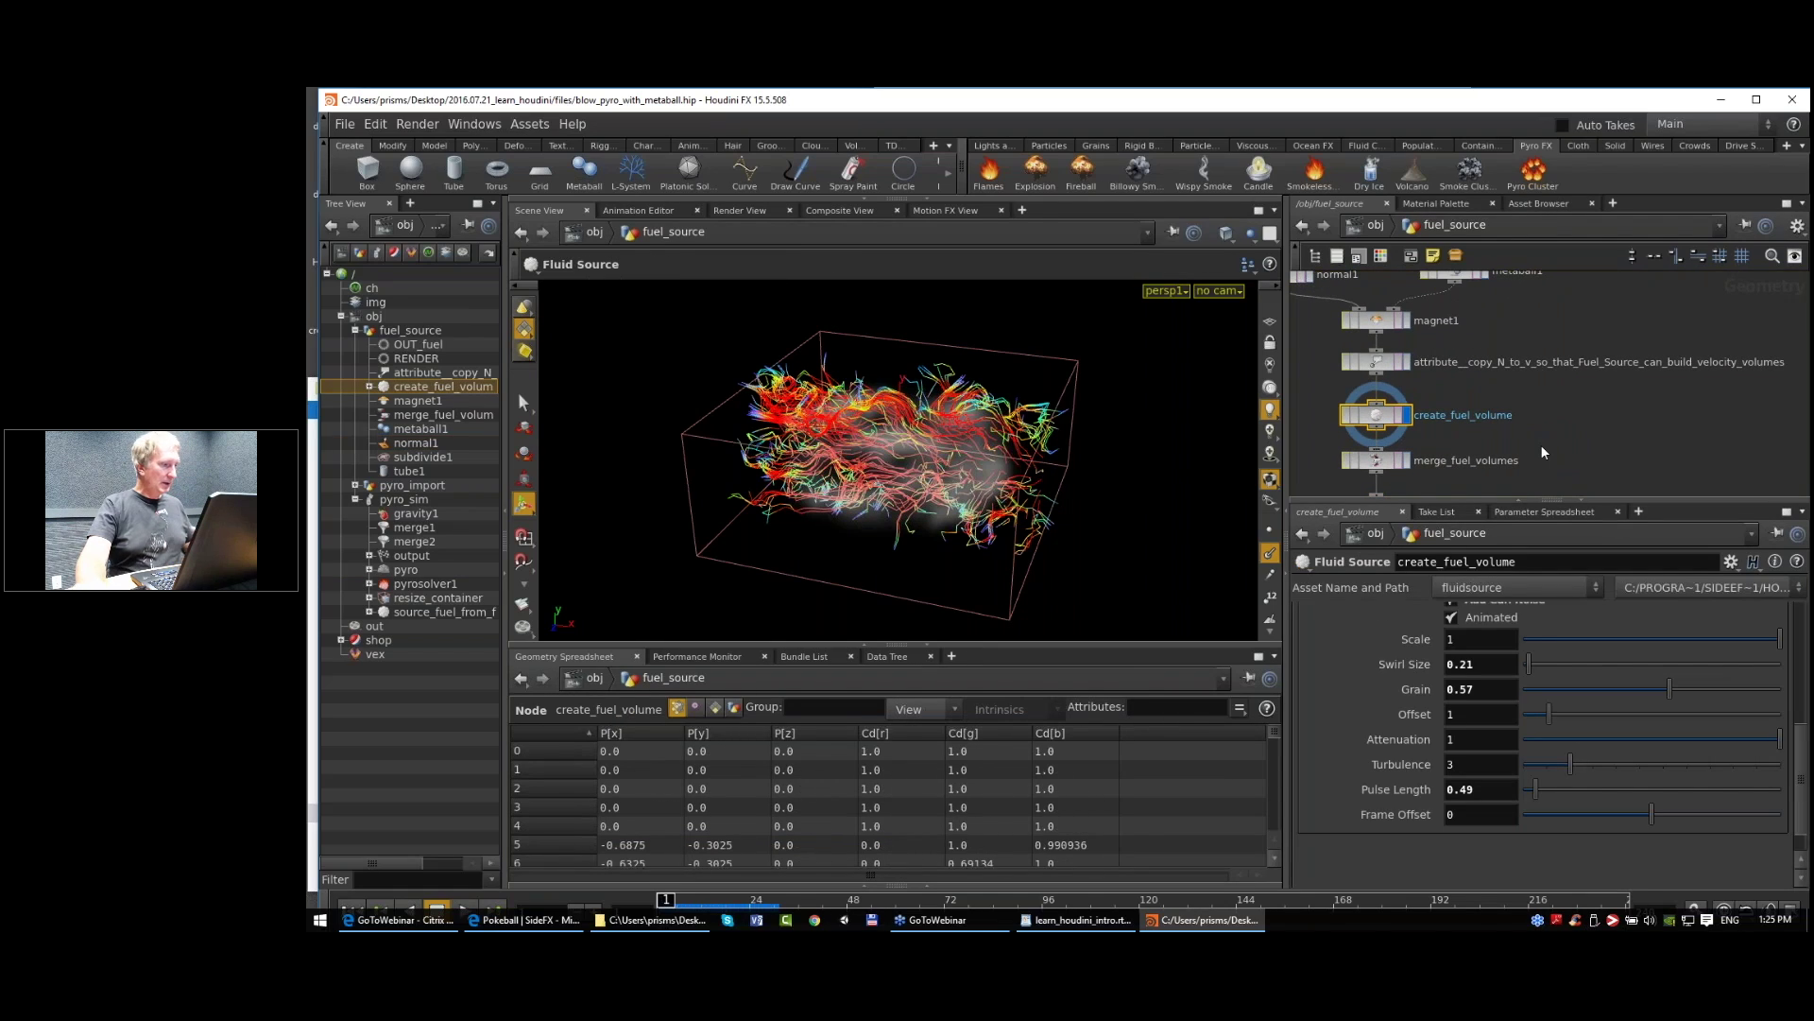
middle_drag(1578, 415, 1563, 410)
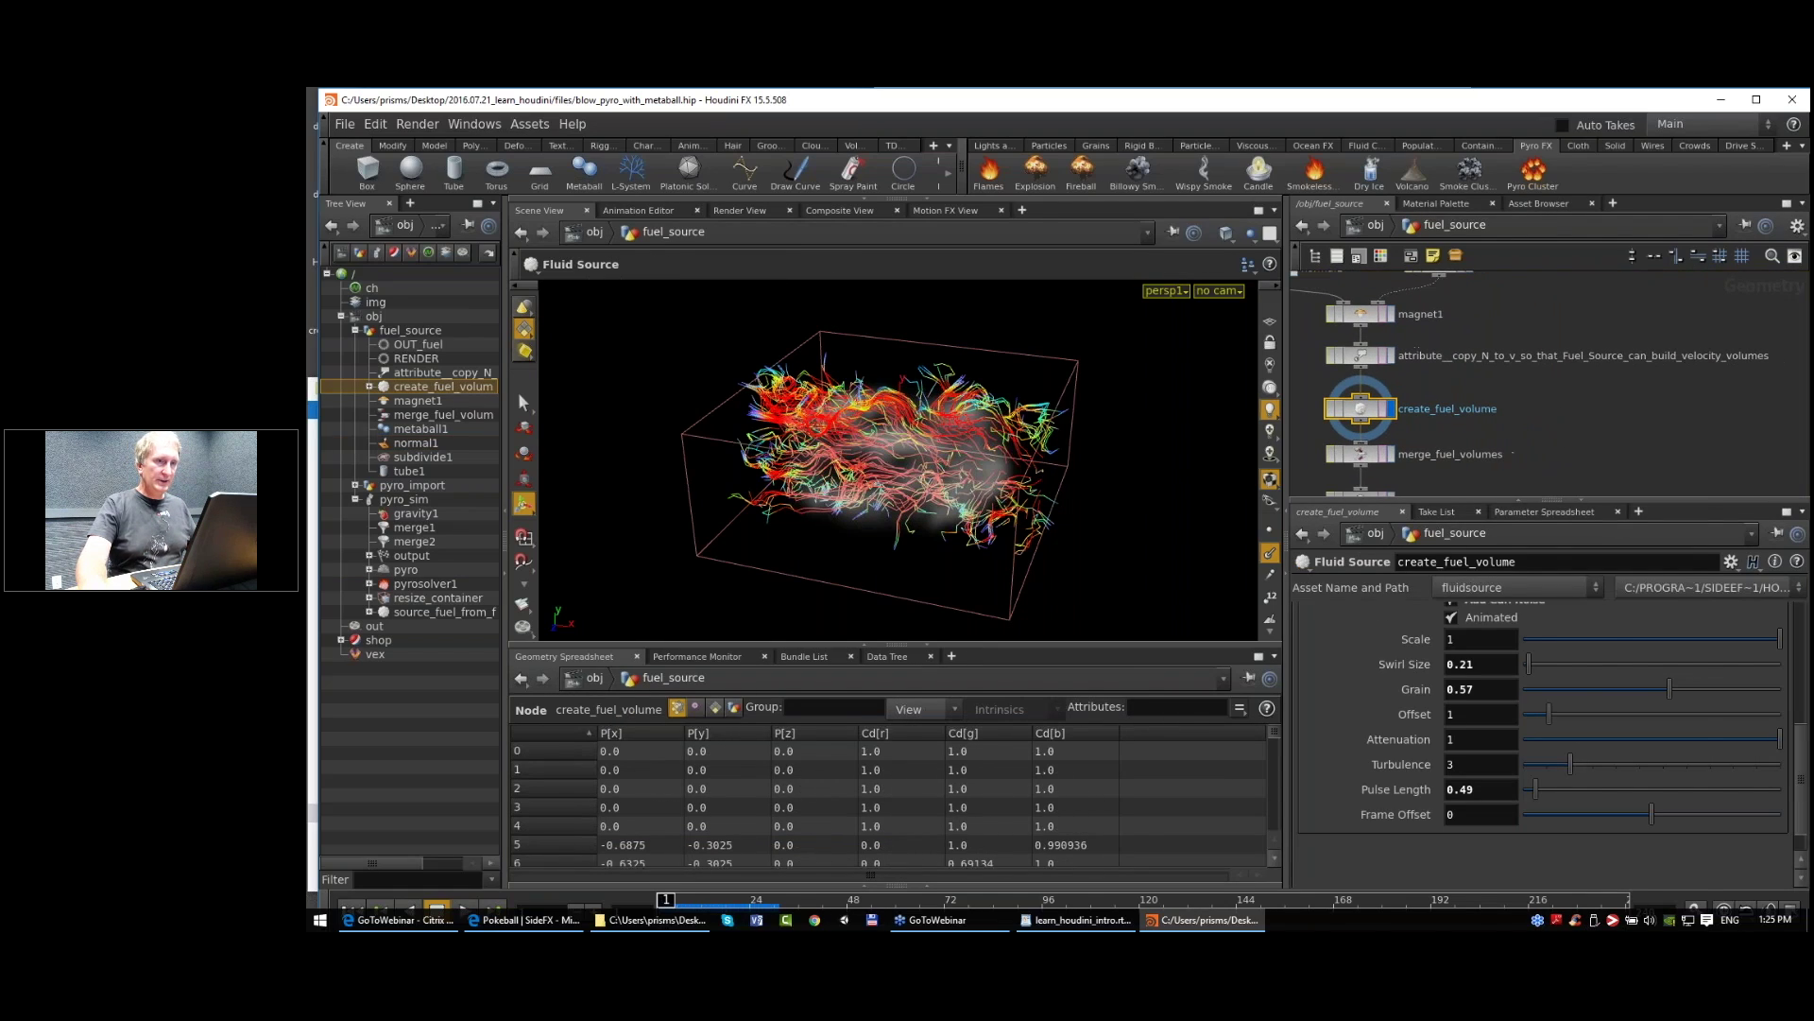
key(Tab)
text(volume tr)
key(Return)
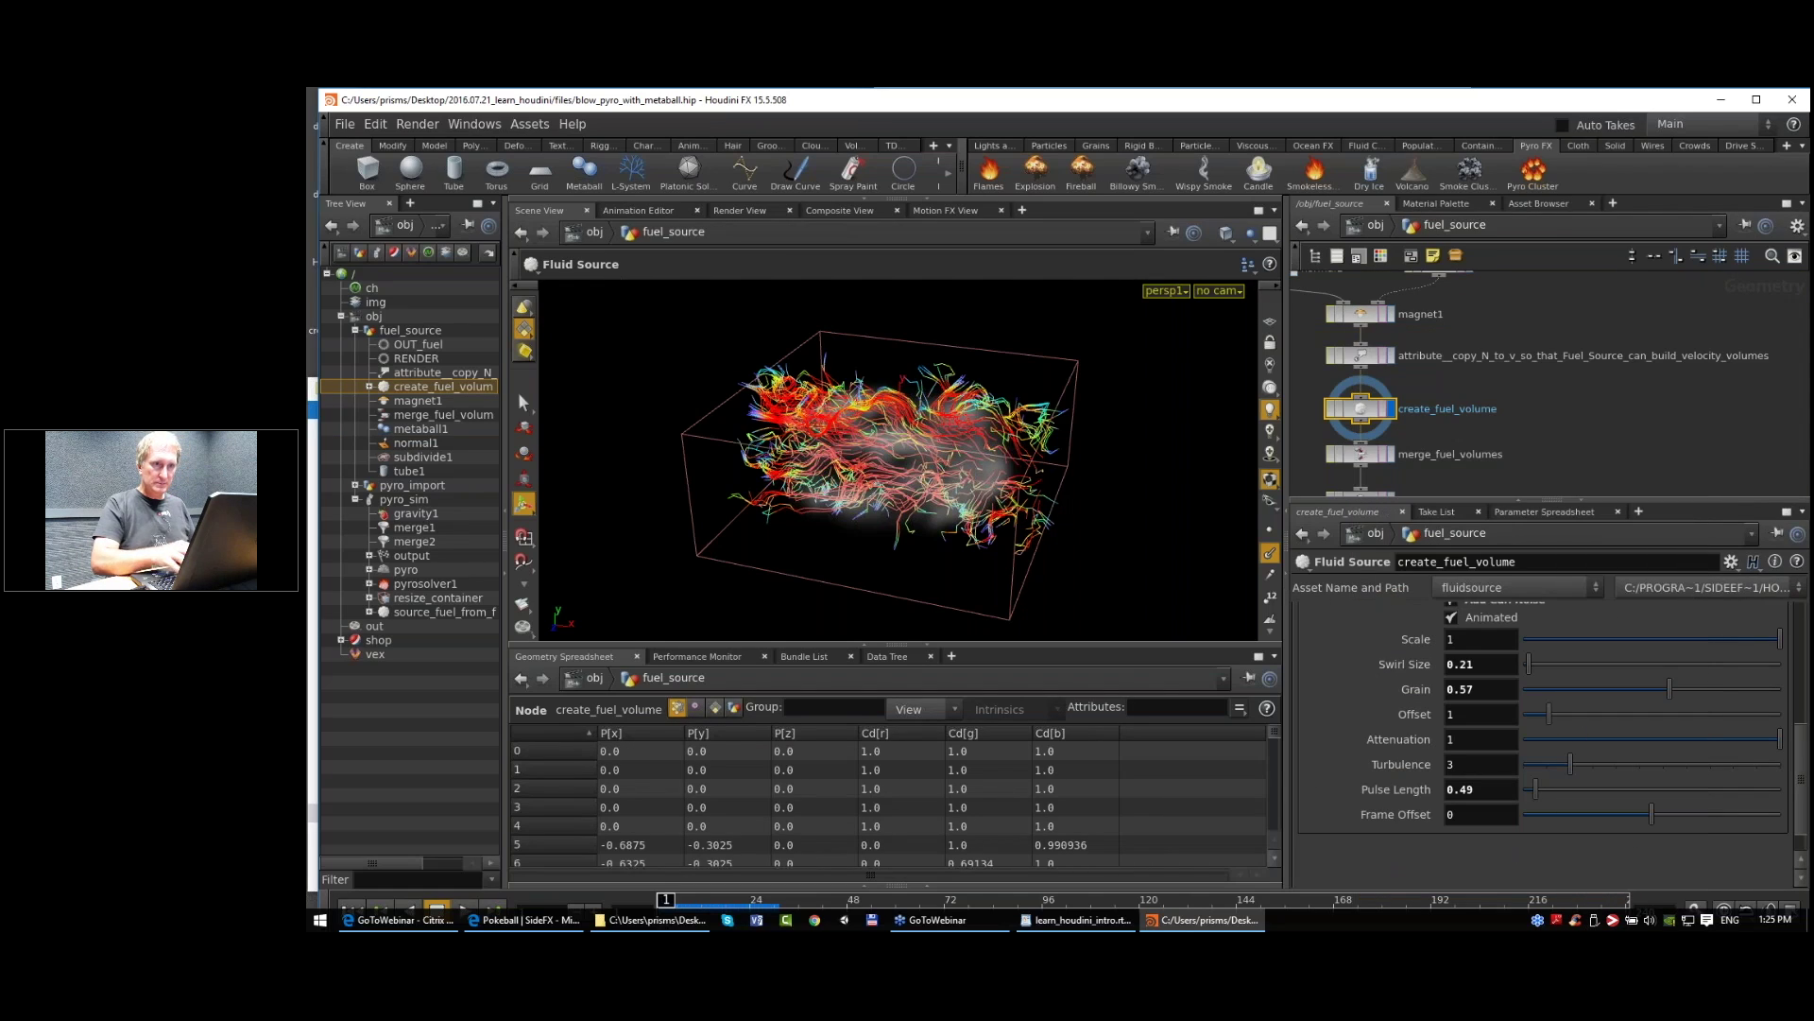
click(1550, 406)
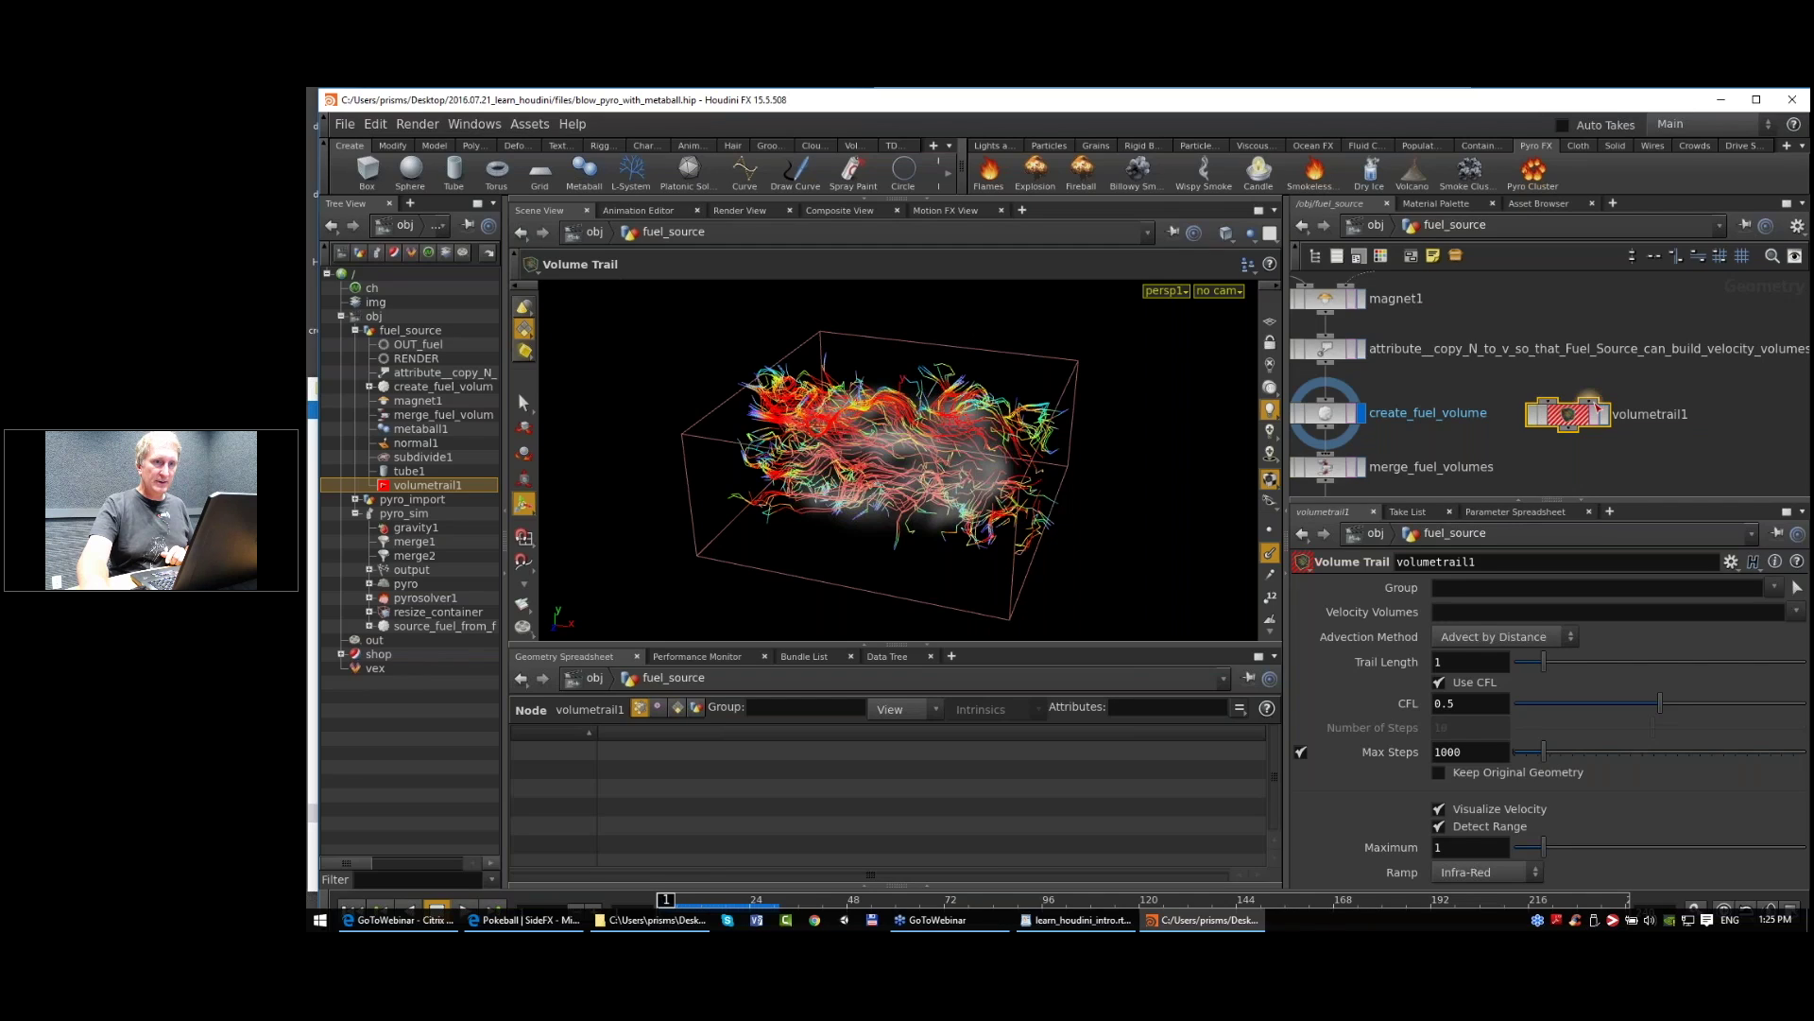
scroll(1595, 410, down, 3)
middle_drag(1595, 411, 1597, 365)
drag(1591, 367, 1609, 418)
Step: Check the volumes in create_fuel_volume, wire it and the attribute copy node into the Volume Trail, and display the trail
middle_click(1418, 367)
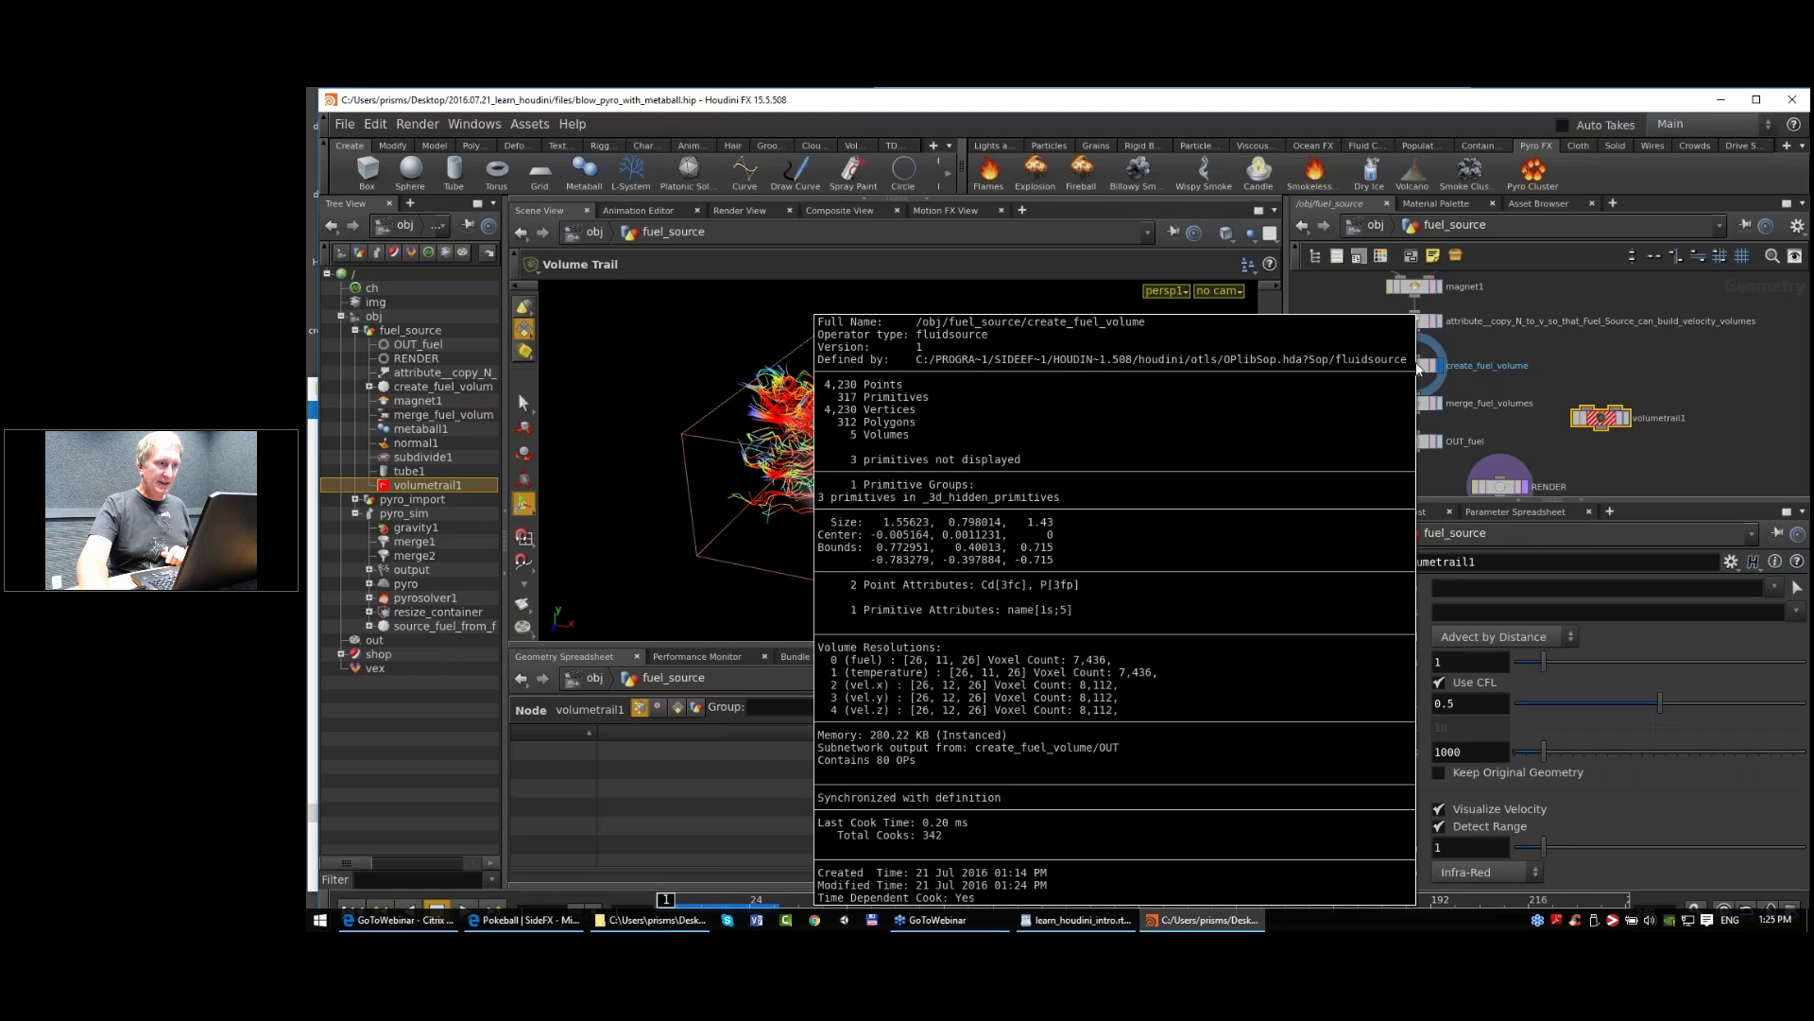
drag(1414, 379, 1609, 433)
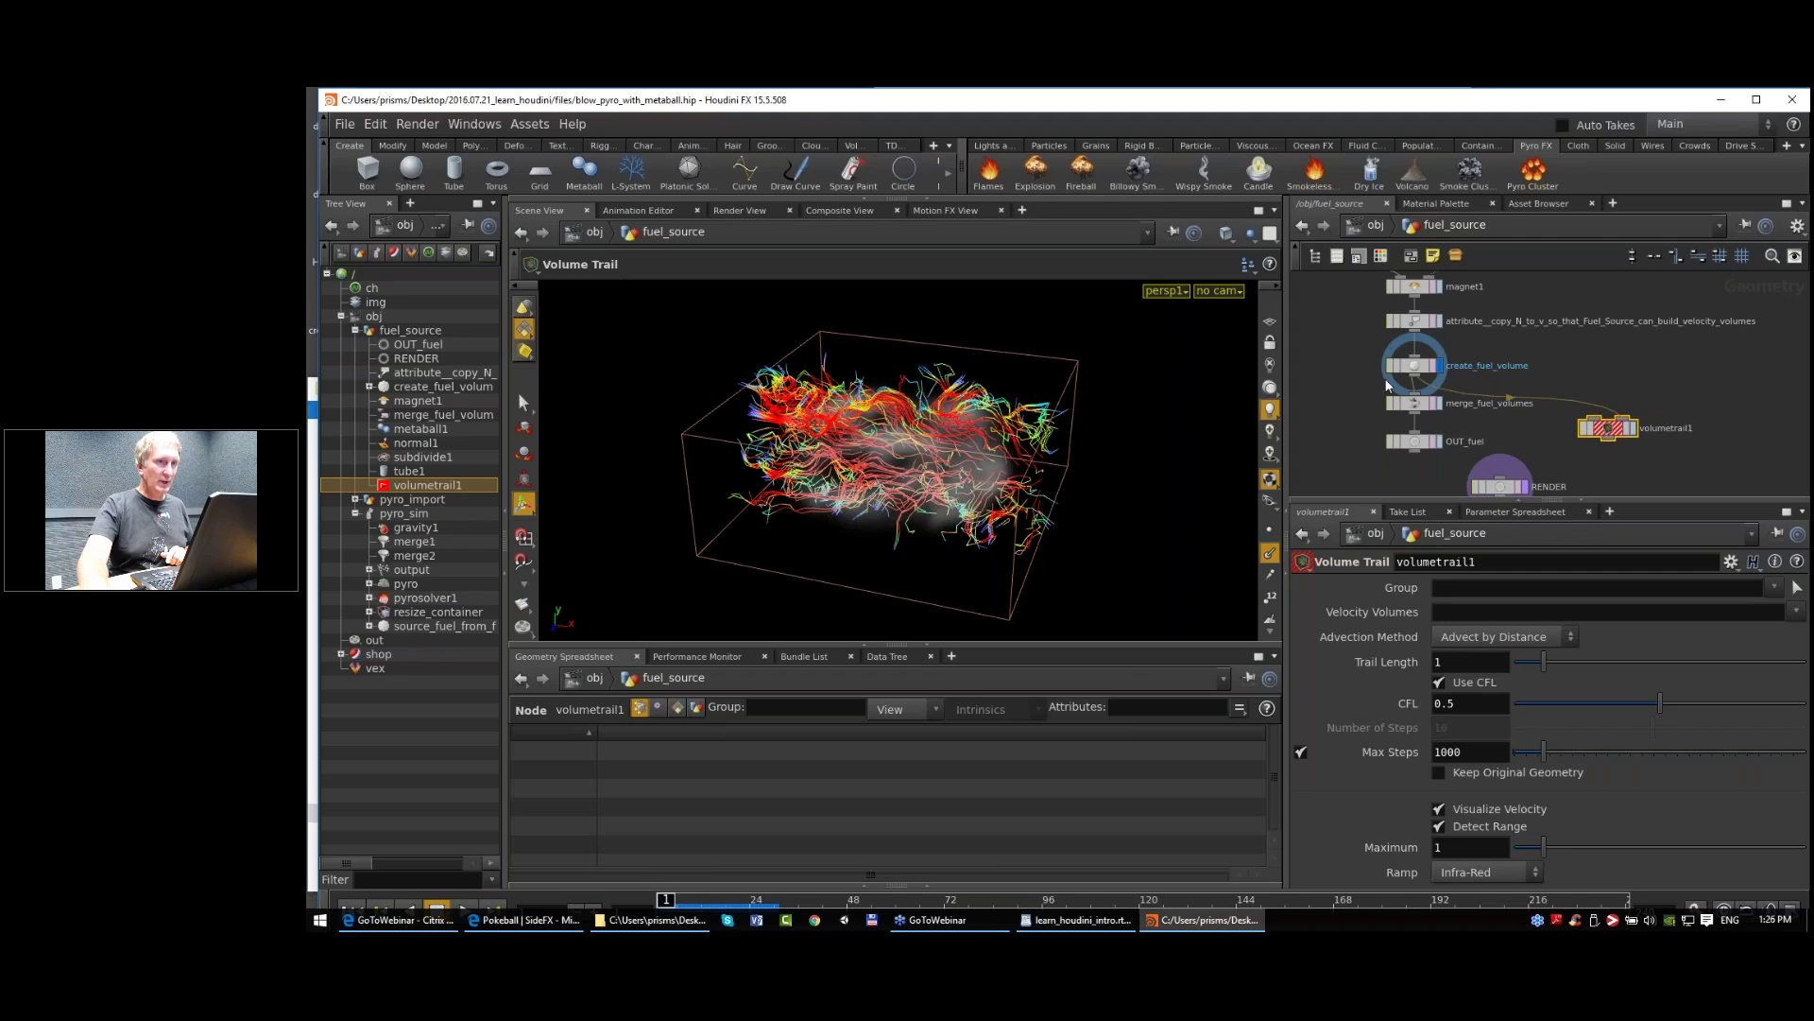
click(1632, 431)
drag(1601, 422, 1422, 331)
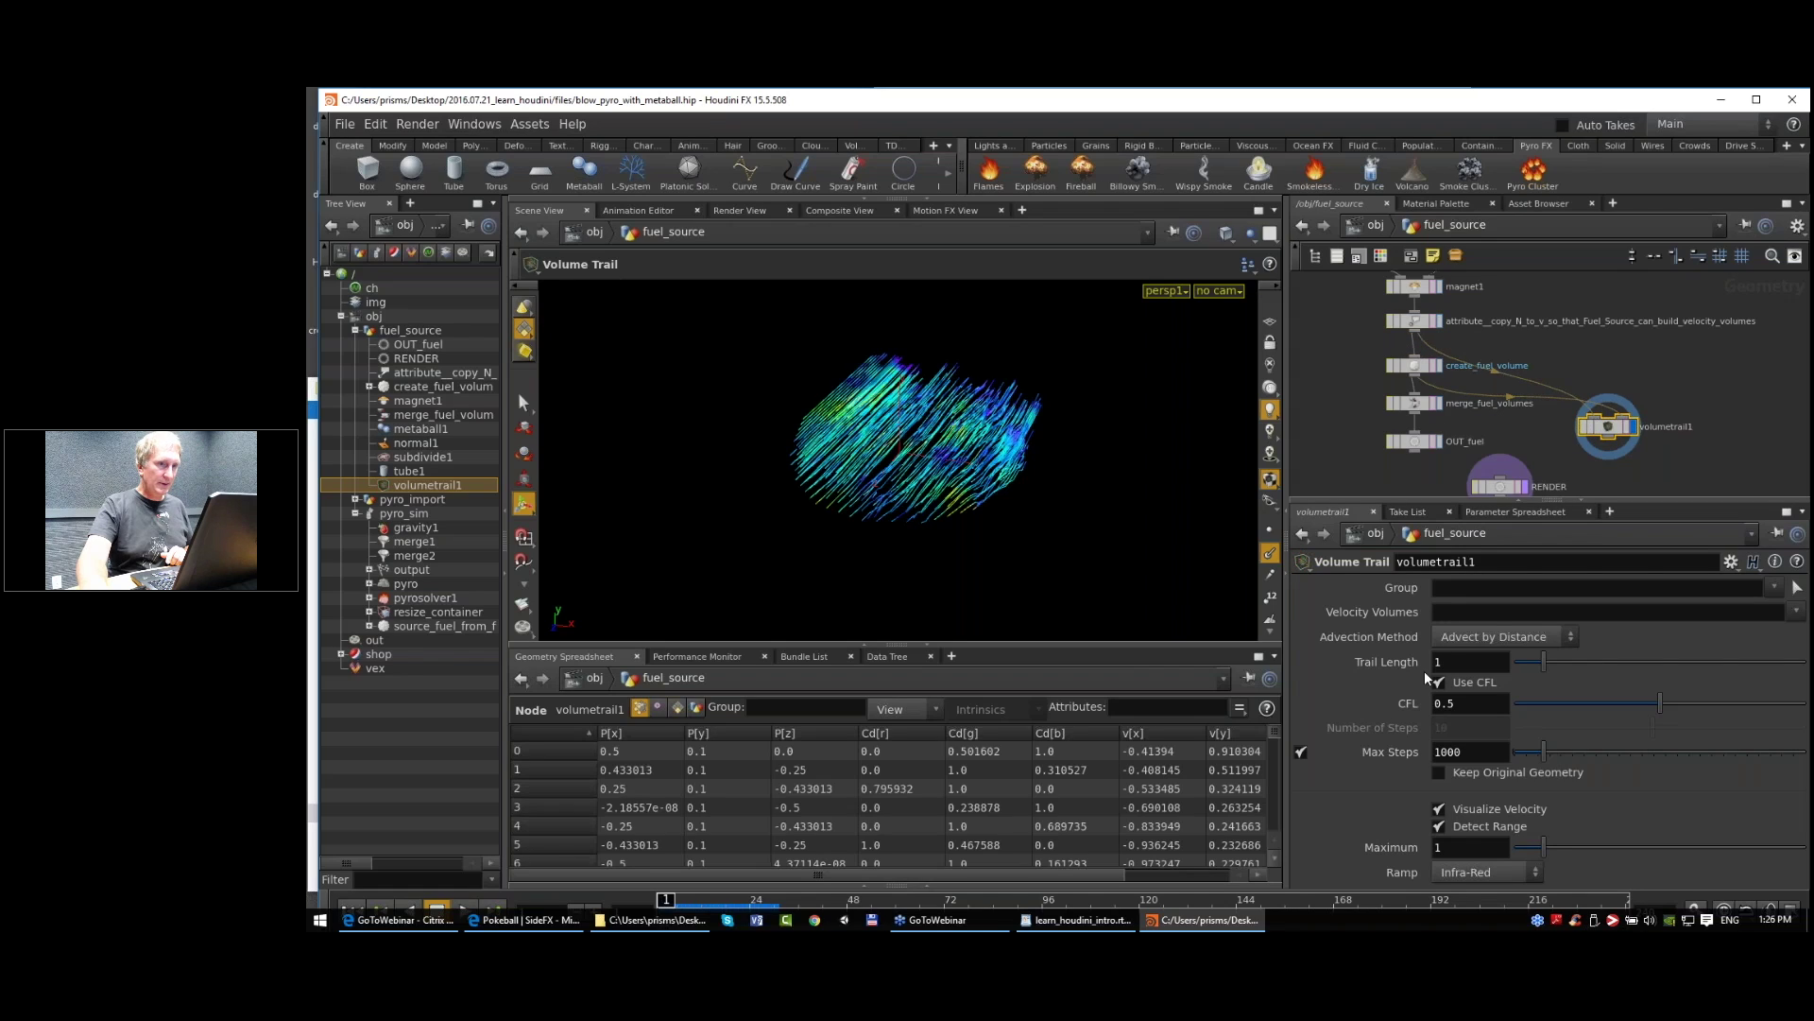
Step: Set the Volume Trail's Velocity Volumes to vel.* and move the node farther from the main chain
click(1796, 612)
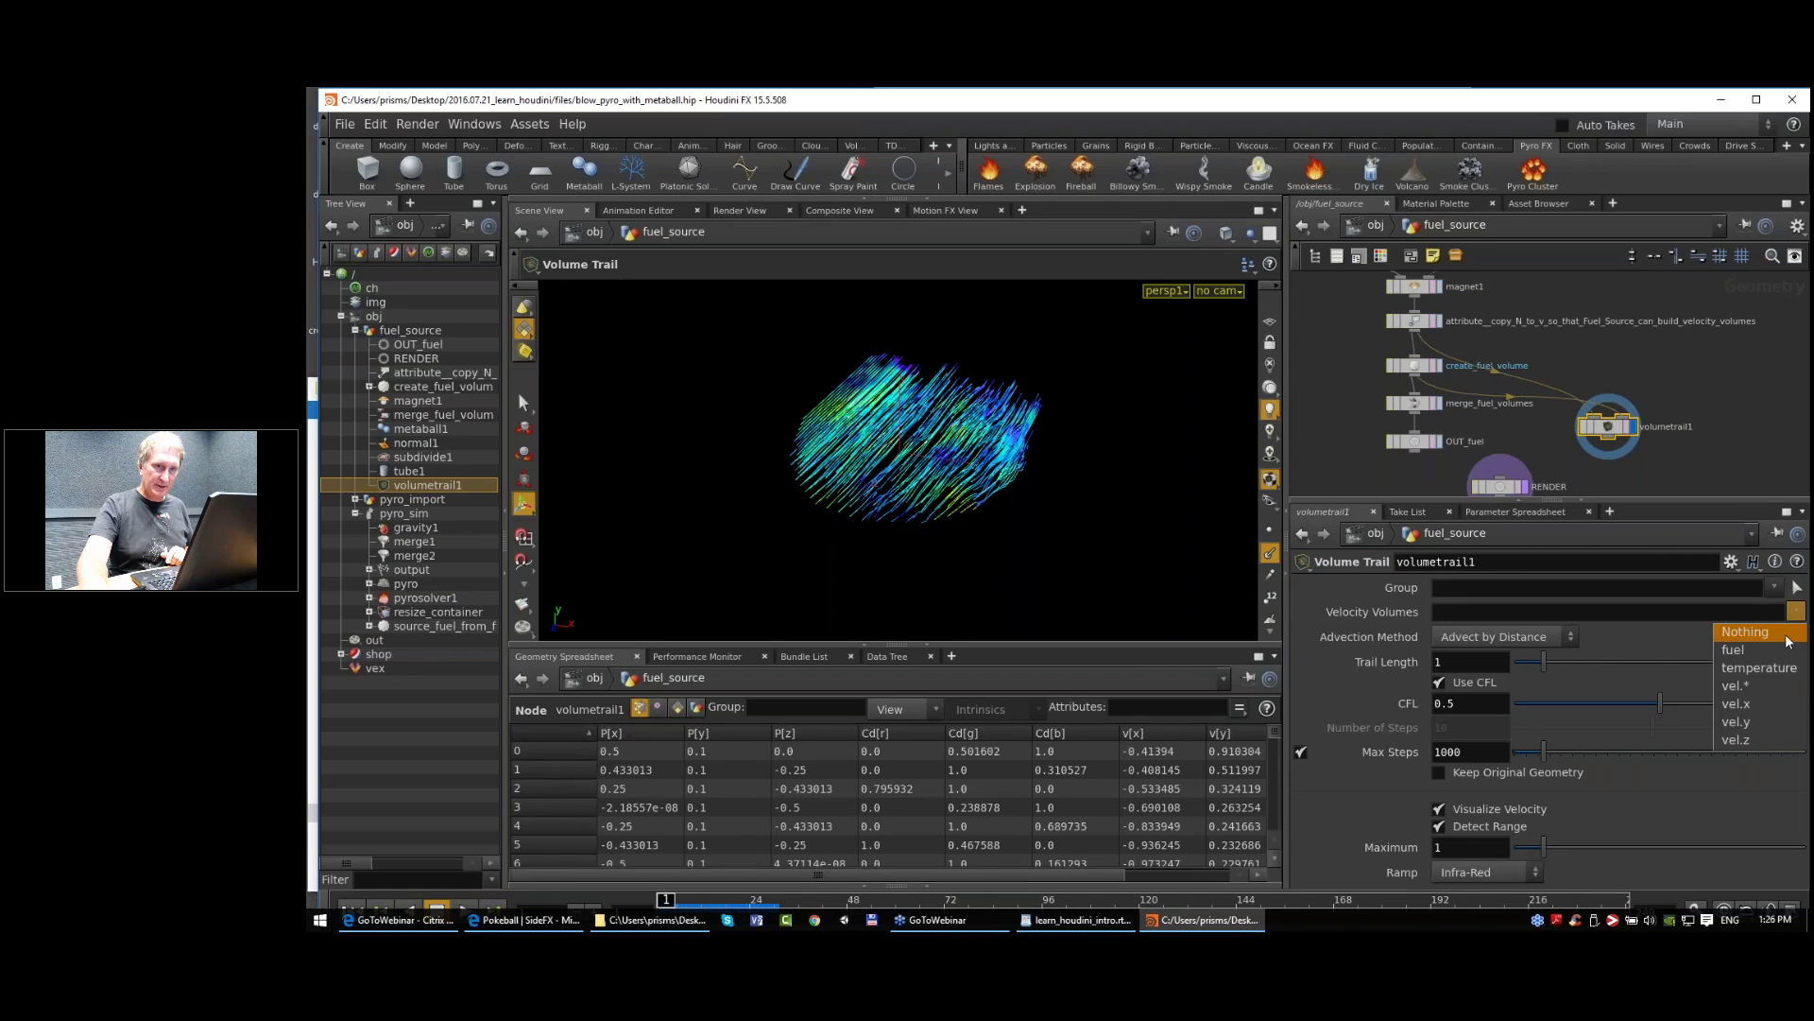
click(1764, 686)
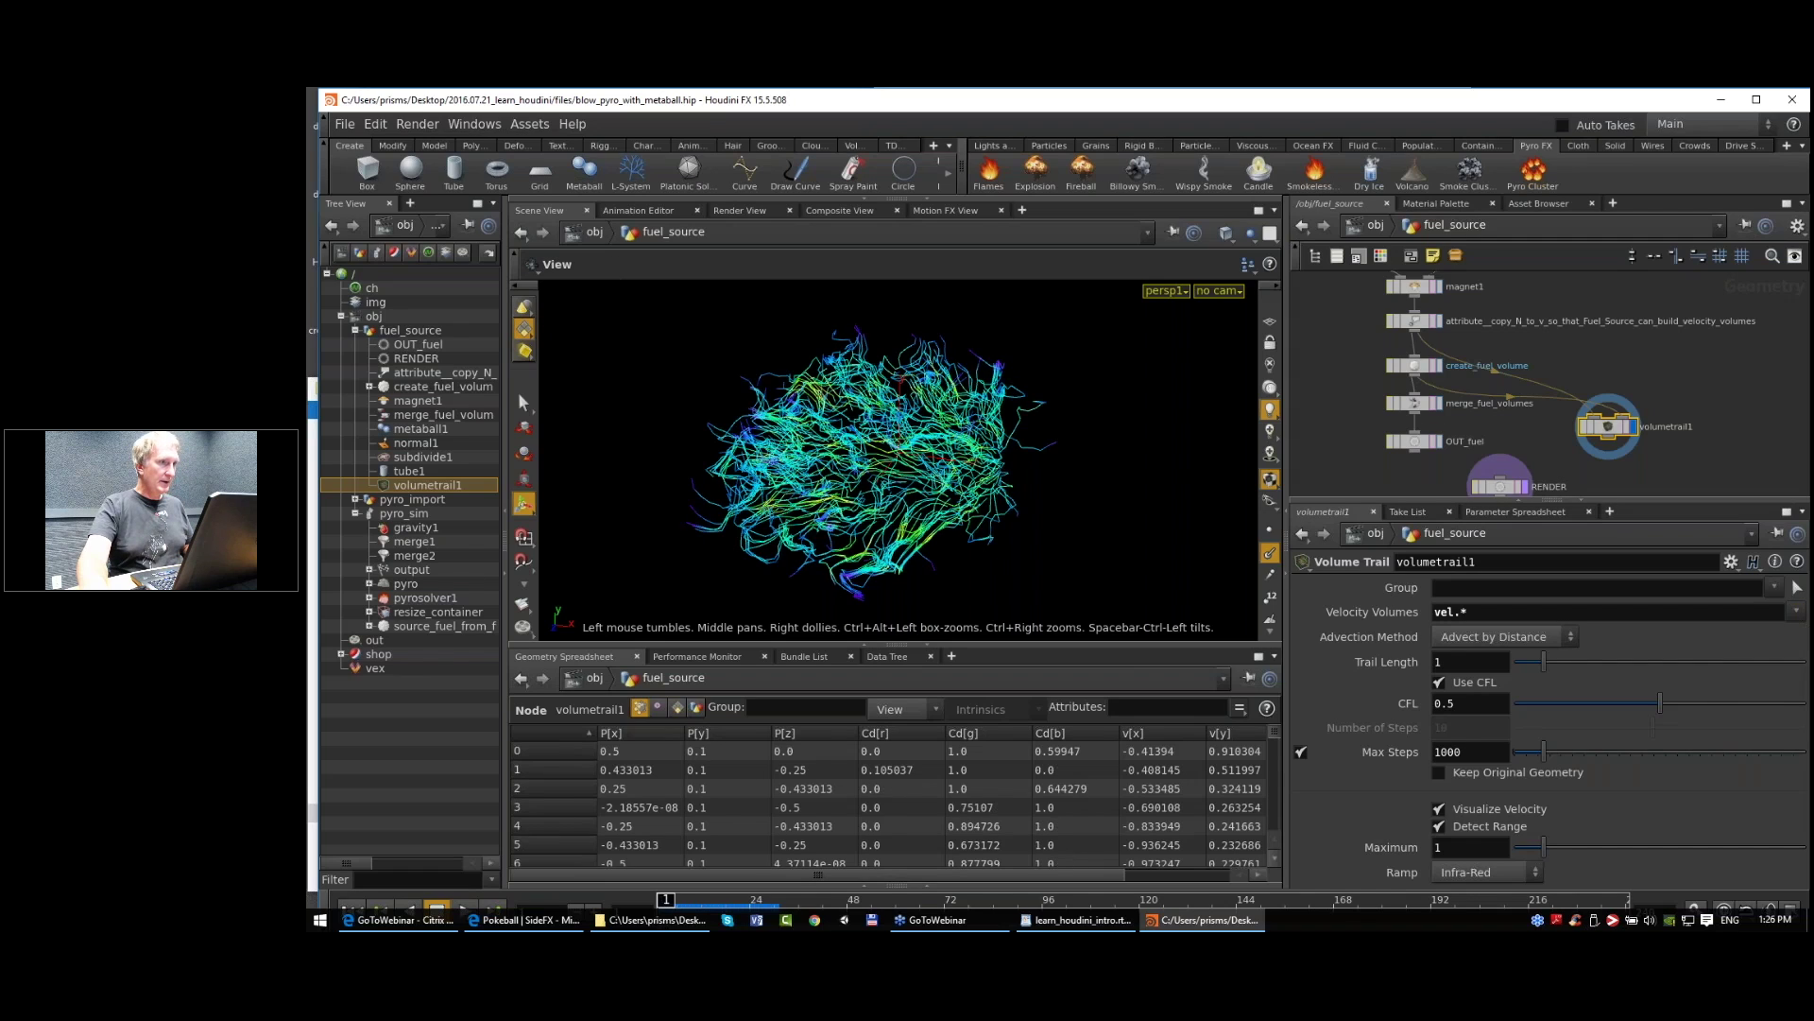
mouse_move(894, 501)
mouse_down()
mouse_move(850, 473)
mouse_move(898, 508)
mouse_up()
drag(1614, 429, 1650, 406)
middle_drag(1650, 405, 1499, 367)
drag(1518, 368, 1577, 379)
scroll(1562, 406, up, 2)
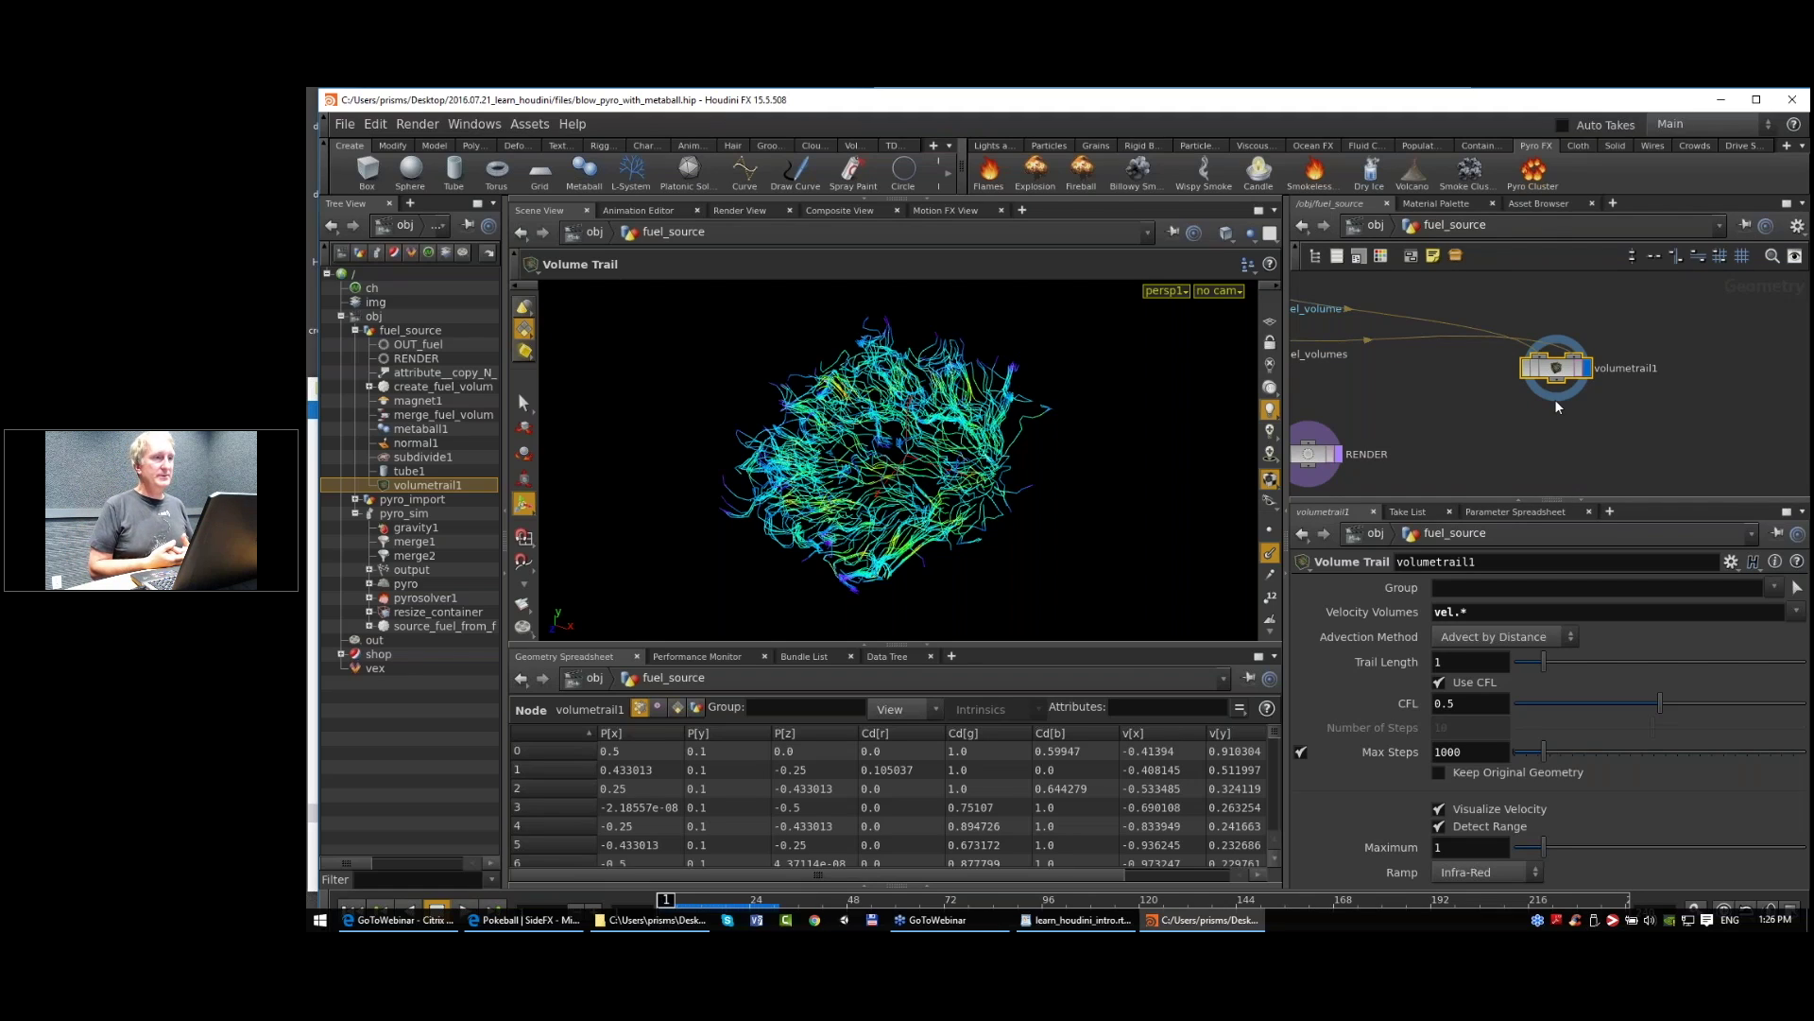
Step: Review how the Volume Trail is connected and examine the volume information of create_fuel_volume
scroll(1555, 399, down, 2)
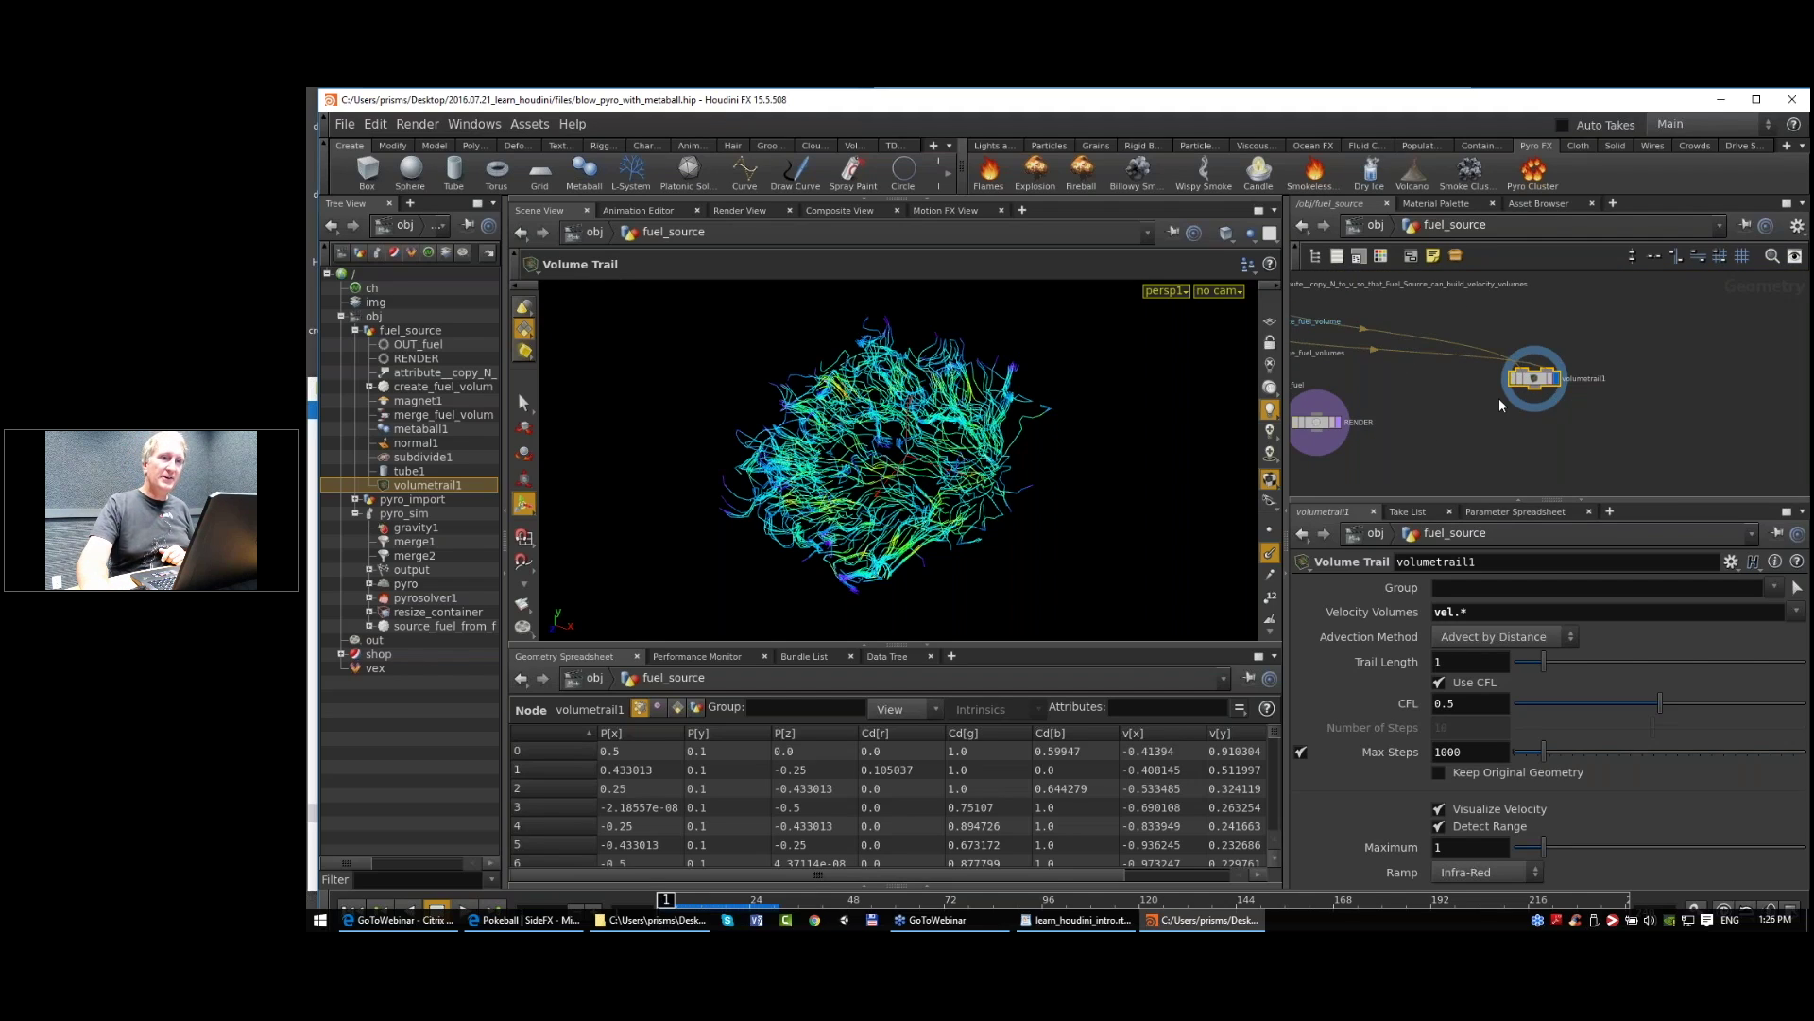
key(h)
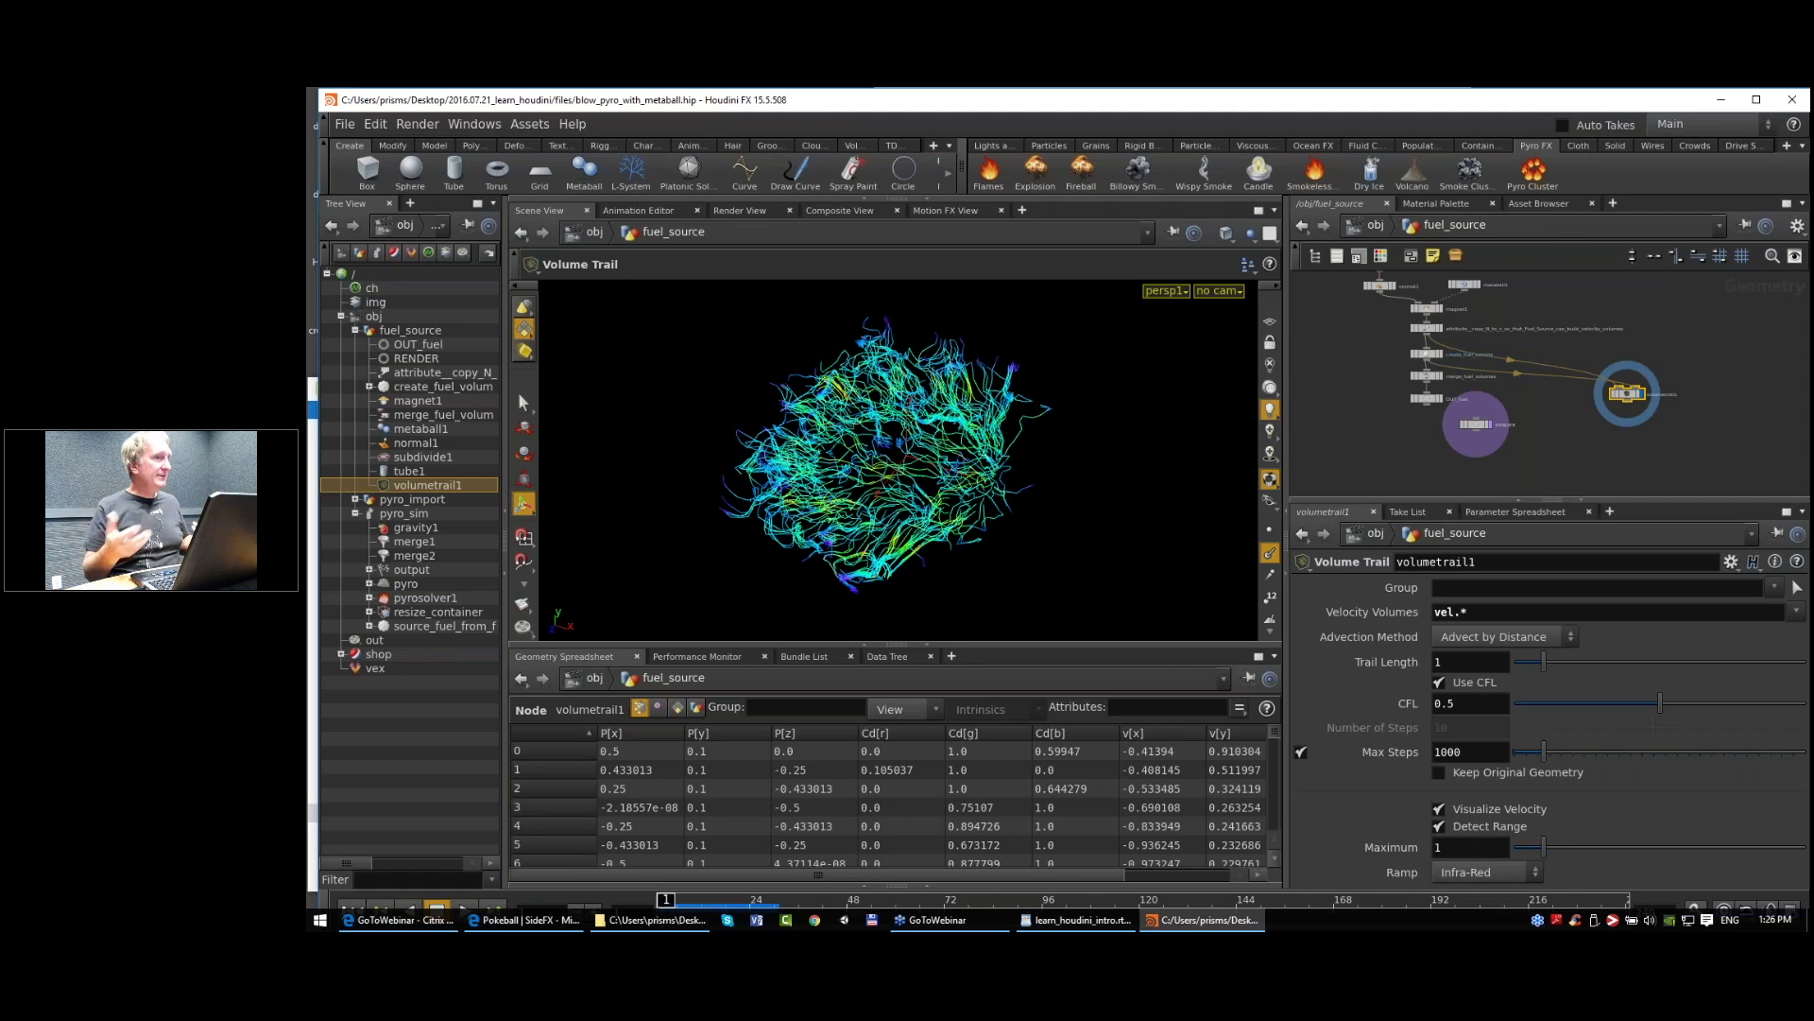
scroll(1590, 401, up, 3)
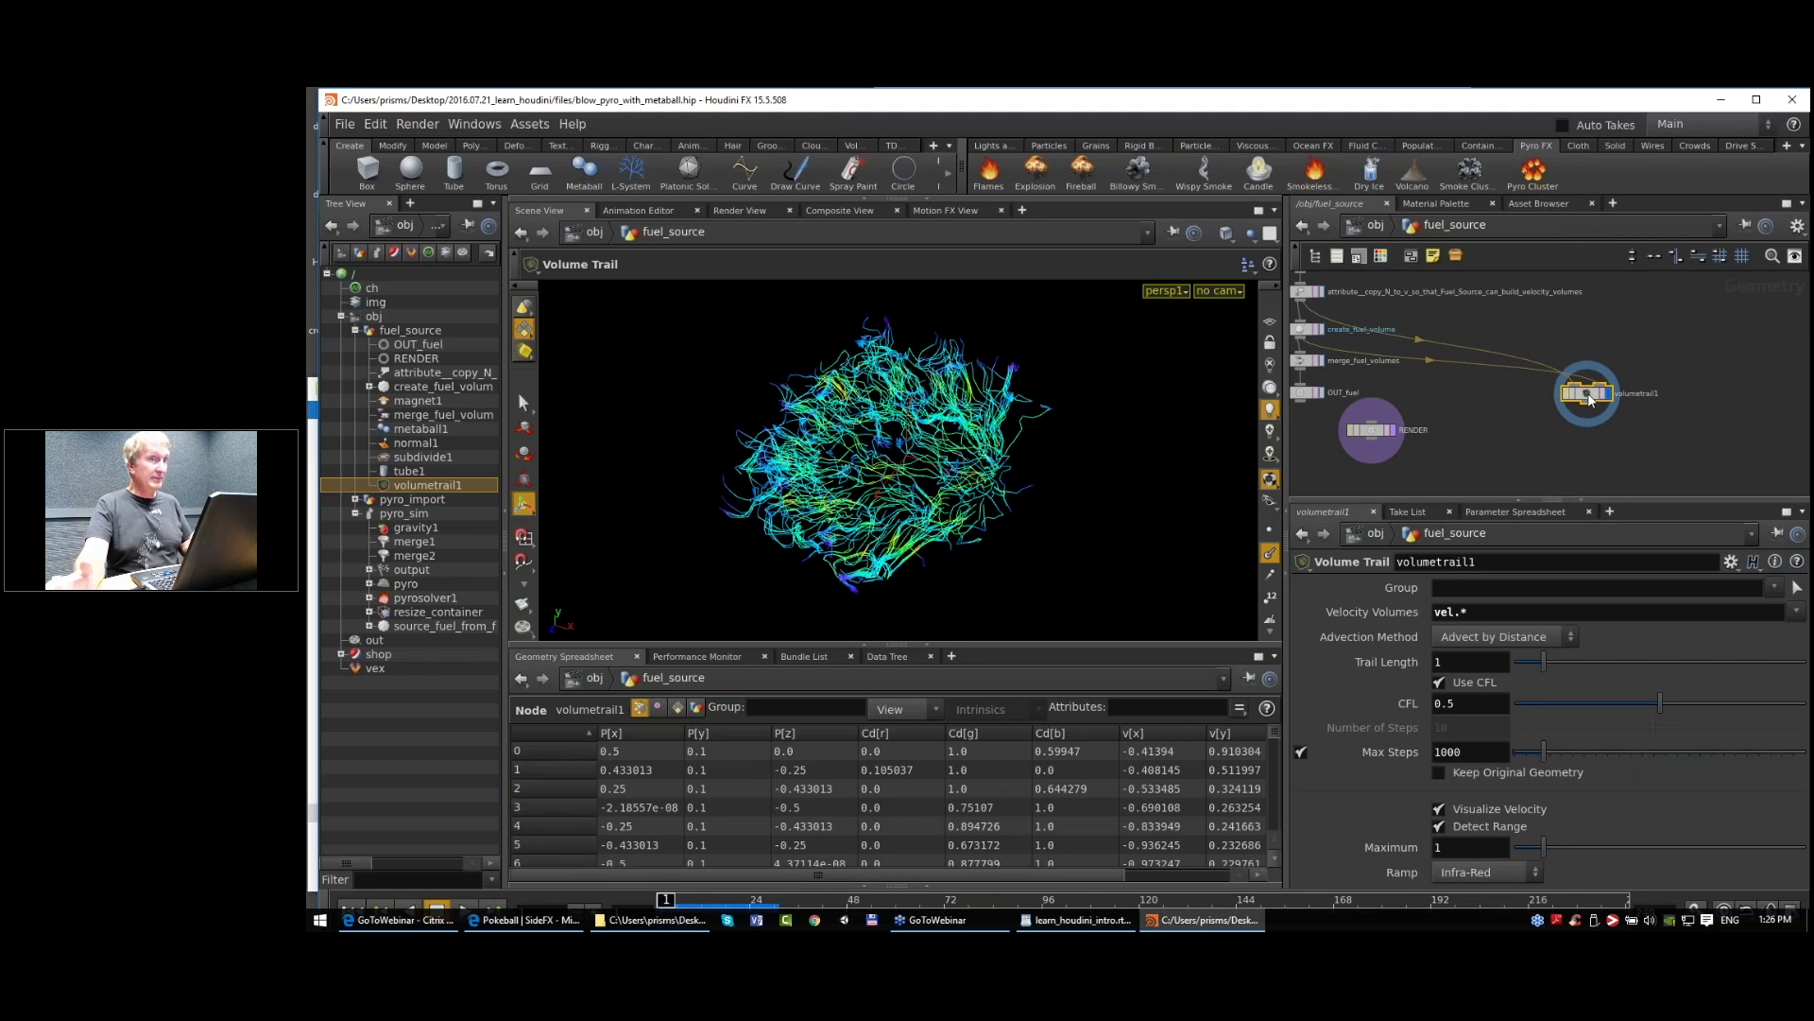
scroll(1592, 407, up, 3)
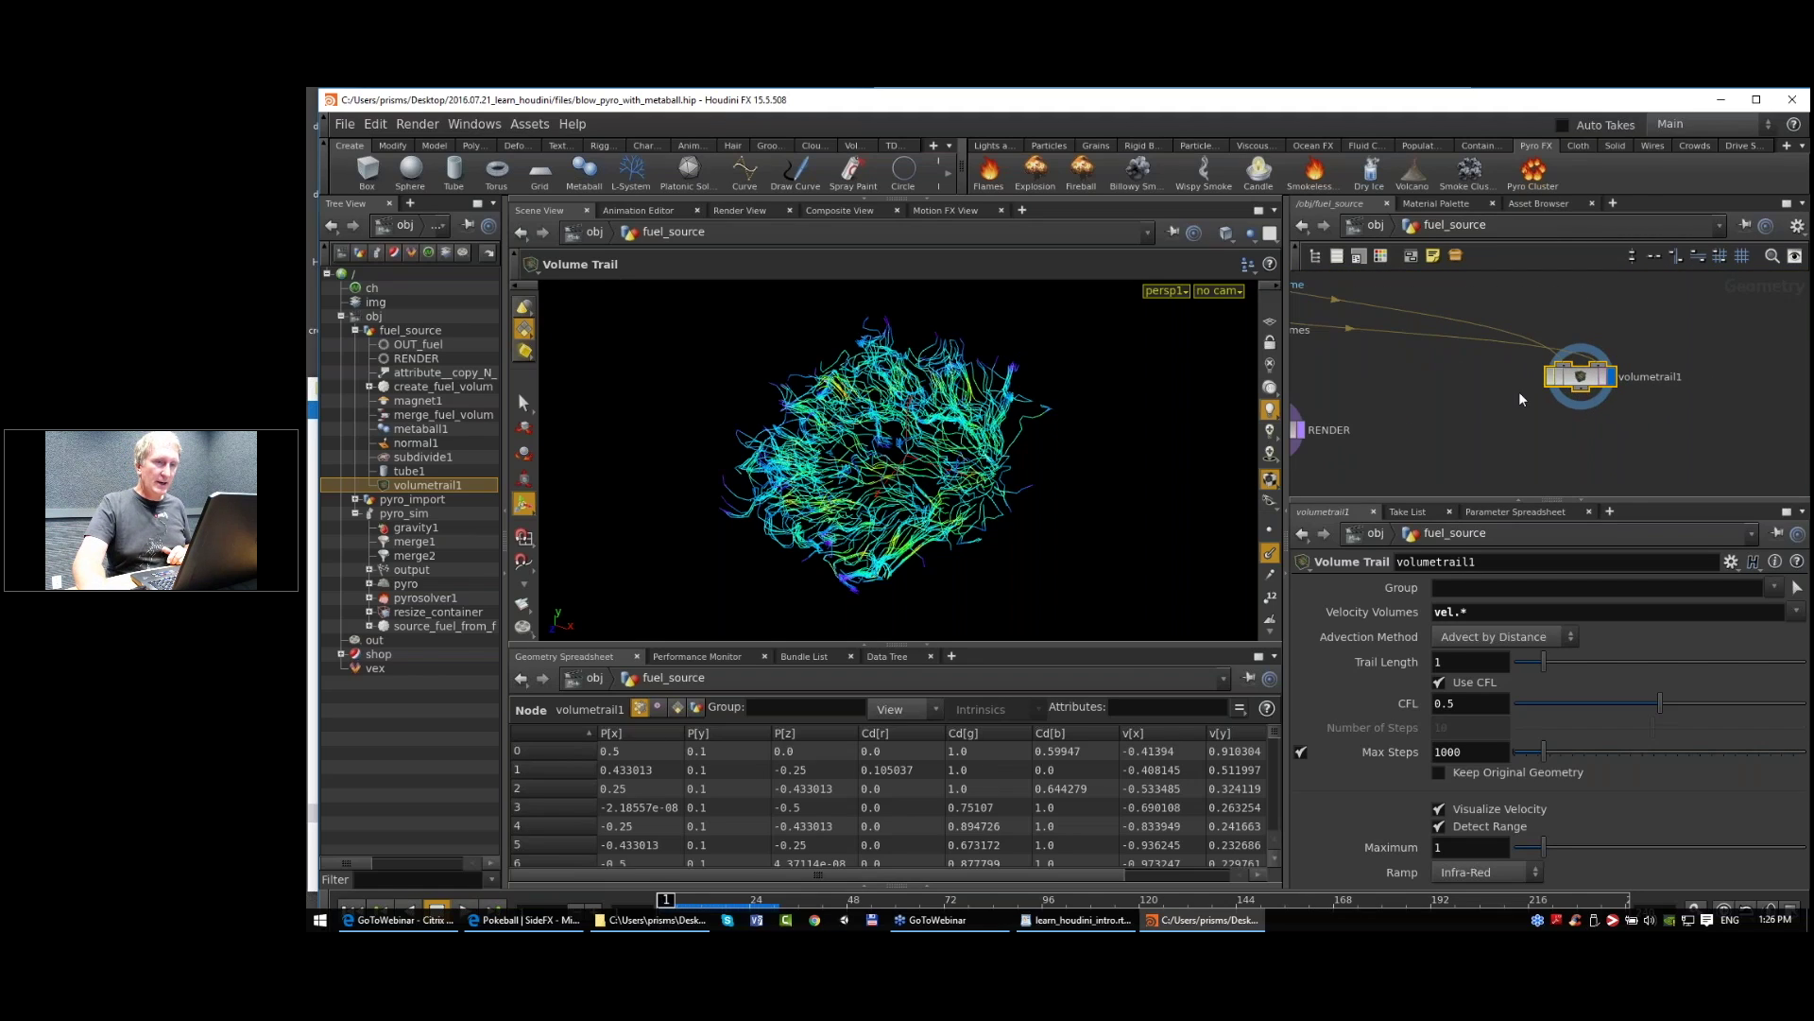
middle_drag(1591, 407, 1709, 441)
click(1329, 341)
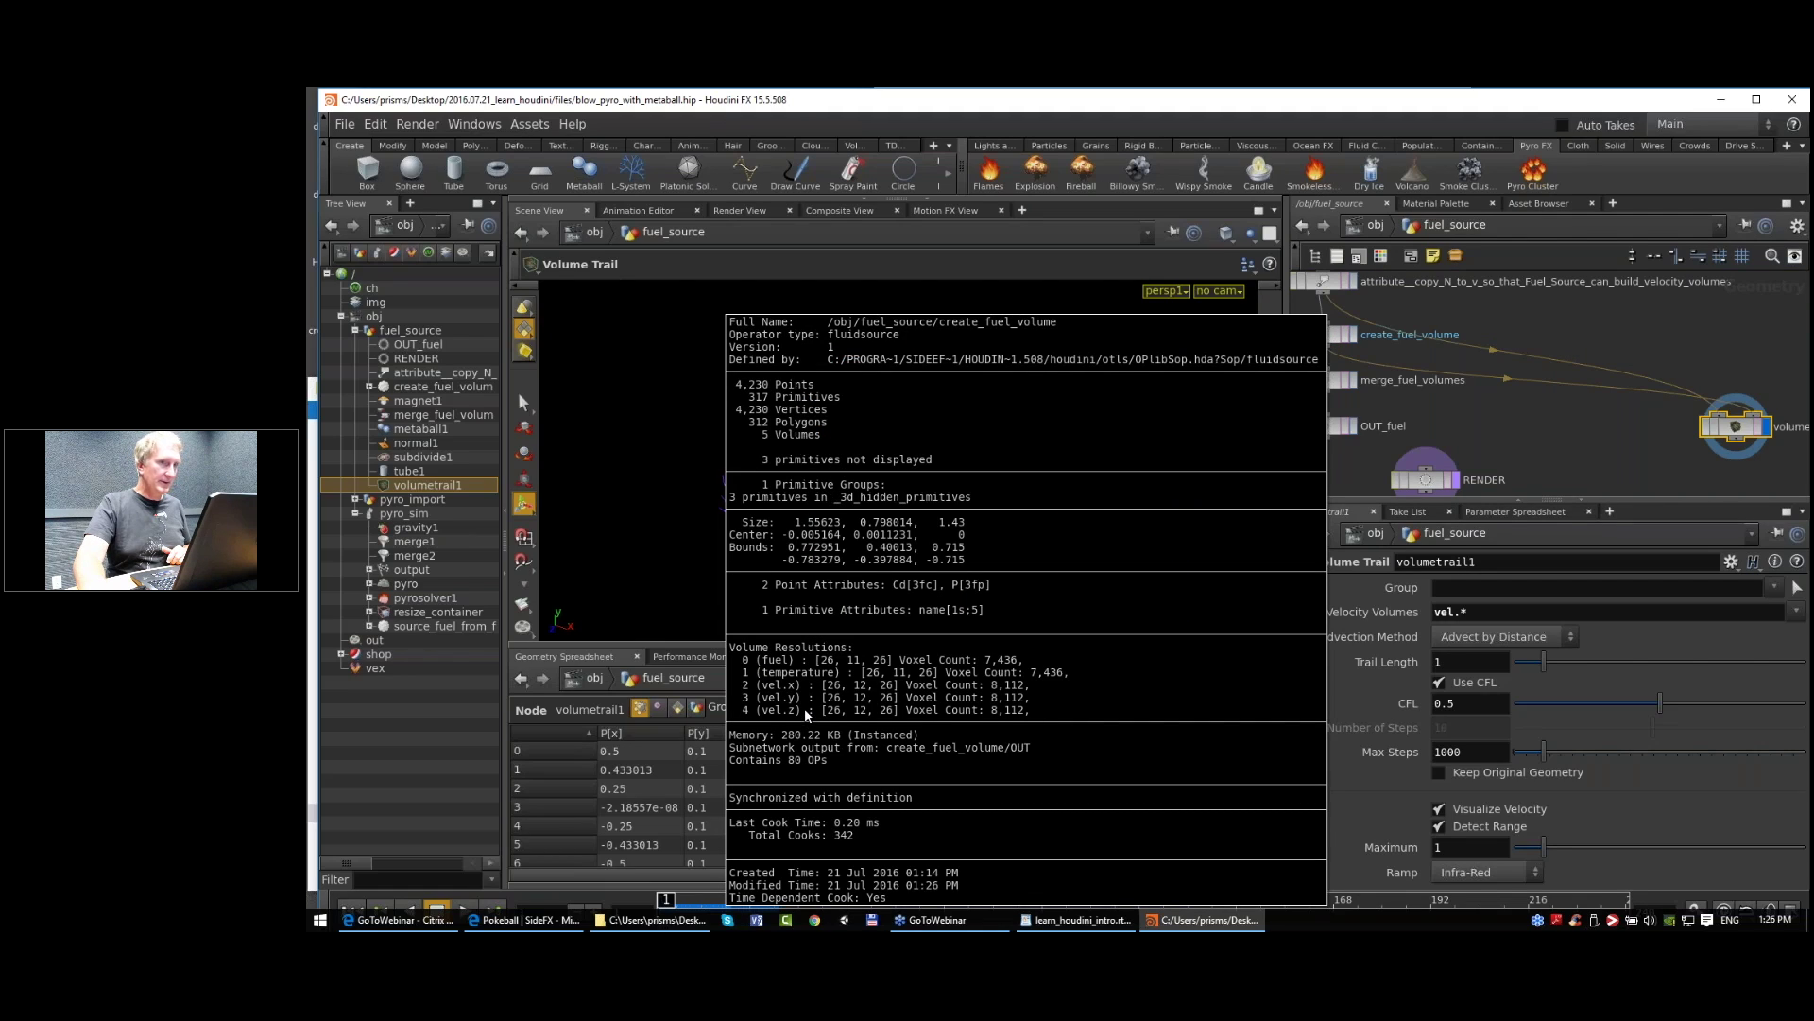
middle_drag(1654, 462, 1557, 405)
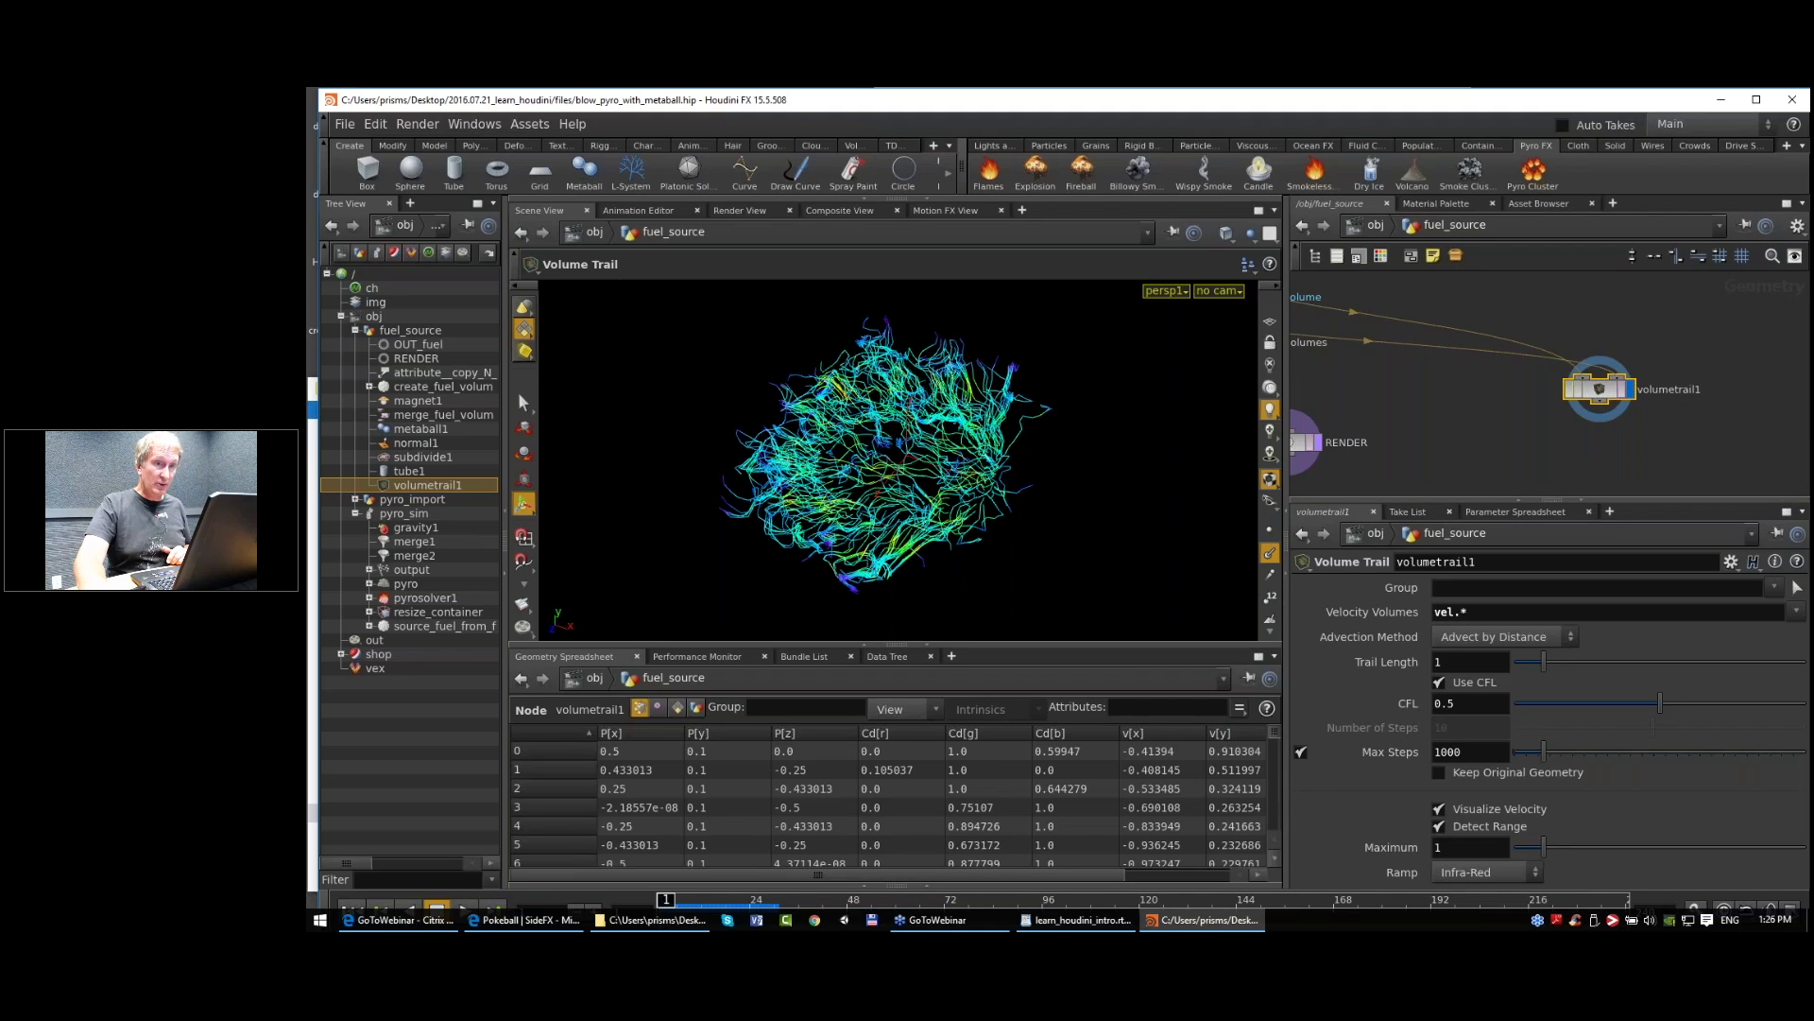
middle_drag(1599, 390, 1534, 436)
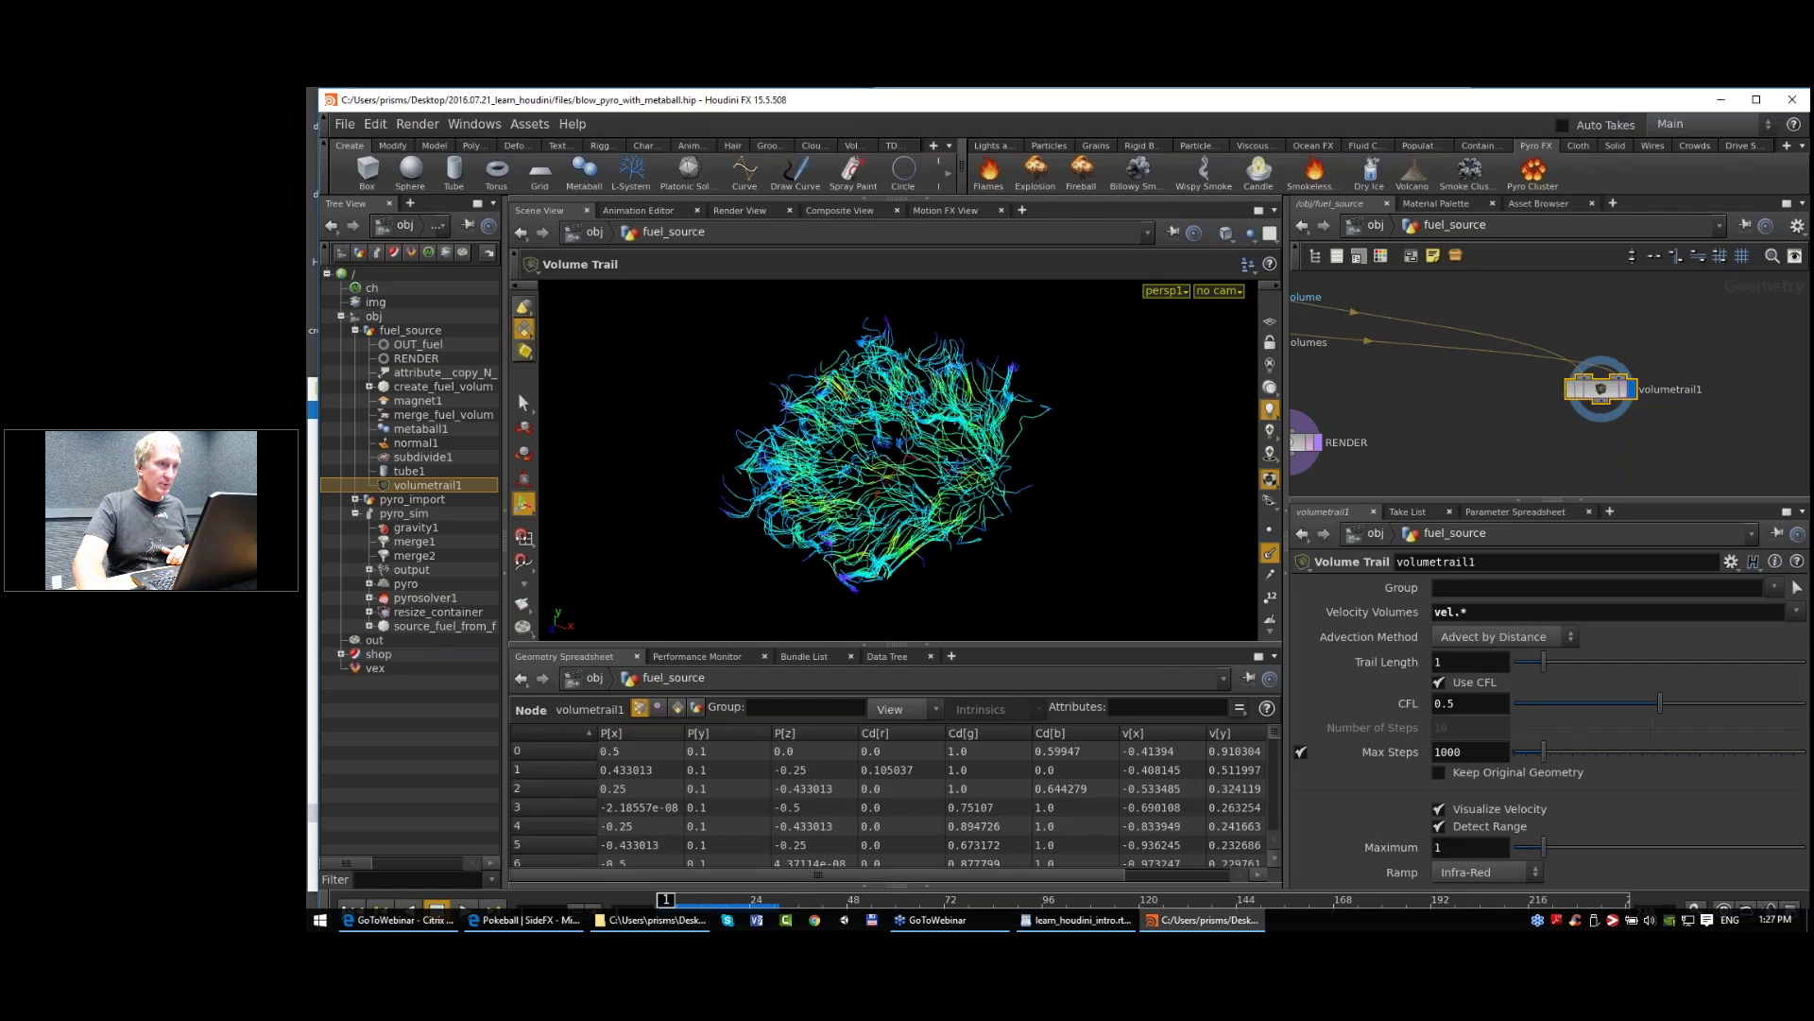
Step: Display the points along the velocity trails, examine them in the viewport, and hide the points again
click(1270, 529)
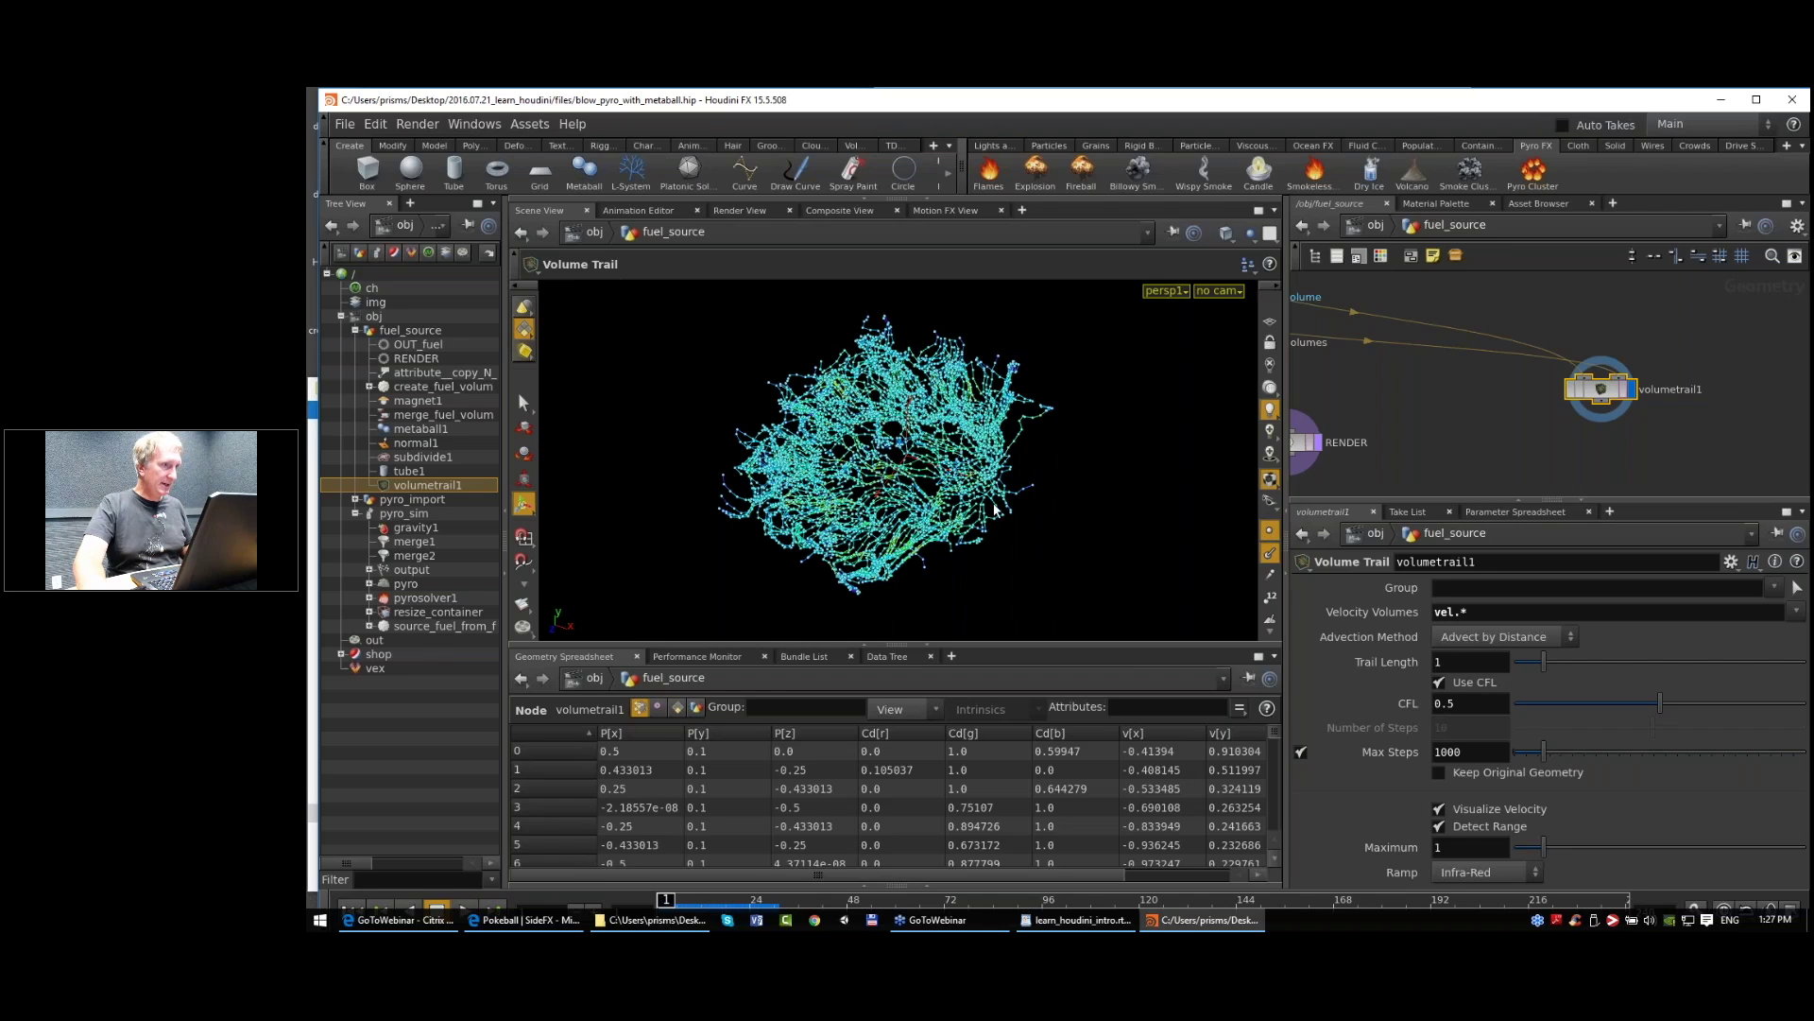
scroll(1001, 502, up, 3)
drag(1001, 501, 1016, 446)
scroll(1016, 446, down, 4)
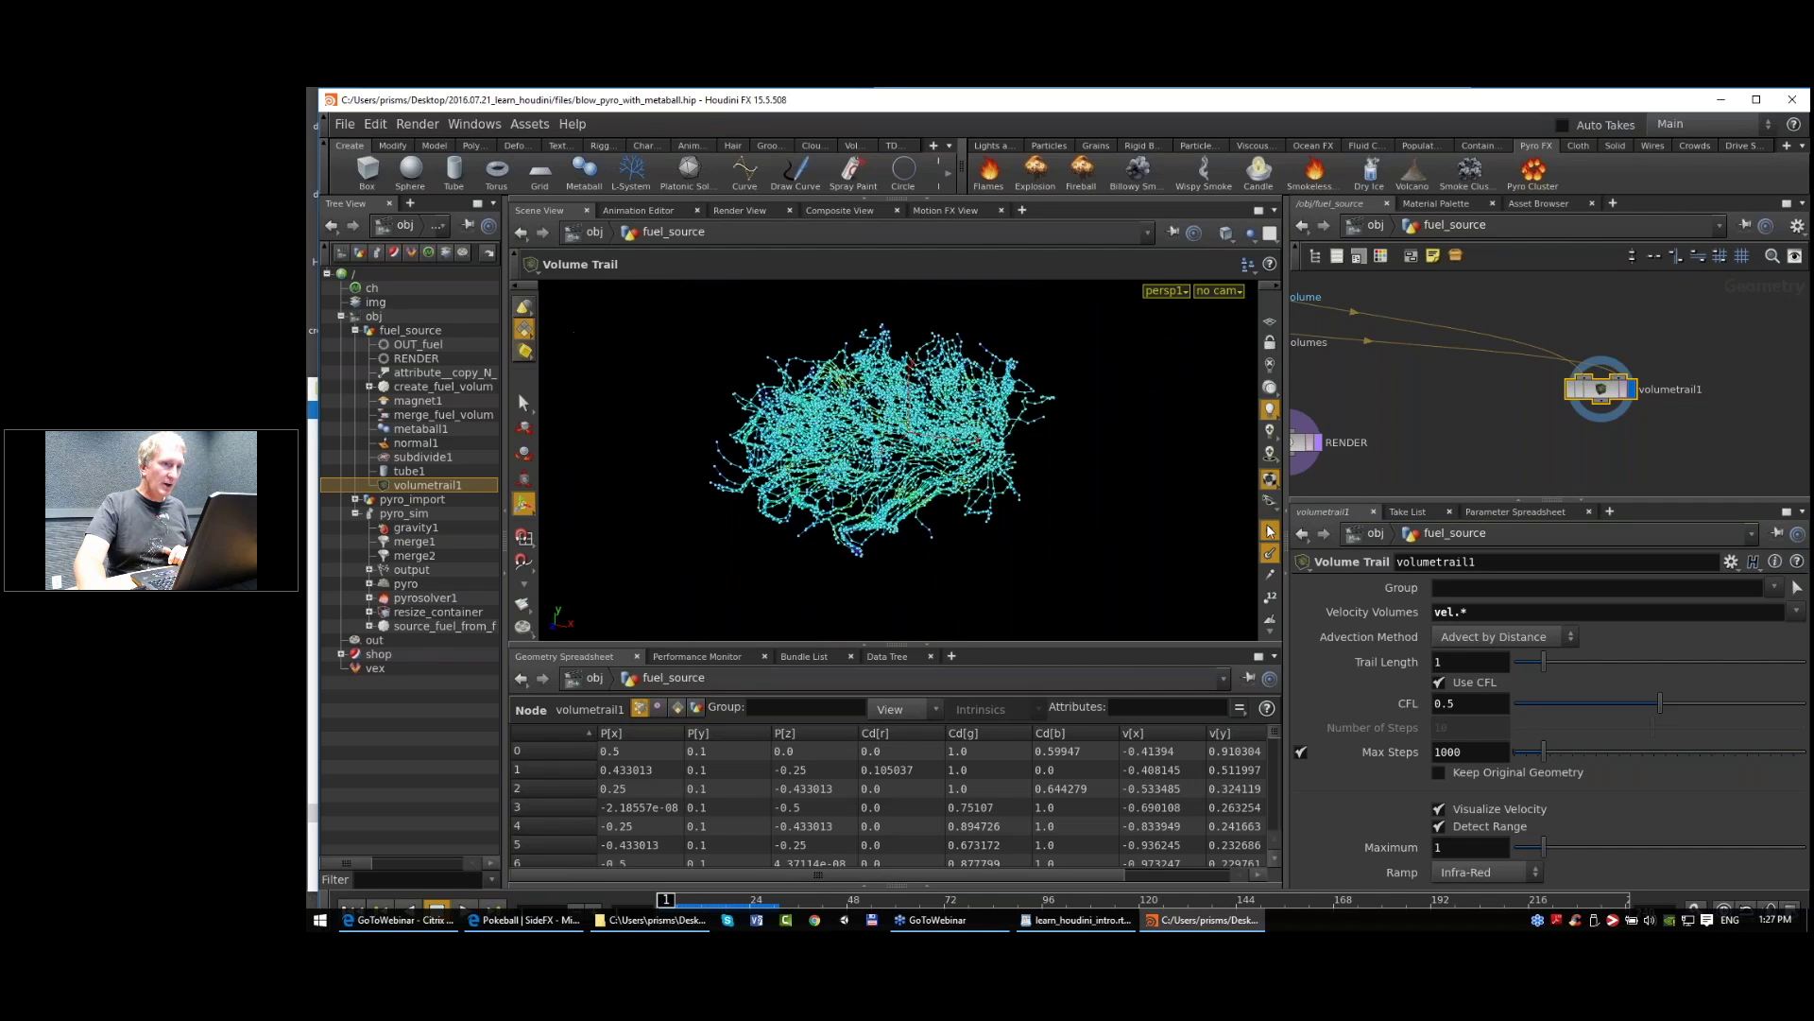
click(1271, 530)
scroll(1486, 449, down, 1)
middle_drag(1487, 450, 1394, 439)
scroll(1493, 416, up, 2)
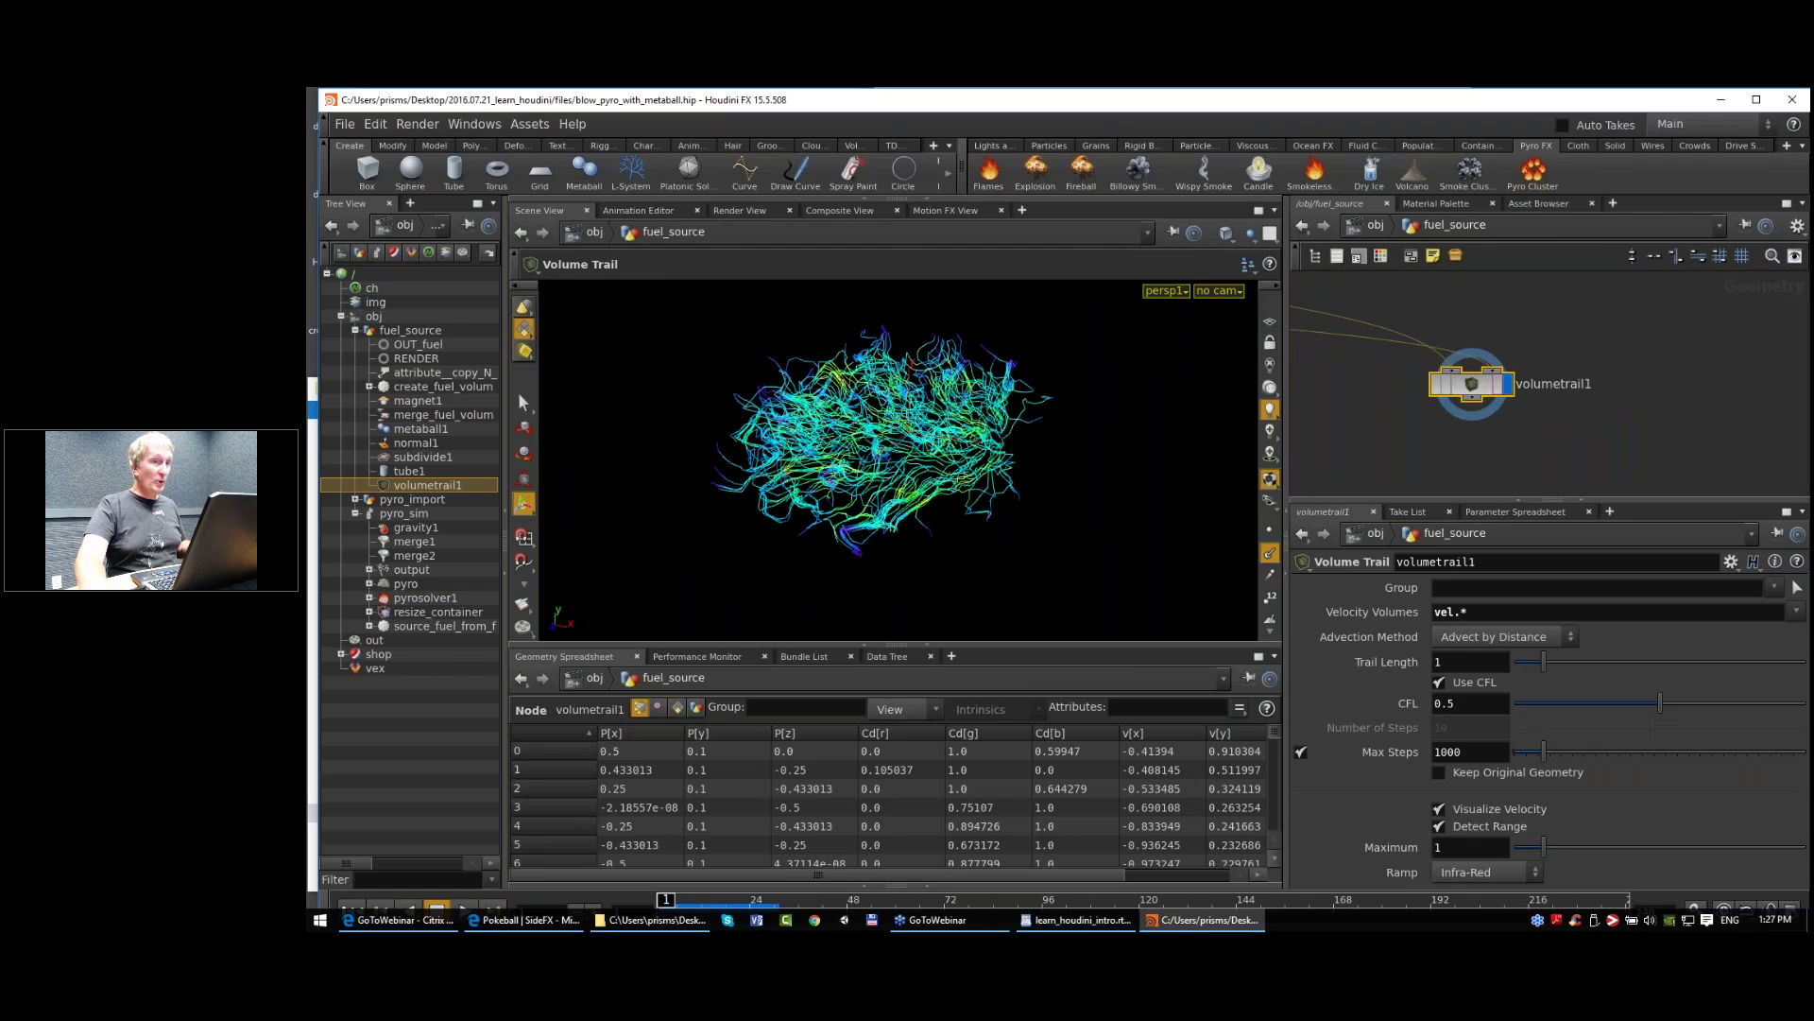
scroll(1346, 411, up, 1)
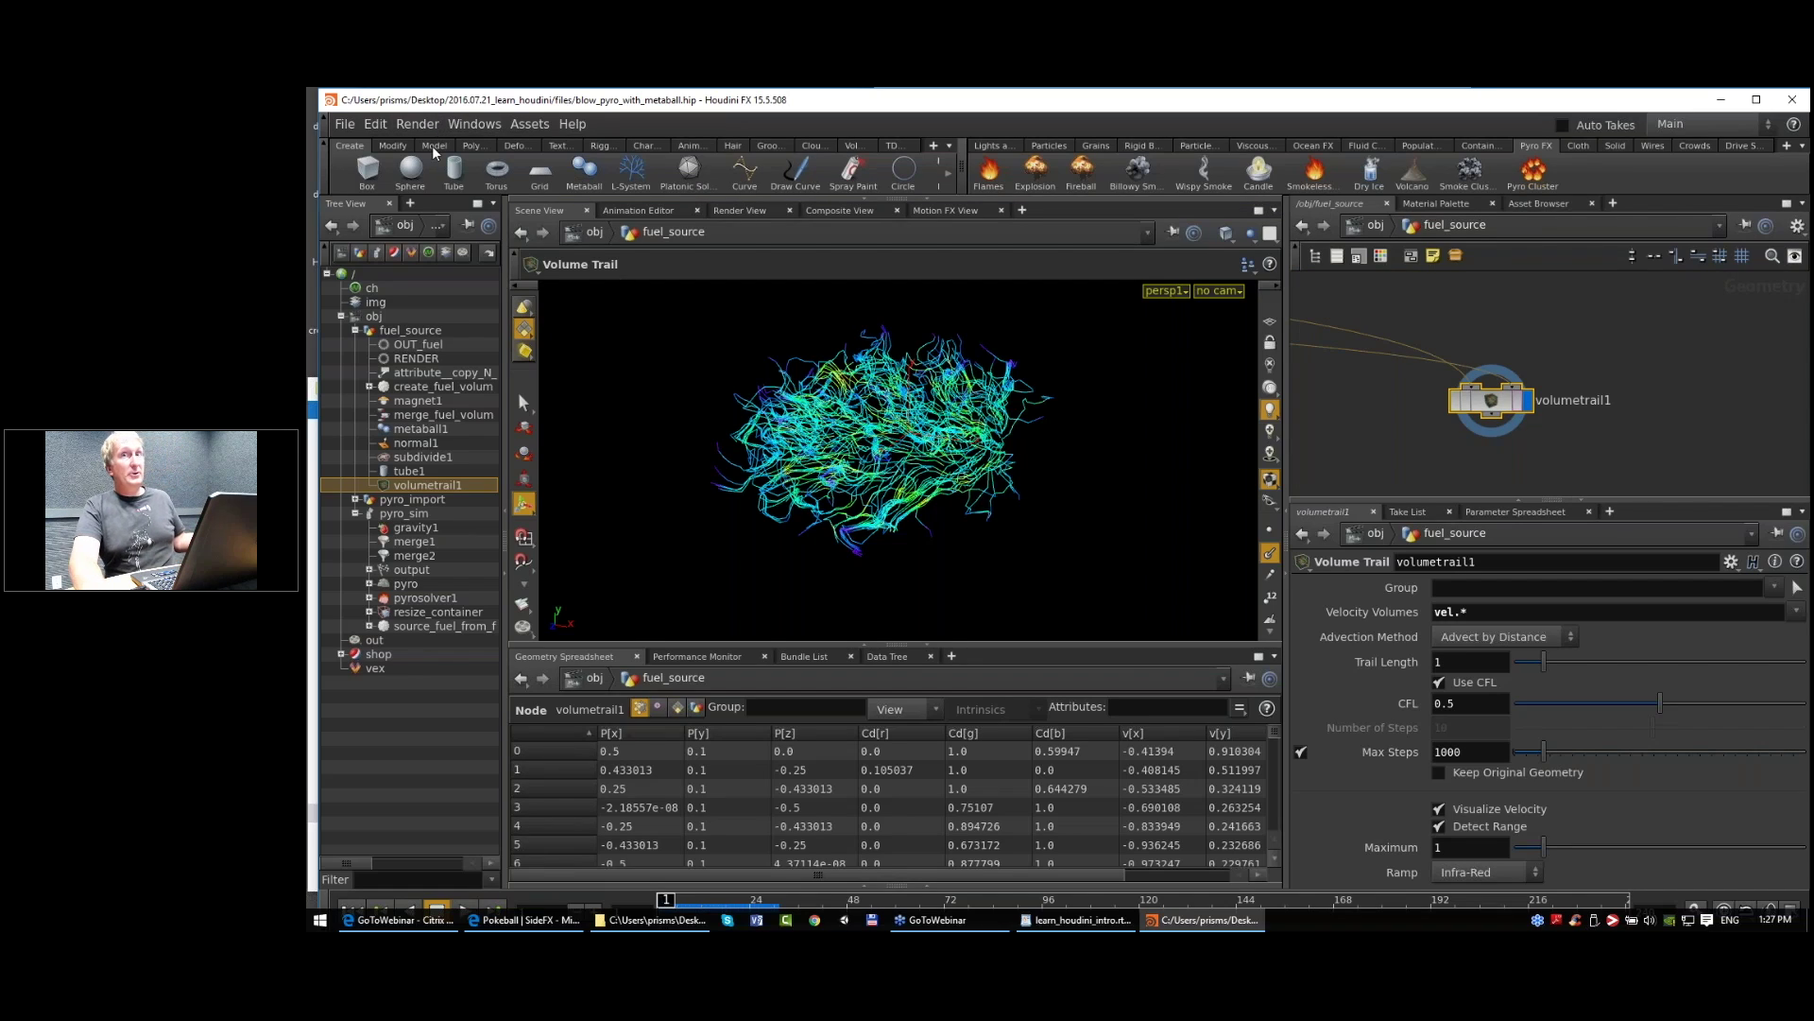
Step: Create a Mantra render node for the scene
click(414, 124)
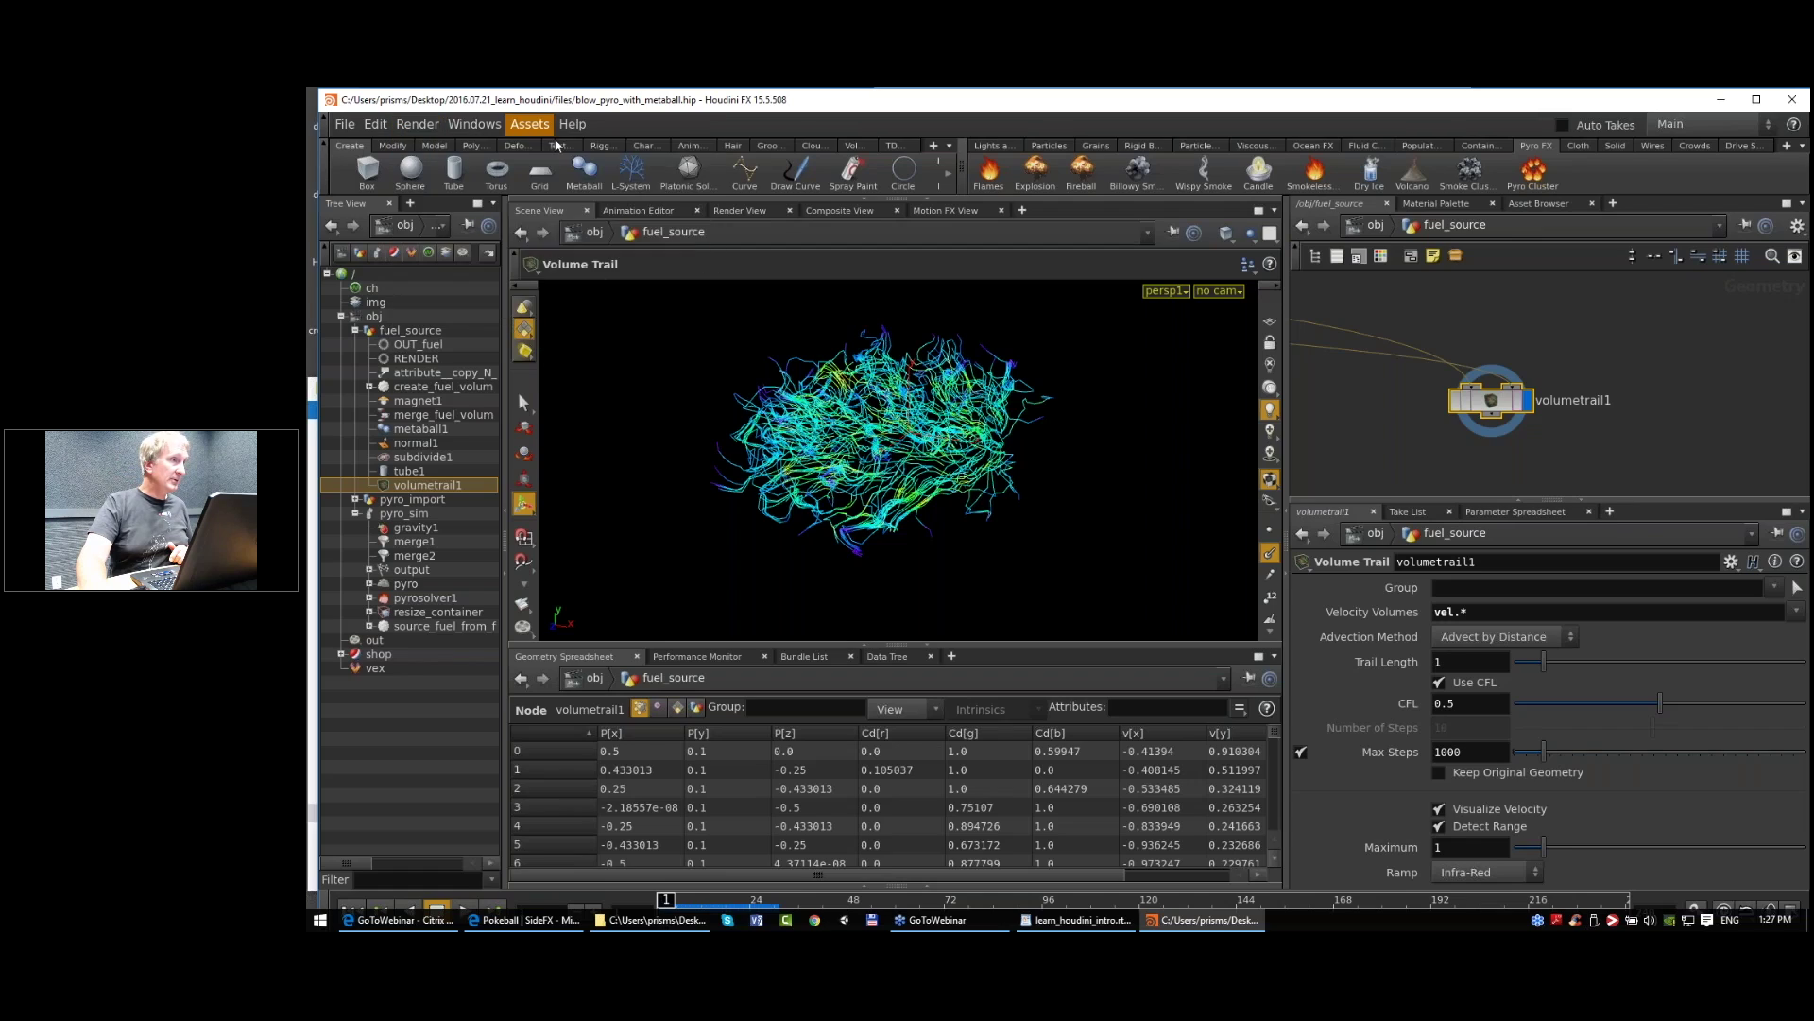
mouse_move(438, 135)
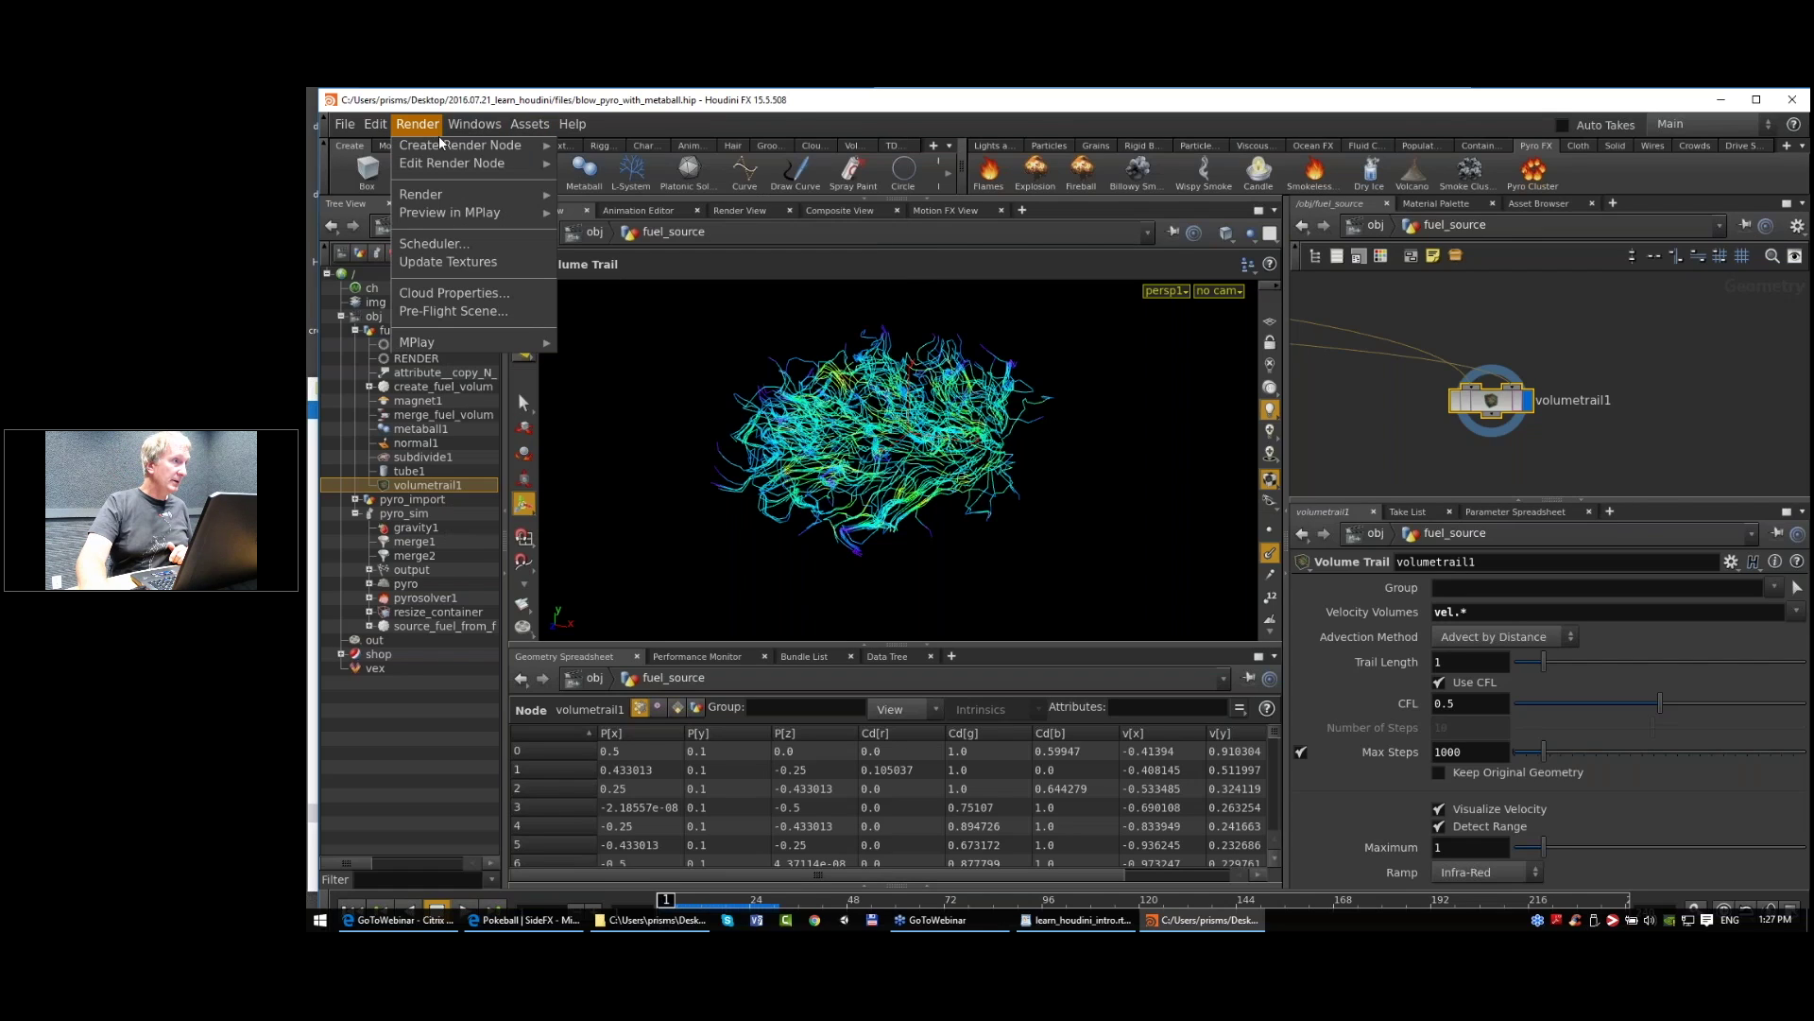
mouse_move(523, 145)
click(577, 170)
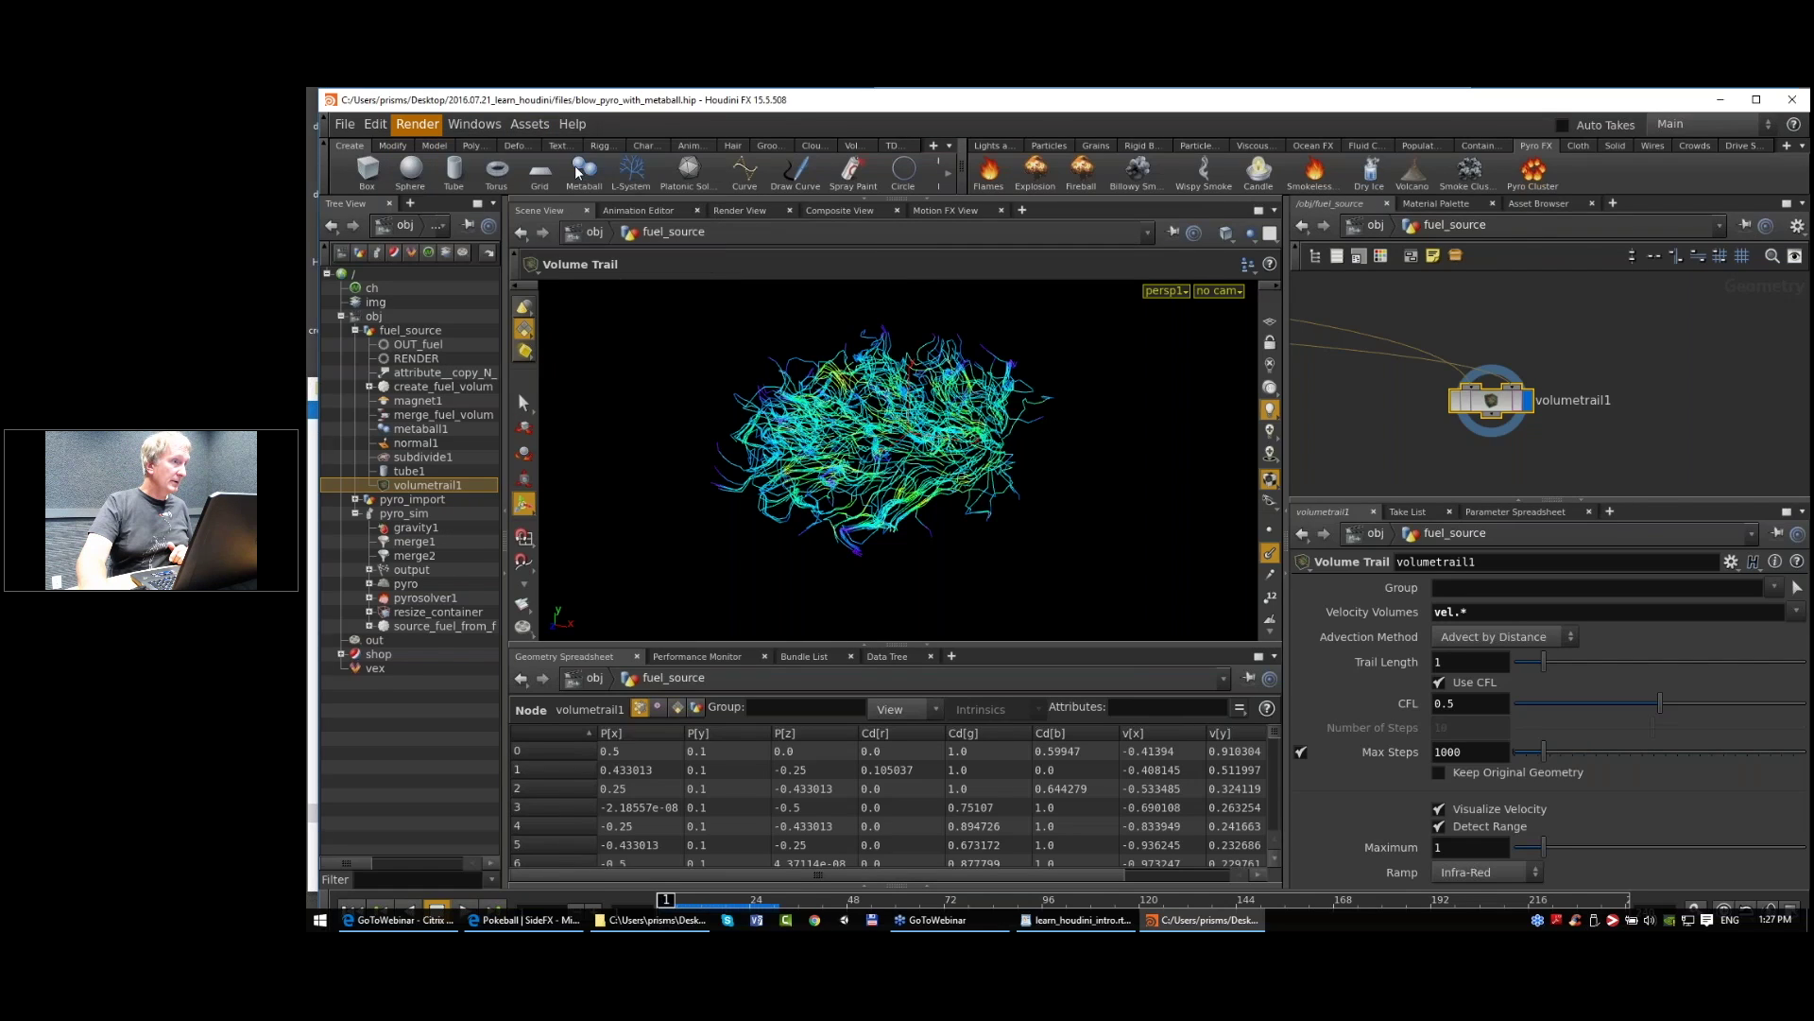
Step: Create a camera from the current viewport view and place its node apart from the other objects
click(1001, 149)
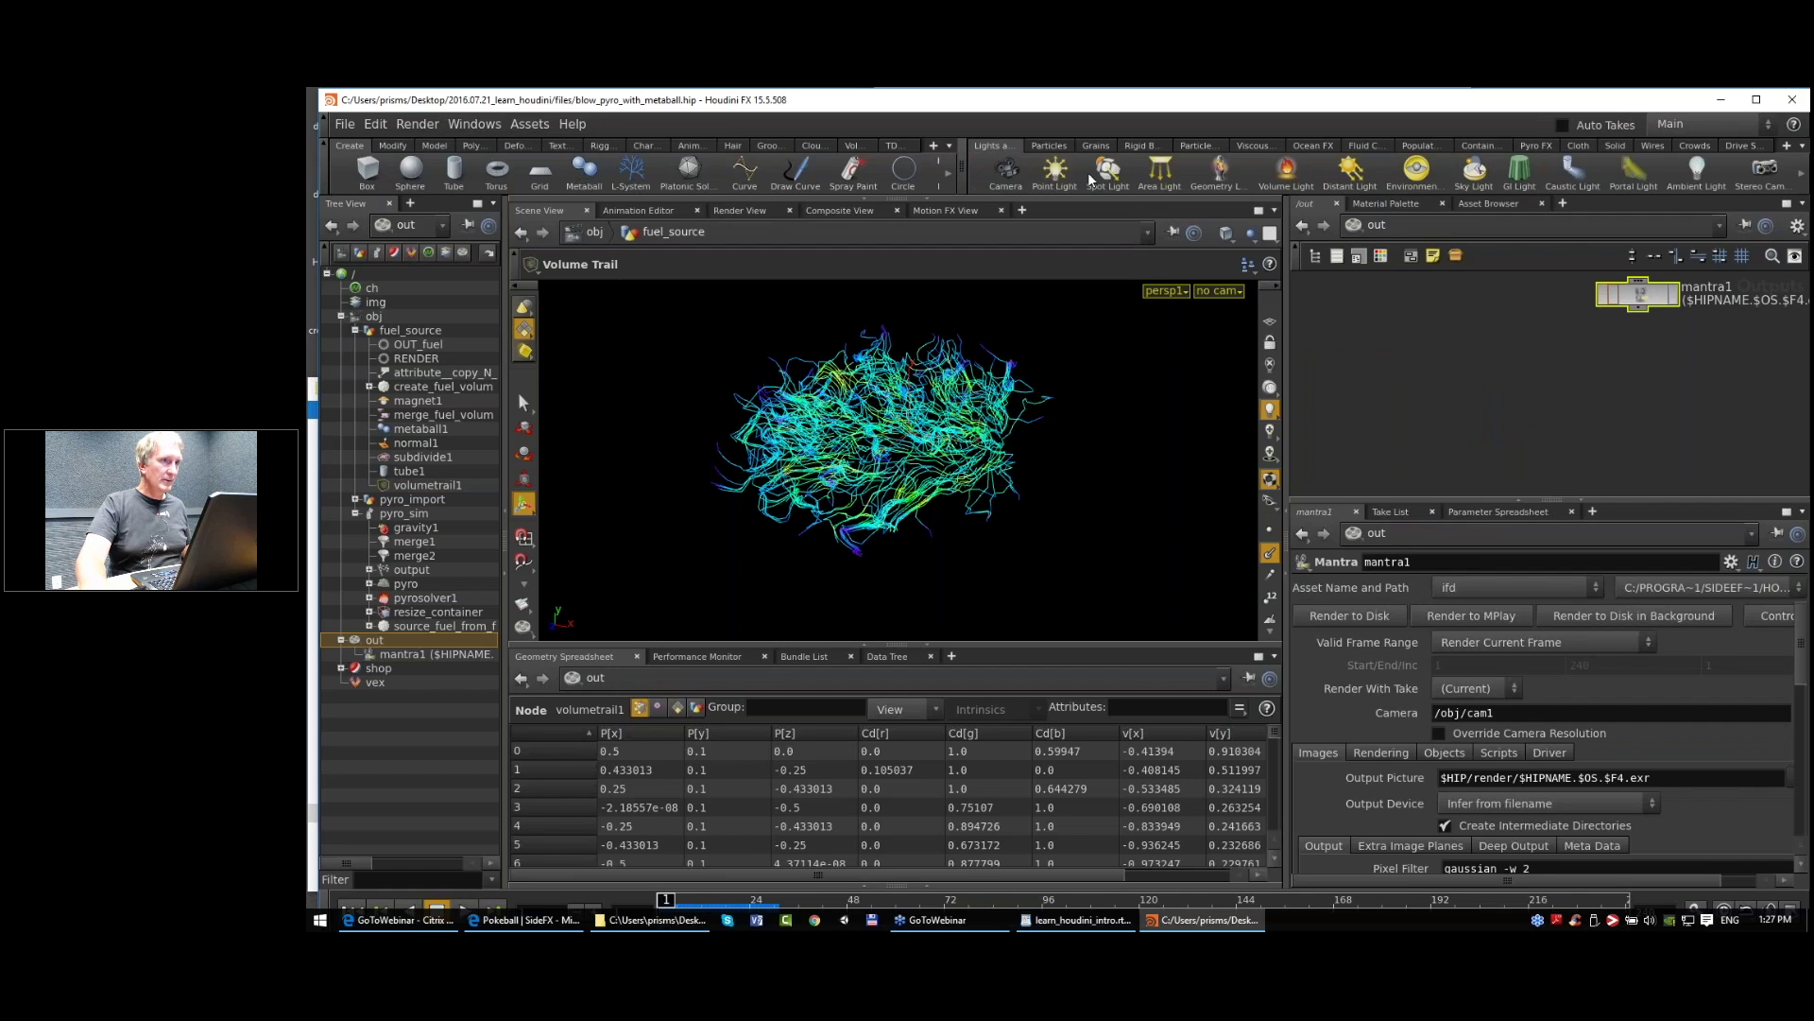
ctrl+click(1006, 176)
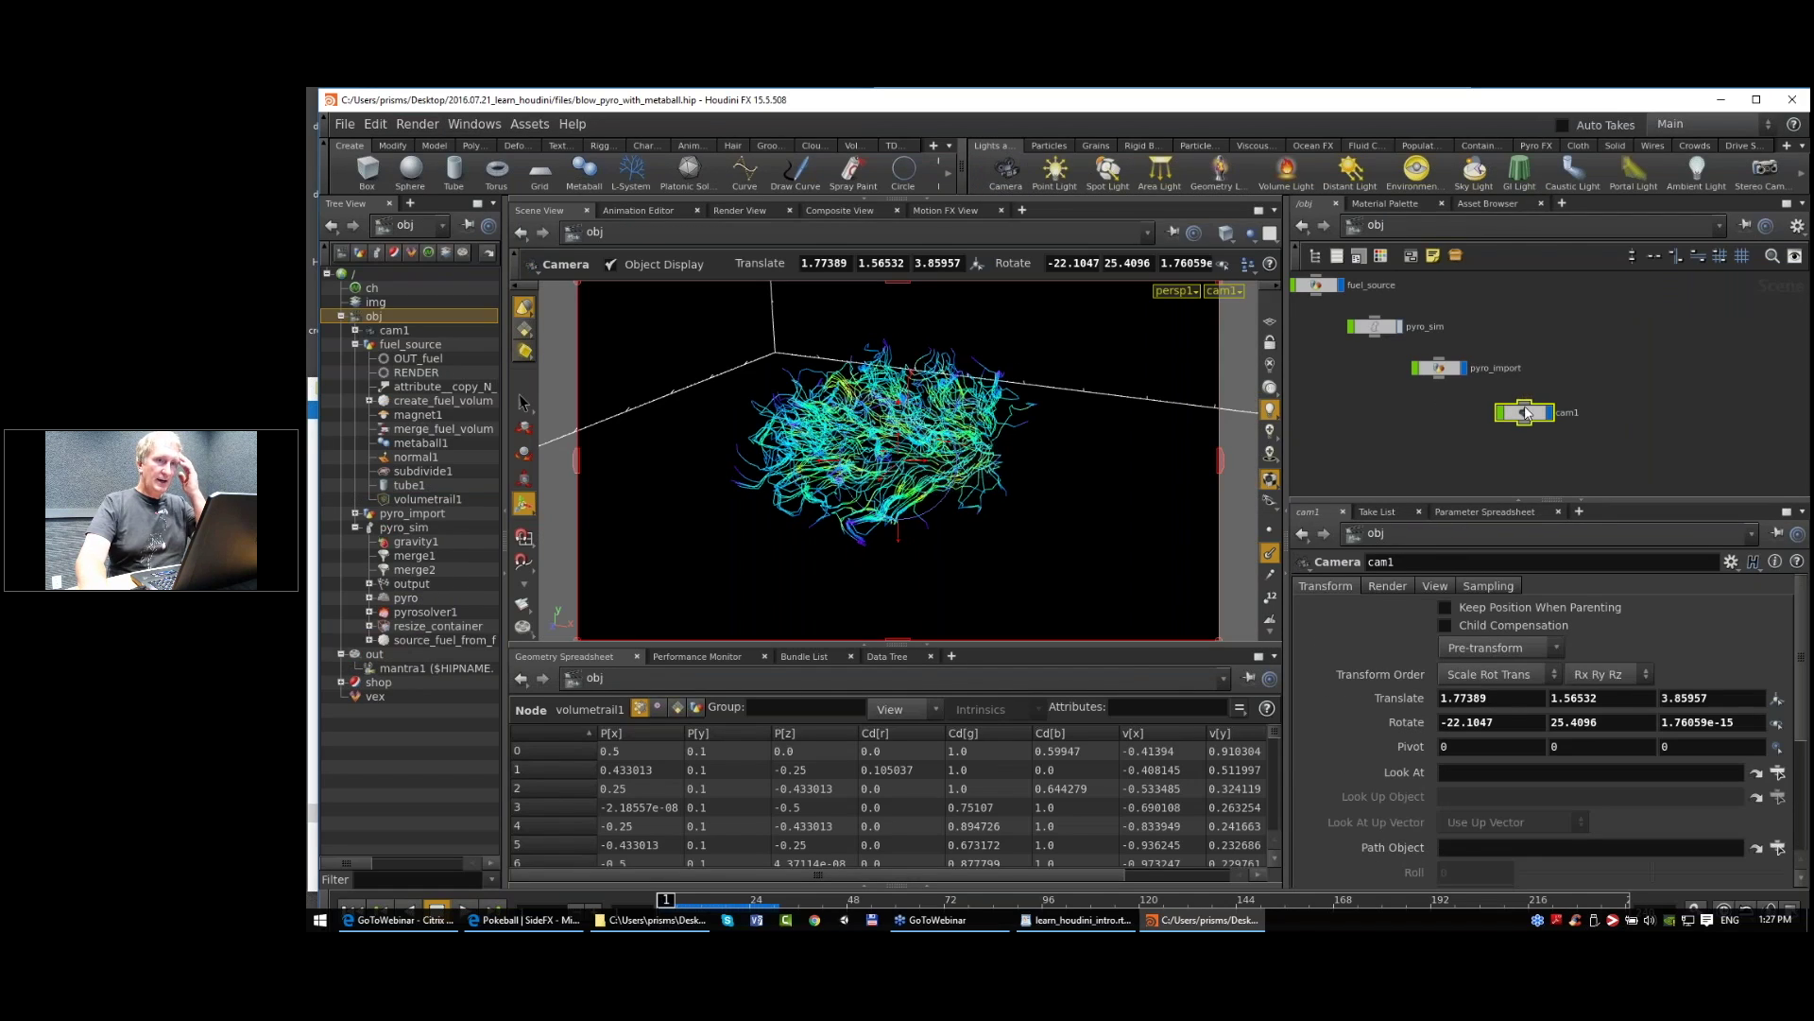
key(l)
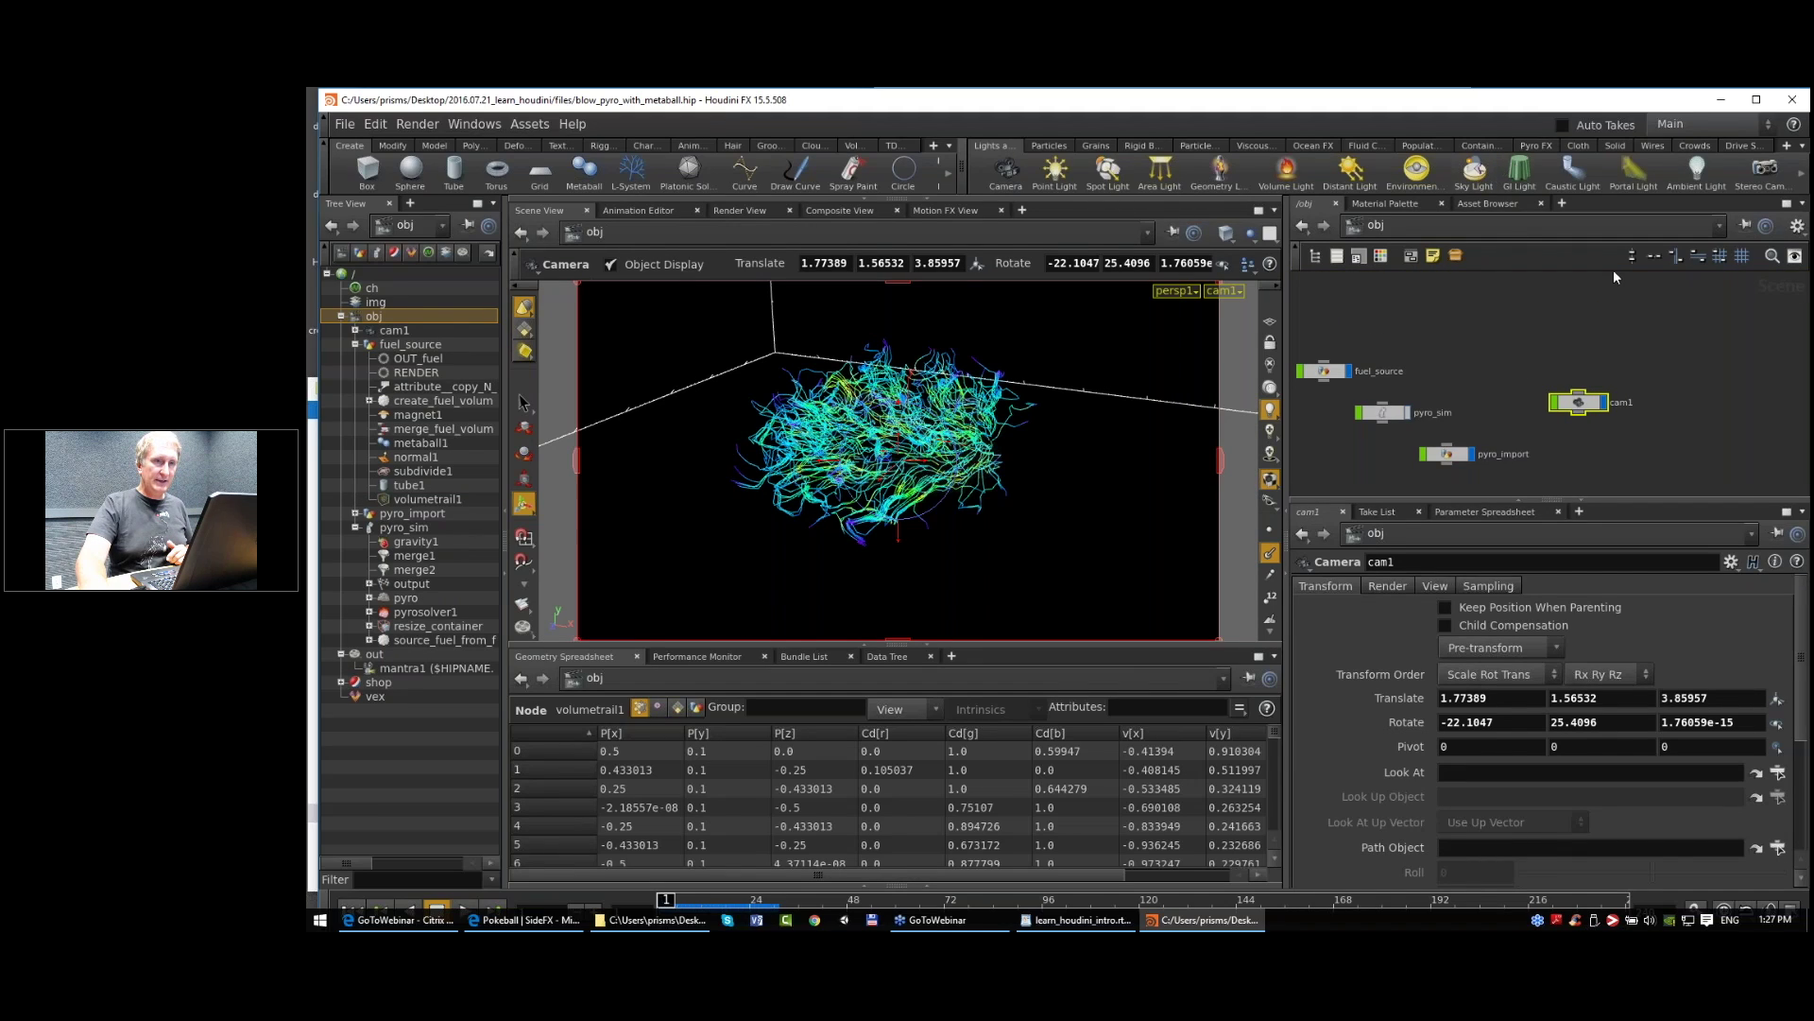
Step: Add a sky light with its sun light and place both light nodes below the camera node
drag(1579, 365, 1503, 294)
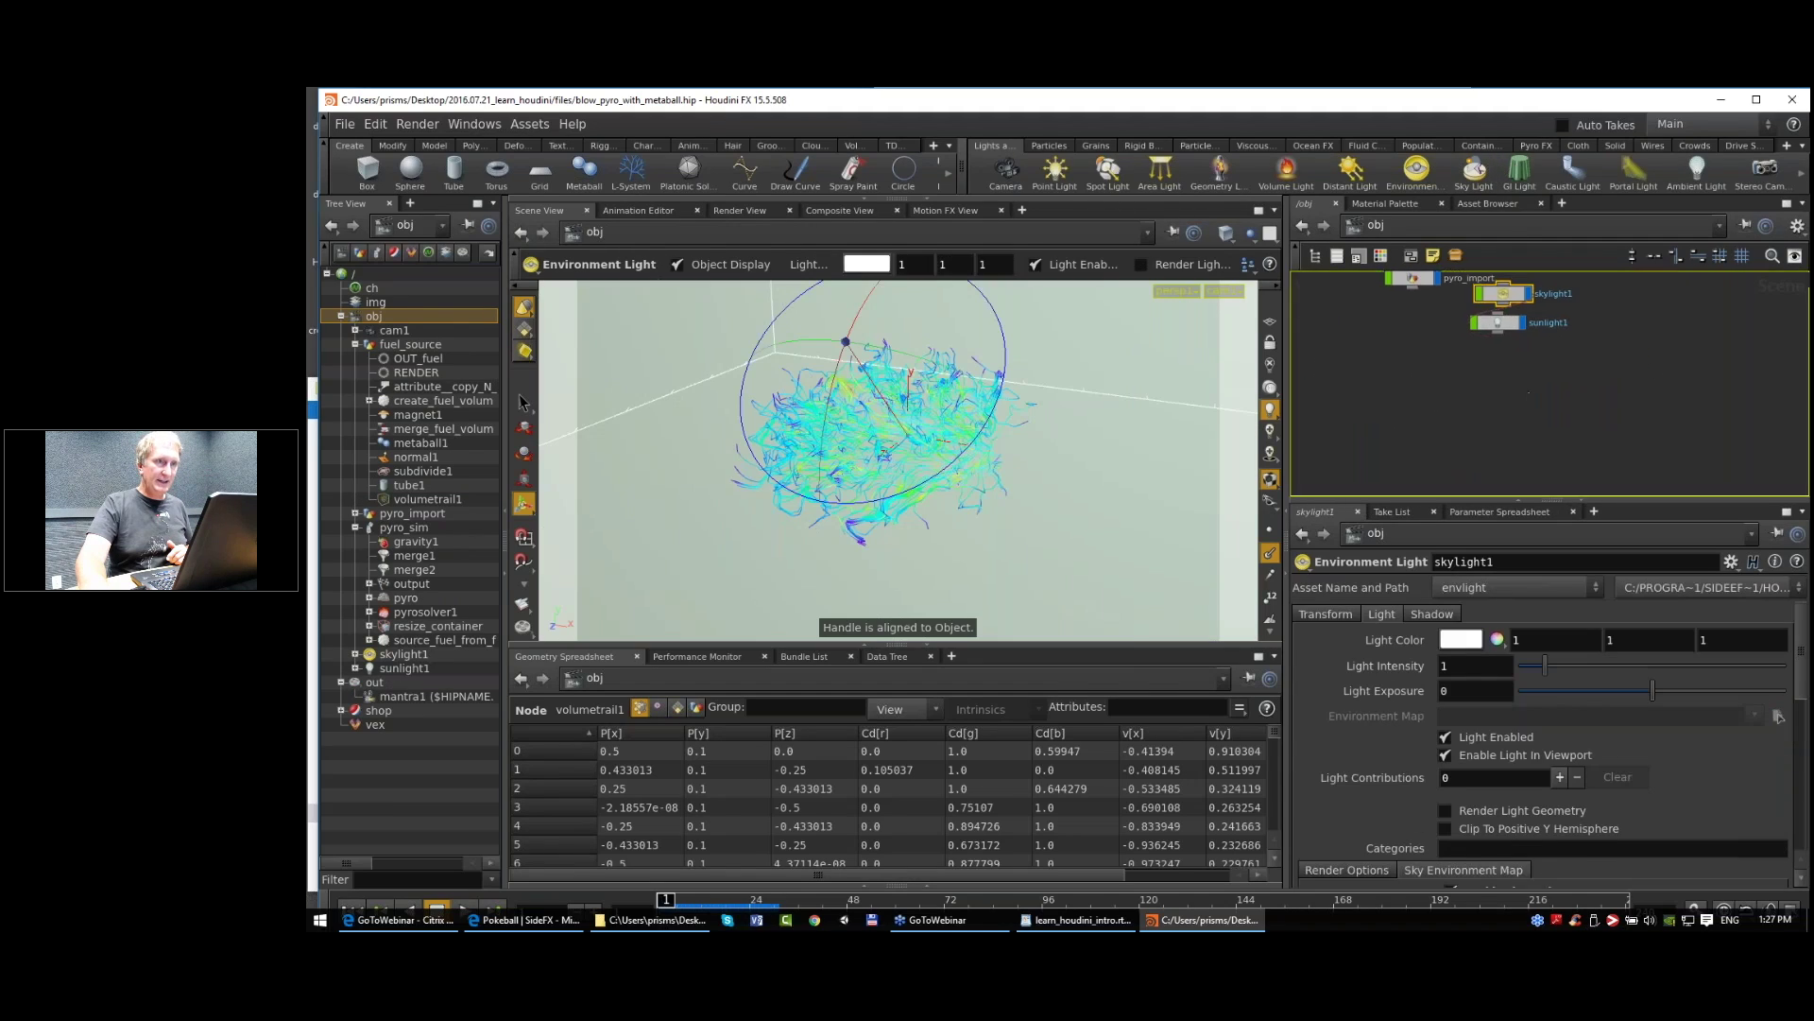
middle_drag(1529, 392, 1581, 471)
shift+click(1561, 399)
drag(1561, 399, 1674, 367)
middle_drag(1516, 303, 1562, 370)
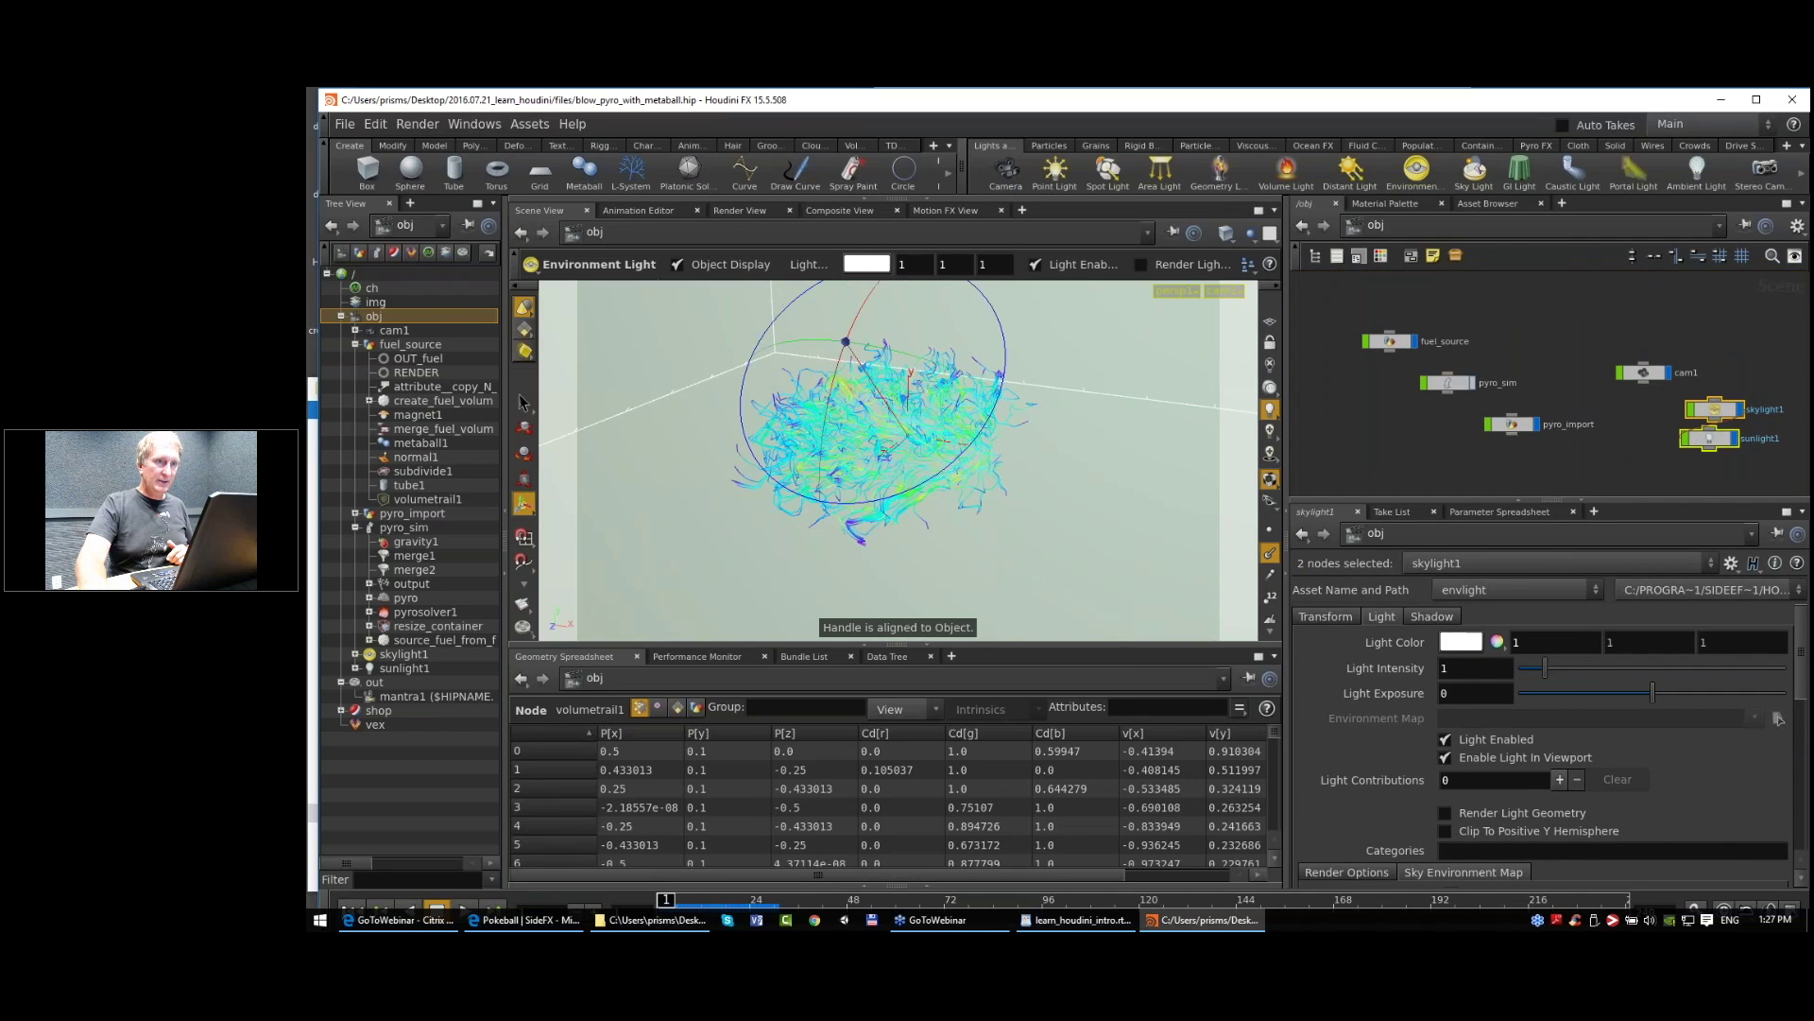
Step: Inside fuel_source, test-render a viewport region around the velocity trails with the Mantra node twice, closing each preview
double_click(1389, 341)
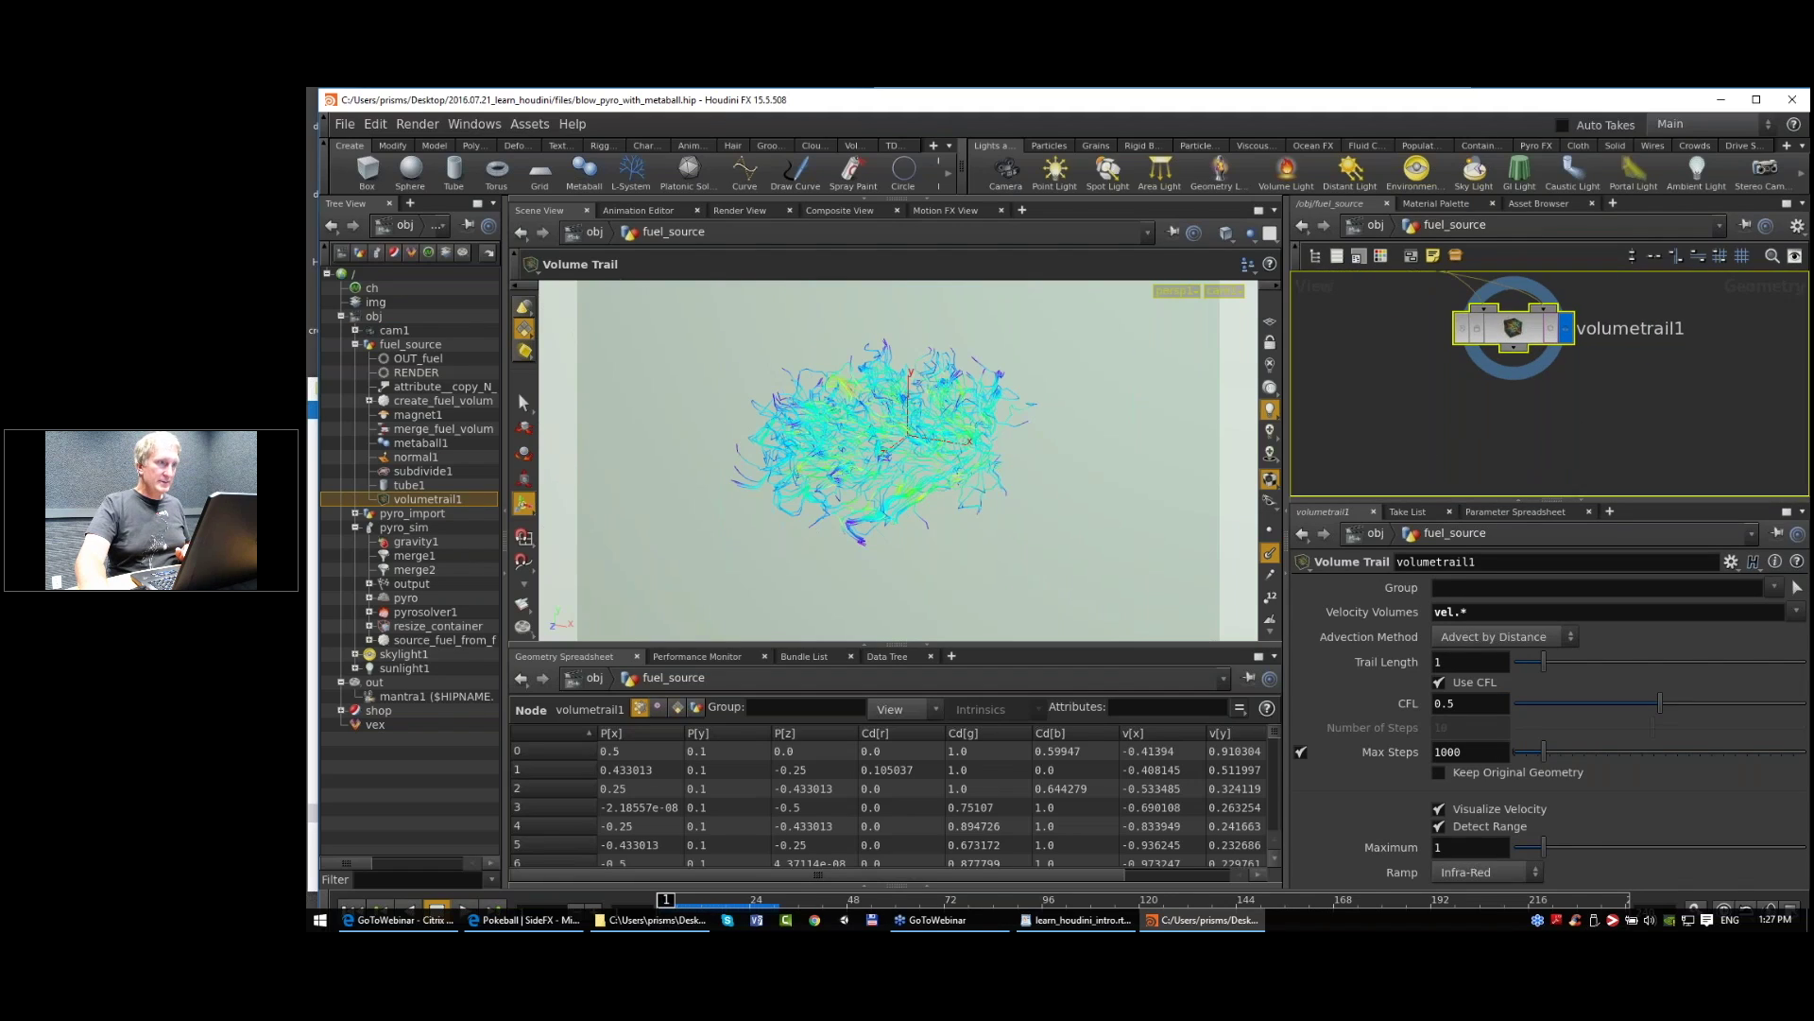
scroll(525, 558, down, 3)
click(524, 540)
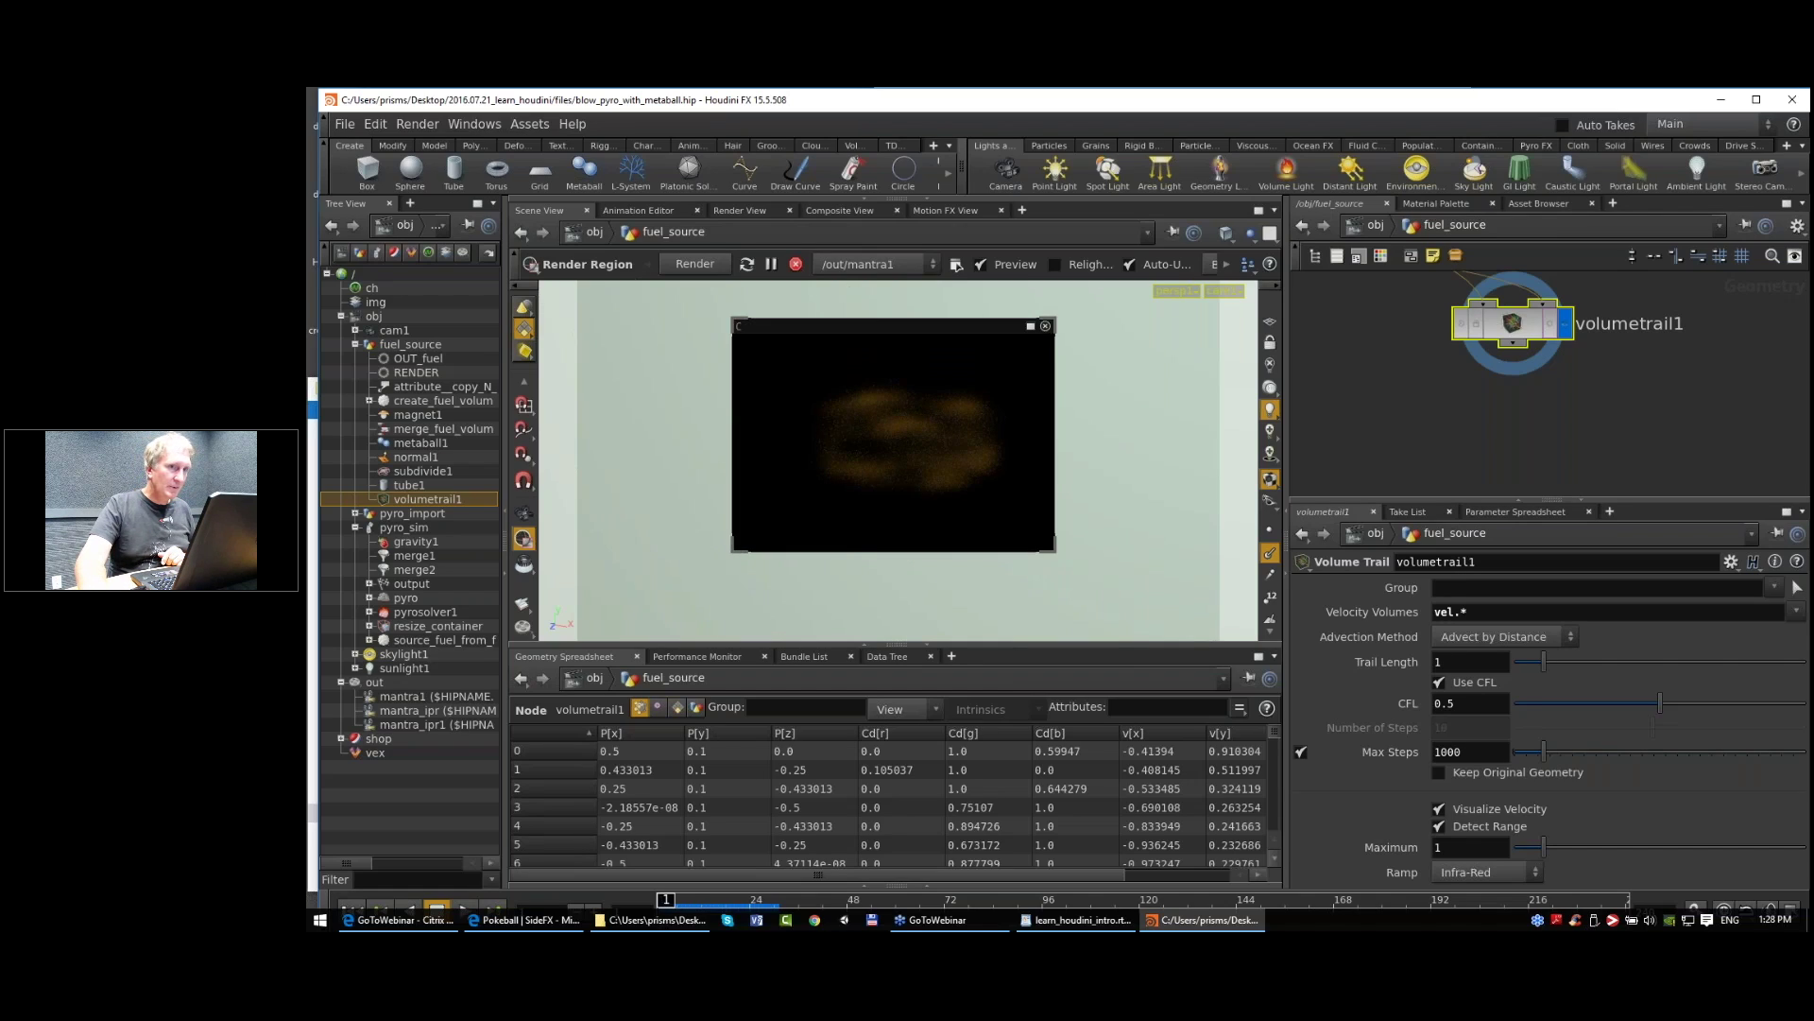
click(1046, 325)
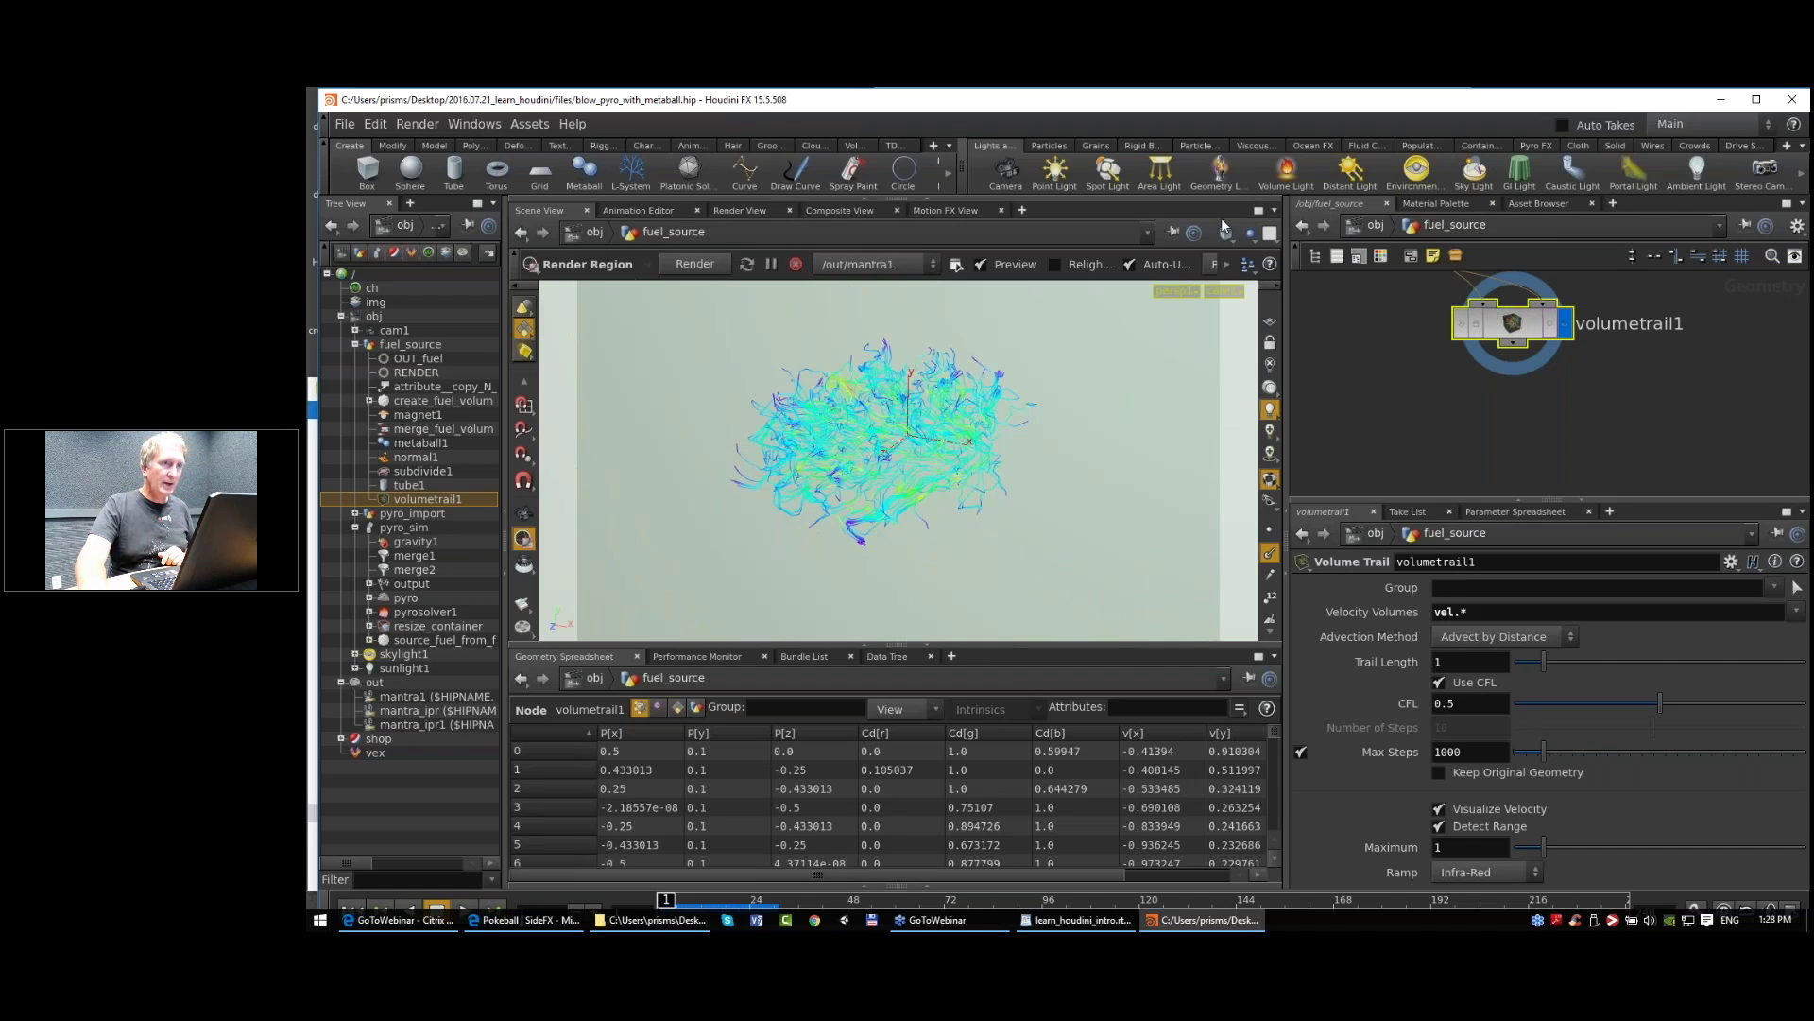
key(u)
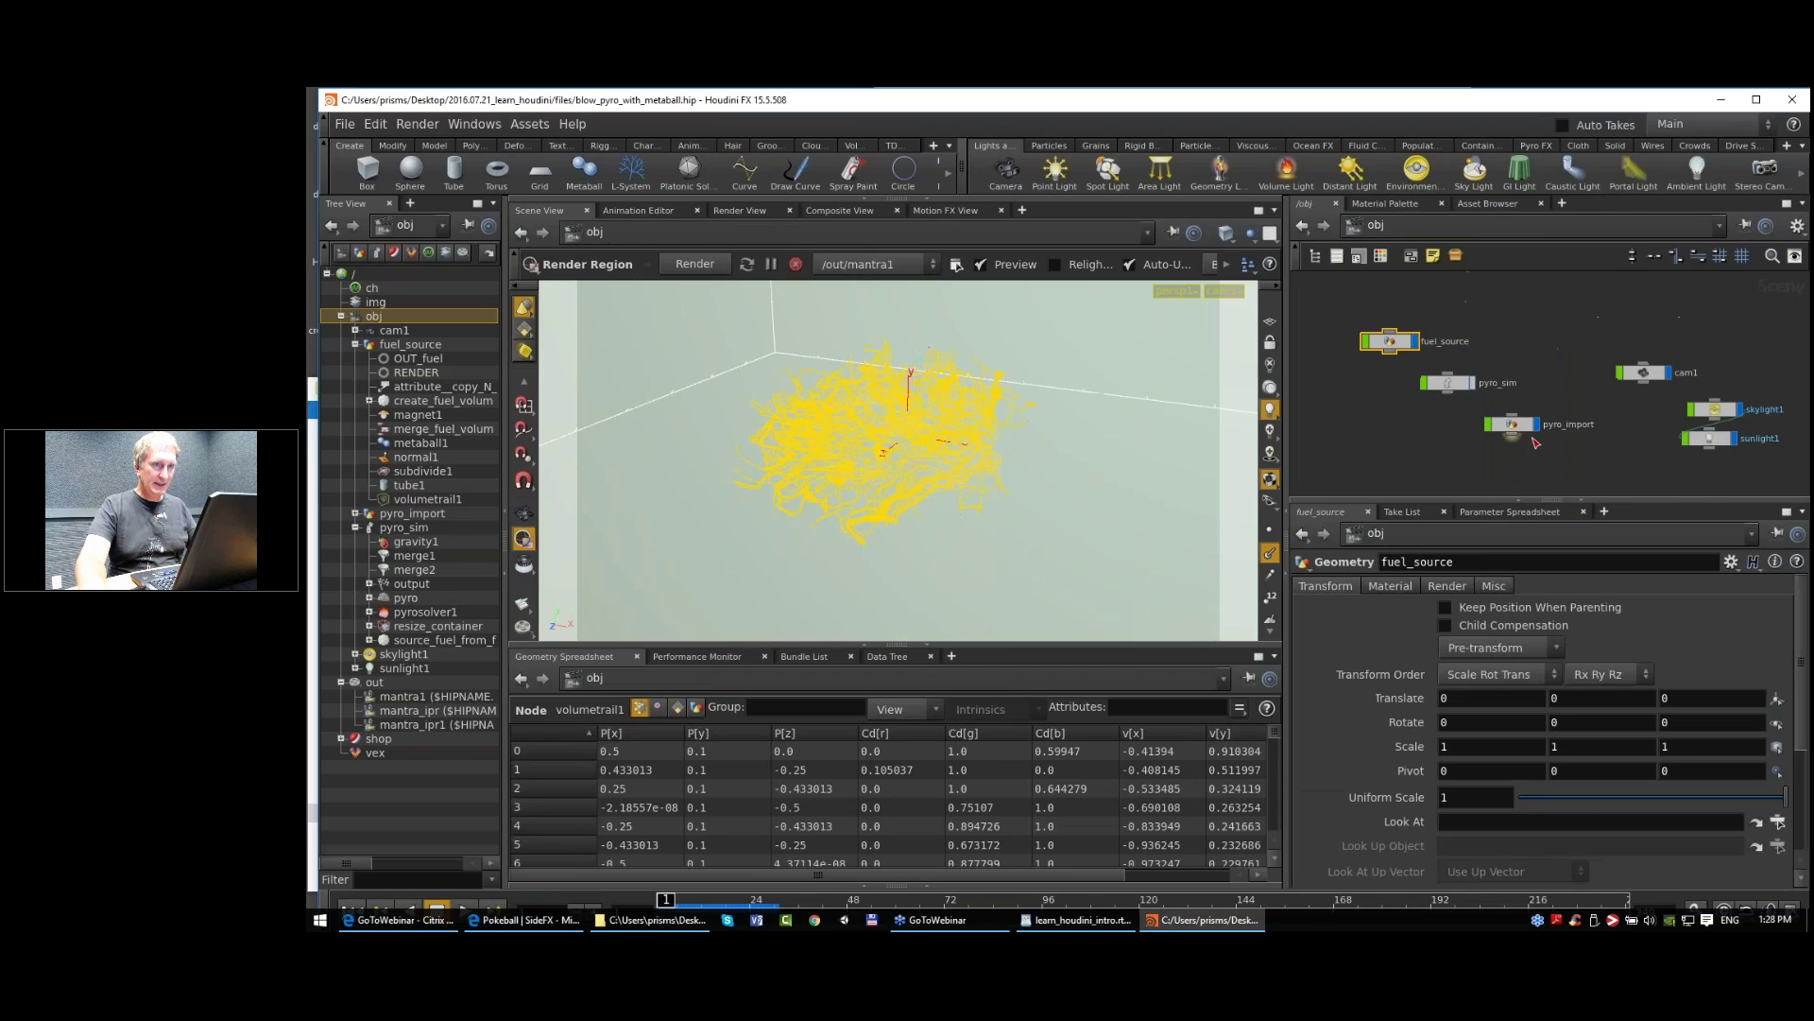
double_click(1390, 342)
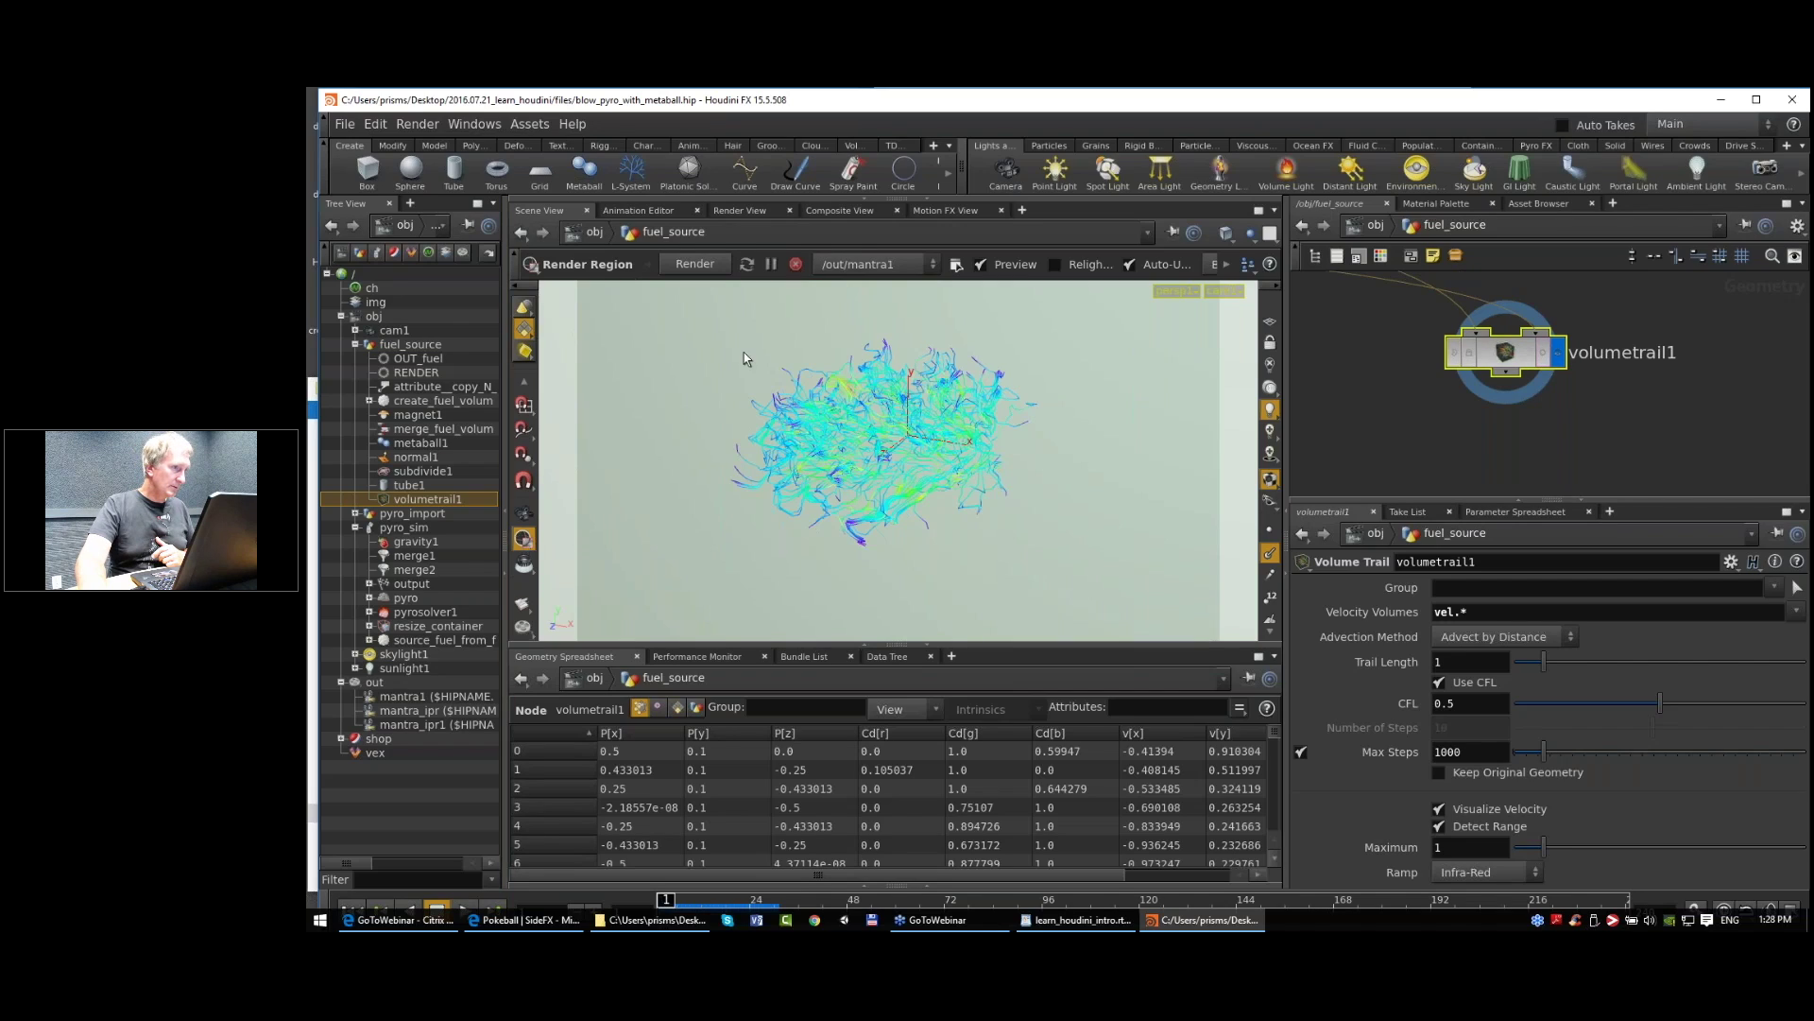
drag(723, 333, 1079, 553)
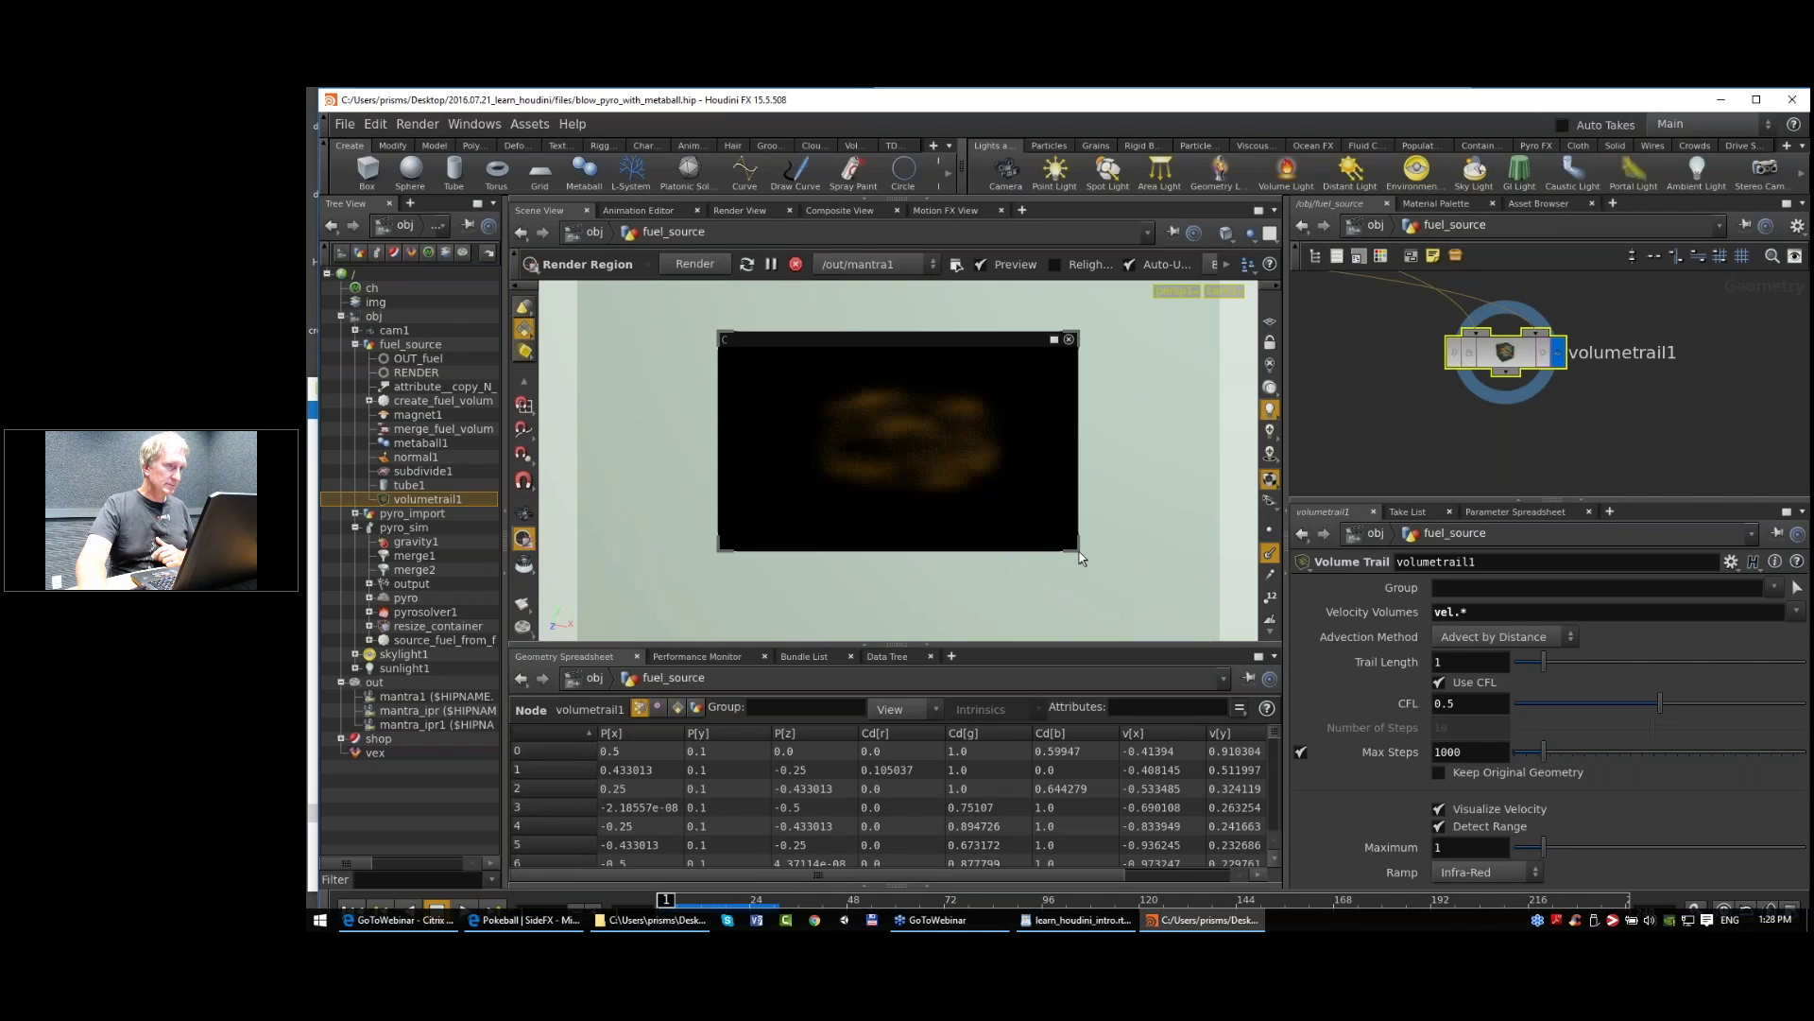
click(1069, 339)
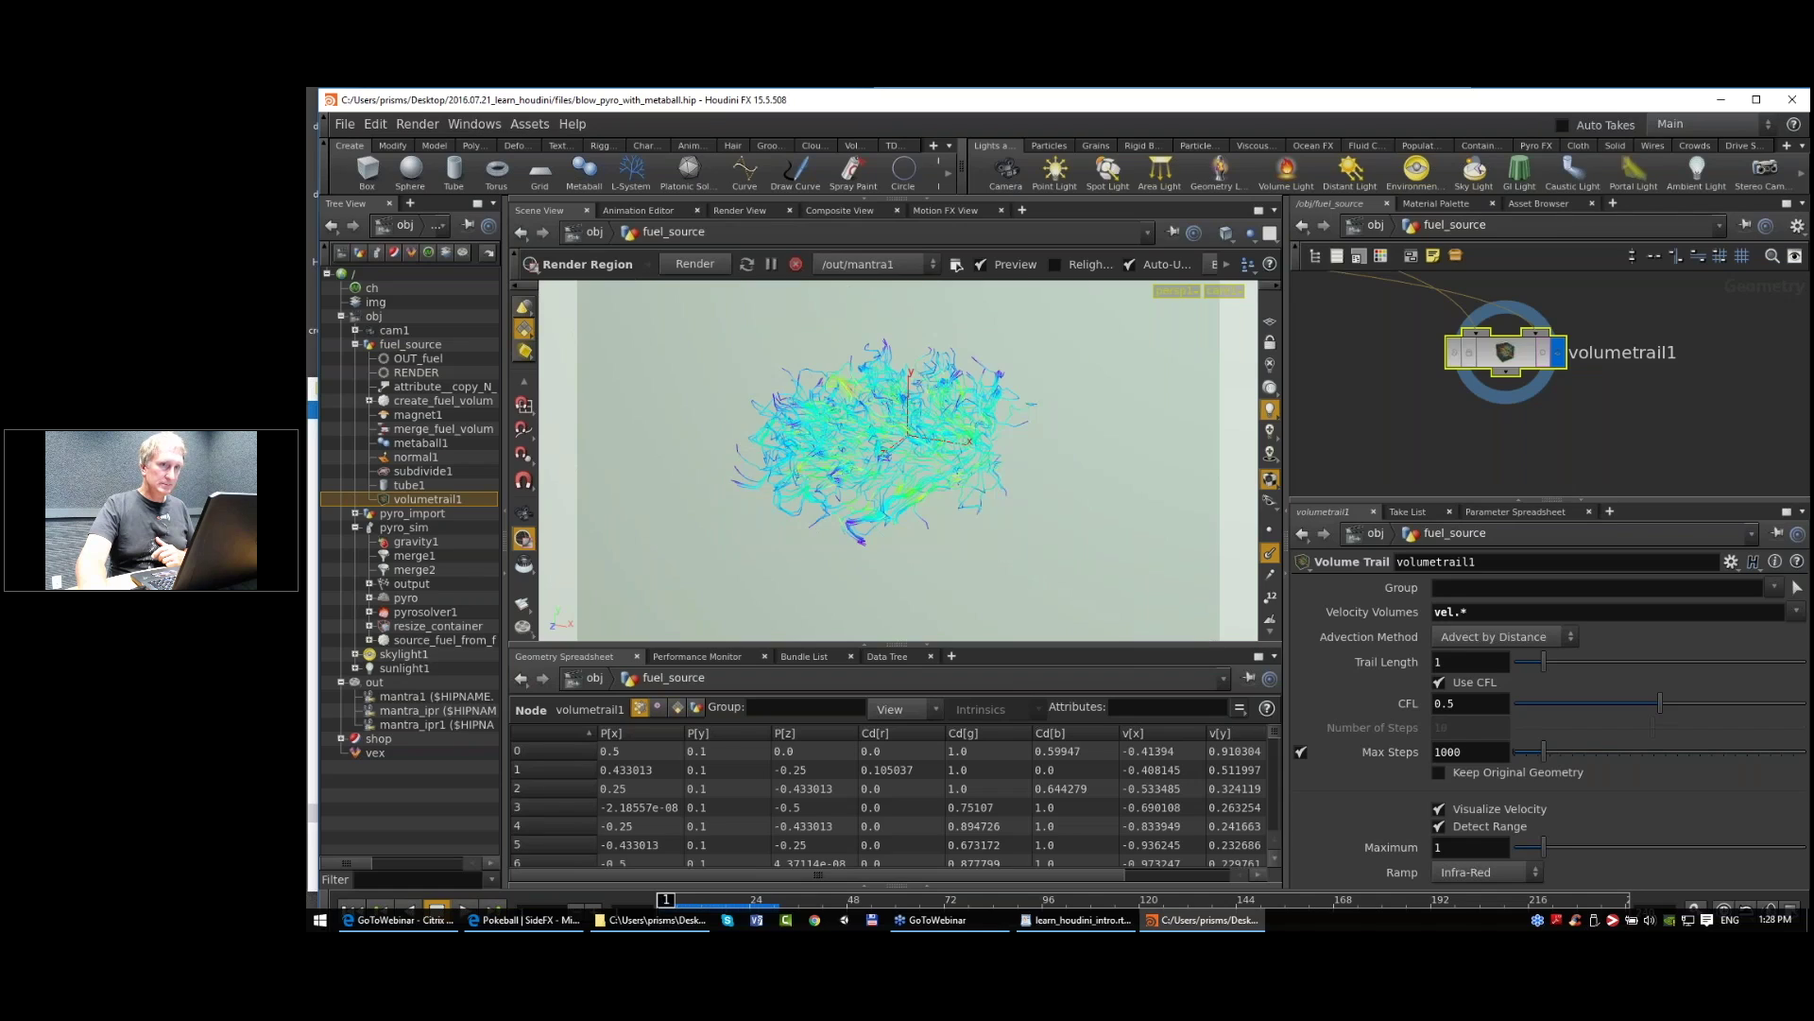
Step: Add a PolySpline node below volumetrail1, feed it the velocity trails, and display its result
middle_click(1506, 356)
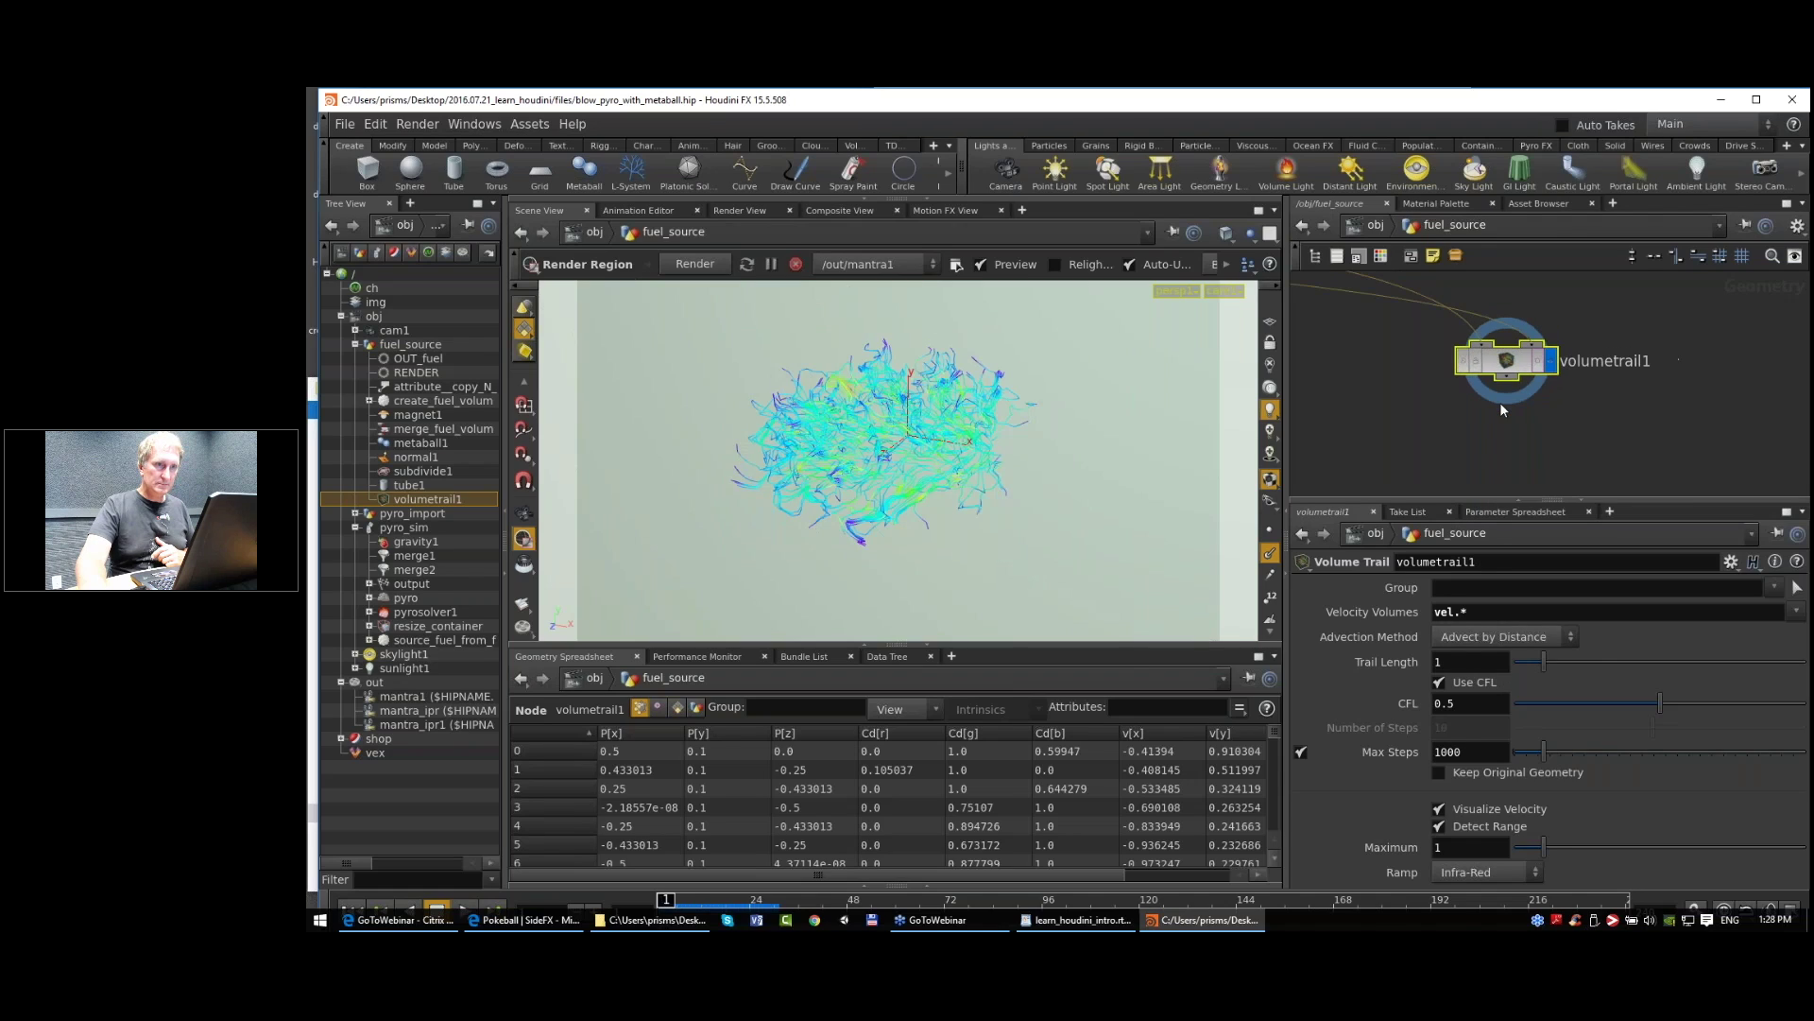
key(Tab)
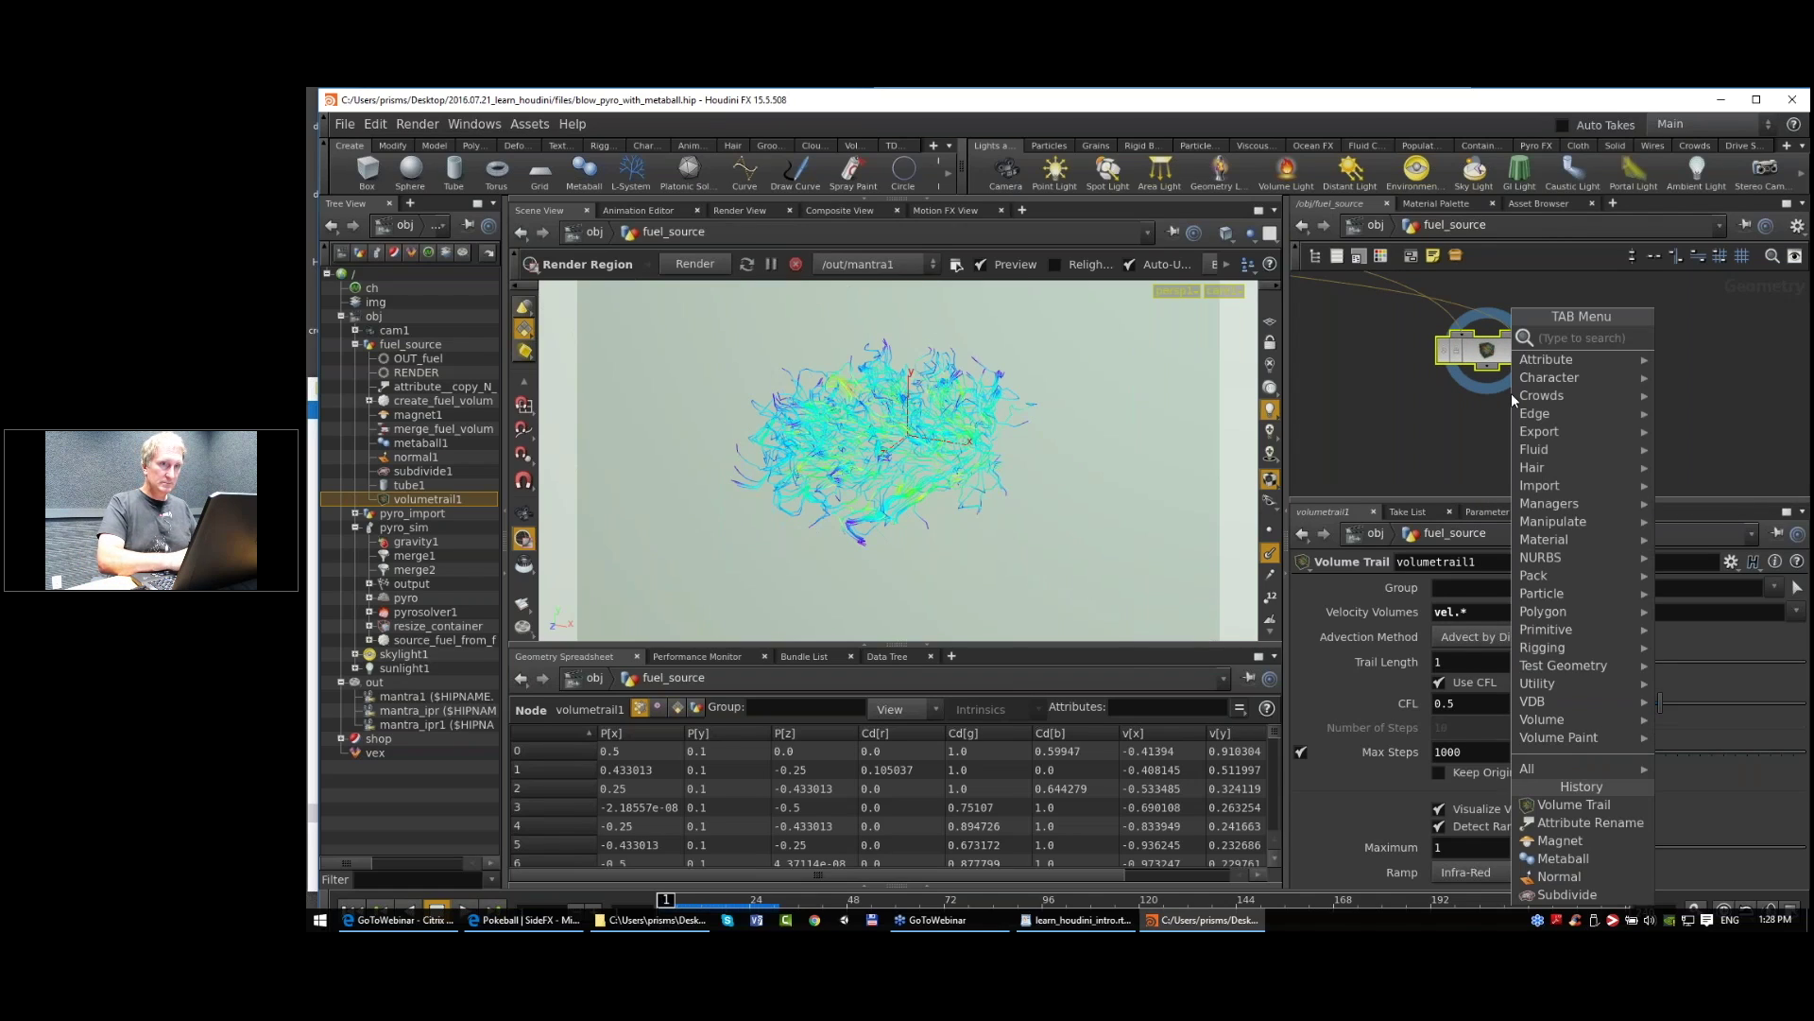
text(polysplin)
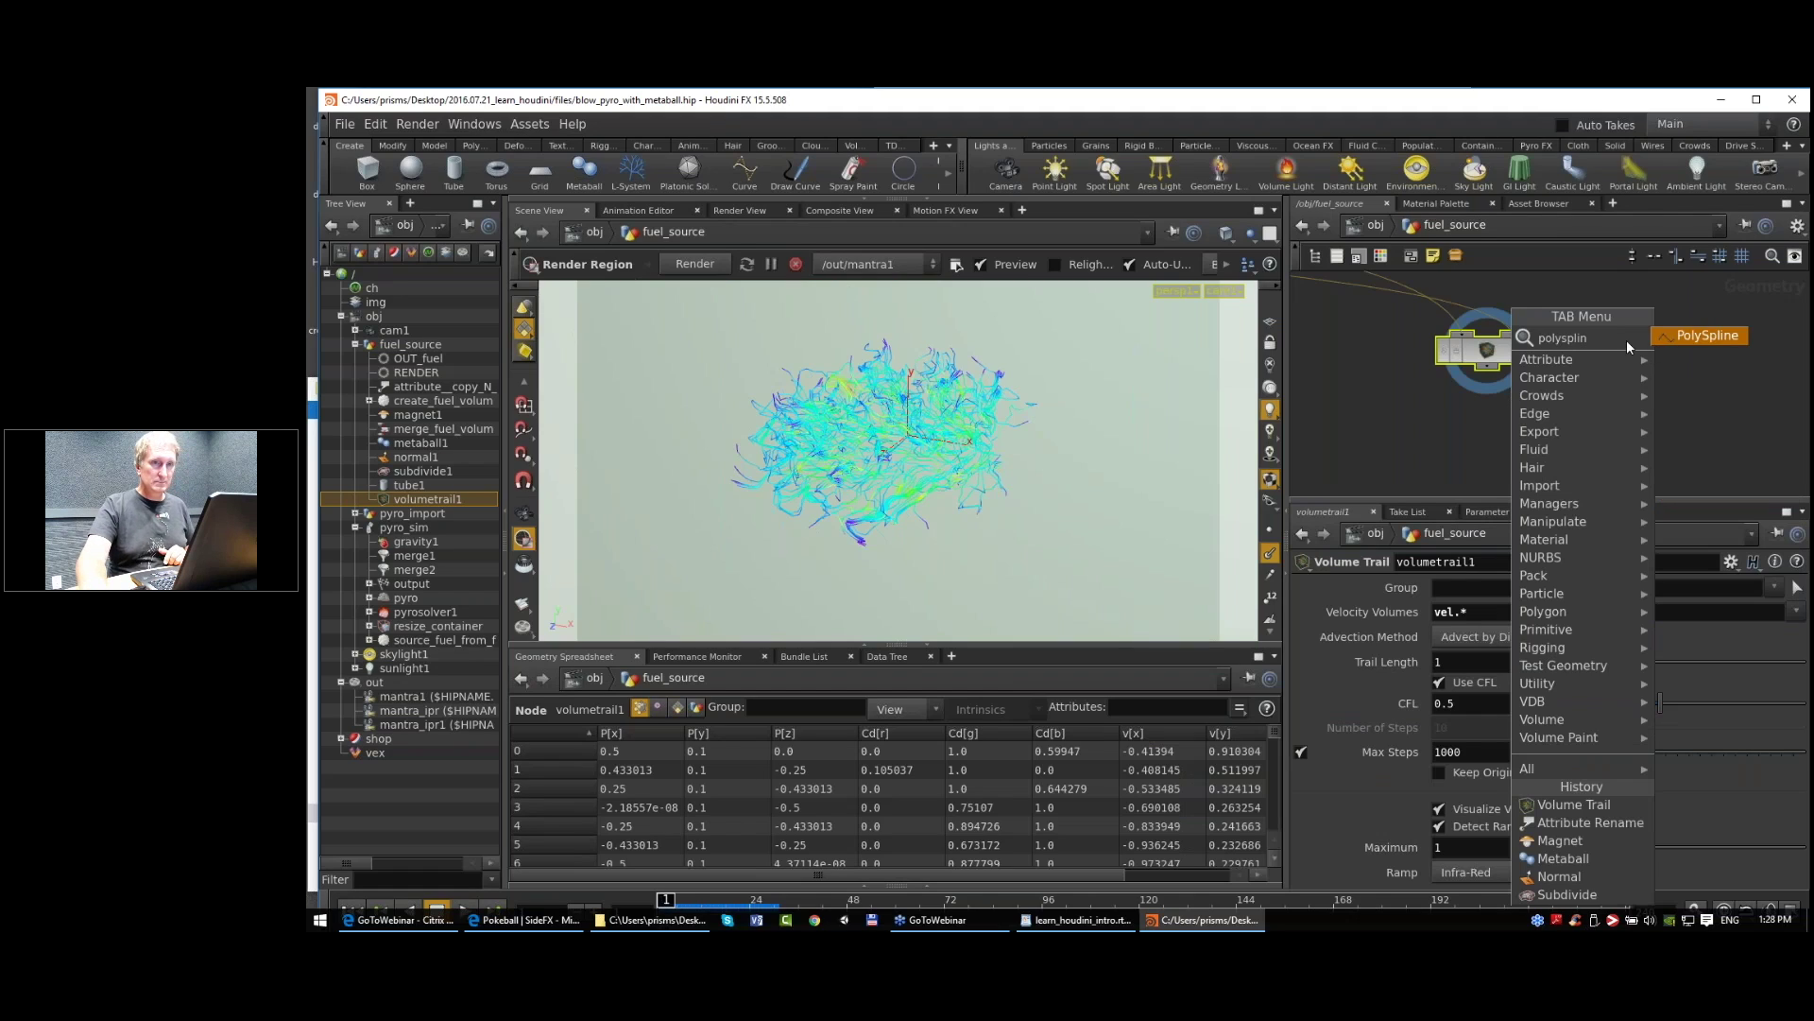
key(Return)
click(1489, 424)
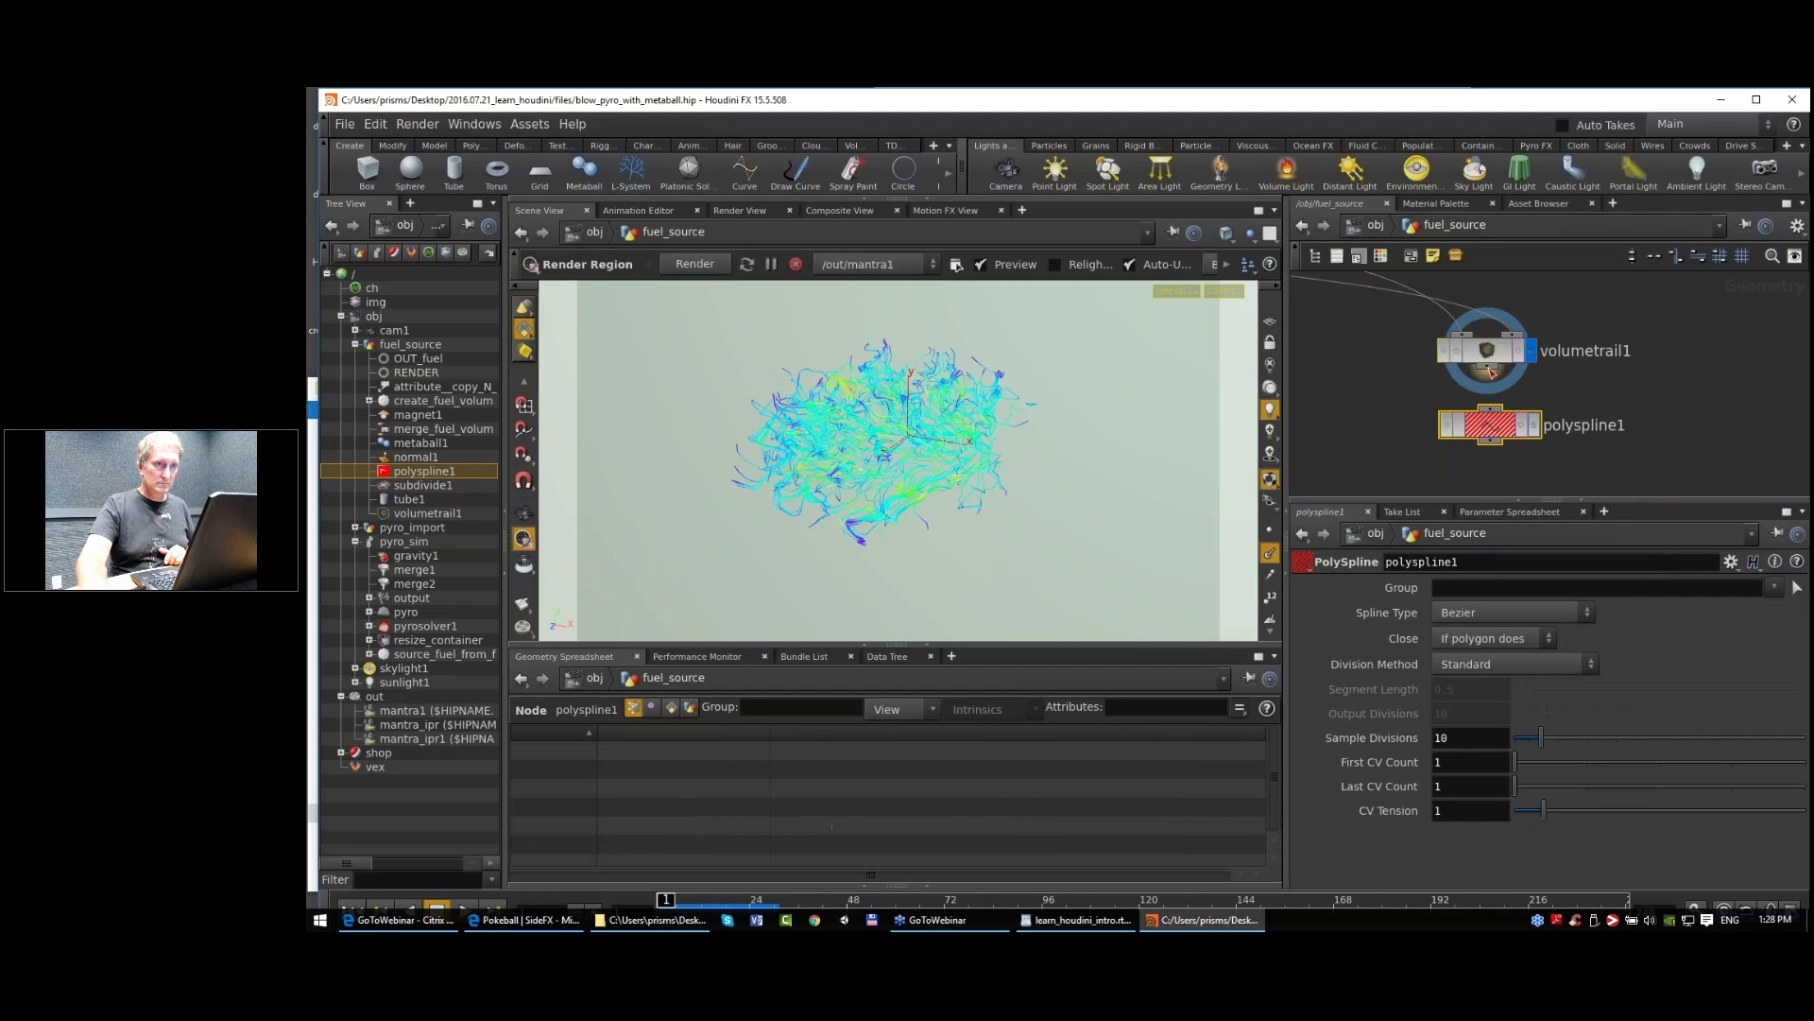
click(1532, 429)
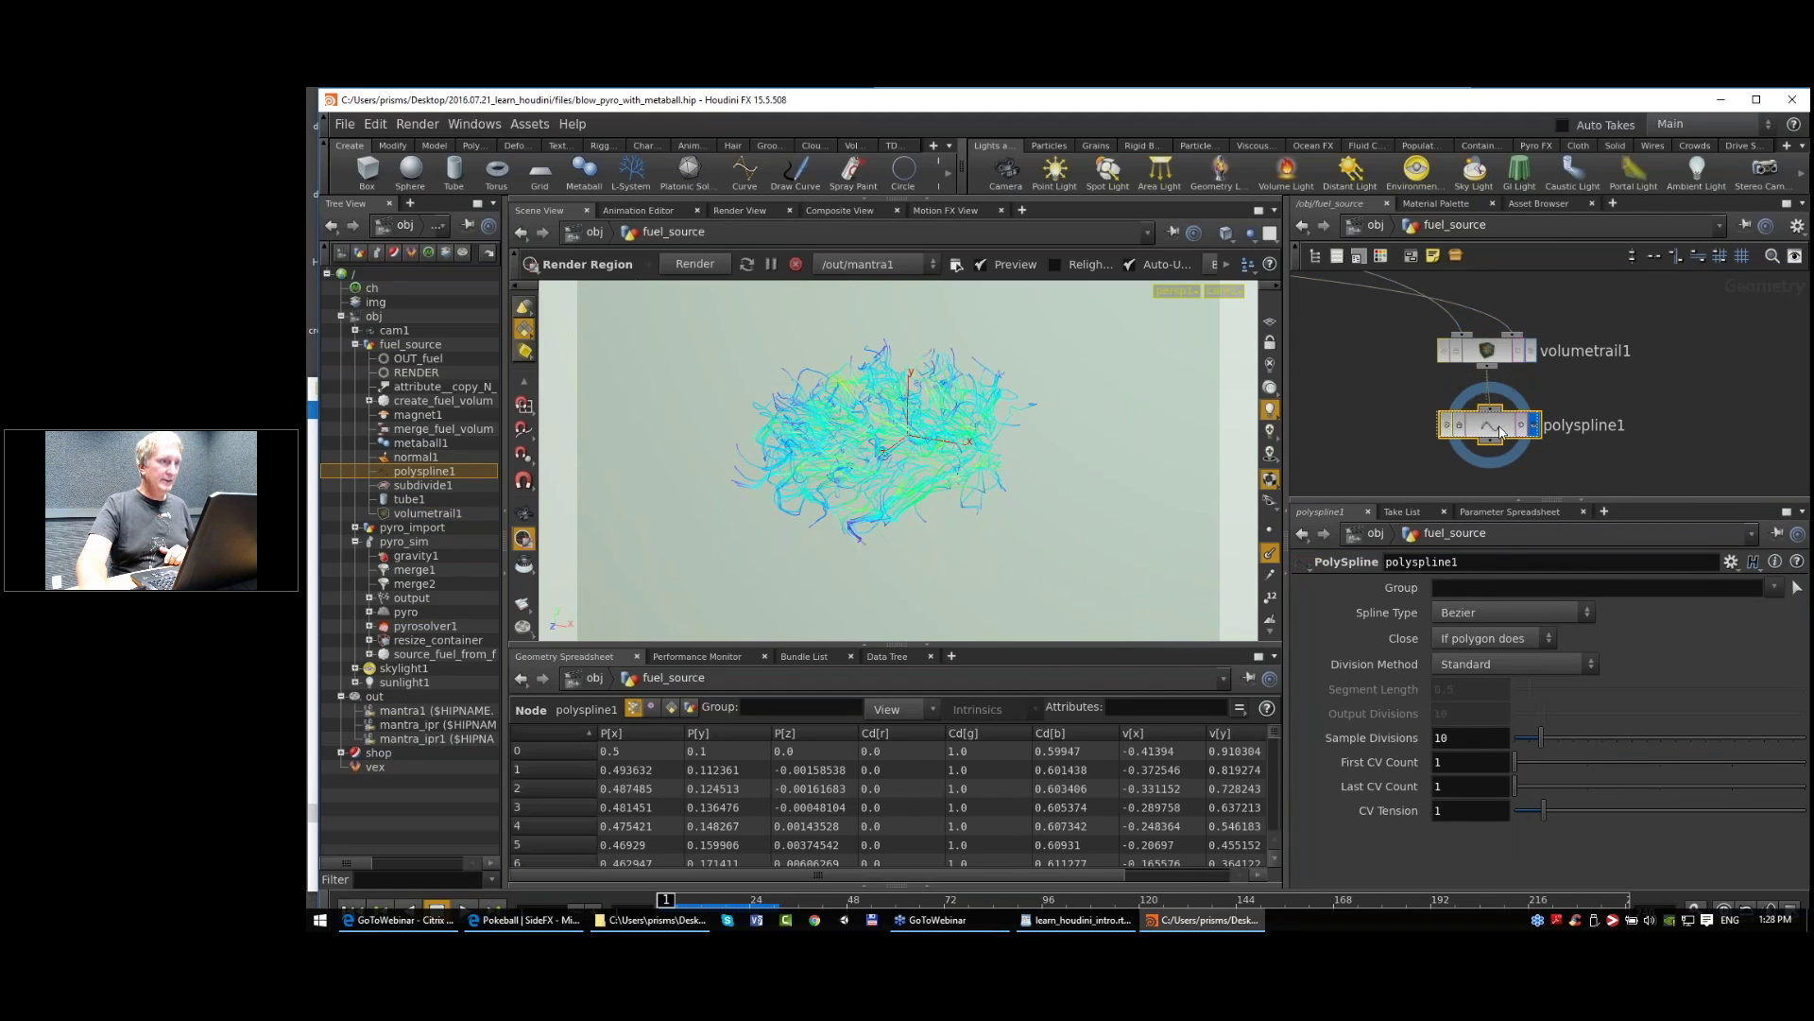
Step: Show the points on the PolySpline curves to examine their density, and shift the polyspline1 node aside from volumetrail1
scroll(1563, 388, down, 1)
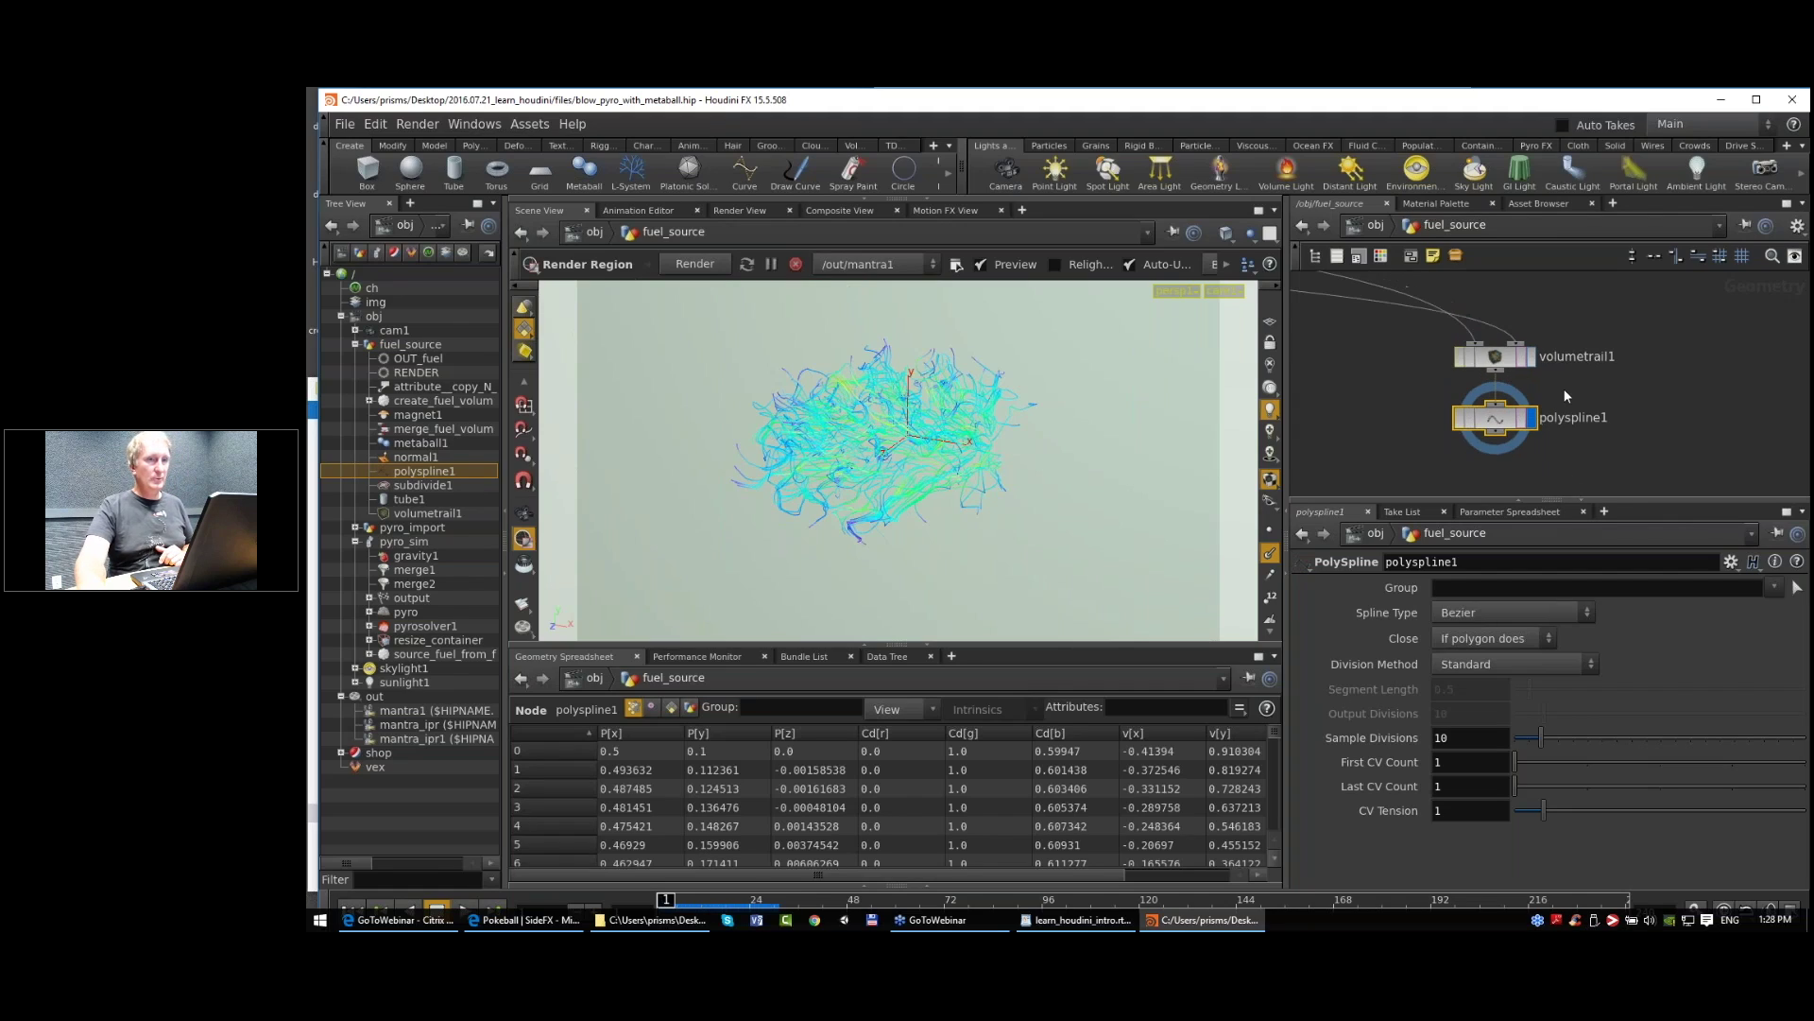
middle_drag(1563, 388, 1543, 352)
click(1485, 389)
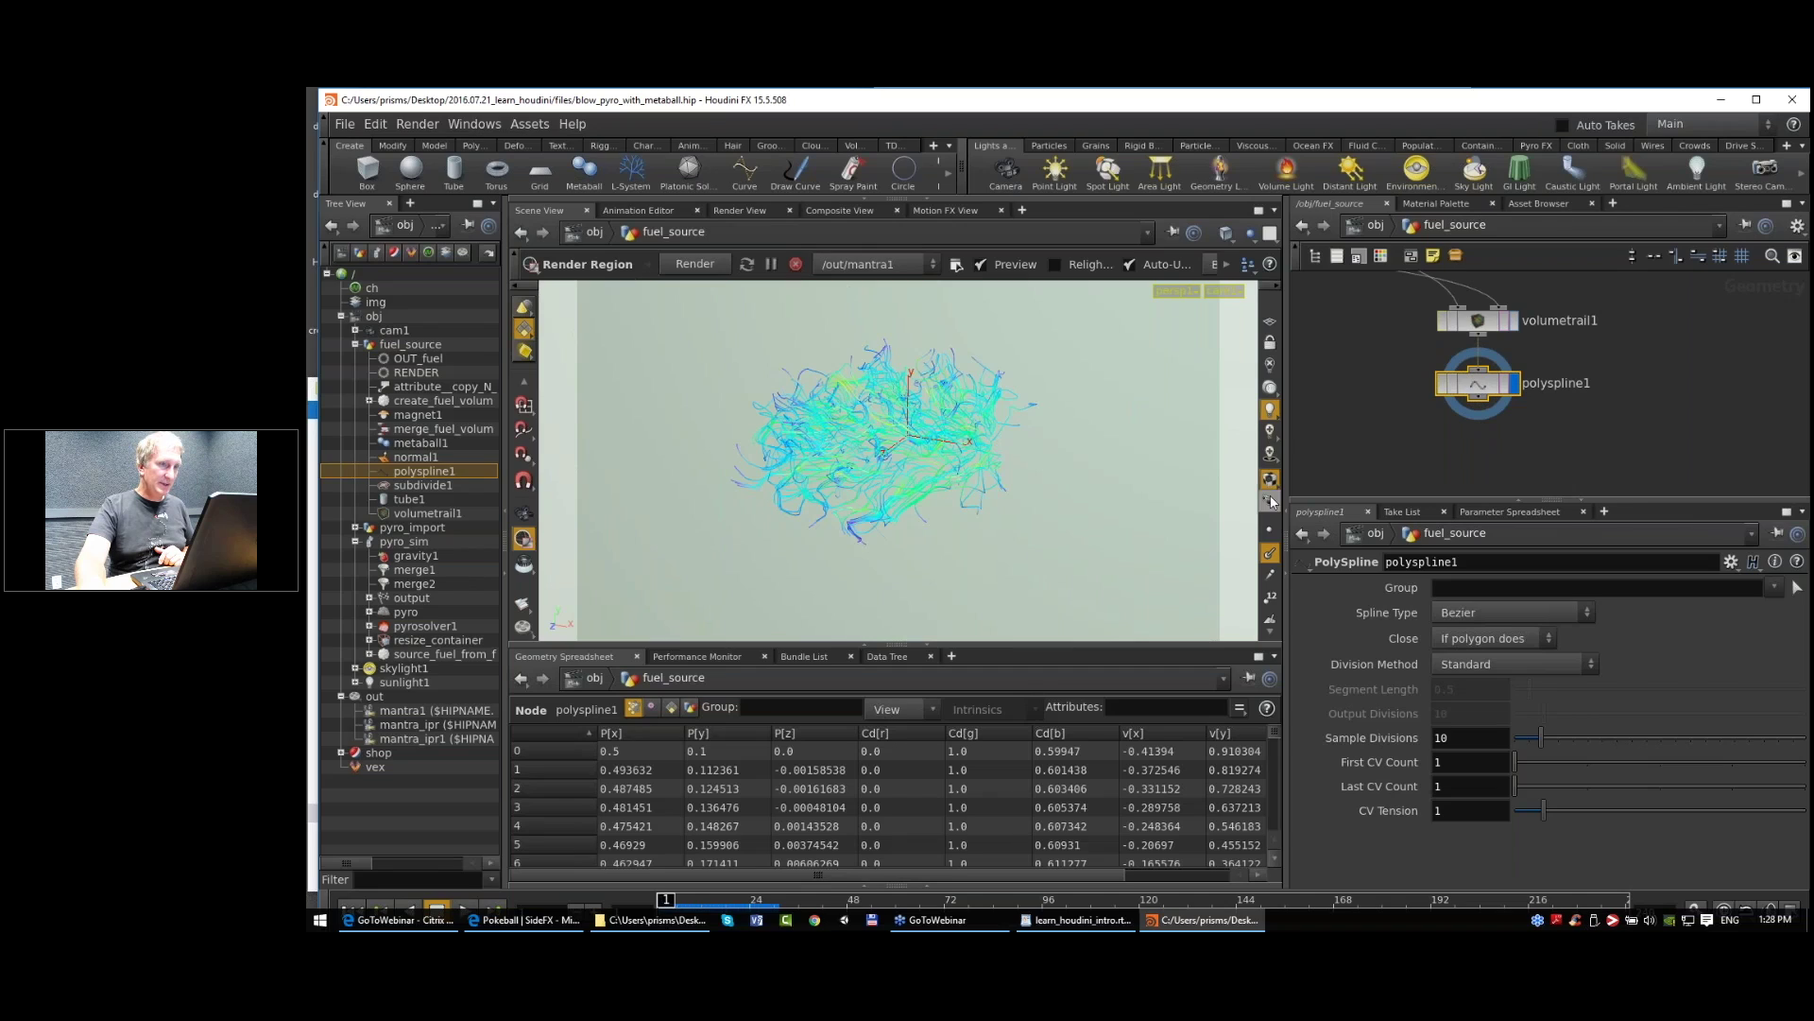
click(1271, 531)
key(Escape)
scroll(931, 473, up, 3)
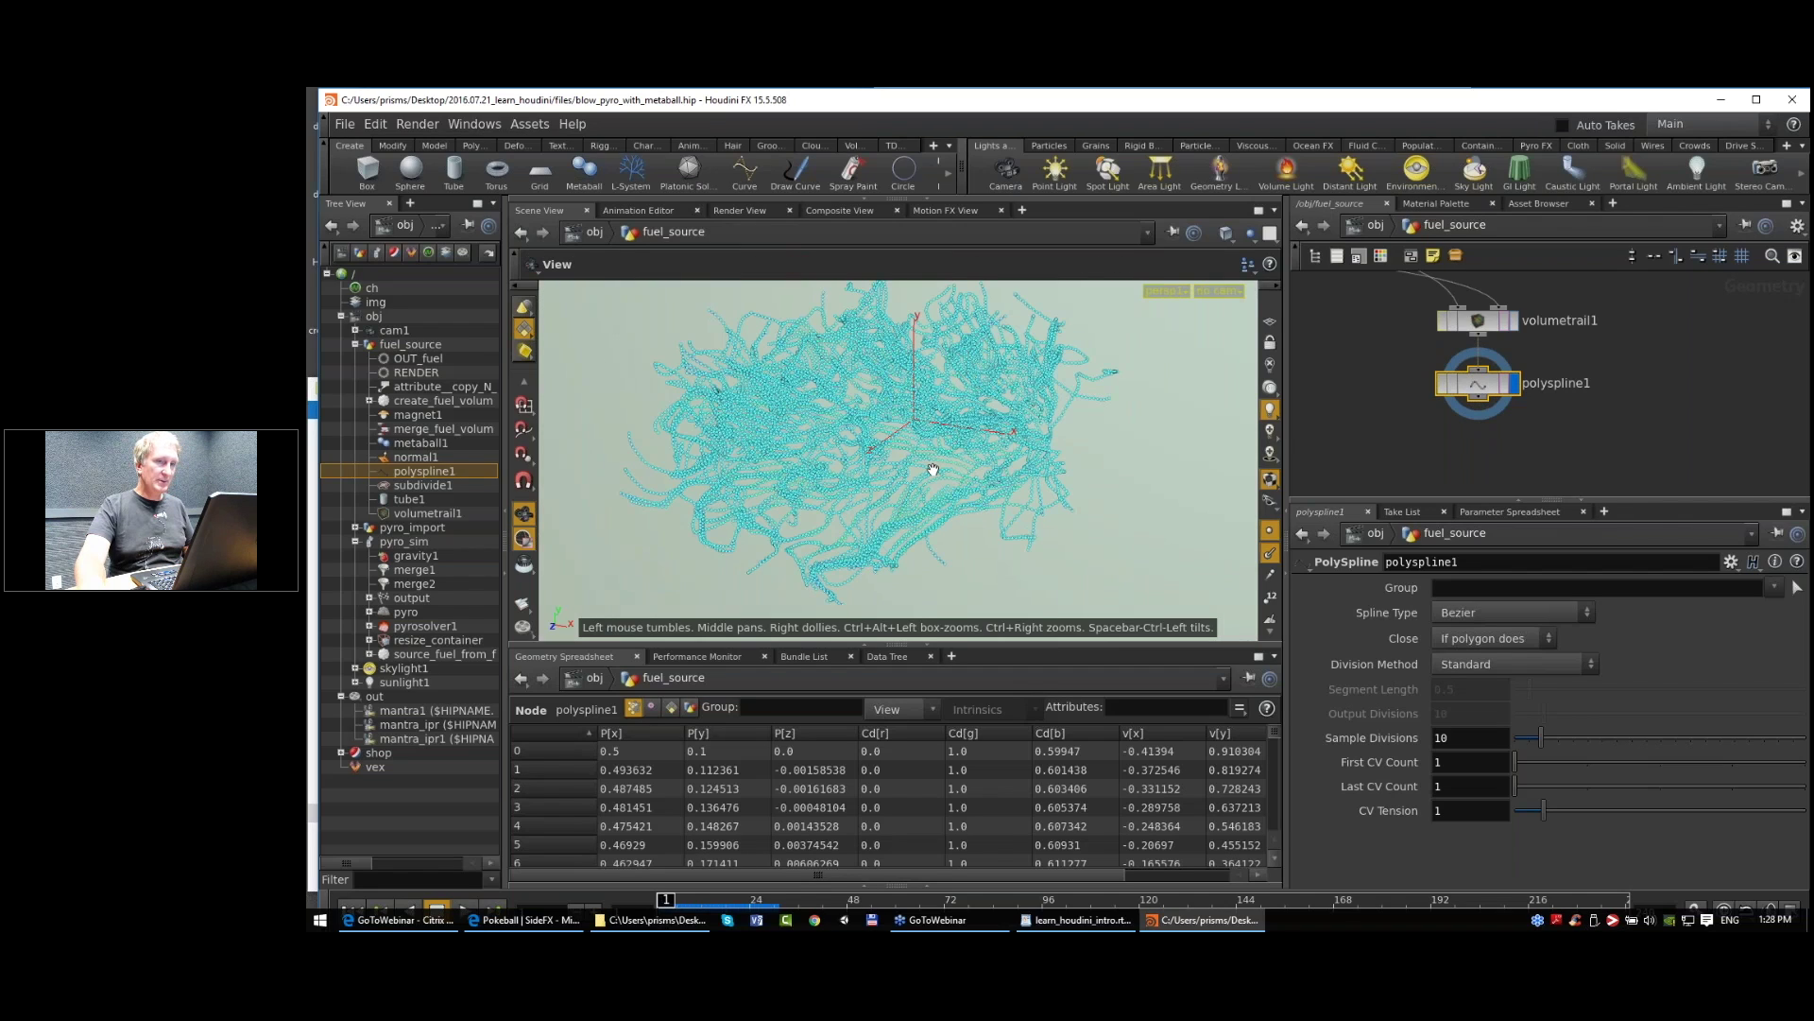
drag(1485, 391, 1554, 397)
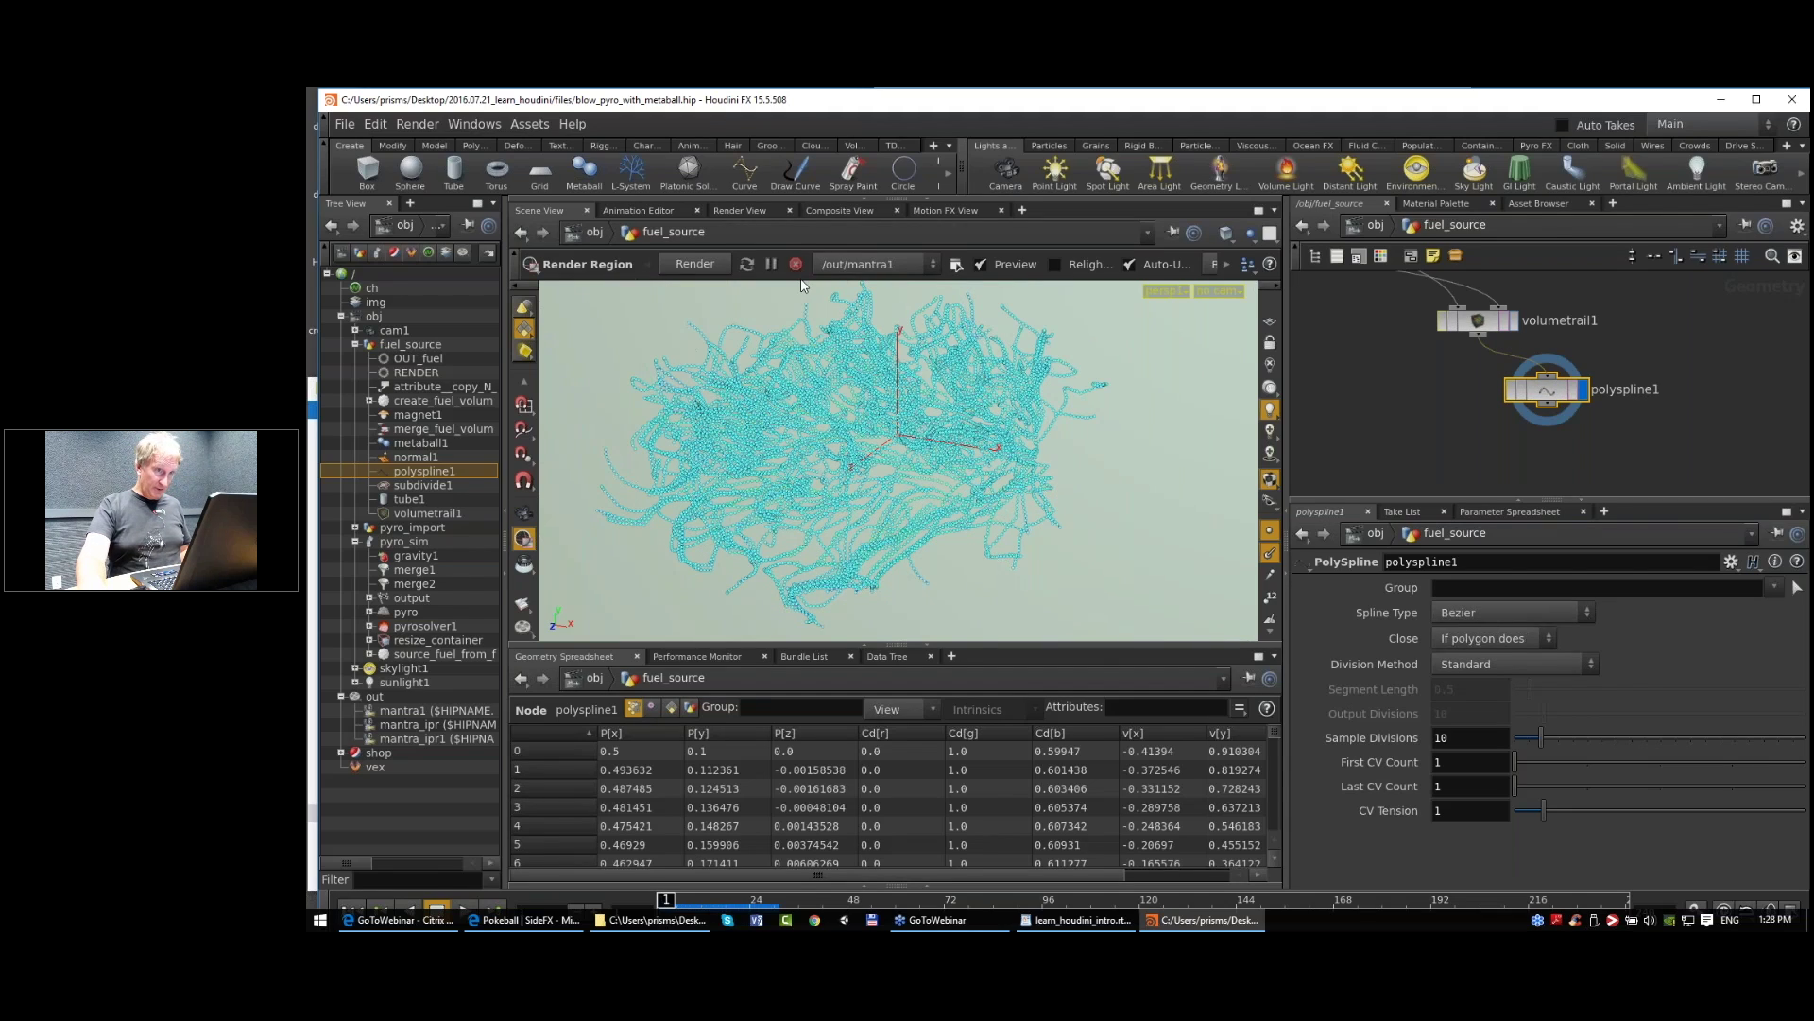
Step: Display volumetrail1 with the points hidden and examine the unsmoothed trails up close
click(1515, 320)
click(1479, 320)
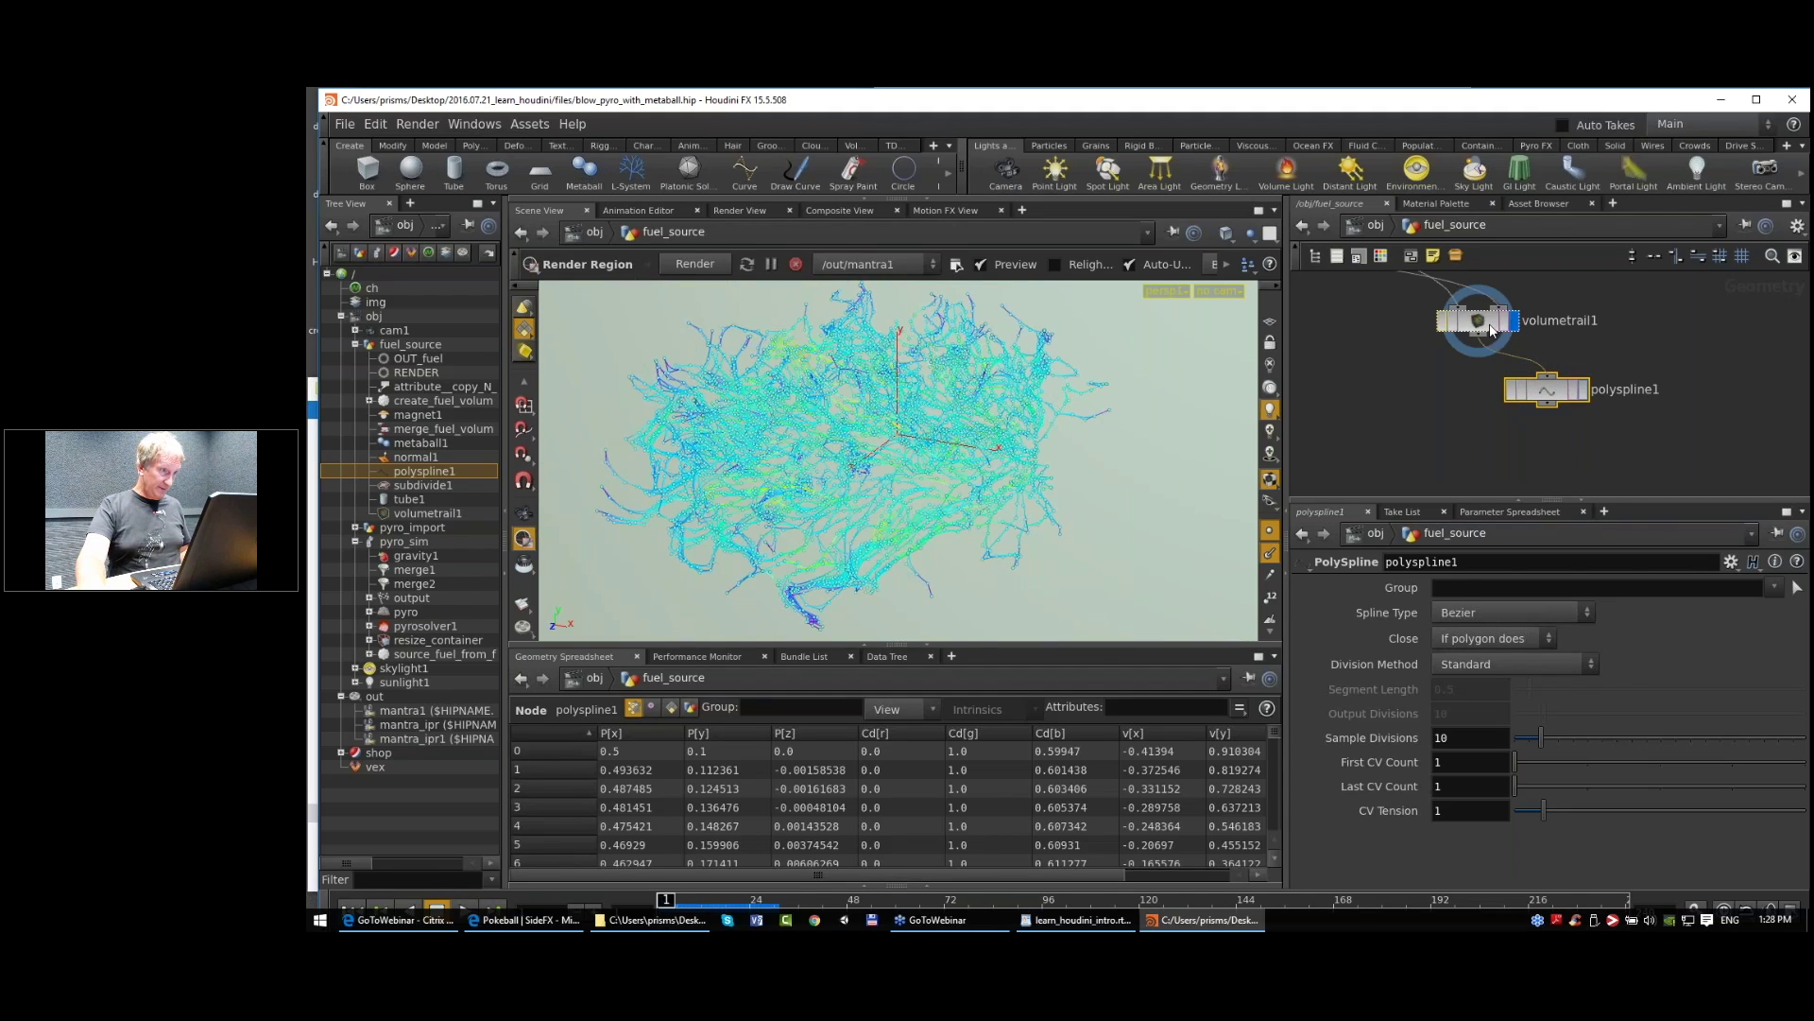
click(1271, 530)
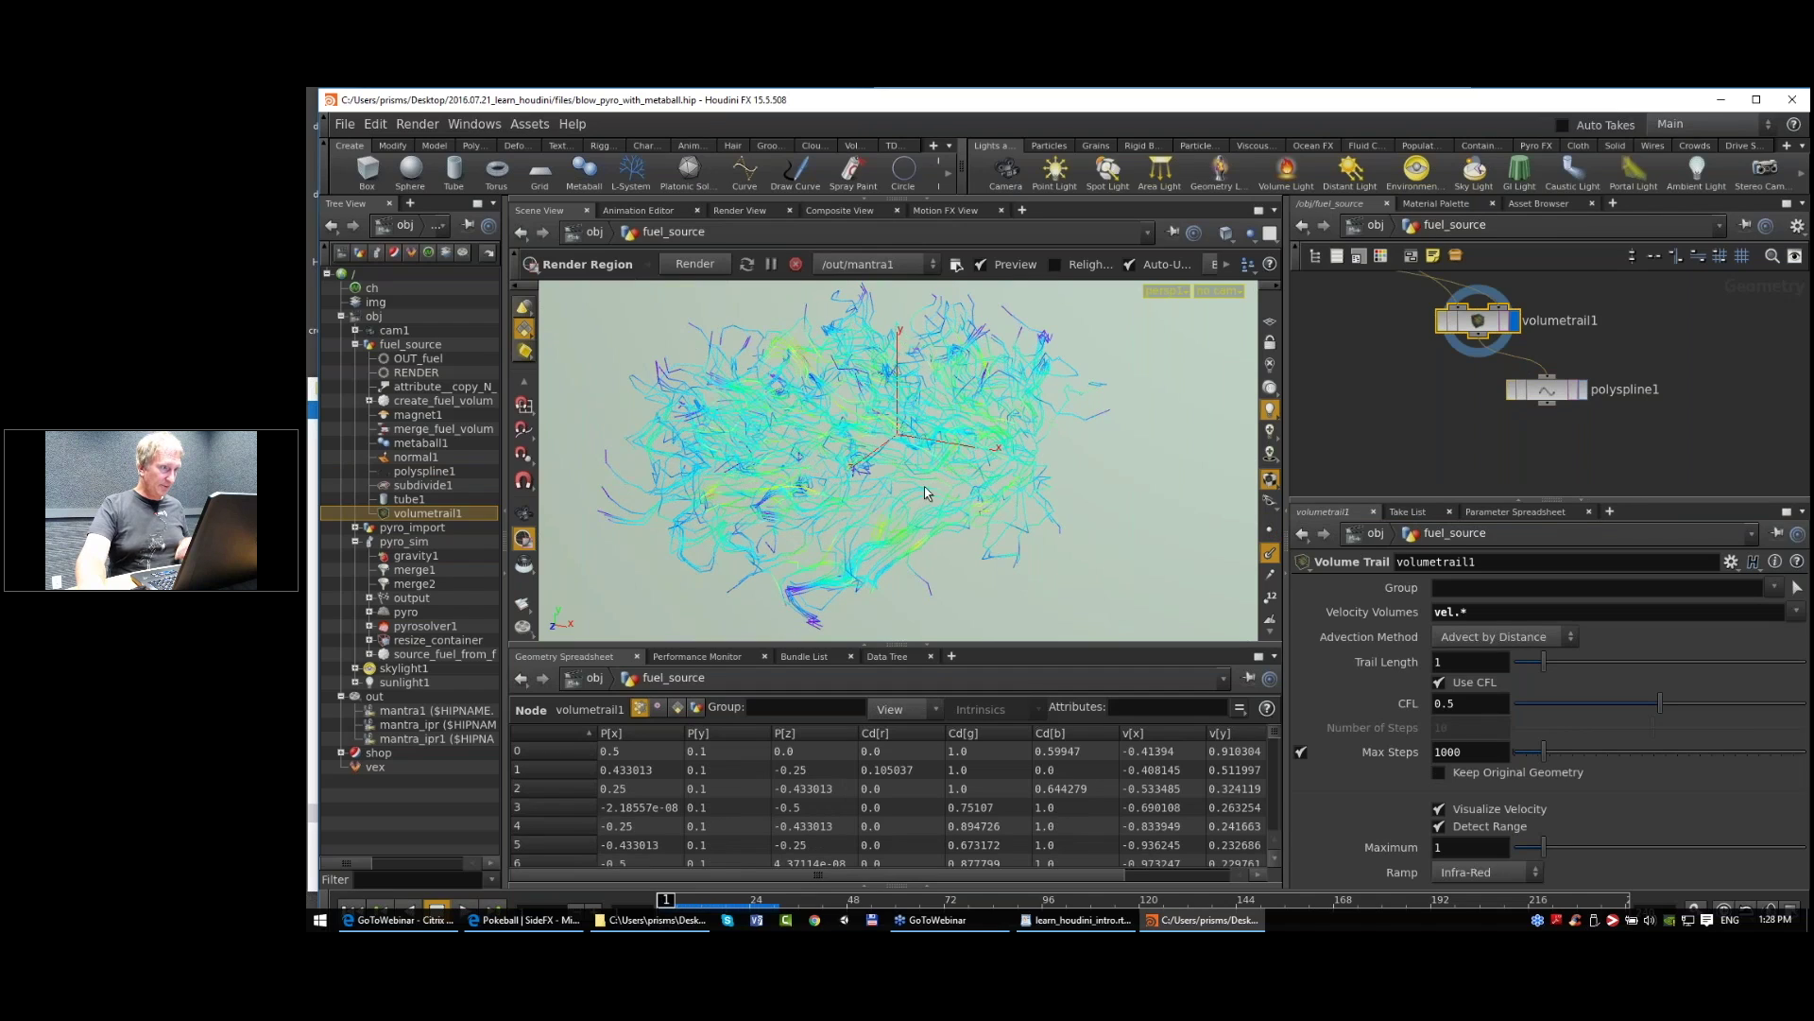
key(Escape)
scroll(946, 478, up, 3)
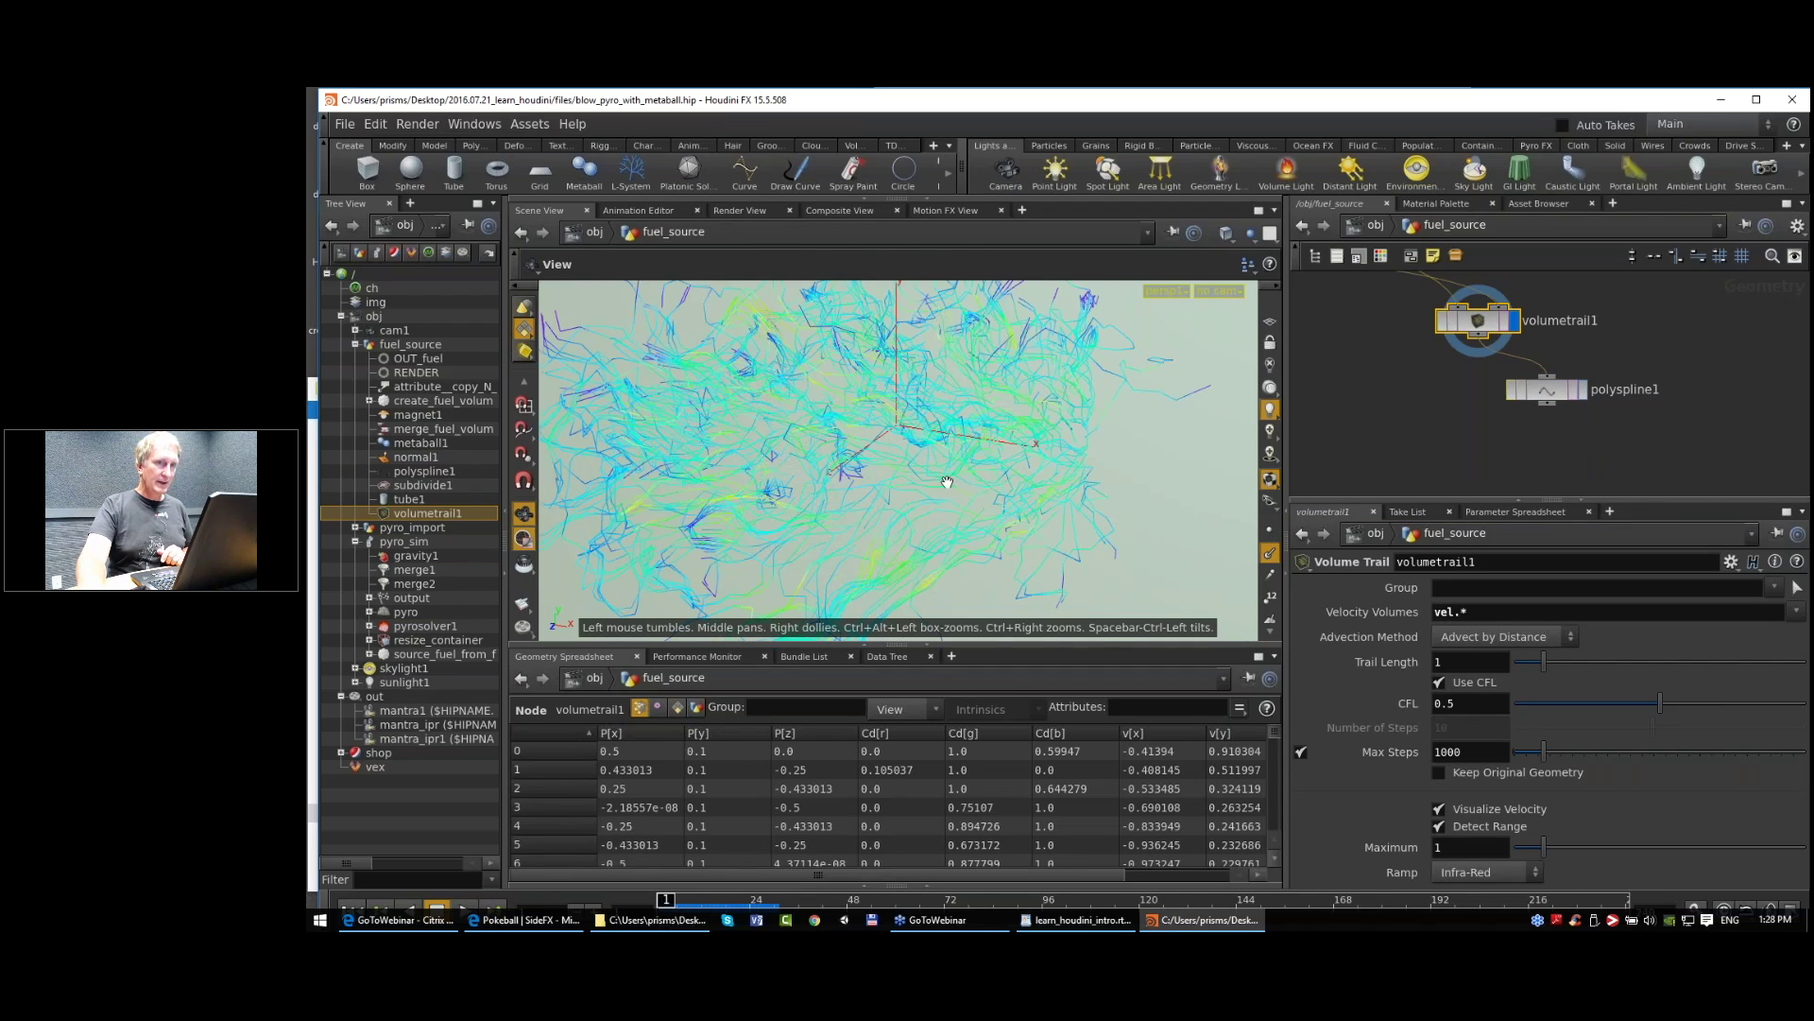
scroll(946, 478, down, 4)
Step: Display polyspline1 again and examine the smoothed curves up close and from another angle
click(1584, 396)
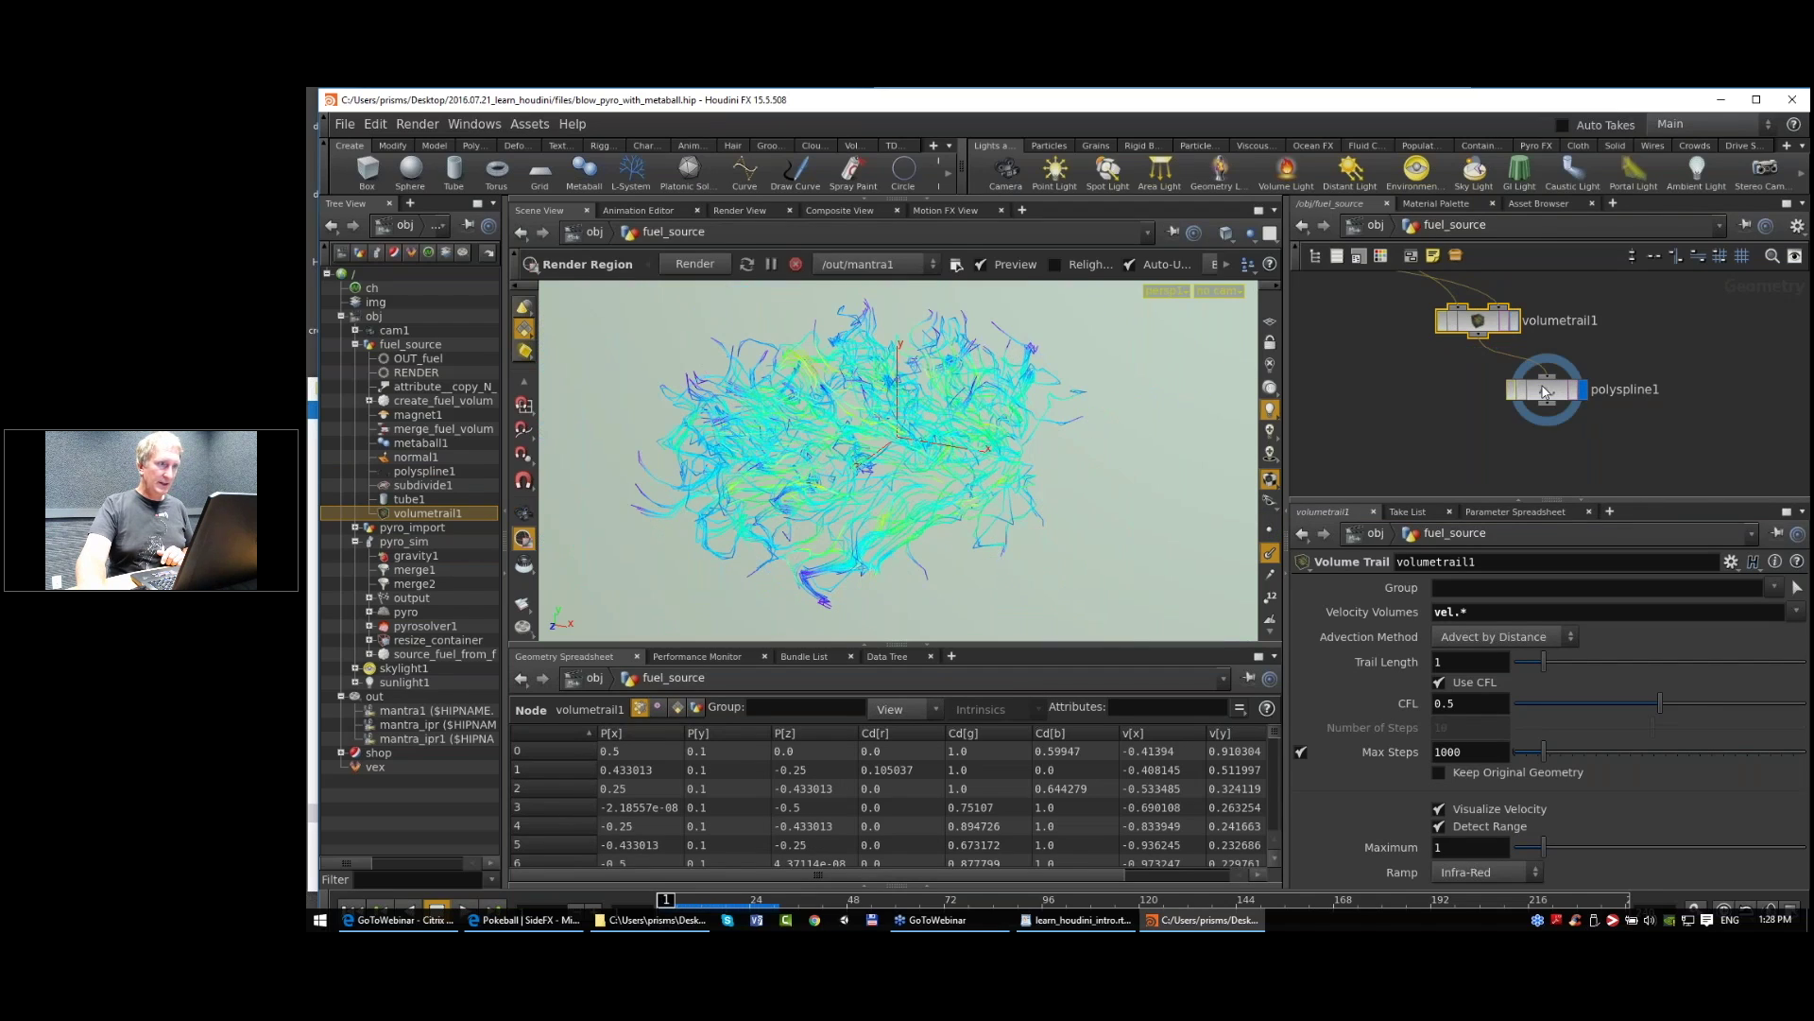
click(1546, 391)
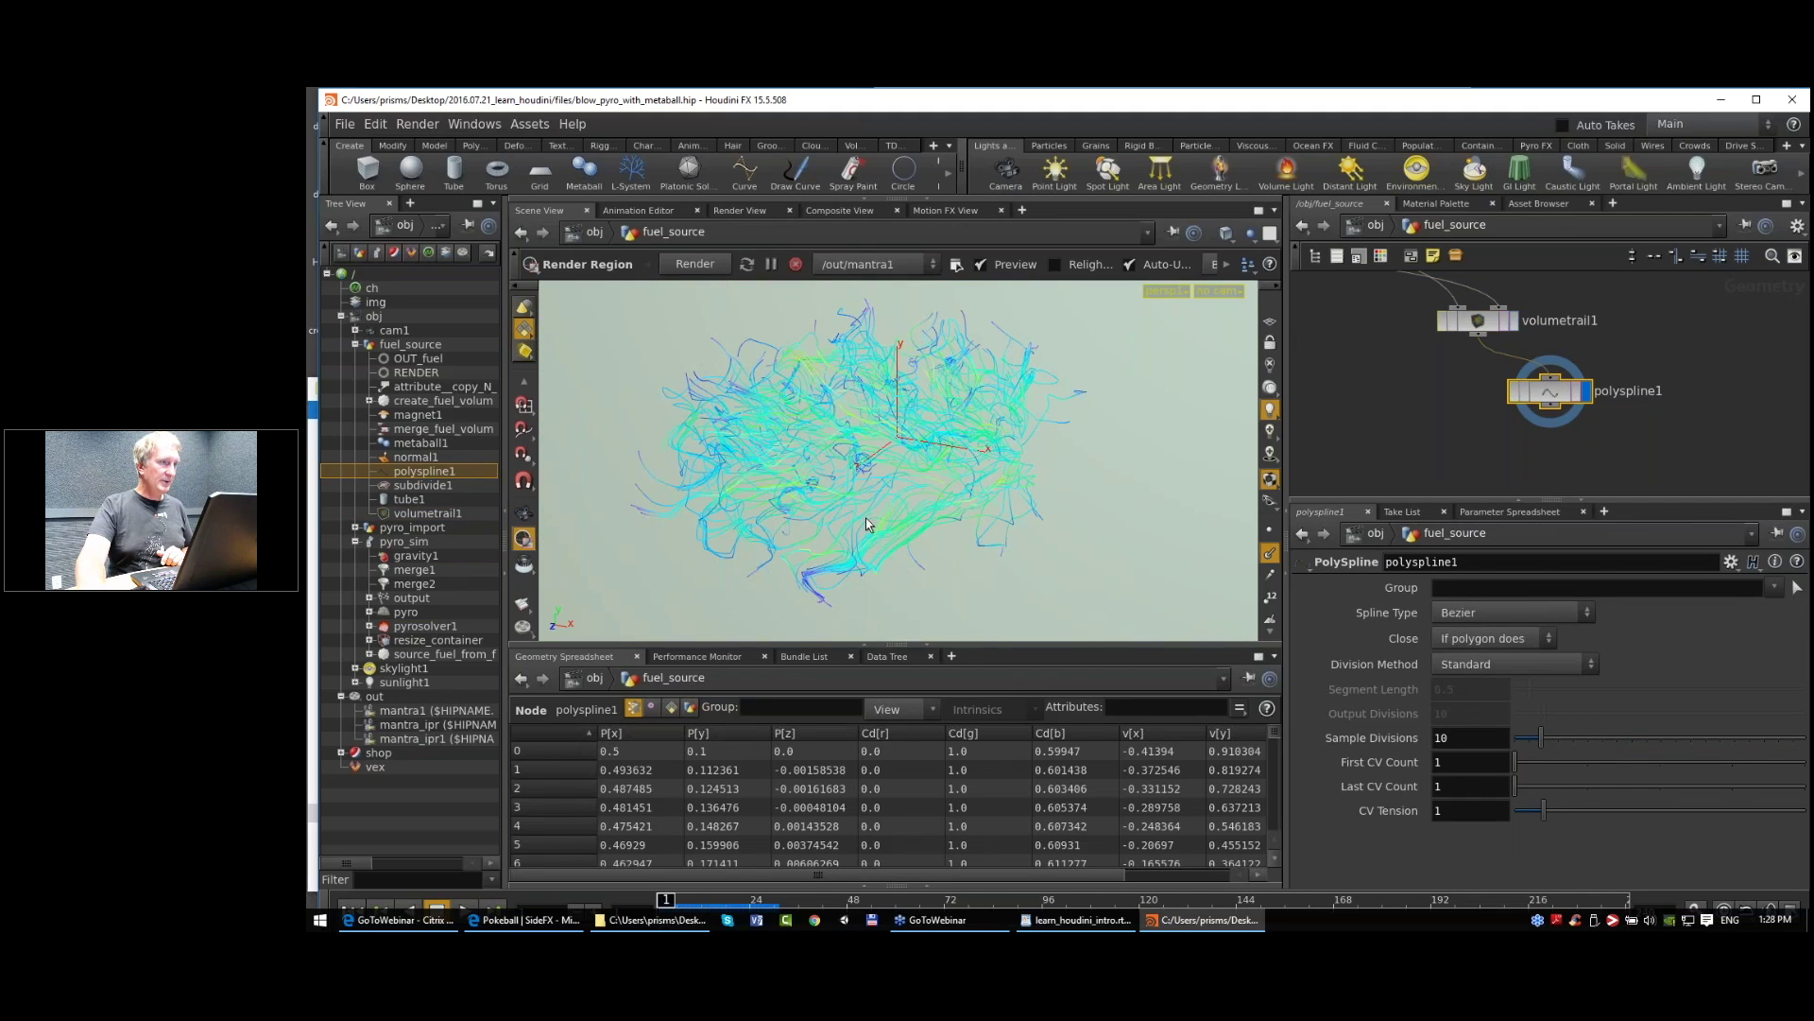
key(Escape)
scroll(887, 491, up, 3)
drag(887, 490, 823, 499)
scroll(822, 499, down, 4)
scroll(1491, 356, down, 2)
Step: Set volumetrail1's Trail Length to 0.89 and Max Steps to 1187, keeping Visualize Velocity on
click(1491, 359)
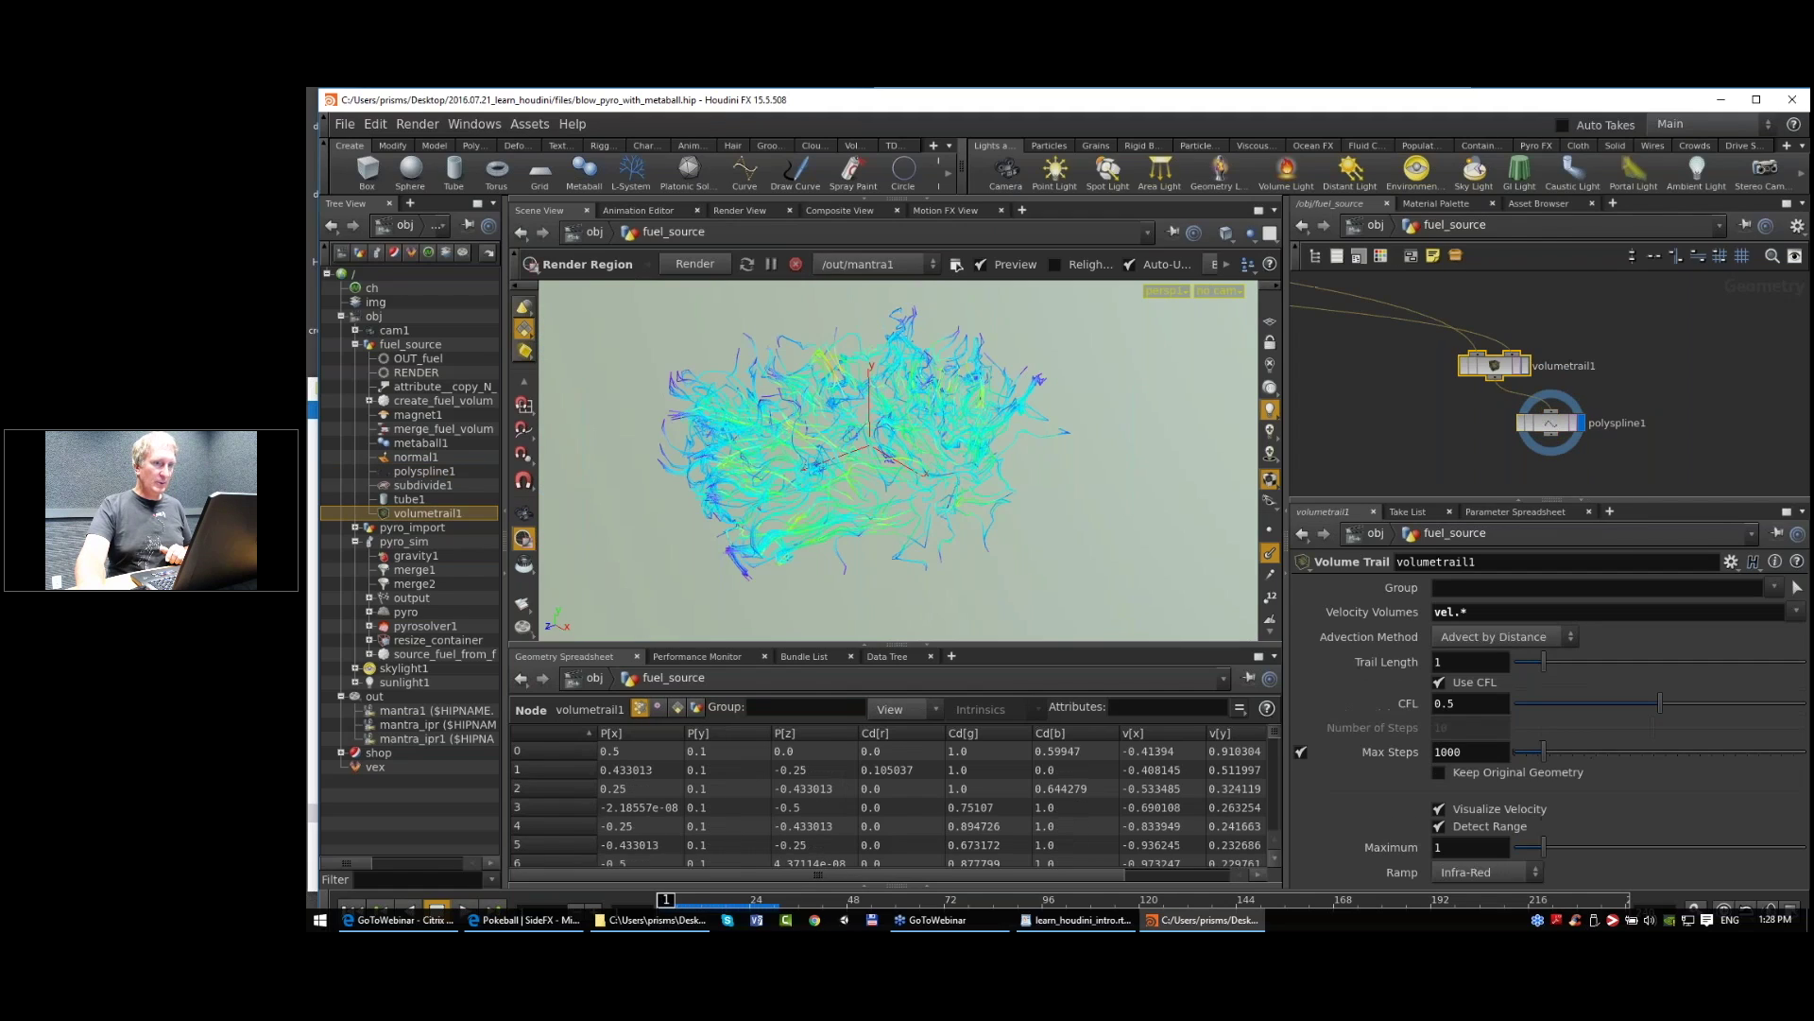
mouse_move(1550, 665)
mouse_down()
mouse_move(1616, 673)
mouse_move(1519, 676)
mouse_move(1540, 674)
mouse_up()
mouse_move(1545, 755)
mouse_down()
mouse_move(1580, 756)
mouse_move(1548, 754)
mouse_up()
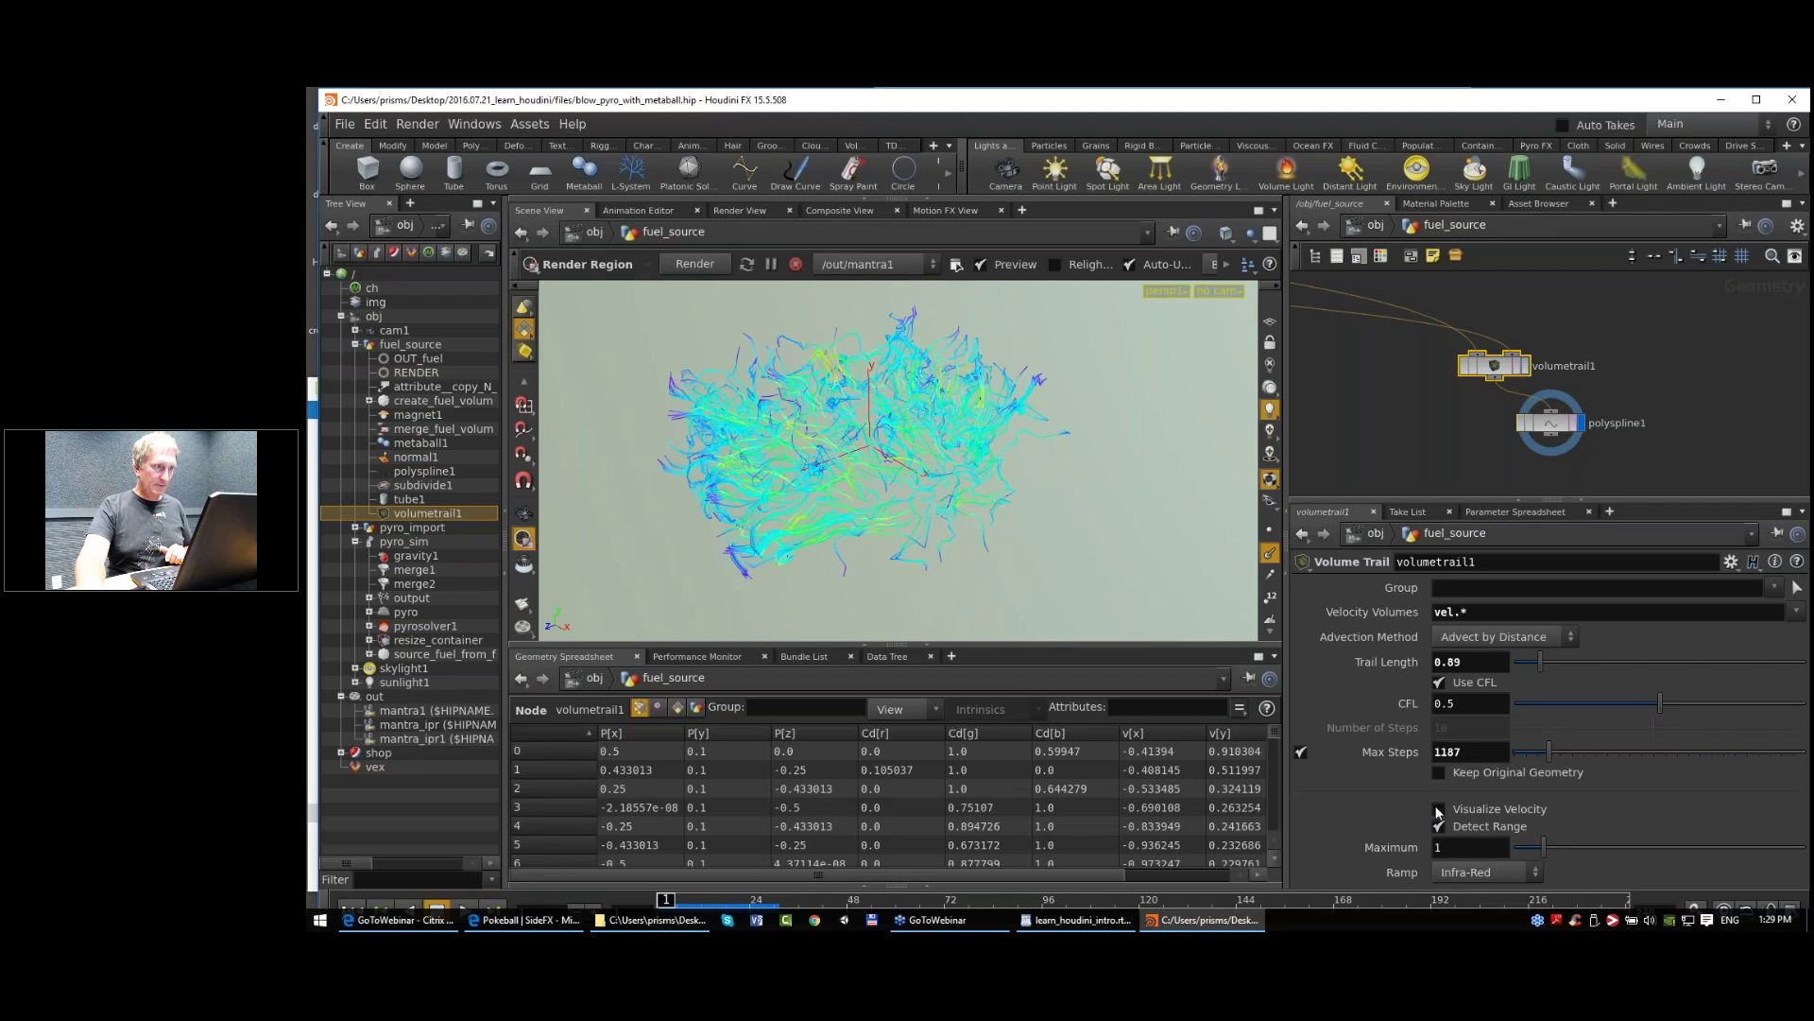
click(1438, 810)
click(1439, 810)
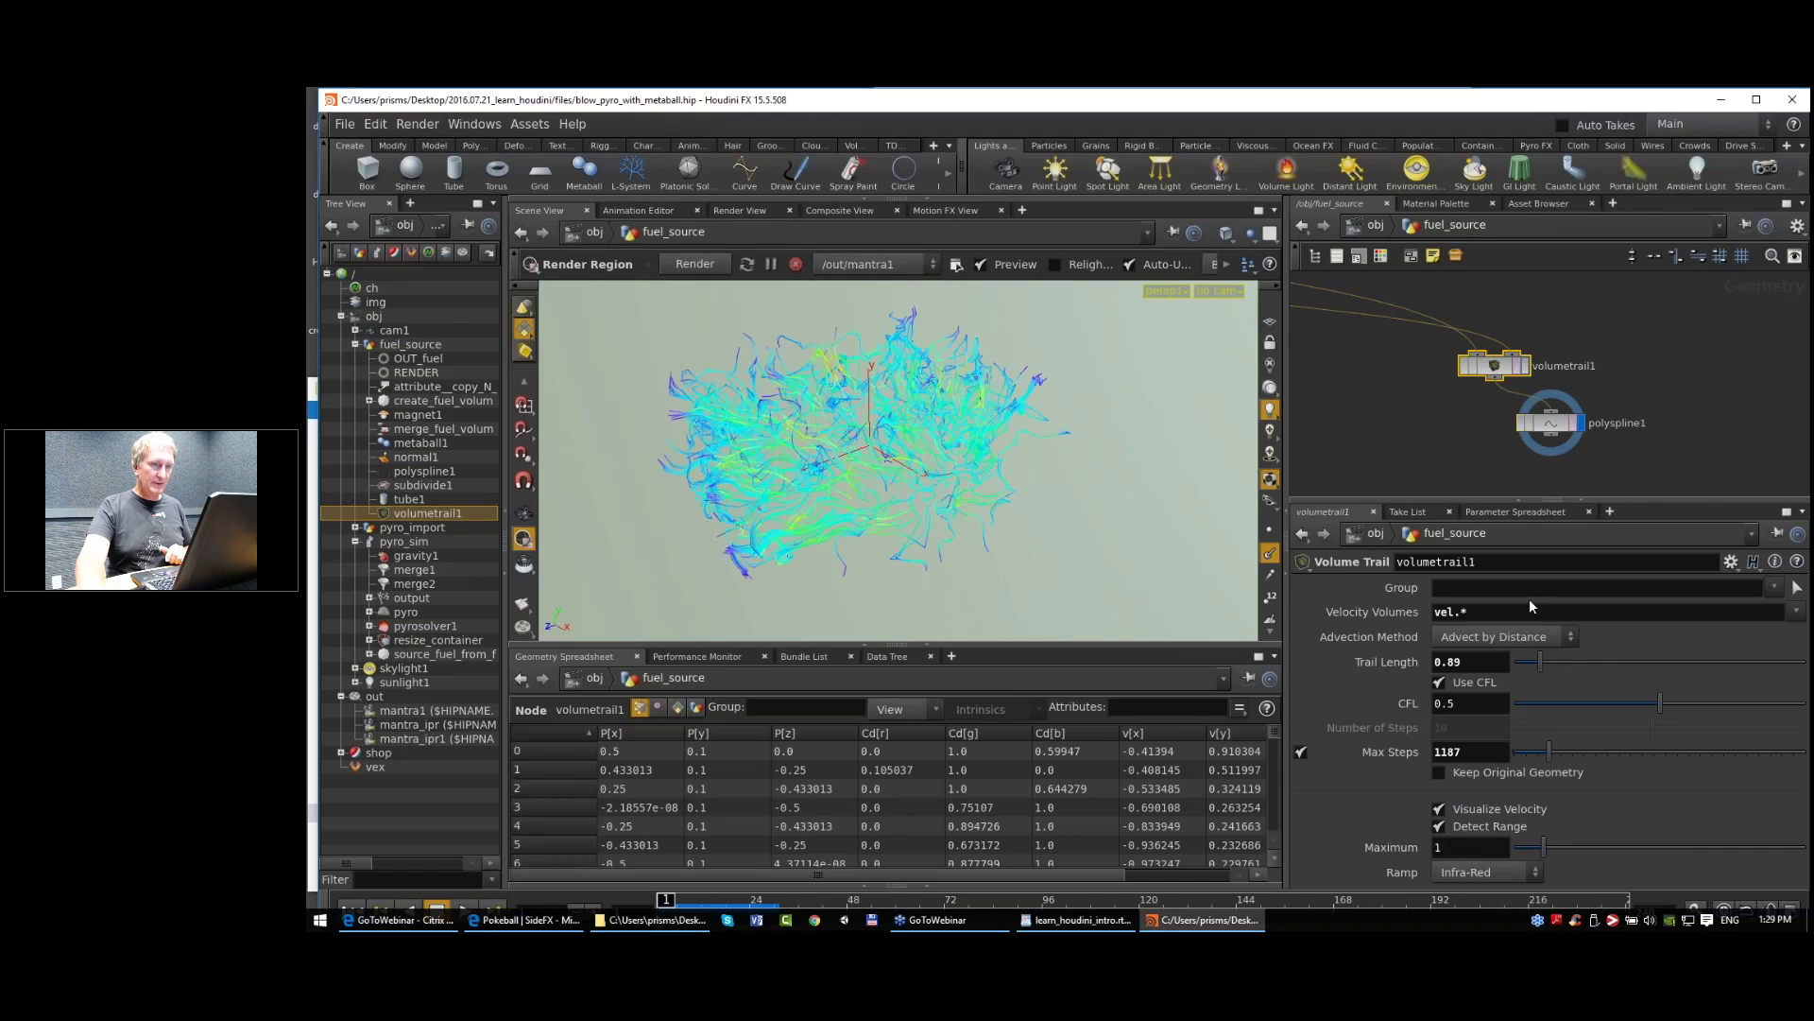
Step: Display the OUT_fuel null in the fuel_source network and save the scene file
middle_drag(1471, 408, 1608, 450)
drag(1694, 469, 1583, 457)
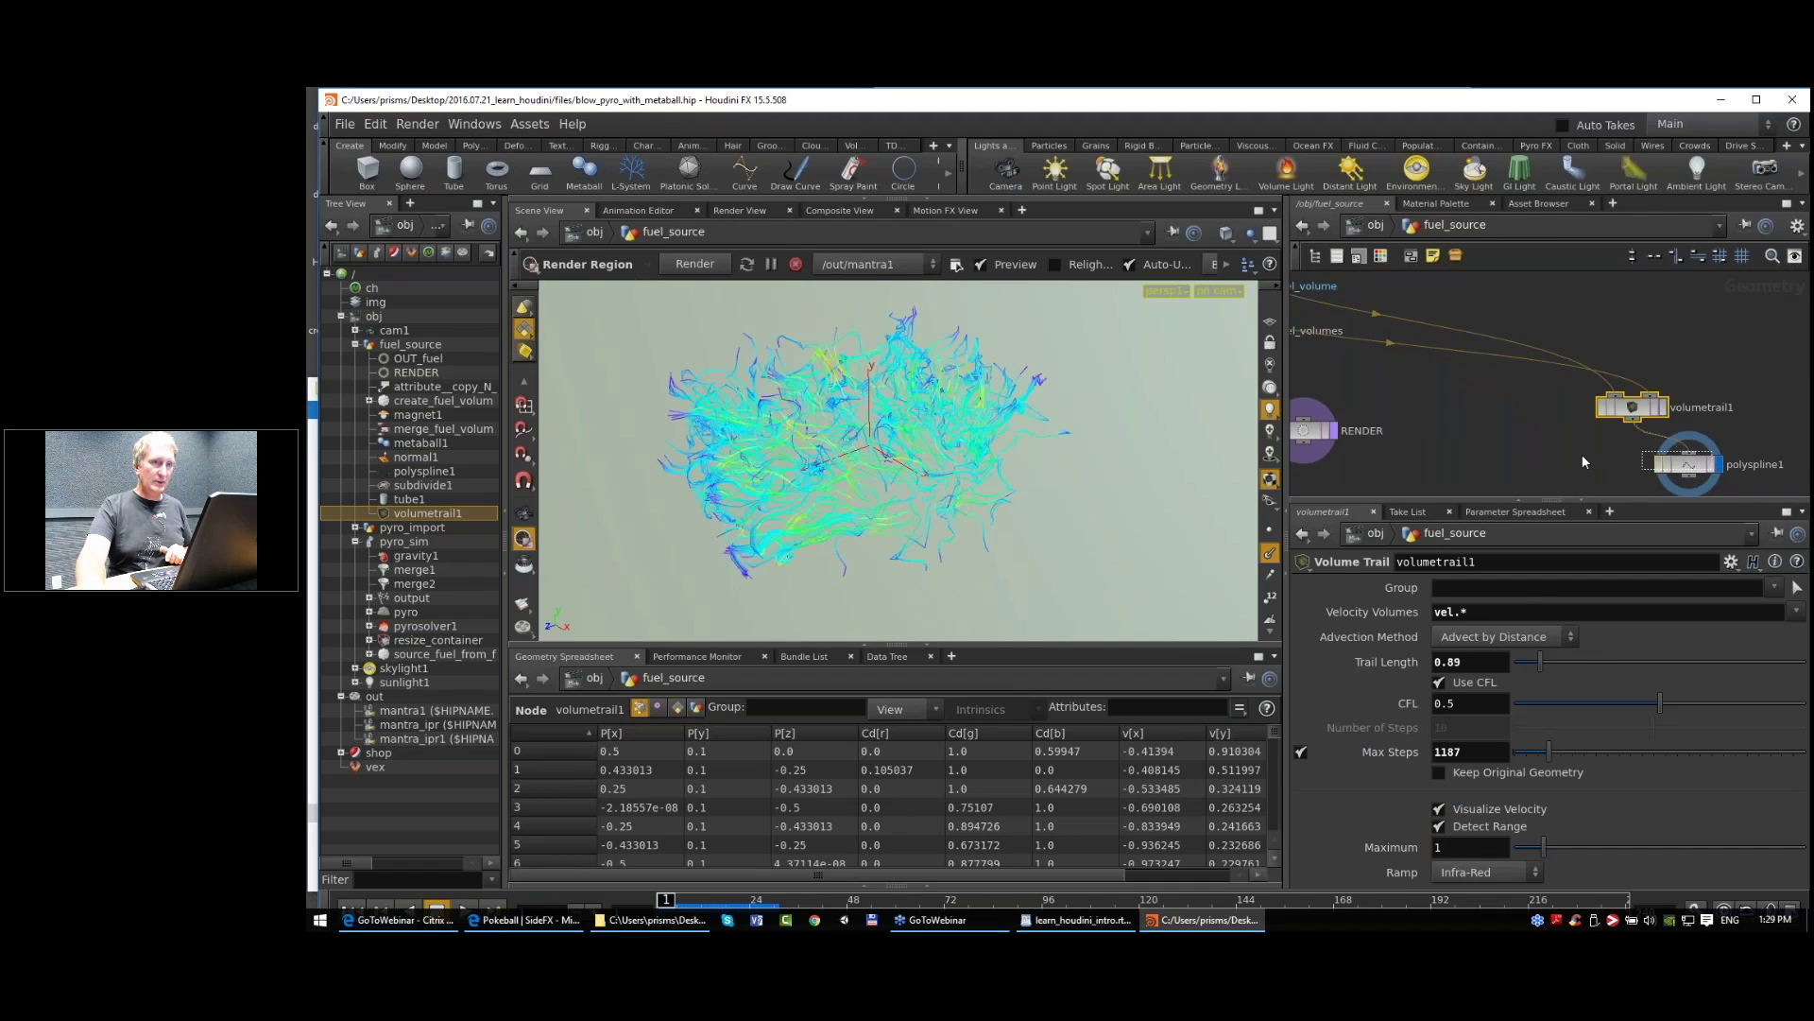
middle_drag(1508, 430, 1655, 426)
scroll(1654, 425, down, 1)
middle_drag(1526, 366, 1545, 416)
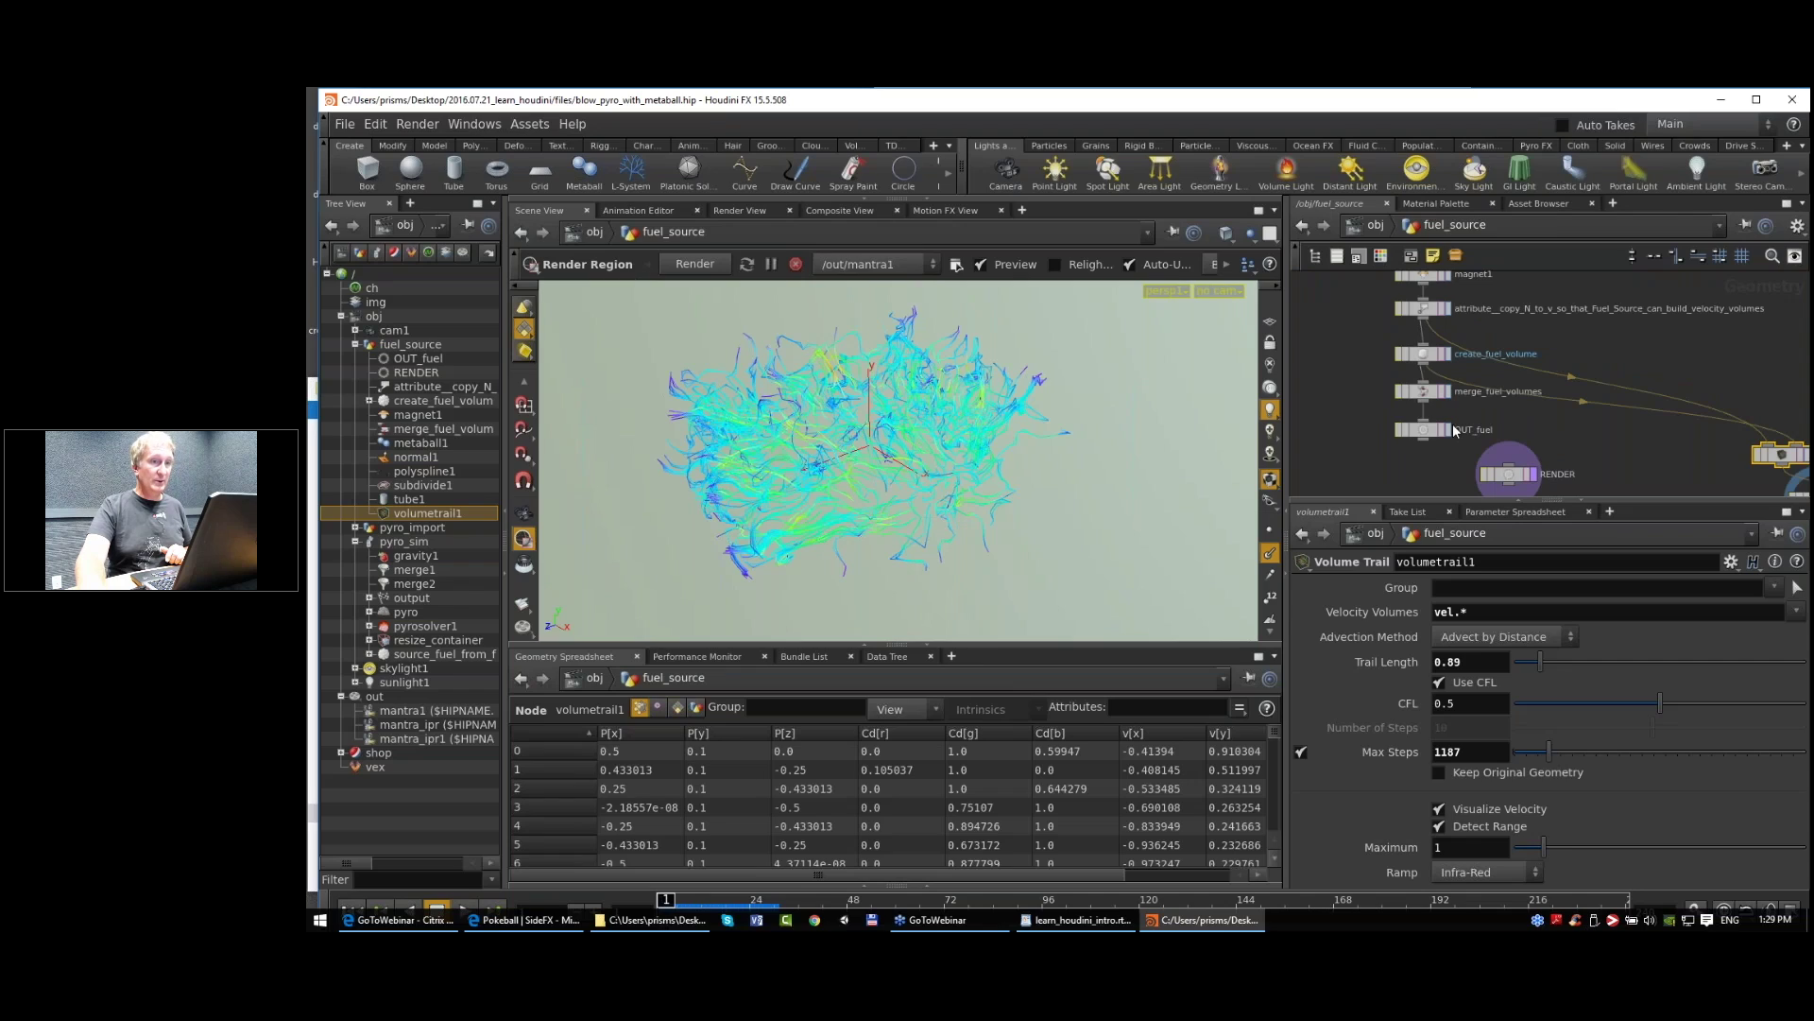
click(1447, 429)
click(1433, 433)
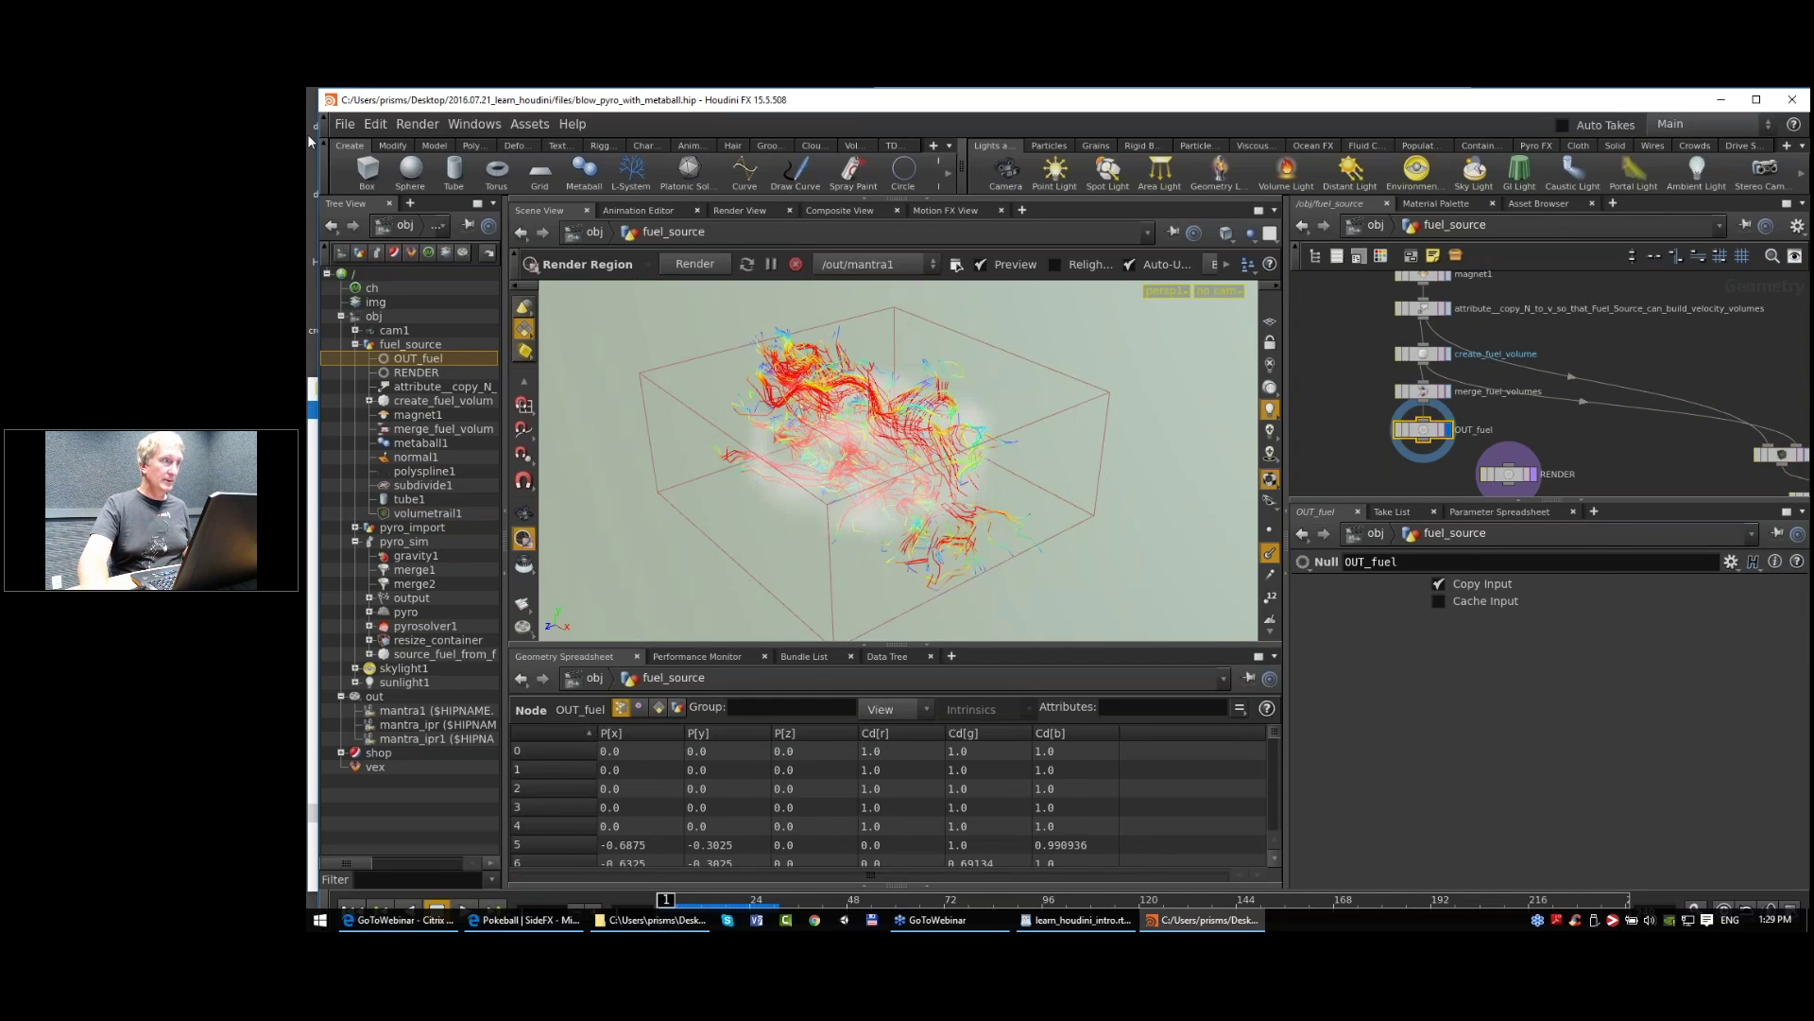
click(345, 126)
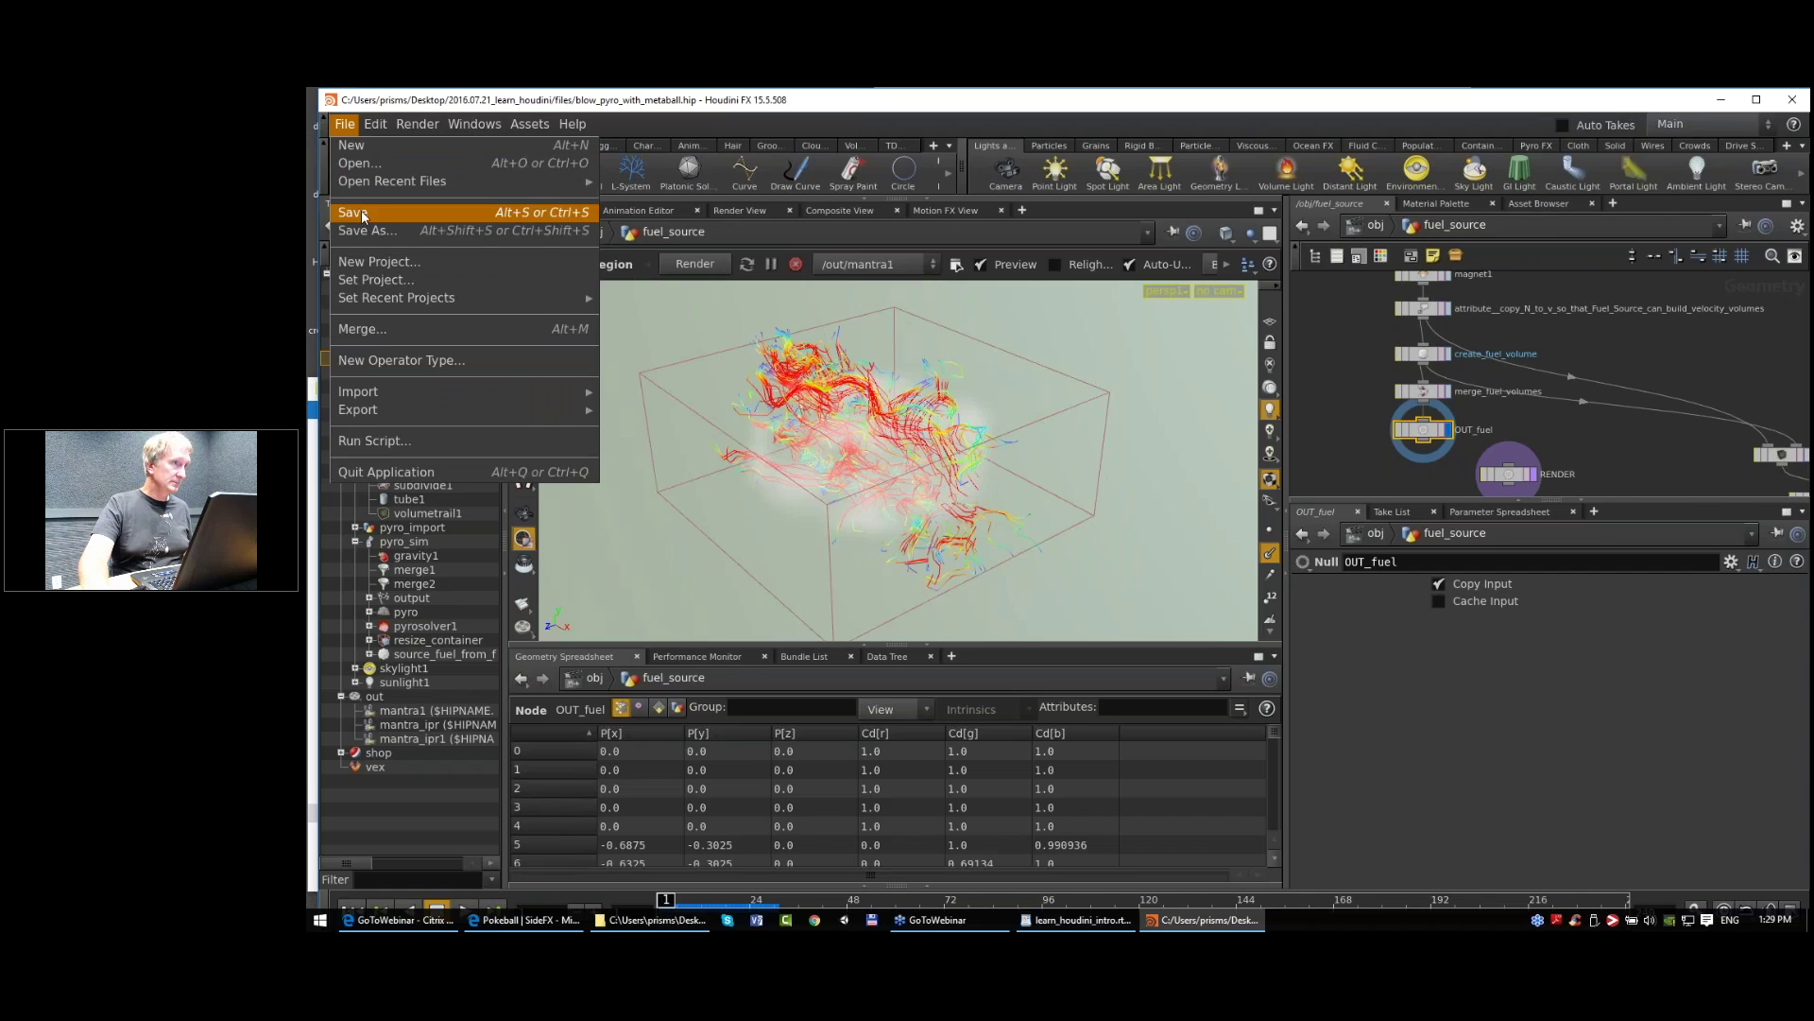
click(368, 213)
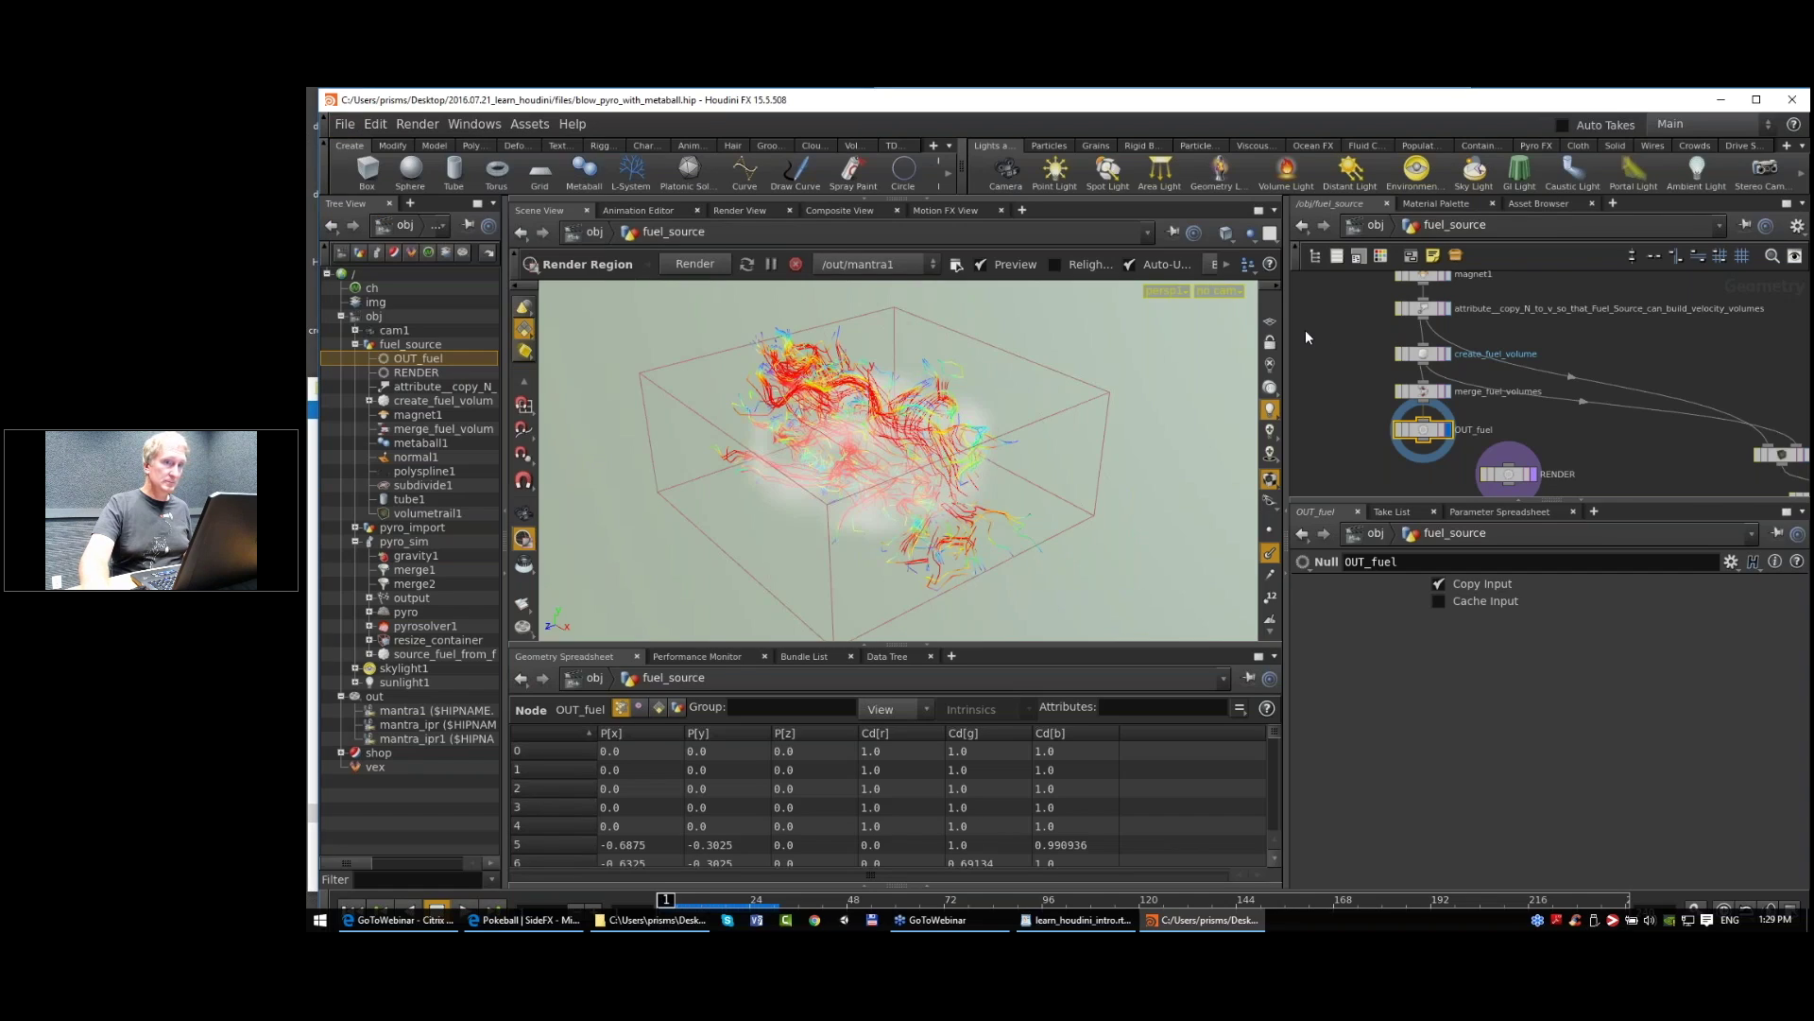
Step: Open the pyro_sim network and bring up the Pyro FX shelf tools
middle_drag(1585, 354, 1565, 404)
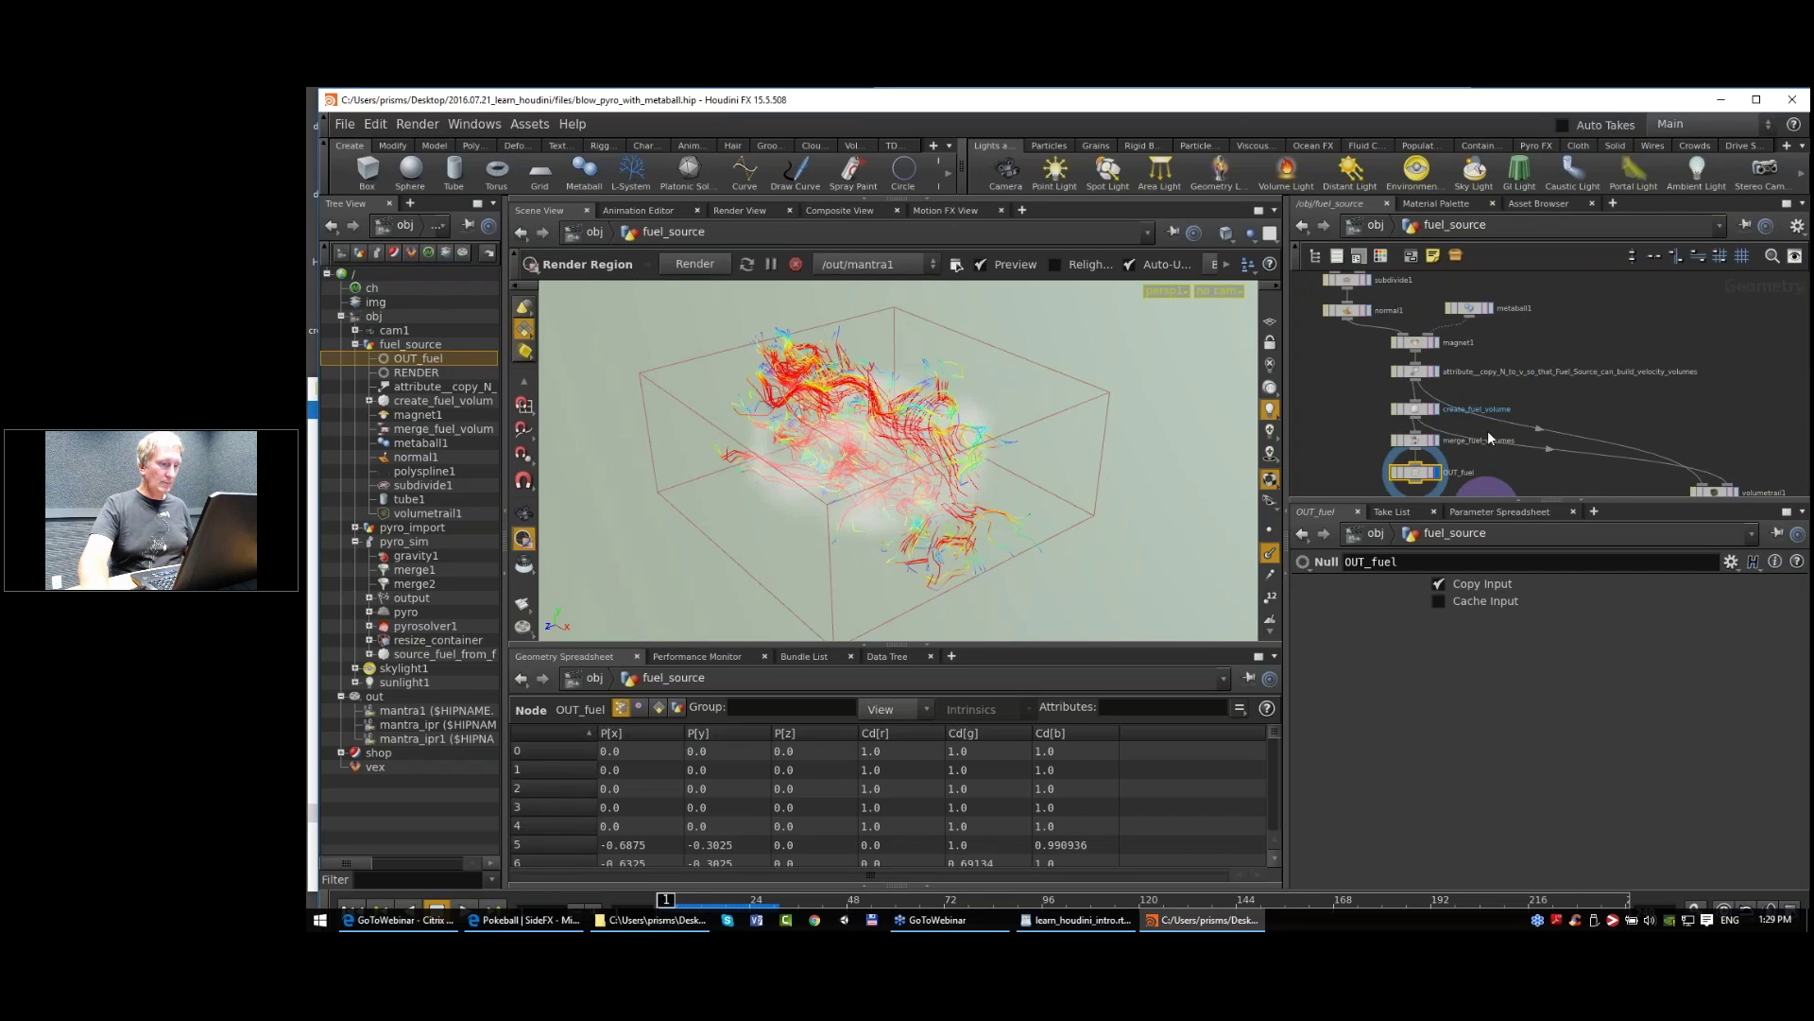
key(u)
click(1452, 386)
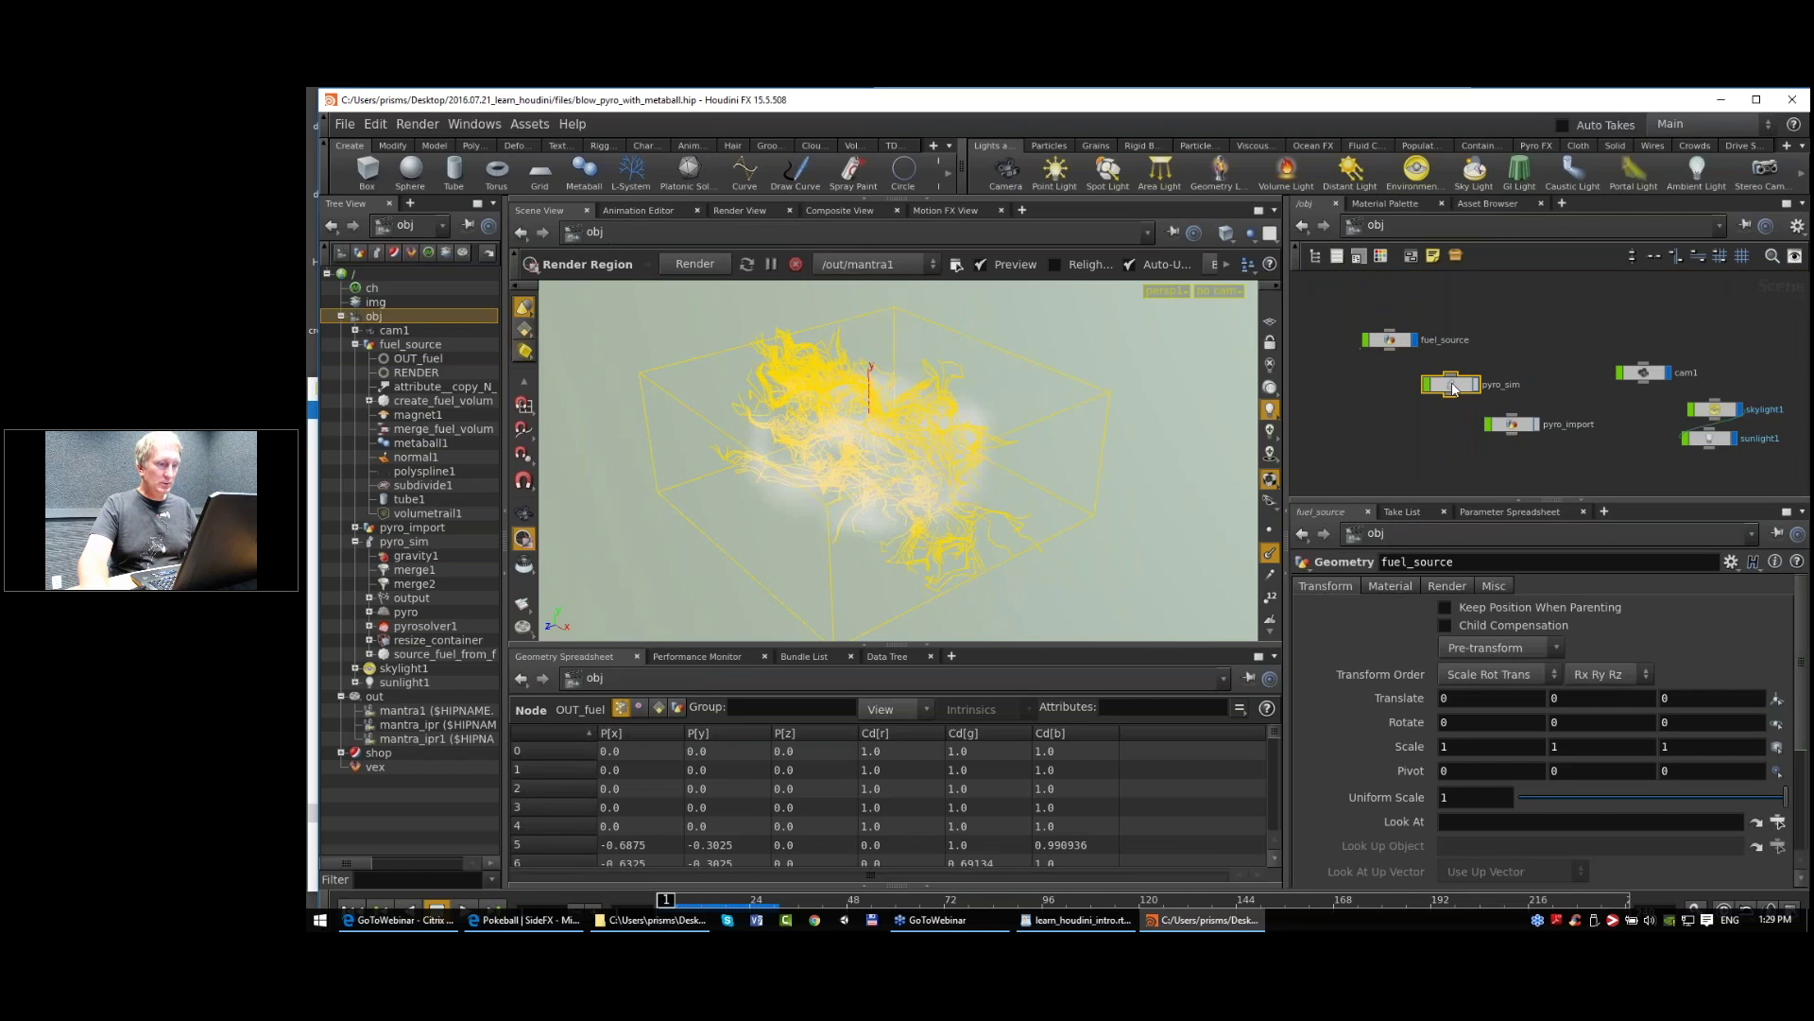
double_click(1452, 386)
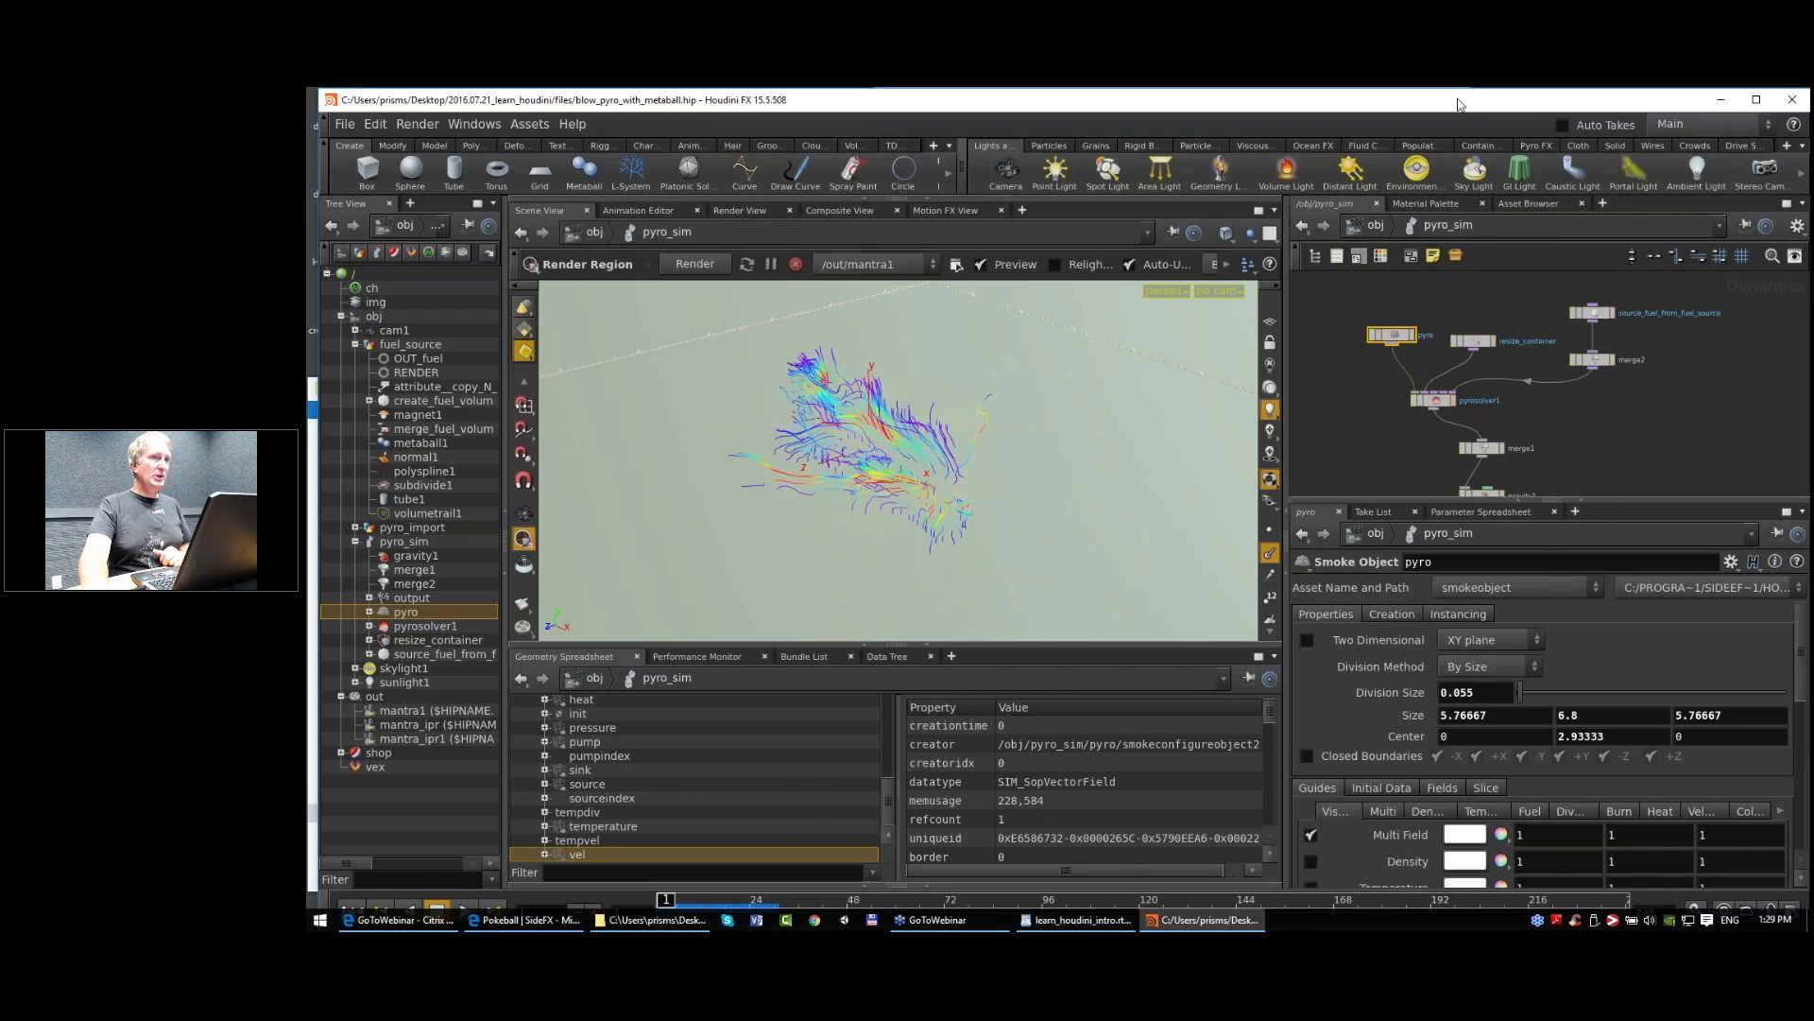
click(1528, 146)
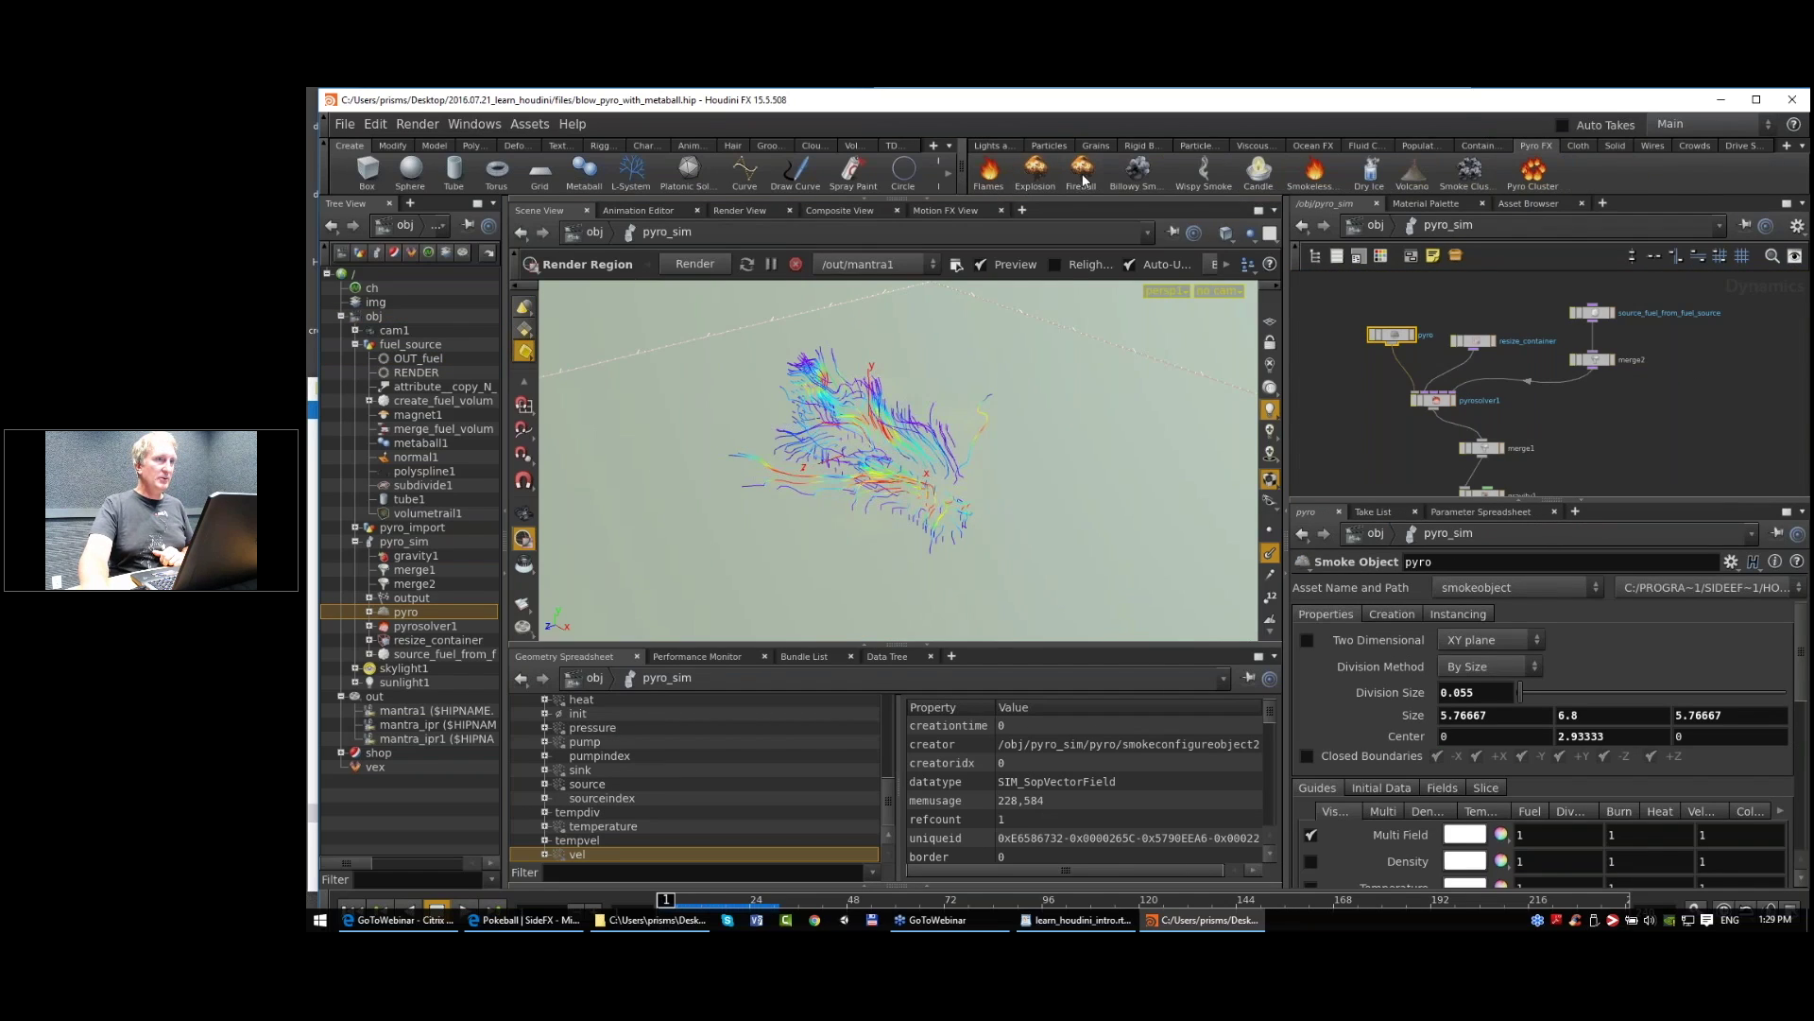
Step: Enlarge the network view and show the simulation parameters of the pyrosolver1 node
middle_drag(1496, 390, 1486, 383)
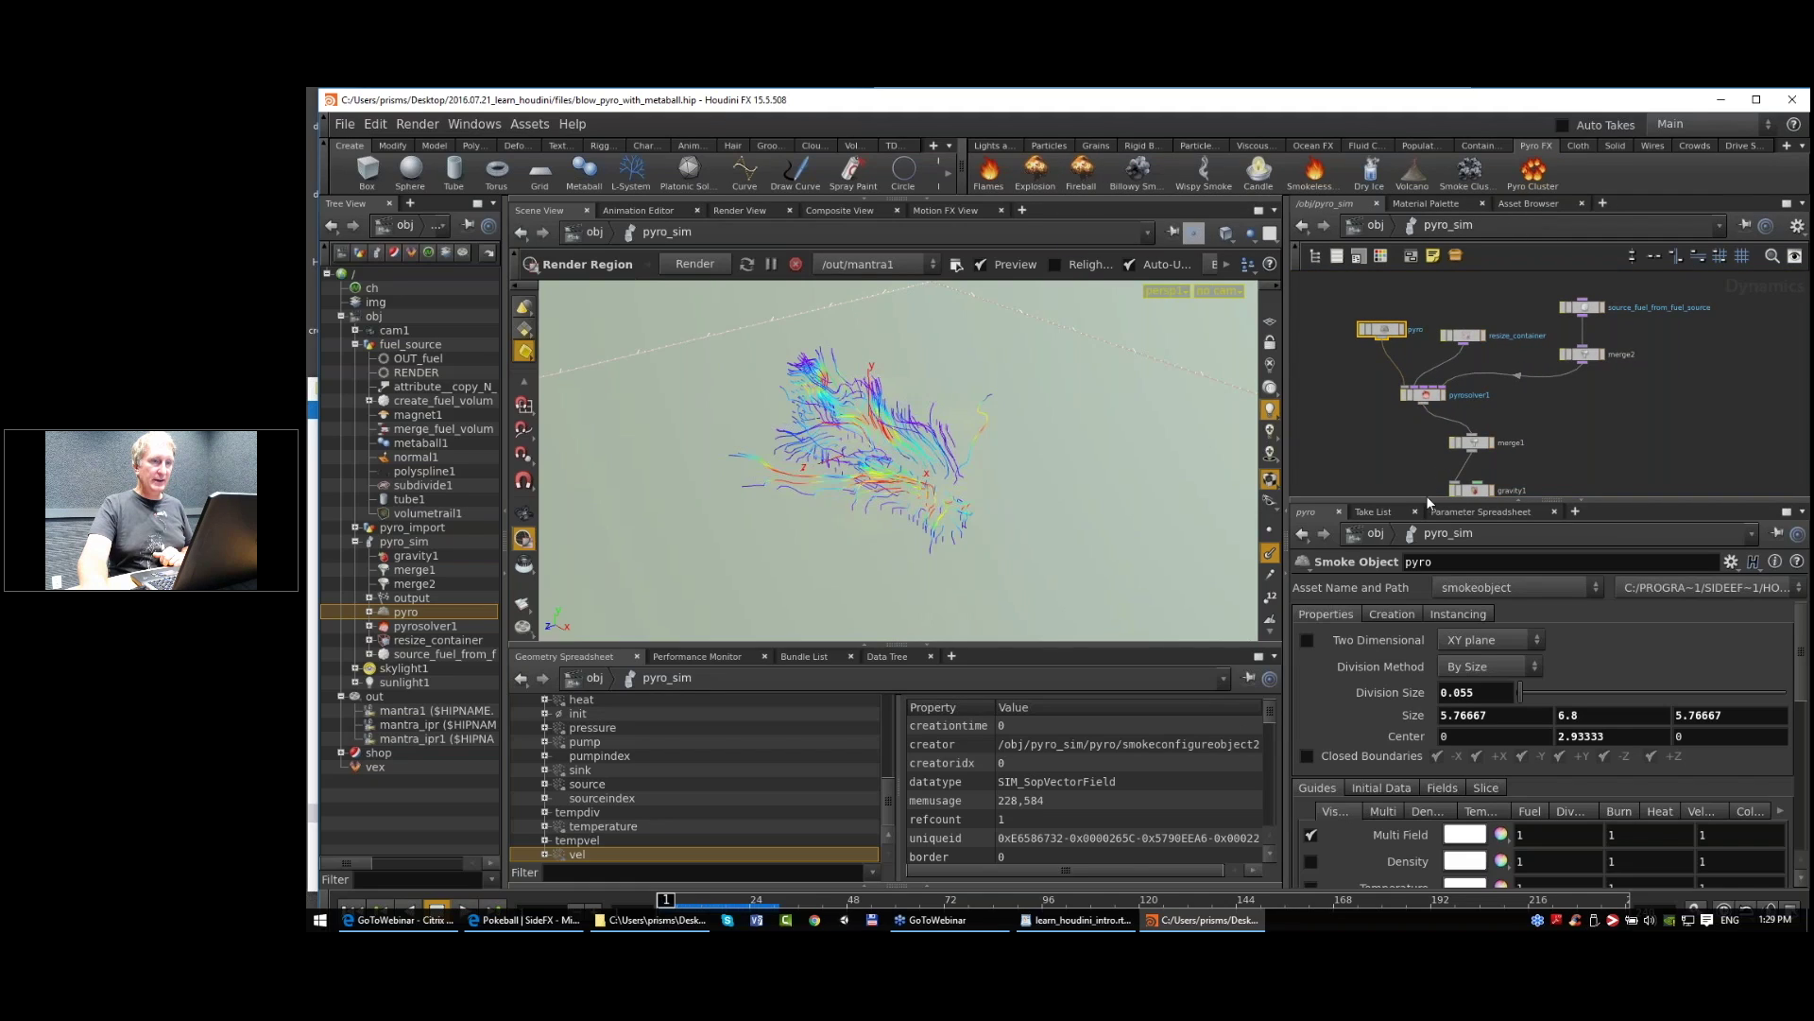
drag(1426, 495, 1426, 565)
click(1424, 456)
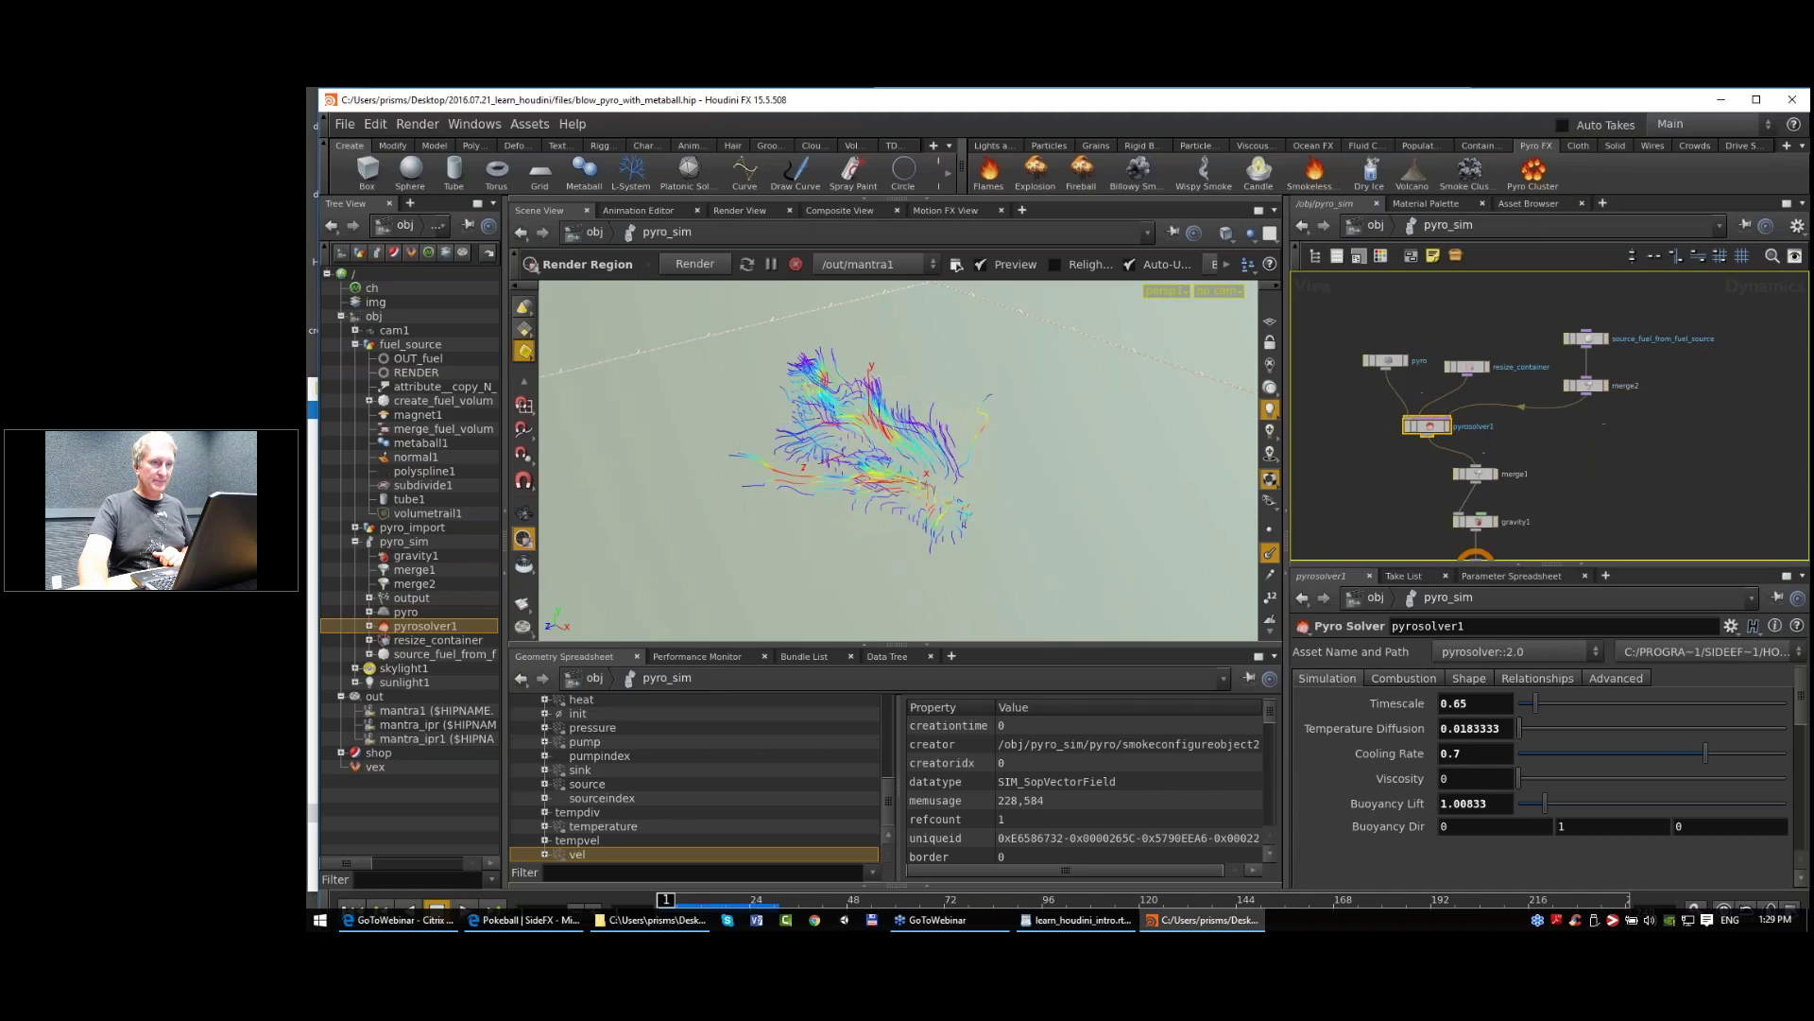
Step: Show the combustion parameters of pyrosolver1, enlarge the parameter area, and orbit the velocity trails
middle_drag(1483, 452, 1495, 423)
click(1386, 677)
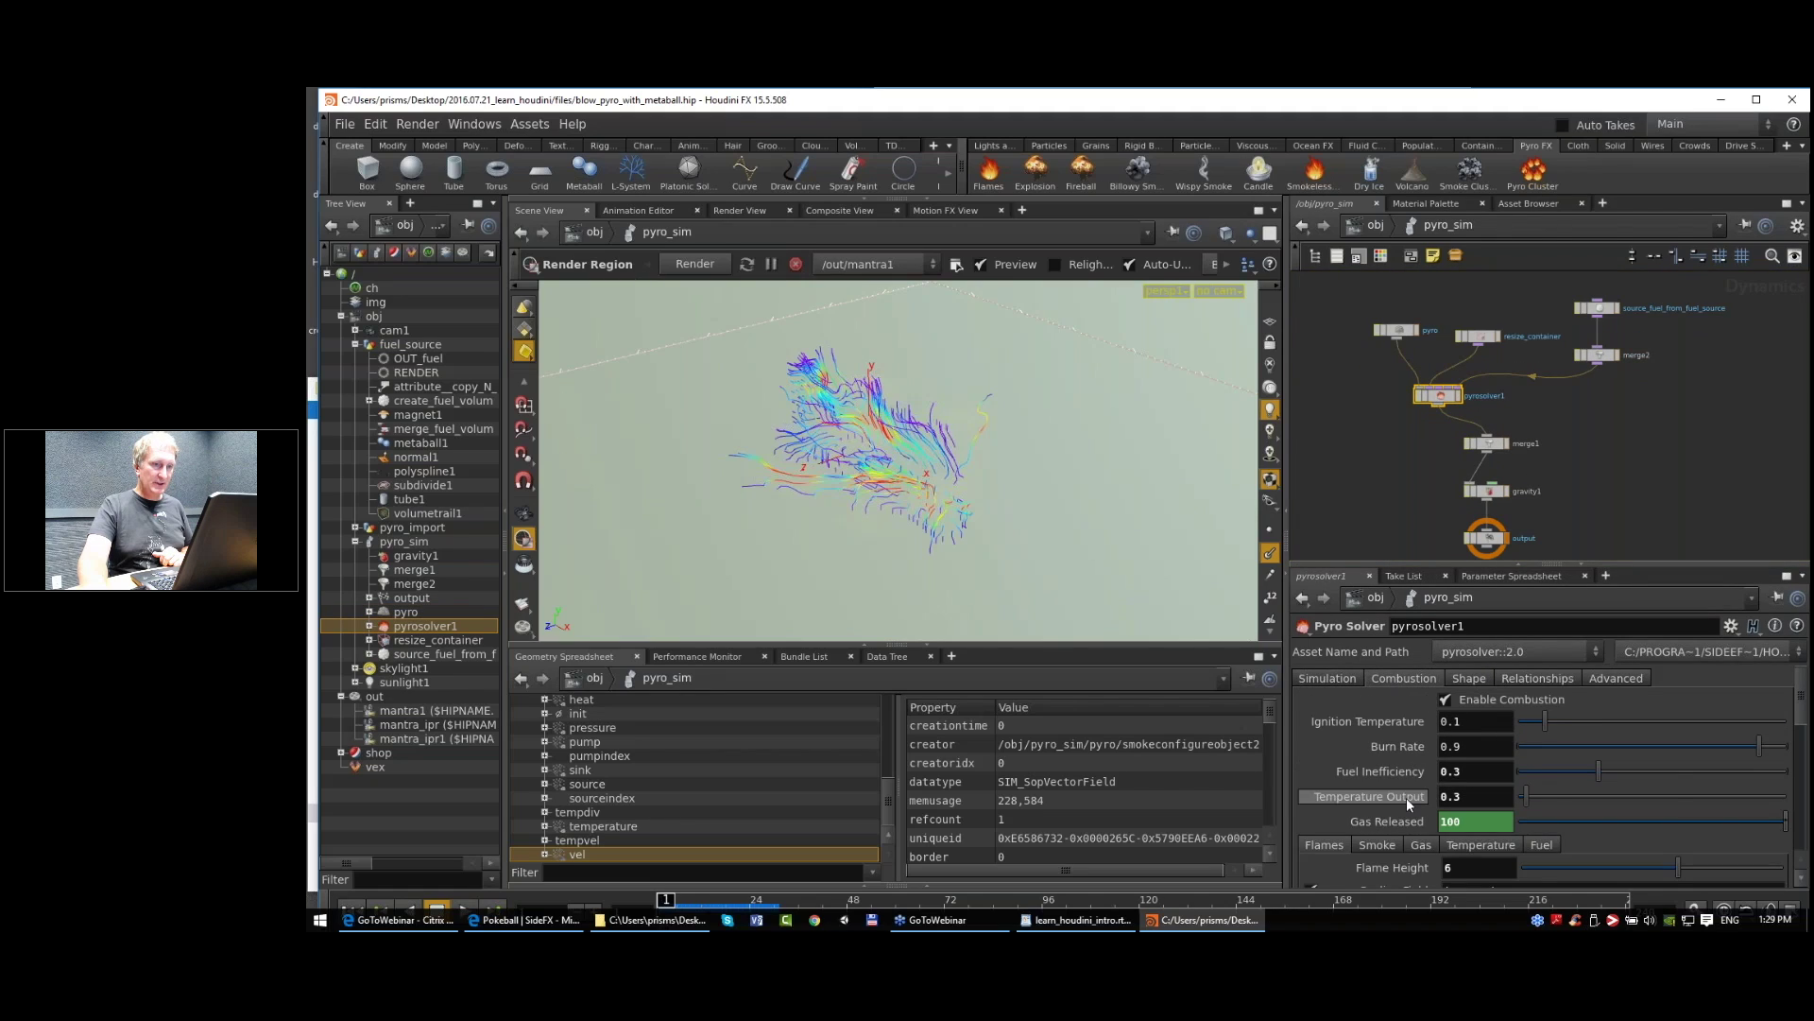
scroll(1406, 798, down, 3)
scroll(1385, 768, up, 2)
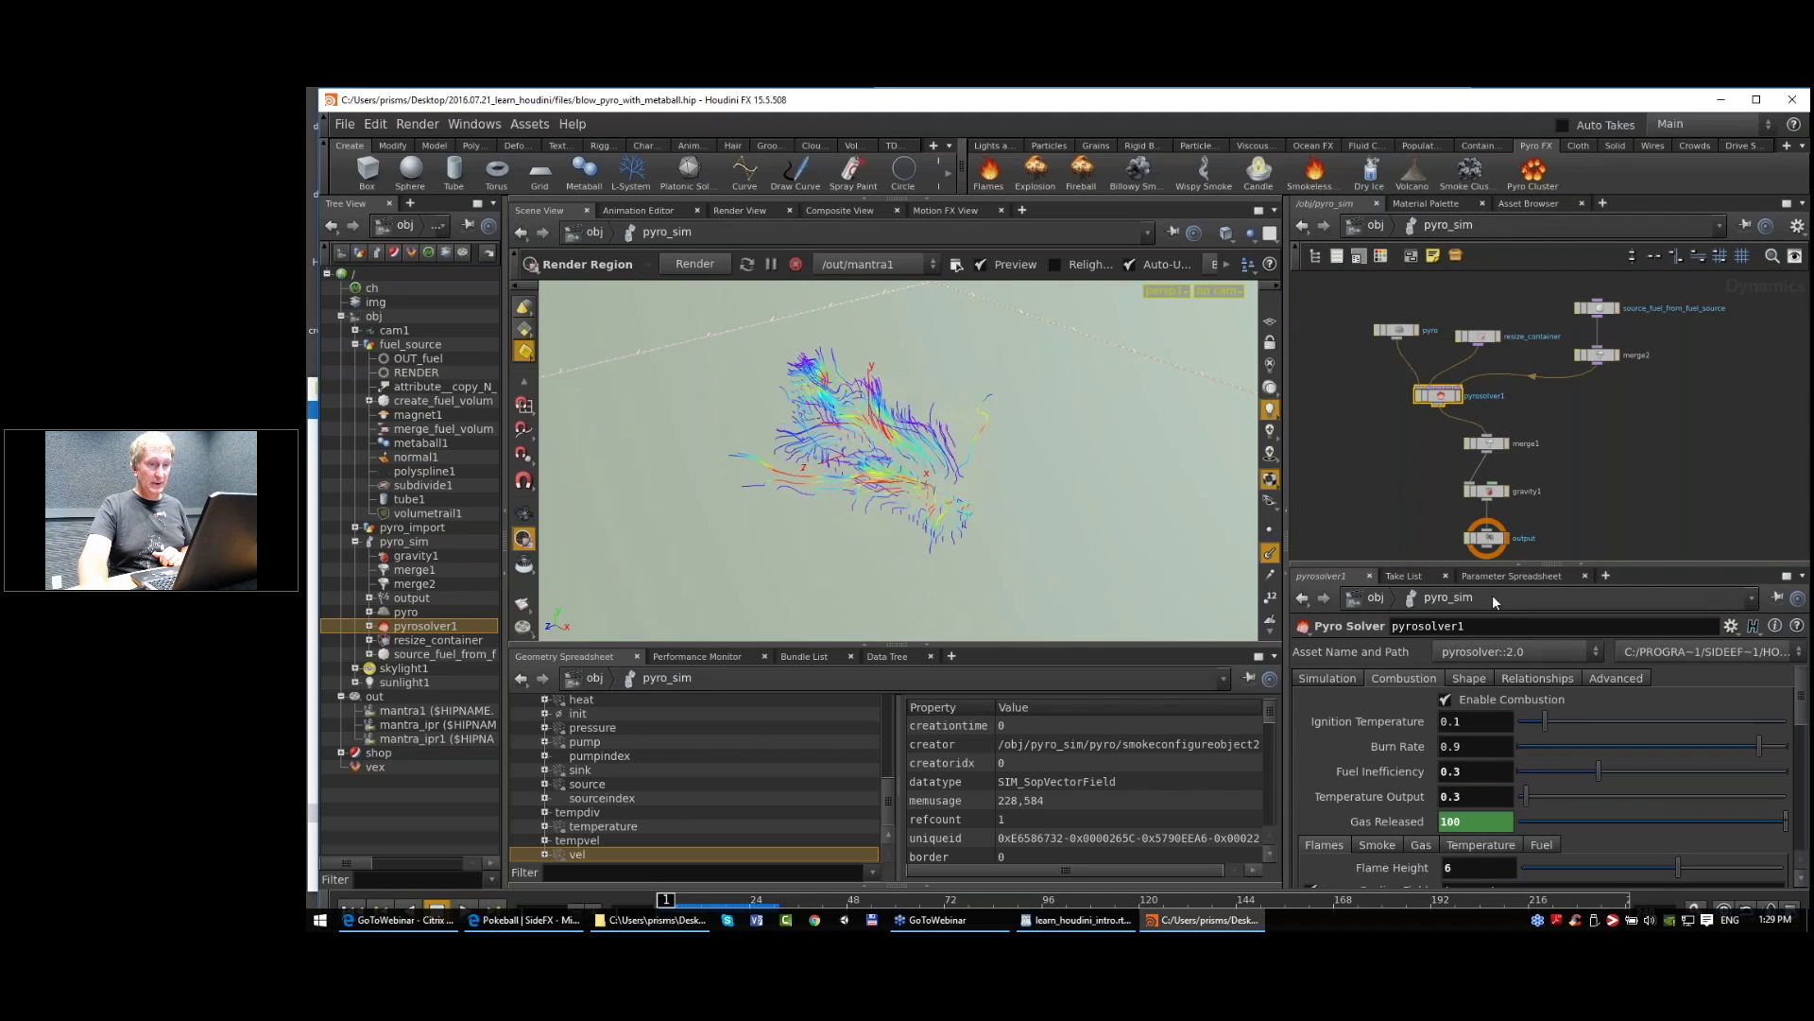
drag(1625, 555, 1625, 518)
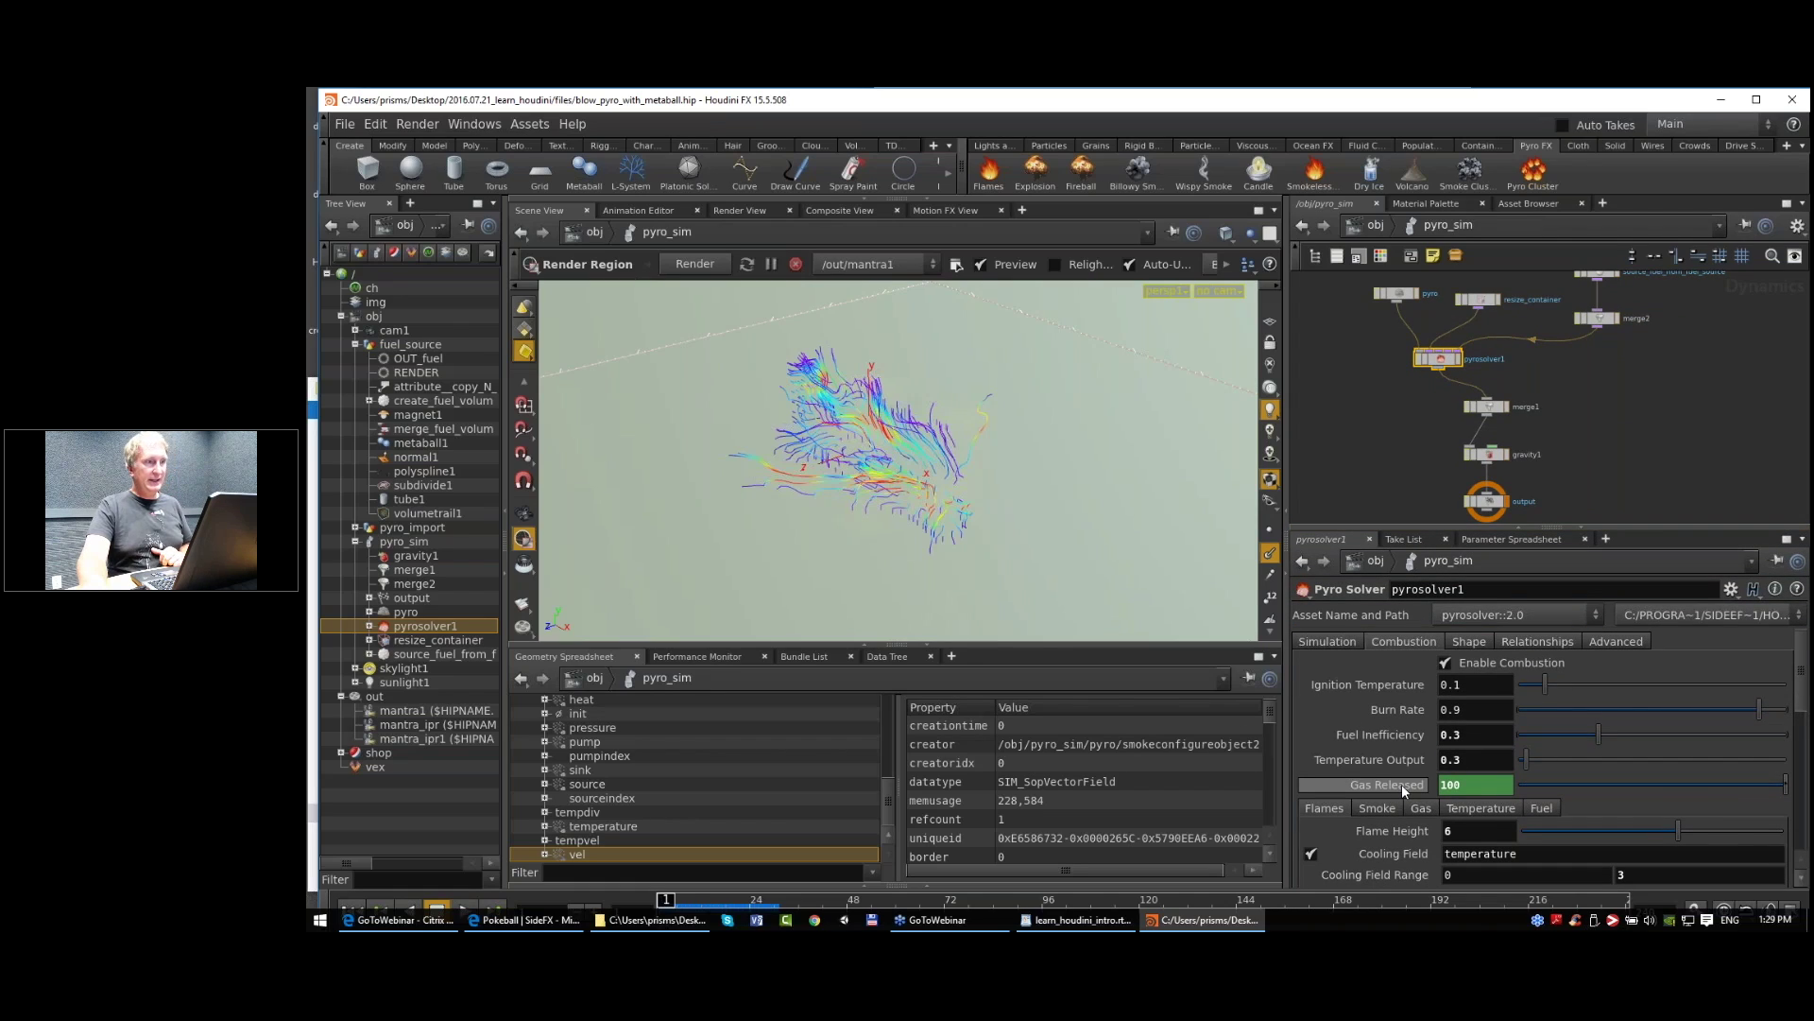
key(Escape)
drag(992, 462, 992, 501)
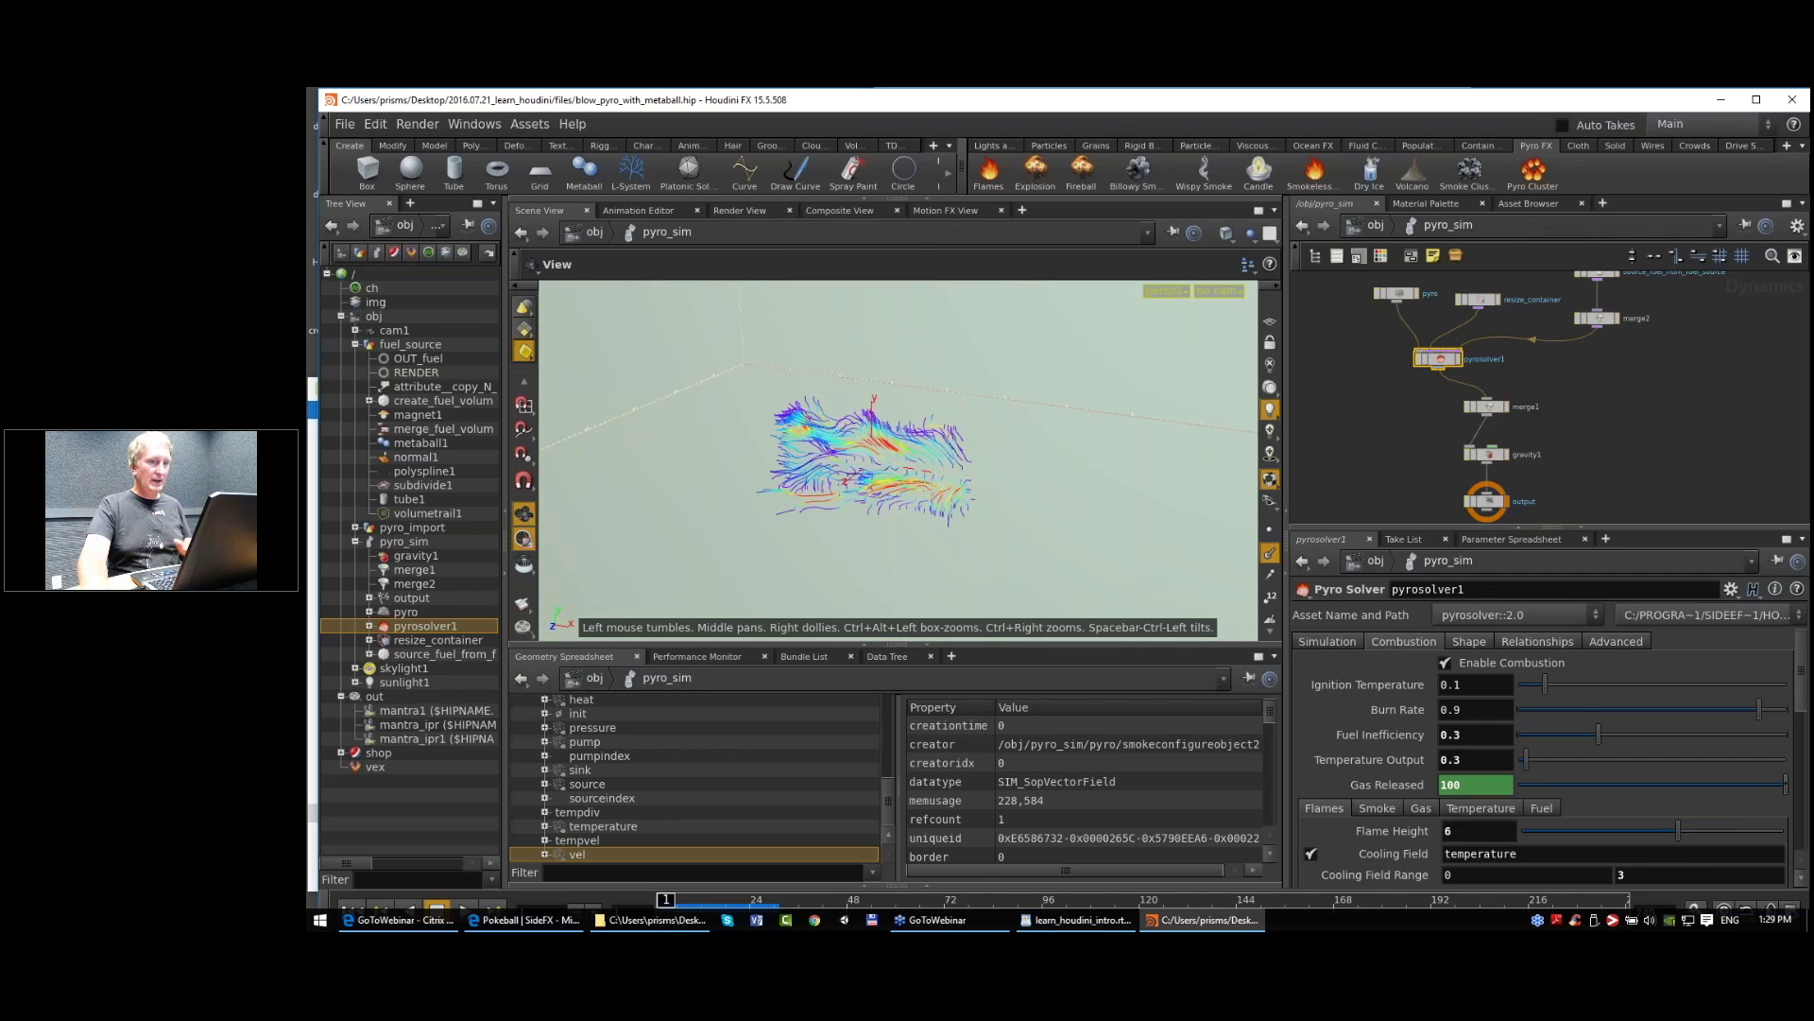
Step: Inspect the animation curve of pyrosolver1's Gas Released parameter, and close the Animation Editor
mouse_move(1416, 781)
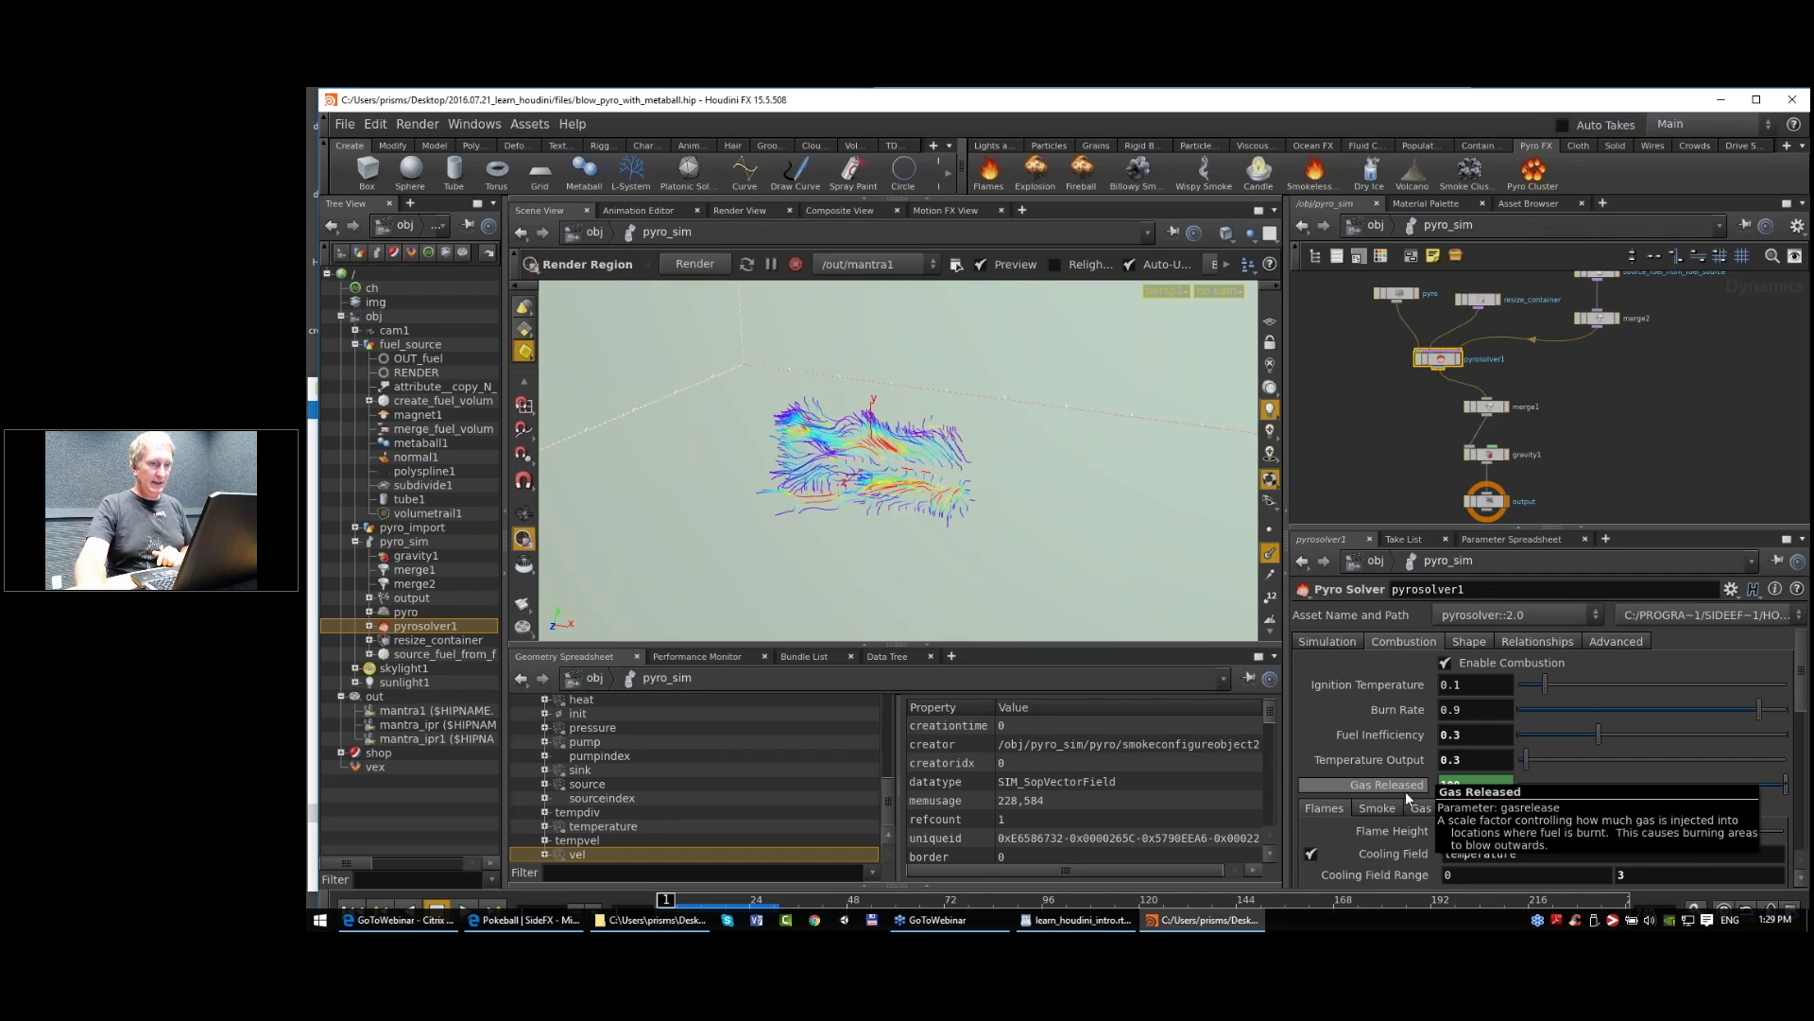
scroll(1408, 794, down, 3)
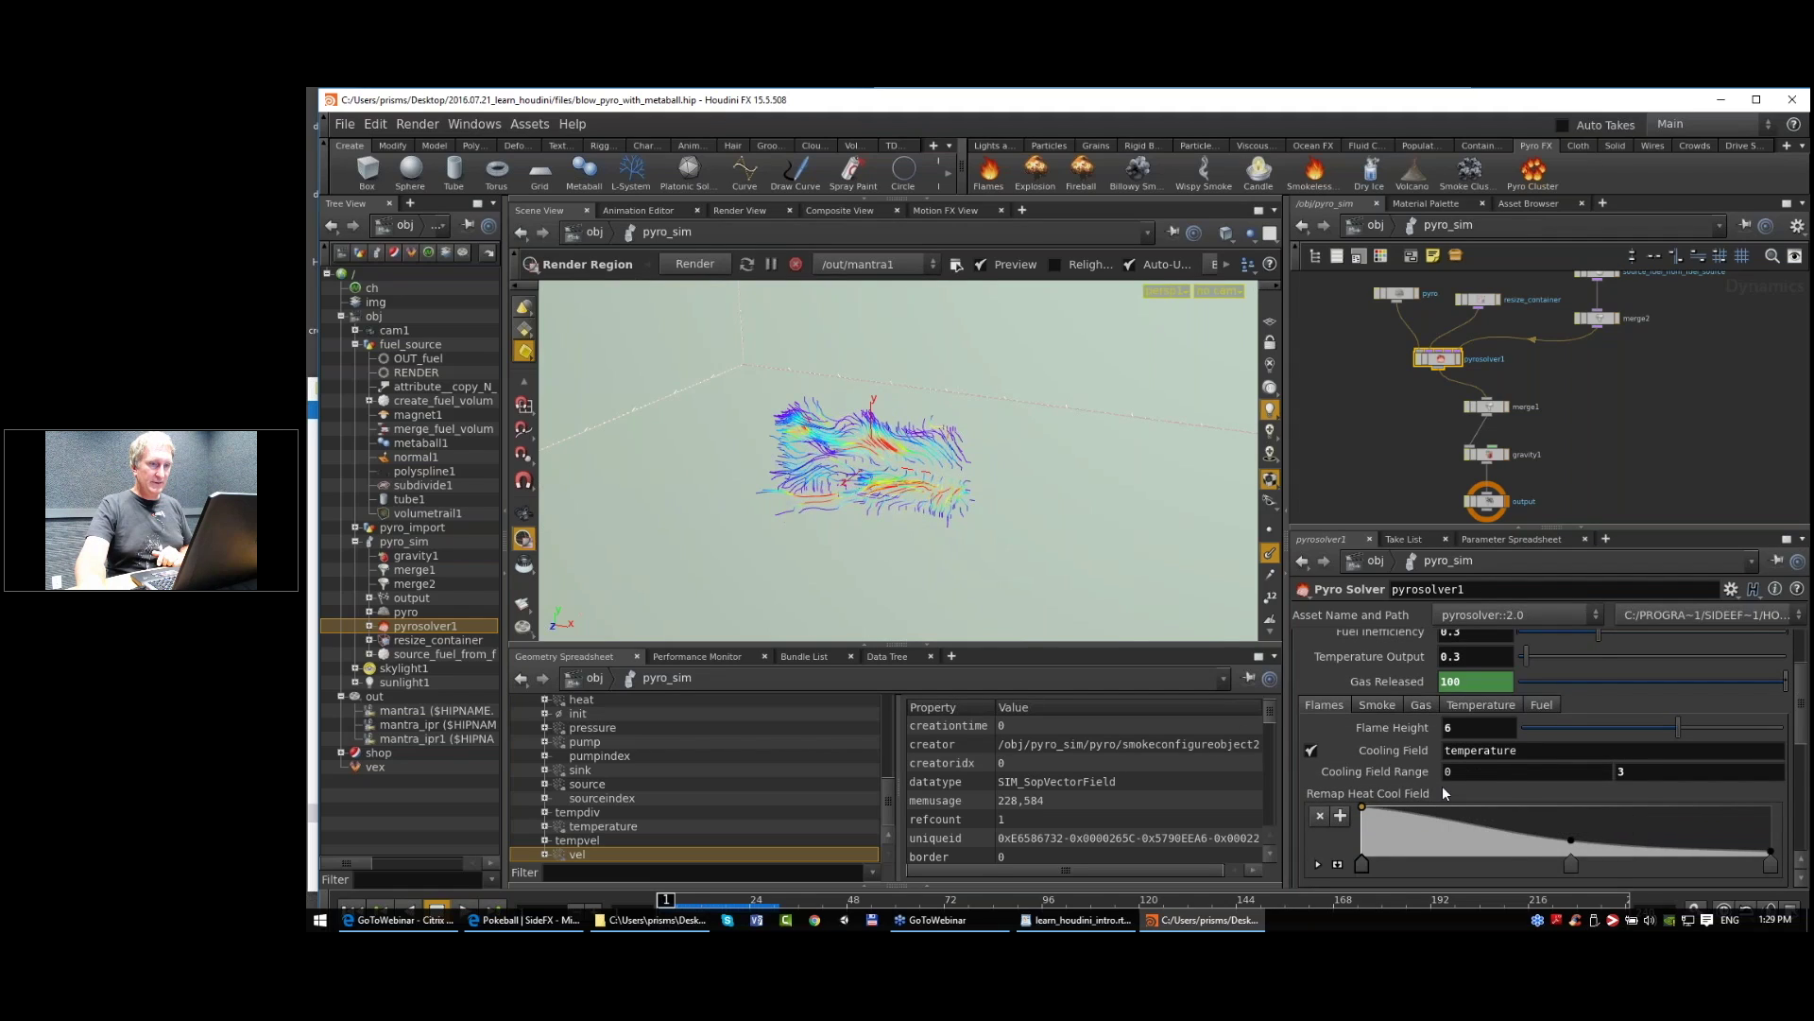
scroll(1442, 785, up, 2)
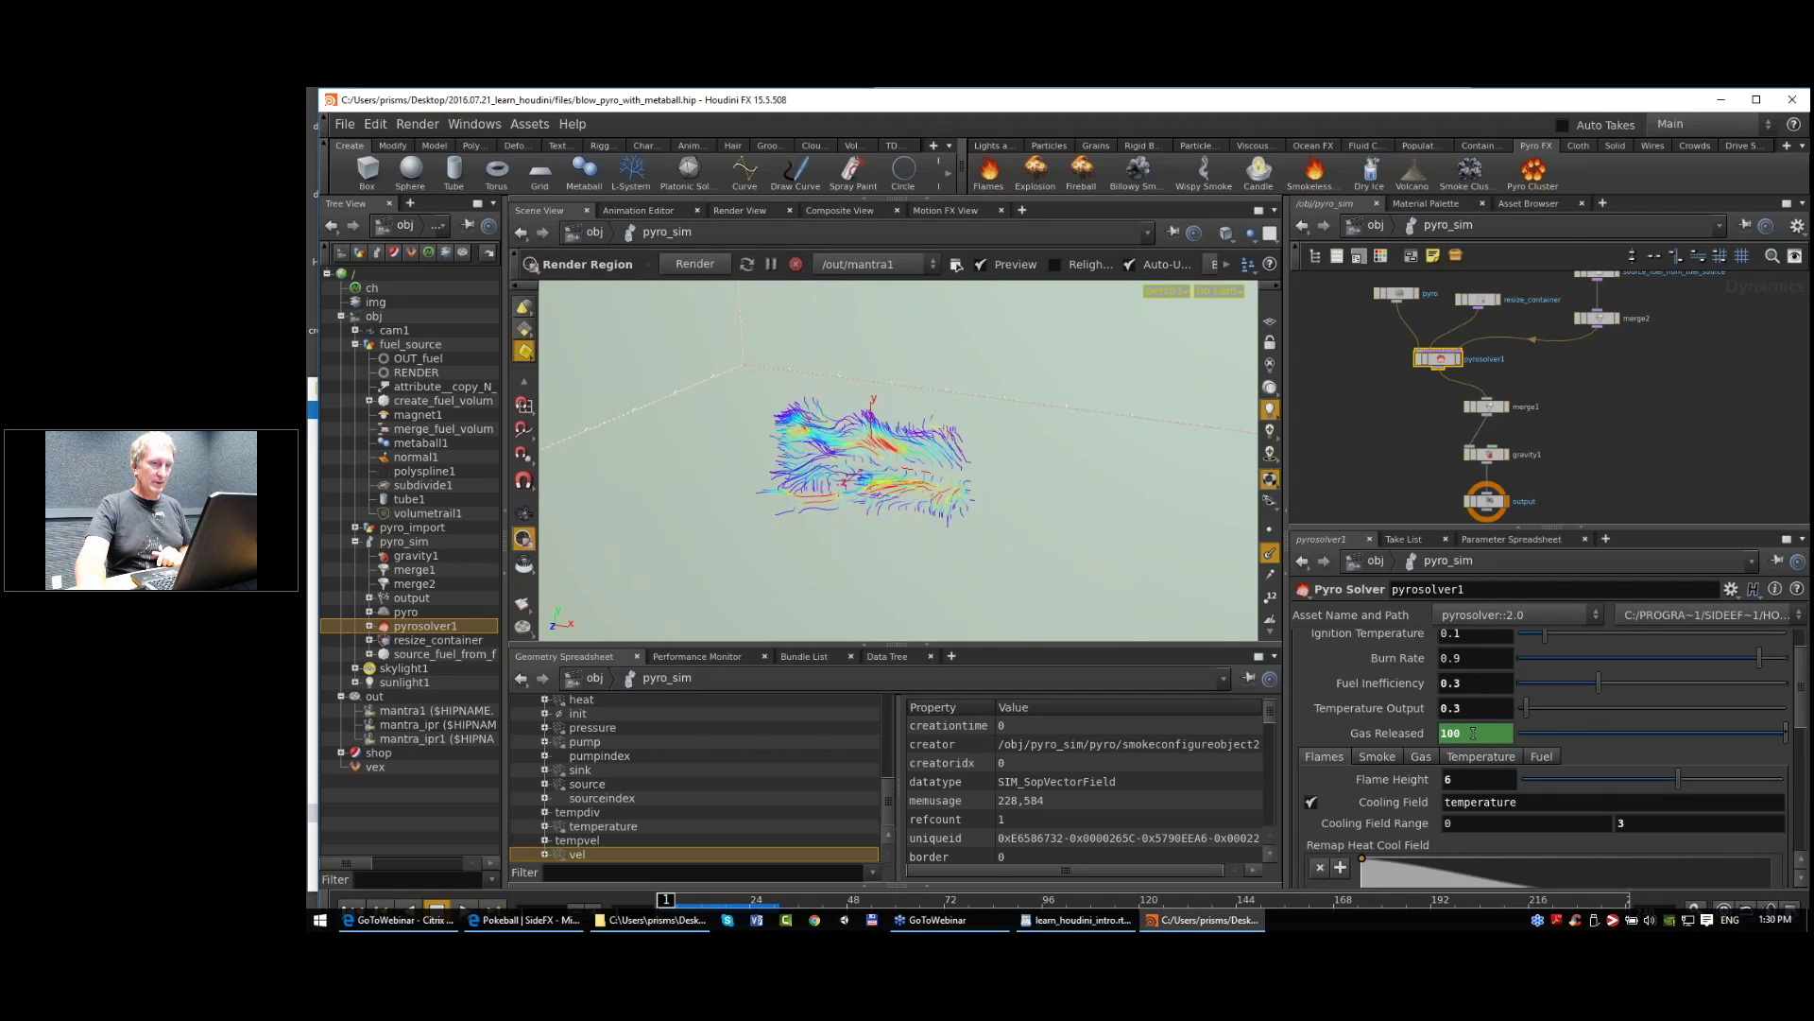
shift+click(1411, 737)
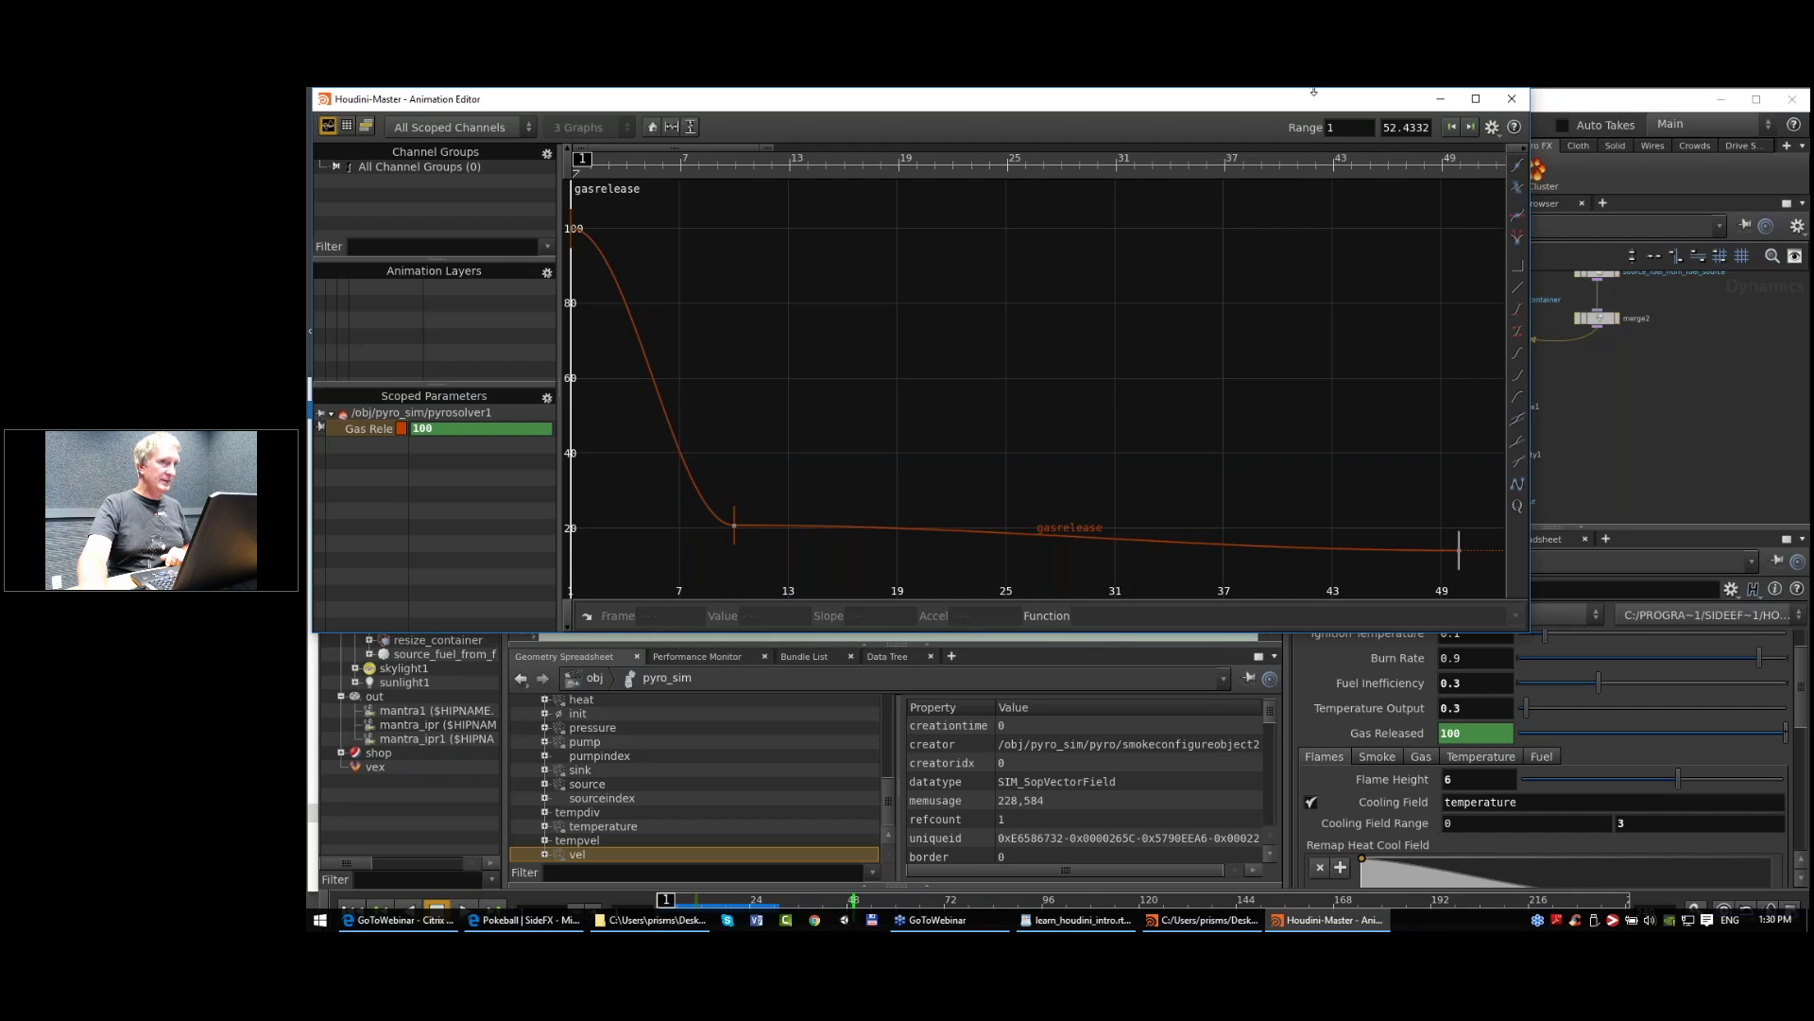
click(1515, 100)
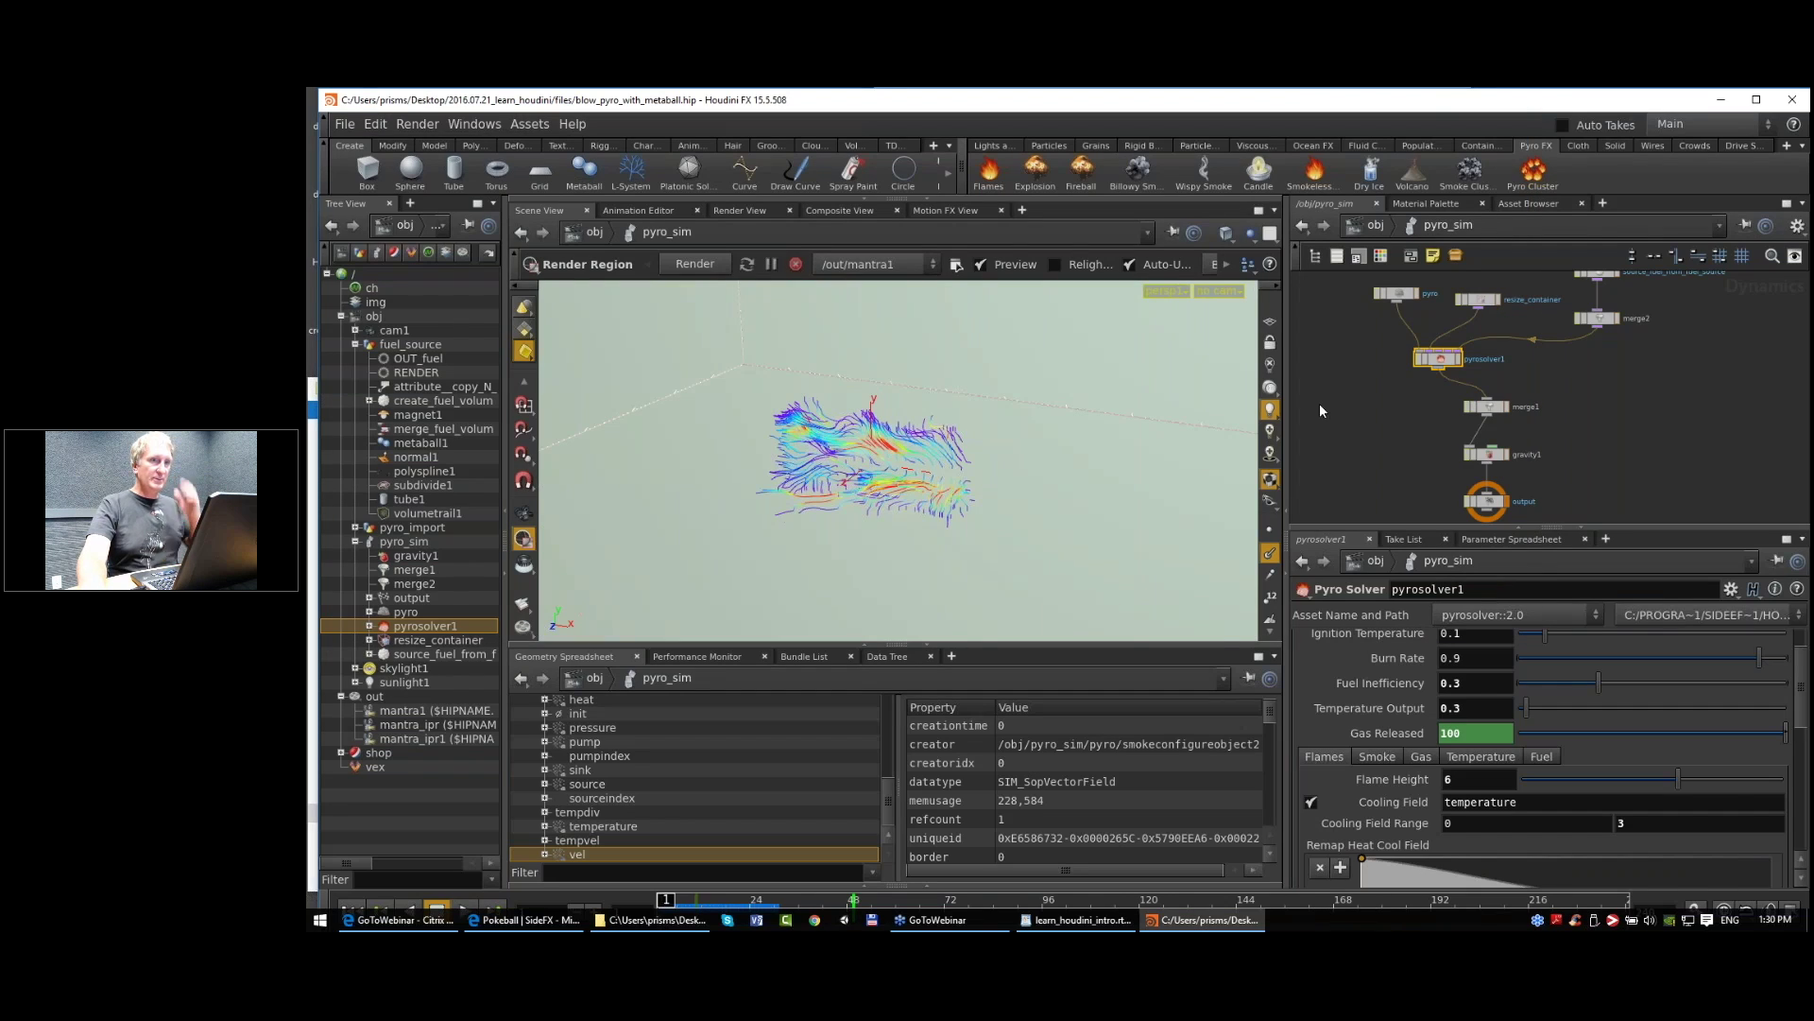
Step: Inspect the full Scale Source Volume animation curve of source_fuel_from_fuel_source, and close the Animation Editor
middle_drag(1603, 392, 1585, 457)
click(1580, 338)
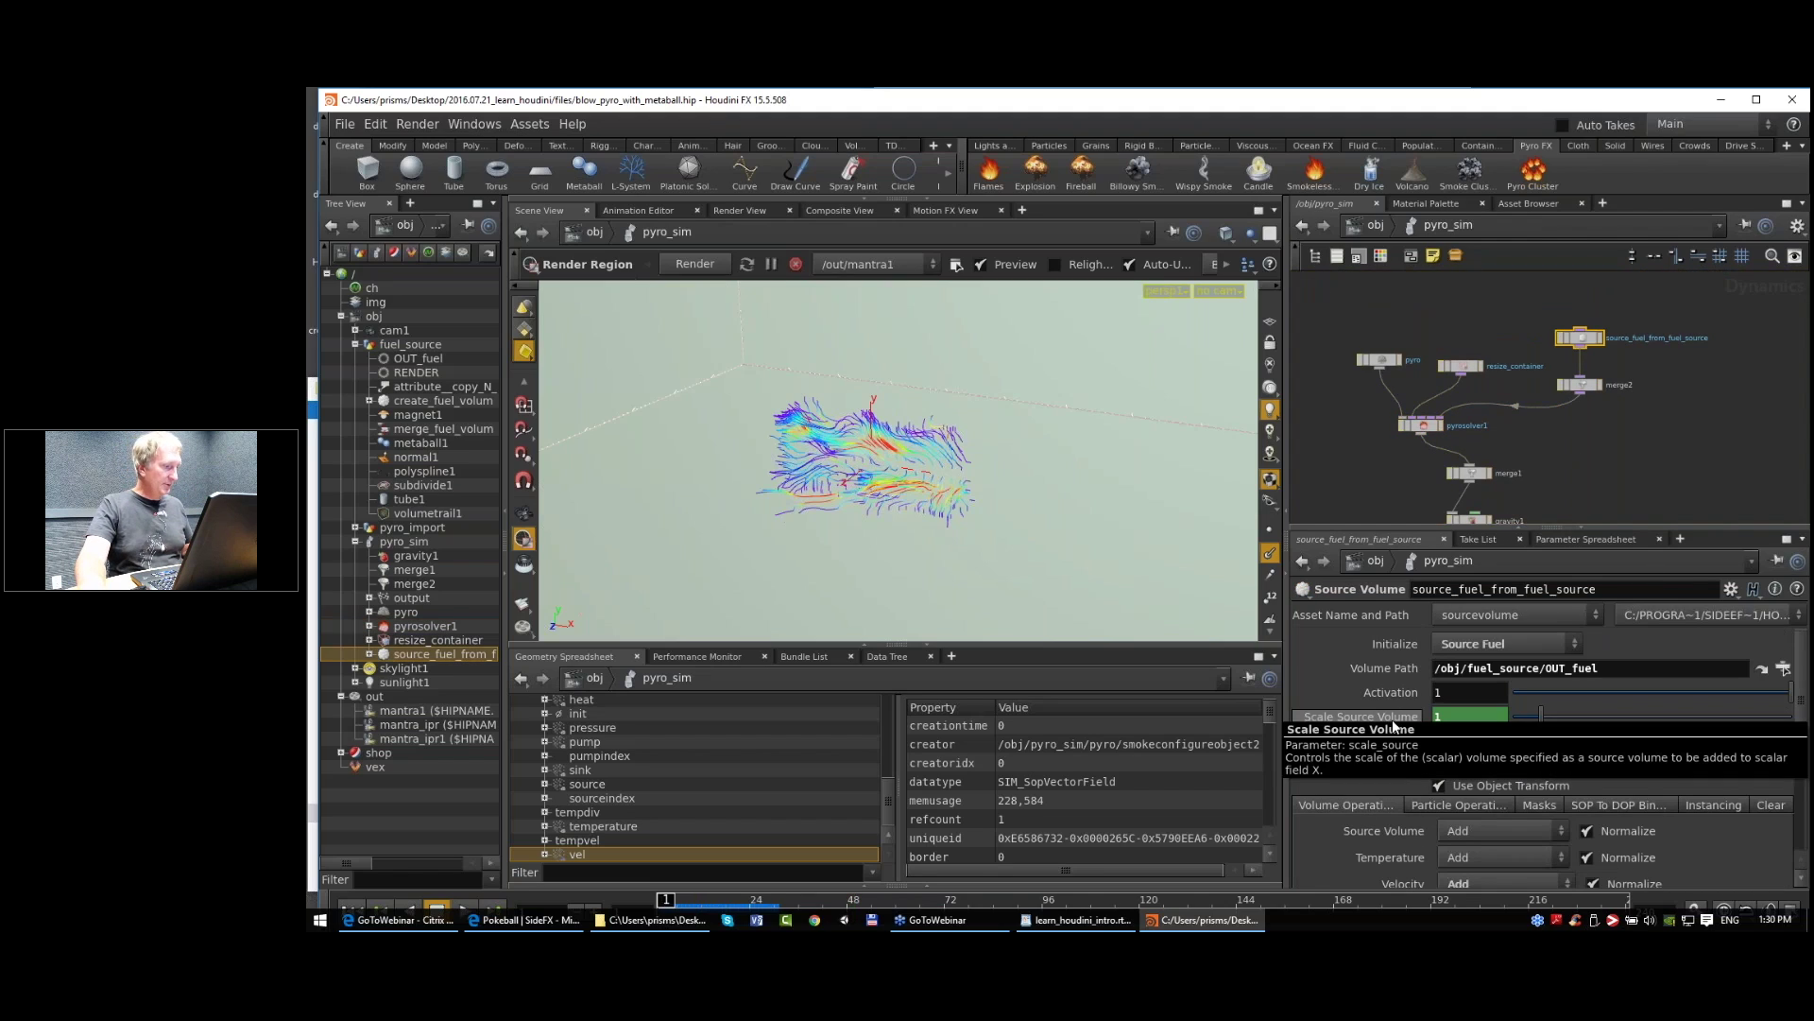
shift+click(1392, 720)
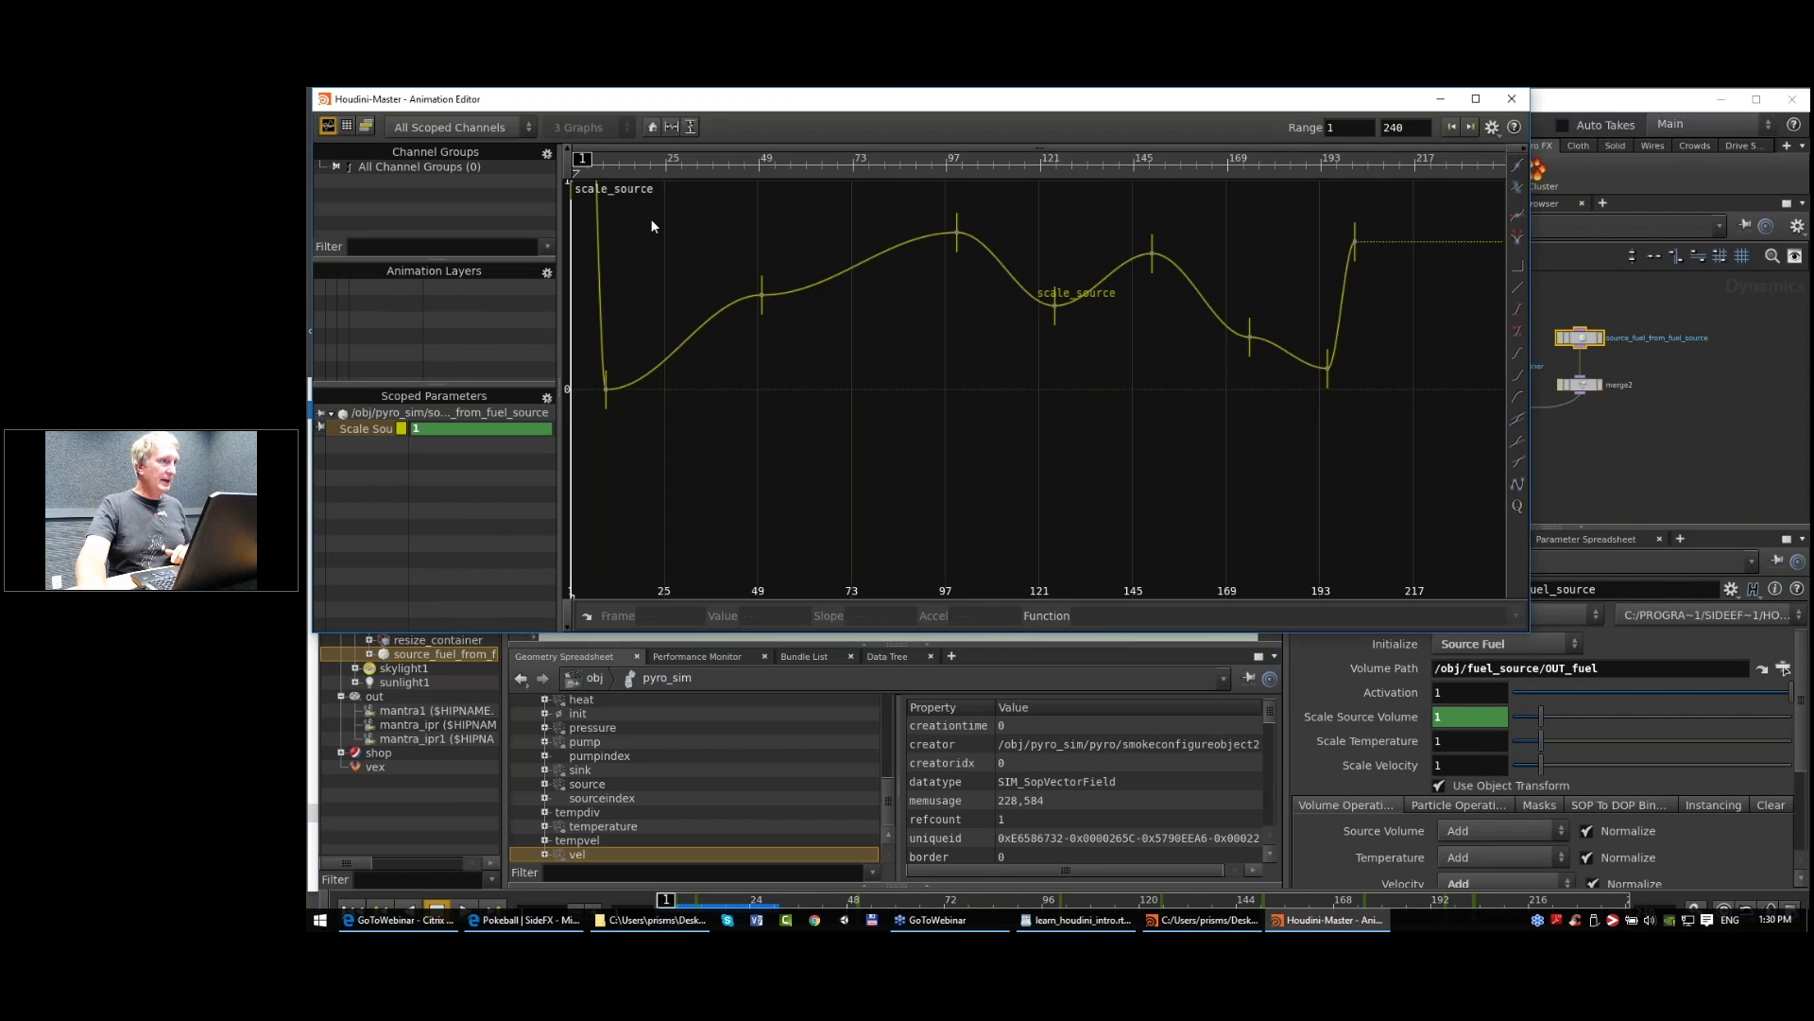
key(h)
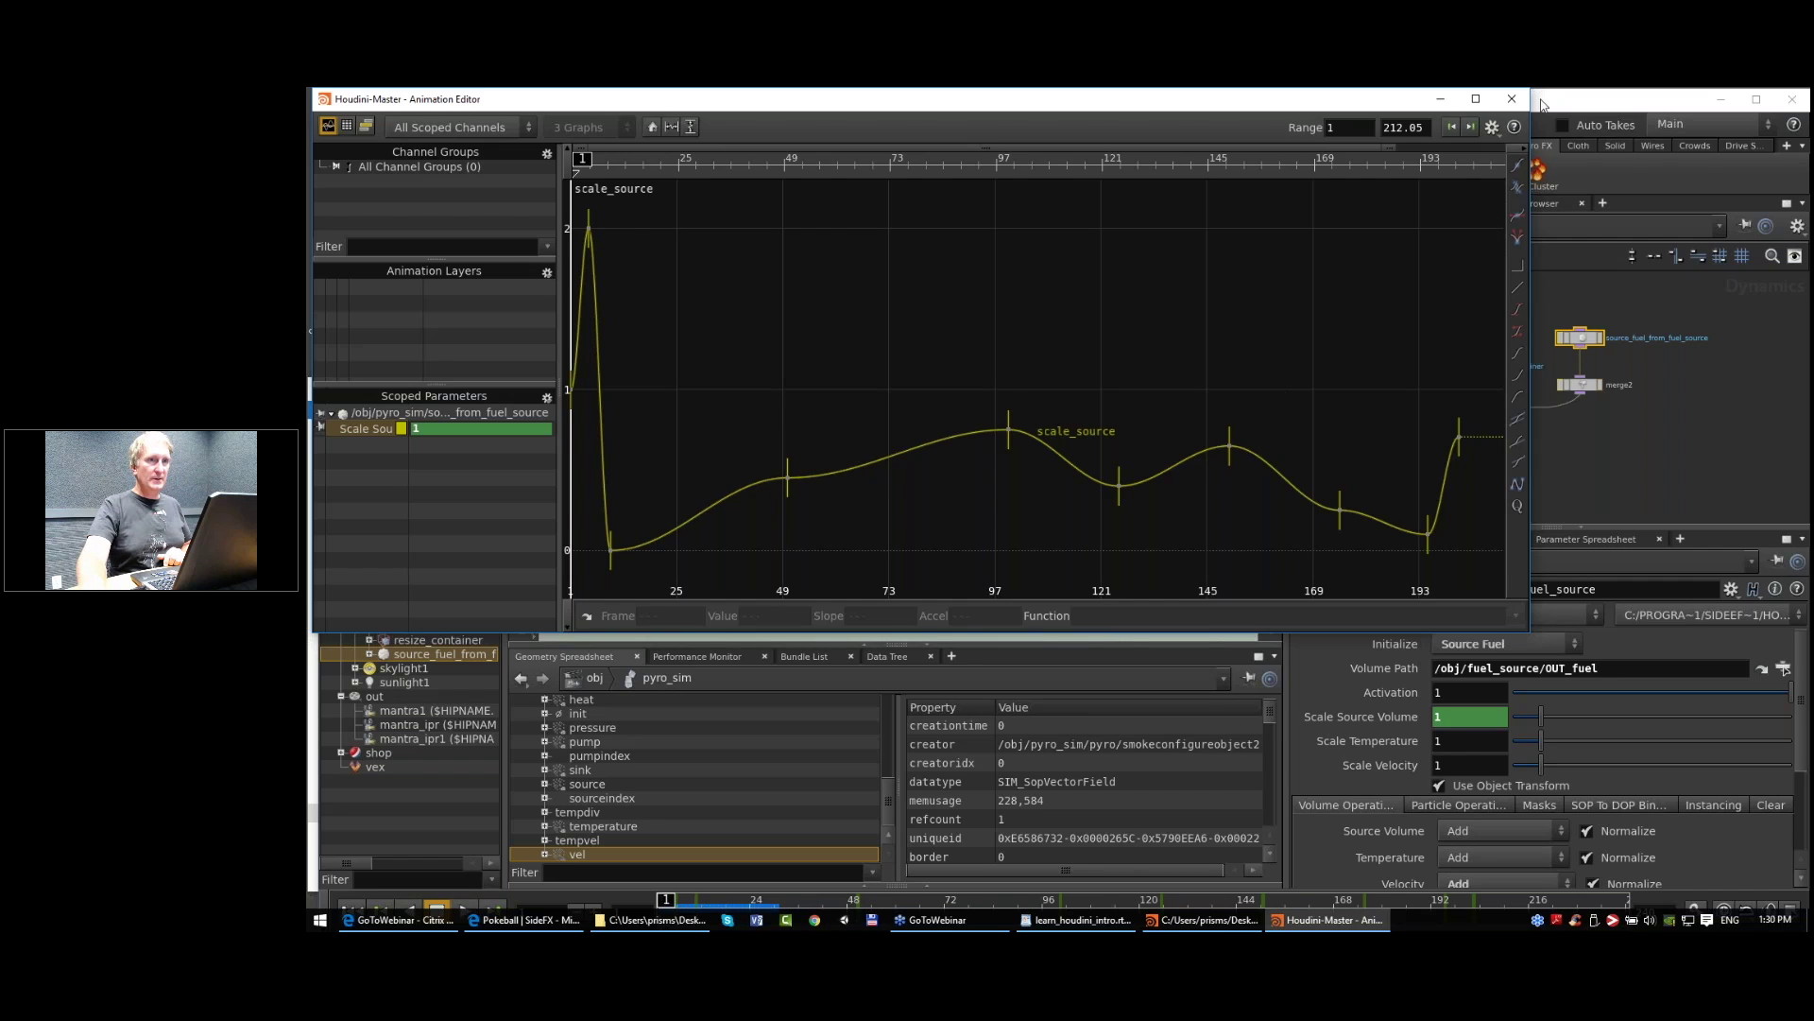
click(1512, 98)
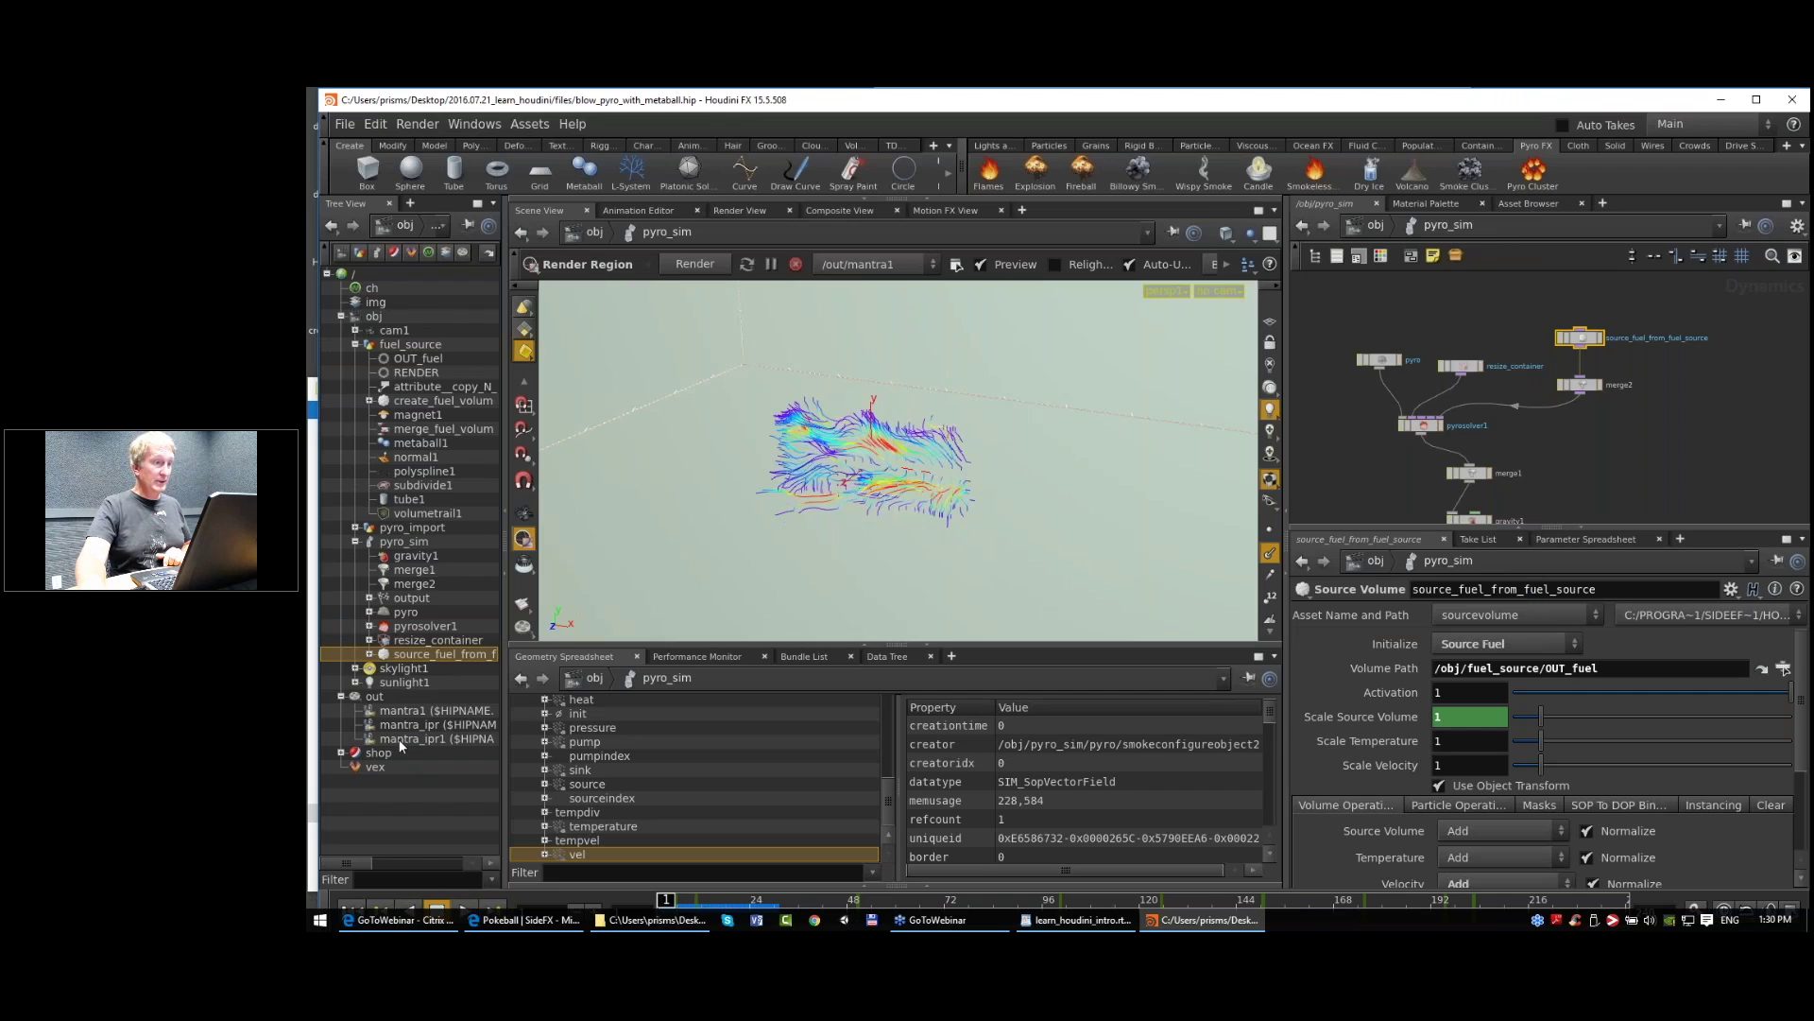
Step: Save the current scene file
scroll(1606, 422, down, 1)
middle_drag(1619, 448, 1593, 395)
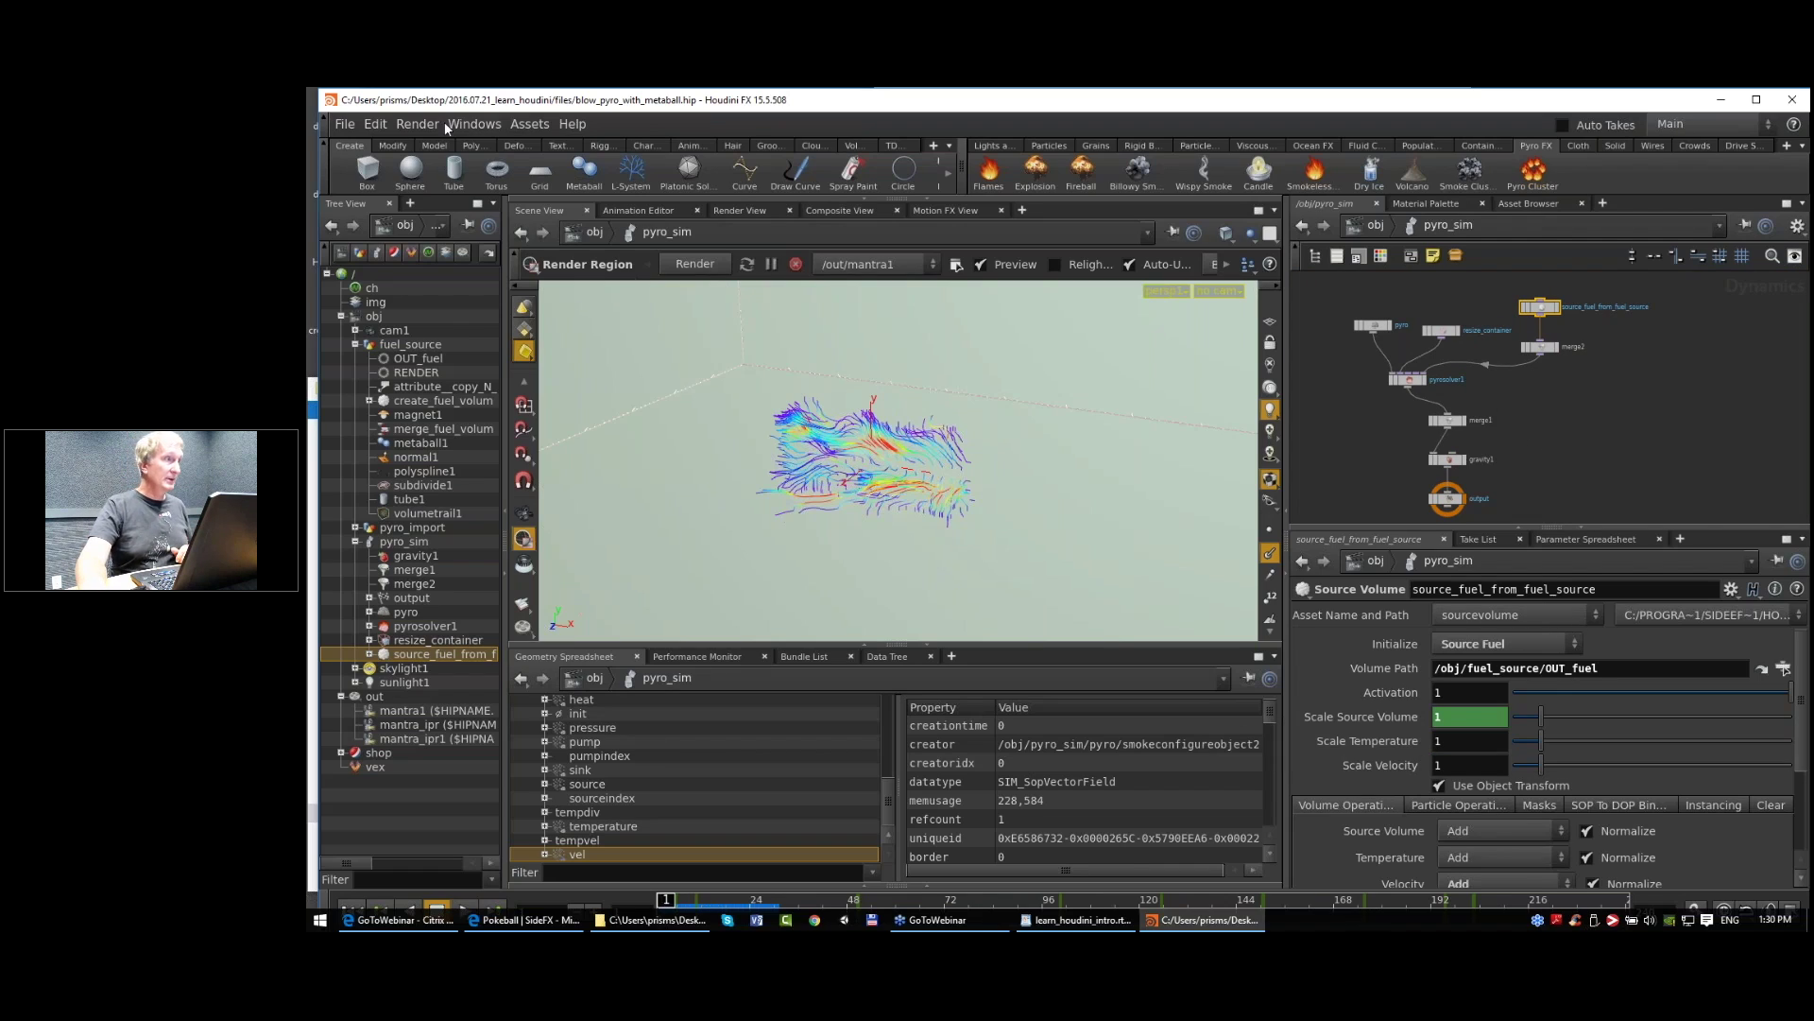
click(345, 124)
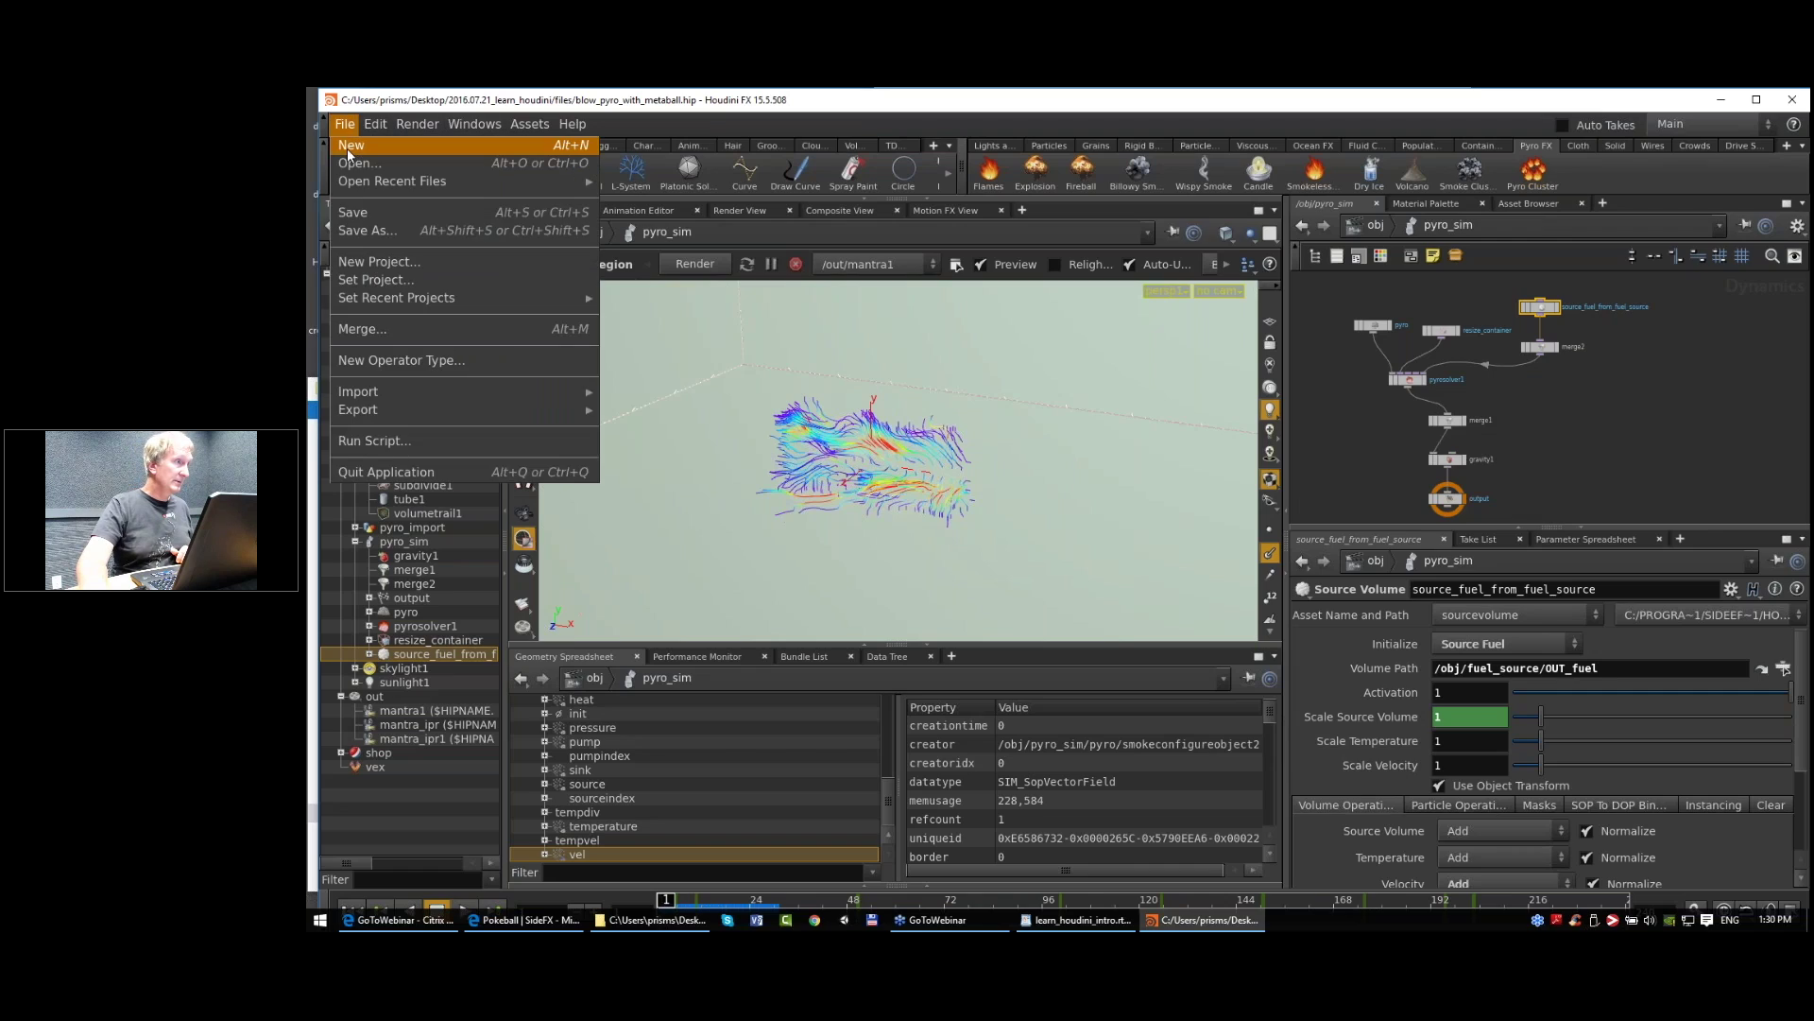
click(352, 213)
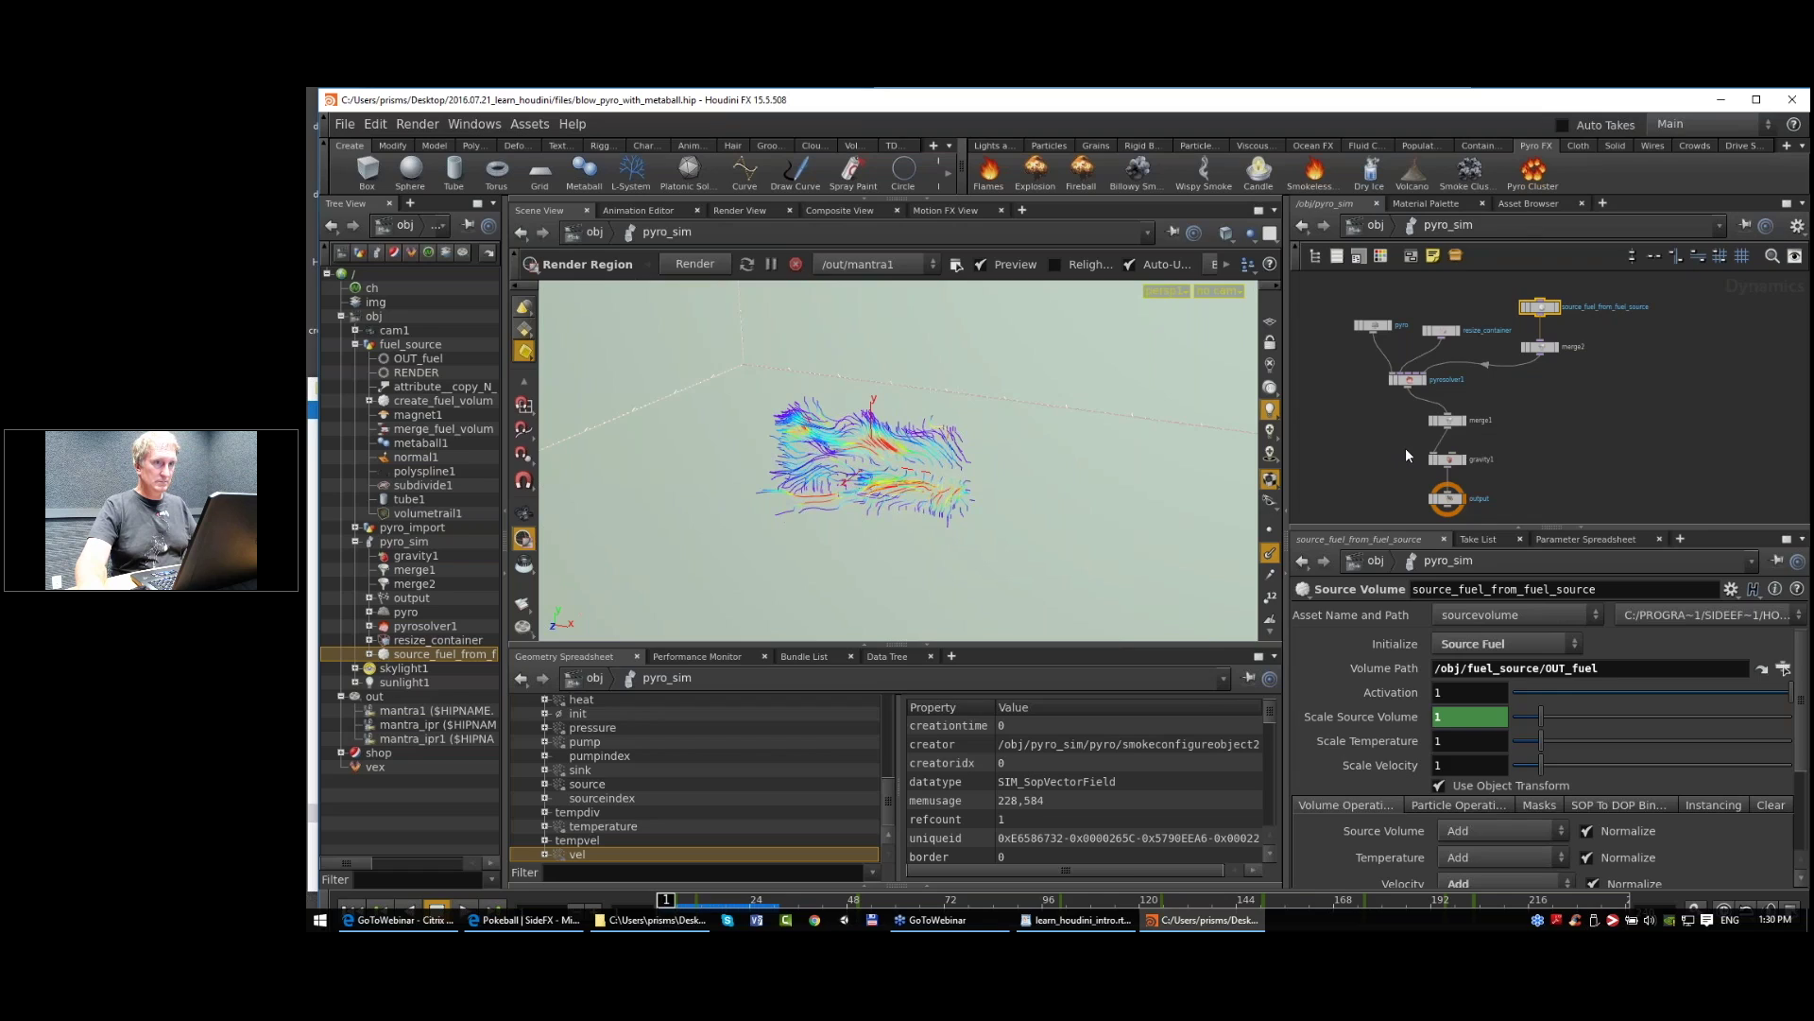
Step: Return to the object level and open the fuel_source network to view its node chain
key(u)
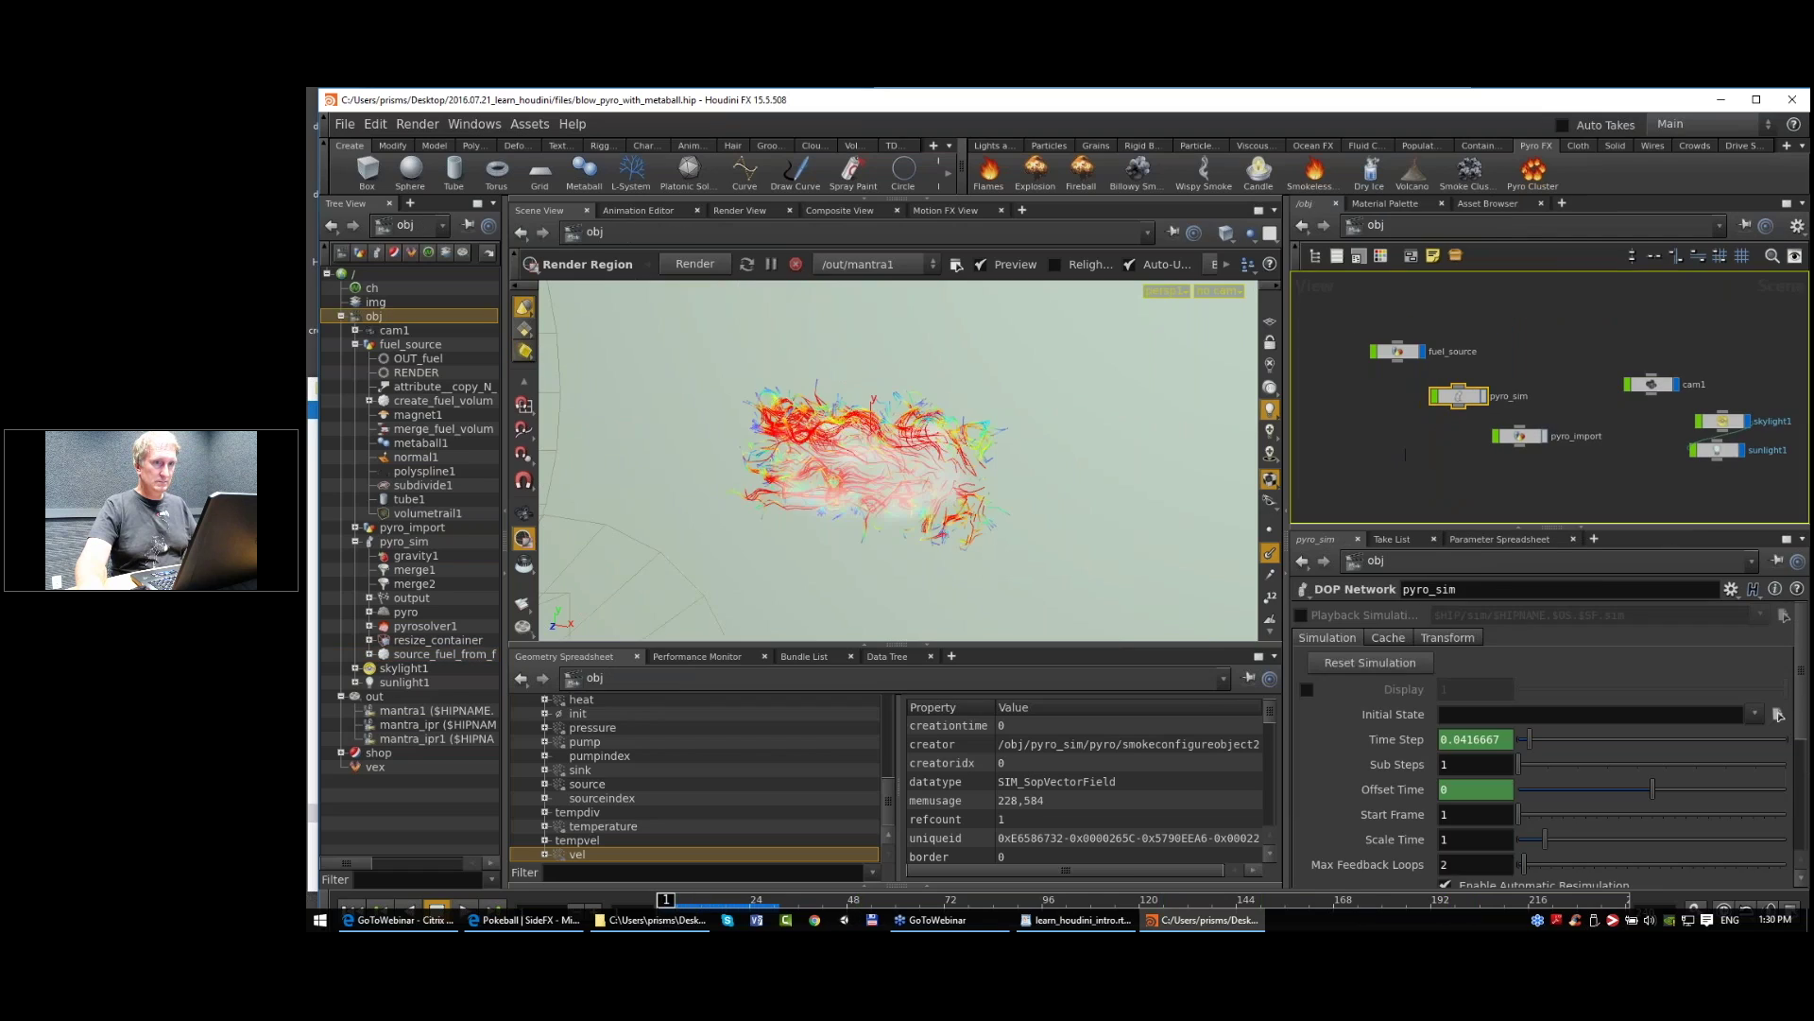
click(1518, 435)
click(1396, 355)
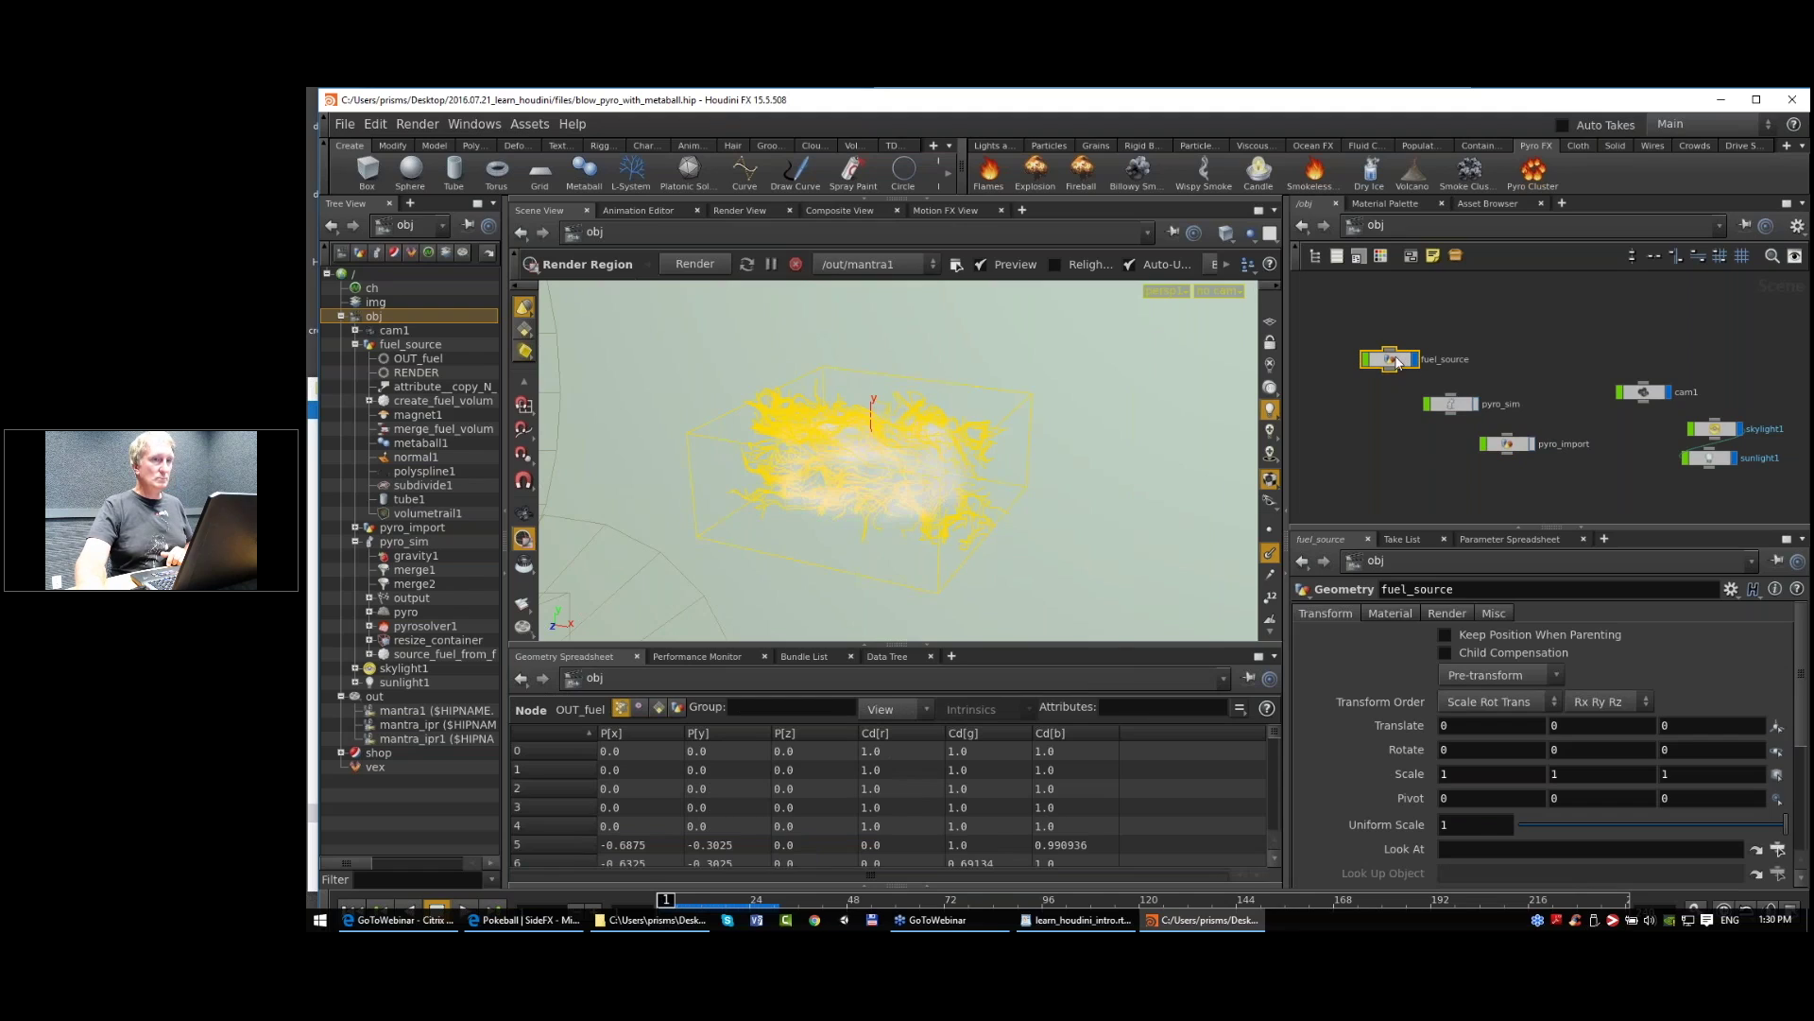
double_click(1391, 360)
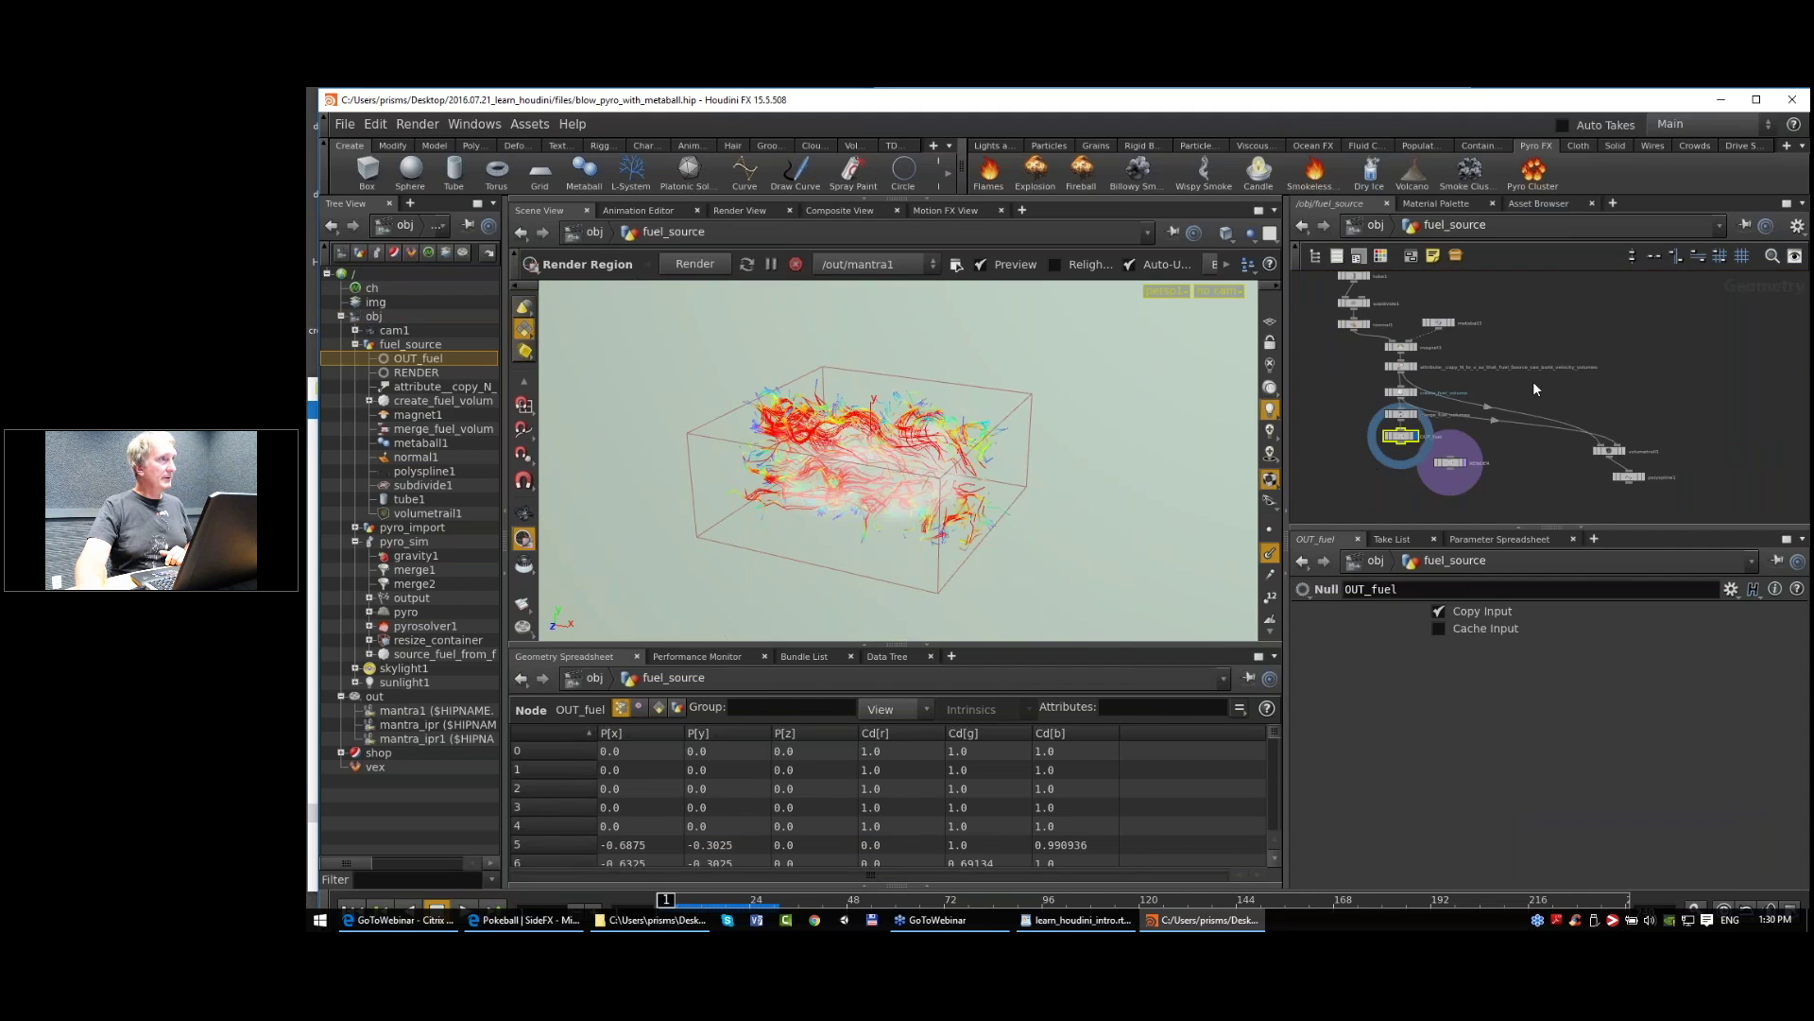
drag(1540, 334, 1587, 359)
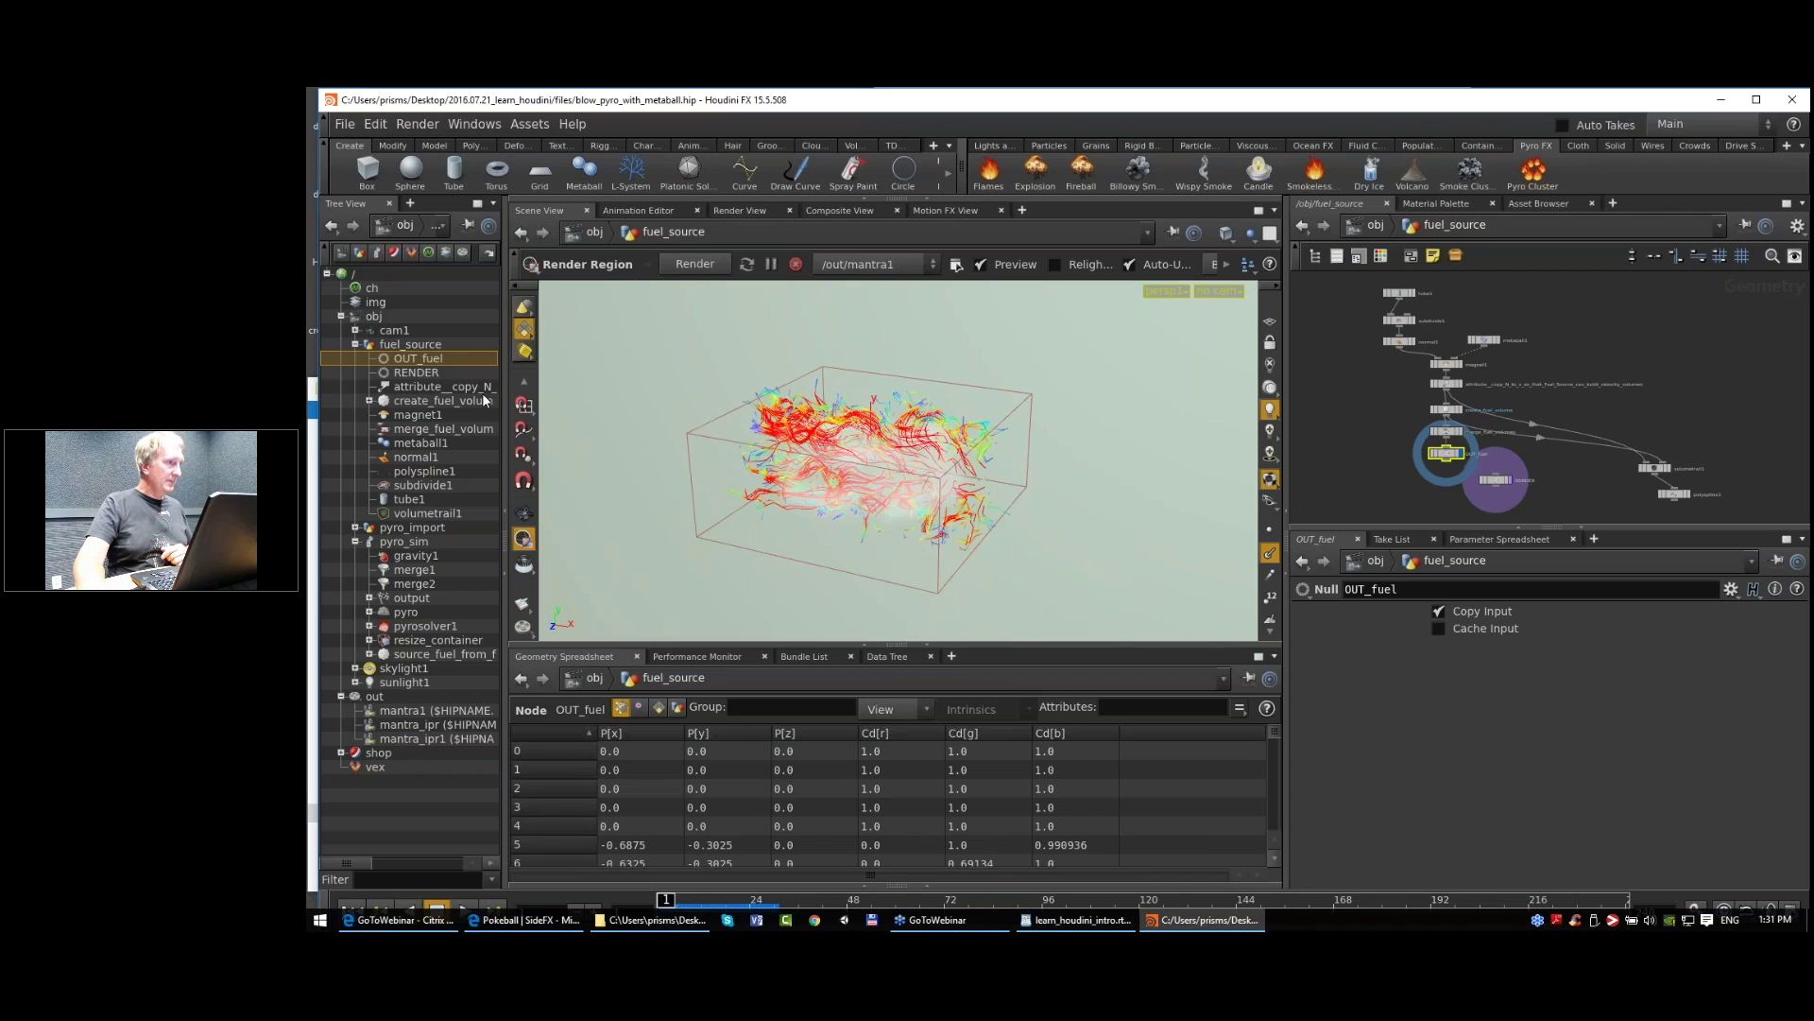
Step: Switch to WordPad, review the remaining topics in learn_houdini_intro.rtf down to the end, and return to Houdini
click(312, 402)
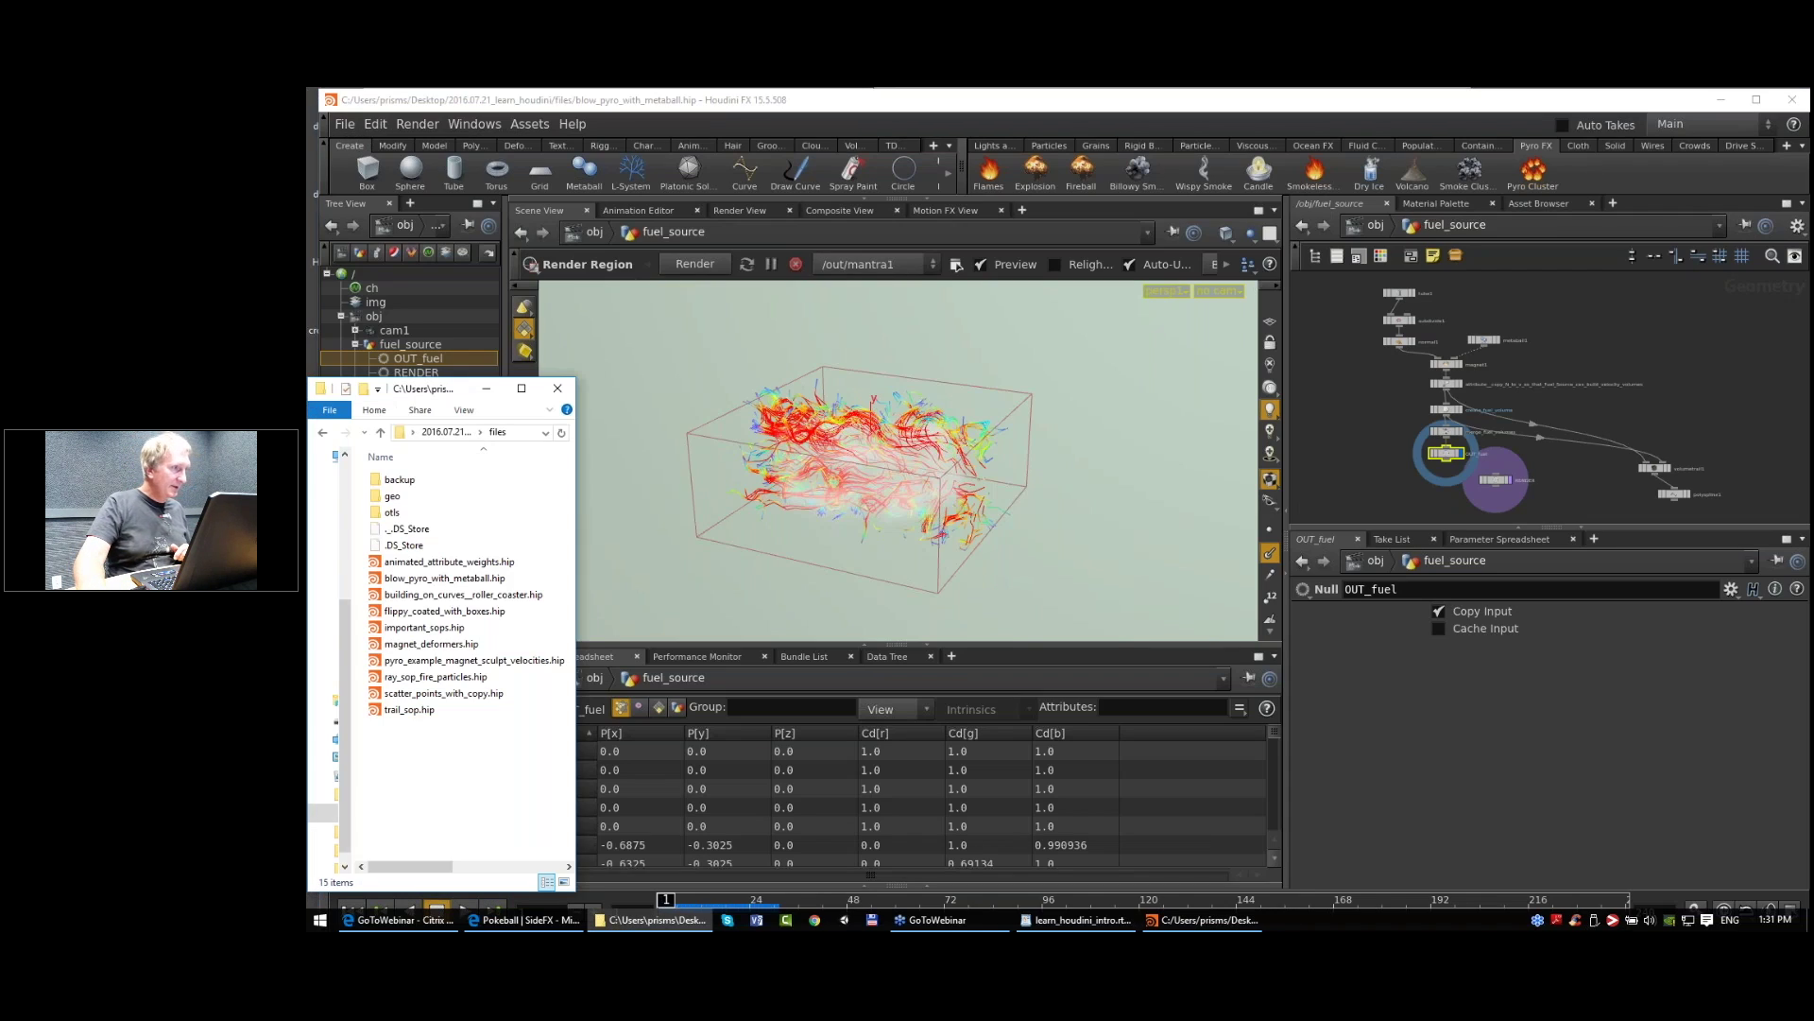
click(1064, 920)
scroll(434, 482, down, 10)
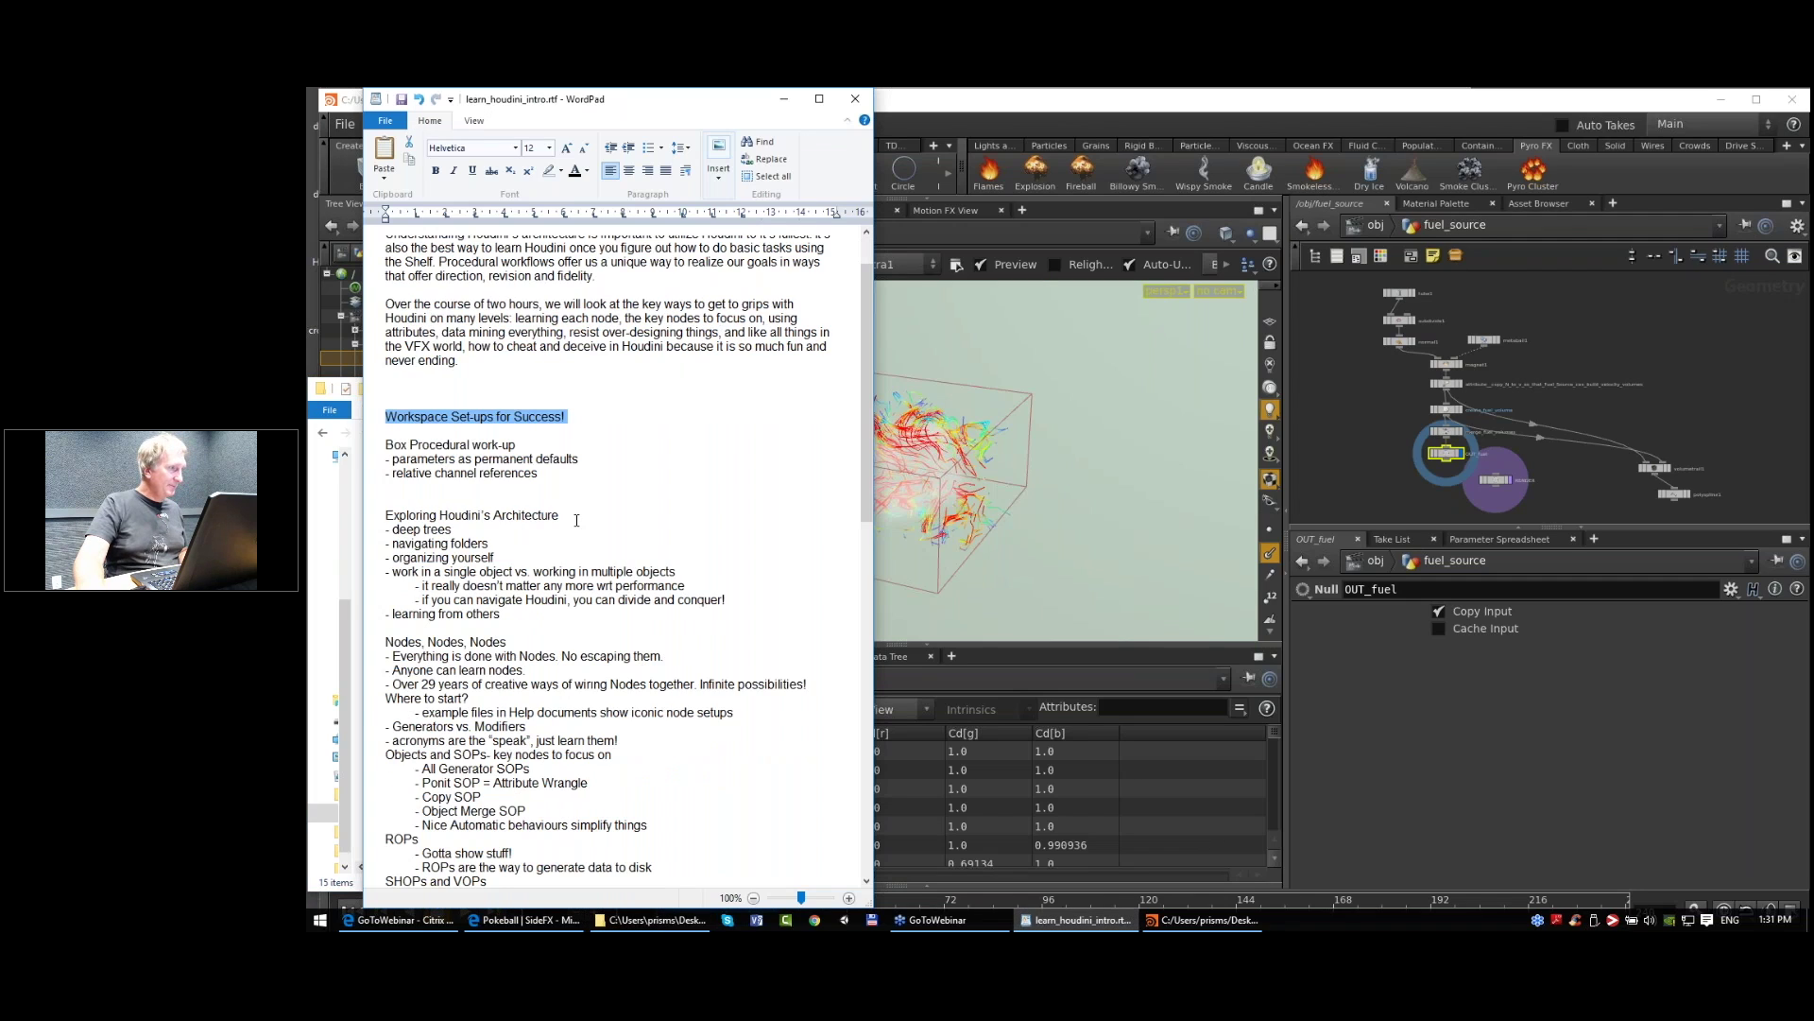
scroll(434, 481, down, 7)
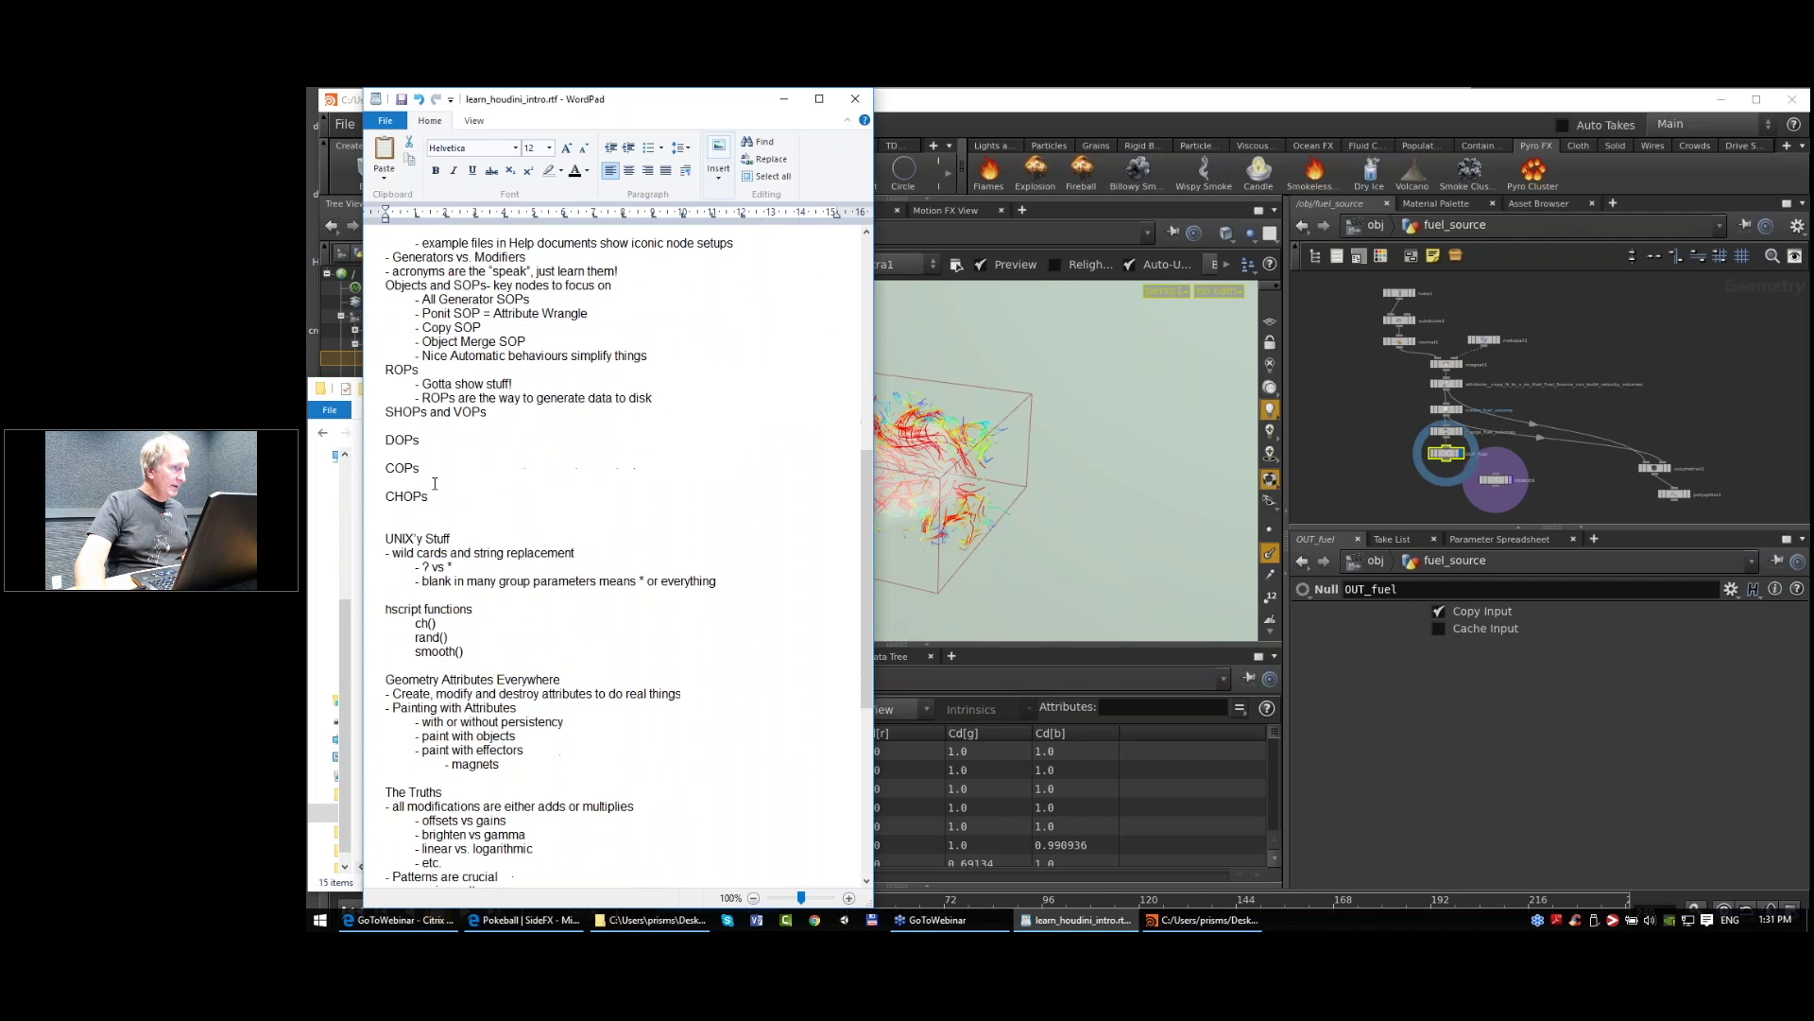
scroll(453, 486, down, 4)
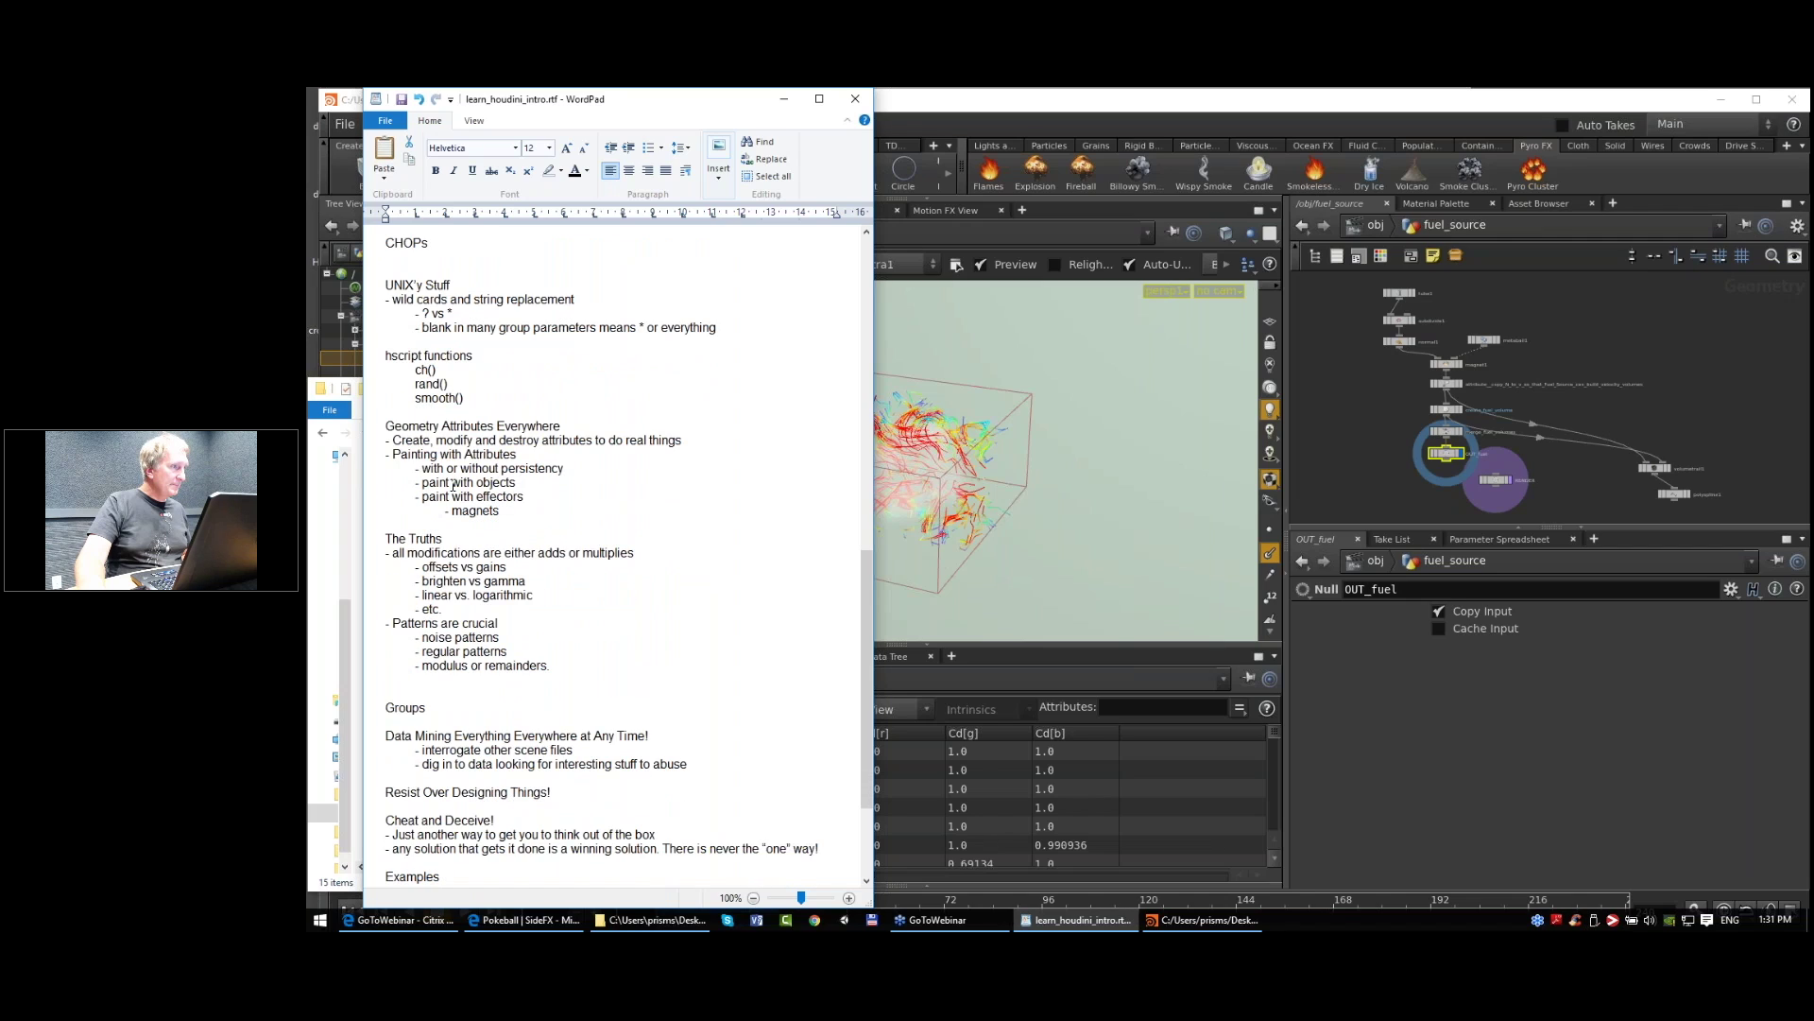
scroll(464, 481, down, 1)
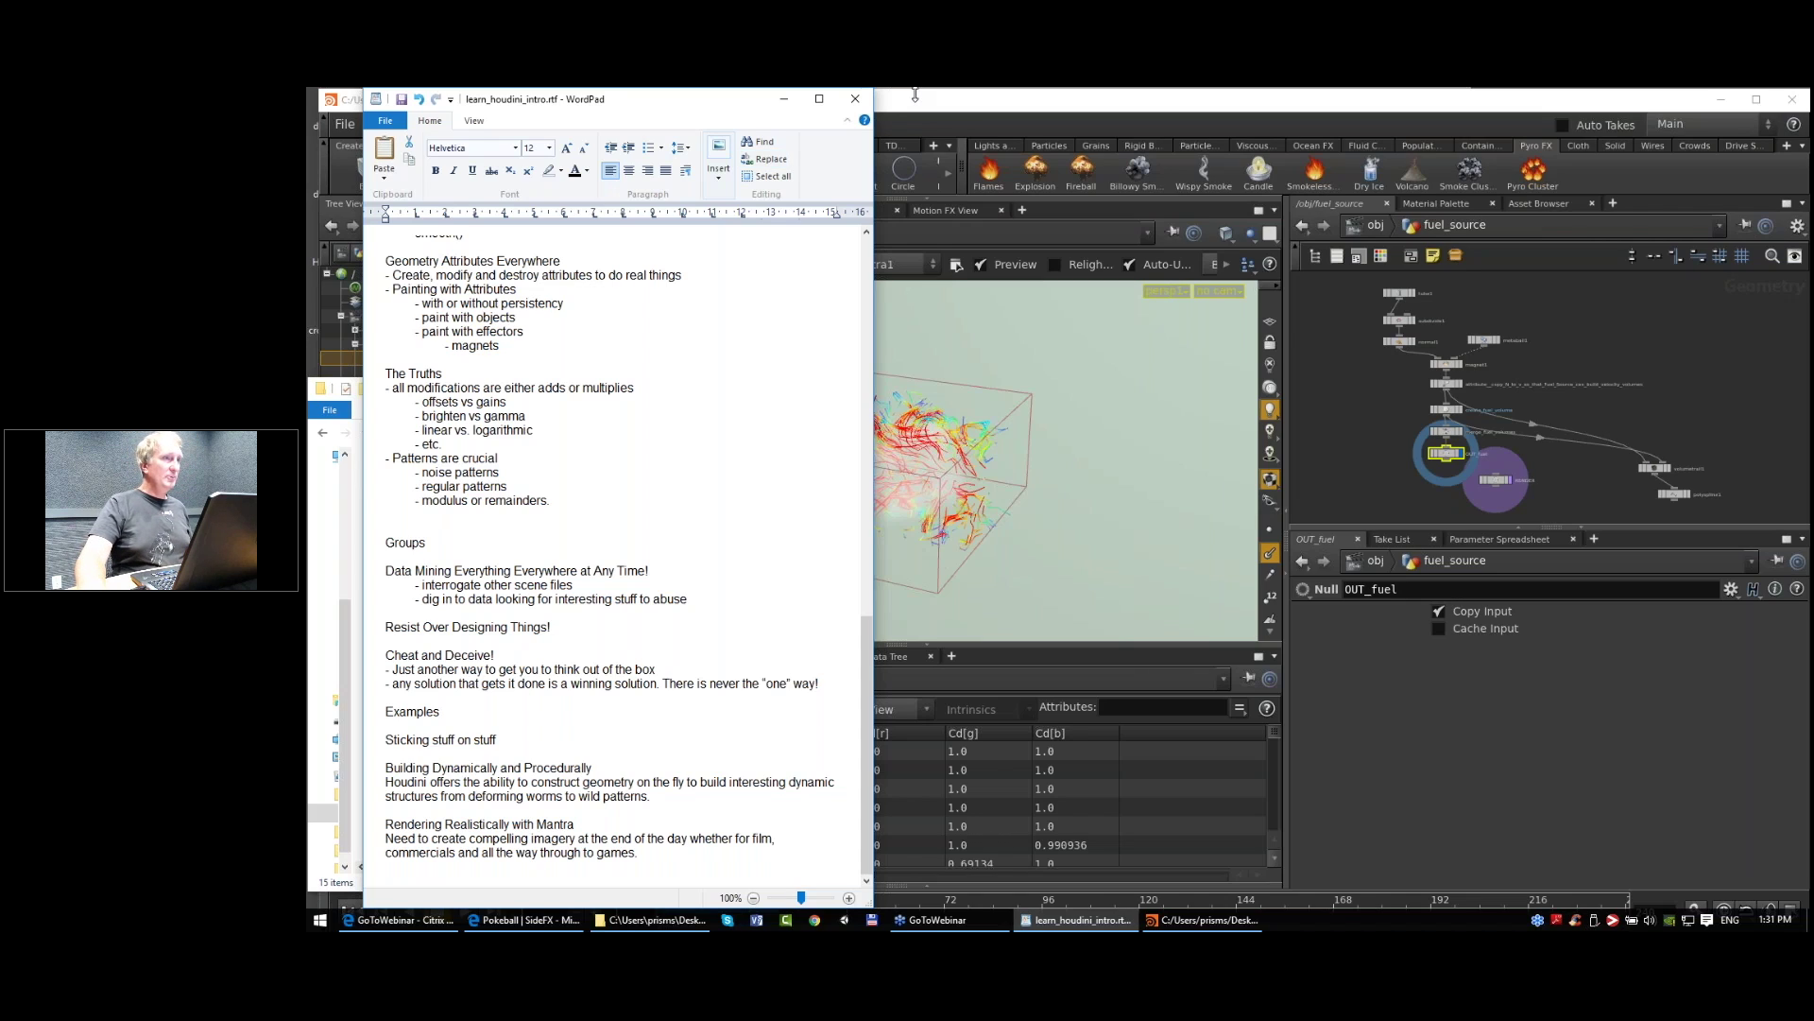
click(881, 100)
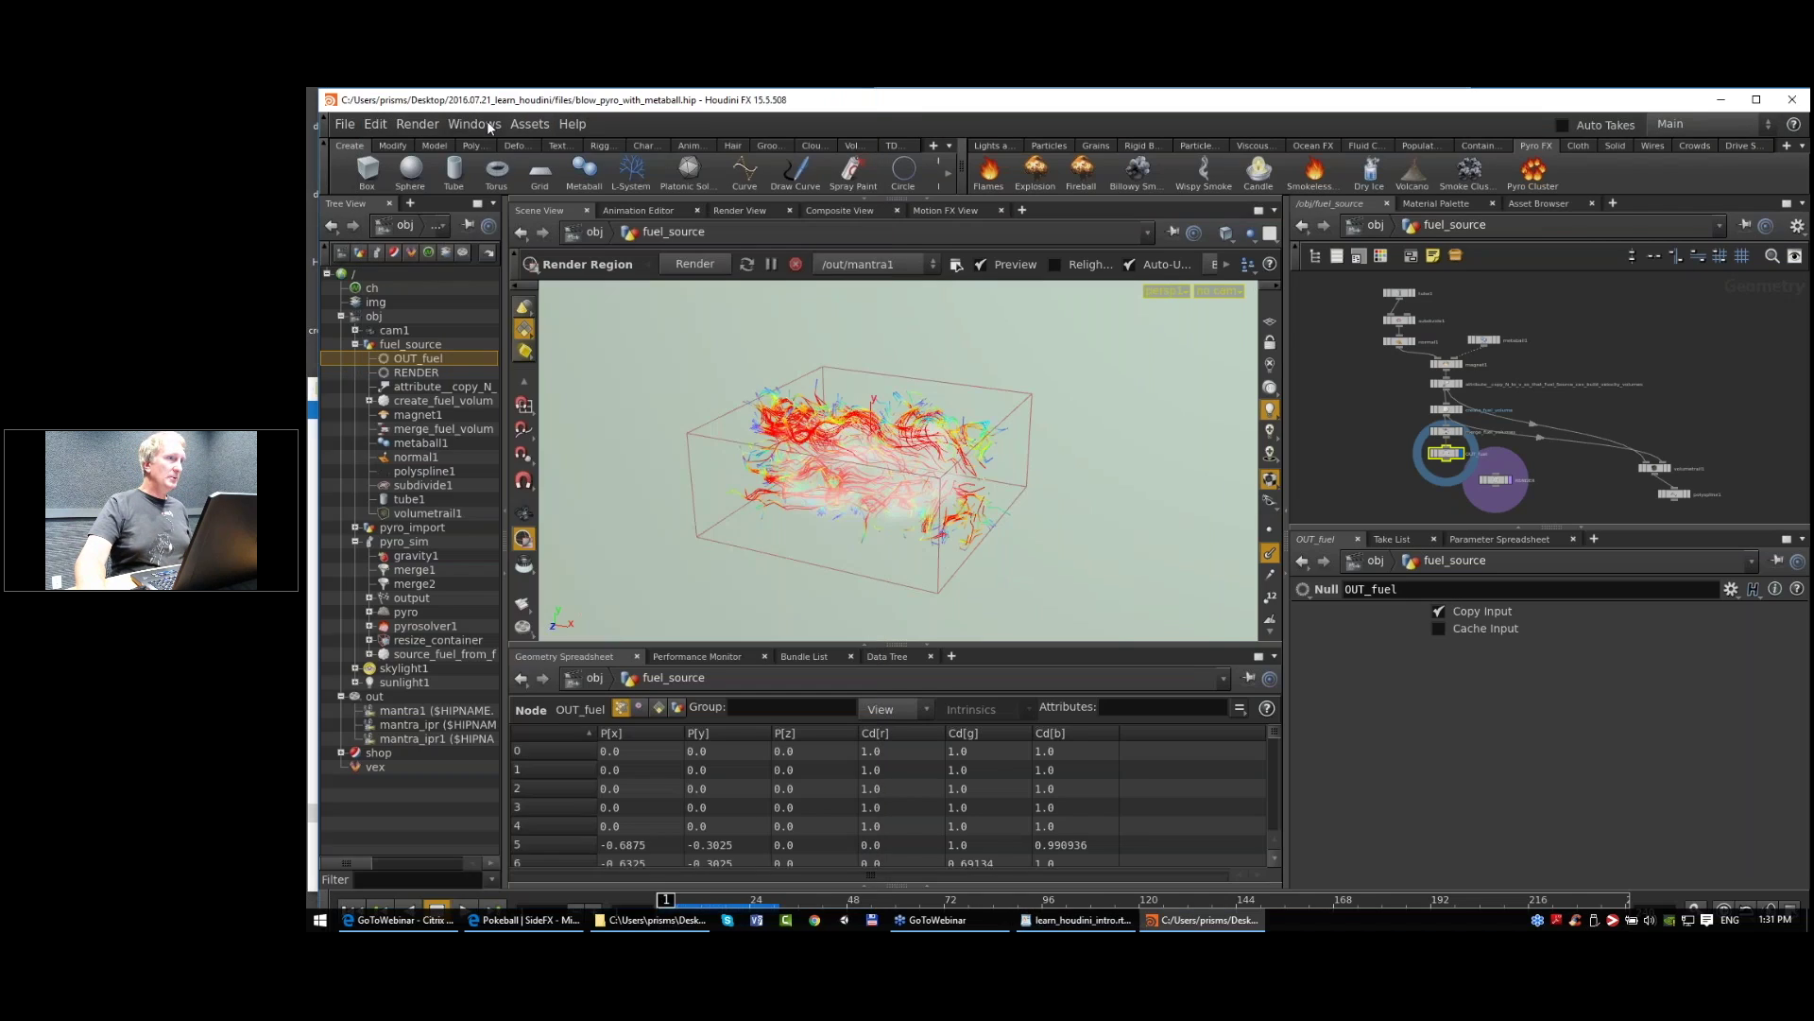
Step: Open animated_attribute_weights.hip, saving the current scene over the existing blow_pyro_with_metaball.hip first
click(342, 125)
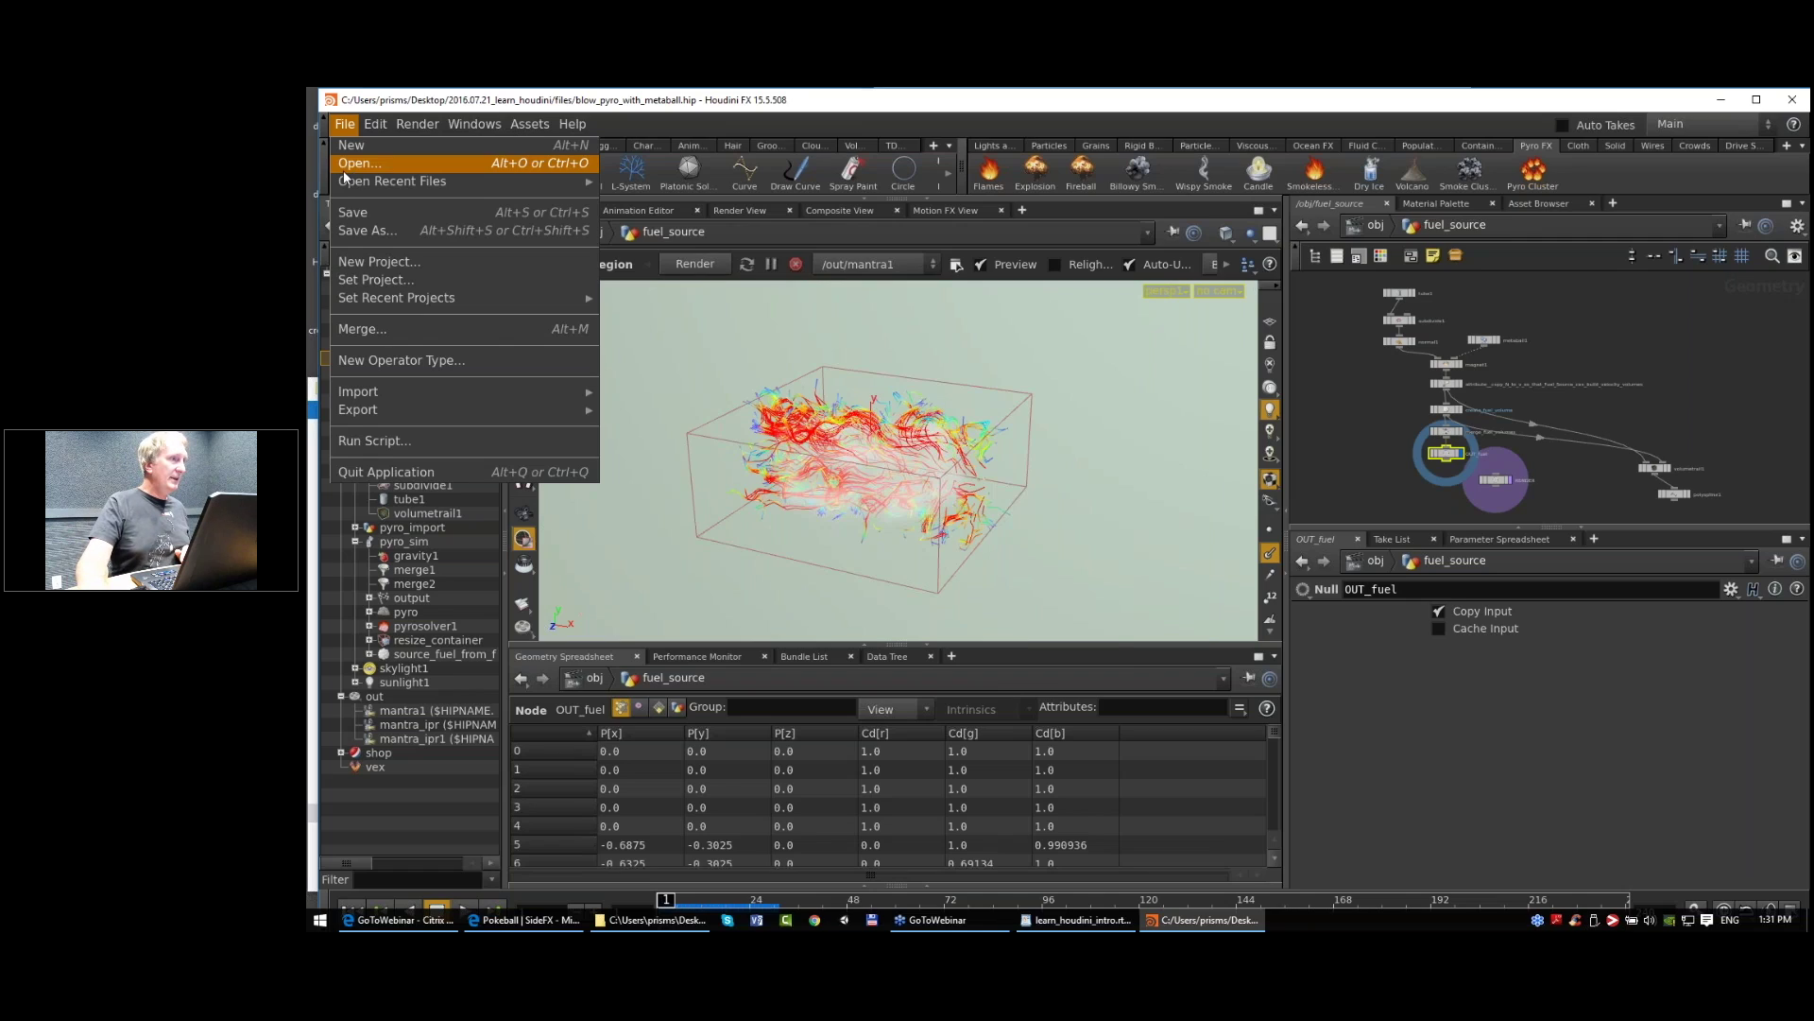
click(348, 167)
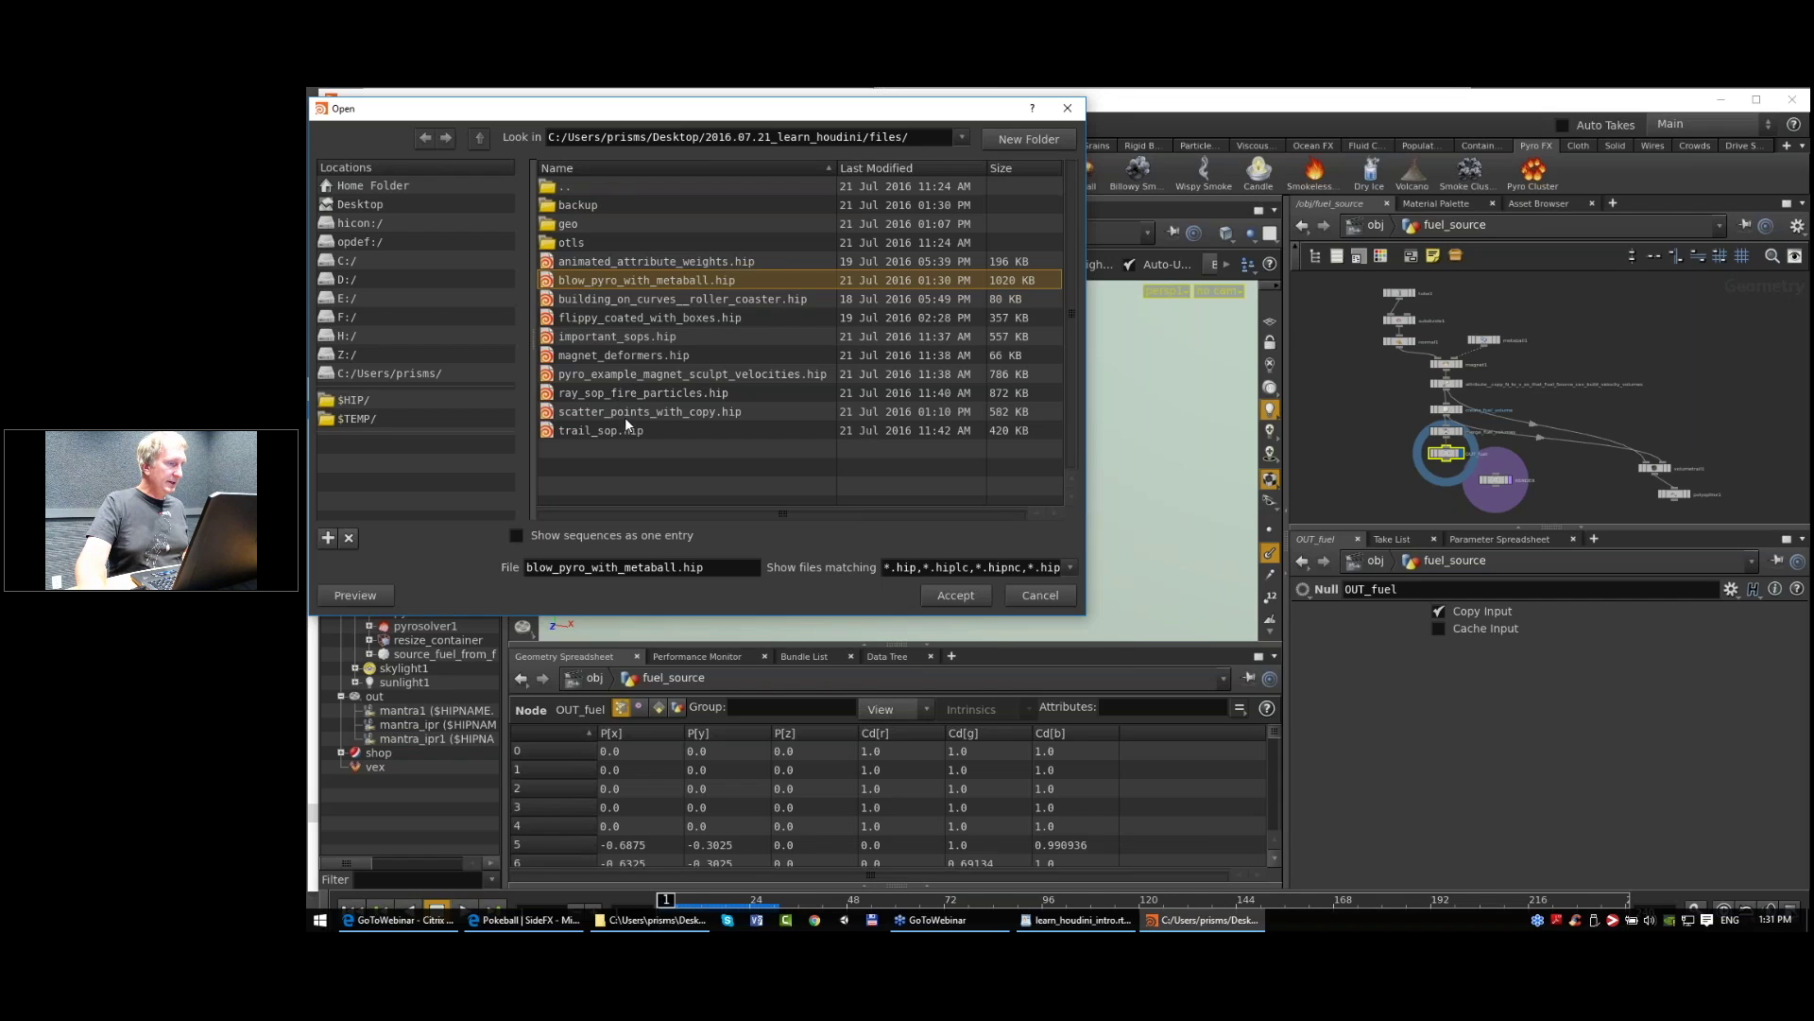
click(626, 260)
click(970, 595)
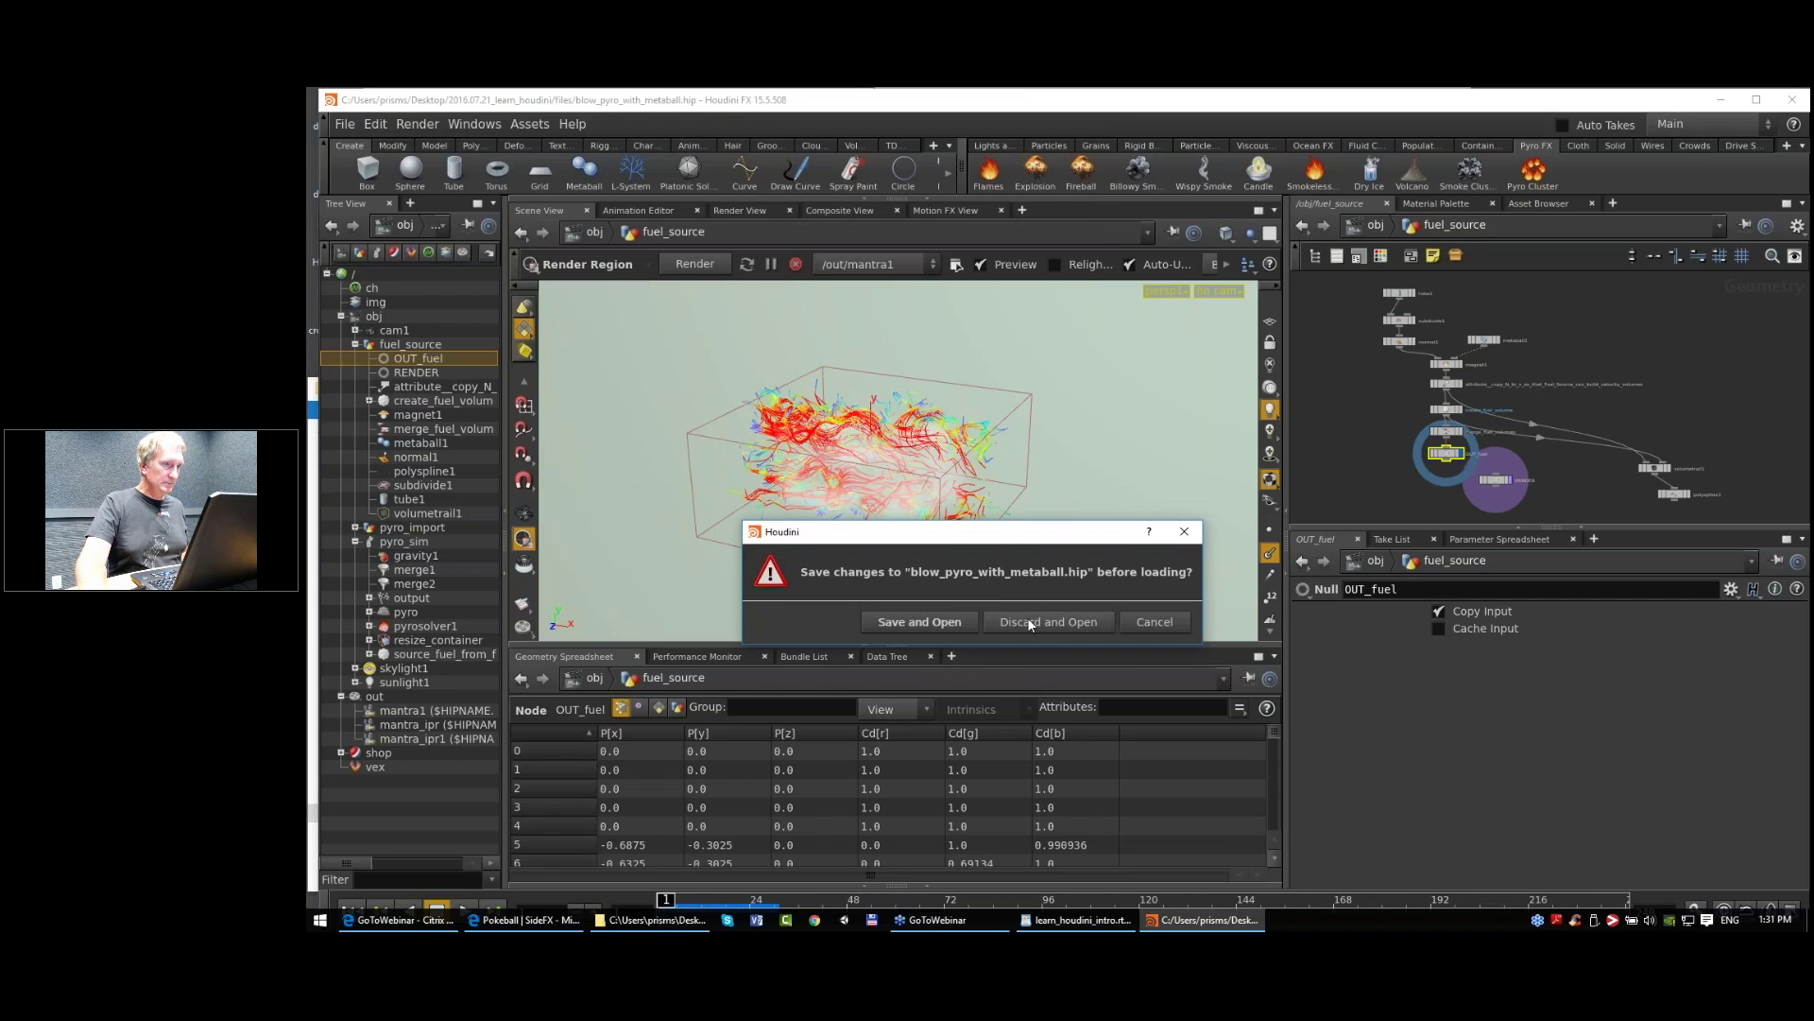
click(956, 620)
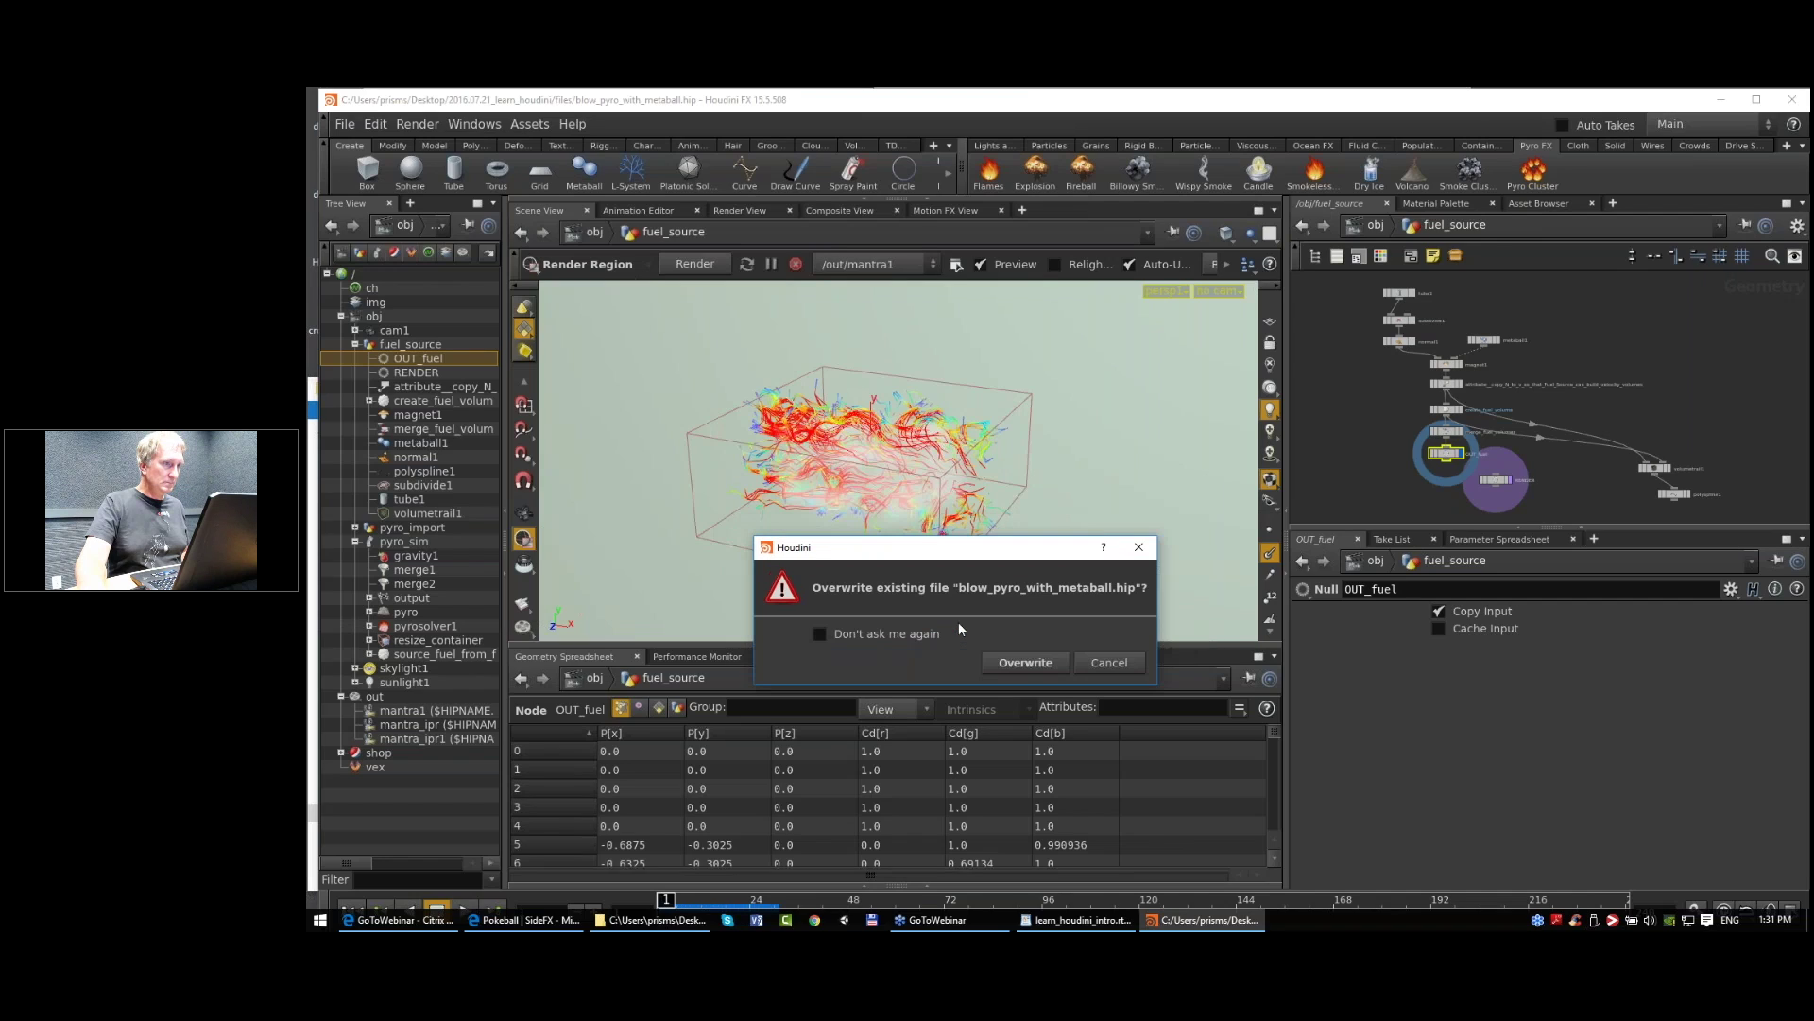
click(1025, 662)
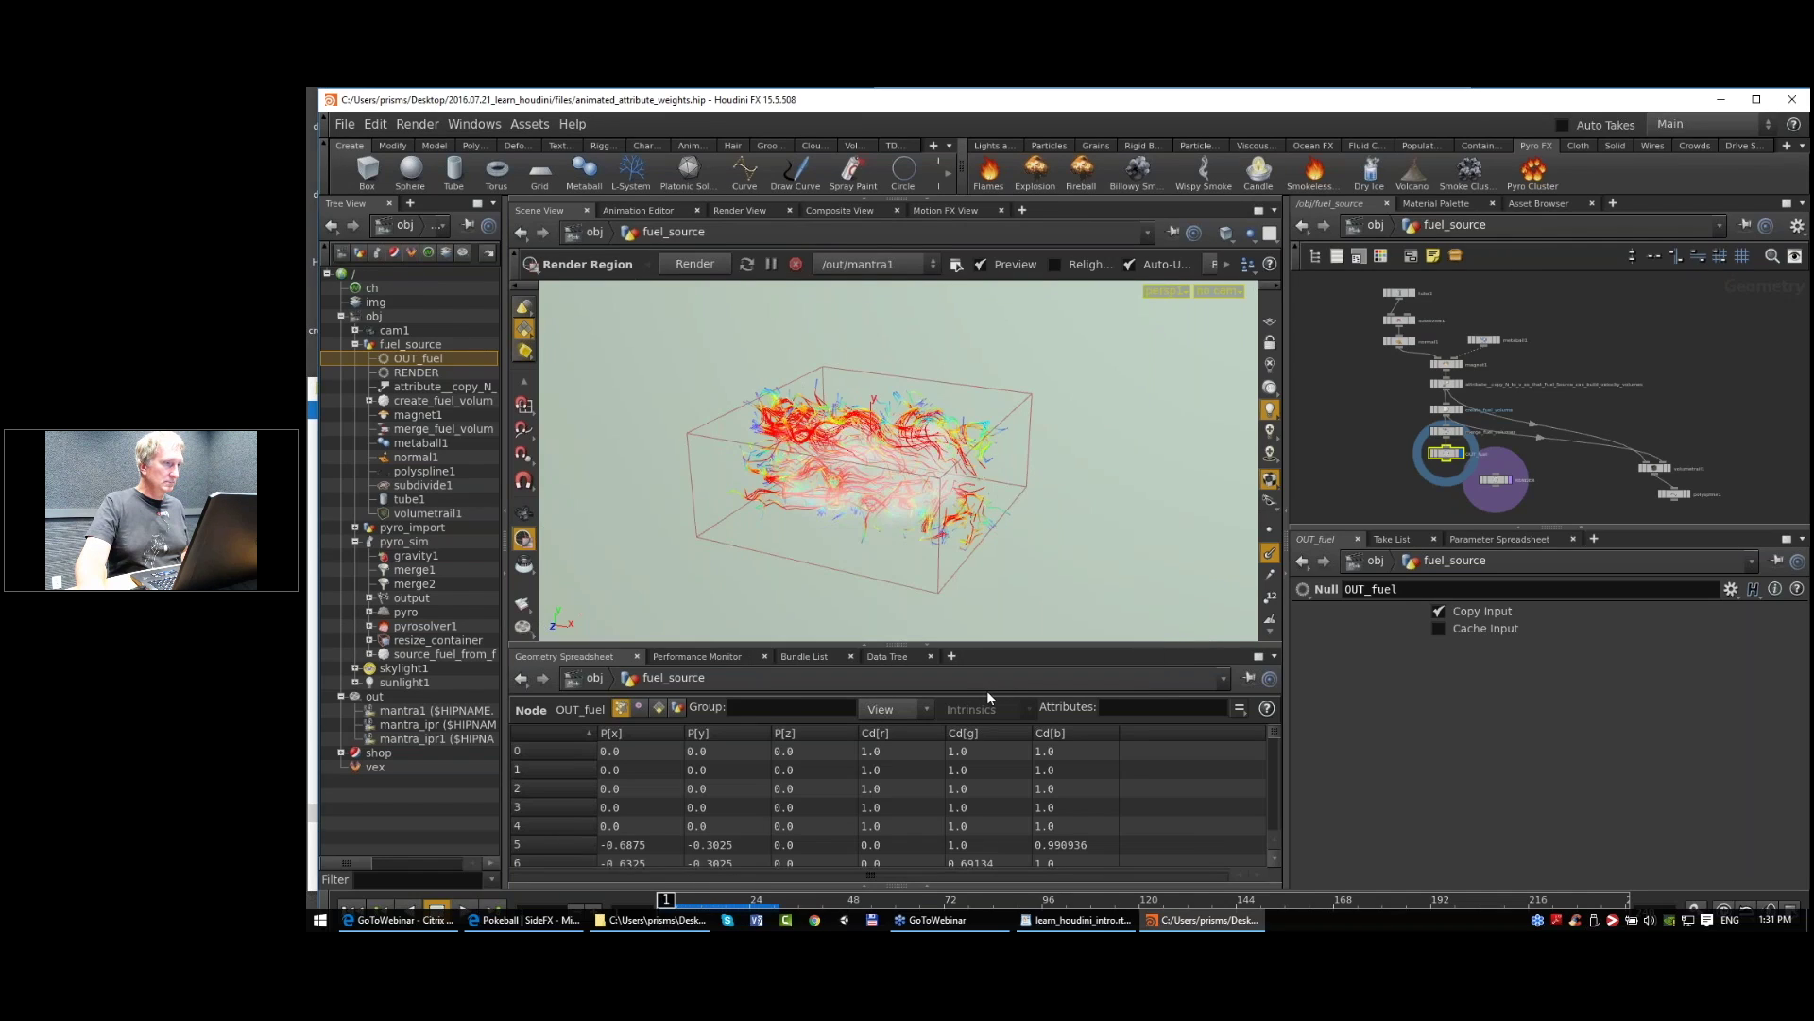
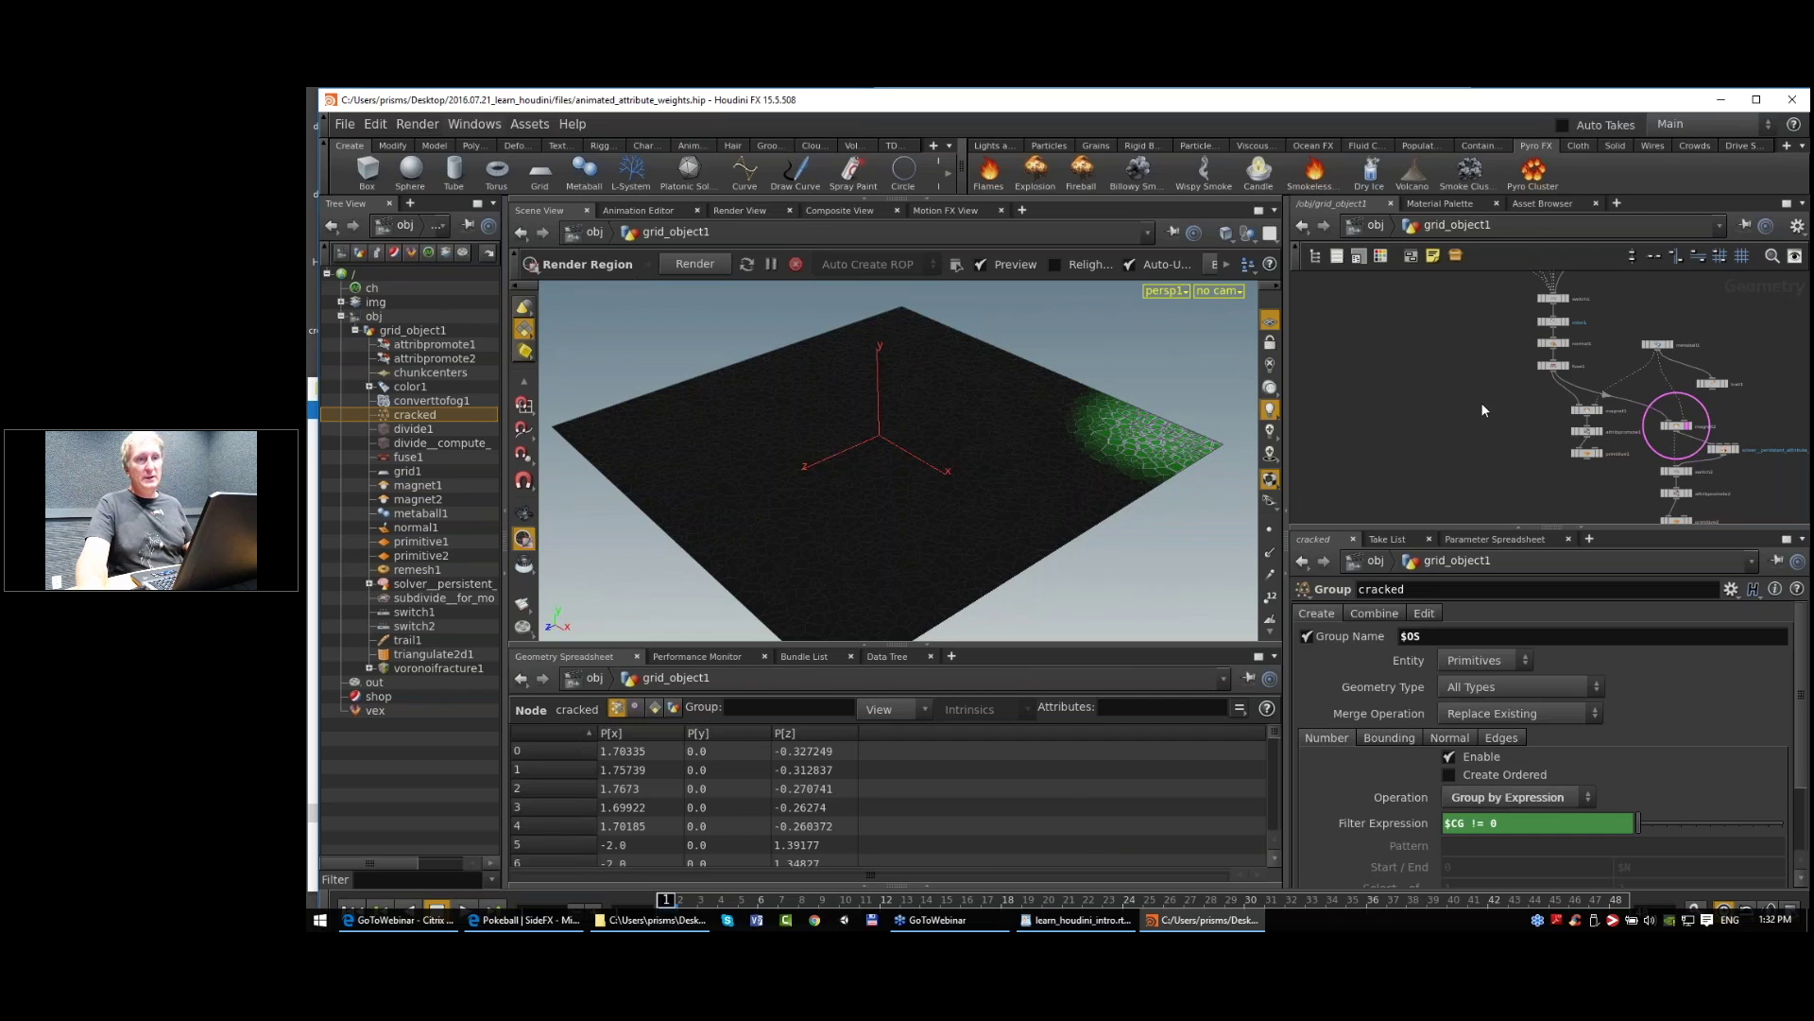
Step: Examine the node layout of the grid_object1 network and scrub the animation to frame 8
middle_drag(1468, 375, 1552, 435)
scroll(1660, 301, up, 3)
middle_drag(1660, 300, 1585, 410)
scroll(1584, 410, down, 3)
scroll(1579, 416, up, 2)
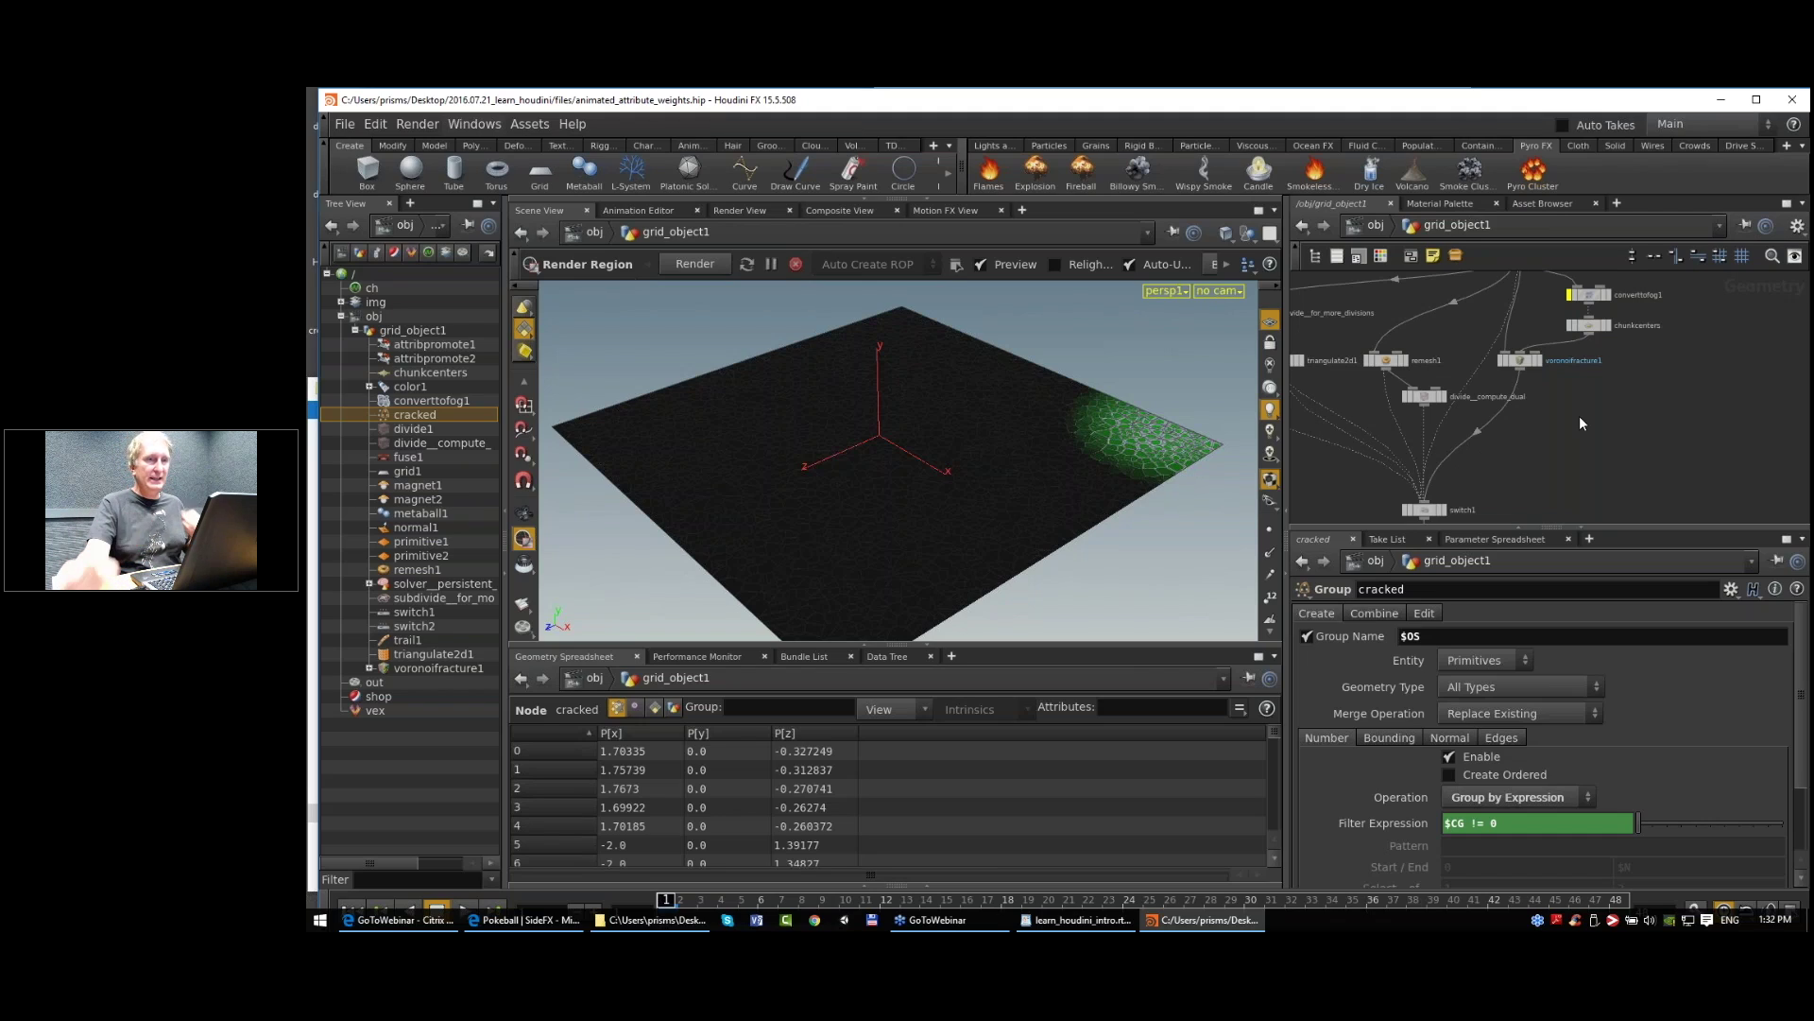
scroll(1501, 342, down, 1)
middle_drag(1501, 342, 1546, 407)
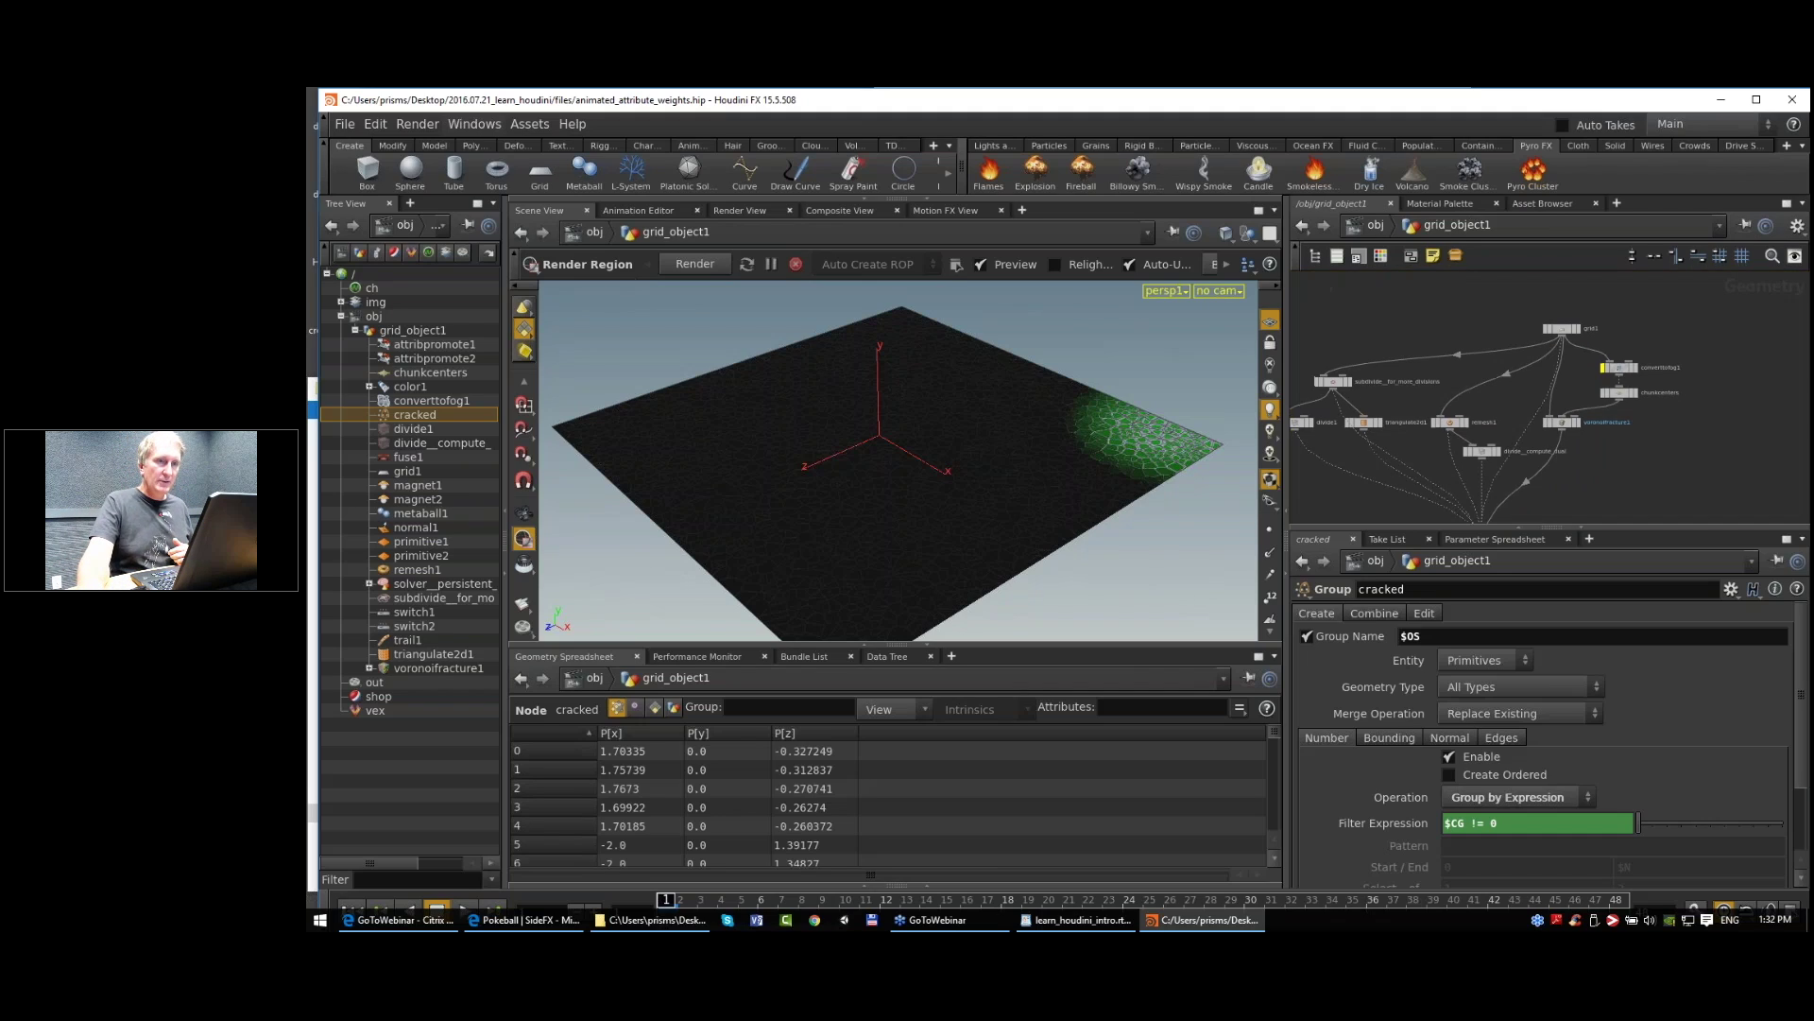
click(704, 898)
drag(704, 899, 799, 899)
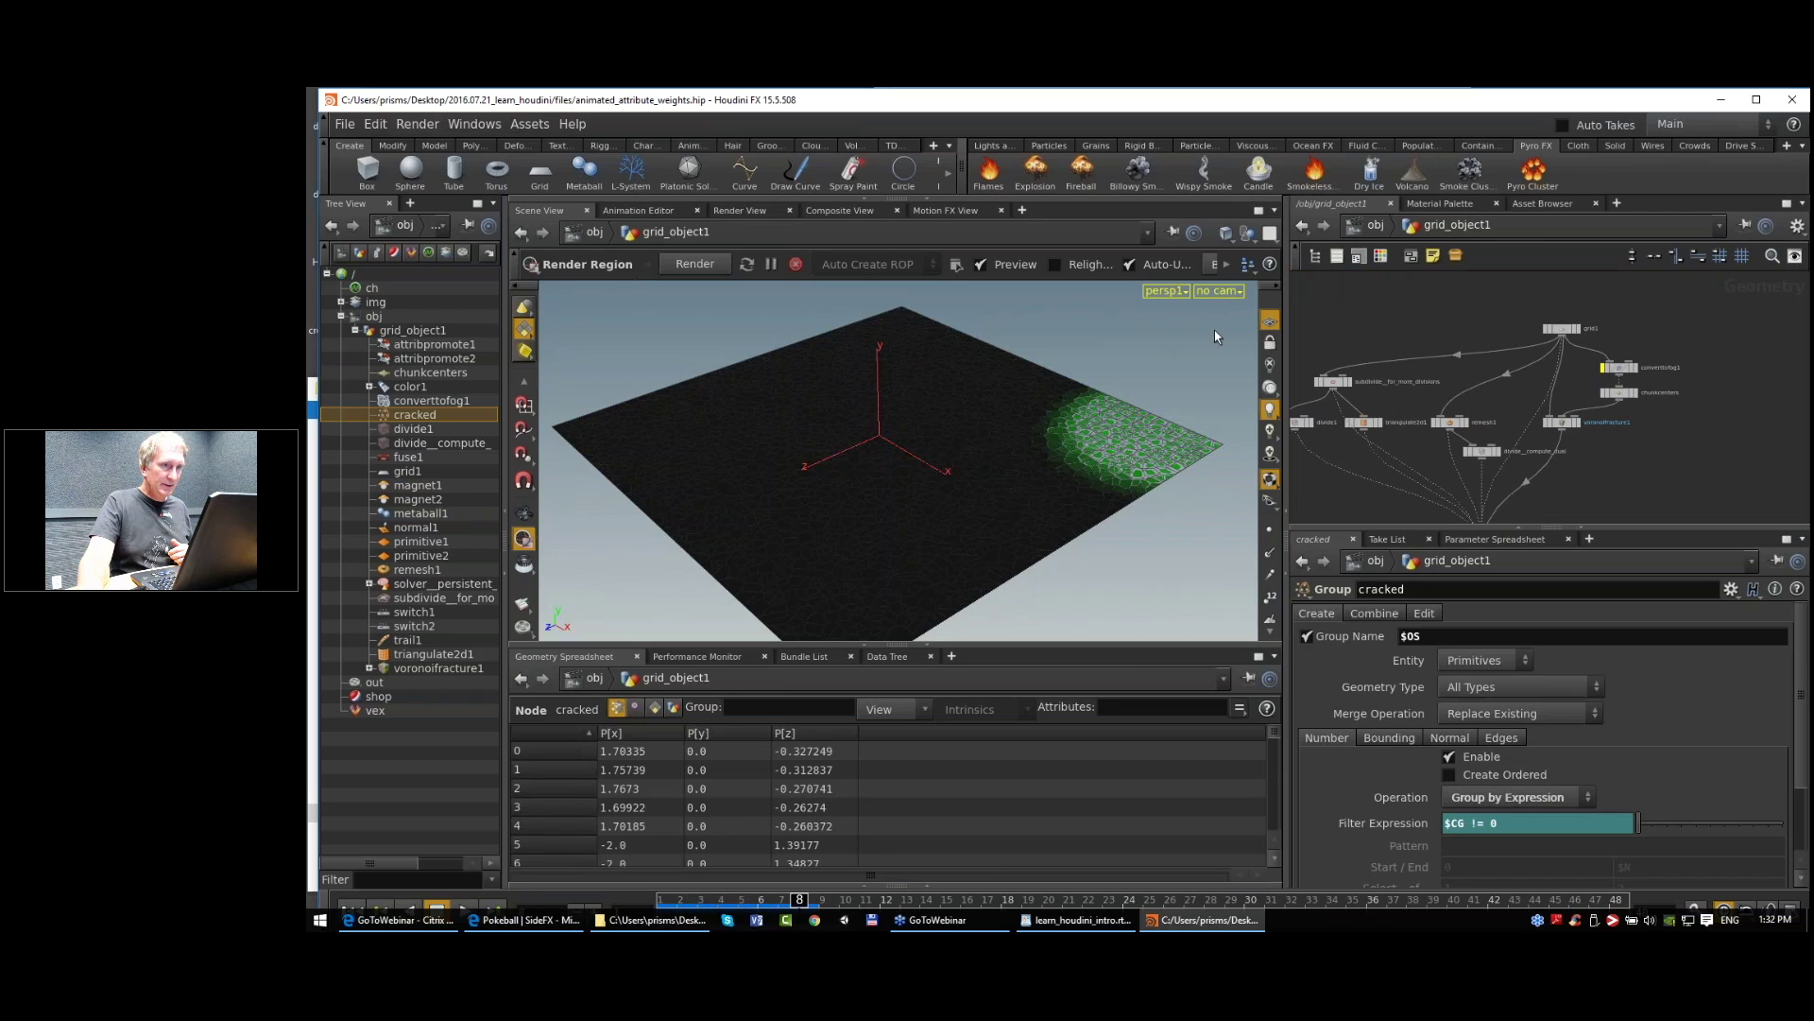
Step: Scrub the animation to frame 35 and examine how the cracks spread across the grid
key(Escape)
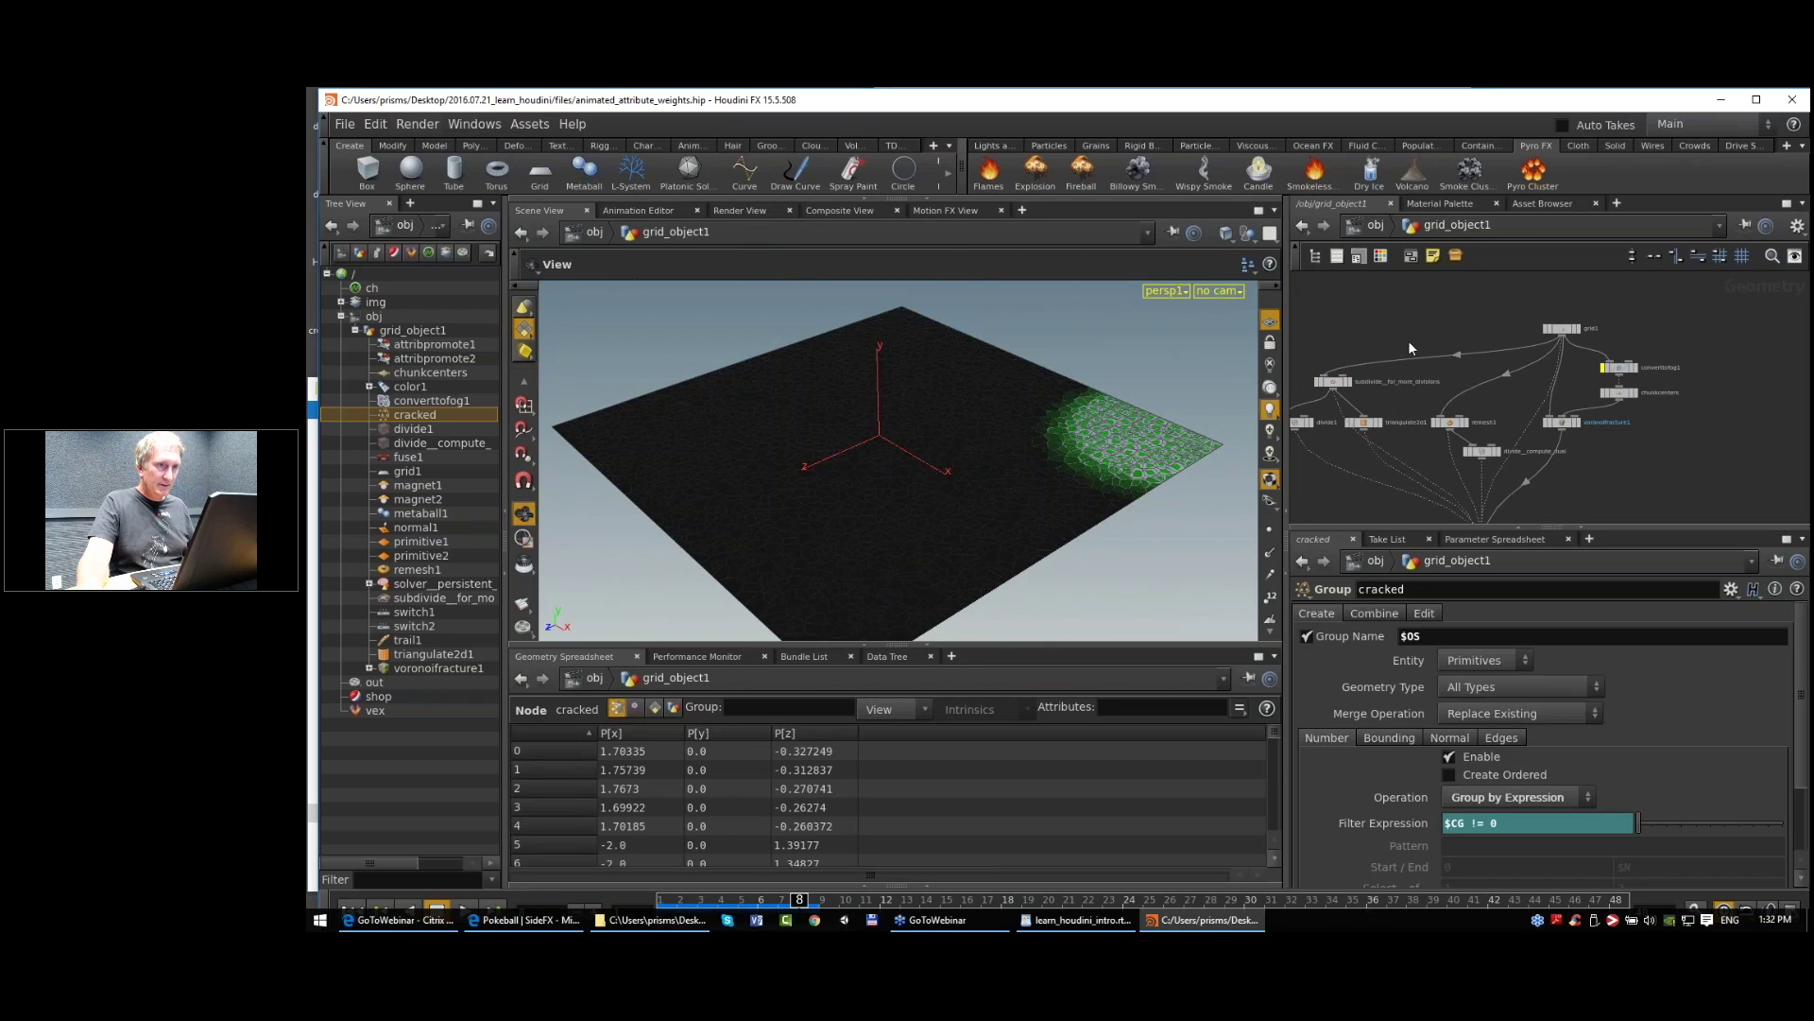
click(1232, 236)
click(1314, 395)
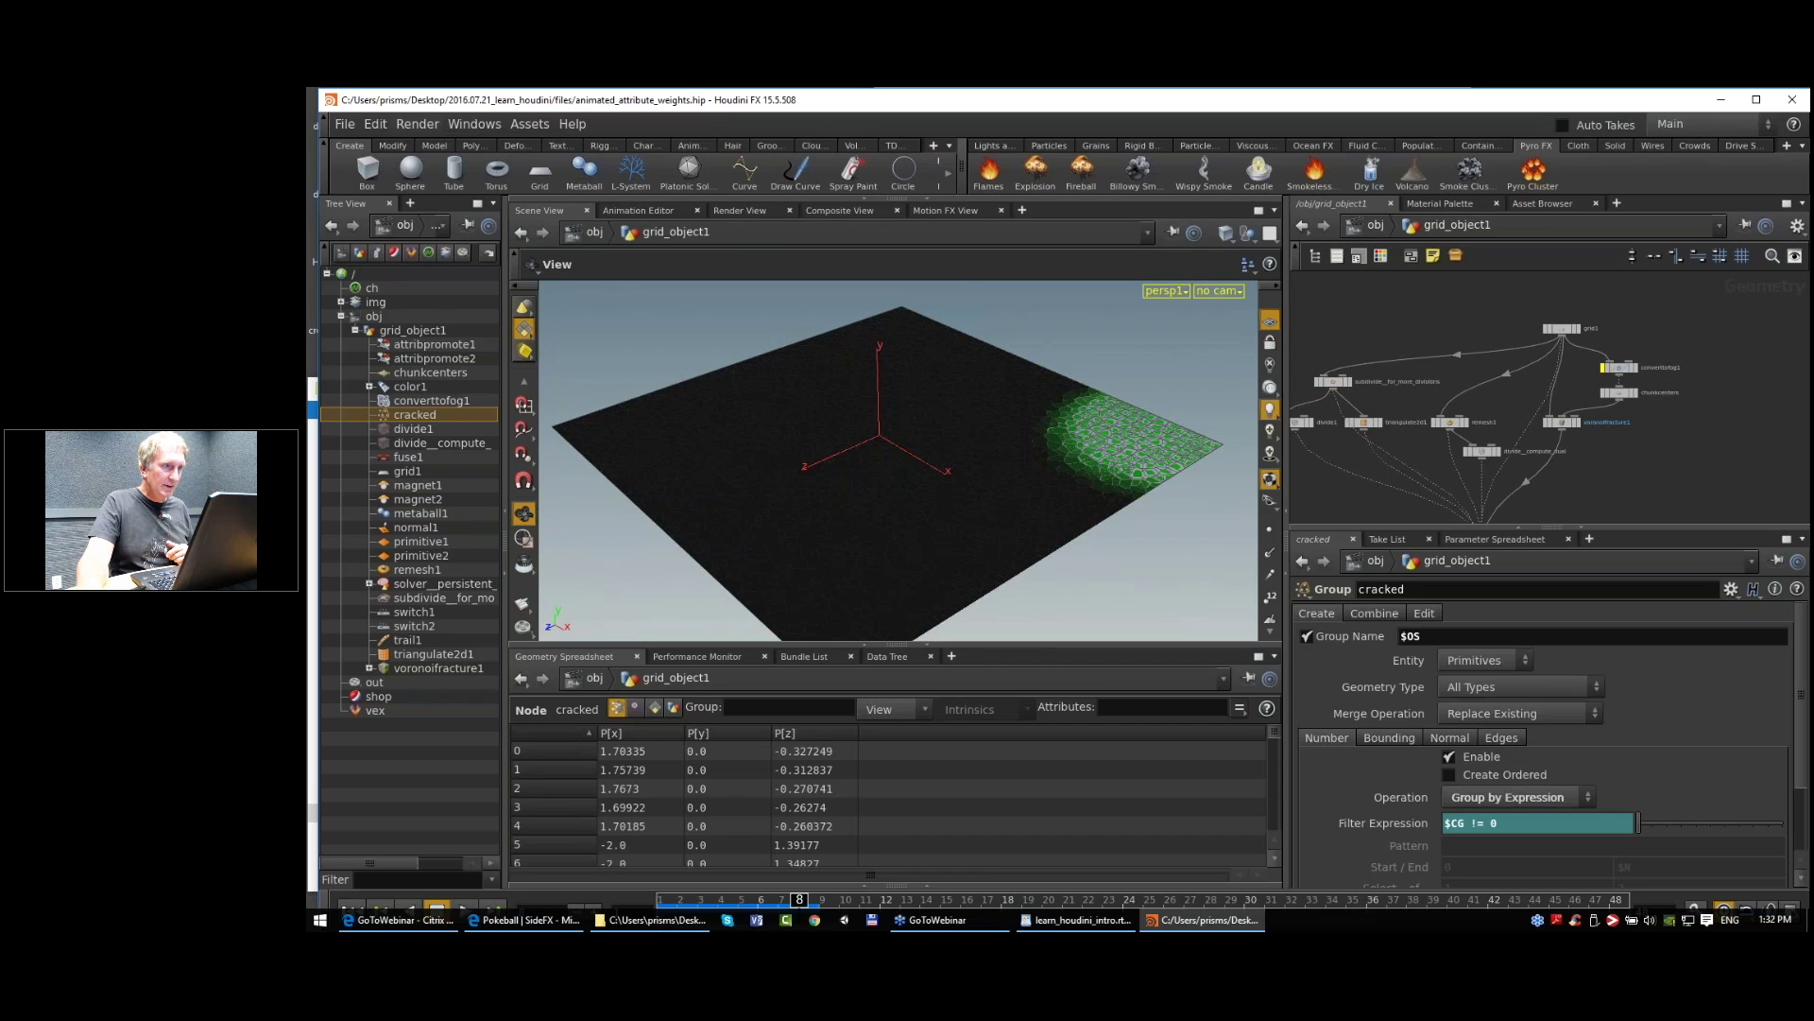
middle_drag(1607, 472, 1474, 309)
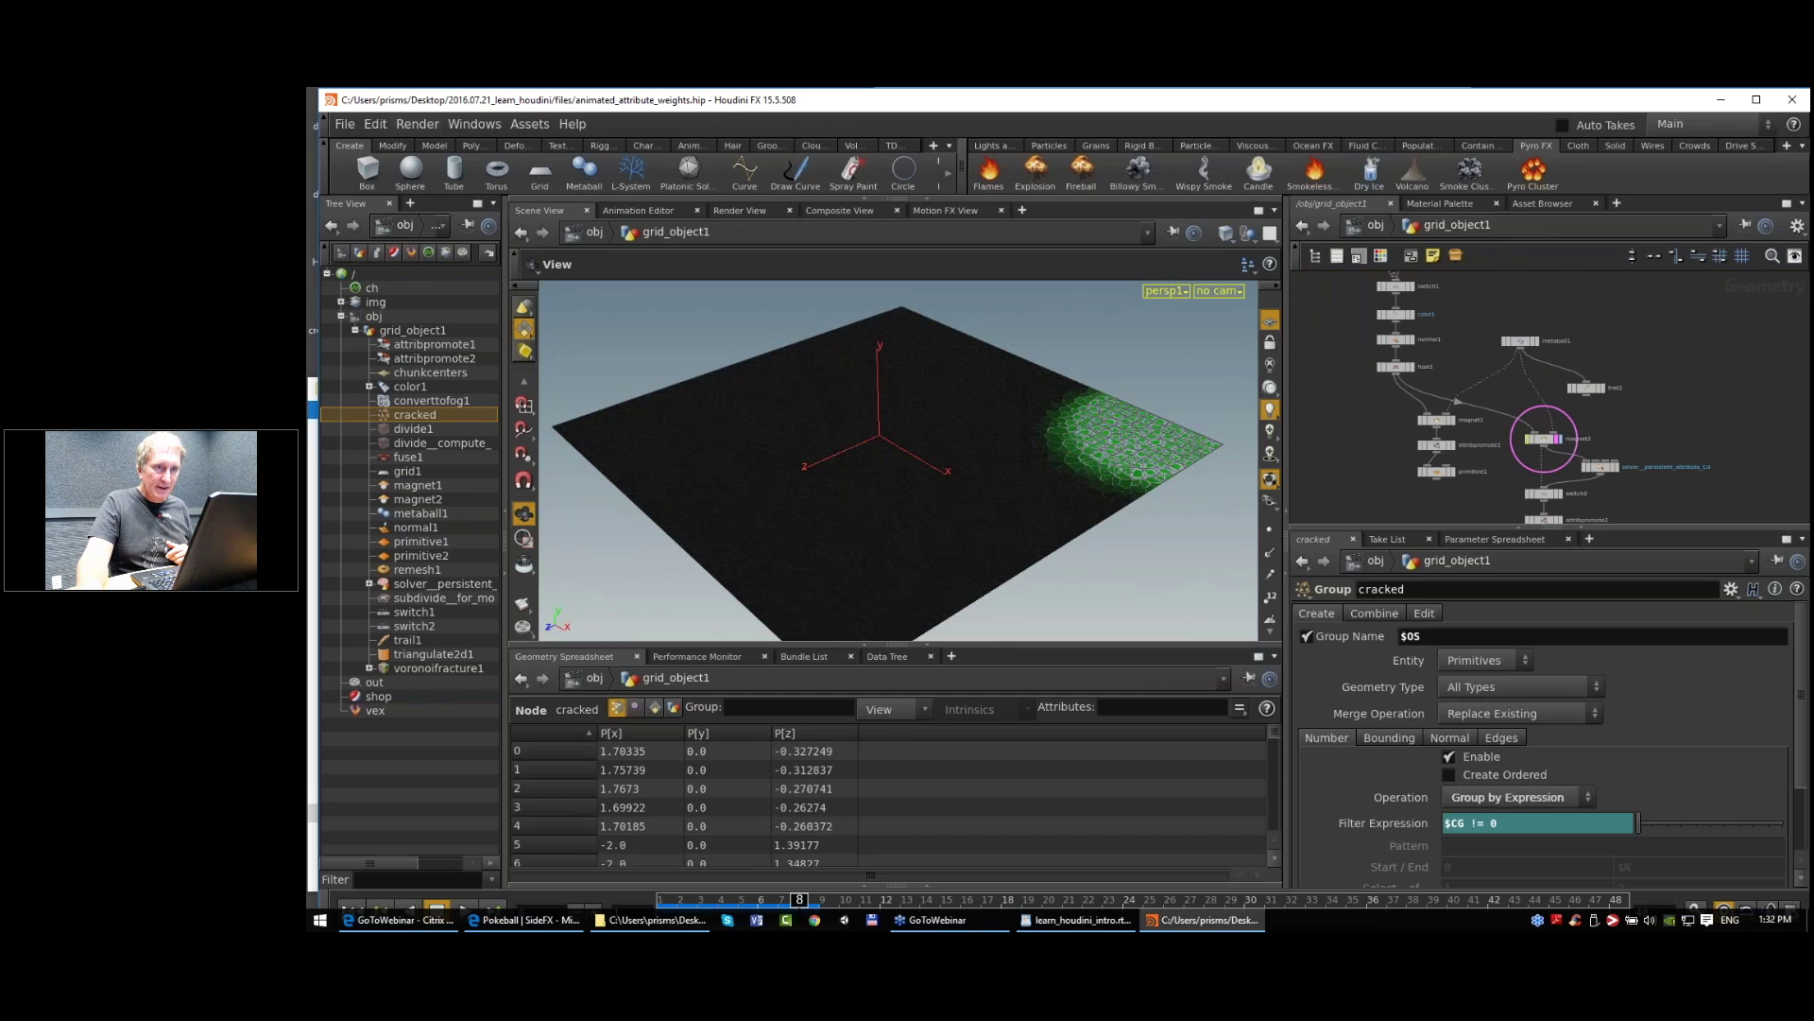
click(1558, 439)
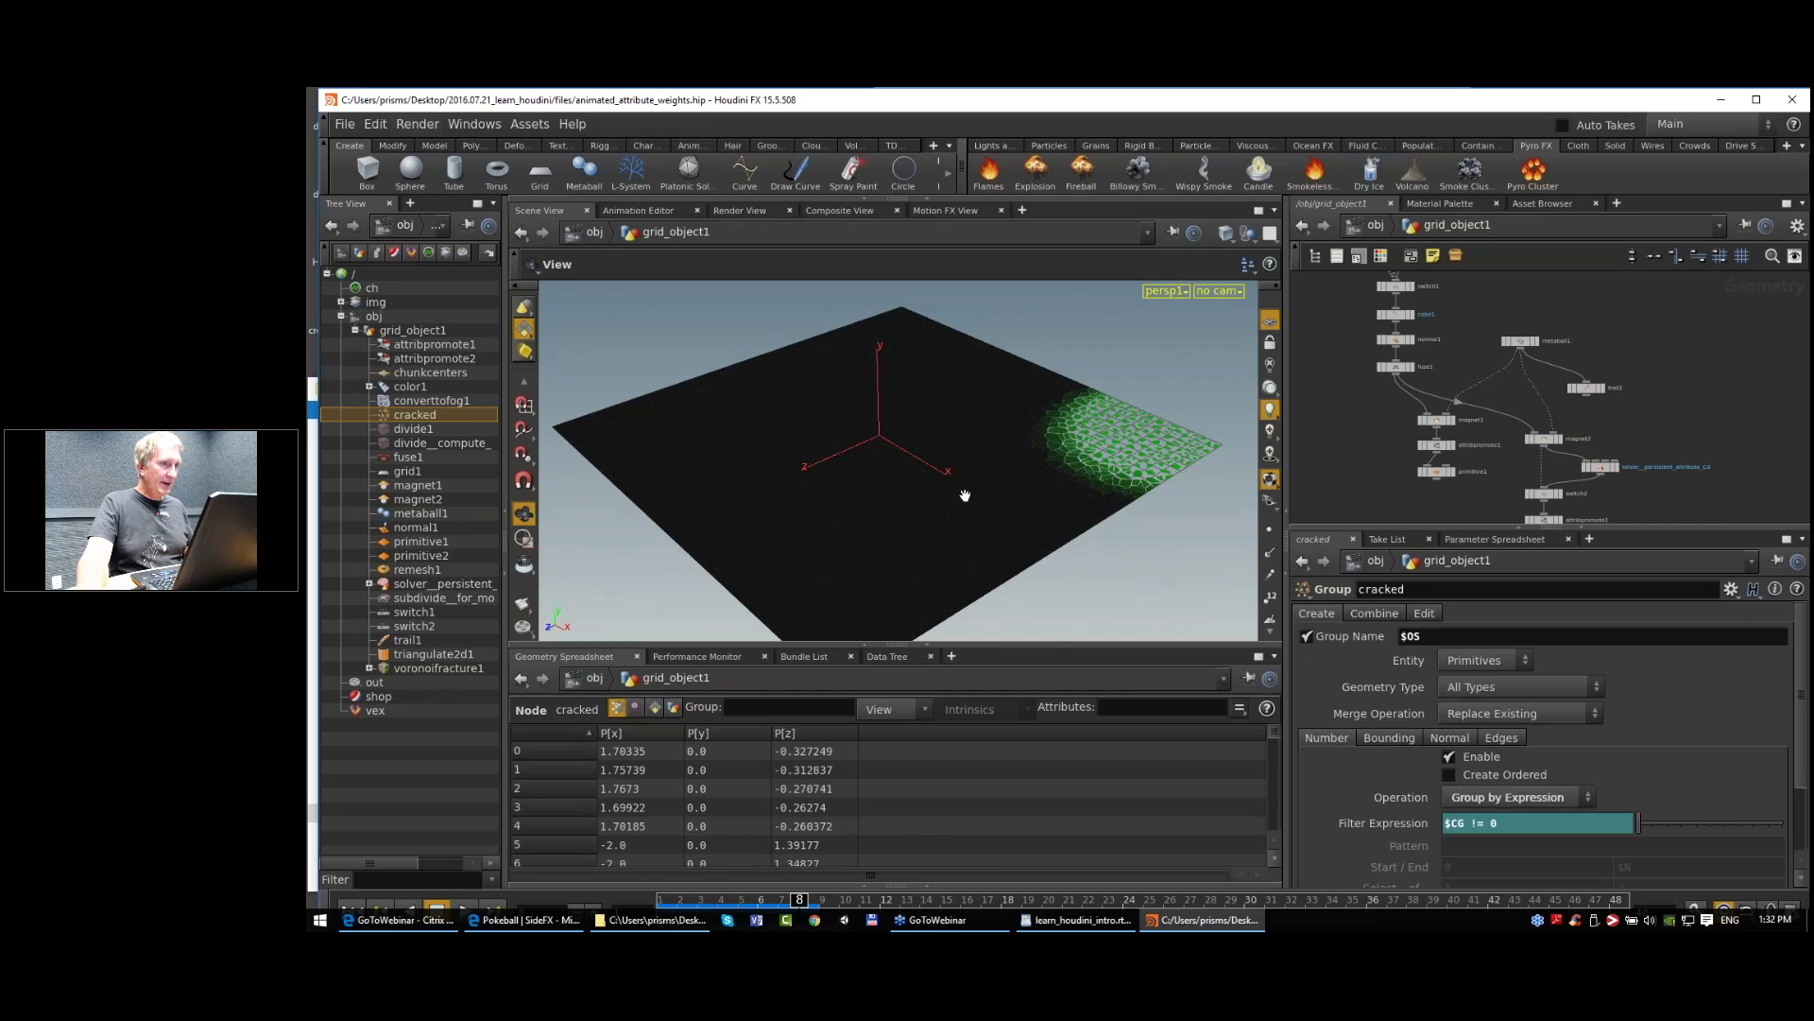
drag(960, 473, 960, 501)
right_drag(960, 501, 935, 486)
middle_drag(935, 487, 935, 425)
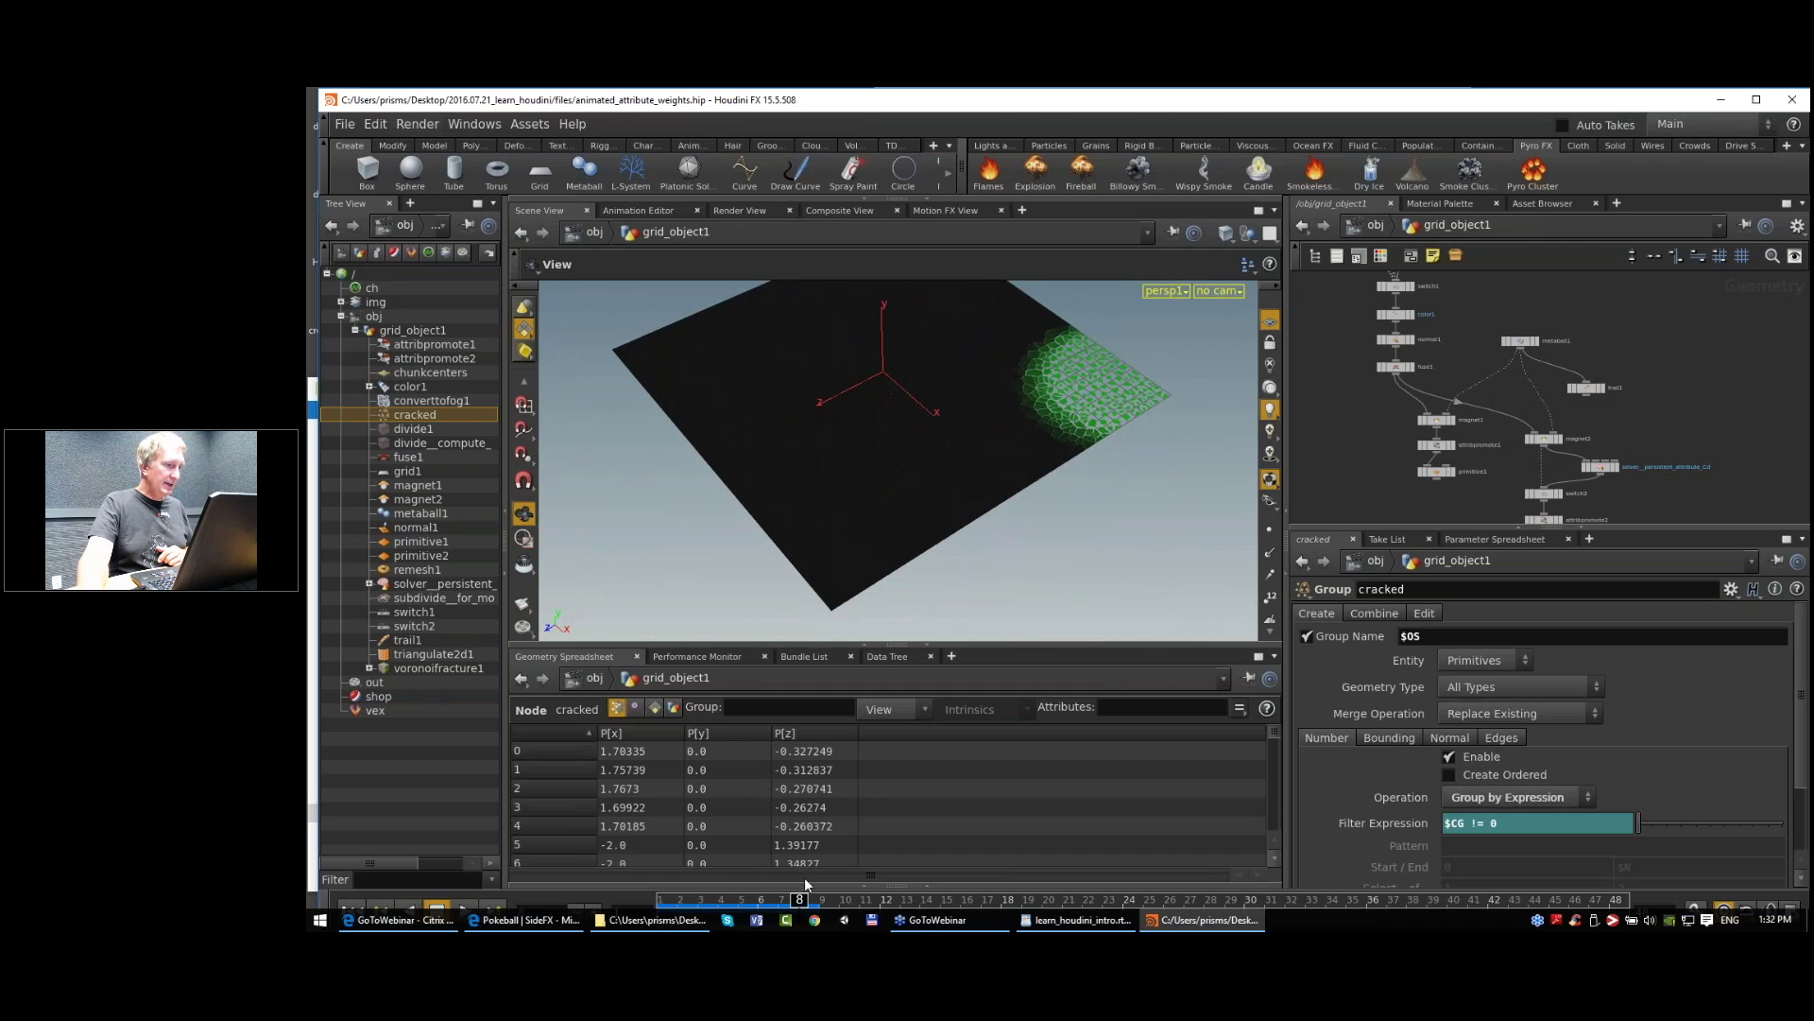
drag(802, 898, 1342, 907)
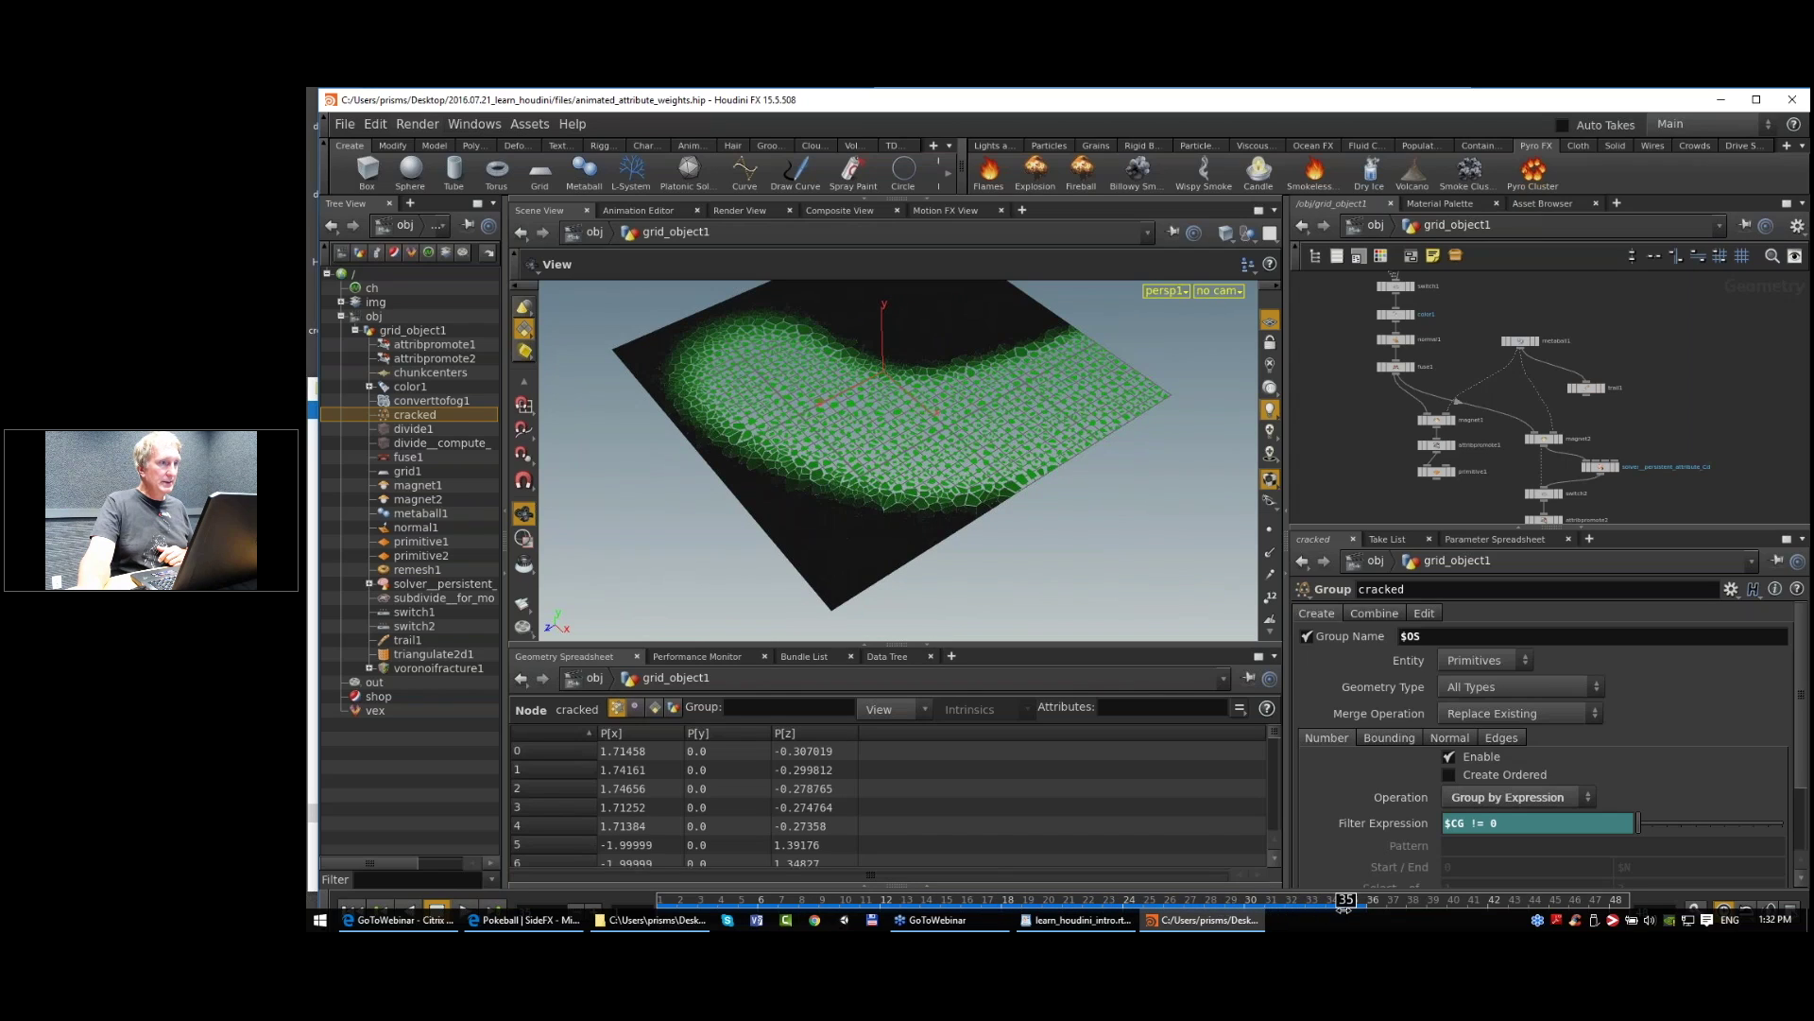
drag(1057, 583, 1009, 511)
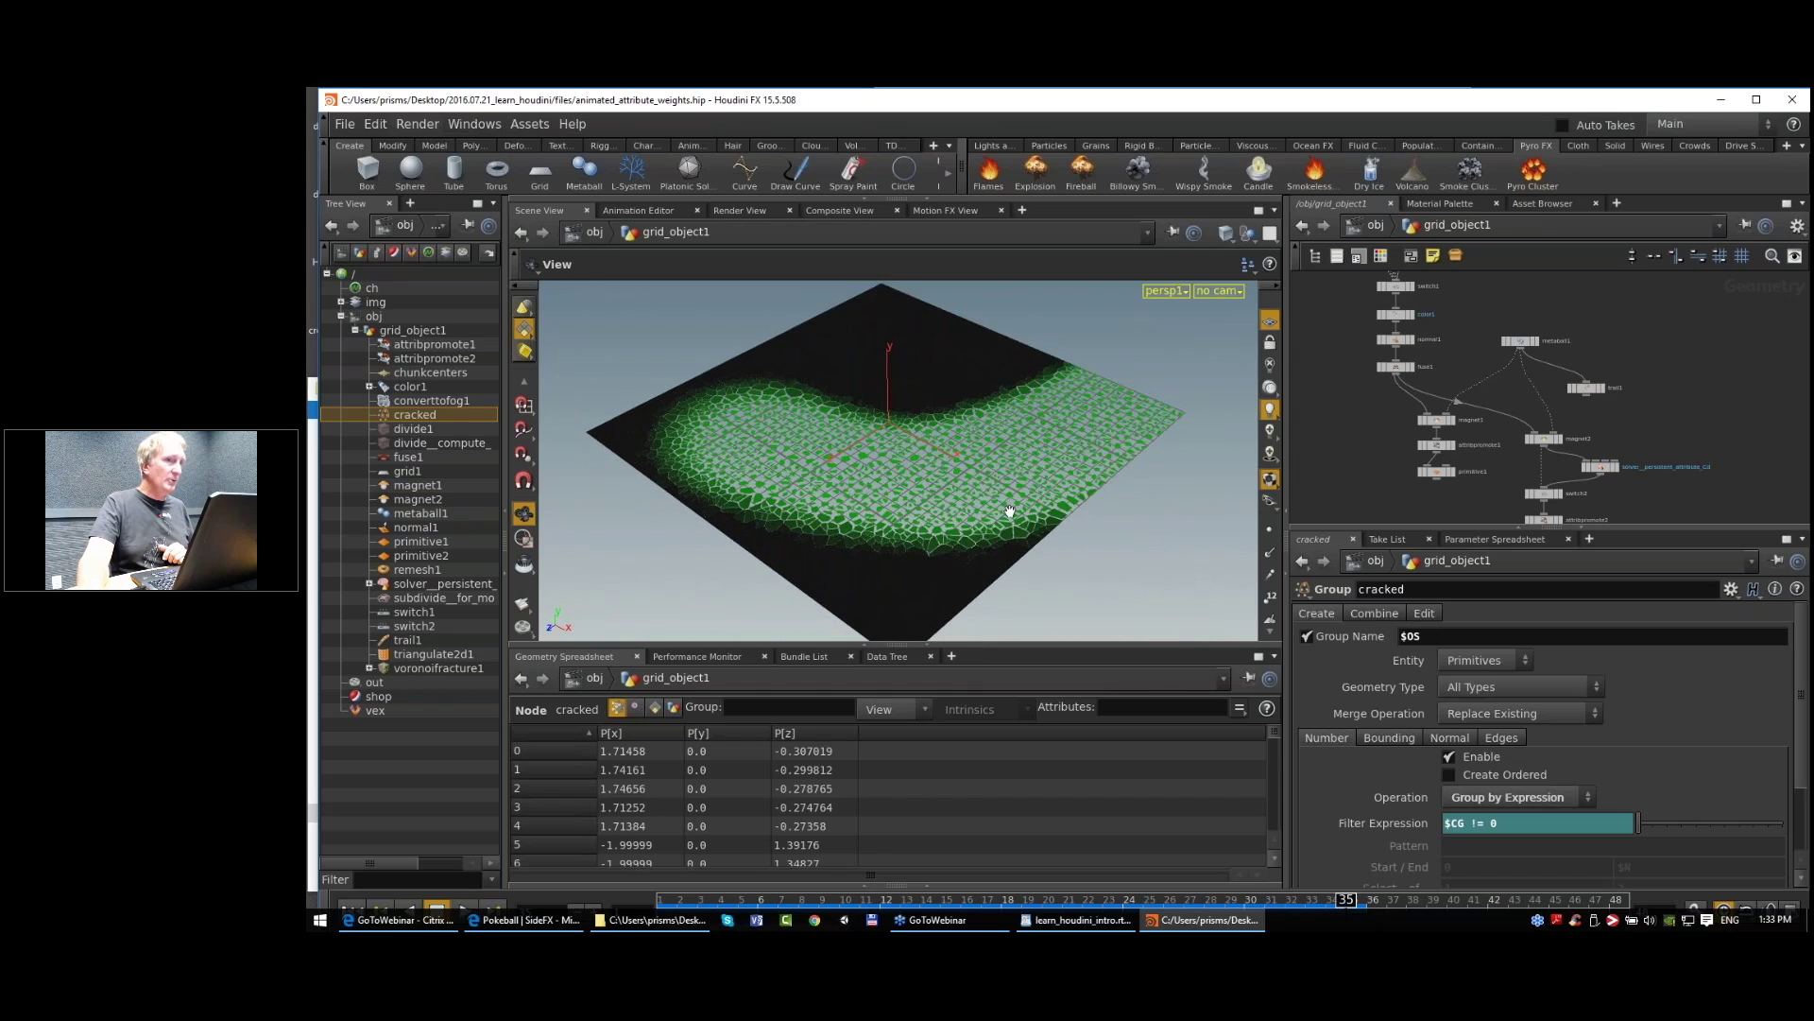
Step: Display the grid1 node at the start of the network and show its parameters
middle_drag(1528, 302, 1565, 501)
middle_drag(1567, 361, 1570, 460)
right_drag(1592, 434, 1635, 437)
middle_drag(1550, 422, 1573, 411)
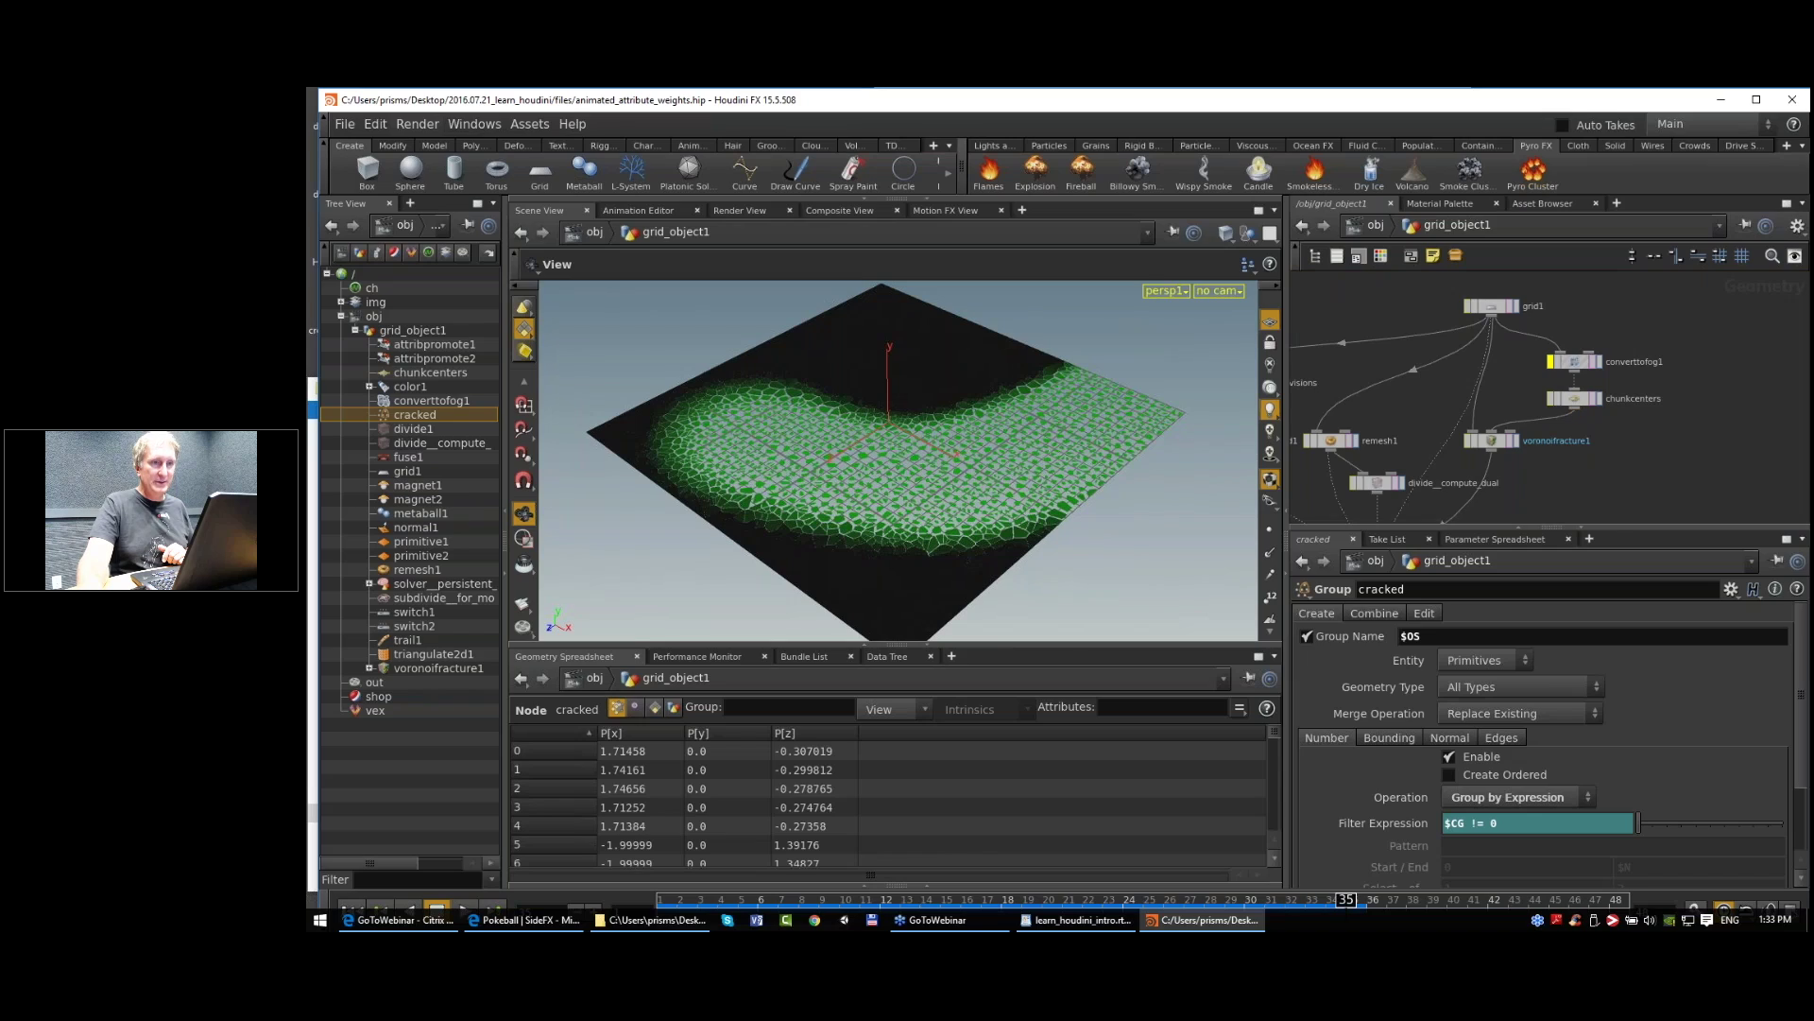
middle_drag(1316, 416, 1405, 358)
middle_drag(1396, 424, 1367, 483)
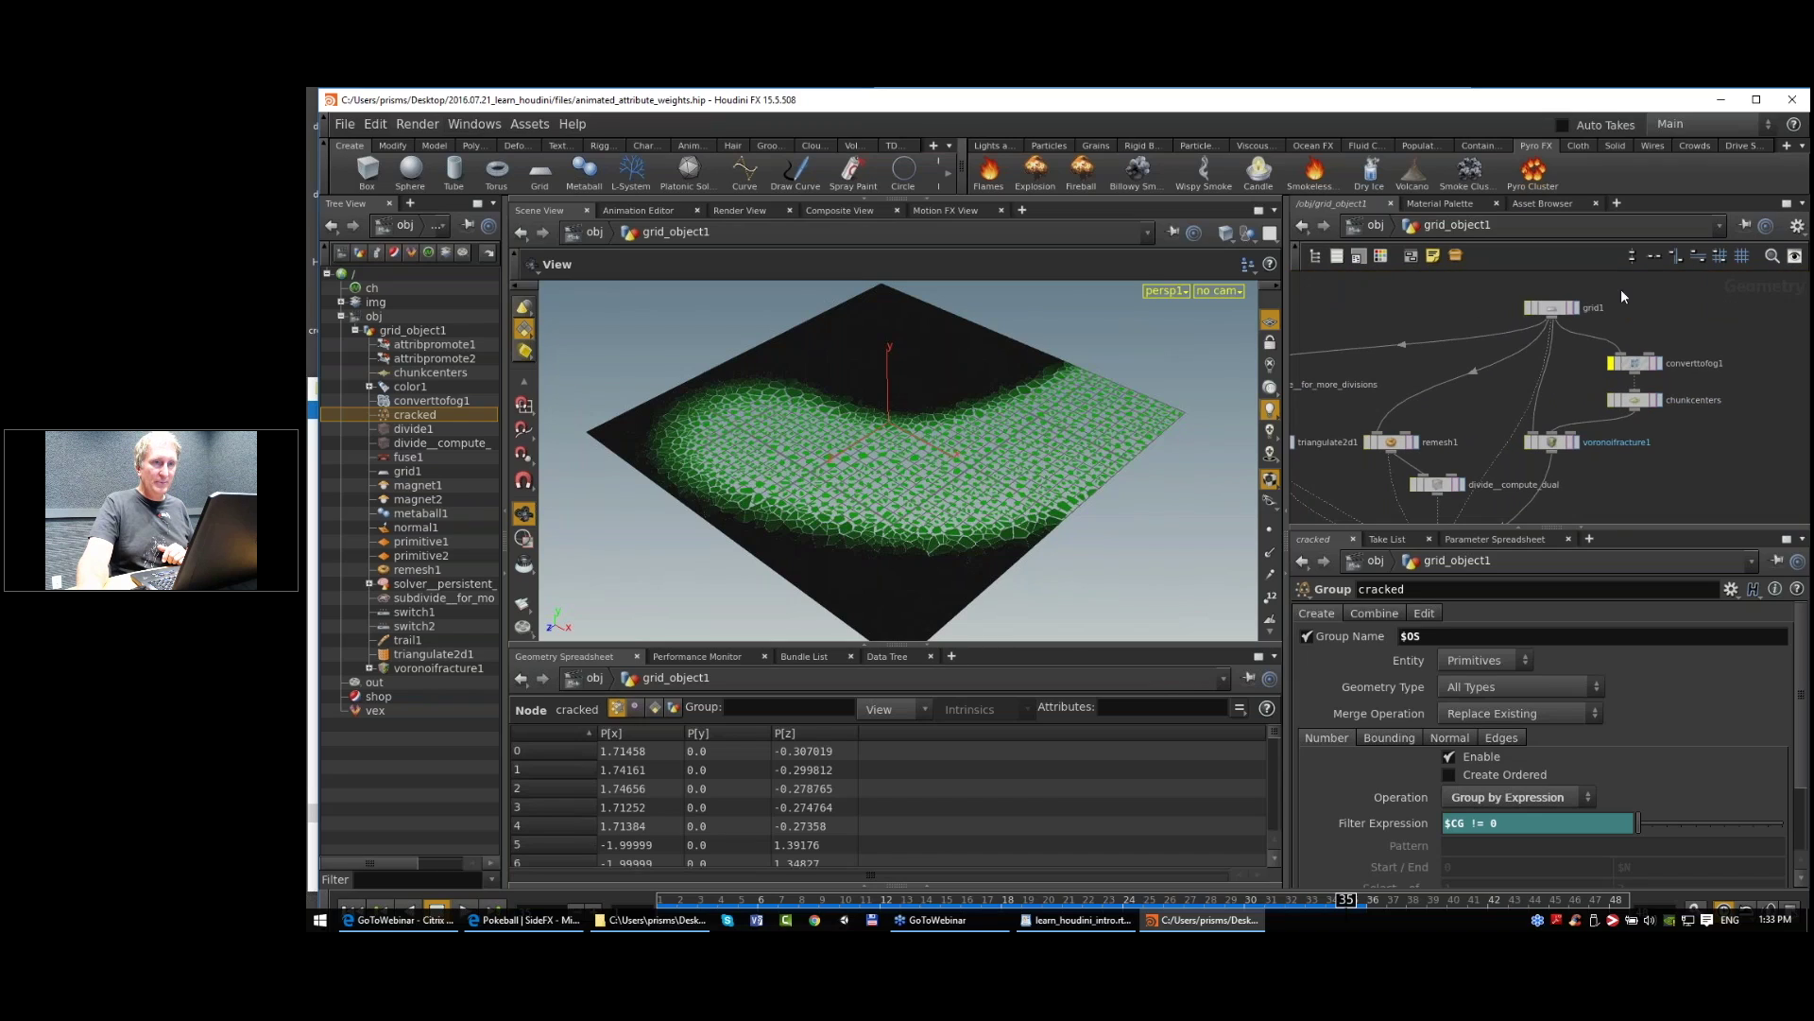
click(1574, 306)
click(1550, 307)
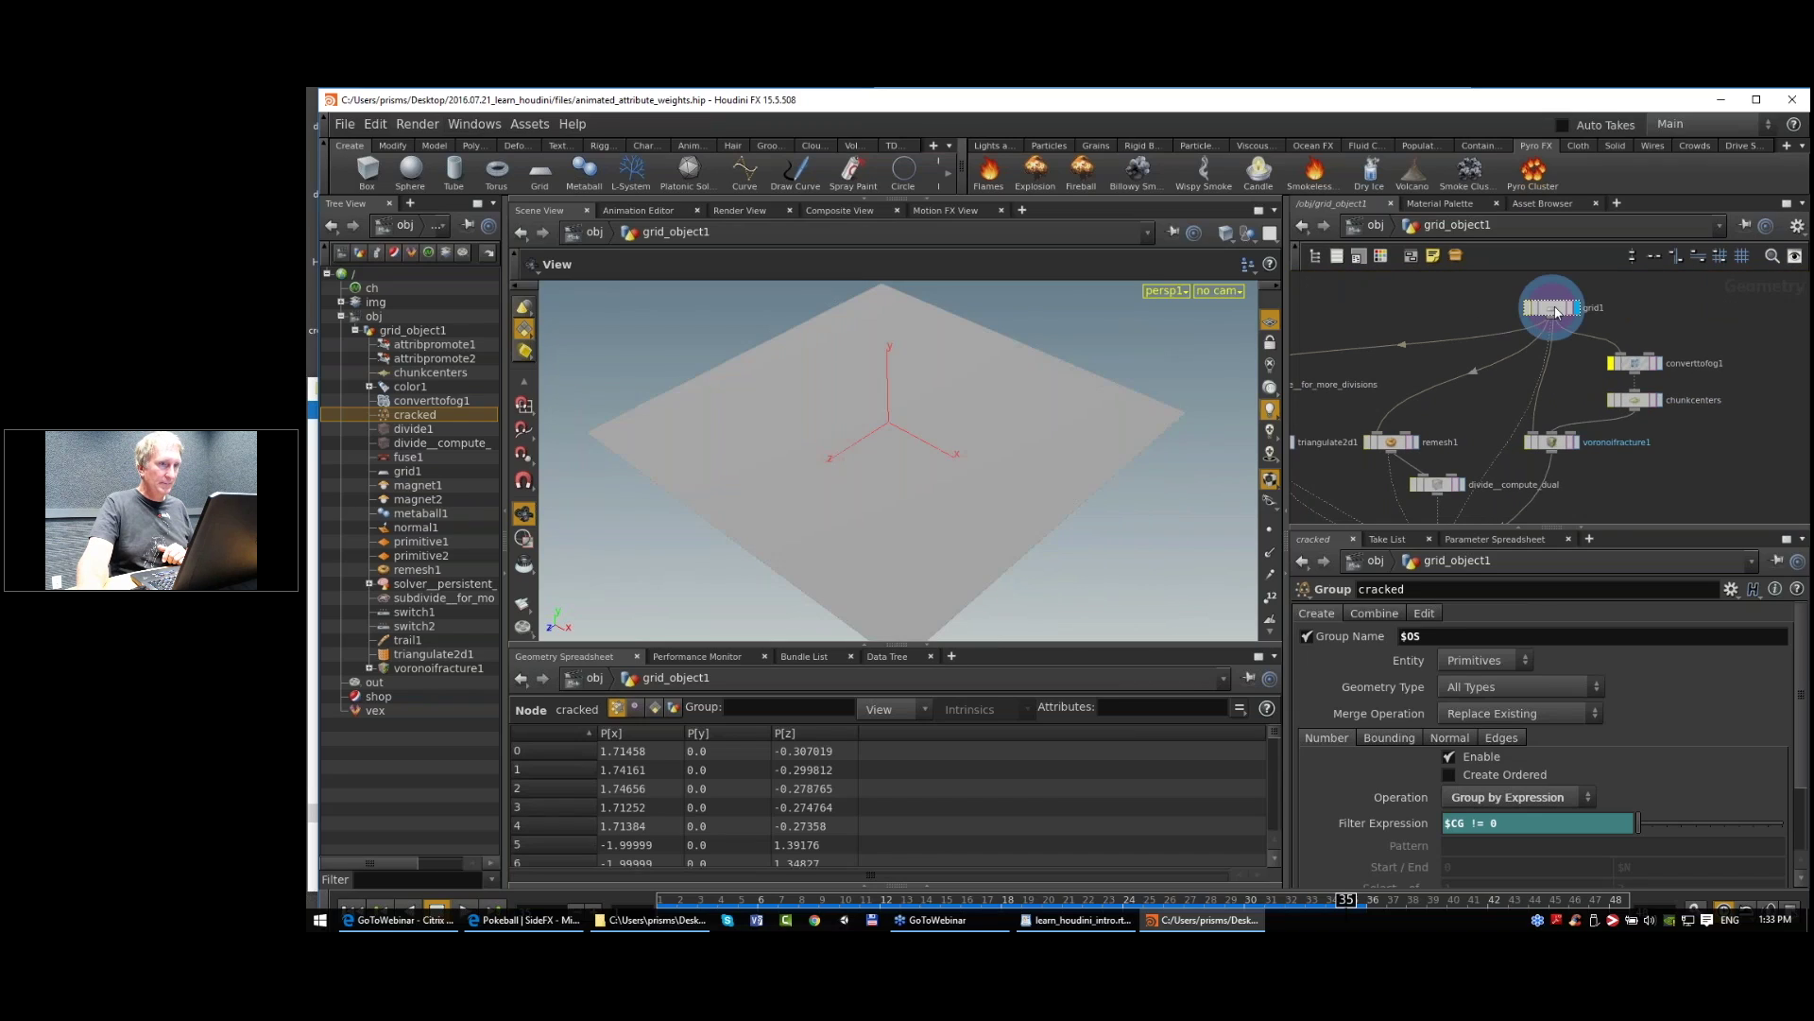
middle_drag(1335, 410, 1554, 353)
middle_drag(1603, 413, 1393, 319)
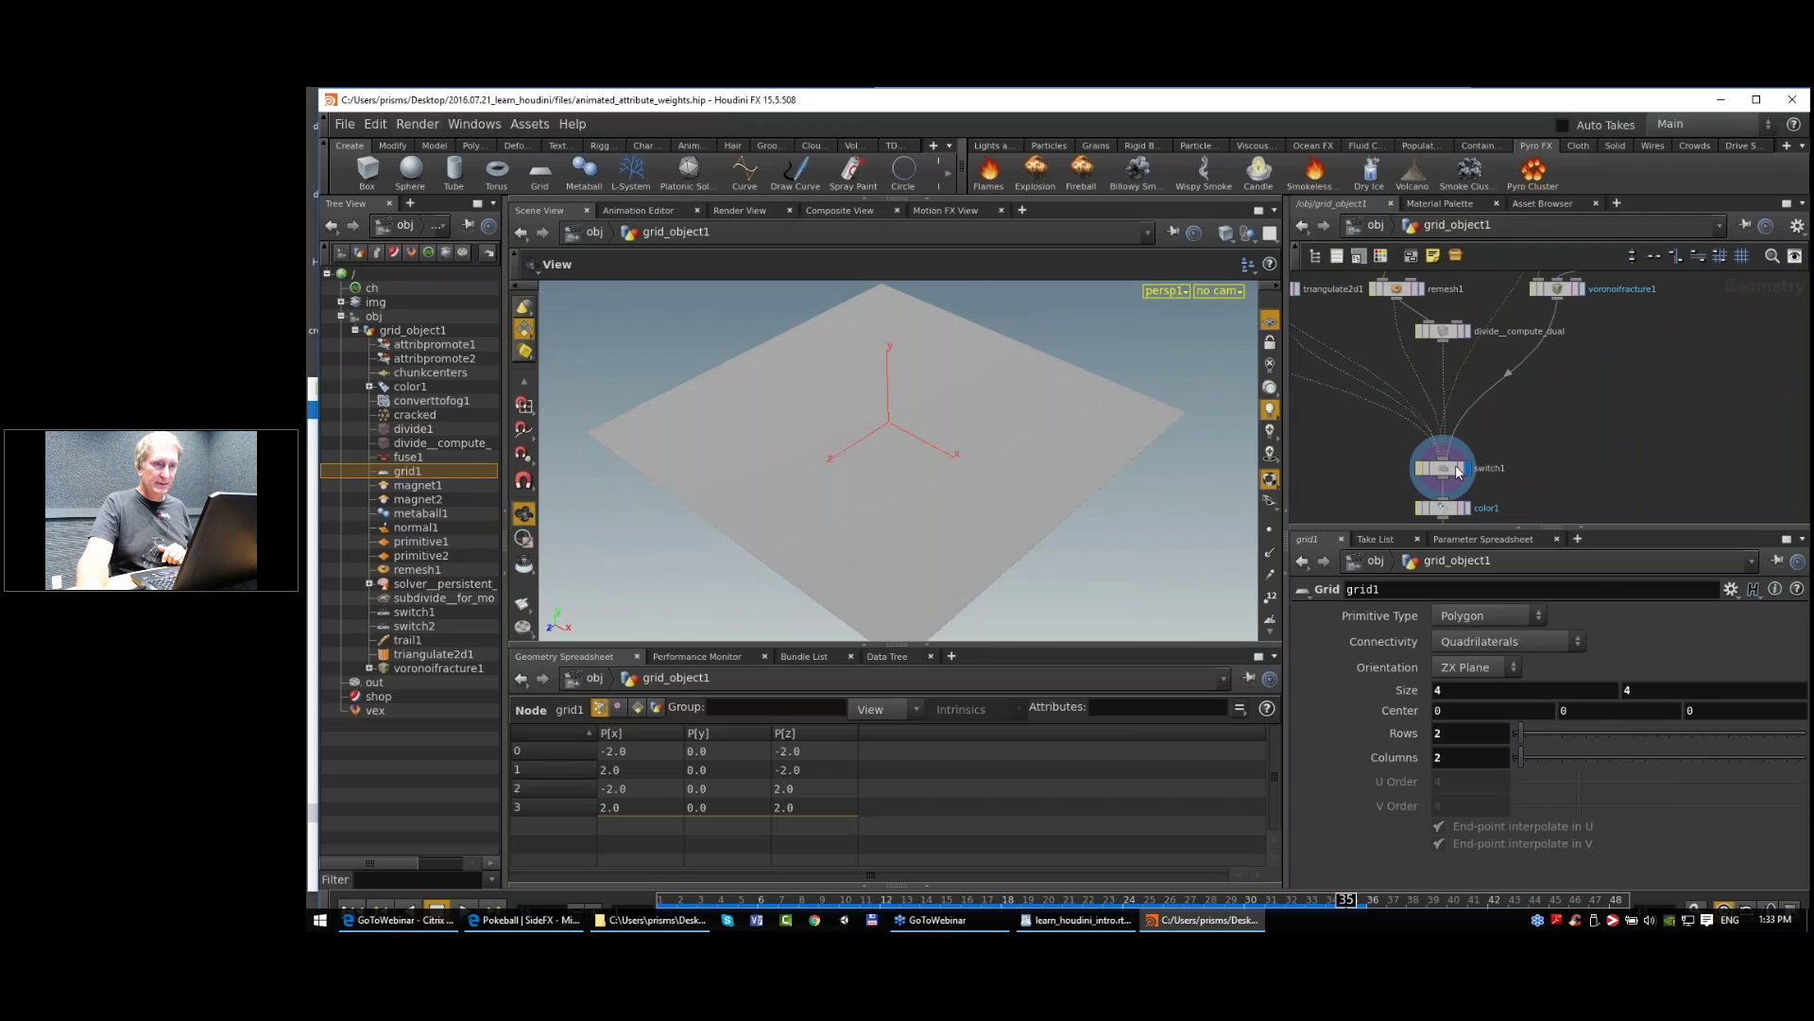
Step: Display the switch1 output in wireframe and inspect the color1 node that follows it
click(1455, 469)
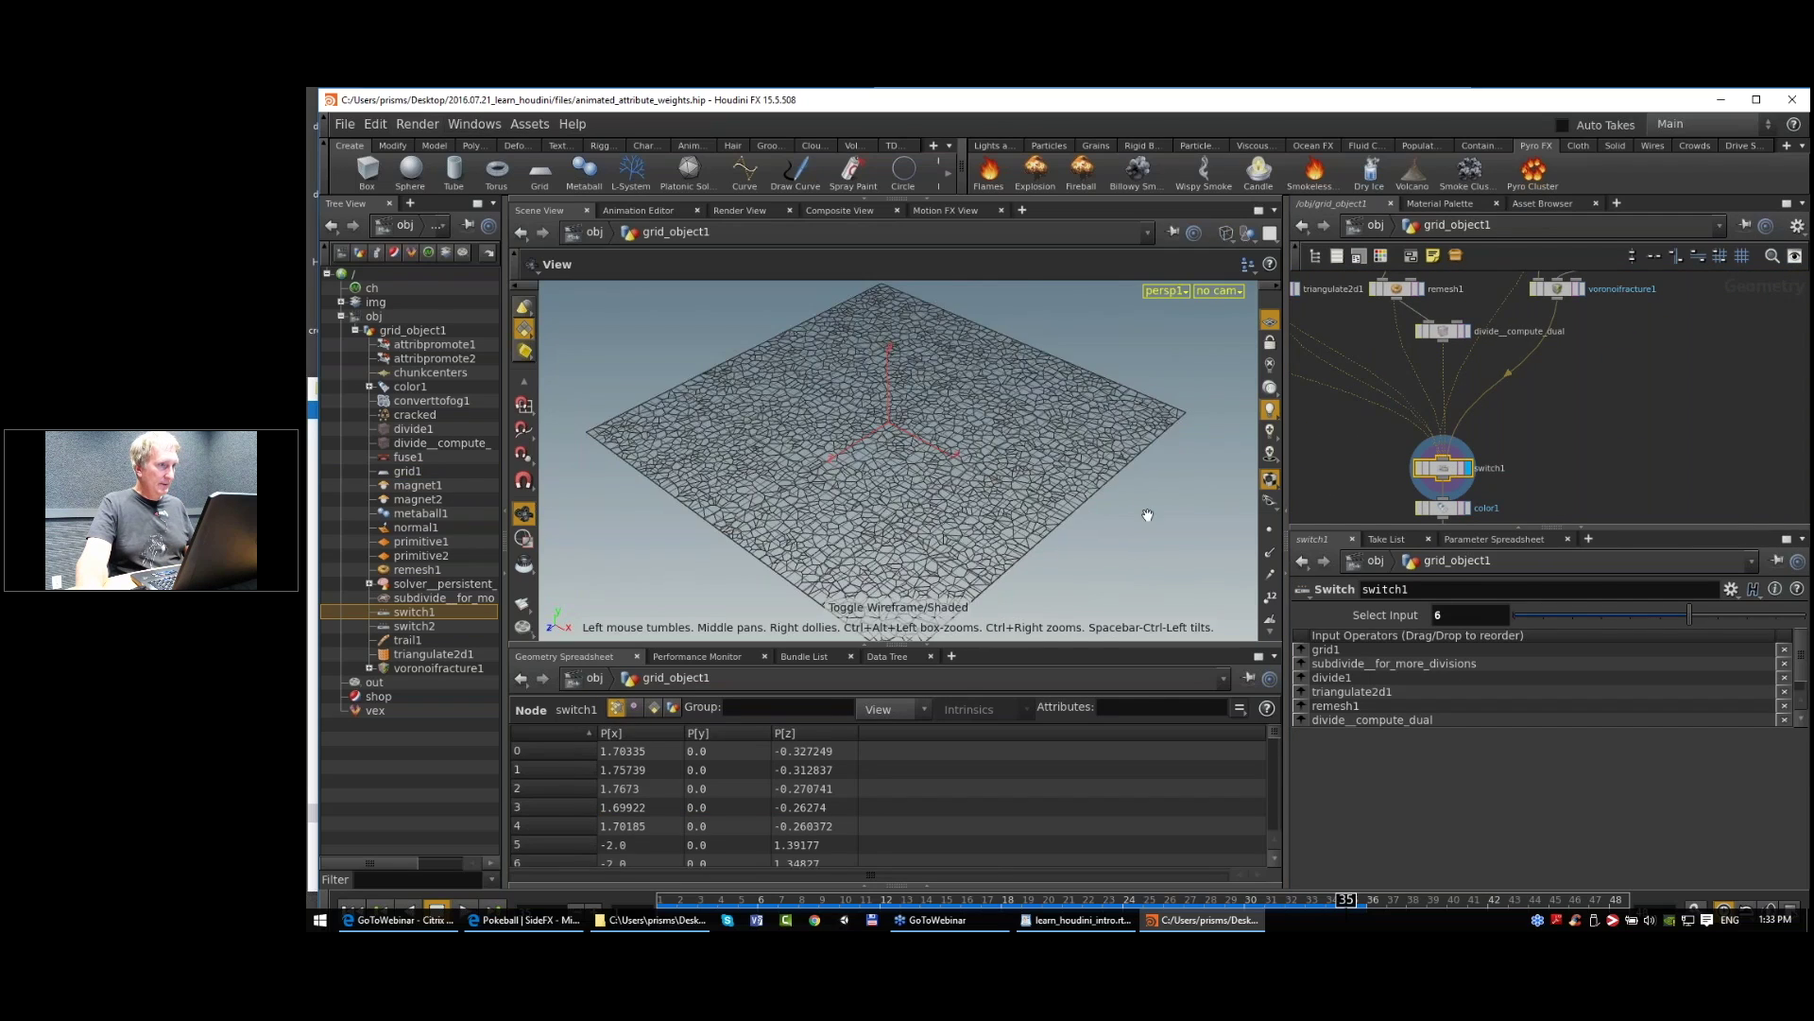
middle_drag(1648, 366, 1643, 259)
middle_drag(1573, 412, 1568, 361)
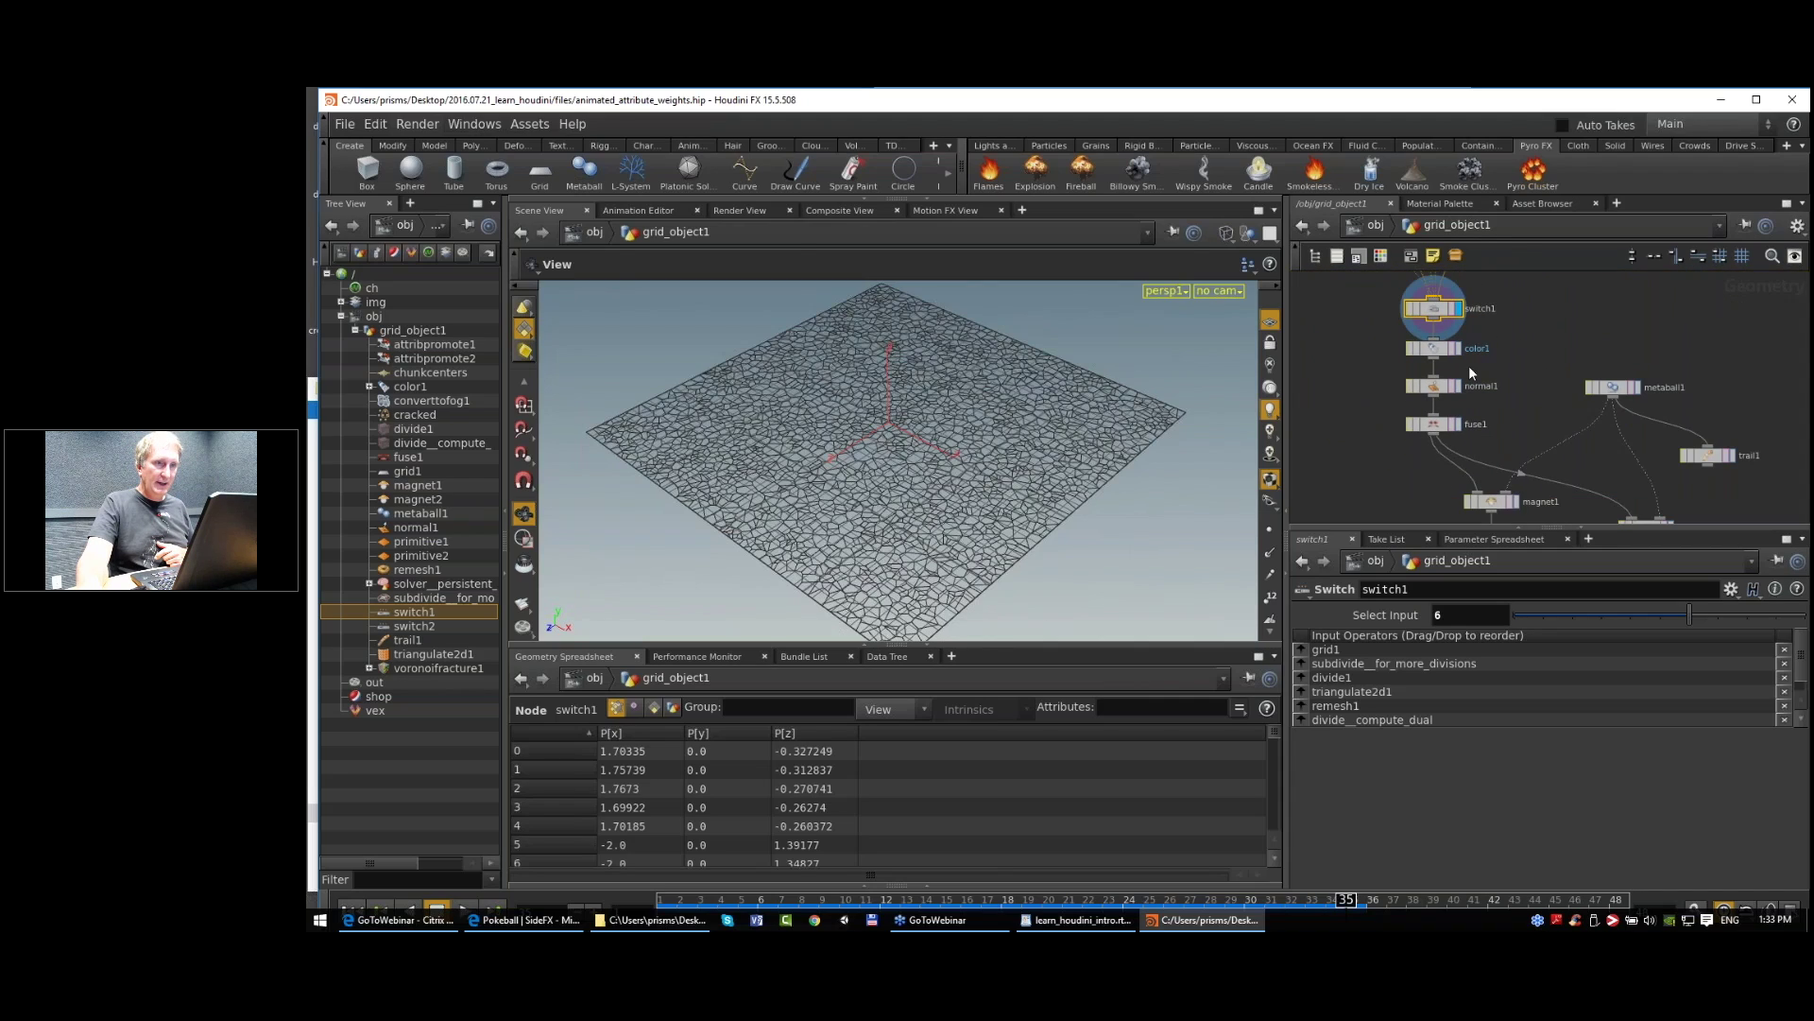
click(1453, 347)
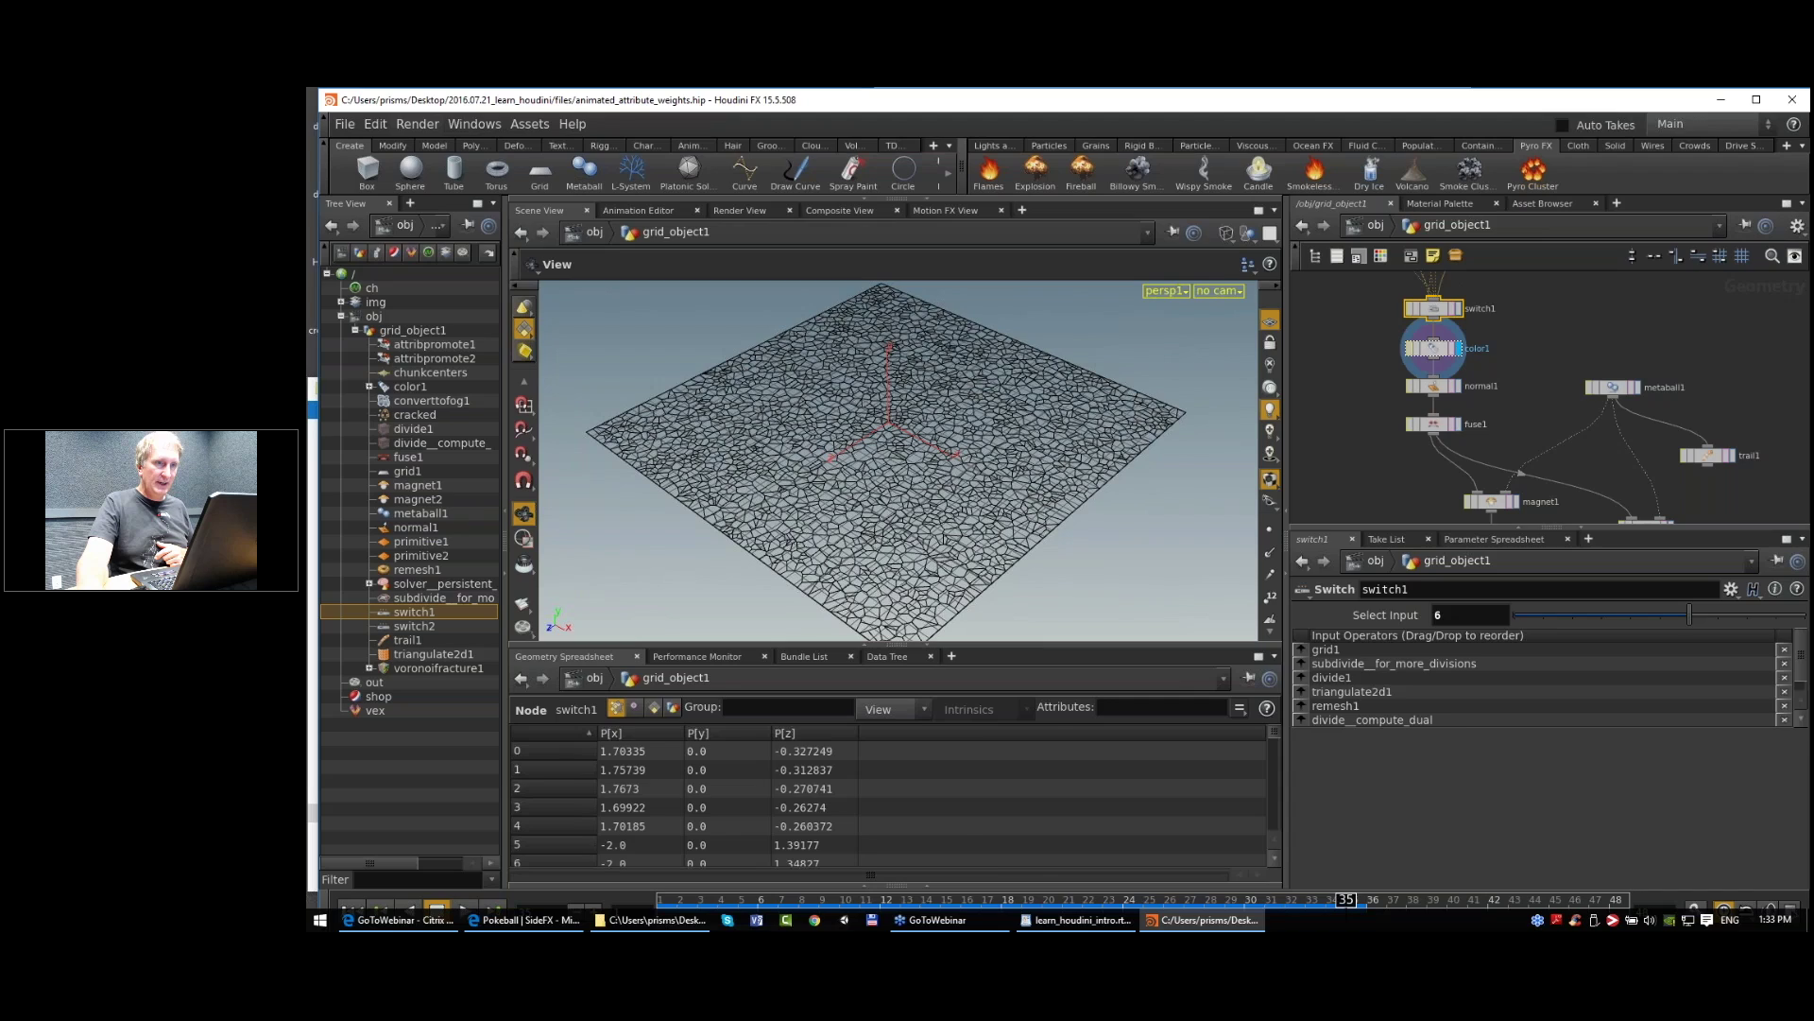
middle_drag(1495, 503, 1483, 440)
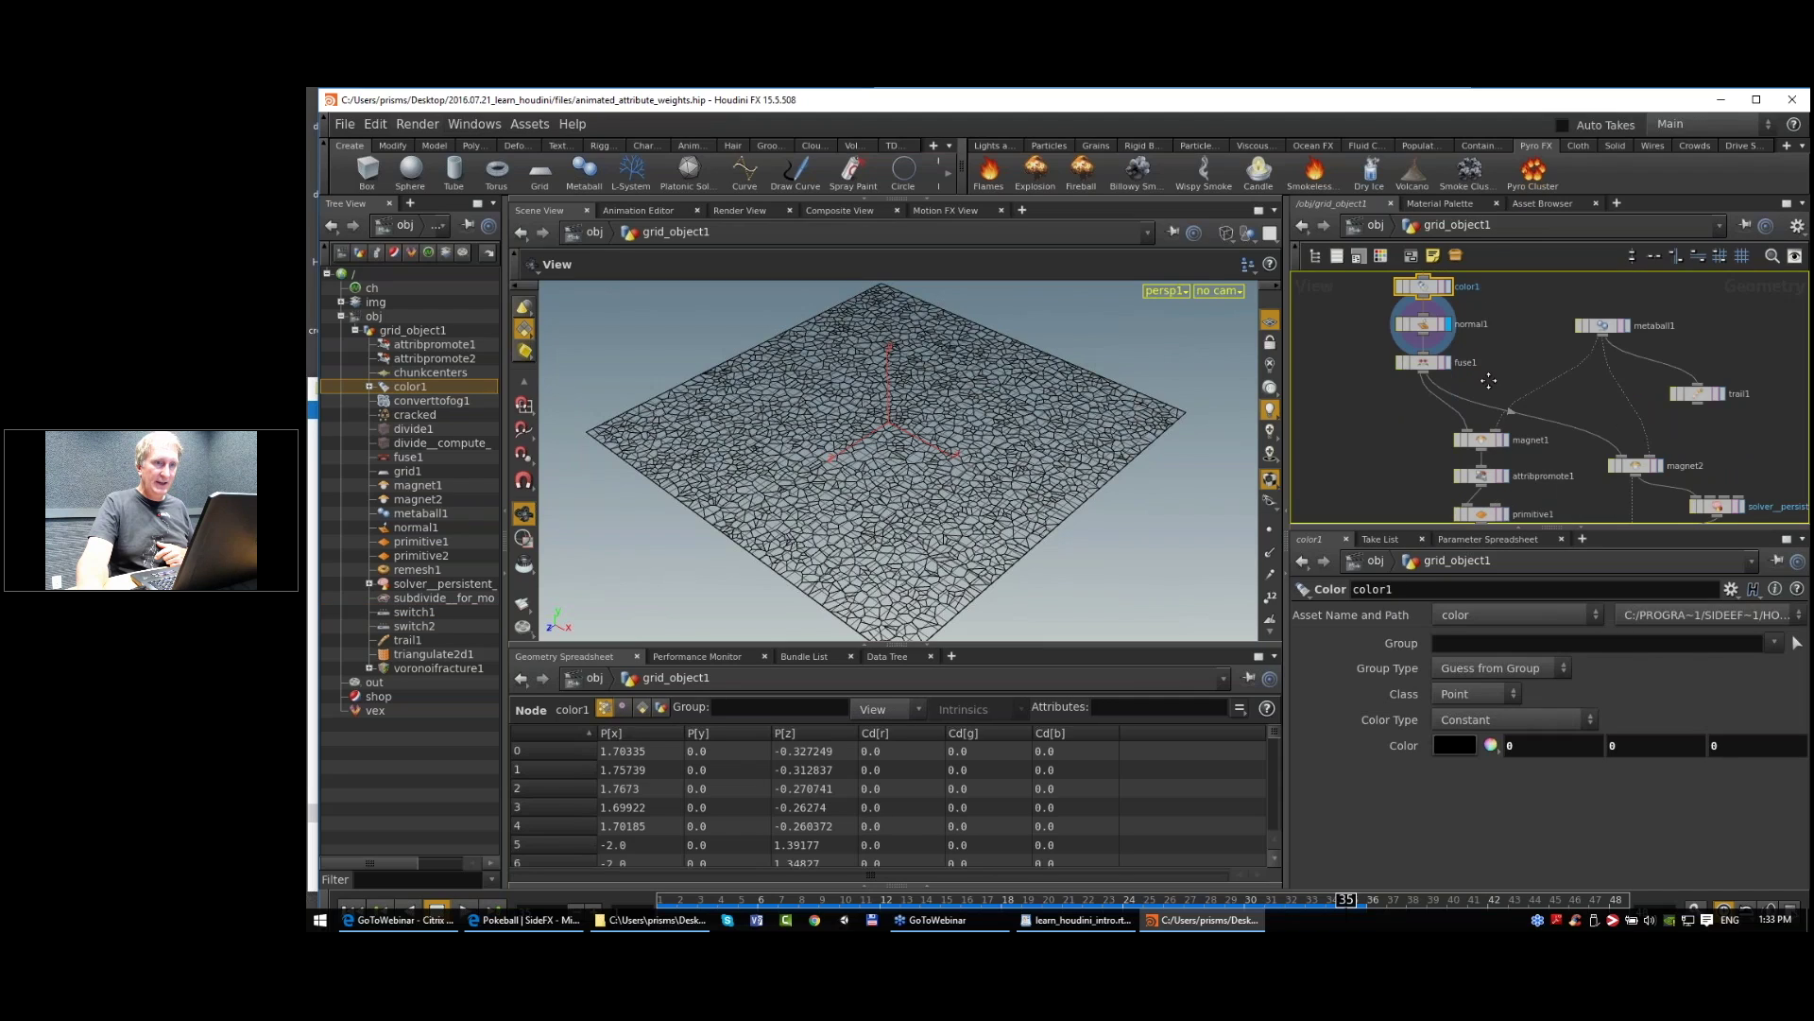
Step: Inspect the metaball1 and magnet1 nodes, display magnet1, and scrub the animation back to frame 1
click(1484, 441)
click(1604, 327)
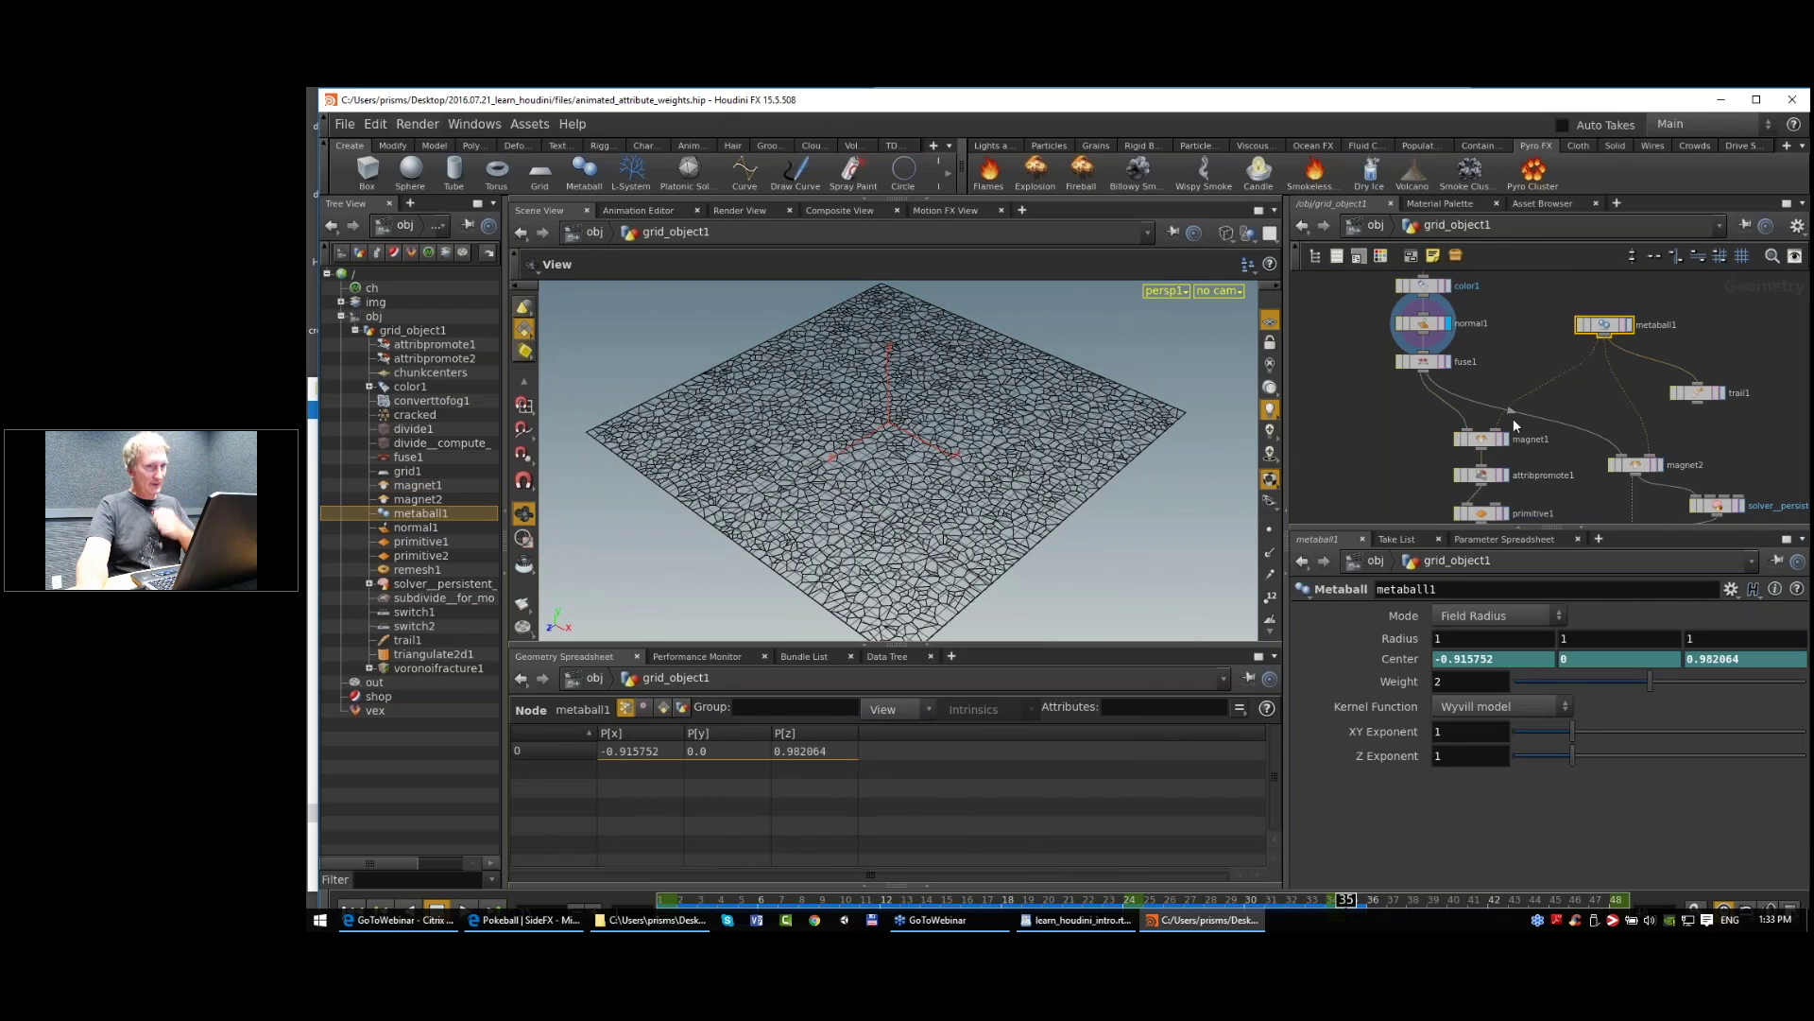
click(1502, 440)
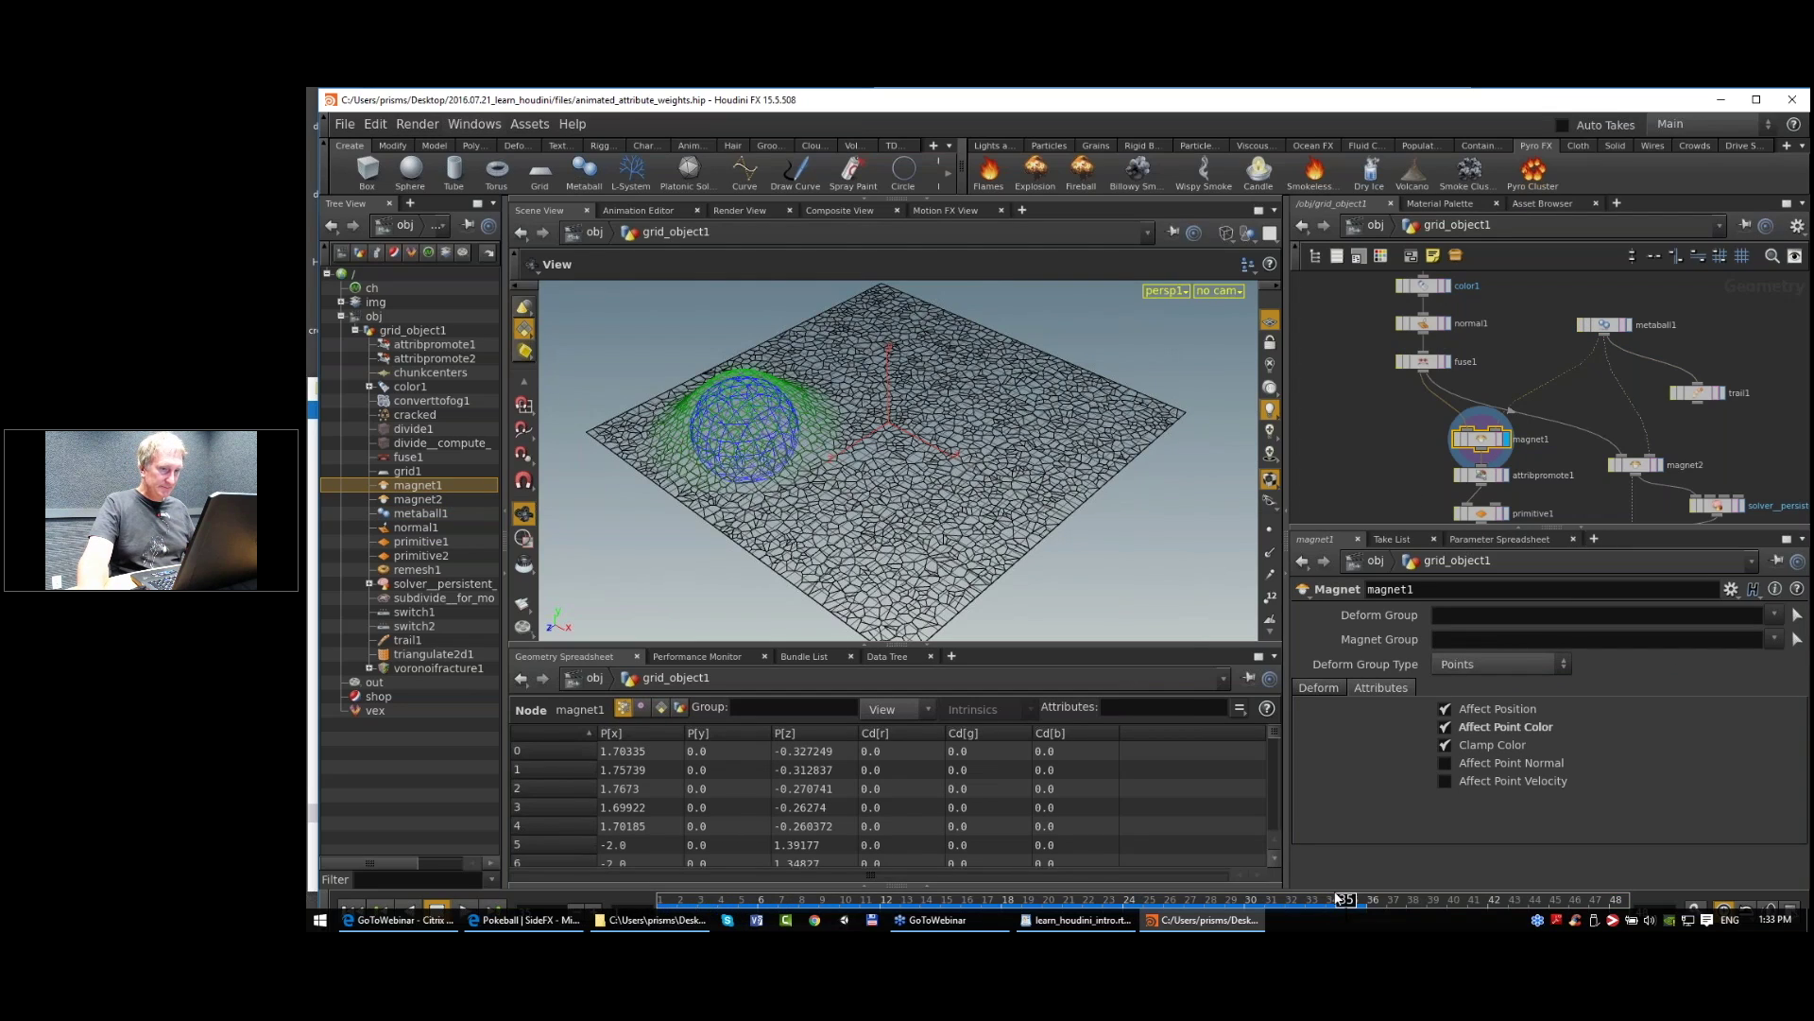
mouse_move(1338, 899)
mouse_down()
mouse_move(666, 905)
mouse_move(705, 906)
mouse_up()
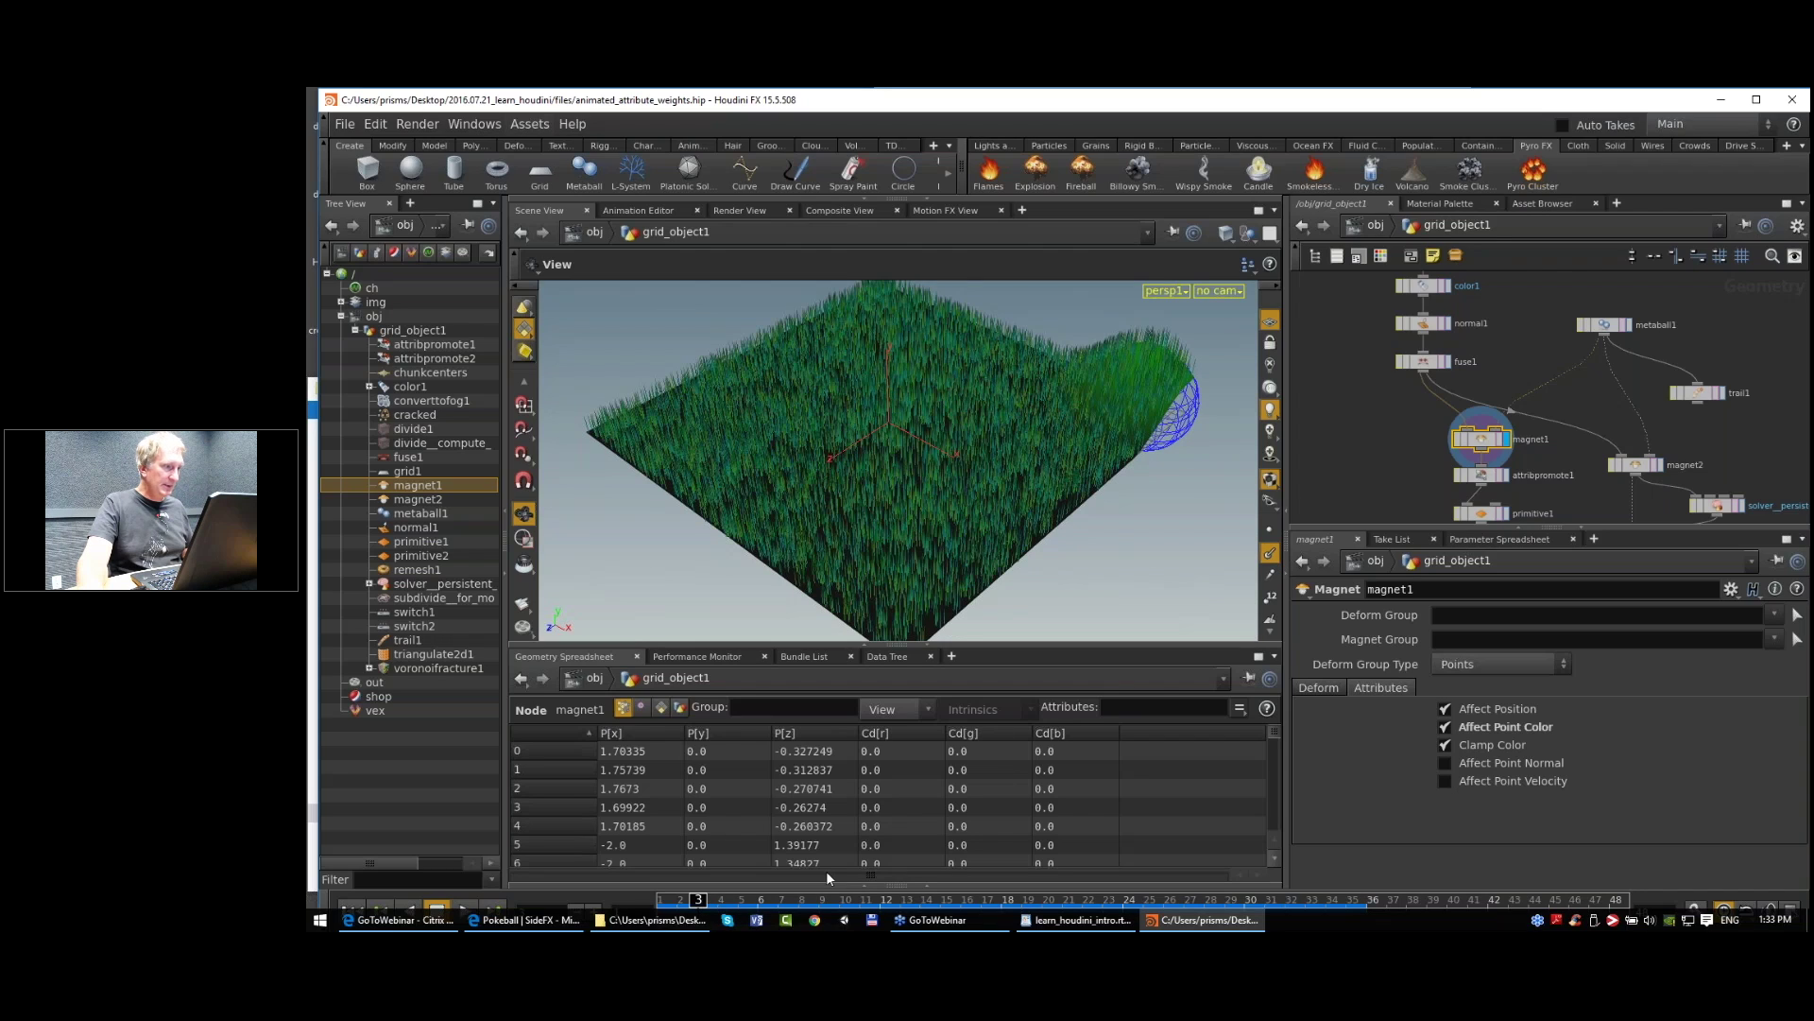
drag(708, 900, 563, 907)
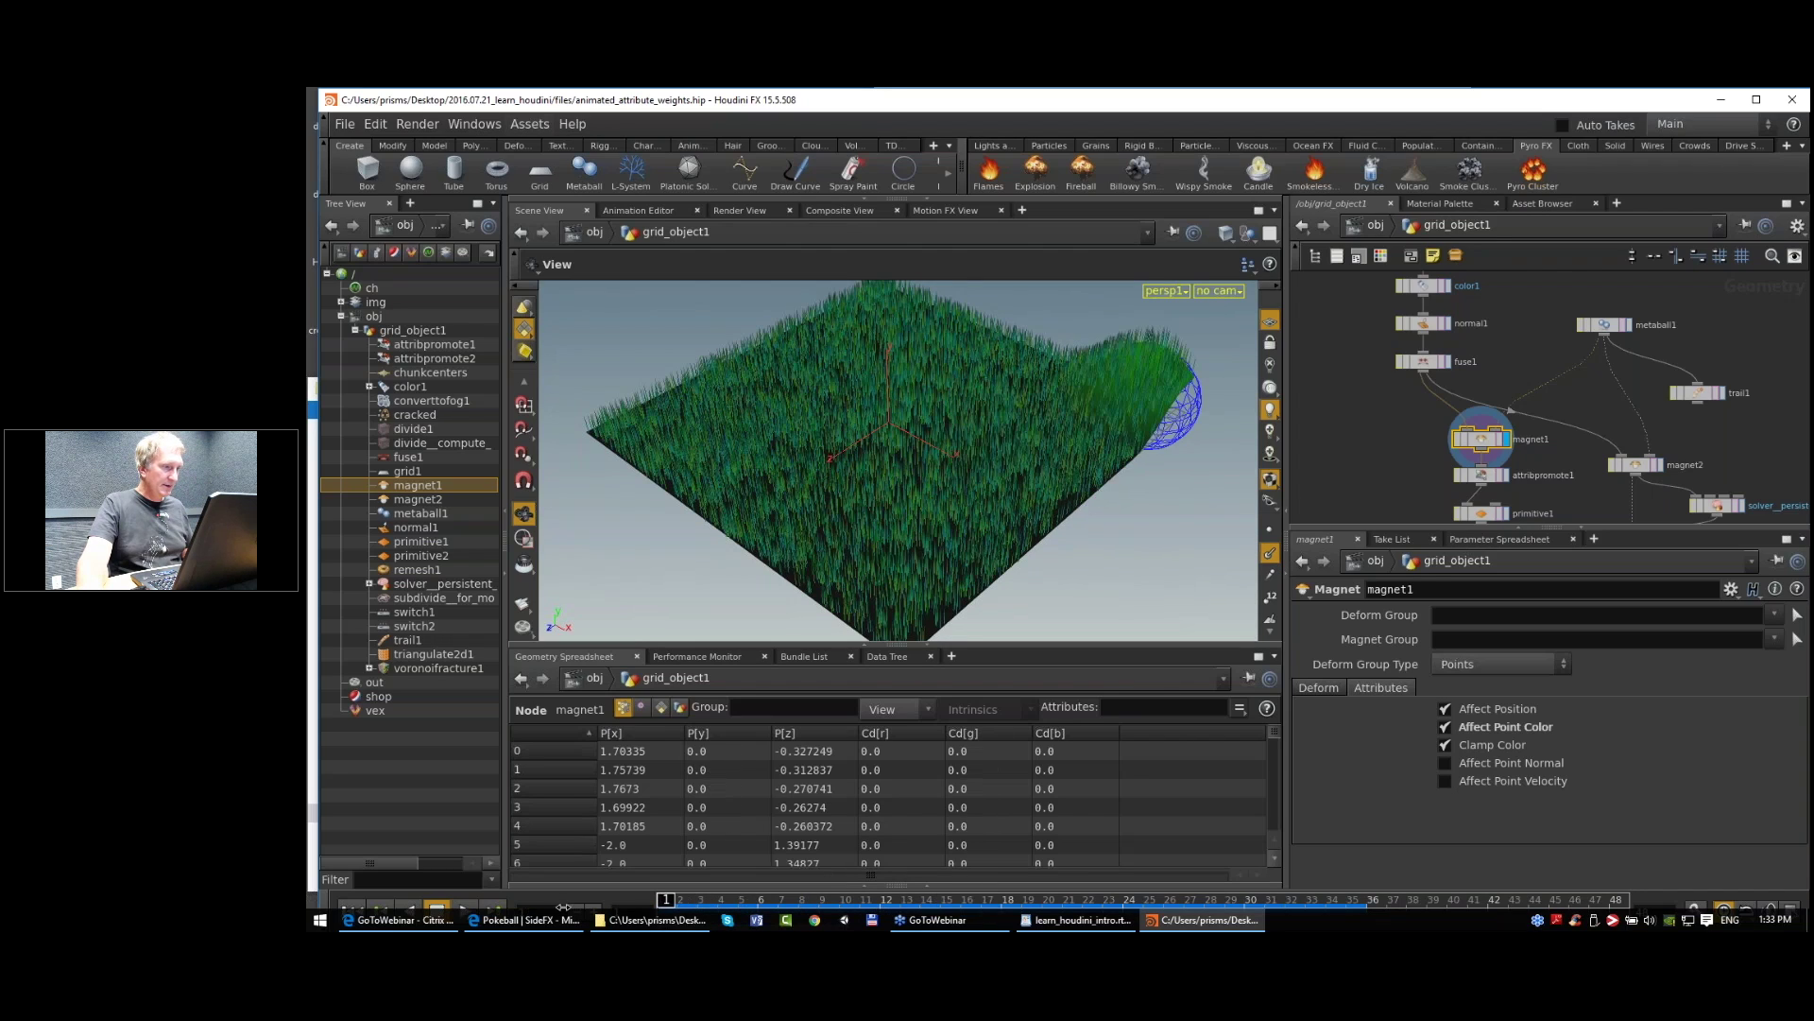
Step: Try Affect Point Normal on magnet1 with the point normals displayed in the viewport
click(1269, 555)
click(1444, 762)
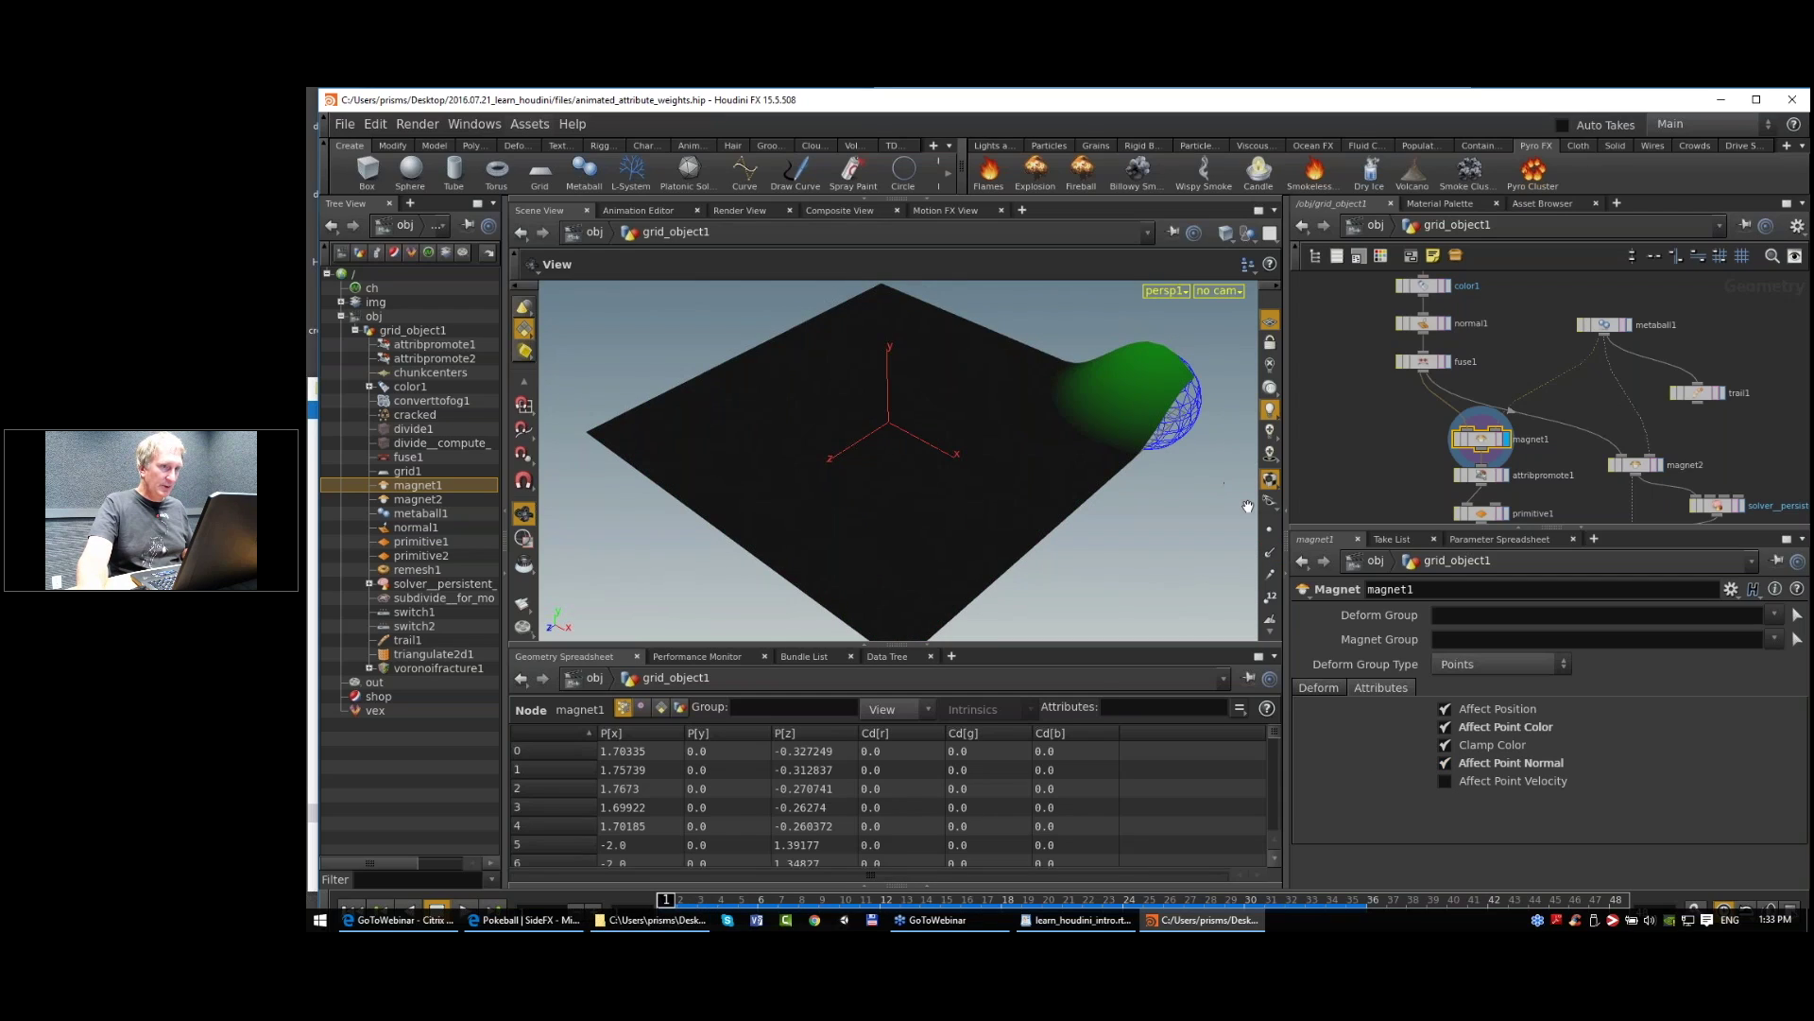
click(1270, 554)
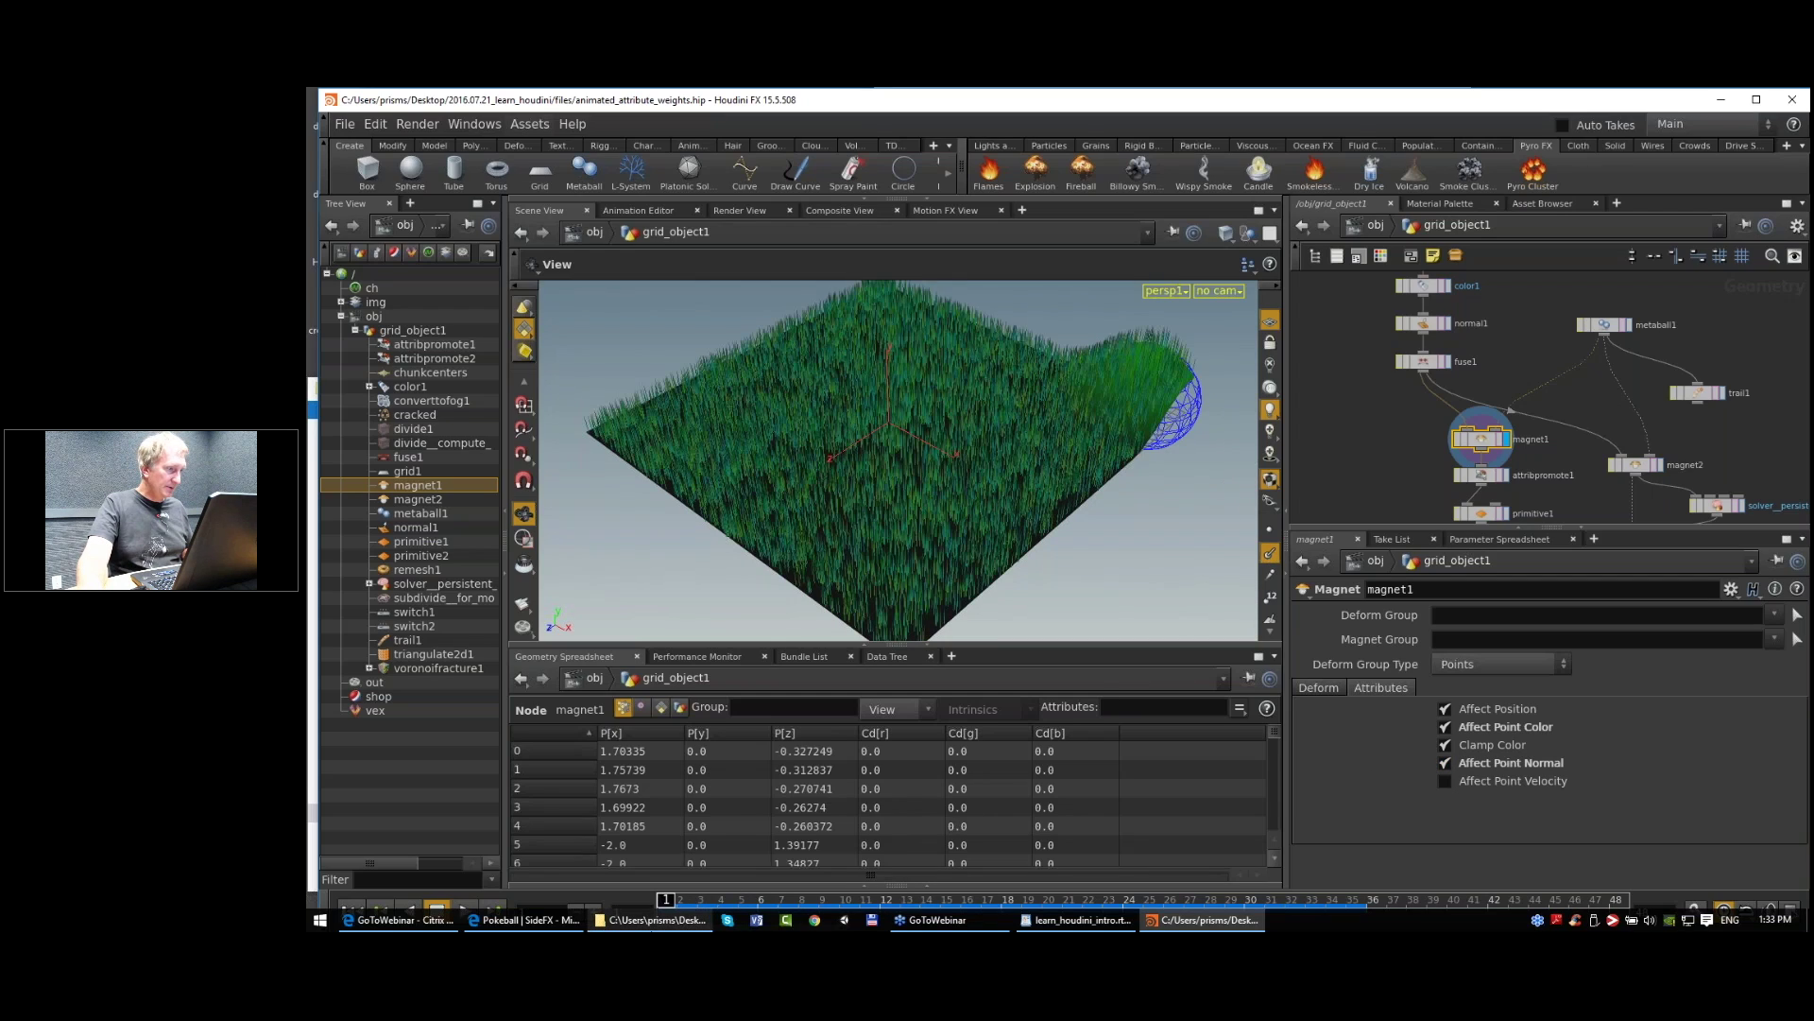
drag(669, 900, 444, 905)
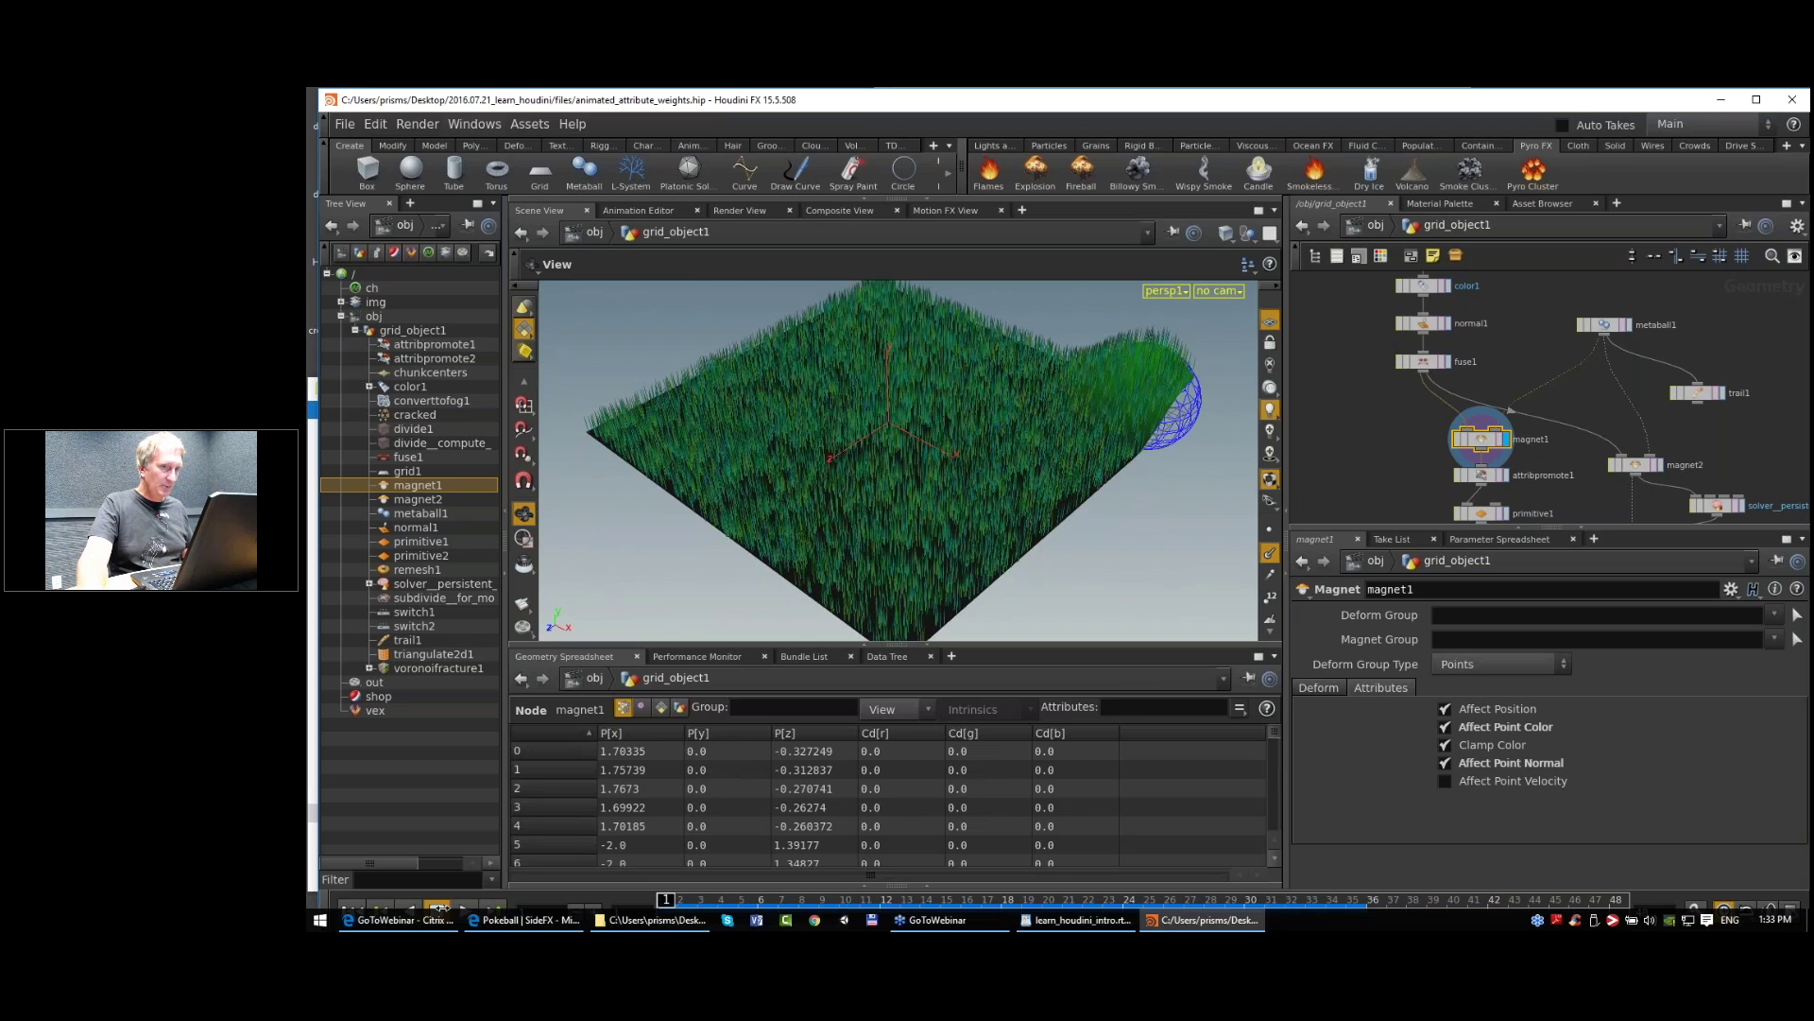
click(1446, 762)
click(1271, 553)
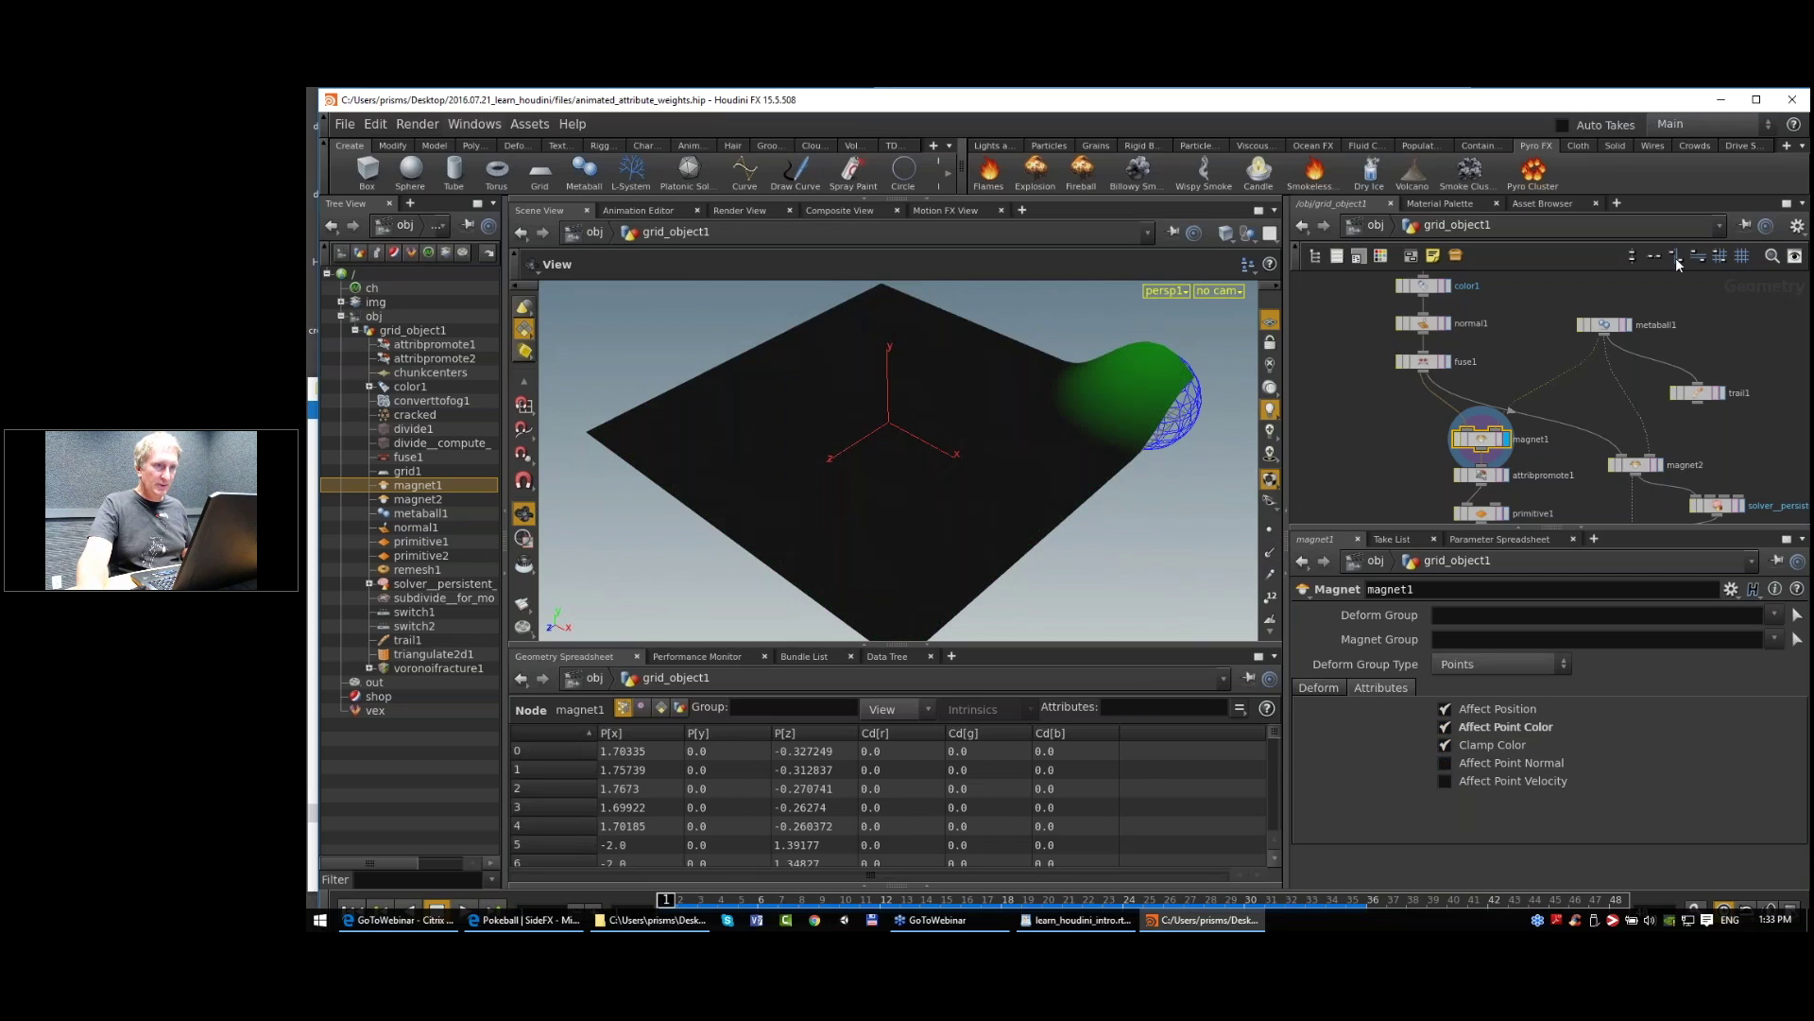
scroll(1581, 470, down, 2)
mouse_move(1631, 489)
middle_down()
mouse_move(1604, 416)
mouse_move(1450, 434)
mouse_move(1471, 479)
mouse_move(1440, 381)
mouse_move(1508, 478)
middle_up()
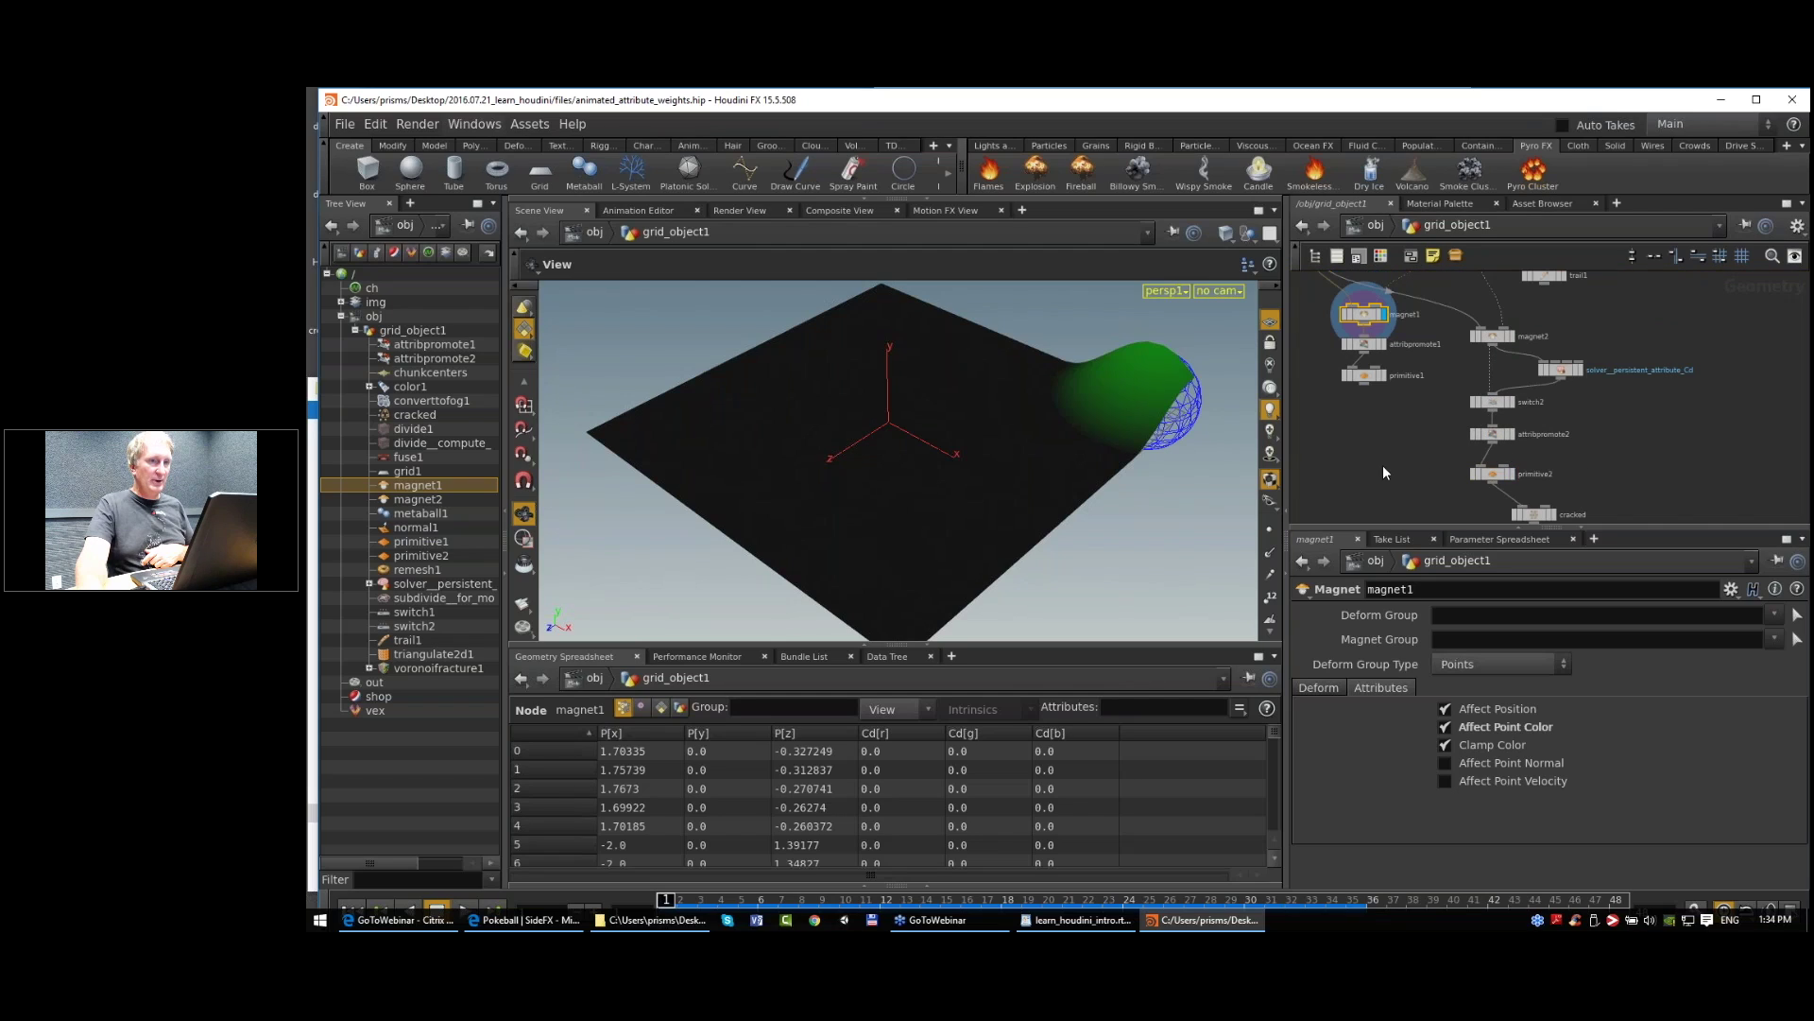
middle_drag(1382, 465, 1393, 467)
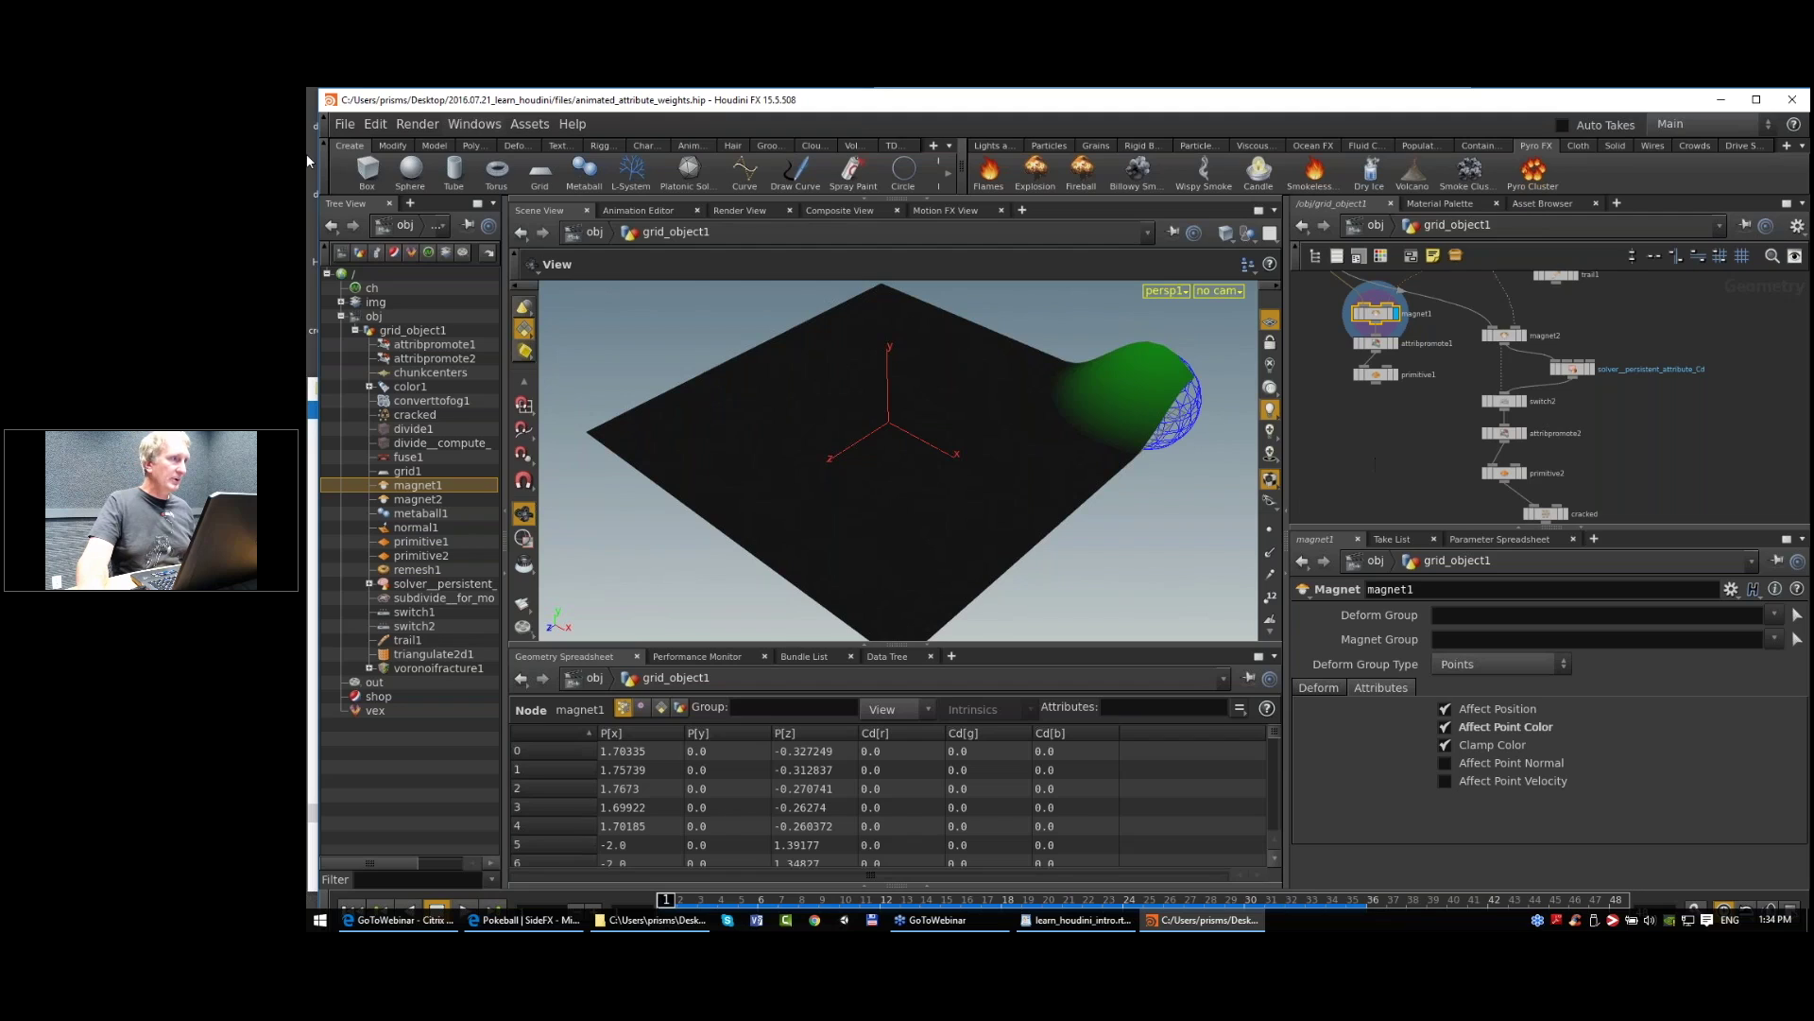
Step: Start a new empty scene and close the leftover render region in the viewport
click(375, 124)
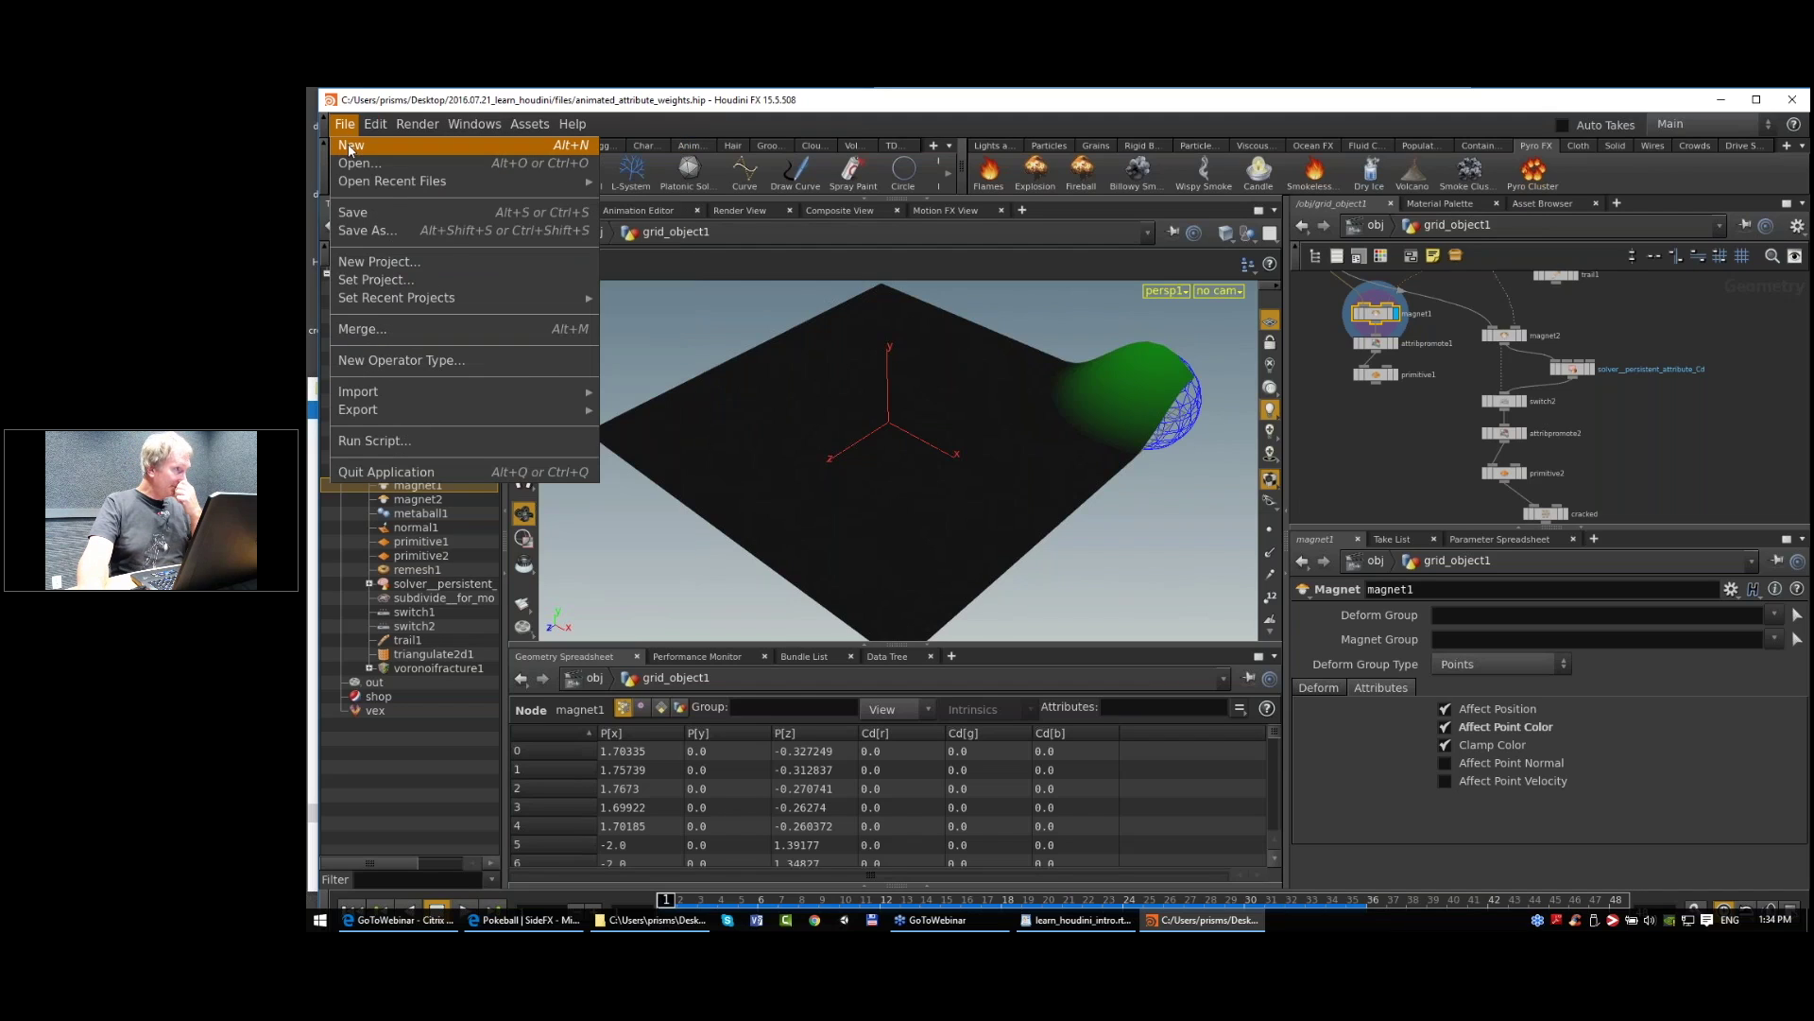
click(347, 145)
click(673, 195)
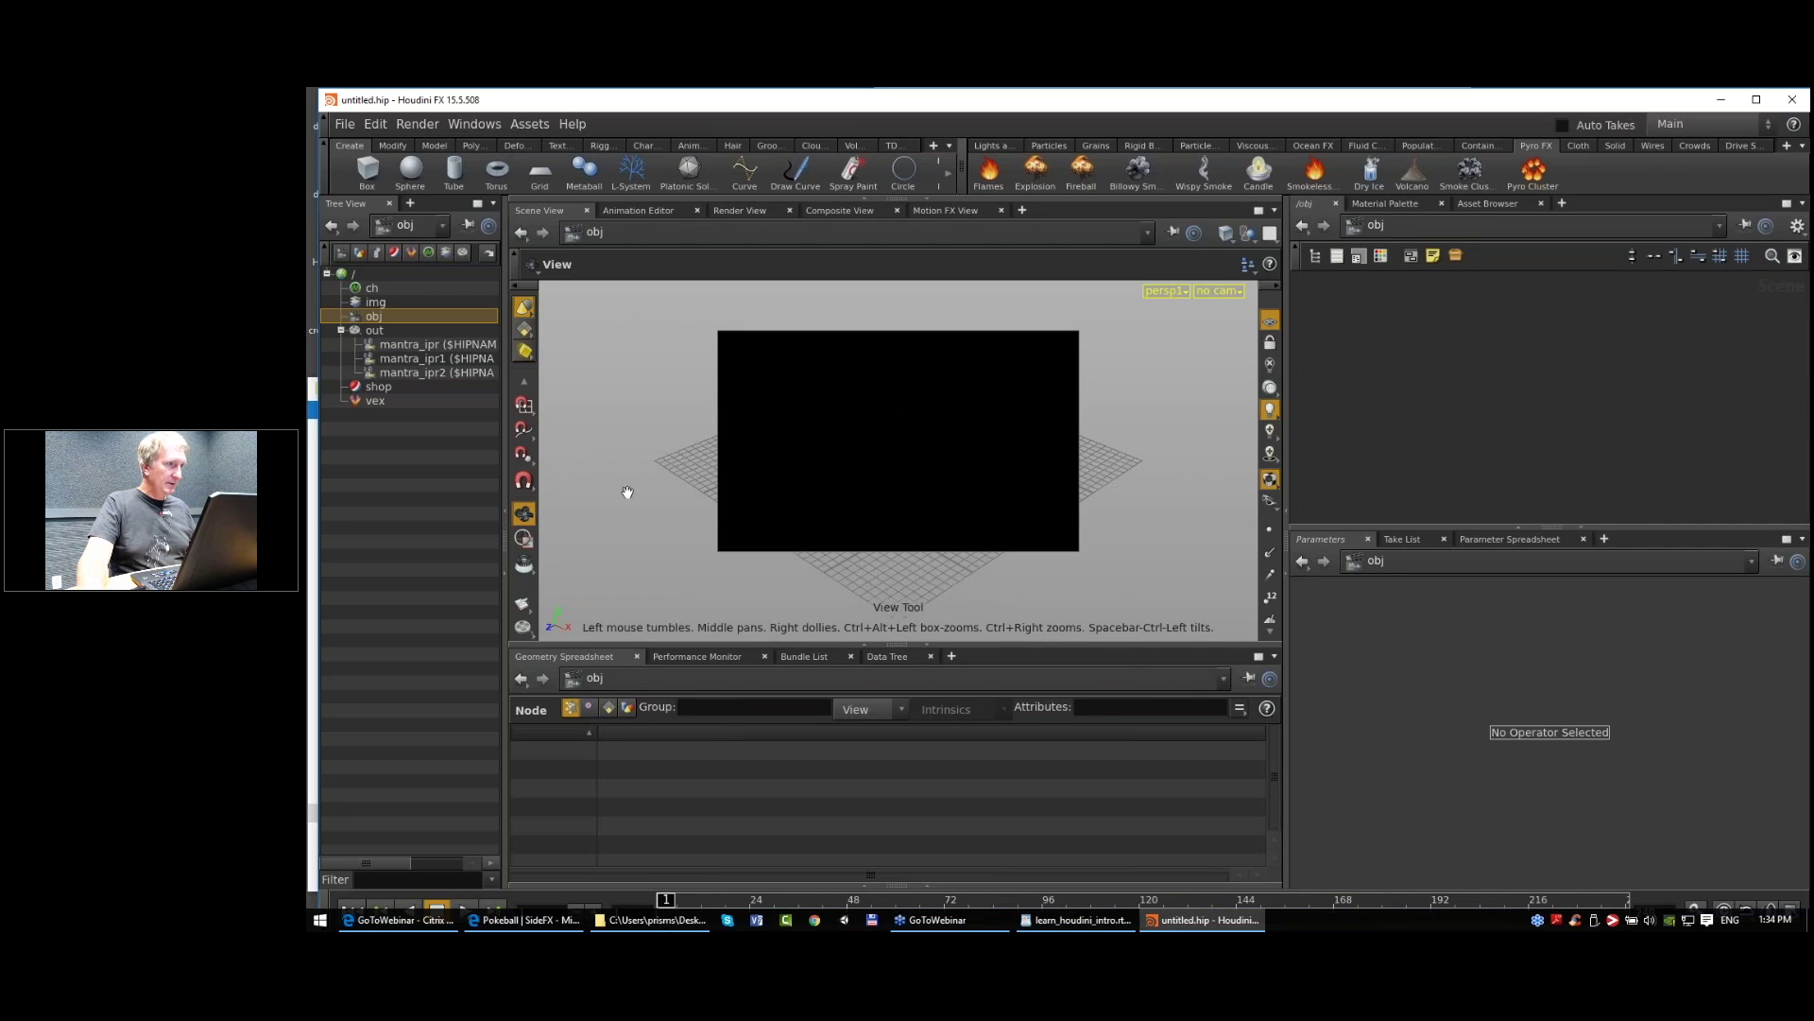
scroll(529, 407, up, 5)
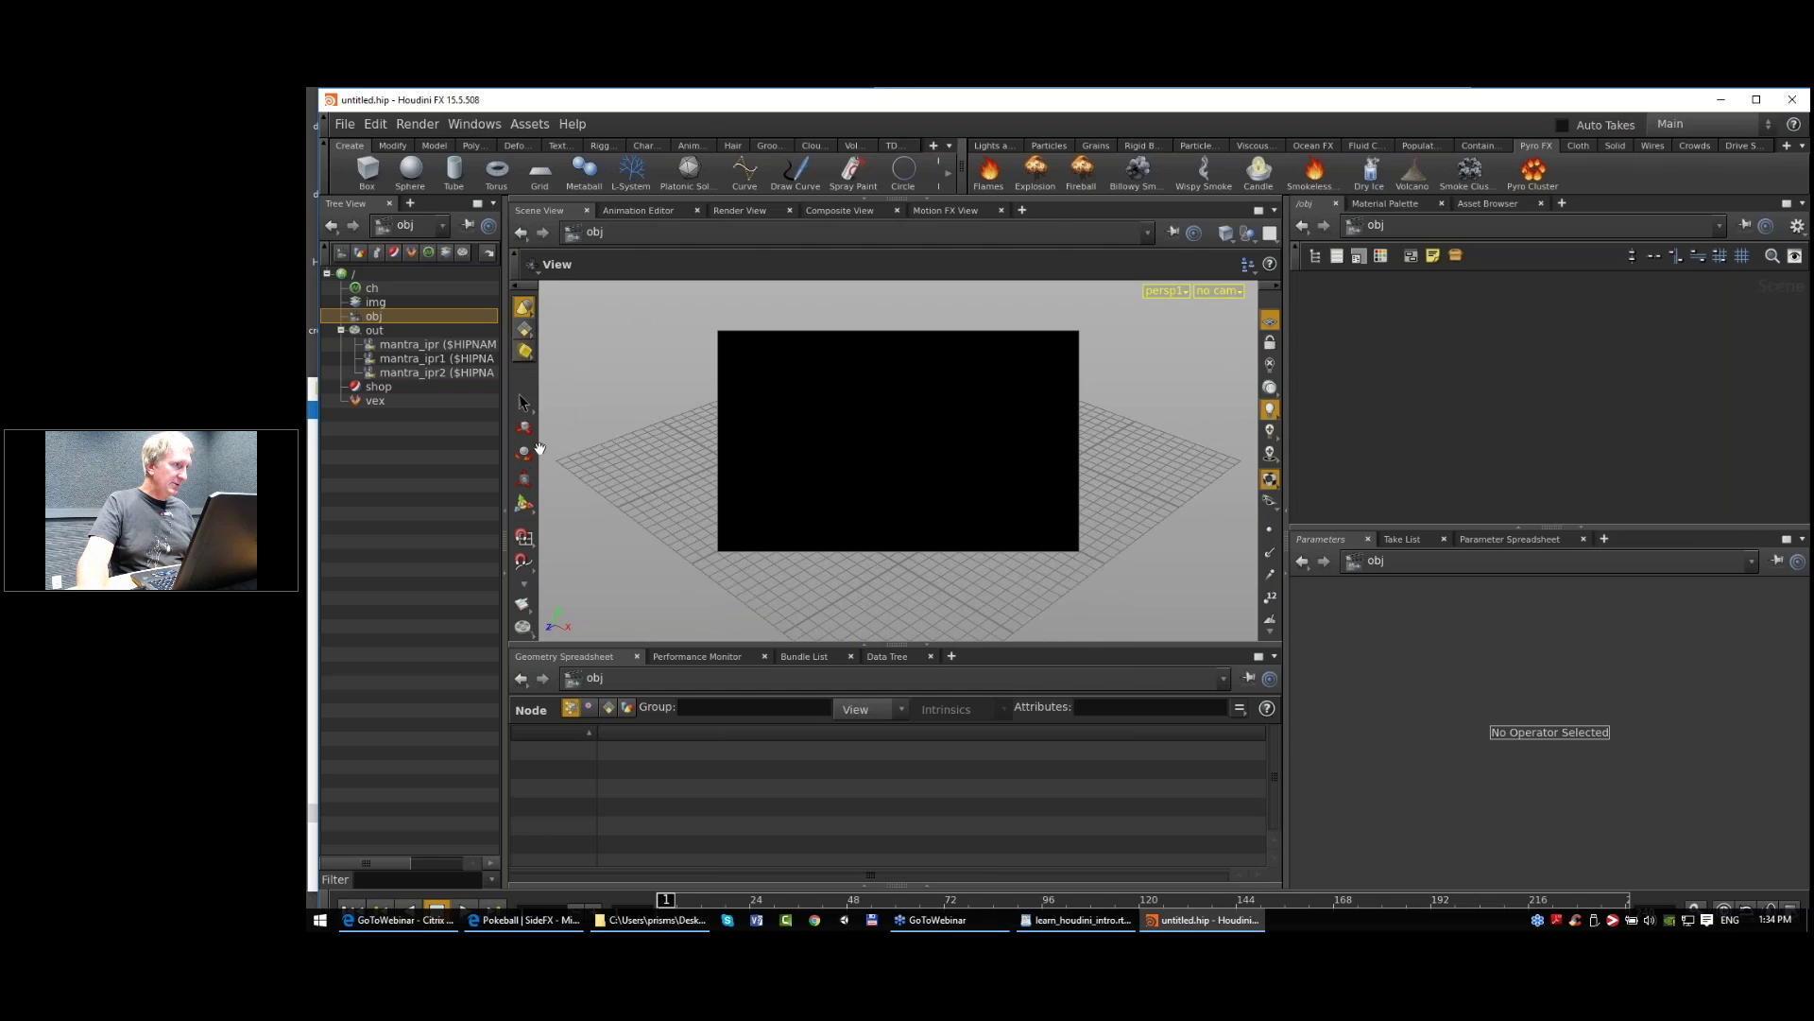
click(525, 403)
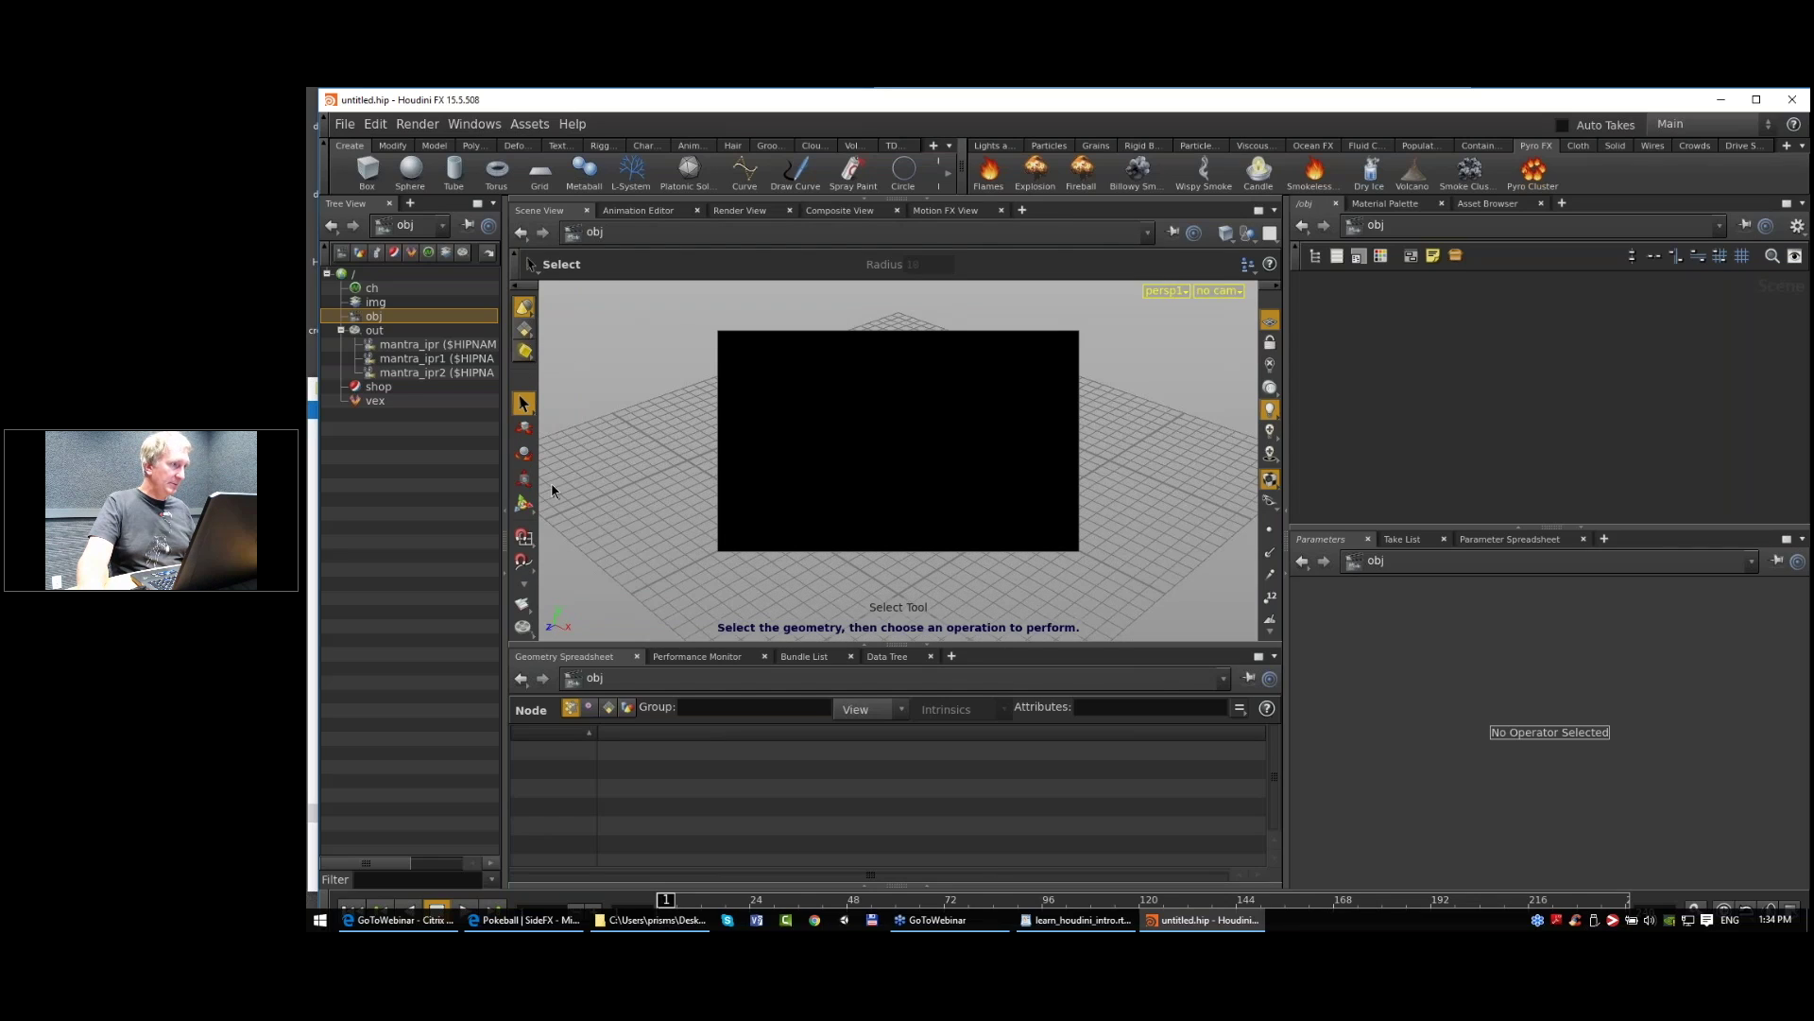
mouse_move(1046, 348)
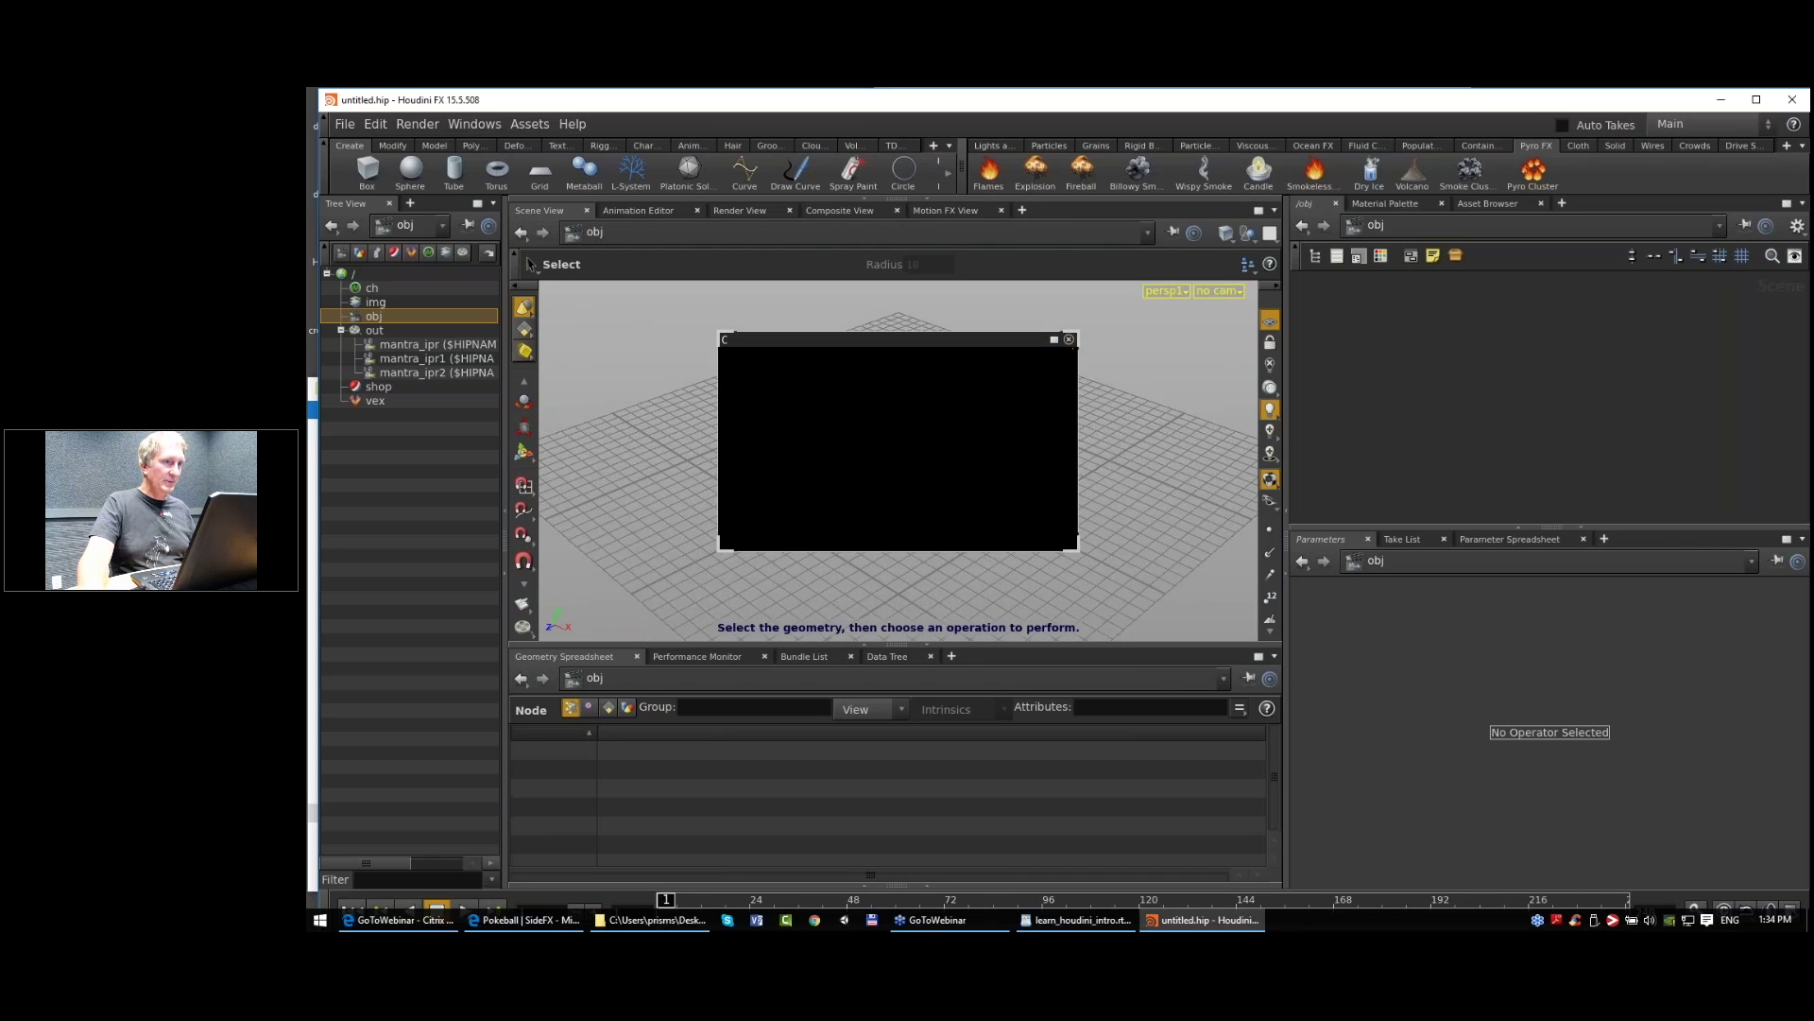
click(1068, 339)
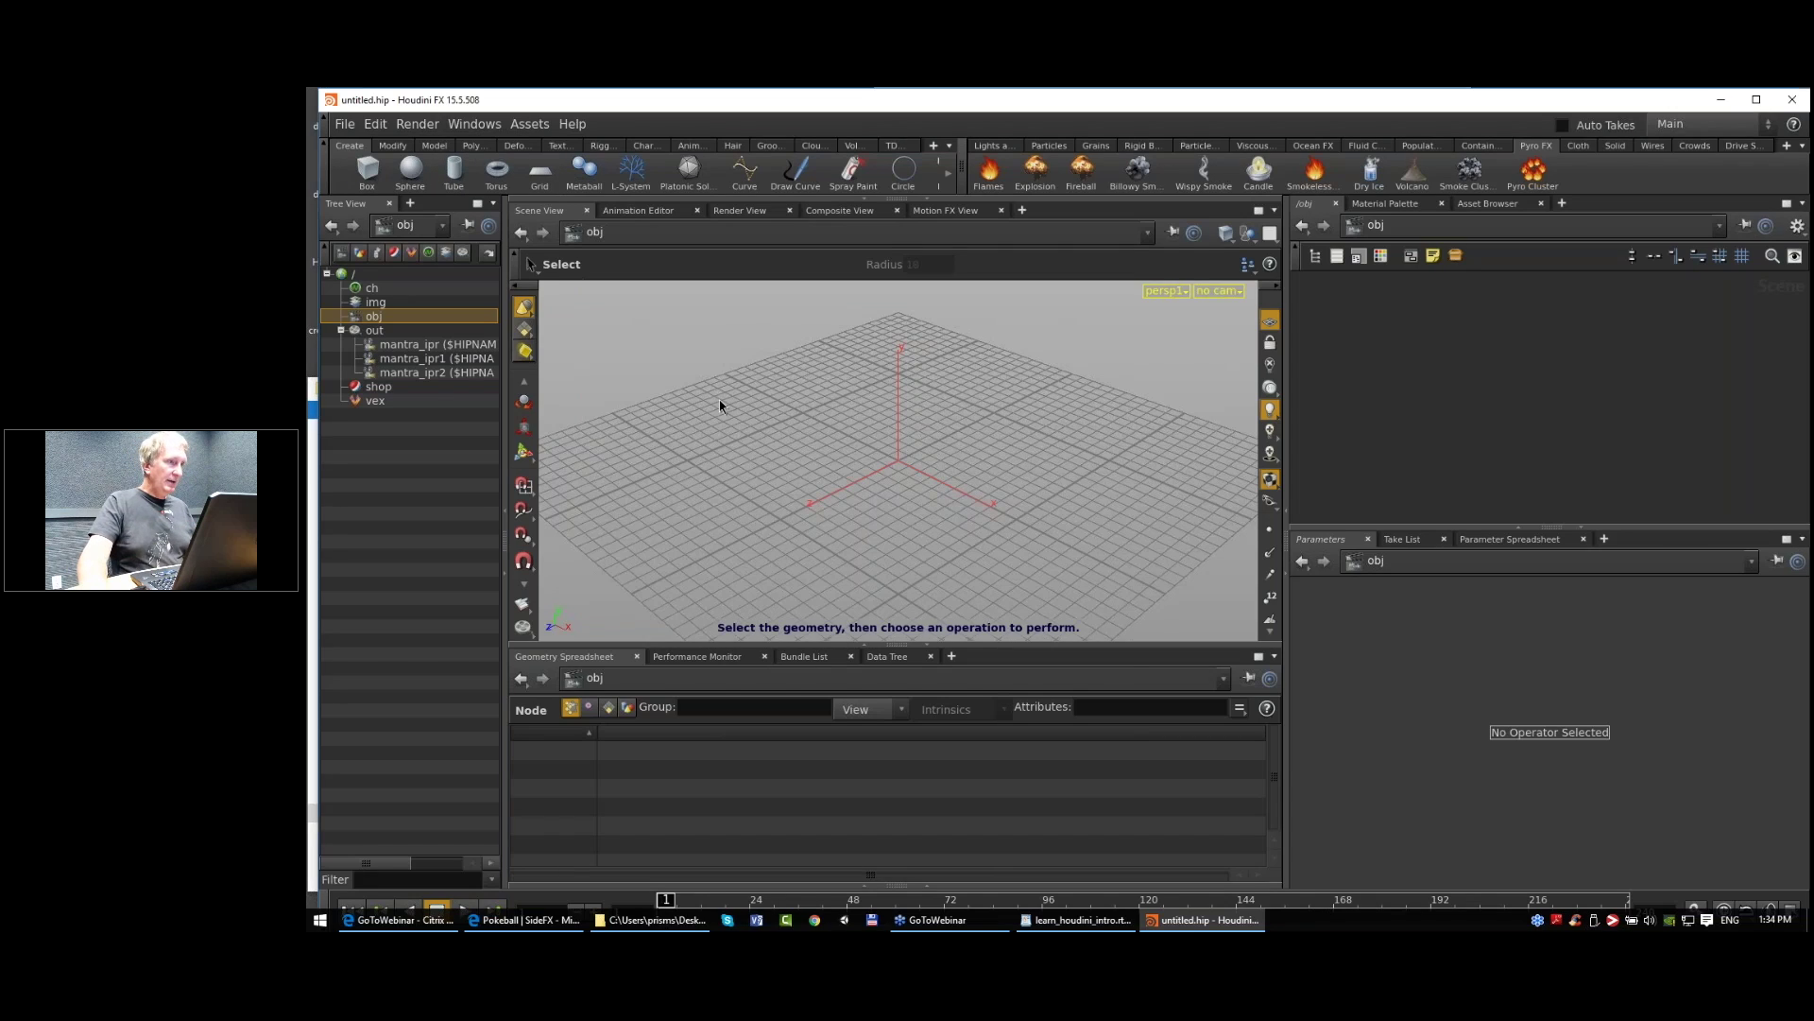
Step: Create a grid object at the origin and enter its geometry network
key(Tab)
text(gri)
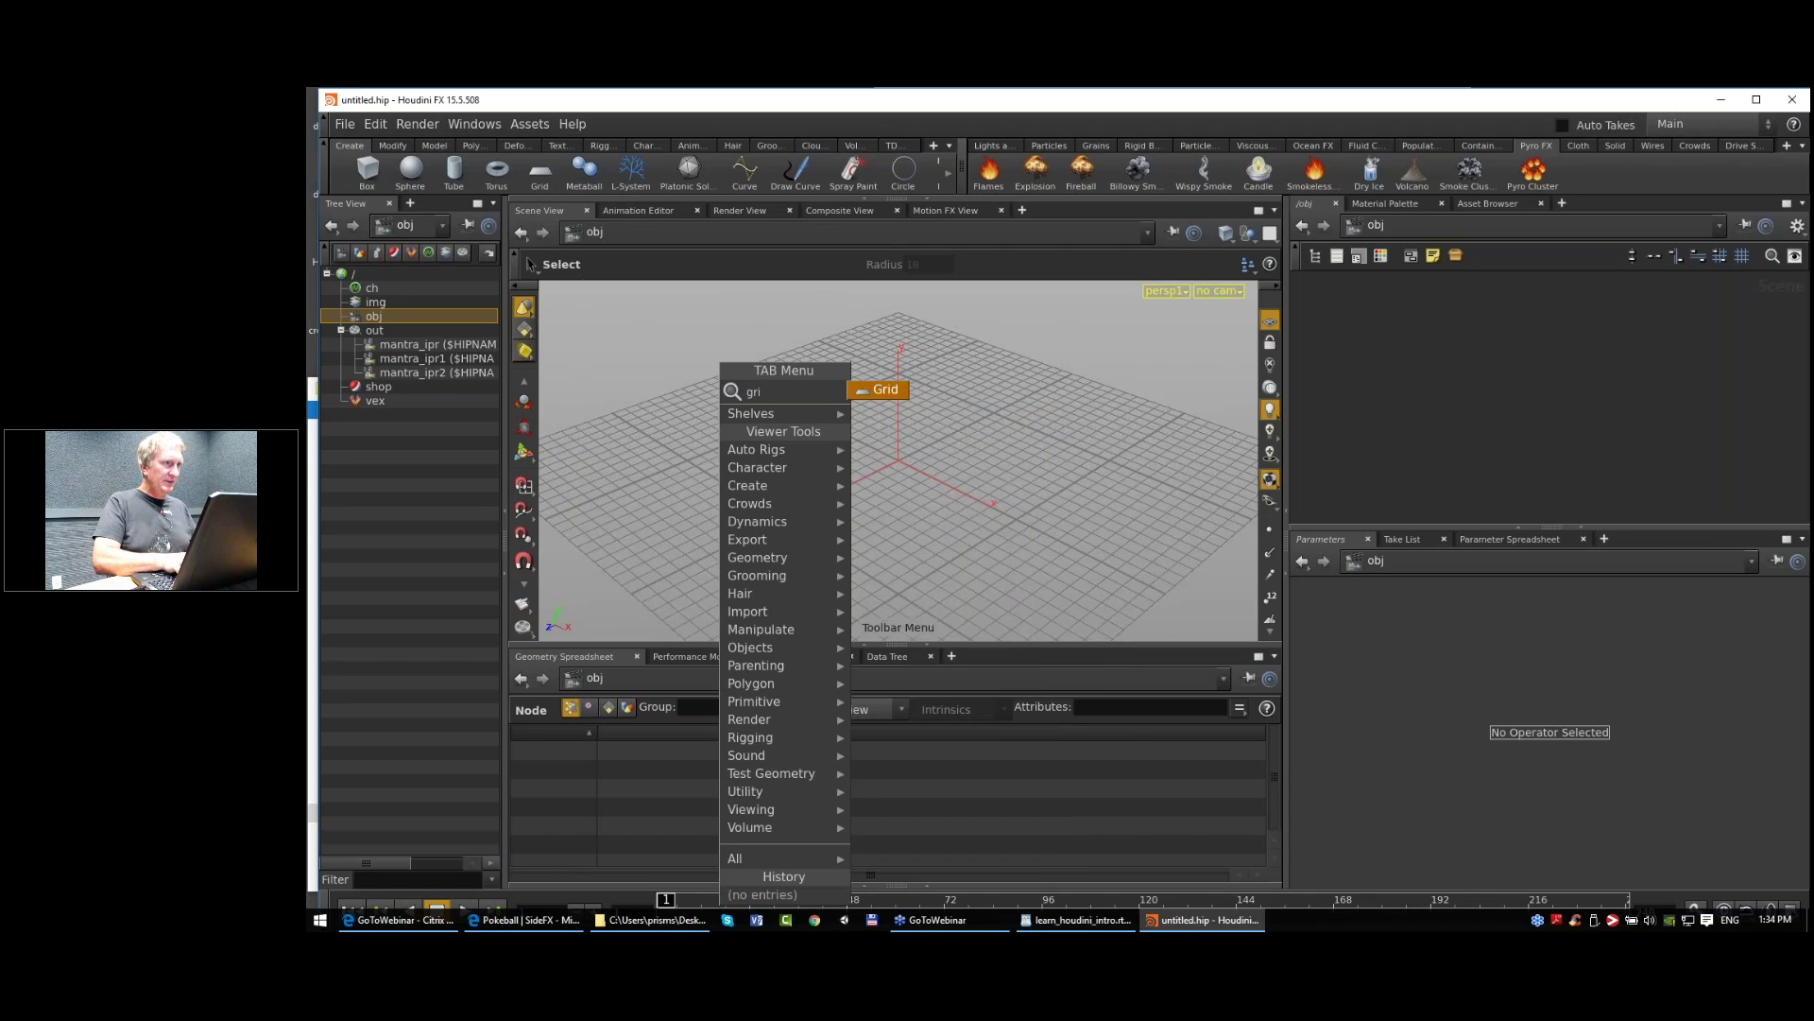
key(Return)
key(Return)
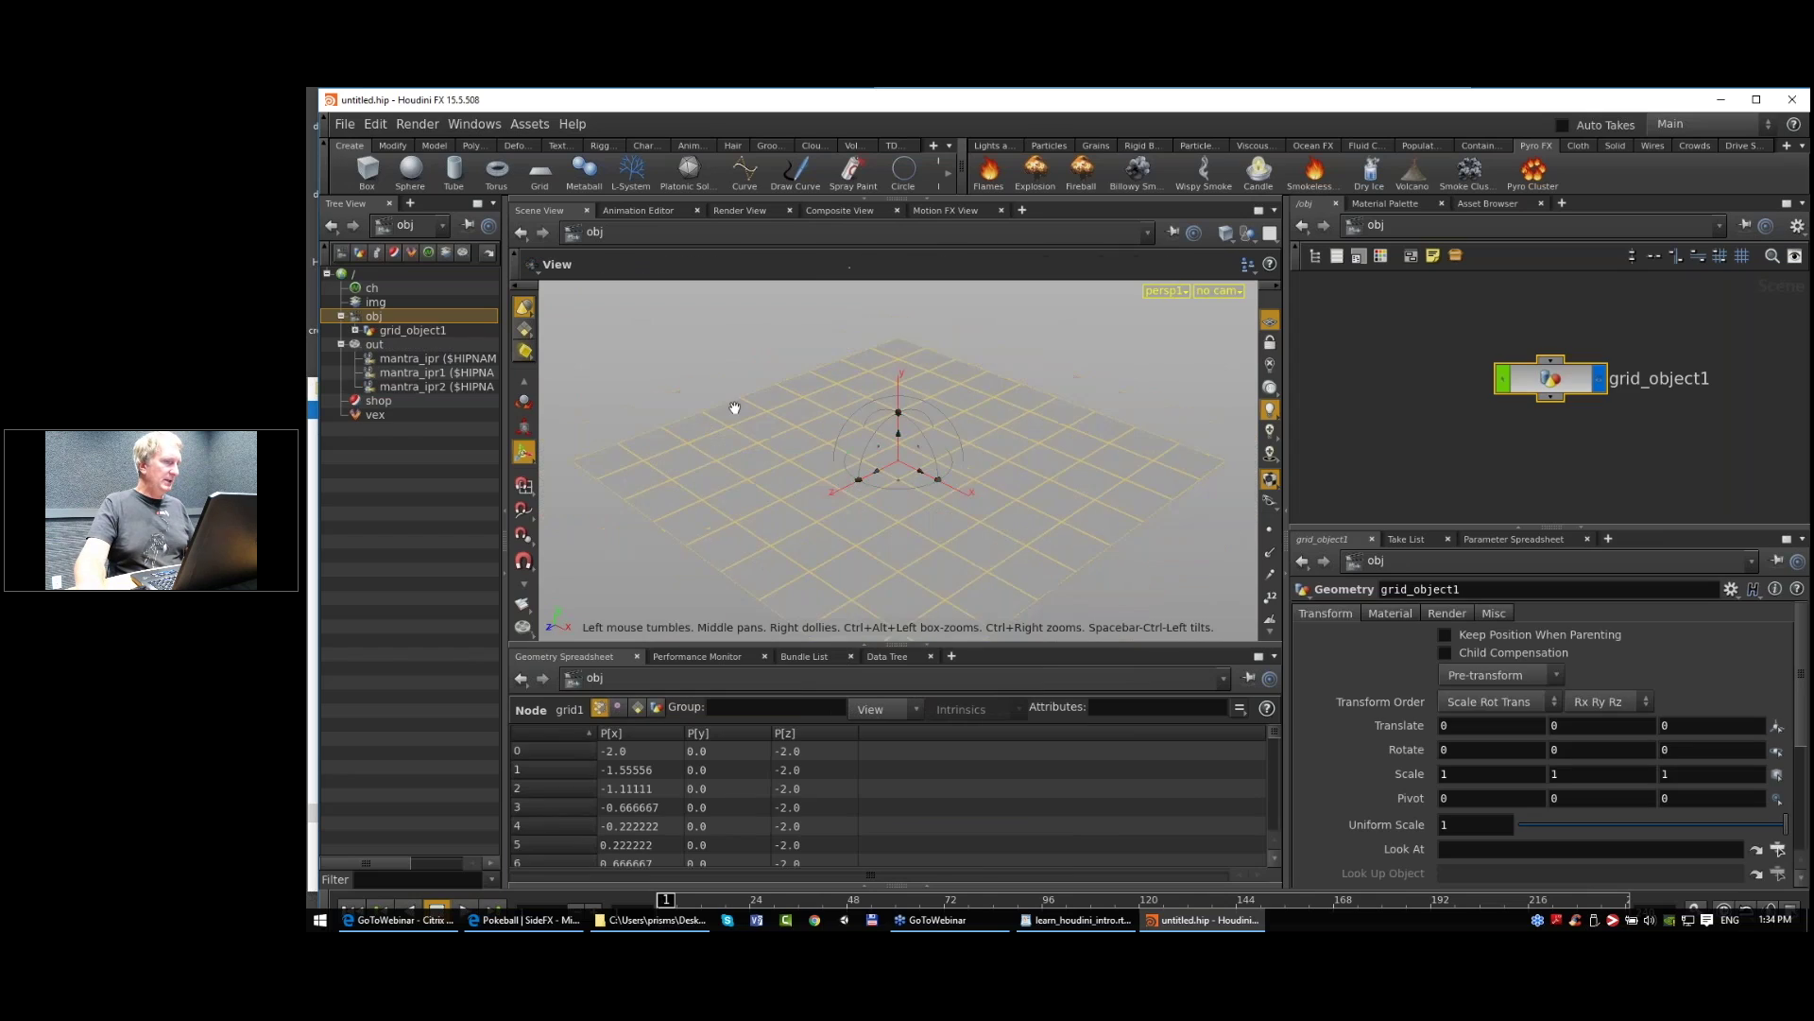
alt+right_drag(815, 436, 819, 445)
alt+drag(818, 445, 816, 455)
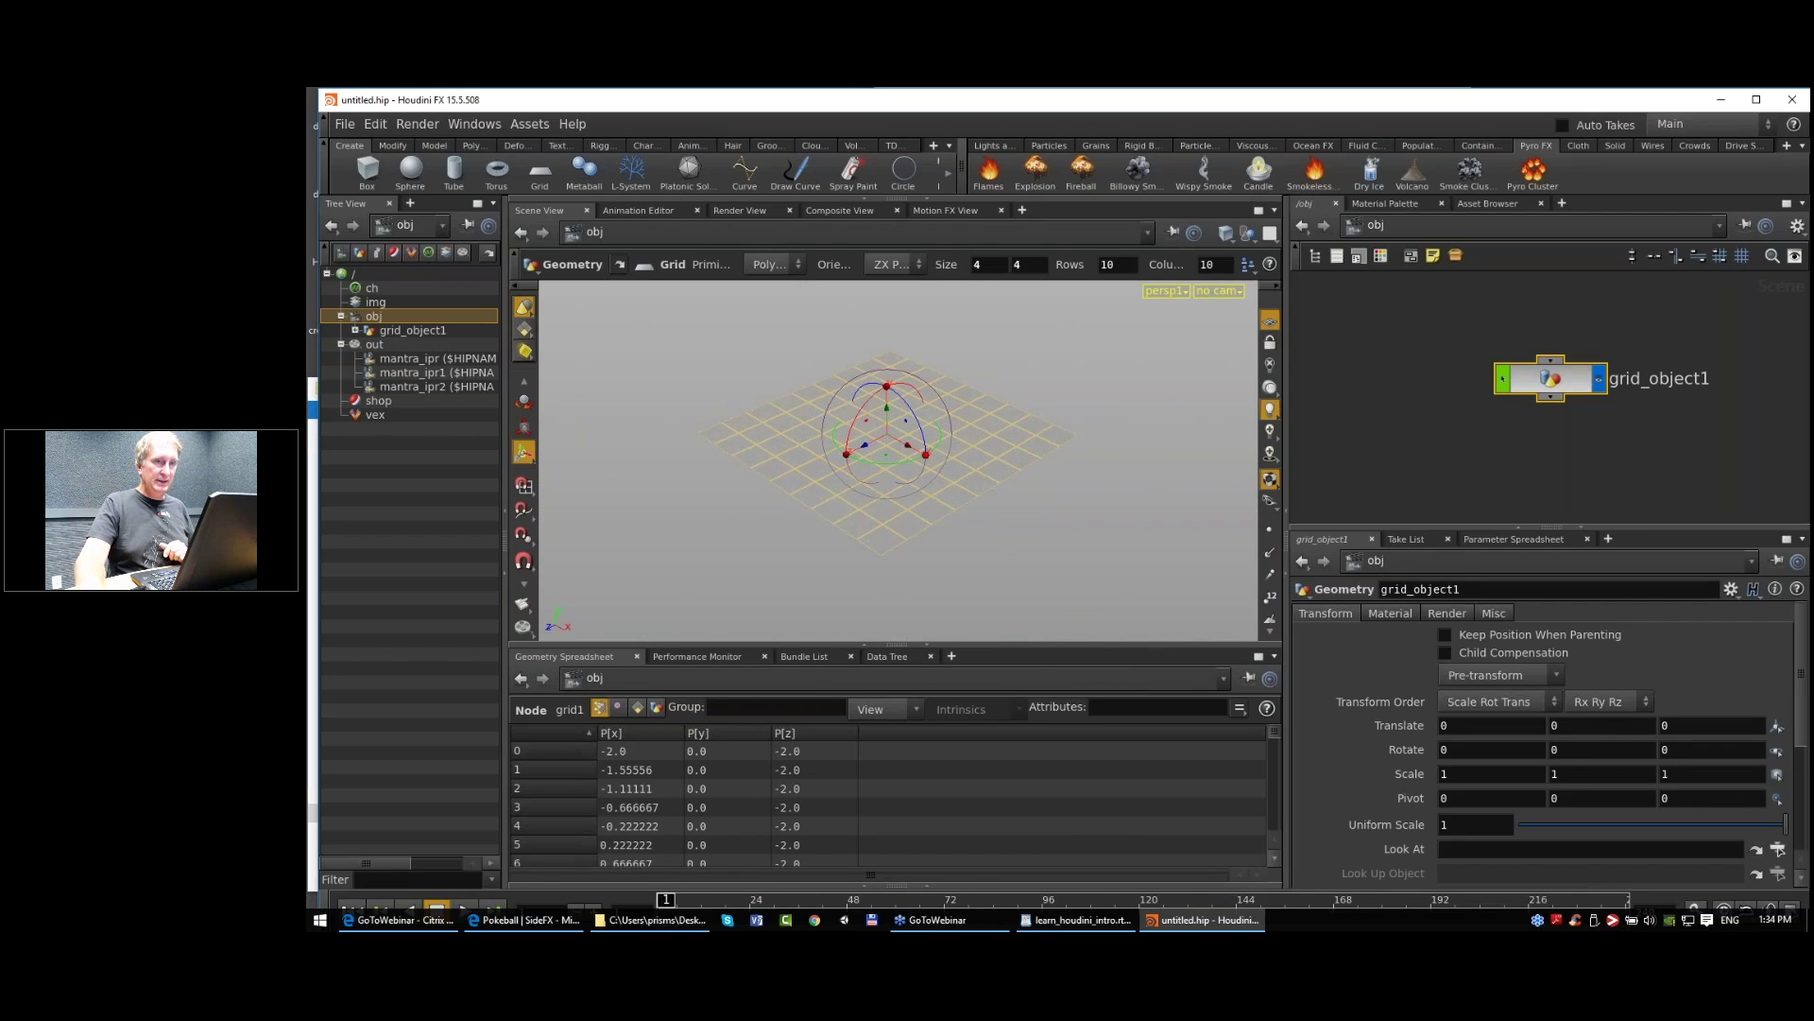
double_click(1572, 389)
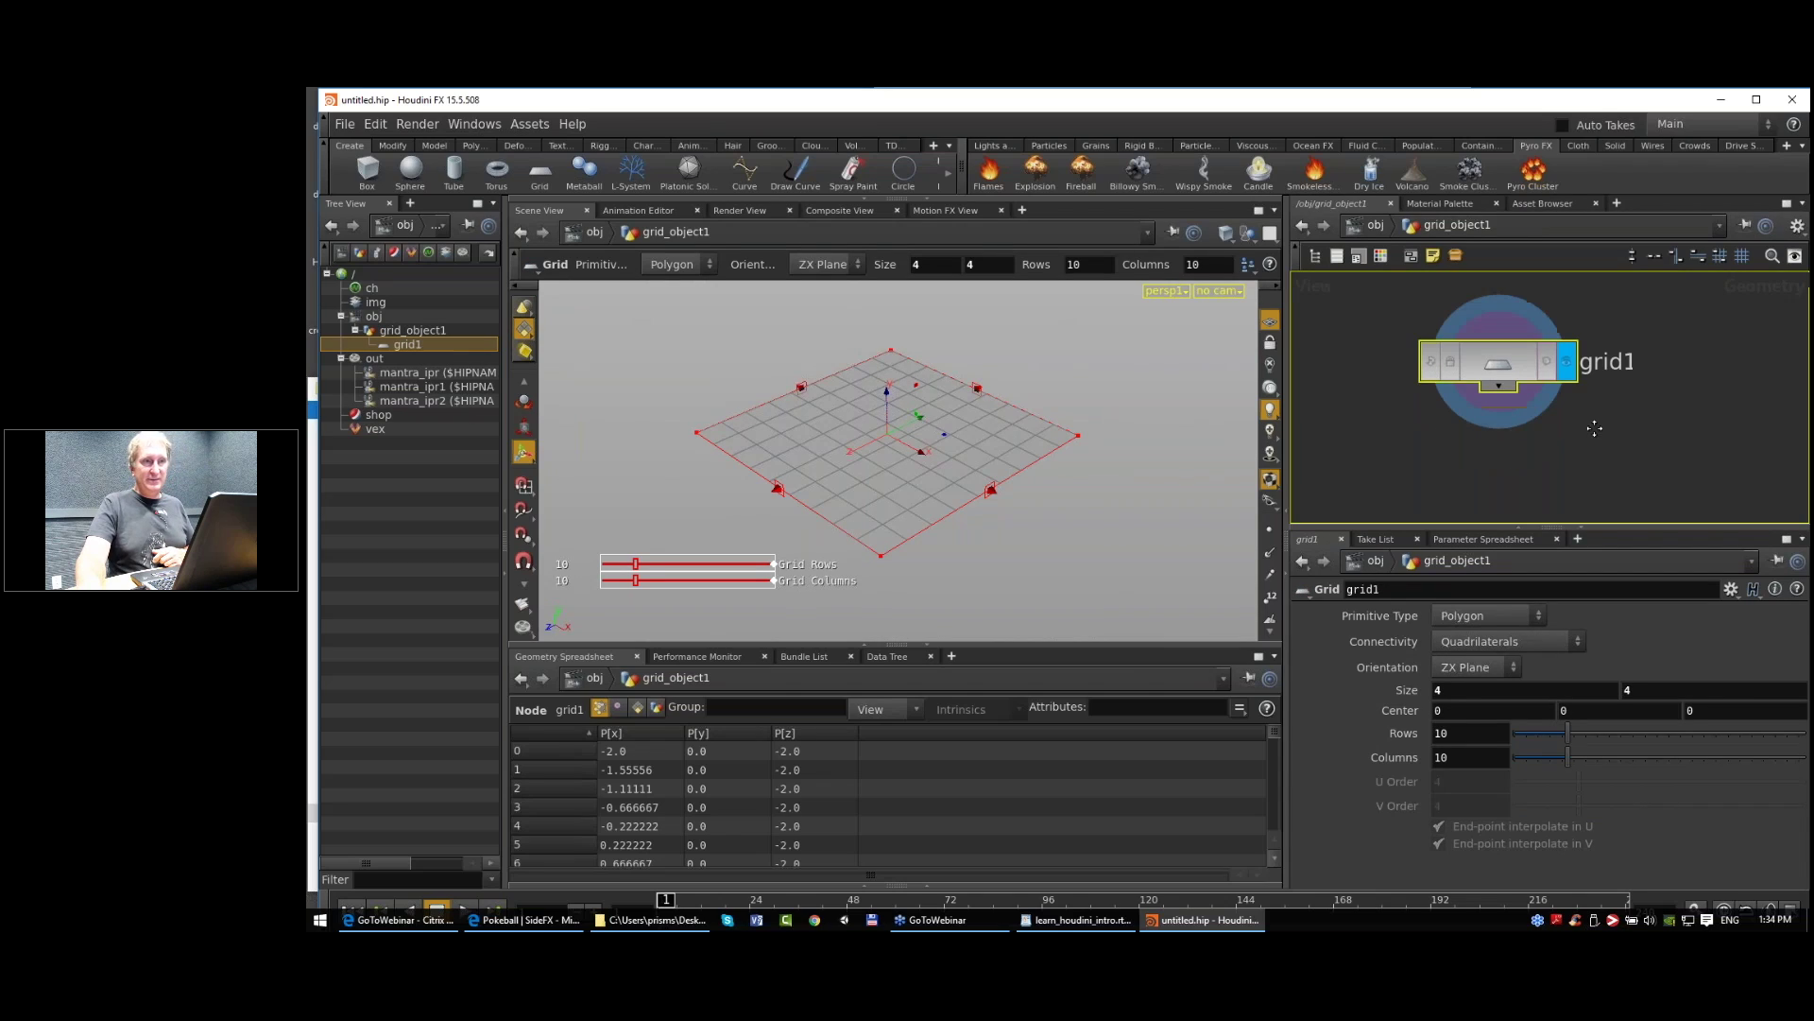
Step: Set grid1's rows and columns to 300 each and inspect the node's geometry info
double_click(1481, 730)
text(300)
key(Return)
text(300)
key(Return)
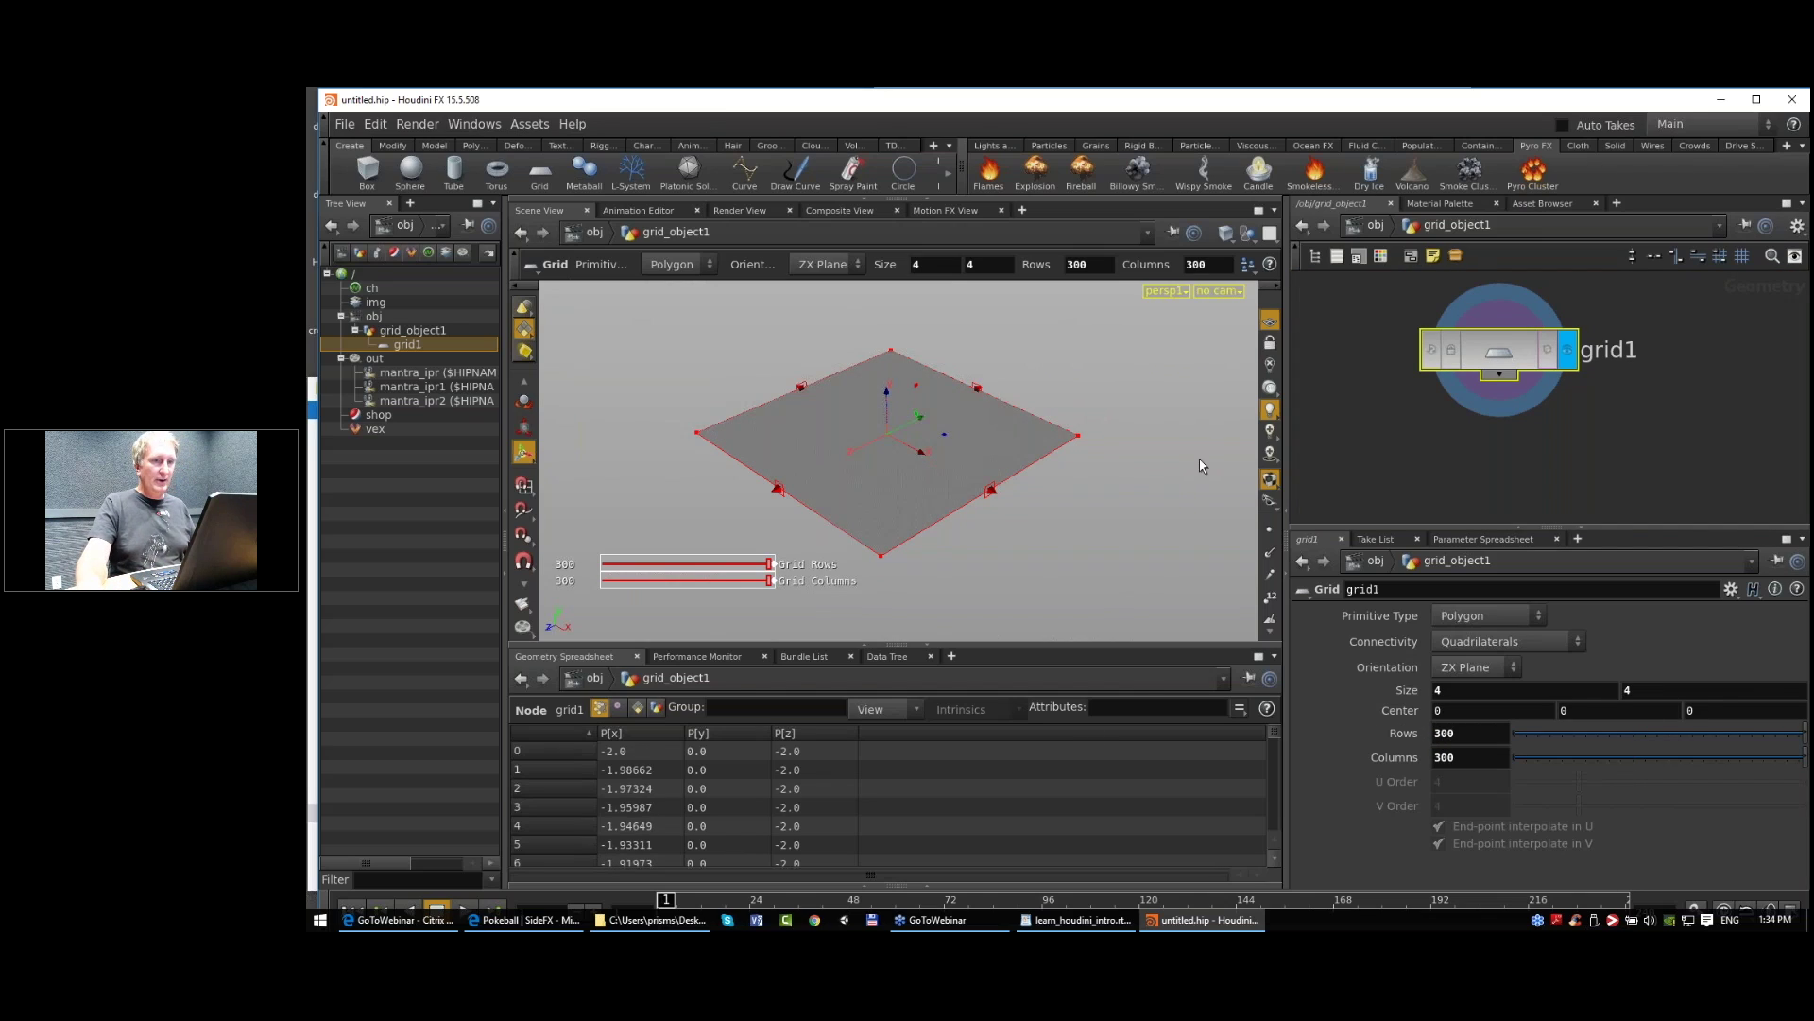
middle_click(1503, 352)
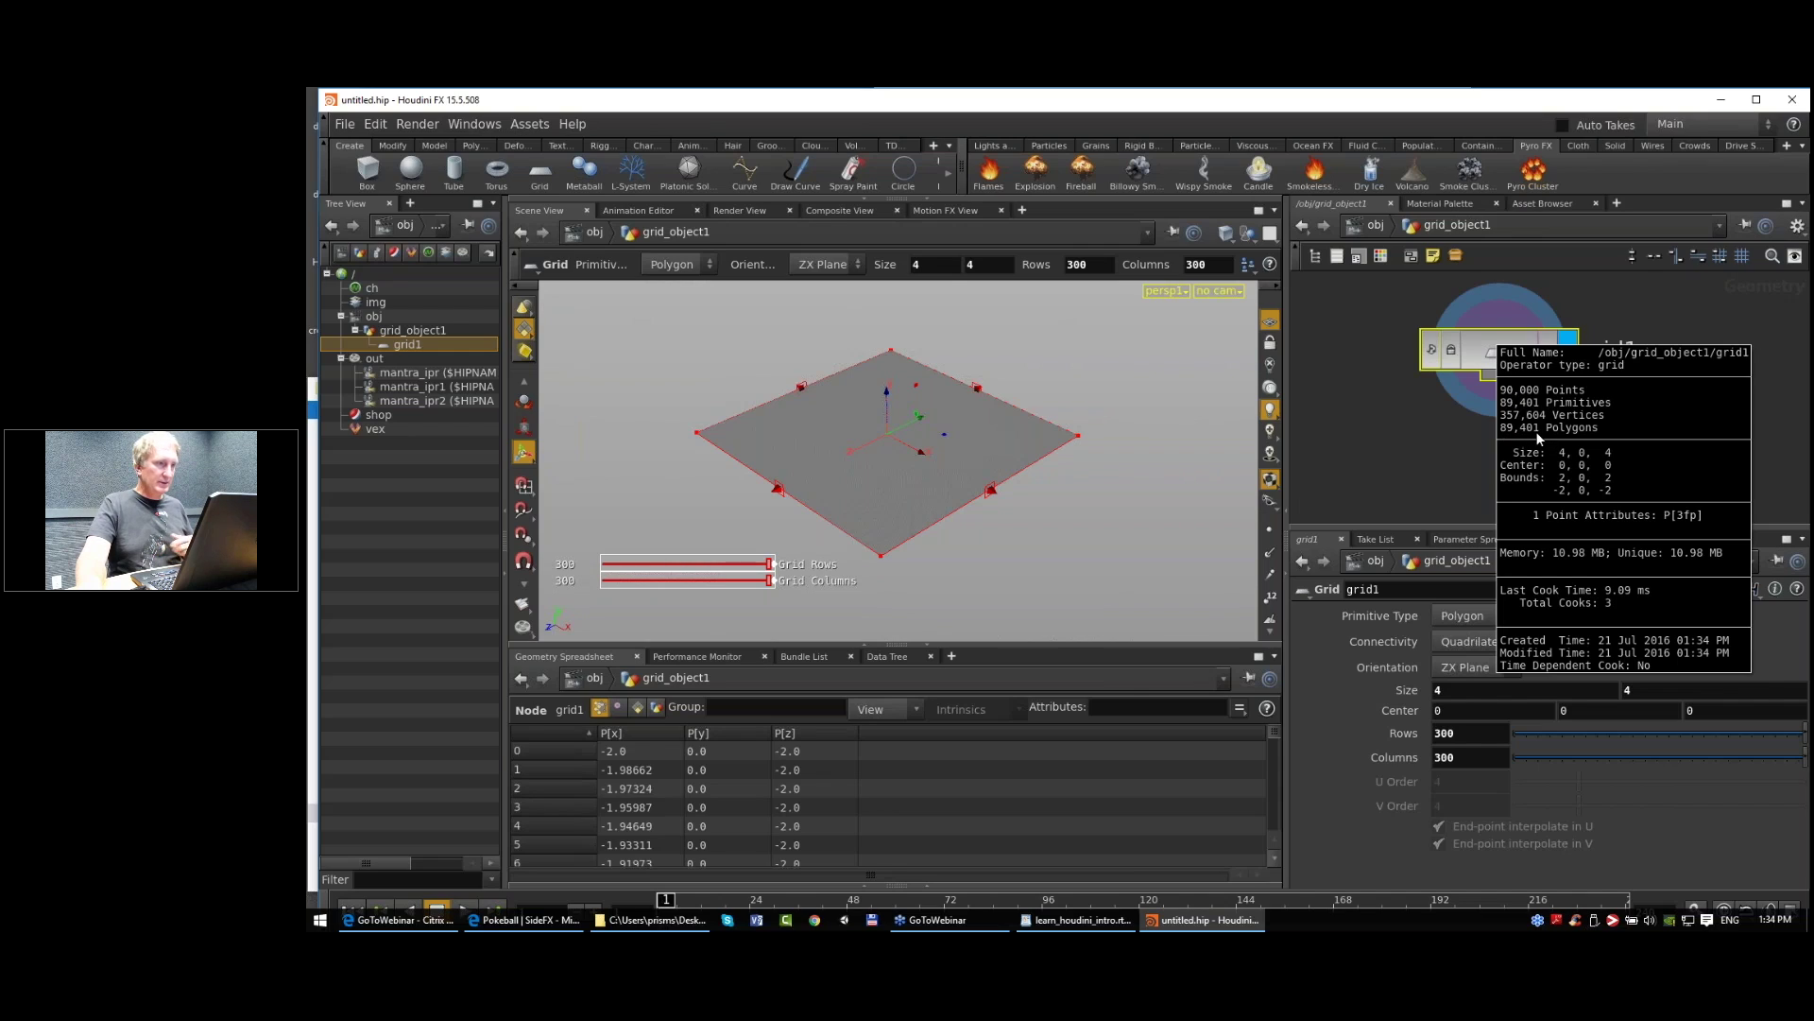
key(Escape)
Step: Add a Magnet node below grid1 and connect grid1 to its first input
scroll(897, 495, up, 3)
scroll(897, 495, down, 4)
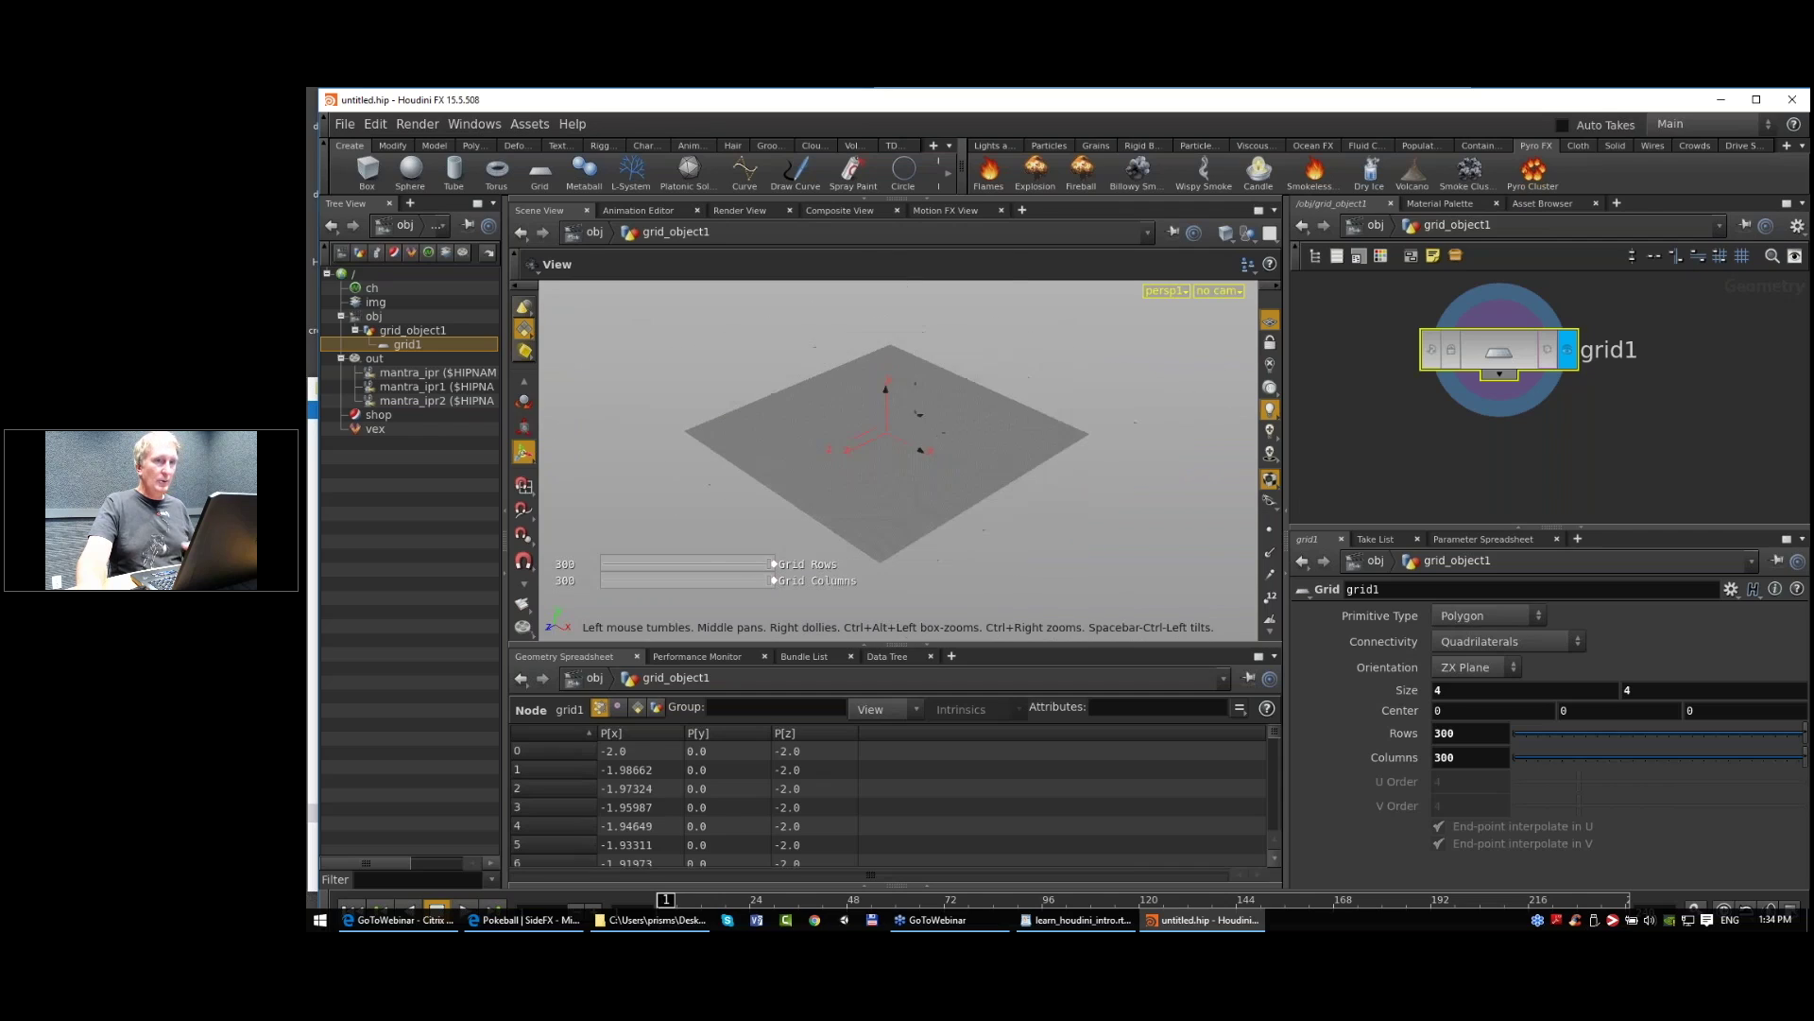
scroll(1557, 436, down, 2)
middle_drag(1558, 445, 1551, 393)
scroll(1551, 393, up, 1)
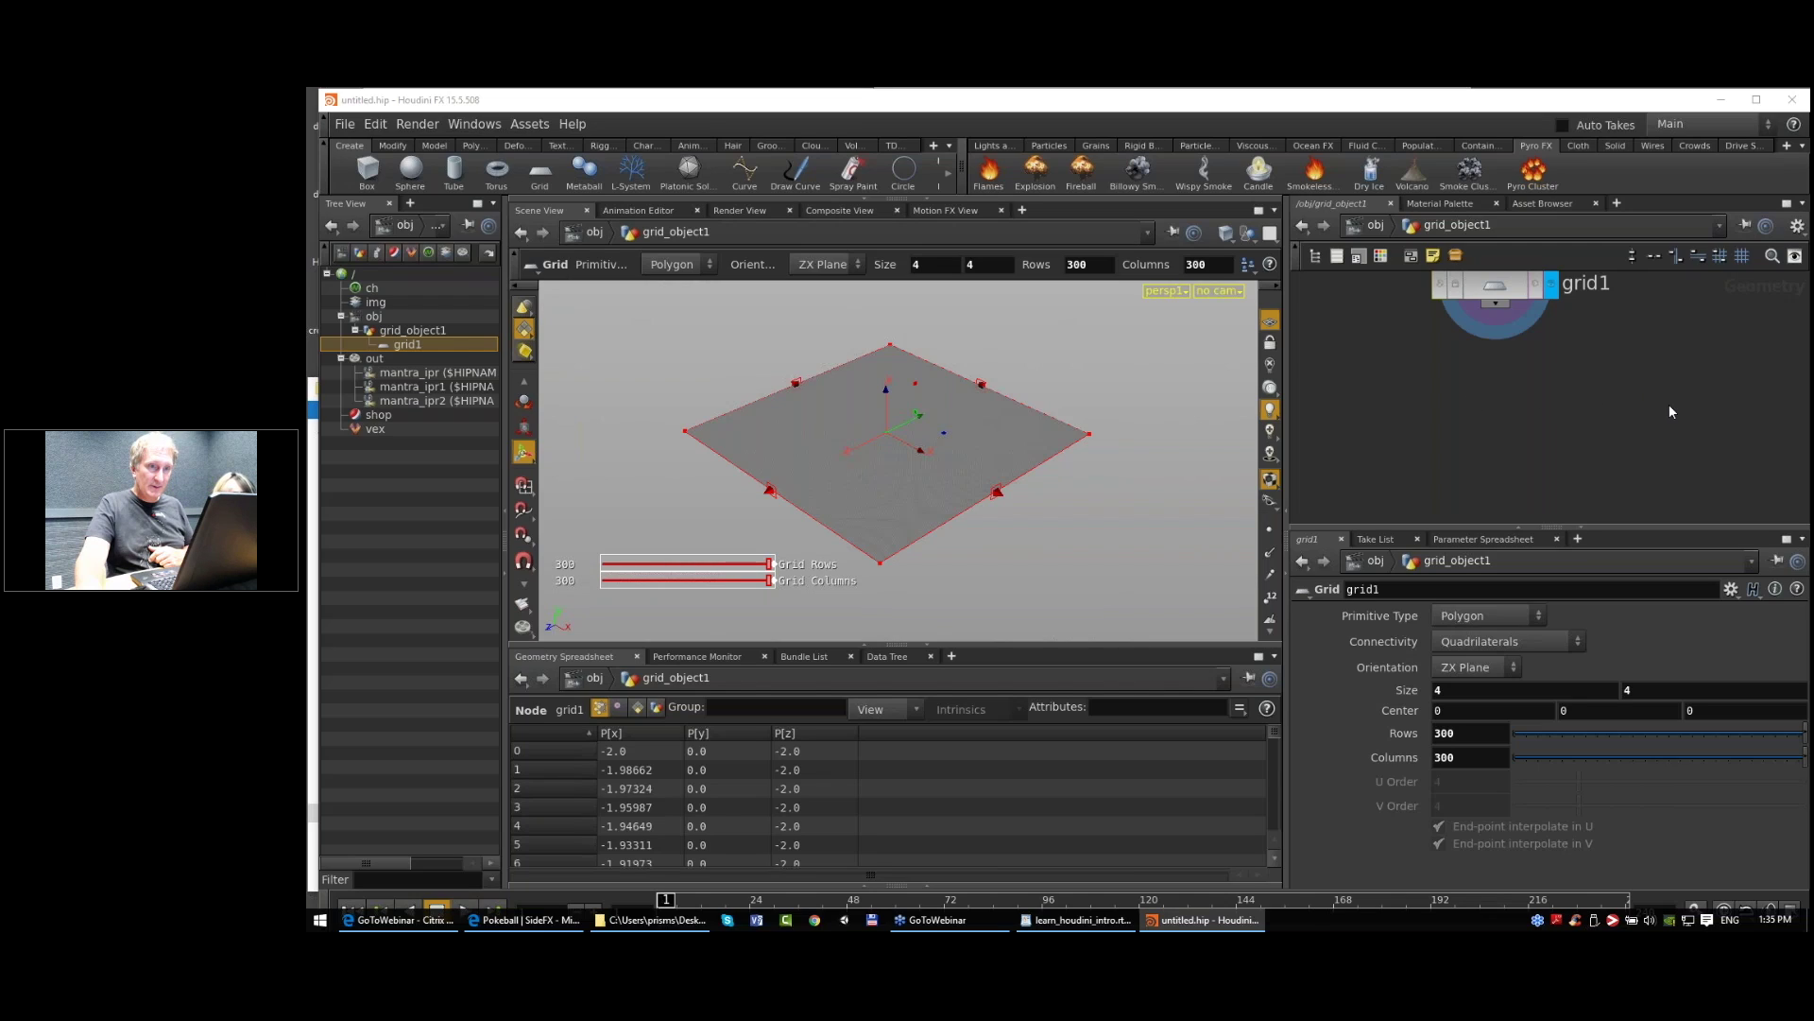
click(1628, 431)
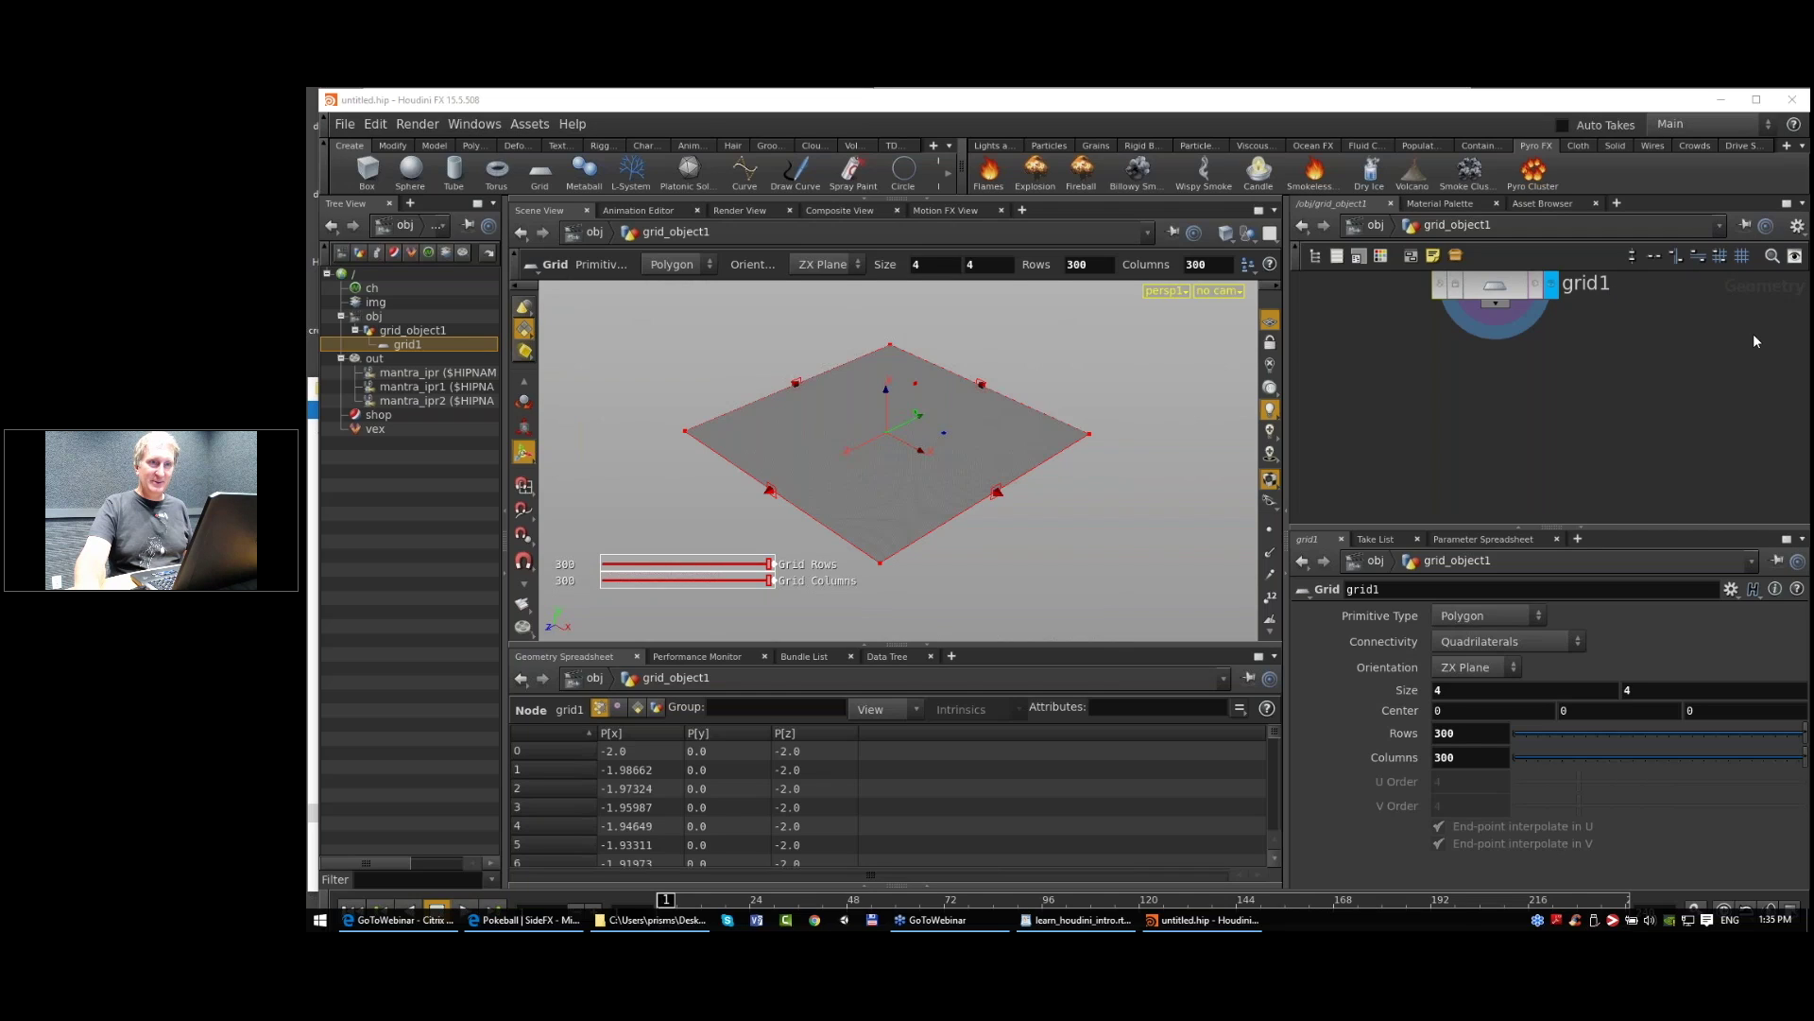
key(h)
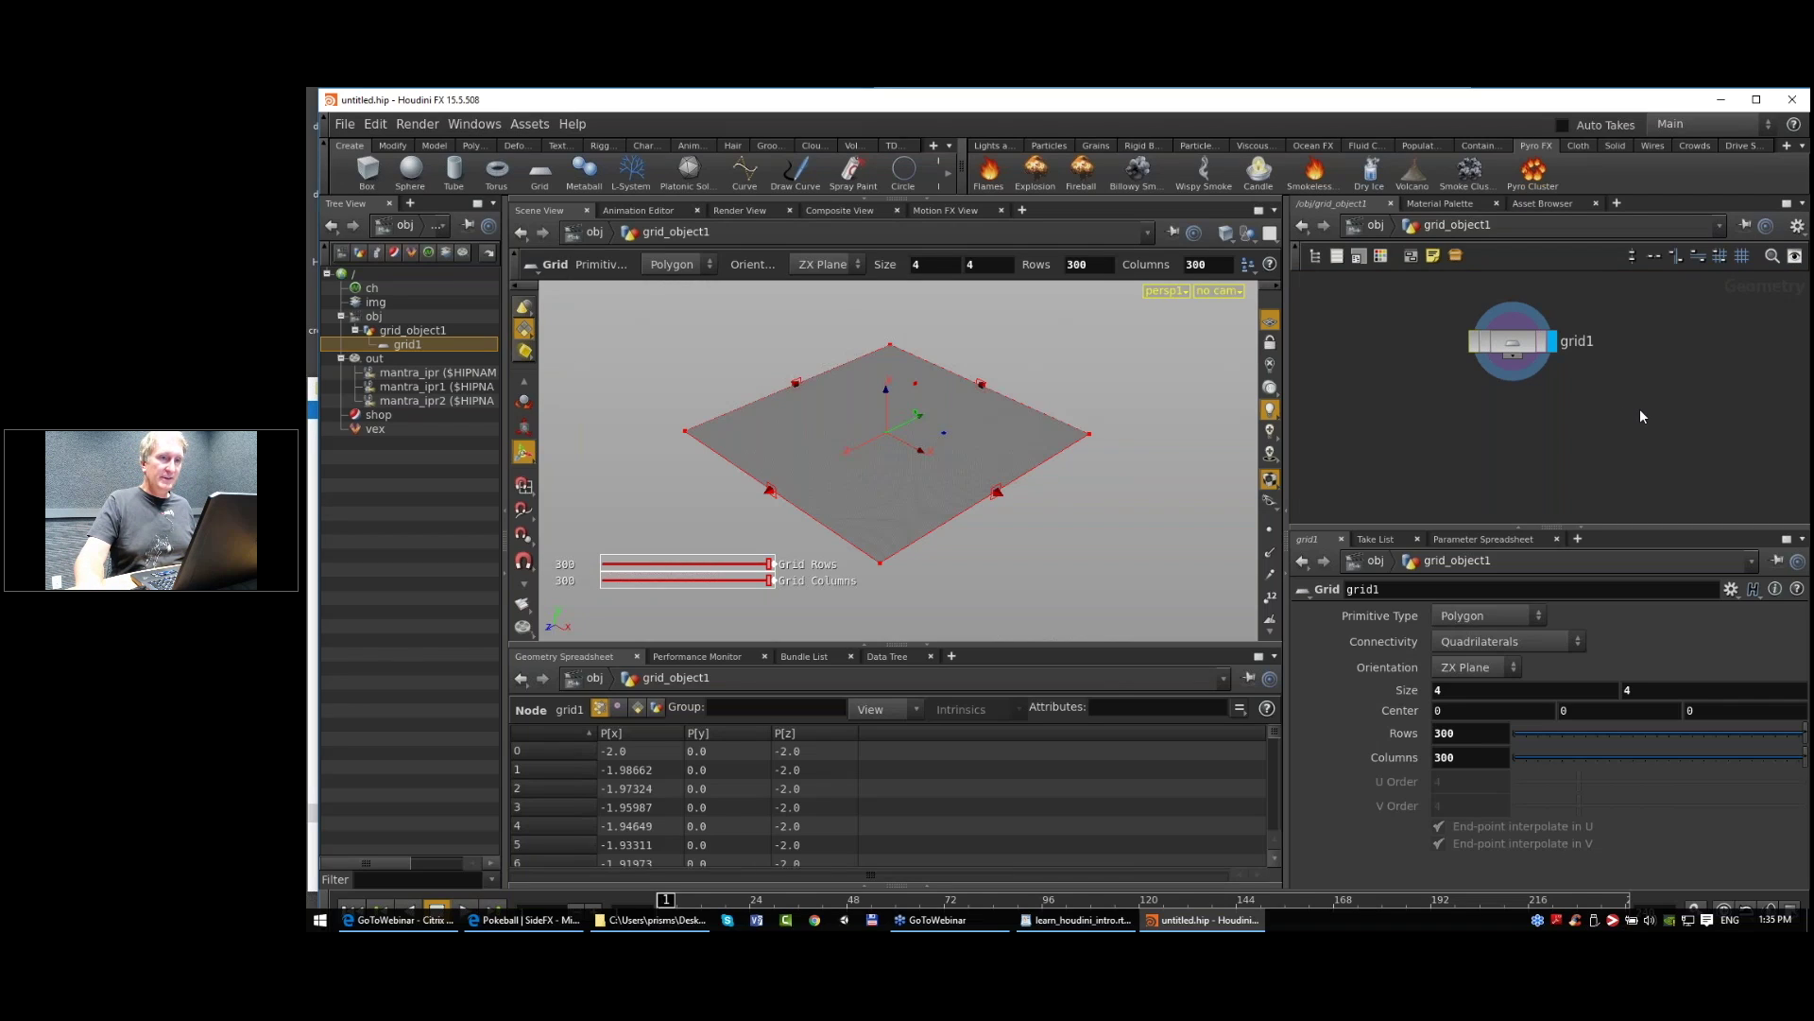
key(Tab)
text(mag)
key(Return)
key(Return)
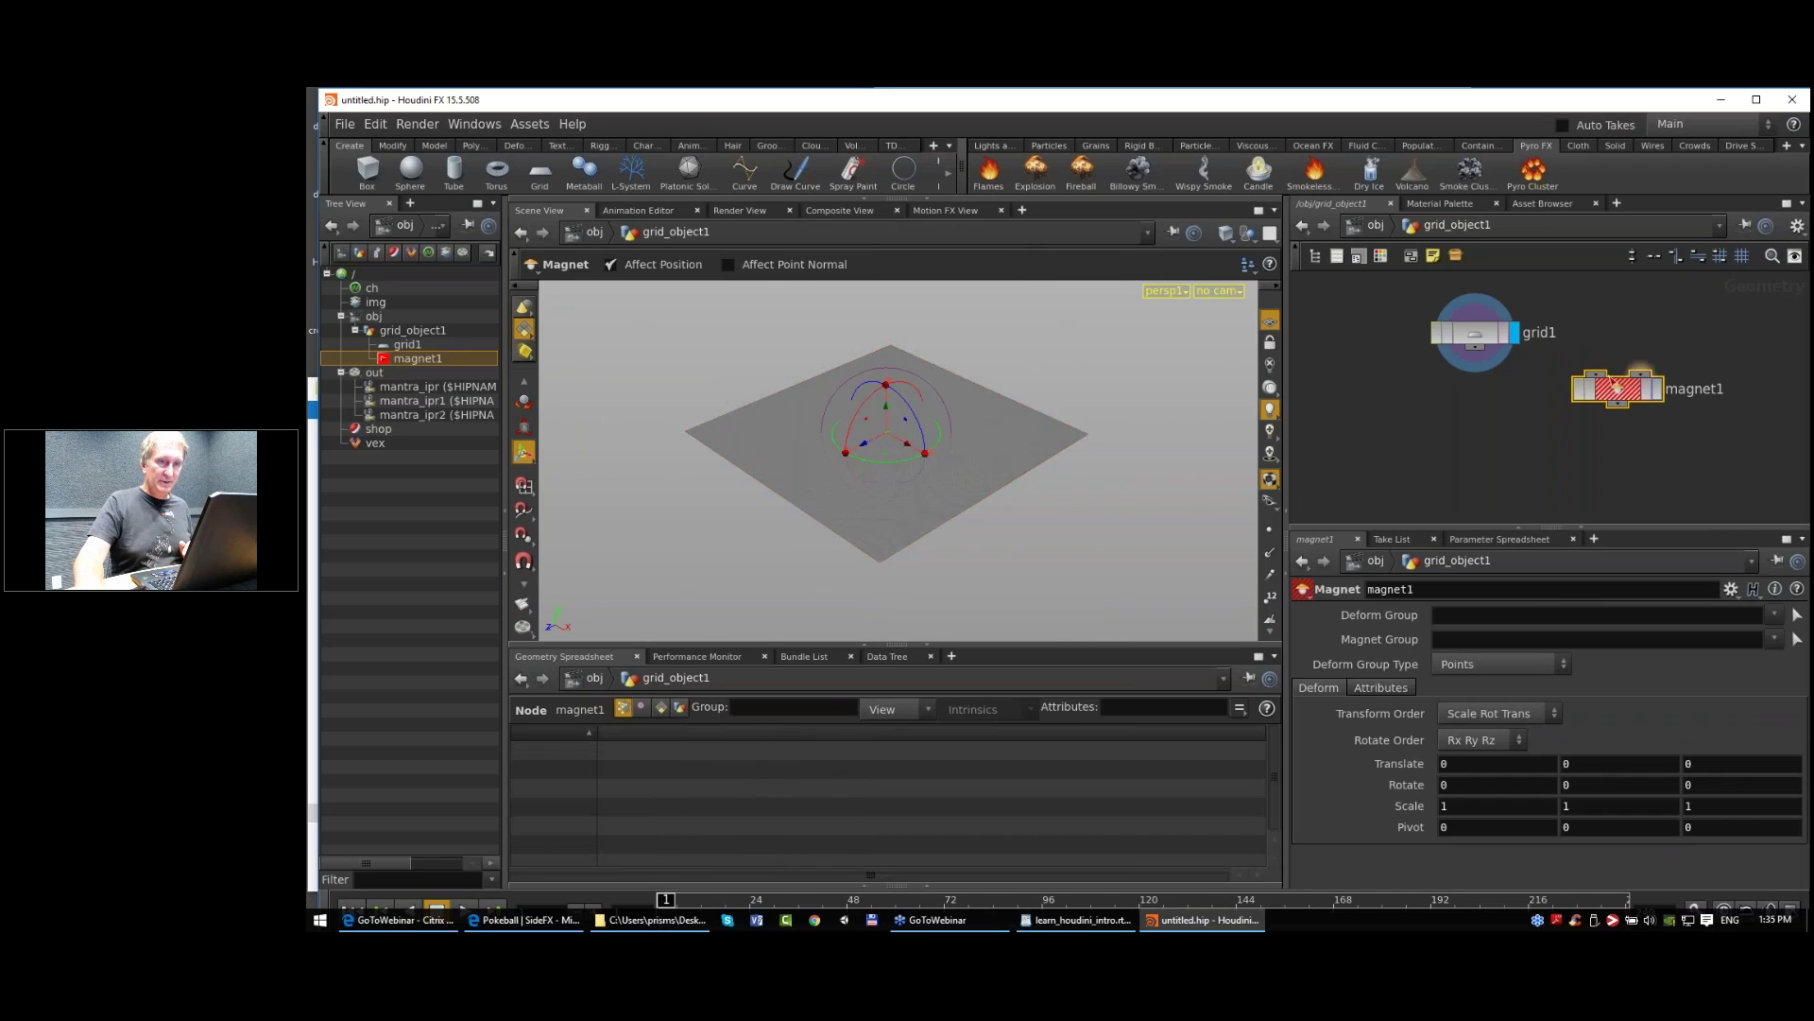
drag(1596, 374, 1475, 348)
drag(1606, 389, 1517, 447)
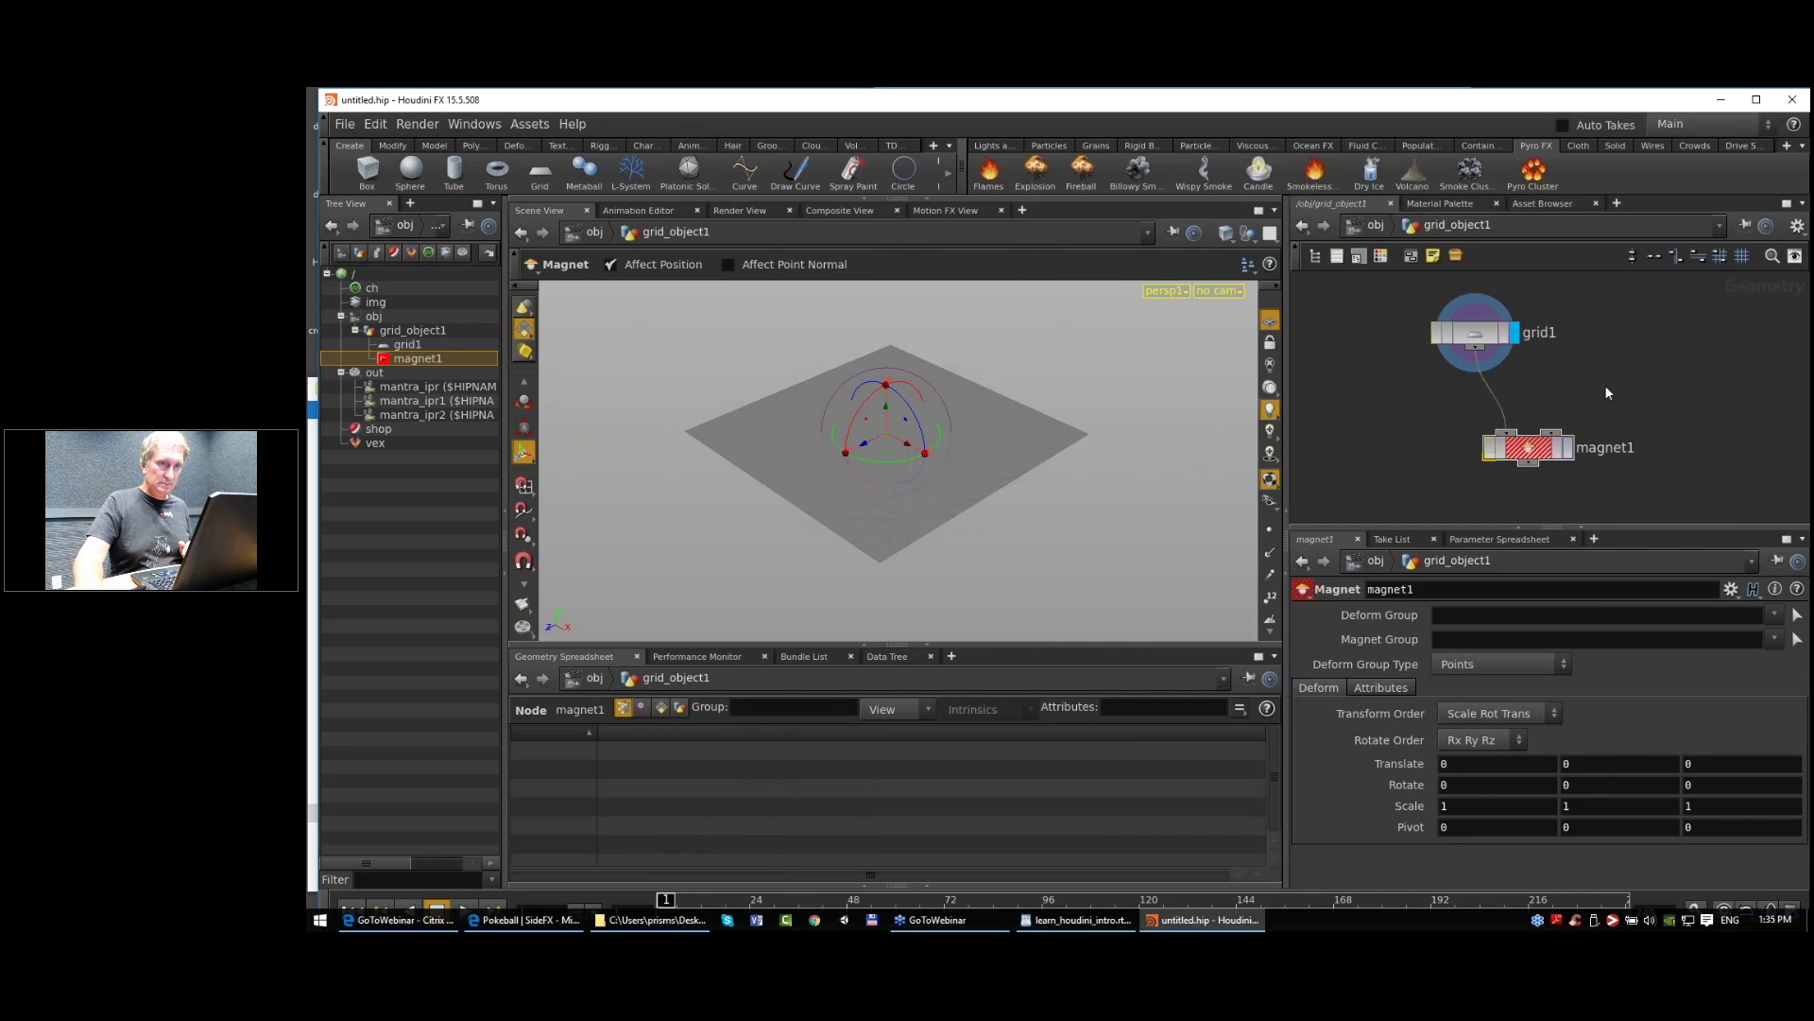
Step: Add a Metaball node beside grid1 and connect it to magnet1's second input
key(Tab)
text(meta)
key(Return)
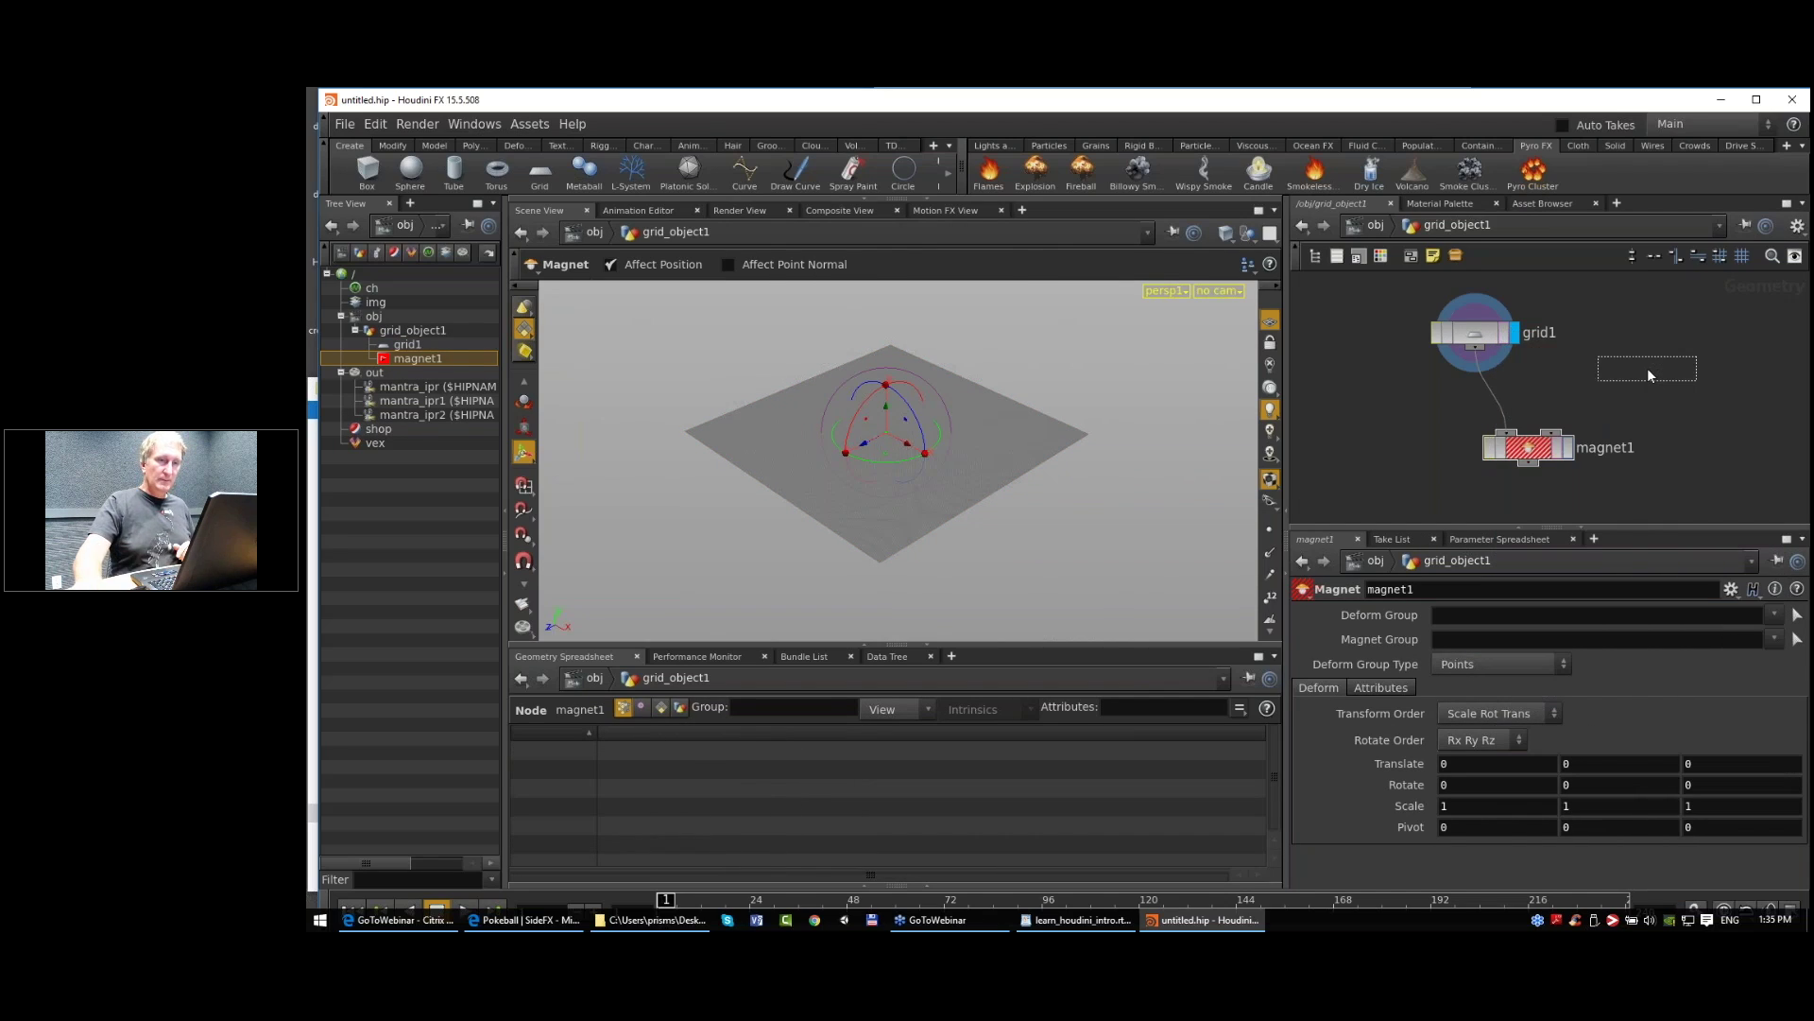
click(1647, 378)
drag(1551, 433, 1647, 384)
Step: Display magnet1 and set its Y translate to 0.4 to raise a bump in the grid
click(1569, 456)
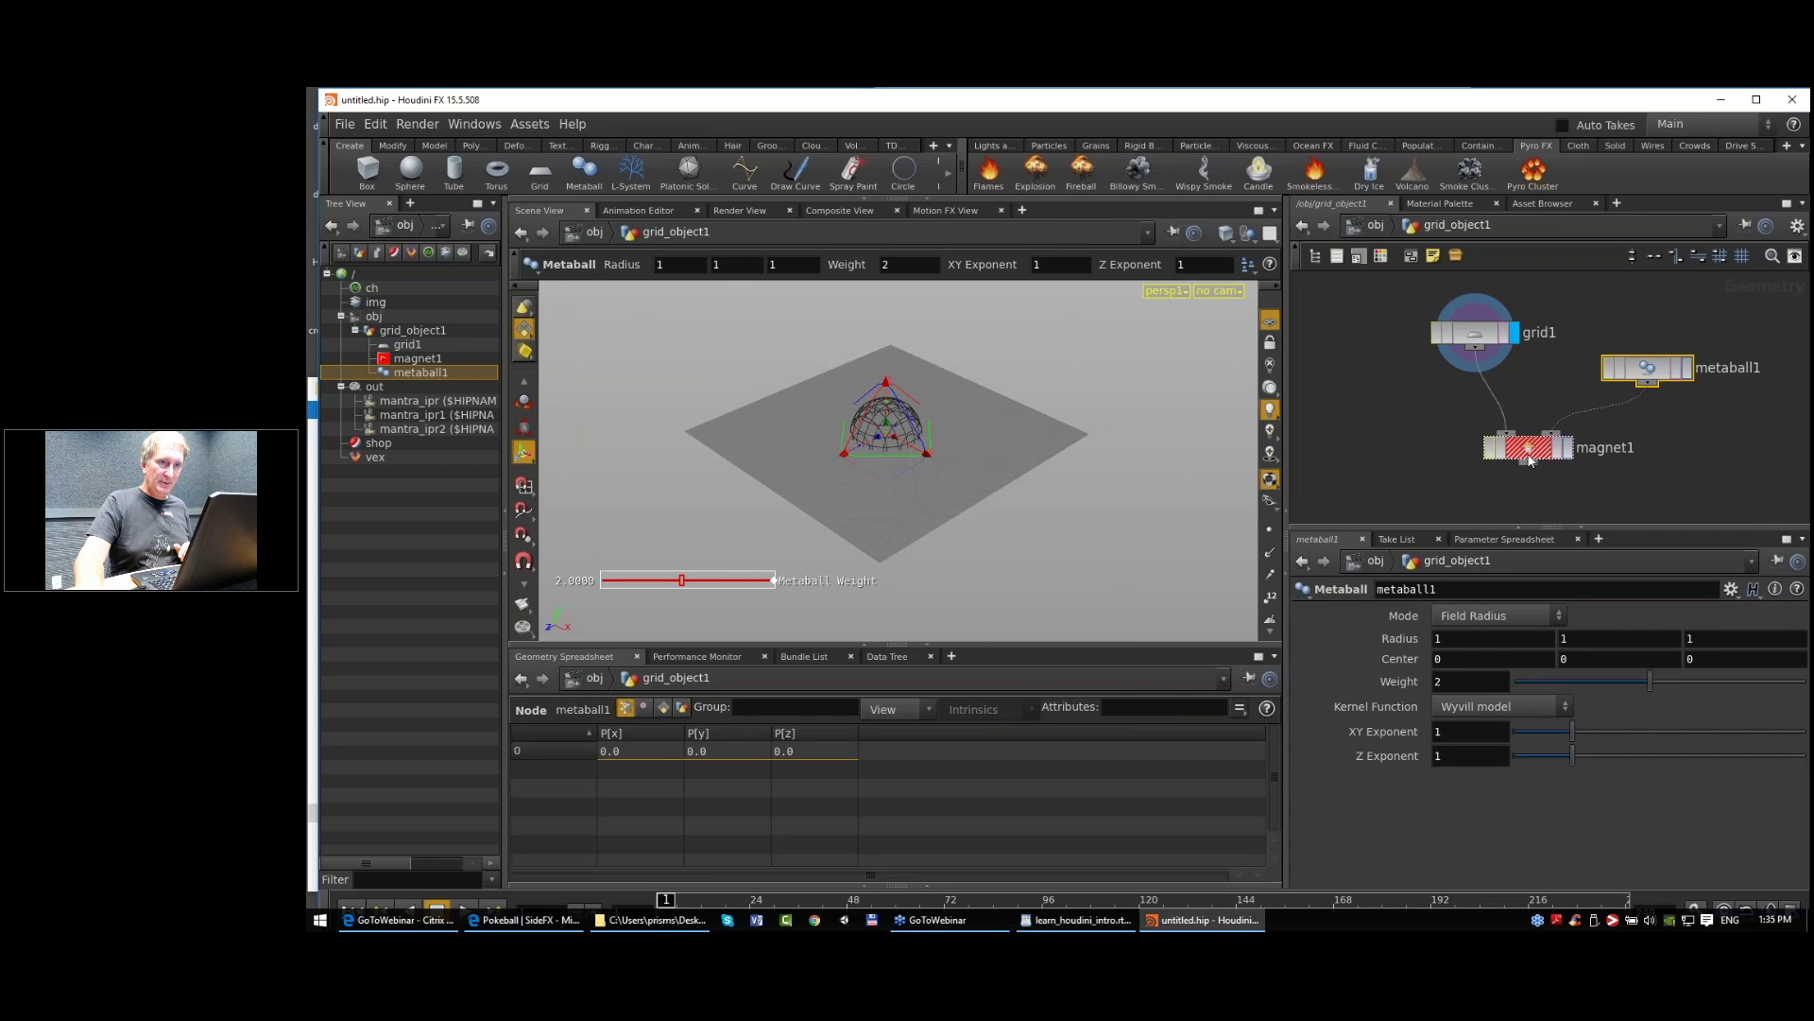
scroll(898, 460, up, 3)
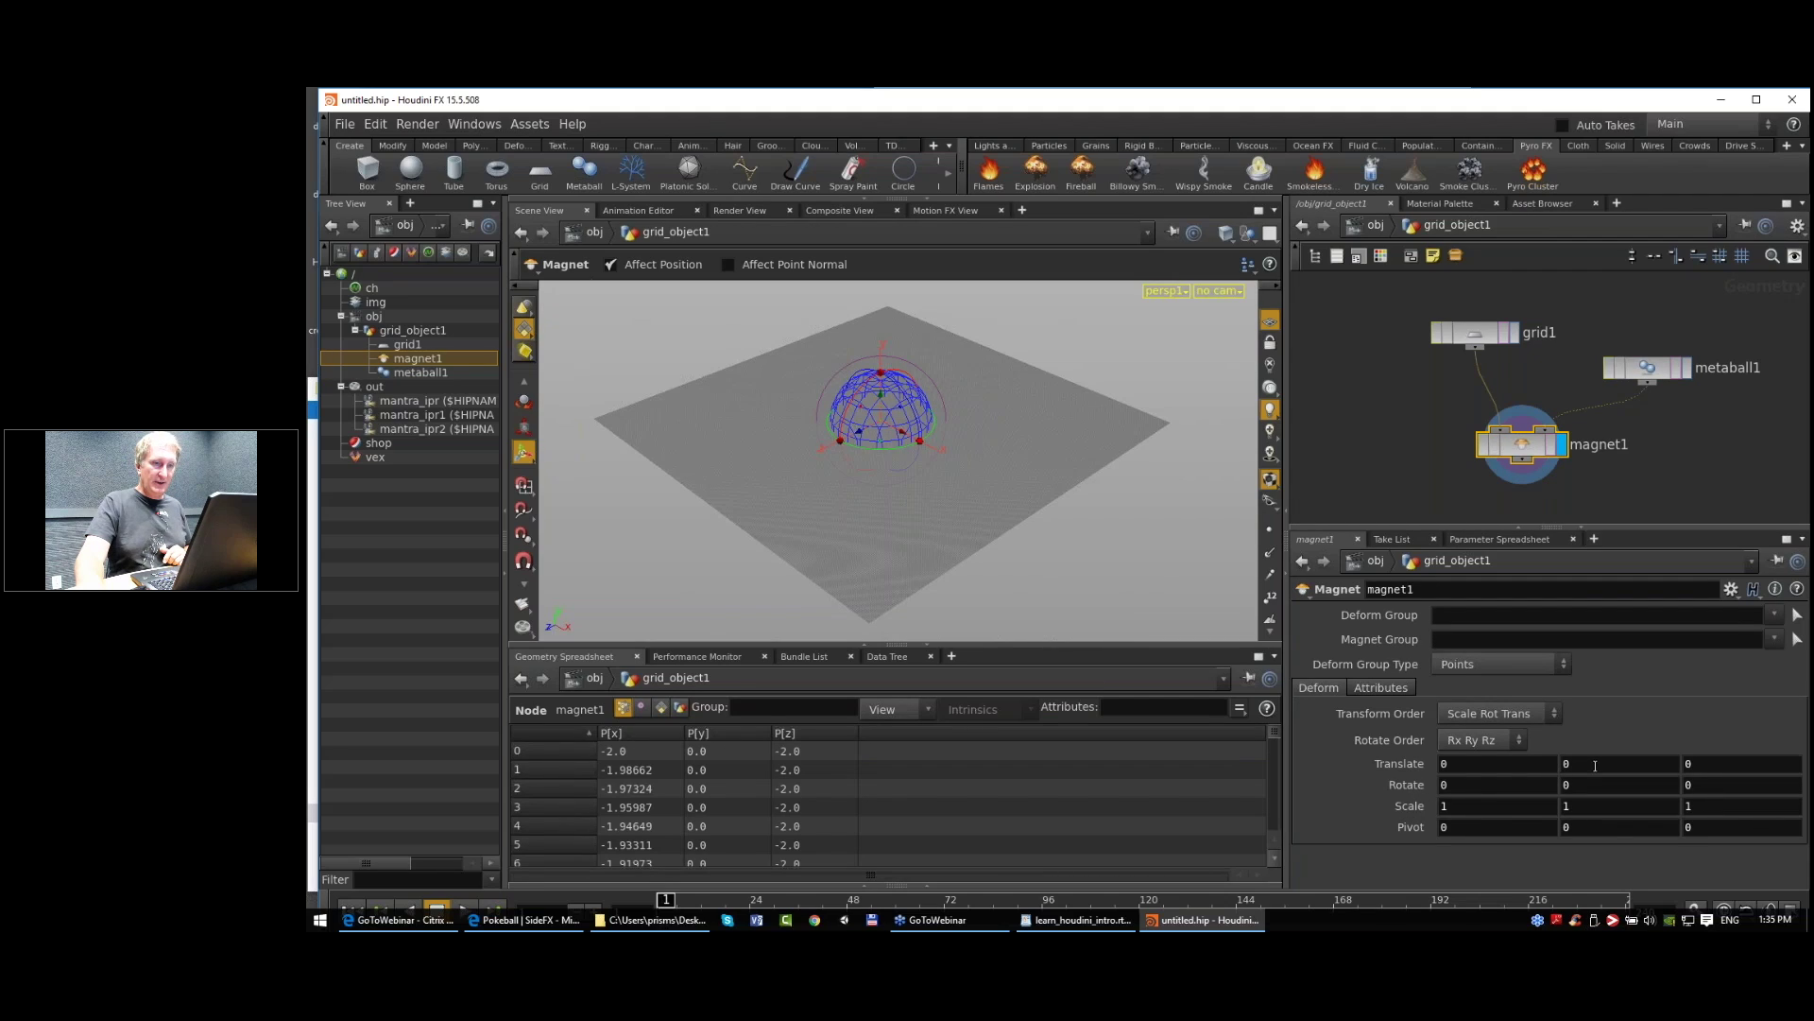
middle_drag(1595, 766, 1654, 766)
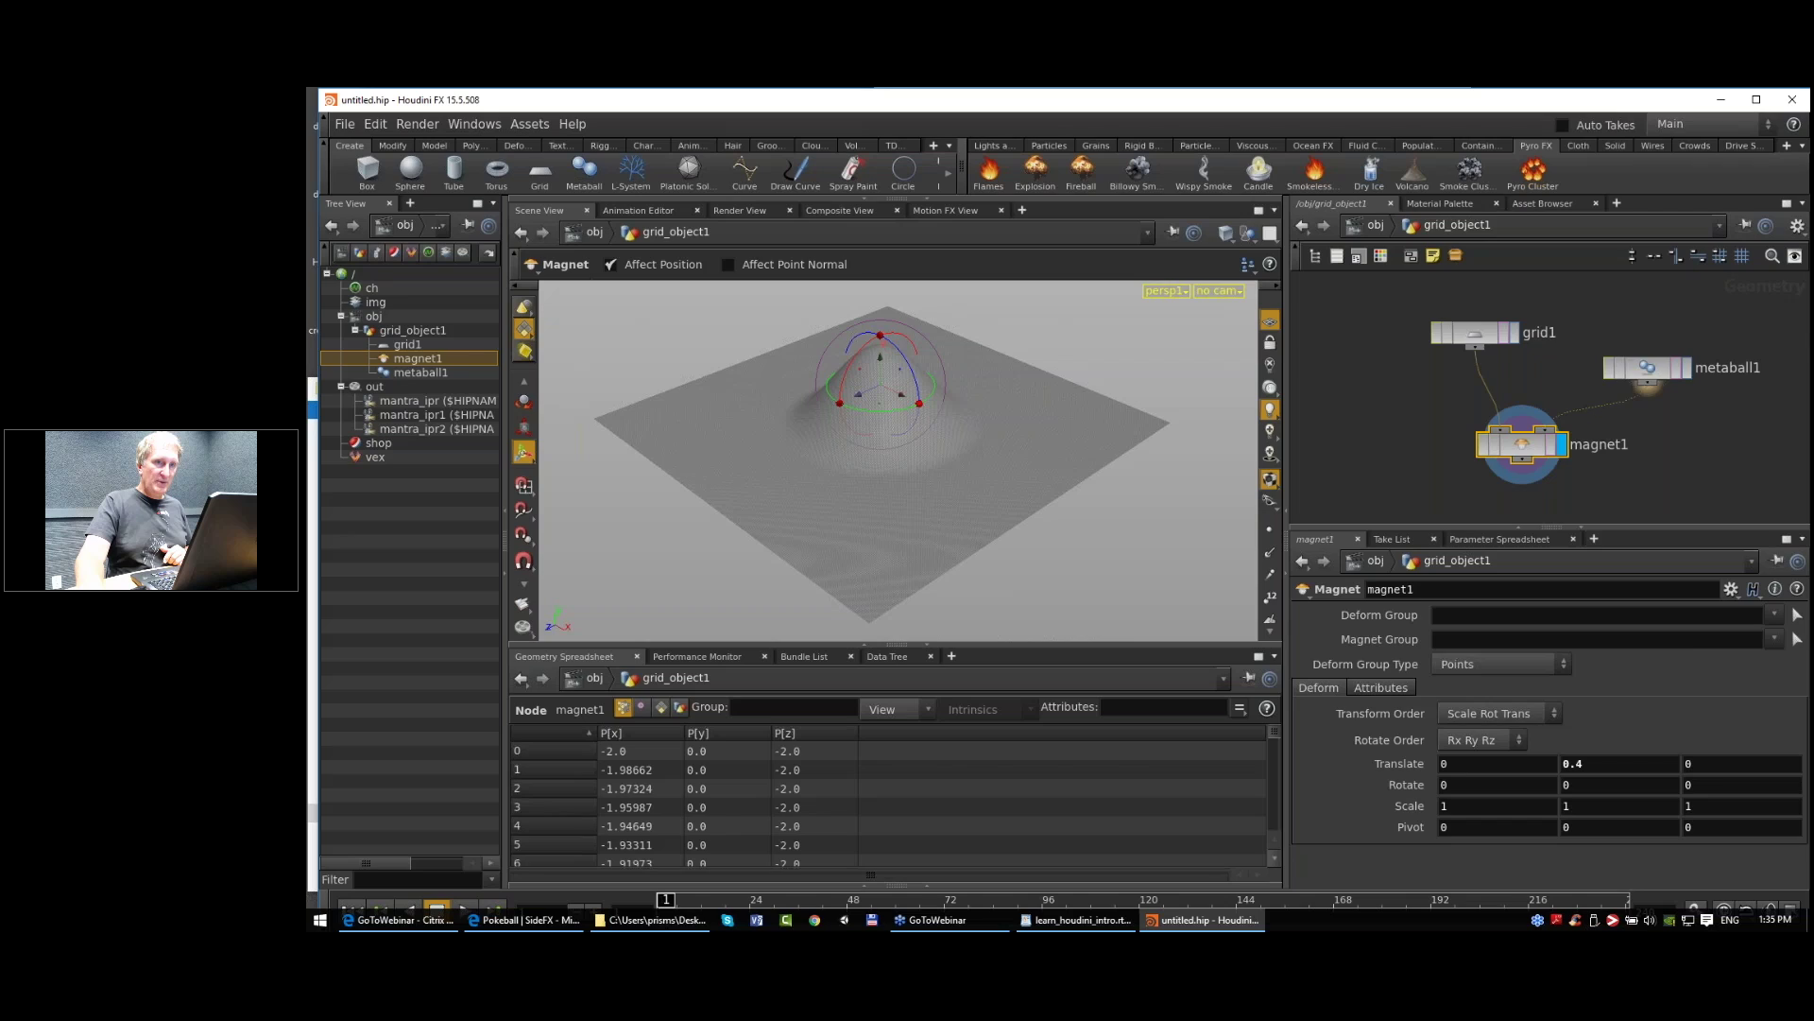
Step: Set metaball1's Y radius to 0.6, try a weight of 1.39, and reset the weight to its default of 2
click(1648, 368)
mouse_move(1395, 635)
middle_down()
mouse_move(1477, 653)
mouse_move(1395, 635)
middle_up()
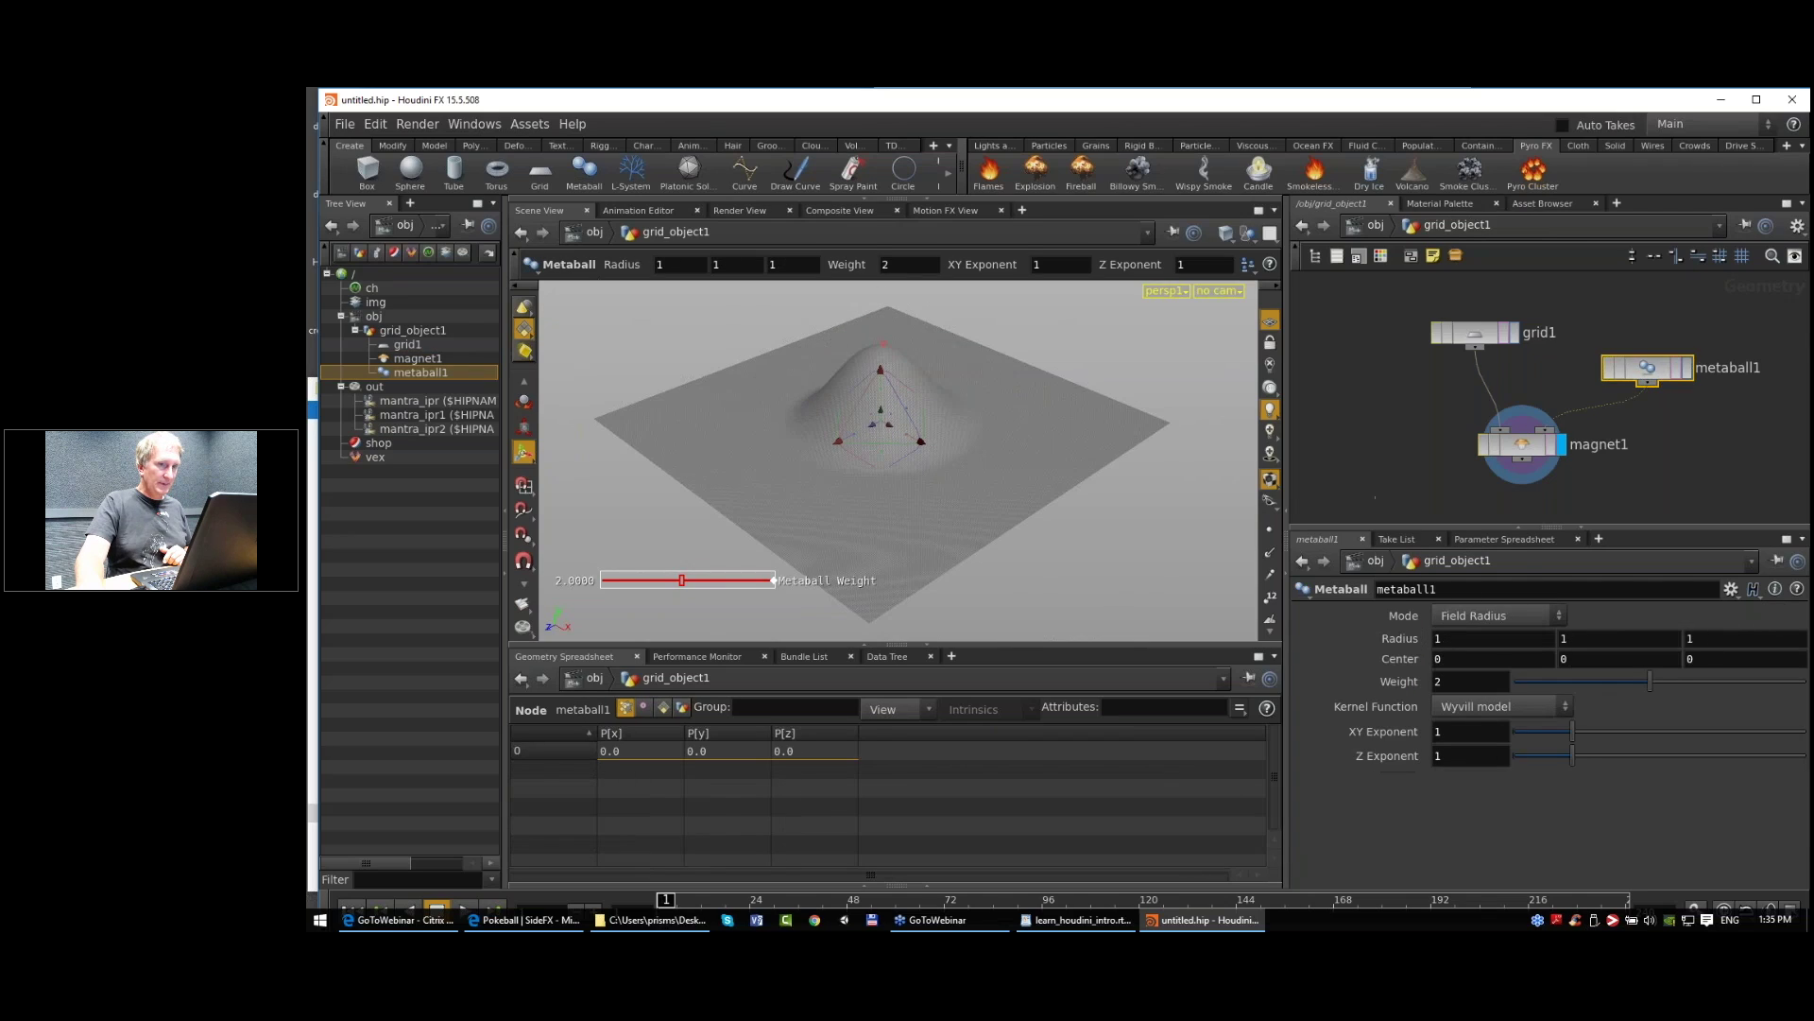
middle_drag(1606, 656, 1564, 646)
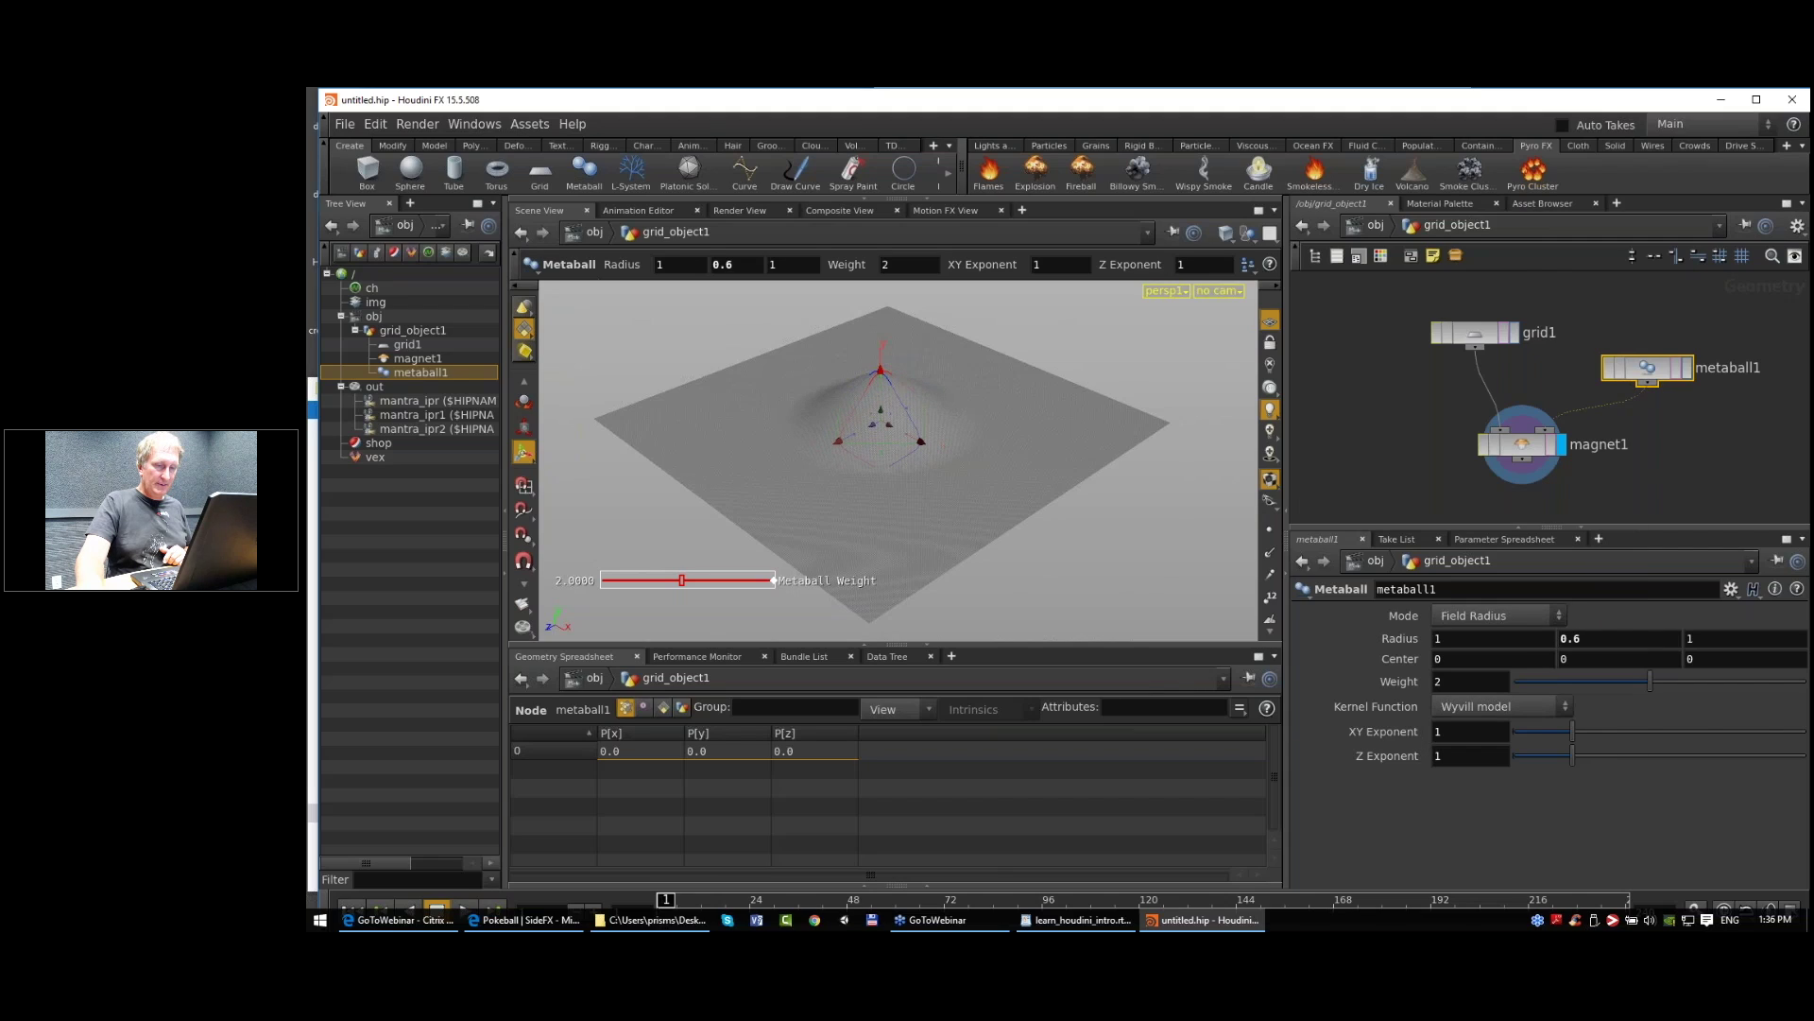
mouse_move(1656, 676)
mouse_down()
mouse_move(1646, 698)
mouse_move(1630, 683)
mouse_up()
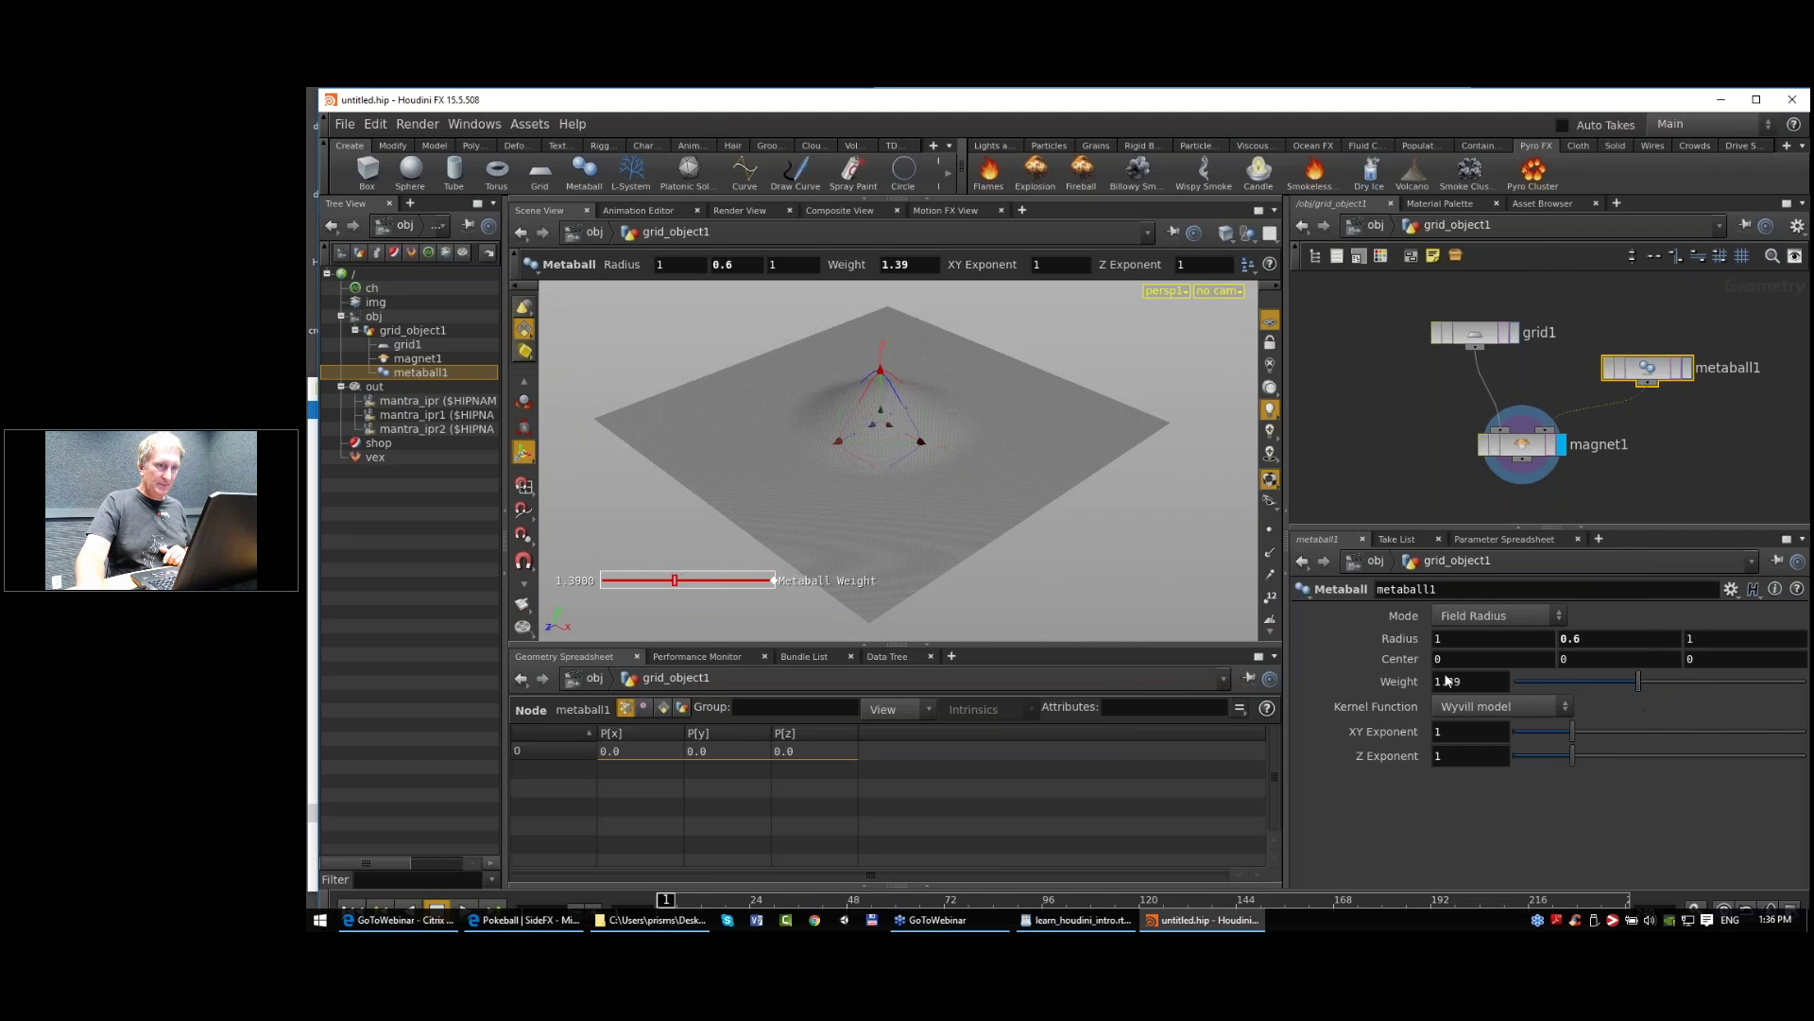
ctrl+middle_click(1396, 683)
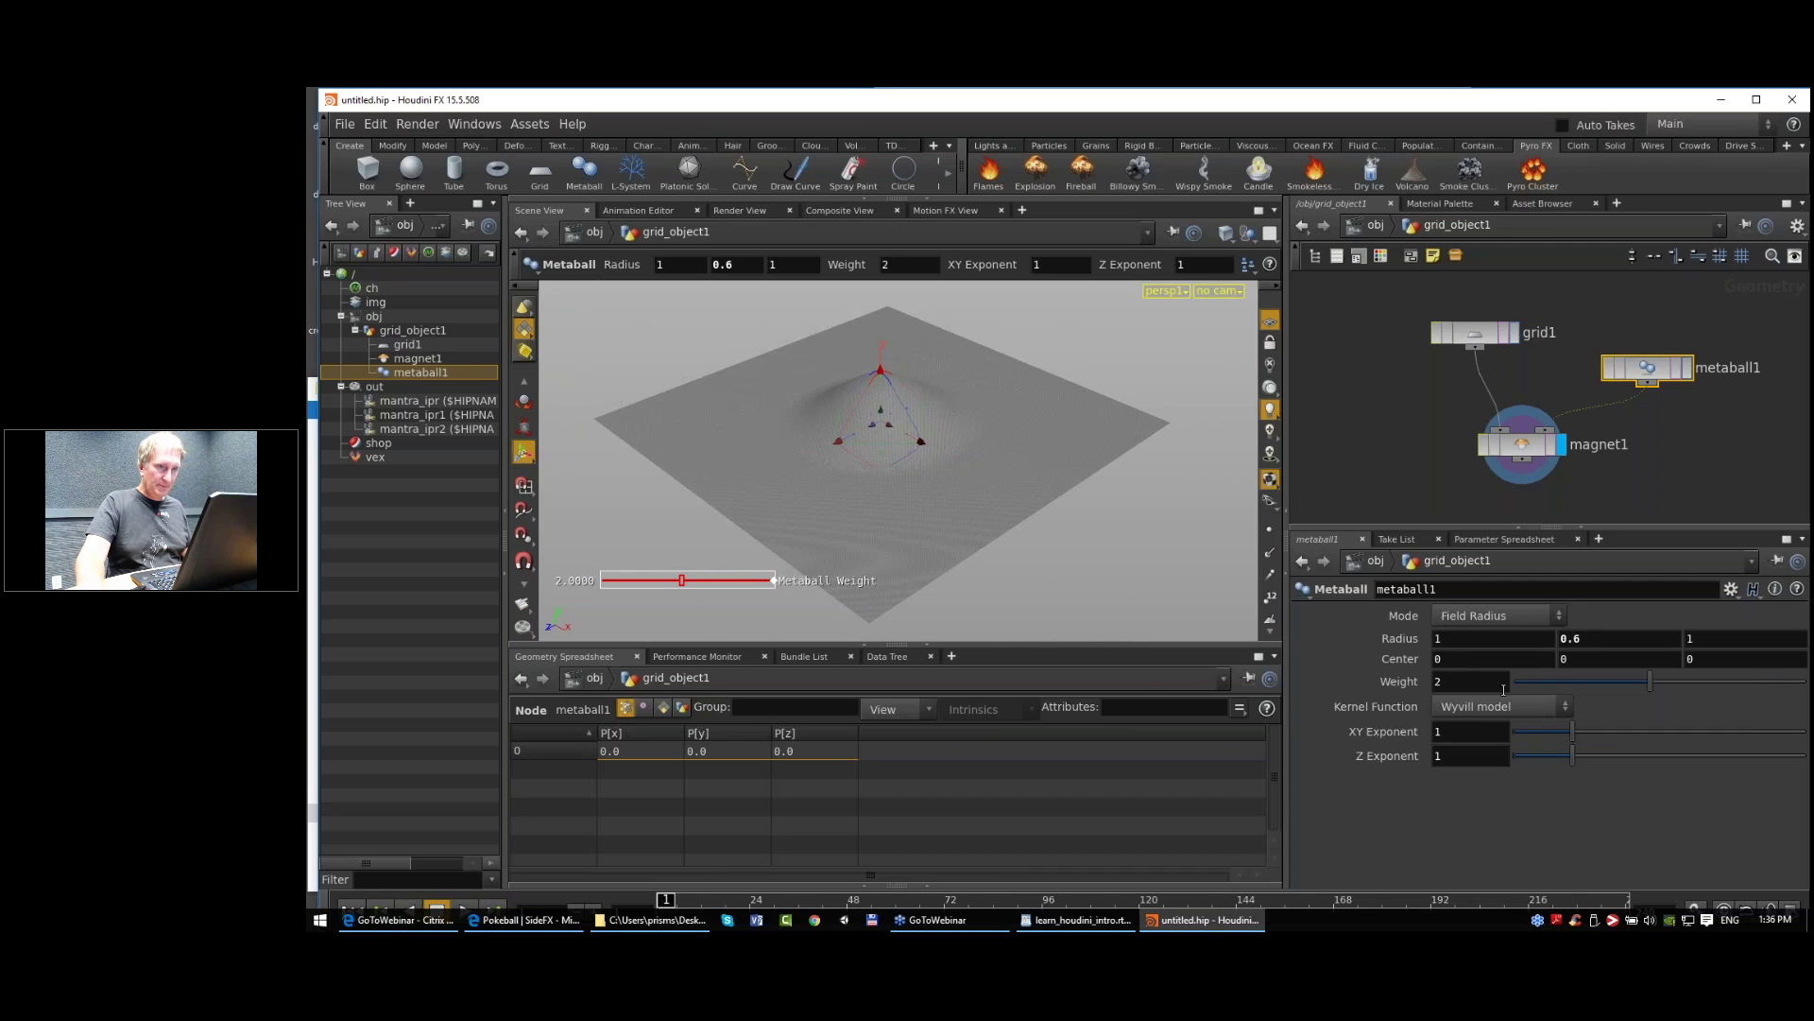
Step: Space out the nodes, enable Affect Point Color on magnet1, and sort its spreadsheet by the blue colour component
click(1511, 441)
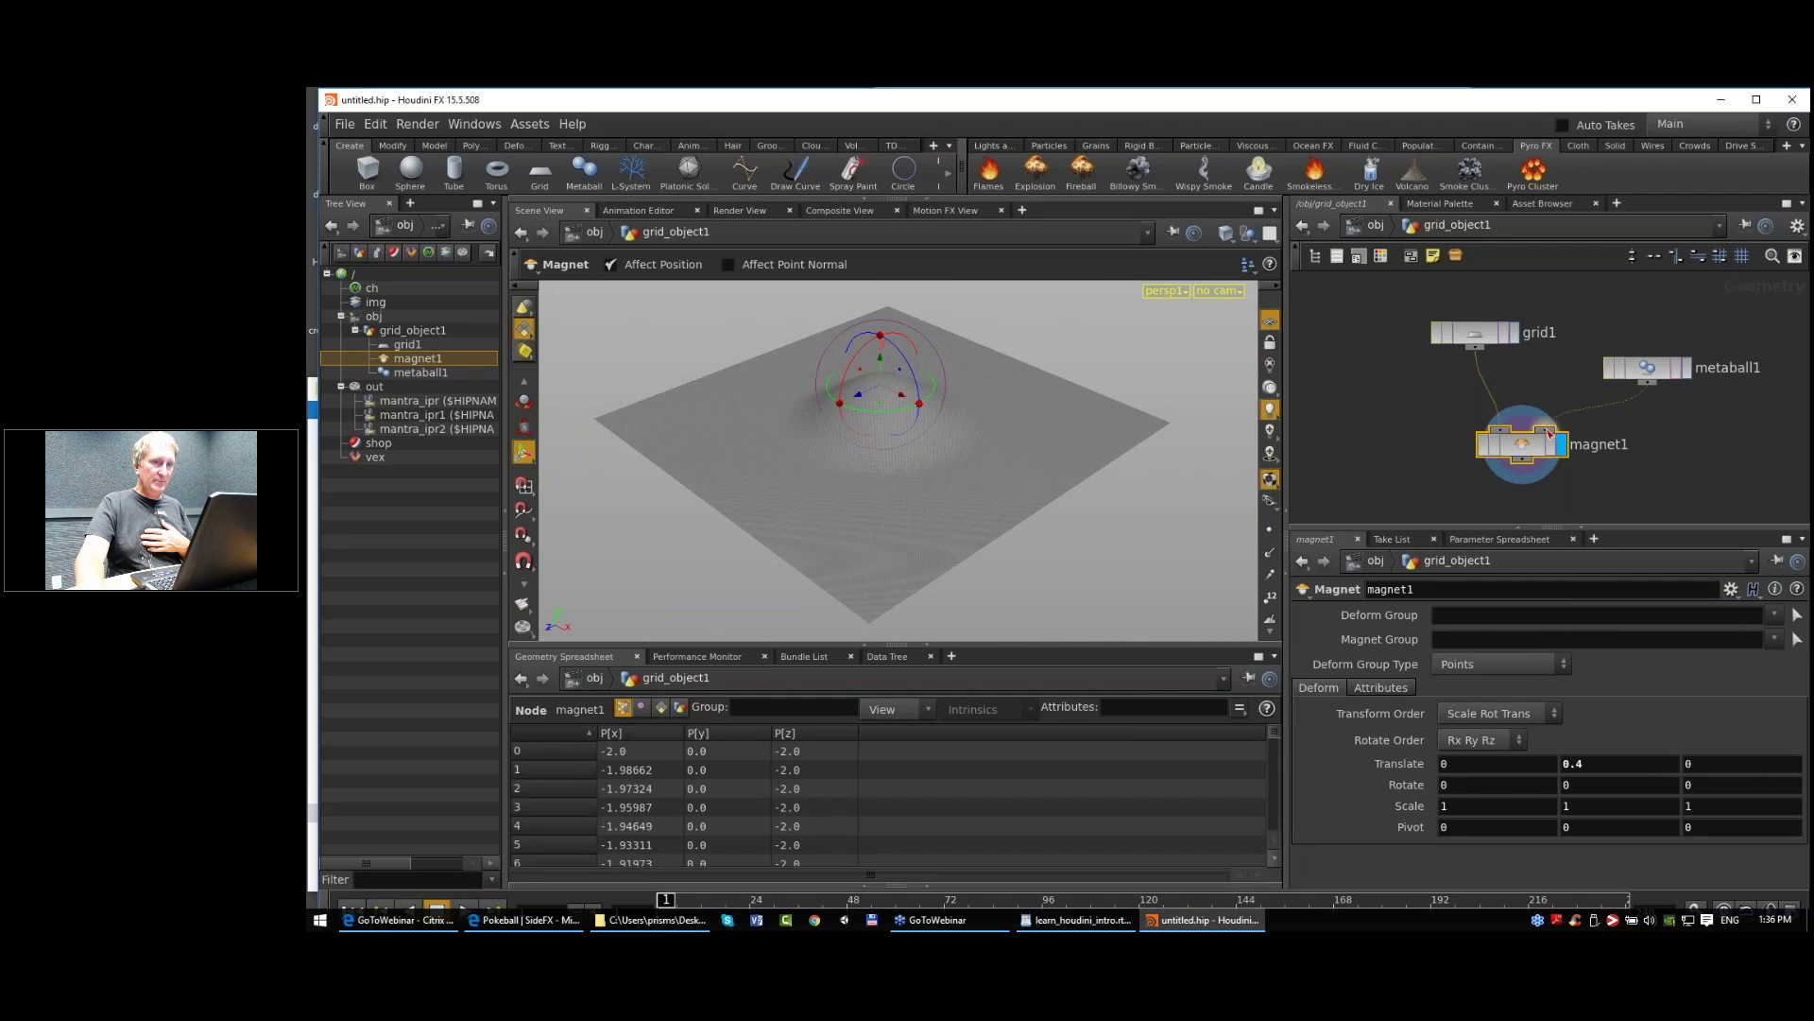
drag(1527, 447, 1512, 459)
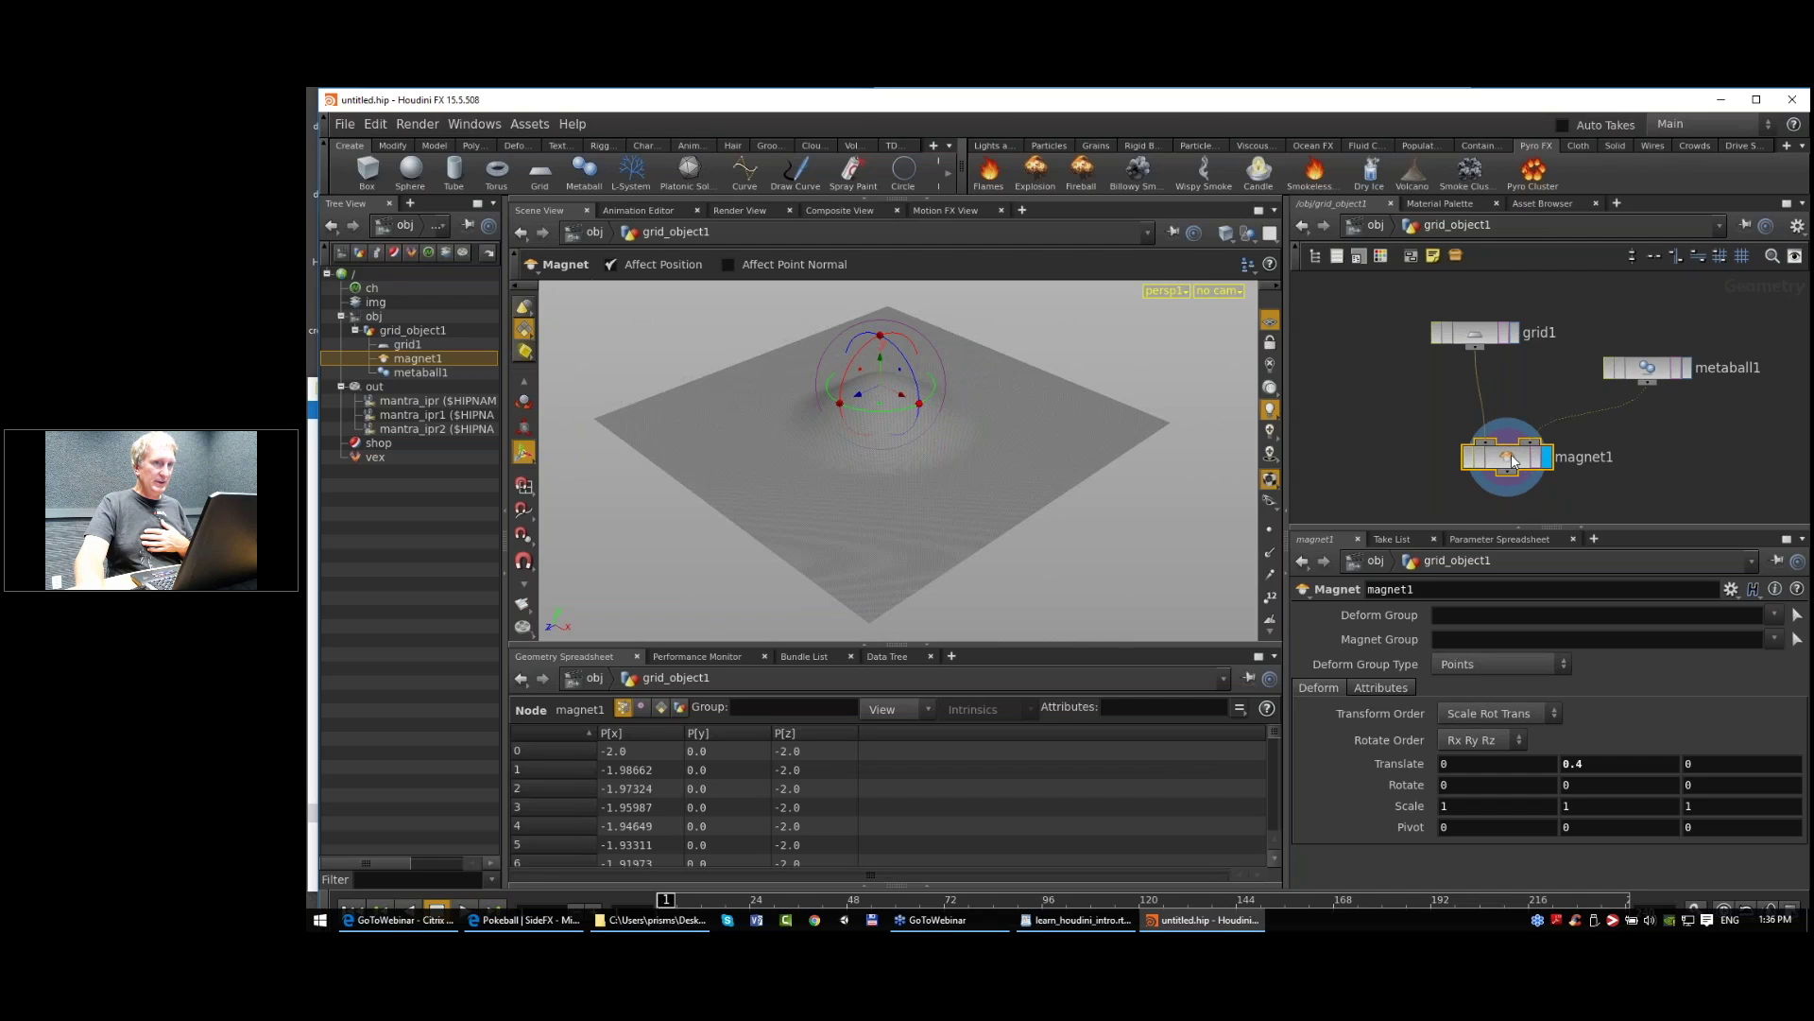
click(1385, 687)
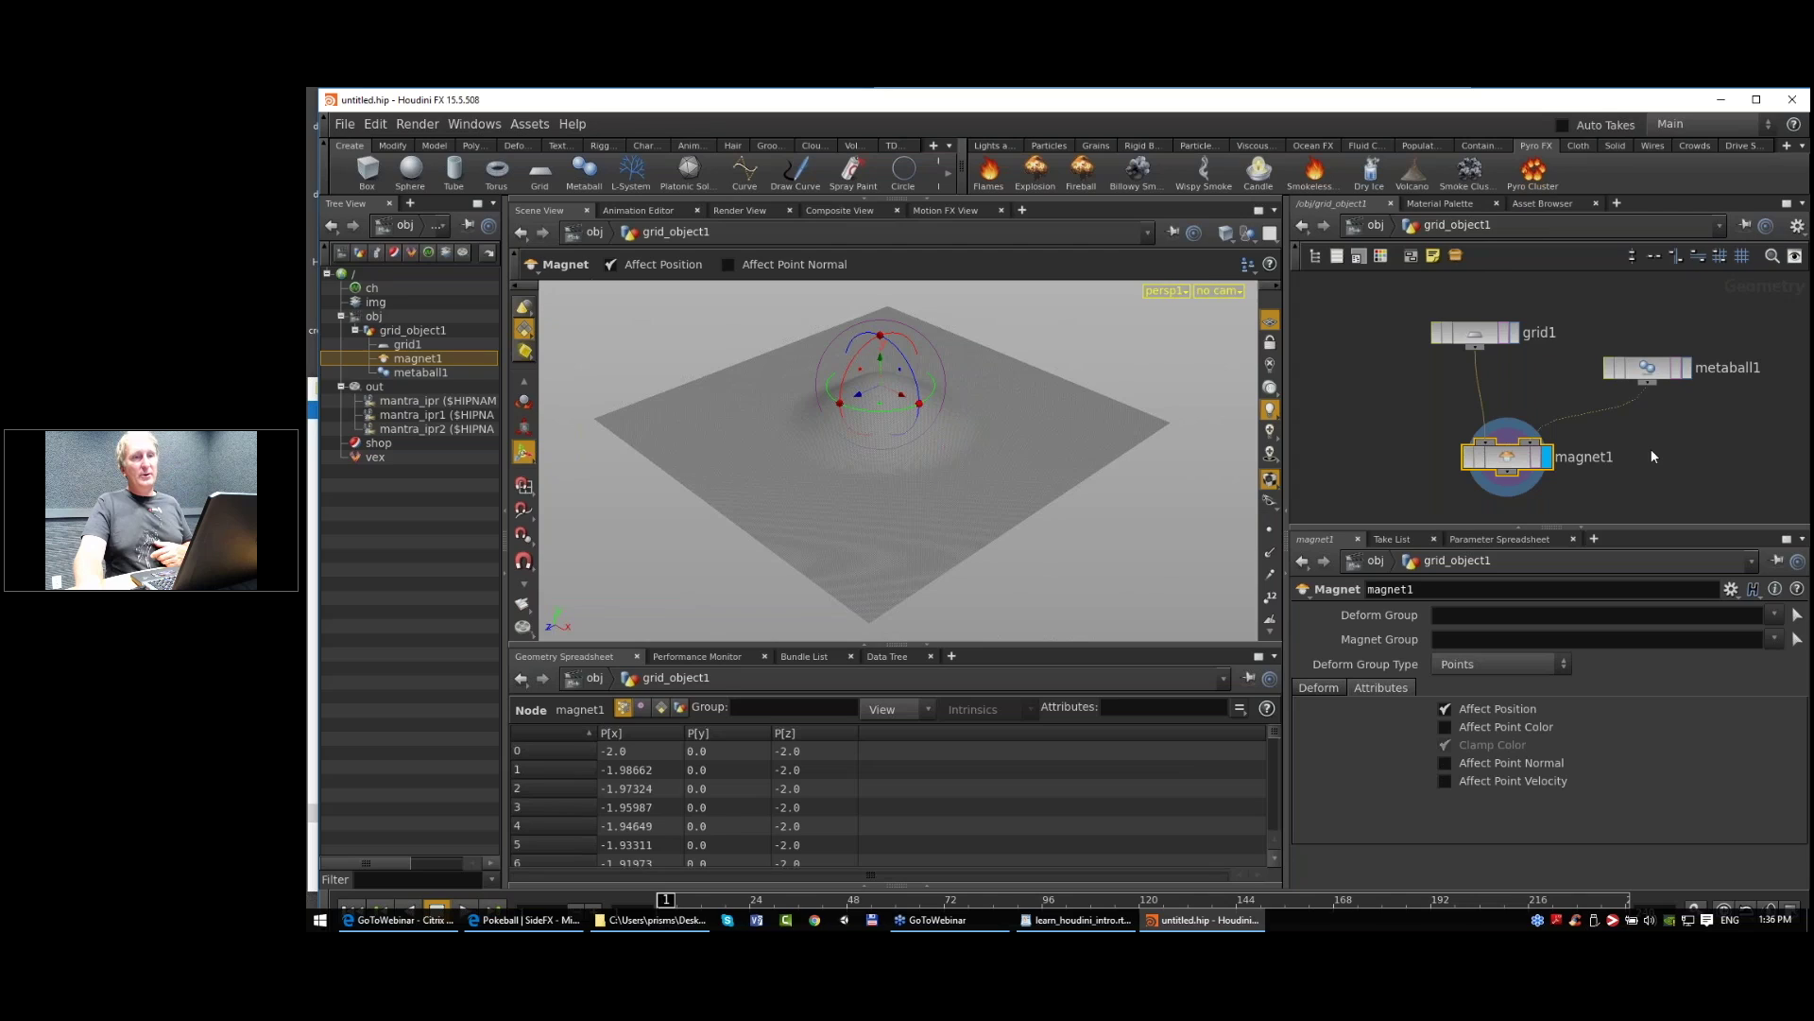
middle_drag(1652, 450, 1622, 443)
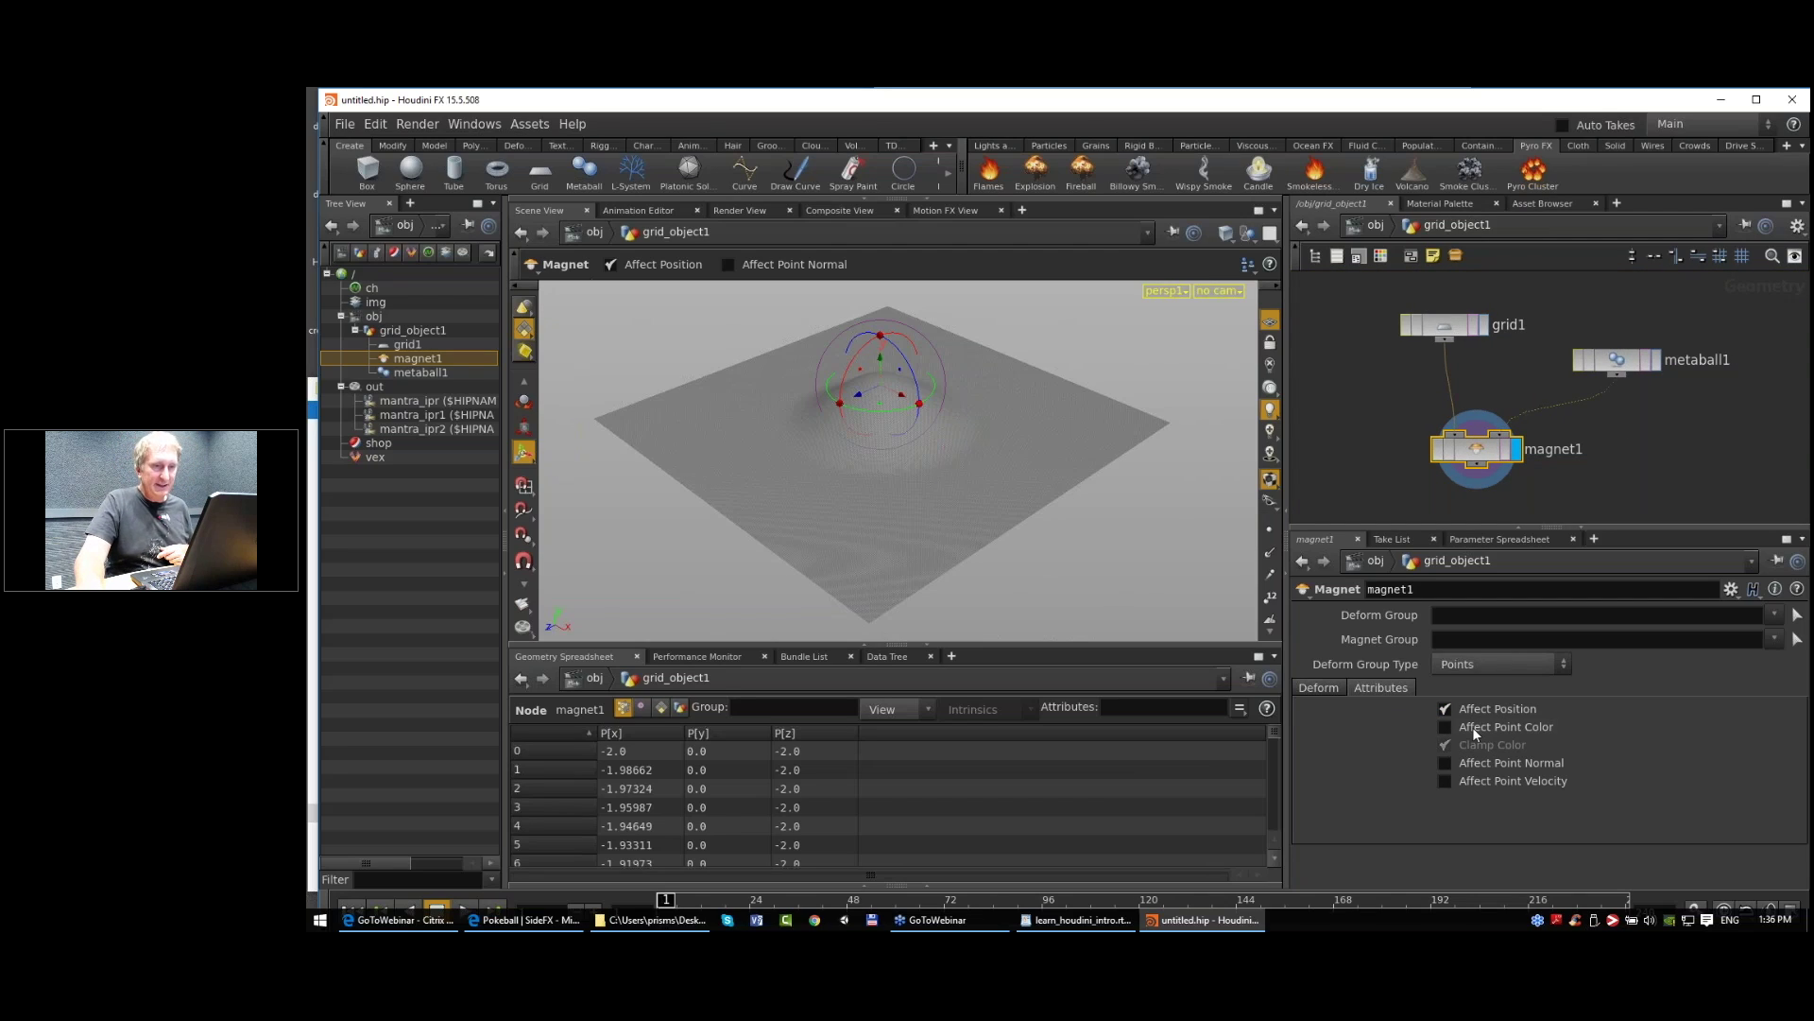
drag(1444, 325, 1385, 309)
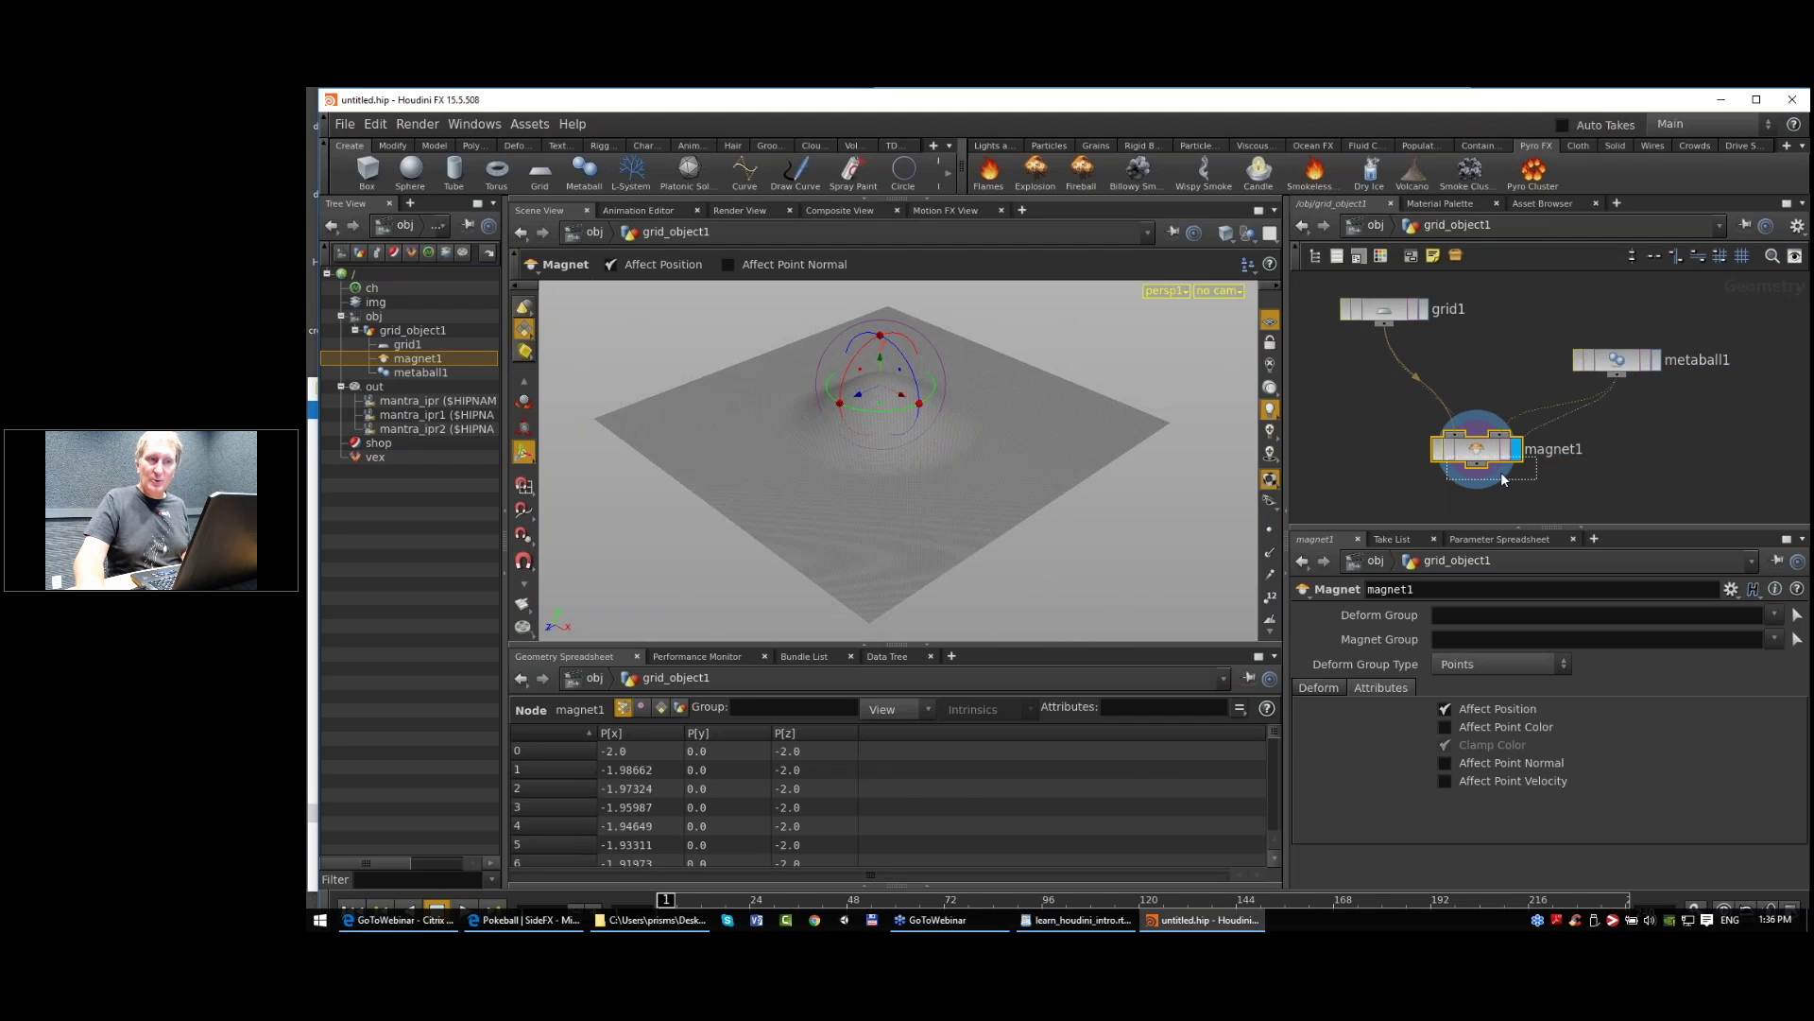
drag(1505, 480, 1525, 506)
click(1445, 727)
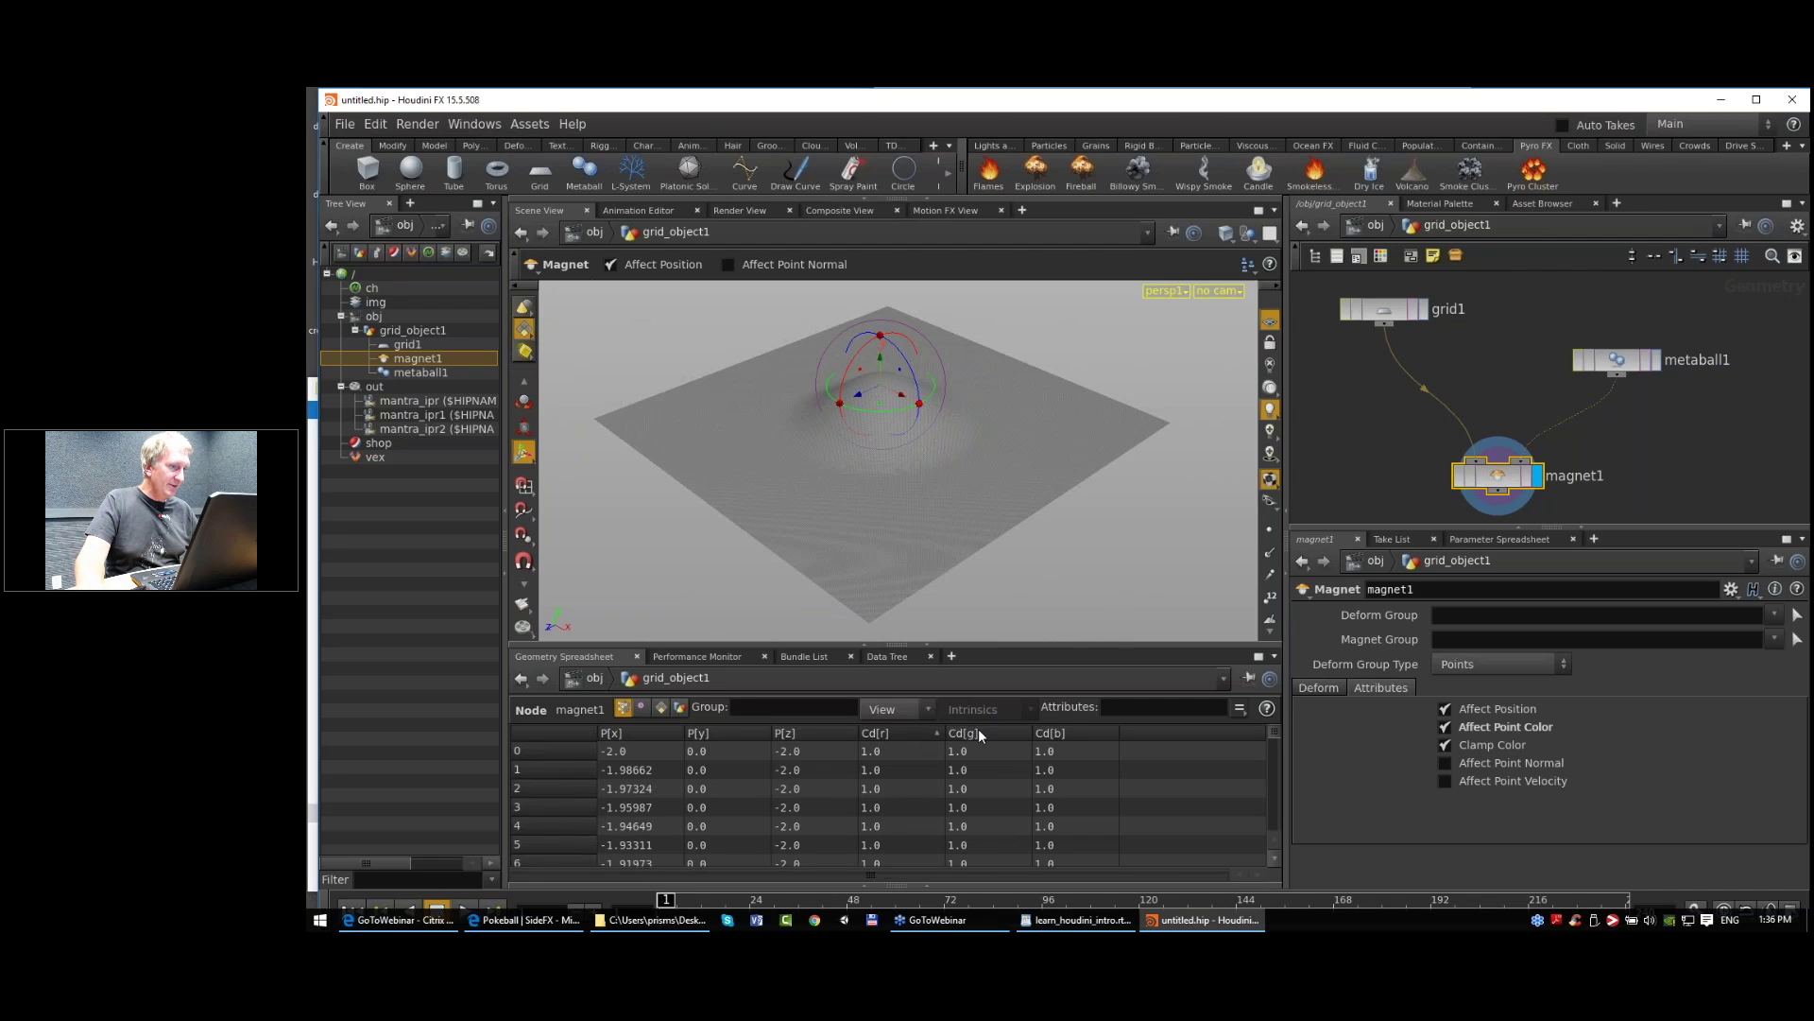
click(1064, 735)
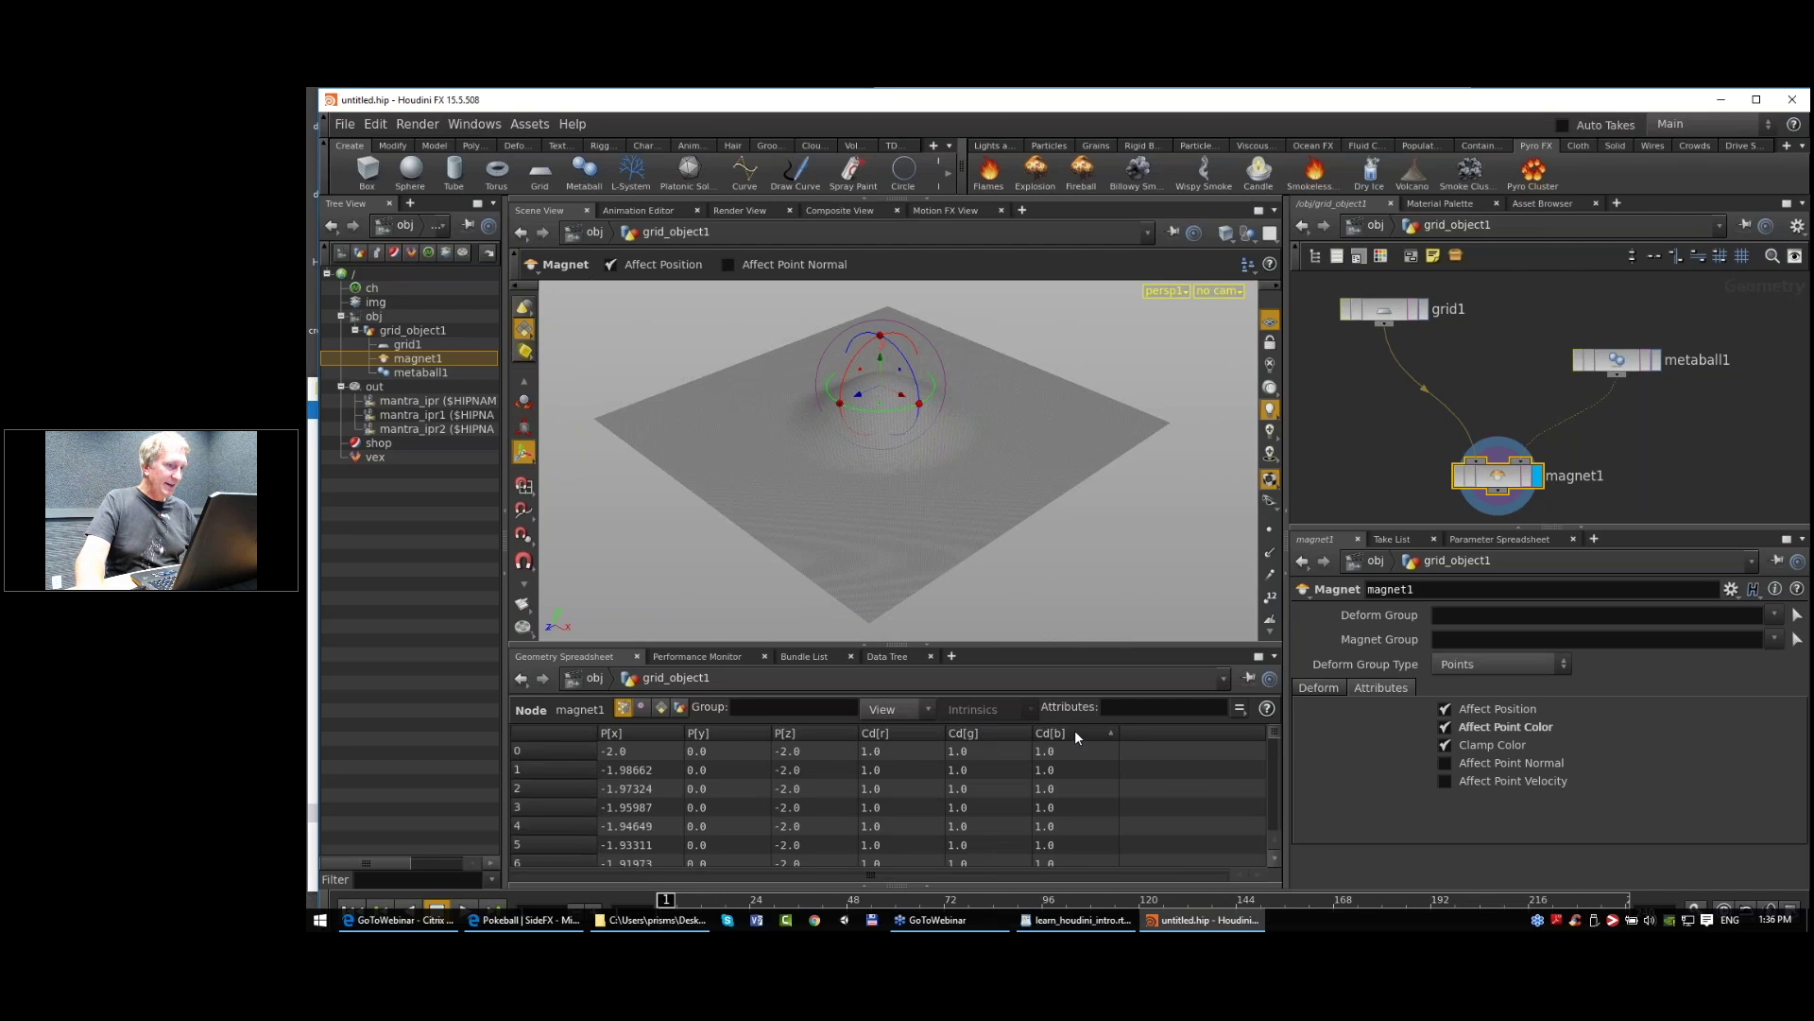
drag(1529, 483, 1526, 489)
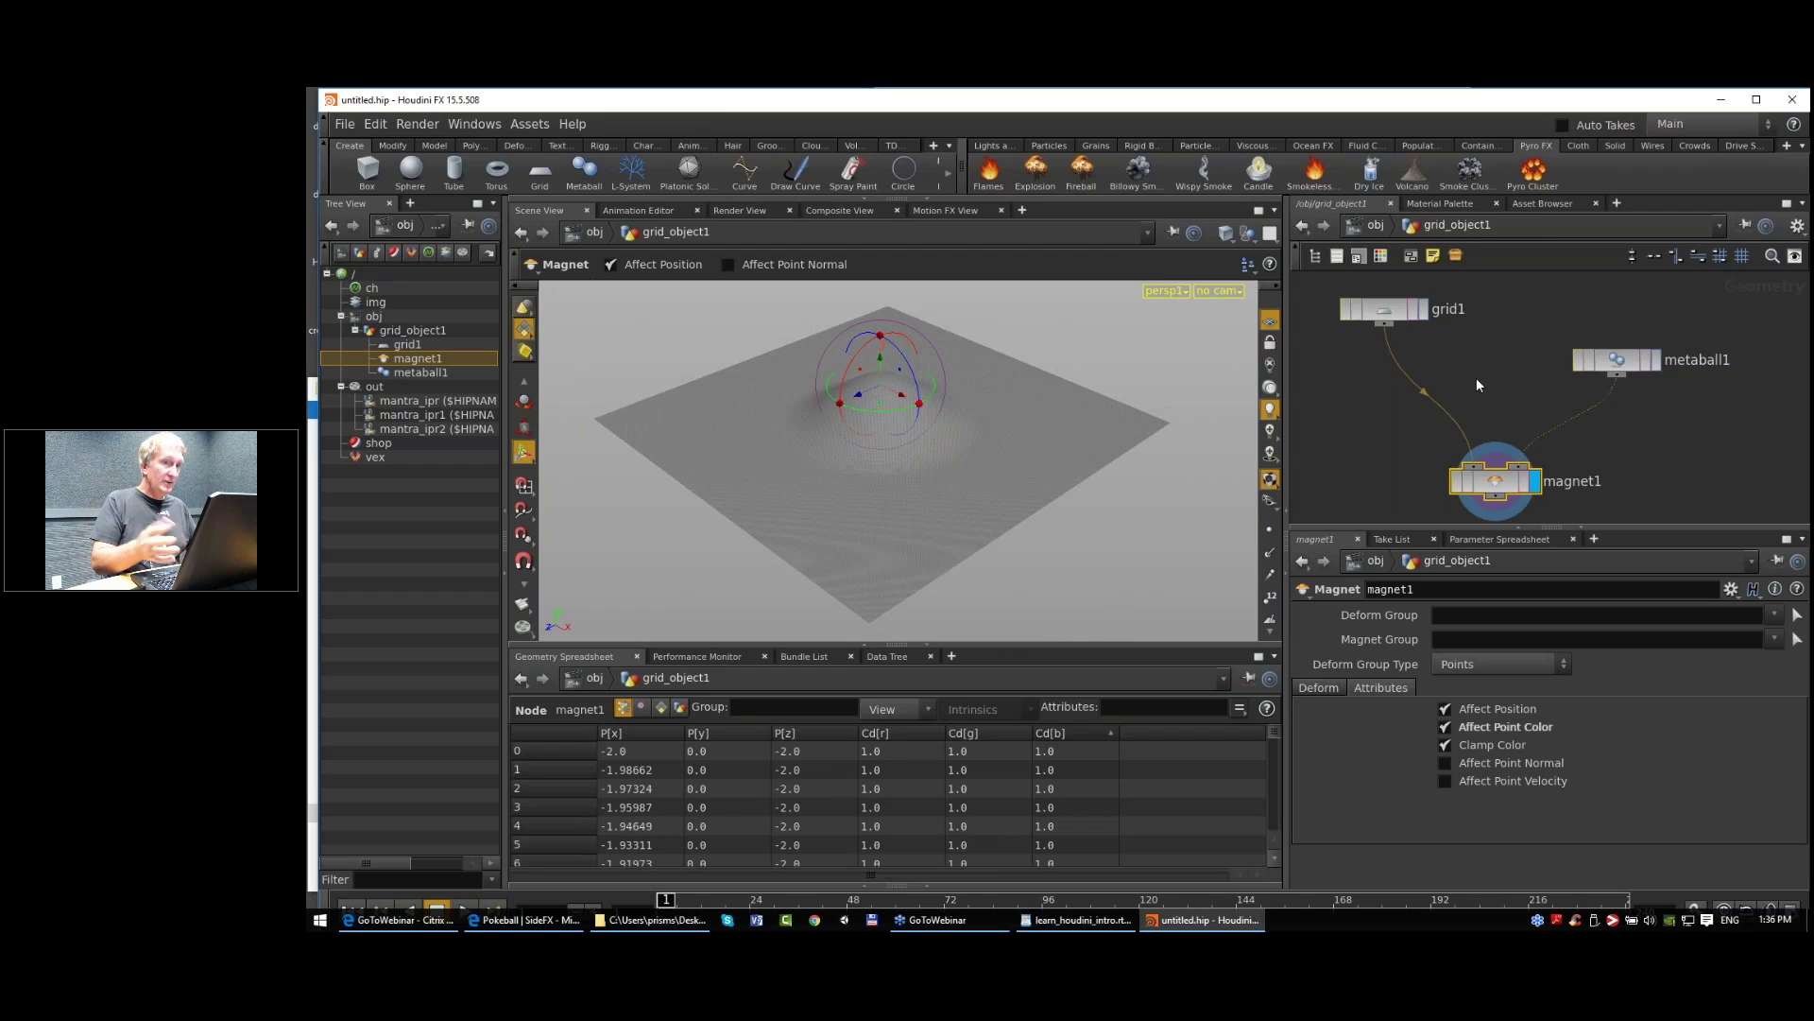
Step: Insert a Color node between grid1 and magnet1
key(Tab)
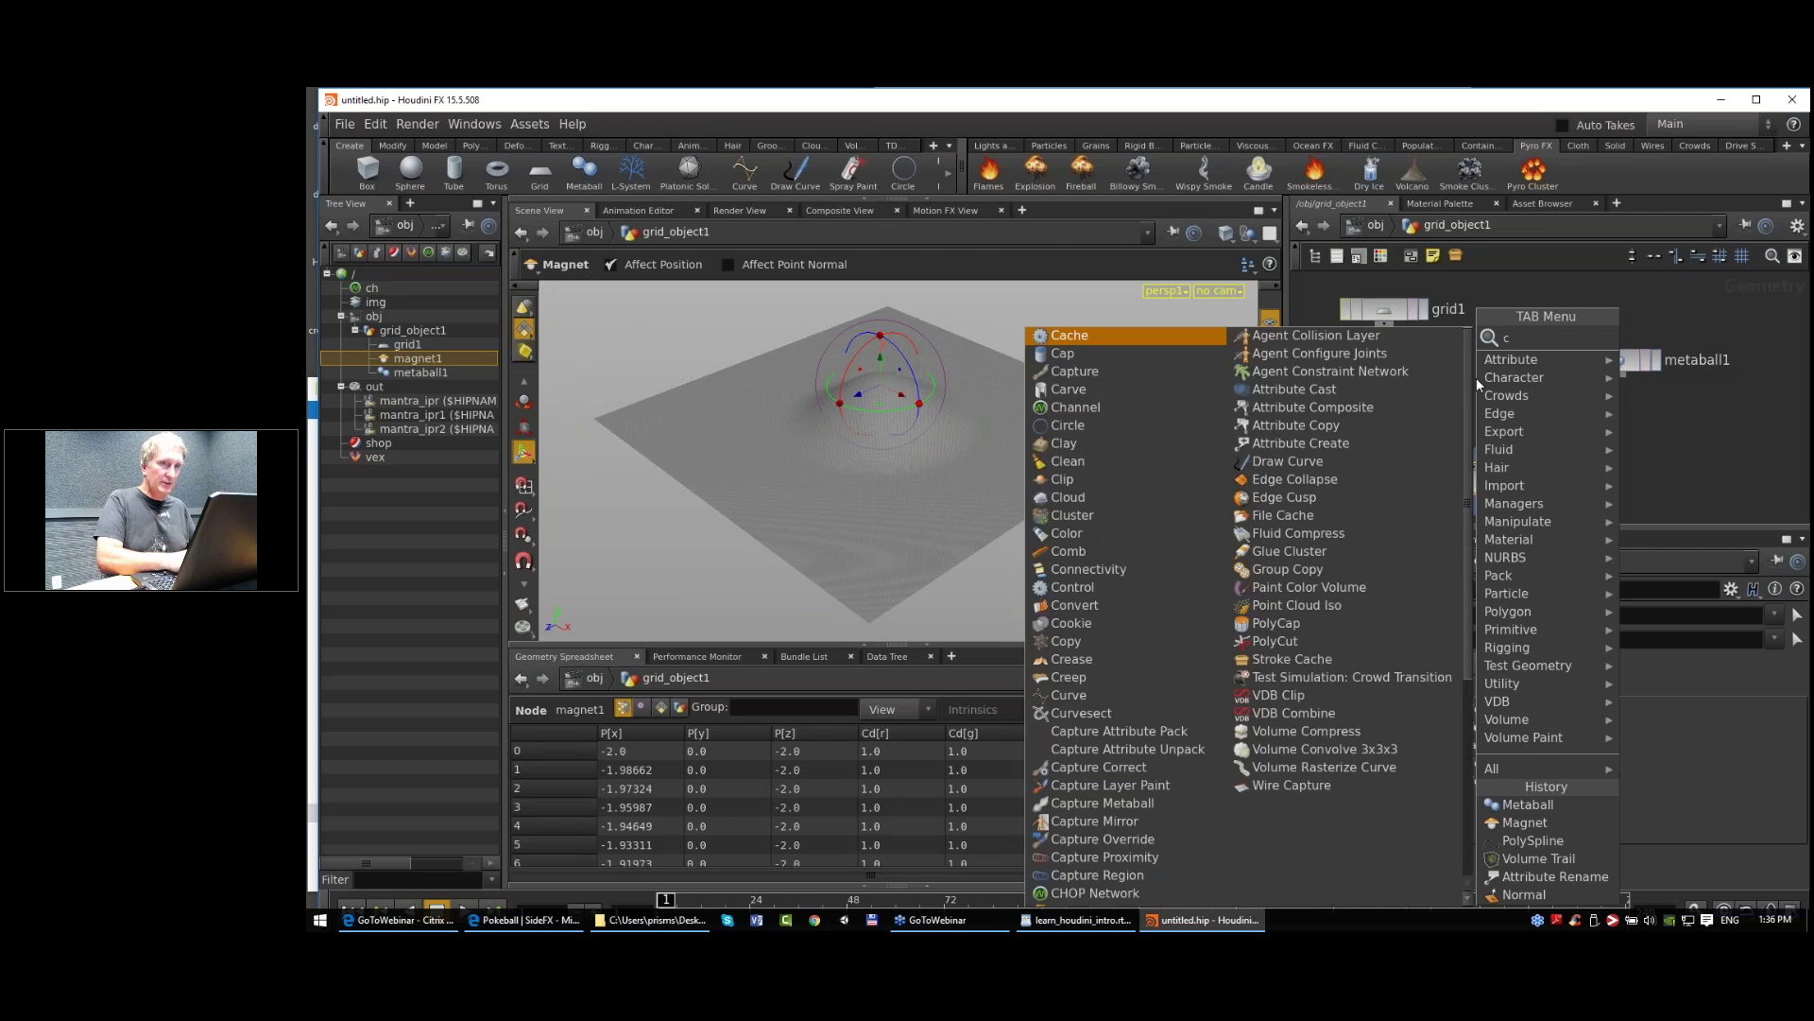
text(colo)
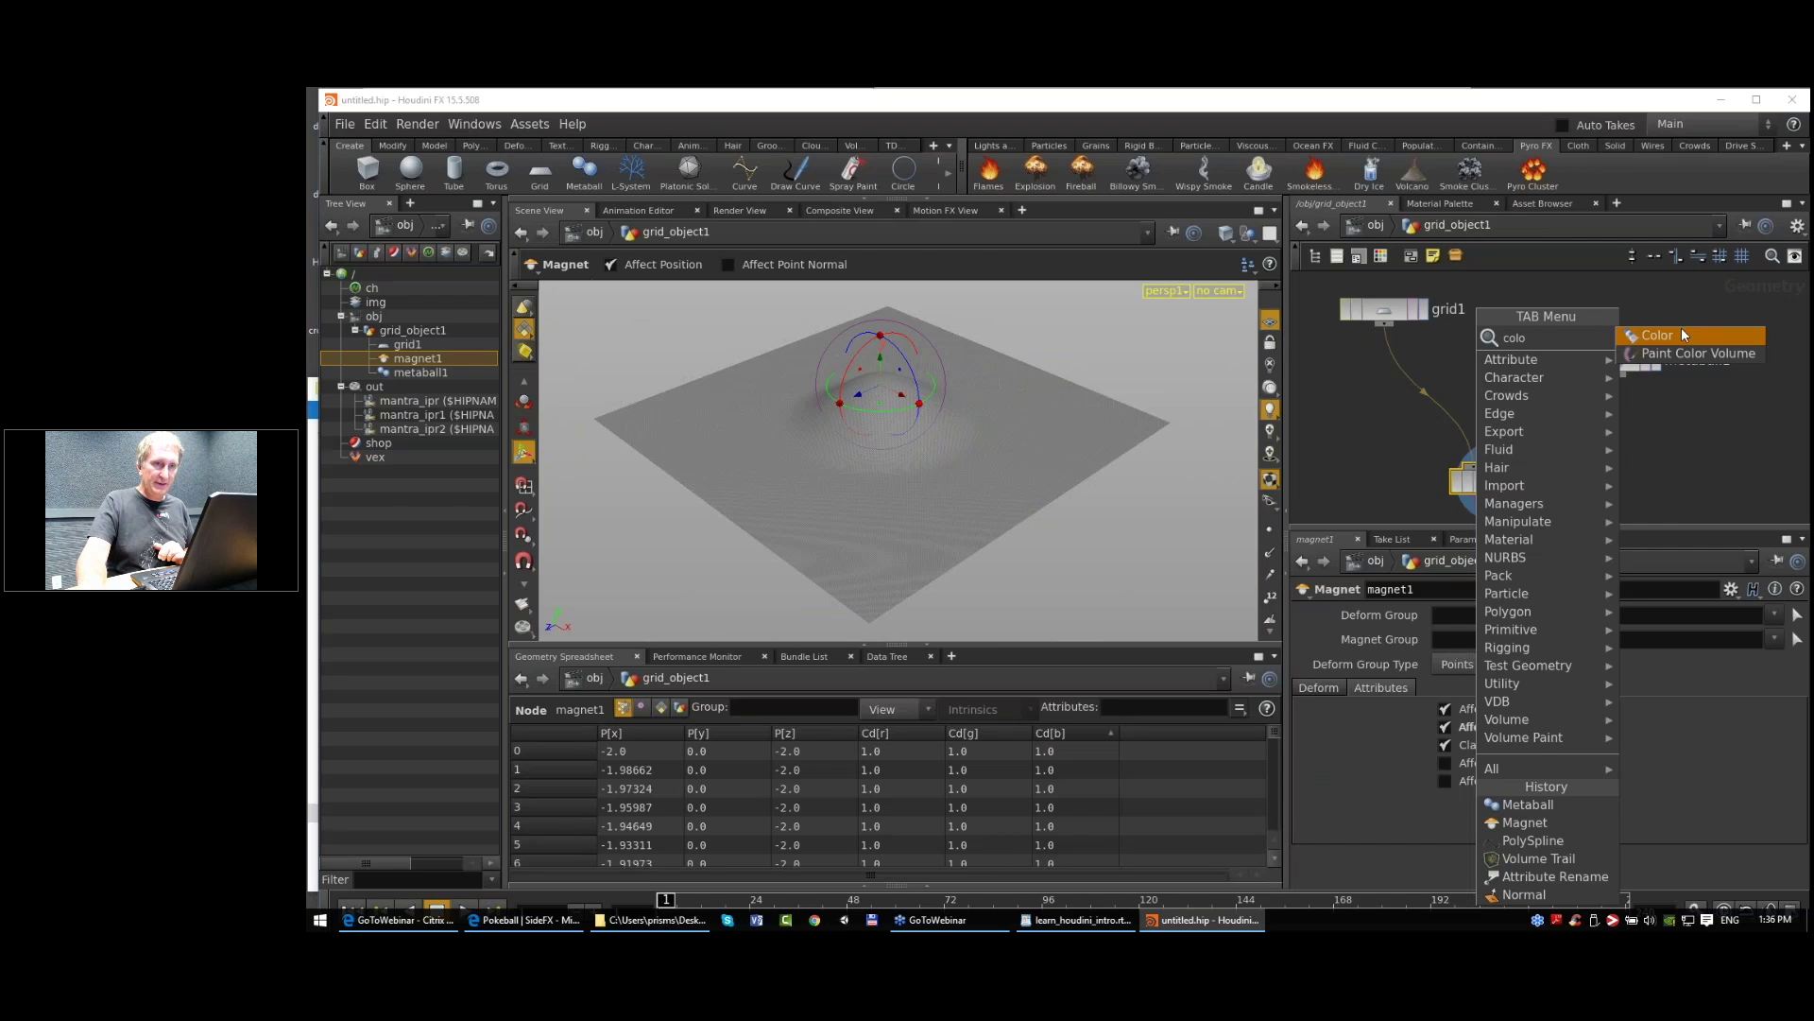
click(1682, 335)
click(1390, 363)
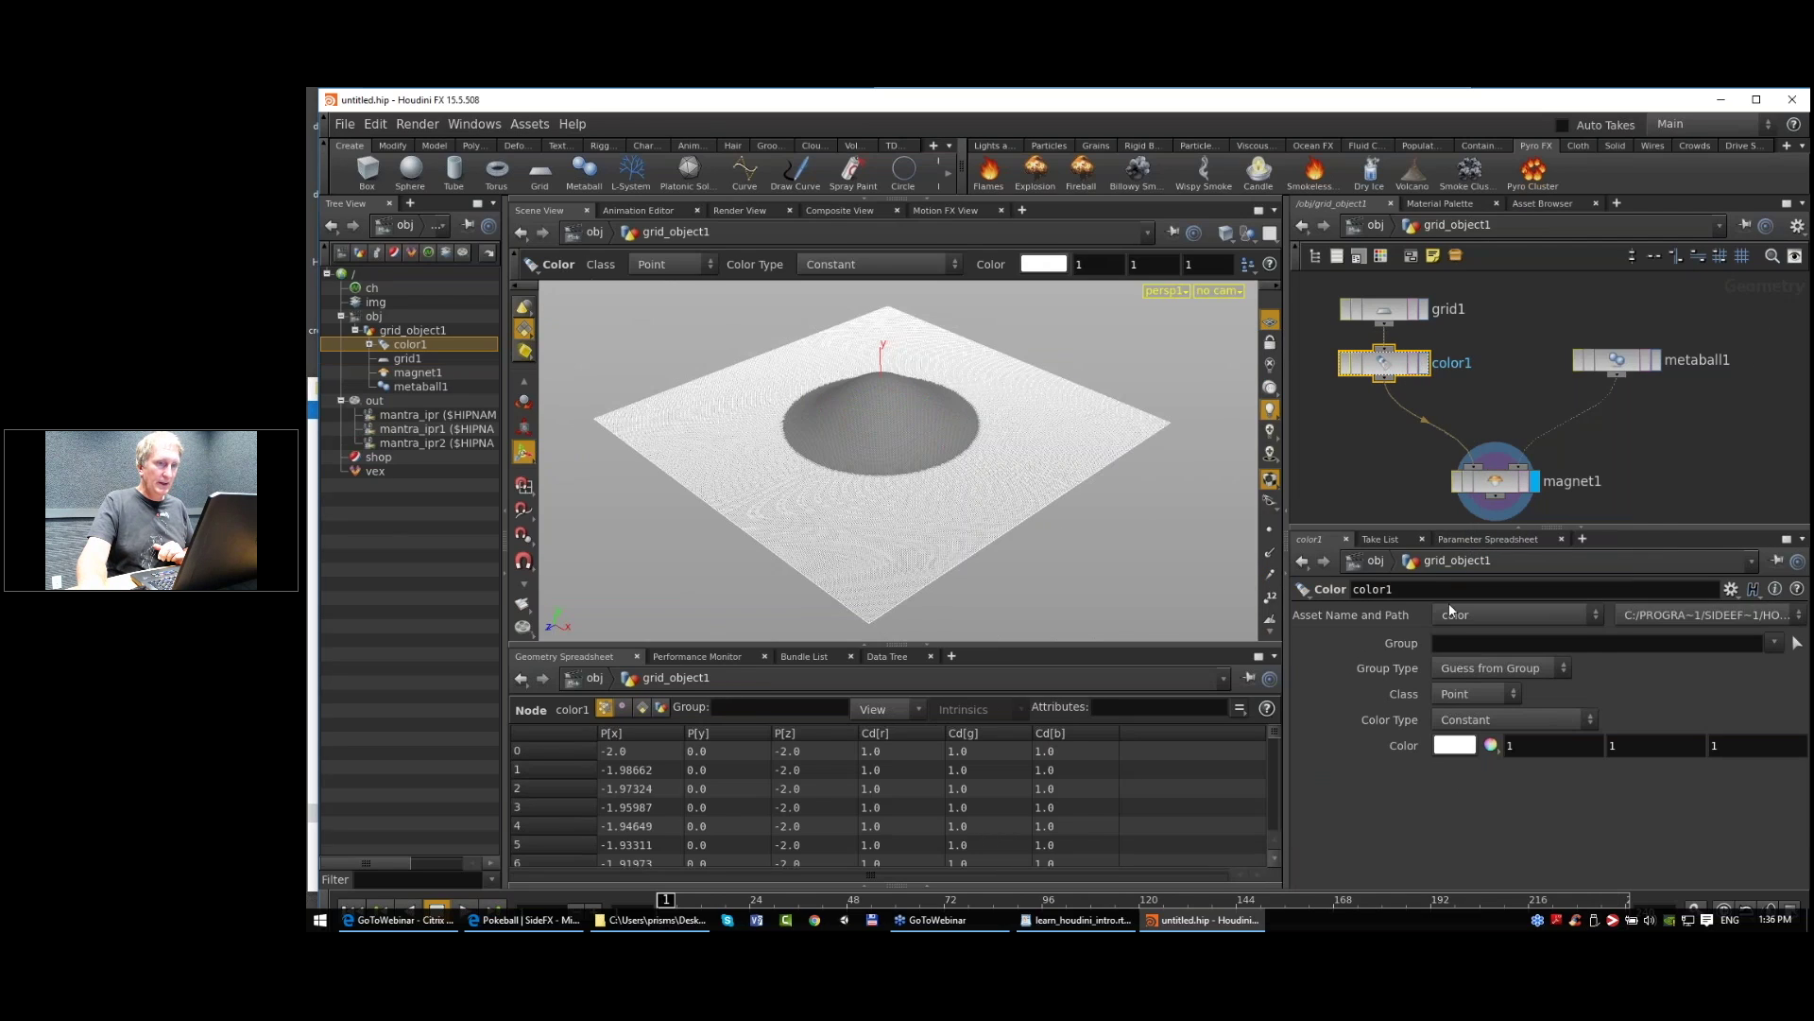
Step: Set color1's constant colour to black (0, 0, 0) and close the colour editor
click(1456, 745)
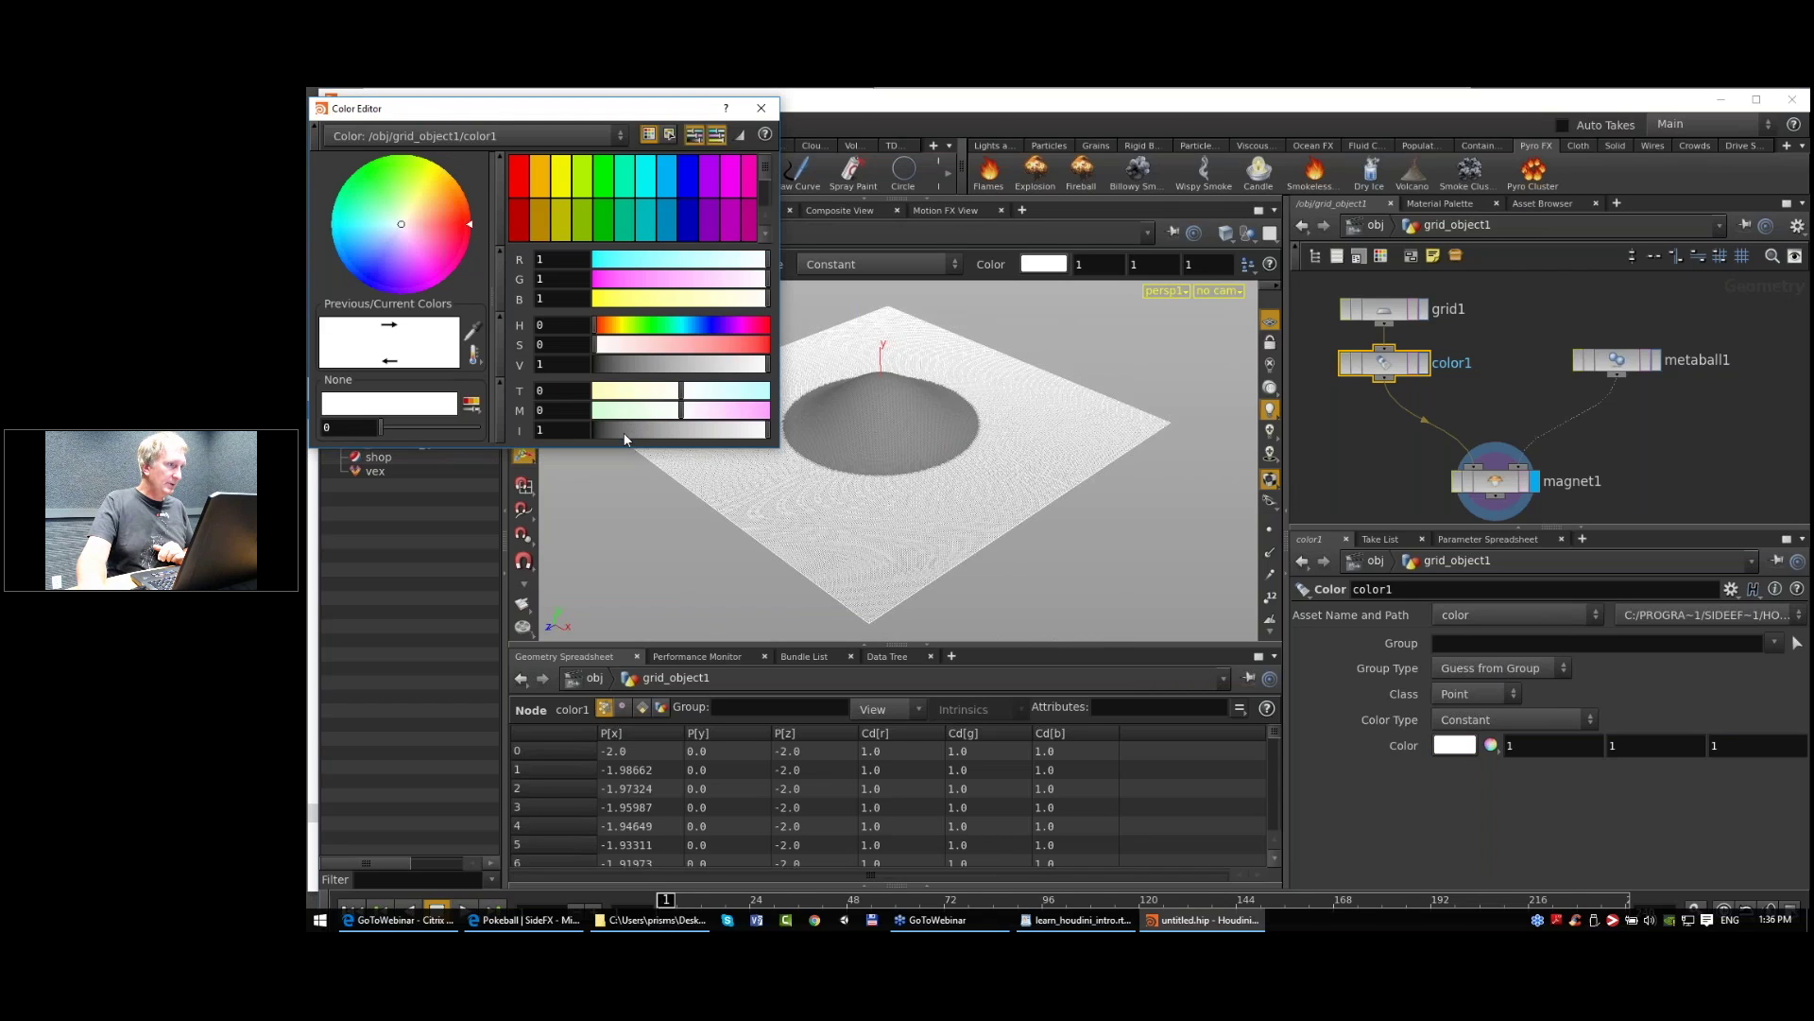
drag(624, 433, 563, 435)
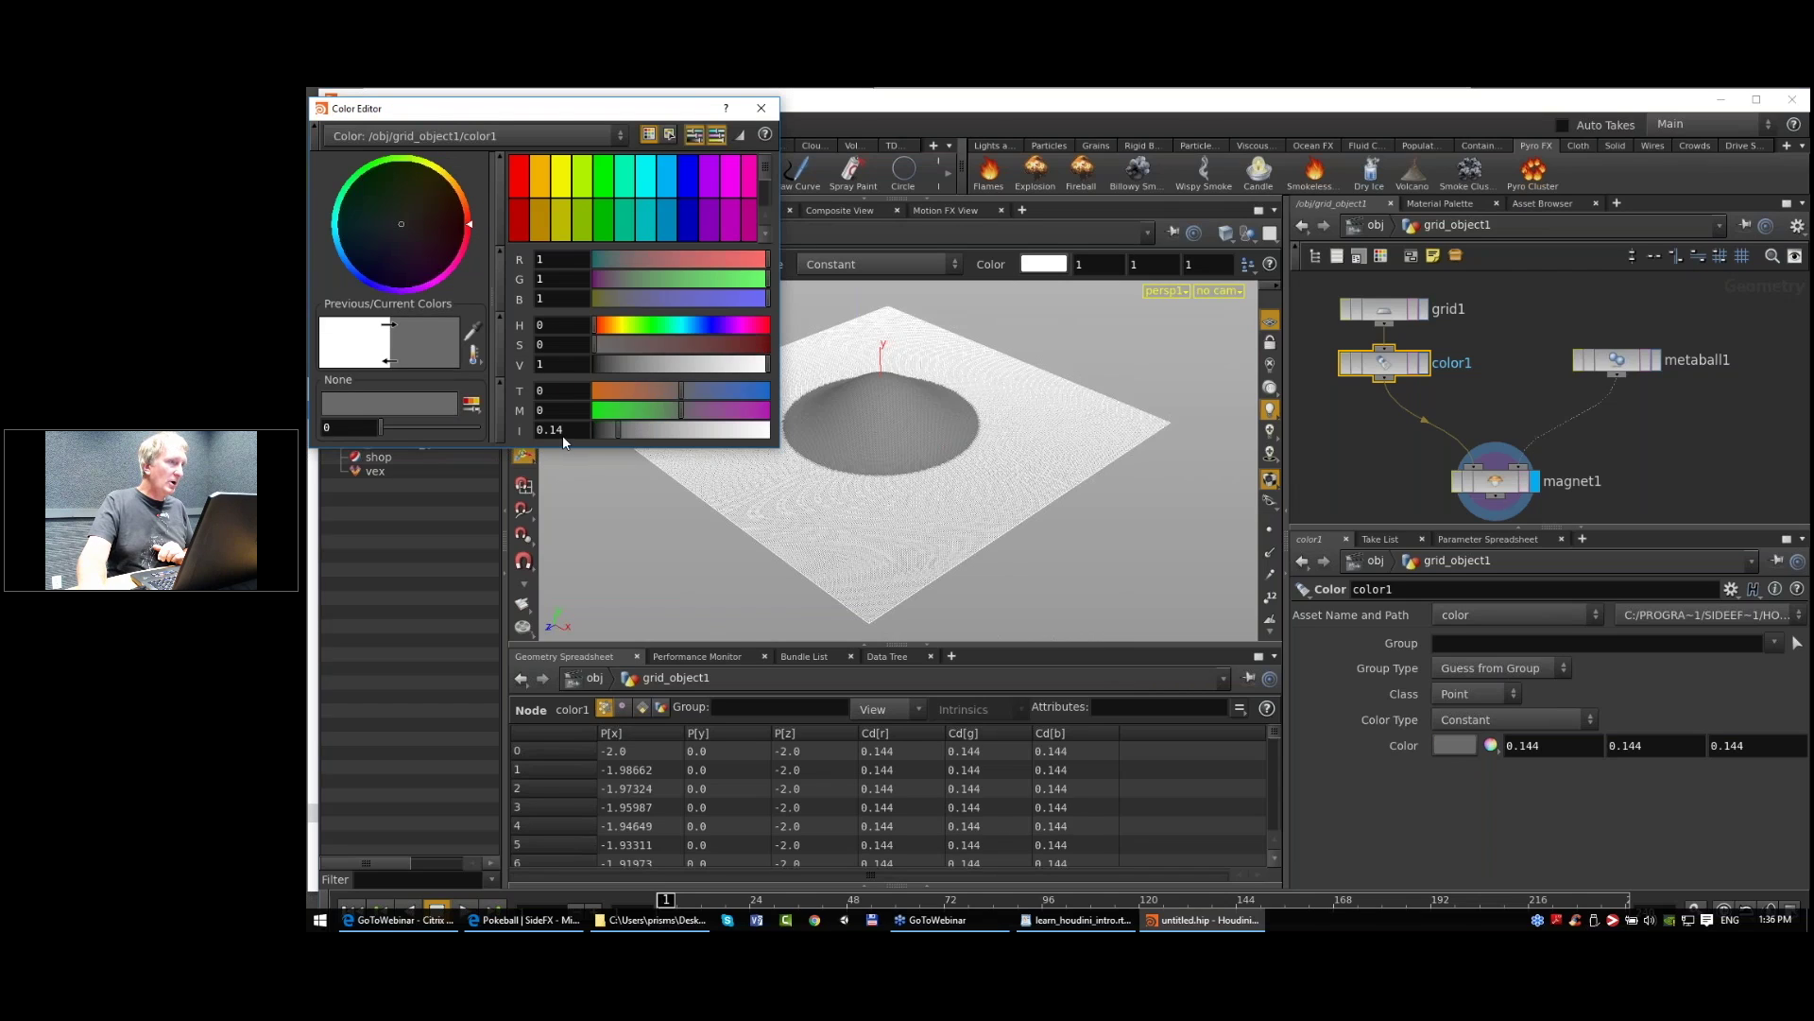
click(761, 110)
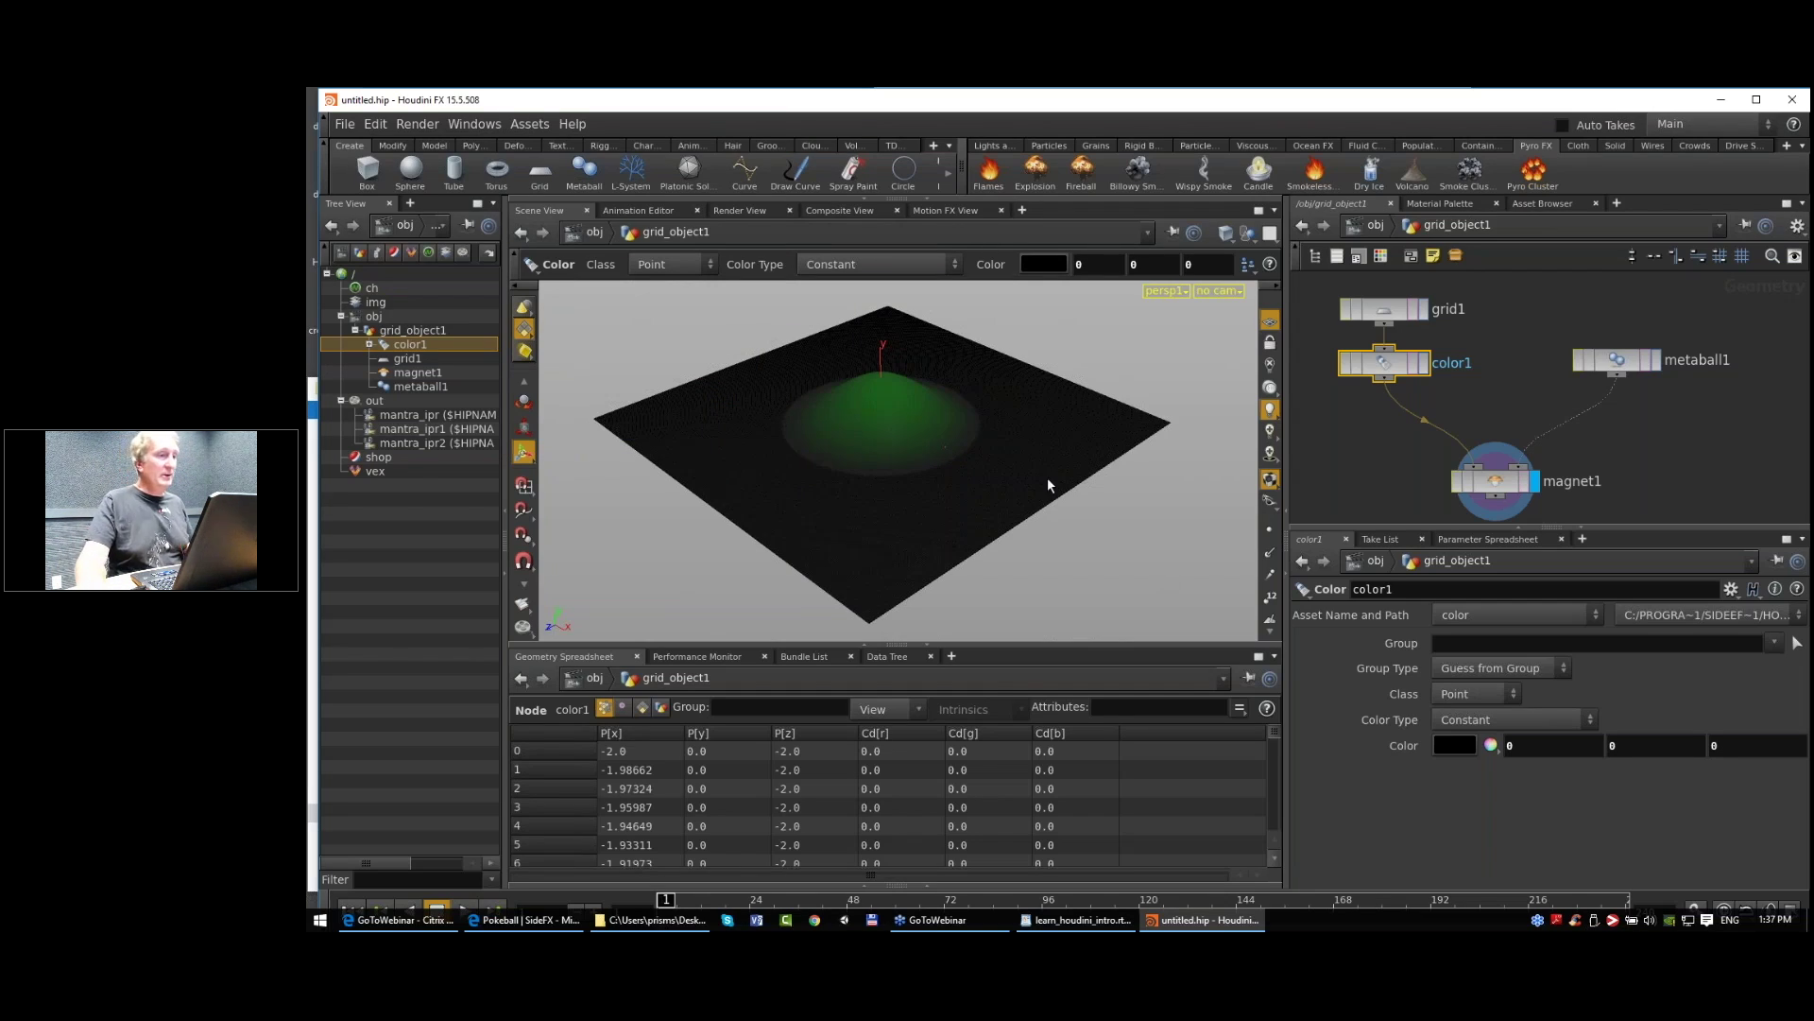
click(1109, 516)
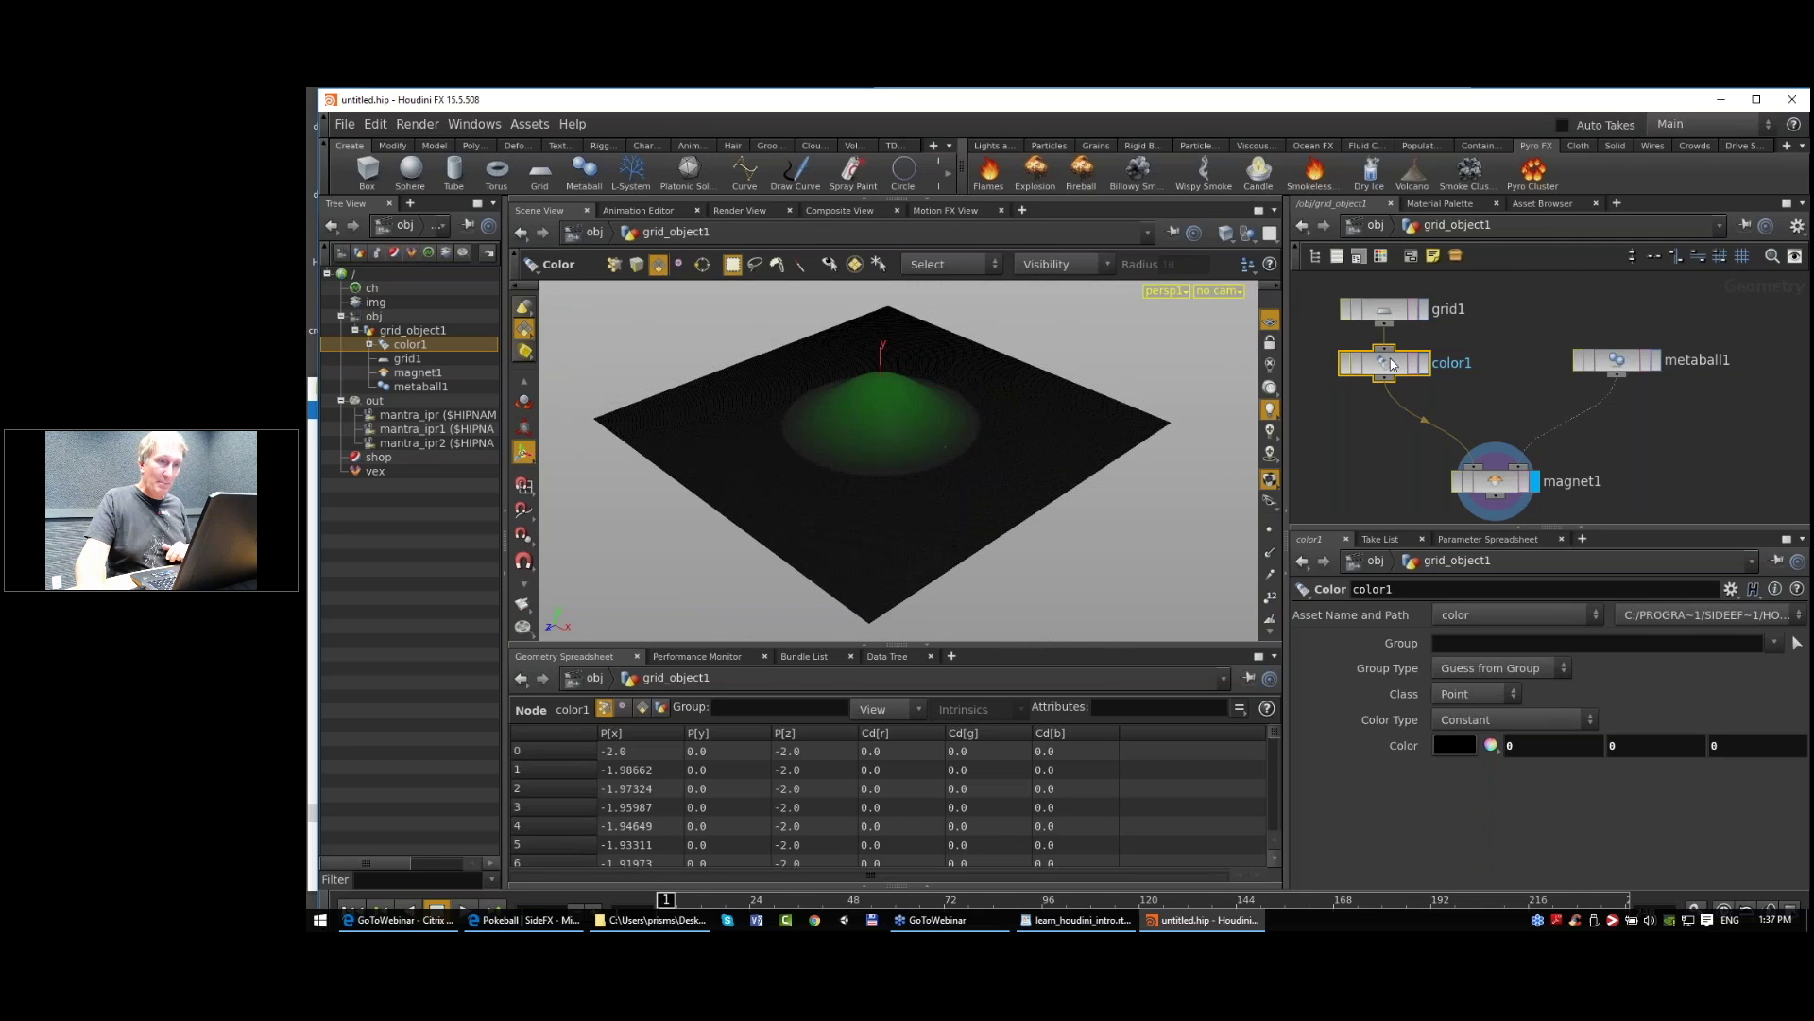
Step: Inspect color1's point colours in the spreadsheet, sorting by green component and by point number
middle_click(1386, 365)
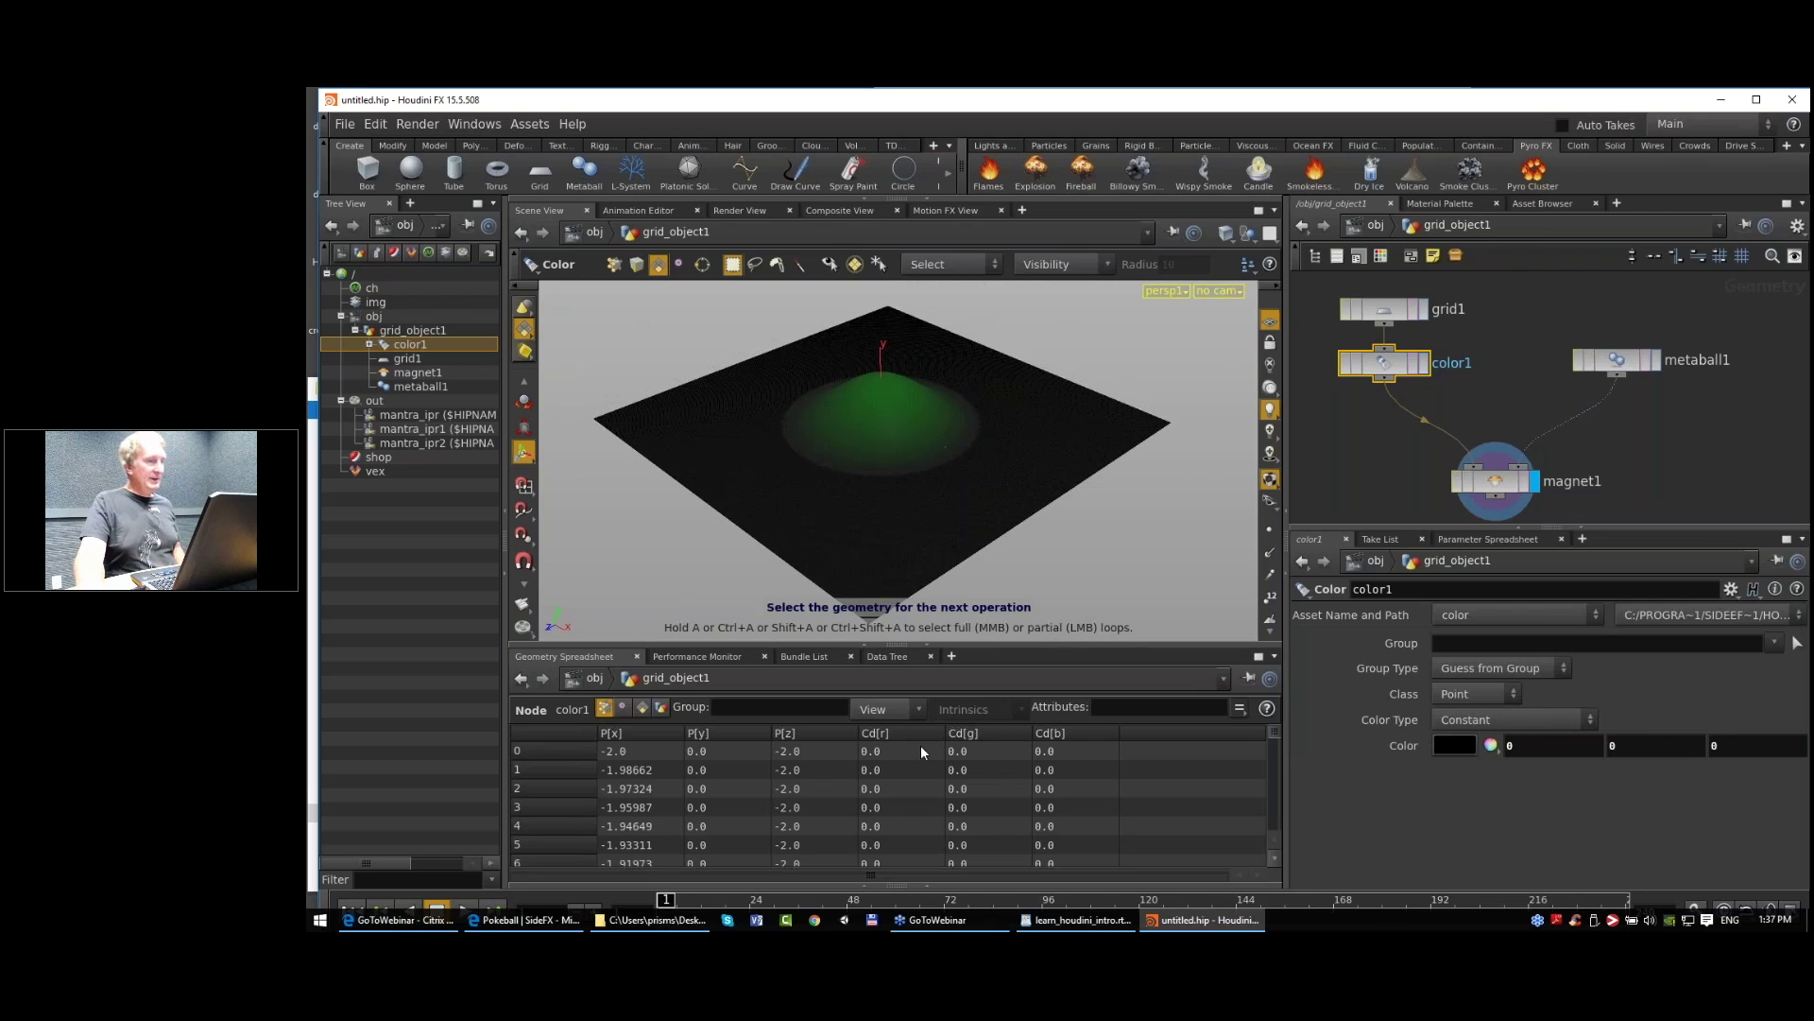
click(994, 734)
click(995, 732)
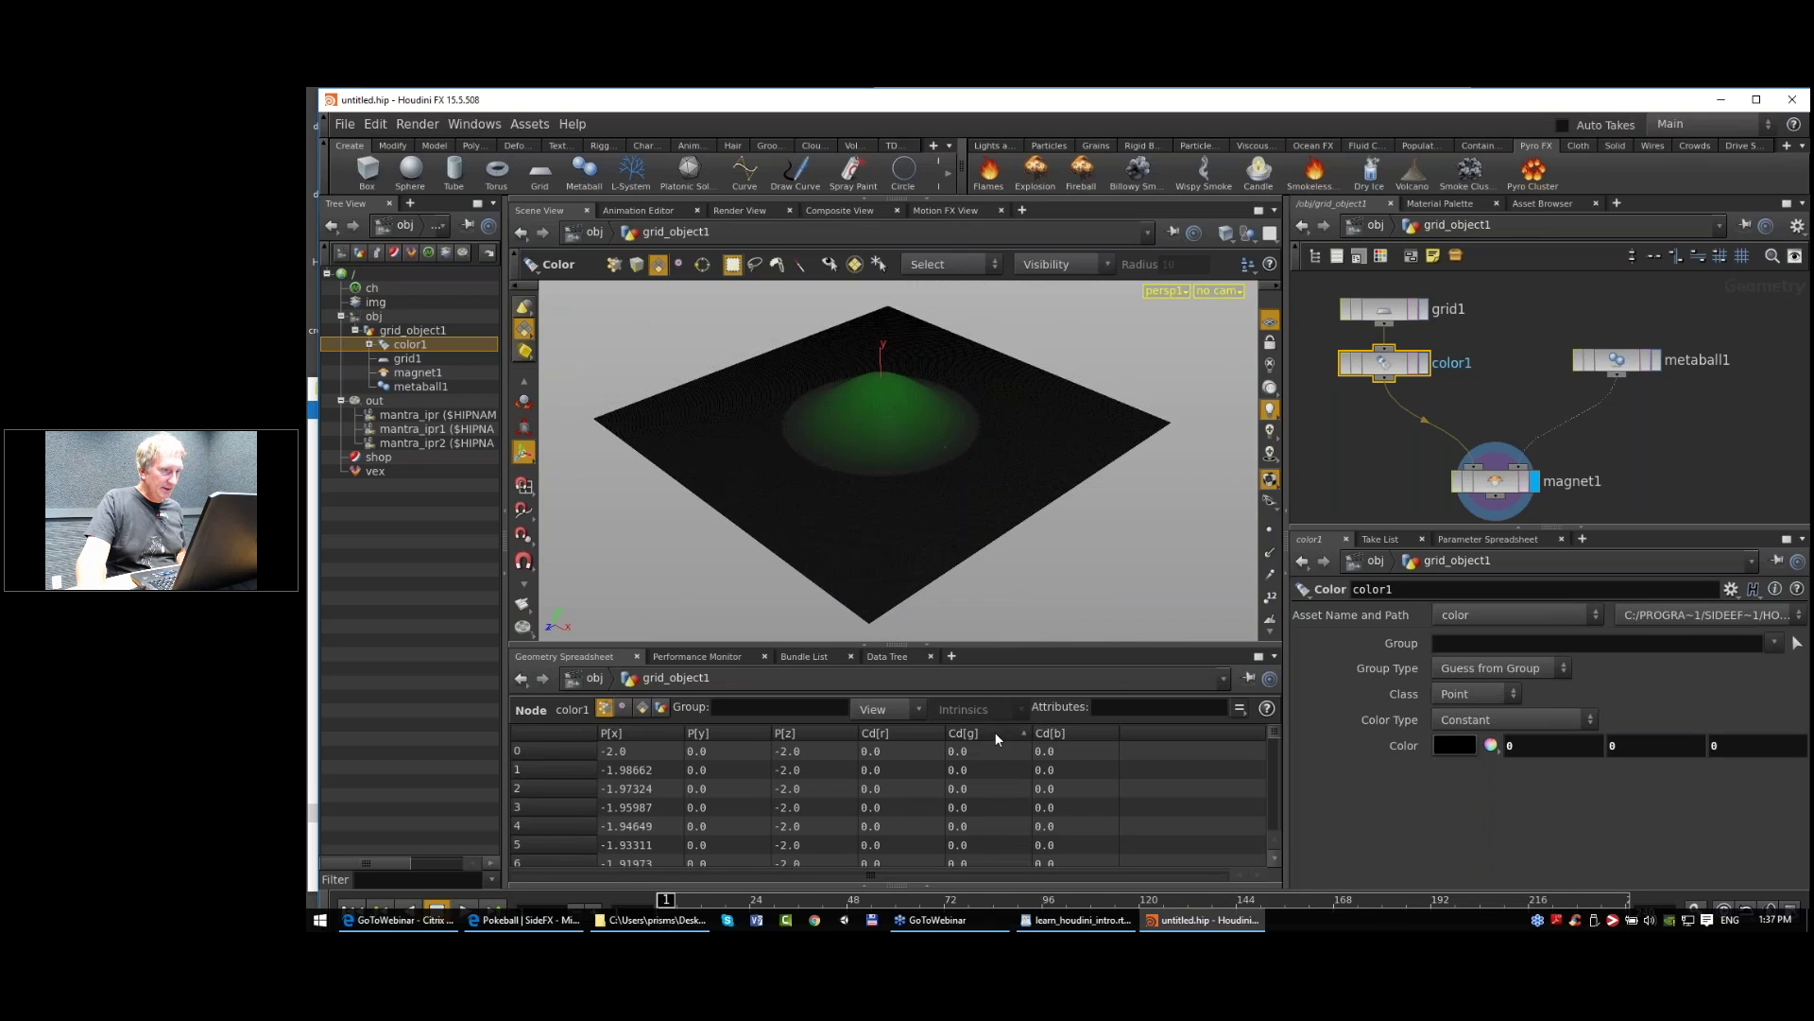
click(561, 736)
click(561, 735)
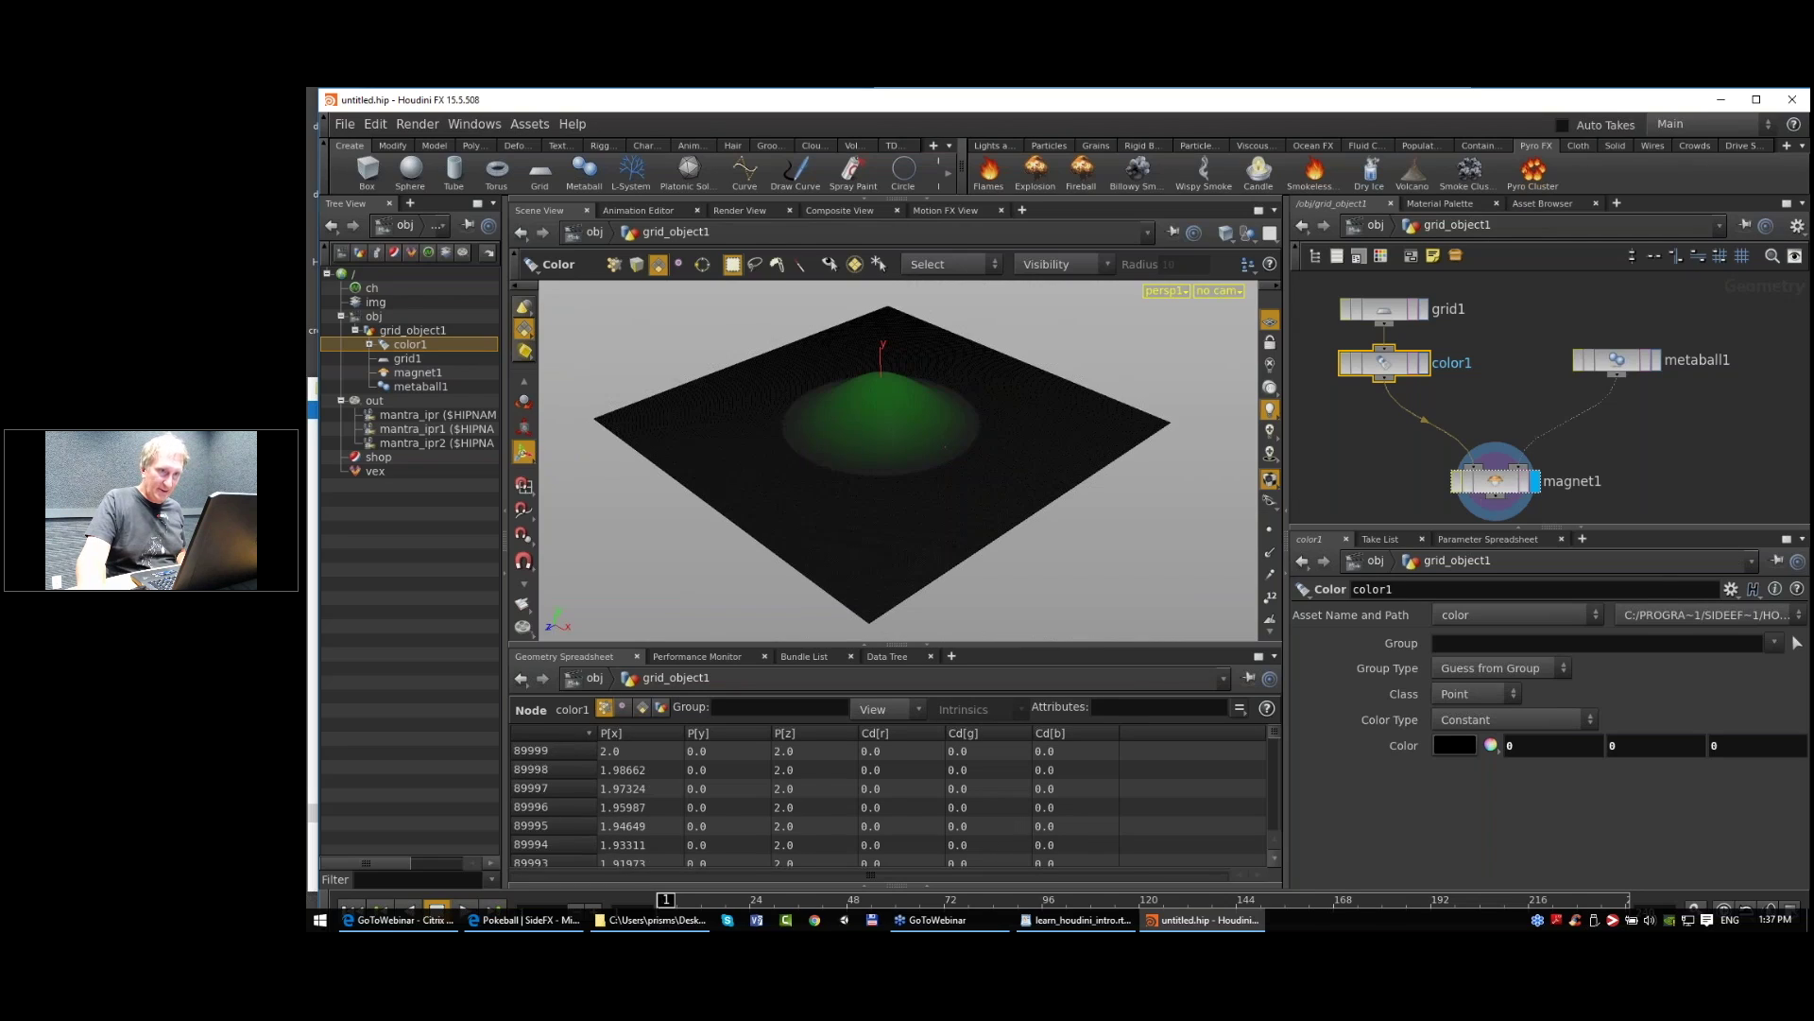
Step: Select magnet1 and sort its points by green colour component in descending order
click(1495, 481)
click(985, 735)
click(989, 732)
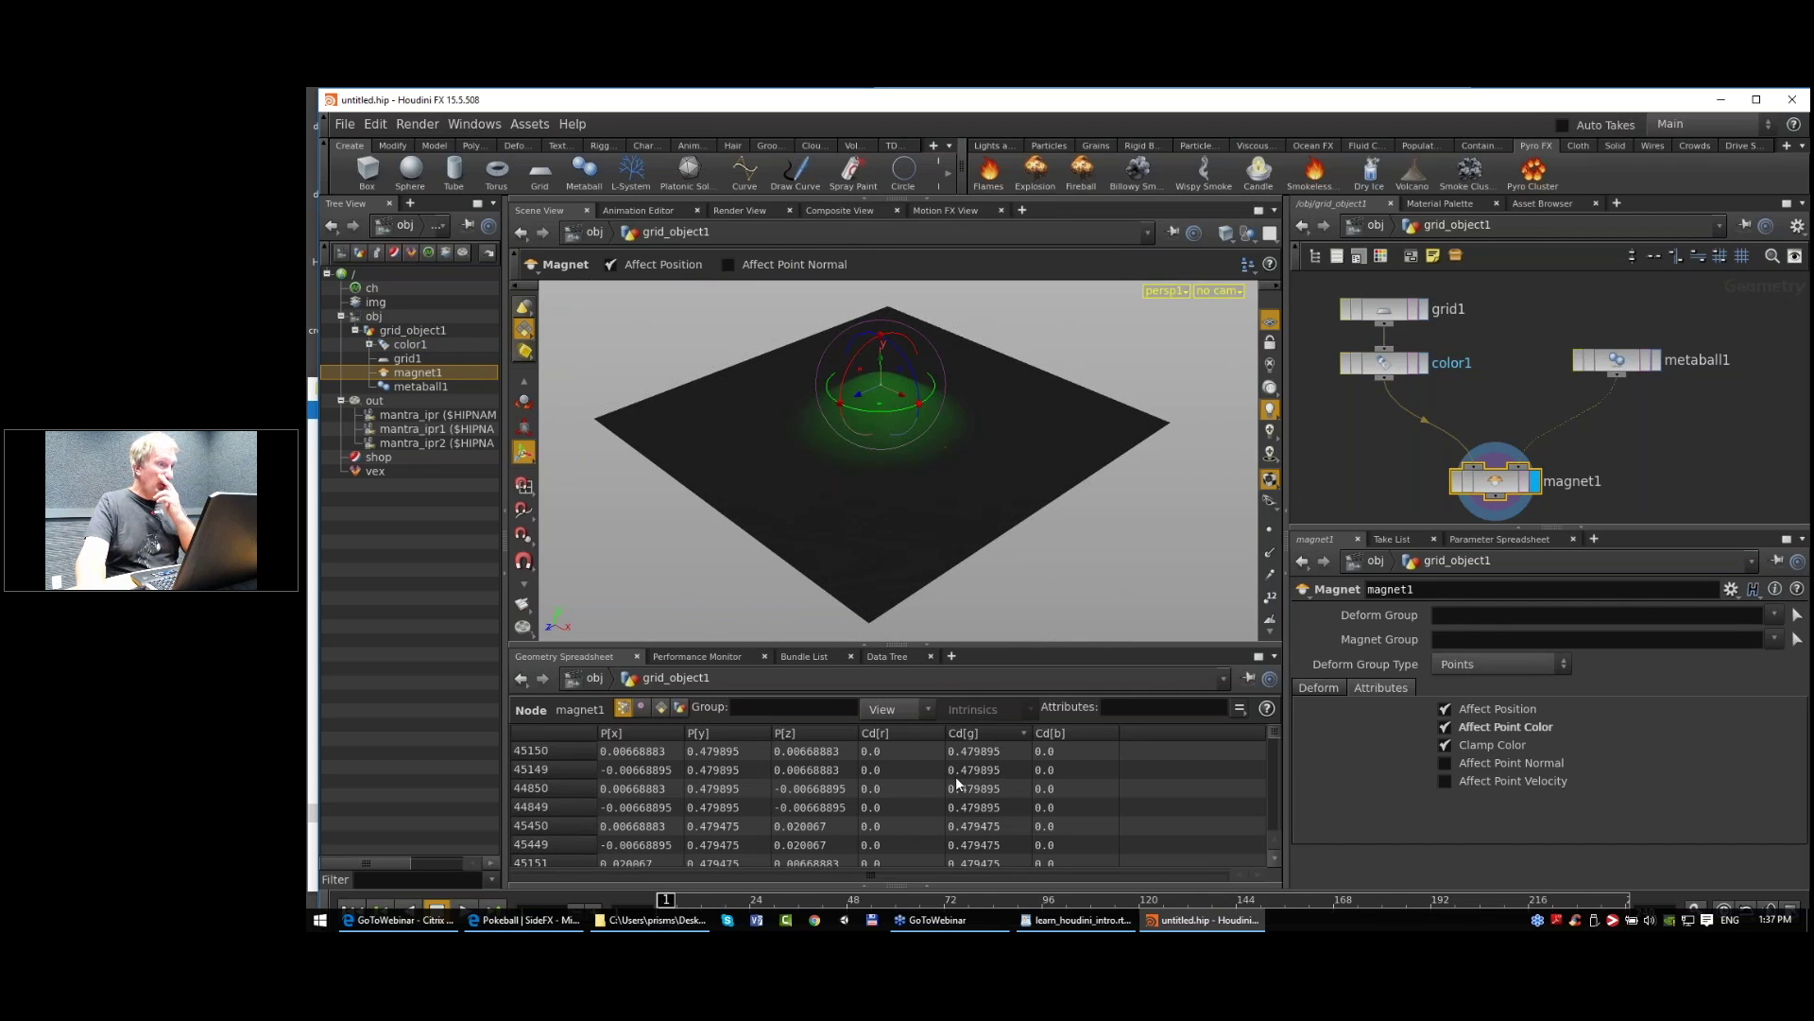
Step: Review magnet1's deform and attribute settings and sort its points by point number in ascending order
click(1319, 687)
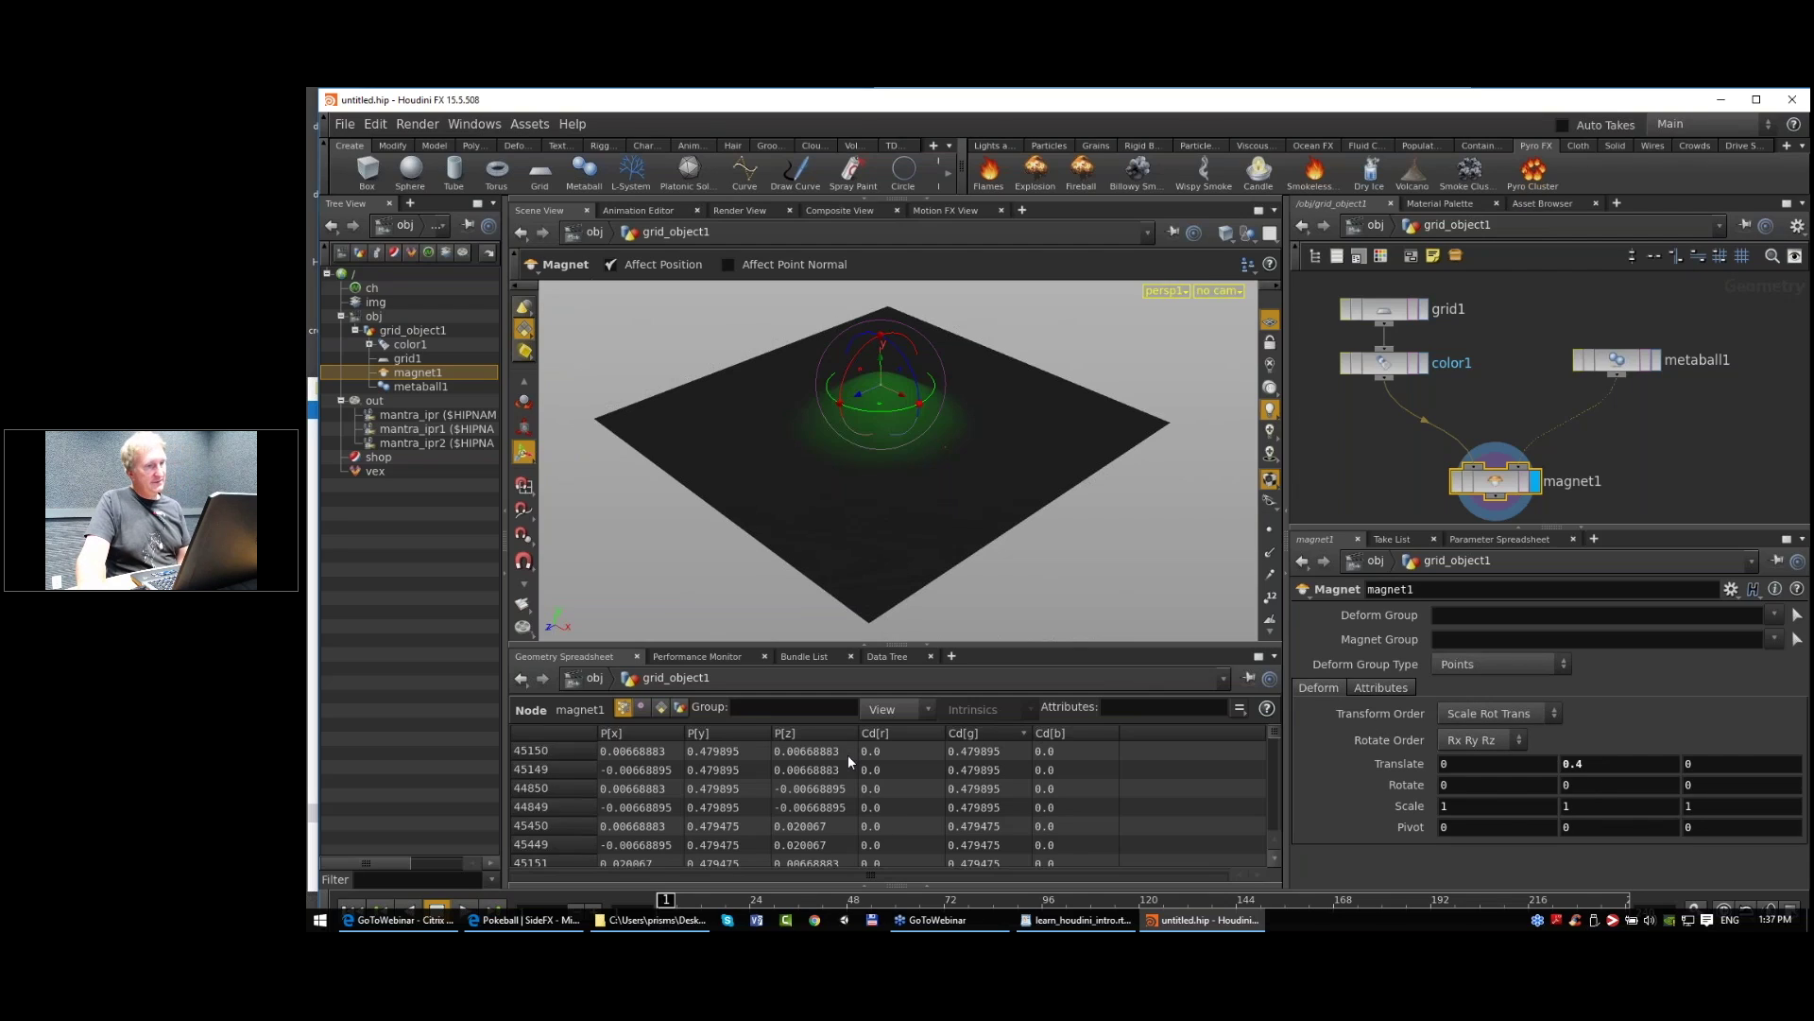
click(546, 733)
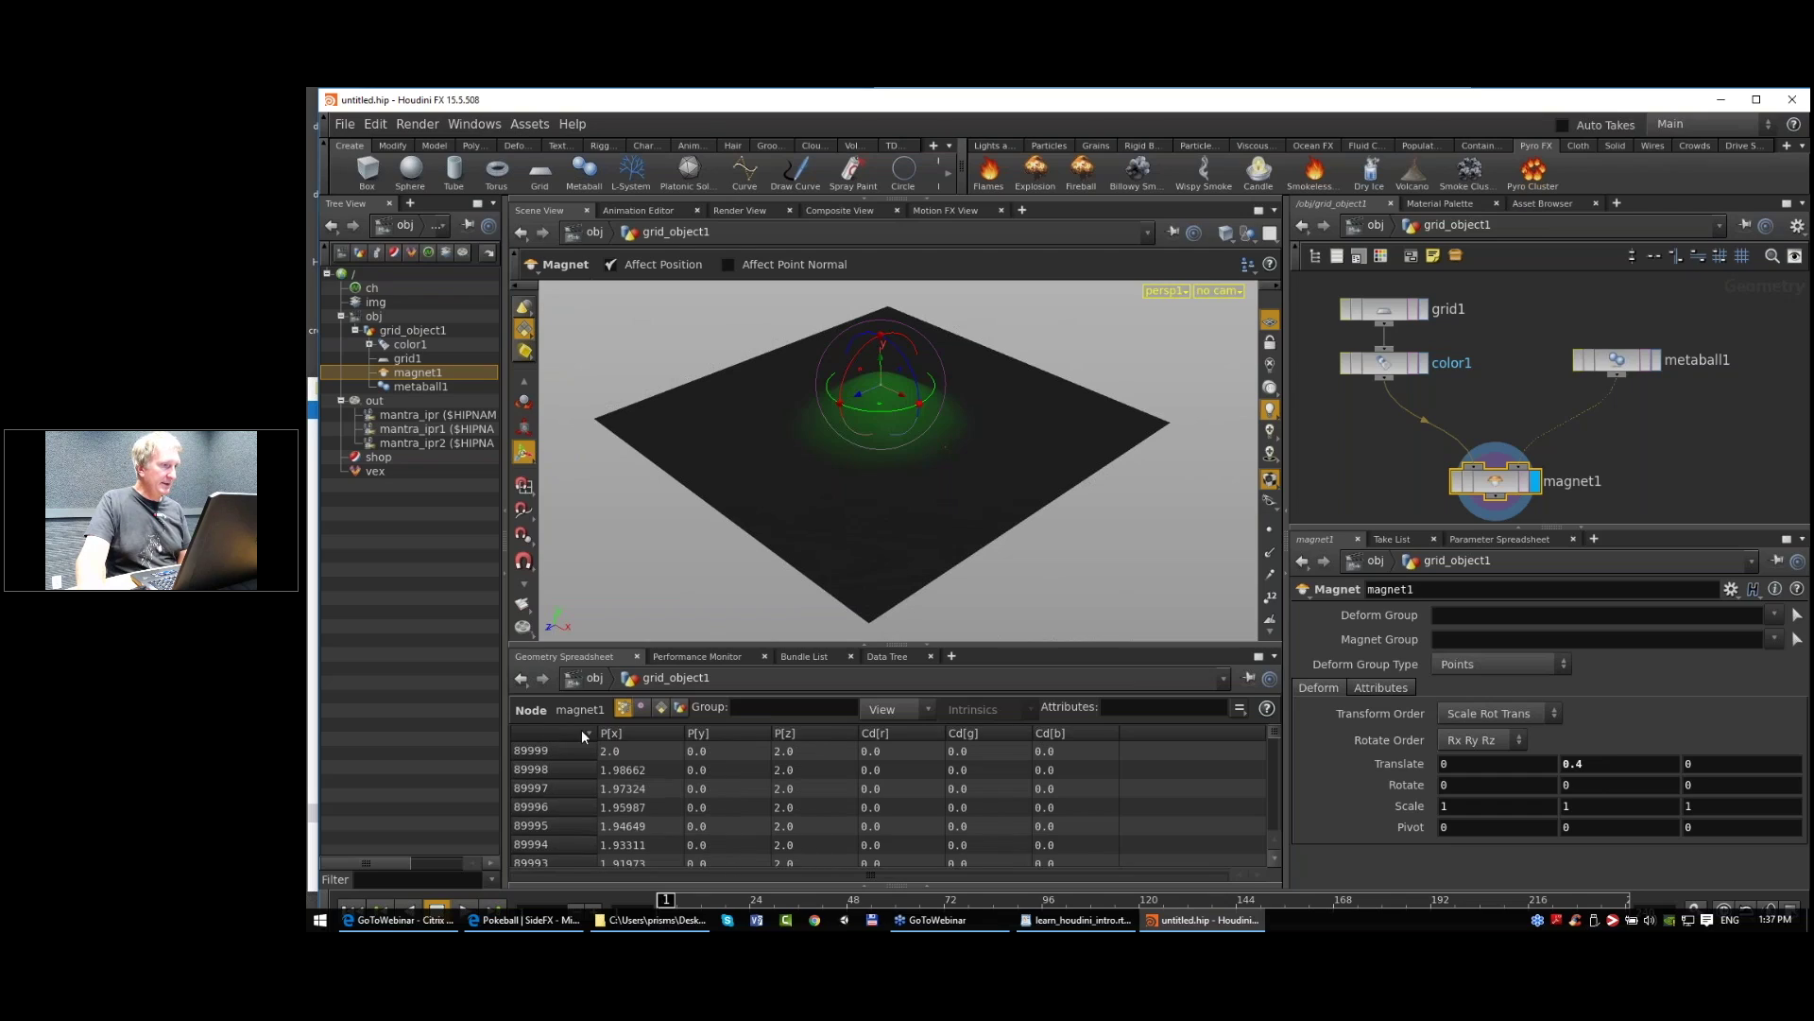
click(571, 733)
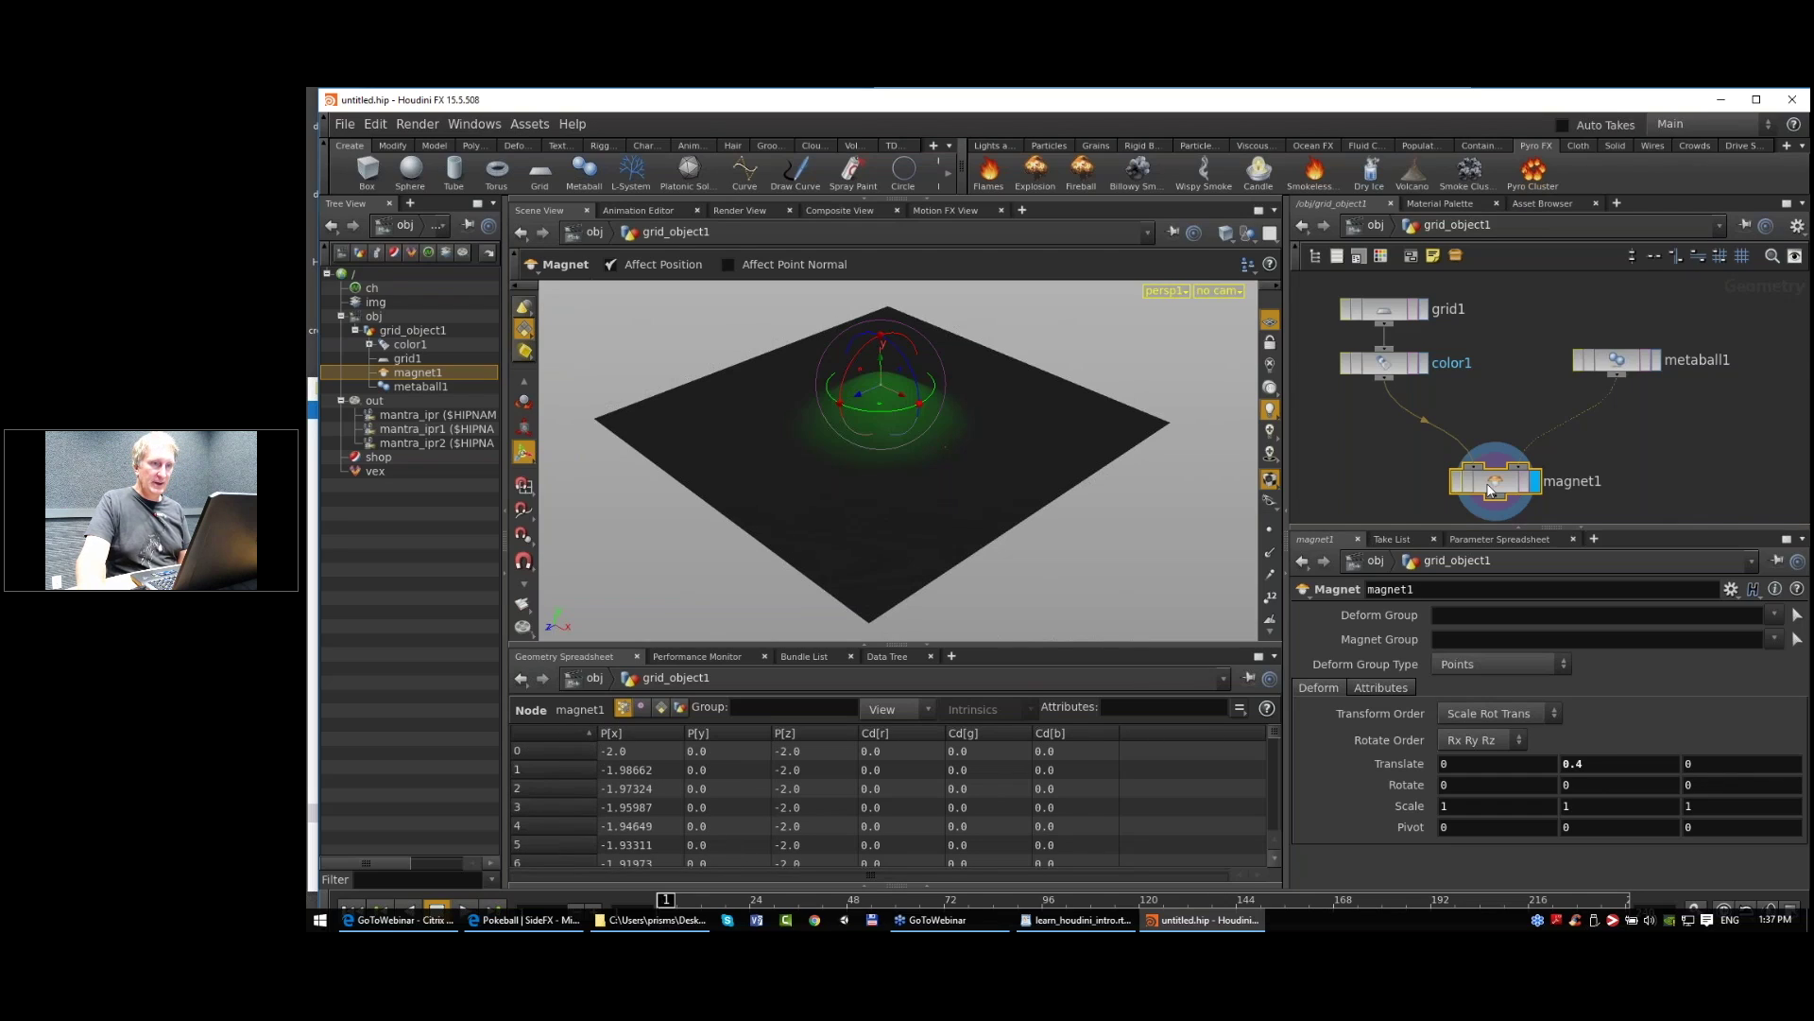
click(1385, 687)
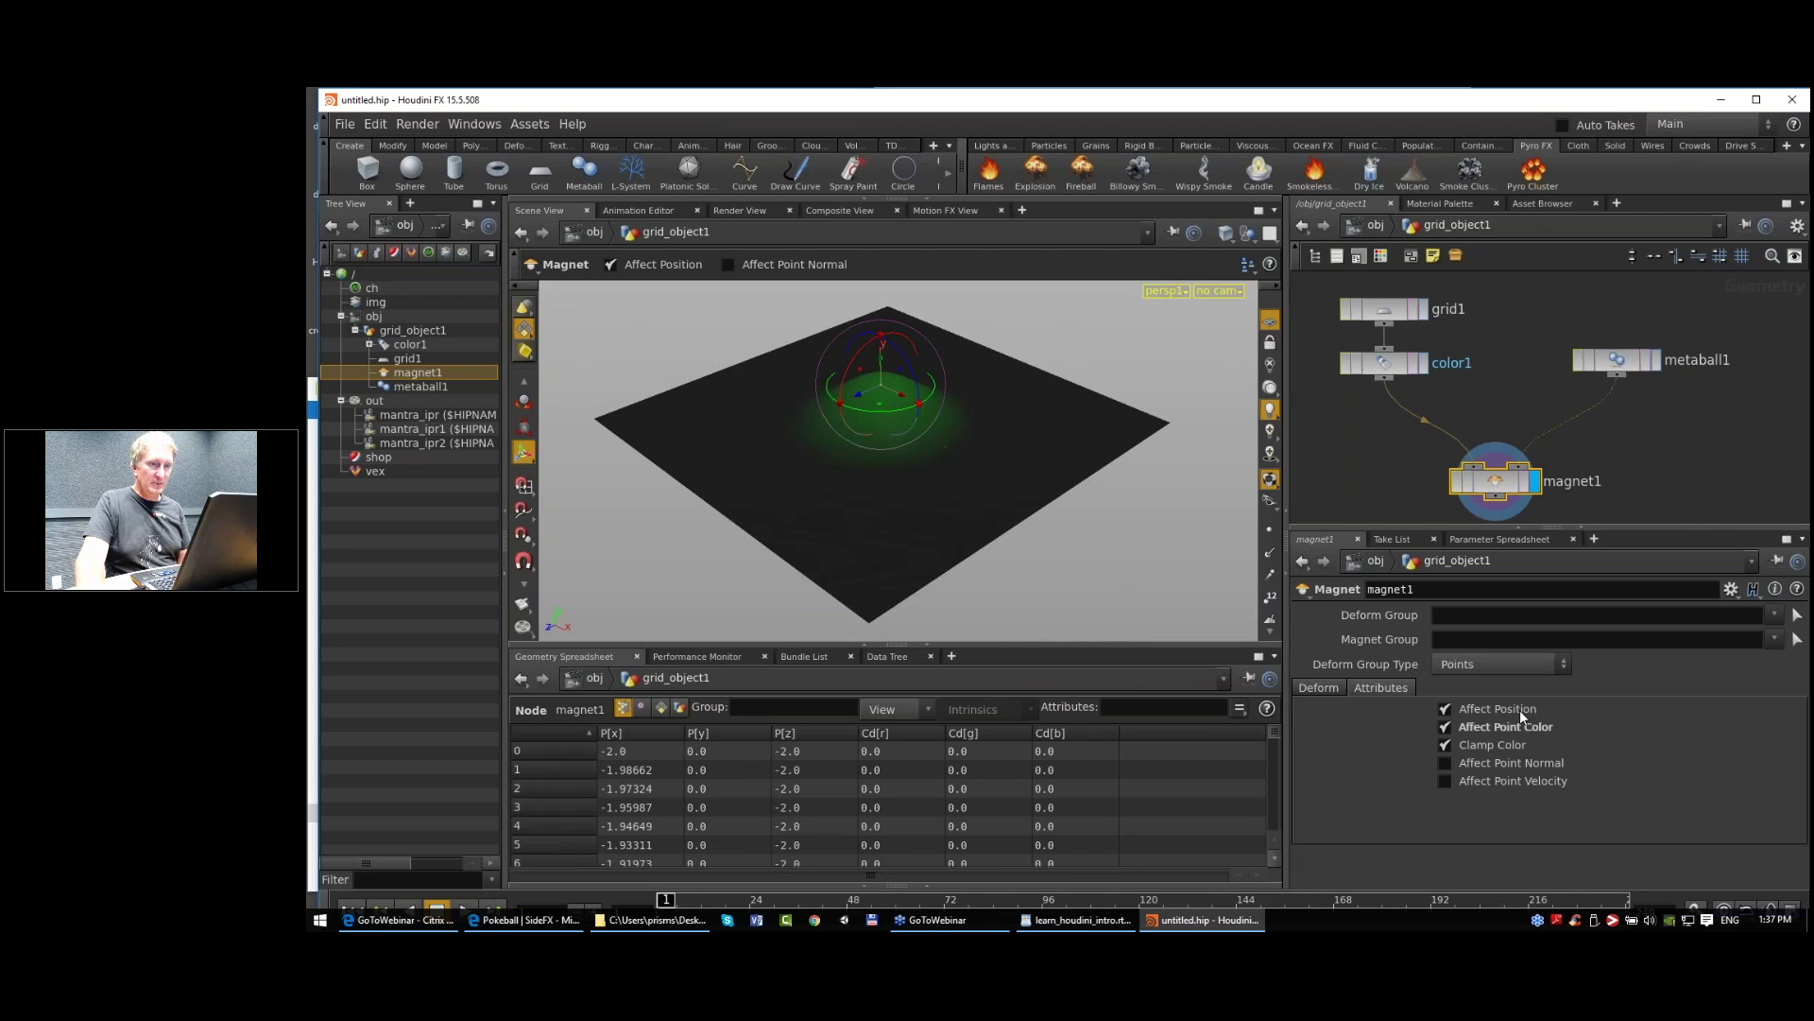
middle_drag(1694, 450, 1663, 399)
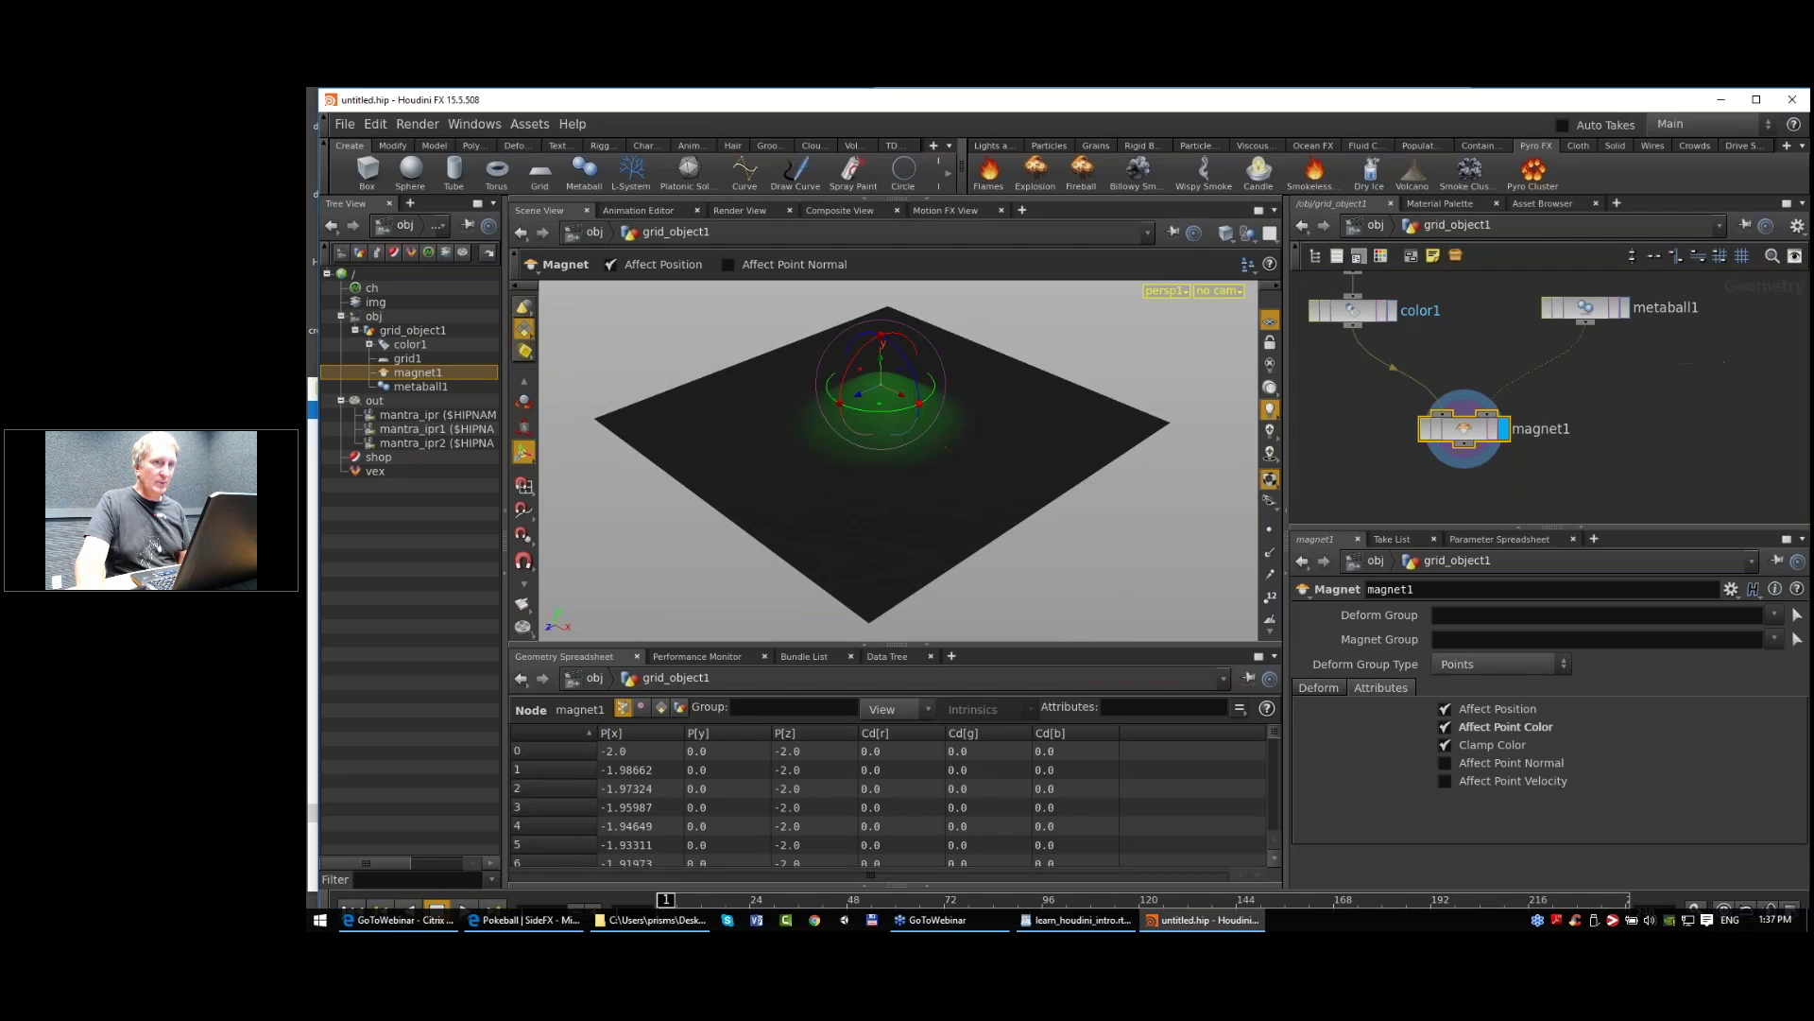
Step: Try animating metaball1's own center with keyframes at the grid's corner, and reset the center to its default
click(1588, 308)
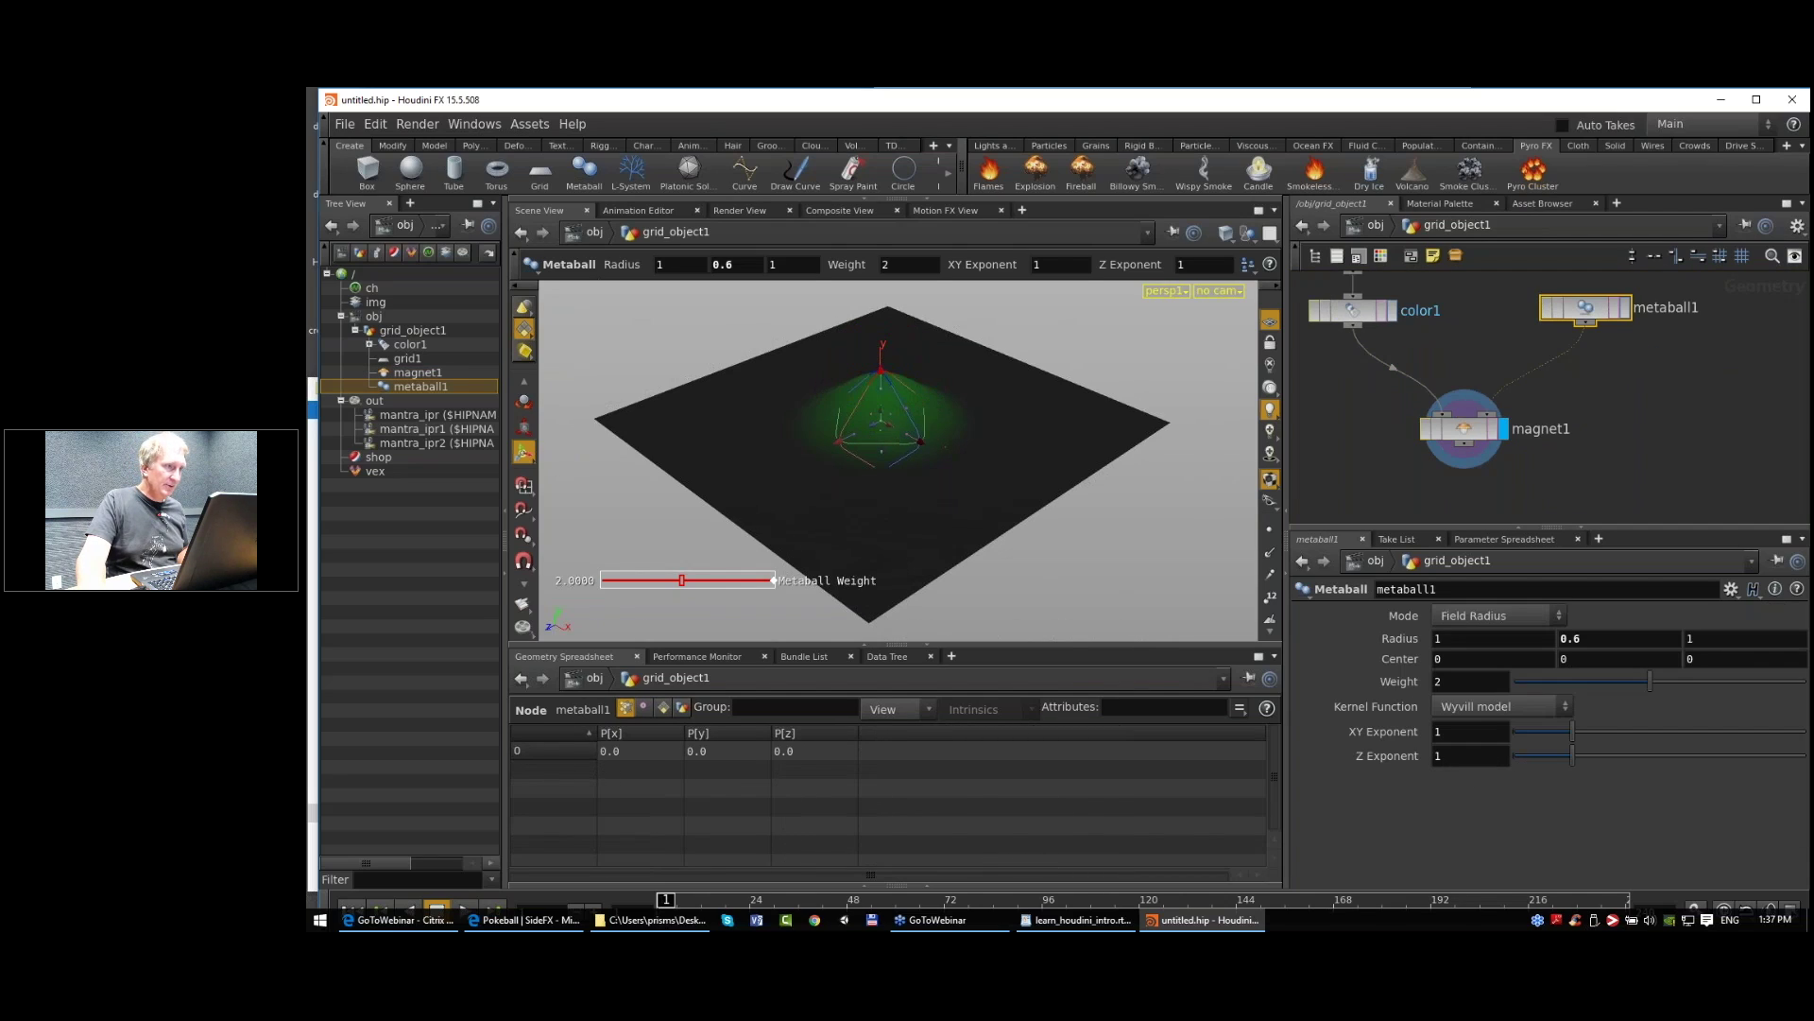
drag(884, 425, 1157, 422)
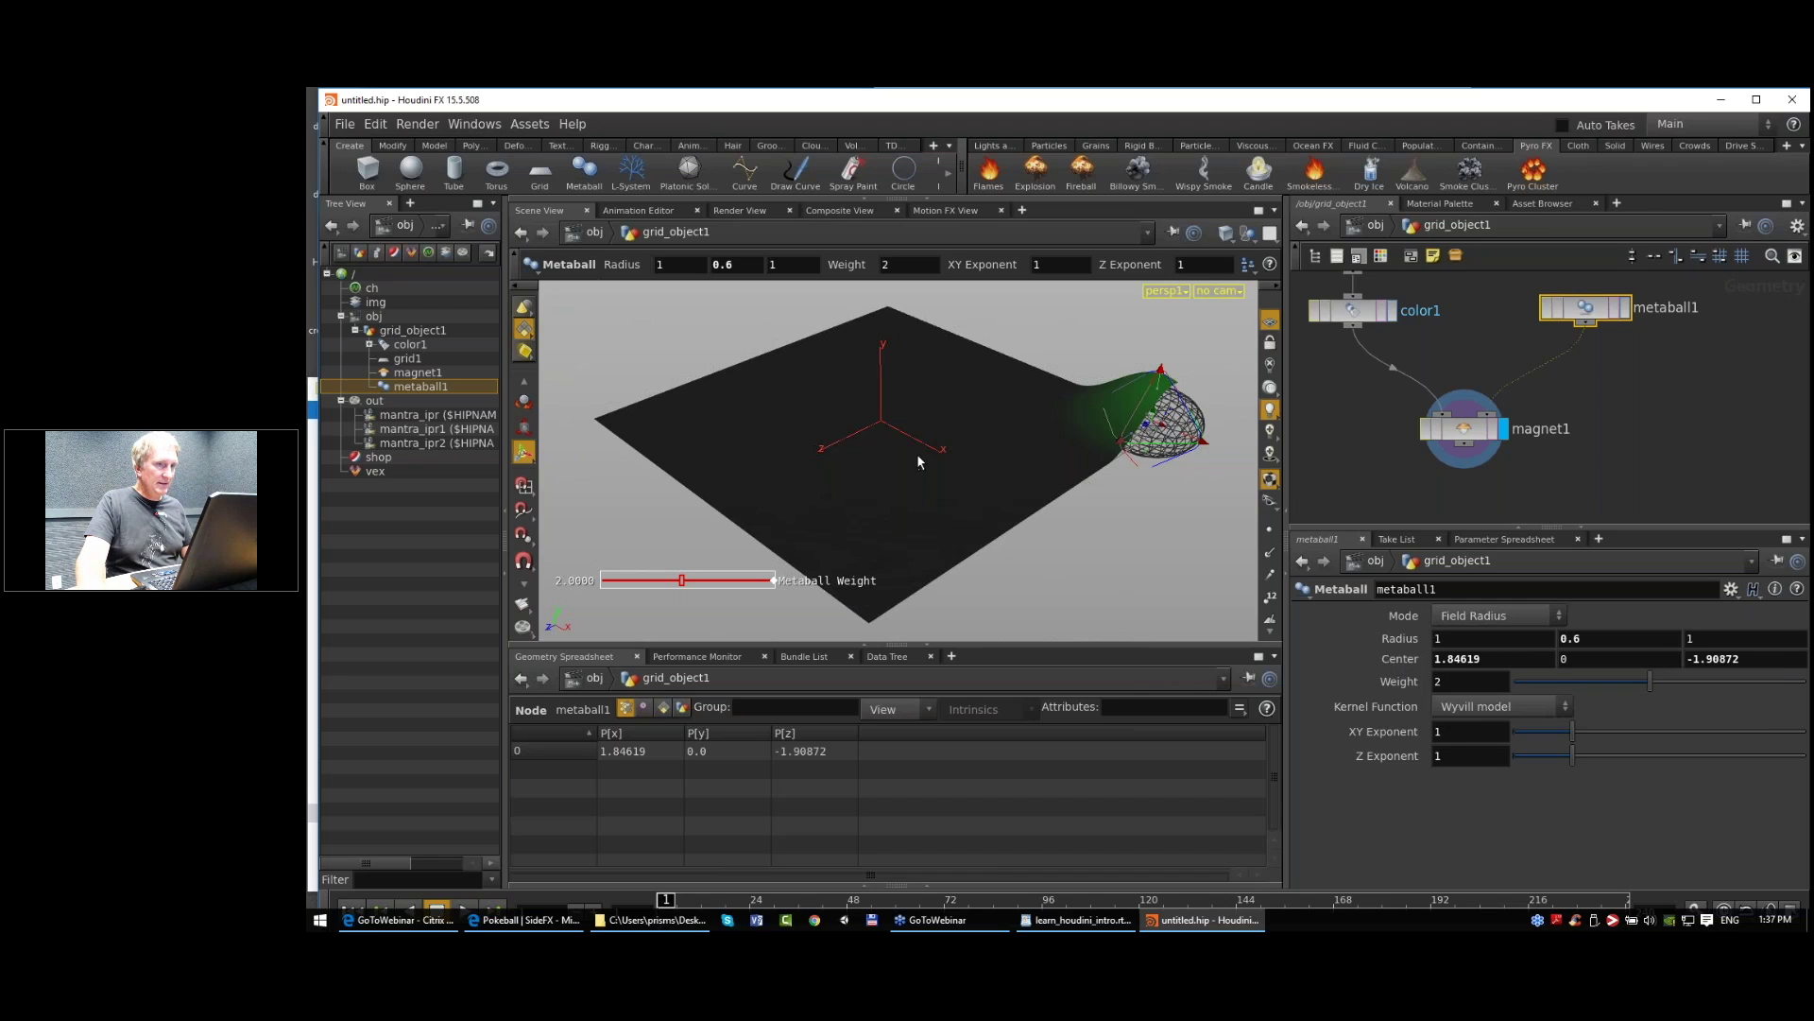
mouse_move(1406, 661)
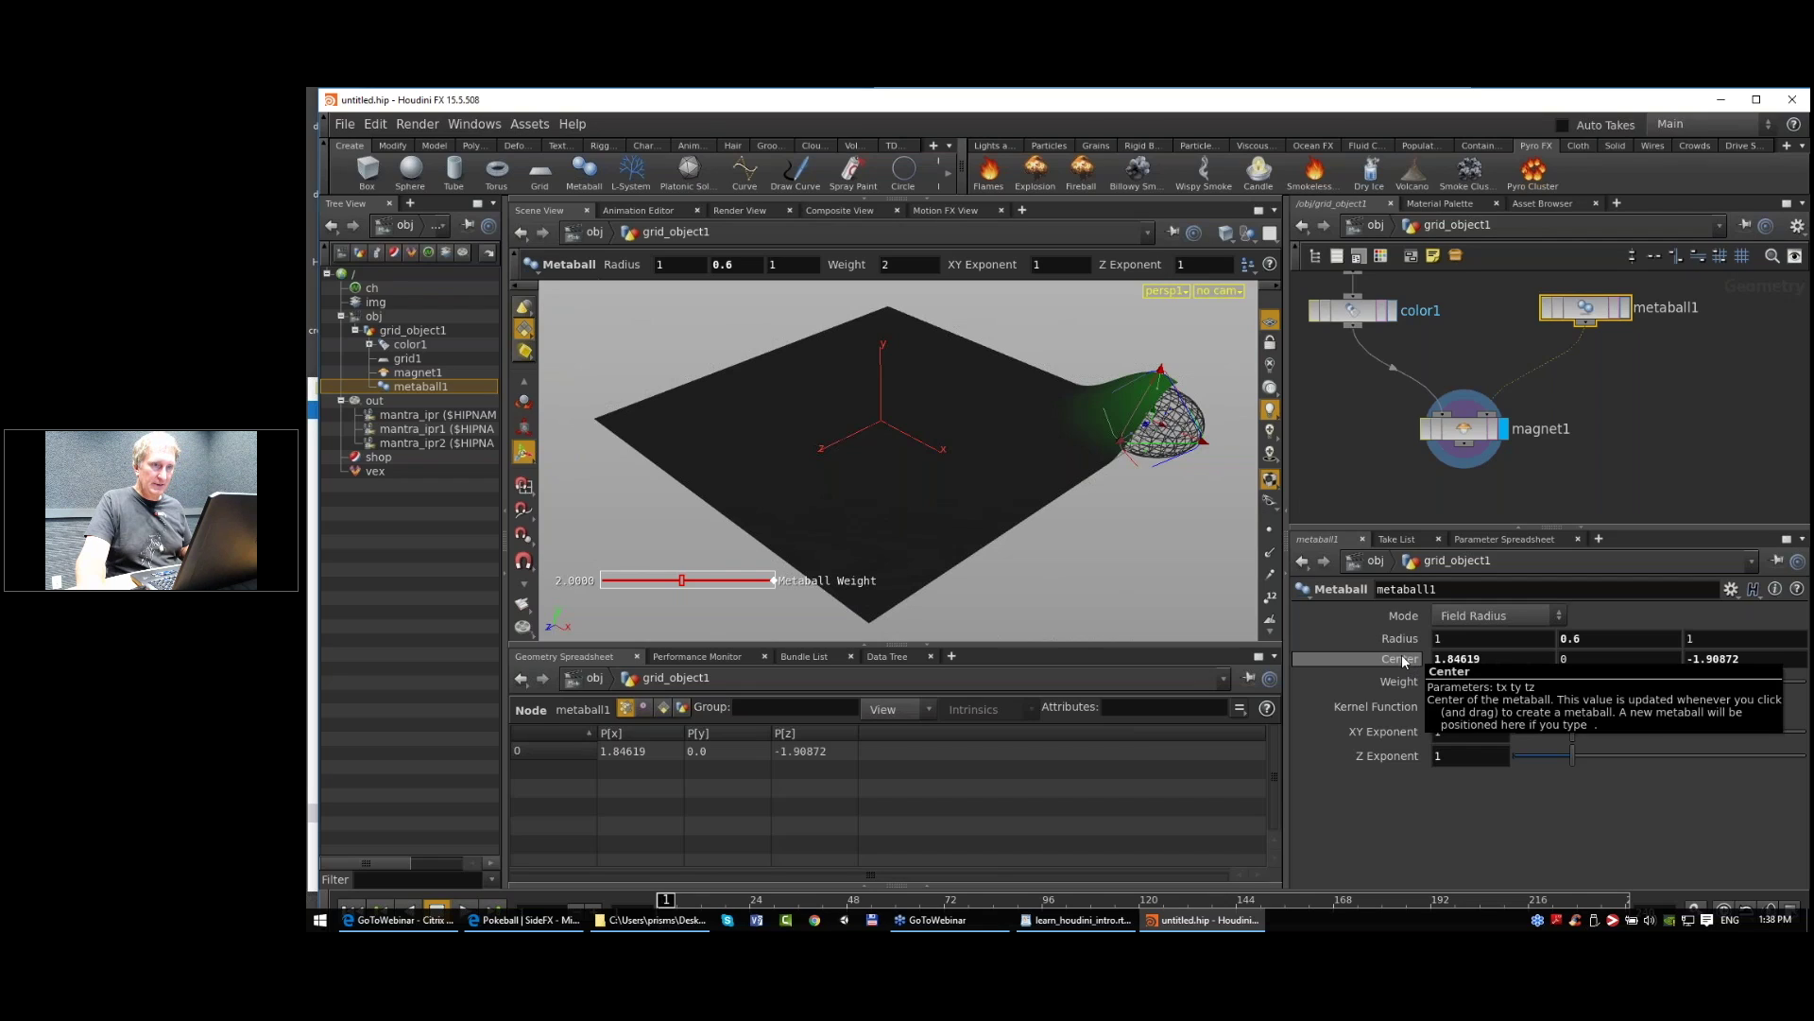
alt+click(1402, 654)
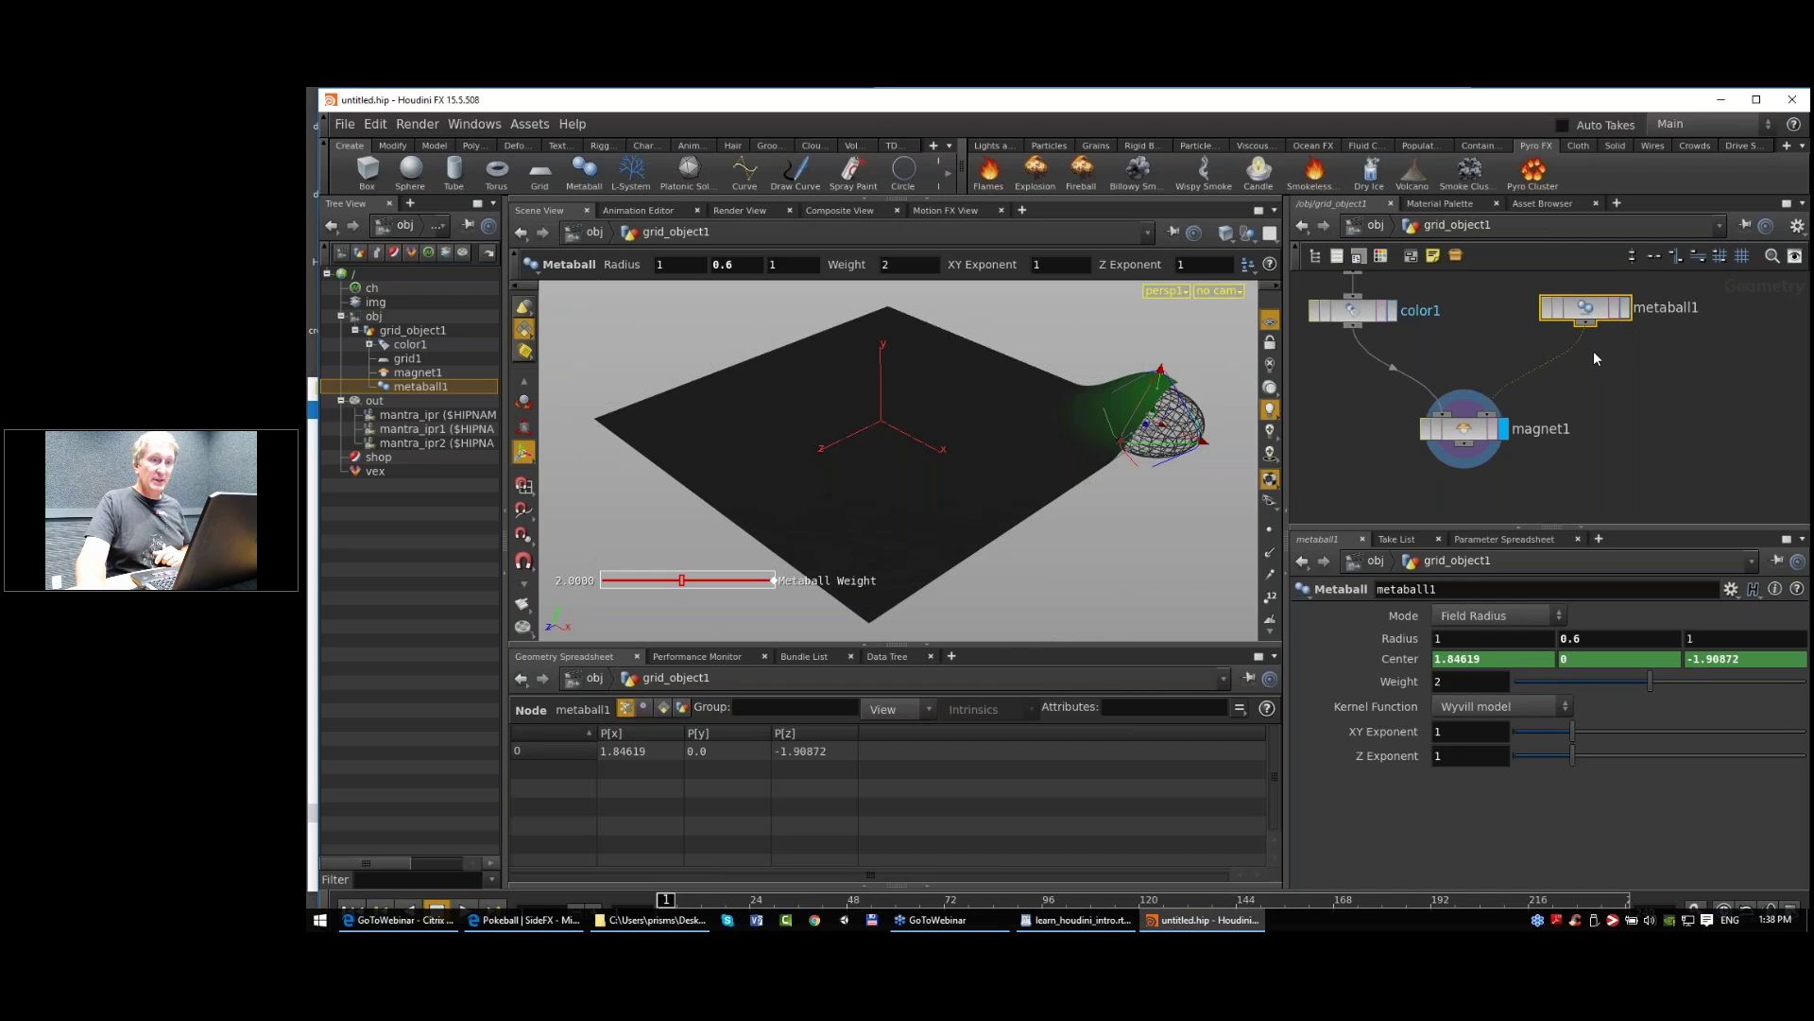
ctrl+shift+click(1402, 662)
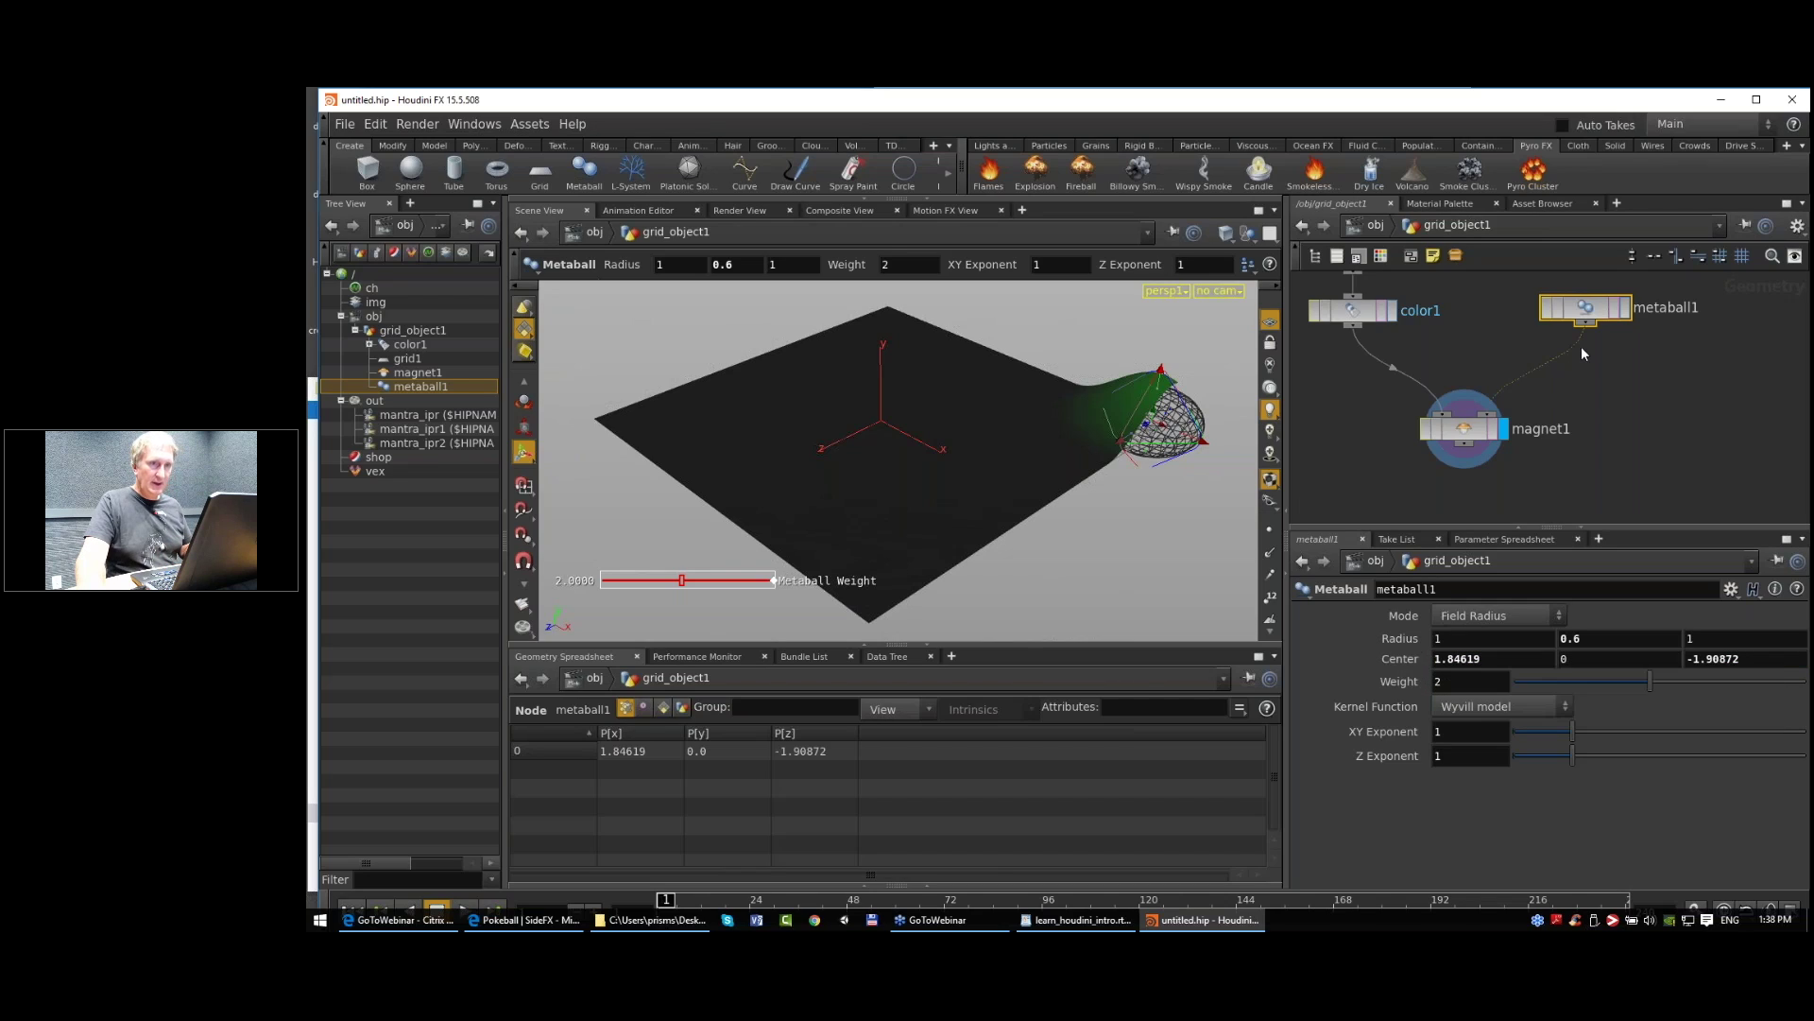
ctrl+middle_click(1400, 656)
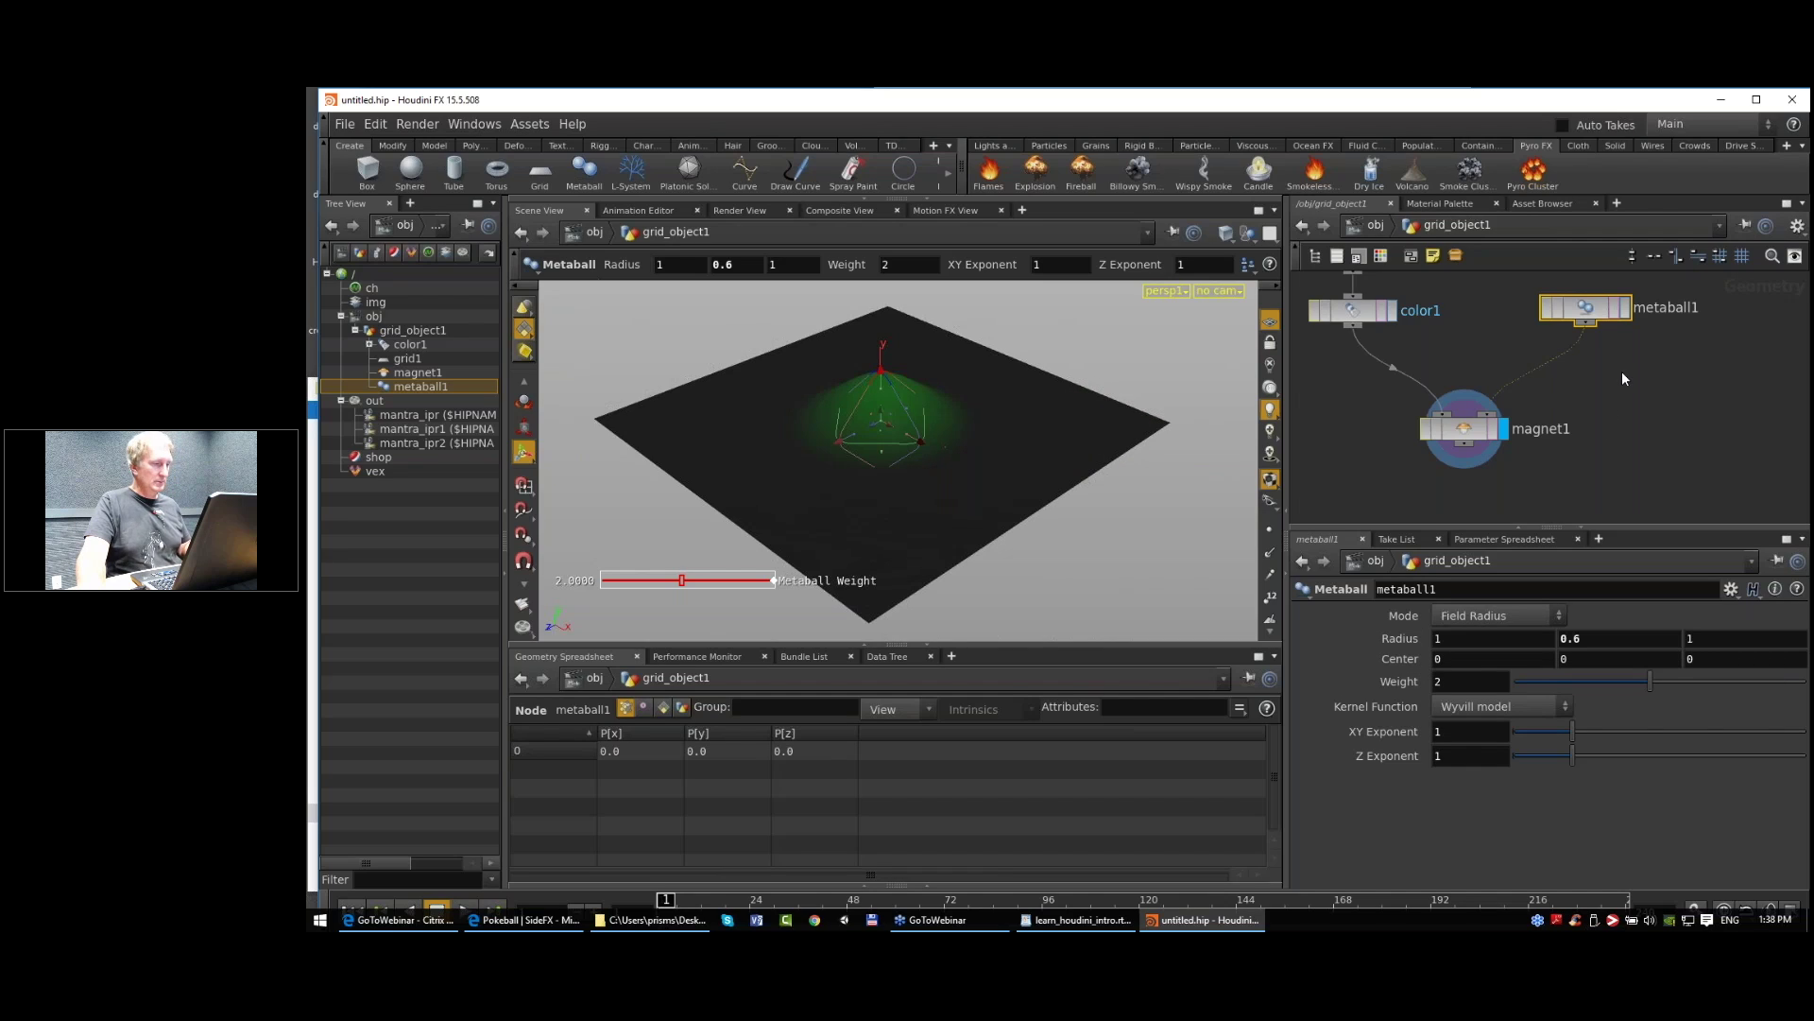
Step: Insert a Transform node between metaball1 and magnet1
key(Tab)
text(y)
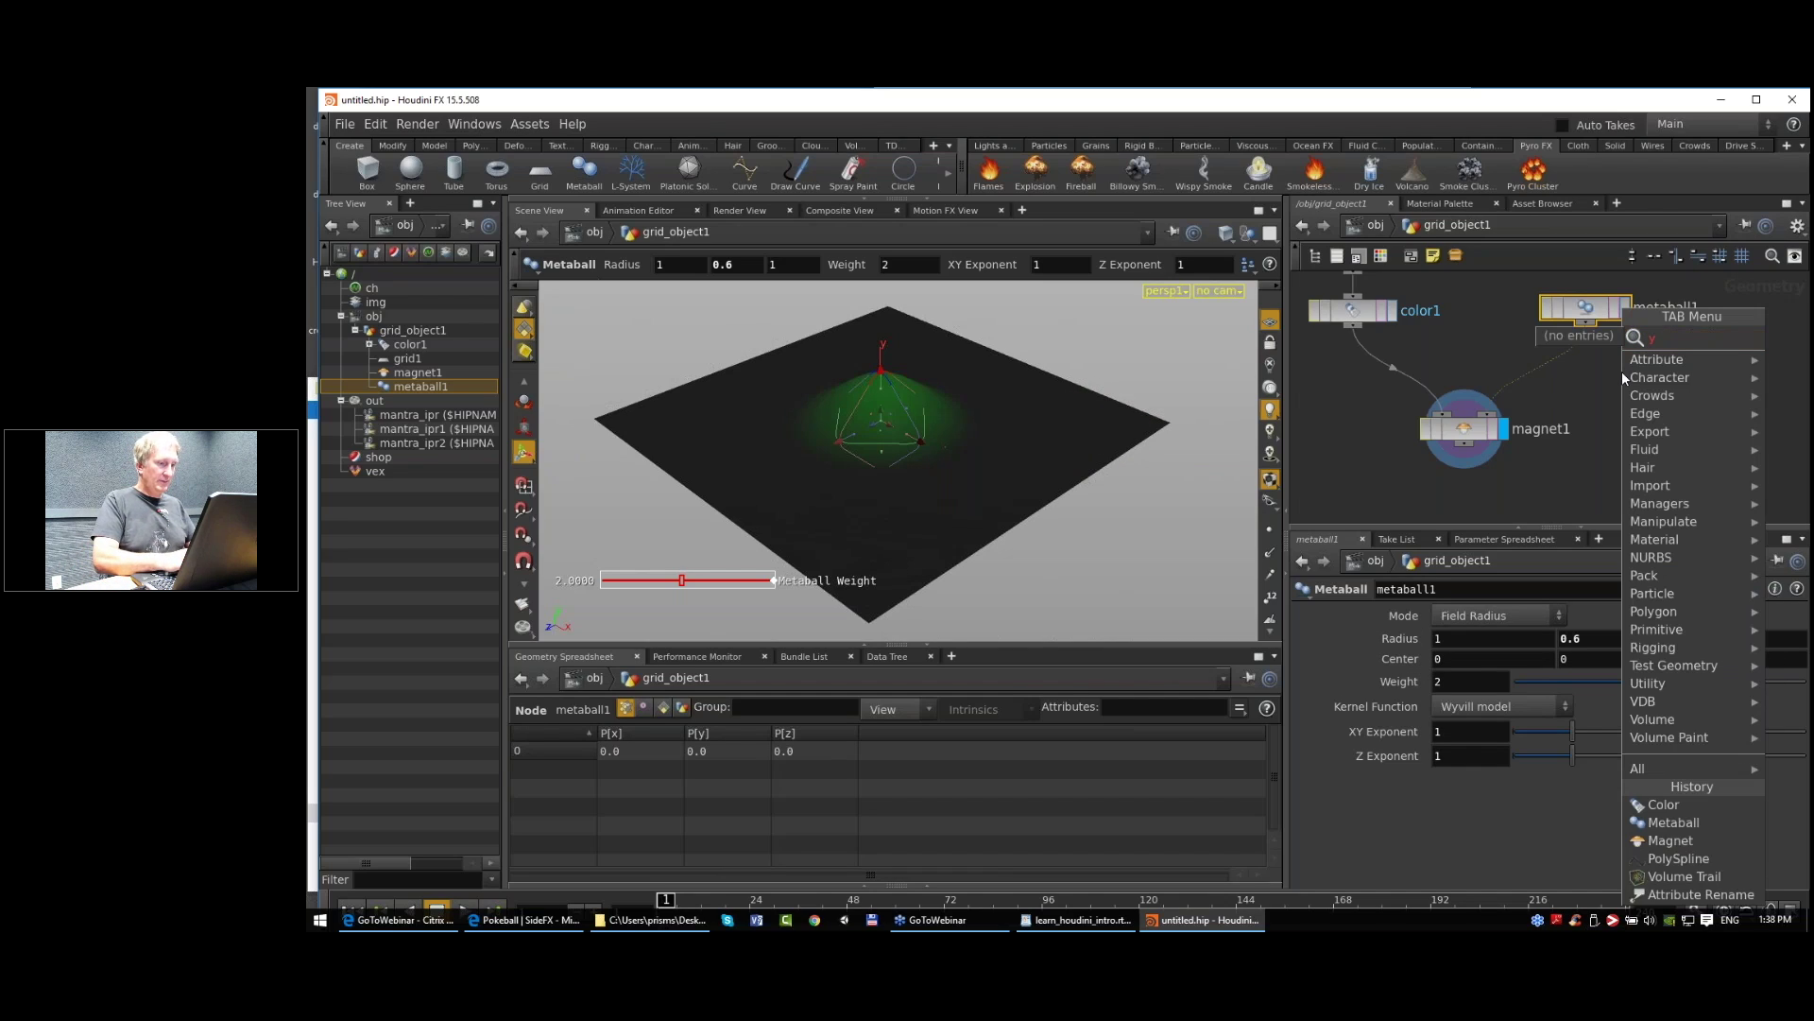
key(BackSpace)
text(tra)
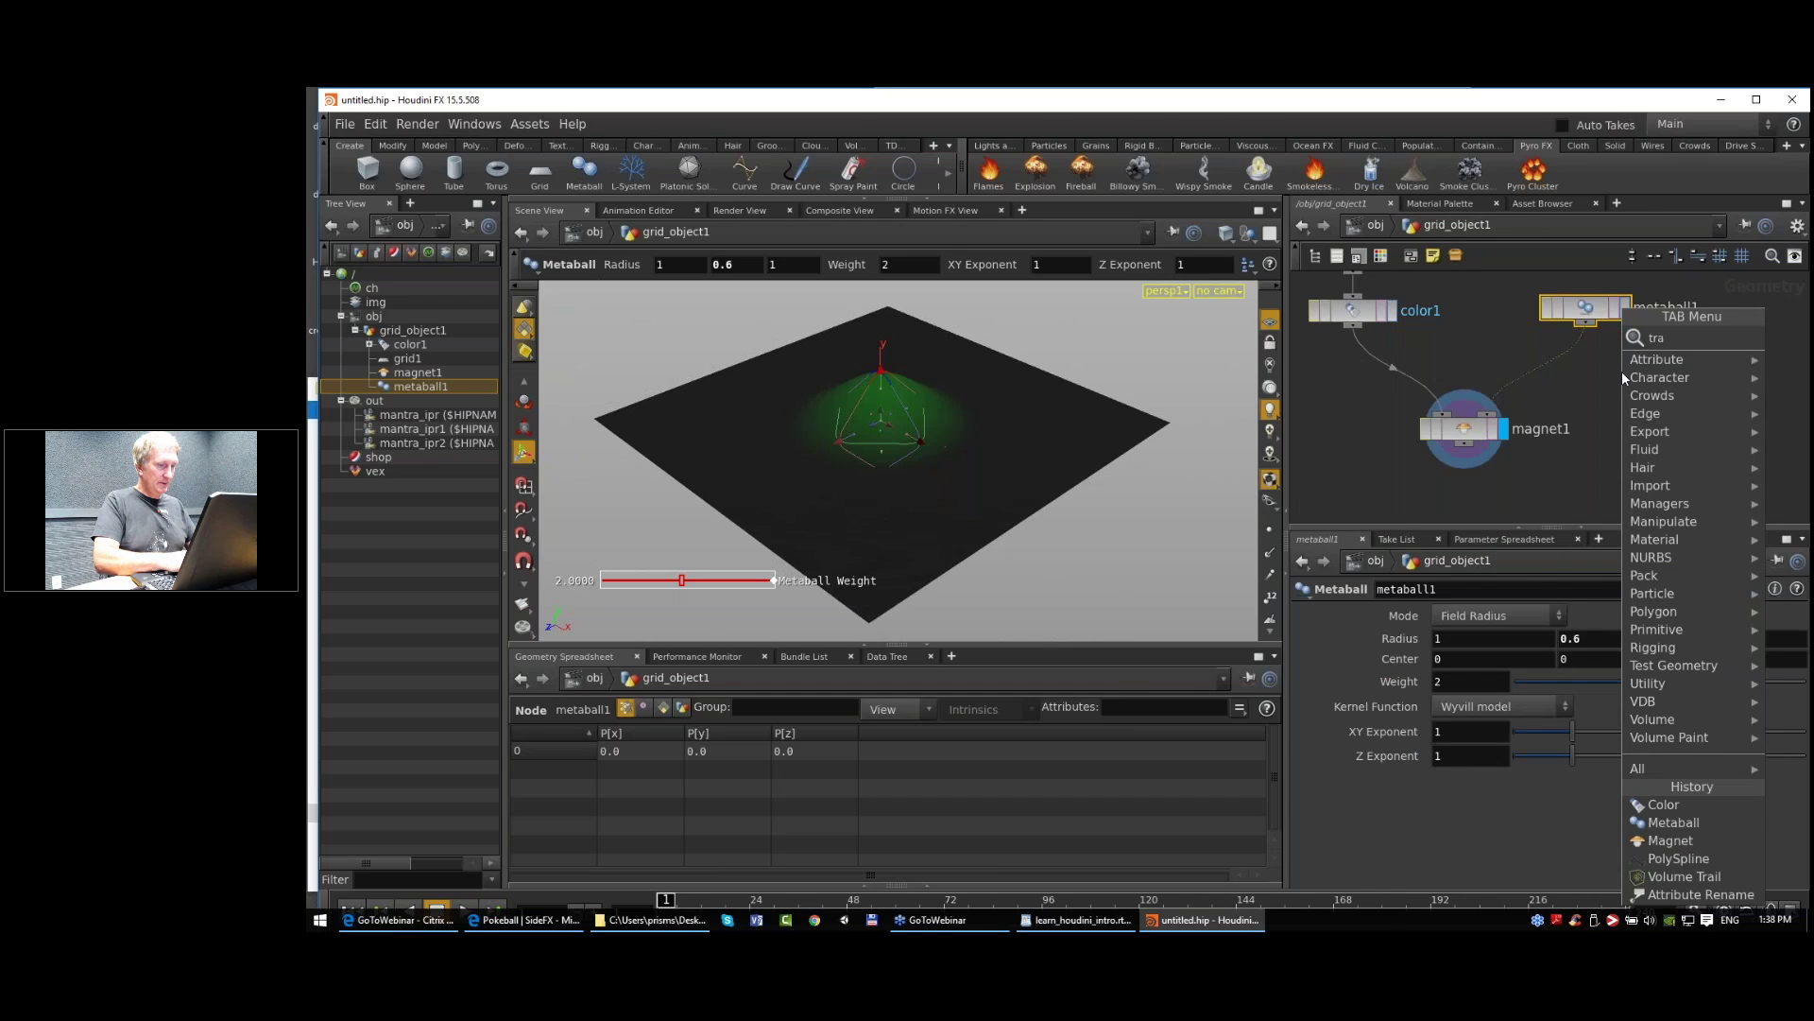
text(ns)
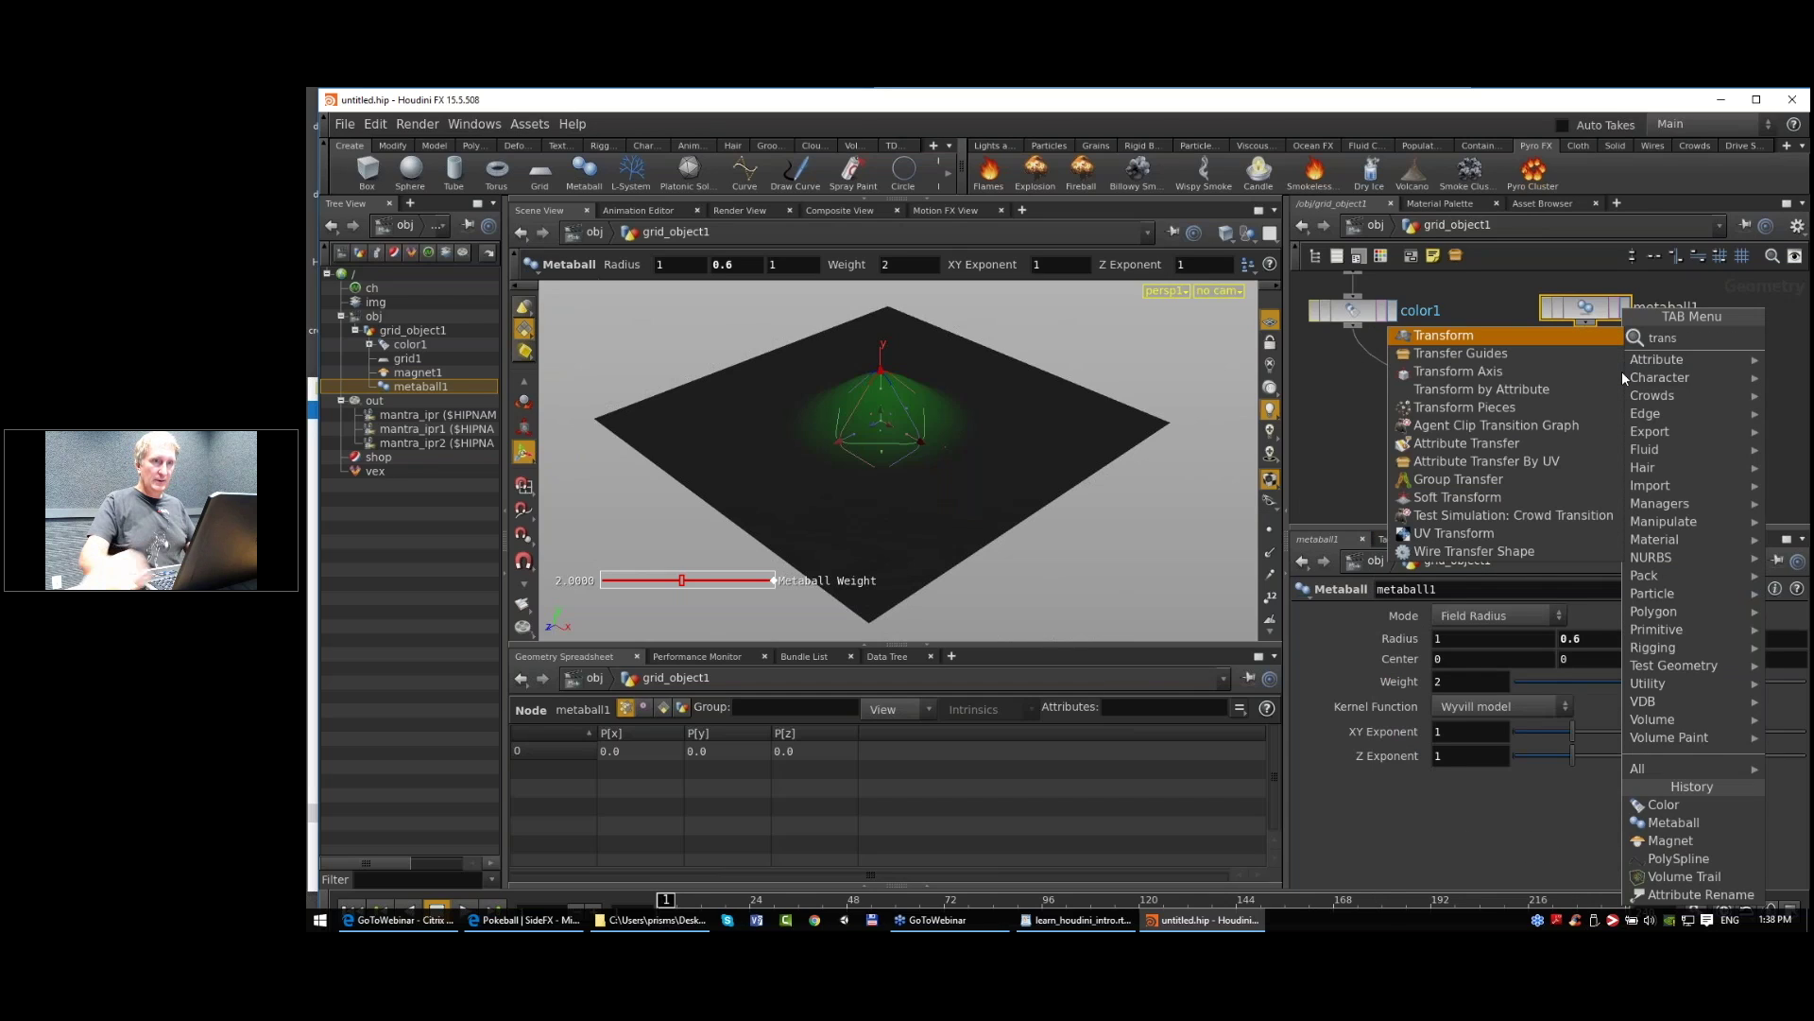
click(1488, 334)
click(1562, 355)
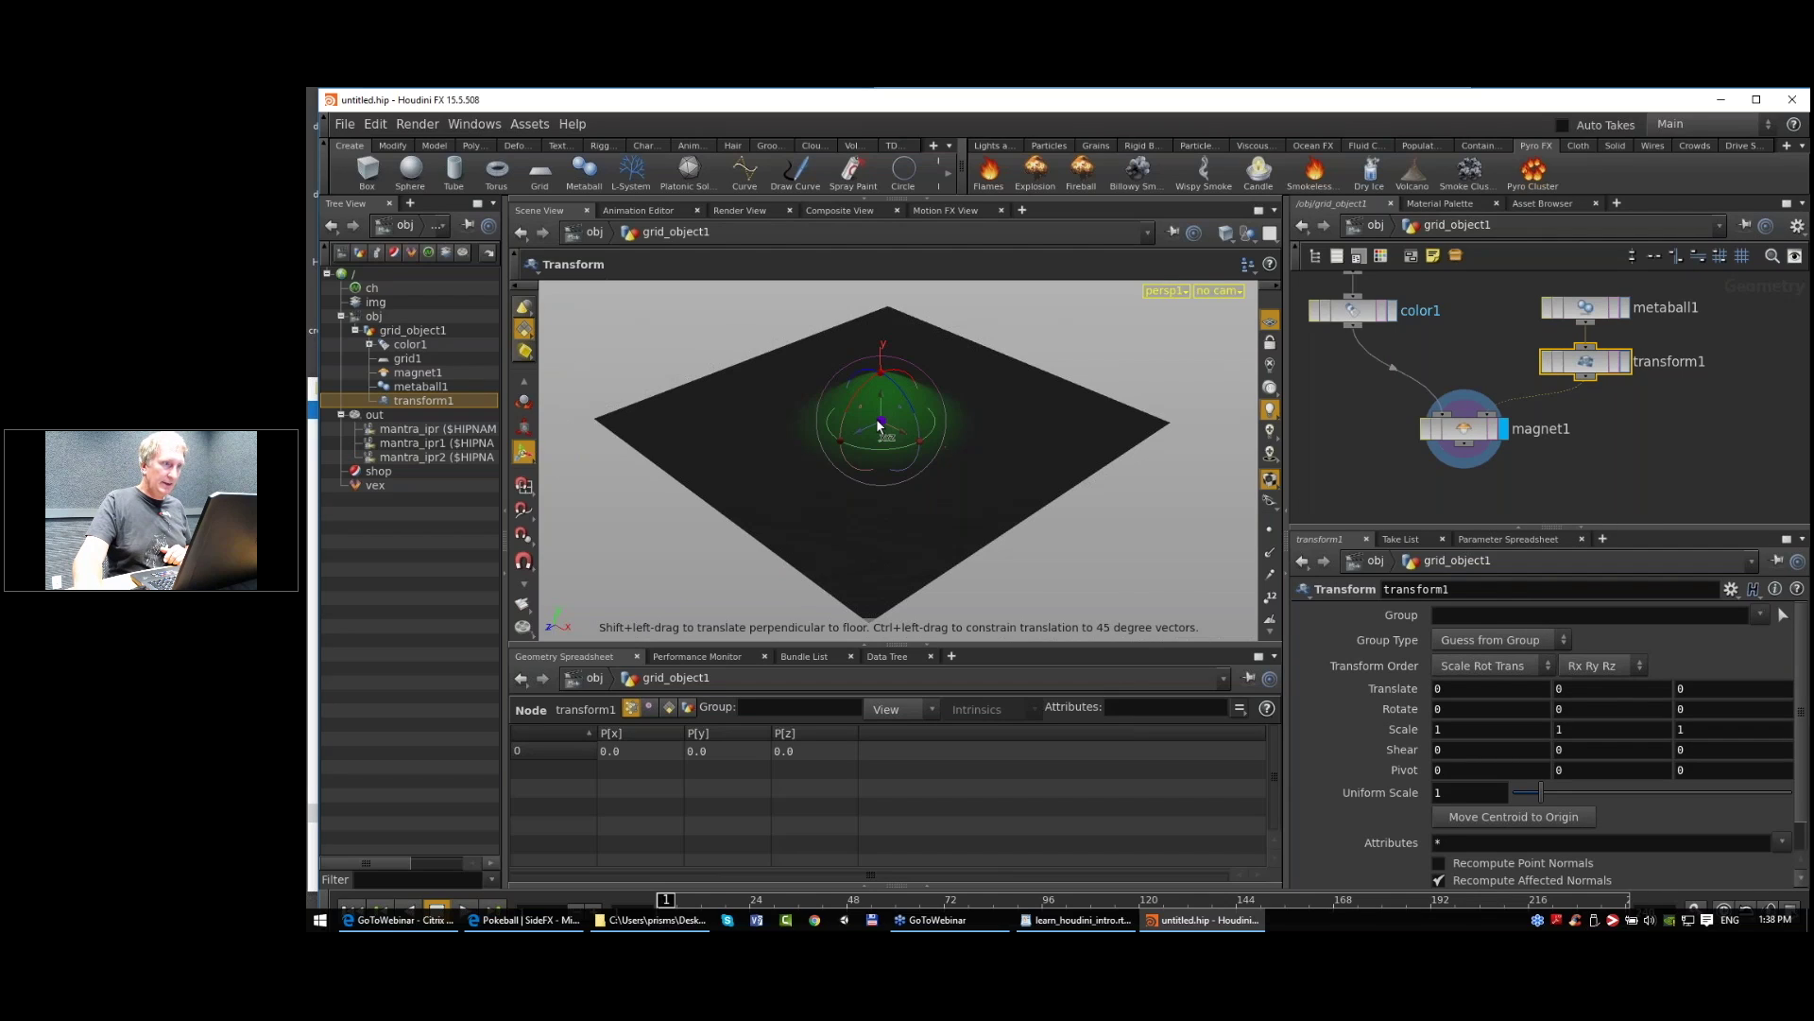
Step: Keyframe transform1's translate at about (1.68, 0, -1.92) on frame 1 and about (0.73, 0, 0.75) on frame 15
drag(879, 426, 1137, 419)
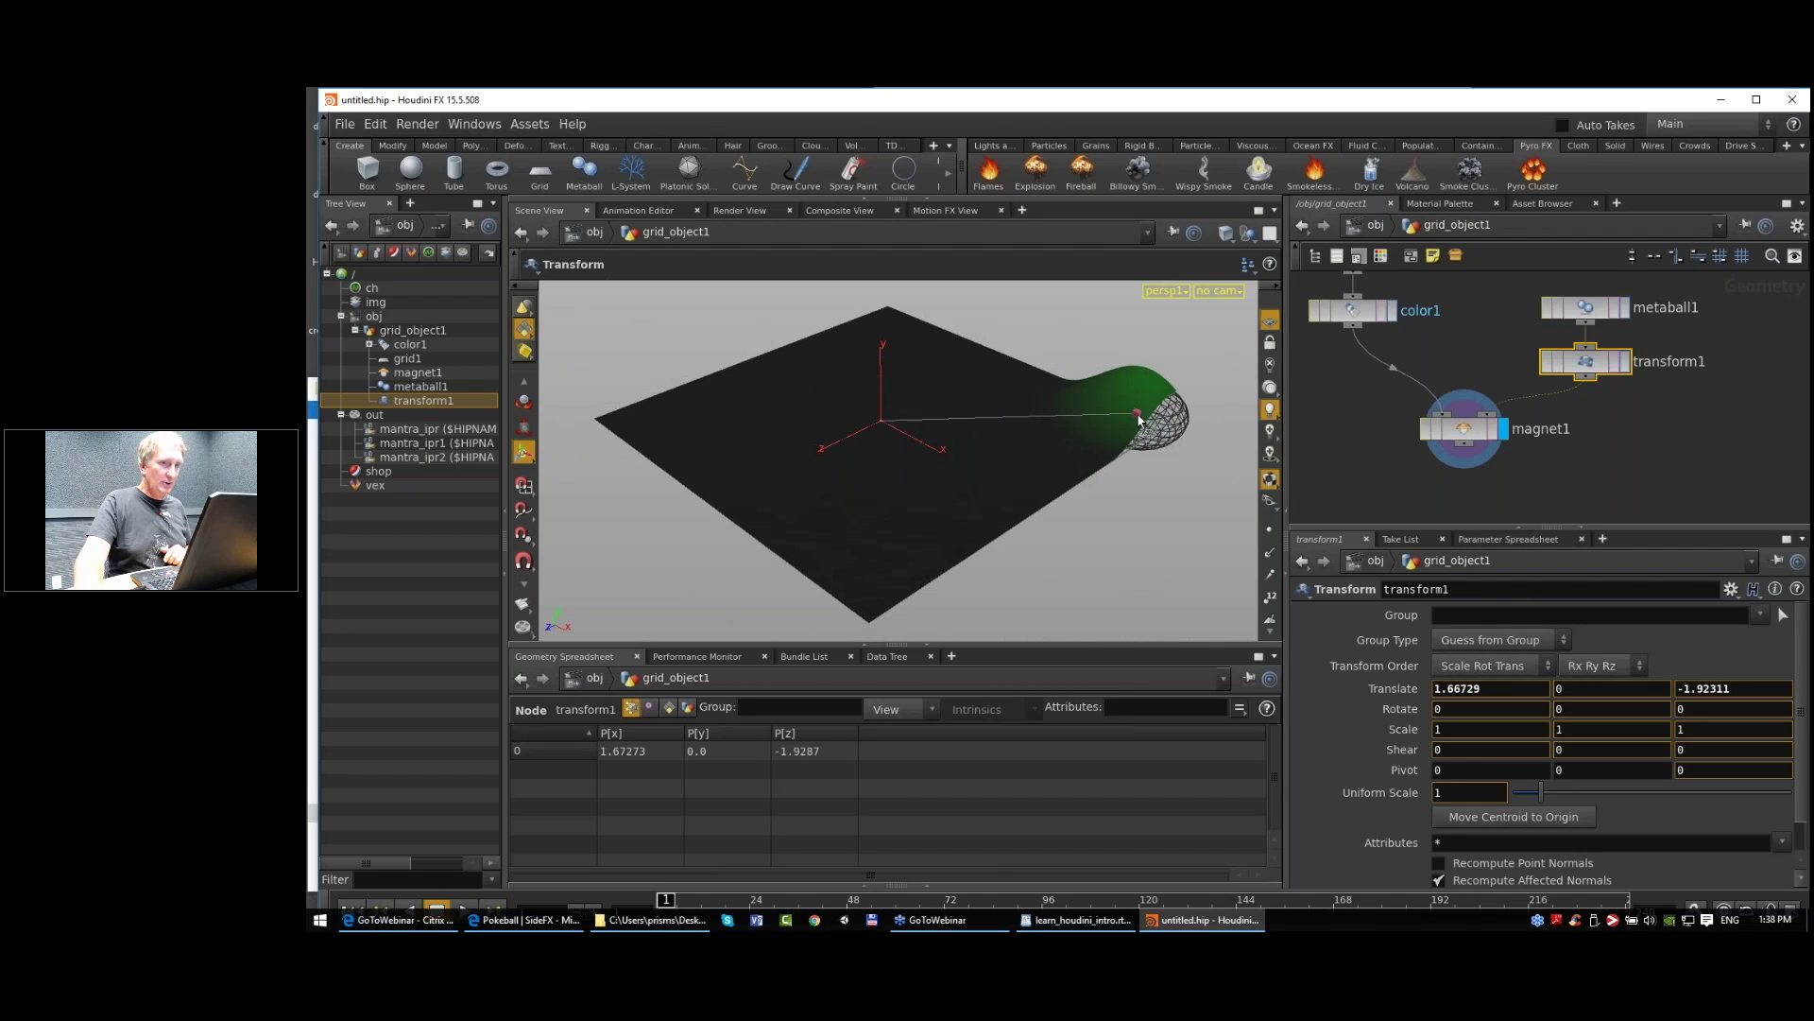
alt+click(1408, 689)
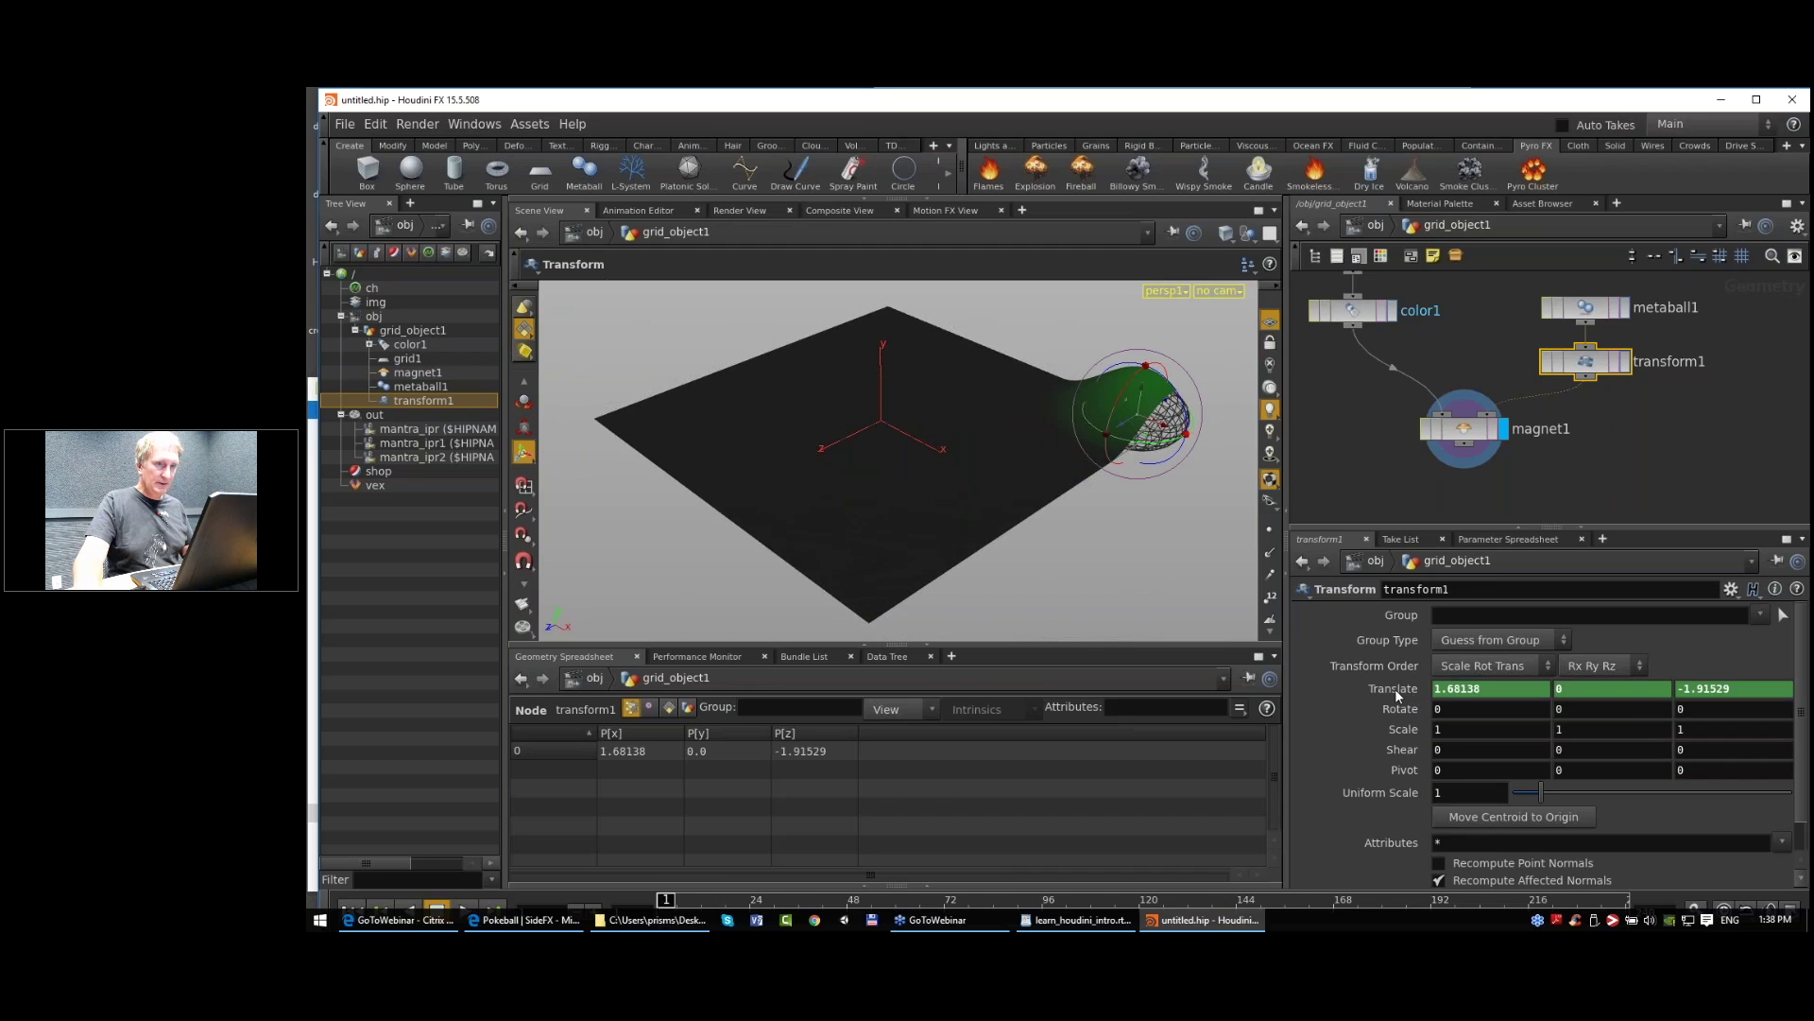
drag(729, 899, 715, 900)
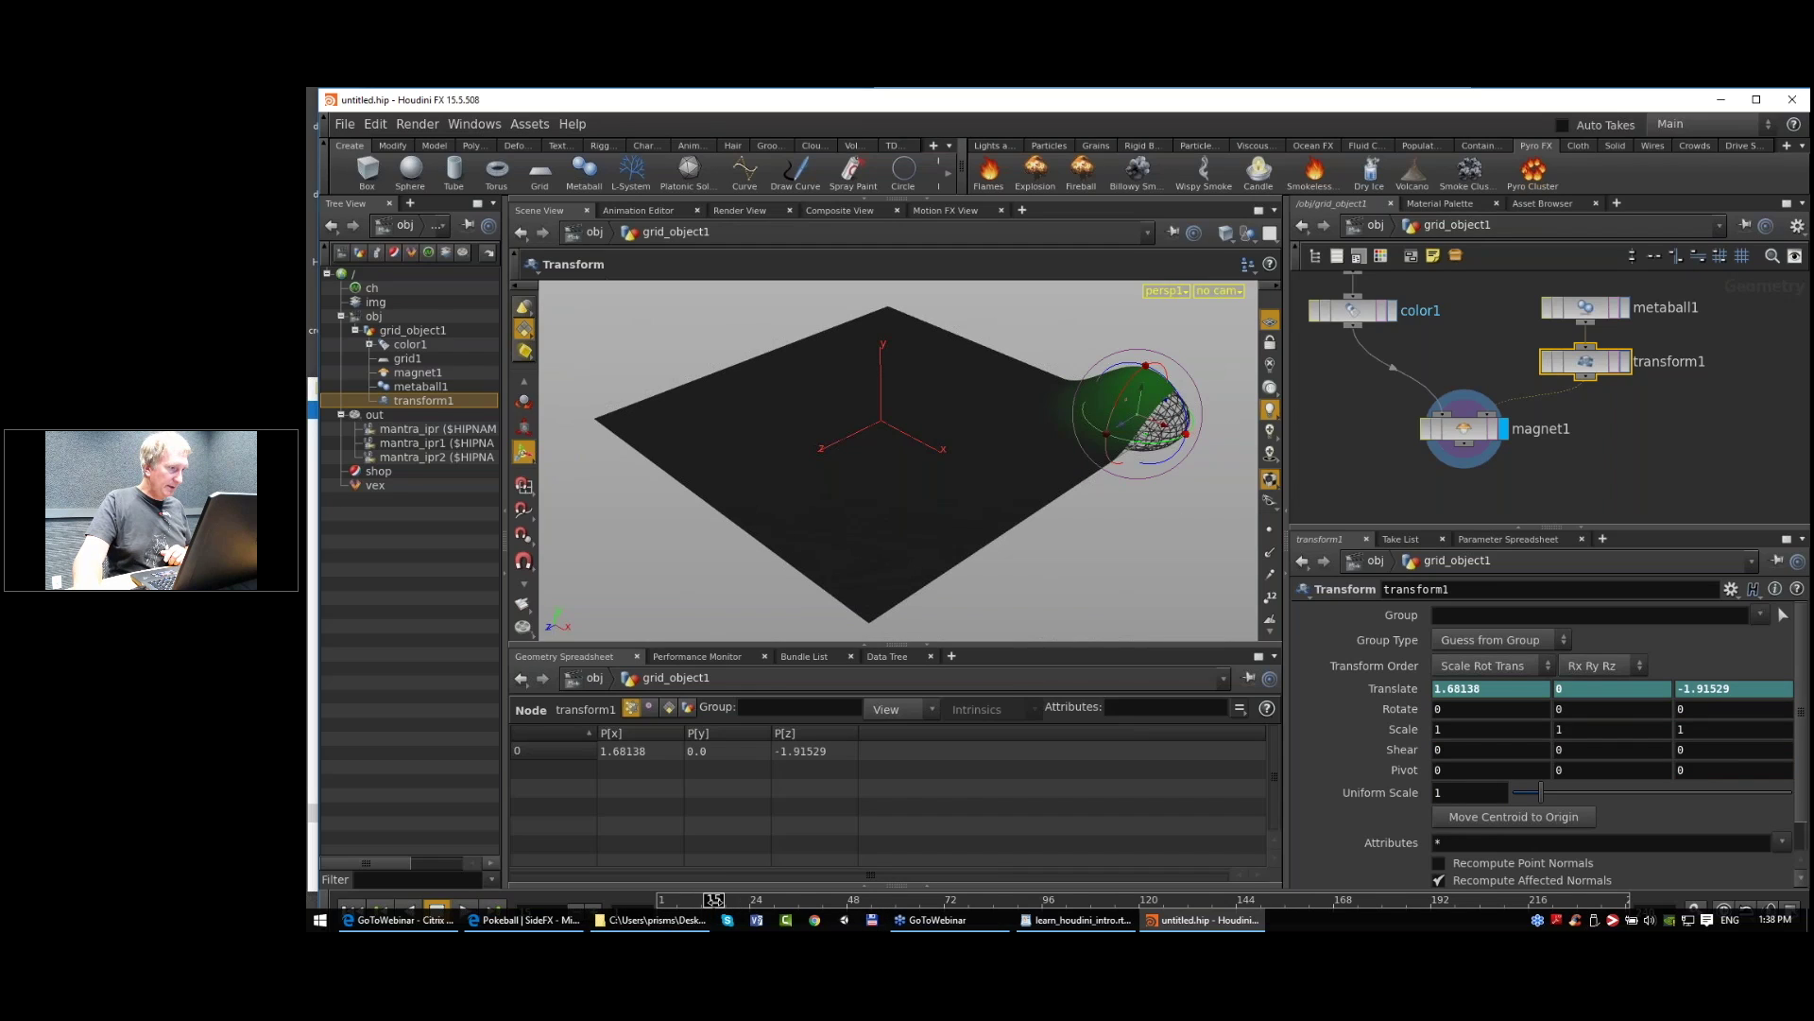
drag(1136, 419, 876, 483)
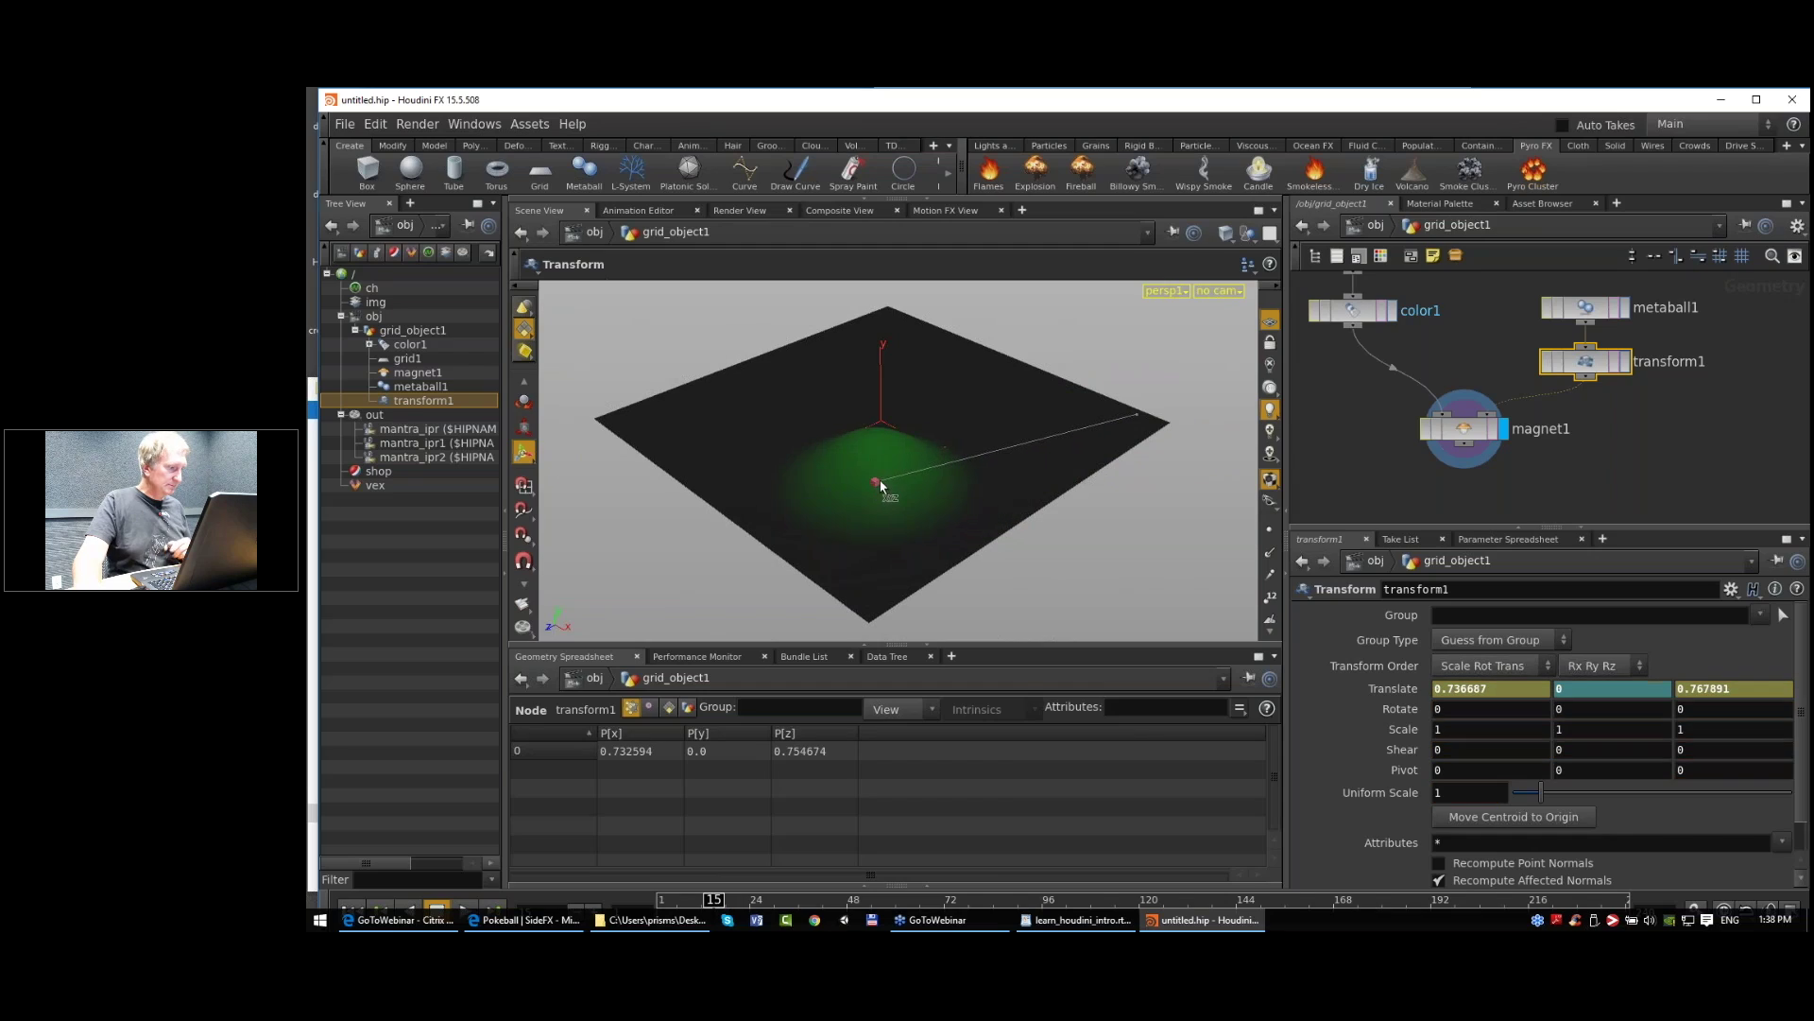
alt+click(1396, 688)
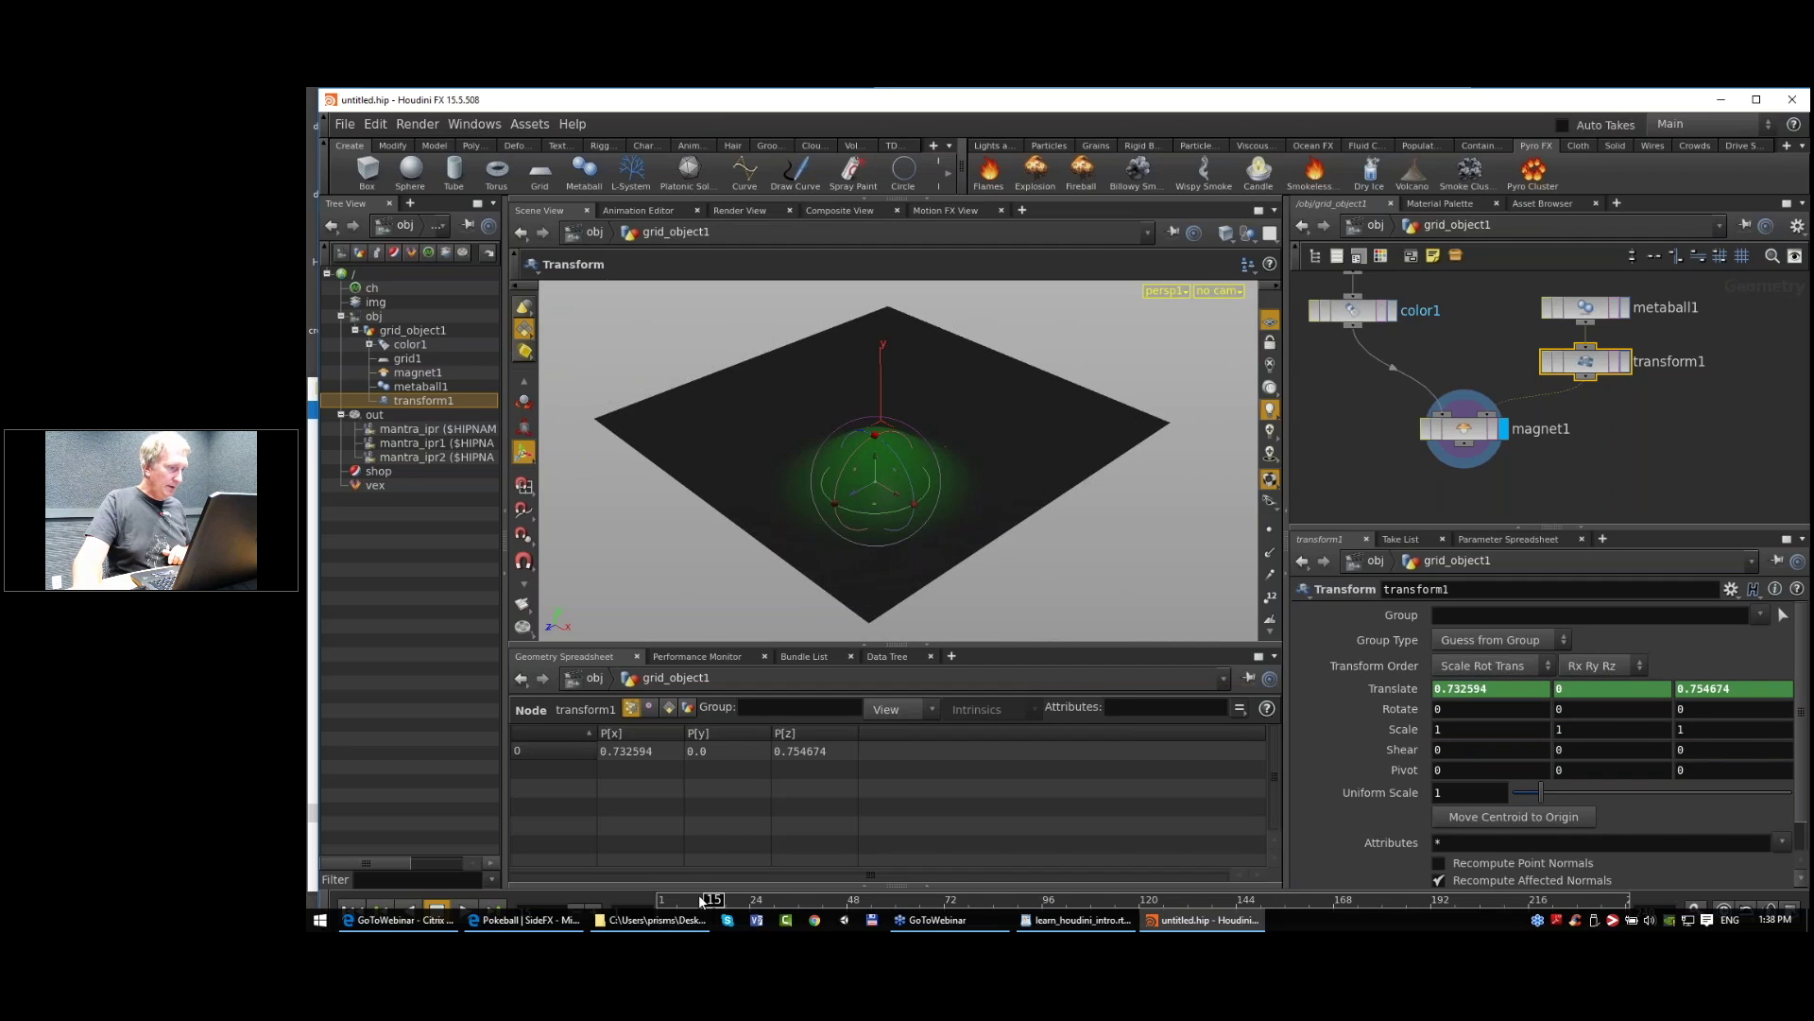
Step: Keyframe transform1's translate at about (-3.12, 0, 1.0) on frame 24, return to frame 1 and limit the timeline range to 24 frames
click(751, 899)
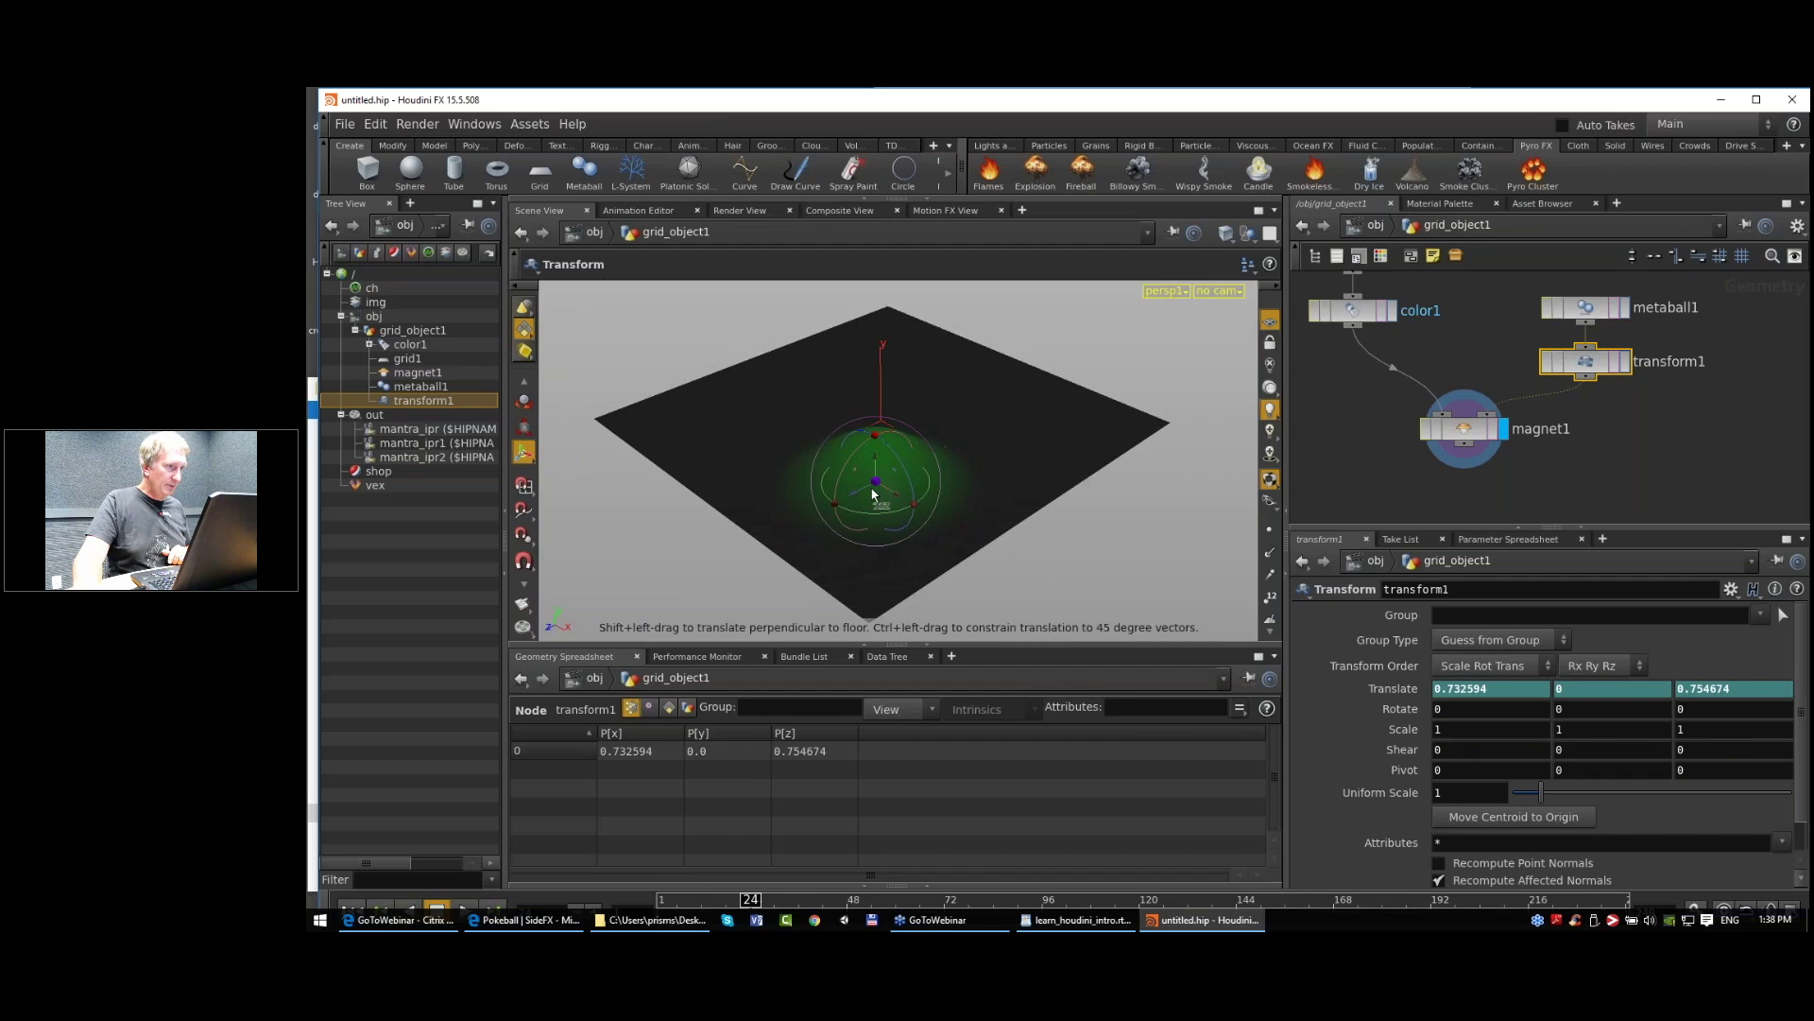
drag(873, 493, 624, 360)
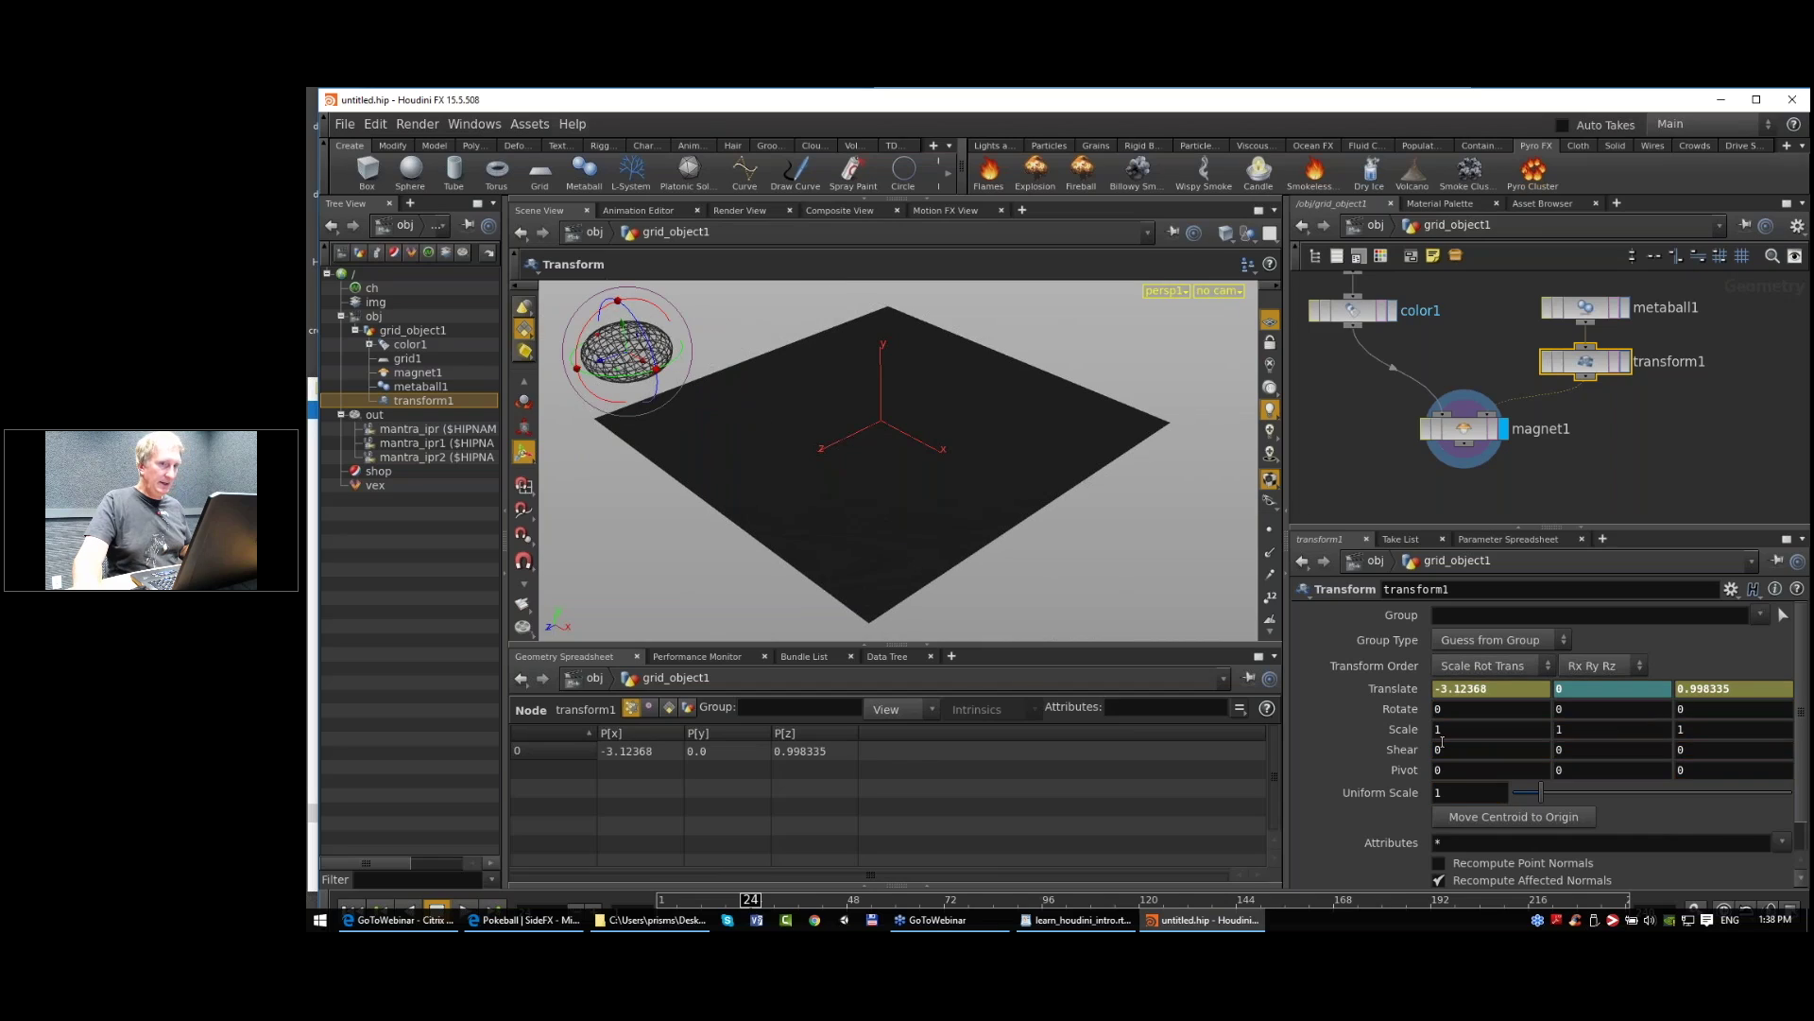
alt+click(1407, 690)
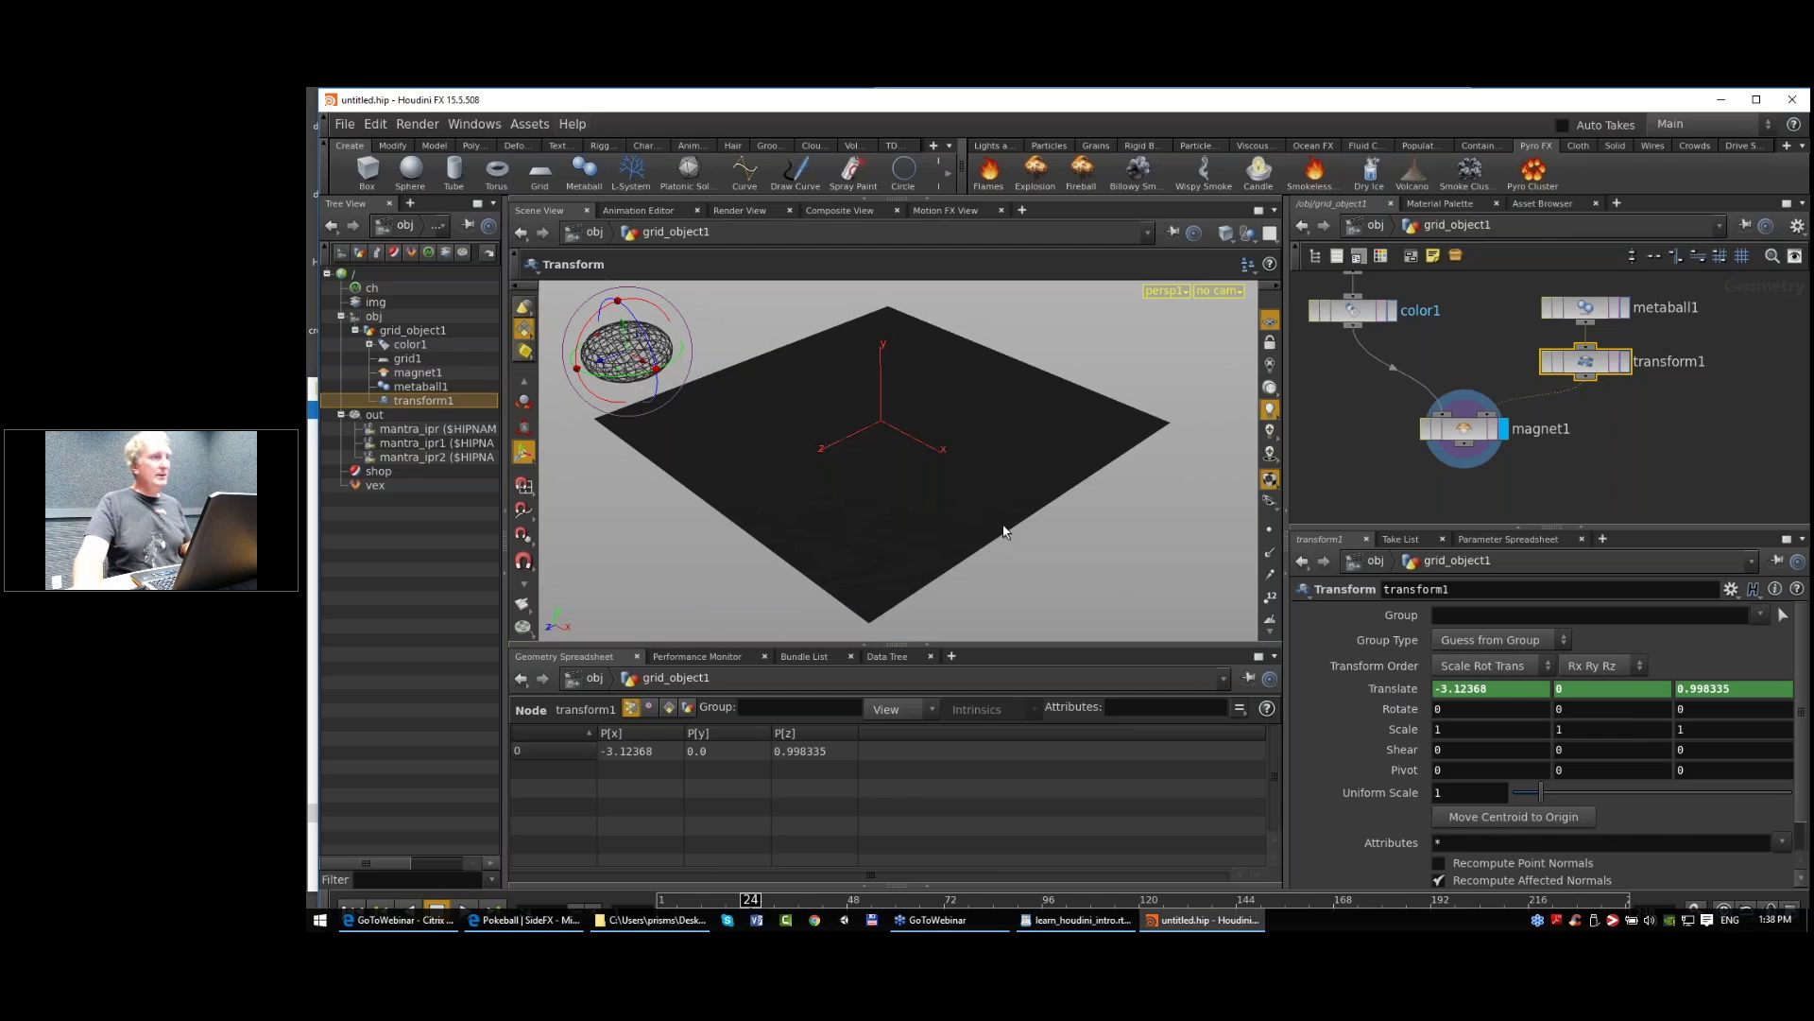
drag(751, 900, 663, 913)
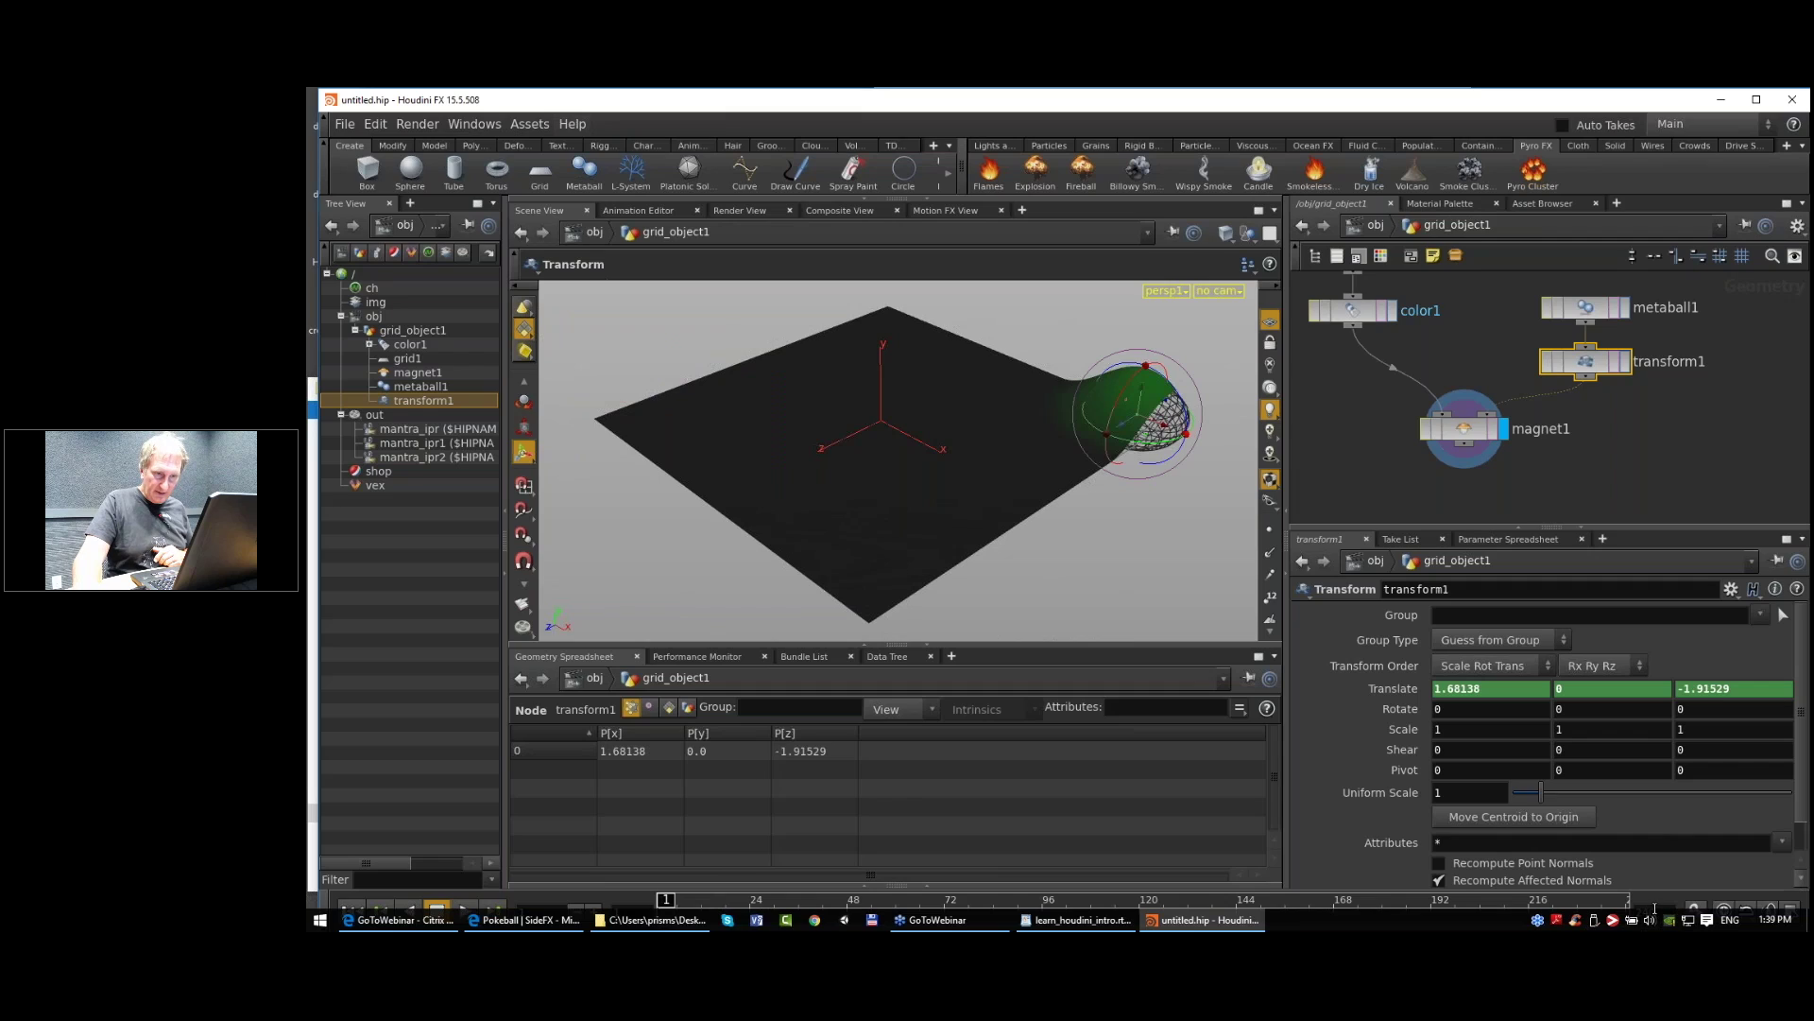
key(Return)
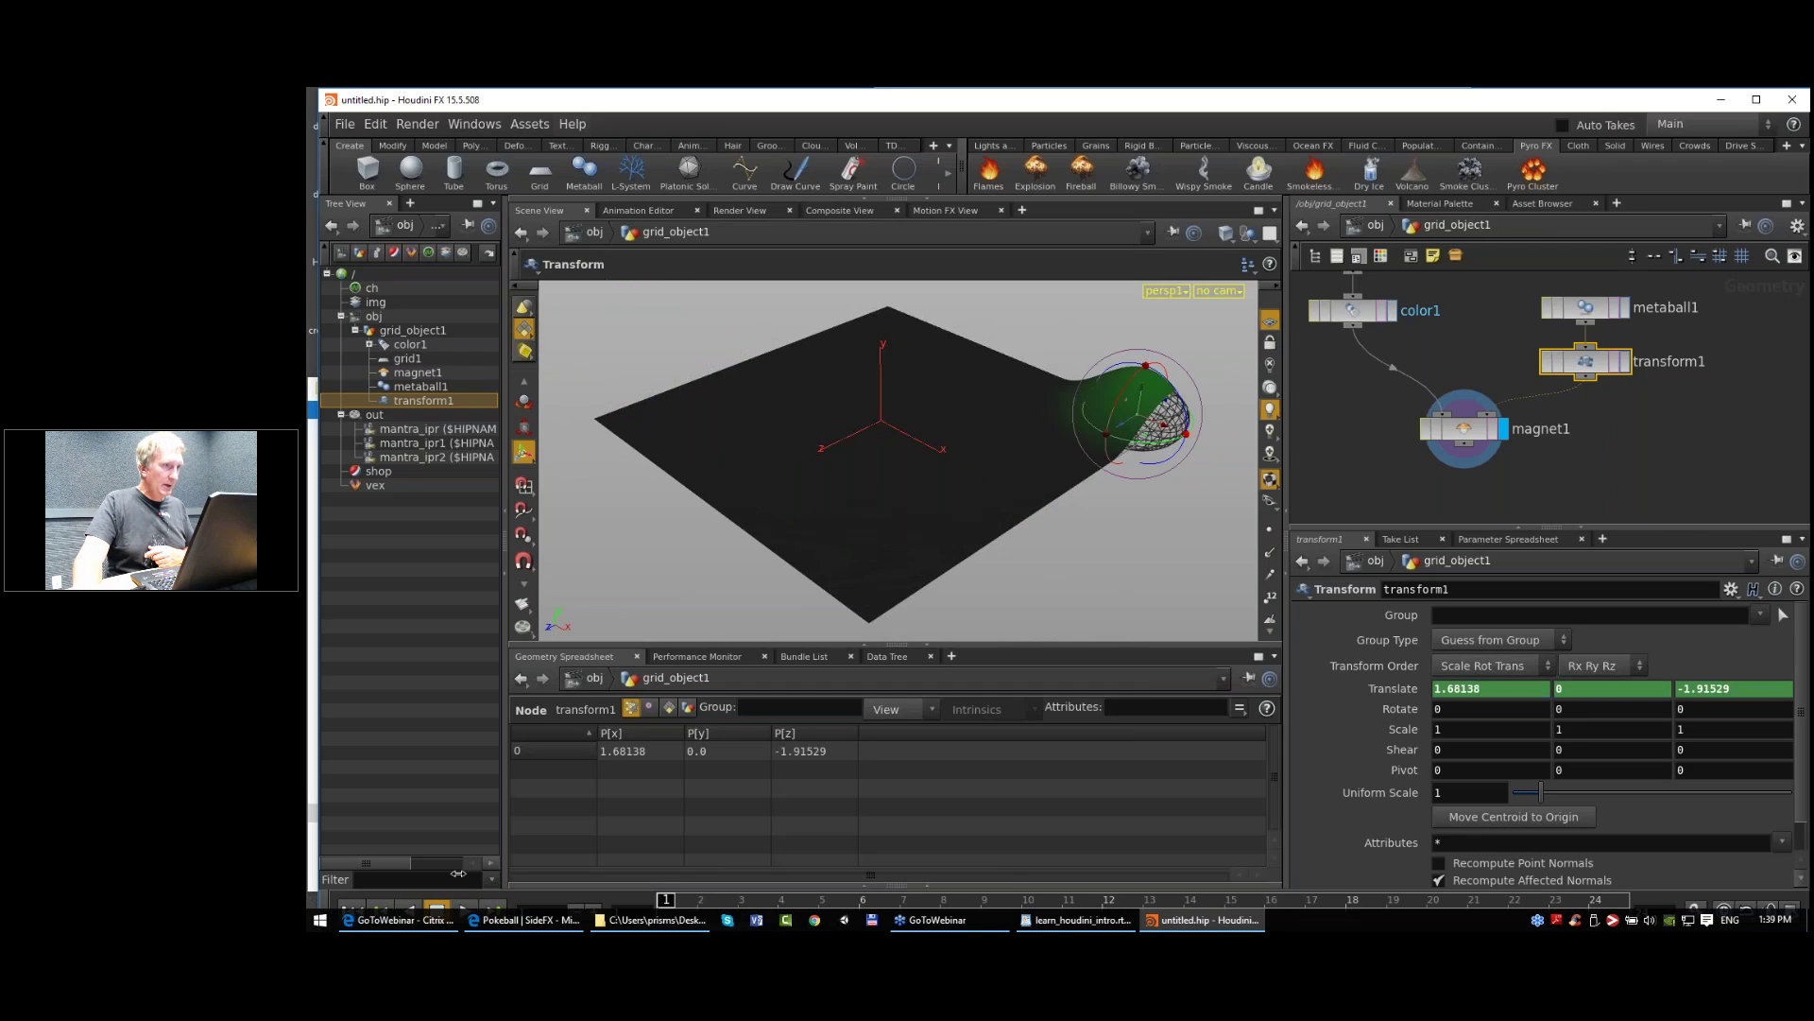
Step: Select magnet1 and sort its points by the green colour component in the spreadsheet
middle_drag(1489, 448, 1465, 402)
scroll(1465, 401, down, 1)
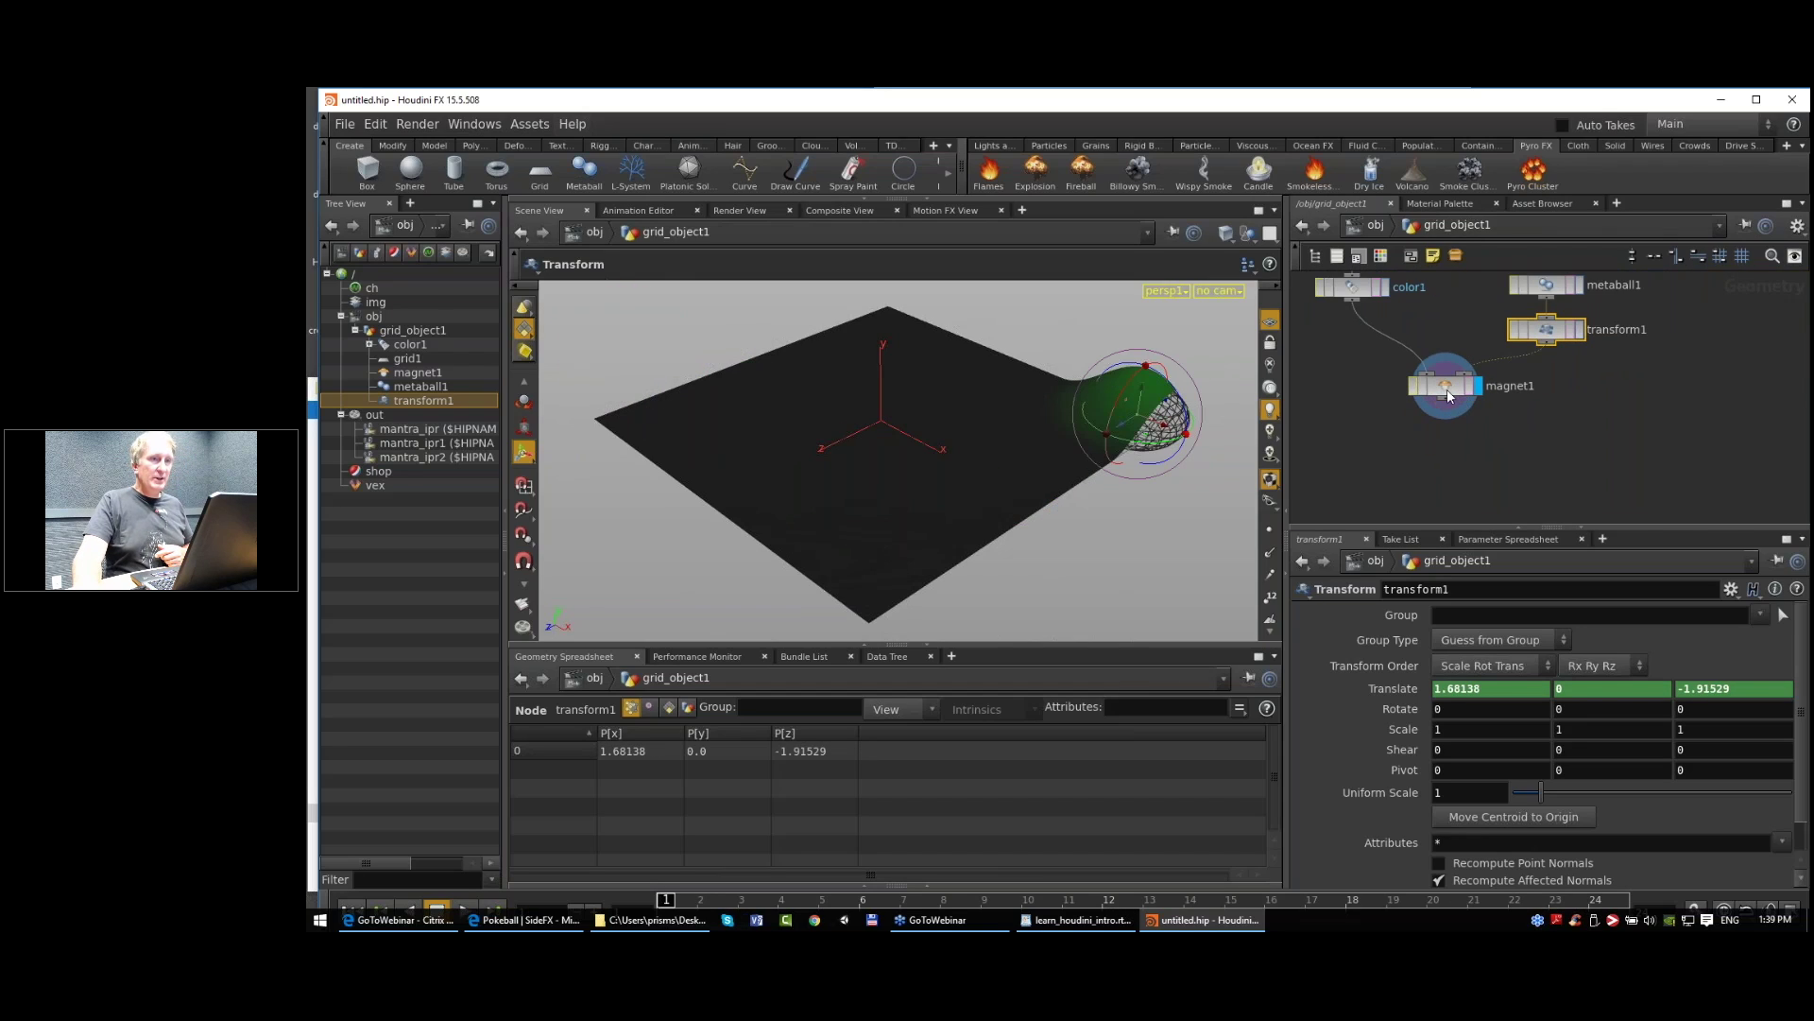
drag(1448, 388, 1451, 405)
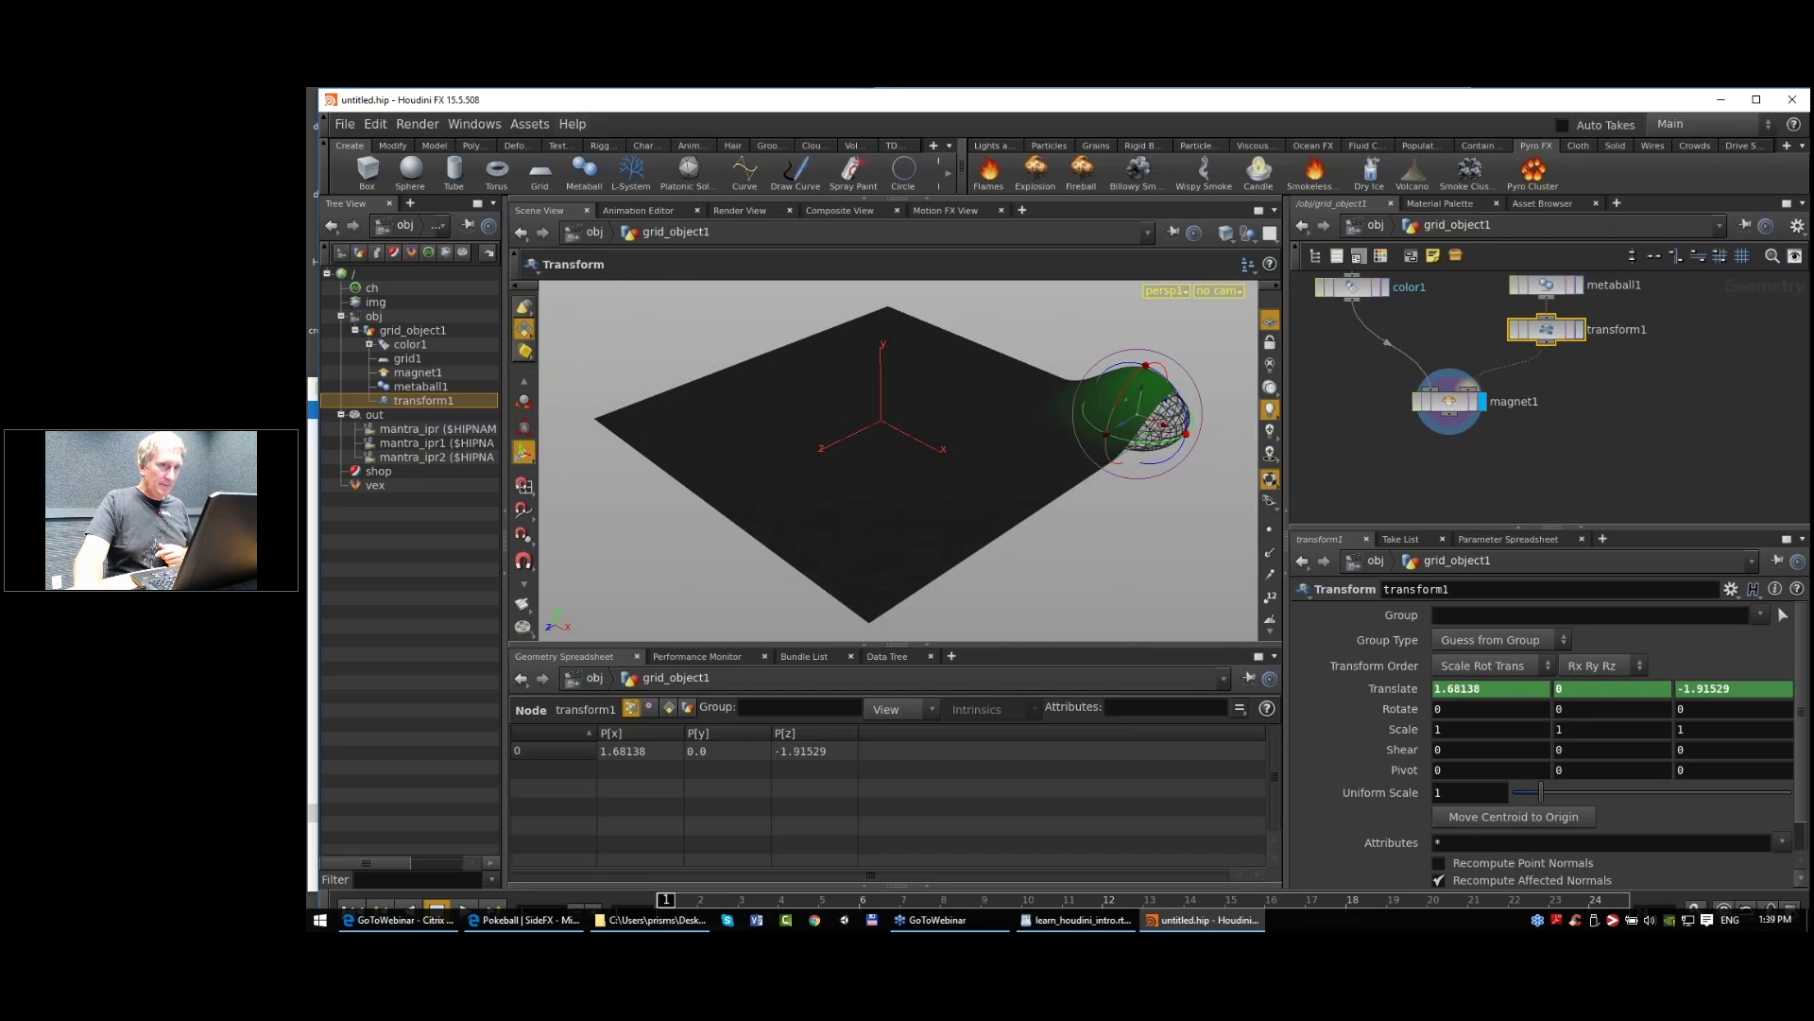
click(1449, 400)
click(997, 728)
click(1000, 729)
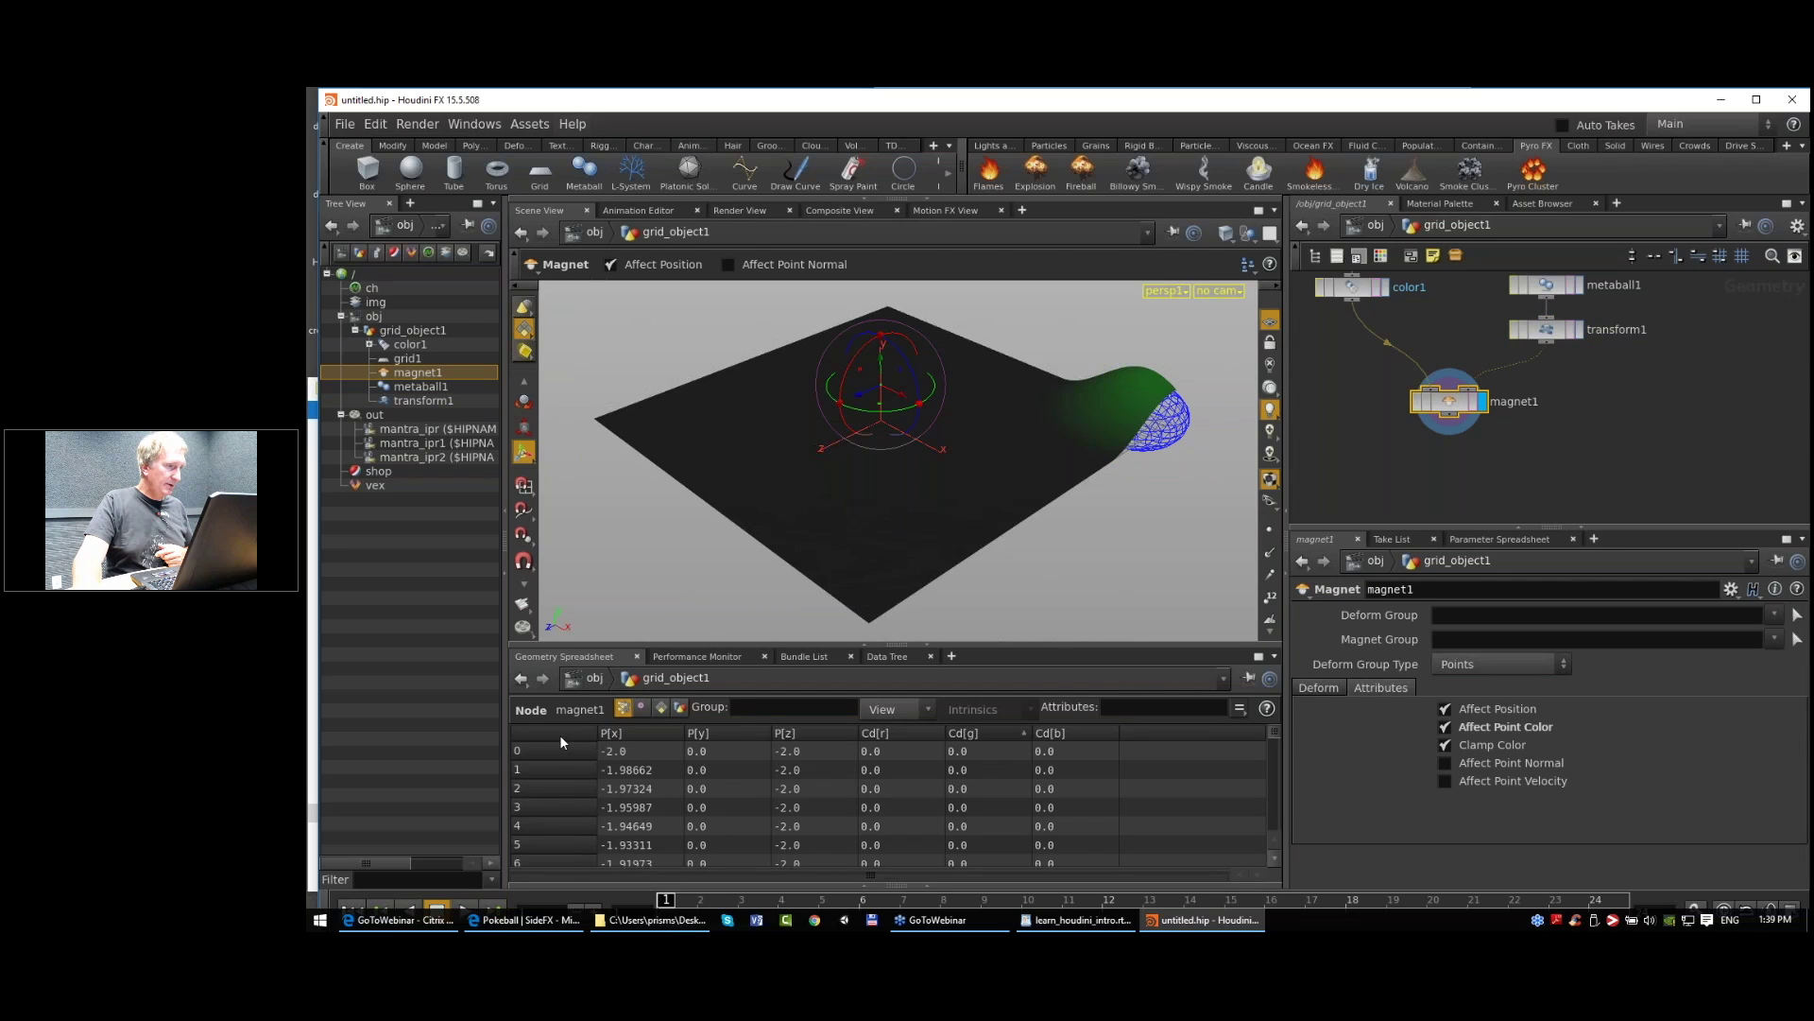
Step: Add a Primitive node below magnet1, connected to magnet1's output
middle_drag(1645, 435, 1641, 422)
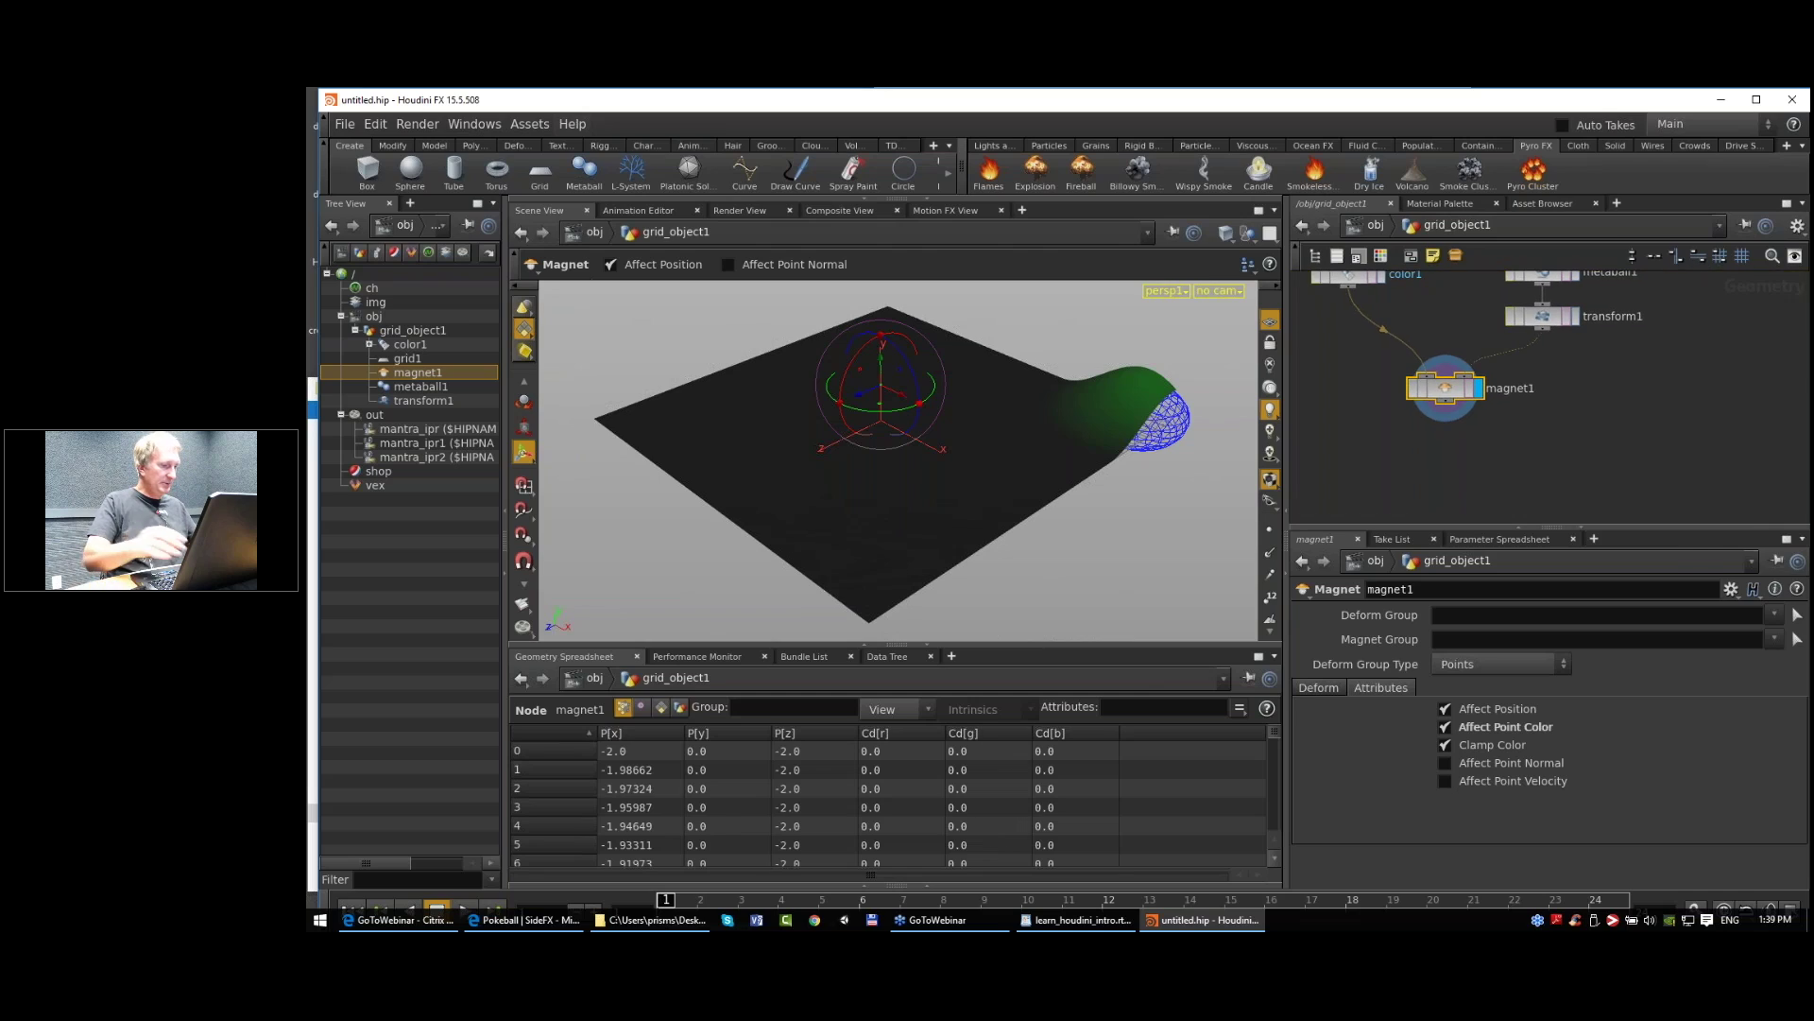
key(Tab)
text(prim)
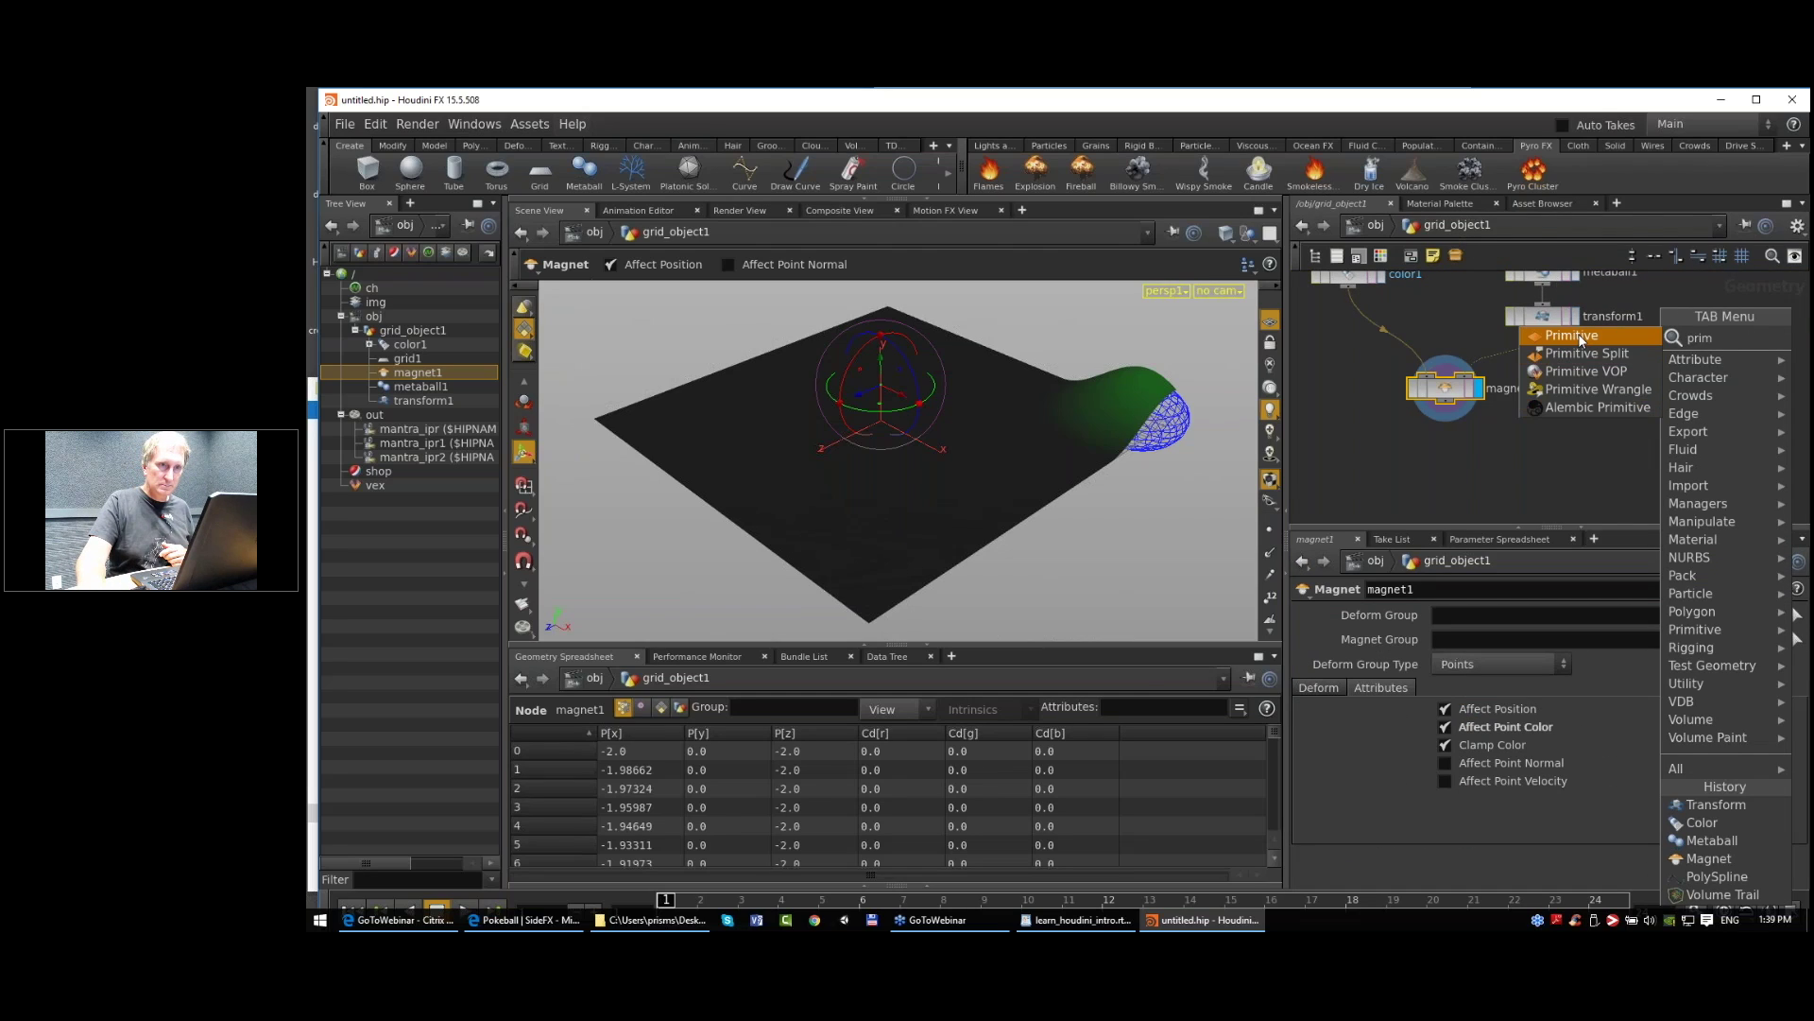
click(1576, 336)
click(1446, 468)
drag(1446, 404, 1446, 464)
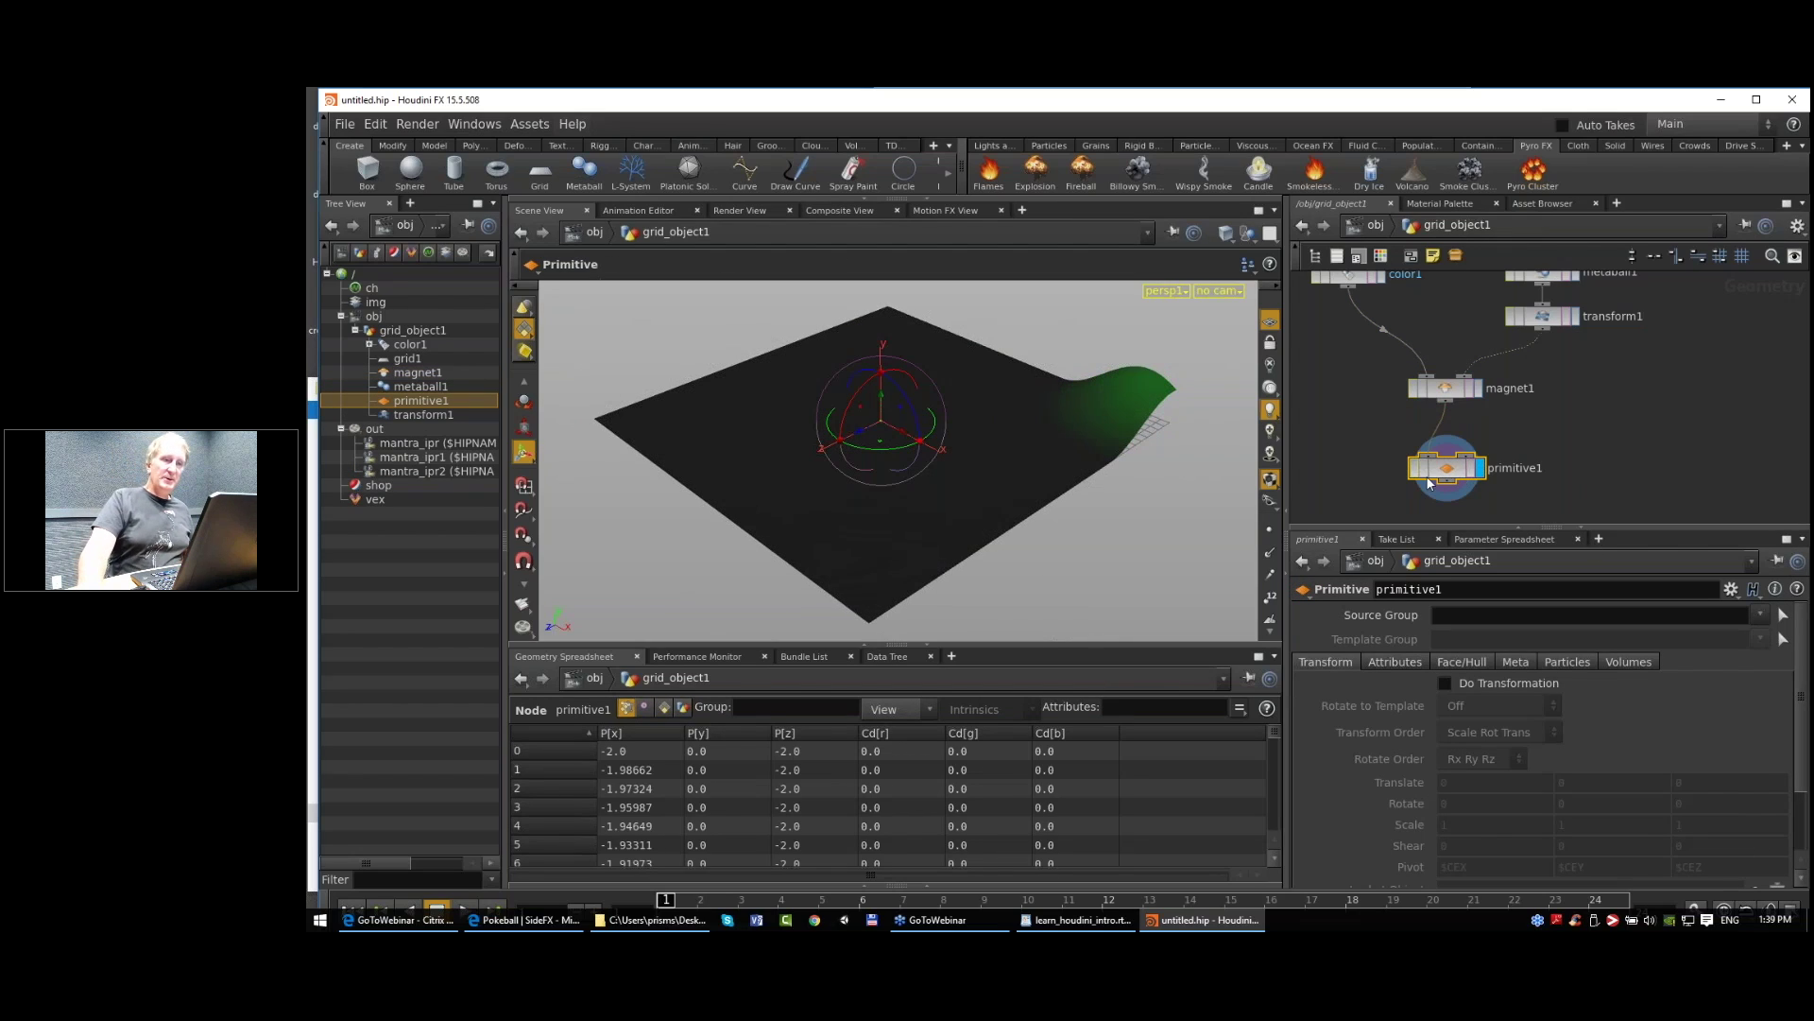
drag(1443, 467, 1440, 475)
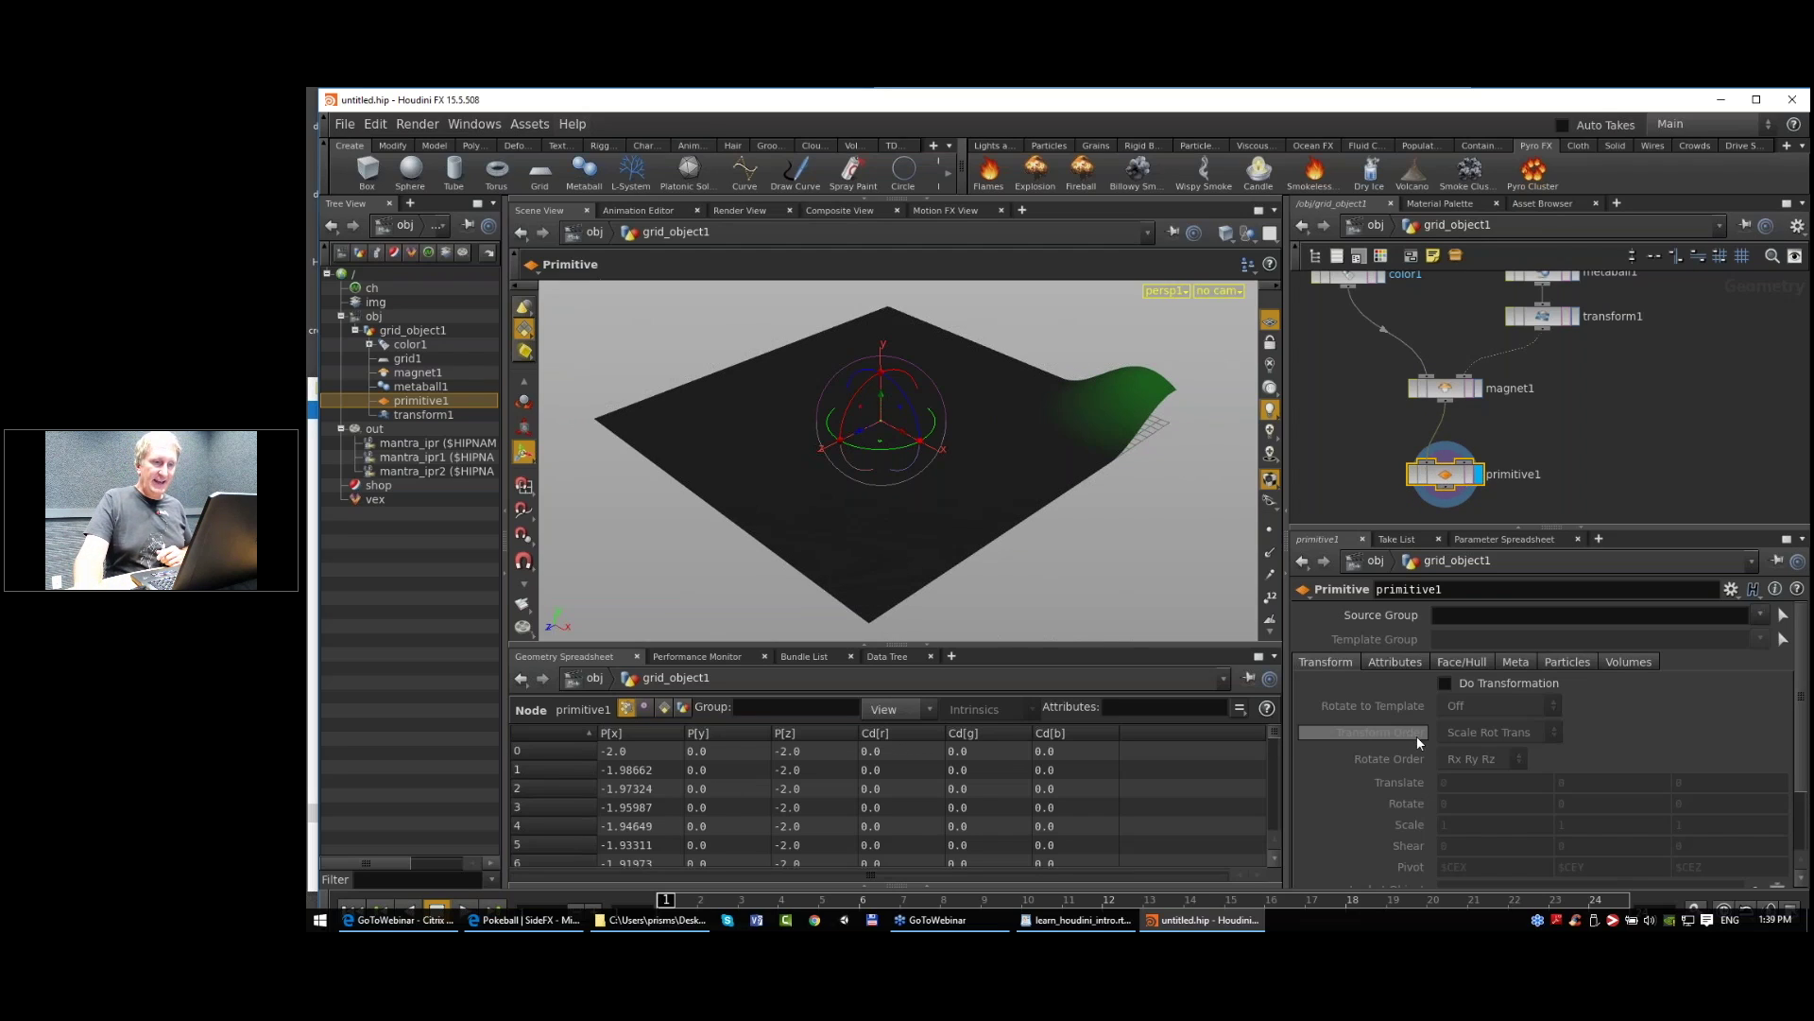
Step: Enable Do Transformation on primitive1 and set its scale to 0.5 on all three axes
scroll(1416, 735, down, 1)
scroll(1446, 754, up, 1)
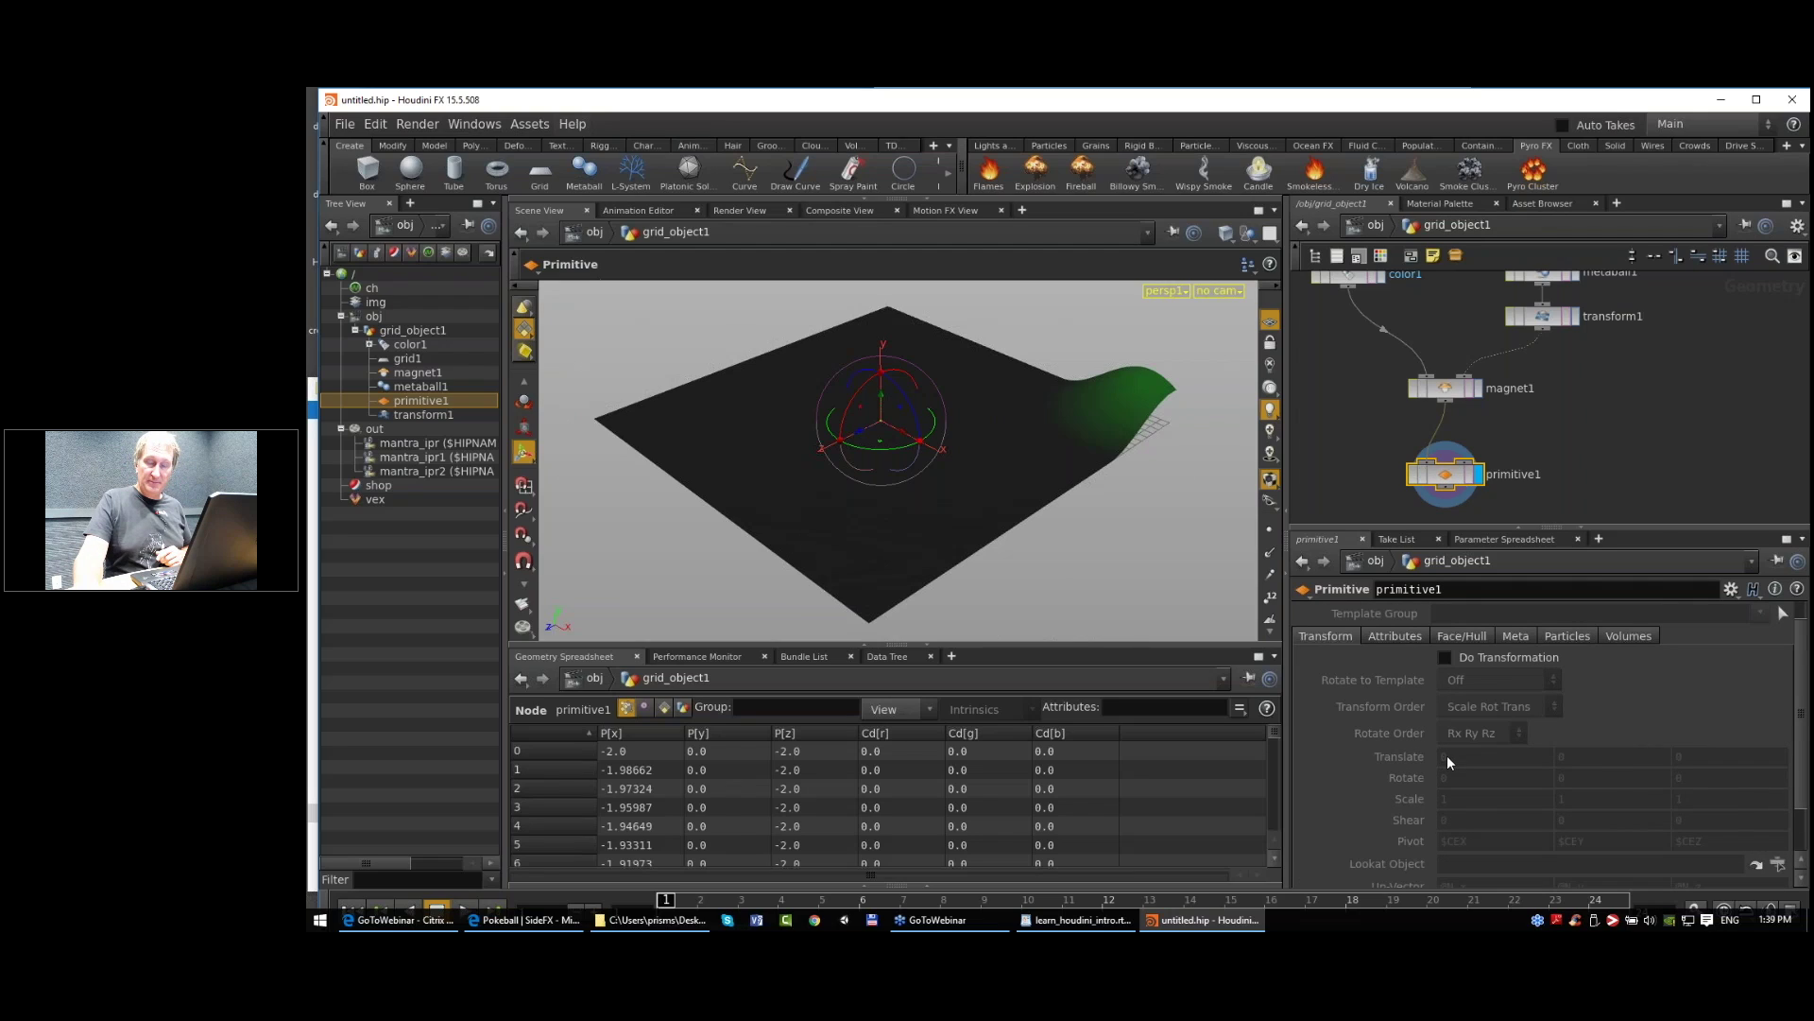
click(1443, 657)
scroll(1425, 754, down, 1)
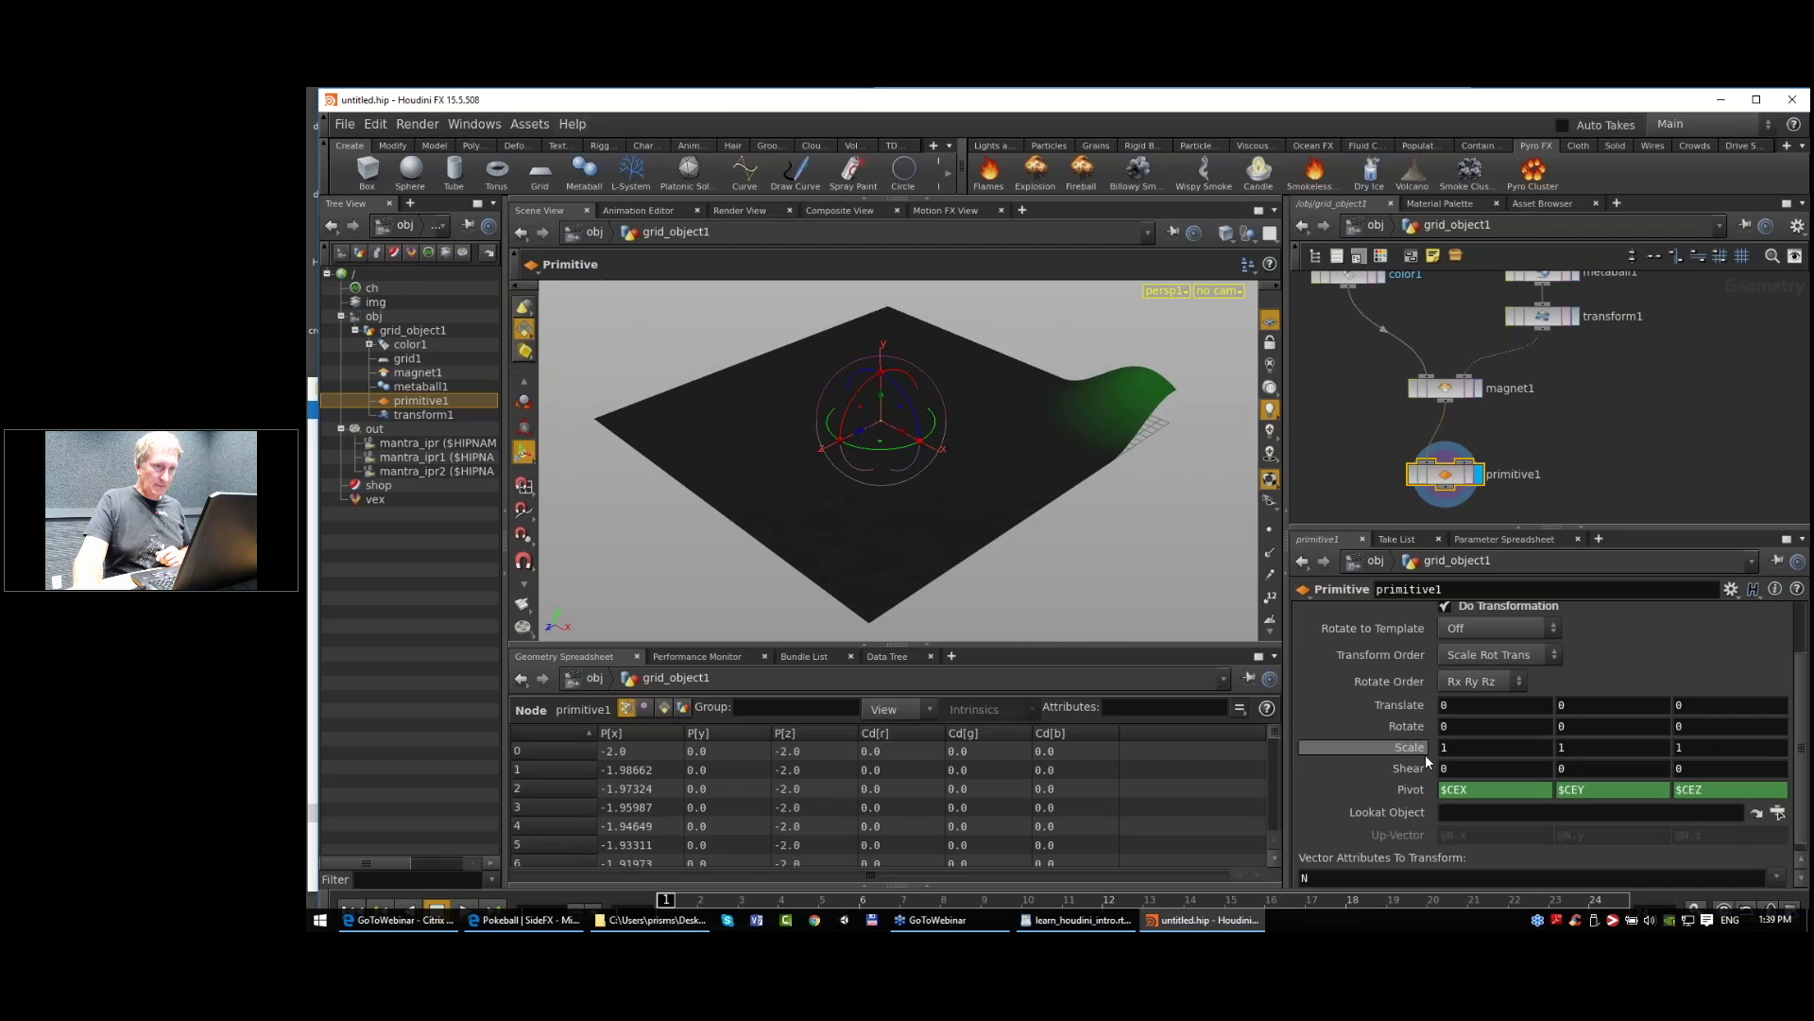
middle_drag(1410, 744, 1327, 745)
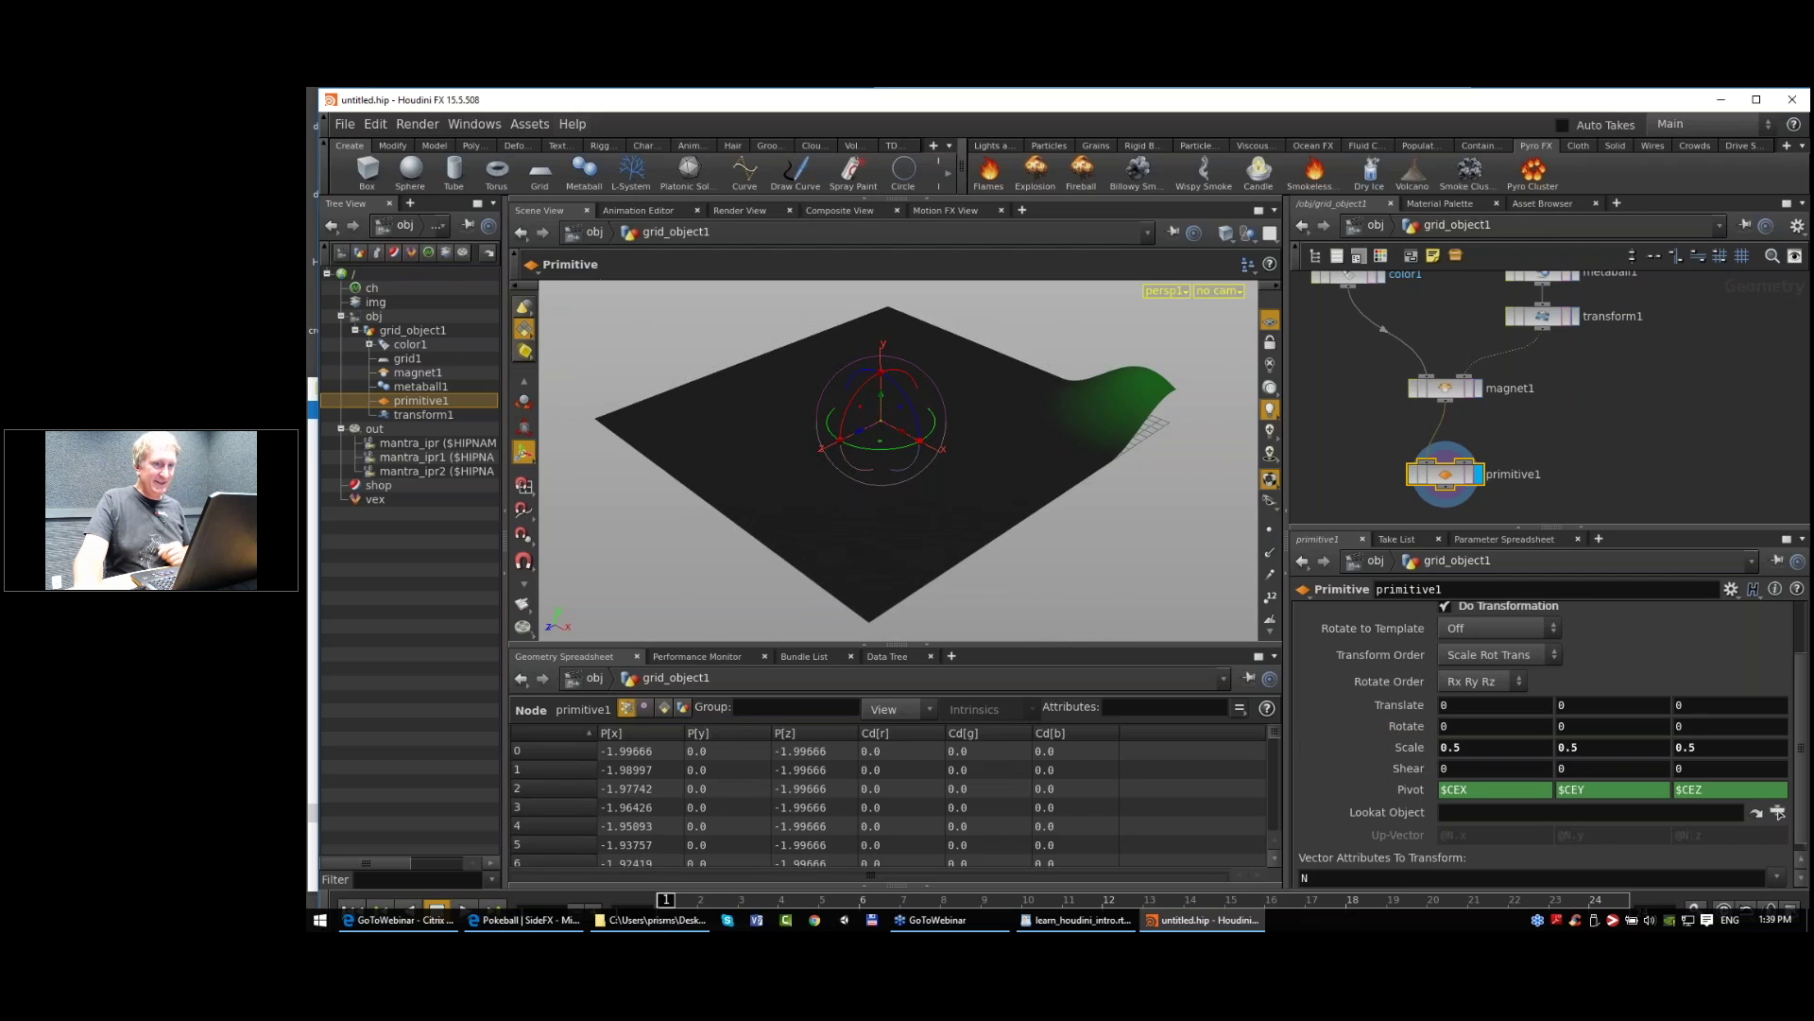
Step: Reset primitive1's scale to the default of 1 on all three axes
ctrl+middle_click(1411, 748)
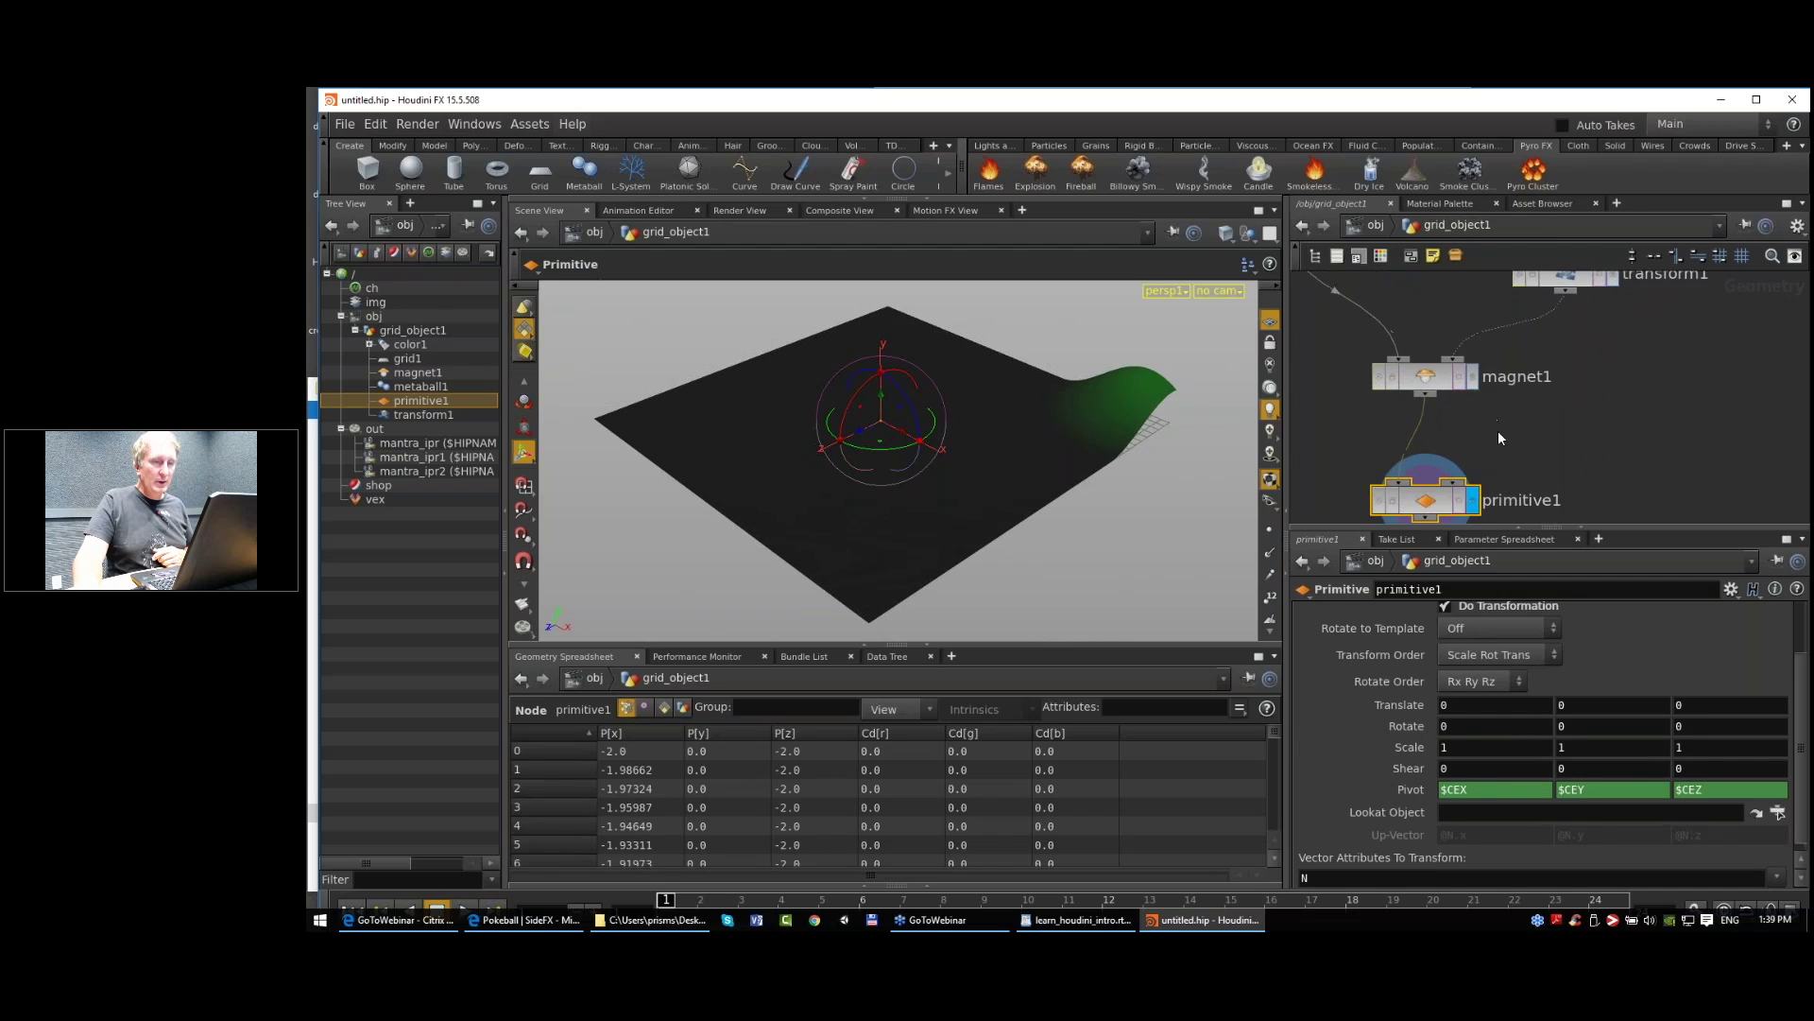
scroll(1467, 366, up, 4)
scroll(1446, 362, down, 4)
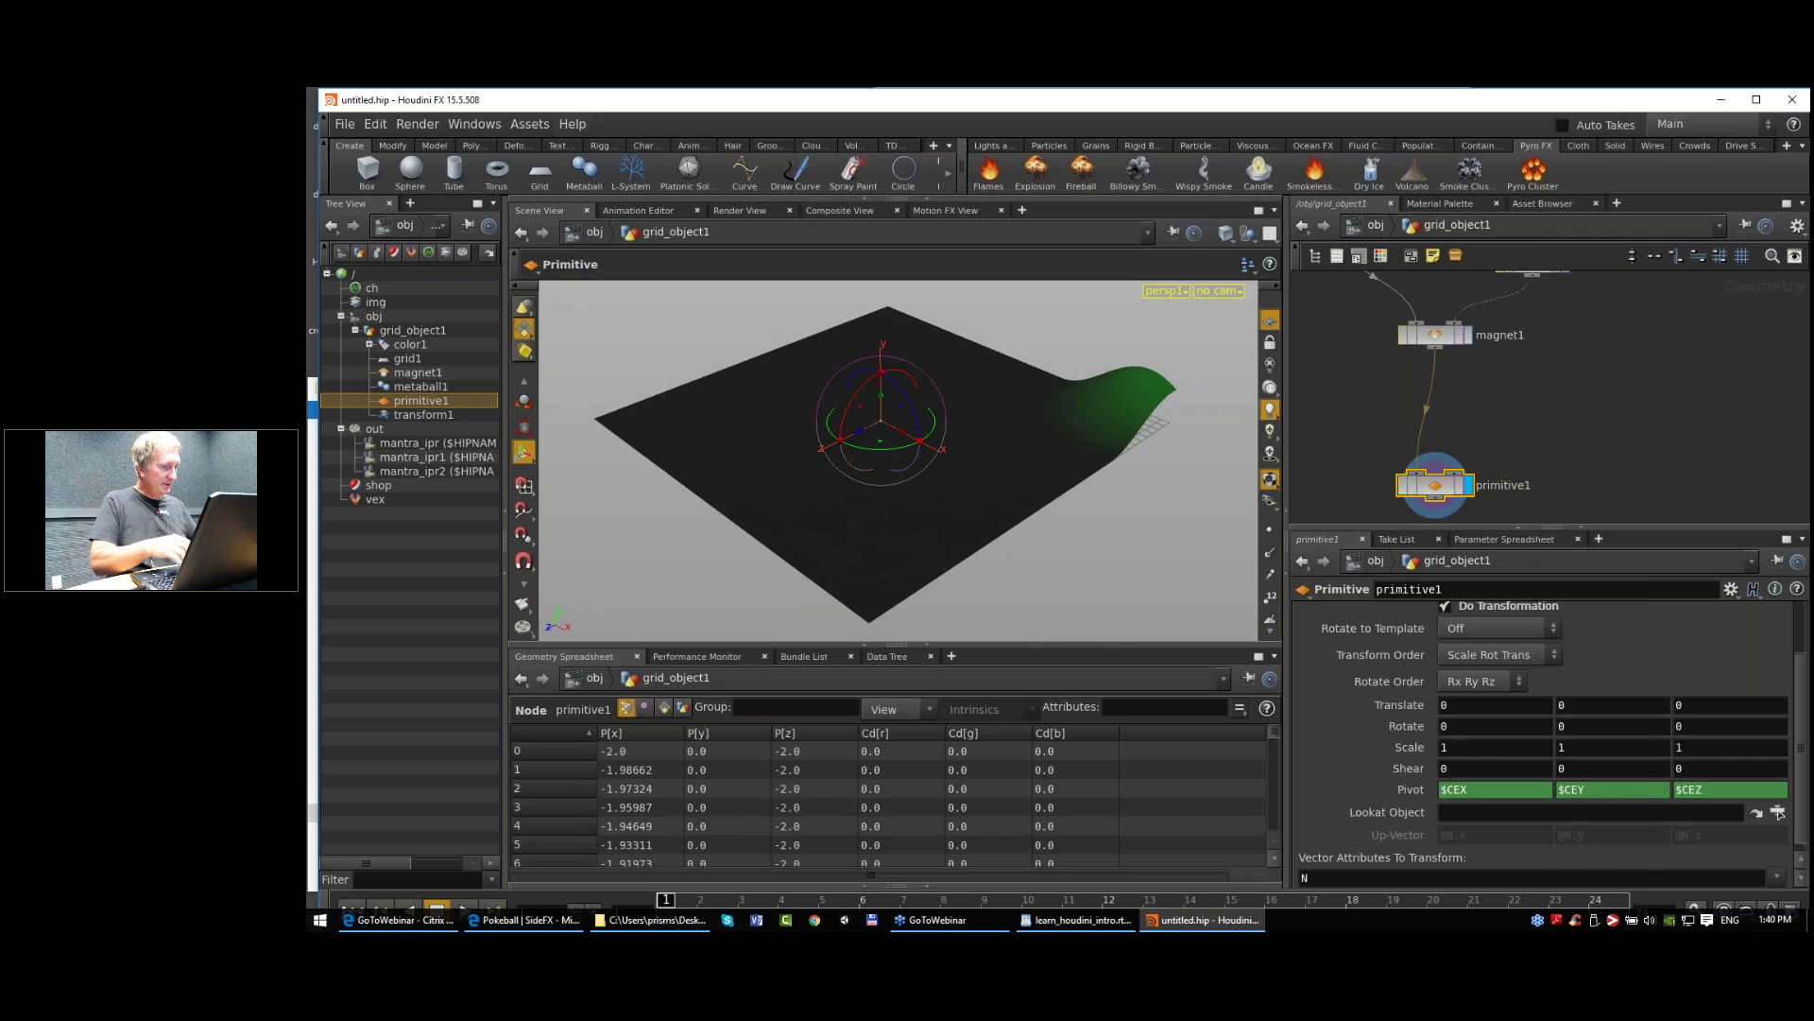
Step: Insert a Fuse node between magnet1 and primitive1 and set its operation to Unique
key(Tab)
key(Escape)
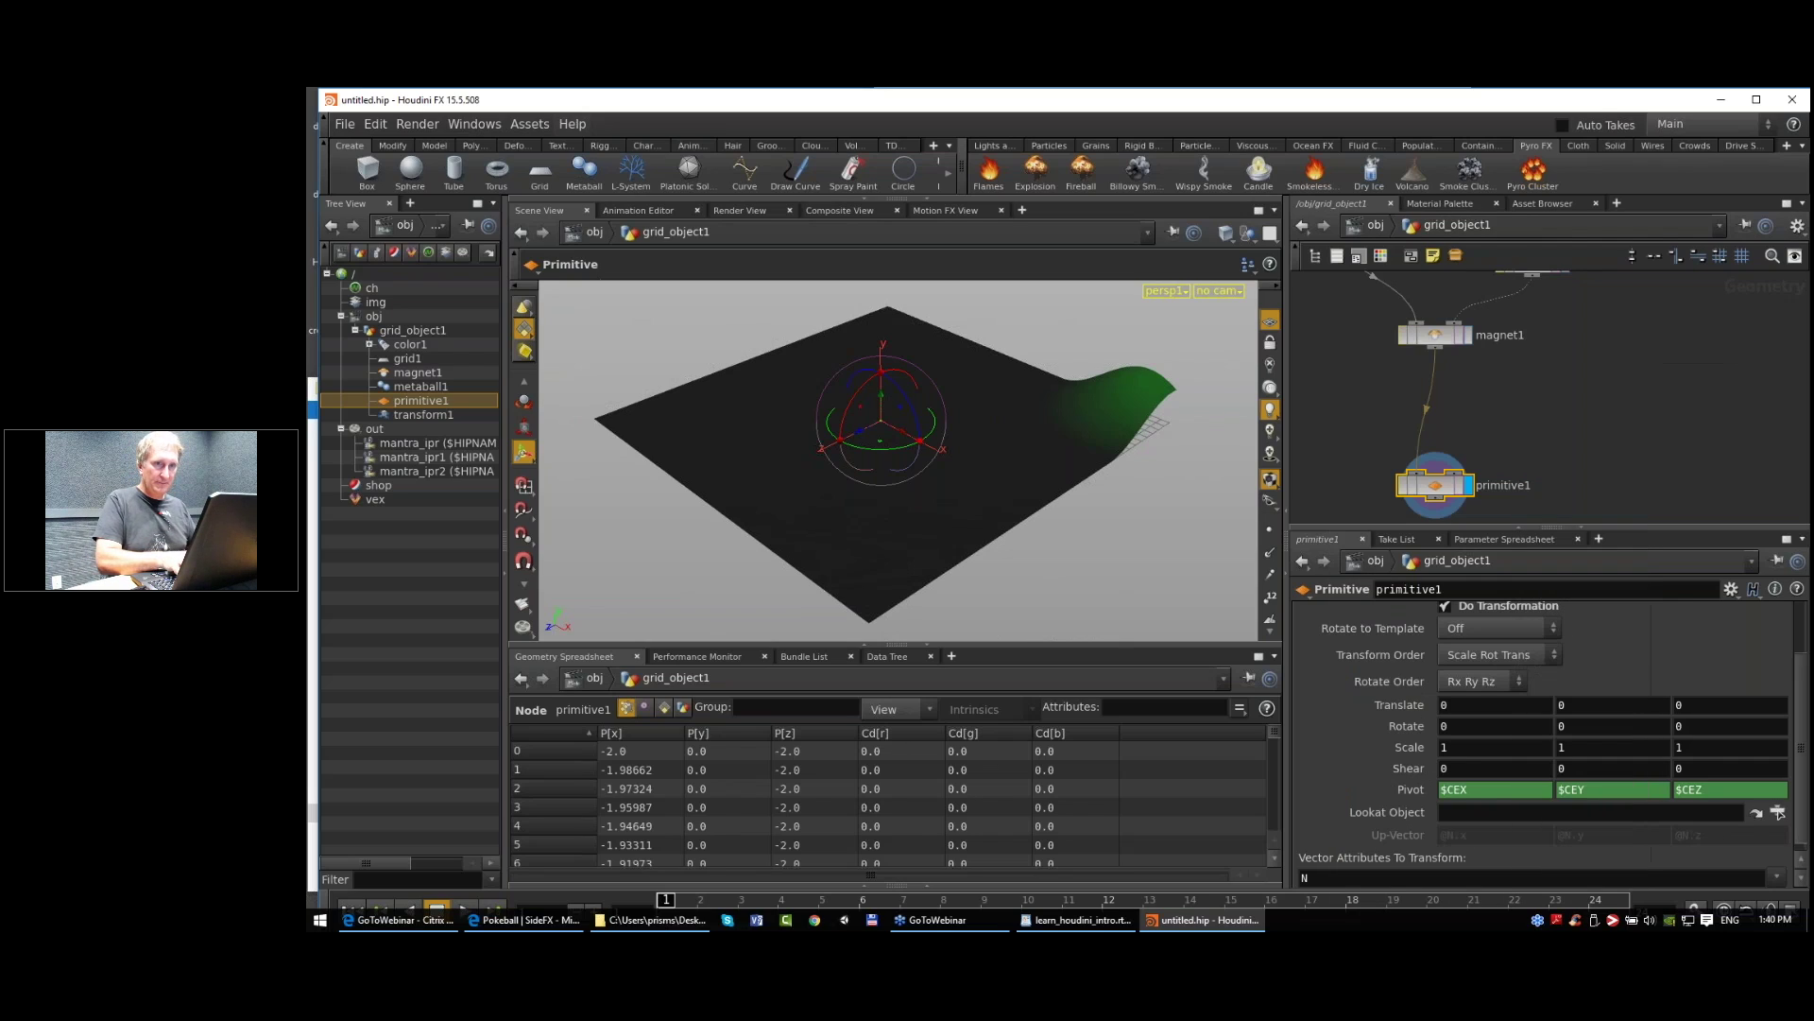
click(1436, 393)
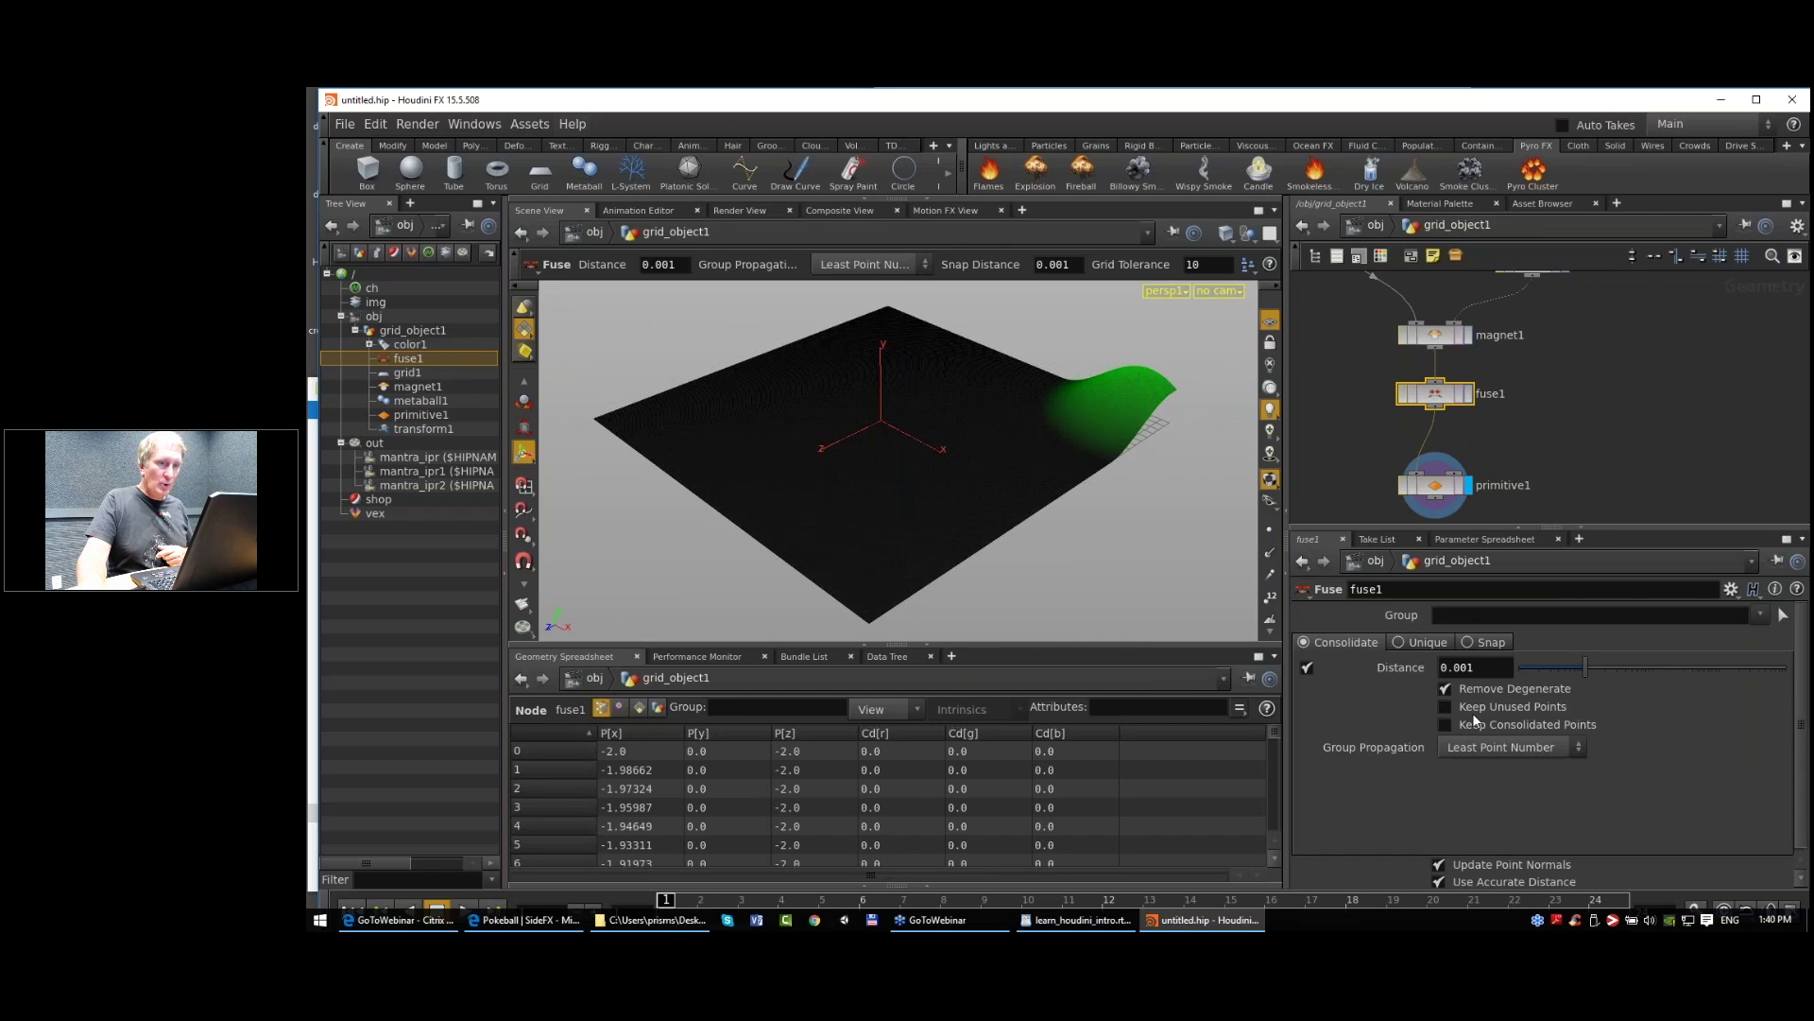
click(1399, 642)
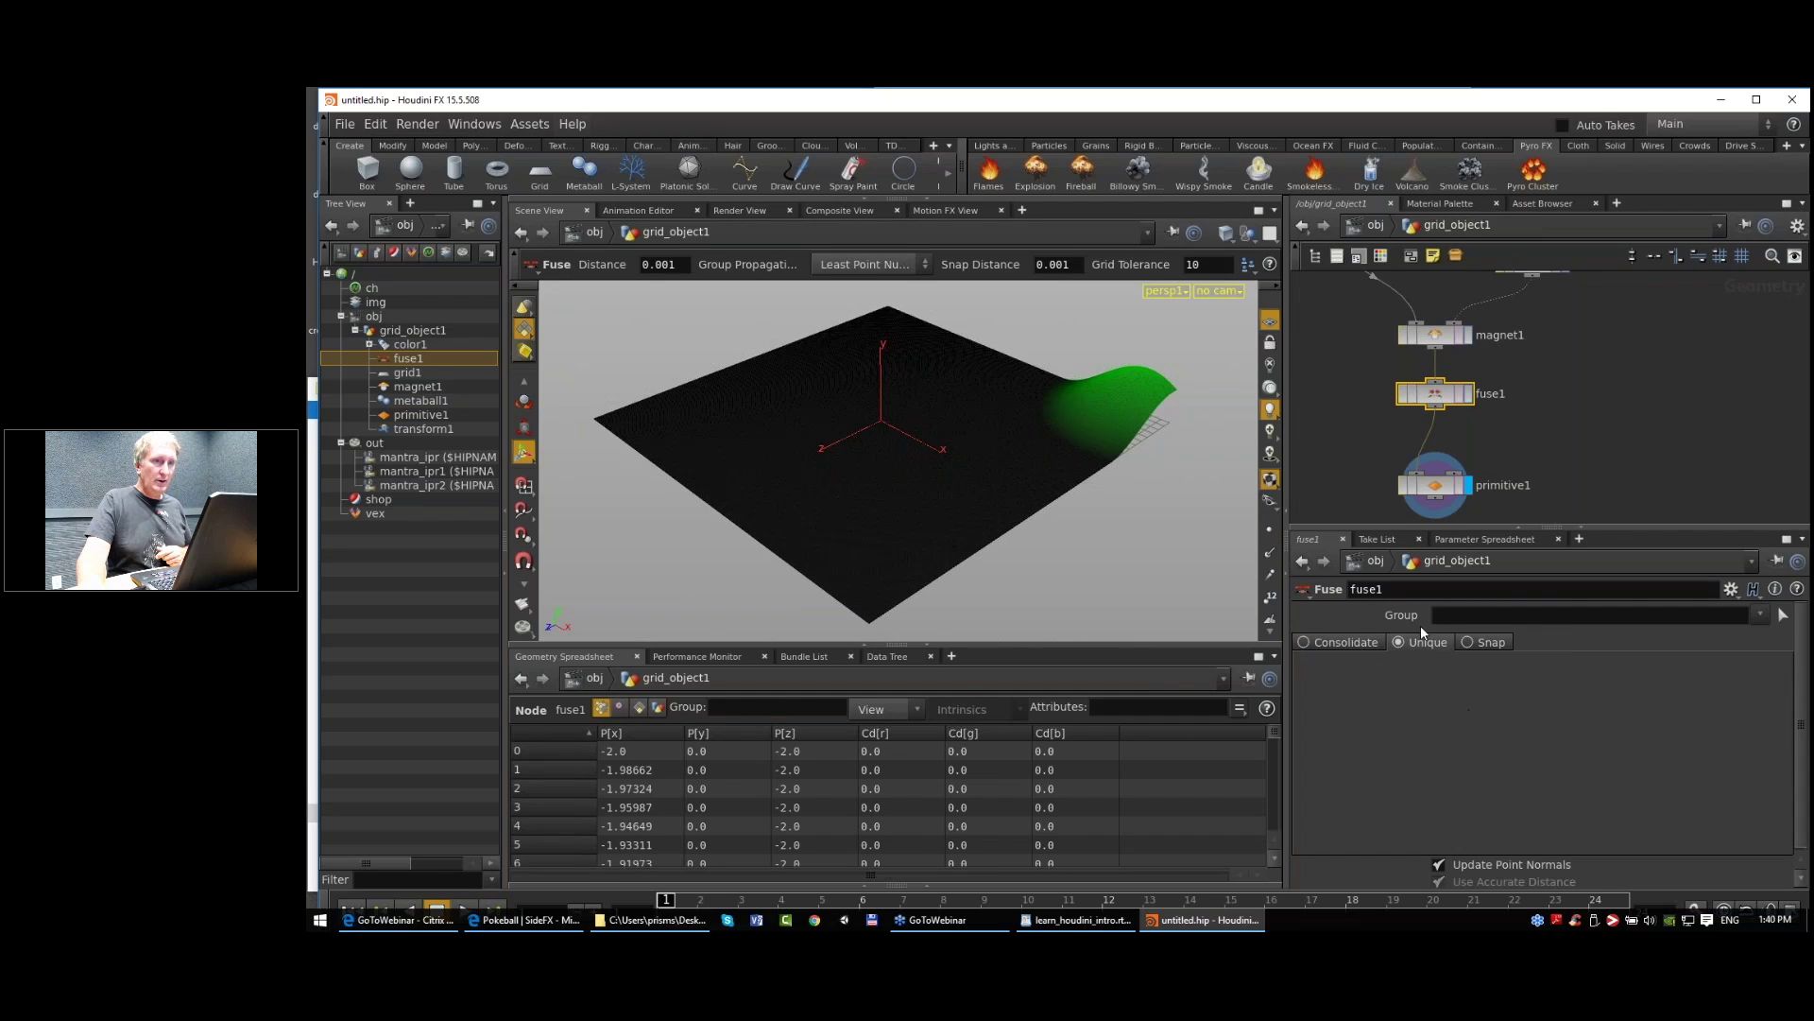
Step: Select primitive1 and examine the green raised corner of the grid up close in the viewport
click(1438, 484)
middle_drag(1555, 403, 1563, 402)
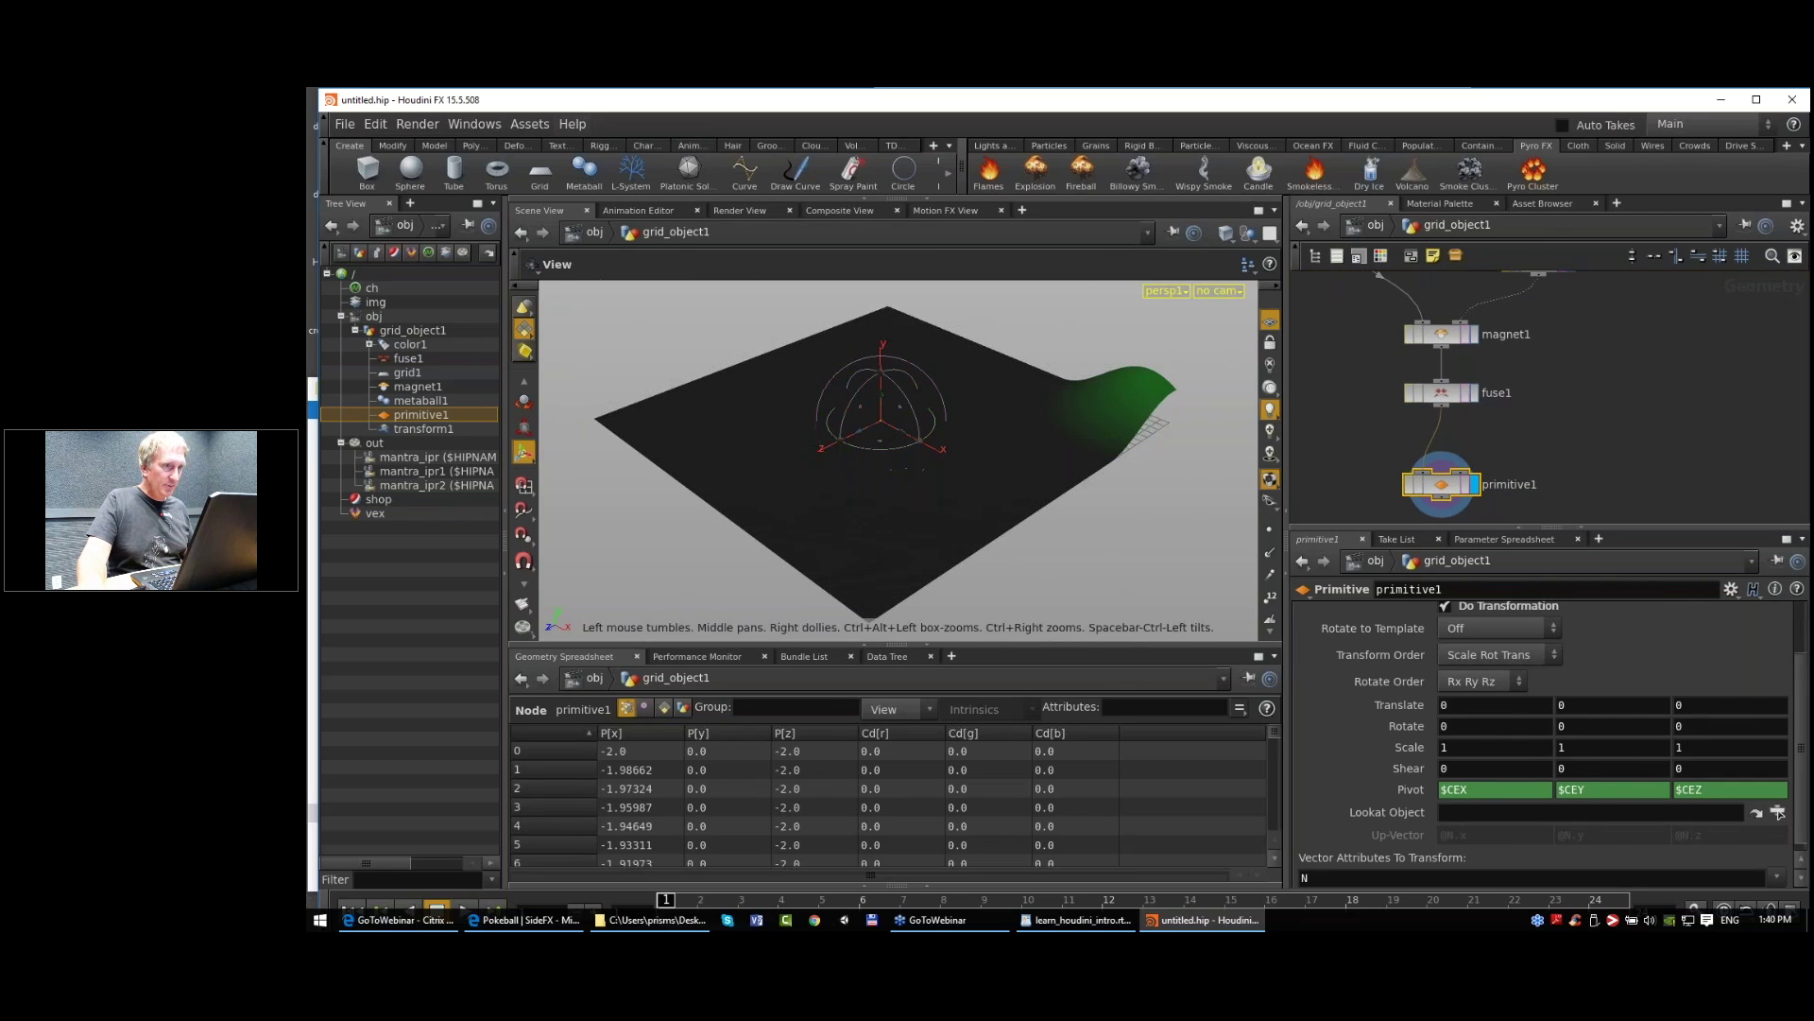
alt+right_drag(1137, 403, 1219, 393)
alt+middle_drag(1219, 393, 1042, 467)
alt+right_drag(1042, 467, 1162, 457)
alt+middle_drag(1163, 458, 1070, 480)
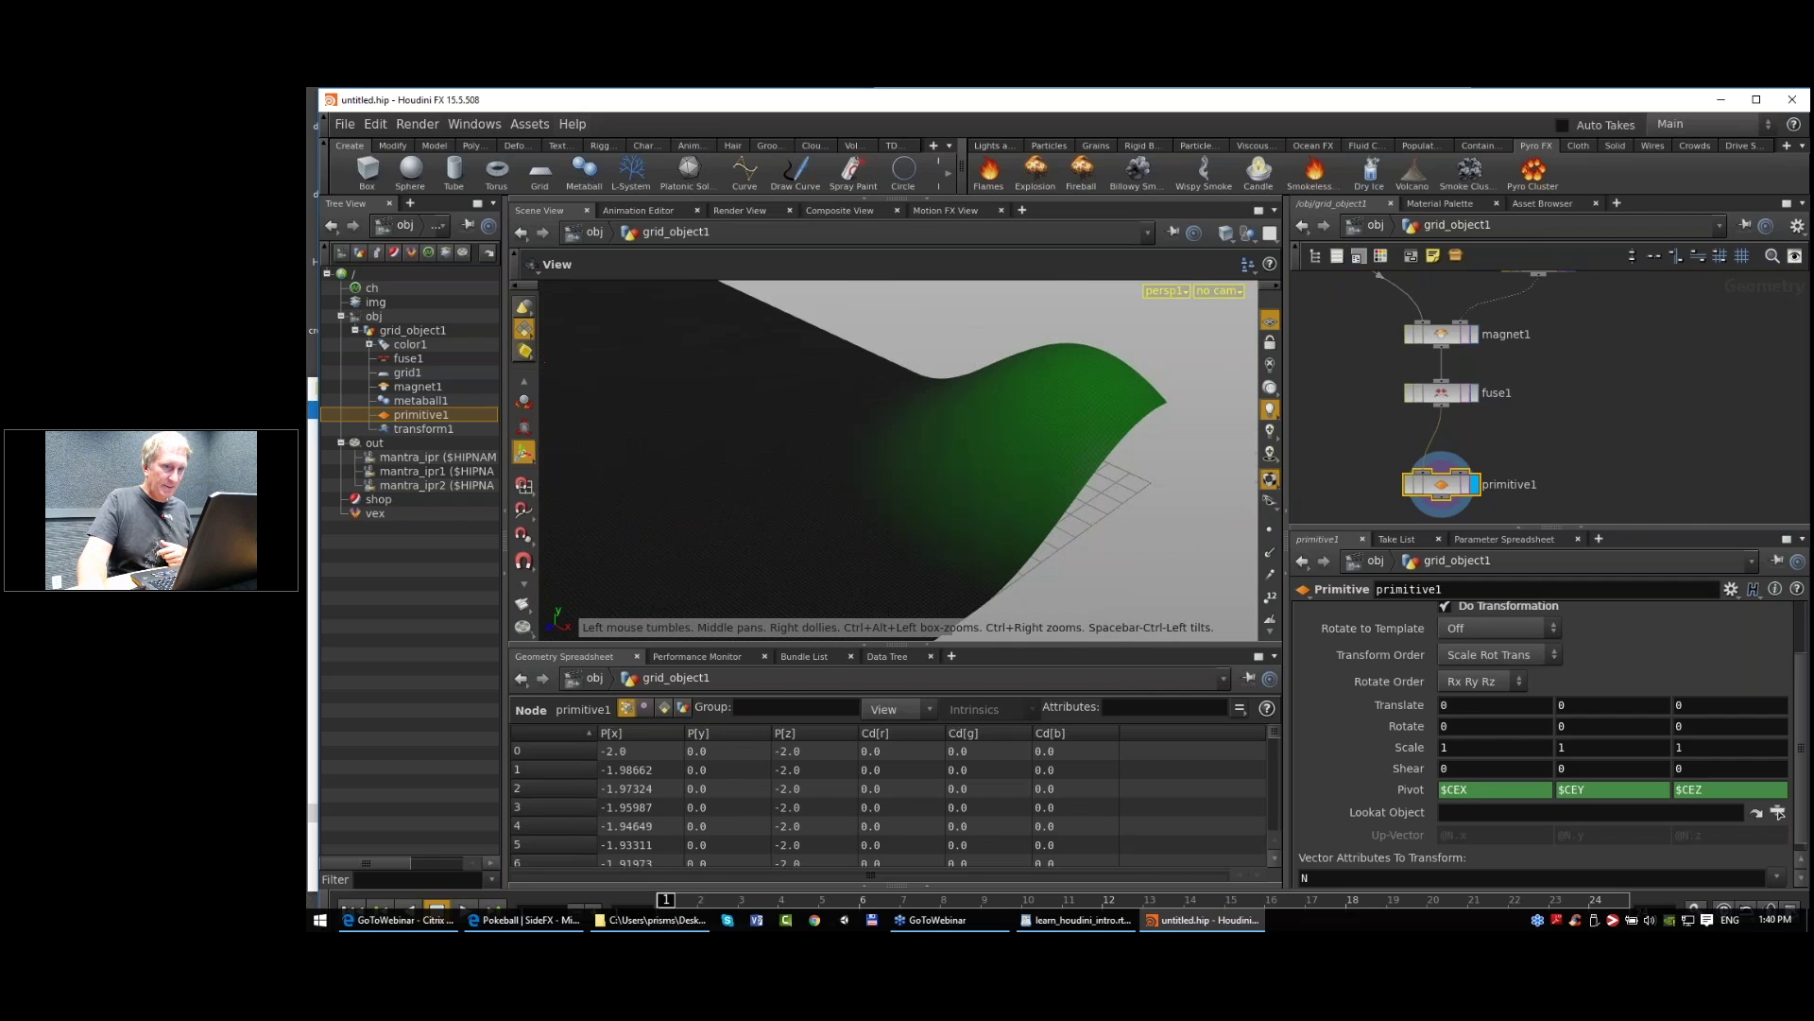
mouse_move(1407, 744)
middle_down()
mouse_move(1403, 782)
mouse_move(1243, 808)
mouse_move(1416, 773)
middle_up()
alt+right_drag(1054, 502, 1072, 436)
Step: Move grid1 well above color1 in the network to make room between them, and display and select grid1
middle_drag(1591, 365, 1642, 529)
scroll(1497, 410, down, 4)
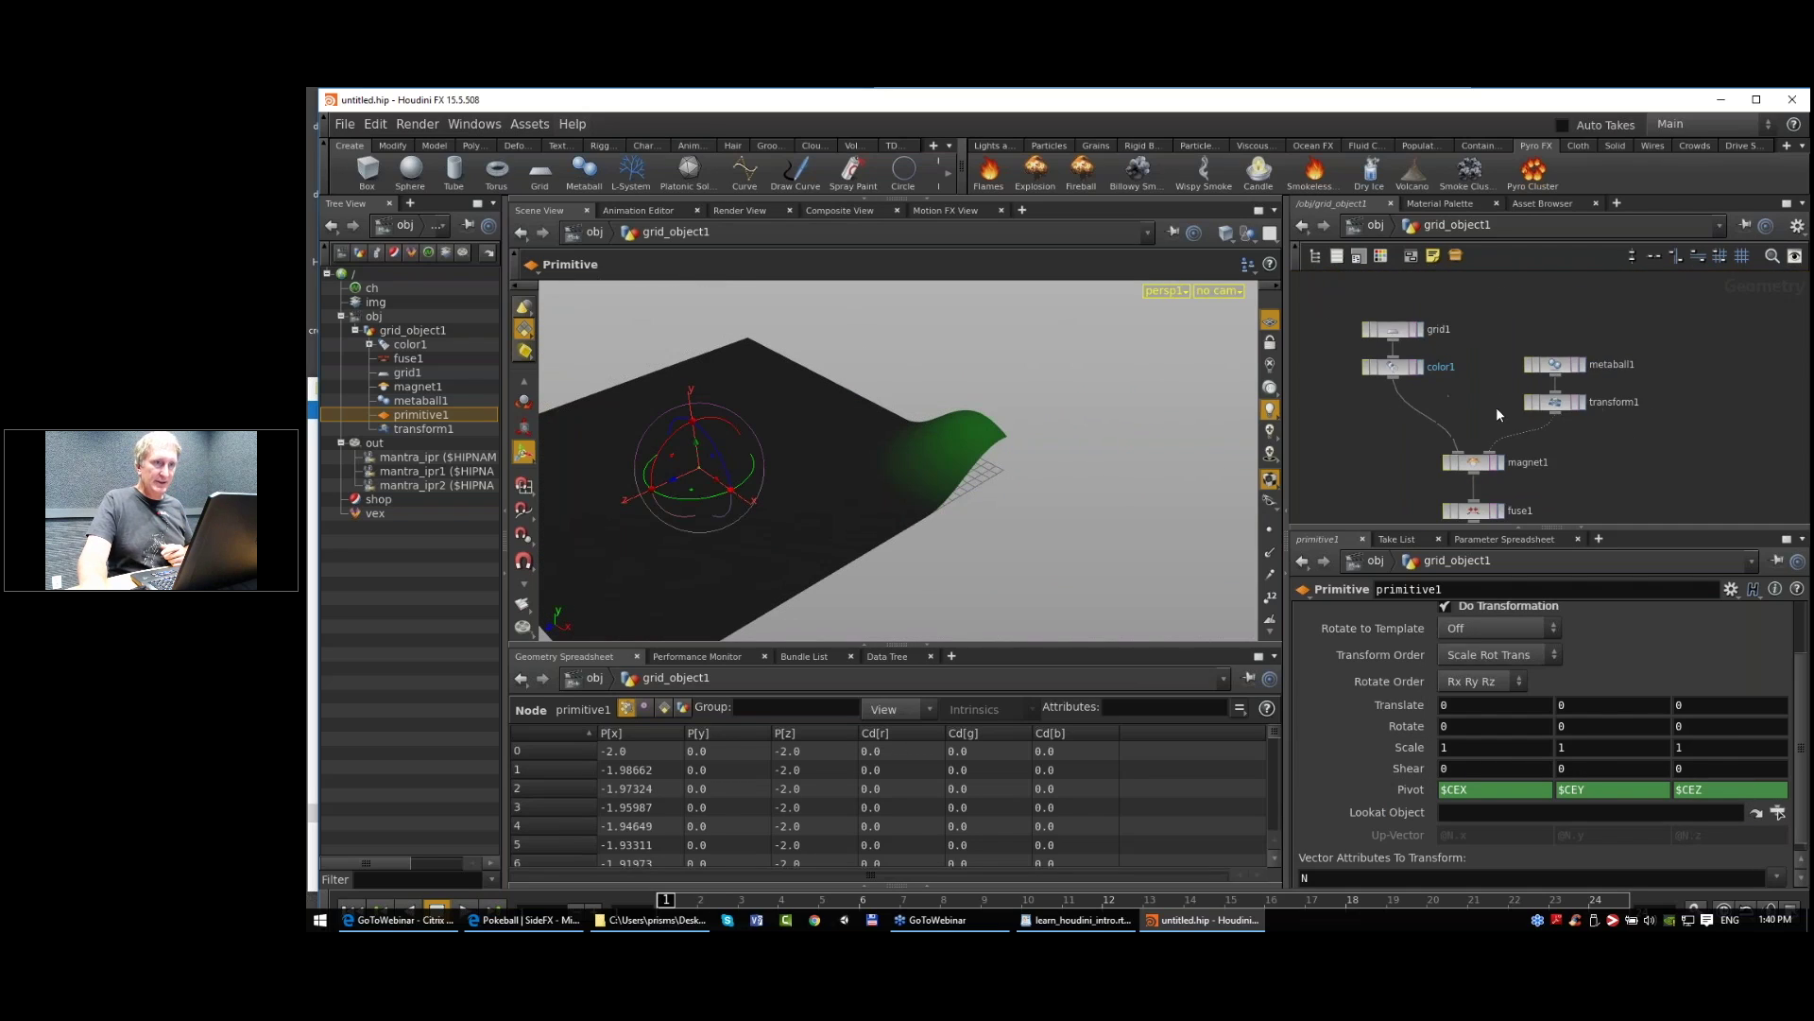
middle_drag(1481, 401, 1418, 398)
drag(1442, 327, 1442, 273)
middle_drag(1489, 306, 1513, 392)
drag(1476, 363, 1469, 298)
middle_drag(1522, 333, 1530, 371)
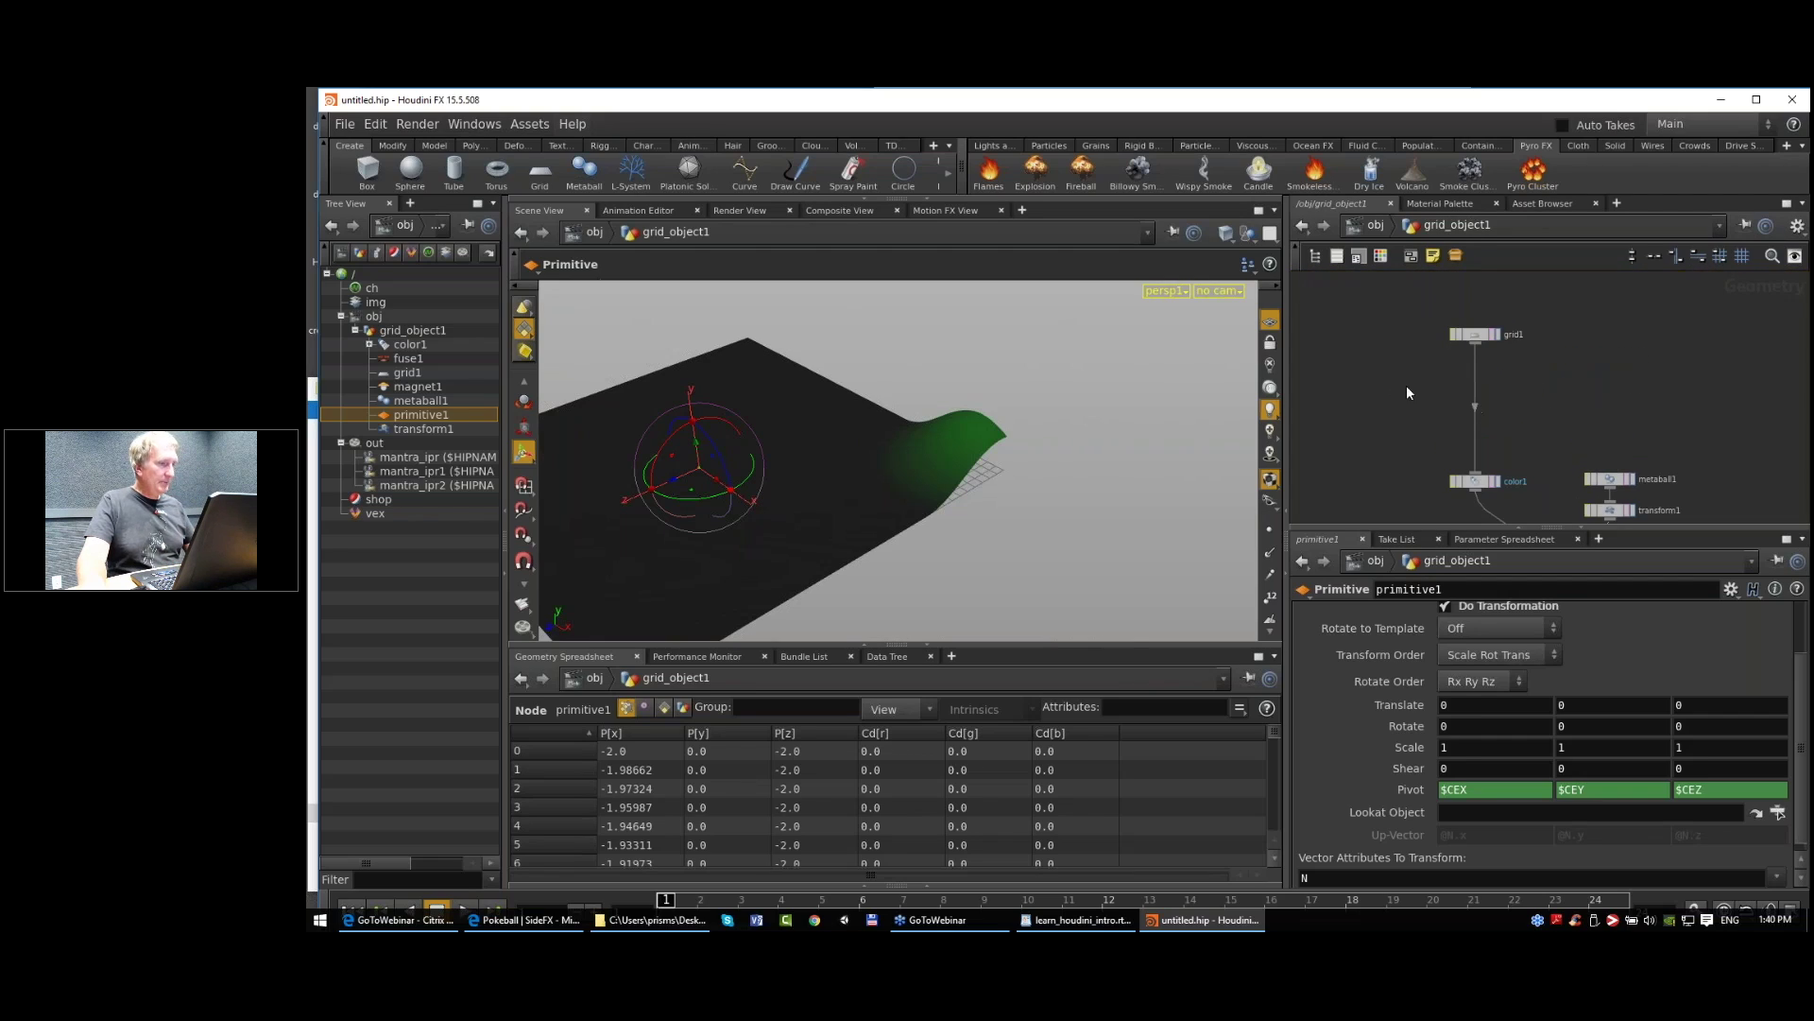
click(1497, 335)
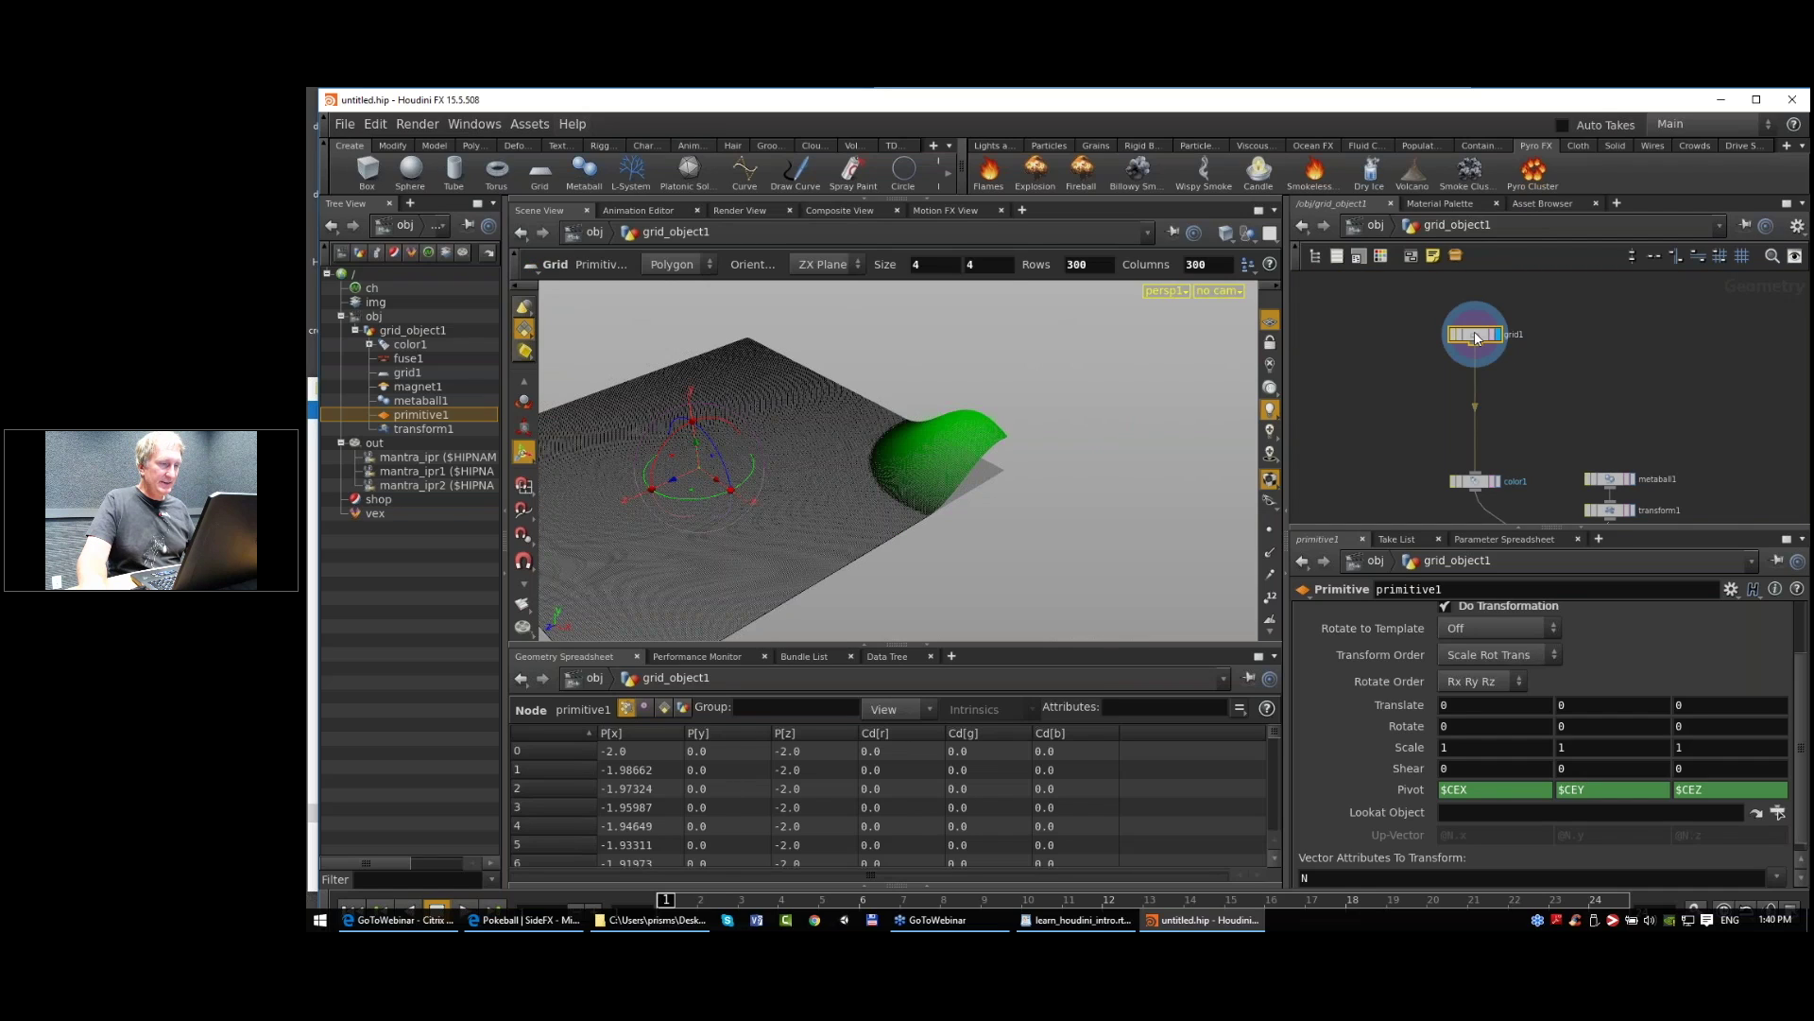
click(1477, 338)
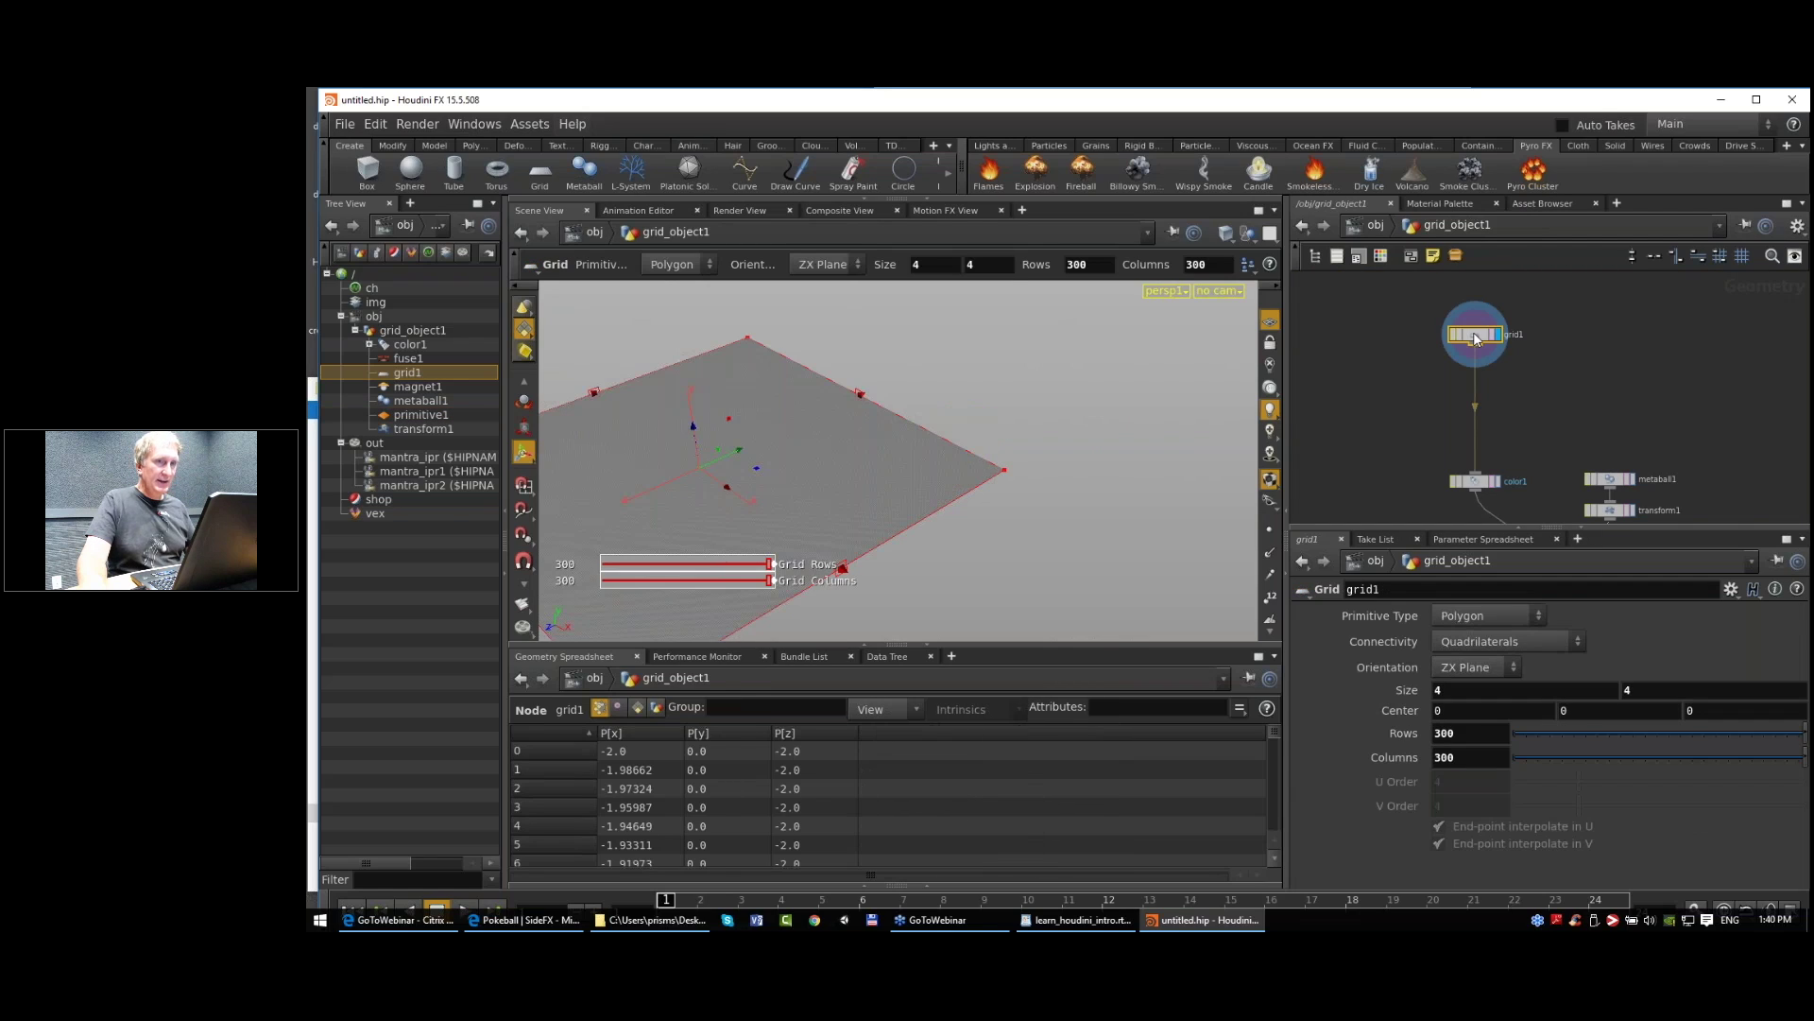
Step: Fracture the grid with the Shatter tool from the modelling tools
click(390, 147)
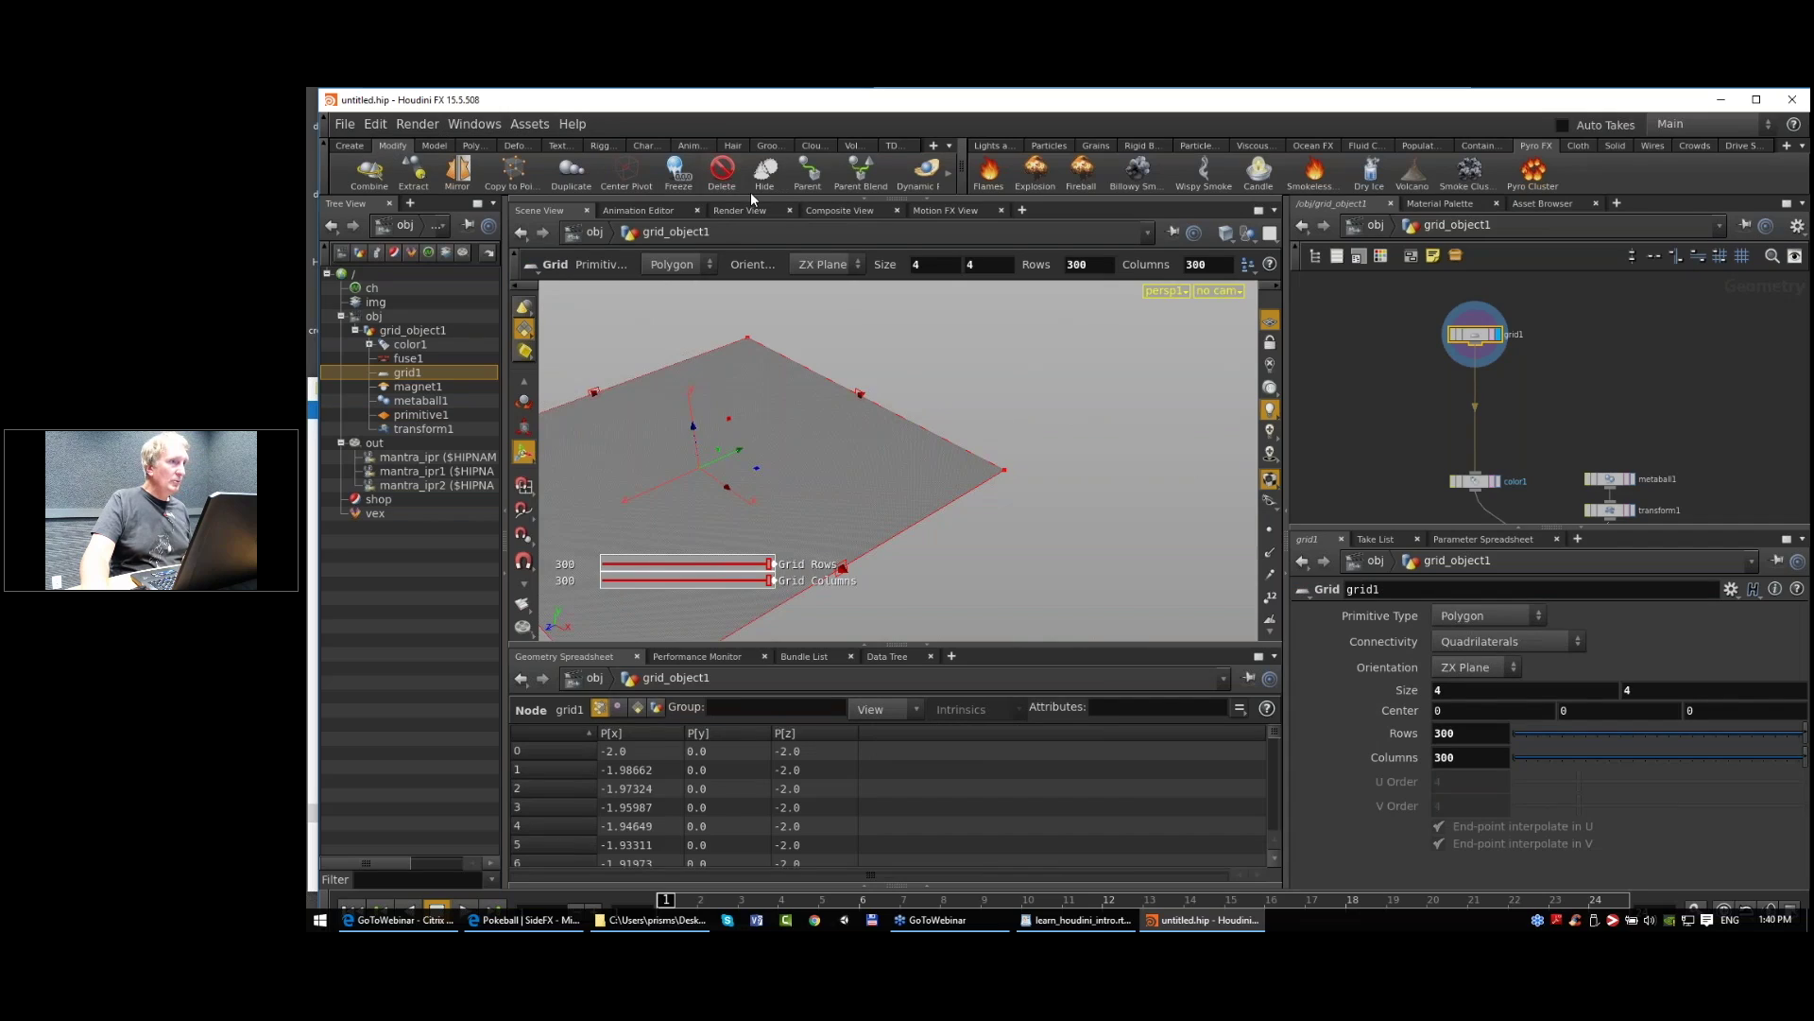
click(434, 145)
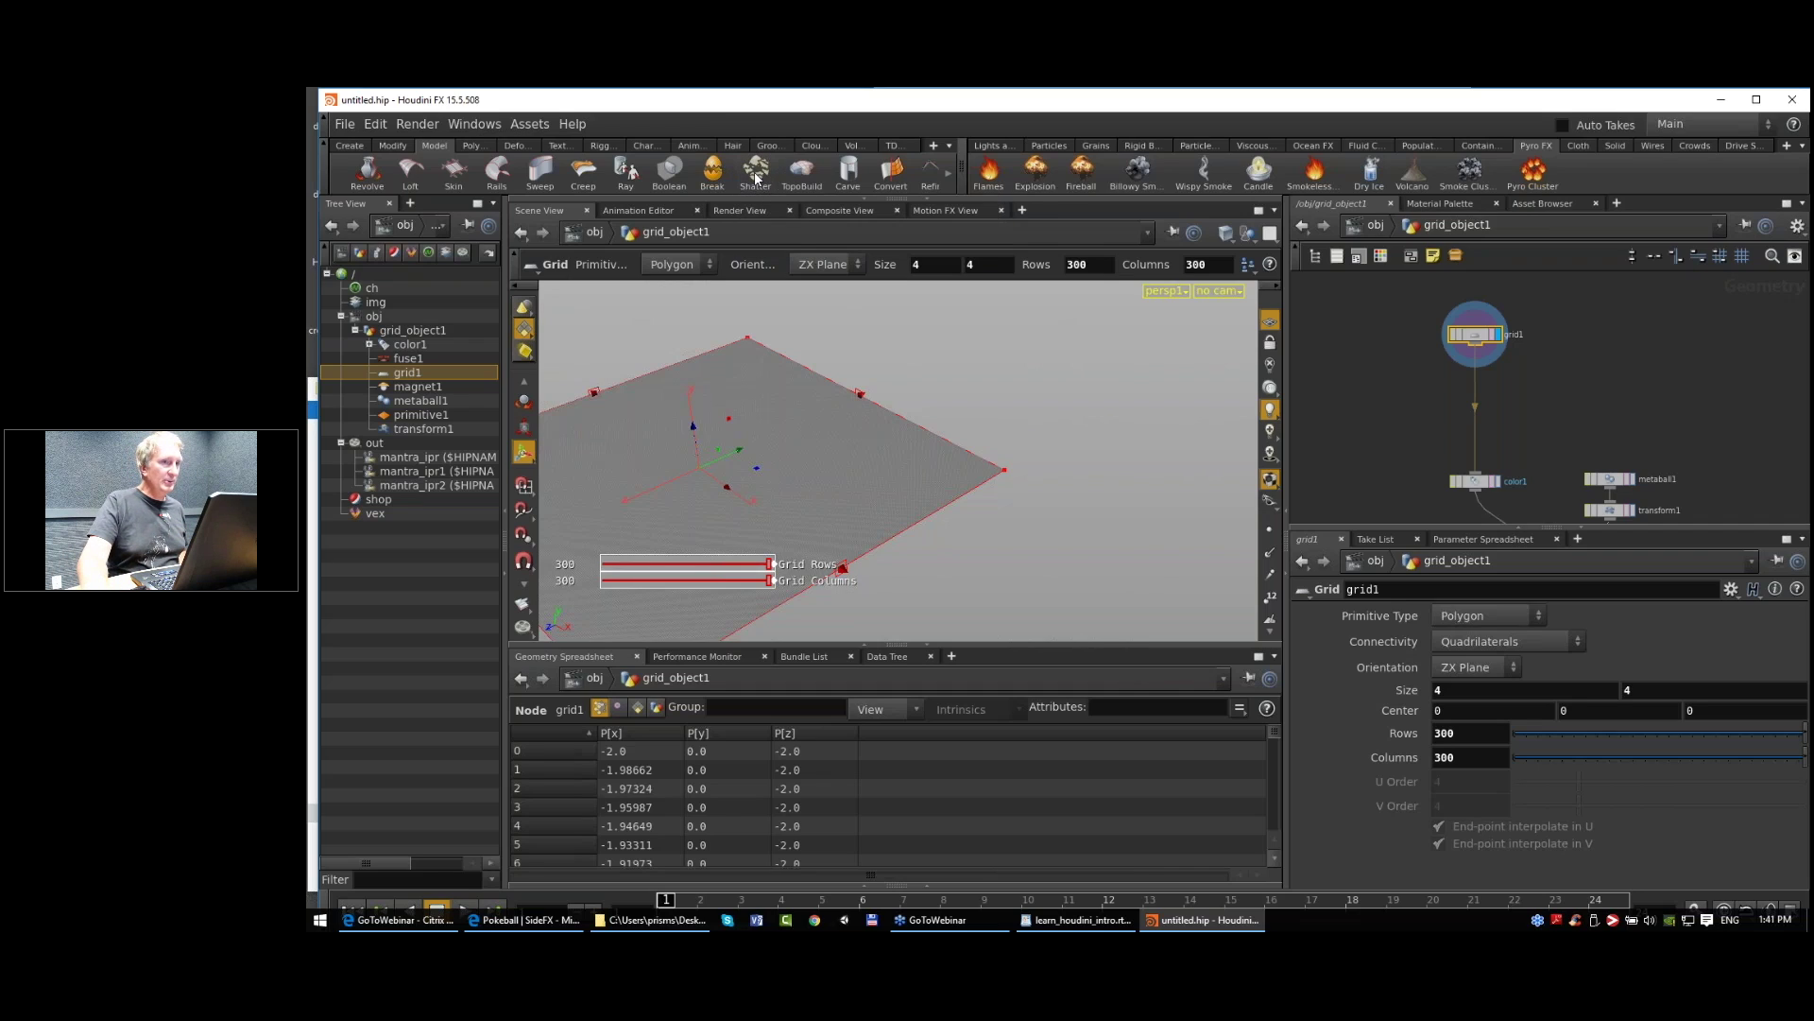
click(755, 176)
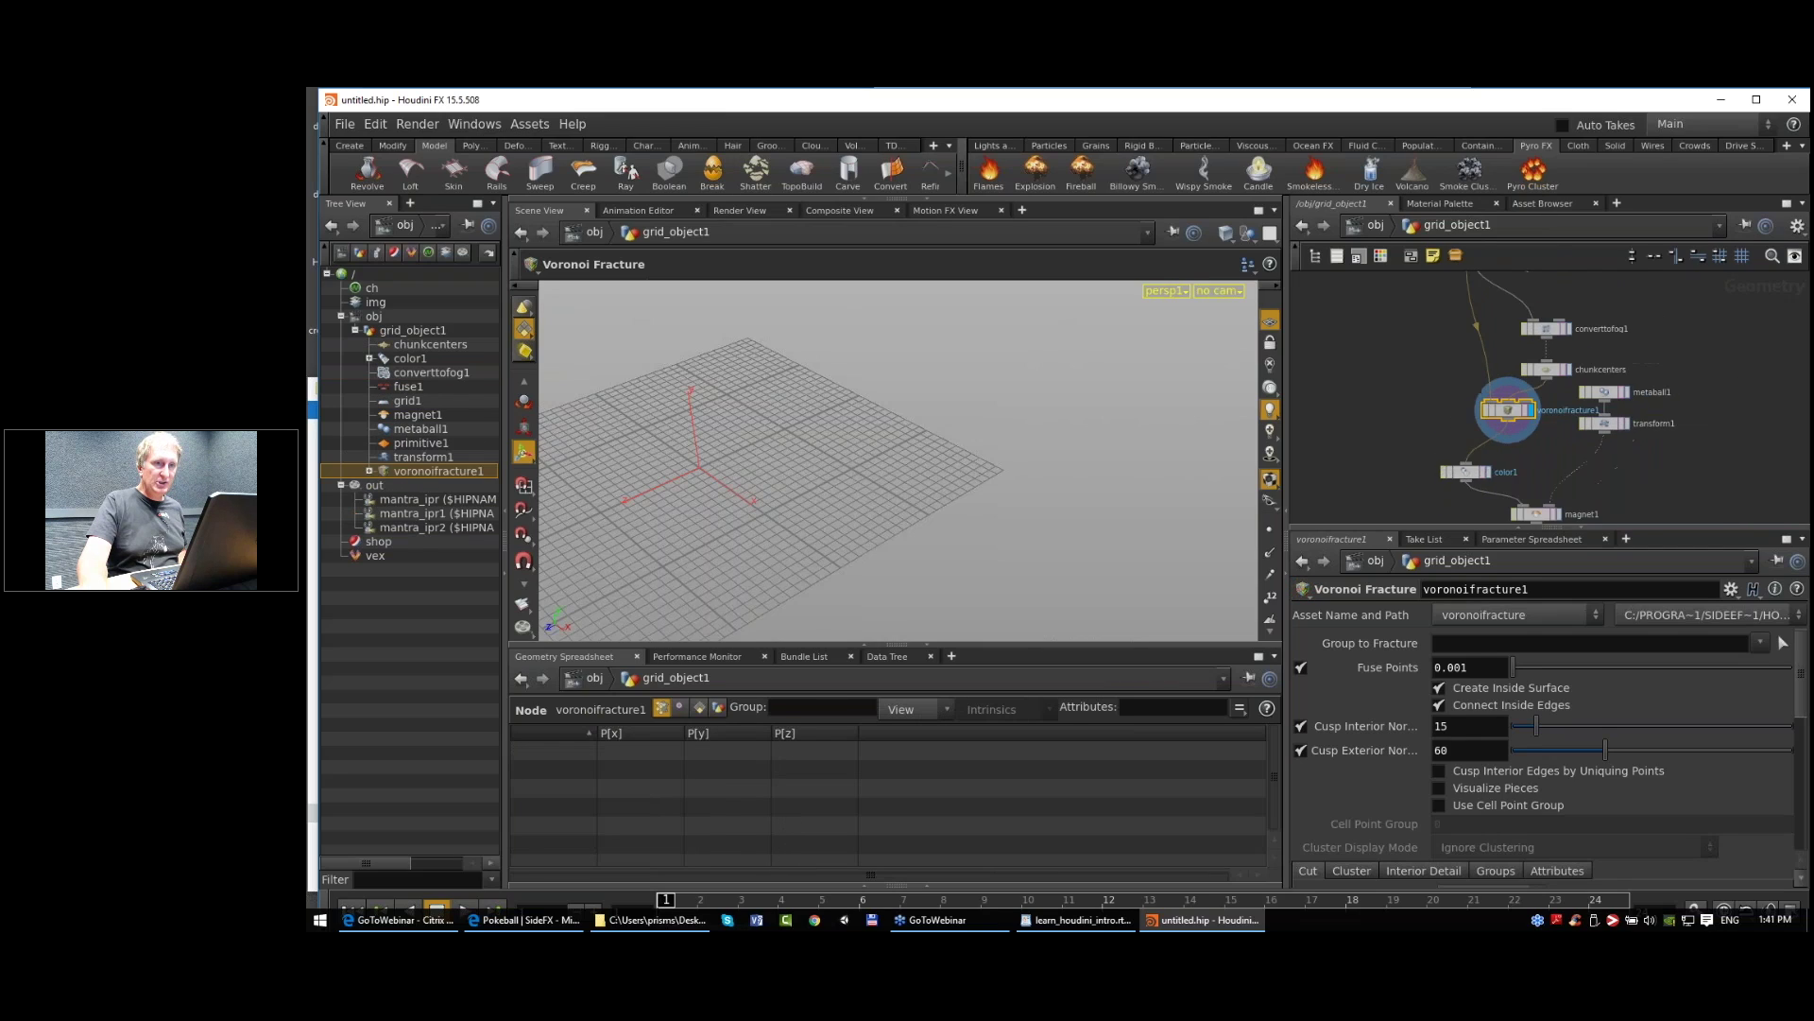
scroll(1405, 436, down, 2)
drag(1404, 437, 1457, 326)
Step: Inspect the grid1, converttofog1 and chunkcenters nodes that feed the Voronoi fracture, displaying the grid and the fog volume in turn
click(1386, 335)
middle_drag(1385, 333, 1351, 400)
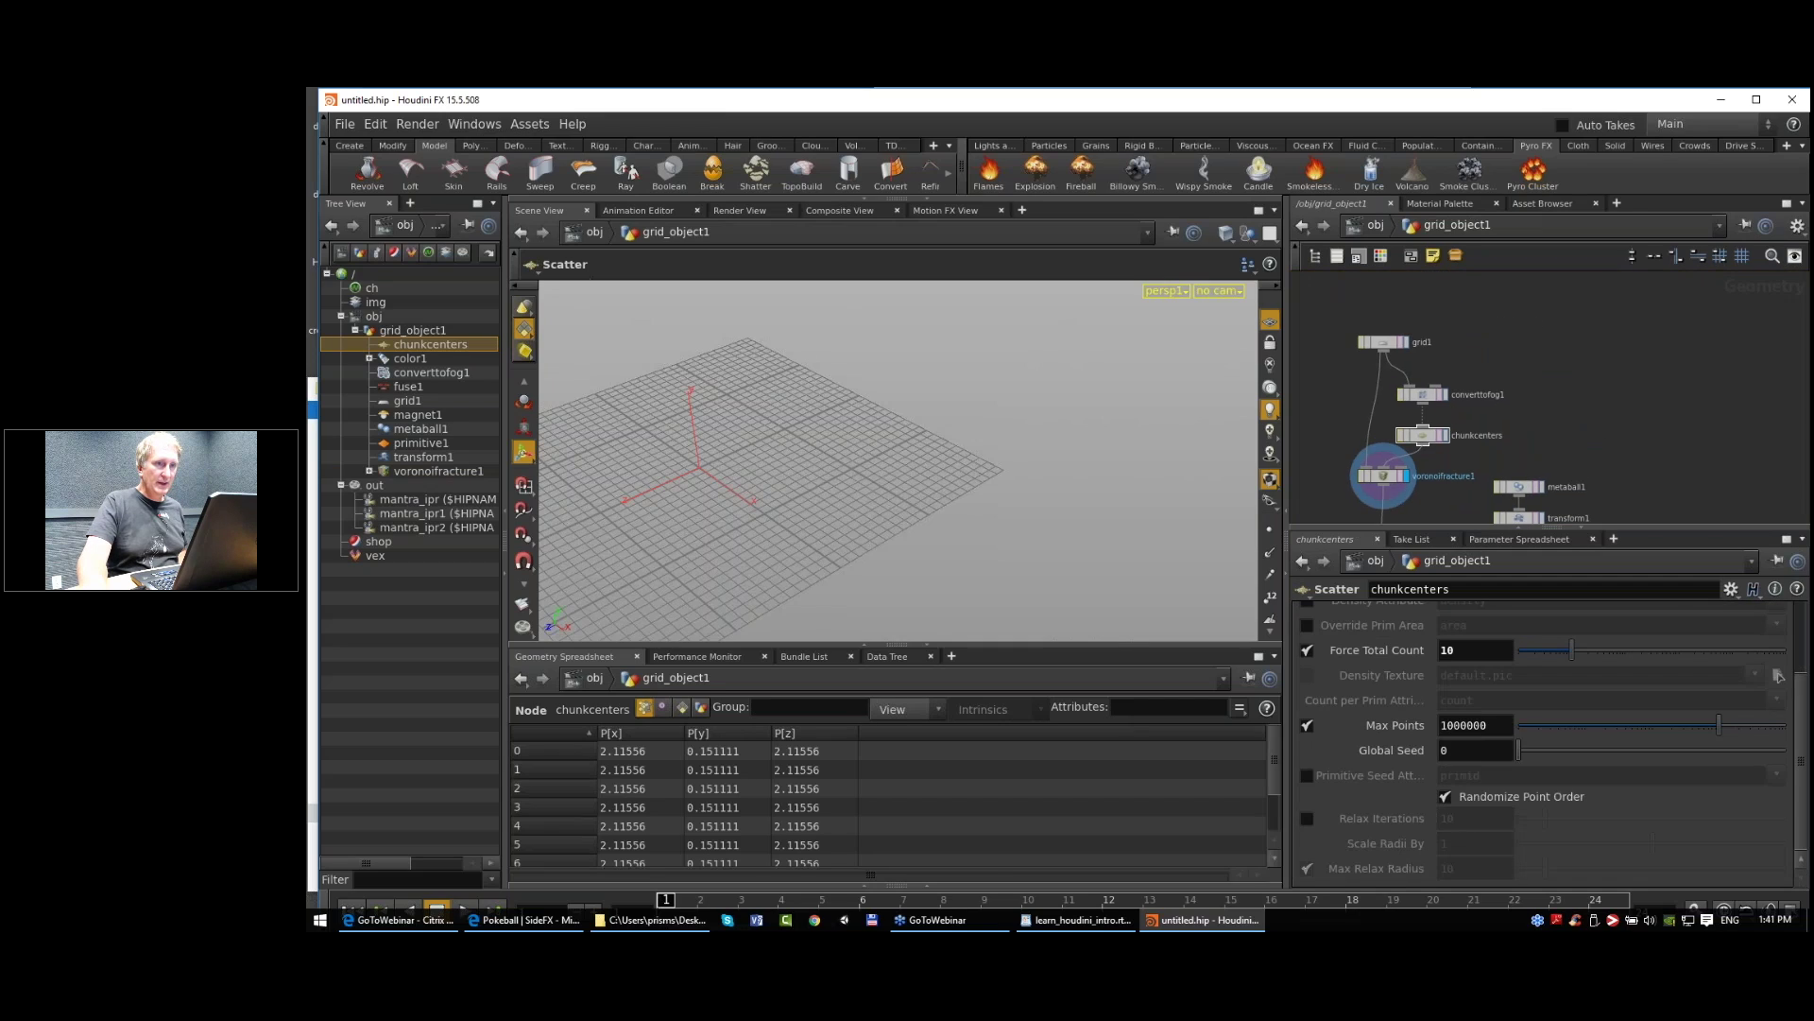
scroll(1401, 308, up, 2)
click(1400, 305)
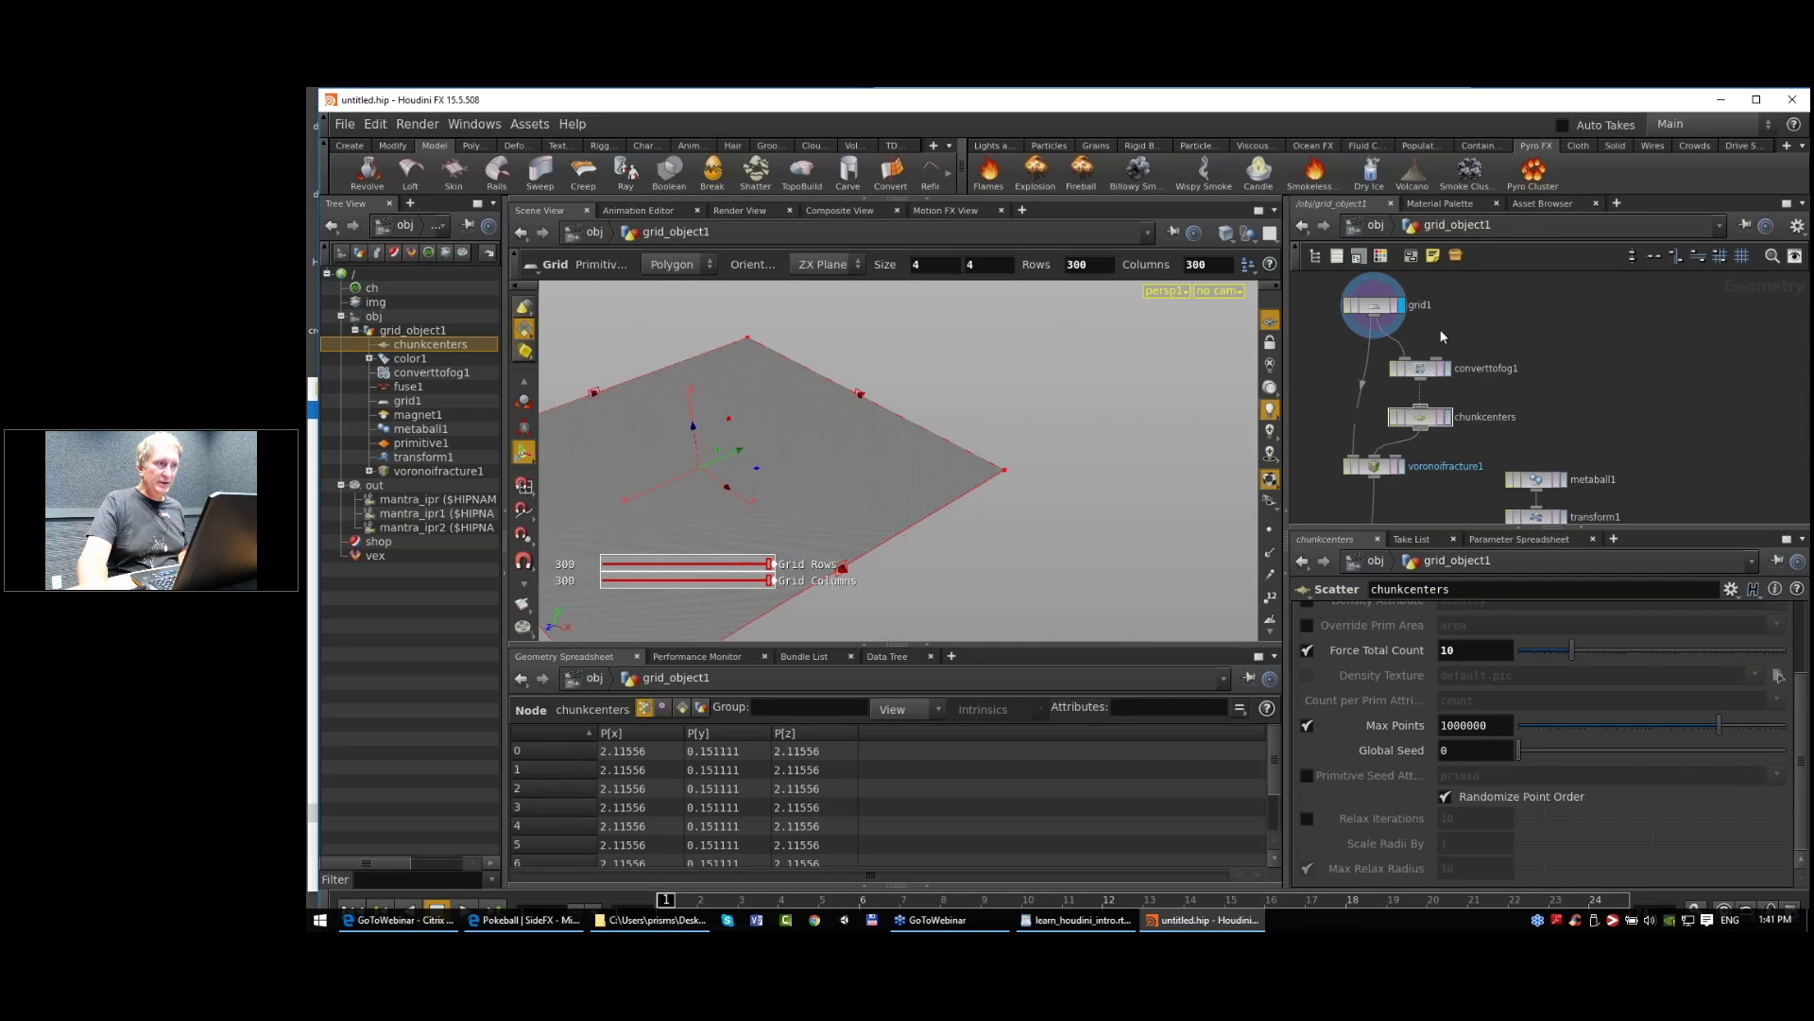
middle_drag(1308, 313, 1410, 304)
drag(1410, 305, 1409, 304)
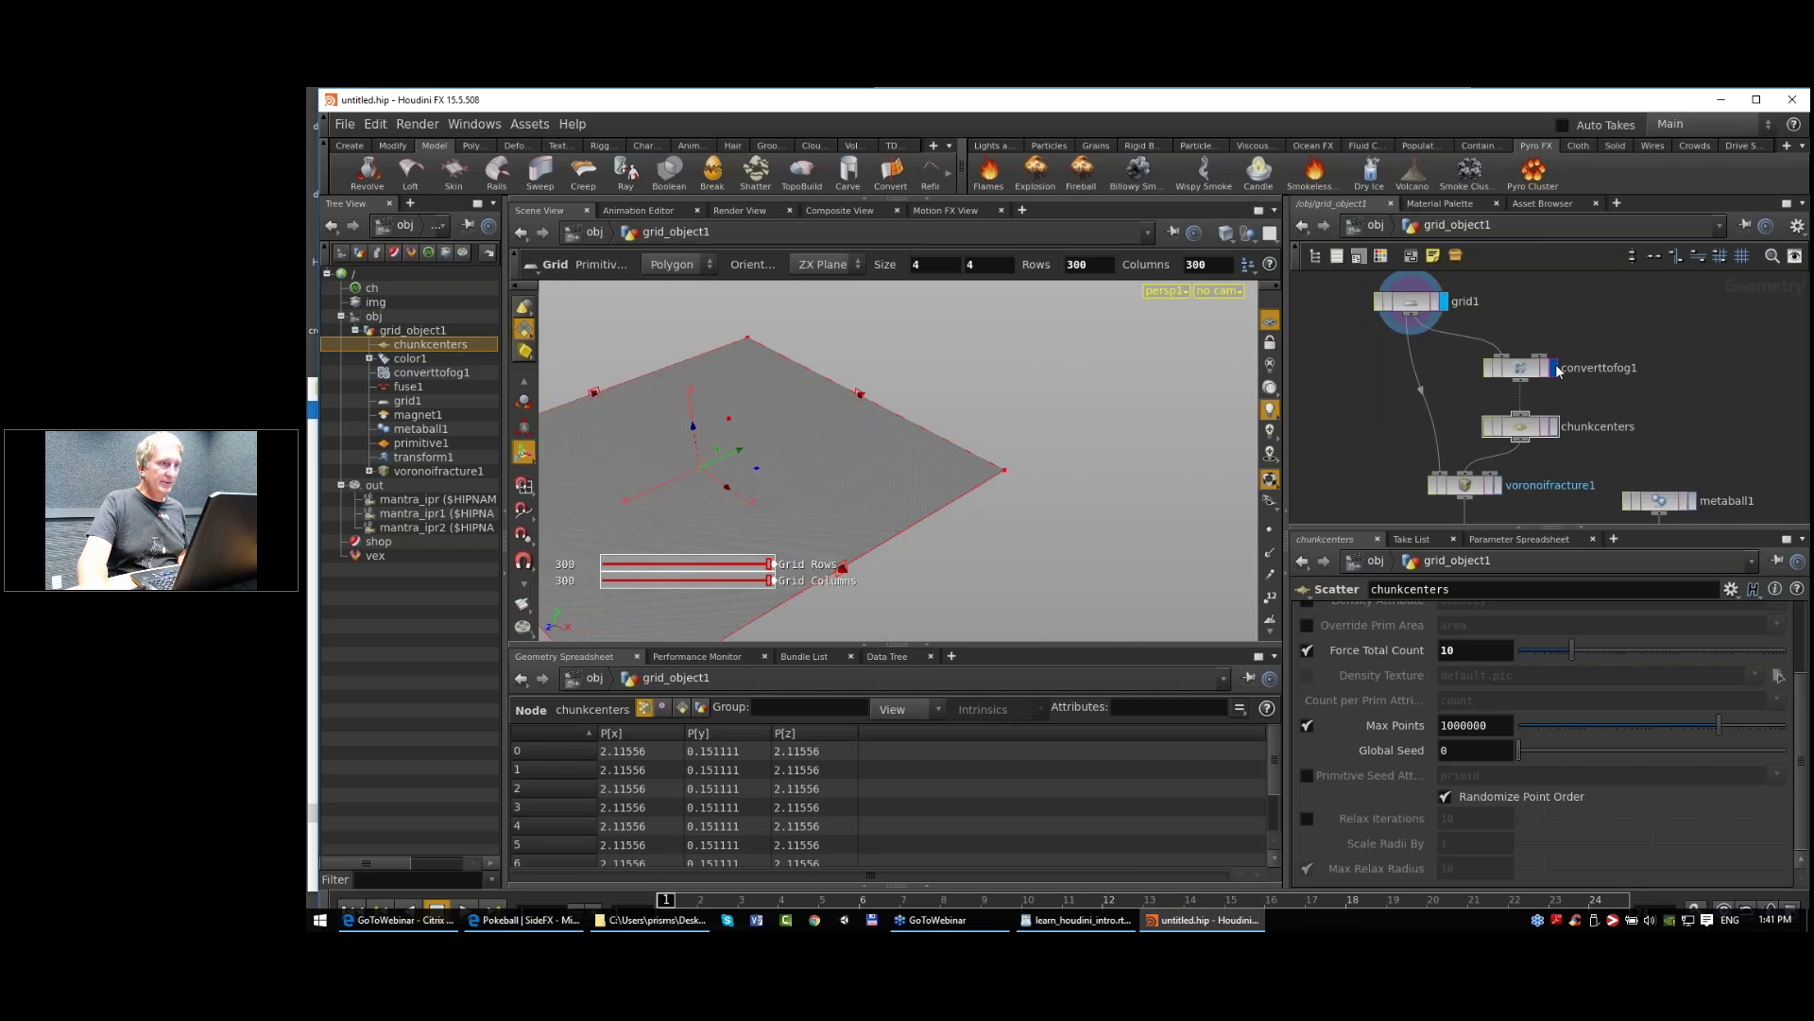
click(1555, 367)
click(1520, 373)
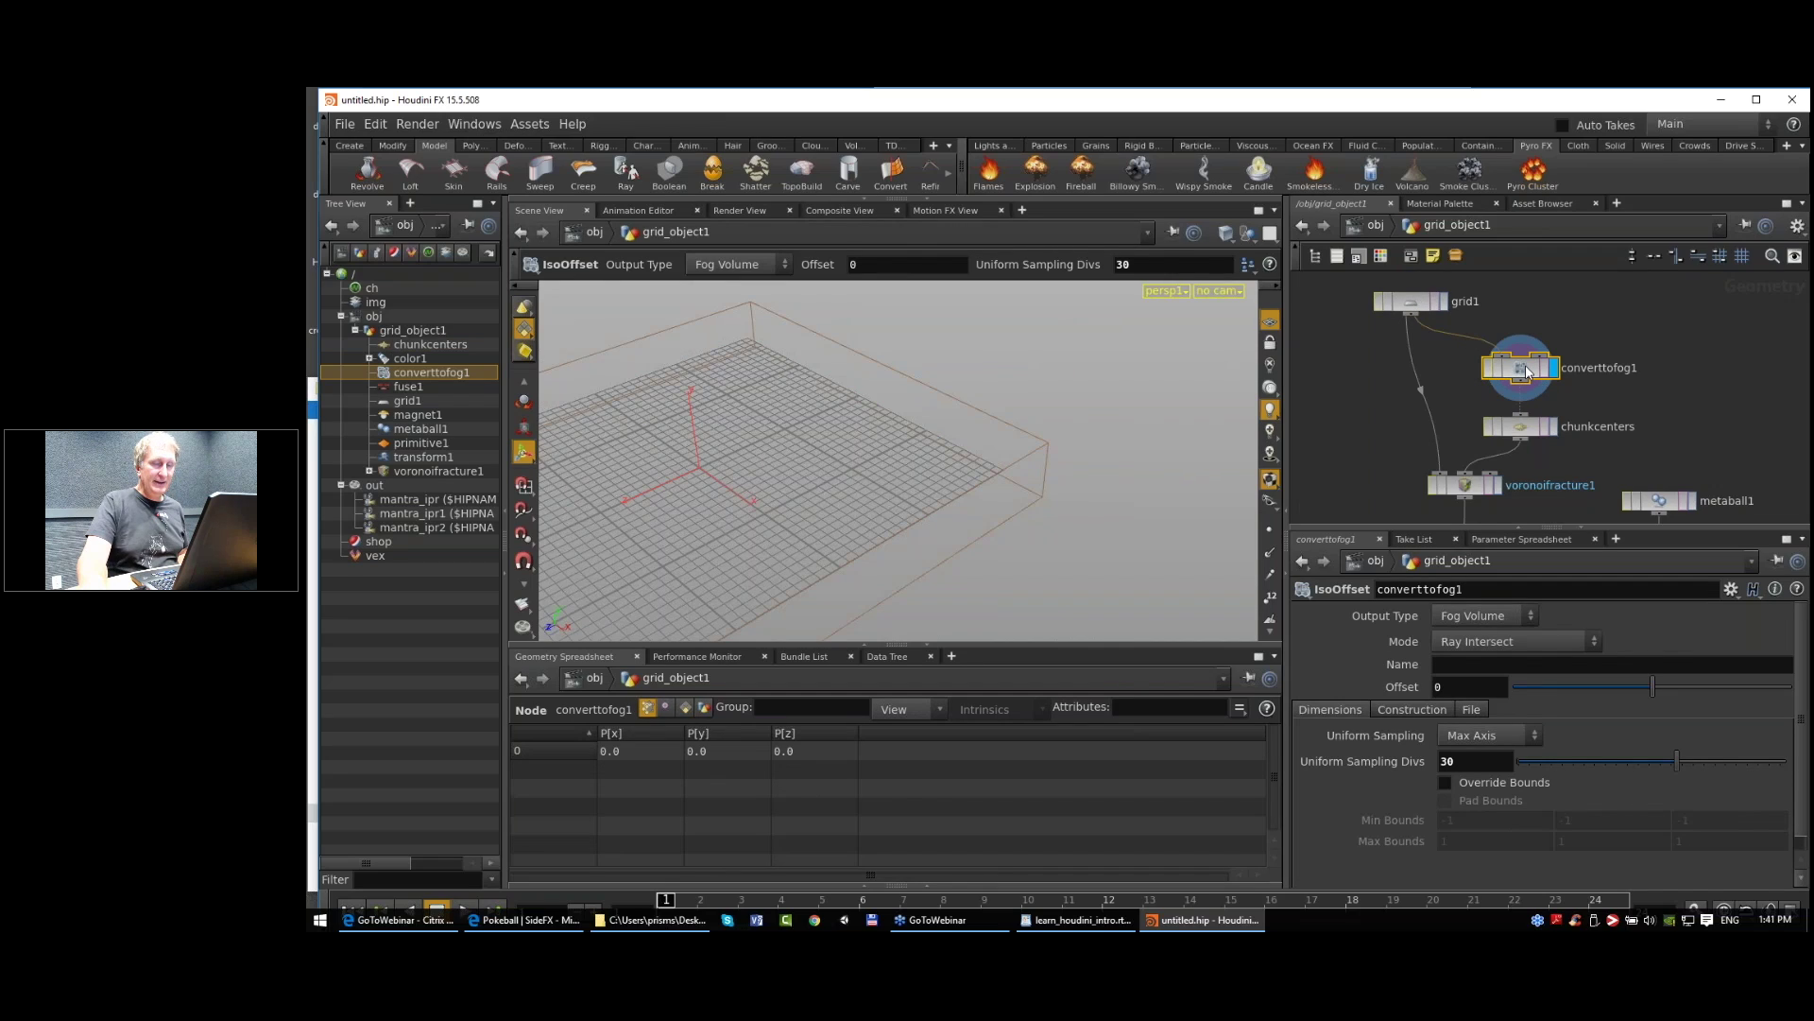
click(1516, 421)
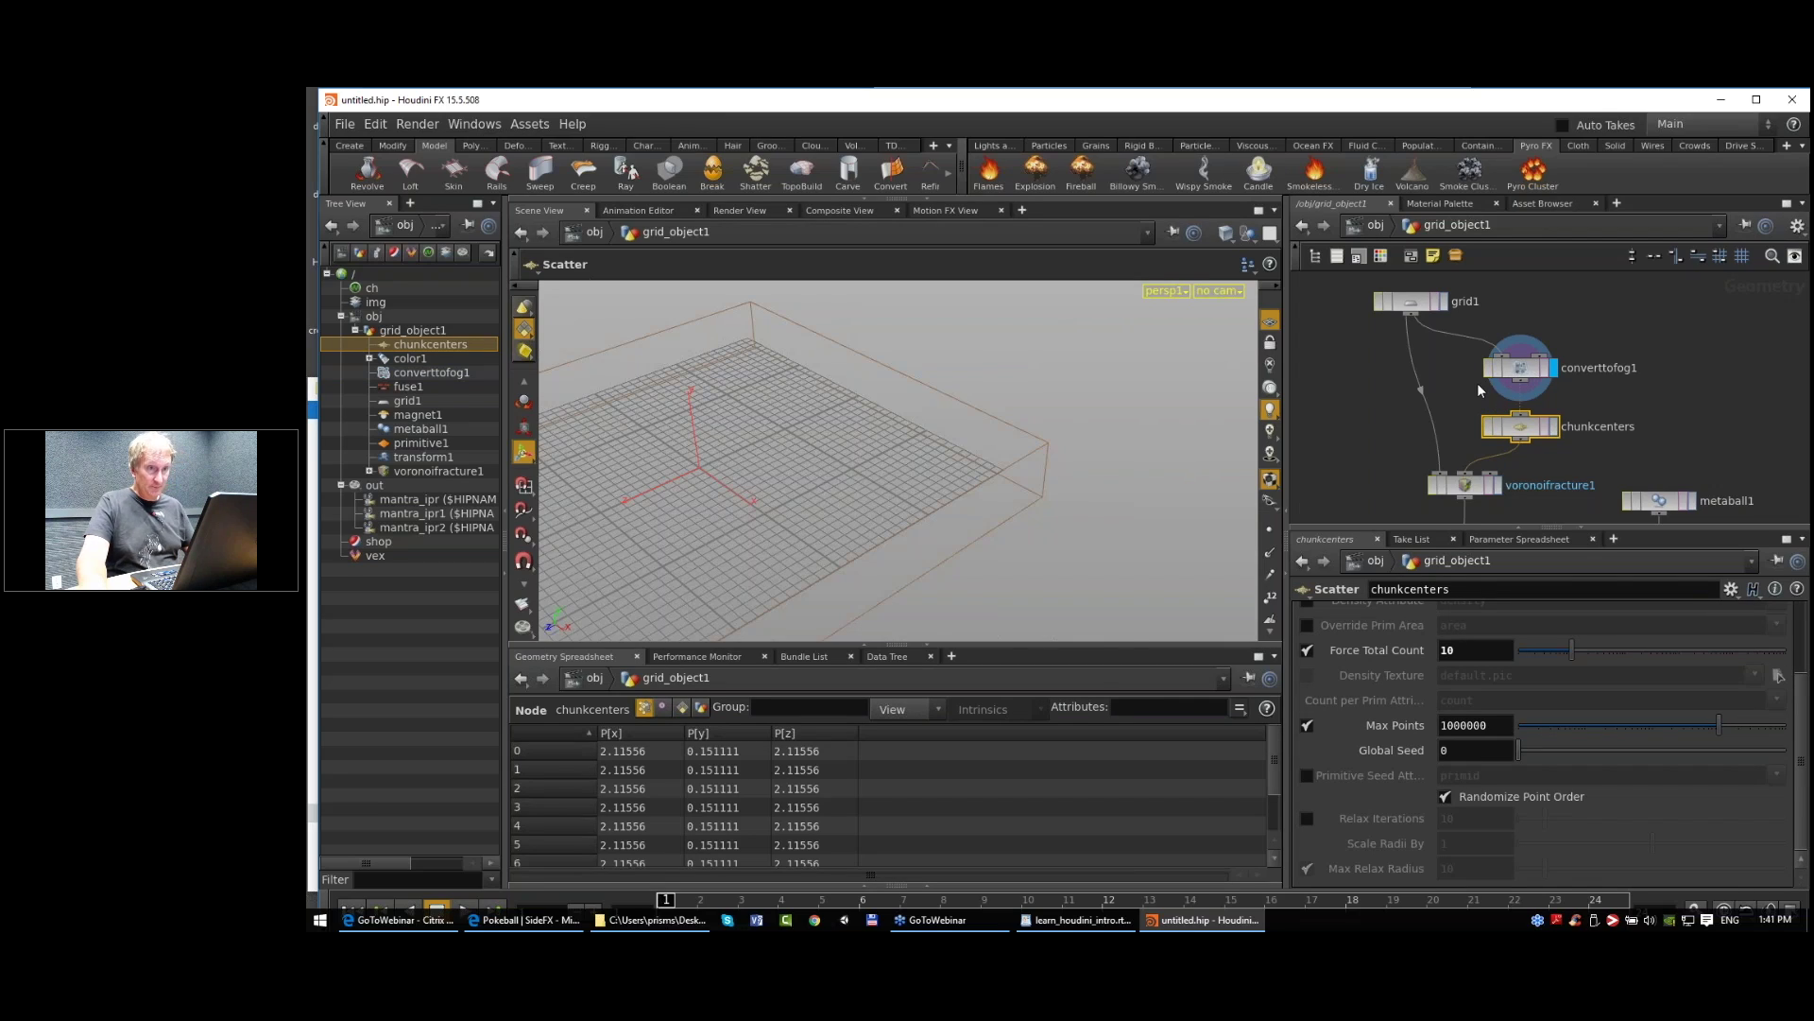
Step: Bypass the converttofog1 node and display the chunkcenters scatter node
click(1408, 303)
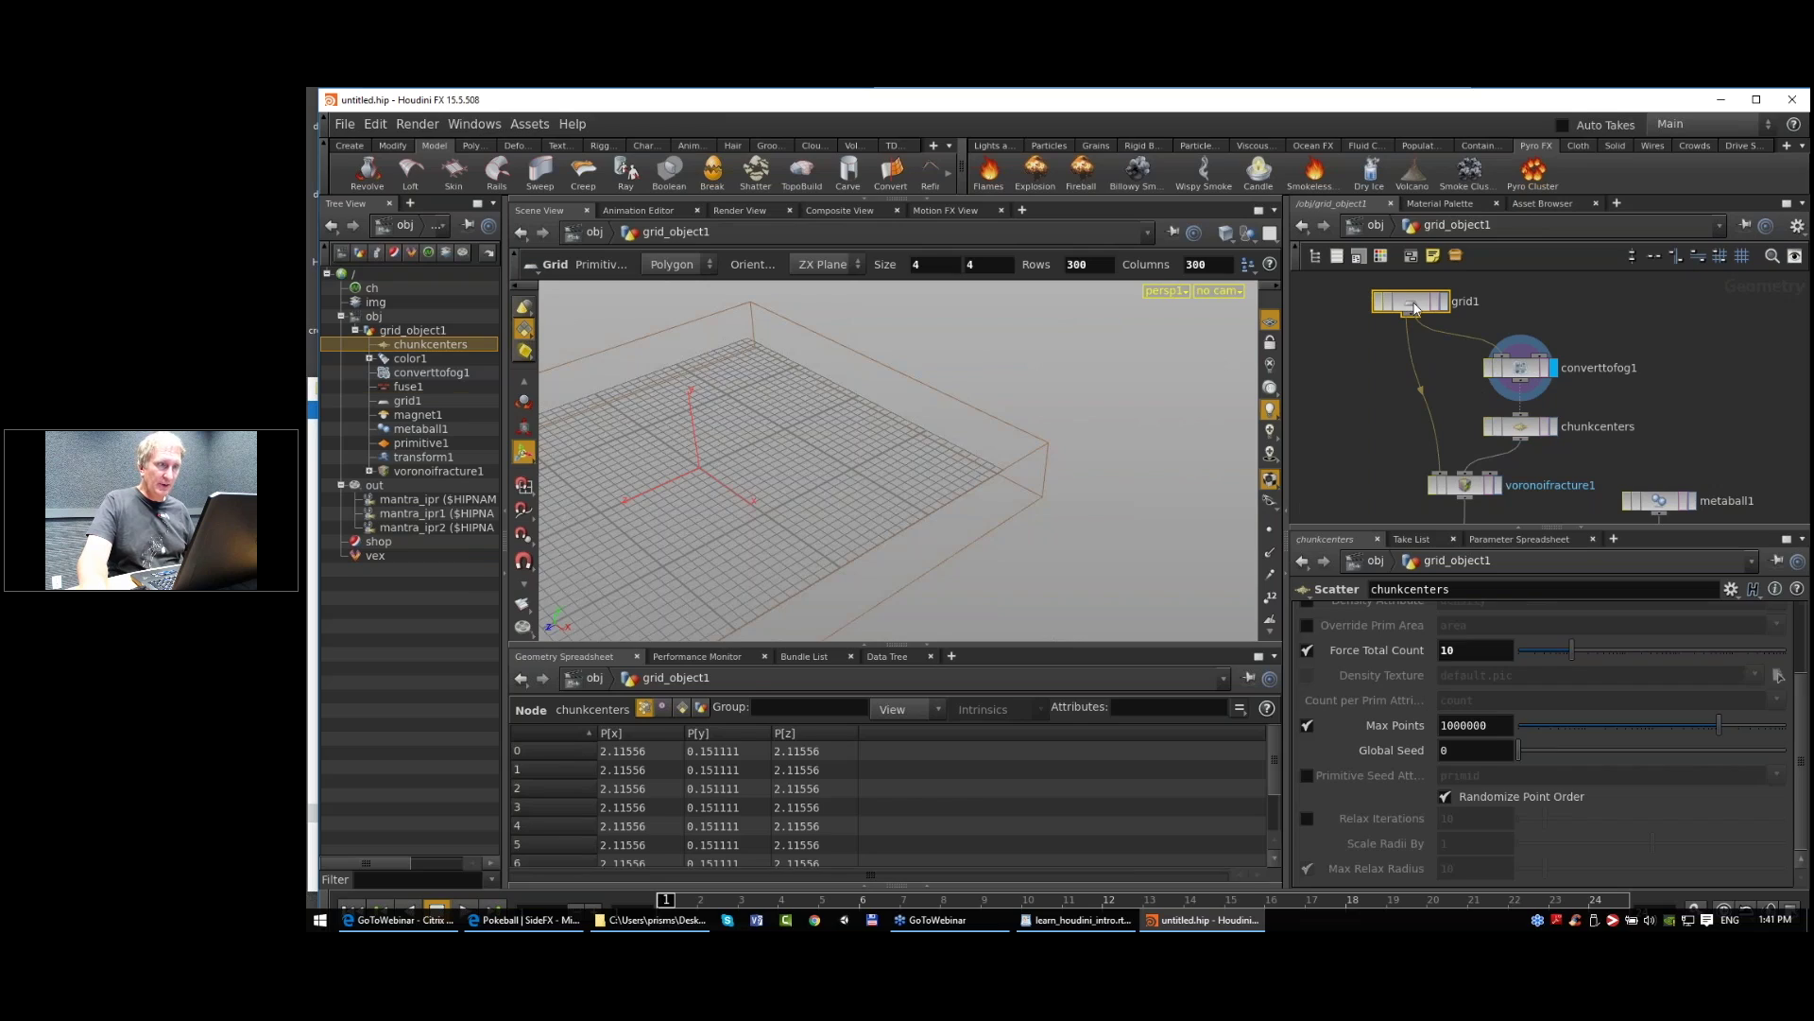
click(1488, 367)
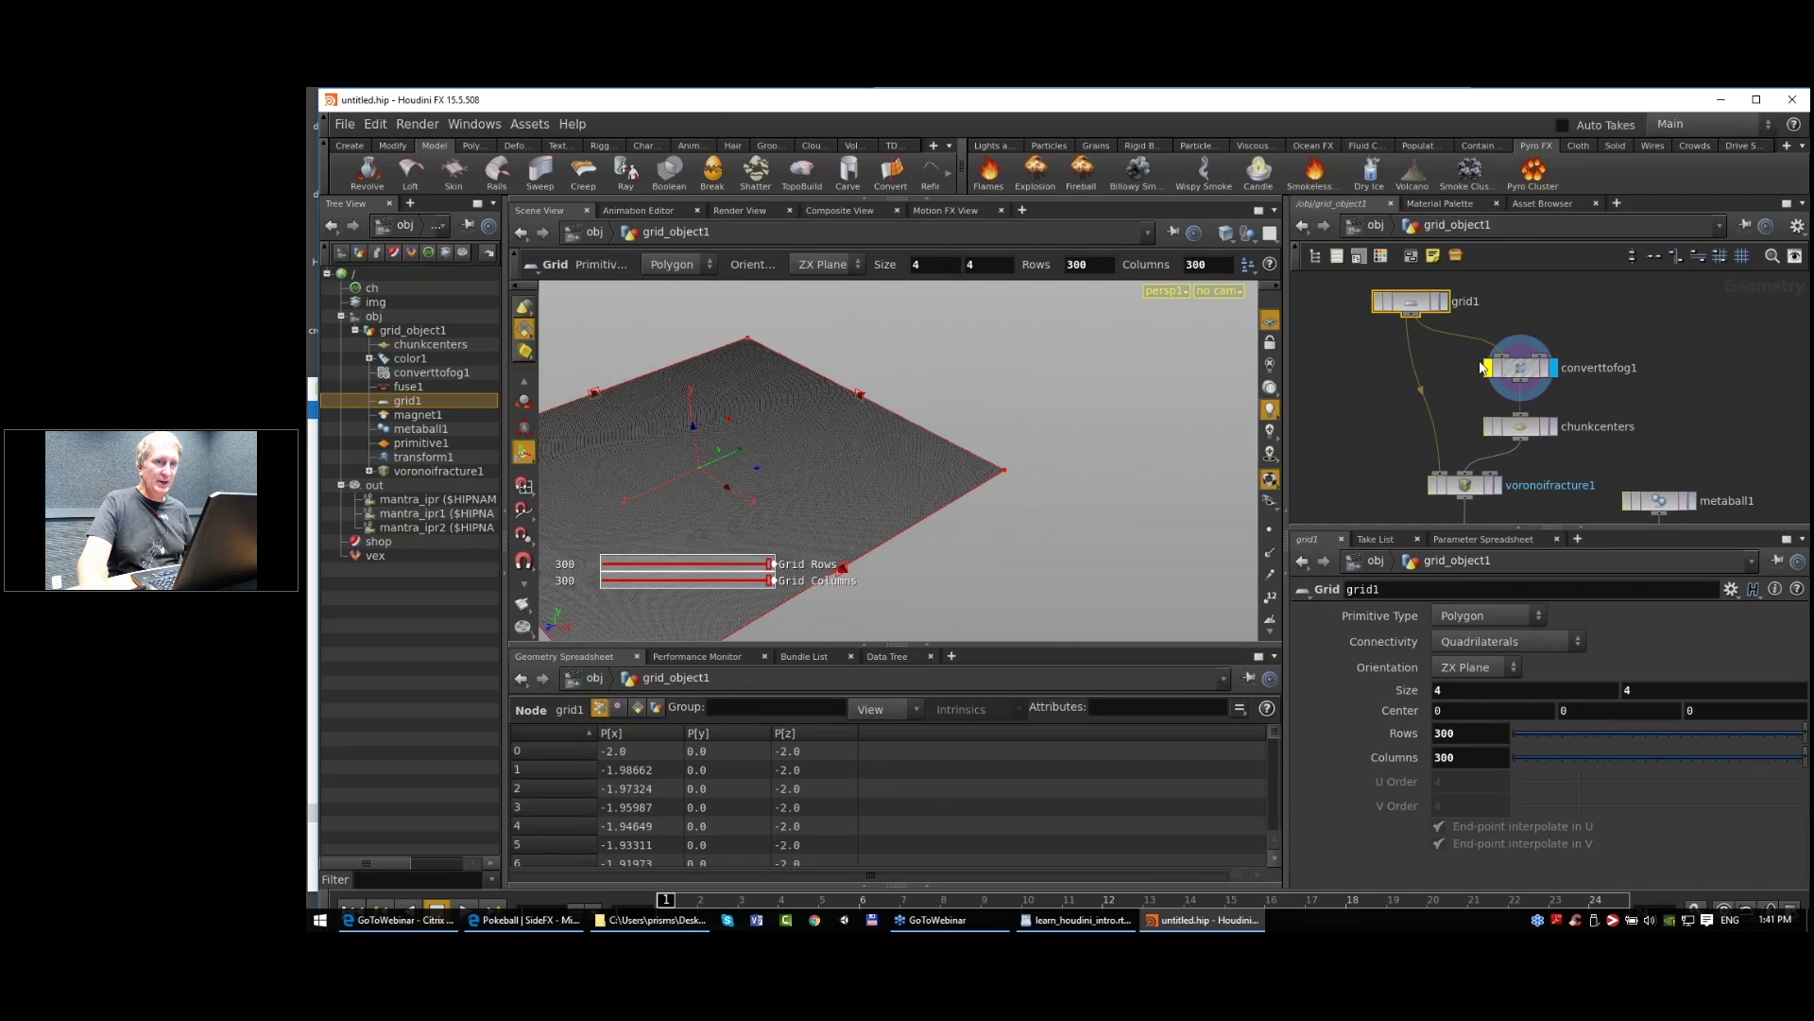
click(1518, 371)
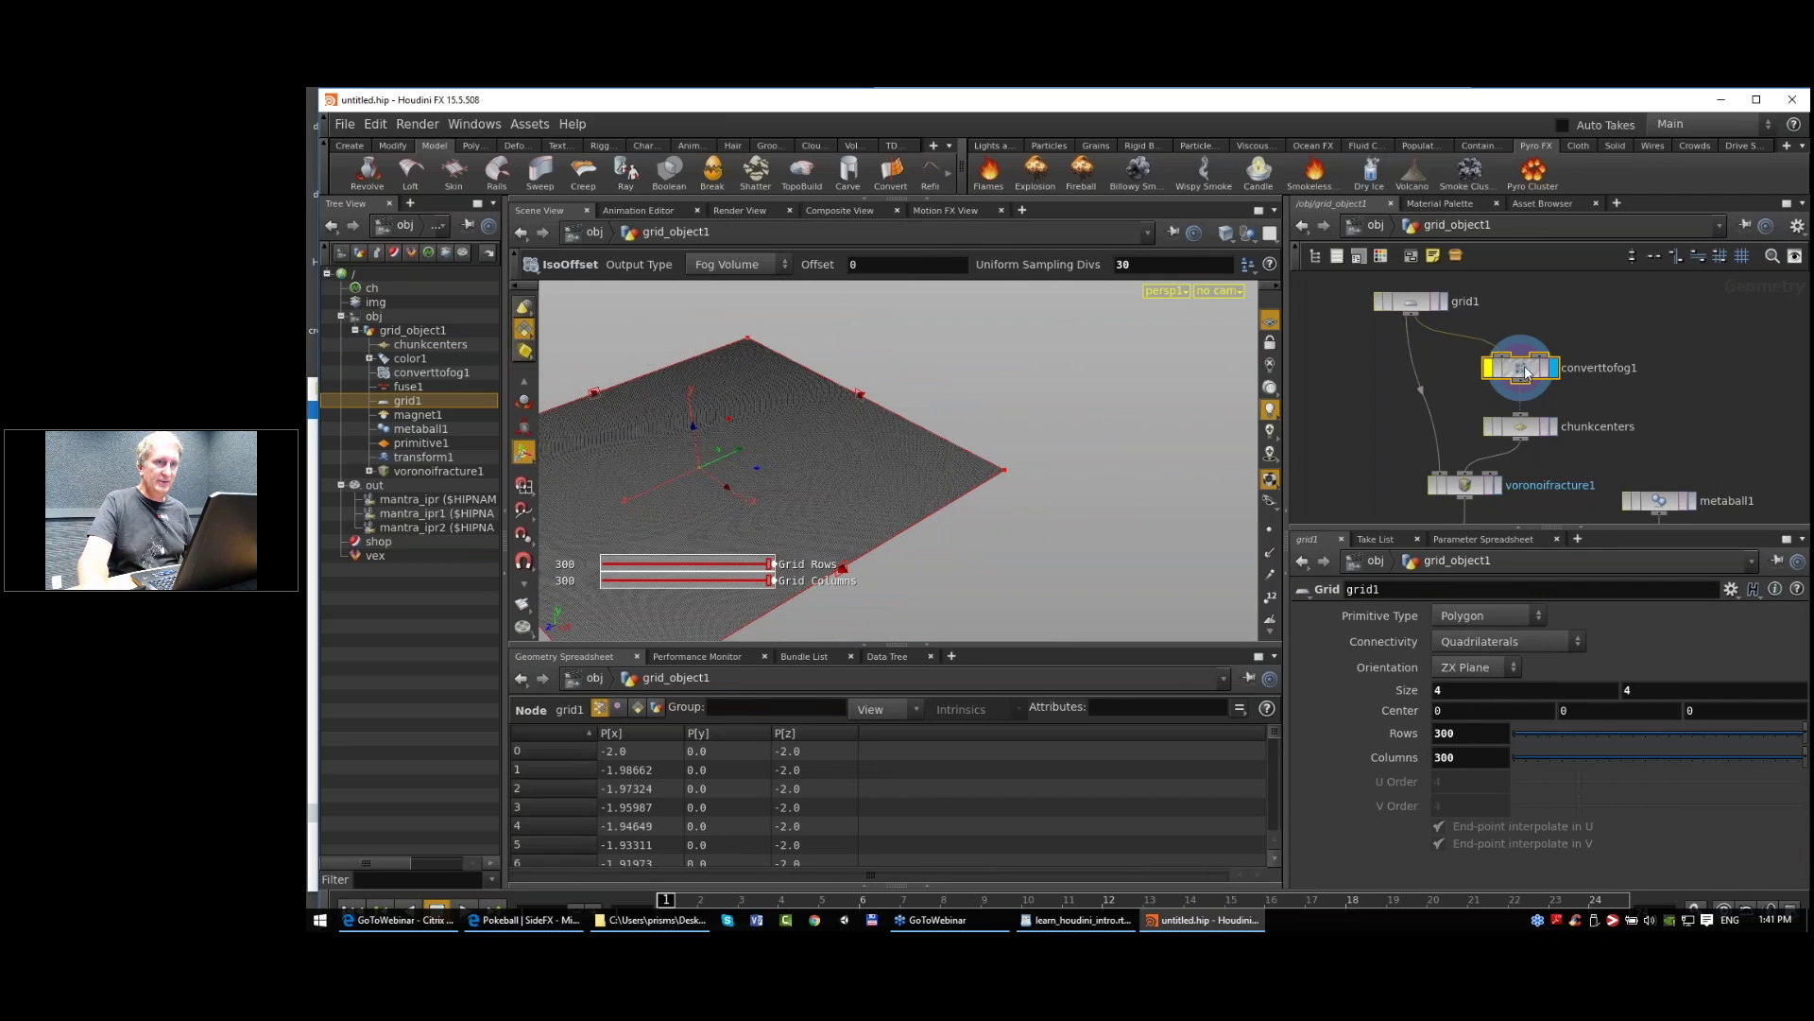
click(1554, 427)
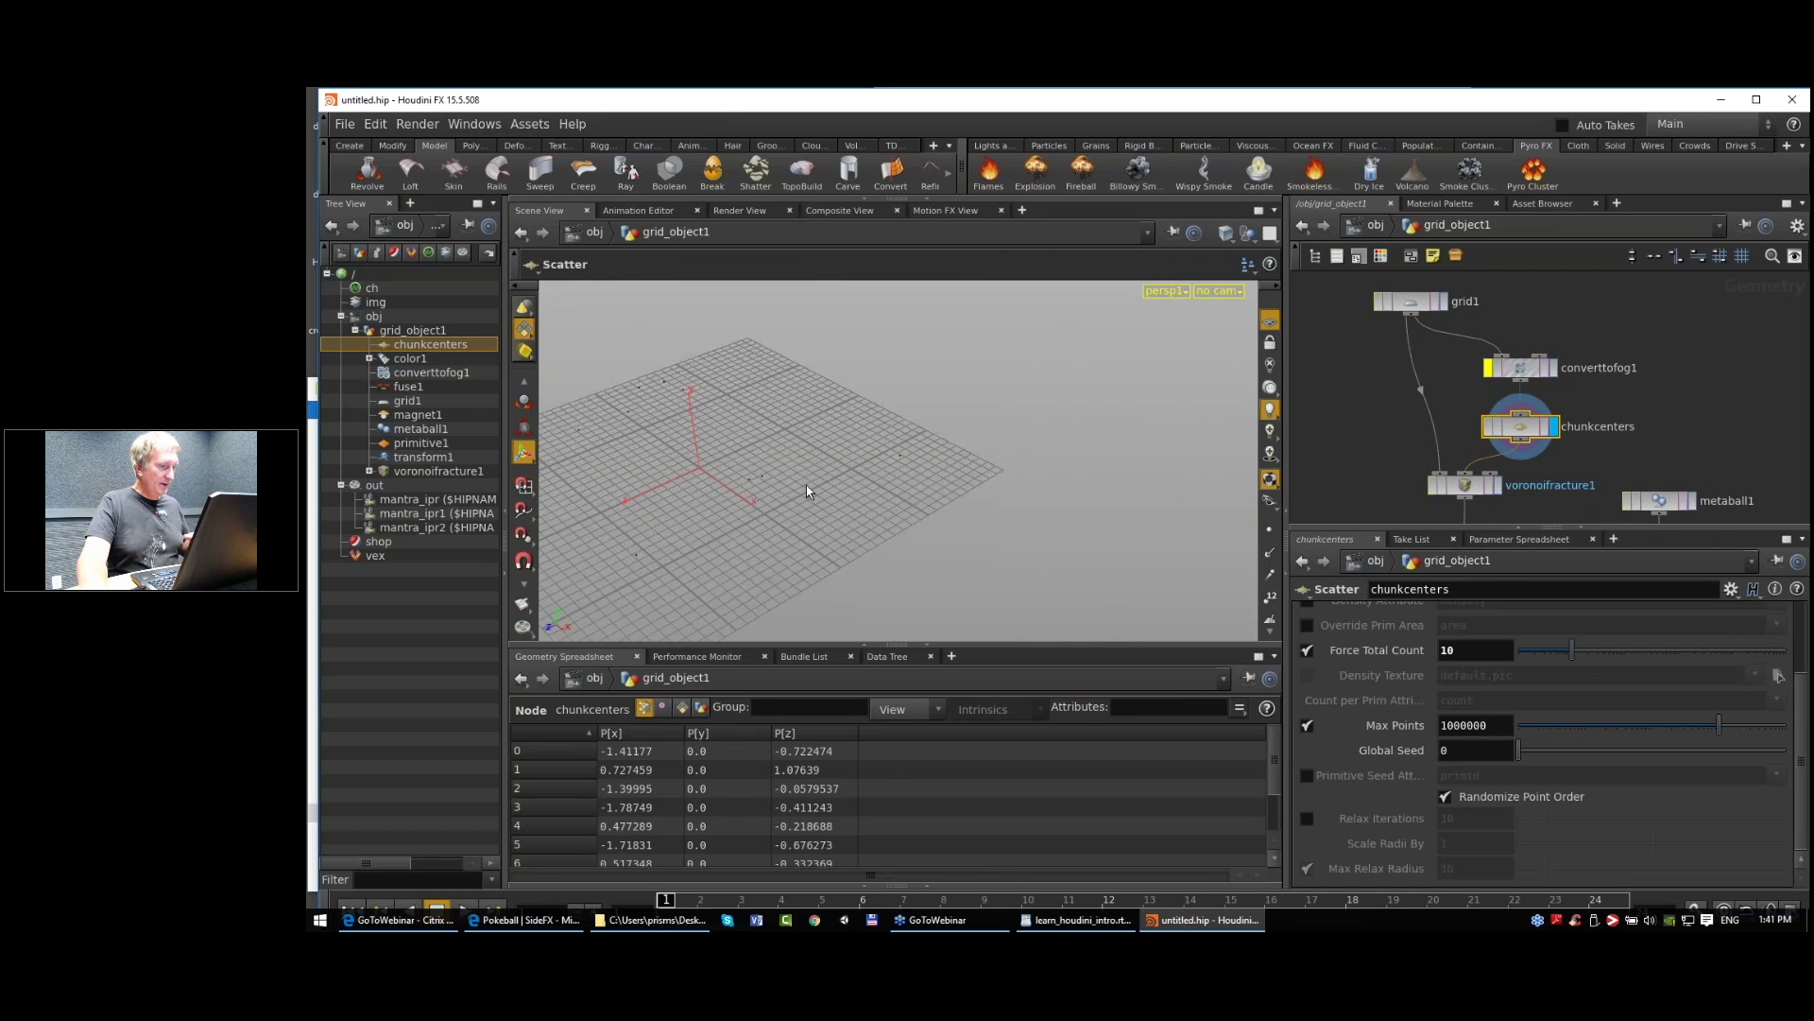
Step: Display the voronoifracture1 node and switch the viewport to wireframe shading
scroll(811, 486, down, 3)
middle_drag(815, 488, 865, 468)
middle_drag(1502, 489, 1522, 413)
click(1519, 410)
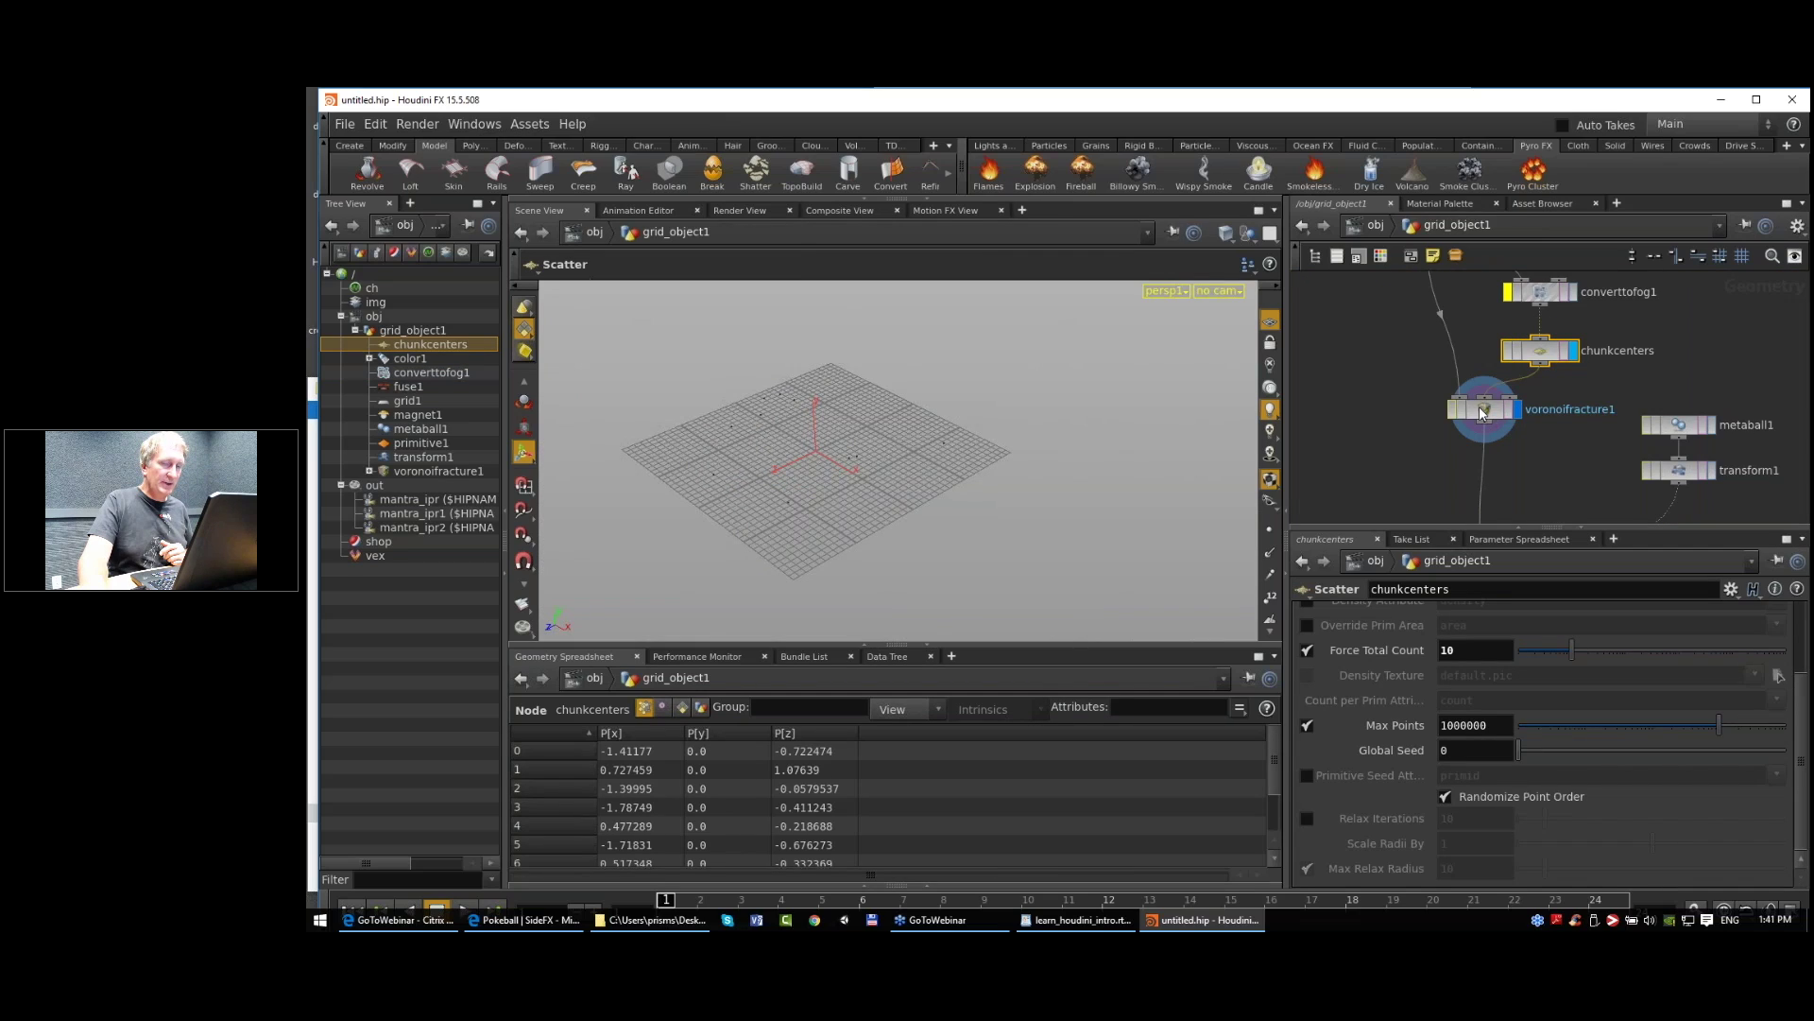
key(w)
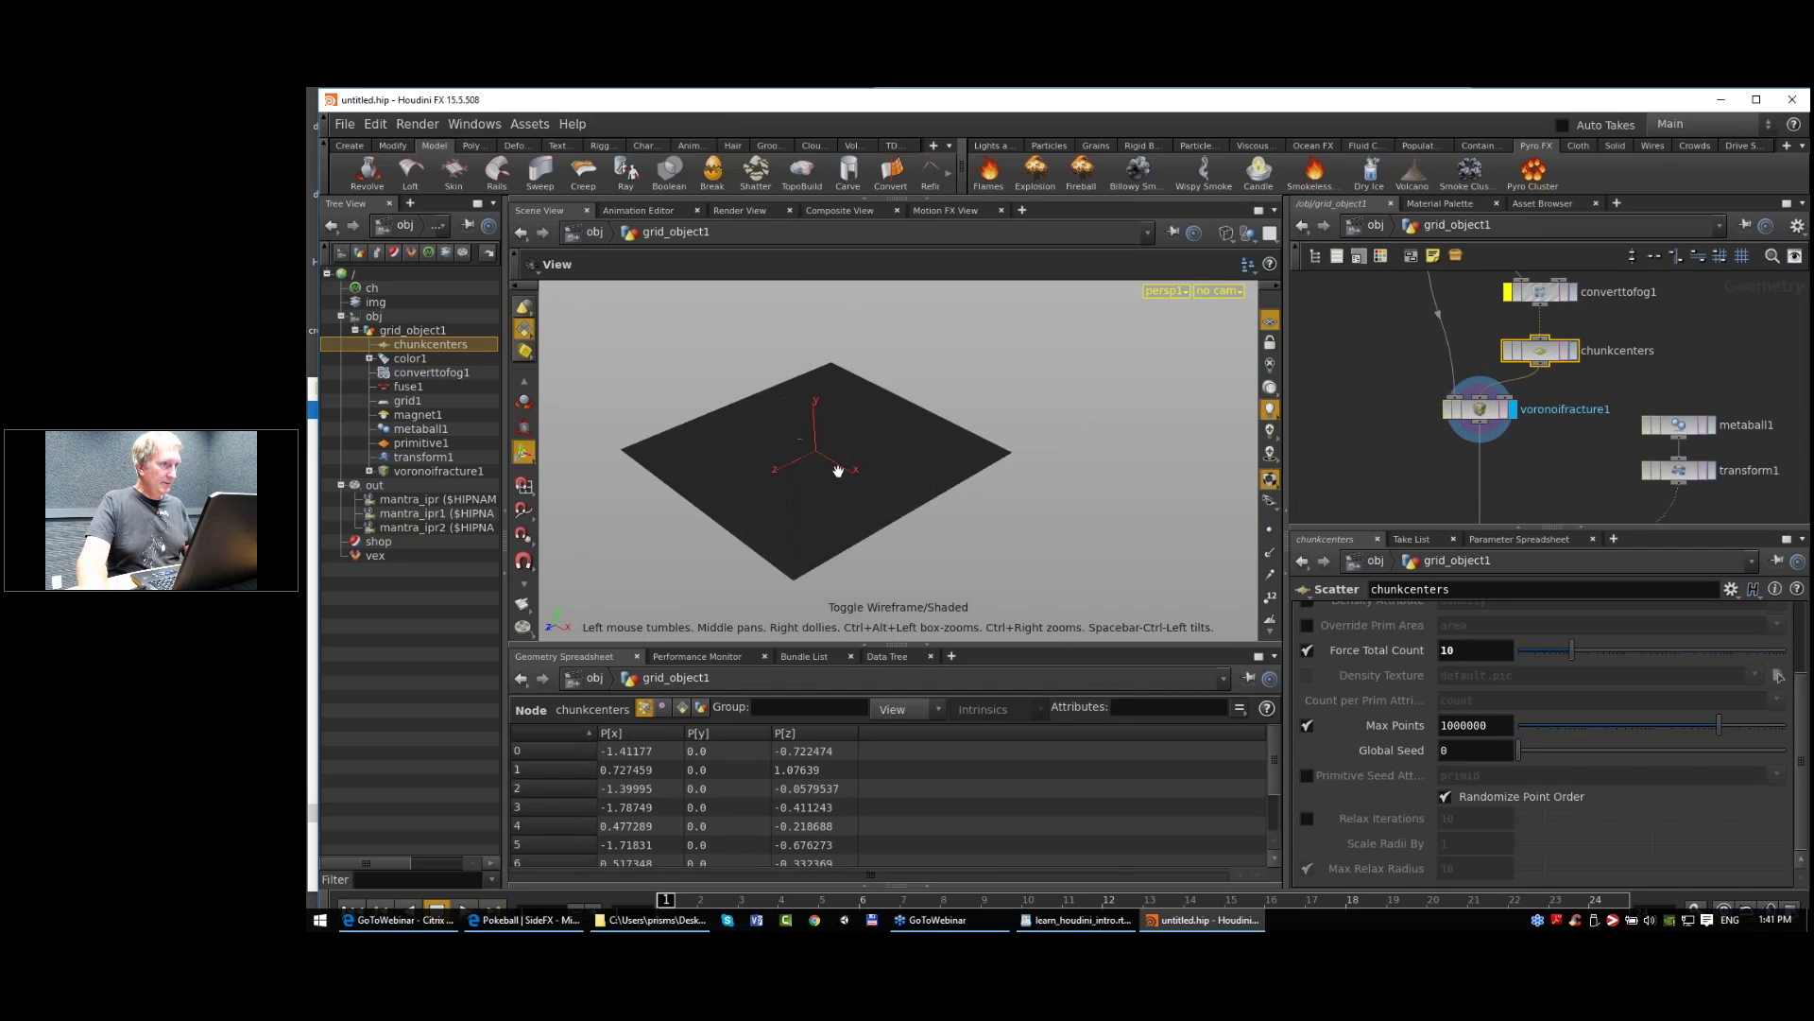
scroll(846, 475, up, 5)
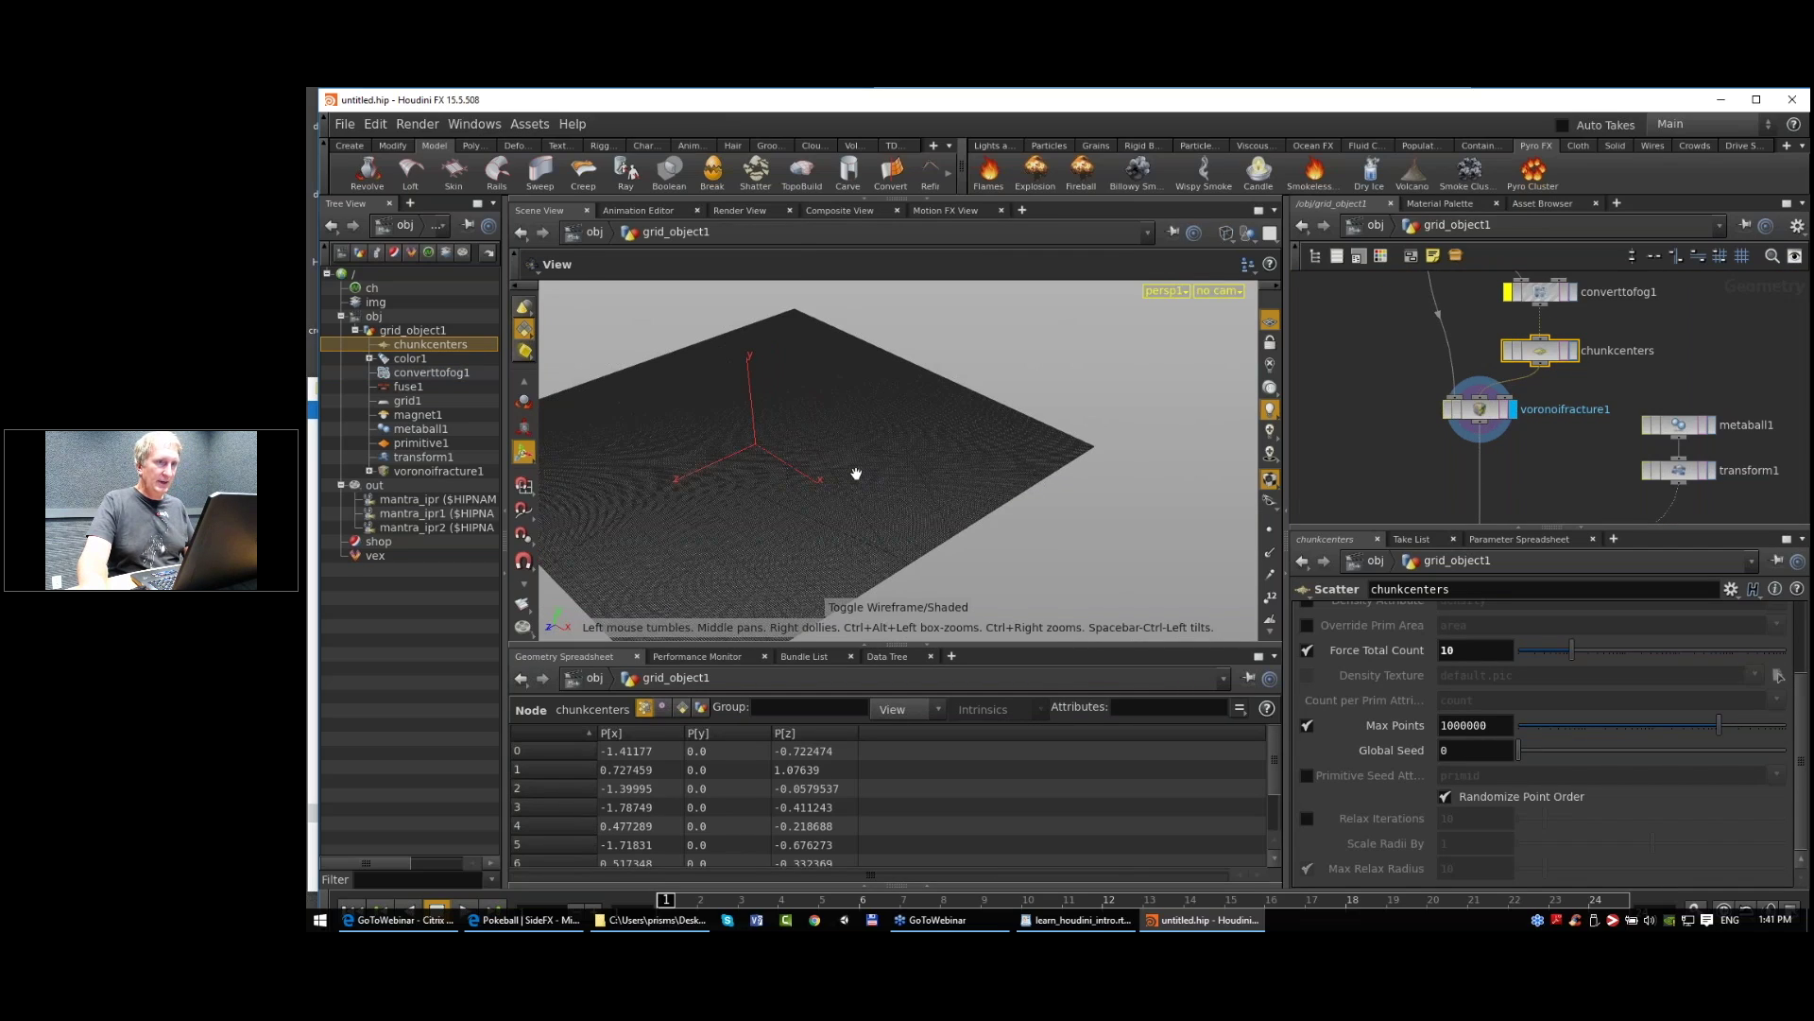
scroll(846, 474, down, 2)
Step: Set both the rows and the columns of grid1 to 2
middle_drag(1389, 350, 1399, 427)
click(1444, 303)
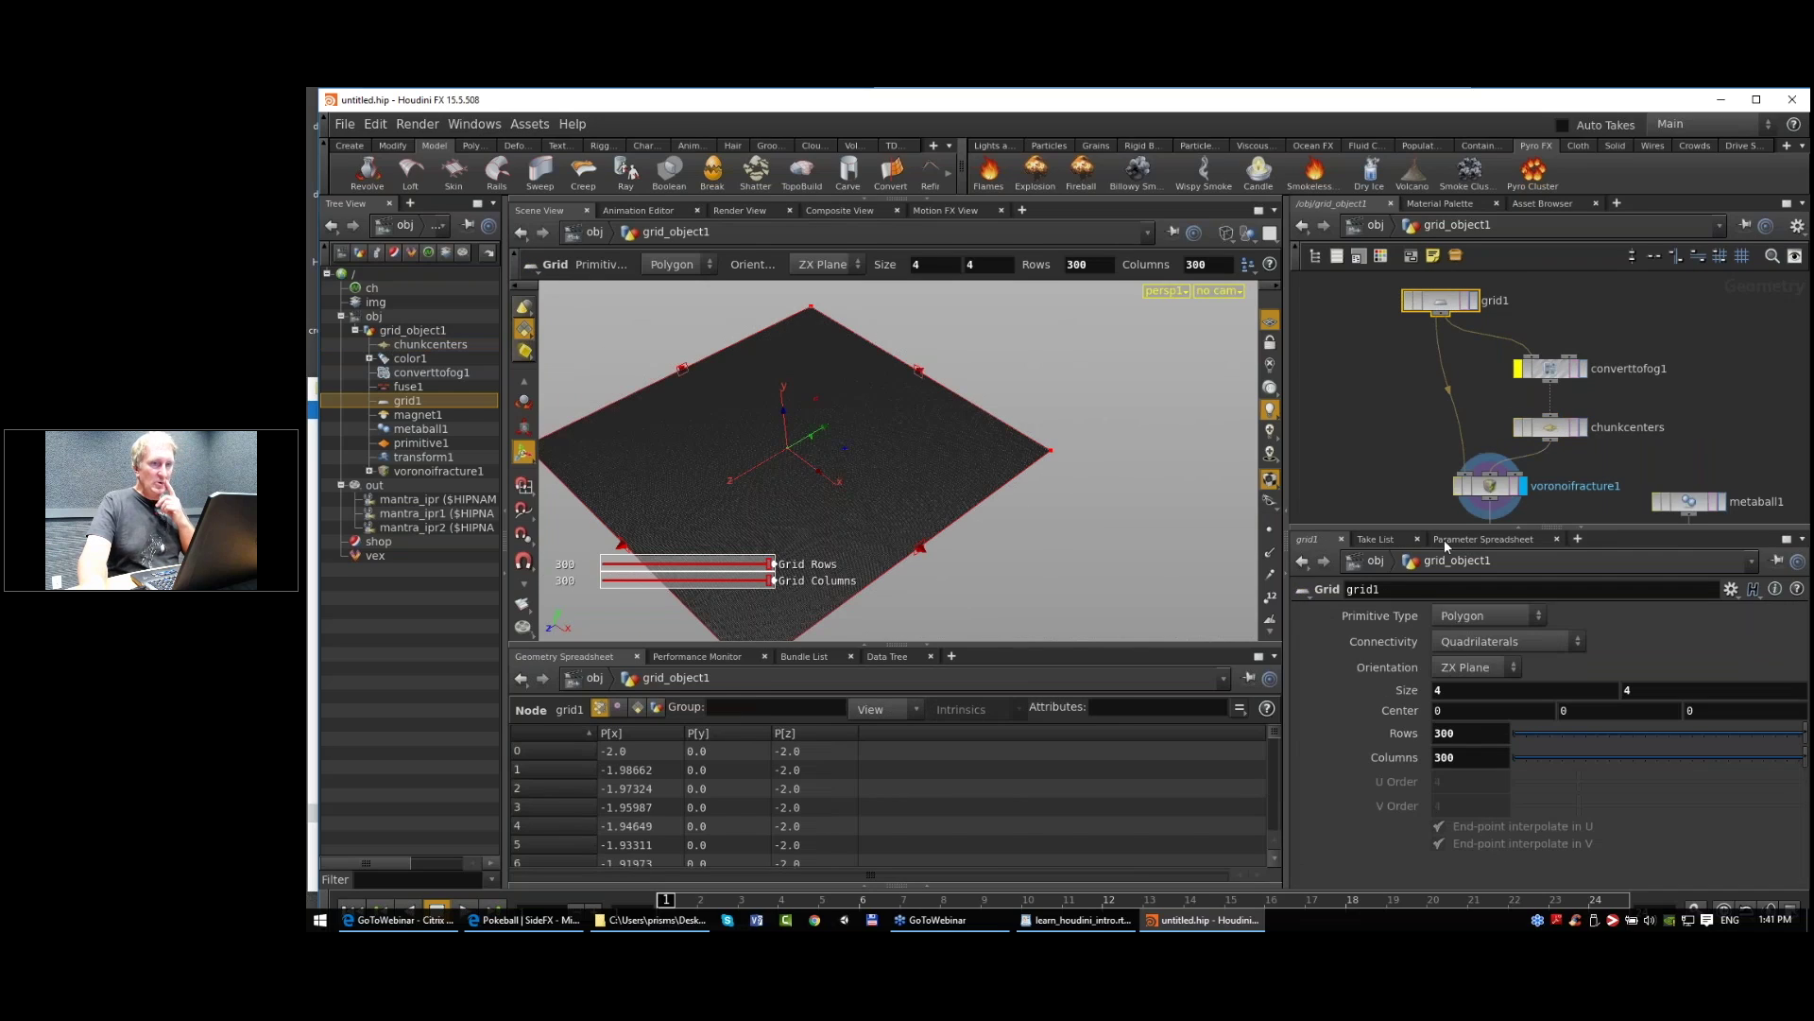
double_click(1475, 735)
text(2)
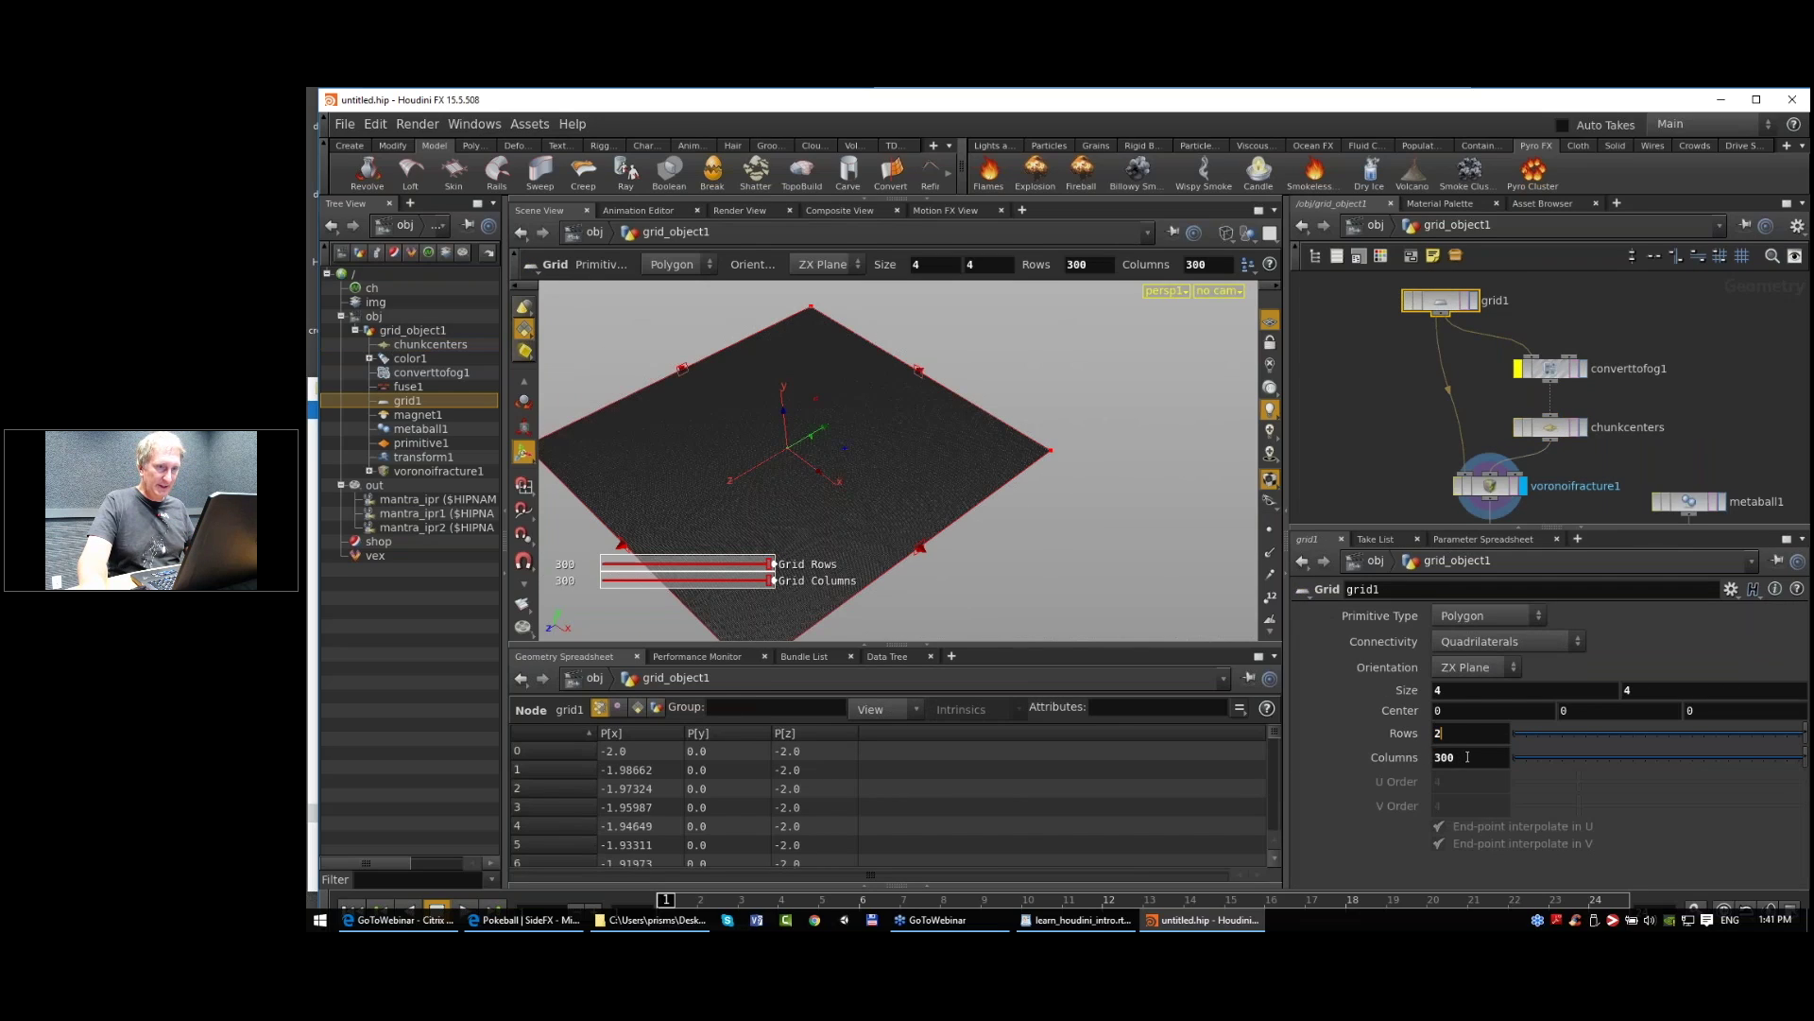
double_click(1468, 757)
text(2)
key(Return)
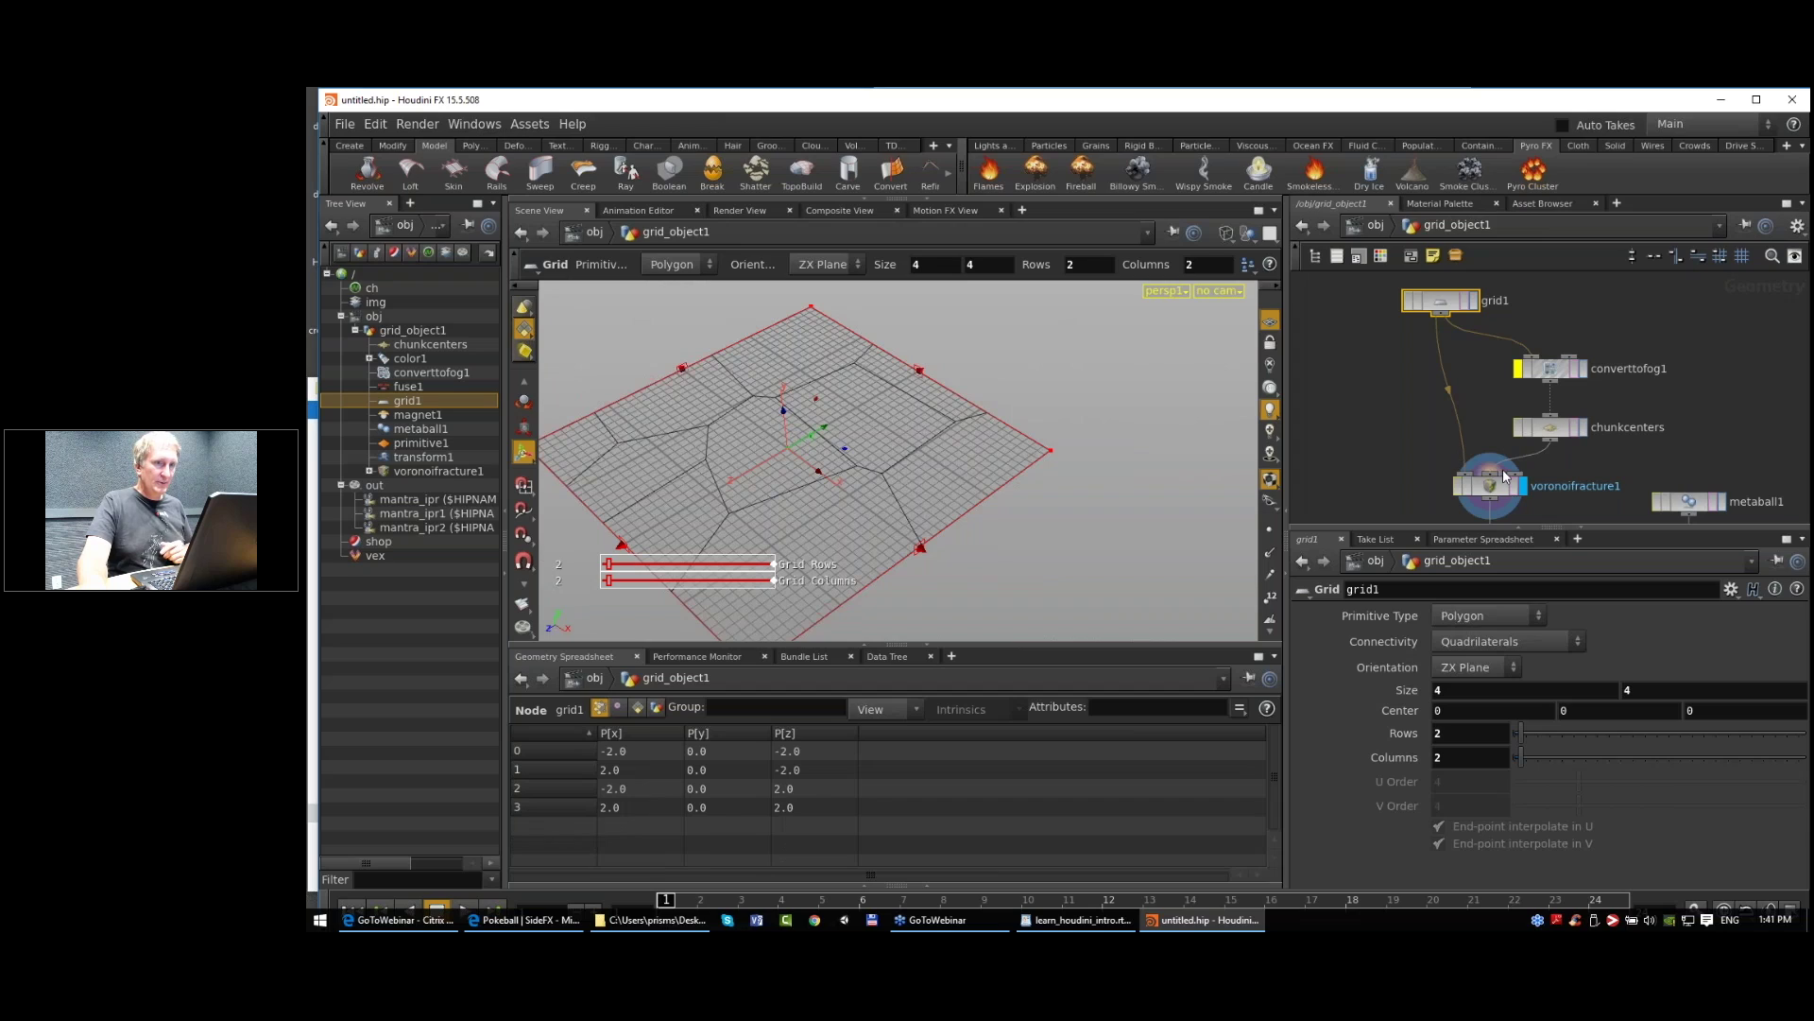
Step: Raise the Force Total Count of the chunkcenters scatter node to 1160 for a denser fracture pattern
click(1499, 485)
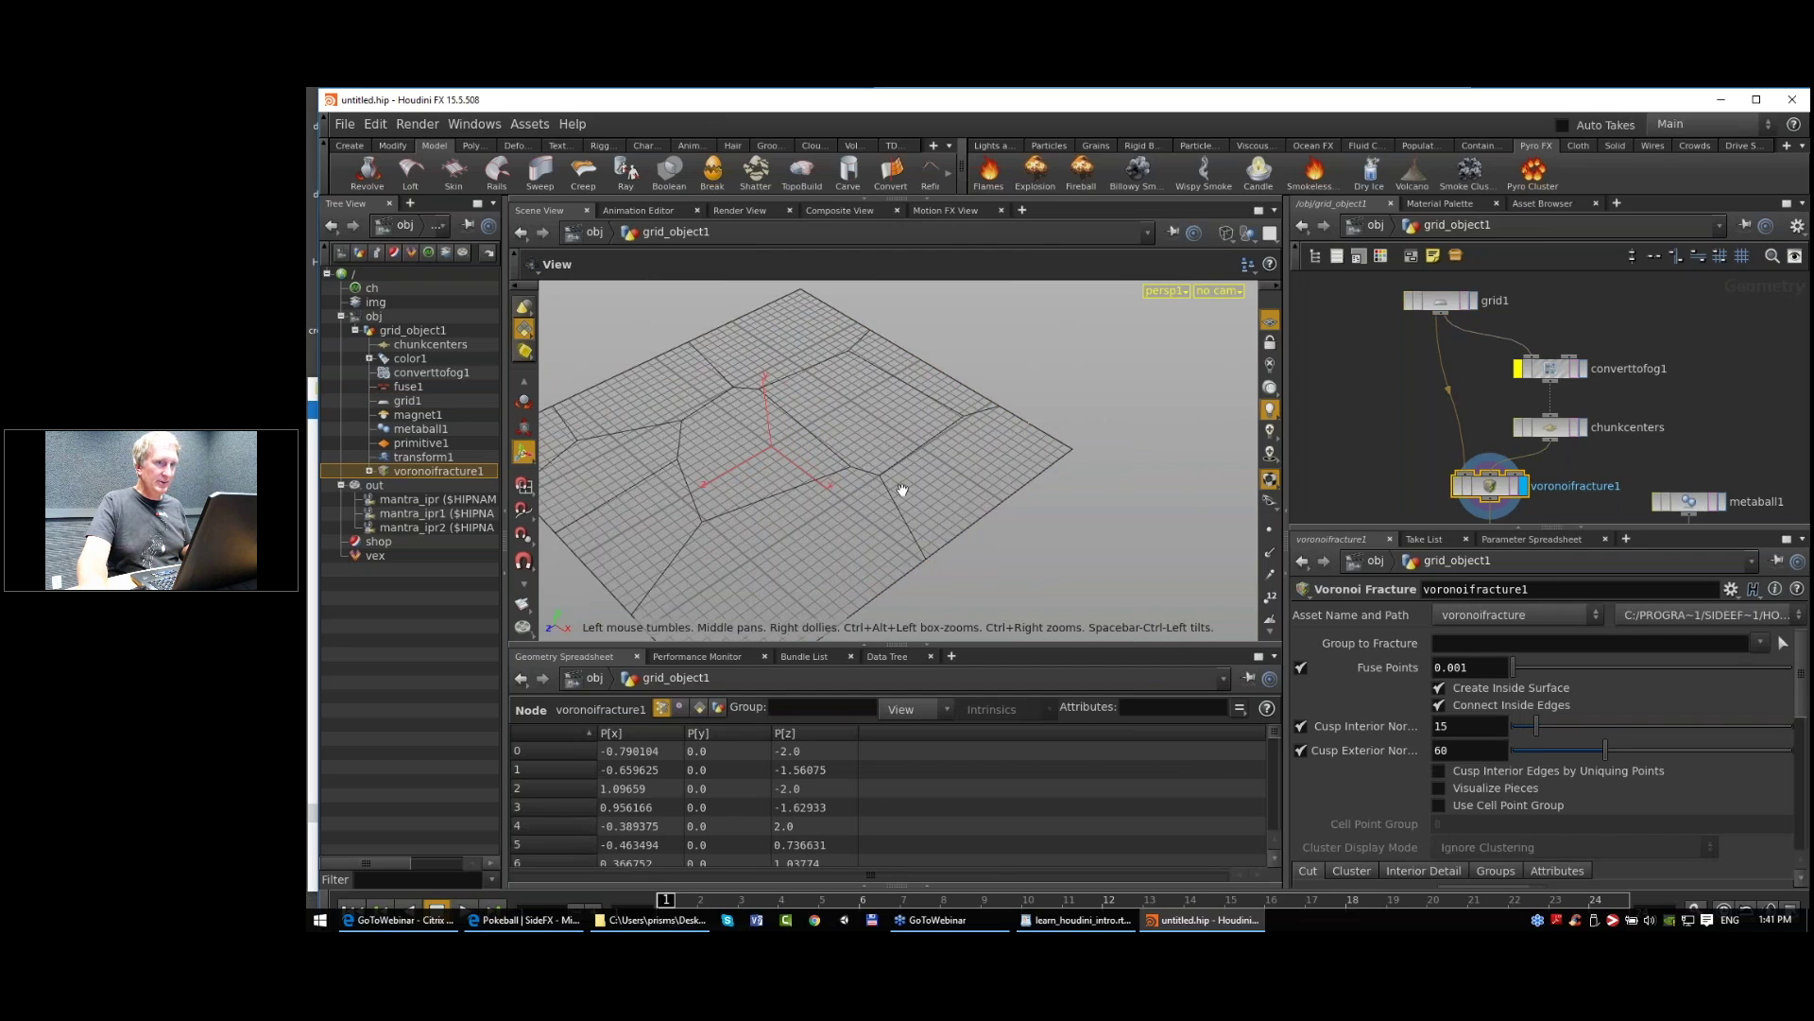
middle_drag(1408, 475, 1337, 412)
click(1478, 365)
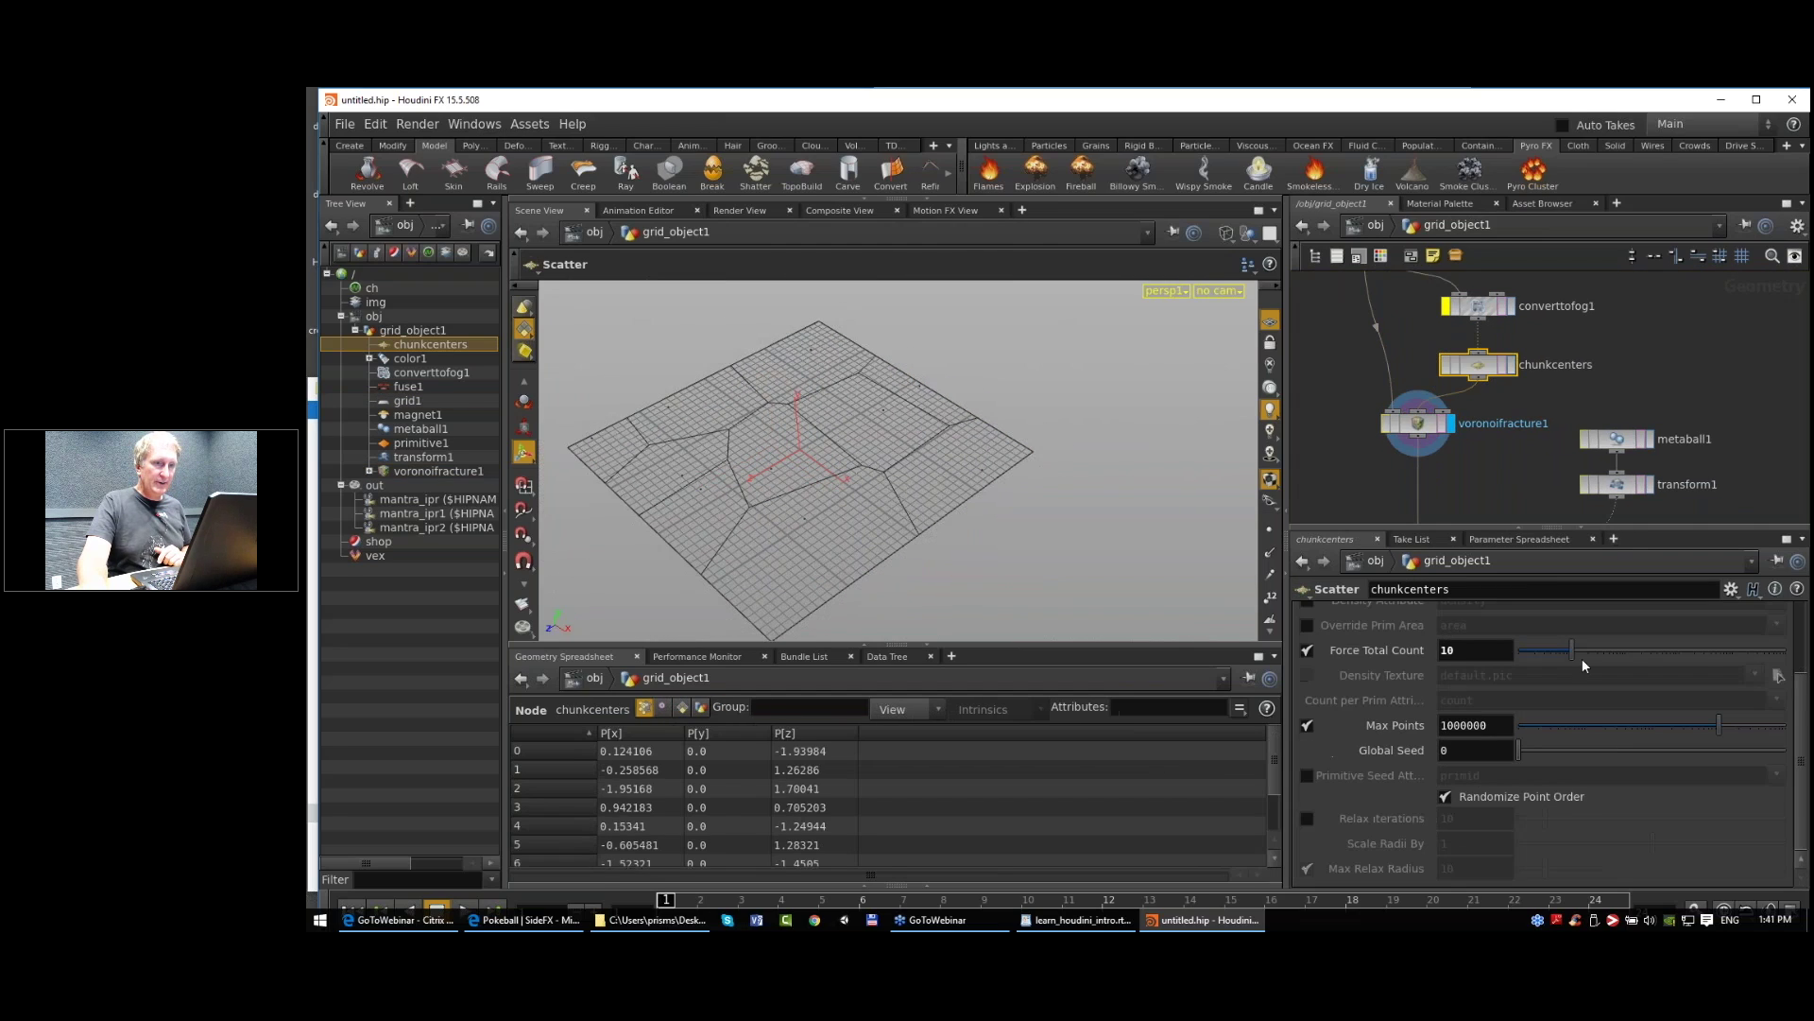
drag(1582, 650, 1719, 654)
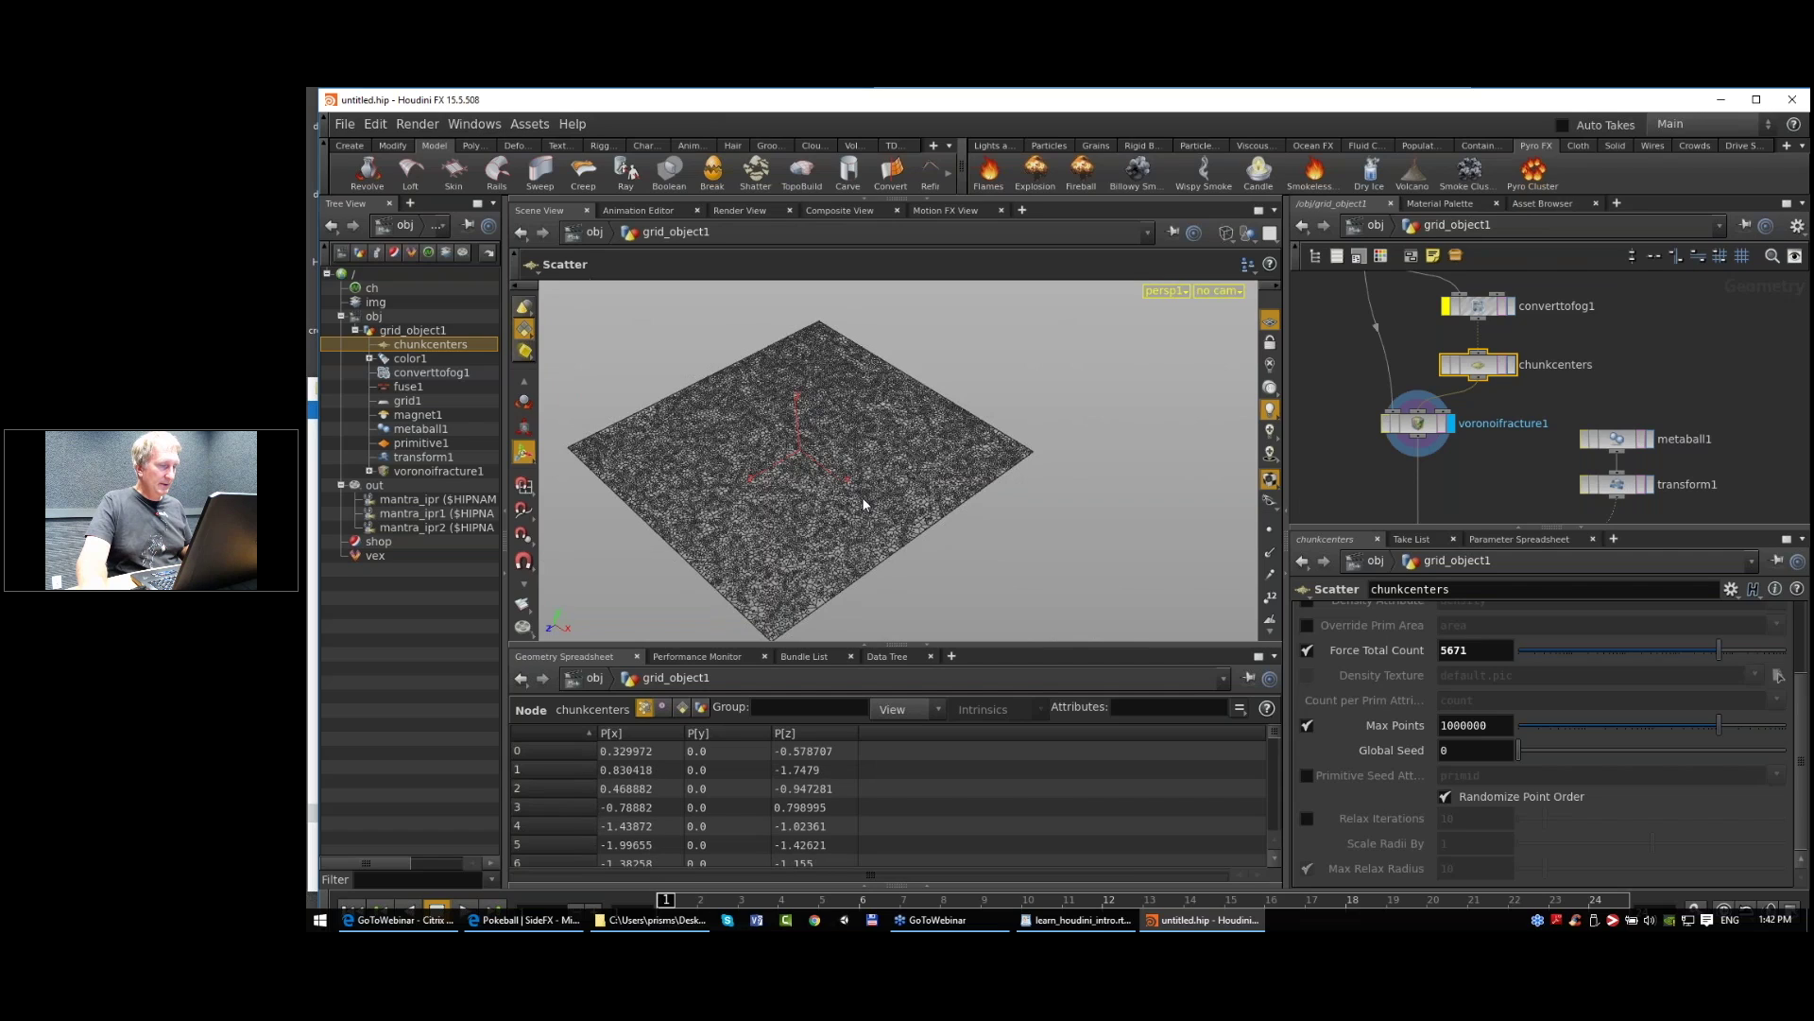
alt+right_drag(864, 504, 908, 521)
drag(1719, 651, 1682, 650)
alt+right_drag(954, 515, 911, 470)
alt+middle_drag(911, 470, 914, 456)
alt+right_drag(914, 456, 927, 462)
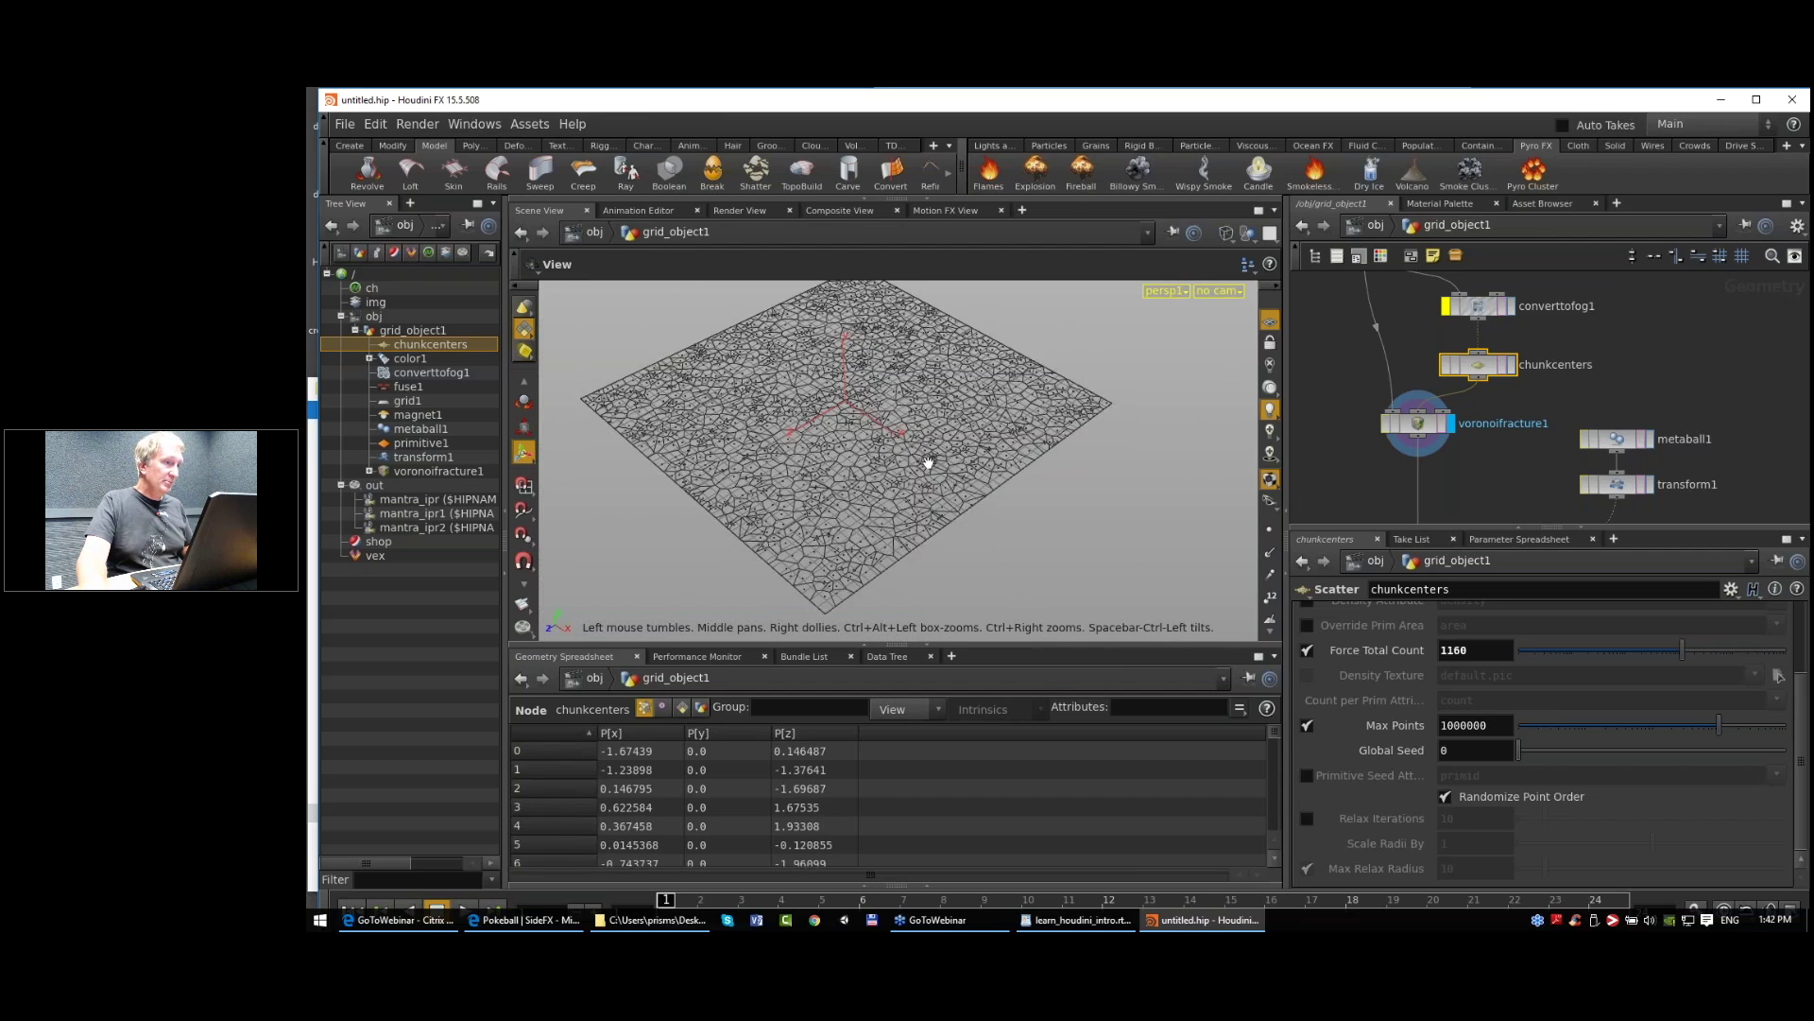
alt+drag(927, 462, 924, 469)
Step: Step through the downstream network, displaying the color1, magnet1 and fuse1 nodes in turn to check the fractured grid
middle_drag(1551, 433, 1554, 469)
middle_drag(1393, 397, 1386, 206)
click(1447, 401)
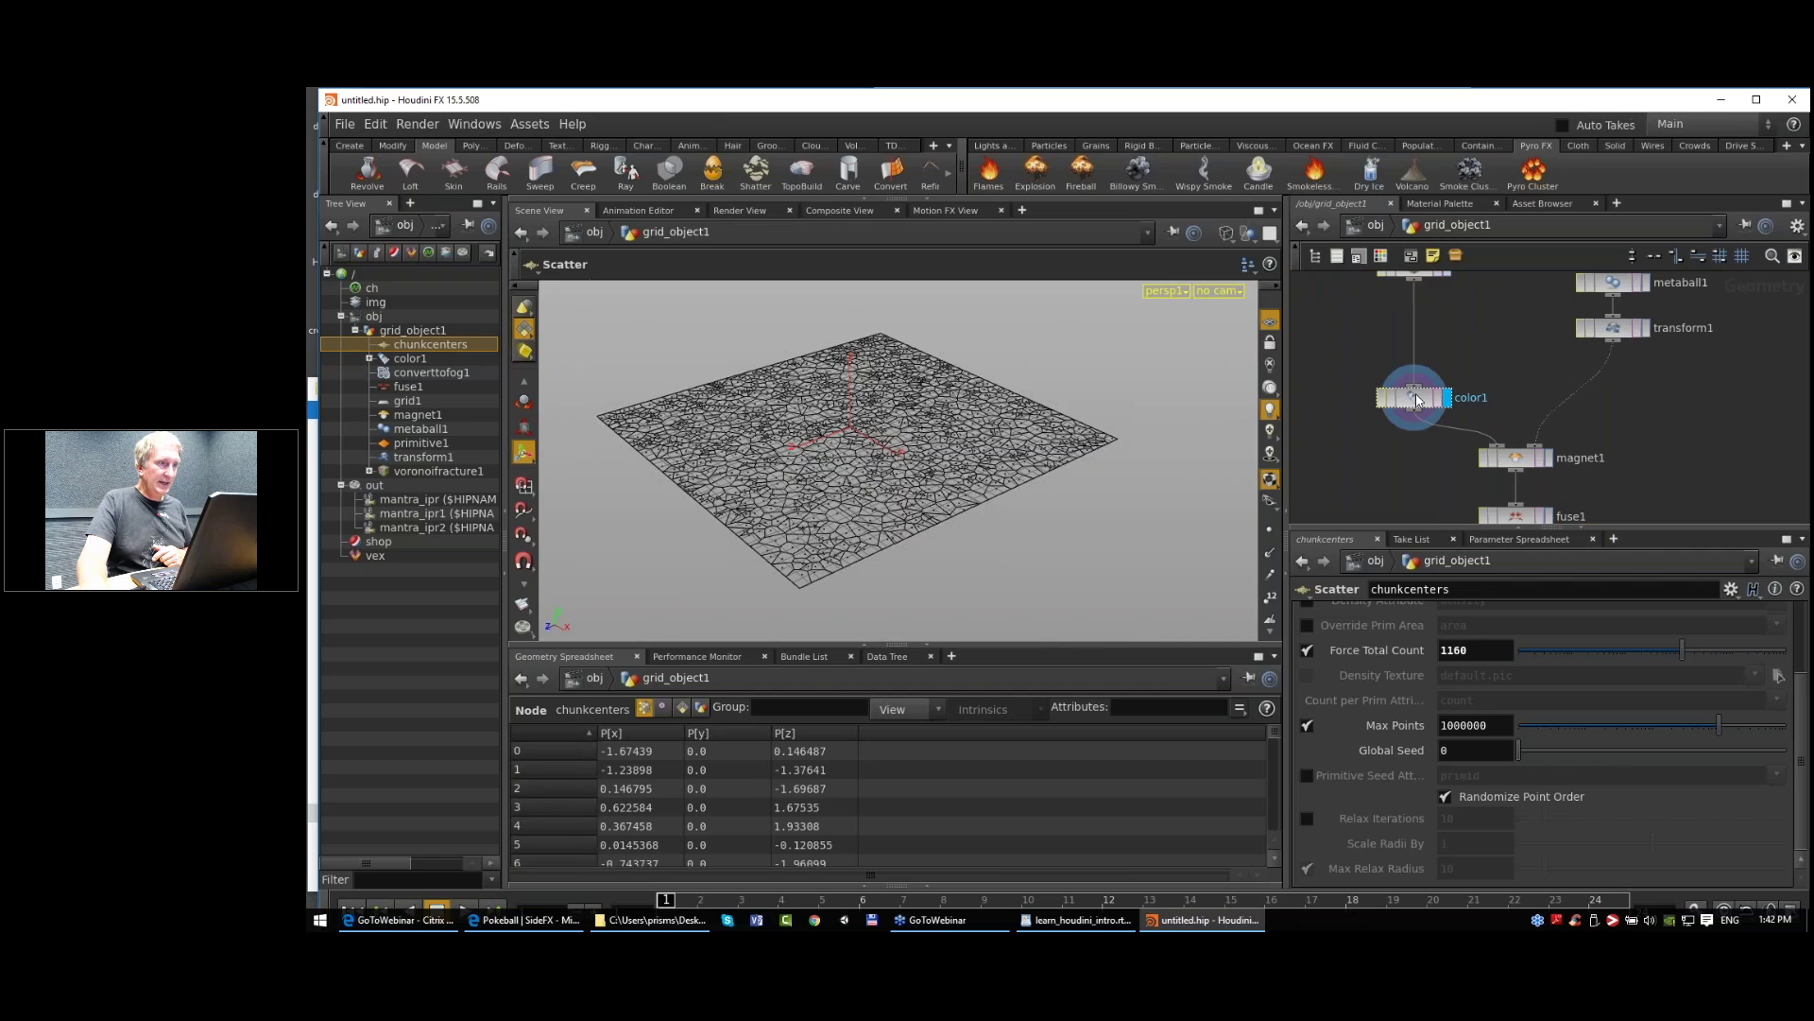
click(1416, 400)
click(1546, 459)
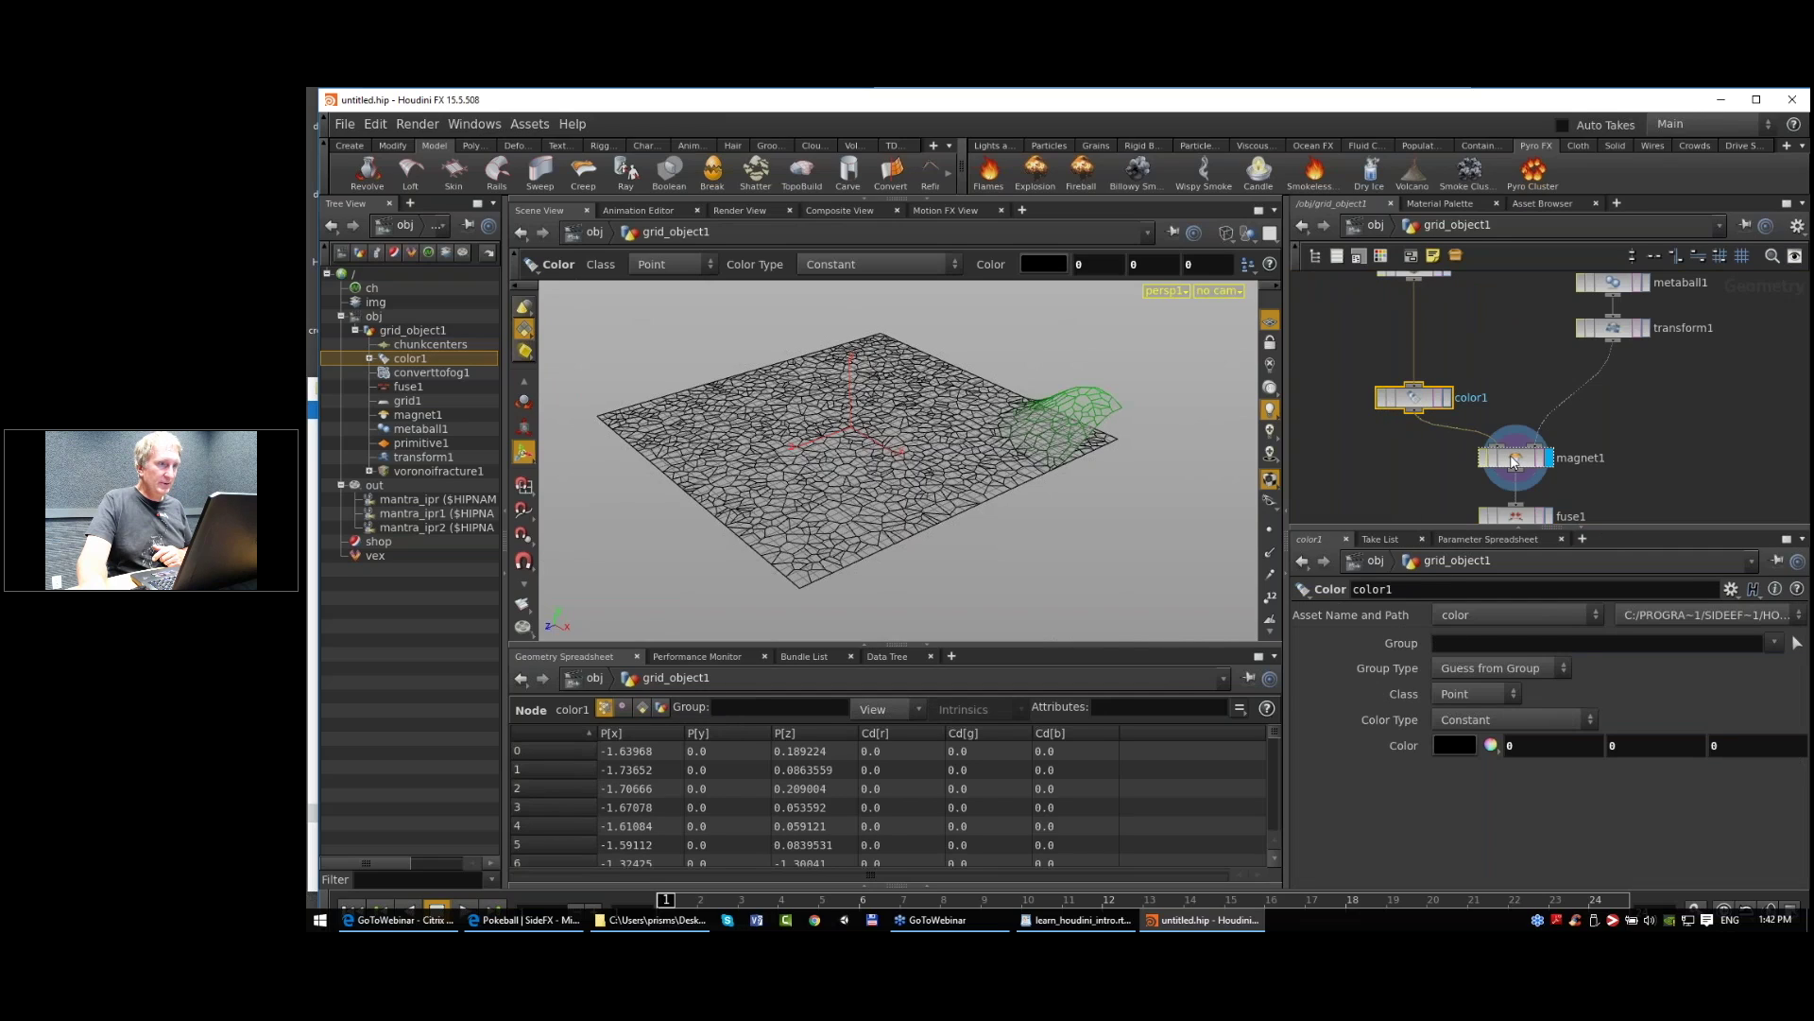
click(1514, 461)
middle_drag(1546, 520, 1539, 418)
click(1540, 416)
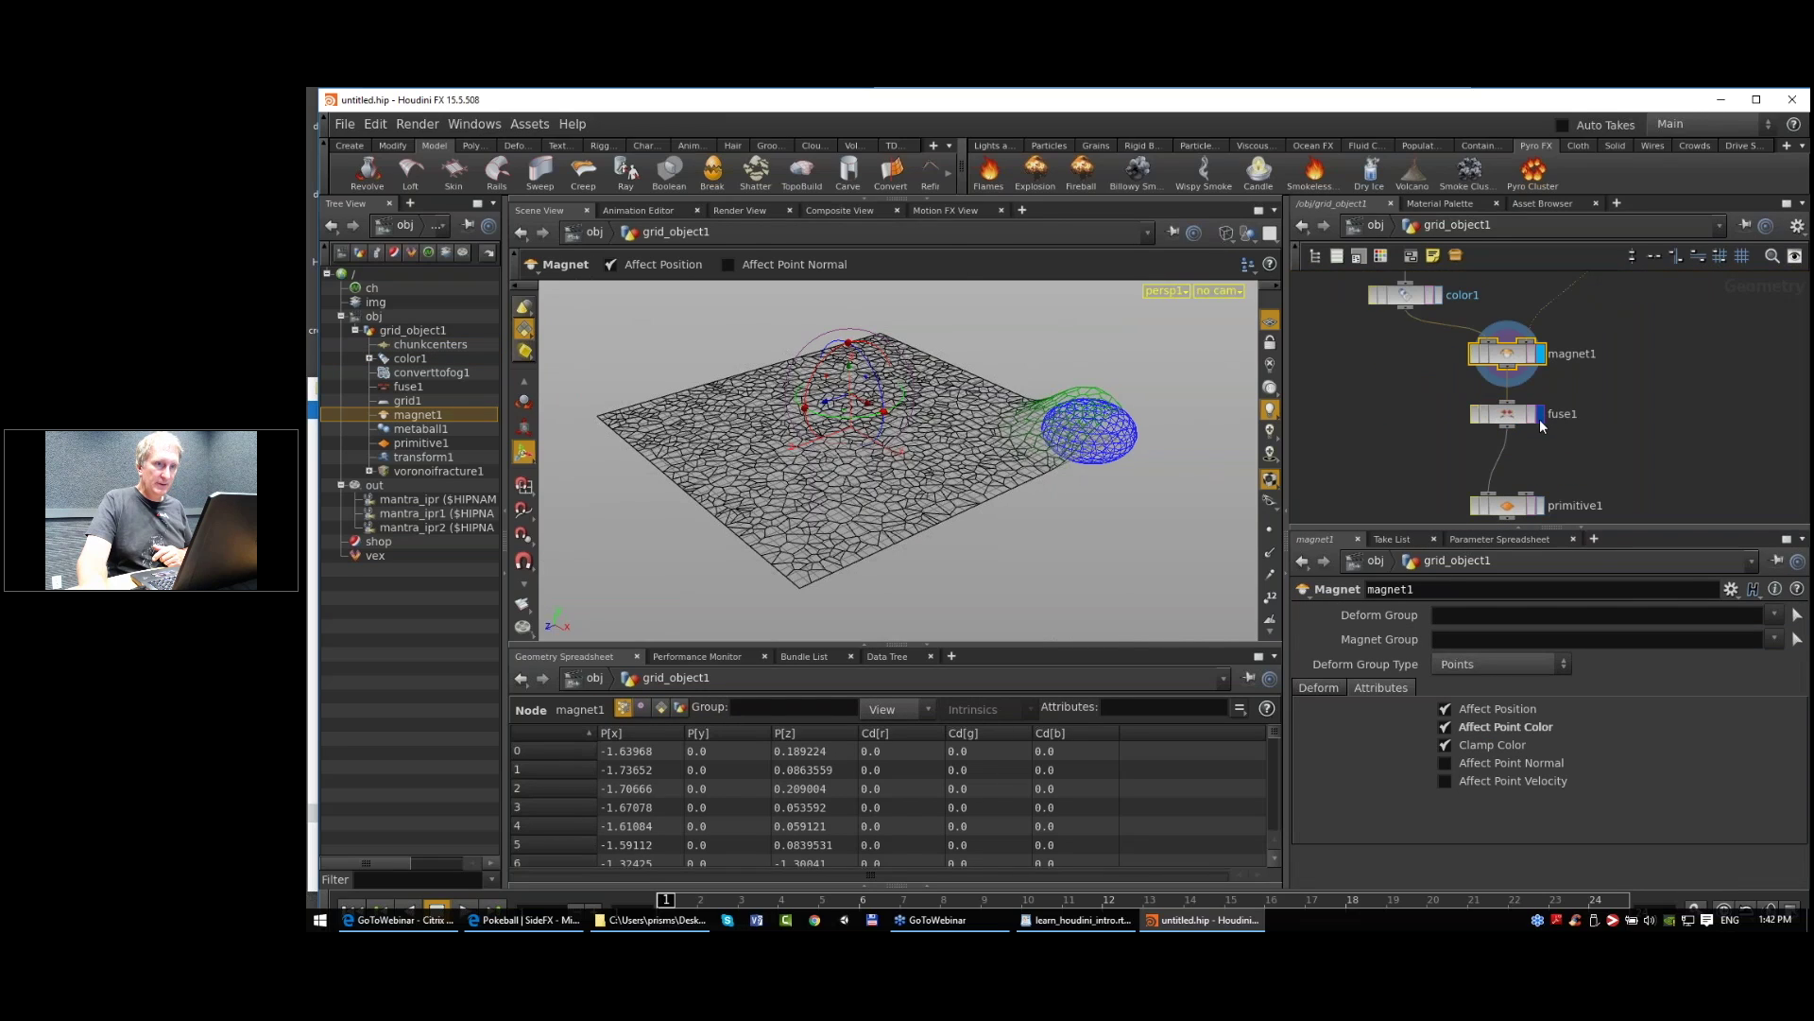
Step: Display and select the primitive1 node, and switch the viewport back to shaded display
click(1541, 504)
click(1510, 504)
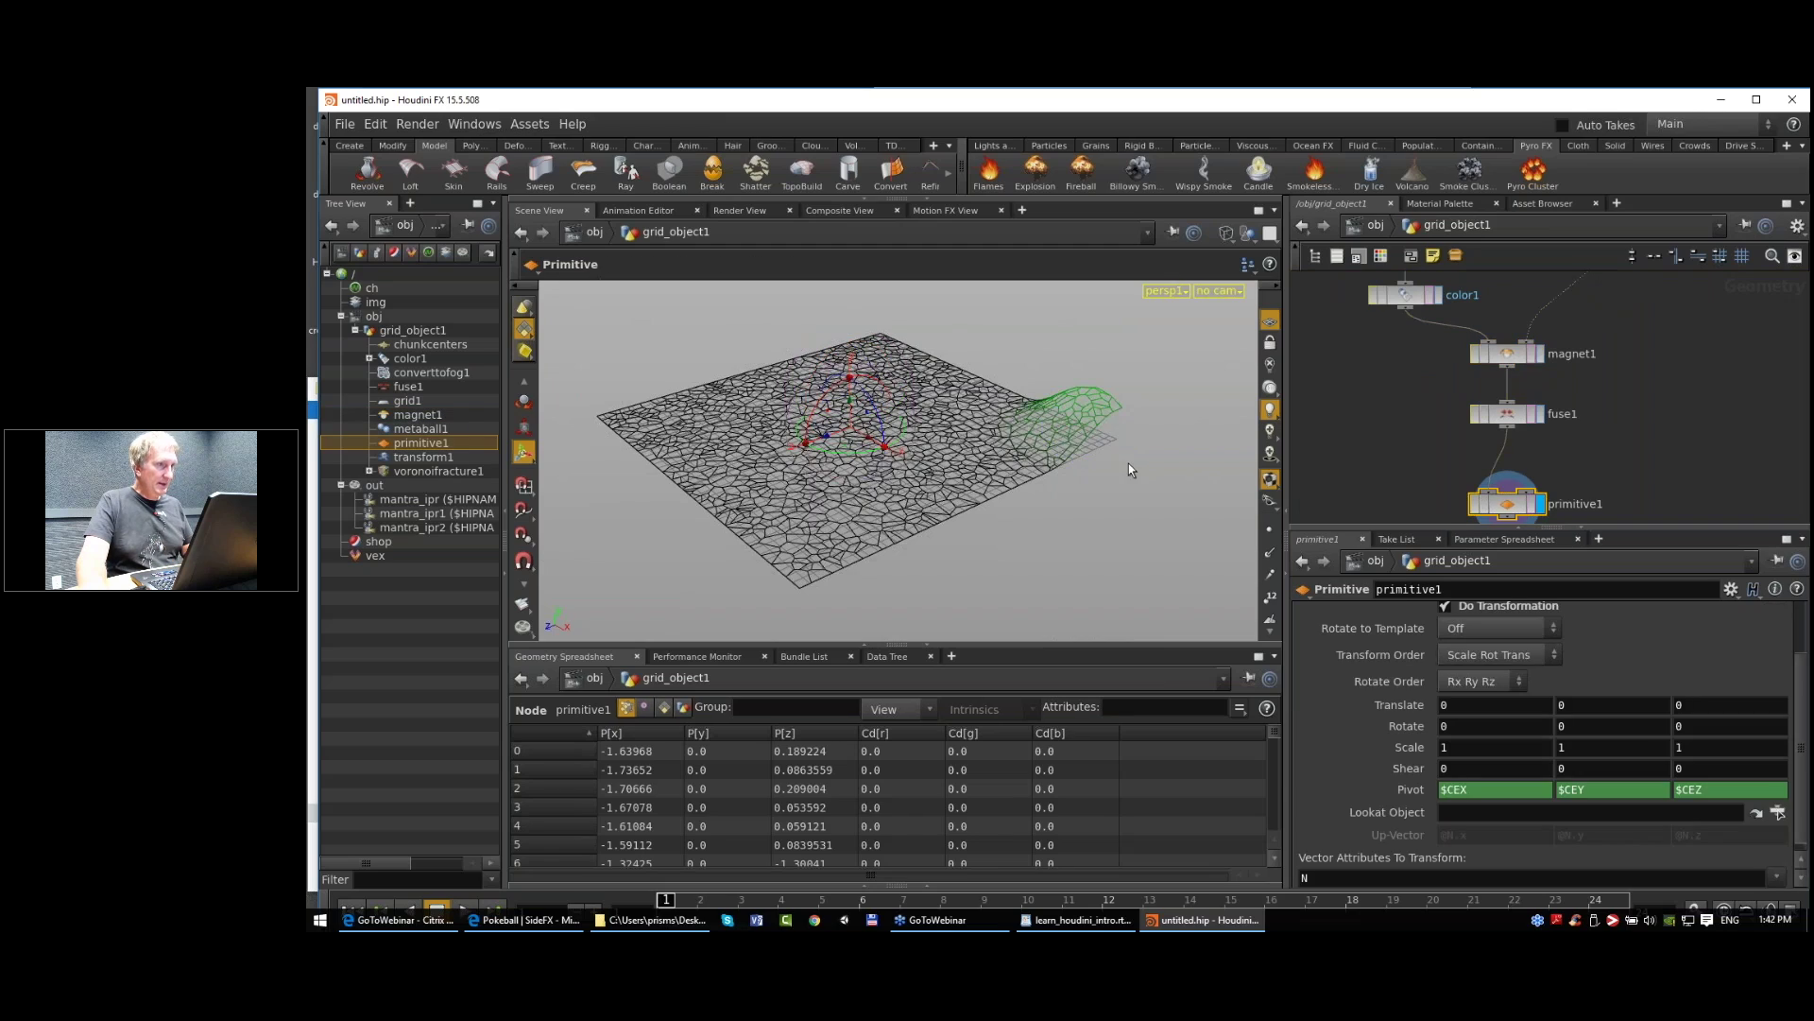
key(w)
scroll(1129, 463, up, 5)
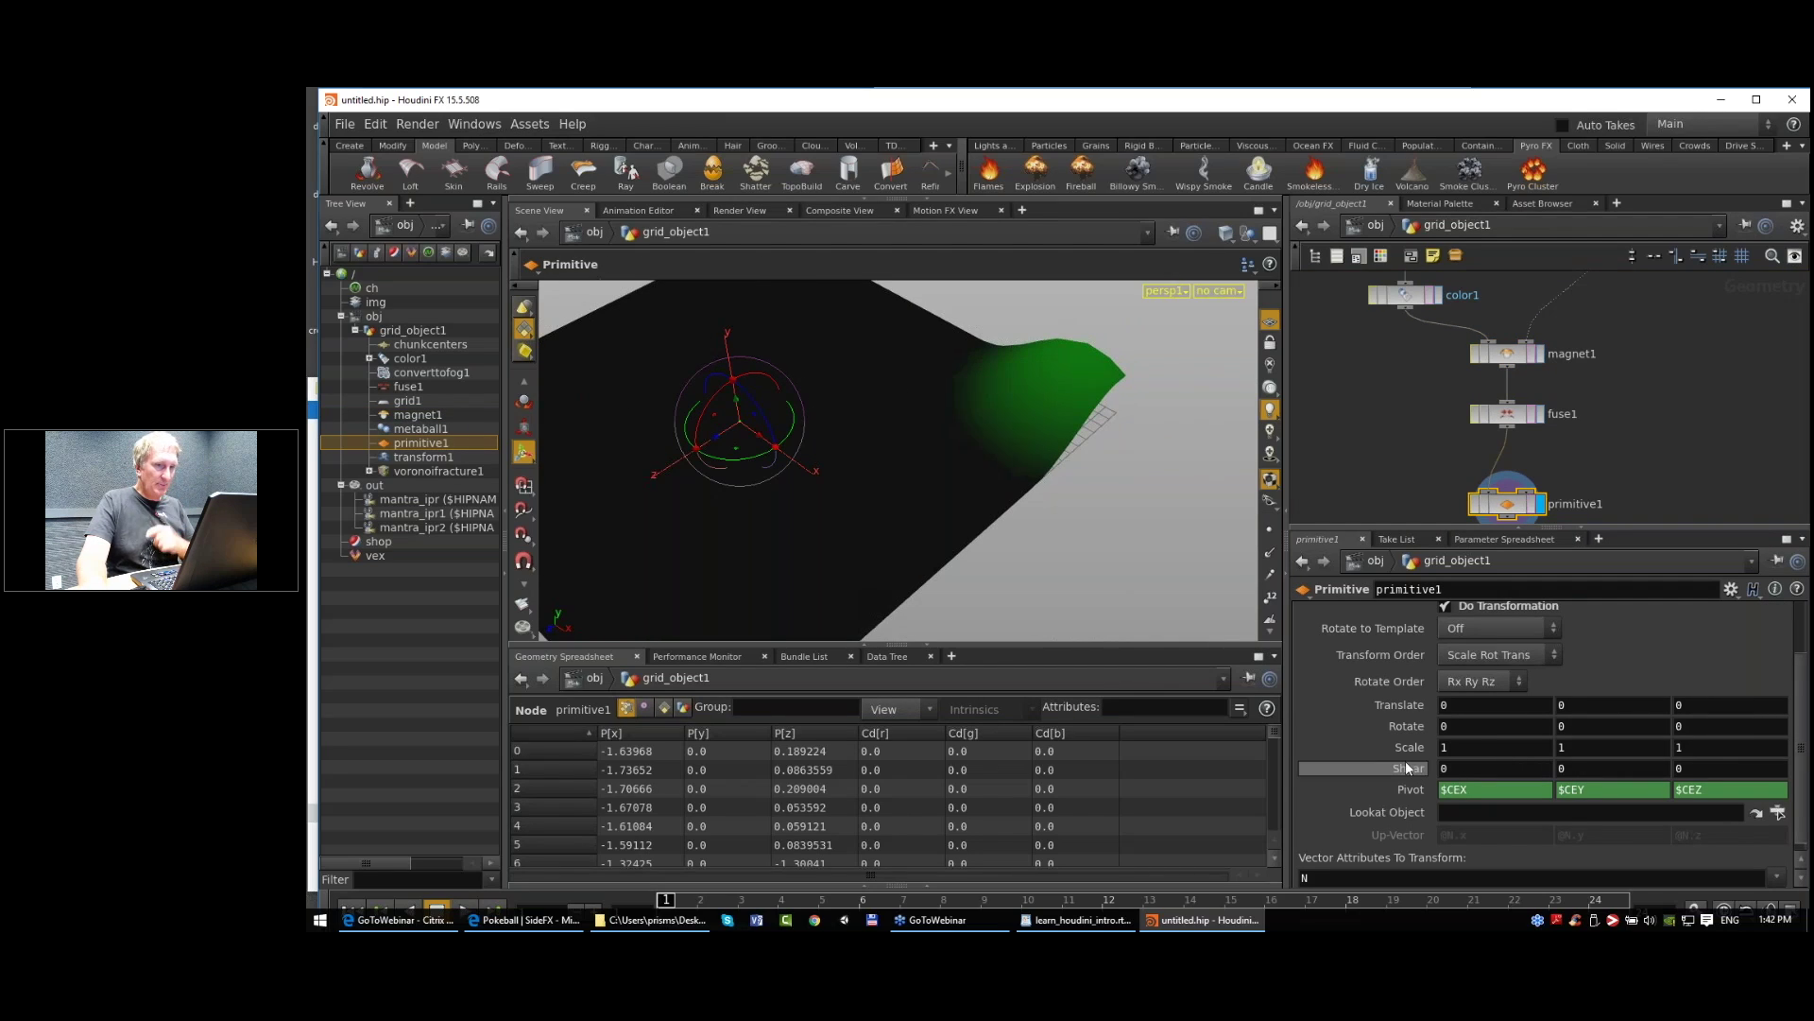
mouse_move(1407, 747)
middle_down()
mouse_move(1348, 755)
mouse_move(1404, 753)
middle_up()
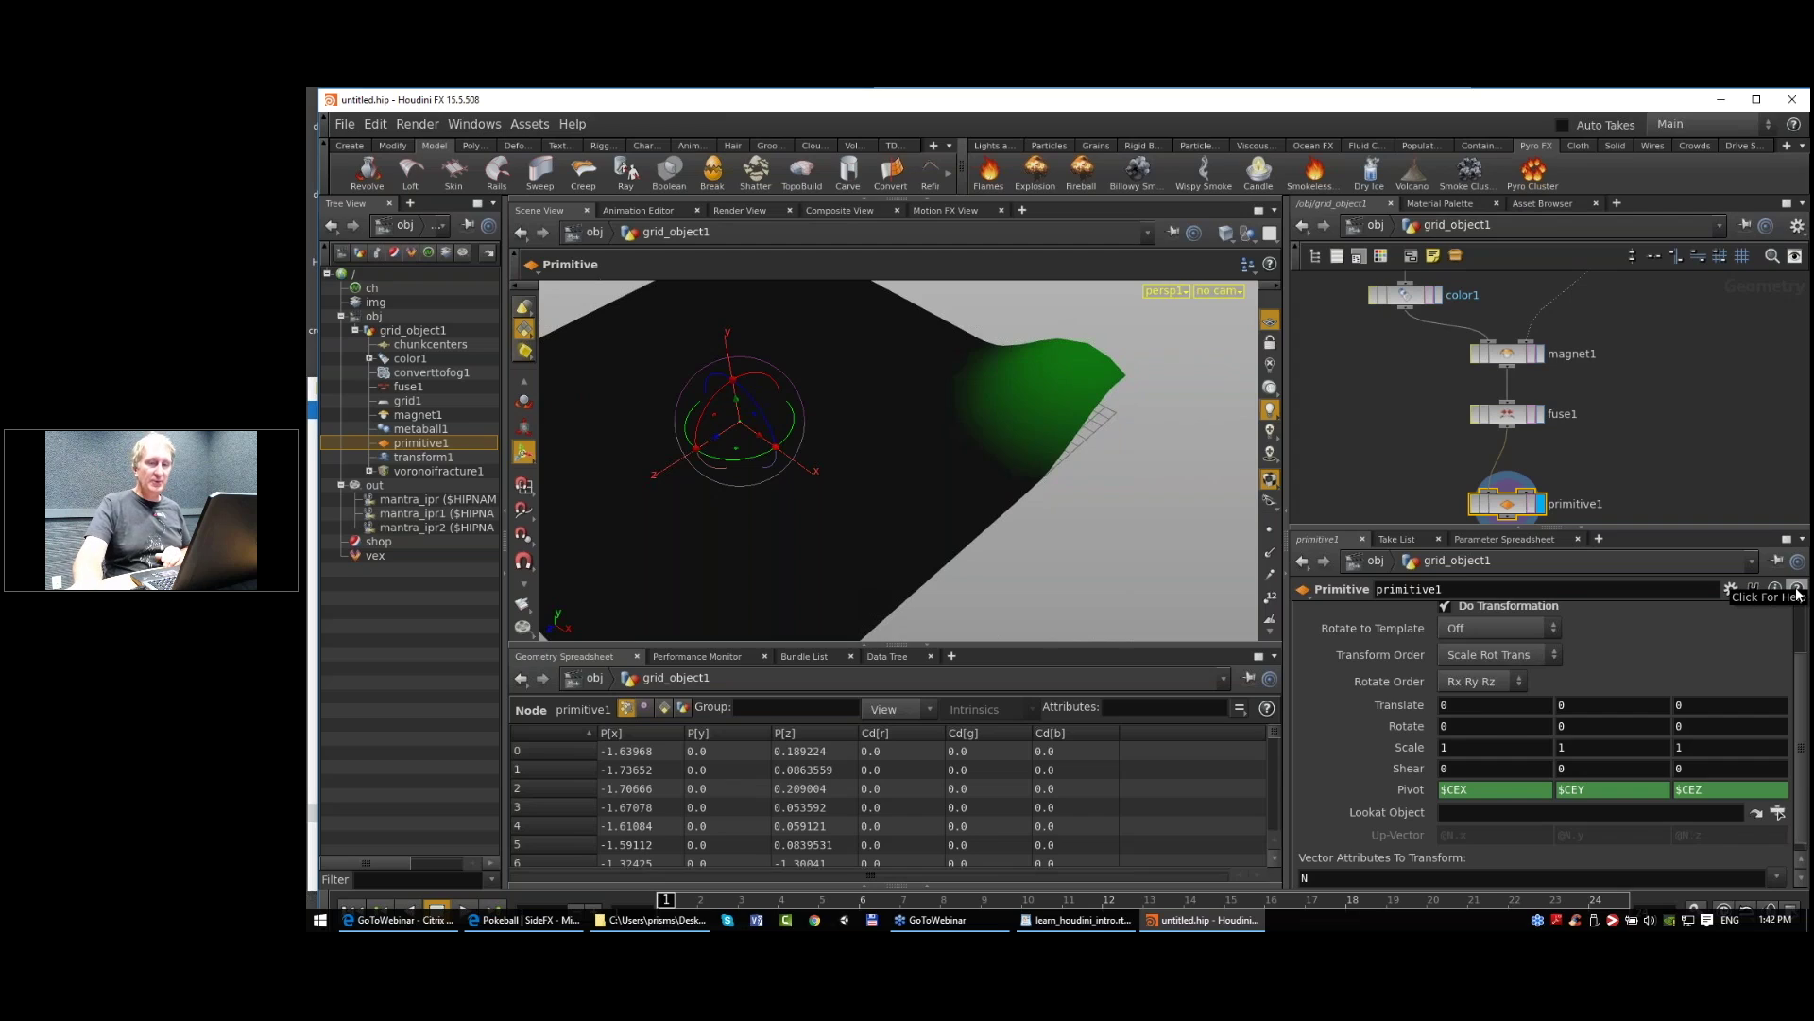
Step: Open the help page for the Primitive node and read through to its list of local variables
click(1798, 590)
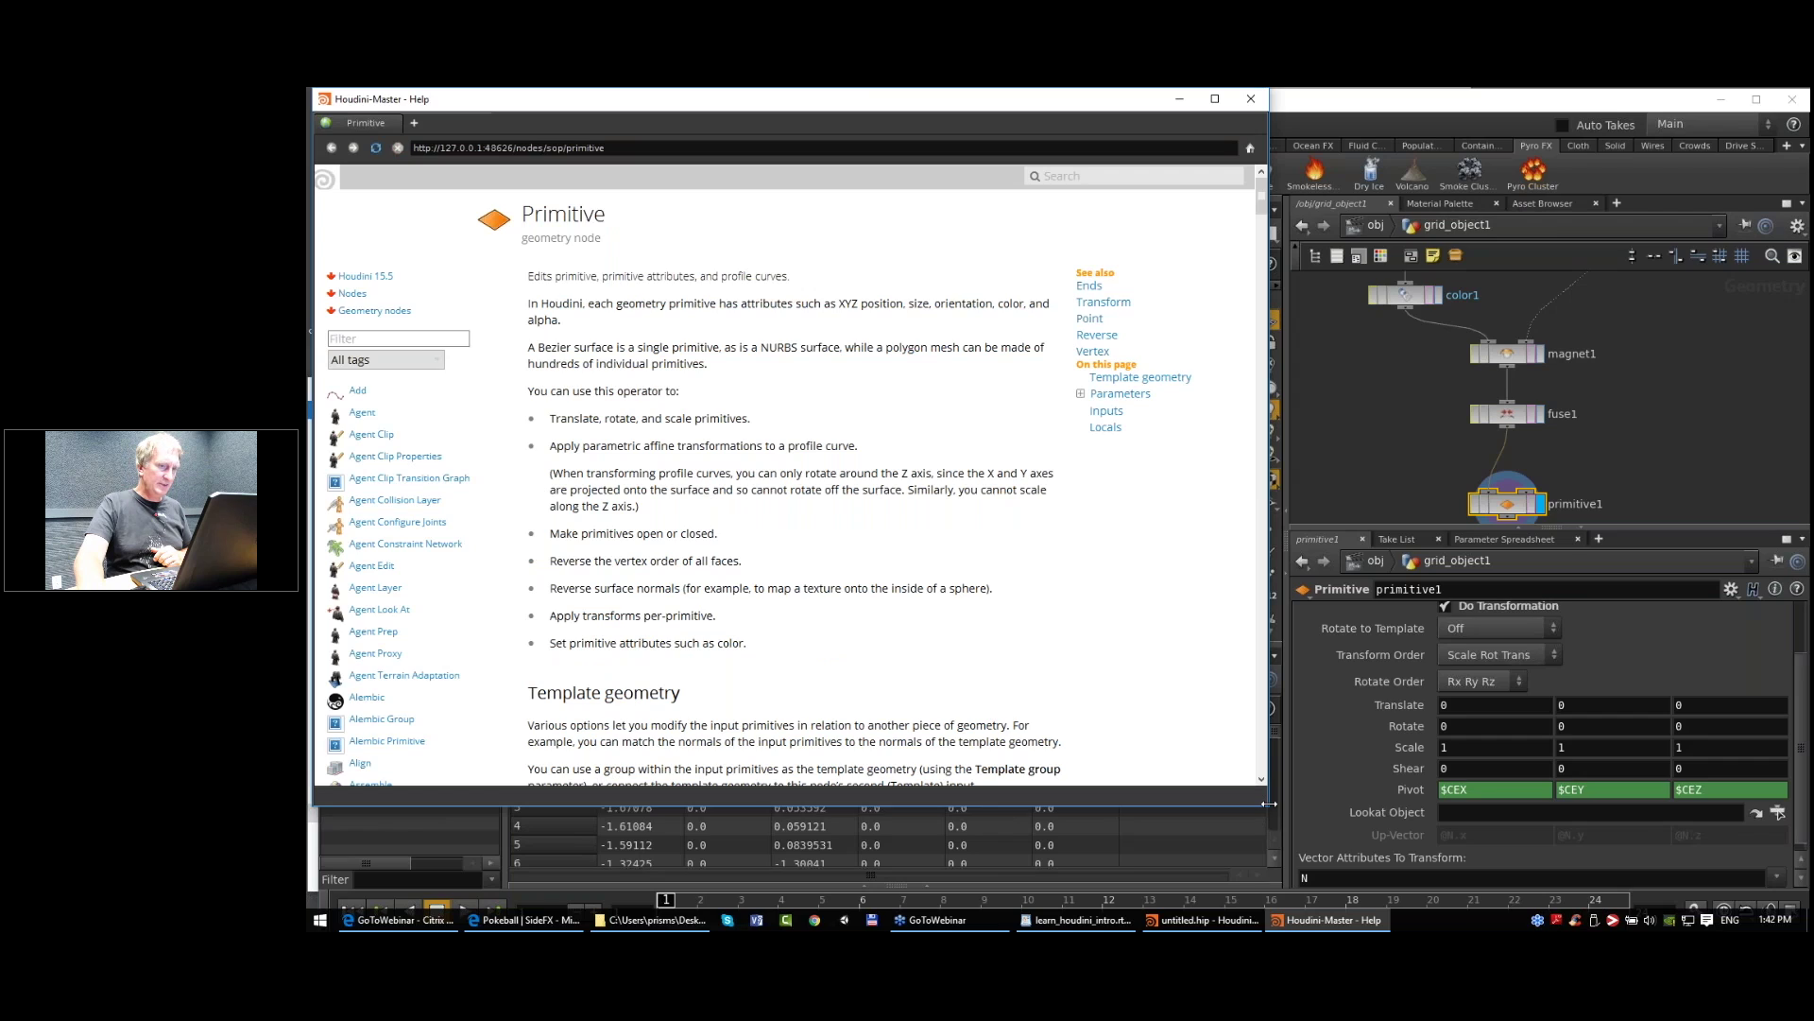
drag(1265, 809, 1245, 869)
scroll(682, 478, down, 7)
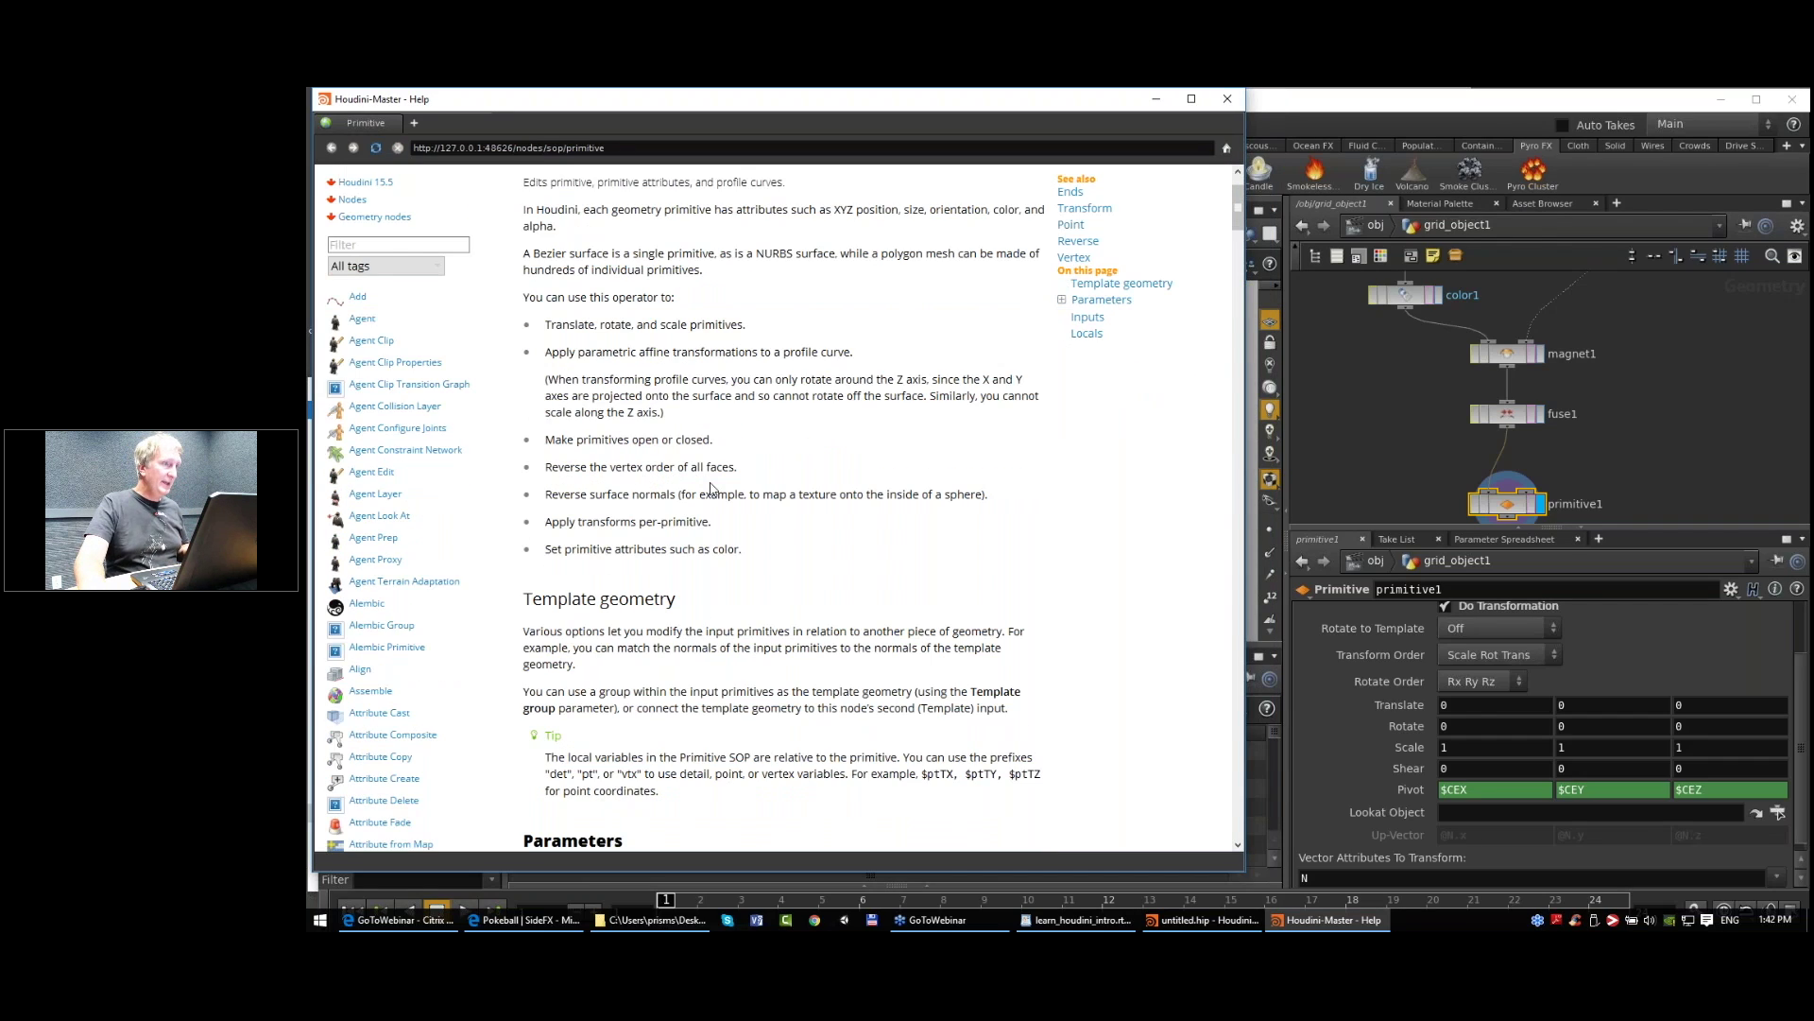
scroll(729, 495, up, 2)
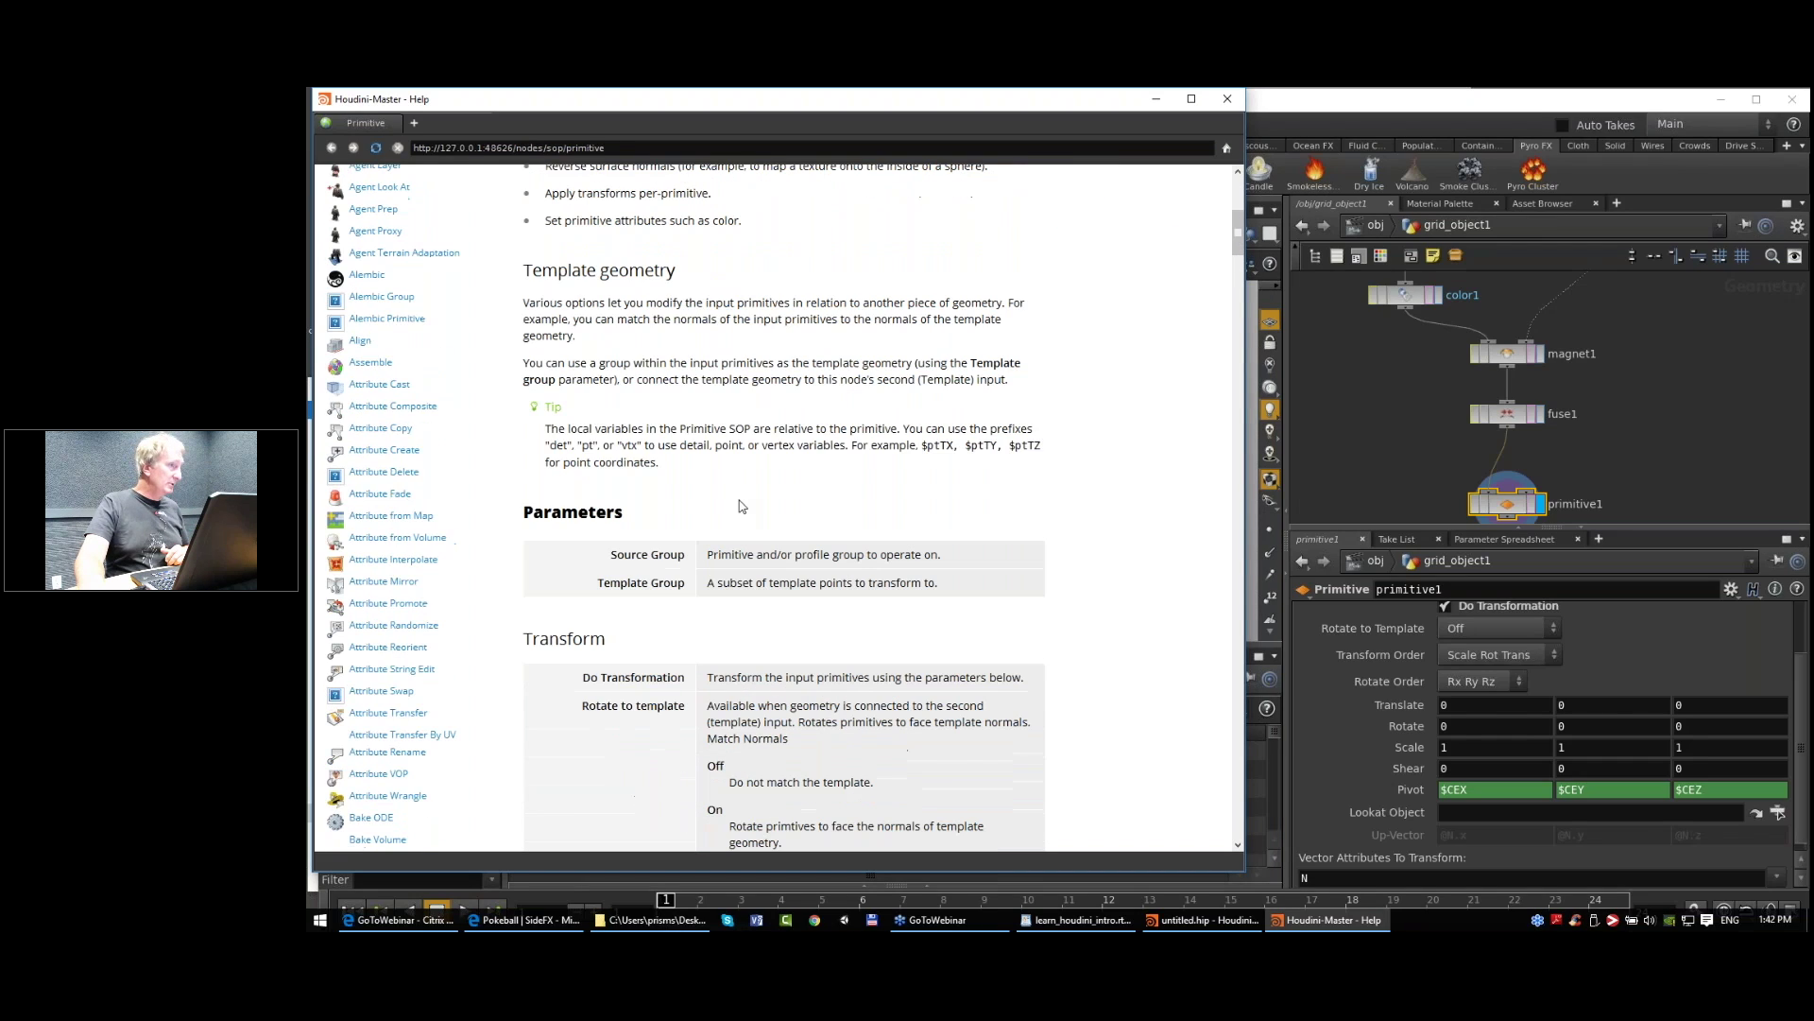
scroll(746, 508, up, 5)
scroll(752, 511, down, 12)
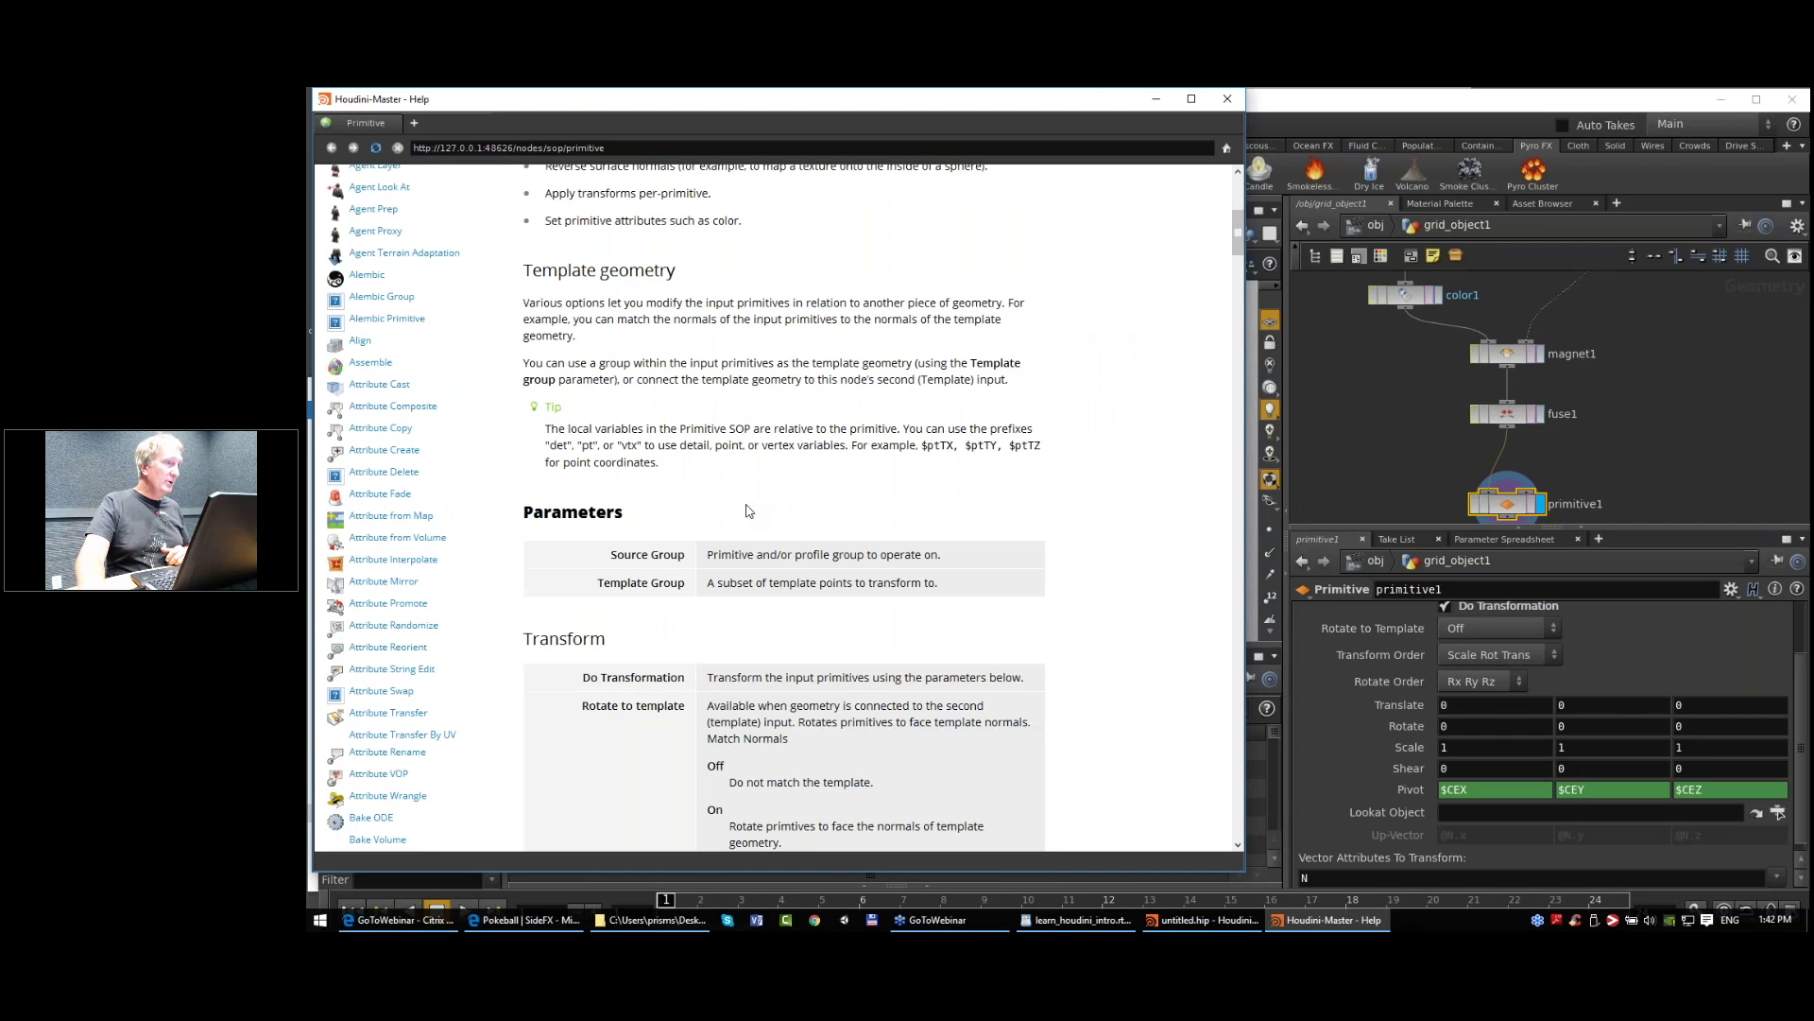
scroll(751, 512, down, 8)
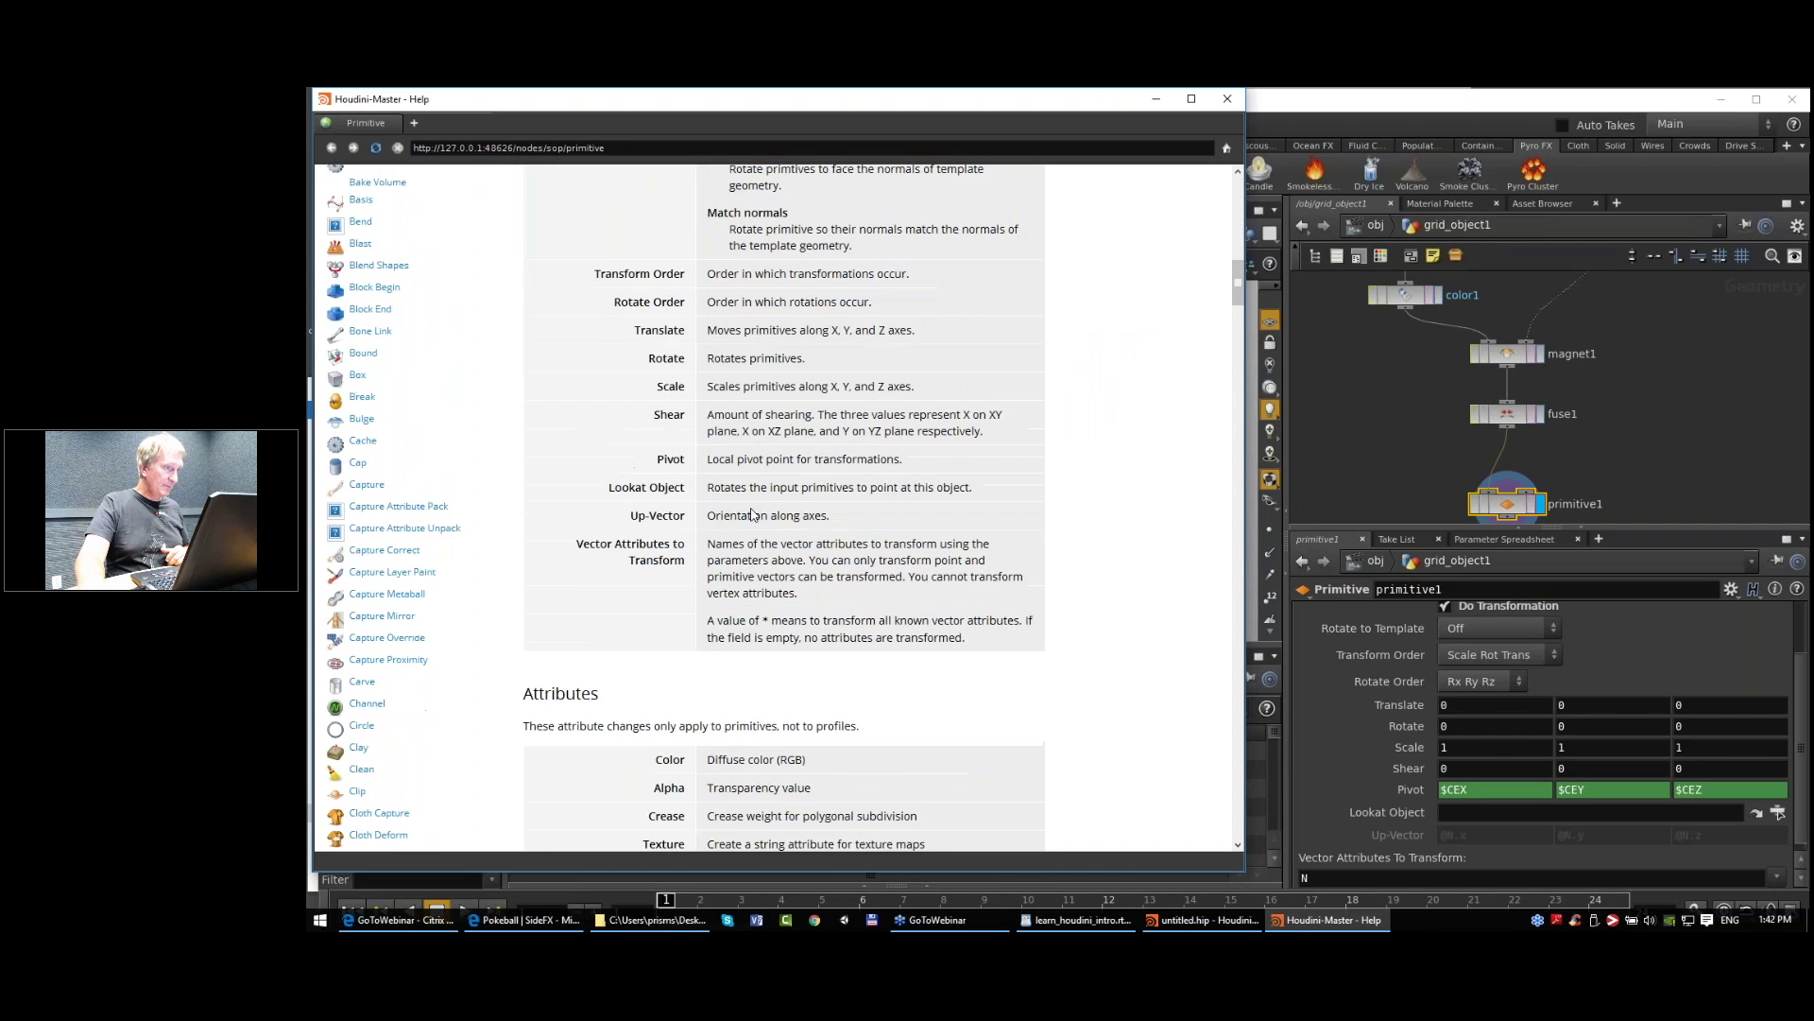
scroll(753, 515, down, 12)
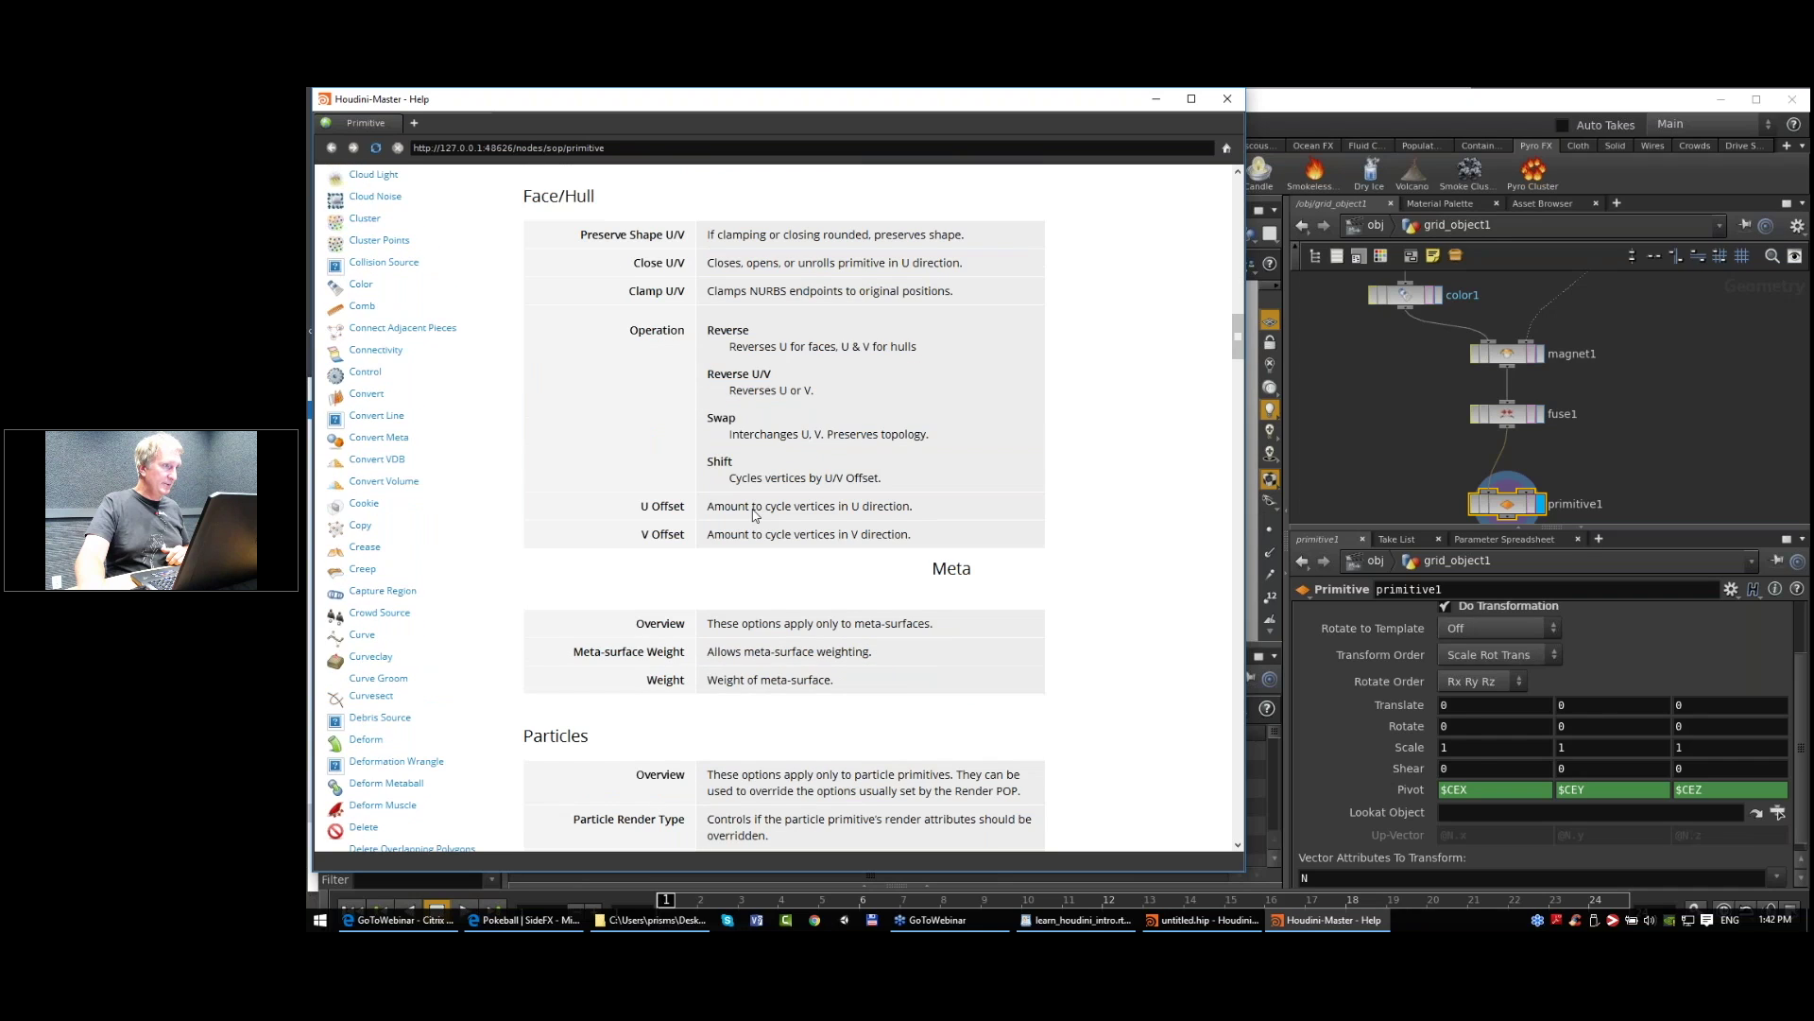
scroll(760, 525, down, 15)
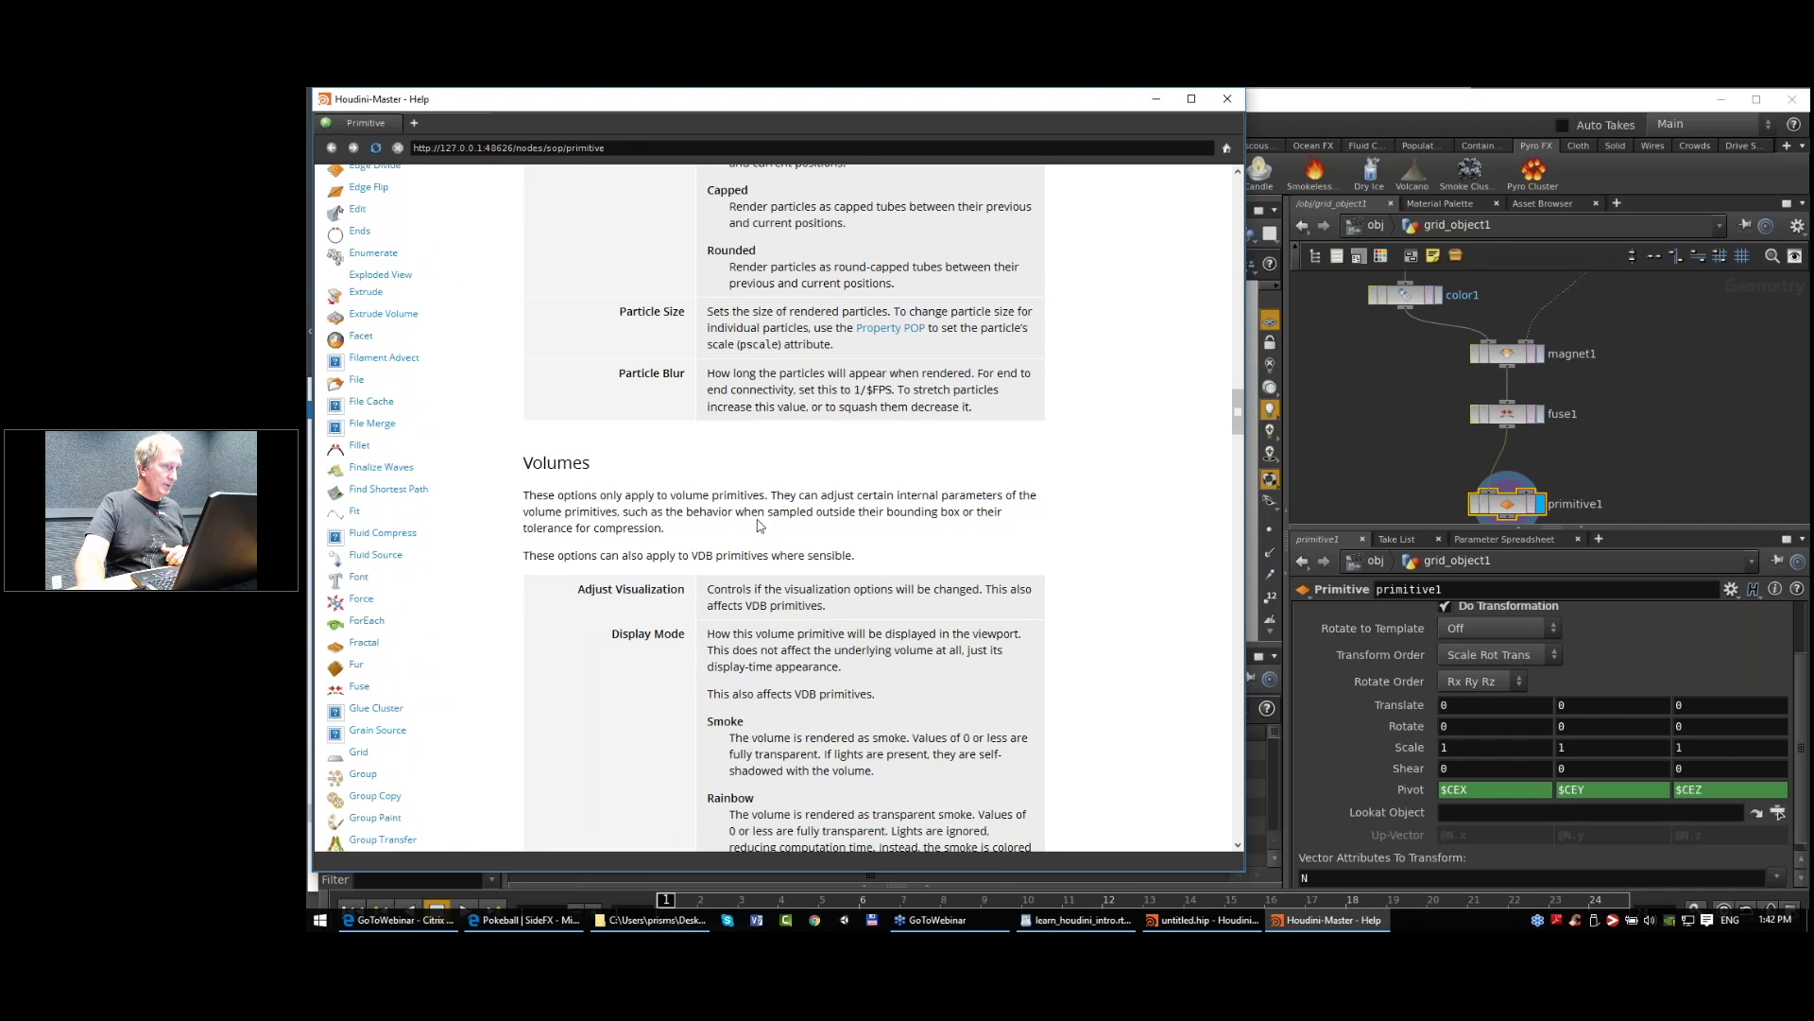
scroll(765, 527, down, 15)
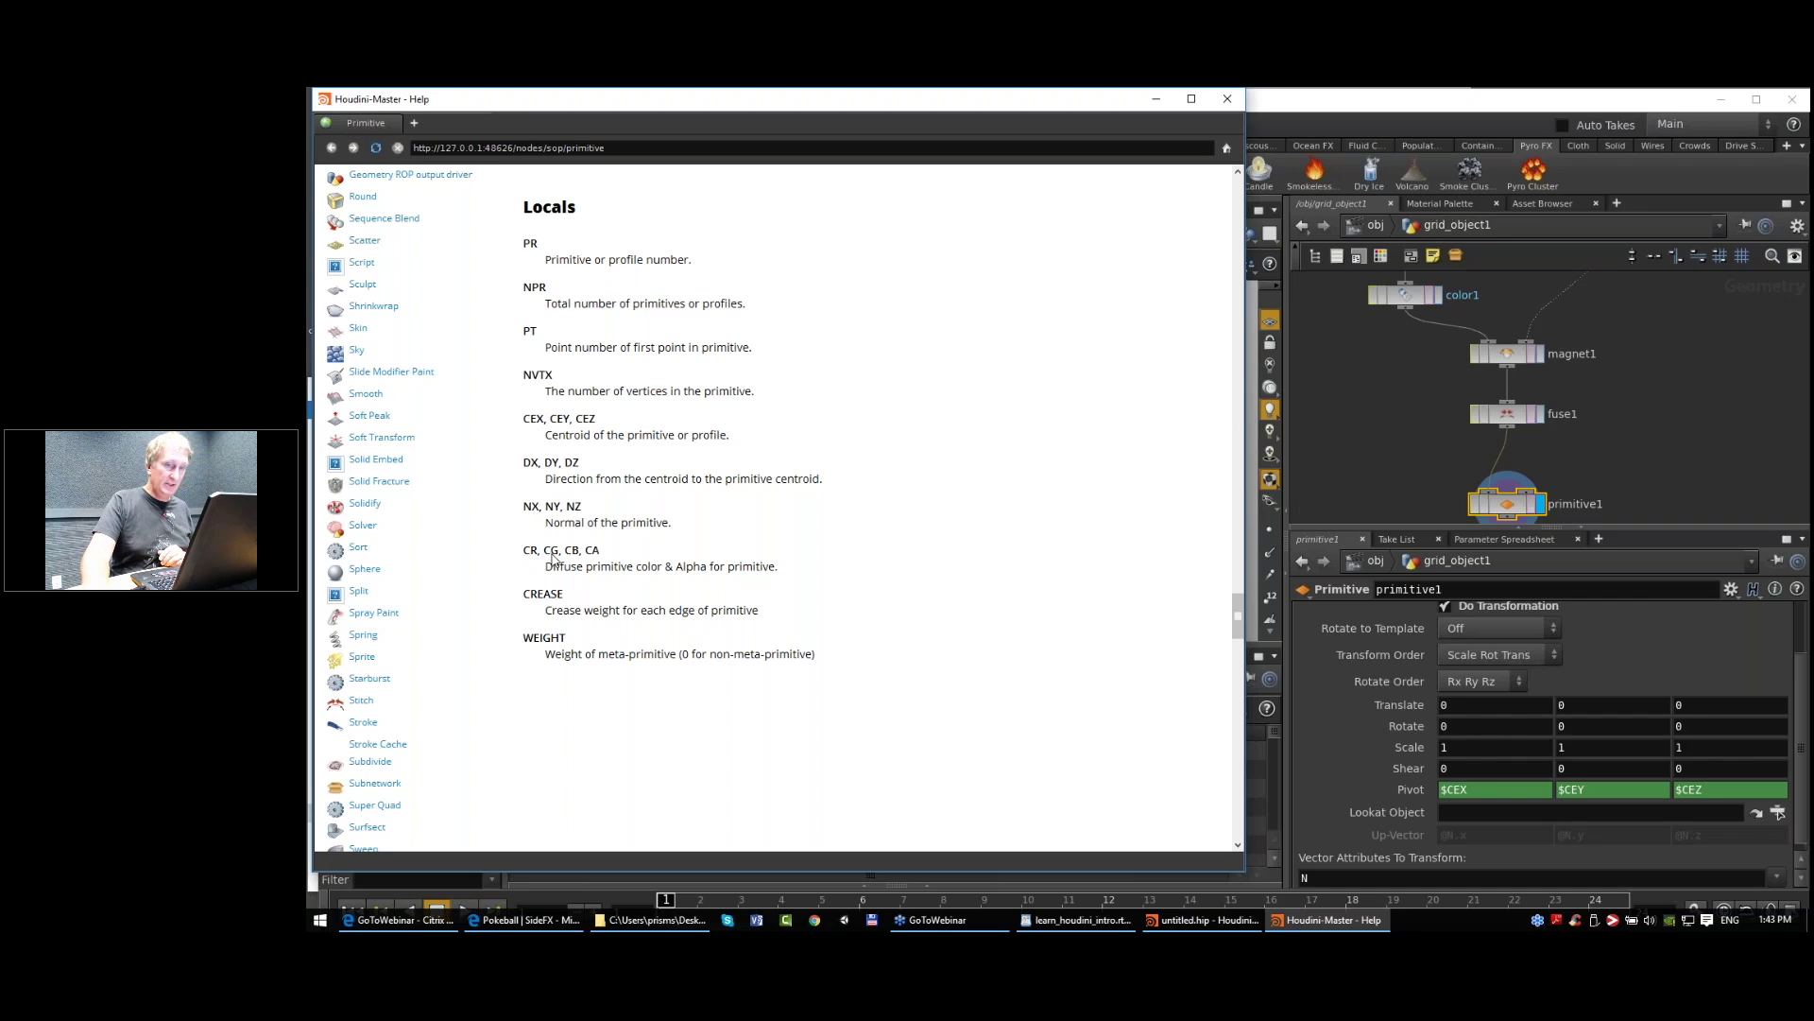
Step: Set the Y scale of primitive1 to $CG, and move the help window aside to inspect the pieces in the viewport
click(1596, 741)
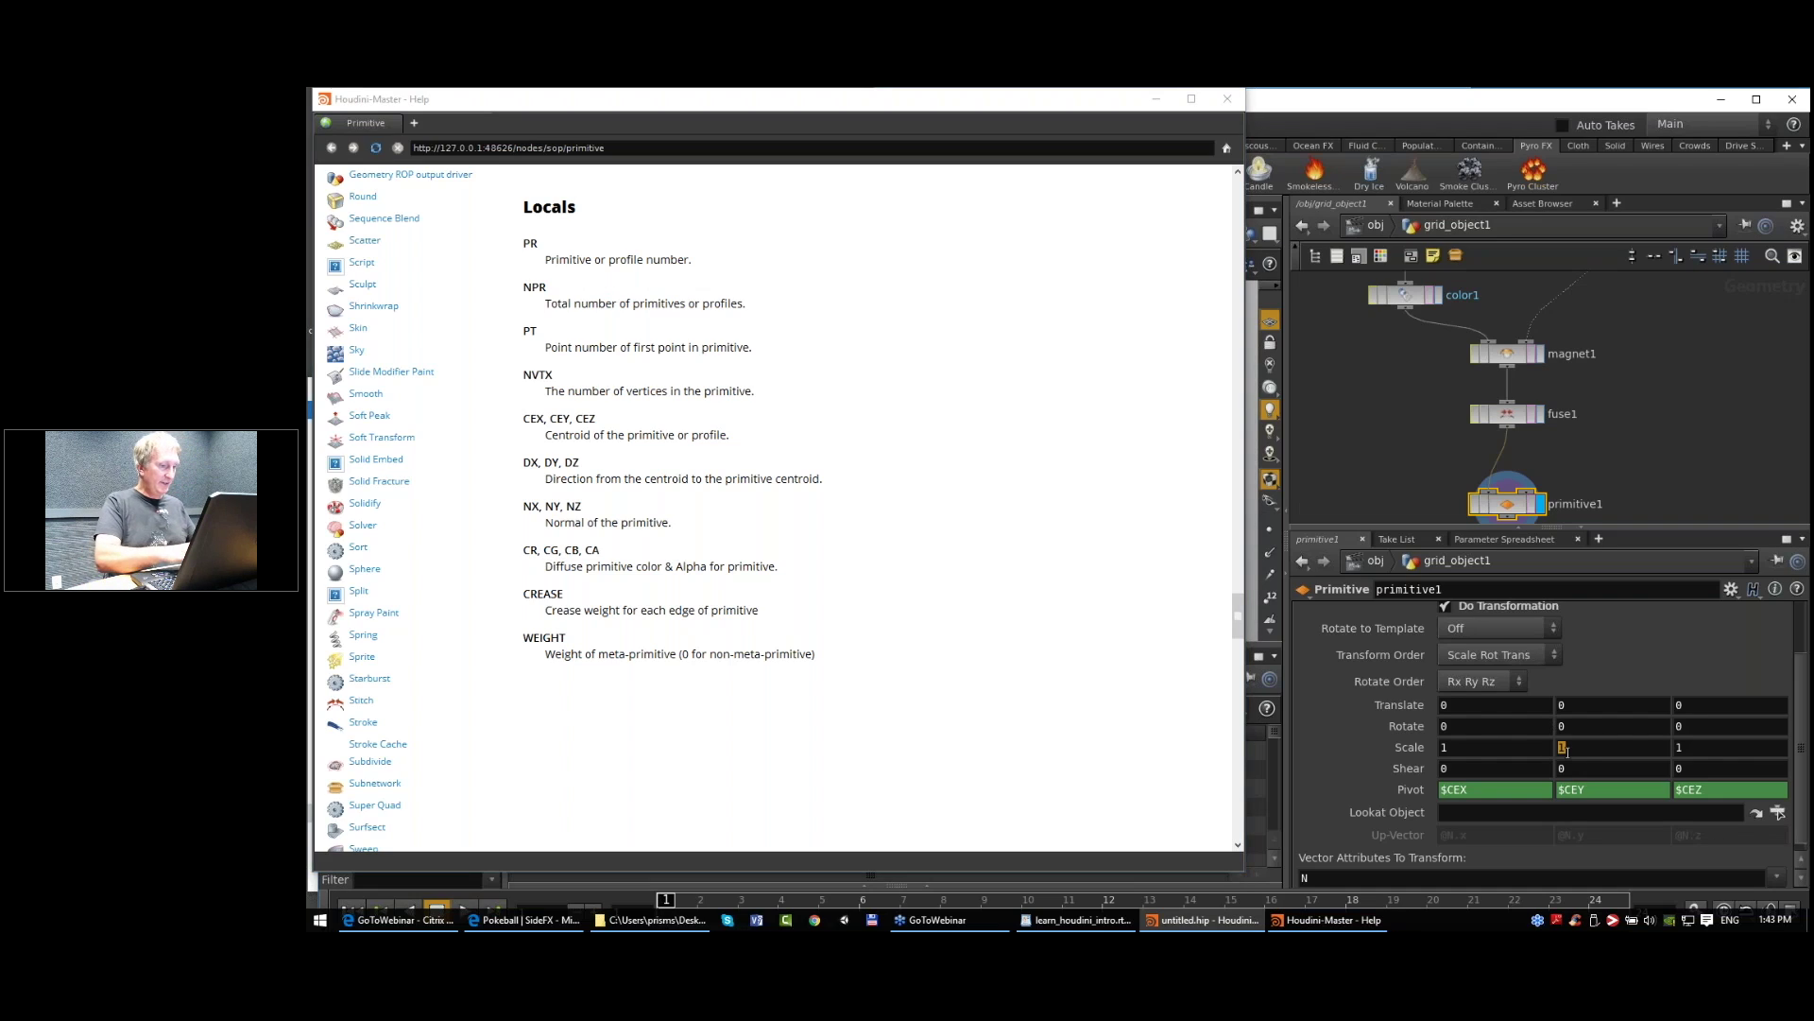
text($CG)
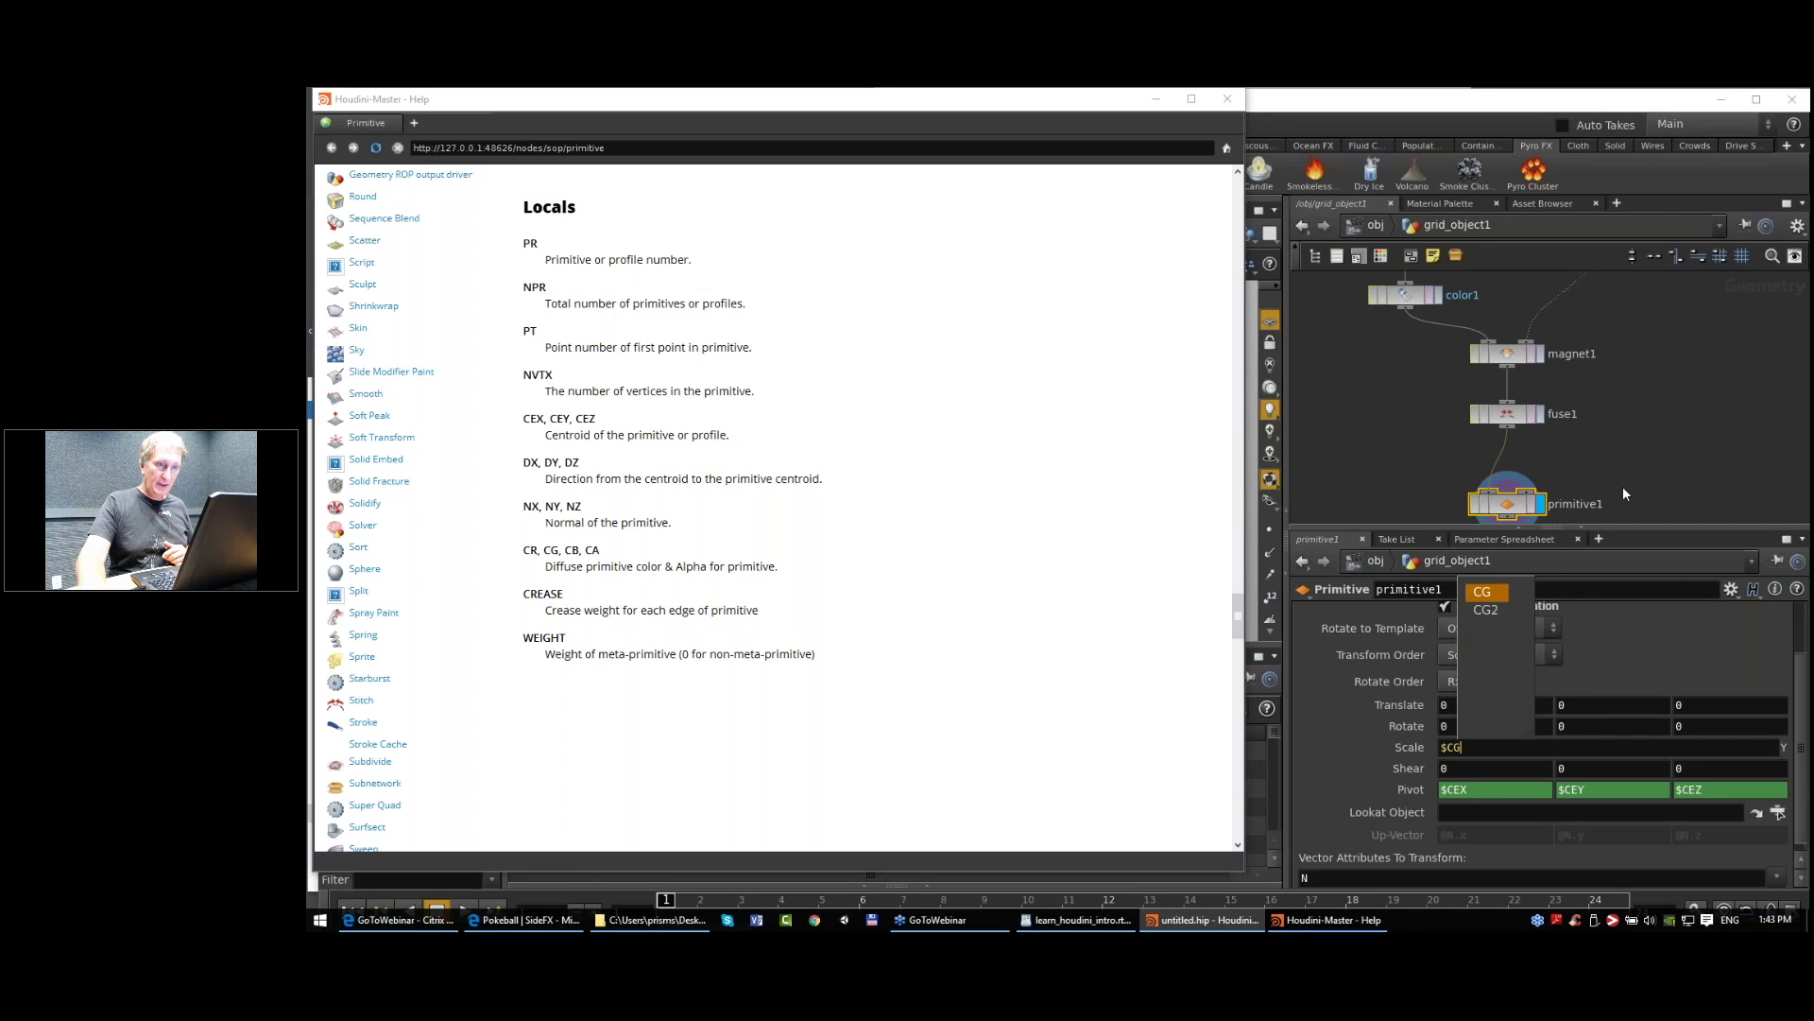
key(Return)
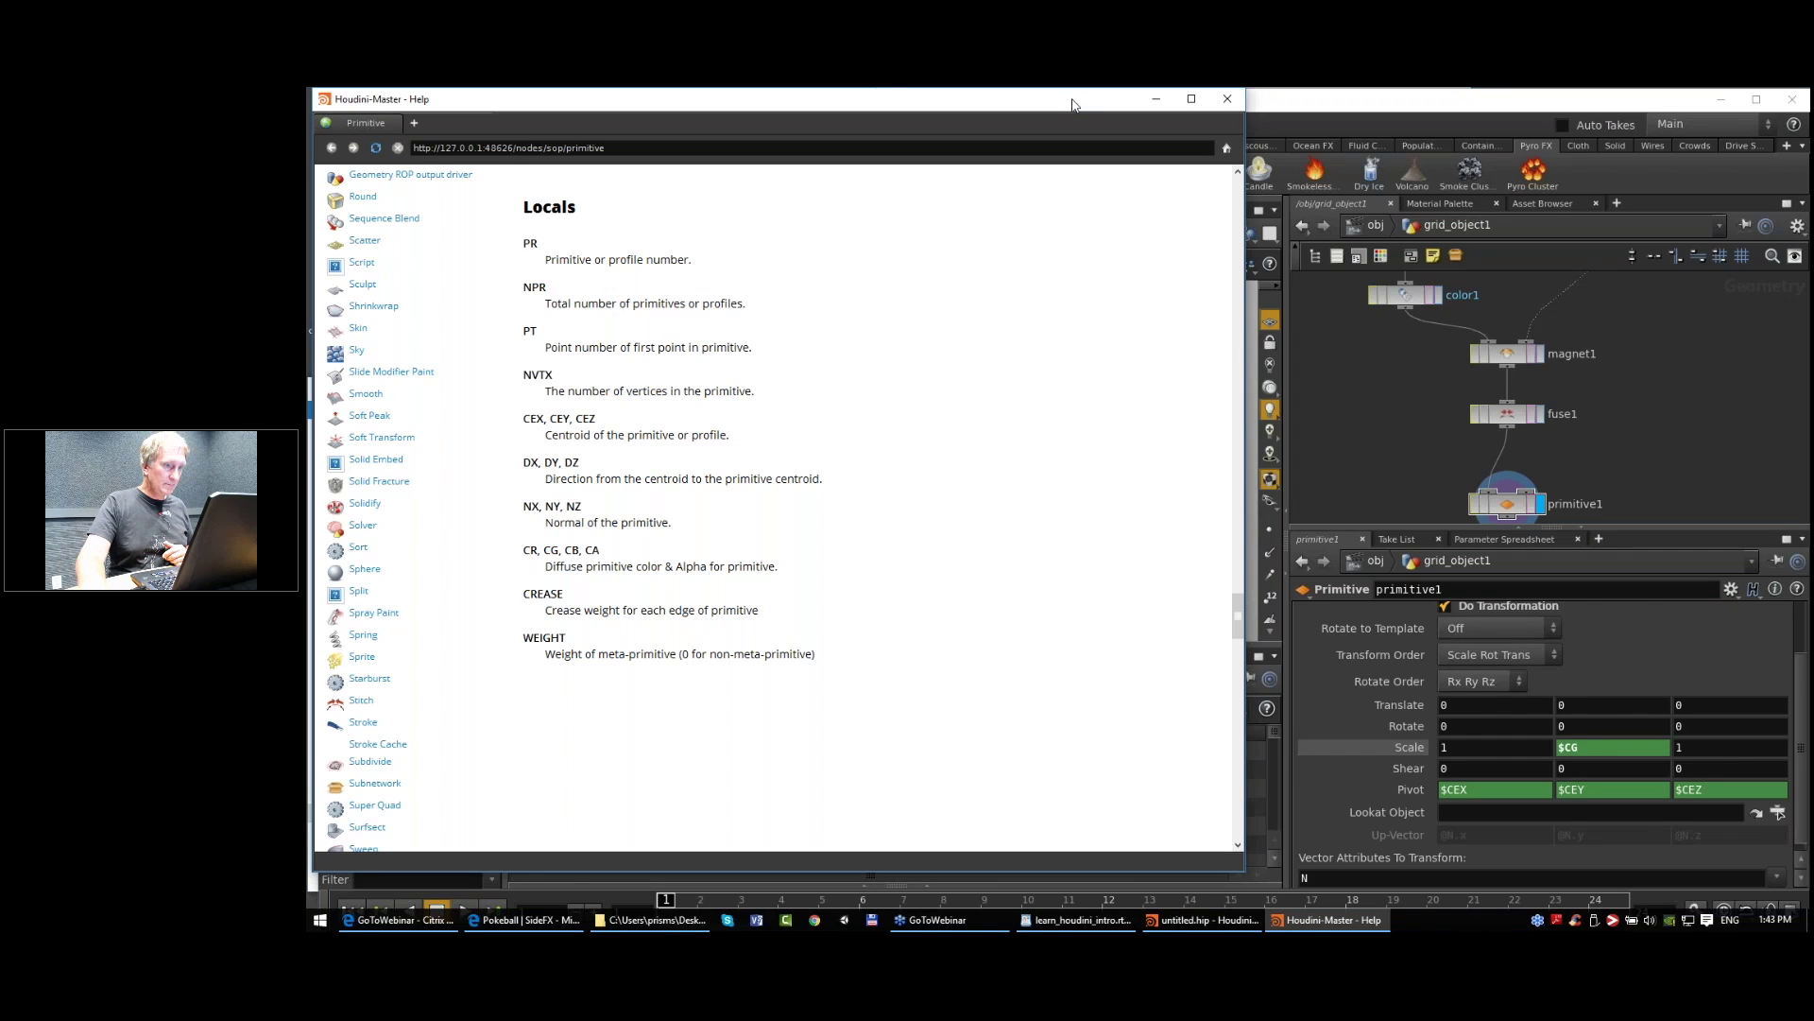
drag(1074, 105, 1020, 860)
key(Escape)
drag(1136, 455, 1106, 482)
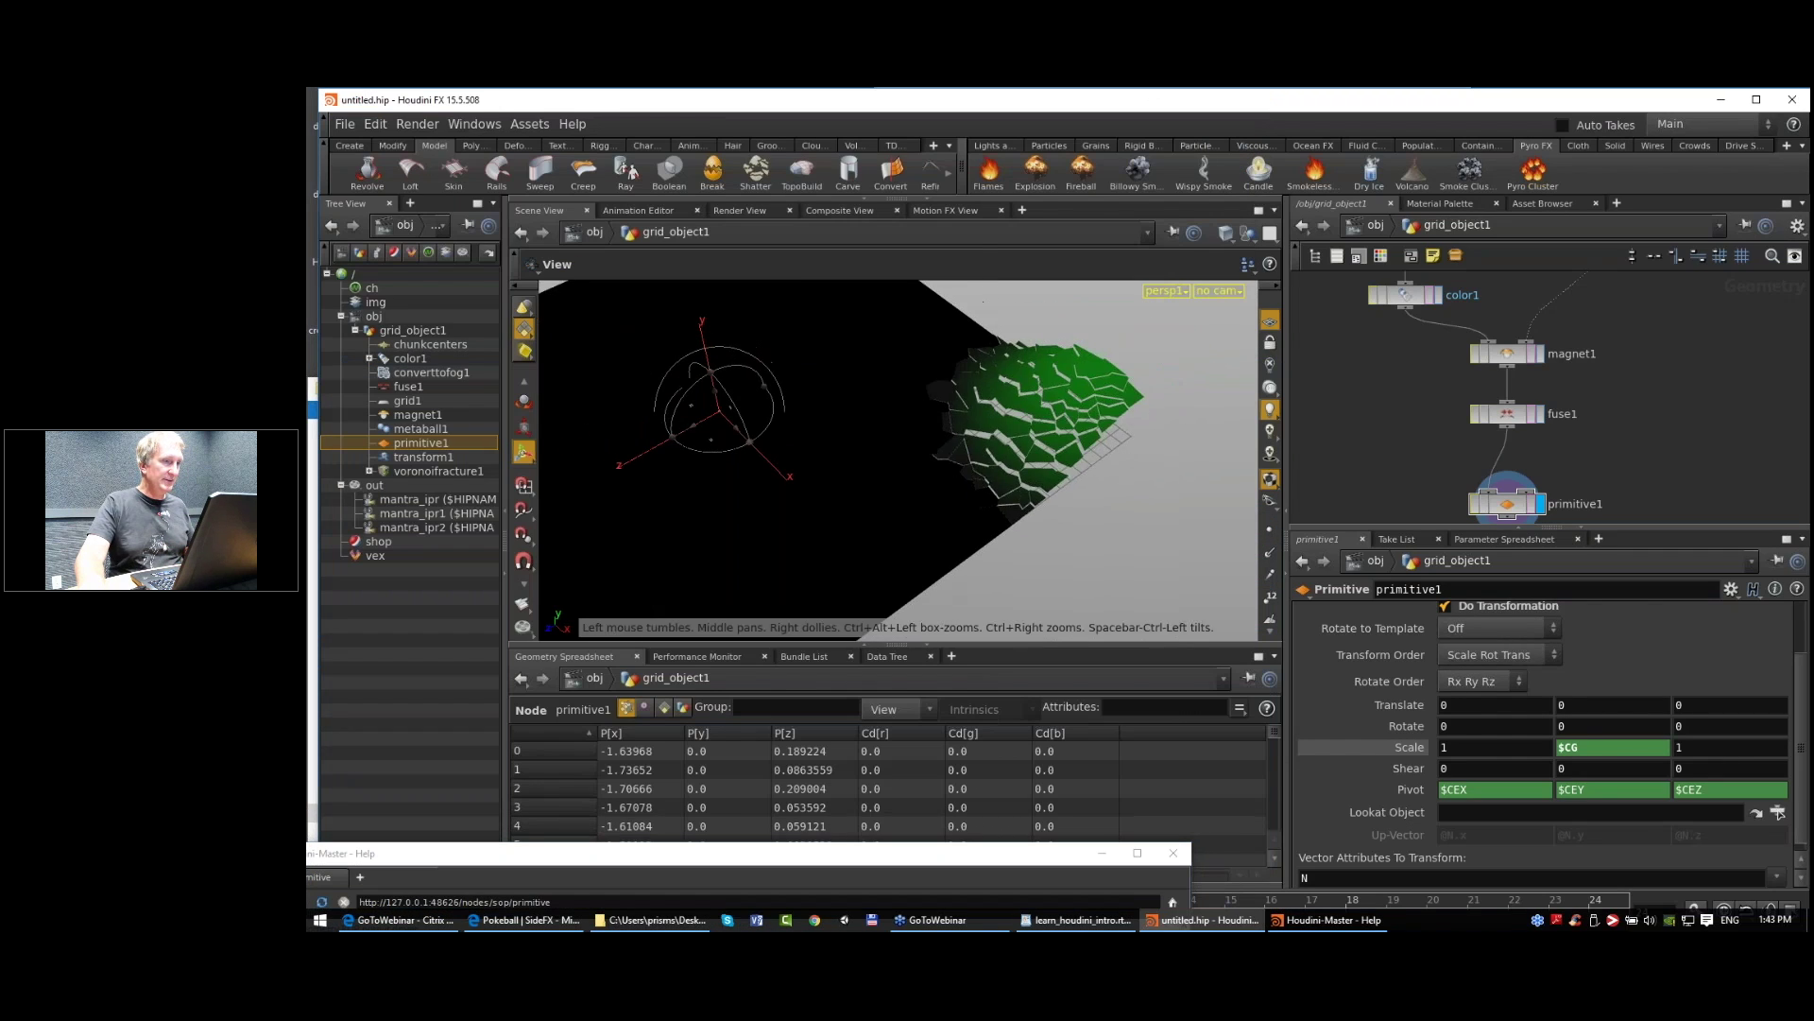
middle_drag(1106, 482, 962, 534)
drag(962, 534, 962, 416)
Step: Copy the $CG expression from the Y scale of primitive1 into its X scale
click(1576, 747)
key(ctrl+c)
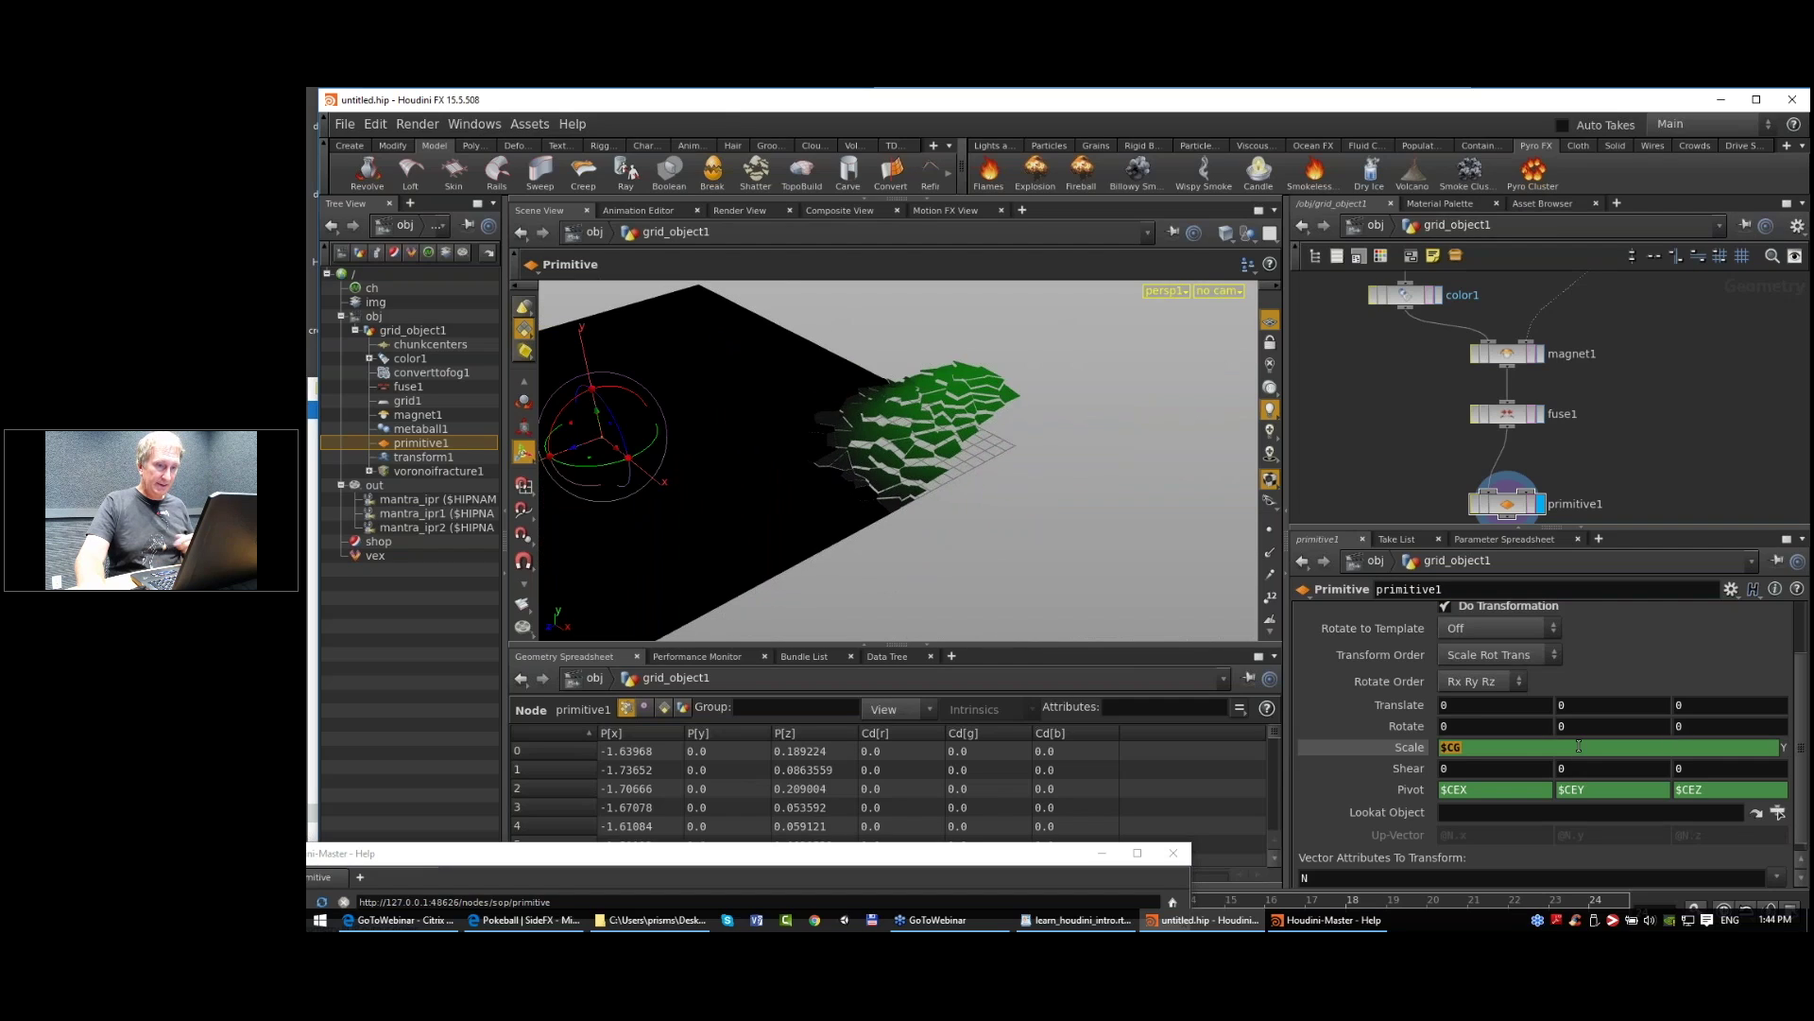
key(Return)
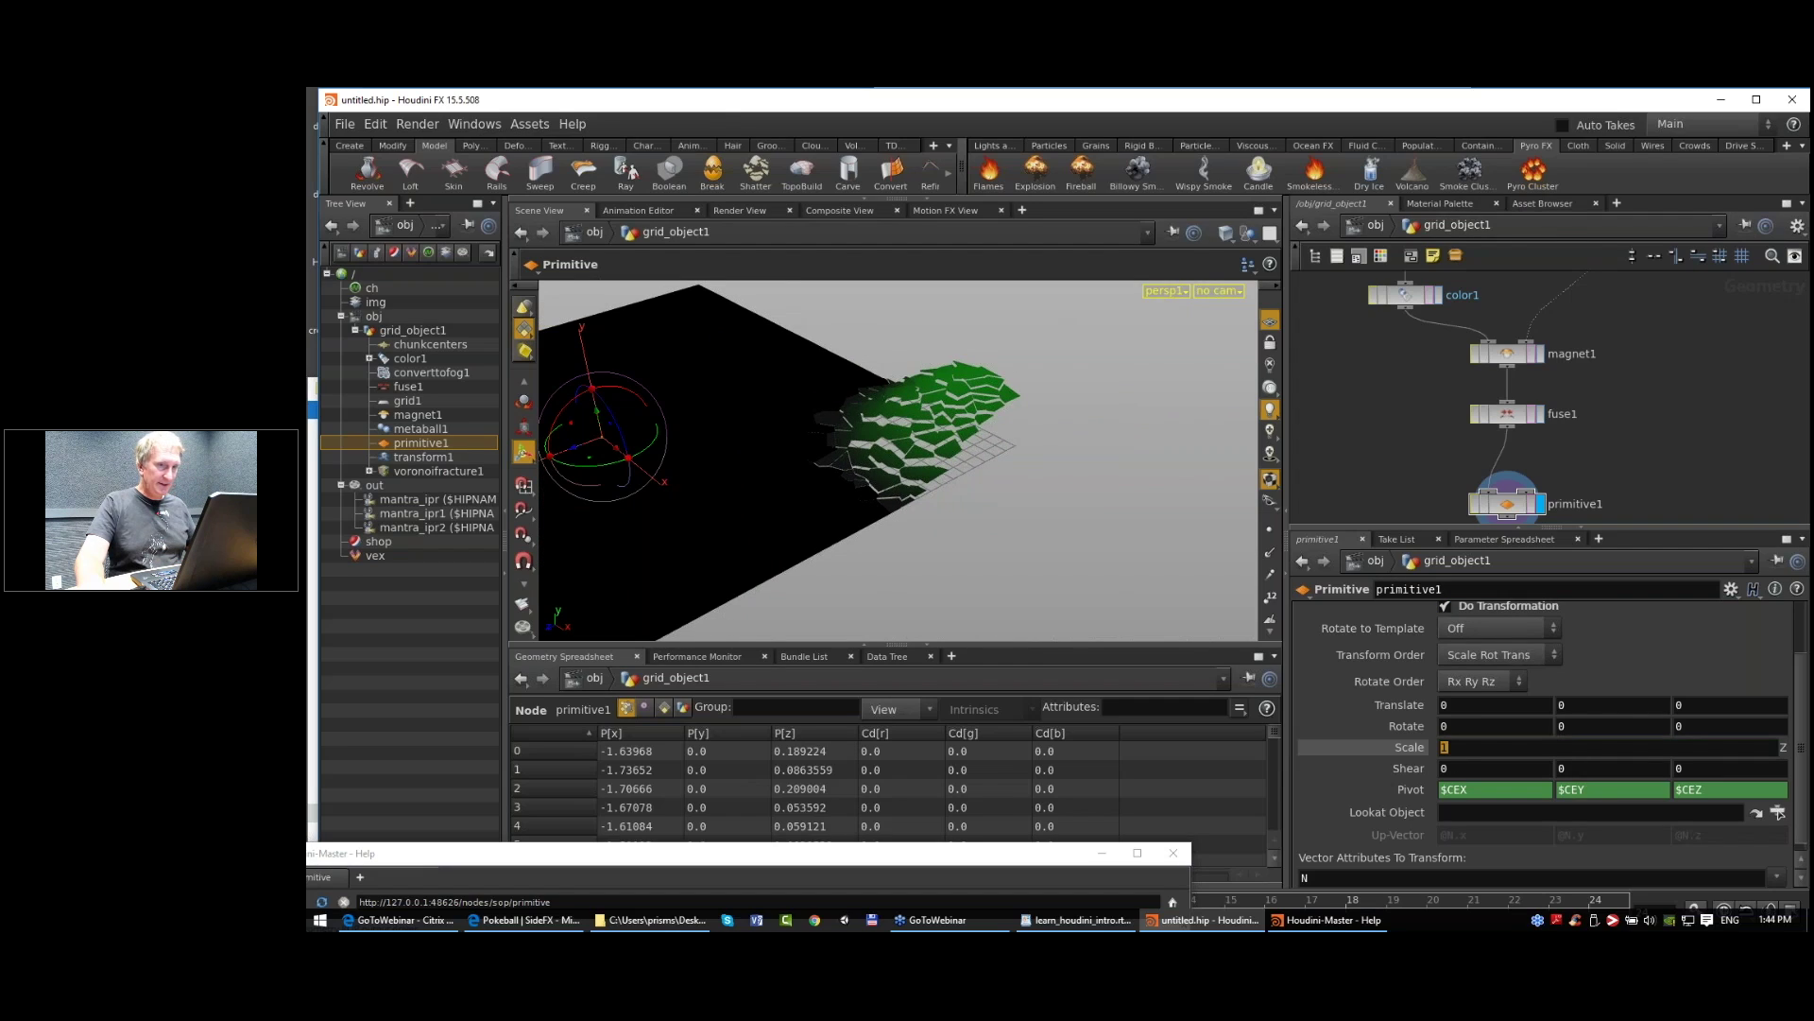
click(1402, 748)
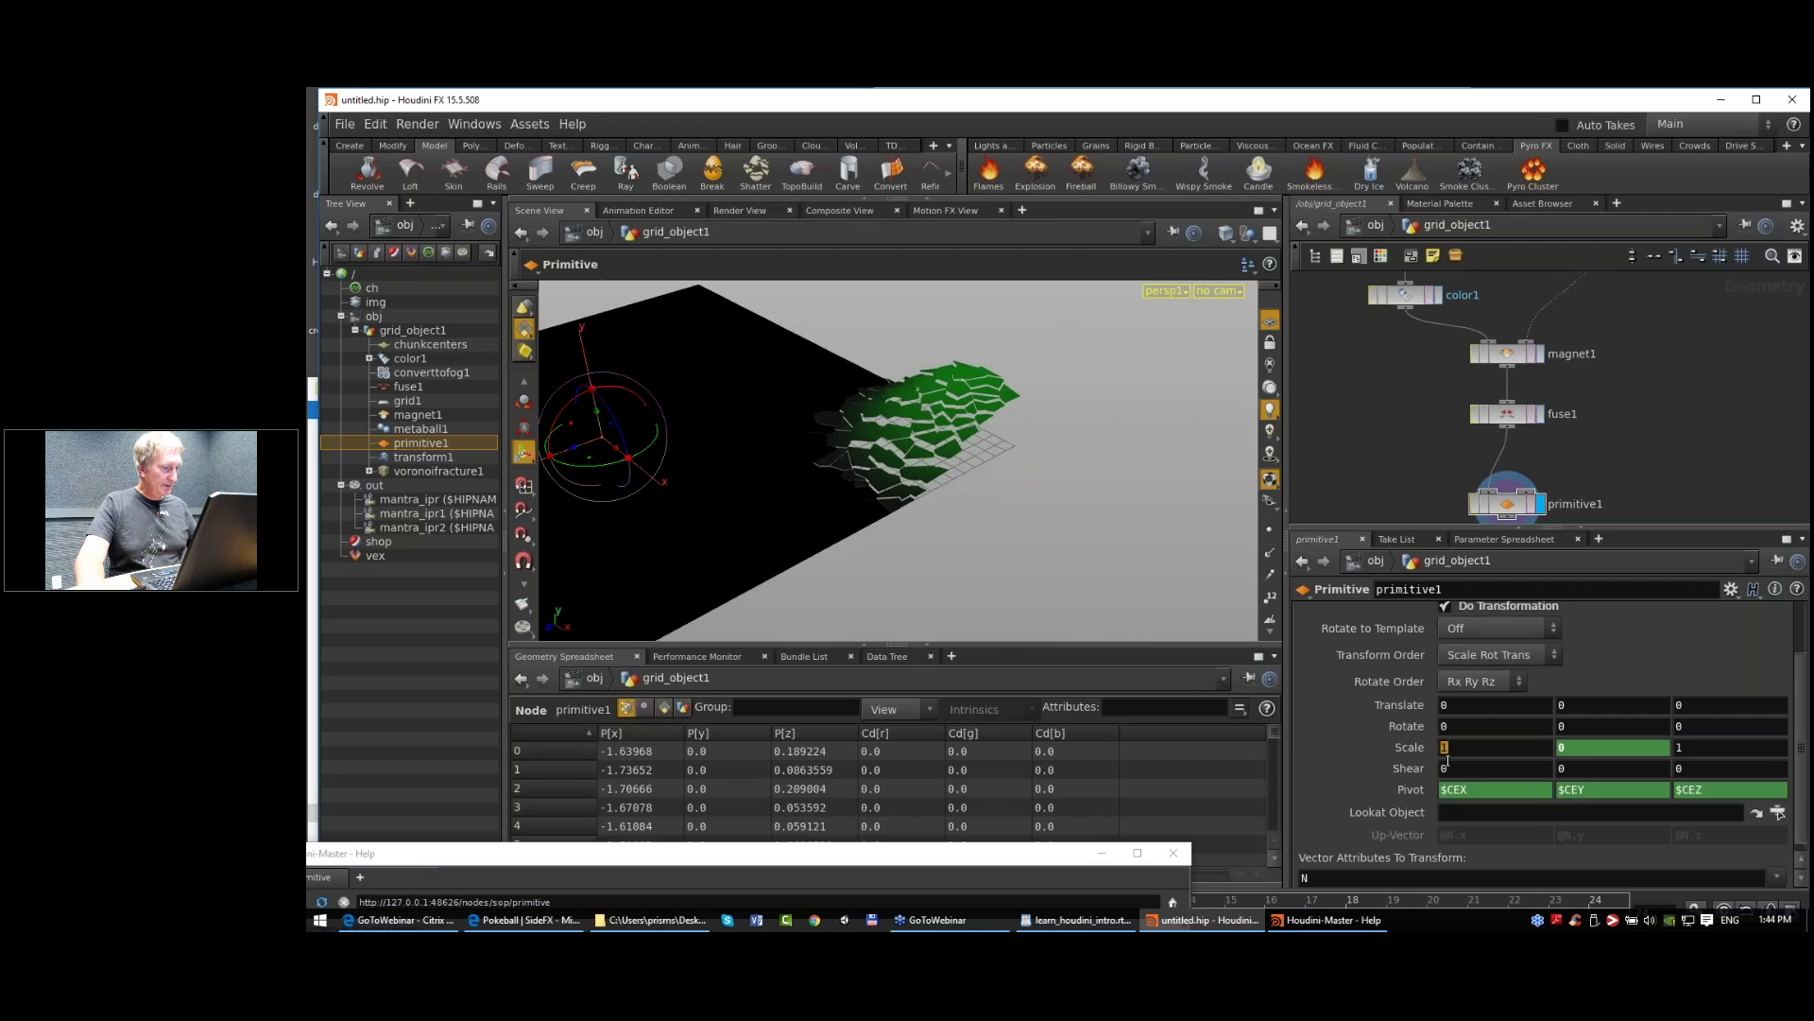
click(1410, 750)
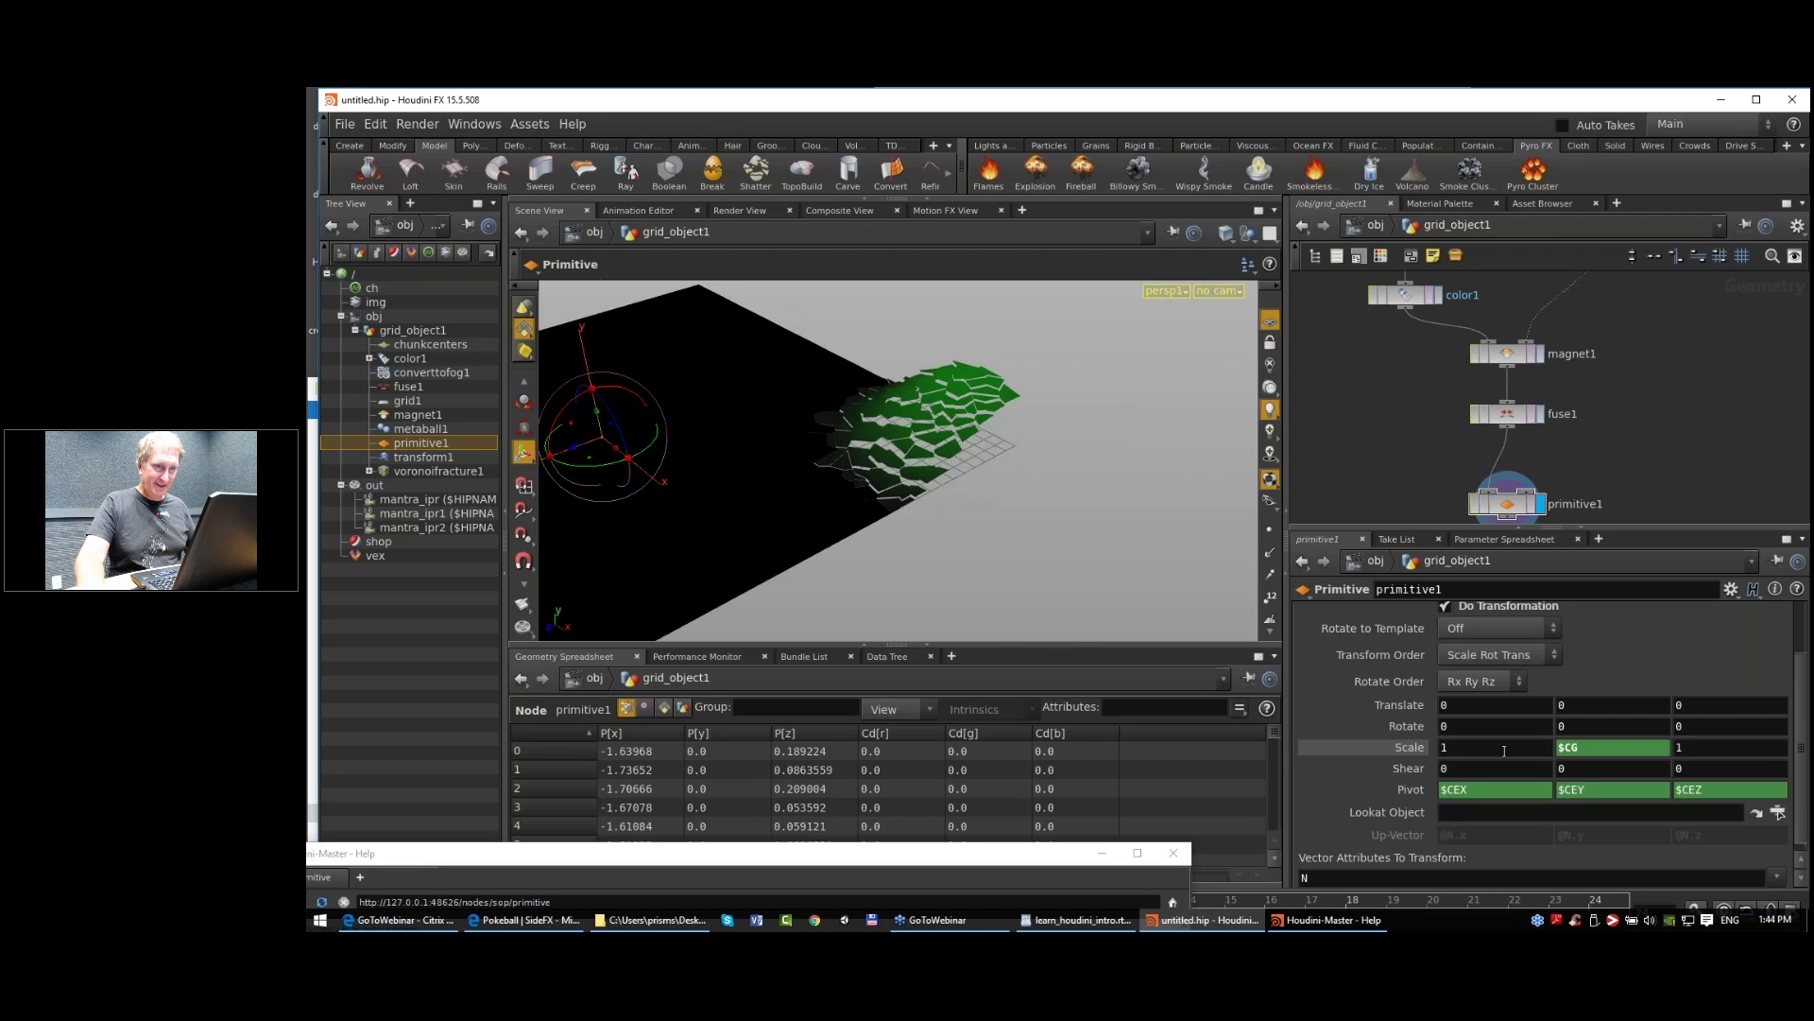
click(1572, 748)
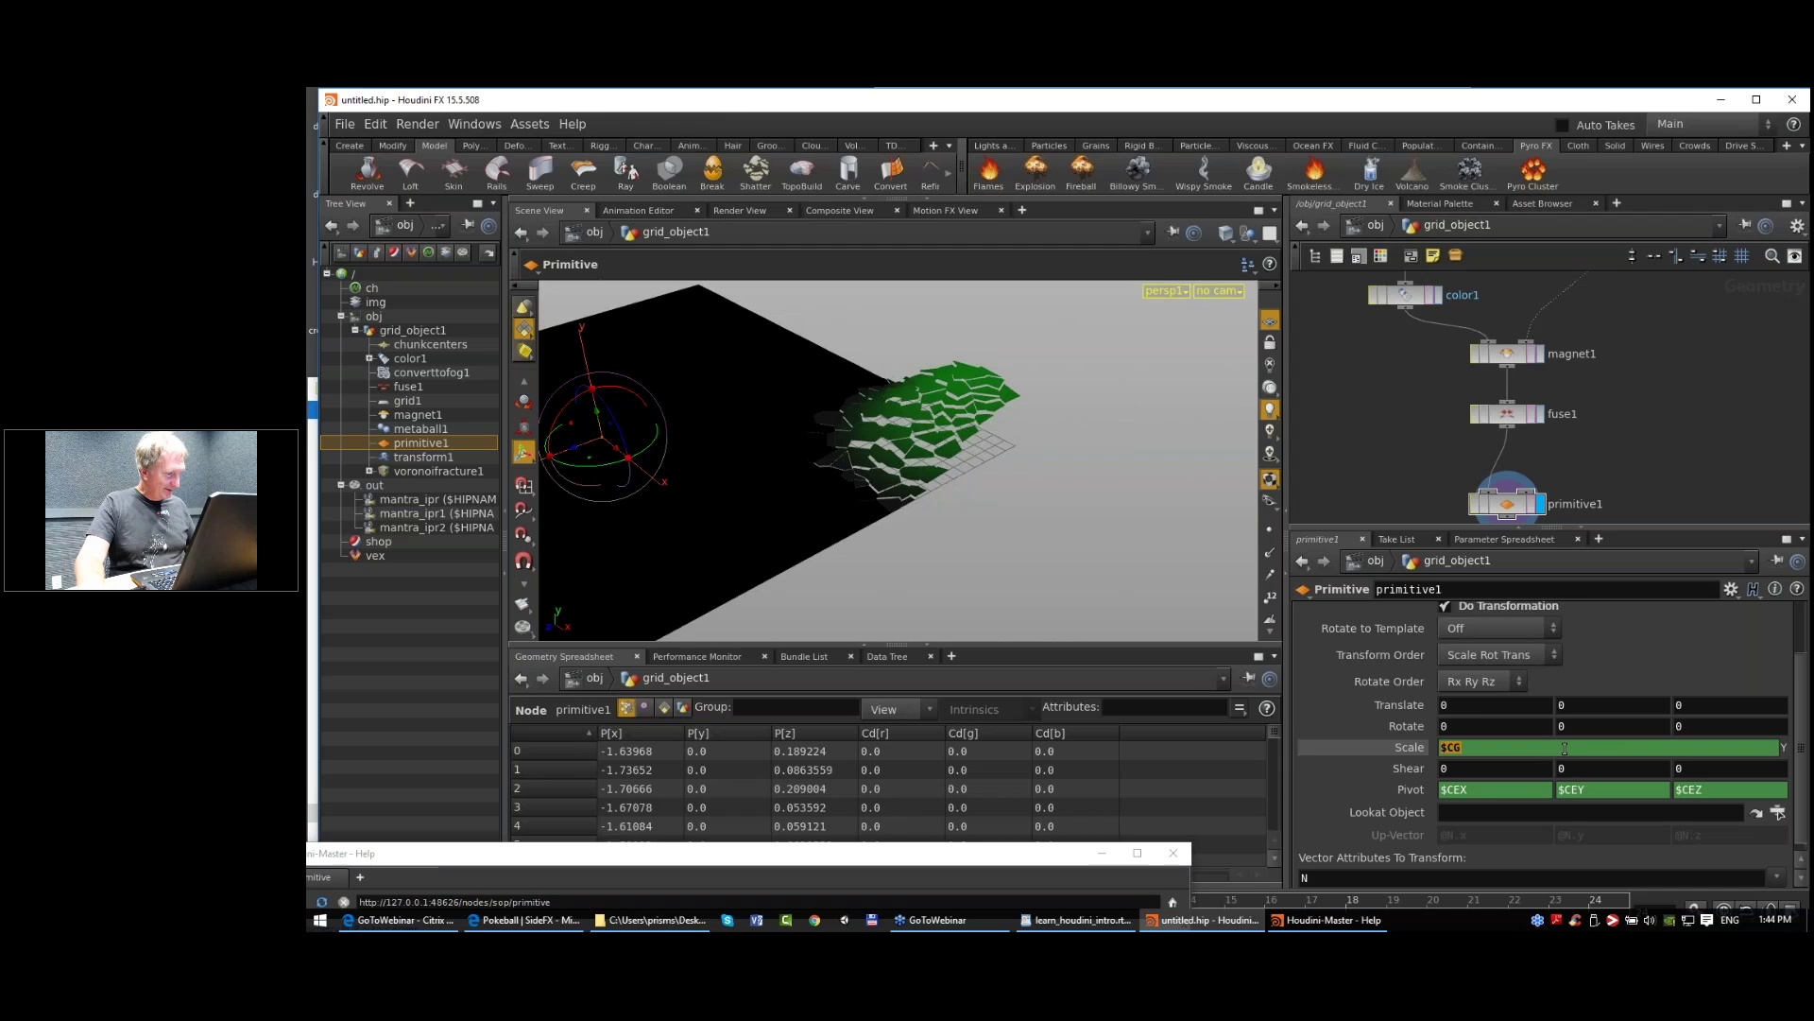
click(1402, 743)
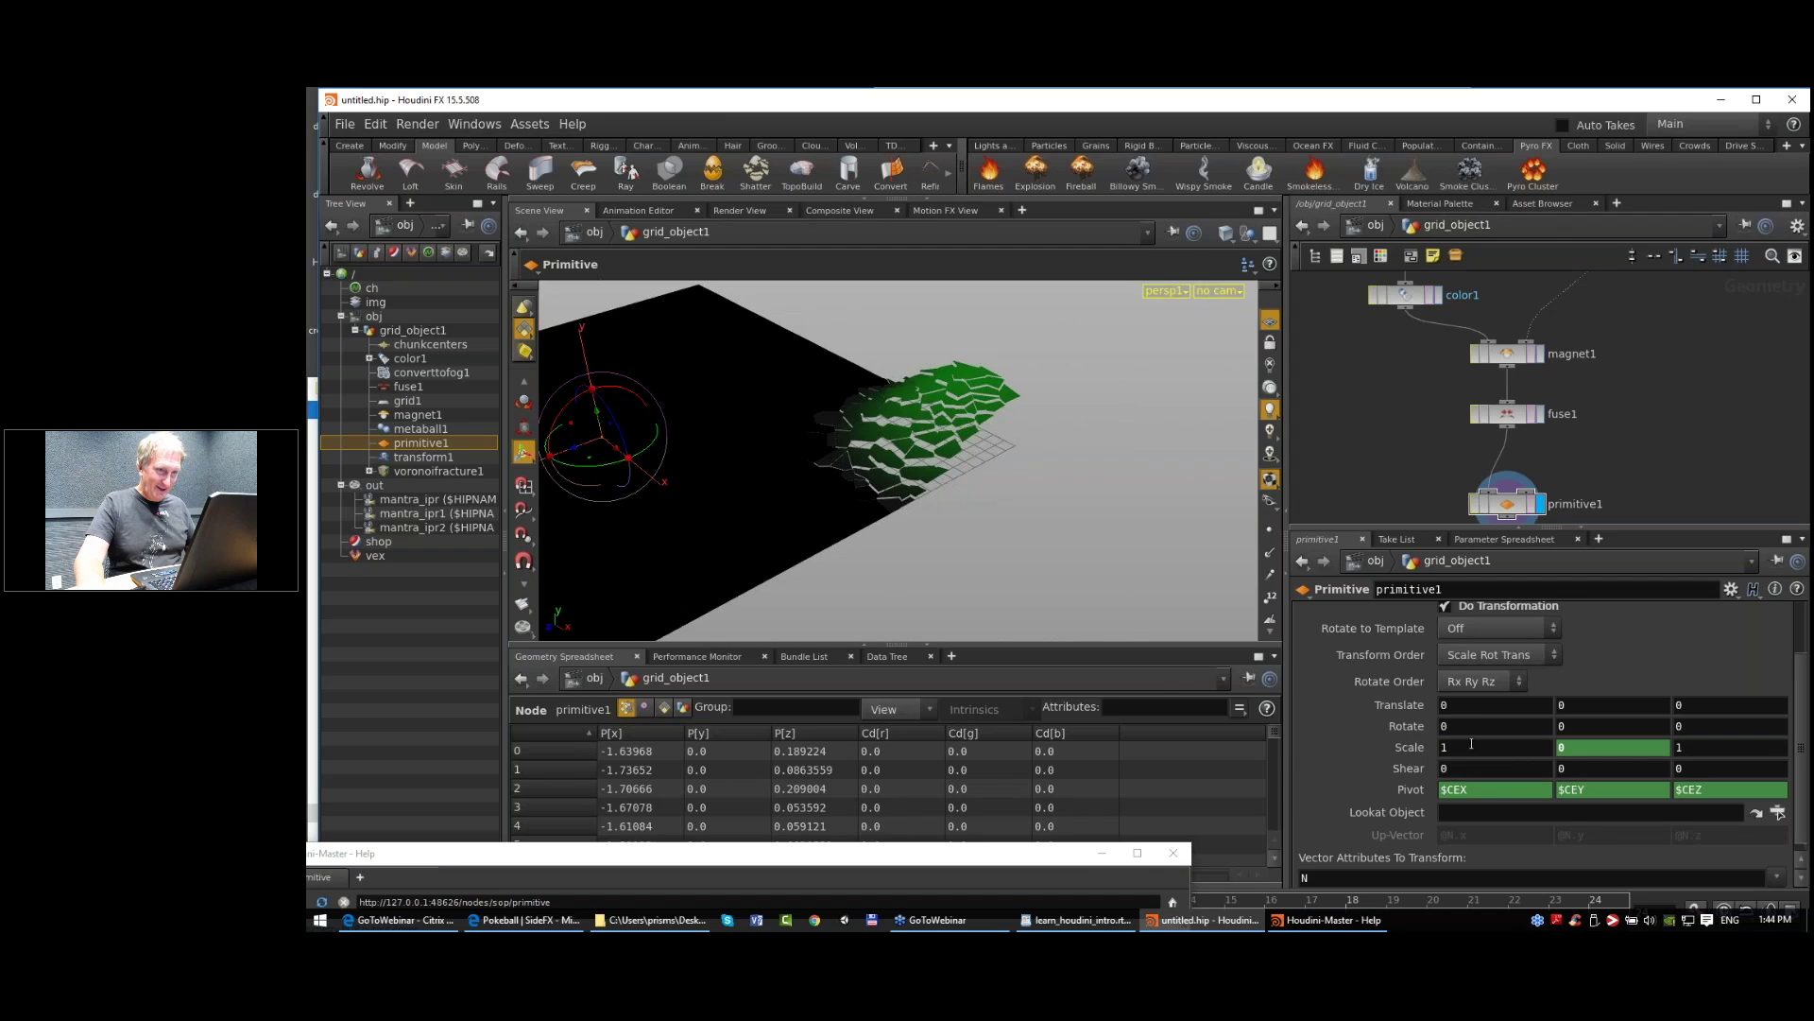
click(1408, 747)
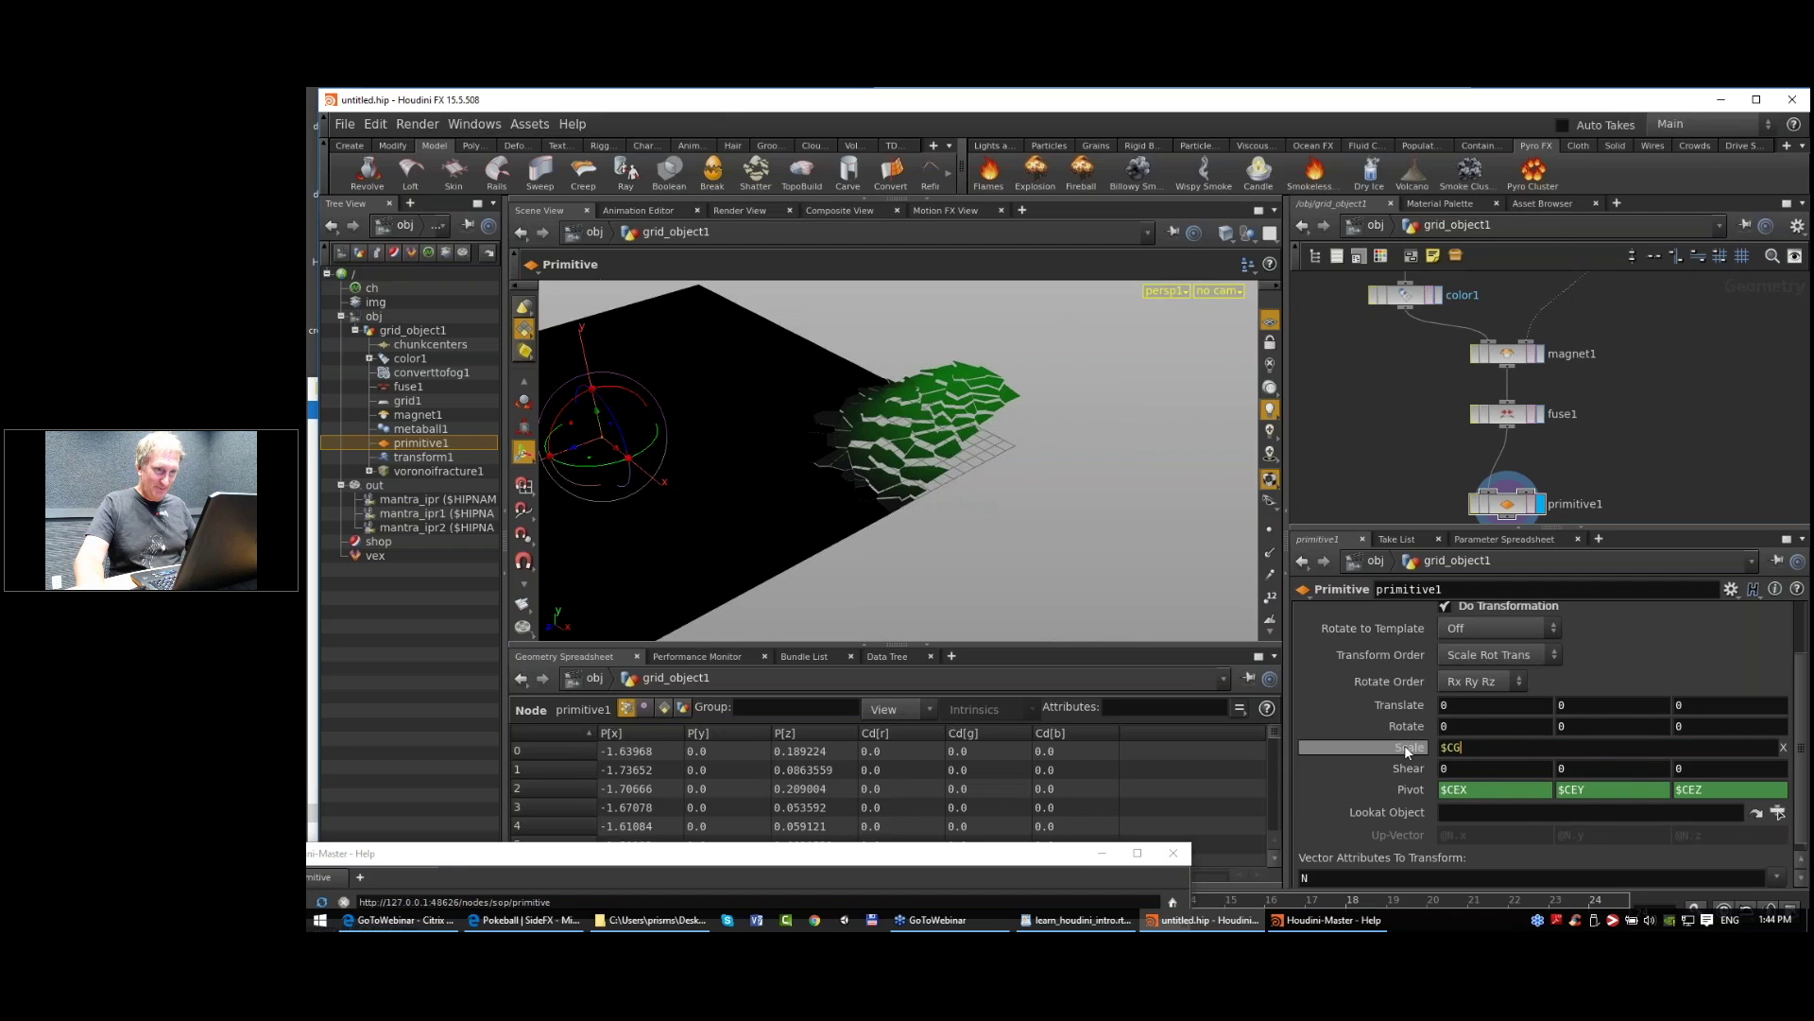
Step: Paste $CG into the Z scale of primitive1 as well, and move the help window out of the way
drag(1686, 748, 1662, 751)
key(ctrl+v)
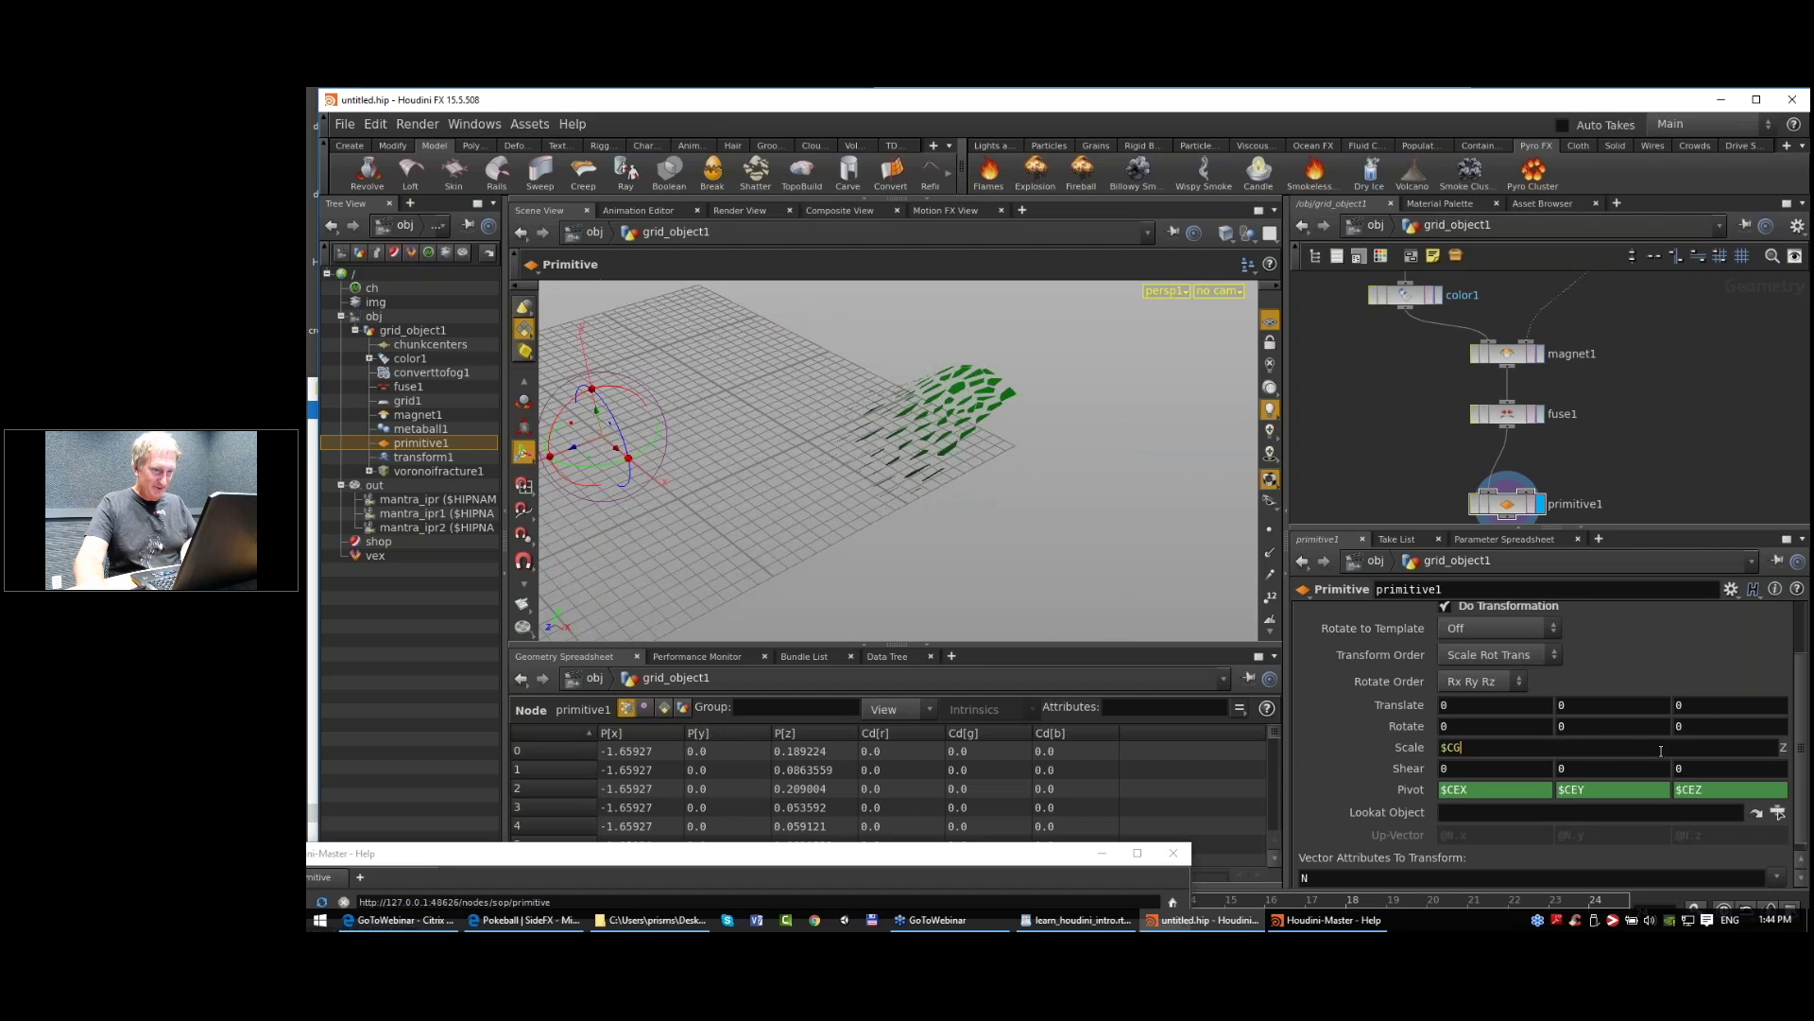
key(Return)
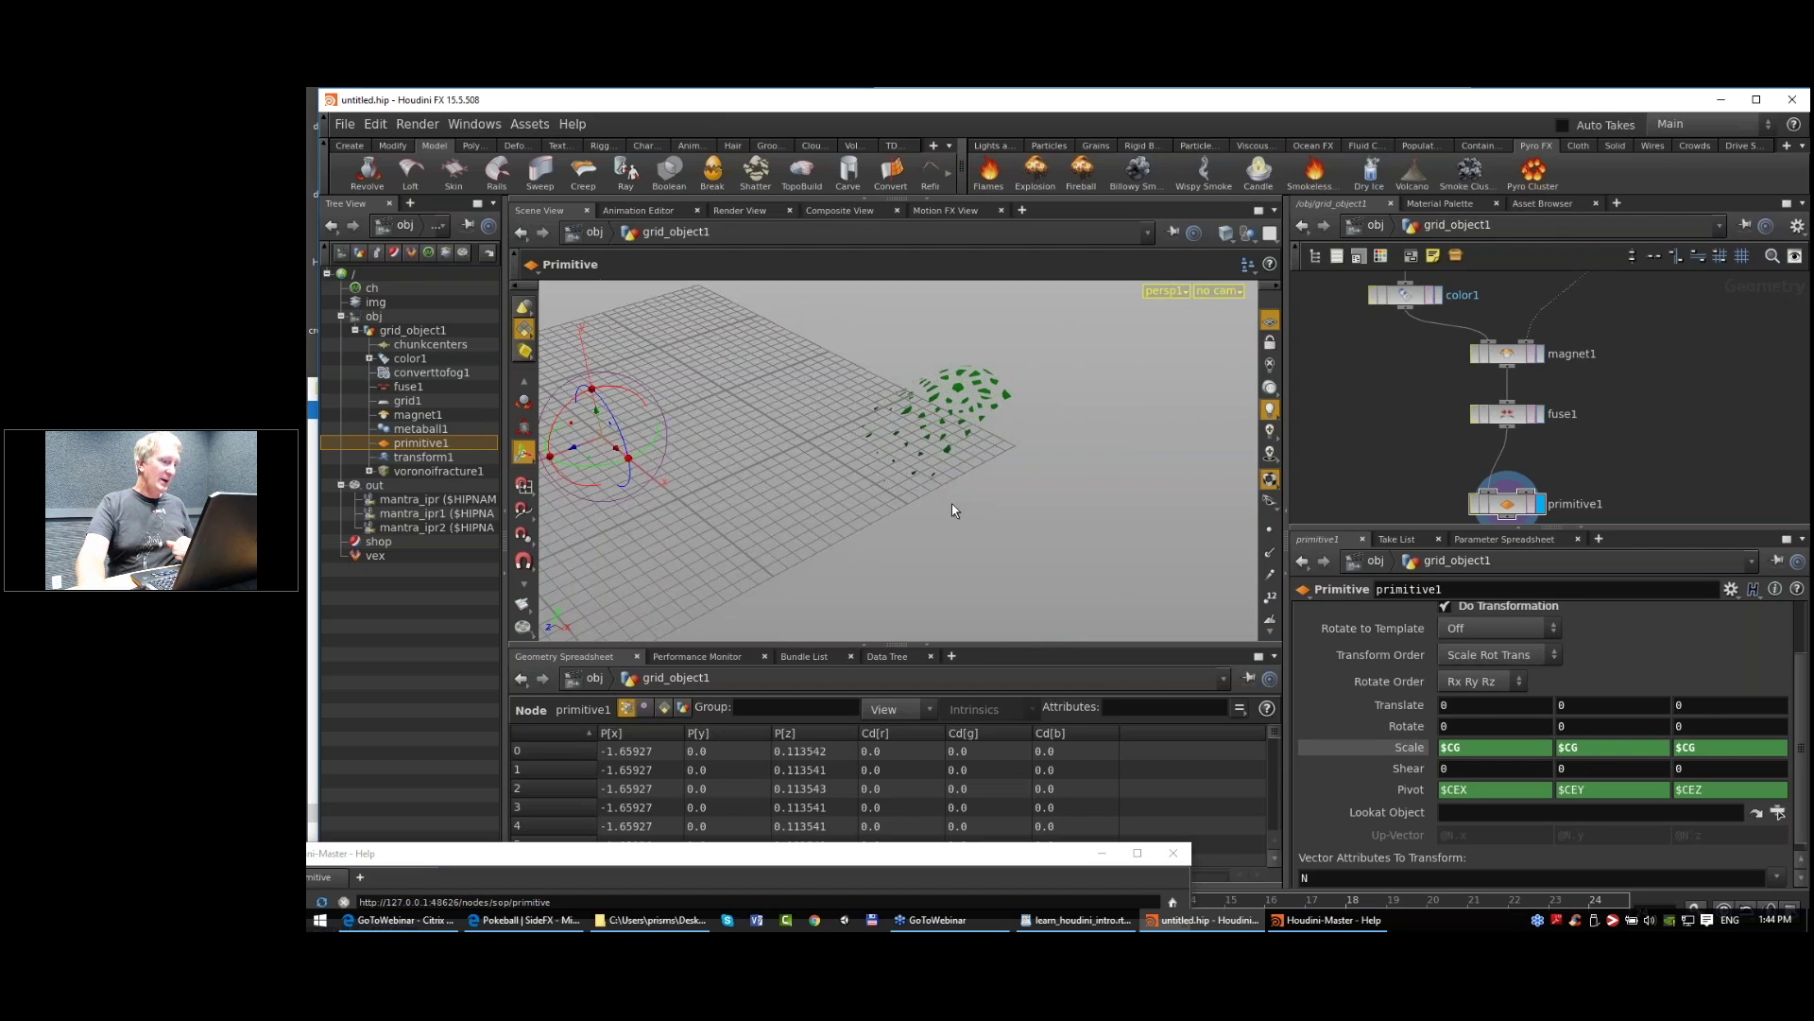
key(Escape)
drag(960, 508, 962, 497)
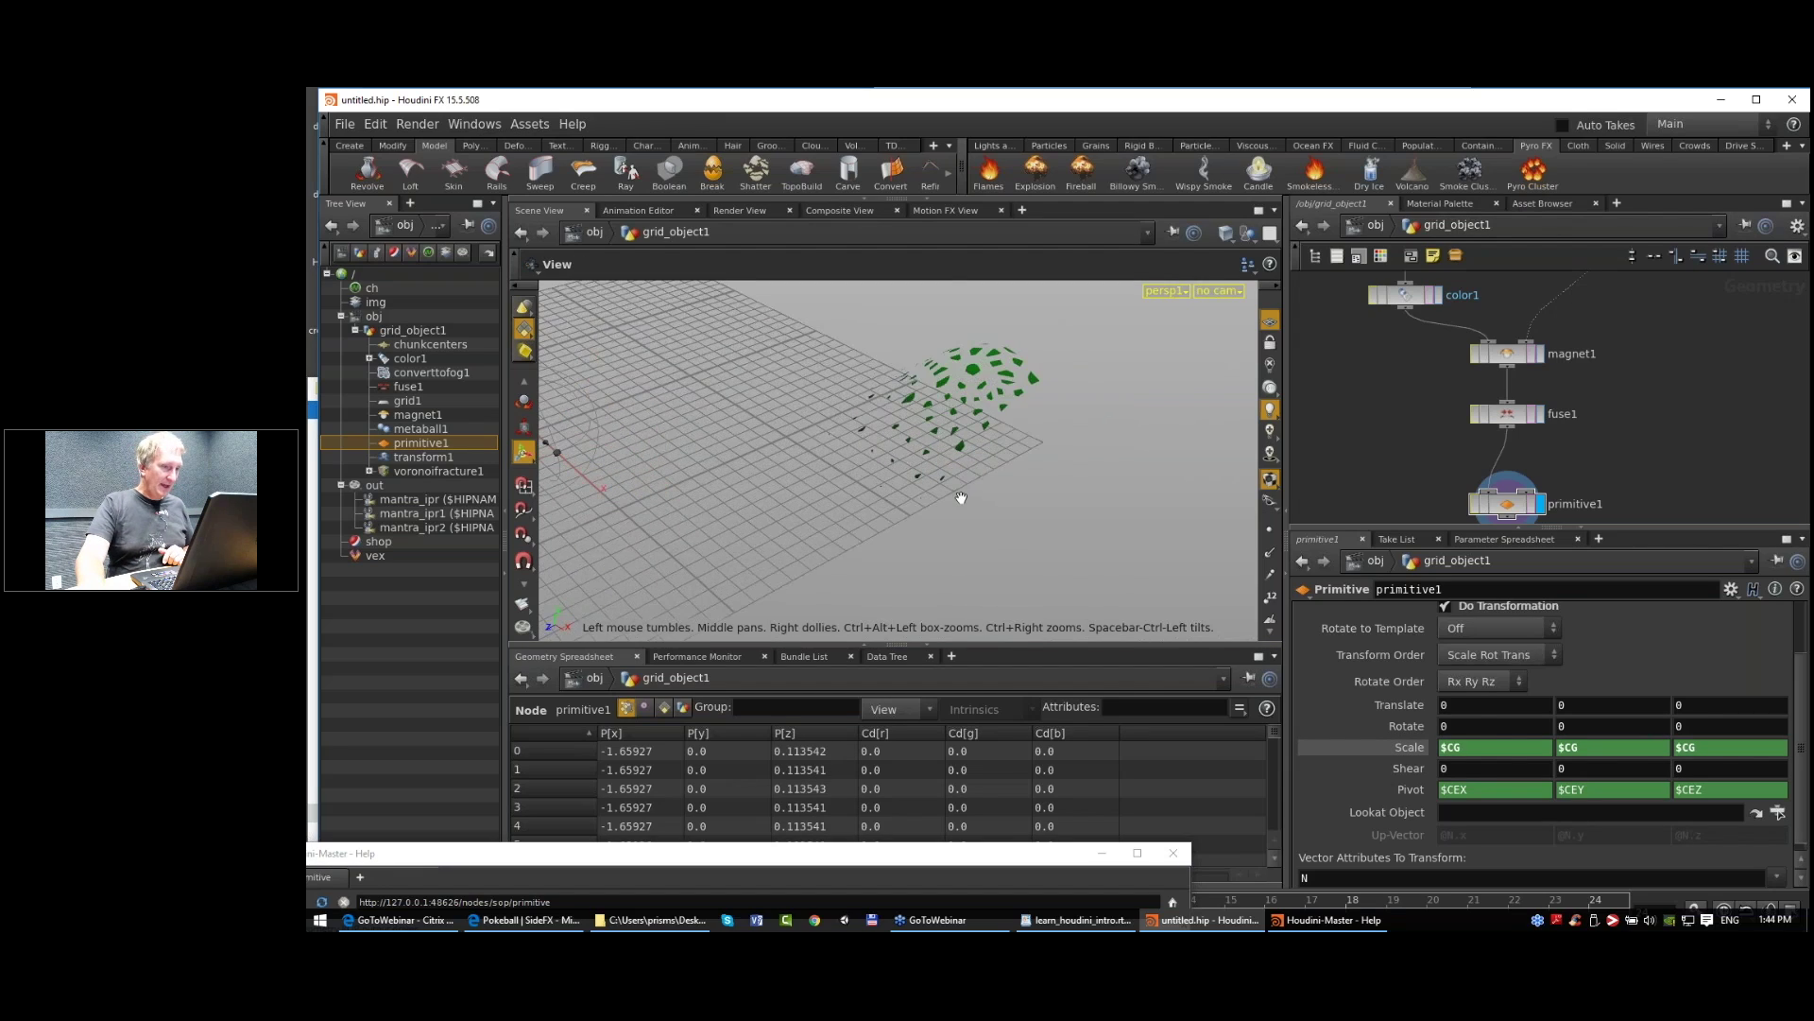
key(Return)
drag(1013, 853, 1027, 904)
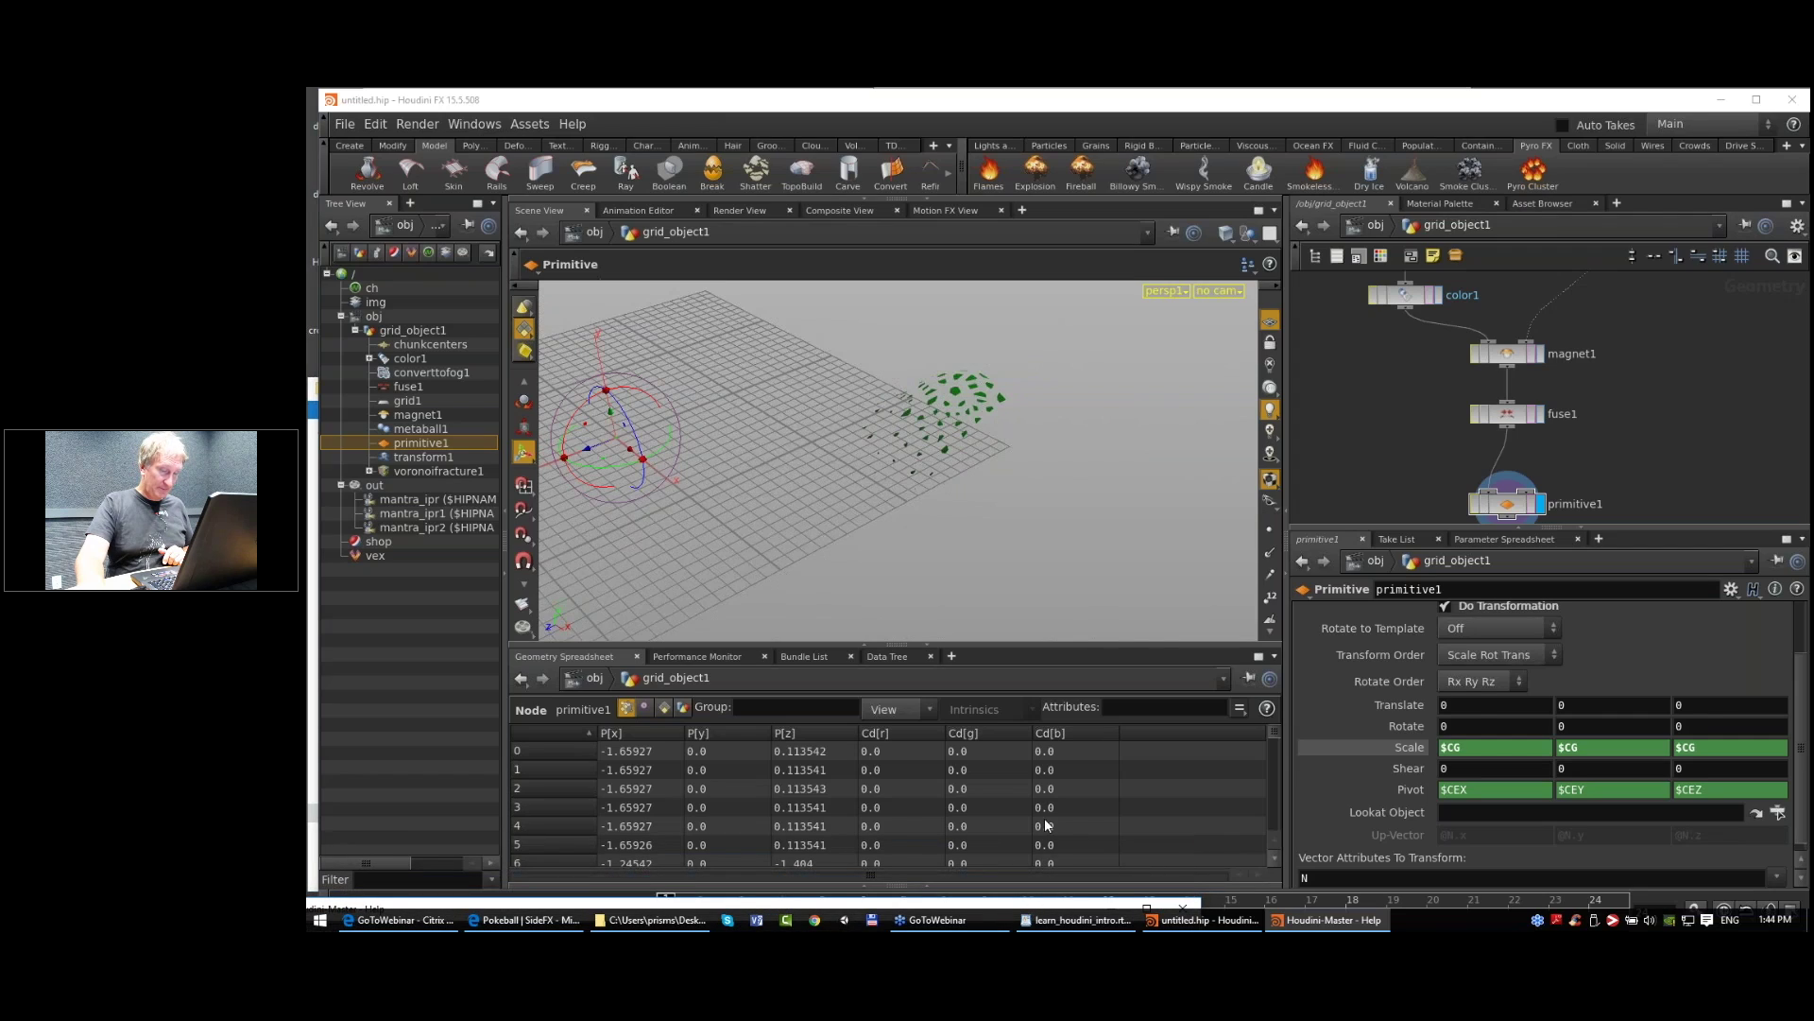
Step: Move the color1 node up closer to voronoifracture1 and rename it color_to_black_as_initialization
scroll(1351, 385, down, 3)
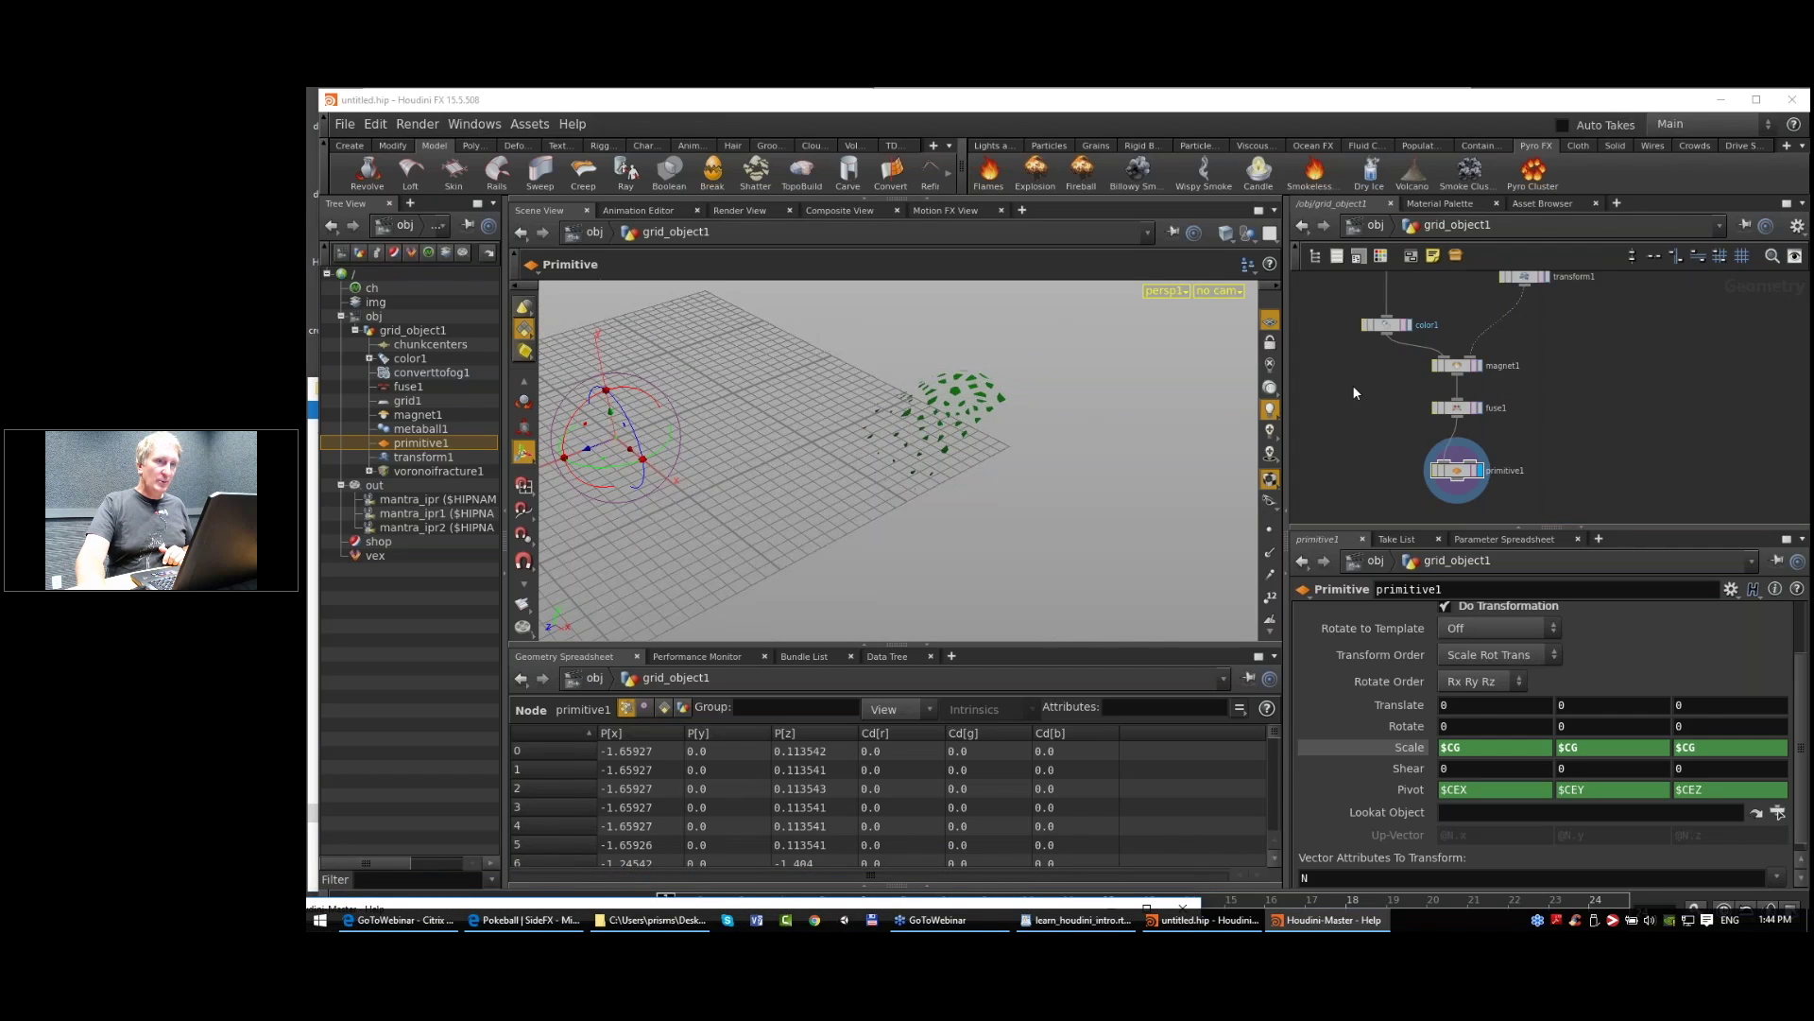
middle_drag(1392, 280, 1408, 367)
drag(1406, 416, 1397, 379)
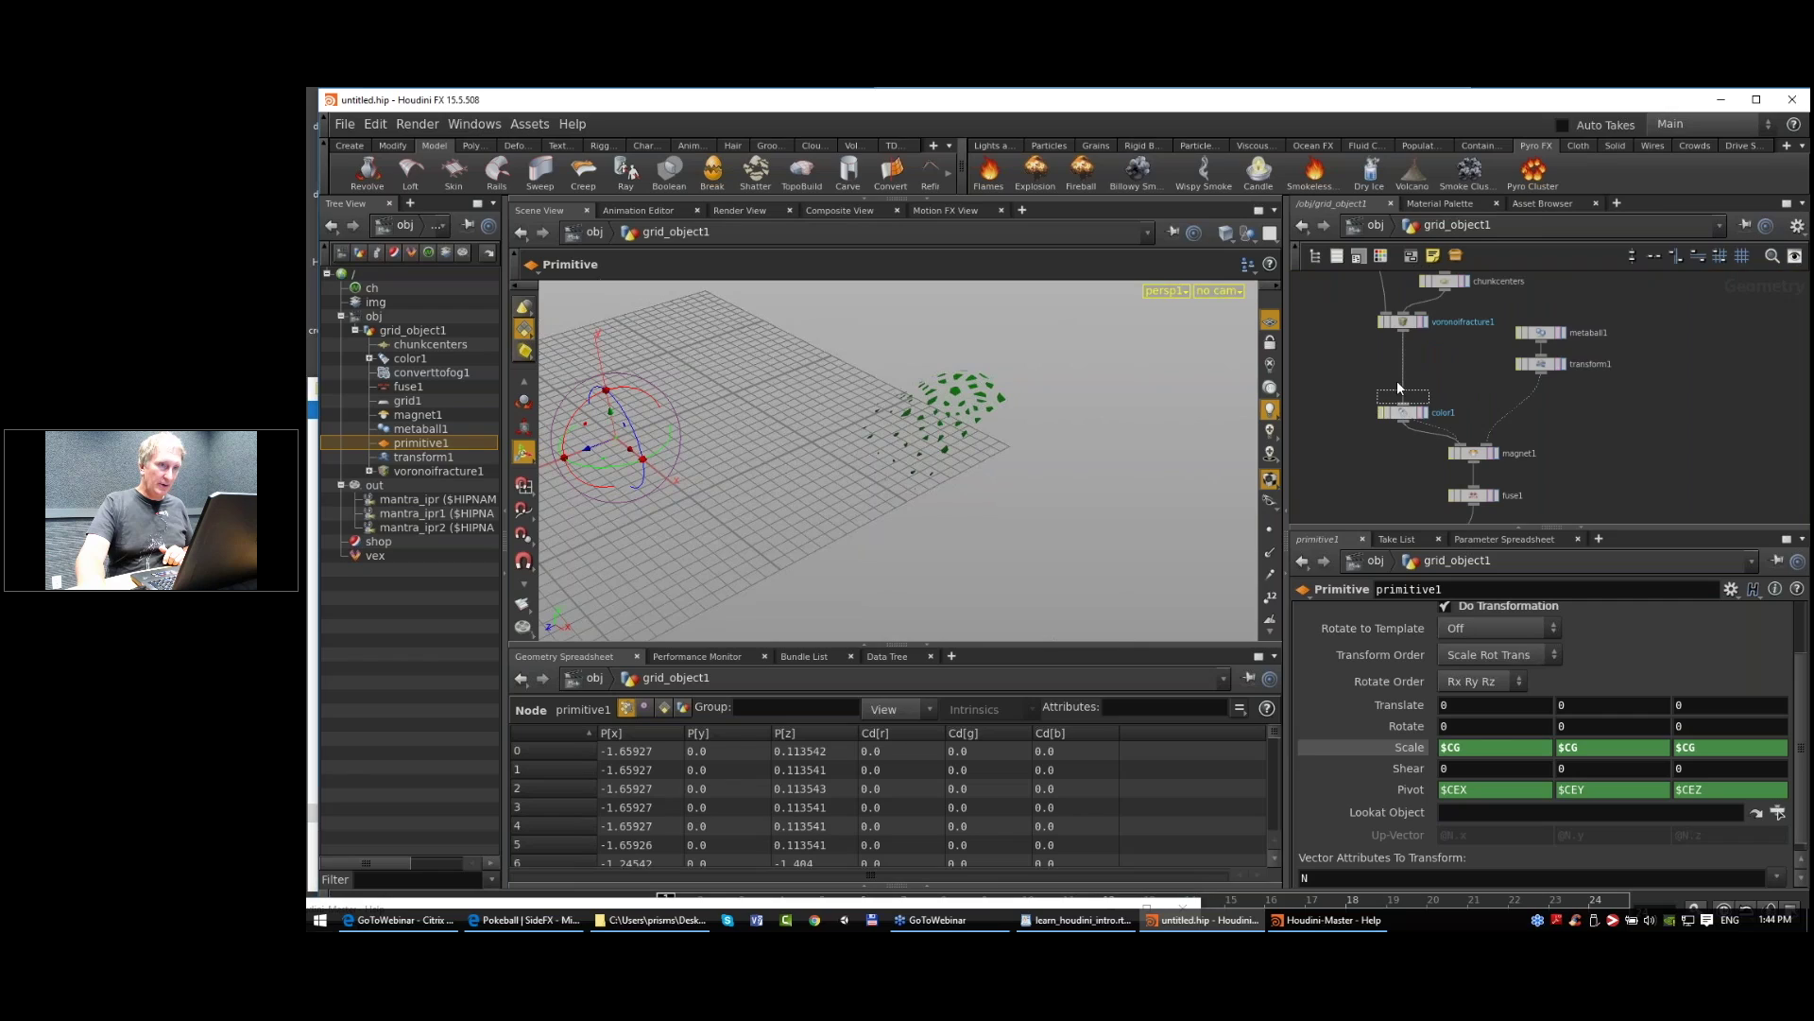
double_click(1445, 385)
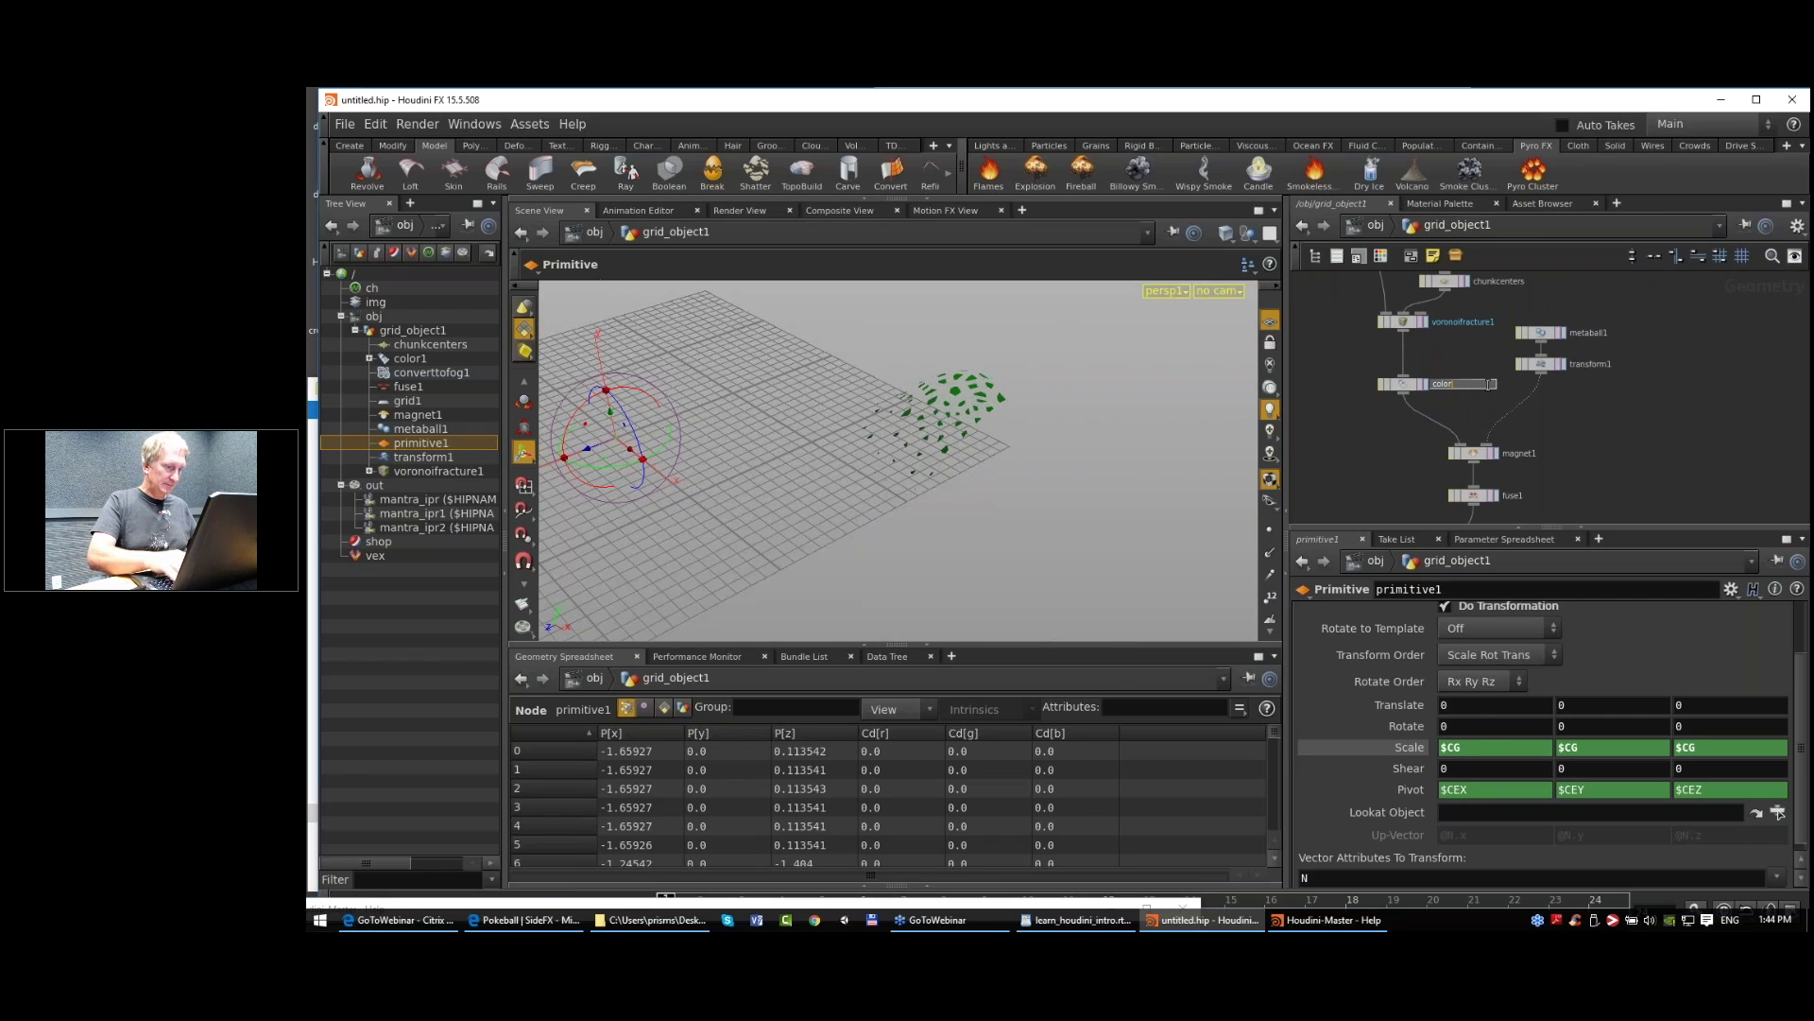
text(color to black as init)
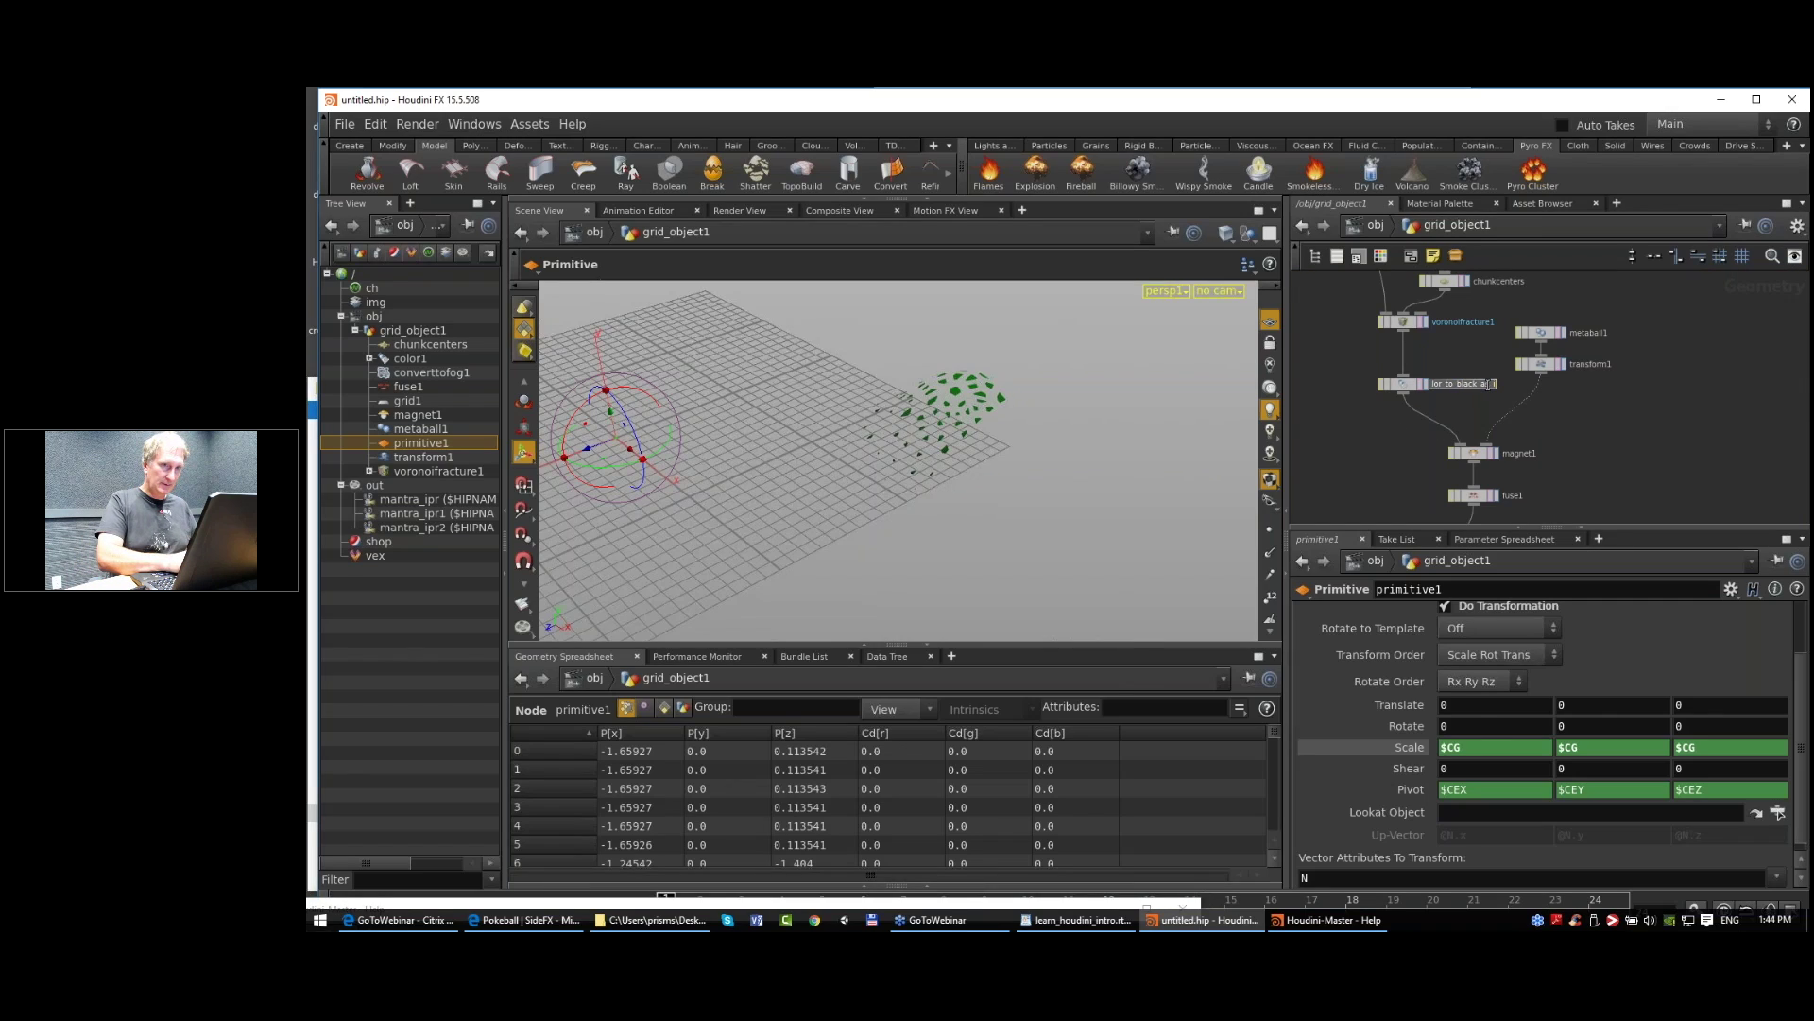
text(ializatoin)
key(Return)
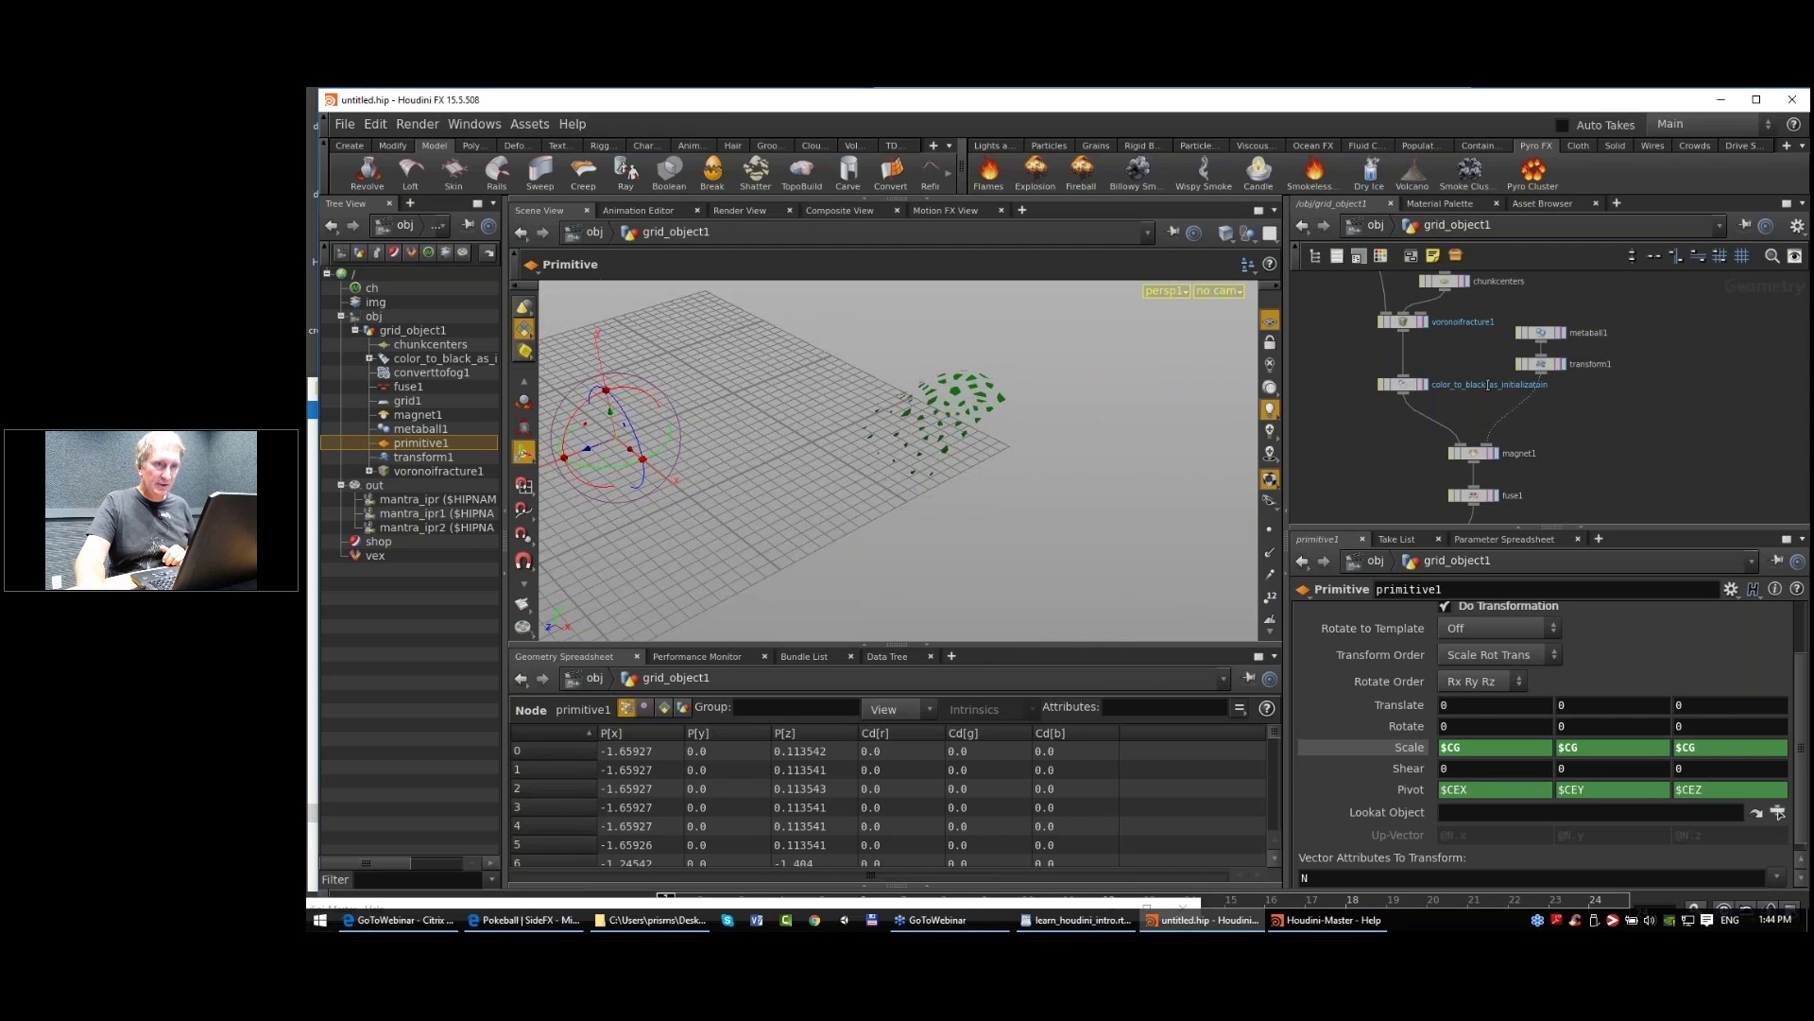
double_click(1542, 384)
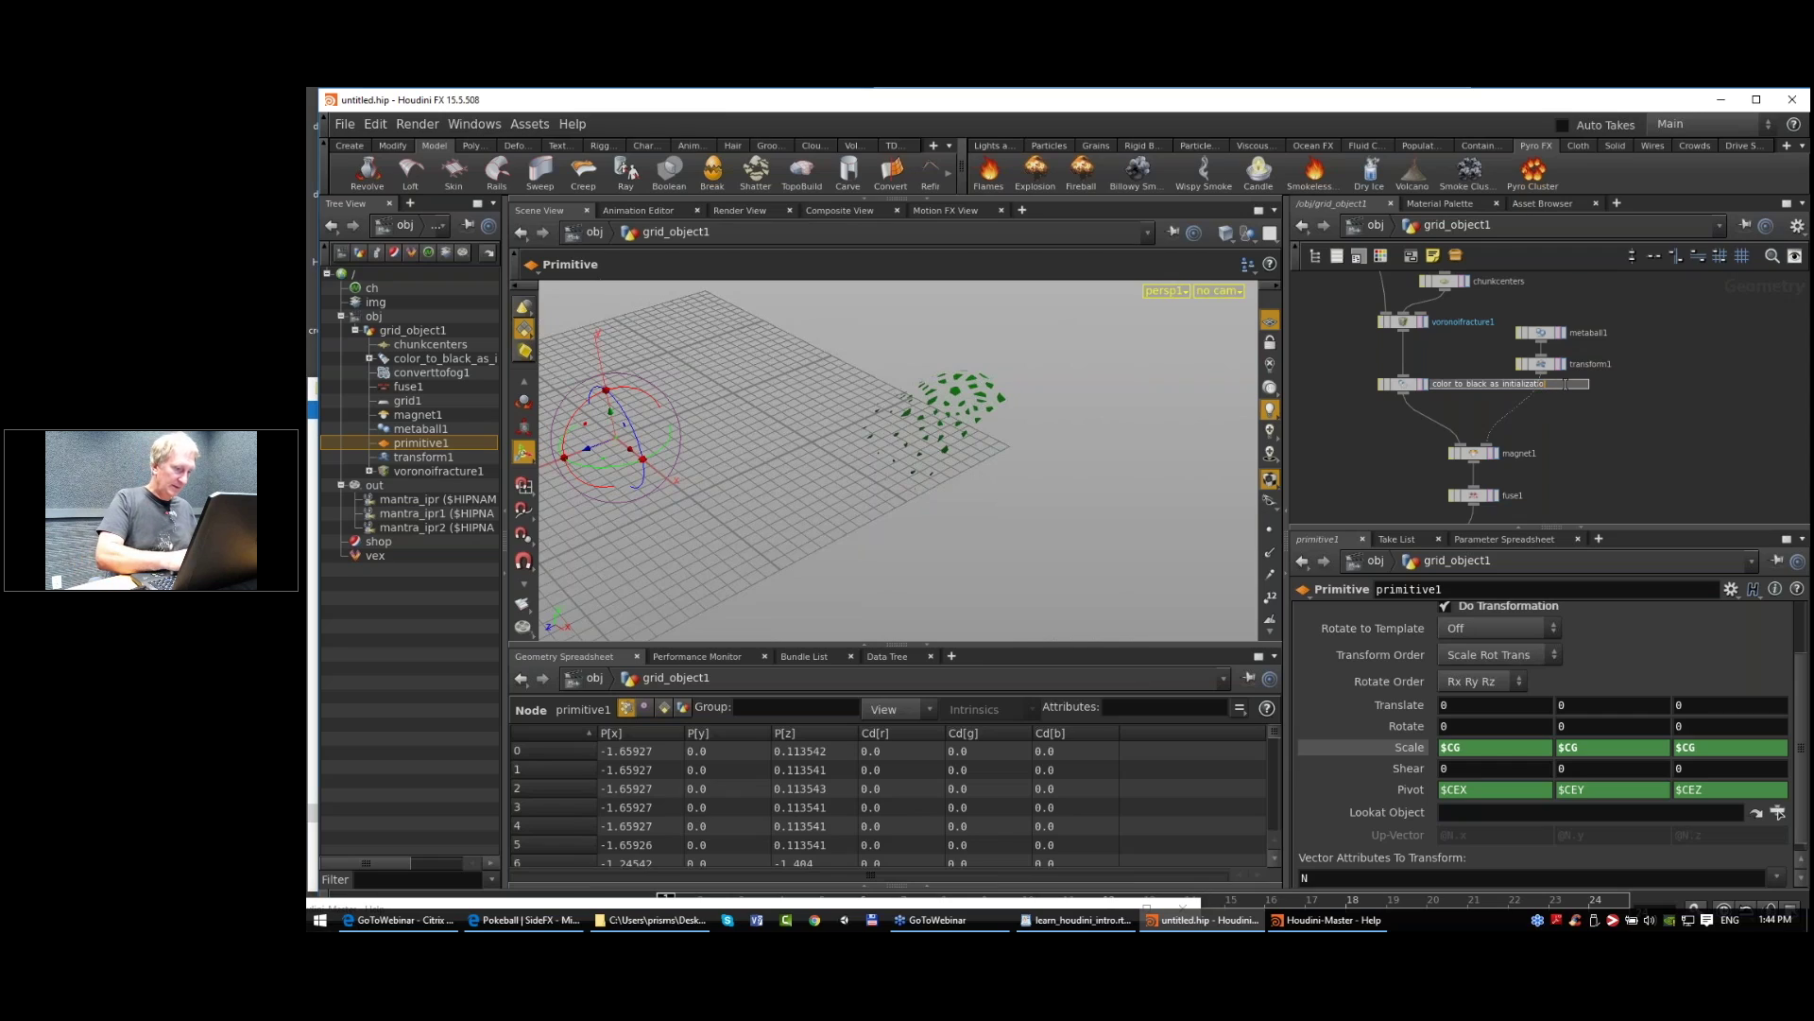
key(Return)
Step: Toggle the viewport's point display on and off to check the scaled-down pieces across the grid
middle_drag(1575, 472, 1533, 332)
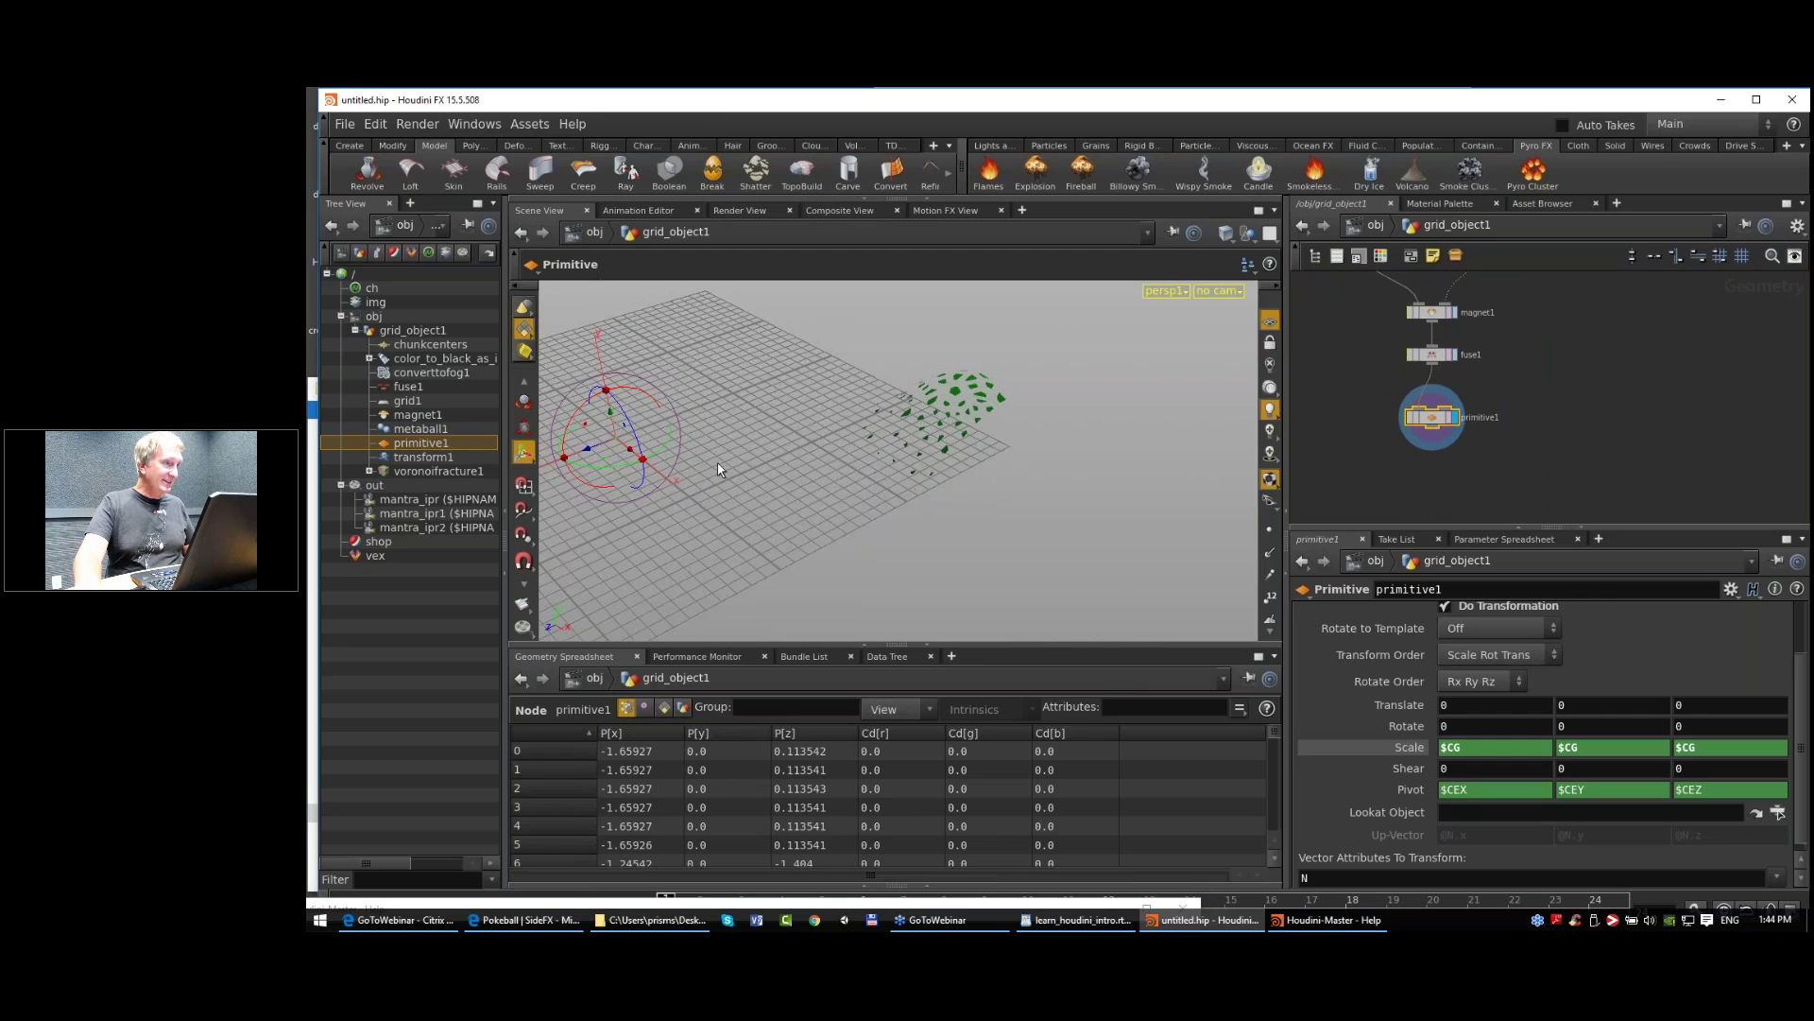
click(1272, 530)
alt+right_drag(745, 512, 954, 506)
click(1270, 531)
alt+right_drag(855, 557, 1036, 513)
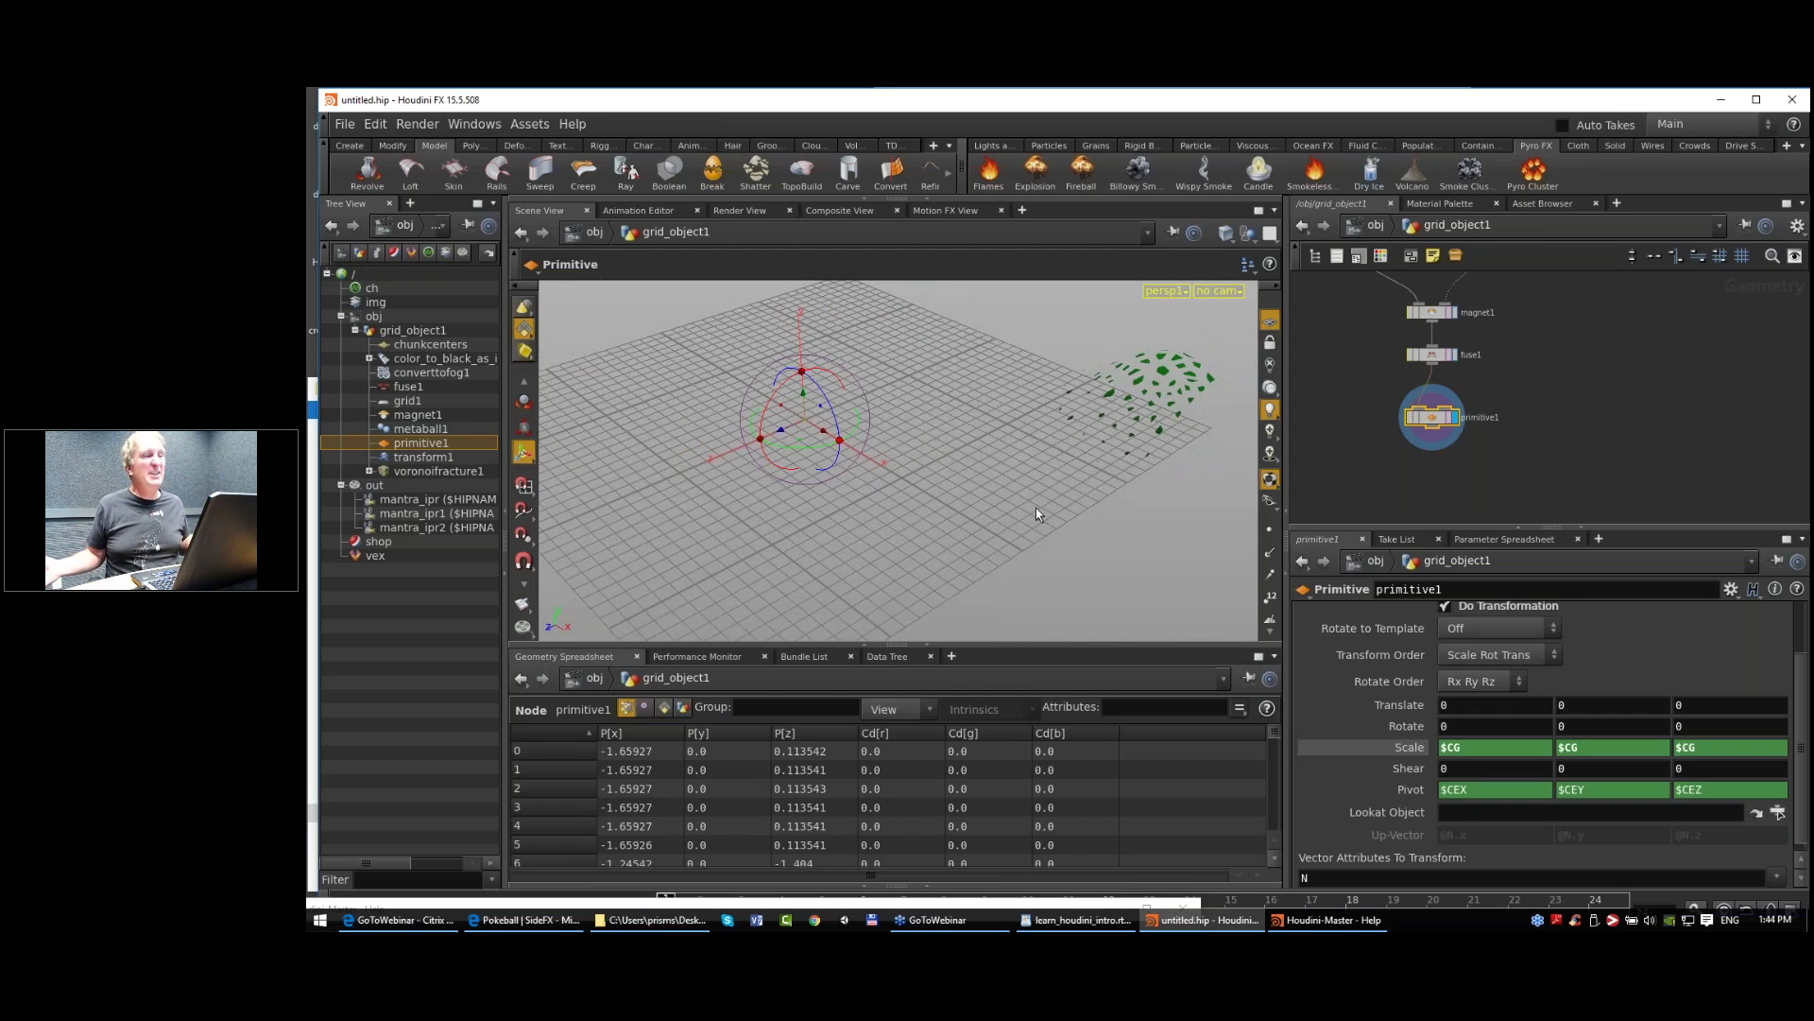
click(1269, 532)
click(1269, 532)
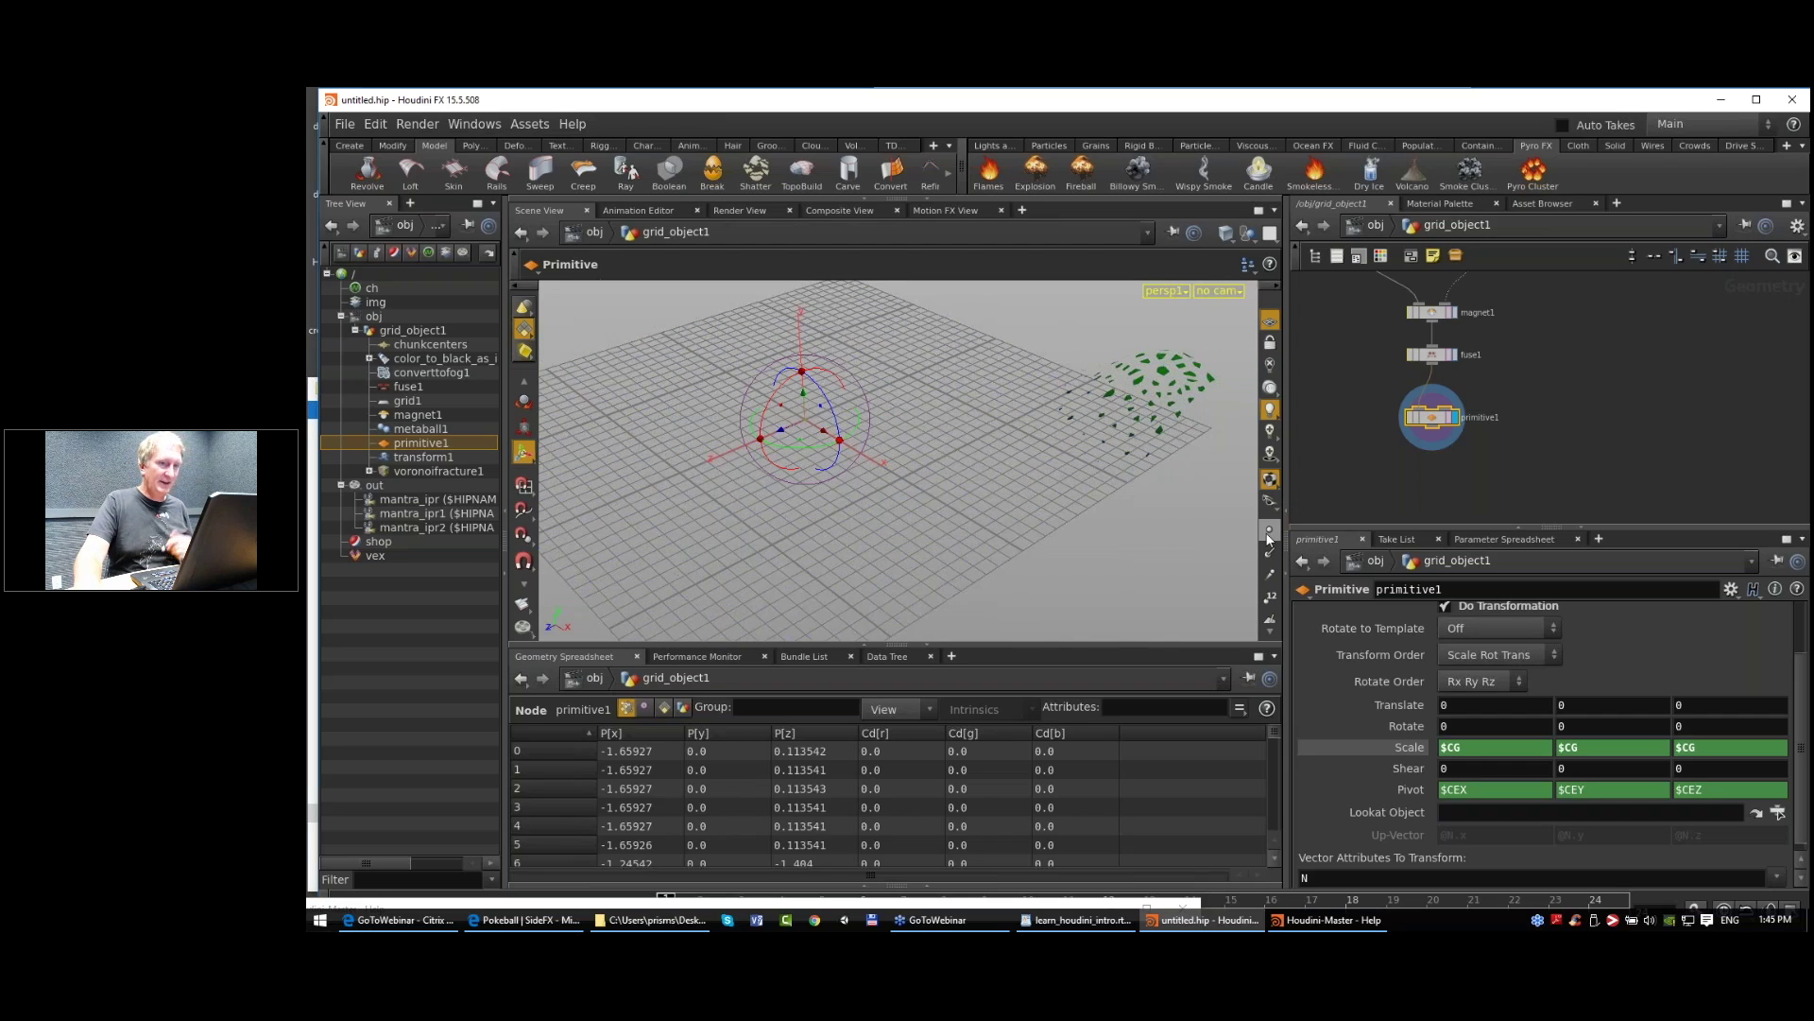
Step: Invert the X and Y scale of primitive1 by setting both to 1-$CG
click(1443, 747)
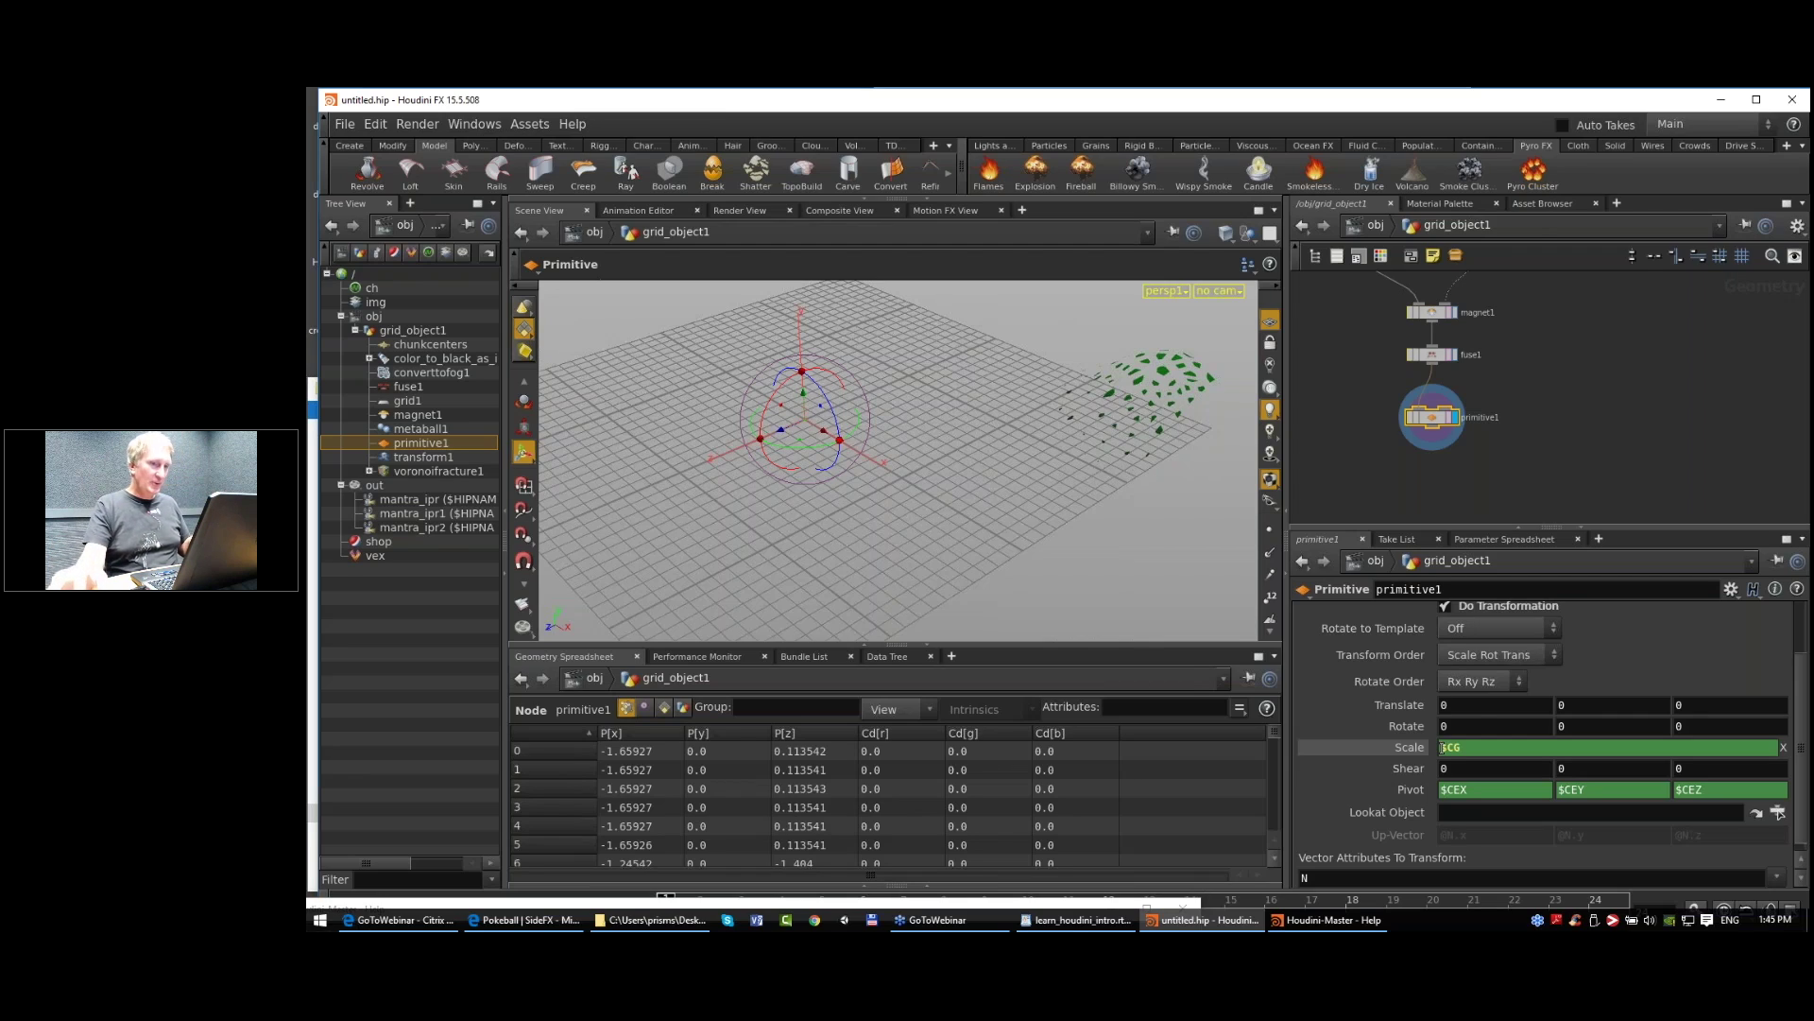
text(-)
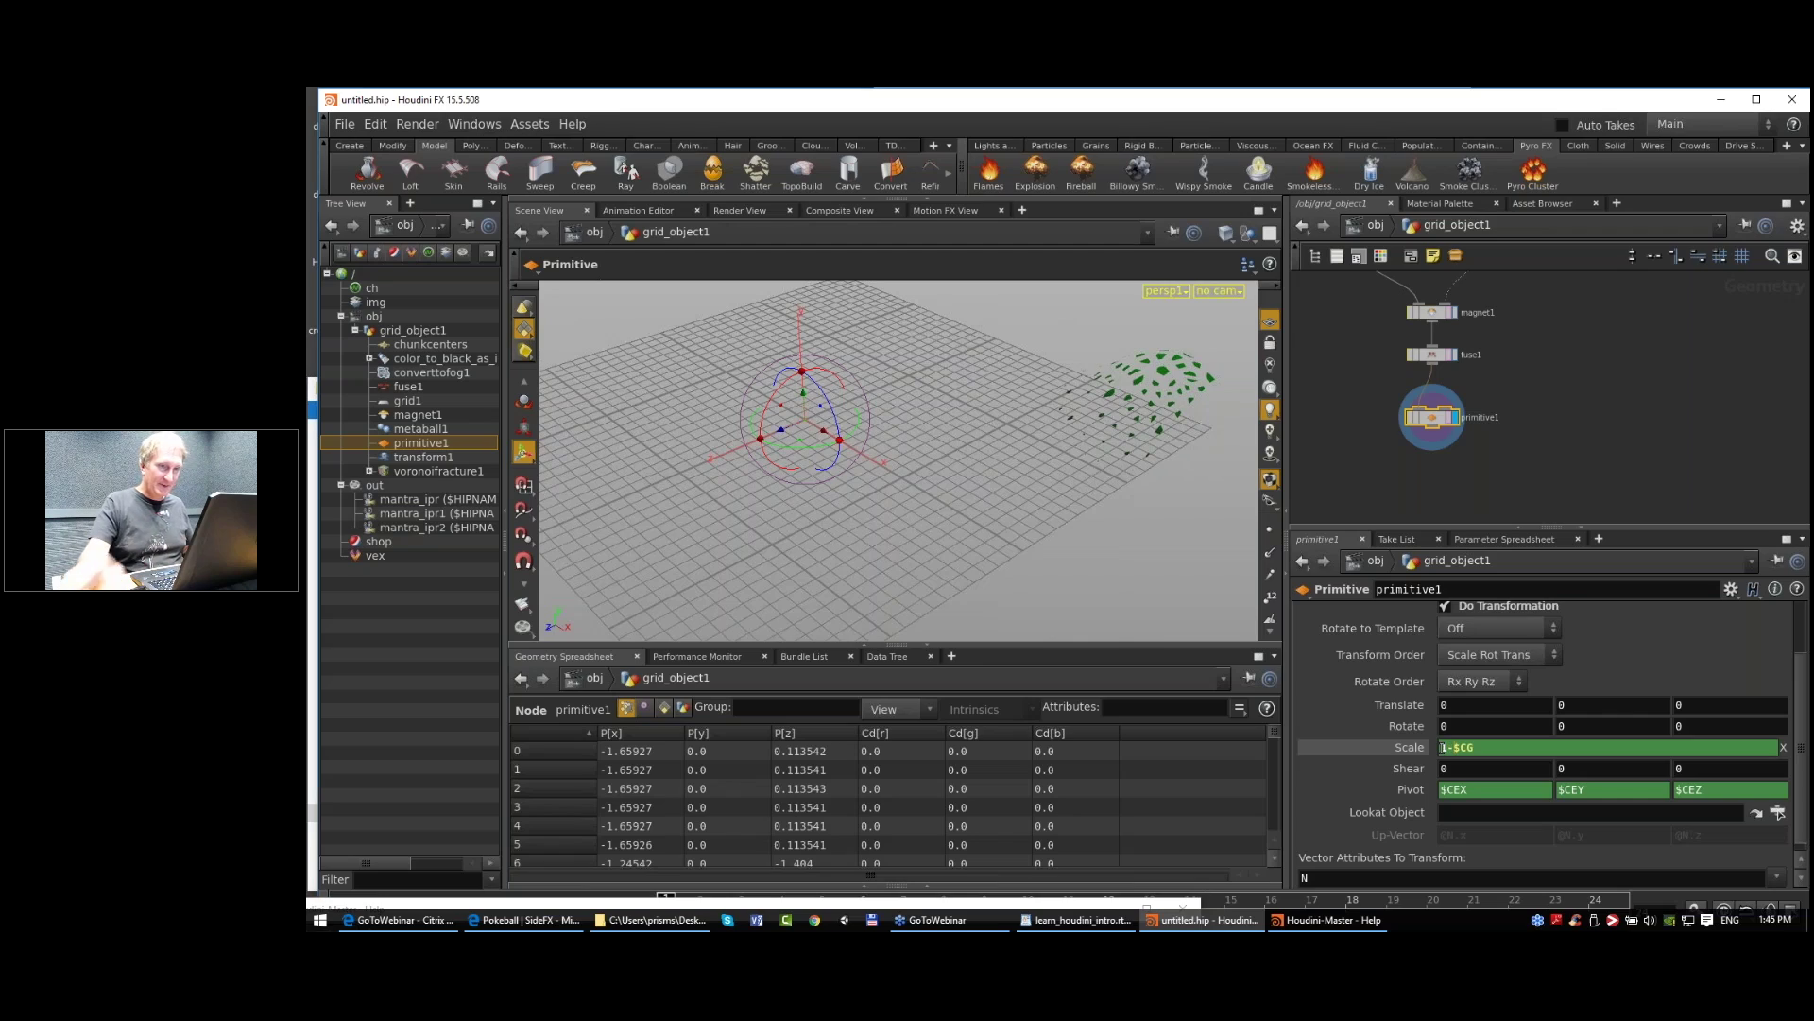
click(1395, 746)
click(1561, 748)
text(1-)
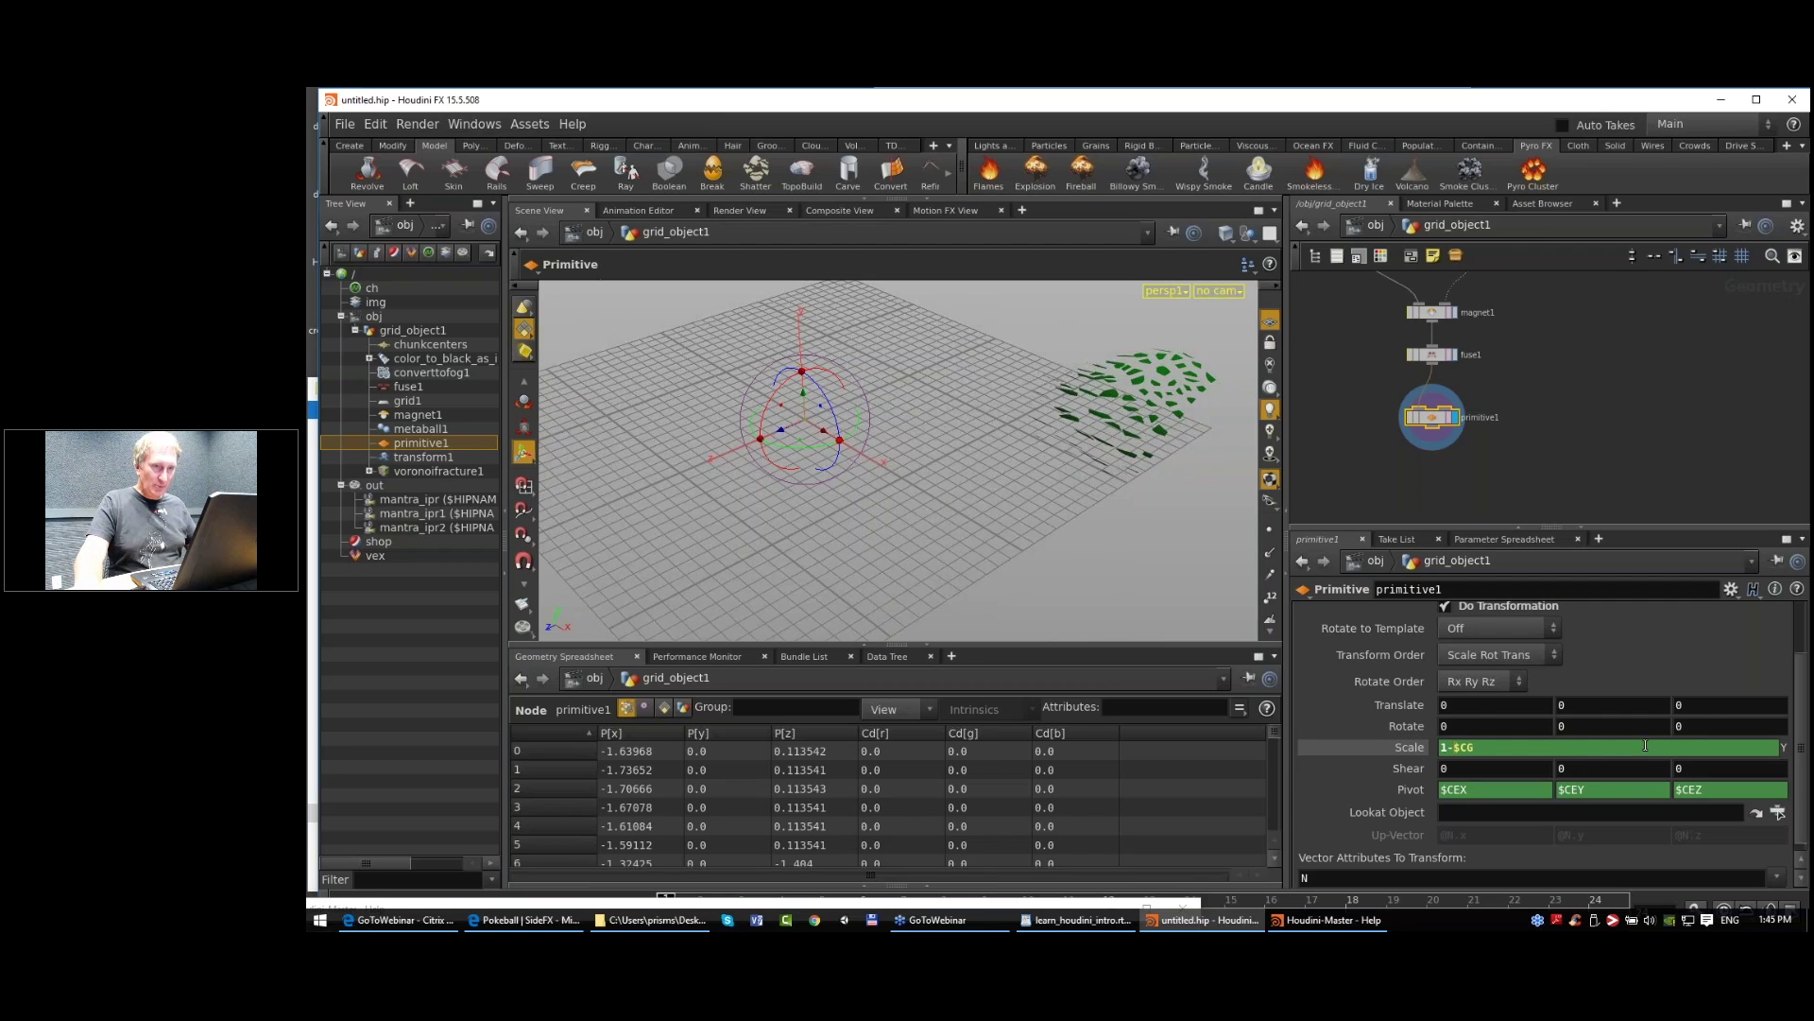
key(Tab)
Step: Set the Z scale of primitive1 to 1-$CG, correcting the placement of the dollar sign in the expression
click(1444, 746)
text(1-CG)
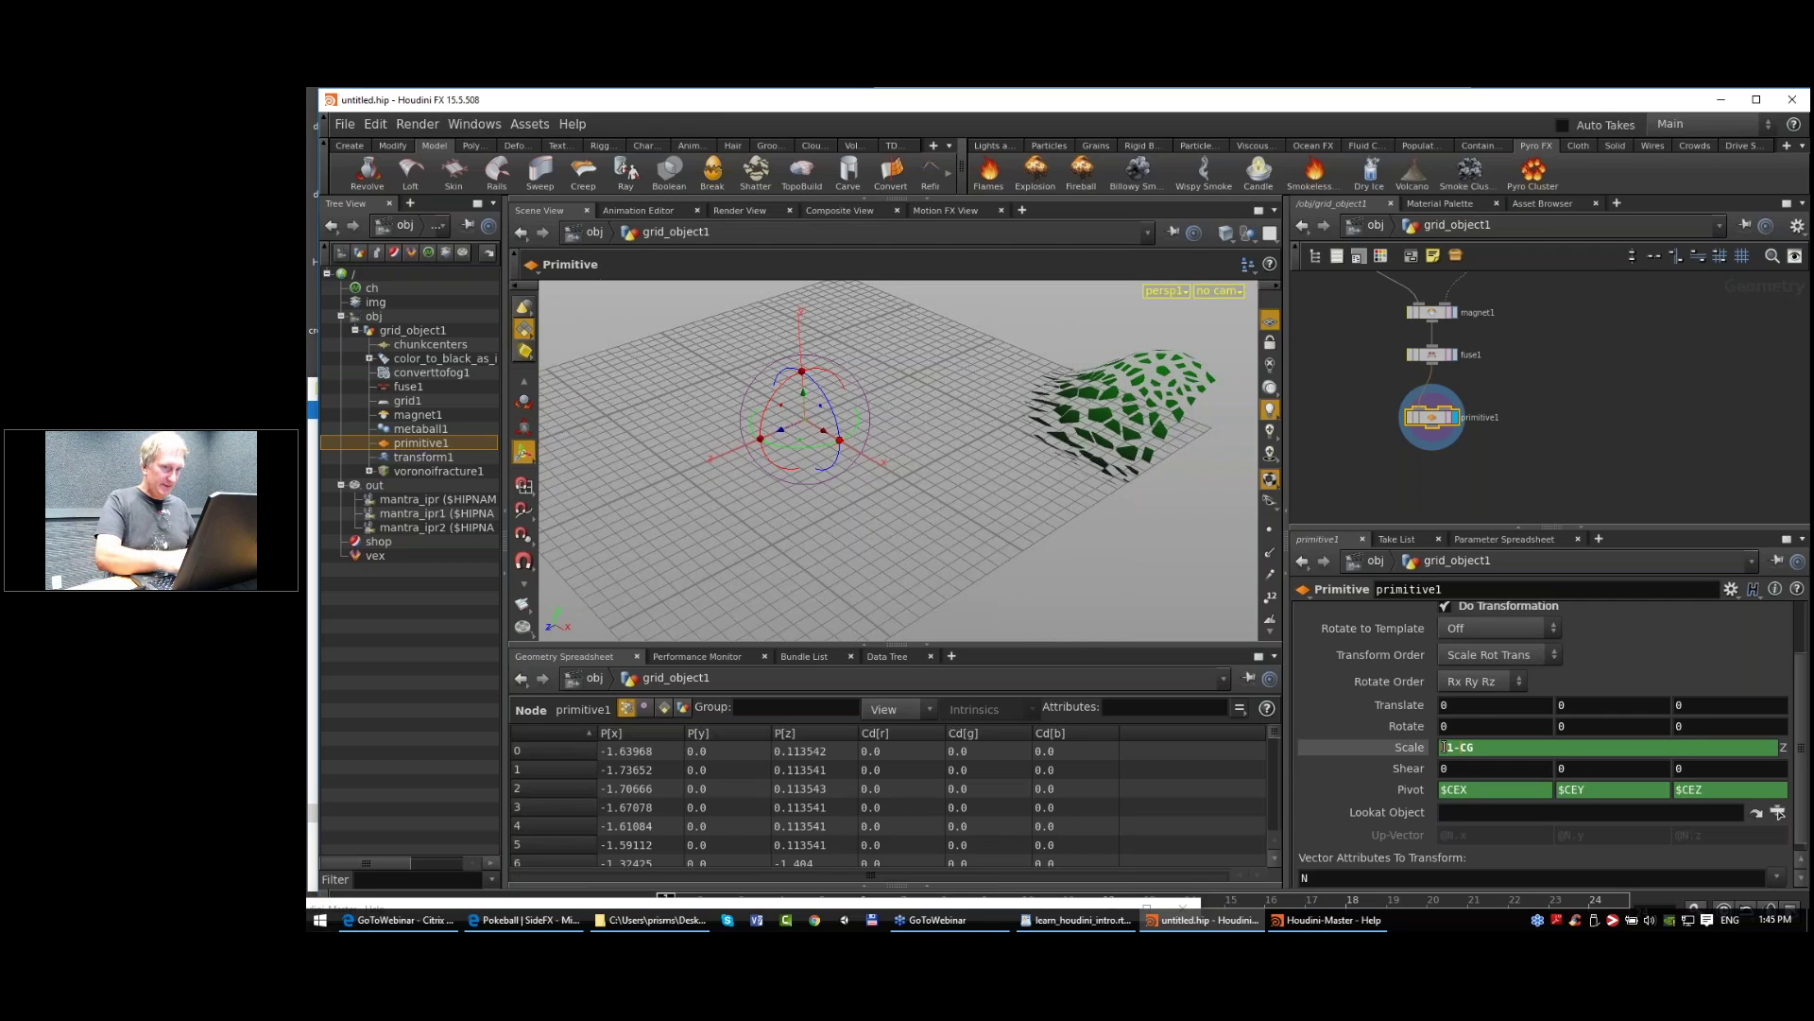
key(Return)
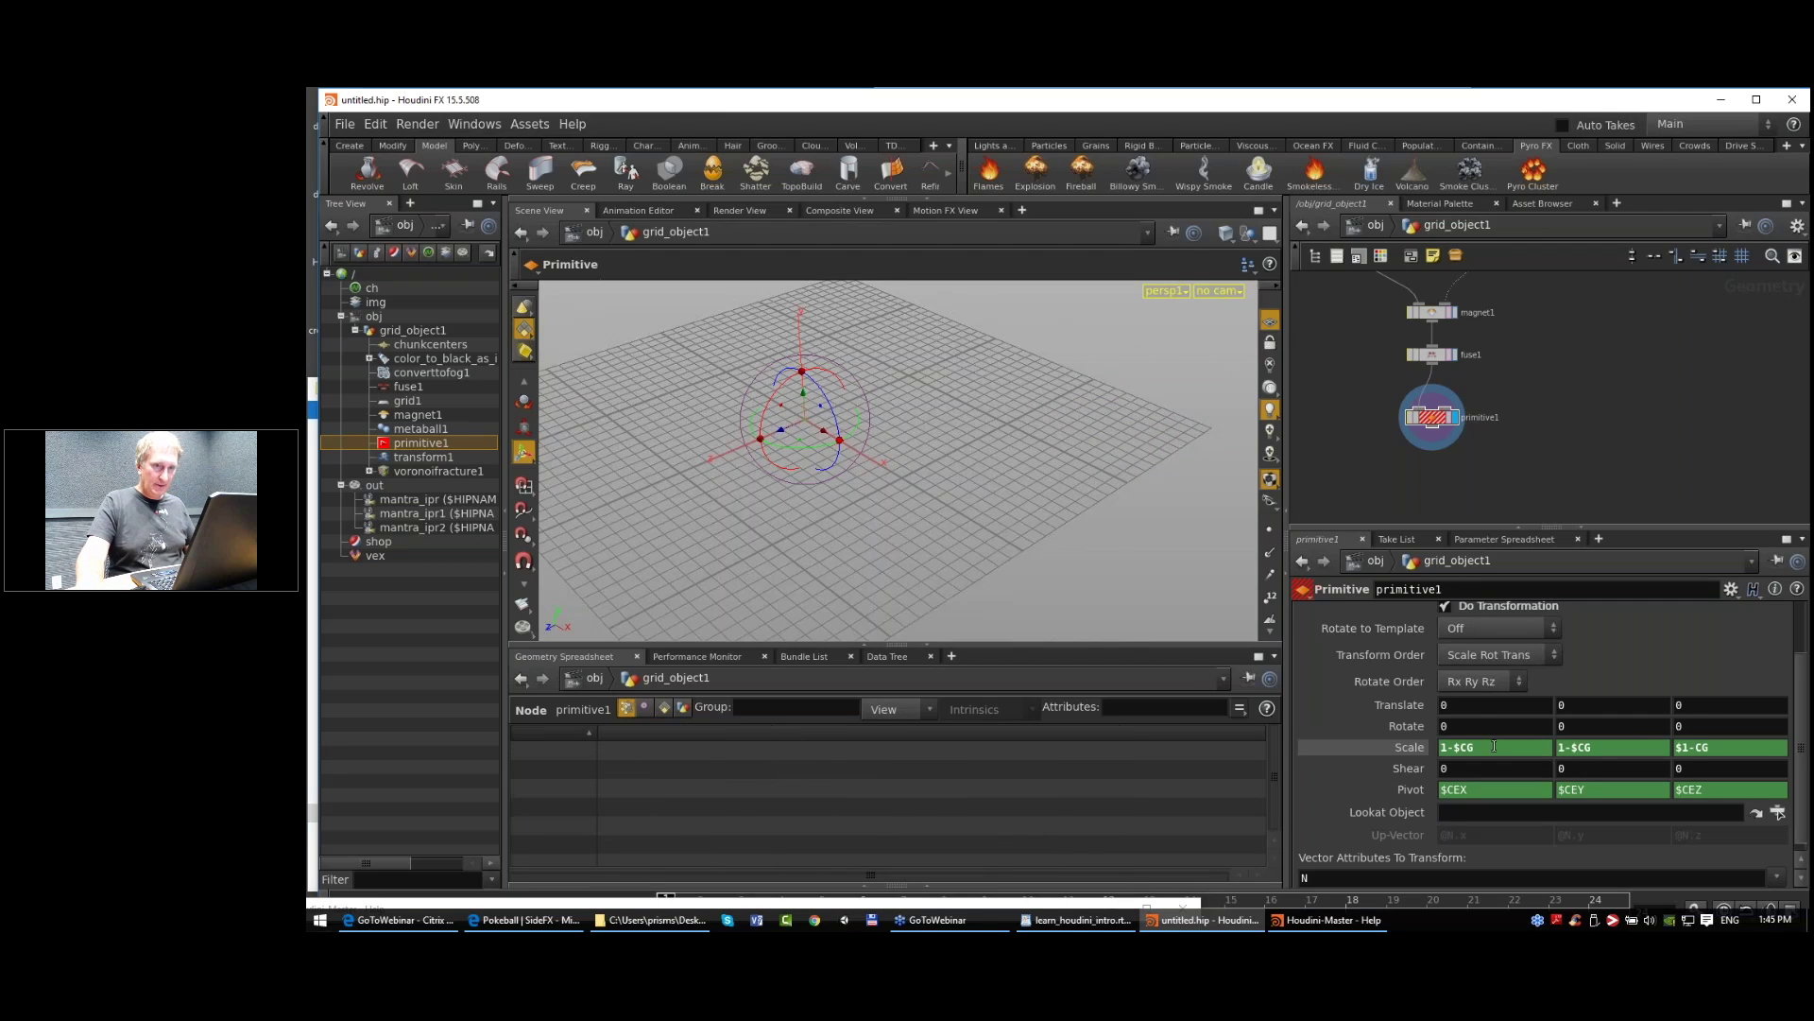
click(1675, 747)
key(Delete)
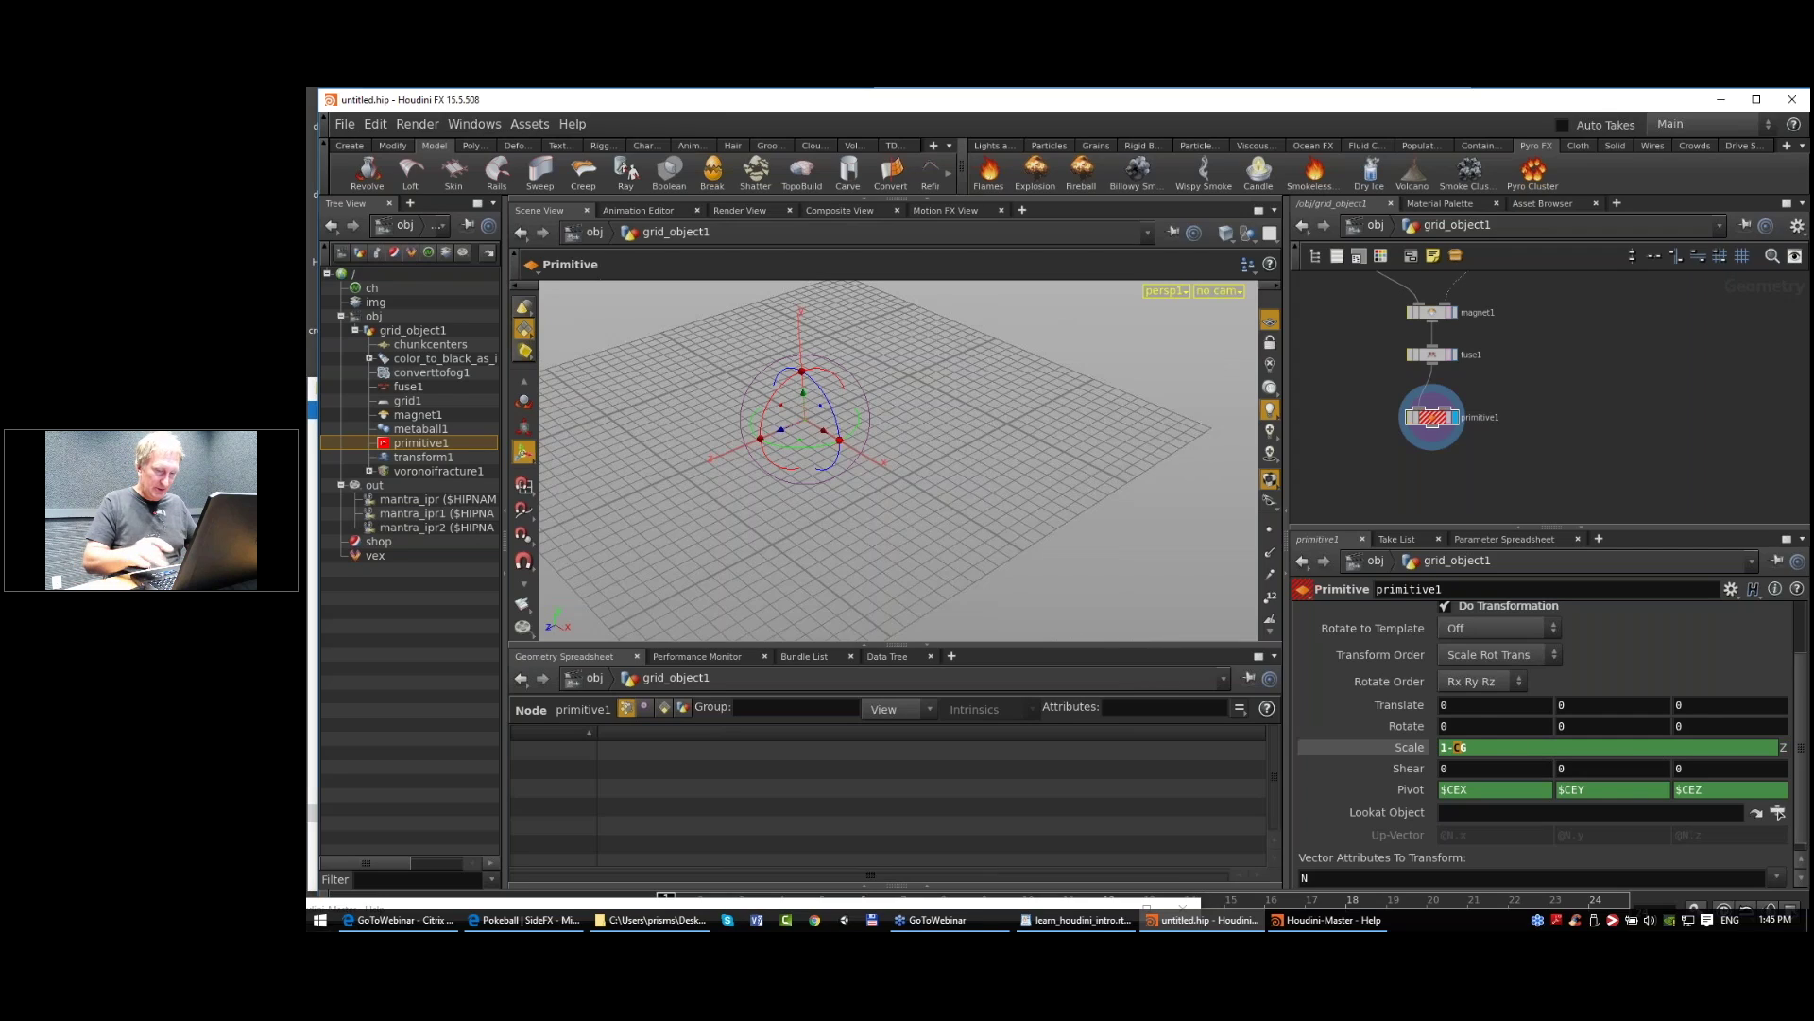
text($)
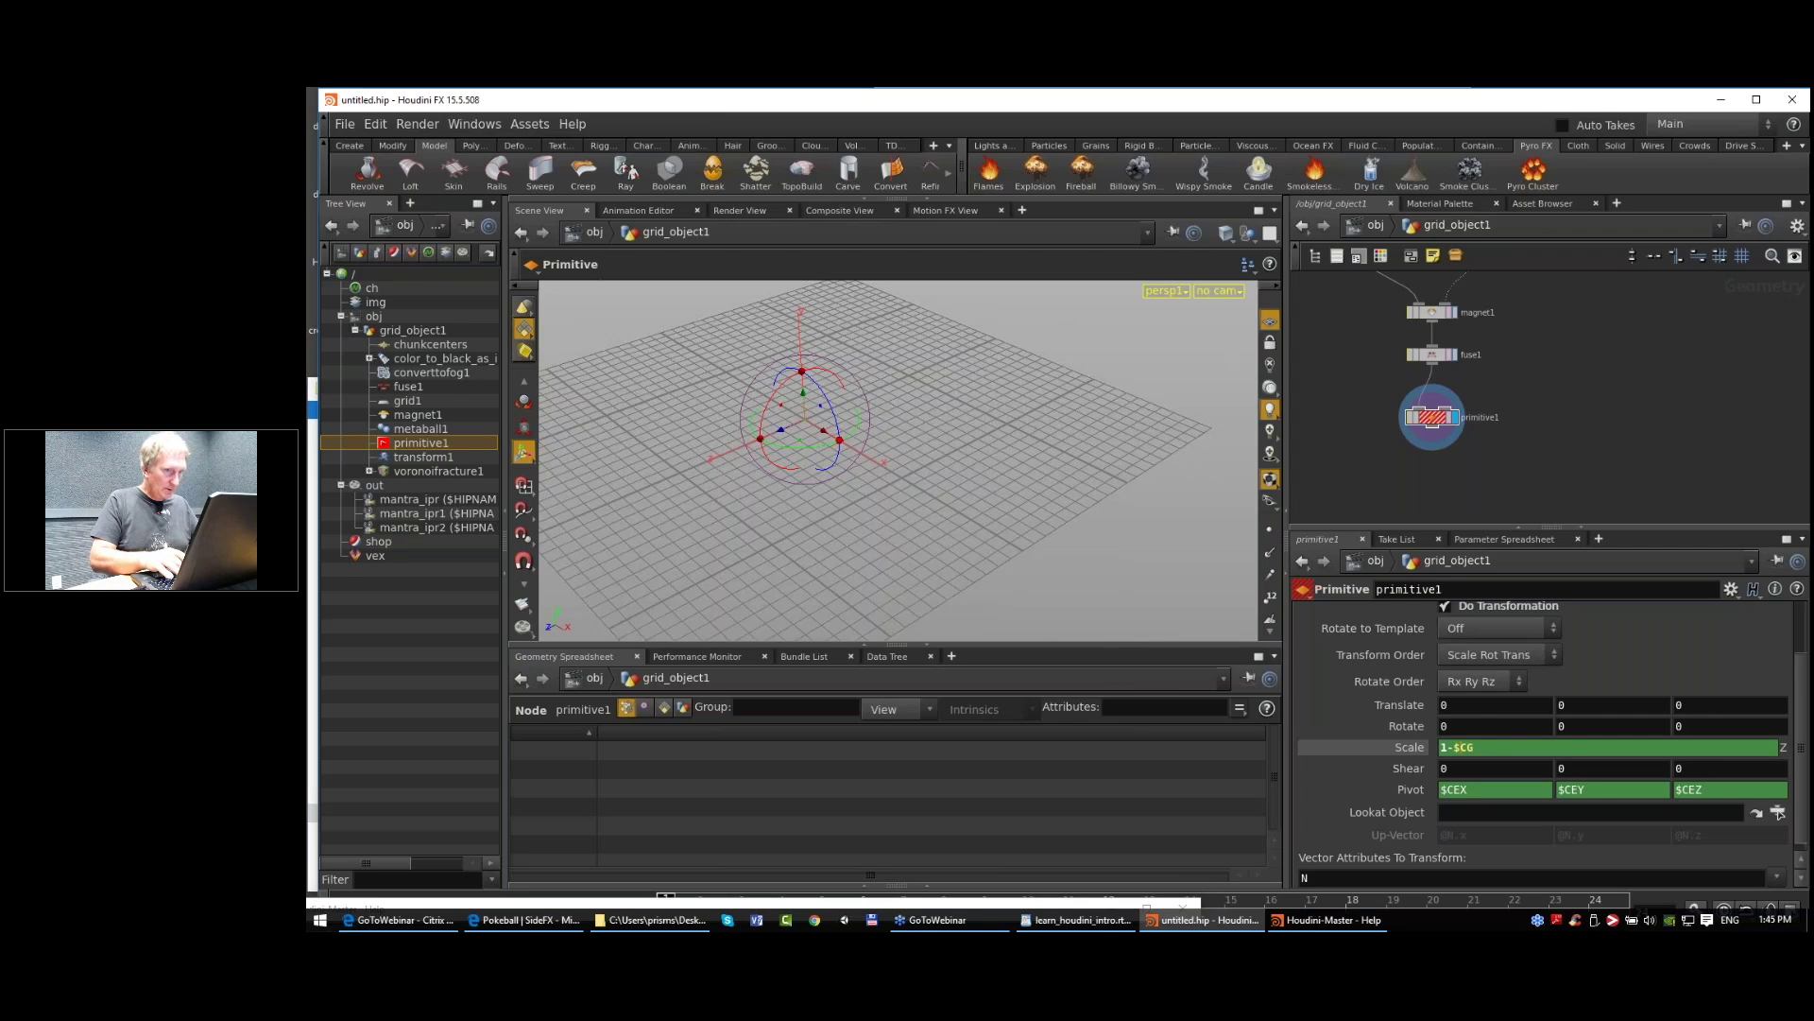
key(Return)
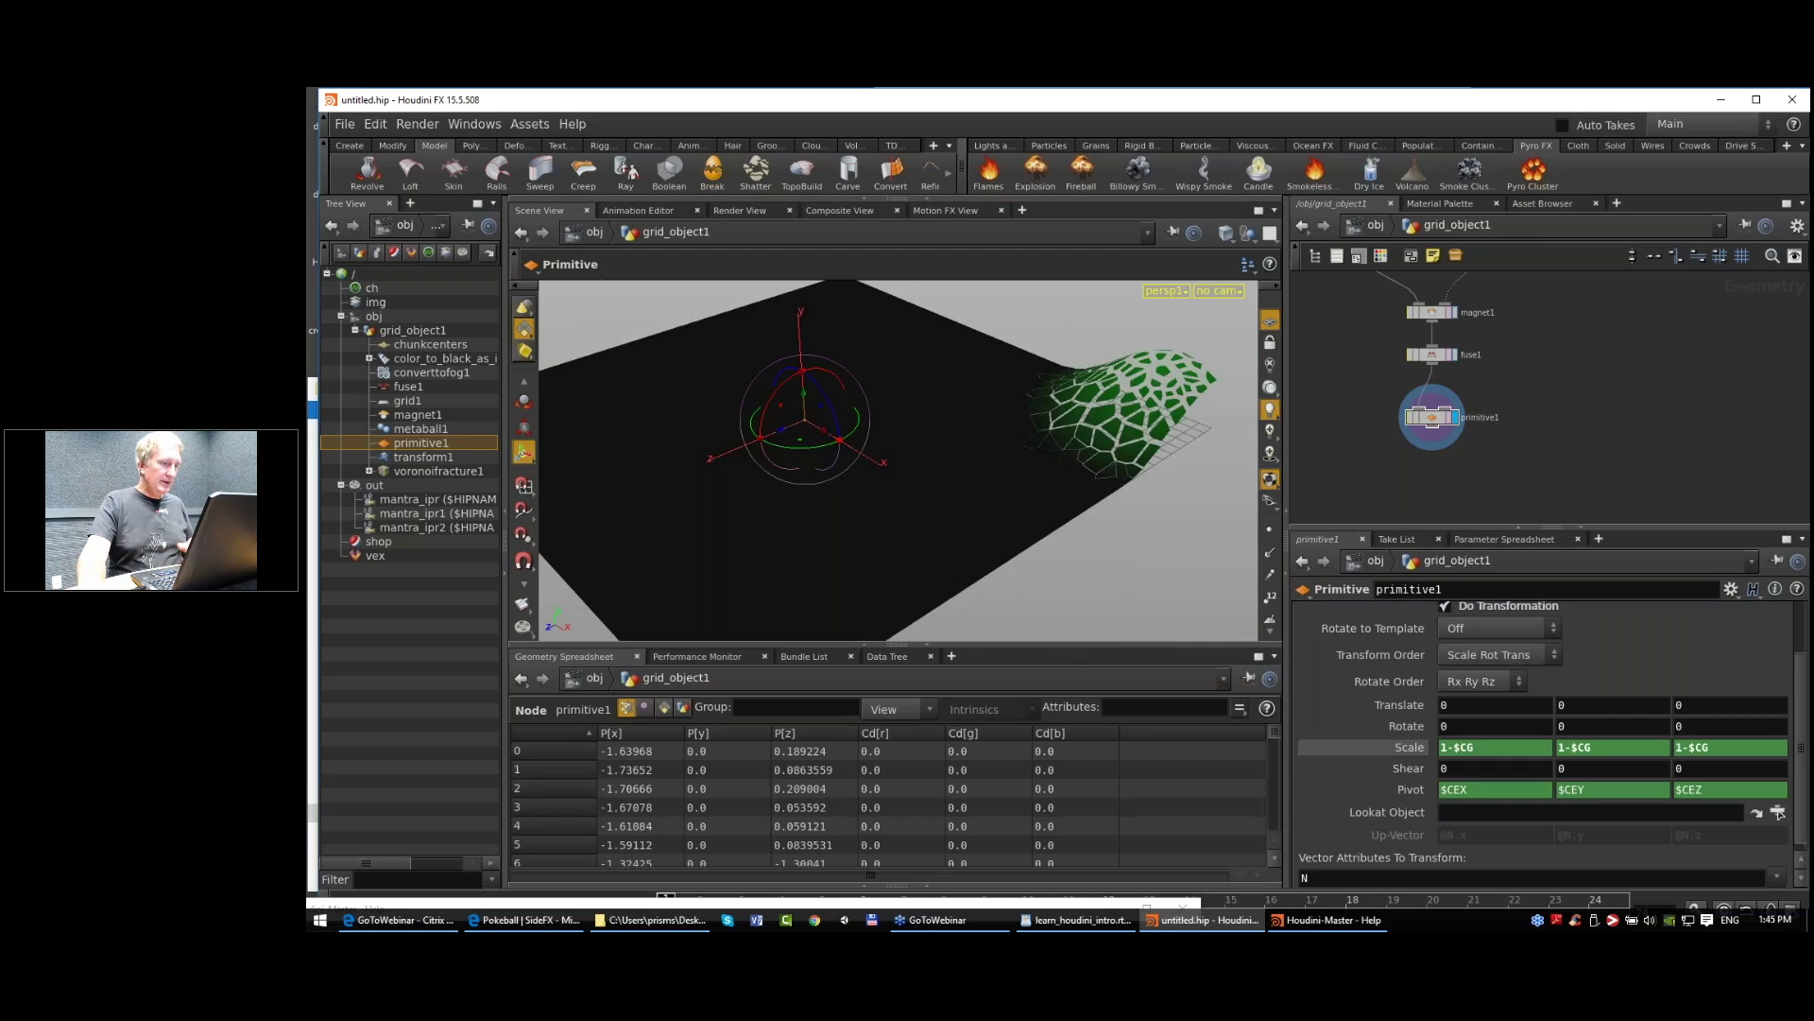
key(Escape)
Step: Move the timeline to frame 3, close the help window, and collapse the geometry spreadsheet pane to enlarge the 3D viewport
mouse_move(989, 357)
mouse_down()
mouse_move(974, 425)
mouse_move(974, 367)
mouse_up()
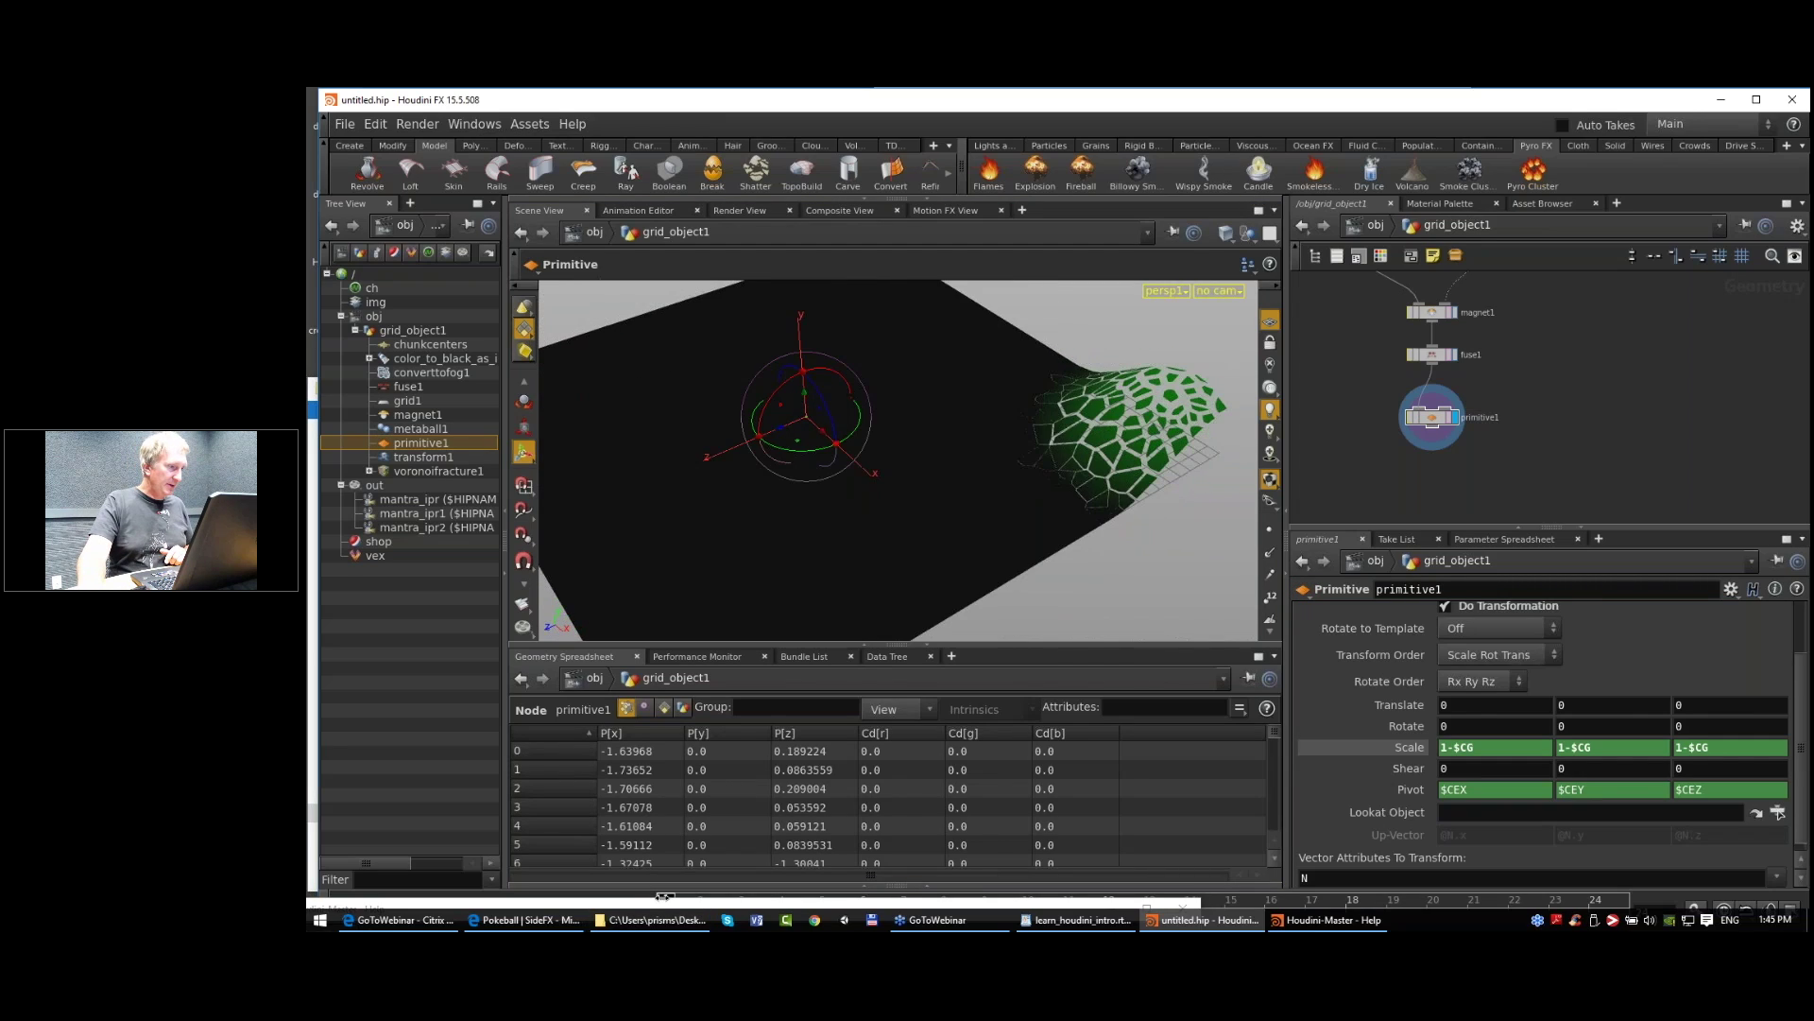
drag(669, 897, 764, 898)
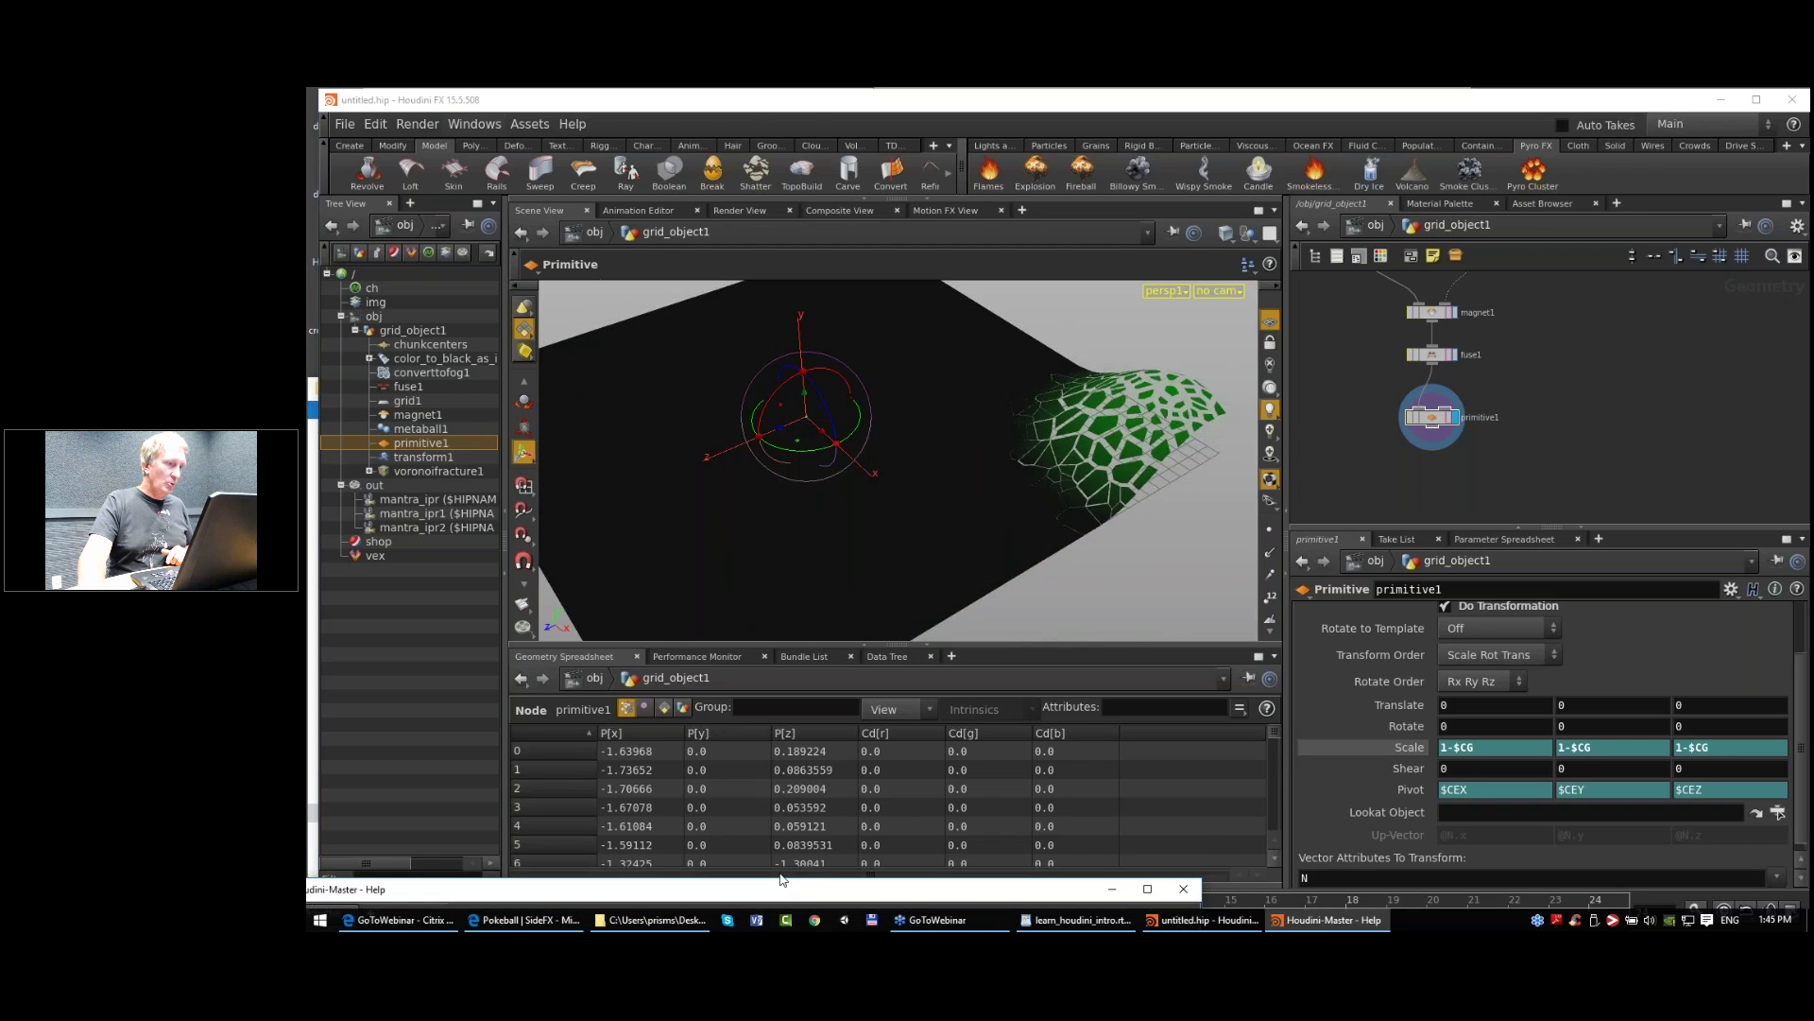
click(1228, 655)
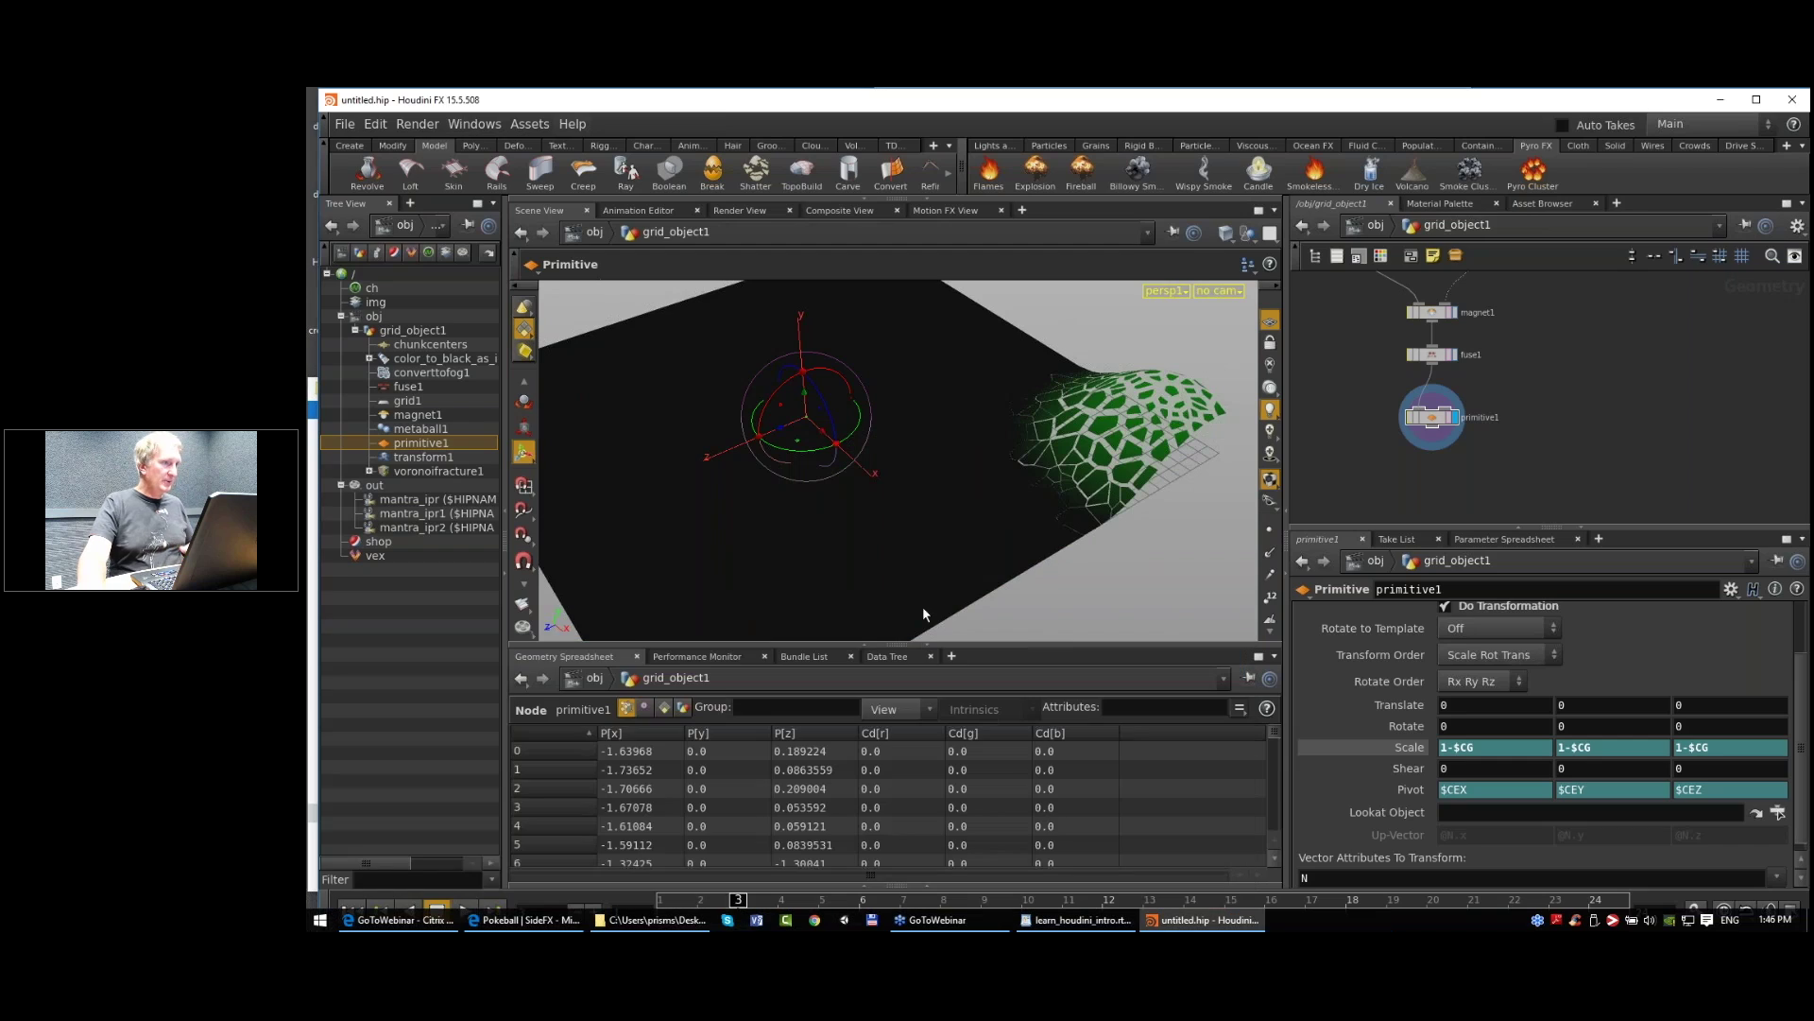
click(927, 647)
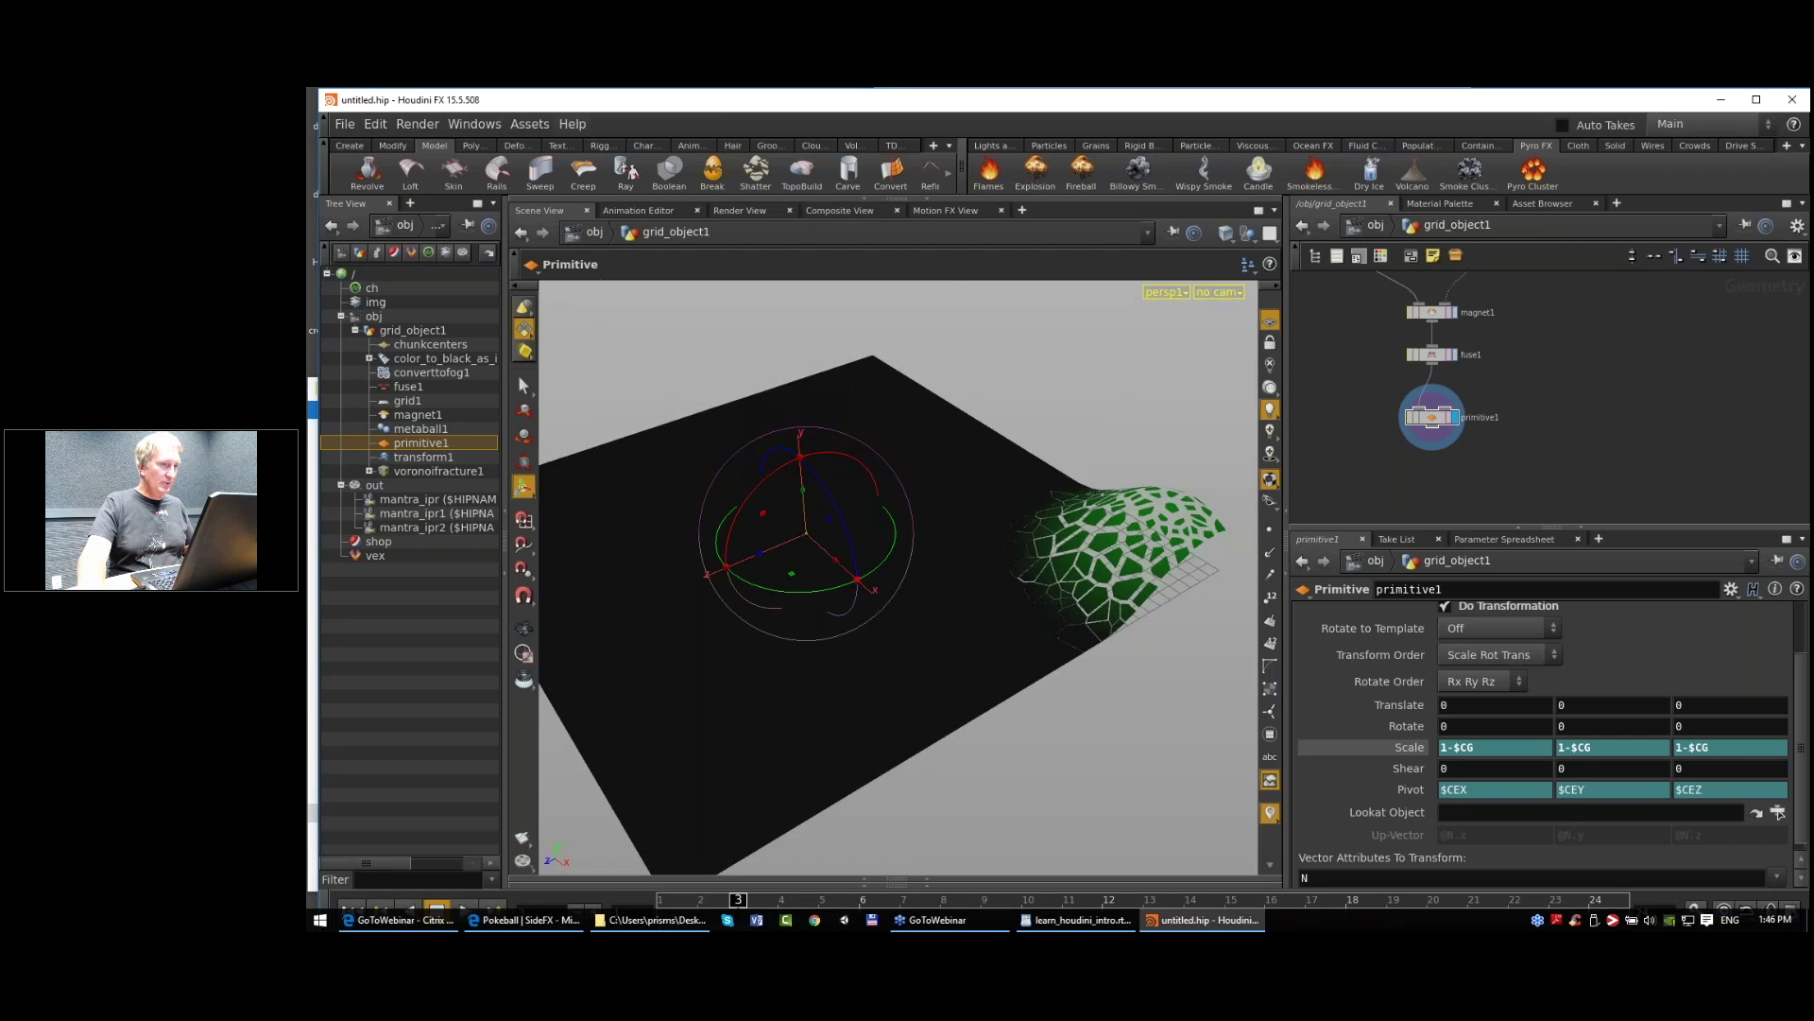
alt+right_drag(1049, 595, 1000, 611)
alt+drag(1000, 612, 914, 656)
alt+right_drag(915, 656, 971, 641)
drag(971, 642, 992, 689)
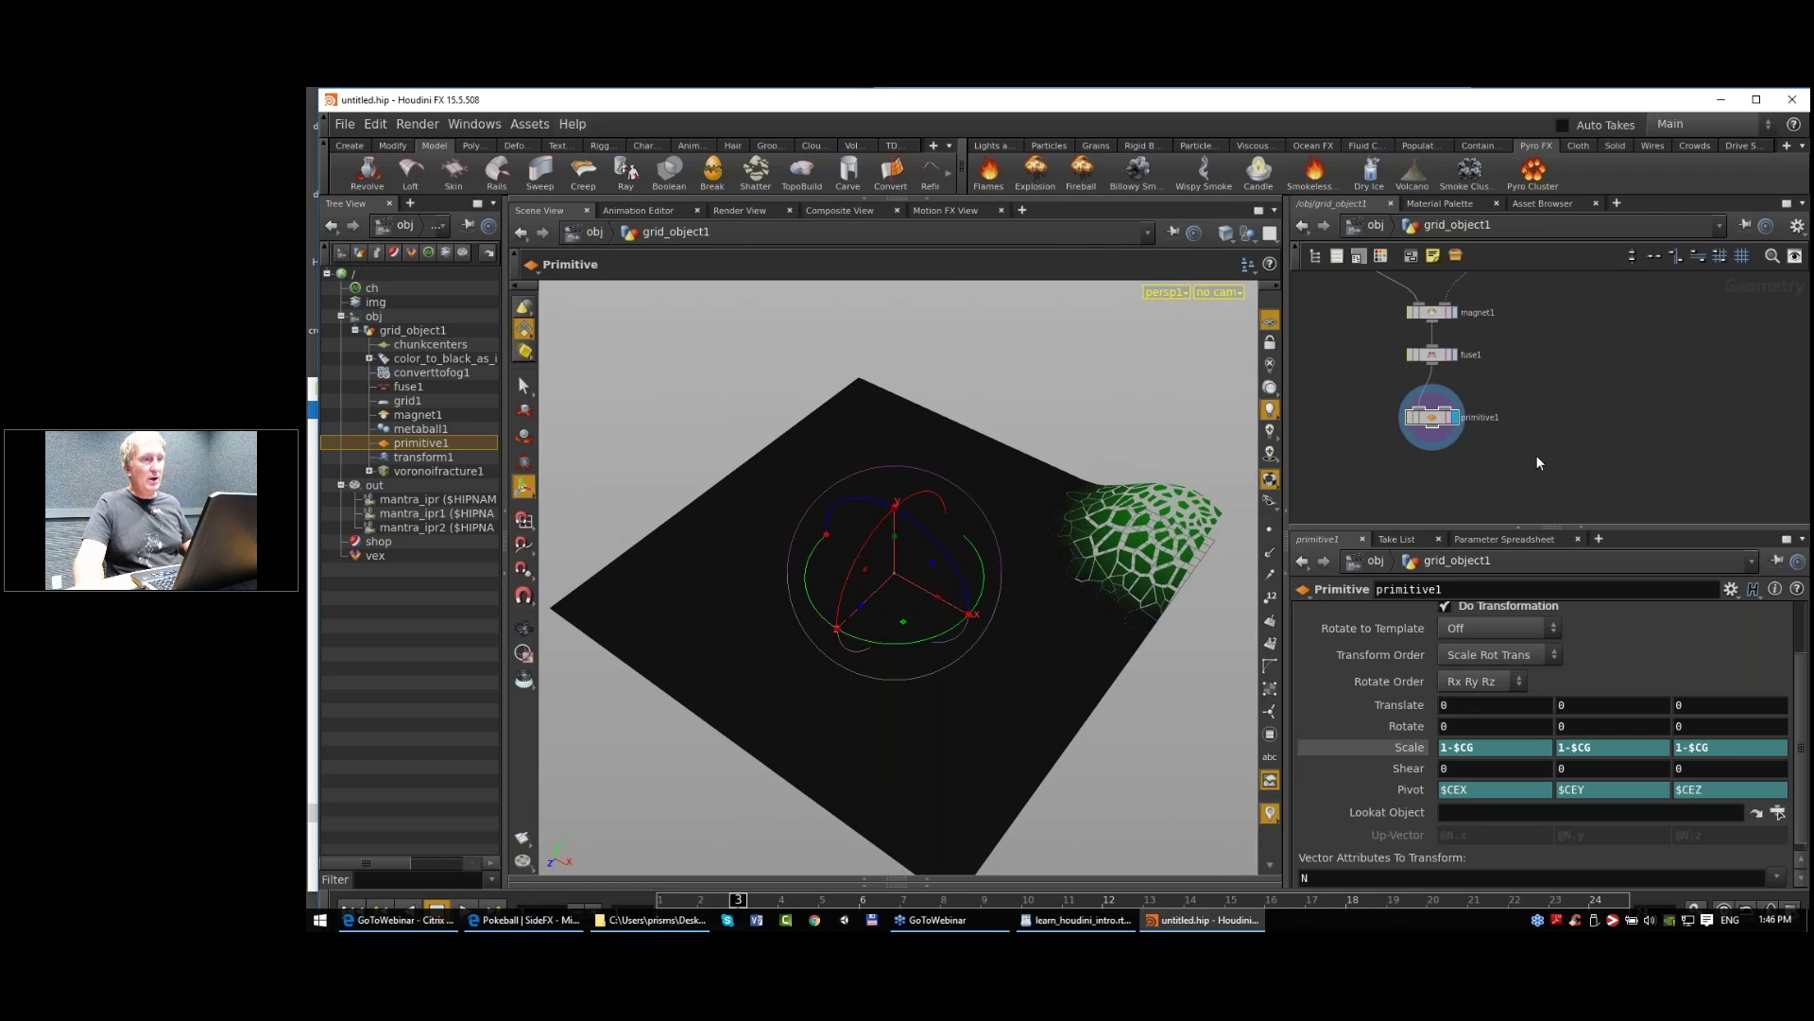
Step: Turn off Affect Position on magnet1, leaving Affect Point Color enabled, and return the timeline to frame 1
middle_drag(1558, 379, 1536, 435)
scroll(1546, 423, down, 1)
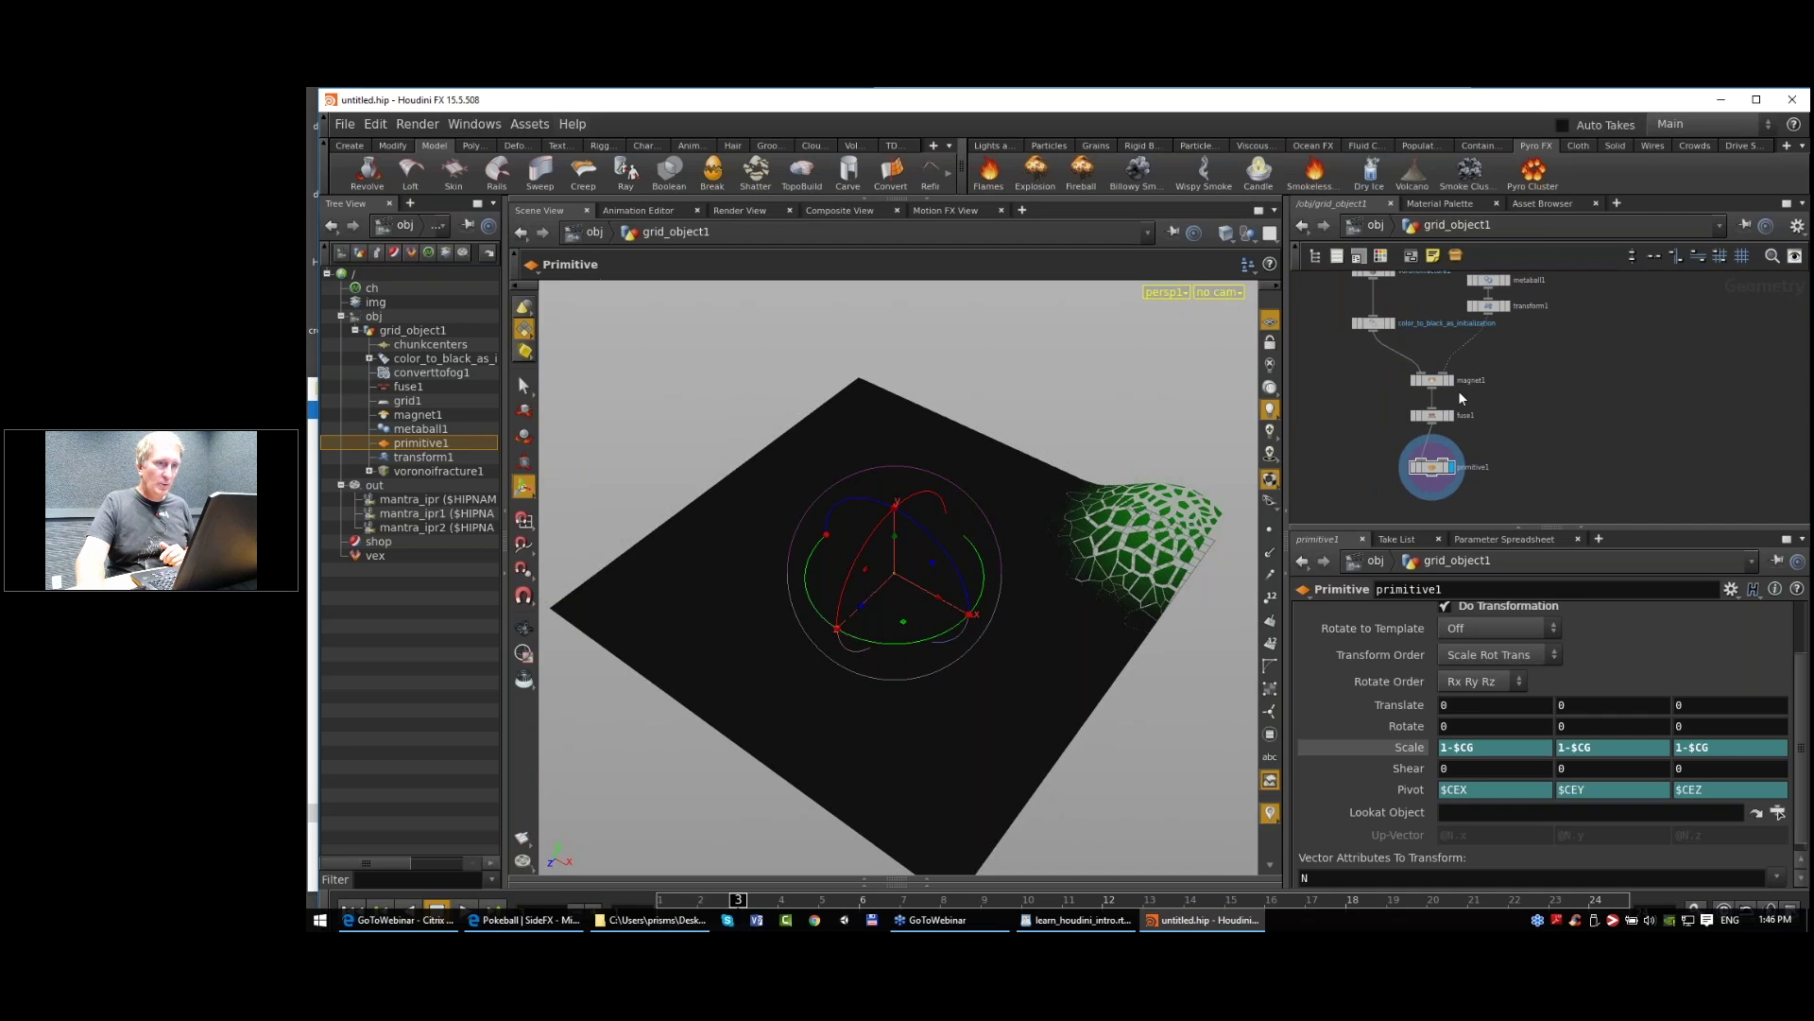
click(1432, 379)
click(1444, 745)
click(1444, 709)
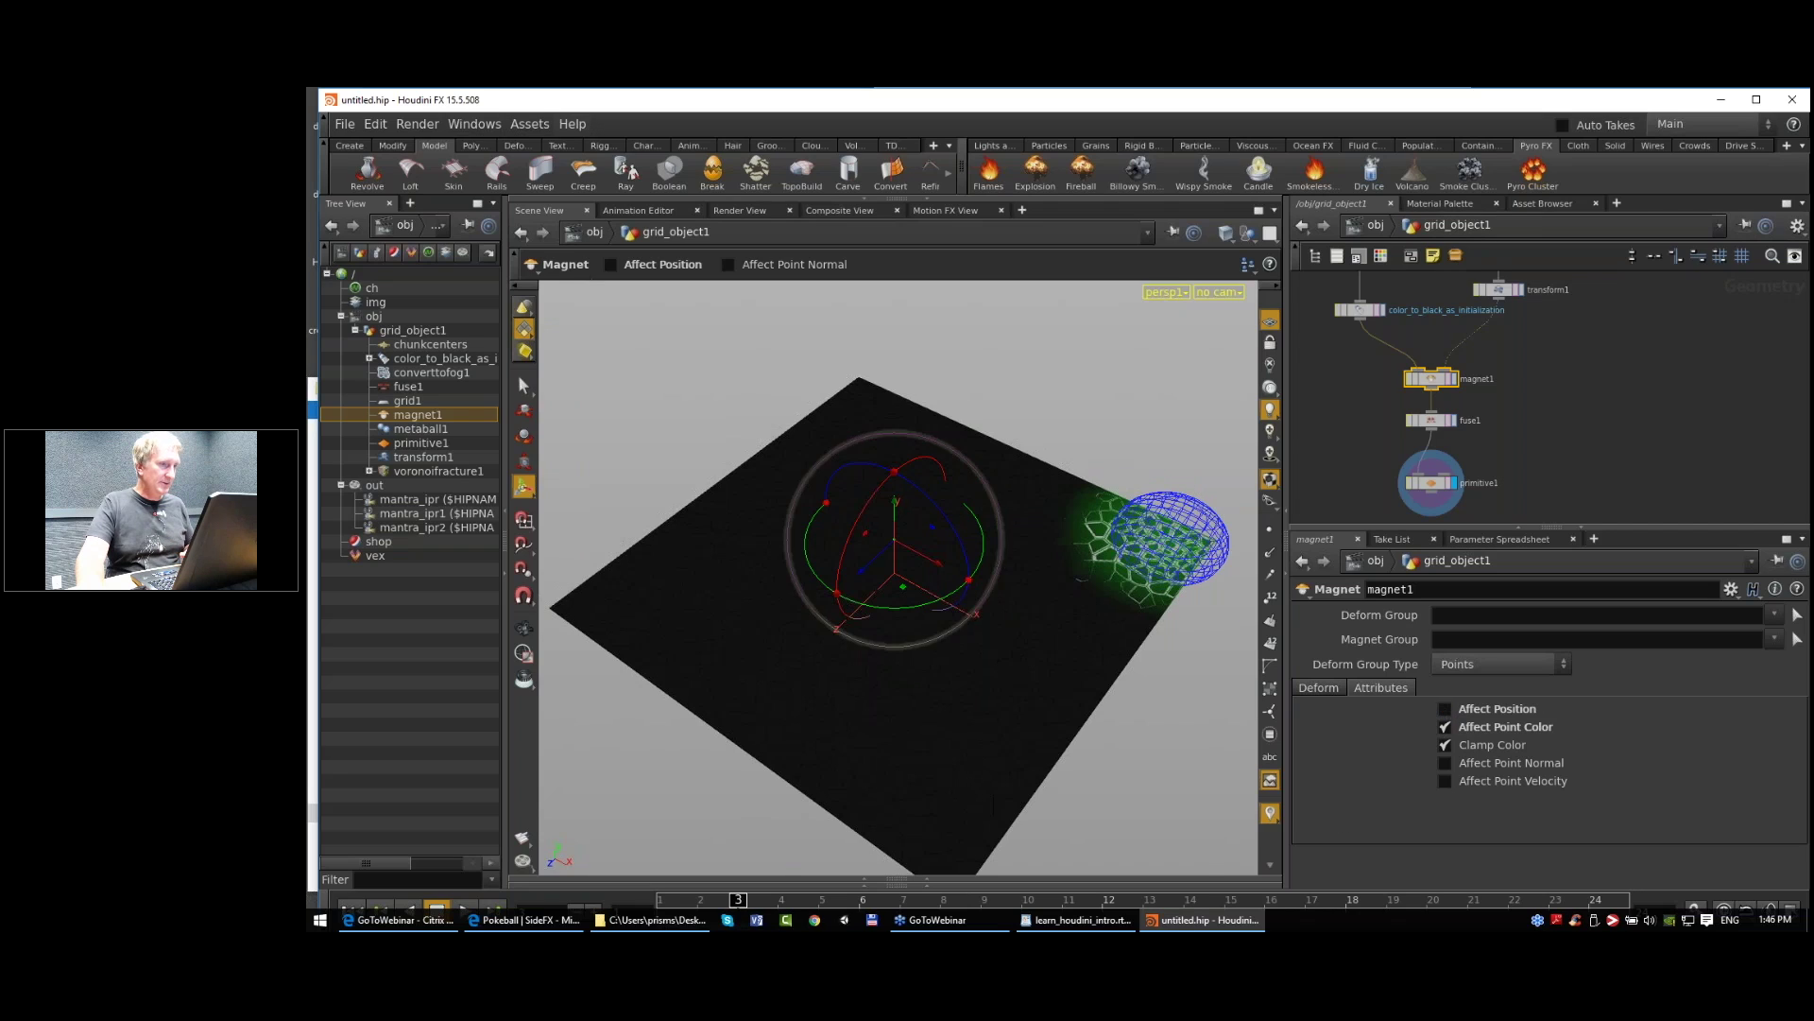
alt+drag(1101, 619, 1076, 633)
alt+right_drag(1075, 634, 1138, 652)
alt+drag(1137, 652, 1056, 631)
alt+drag(1084, 532, 1119, 549)
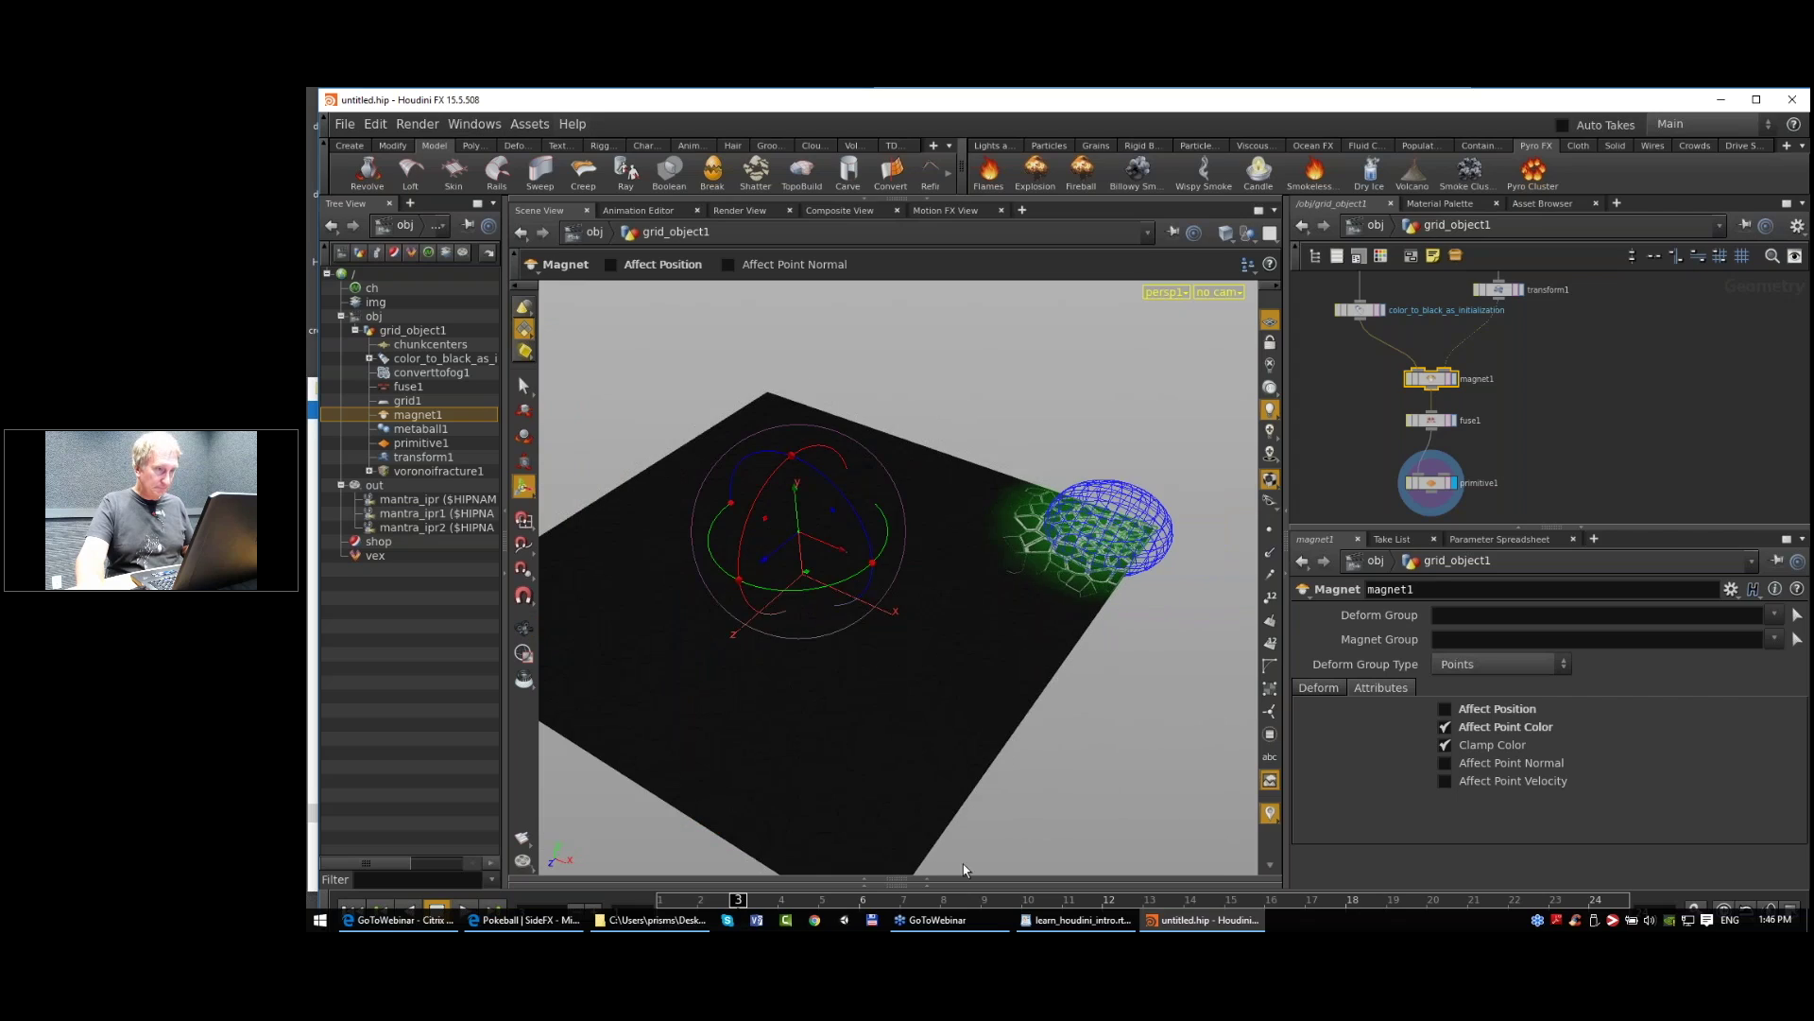
drag(720, 905, 666, 898)
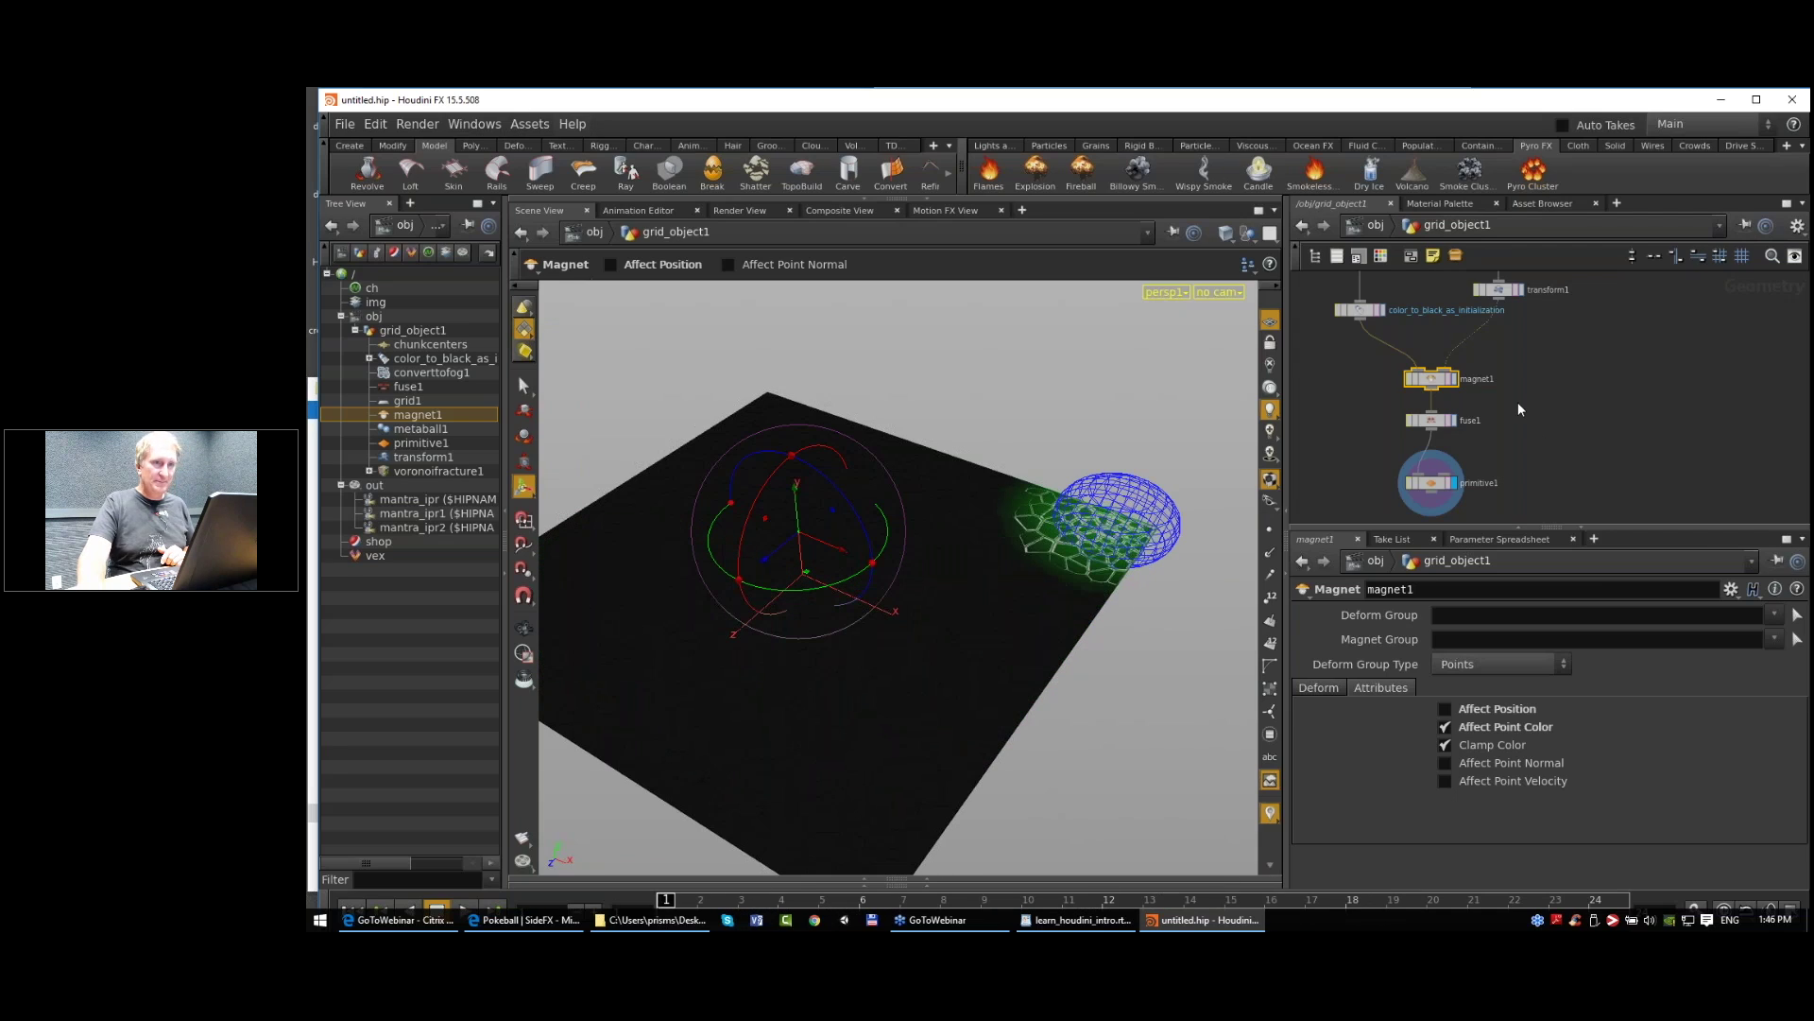
Step: Add a Solver node to the grid_object1 network, in the free space beside transform1 and magnet1
scroll(1520, 403, down, 1)
scroll(1548, 377, up, 1)
middle_drag(1548, 377, 1520, 441)
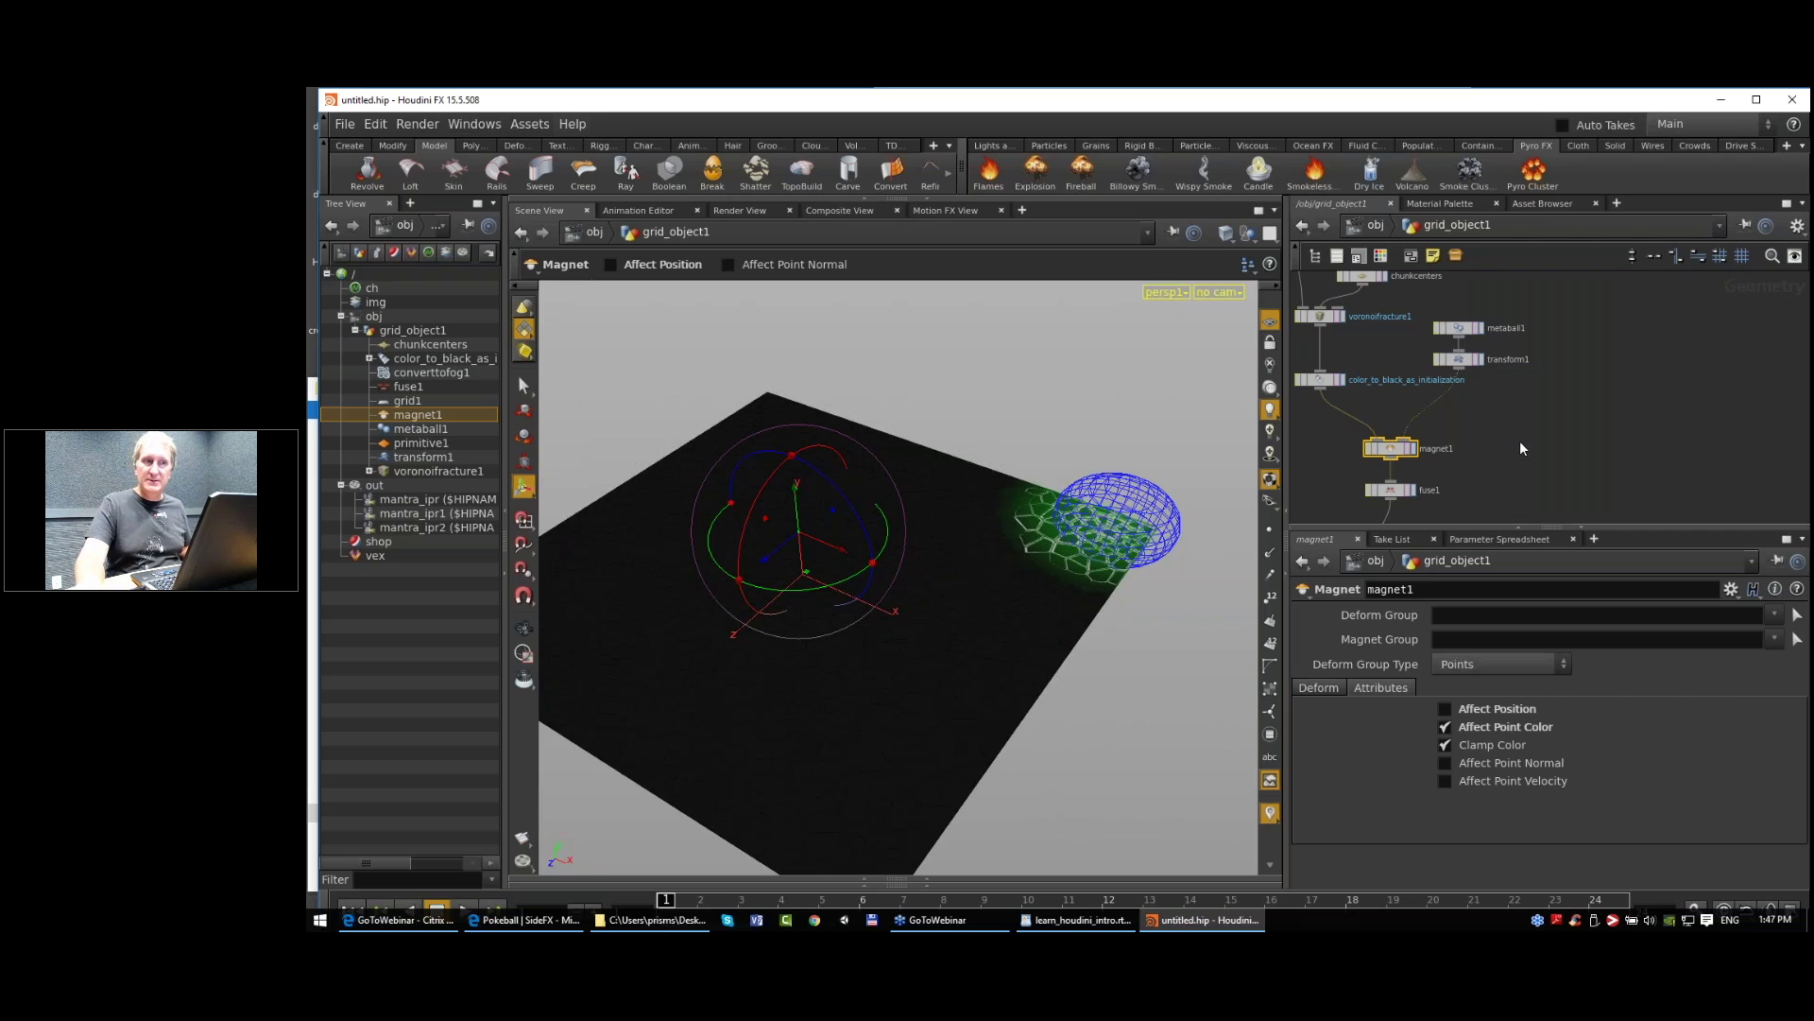
scroll(1520, 440, up, 2)
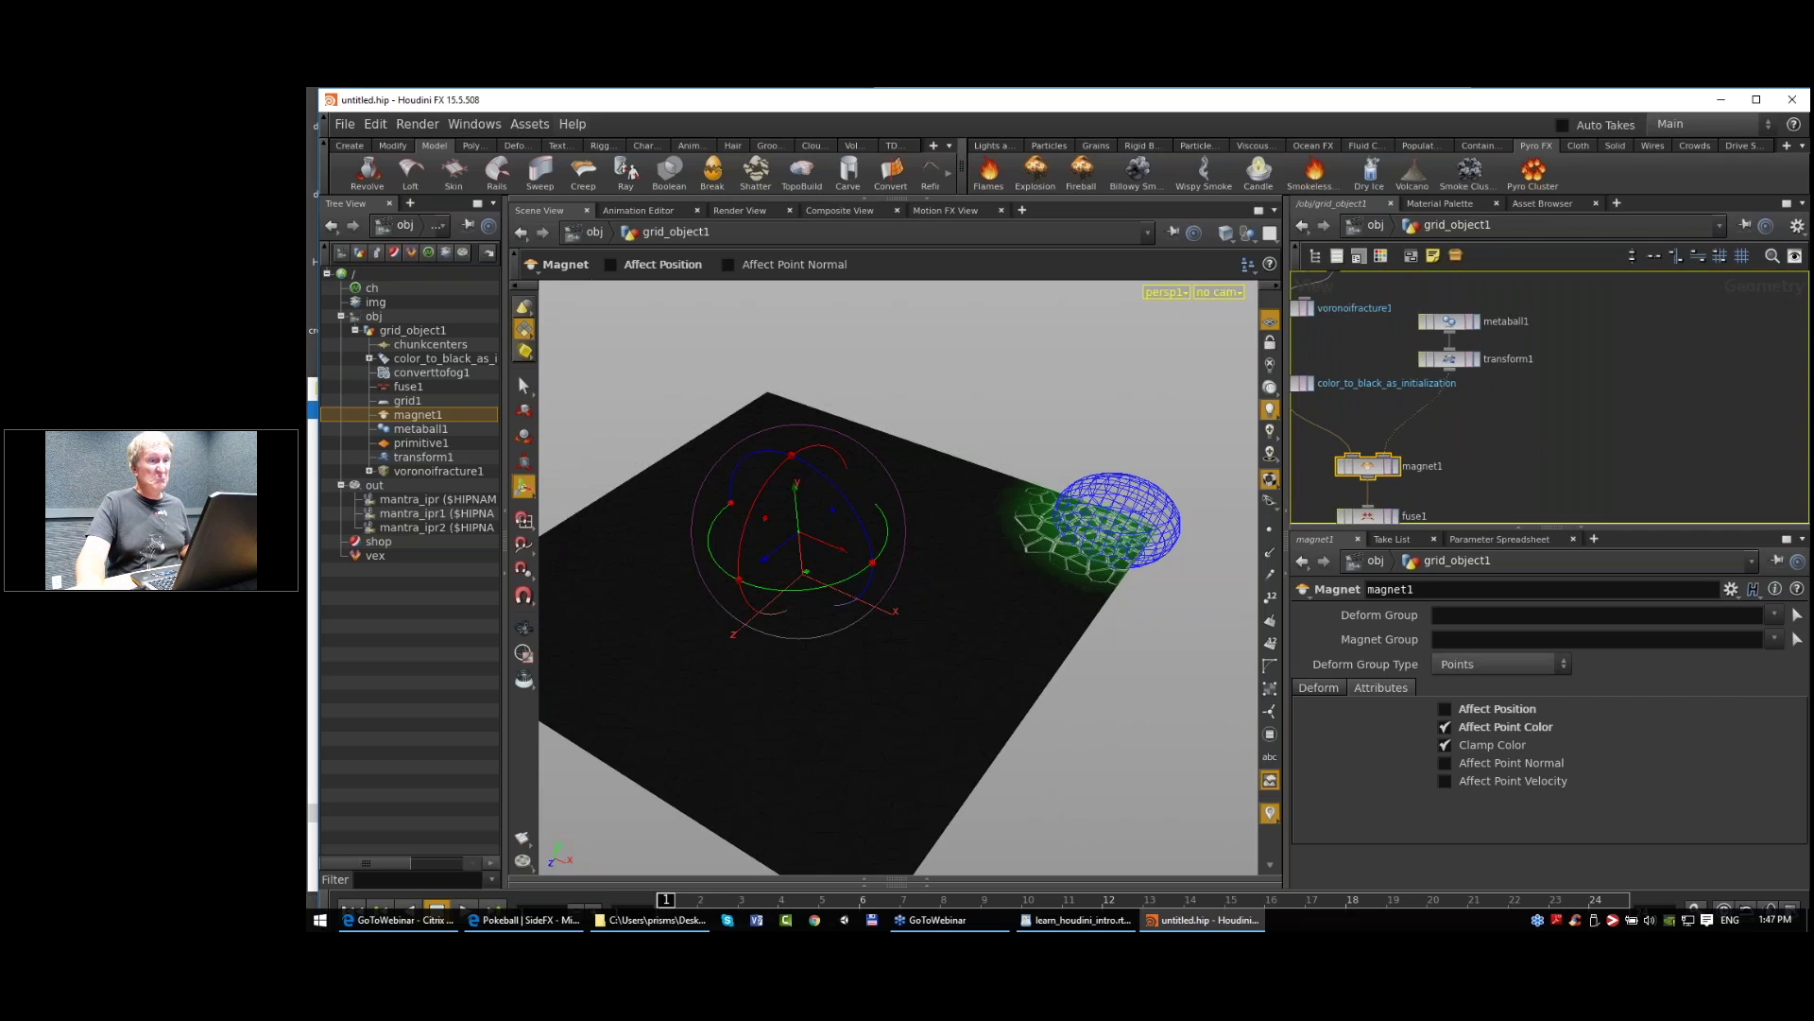
key(Tab)
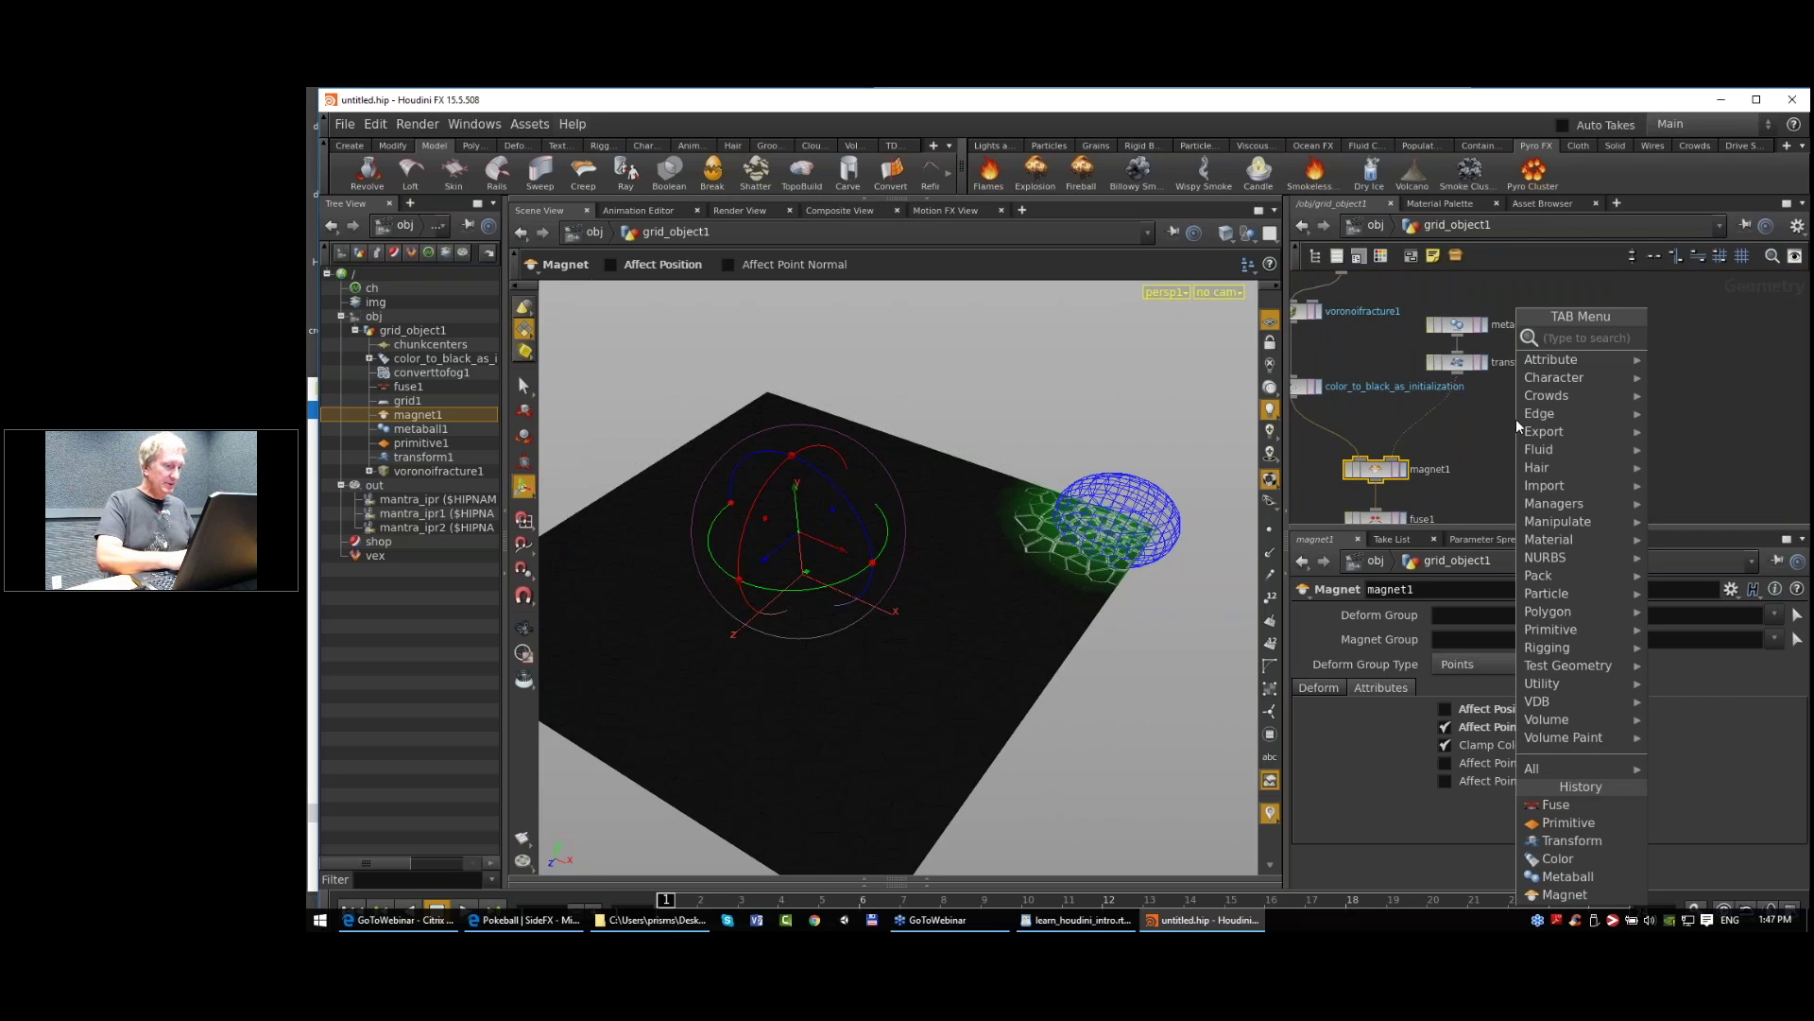
text(solo)
key(Escape)
key(Tab)
text(so)
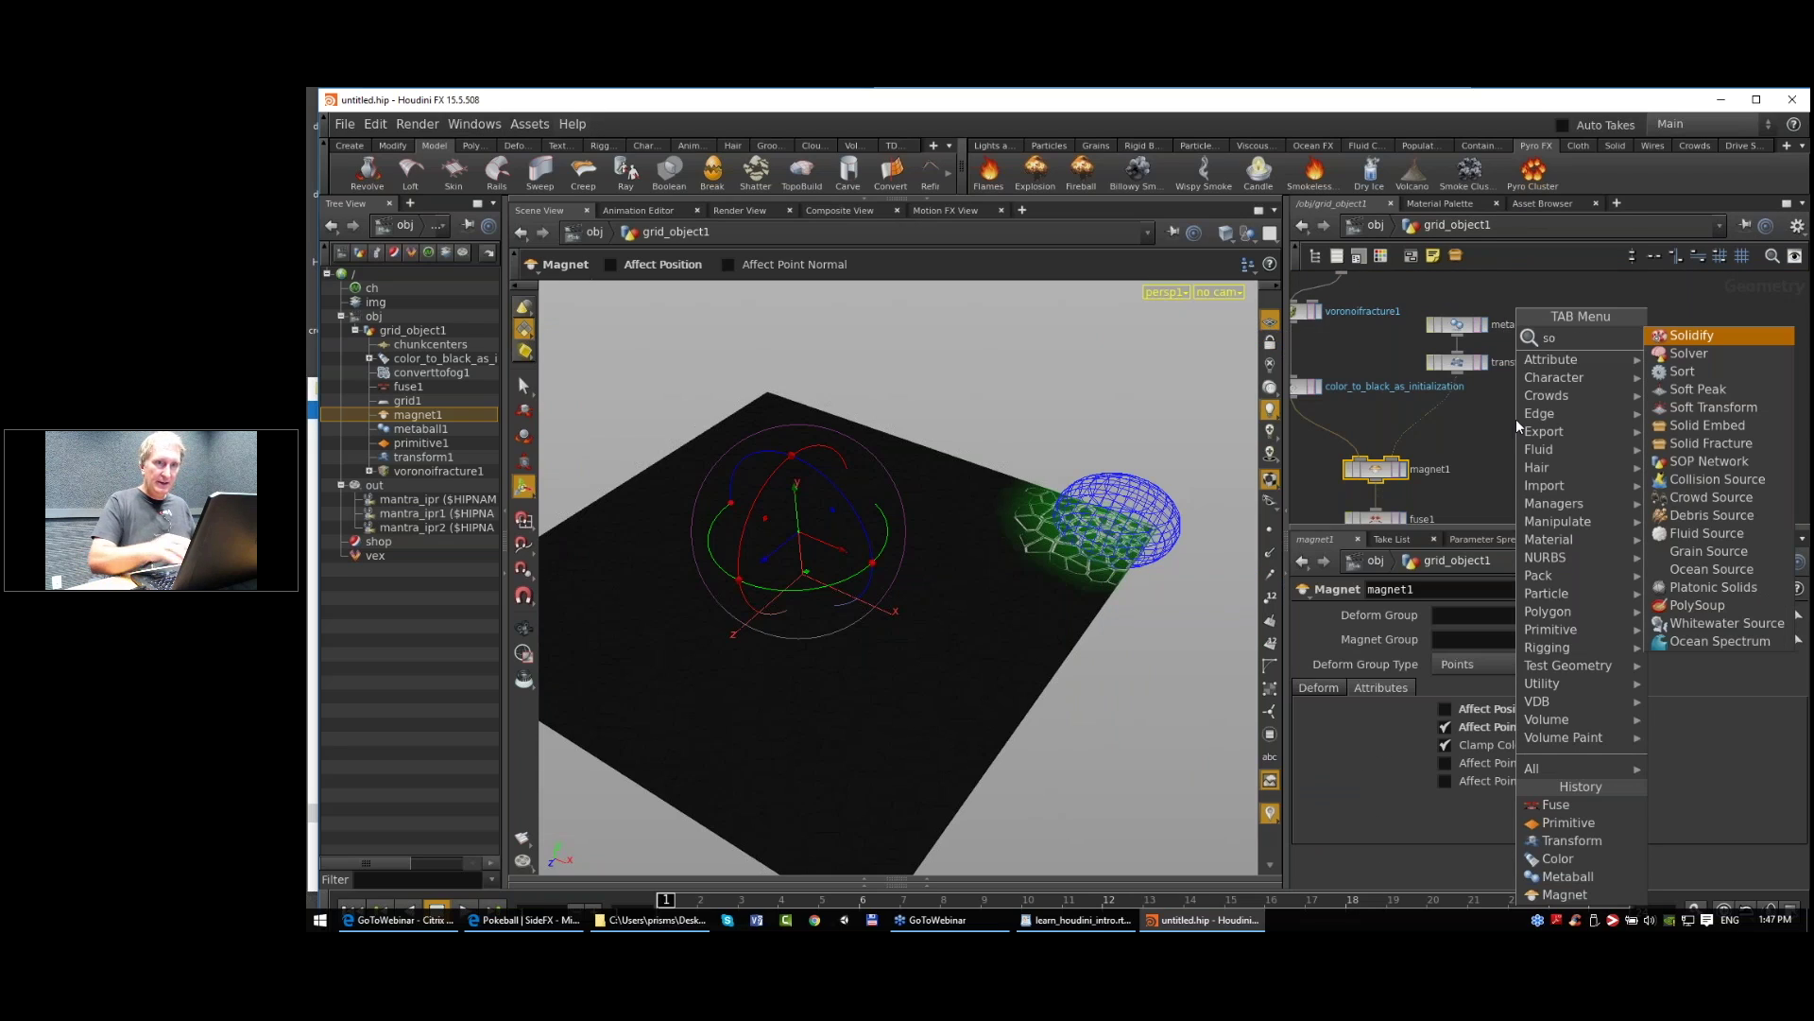
key(Escape)
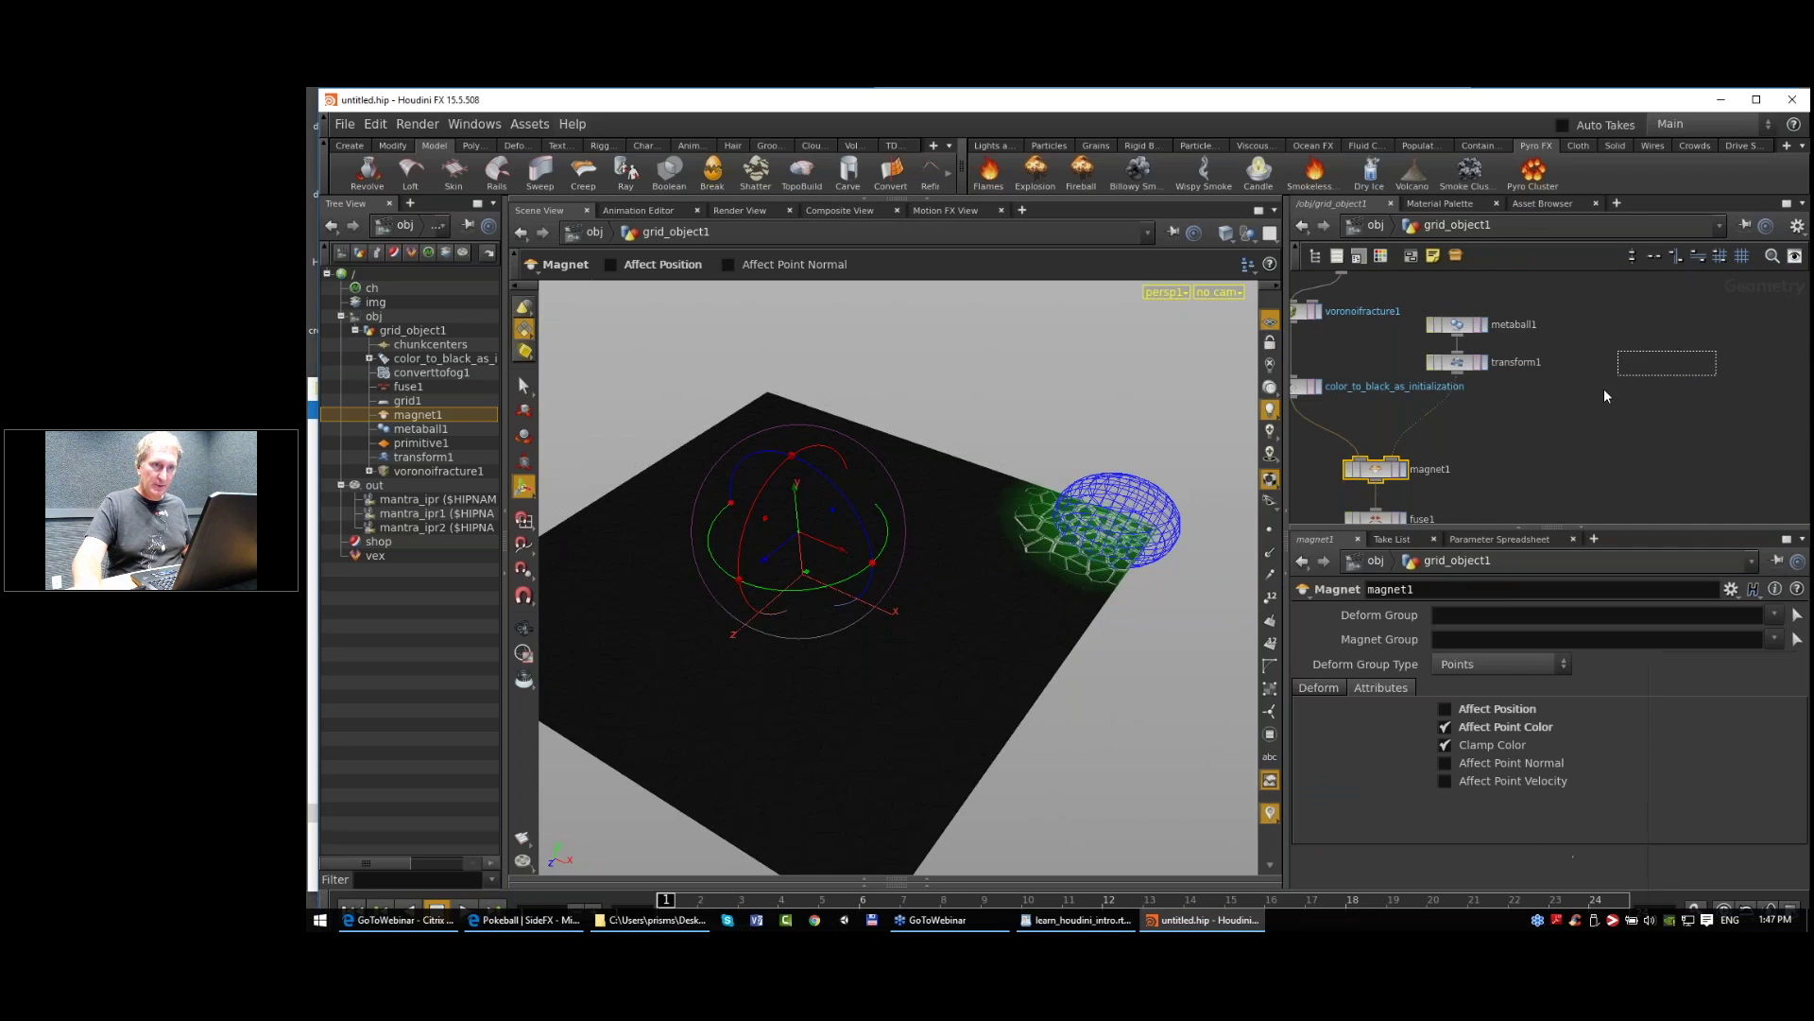
click(1560, 415)
scroll(1560, 415, up, 3)
drag(1571, 414, 1499, 433)
scroll(1500, 438, down, 3)
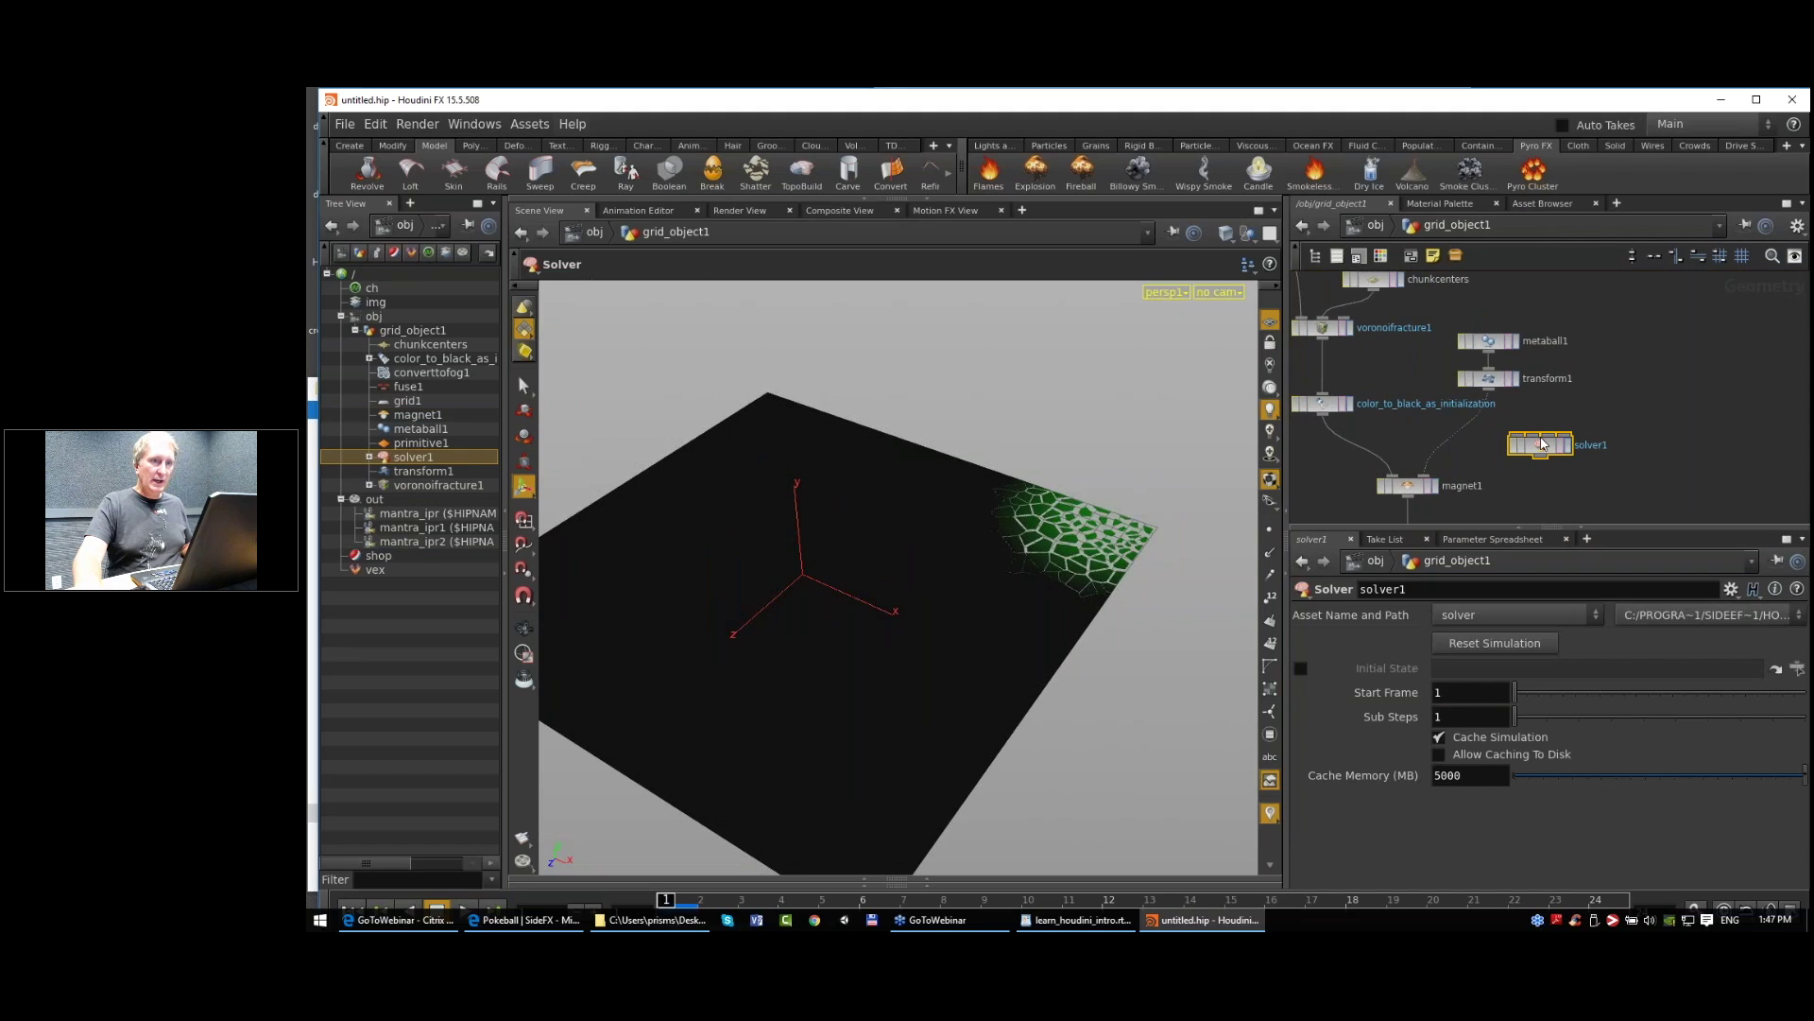
Step: Place solver1 beside magnet1 and move primitive1 further down to leave a gap below fuse1
drag(1546, 448, 1539, 502)
middle_drag(1525, 411, 1548, 300)
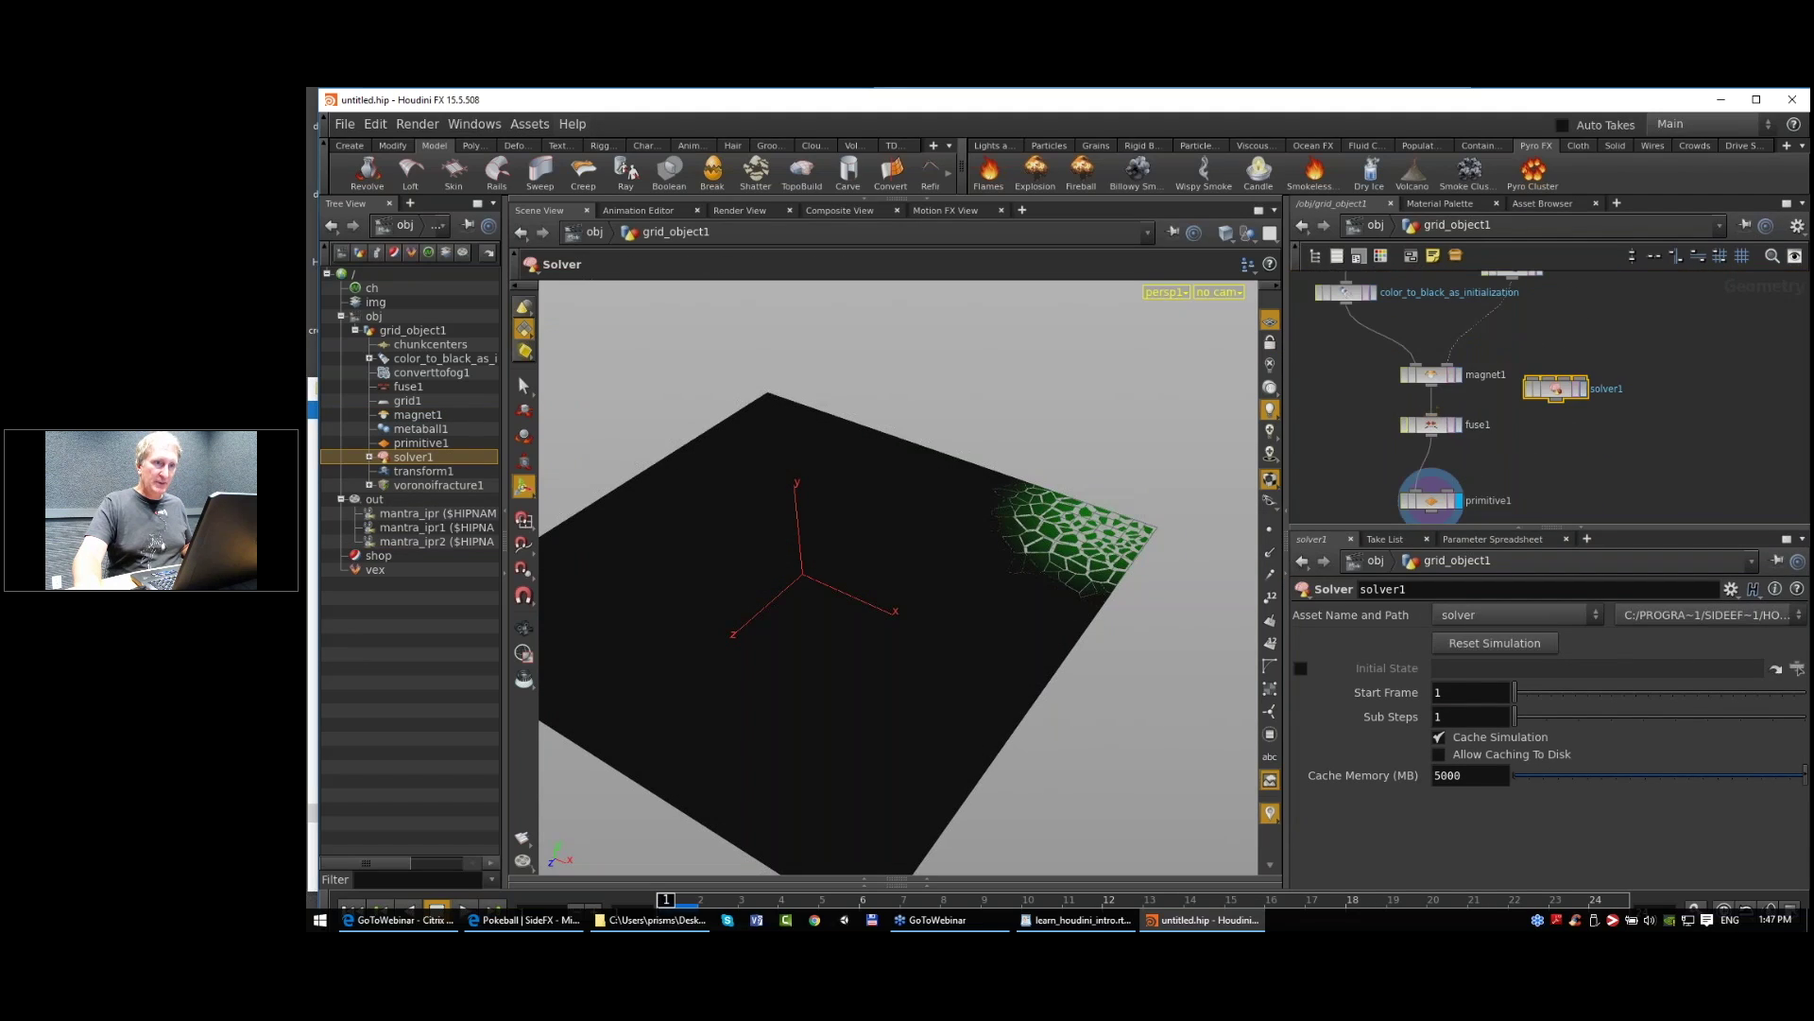
mouse_move(1439, 429)
mouse_down()
mouse_move(1440, 461)
mouse_move(1439, 437)
mouse_up()
middle_drag(1496, 465, 1503, 400)
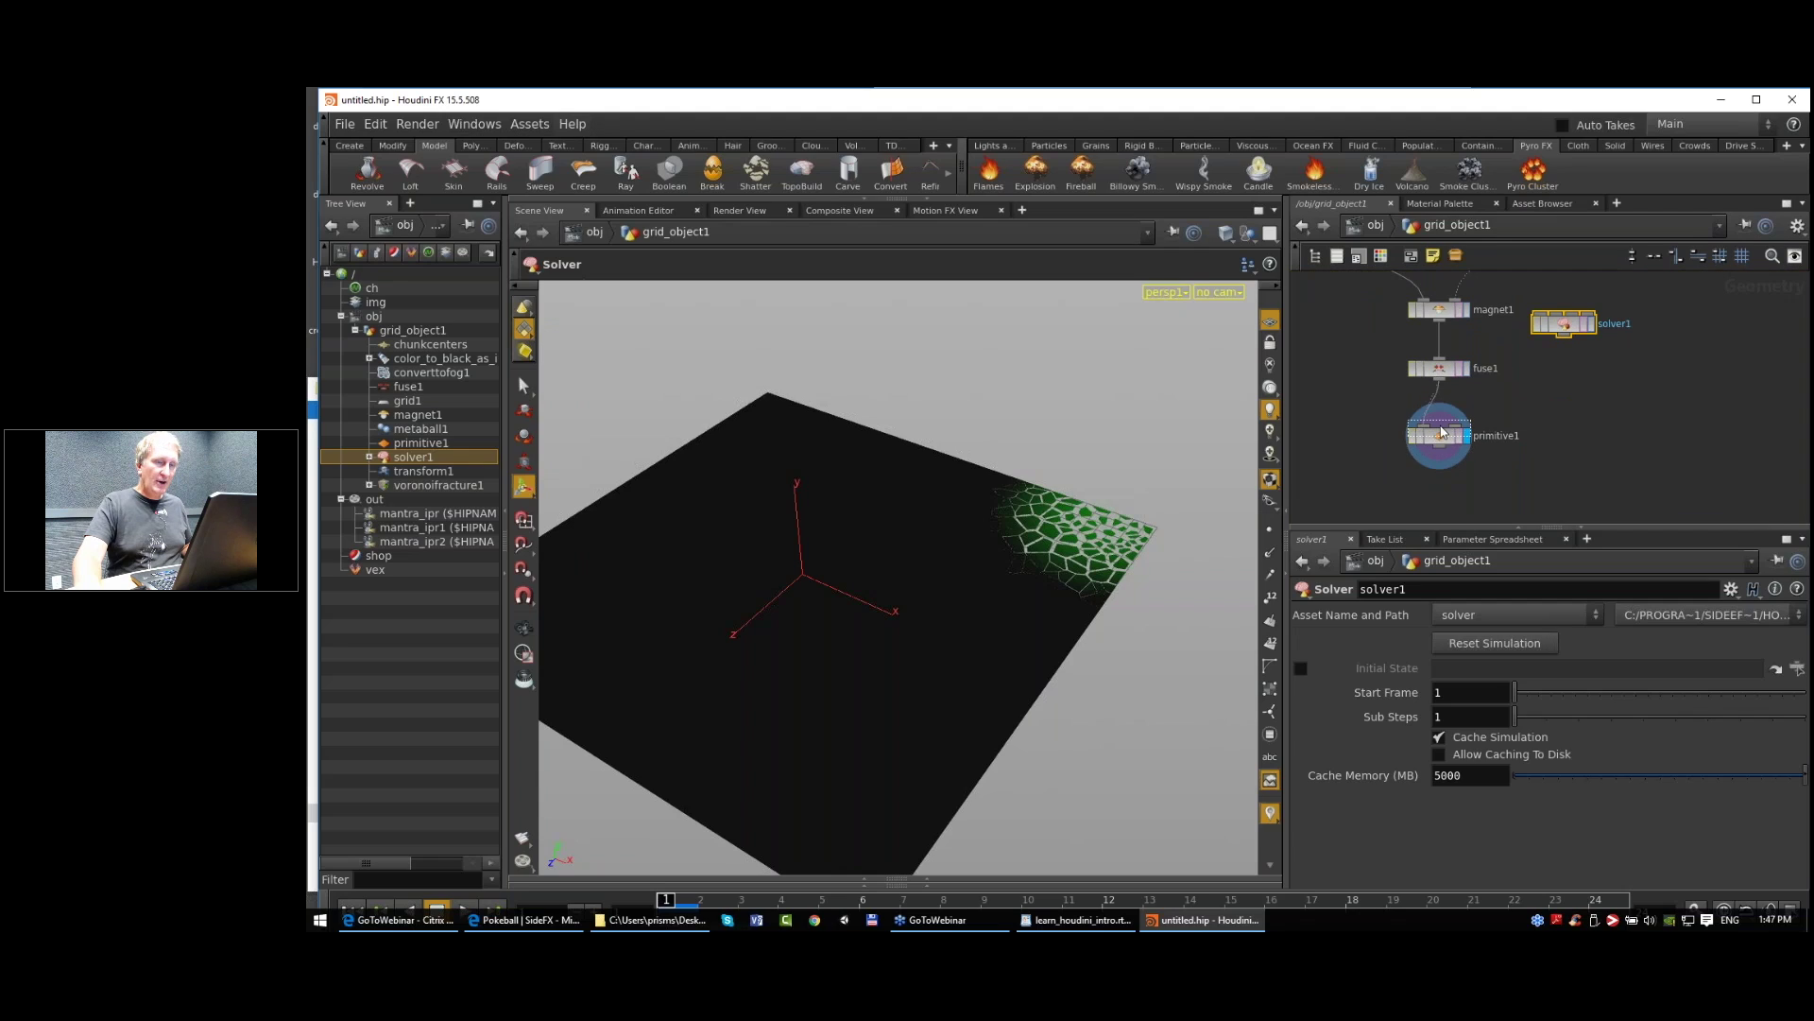
drag(1442, 461, 1442, 472)
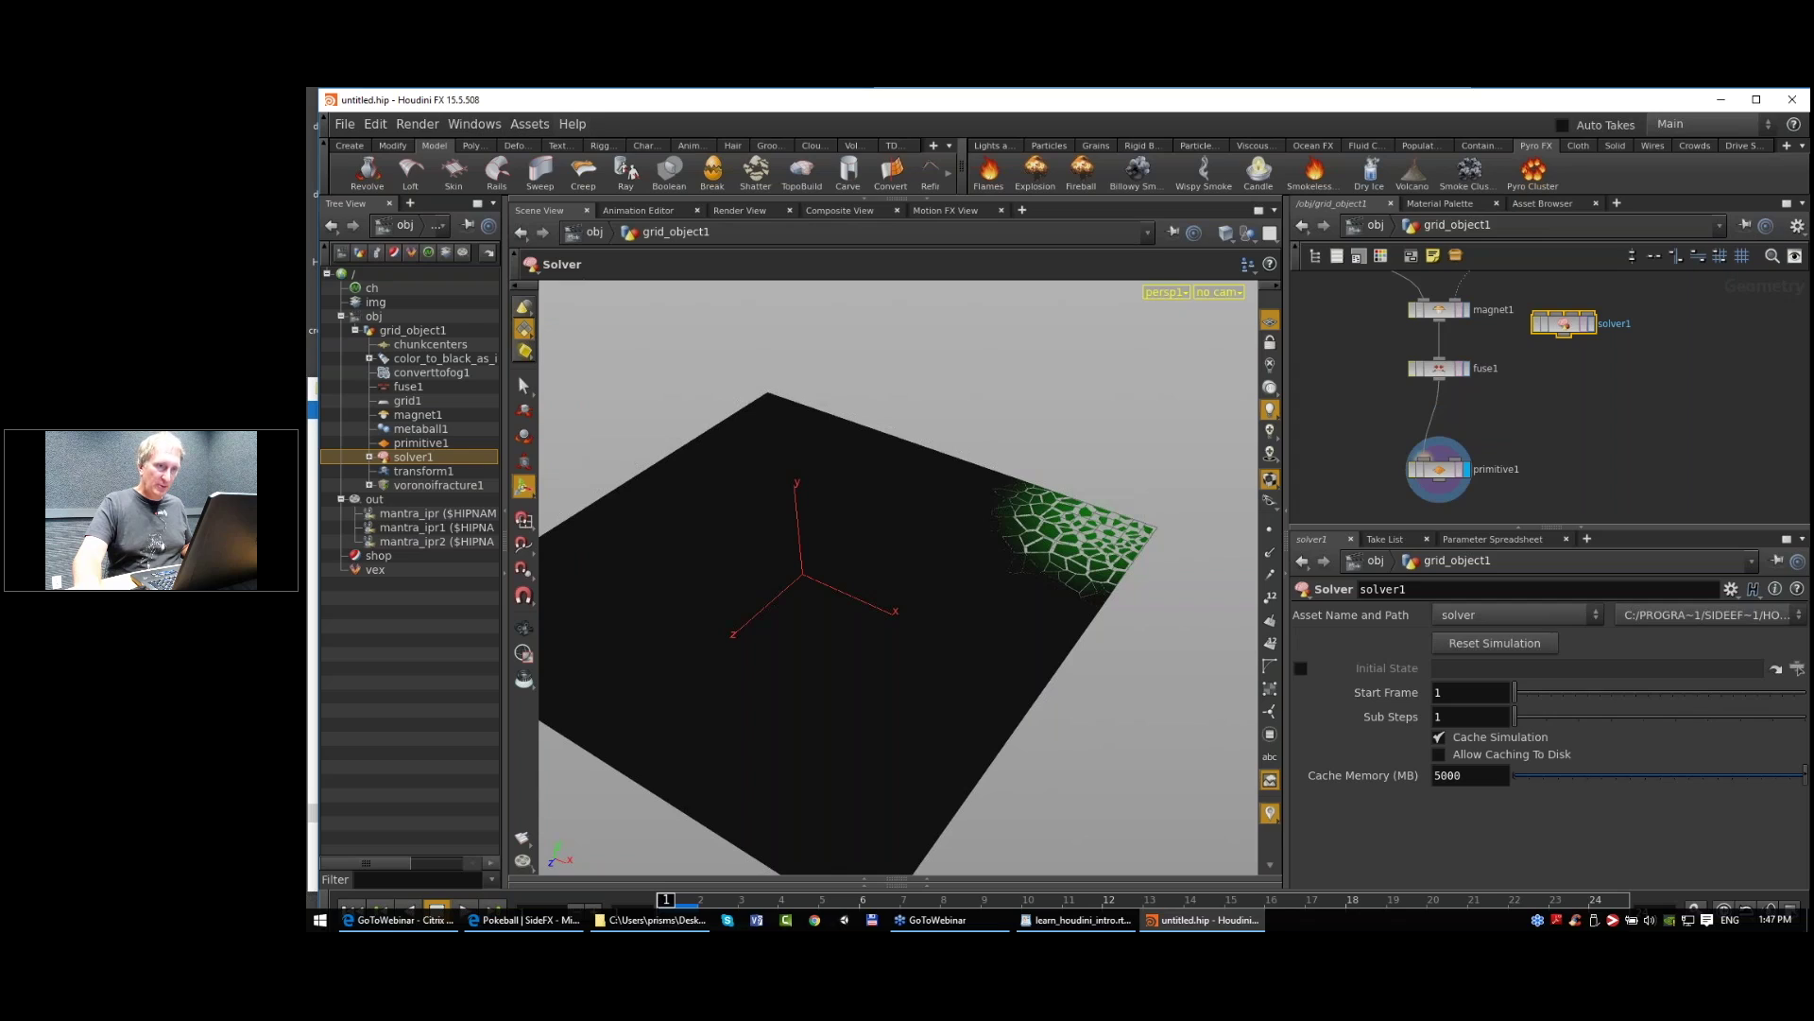
Step: Rename the primitive1 node as primitive__doing_the_work
click(1438, 469)
double_click(1516, 468)
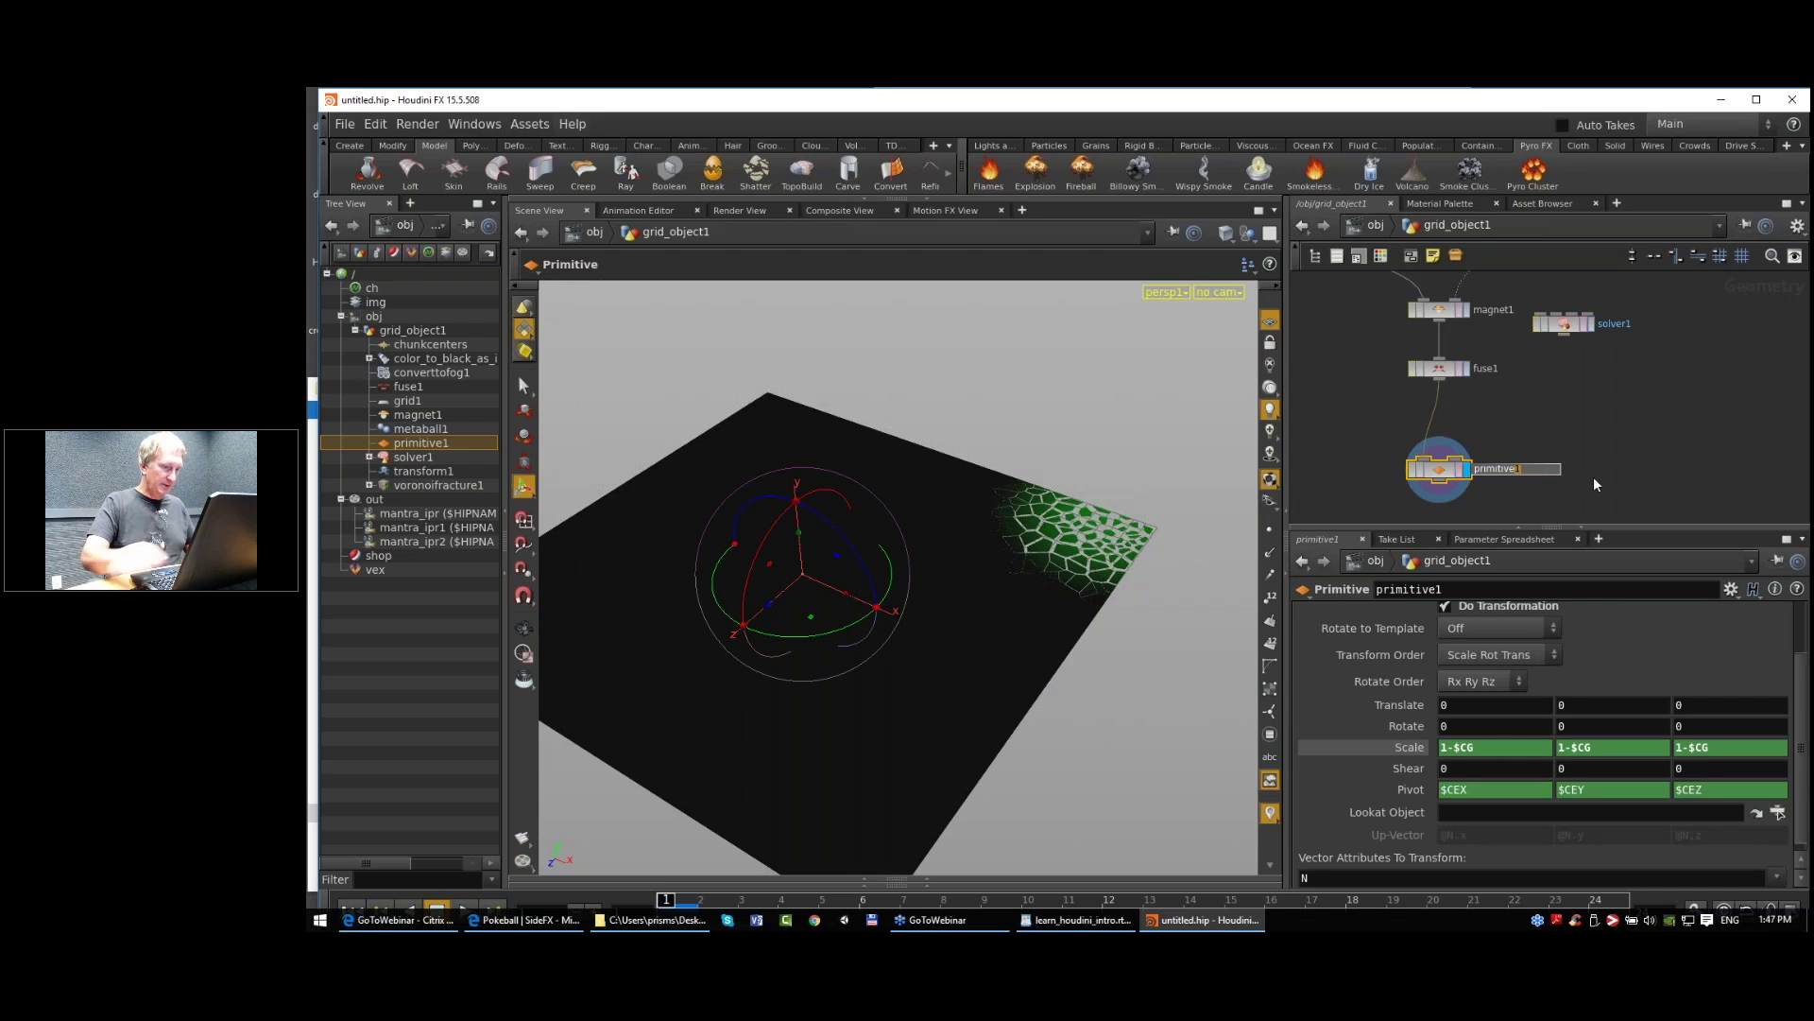
text(__doing_the_work)
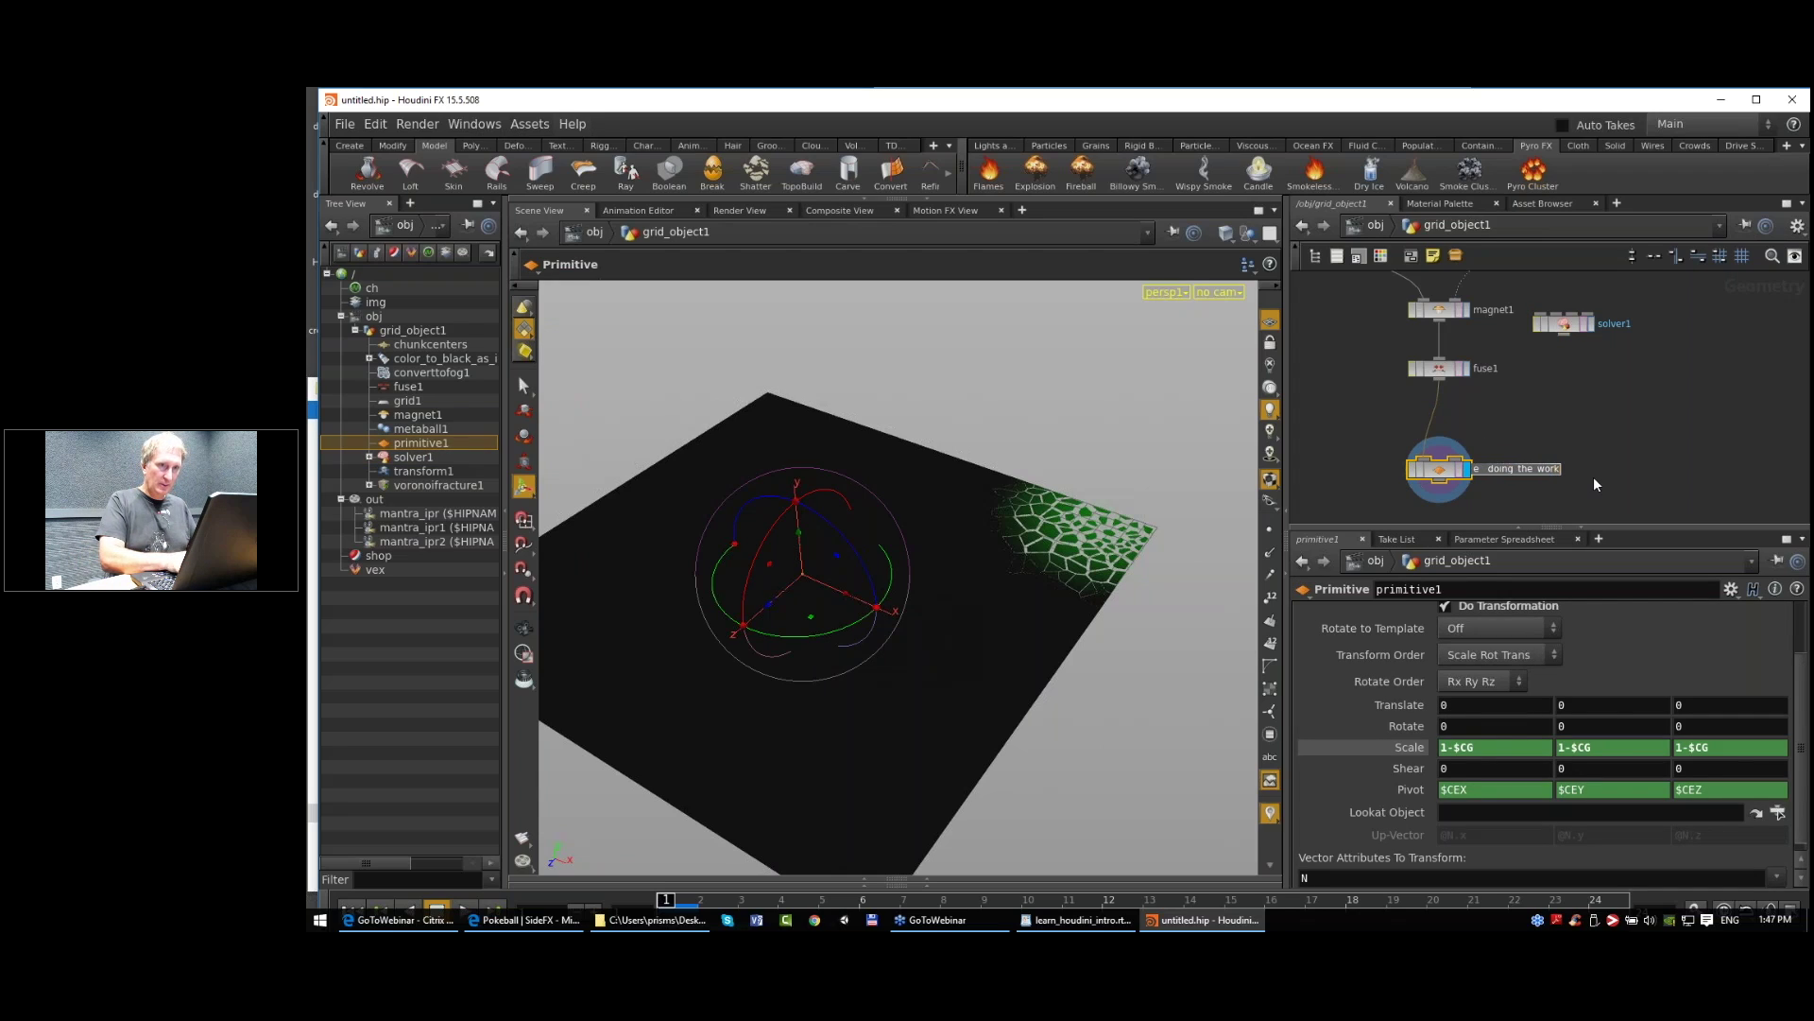
key(Return)
Step: Arrange the network with fuse1 close under magnet1, solver1 beside the gap below it, and primitive__doing_the_work lower down
drag(1564, 327, 1445, 355)
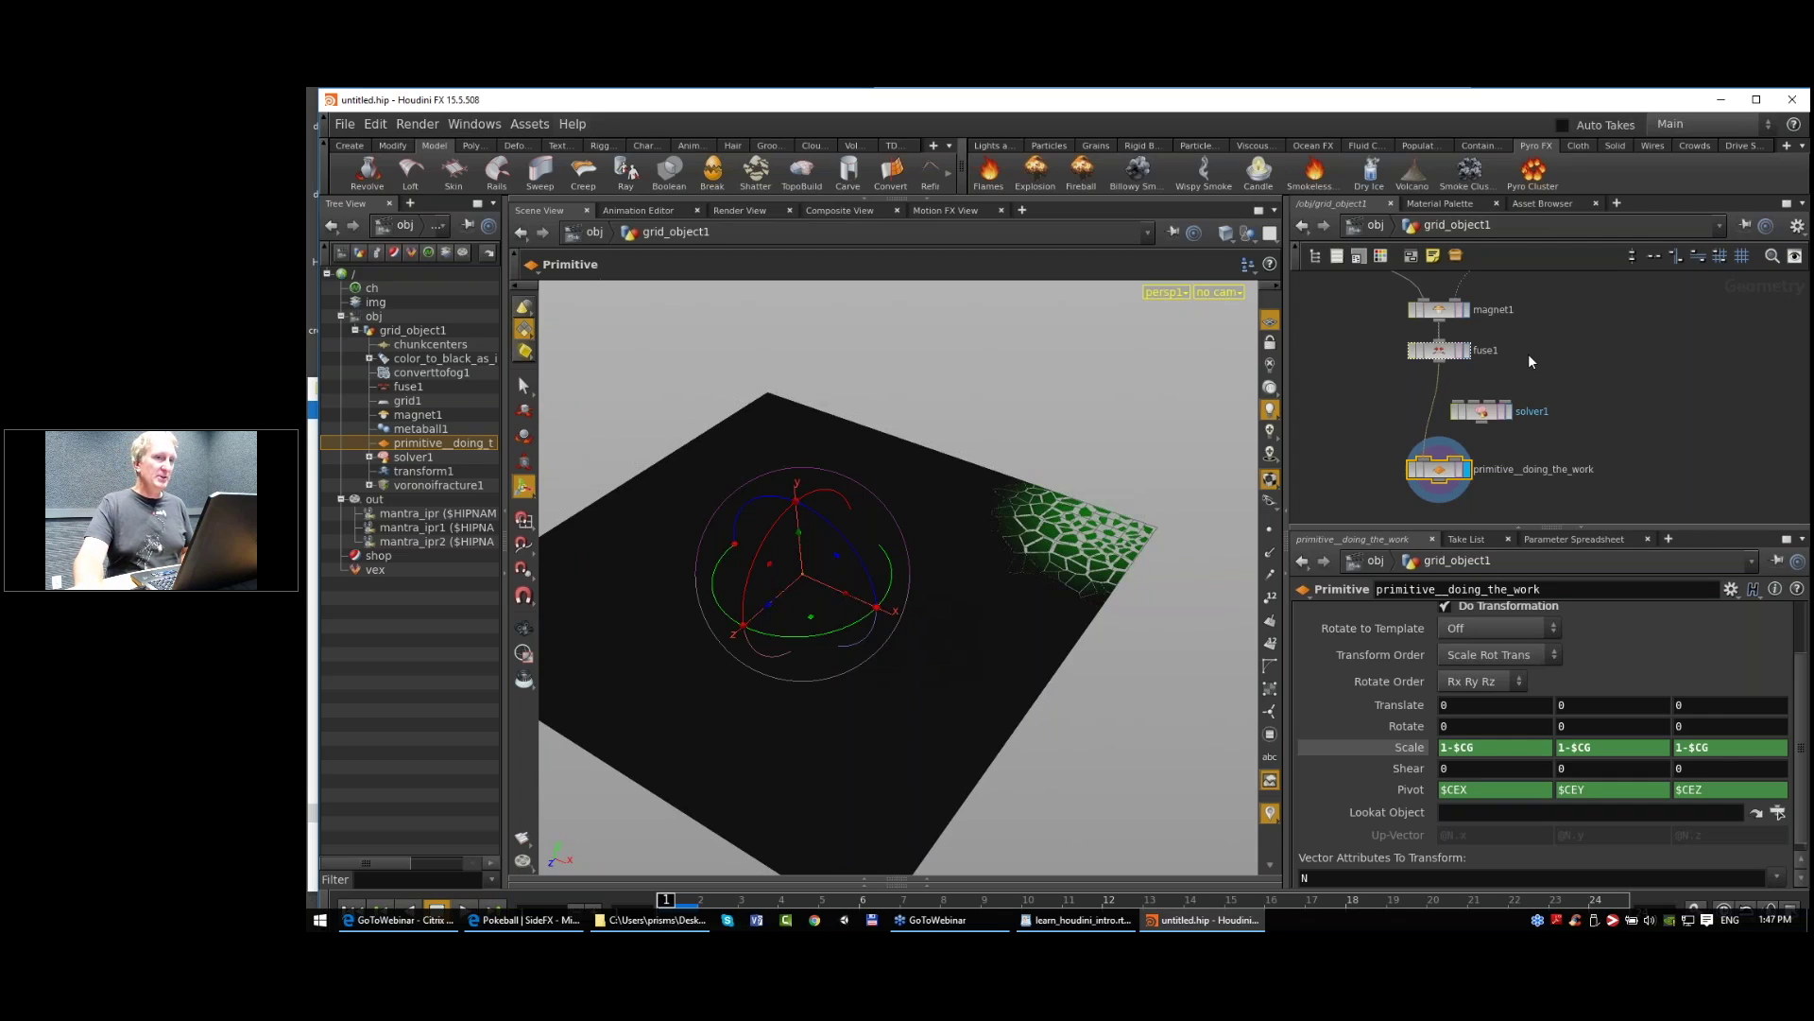
drag(1483, 414, 1493, 401)
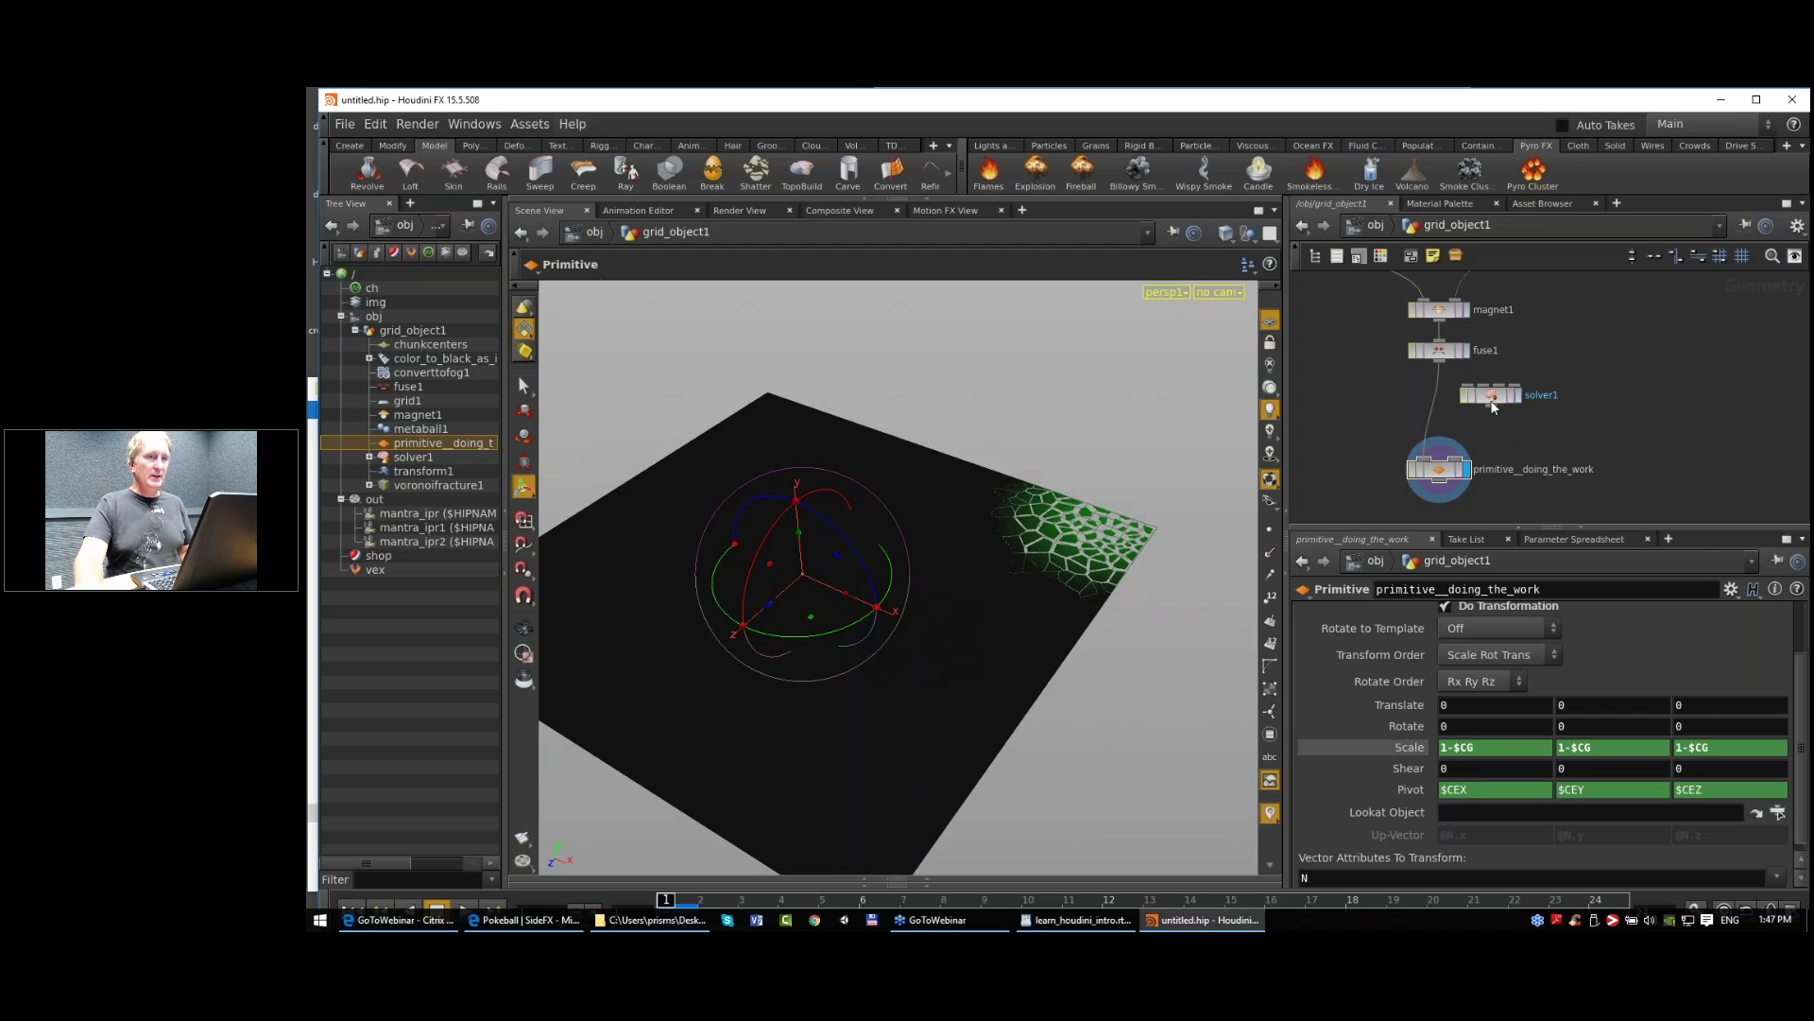
drag(1439, 470, 1440, 492)
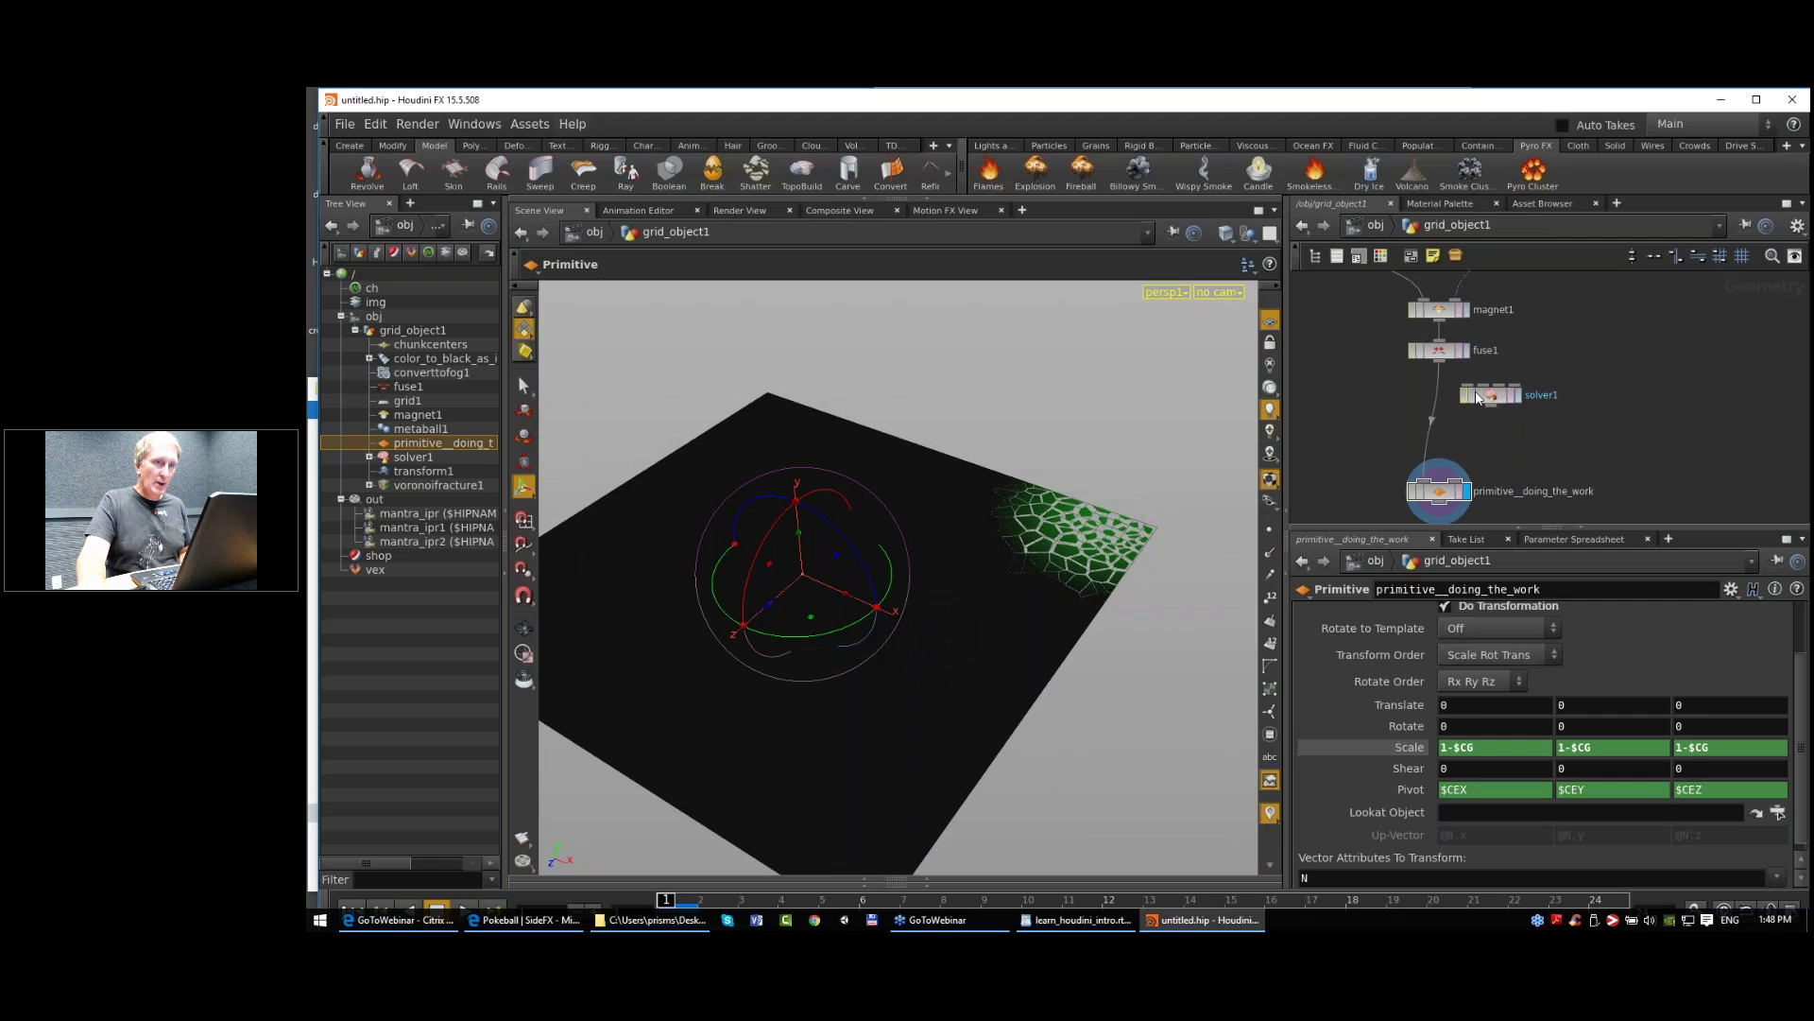
Step: Connect the output of fuse1 to the first input of solver1 and display the result of solver1
mouse_move(1493, 405)
mouse_down()
mouse_move(1480, 387)
mouse_move(1535, 422)
mouse_up()
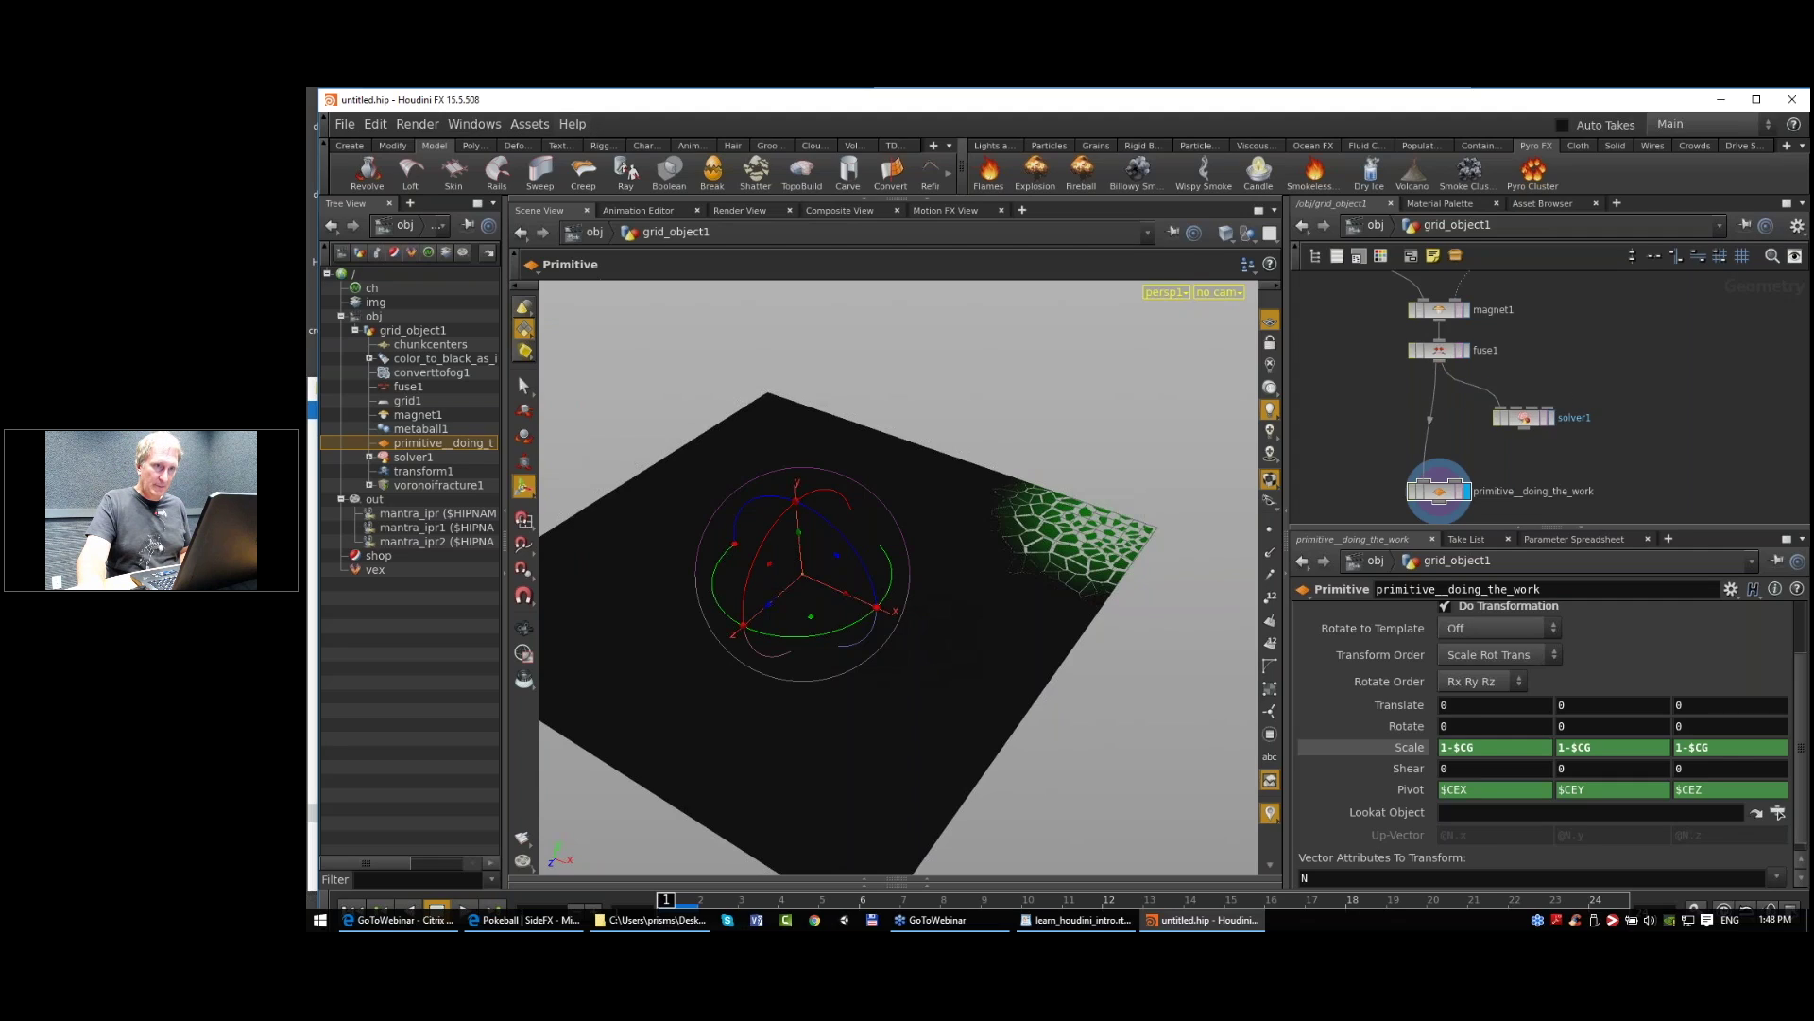
click(1550, 419)
click(1526, 423)
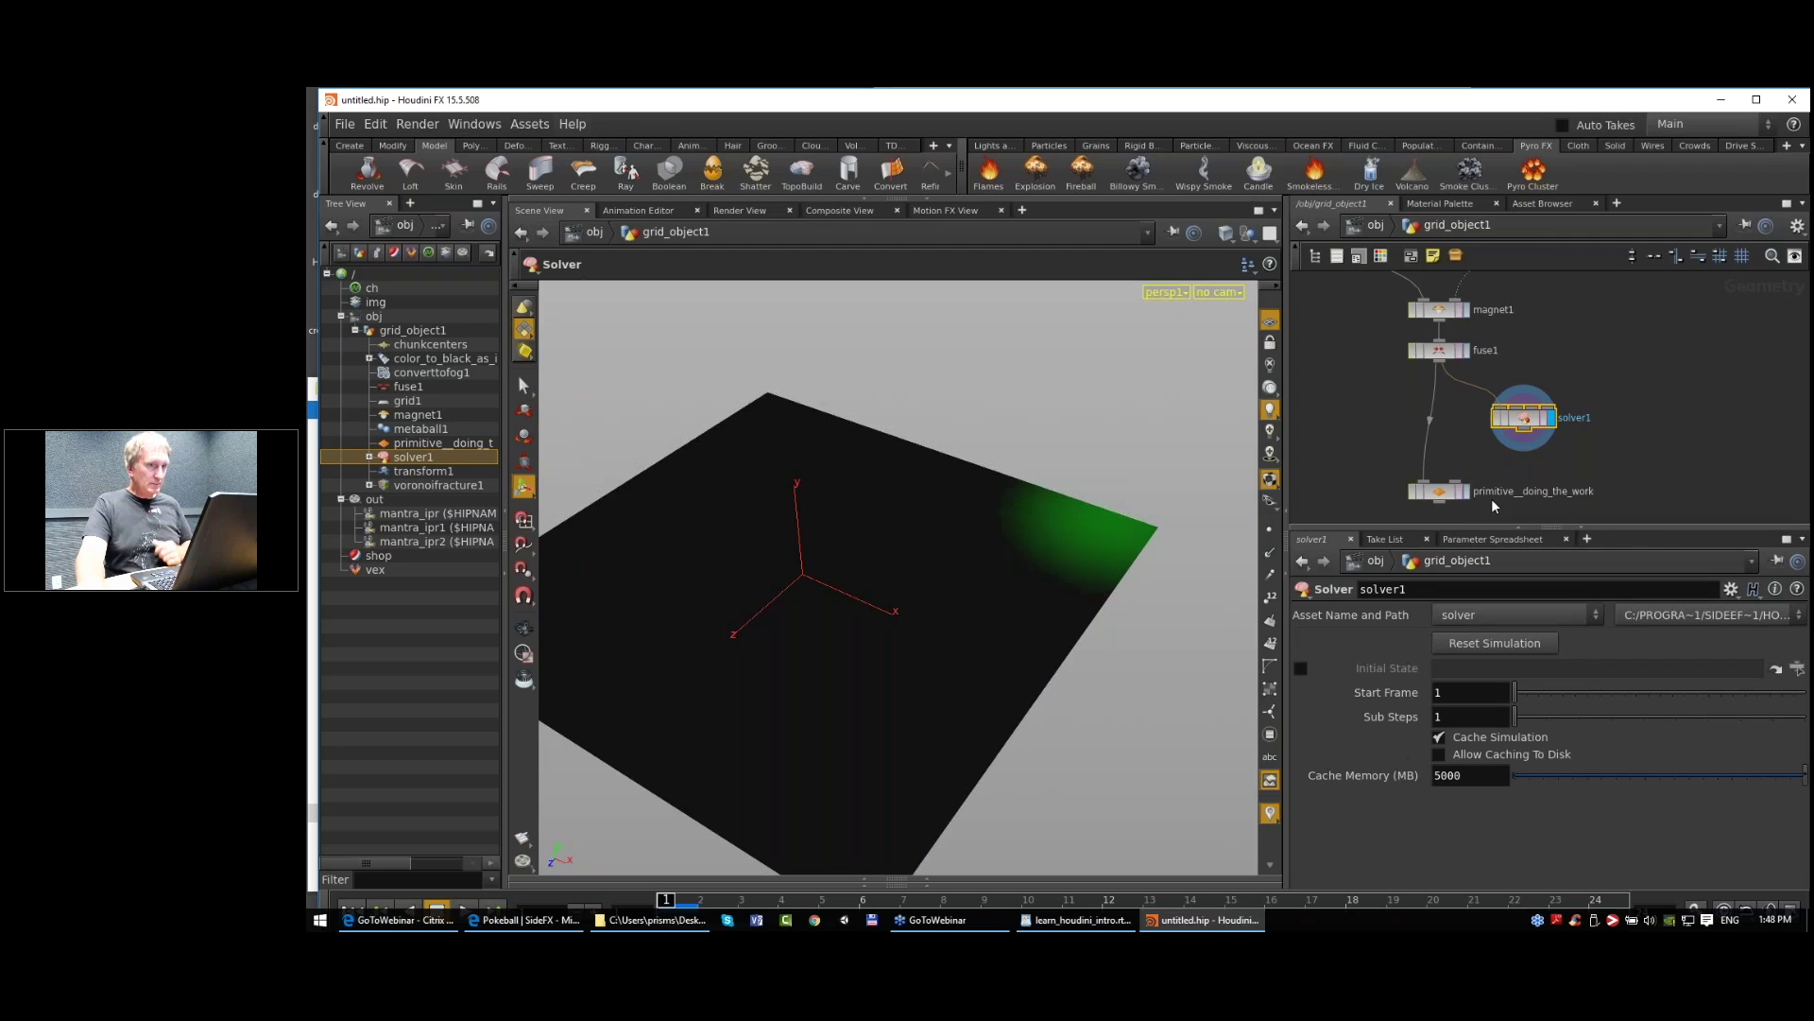
Step: Scrub the timeline with solver1 displayed, return to frame 1, and expand the contents of solver1 in the node tree
click(701, 902)
mouse_move(707, 903)
mouse_down()
mouse_move(1002, 902)
mouse_move(661, 909)
mouse_up()
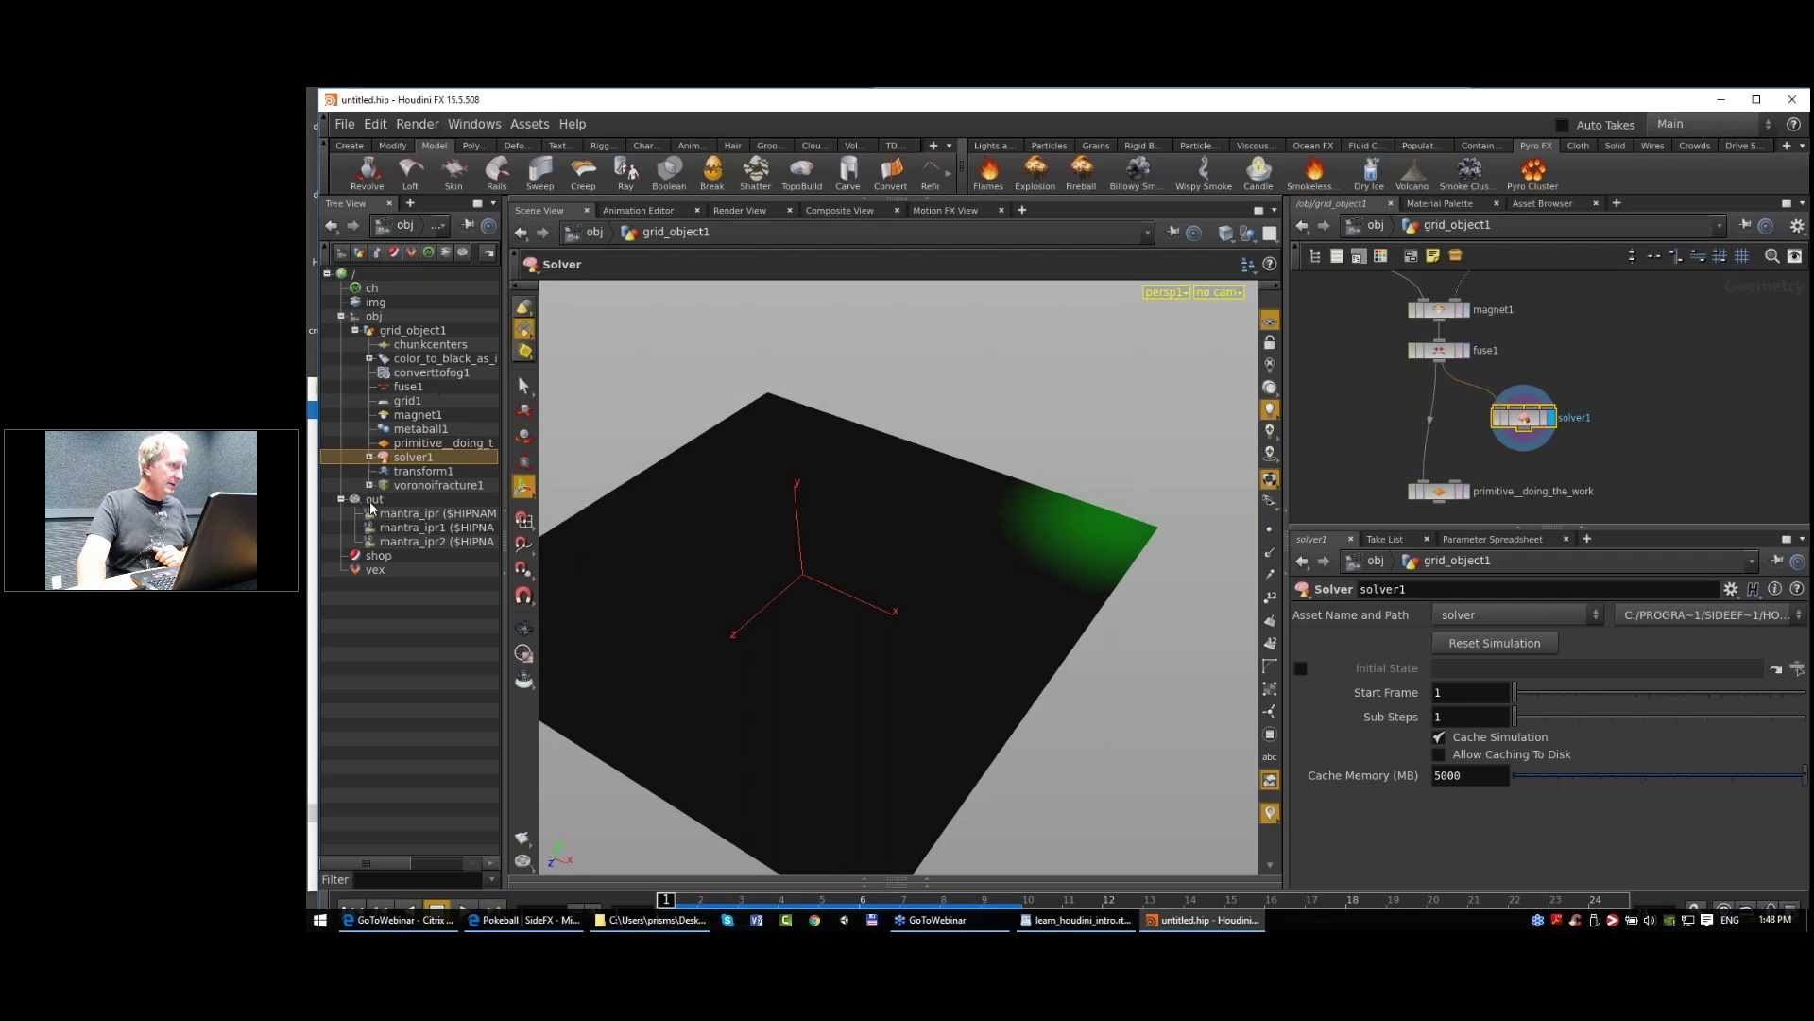
click(370, 458)
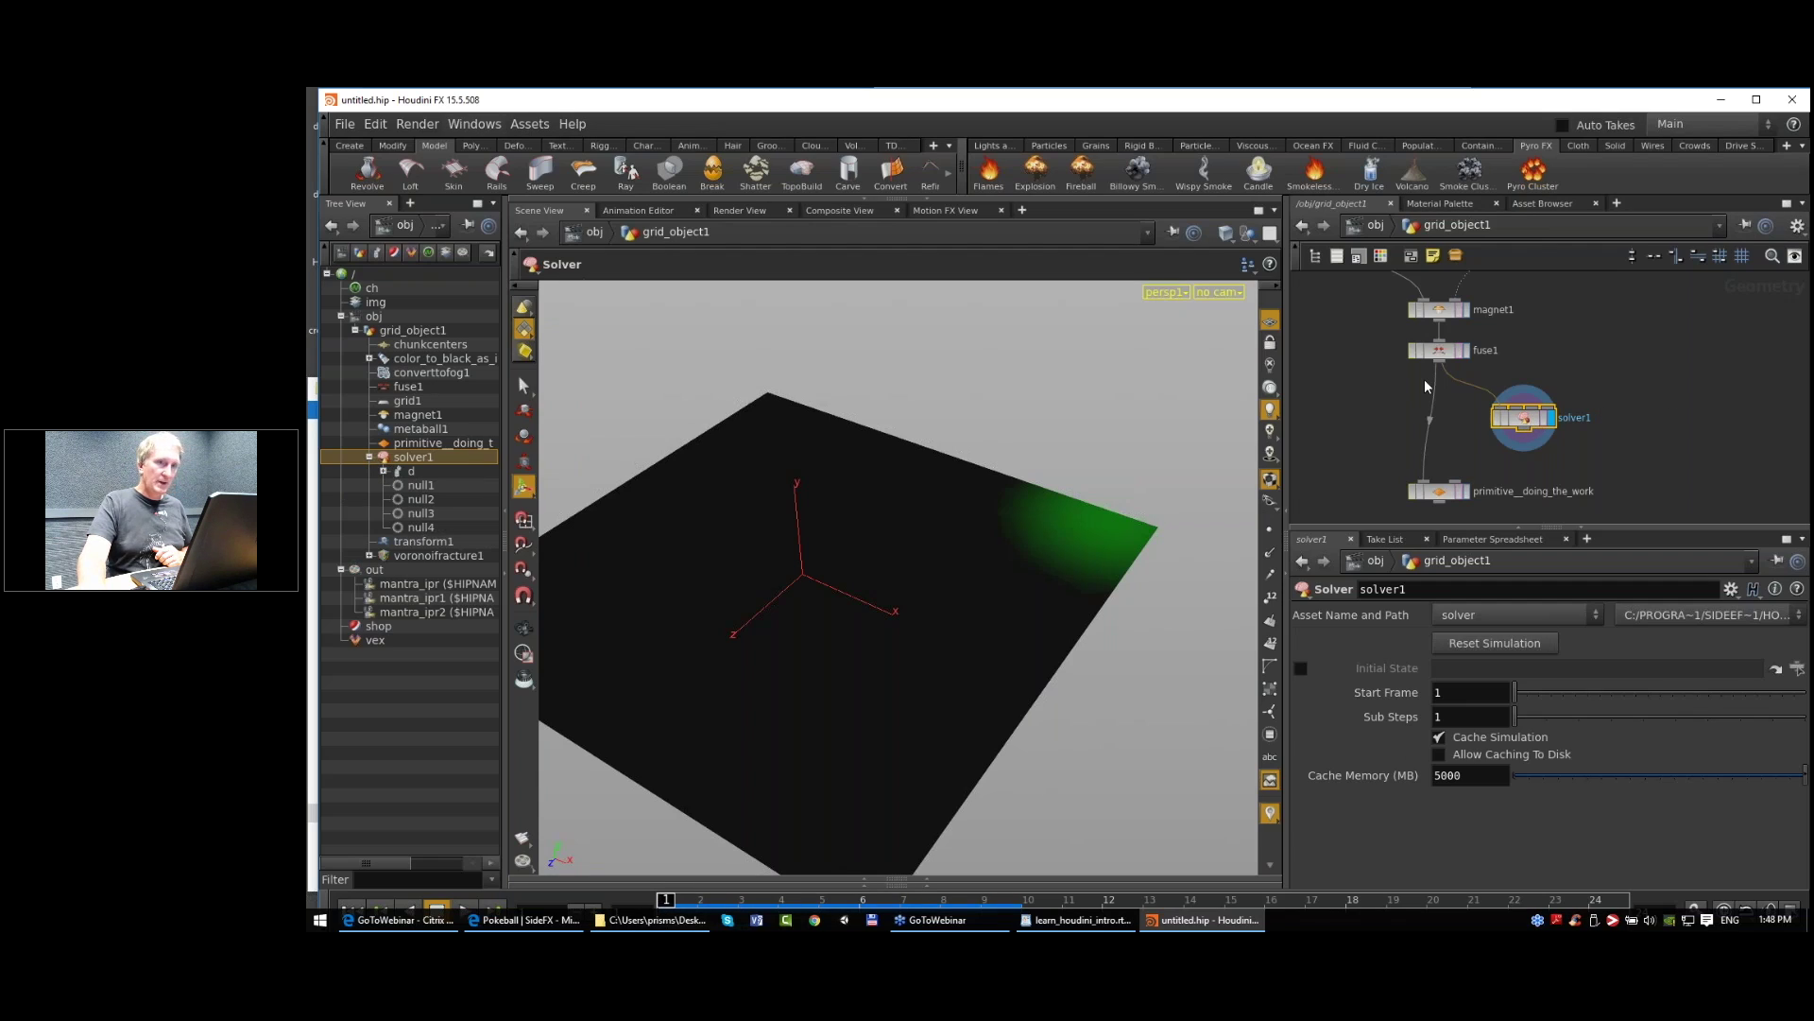
Step: Look inside solver1 at its Prev_Frame and input nodes, and return to the grid_object1 network
double_click(1528, 420)
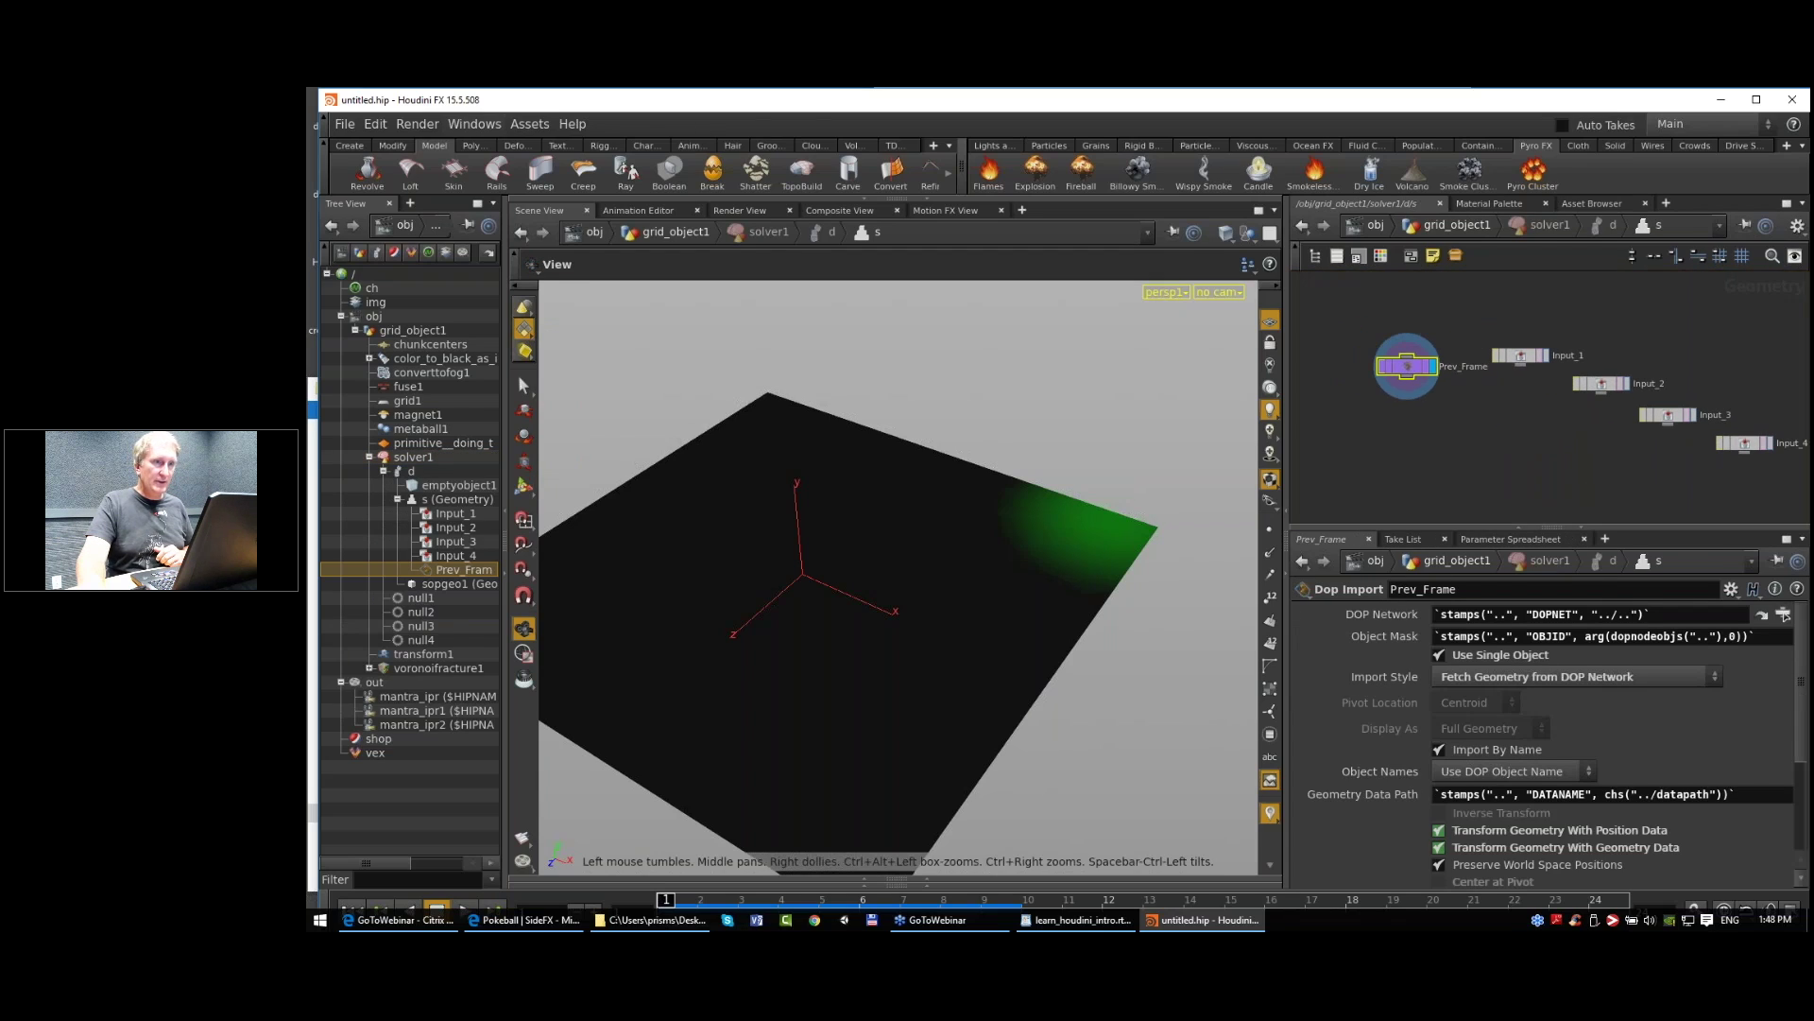
scroll(1408, 378, up, 3)
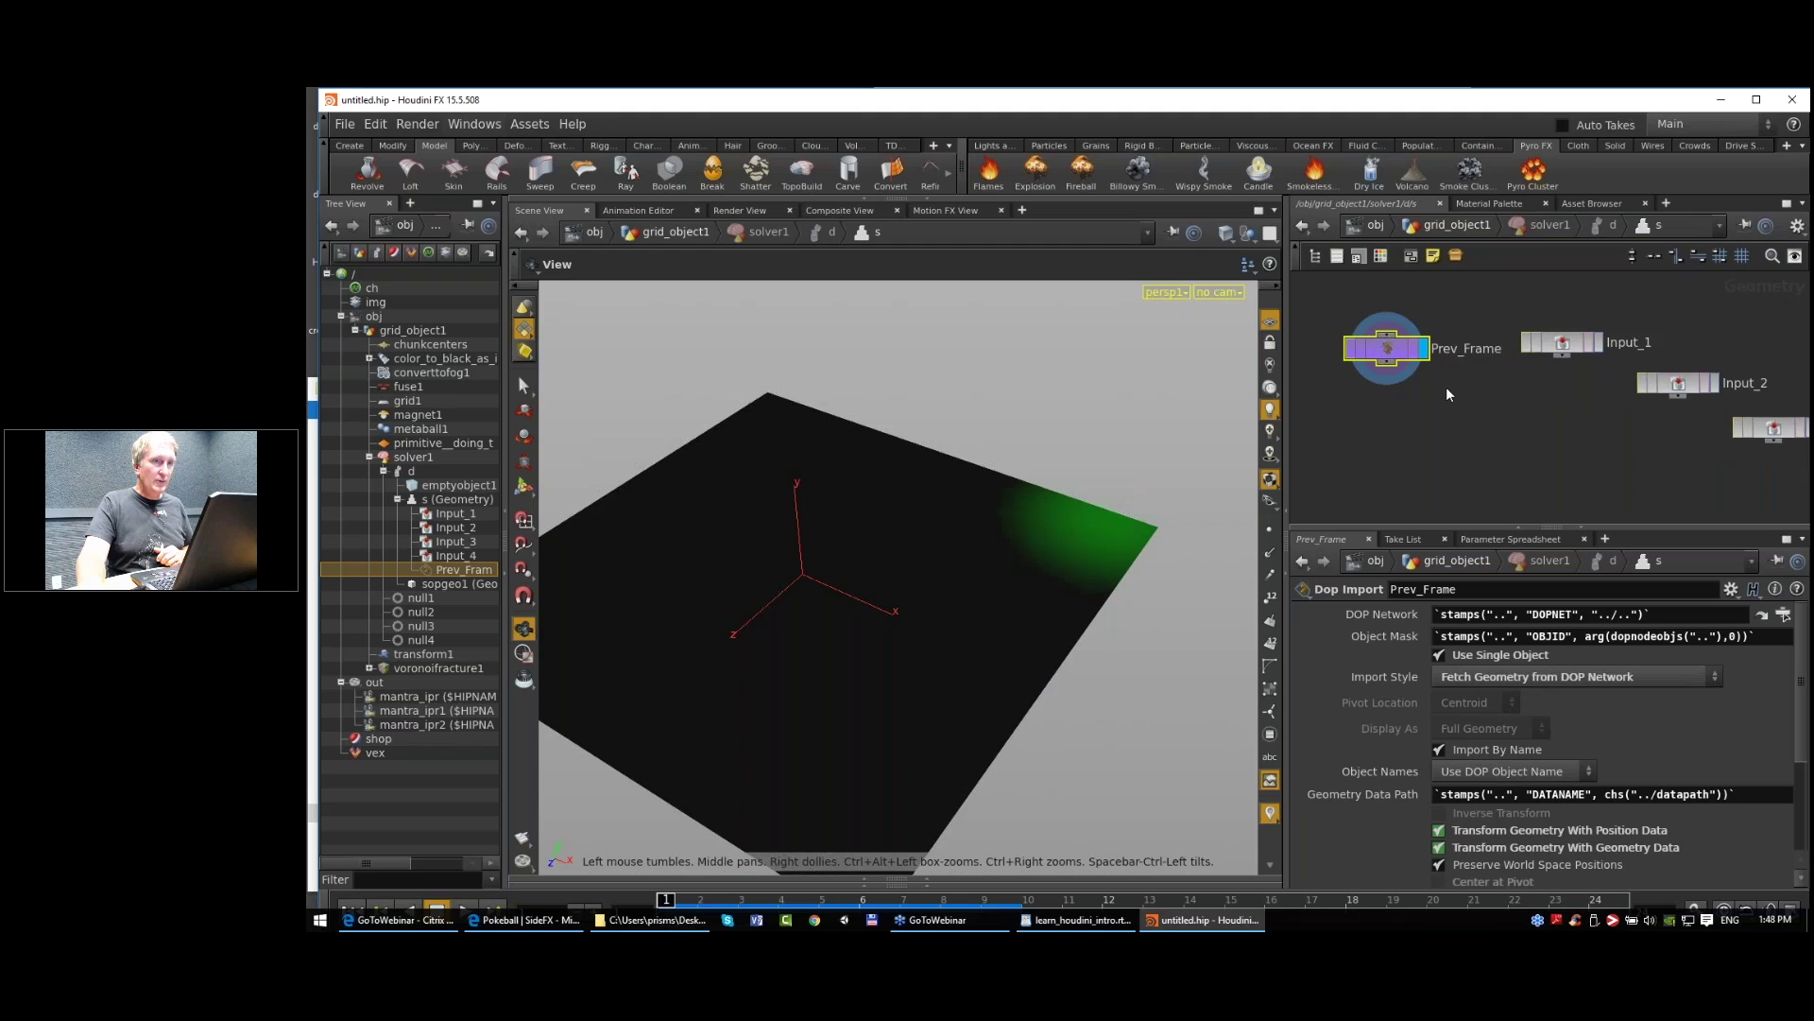
drag(1380, 362, 1382, 380)
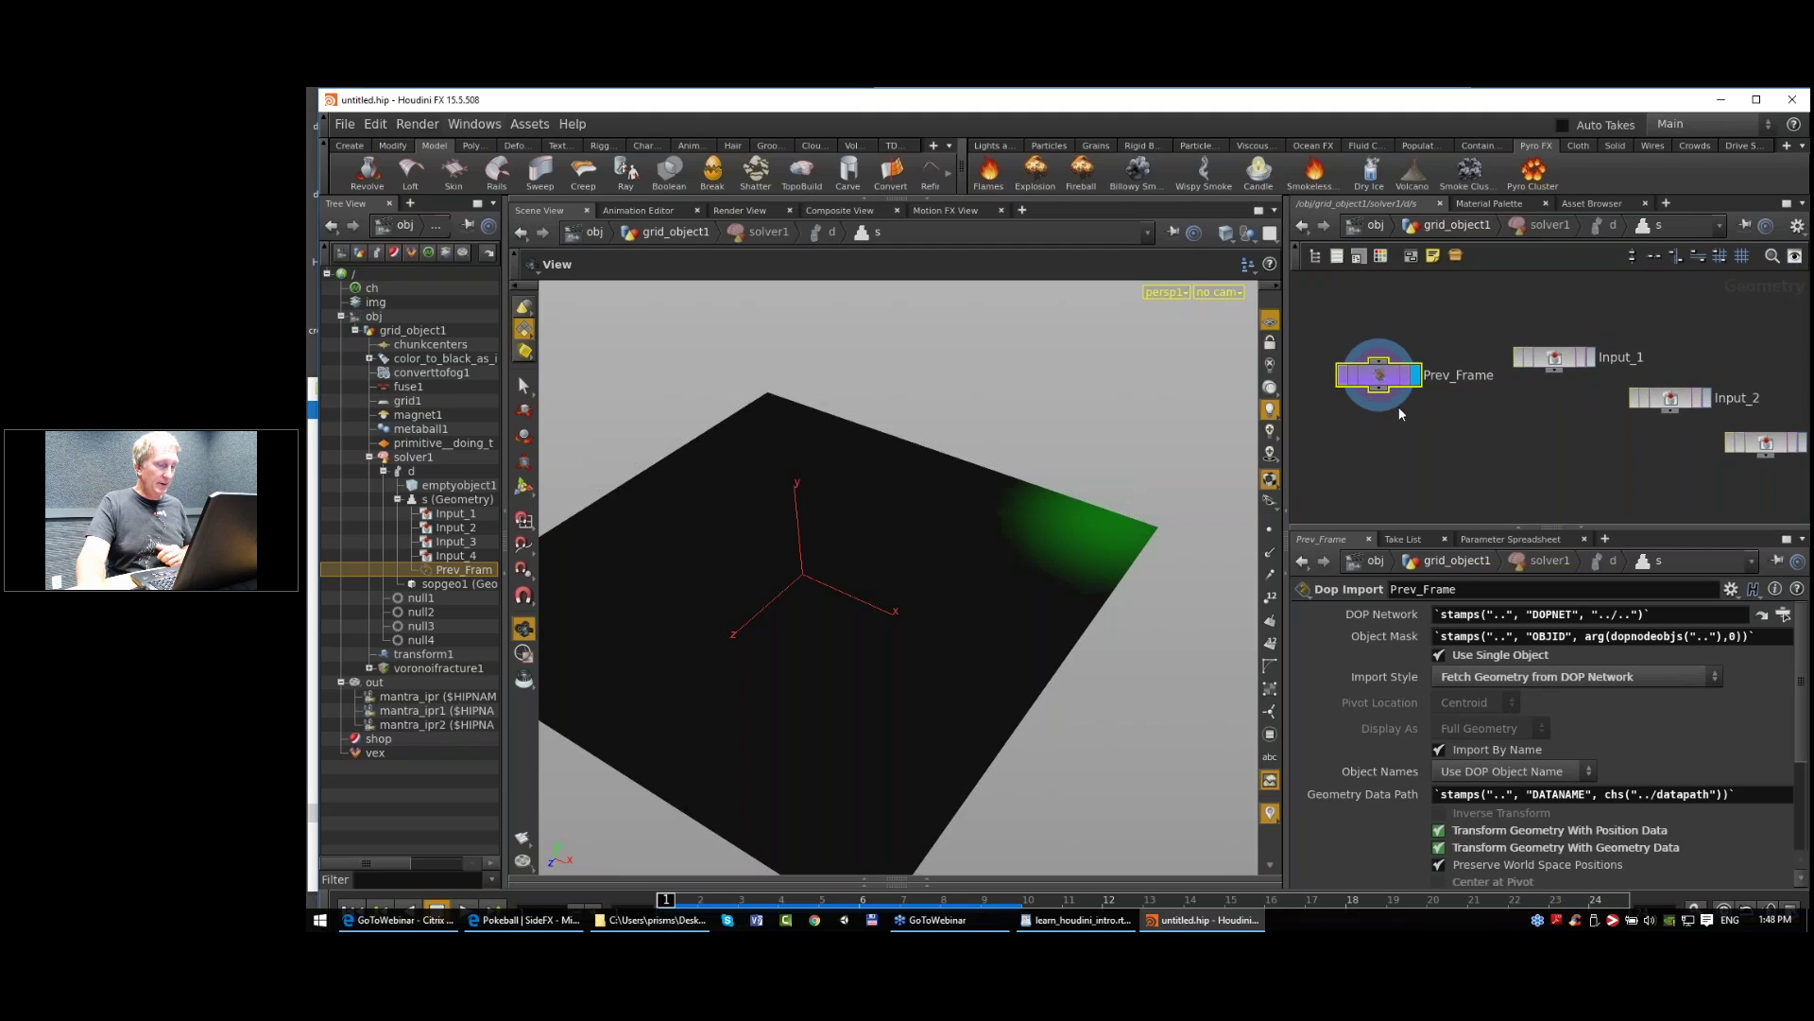
key(u)
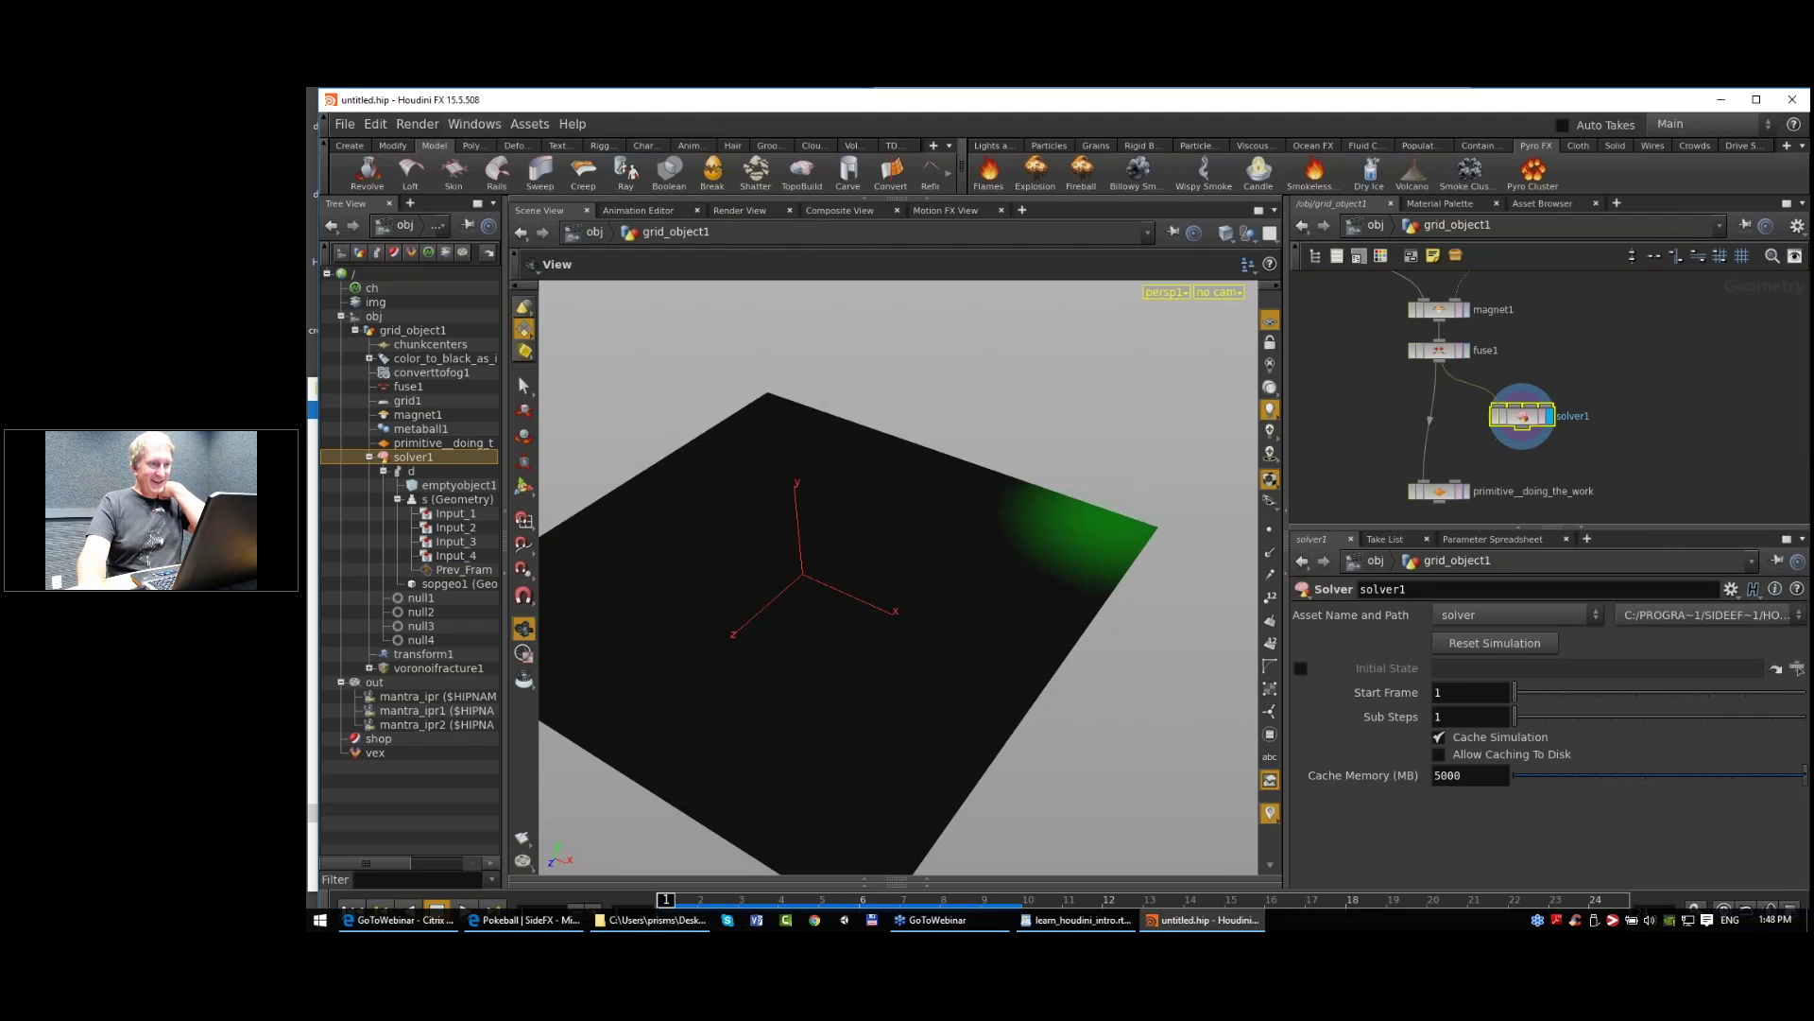
Step: Scrub the timeline from frame 1 to frame 3 to check solver1's result, and return to frame 1
mouse_move(687, 897)
mouse_down()
mouse_move(780, 902)
mouse_move(667, 902)
mouse_move(698, 901)
mouse_up()
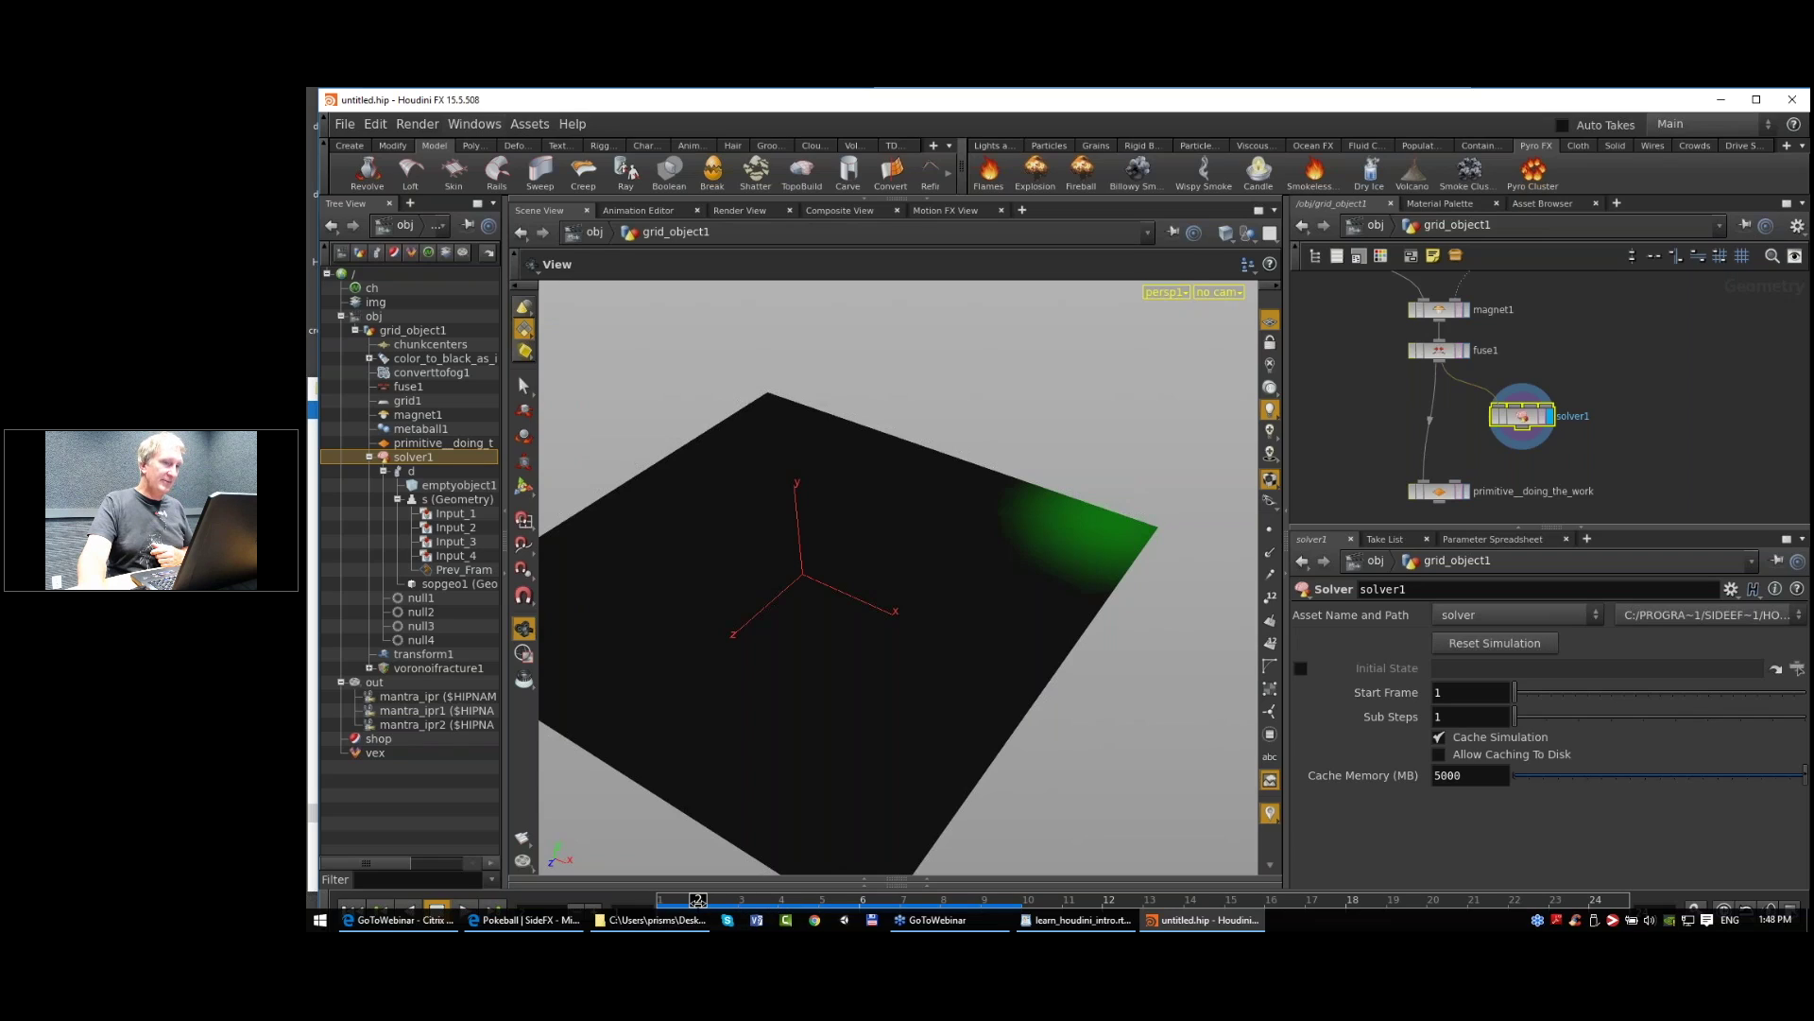
drag(698, 901, 737, 899)
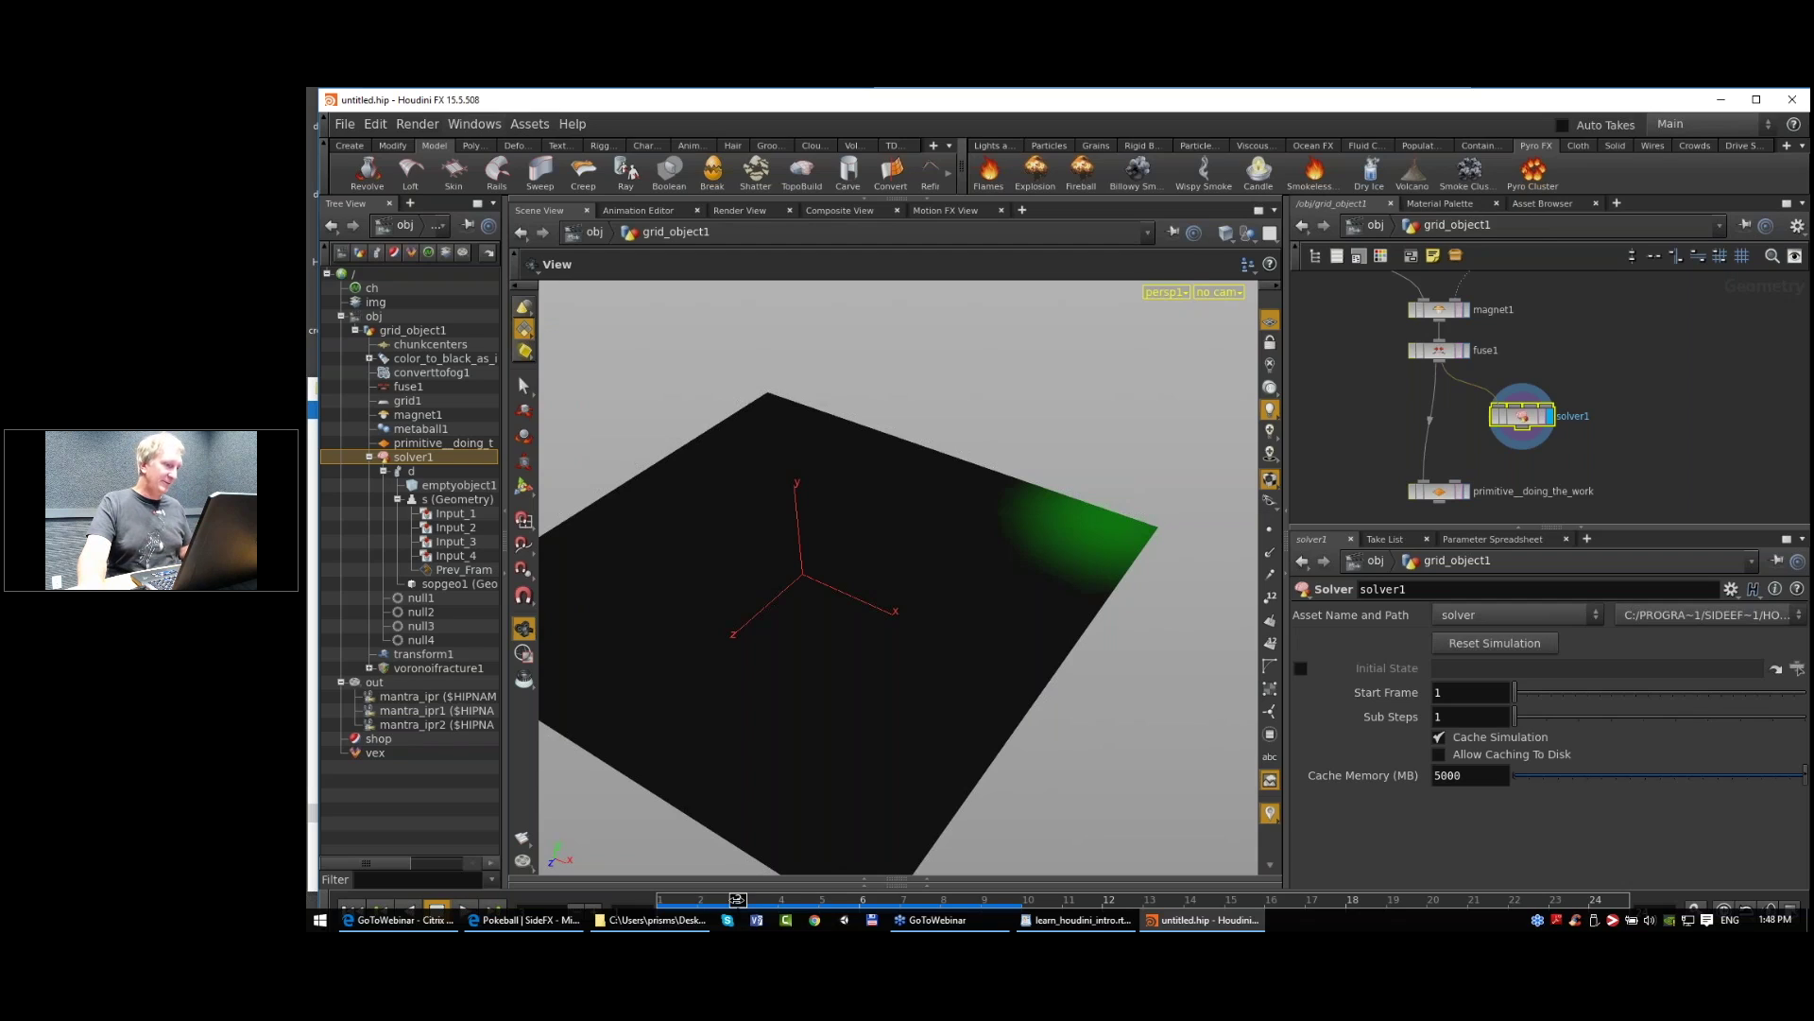
drag(736, 899, 662, 899)
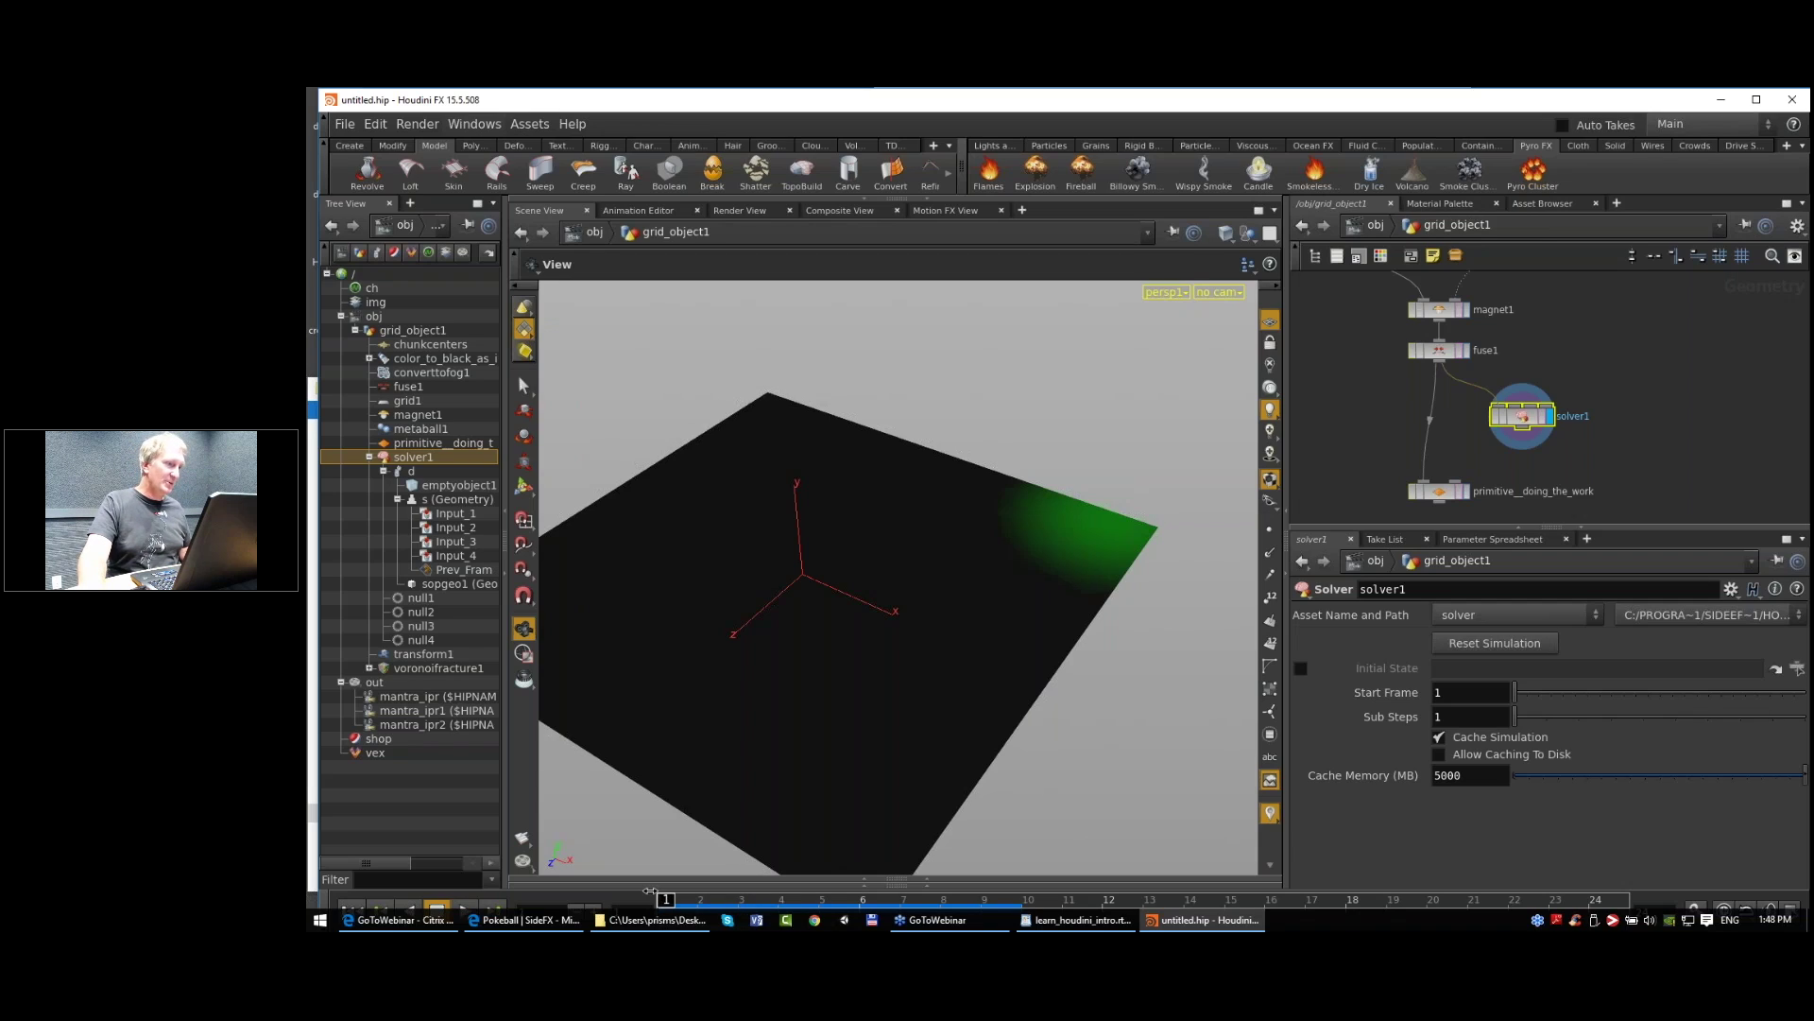
Step: Add an Attribute Wrangle node inside solver1, below Prev_Frame and Input_1
double_click(1524, 419)
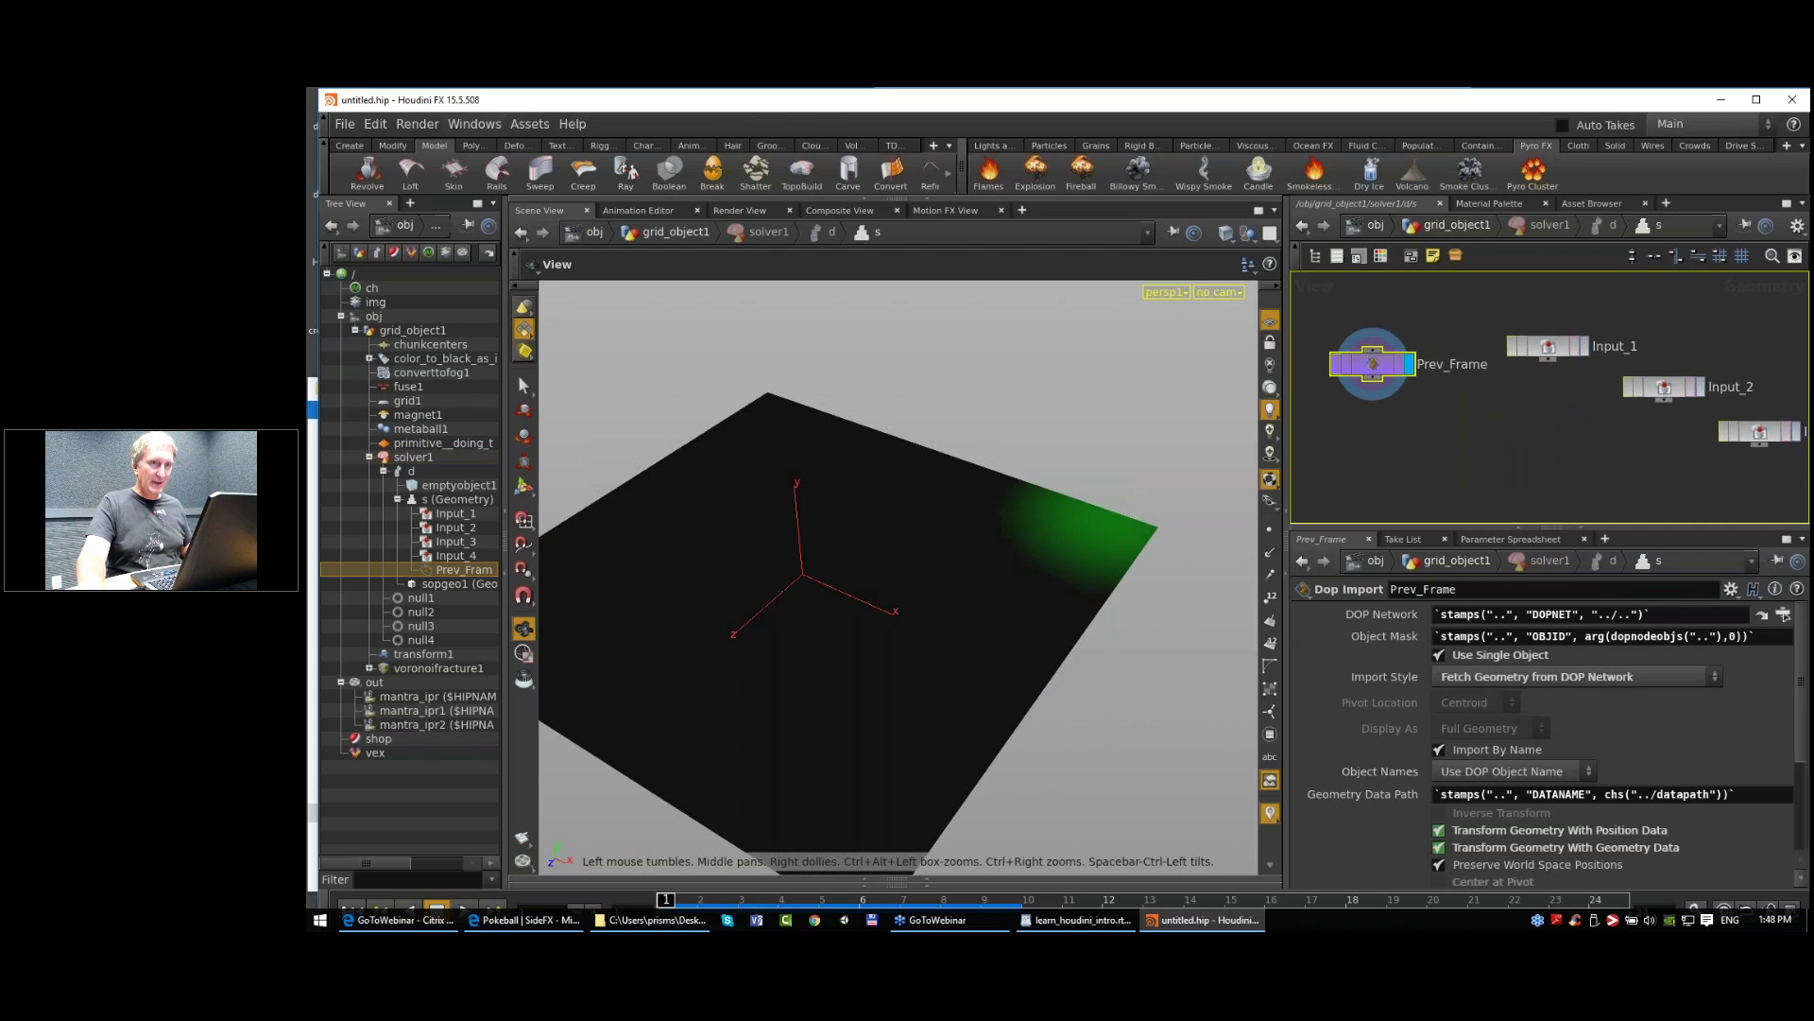
key(Tab)
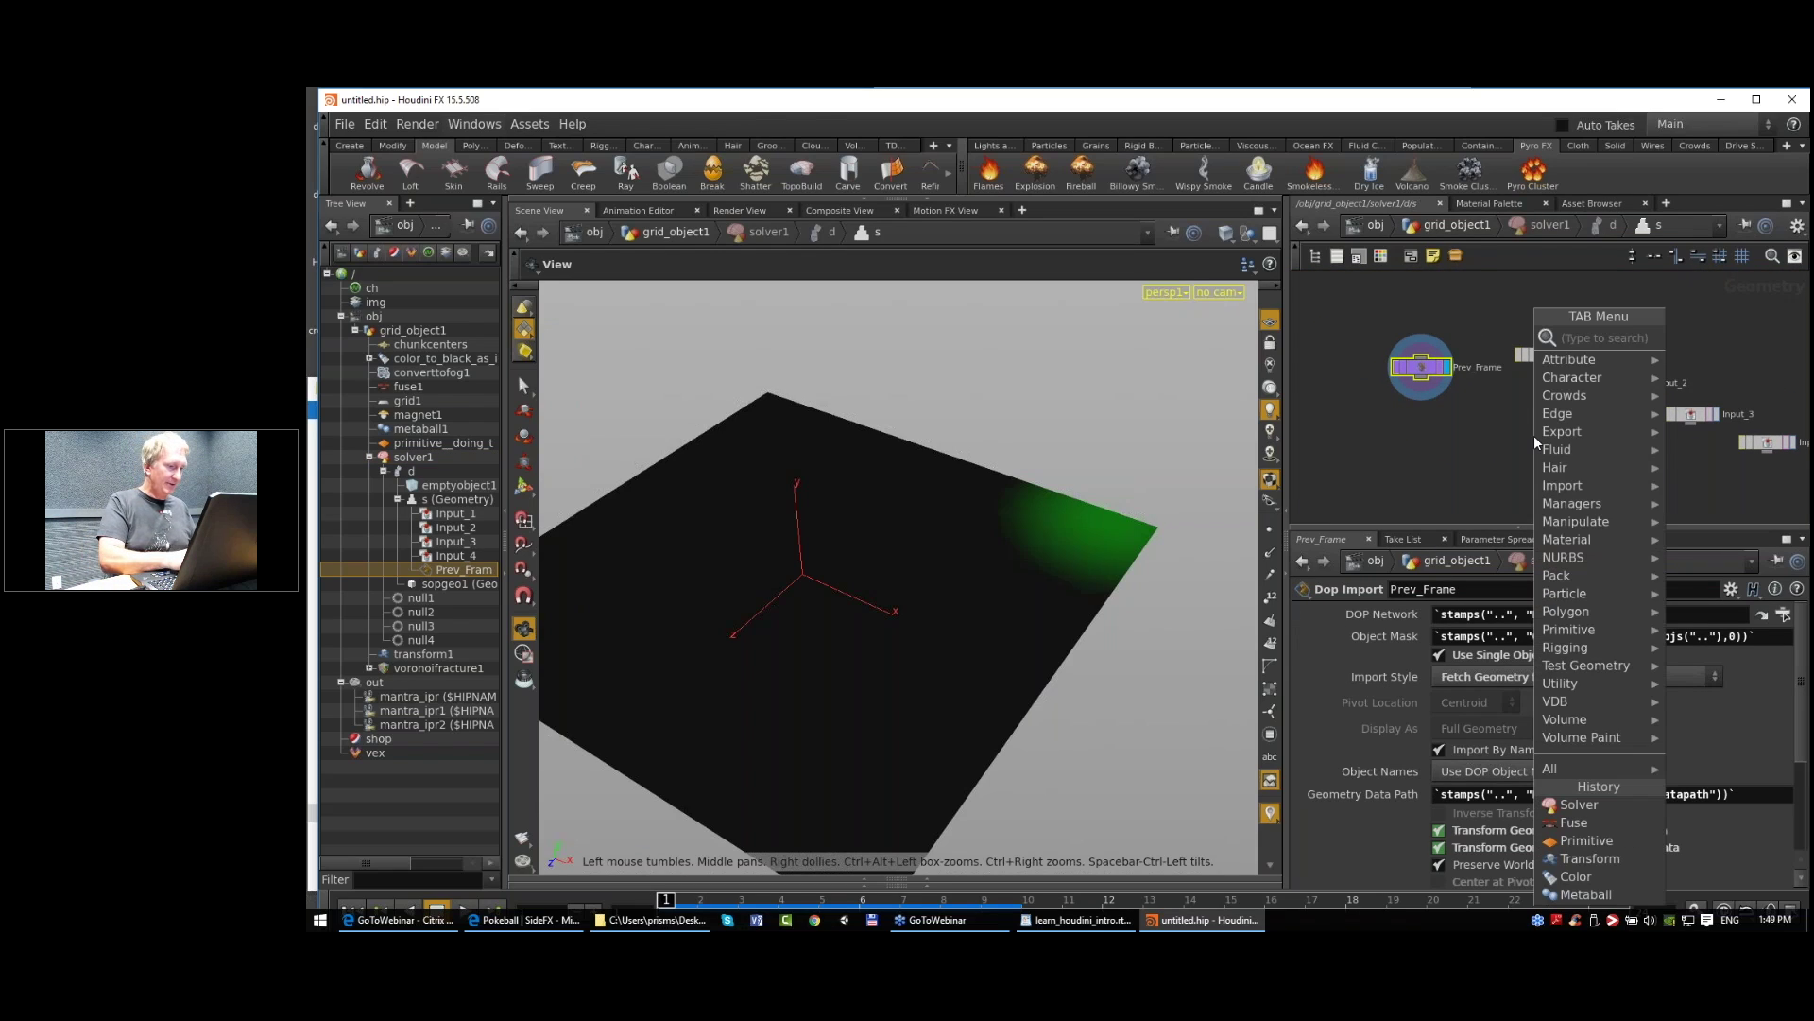
text(wran)
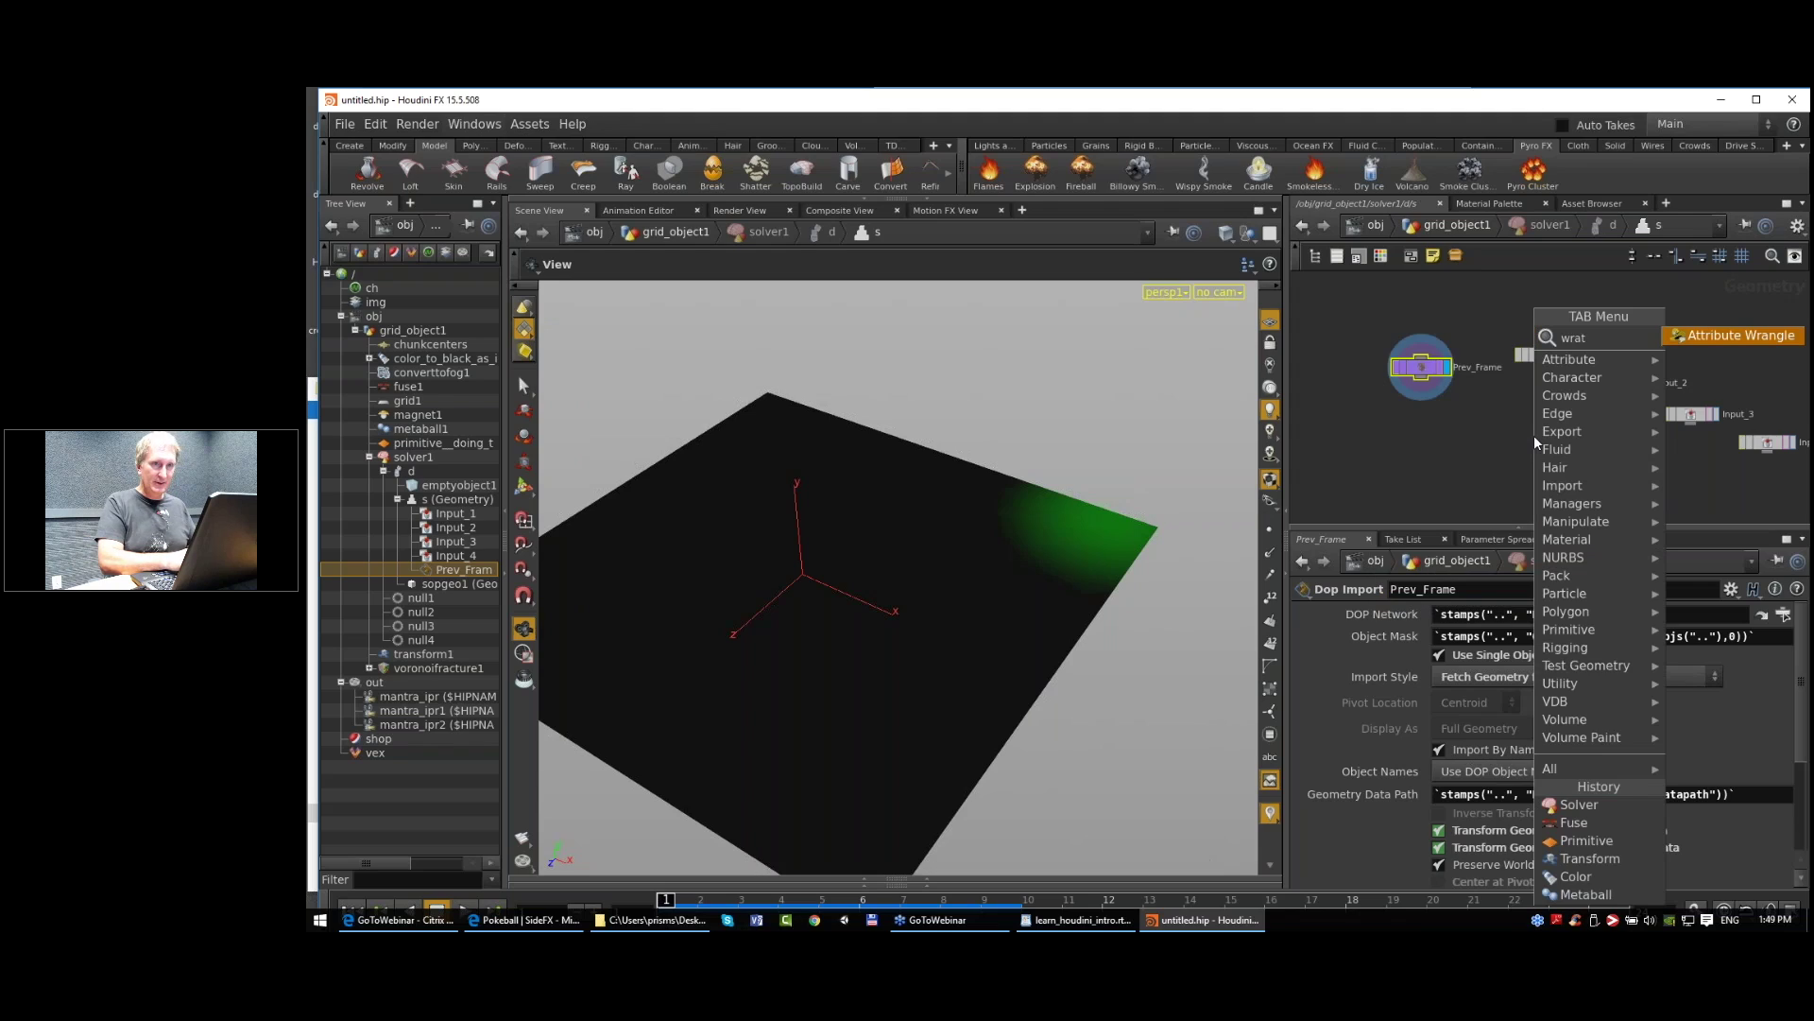
key(Return)
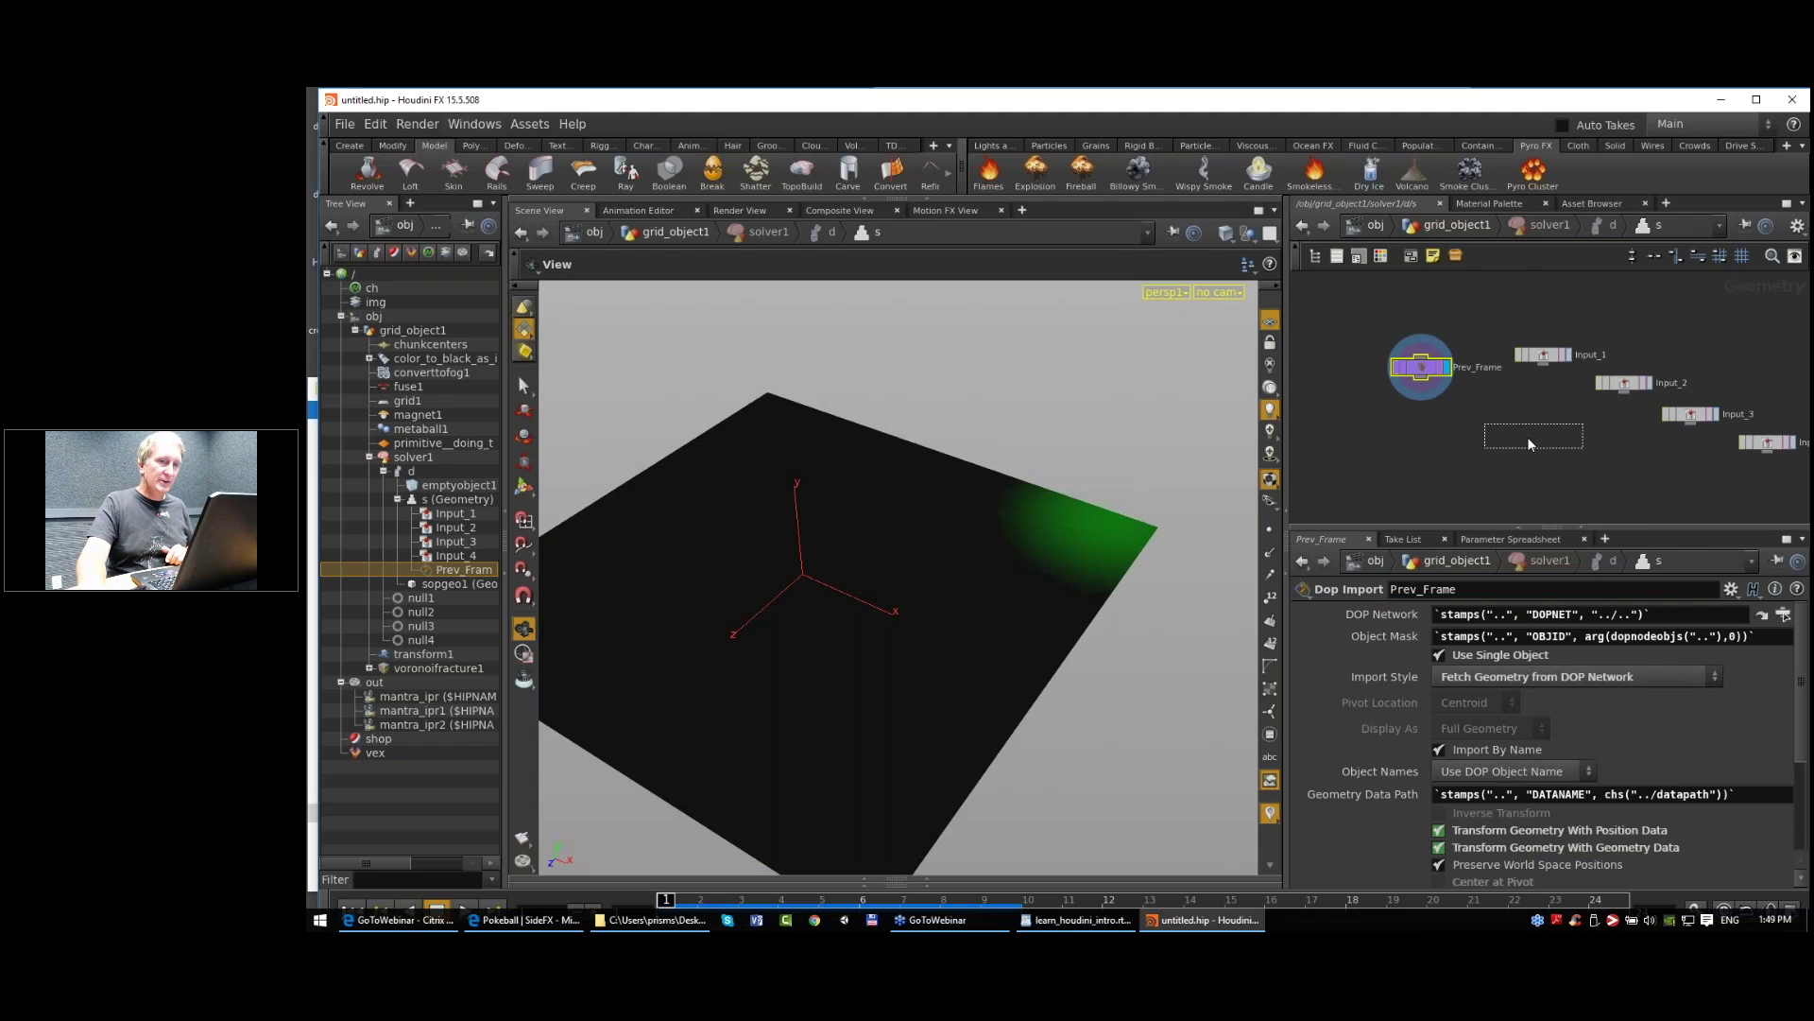
click(1493, 452)
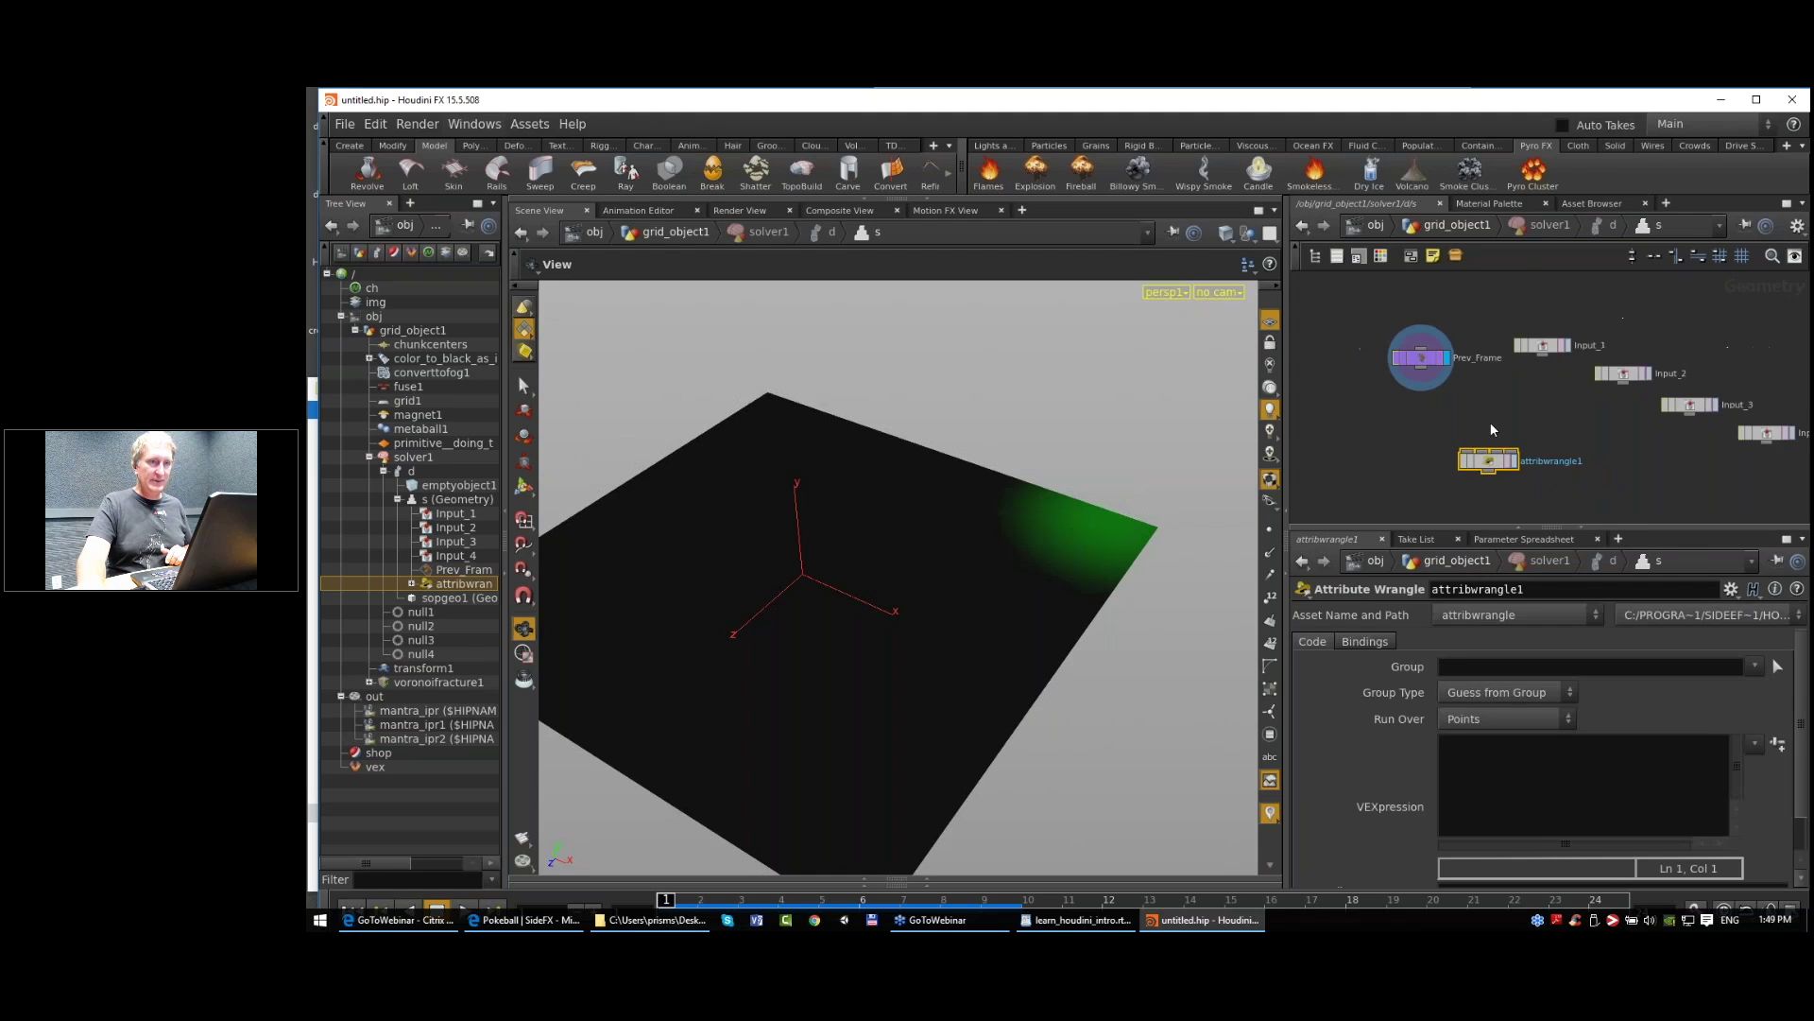
Step: Connect Prev_Frame to the first input and Input_1 to the second input of attribwrangle1, and display attribwrangle1
drag(1536, 331, 1463, 422)
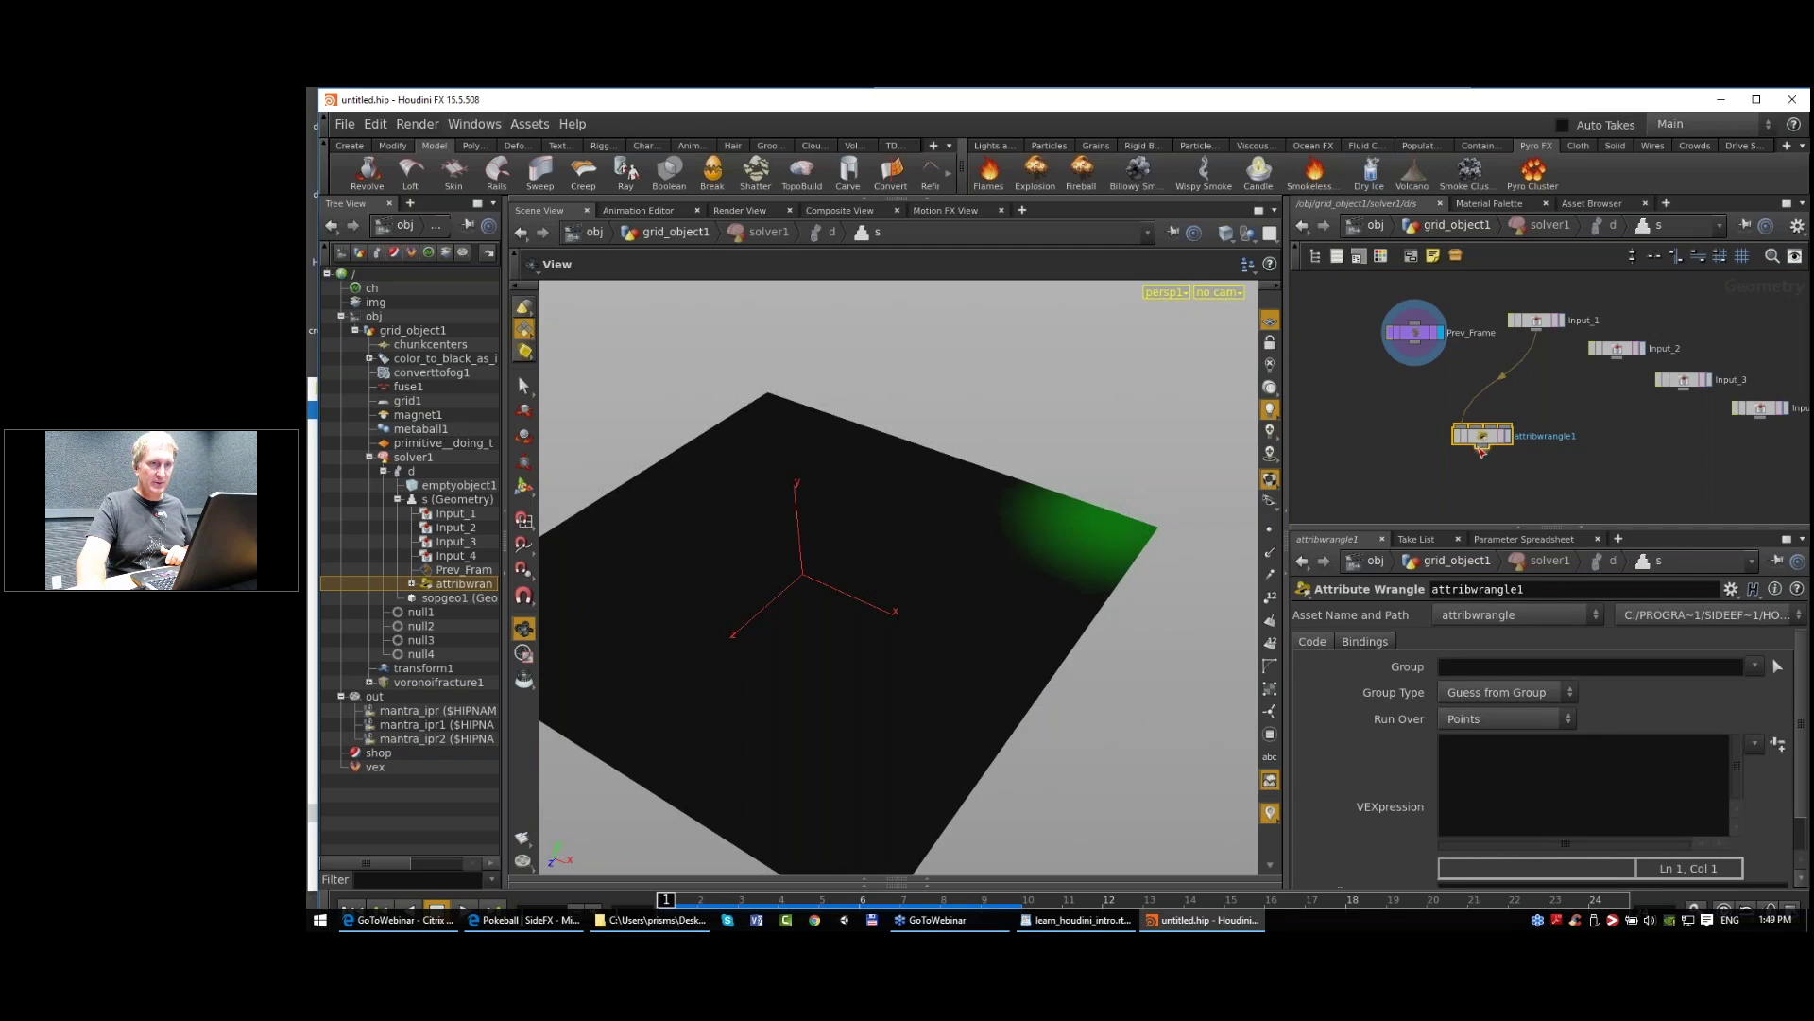
drag(1416, 348, 1477, 426)
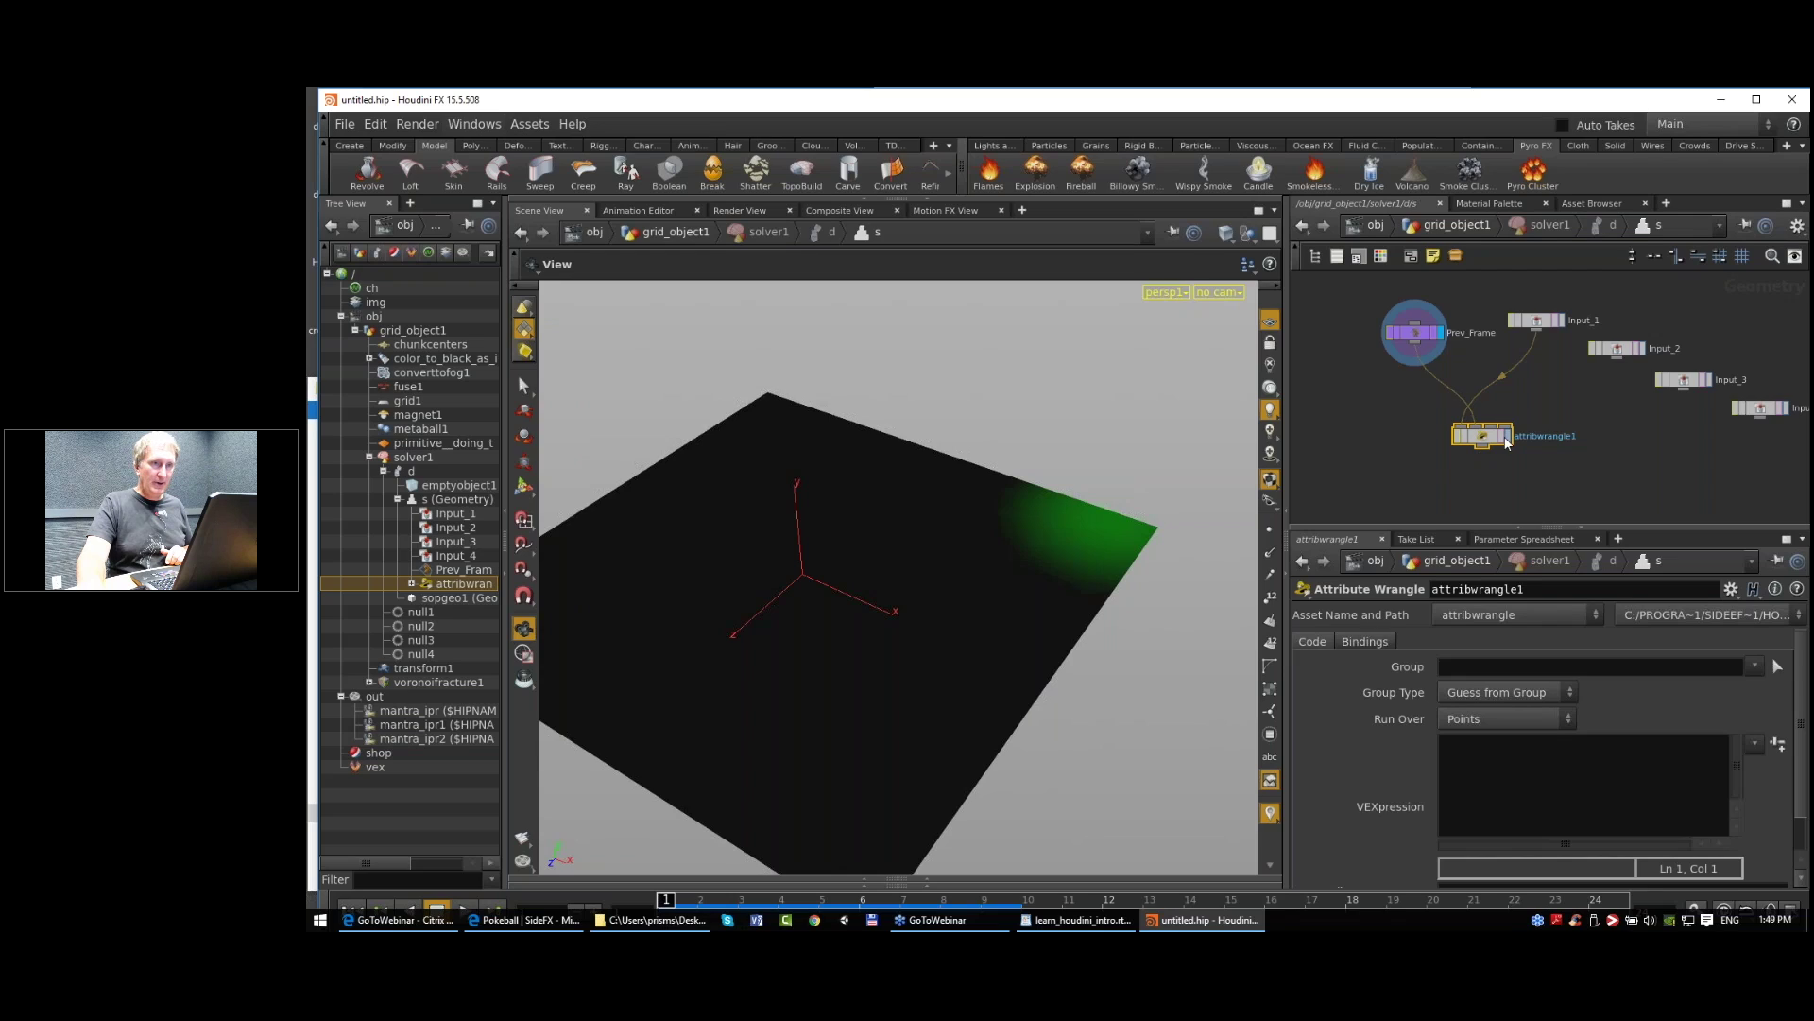
click(1509, 437)
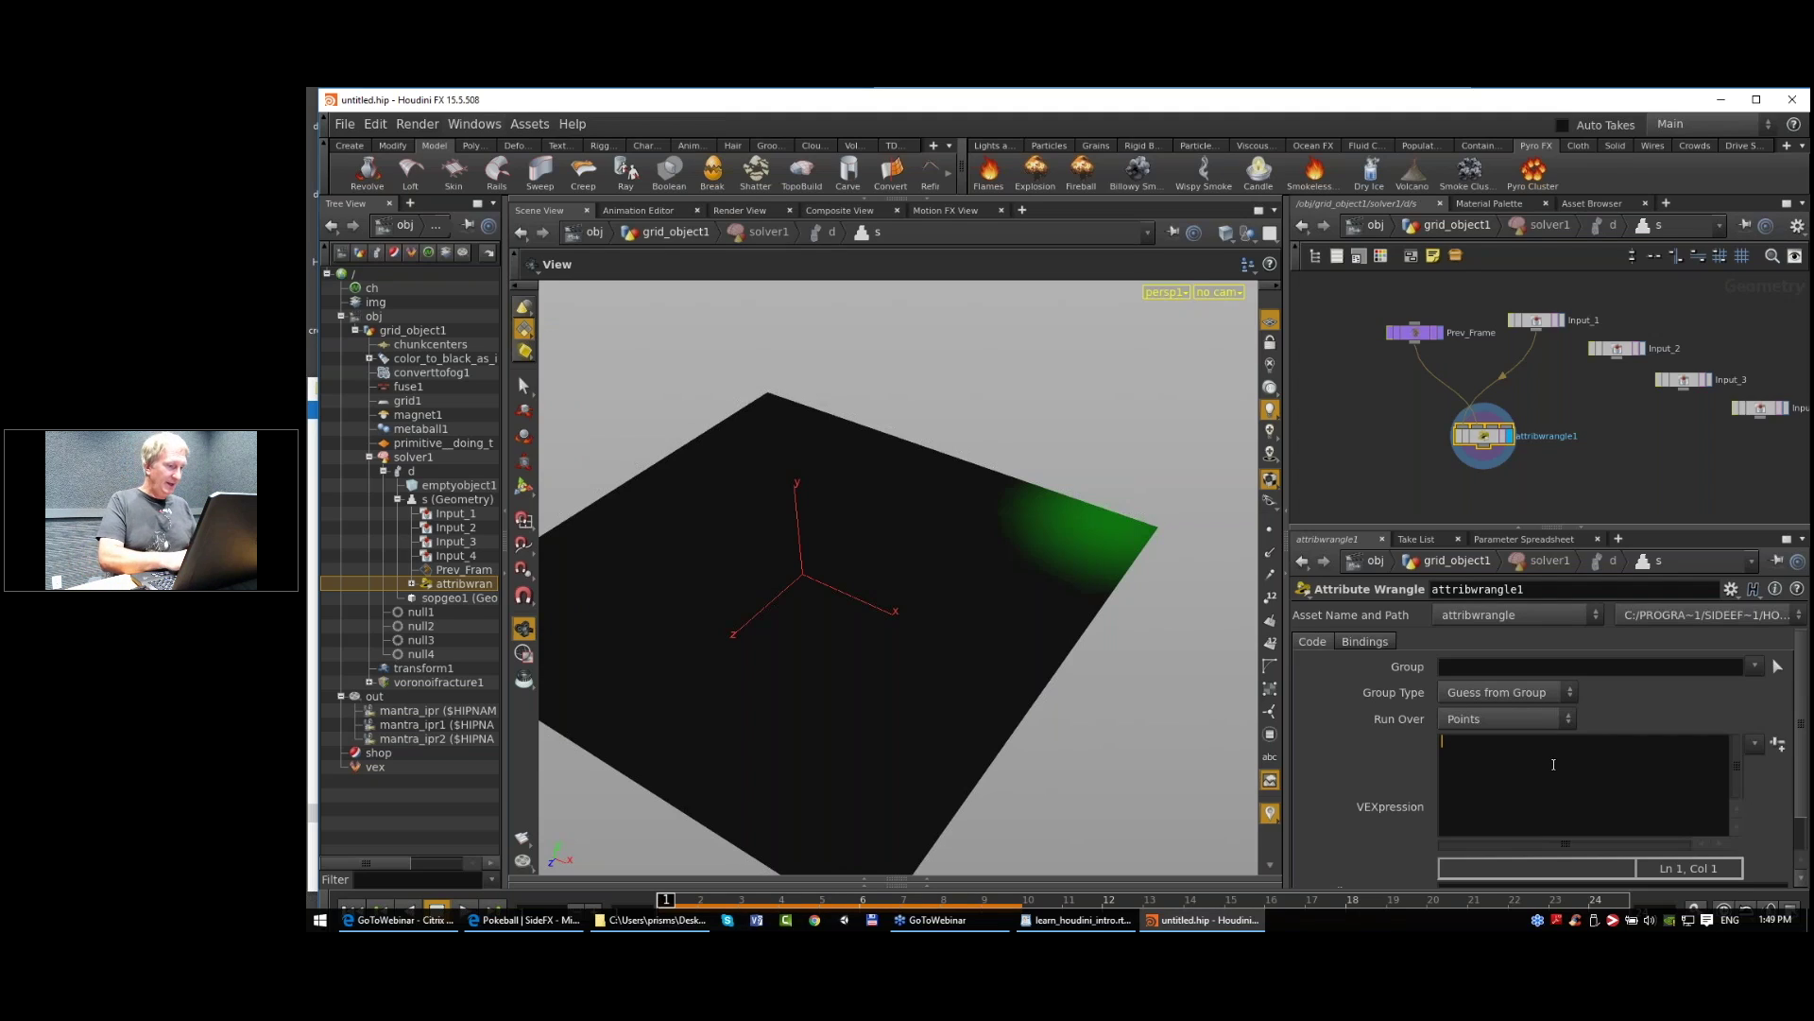
scroll(1550, 461, up, 2)
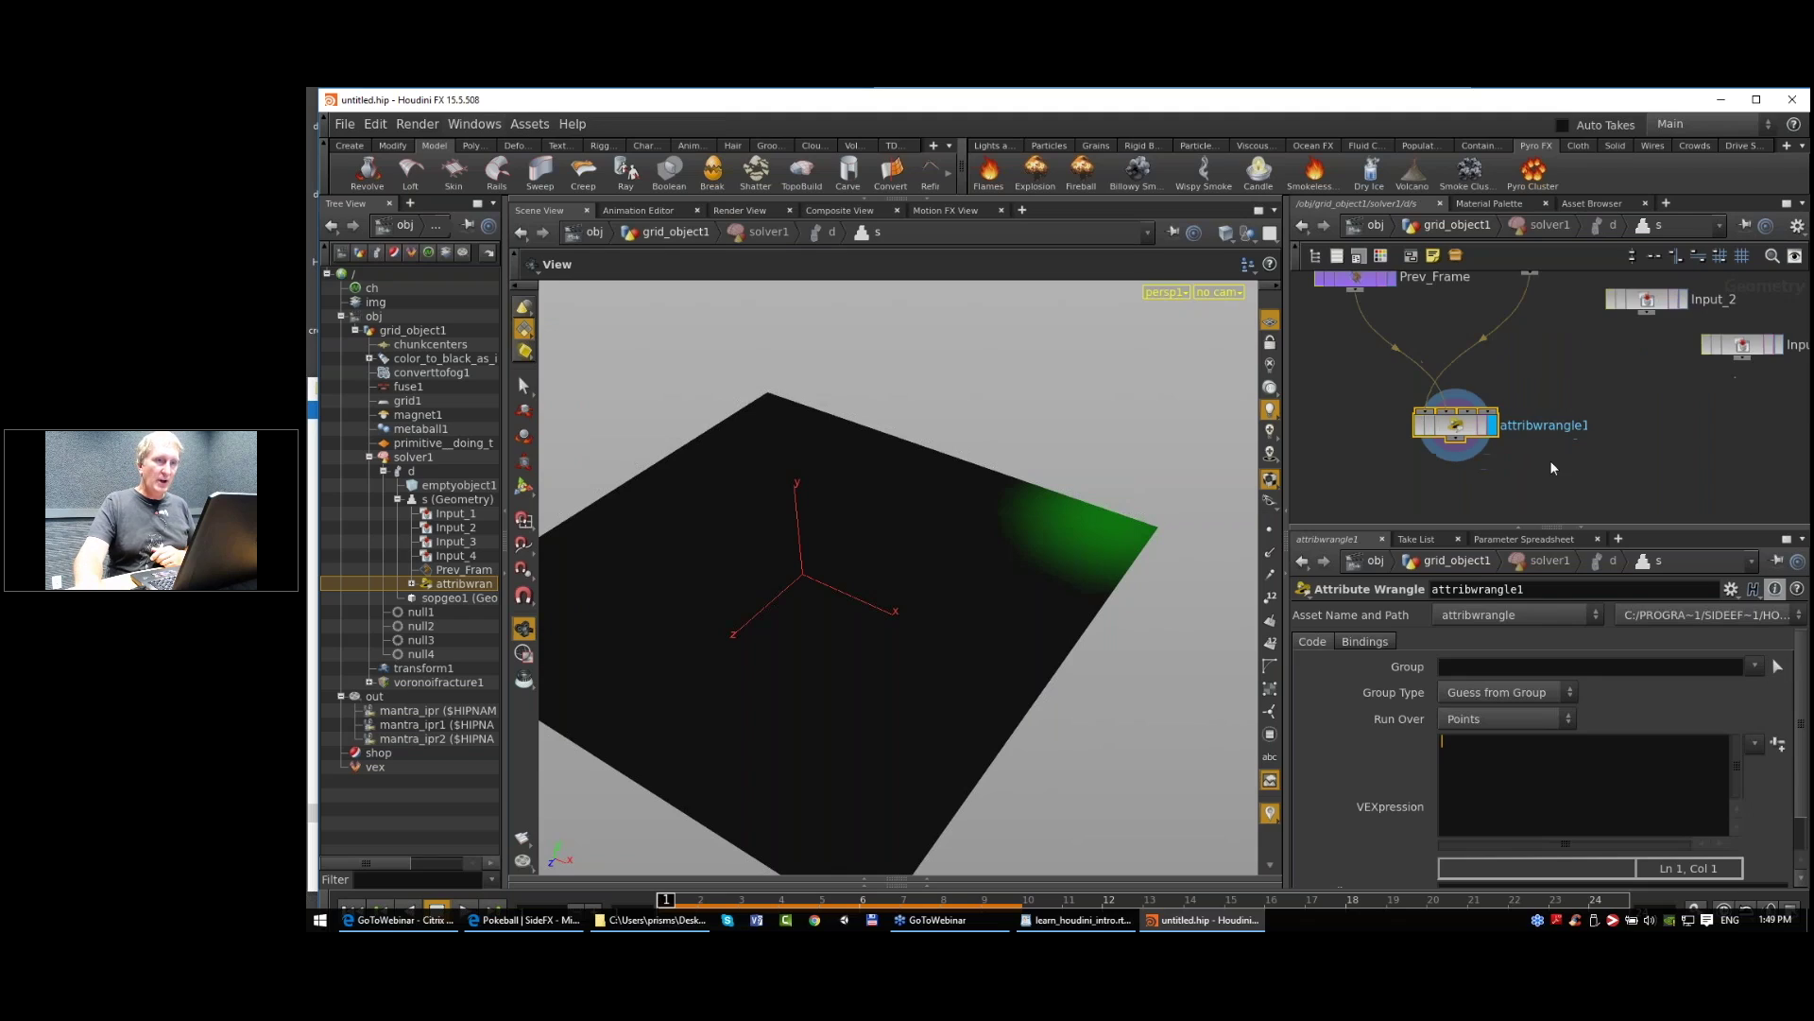
middle_drag(1584, 482, 1608, 481)
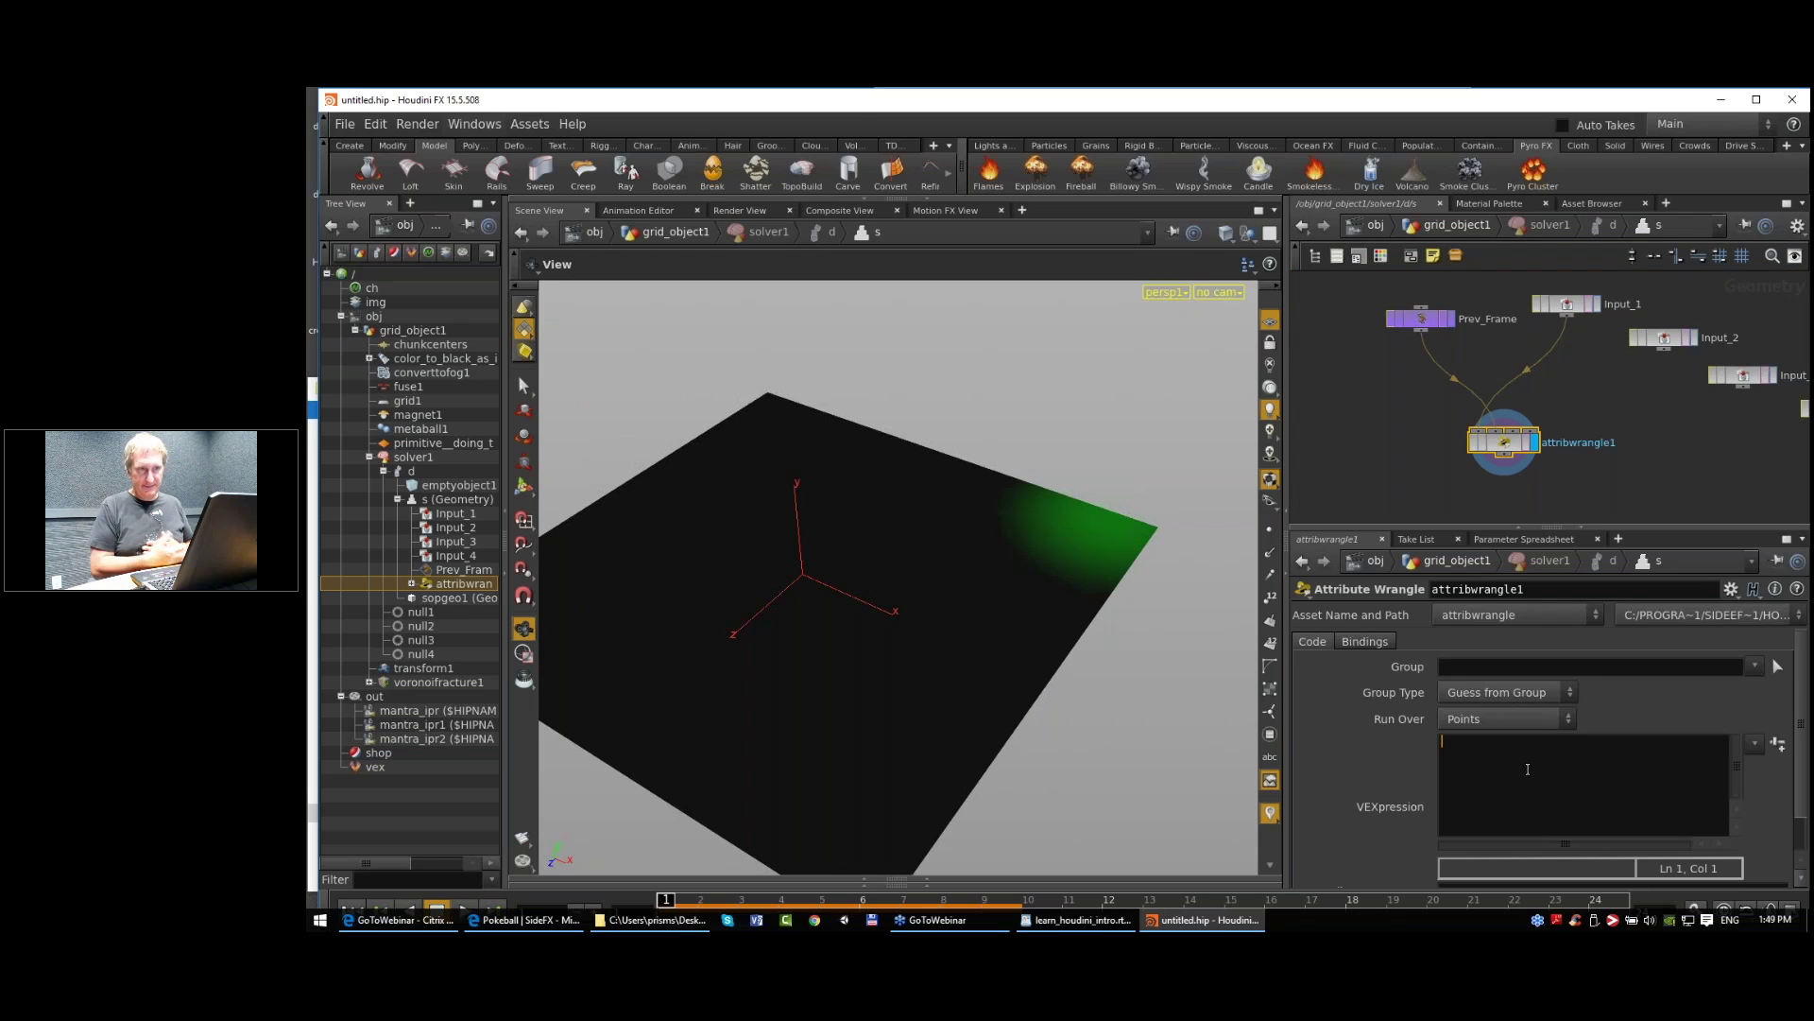
middle_click(1425, 321)
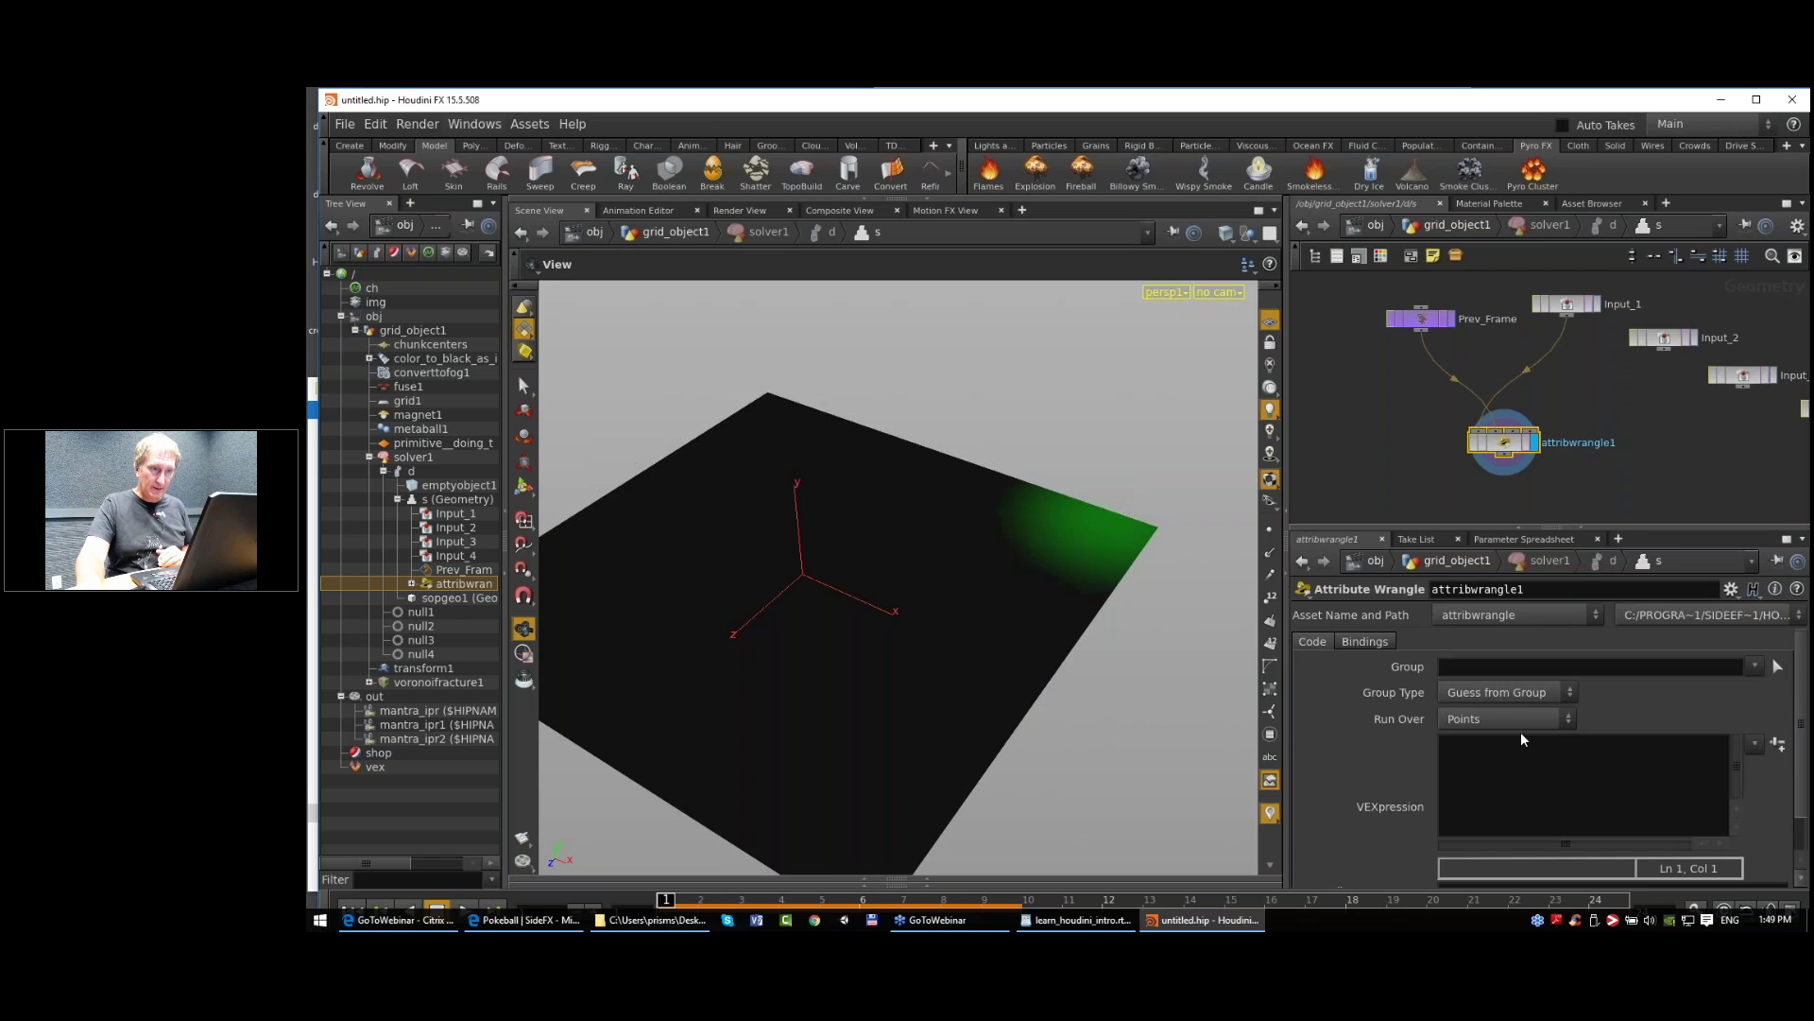
text(@Cd)
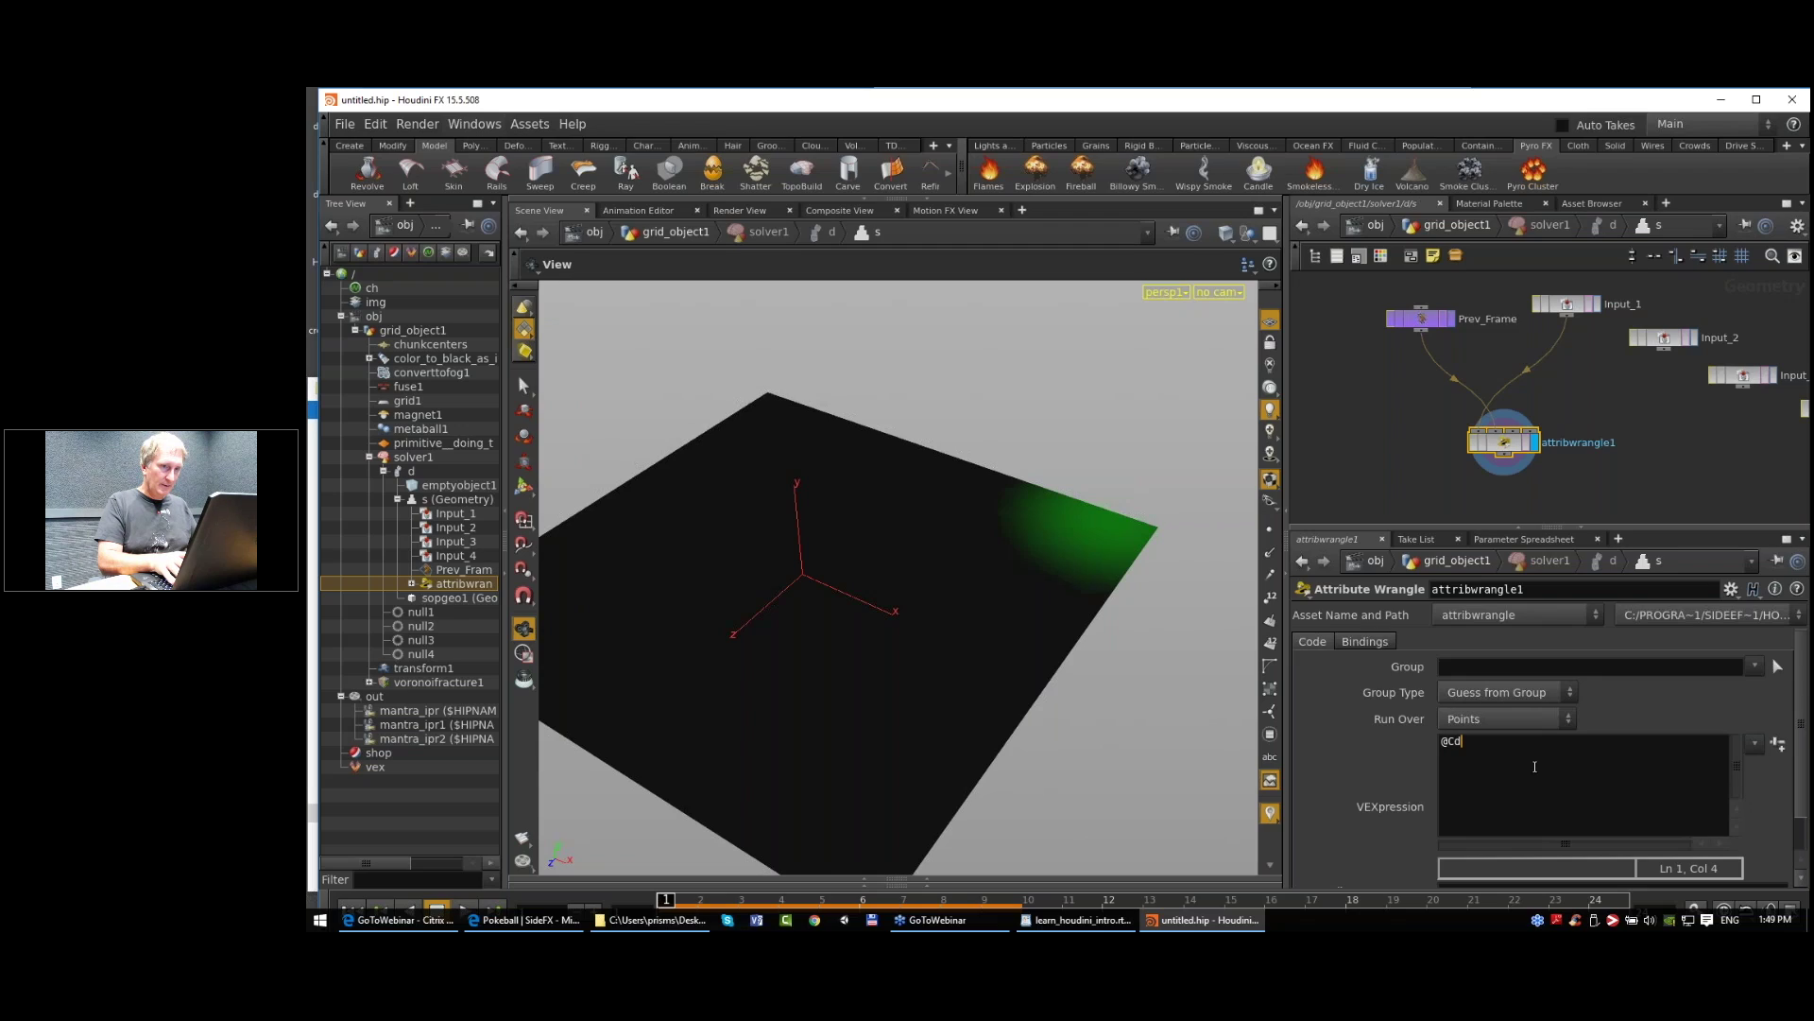
text( += v@opinput1_Cd;)
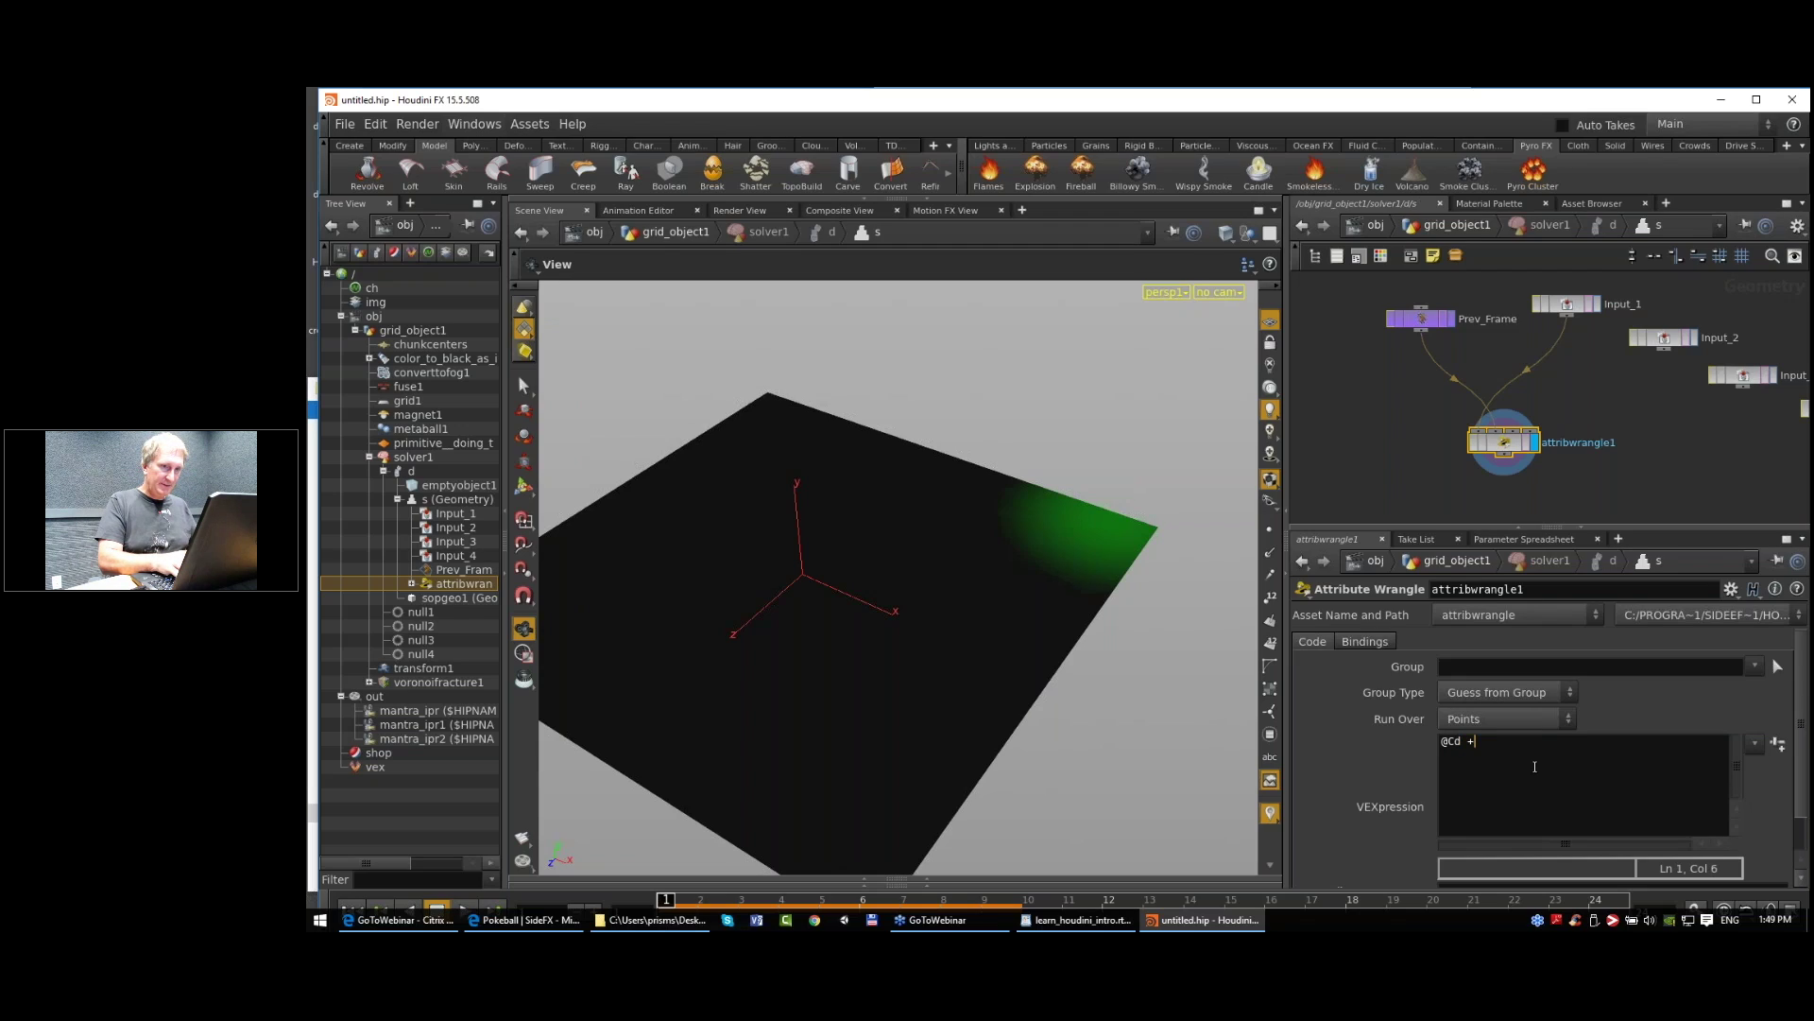
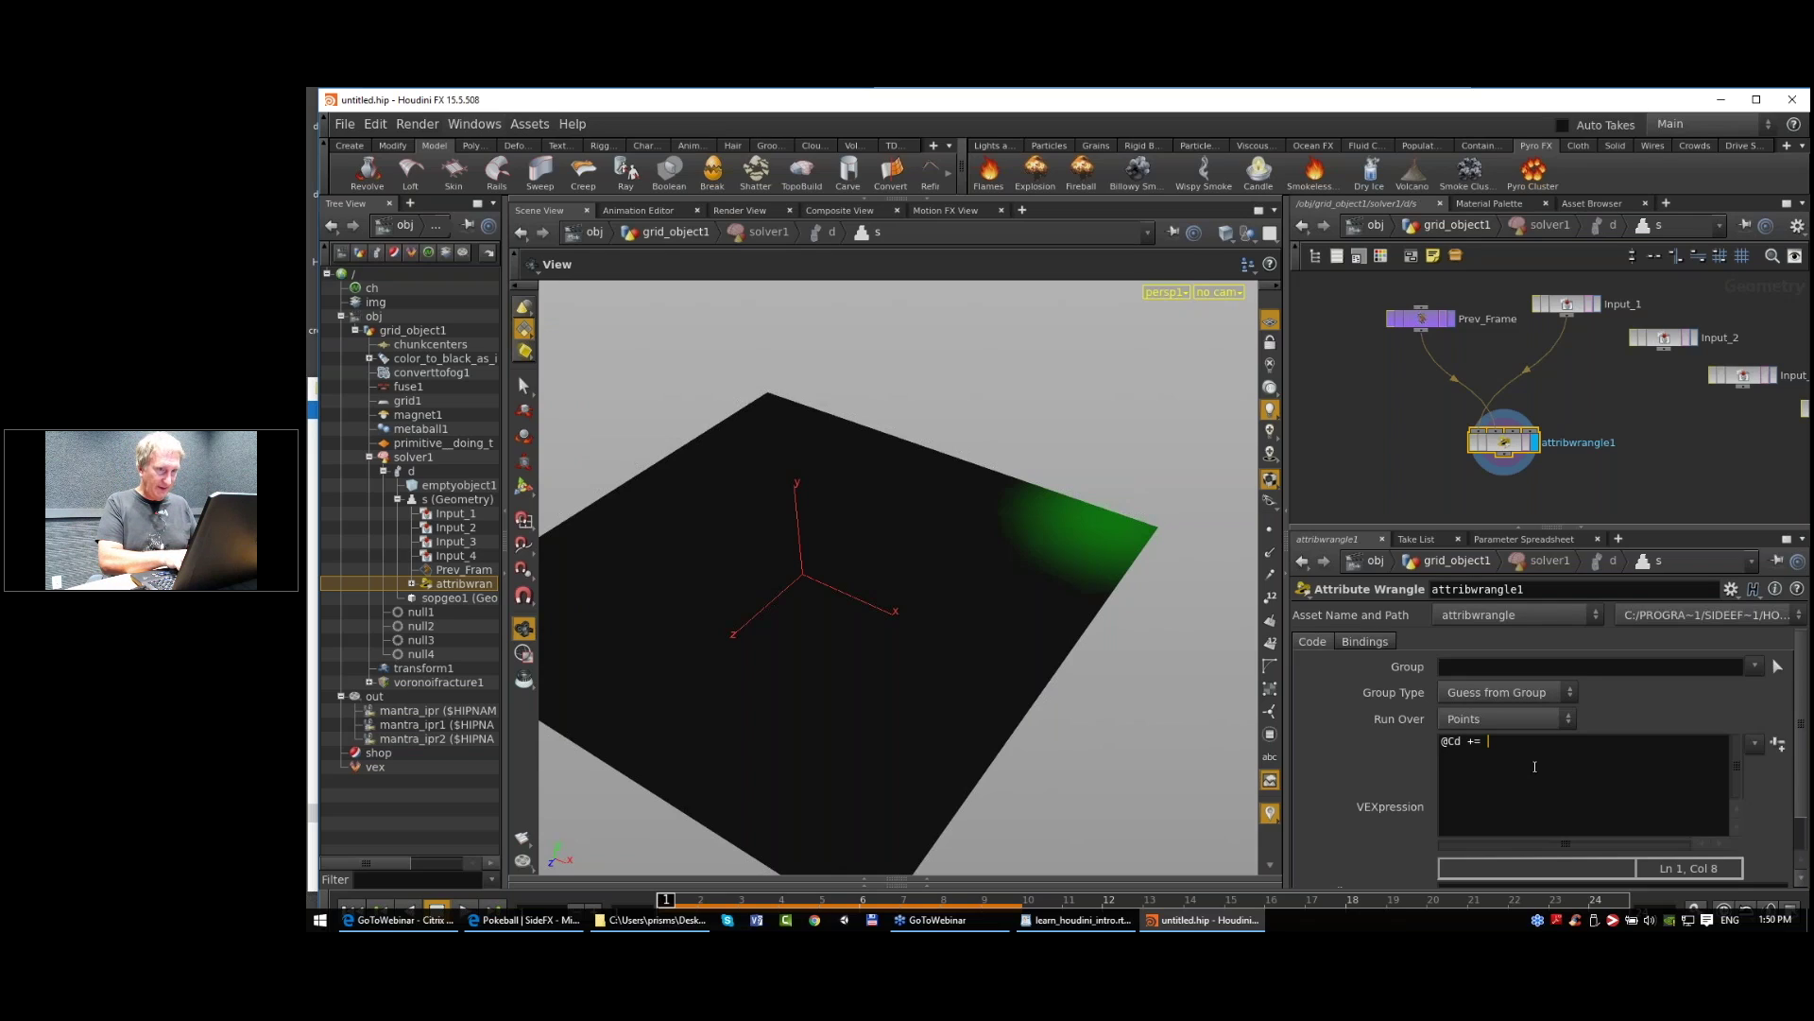
text(v)
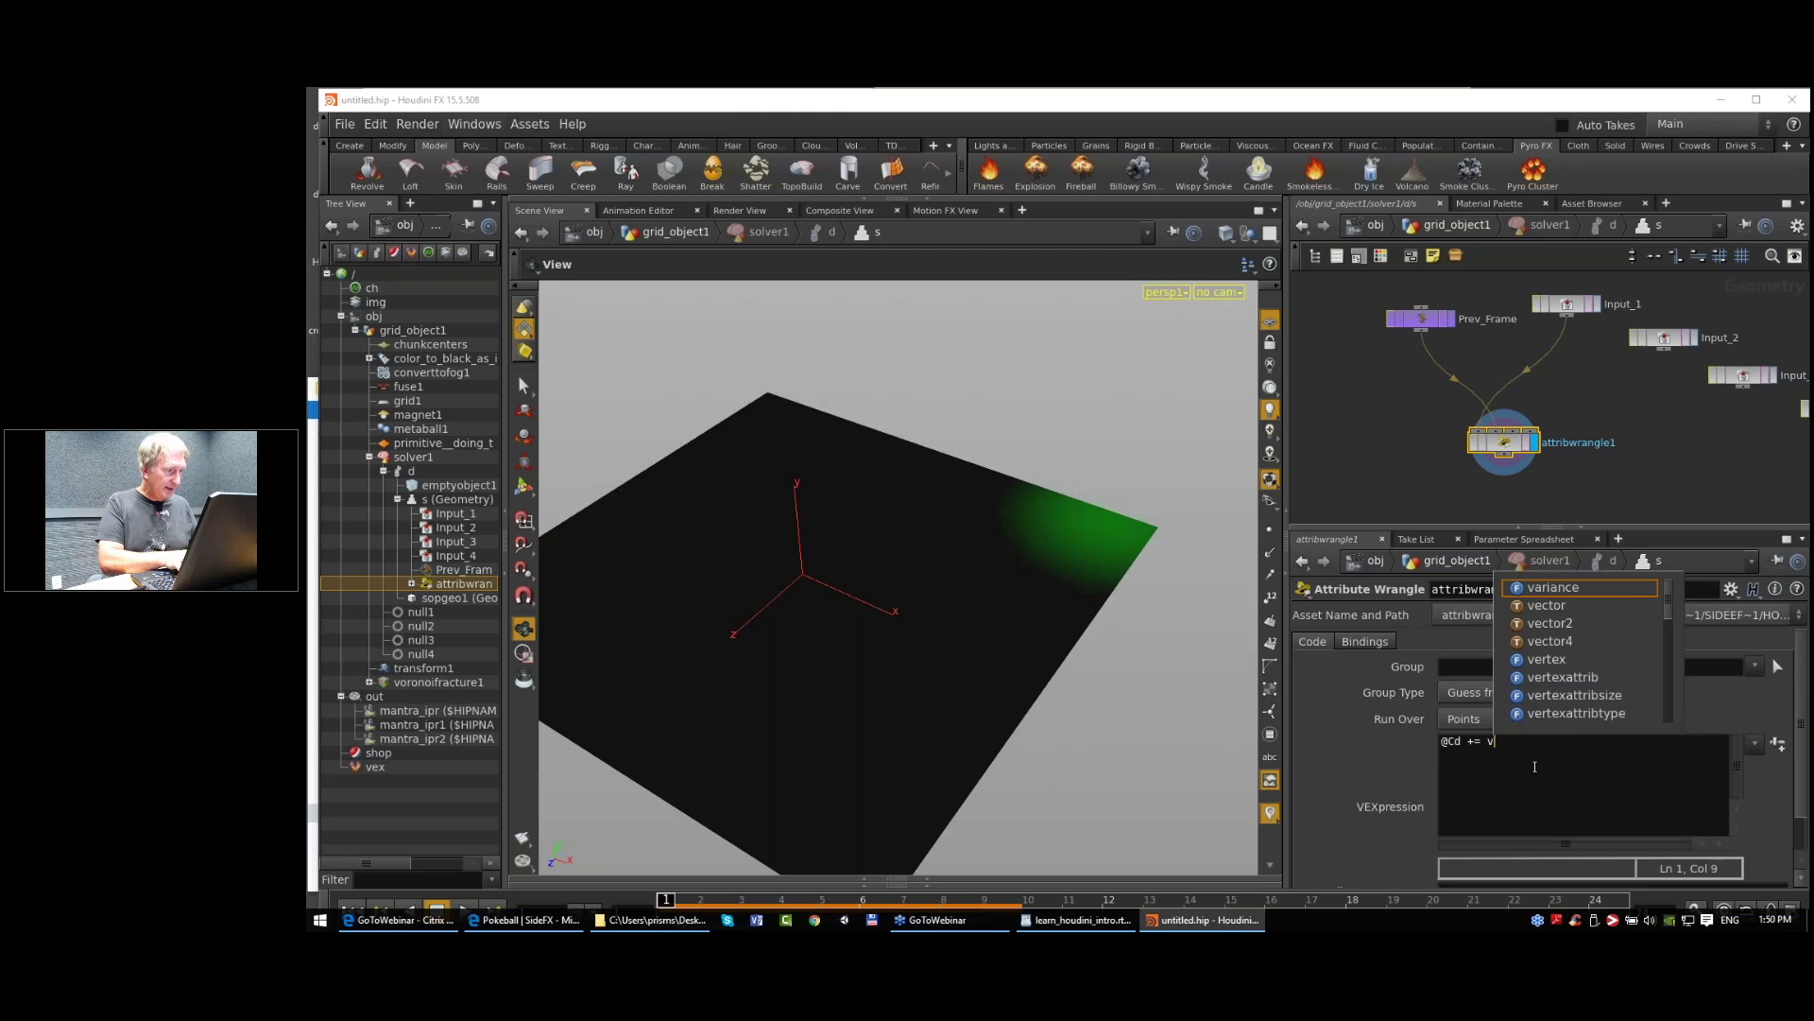
text(@op)
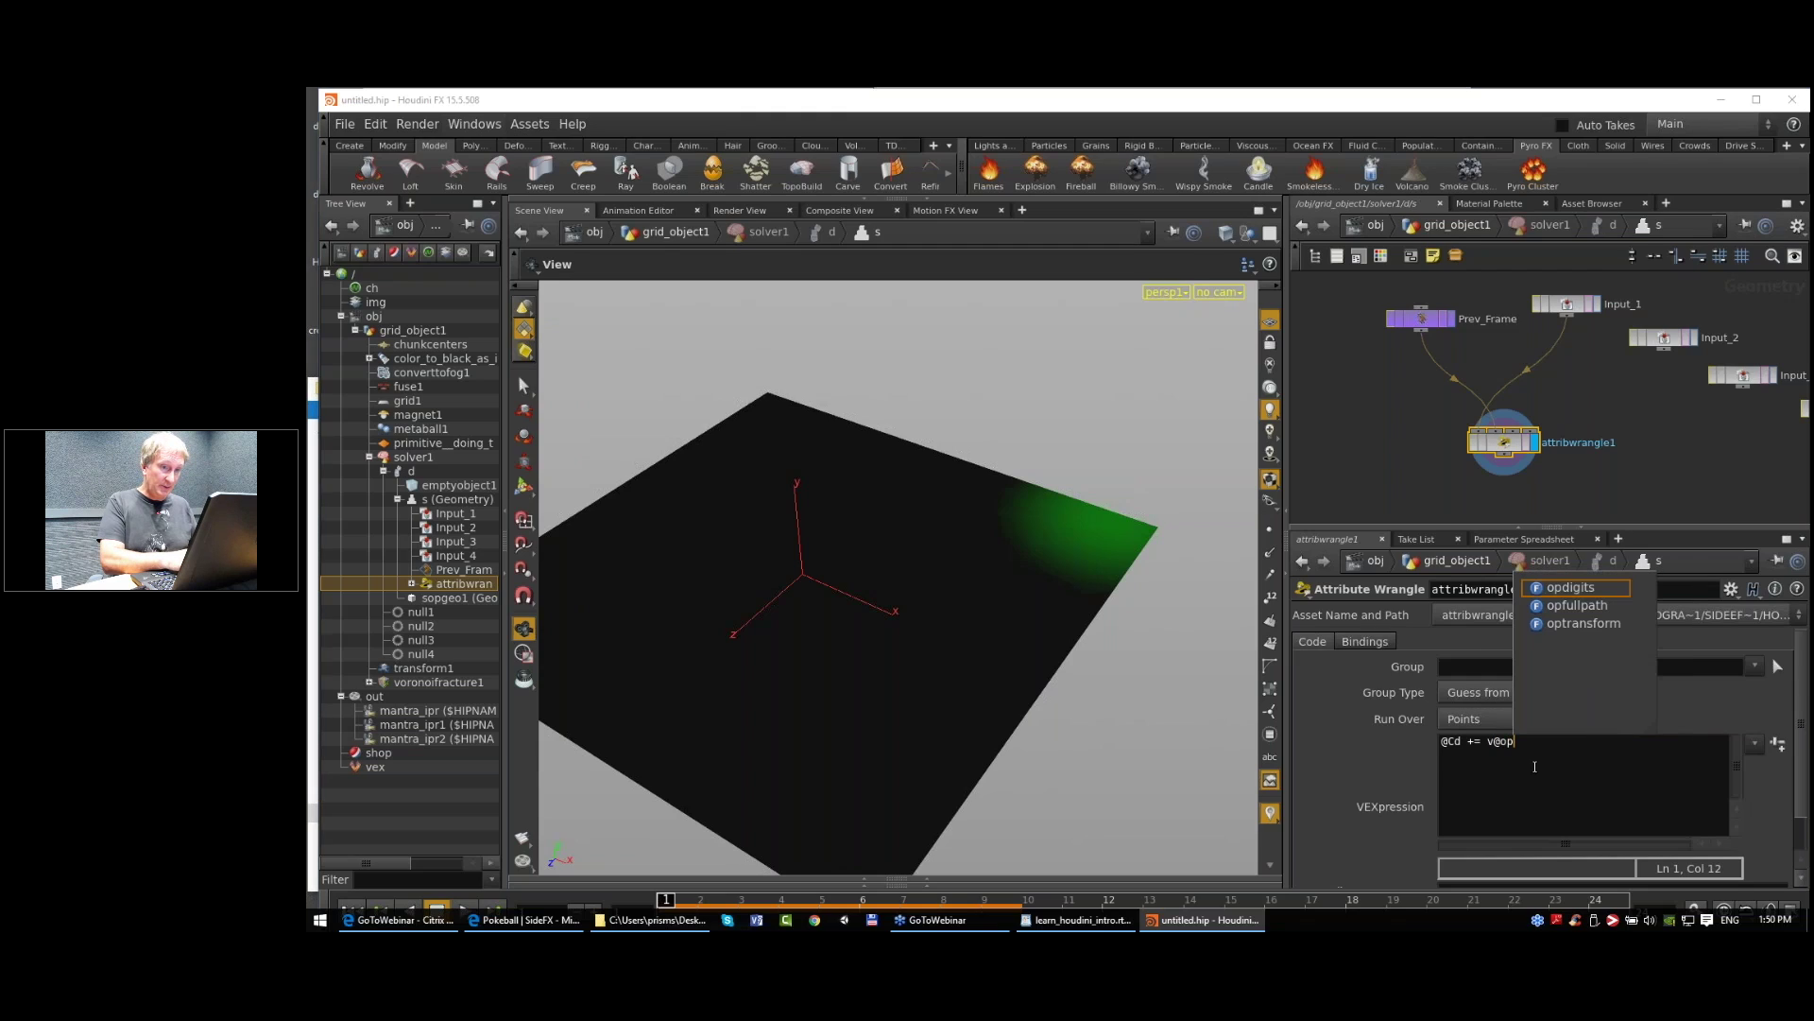
text(input)
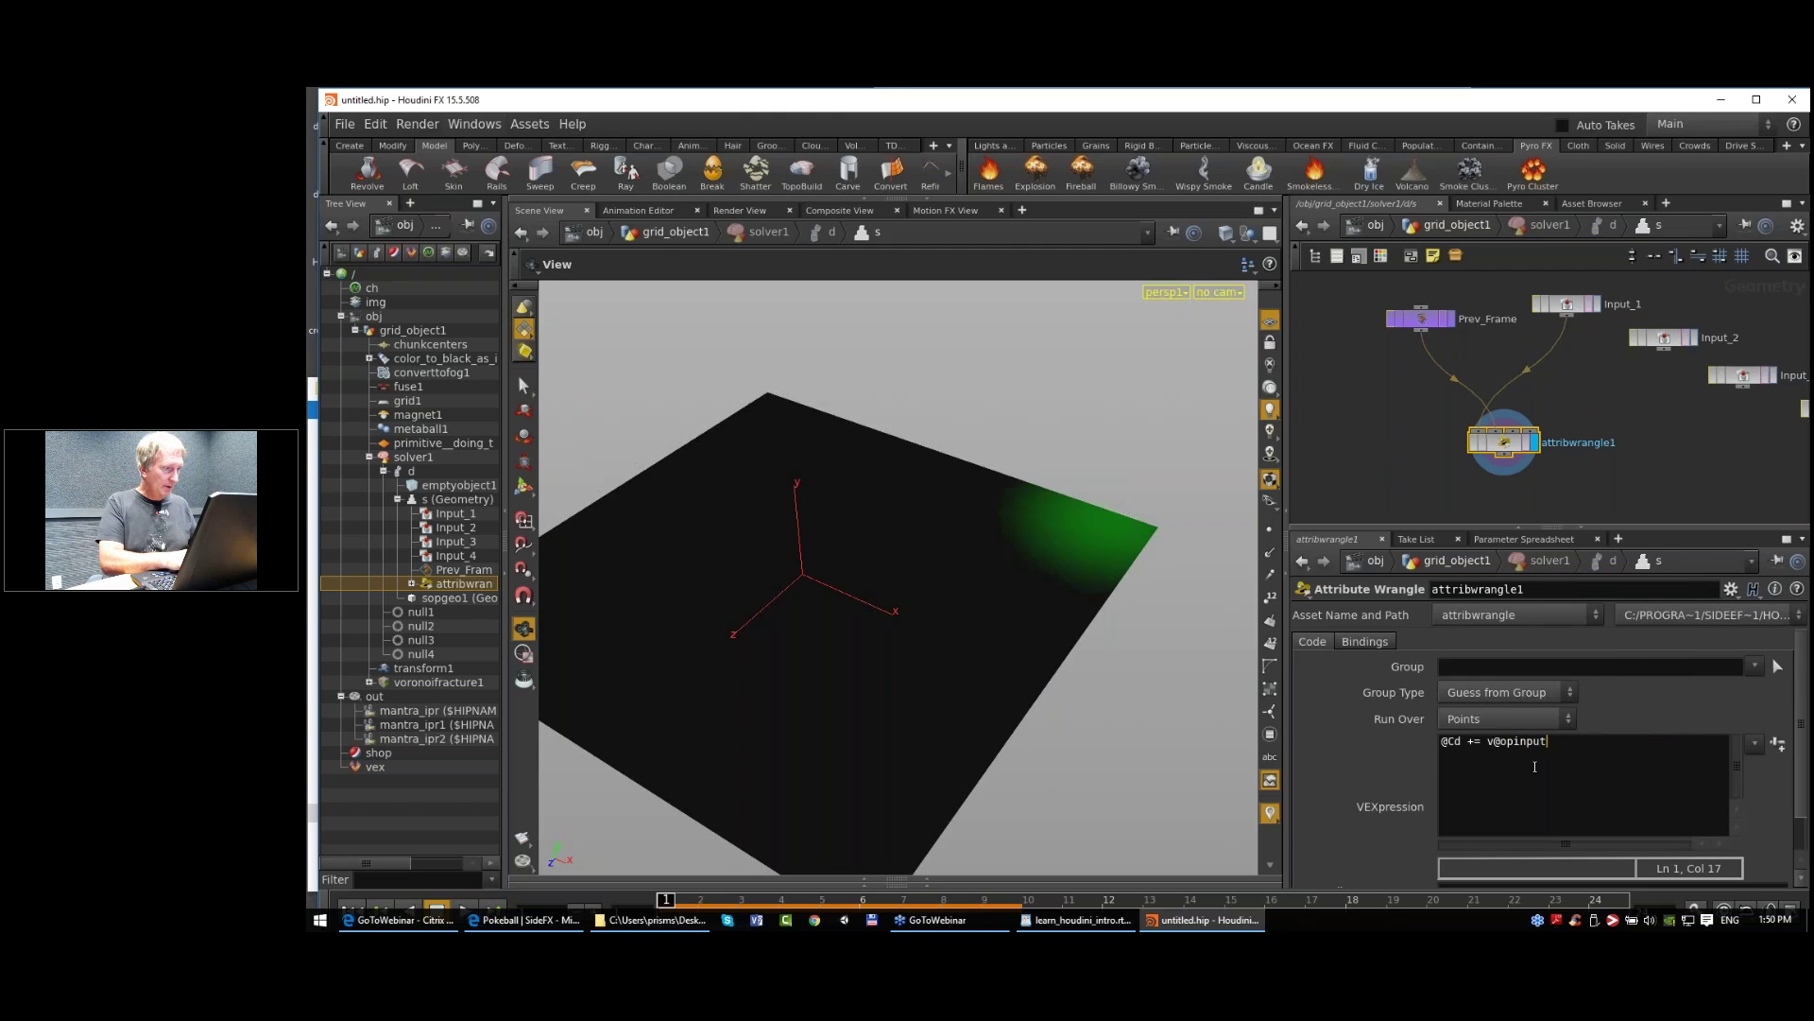
text(1_)
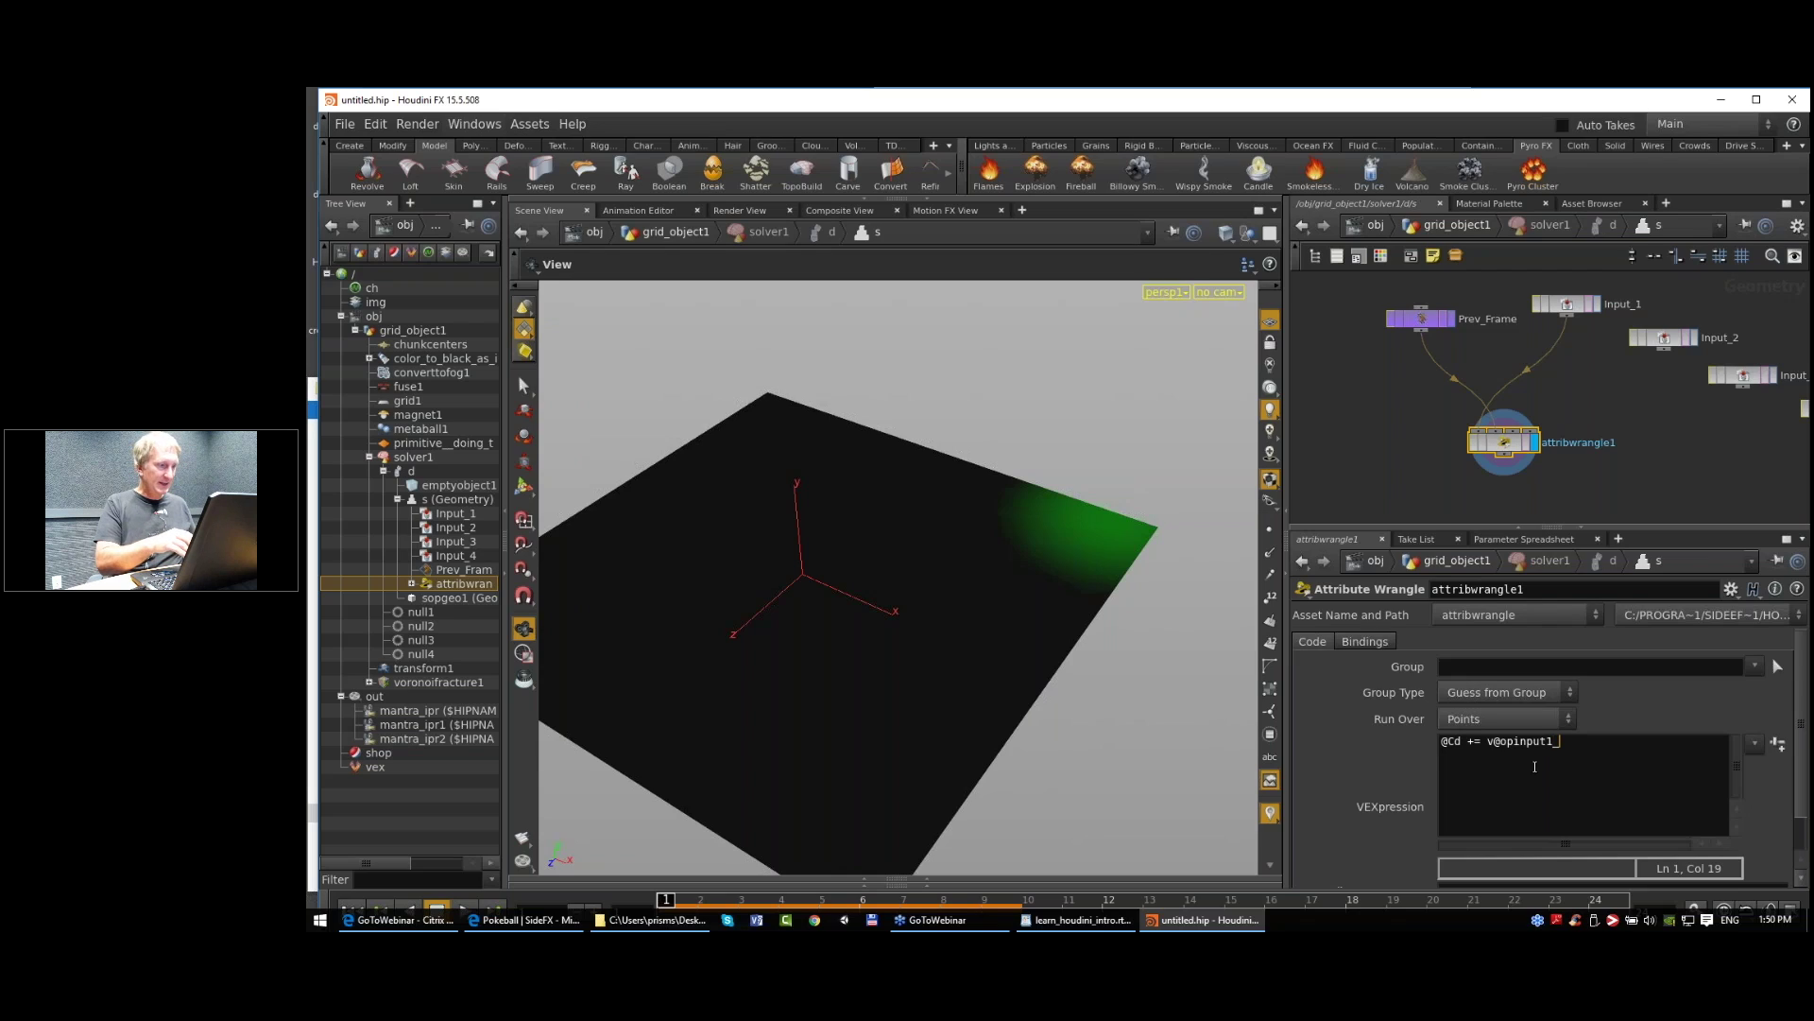
text(Cd;)
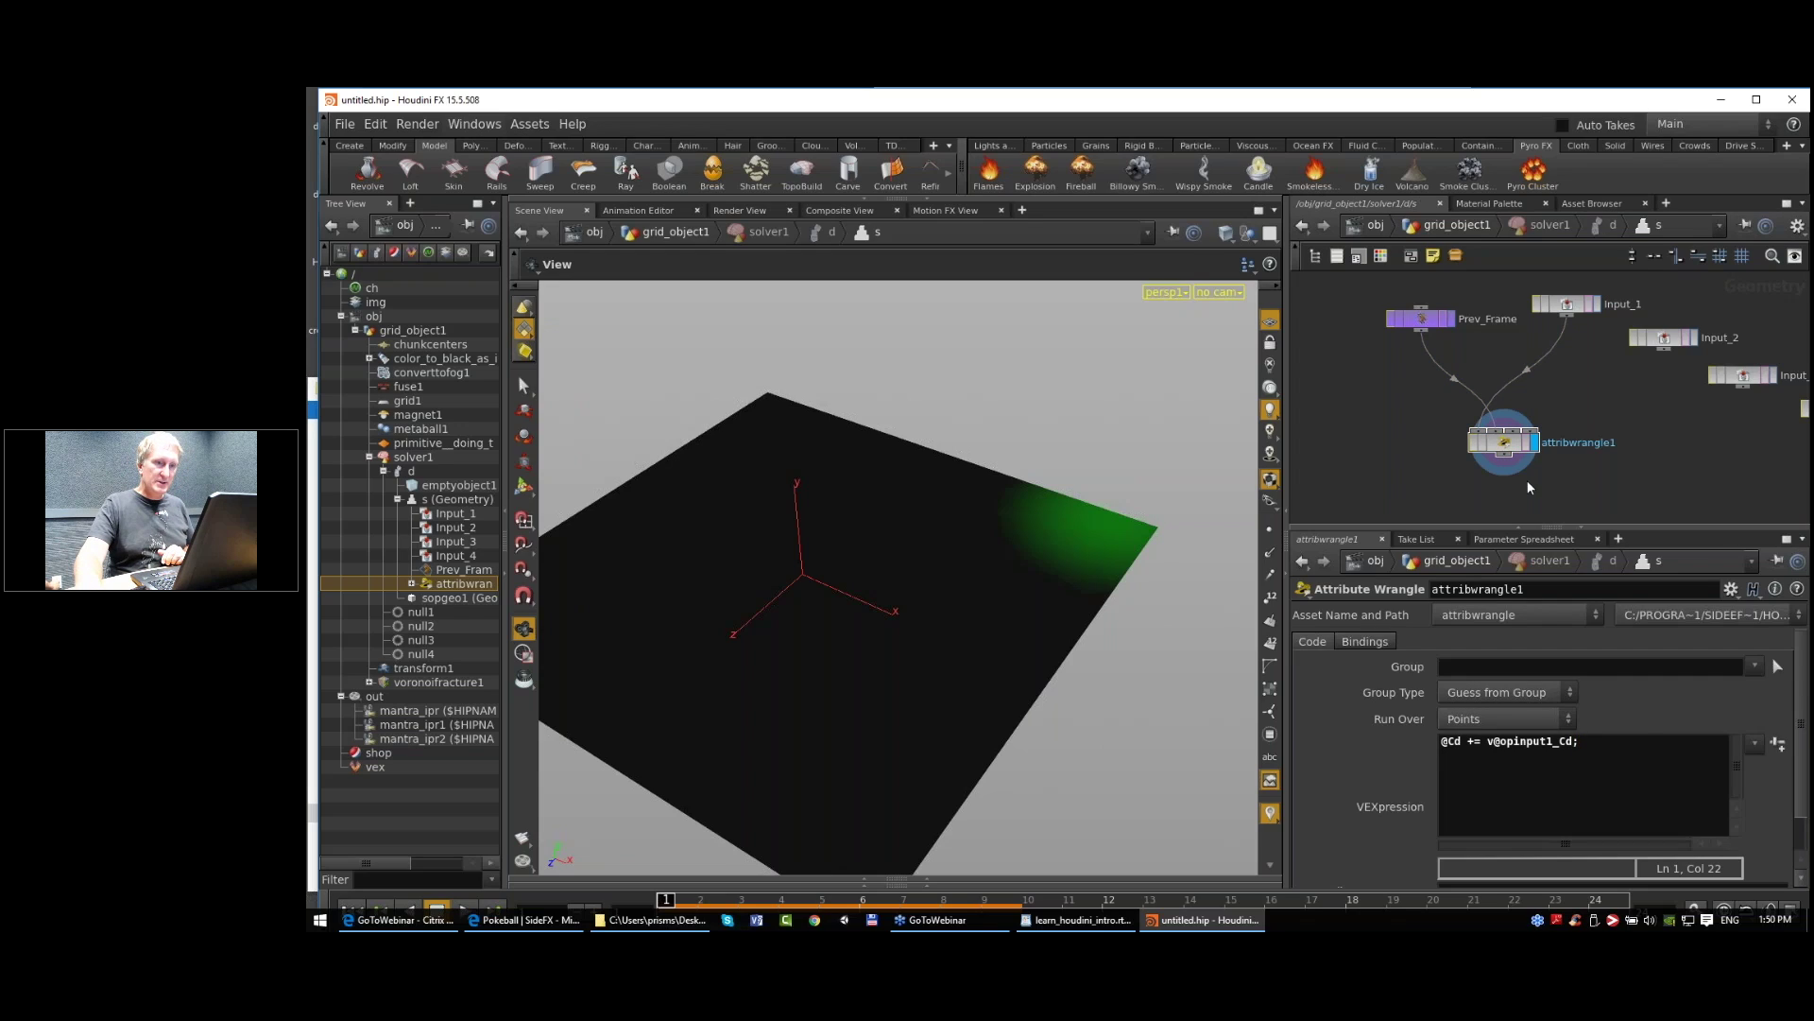
double_click(1452, 740)
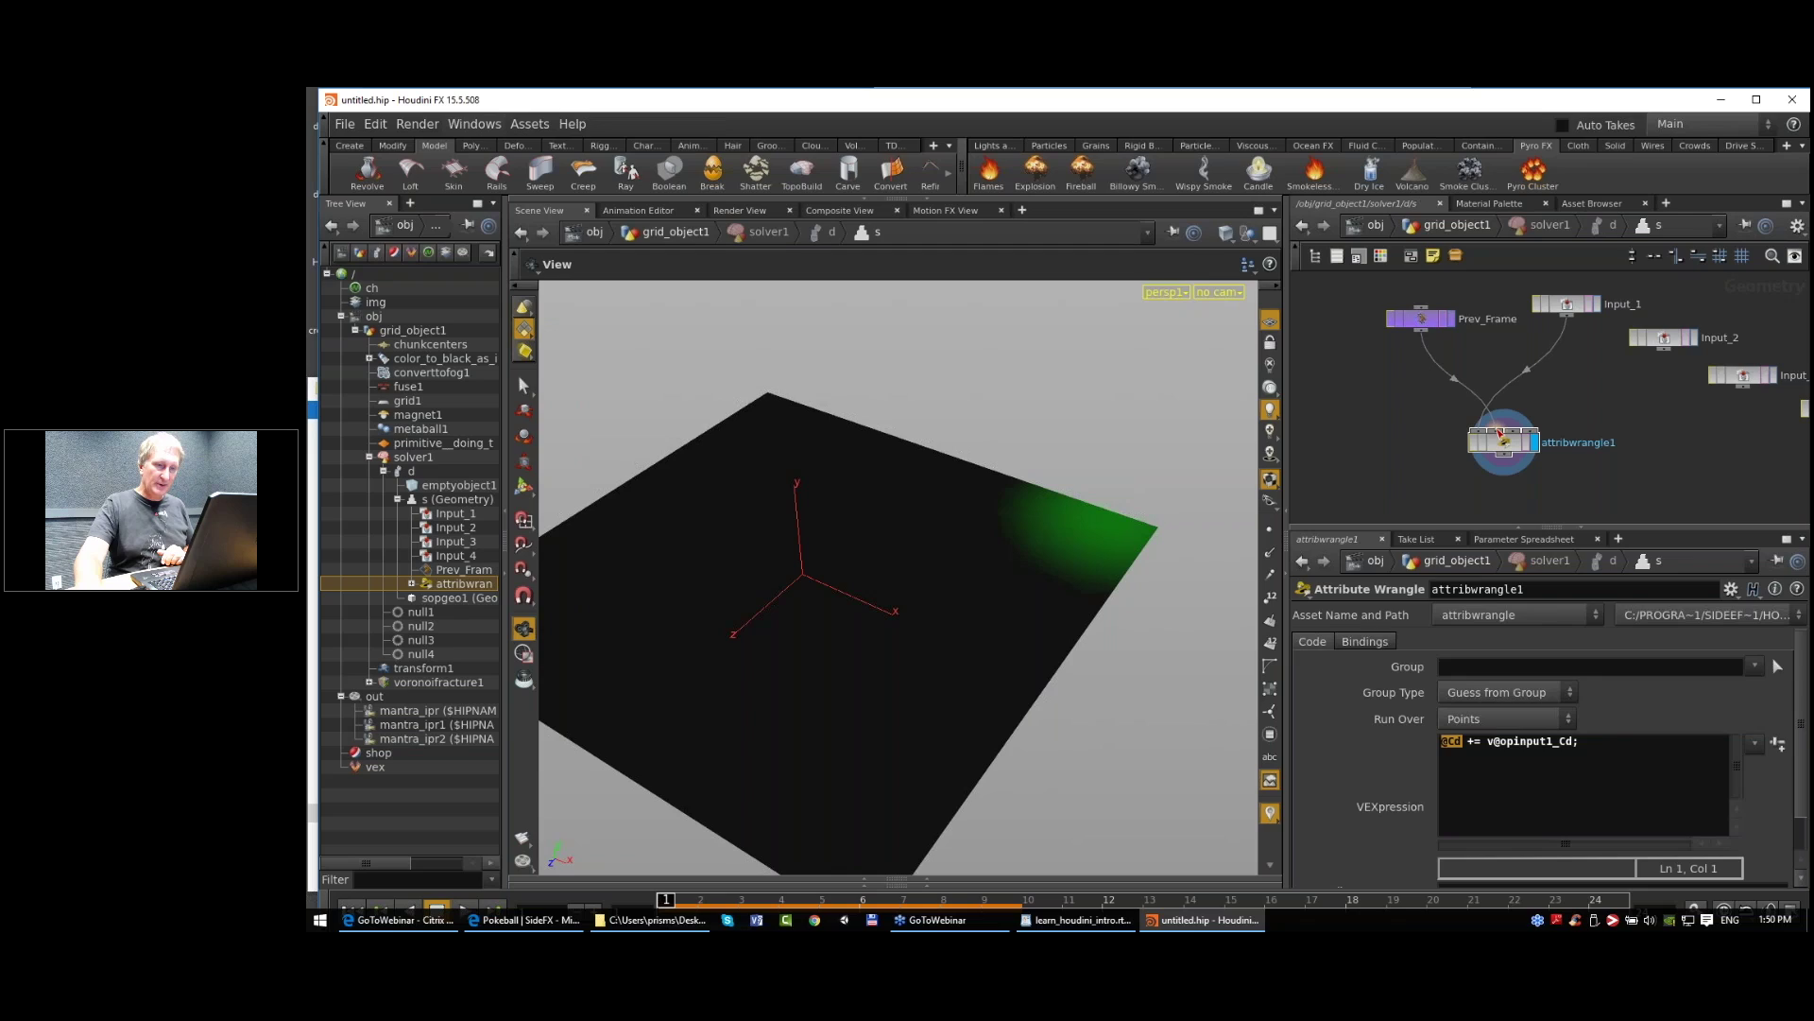
click(1500, 789)
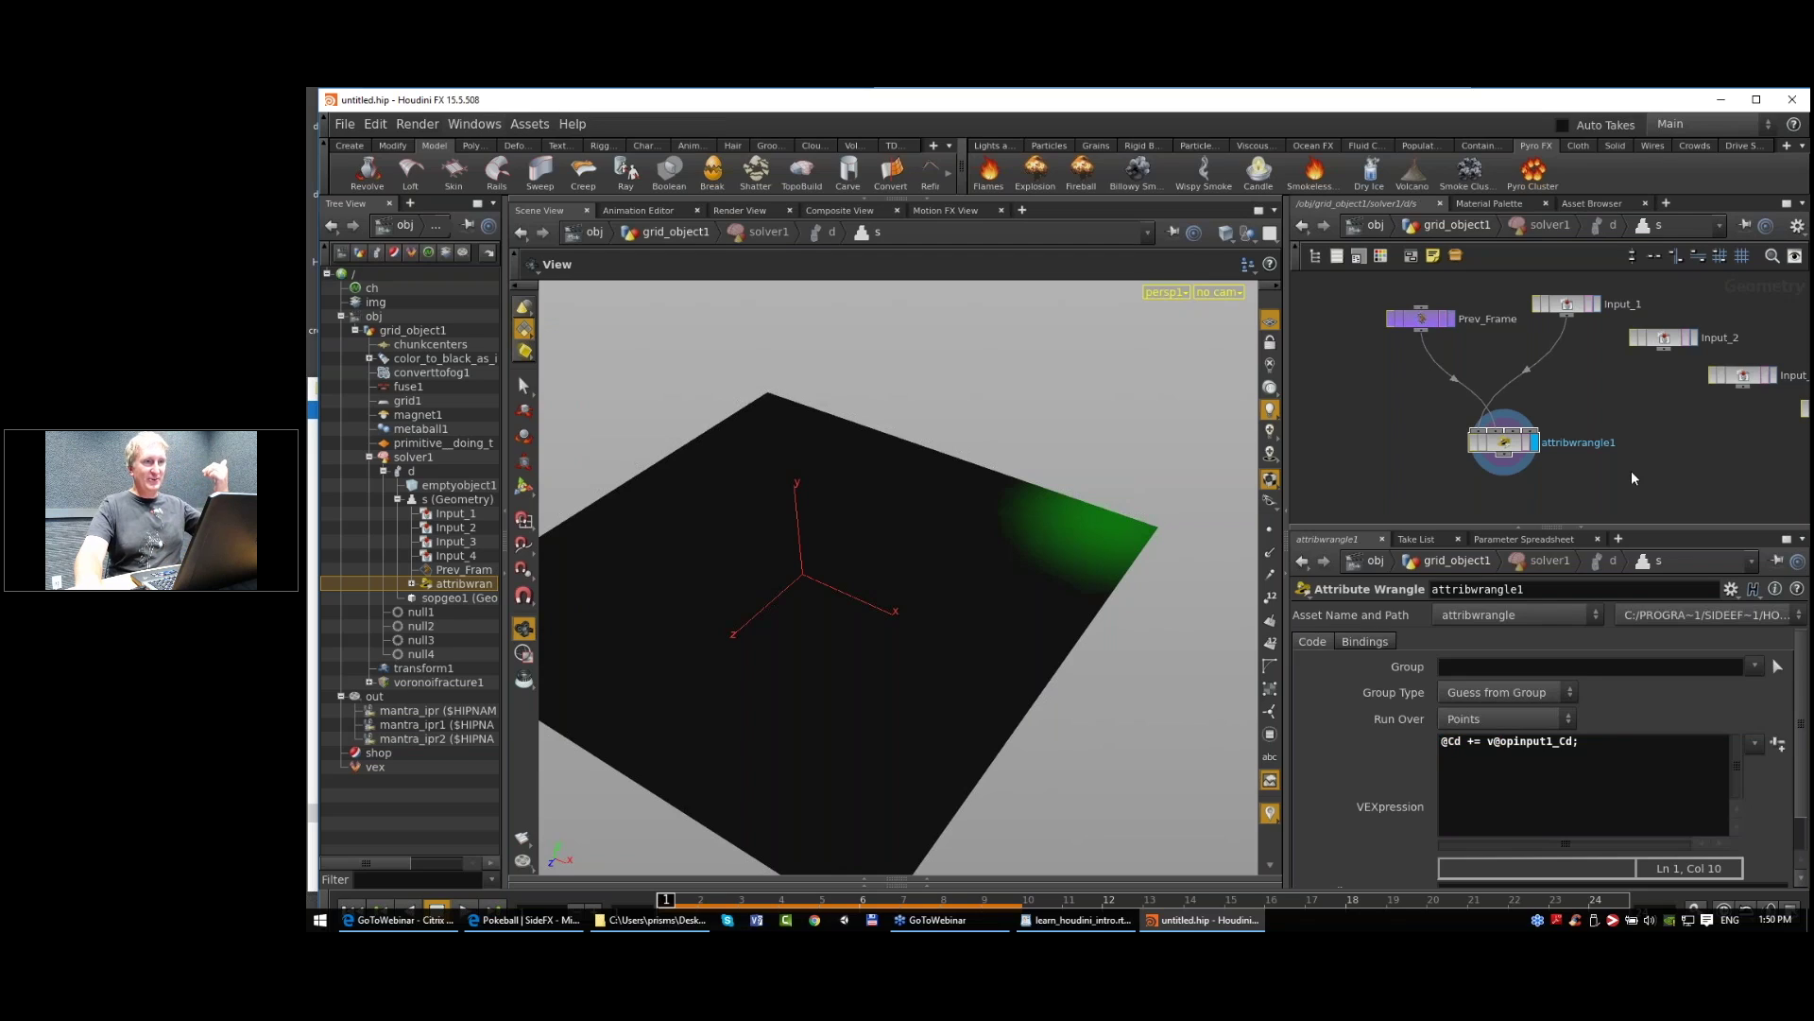
Step: Return to grid_object1, scrub to frame 6 and back to frame 1, and examine solver1's point colors sorted by Cd[g] in the geometry spreadsheet
key(u)
key(u)
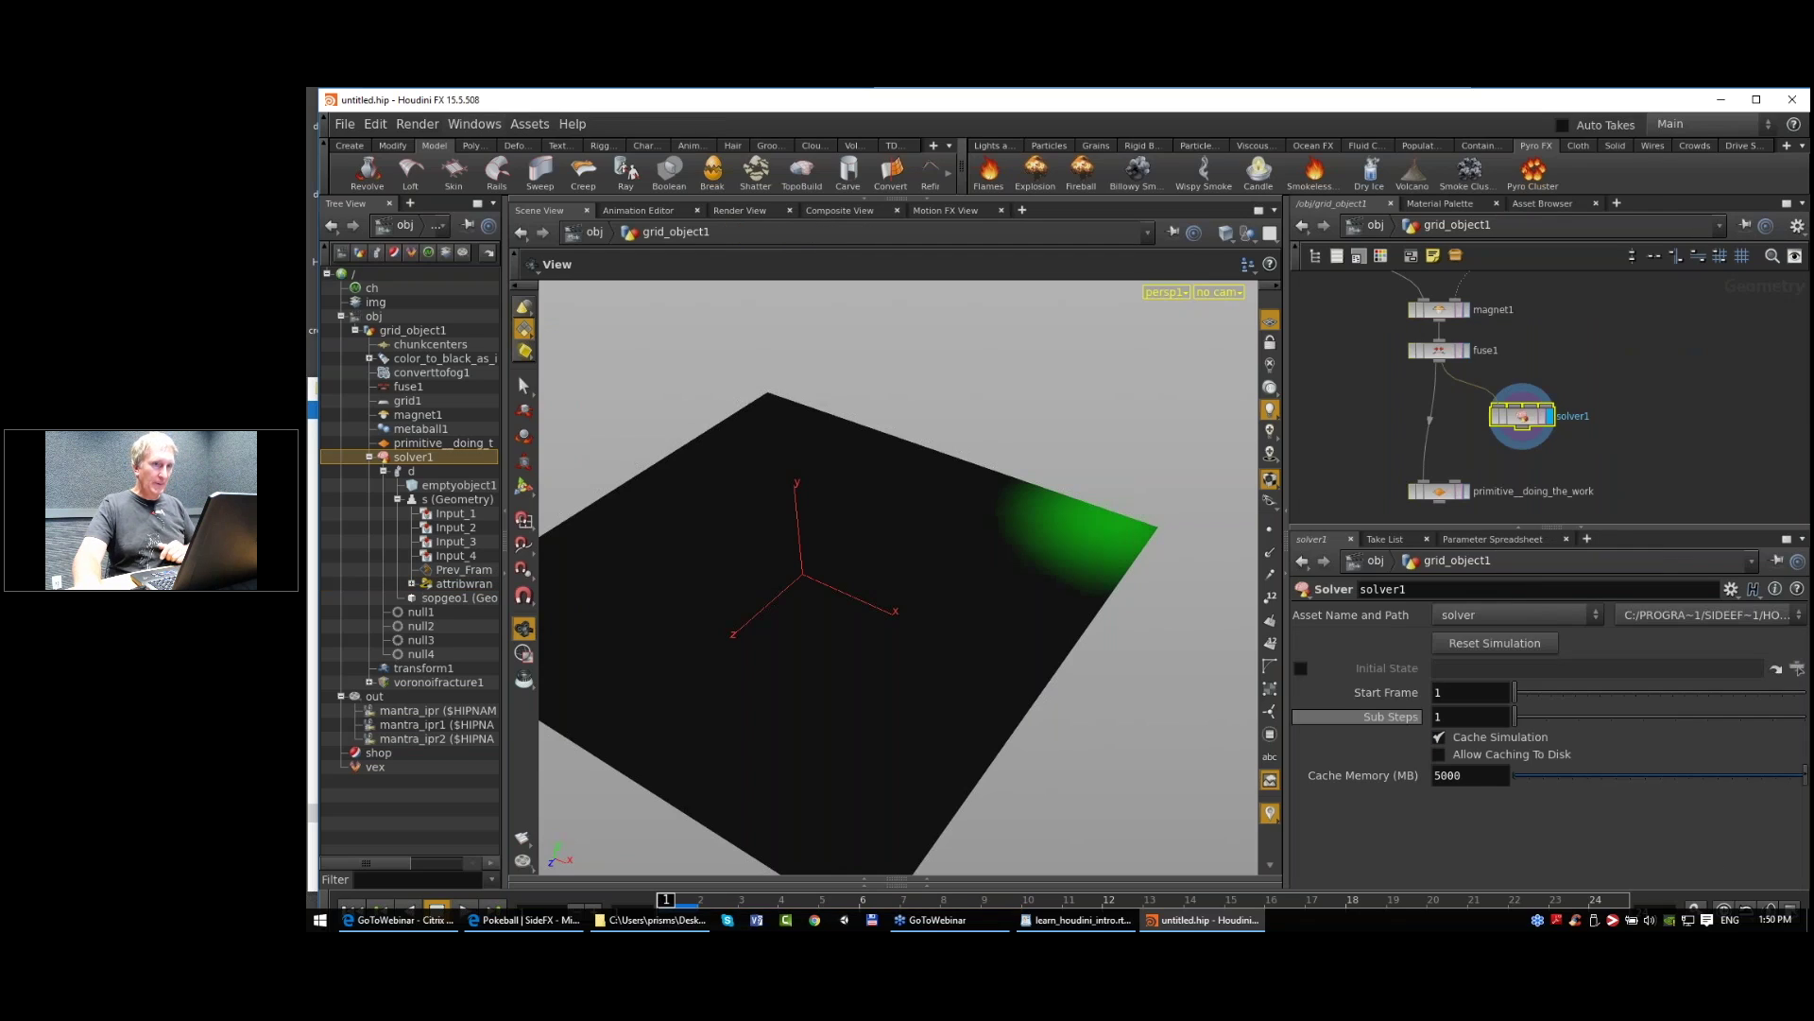
mouse_move(673, 900)
mouse_down()
mouse_move(1456, 881)
mouse_move(686, 910)
mouse_move(1267, 900)
mouse_move(646, 897)
mouse_move(897, 898)
mouse_move(697, 898)
mouse_up()
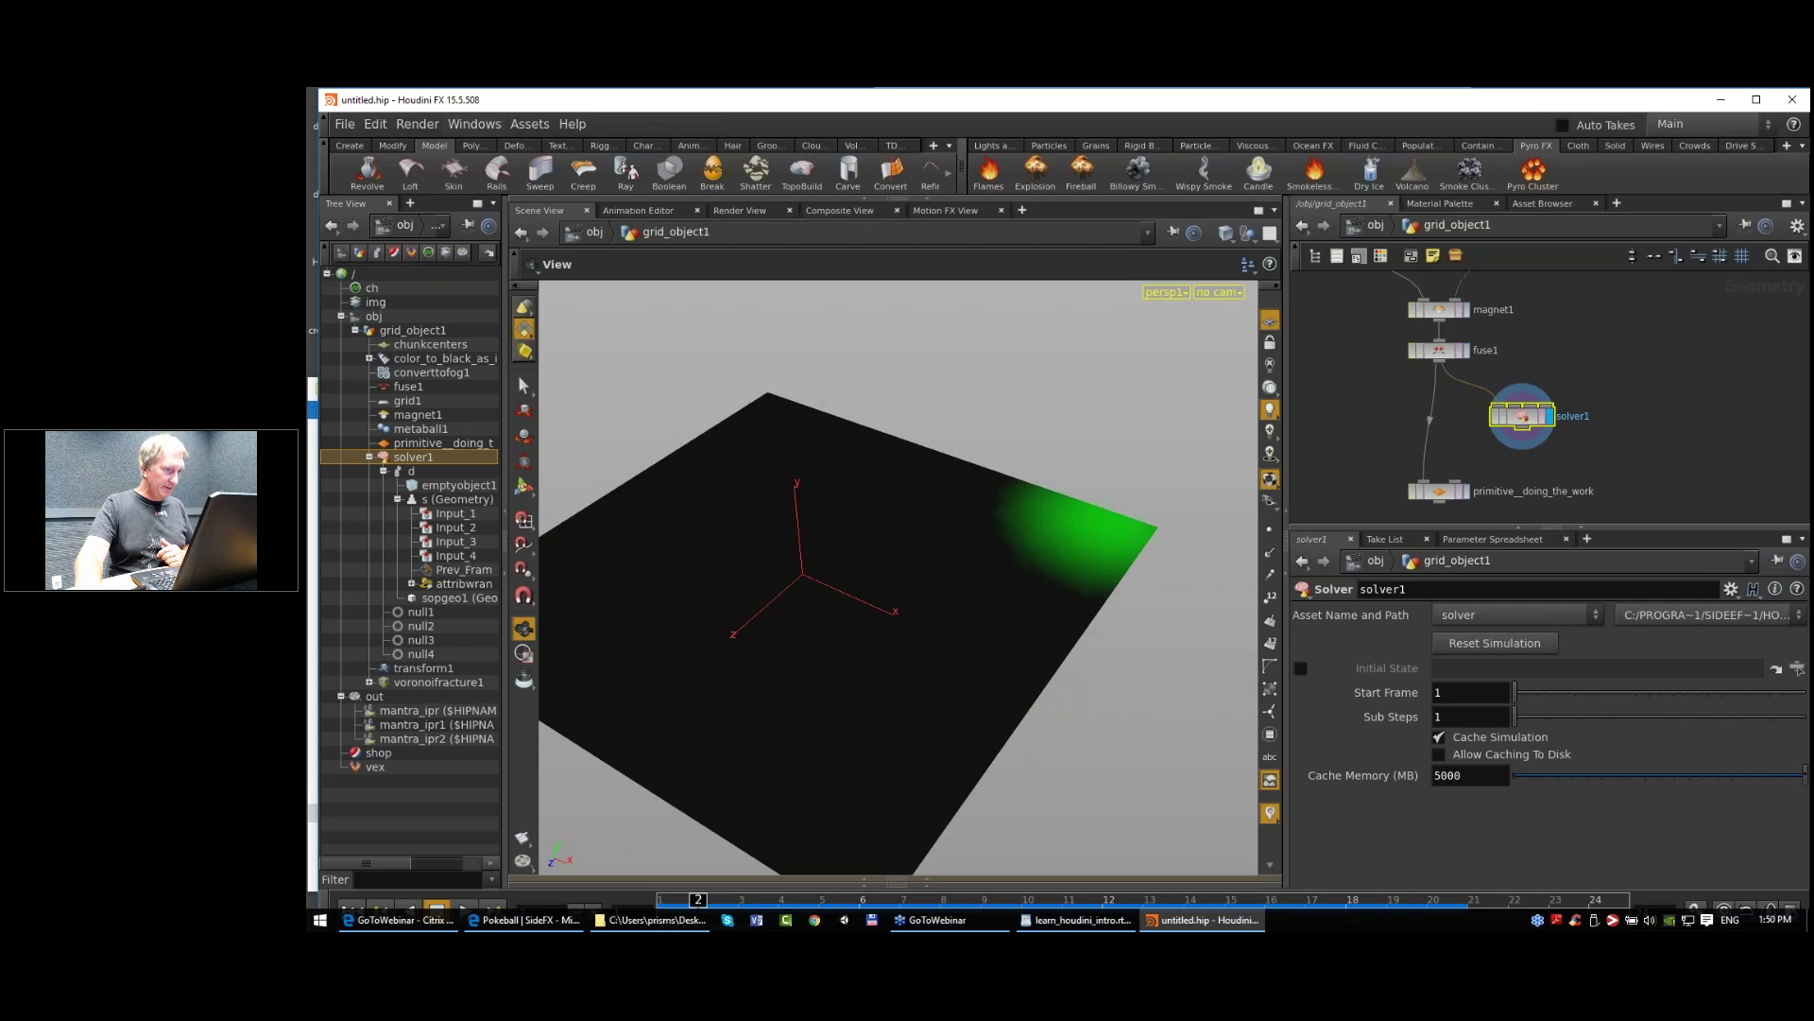
click(933, 876)
drag(699, 899, 861, 899)
click(1007, 729)
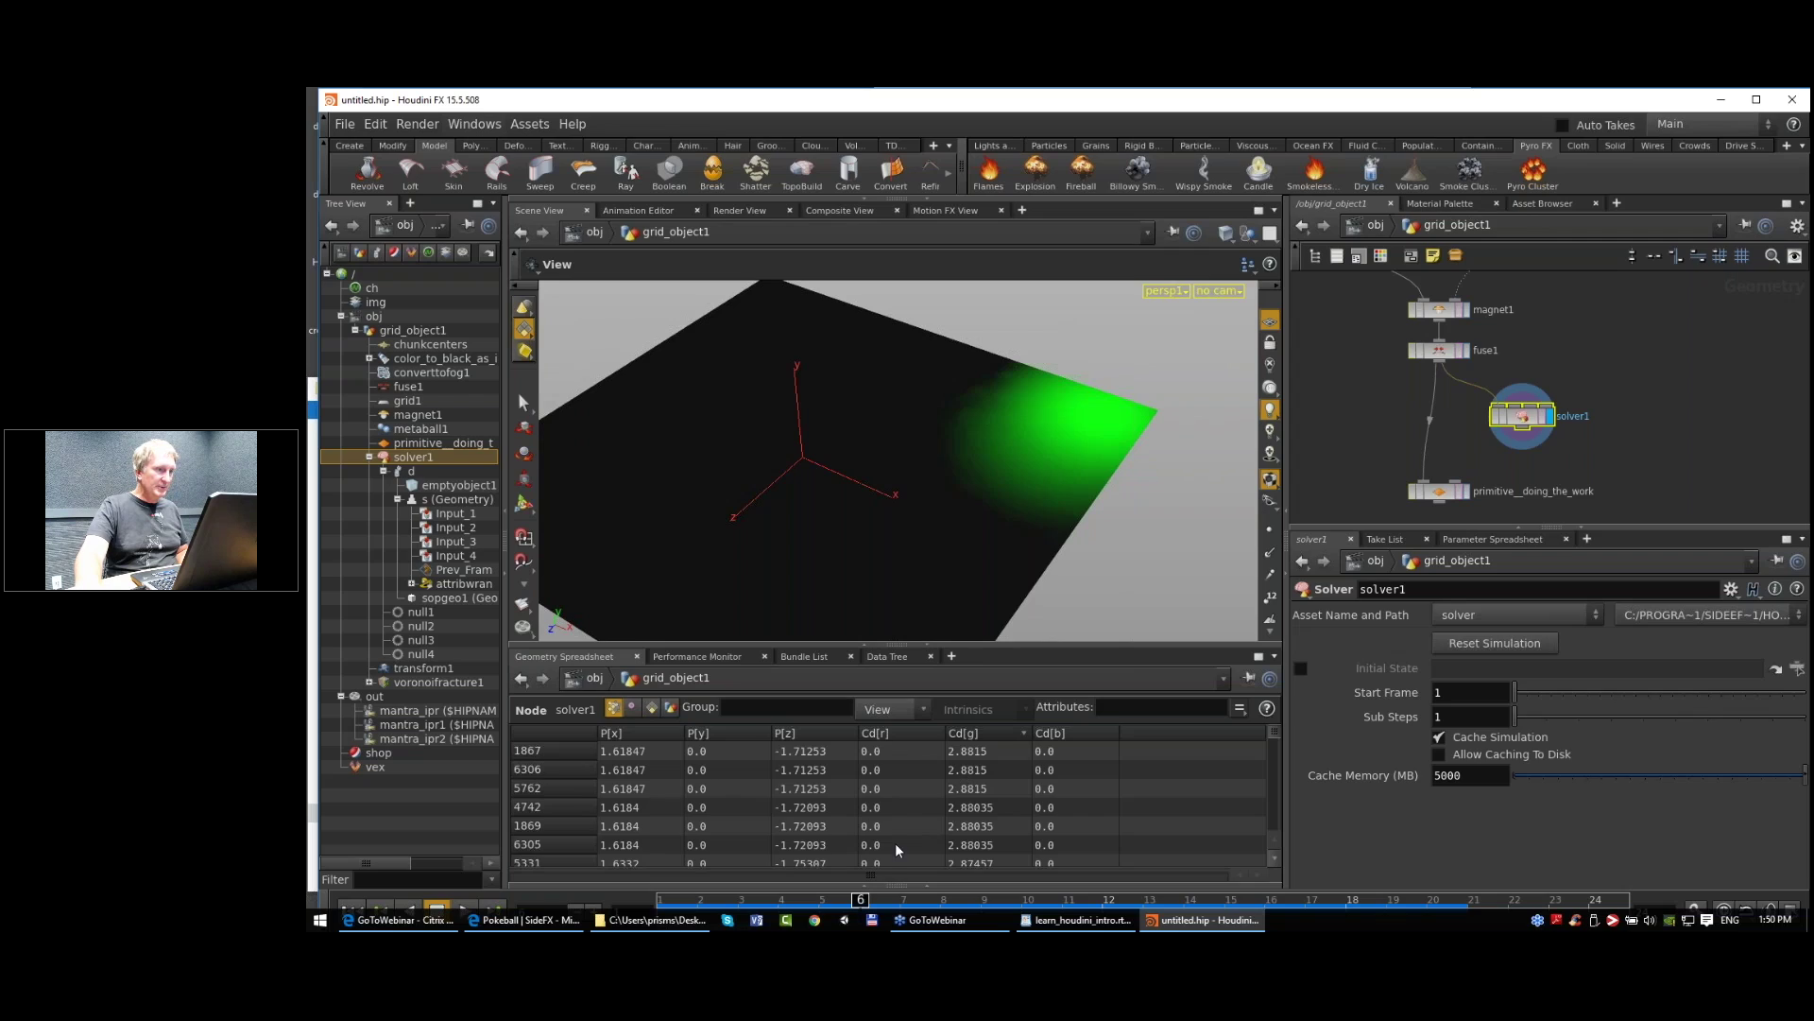
drag(859, 901, 663, 901)
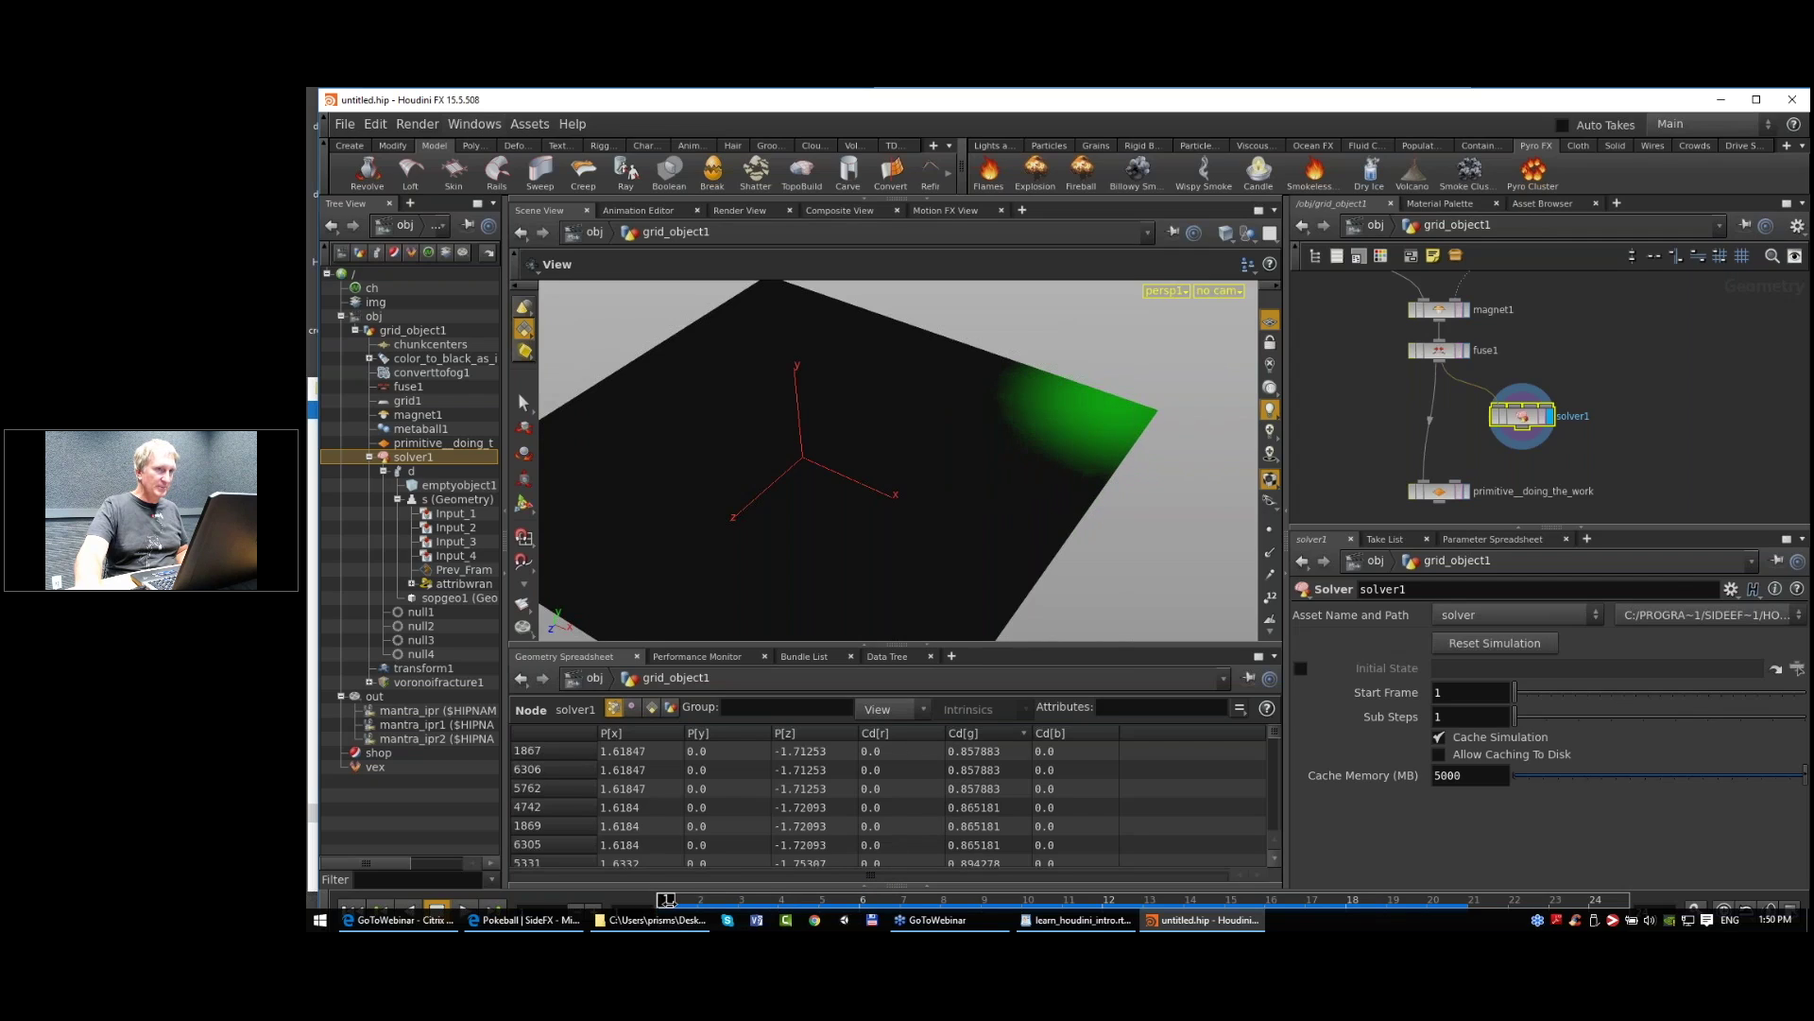
double_click(1524, 418)
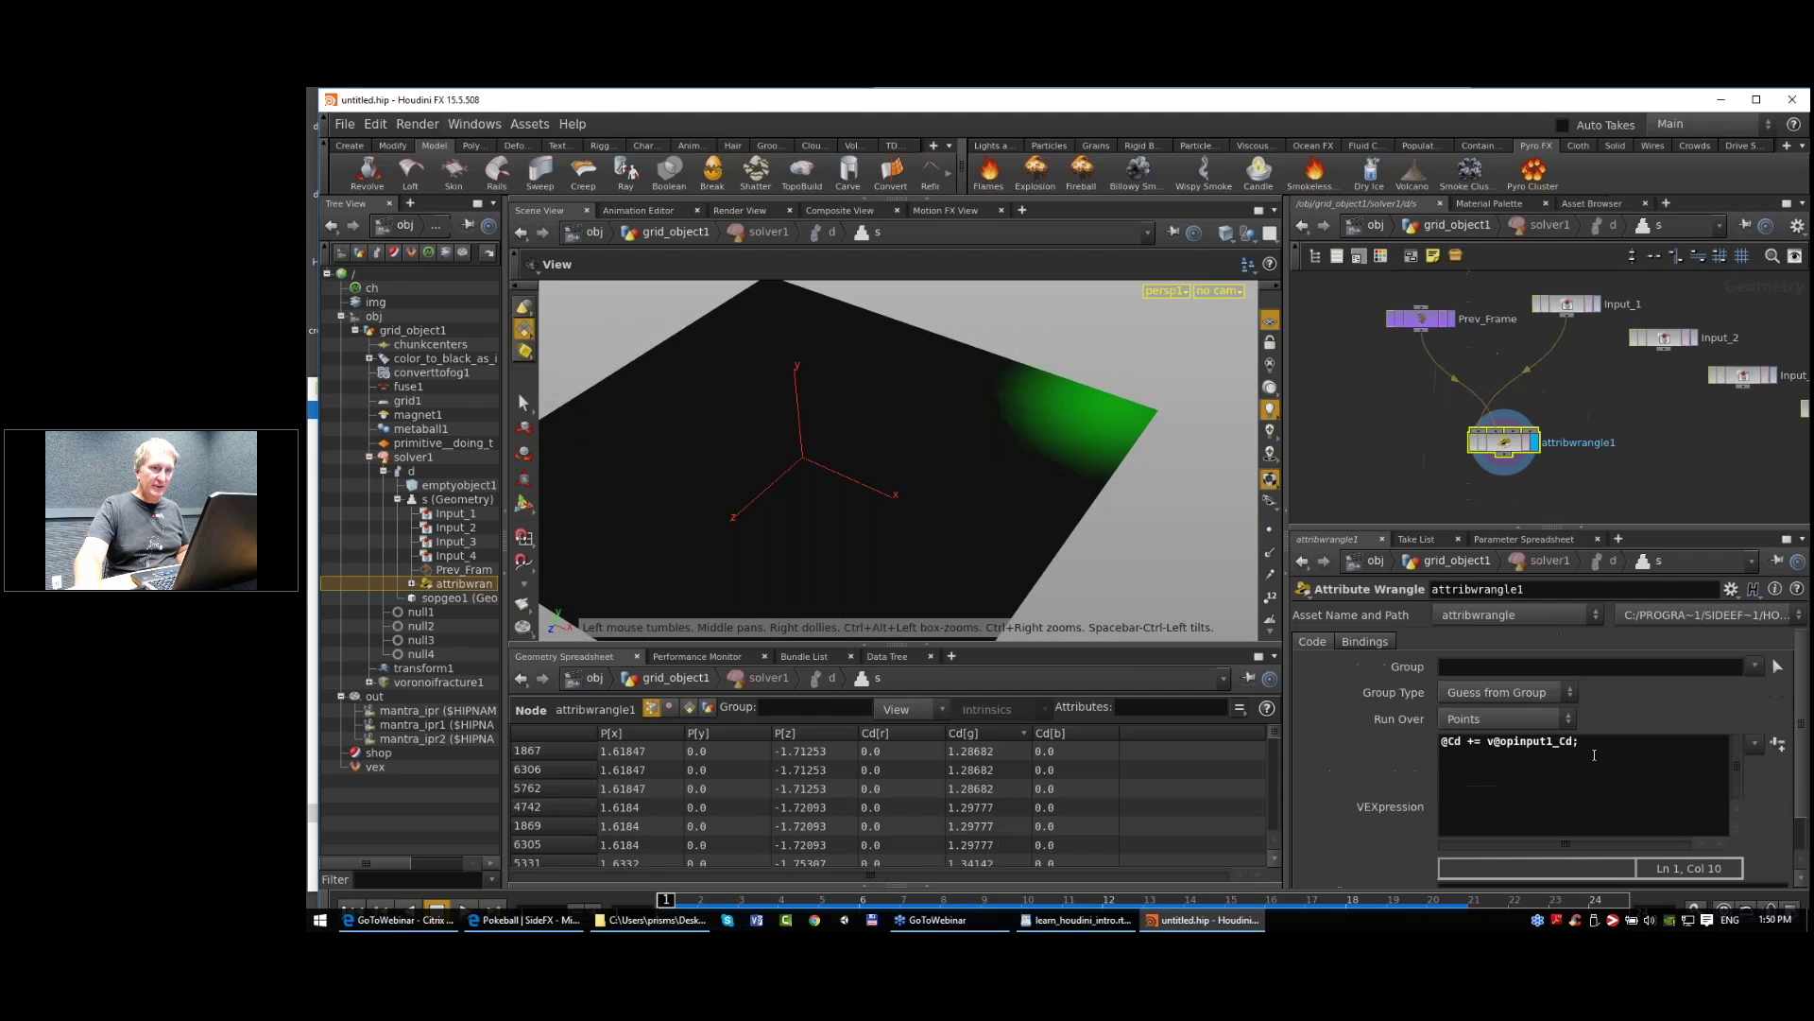
click(1608, 740)
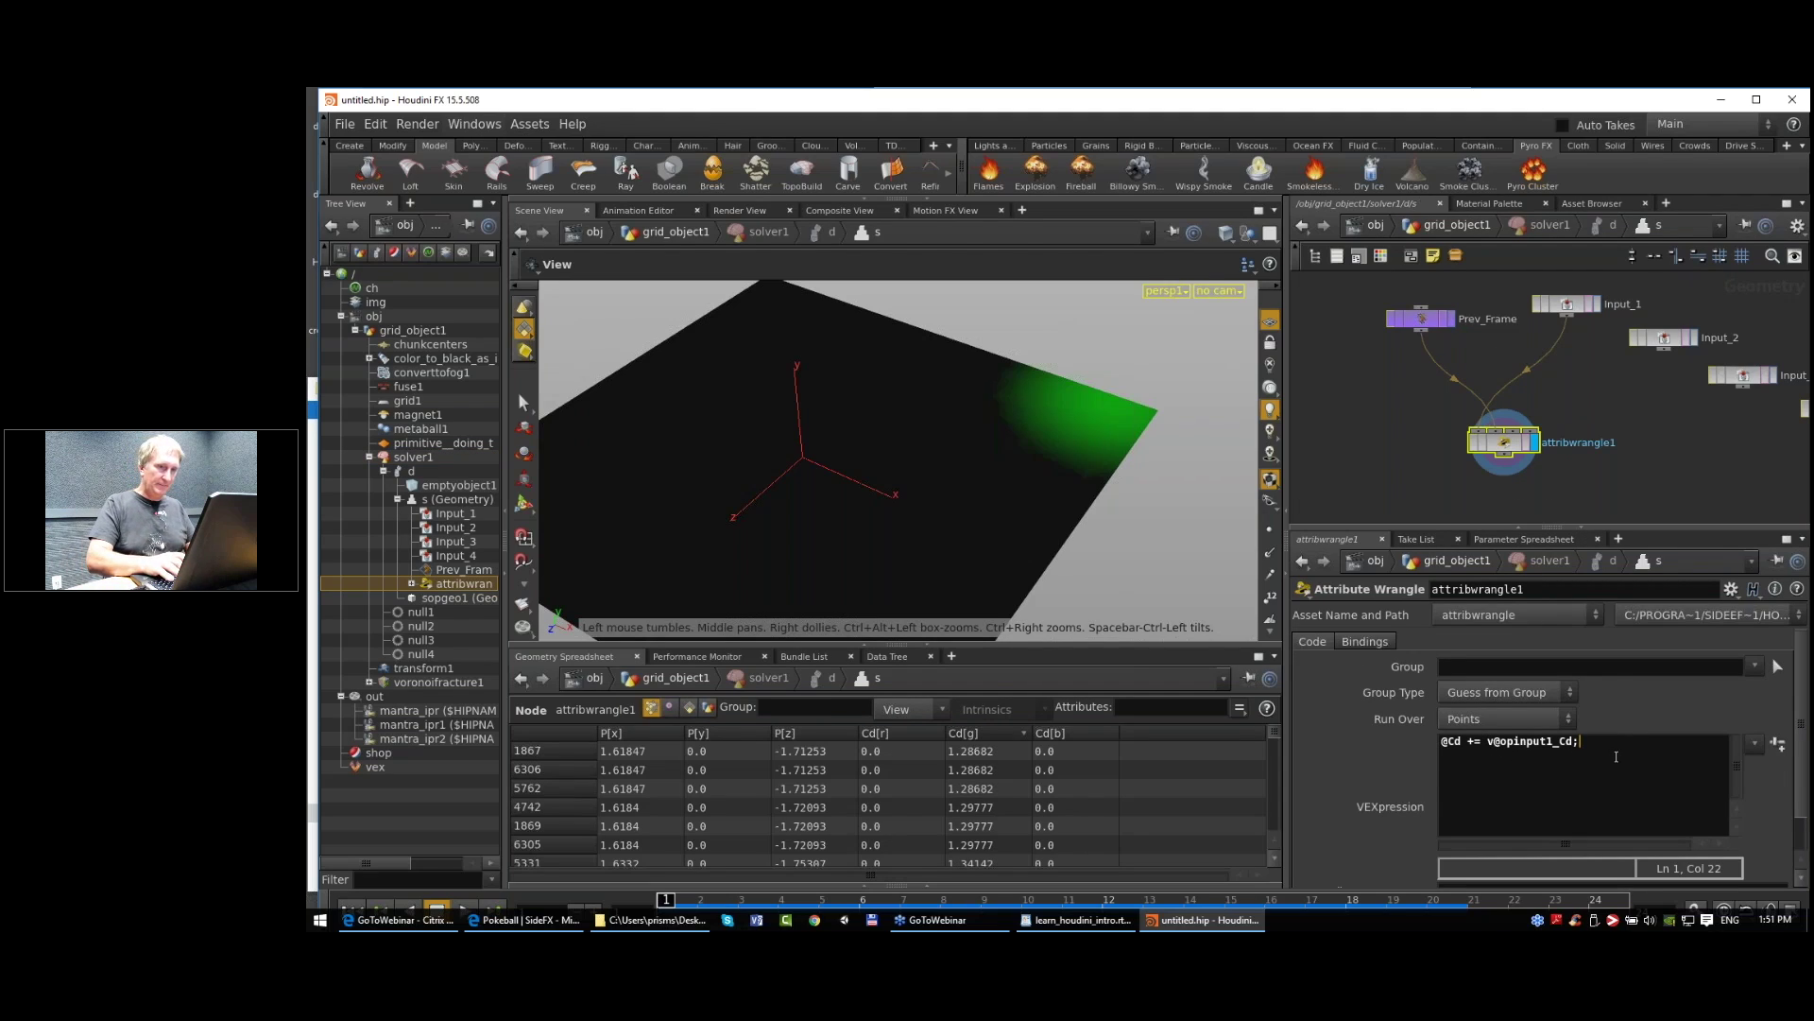
key(Return)
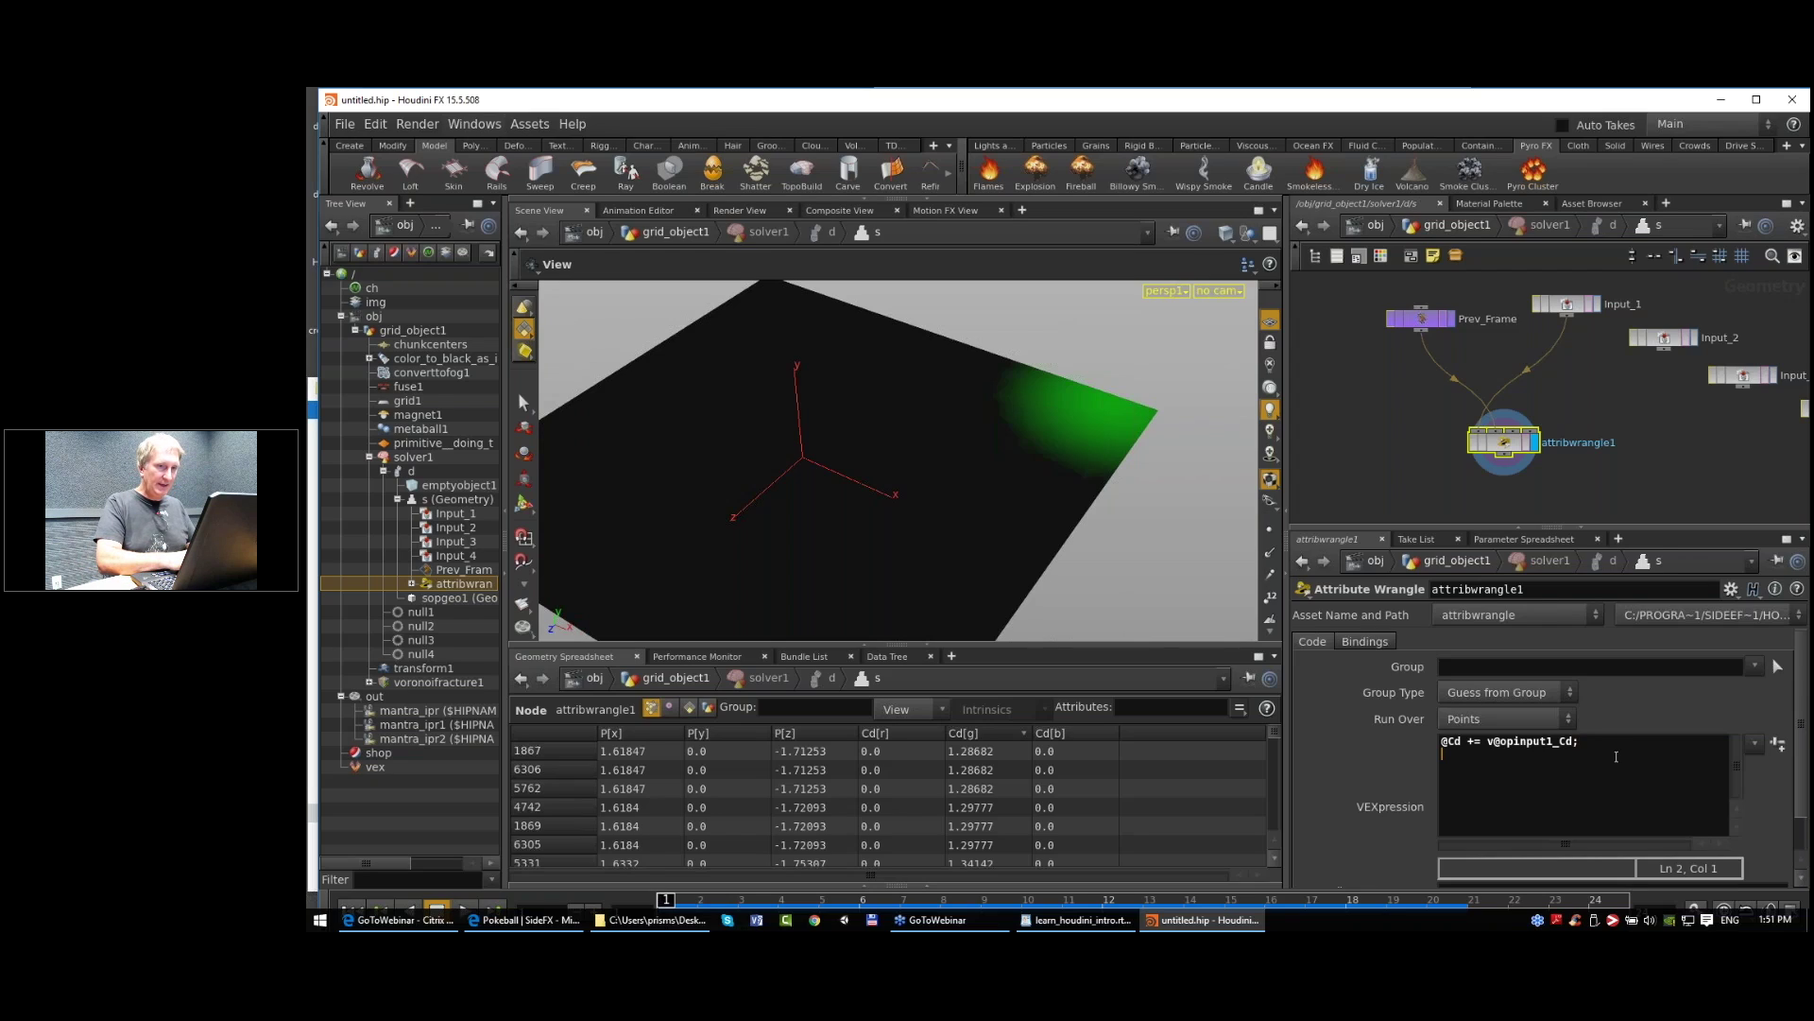
text(@C)
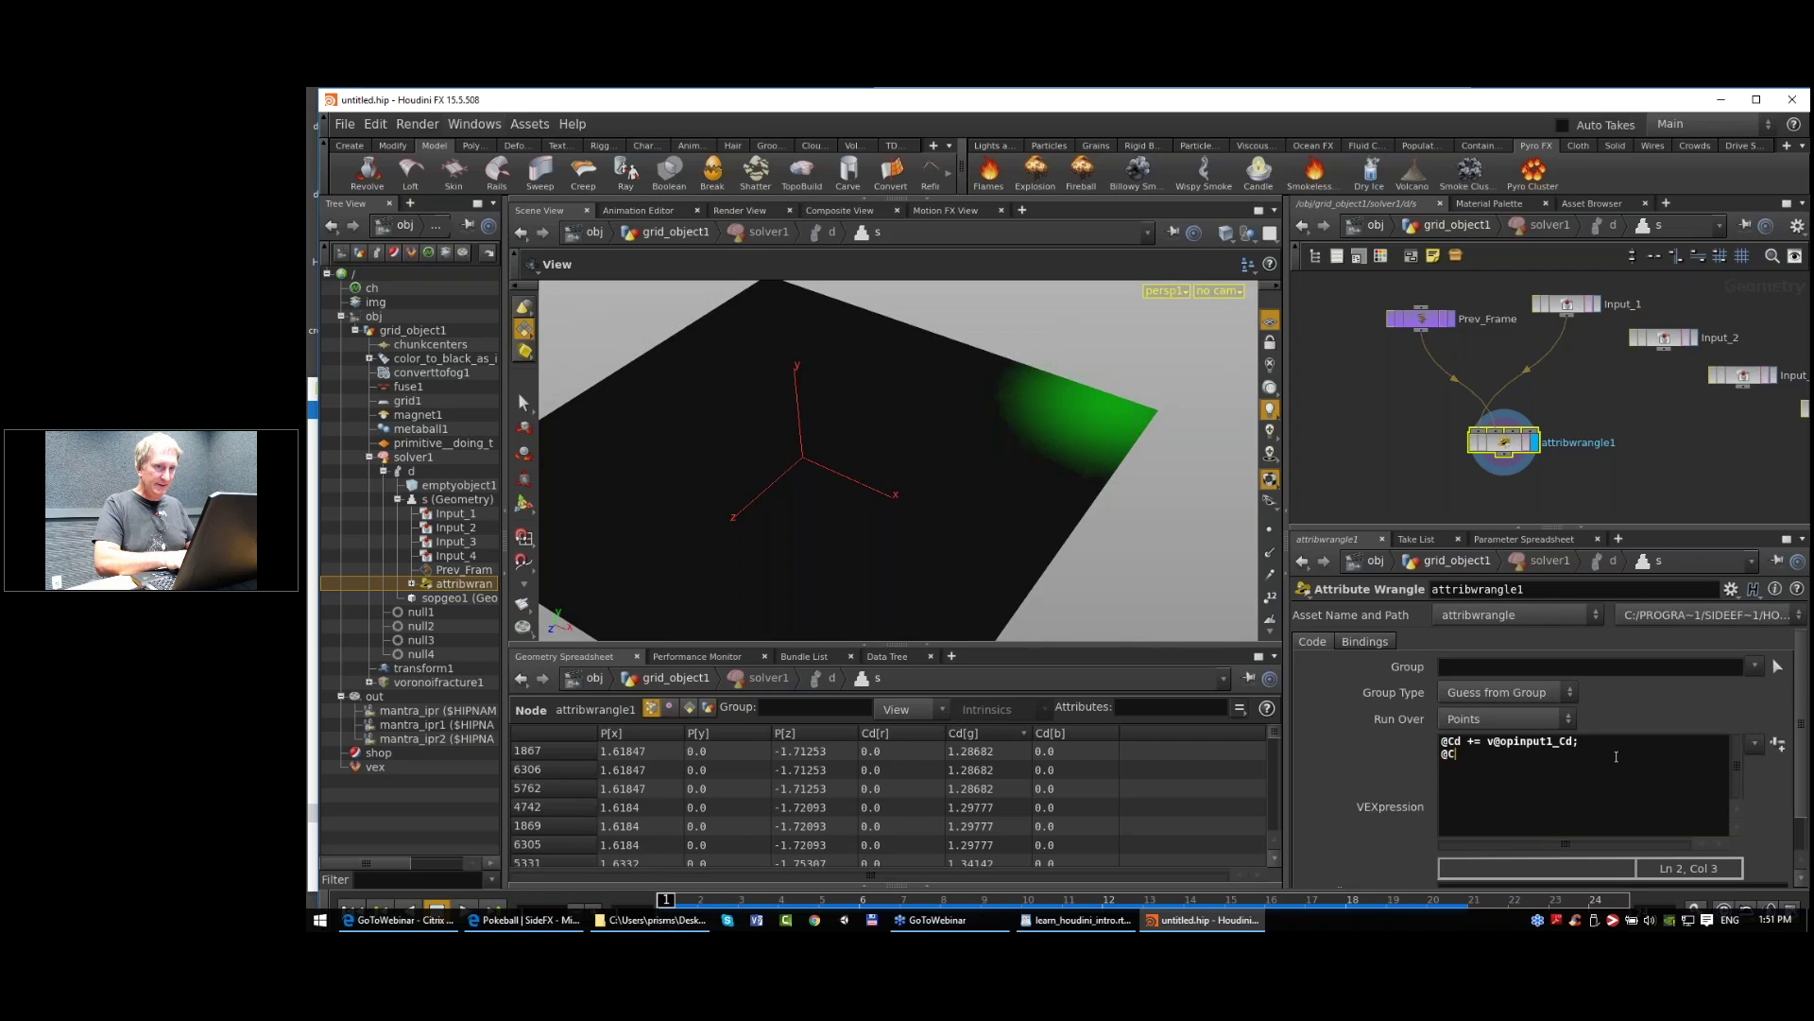
text(d = )
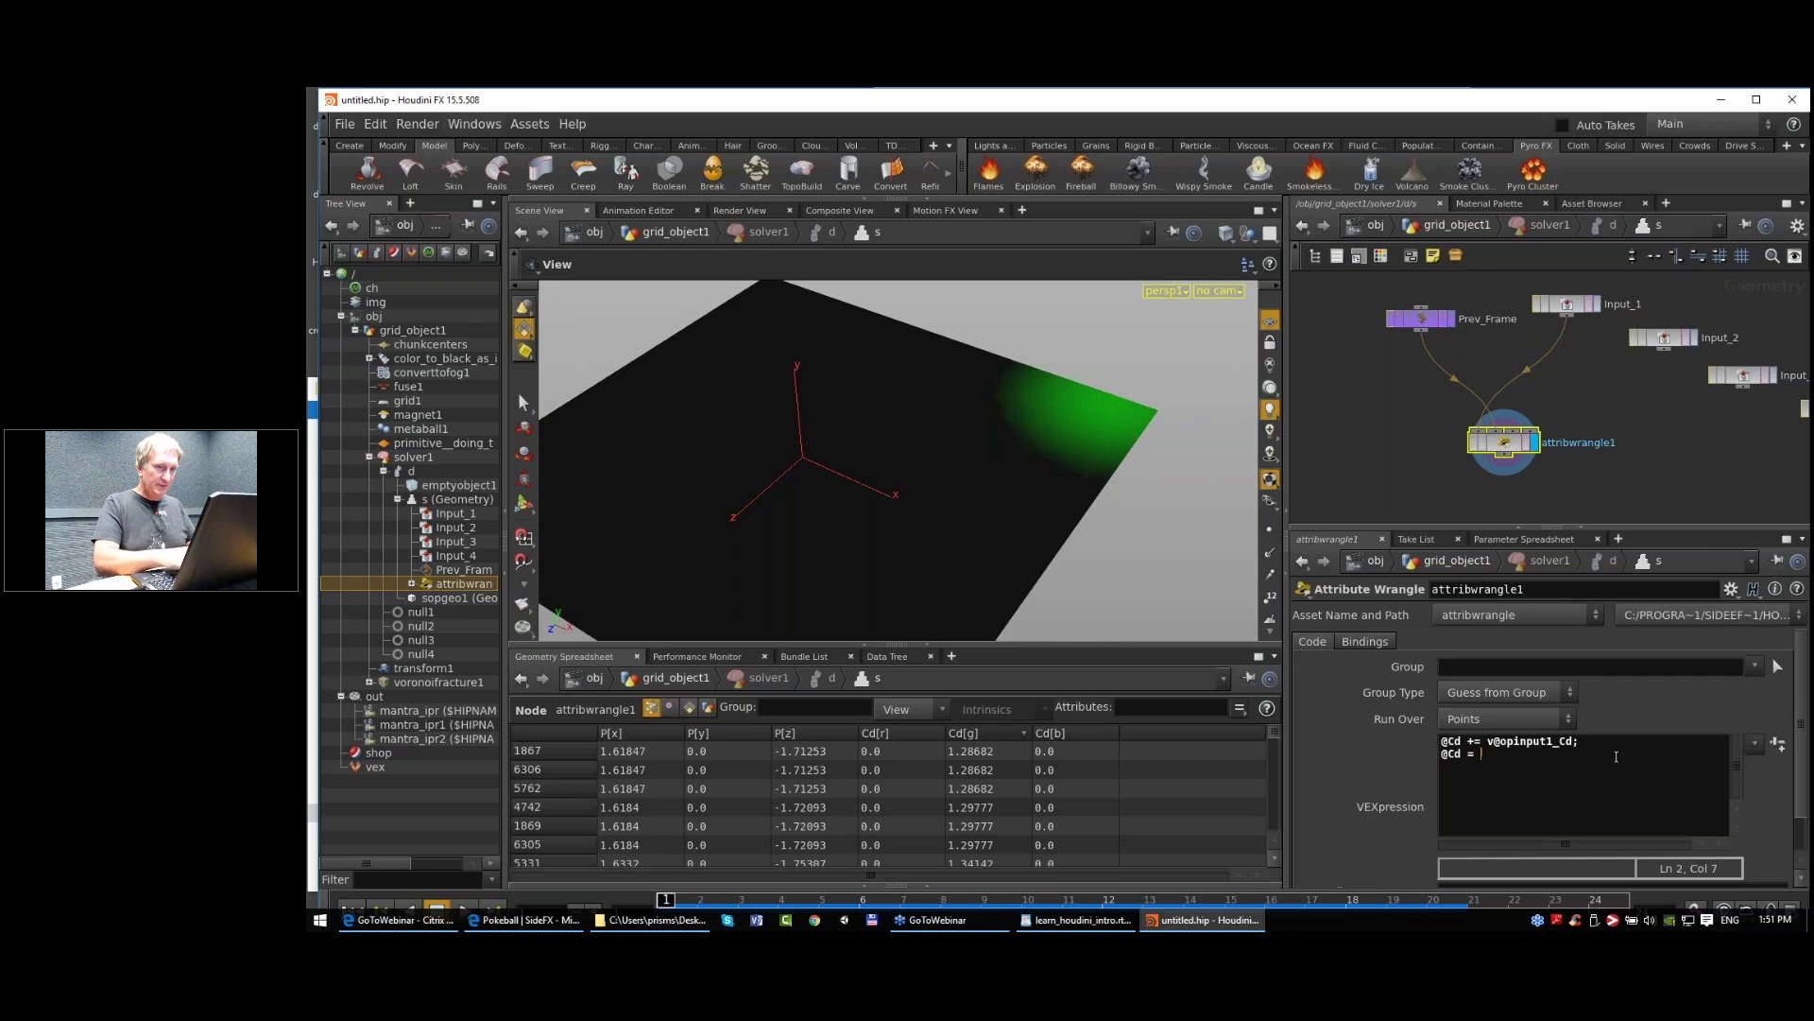
text(clam)
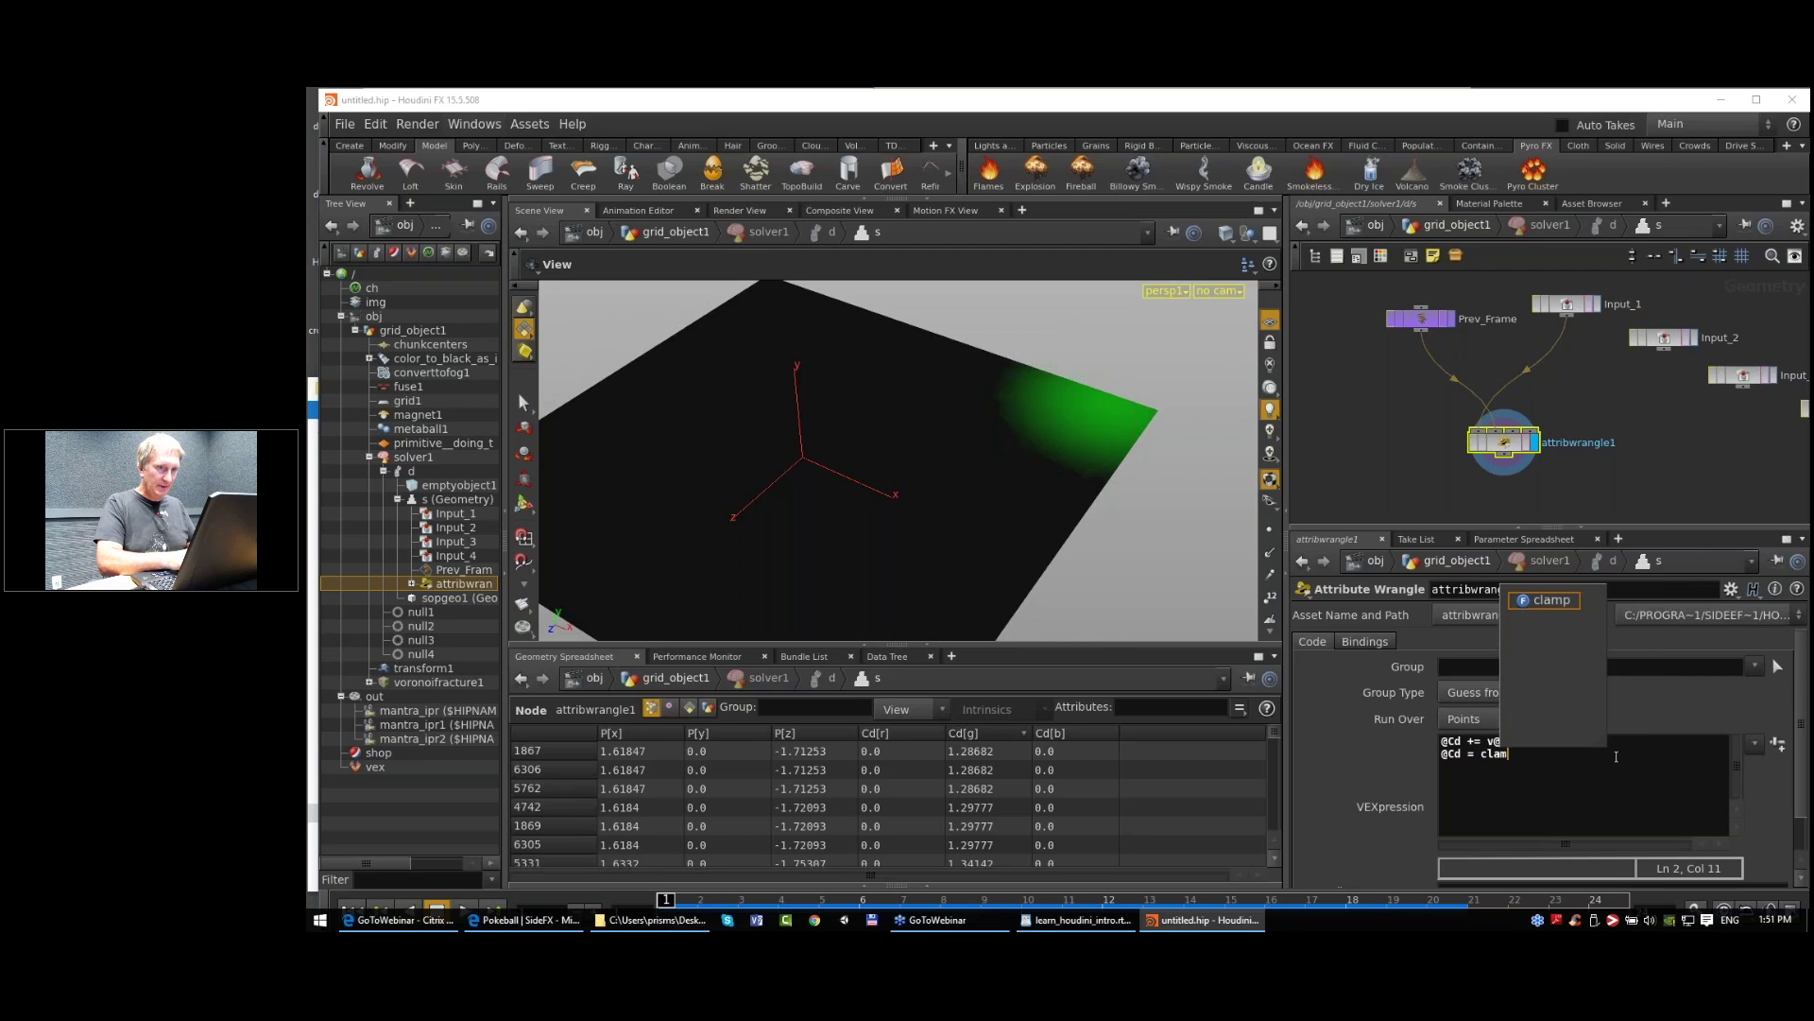
text(p()
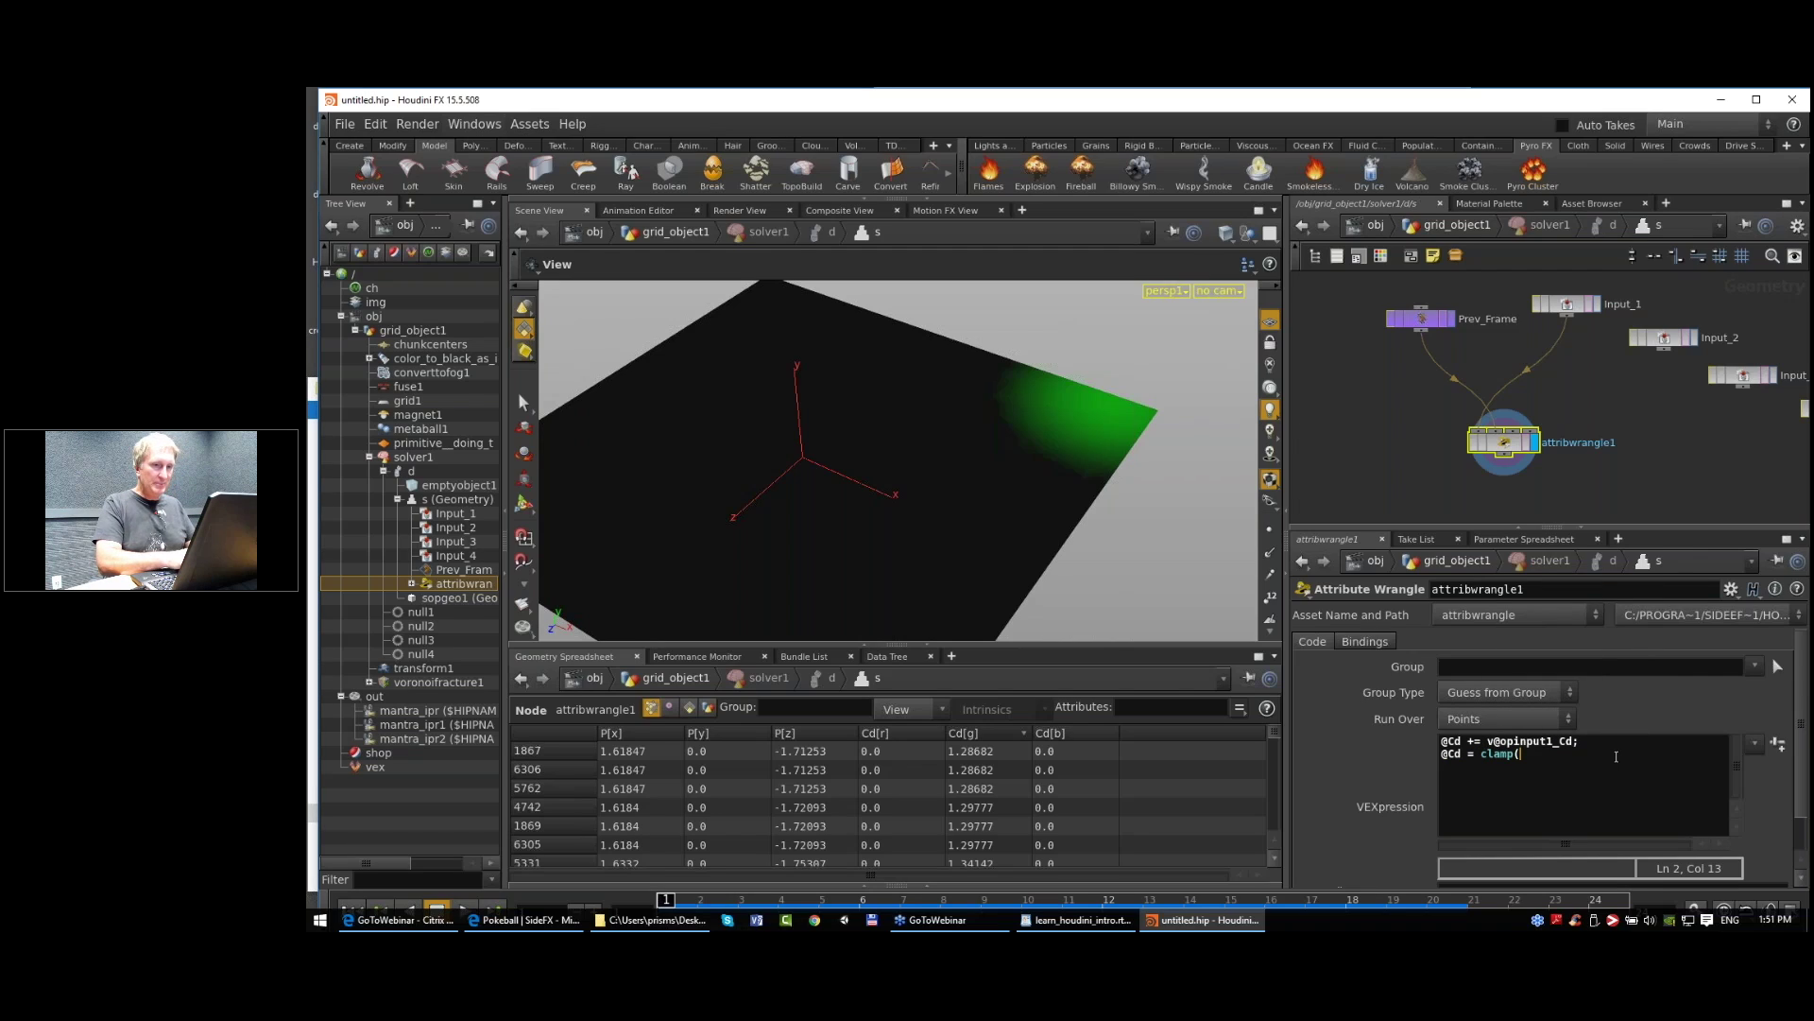
text(@Cd)
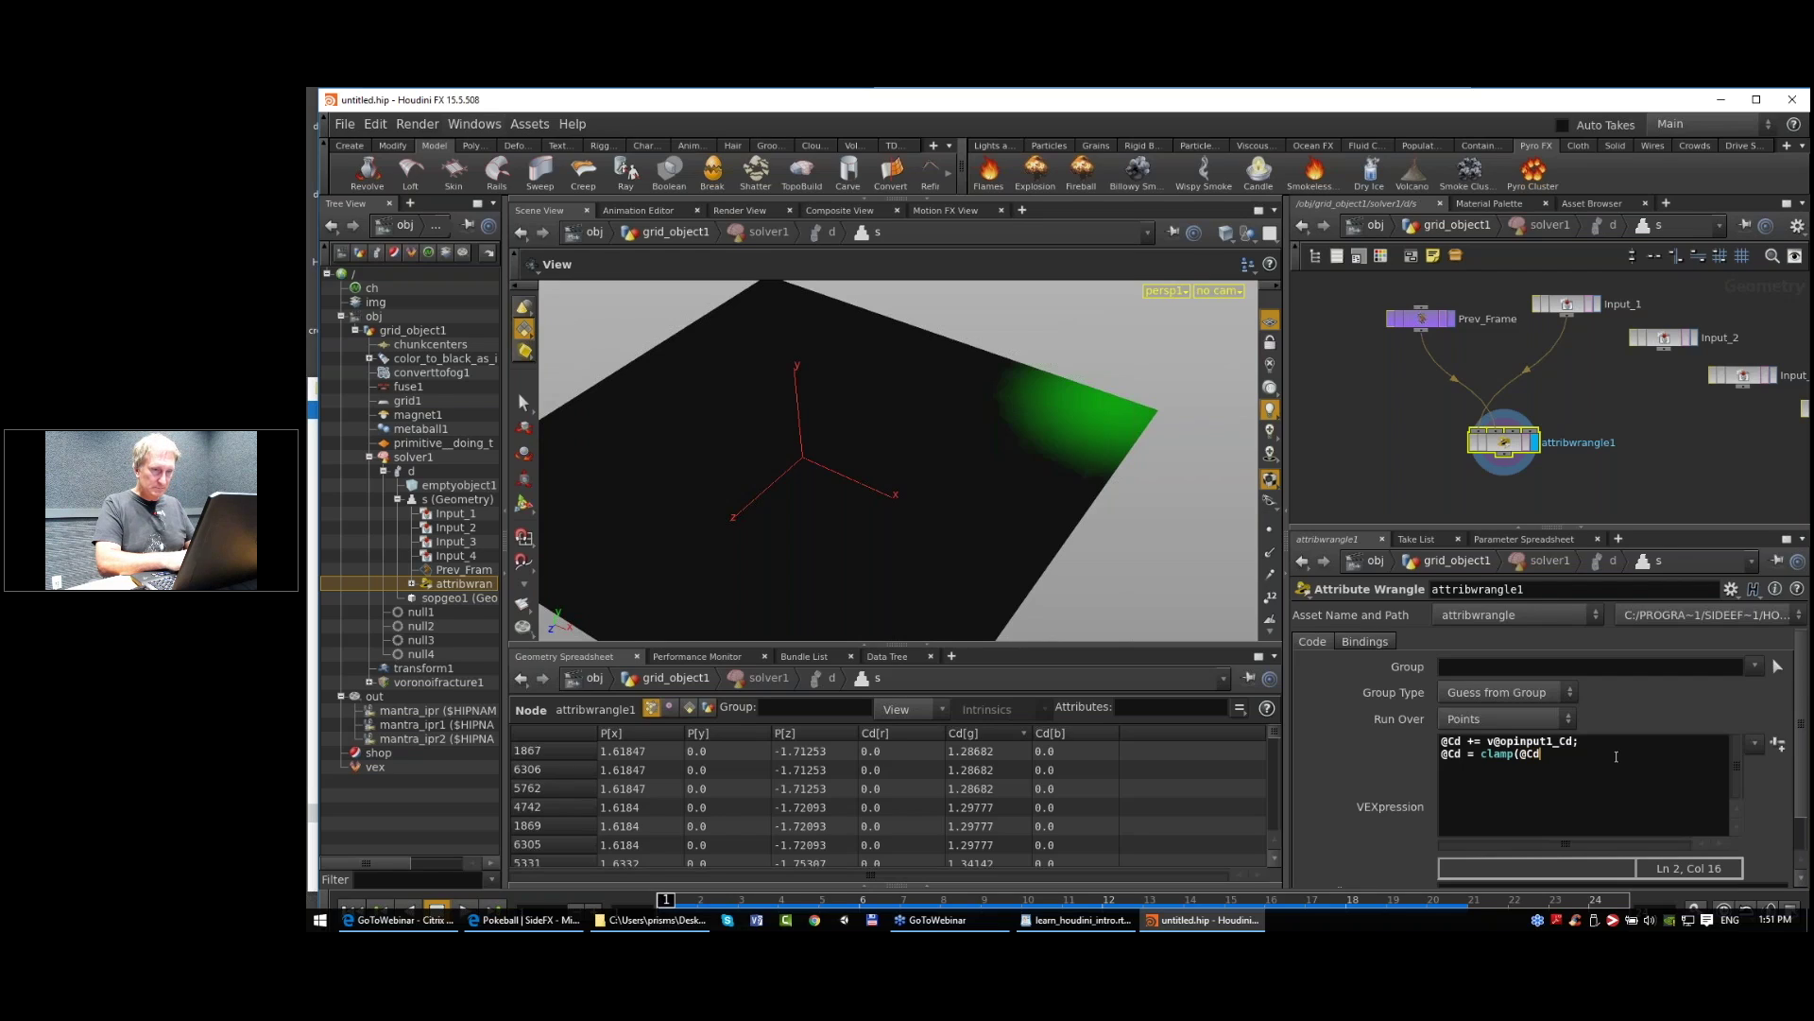
text(, 0, 1);)
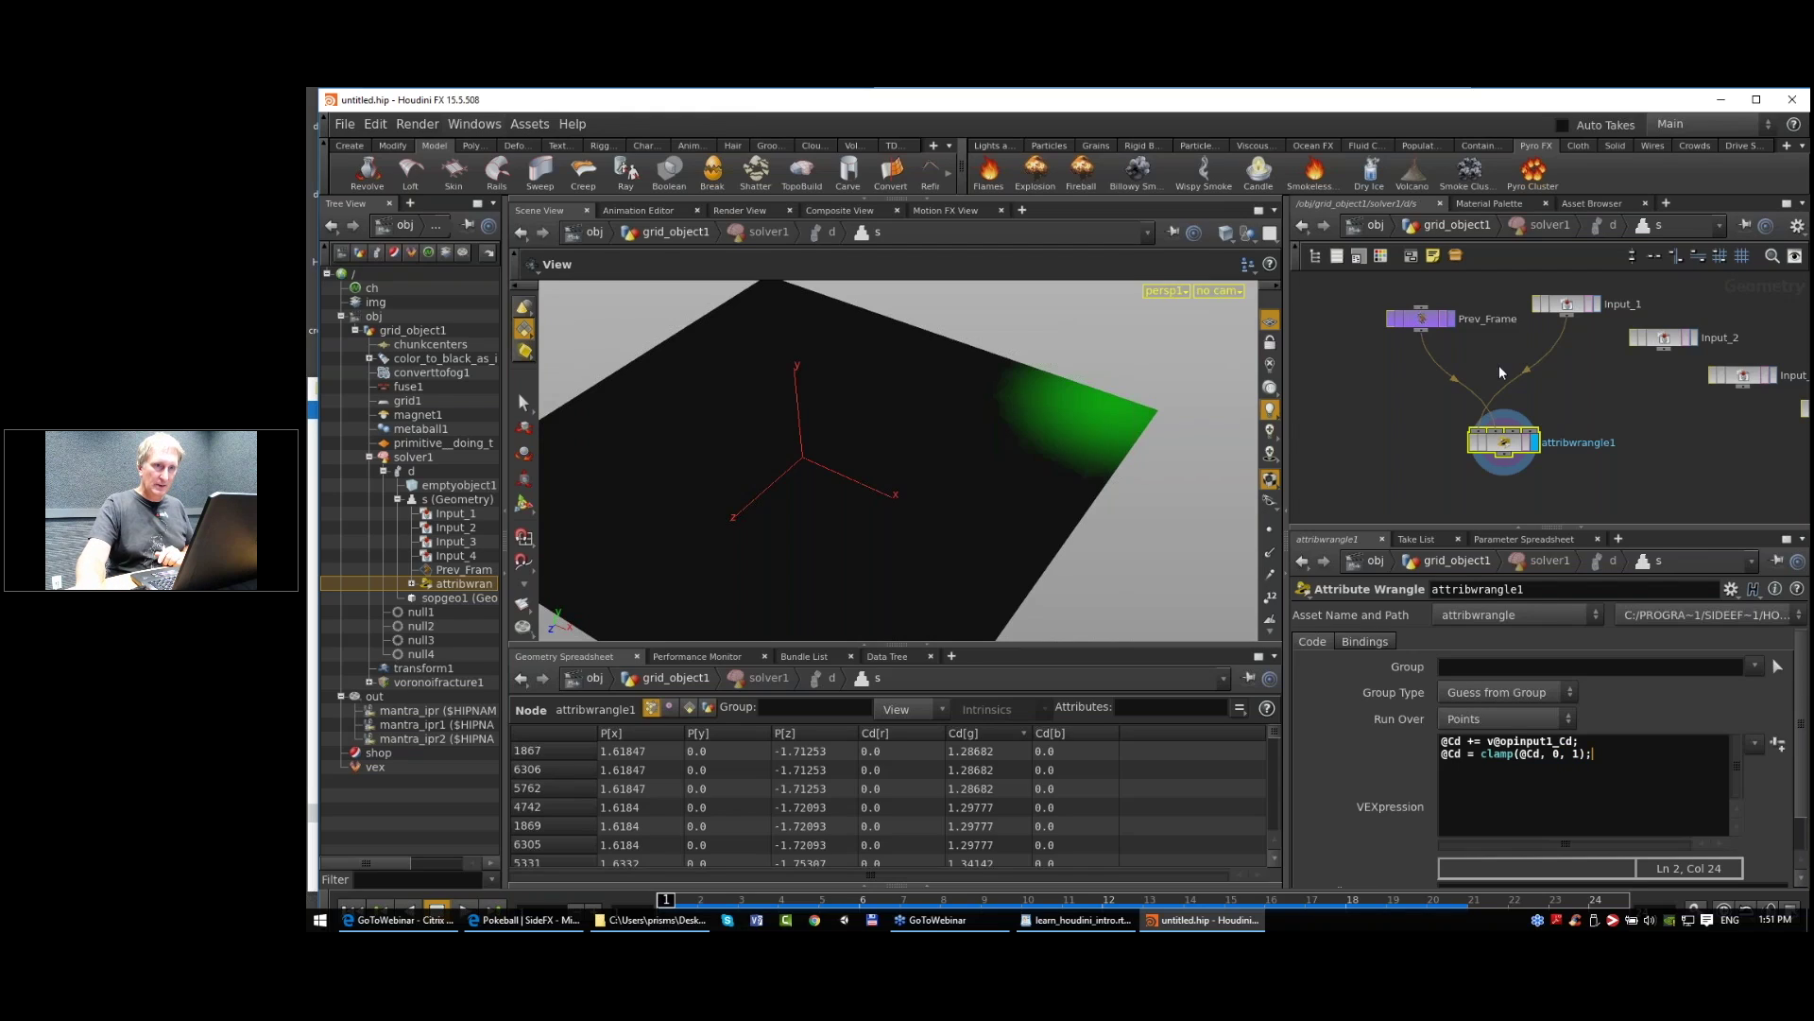
click(1506, 440)
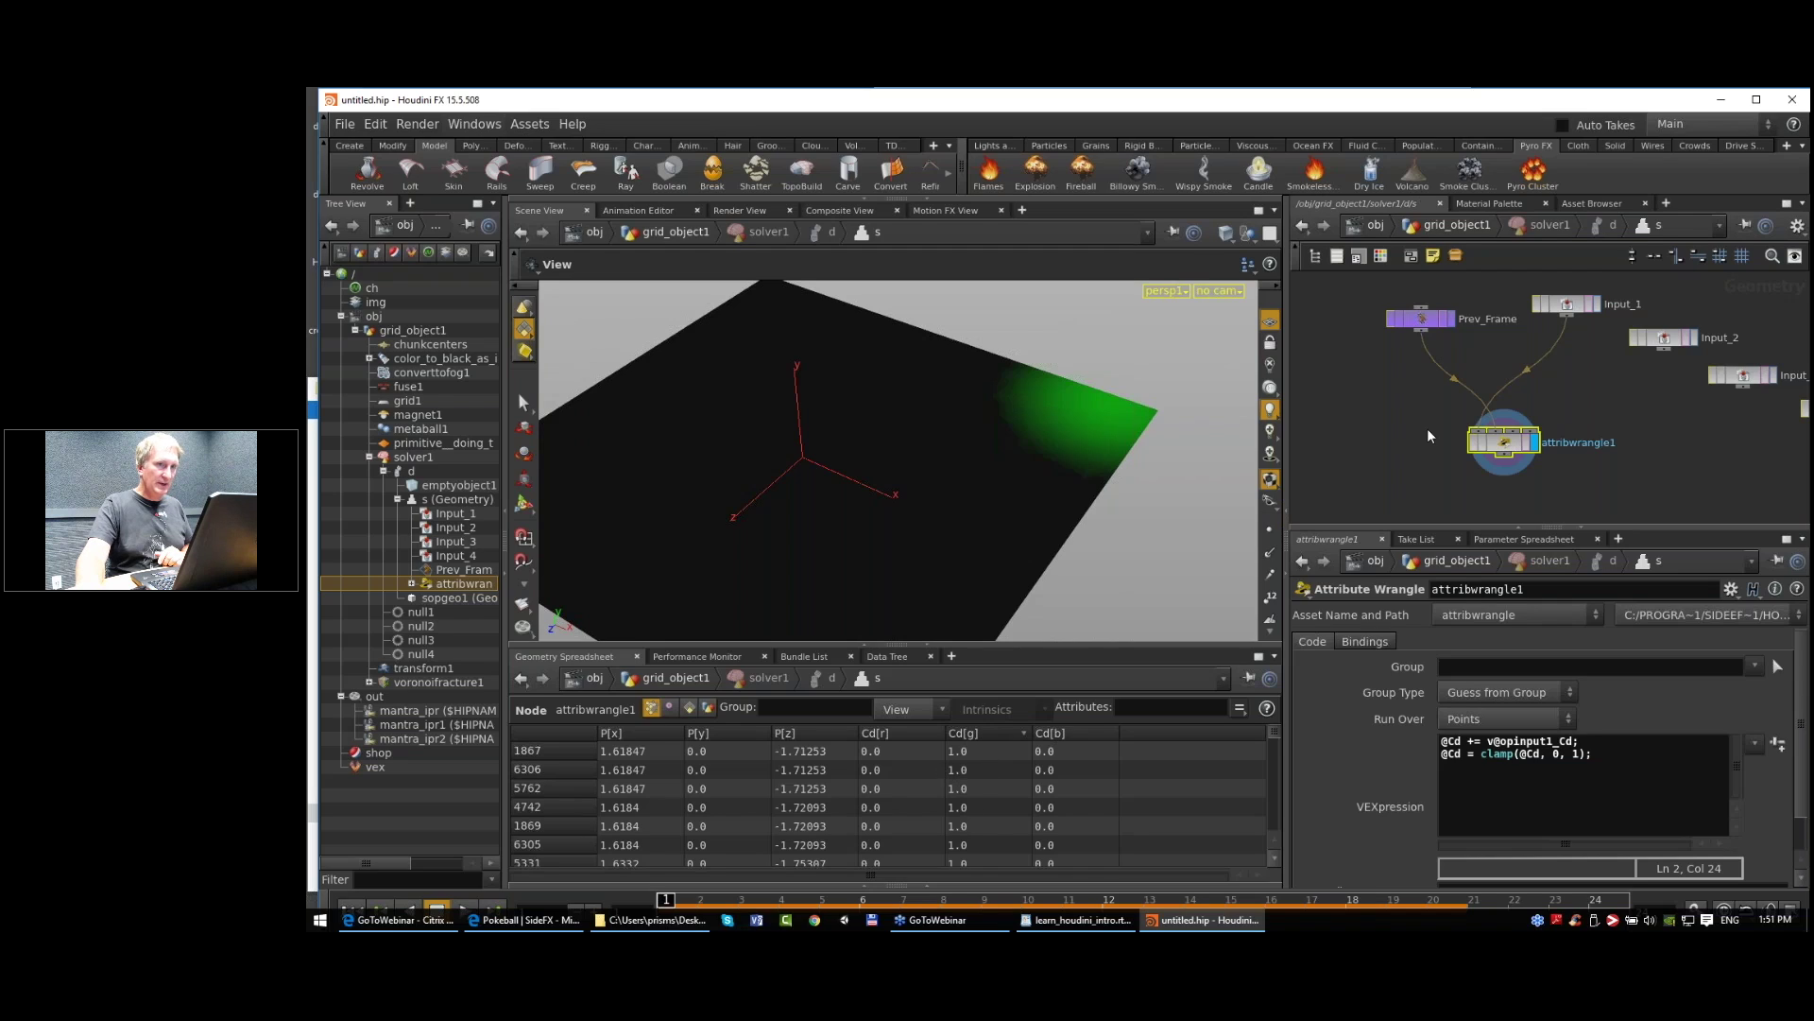
Step: Return to grid_object1 and scrub to frame 15 to examine the clamped color trail that solver1 accumulates
key(u)
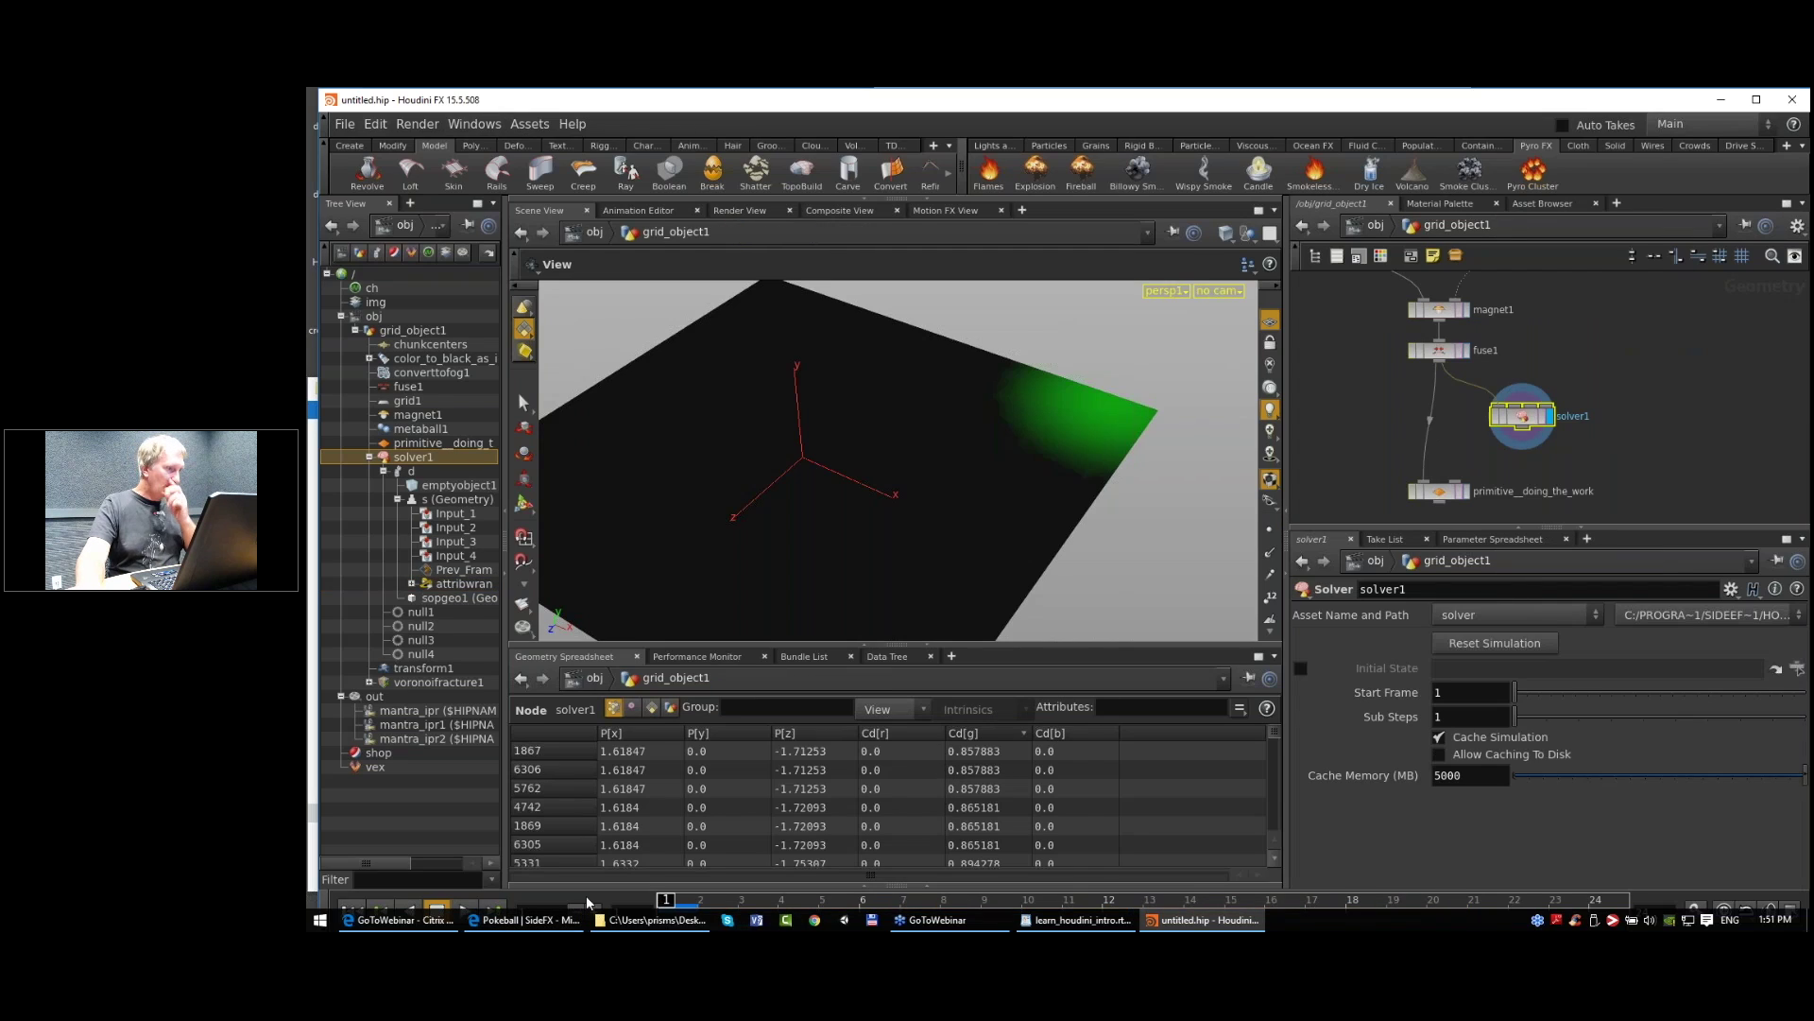
drag(668, 897, 1227, 839)
right_drag(956, 454, 1020, 524)
Step: Insert a Switch node between fuse1 and primitive__doing_the_work, and connect solver1 as its second input
drag(1436, 492, 1438, 519)
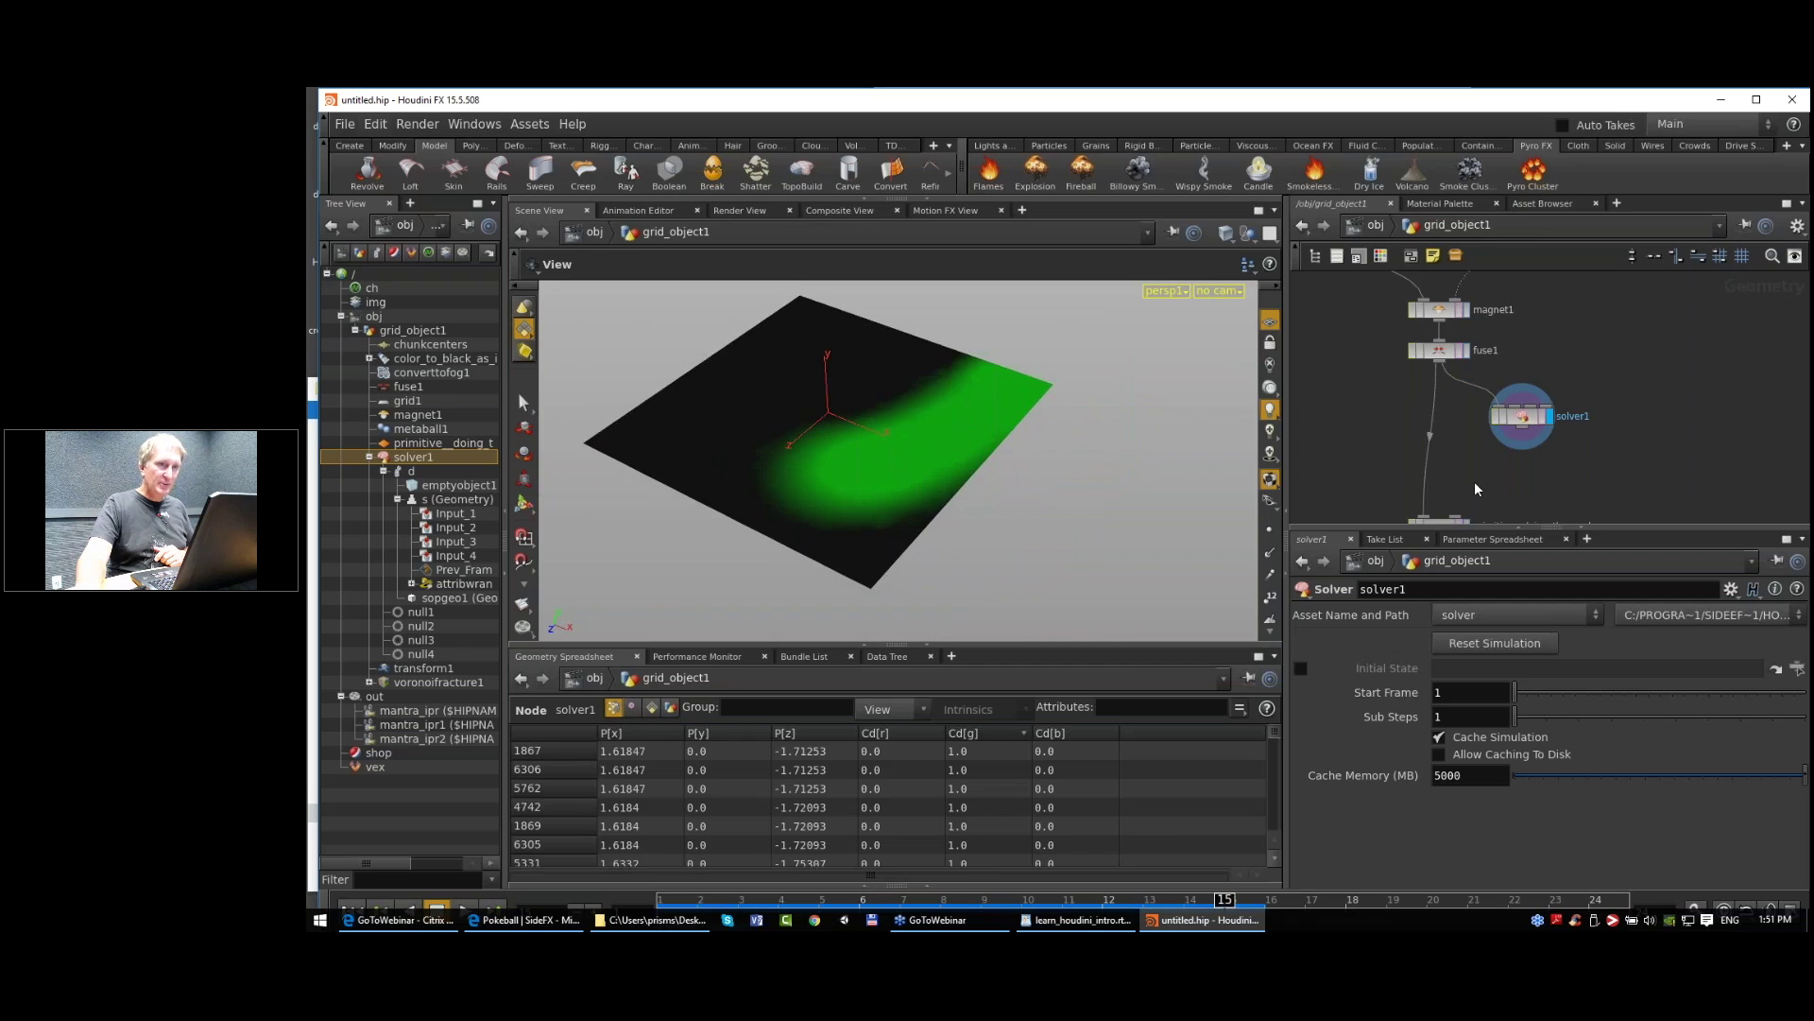
middle_drag(1479, 489, 1488, 437)
key(Tab)
text(swi)
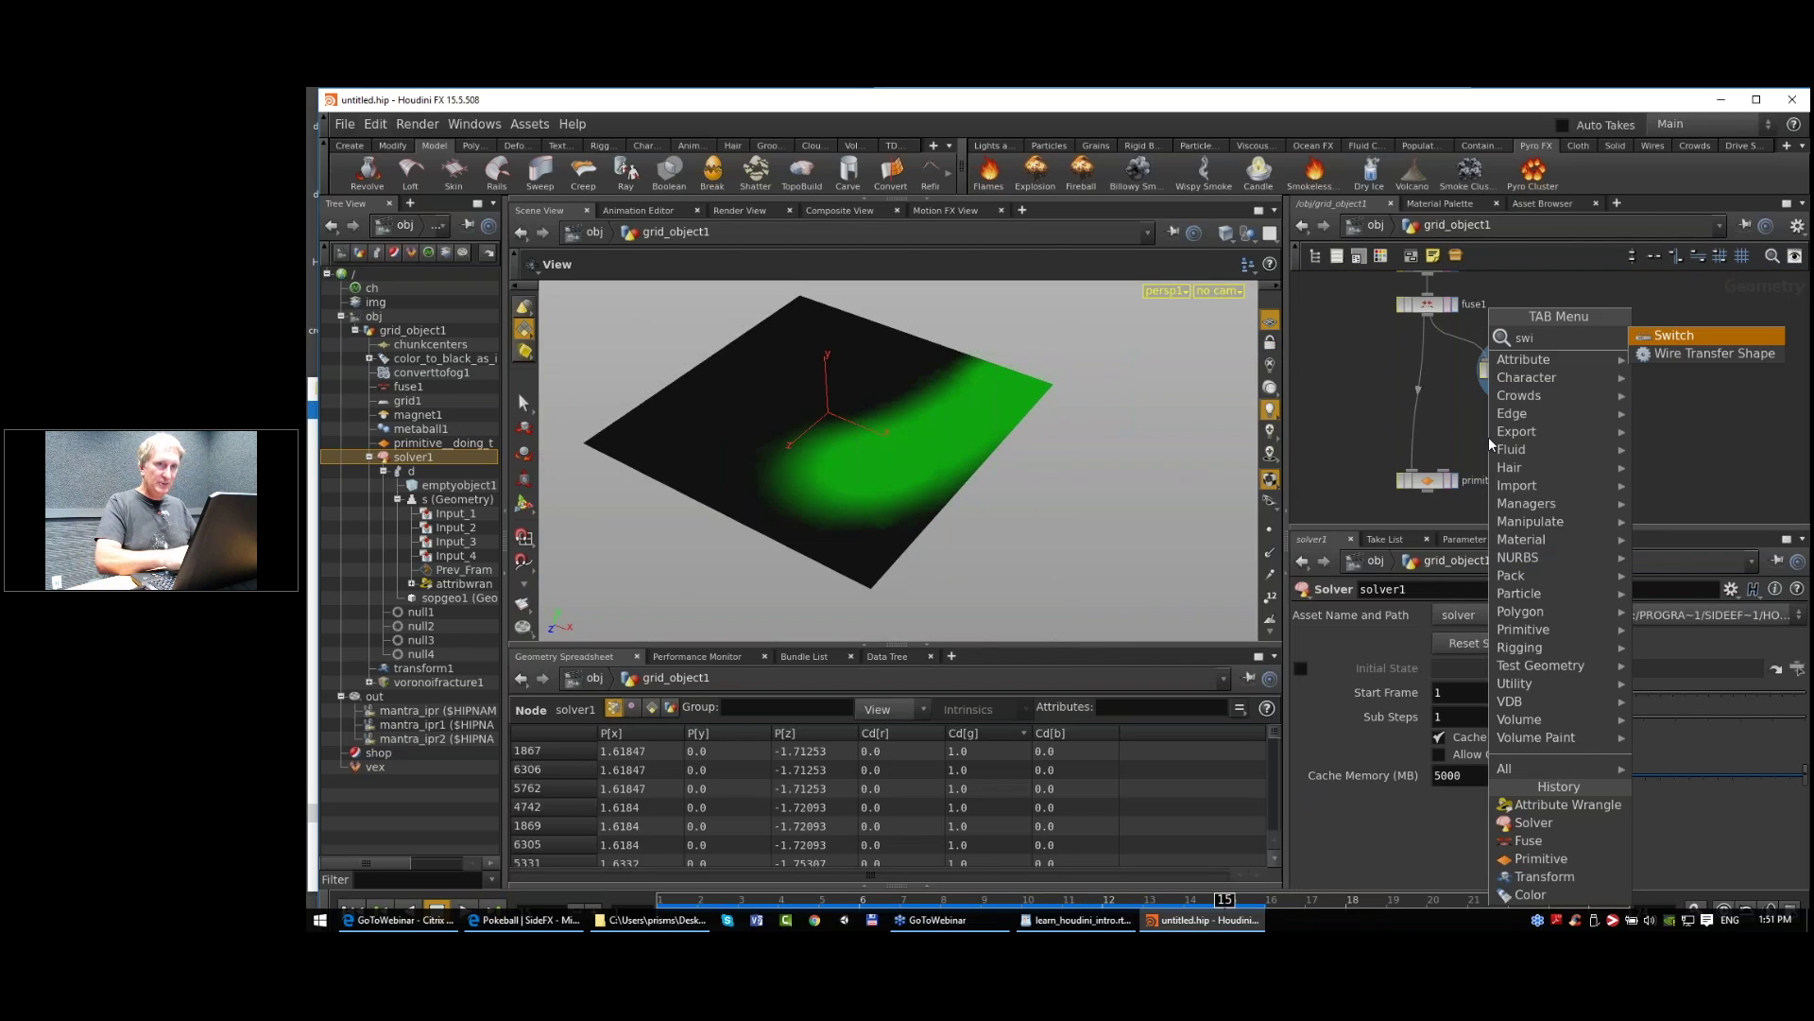
key(Return)
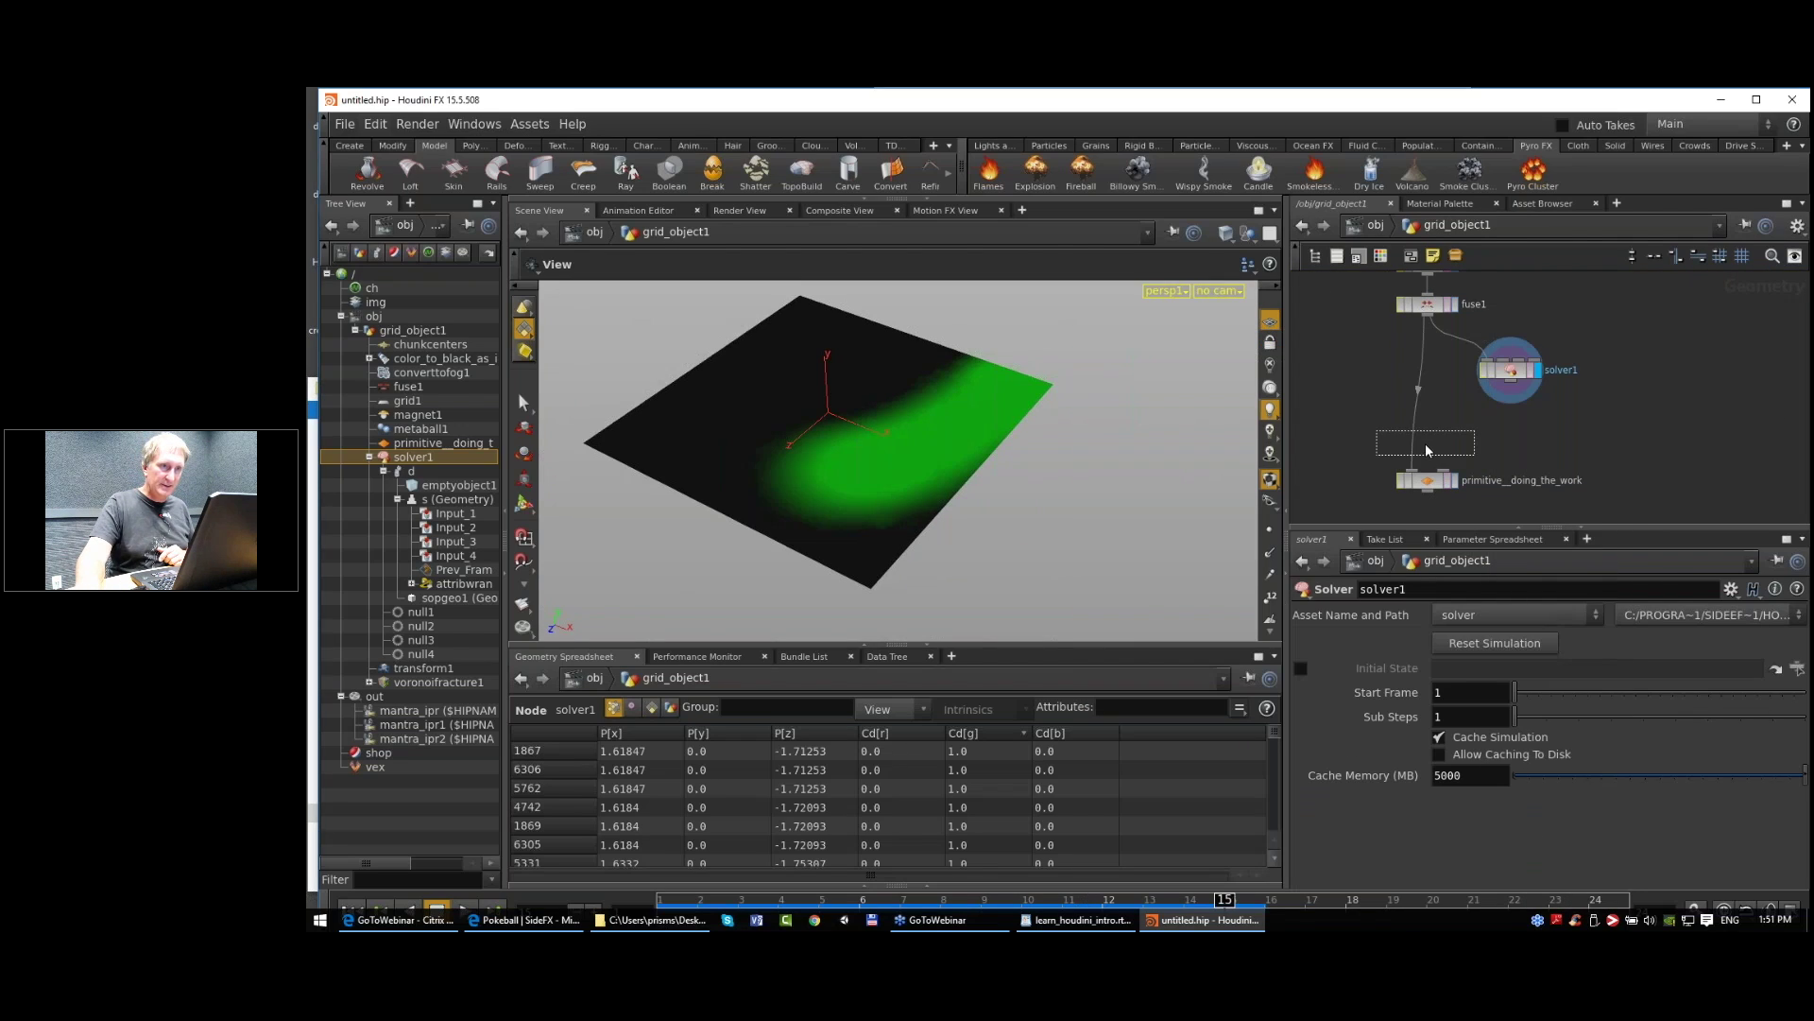
click(1428, 450)
drag(1516, 386, 1428, 428)
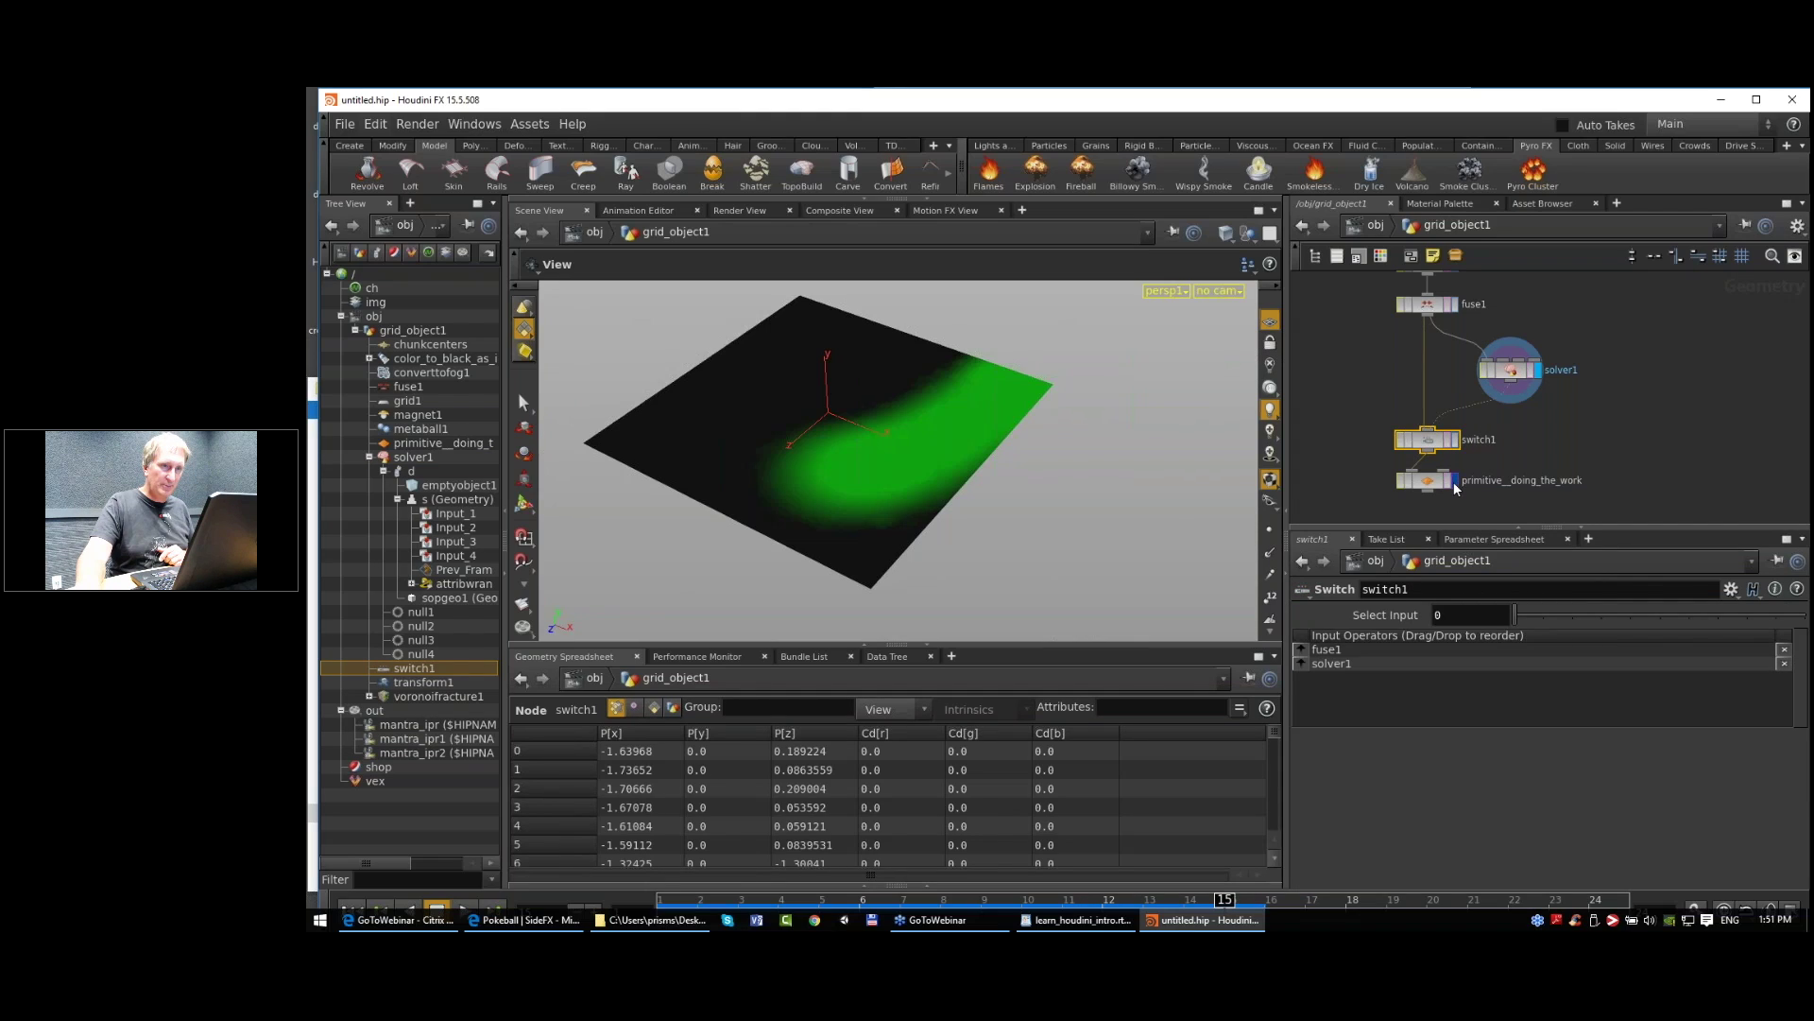
Step: Display primitive__doing_the_work and examine the scaled pieces in wireframe and shaded views, scrubbing to frame 5
click(1453, 483)
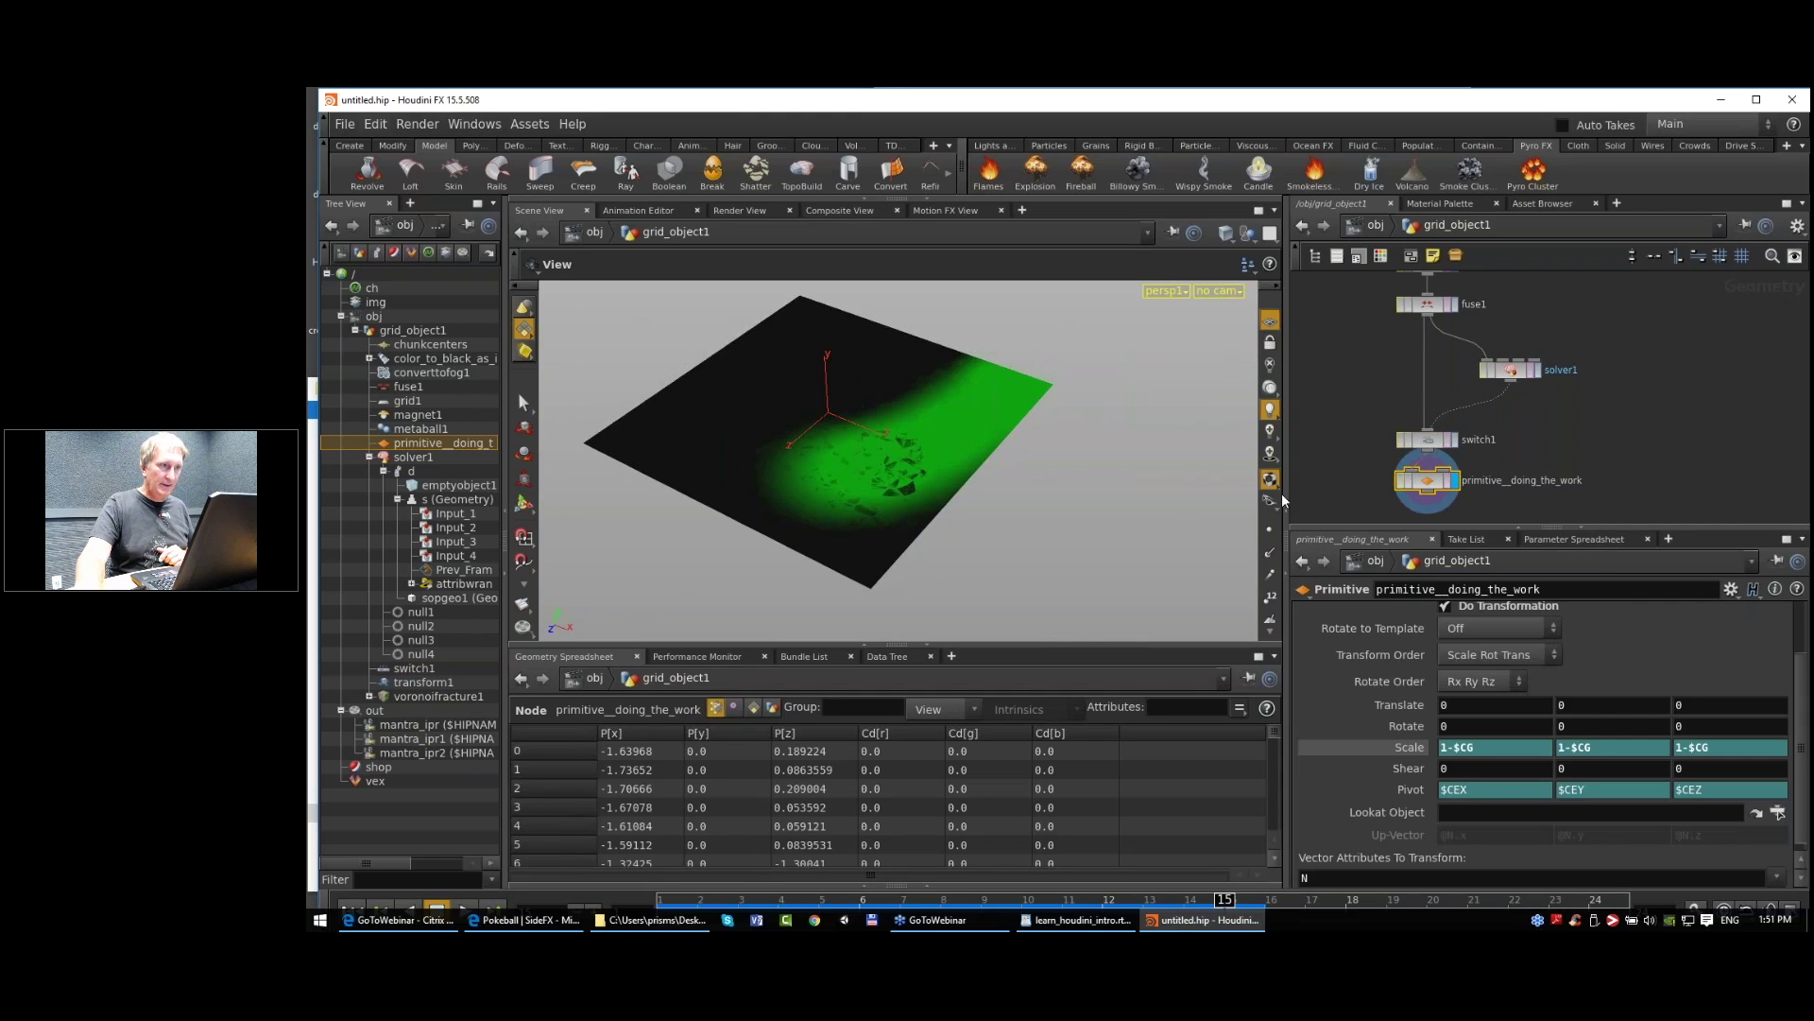
key(w)
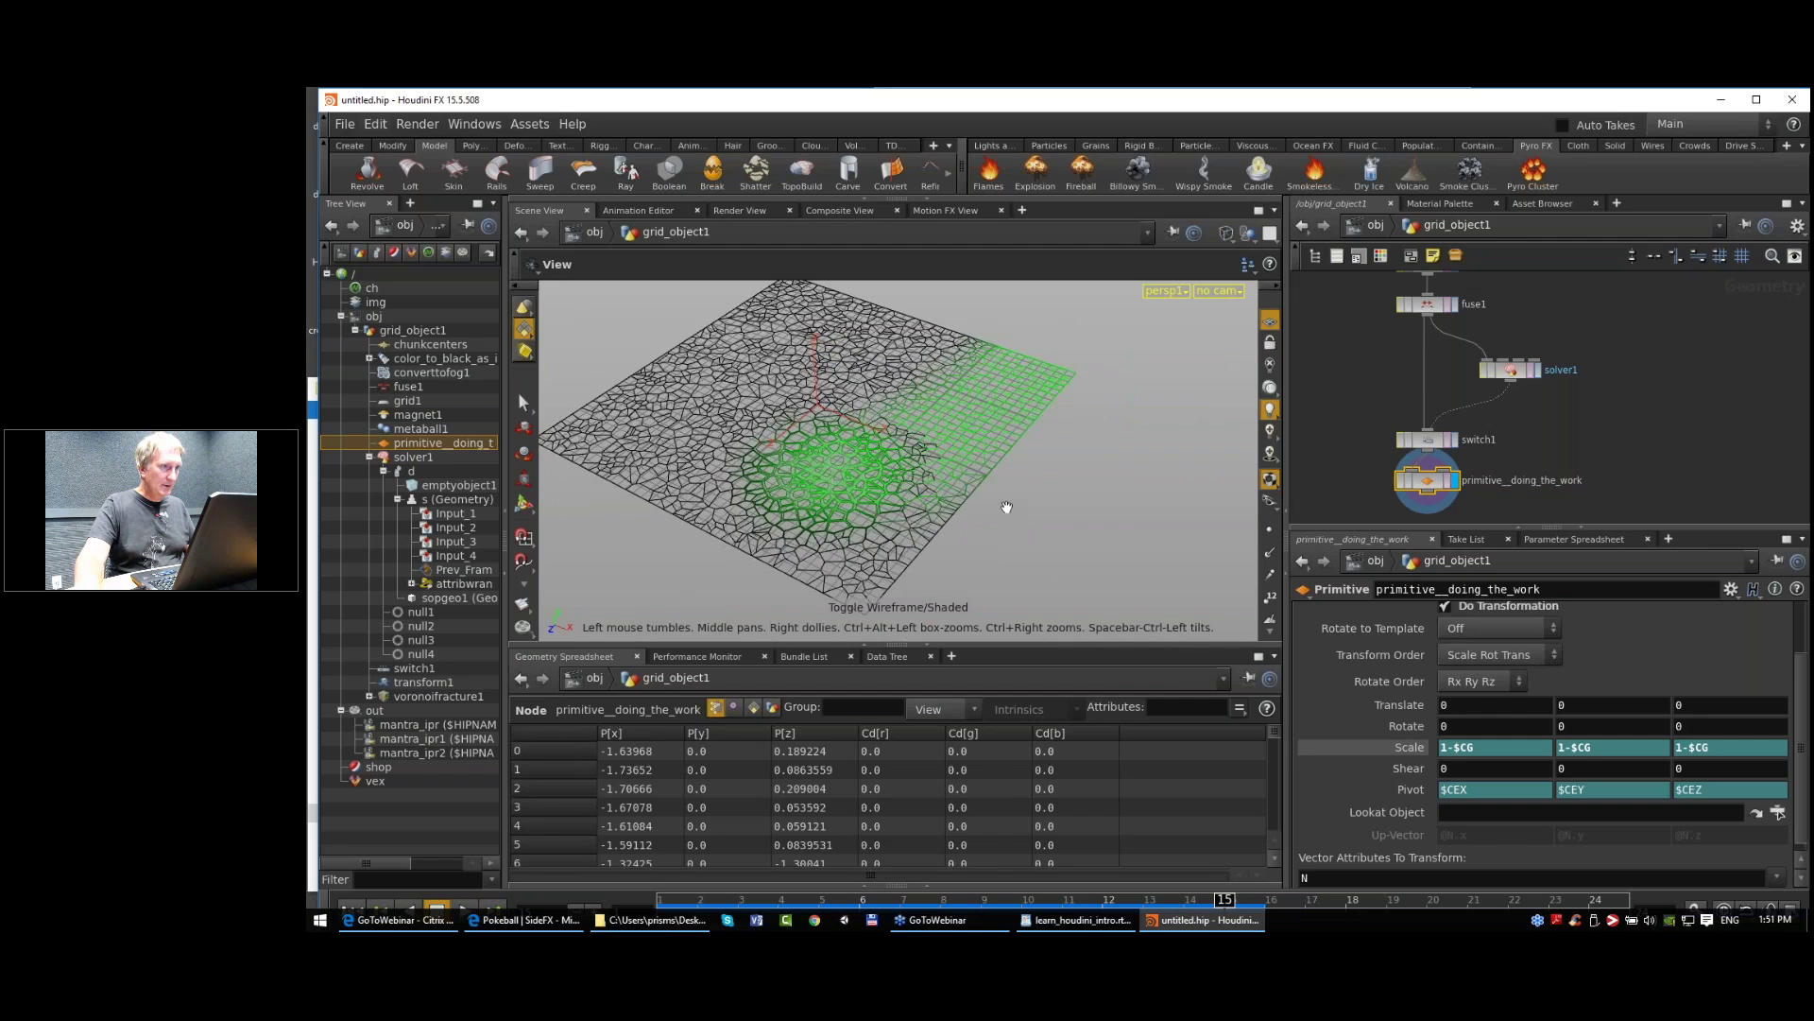
drag(1005, 507, 931, 506)
right_drag(931, 506, 978, 507)
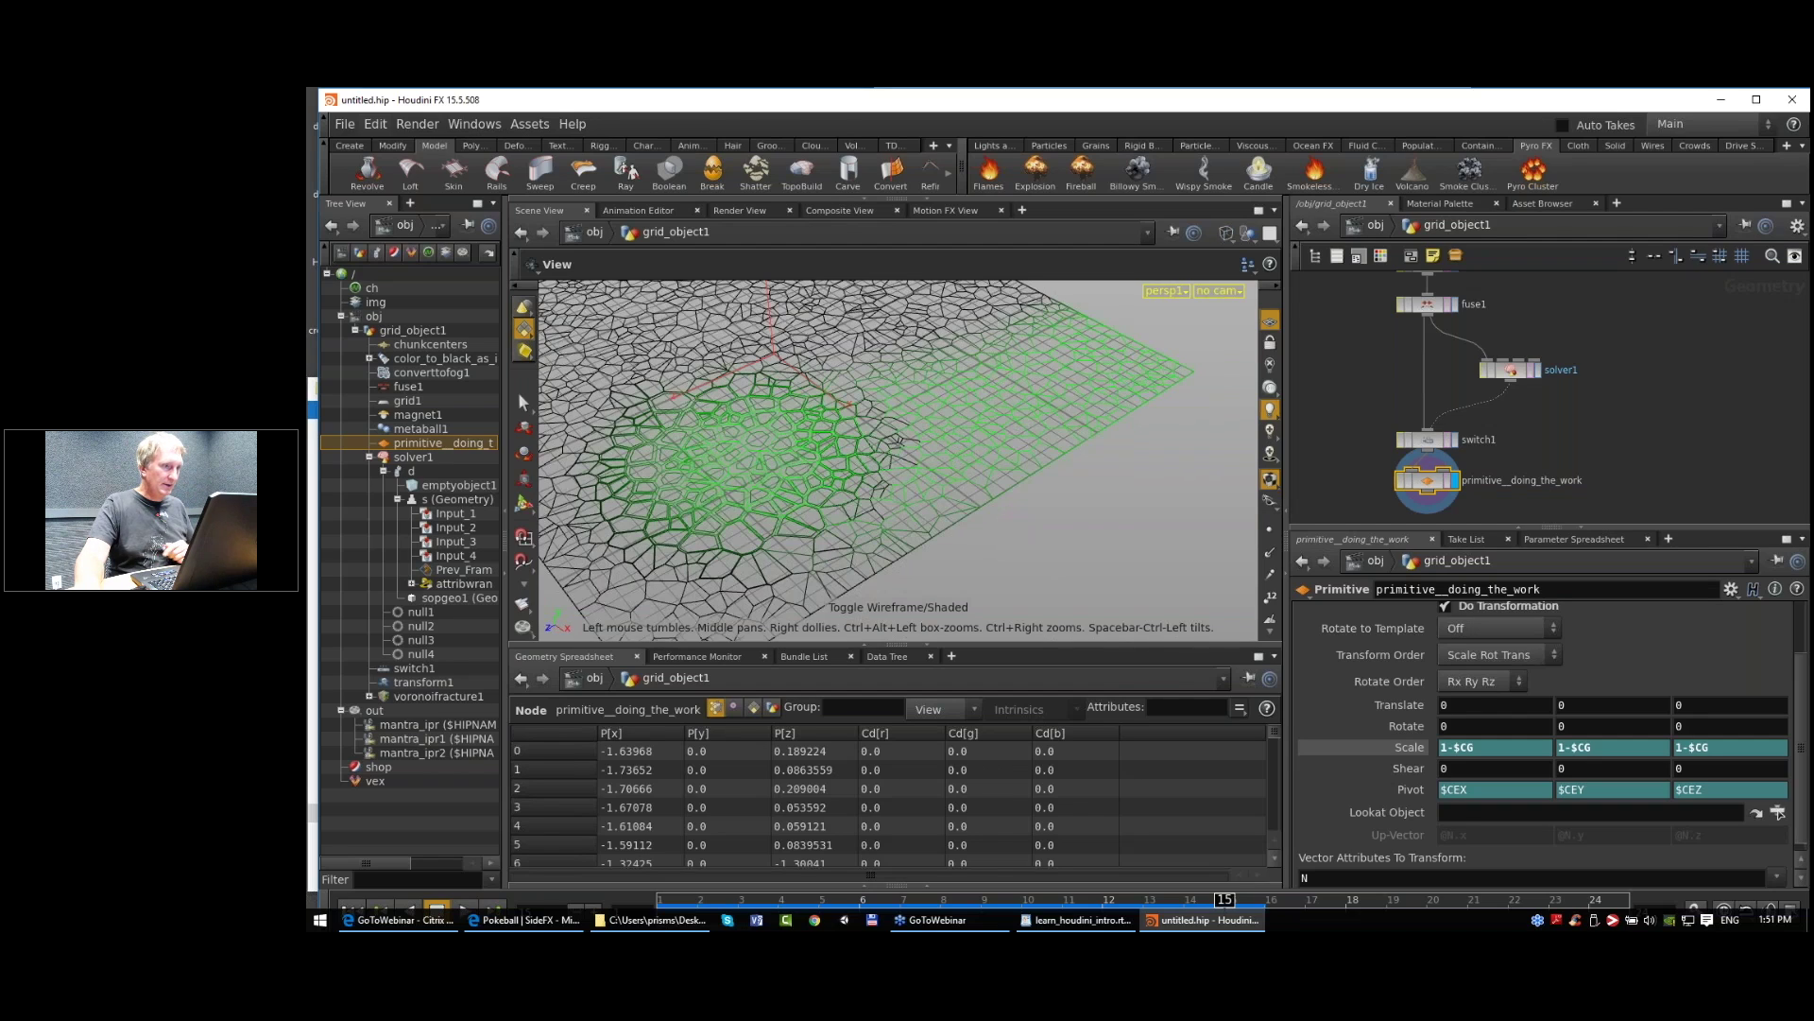
click(1428, 440)
click(734, 899)
drag(738, 898, 819, 899)
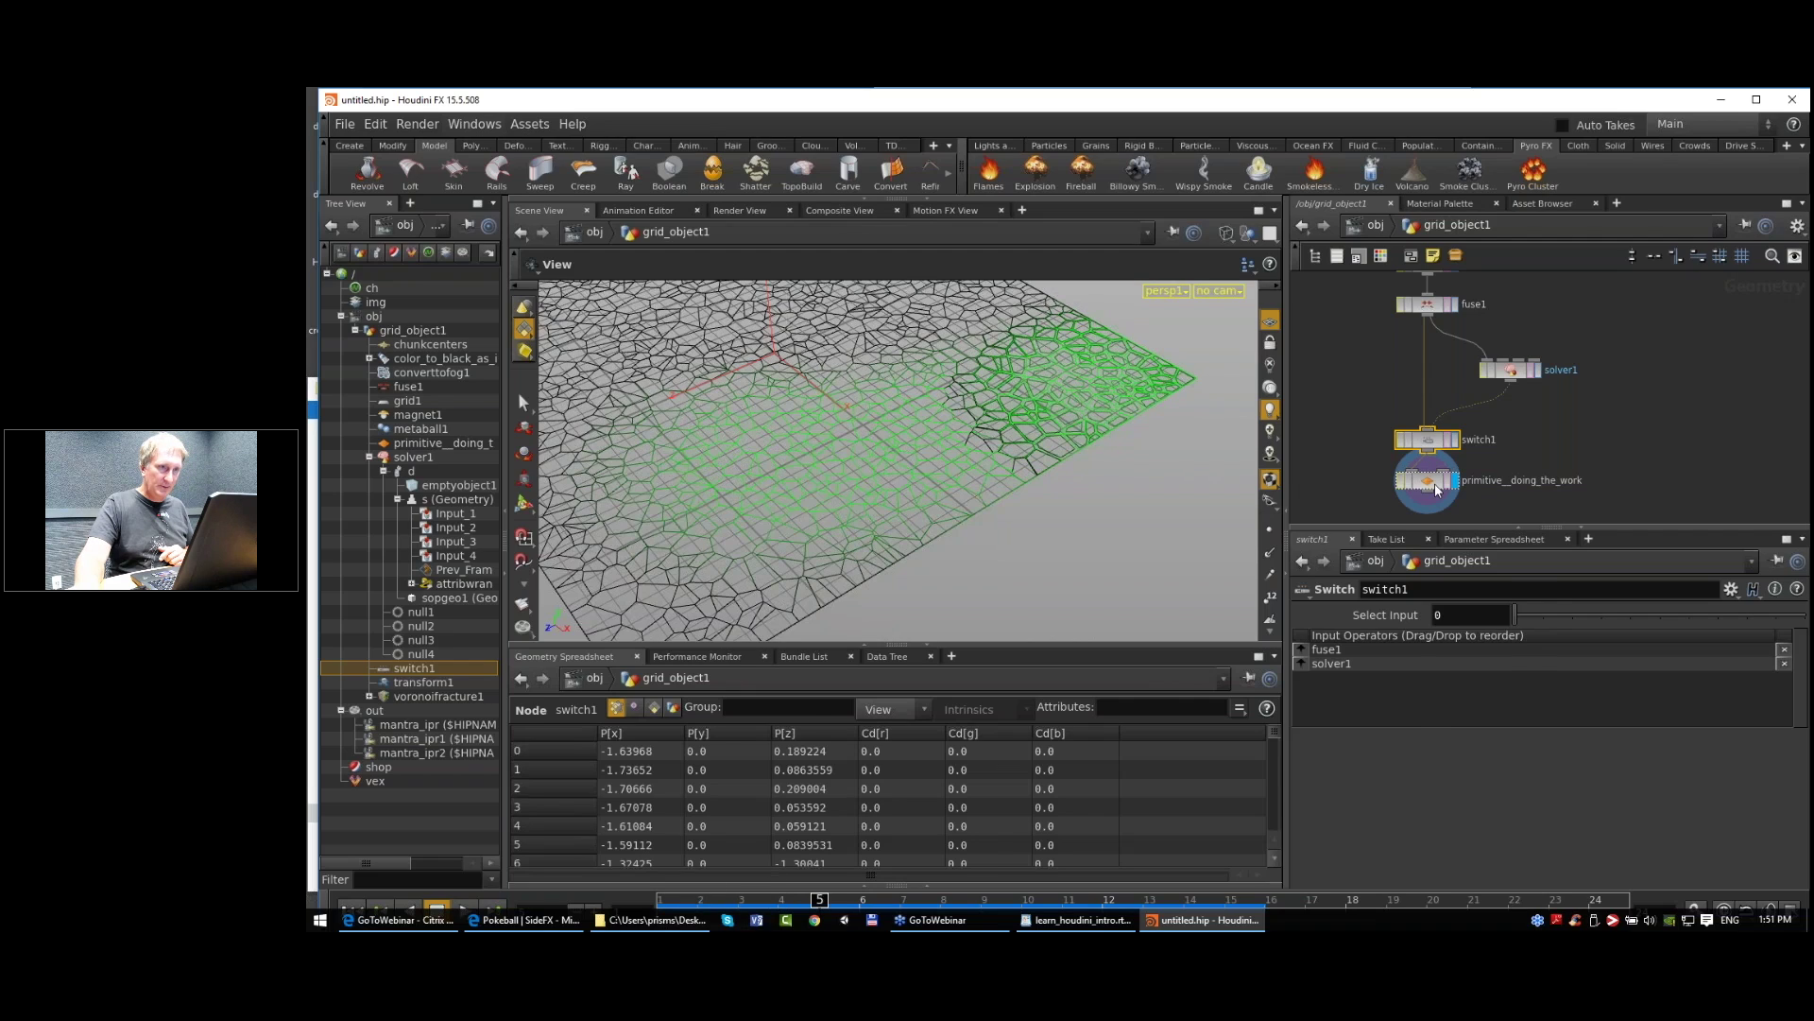
click(1435, 484)
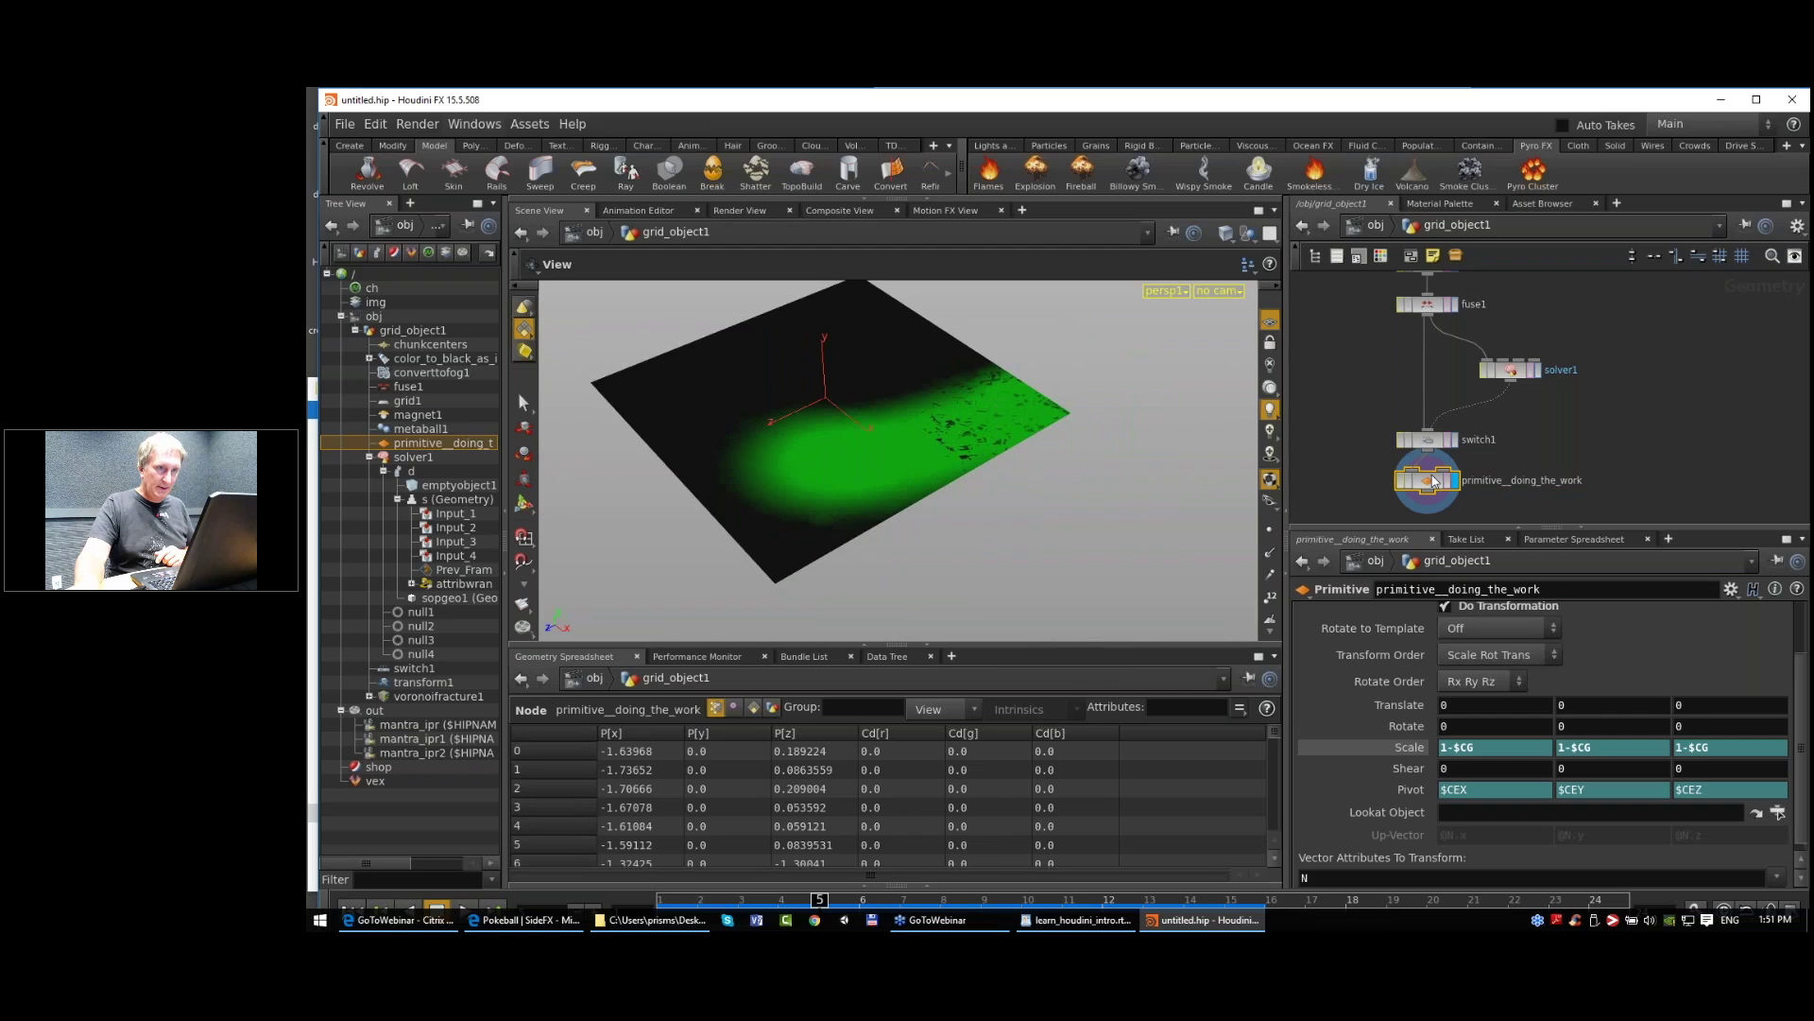
Step: Set switch1's Select Input to use solver1, display primitive__doing_the_work, and go back to frame 1
click(1425, 439)
click(1453, 439)
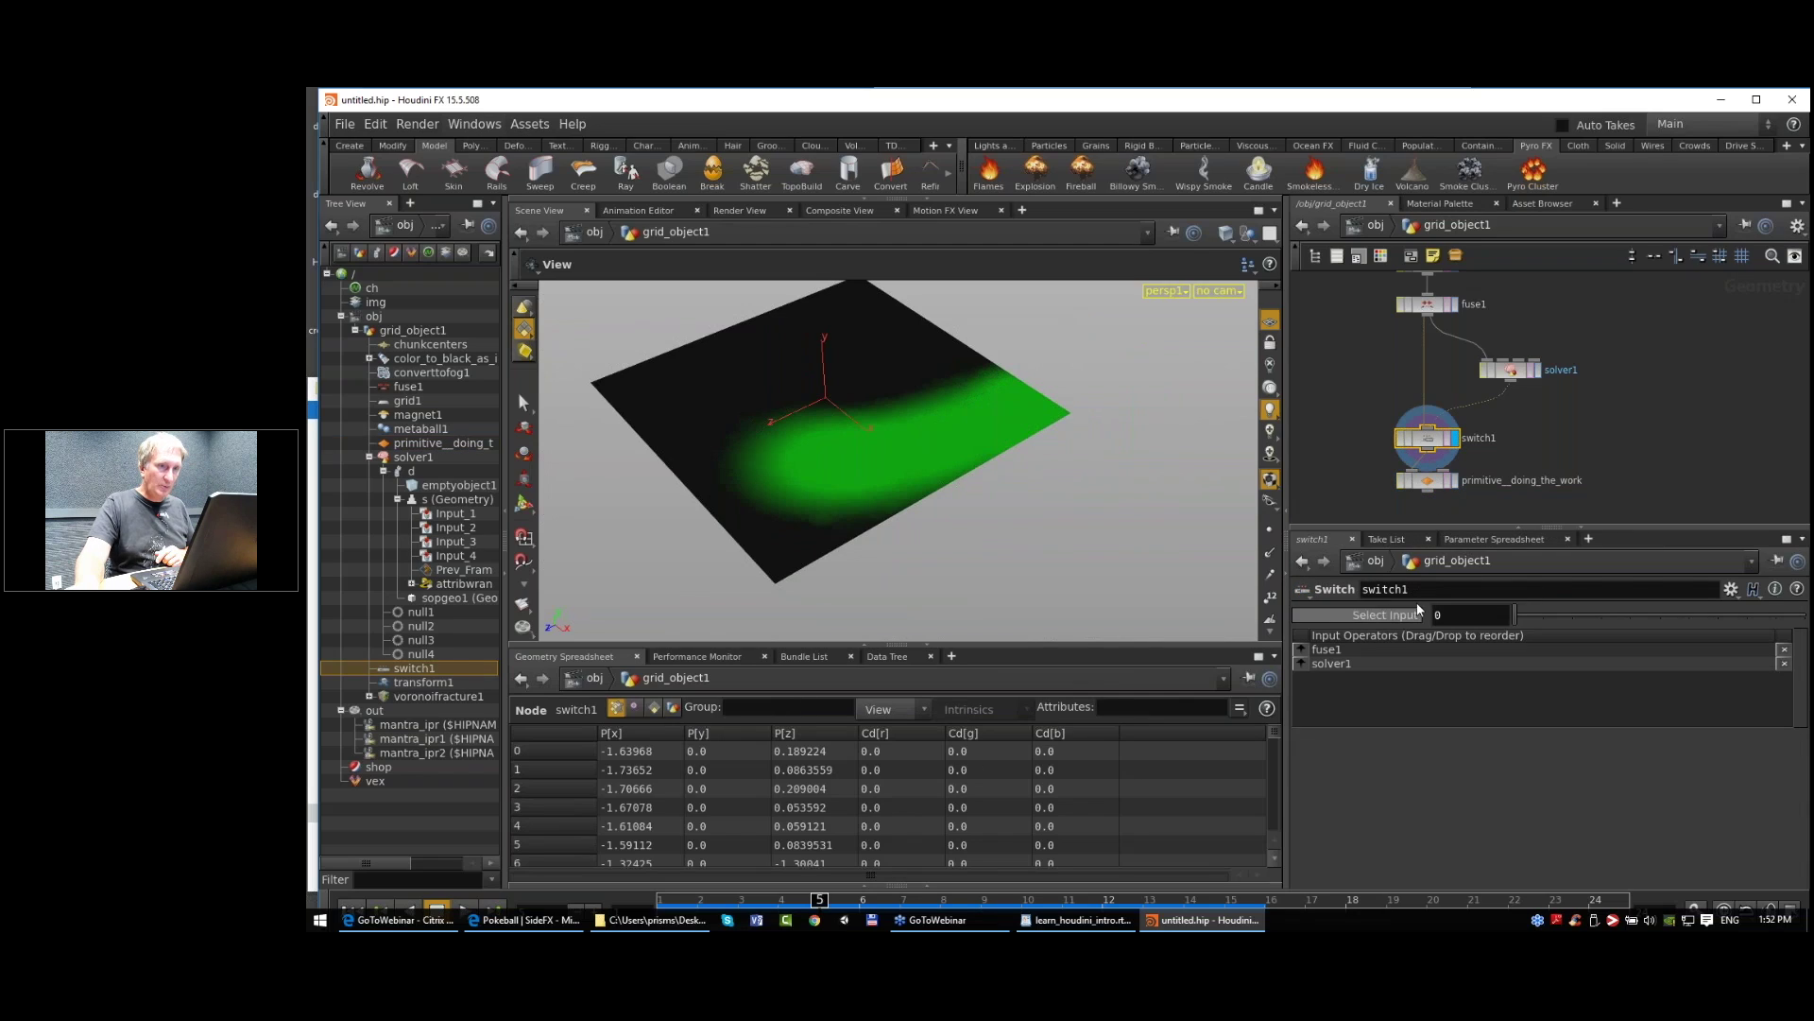
drag(1515, 615, 1544, 615)
click(1429, 480)
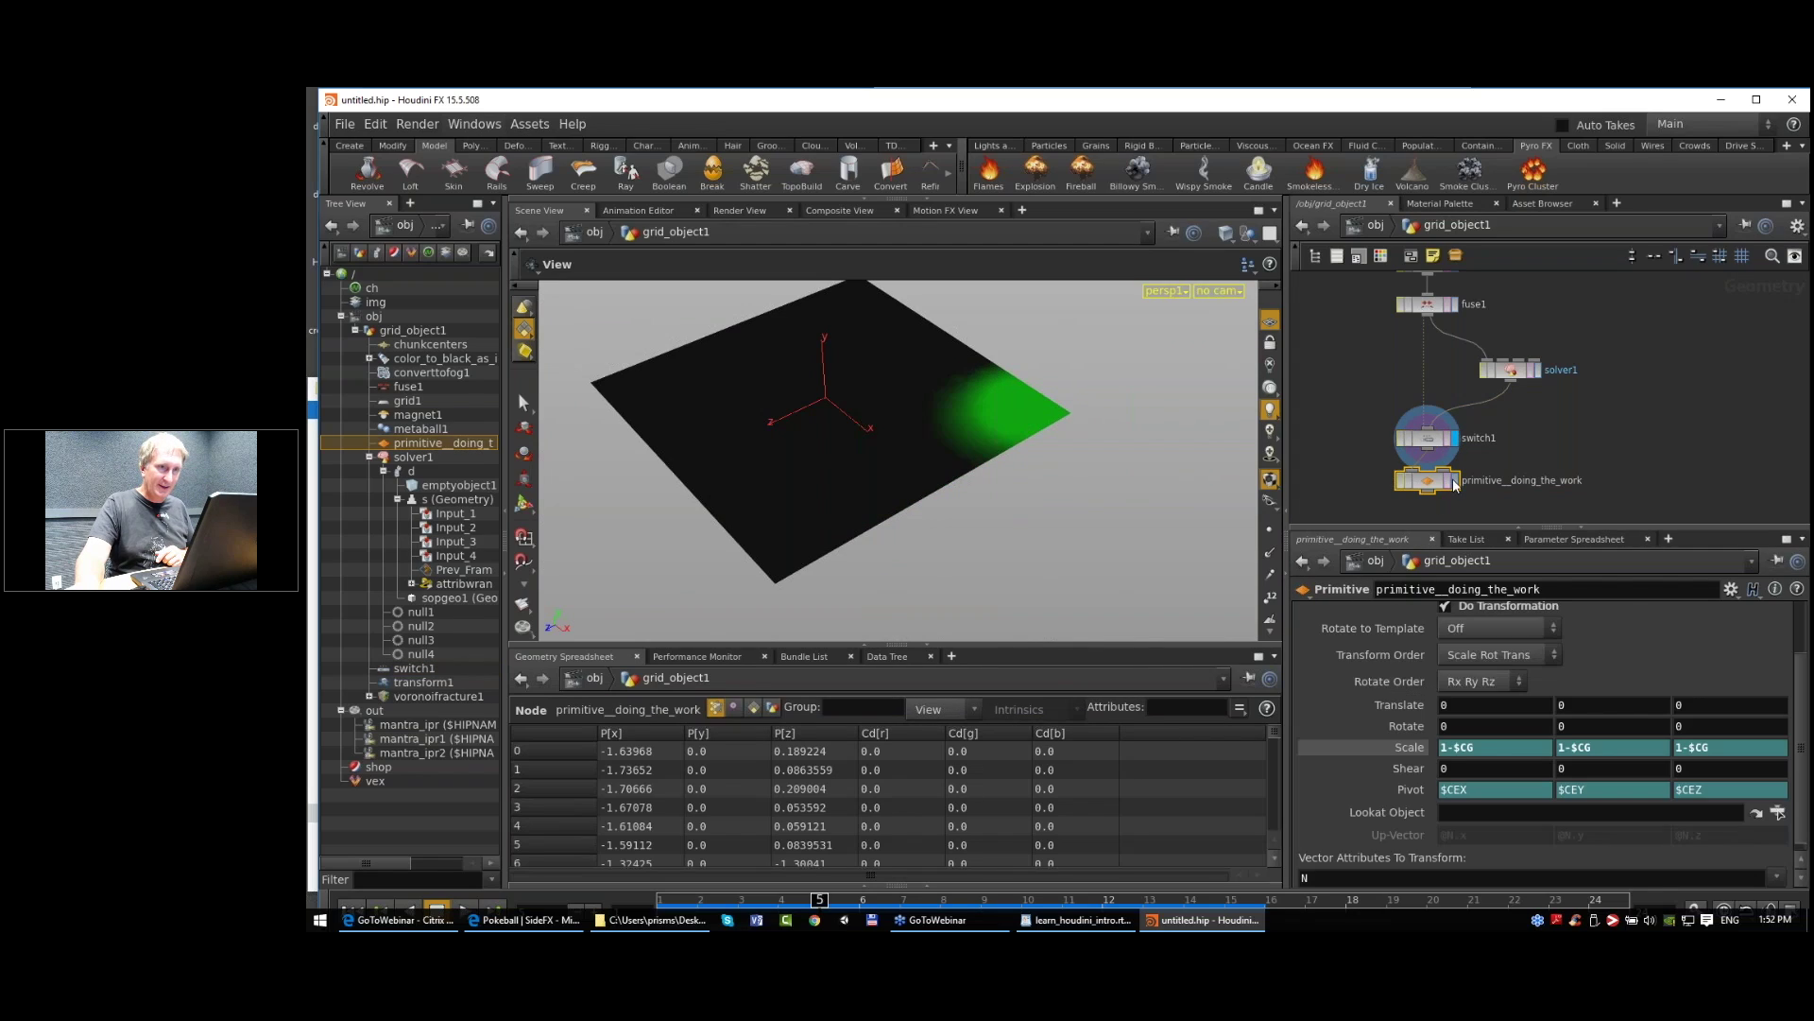
click(1453, 480)
drag(700, 902, 607, 907)
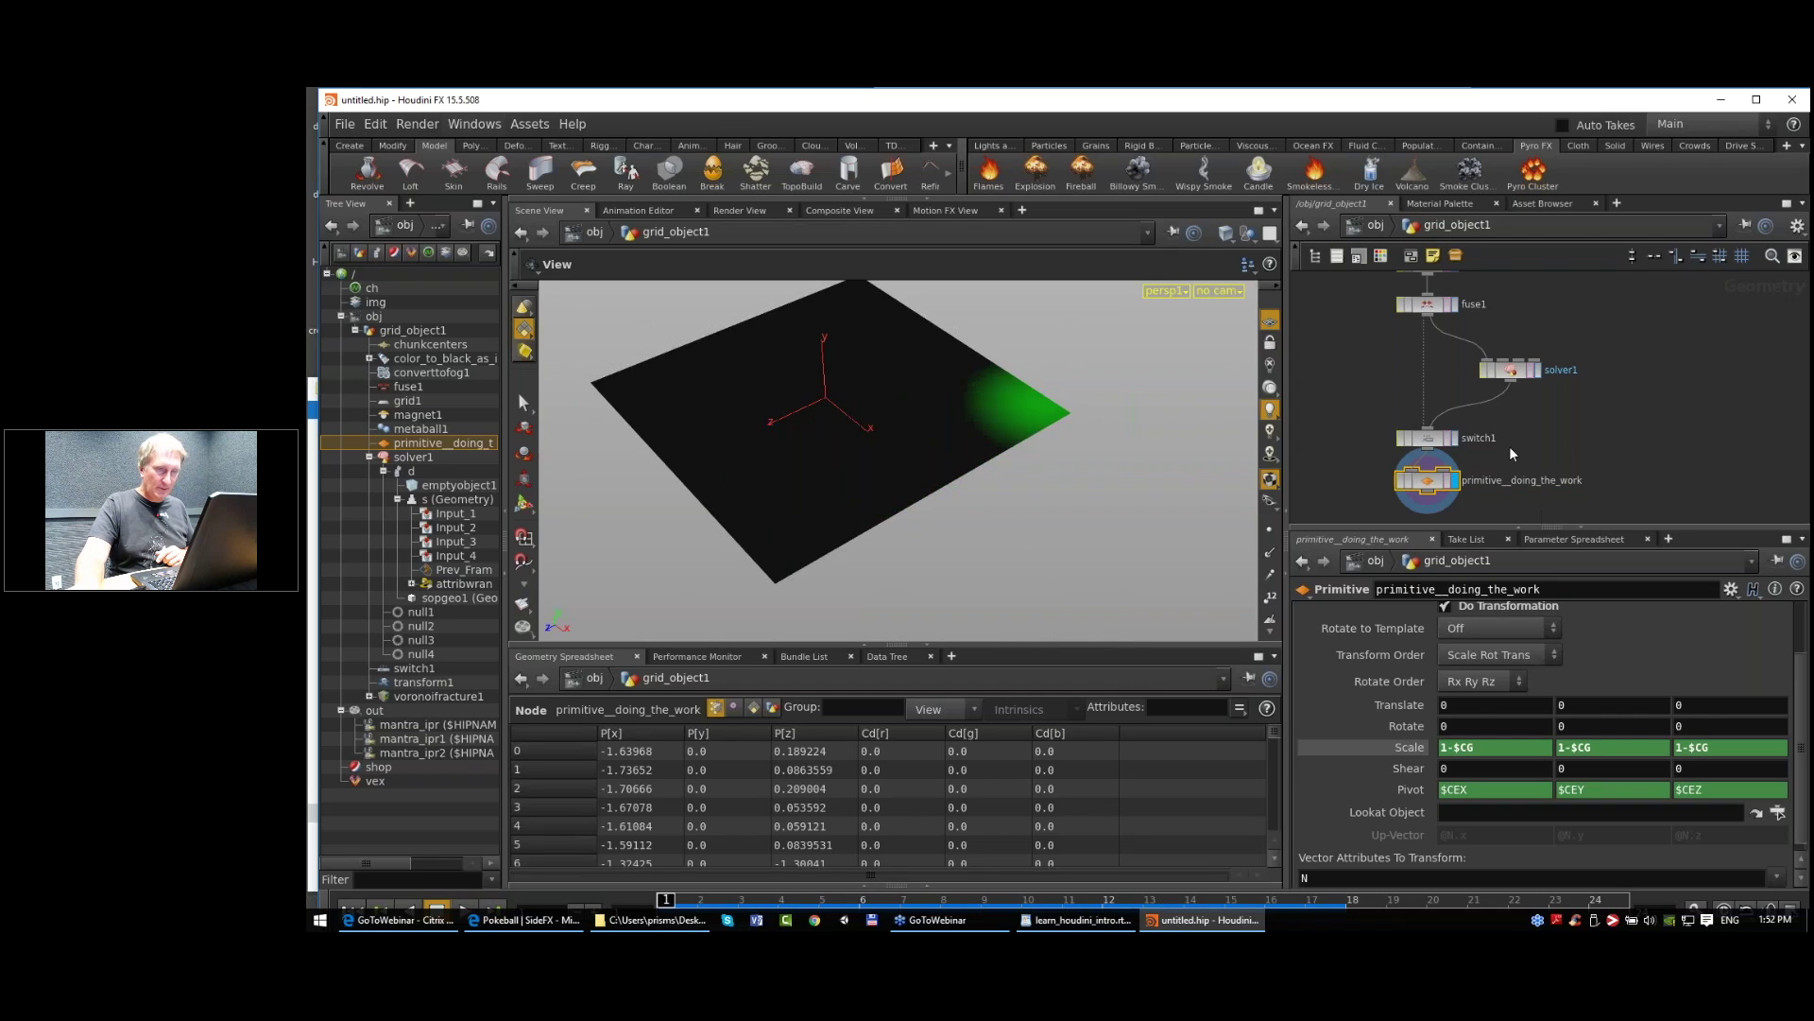
Step: Space out the nodes below solver1 and compare solver1's output with primitive__doing_the_work at frame 1
drag(1431, 442, 1428, 483)
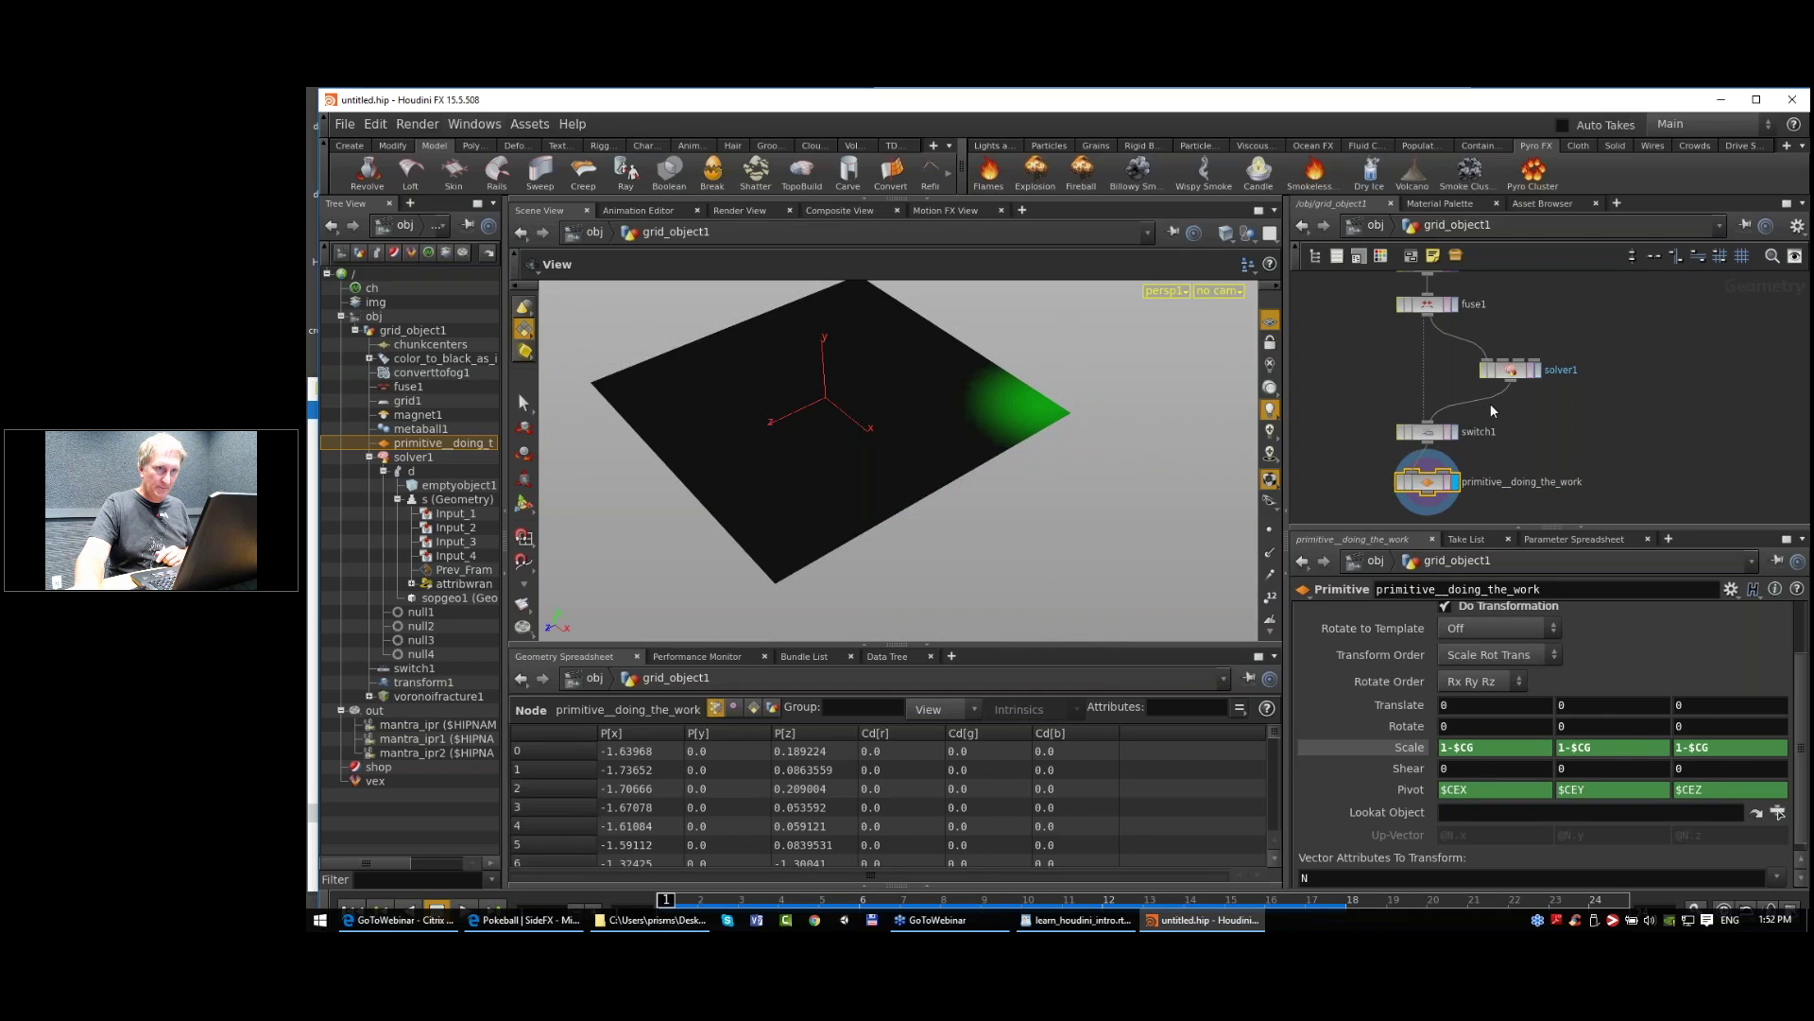
click(1533, 370)
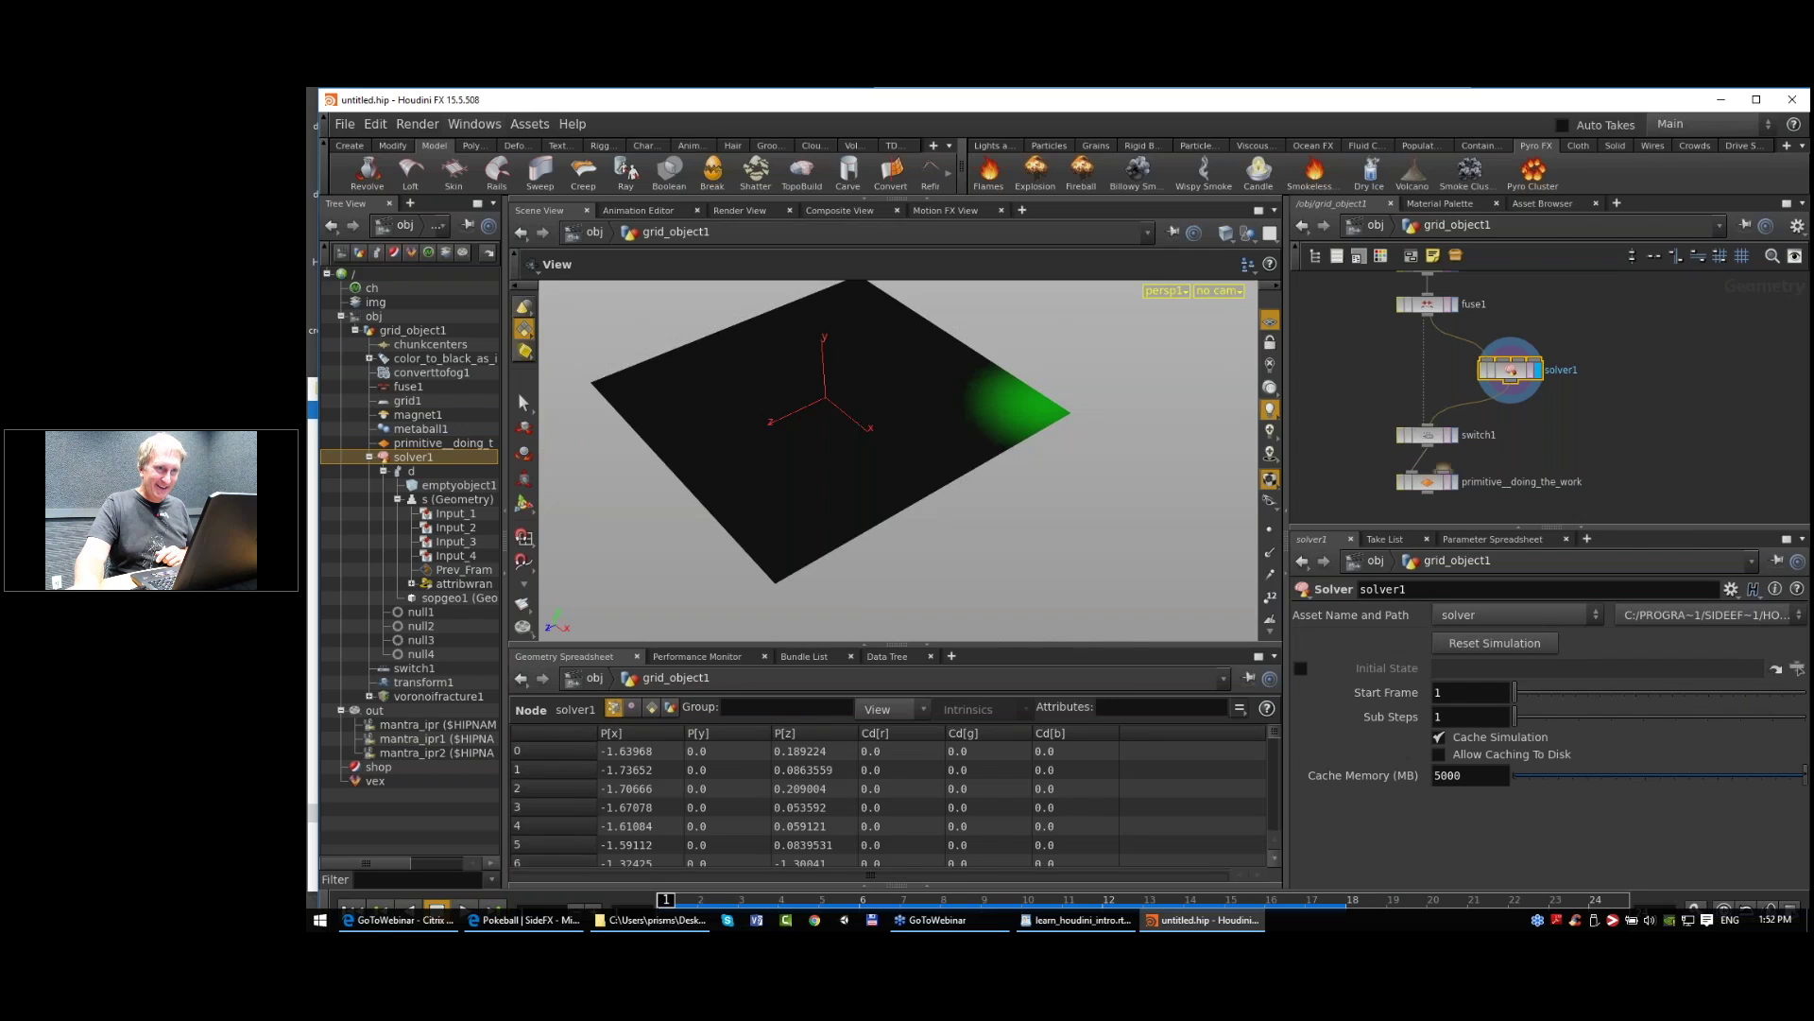
drag(1419, 490, 1419, 494)
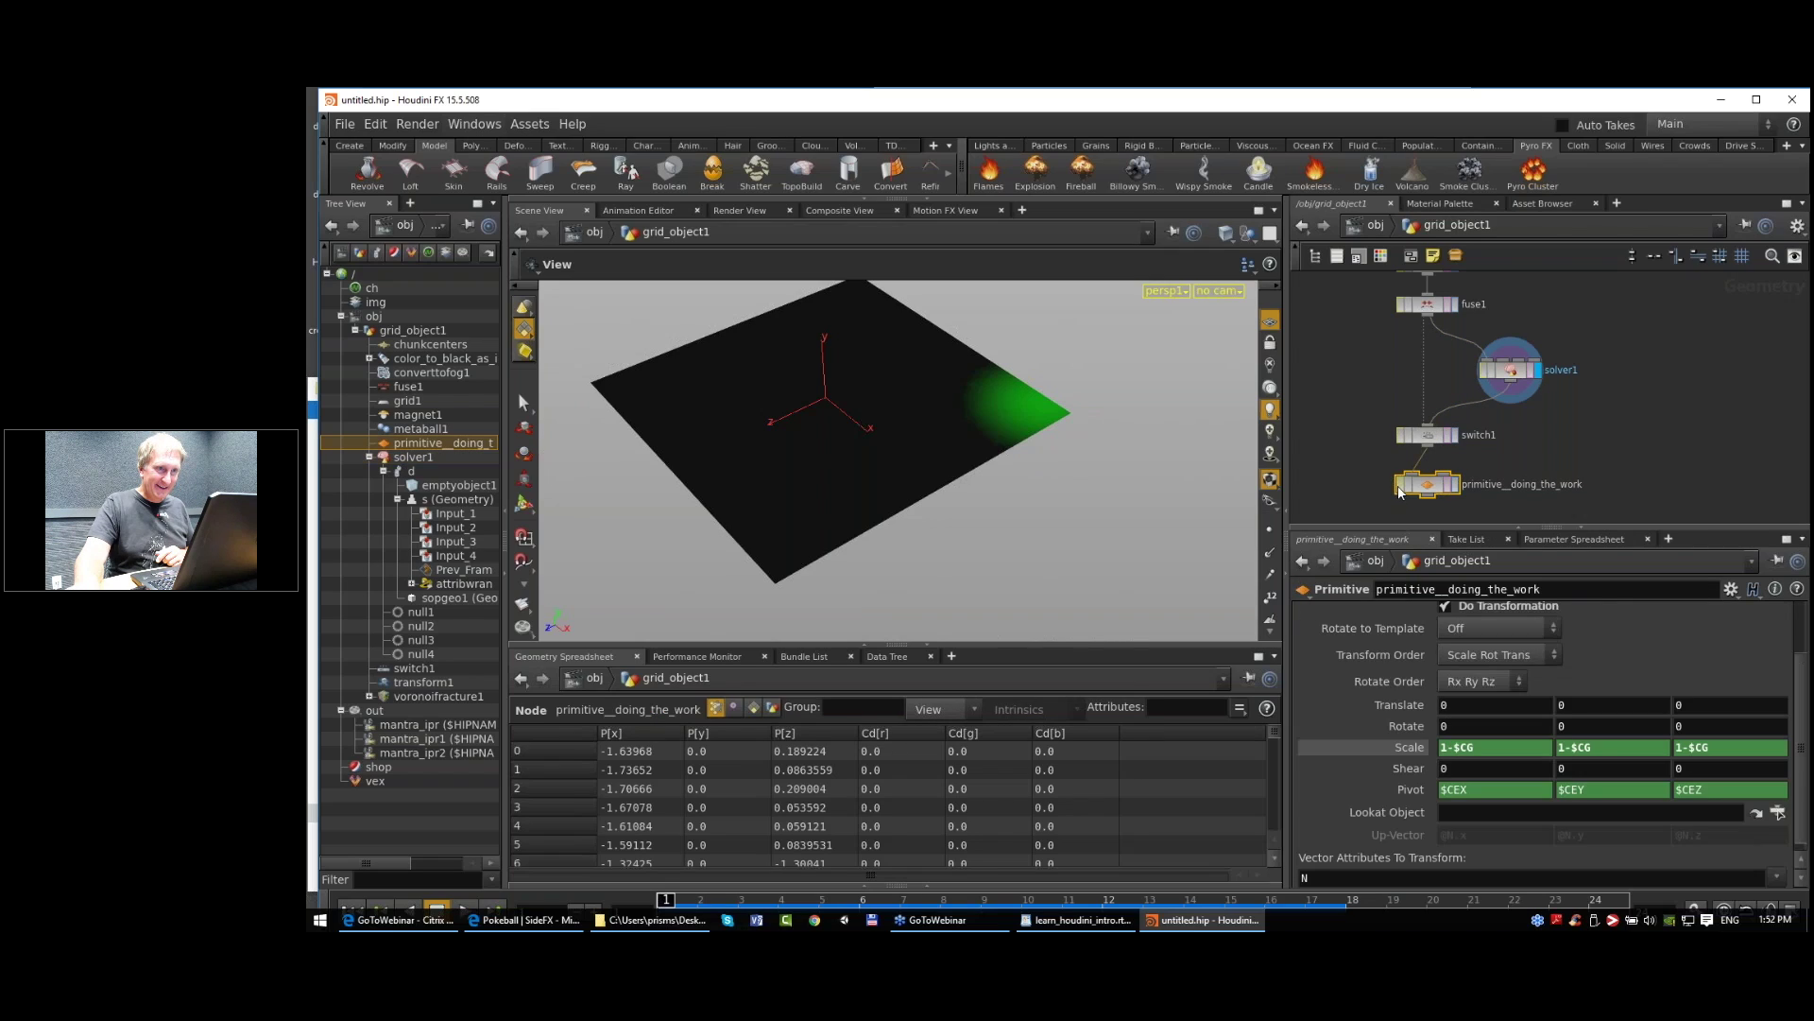
click(1454, 485)
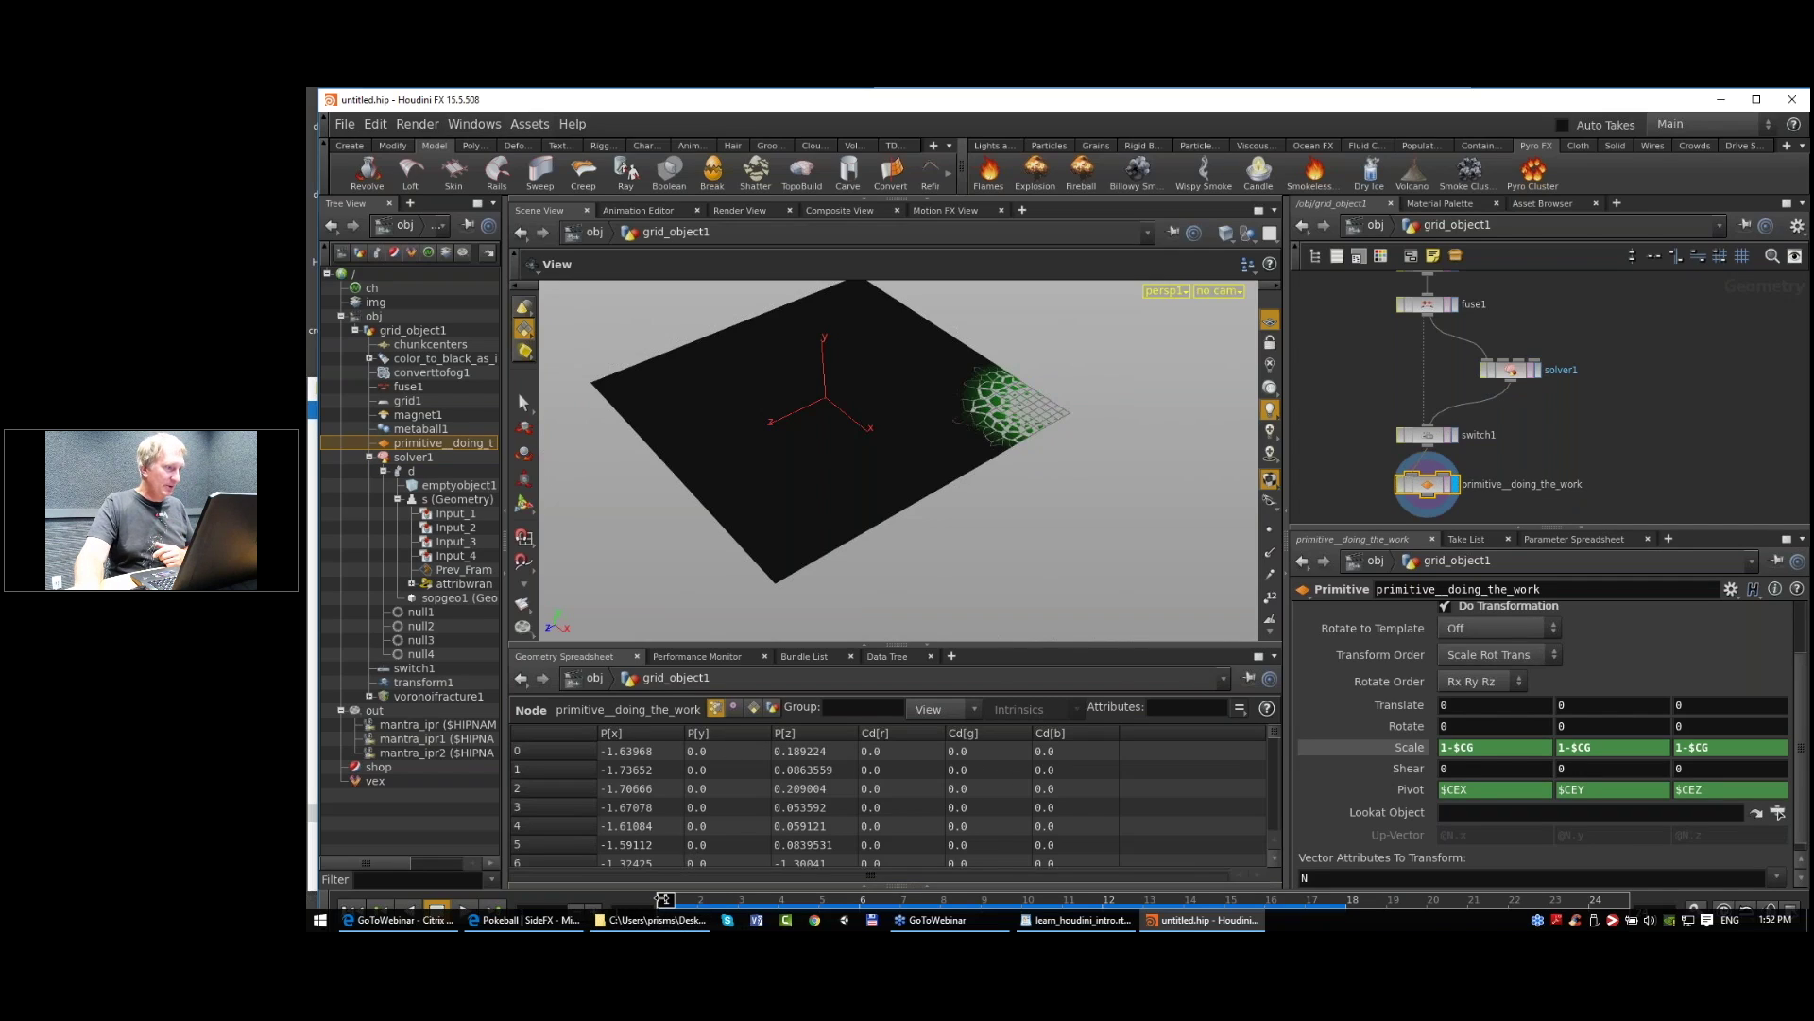
mouse_move(666, 899)
mouse_down()
mouse_move(1230, 904)
mouse_move(667, 906)
mouse_up()
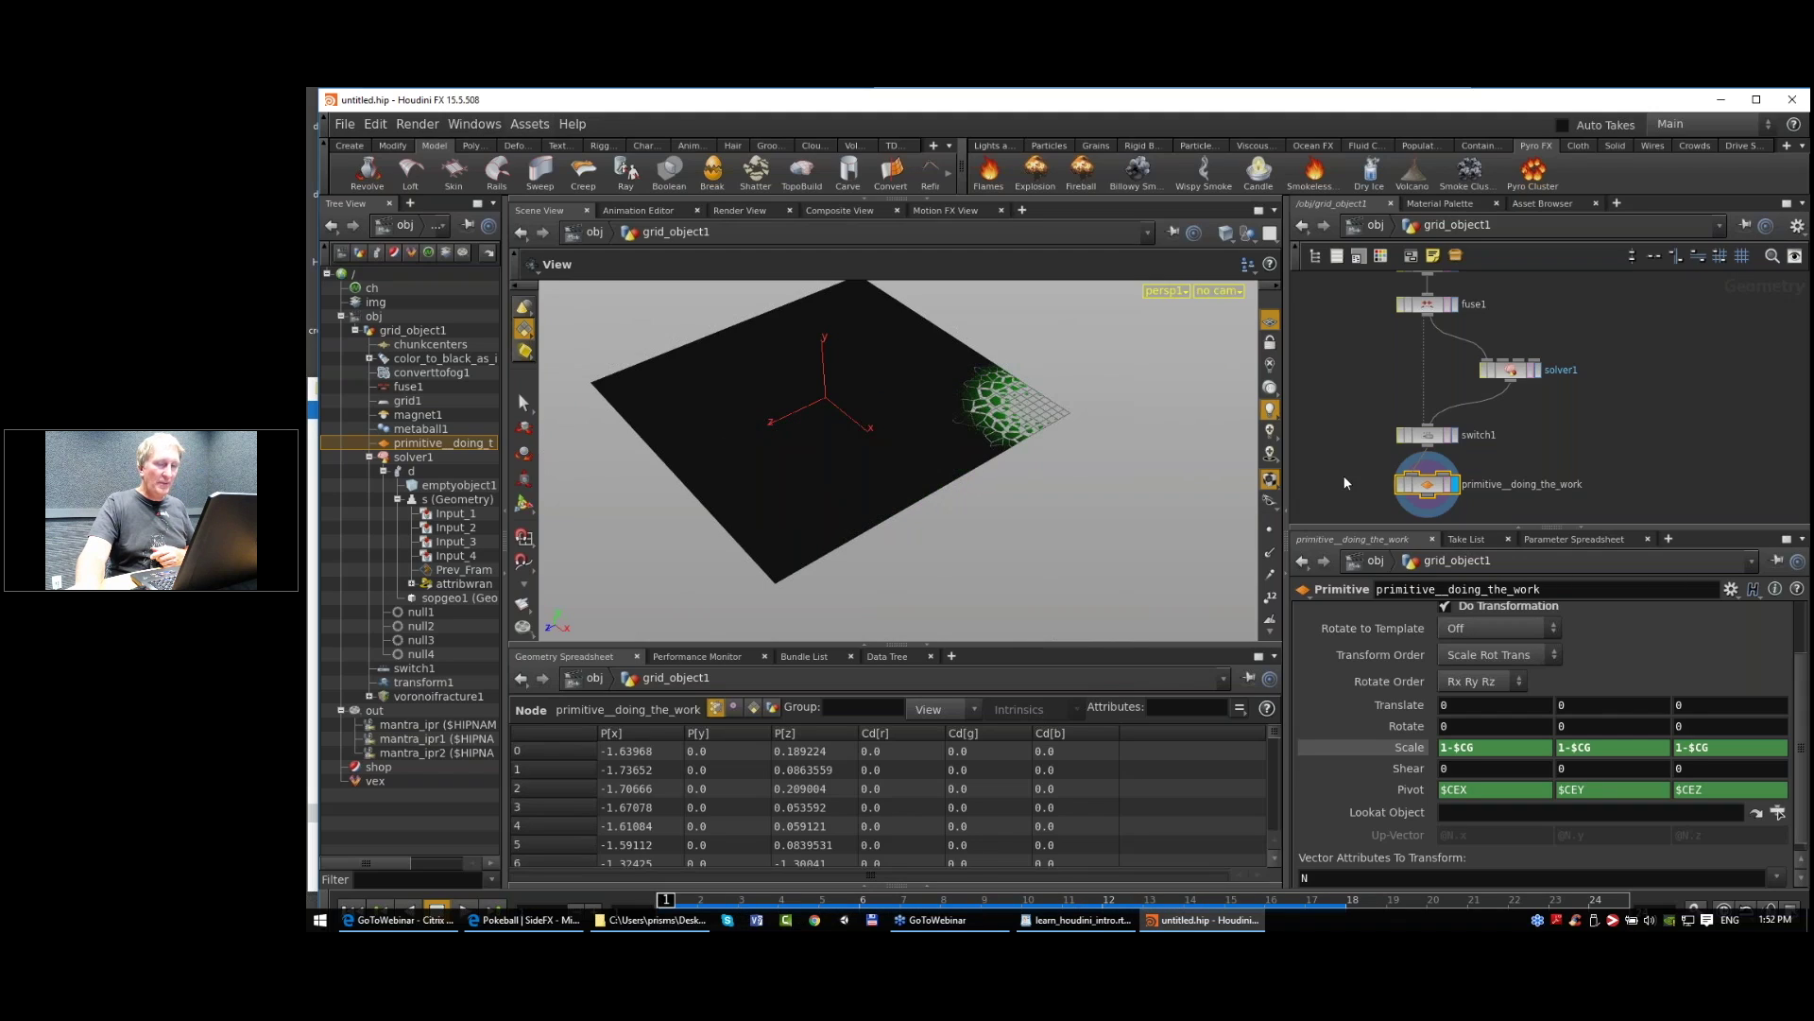
Step: Insert an Attribute Wrangle node between switch1 and primitive__doing_the_work
middle_drag(1529, 465, 1521, 377)
drag(1418, 401, 1417, 470)
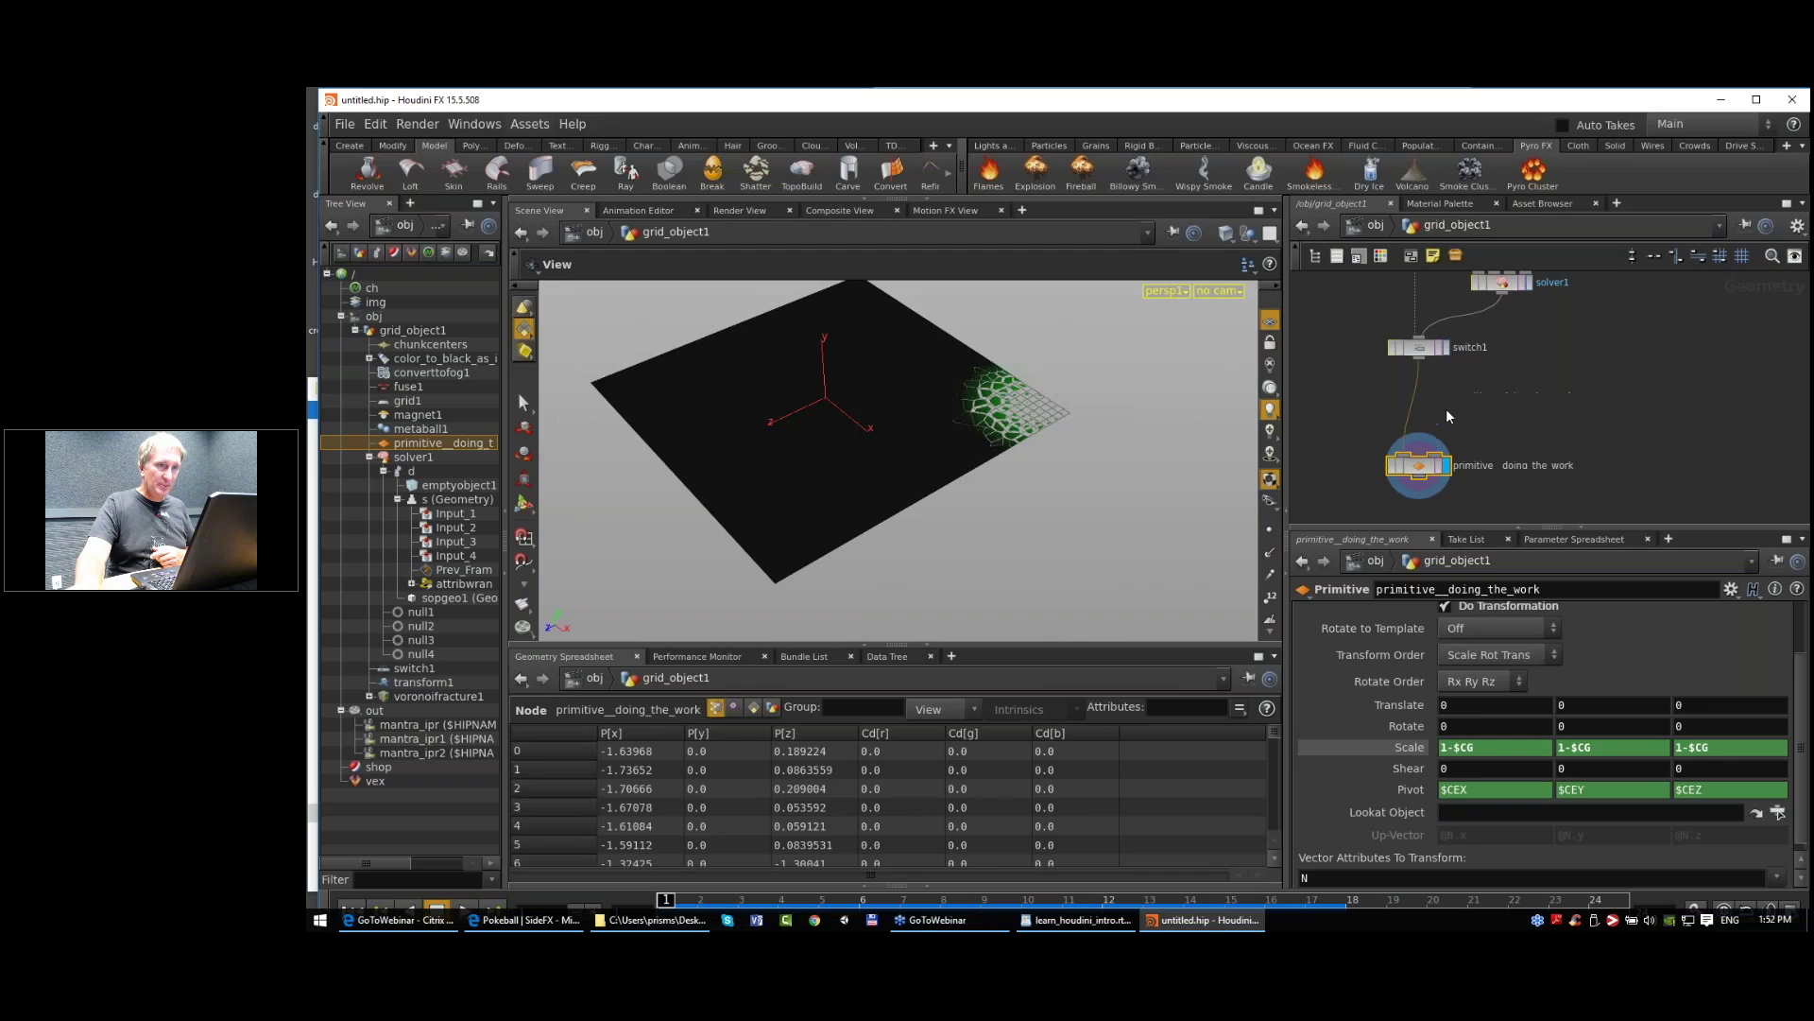
key(Tab)
text(wra)
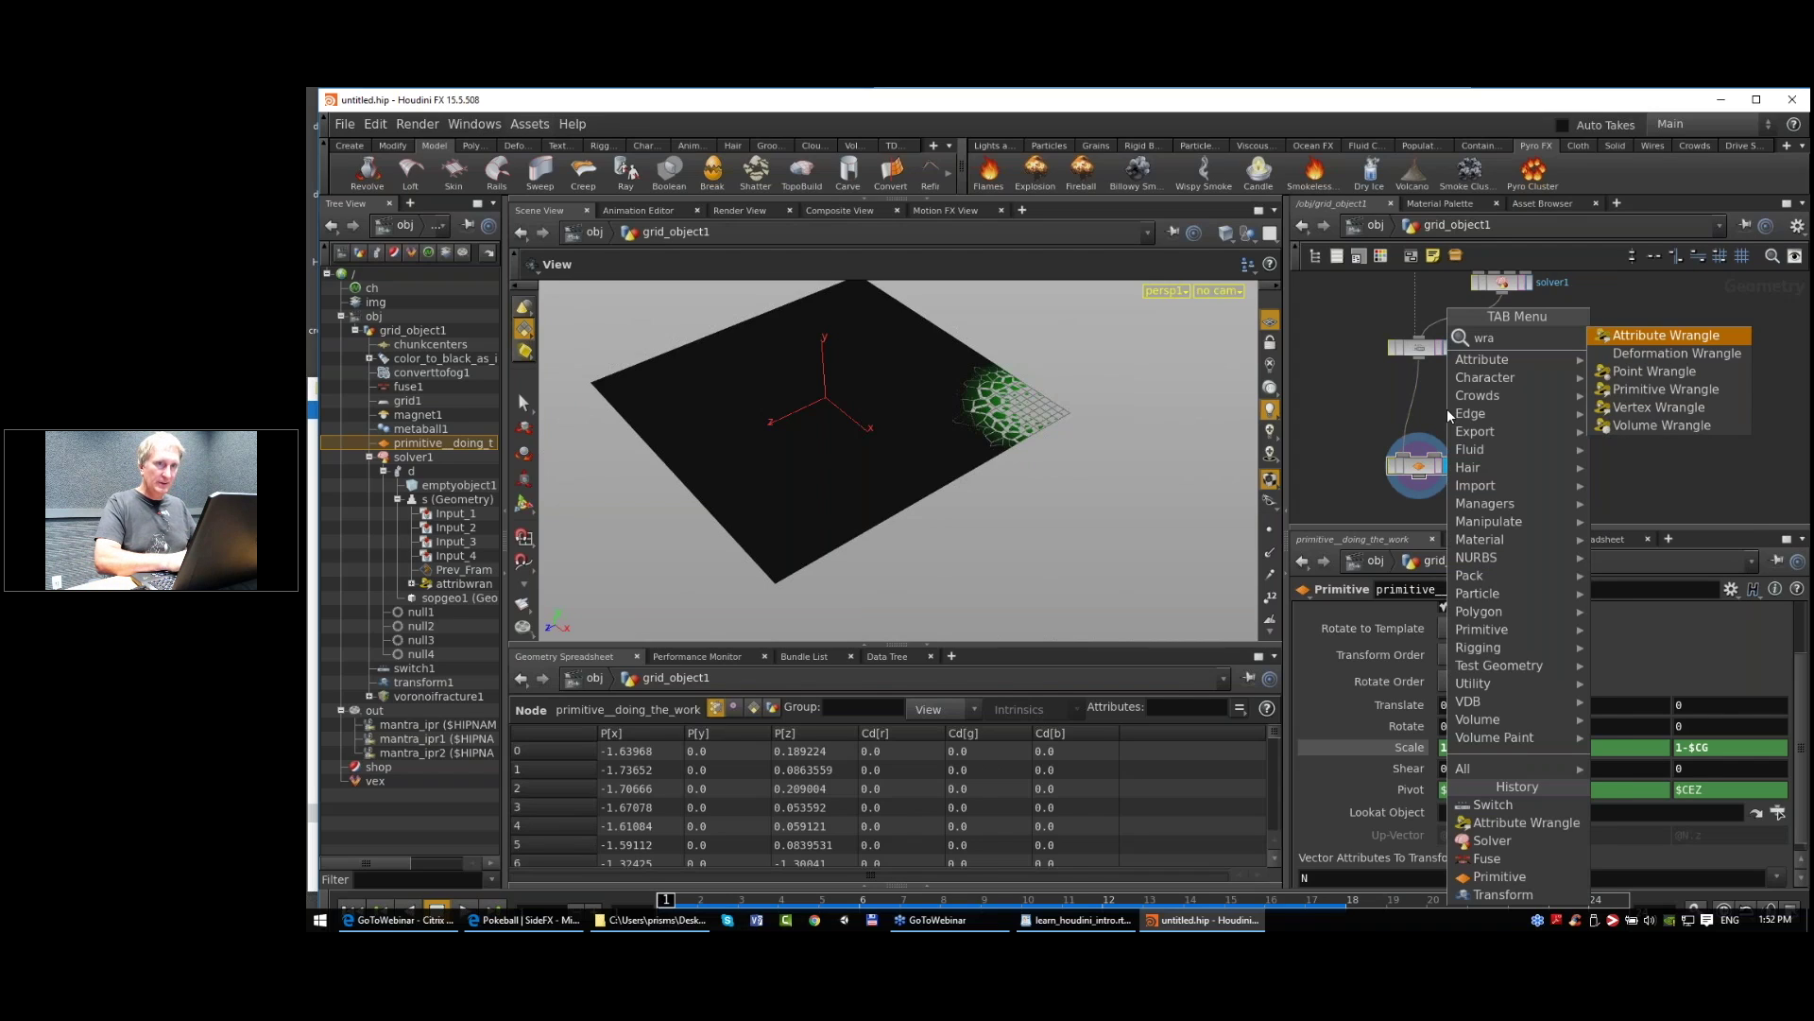
key(Return)
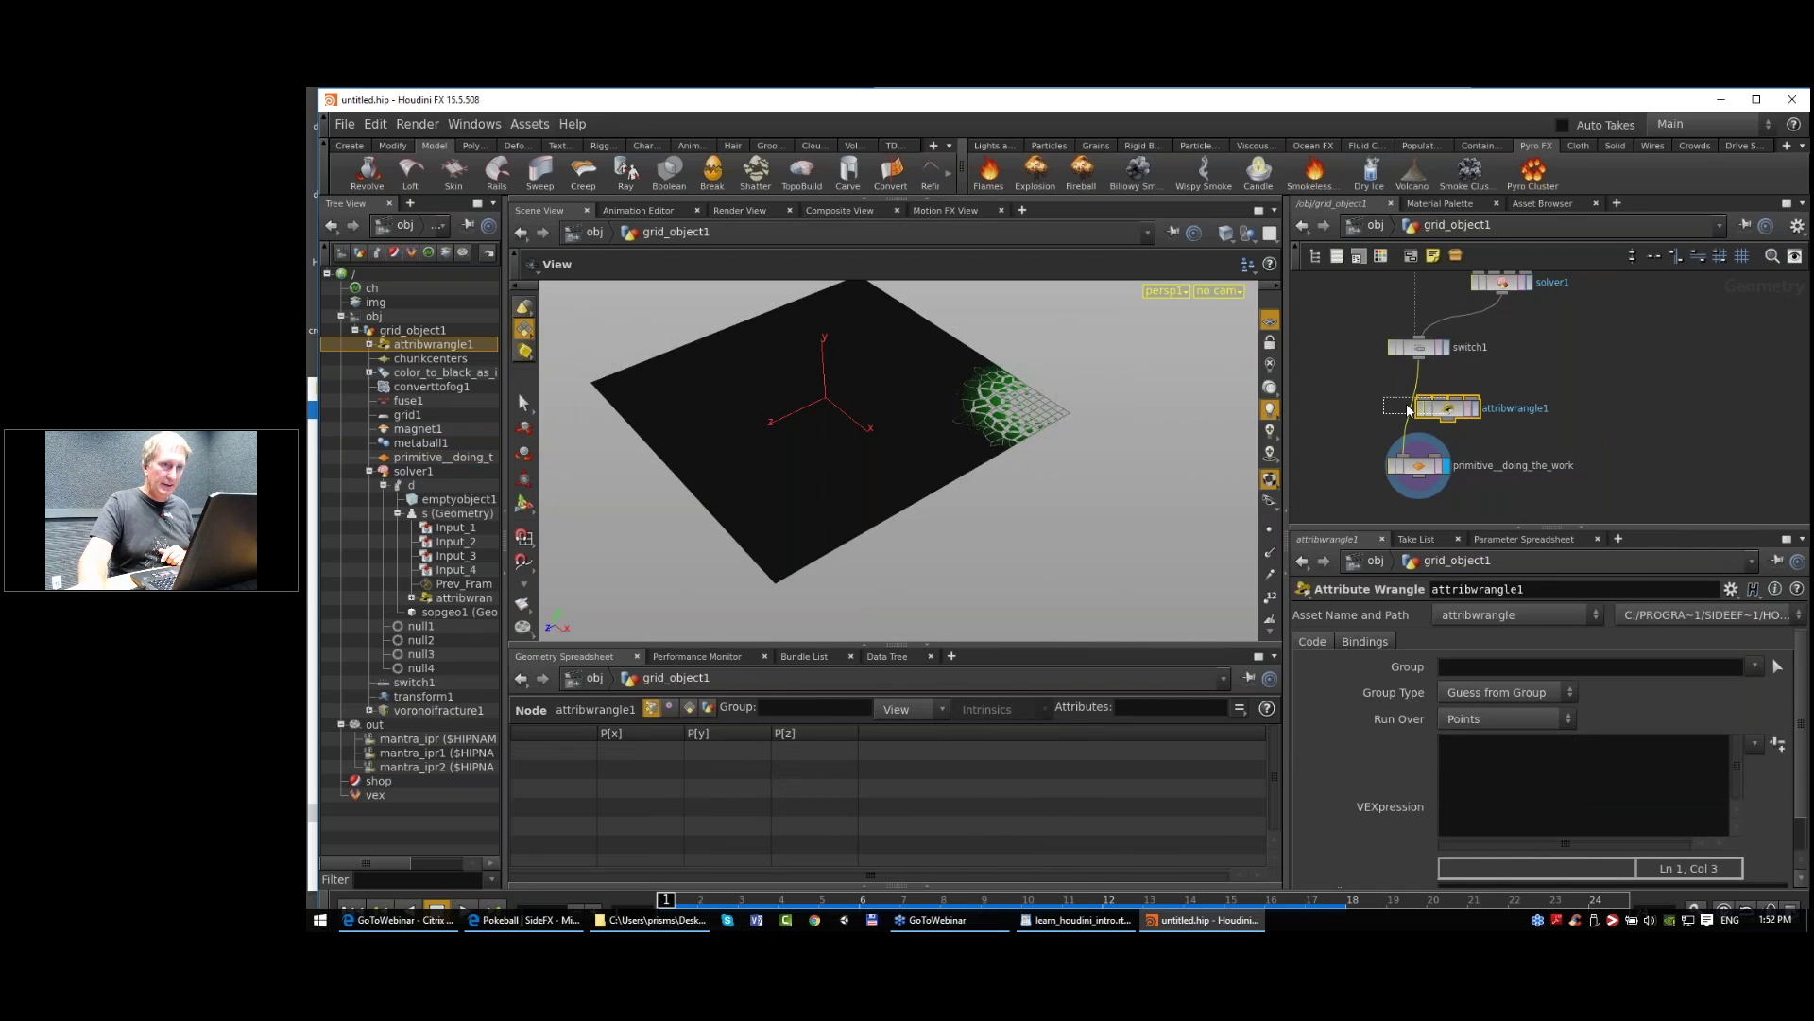
click(1412, 404)
Step: Rename the new wrangle node below switch1 as attribwrangle__the_Cd_up
double_click(1512, 402)
key(BackSpace)
text(_the_Cd_up)
key(Return)
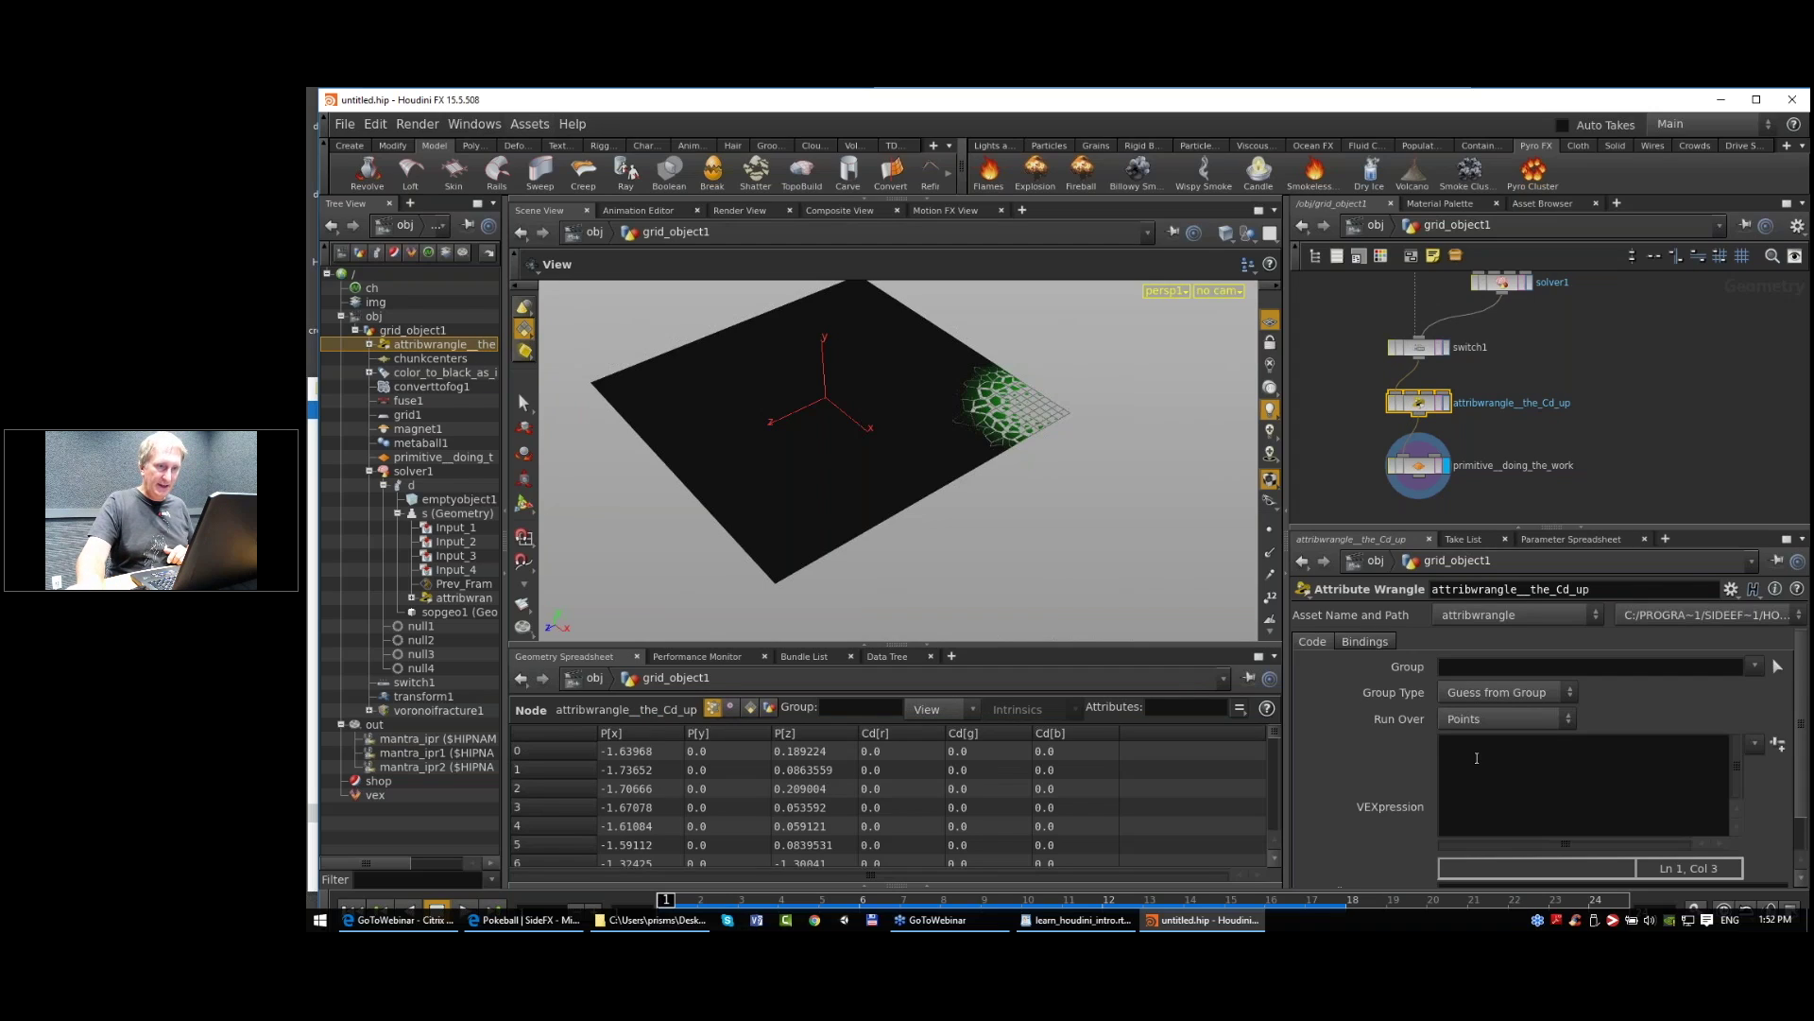
text(@Cd )
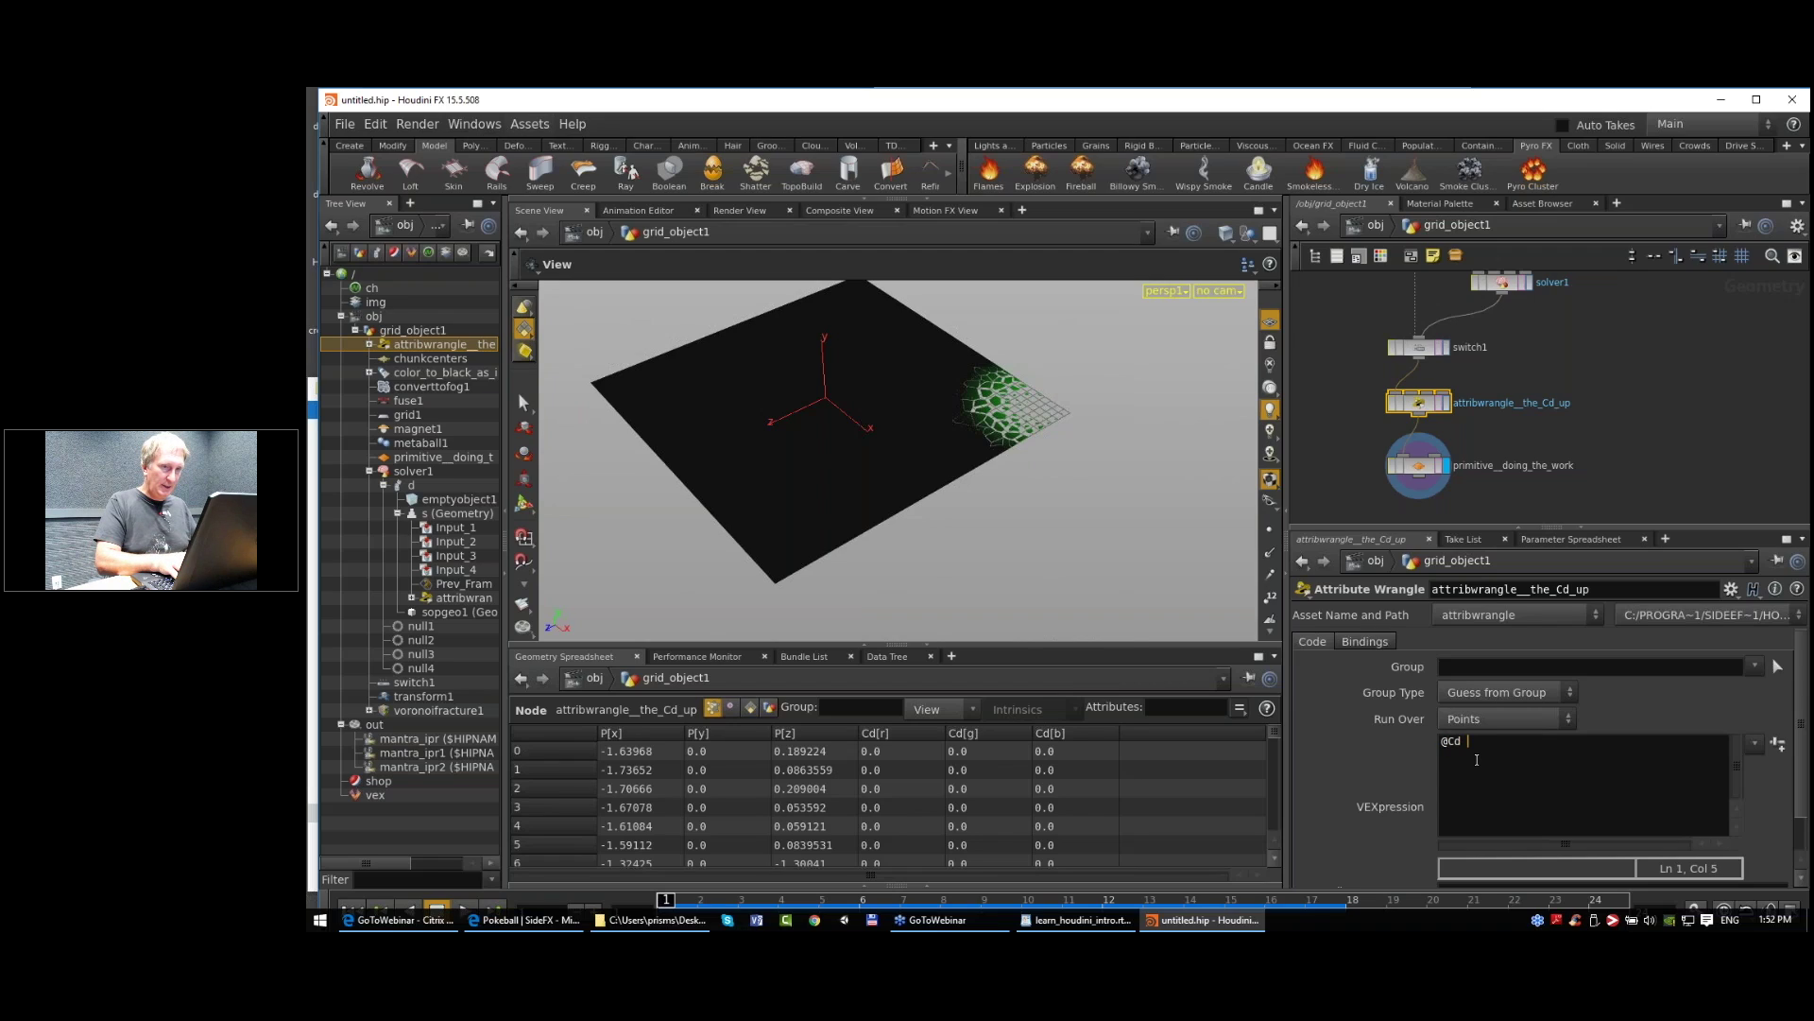
text(*= 0.5;)
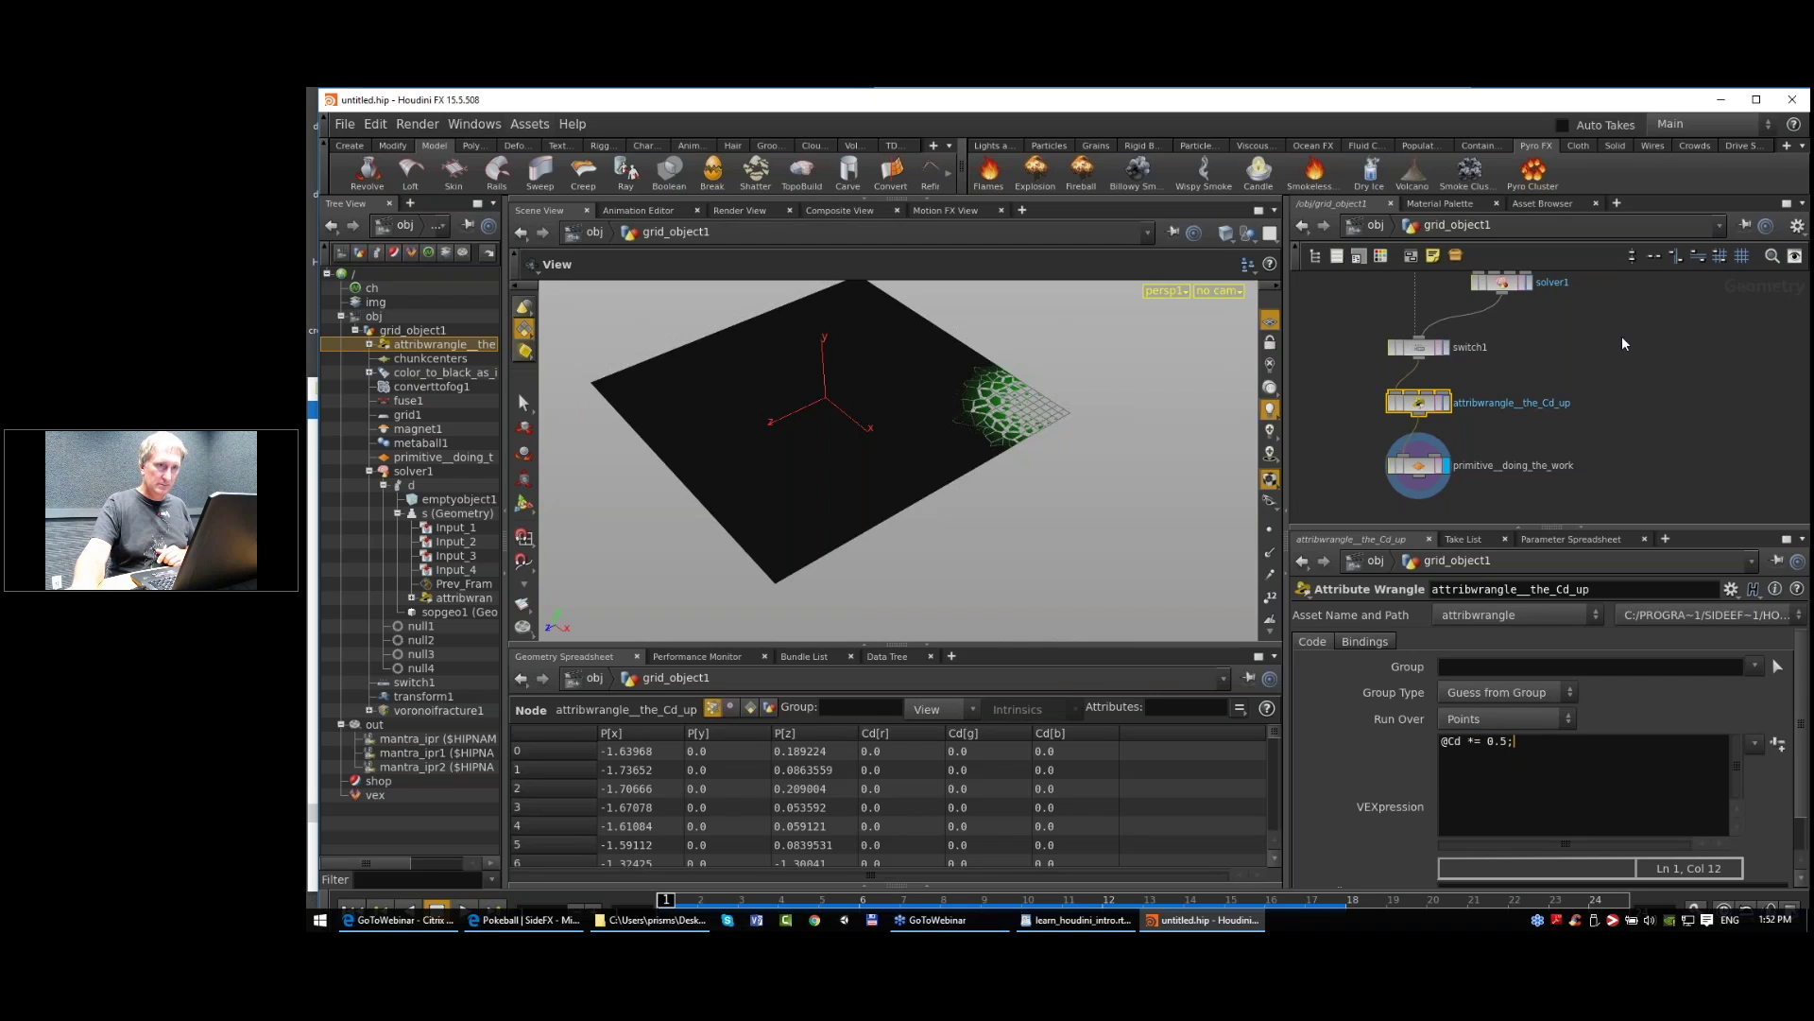
click(1623, 342)
click(1429, 469)
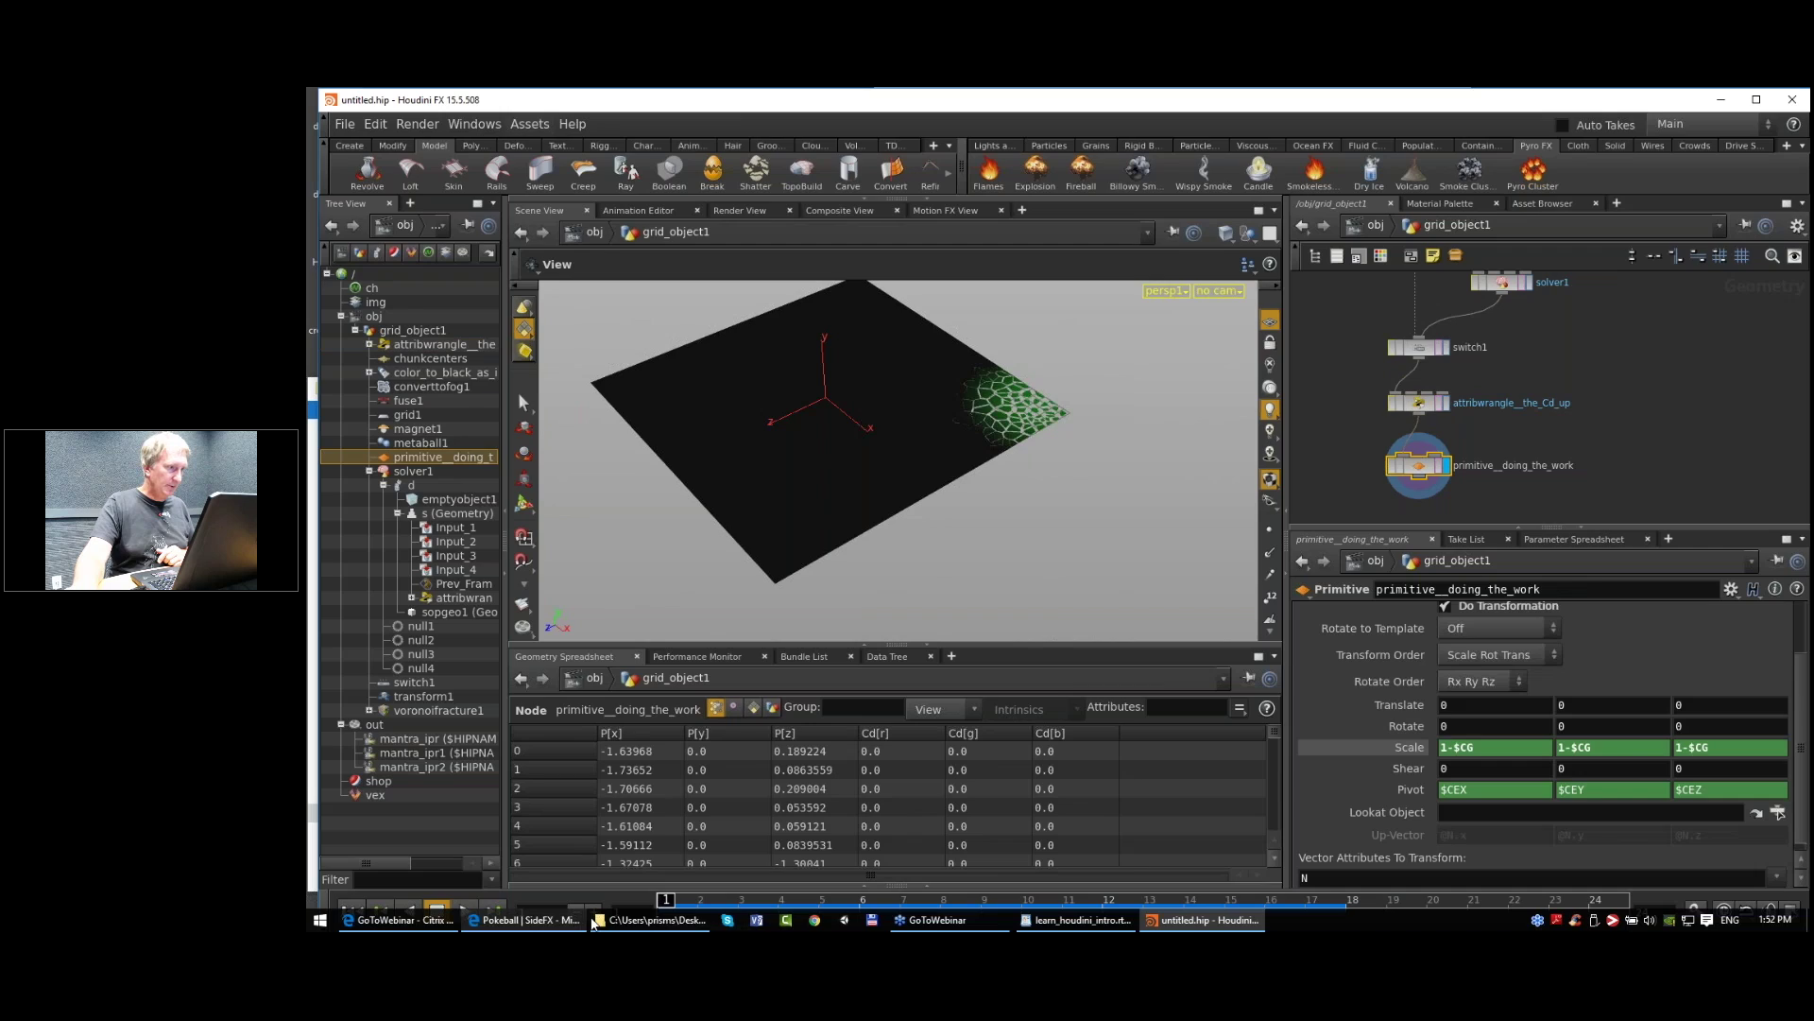
Step: Review the expression in attribwrangle__the_Cd_up and the scale settings of primitive__doing_the_work at frame 1
middle_drag(1525, 384, 1516, 462)
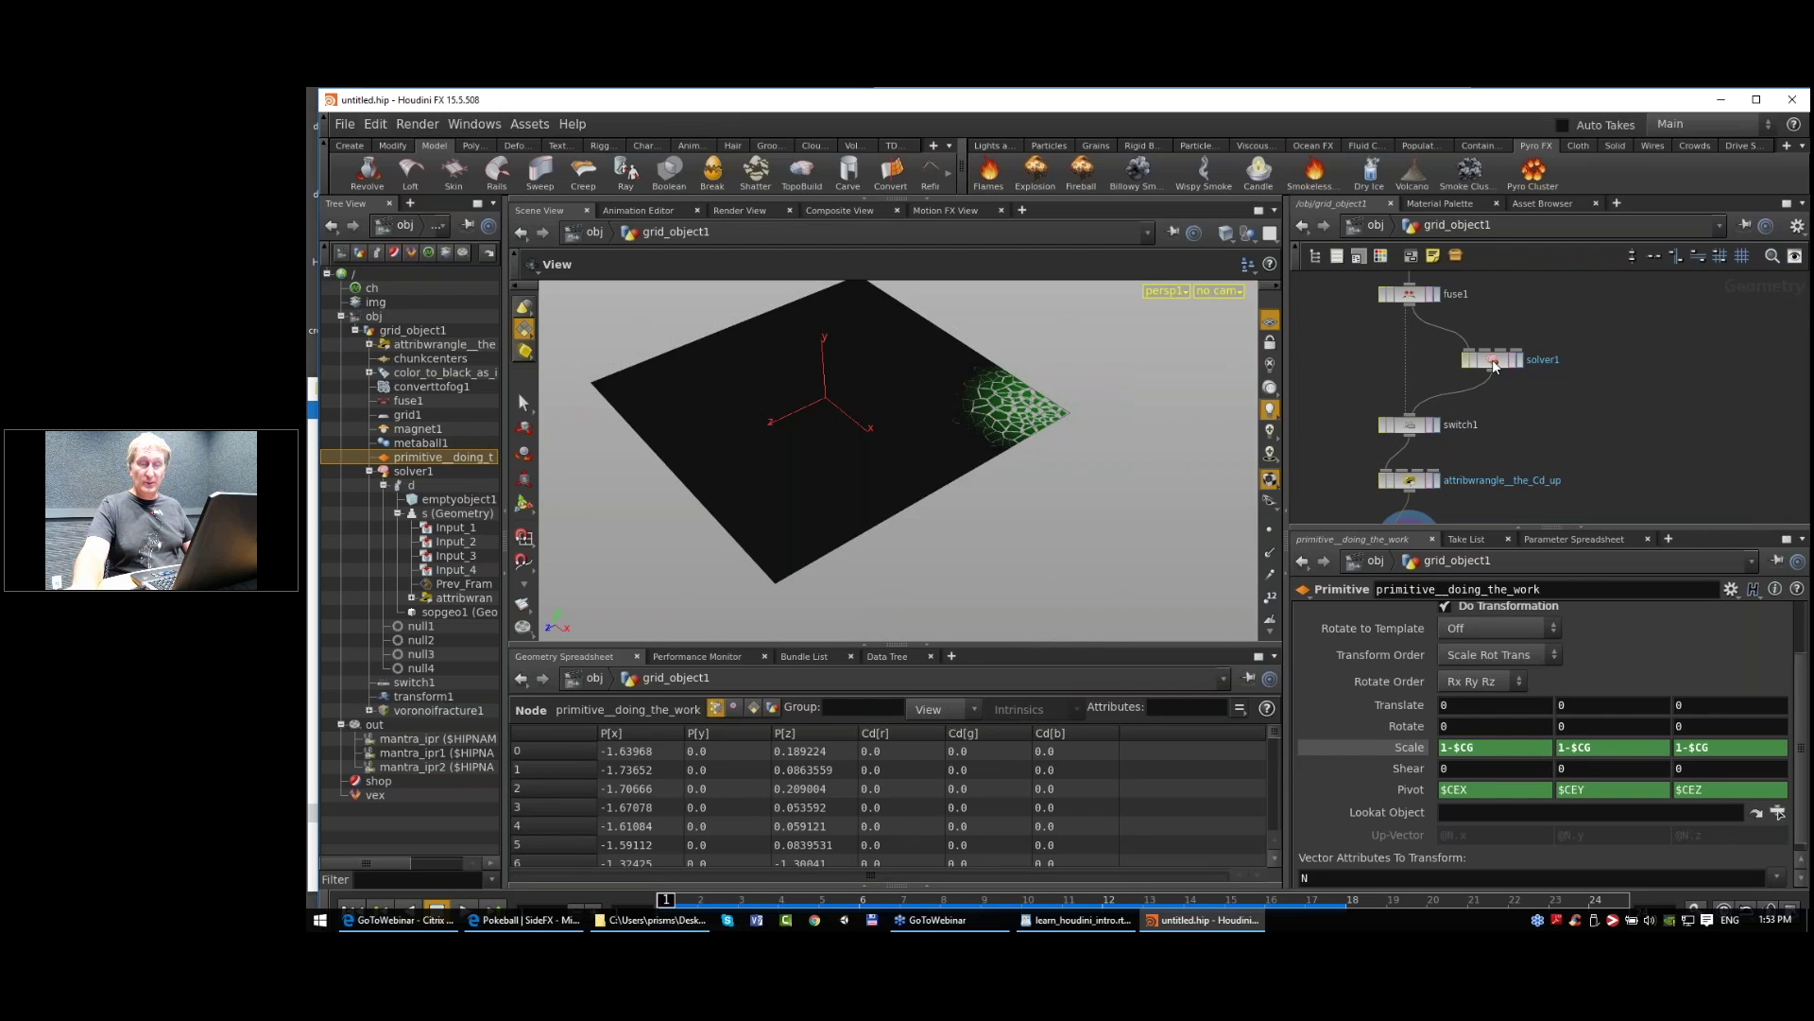
middle_drag(1518, 399, 1507, 371)
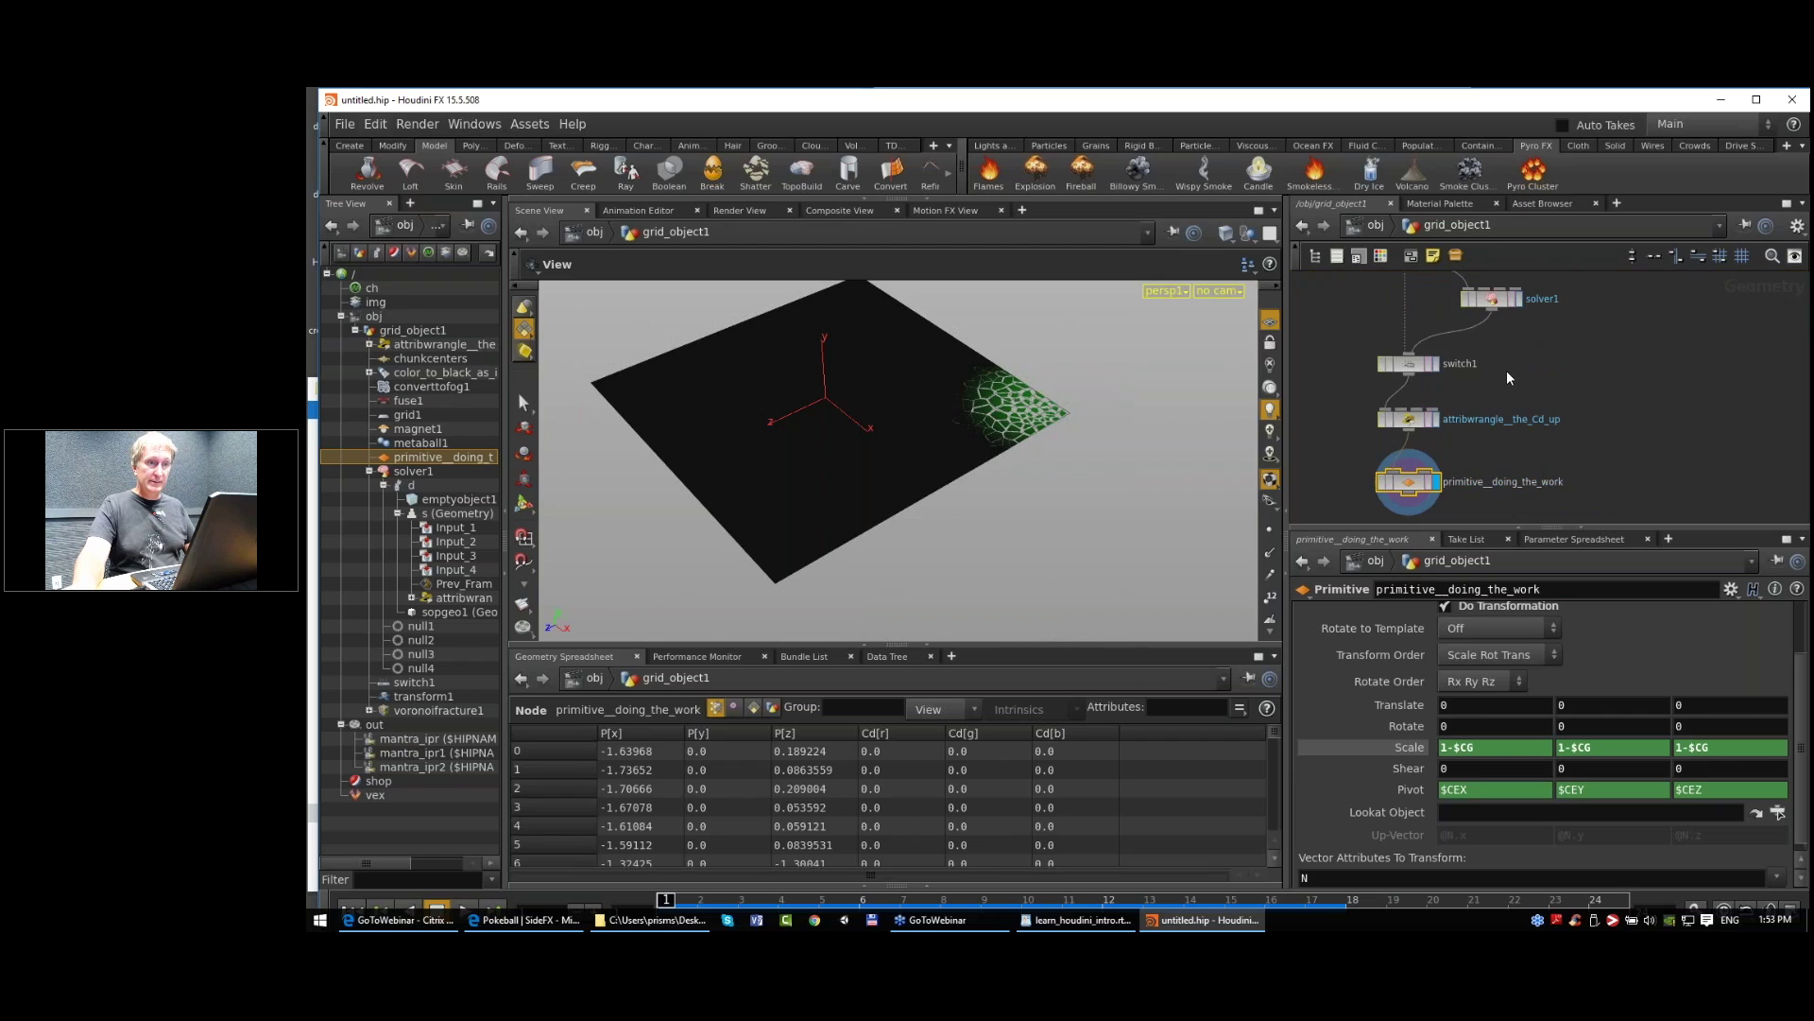
click(1410, 421)
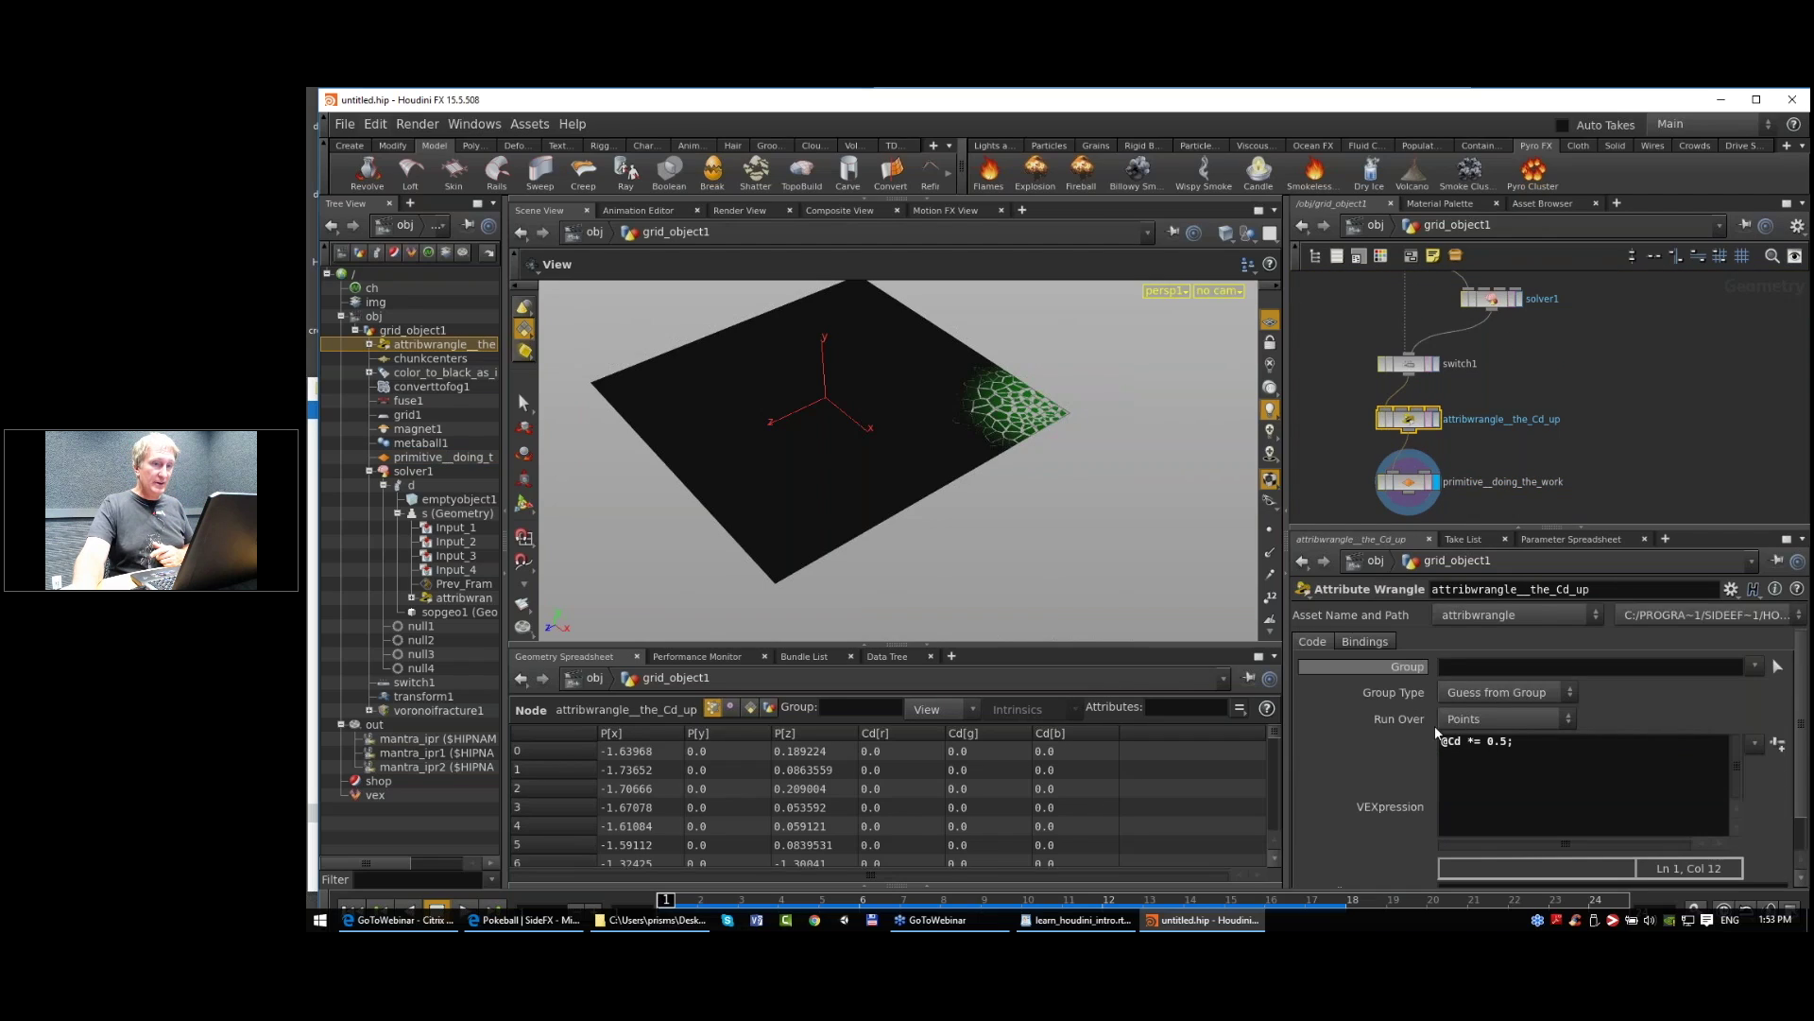
click(1404, 480)
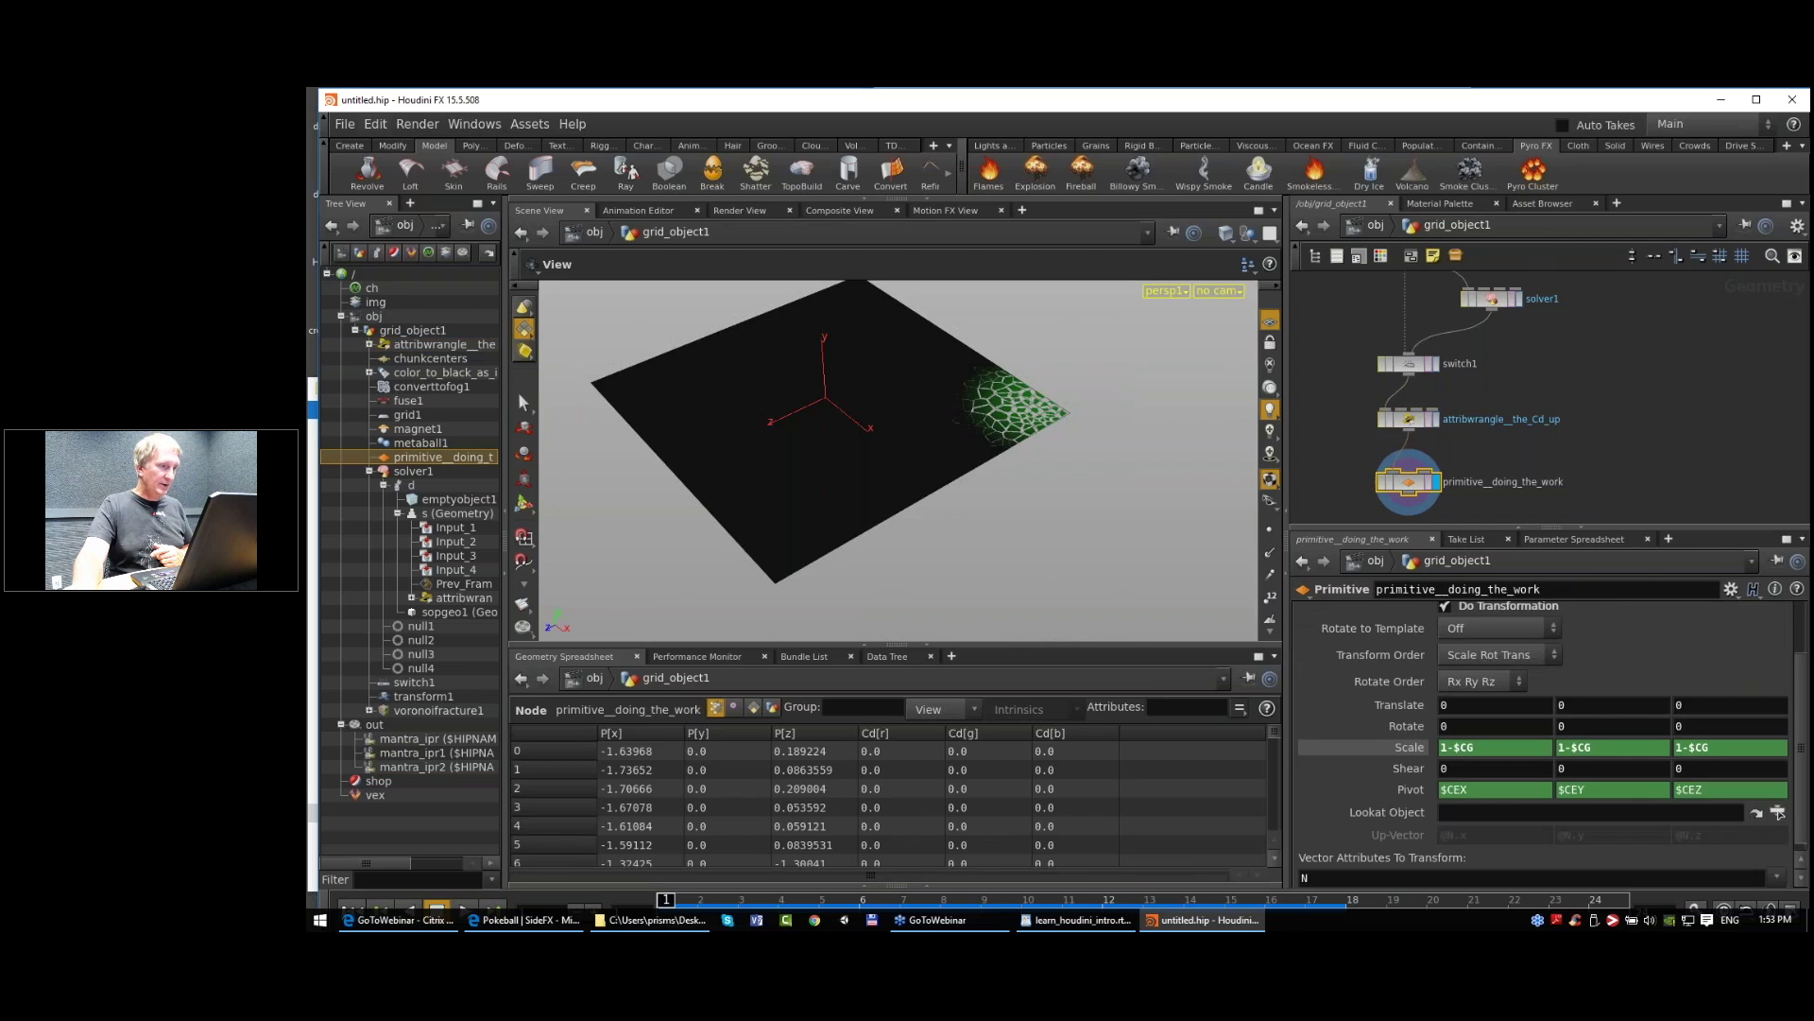
mouse_move(678, 897)
mouse_down()
mouse_move(901, 896)
mouse_move(666, 896)
mouse_up()
click(1408, 419)
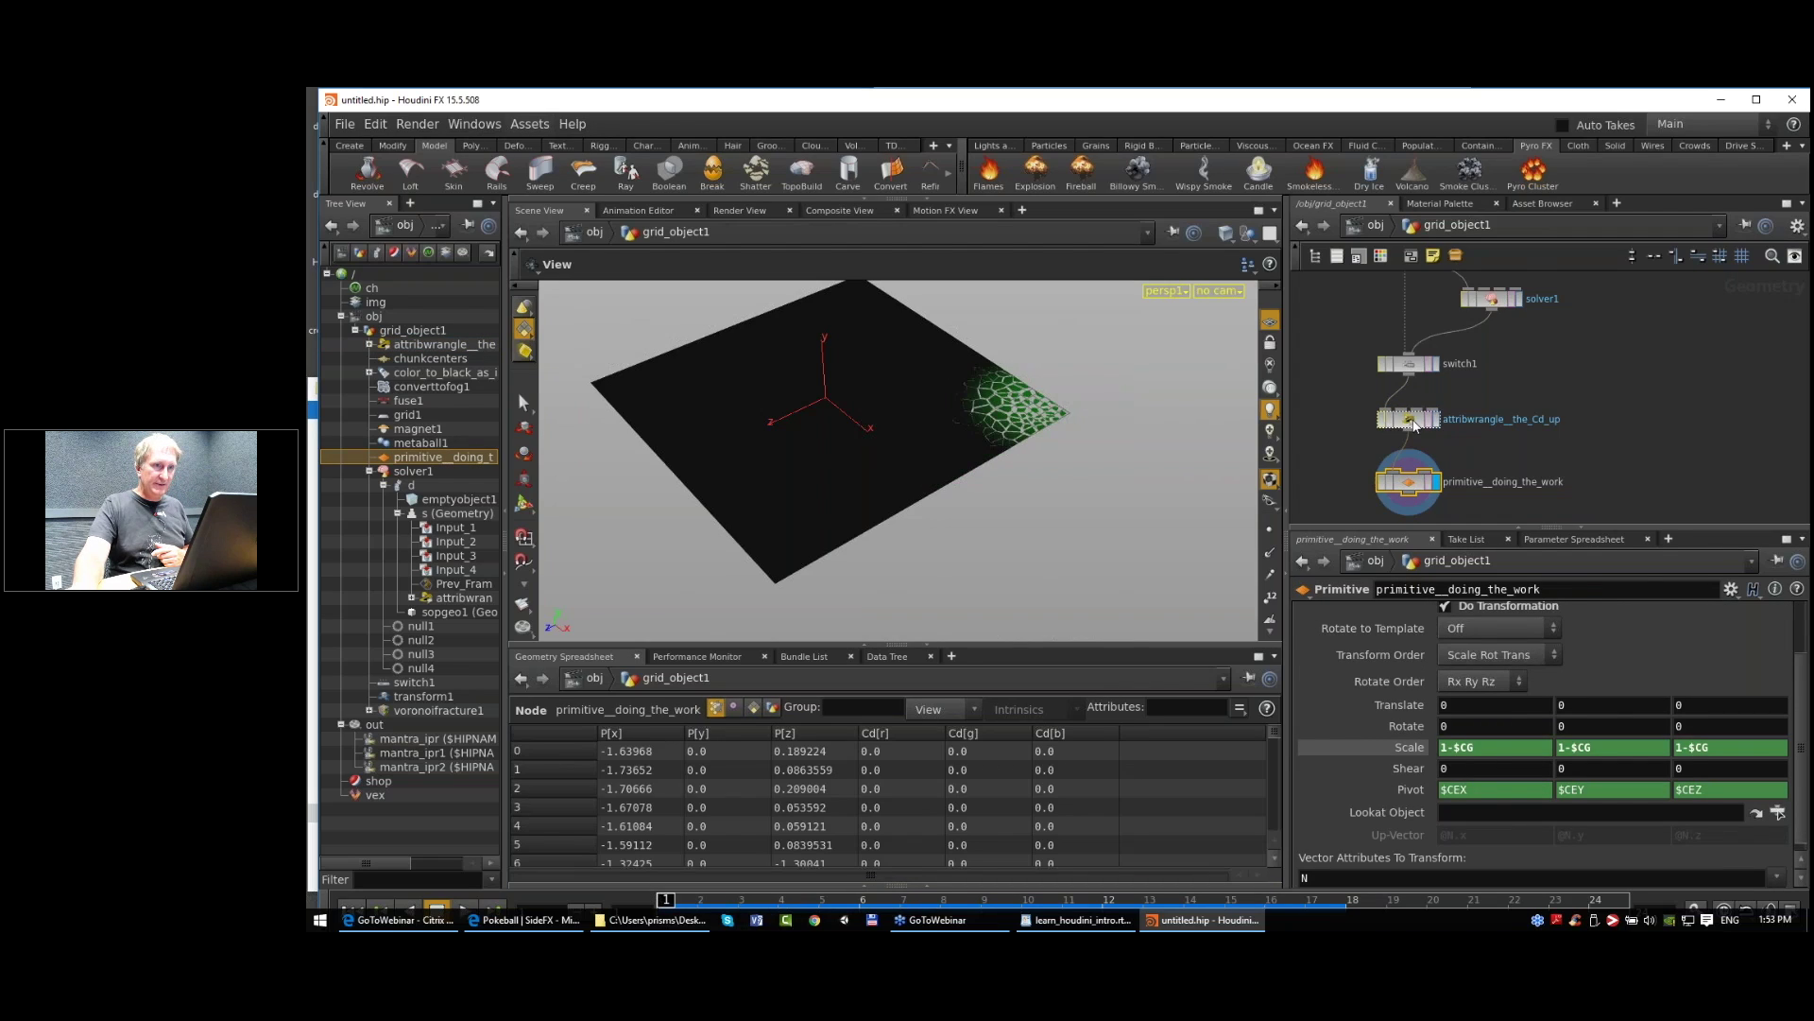
double_click(1495, 741)
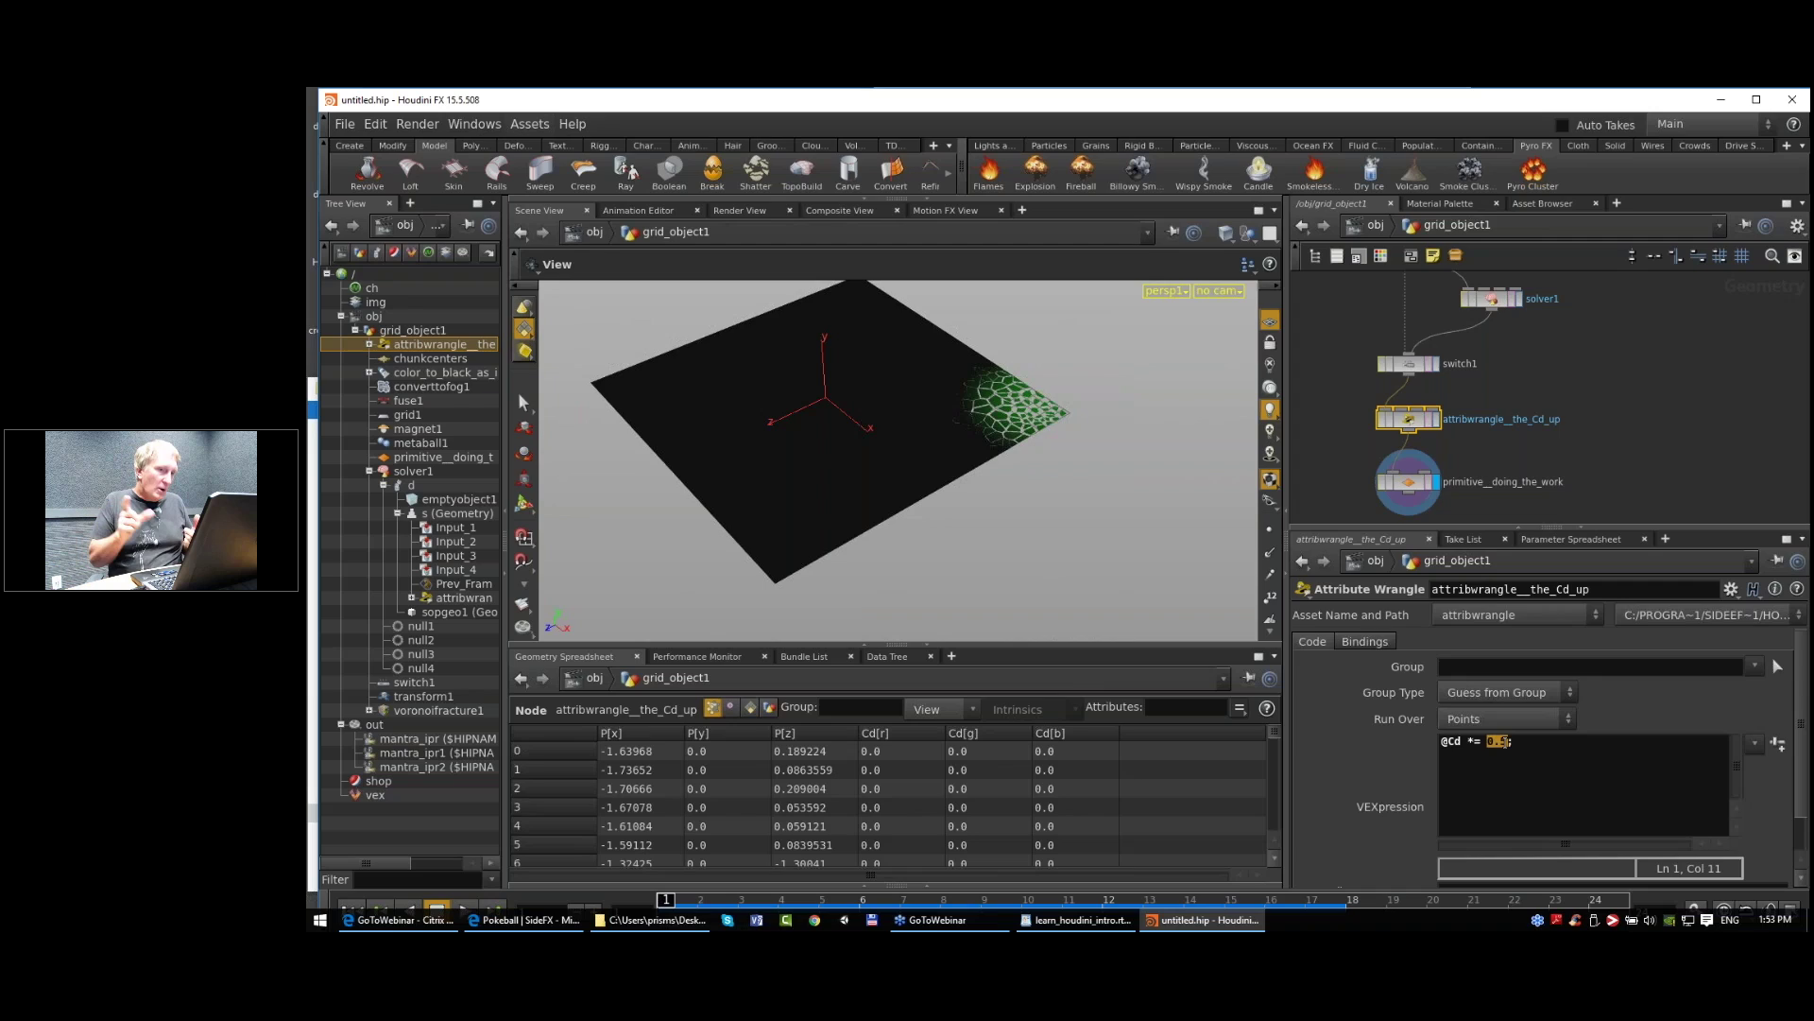
text(ch)
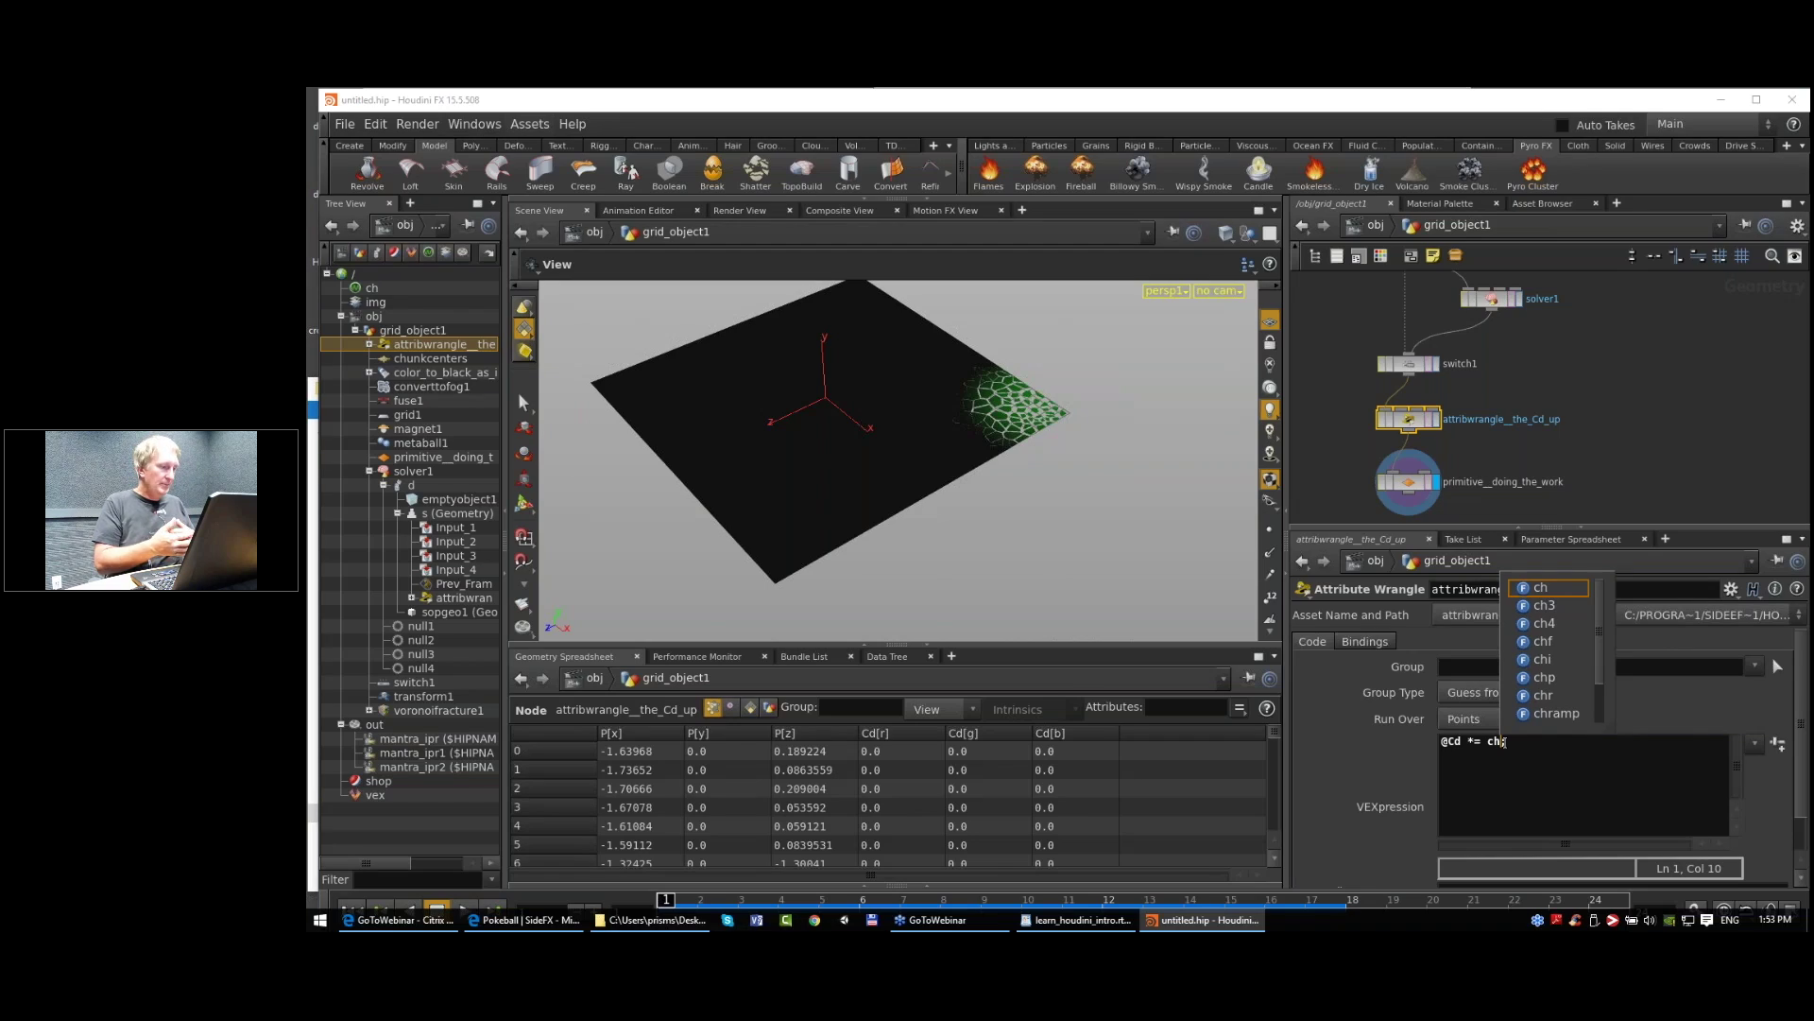
text(()
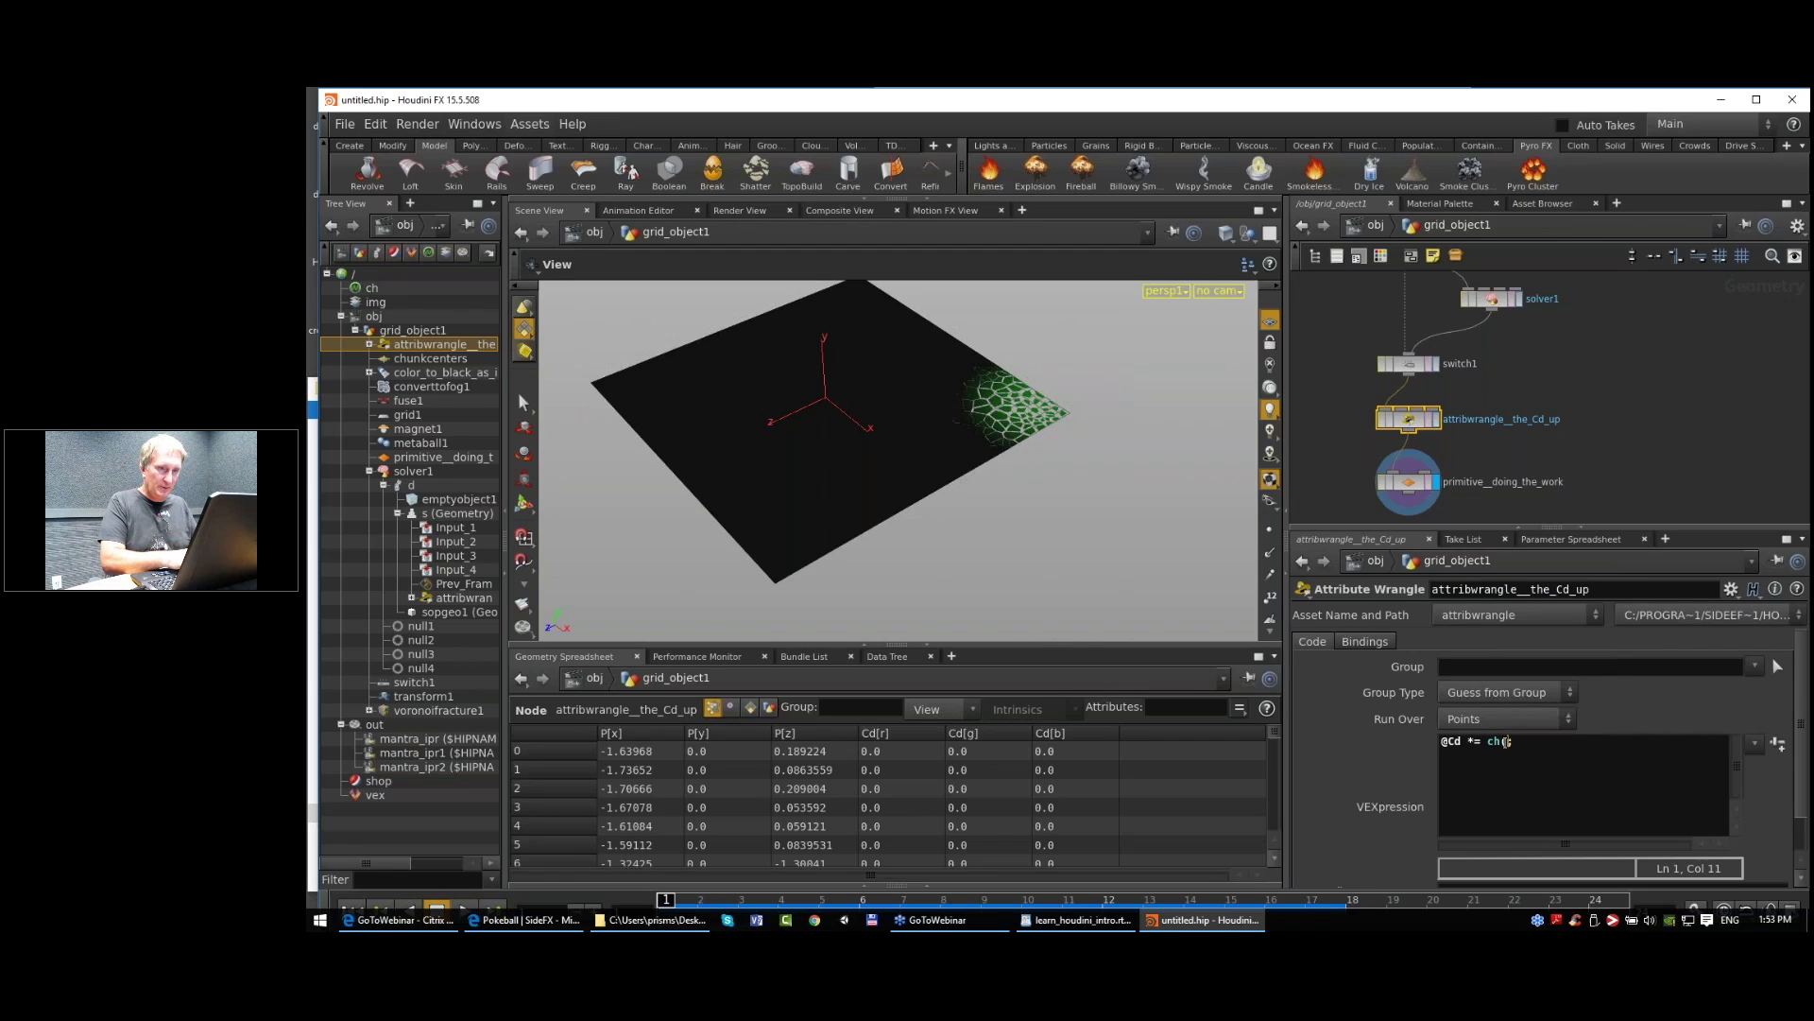
text(colorscale)
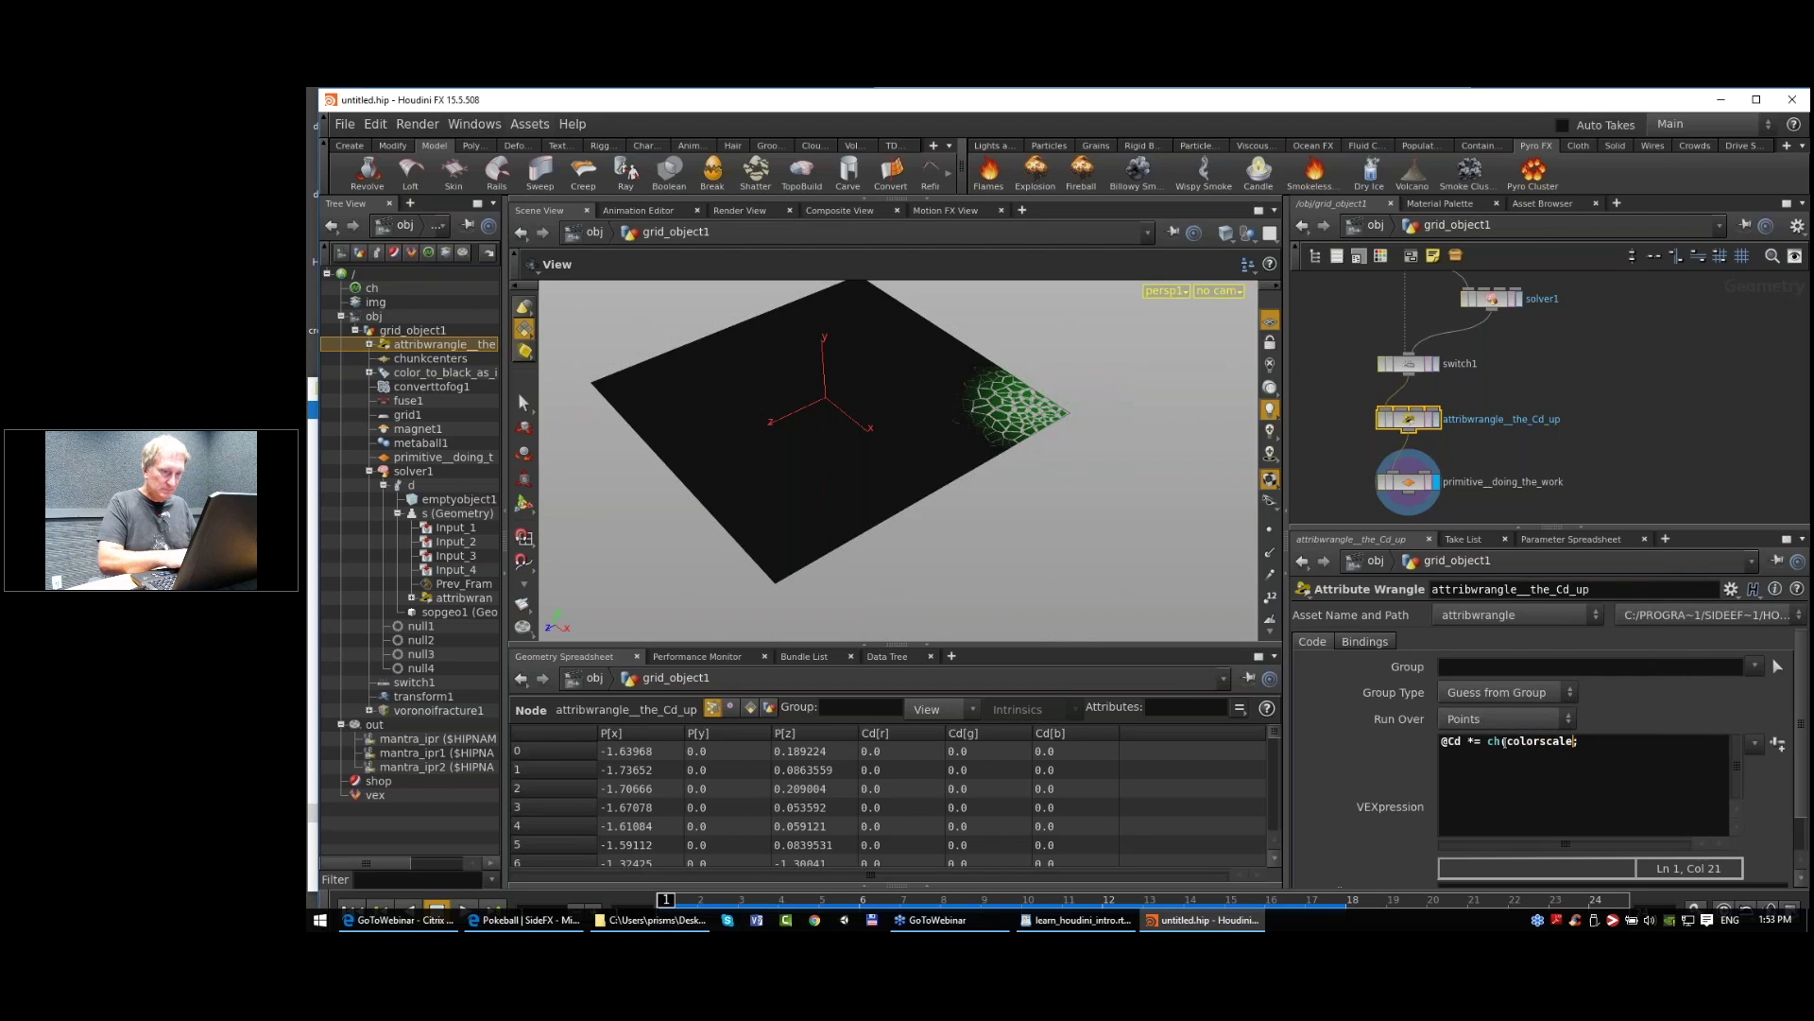
text())
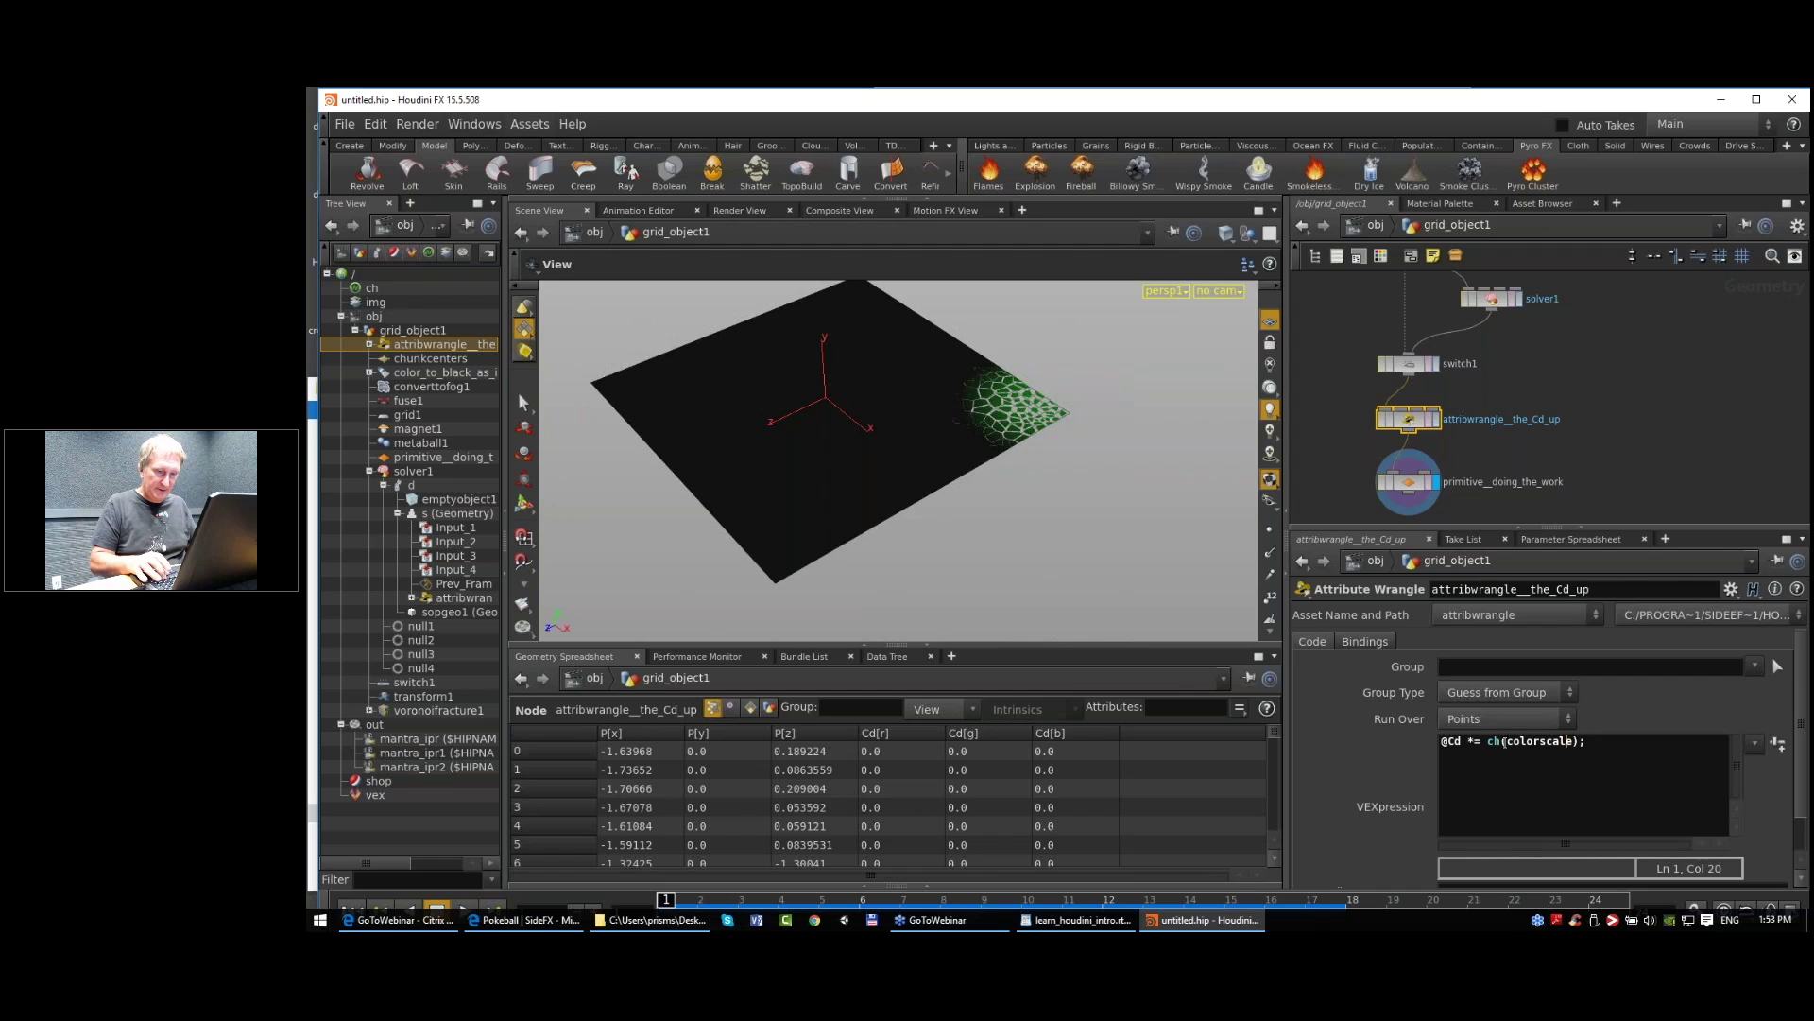
text(")
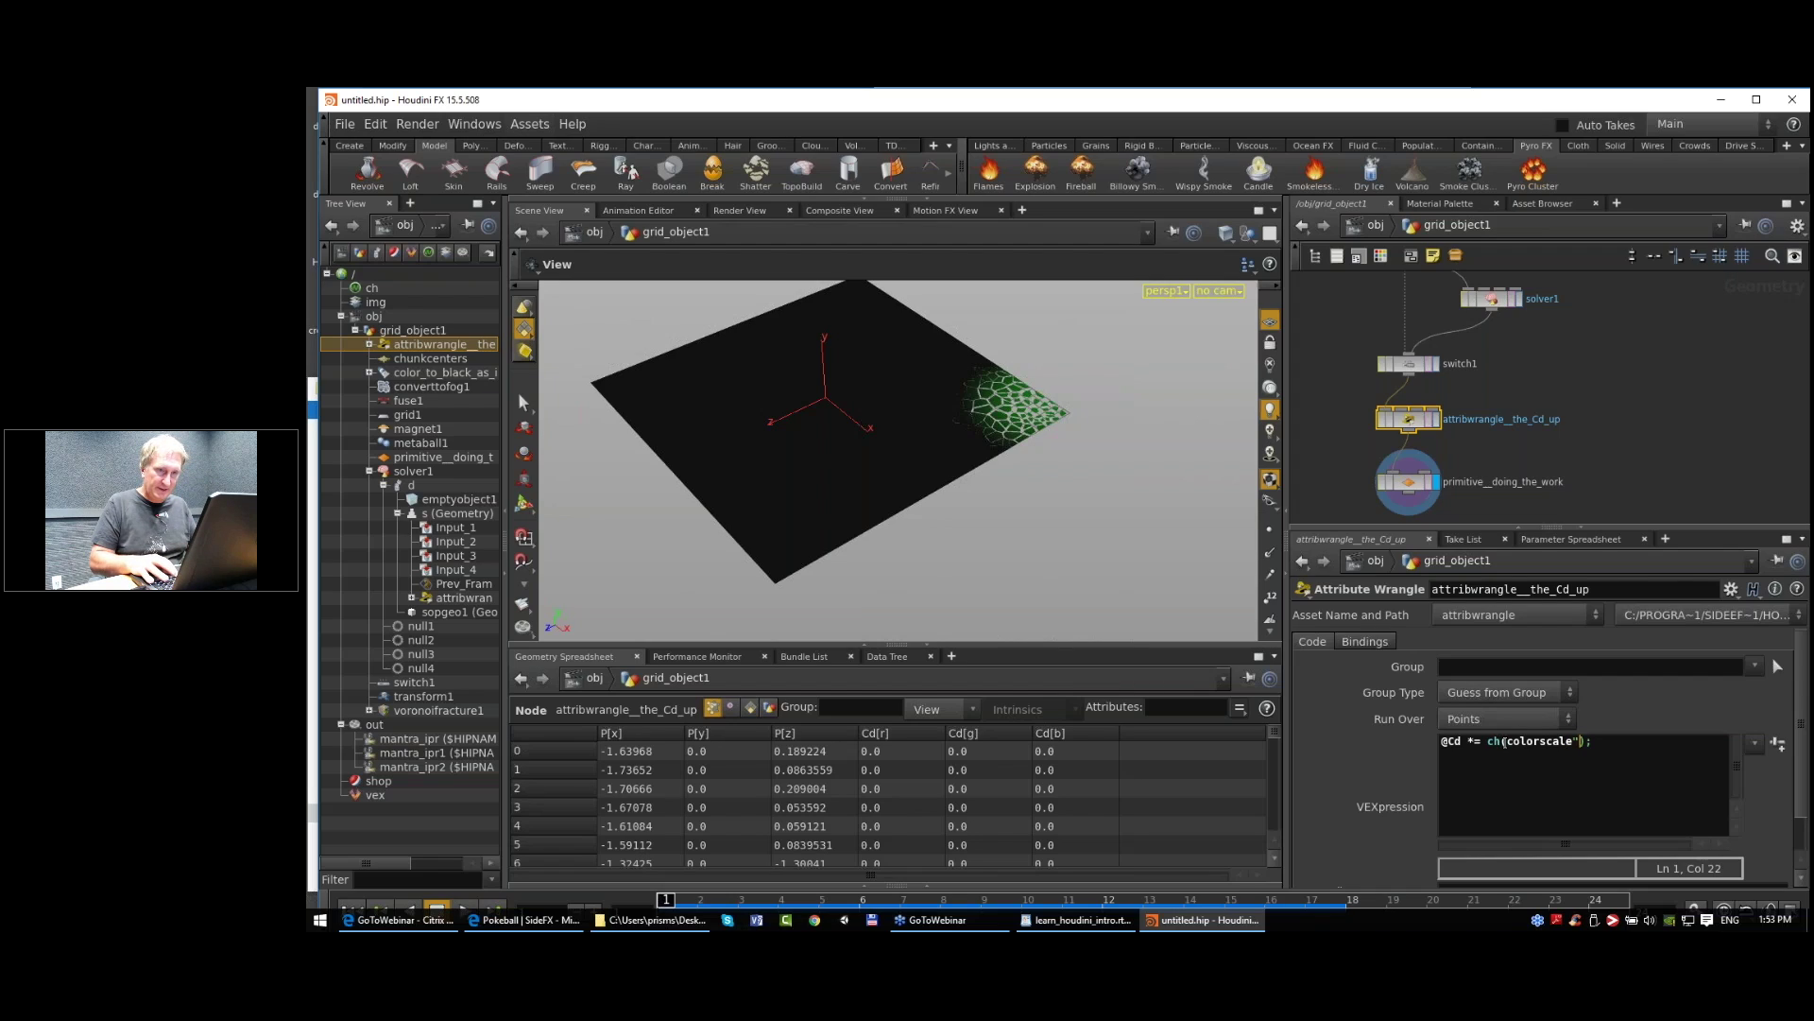
text(")
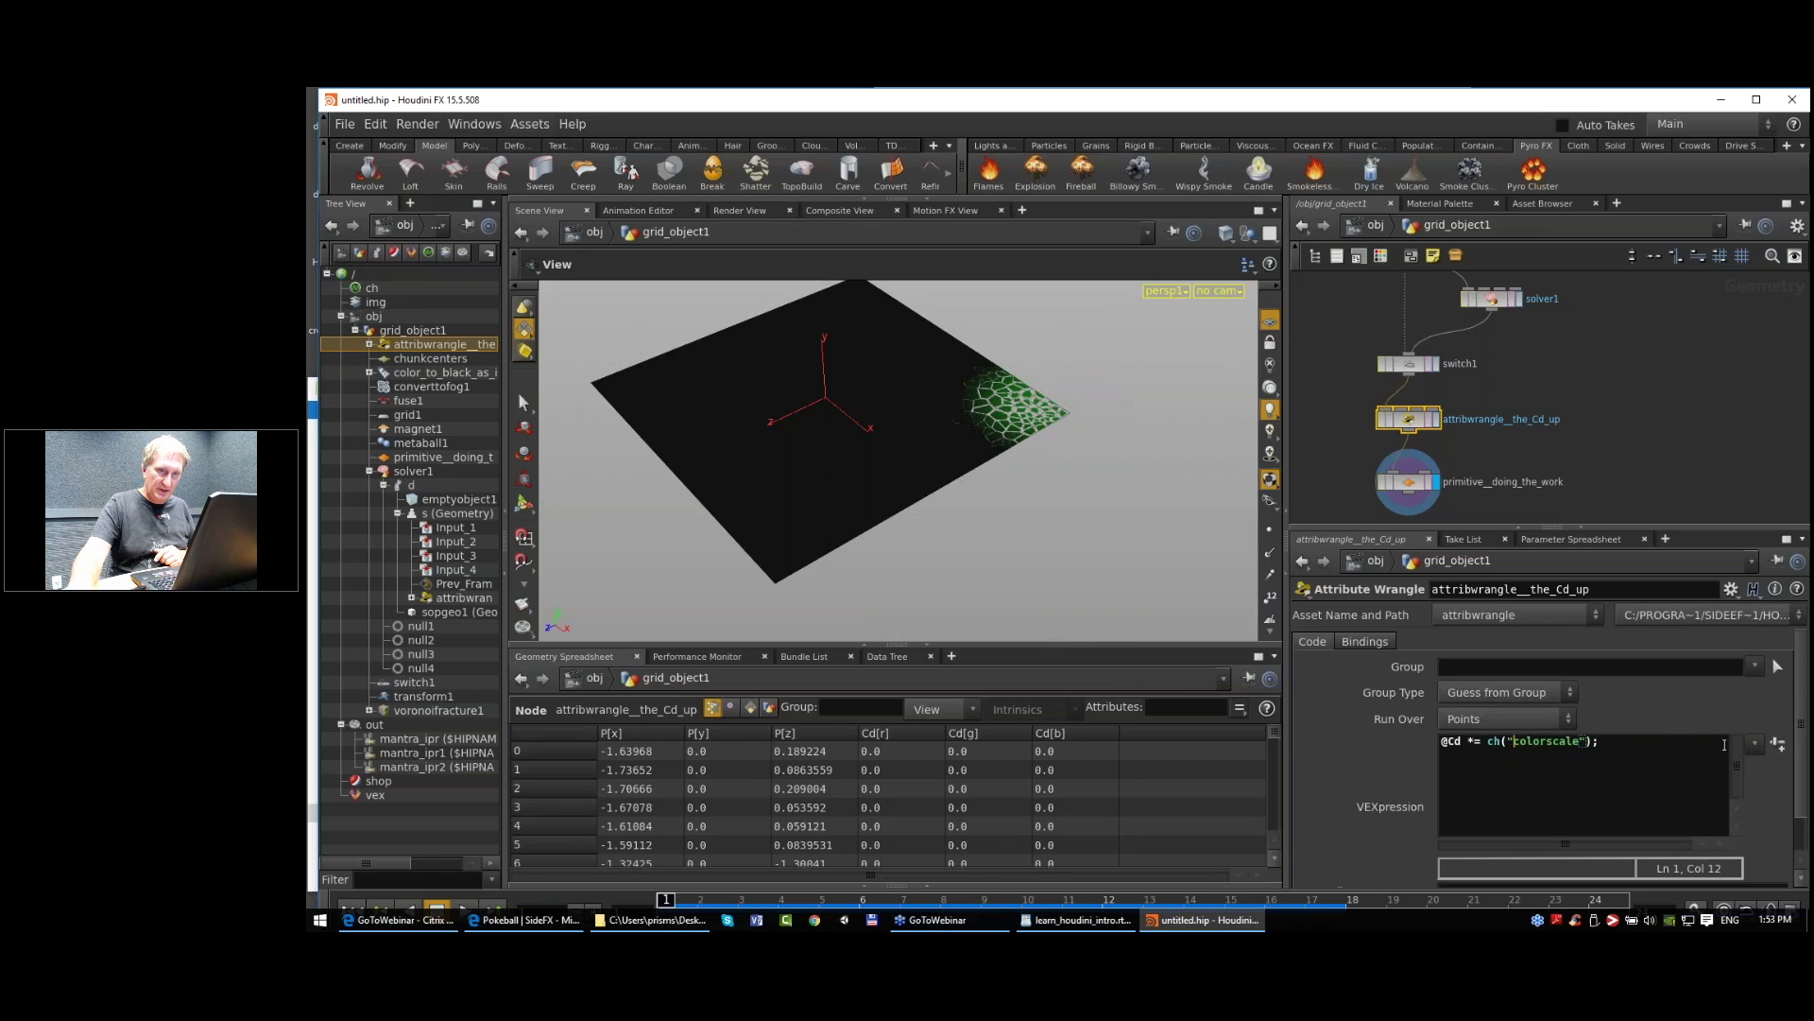
Step: Create the Colorscale parameter from the wrangle's channel reference and set it to 0.327
click(1778, 744)
scroll(1633, 728, down, 1)
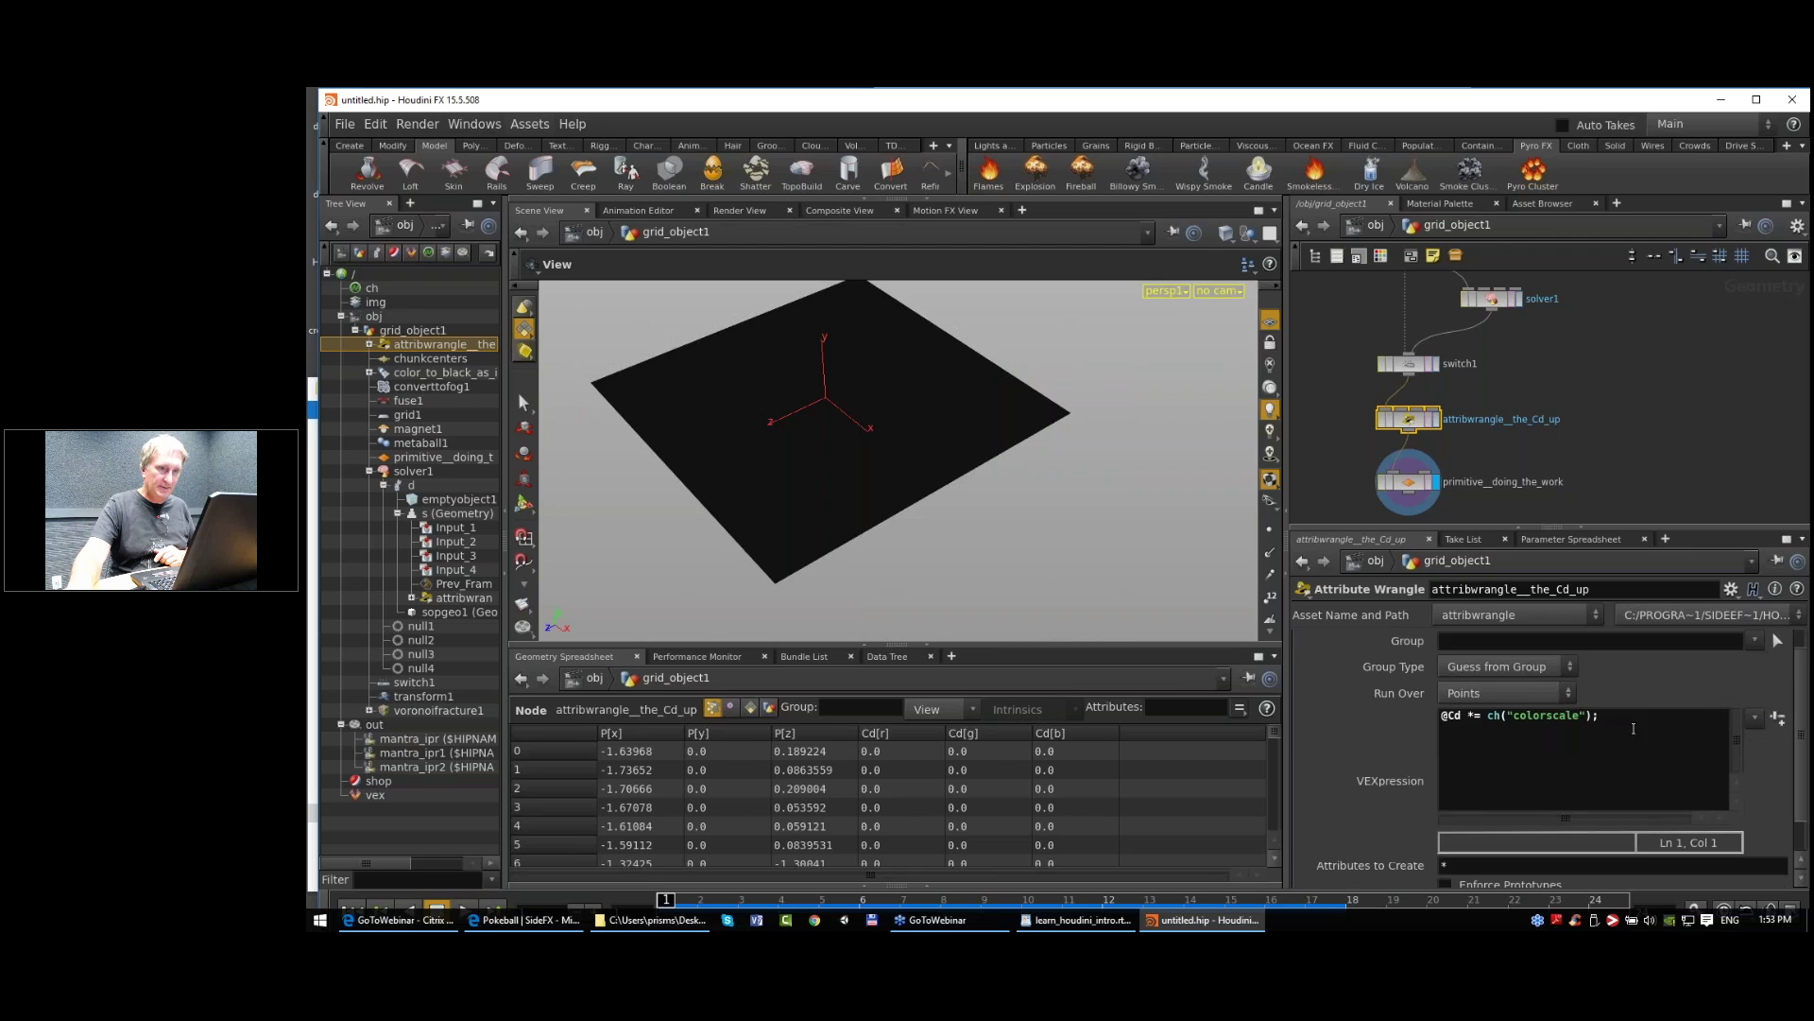
scroll(1634, 730, down, 1)
drag(1513, 876, 1604, 869)
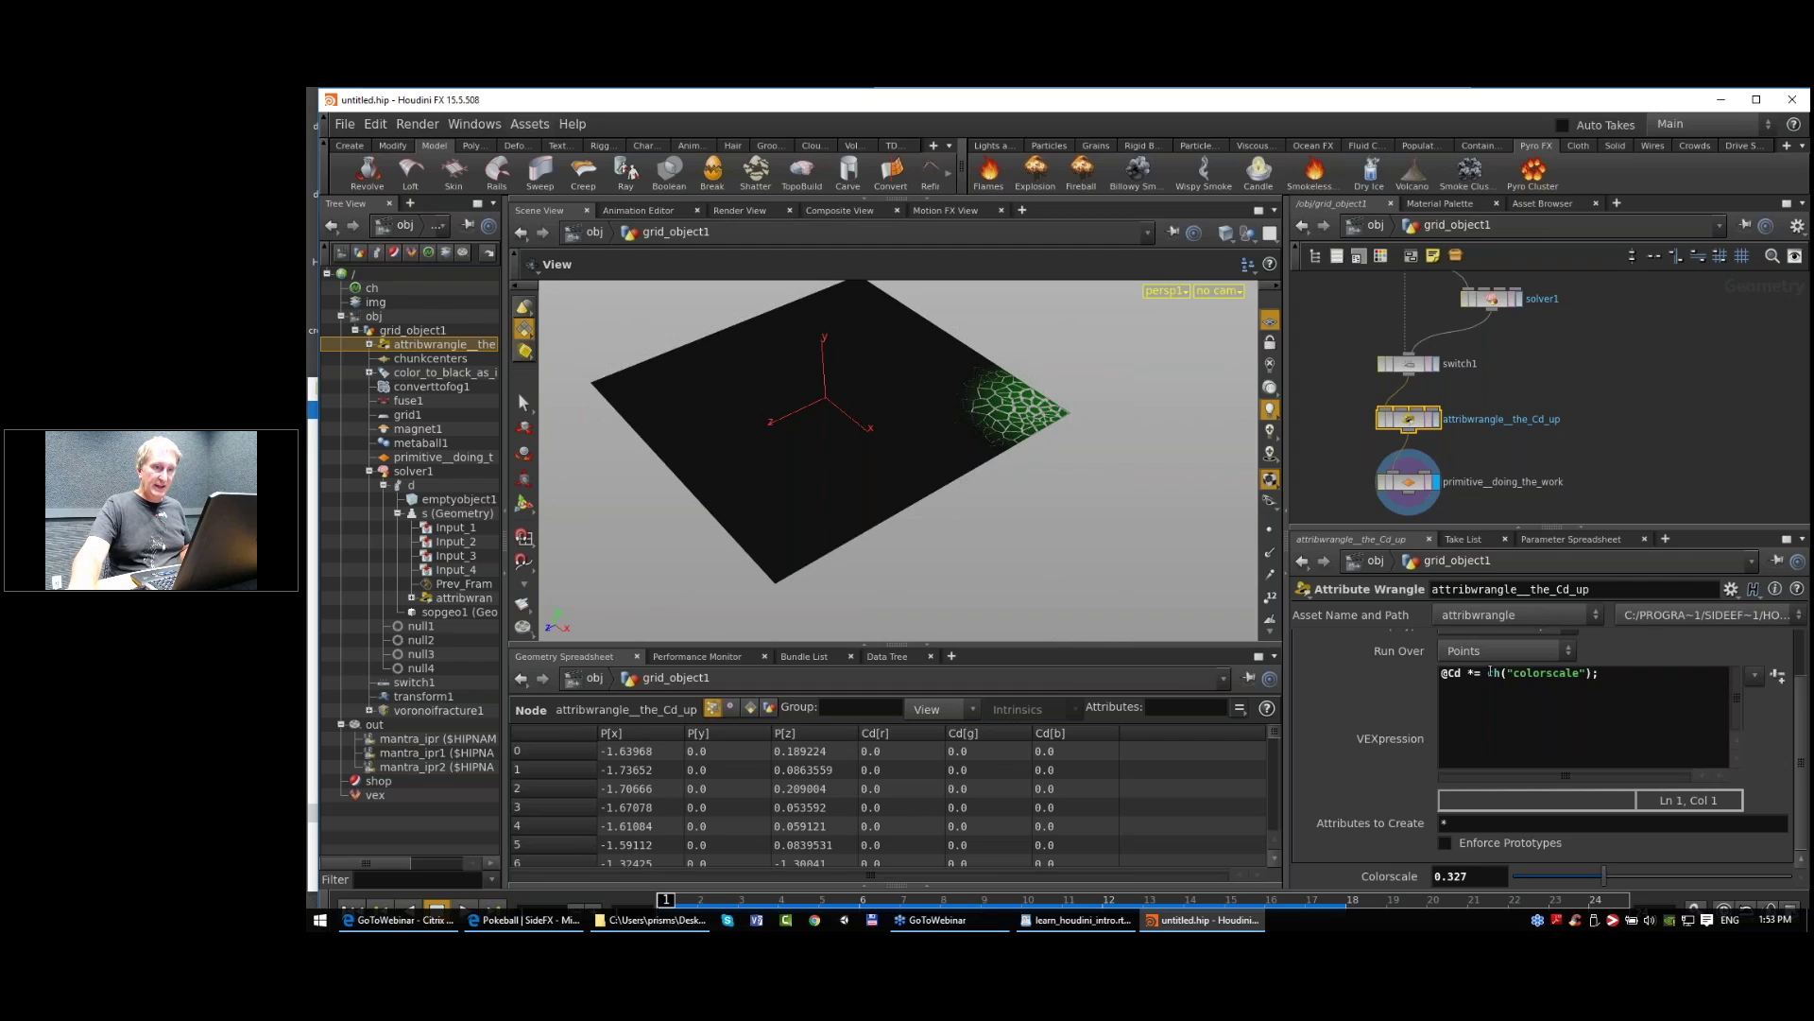
drag(1487, 673, 1592, 675)
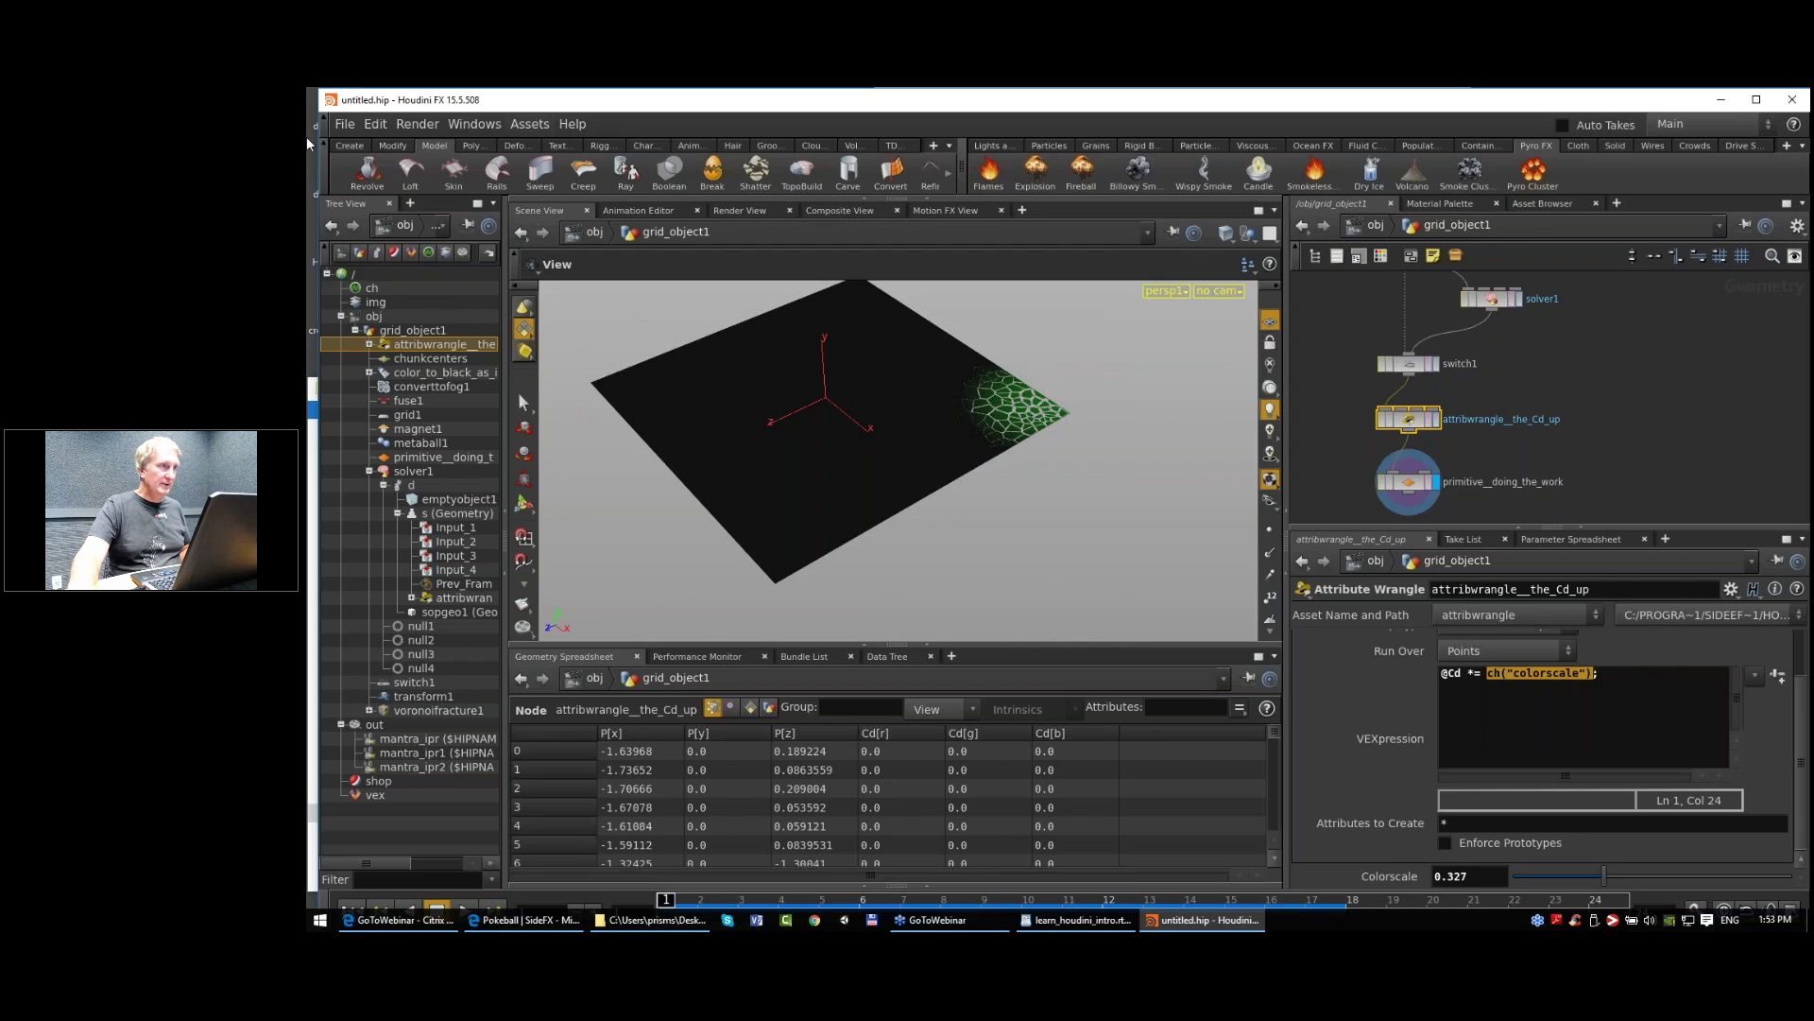
Step: Save the scene as fractured_groundby_metaball_wipe.hip in the 2016.07.21_learn_houdini/files folder
click(345, 124)
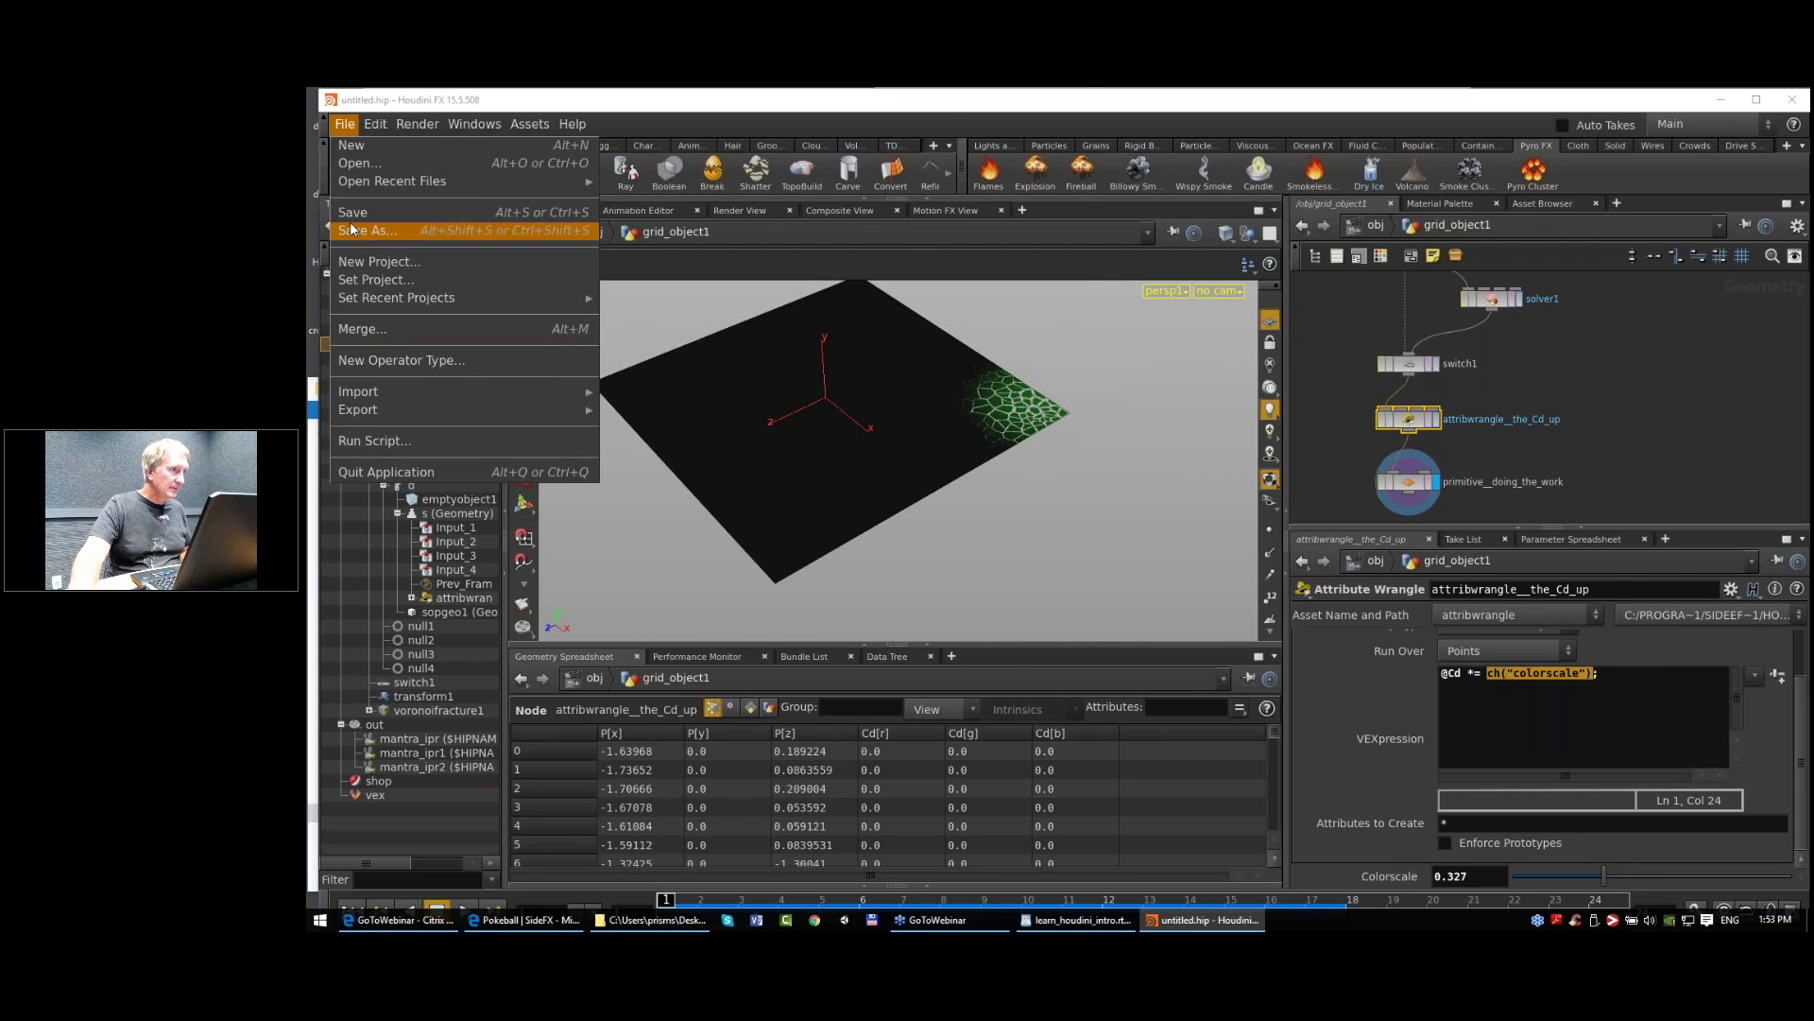
click(378, 232)
drag(574, 567, 512, 566)
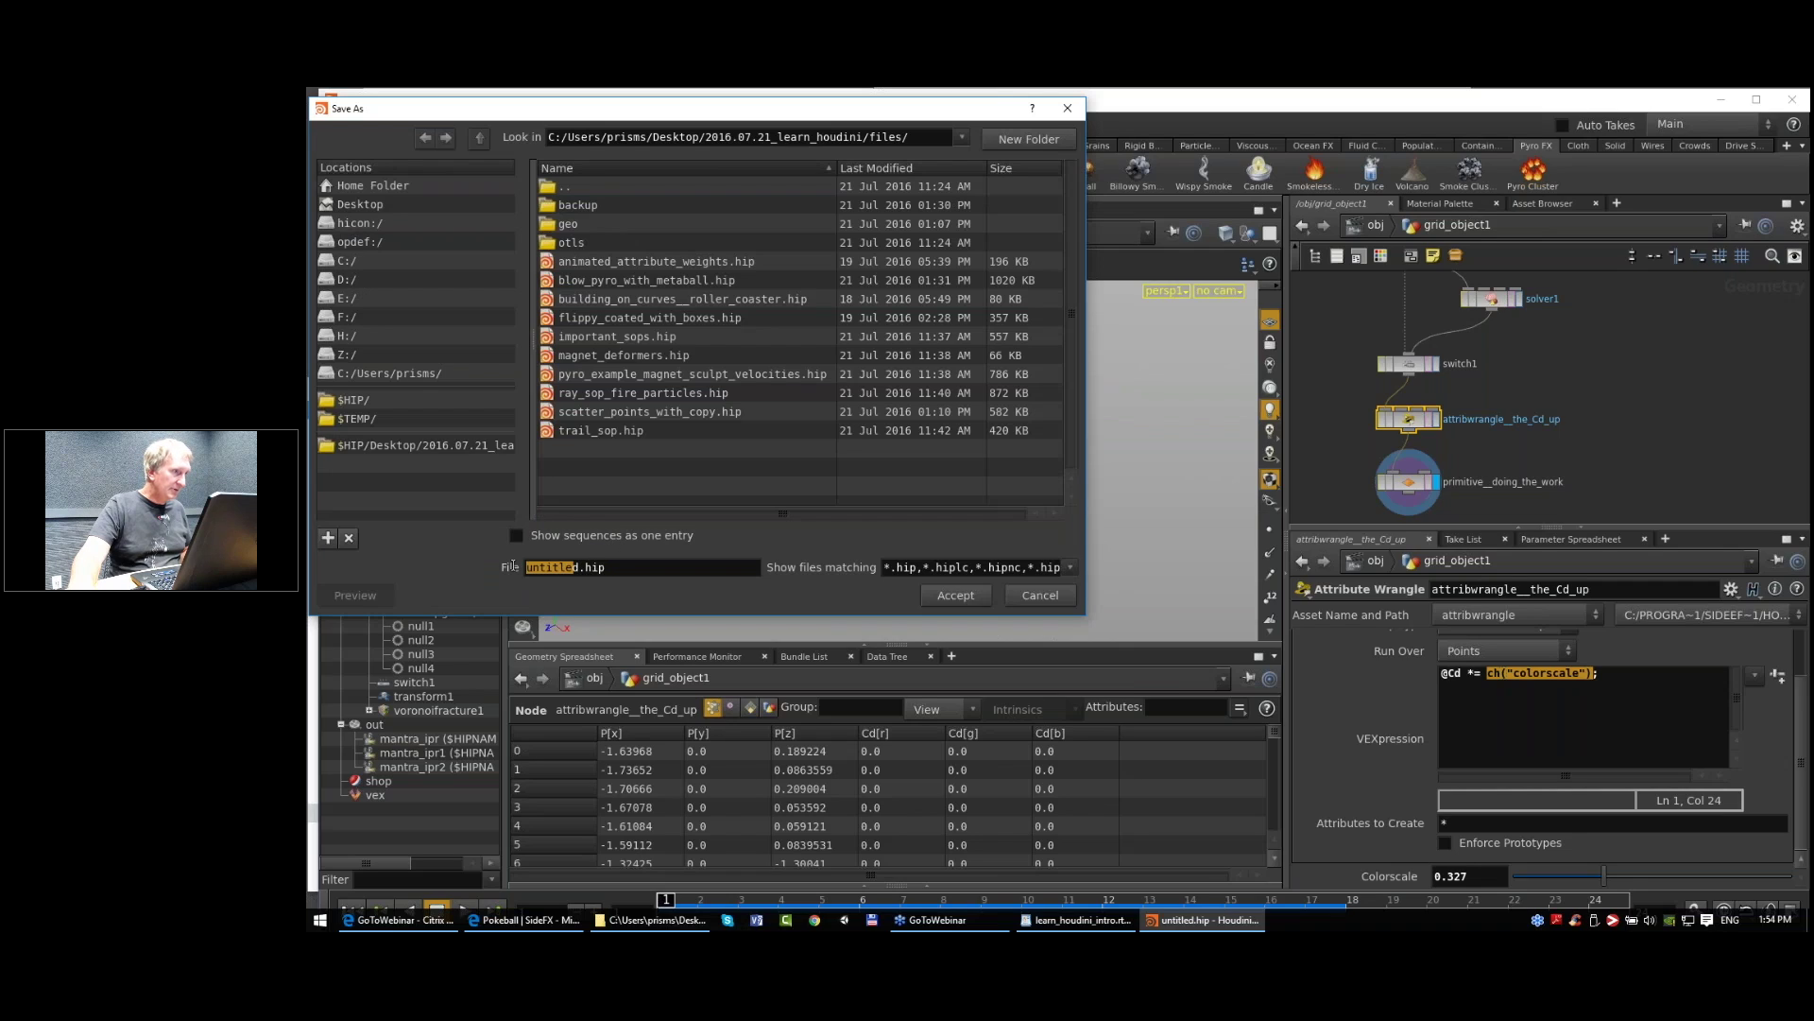
text(fractured_g)
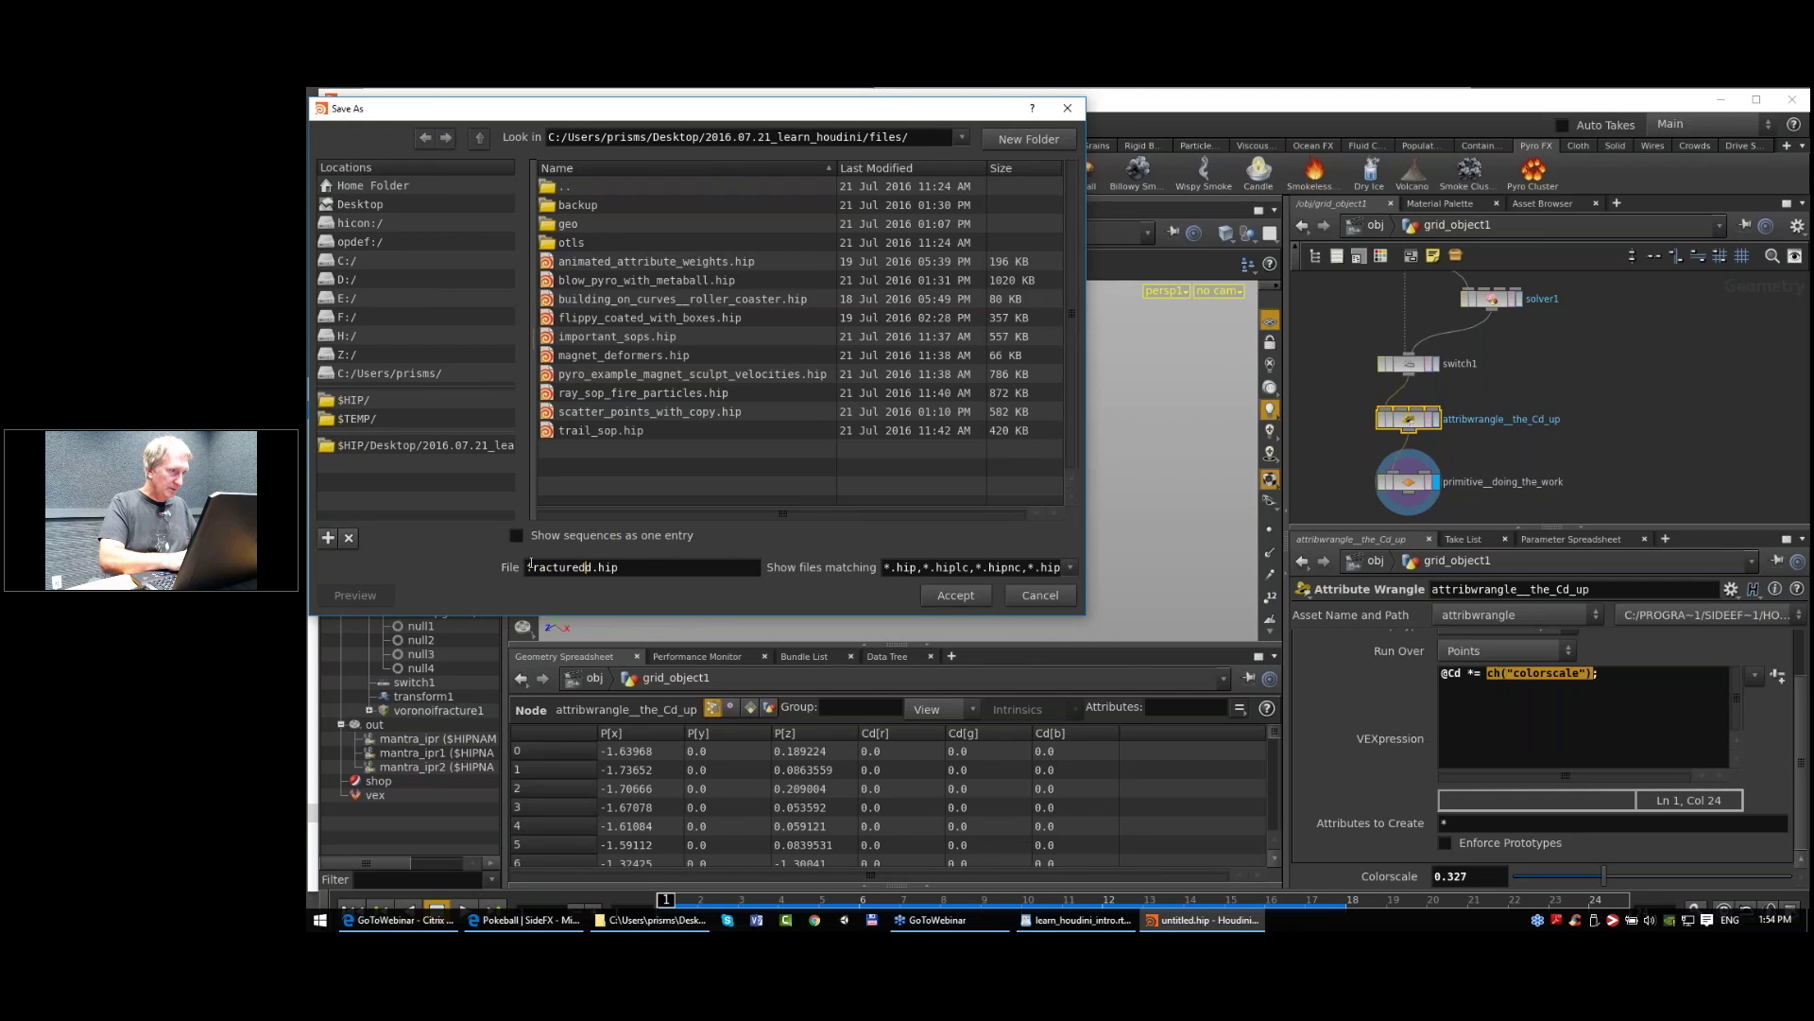
text(round)
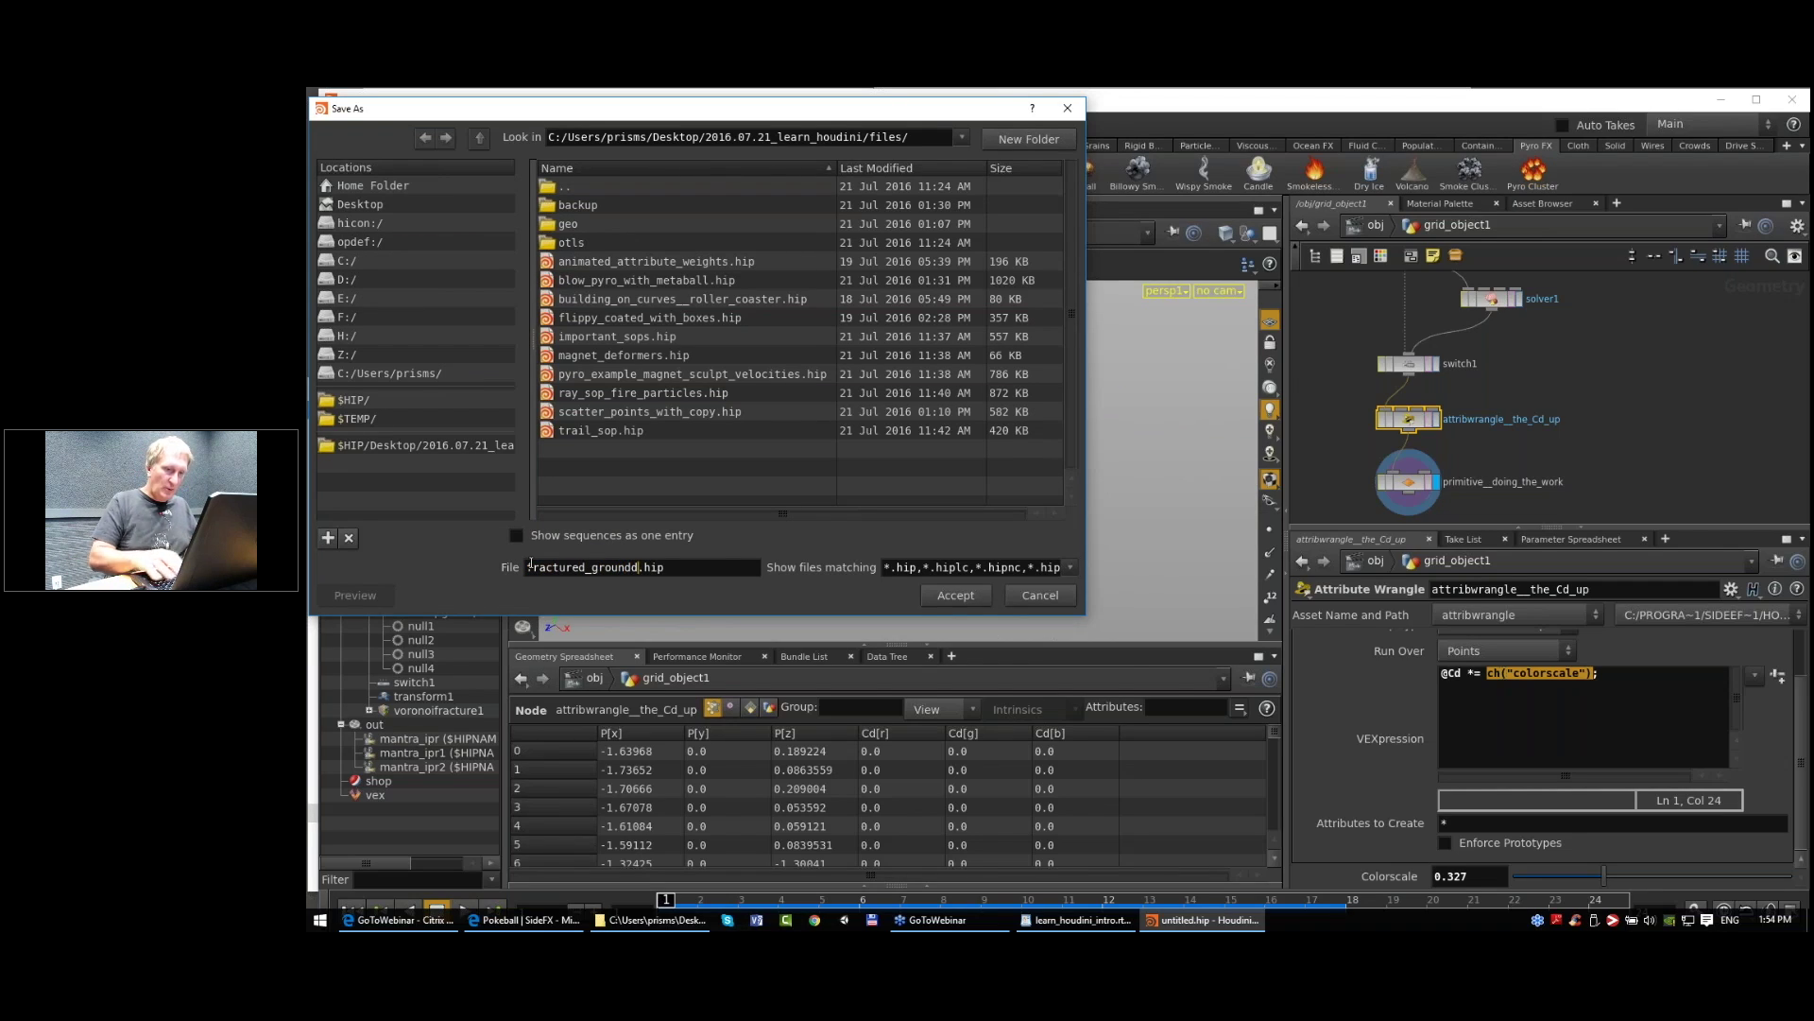
text(by)
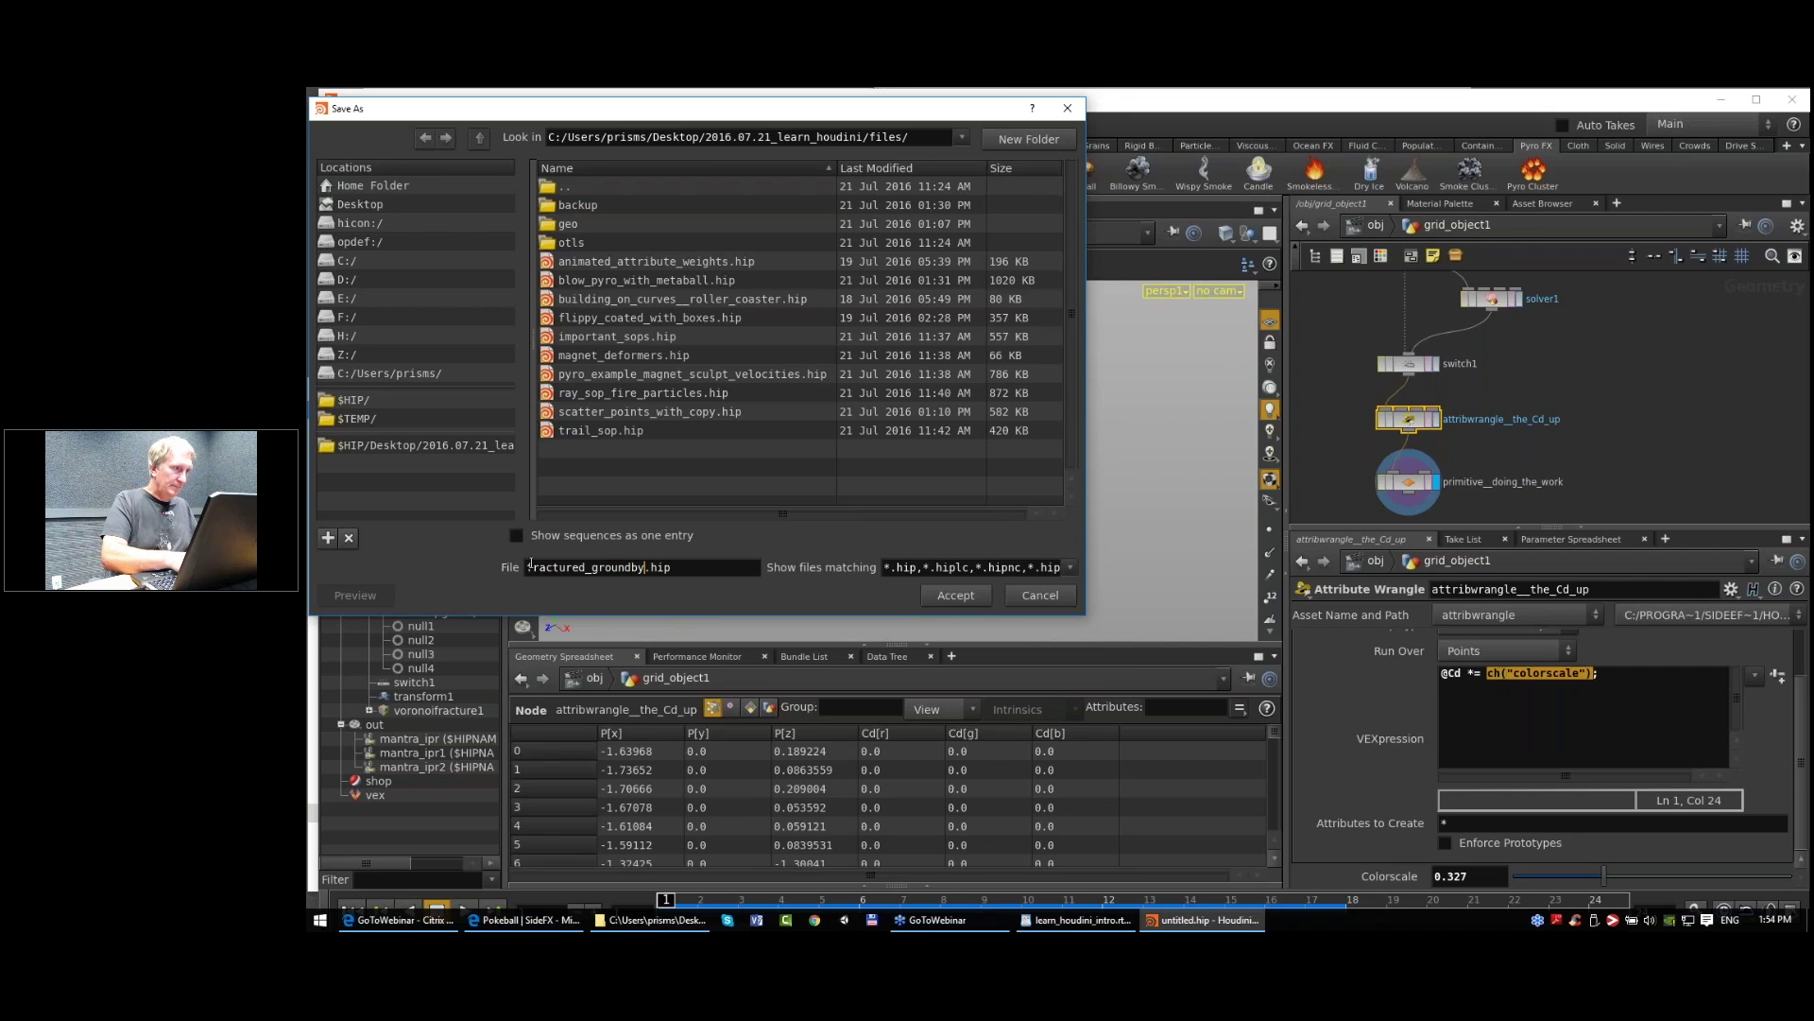
text(_metaball_w)
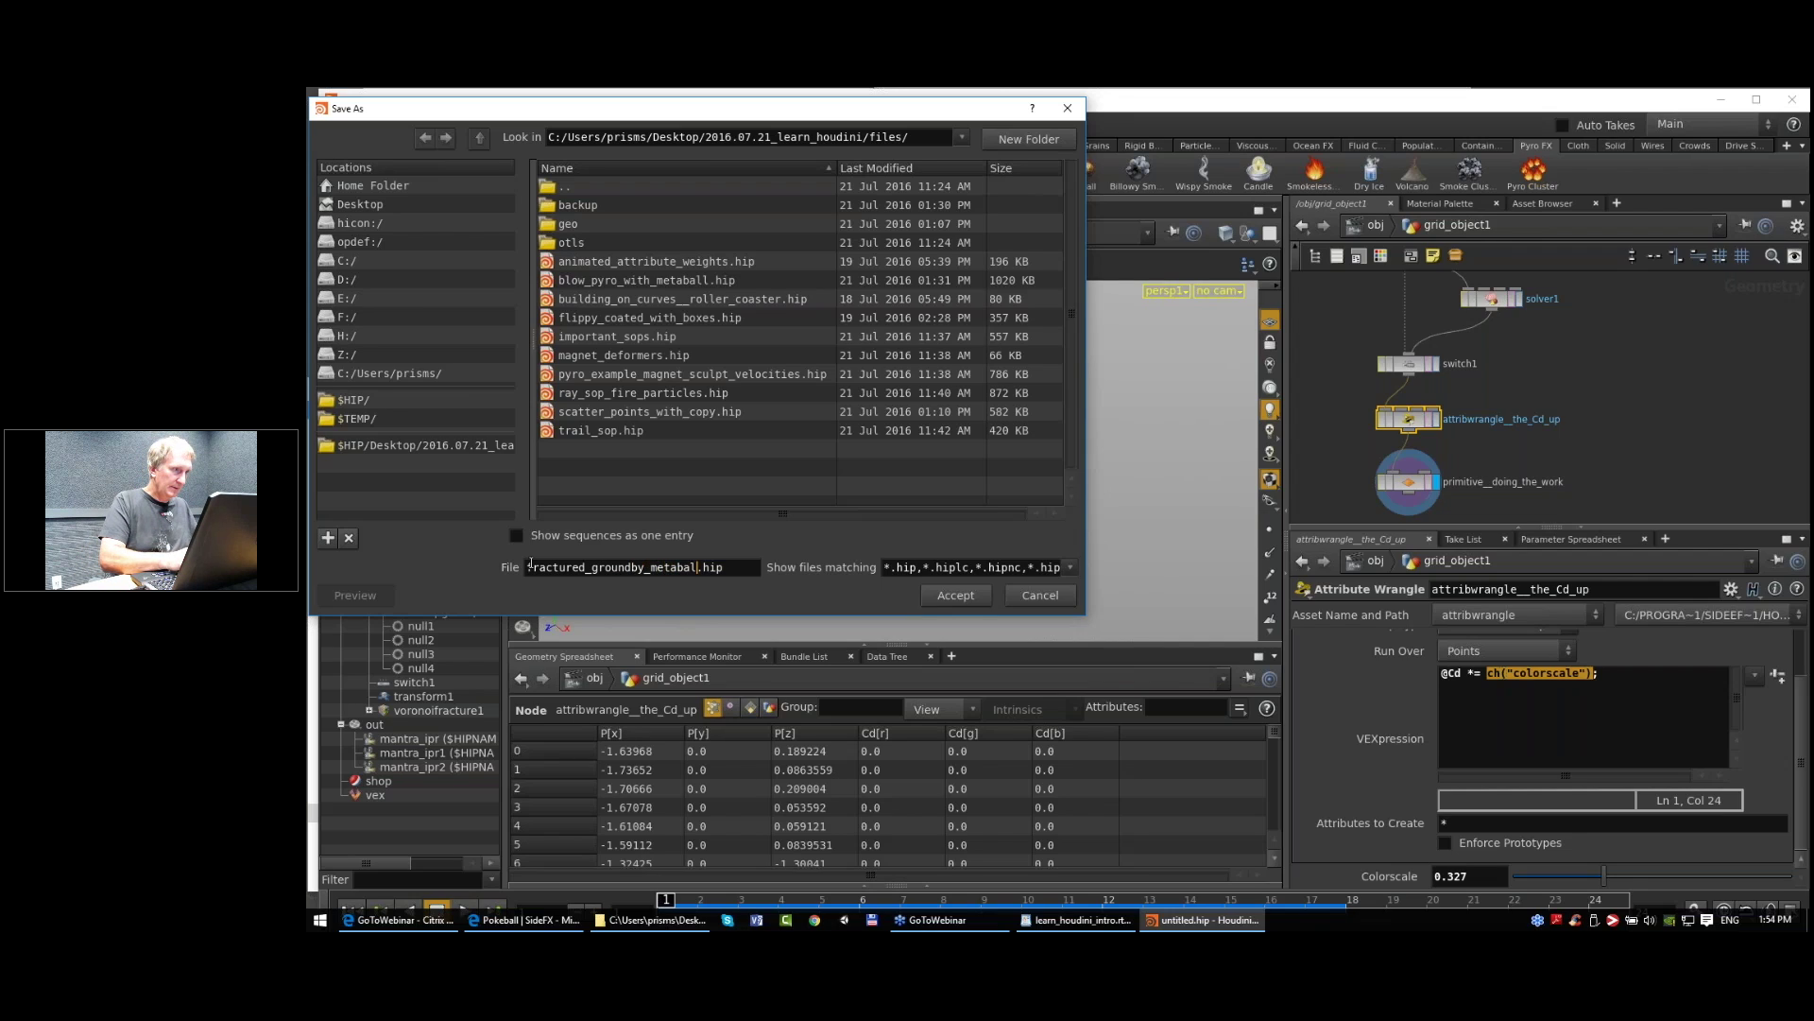
text(ipe)
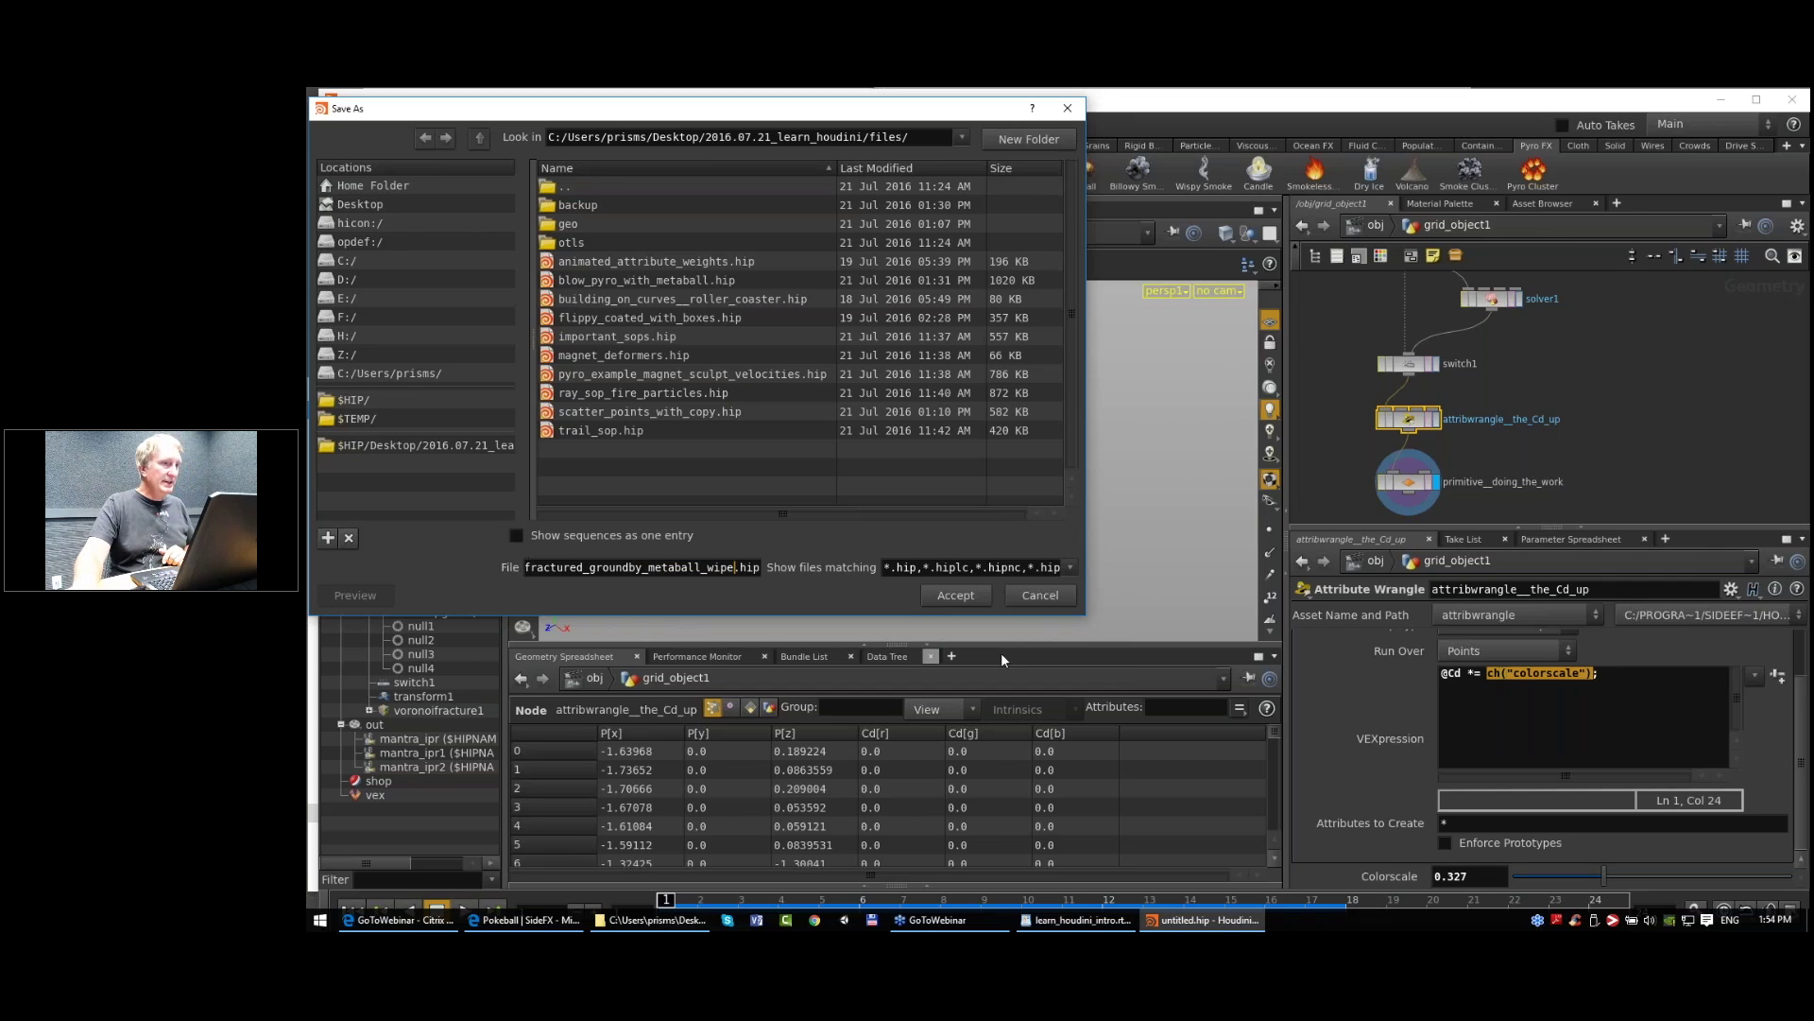
click(968, 597)
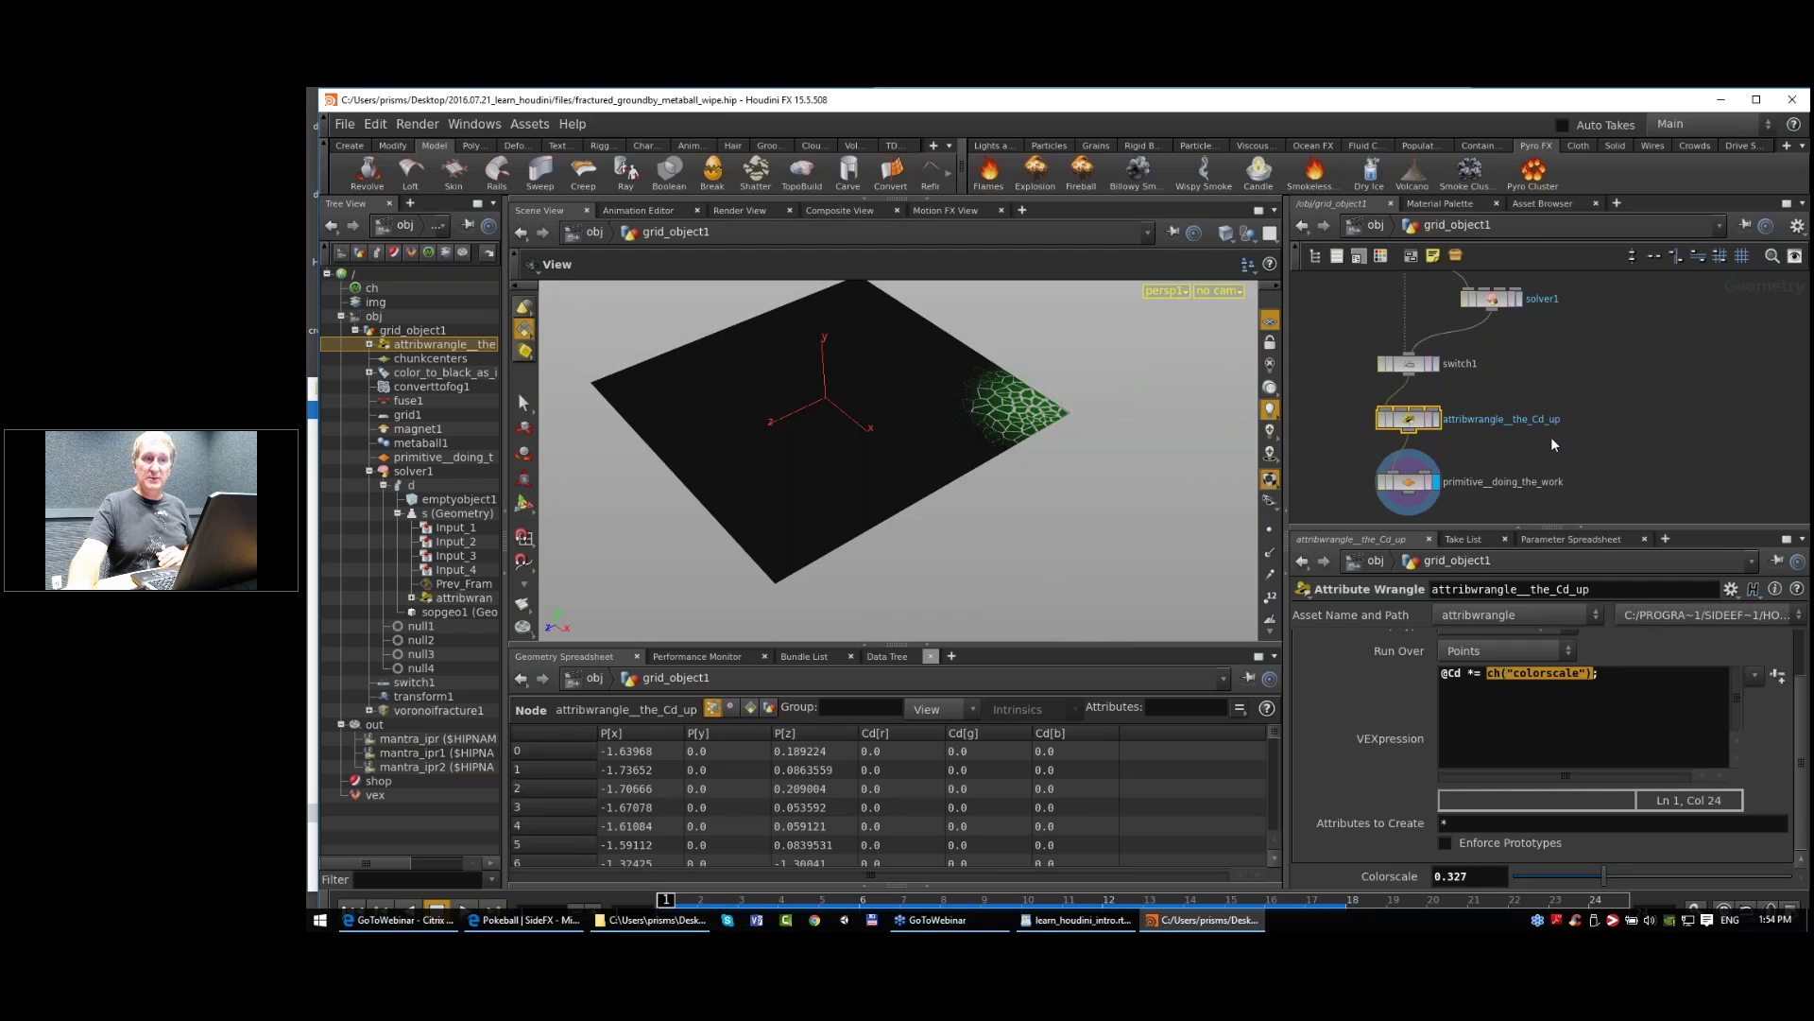
Step: Add a Fuse node below primitive__doing_the_work, connect it to that node's output and display it
middle_drag(1551, 437, 1573, 363)
right_drag(1029, 399, 1097, 377)
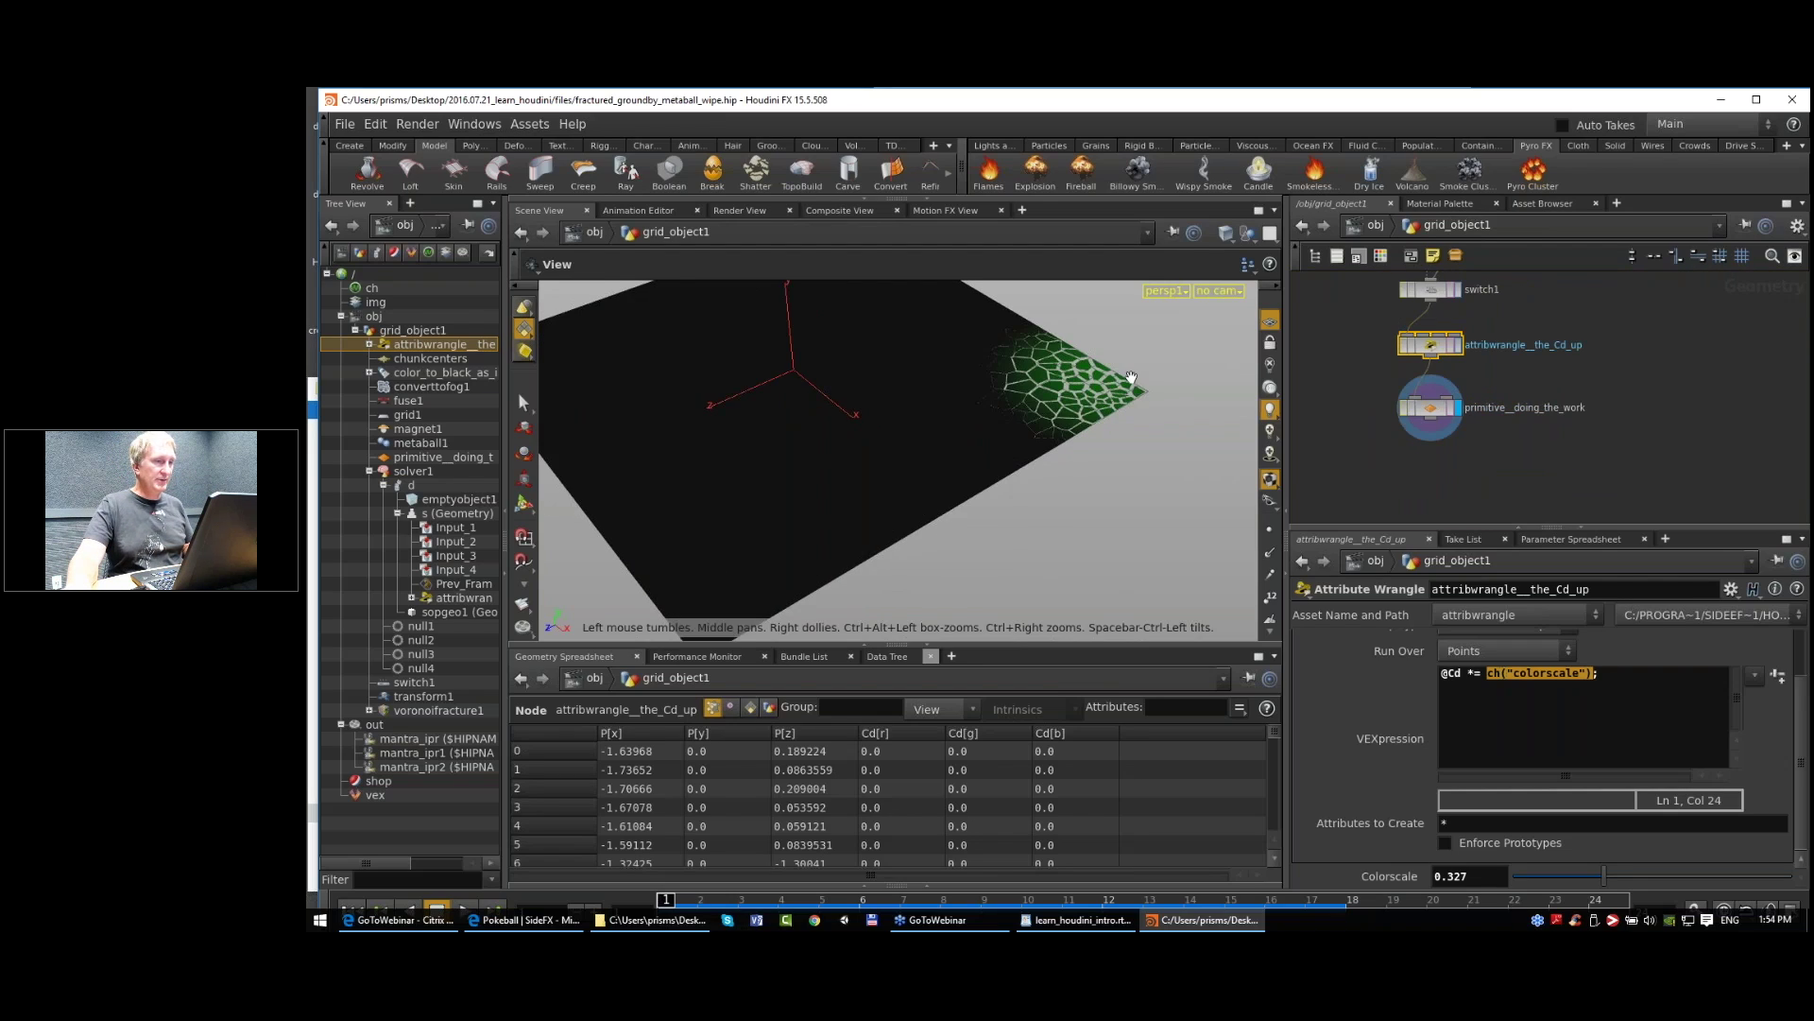
middle_drag(1097, 377, 1019, 462)
right_drag(1019, 462, 1078, 444)
drag(1079, 443, 1011, 497)
drag(1067, 461, 987, 431)
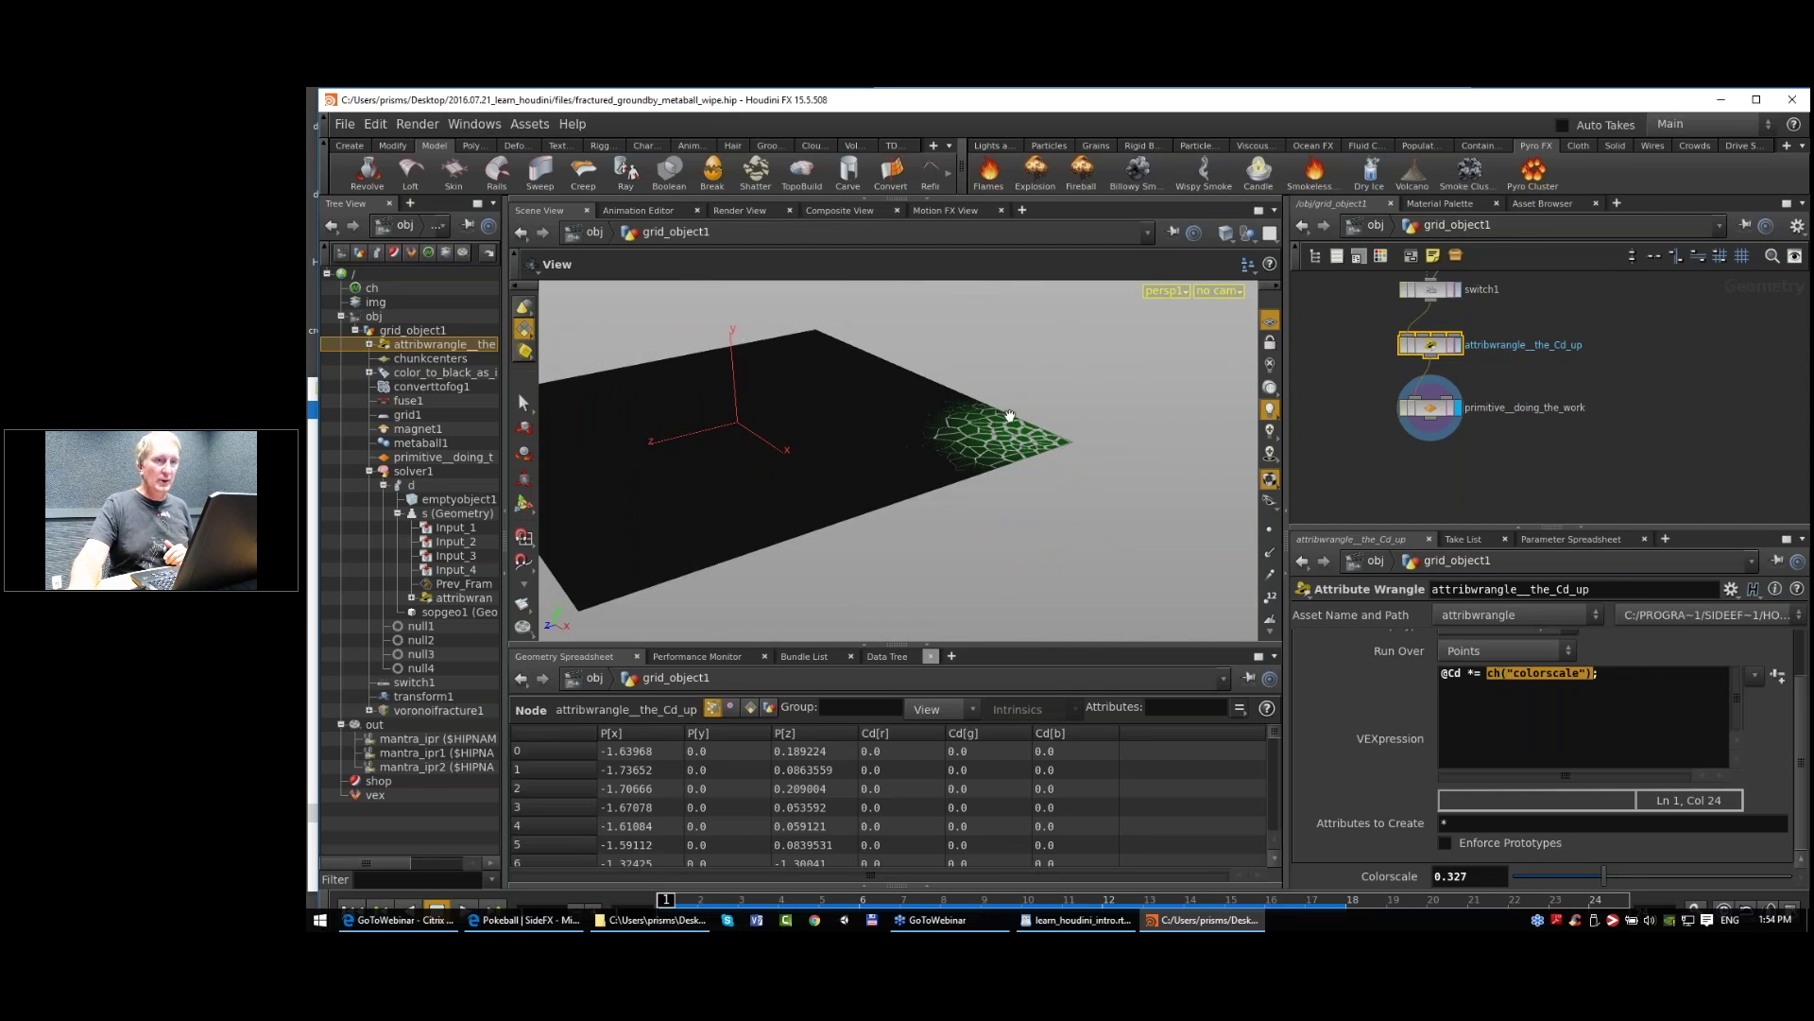
key(Tab)
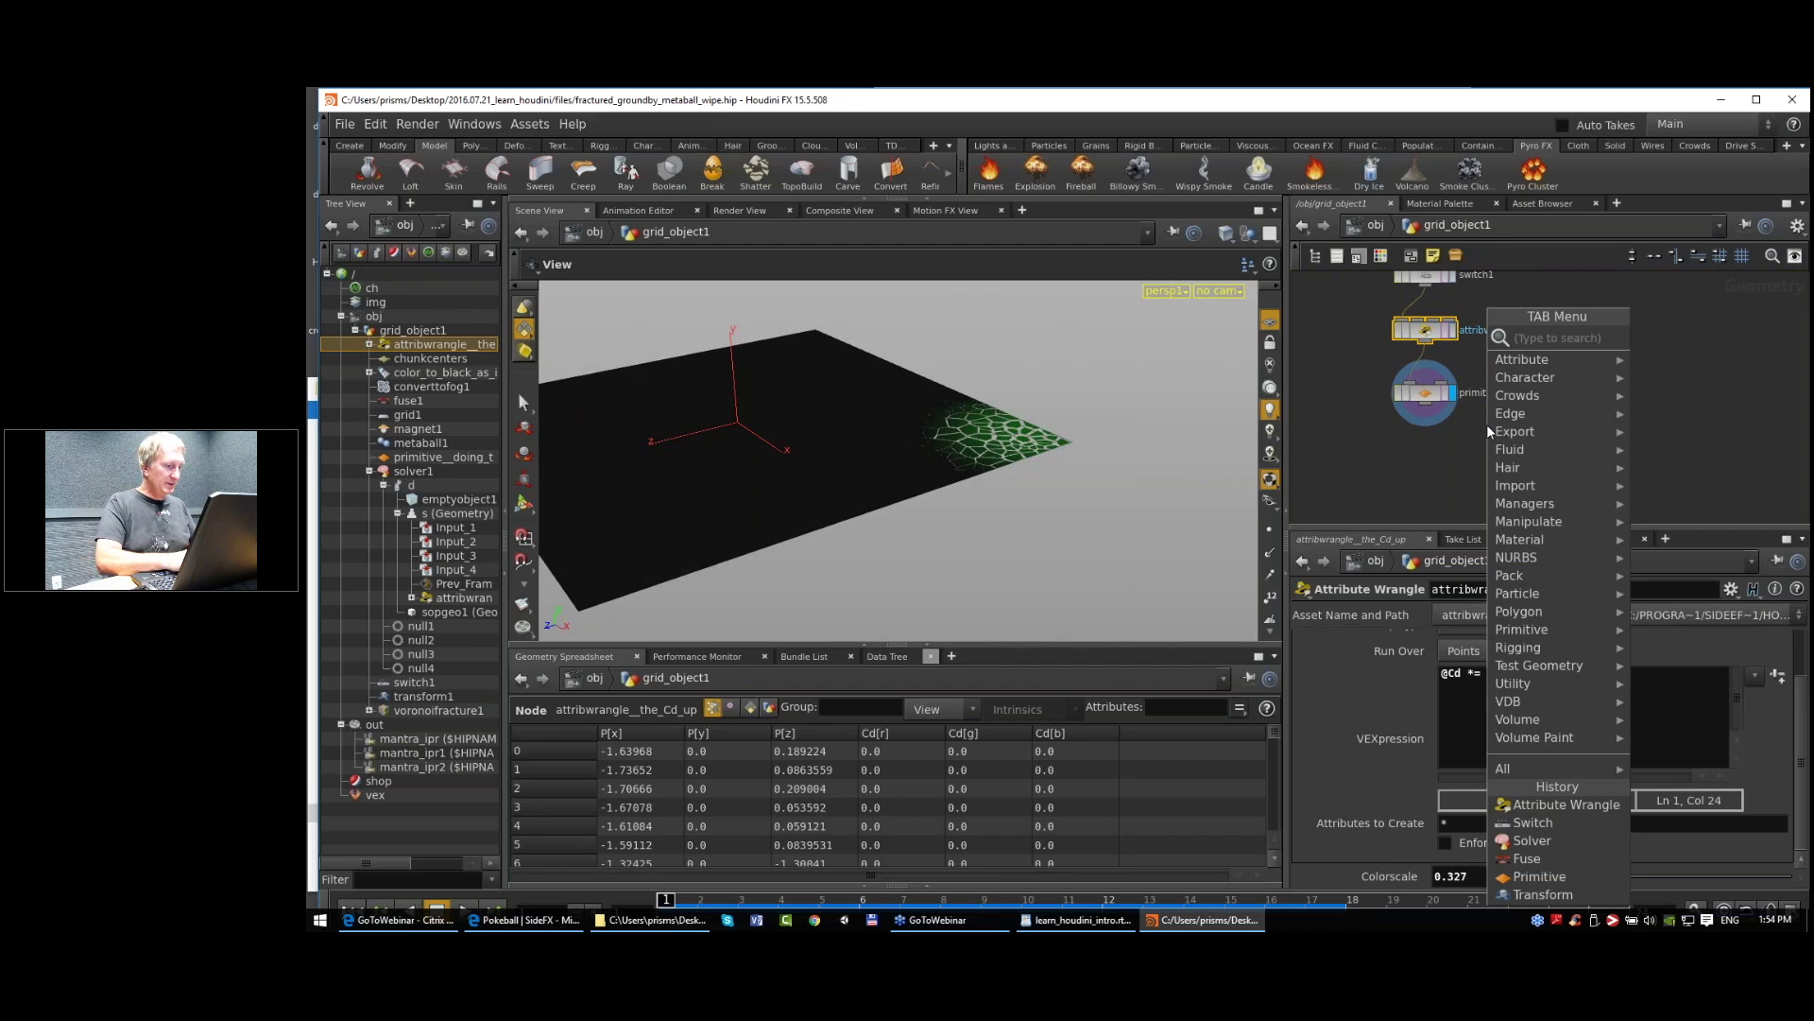
text(fuse)
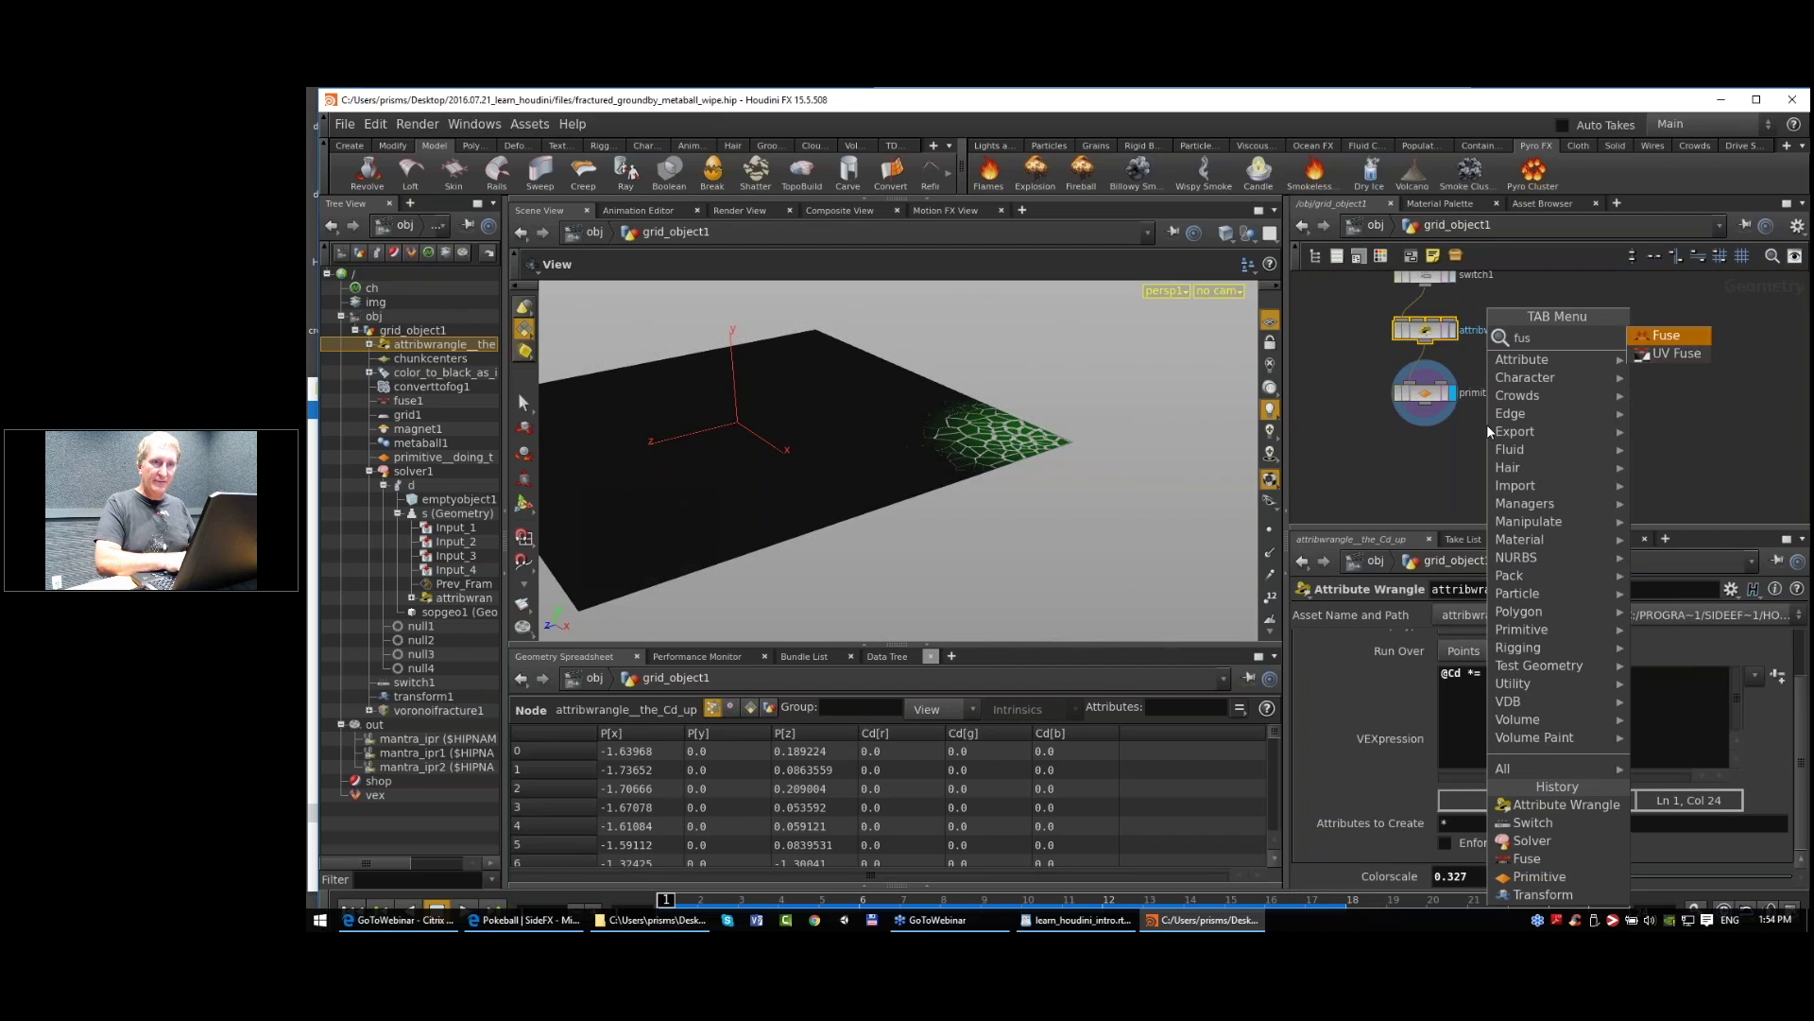
key(Return)
click(1427, 444)
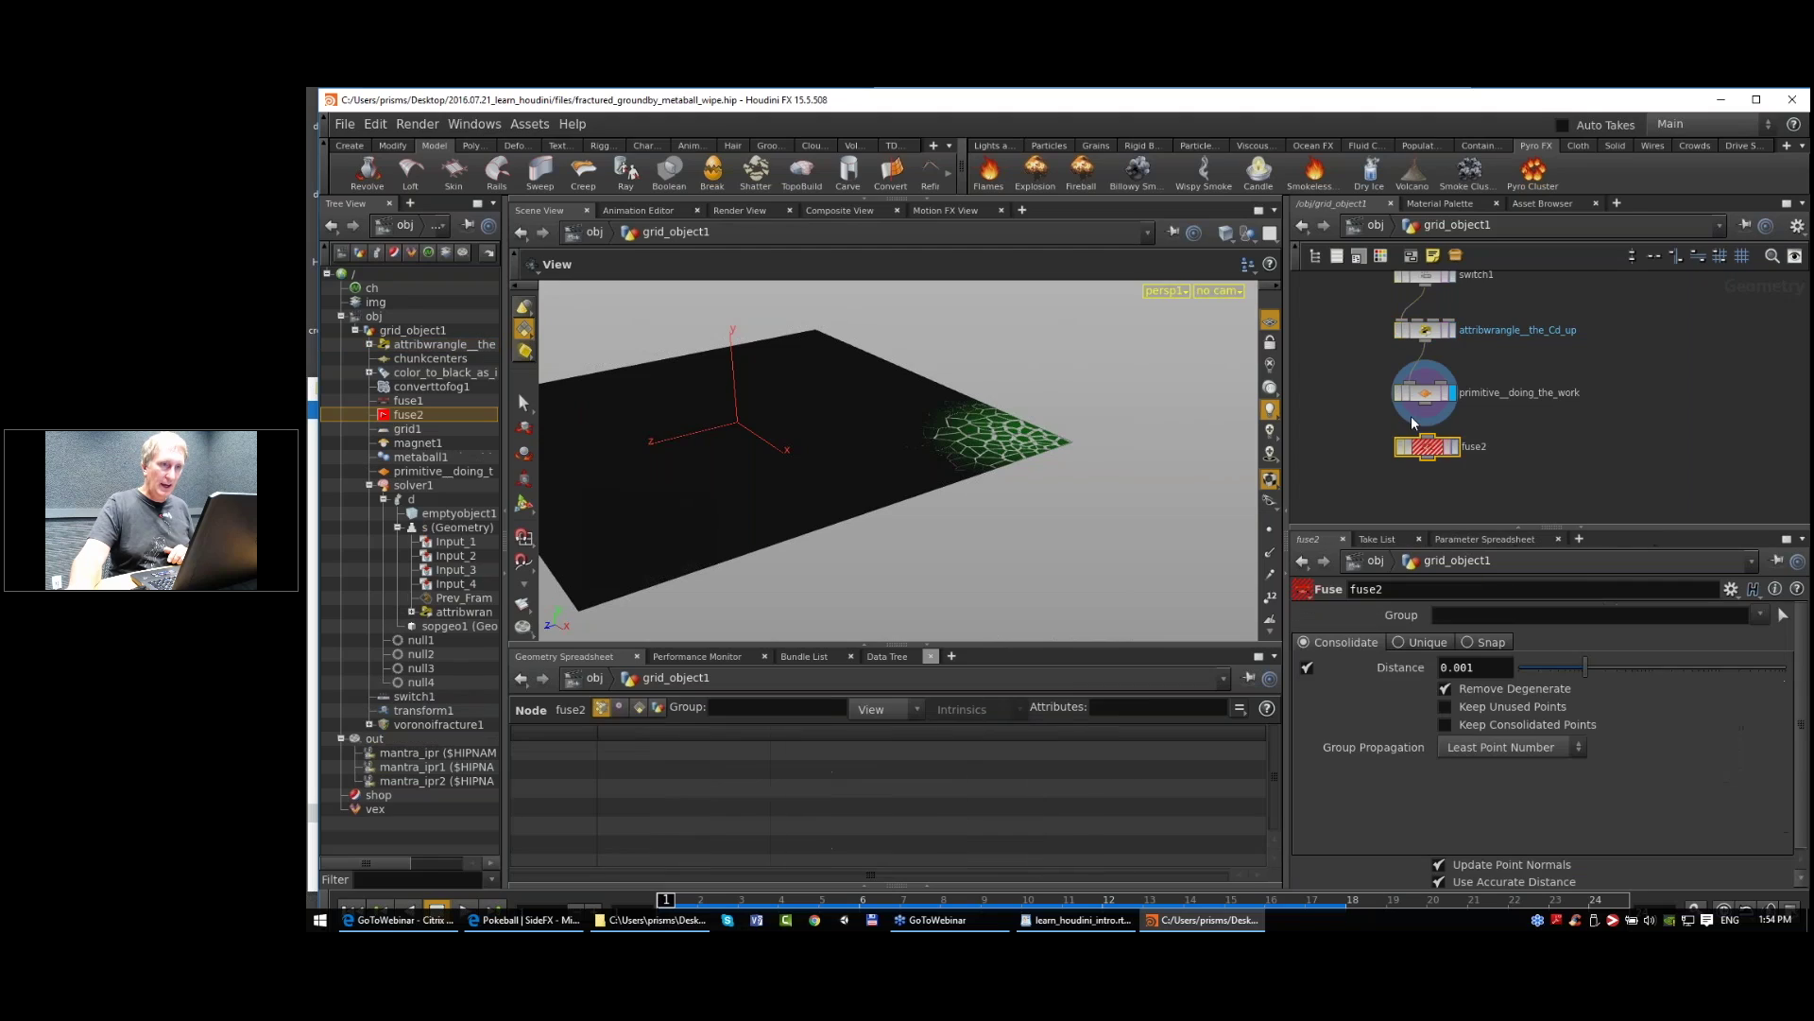
drag(1425, 406, 1427, 435)
click(1455, 447)
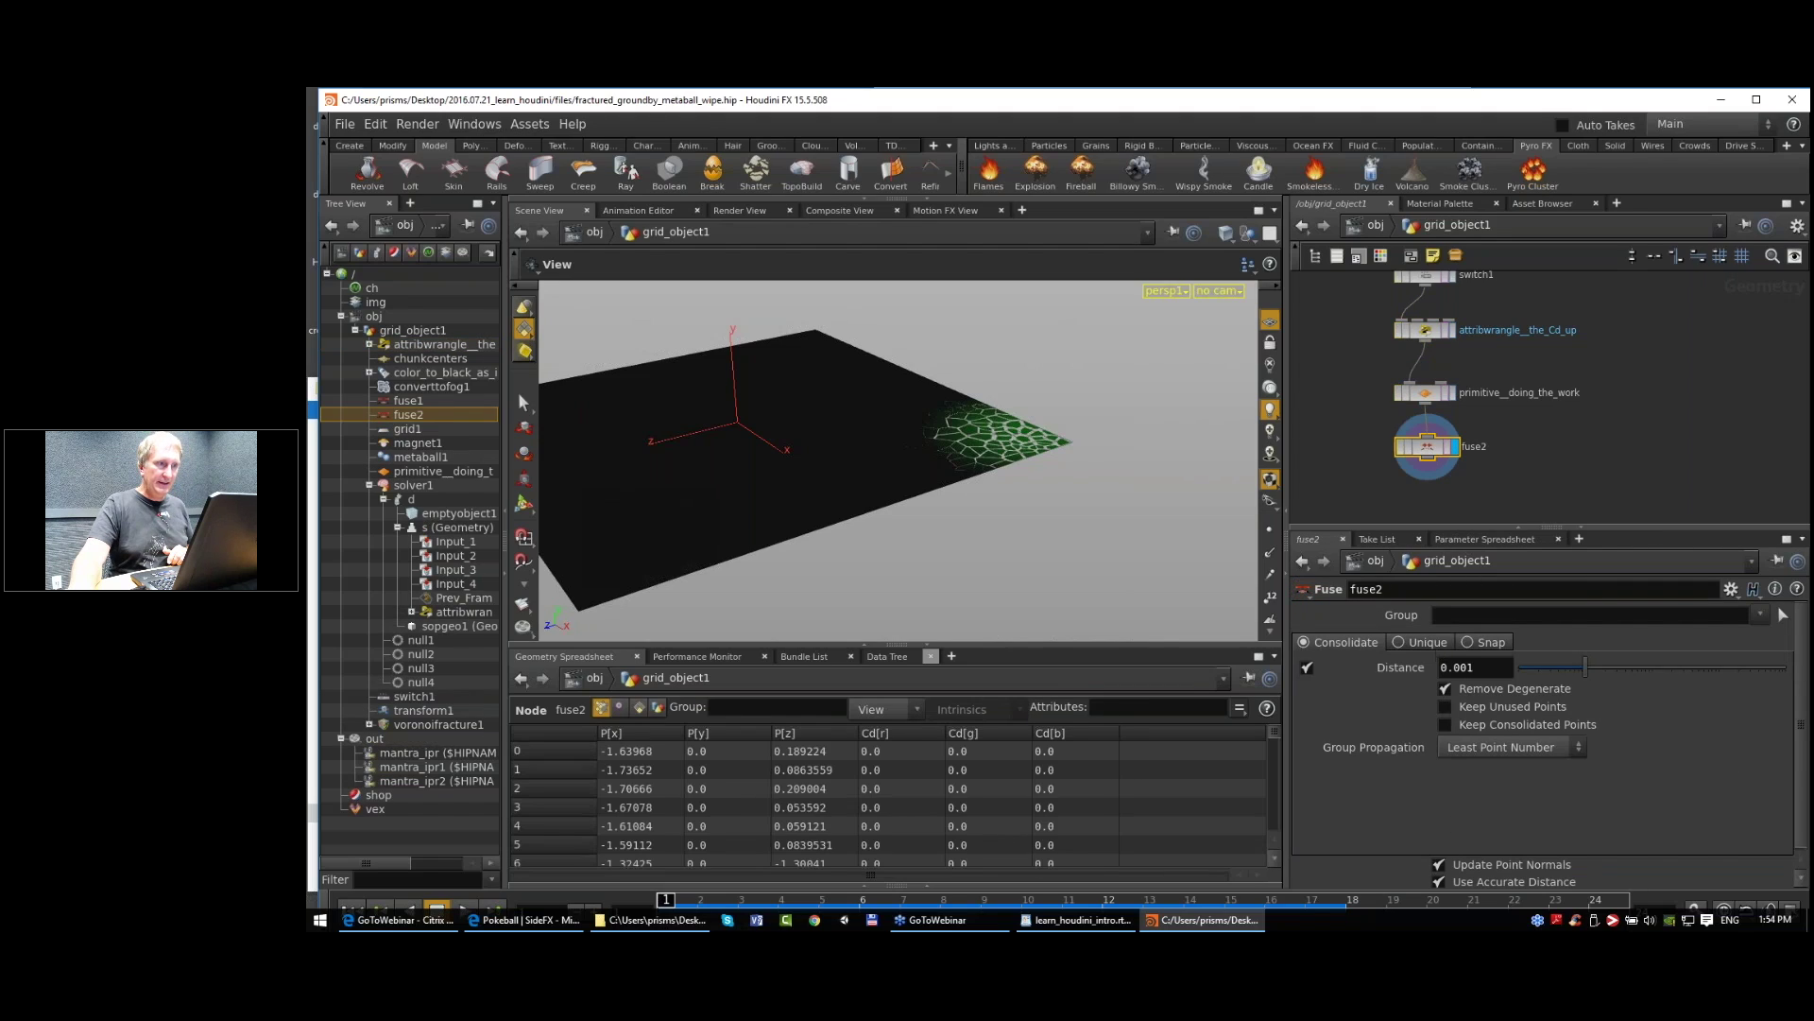
Step: Set the consolidate distance of the new Fuse node to 0.0001
click(1463, 666)
text(0)
key(Return)
drag(1006, 490, 869, 454)
key(Return)
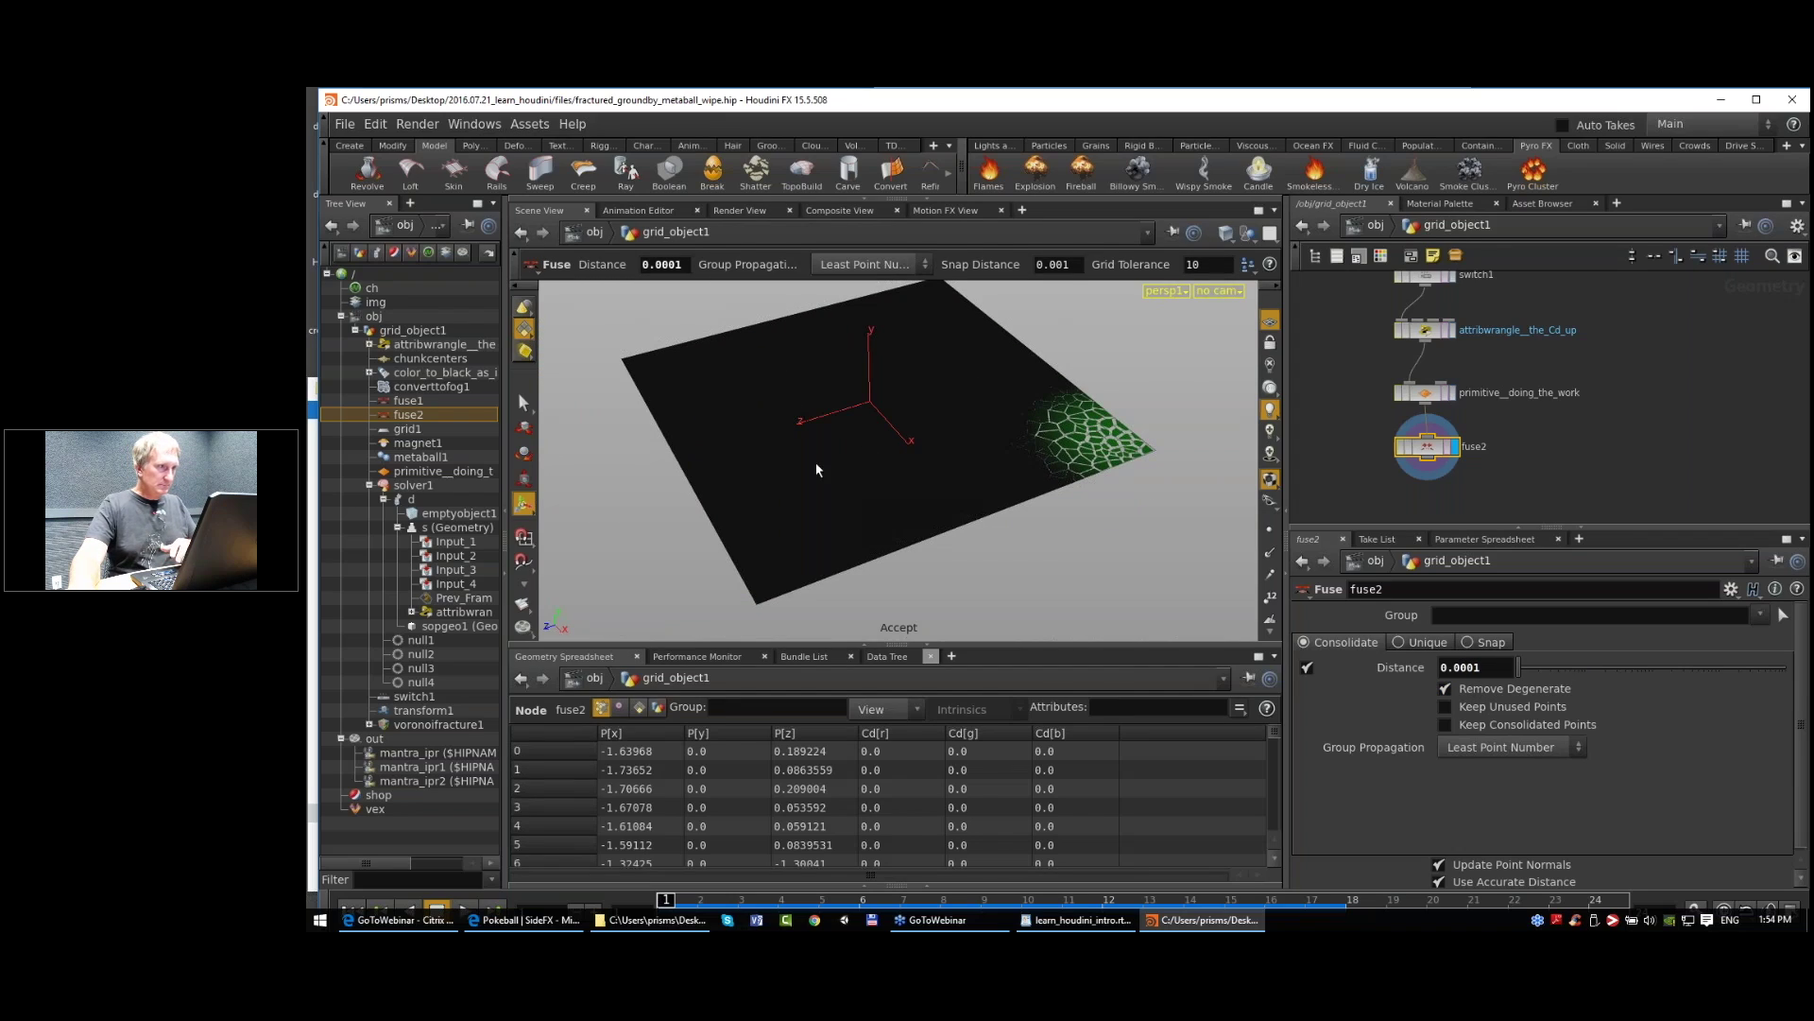
Step: Show the selectable geometry islands and compare those of fuse2 with those of primitive__doing_the_work
click(523, 402)
click(950, 266)
click(952, 281)
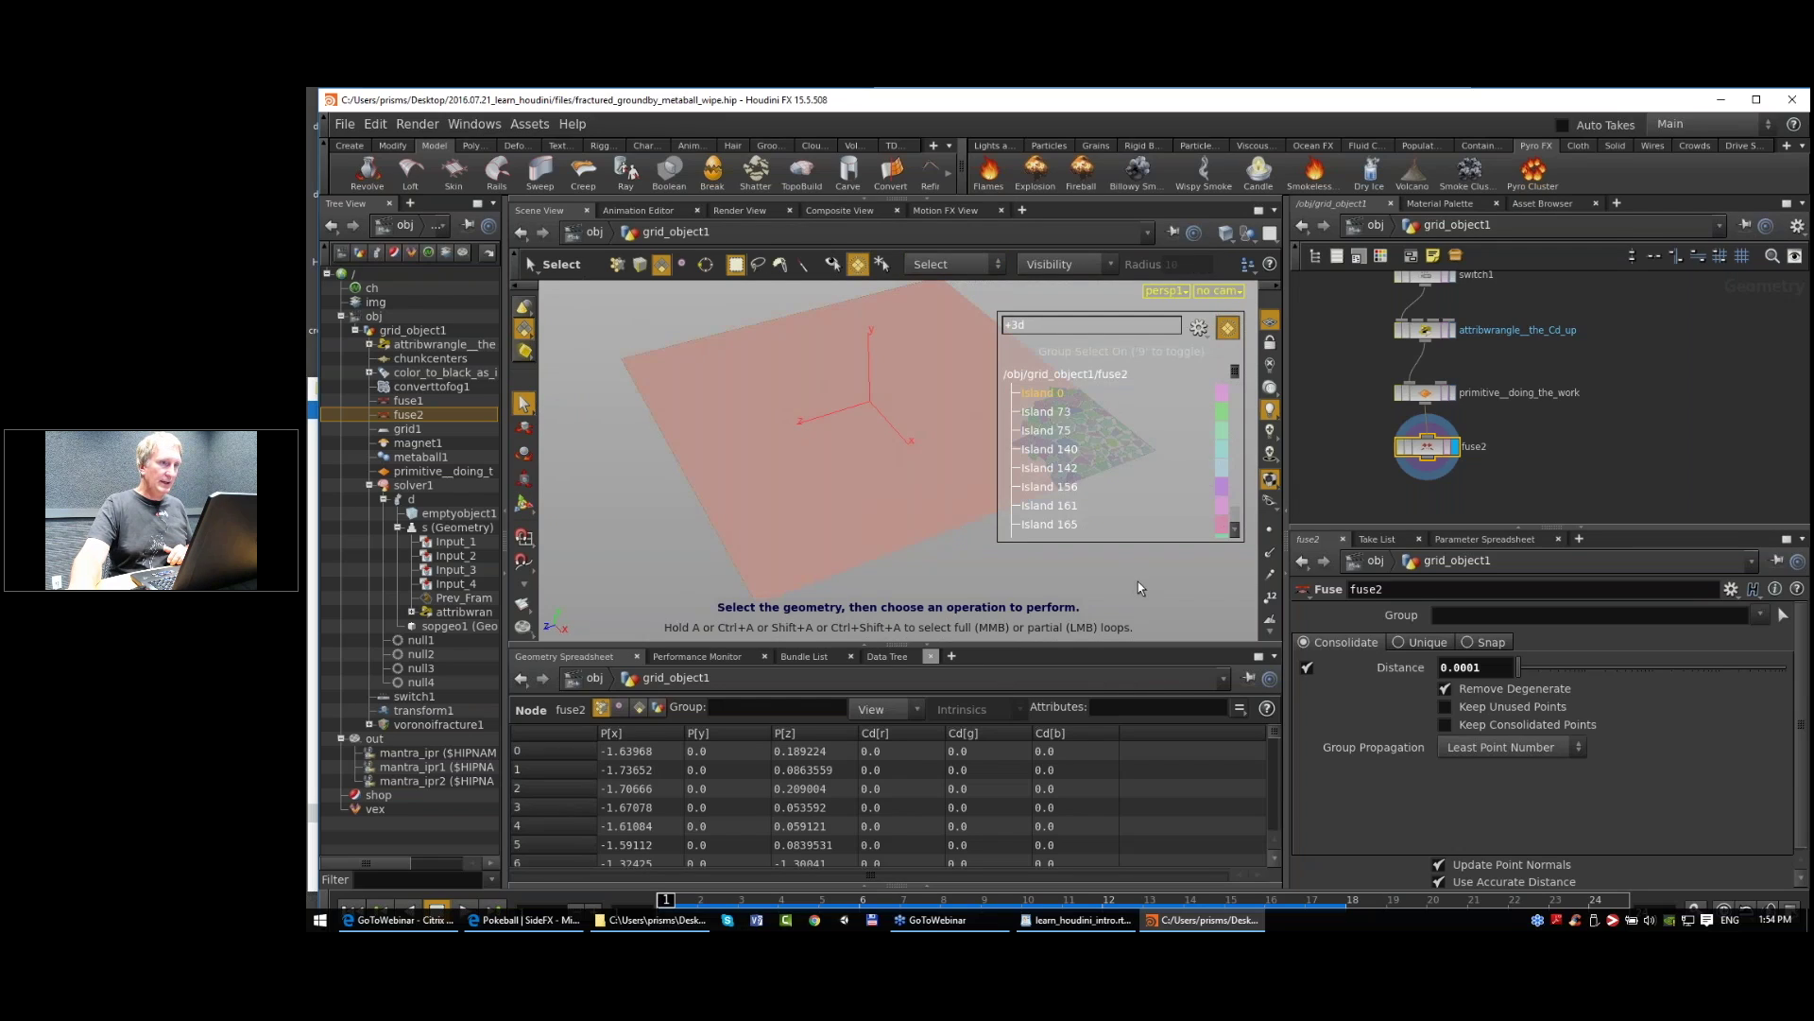
click(1436, 394)
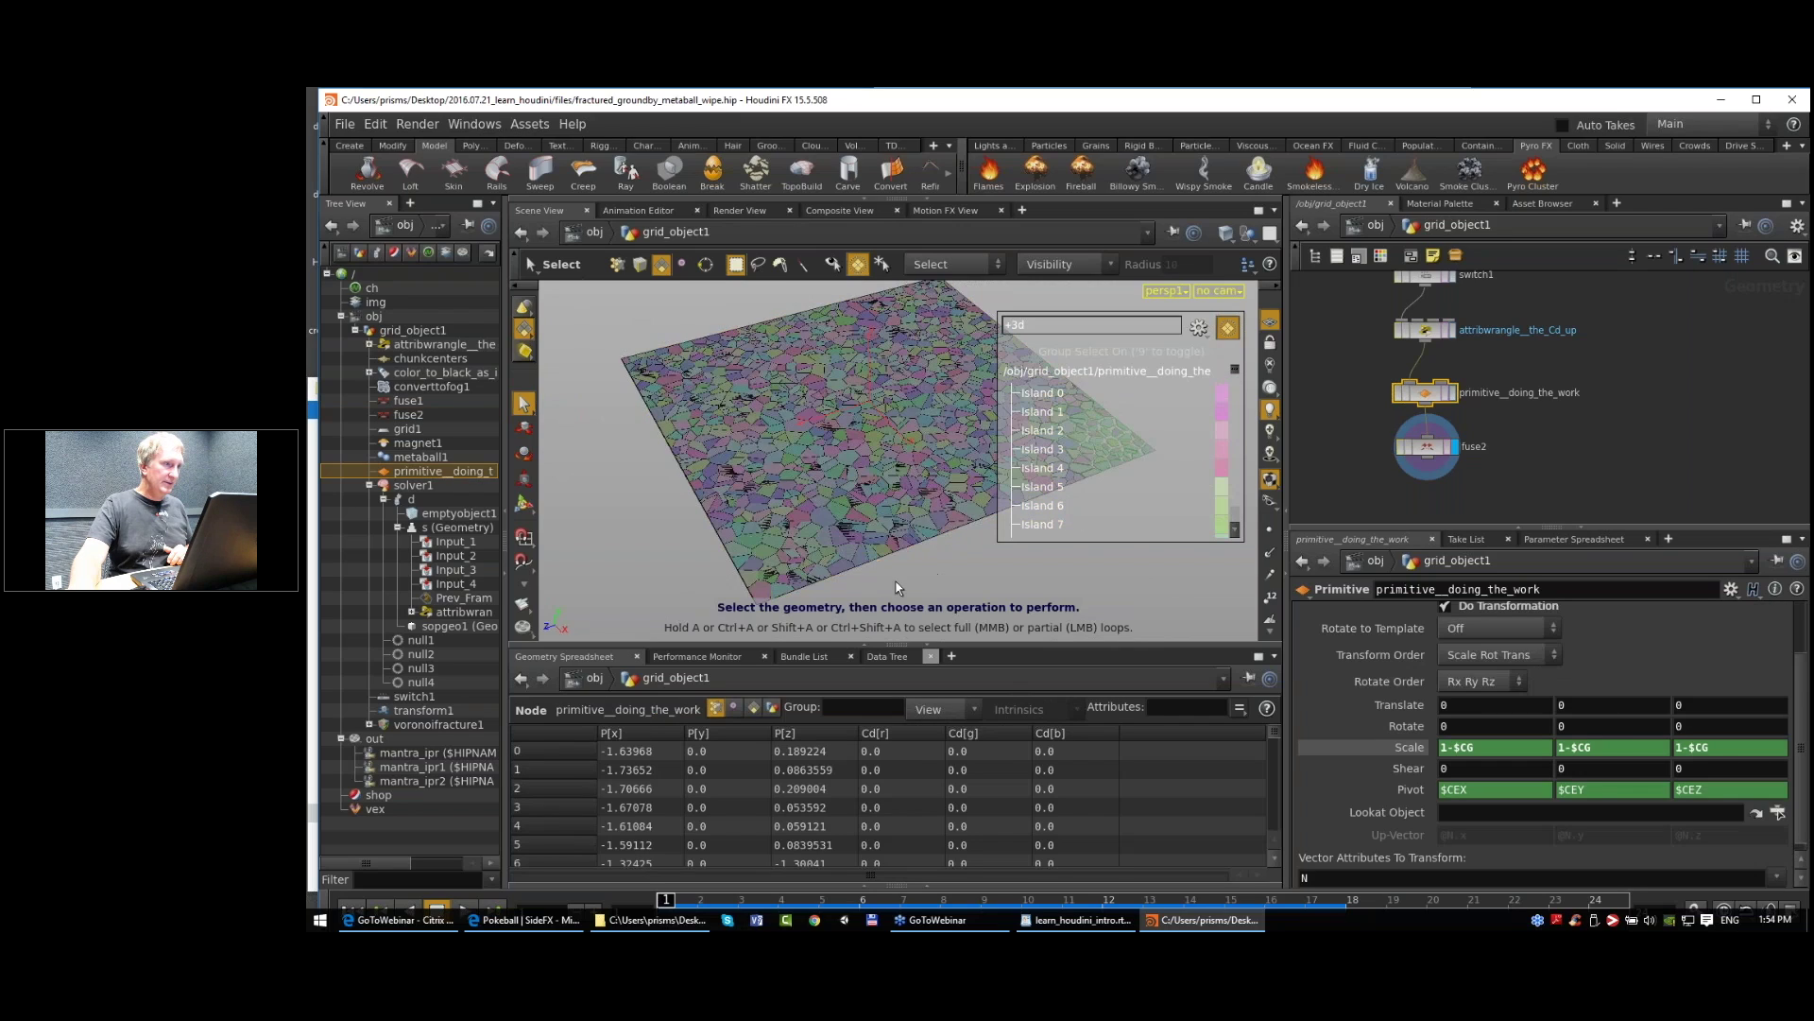
drag(902, 574, 818, 522)
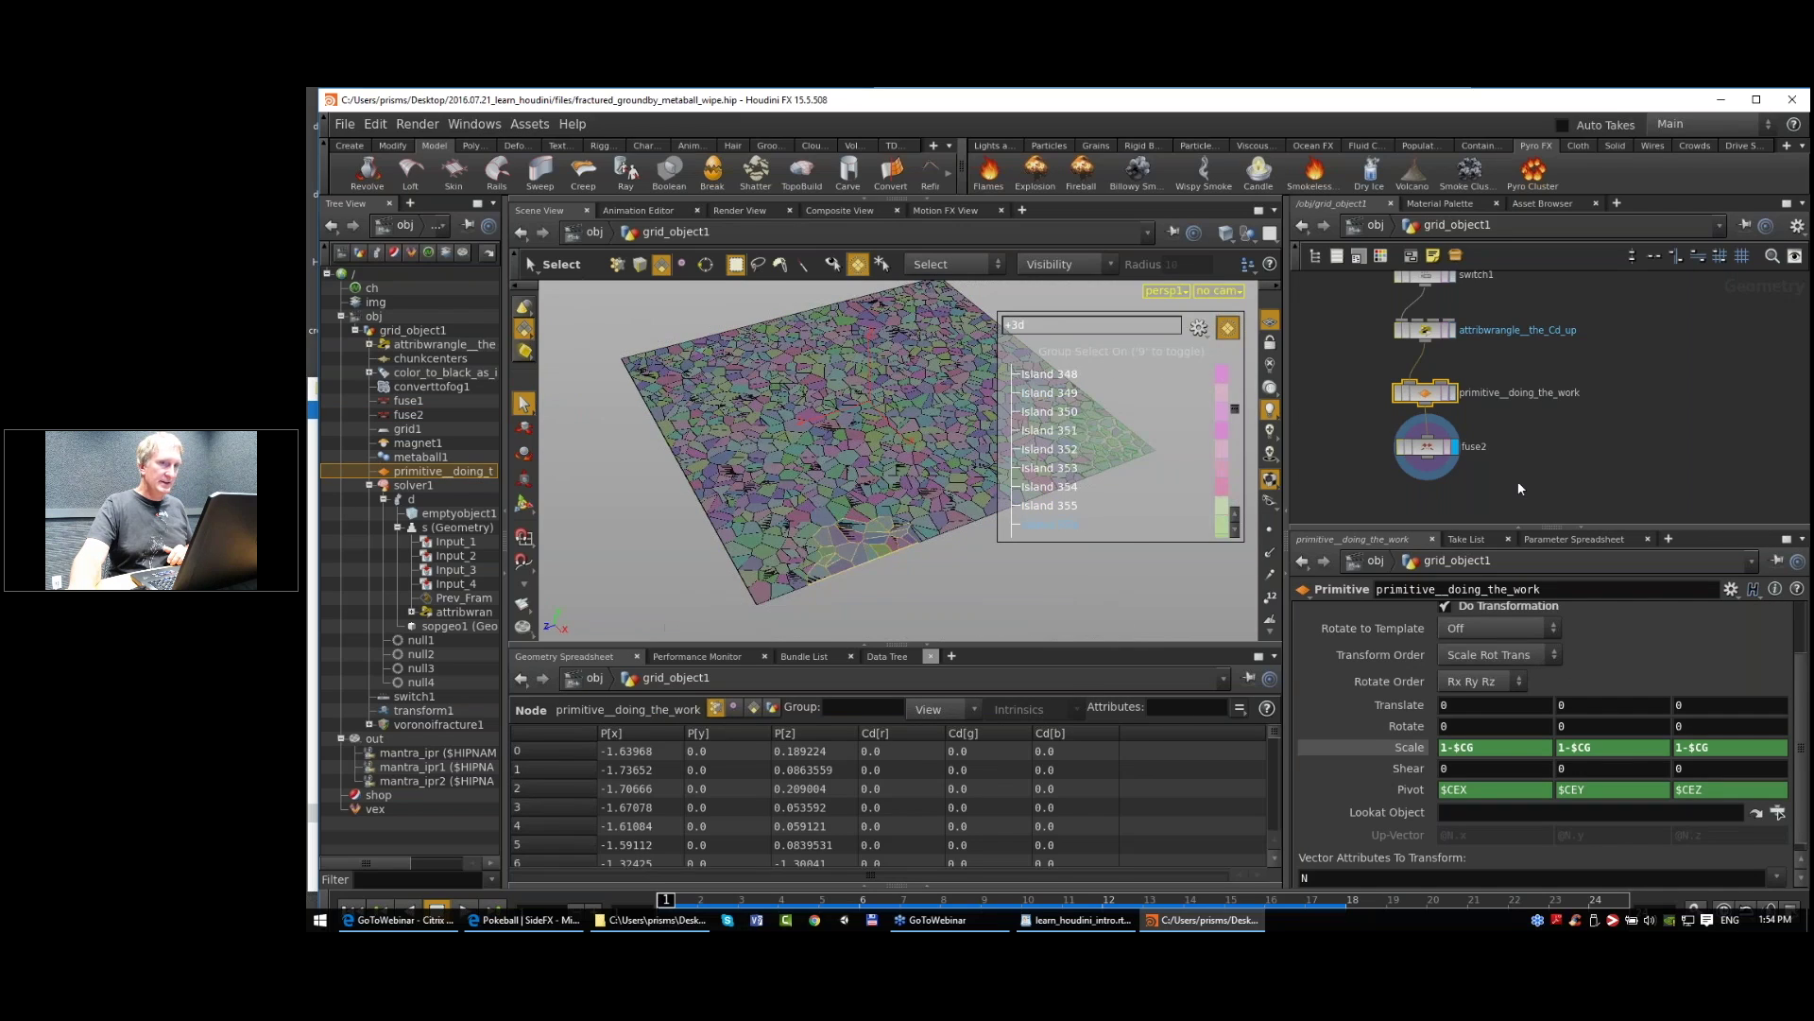
click(1429, 450)
Step: Rename the fuse2 node as fuse__weld_non_modified_pieces
double_click(1474, 446)
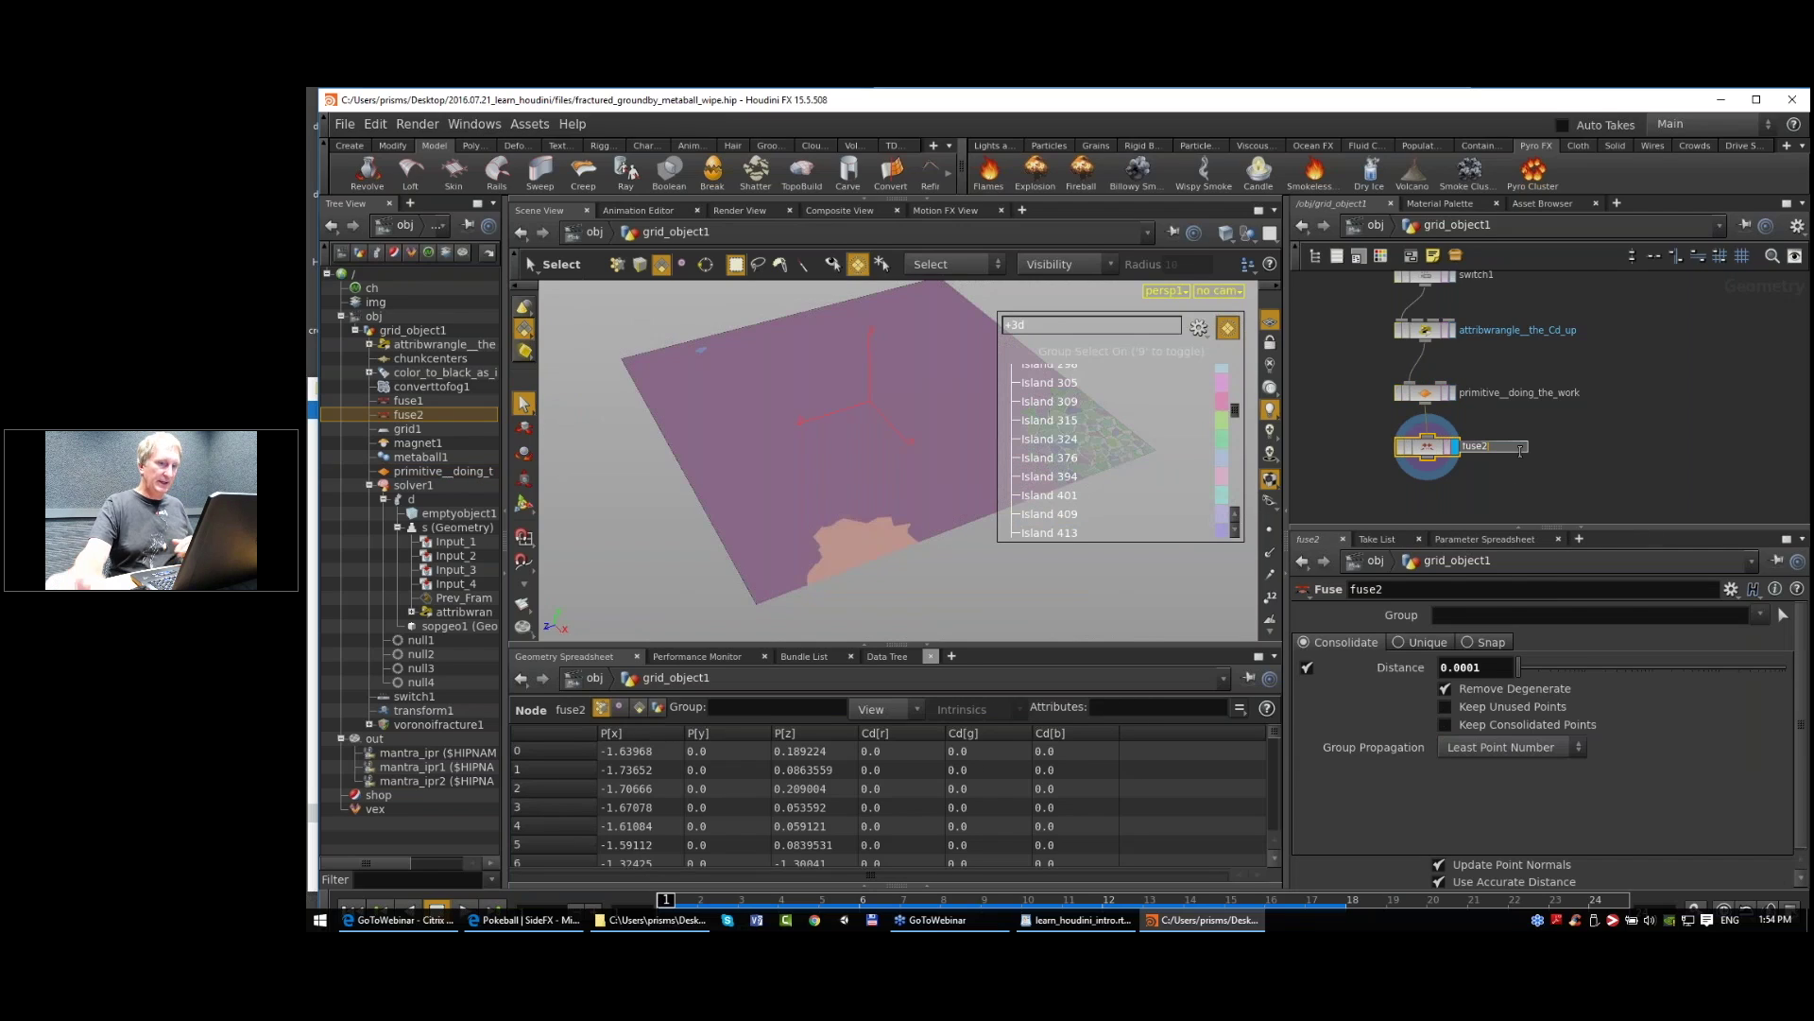
key(BackSpace)
key(BackSpace)
key(BackSpace)
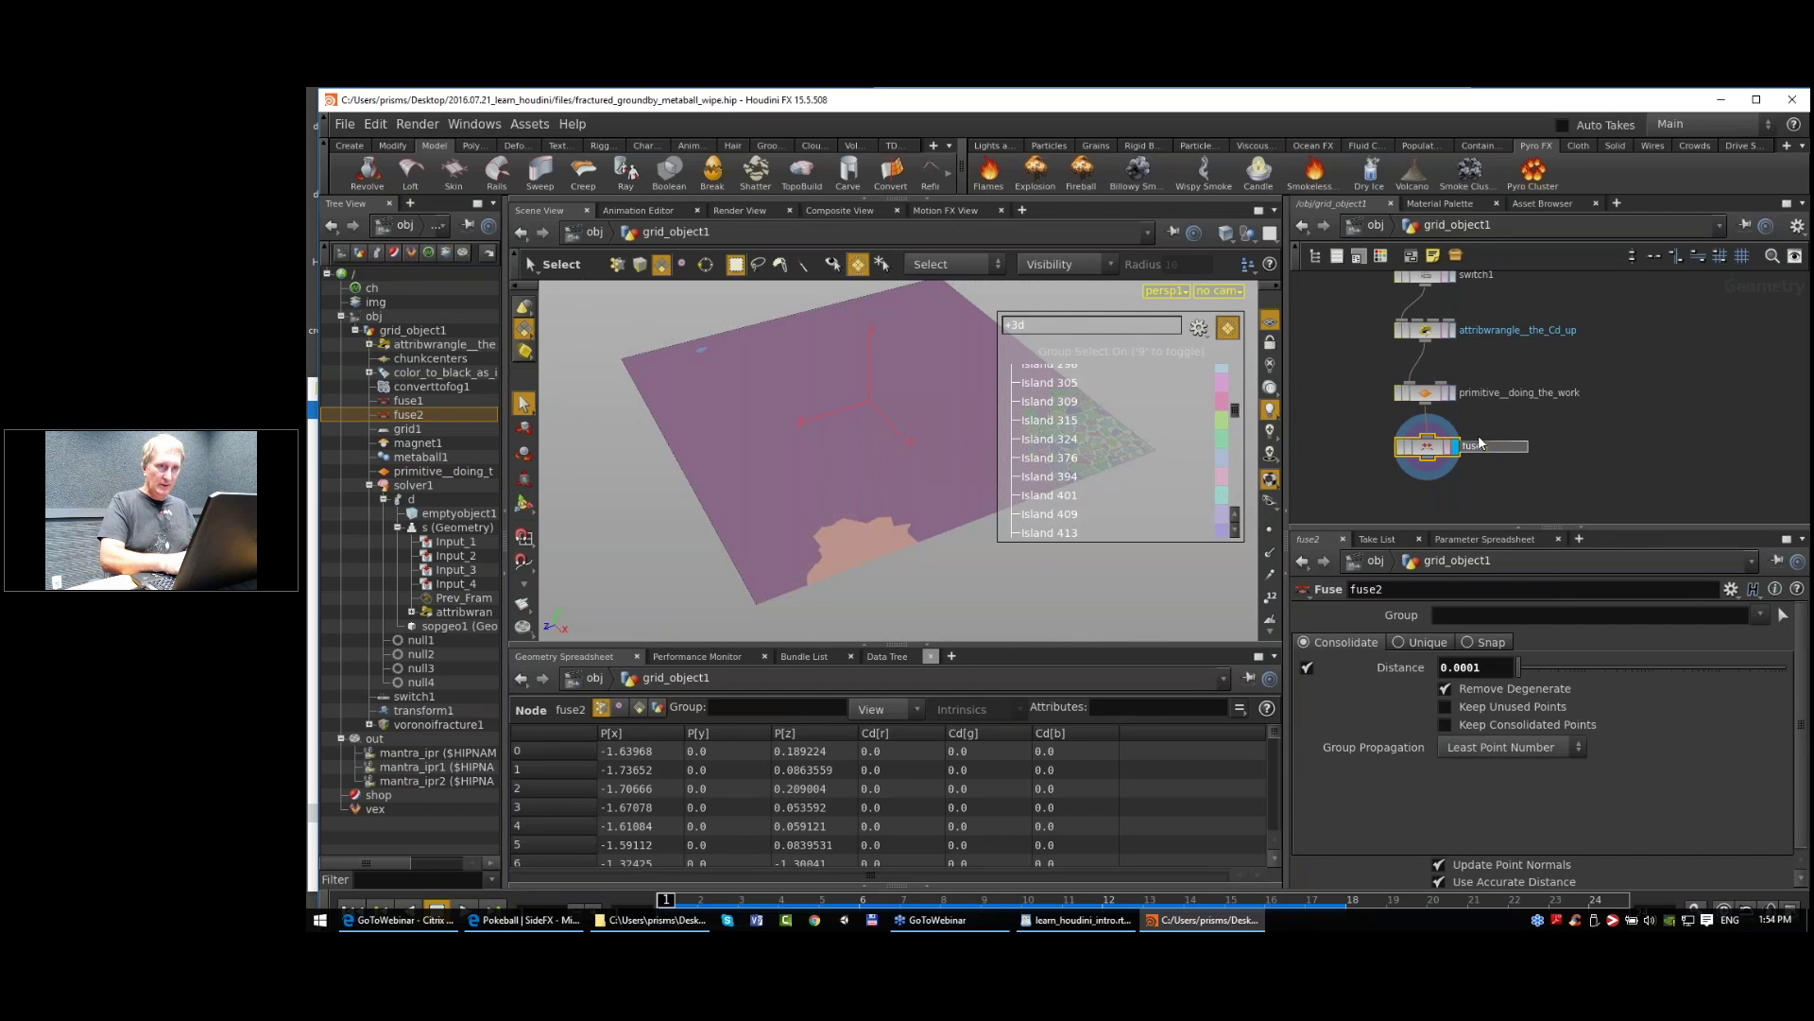
text(e__weld_non_movi)
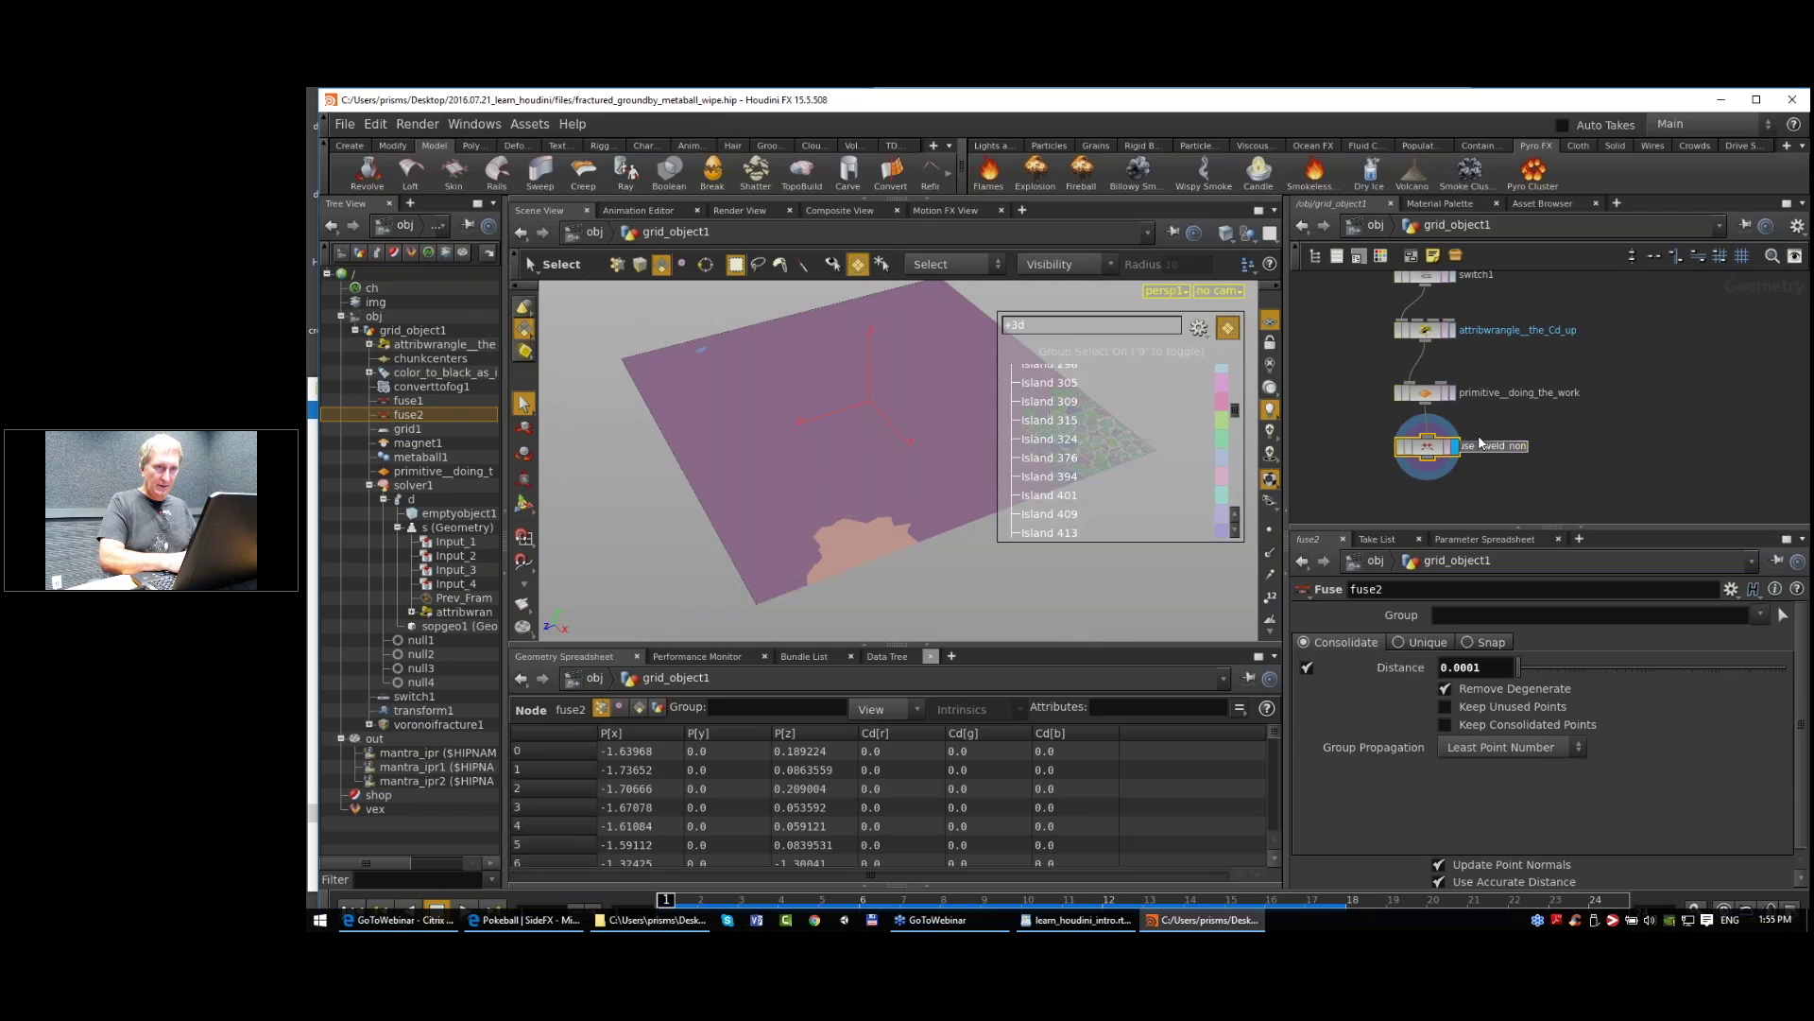
text(ng_modified_pieces)
key(Return)
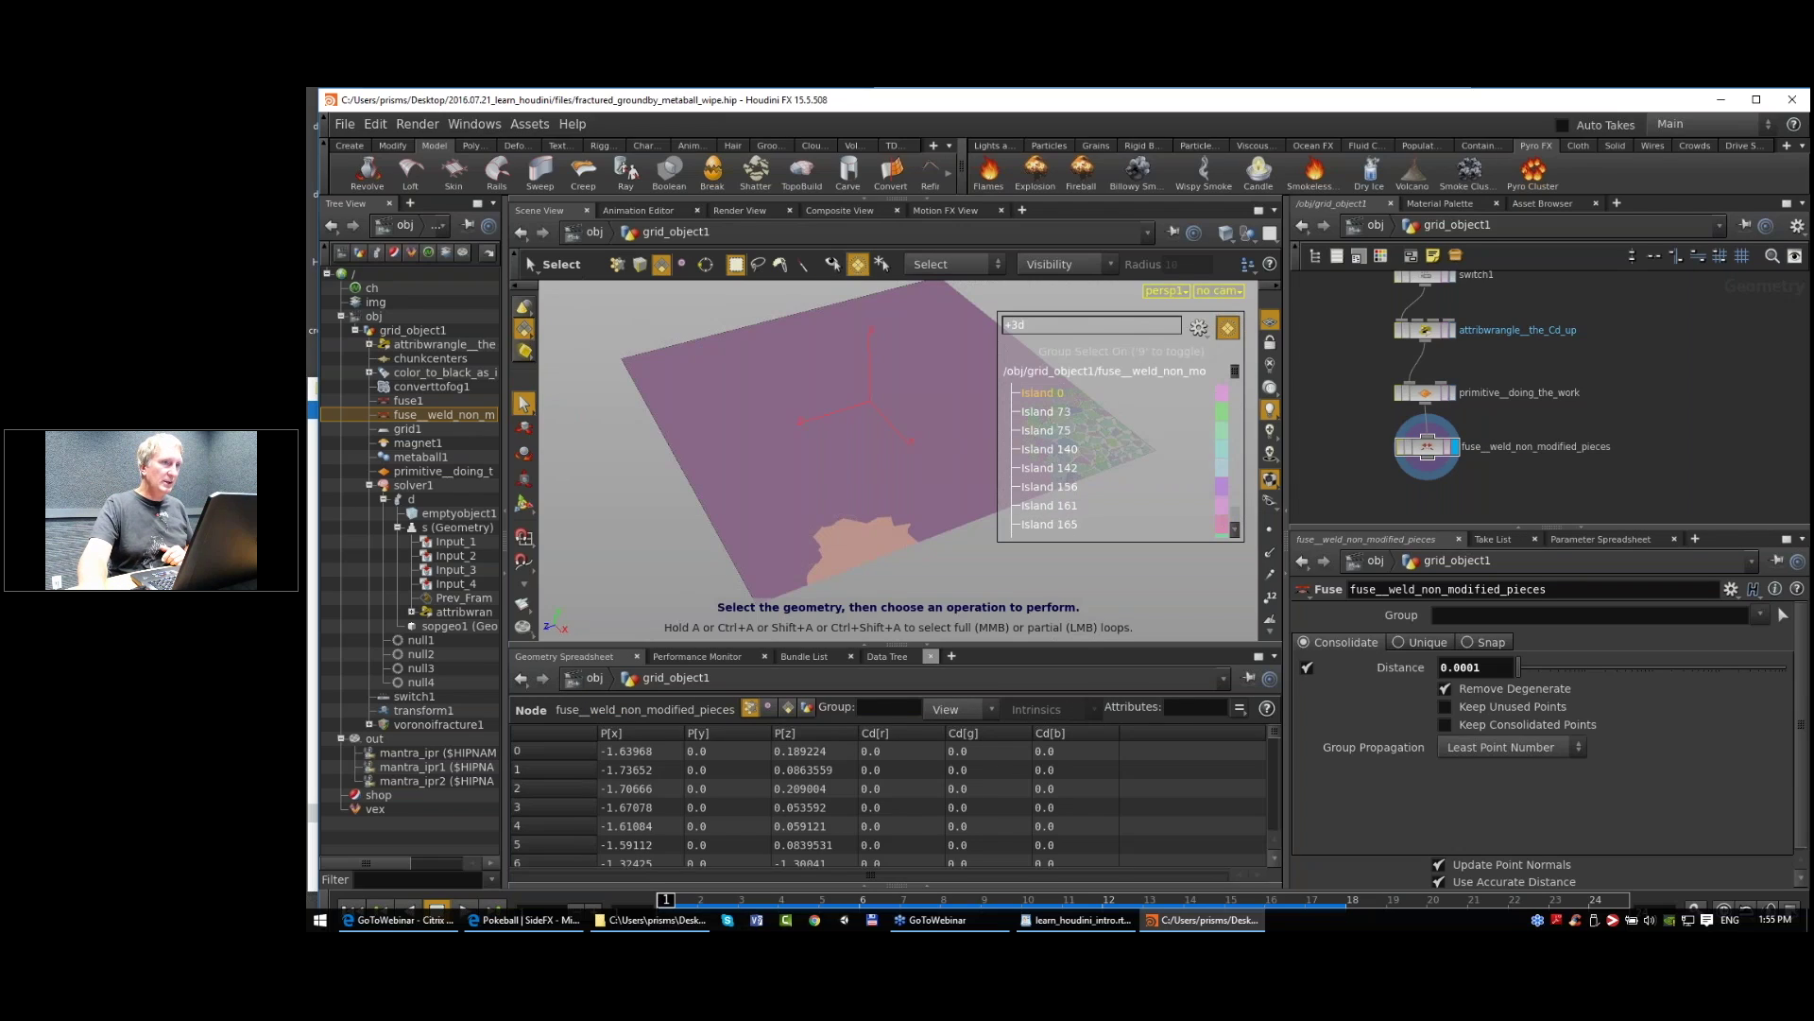
Step: Clear the island filter from the group list in the viewport
drag(1048, 327, 998, 327)
key(BackSpace)
key(Return)
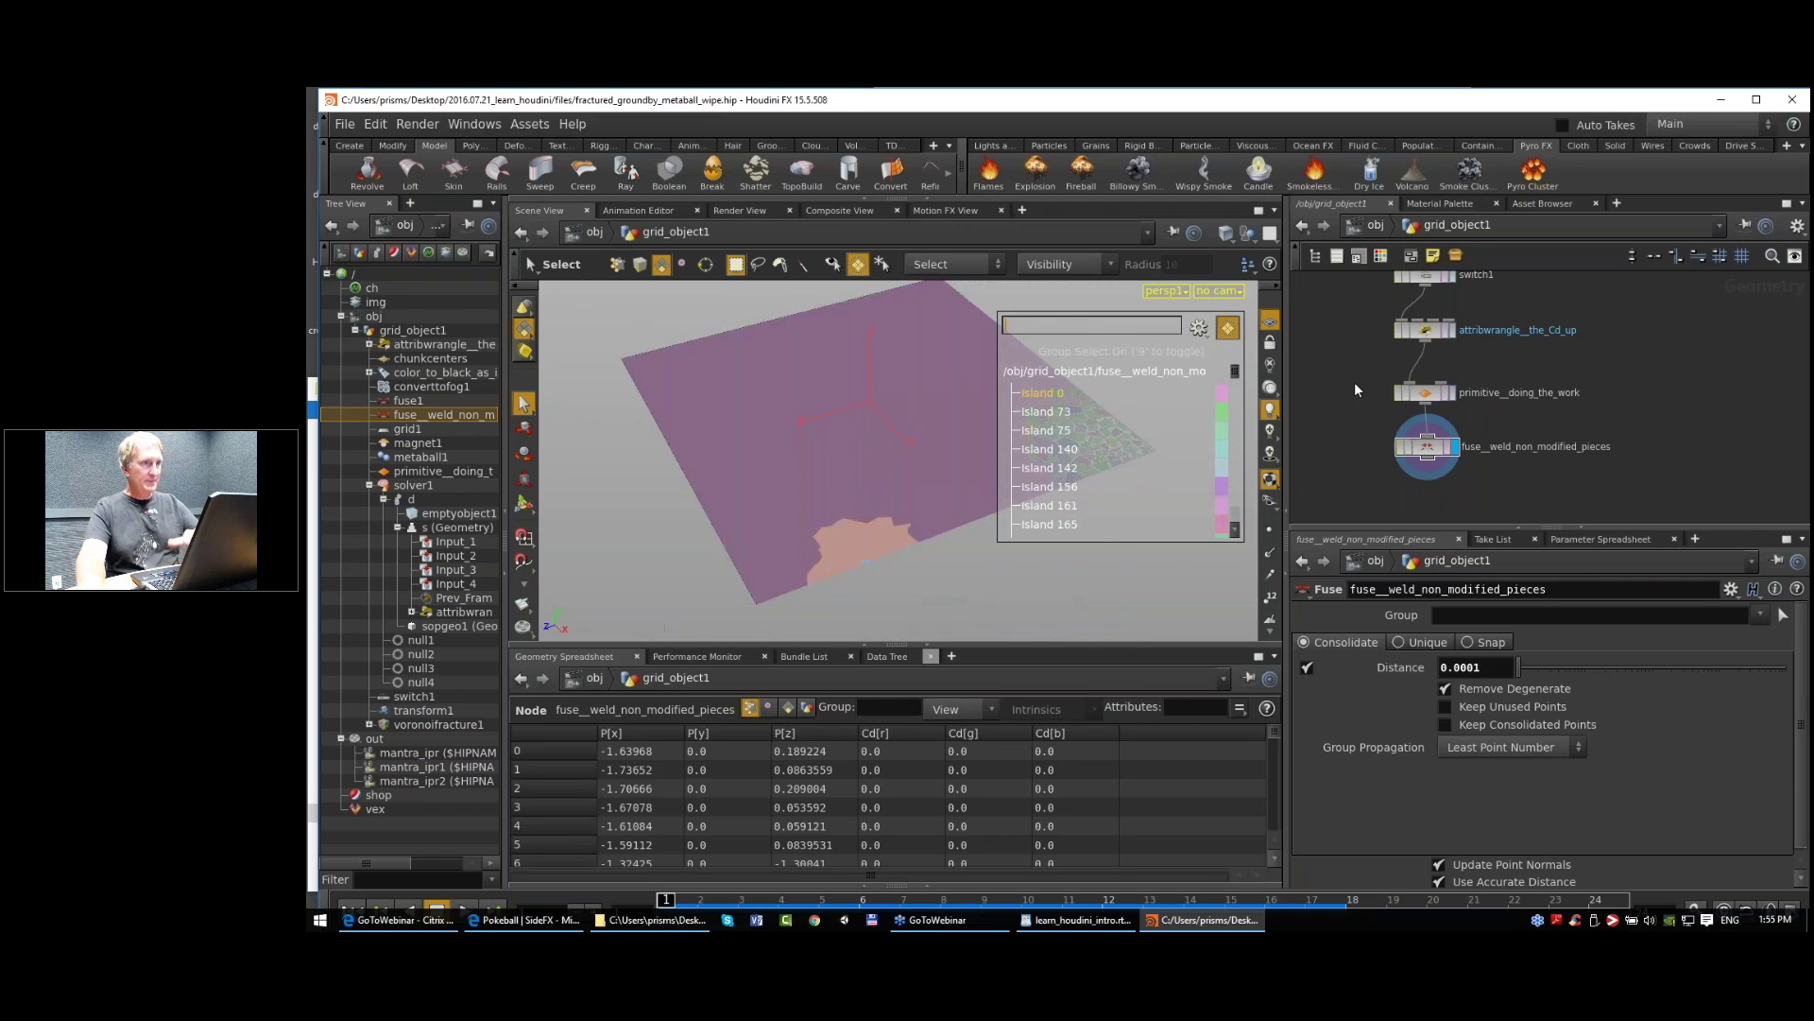
Step: Save the scene under its current file name
click(354, 123)
click(343, 124)
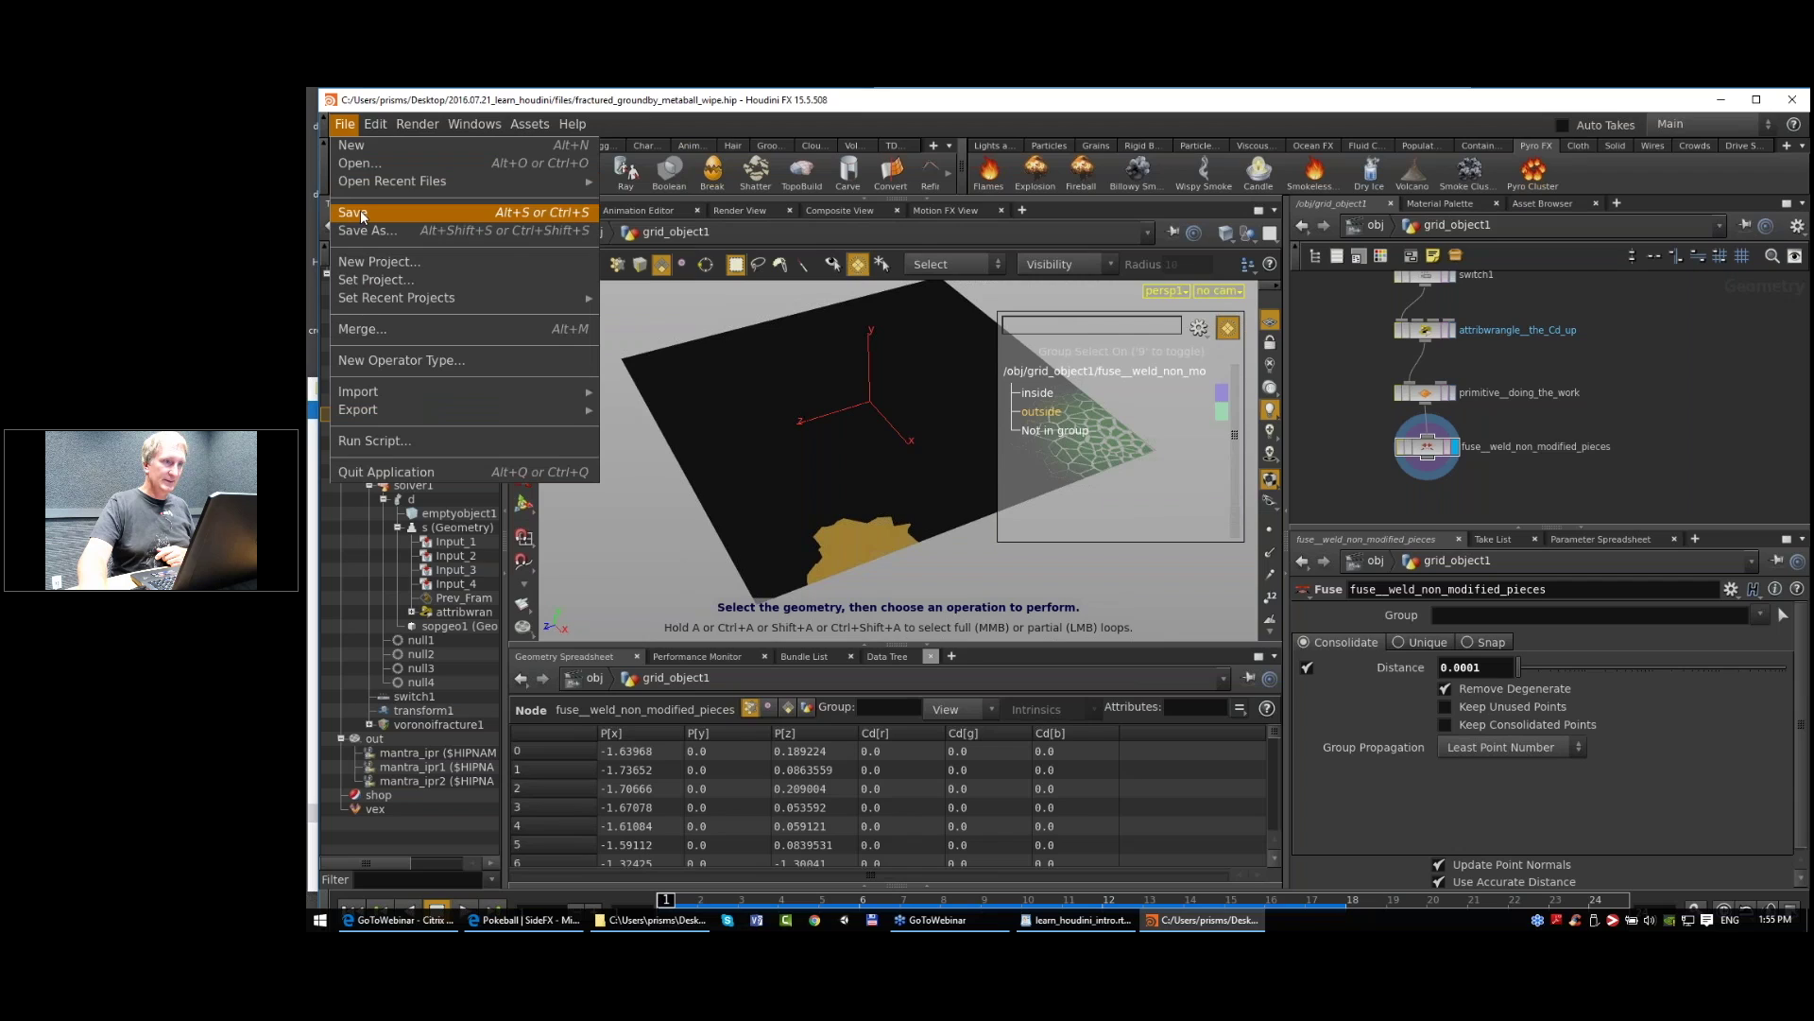
click(360, 212)
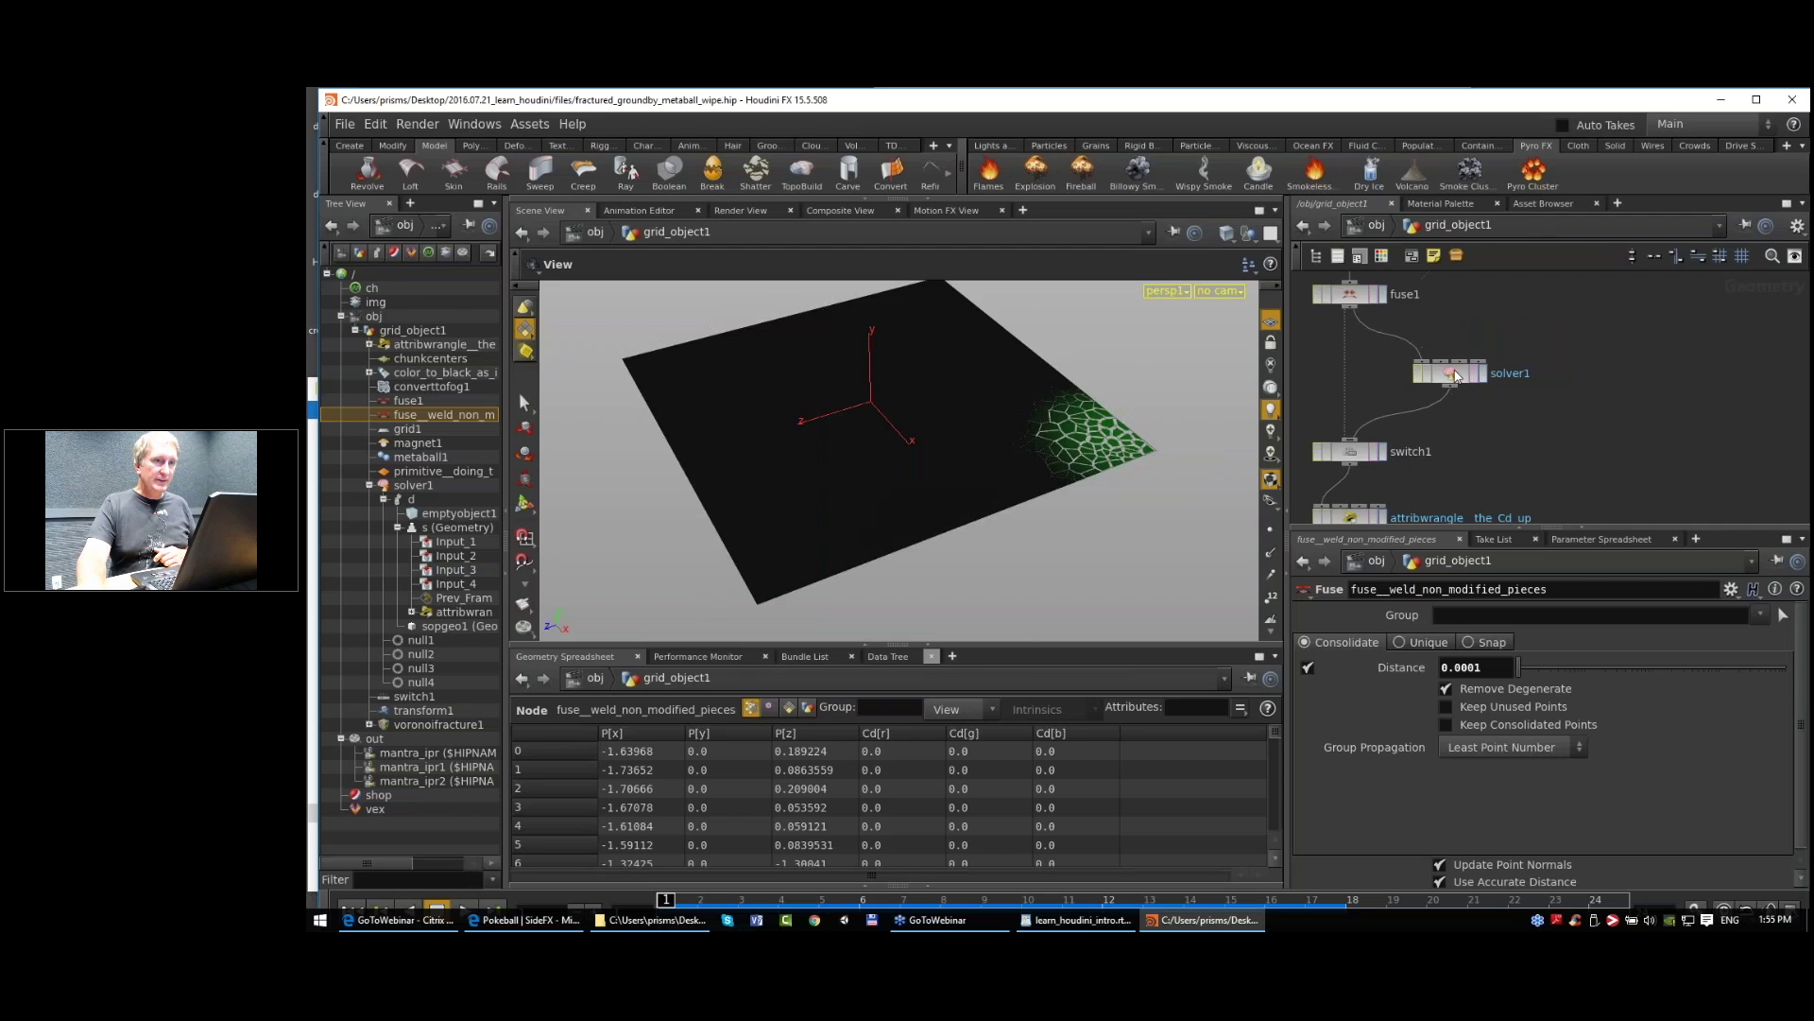
Step: Go inside solver1 and insert an empty line after the first line of attribwrangle1's VEX code
click(1451, 374)
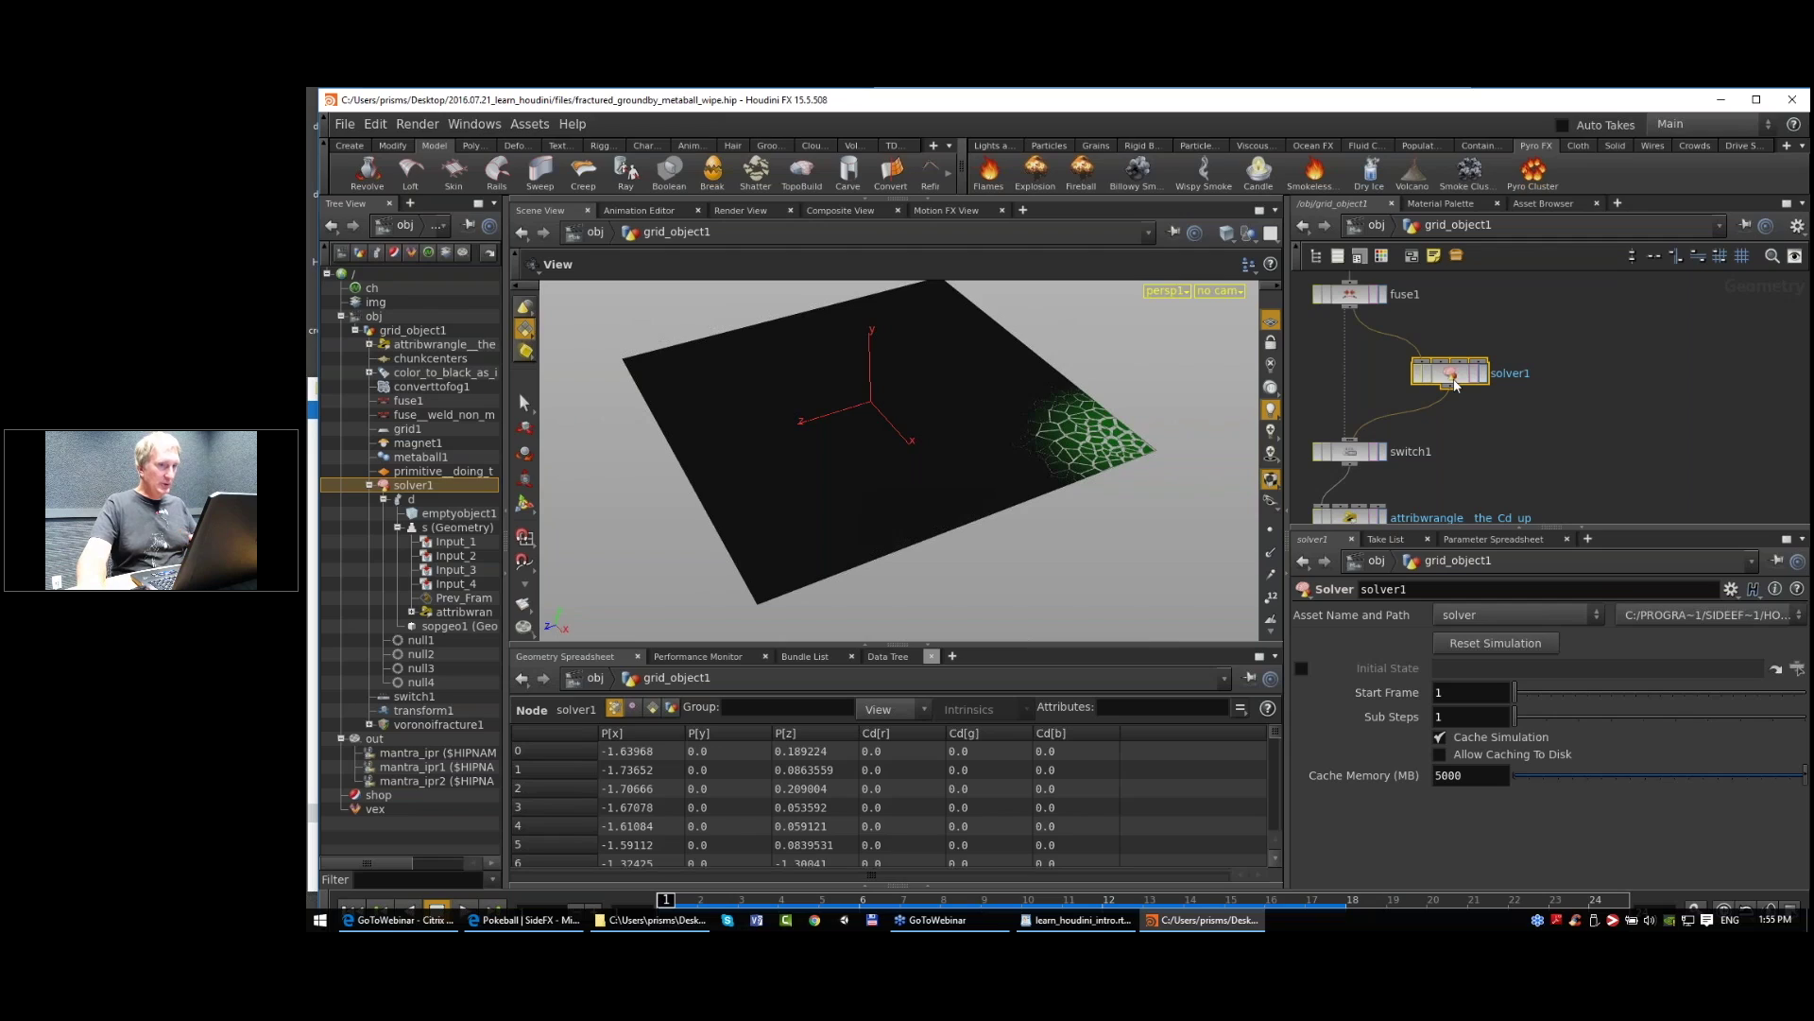
middle_drag(1459, 484, 1458, 422)
click(1442, 314)
double_click(1466, 316)
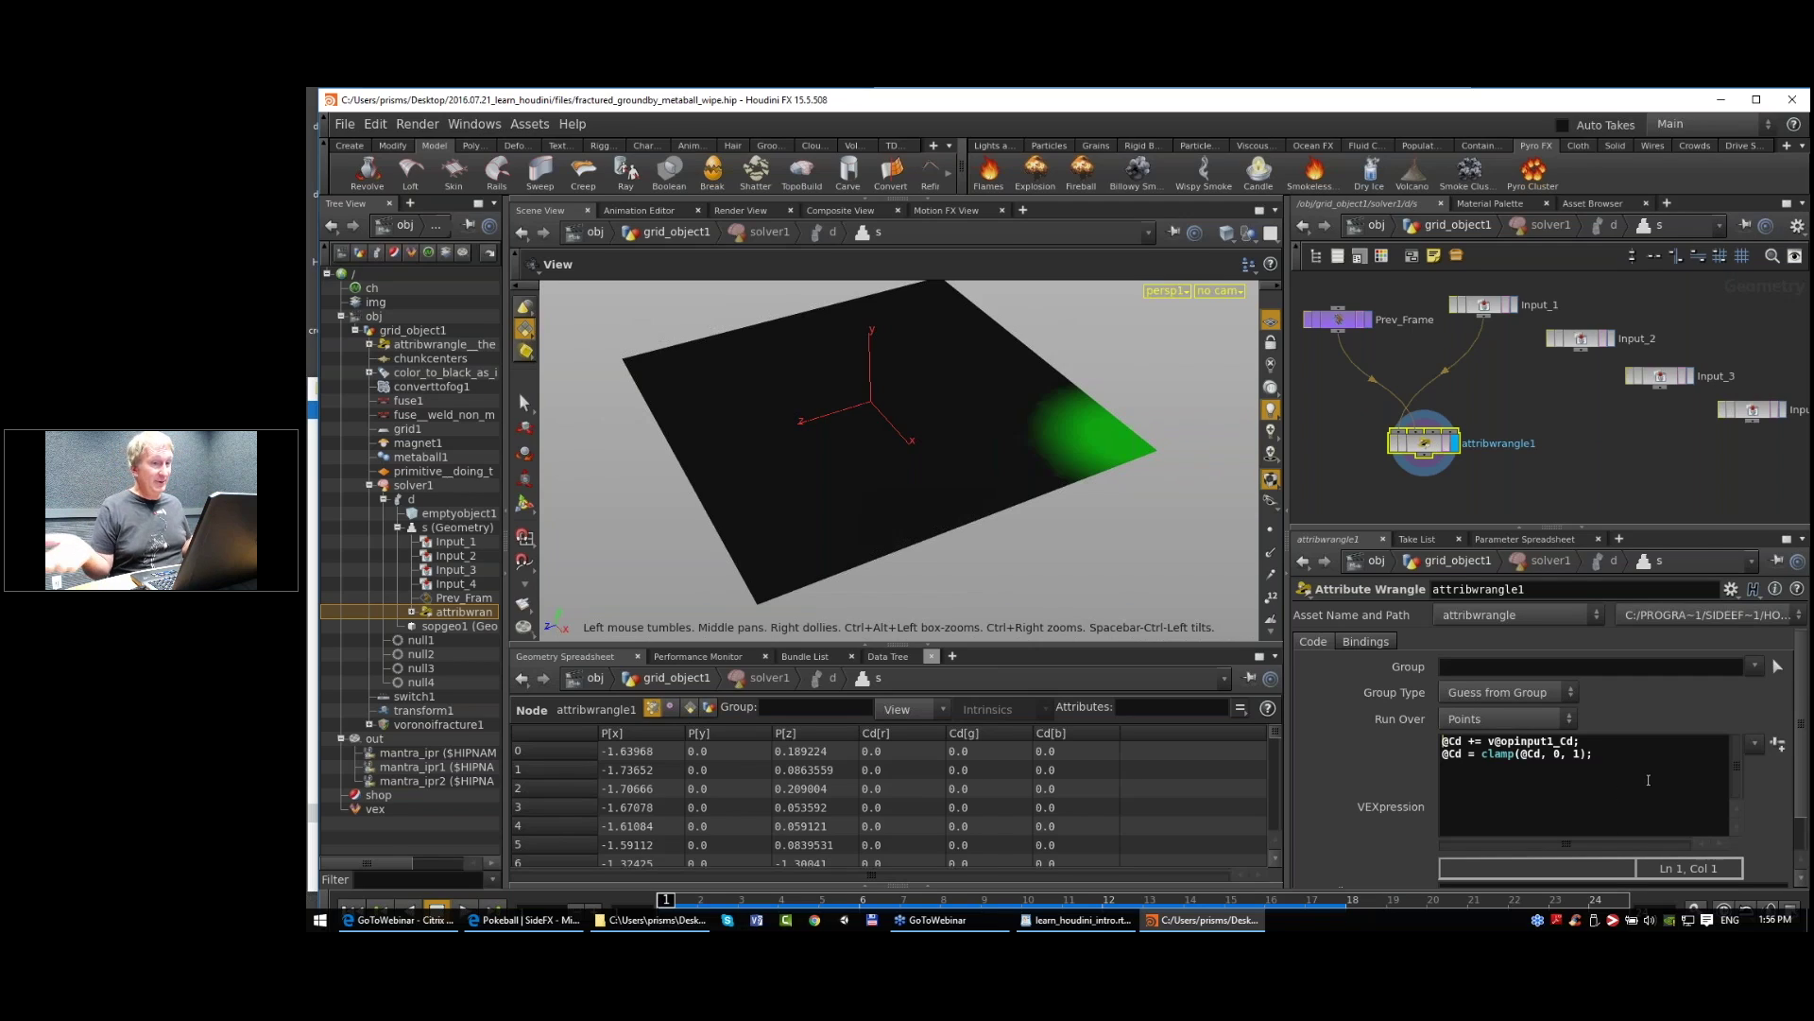
click(1599, 742)
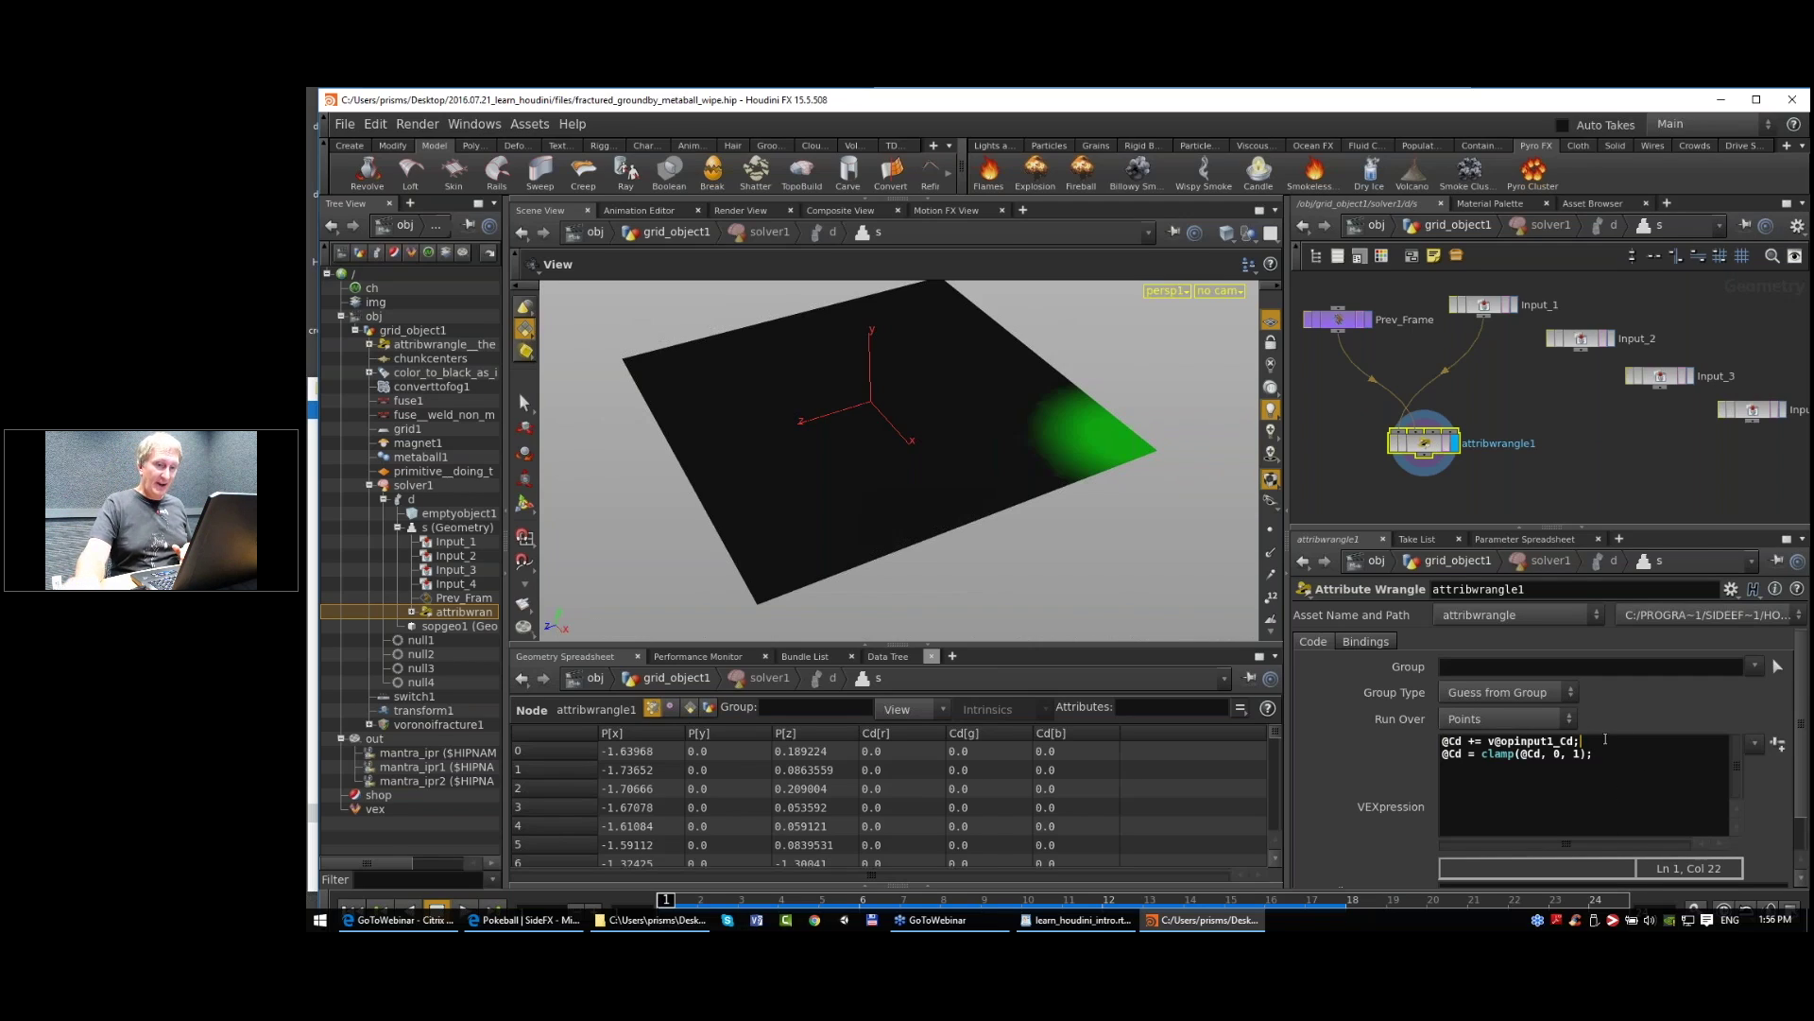
key(Return)
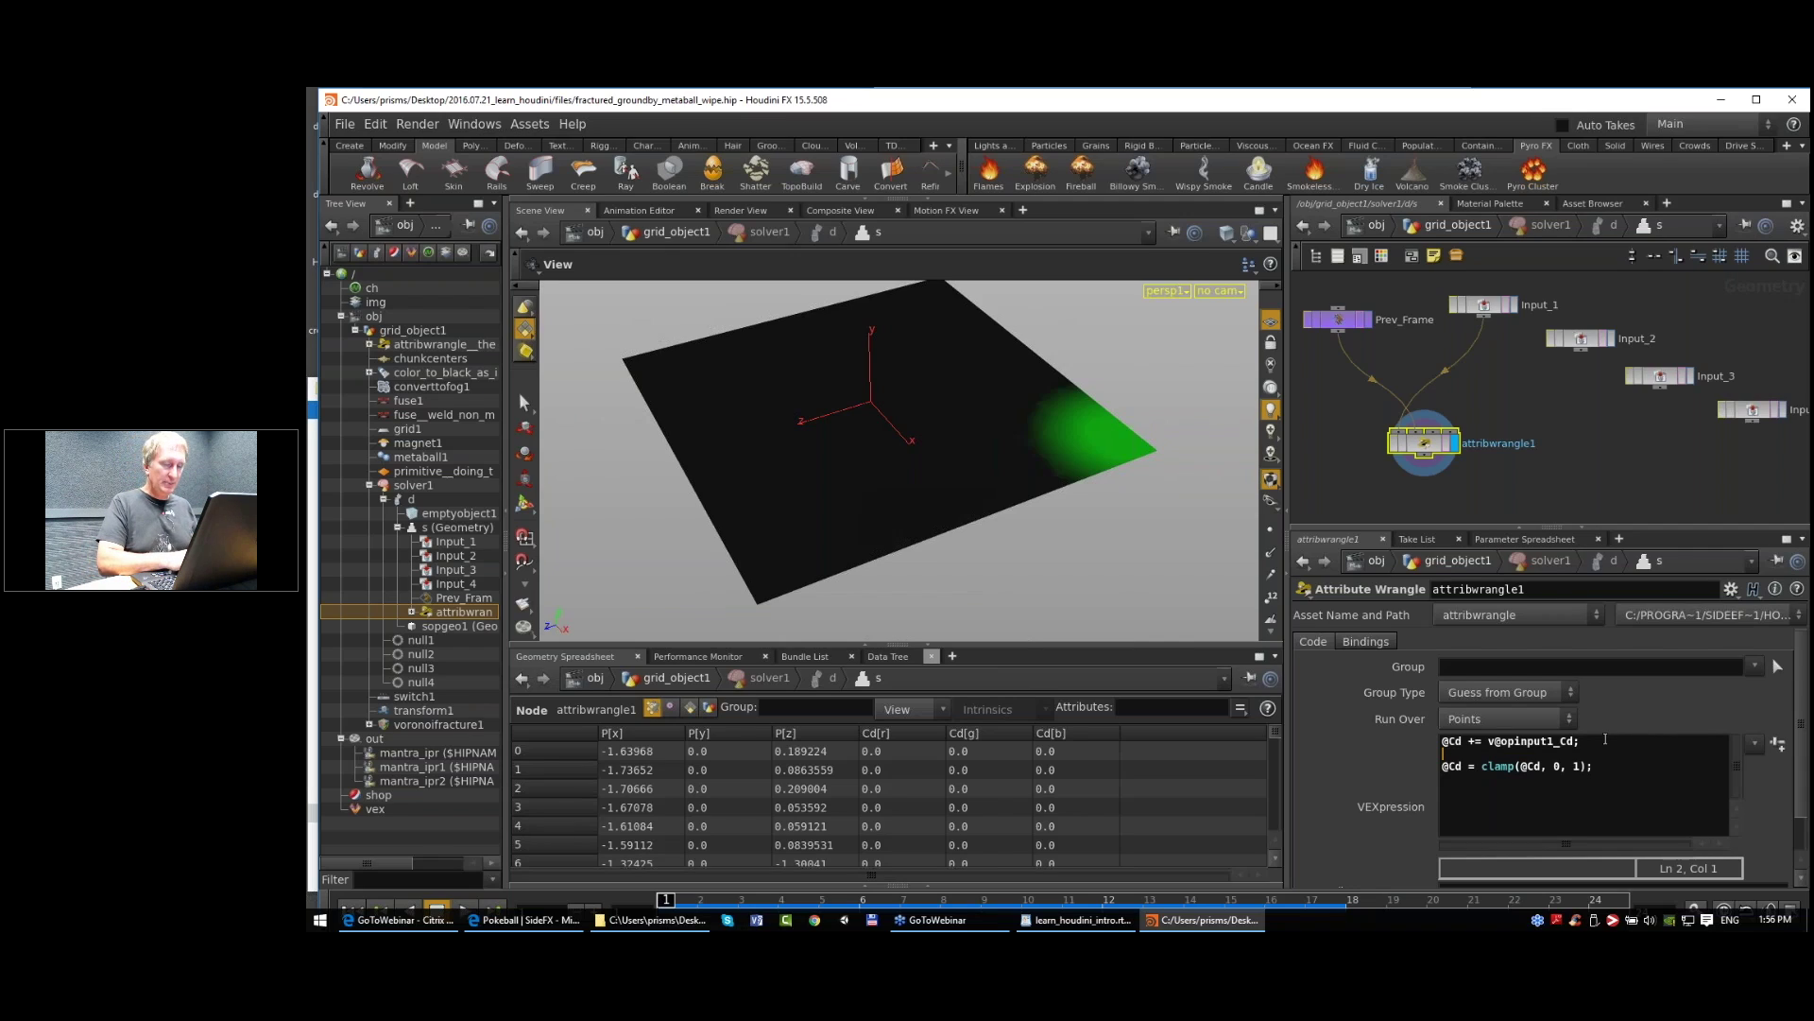
text(v)
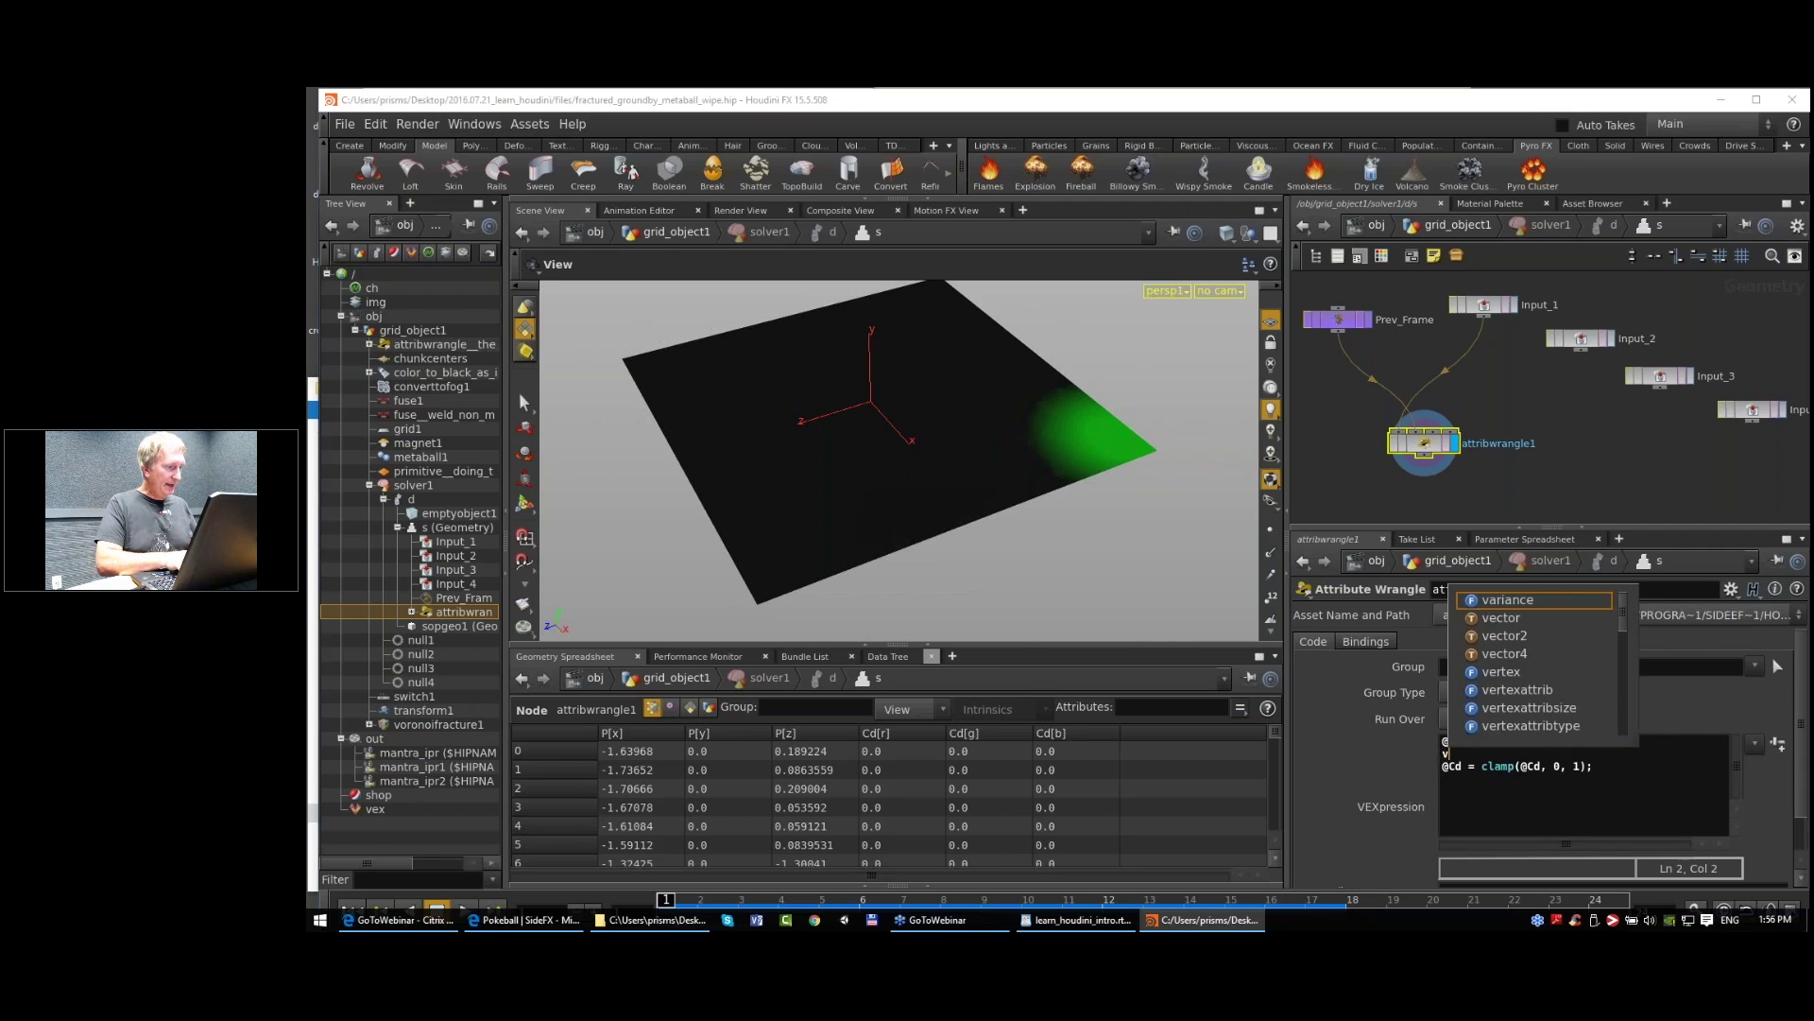
text(@myCd)
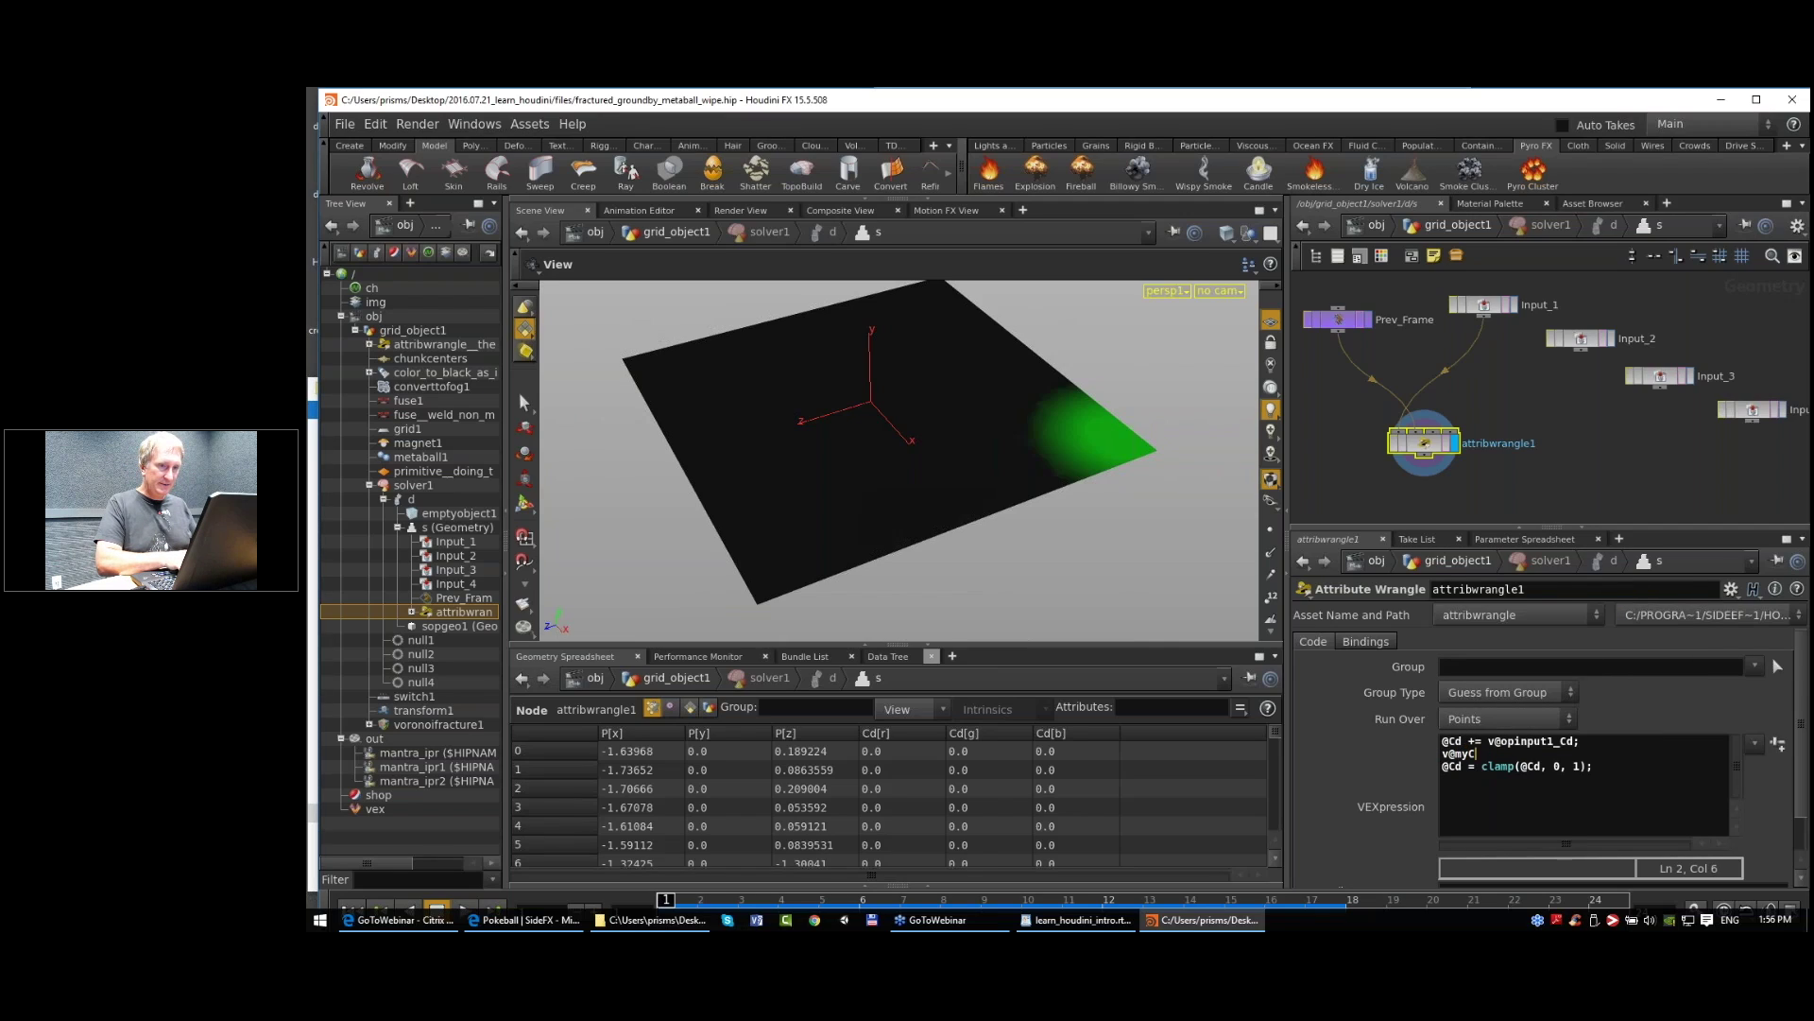
key(BackSpace)
key(BackSpace)
key(BackSpace)
key(BackSpace)
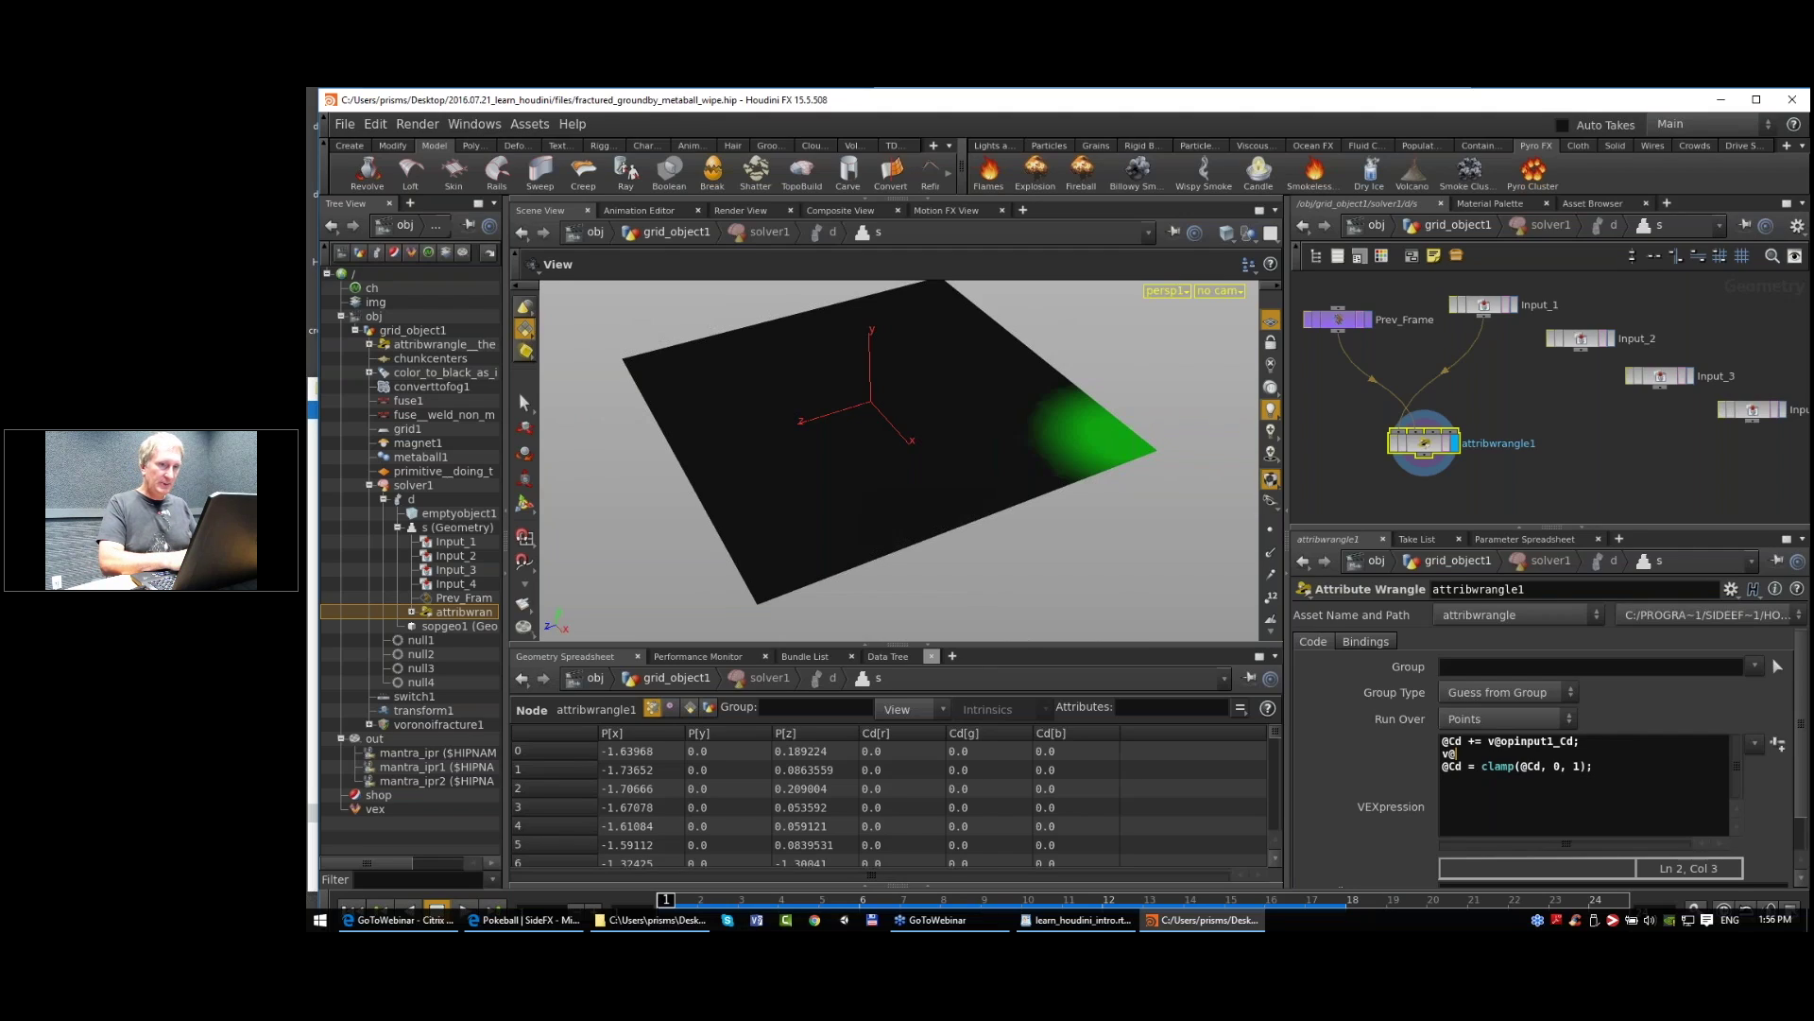
key(BackSpace)
key(BackSpace)
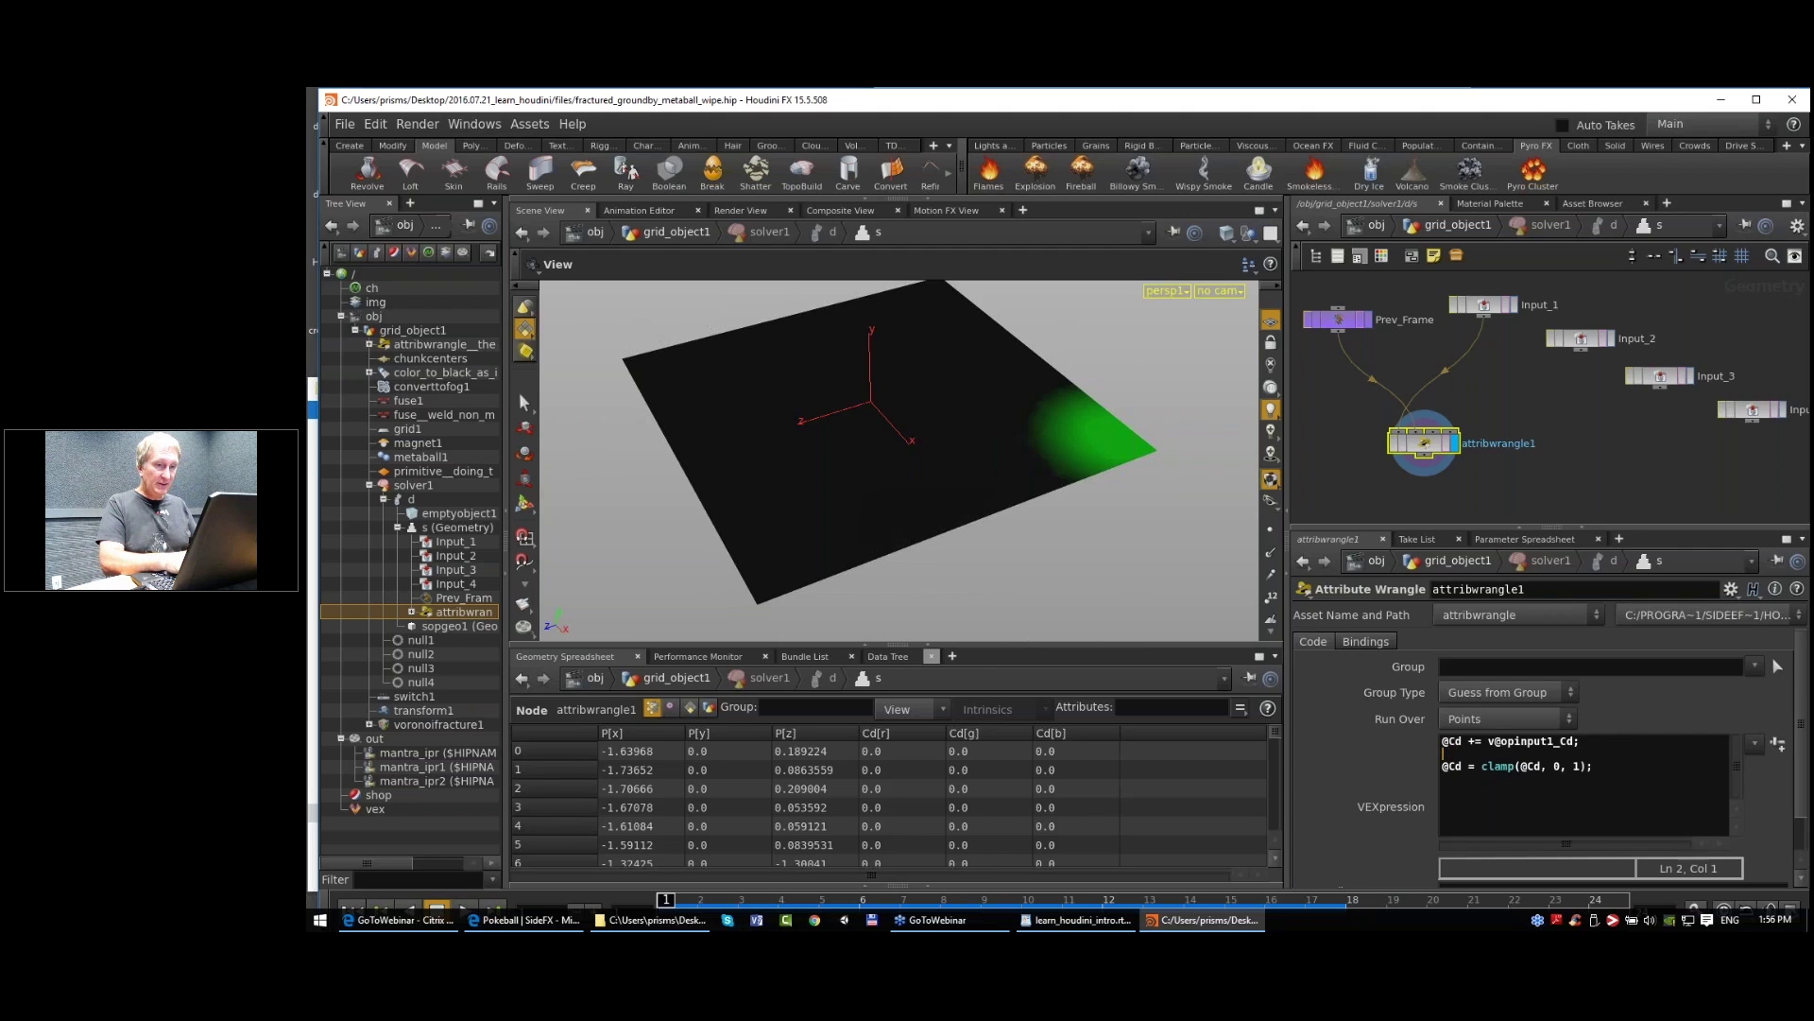
text(f)
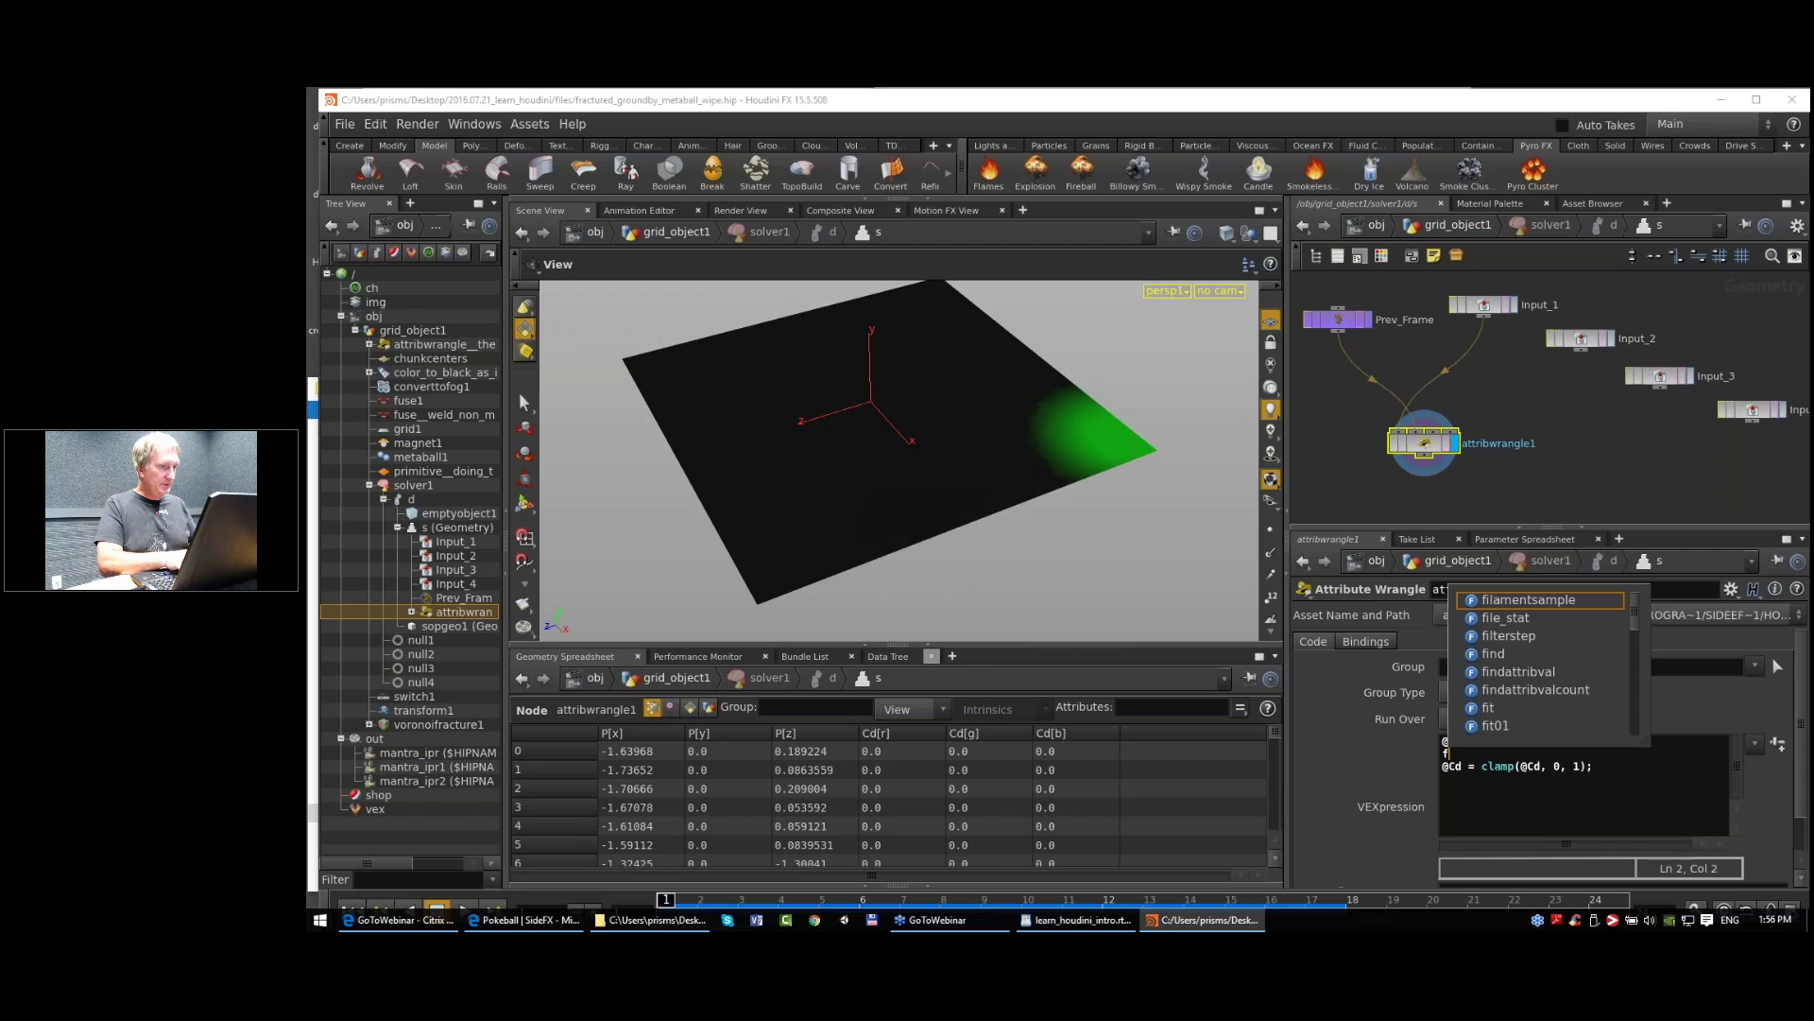
key(Escape)
text(@my)
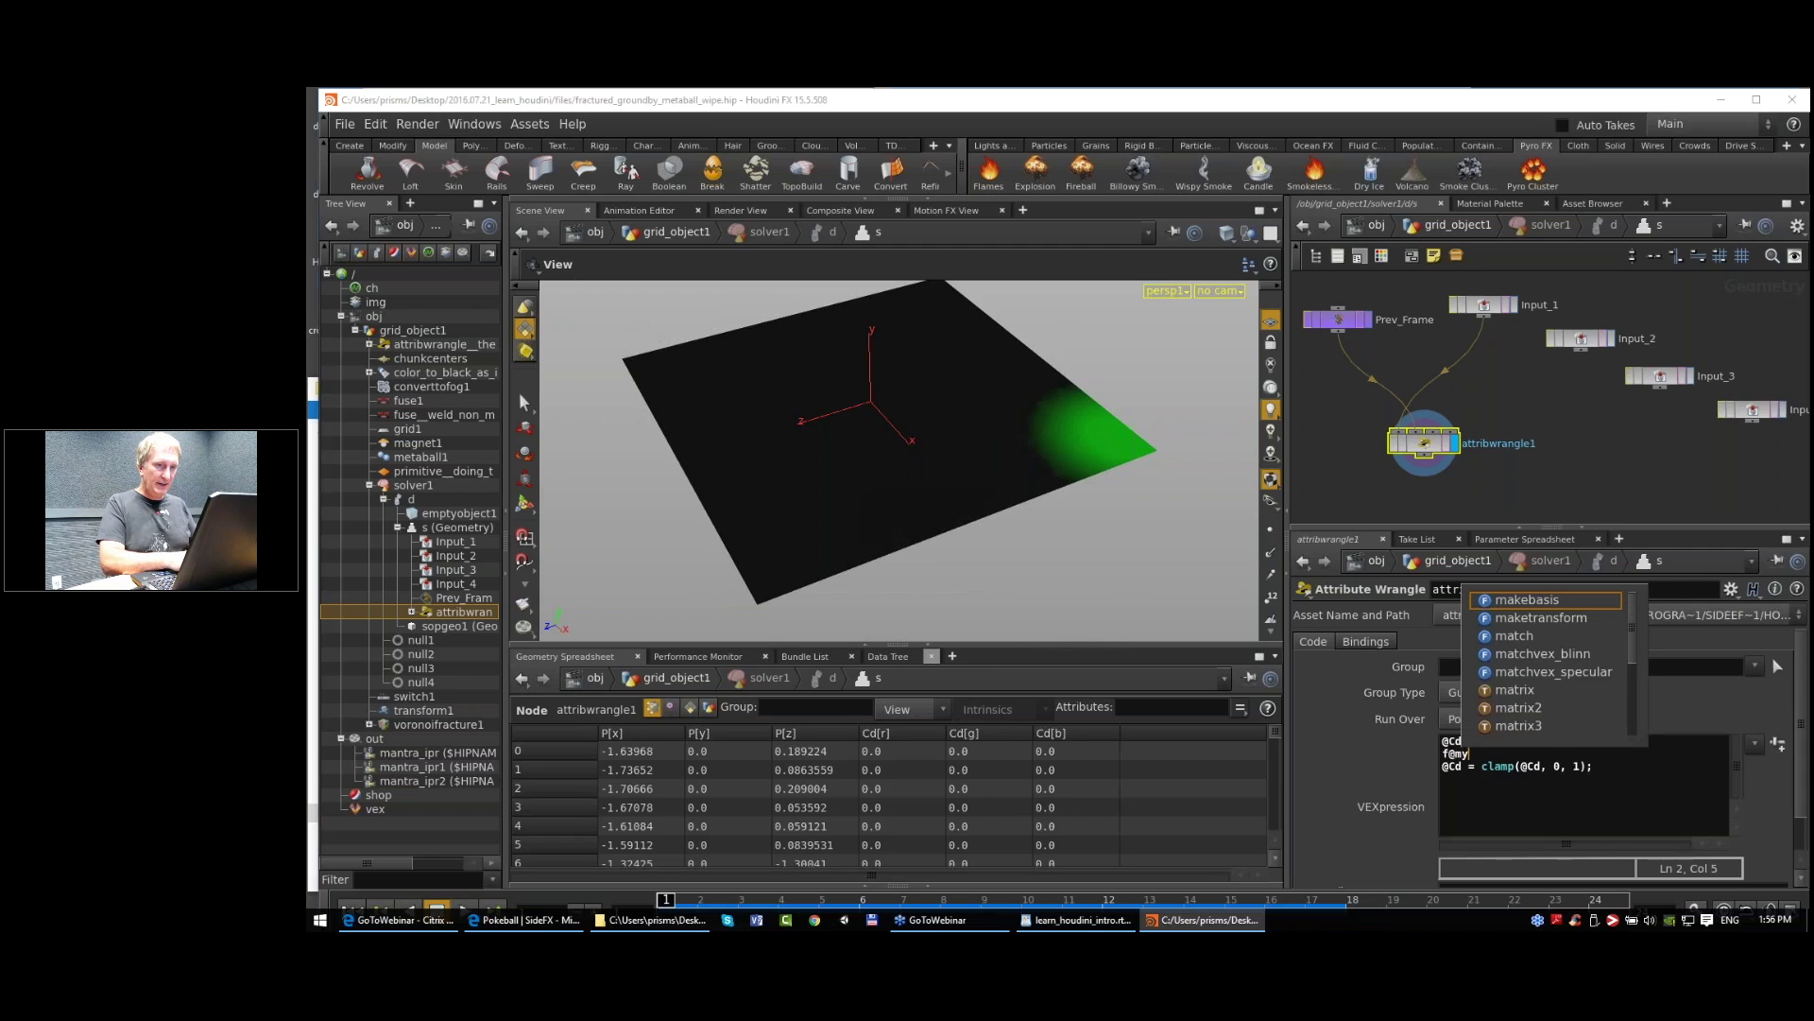
text(val =)
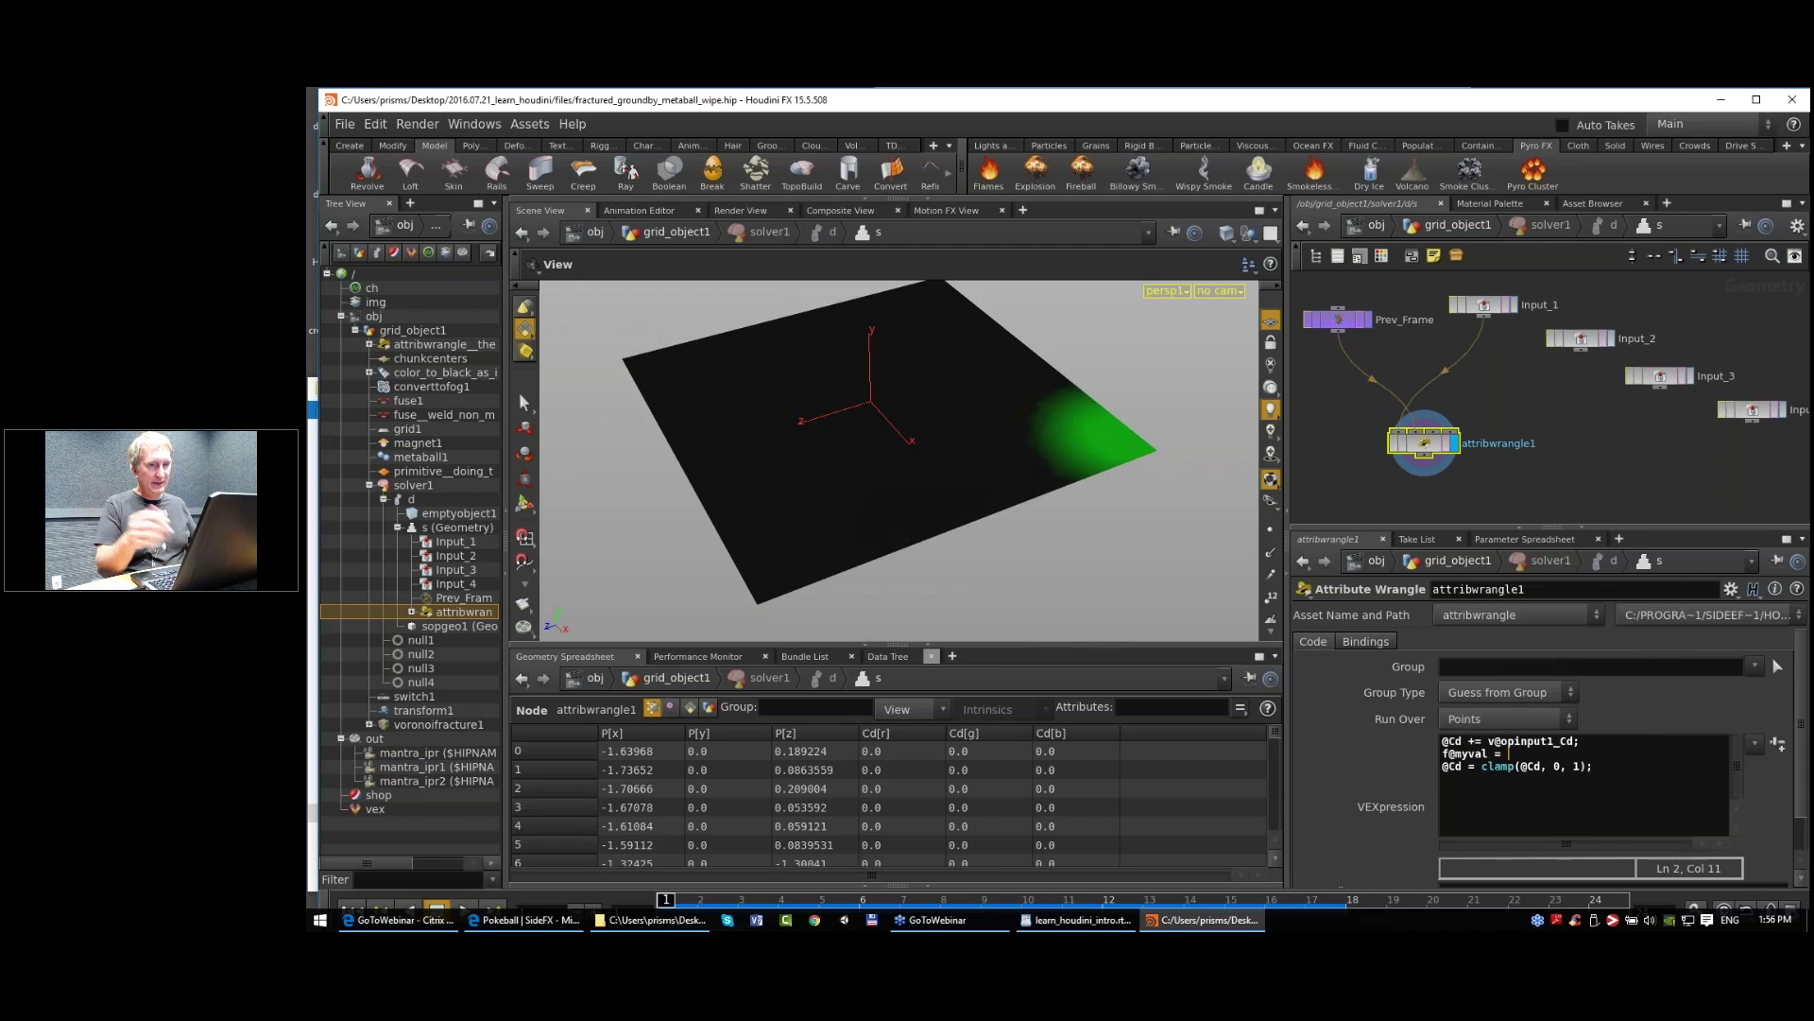
key(BackSpace)
key(BackSpace)
key(BackSpace)
key(BackSpace)
key(BackSpace)
key(BackSpace)
key(BackSpace)
key(BackSpace)
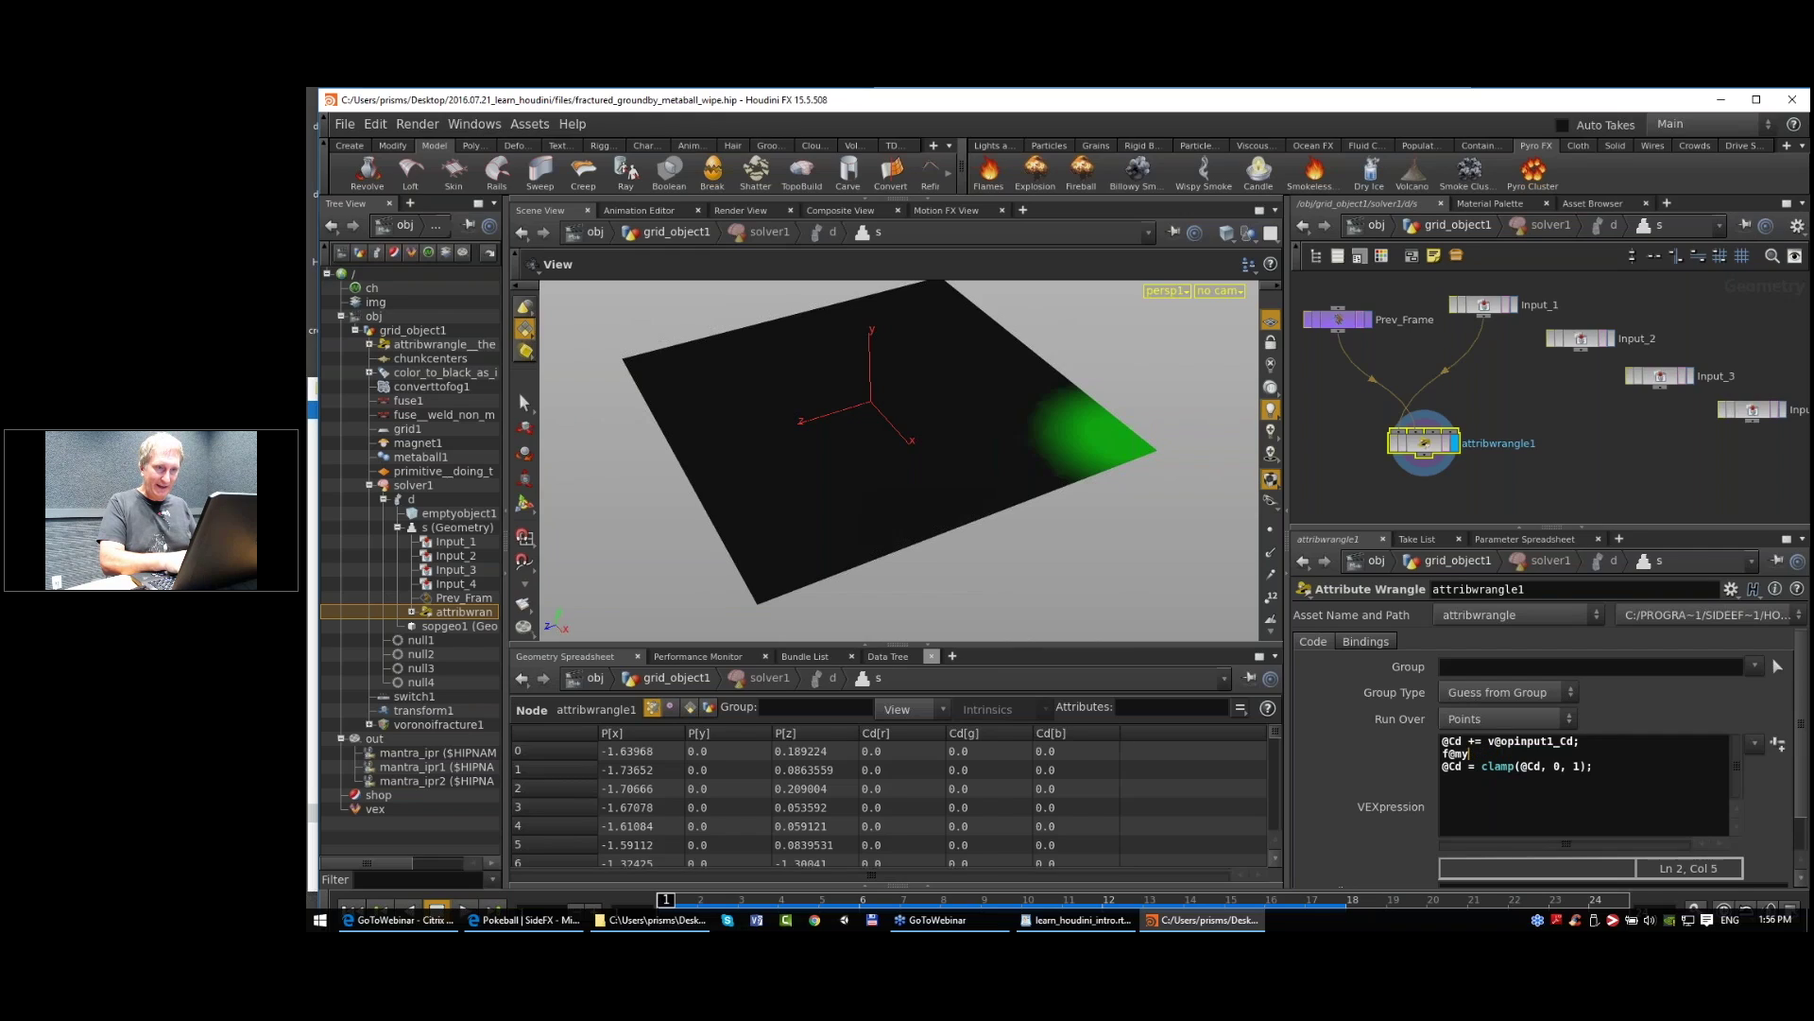
text(myweight =)
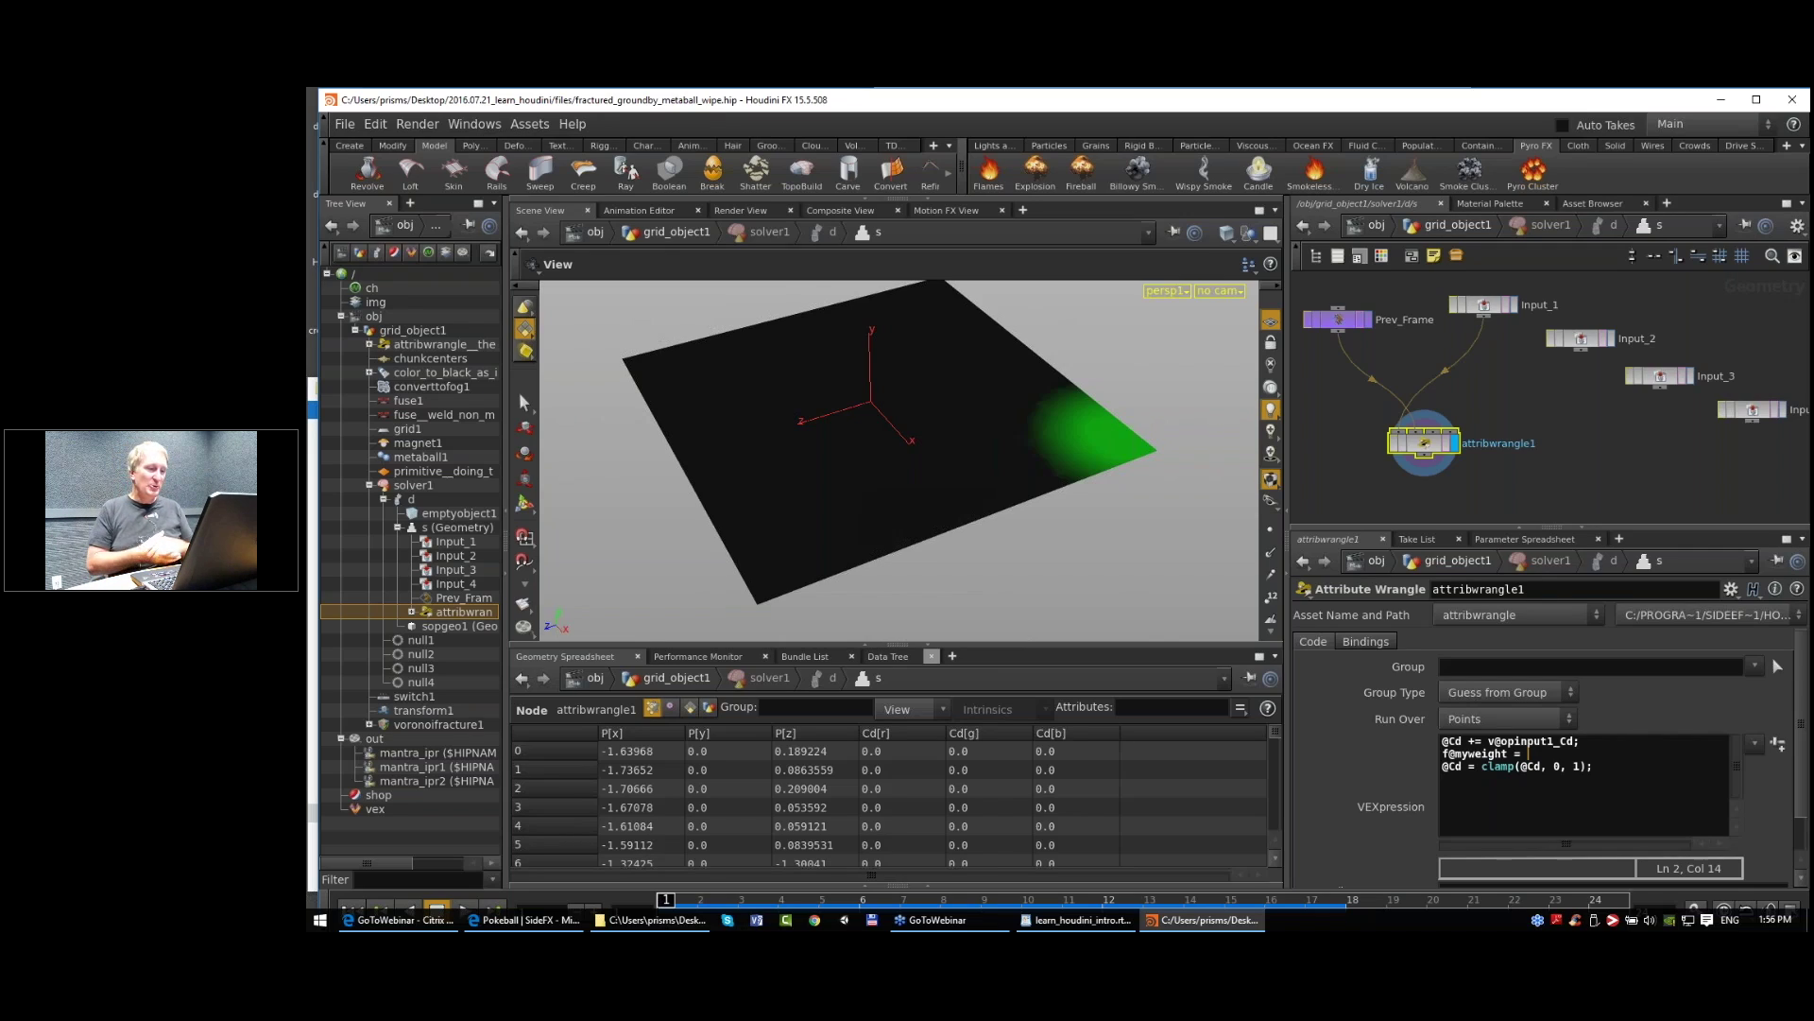
text(length)
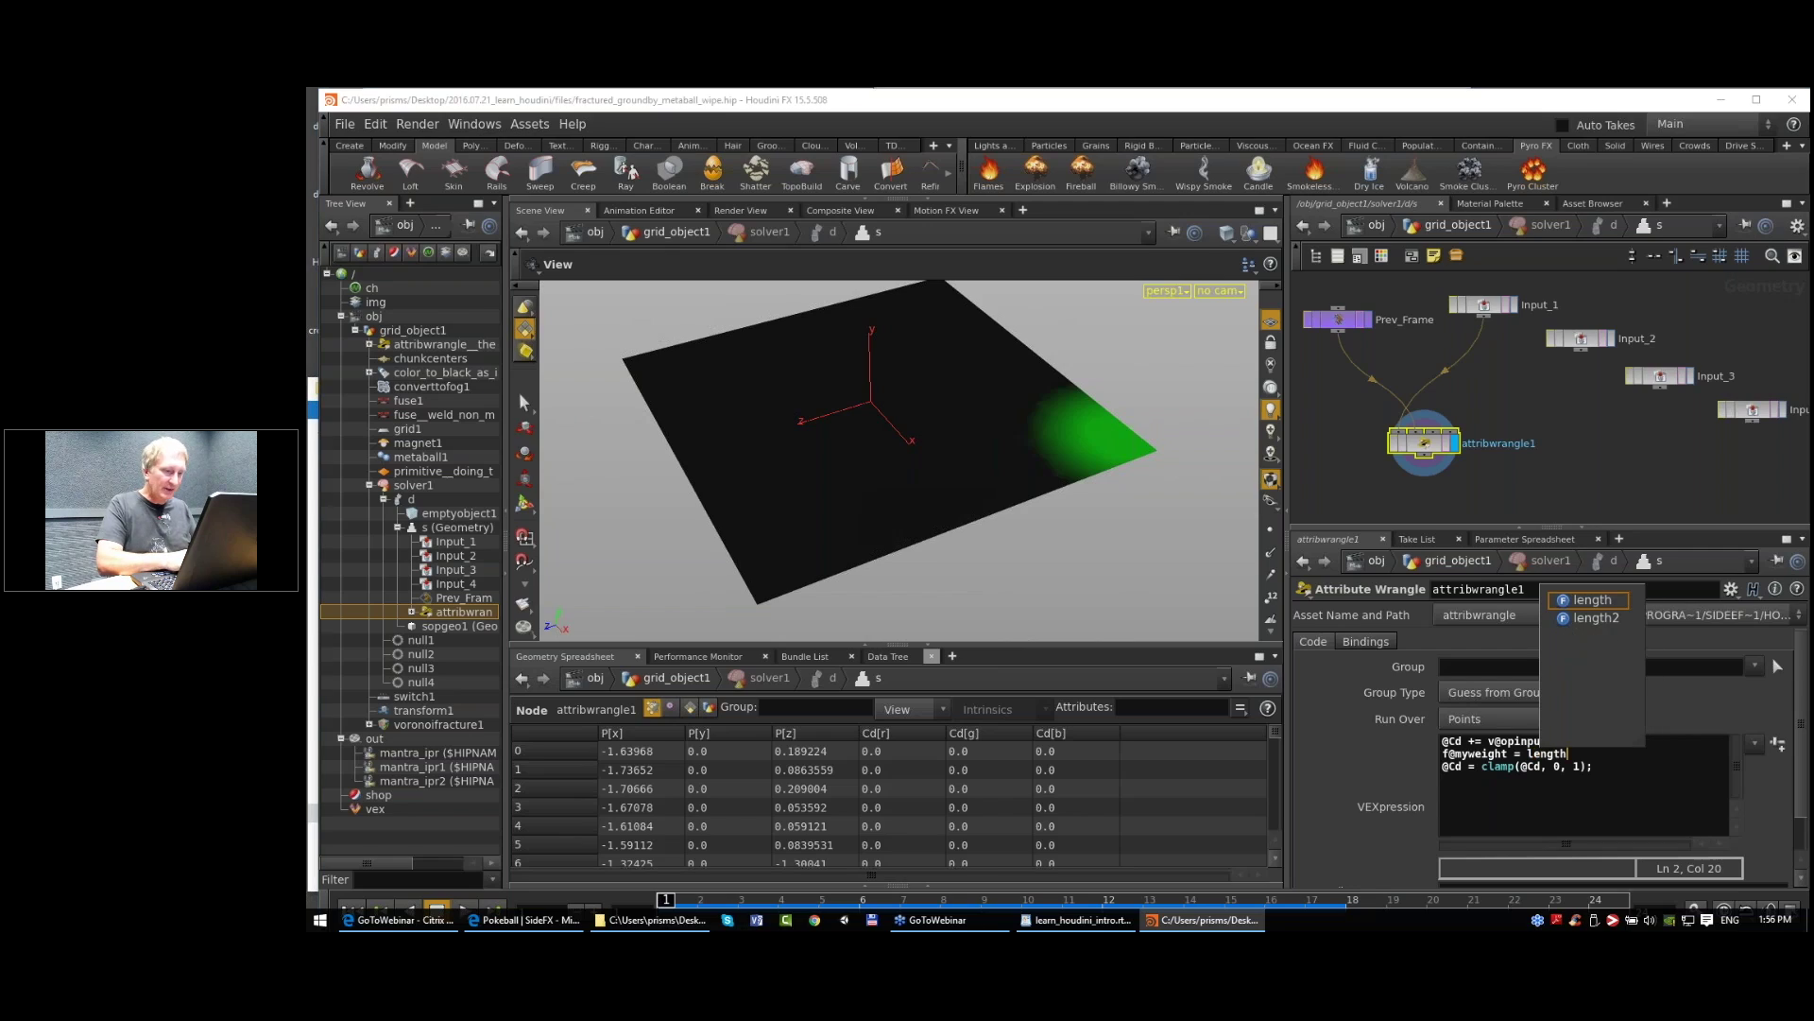
text(()
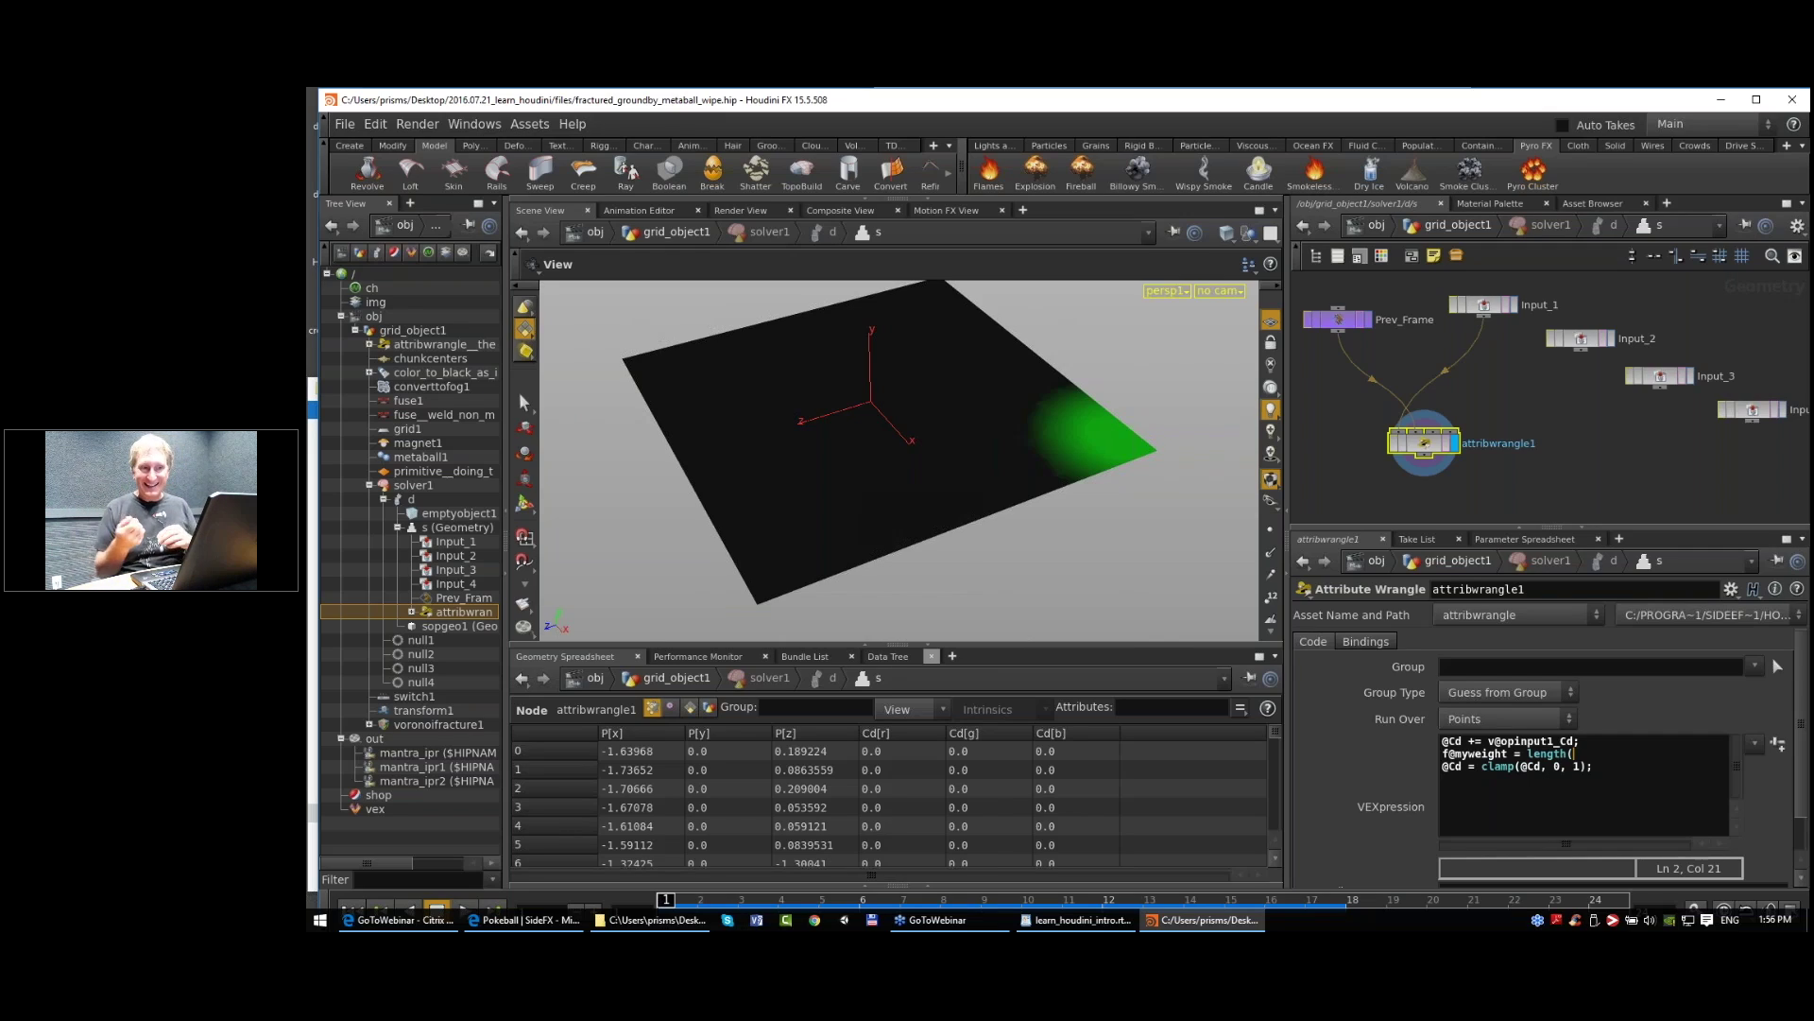
text(@C)
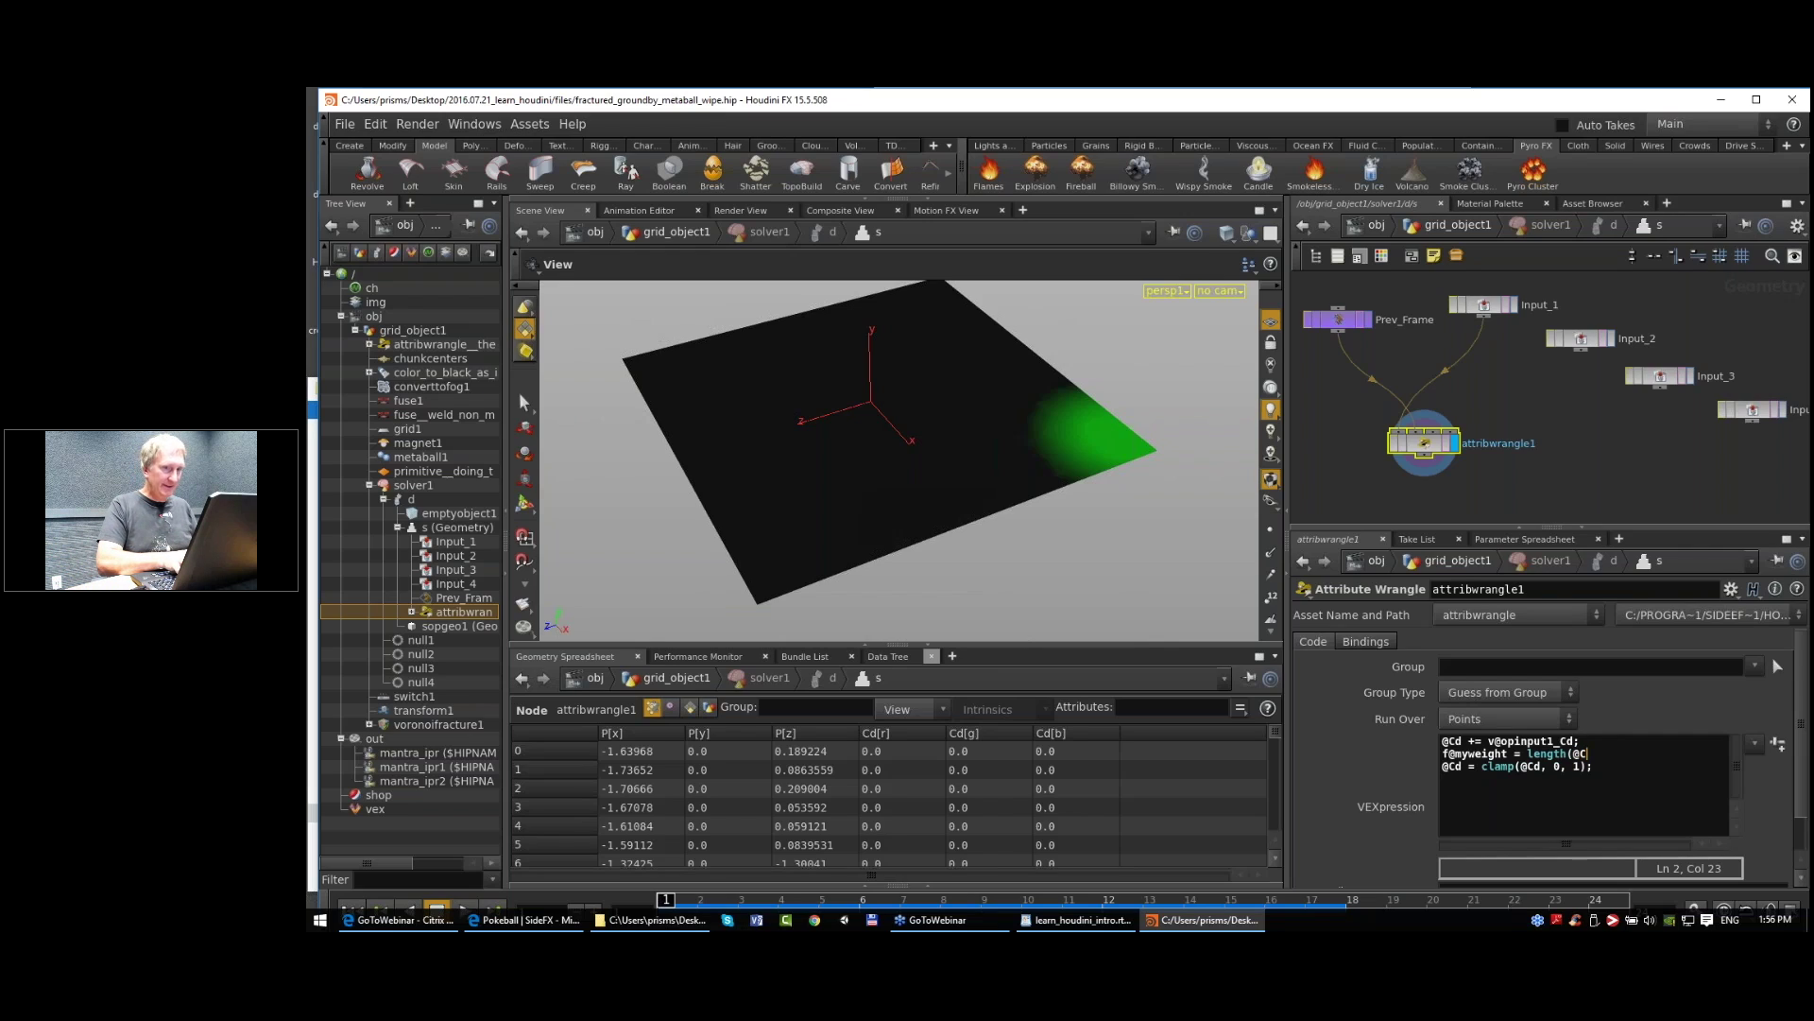
text(d);)
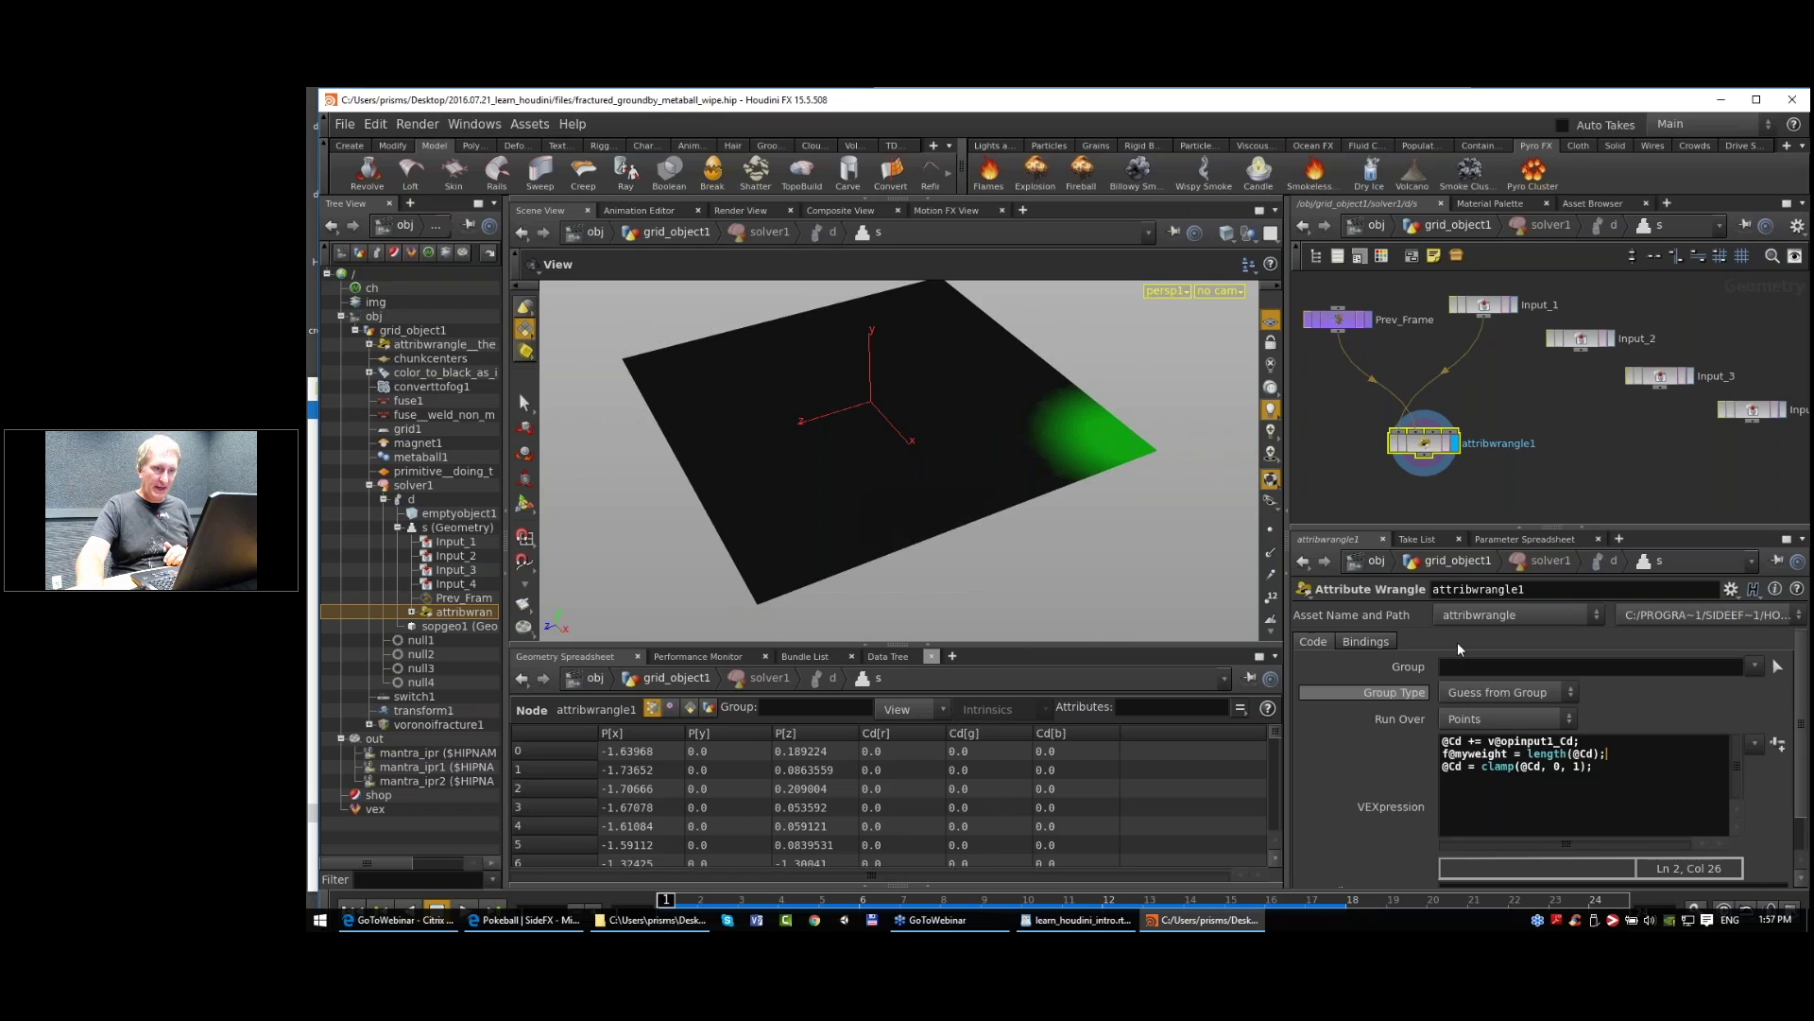
click(1563, 450)
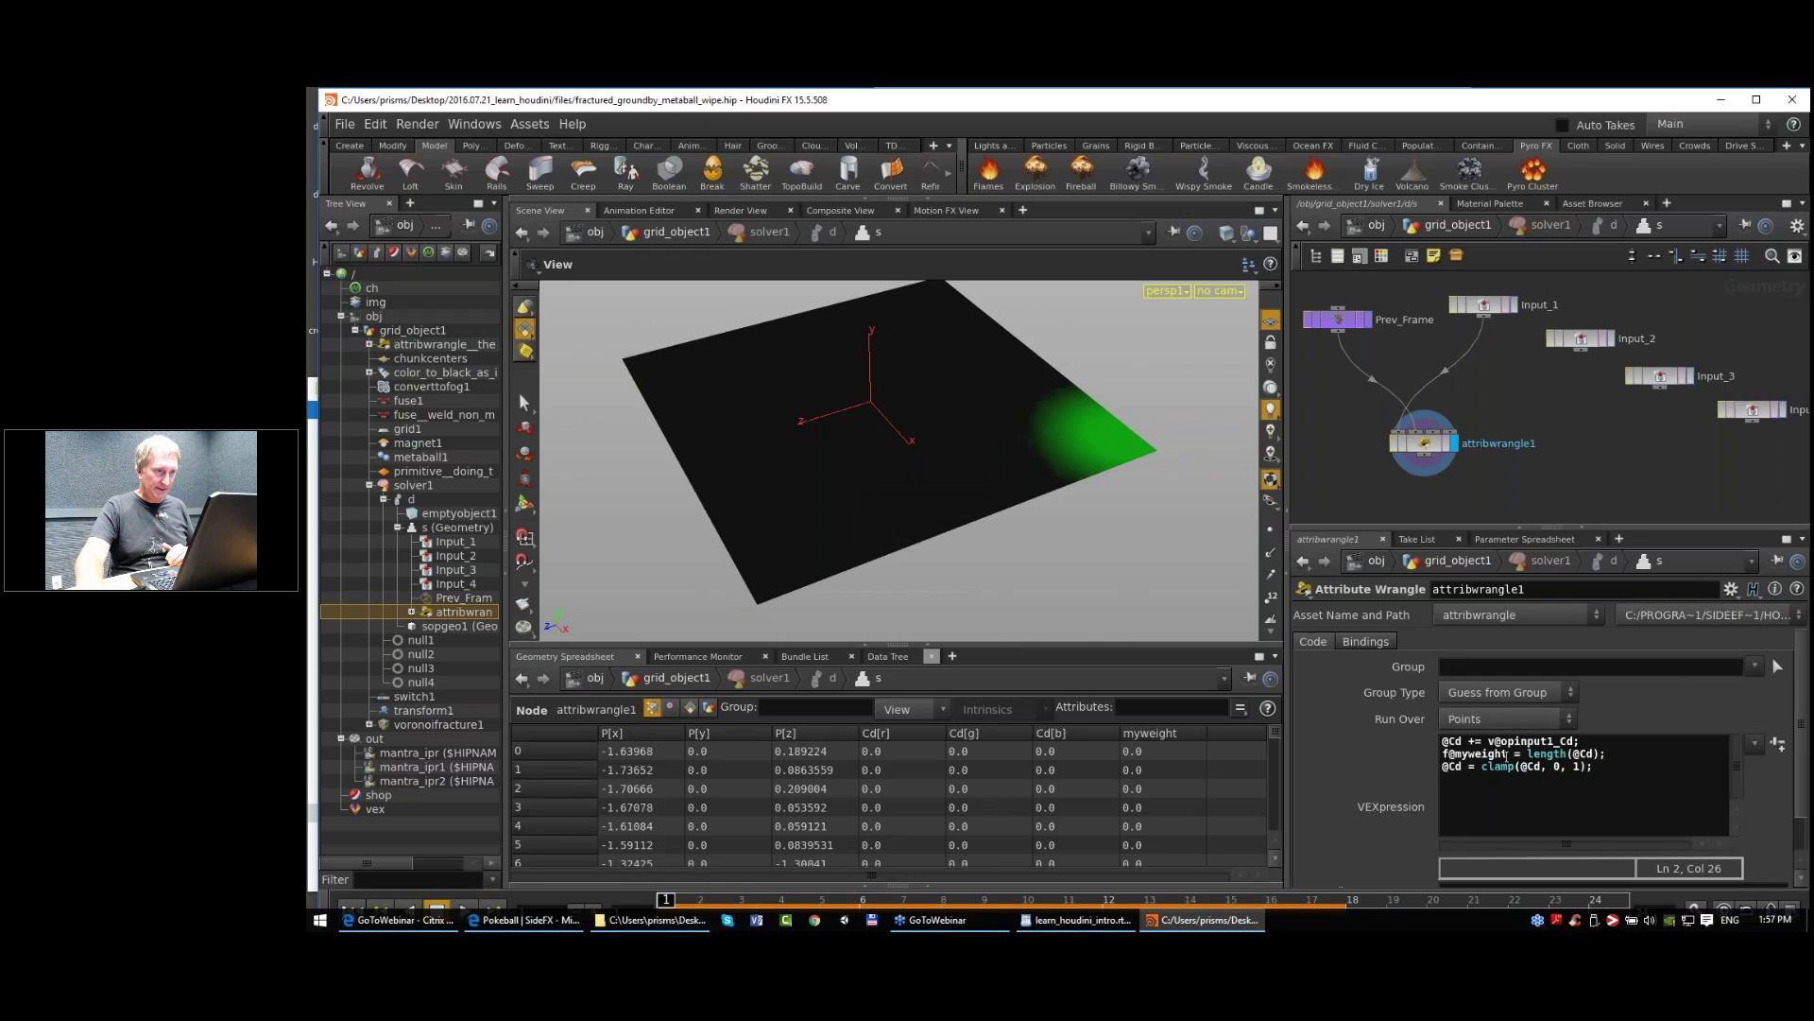
Step: Sort the point spreadsheet by the myweight attribute, then return it to point number order
click(1169, 733)
click(1171, 735)
click(563, 729)
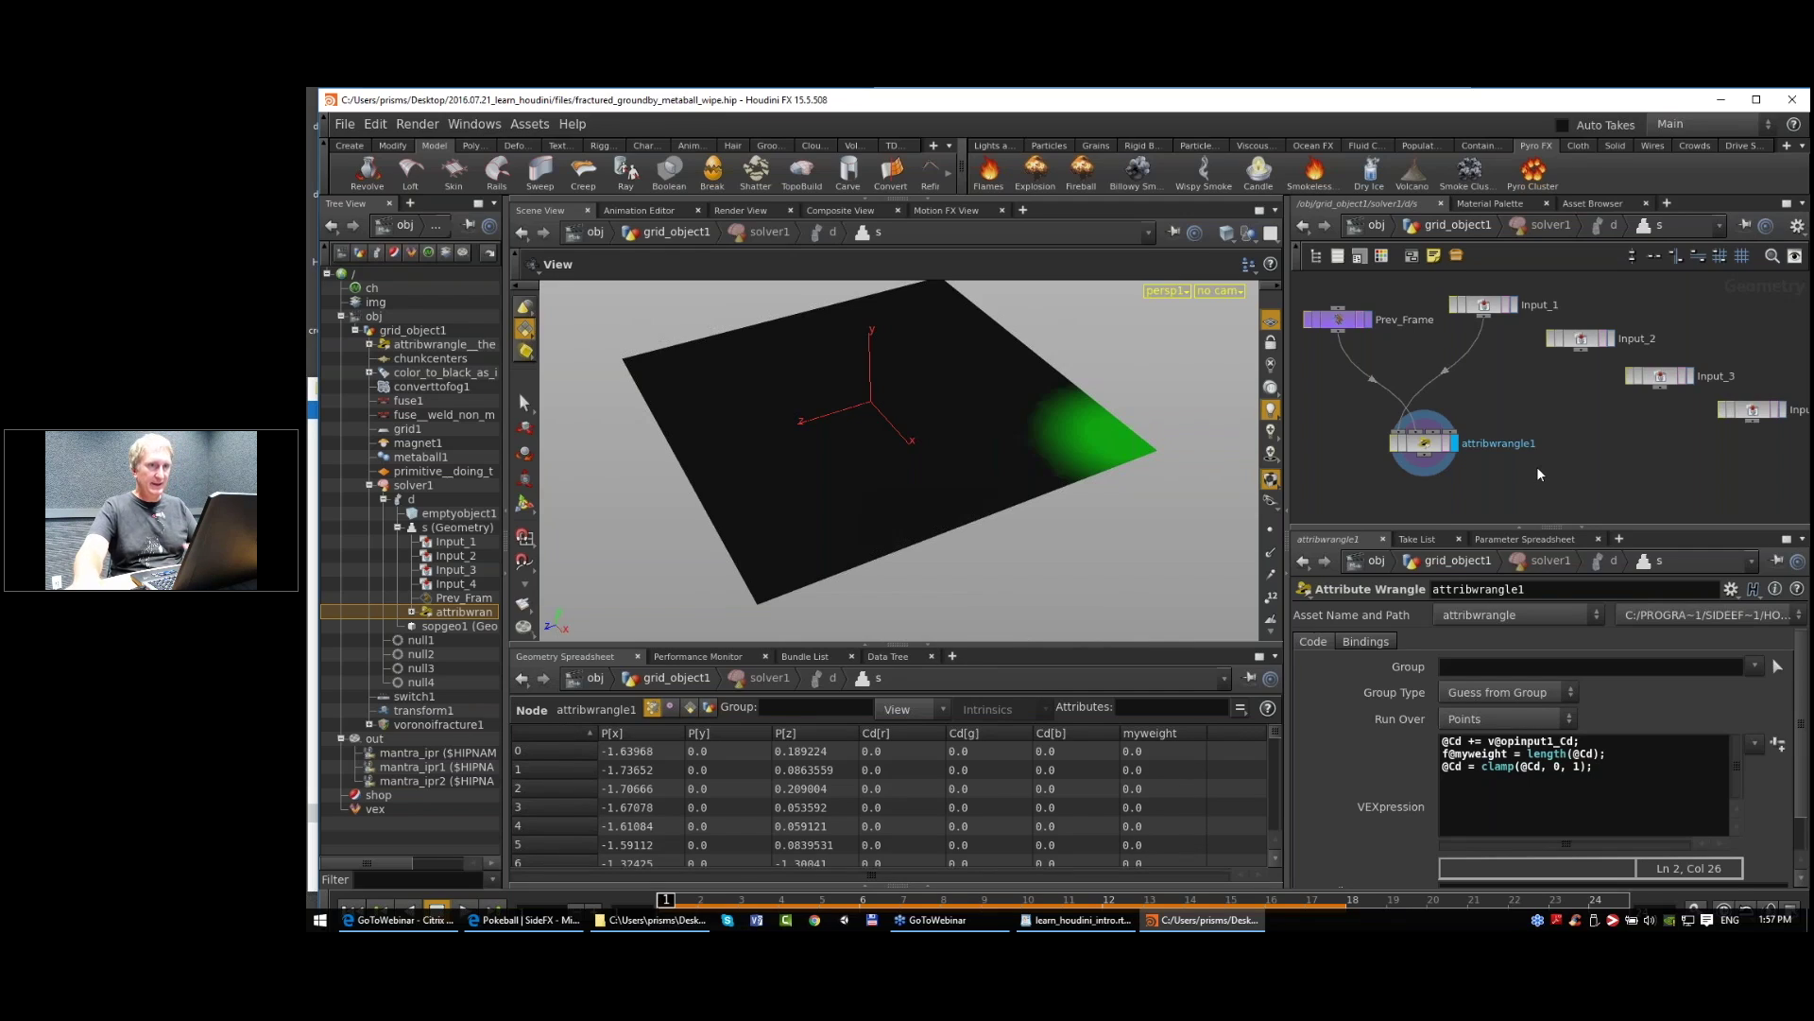
Step: Check the VEX code of attribwrangle__the_Cd_up in grid_object1 and go back inside solver1
key(u)
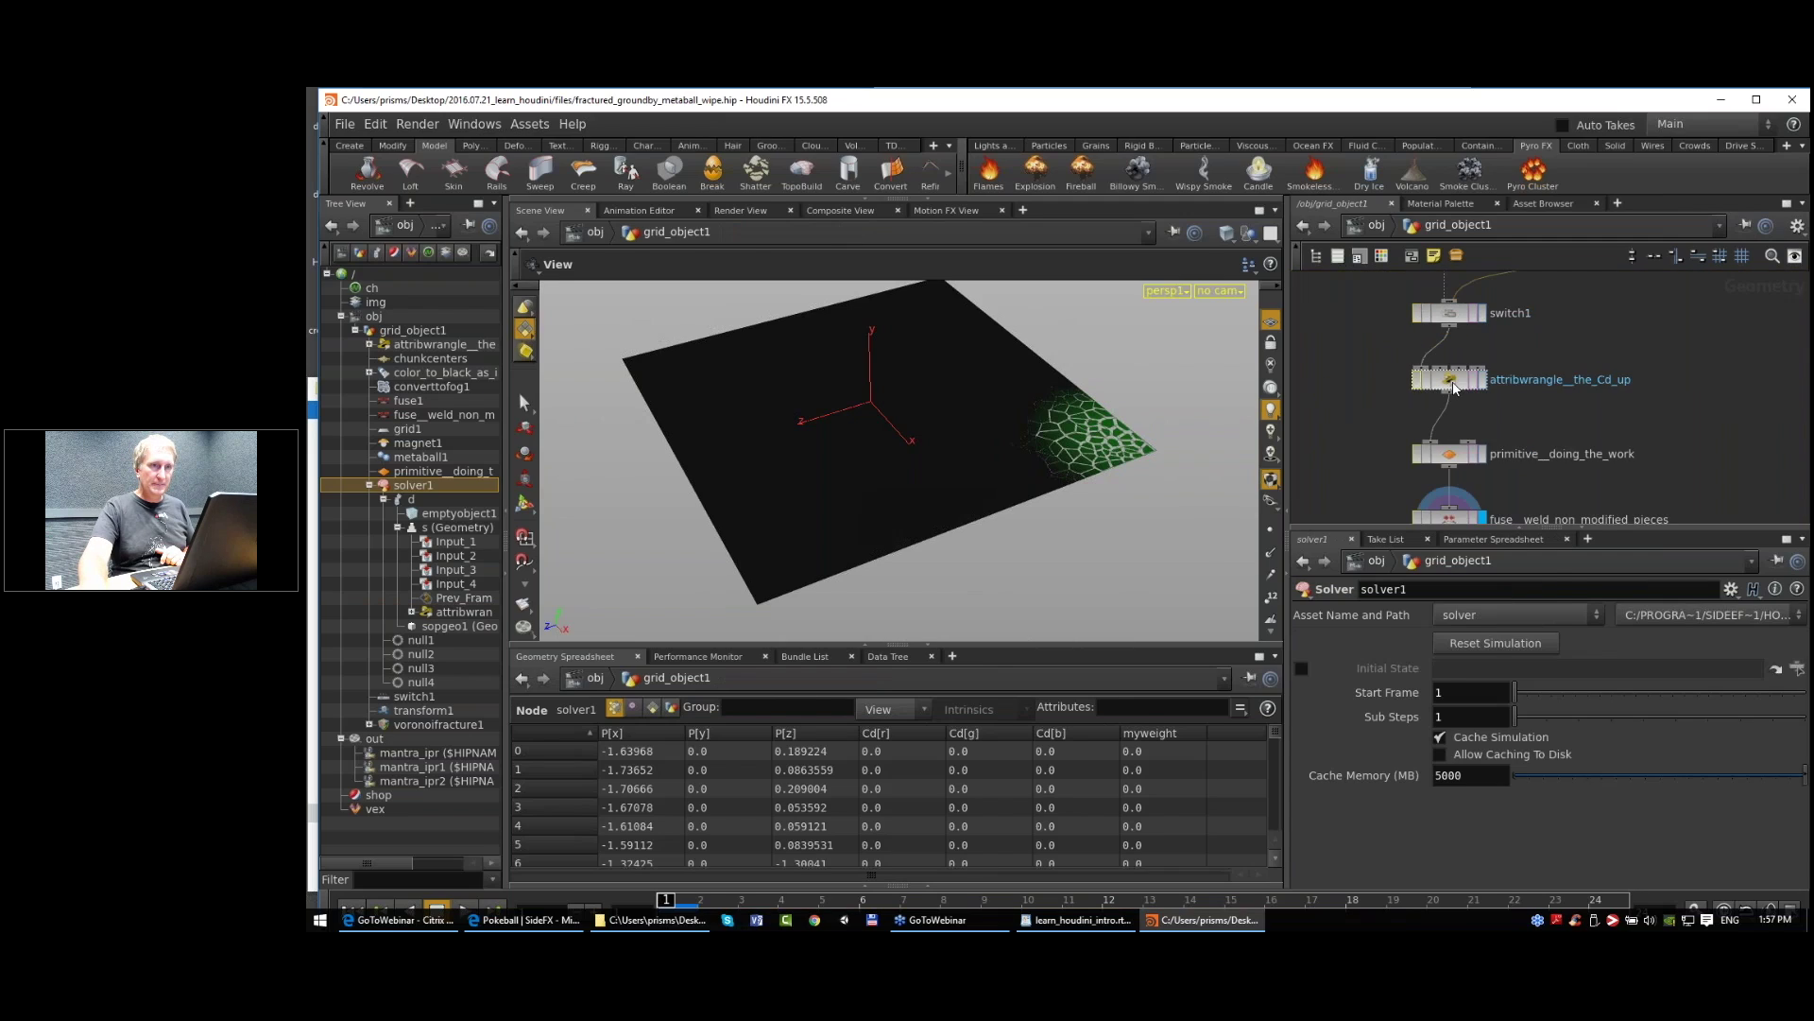
click(1451, 381)
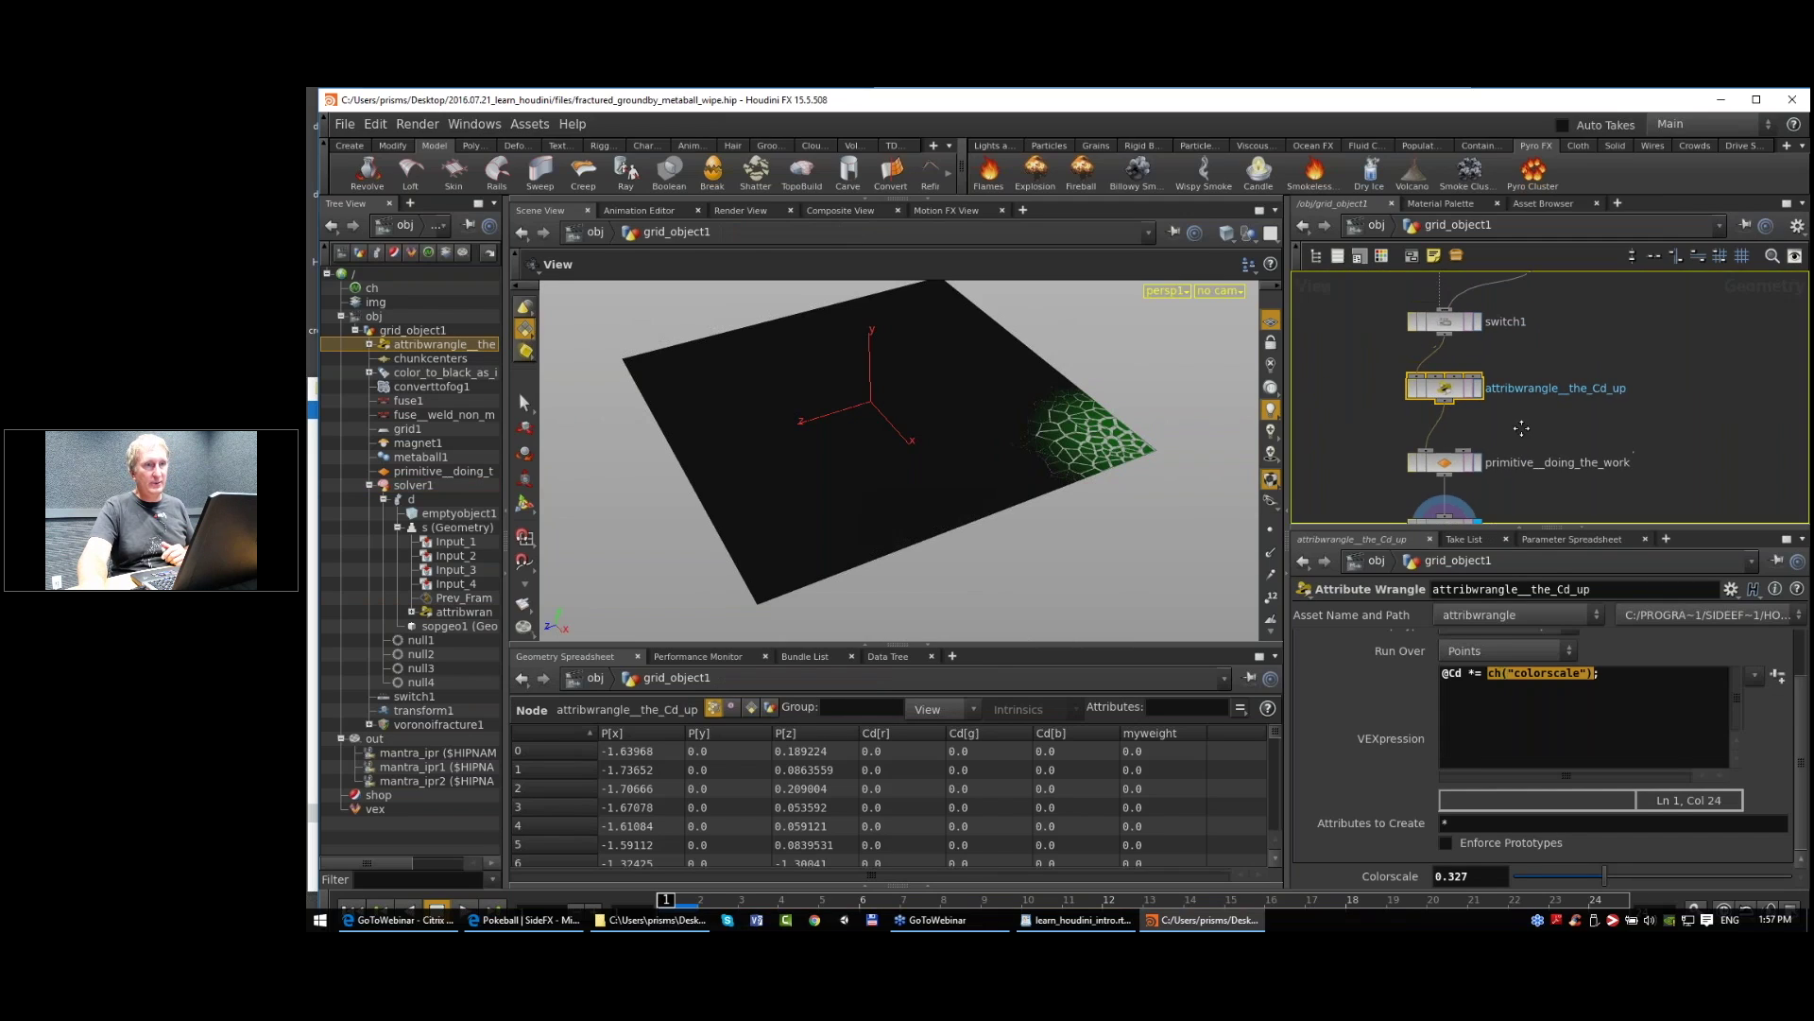
middle_drag(1522, 428, 1508, 502)
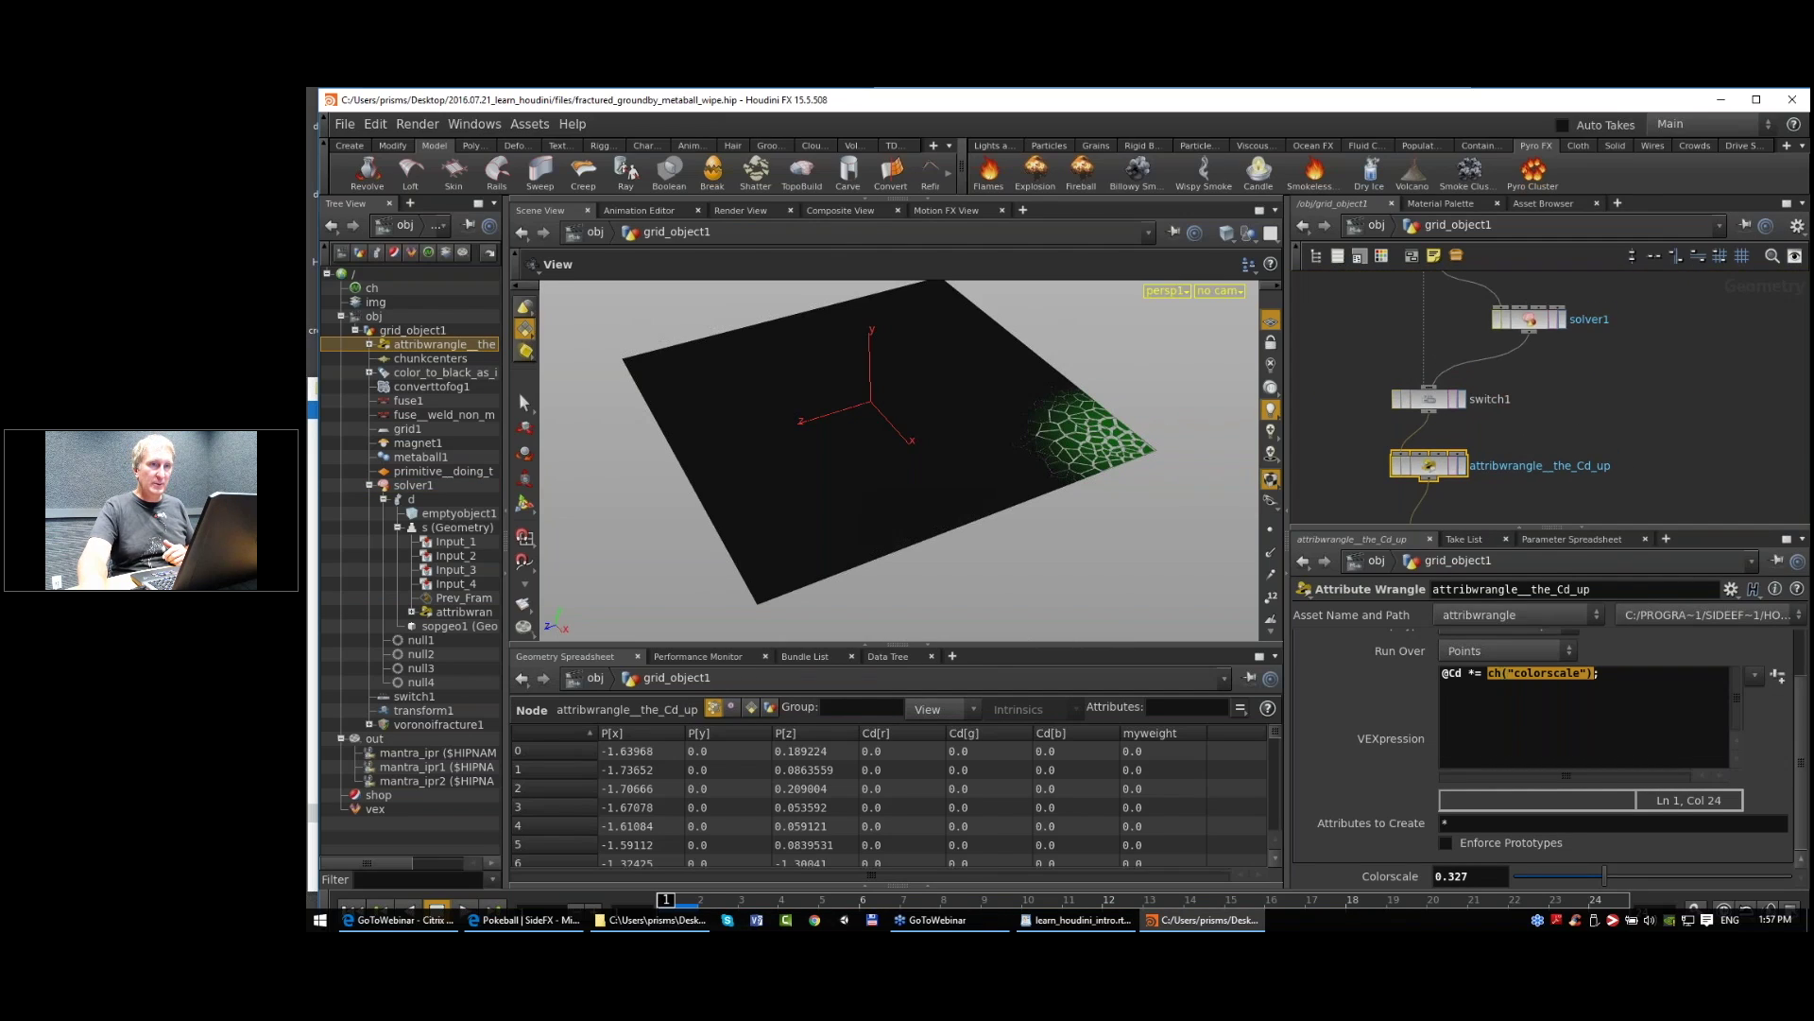
click(1532, 321)
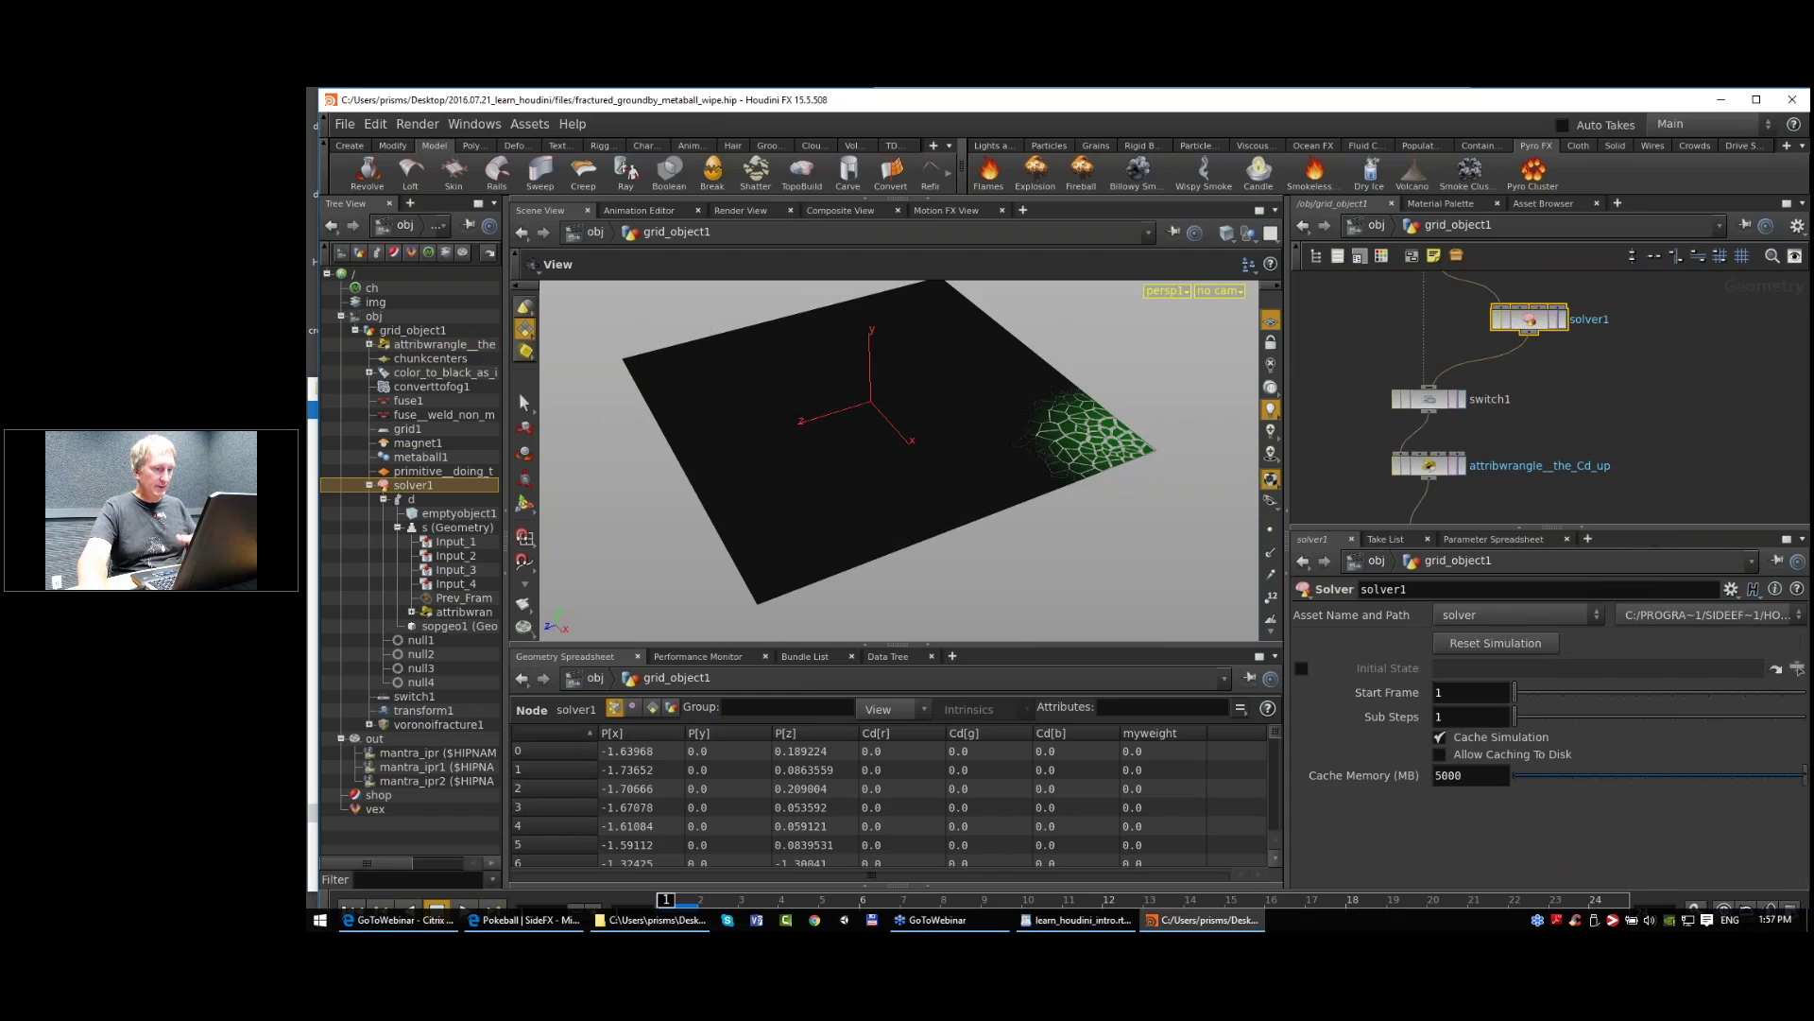
double_click(1533, 321)
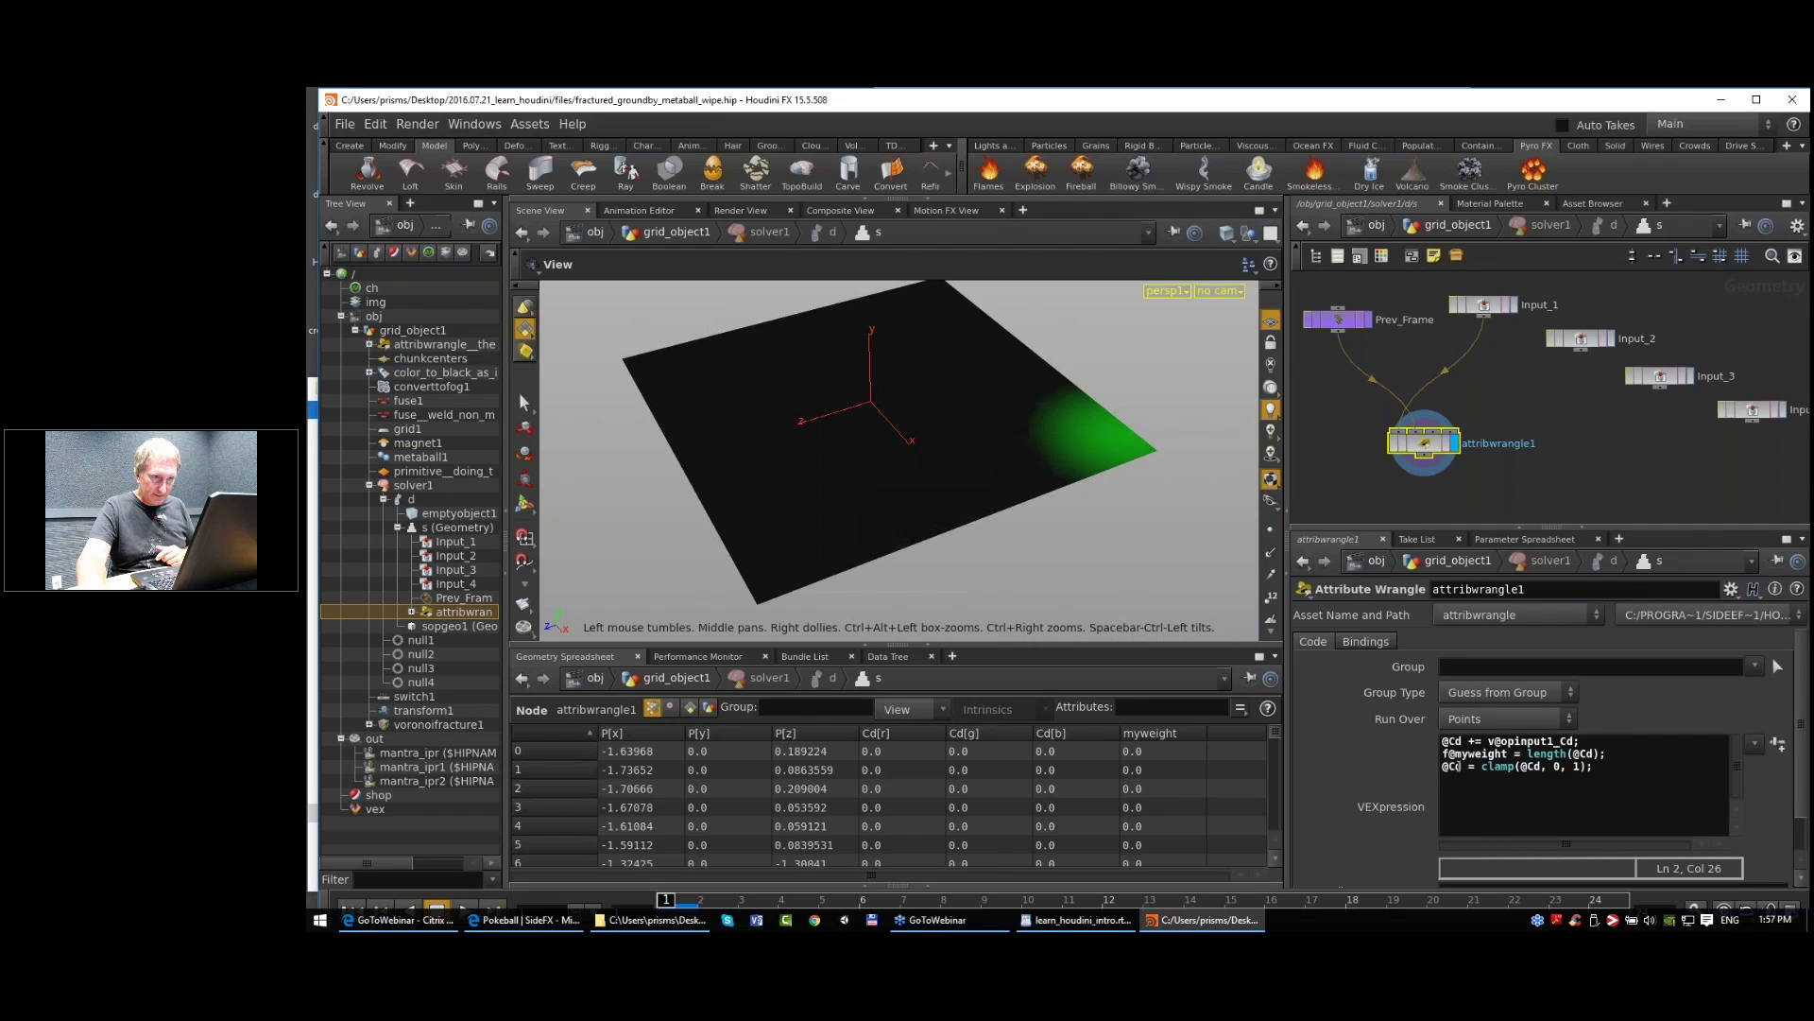
click(1485, 766)
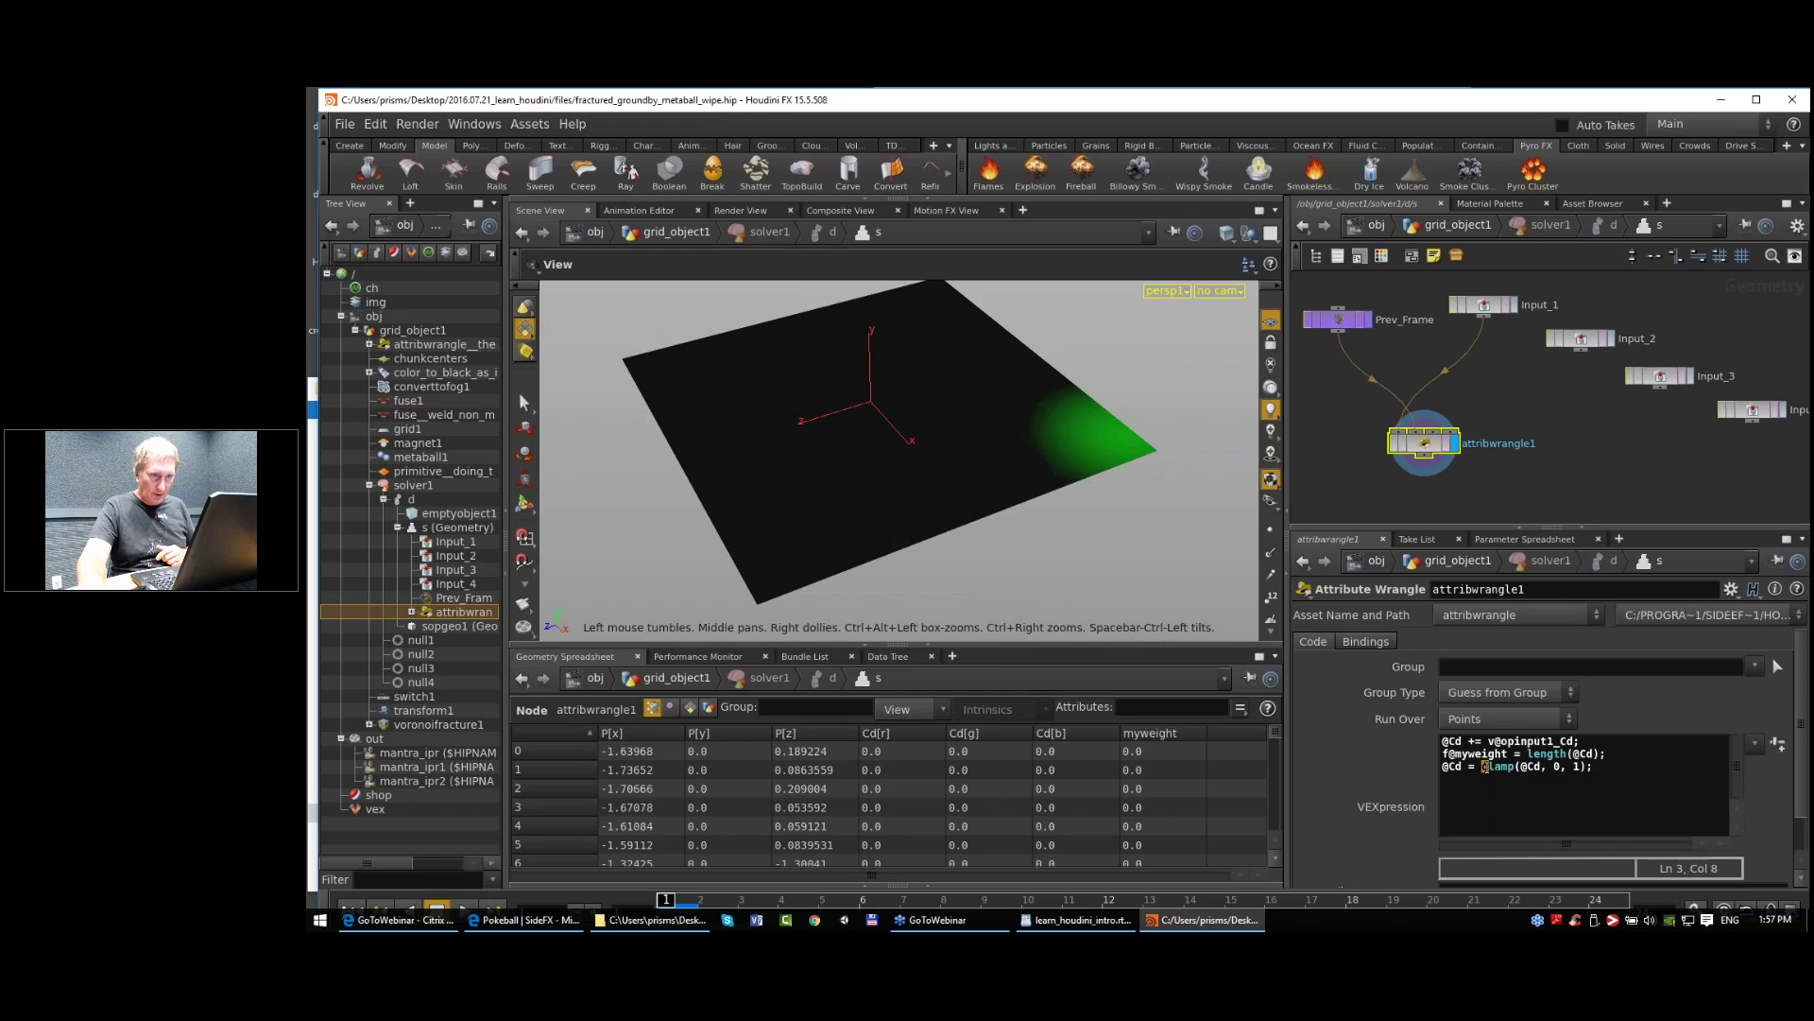
key(Left)
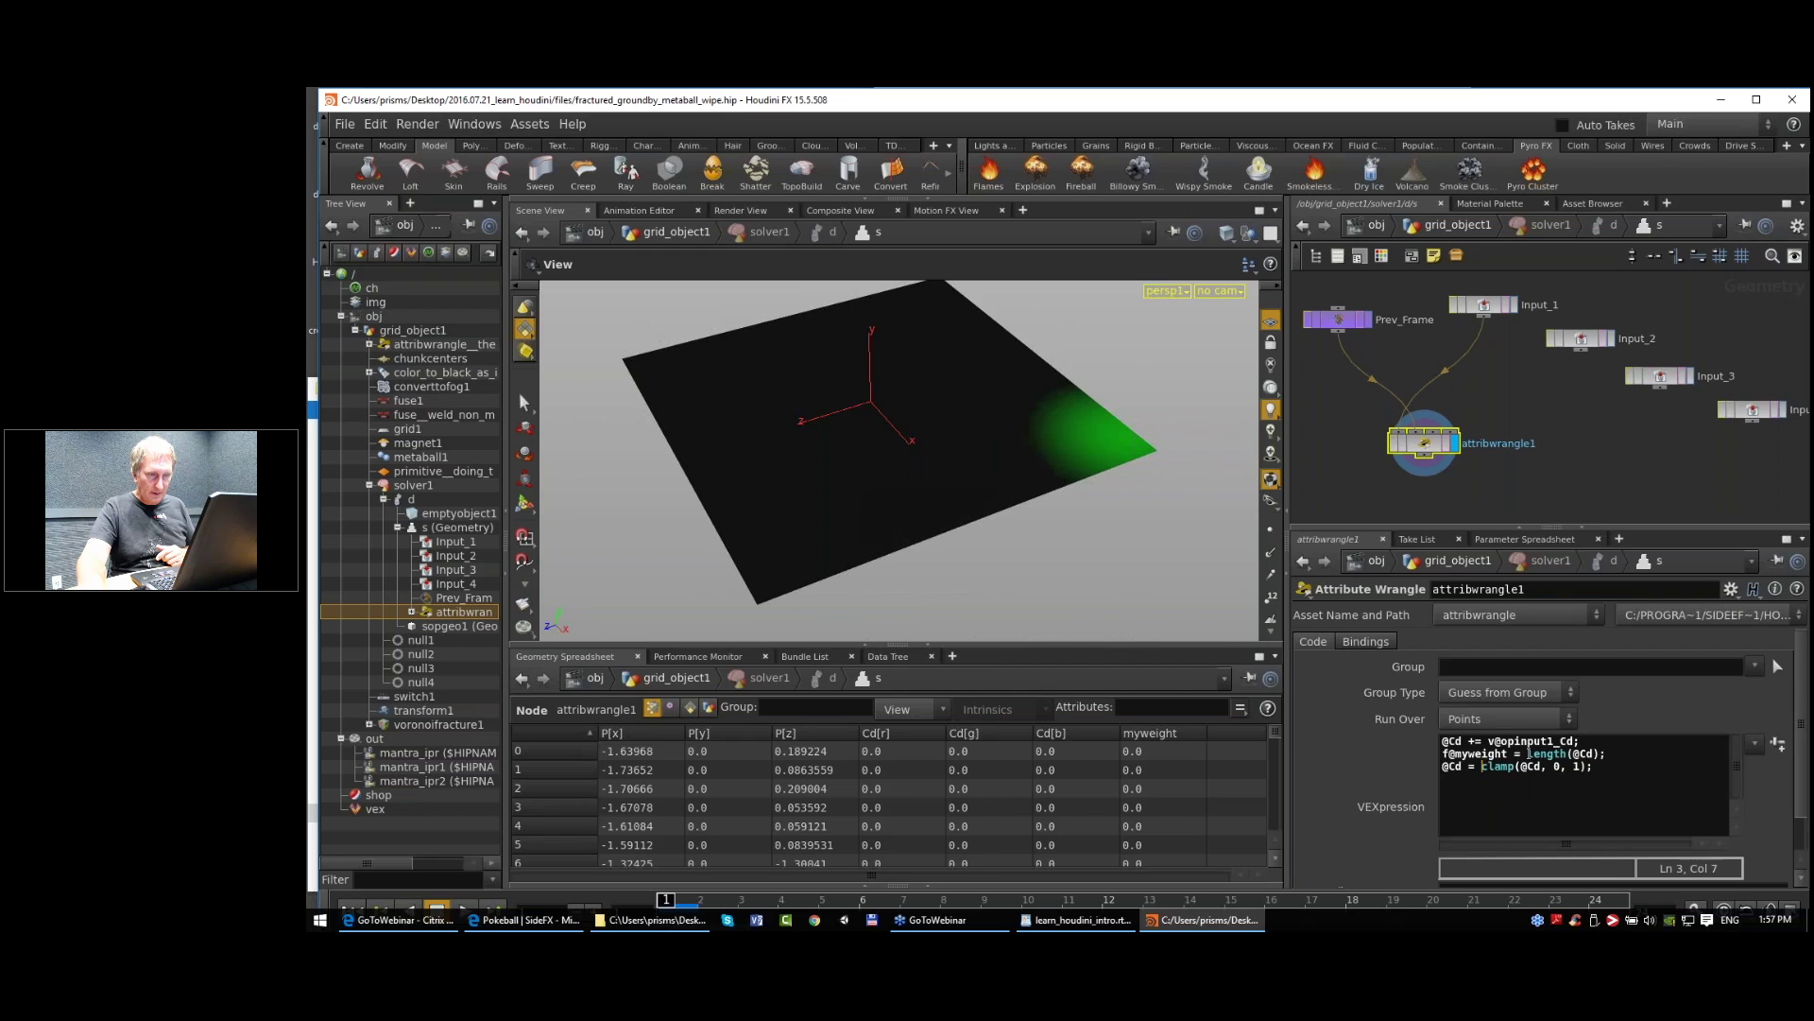
key(Up)
key(End)
key(Return)
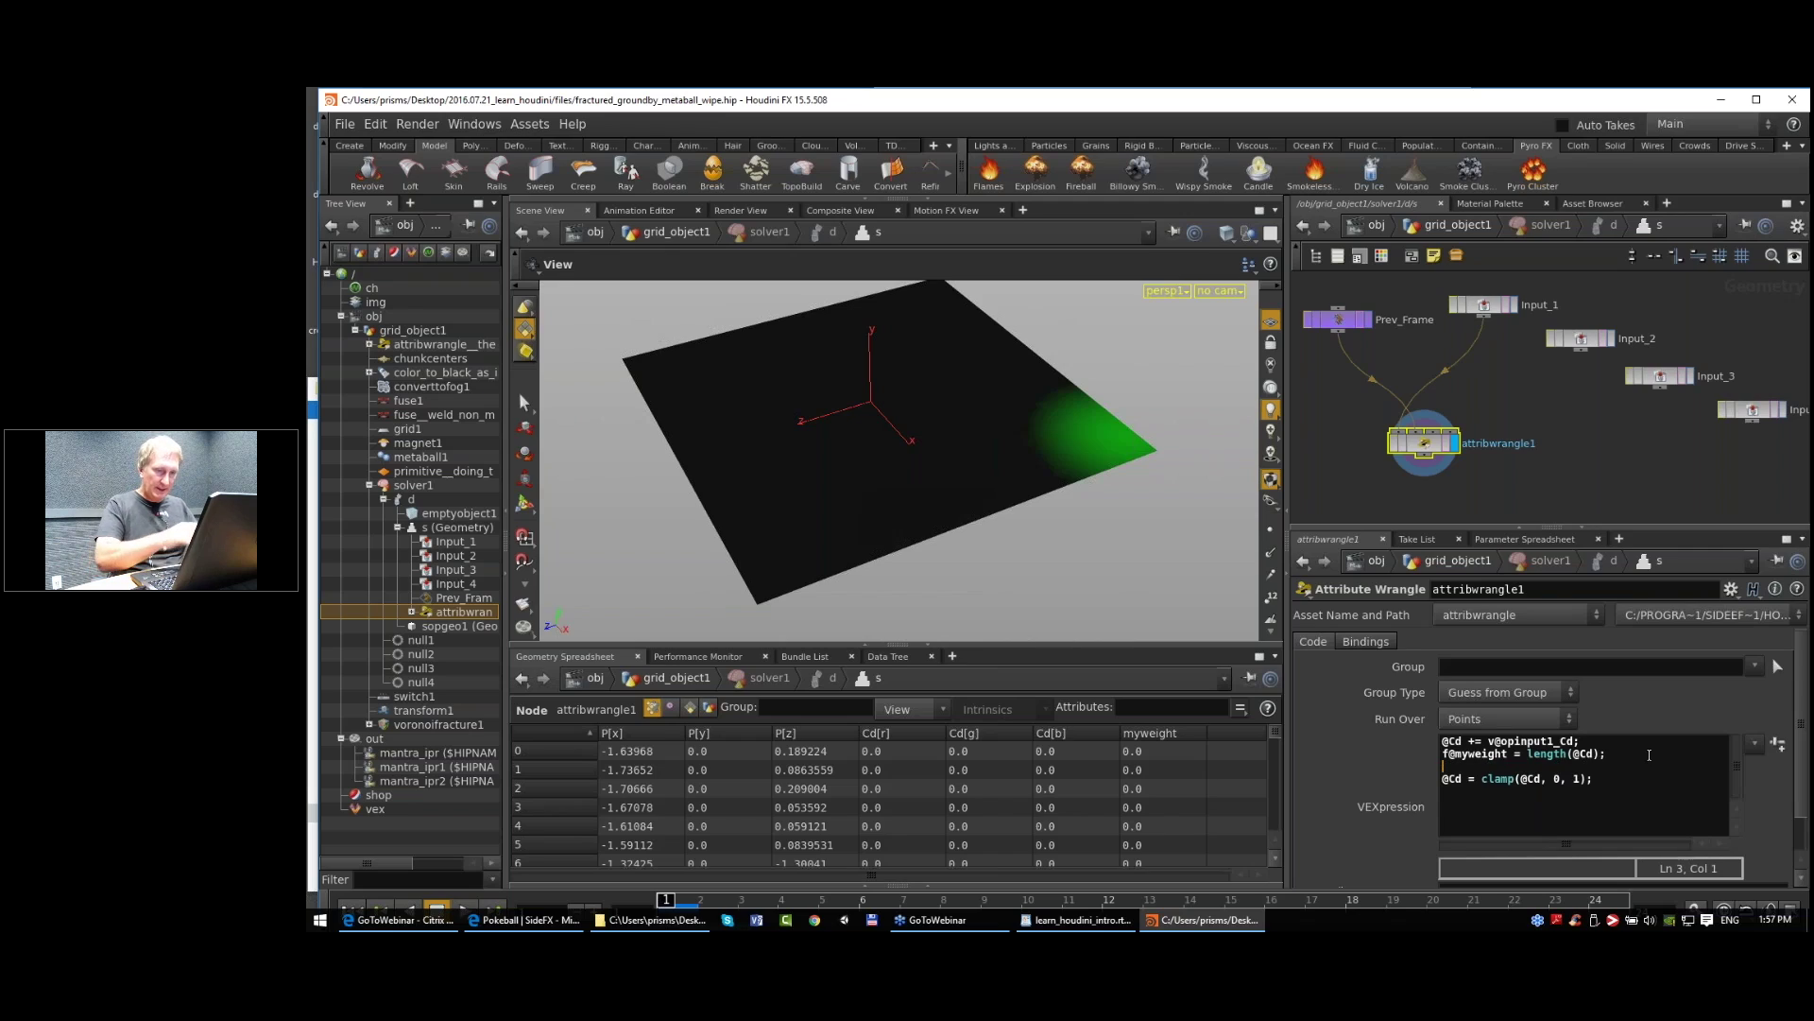
text(v@Cd)
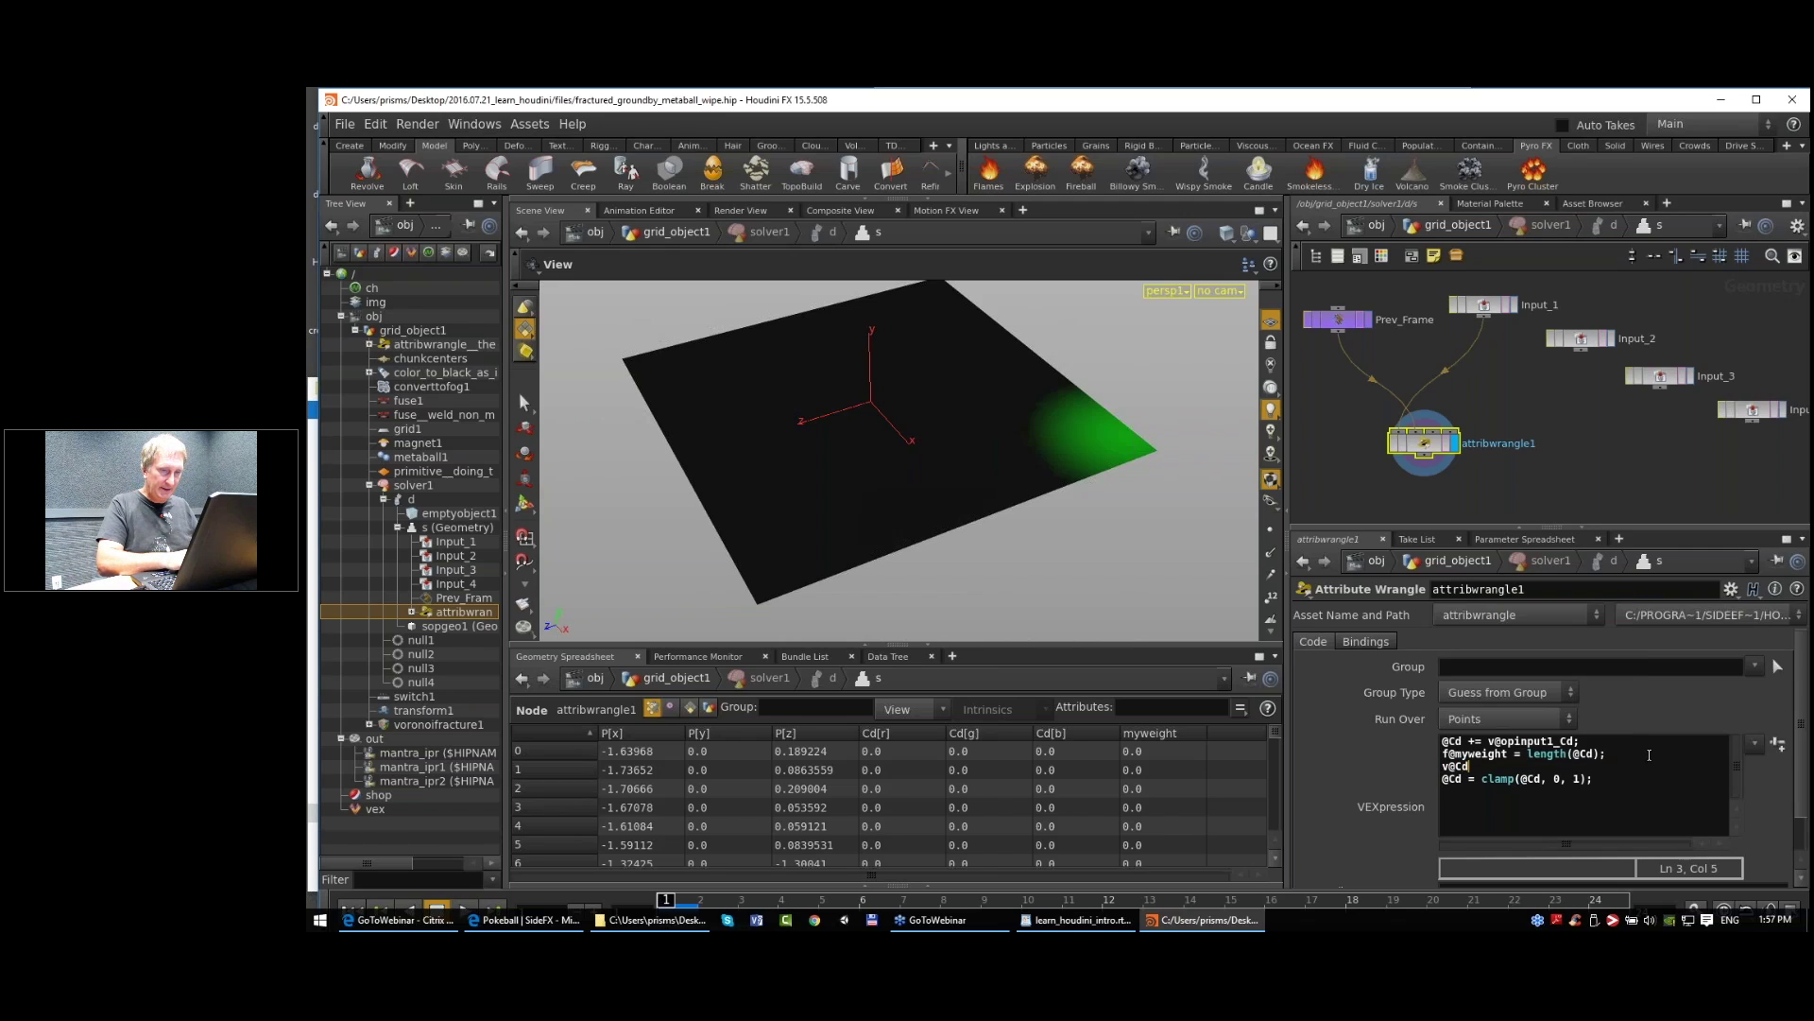
text(un)
key(BackSpace)
key(BackSpace)
text(_n)
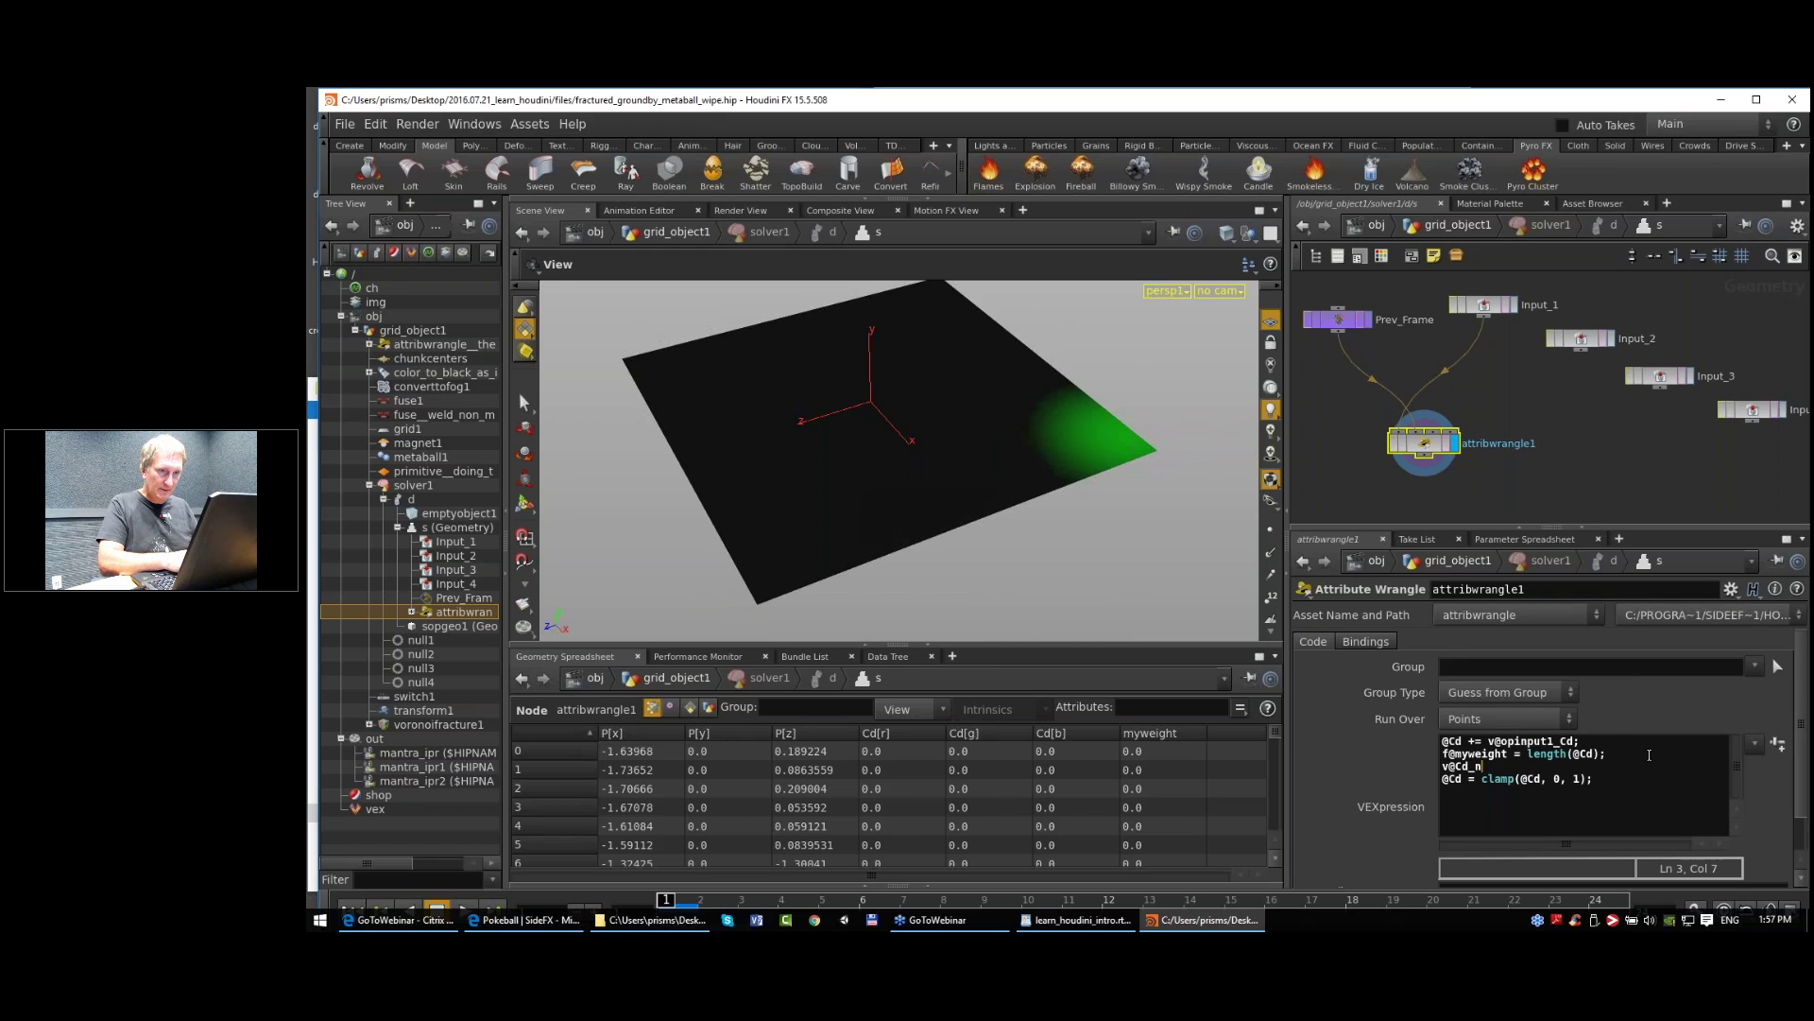
key(BackSpace)
text(unbound =)
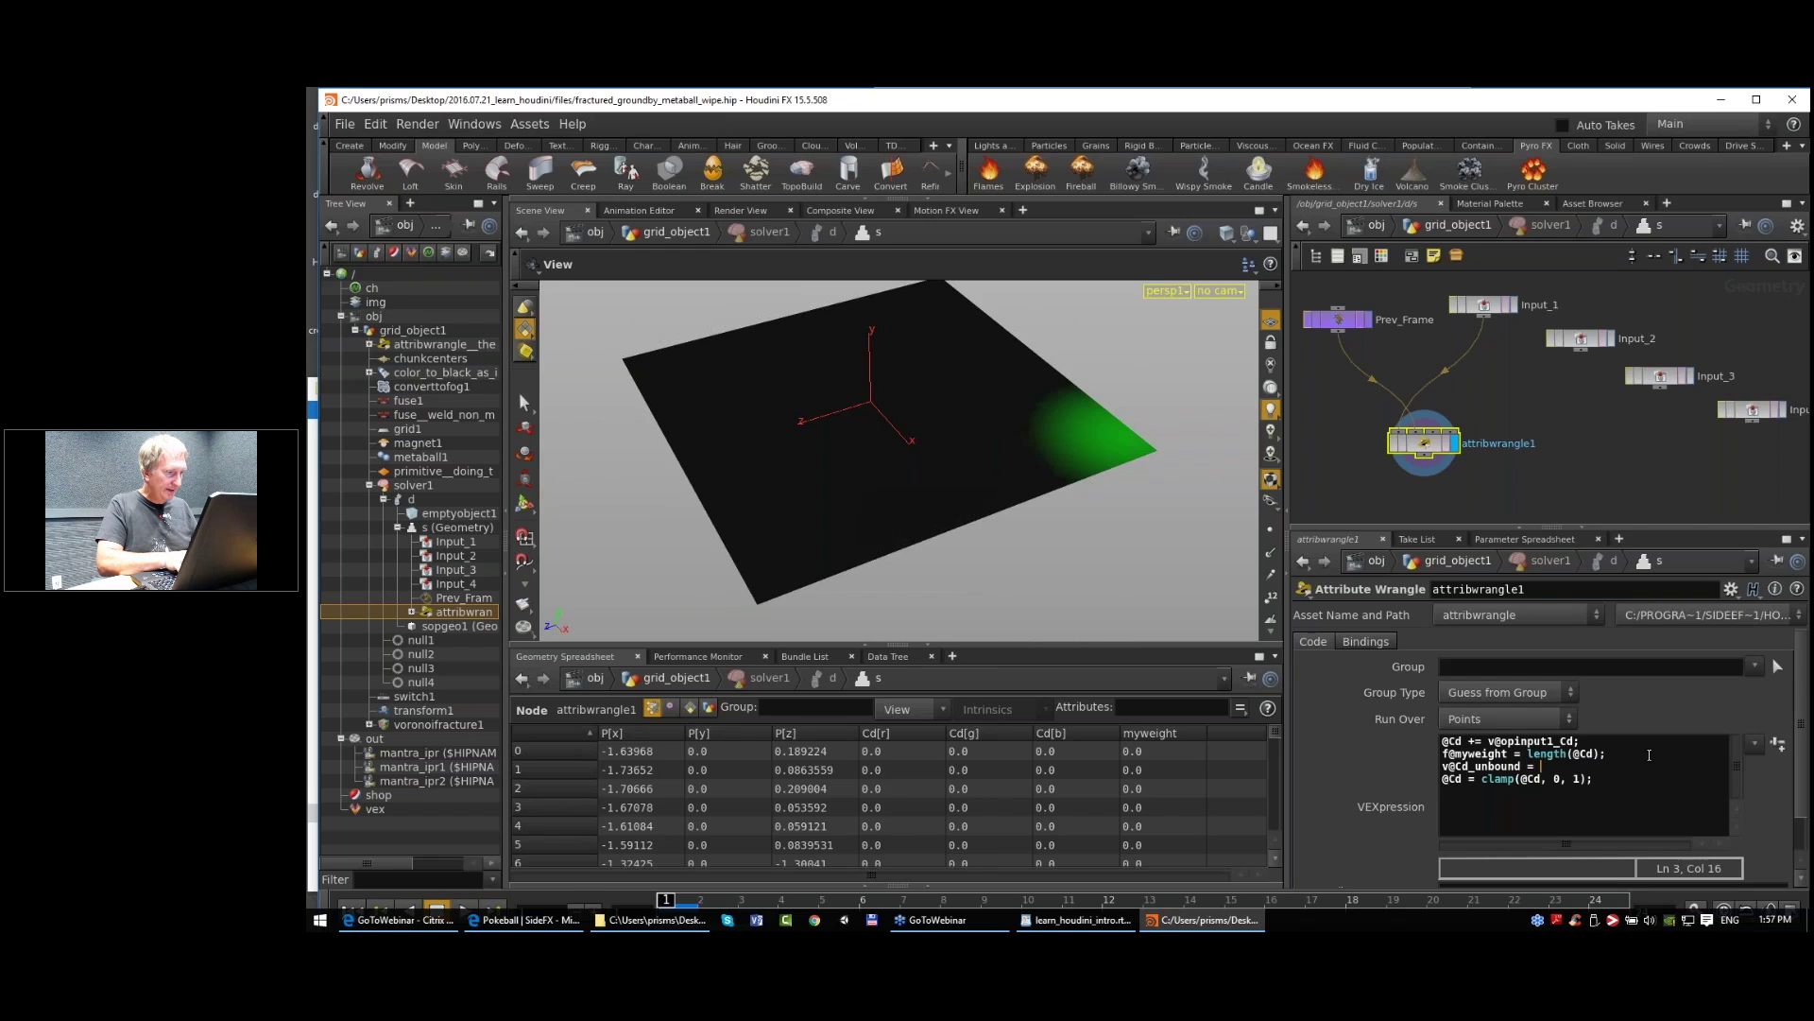
text(@Cd)
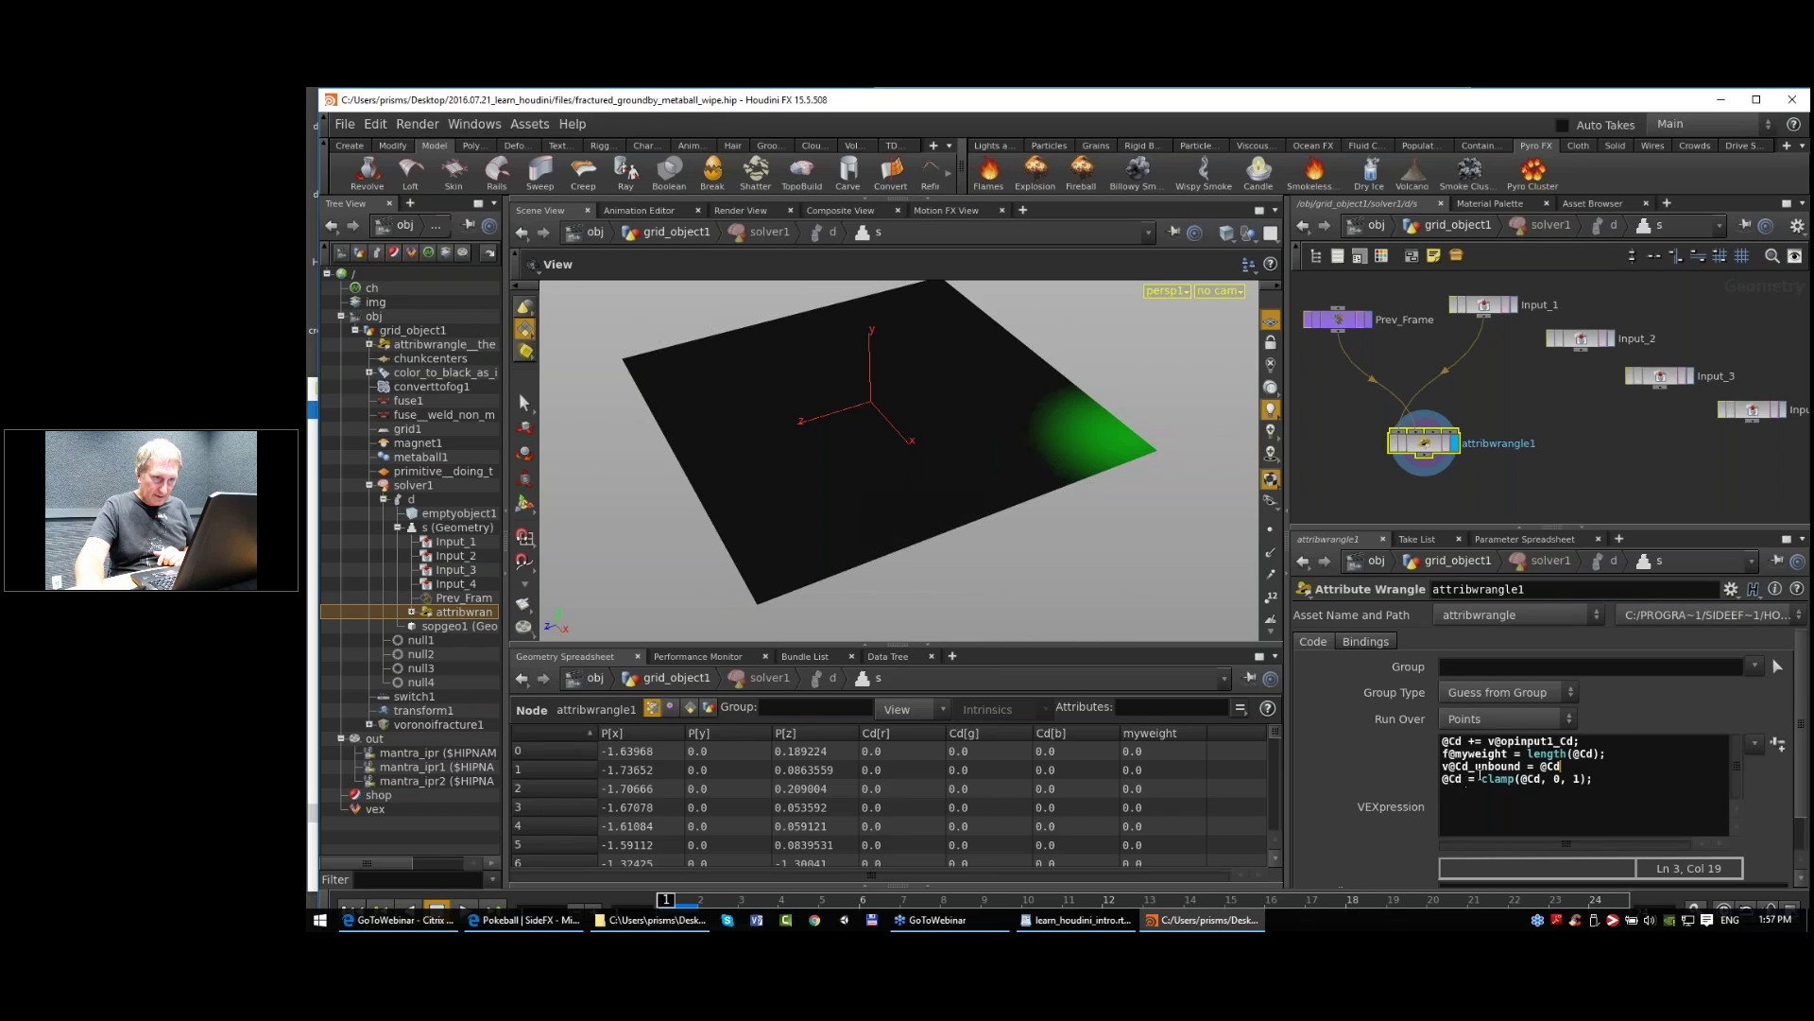
Step: Strip the unbound suffix from the new attribute name, then clear the unfinished third line of the VEX code
drag(1475, 766, 1511, 777)
double_click(1512, 765)
text(clam)
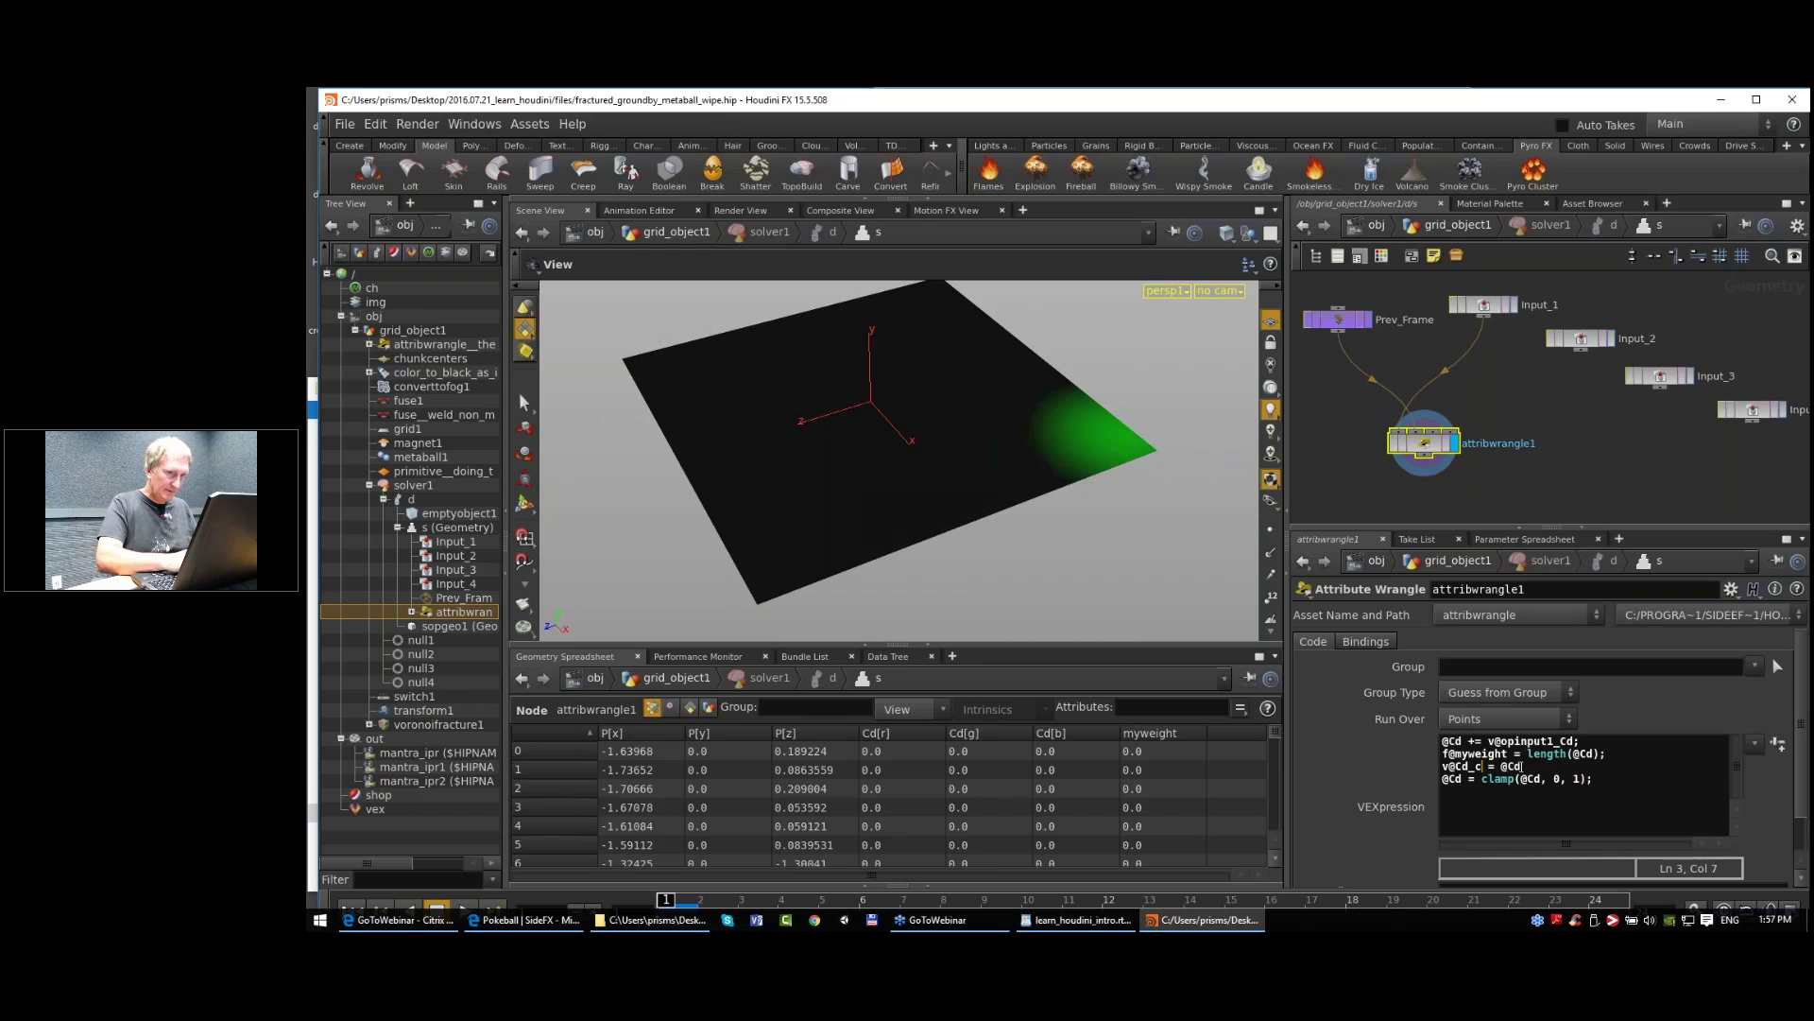
key(BackSpace)
key(BackSpace)
key(BackSpace)
key(BackSpace)
key(BackSpace)
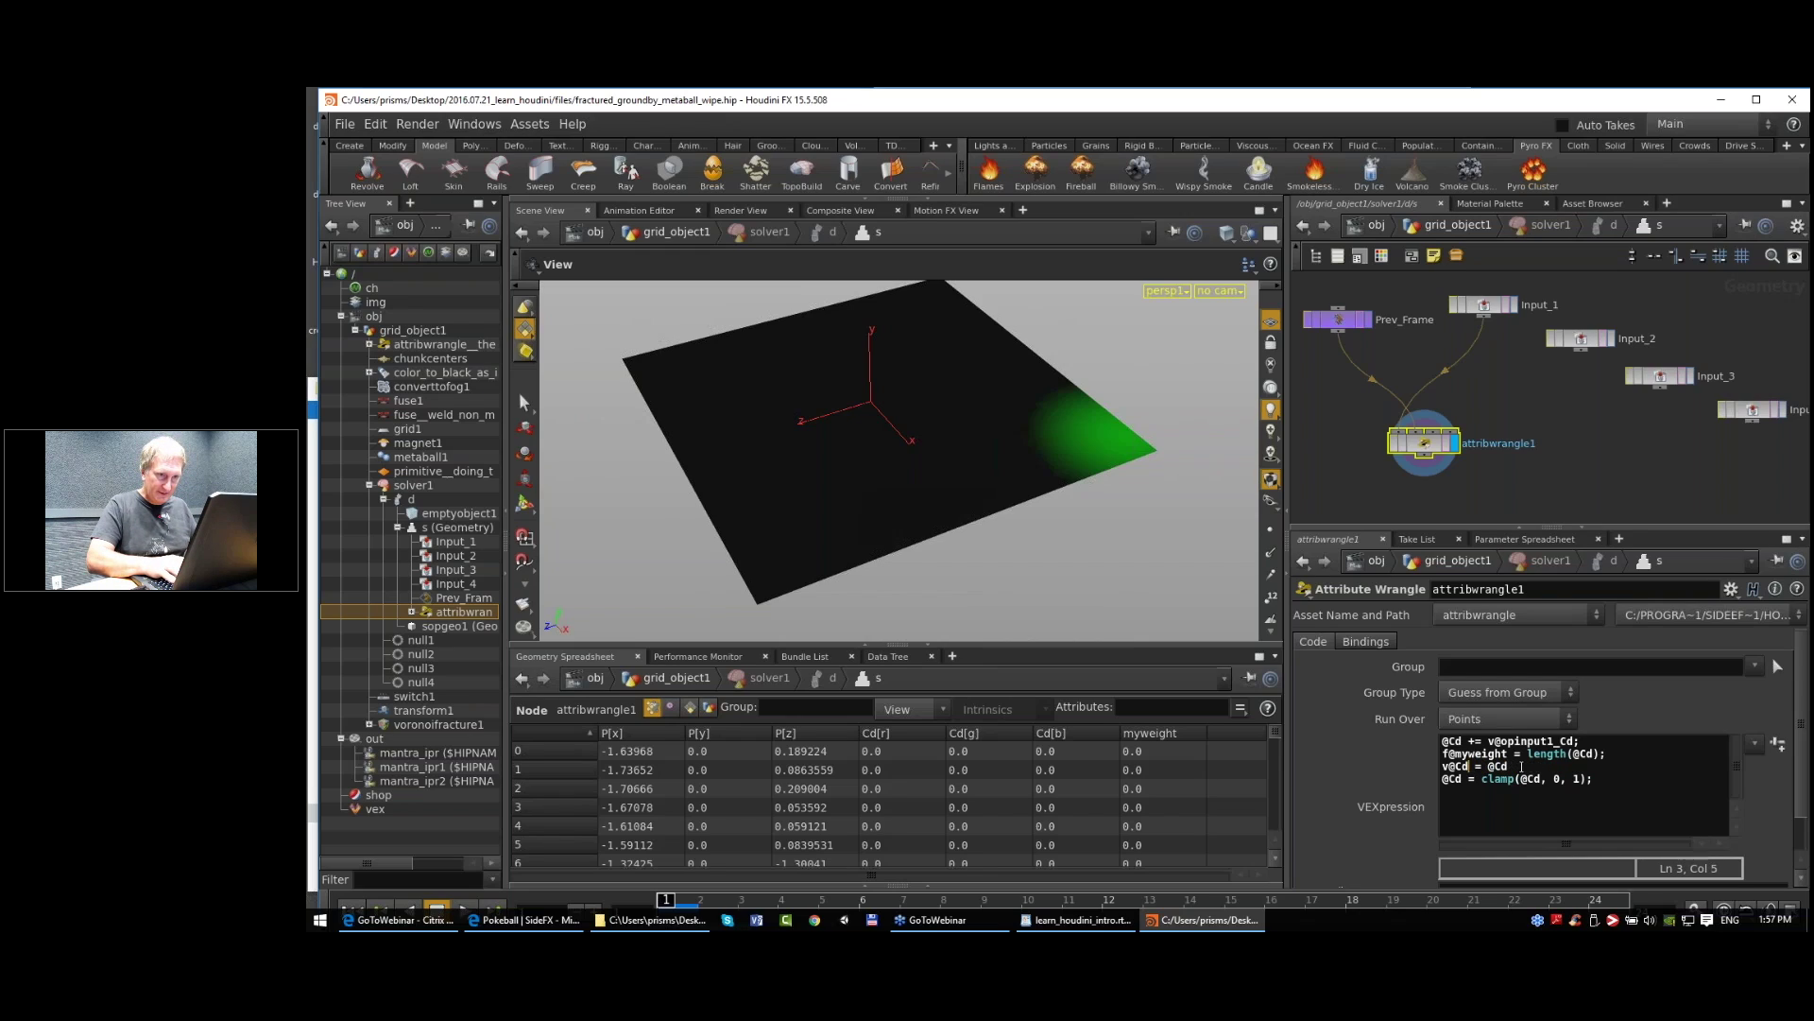
drag(1528, 770, 1436, 773)
key(BackSpace)
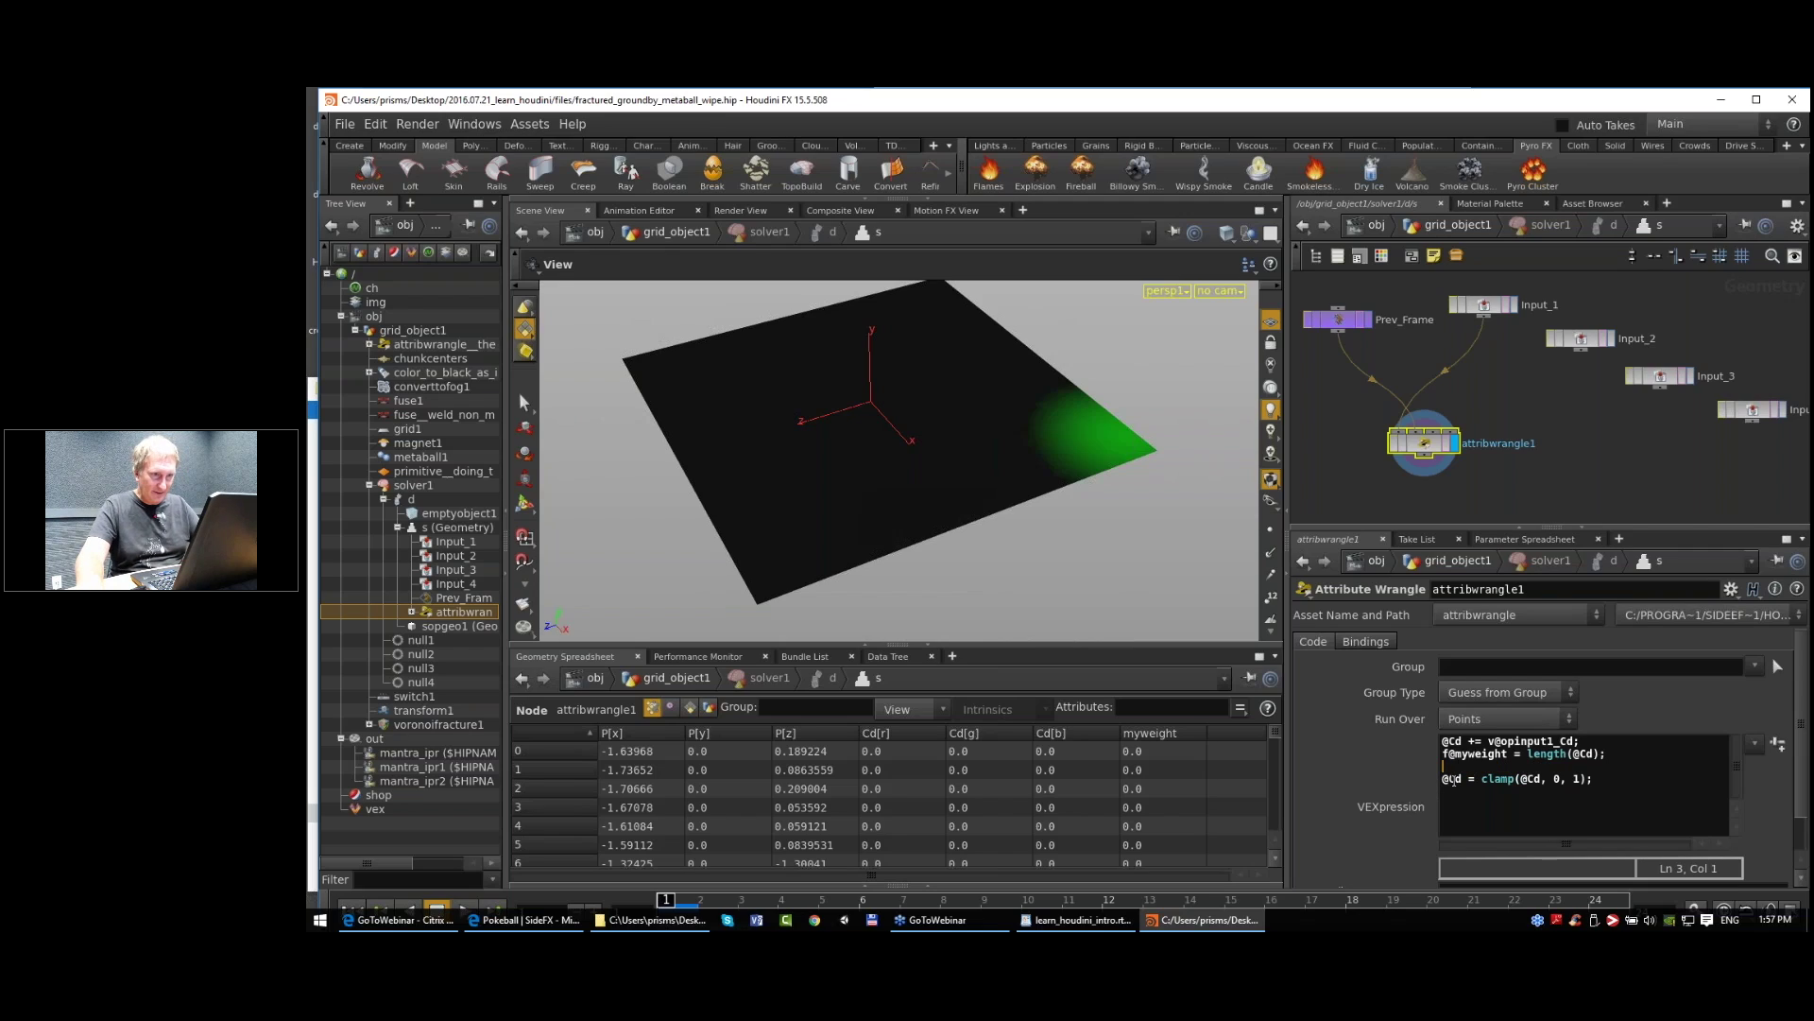
text(_cla)
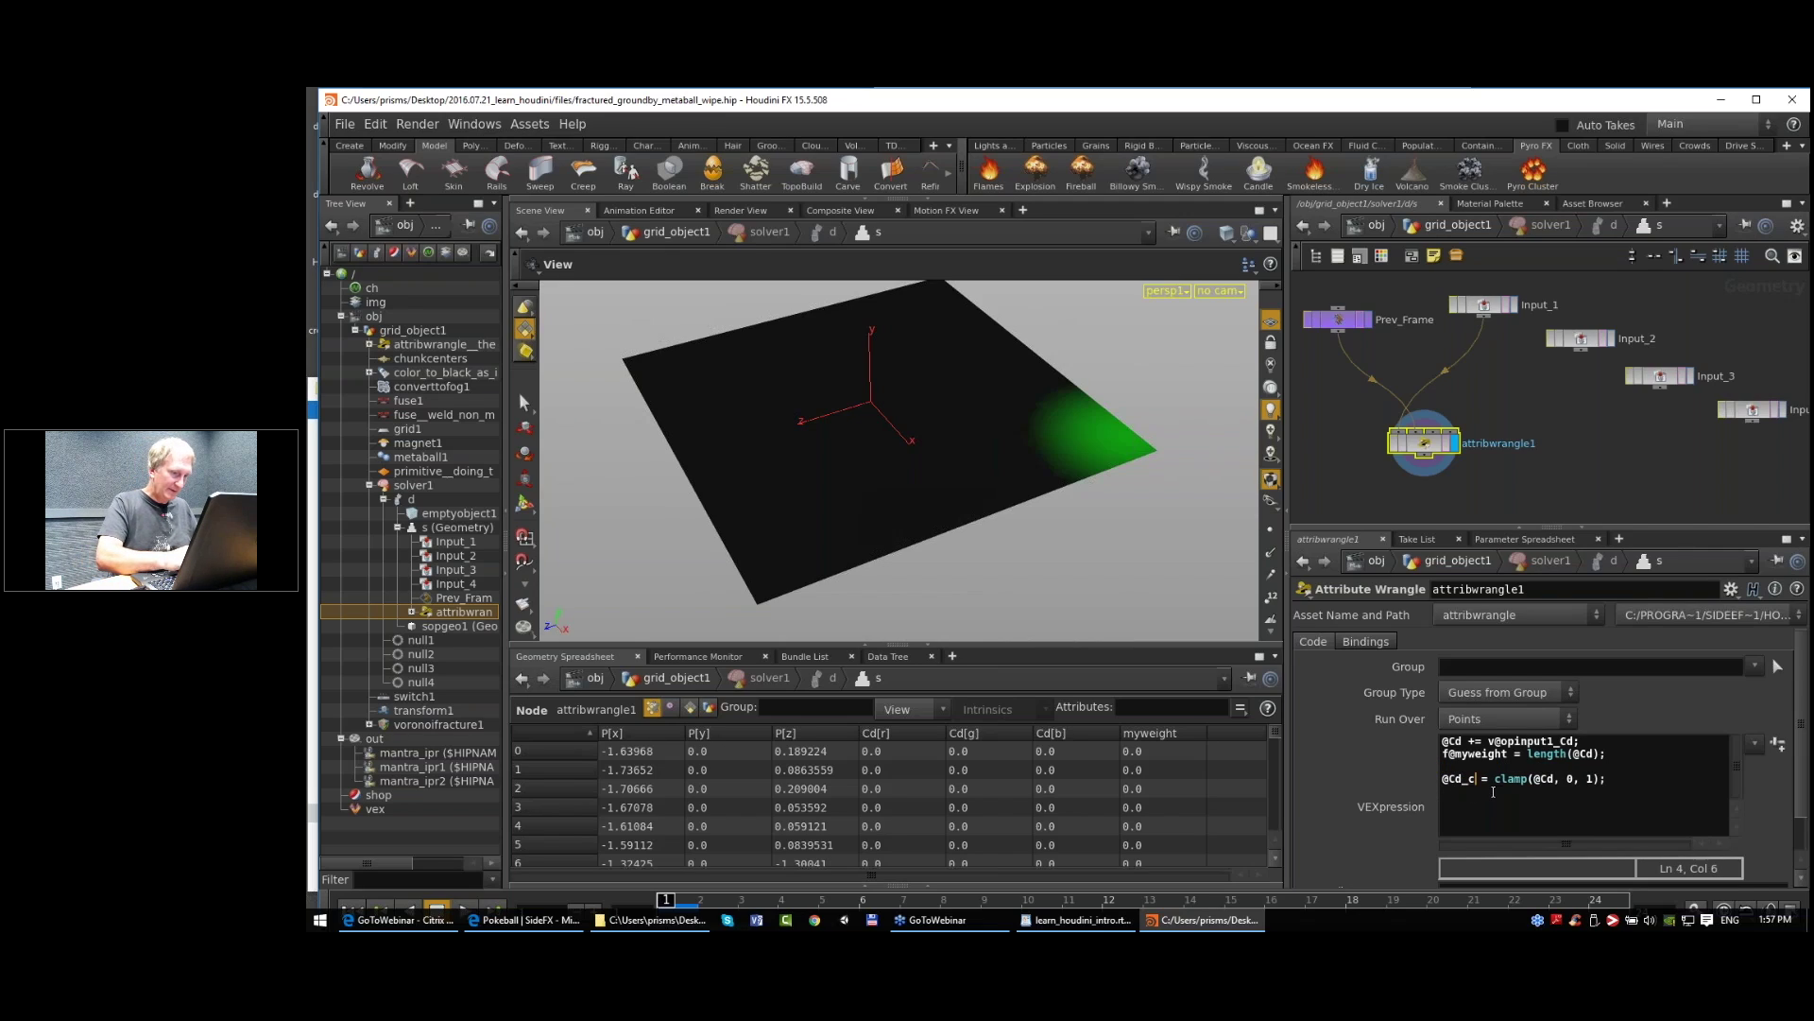
text(mped)
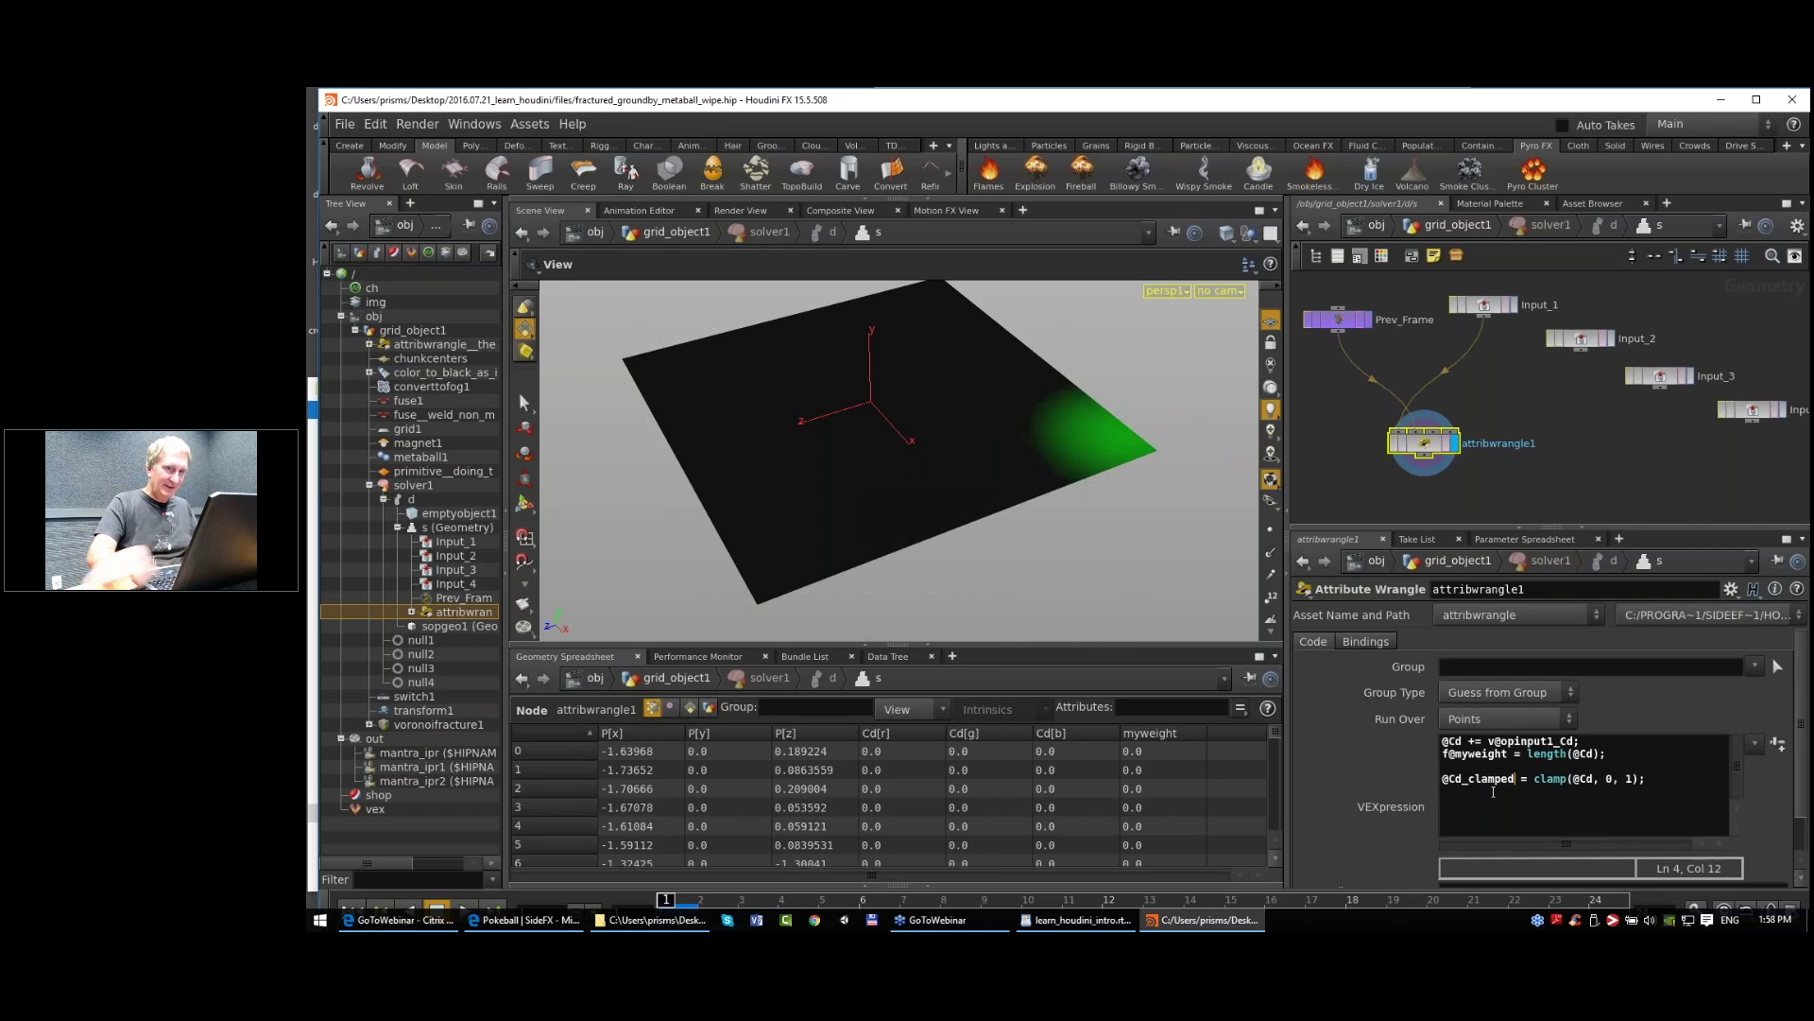
click(1440, 779)
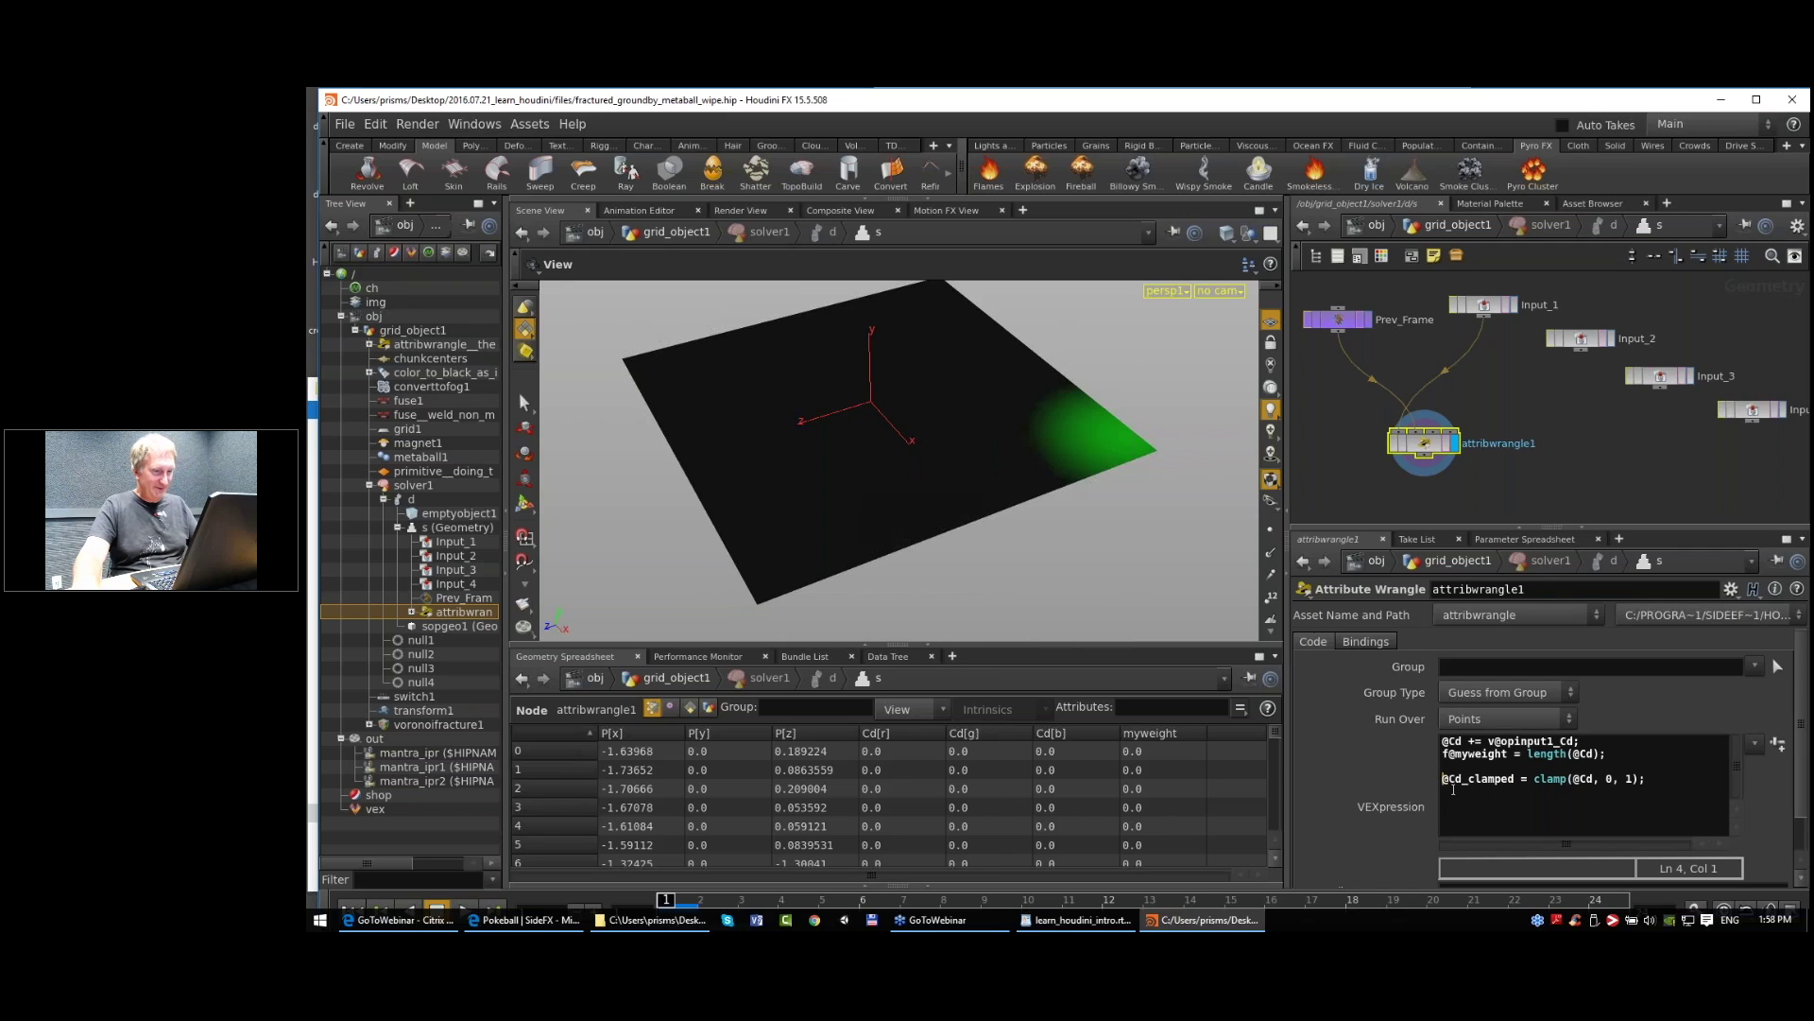
text(v)
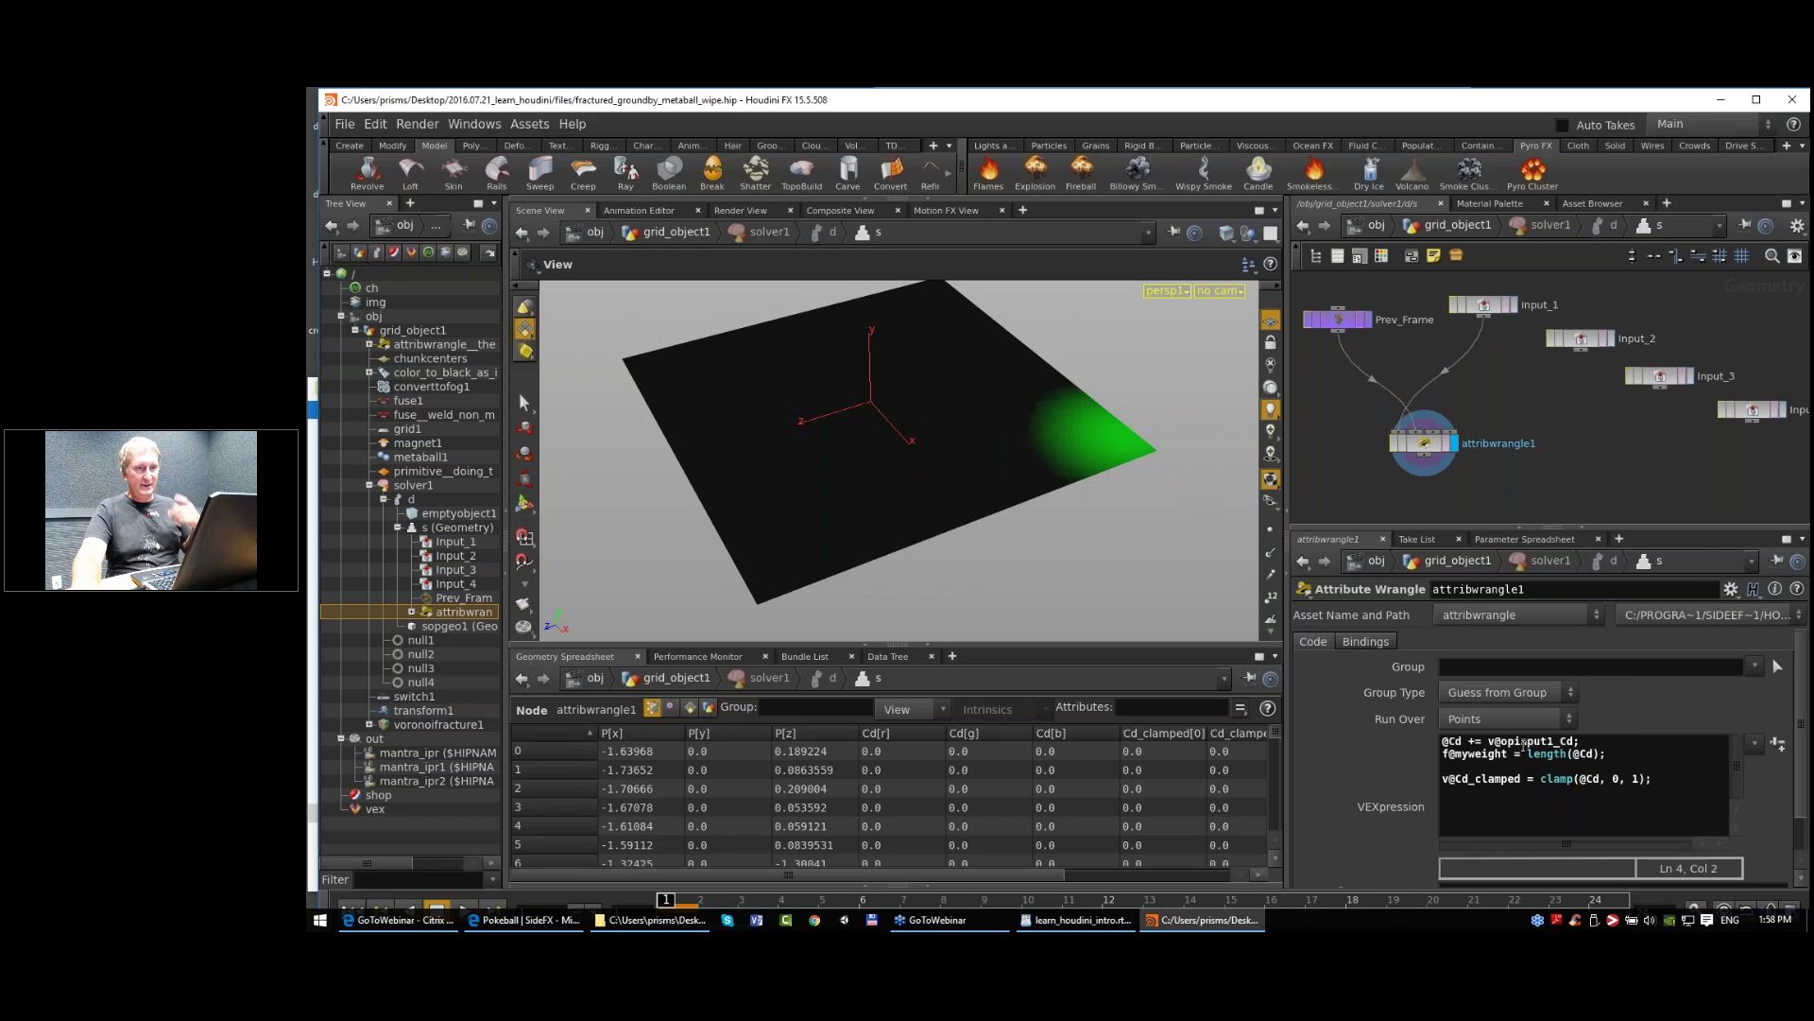
drag(1440, 743, 1580, 744)
click(1576, 763)
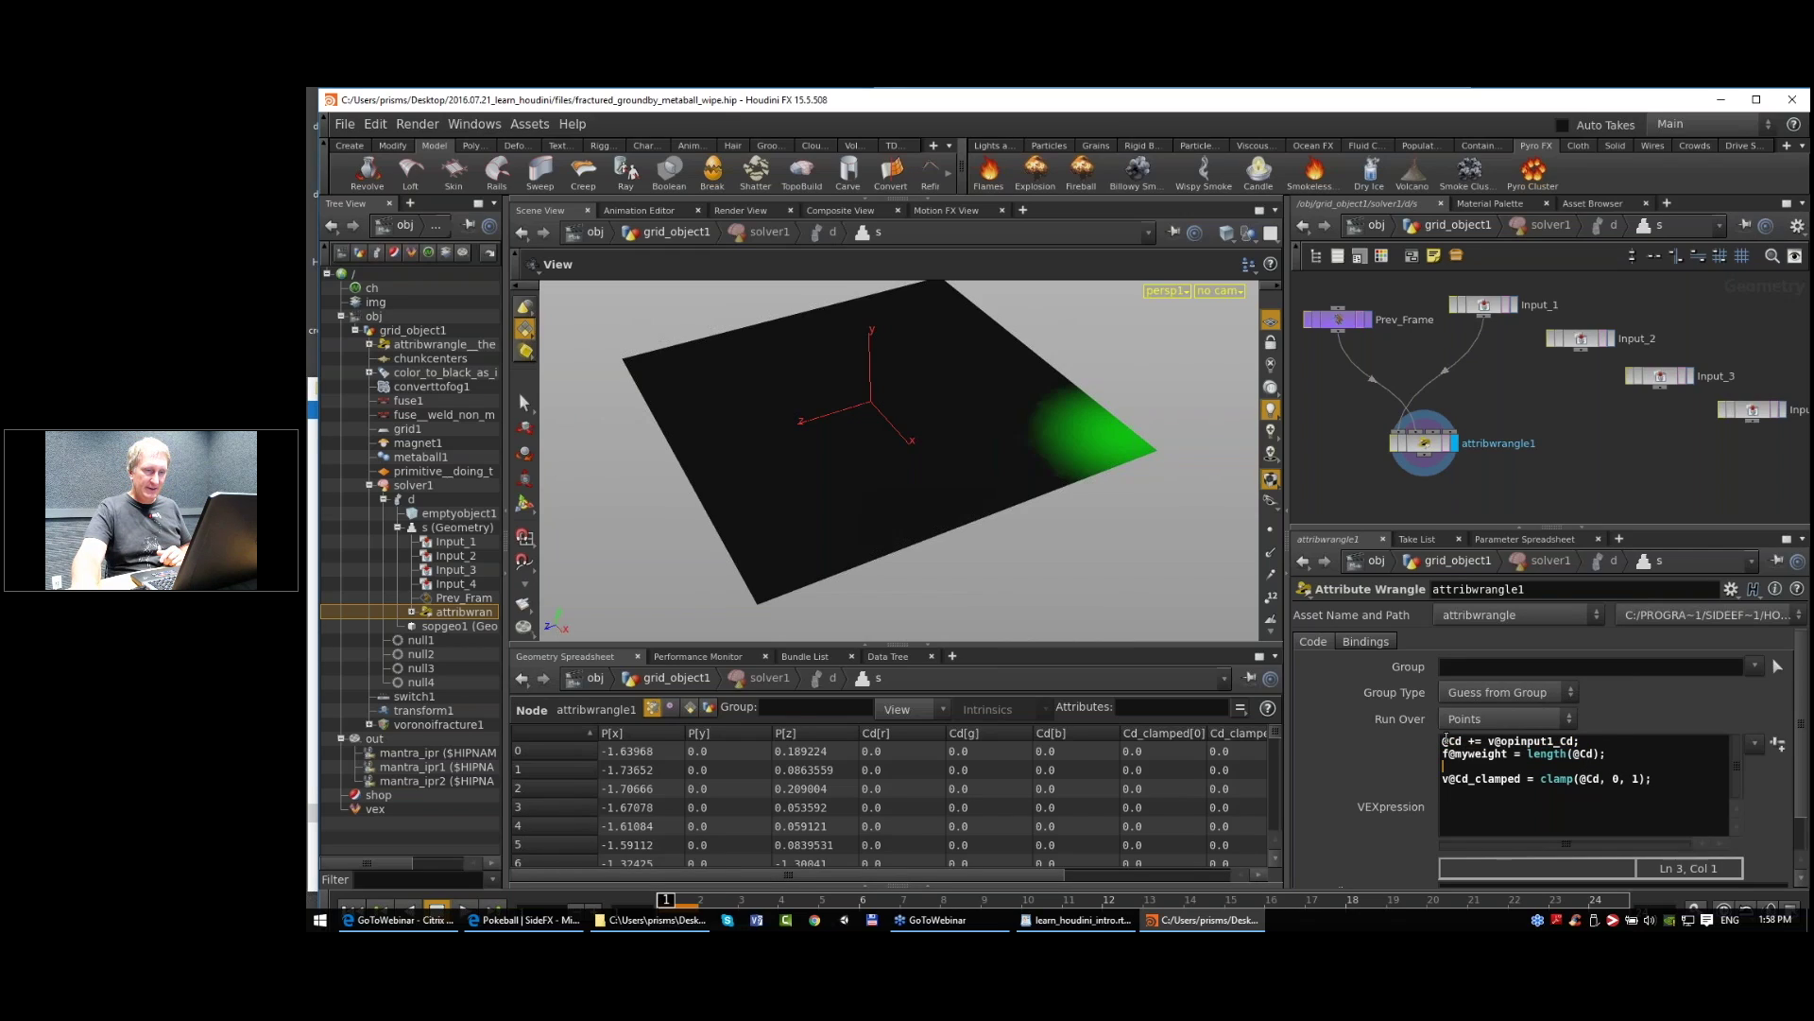
drag(1608, 755, 1432, 756)
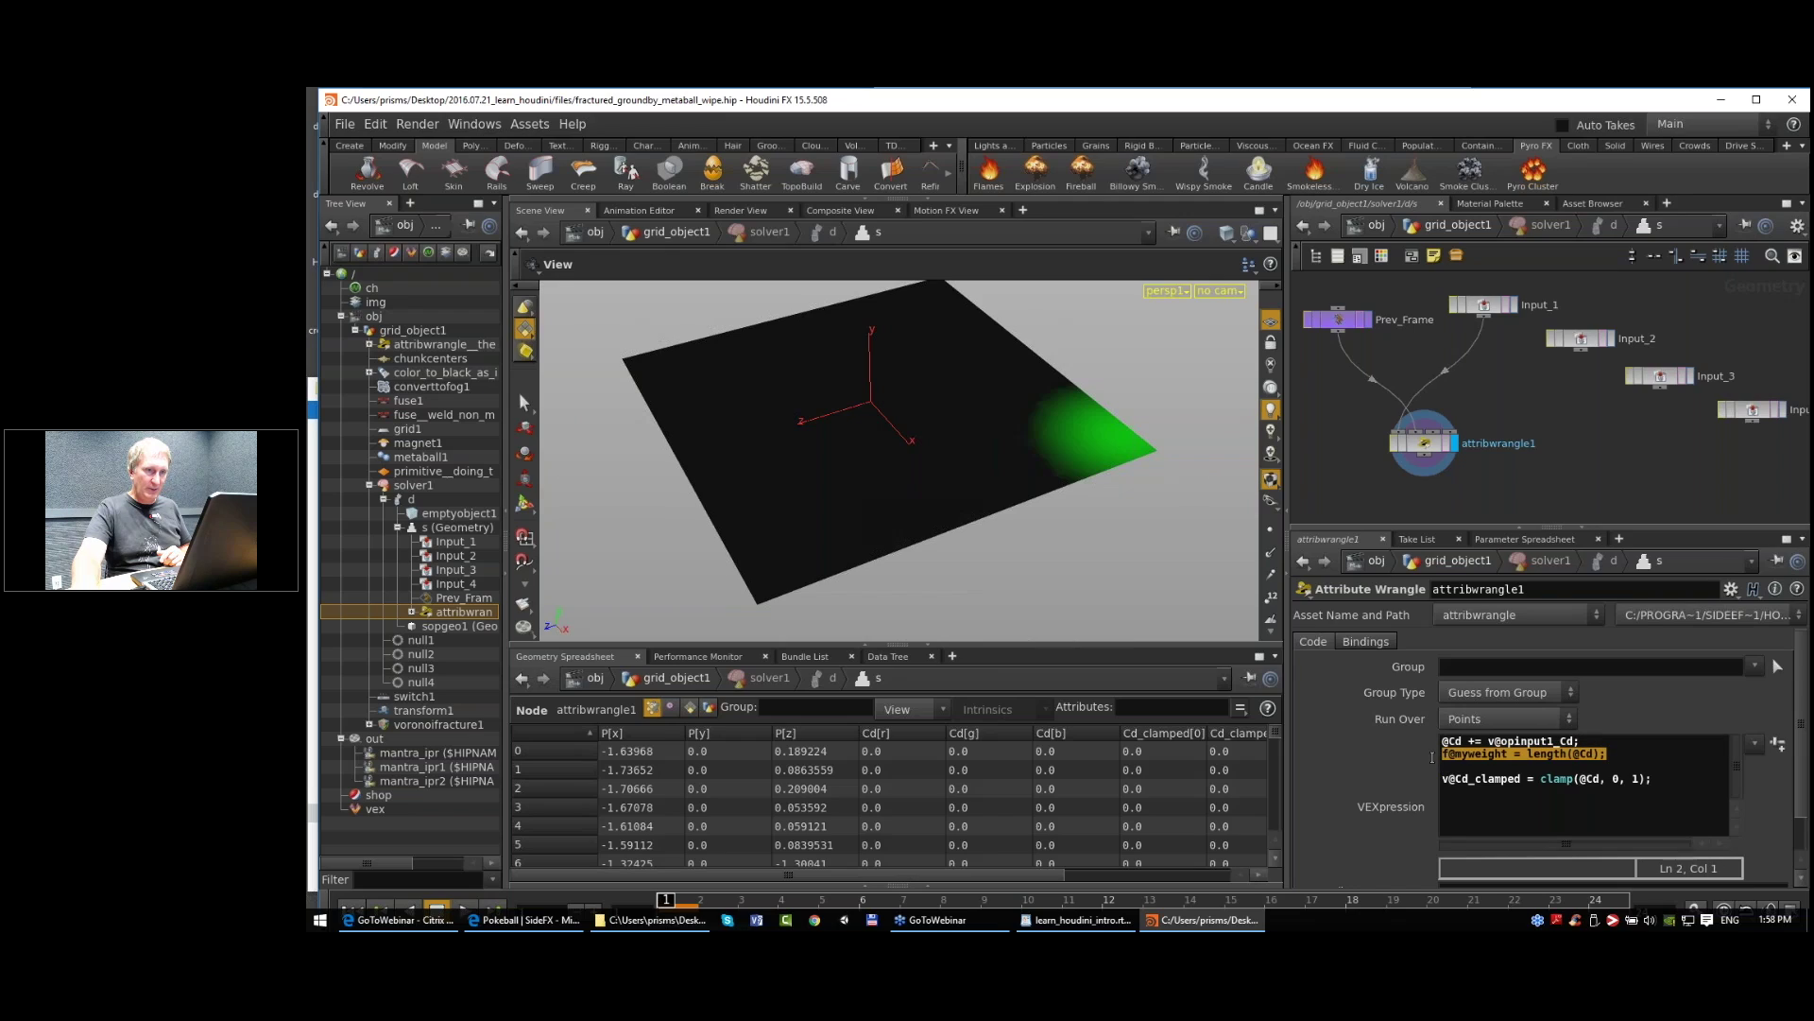
click(1454, 764)
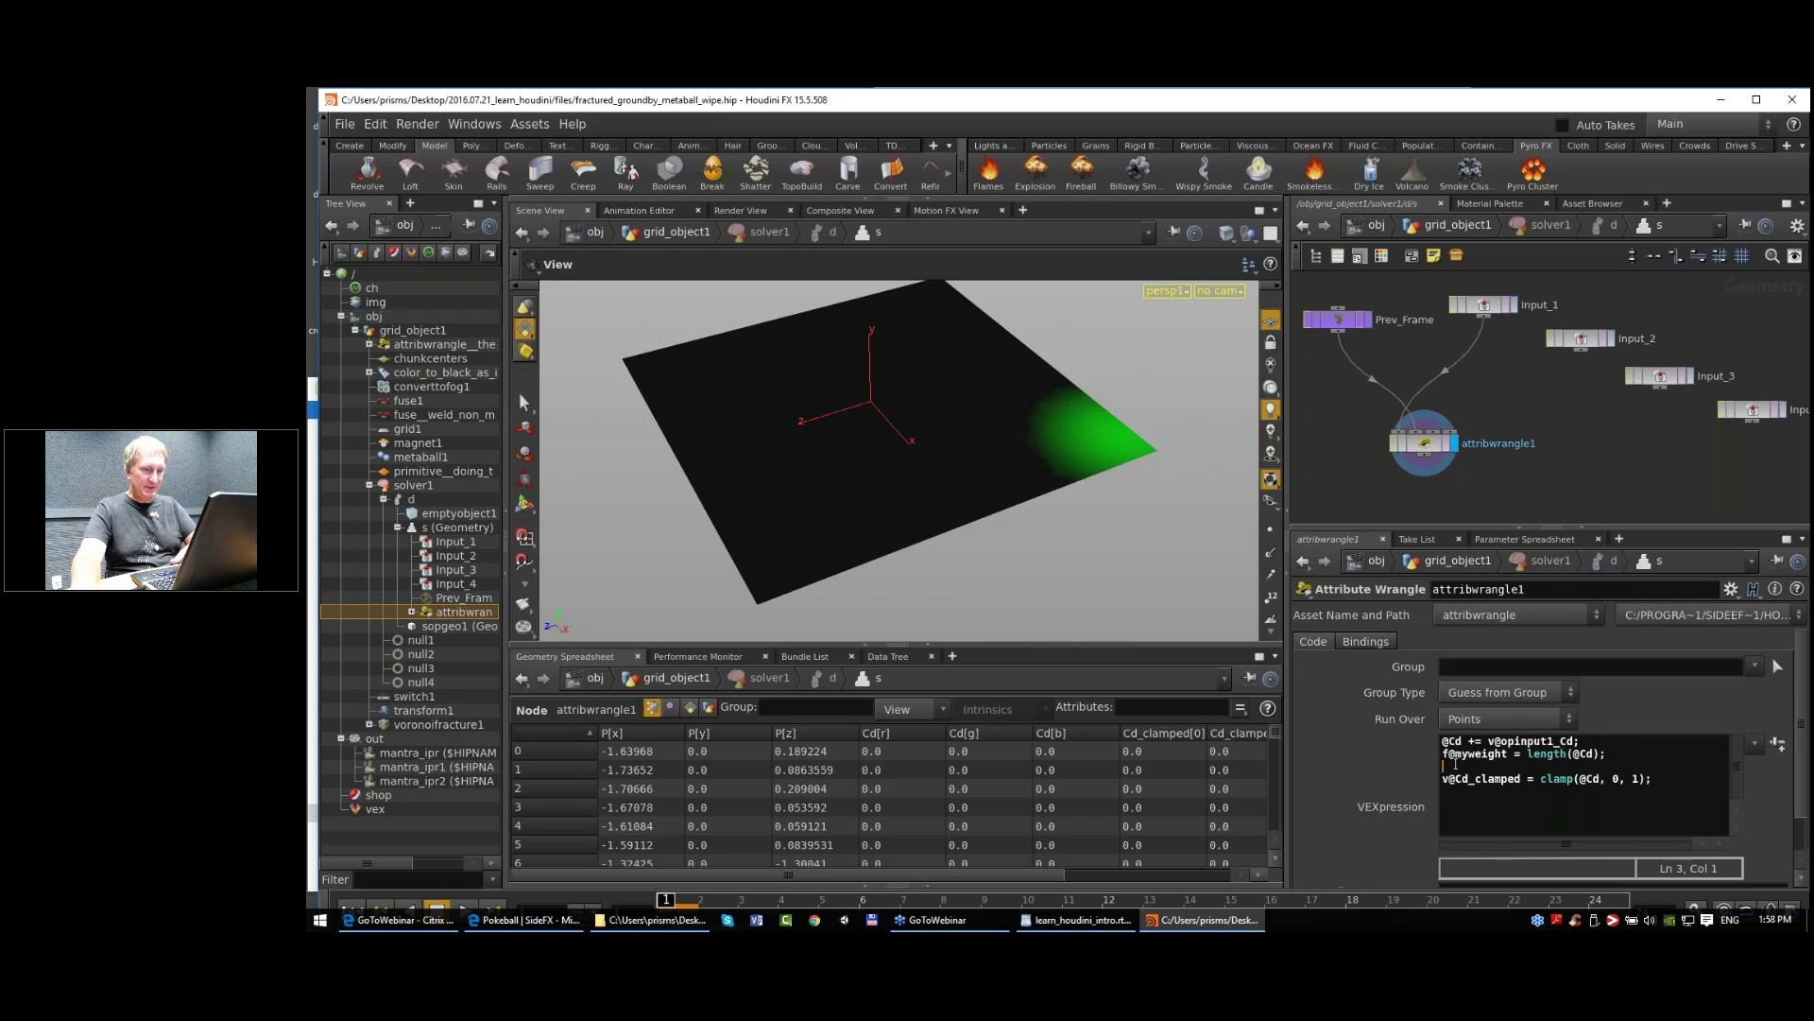
key(BackSpace)
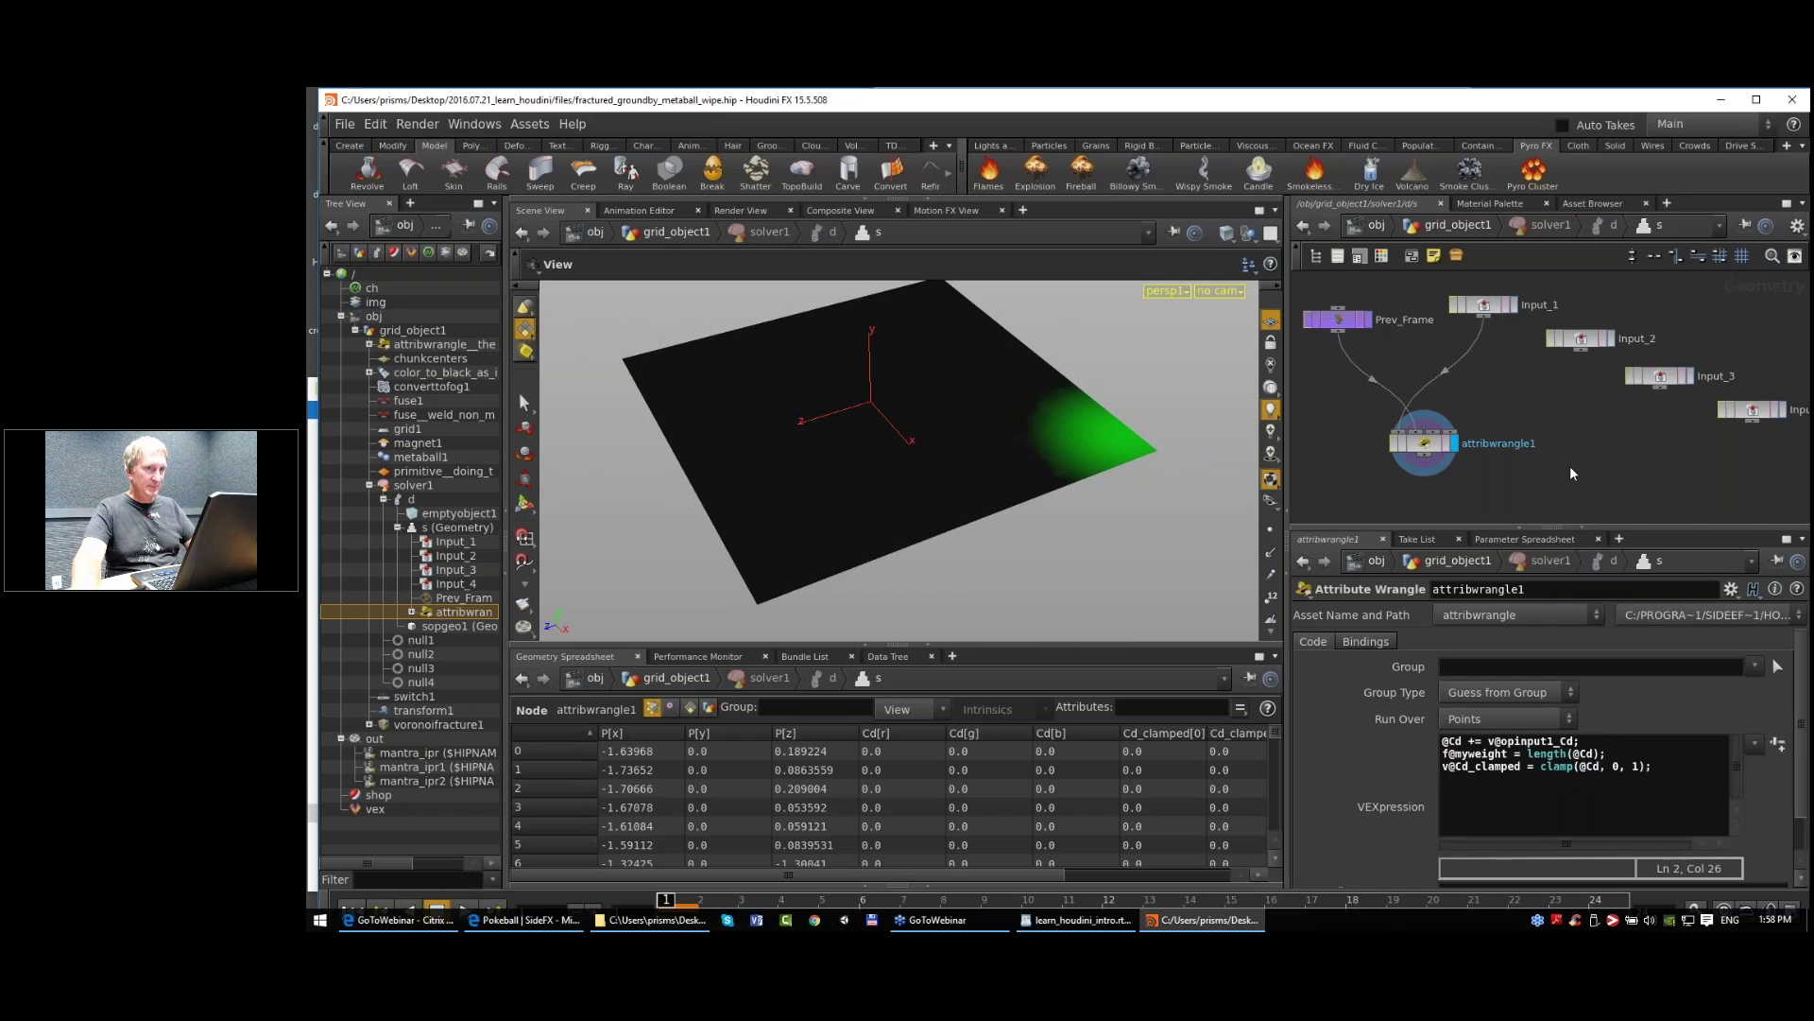
Step: Return to grid_object1, select fuse__weld_non_modified_pieces at frame 1 and save the scene file
key(u)
scroll(1531, 512, down, 1)
middle_drag(1531, 512, 1523, 390)
click(1438, 467)
mouse_move(682, 899)
mouse_down()
mouse_move(1160, 910)
mouse_move(667, 902)
mouse_up()
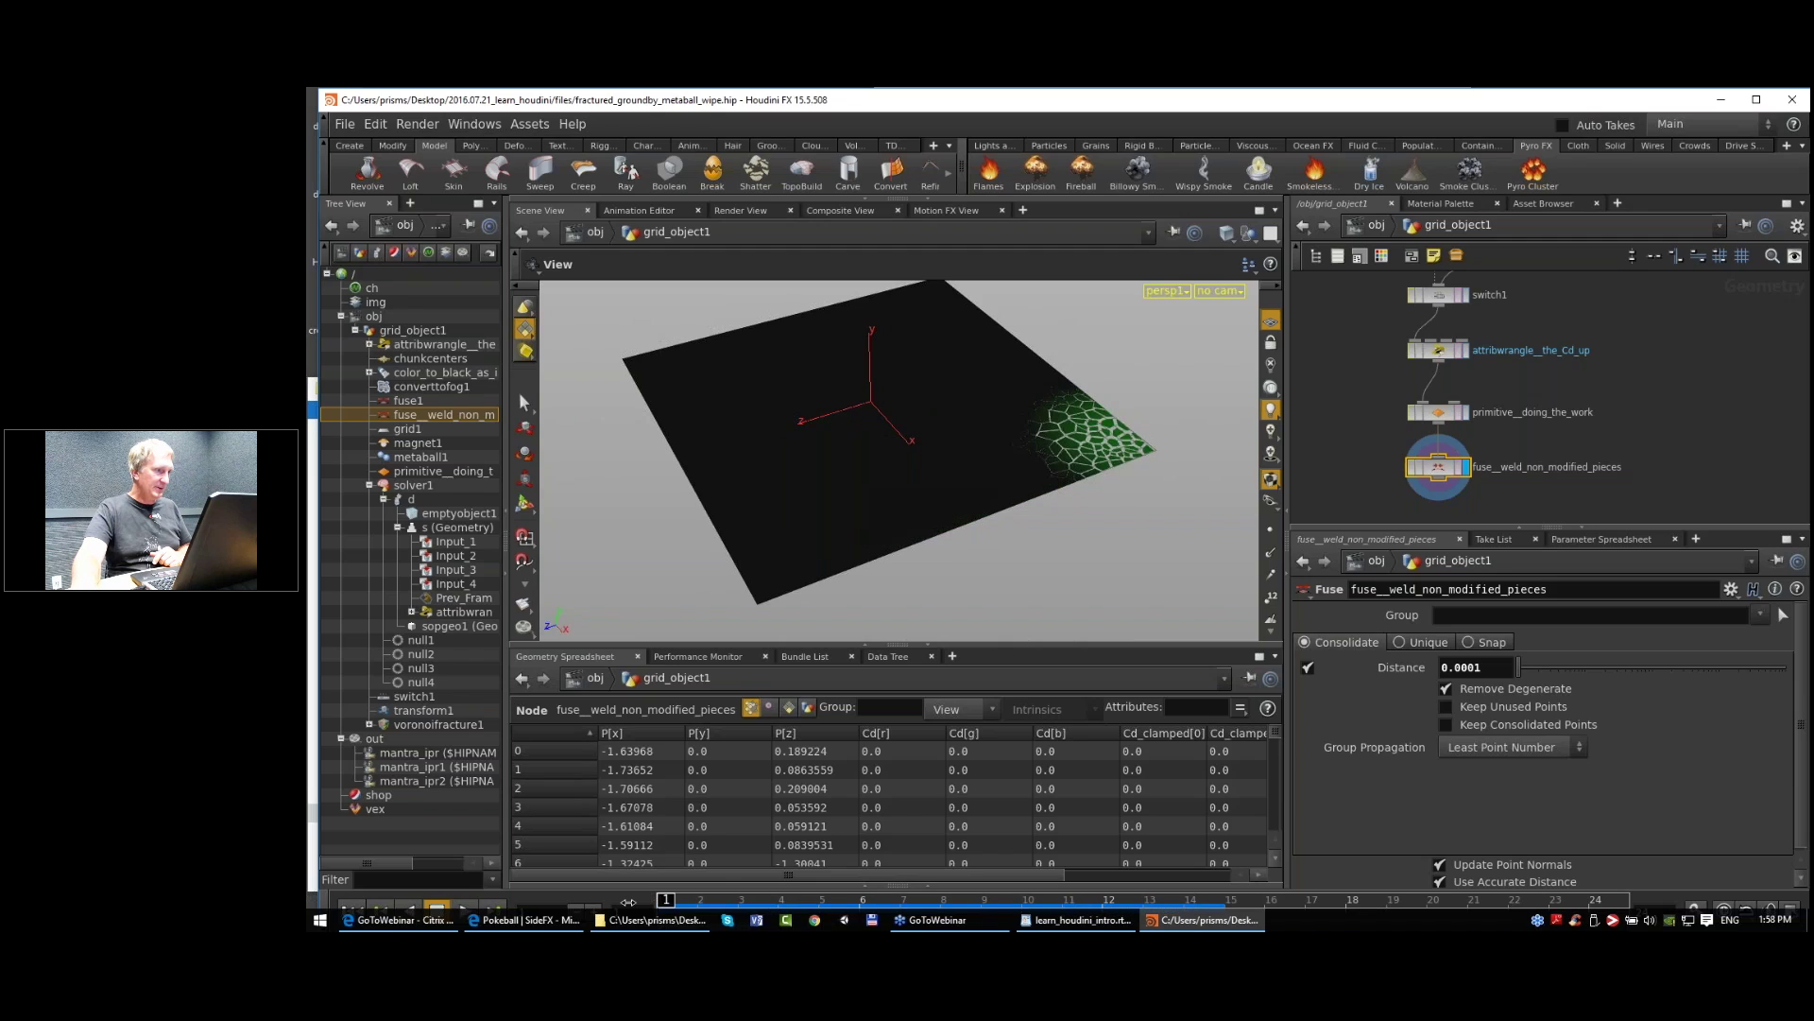
click(339, 129)
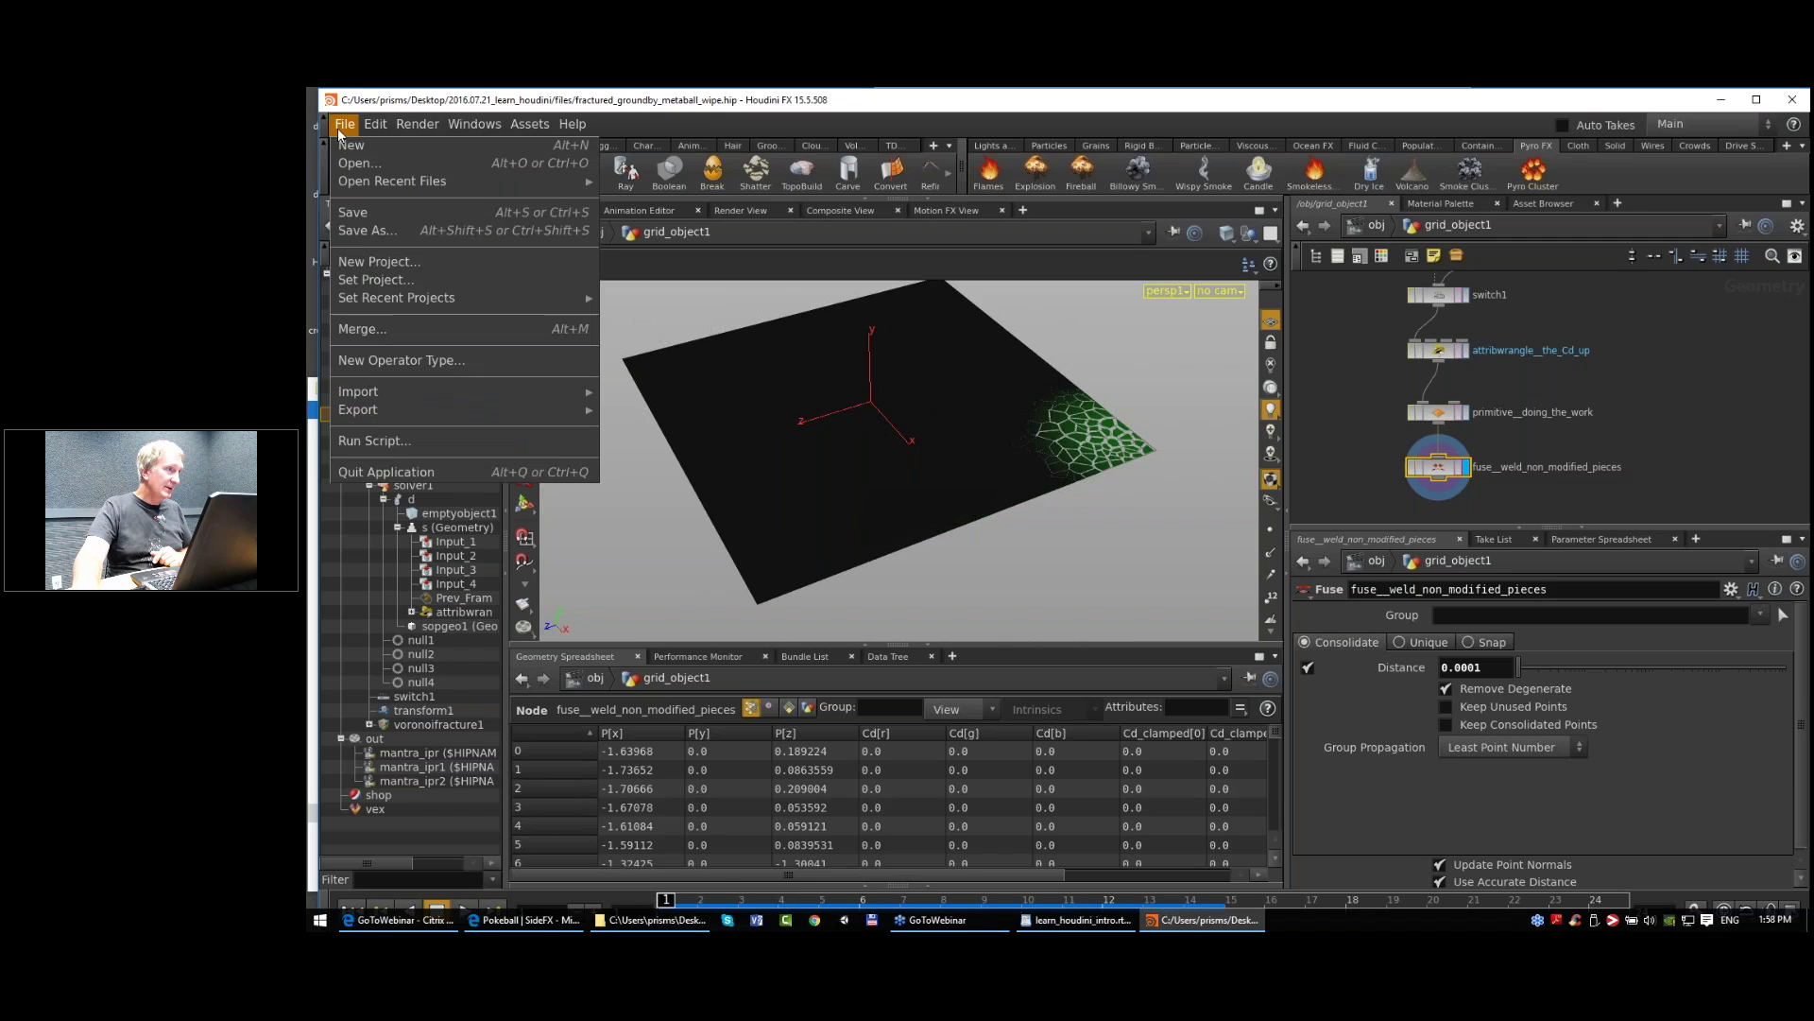
click(361, 207)
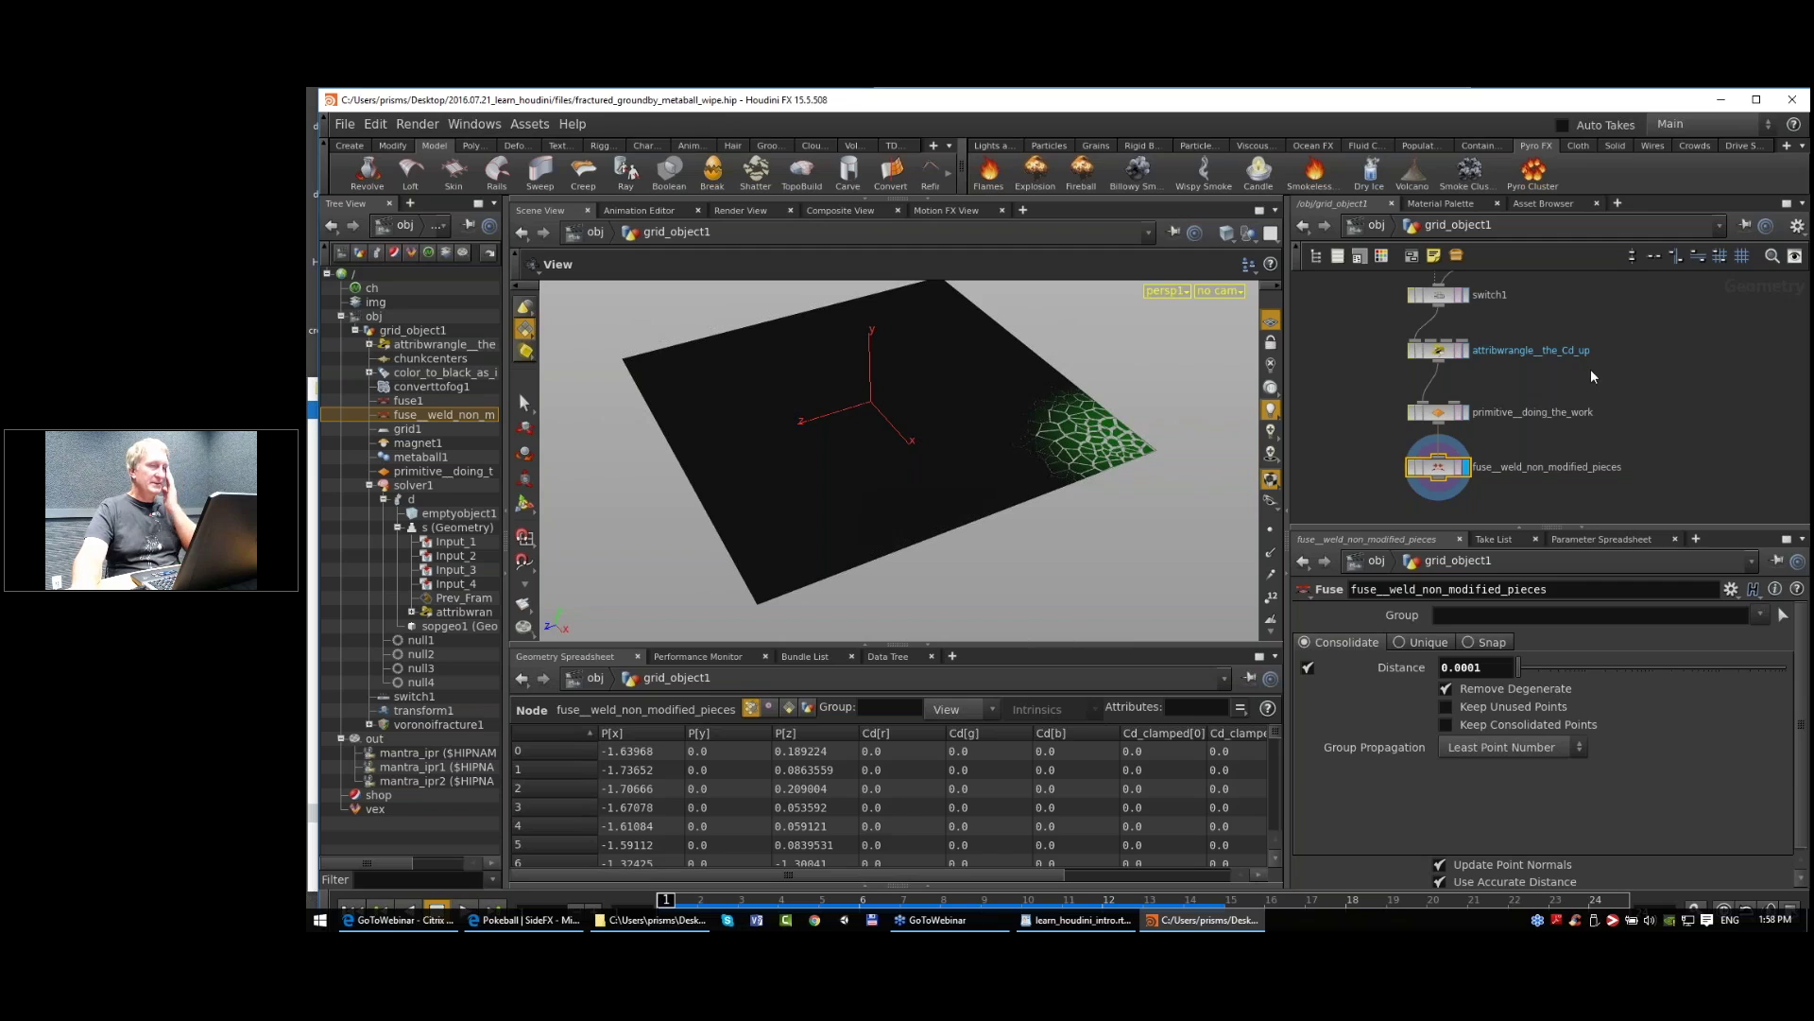
Step: Show the Cd_clamped and myweight columns in the point spreadsheet and sort the points by myweight
scroll(1592, 369, down, 2)
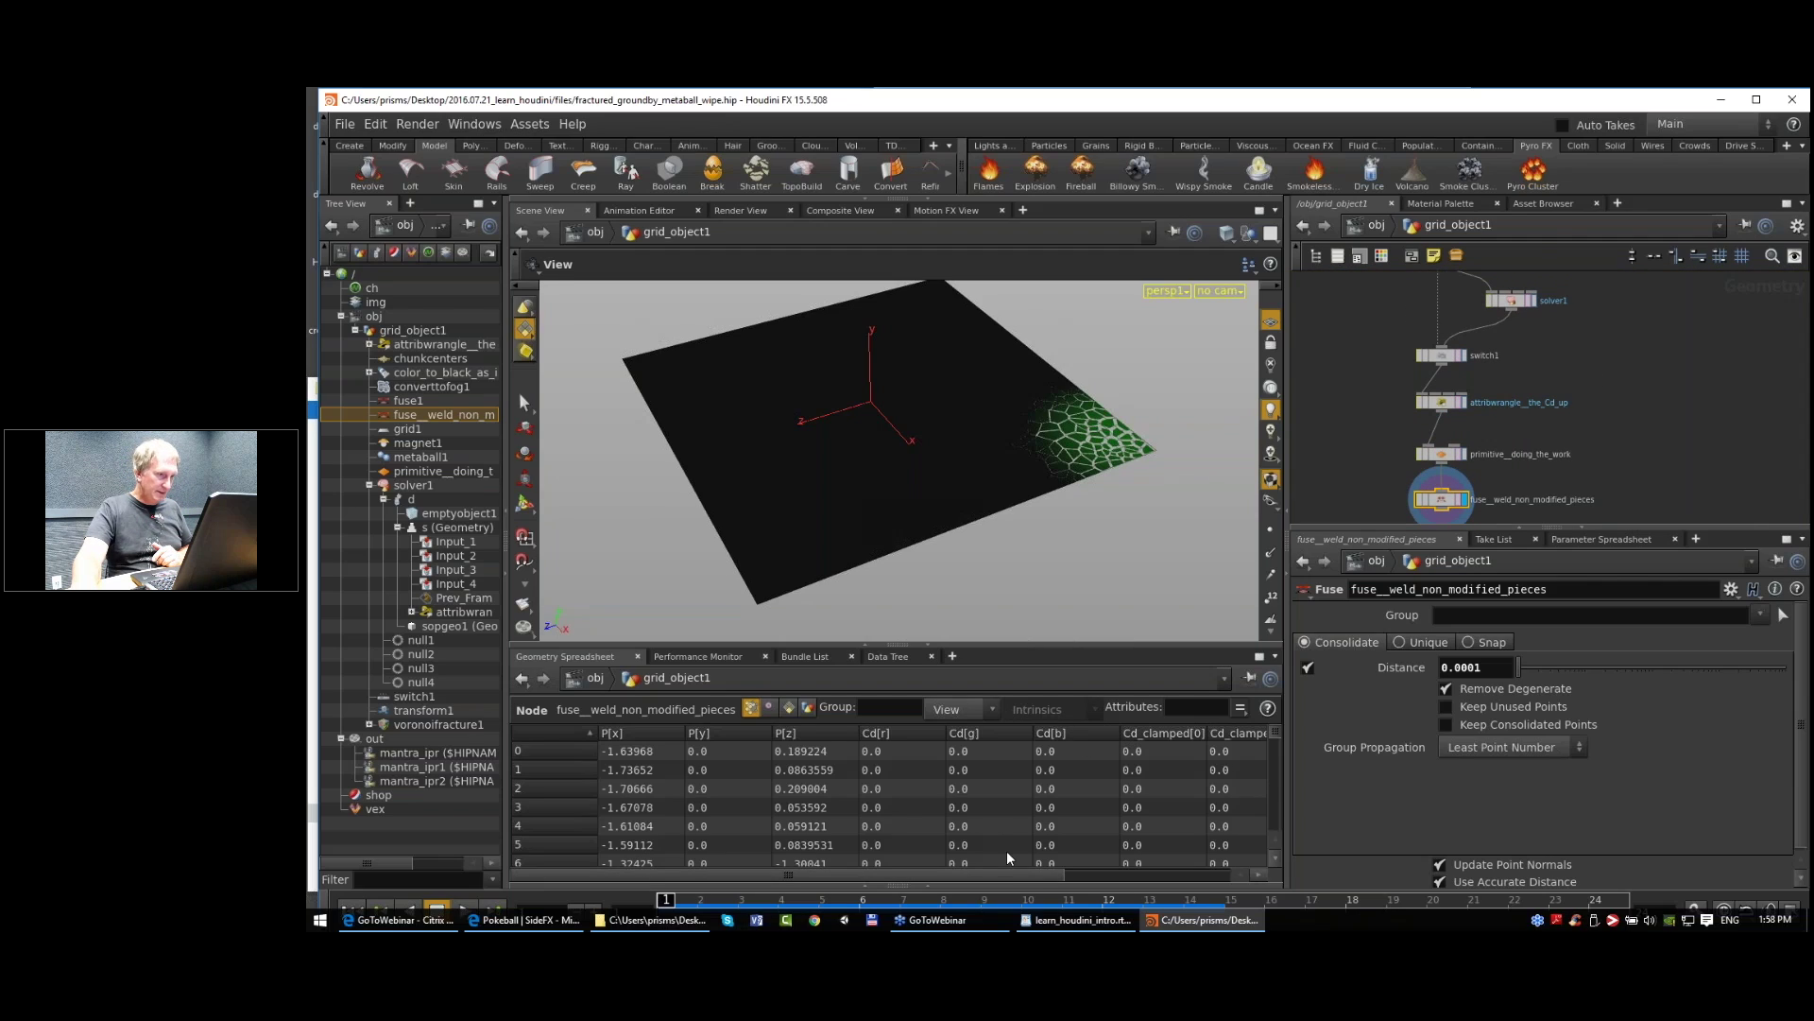
drag(1013, 869, 1292, 888)
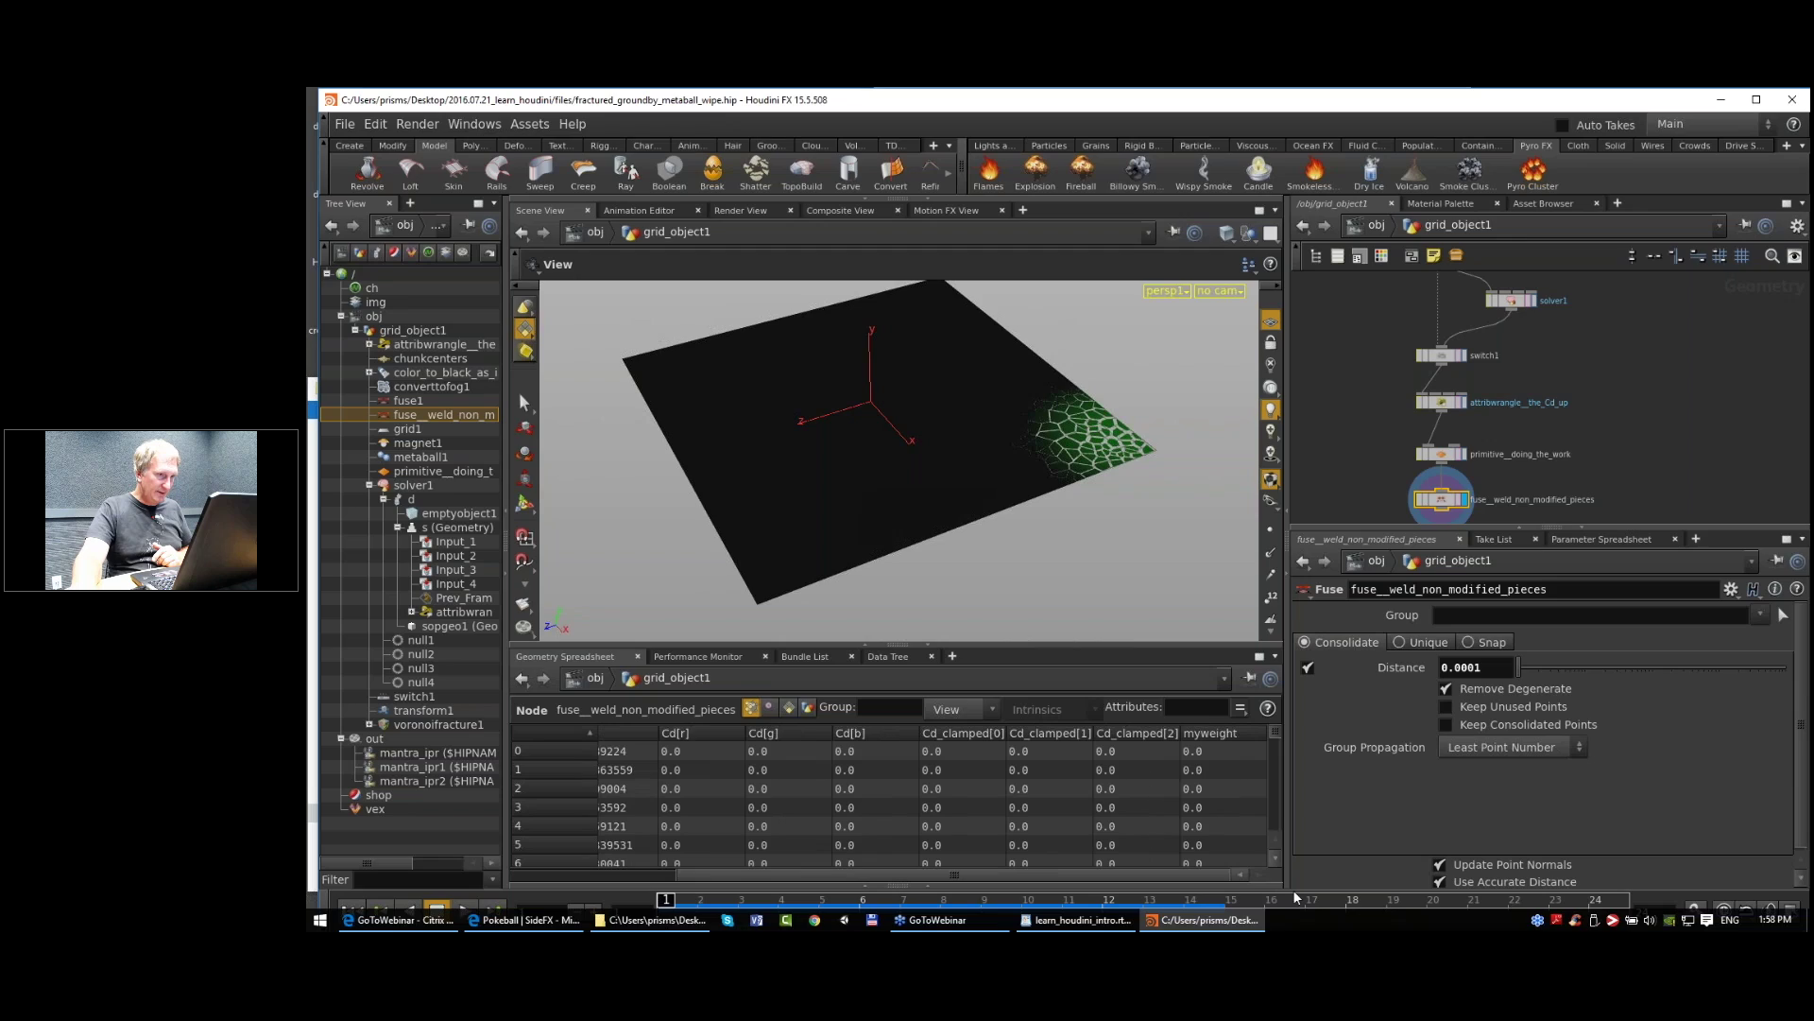
click(1212, 734)
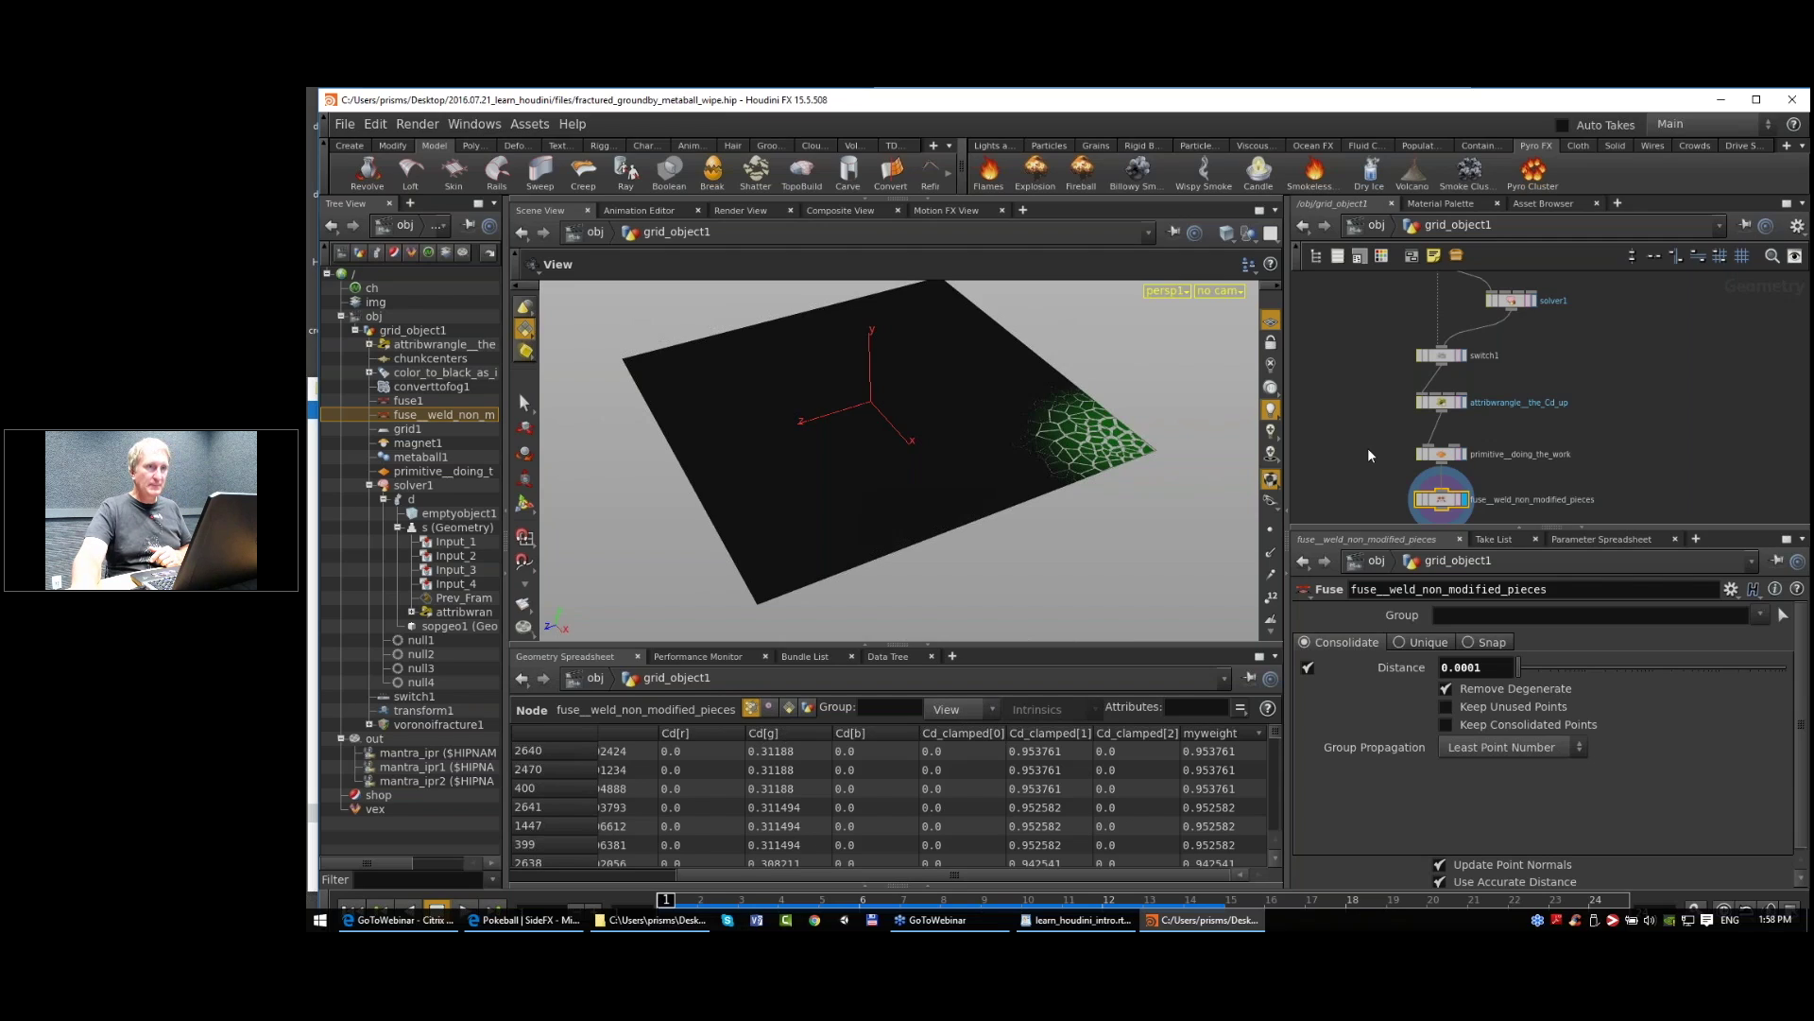
middle_drag(1369, 446, 1404, 370)
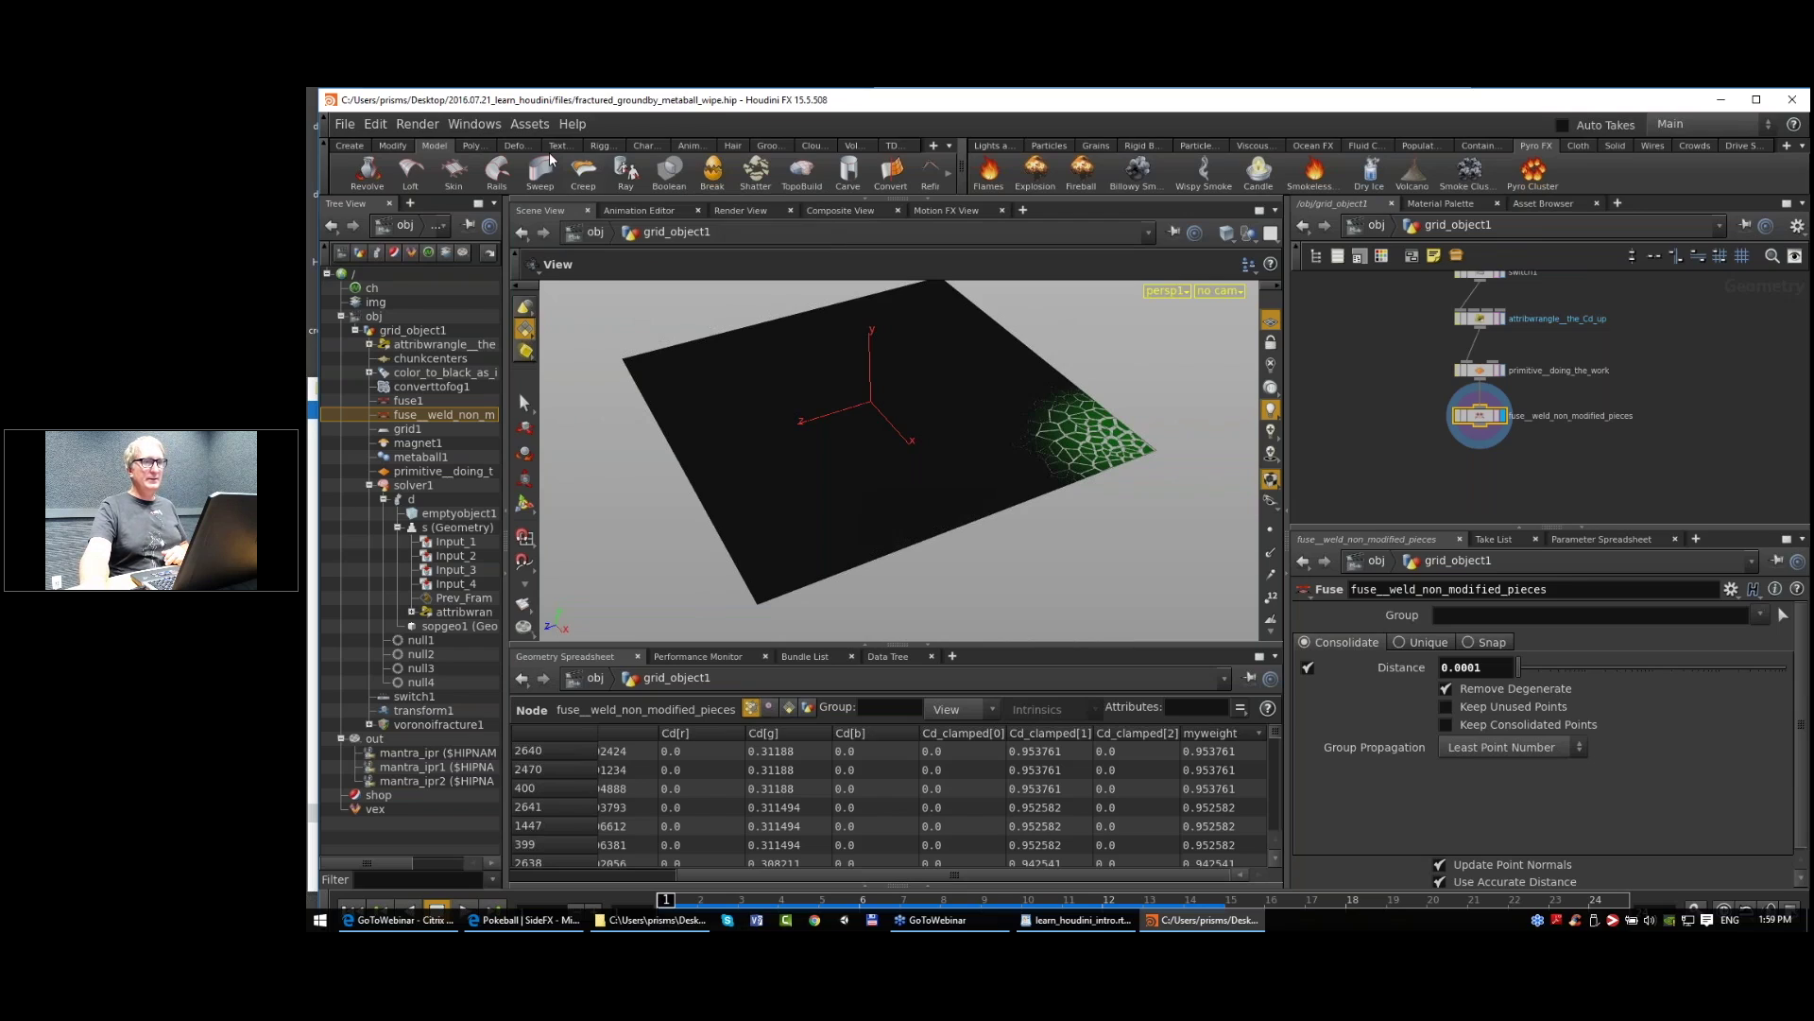
scroll(1600, 343, down, 2)
middle_drag(1576, 362, 1539, 380)
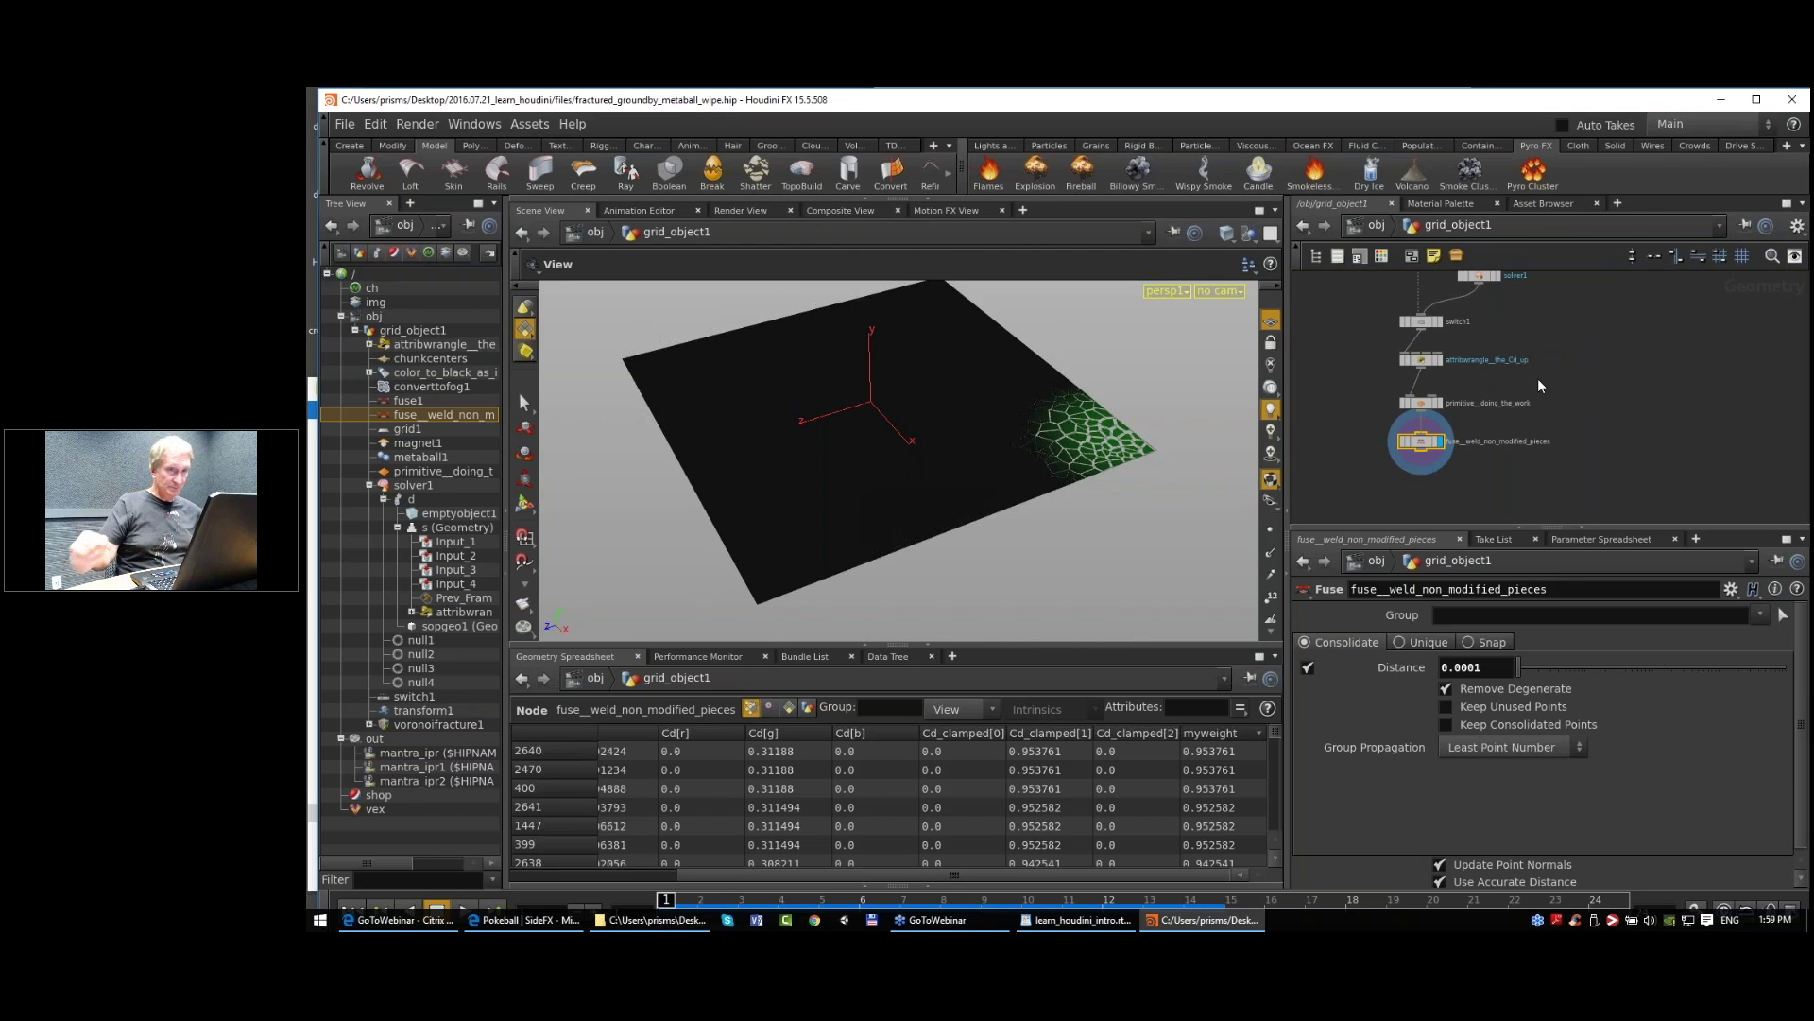
middle_drag(1574, 405, 1564, 406)
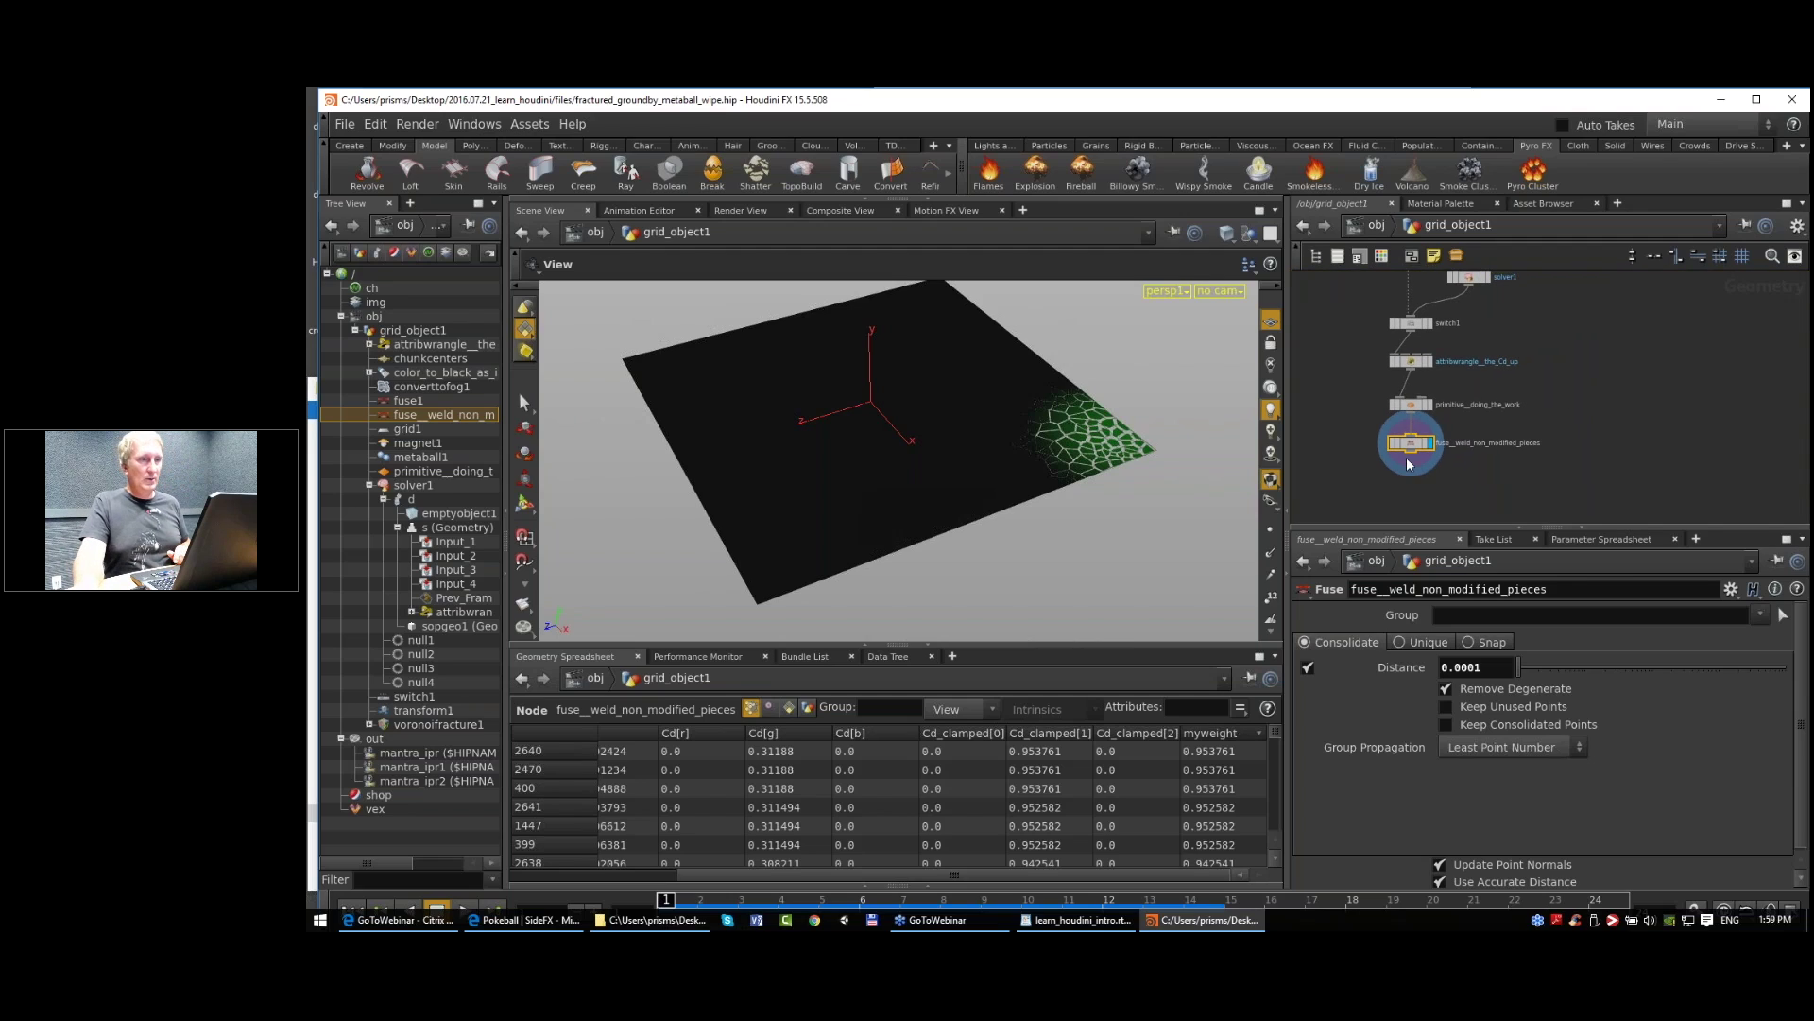
scroll(1517, 373, down, 3)
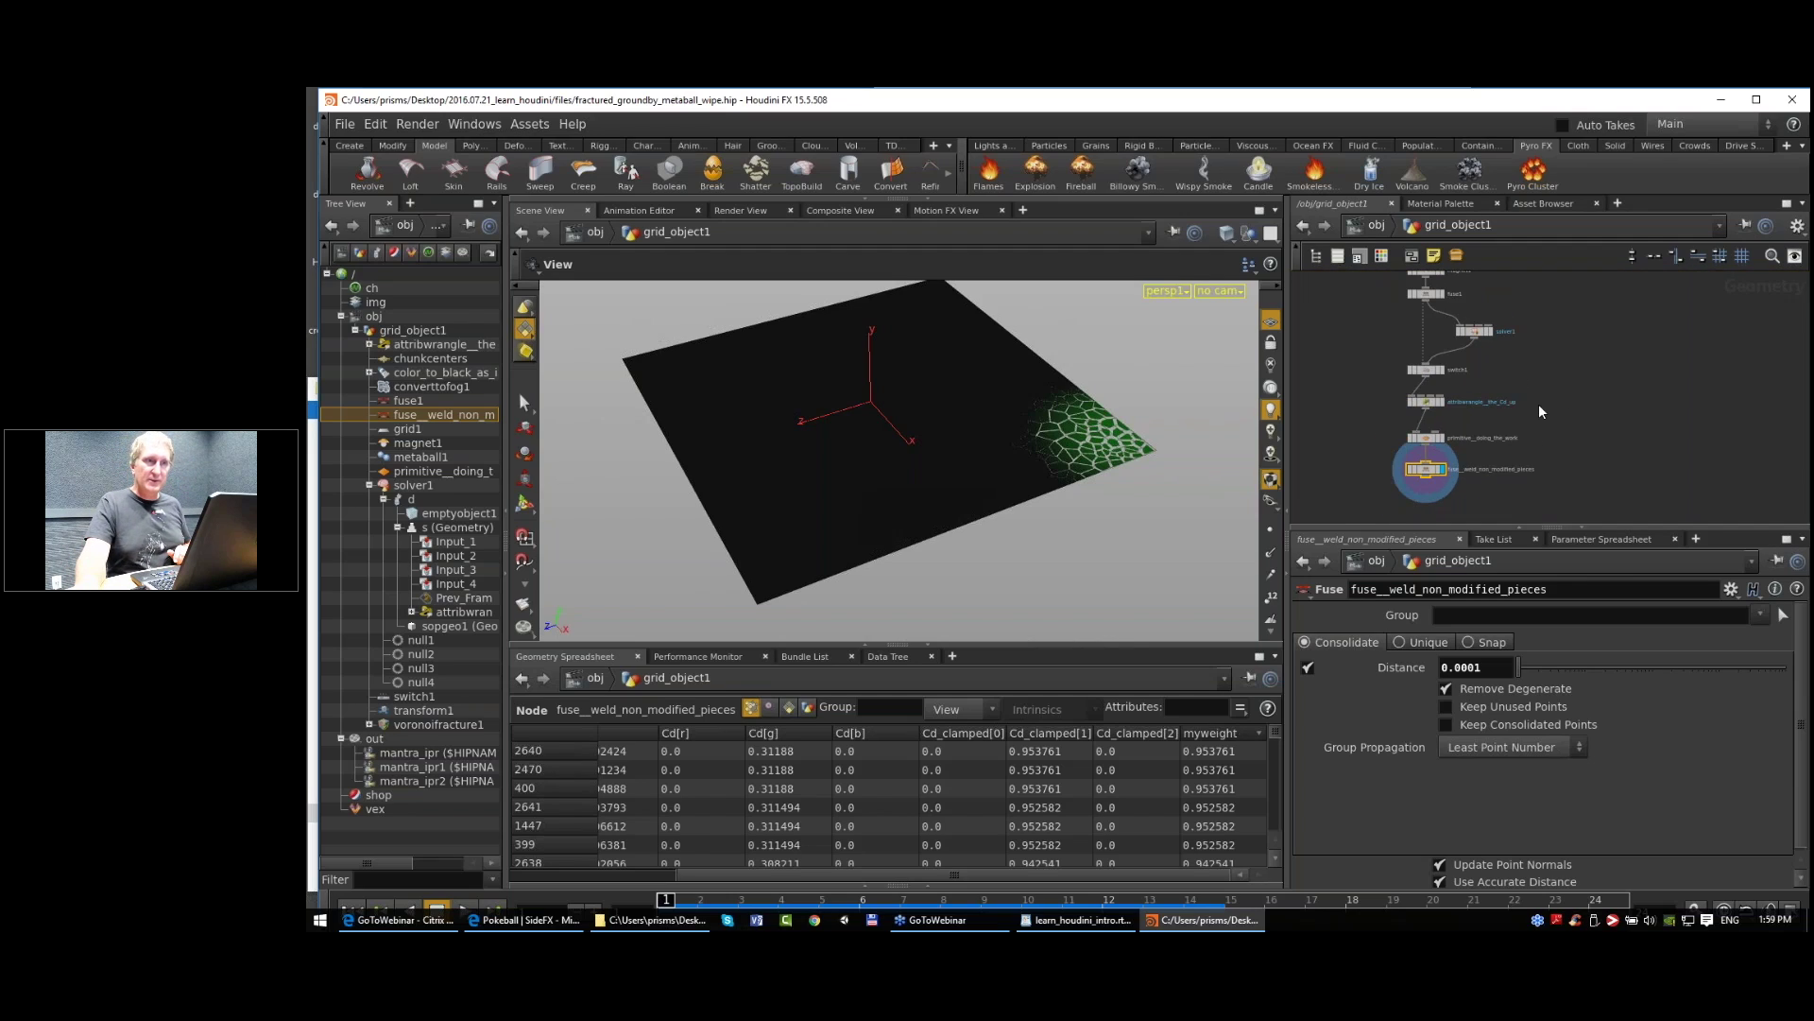
Step: Close the current scene and start a new empty one
click(345, 124)
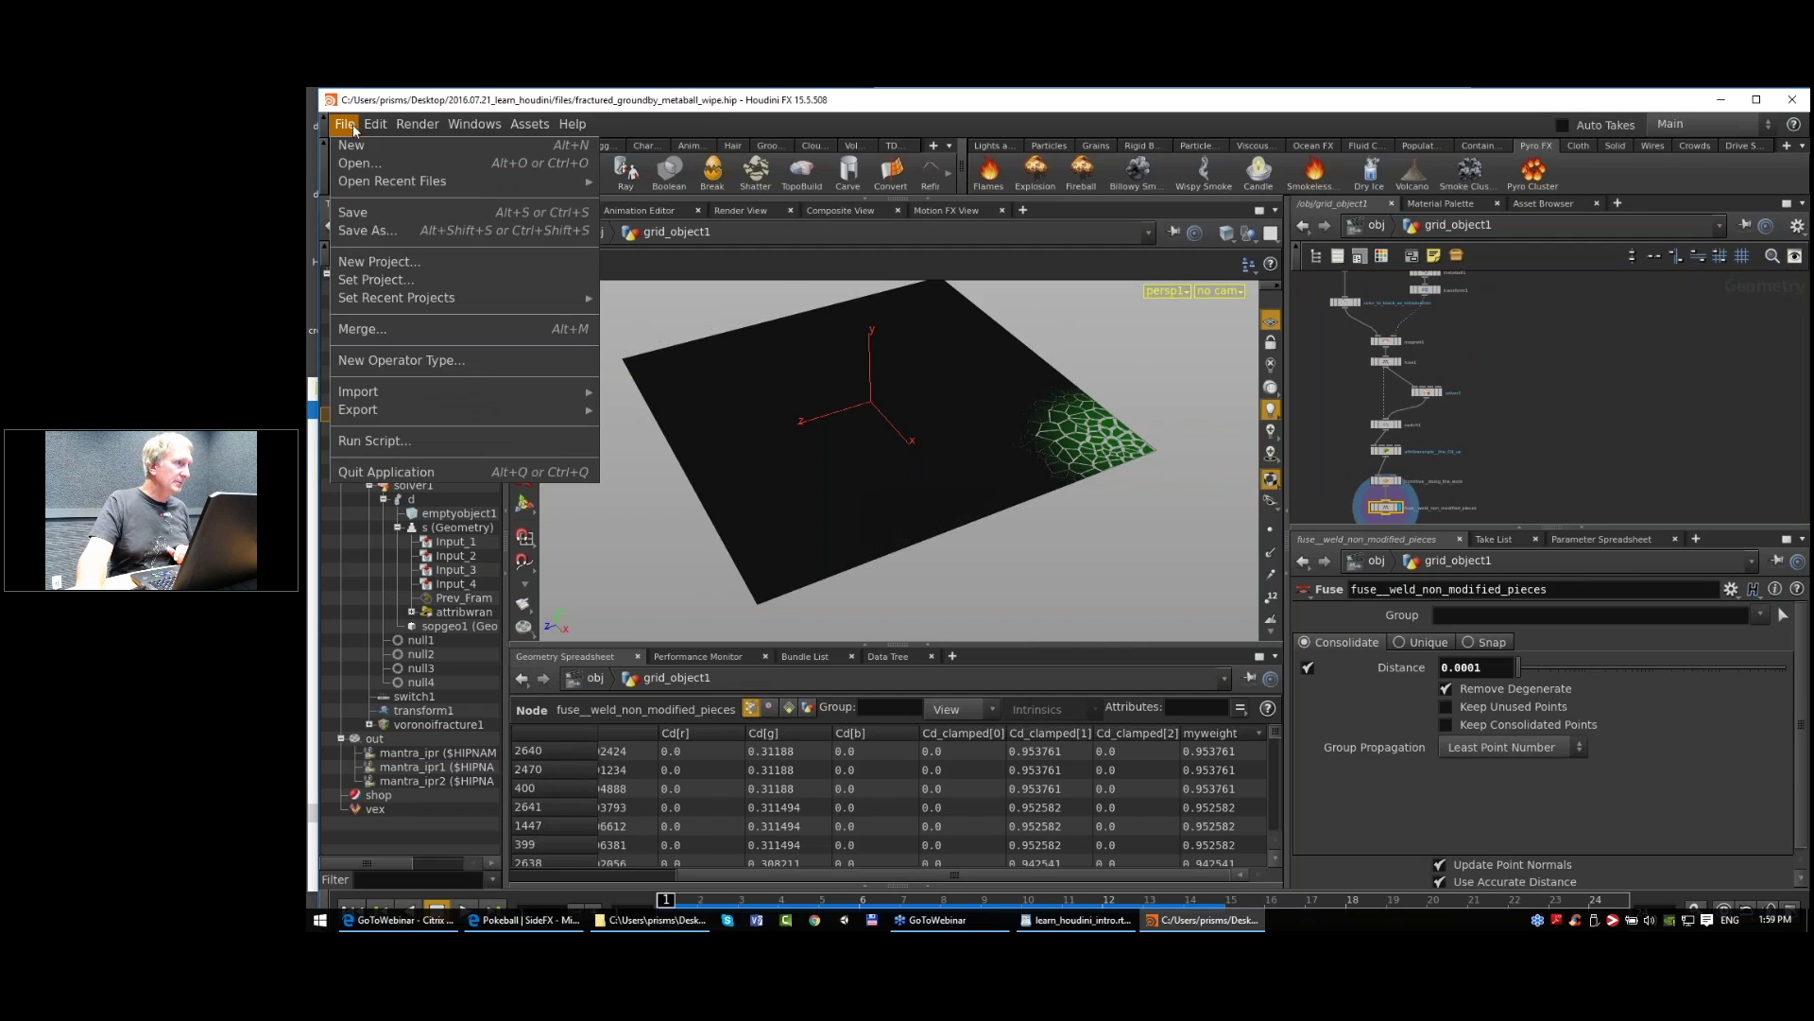
click(352, 145)
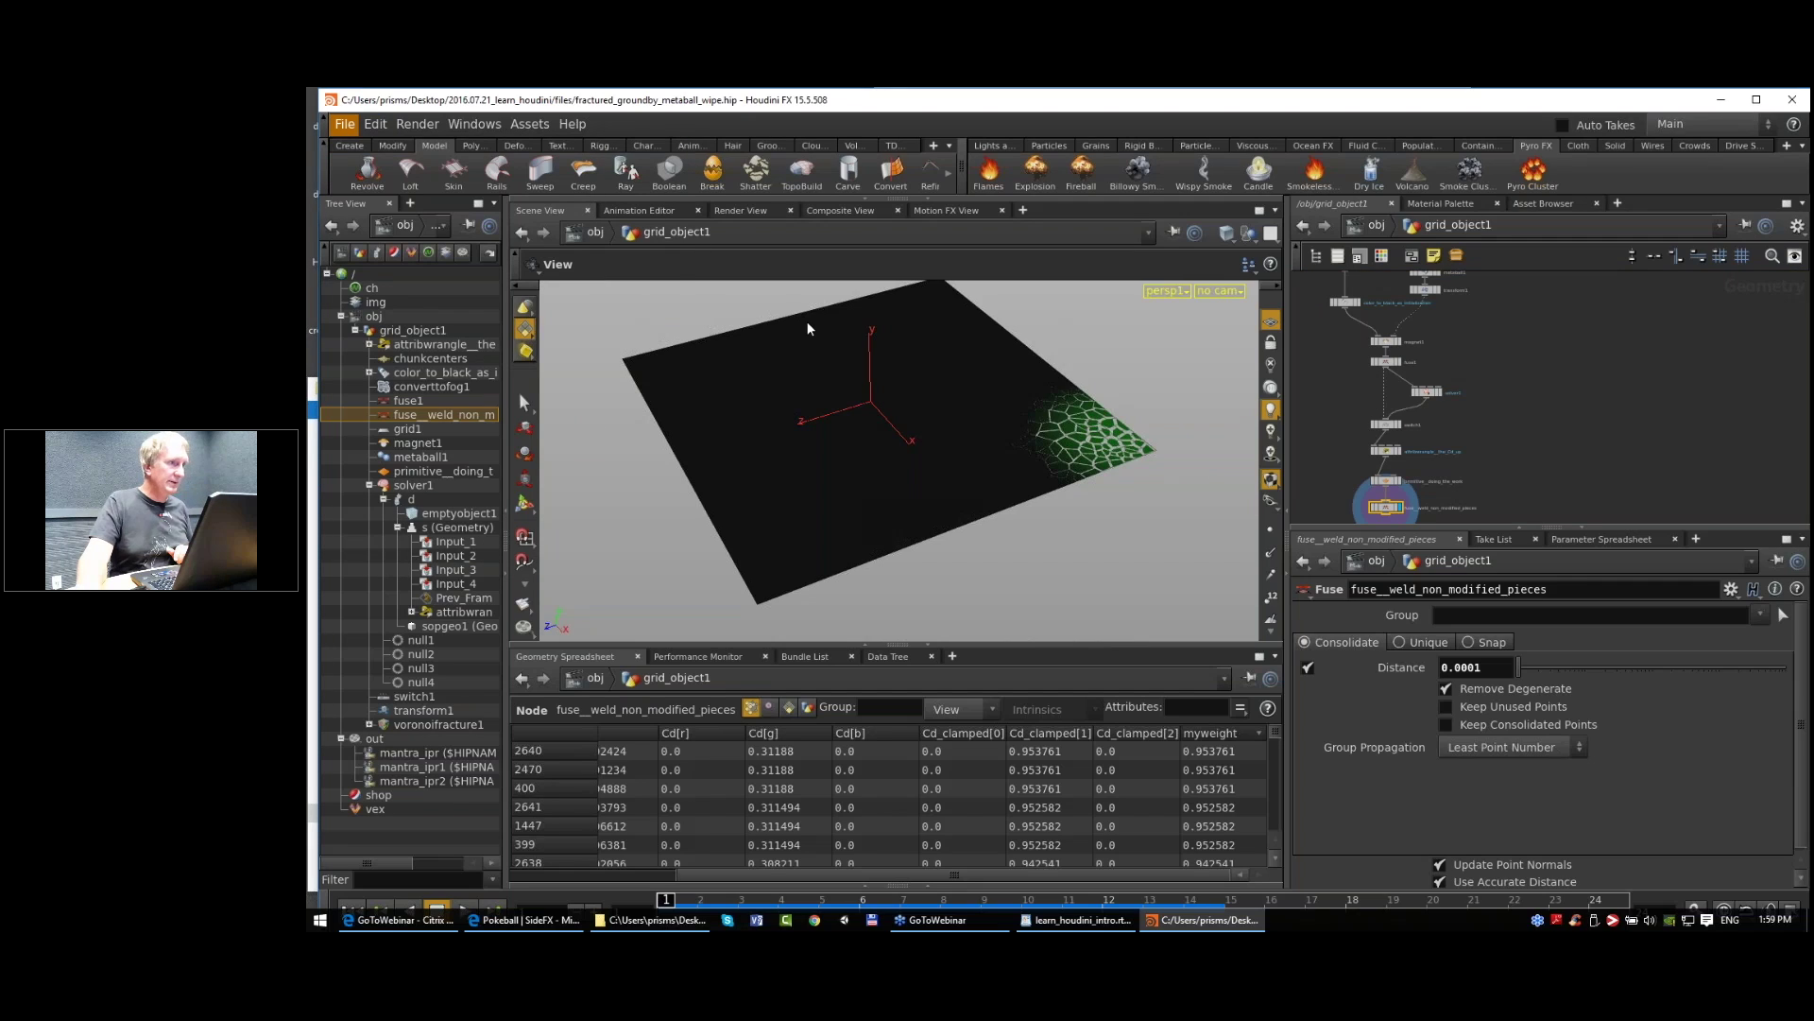
click(927, 646)
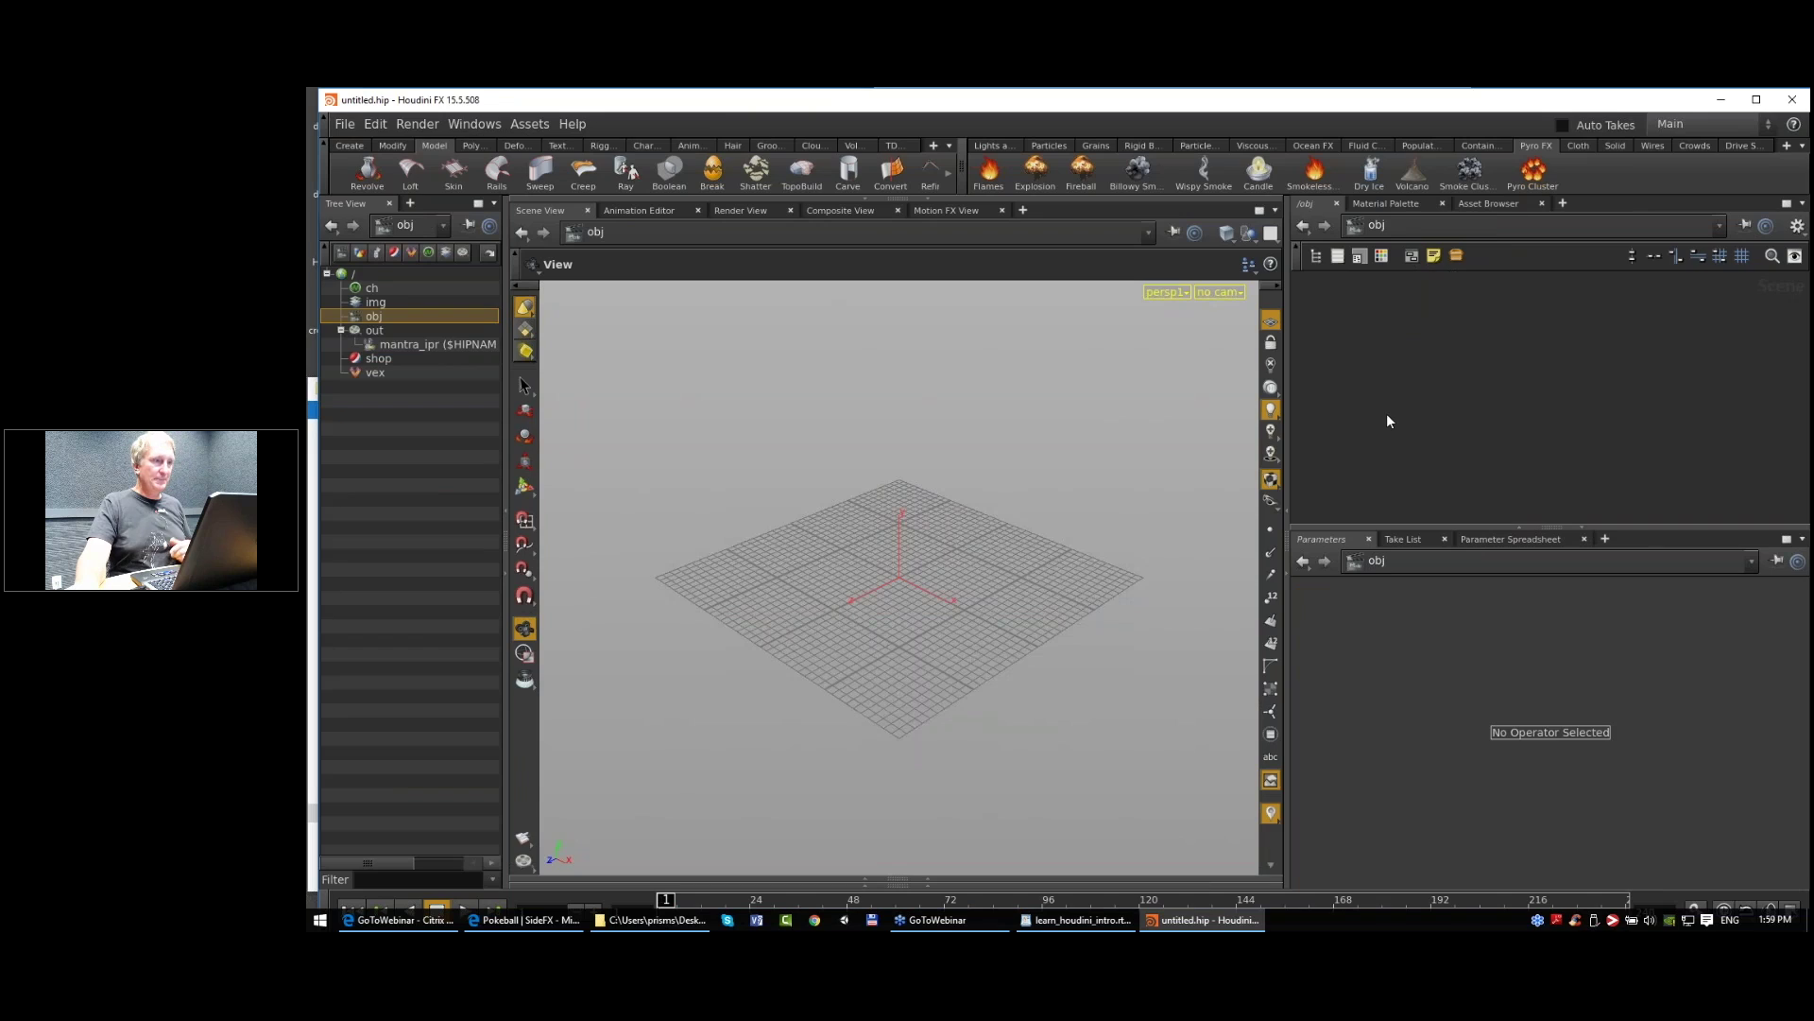
Step: Create a sphere at the origin of the new scene with the Sphere tool
key(Tab)
mouse_move(926, 596)
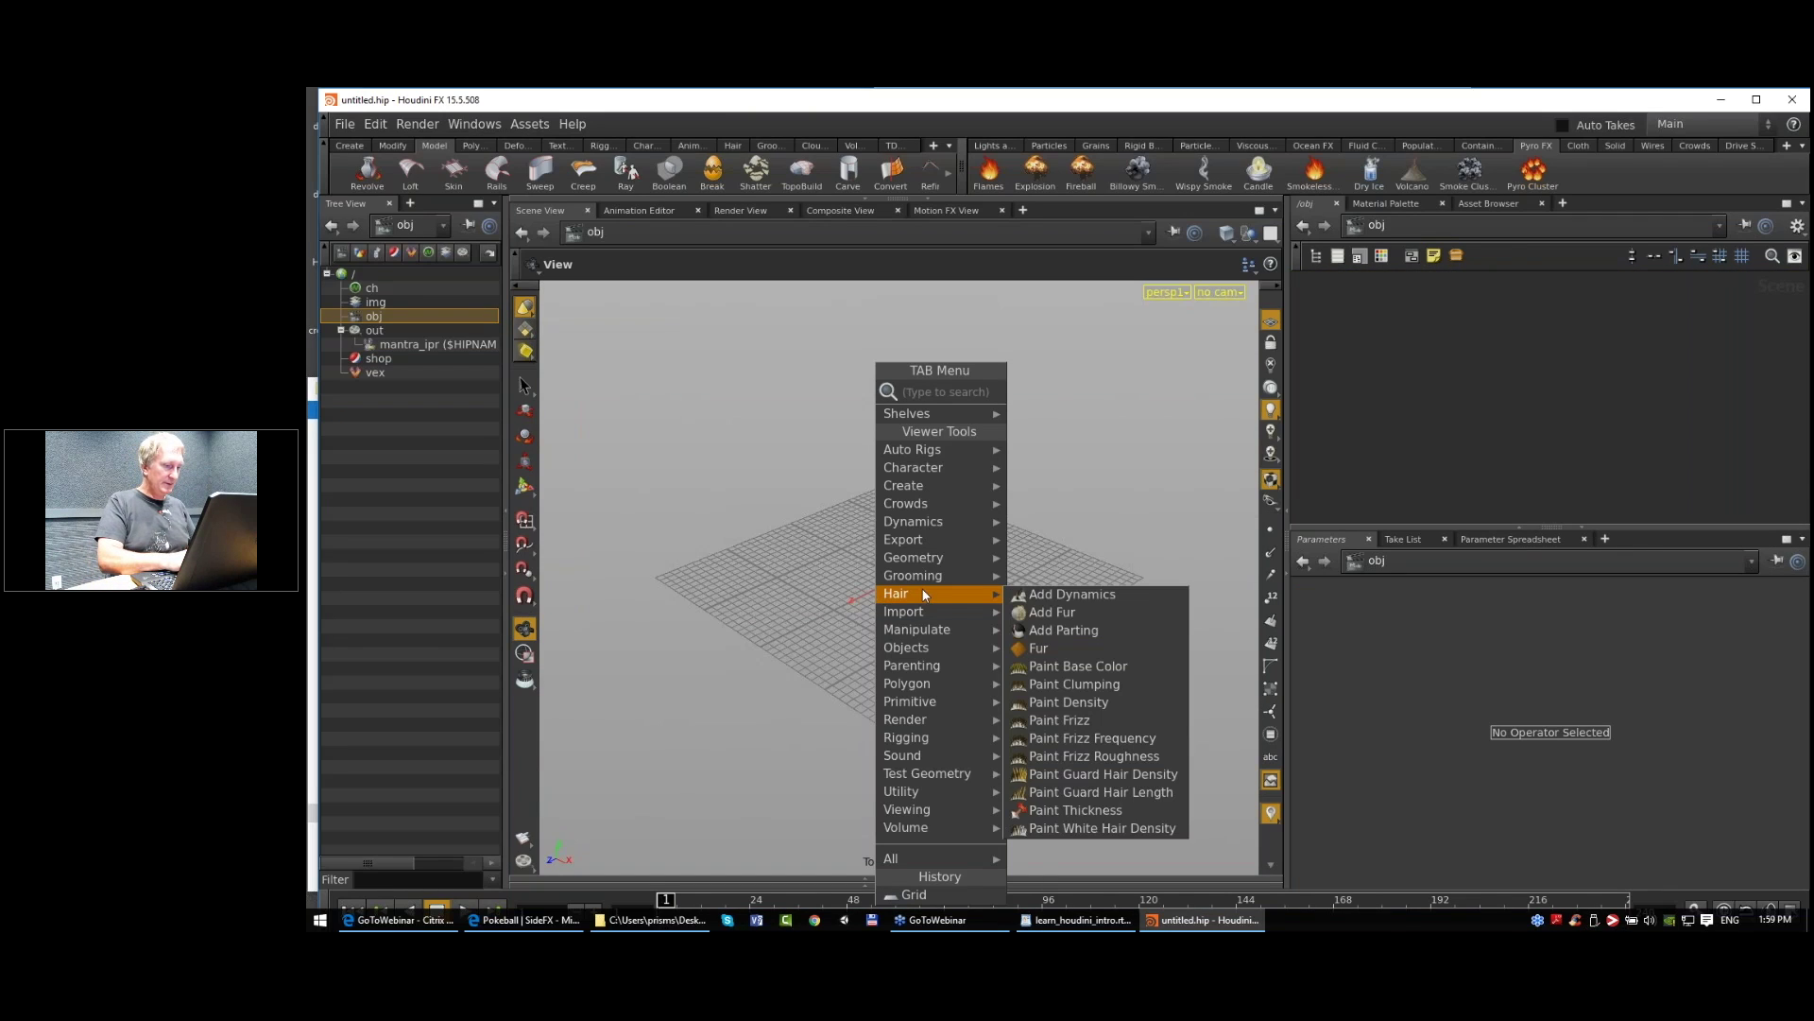
text(sphere)
key(Return)
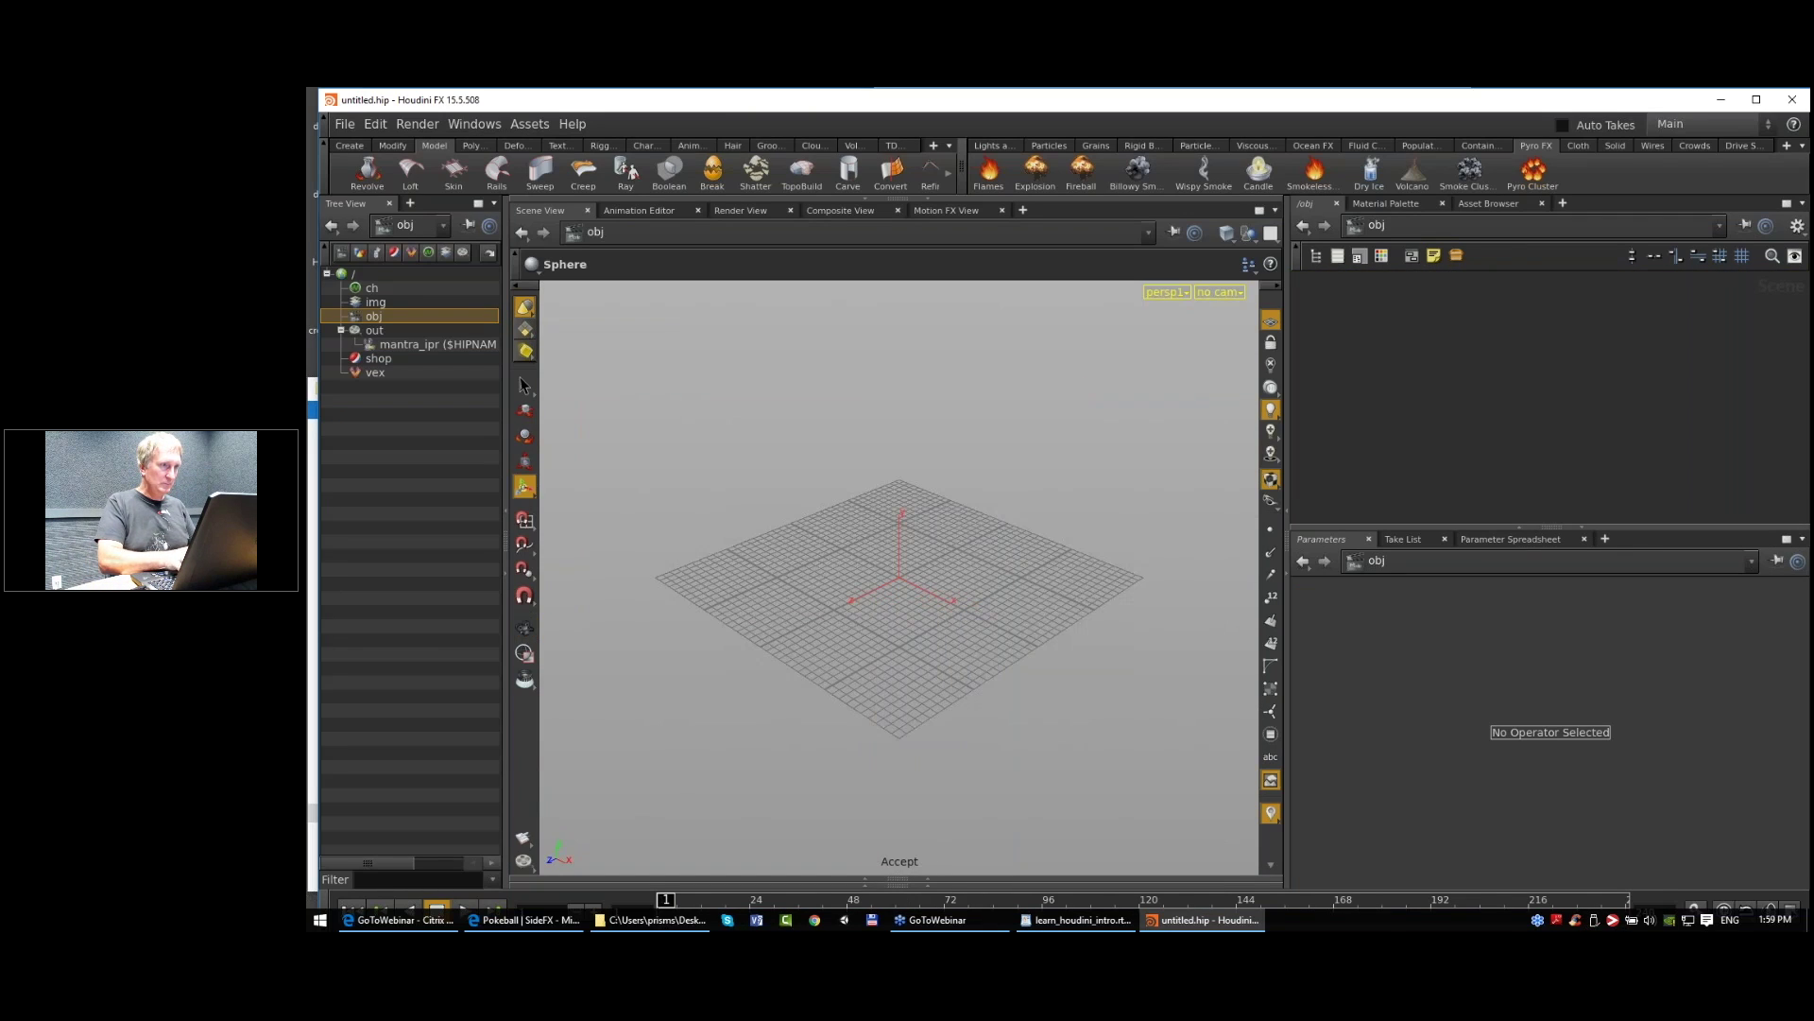
key(Return)
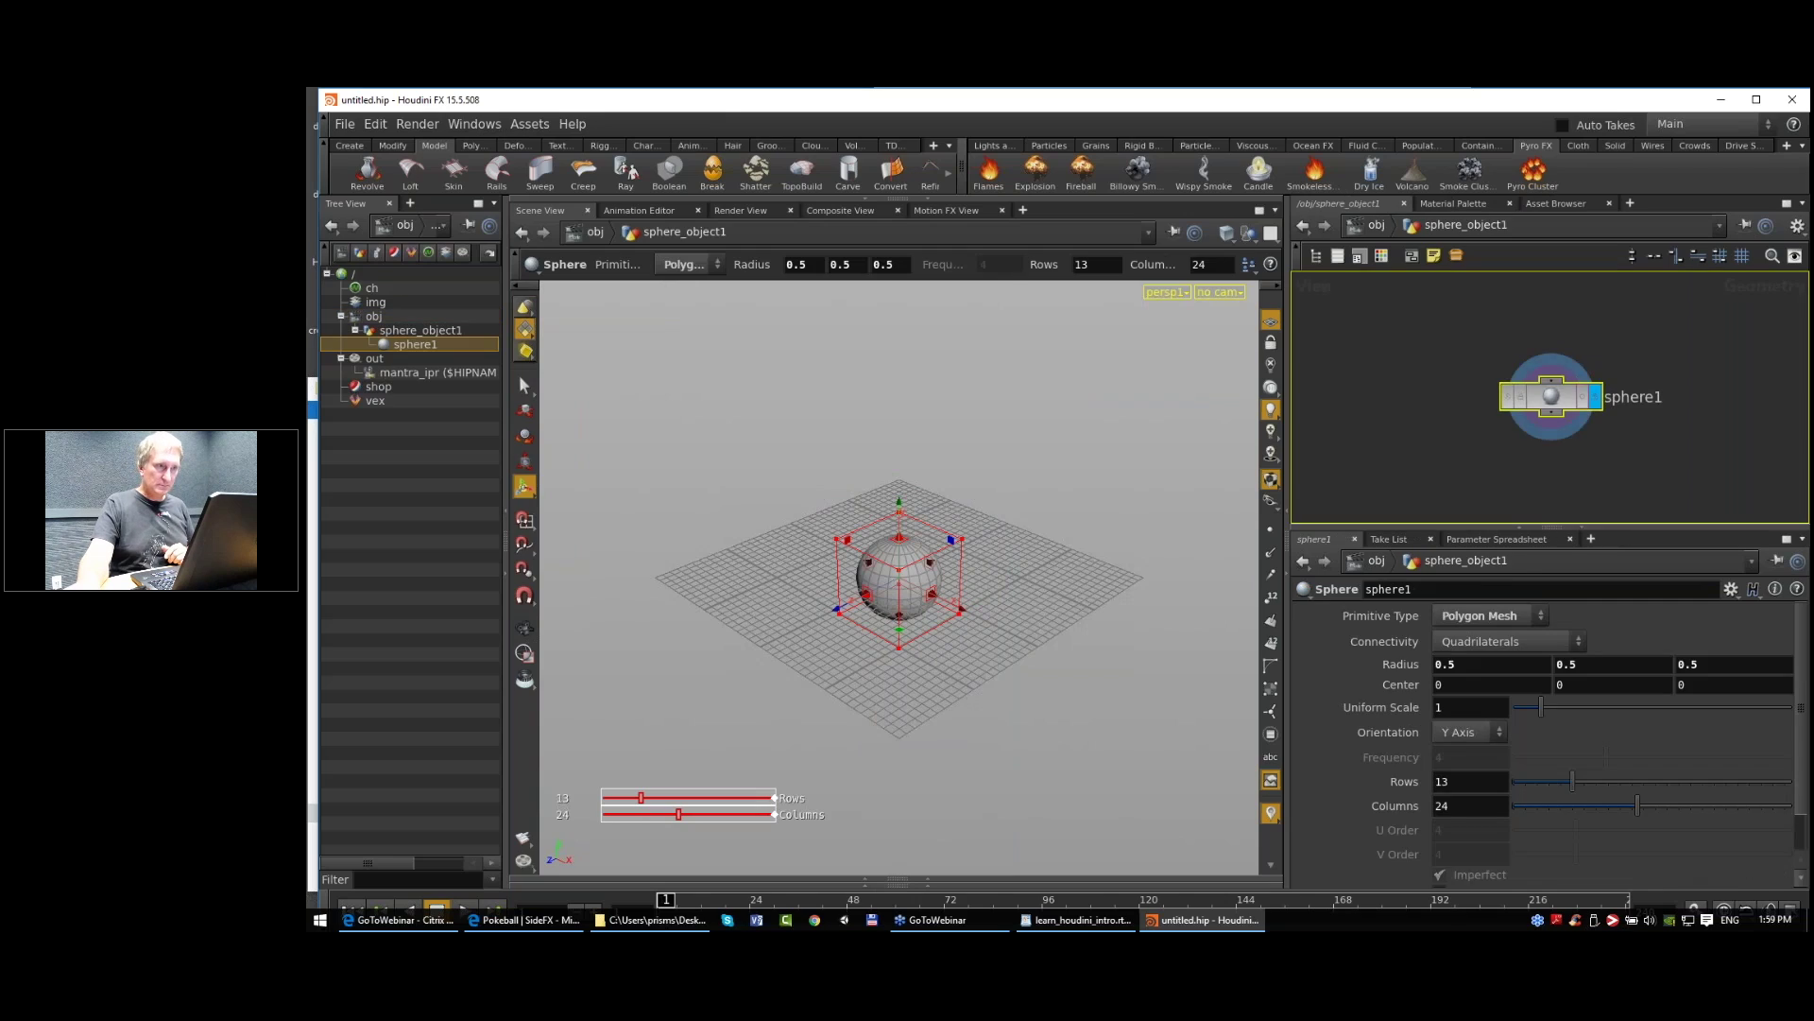
Step: Set sphere1's primitive type to Polygon and add a Point node below it, fed by sphere1
click(1484, 615)
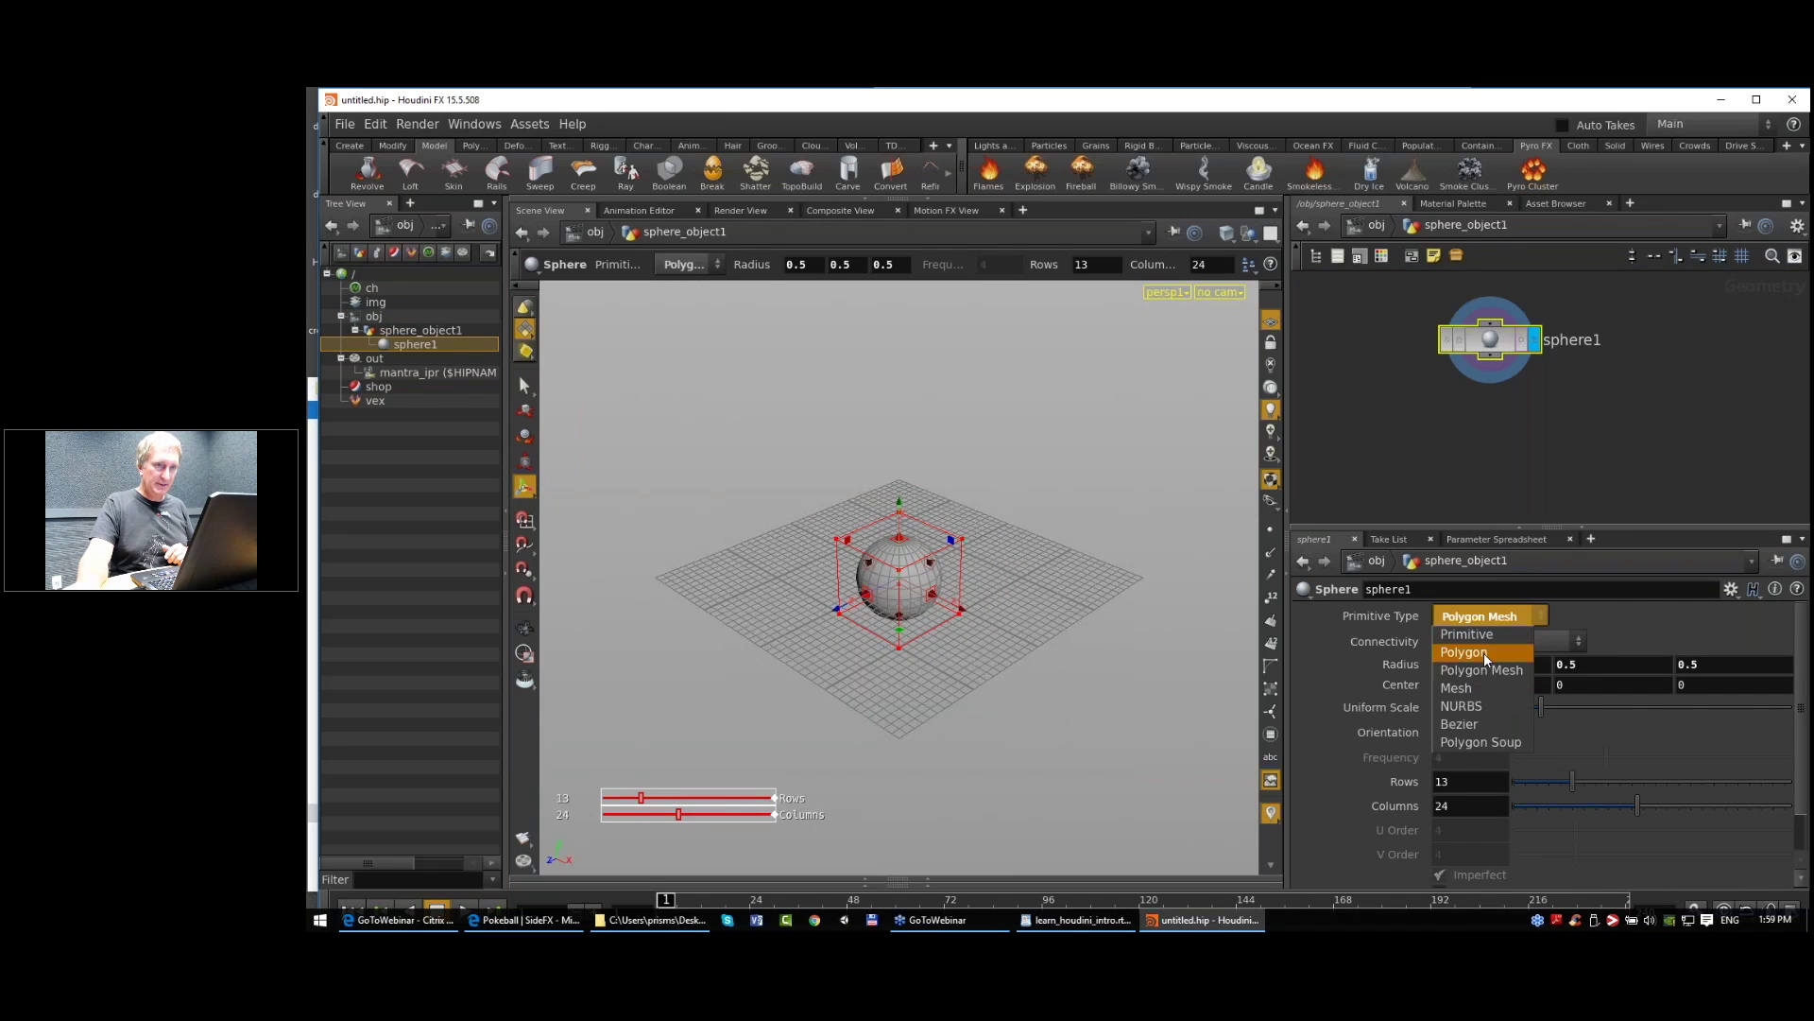
click(1484, 652)
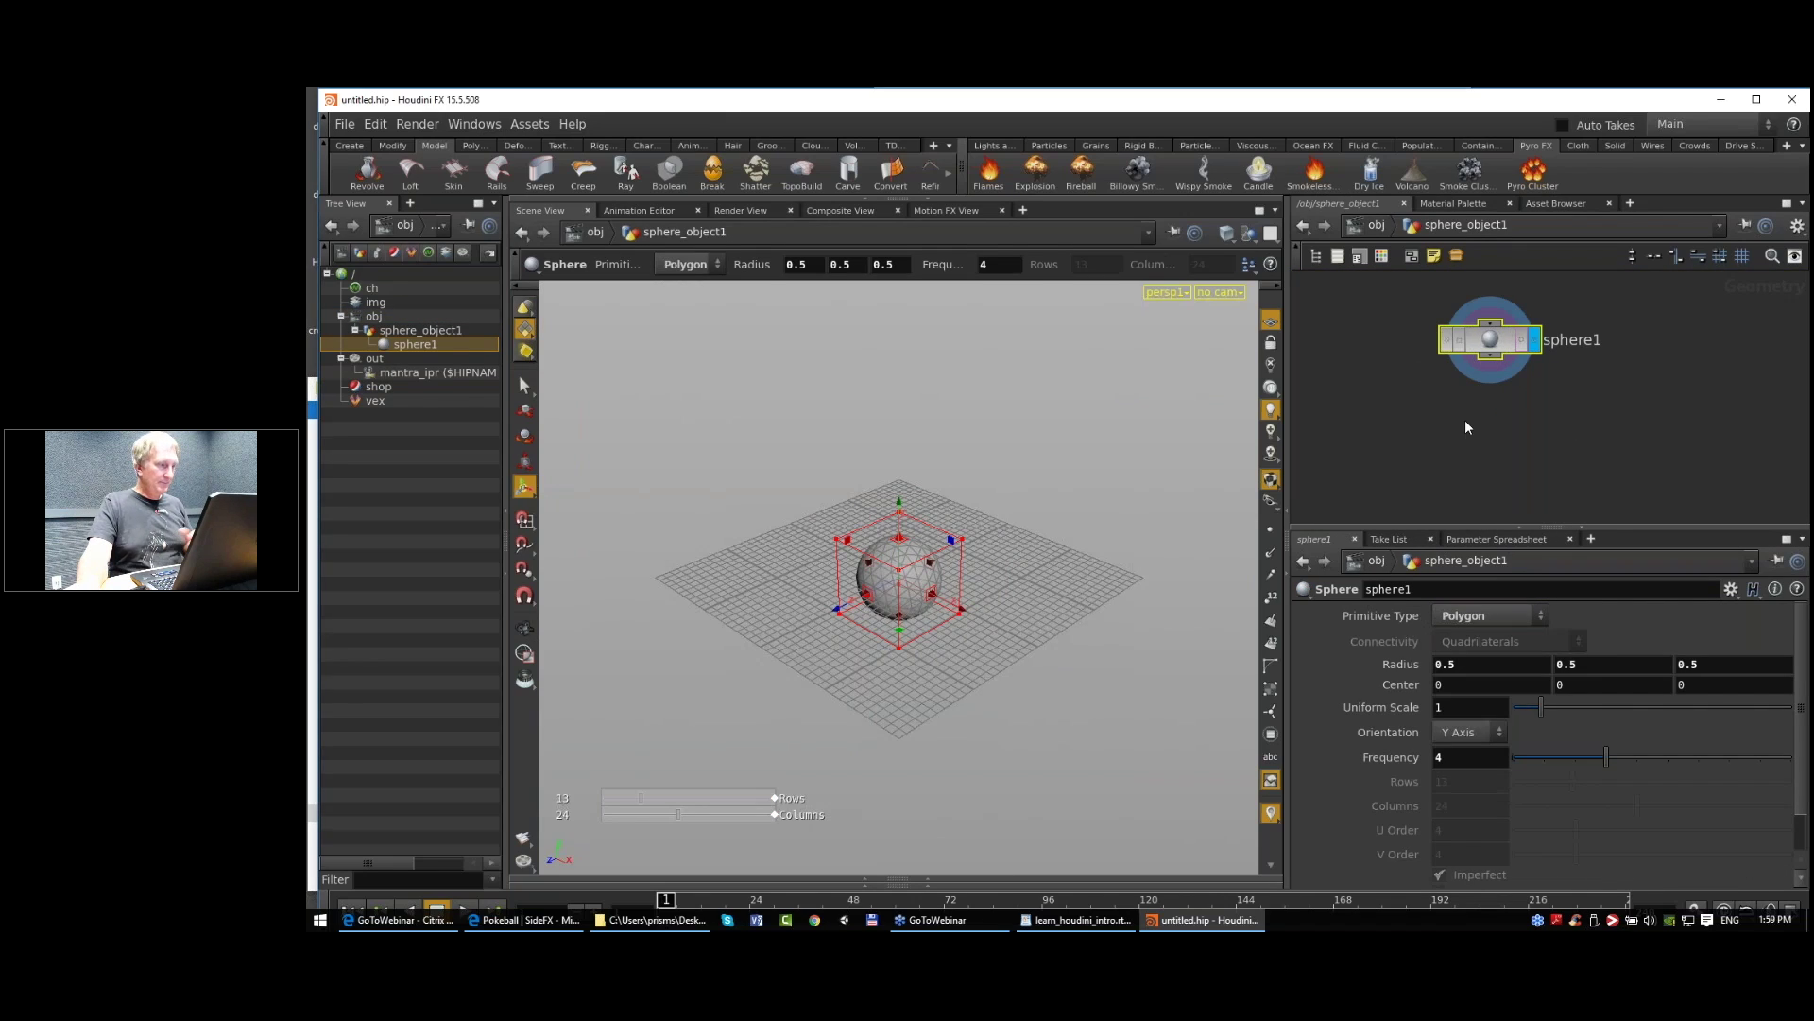
key(Tab)
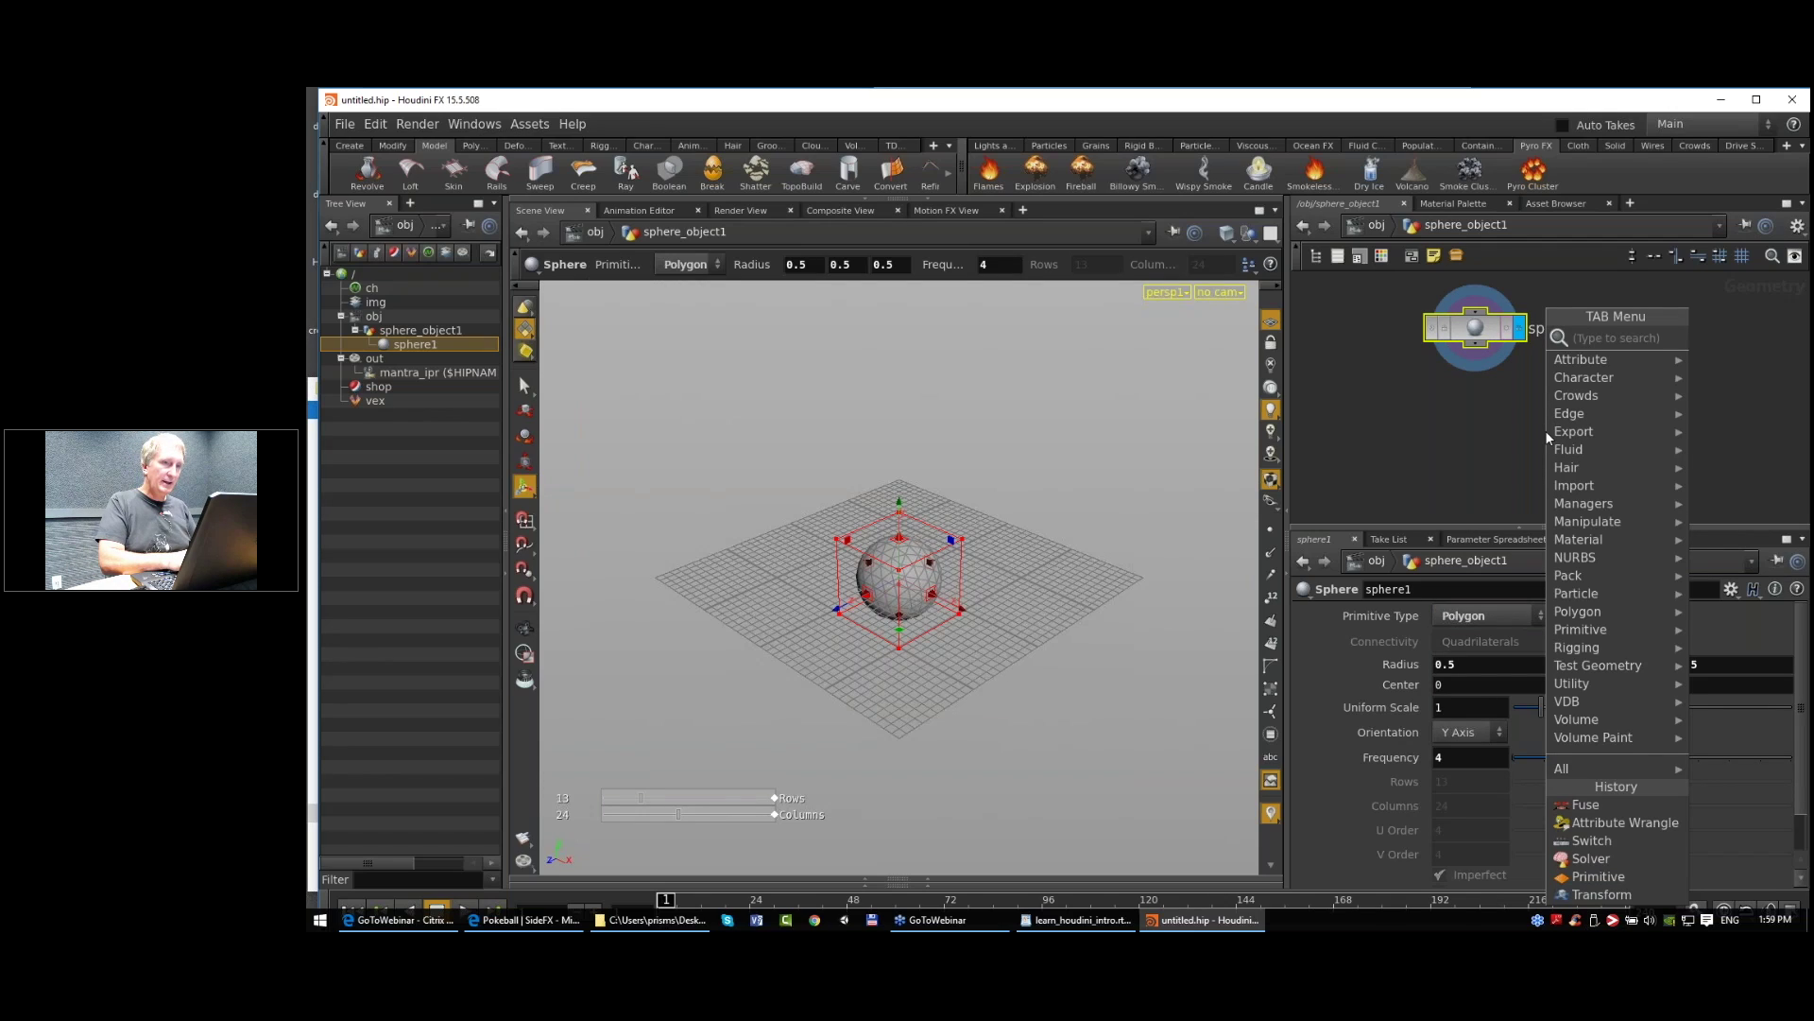
text(point)
key(Return)
click(1545, 429)
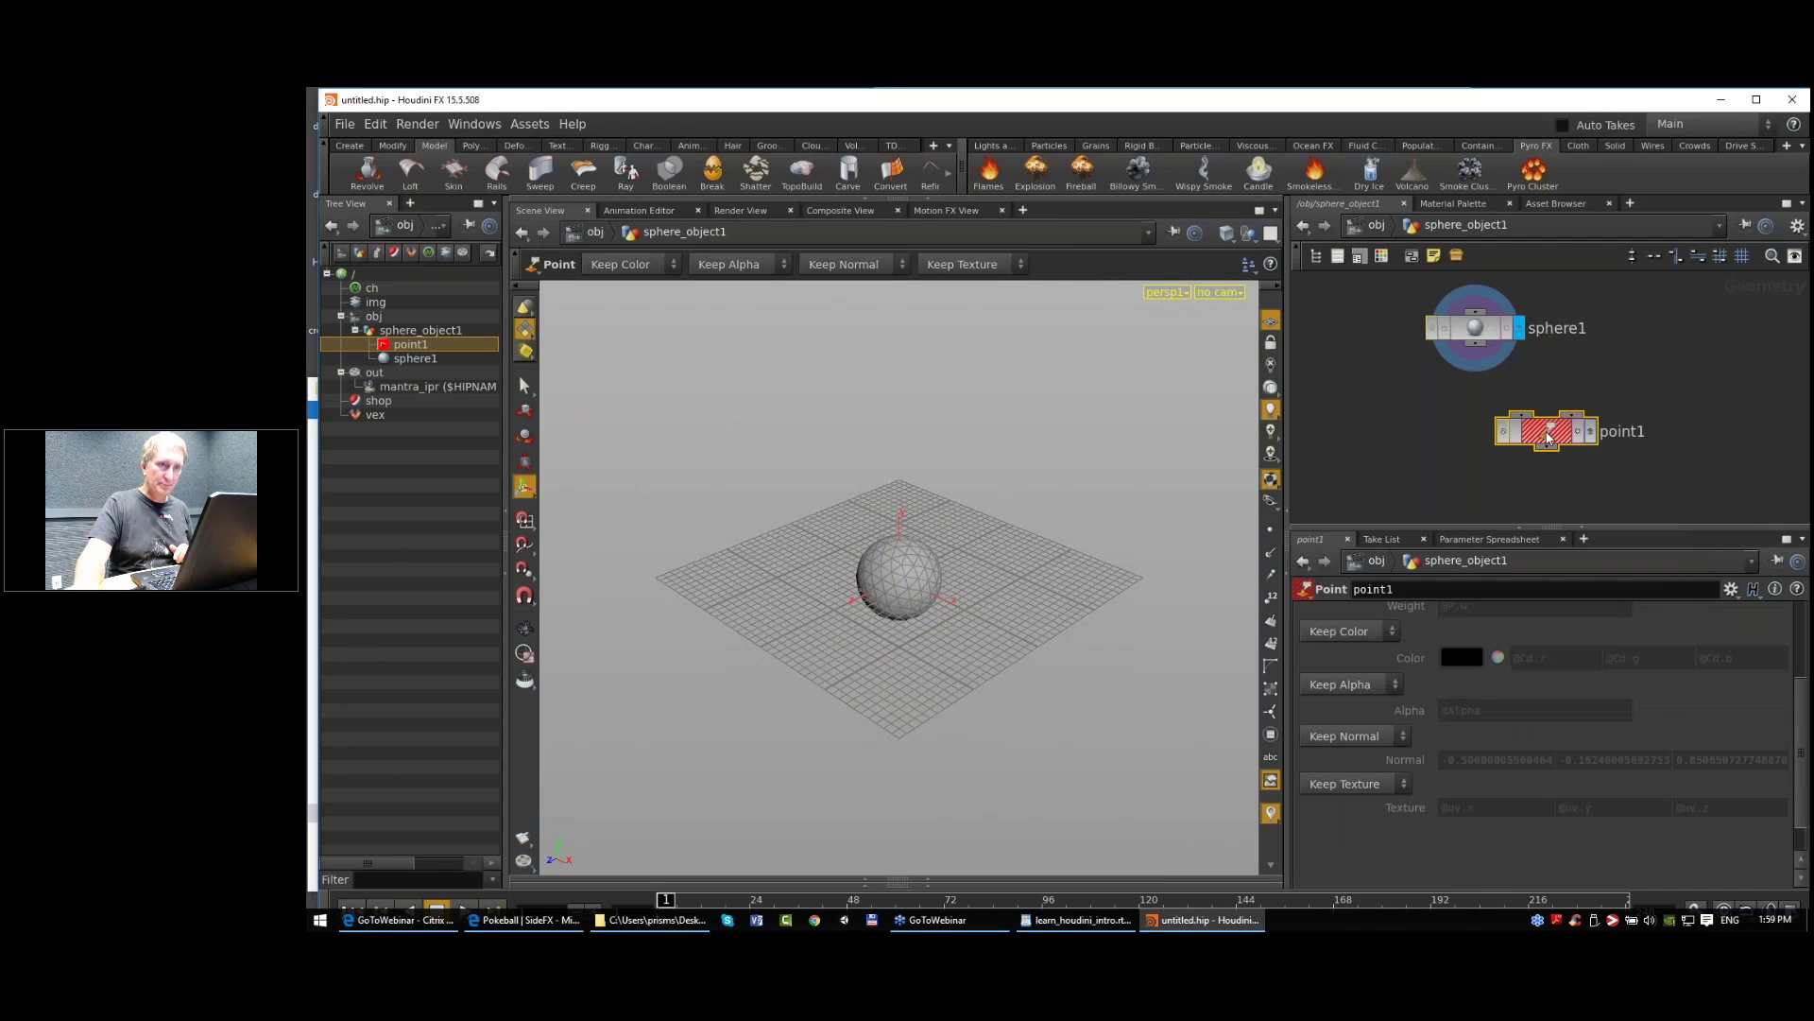
drag(1545, 431, 1391, 444)
drag(1475, 345, 1367, 427)
middle_drag(1586, 420, 1529, 411)
scroll(1529, 411, up, 1)
scroll(1529, 411, down, 3)
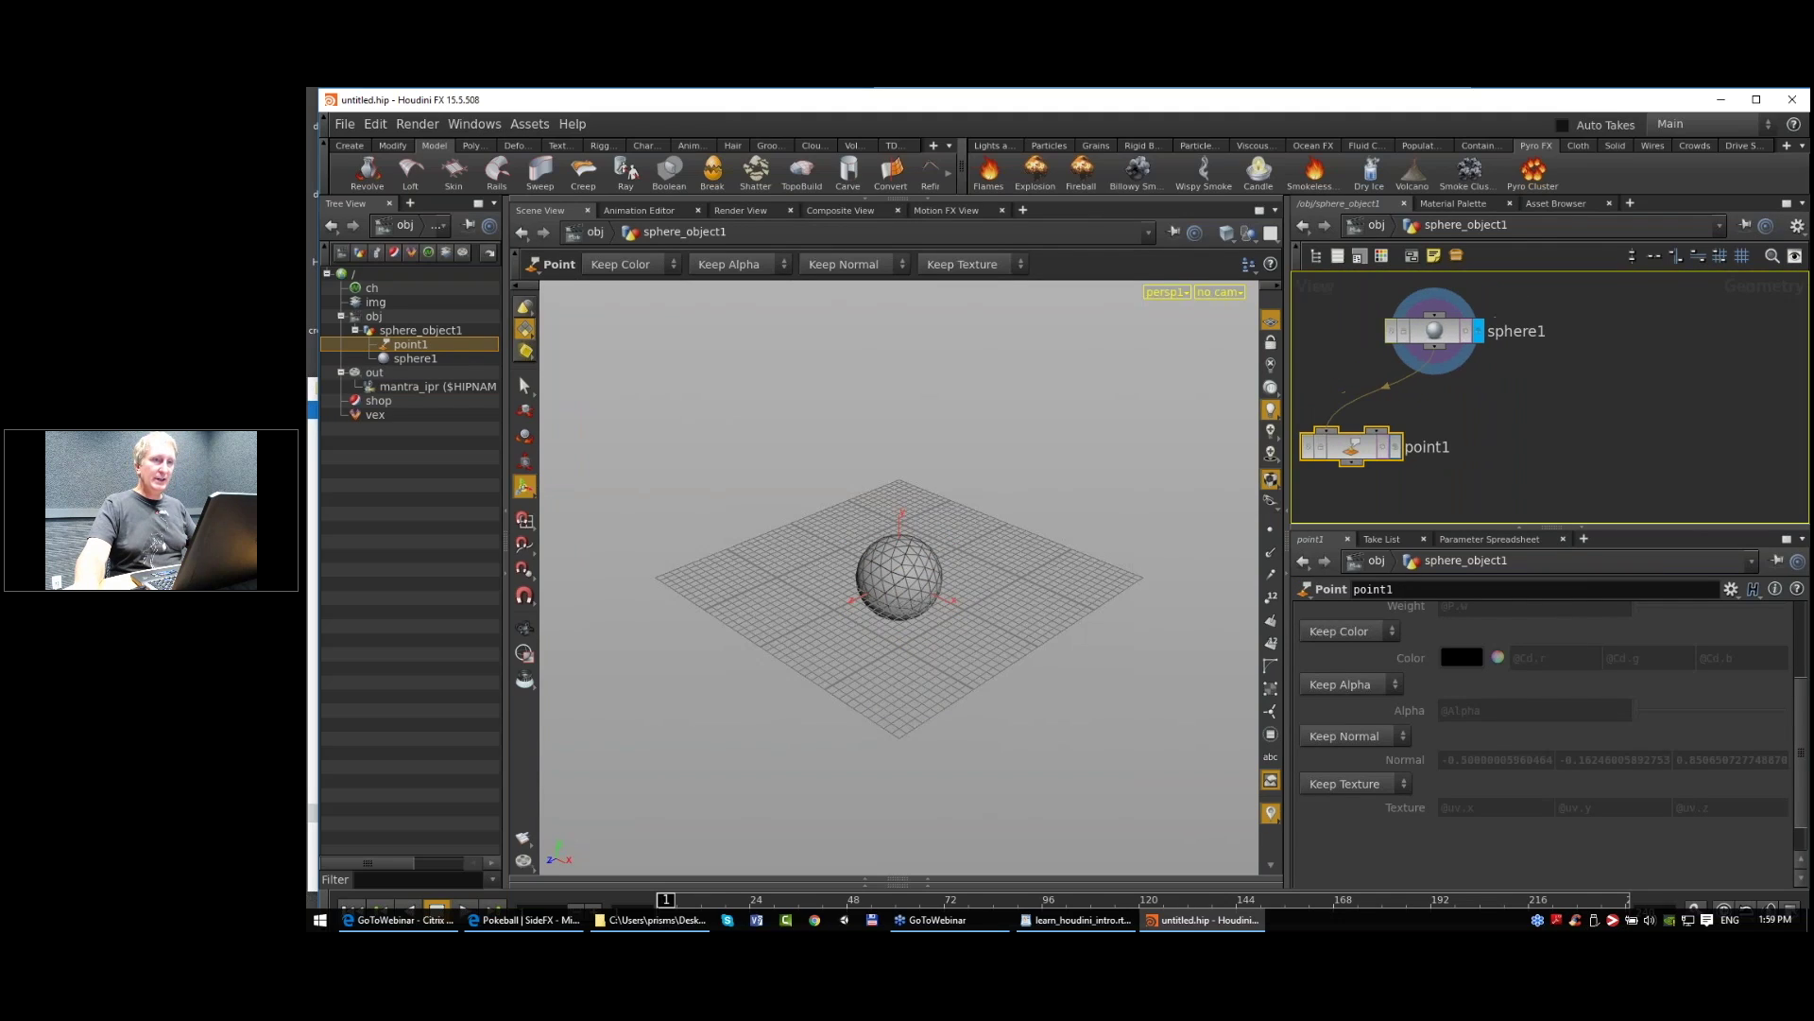
Step: Place an Attribute Wrangle node beside point1 in the sphere_object1 network
key(Tab)
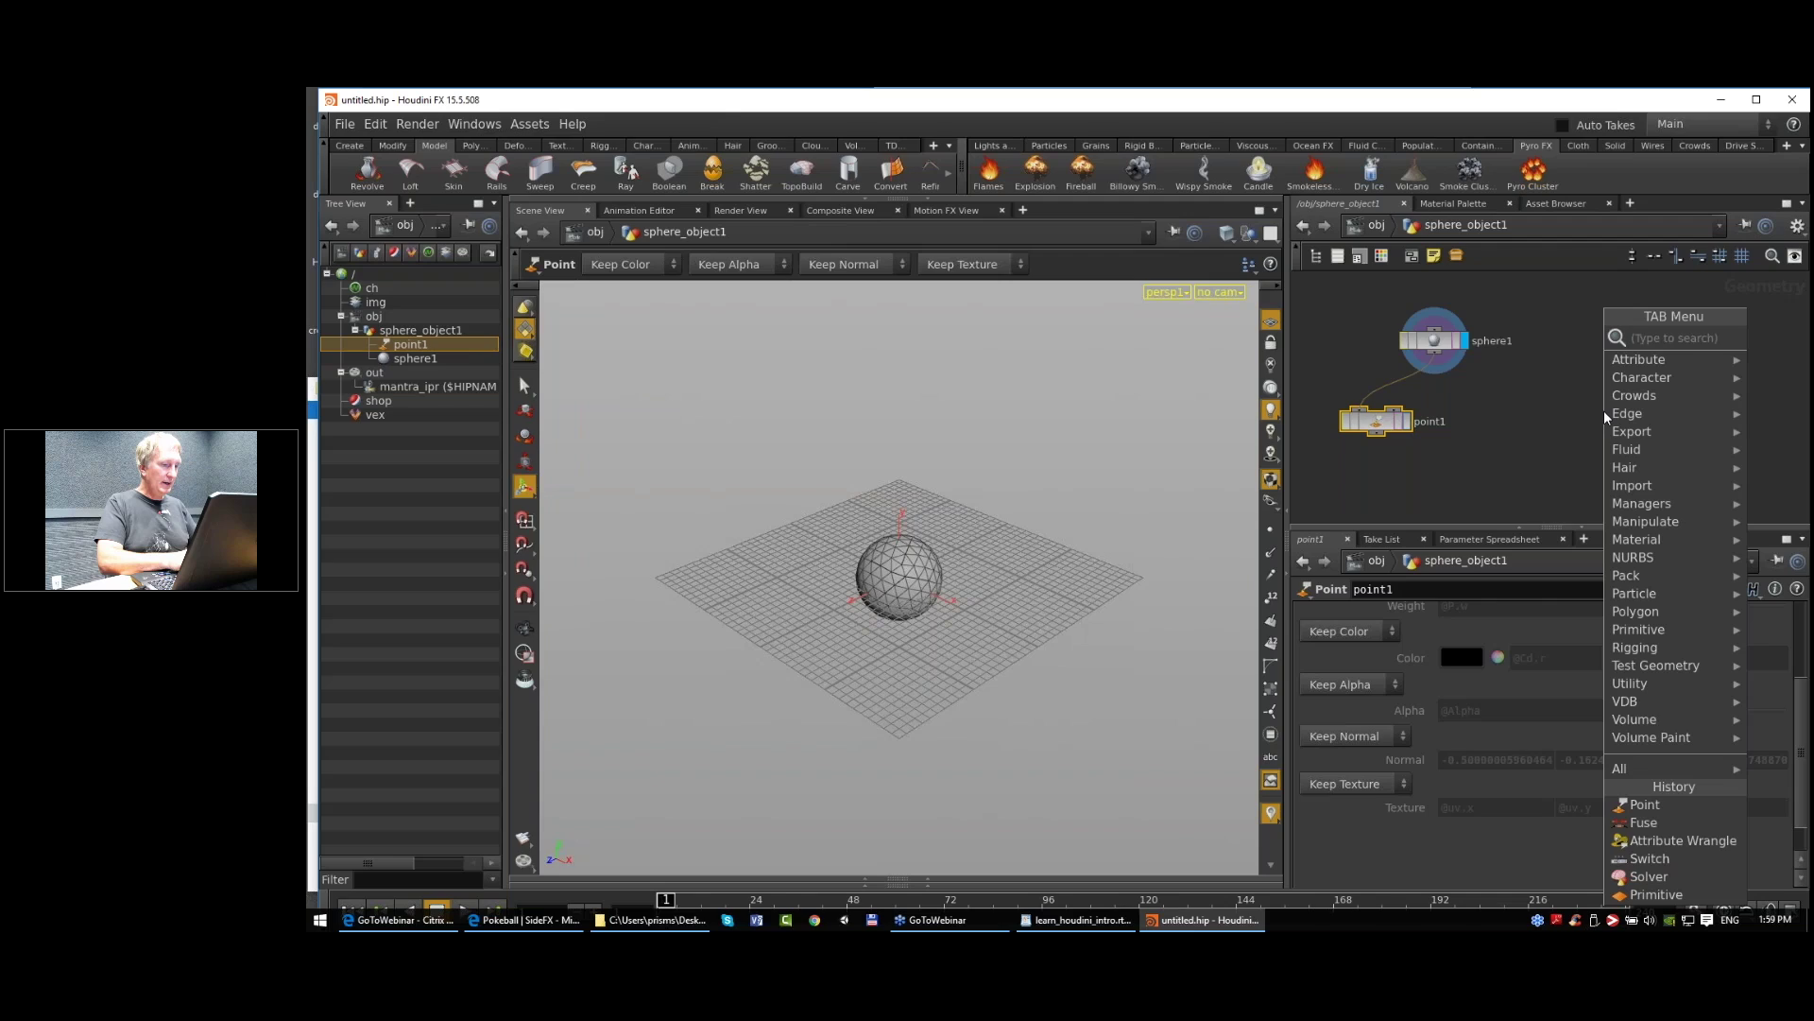
text(wran)
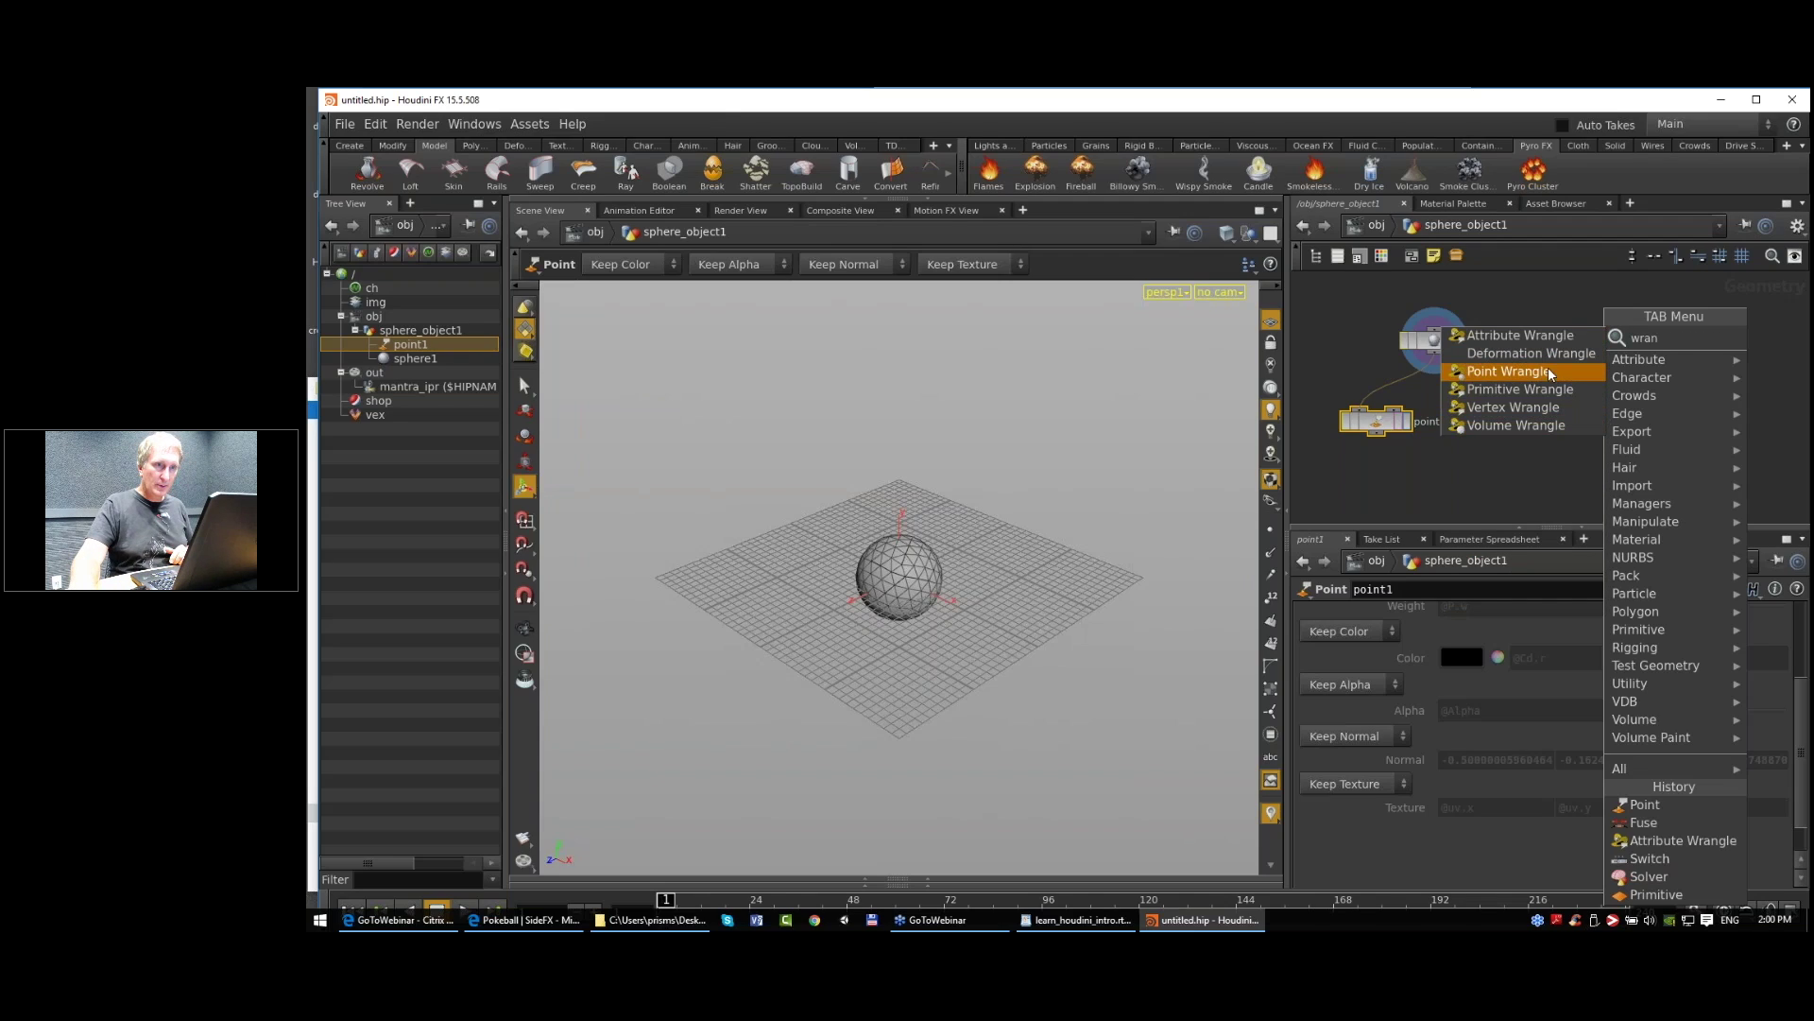
click(1522, 335)
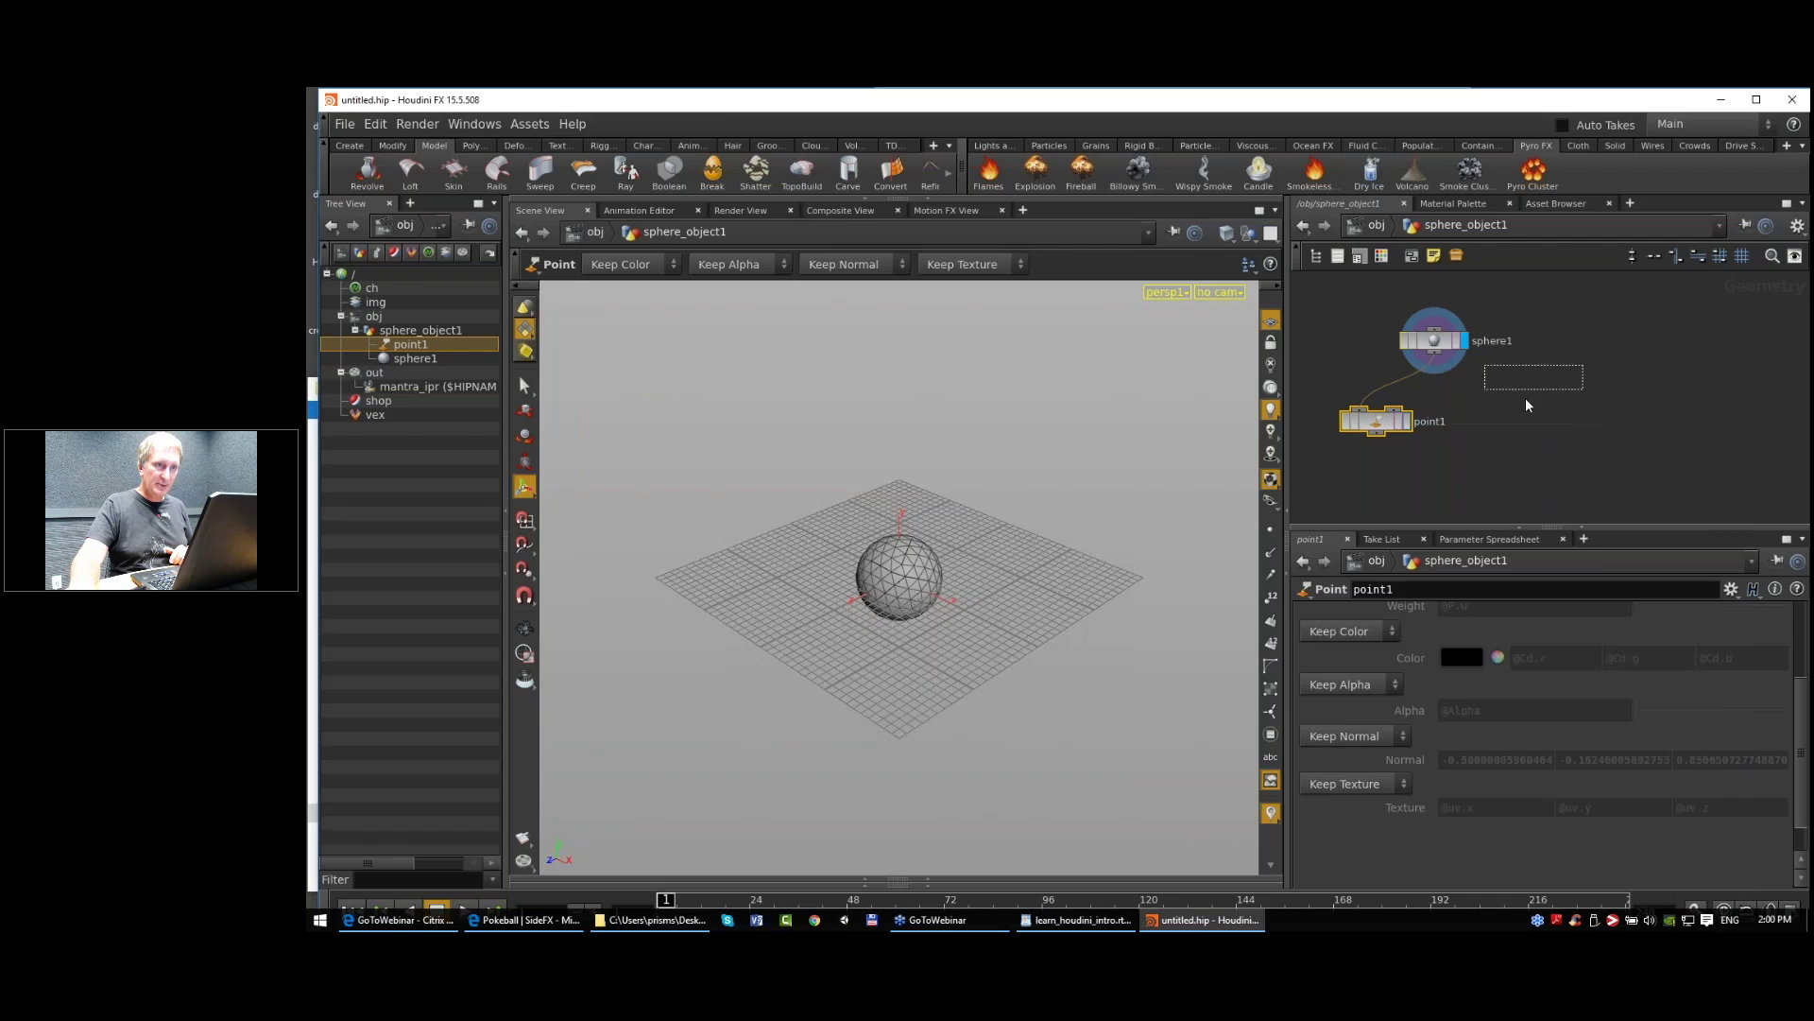
click(1522, 418)
key(Tab)
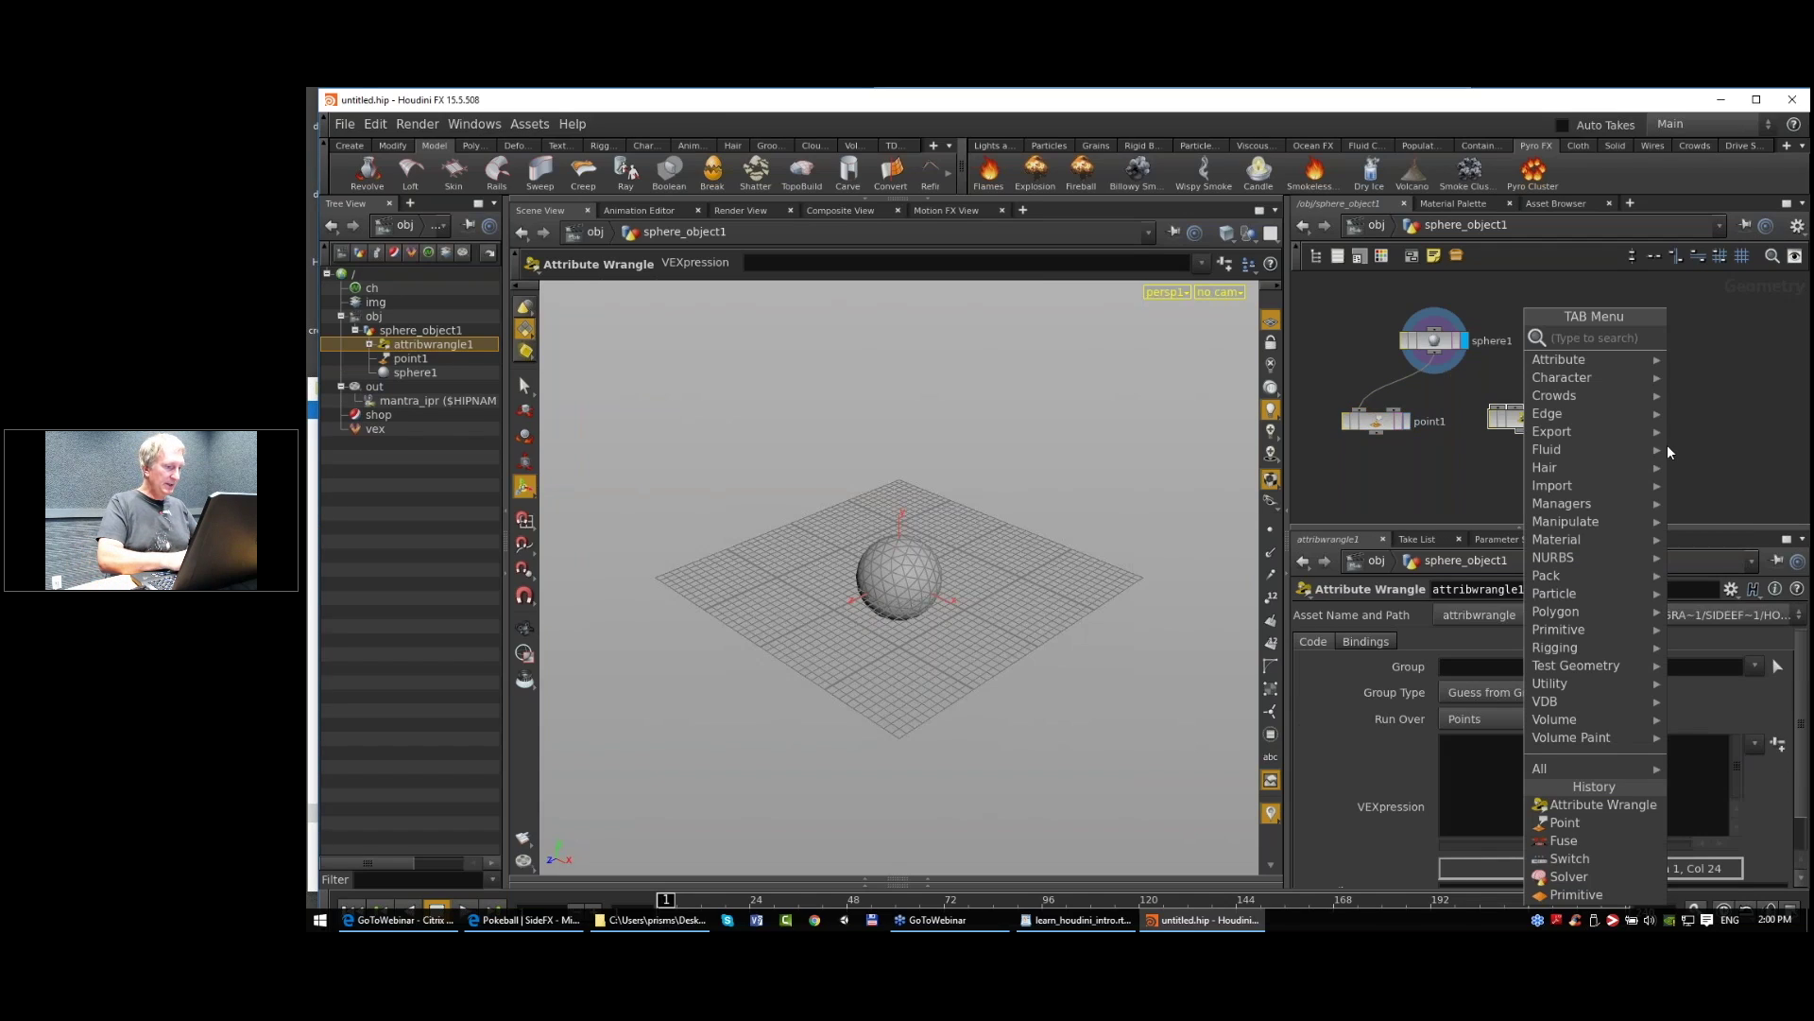
text(wrang)
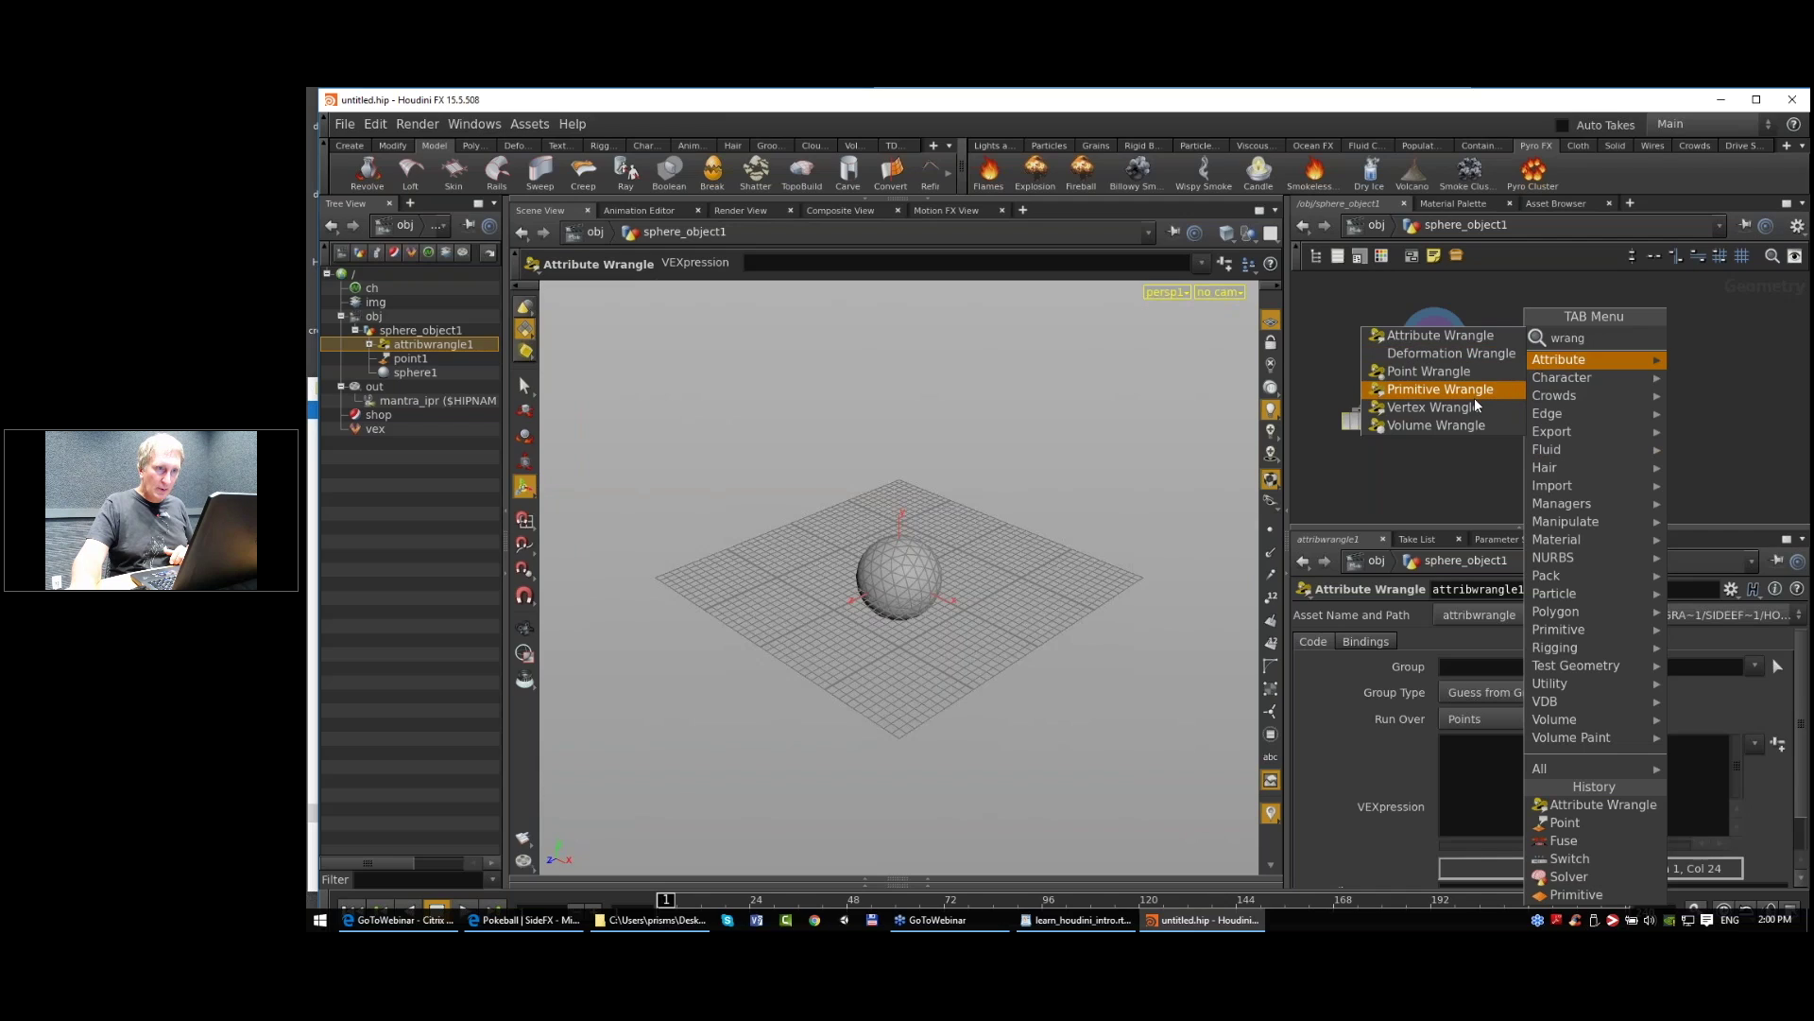
key(Escape)
Step: Place an Attribute VOP node on the far side of attribwrangle1 from point1
key(Tab)
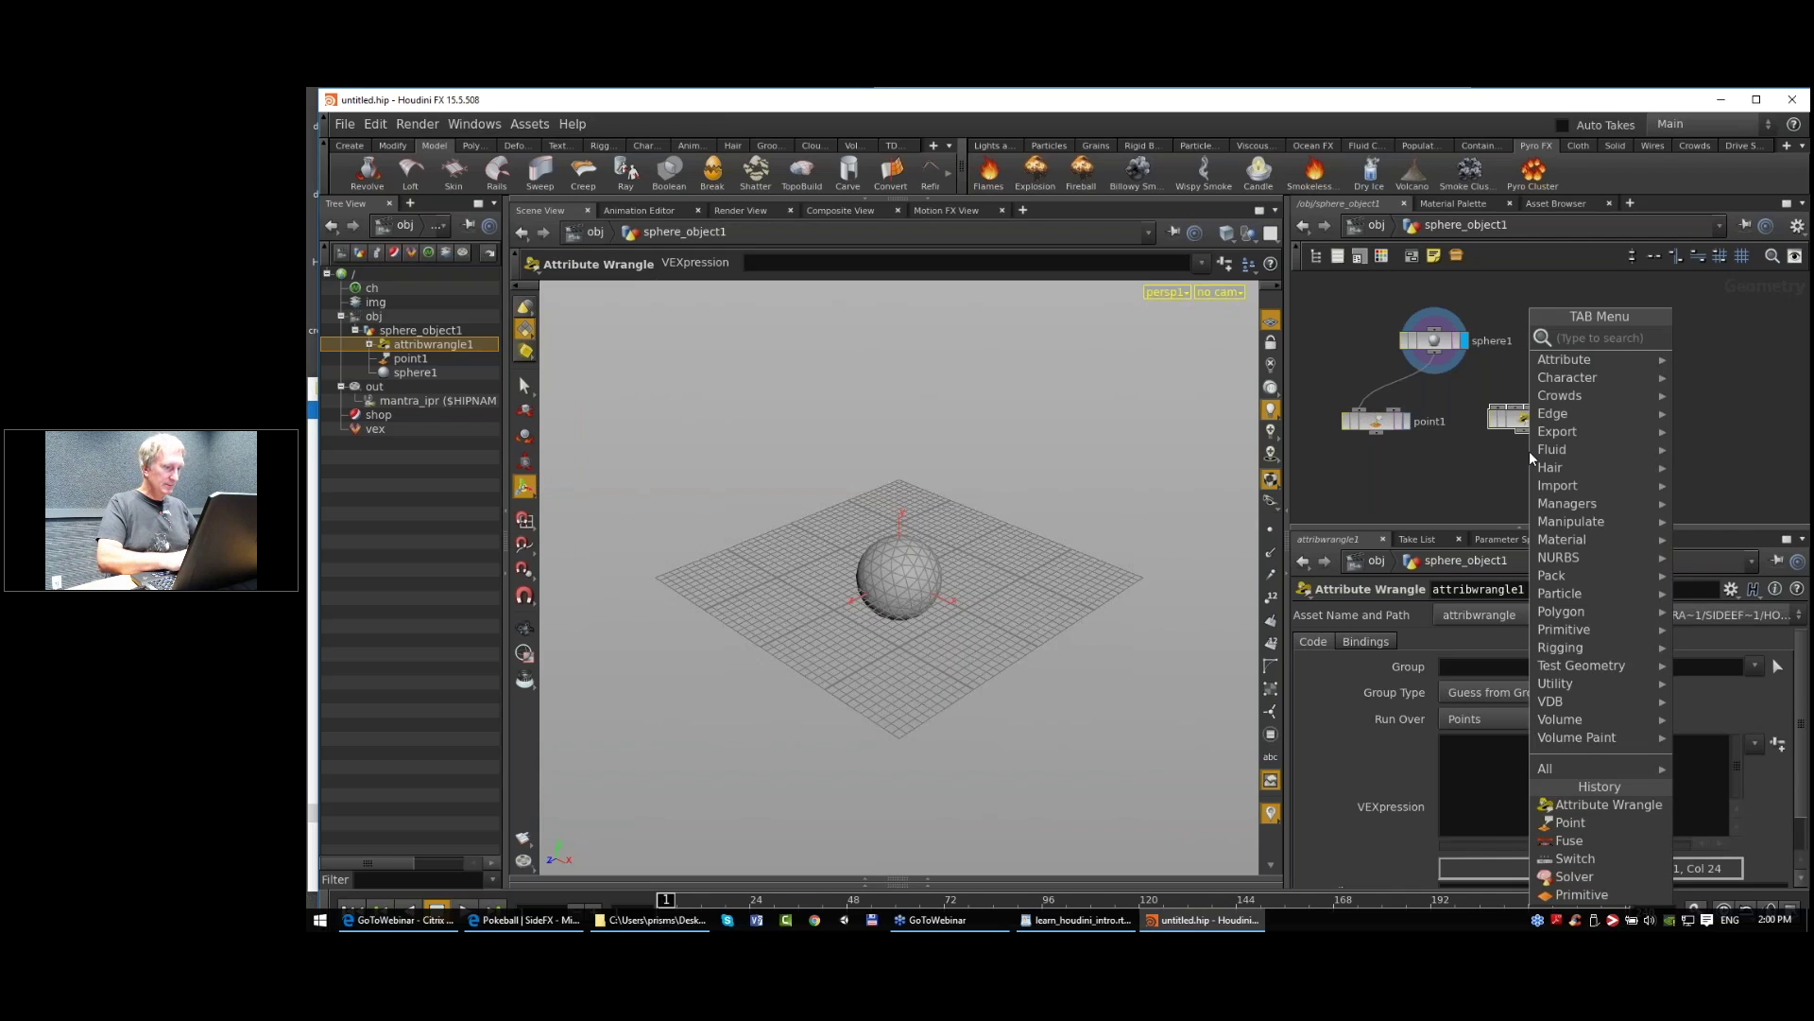
text(vop)
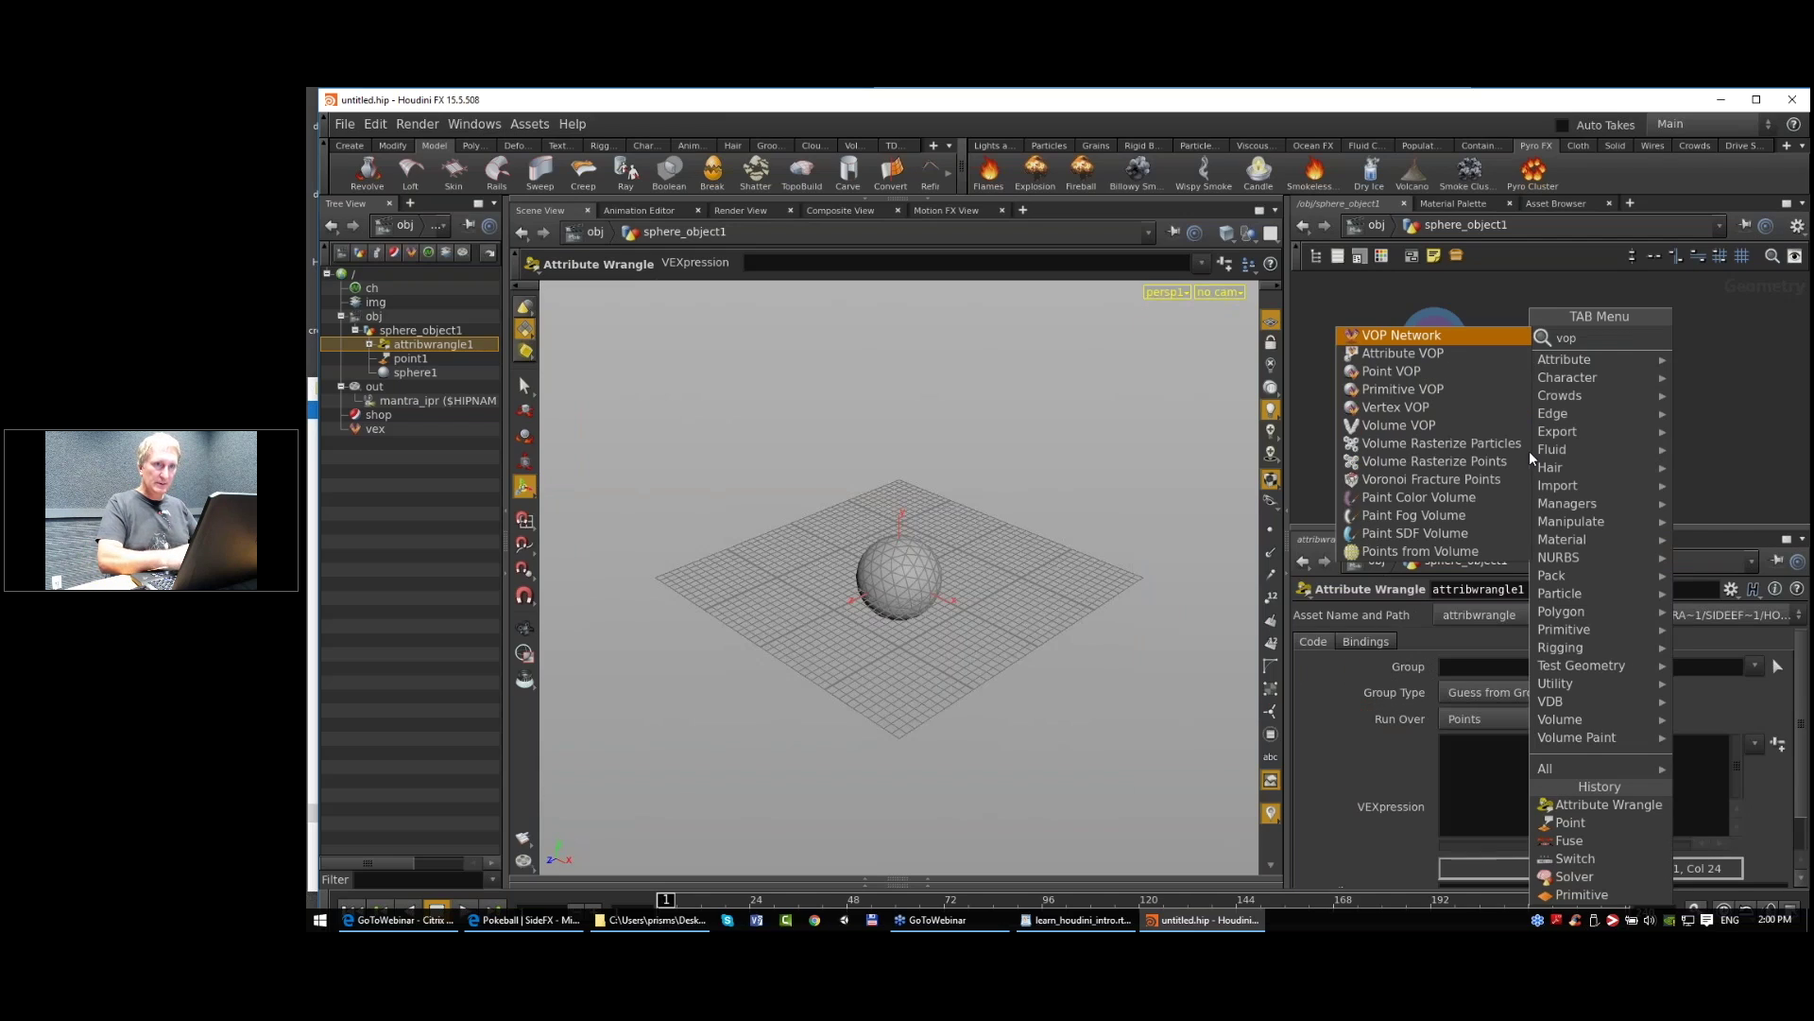
click(1438, 353)
click(1711, 417)
middle_drag(1663, 435, 1632, 433)
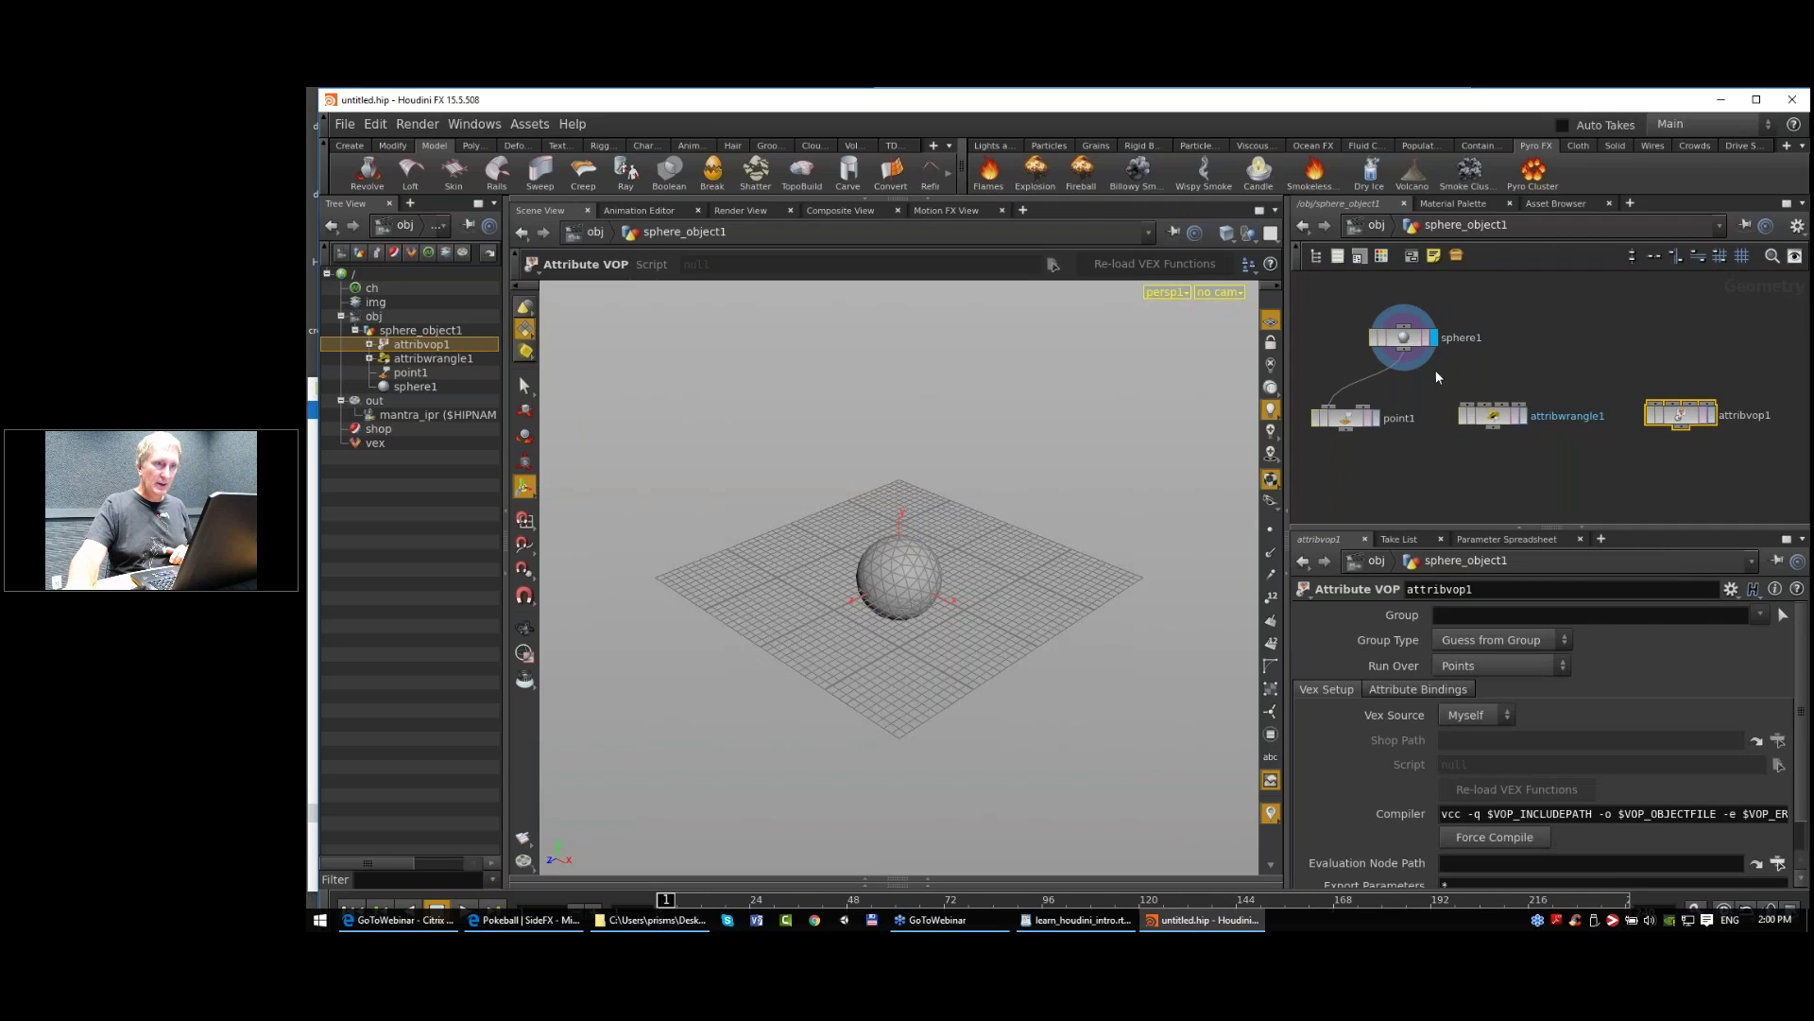
Step: Connect sphere1's output to attribwrangle1 and attribvop1, and make point1 the selected, displayed node
drag(1404, 363, 1468, 404)
drag(1655, 405, 1417, 342)
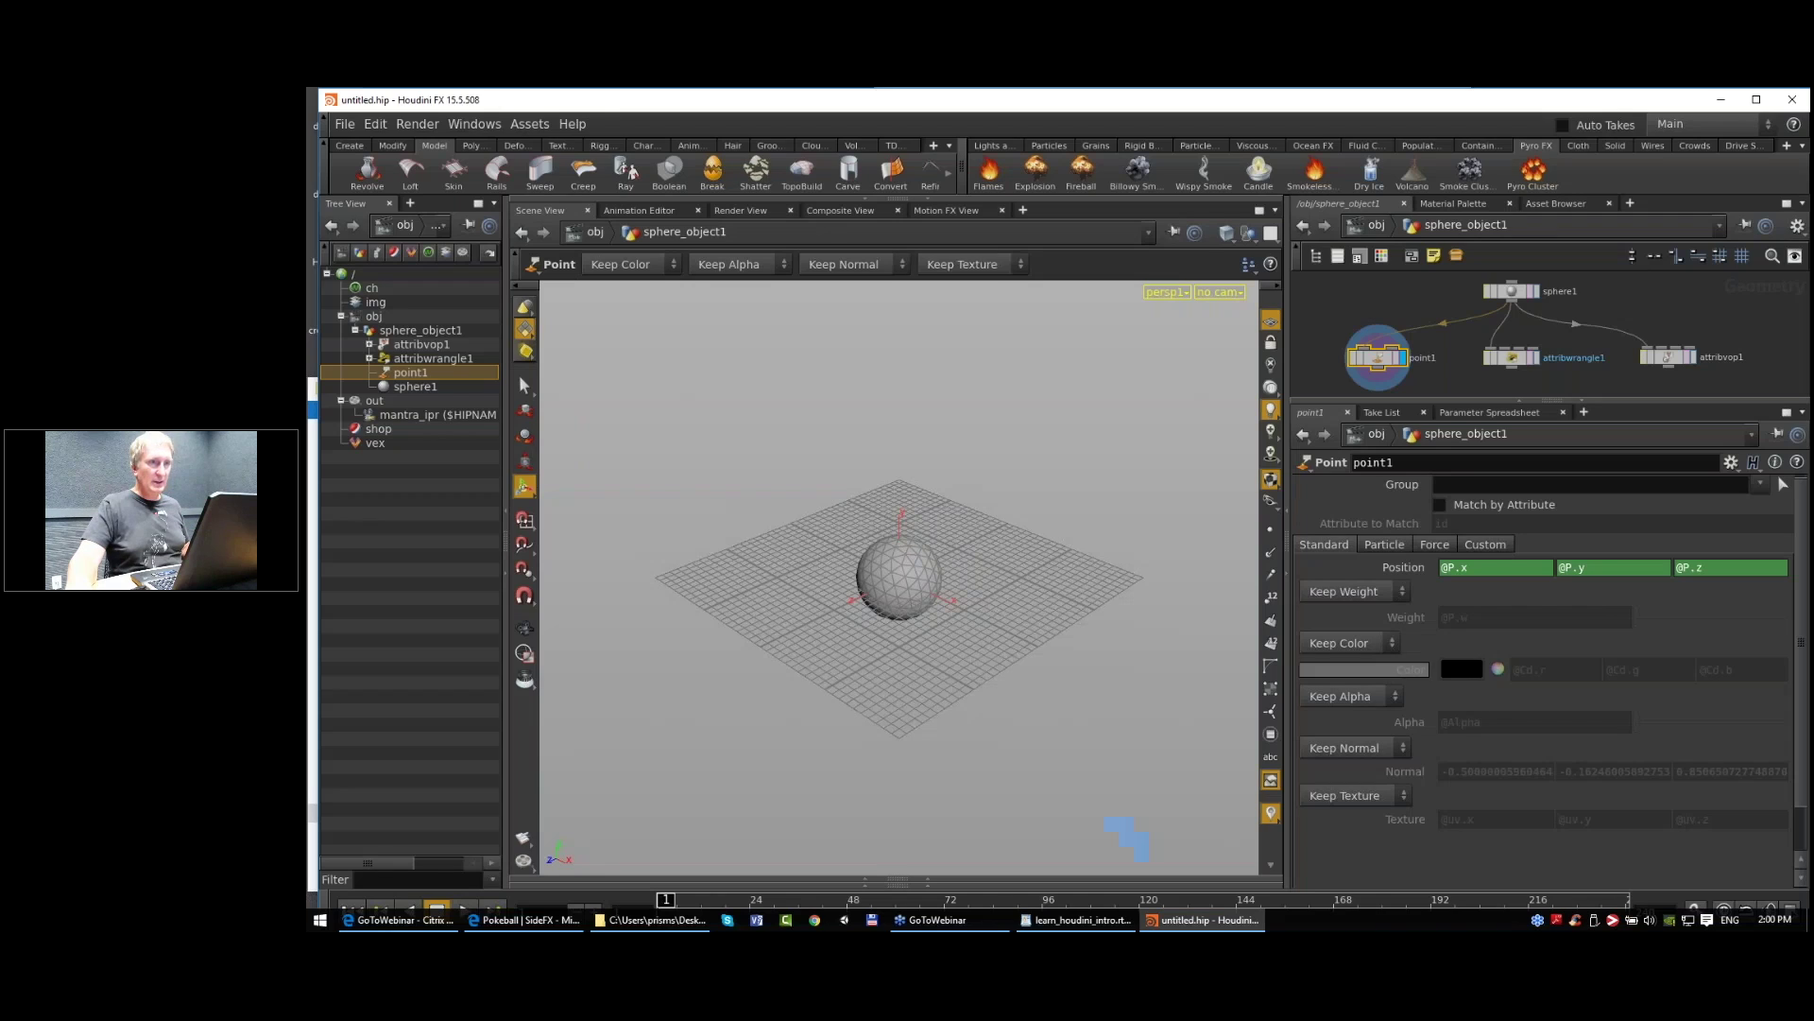
drag(1368, 362, 1354, 360)
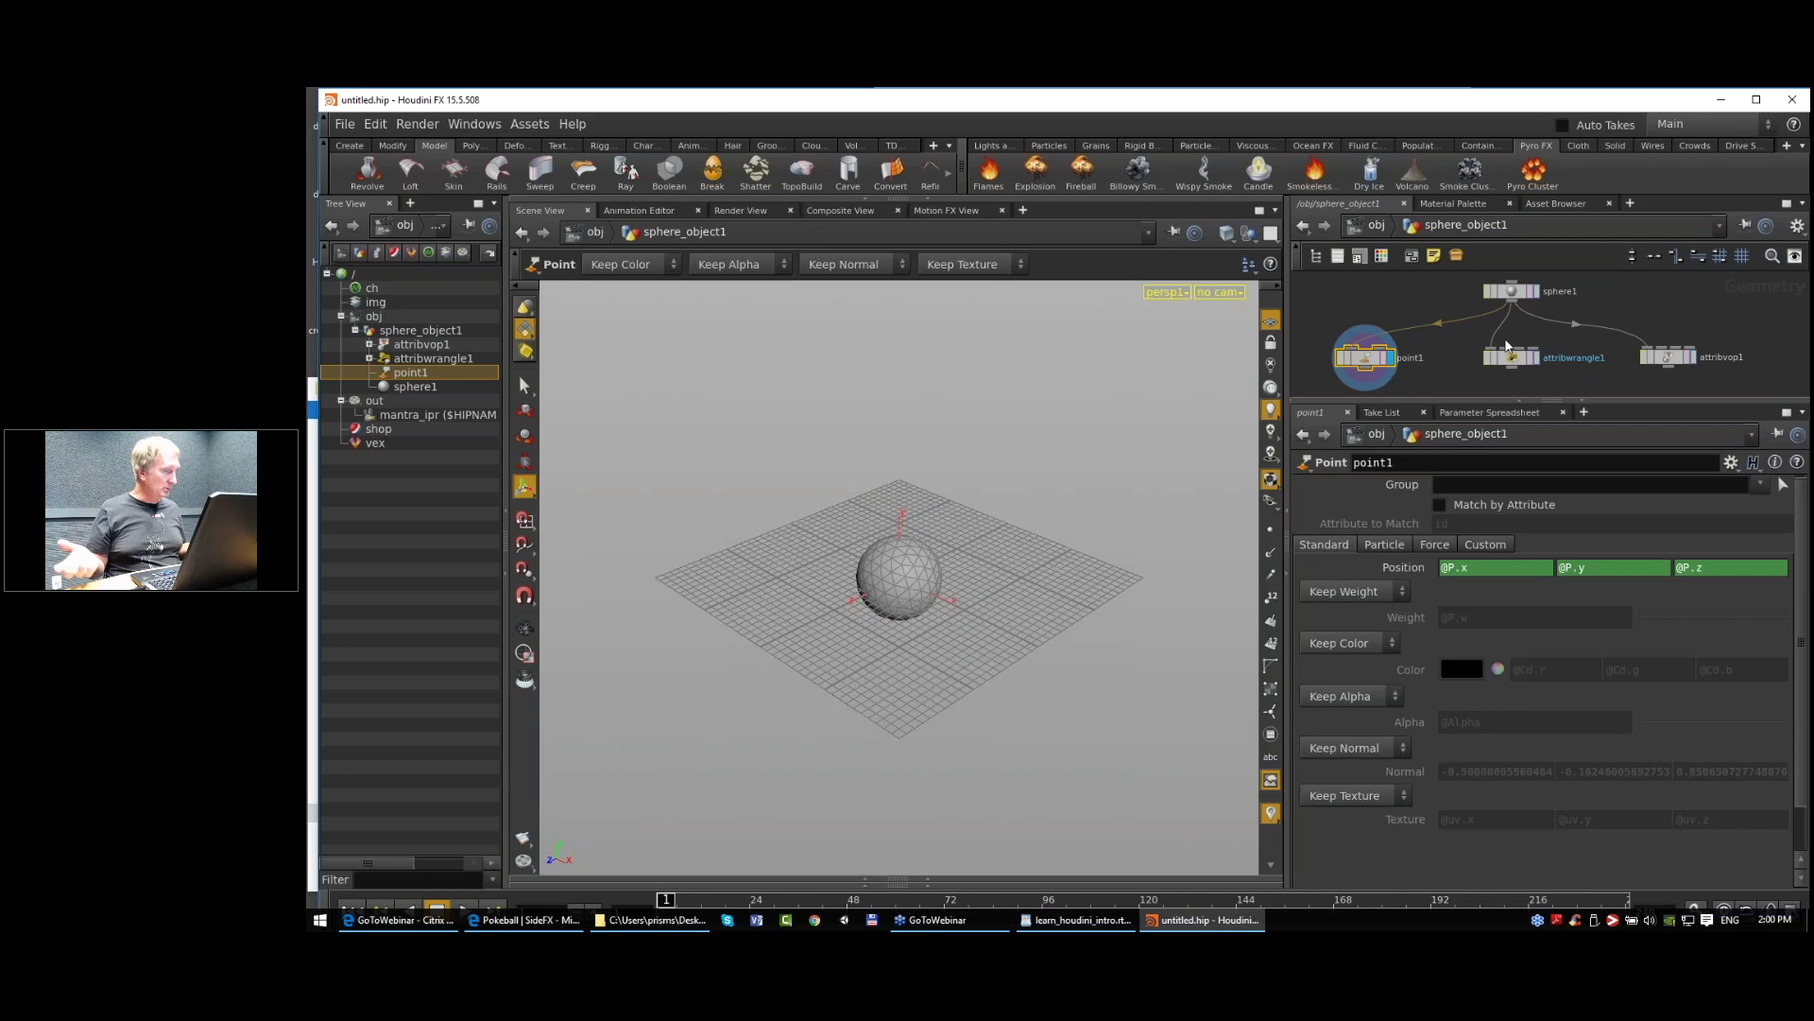
Step: Check the evaluated values behind point1's Position expressions and return to the expression view
click(1427, 570)
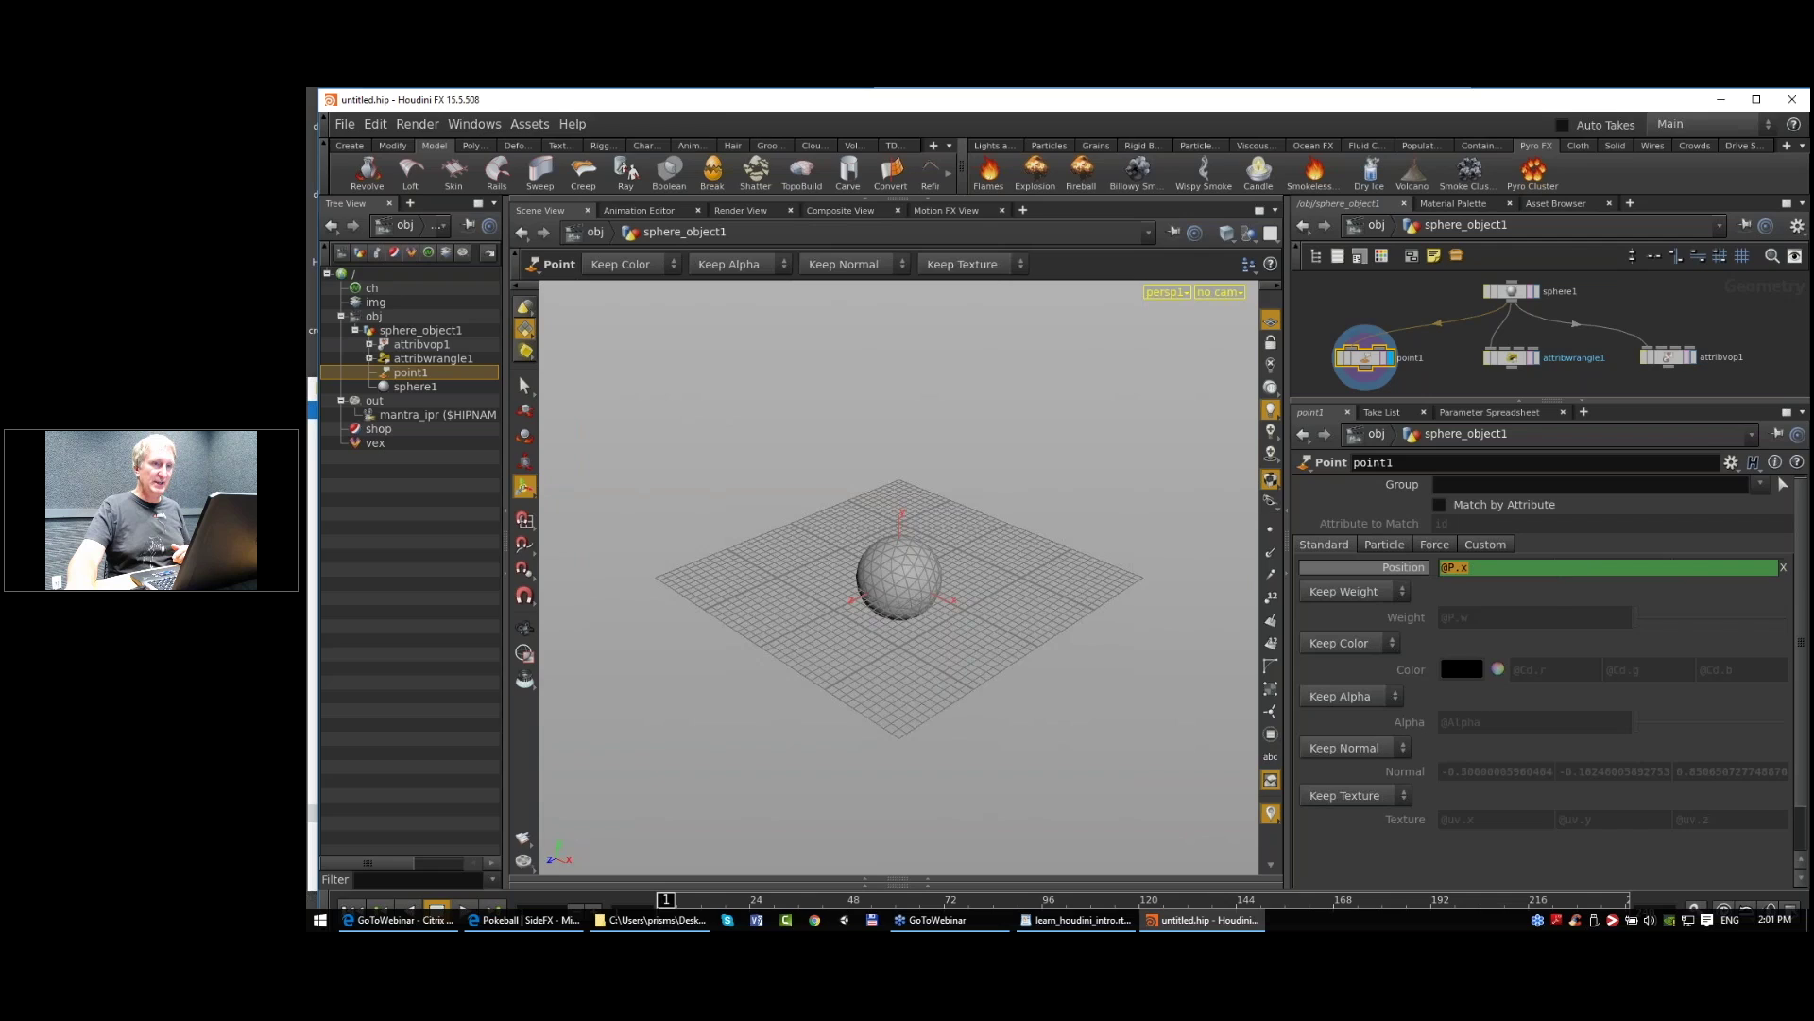
click(1427, 571)
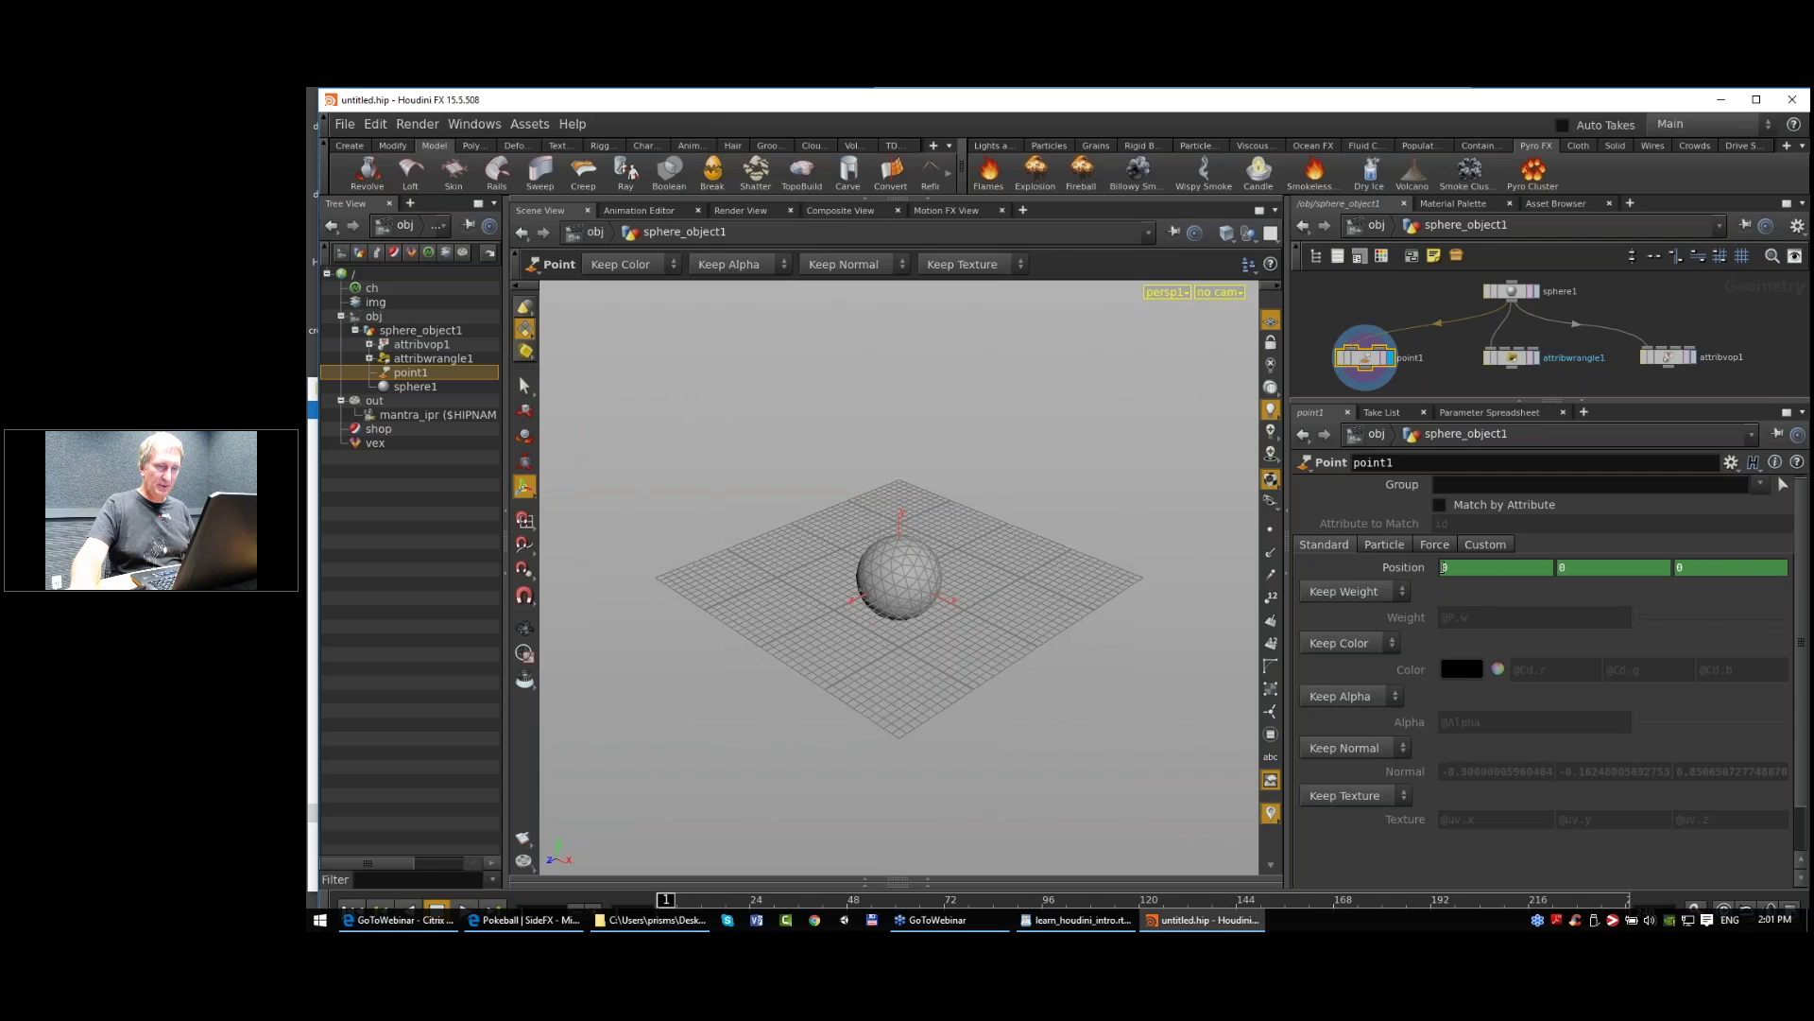
click(1422, 567)
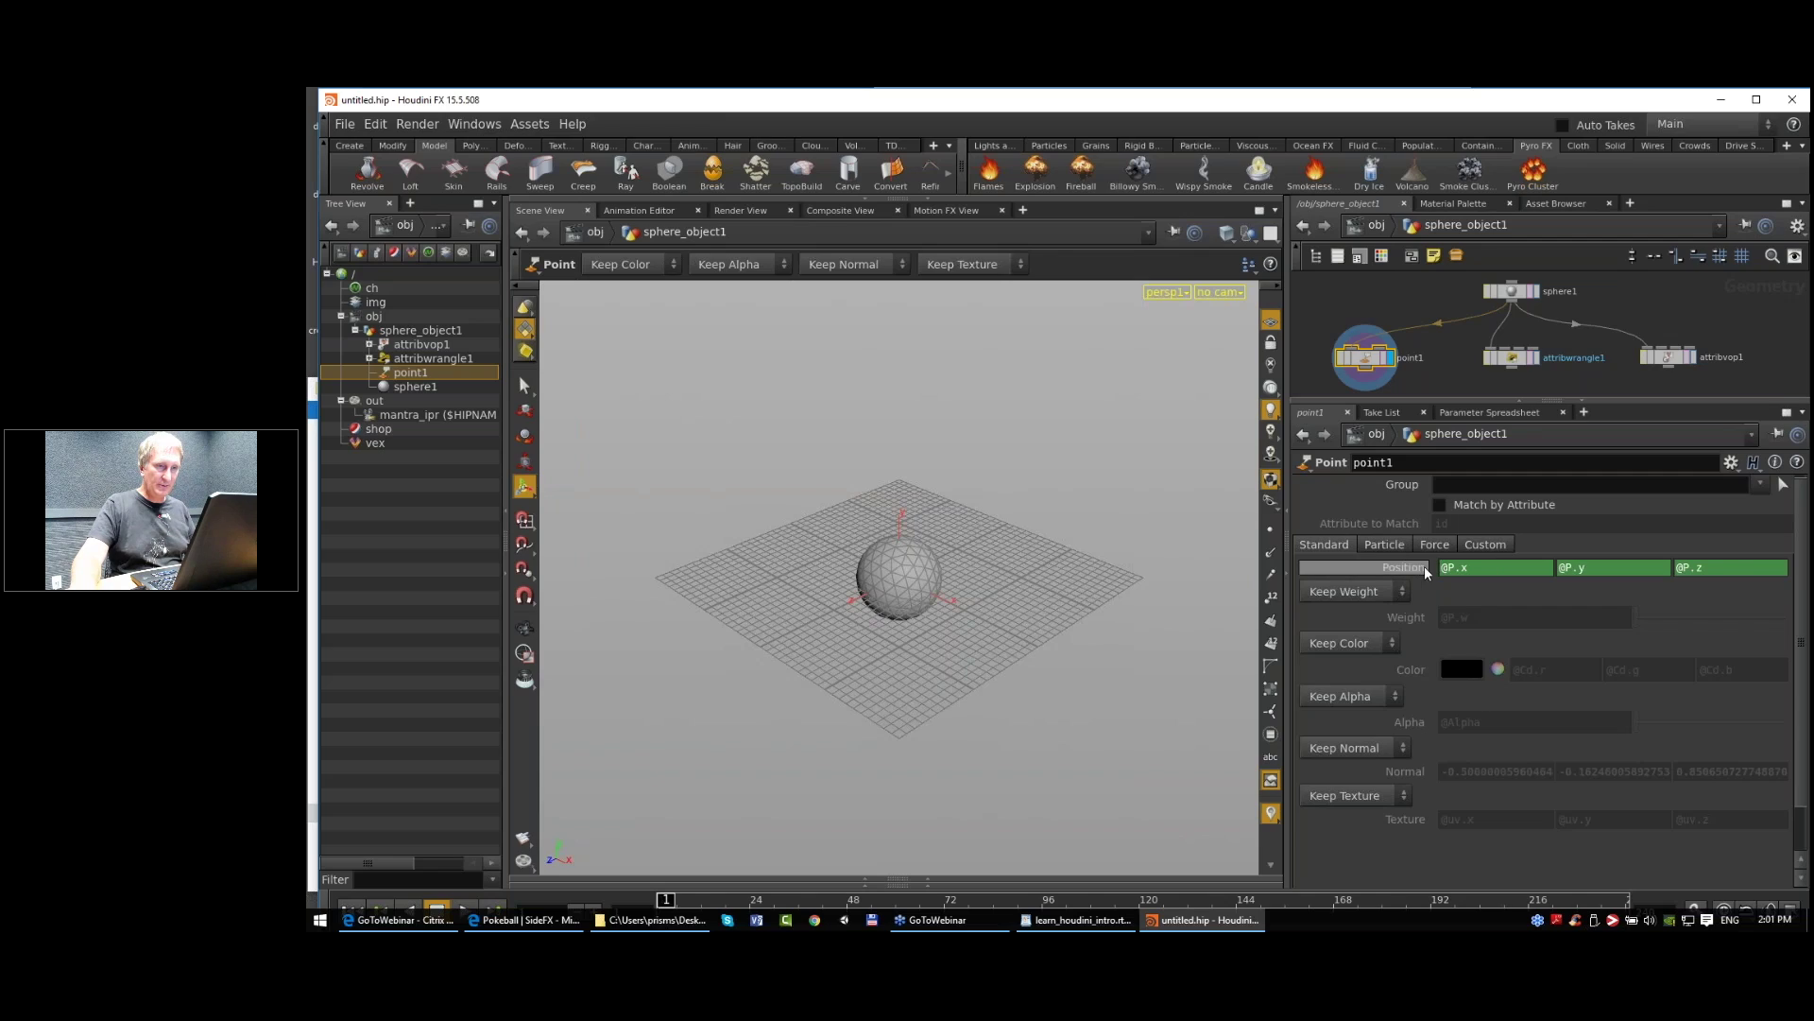
Step: Set point1's Y position expression to @P.y + noise(@P.x, @P.y, @P.z)
click(1604, 569)
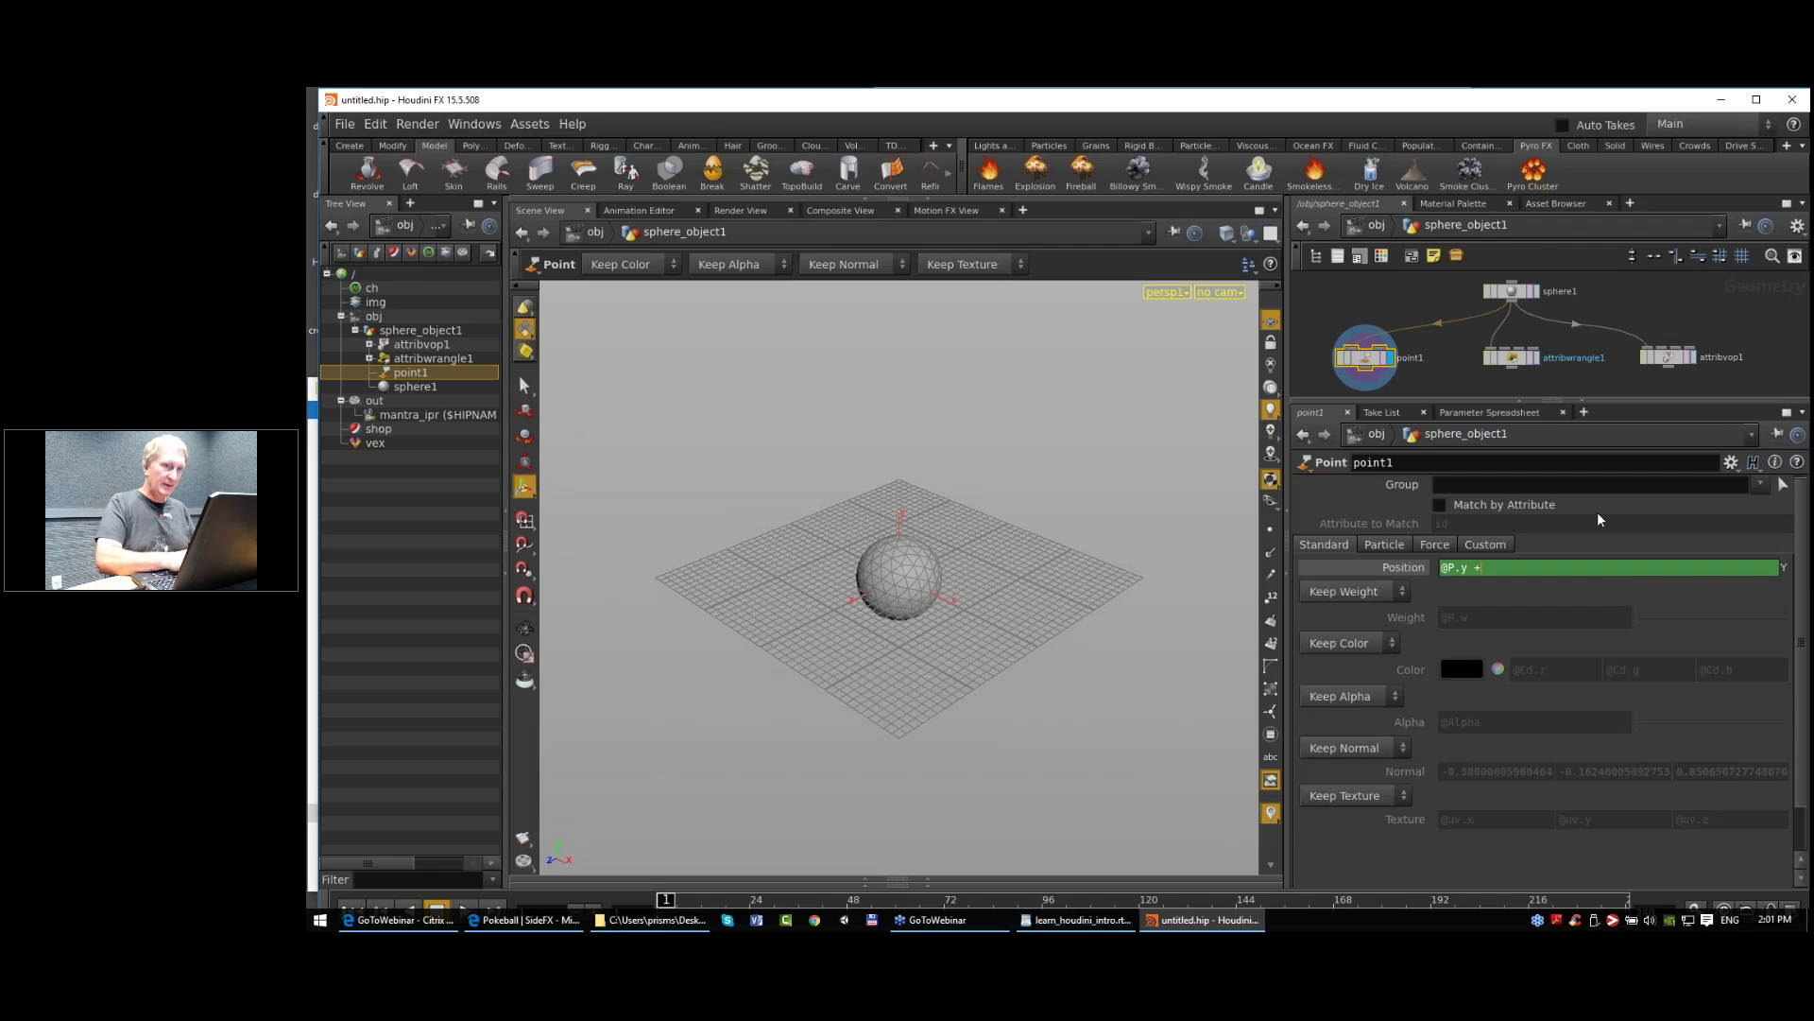
text(+ noise()
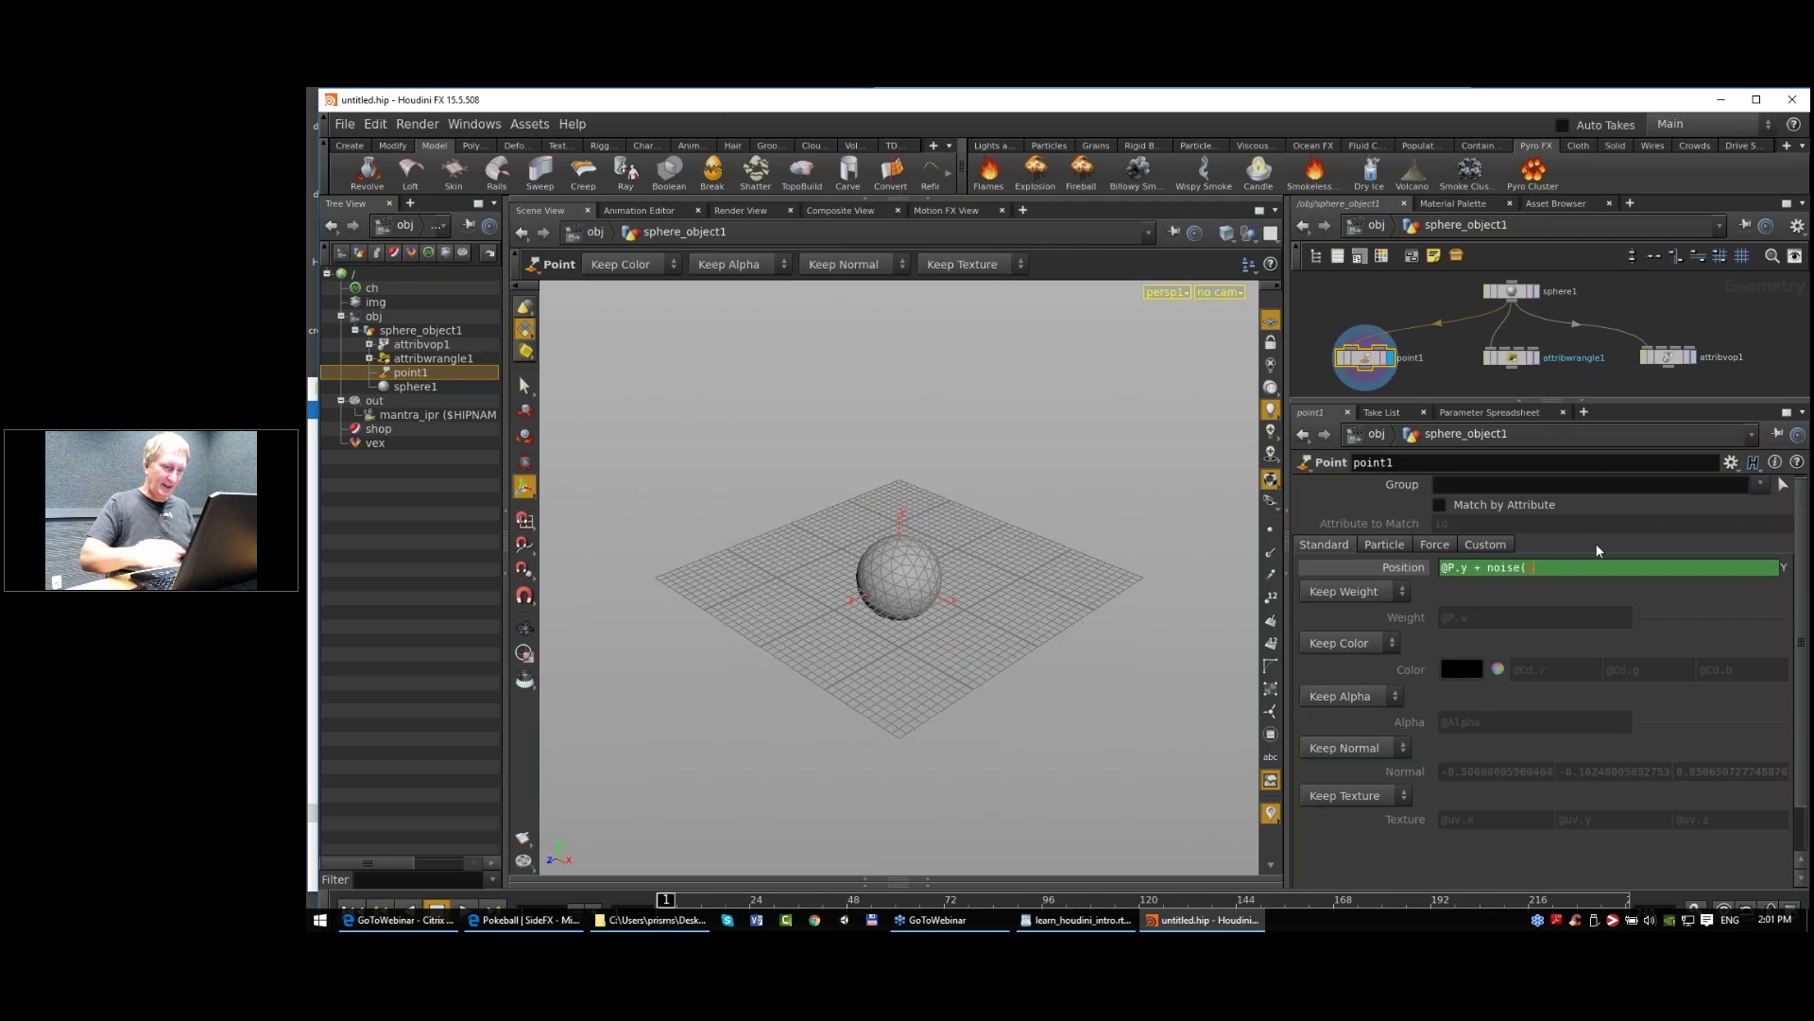
text(@P.x, @P.y, @P.z)
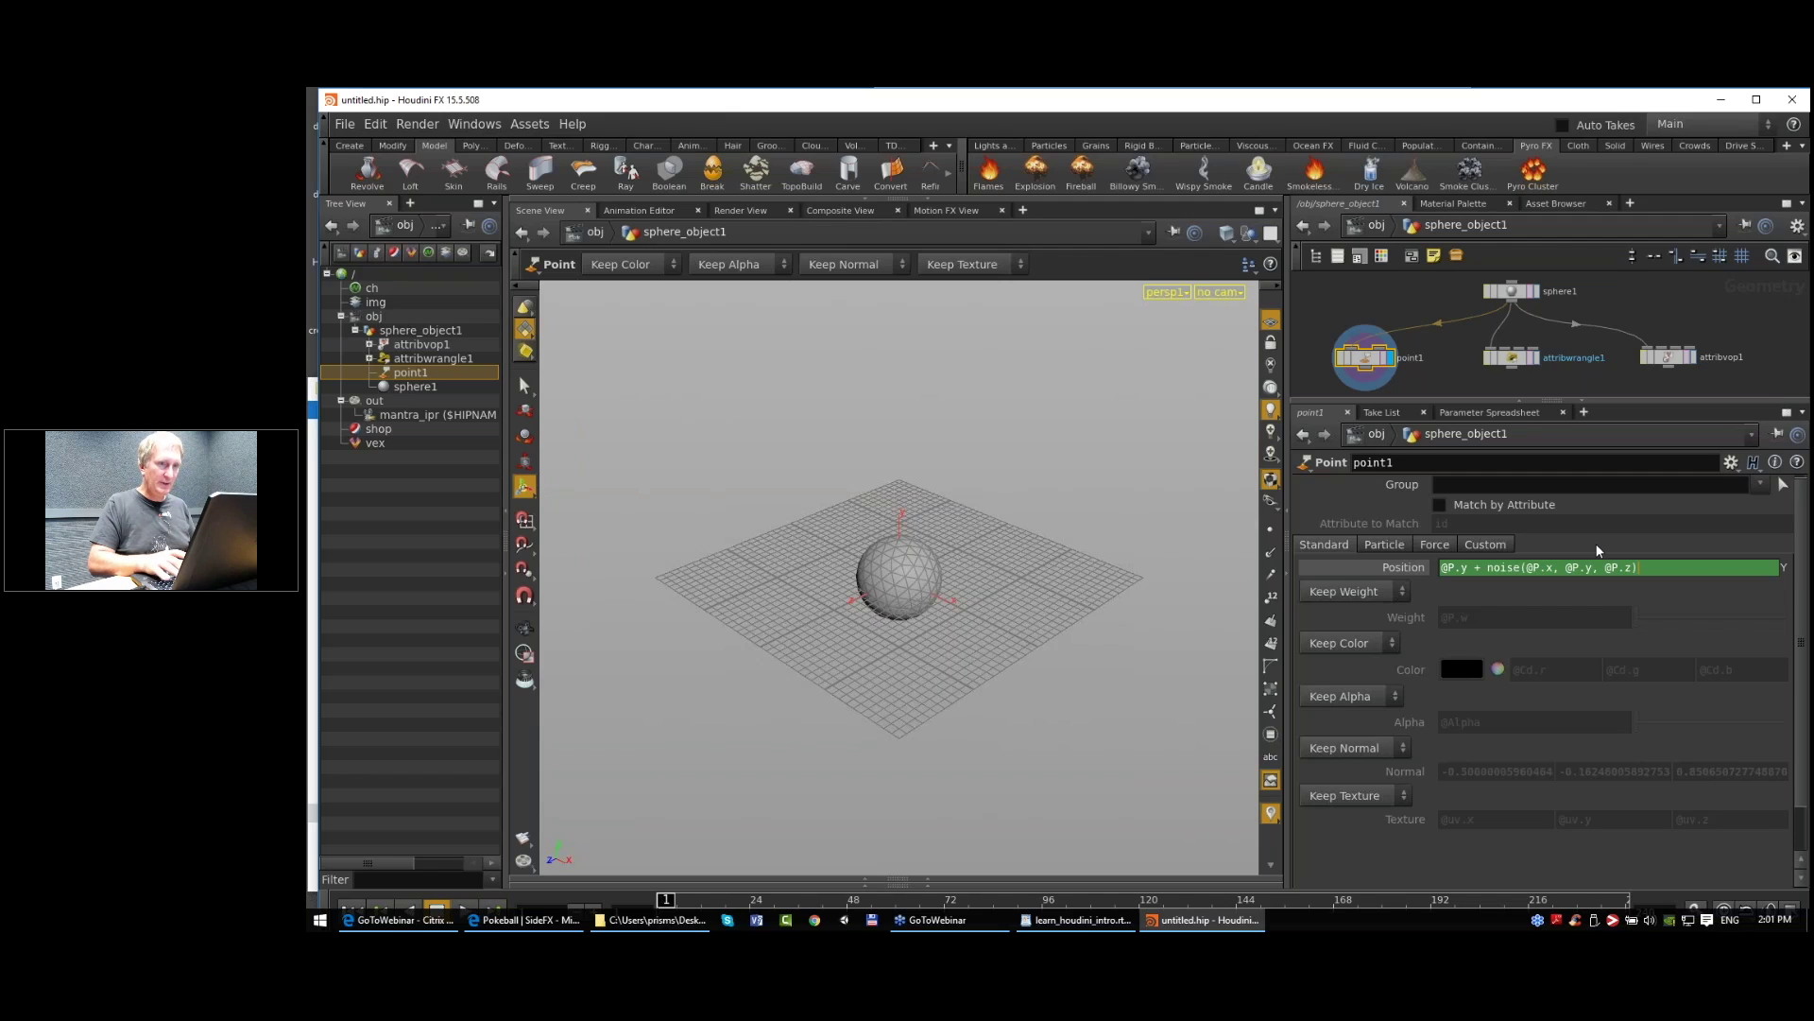
key(Return)
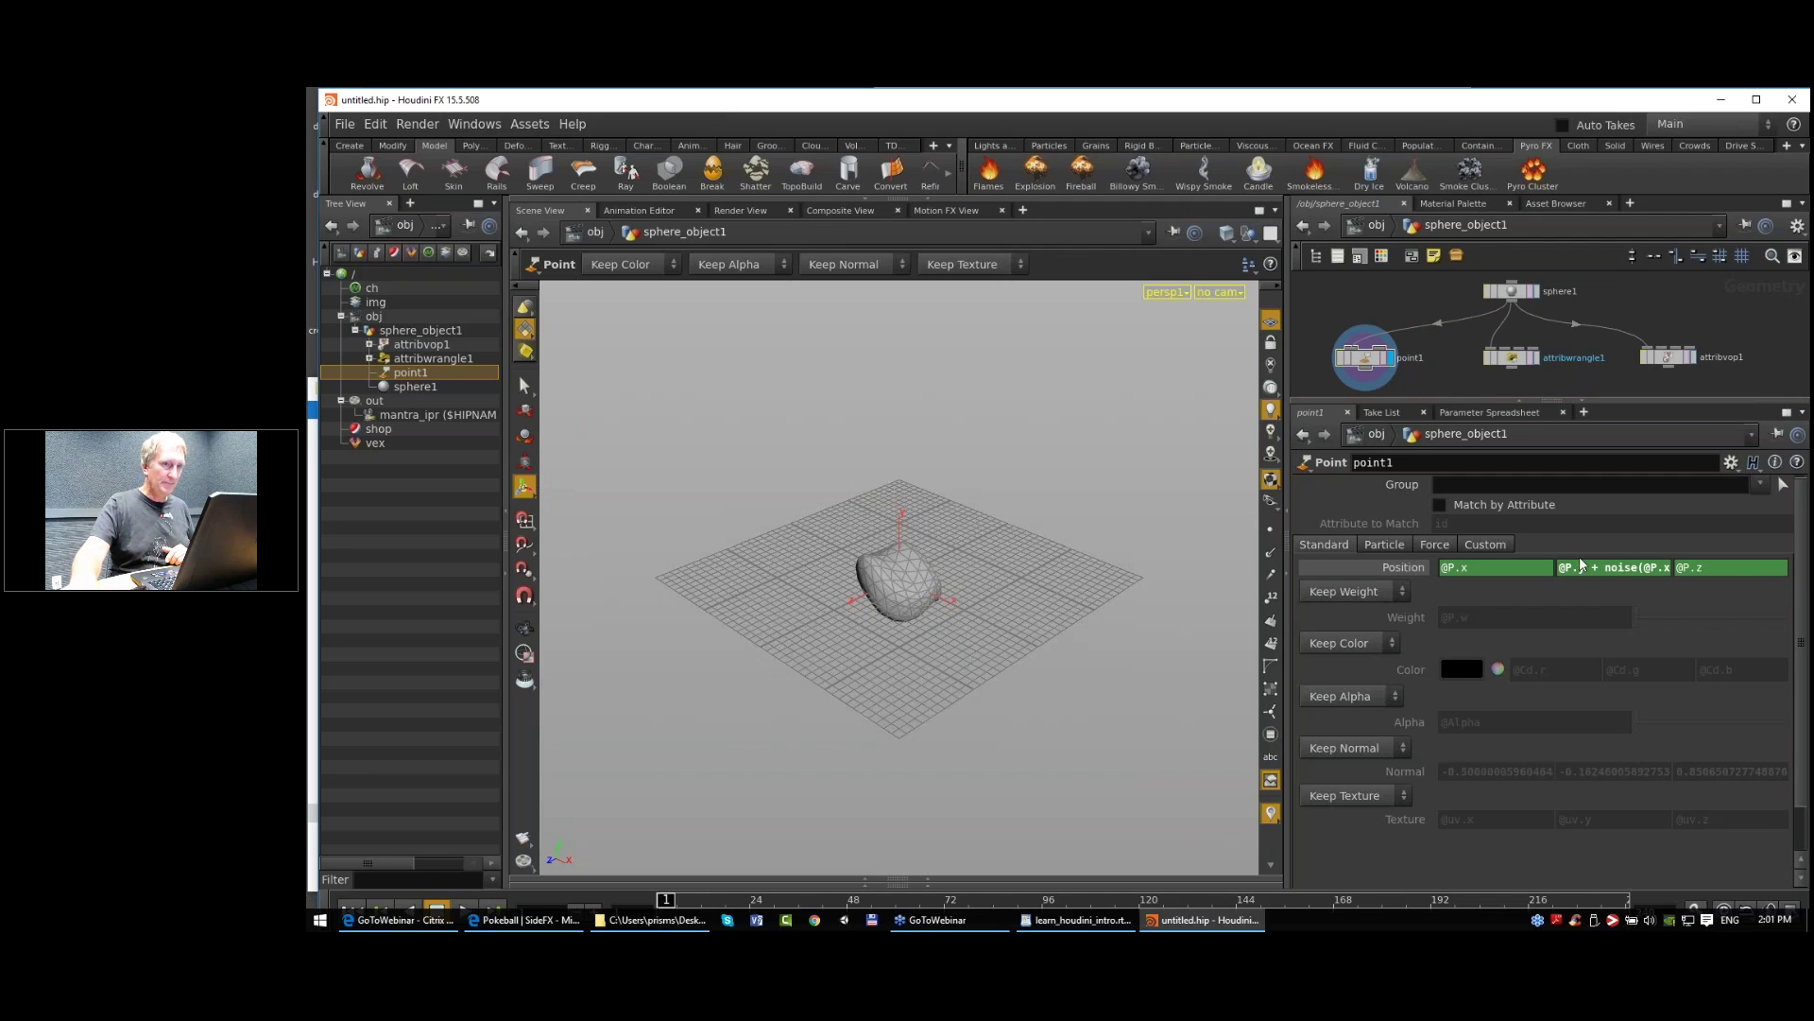
Step: Append the term + noise(@P.x, @P.y, @P.z) to point1's X and Z position expressions as well
click(1608, 567)
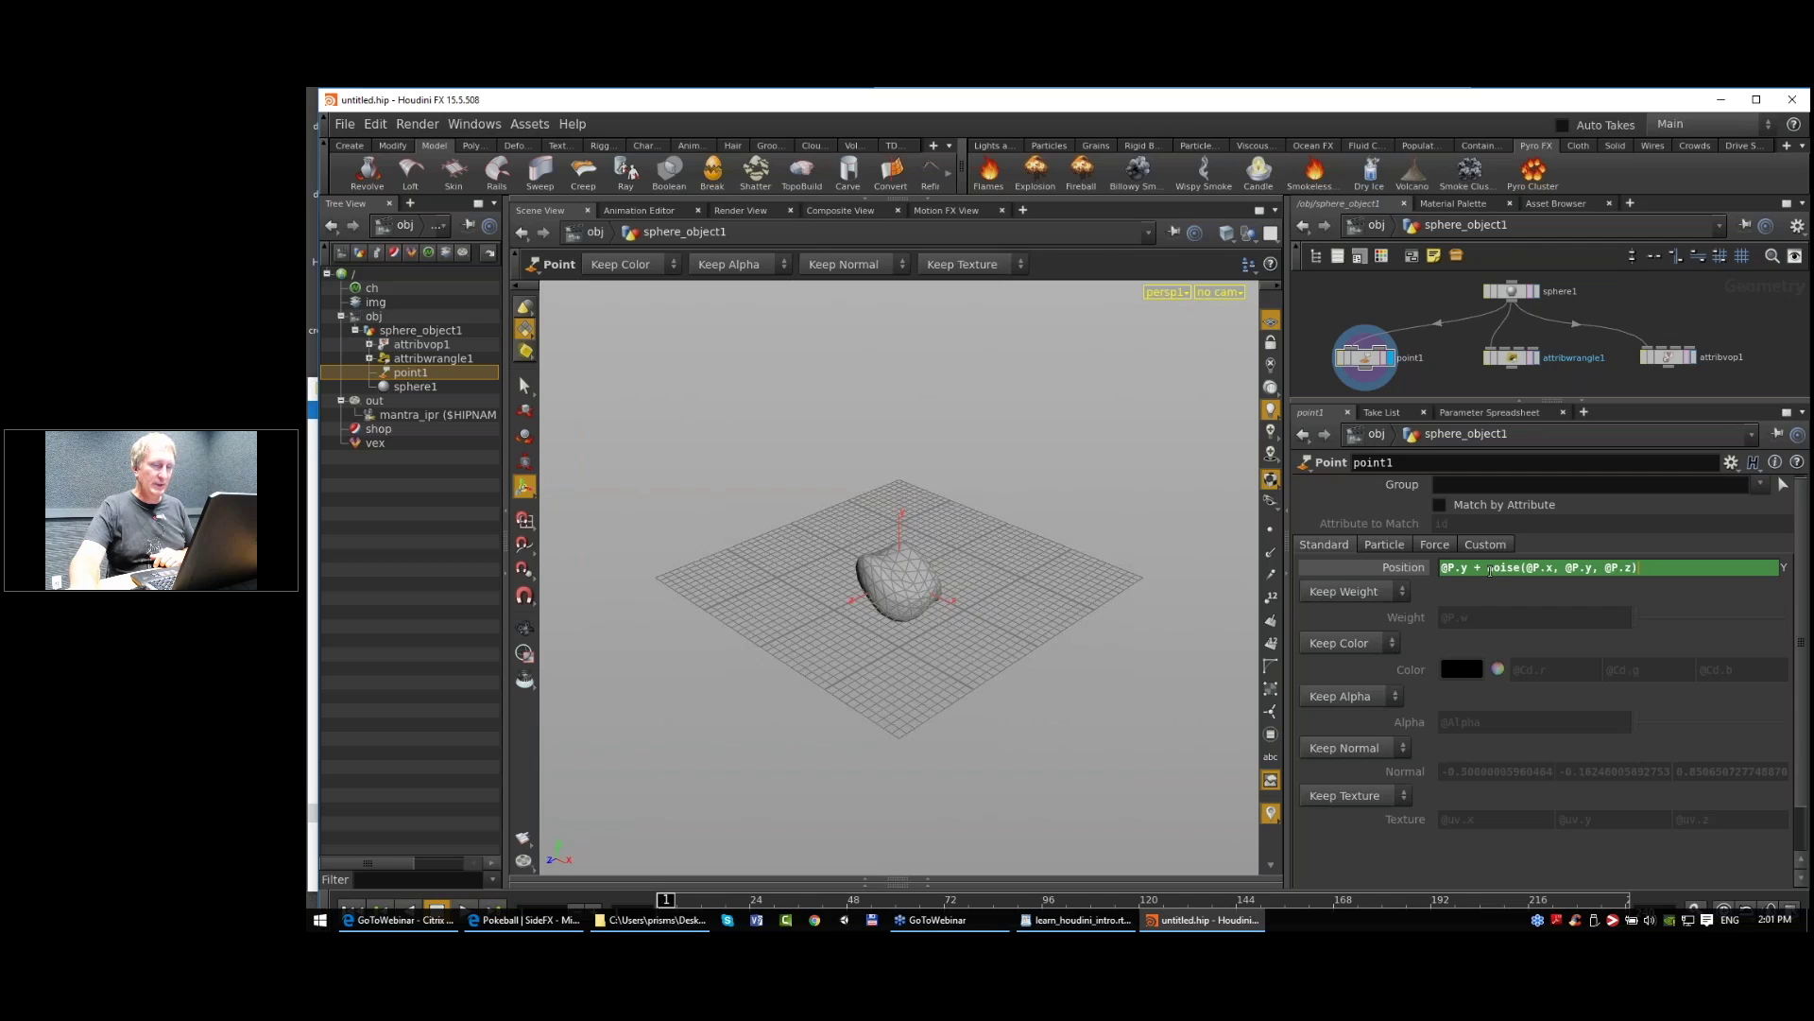
click(1410, 568)
click(1412, 569)
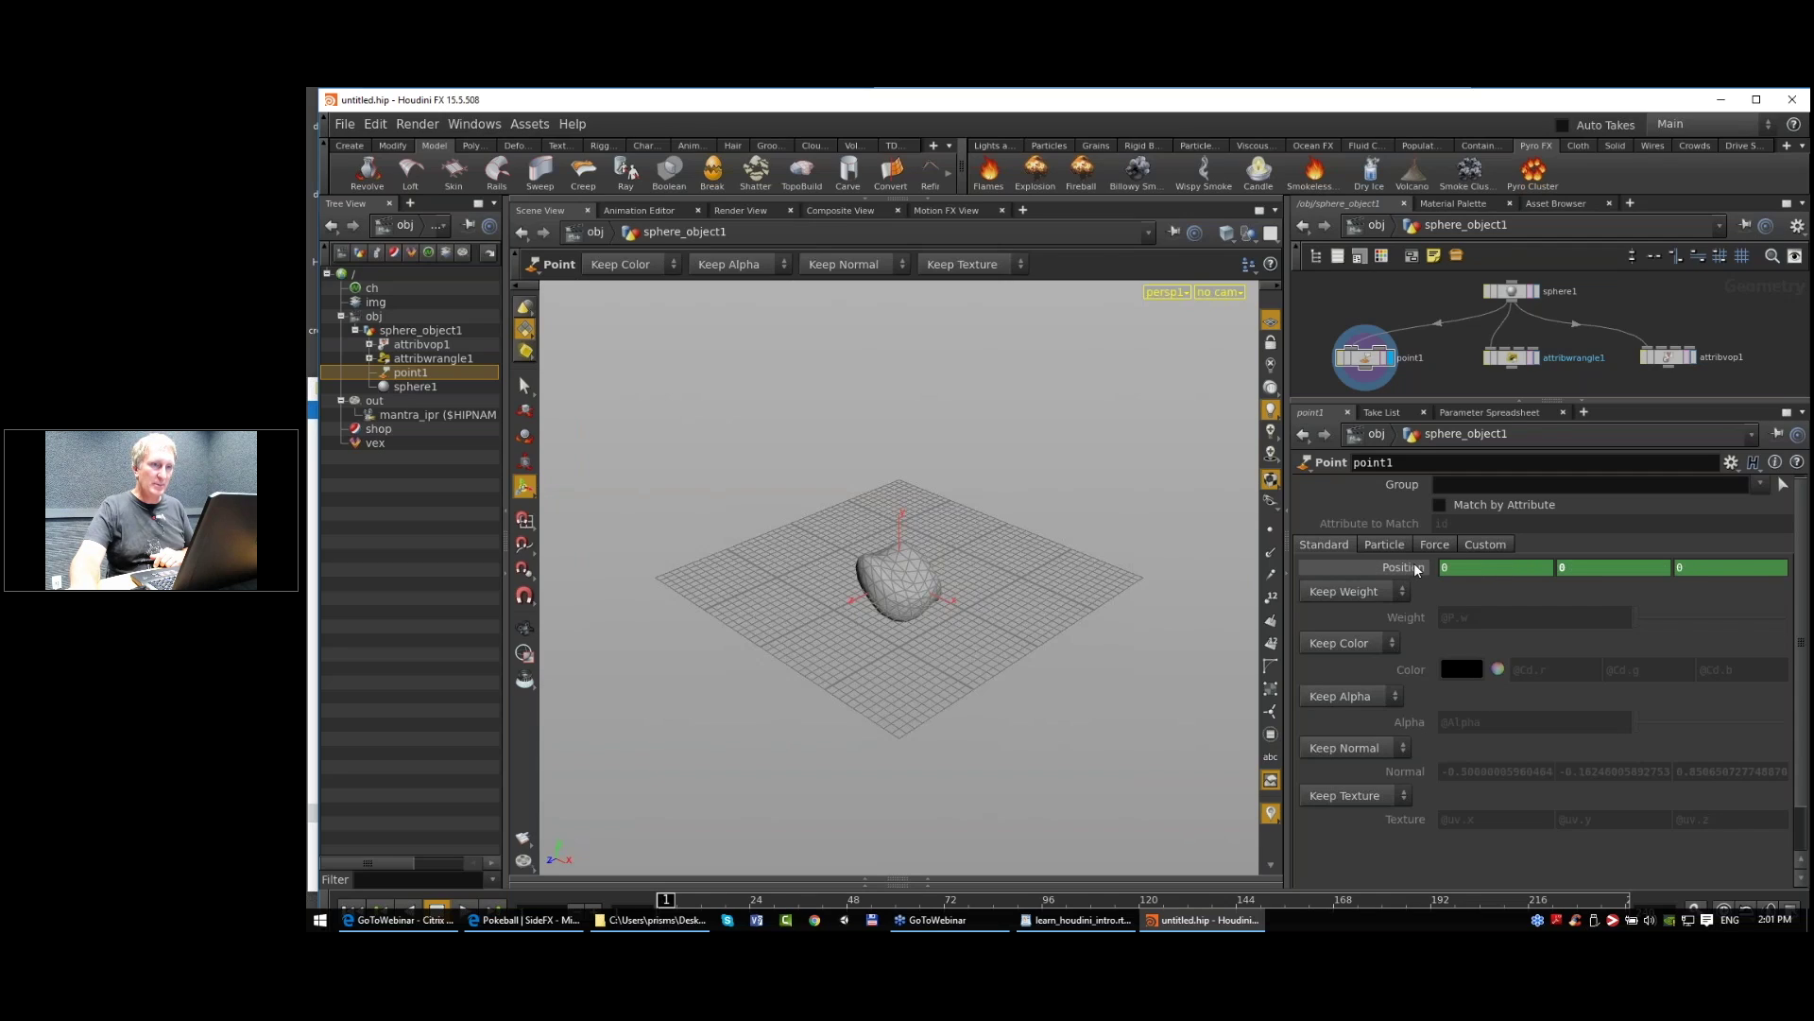
click(1583, 566)
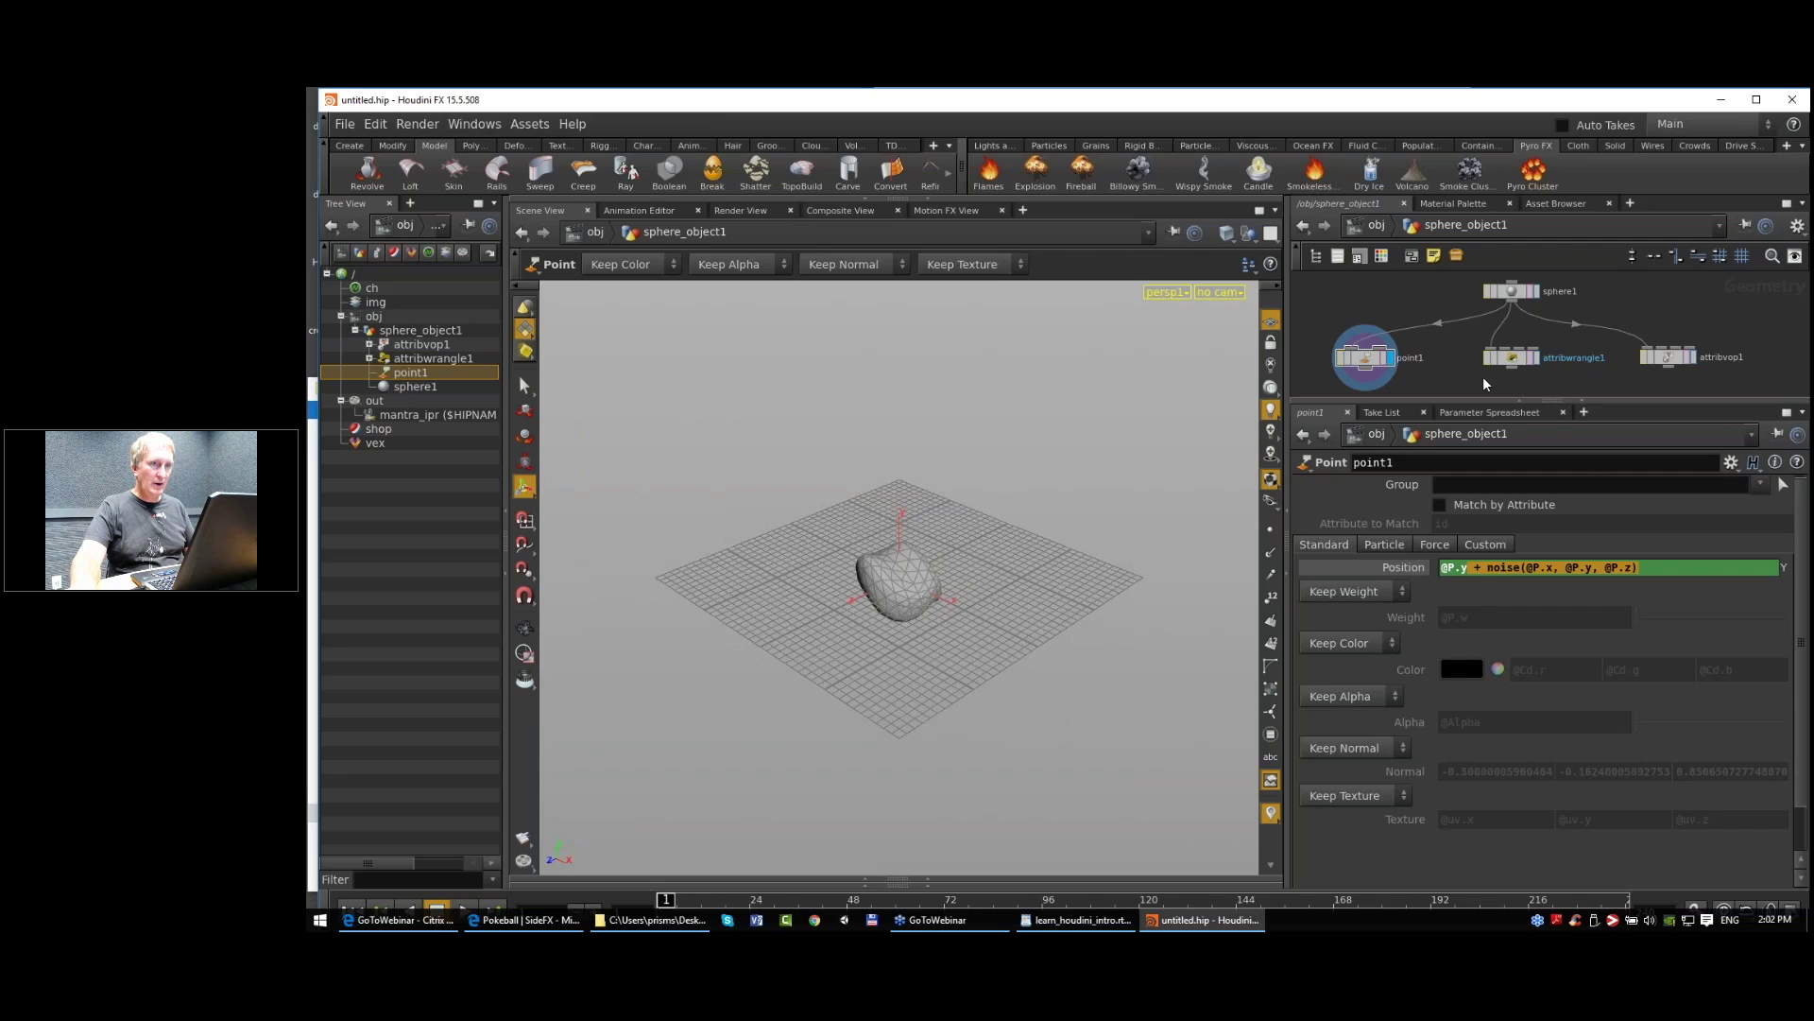
click(1482, 565)
text(+ noise(@P.x, @P.y, @P.z))
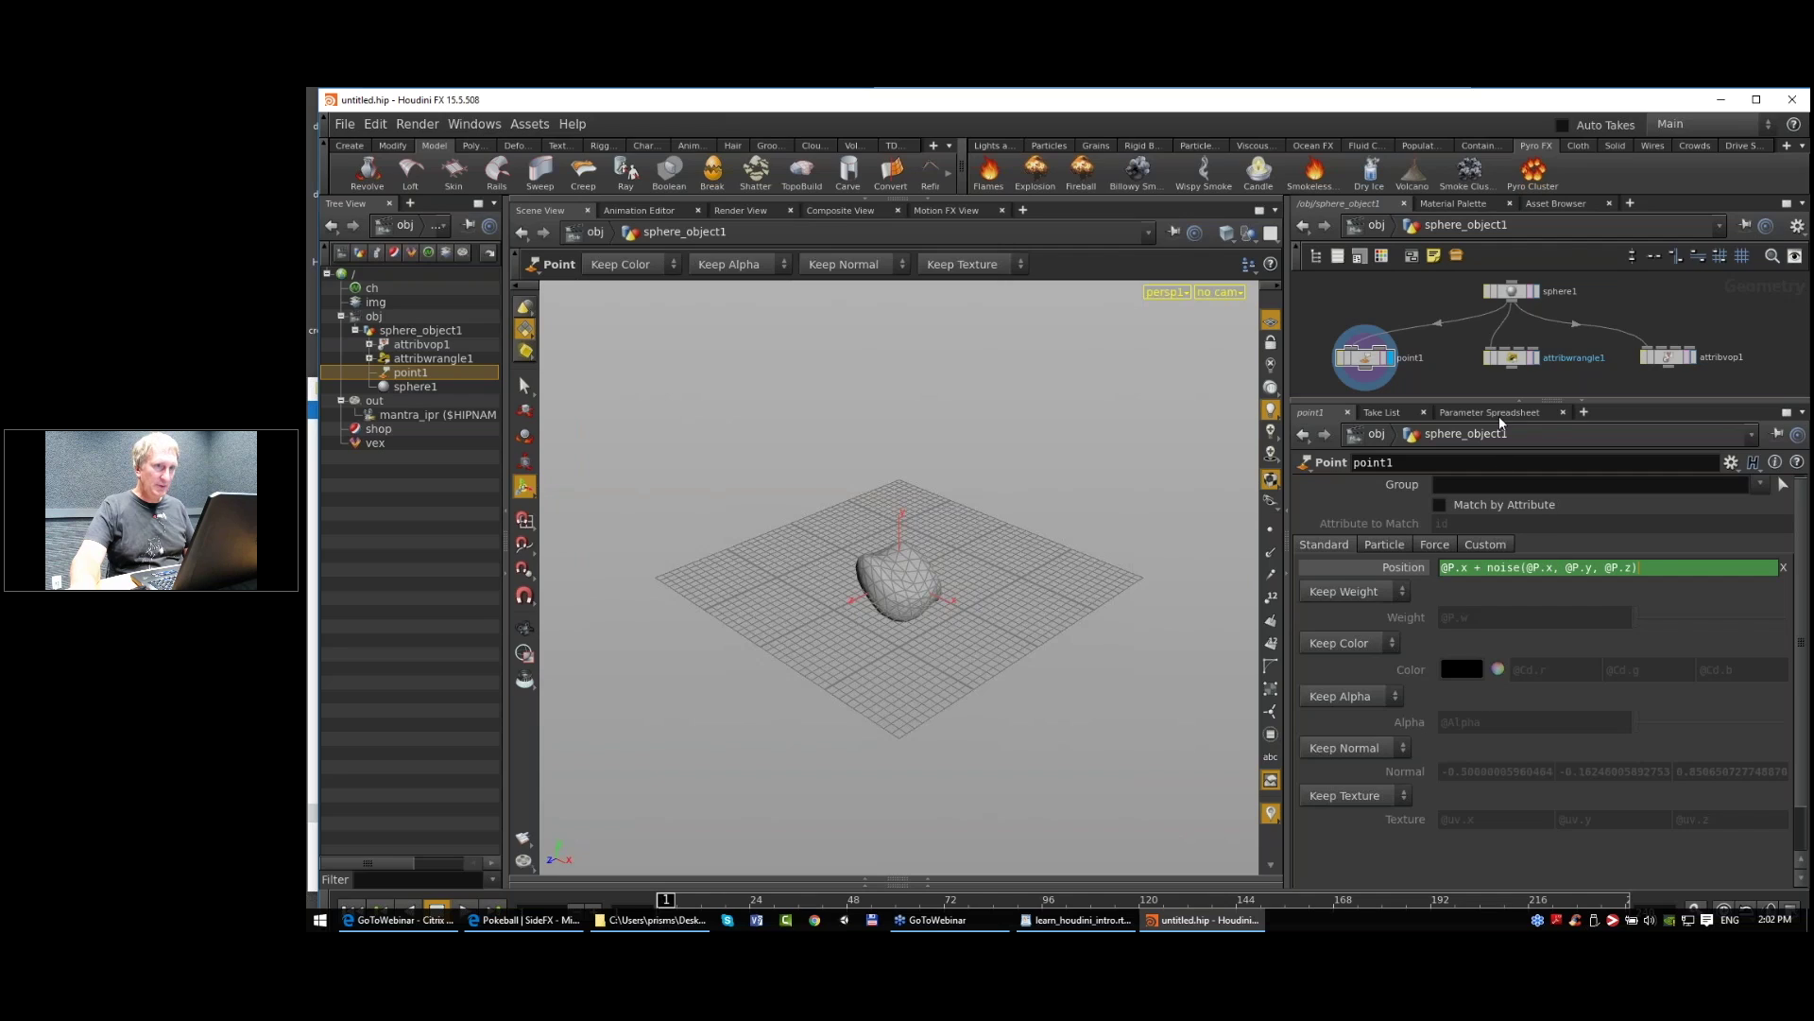
key(Return)
click(1714, 571)
text(+ noise(@P.x, @P.y, @P.z))
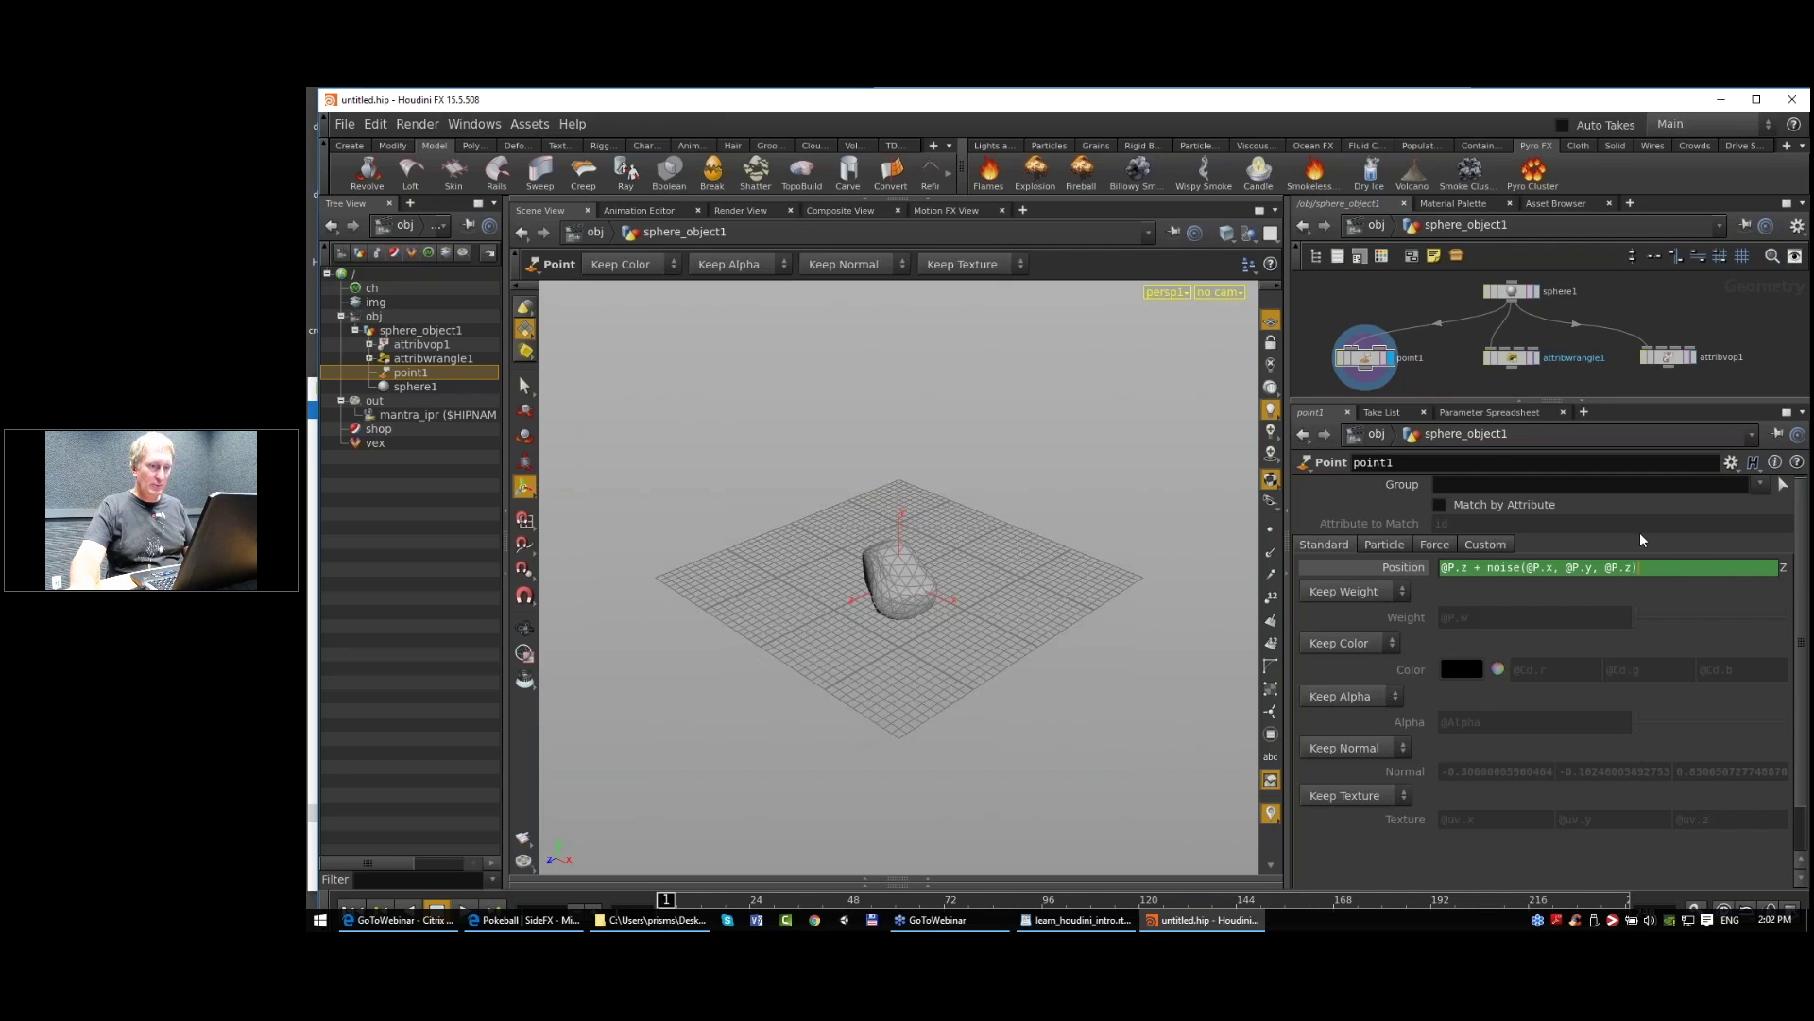
key(Return)
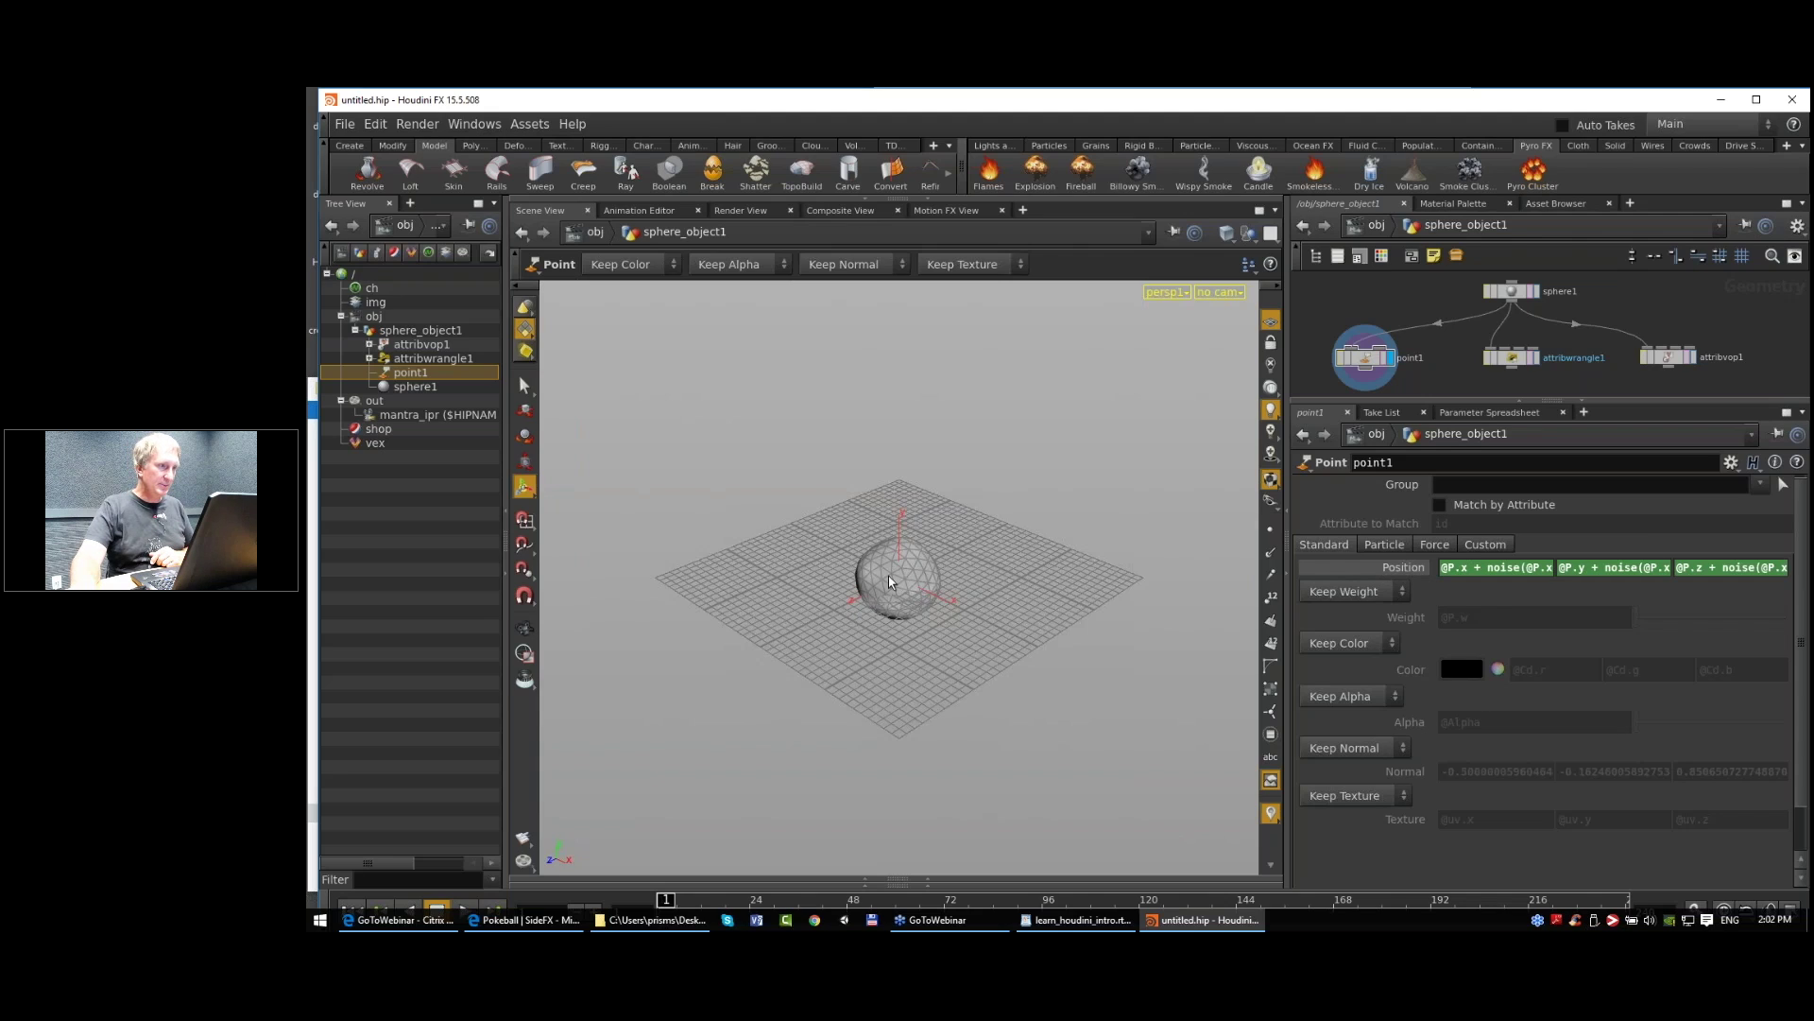
Step: Select and display attribwrangle1 and enter the VEXpression @P += noise(@P); for its points
scroll(934, 577, up, 3)
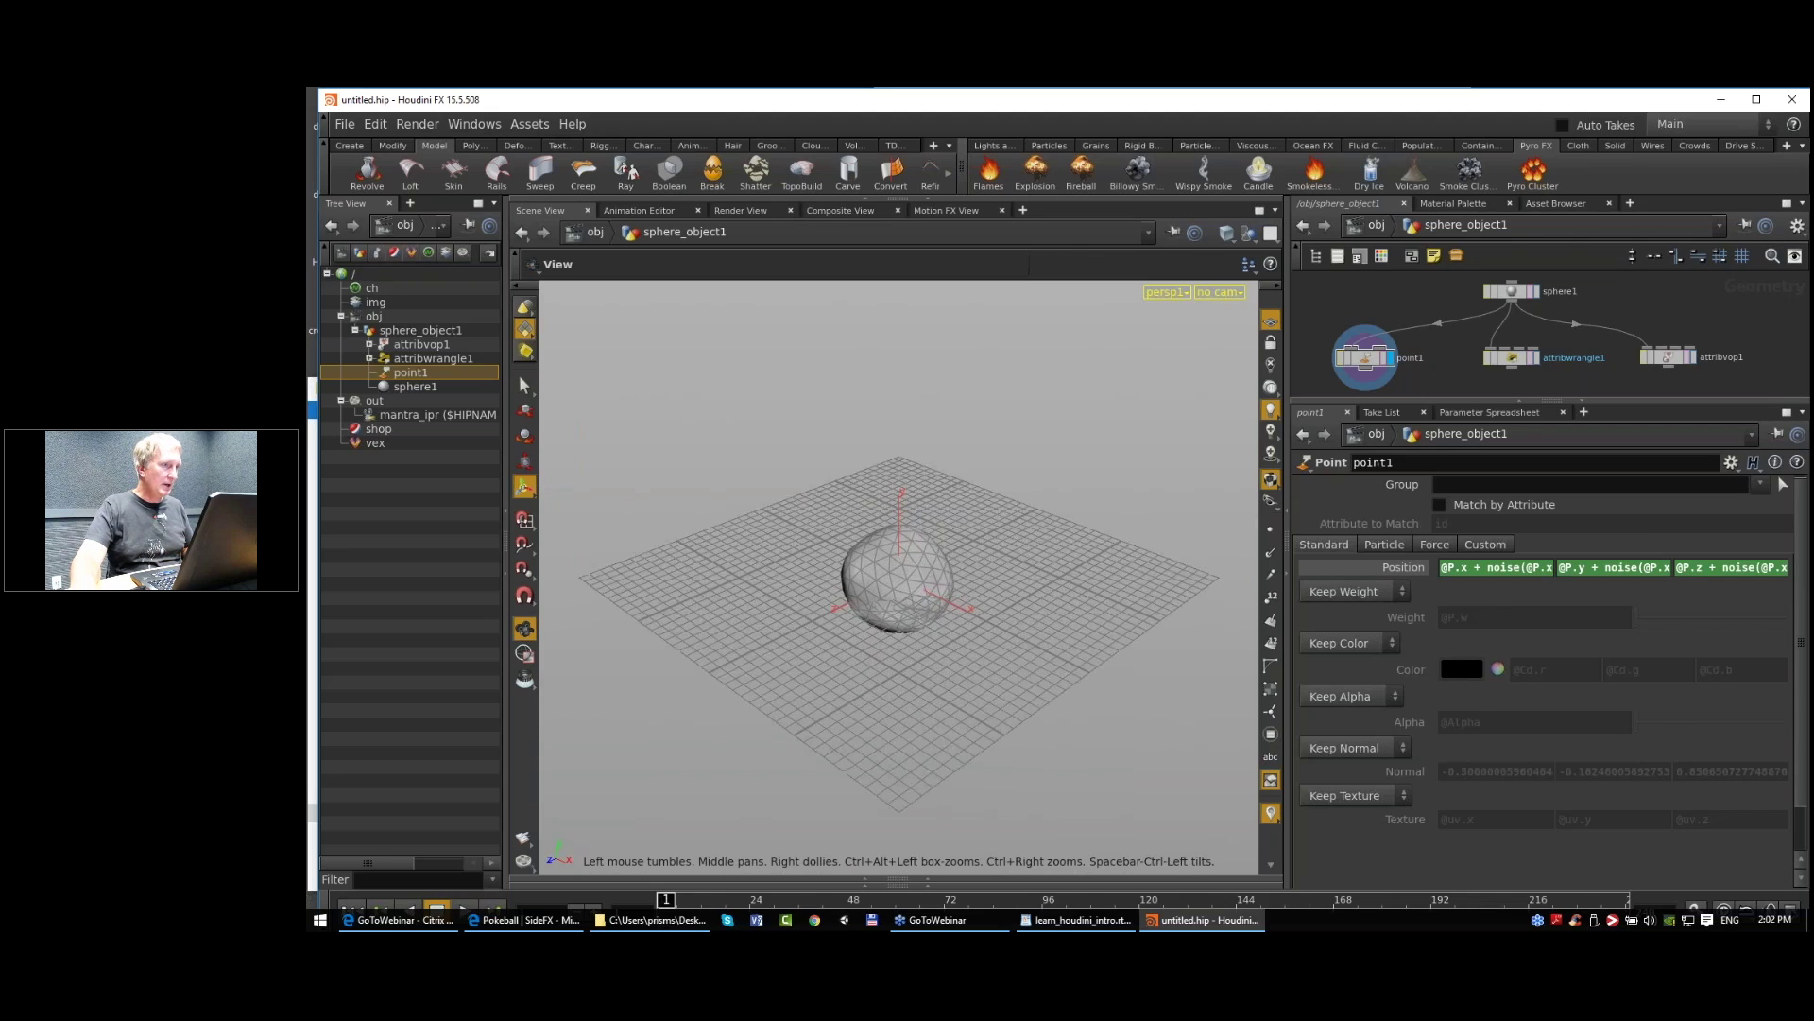
mouse_move(934, 578)
alt+mouse_down()
mouse_move(895, 578)
mouse_move(930, 581)
alt+mouse_up()
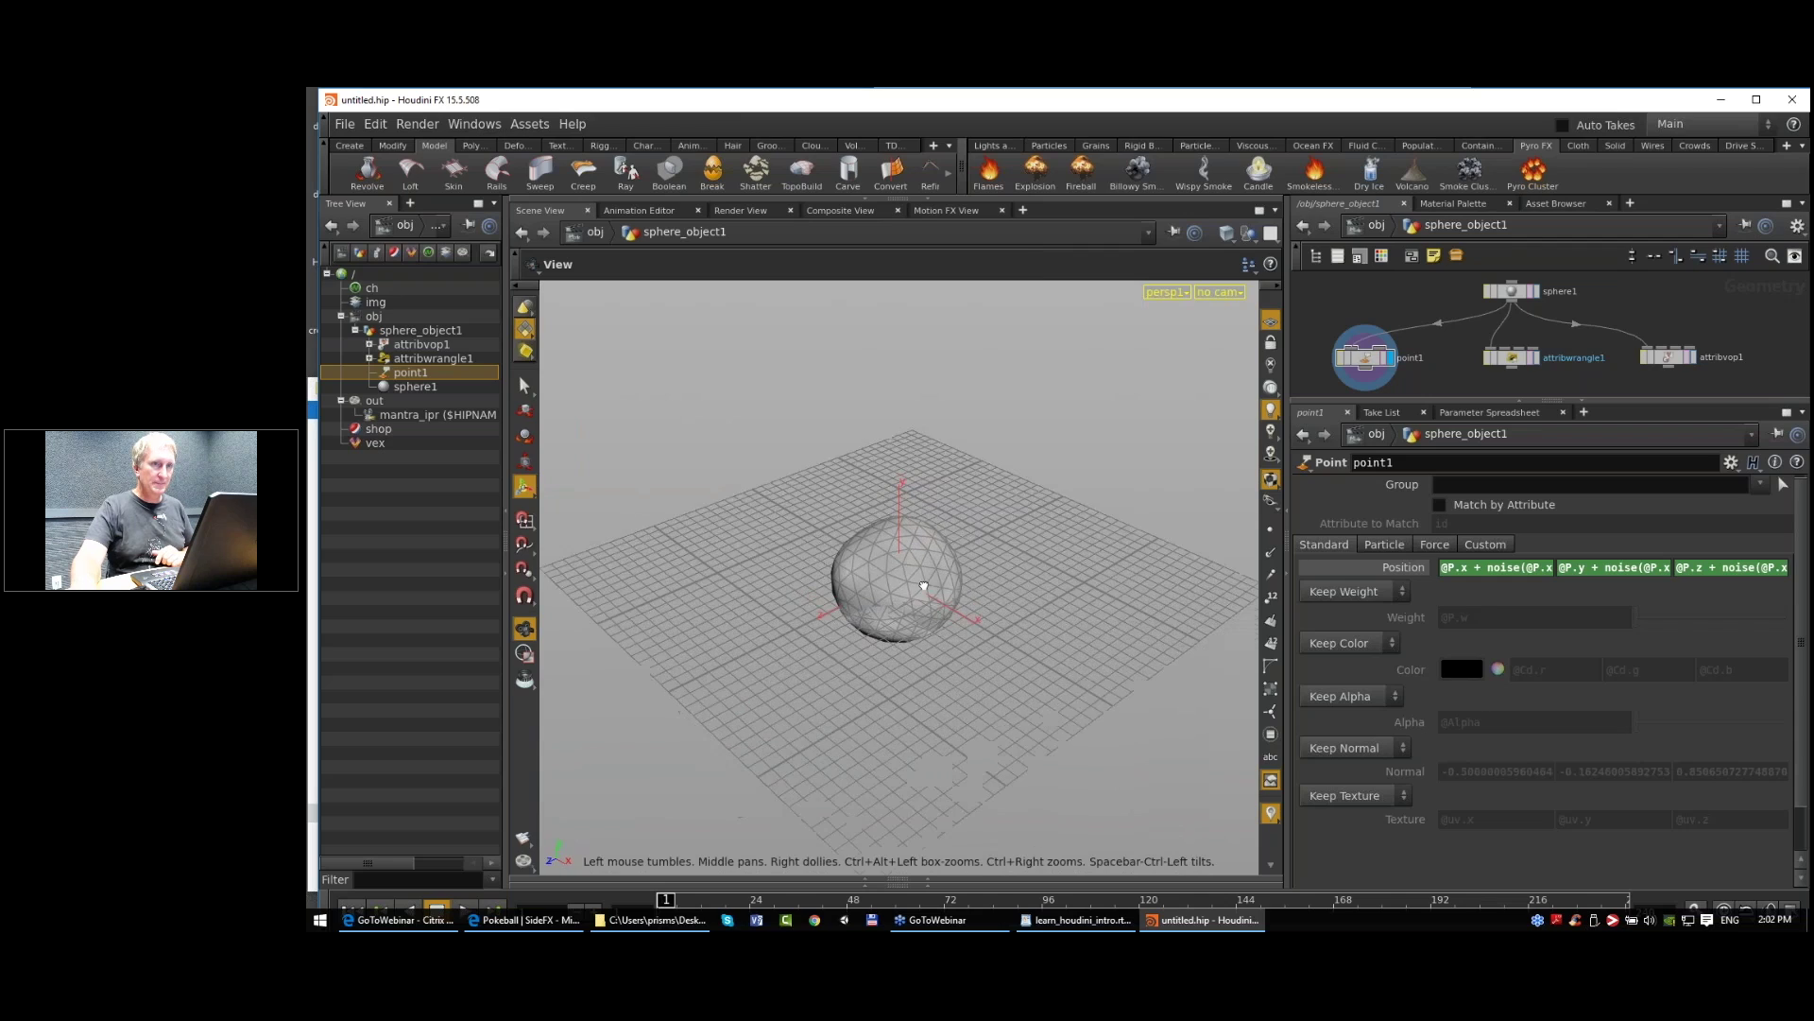
middle_drag(1512, 365, 1486, 337)
click(1487, 332)
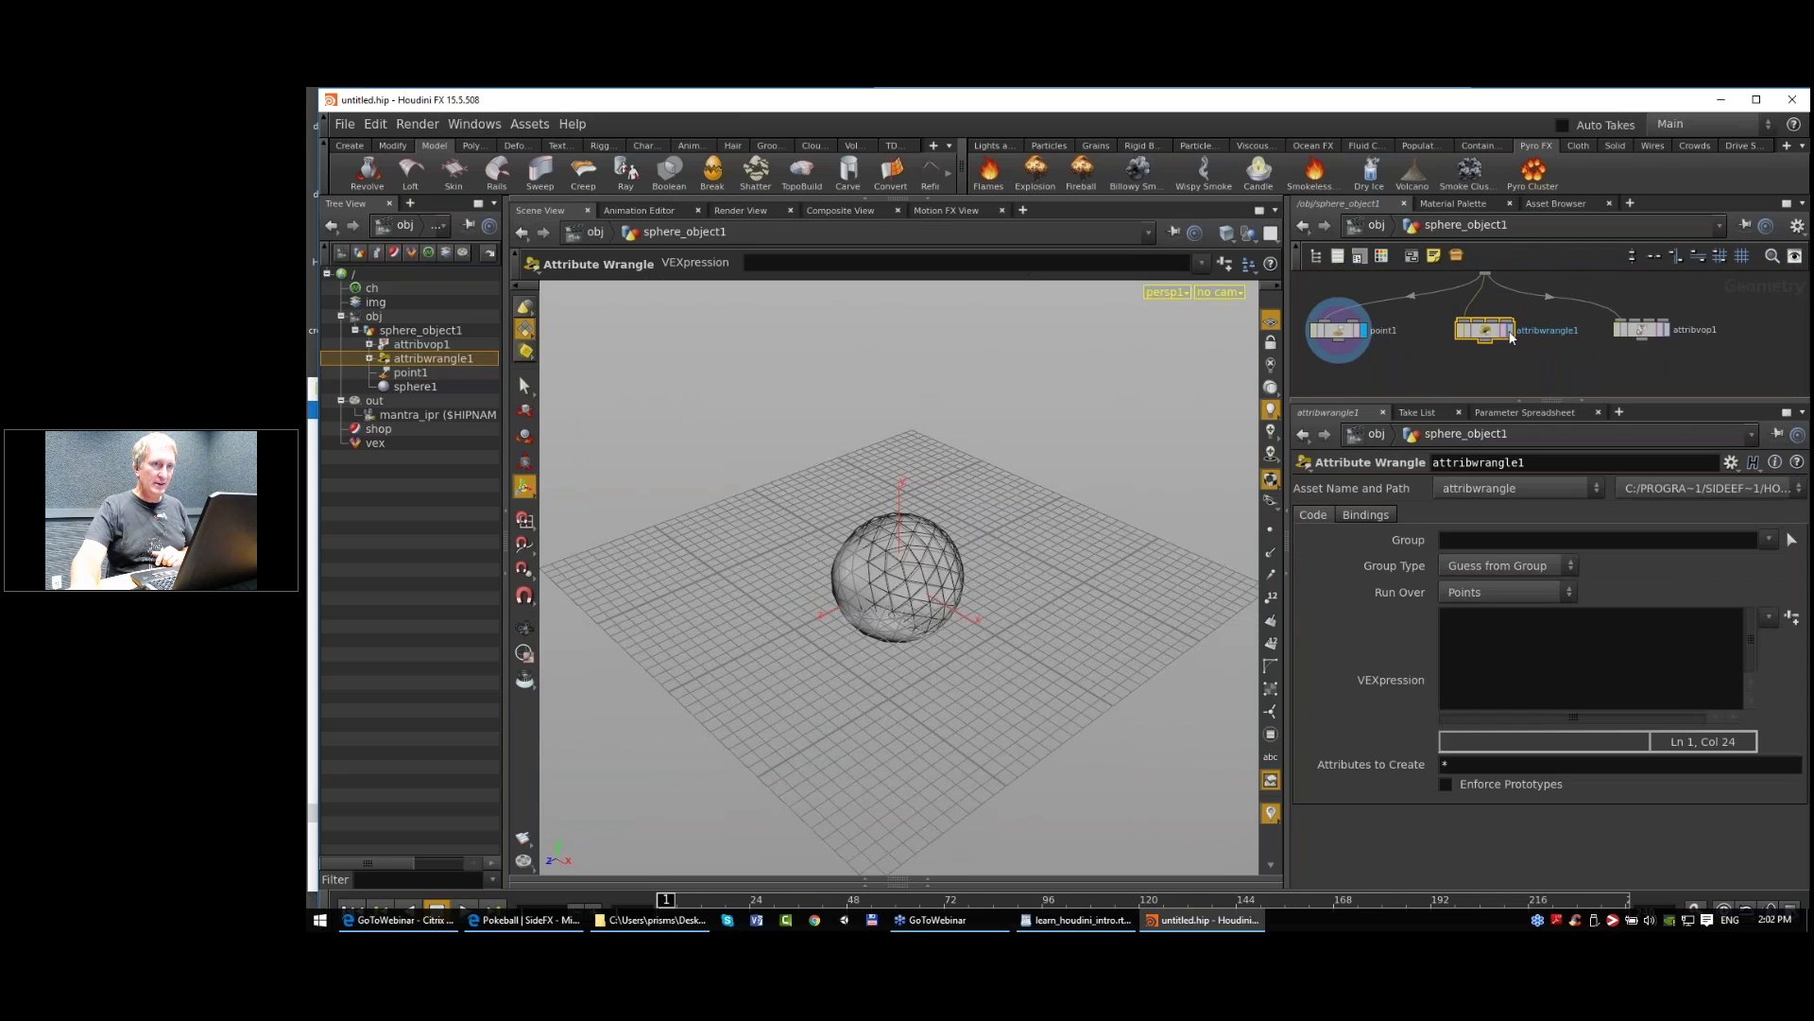
click(1509, 648)
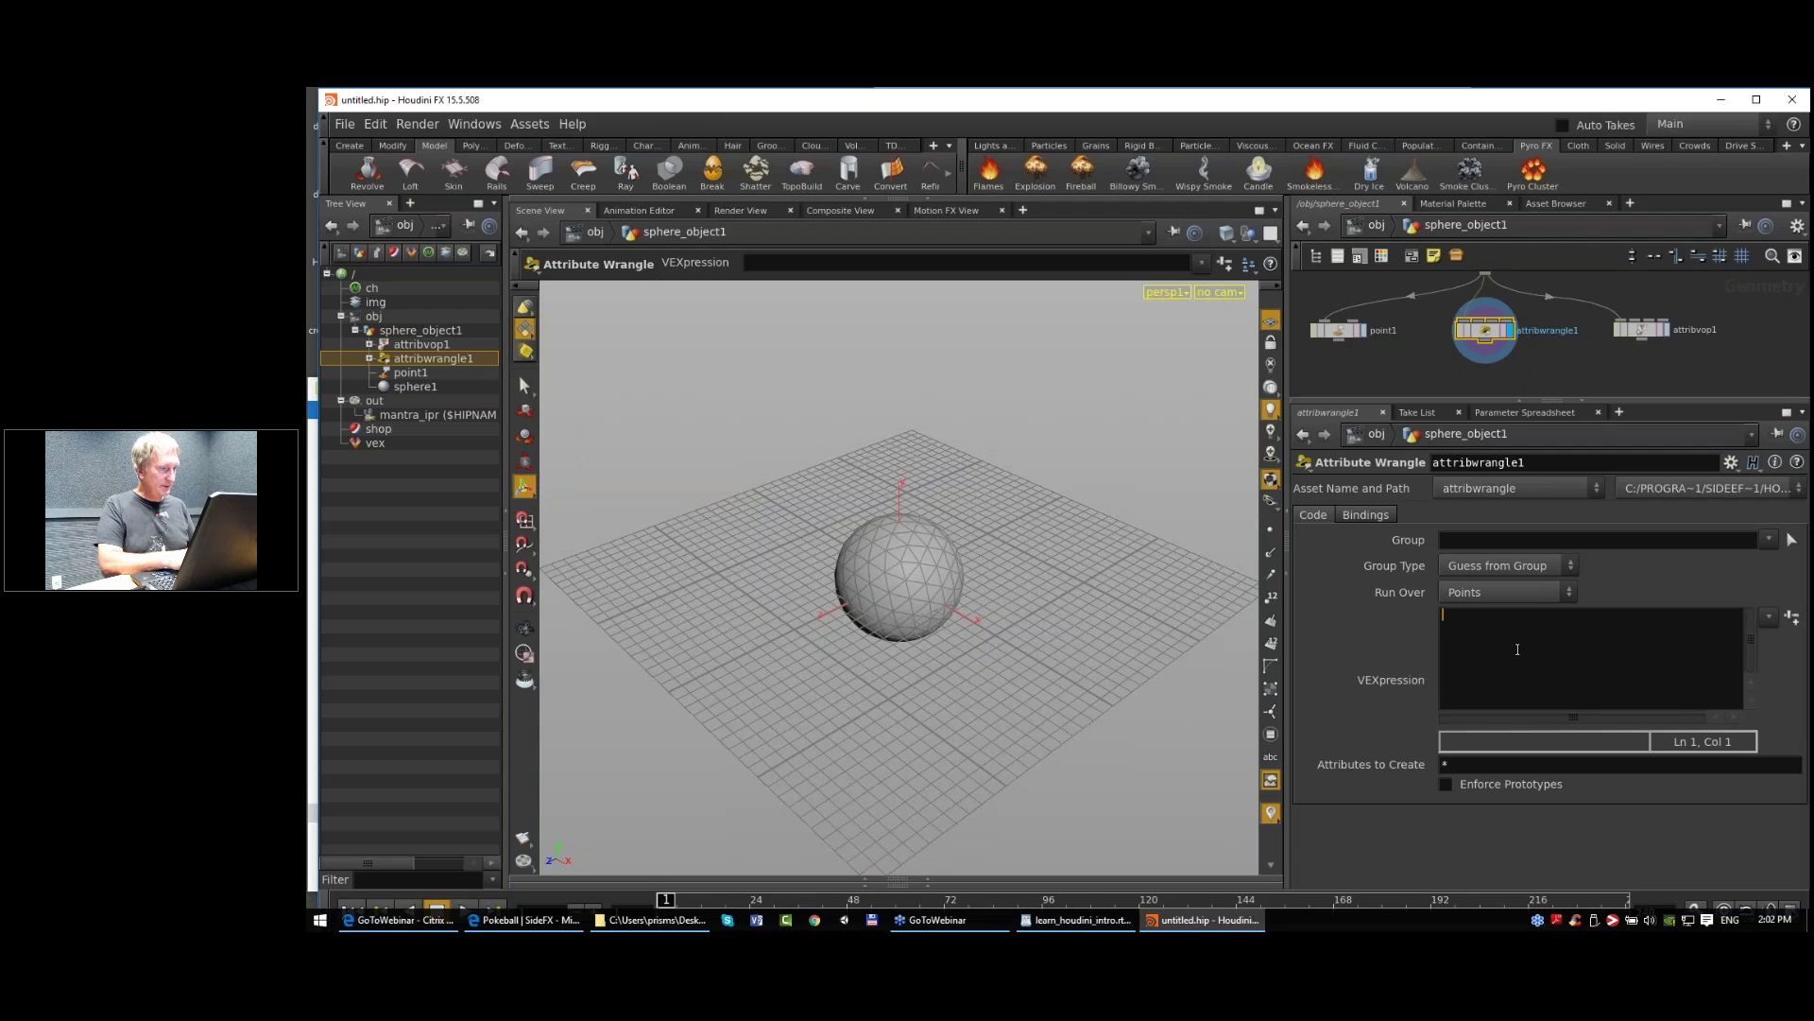
text(@P +=)
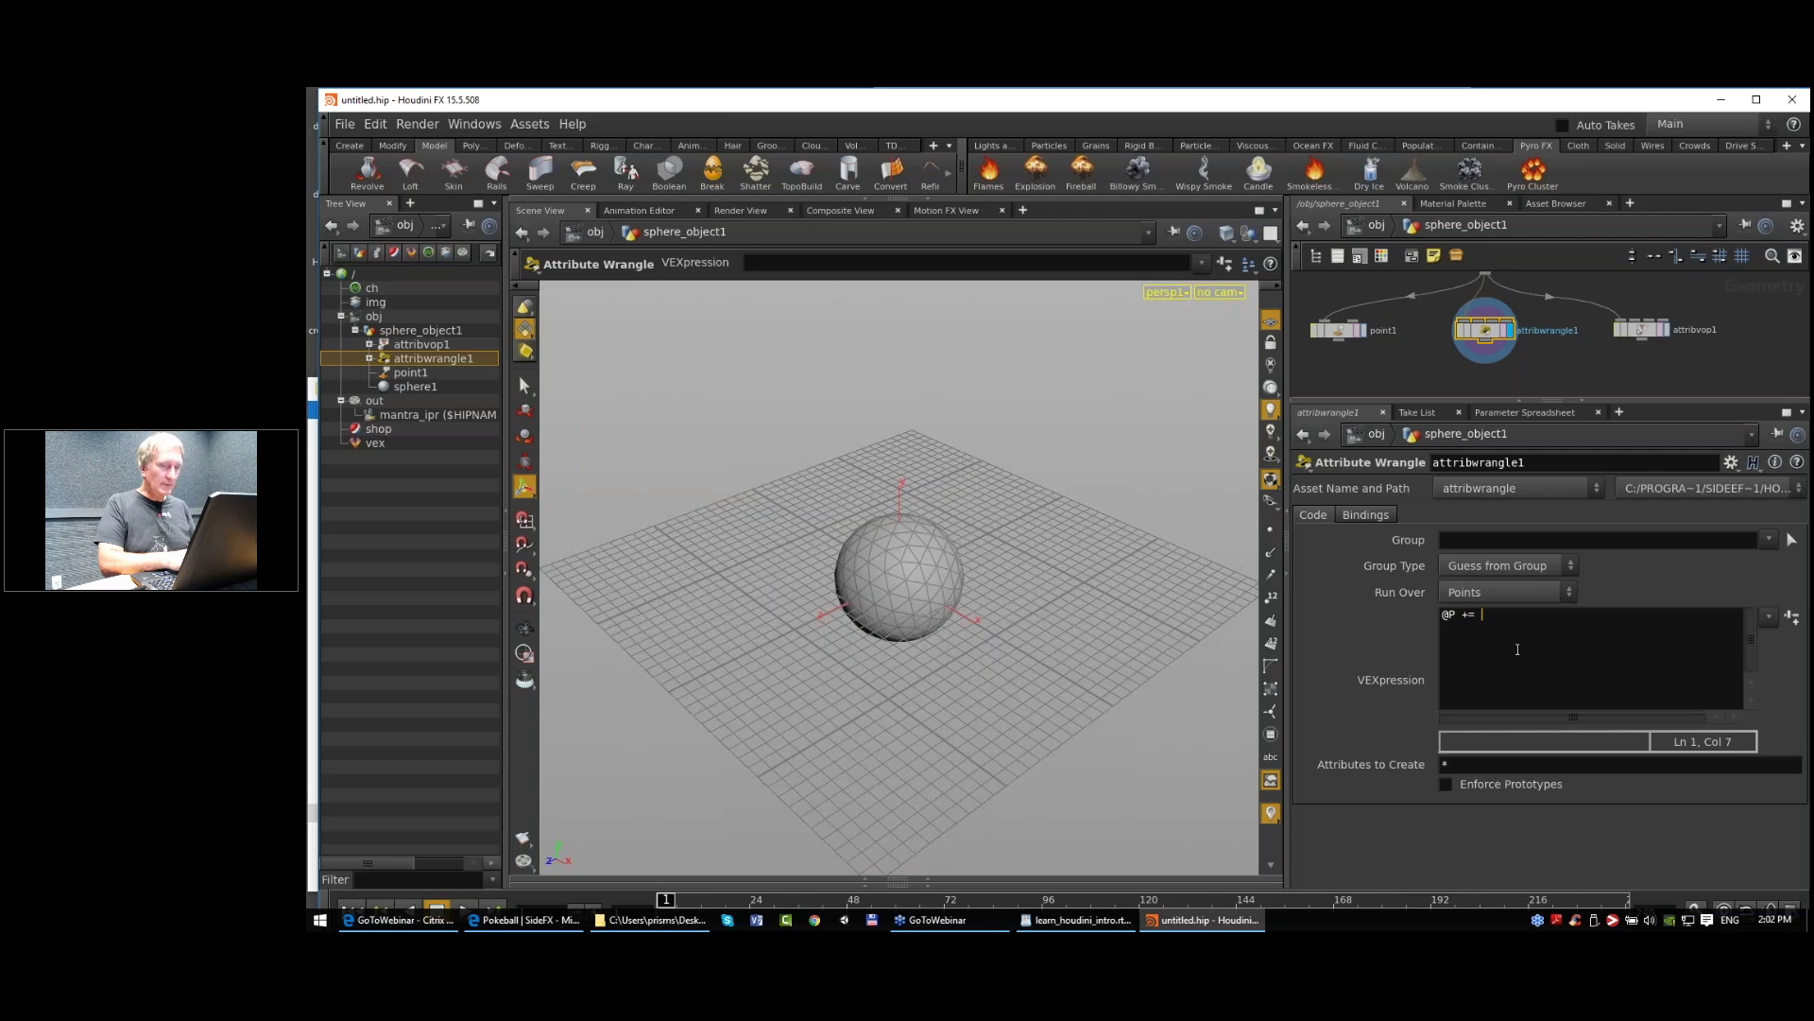
text( noise()
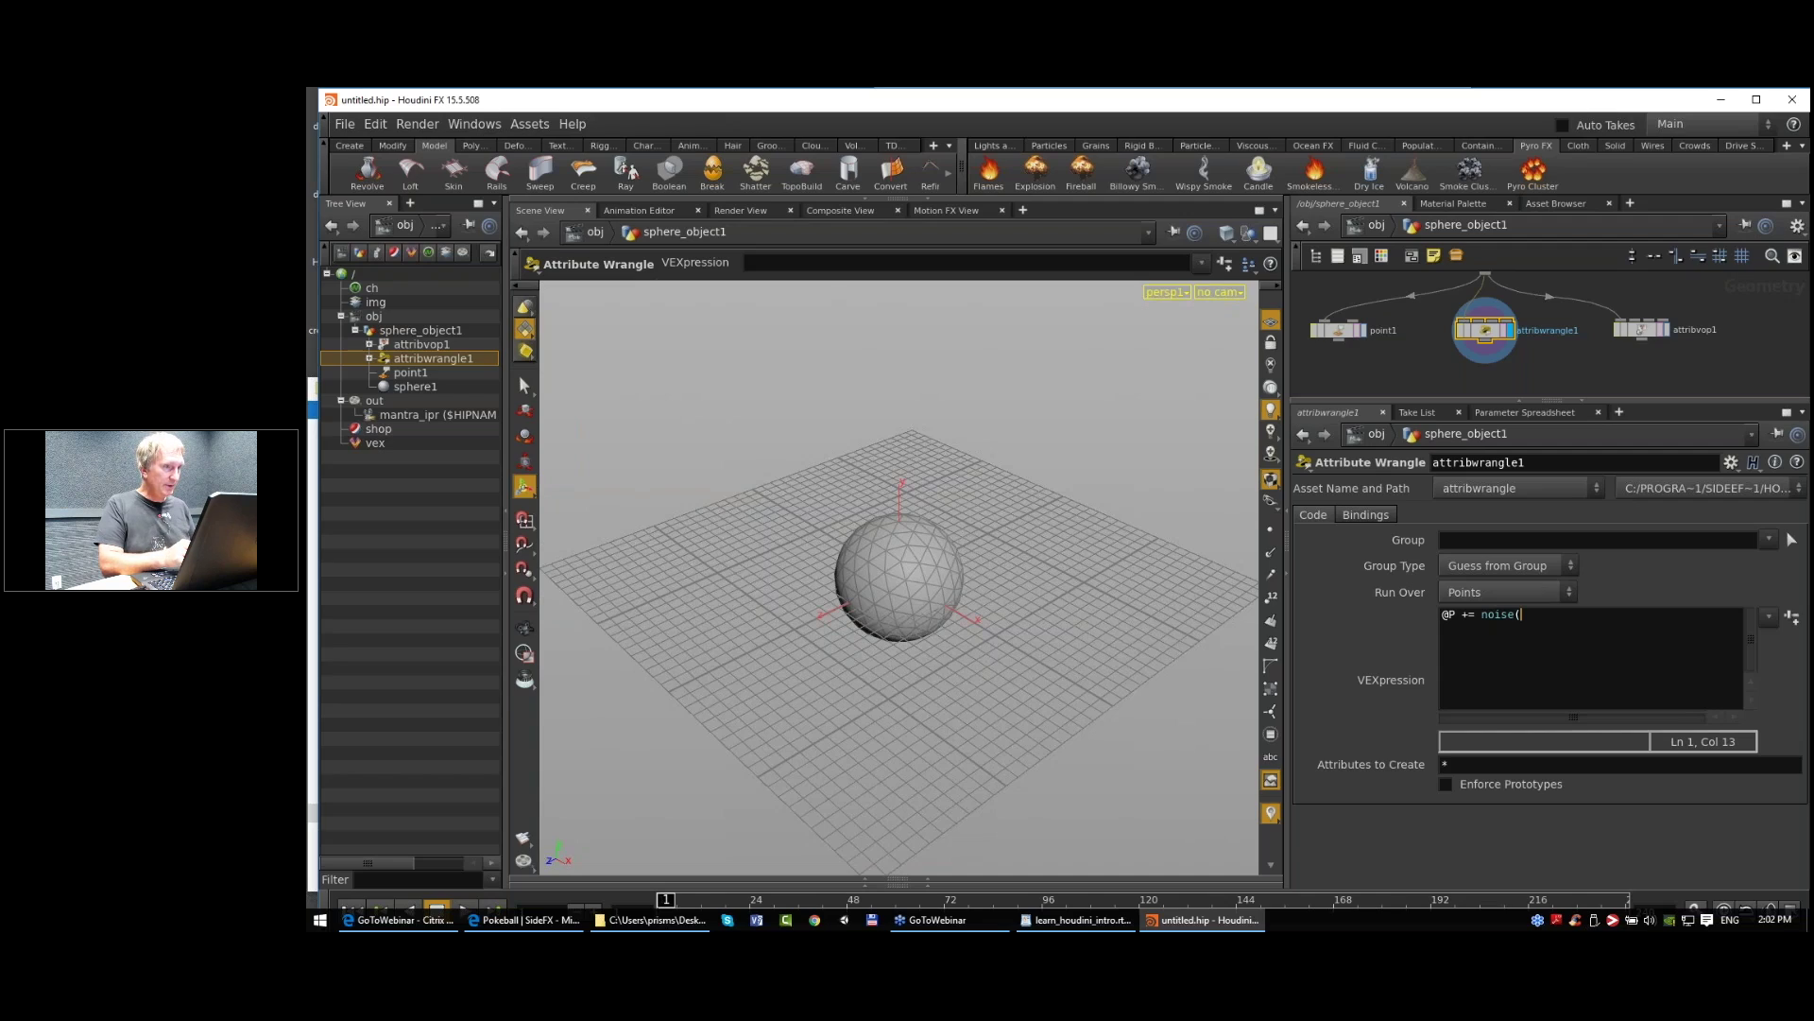
text(@P);)
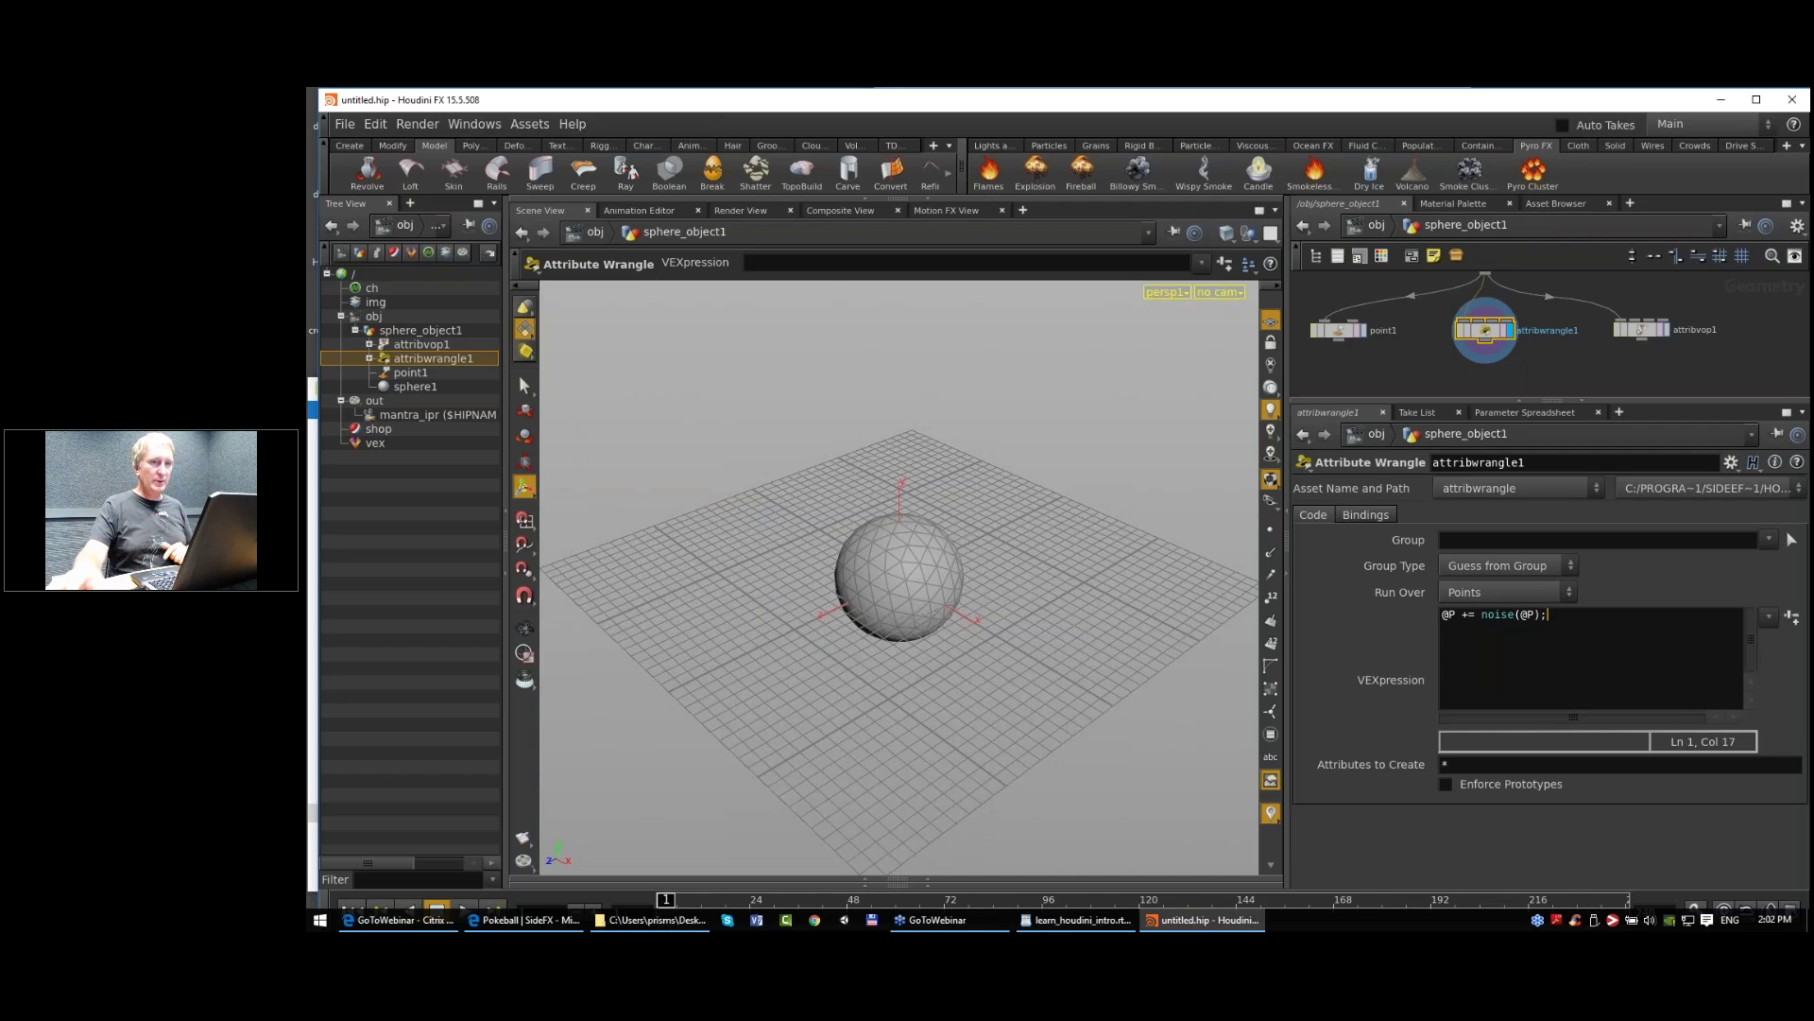
Step: Apply attribwrangle1's expression to the sphere, and select and display attribvop1
click(1570, 354)
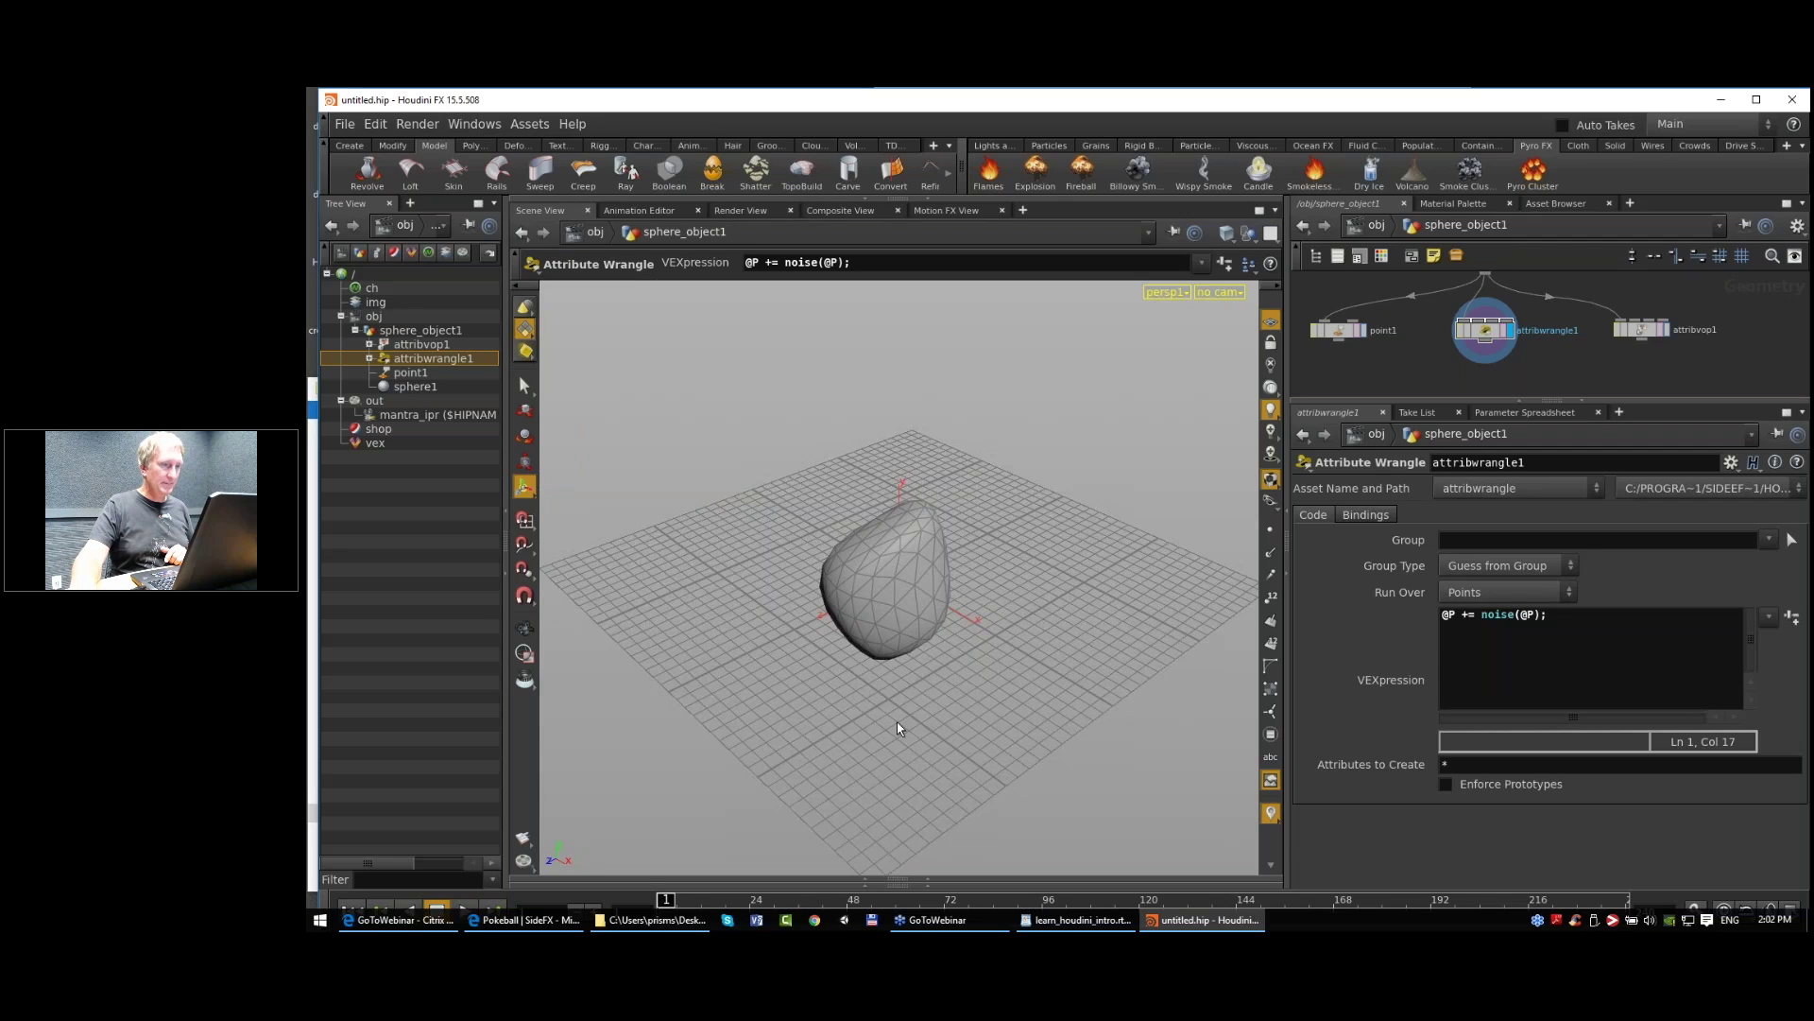
click(1651, 331)
click(1649, 331)
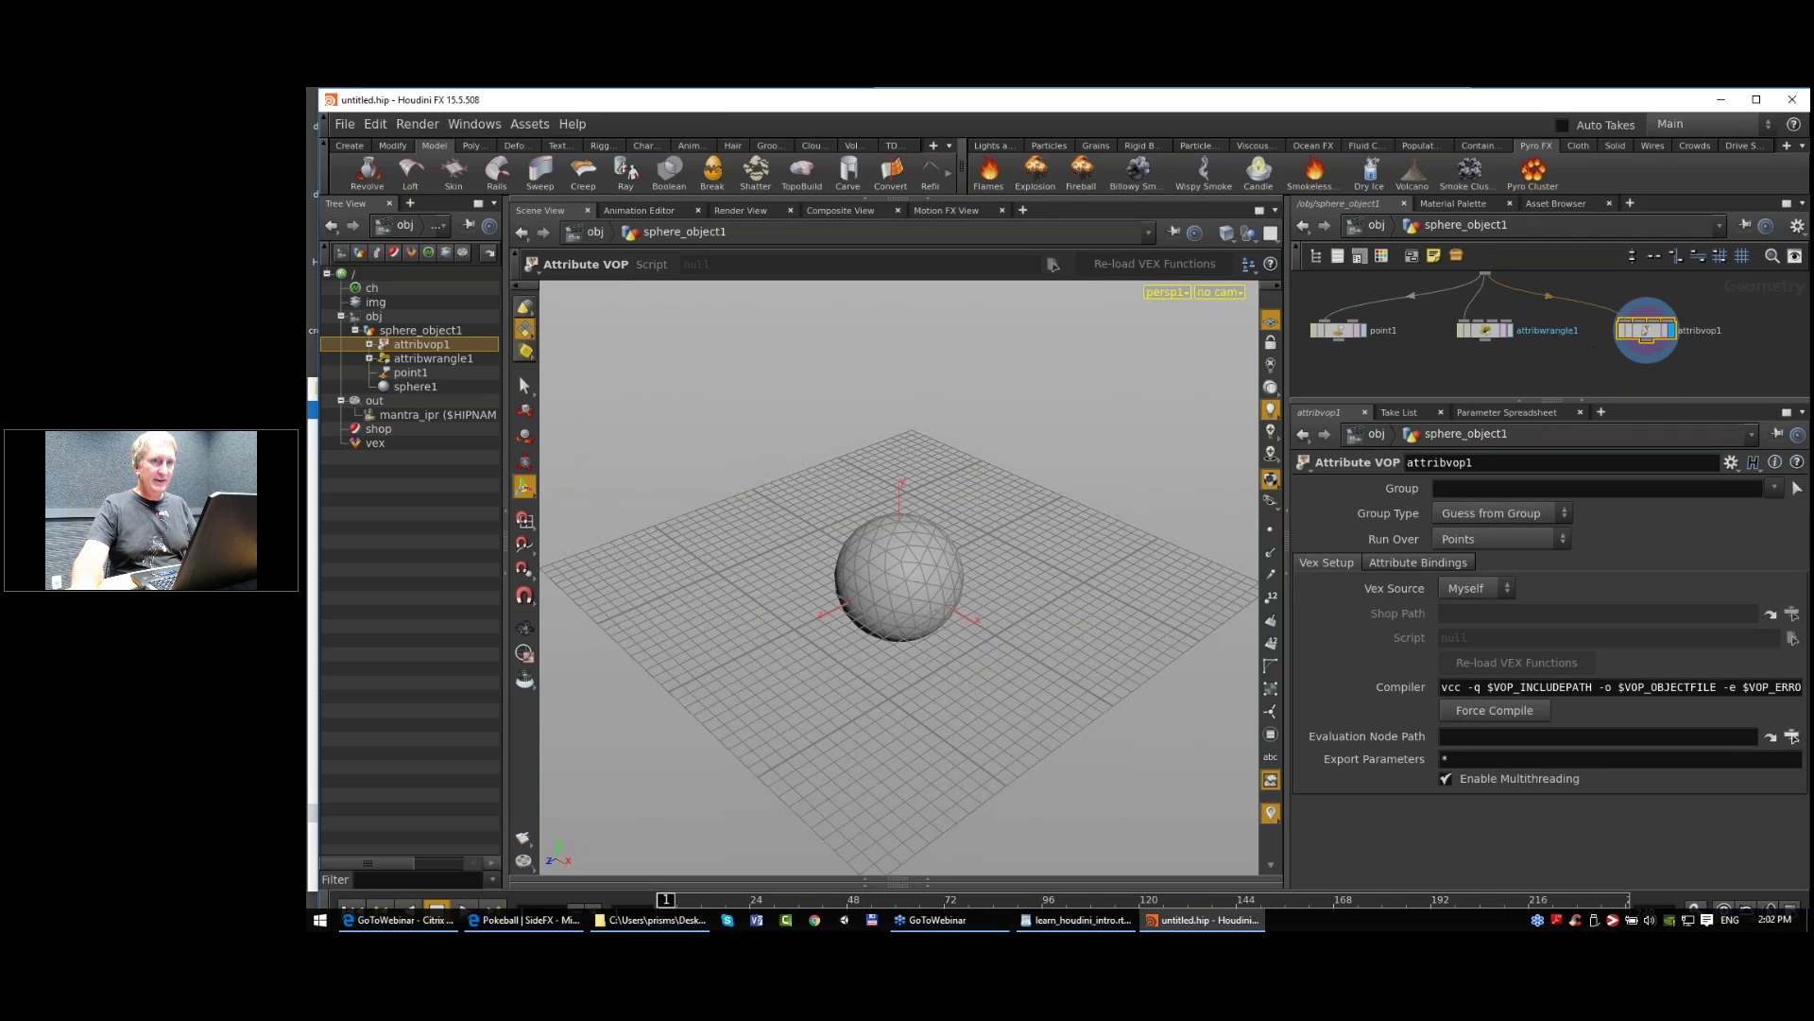
middle_drag(1677, 375, 1656, 367)
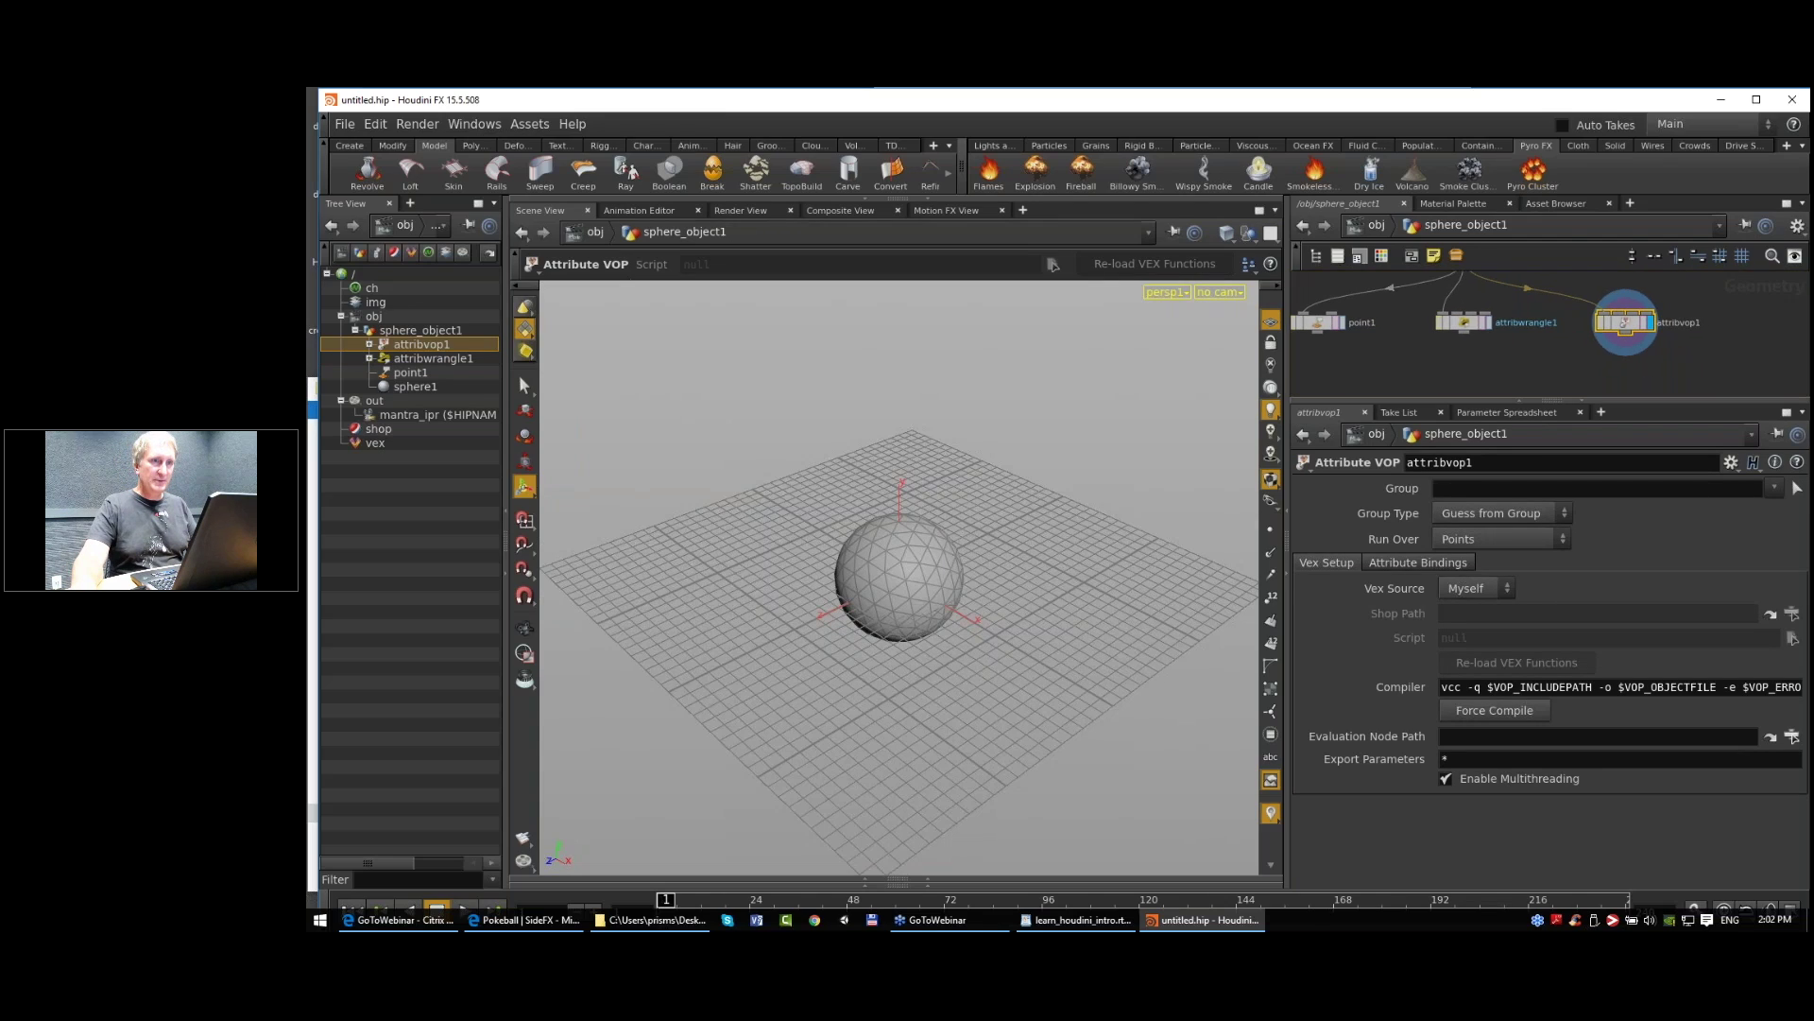
Step: Review point1's Position expression and attribwrangle1's VEXpression to compare the two approaches
key(Up)
key(Up)
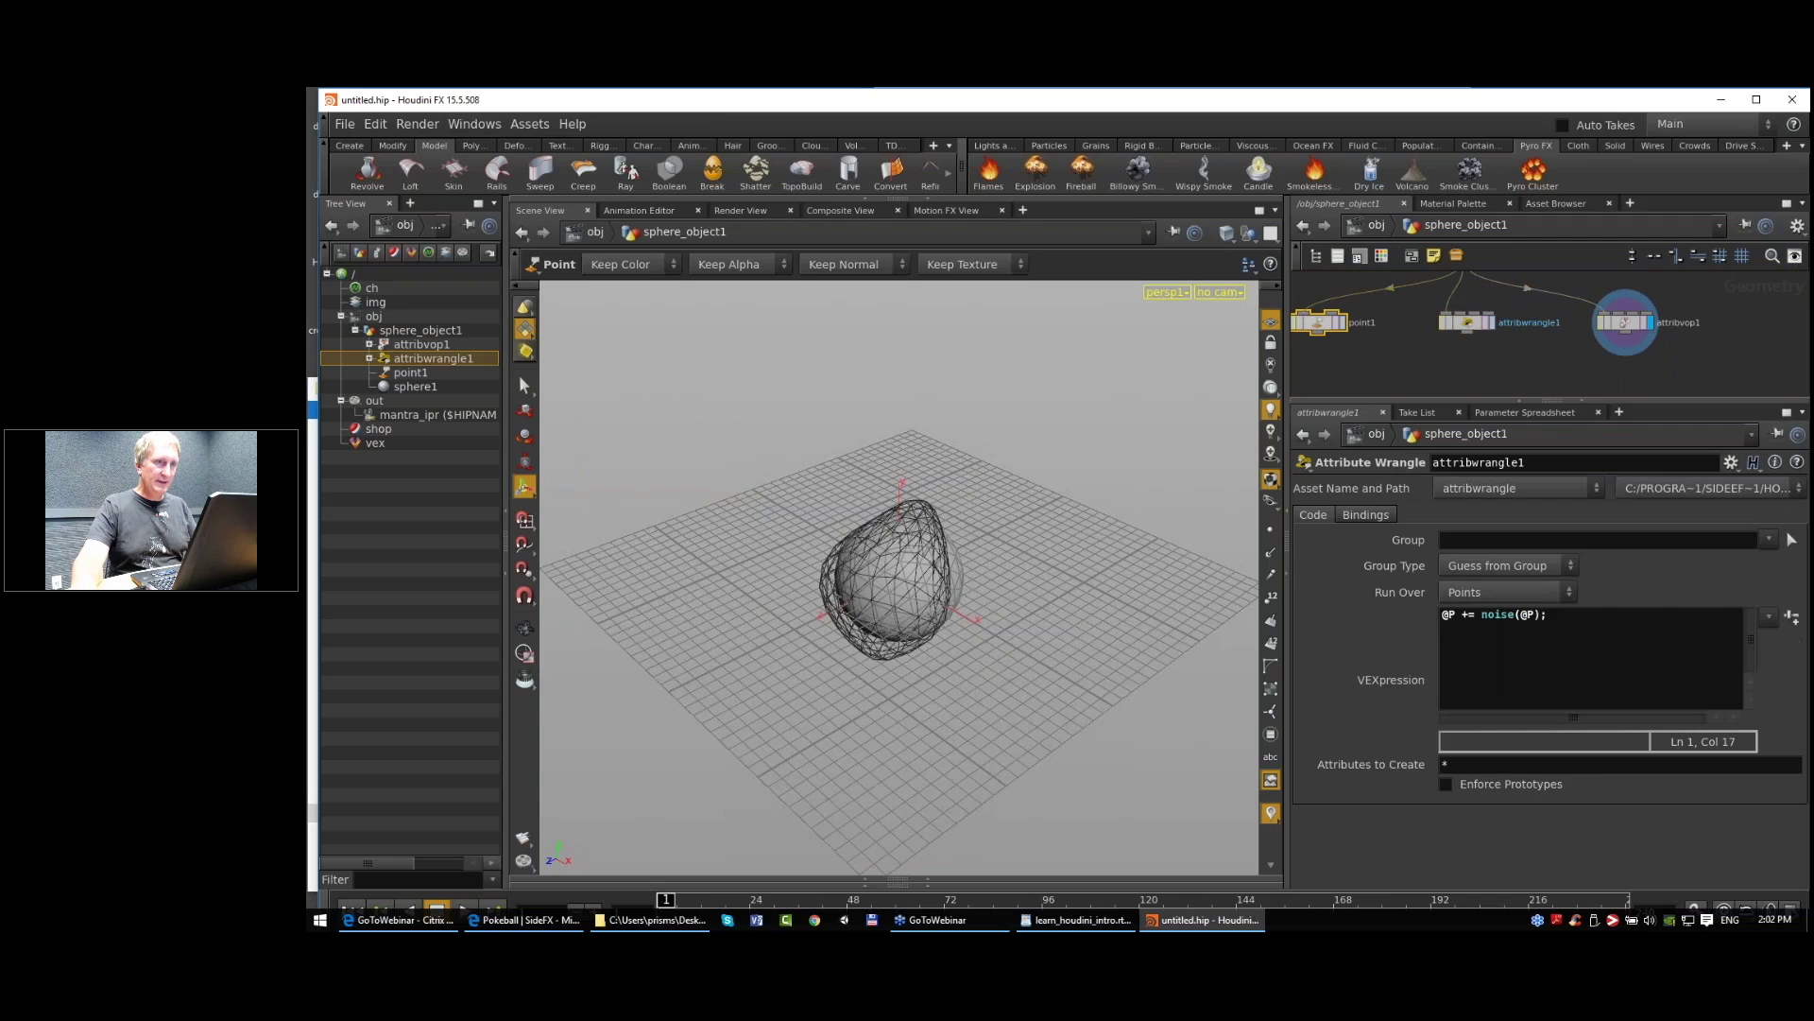
click(1531, 567)
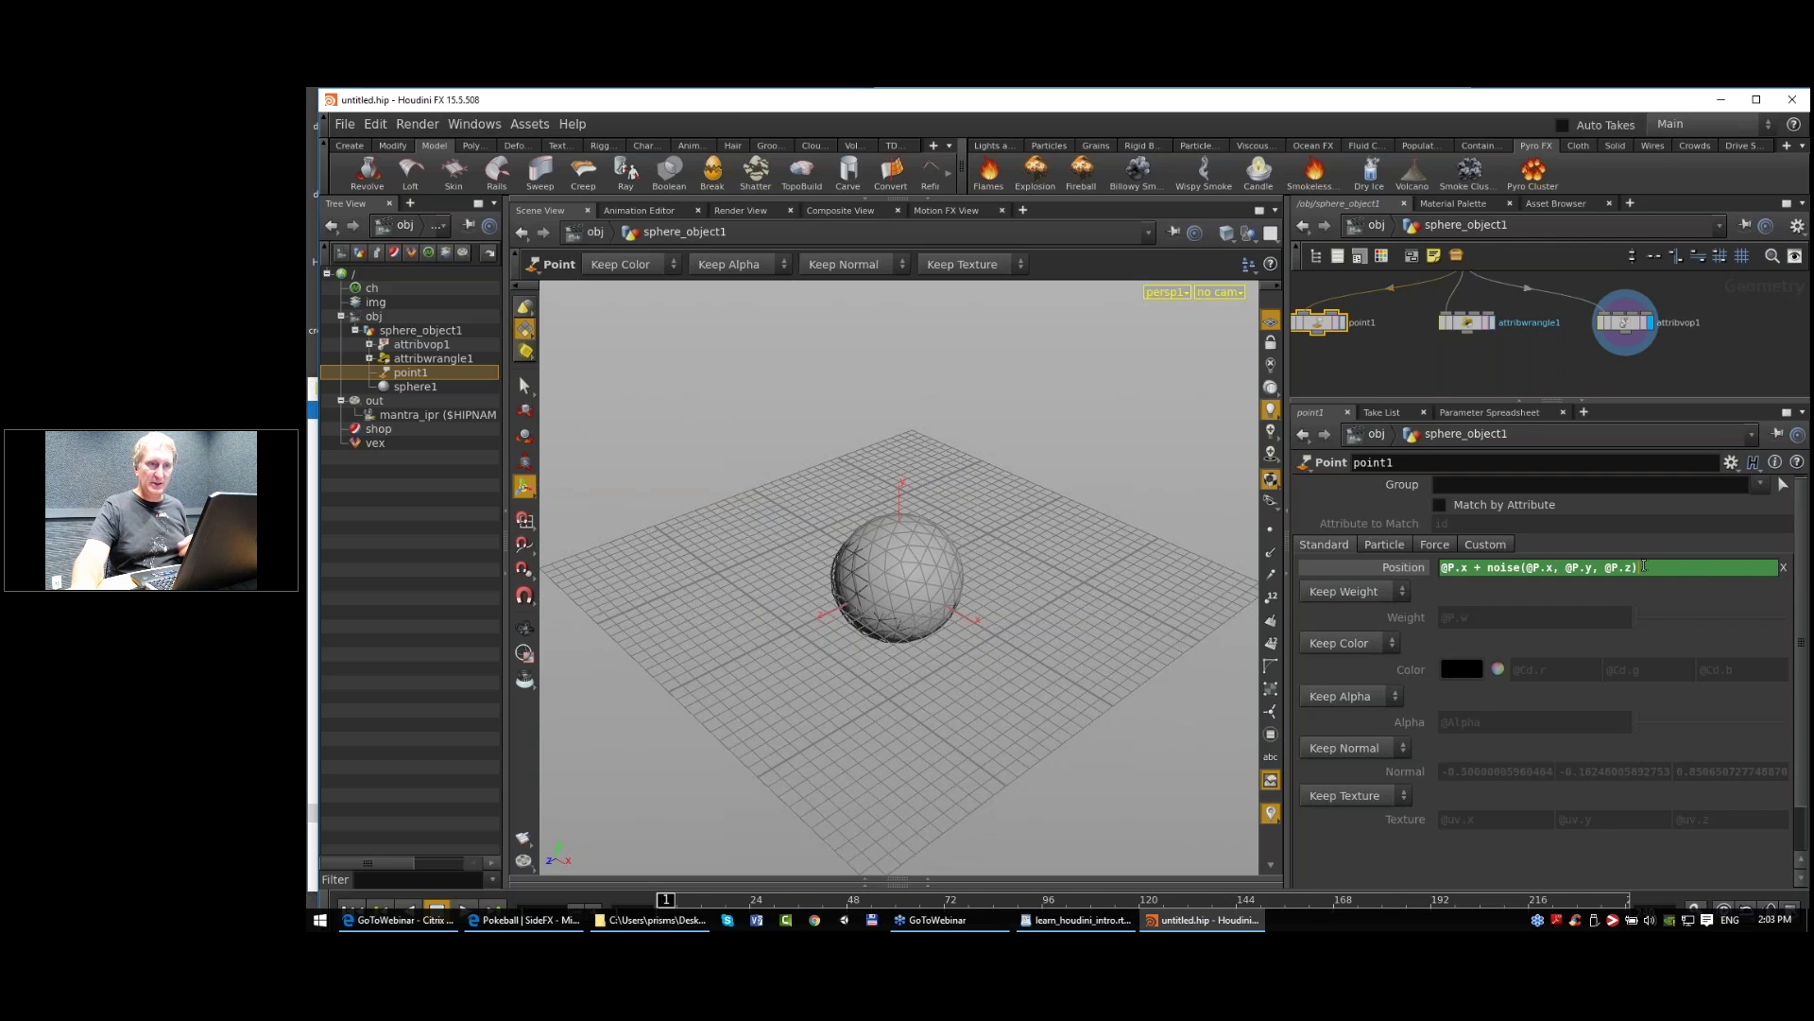
click(1471, 324)
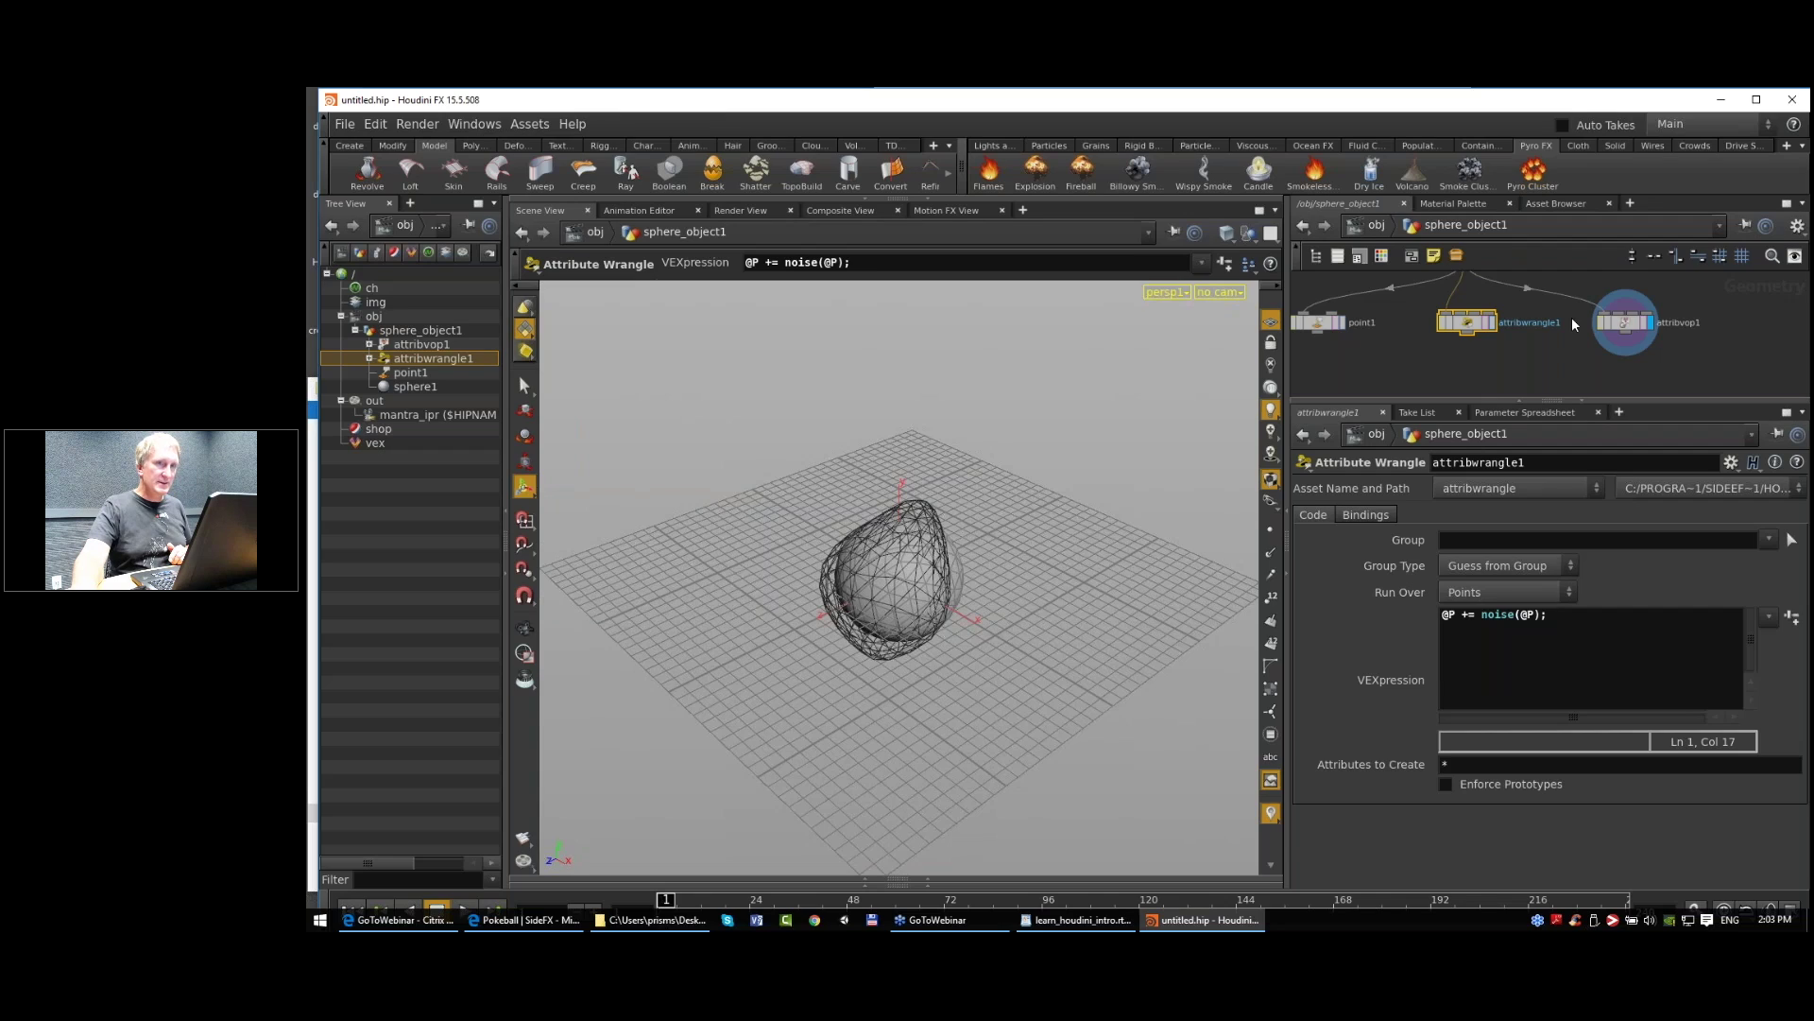
Step: Enter attribvop1's VOP network, enlarge the network pane and move the geometry output node away from the global parameters node
click(1626, 322)
key(i)
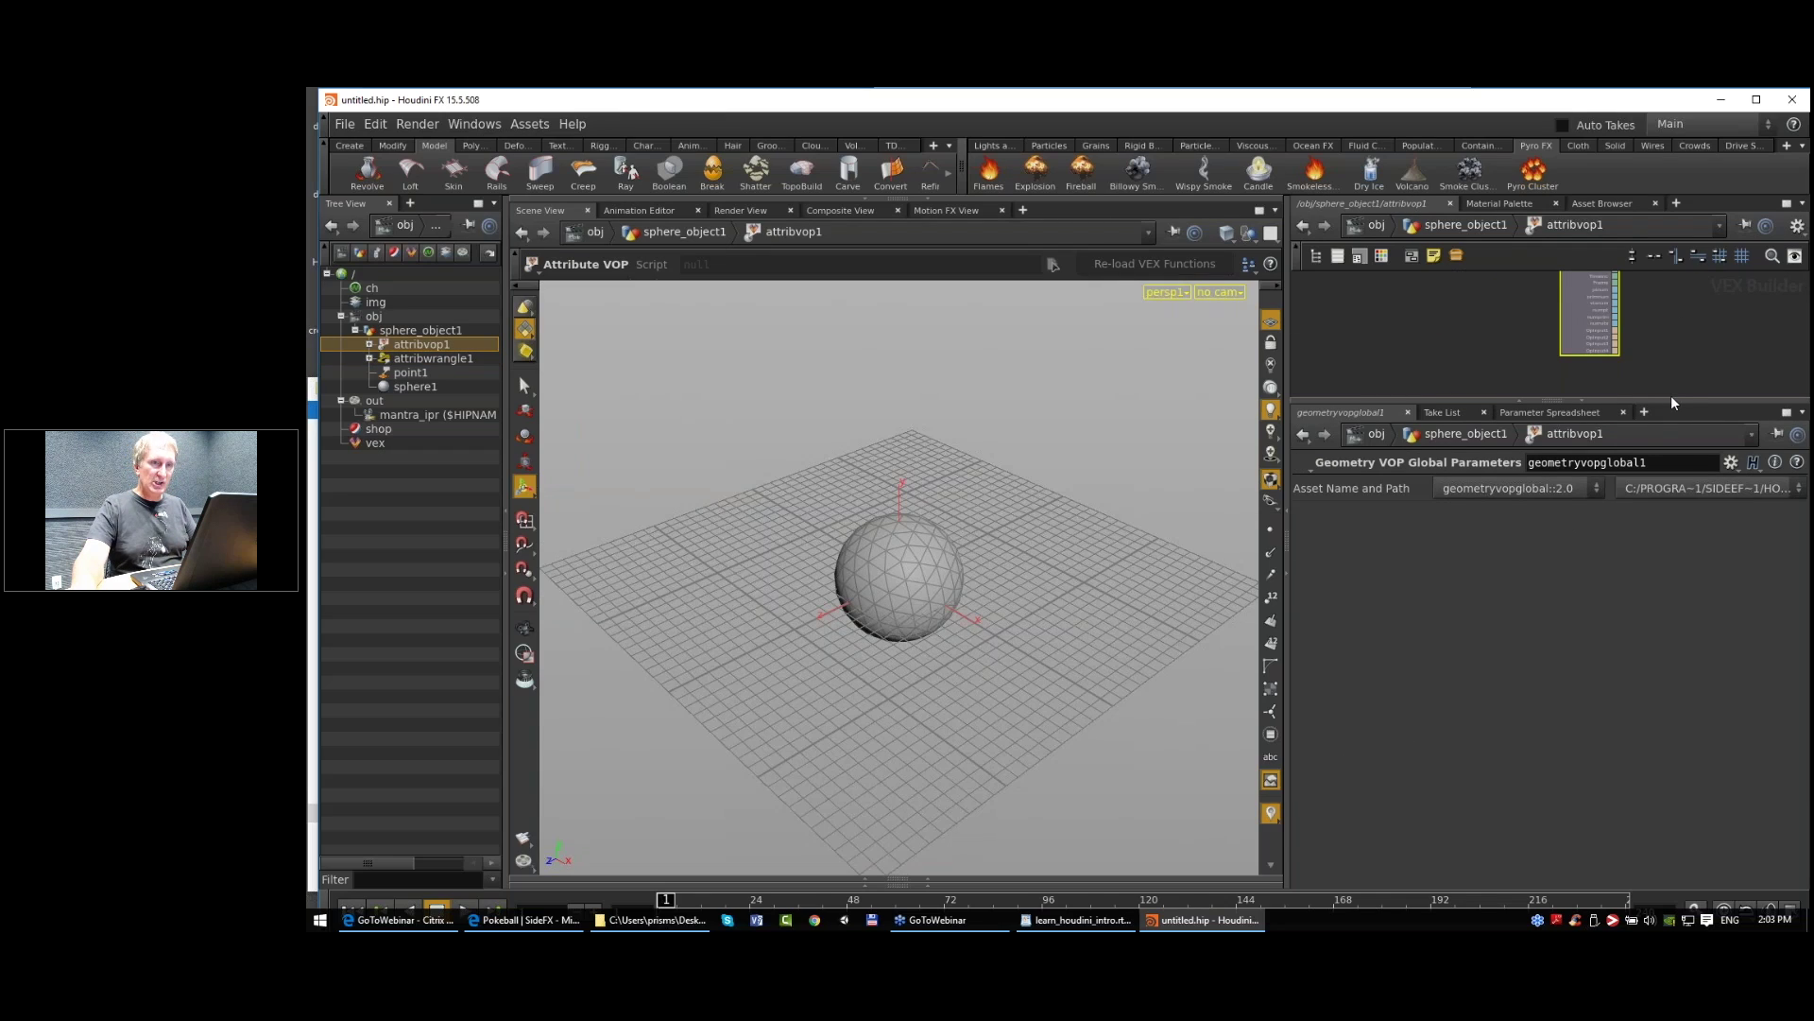
drag(1673, 404, 1672, 560)
key(h)
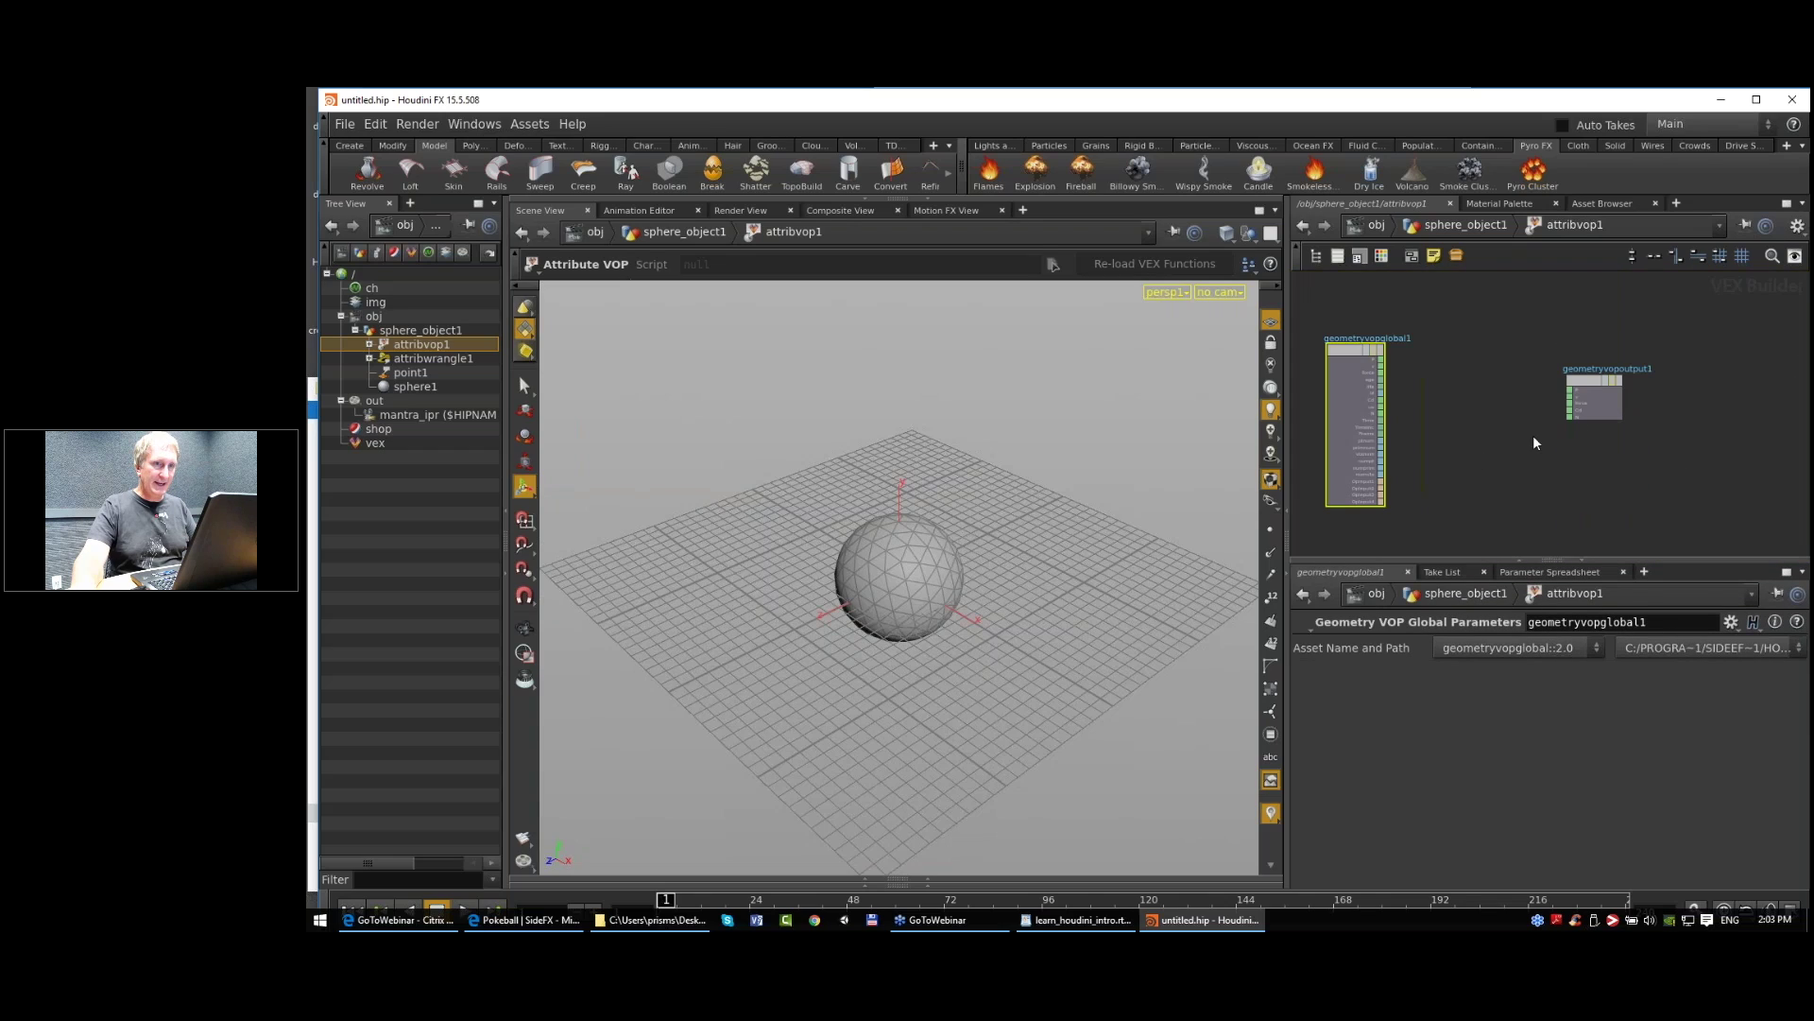
drag(1597, 397, 1726, 362)
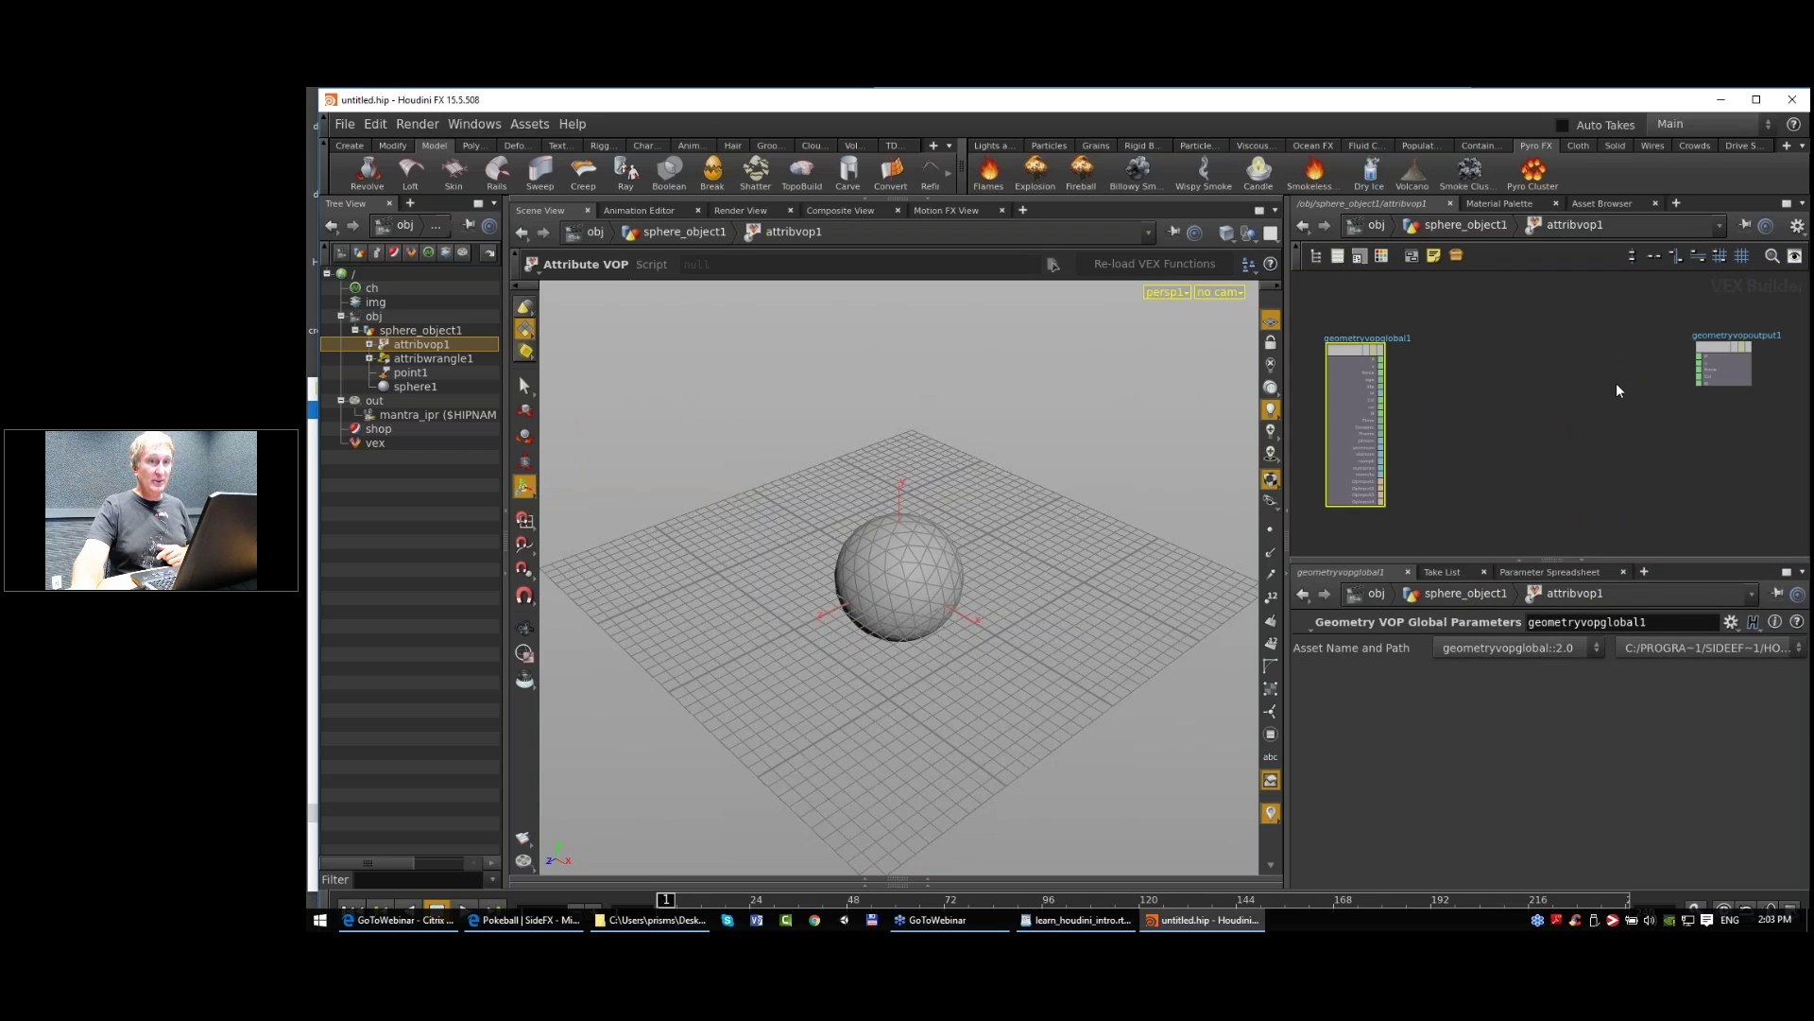
middle_drag(1618, 390, 1606, 393)
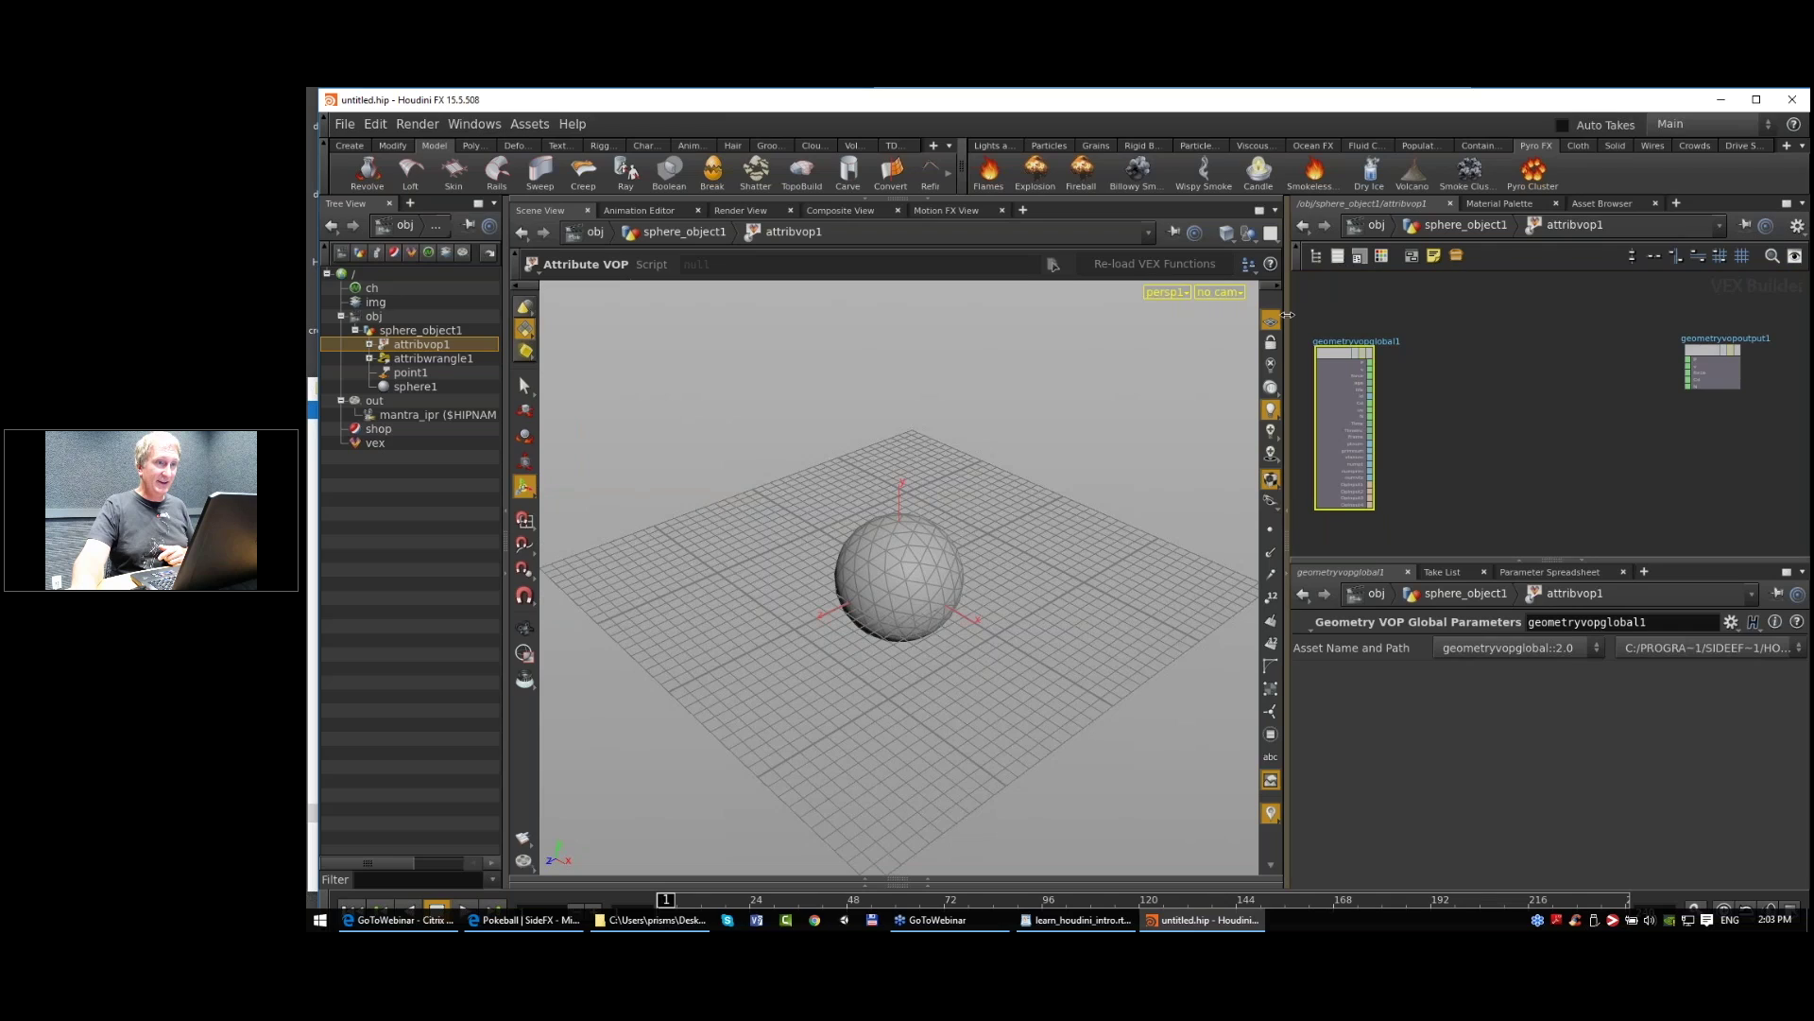
drag(1287, 314, 1189, 327)
key(Tab)
mouse_move(1498, 614)
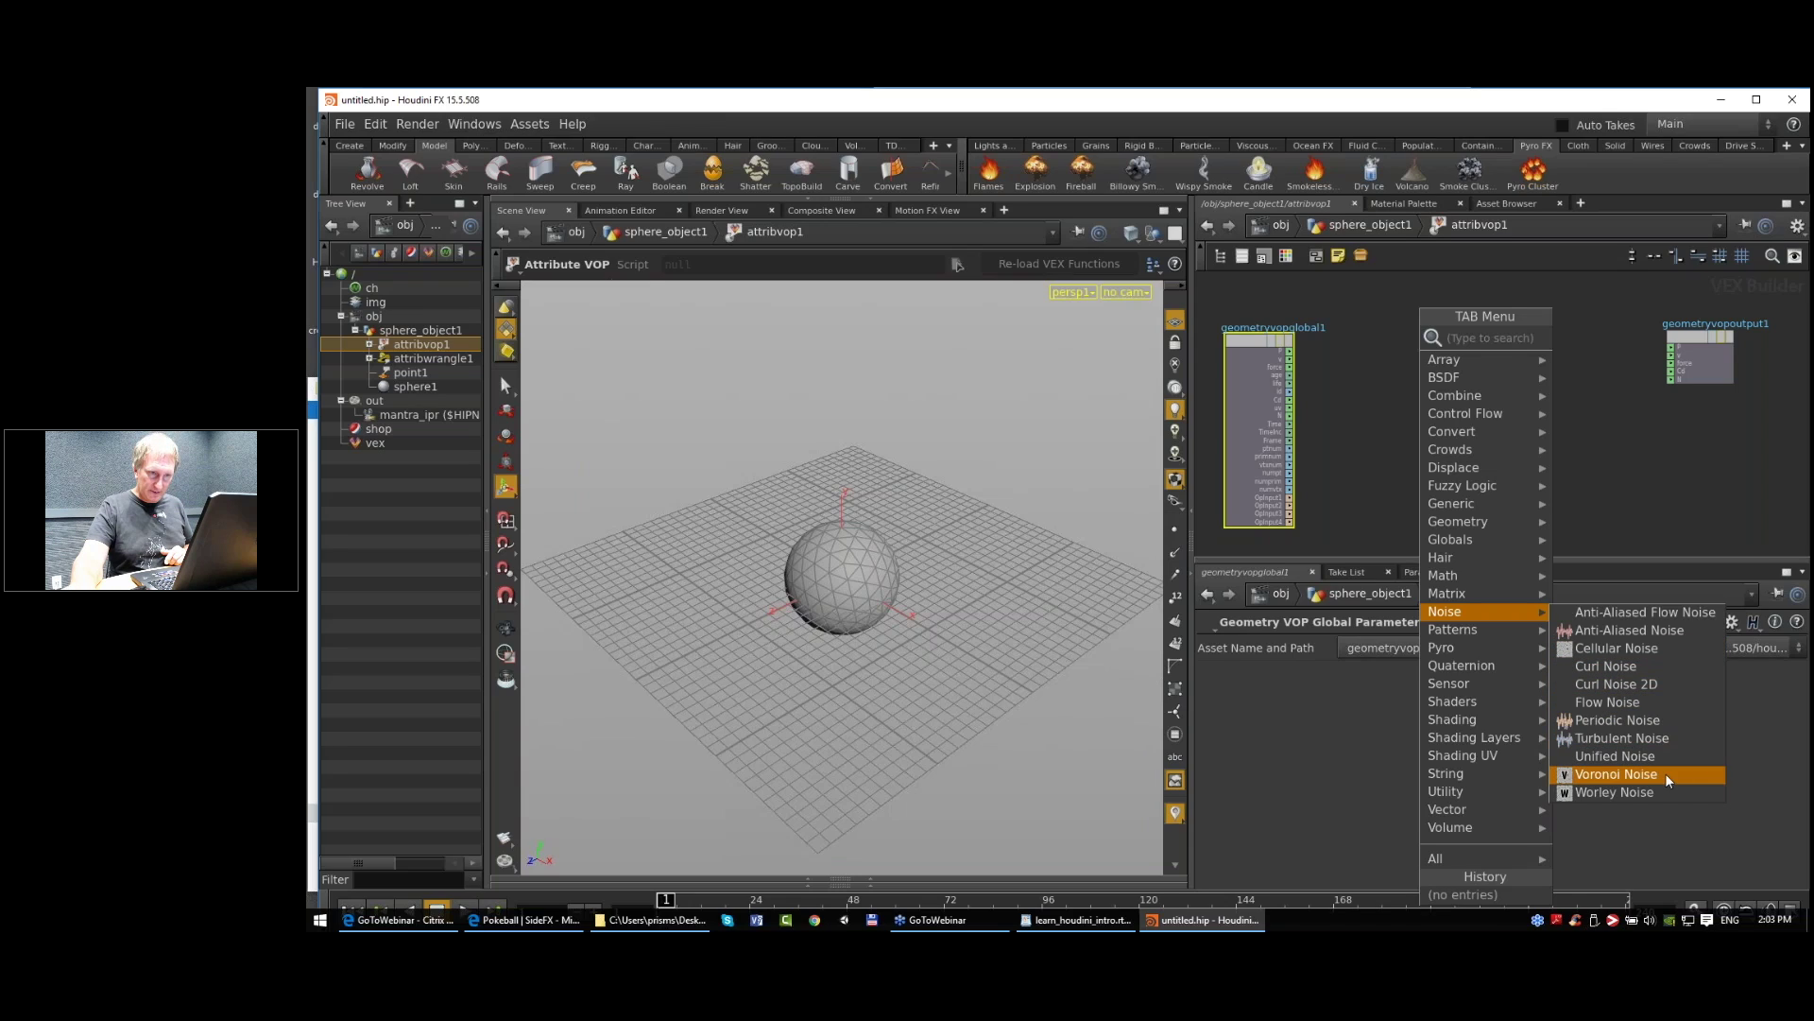
click(1641, 650)
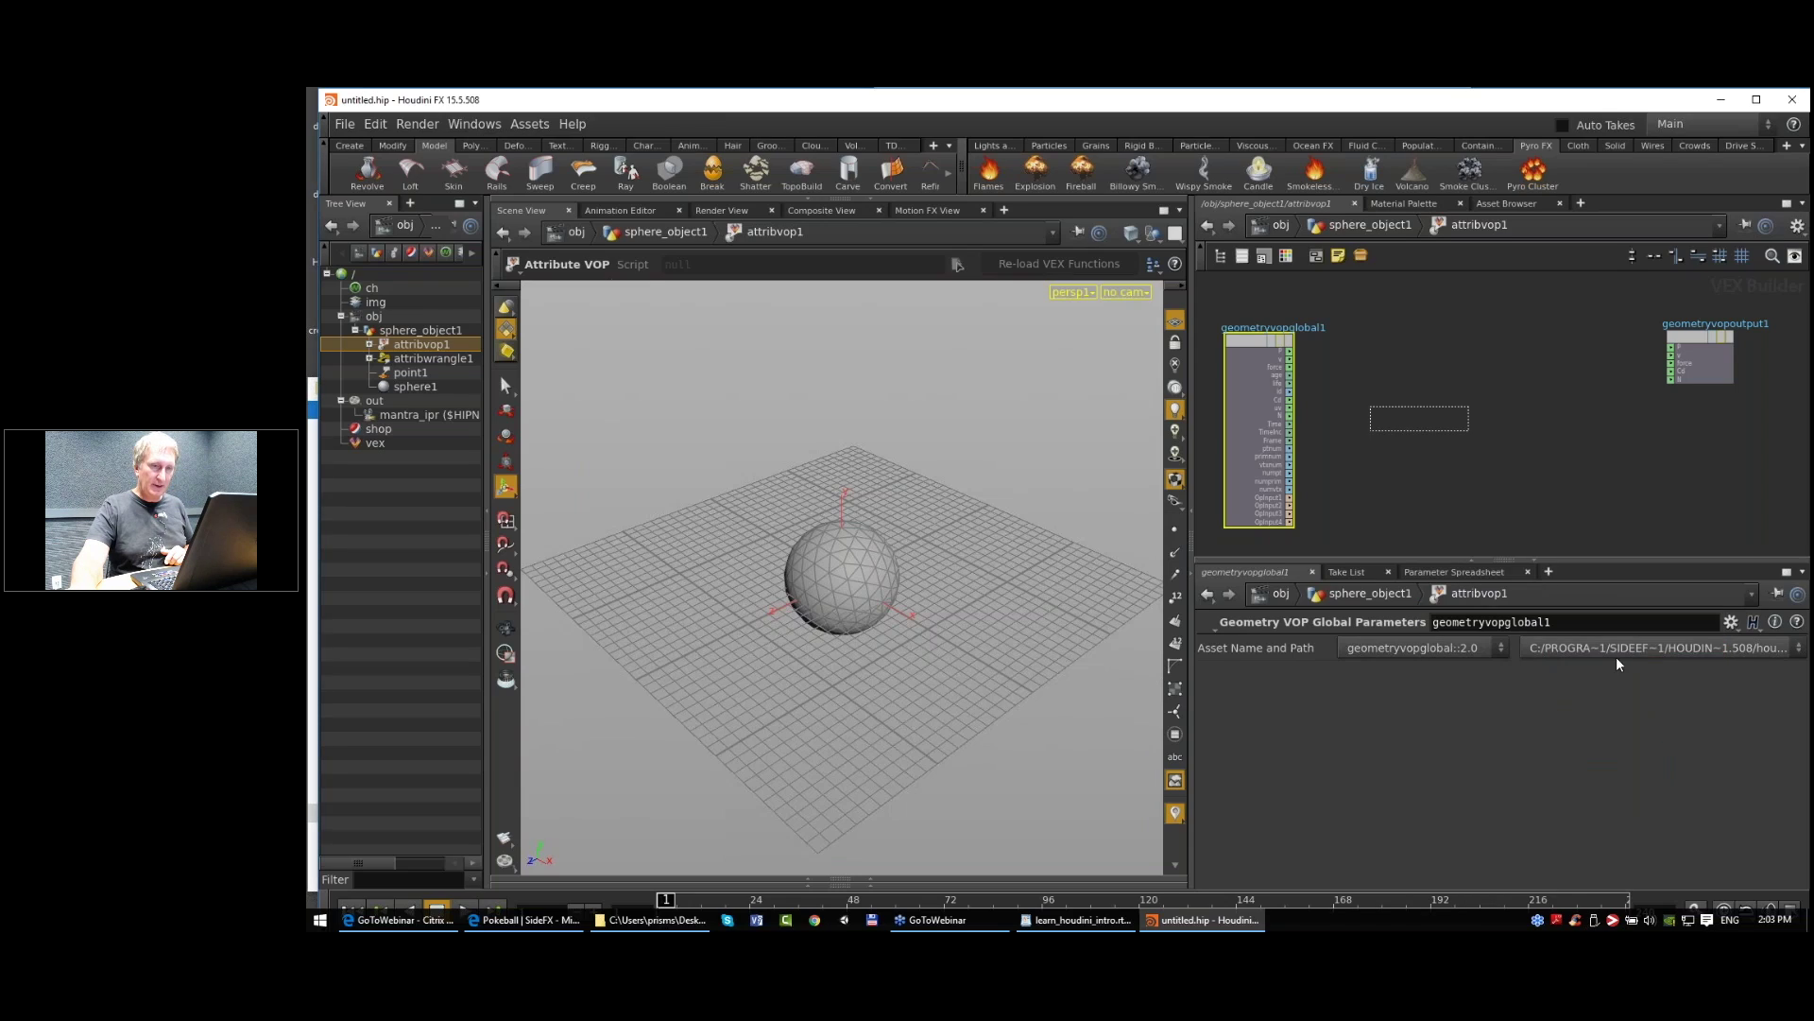
Step: Add a Turbulent Noise node between the global parameters and output nodes, aligned near the height of the P output
key(Tab)
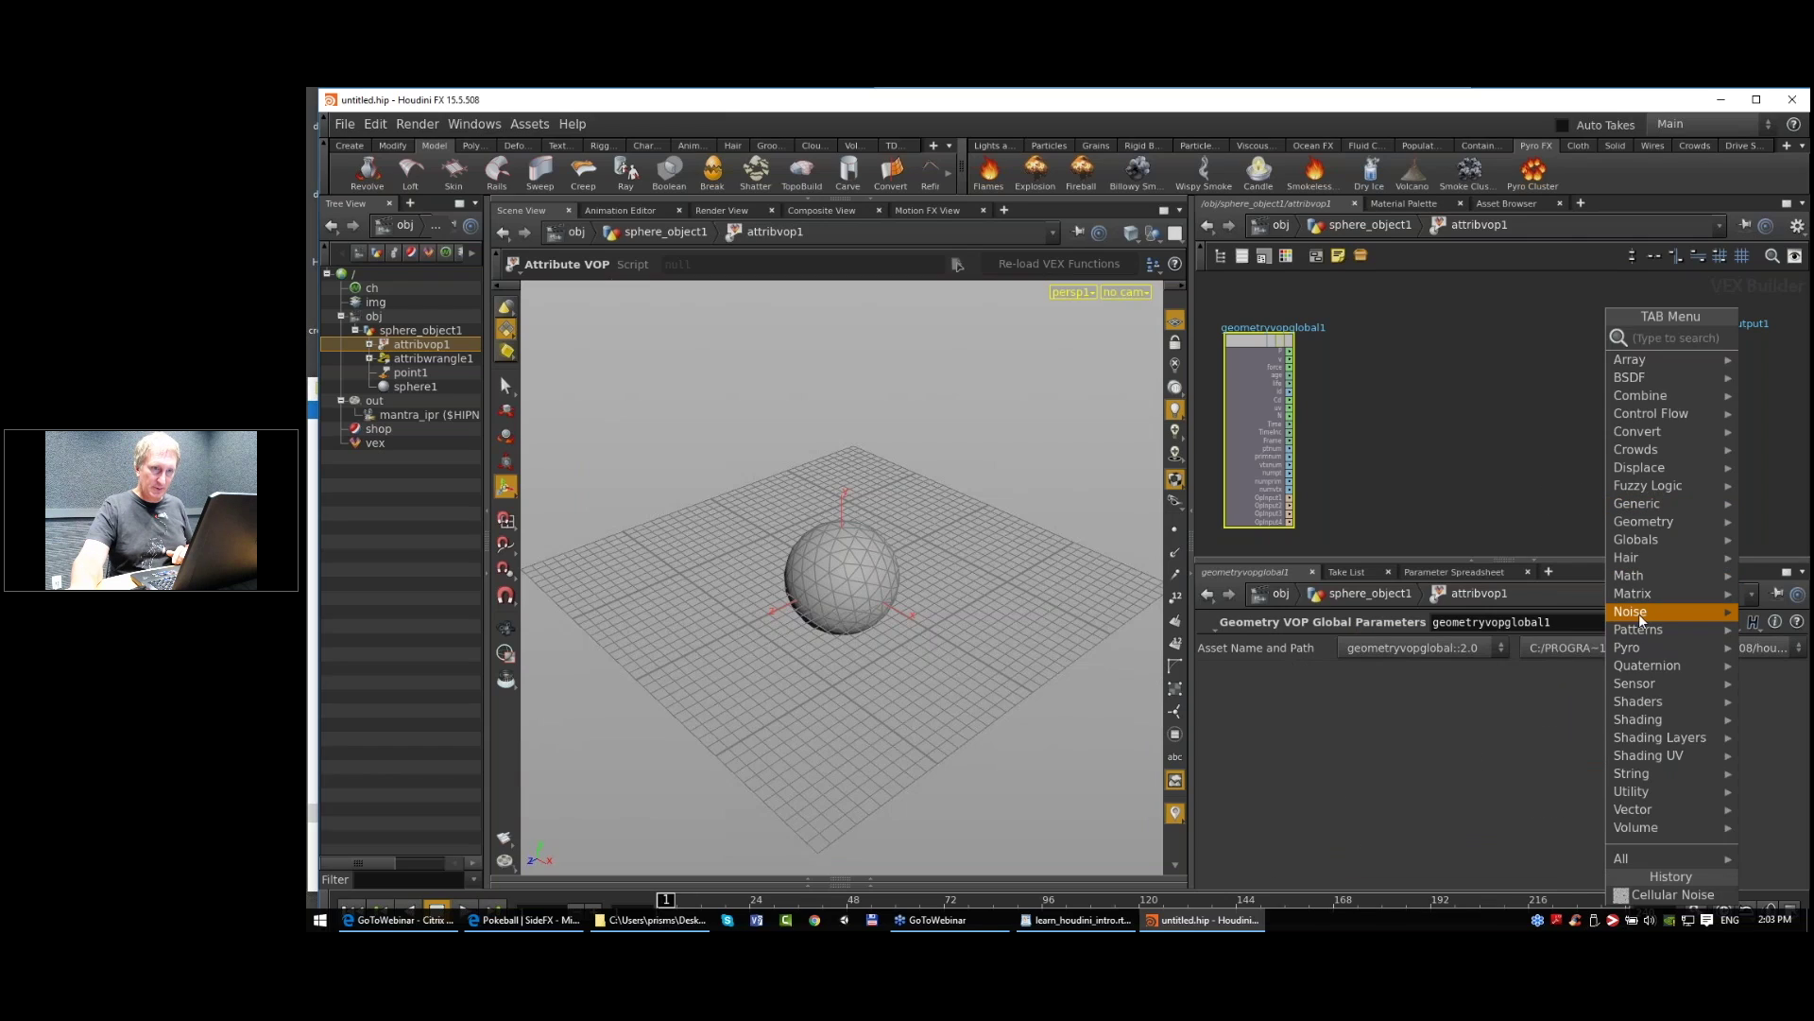
mouse_move(1641, 620)
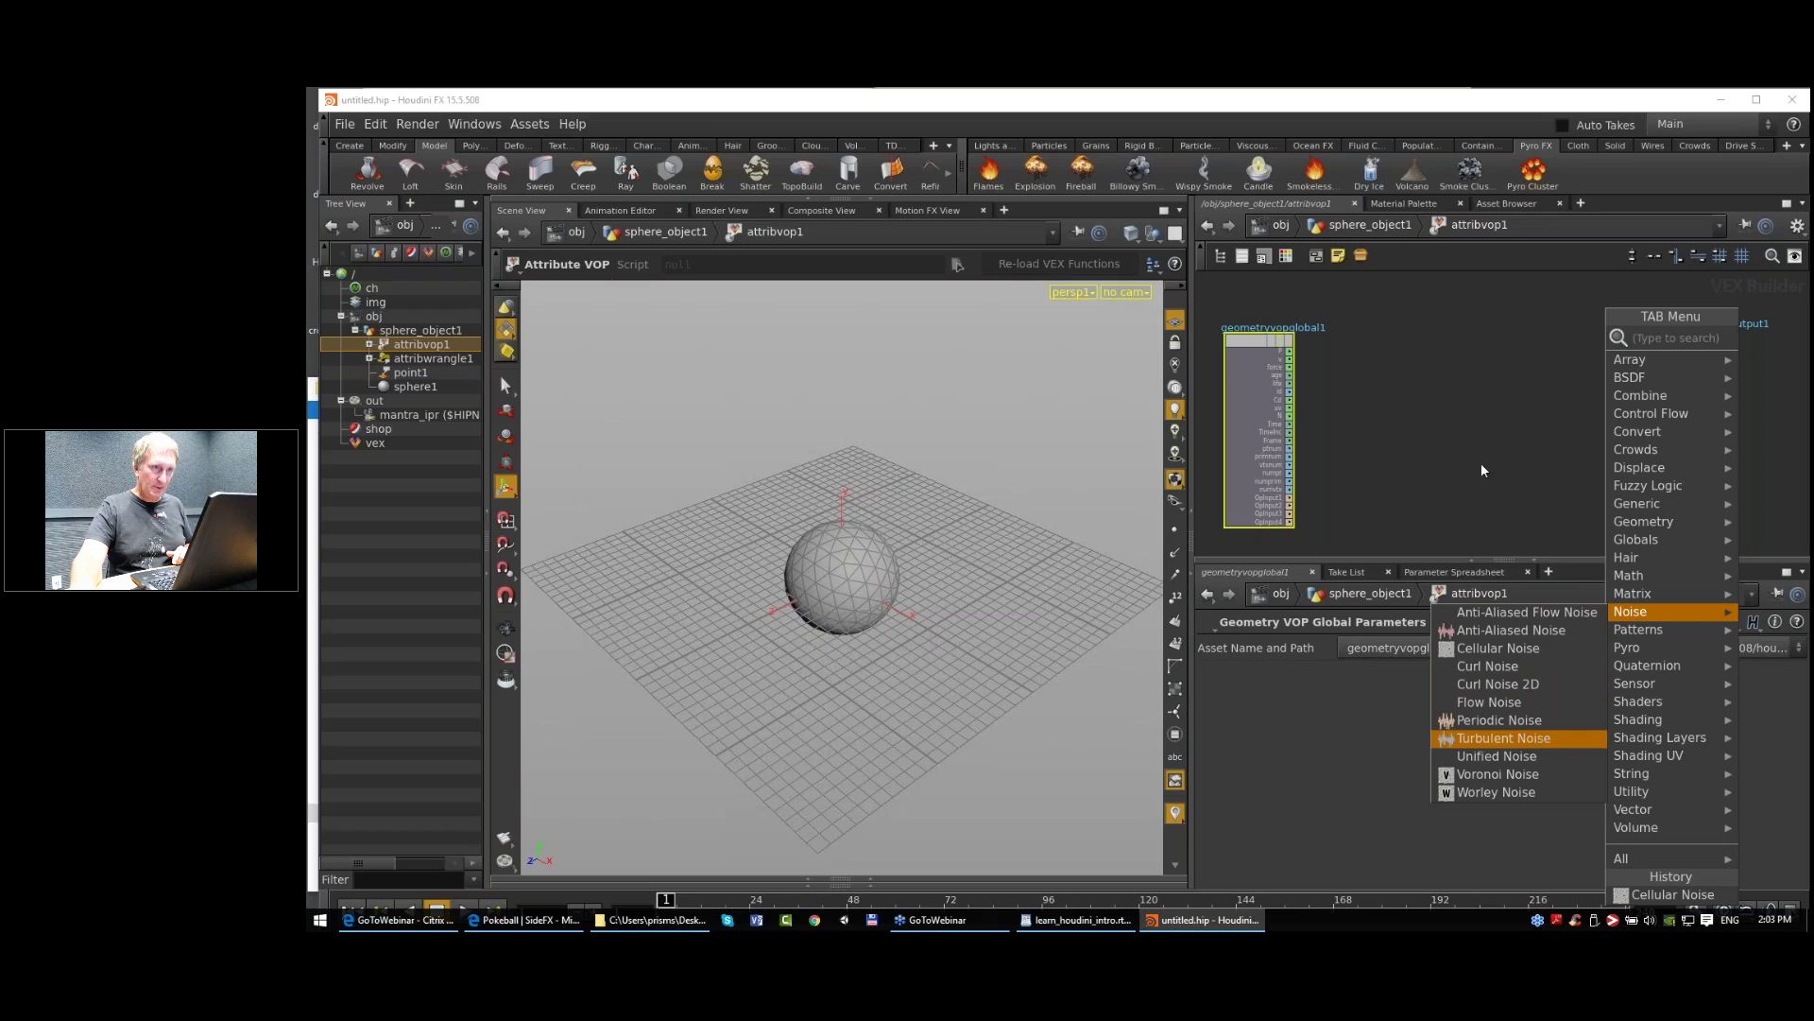
click(1504, 738)
click(1487, 409)
scroll(1489, 407, up, 3)
middle_drag(1226, 339, 1312, 334)
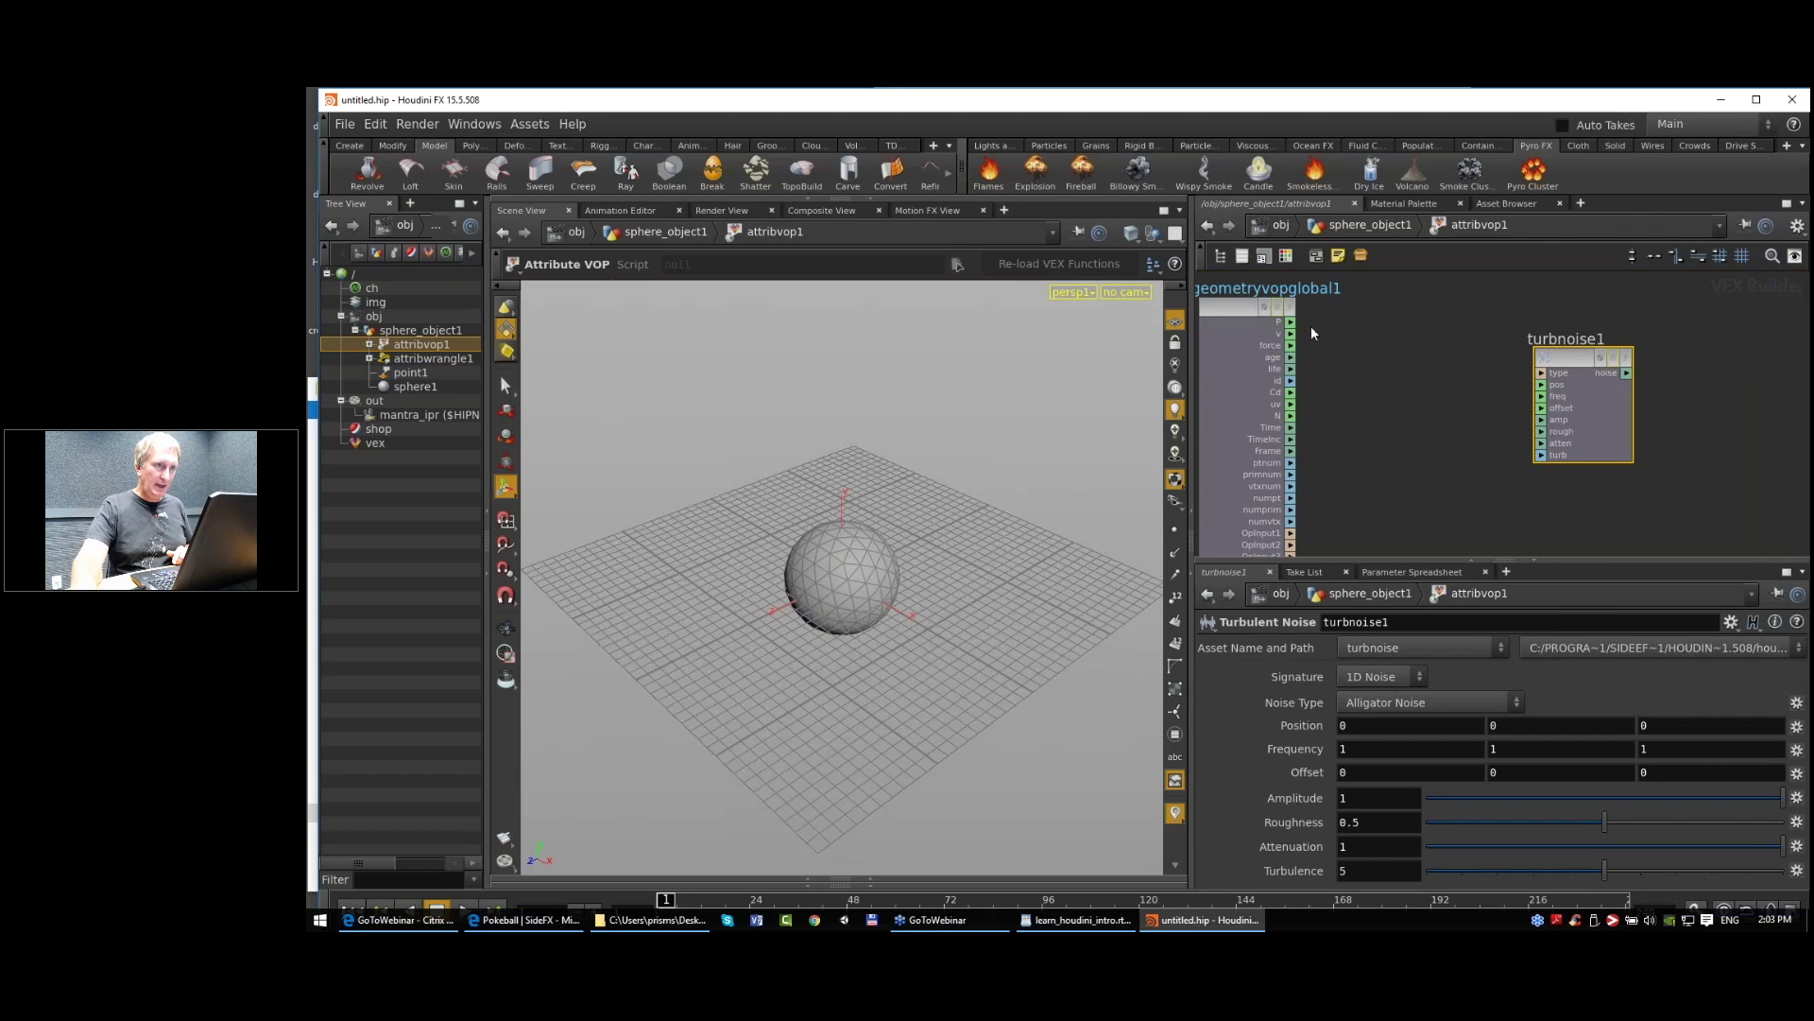
drag(1559, 367, 1542, 316)
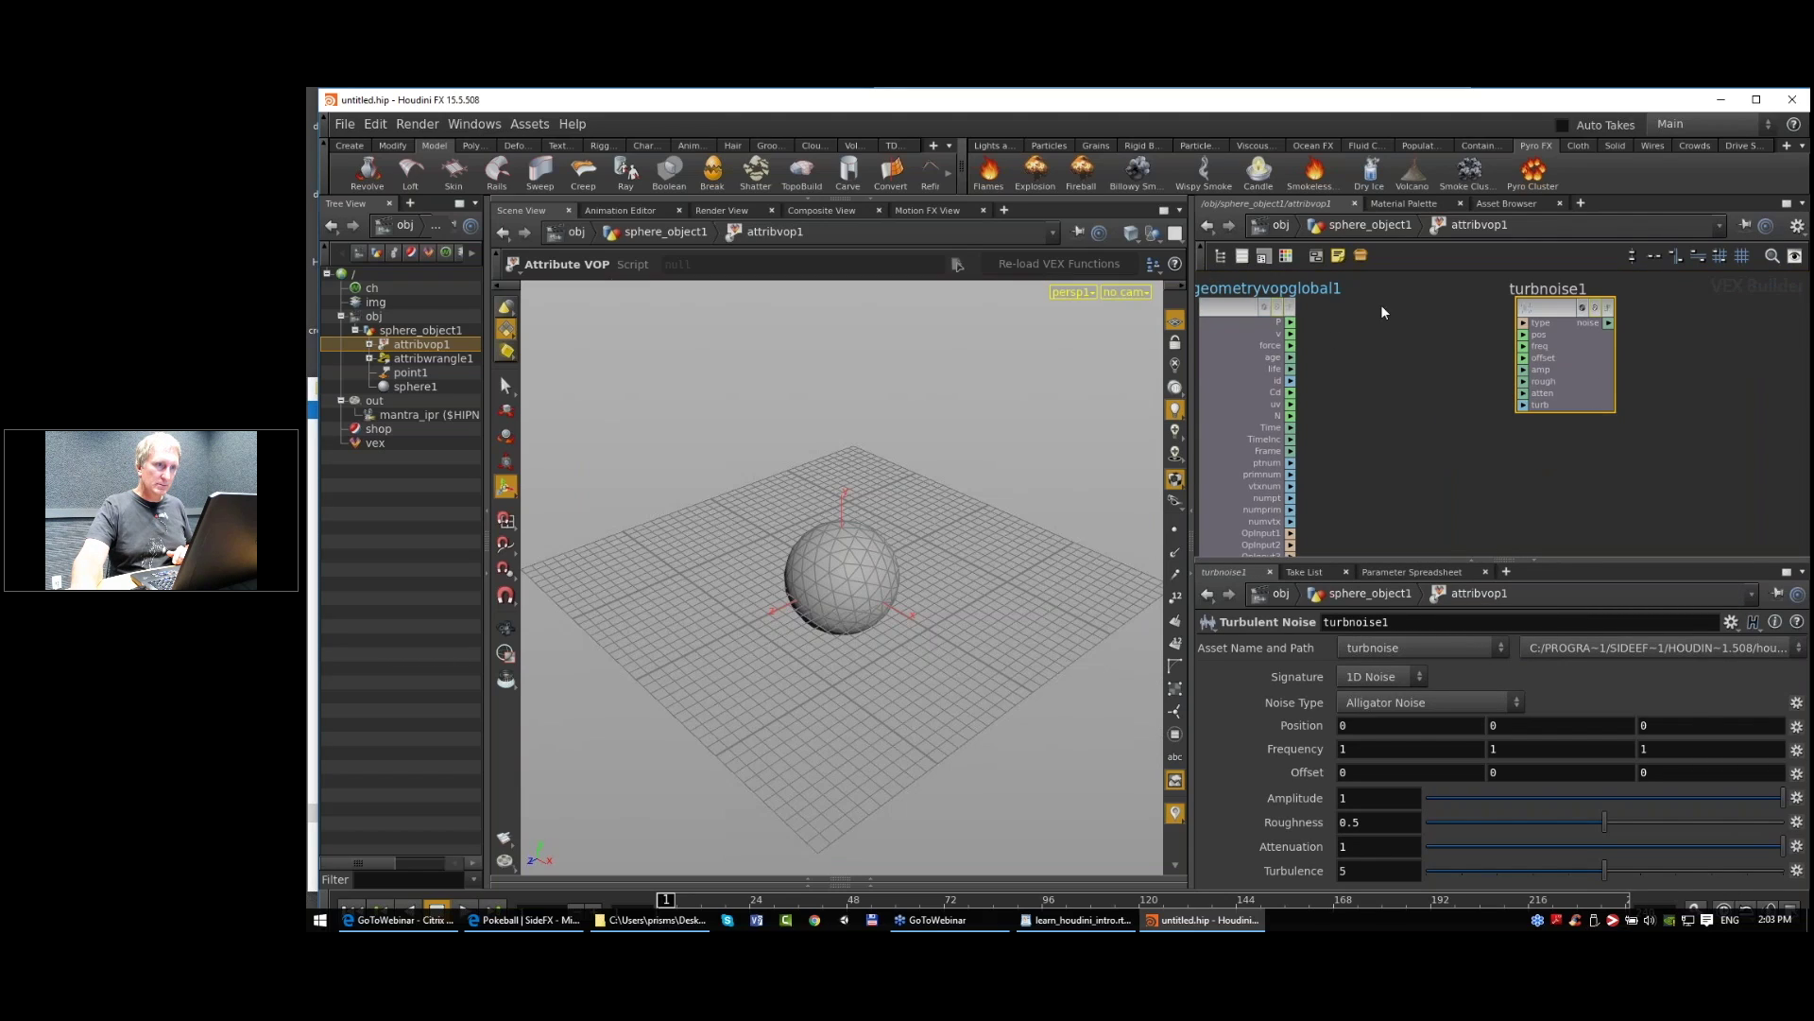
Step: Connect the global P output to the Turbulent Noise node's pos input and set its signature to 3D Noise
drag(1290, 323, 1523, 335)
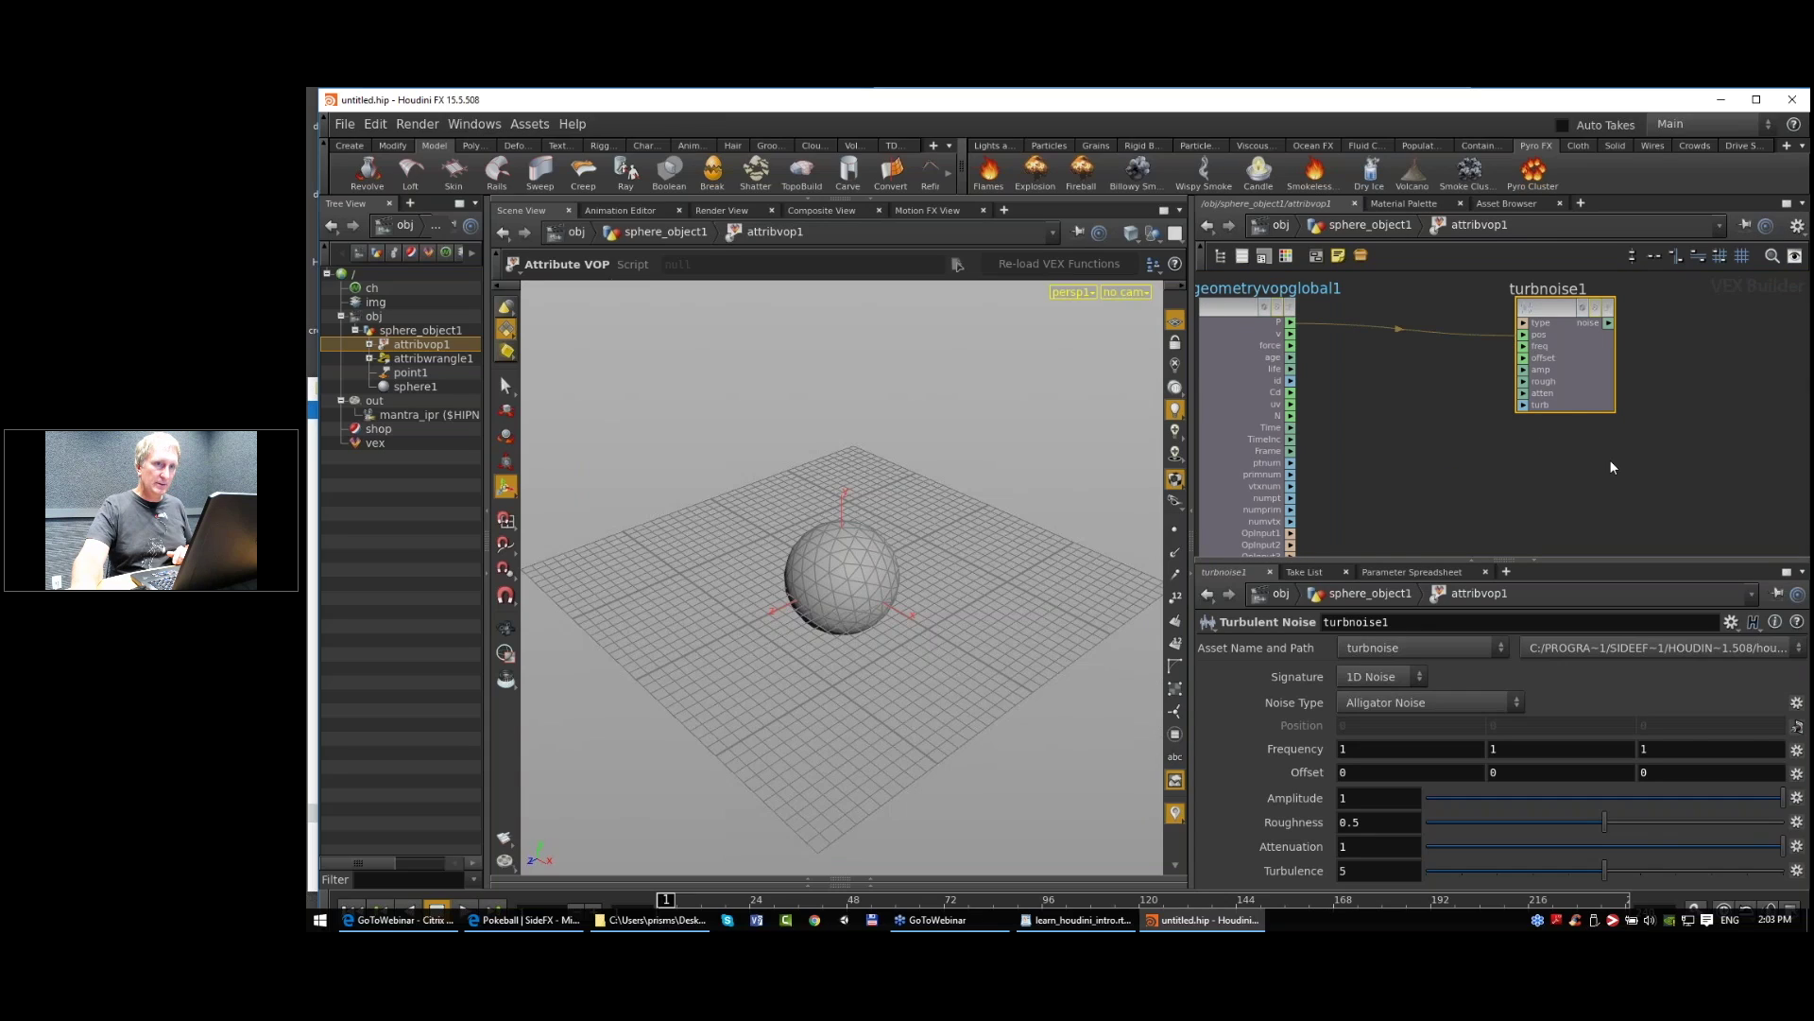
middle_drag(1614, 468, 1455, 498)
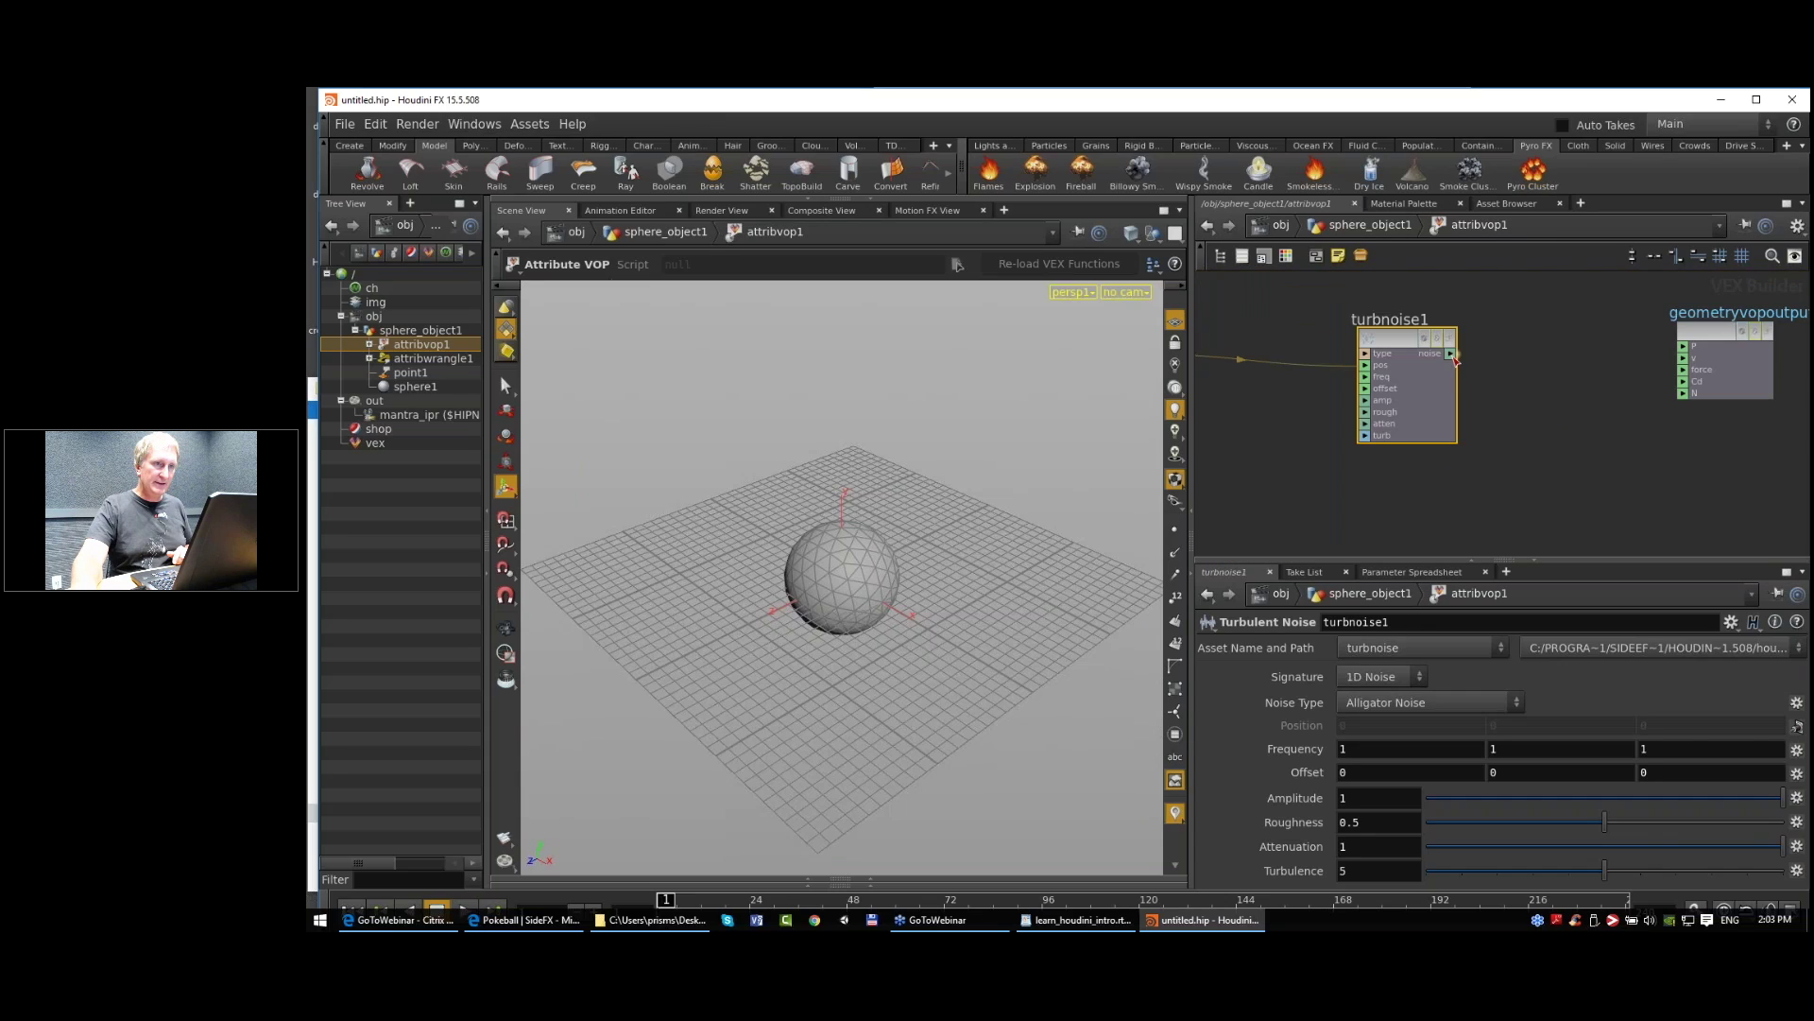
click(1370, 679)
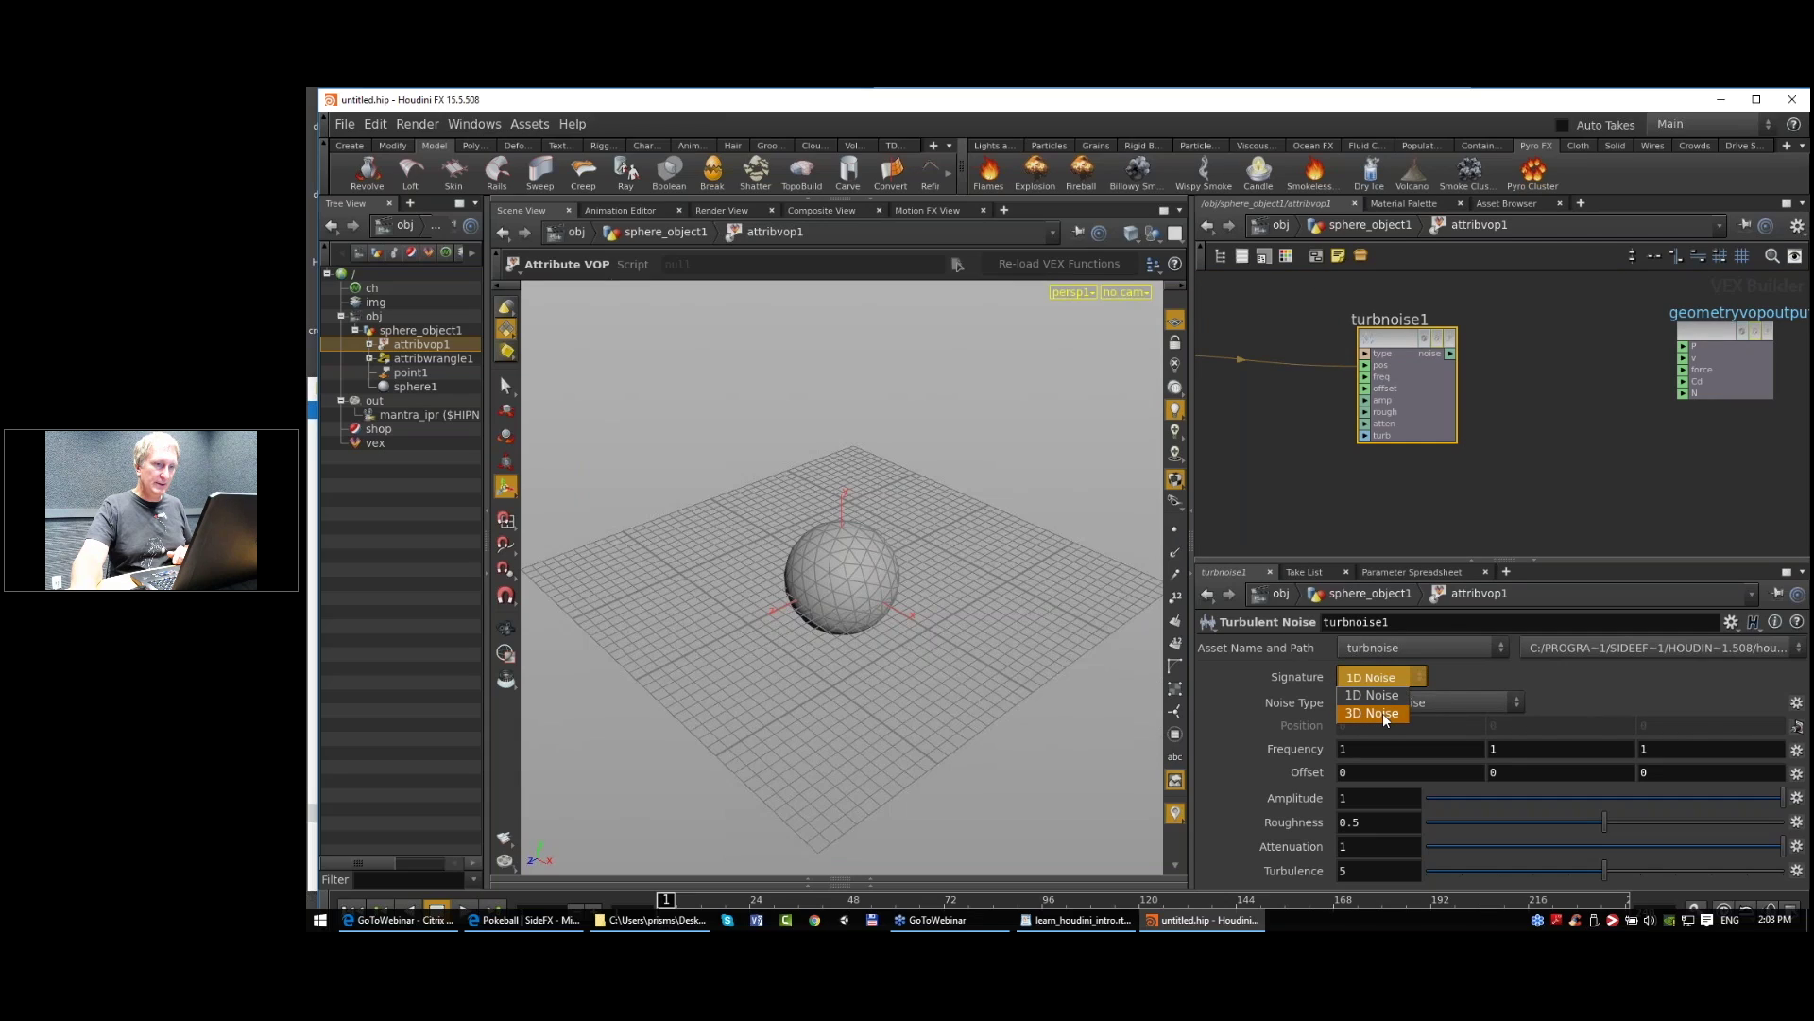
click(1382, 713)
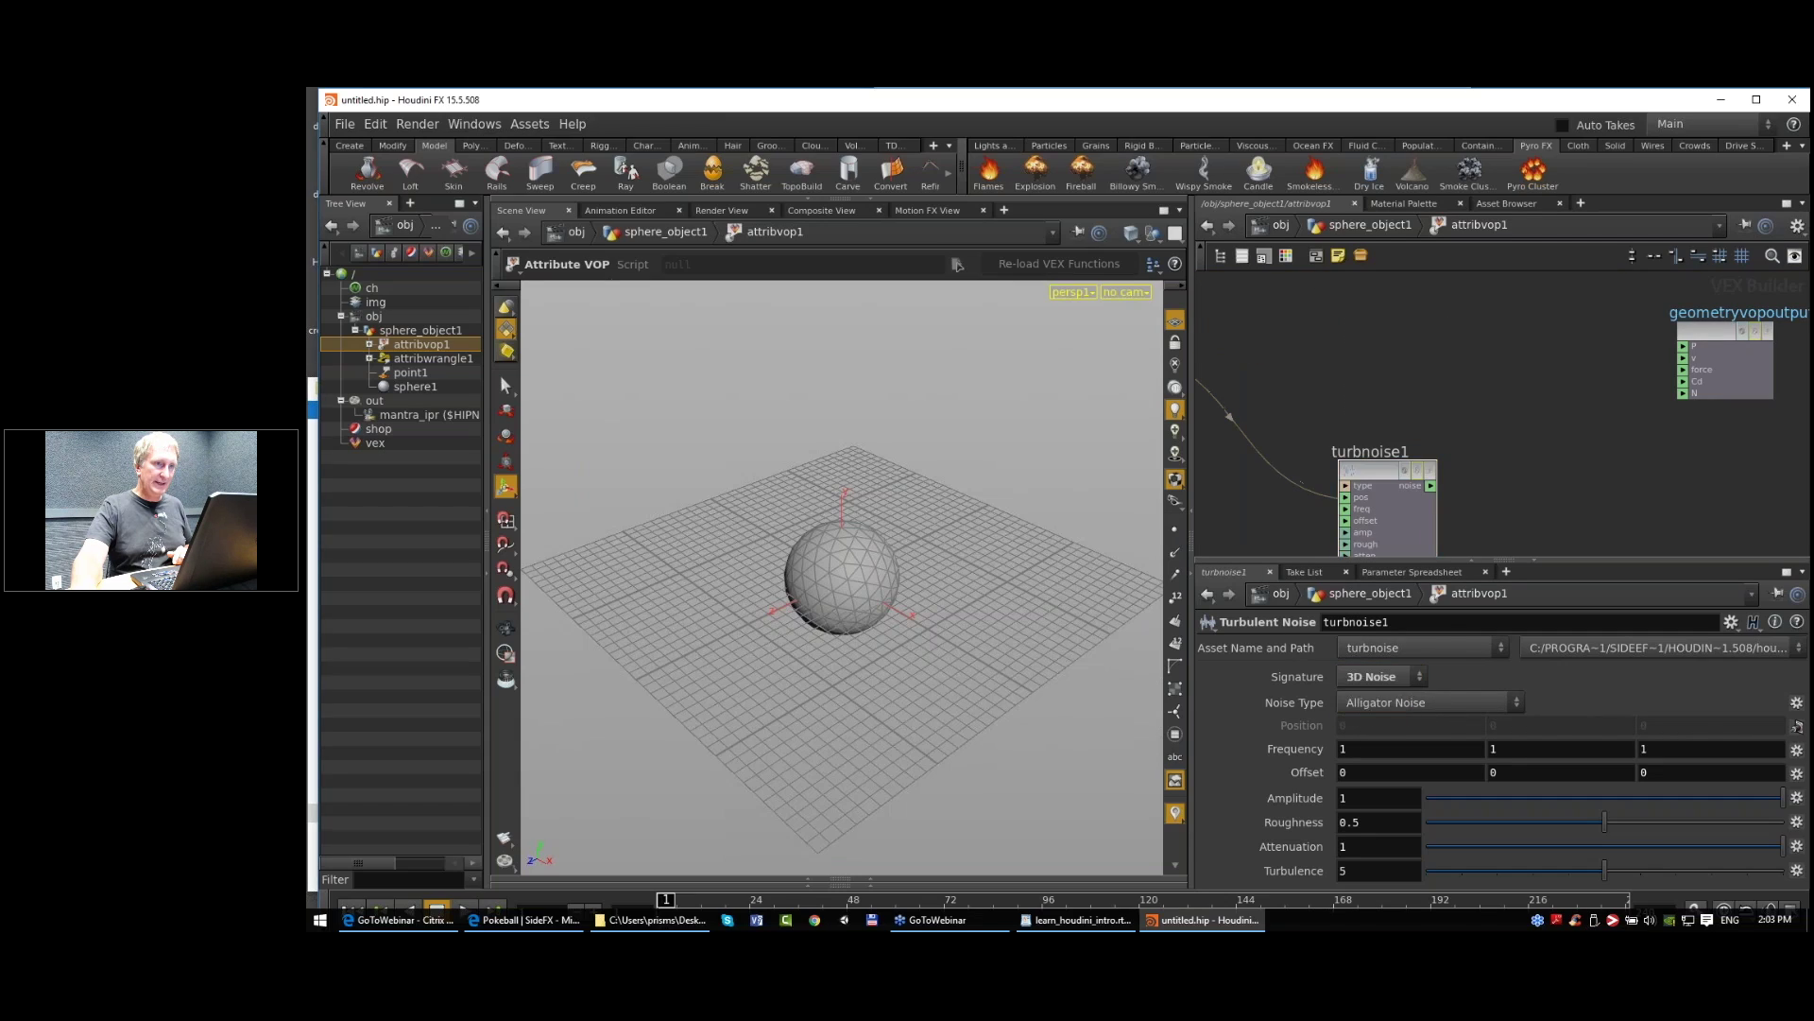
Step: Add an Add node and connect the global P and the turbulent noise output to its inputs
key(Tab)
text(add)
key(Return)
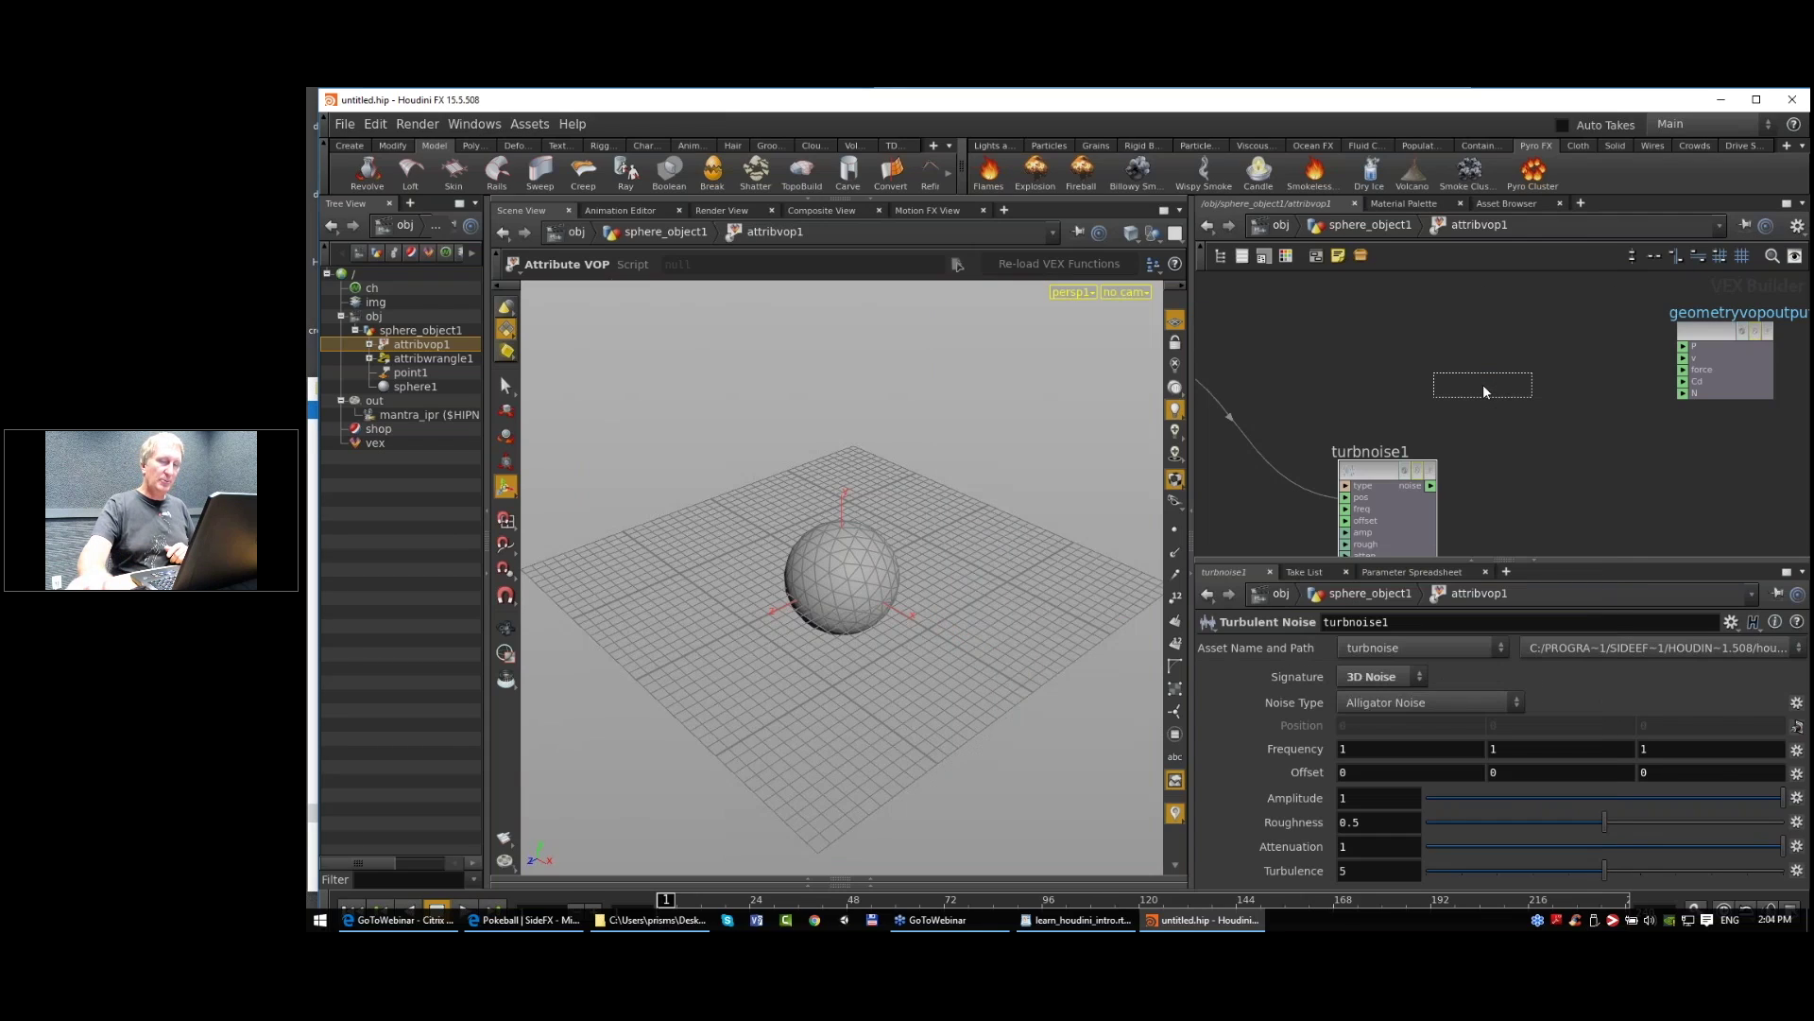
click(1477, 342)
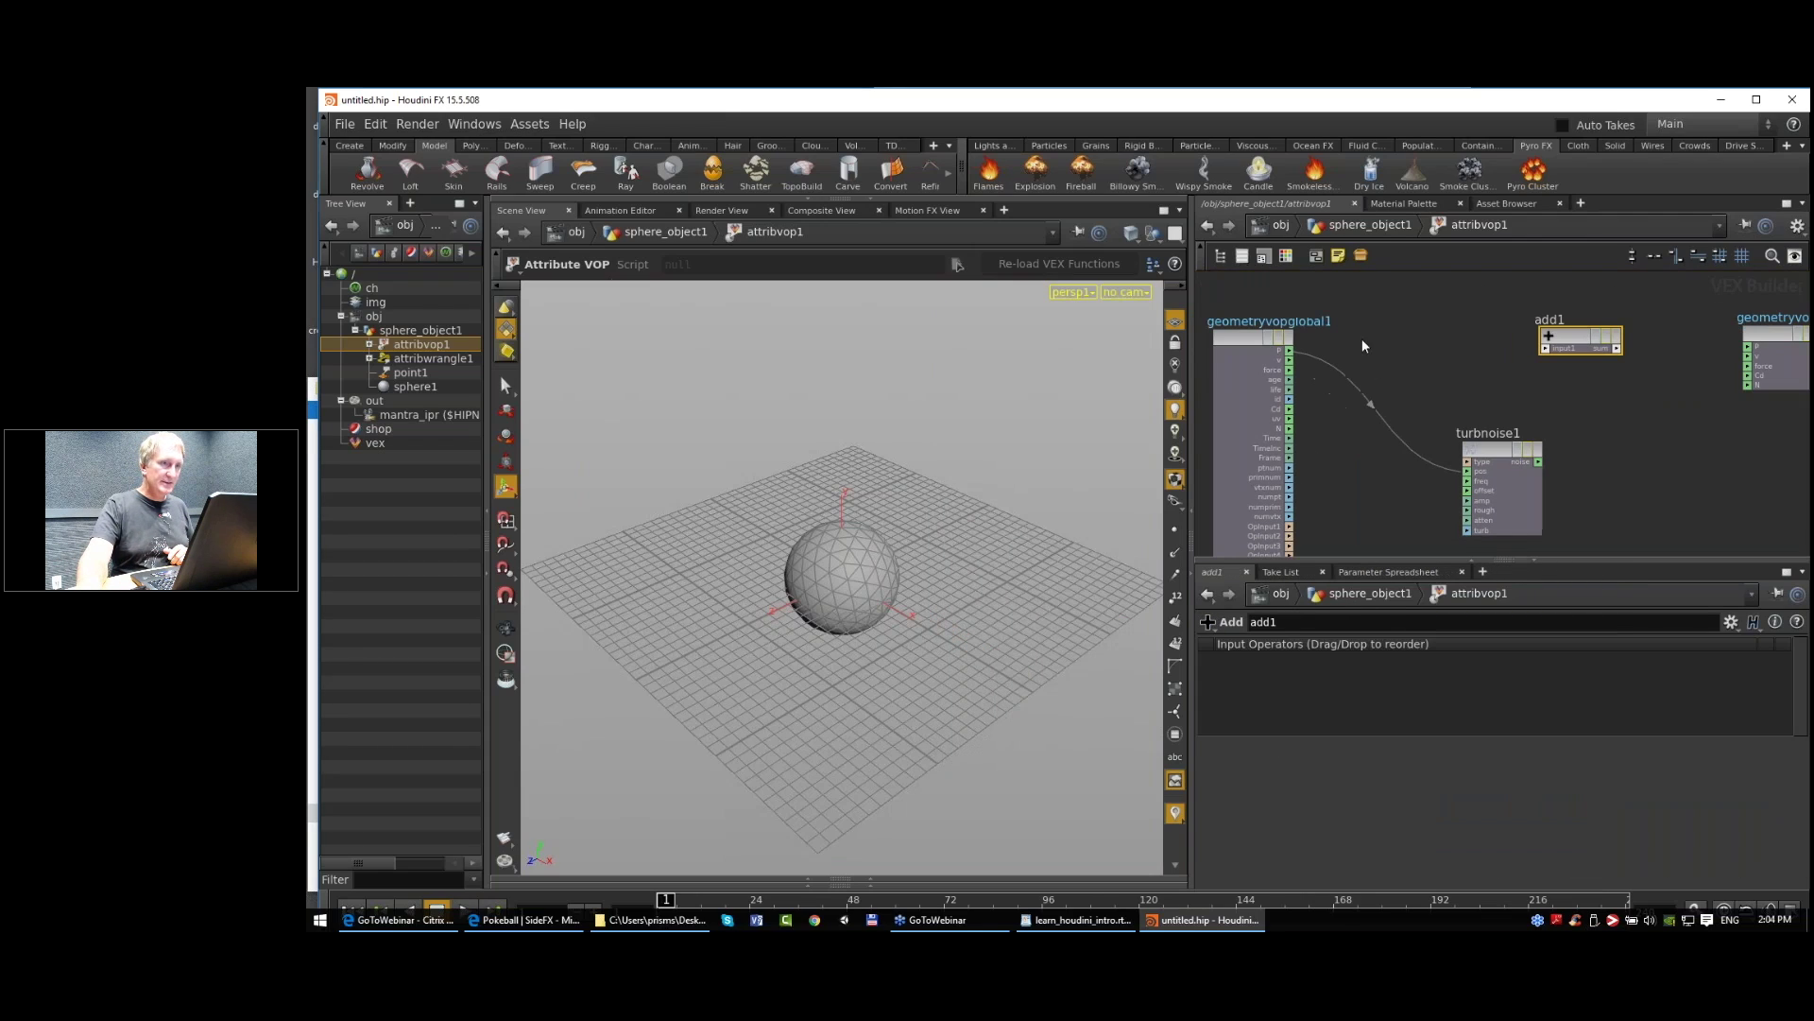
drag(1547, 350, 1290, 352)
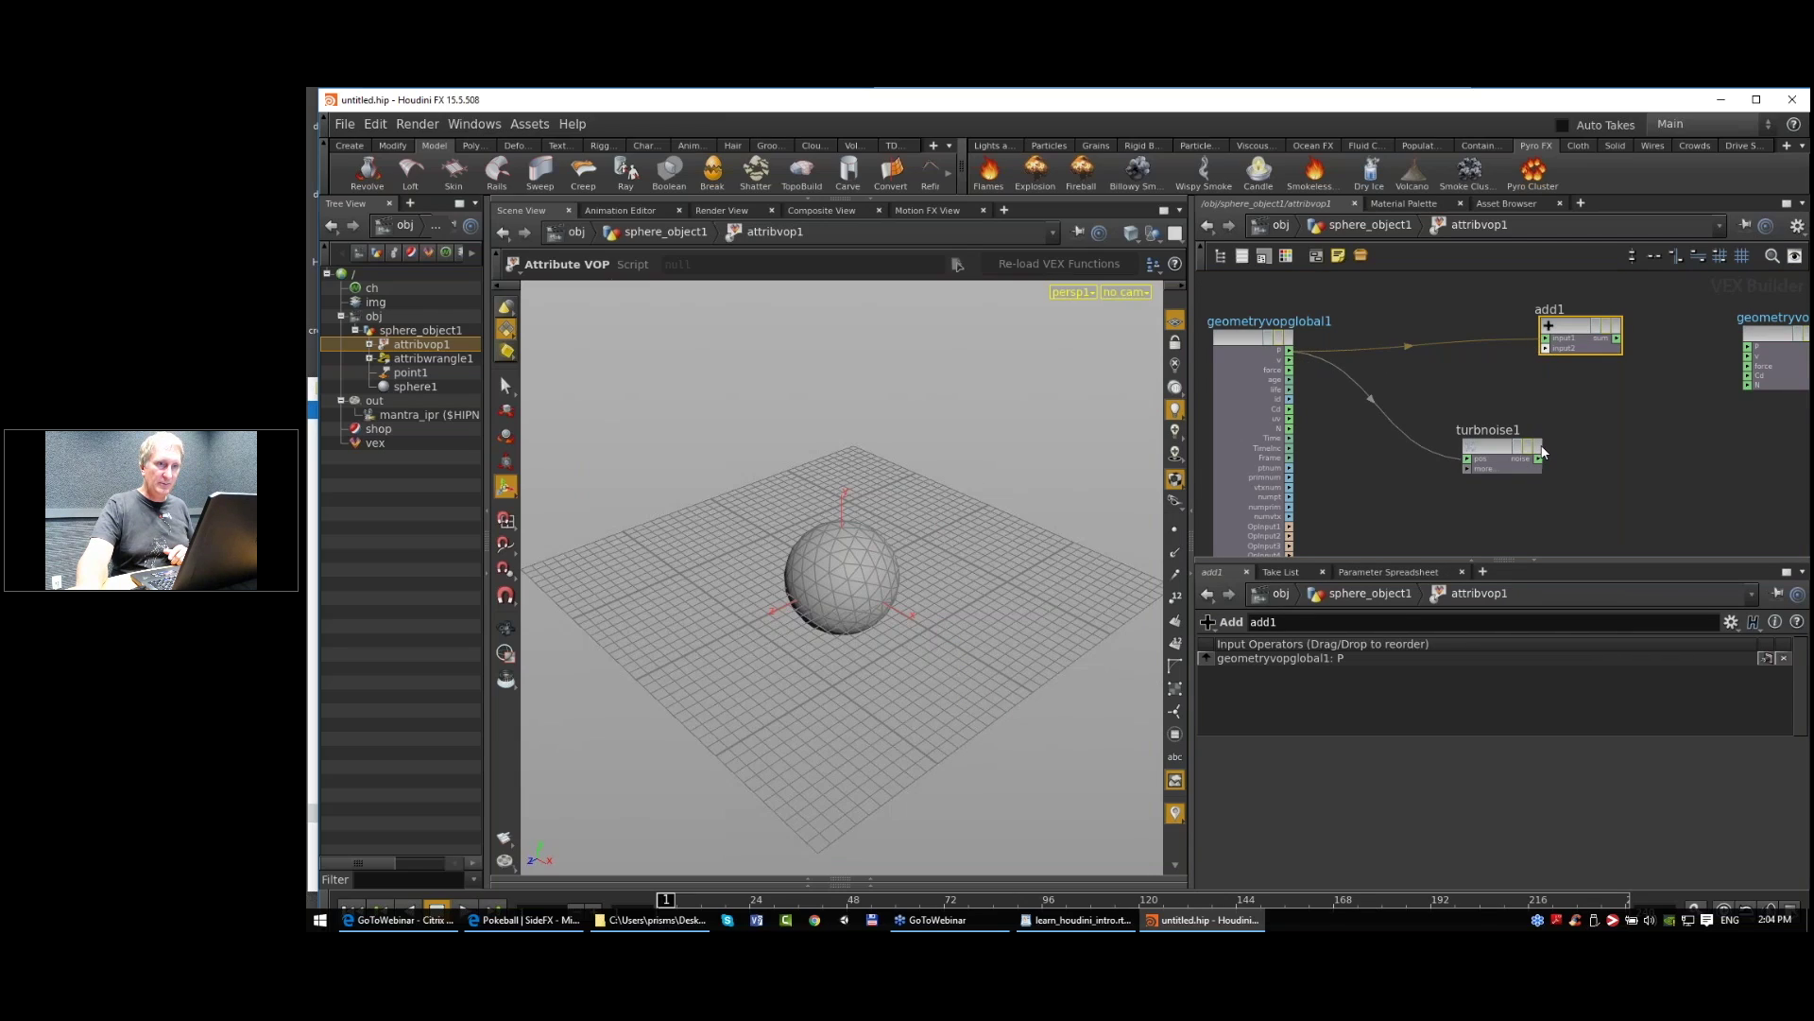
drag(1540, 463, 1546, 347)
Step: Connect the Add node's sum to the P input of the geometry output node
middle_drag(1547, 347, 1321, 400)
scroll(1321, 401, up, 1)
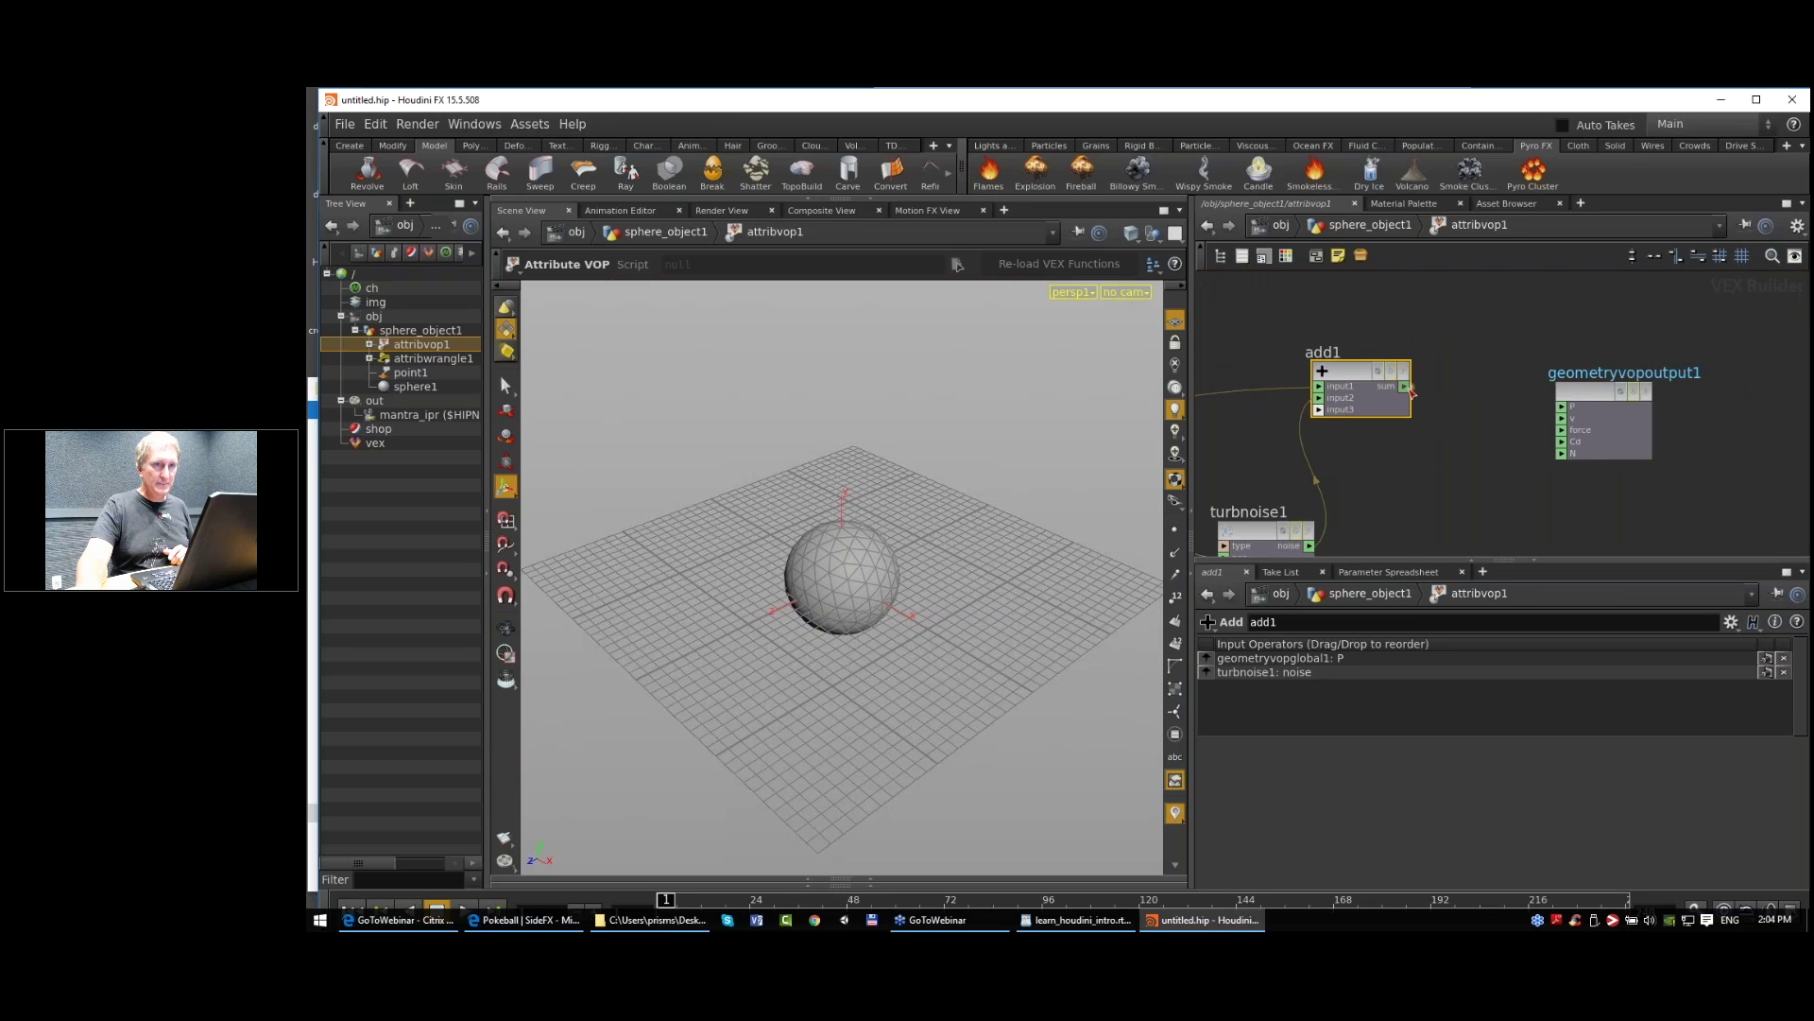
drag(1406, 386, 1562, 406)
key(Escape)
drag(770, 605, 867, 661)
Step: Promote the freq and offset inputs of turbnoise1 as parameters
click(1449, 442)
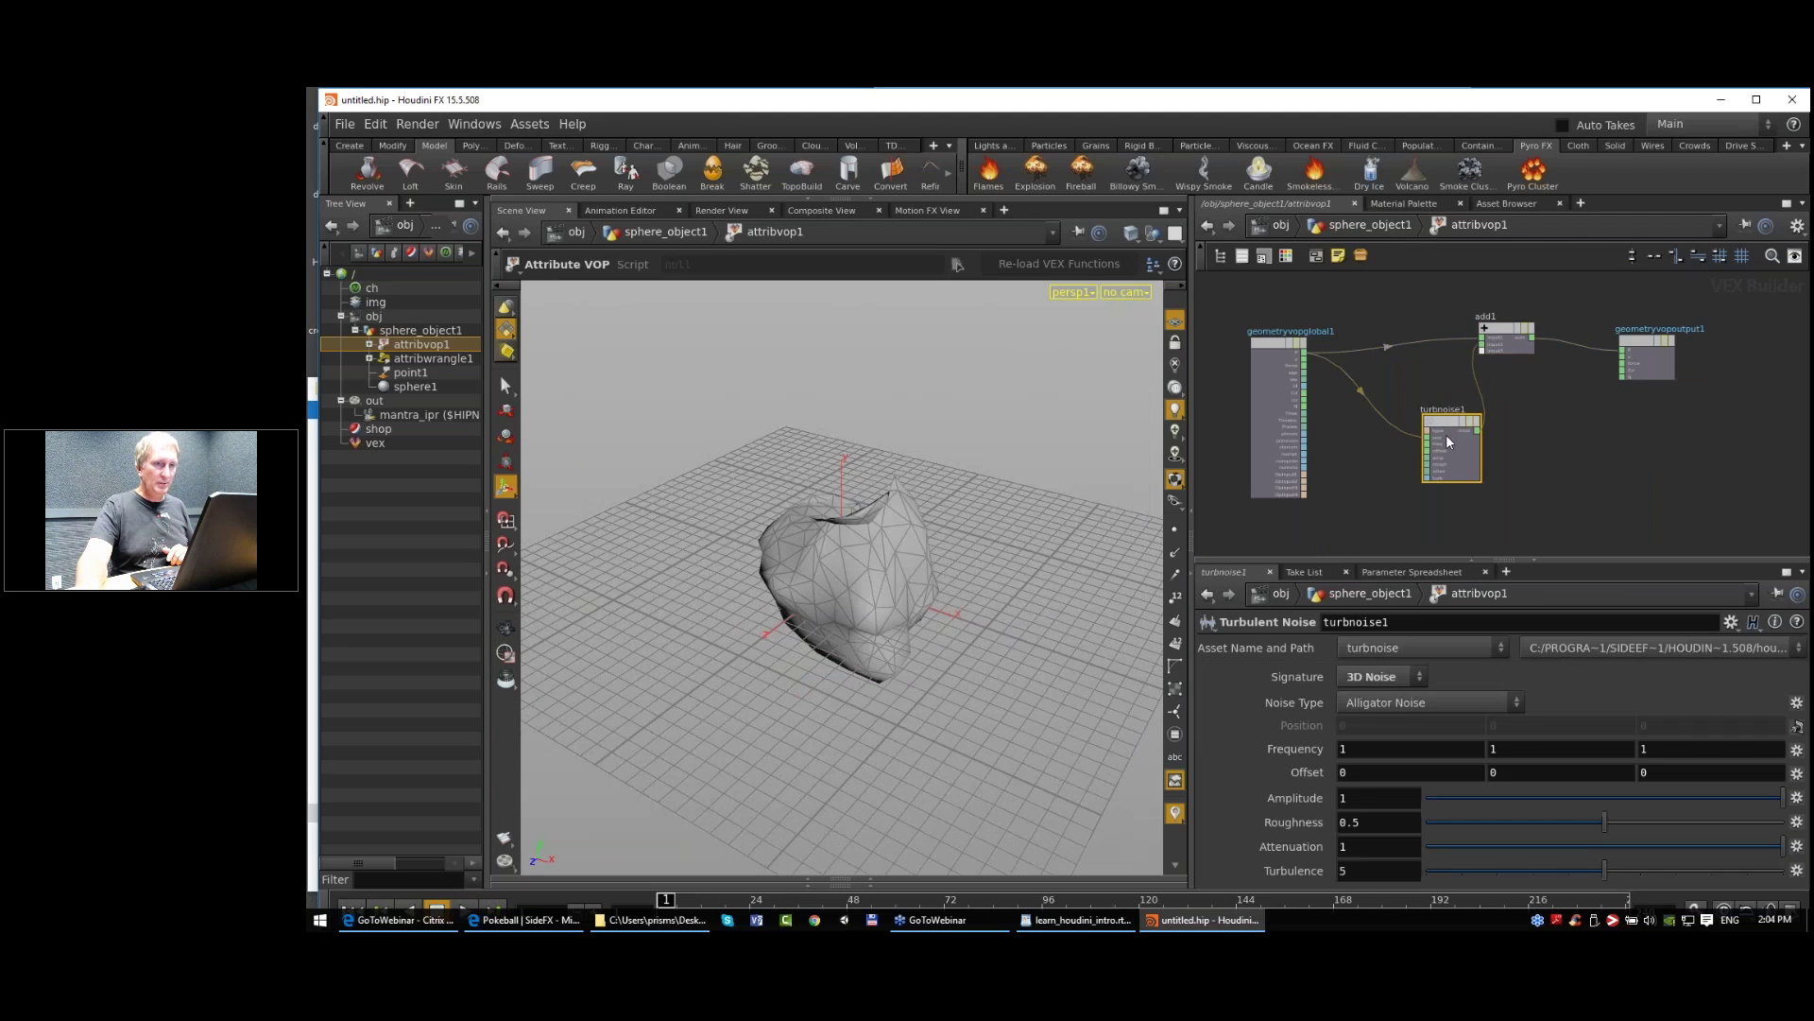
scroll(1435, 446, up, 5)
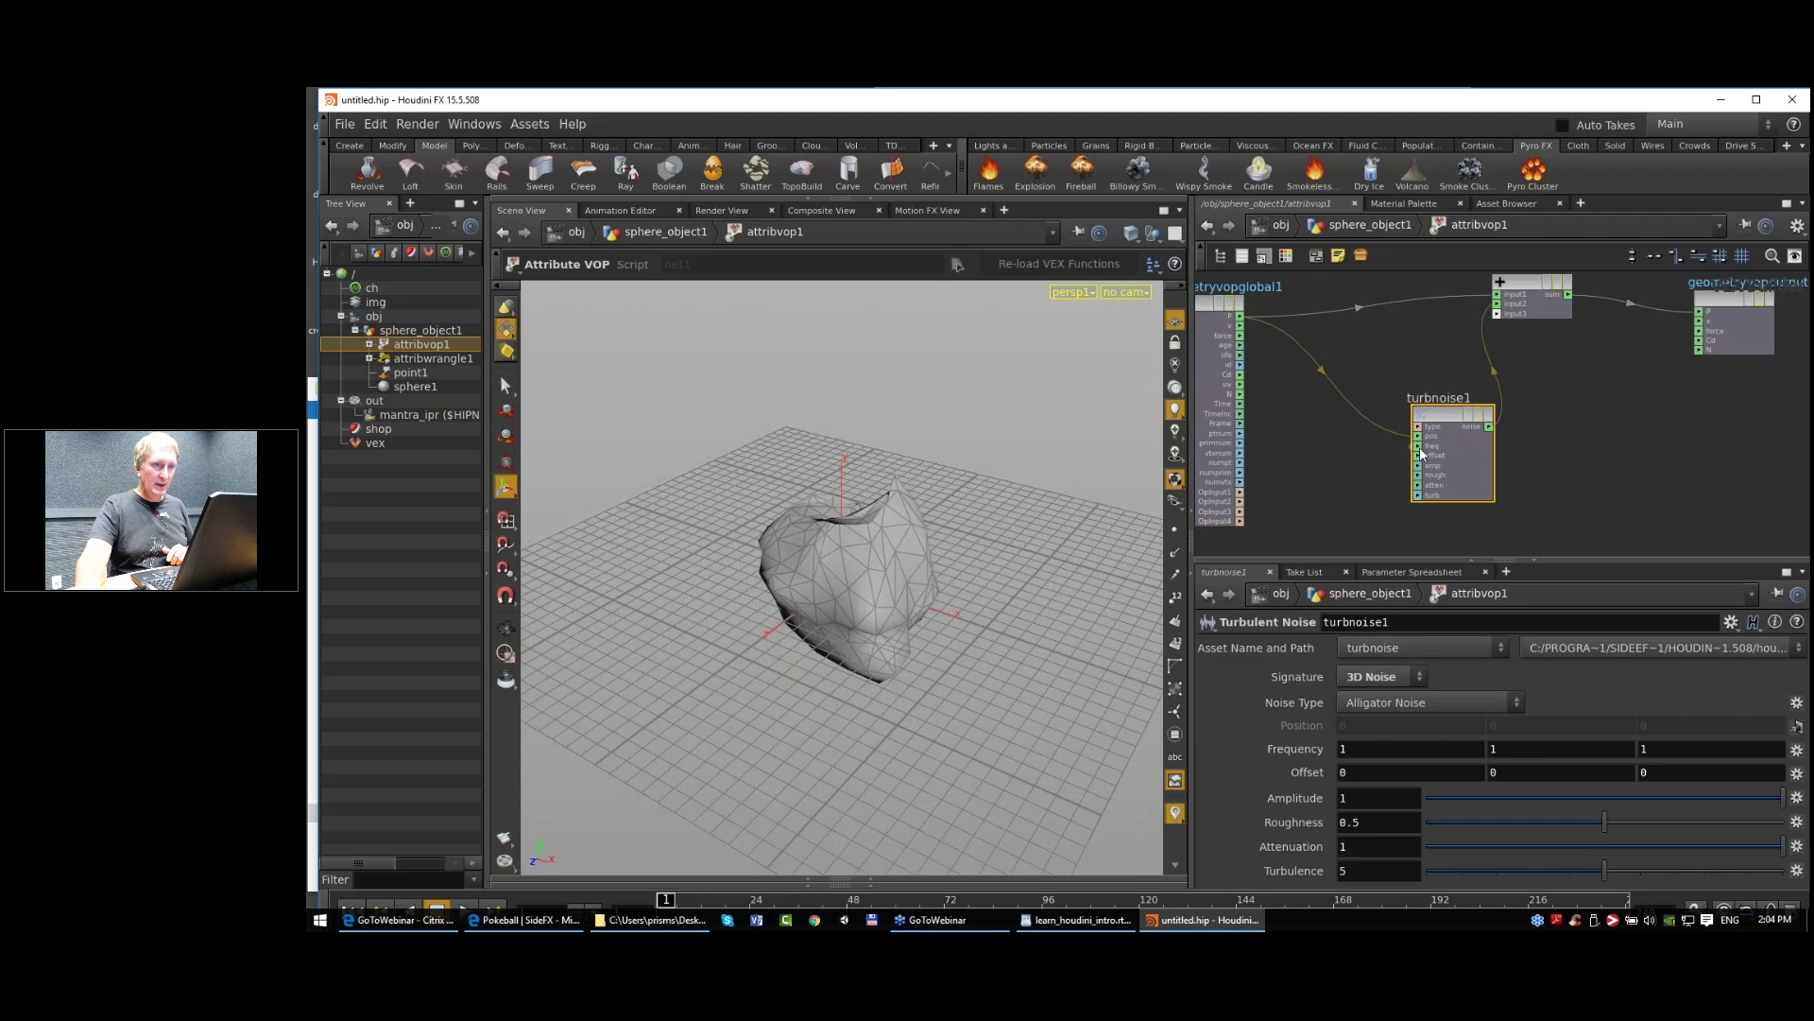
right_click(1425, 442)
click(1446, 457)
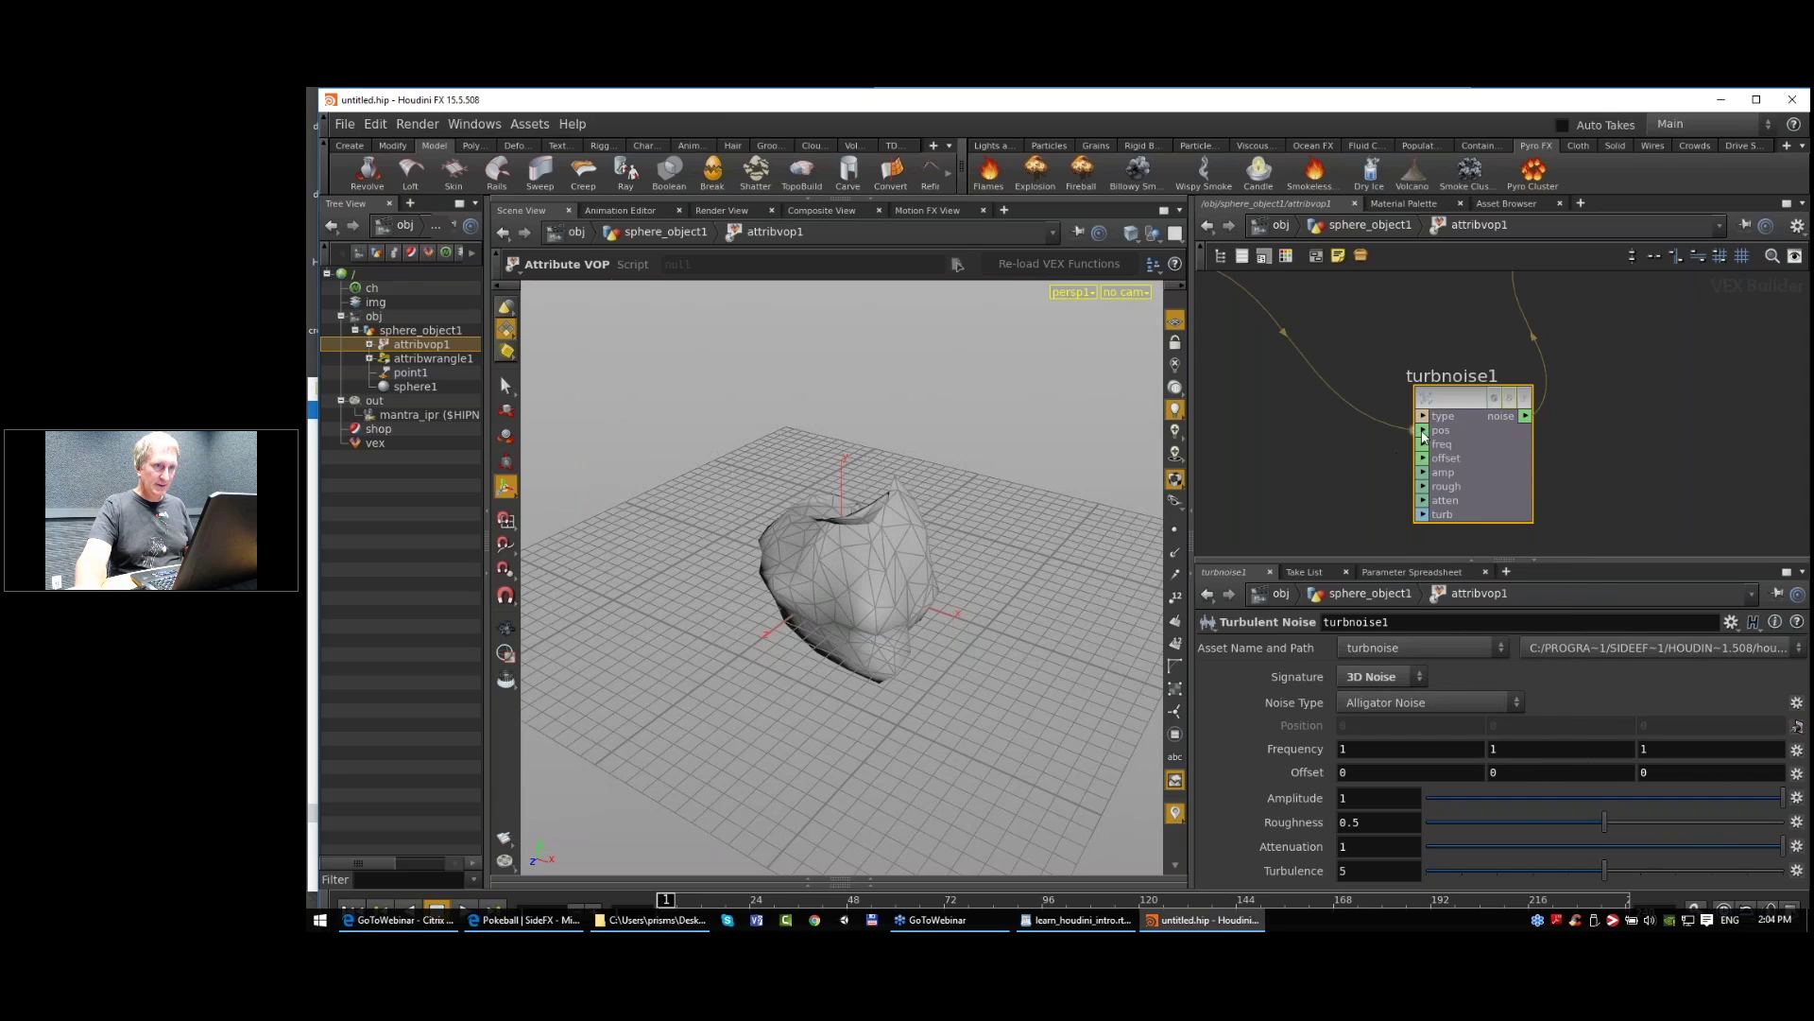
right_click(1423, 445)
click(1452, 455)
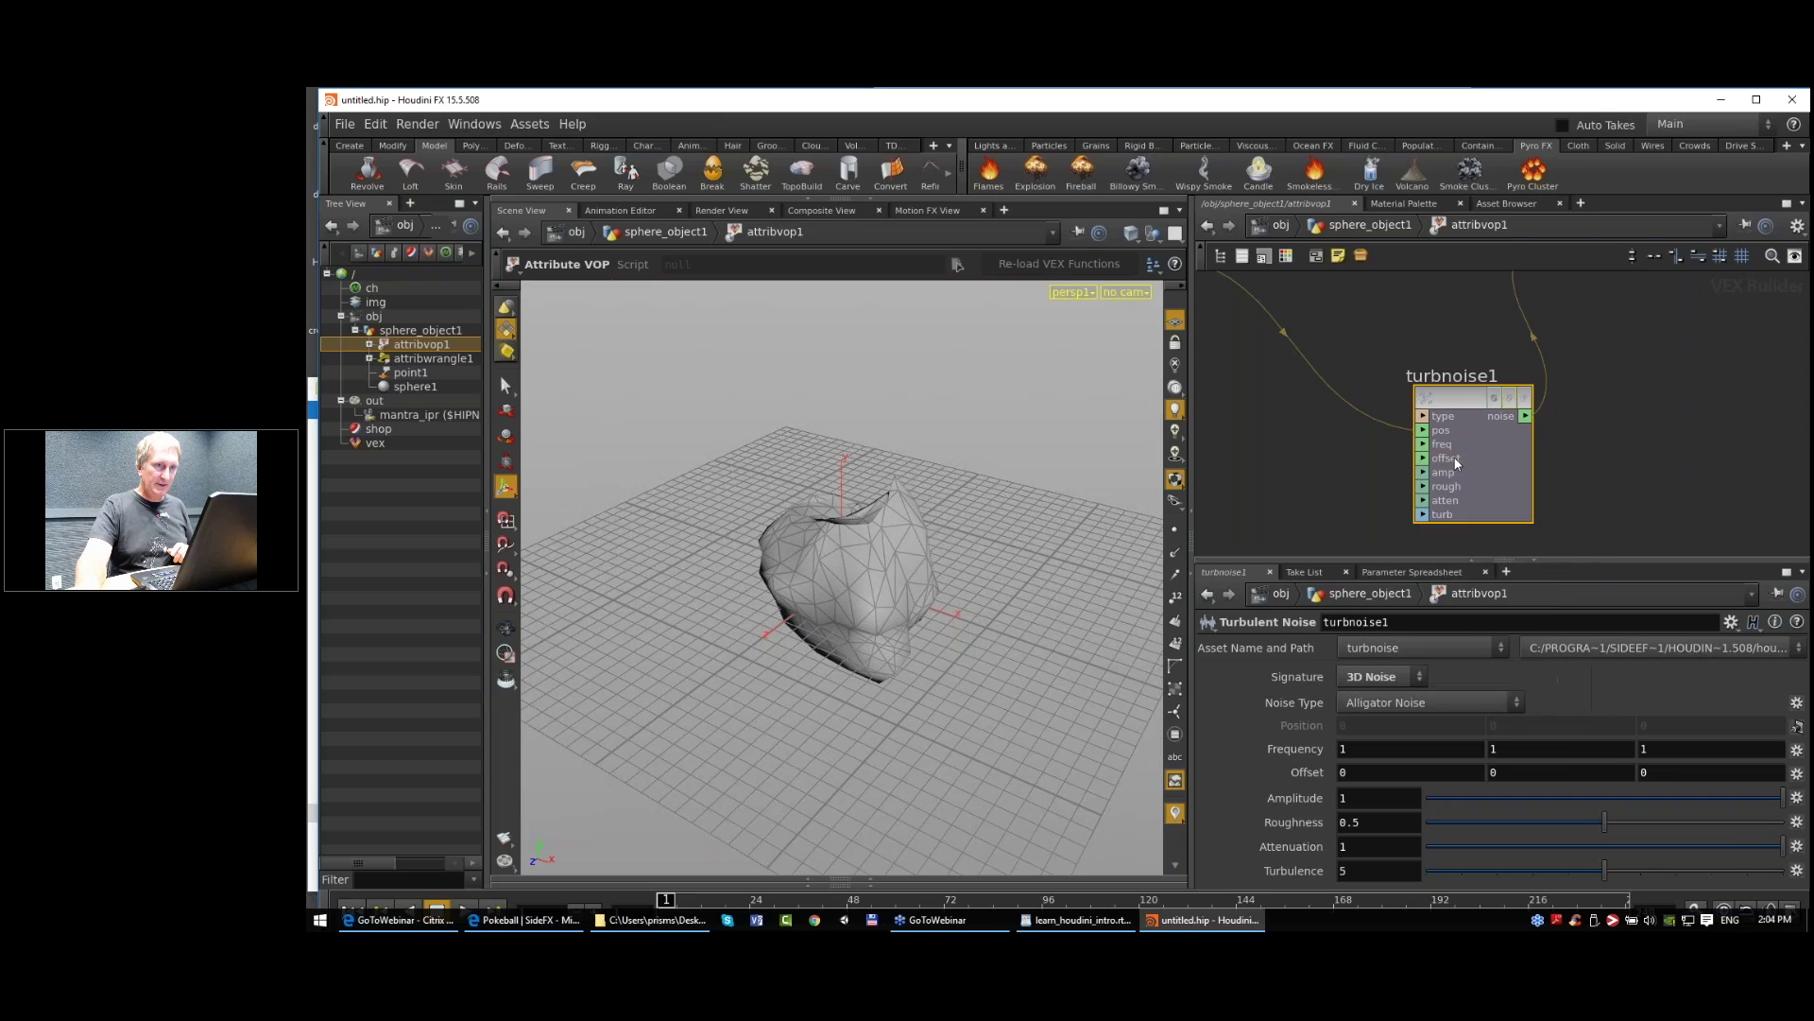
right_click(1423, 452)
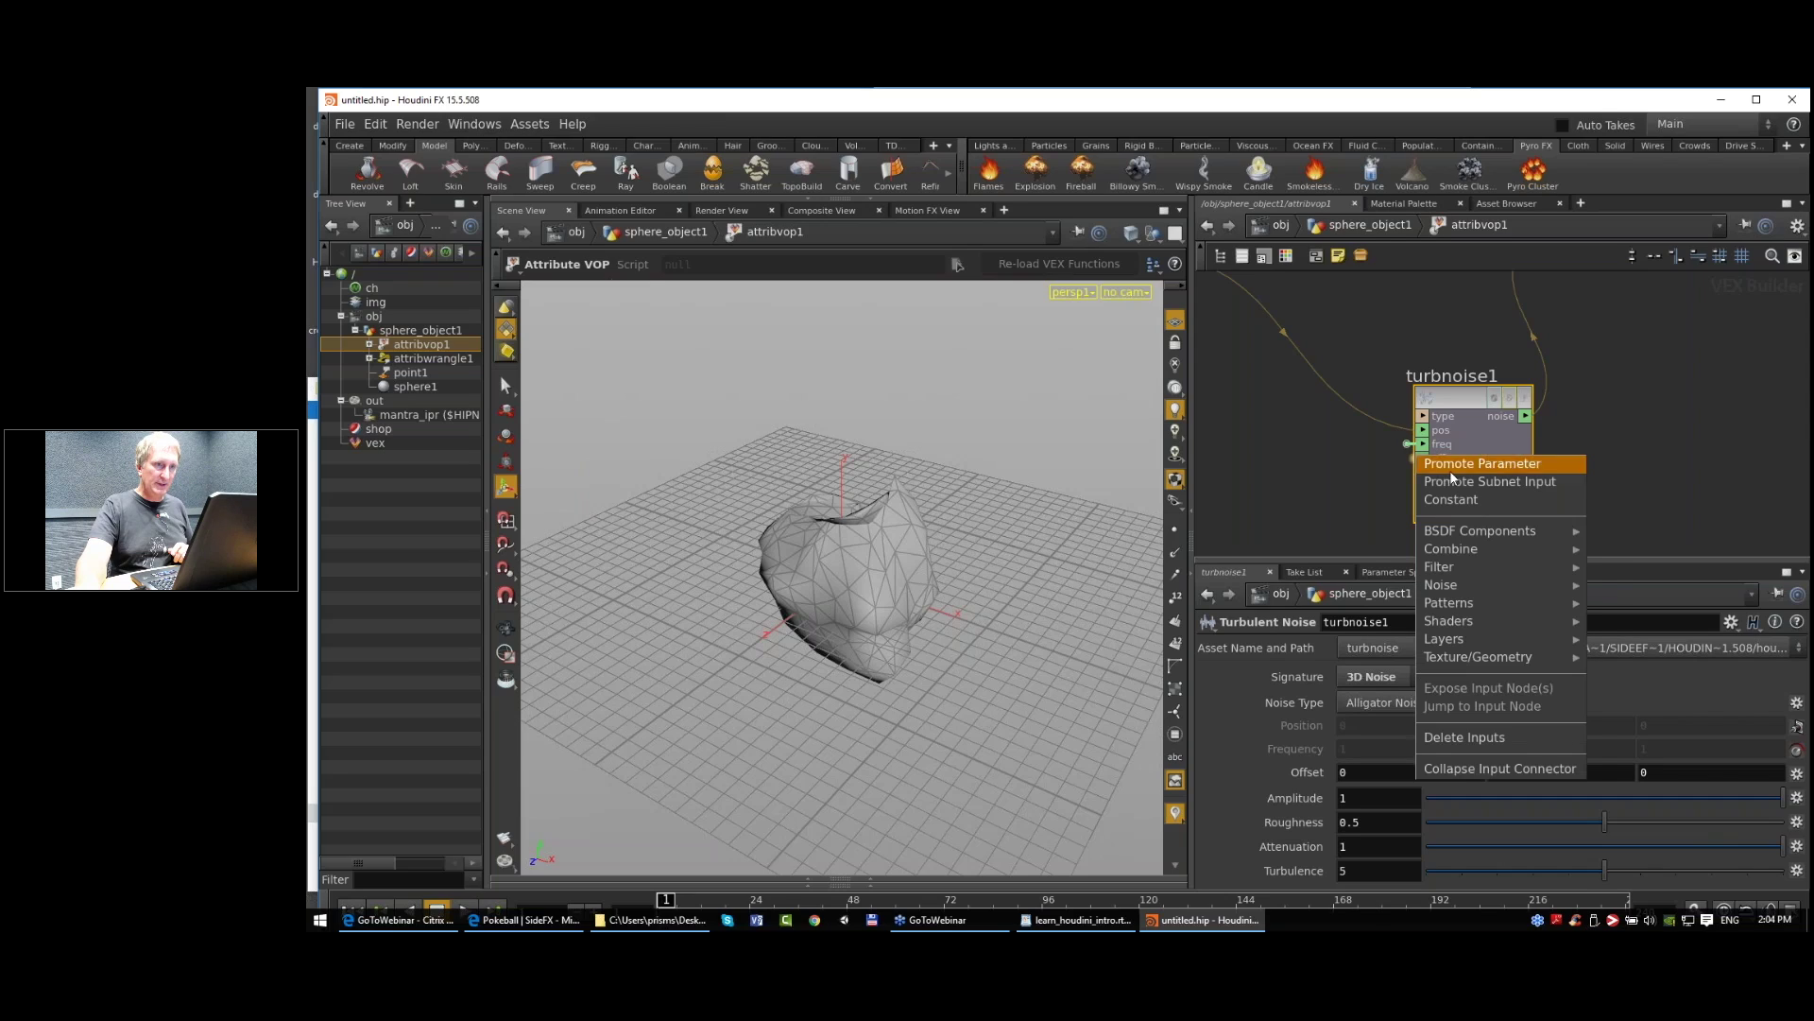
click(1448, 464)
Step: Promote the amp, rough, atten and turb inputs of turbnoise1 as parameters
right_click(1423, 472)
click(1438, 484)
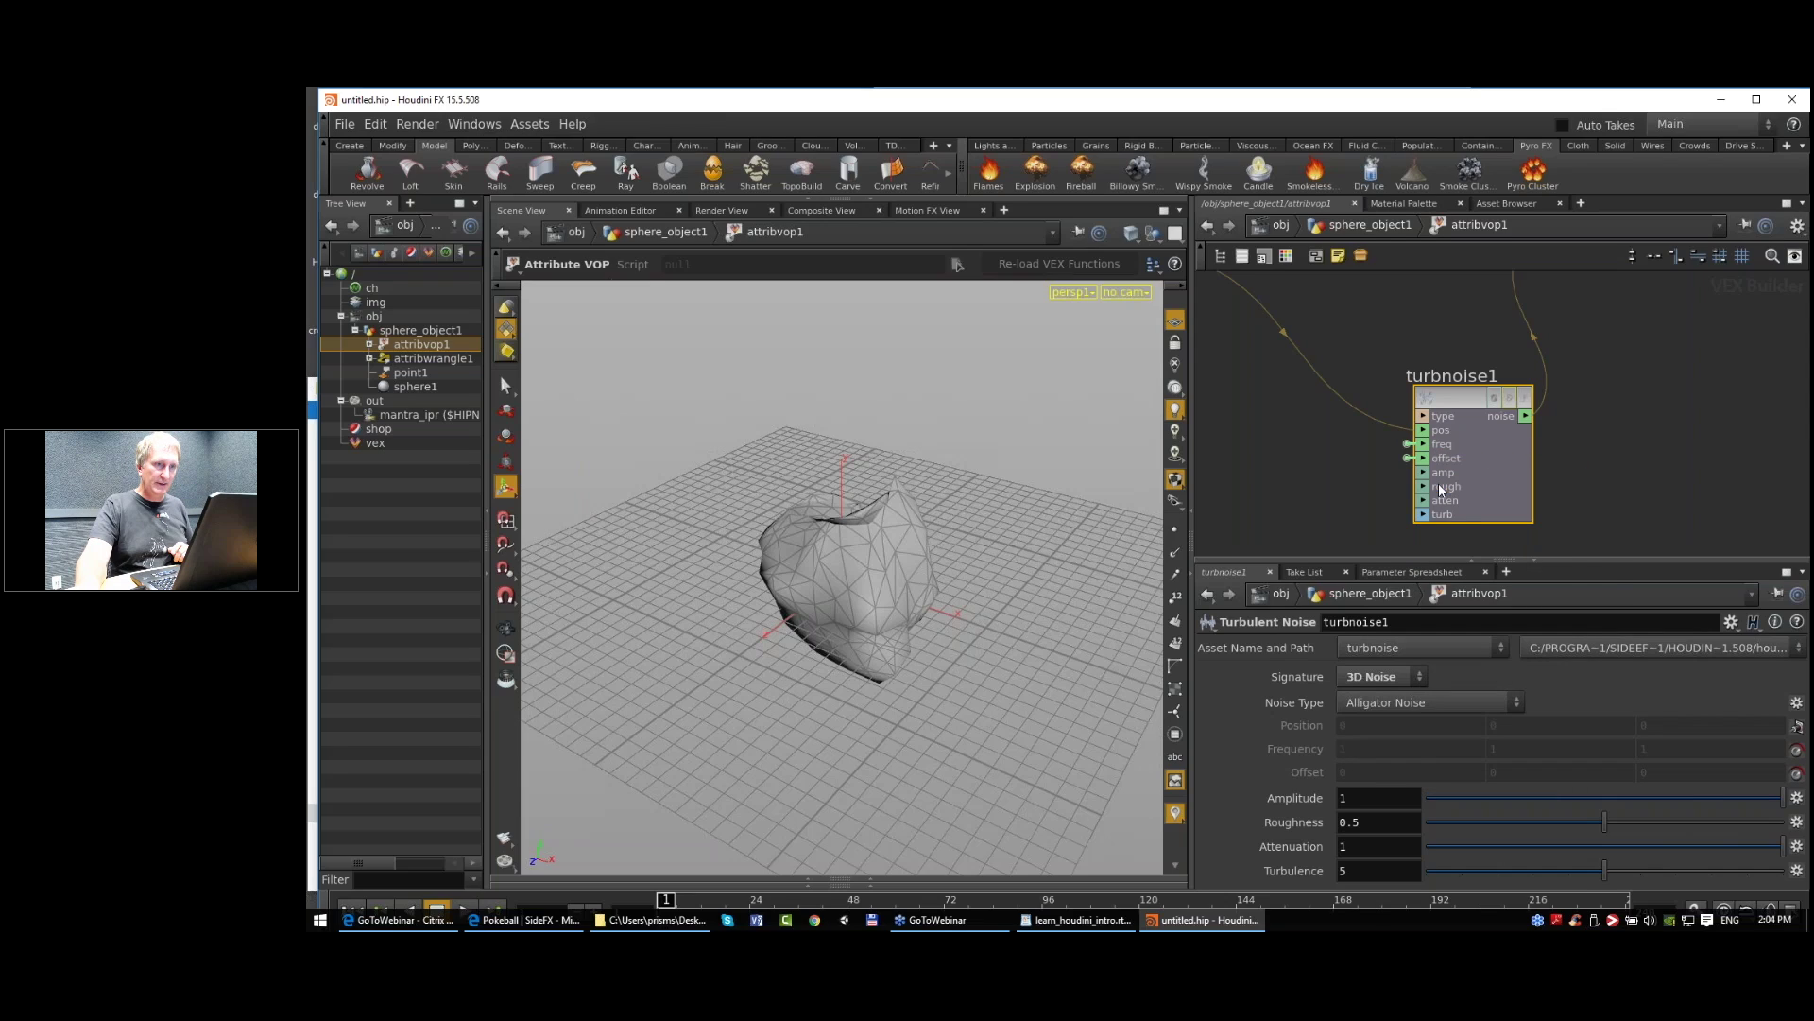
right_click(1423, 485)
click(1442, 499)
right_click(1424, 500)
click(1440, 509)
right_click(1425, 515)
click(1438, 525)
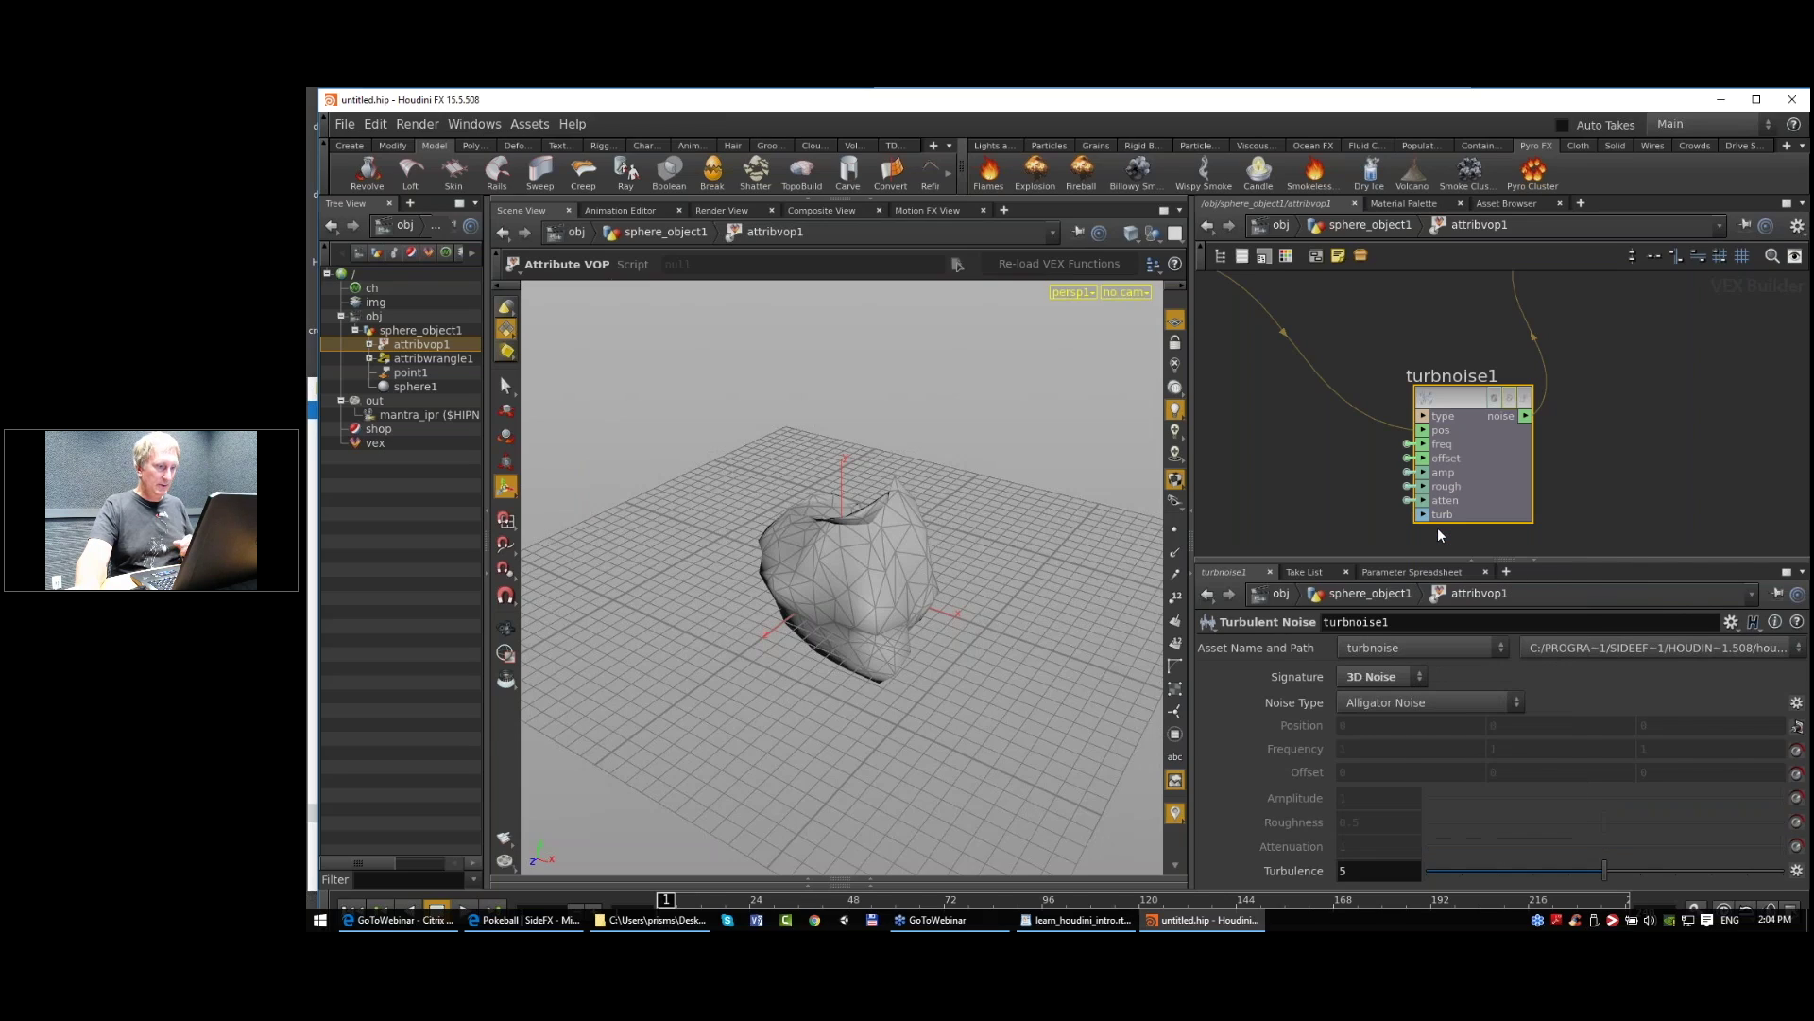
Step: Return to the sphere_object1 network, compare attribwrangle1's result with the displayed VOP result, and reselect attribvop1
key(u)
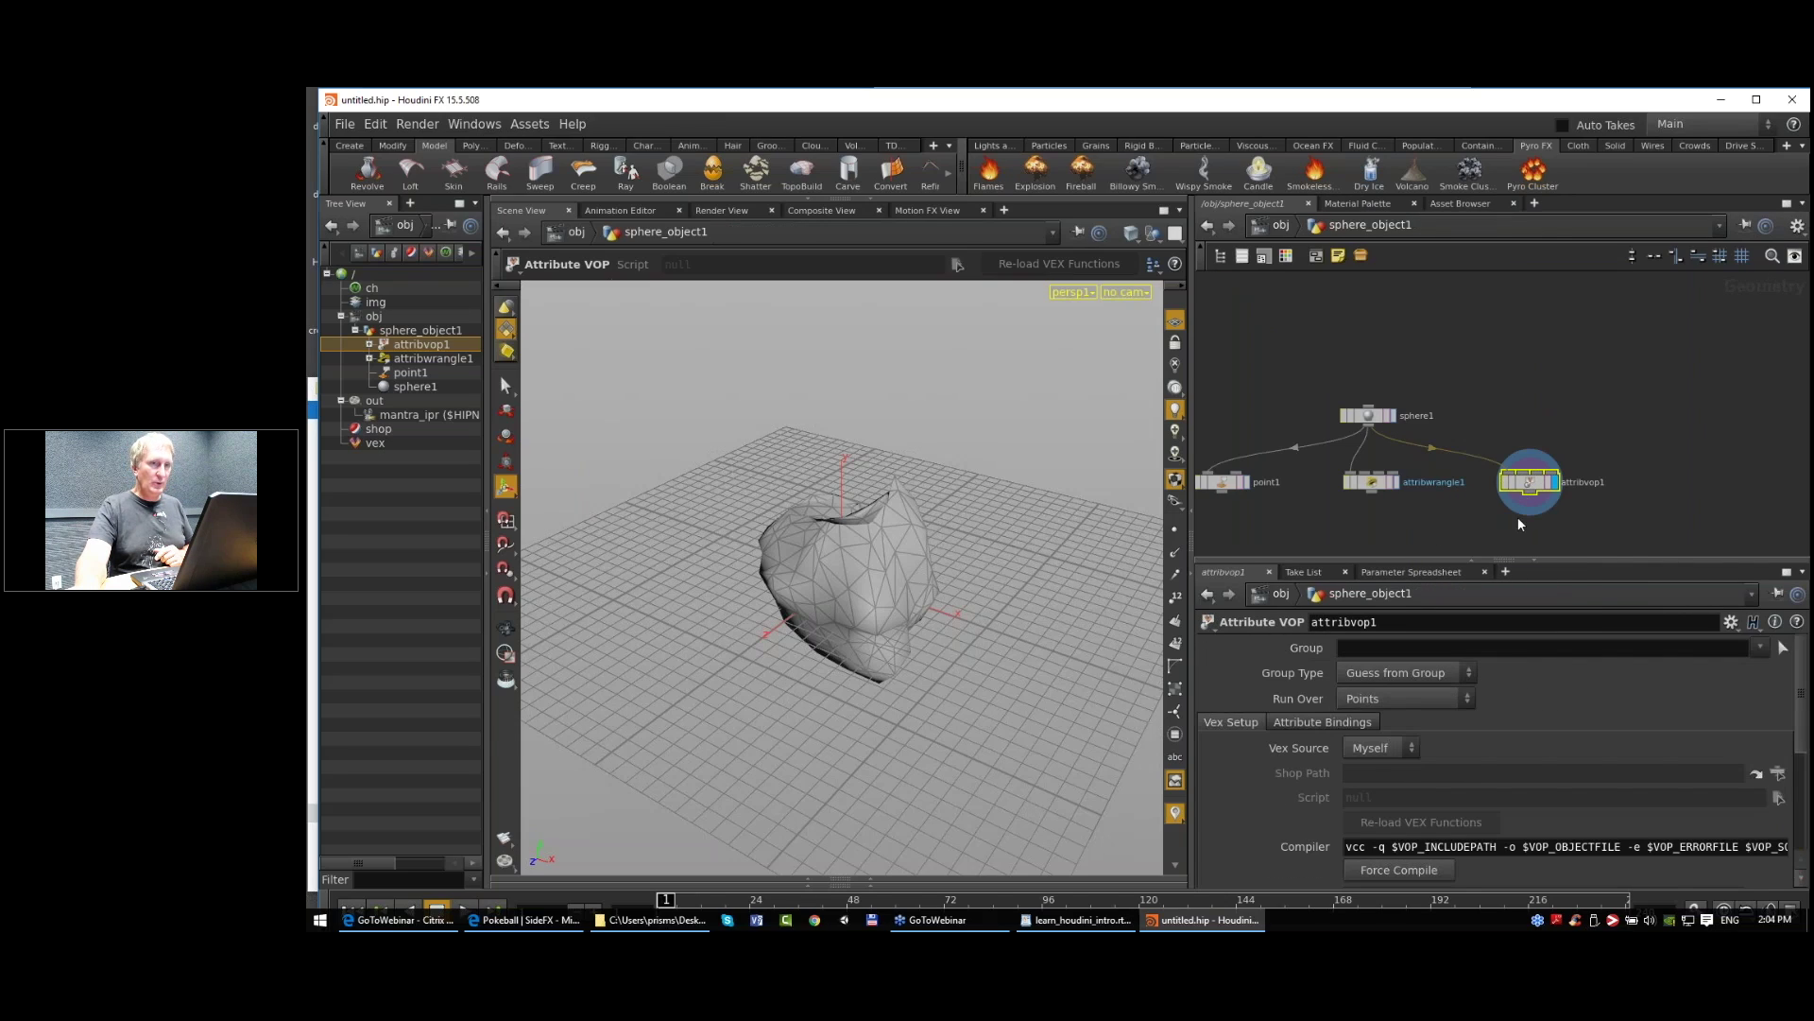
middle_drag(1426, 506, 1511, 446)
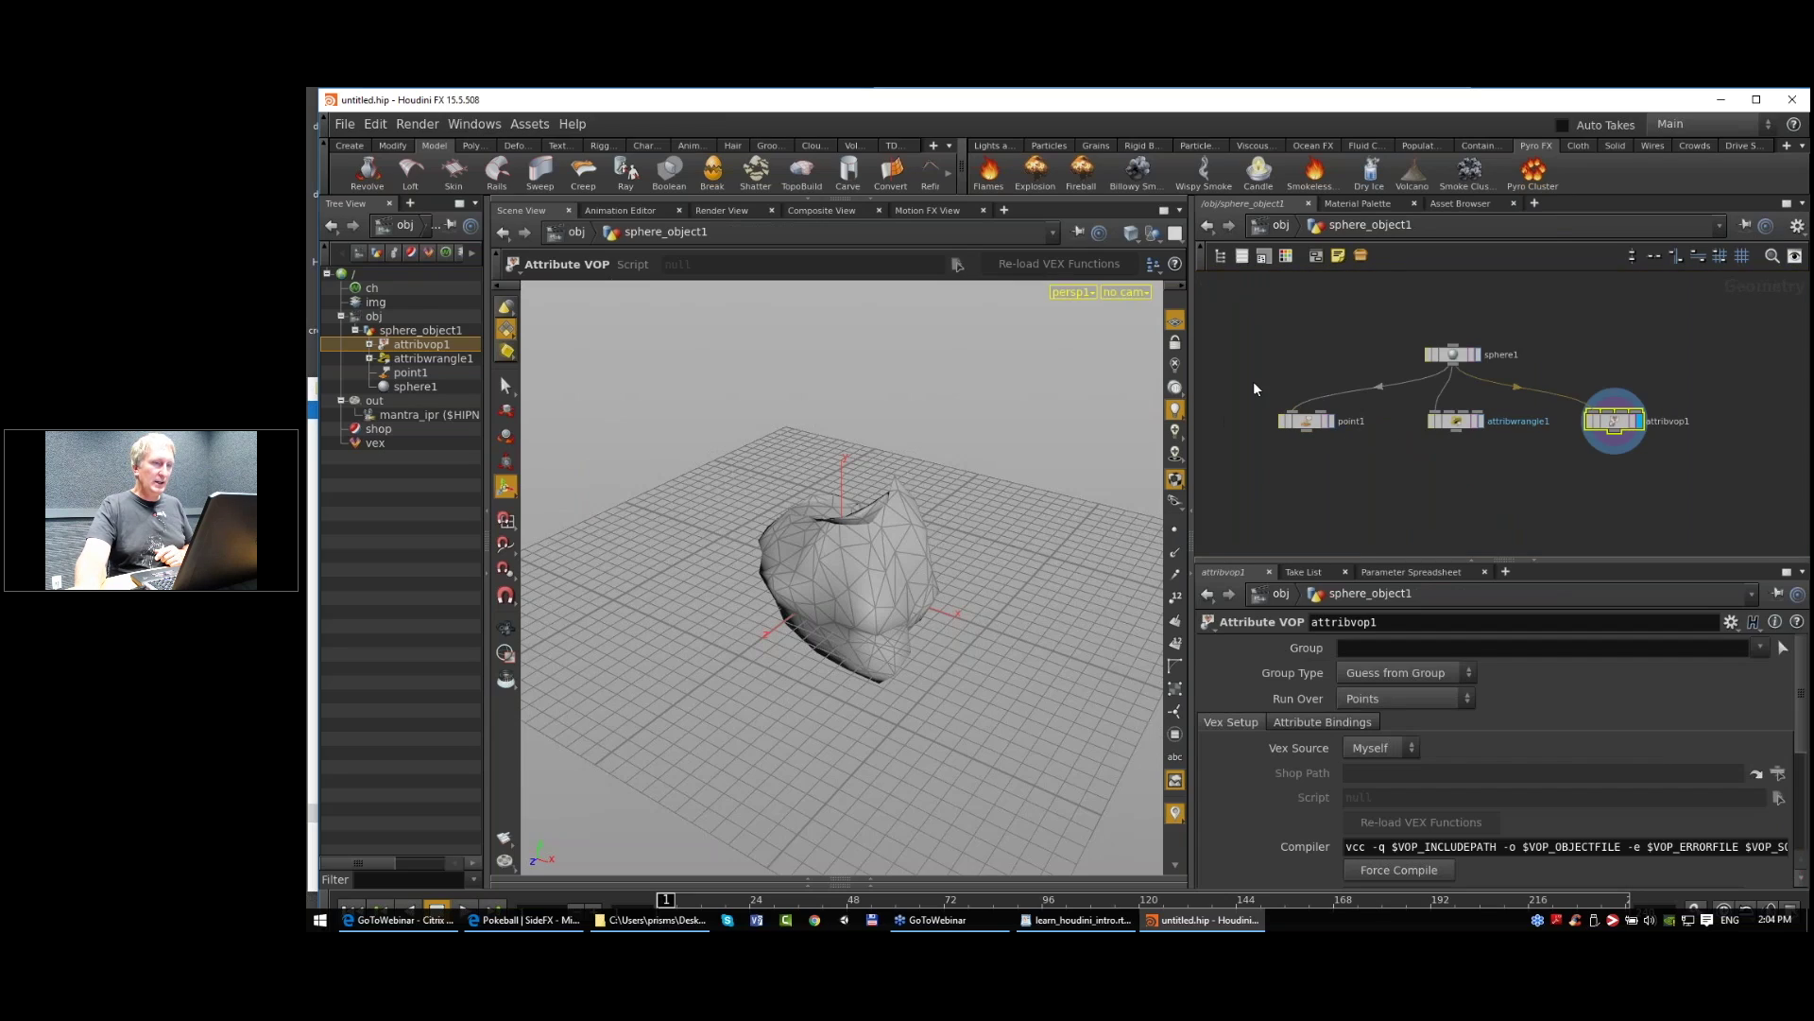
click(1459, 421)
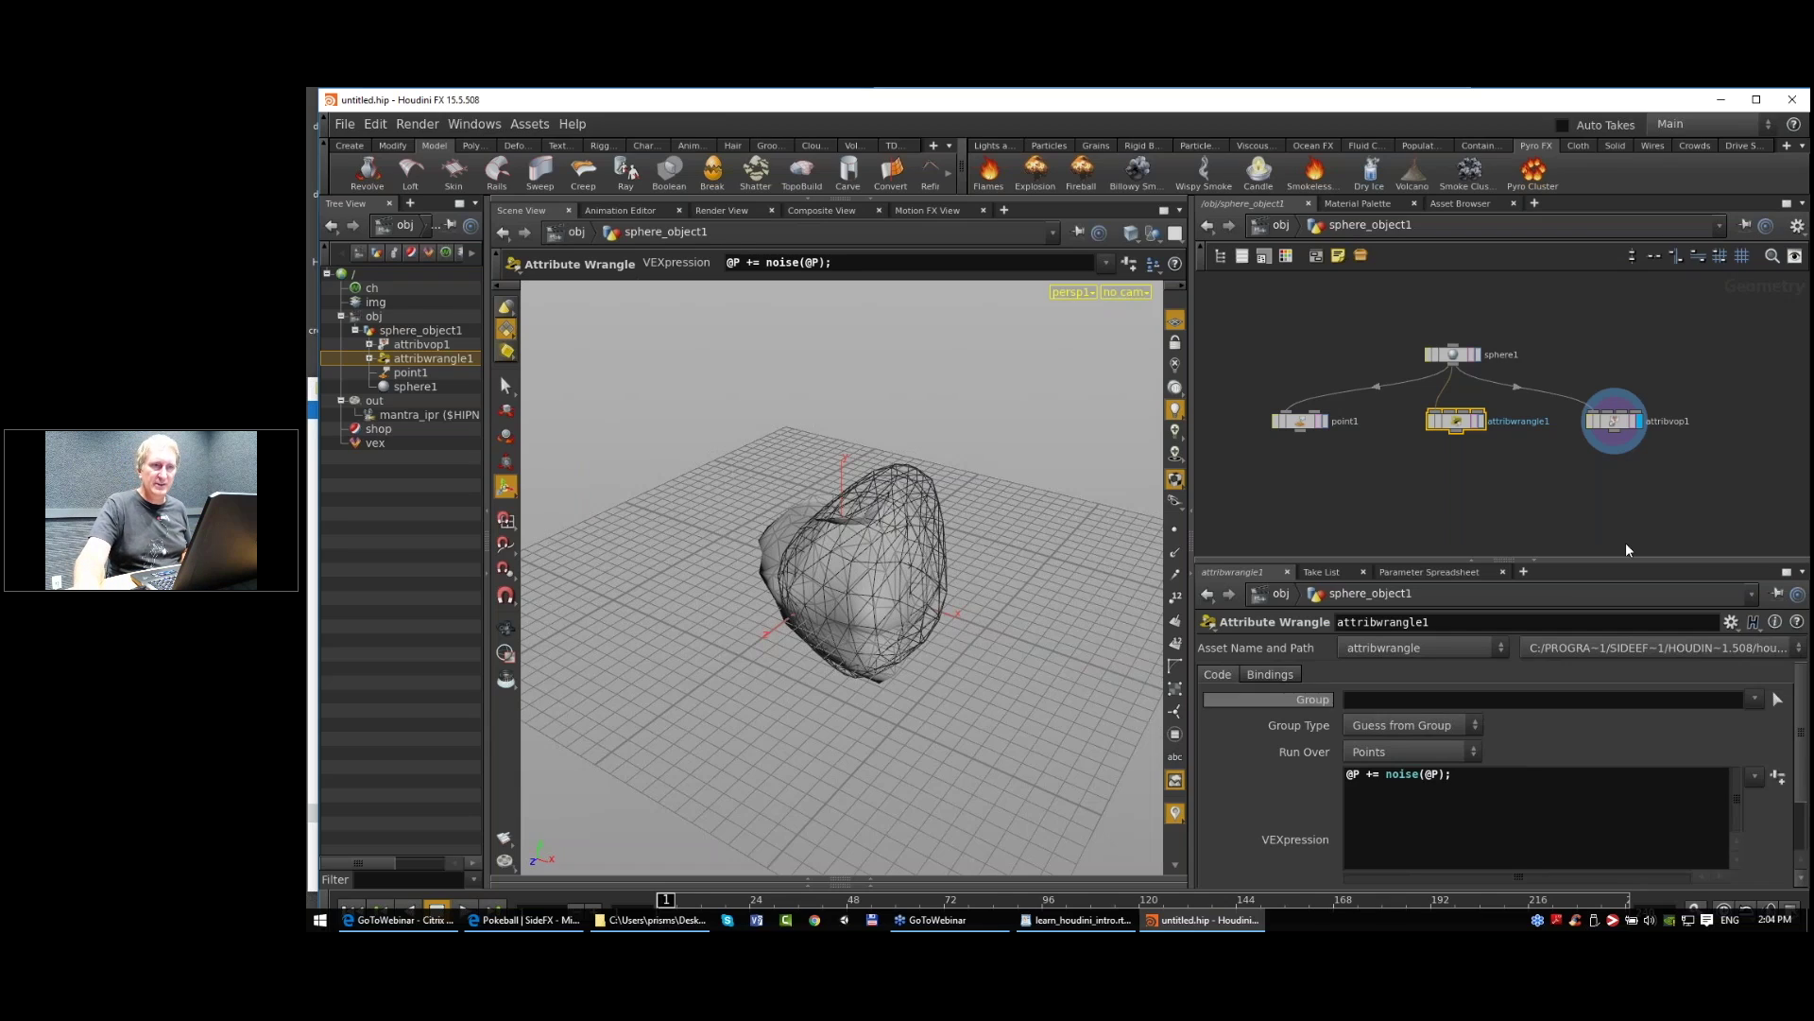
middle_drag(1609, 419, 1578, 419)
click(1580, 423)
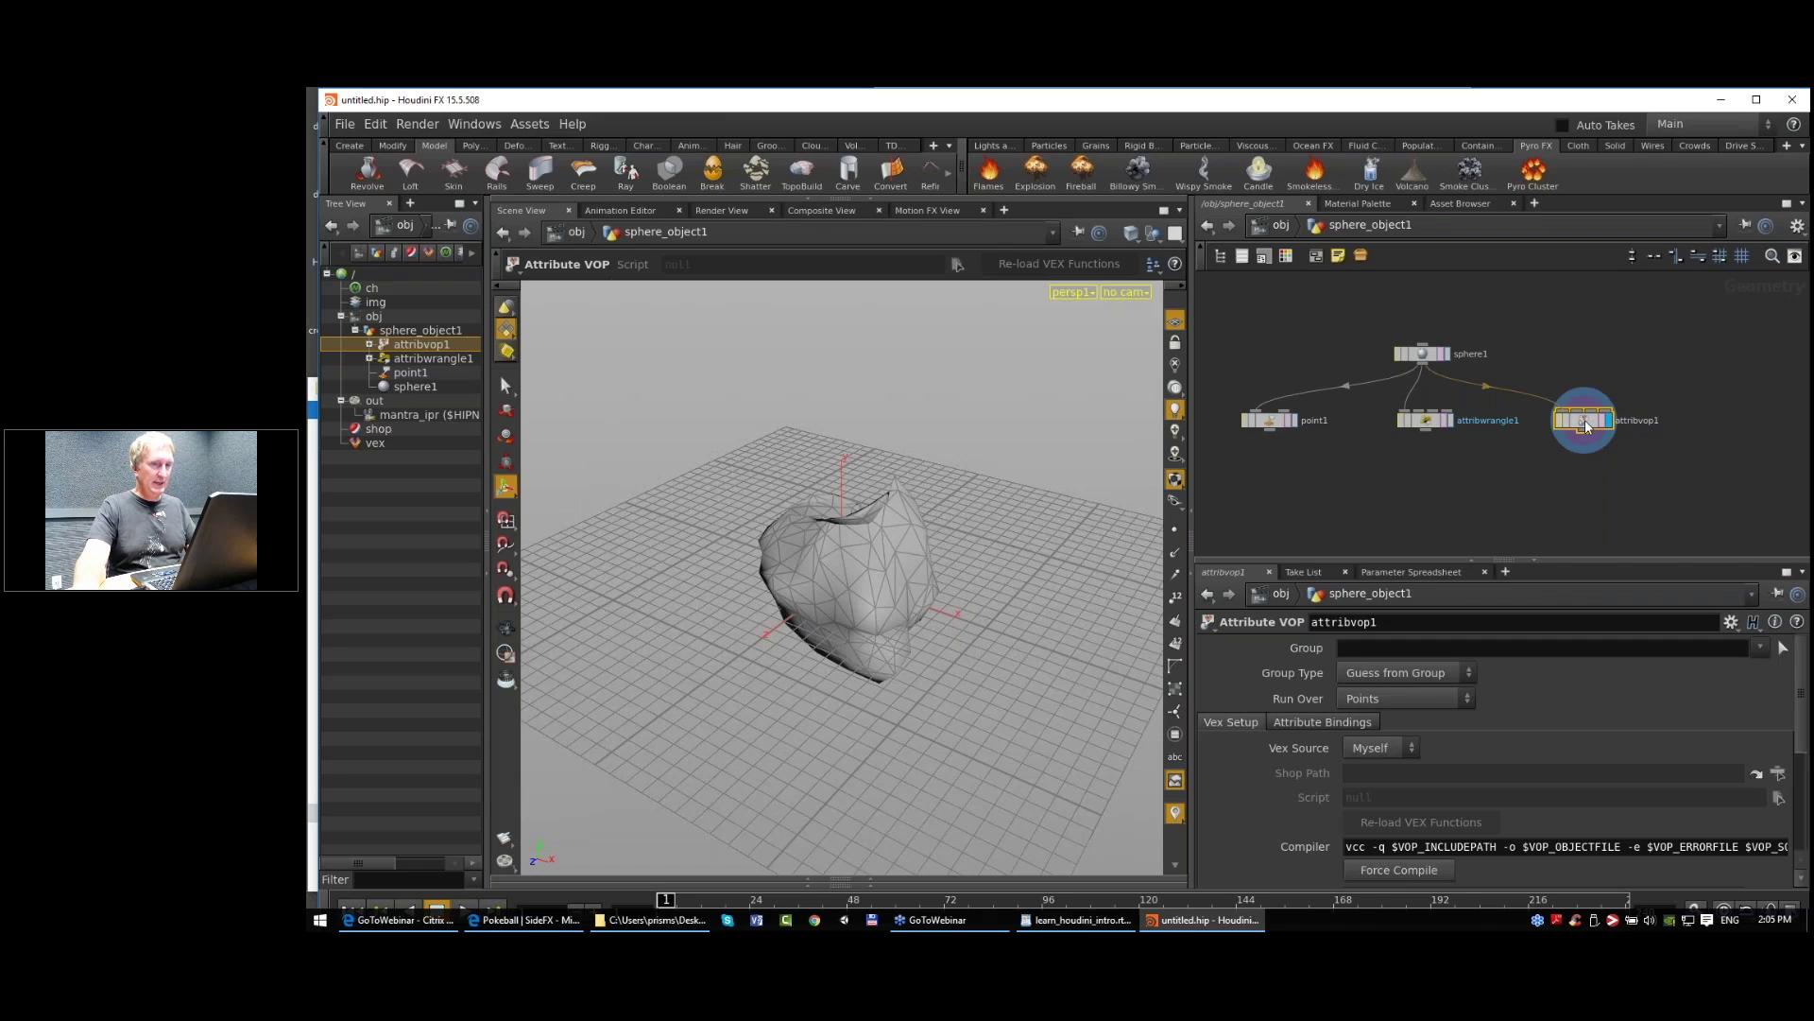
double_click(1572, 413)
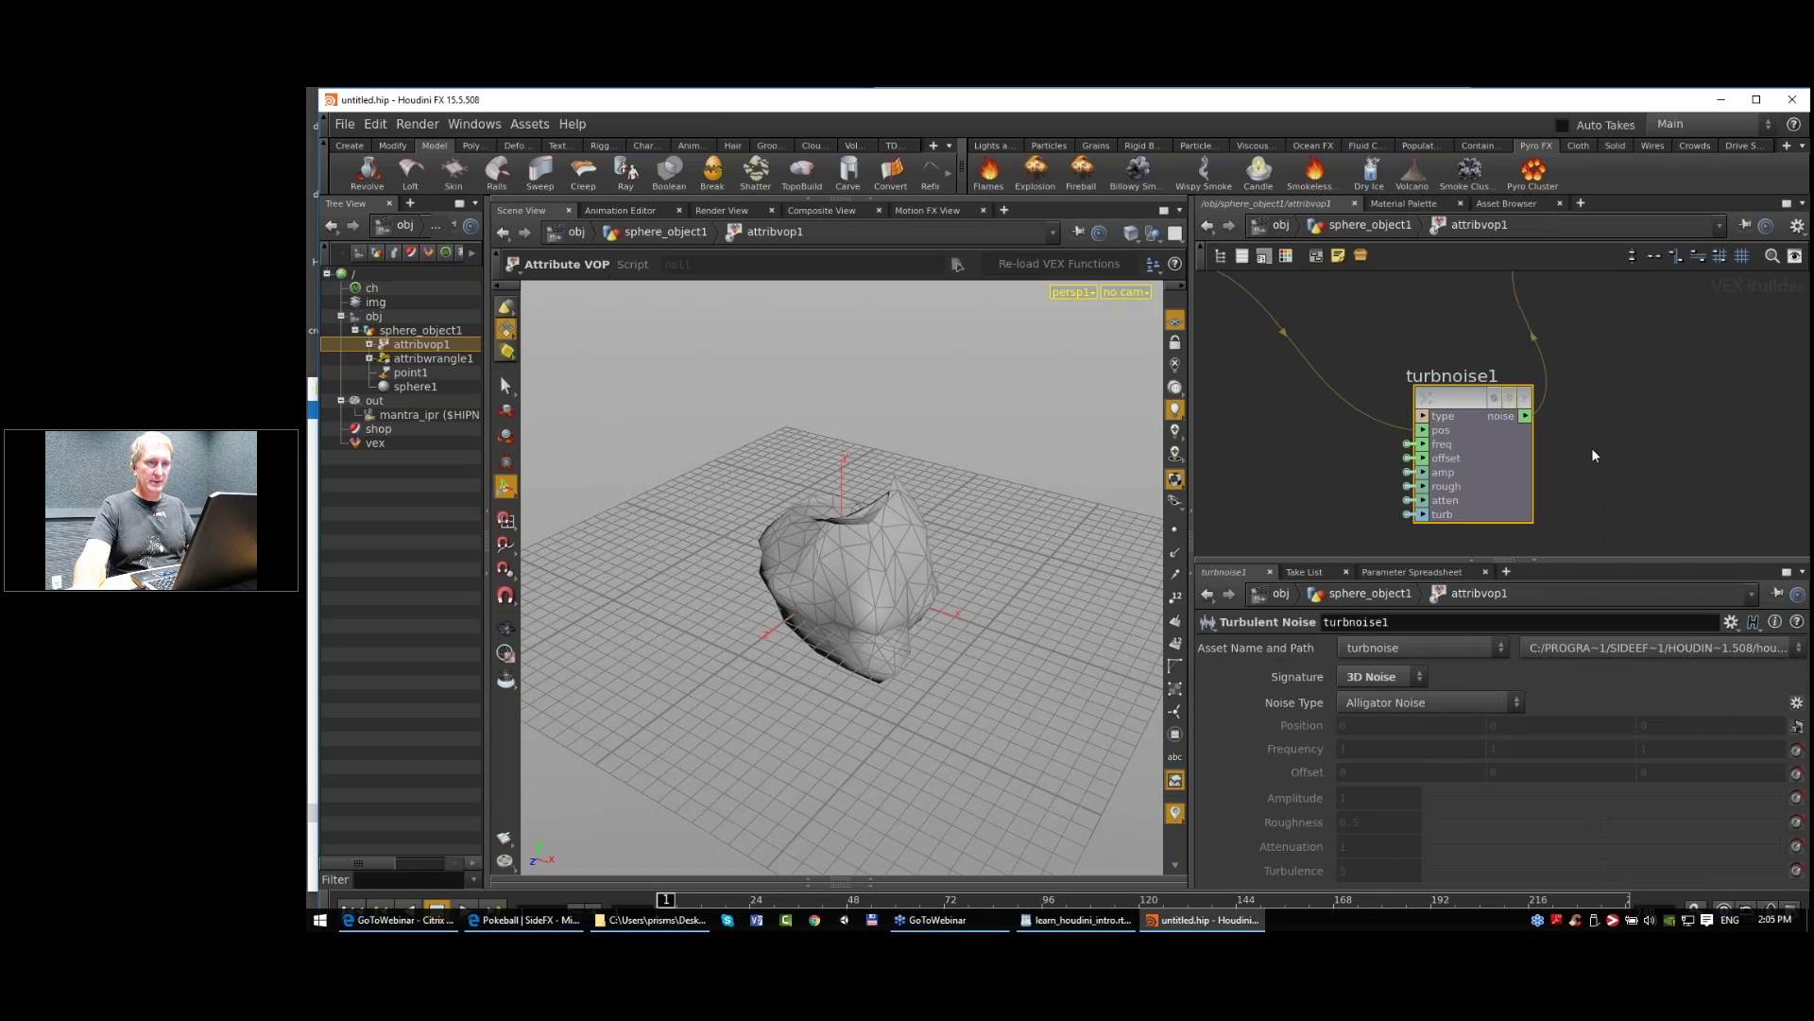
key(h)
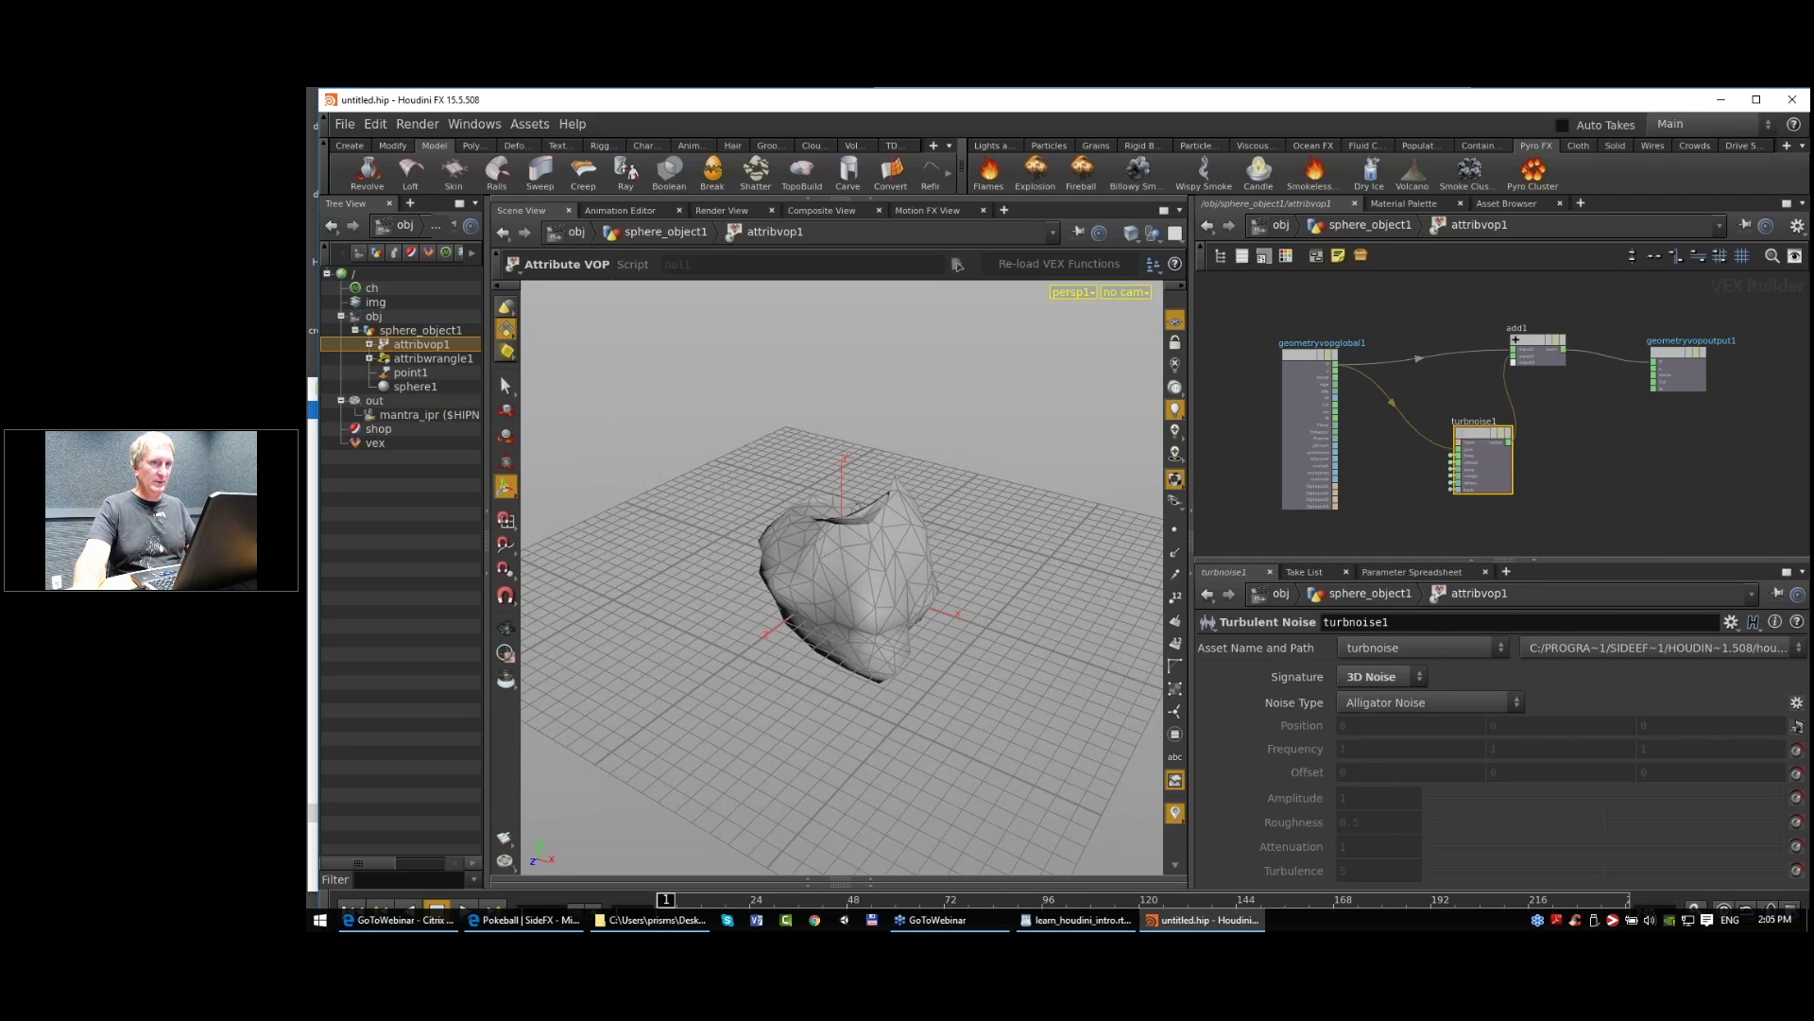
key(u)
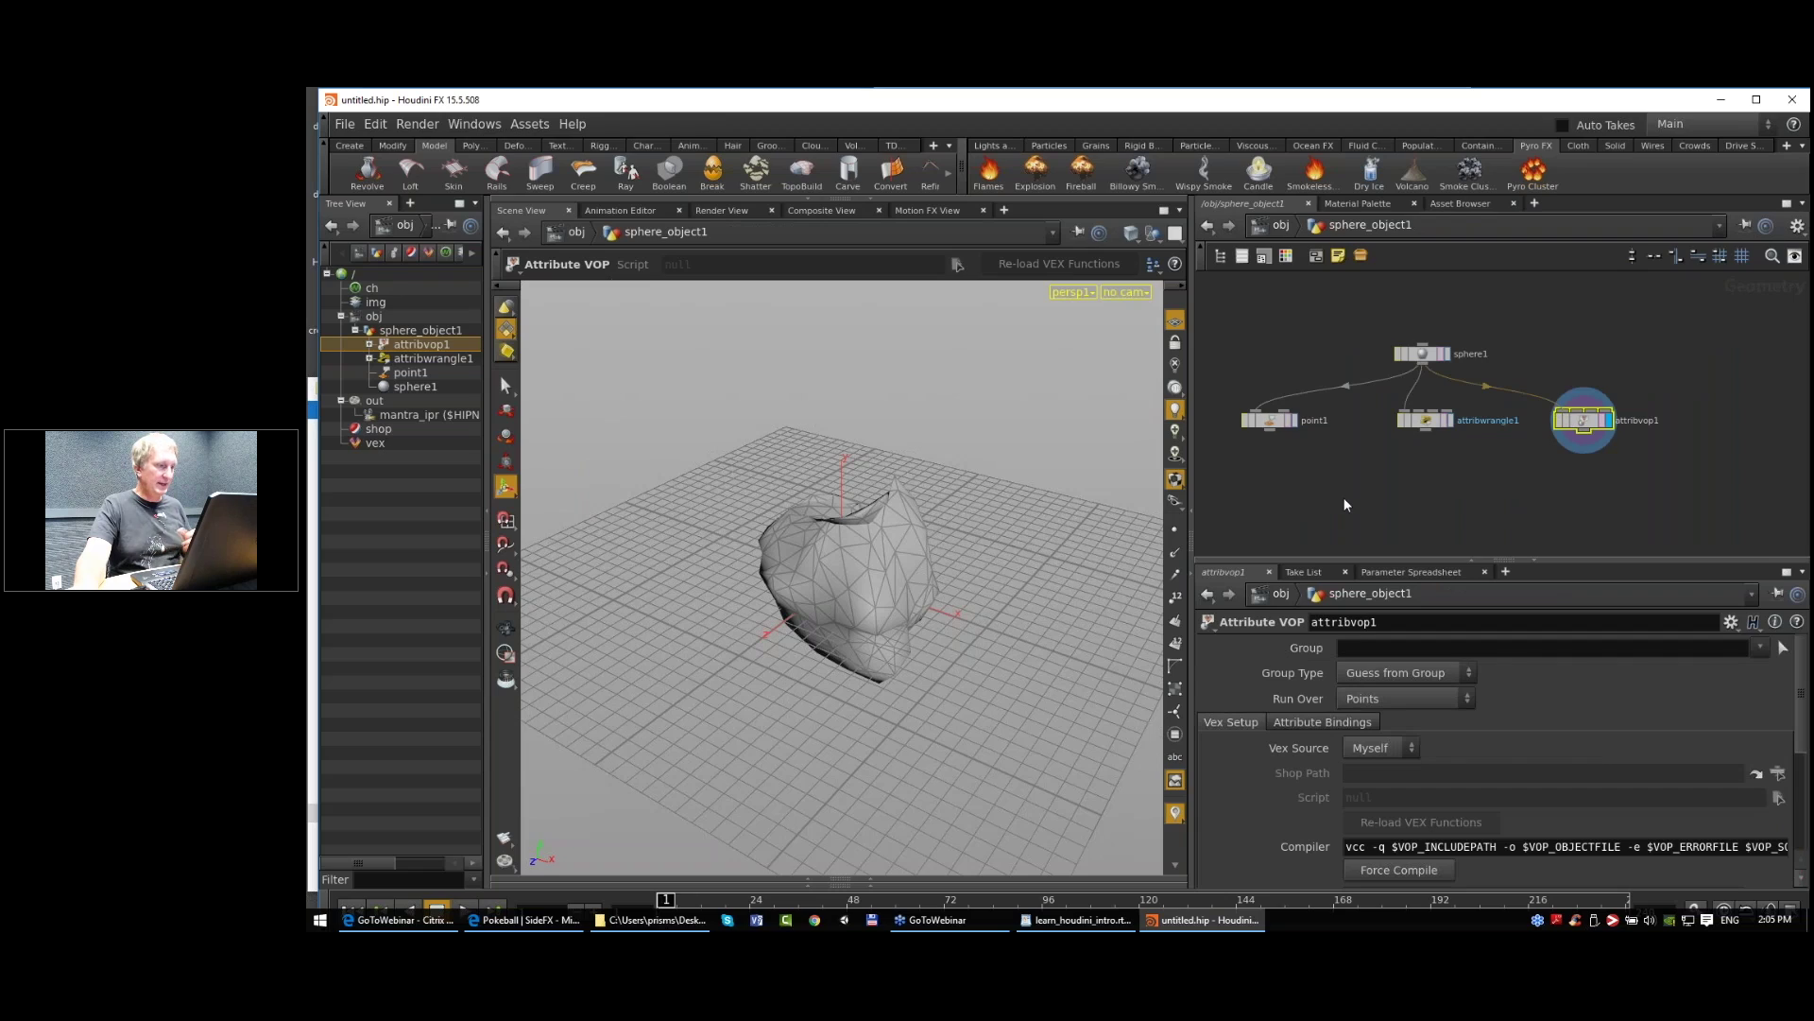
Step: Add a Switch node in sphere_object1, wire point1, attribwrangle1 and attribvop1 into it, and display it
key(Tab)
text(switc)
key(Return)
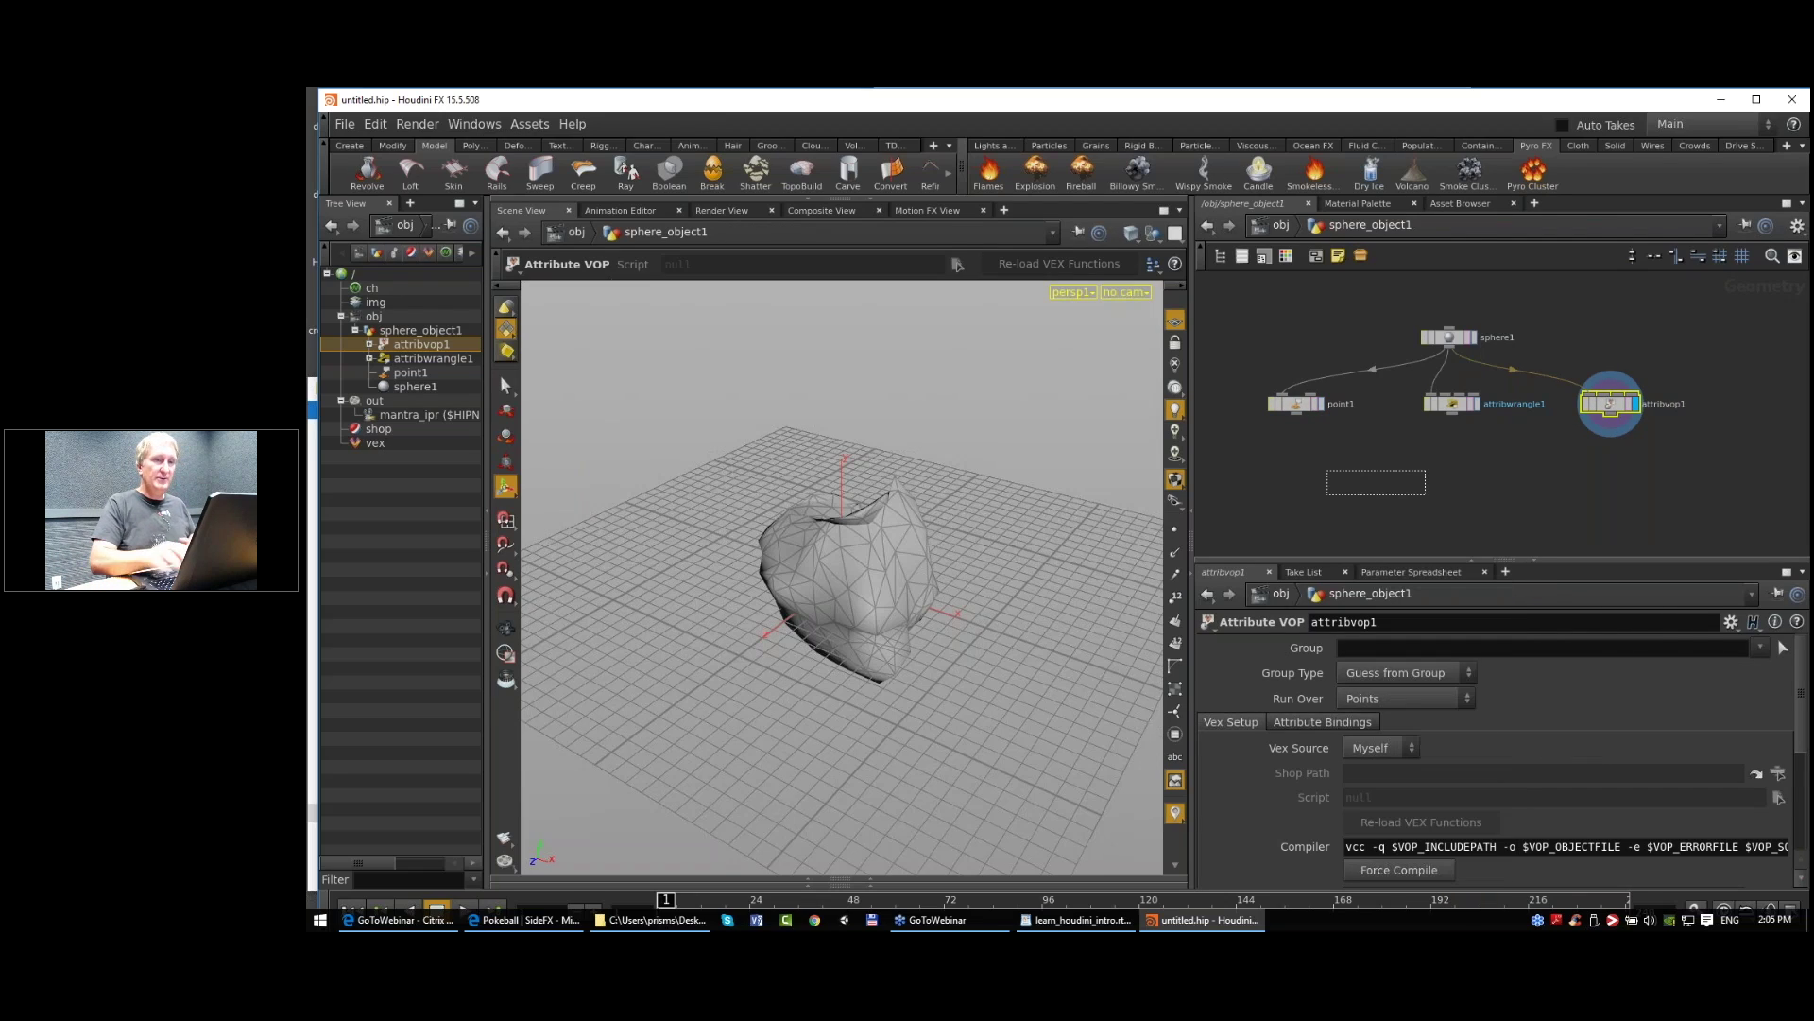
click(1453, 478)
mouse_move(1296, 413)
mouse_down()
mouse_move(1461, 470)
mouse_move(1610, 412)
mouse_up()
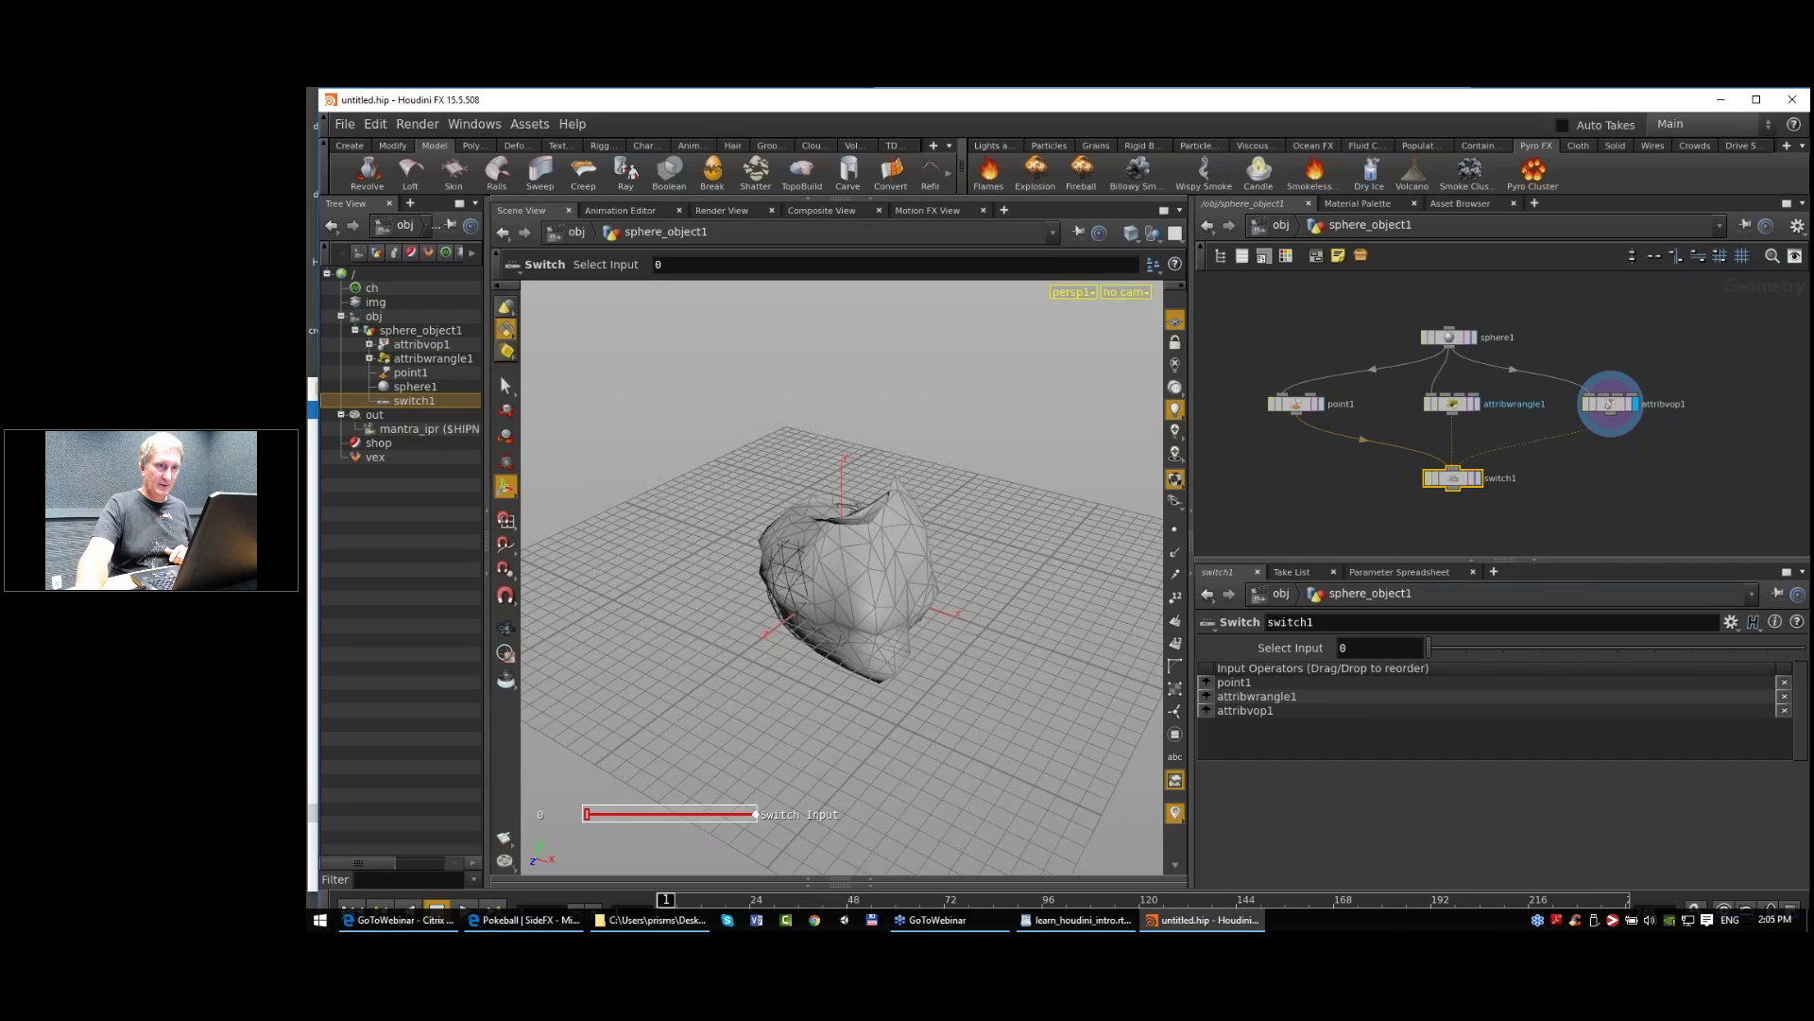
click(1478, 479)
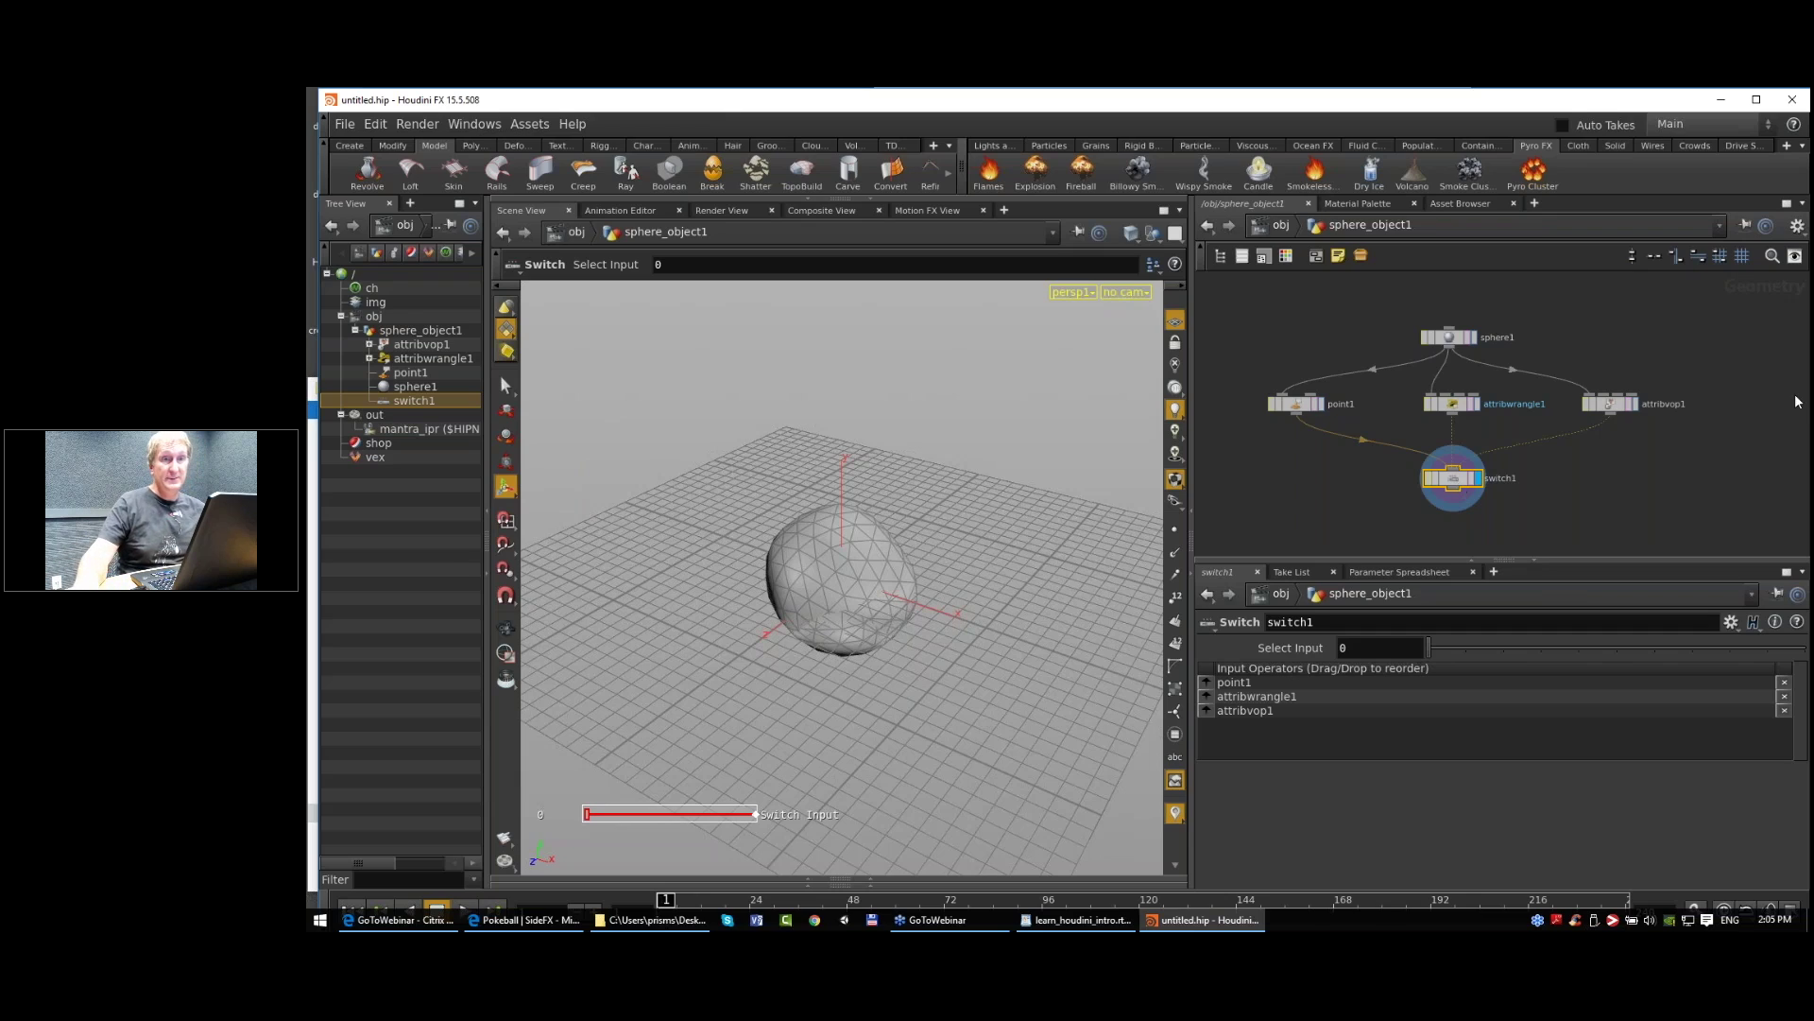
Step: Add a Unified Noise node inside attribvop1 and place it below turbnoise1
double_click(1608, 405)
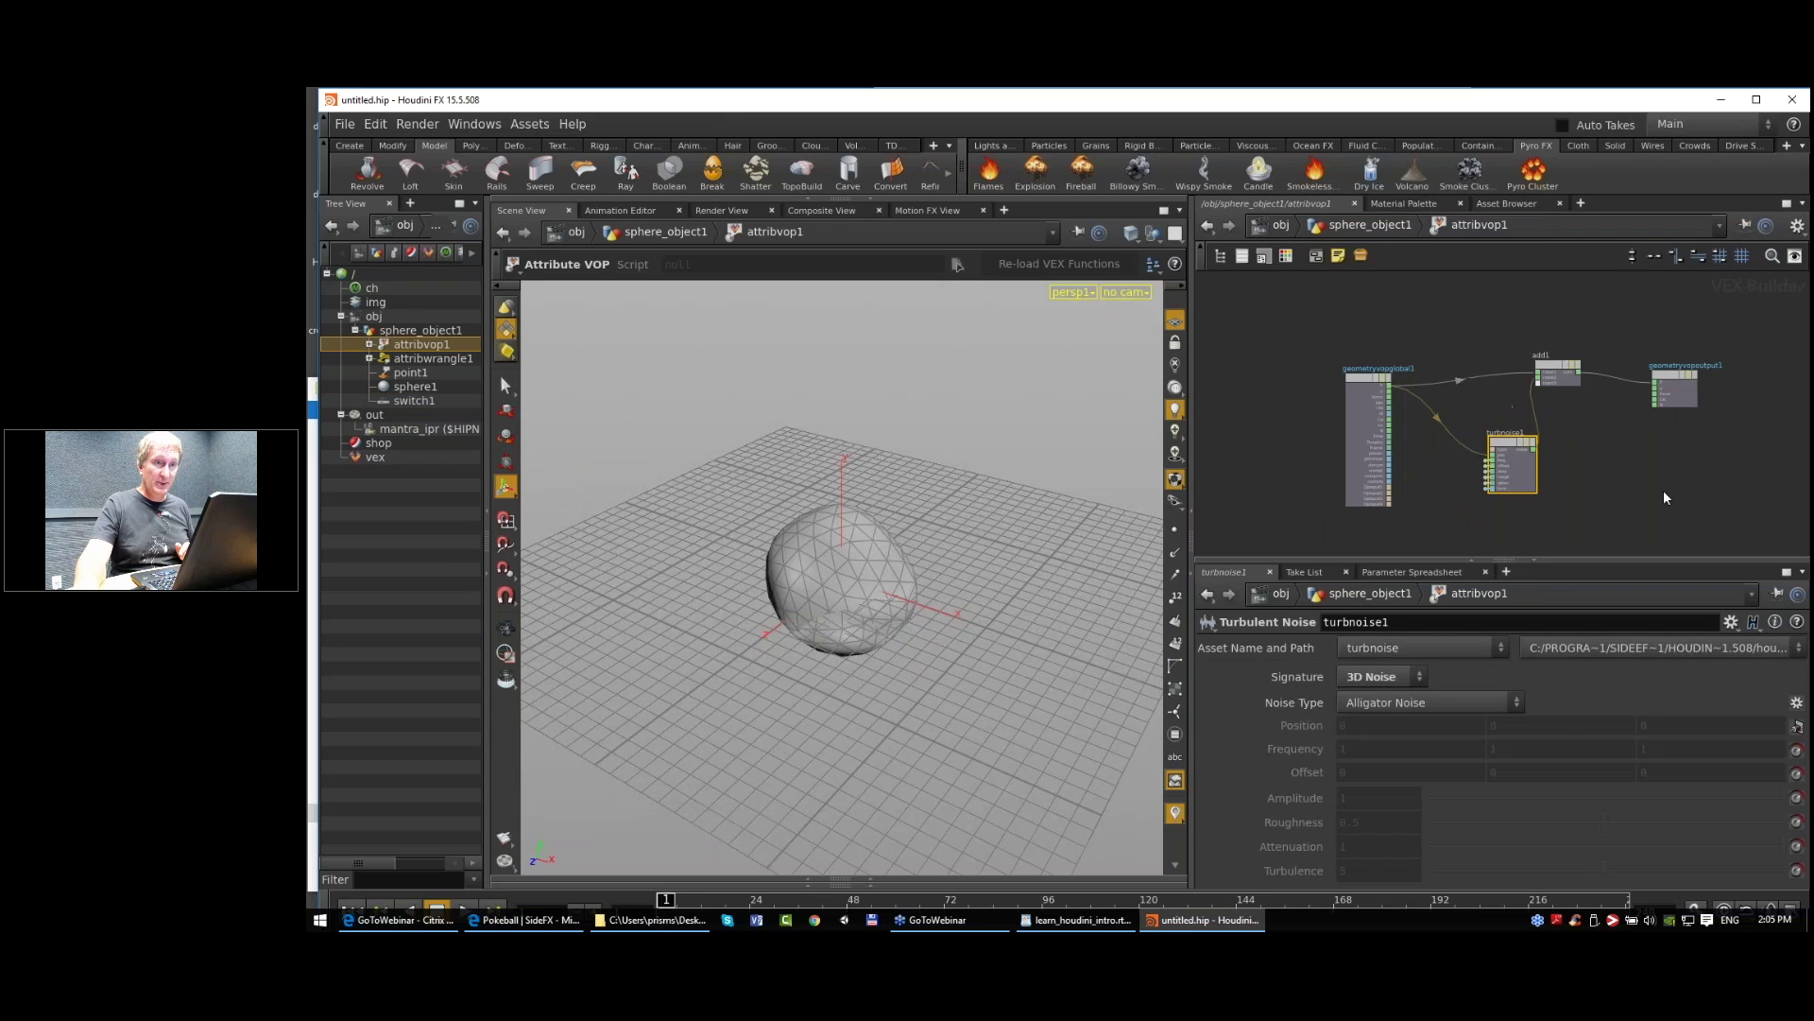
key(Tab)
text(uni)
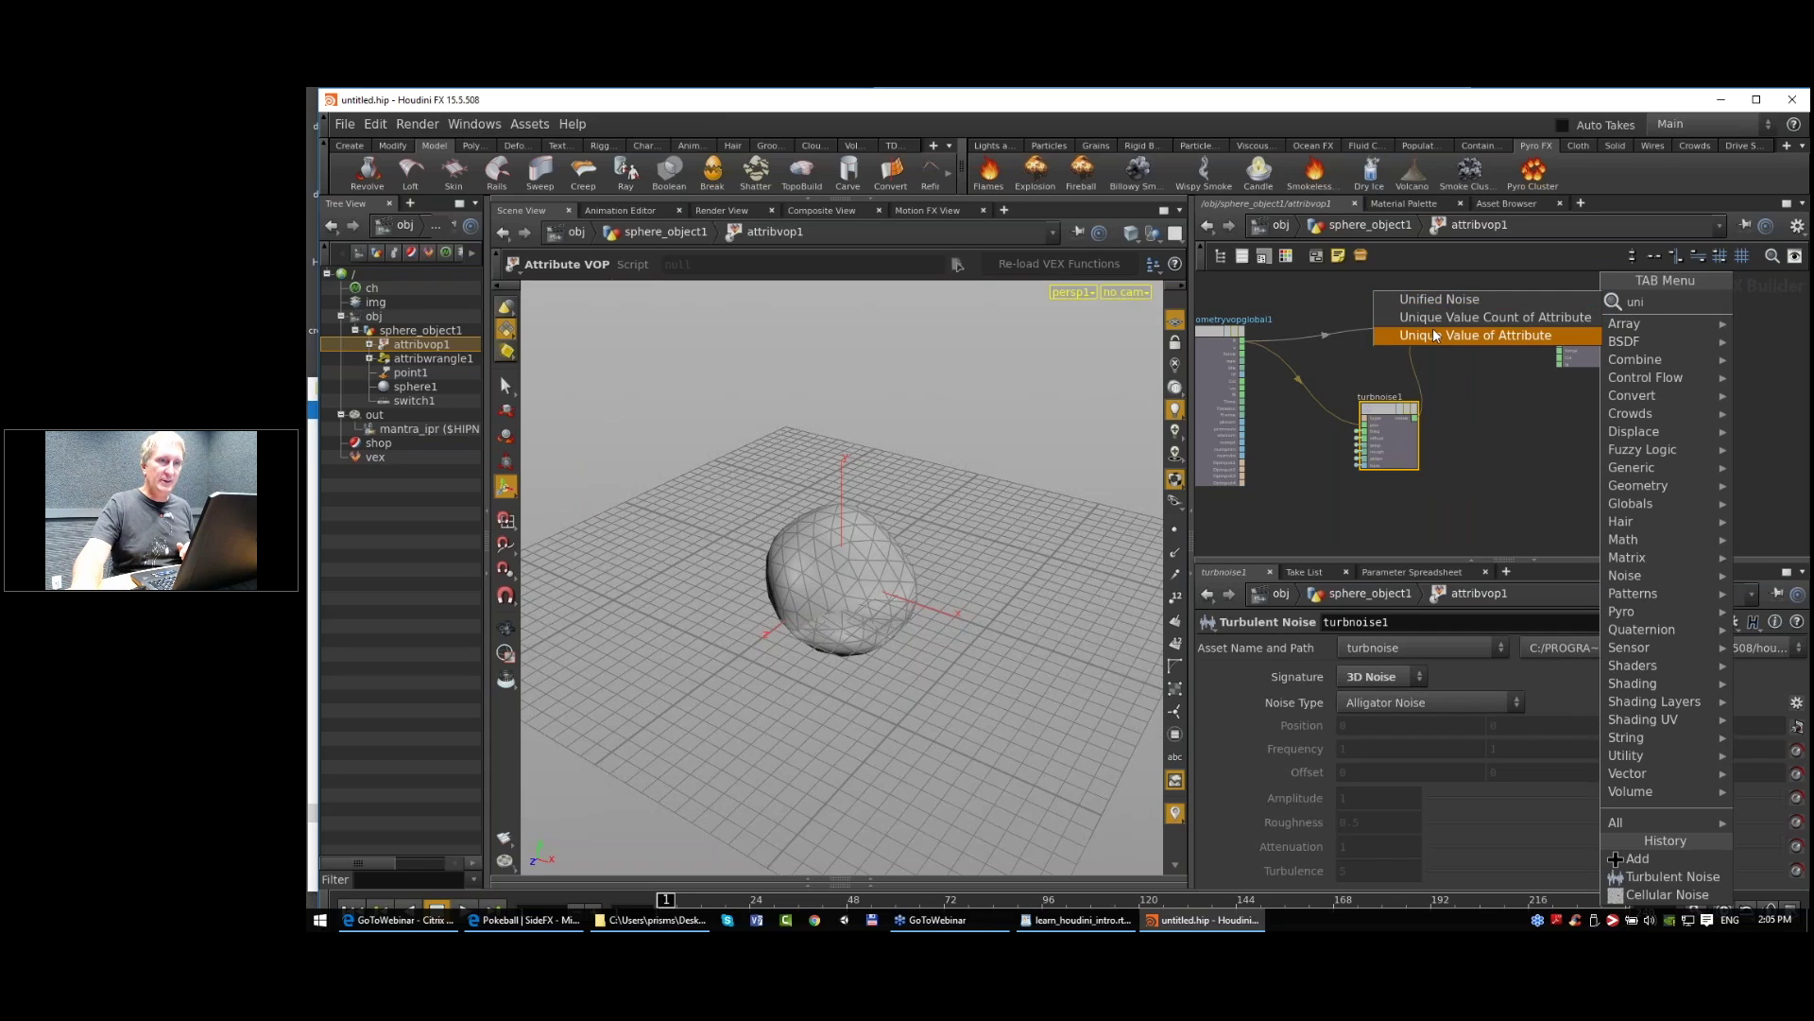
click(1450, 298)
click(1510, 446)
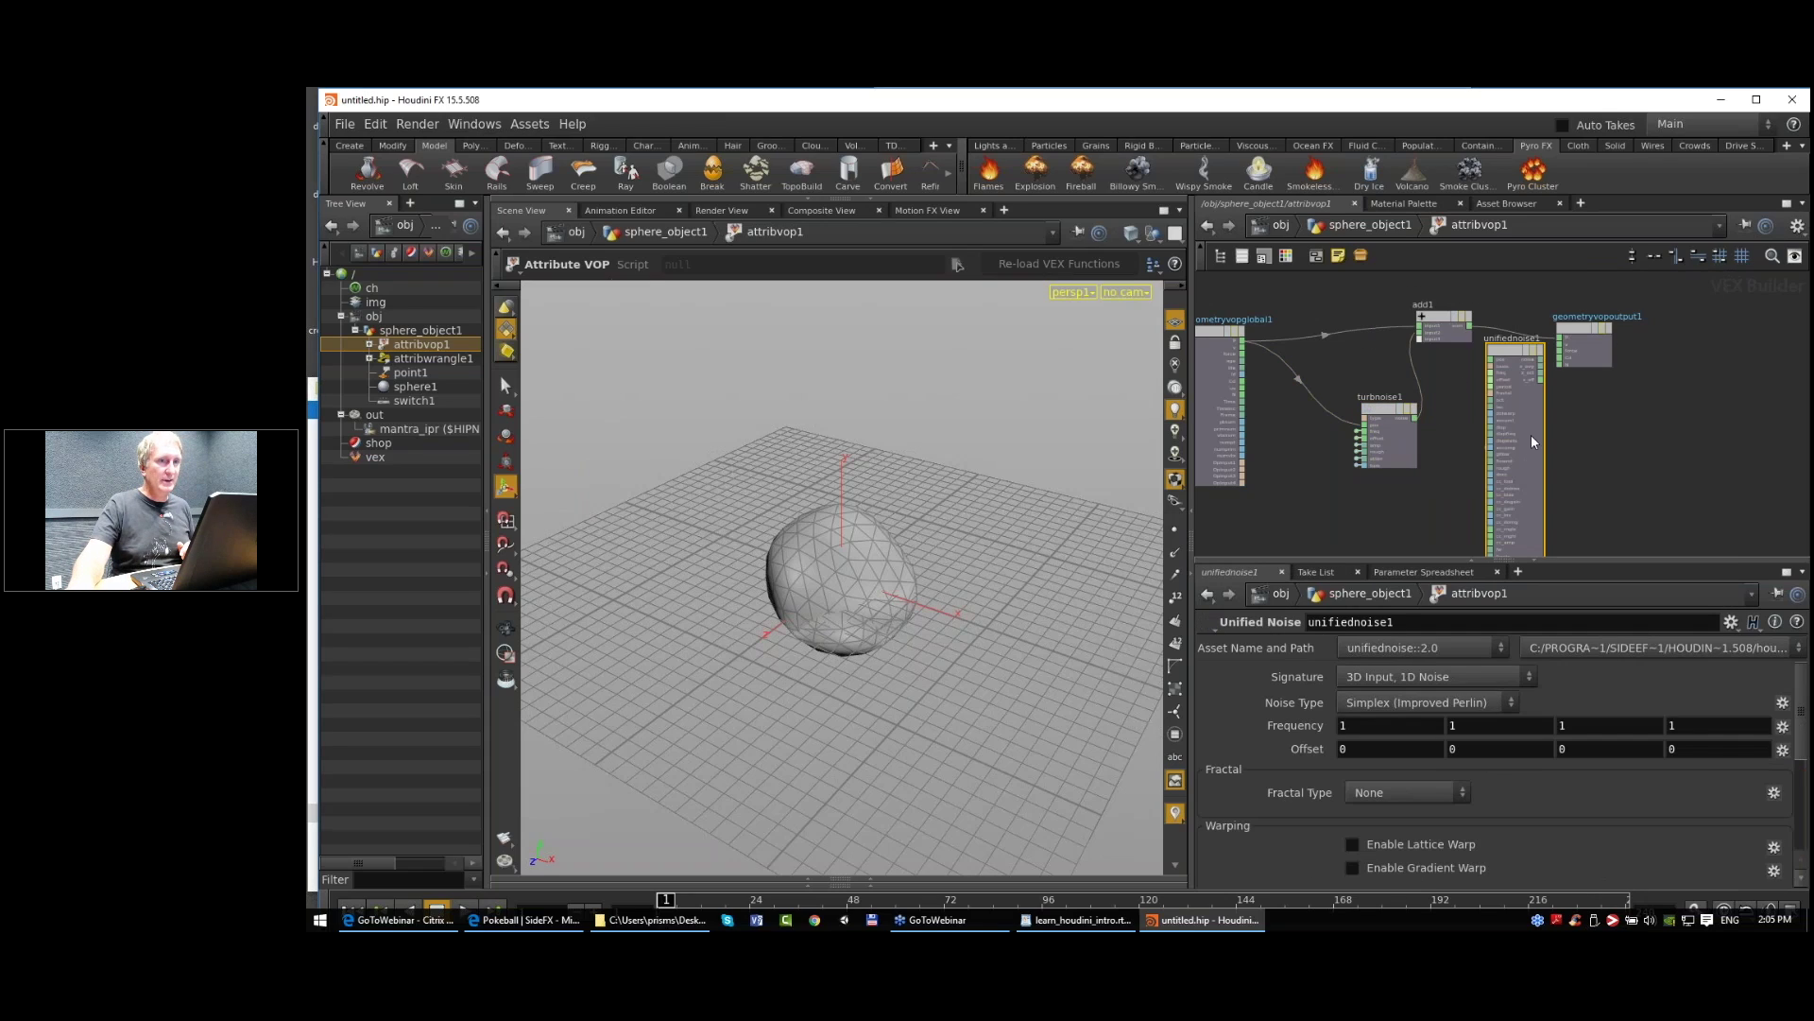
scroll(1526, 425, up, 3)
drag(1502, 380, 1461, 478)
scroll(1457, 454, down, 2)
middle_drag(1456, 452, 1554, 398)
drag(1438, 379, 1355, 376)
drag(1548, 399, 1349, 478)
scroll(1450, 429, down, 1)
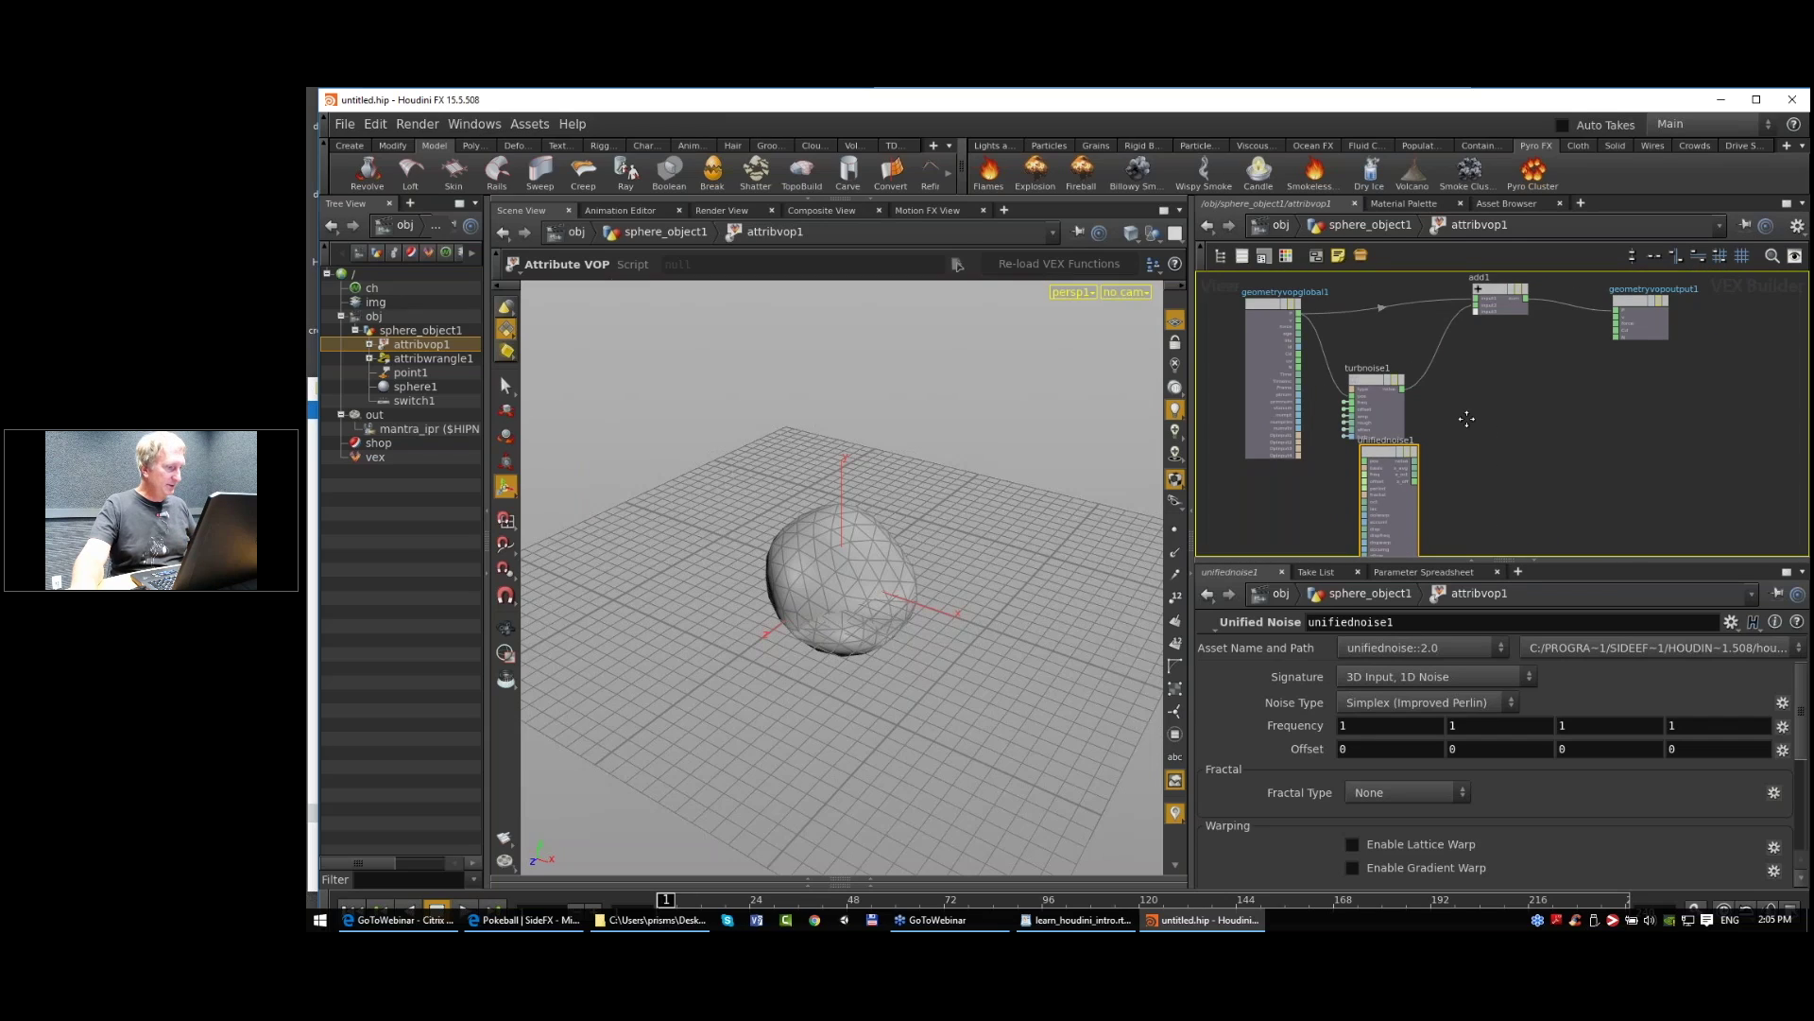
key(Tab)
click(1505, 858)
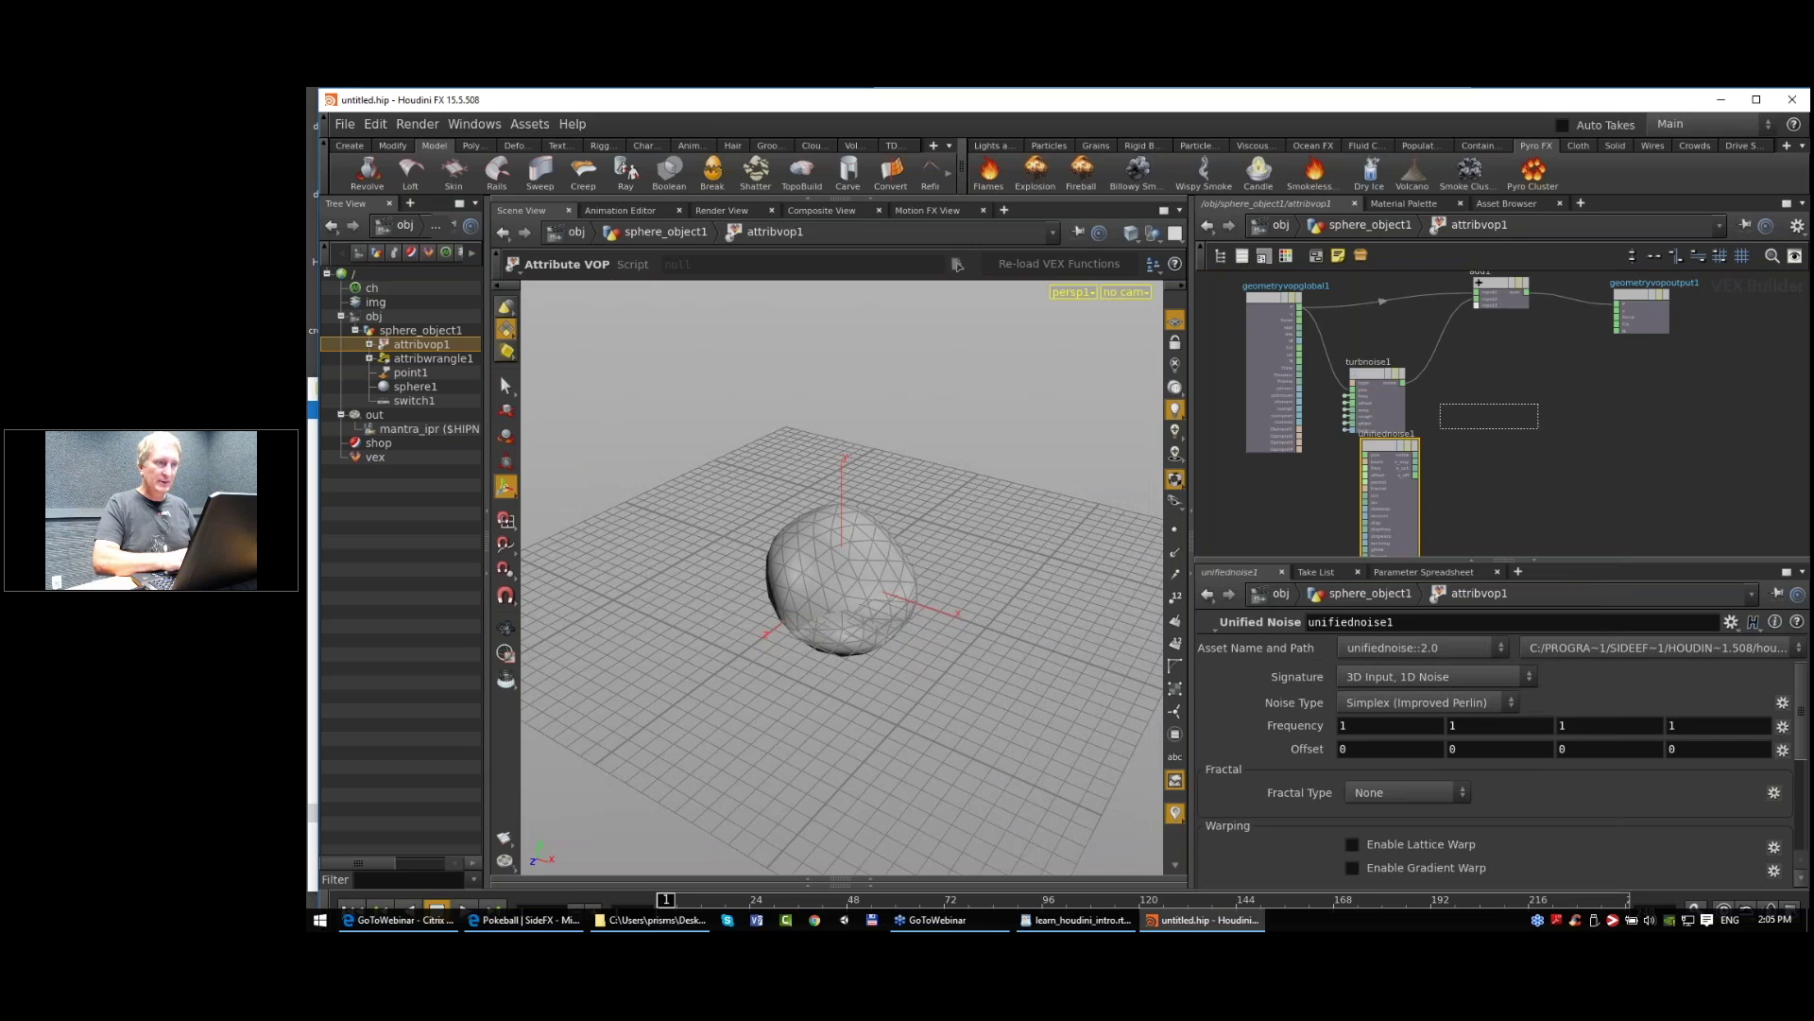
click(1489, 417)
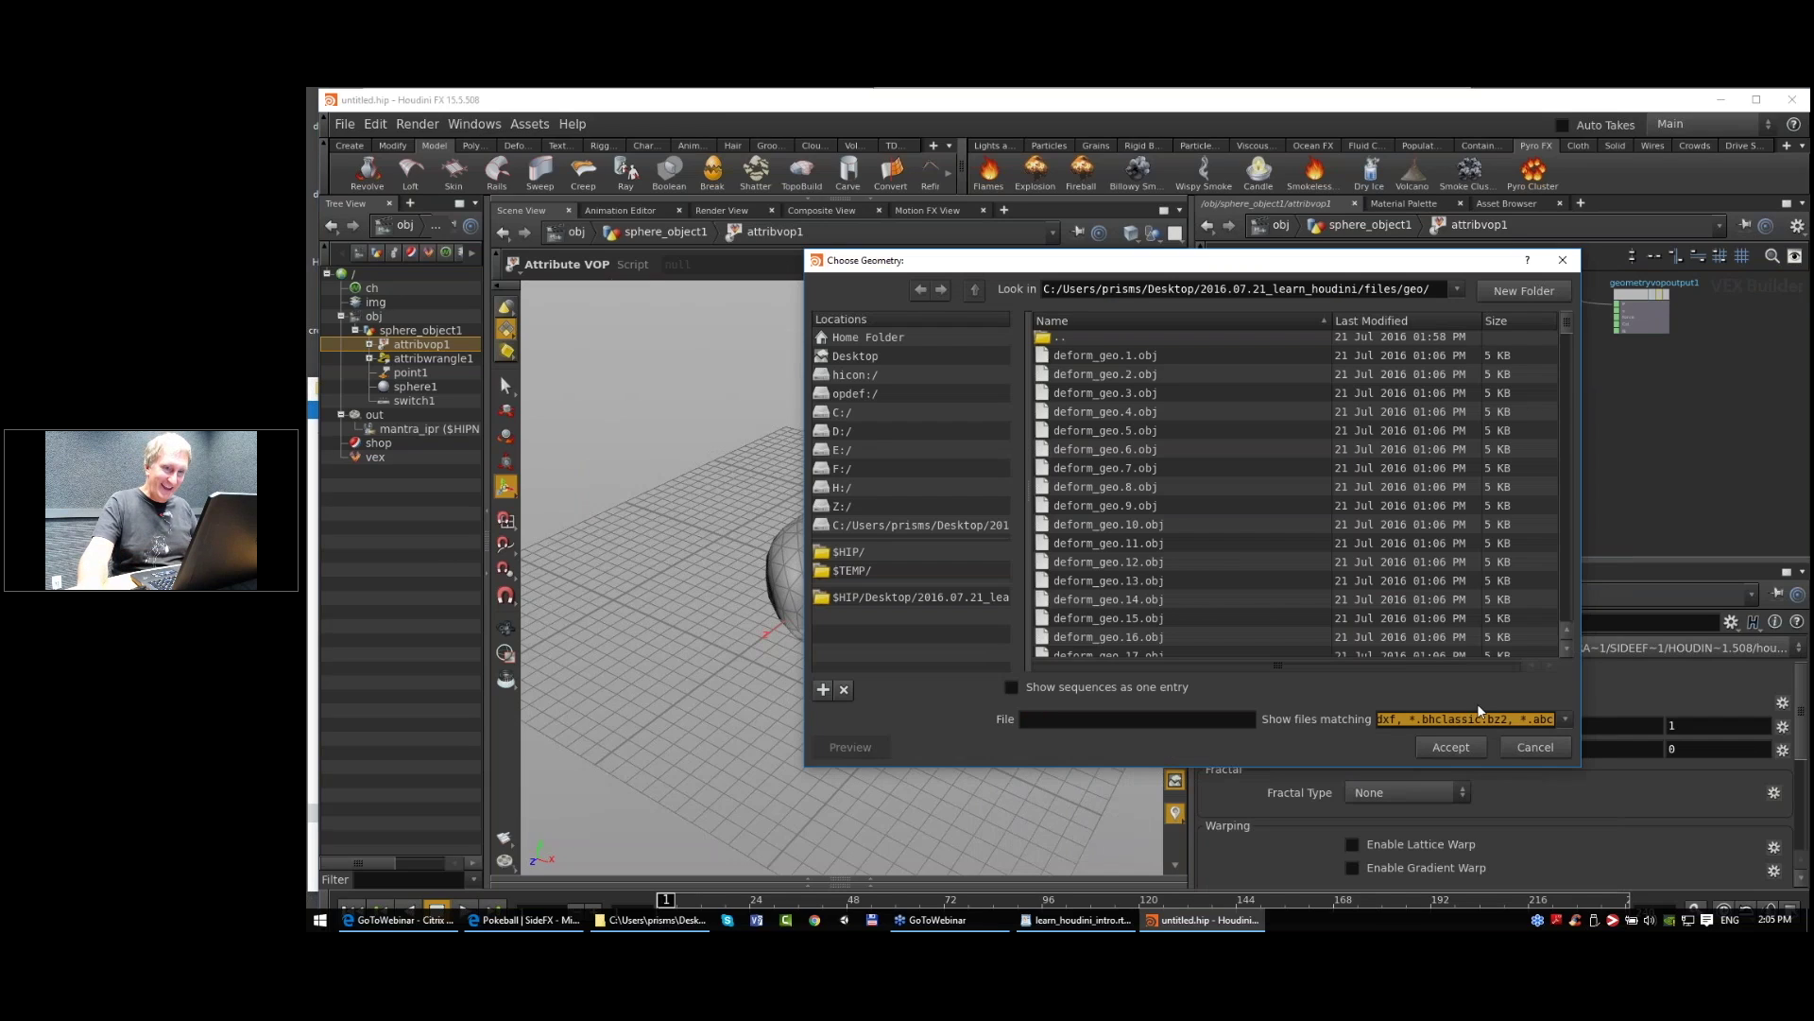
click(1514, 748)
click(1578, 445)
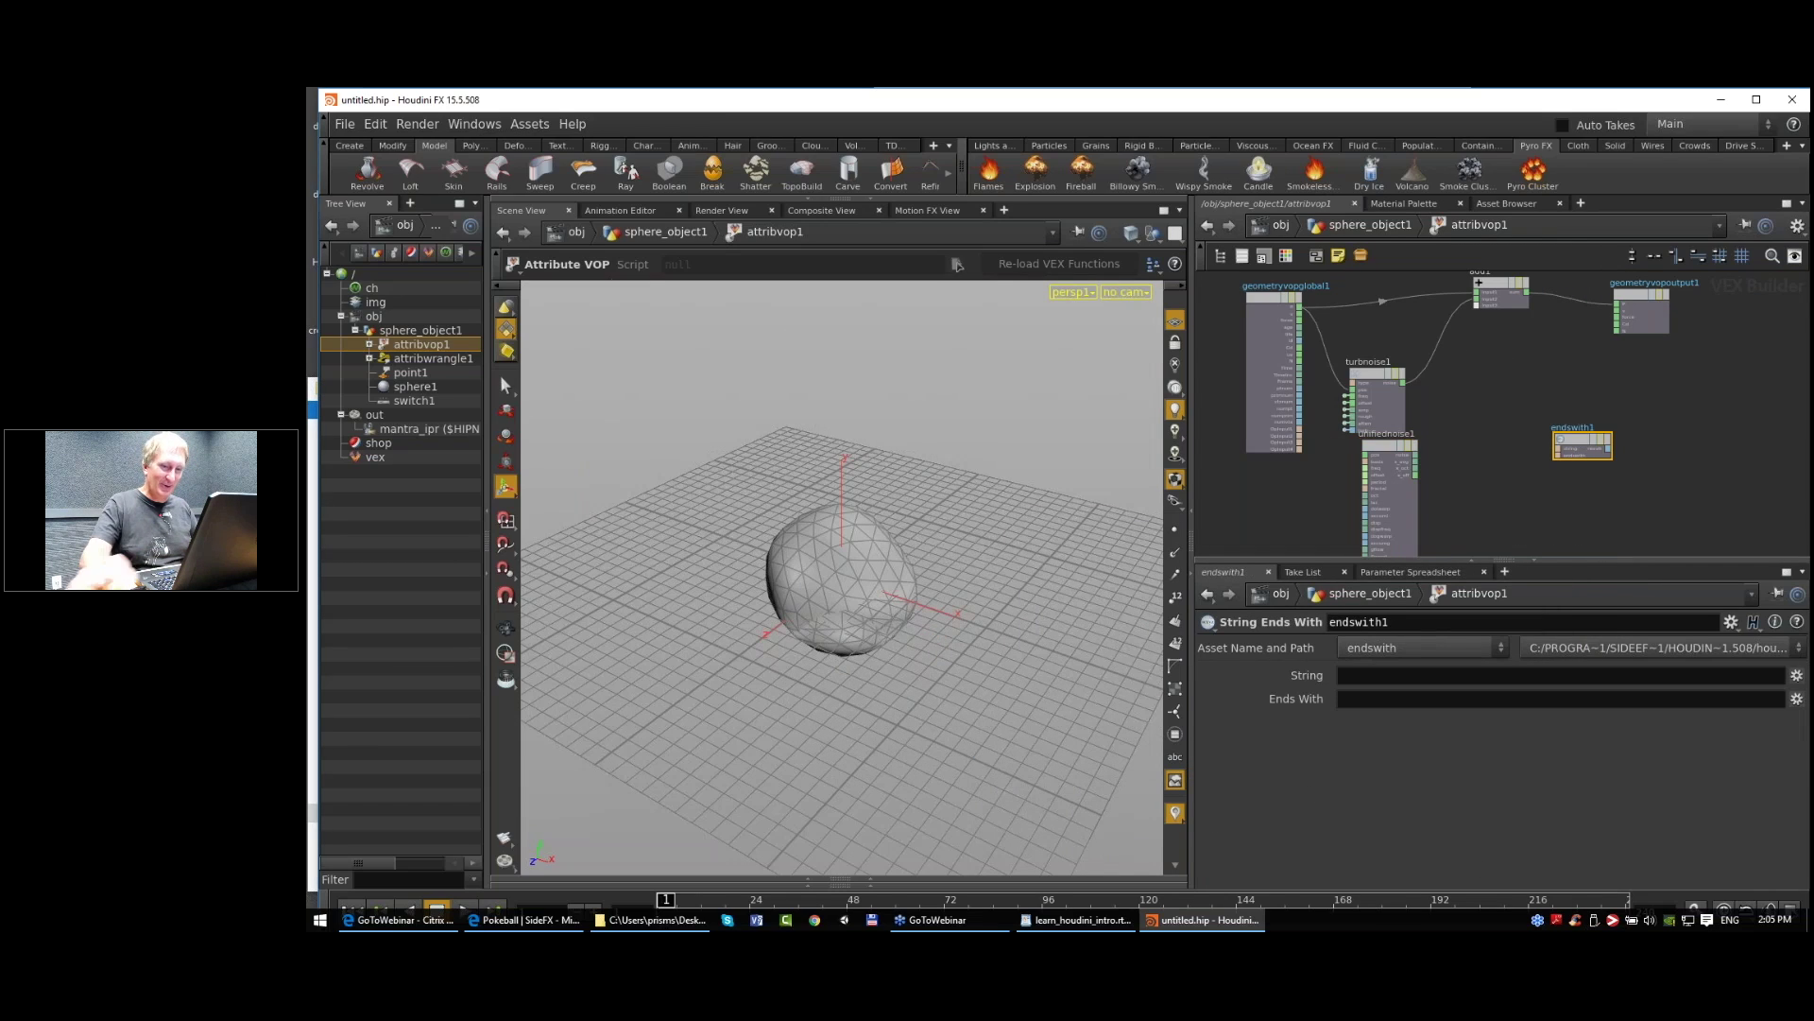
key(Tab)
key(Escape)
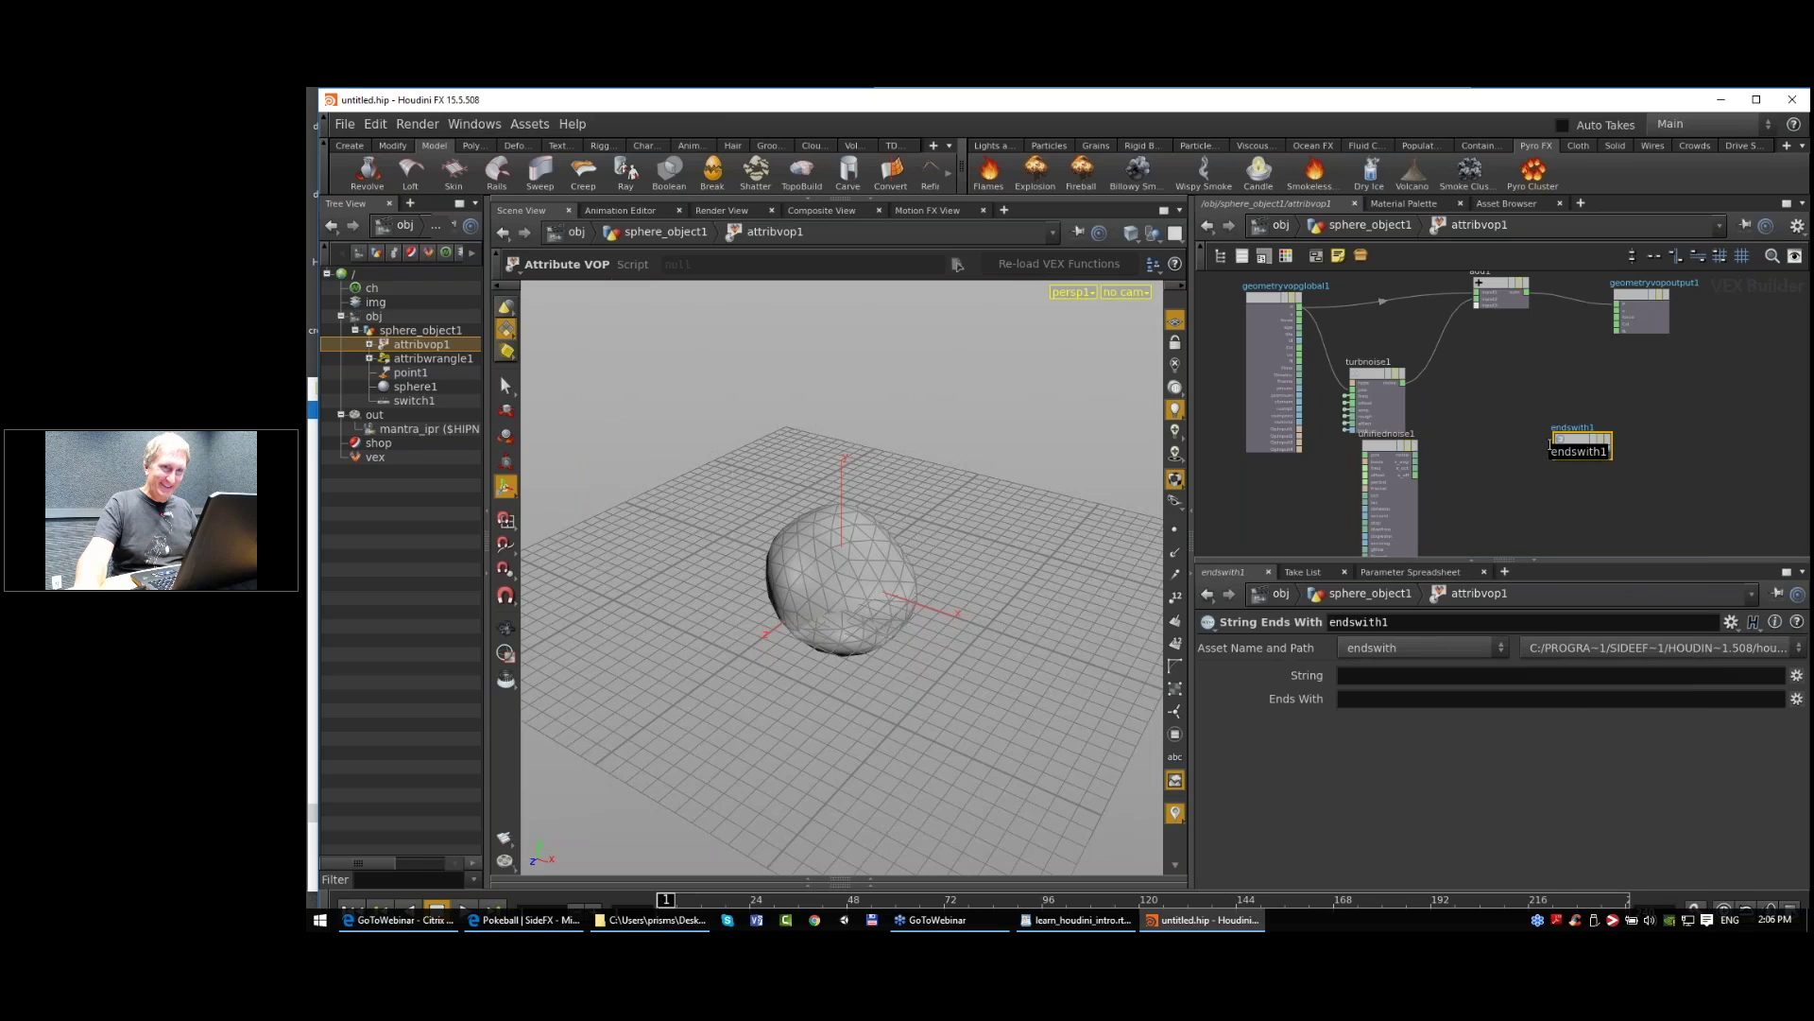
key(Delete)
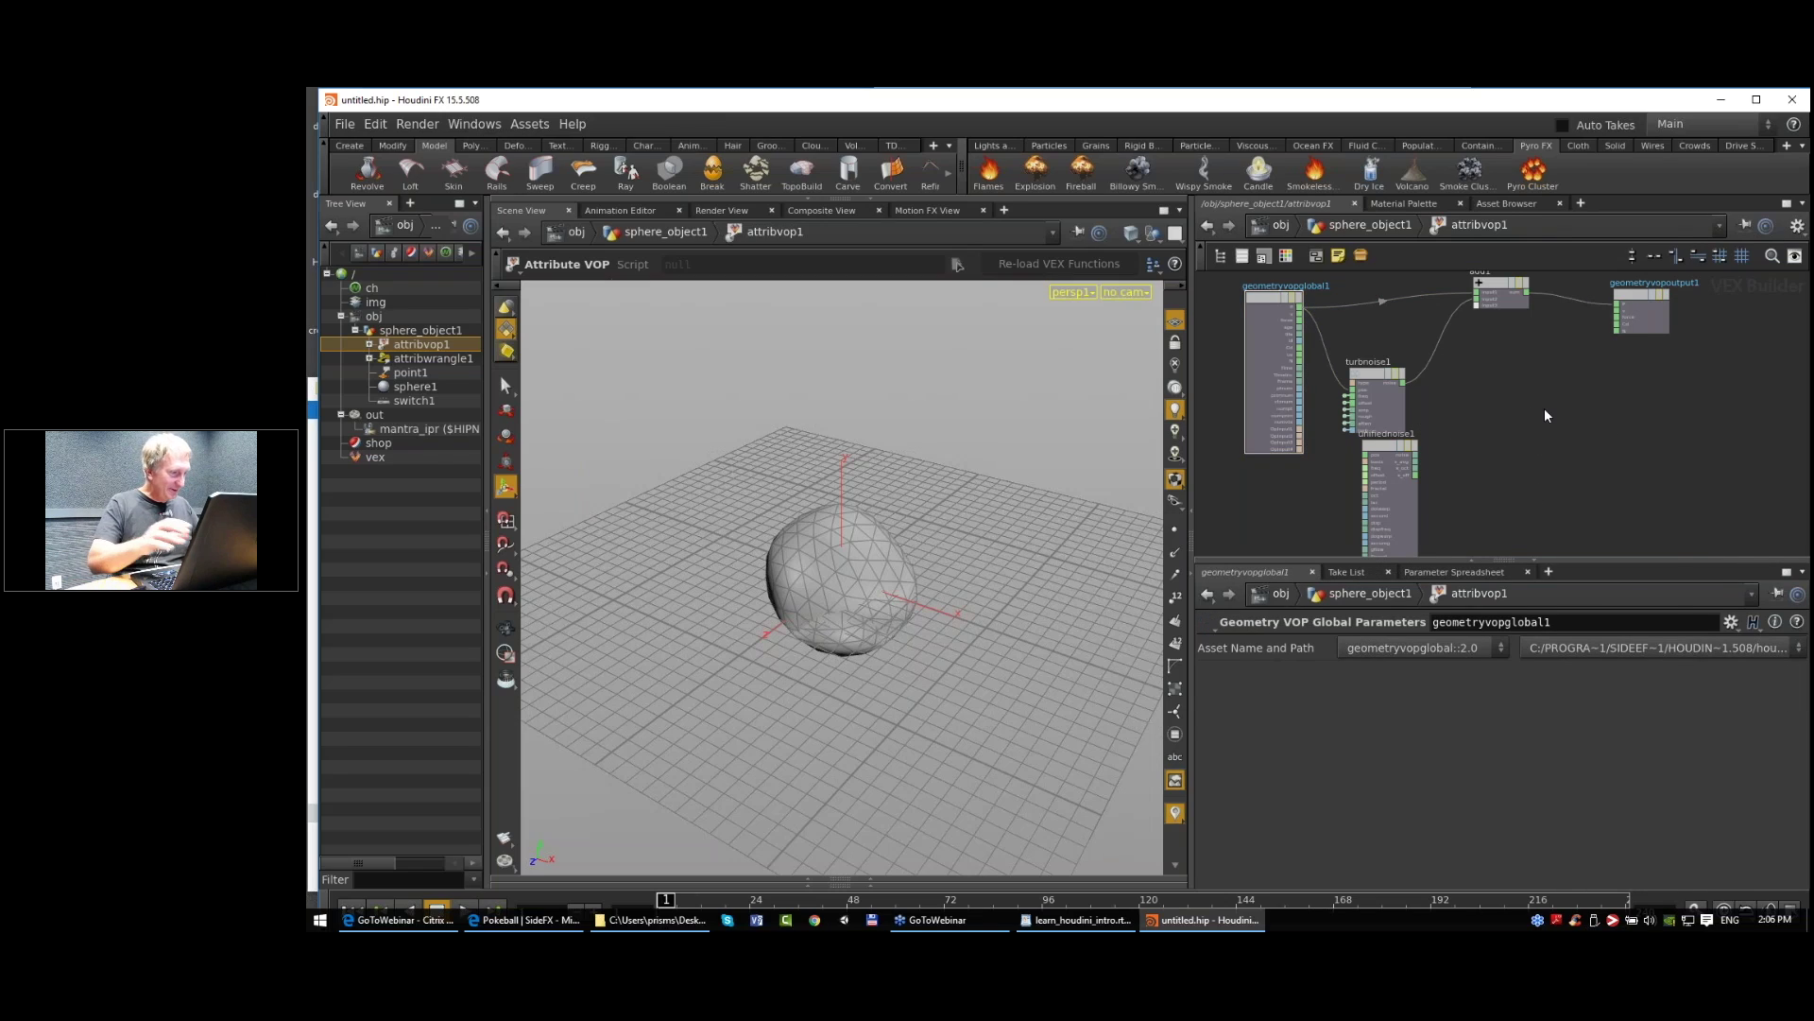
Step: Add a Switch node inside attribvop1 and wire the noise outputs of turbnoise1 and unifiednoise1 into its input1 and input2
key(Tab)
text(switch)
key(Return)
click(1545, 408)
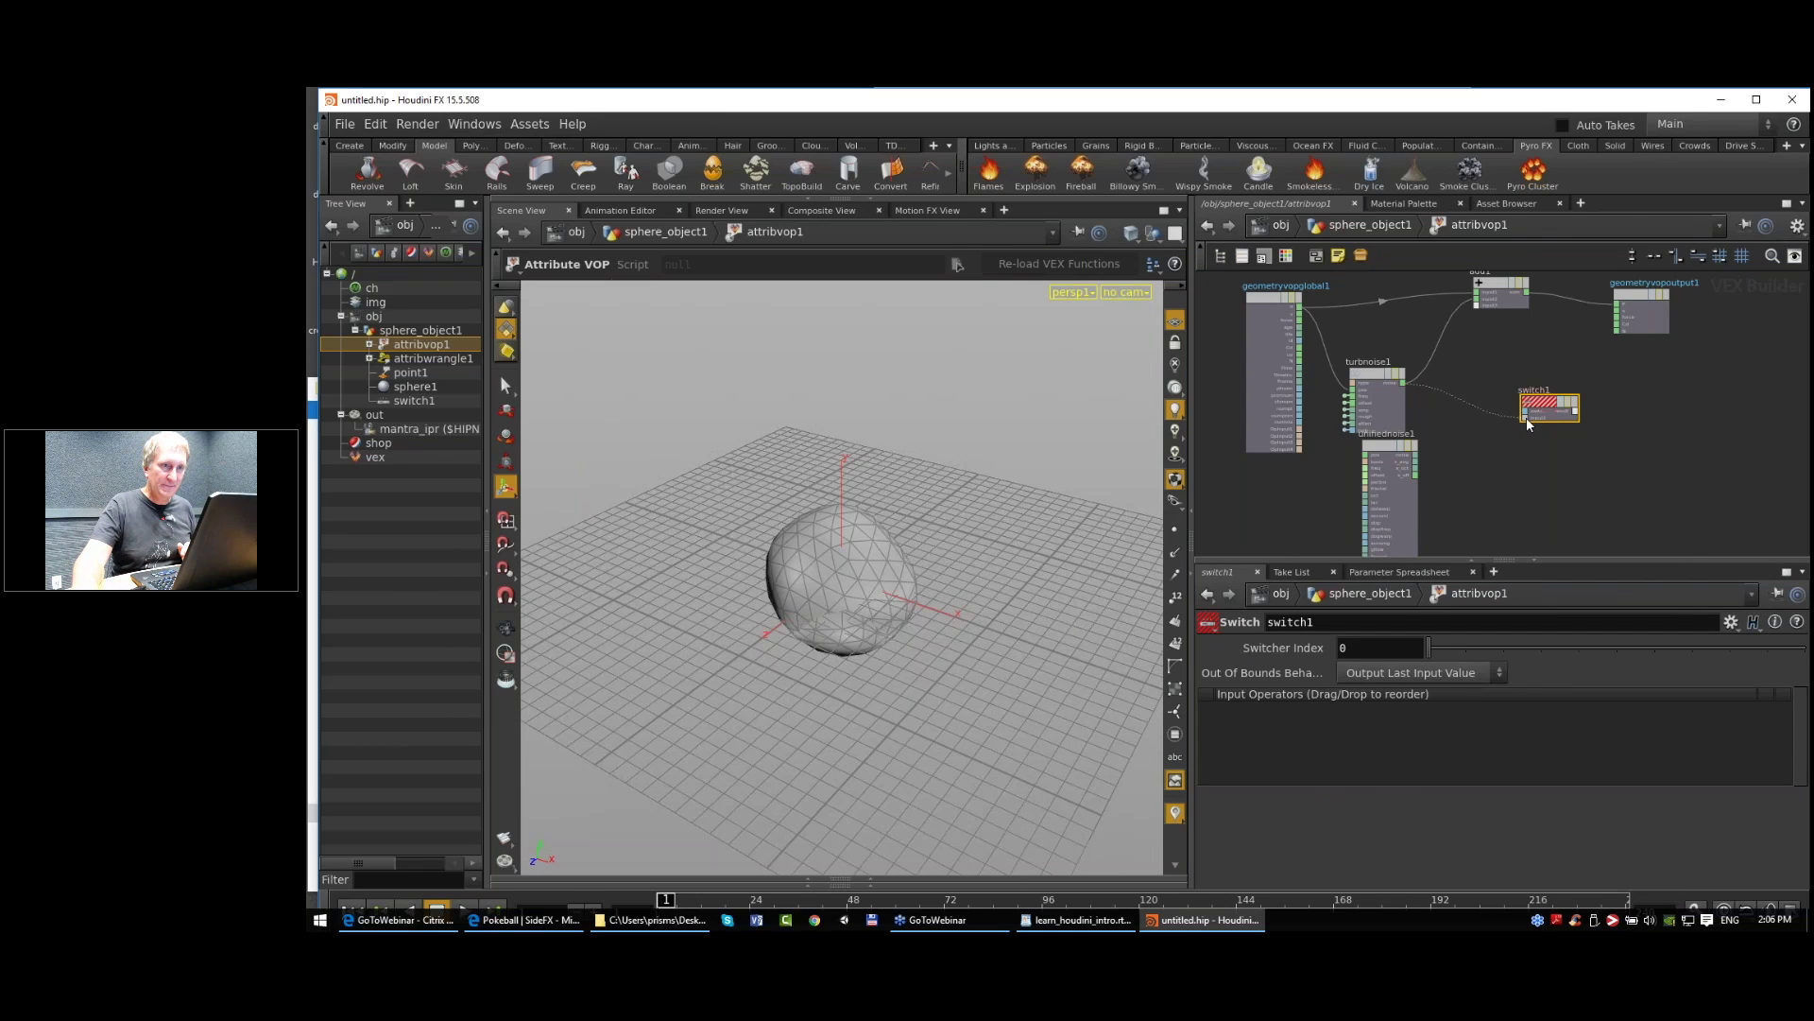
click(1527, 417)
scroll(1425, 450, up, 3)
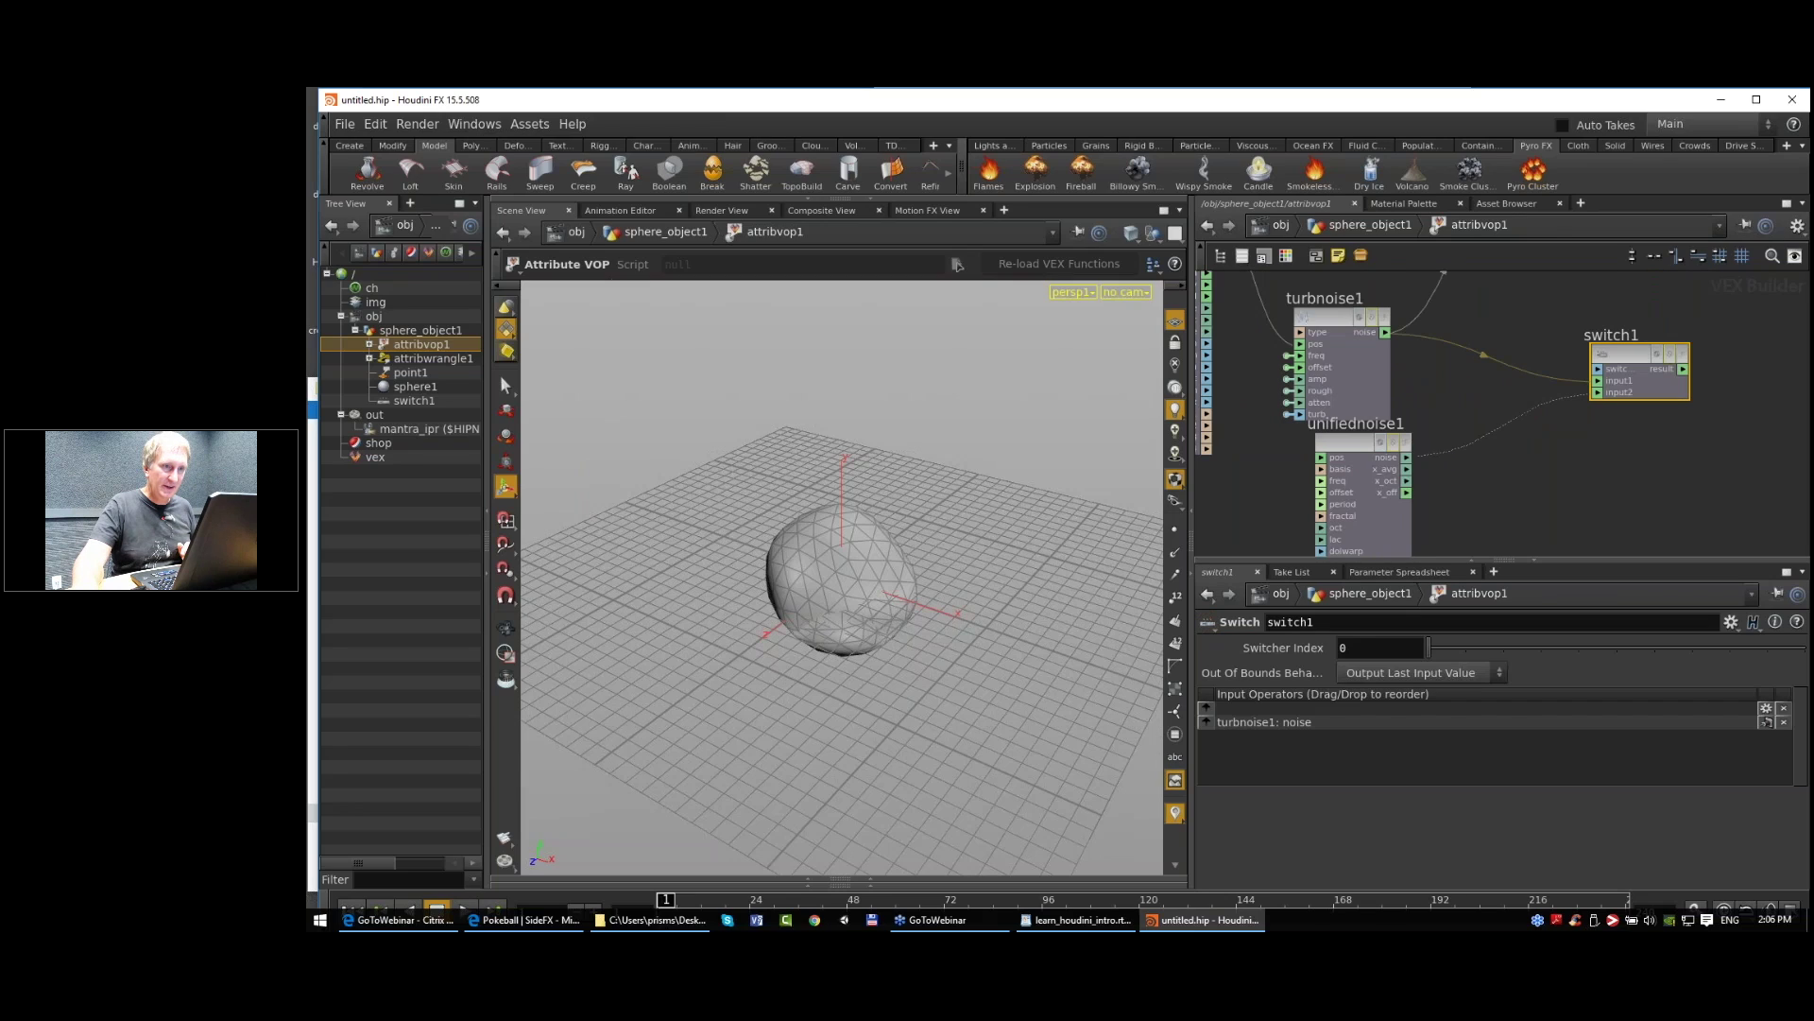
Step: Set the signature of unifiednoise1 to 3D Input, 3D Noise
click(1383, 460)
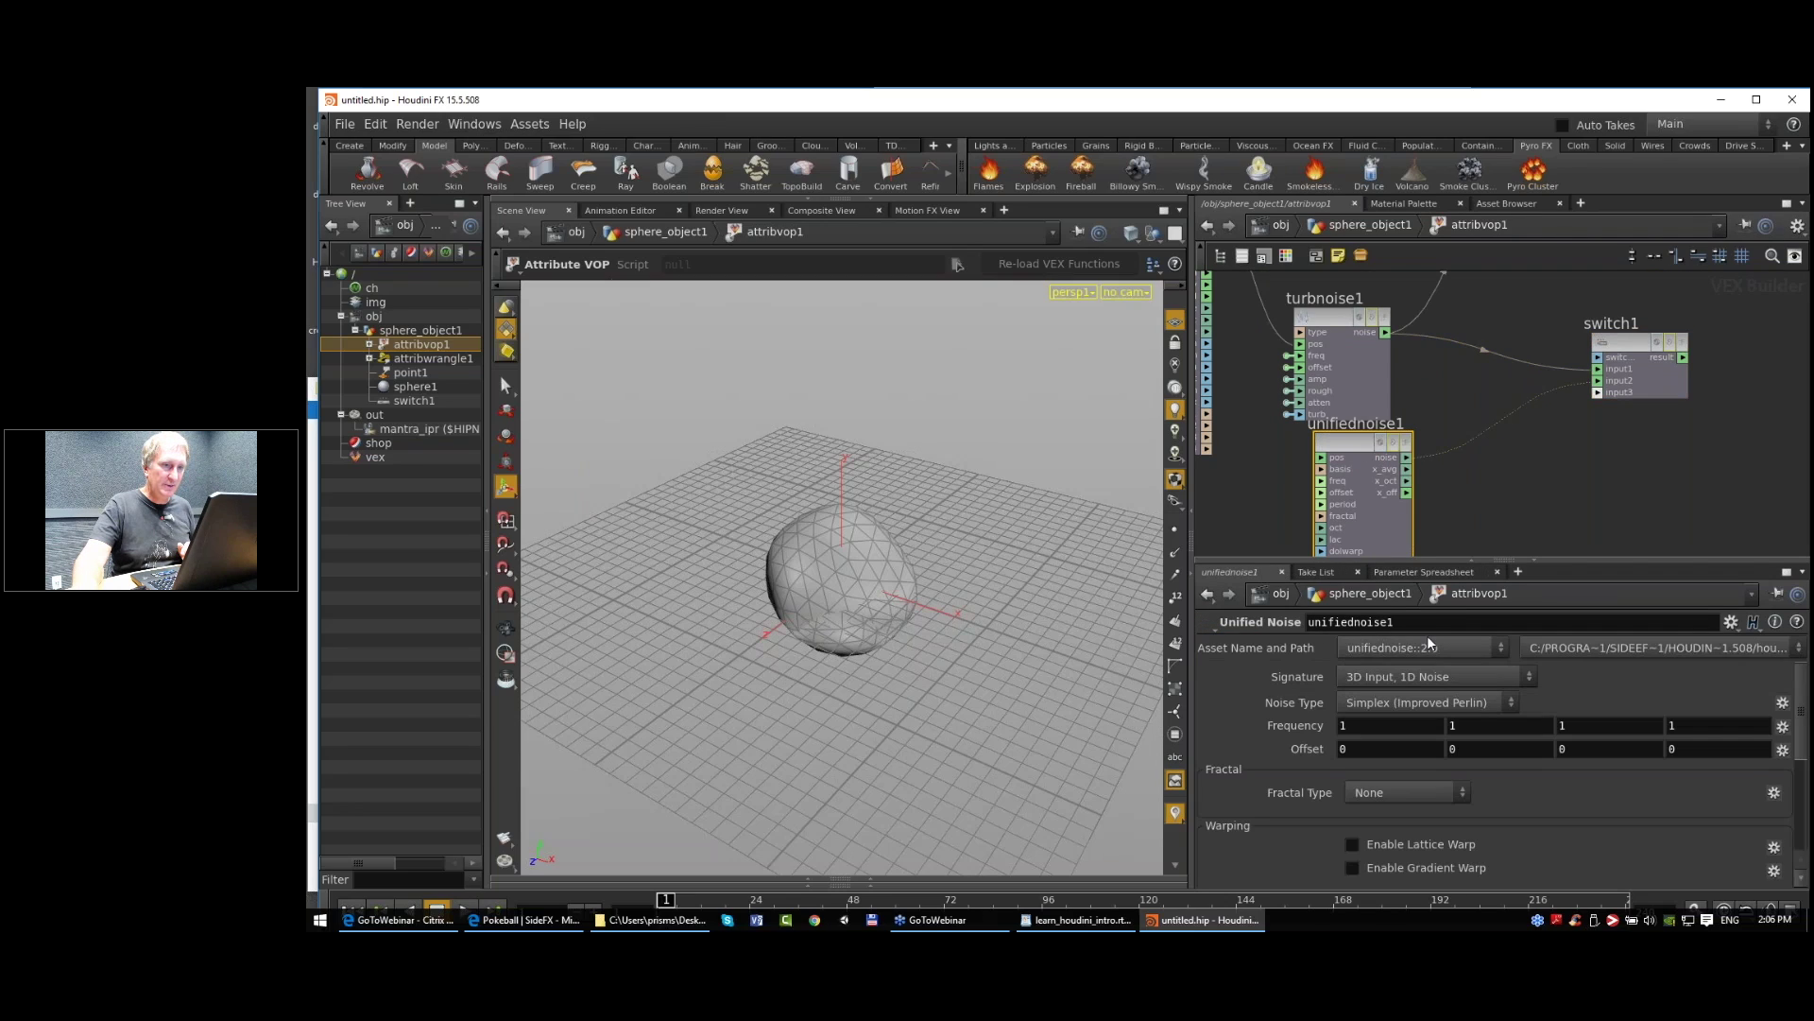
click(1414, 679)
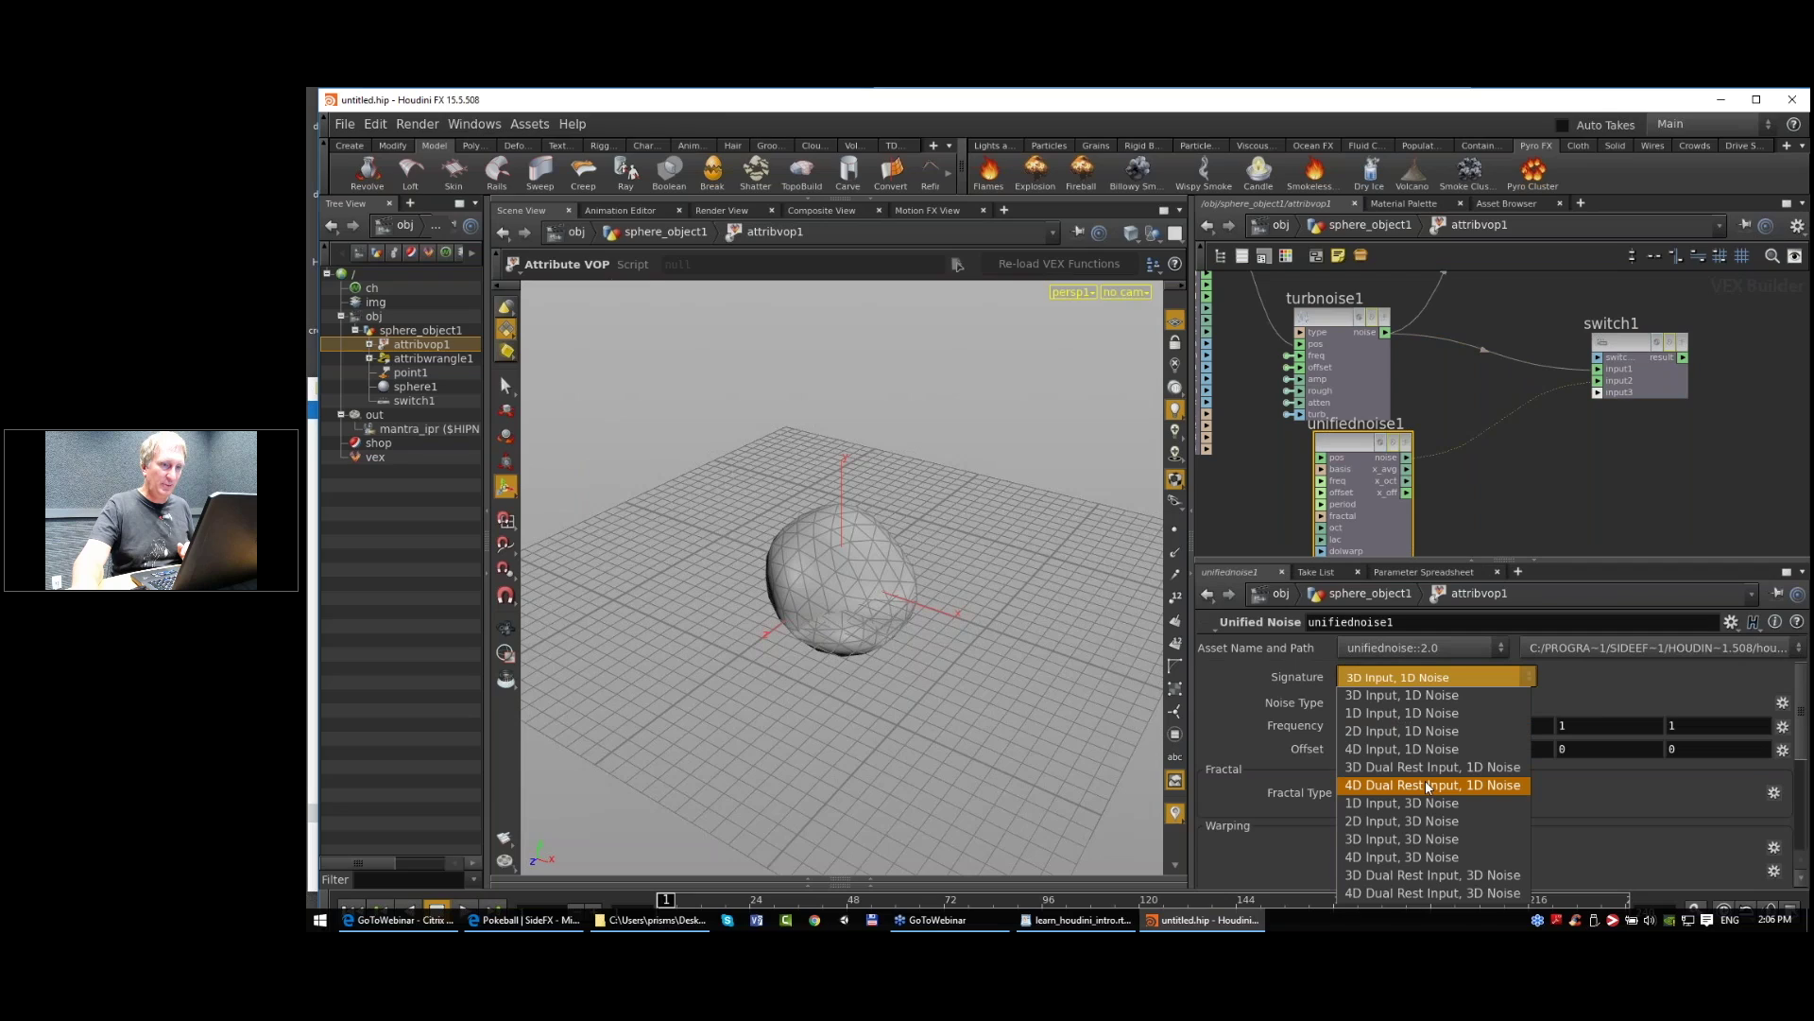
click(1436, 839)
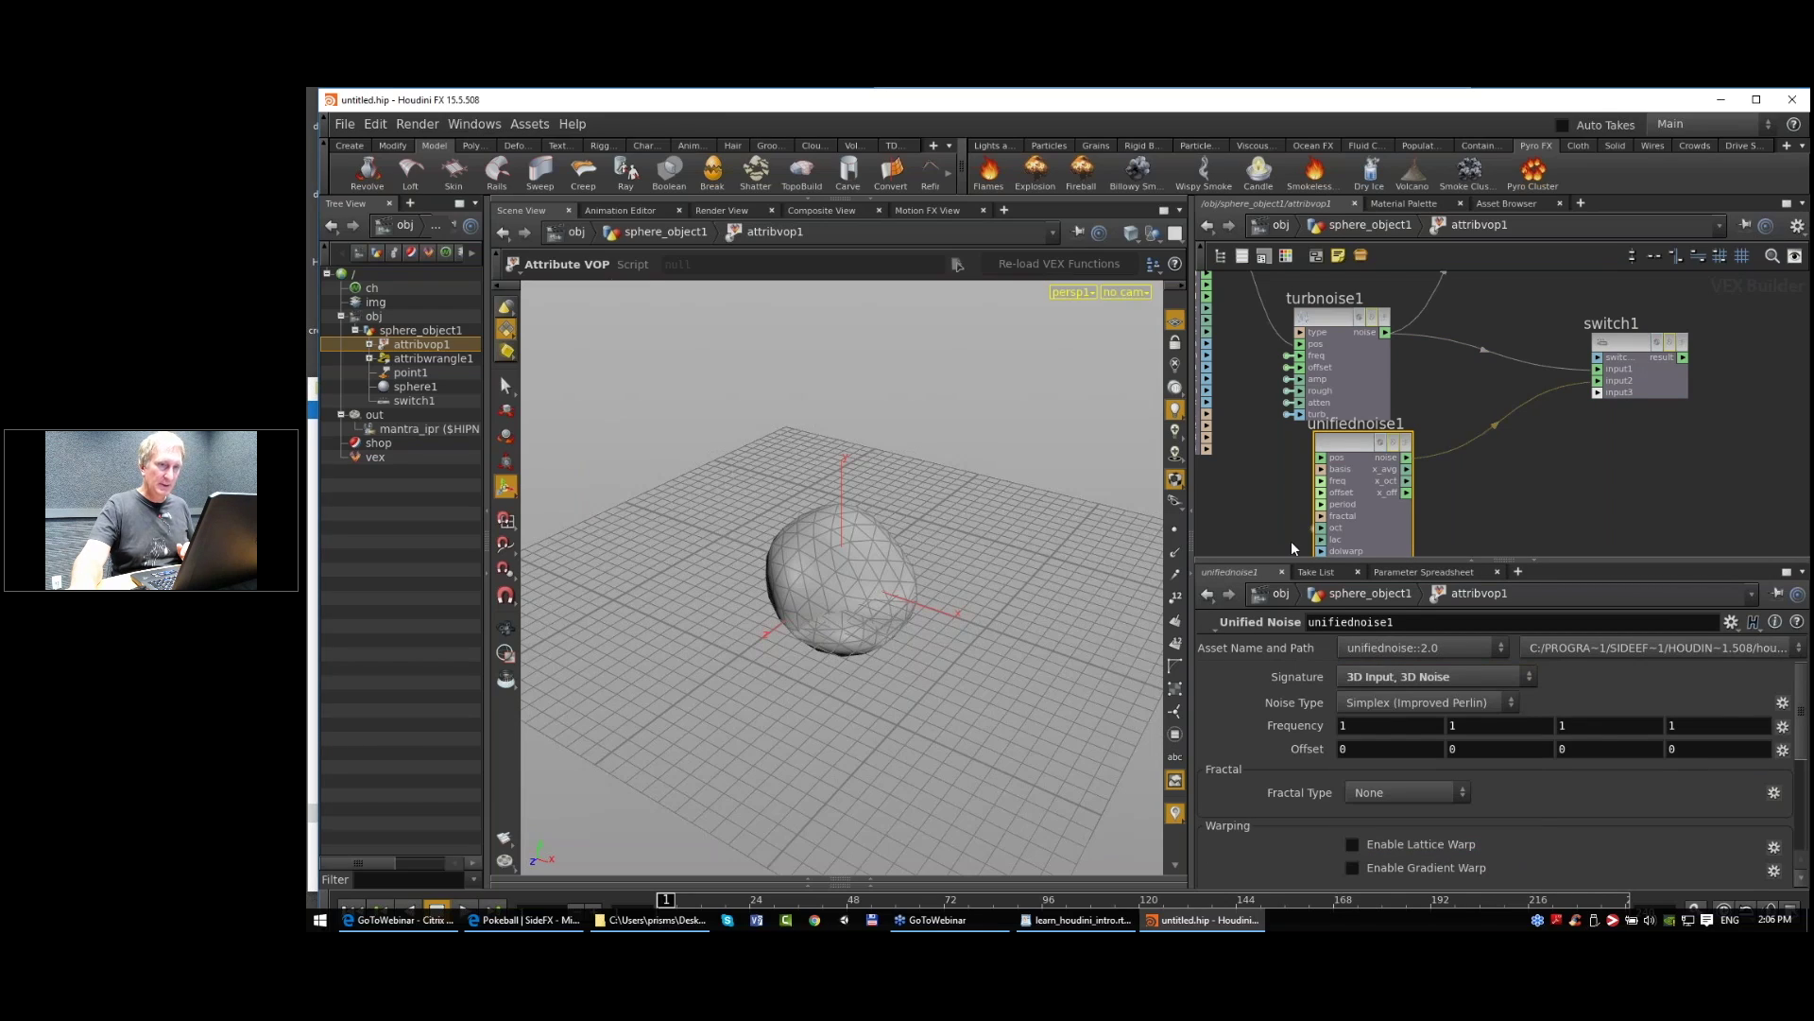
Step: Connect the P output of geometryvopglobal1 to the pos input of unifiednoise1
middle_drag(1476, 480, 1570, 469)
scroll(1508, 481, down, 1)
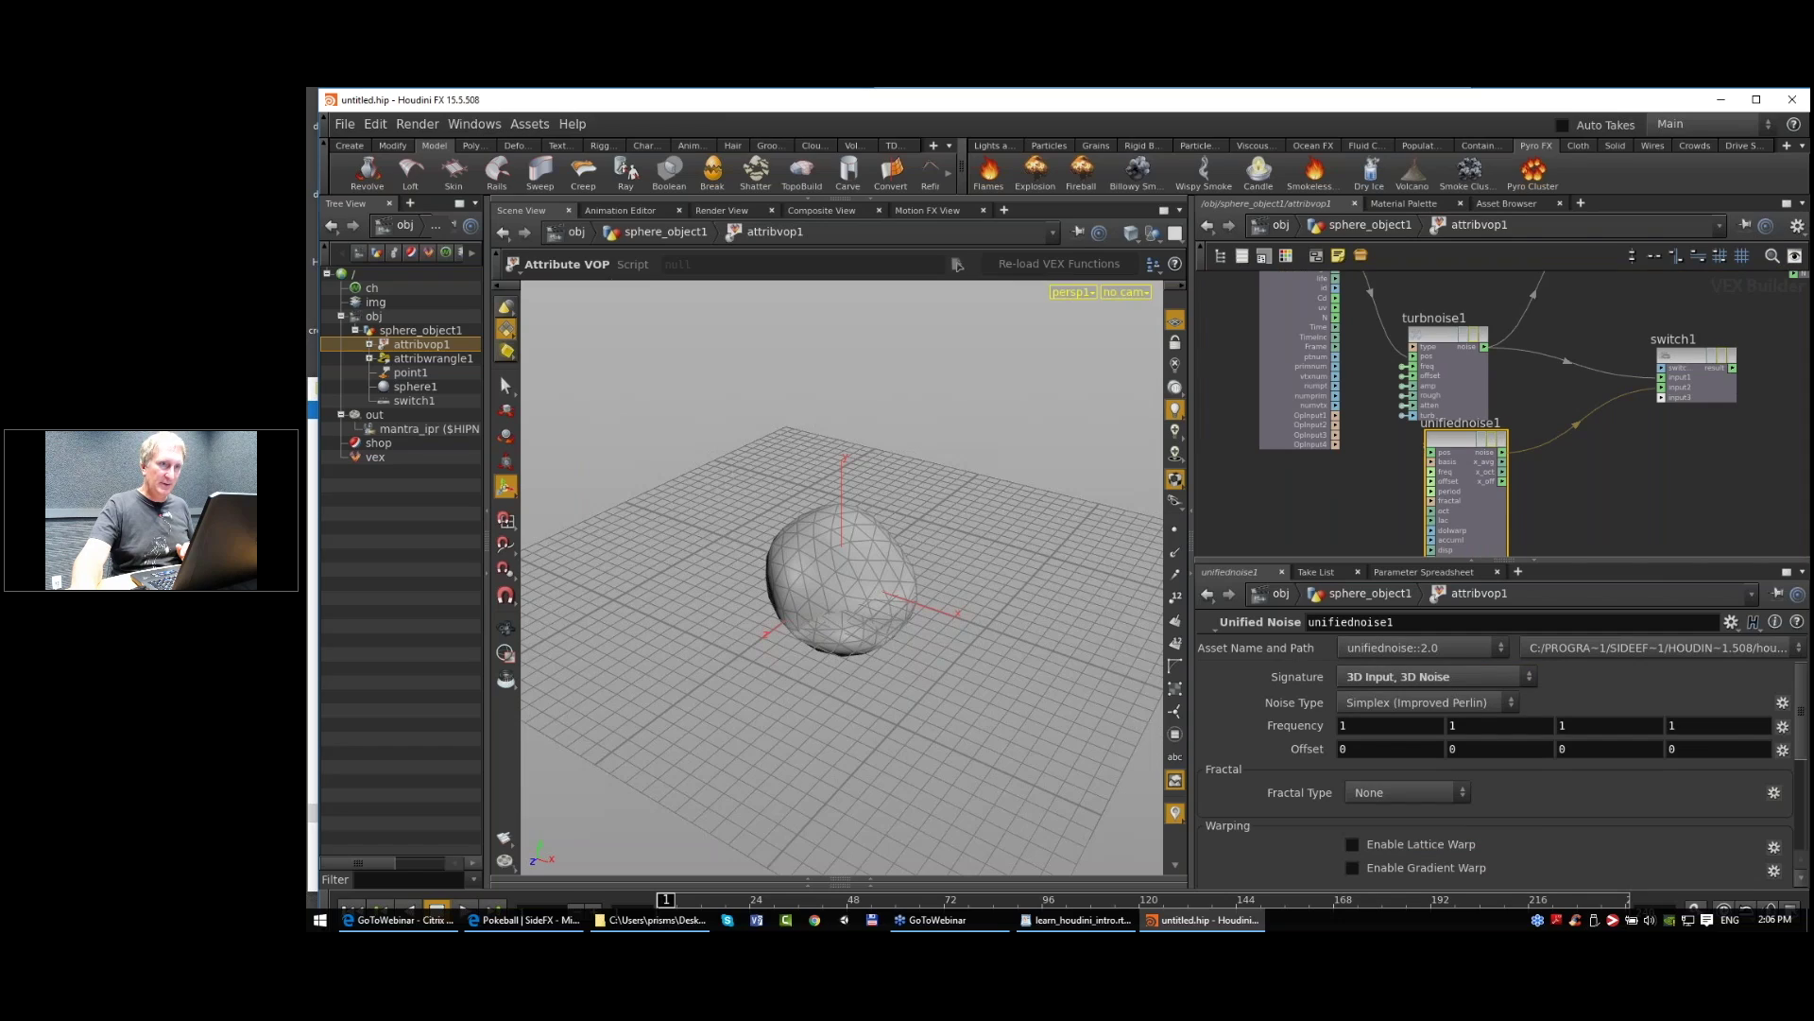
middle_drag(1480, 397, 1502, 482)
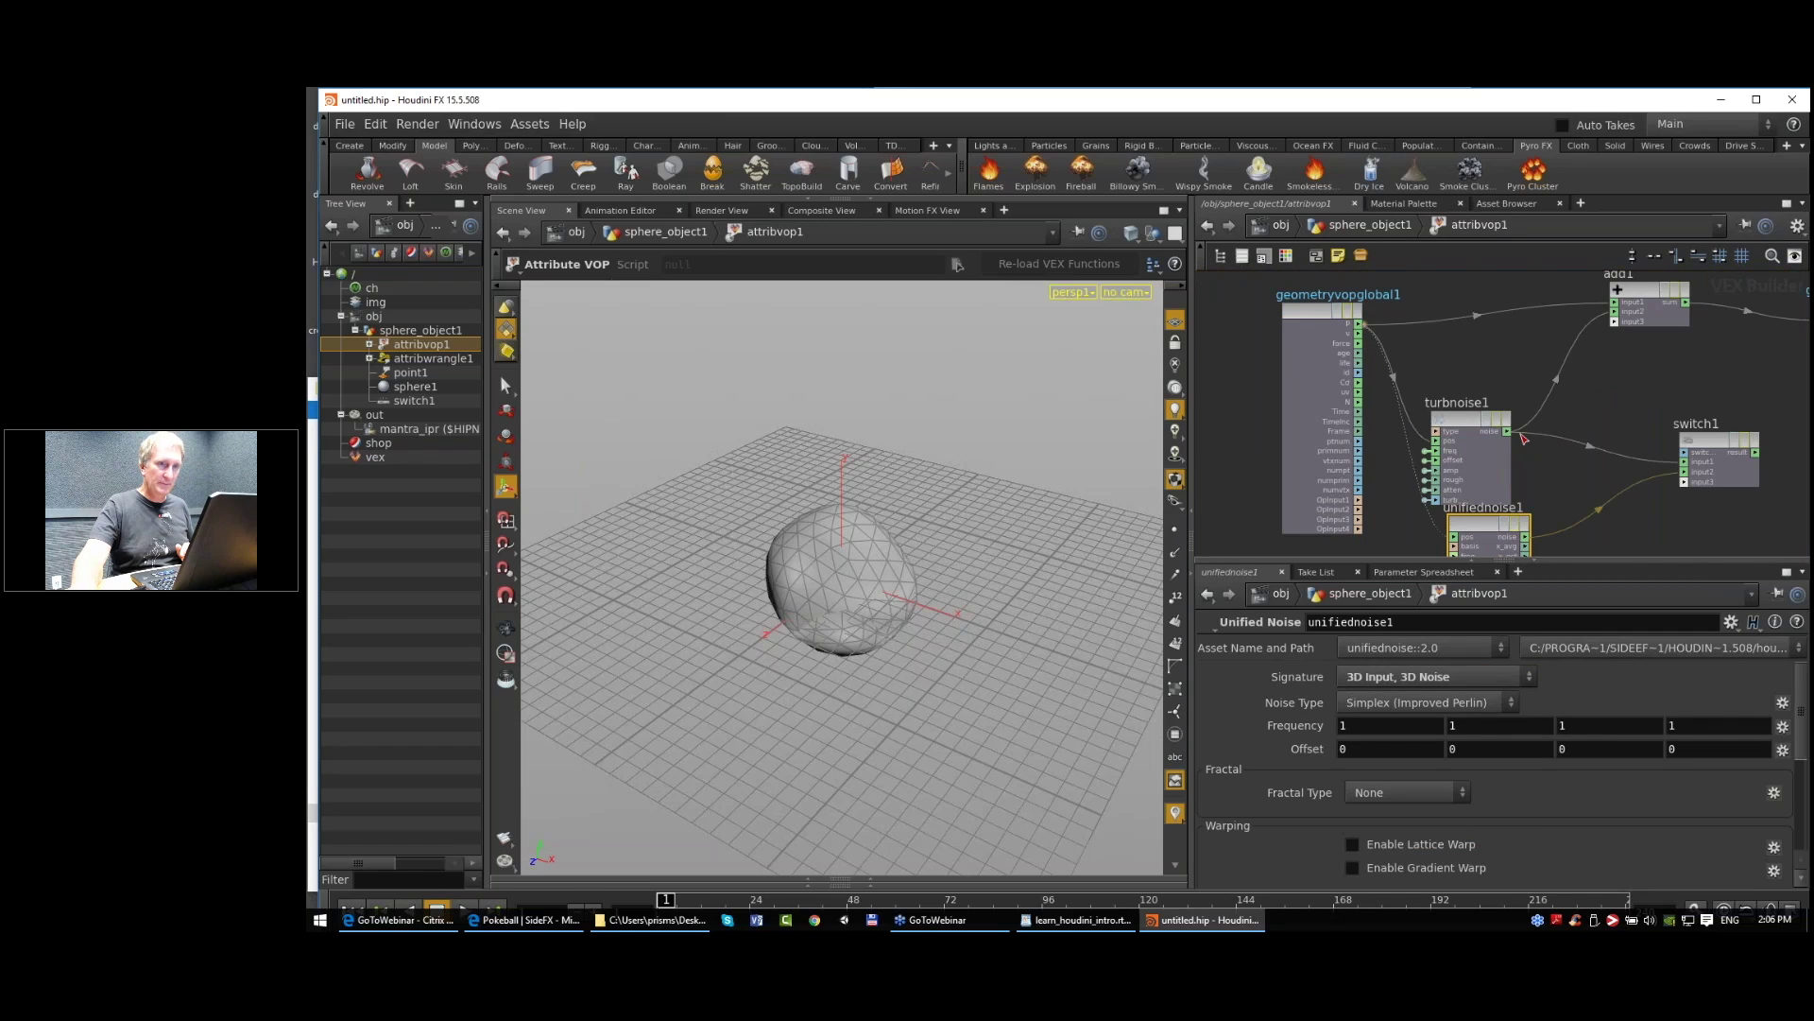
click(1356, 326)
Step: Connect the result of switch1 to input2 of add1 in place of the direct turbnoise1 wire
mouse_move(1631, 413)
middle_down()
mouse_move(1397, 387)
mouse_move(1567, 474)
middle_up()
scroll(1393, 387, up, 1)
click(1479, 434)
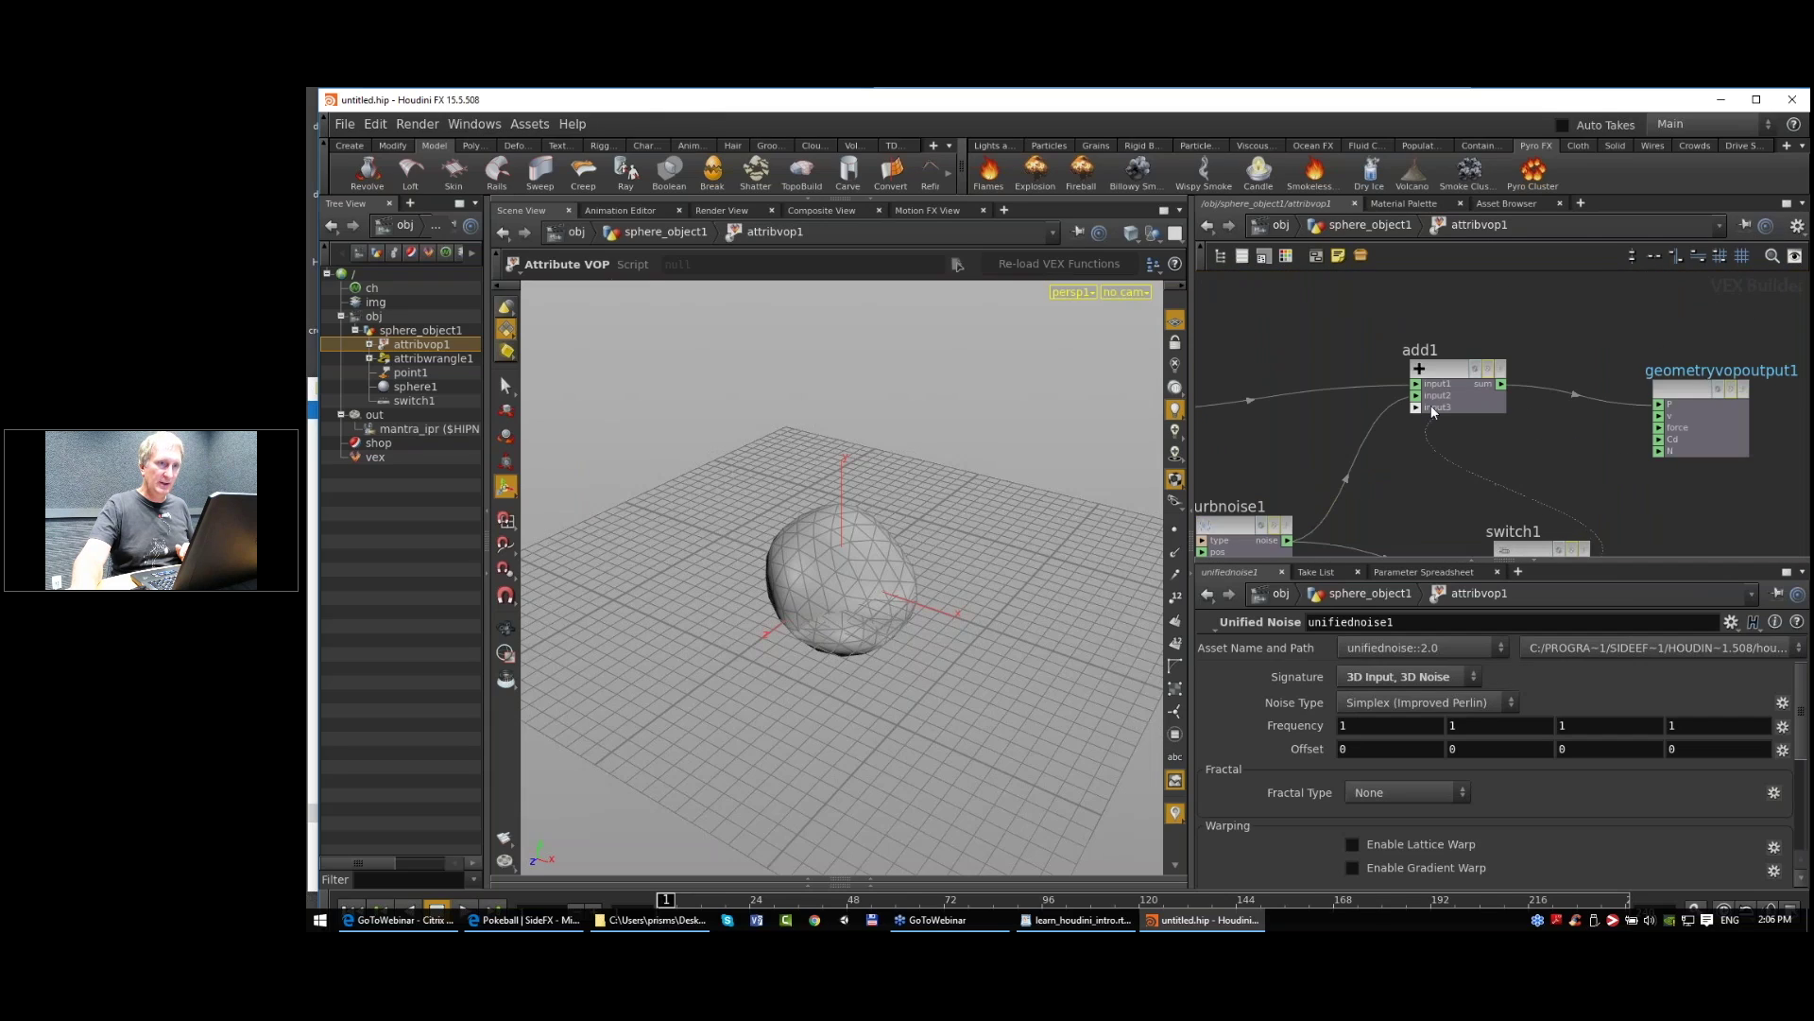
click(1417, 397)
middle_drag(1427, 491, 1421, 435)
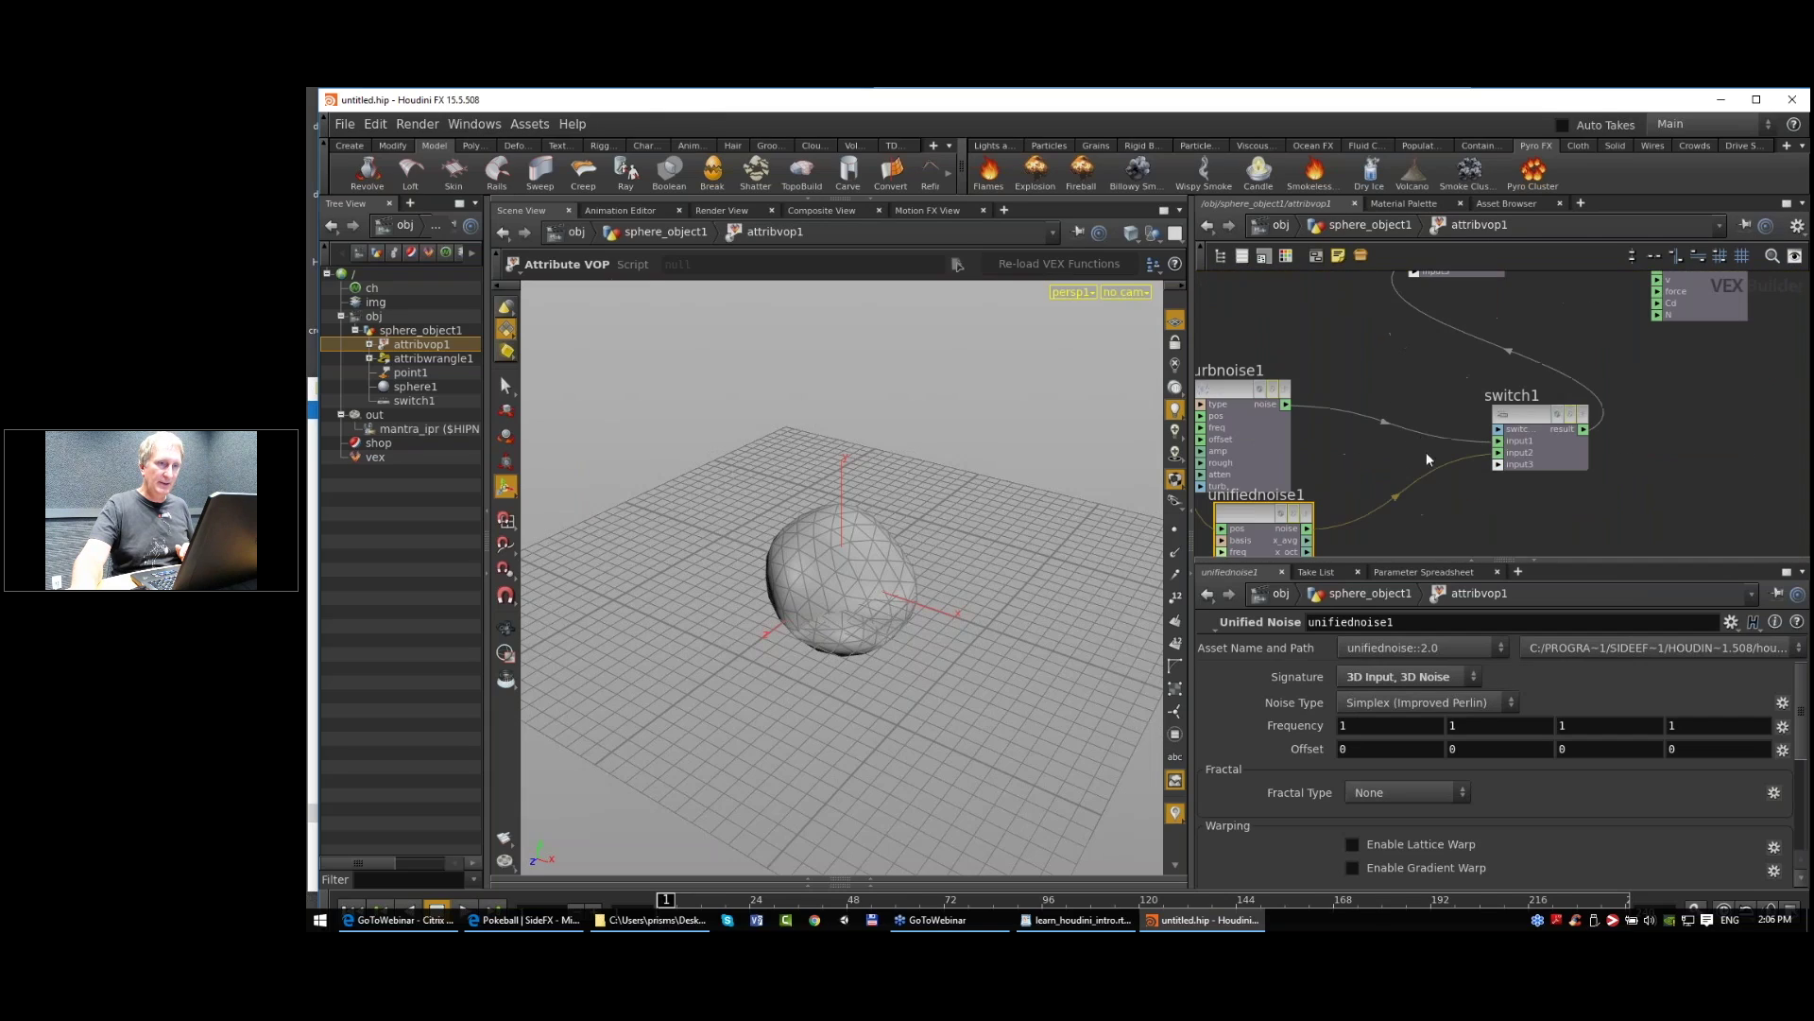
Step: Move unifiednoise1 clear of turbnoise1 and set the Switcher Index of switch1 to output the unified noise
drag(1254, 517, 1233, 537)
middle_drag(1313, 484, 1411, 336)
scroll(1546, 422, down, 2)
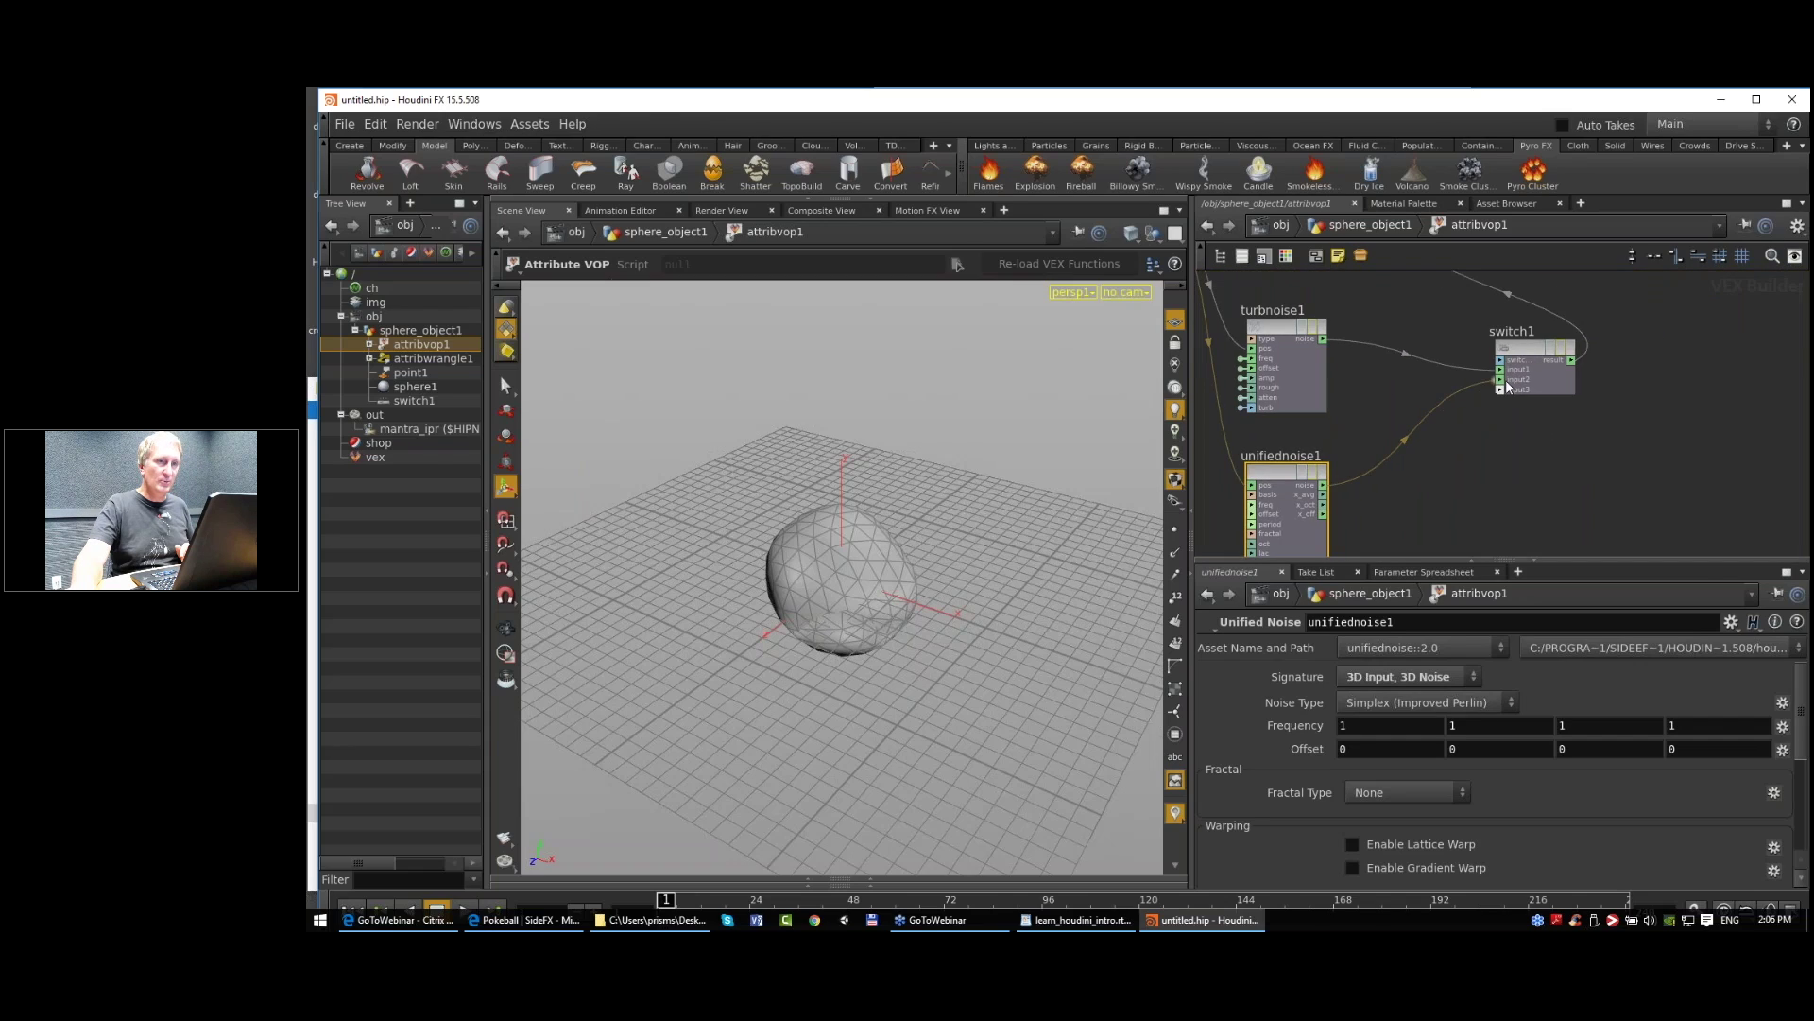
click(1533, 351)
click(1461, 646)
Step: Enlarge the parameter area and set the noise type of unifiednoise1 to Perlin
click(1287, 467)
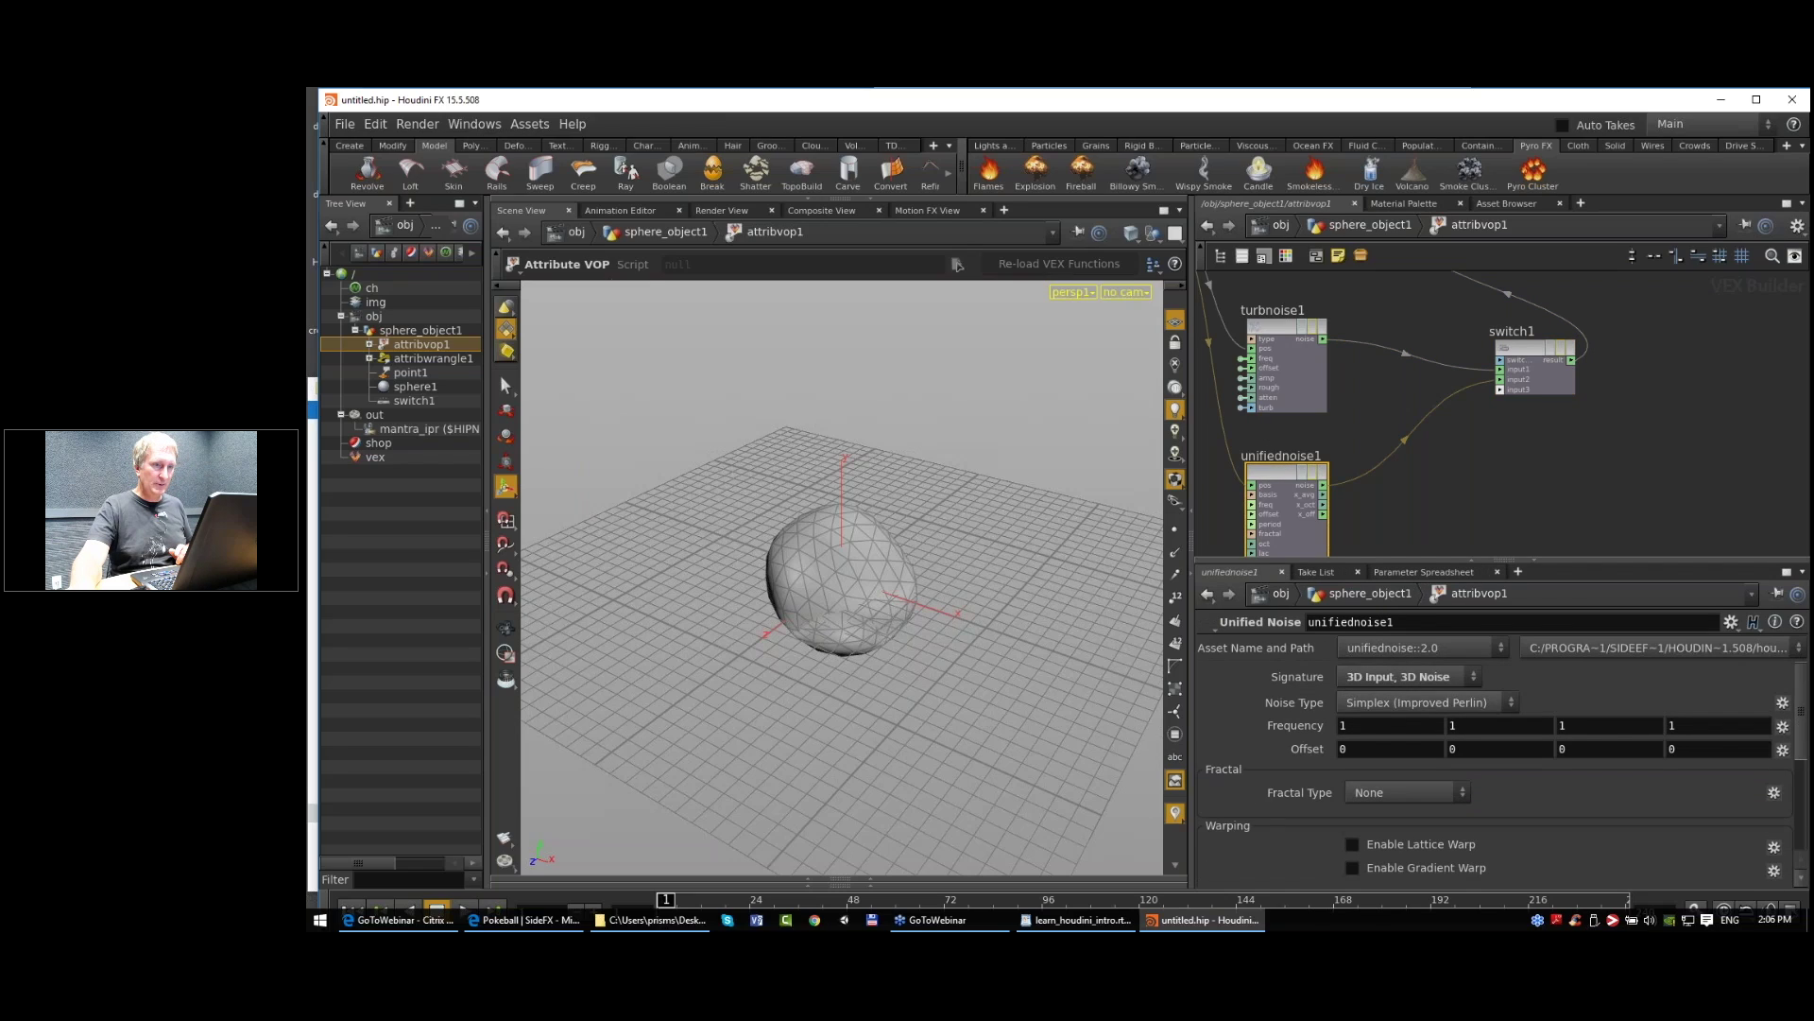
drag(1502, 561, 1502, 446)
click(1396, 588)
click(1400, 623)
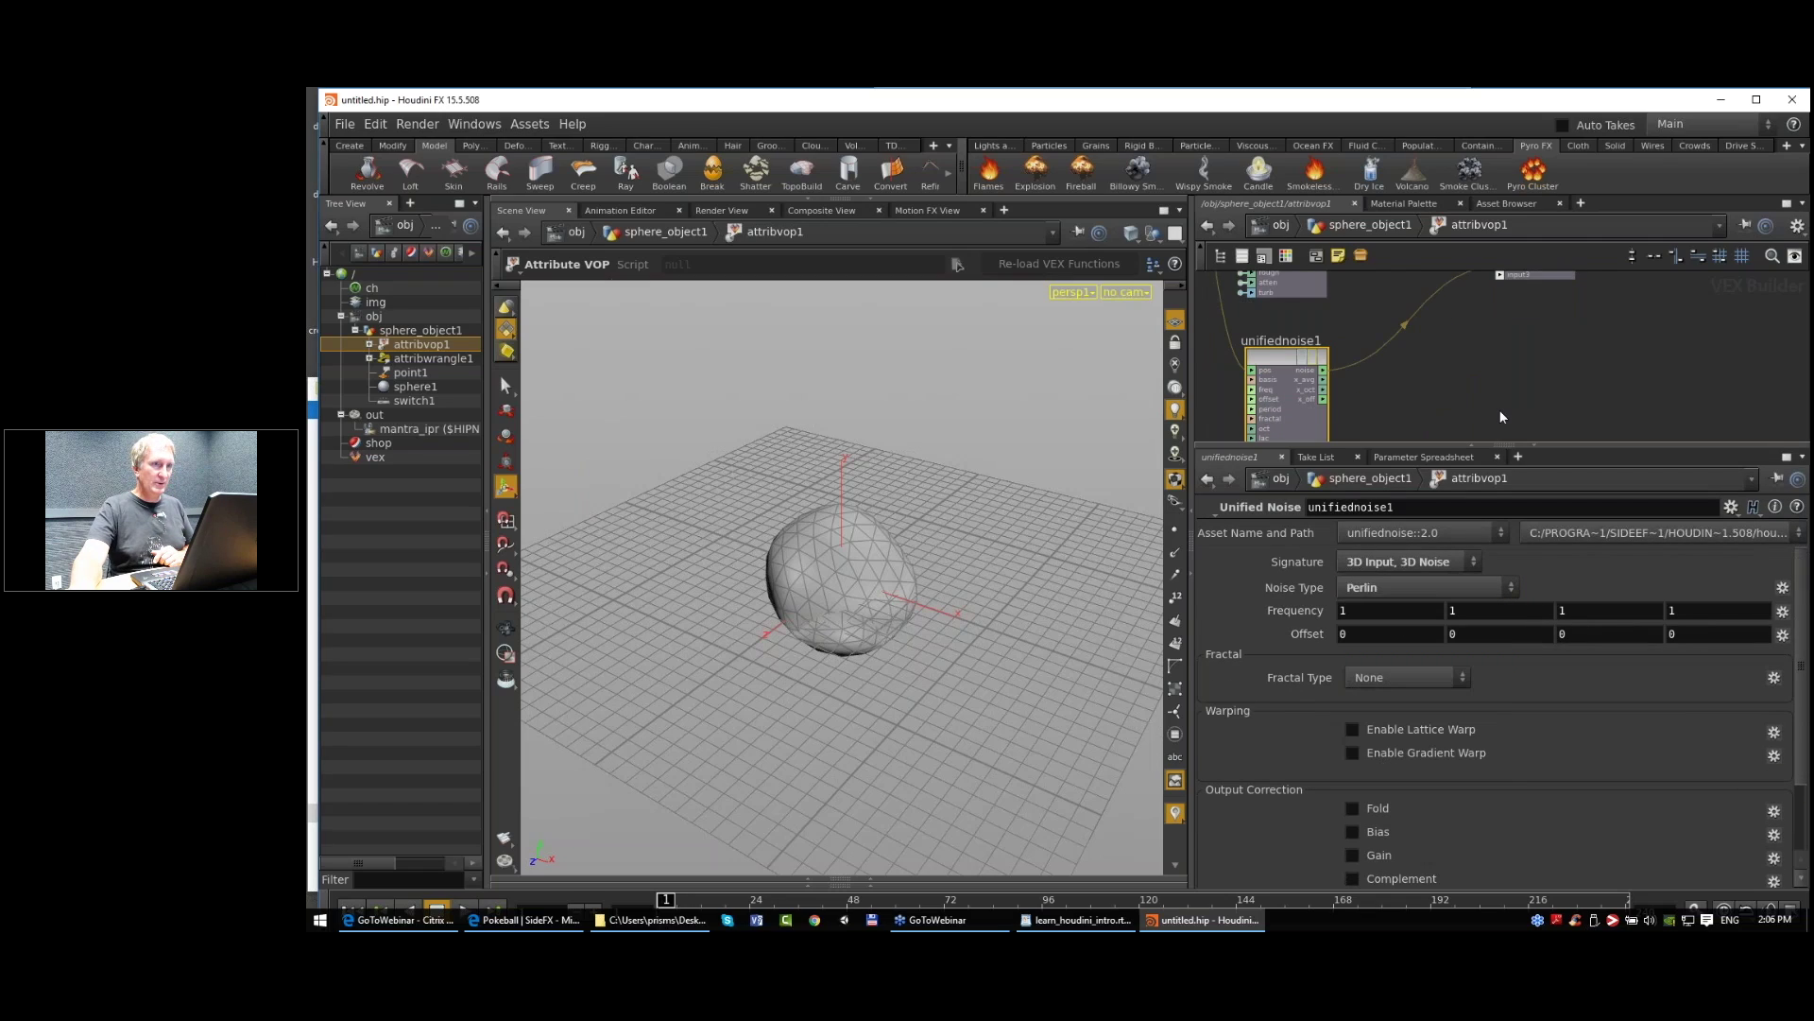
Step: Return to the sphere_object1 network and set Select Input of switch1 to 2 to show attribvop1
scroll(1528, 365, down, 2)
middle_drag(1529, 365, 1490, 455)
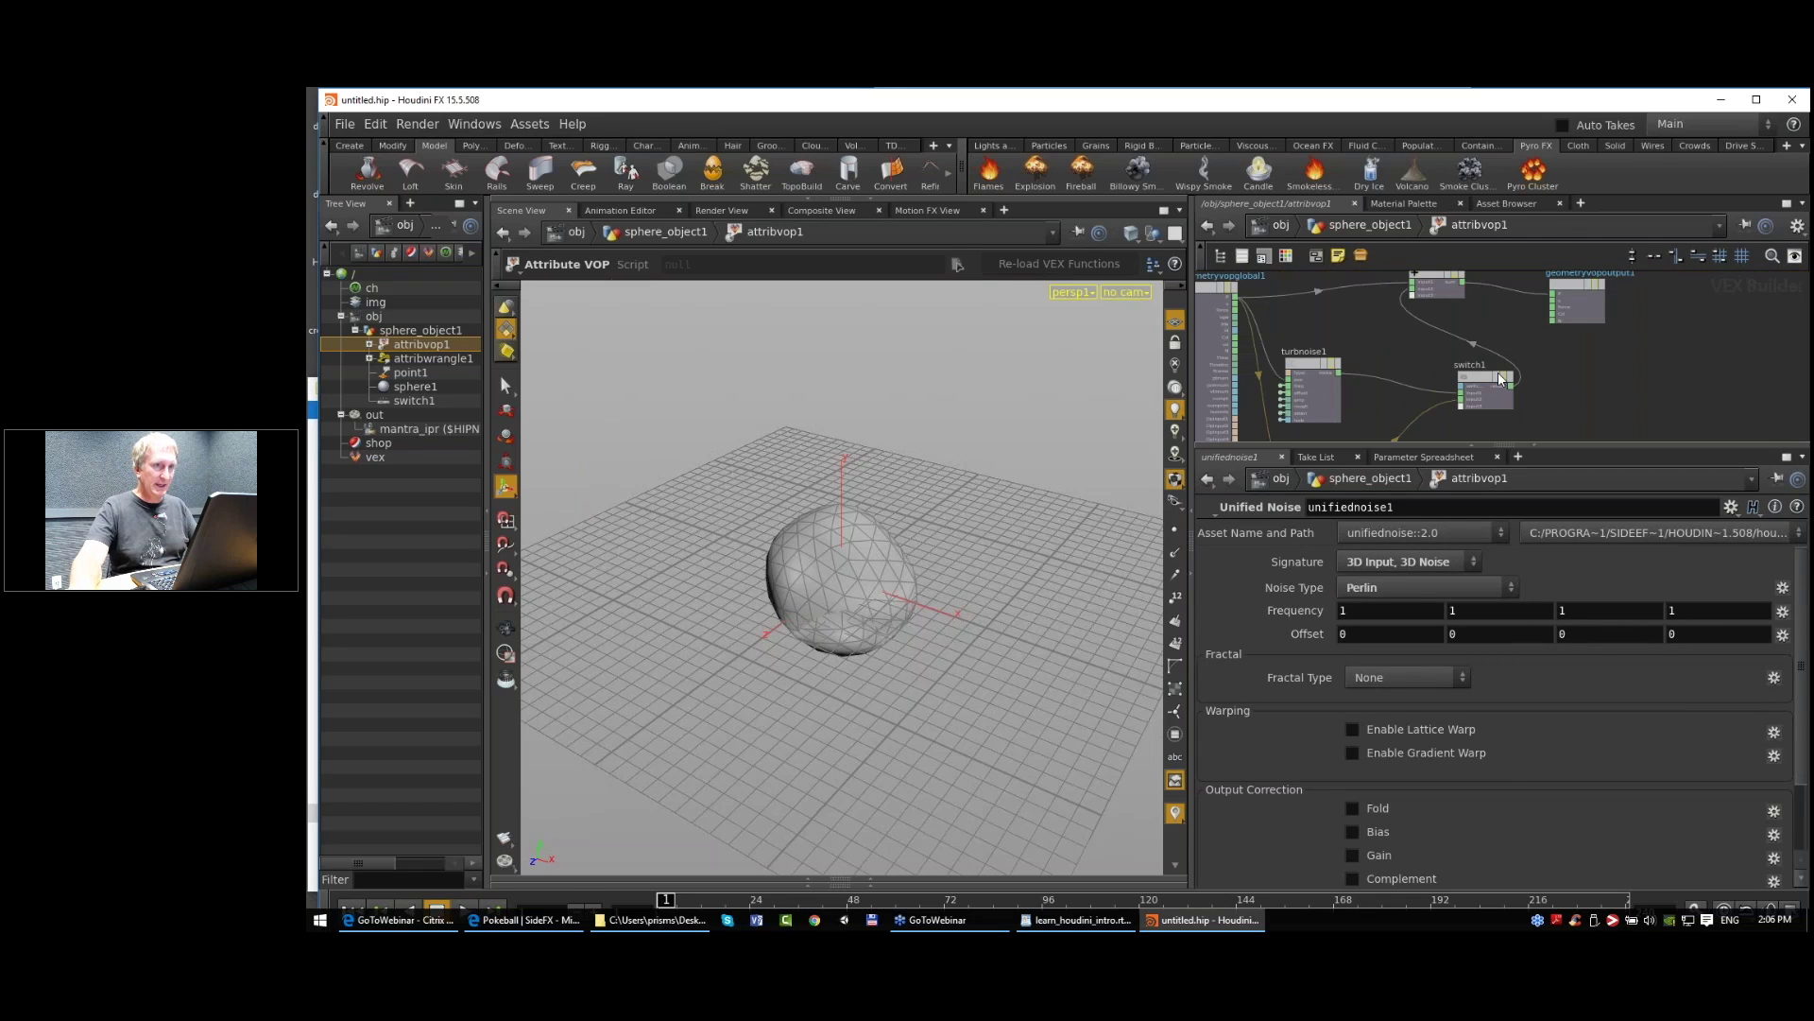
key(u)
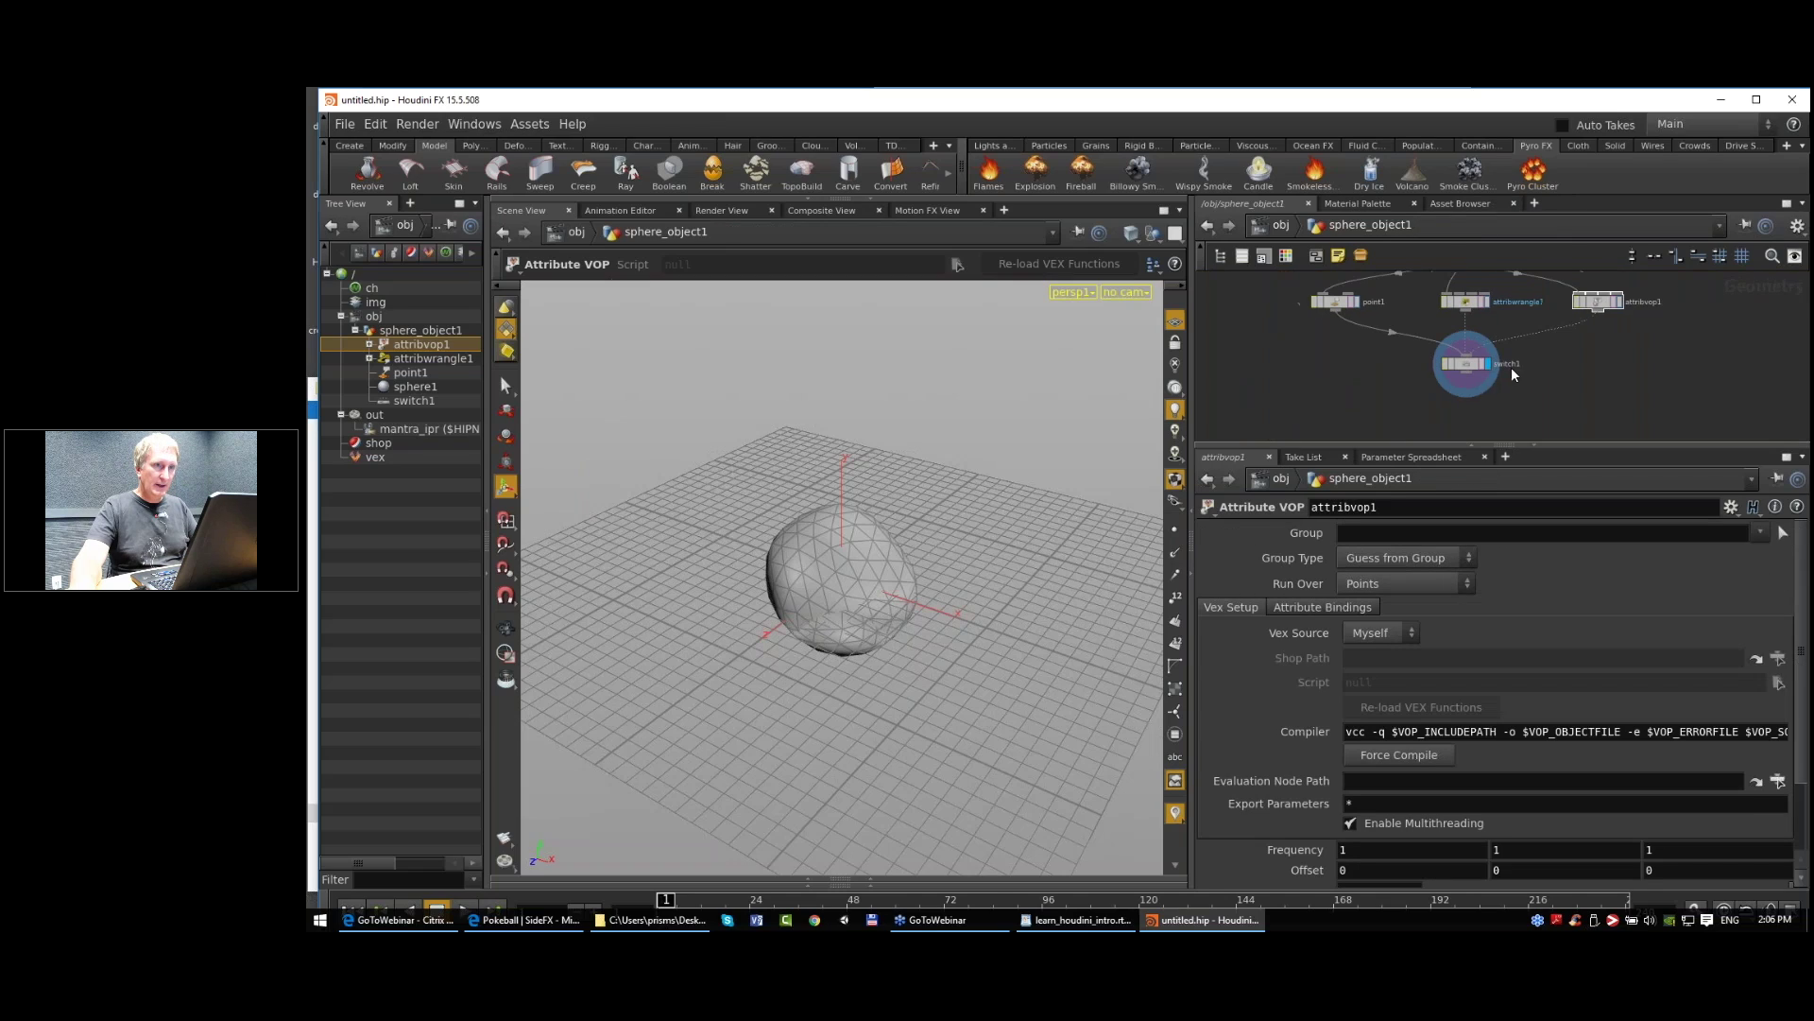
click(1465, 369)
drag(1454, 533, 1504, 534)
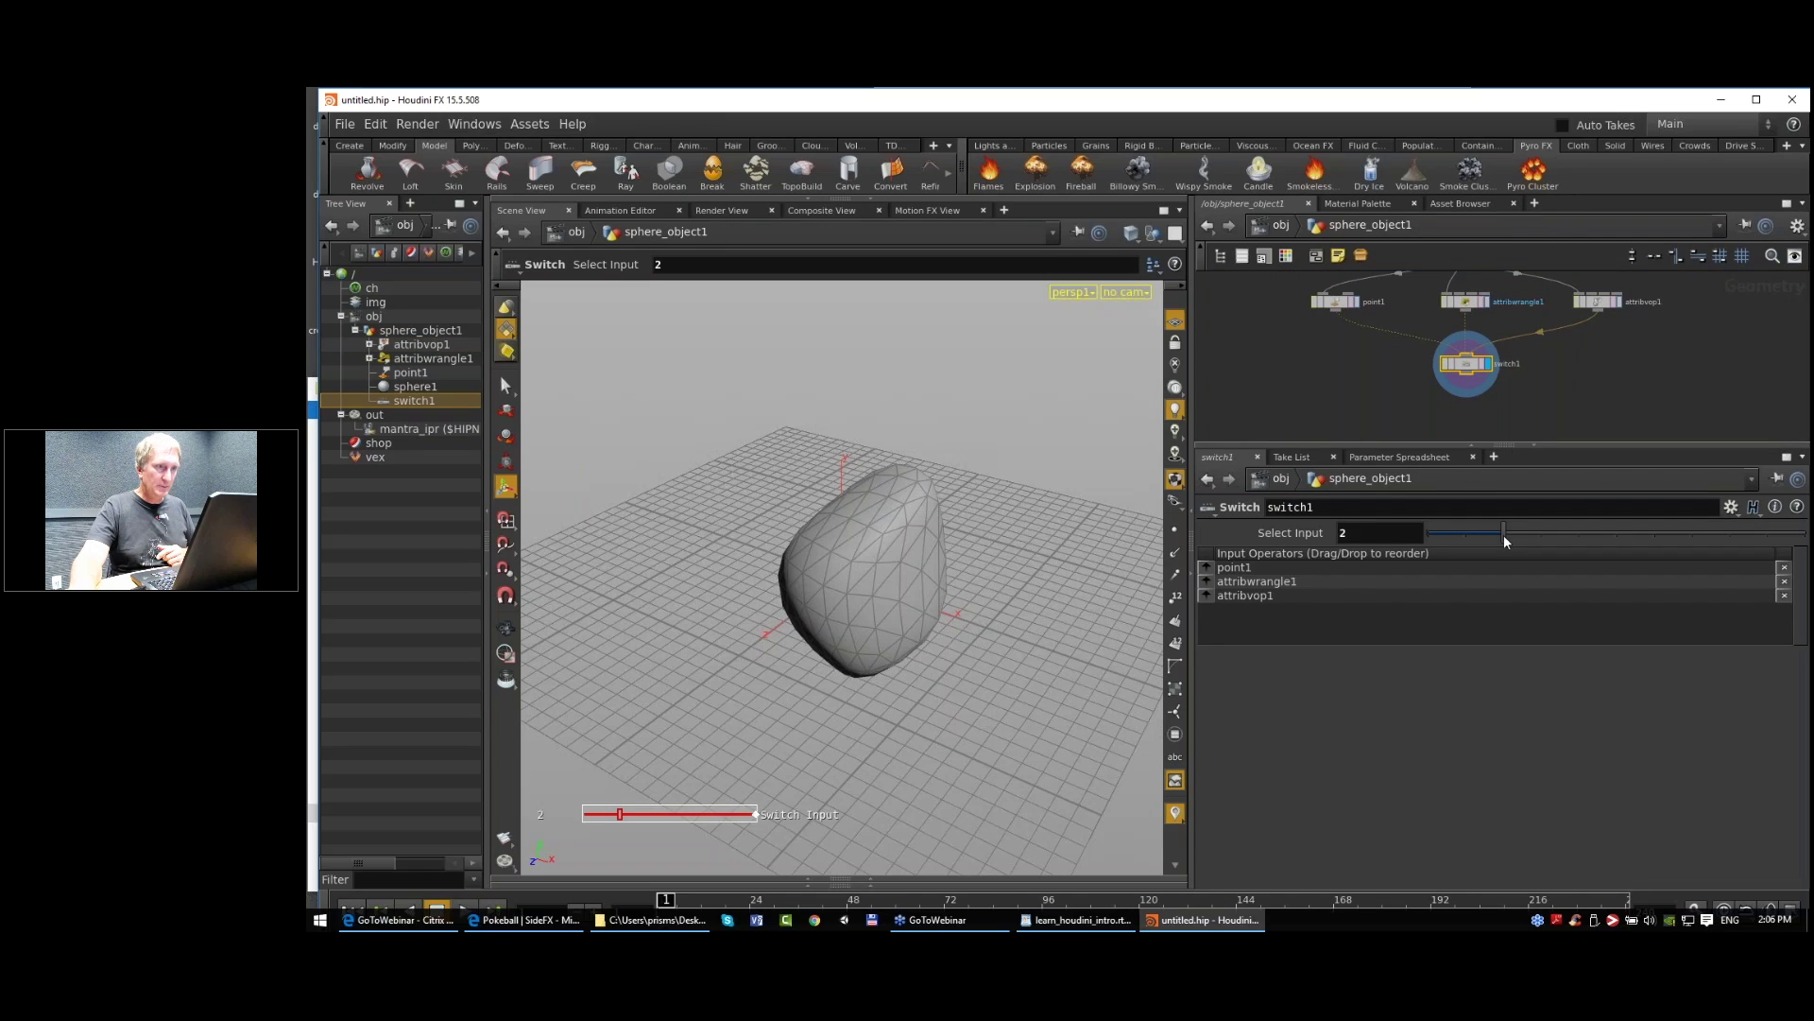
Step: Attach a visualizer to turbnoise1's noise output inside attribvop1 and place the visualize node between turbnoise1 and add1
double_click(1602, 303)
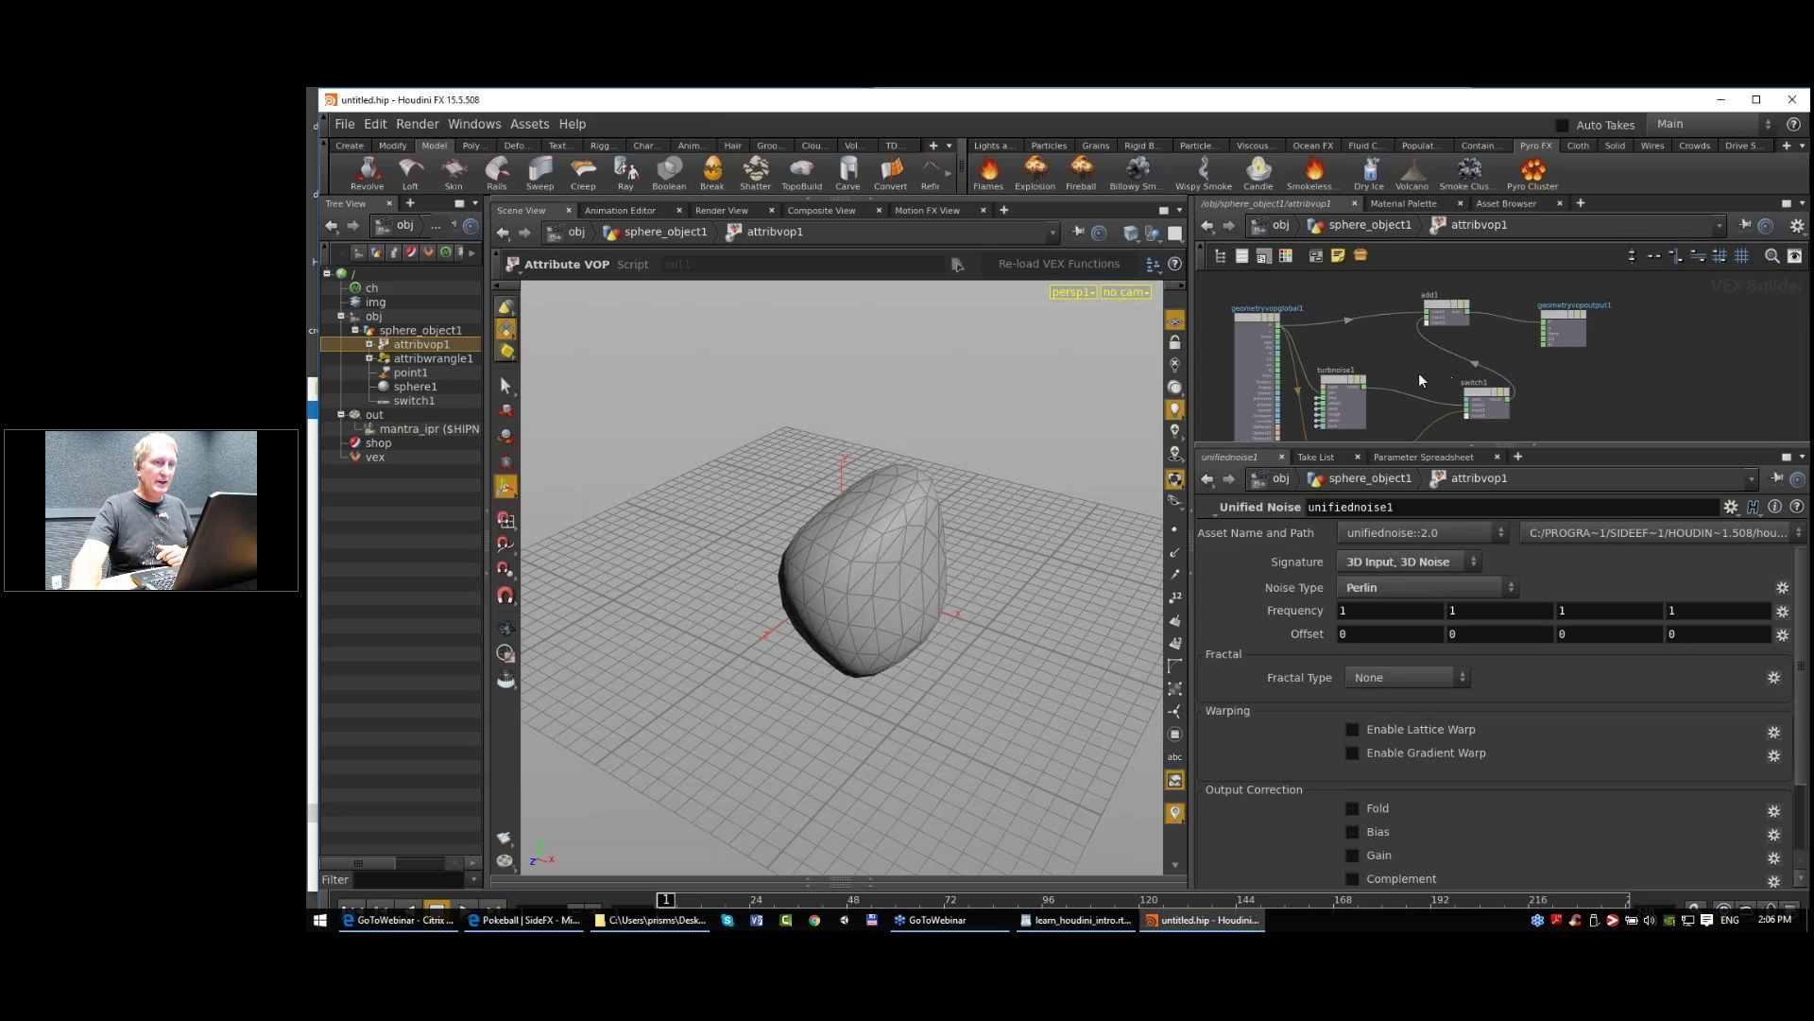
click(1362, 343)
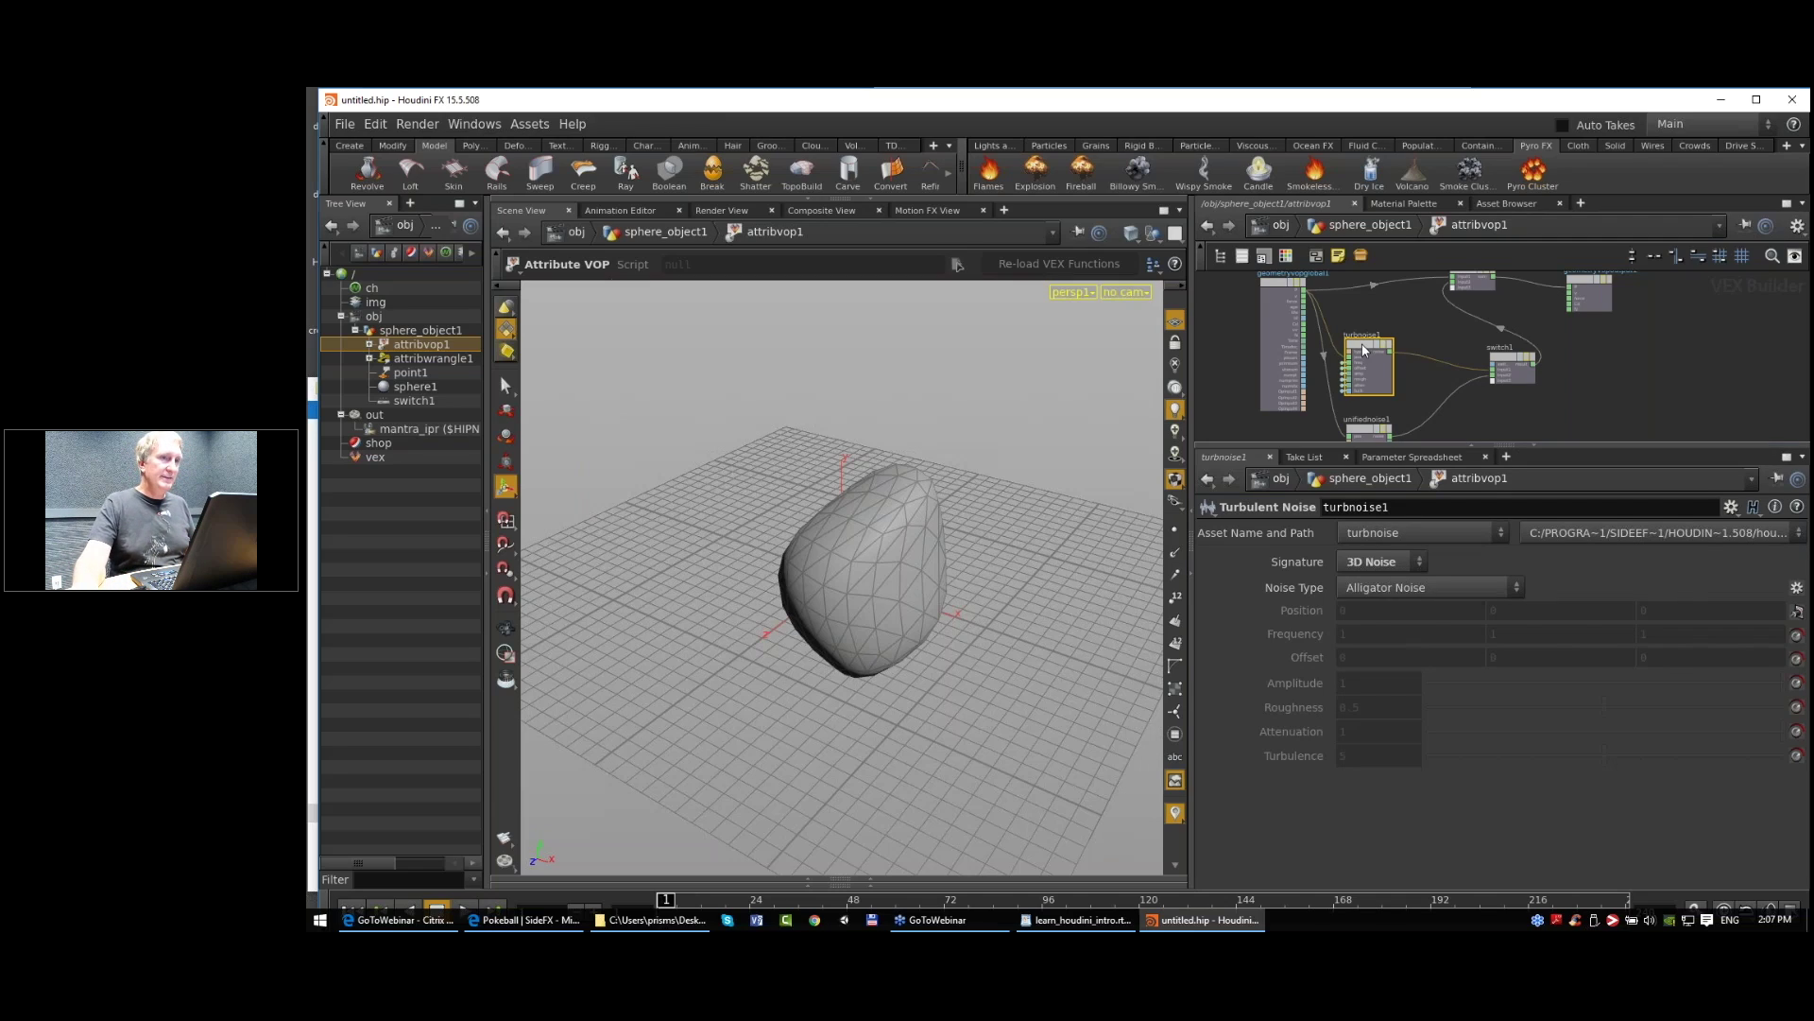
middle_drag(1427, 332, 1431, 342)
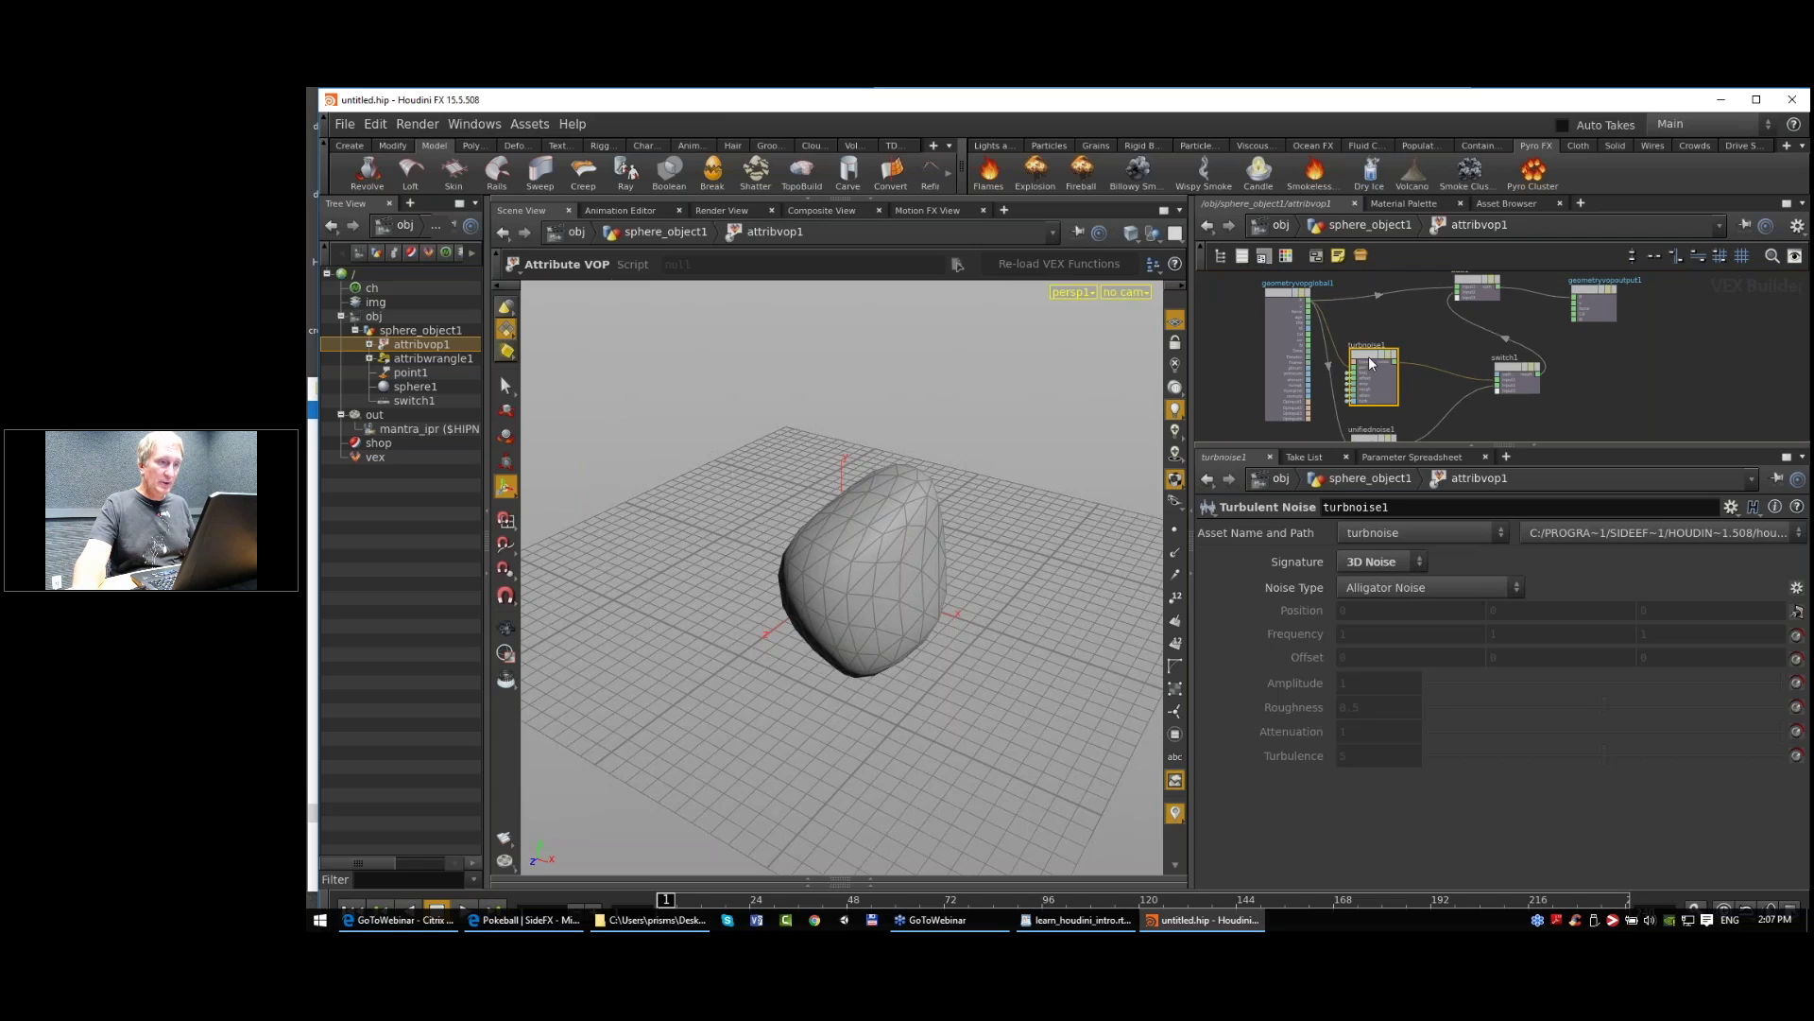
click(1369, 359)
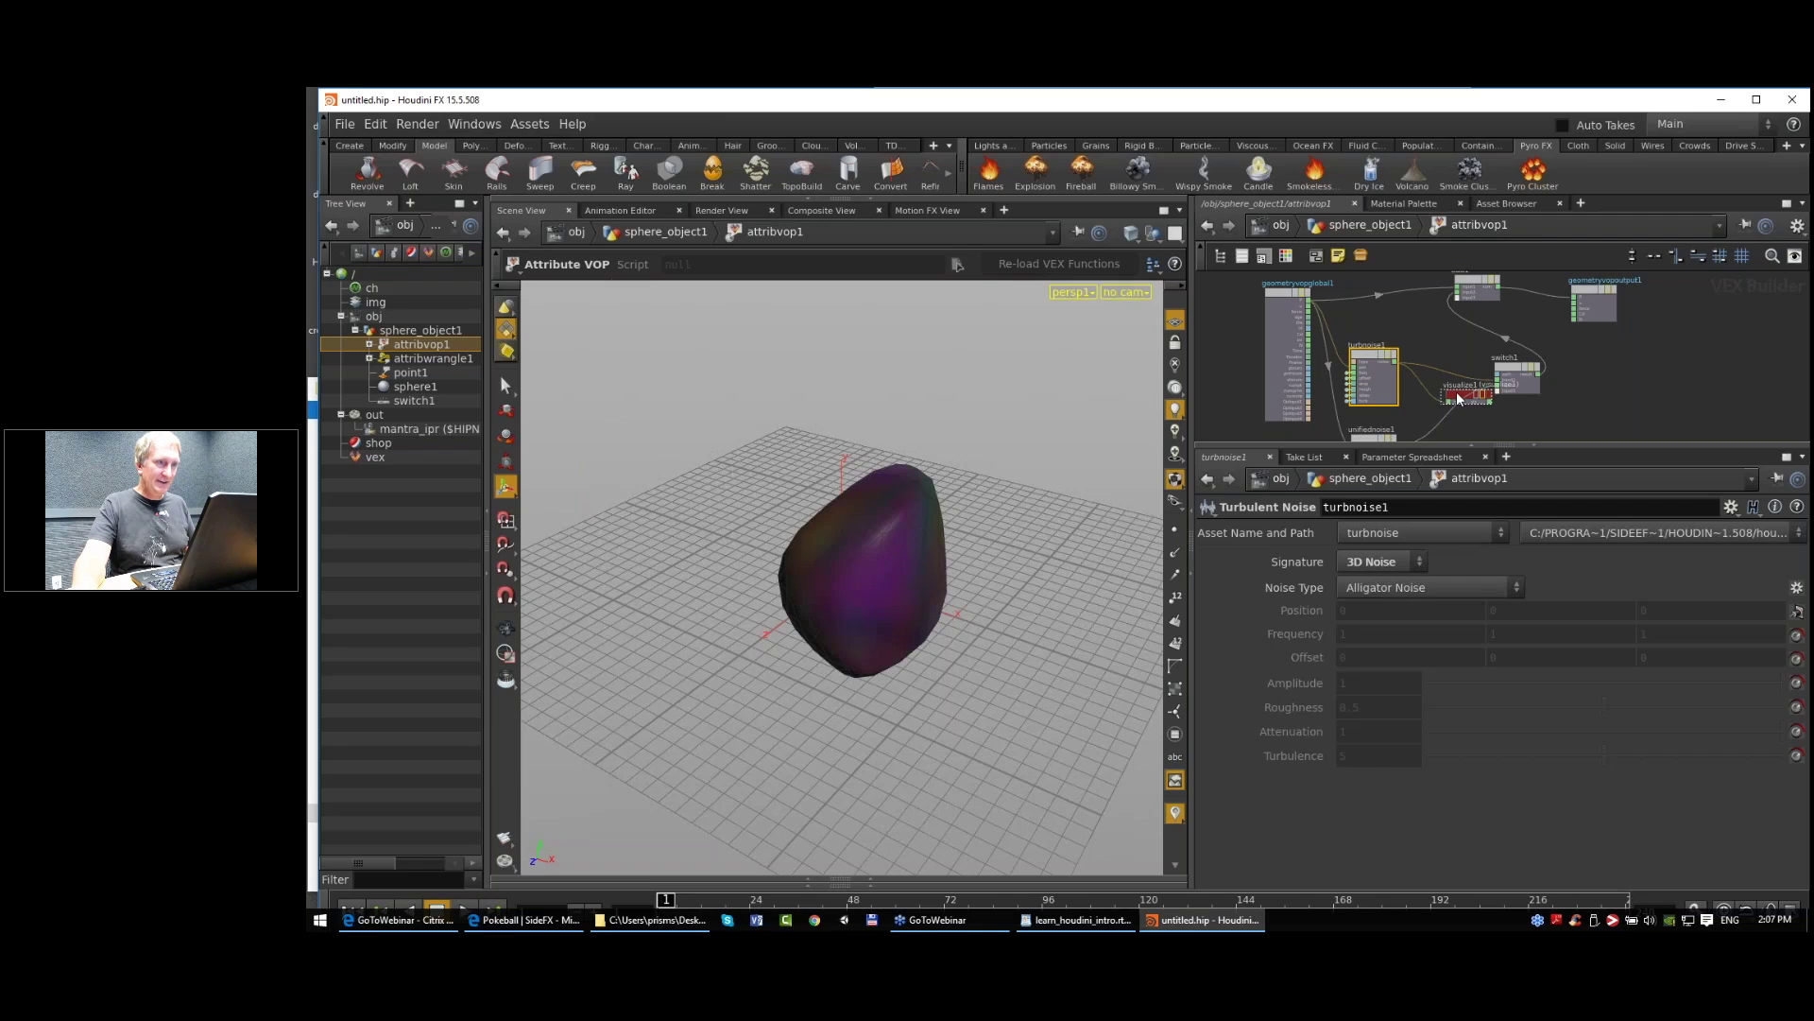
click(1421, 319)
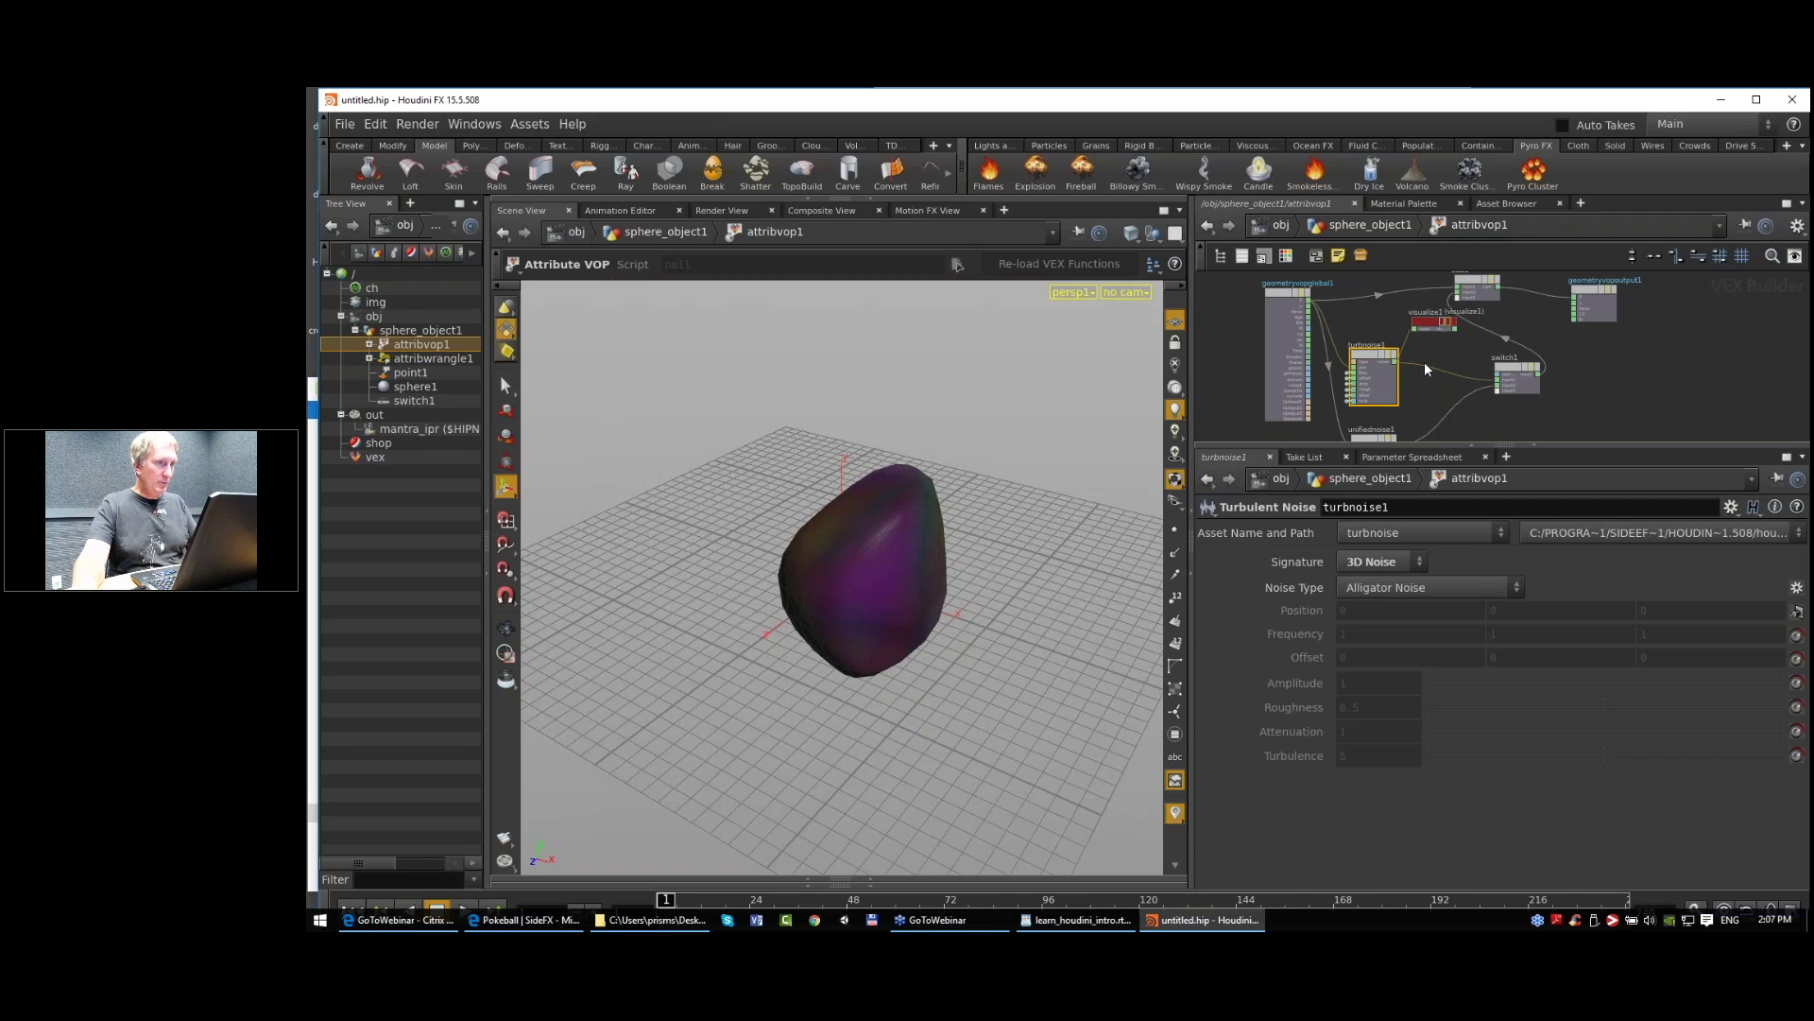
Step: Return to the sphere_object1 network and set the Frequency of sphere1 to 20
key(u)
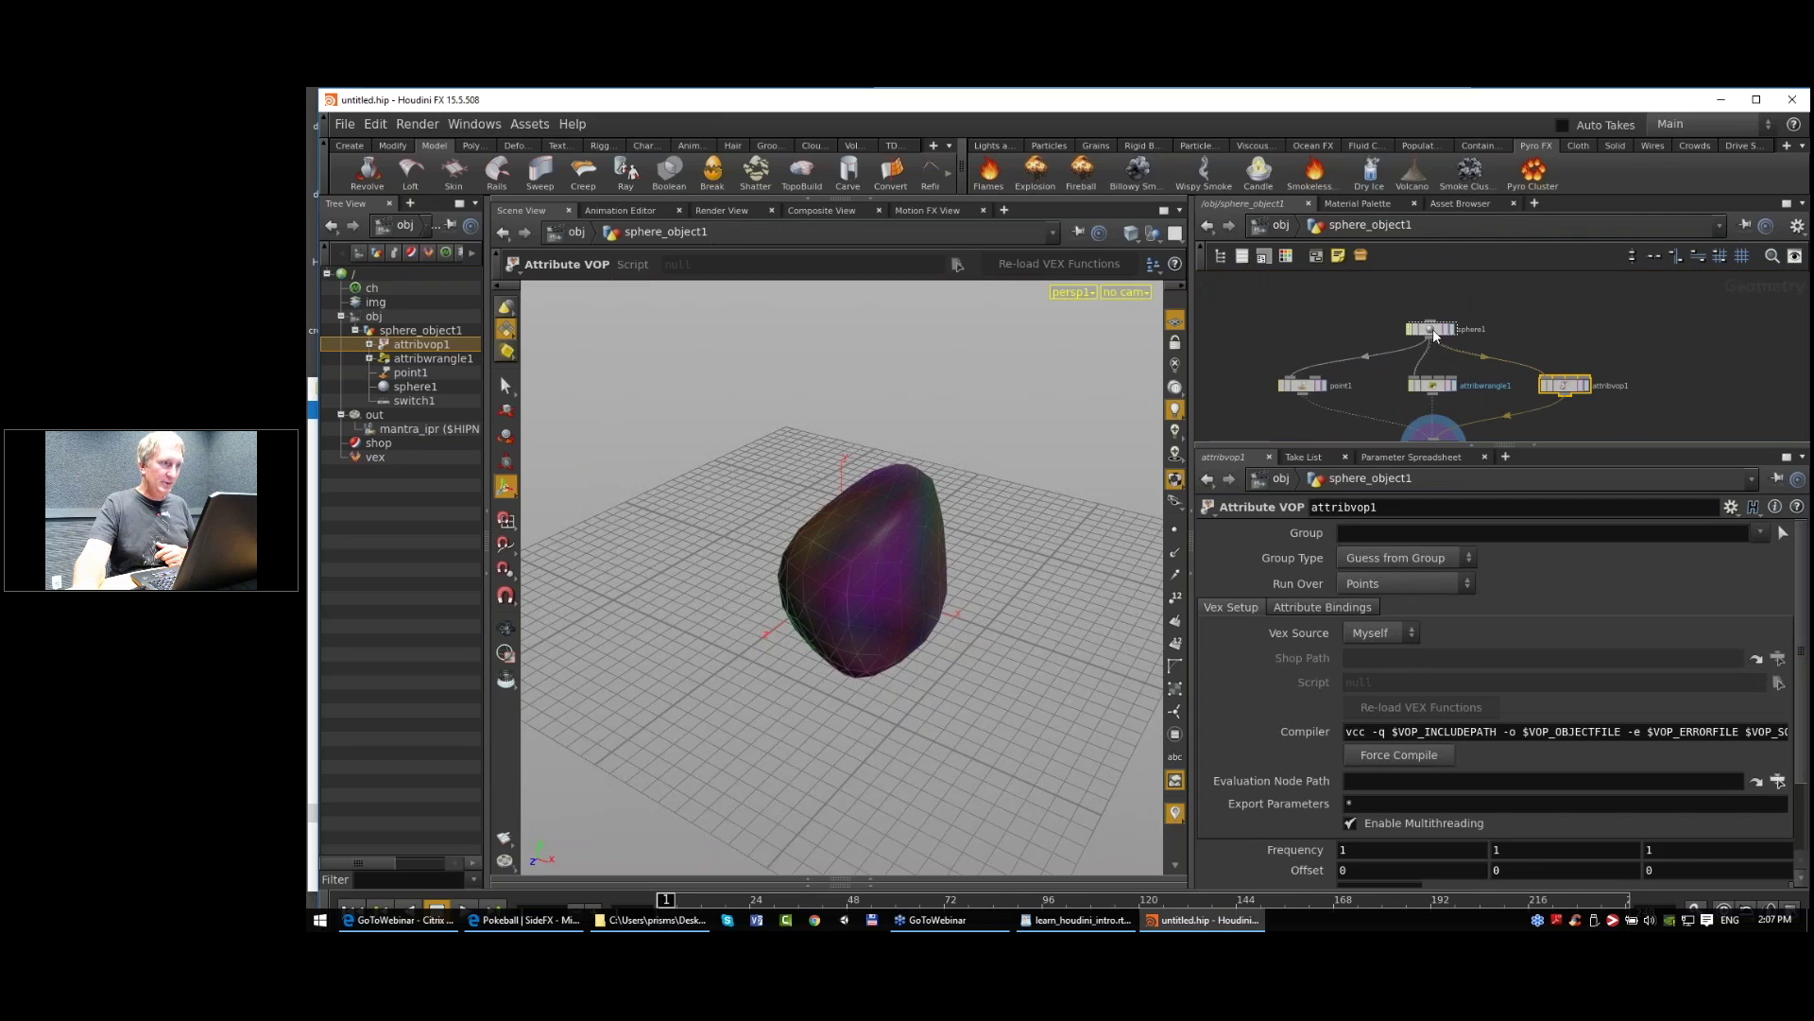
click(1432, 329)
click(1340, 676)
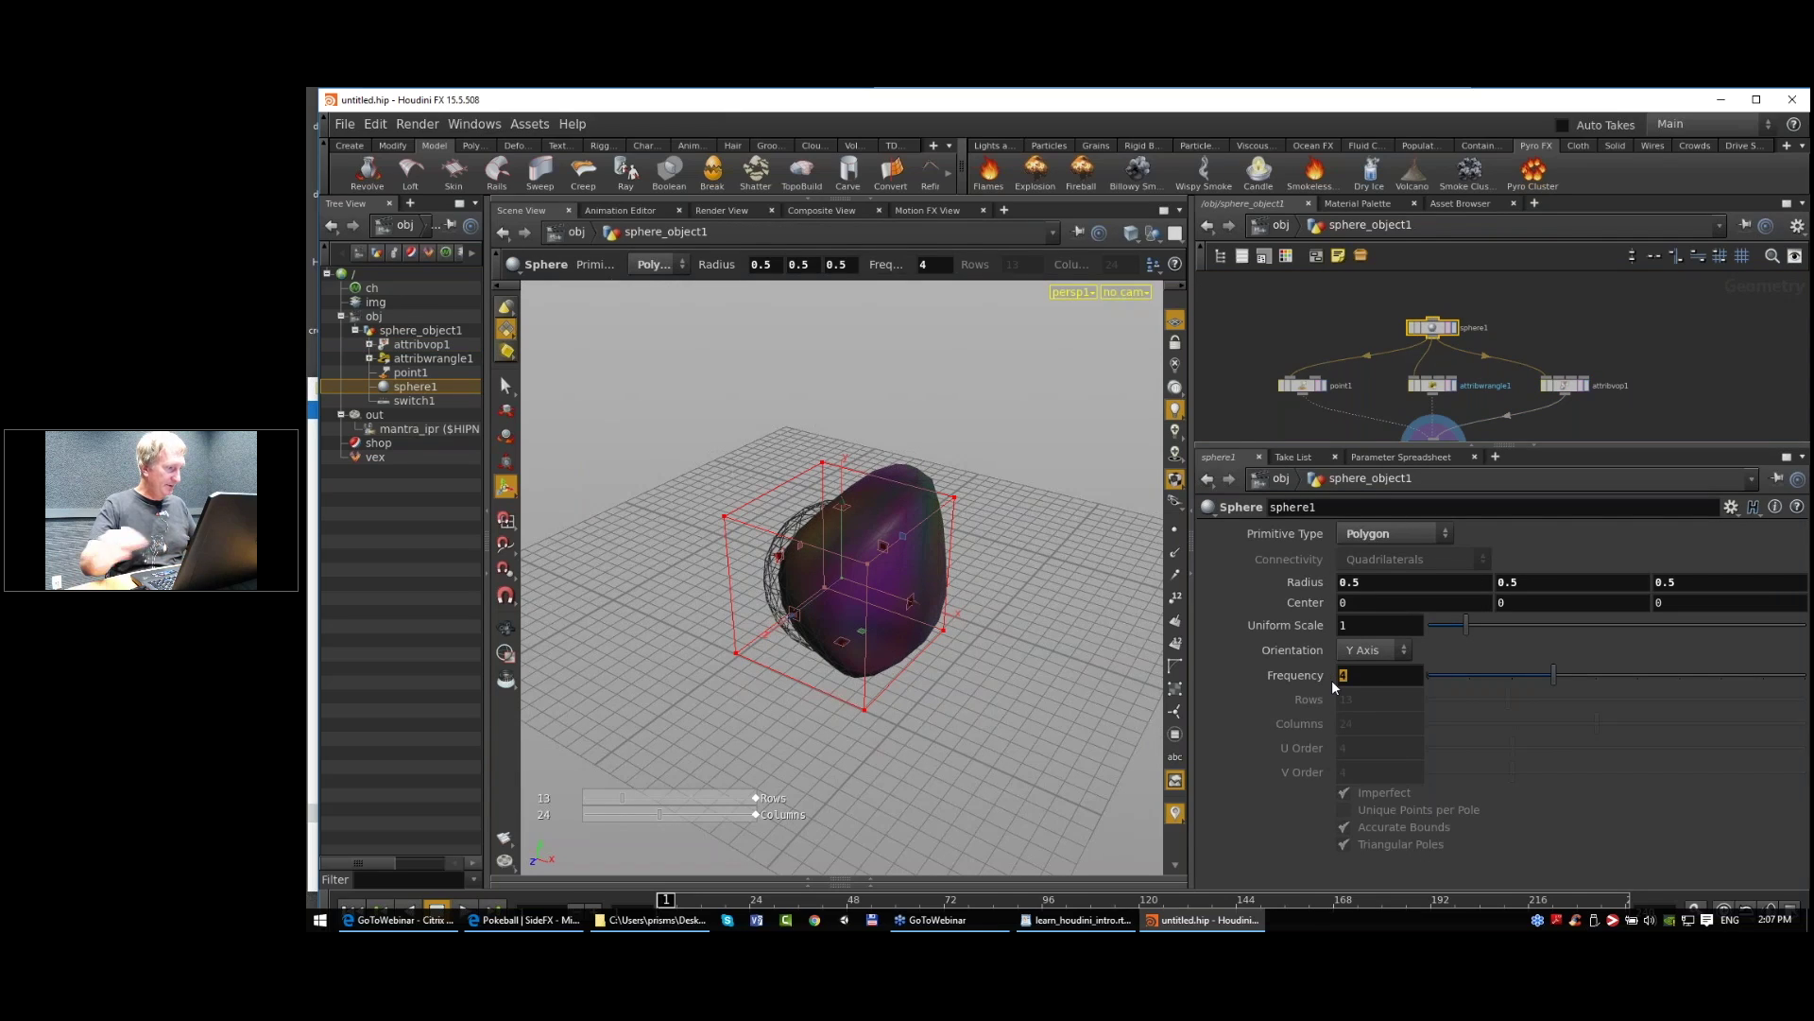
text(20)
key(Return)
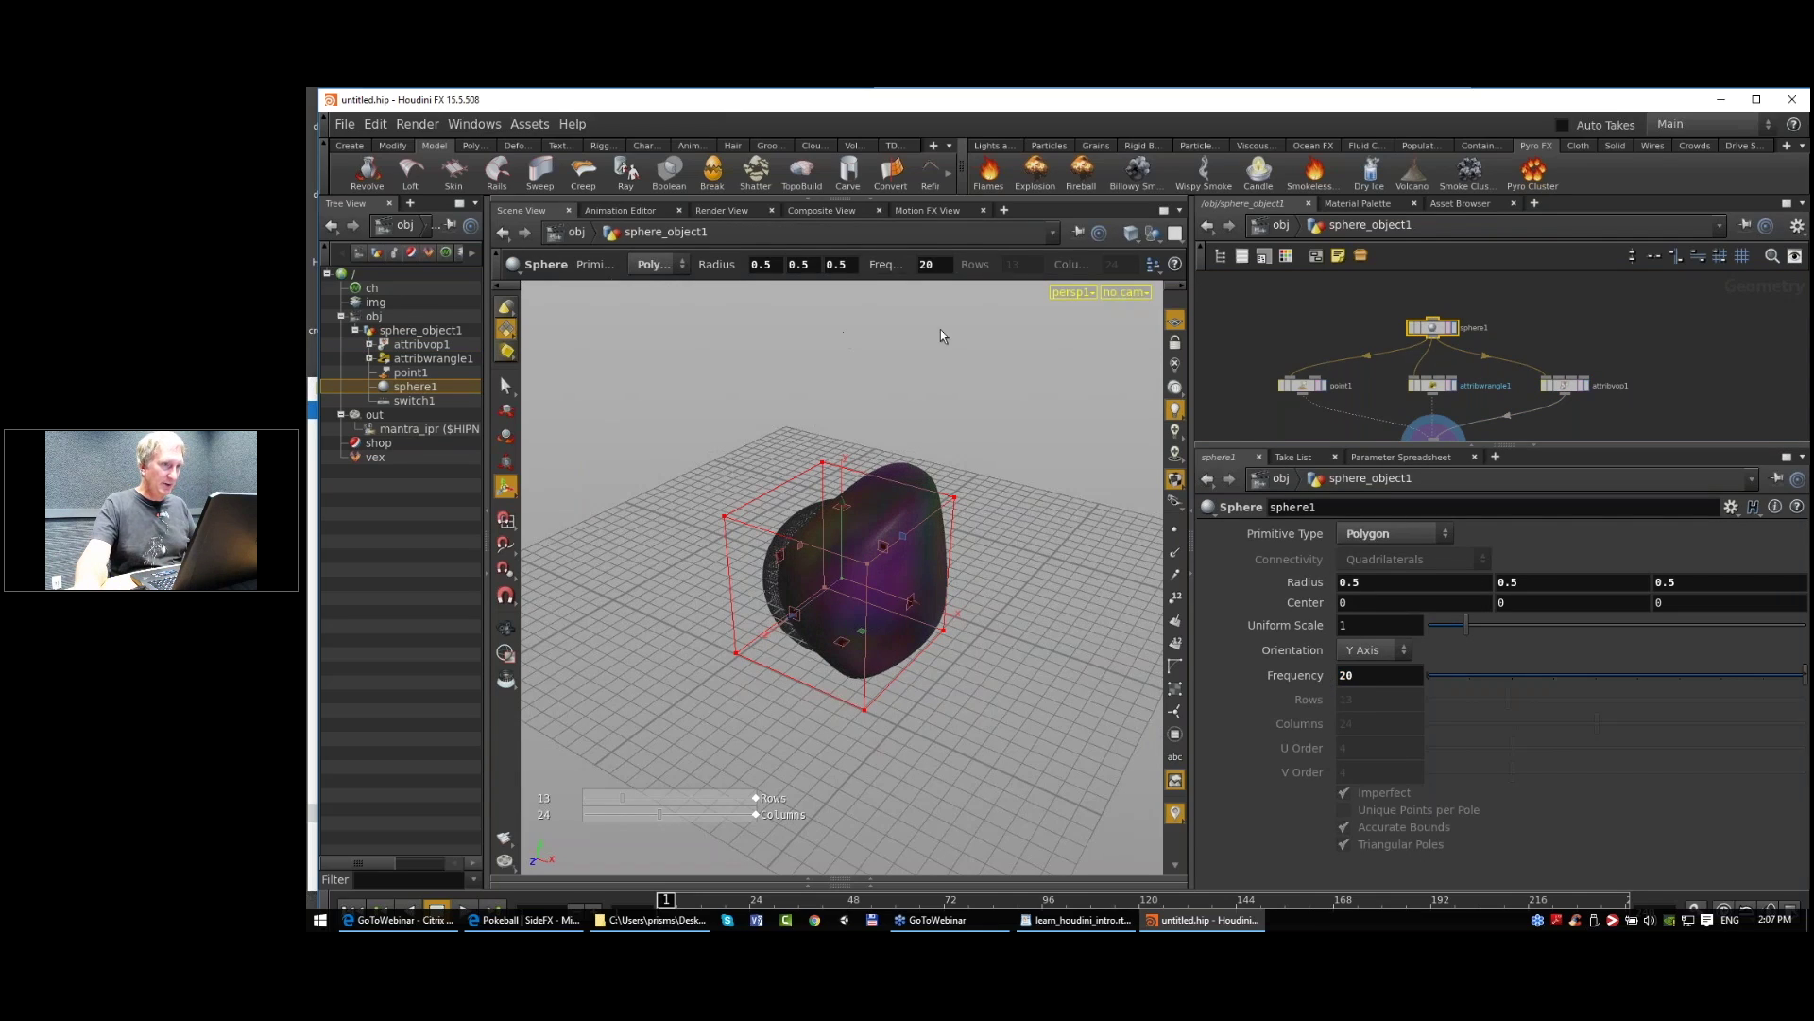
Step: Reopen the attribvop1 network and get a closer view of the displaced sphere
middle_drag(1573, 420, 1538, 380)
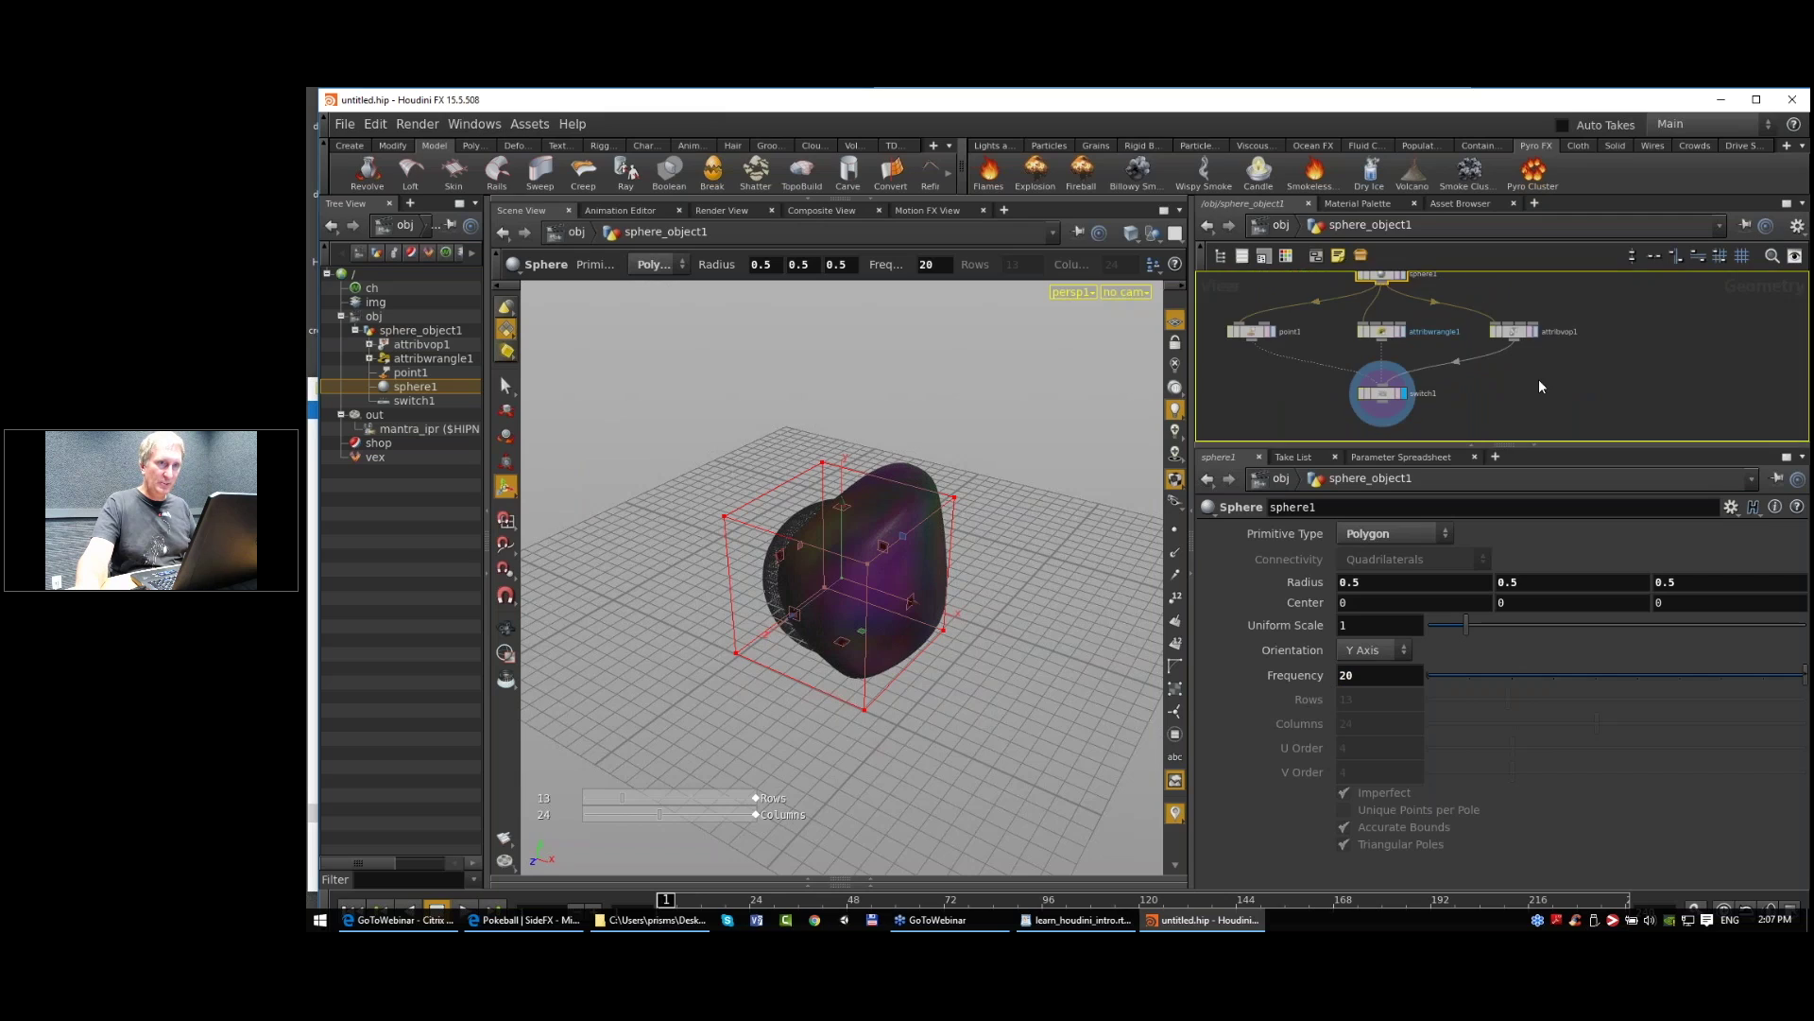
double_click(1521, 332)
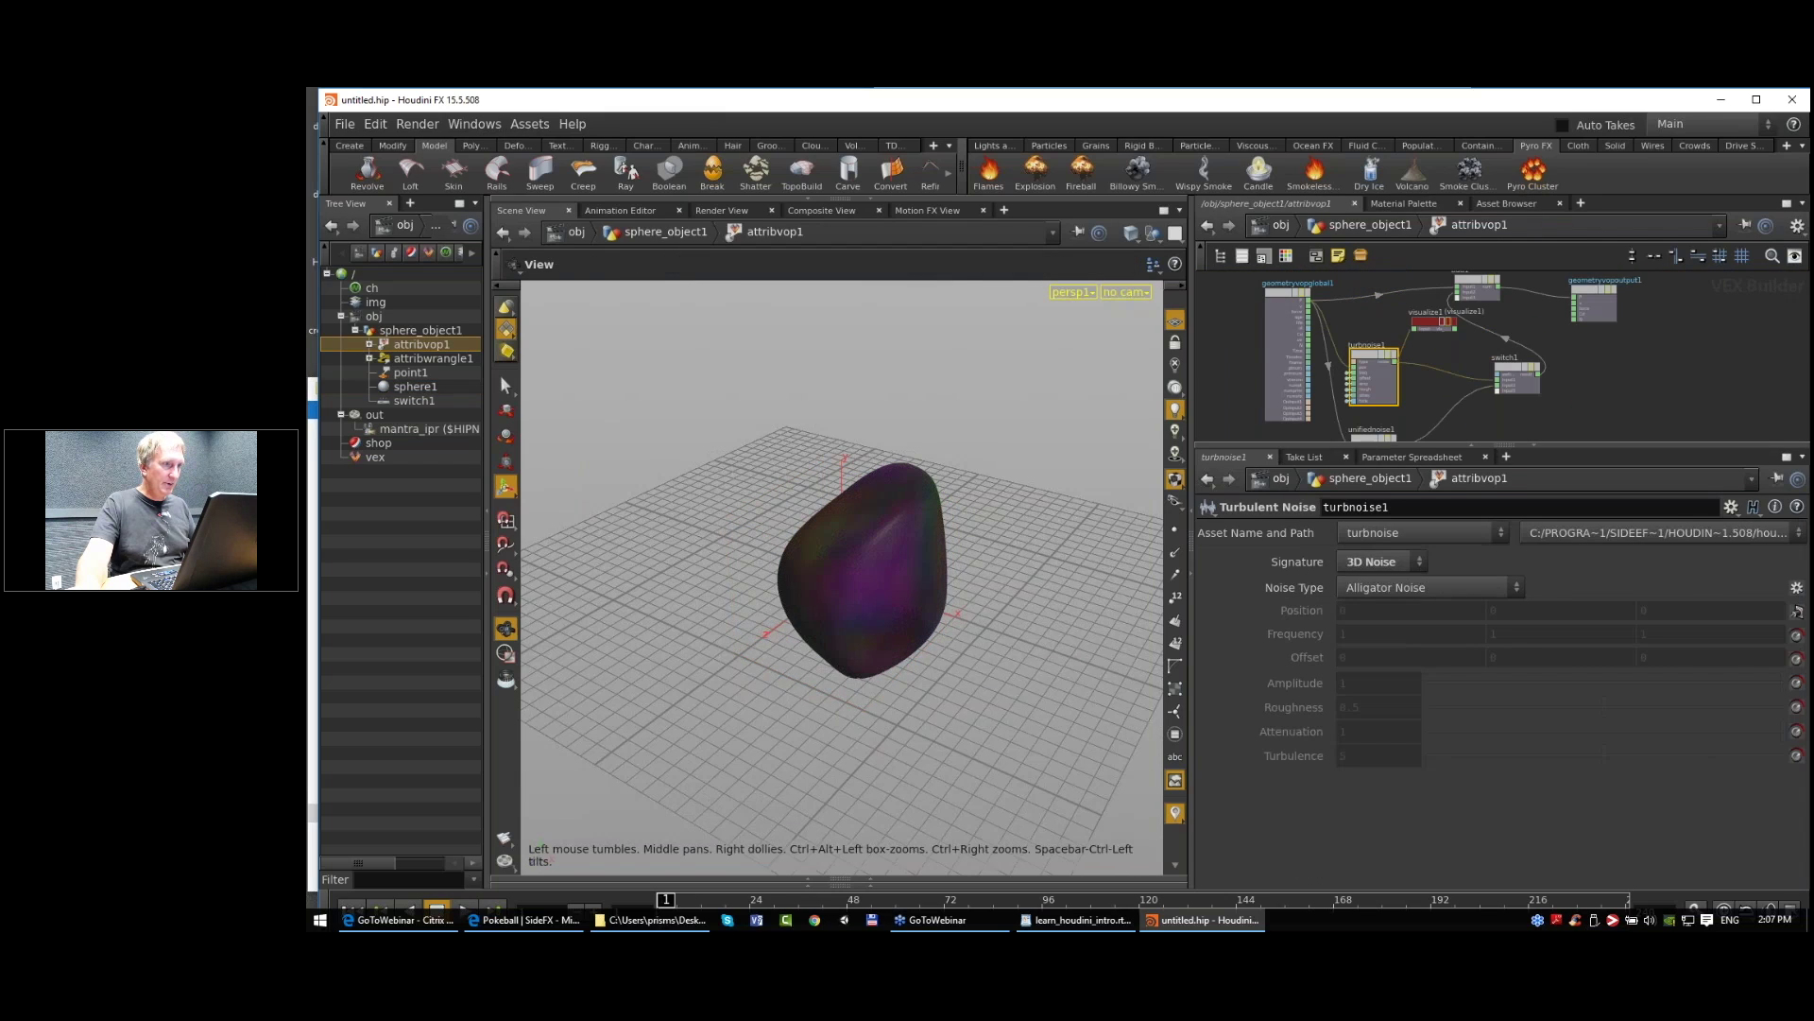
scroll(839, 589, up, 3)
drag(839, 590, 855, 593)
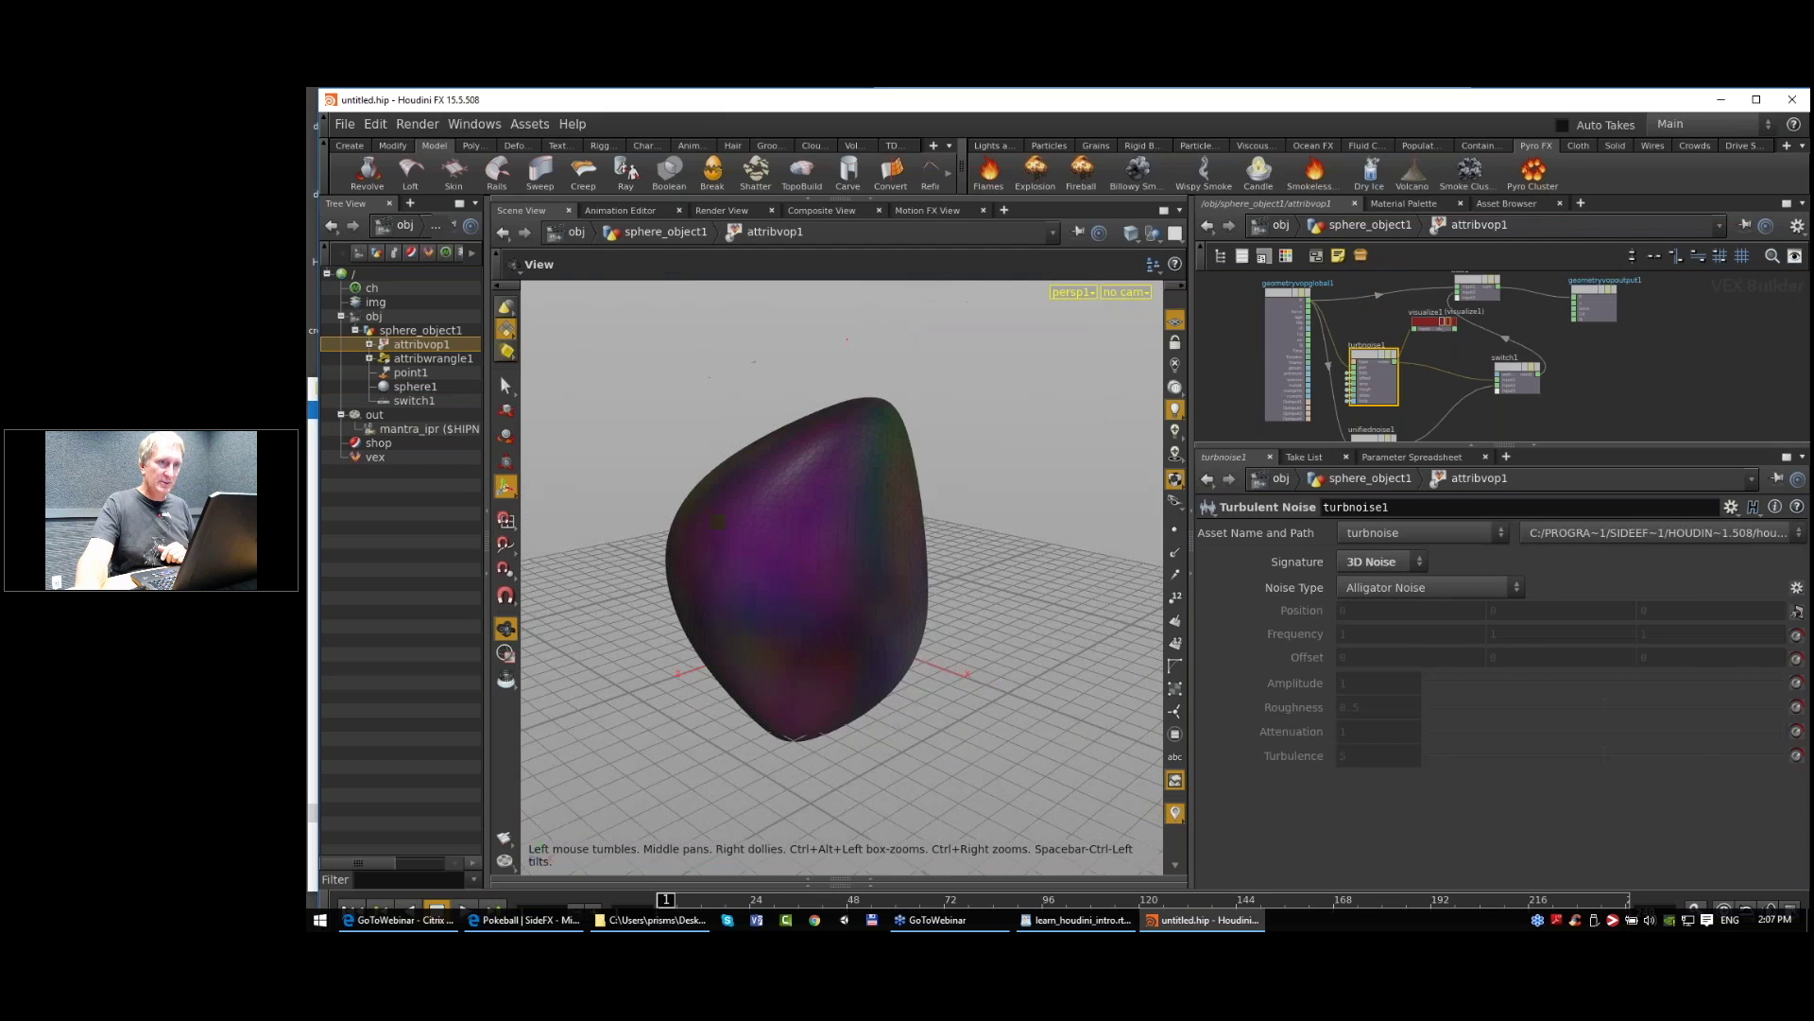
middle_drag(1455, 392, 1503, 355)
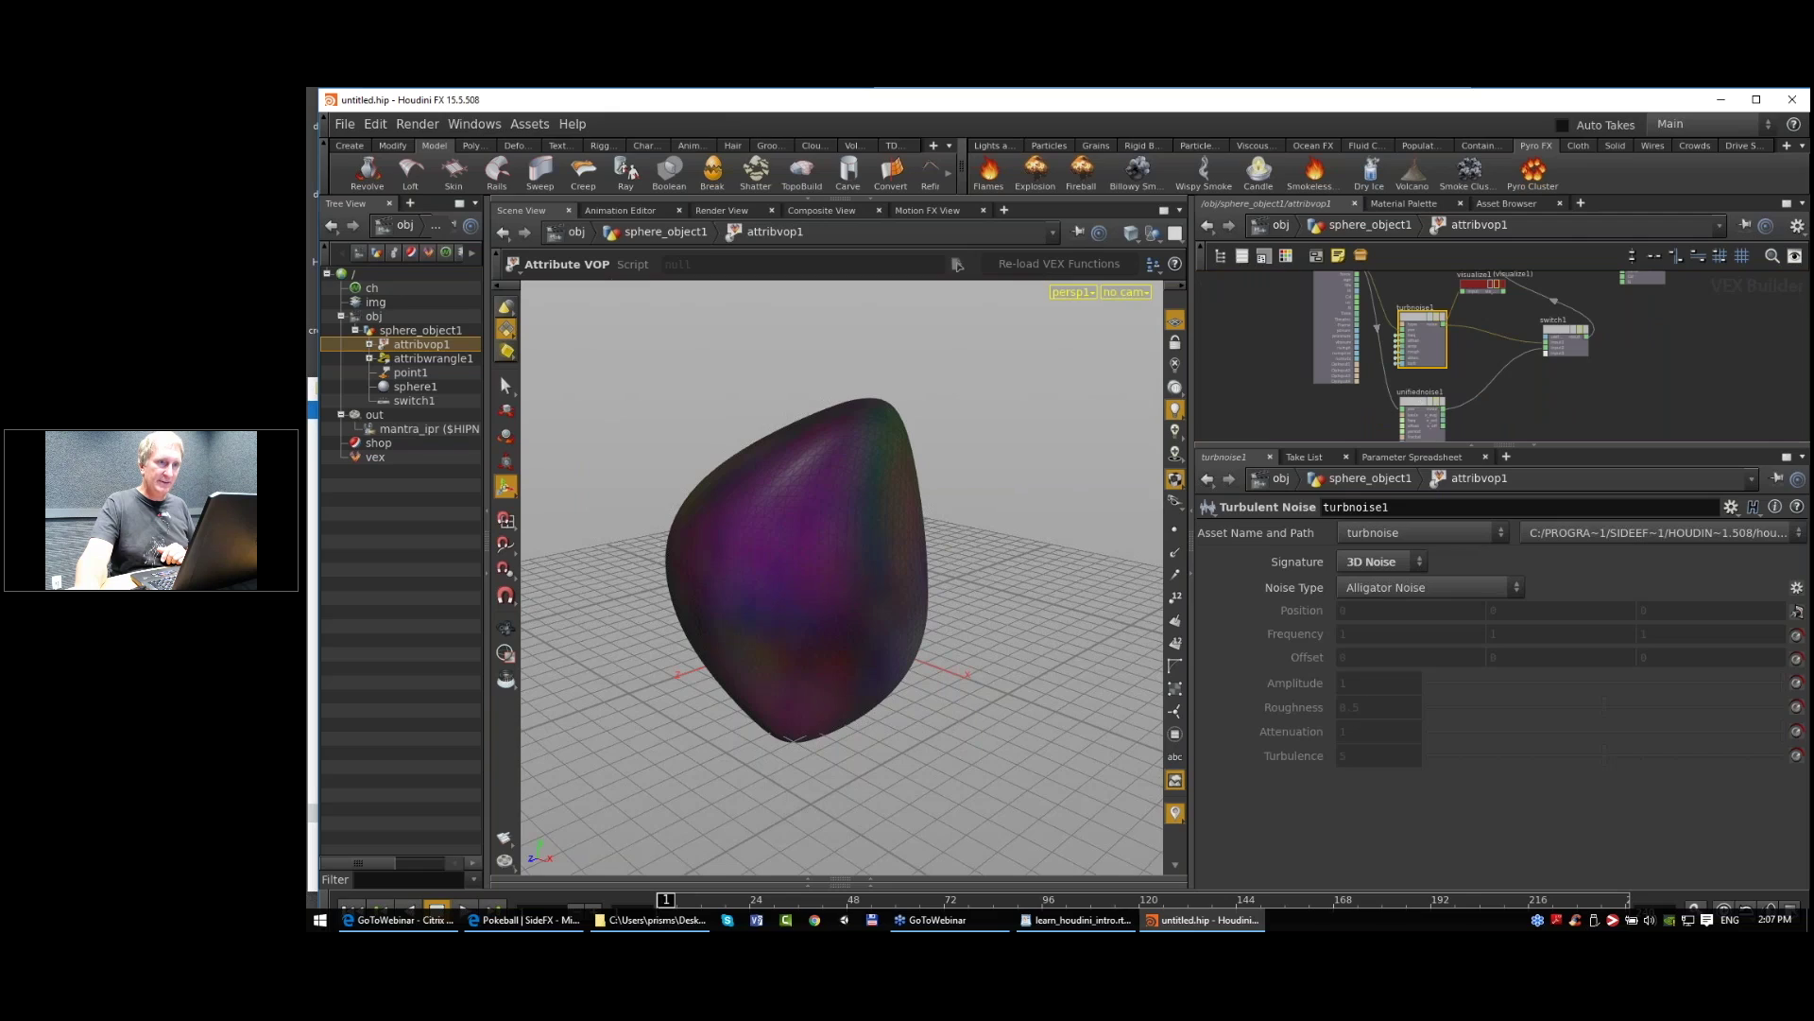
Step: Move the visualizer to unifiednoise1's noise output and place the visualize node beside unifiednoise1, below switch1
click(1435, 406)
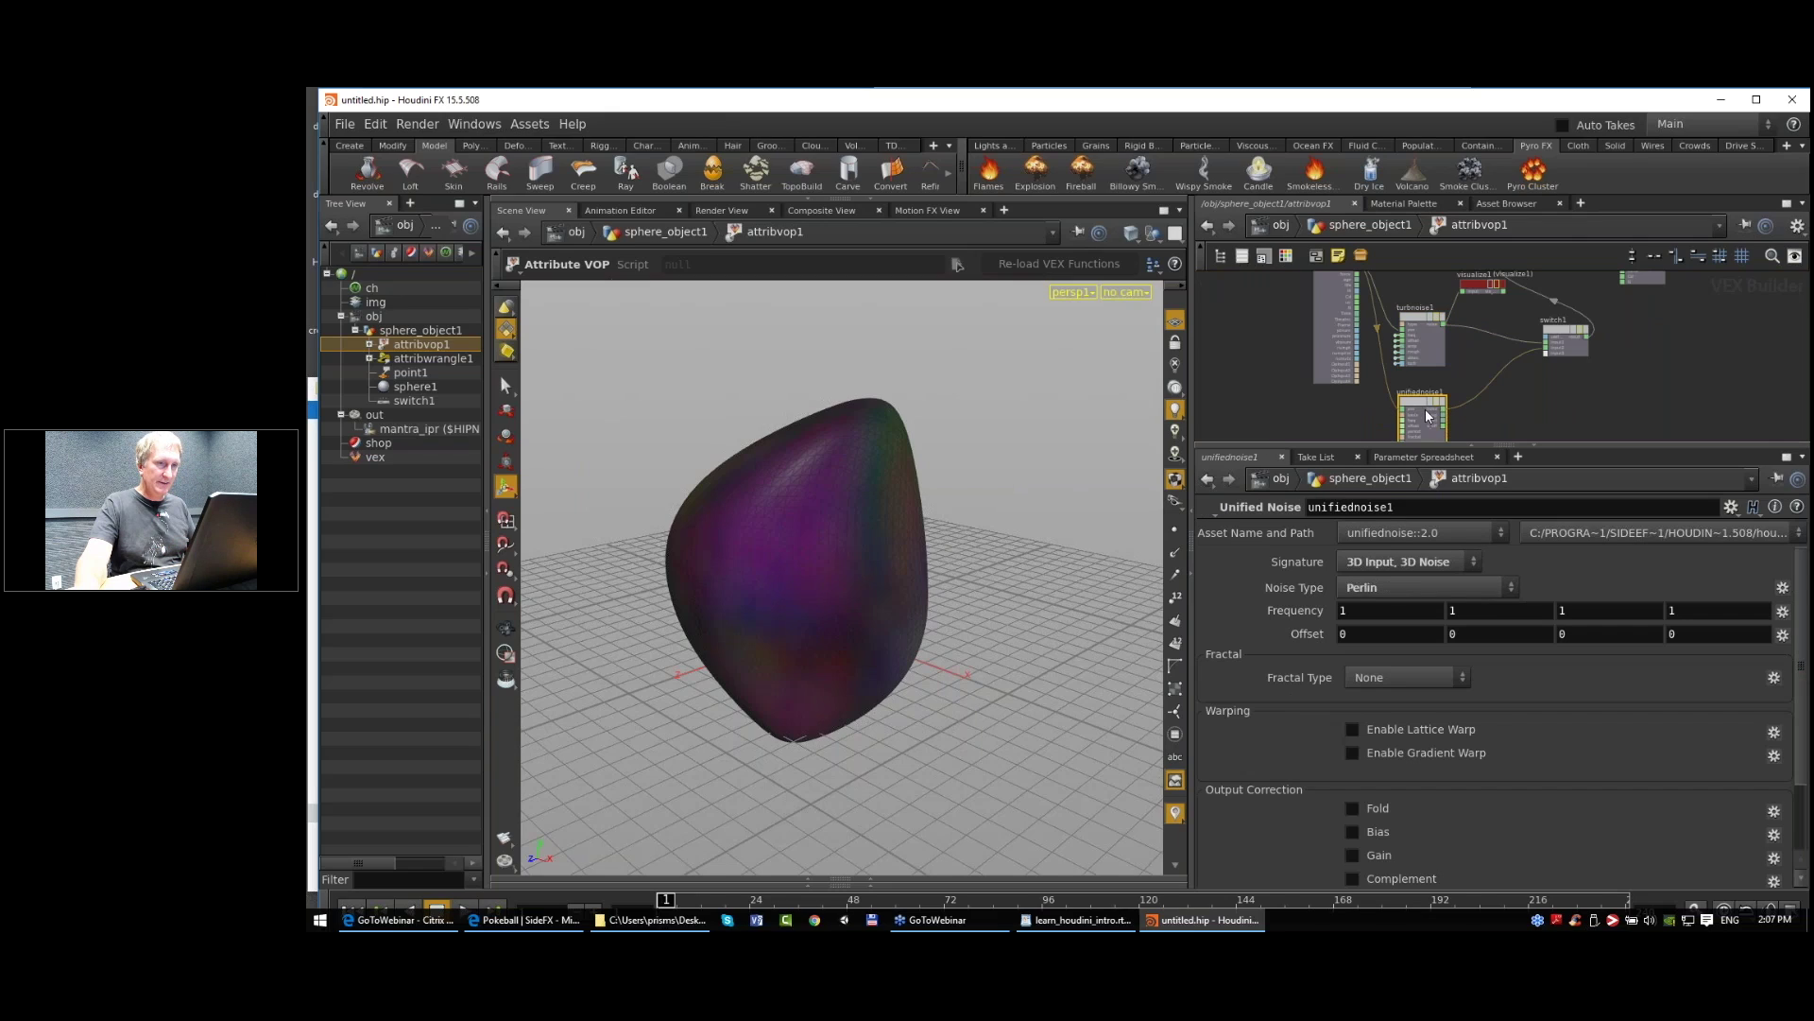
middle_drag(1499, 405, 1468, 315)
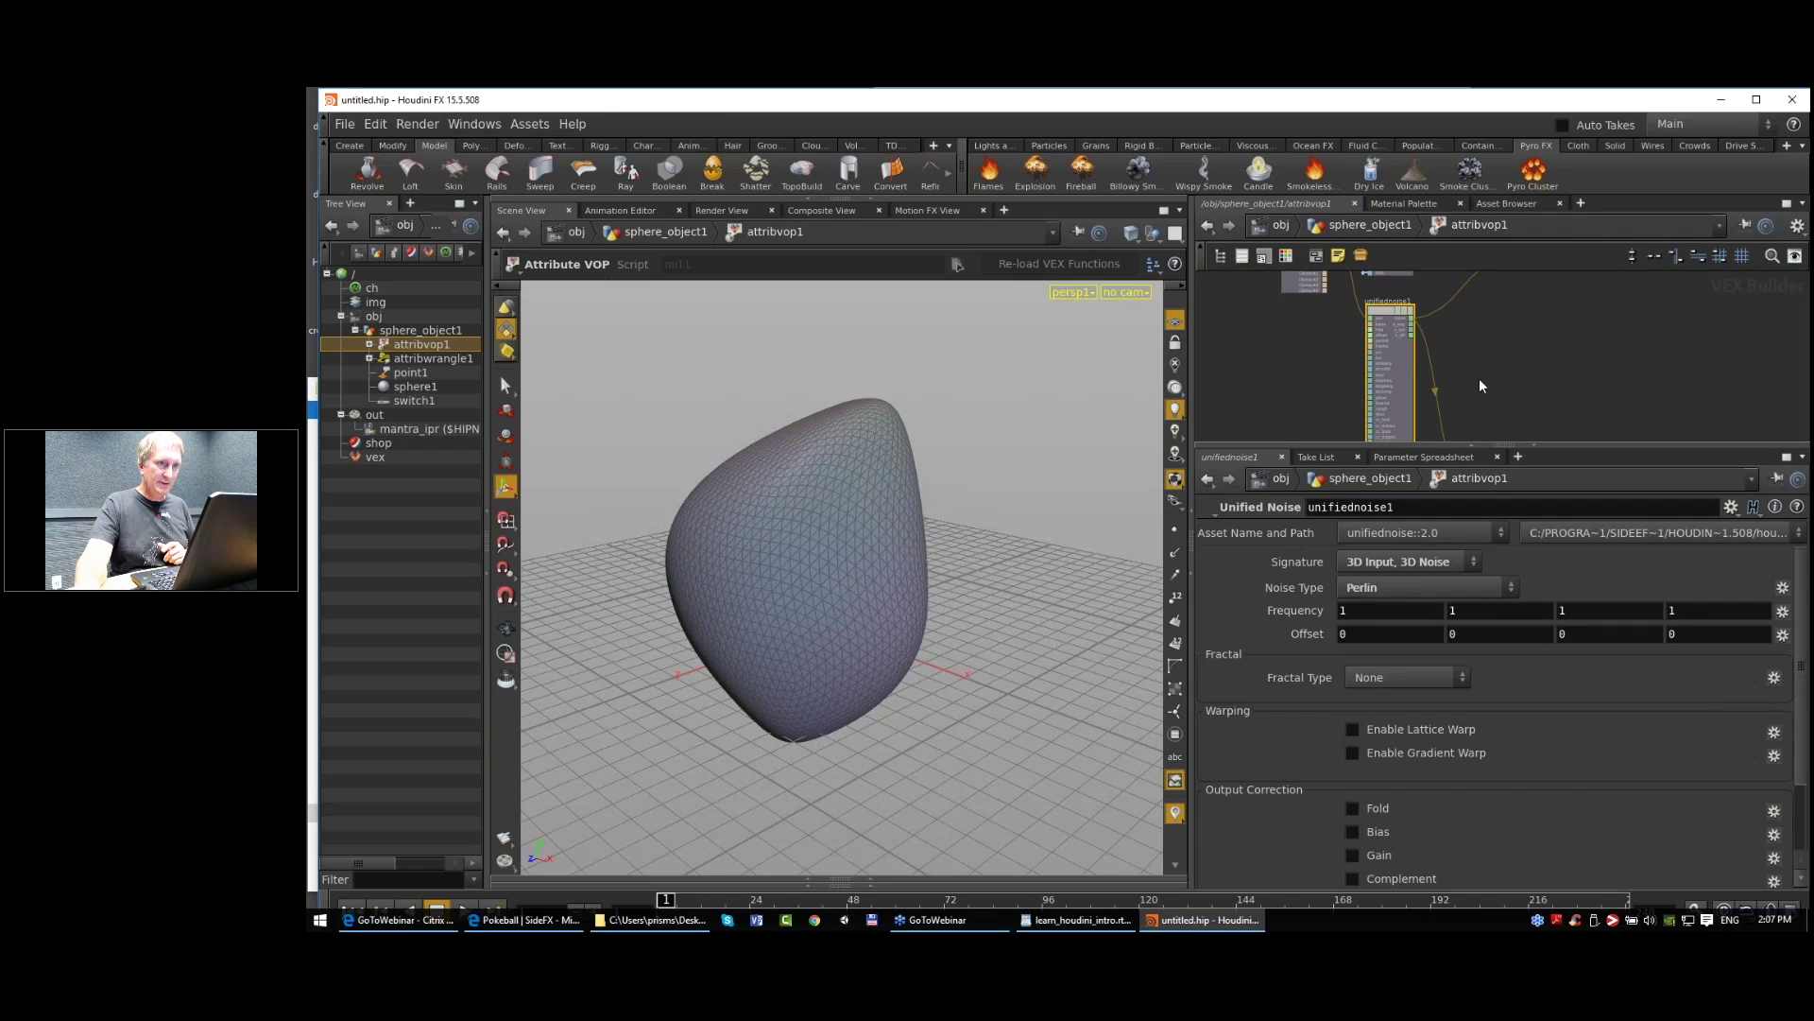
right_drag(1478, 378, 1490, 438)
middle_drag(1491, 437, 1475, 401)
drag(1467, 414, 1477, 274)
middle_drag(1469, 331, 1483, 450)
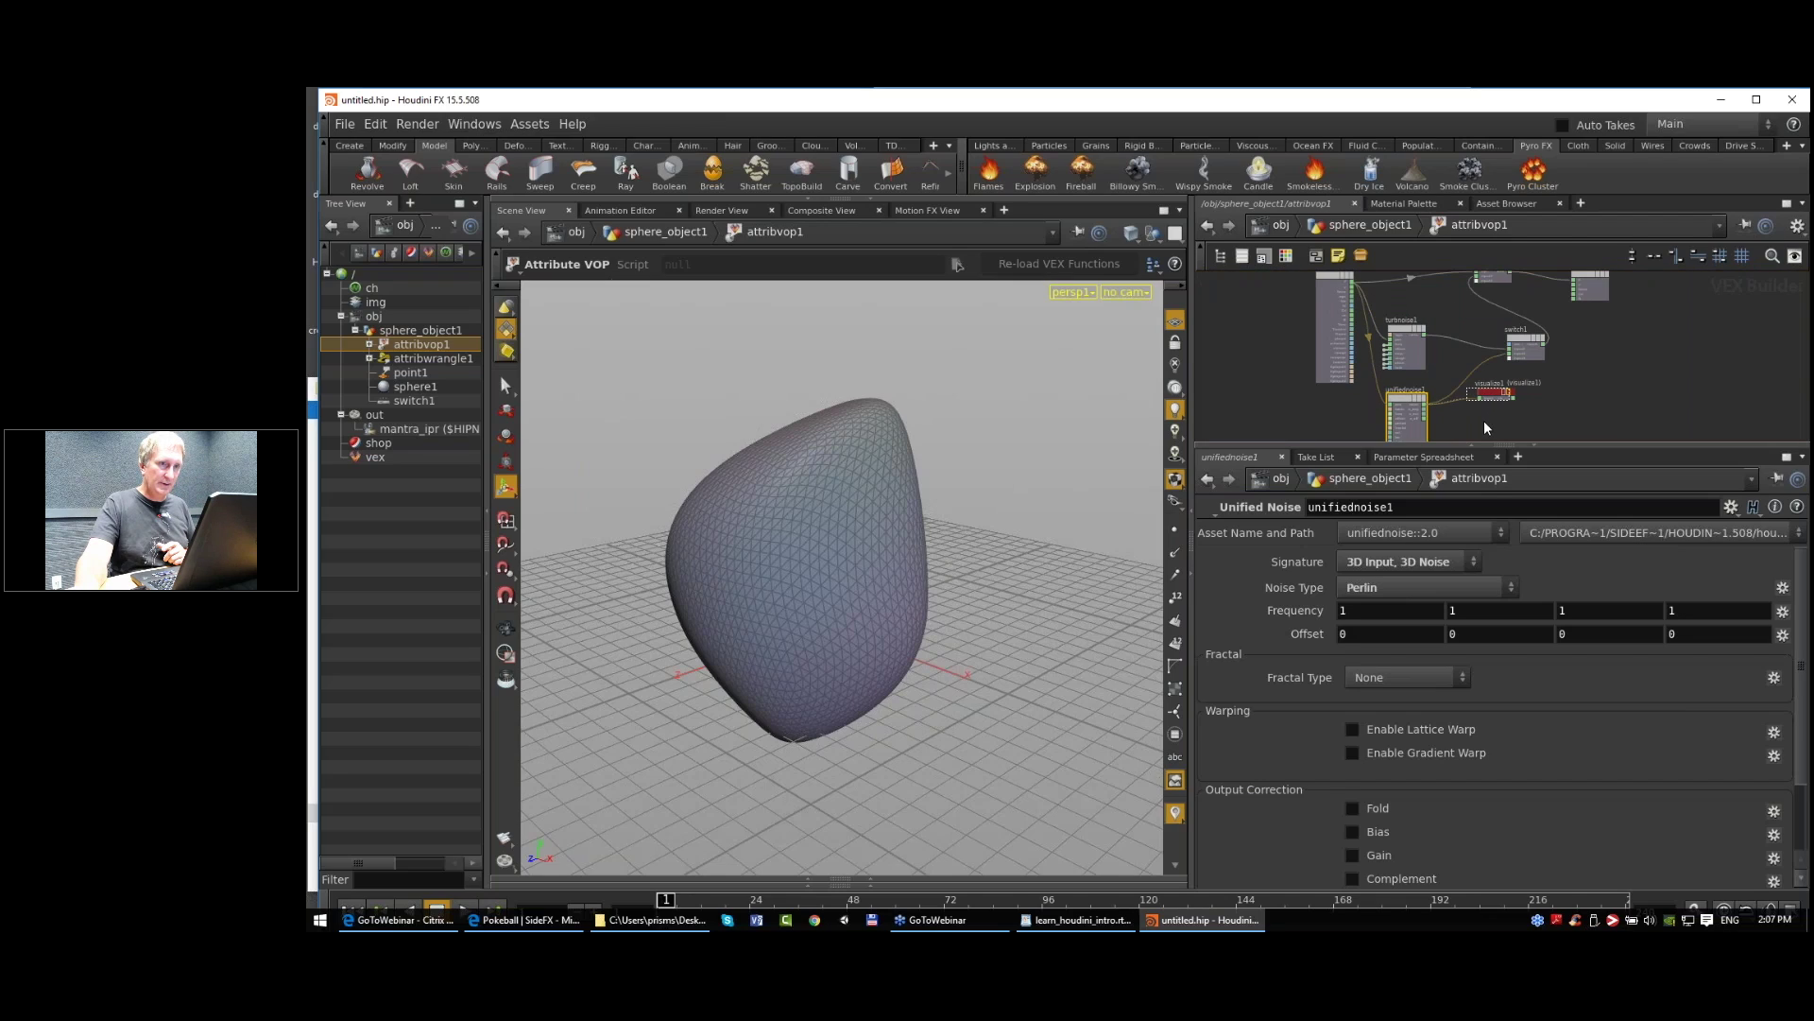
right_drag(1490, 419, 1452, 410)
middle_drag(1452, 410, 1483, 352)
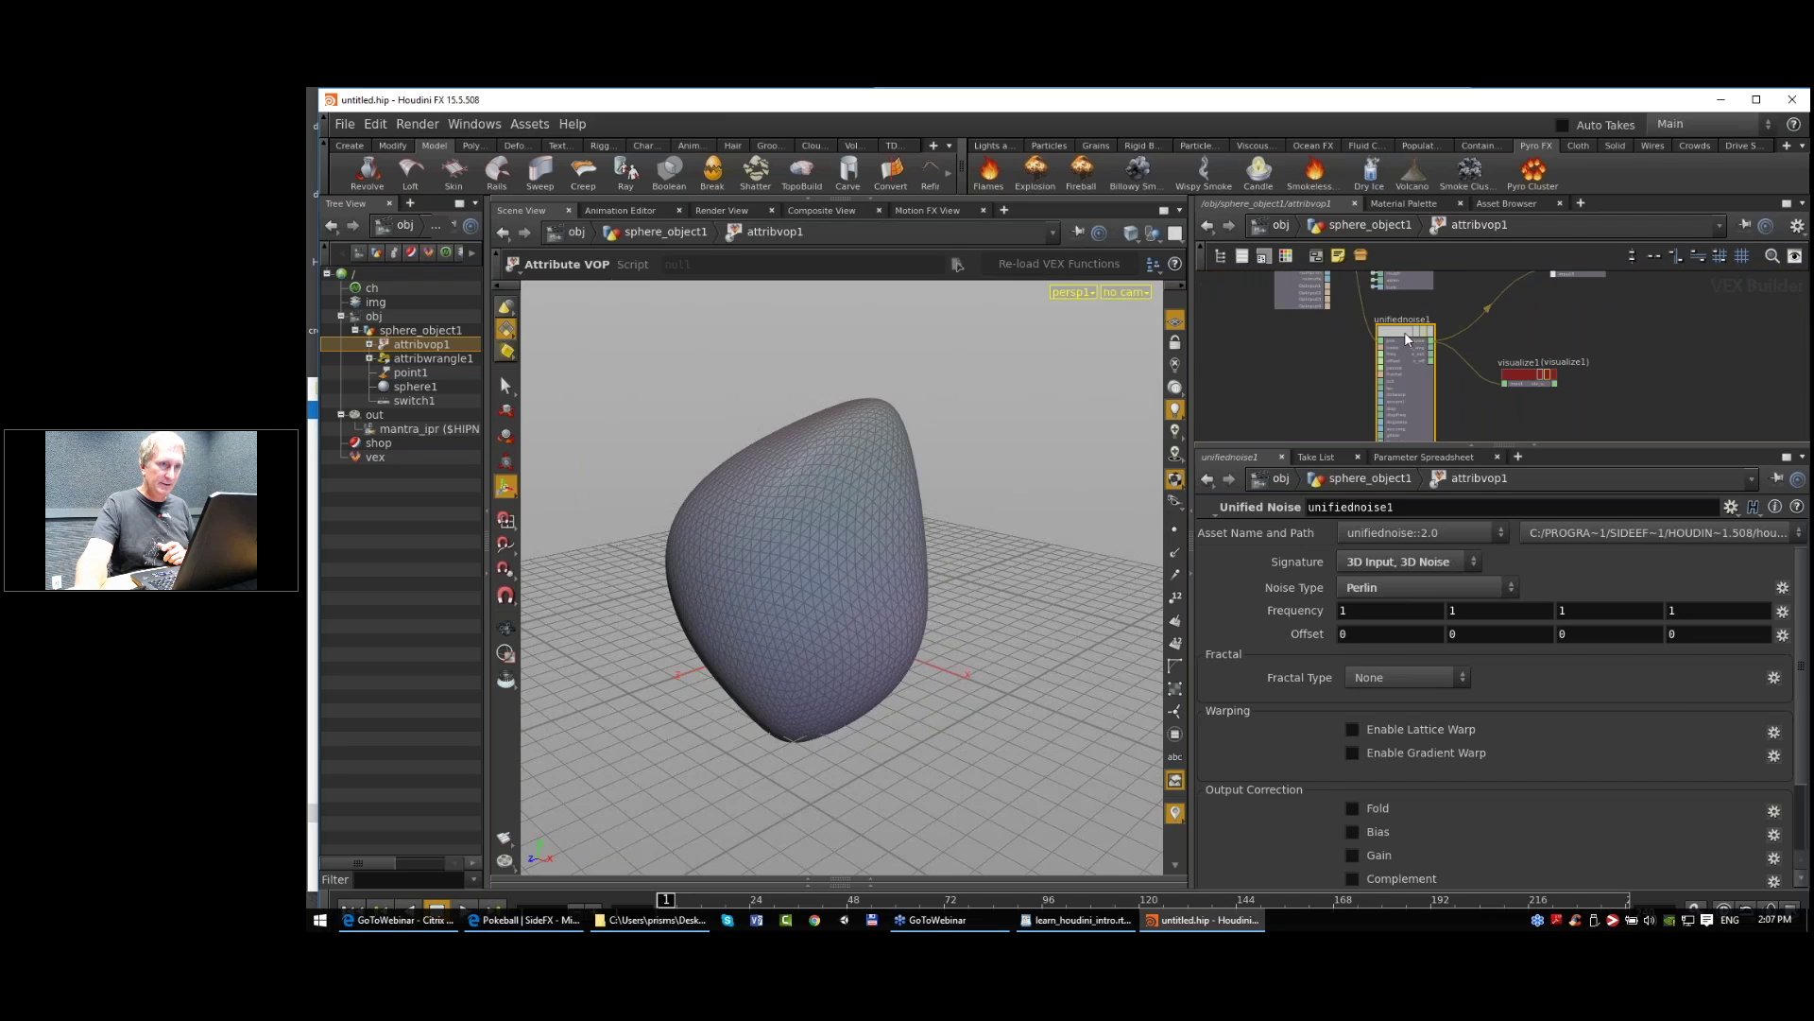
Step: Set all four Frequency components of unifiednoise1 to 1.7
middle_drag(1298, 608, 1243, 610)
middle_drag(1229, 617, 1299, 608)
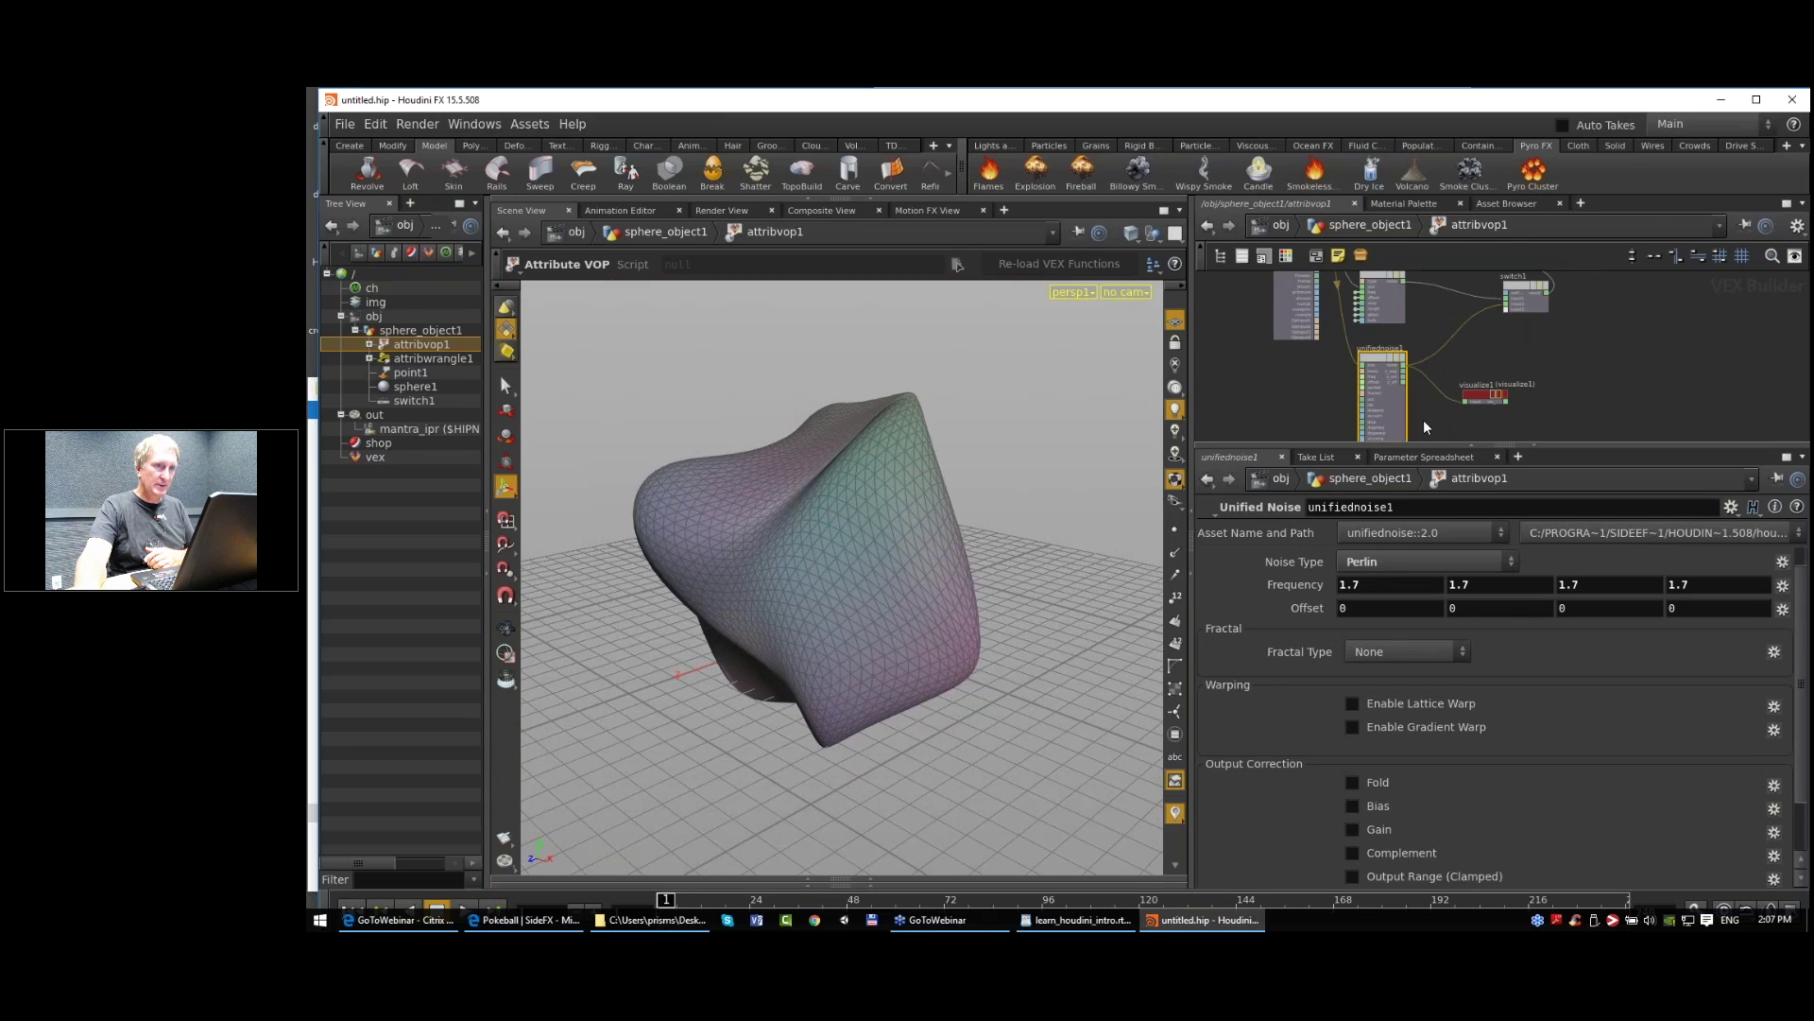
Step: Examine the noise nodes, their inputs and their connections to switch1 in the attribvop1 network
middle_drag(1424, 420, 1427, 363)
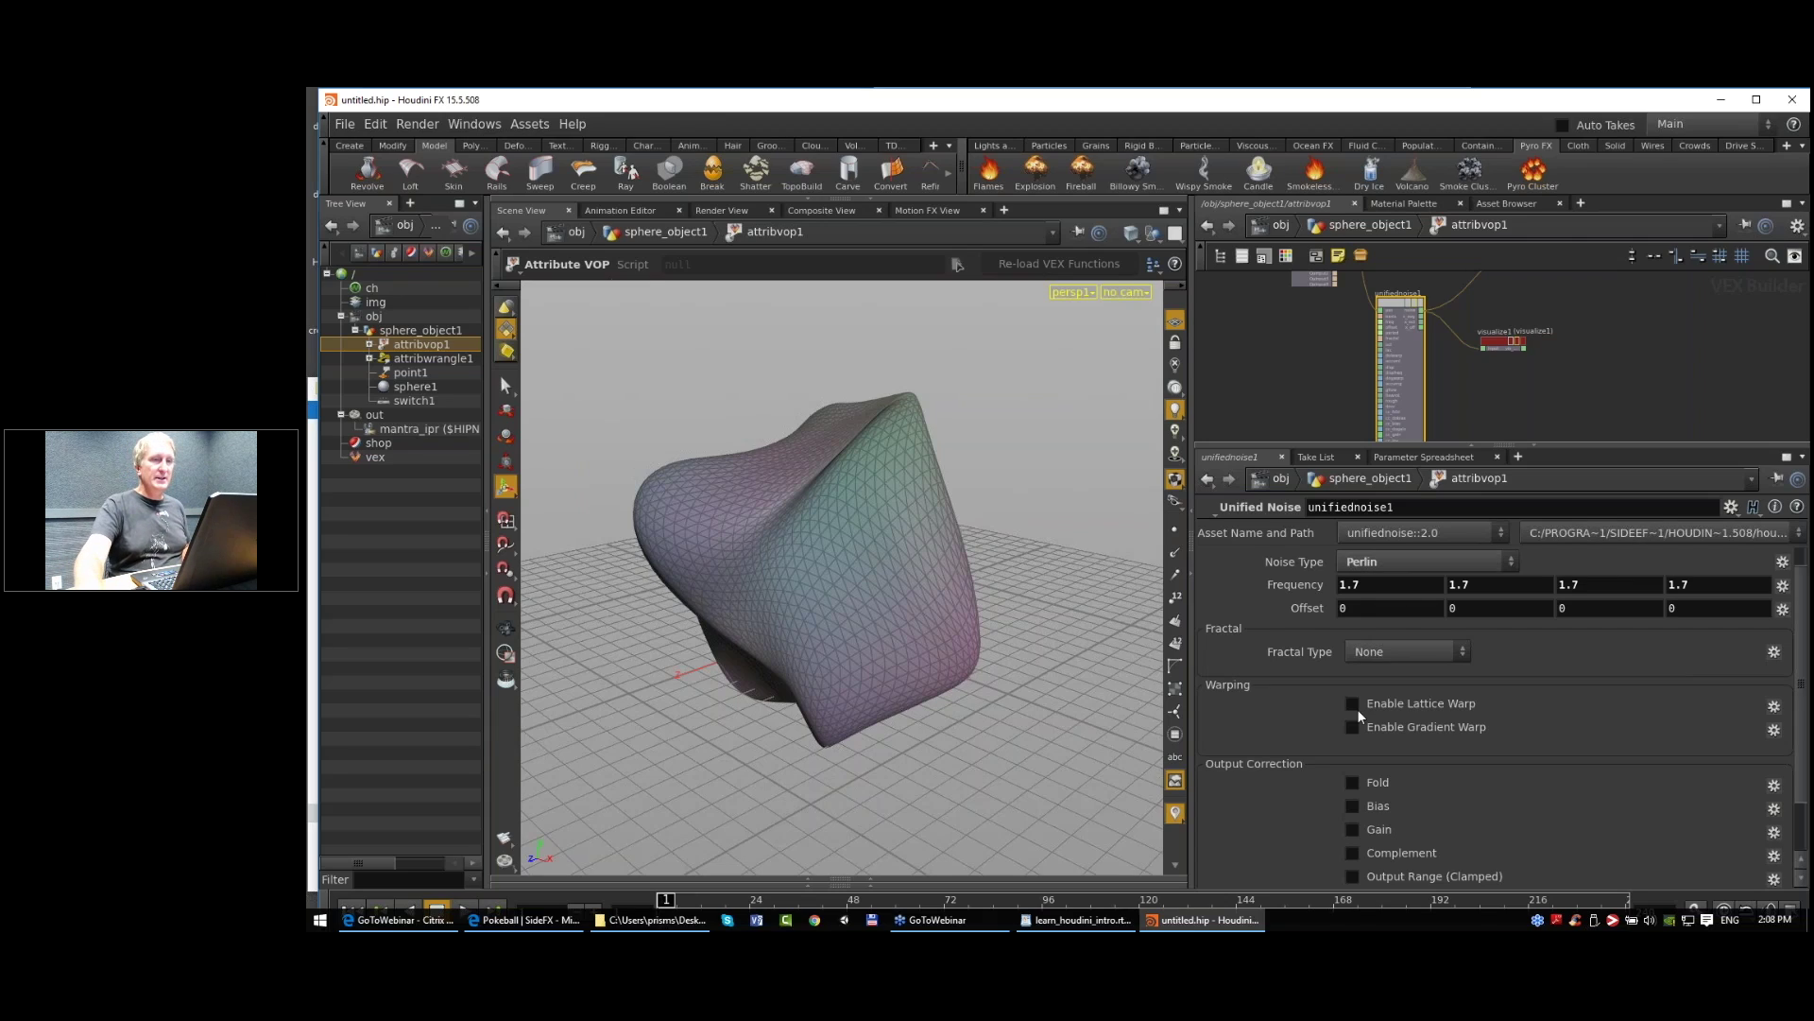
scroll(1573, 341, down, 3)
middle_drag(1574, 336, 1601, 392)
scroll(1555, 361, up, 3)
scroll(1624, 389, down, 3)
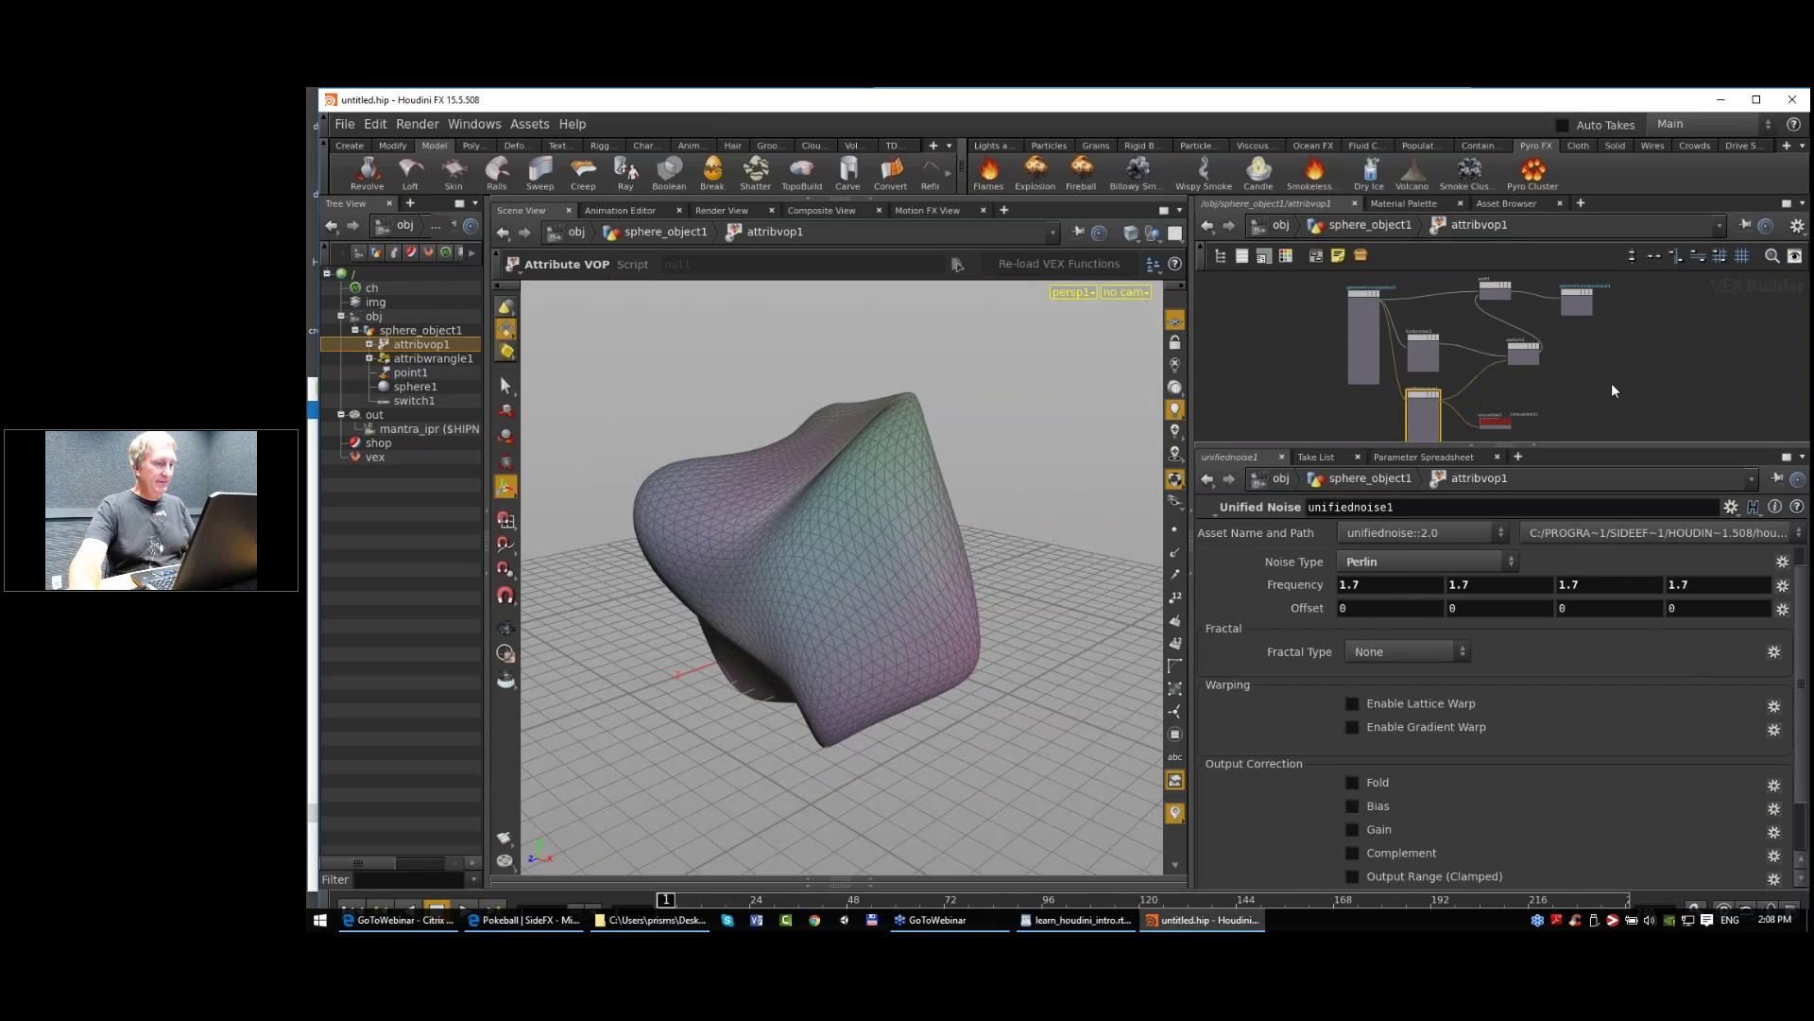
scroll(1571, 390, up, 3)
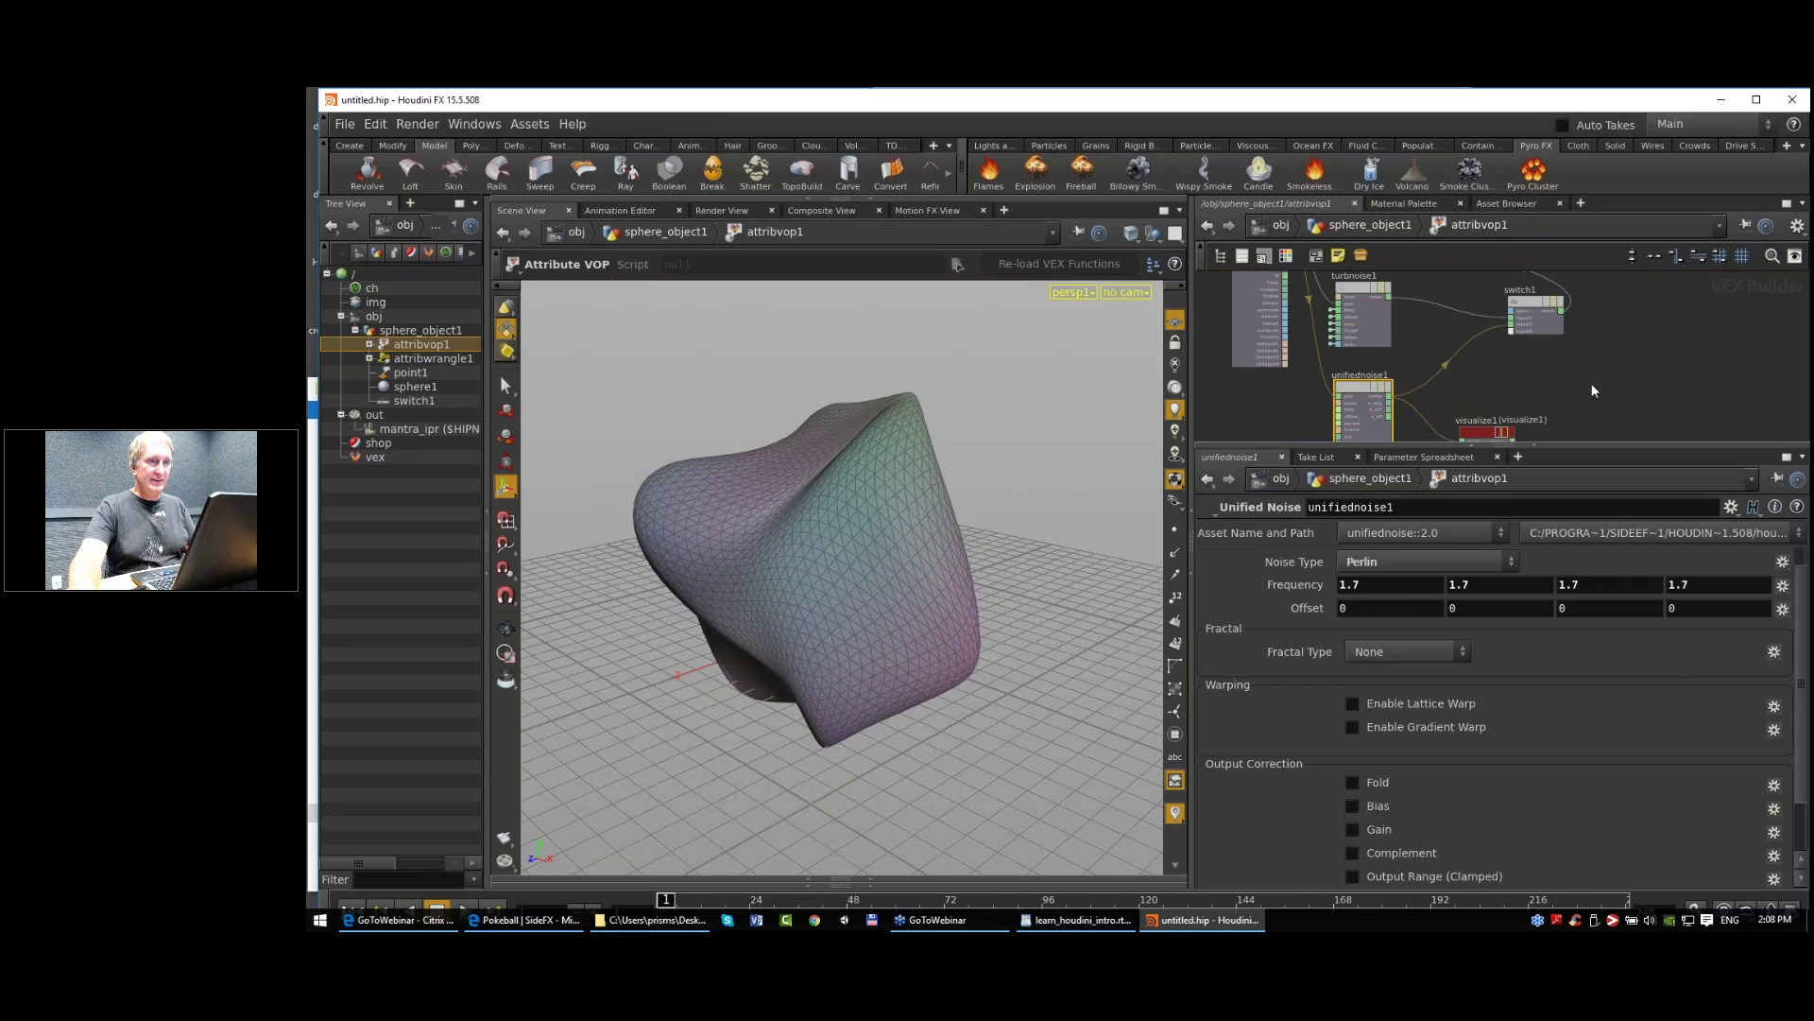
middle_drag(1606, 355, 1609, 377)
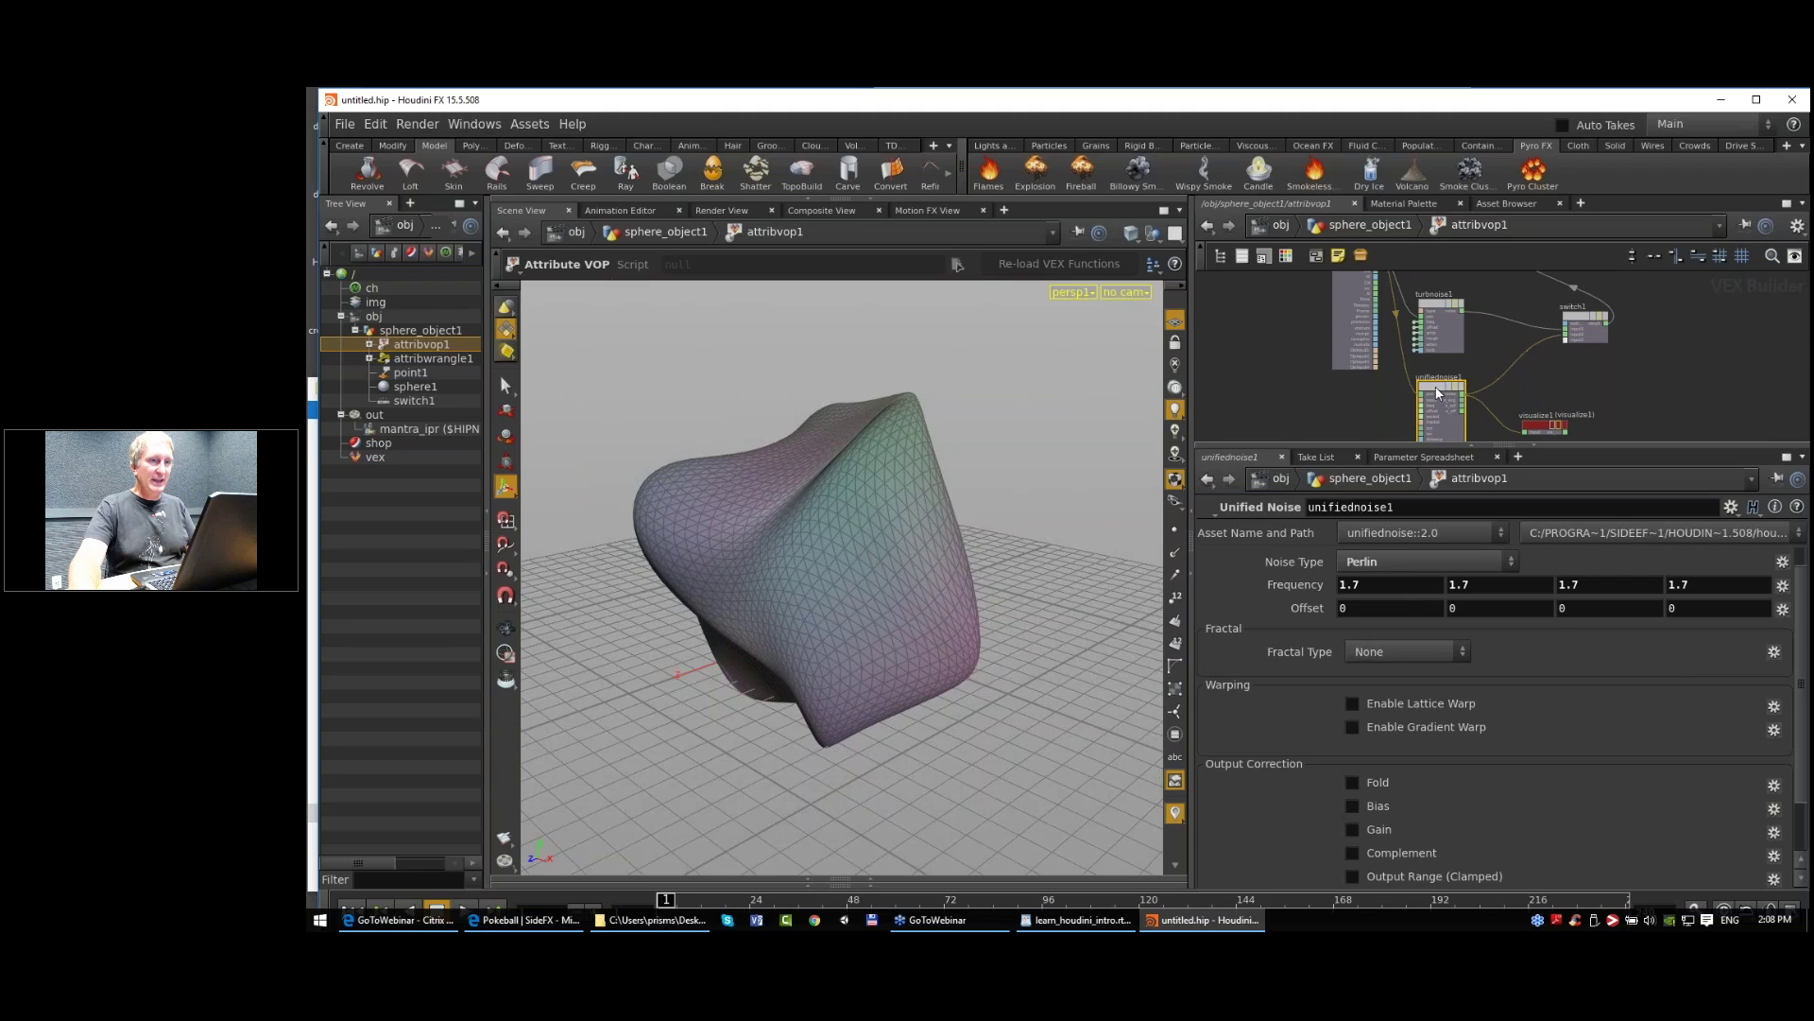
middle_drag(1595, 377, 1574, 386)
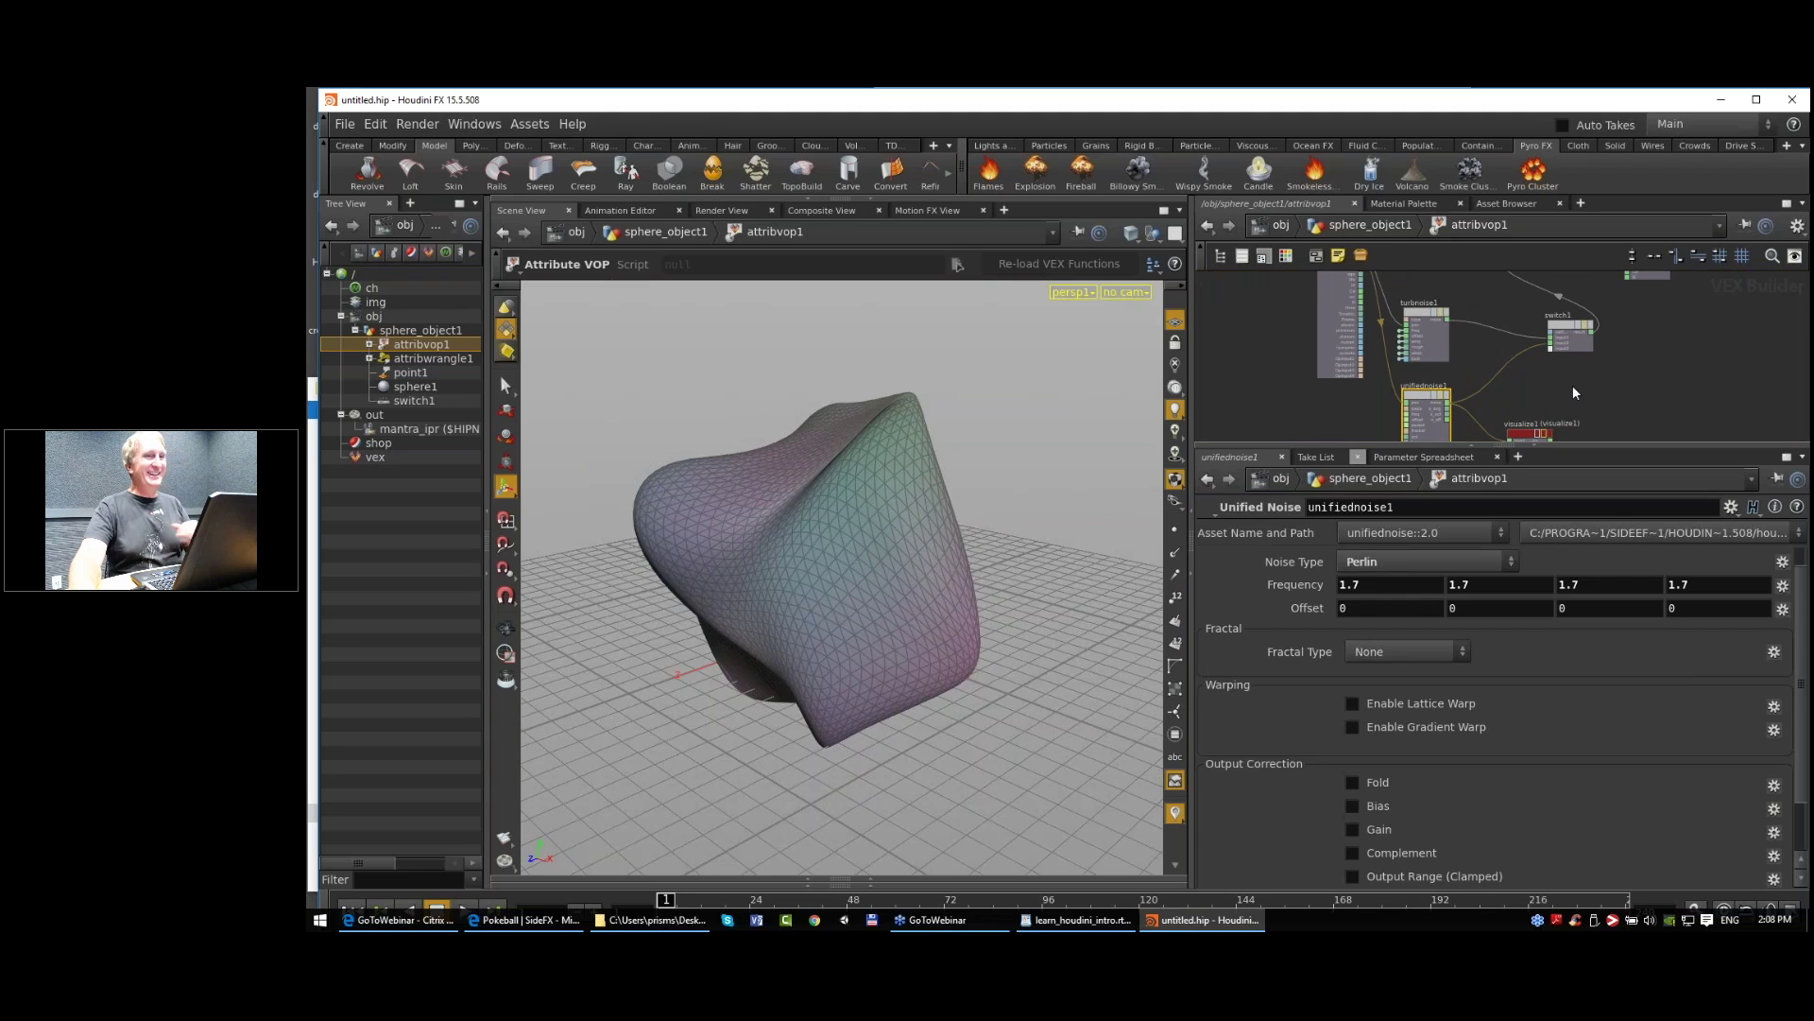
scroll(1493, 344, up, 5)
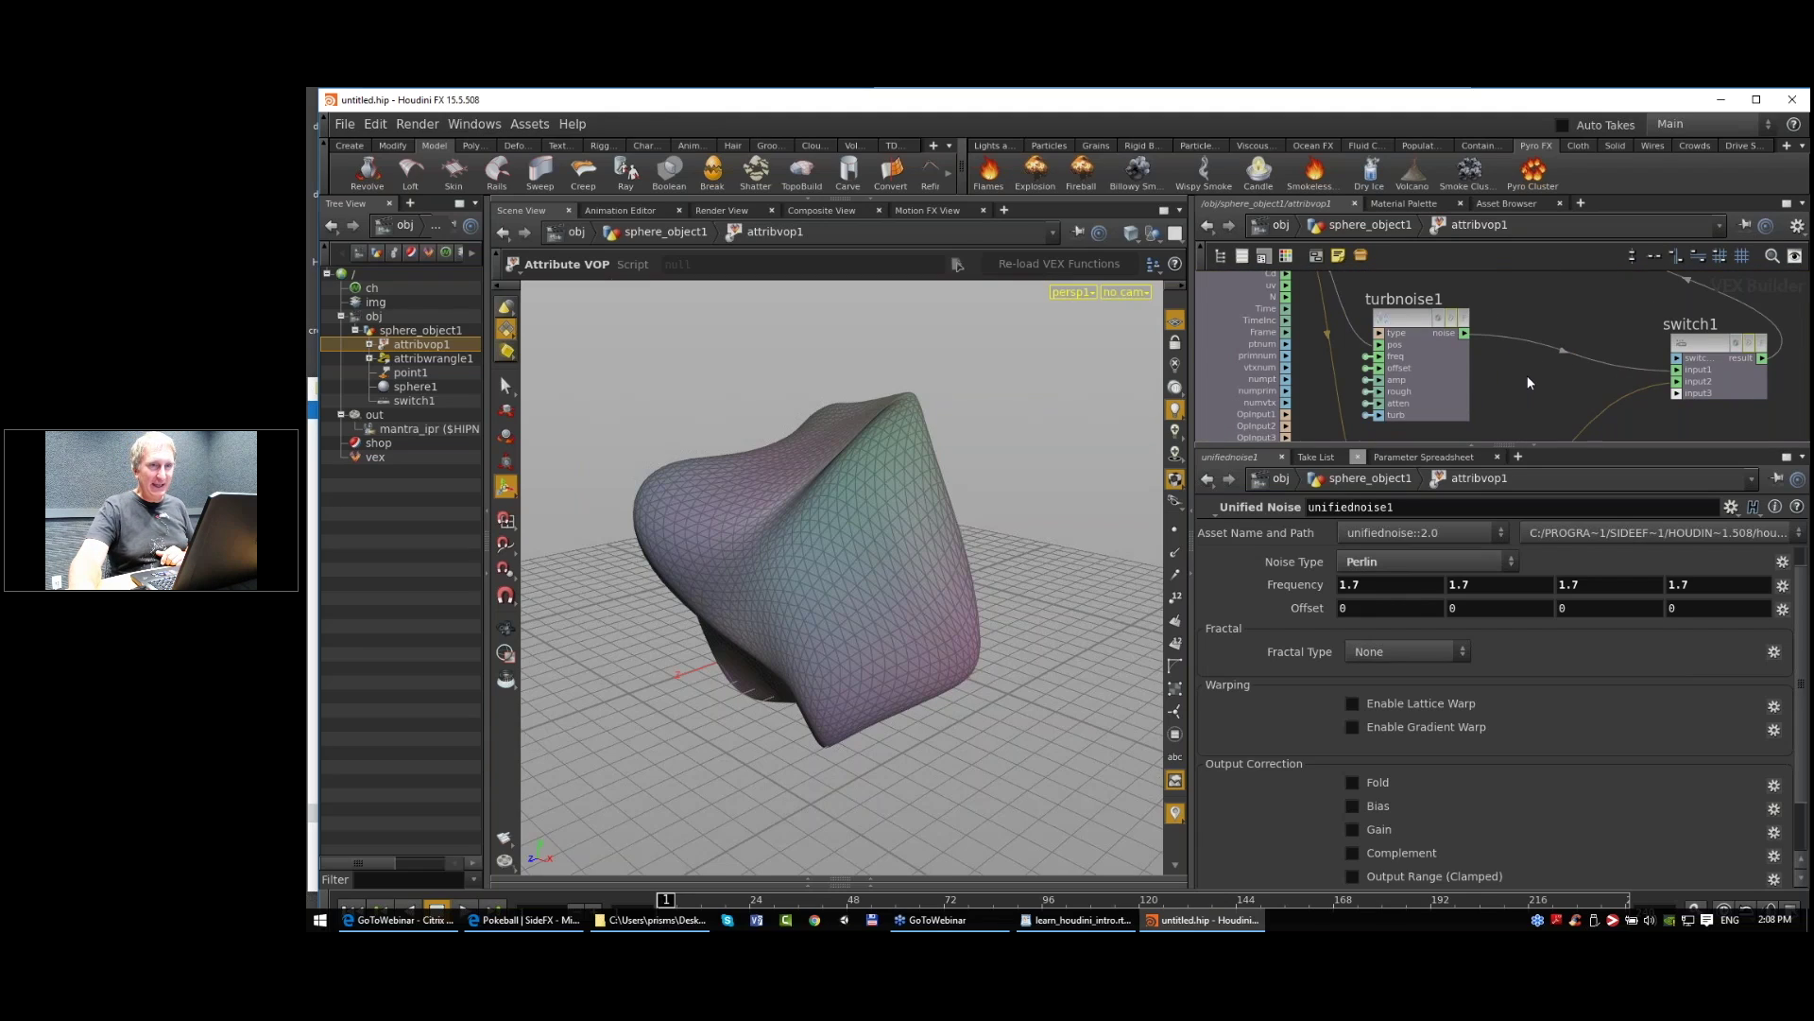
scroll(1391, 342, down, 5)
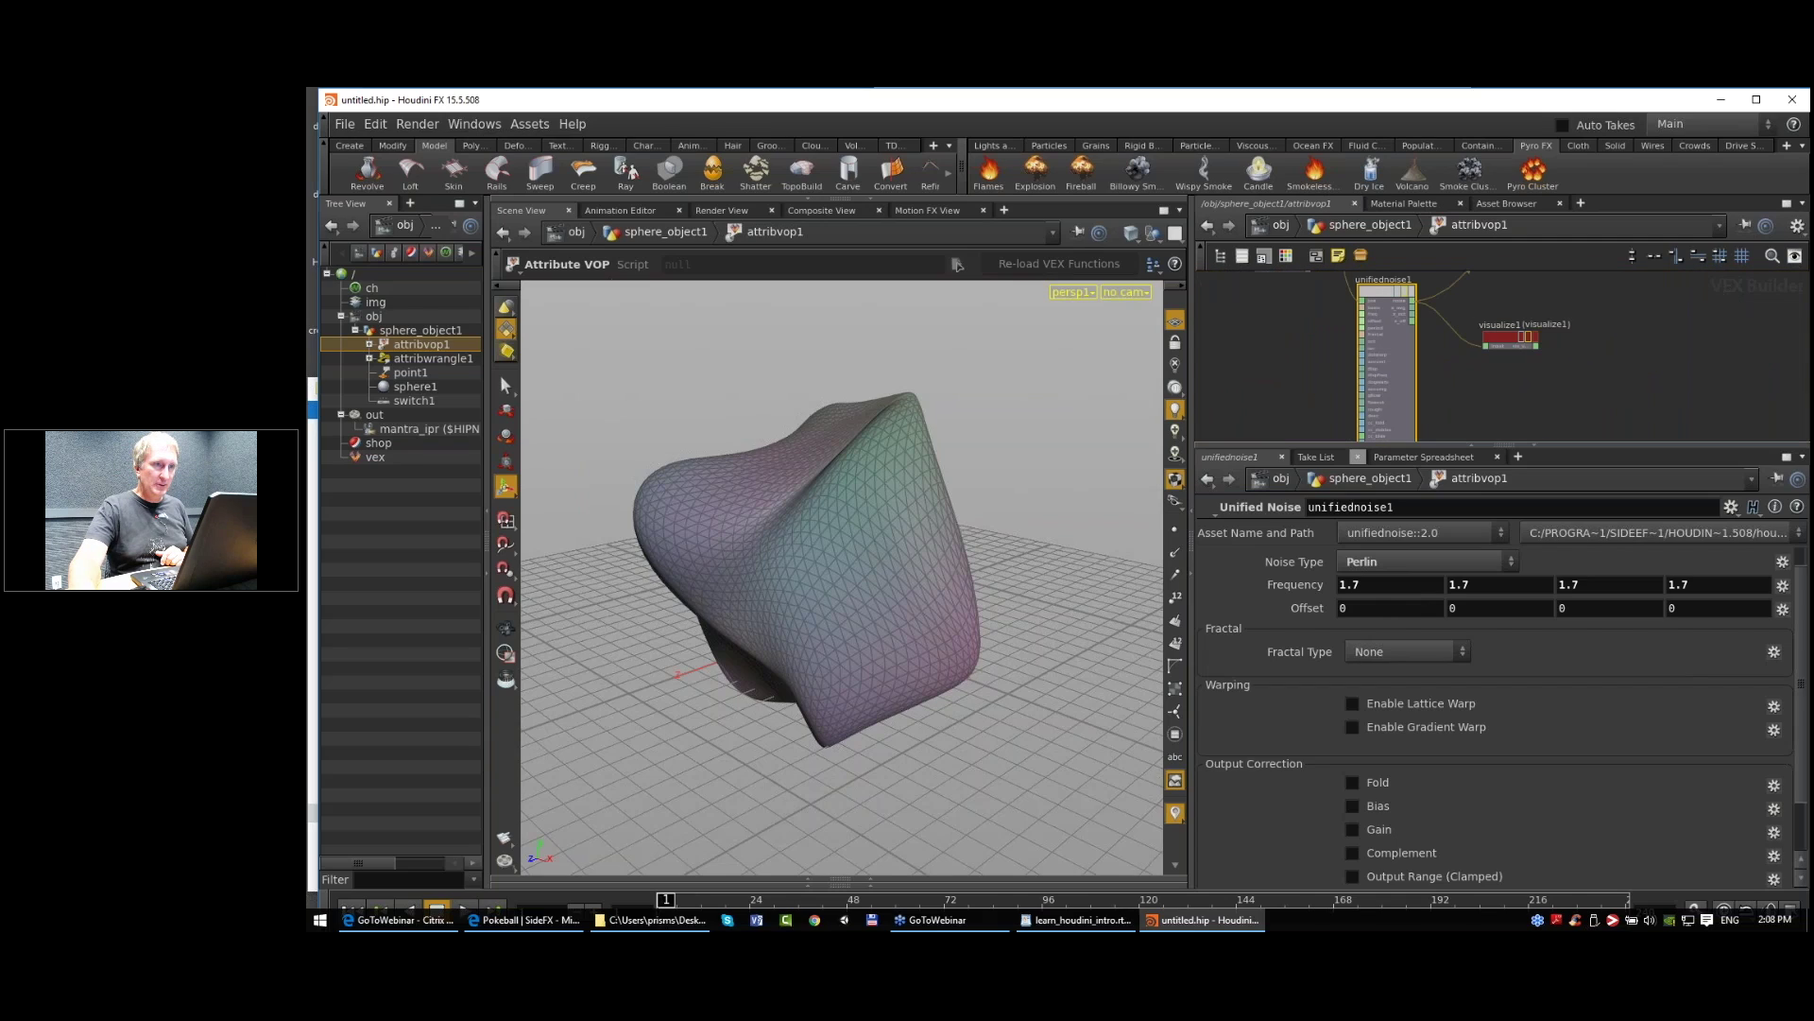
scroll(1334, 610, down, 3)
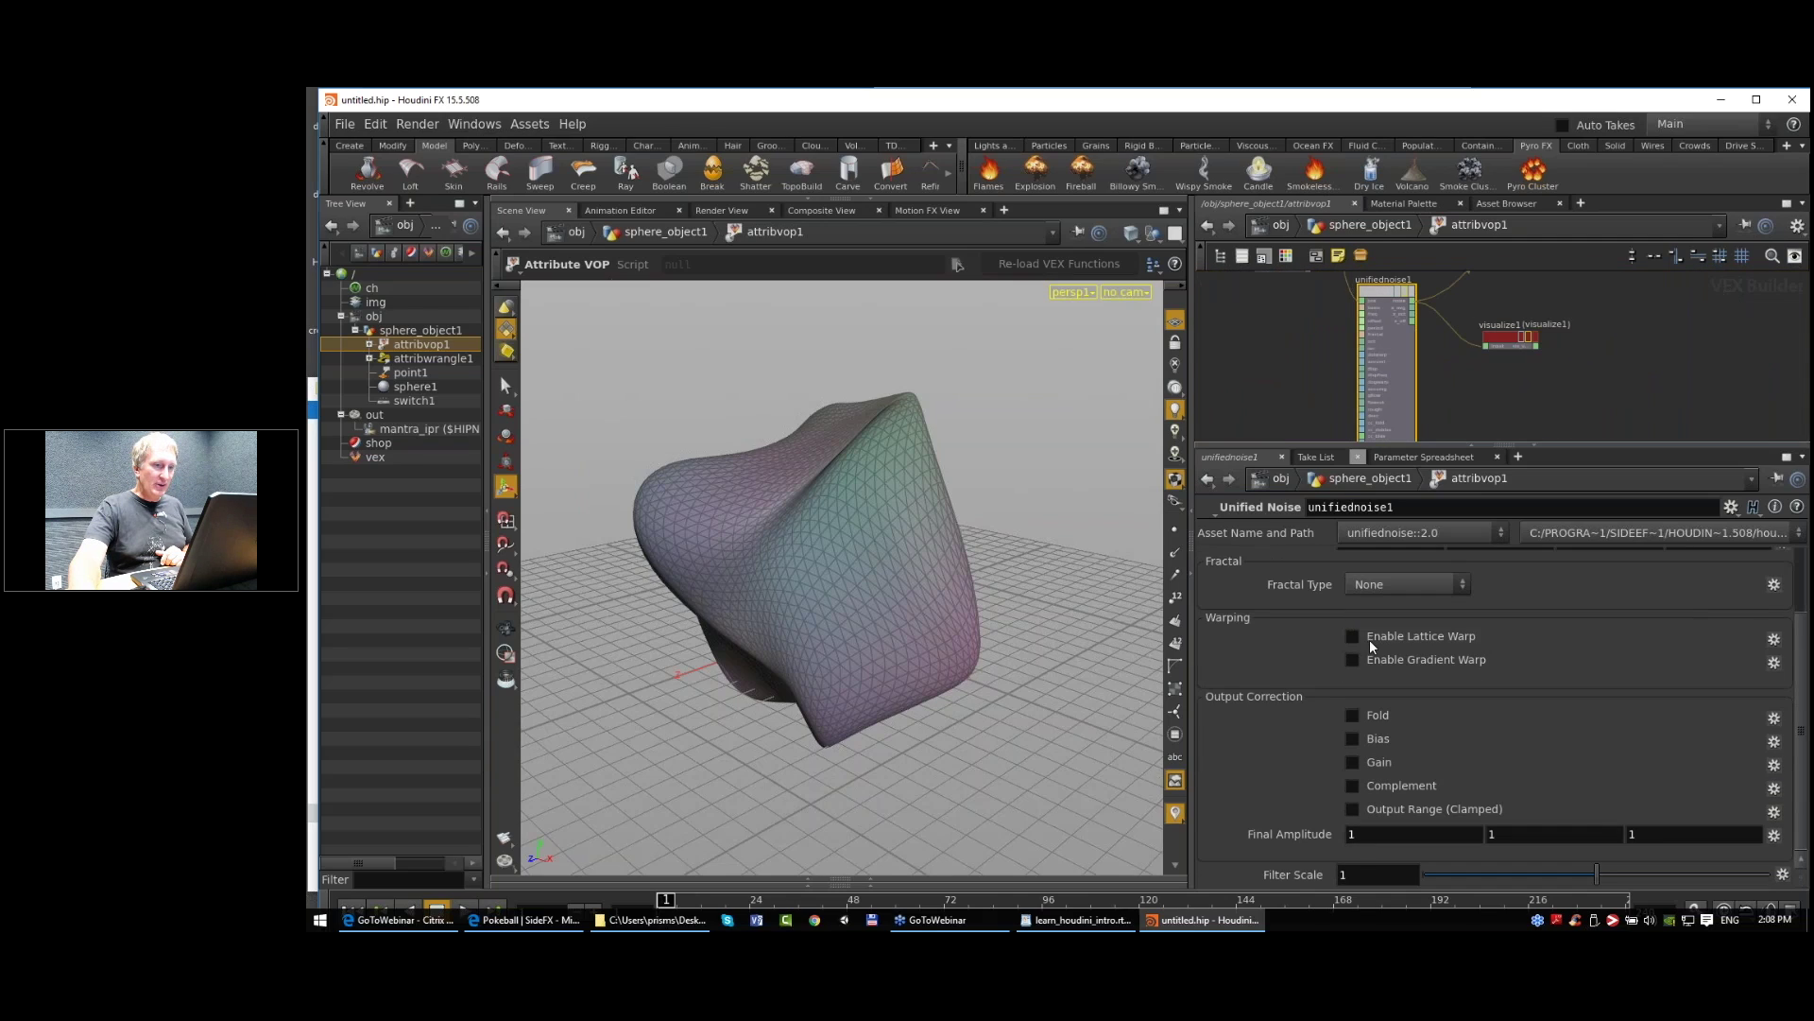
click(1486, 835)
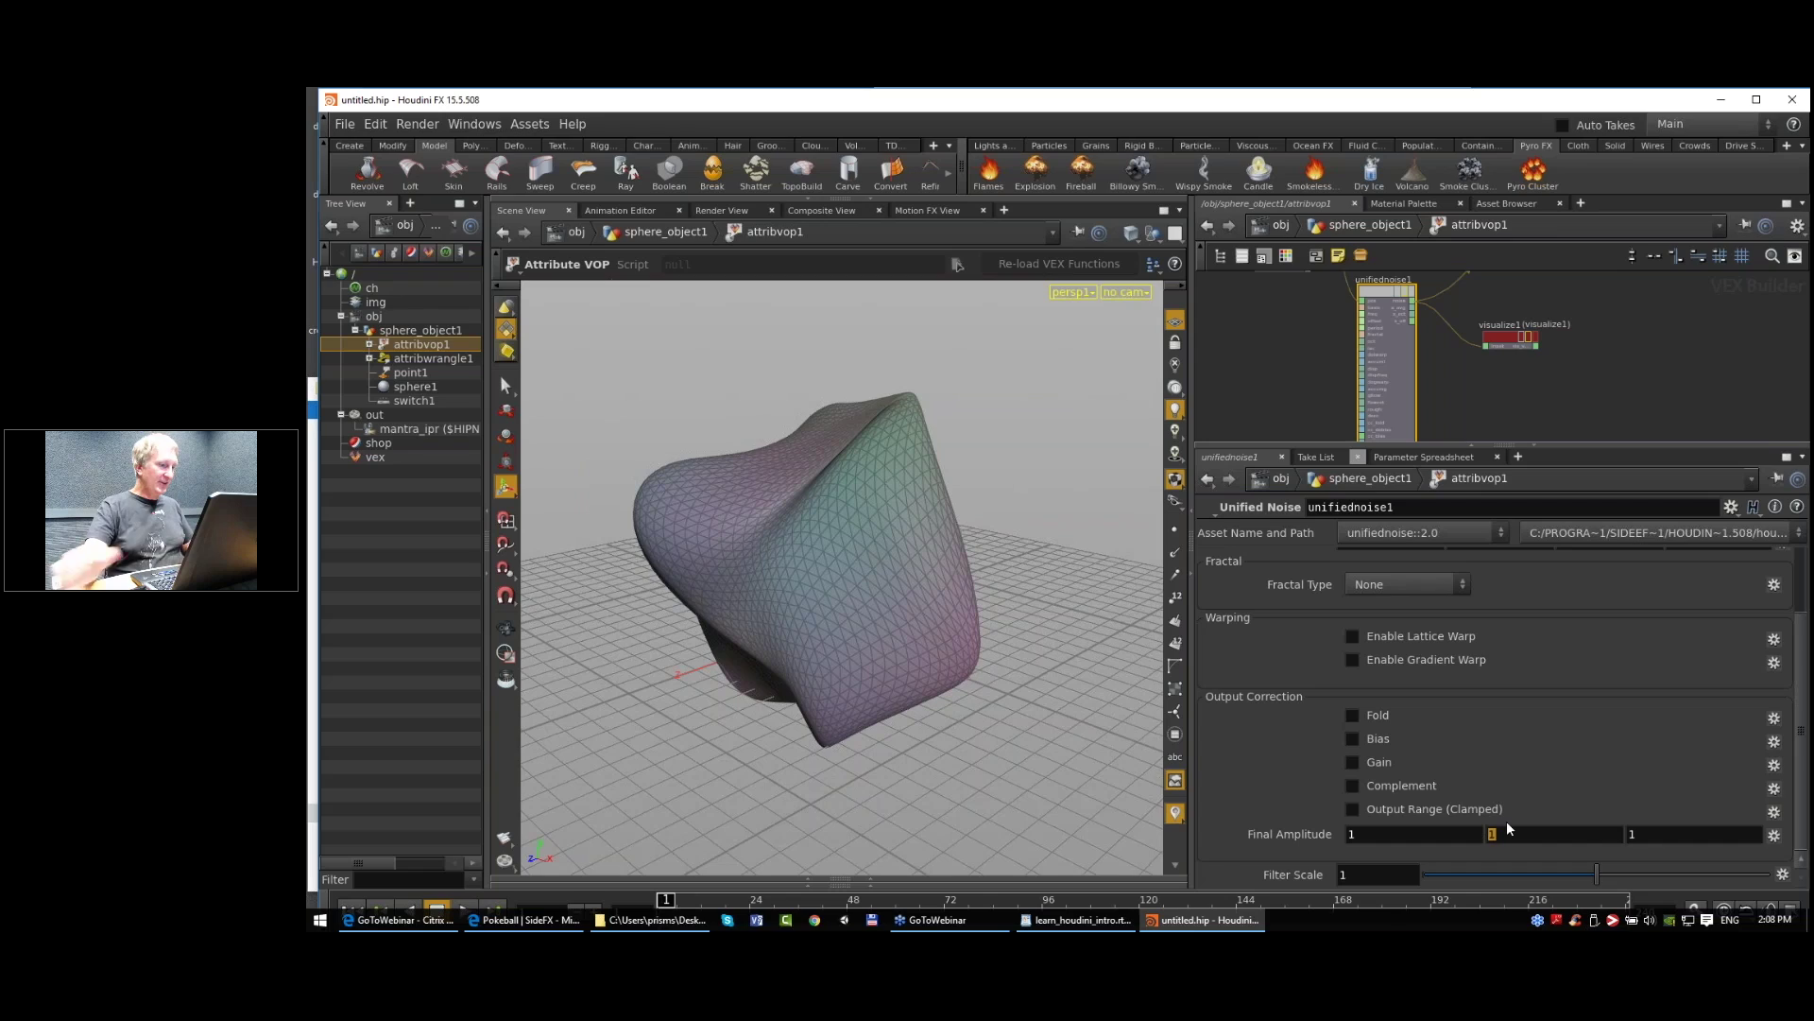
text($FF)
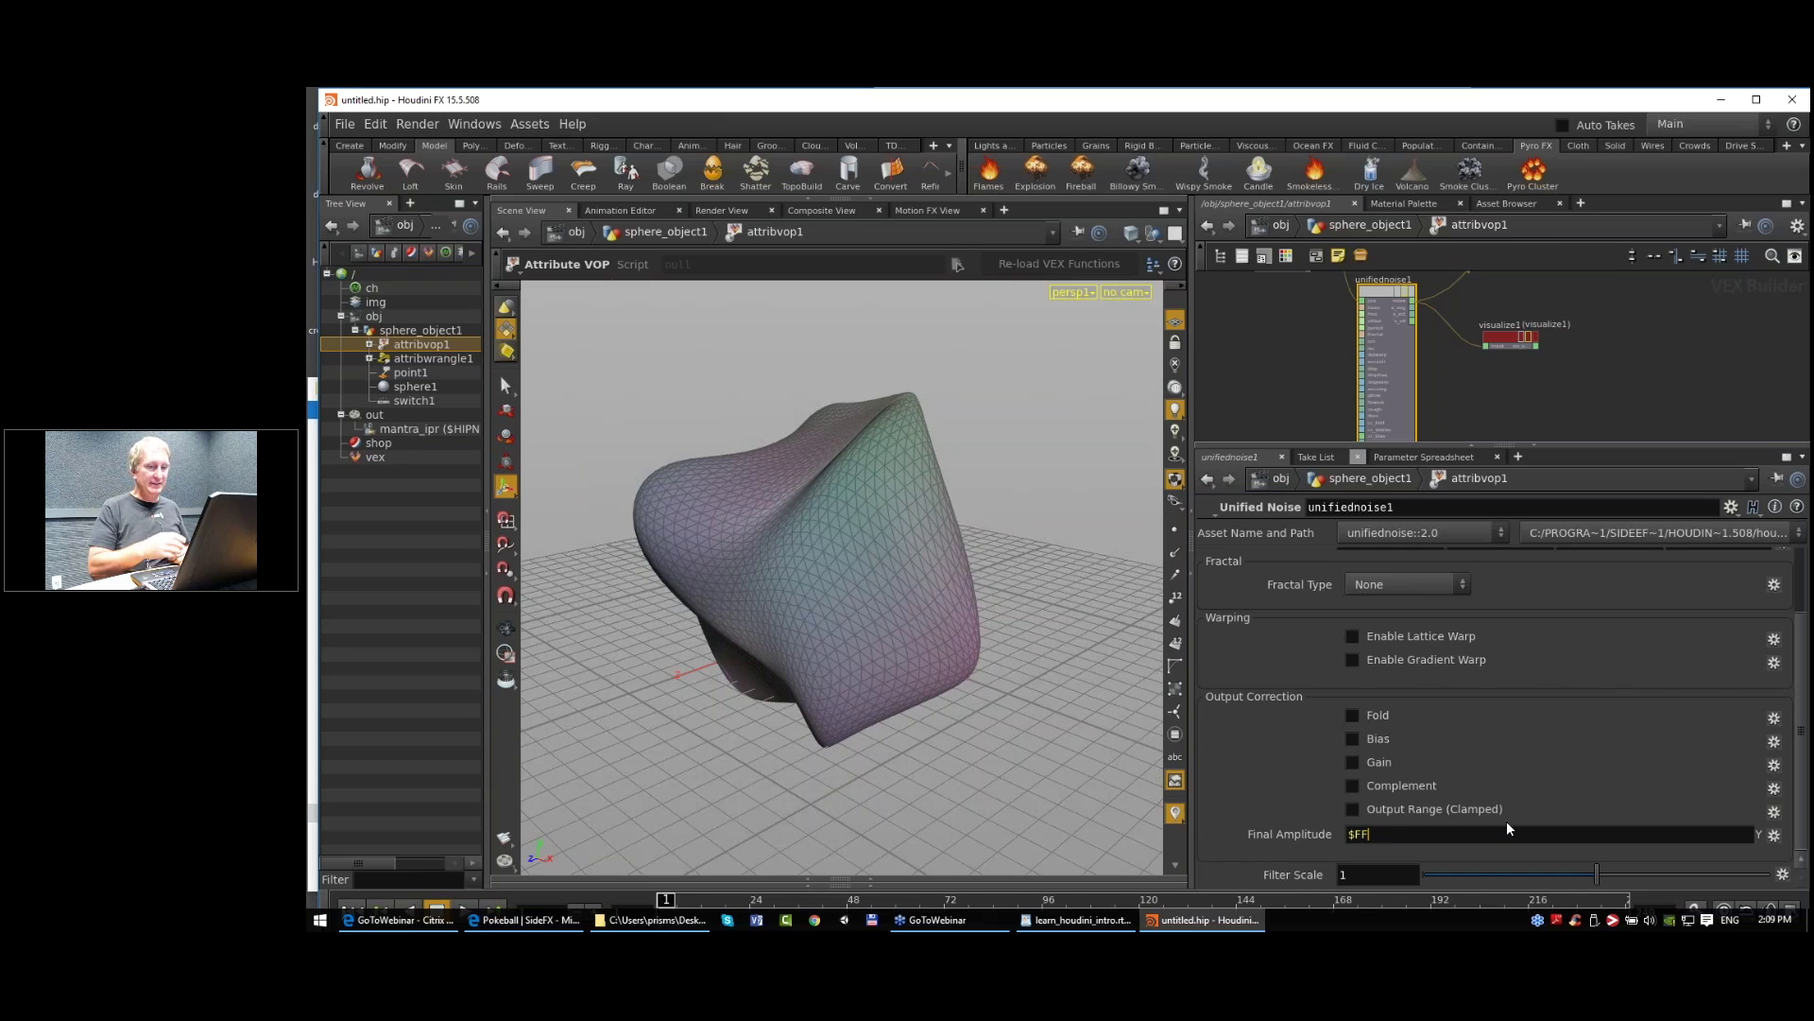
key(BackSpace)
key(BackSpace)
key(BackSpace)
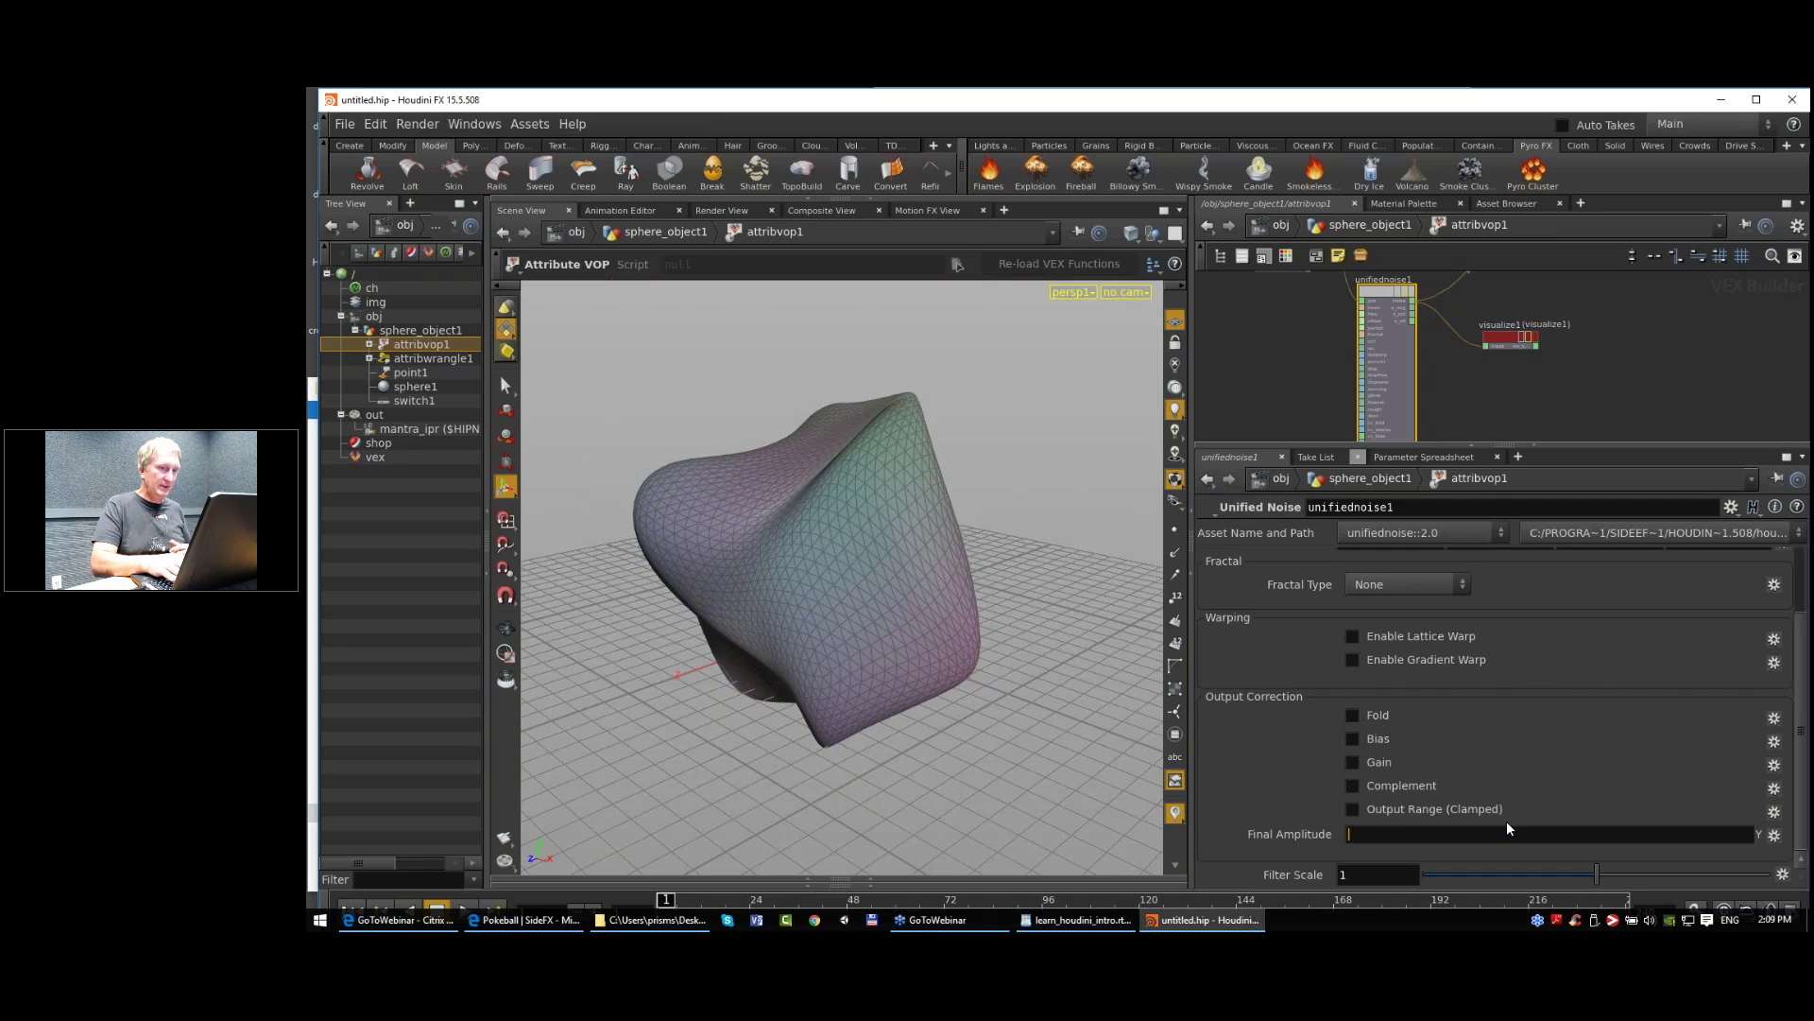
key(Return)
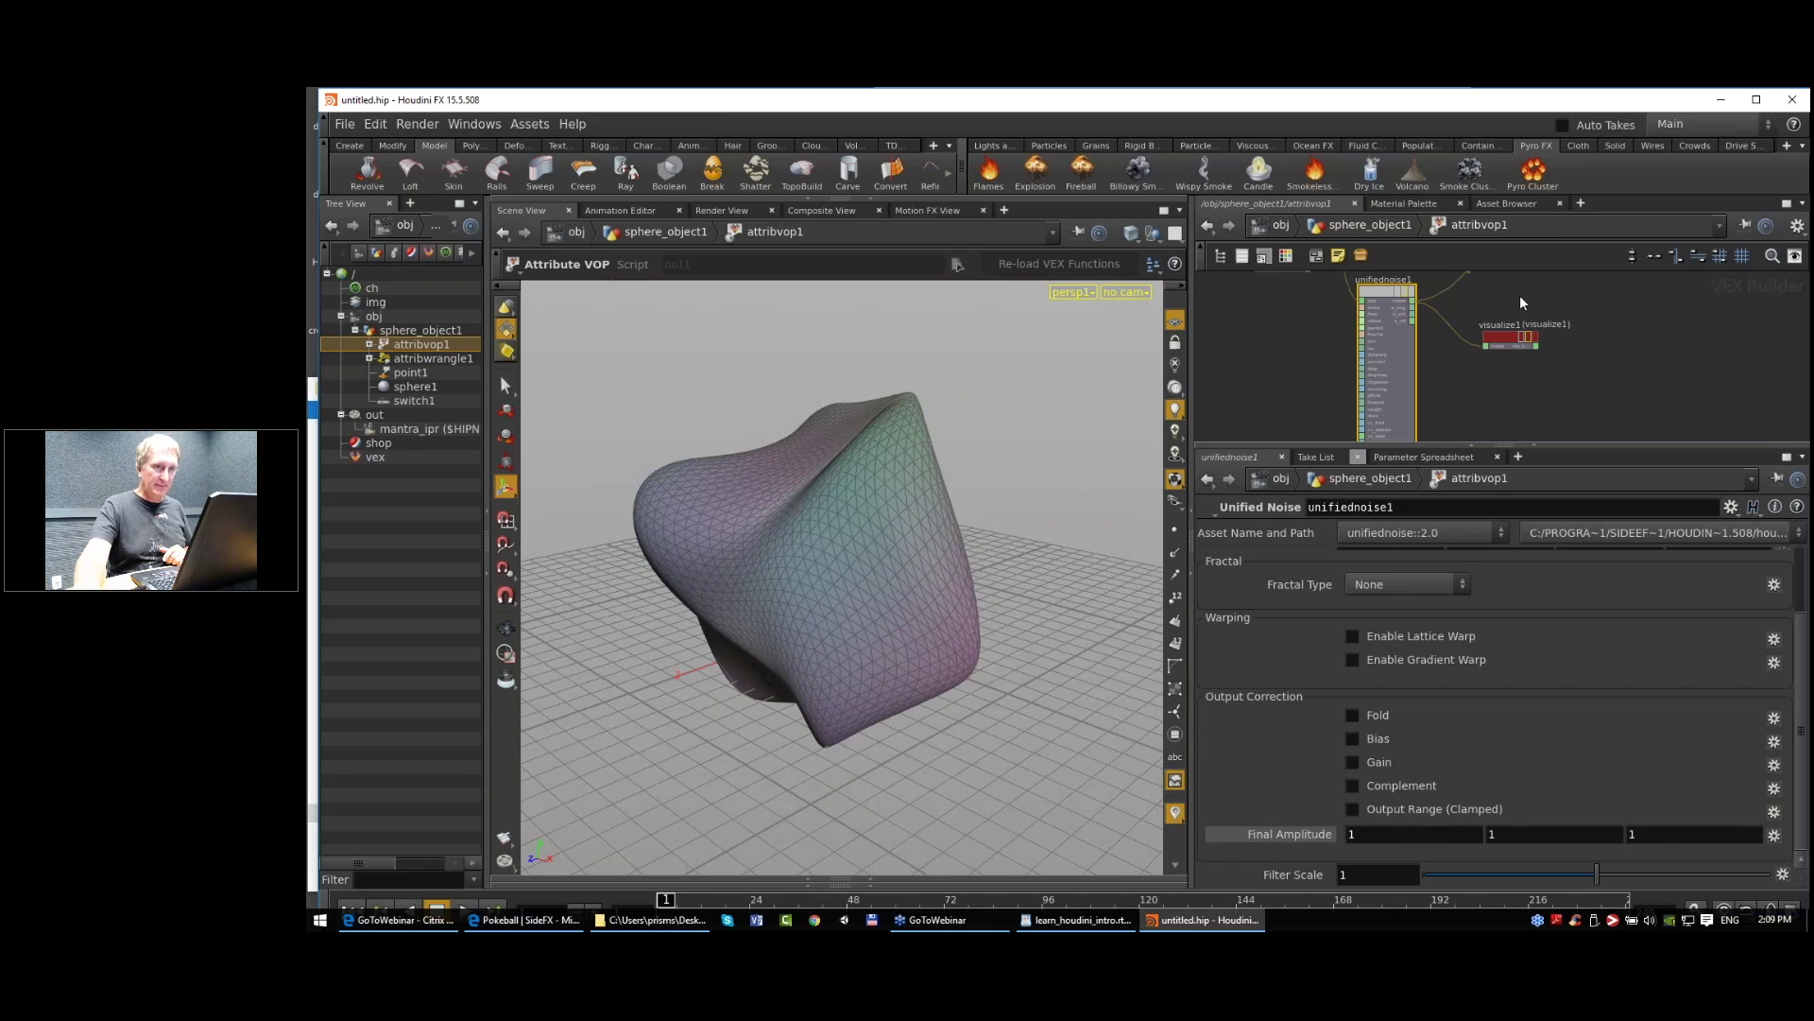
Step: Promote the Filter Scale input (fscale) of unifiednoise1 to a parameter of attribvop1
middle_drag(1519, 295, 1562, 338)
scroll(1562, 339, down, 2)
scroll(1466, 365, up, 3)
middle_drag(1533, 422, 1553, 326)
scroll(1540, 397, up, 2)
middle_drag(1372, 335, 1361, 412)
mouse_move(1421, 278)
middle_down()
mouse_move(1409, 384)
mouse_move(1369, 369)
mouse_move(1338, 391)
mouse_move(1341, 308)
middle_up()
scroll(1409, 384, up, 2)
scroll(1340, 406, down, 1)
middle_drag(1334, 435, 1340, 293)
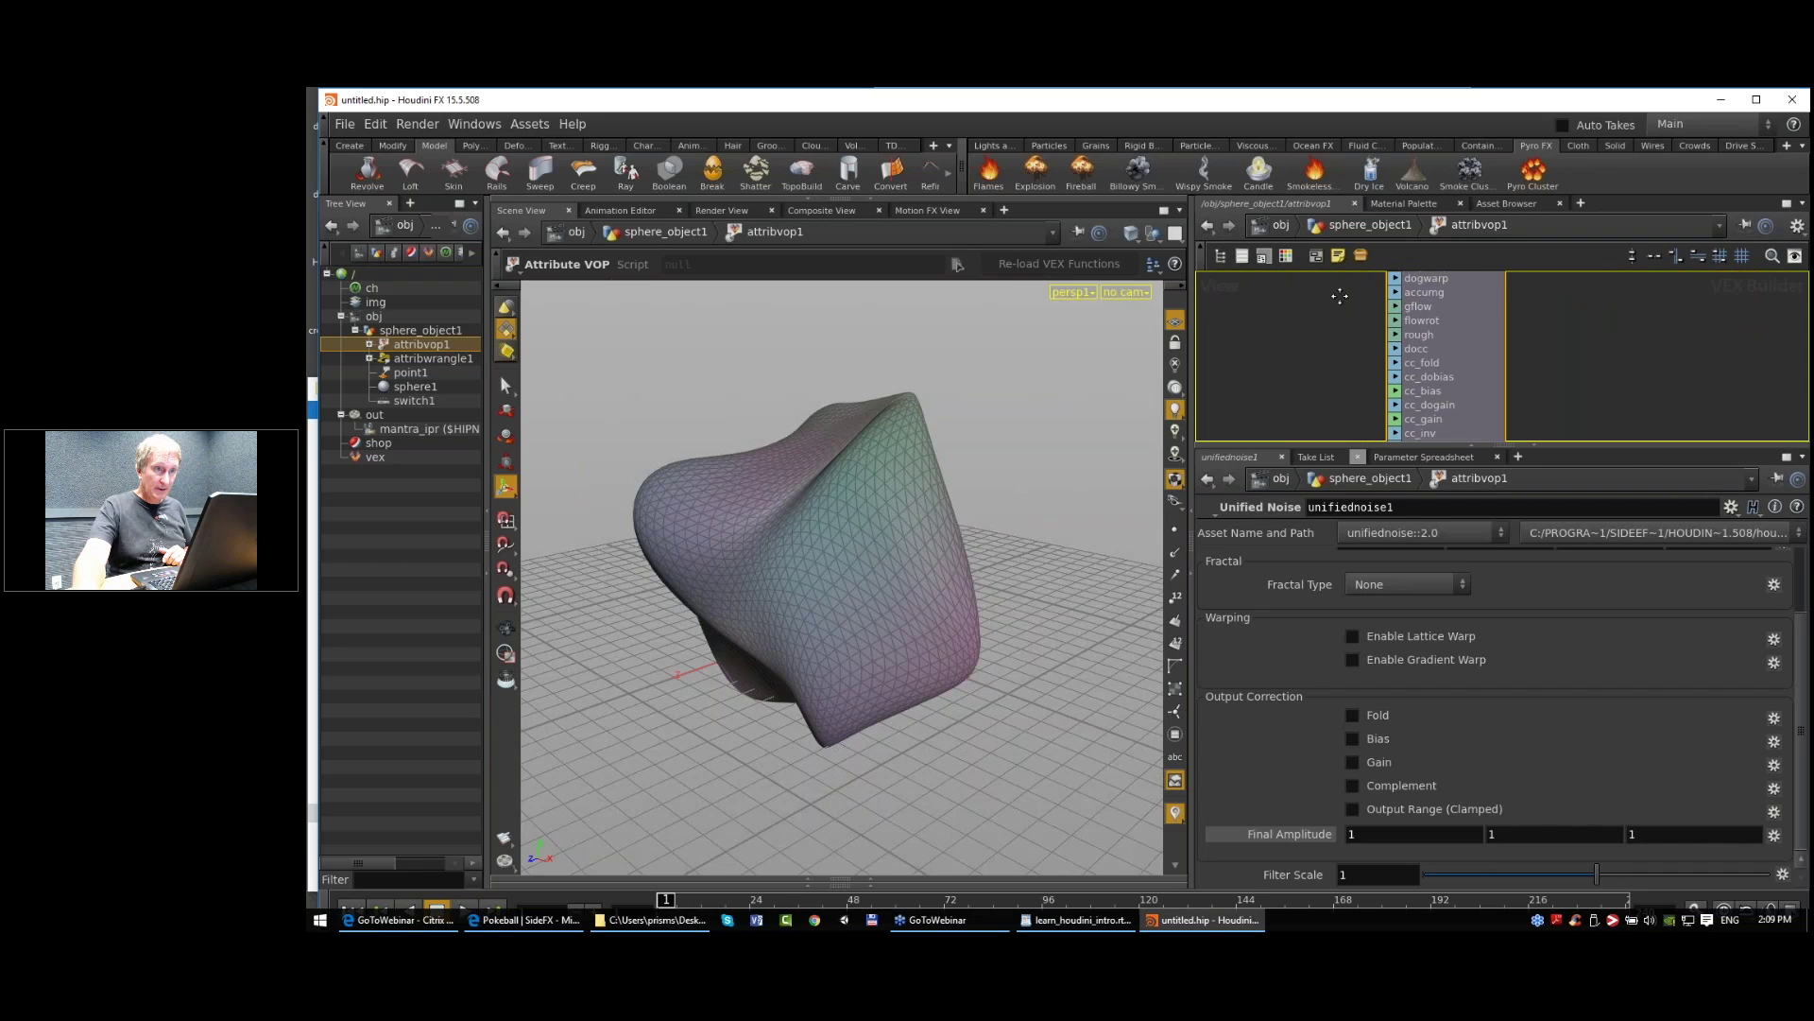
middle_drag(1335, 370, 1342, 253)
scroll(1344, 335, down, 1)
mouse_move(1340, 332)
middle_down()
mouse_move(1341, 410)
mouse_move(1333, 356)
middle_up()
right_click(1379, 388)
key(Escape)
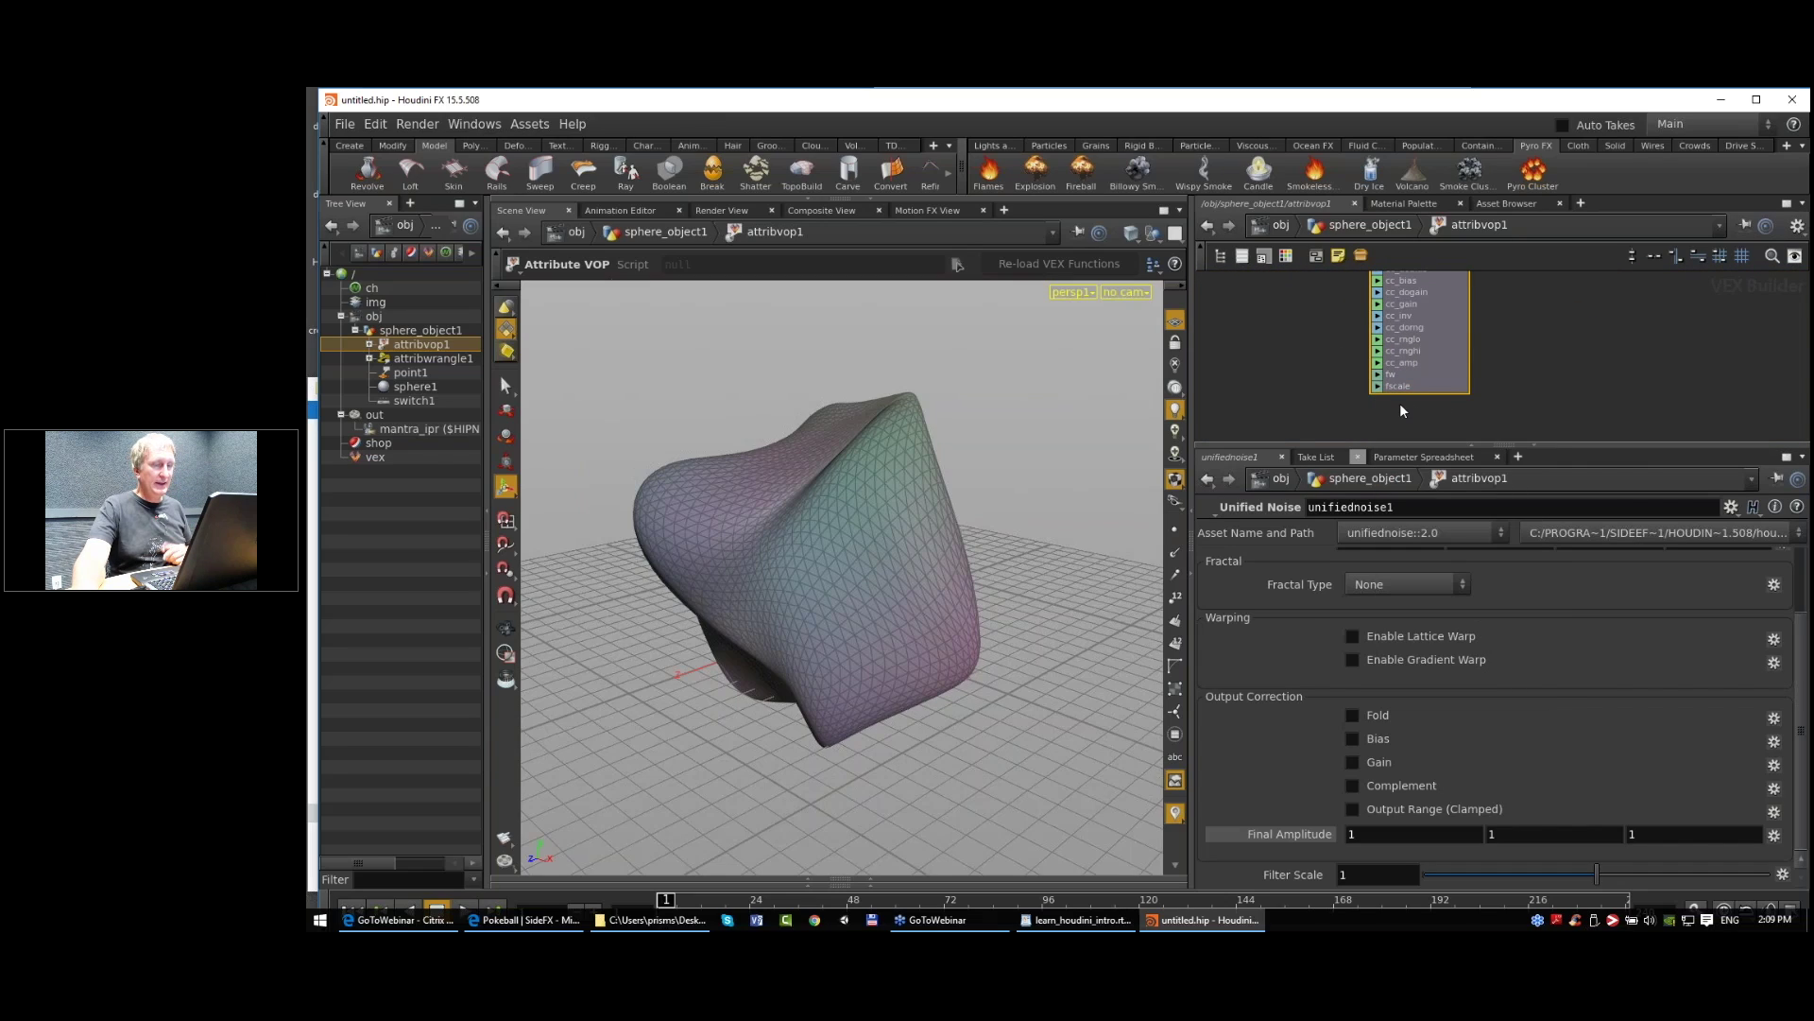
middle_drag(1331, 389, 1333, 411)
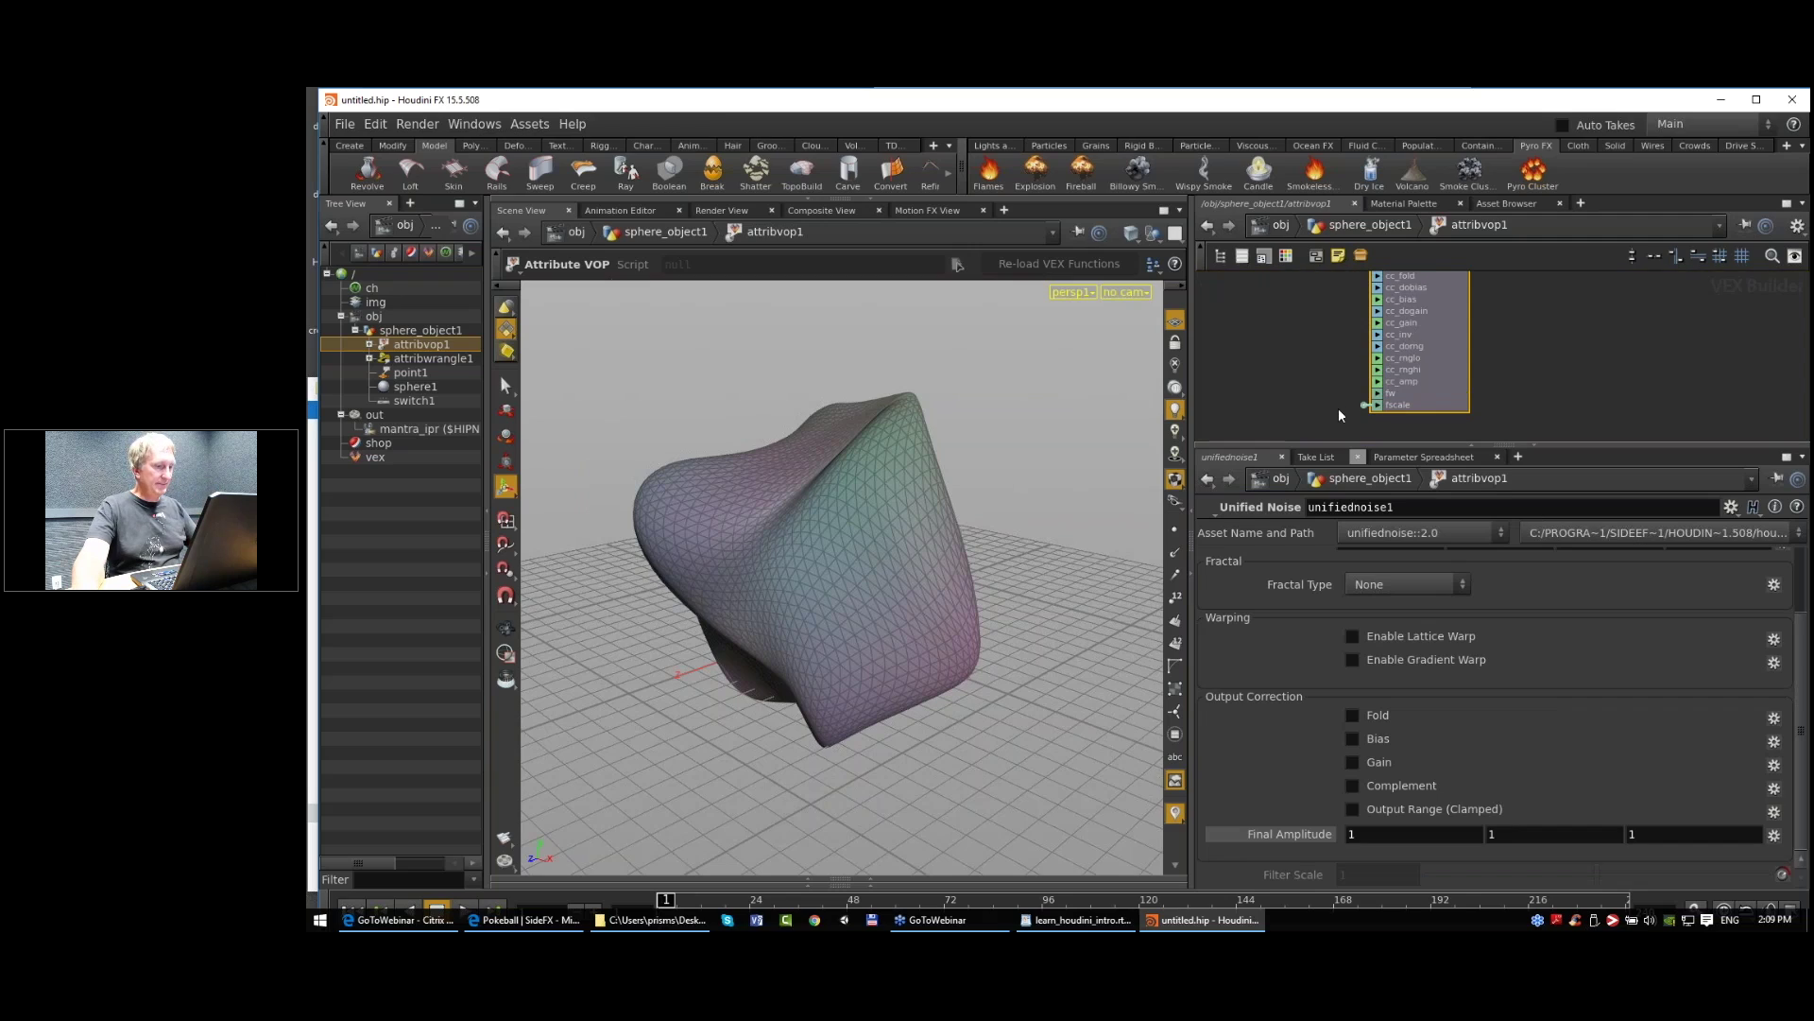
Step: Return to the sphere_object1 network and look through attribvop1's parameters
key(u)
scroll(1388, 829, down, 3)
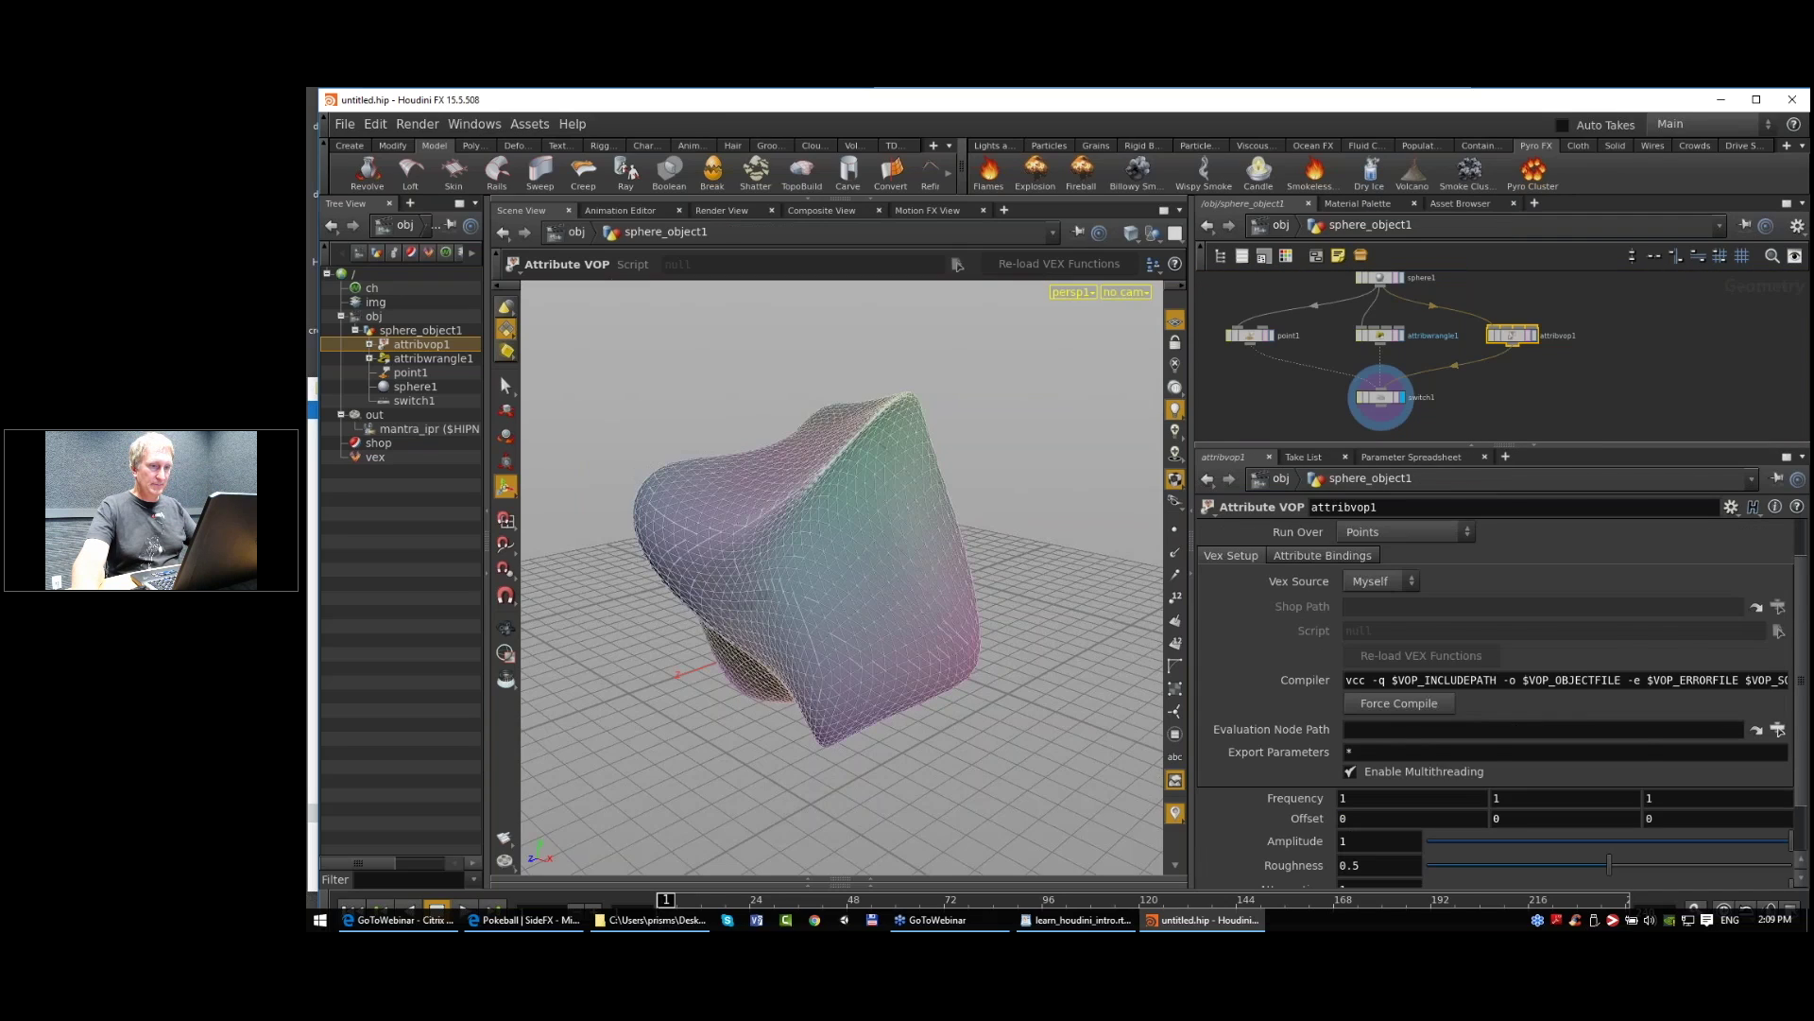
scroll(1387, 829, up, 3)
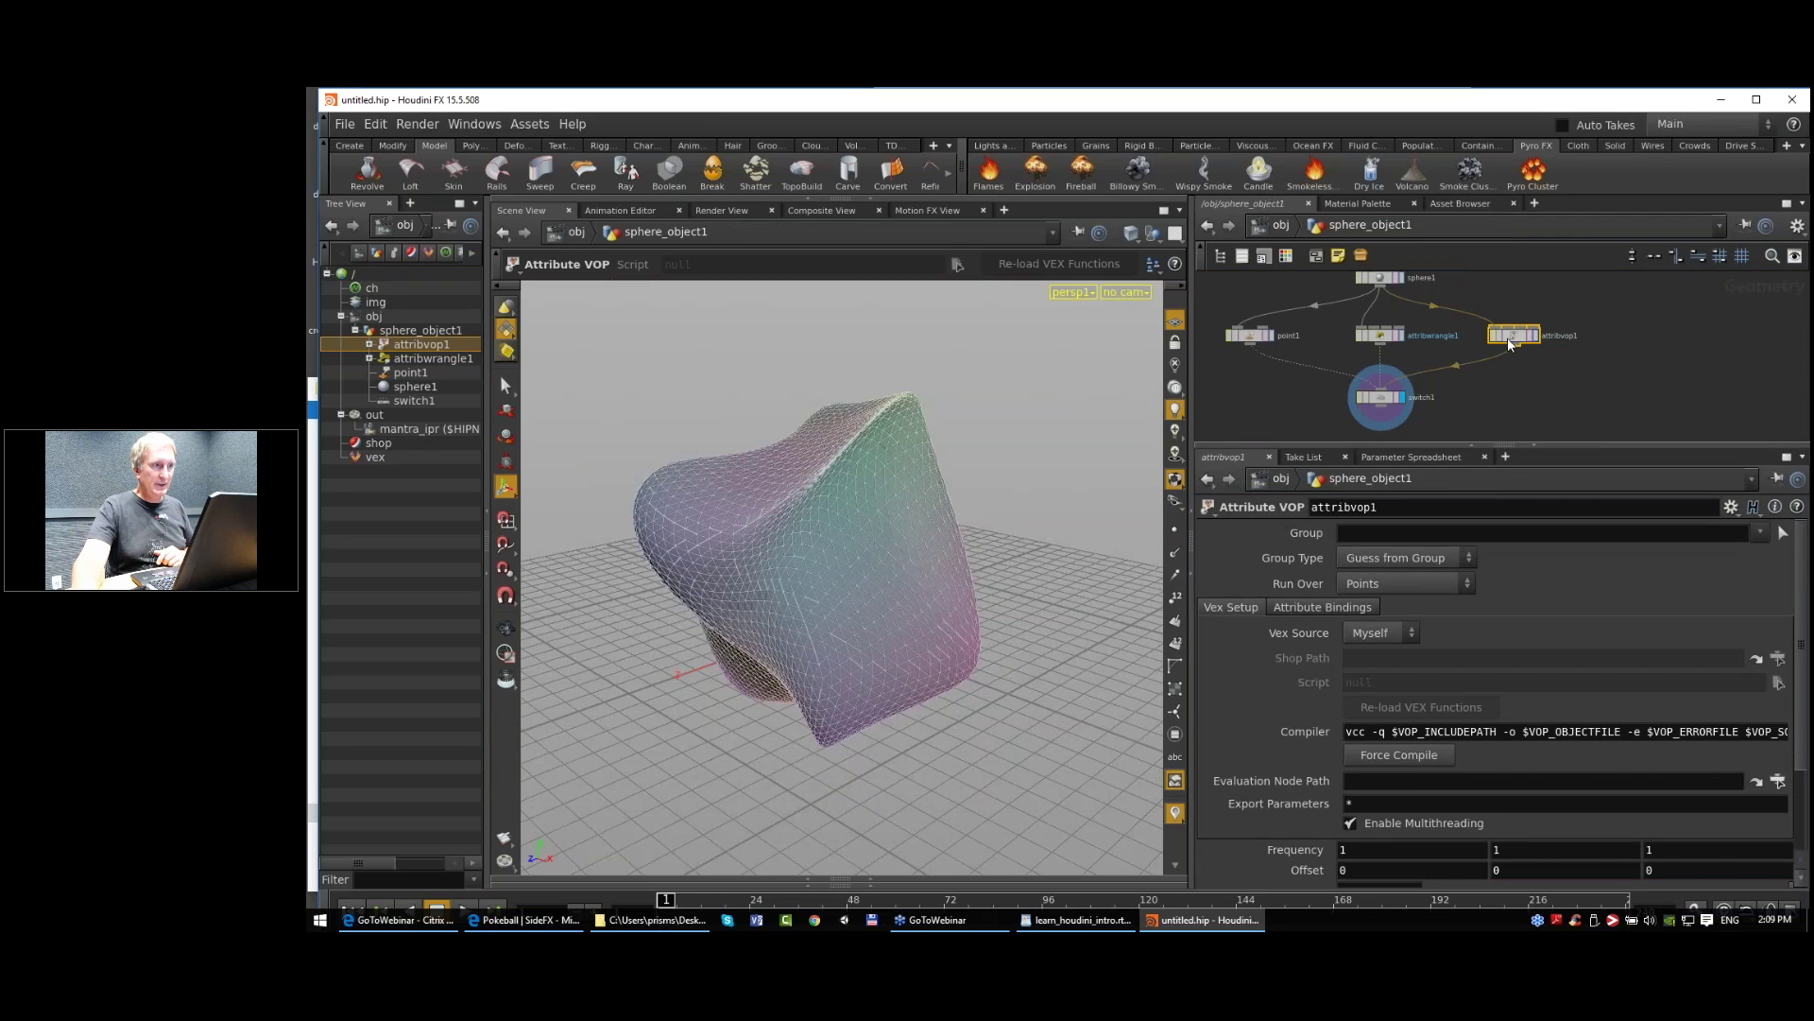